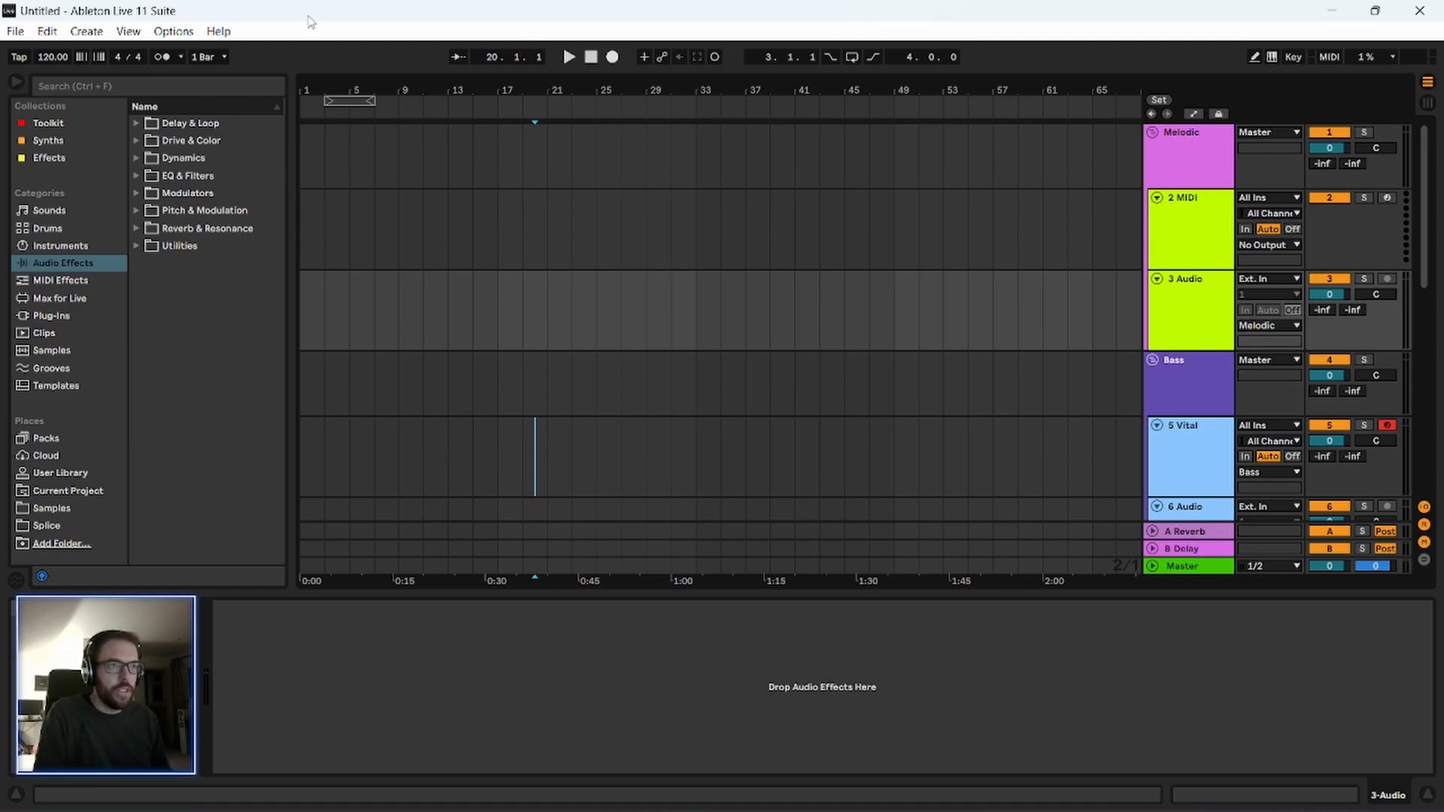
{"action": "left_click", "coordinate": [16, 32]}
{"action": "mouse_move", "coordinate": [162, 33]}
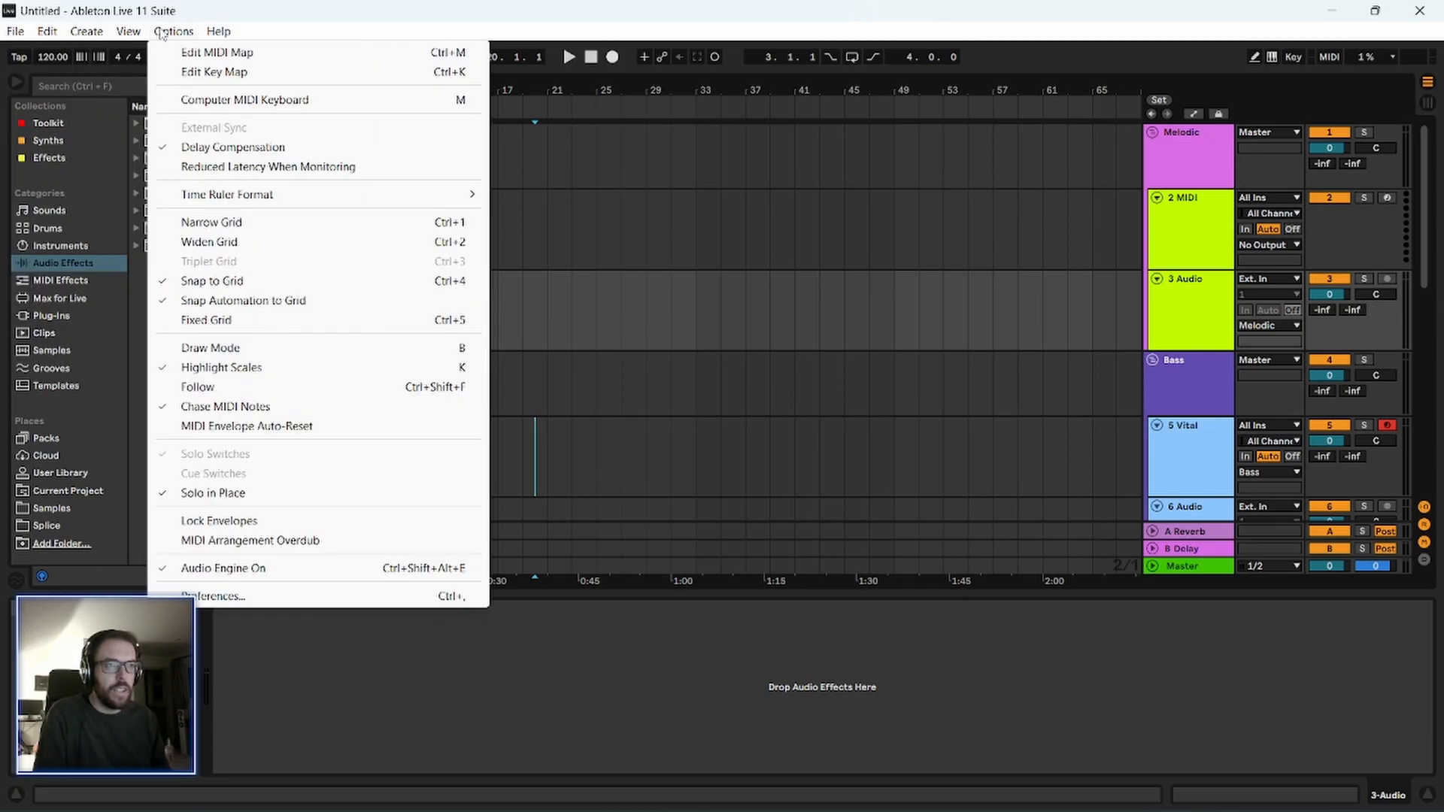
{"action": "left_click", "coordinate": [119, 333]}
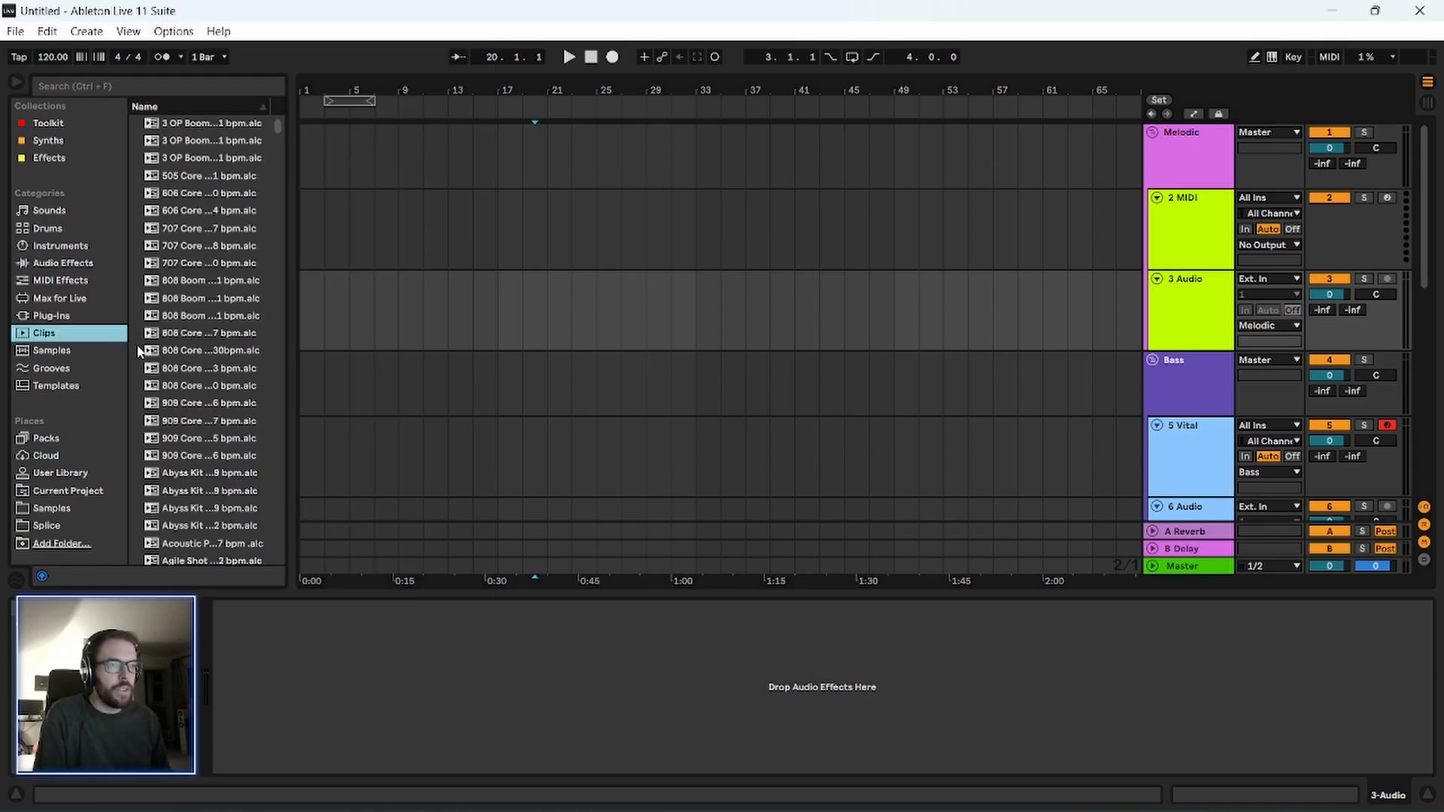
Look through the devices in the Toolkit collection, including the Auto Filter presets, and in the Effects collection.
{"action": "left_click", "coordinate": [66, 126]}
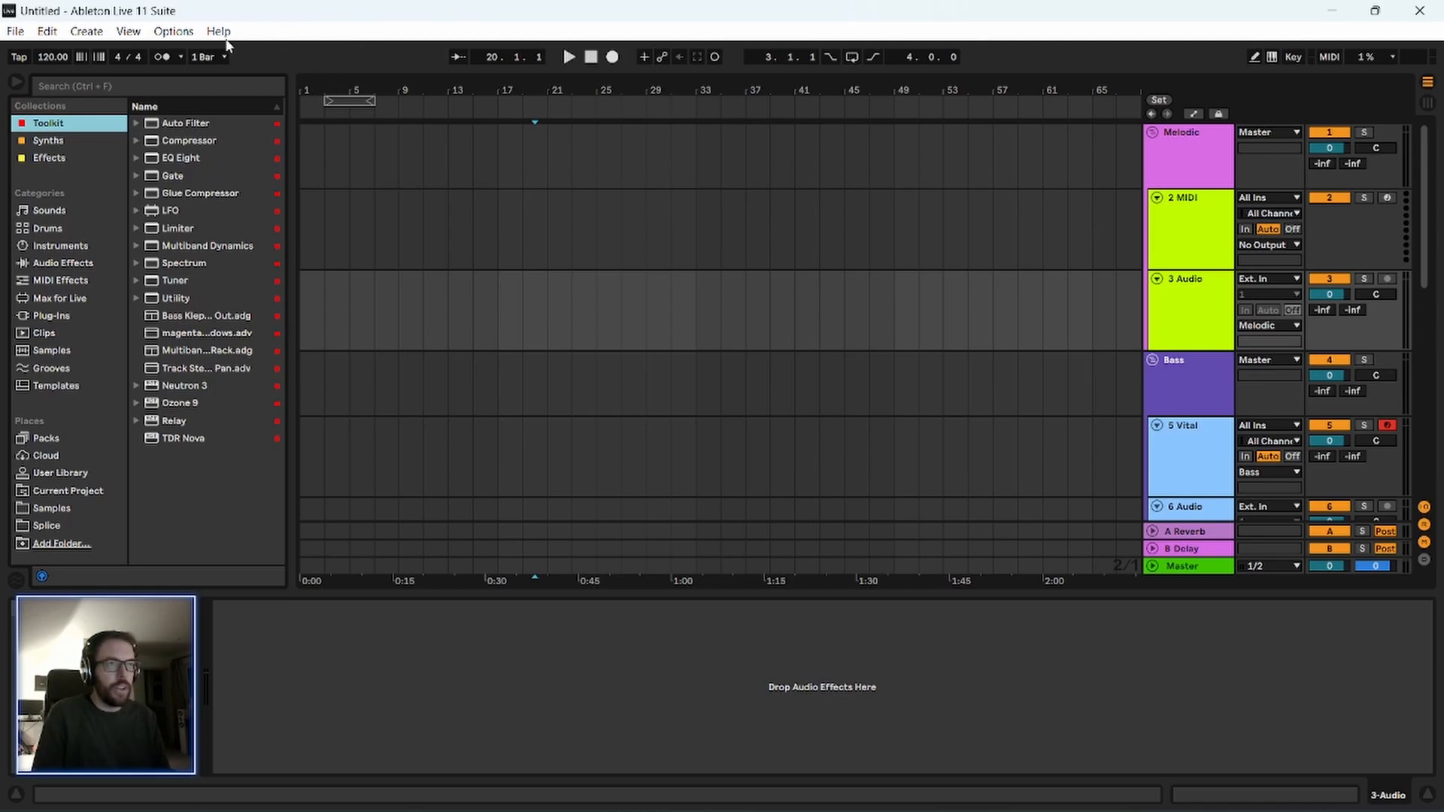
{"action": "left_click", "coordinate": [134, 123]}
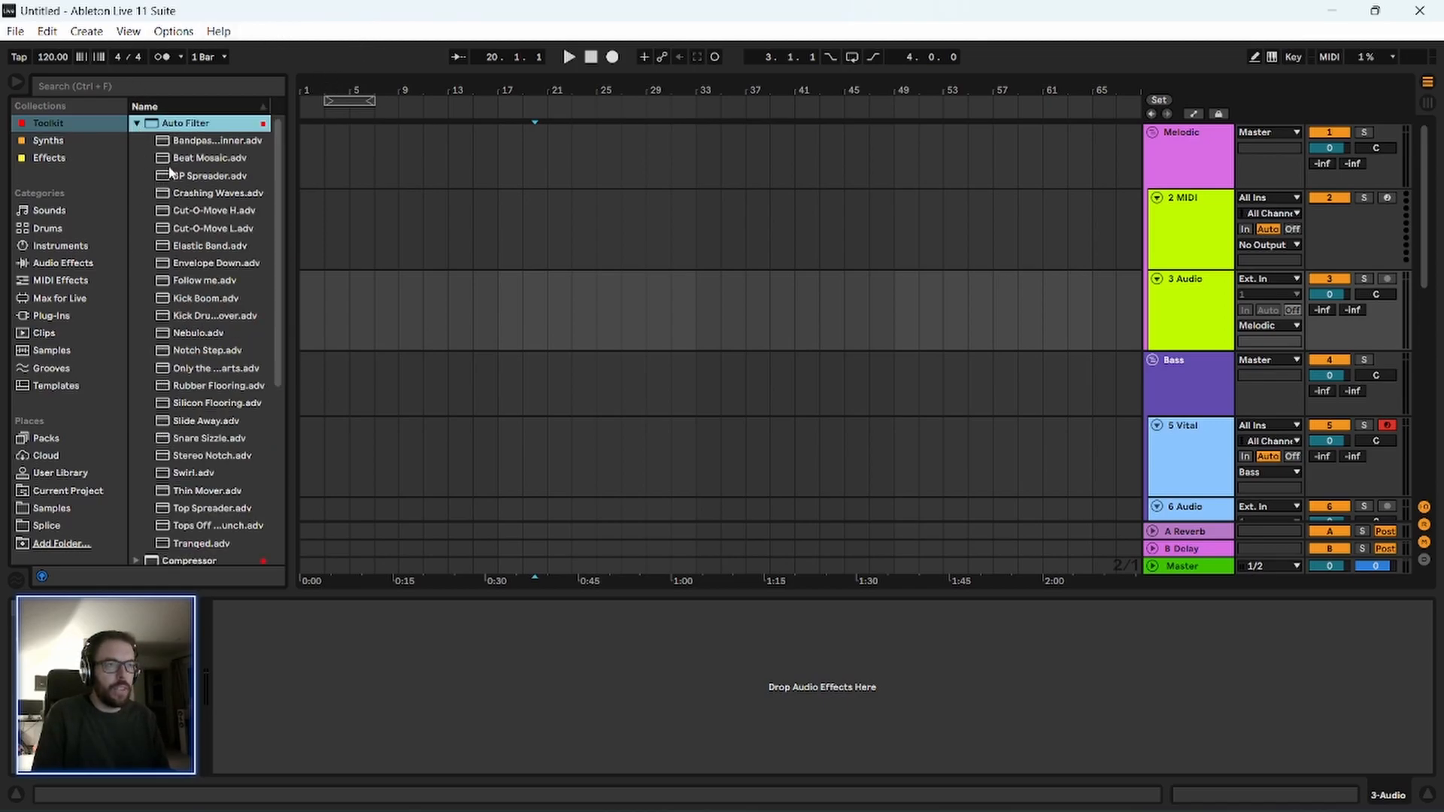
{"action": "left_click", "coordinate": [137, 123]}
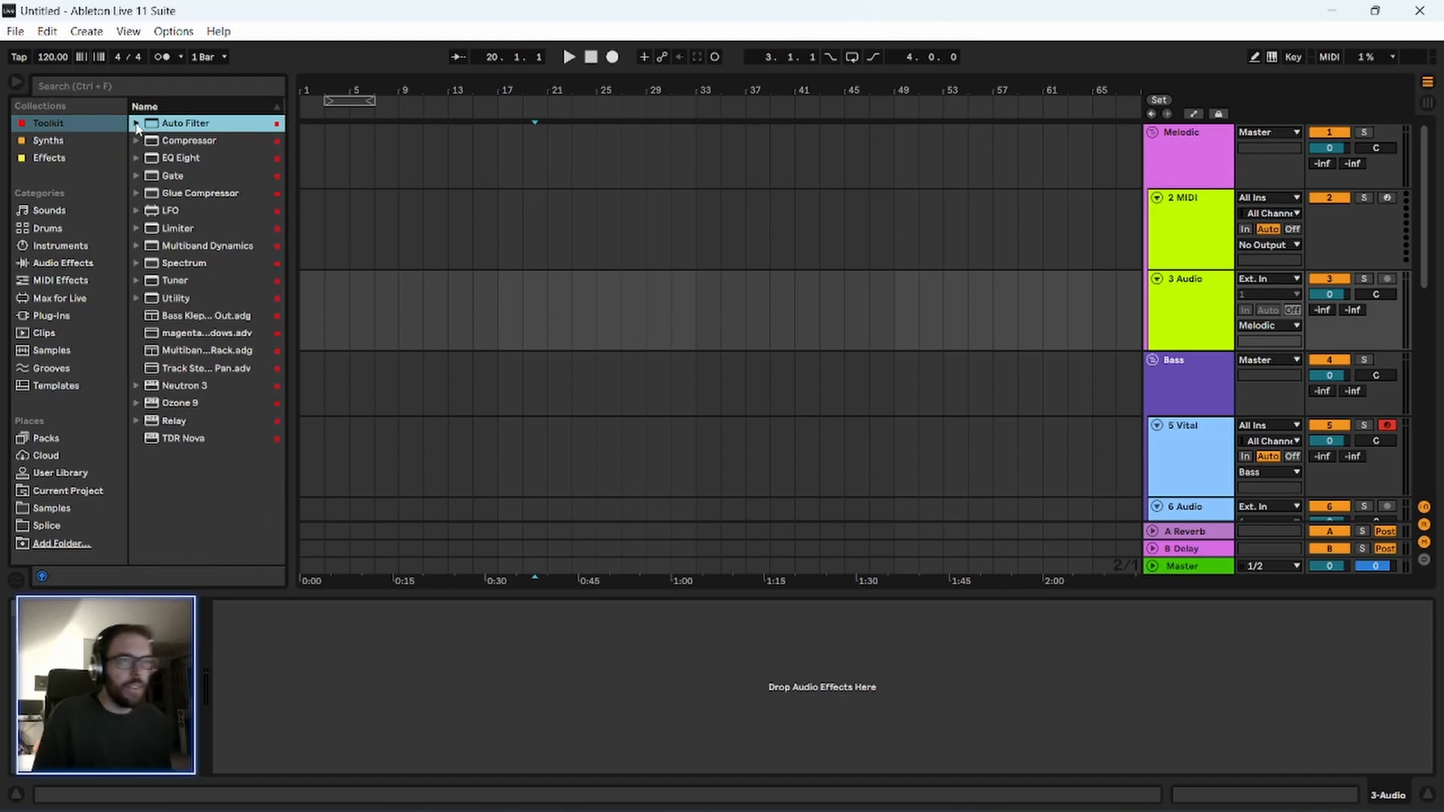
{"action": "left_click", "coordinate": [50, 158]}
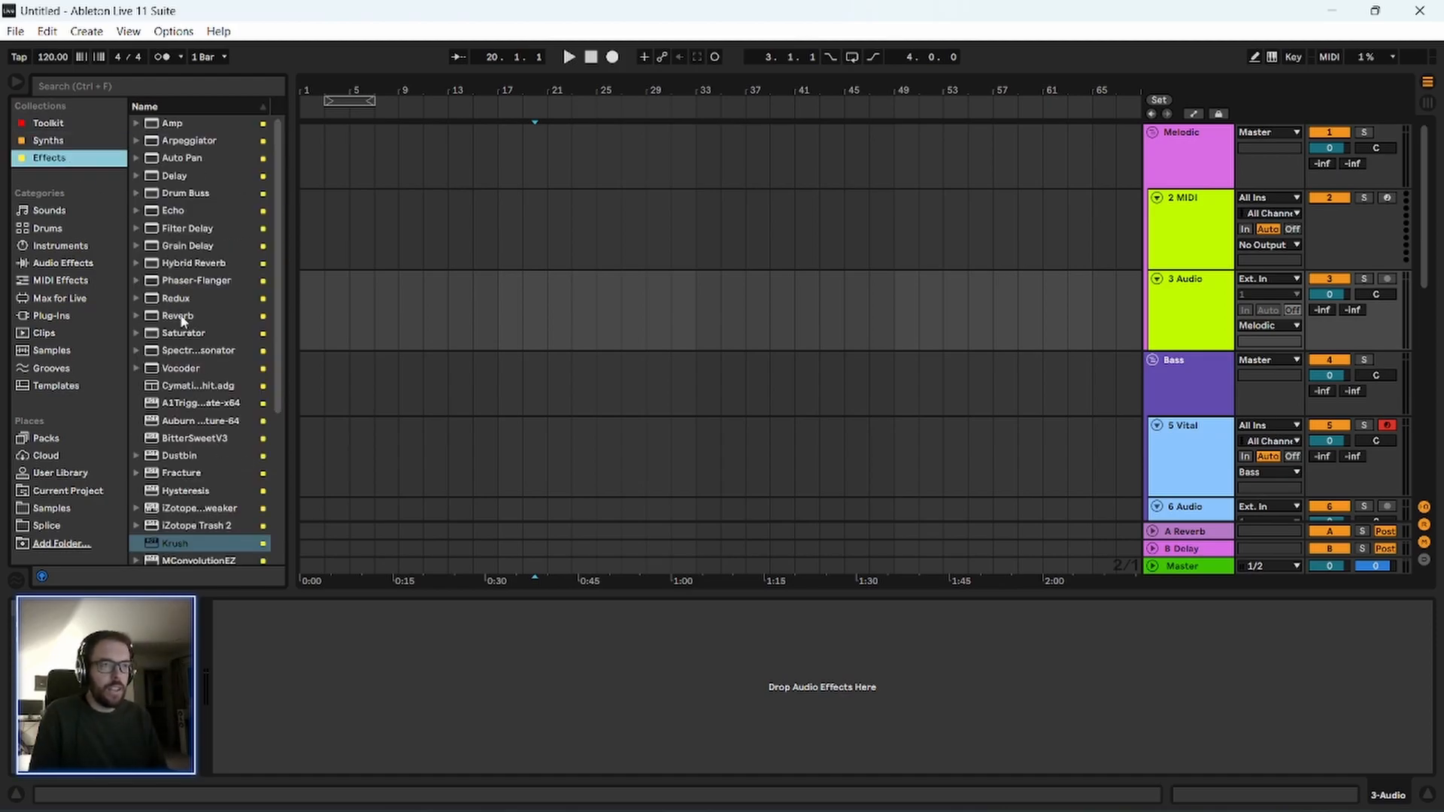
Load the Pendulate synth from the Synths collection onto the 2 MIDI track.
{"action": "left_click", "coordinate": [79, 143]}
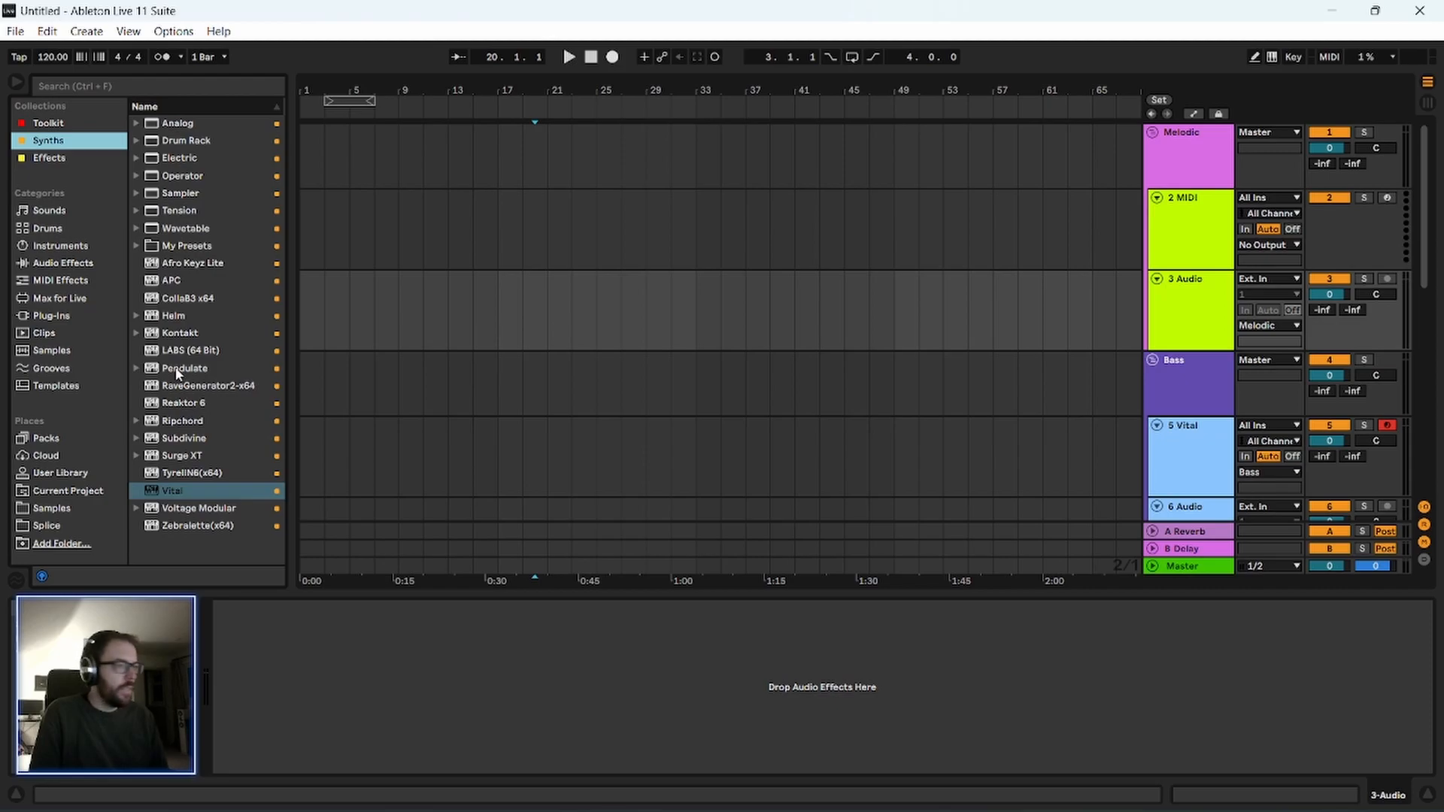
{"action": "left_click_drag", "start_coordinate": [177, 373], "coordinate": [601, 226]}
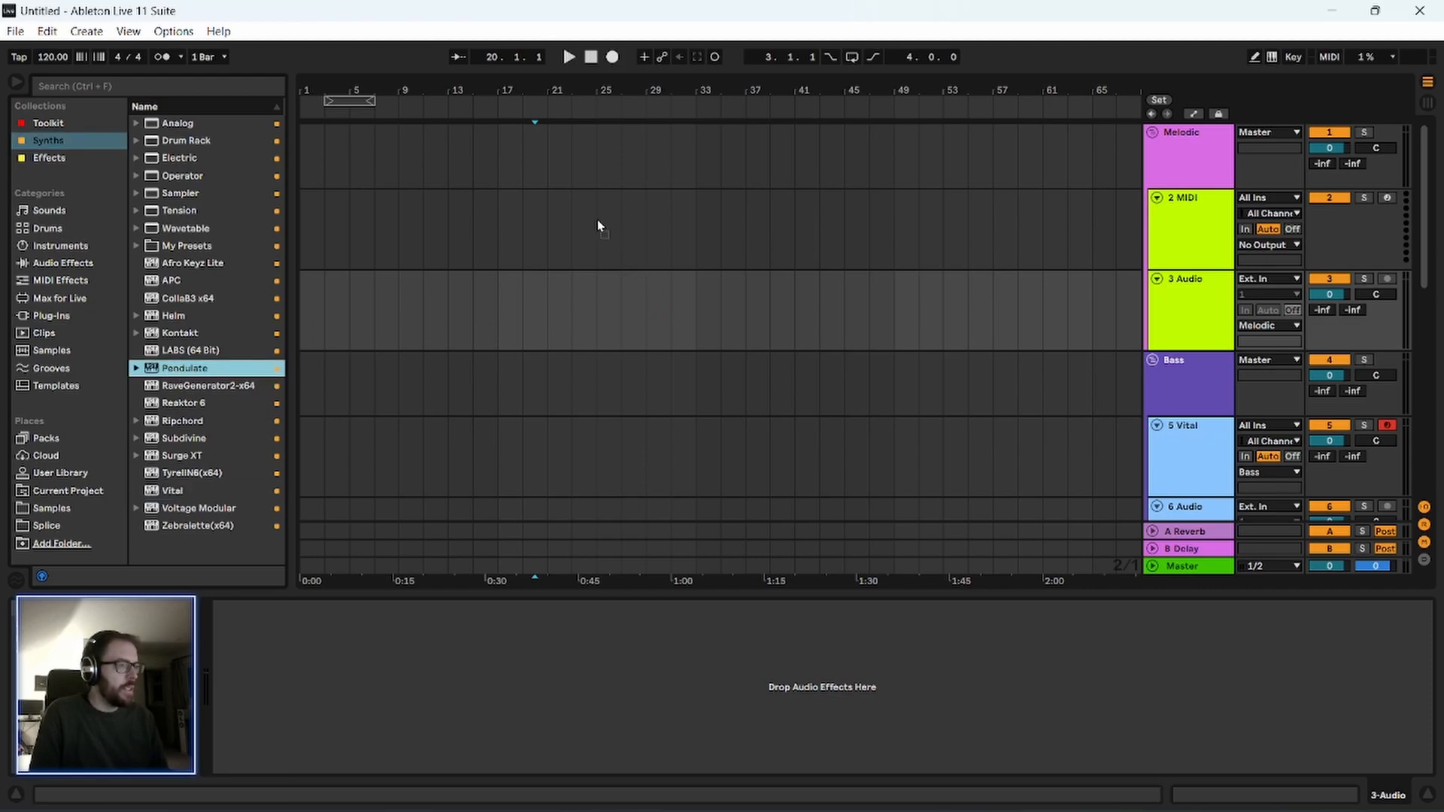
{"action": "left_click_drag", "start_coordinate": [507, 223], "coordinate": [499, 235]}
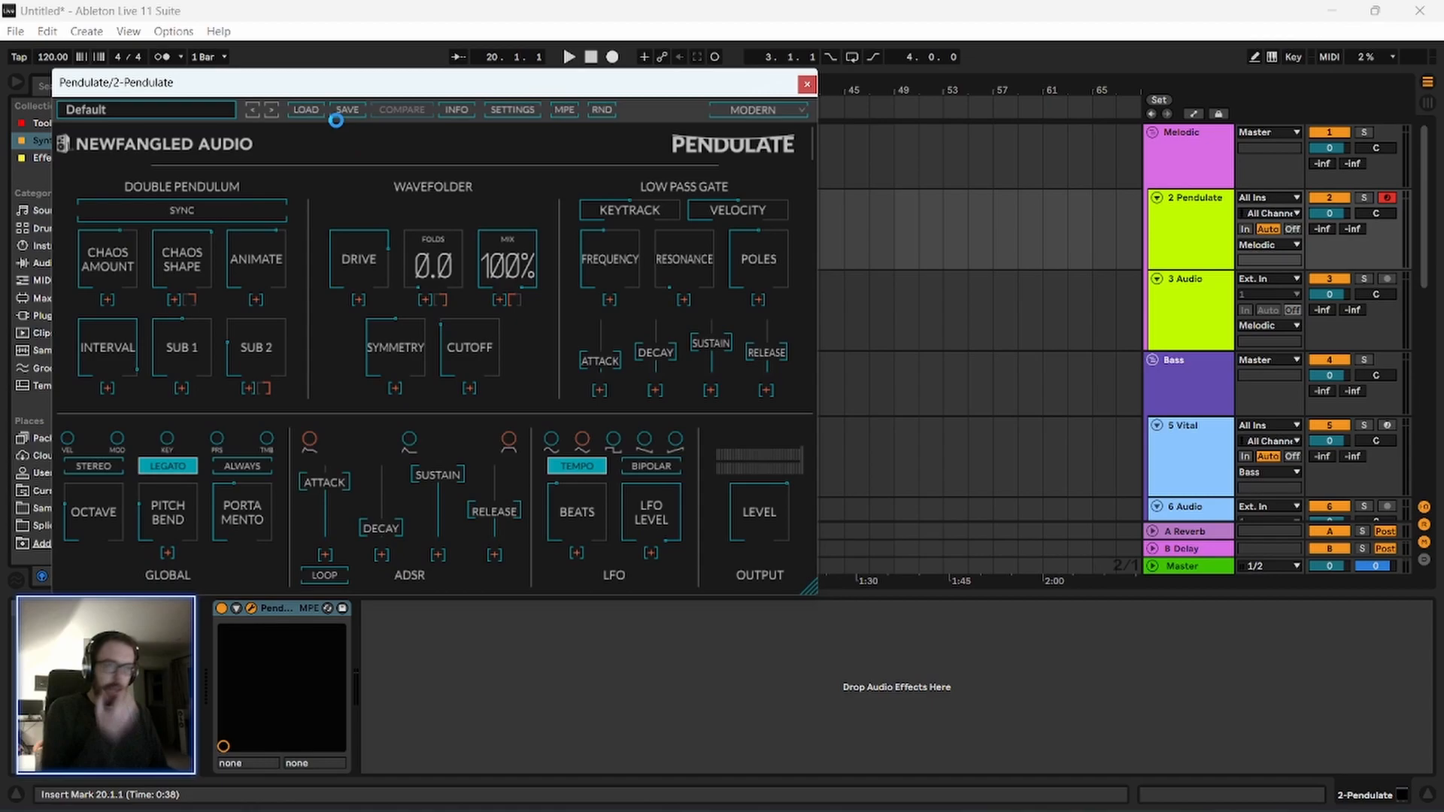
{"action": "left_click_drag", "start_coordinate": [335, 90], "coordinate": [366, 92]}
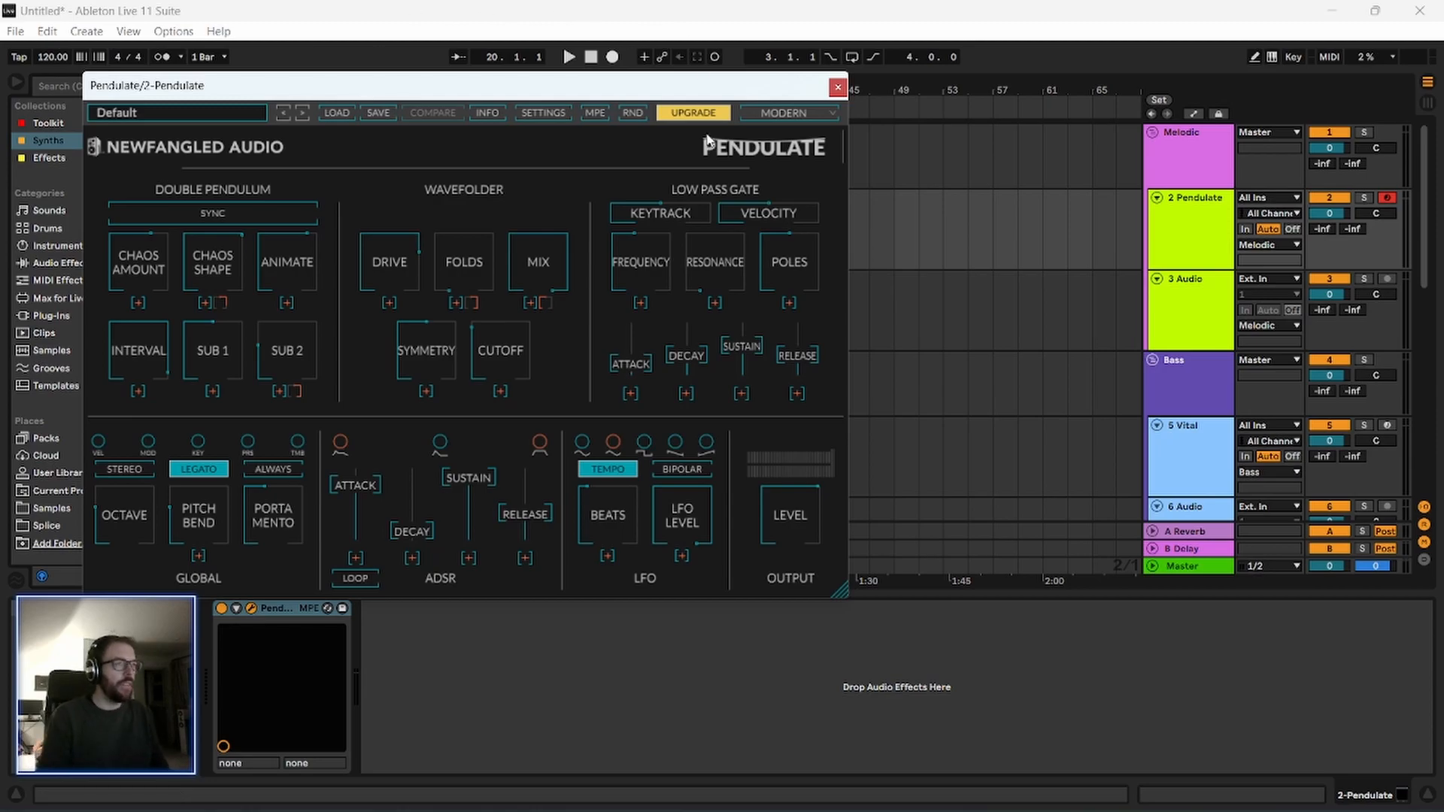
{"action": "left_click_drag", "start_coordinate": [682, 78], "coordinate": [708, 87]}
{"action": "left_click_drag", "start_coordinate": [589, 98], "coordinate": [598, 97]}
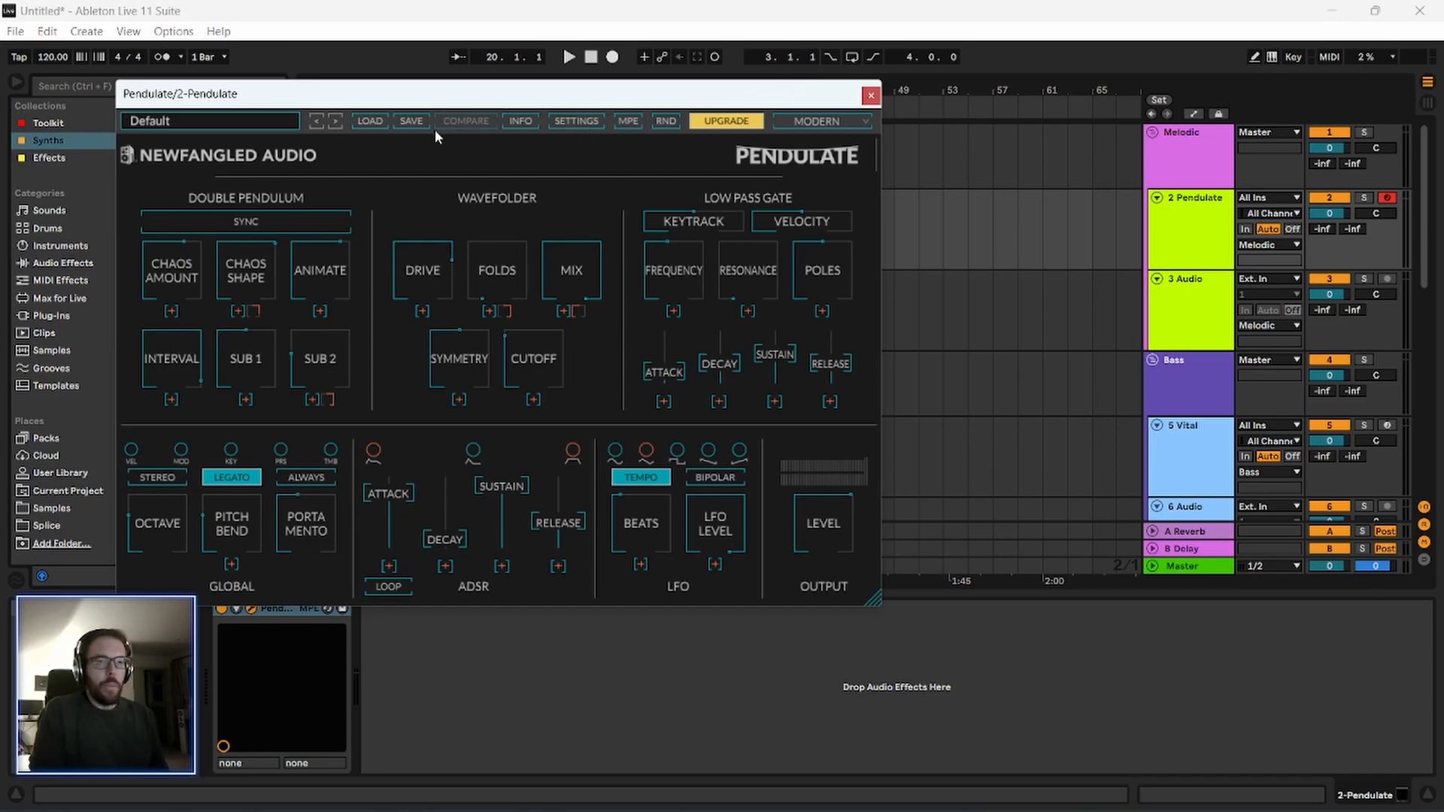
{"action": "left_click_drag", "start_coordinate": [302, 94], "coordinate": [296, 91]}
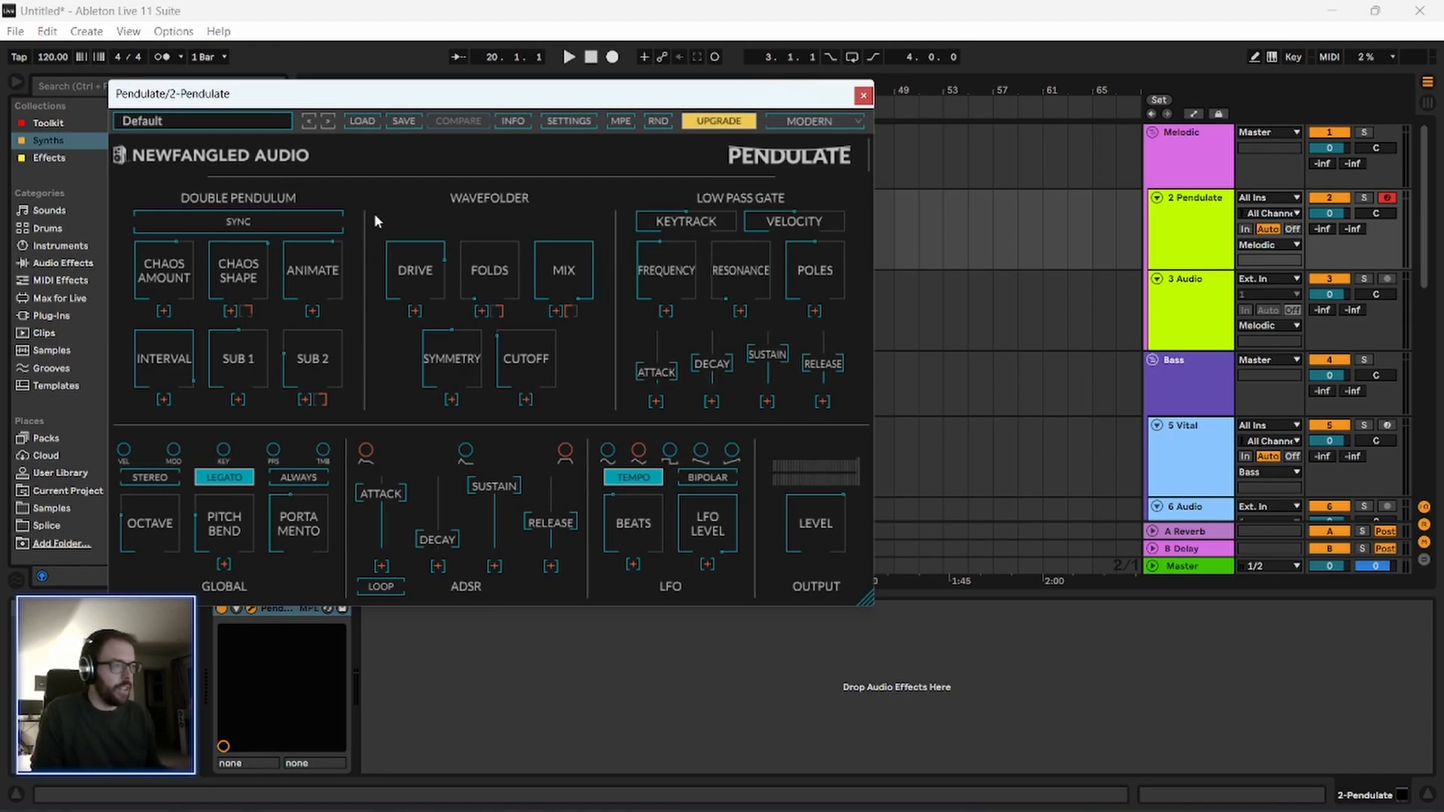
{"action": "left_click_drag", "start_coordinate": [432, 92], "coordinate": [449, 94]}
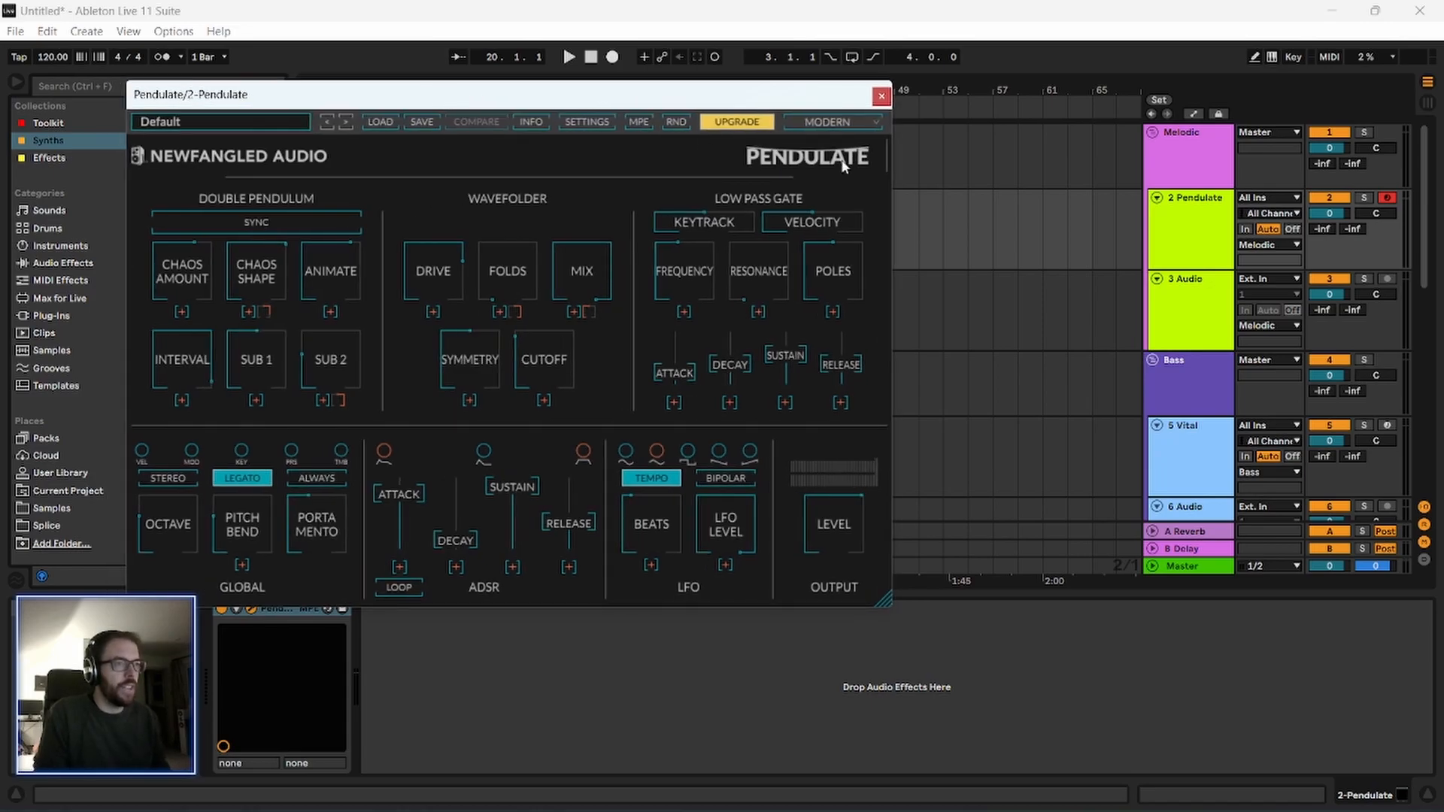
Enable the computer MIDI keyboard, arm the Pendulate track and play a test note.
{"action": "left_click", "coordinate": [1387, 280]}
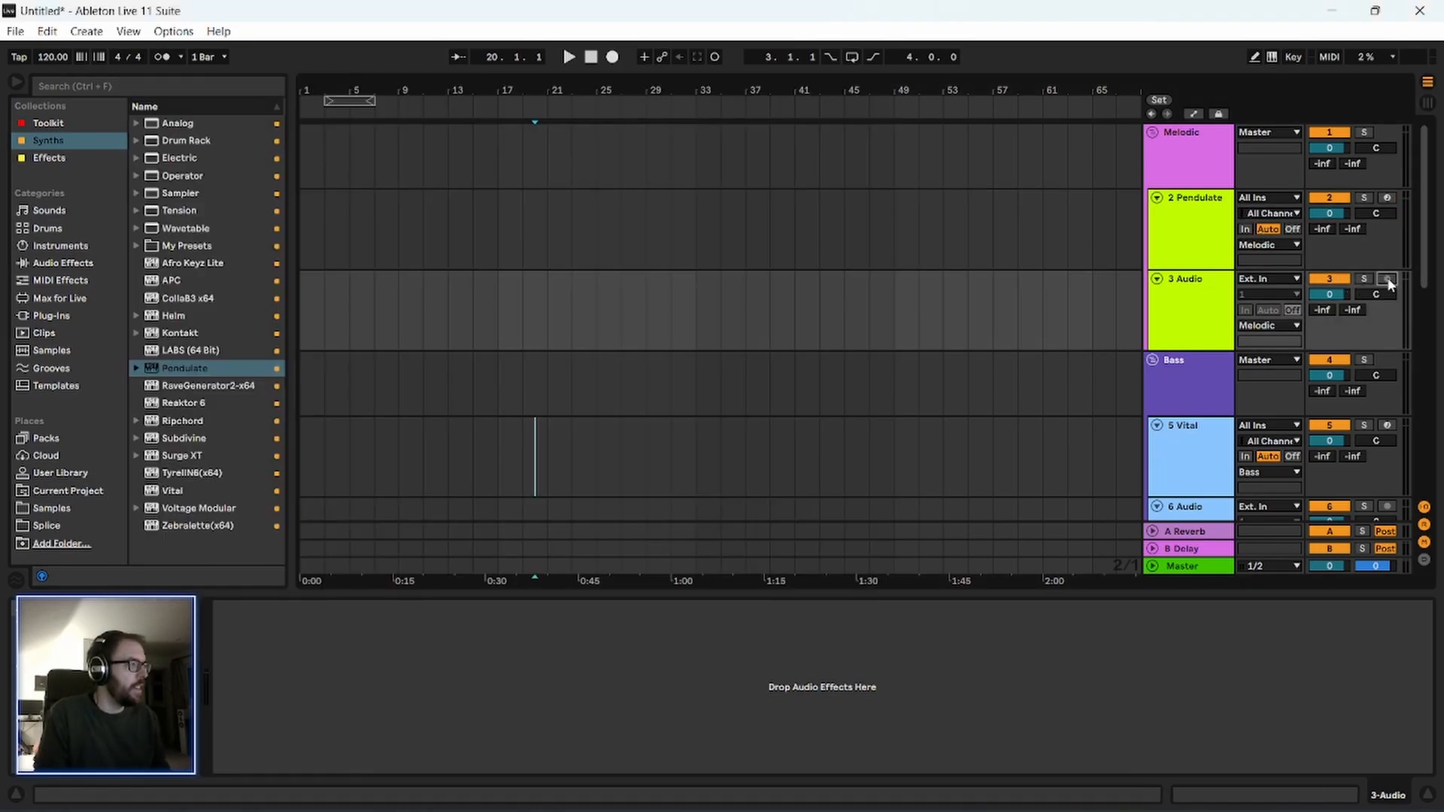
{"action": "key", "text": "a"}
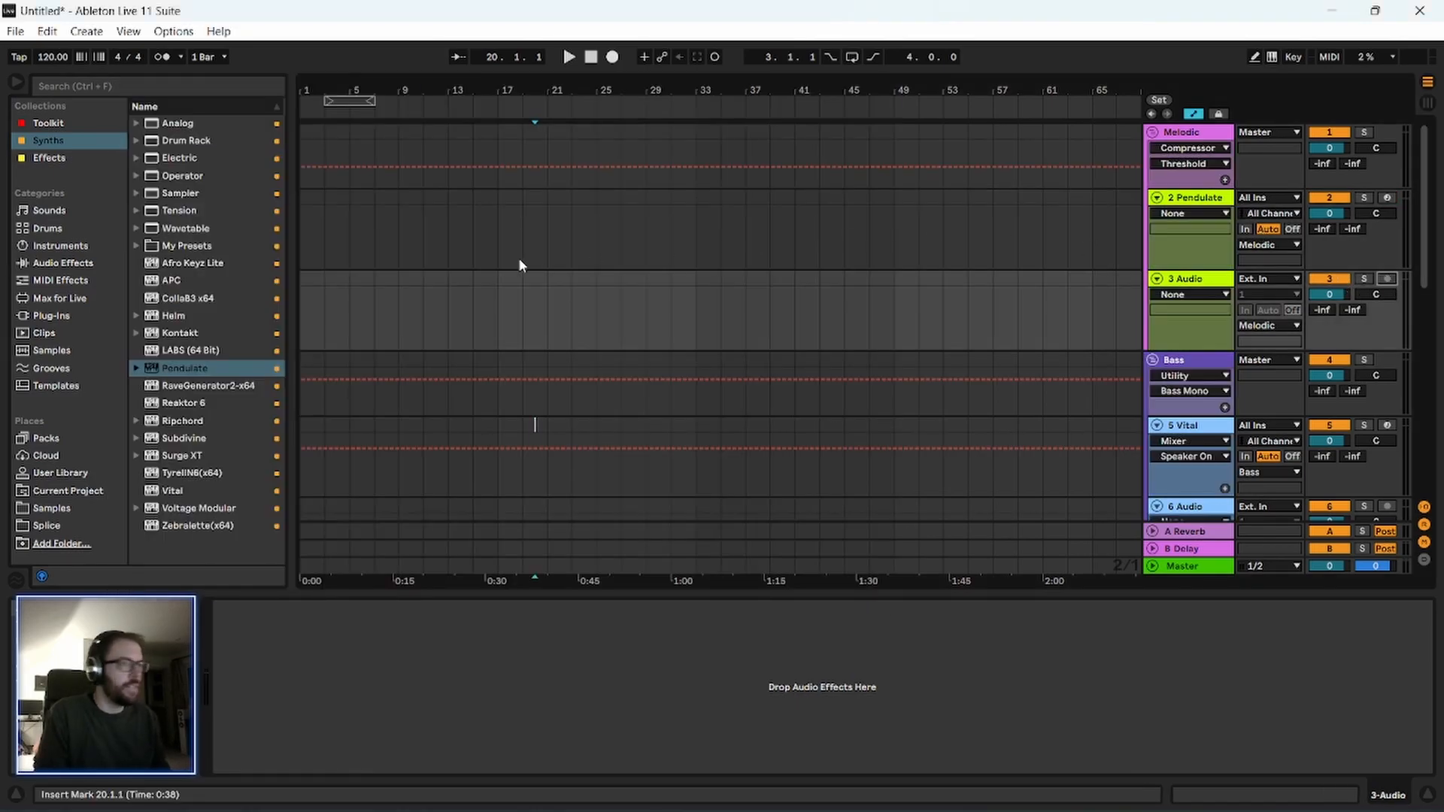
{"action": "left_click", "coordinate": [1271, 59]}
{"action": "left_click", "coordinate": [1388, 198]}
{"action": "key", "text": "a"}
{"action": "left_click_drag", "start_coordinate": [614, 93], "coordinate": [706, 111]}
Set the audio output device to Headphones (Realtek(R) Audio Codec with THX Spatial Audio) DX in the preferences.
{"action": "left_click", "coordinate": [173, 31]}
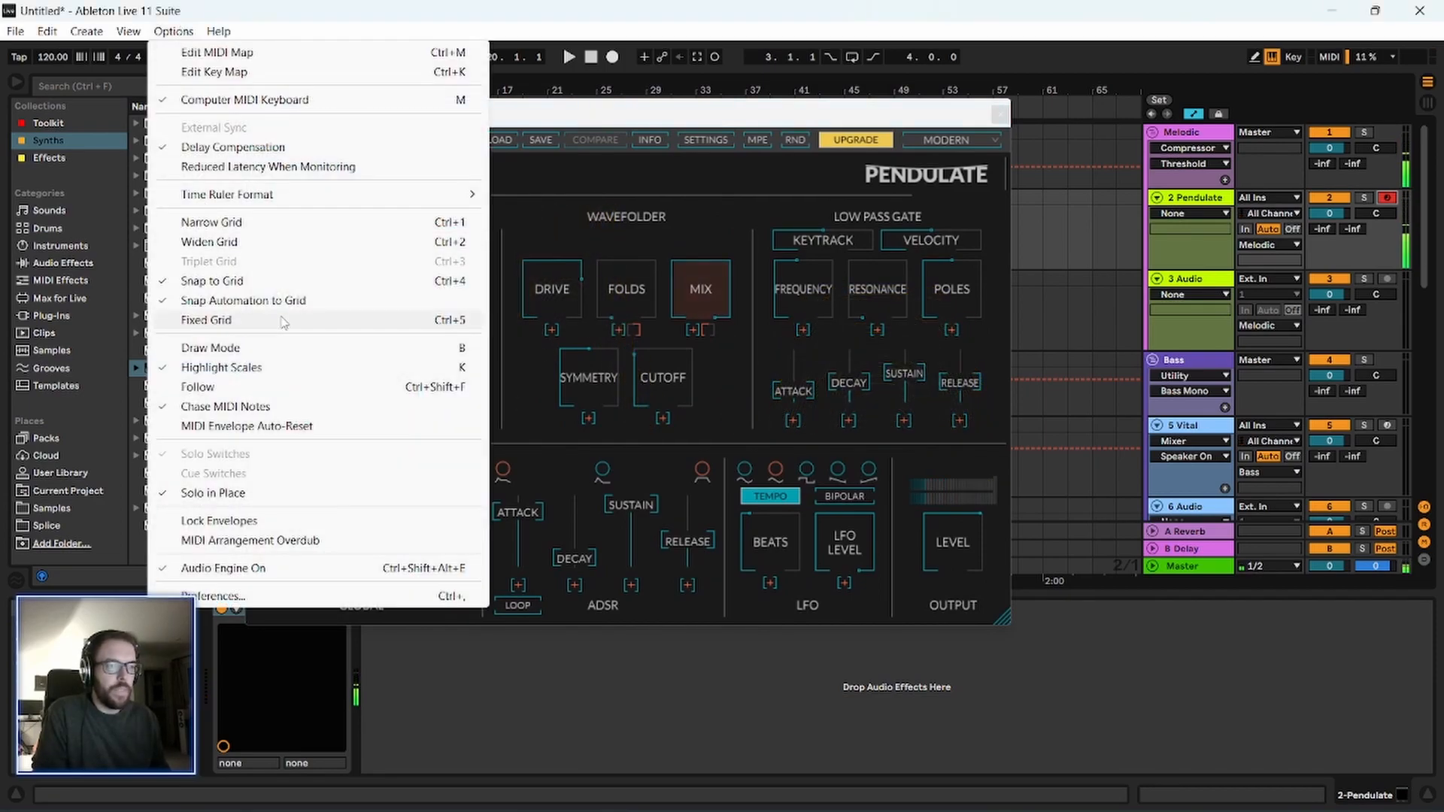
{"action": "left_click", "coordinate": [226, 595]}
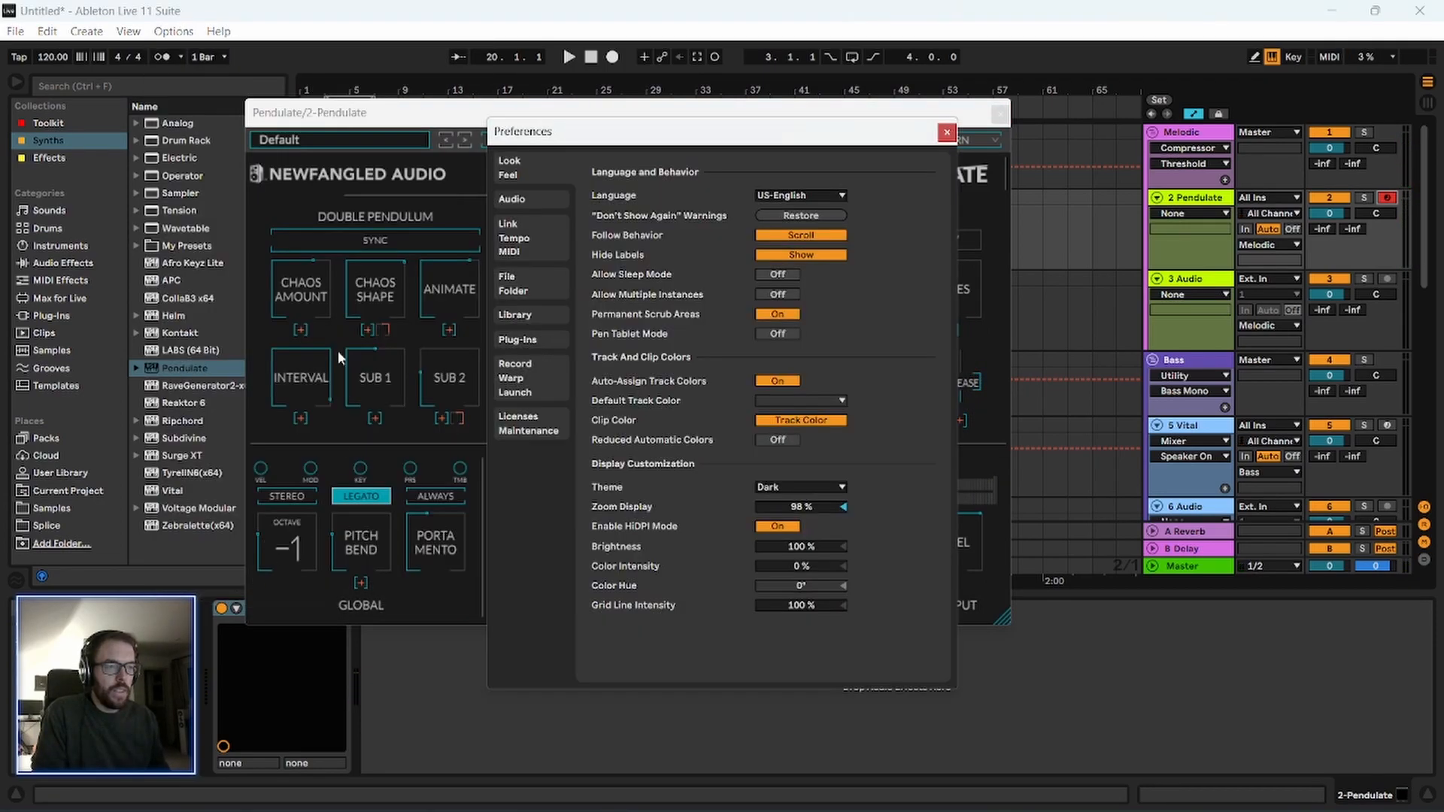
{"action": "left_click", "coordinate": [531, 198]}
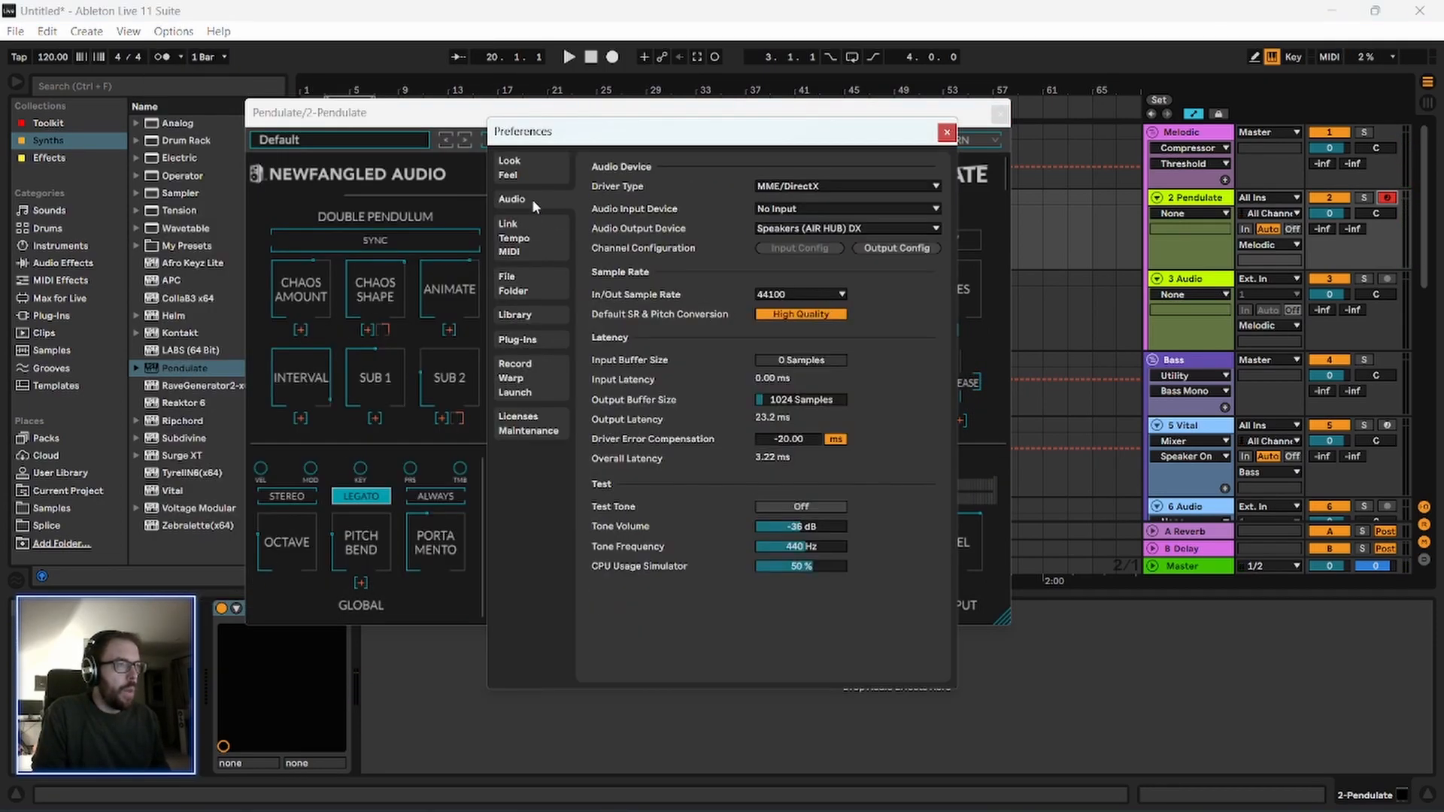
{"action": "left_click", "coordinate": [839, 227]}
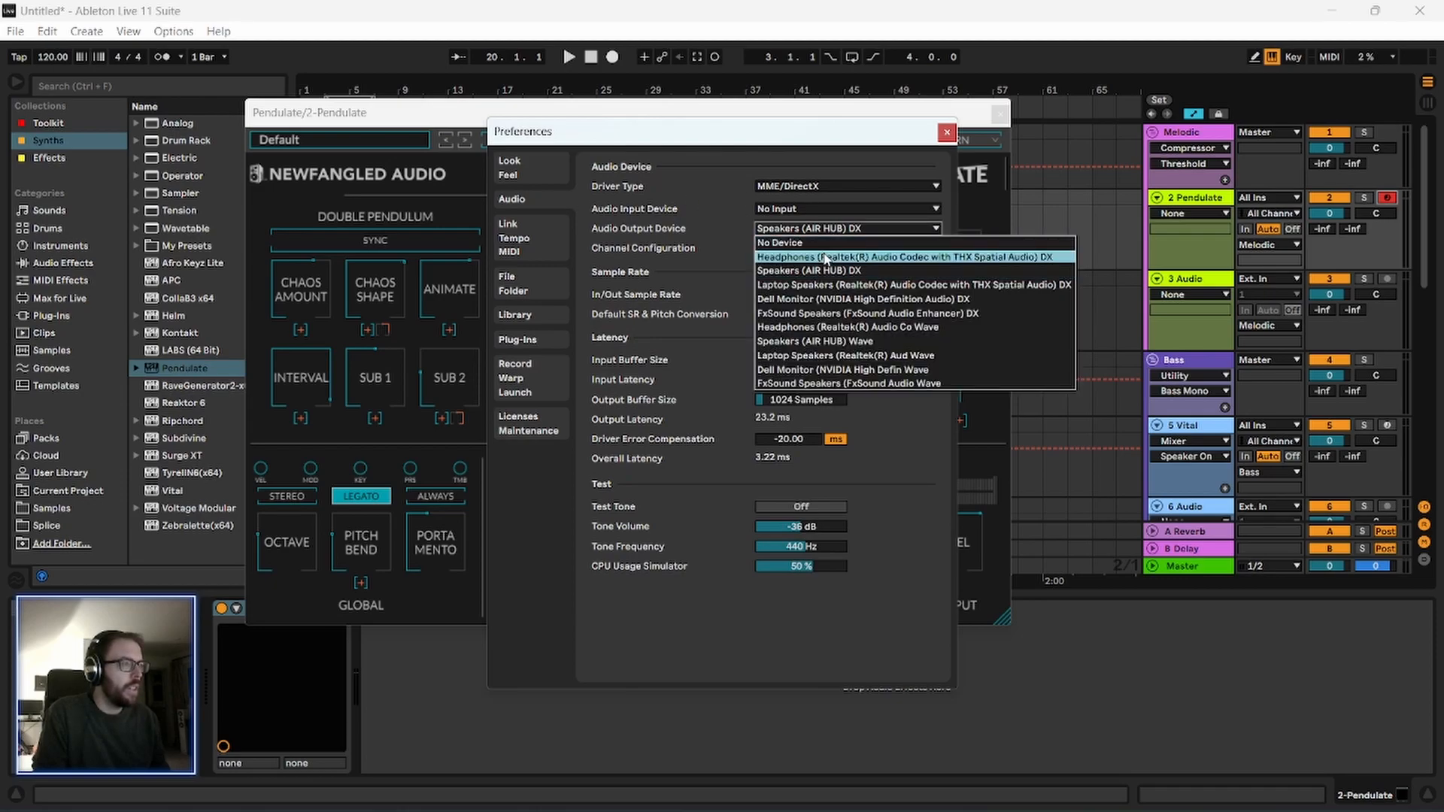
{"action": "left_click", "coordinate": [825, 257]}
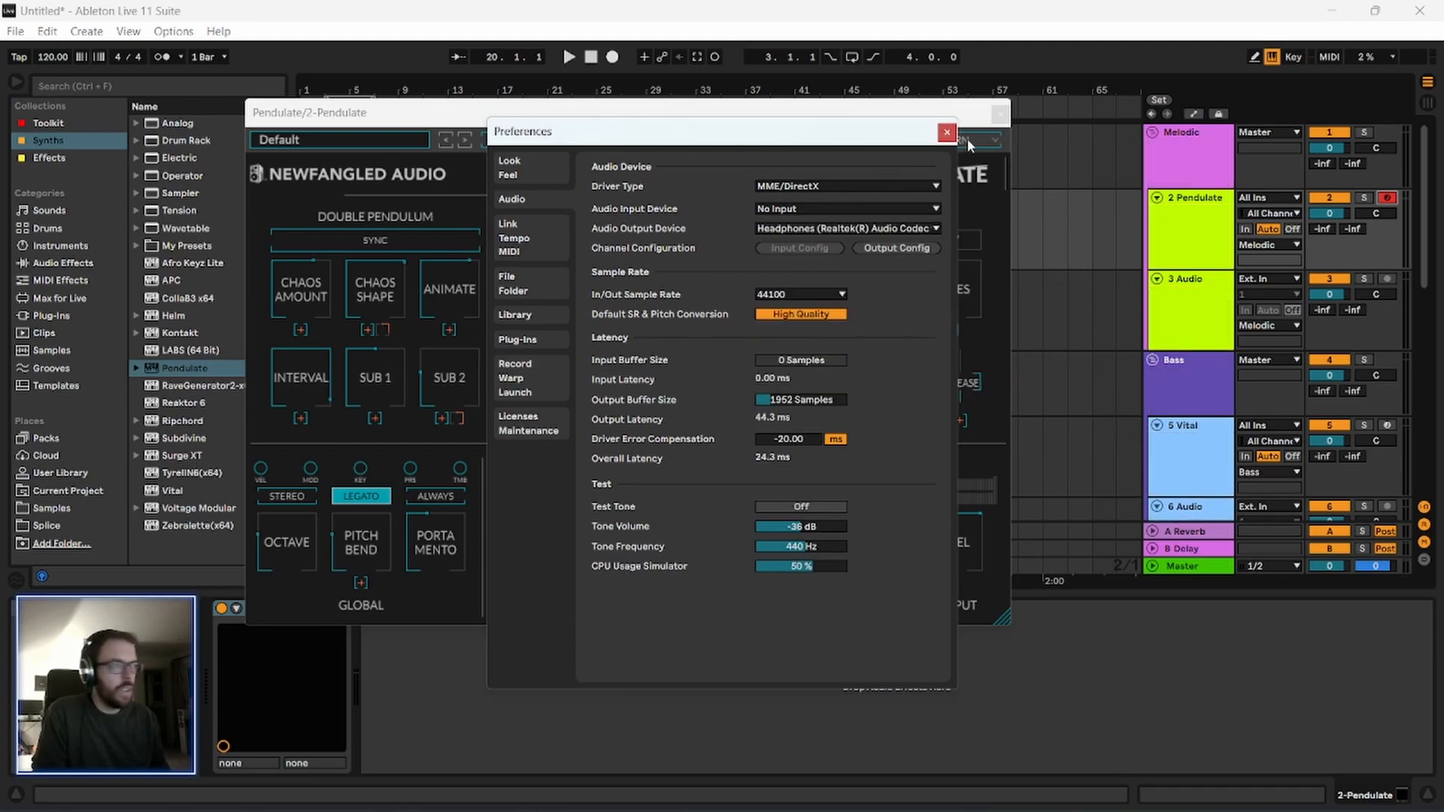
{"action": "left_click", "coordinate": [947, 133]}
Turn on Sync in Pendulate's Double Pendulum section and set the Chaos Amount to 100%.
{"action": "left_click_drag", "start_coordinate": [817, 122], "coordinate": [767, 134]}
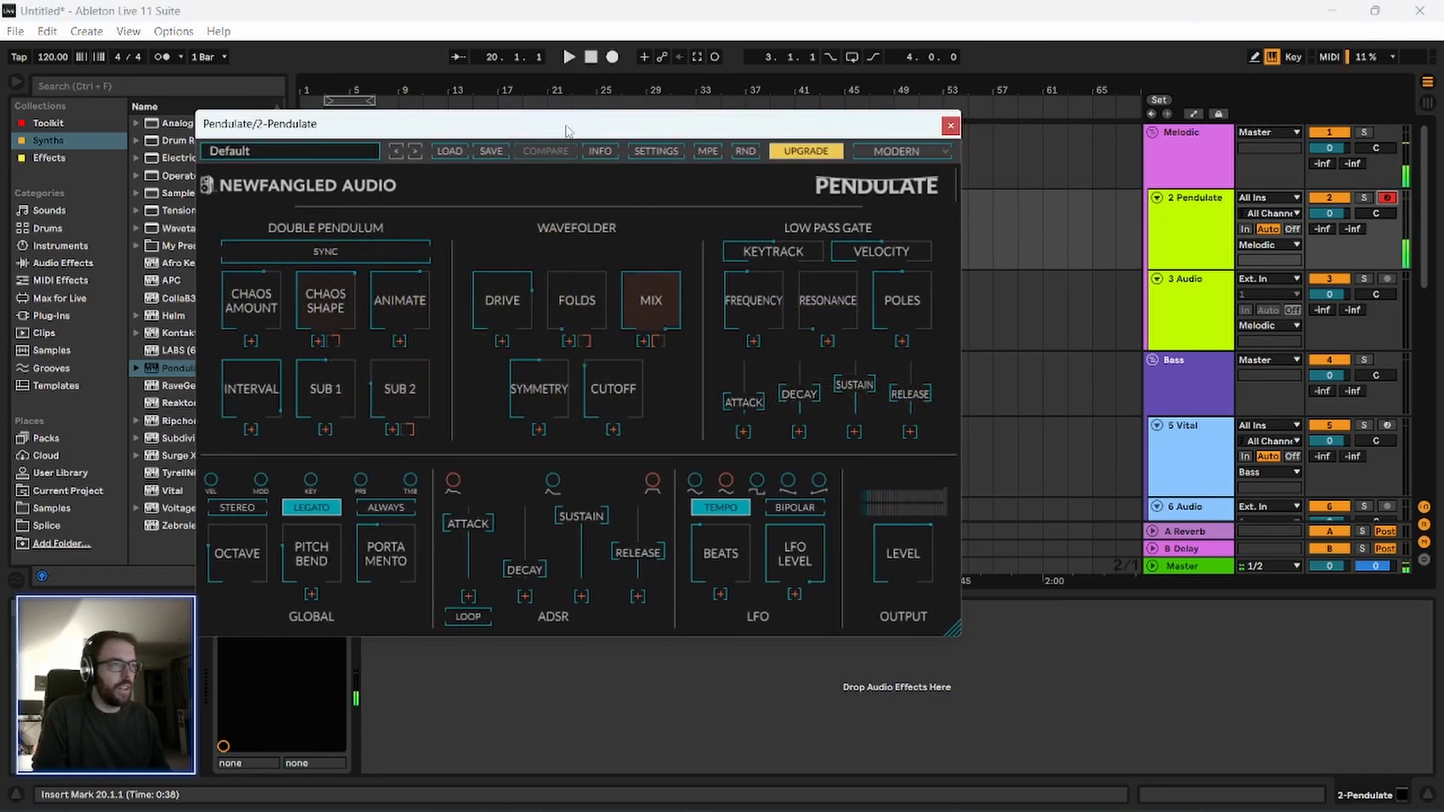
{"action": "left_click_drag", "start_coordinate": [568, 130], "coordinate": [556, 116]}
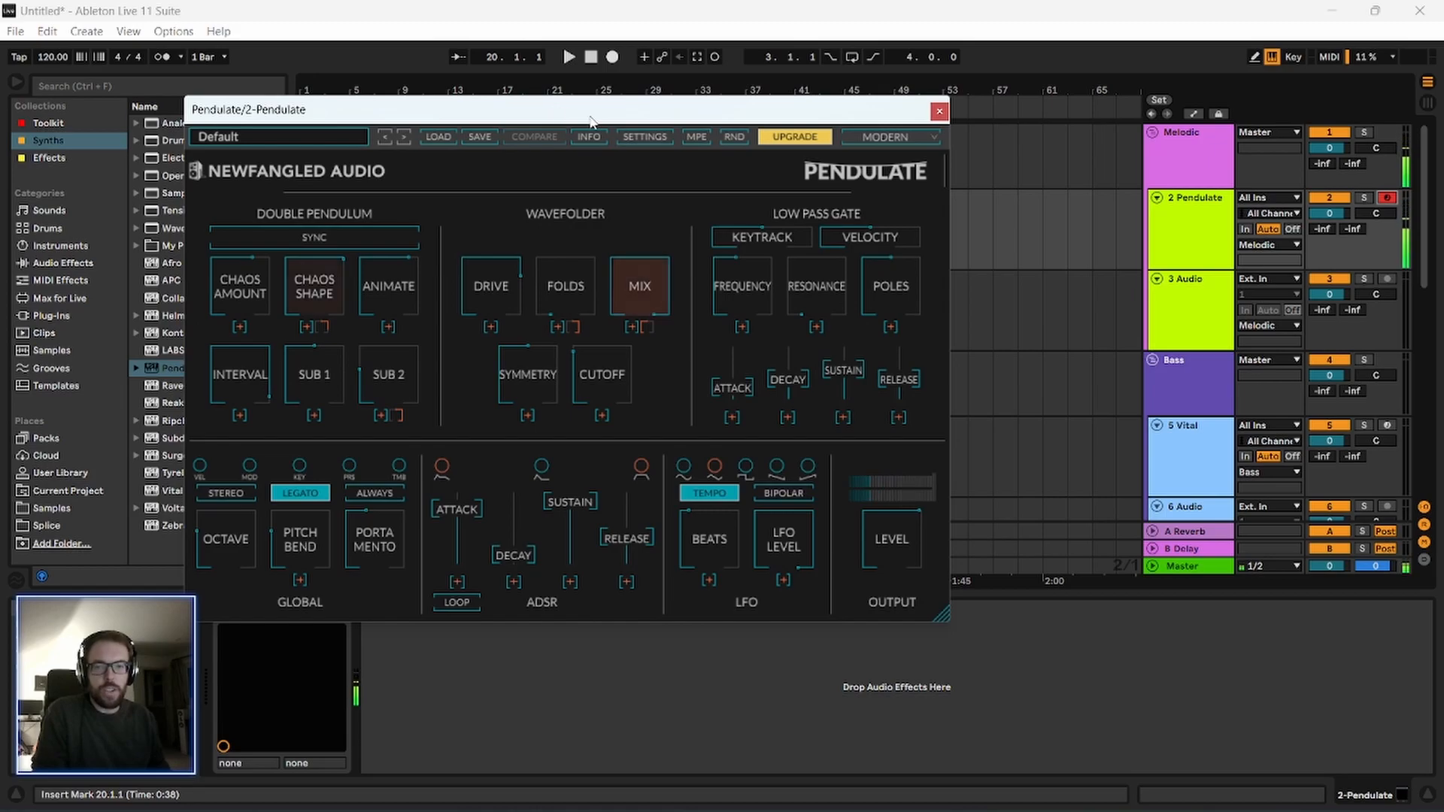
{"action": "left_click_drag", "start_coordinate": [480, 111], "coordinate": [497, 106]}
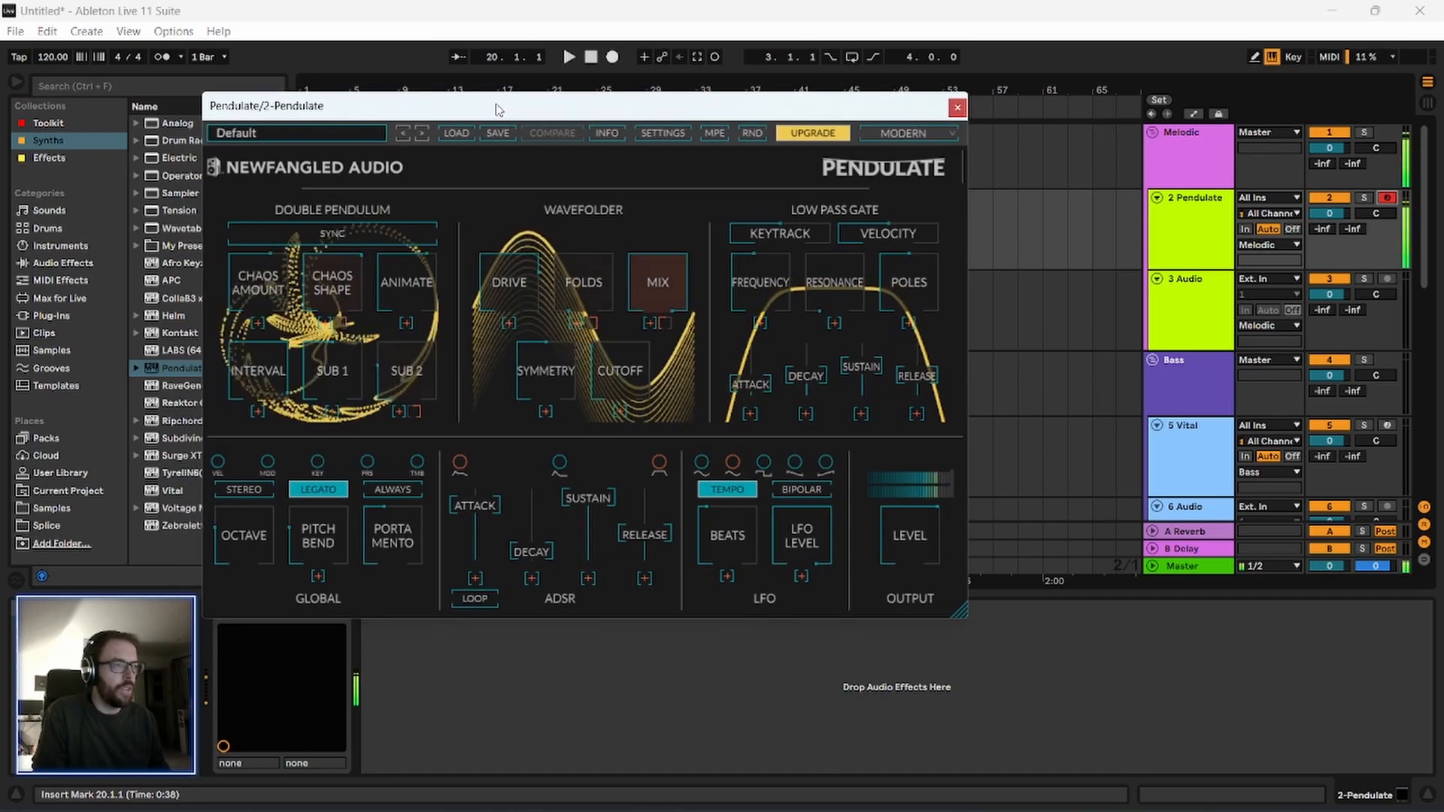
{"action": "left_click", "coordinate": [372, 239]}
{"action": "left_click_drag", "start_coordinate": [257, 288], "coordinate": [255, 222]}
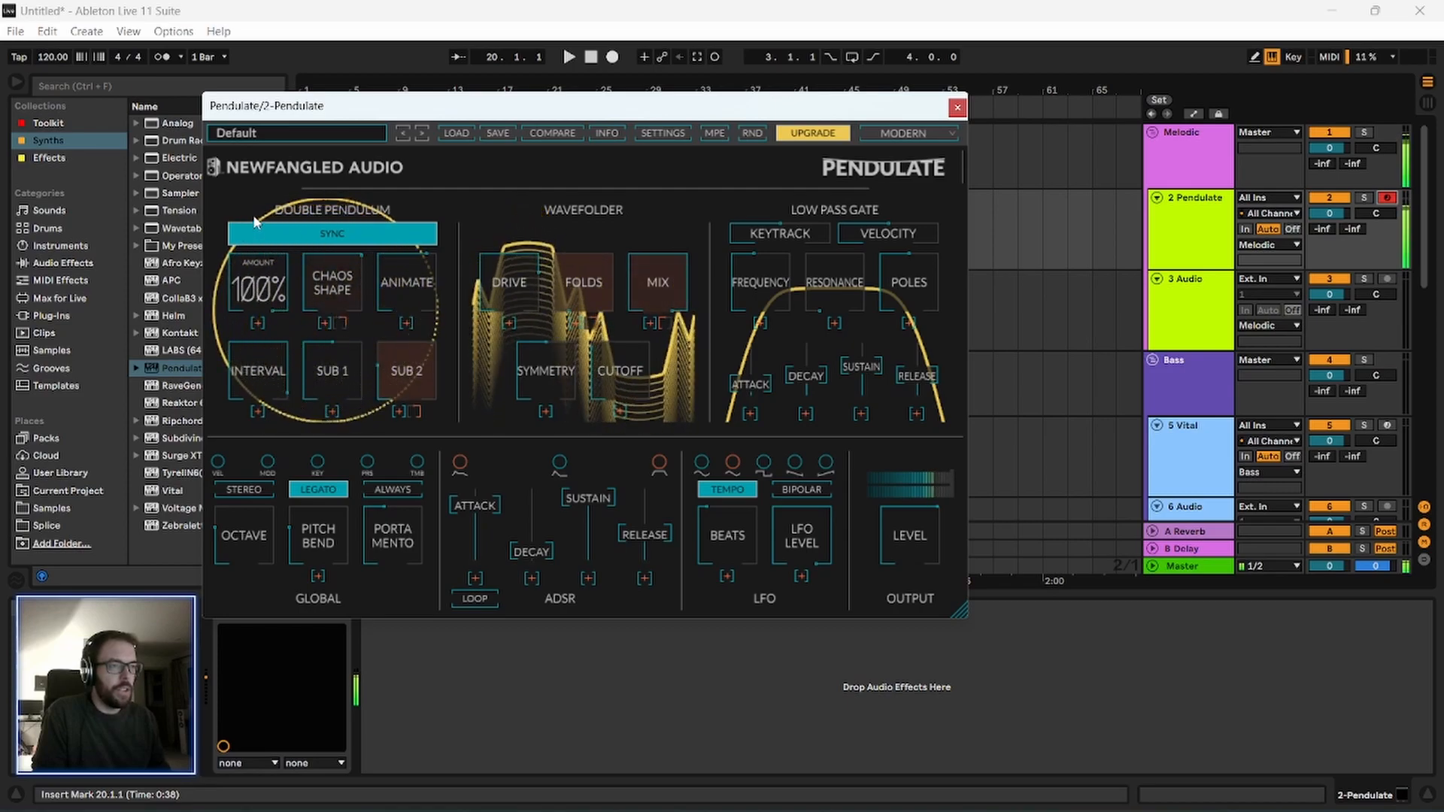
{"action": "left_click_drag", "start_coordinate": [516, 308], "coordinate": [497, 264]}
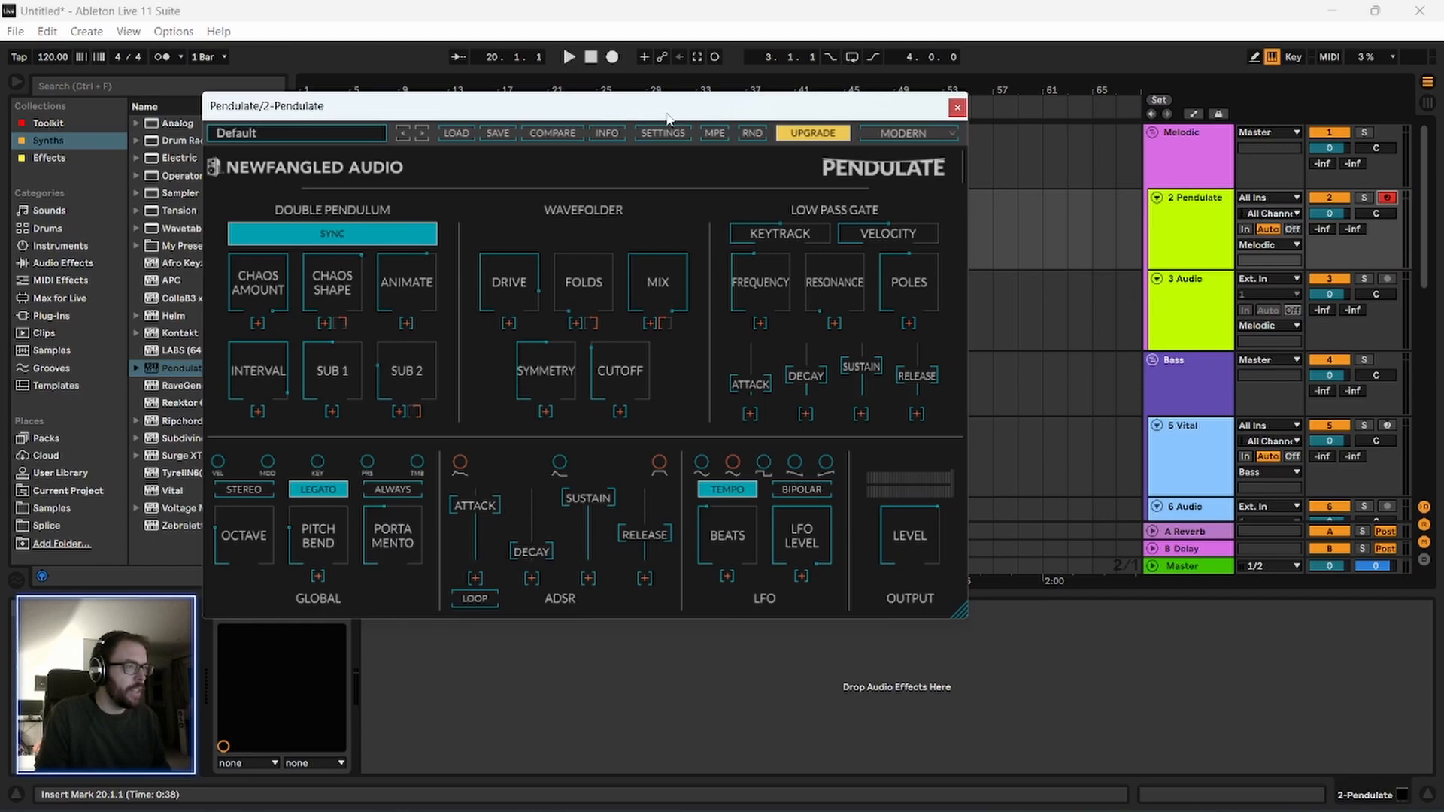
Create an empty MIDI clip on the Pendulate track from bar 17 to bar 33.
{"action": "left_click_drag", "start_coordinate": [668, 119], "coordinate": [645, 114]}
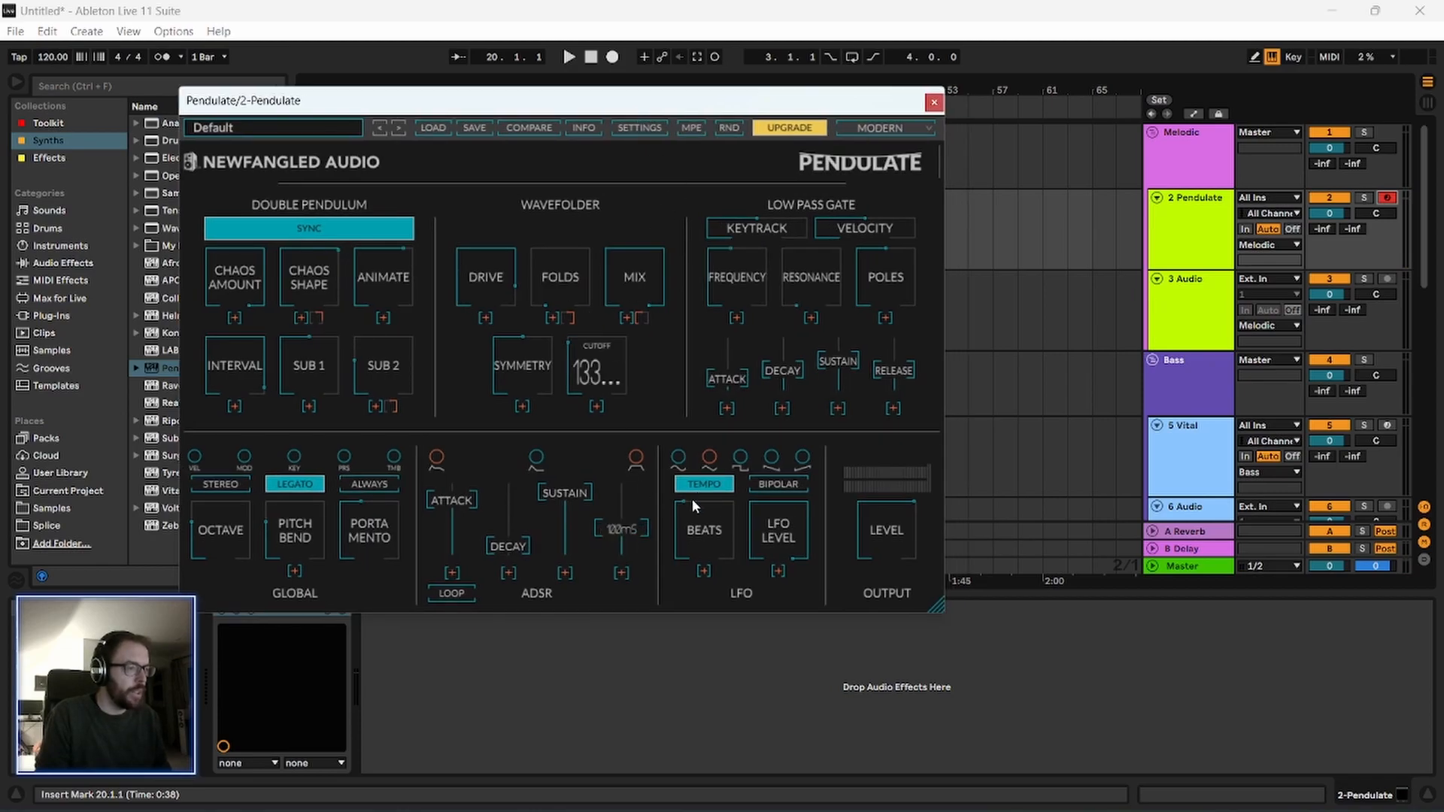
{"action": "left_click_drag", "start_coordinate": [588, 106], "coordinate": [651, 409]}
{"action": "left_click", "coordinate": [525, 253]}
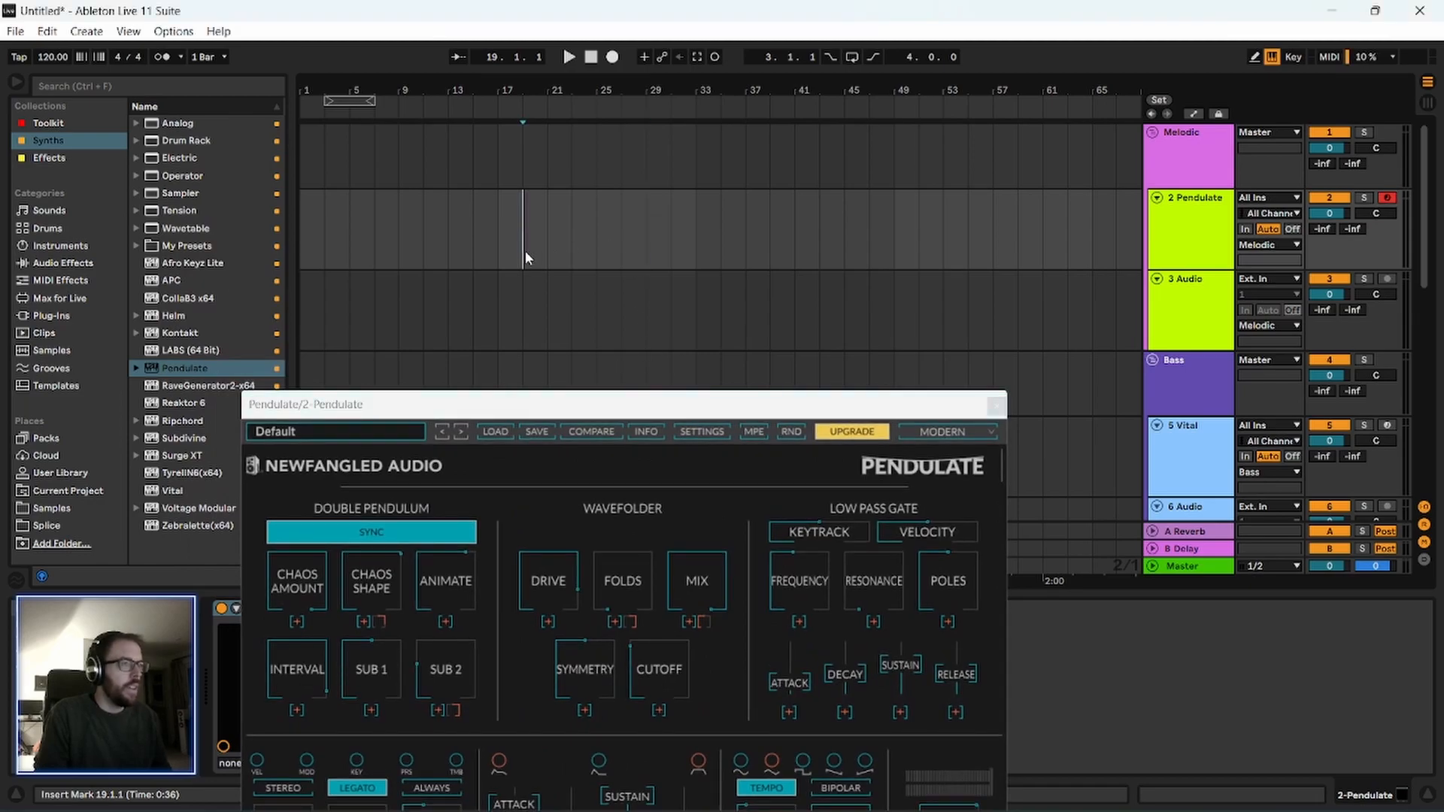
{"action": "left_click_drag", "start_coordinate": [501, 247], "coordinate": [695, 243]}
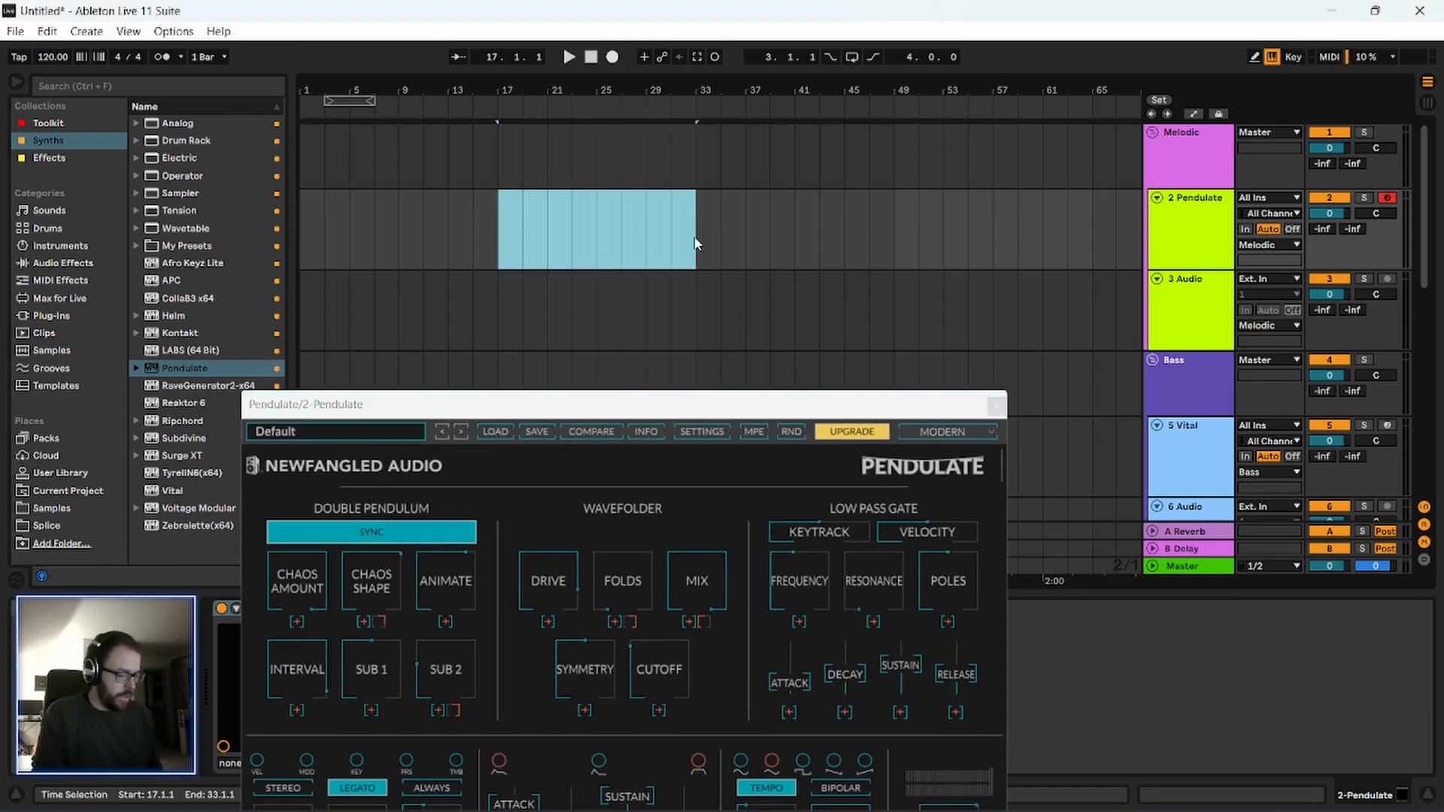
{"action": "key", "text": "ctrl+shift+m"}
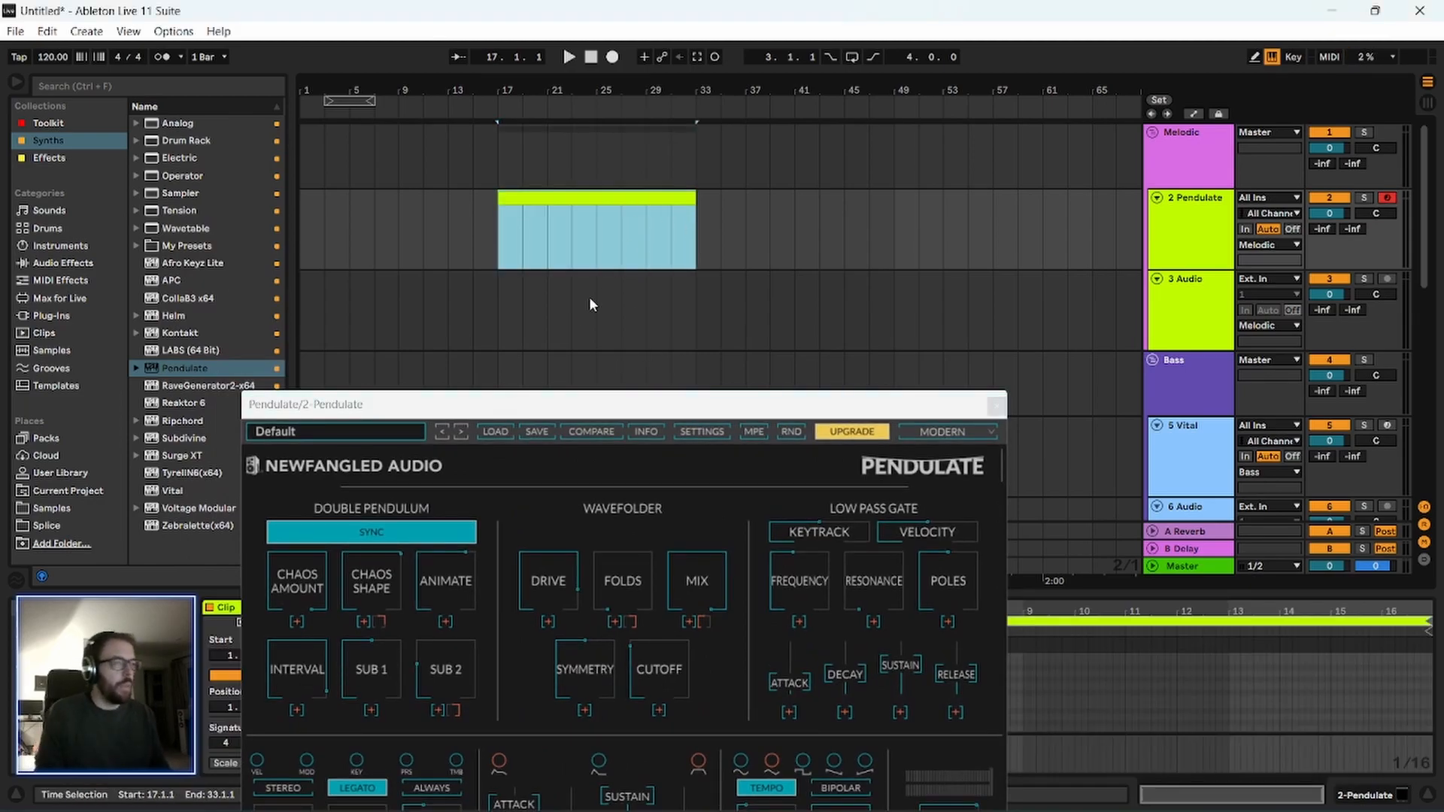
Add a D#3 note to the new clip and stretch it across all 16 bars.
{"action": "left_click_drag", "start_coordinate": [632, 407], "coordinate": [513, 85]}
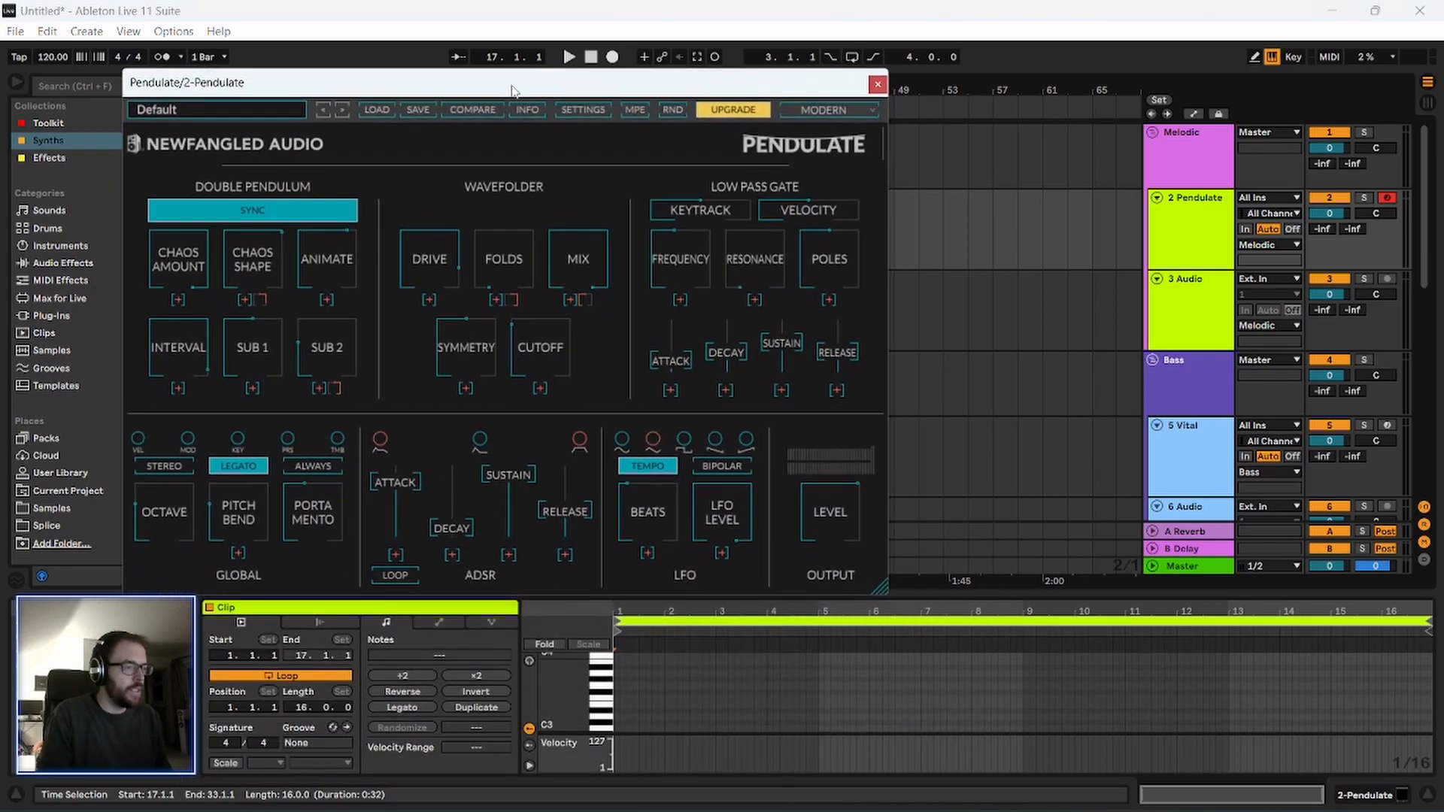
{"action": "left_click", "coordinate": [607, 714]}
{"action": "left_click_drag", "start_coordinate": [580, 694], "coordinate": [567, 704]}
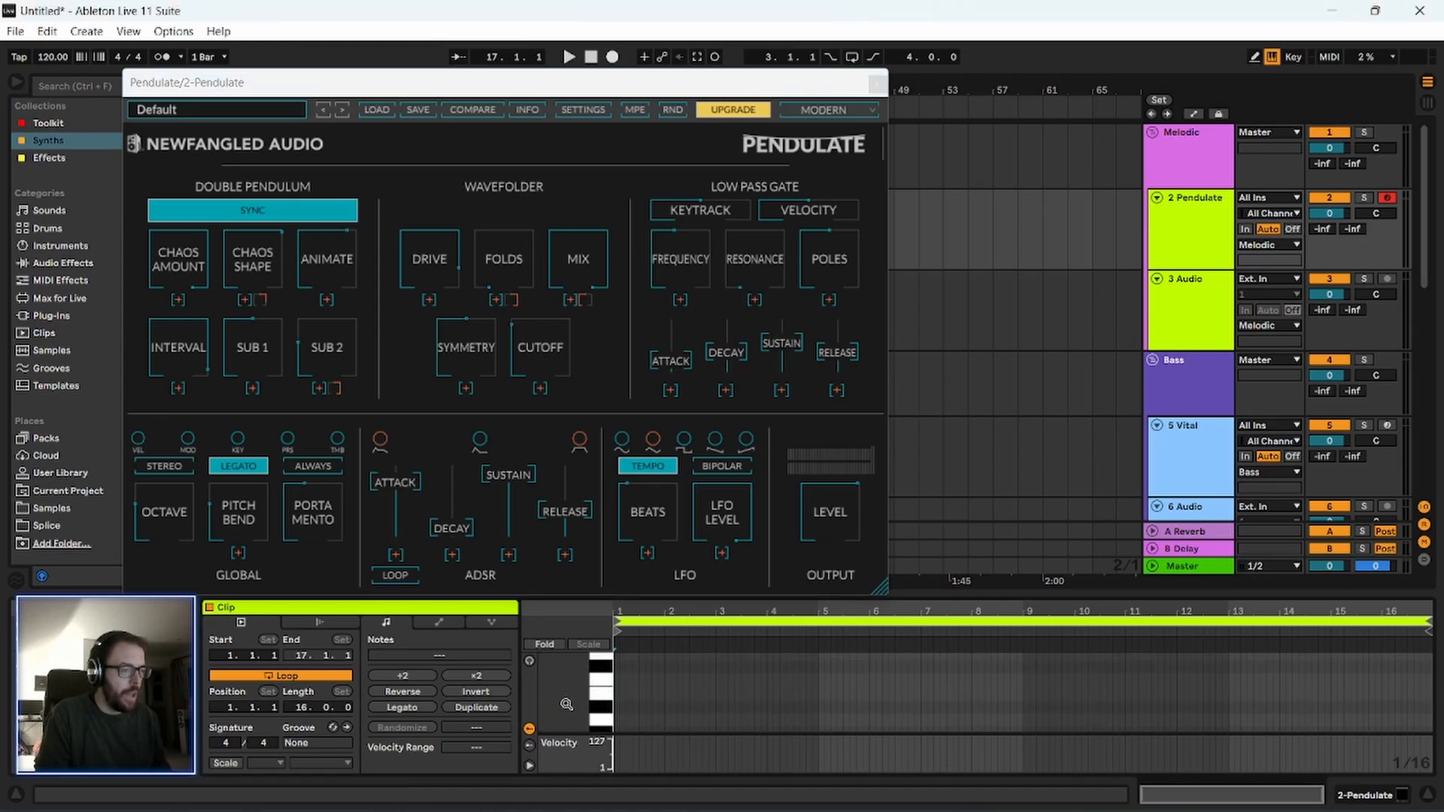
{"action": "double_click", "coordinate": [616, 712]}
{"action": "left_click_drag", "start_coordinate": [615, 713], "coordinate": [1353, 708]}
{"action": "left_click_drag", "start_coordinate": [1042, 617], "coordinate": [1110, 587]}
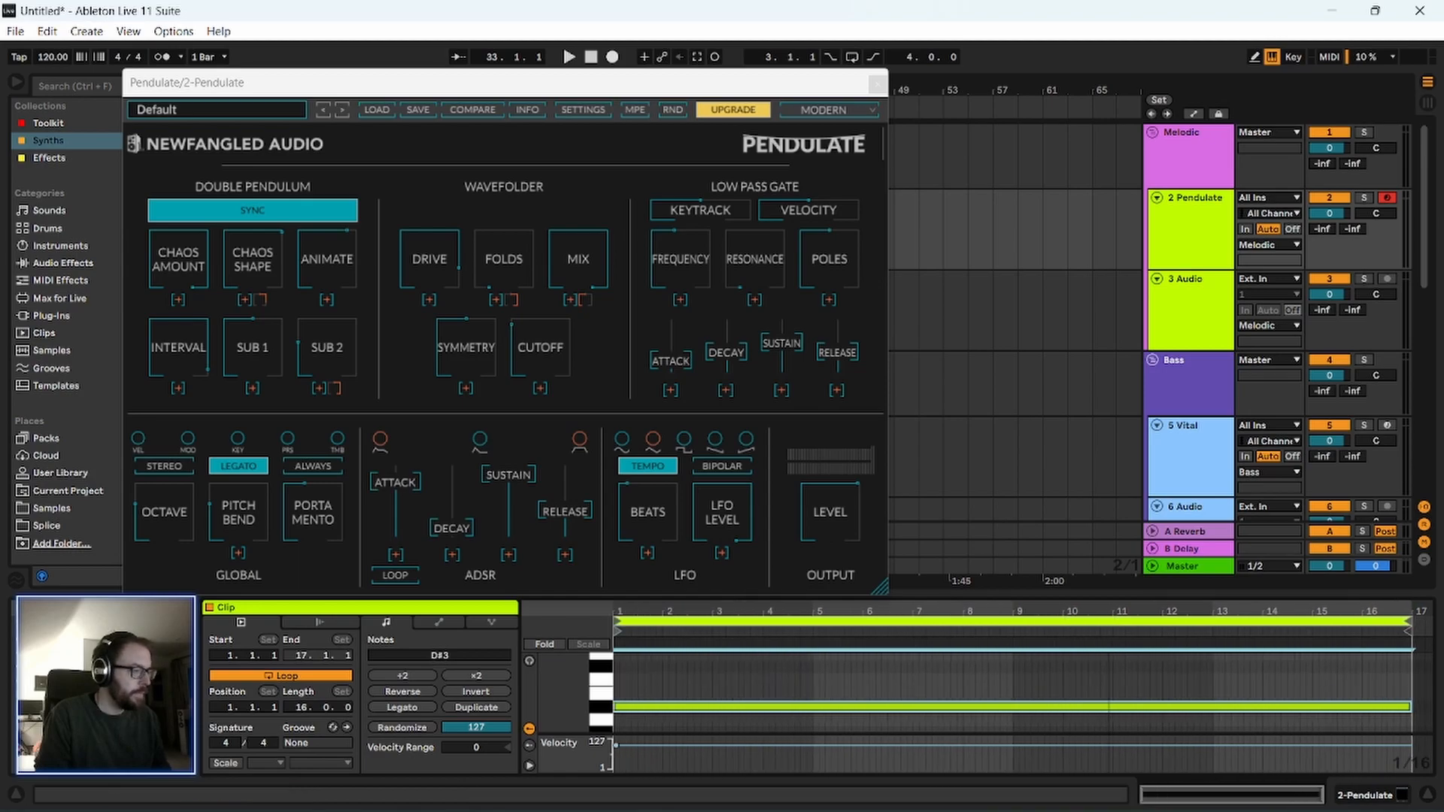
Play the clip while lowering Pendulate's Chaos Shape and setting the Chaos Amount to about 62%.
{"action": "key", "text": "space"}
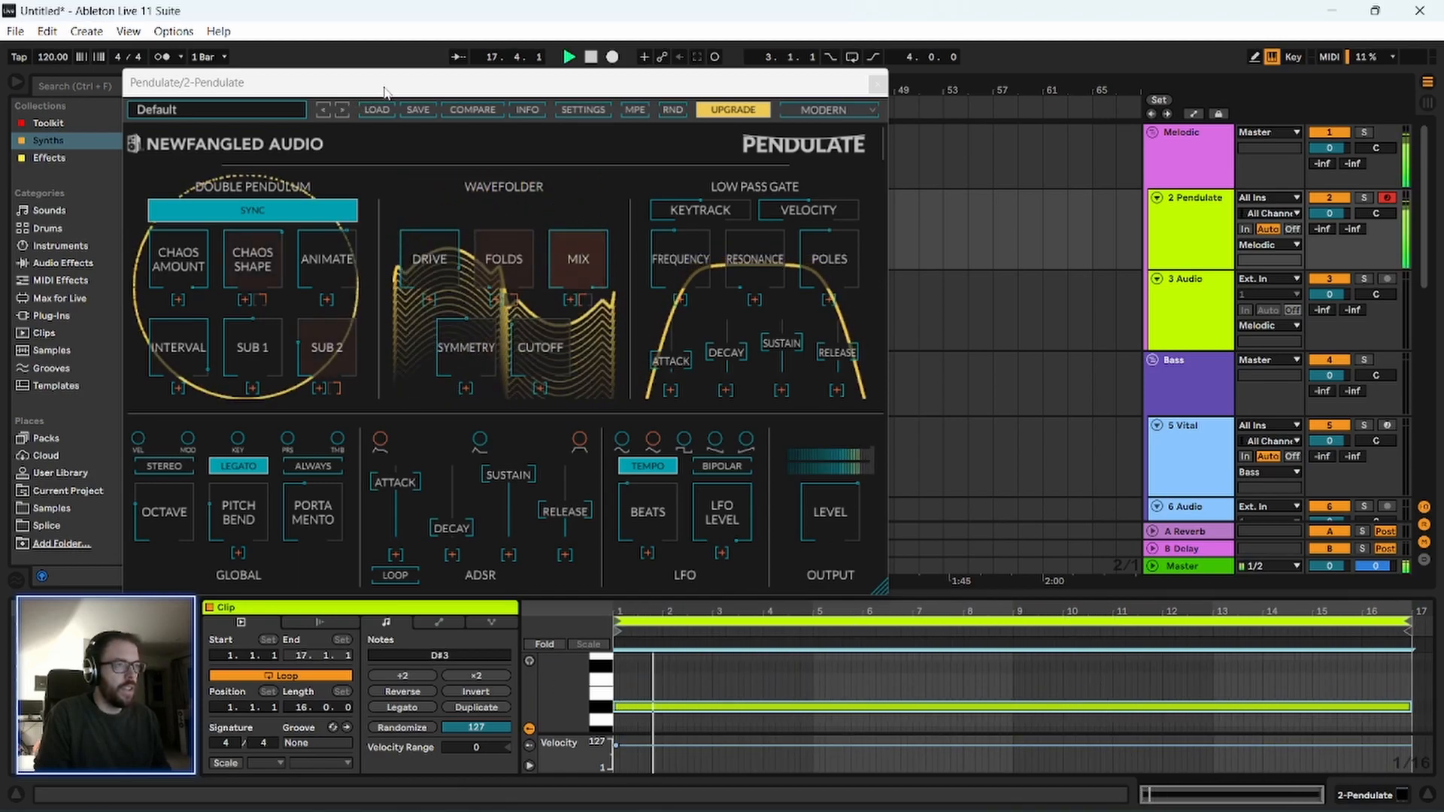
{"action": "left_click_drag", "start_coordinate": [376, 82], "coordinate": [449, 97]}
{"action": "mouse_move", "coordinate": [320, 294]}
{"action": "left_click_drag", "start_coordinate": [320, 293], "coordinate": [318, 367]}
{"action": "left_click_drag", "start_coordinate": [258, 304], "coordinate": [263, 368]}
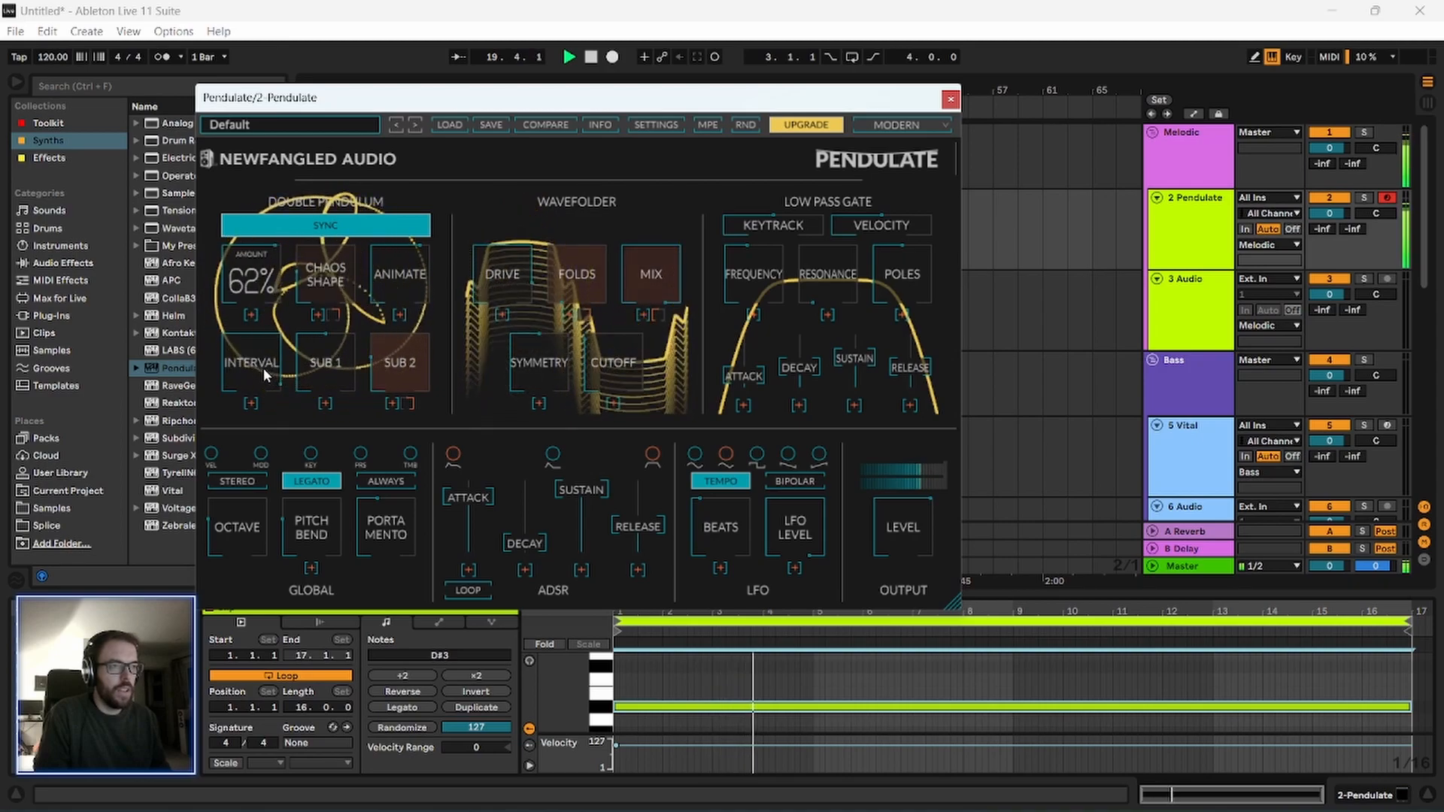
Compare the sound with Sync off and on, and raise the Animate and Sub 2 amounts.
{"action": "left_click", "coordinate": [336, 223]}
{"action": "left_click", "coordinate": [361, 225]}
{"action": "left_click_drag", "start_coordinate": [399, 282], "coordinate": [386, 185]}
{"action": "mouse_move", "coordinate": [396, 378]}
{"action": "left_click_drag", "start_coordinate": [396, 378], "coordinate": [415, 354]}
Lower the Drive and Mix in the Wavefolder section.
{"action": "left_click_drag", "start_coordinate": [503, 286], "coordinate": [486, 436]}
{"action": "left_click_drag", "start_coordinate": [652, 280], "coordinate": [636, 388]}
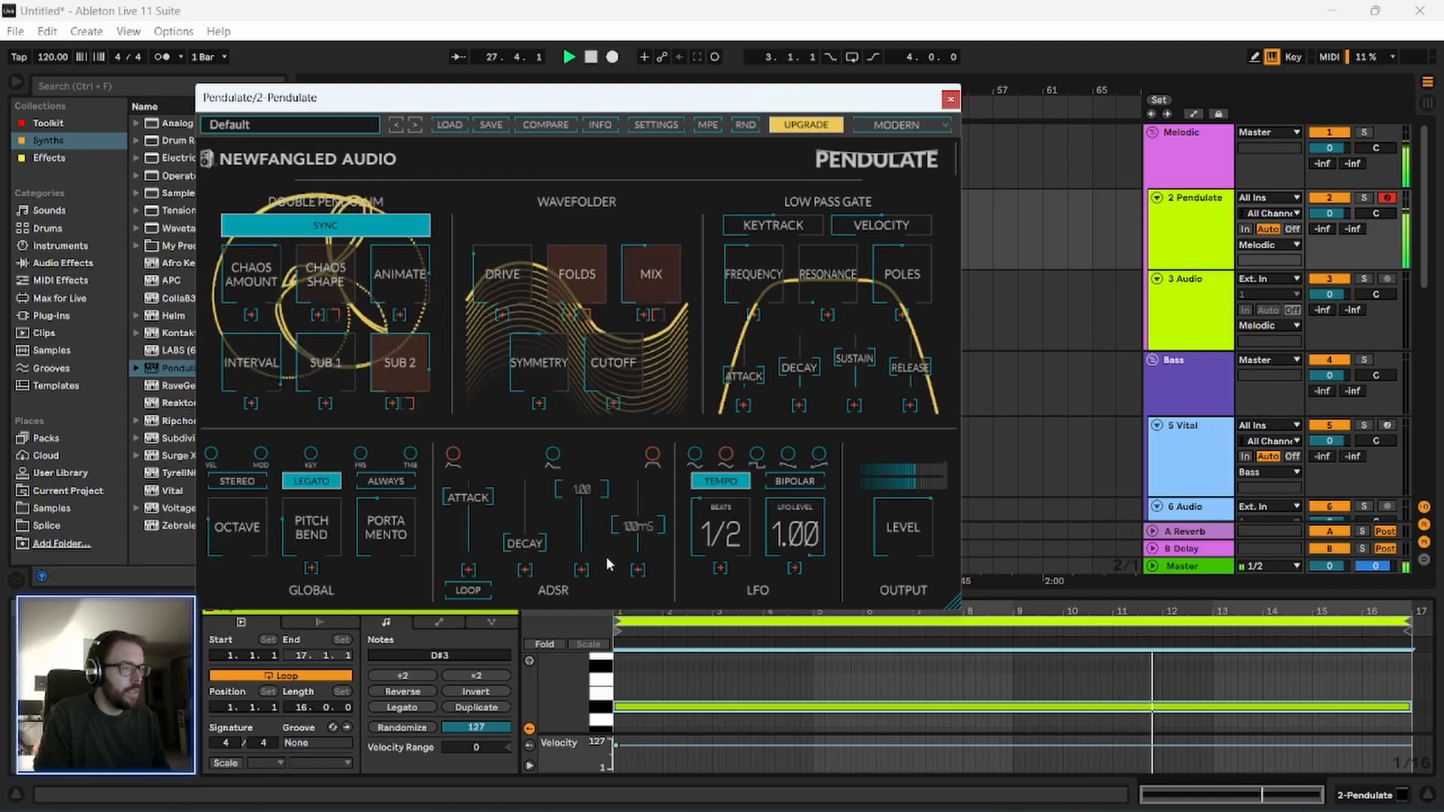
Turn on Stereo, set Pendulate's Octave to -1 and replay the clip to hear it.
{"action": "left_click", "coordinate": [239, 481]}
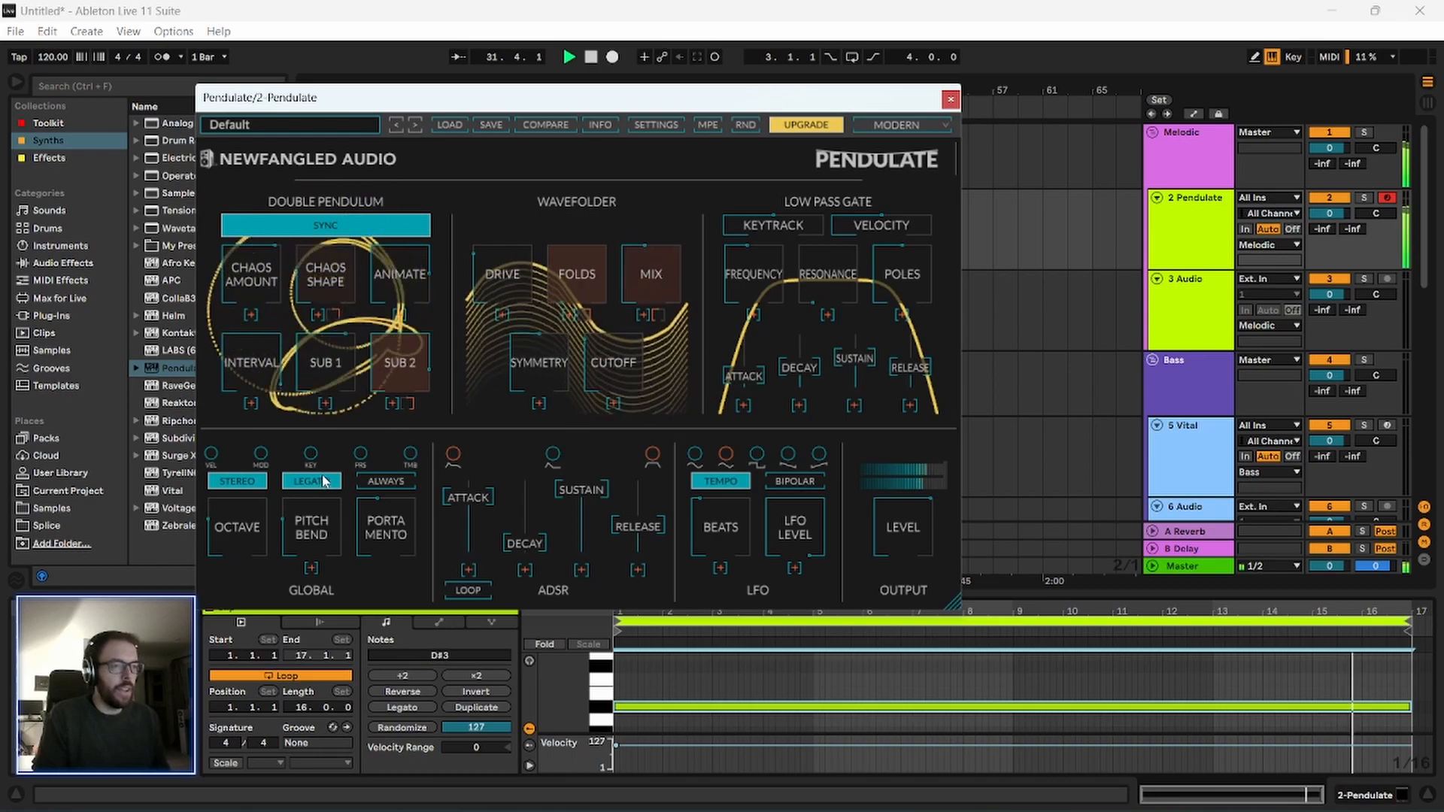
{"action": "mouse_move", "coordinate": [245, 525]}
{"action": "left_click_drag", "start_coordinate": [236, 545], "coordinate": [232, 497]}
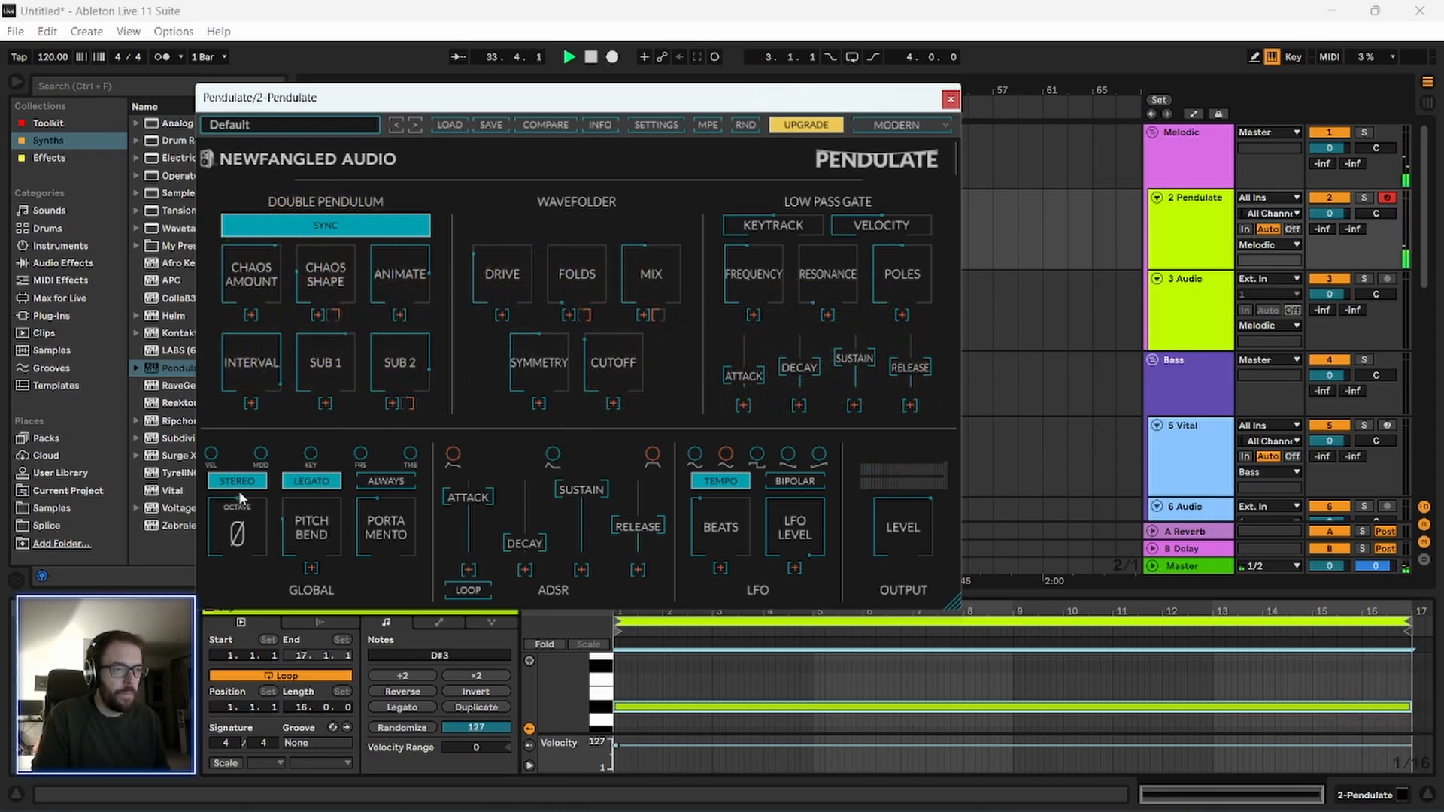
{"action": "left_click_drag", "start_coordinate": [532, 101], "coordinate": [467, 97]}
{"action": "key", "text": "space"}
{"action": "key", "text": "space"}
{"action": "key", "text": "space"}
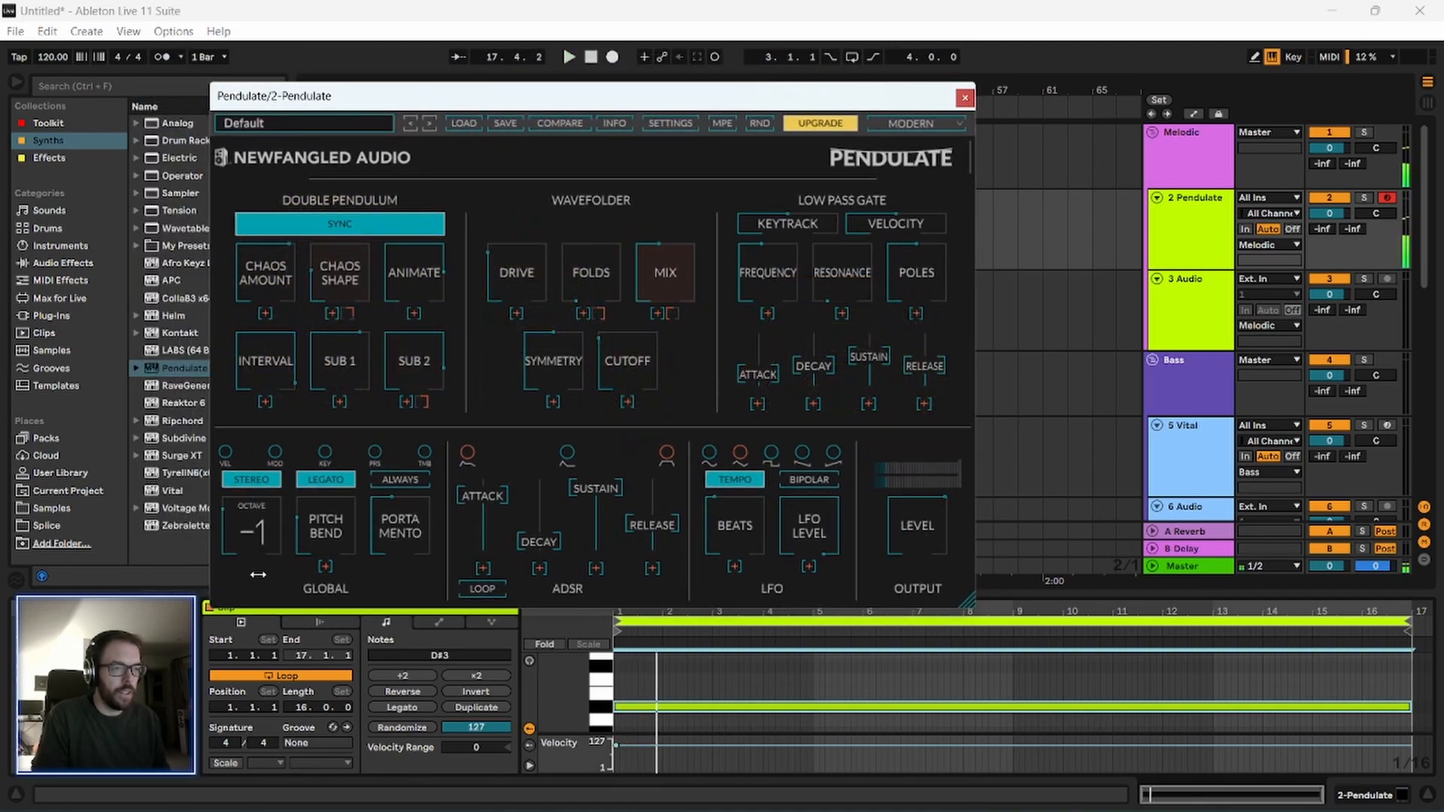
{"action": "key", "text": "space"}
{"action": "left_click_drag", "start_coordinate": [481, 95], "coordinate": [419, 79]}
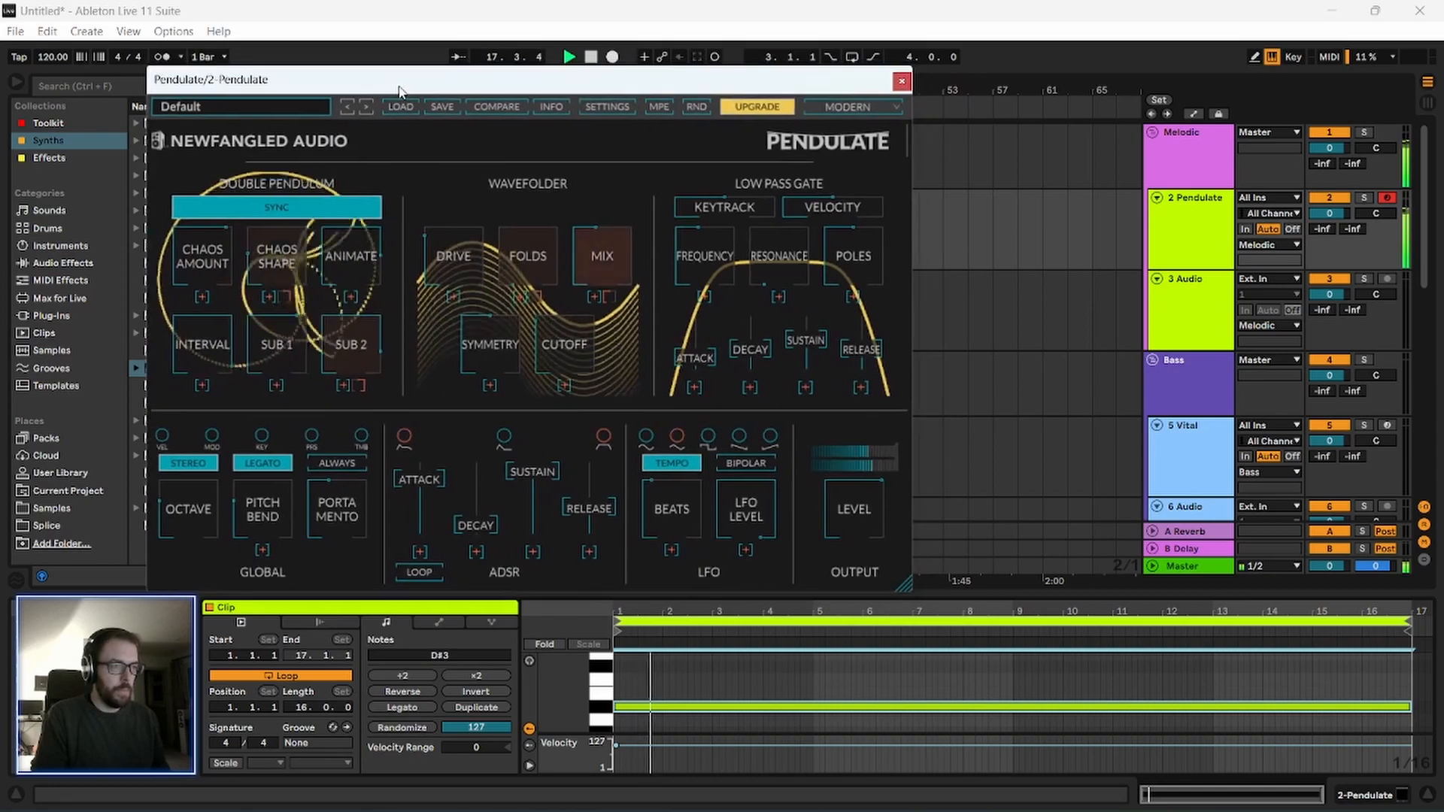
Set the Interval to -m10, lower the Low Pass Gate Frequency to about 228 Hz and stop playback.
{"action": "left_click_drag", "start_coordinate": [196, 261], "coordinate": [194, 215]}
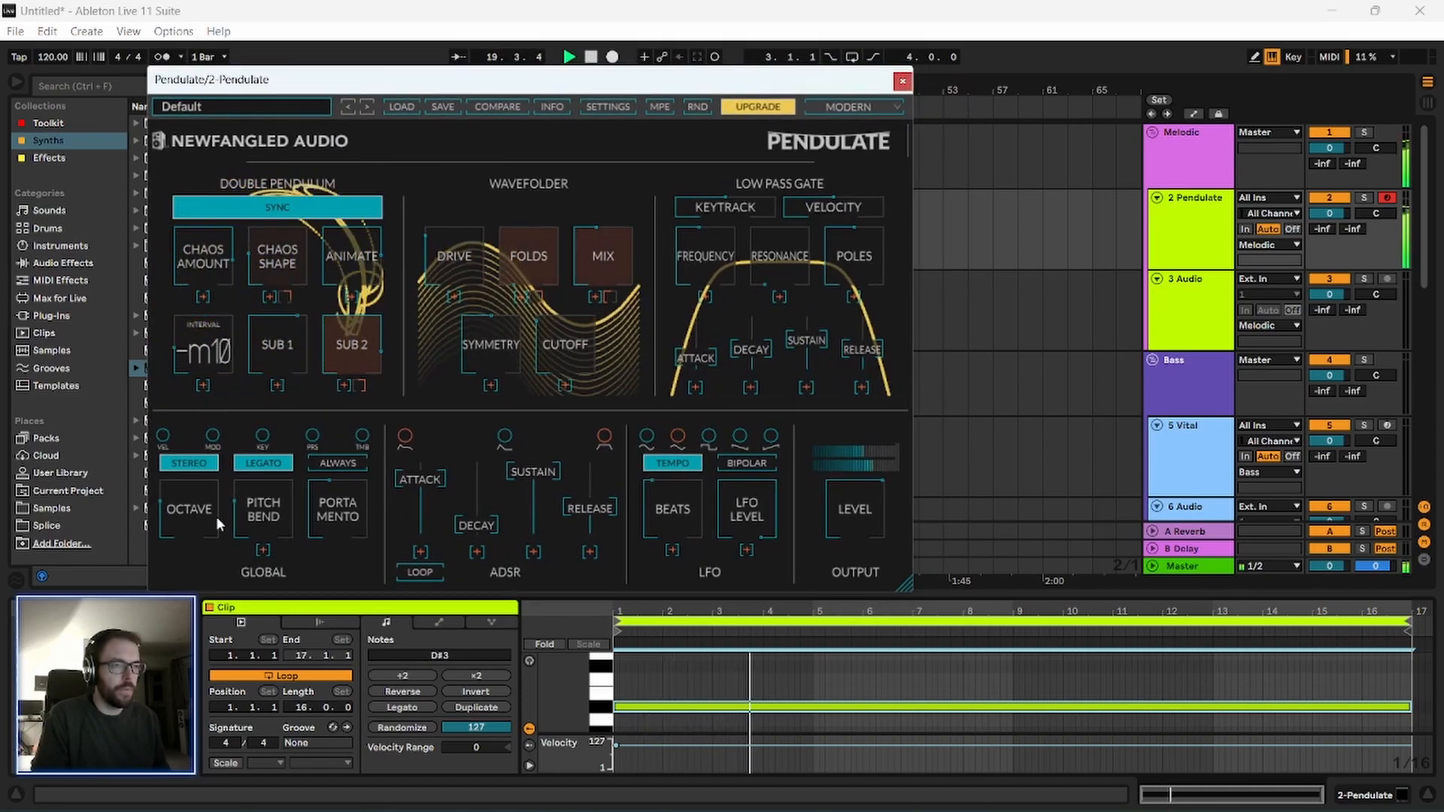
{"action": "left_click_drag", "start_coordinate": [206, 462], "coordinate": [216, 398]}
{"action": "left_click_drag", "start_coordinate": [340, 360], "coordinate": [275, 272]}
{"action": "left_click_drag", "start_coordinate": [422, 80], "coordinate": [390, 86]}
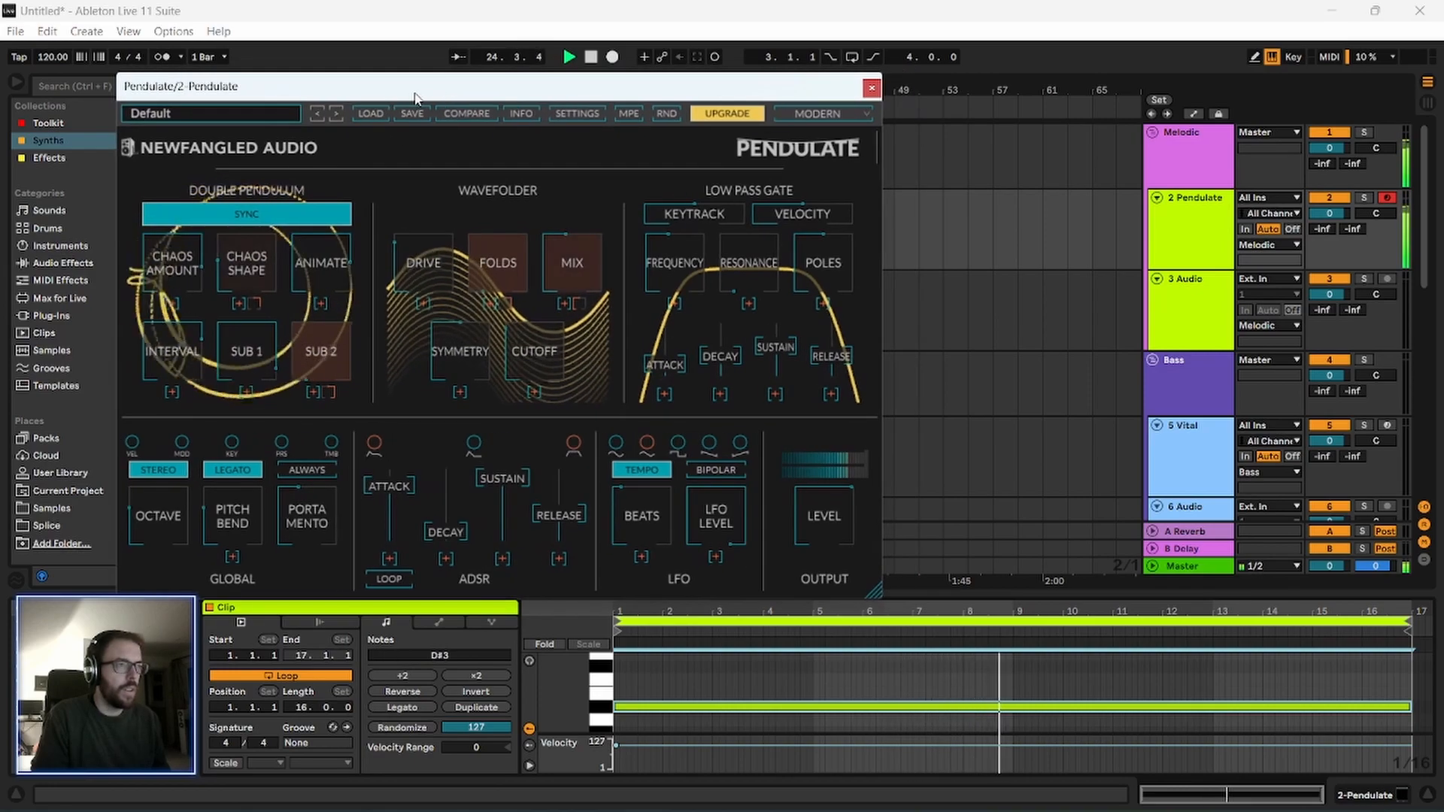
{"action": "left_click_drag", "start_coordinate": [682, 271], "coordinate": [691, 315]}
{"action": "key", "text": "space"}
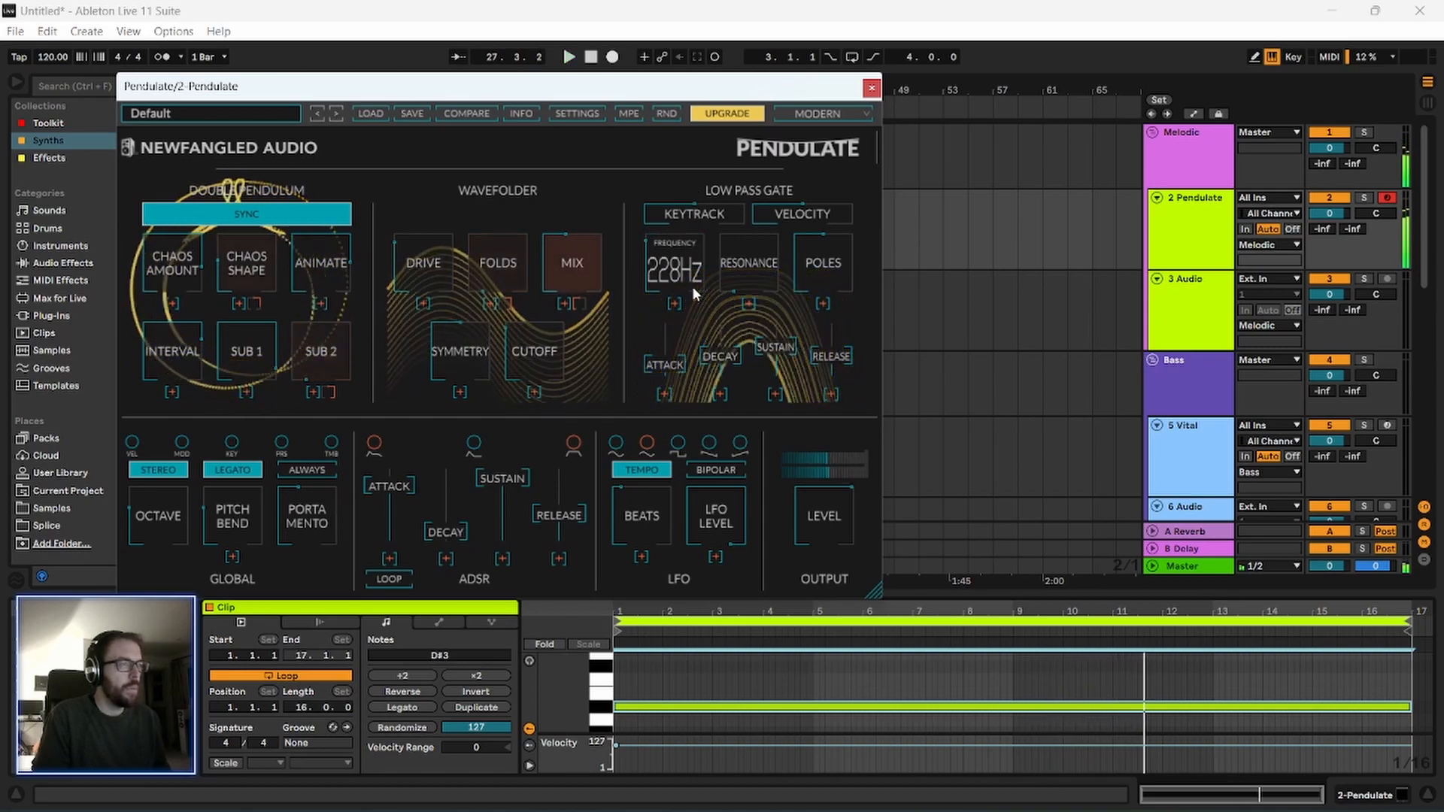
Show automation and give Pendulate's LPG Frequency its own enlarged lane, with the track disarmed and the synth window closed.
{"action": "left_click_drag", "start_coordinate": [647, 94], "coordinate": [616, 93]}
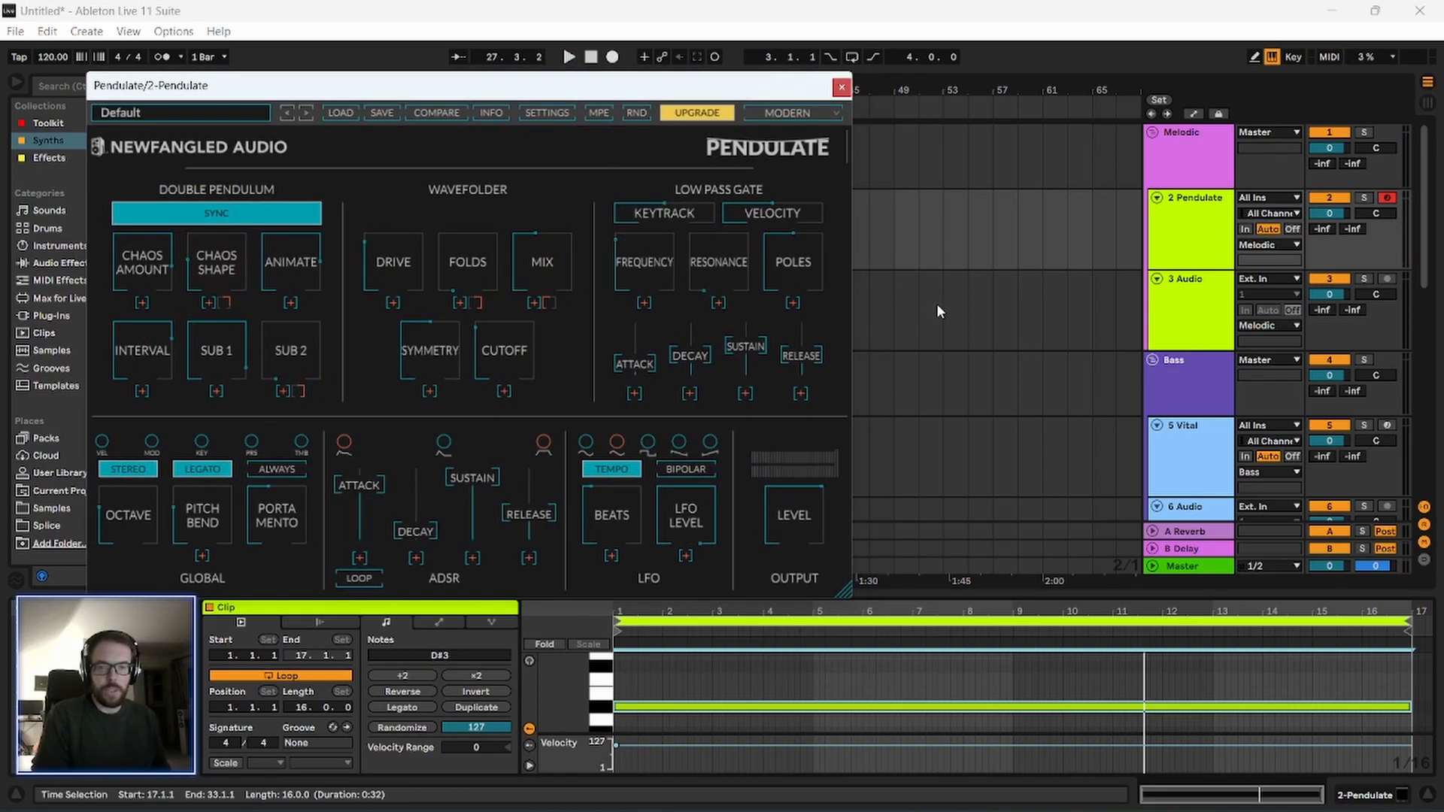
{"action": "left_click_drag", "start_coordinate": [665, 93], "coordinate": [615, 94]}
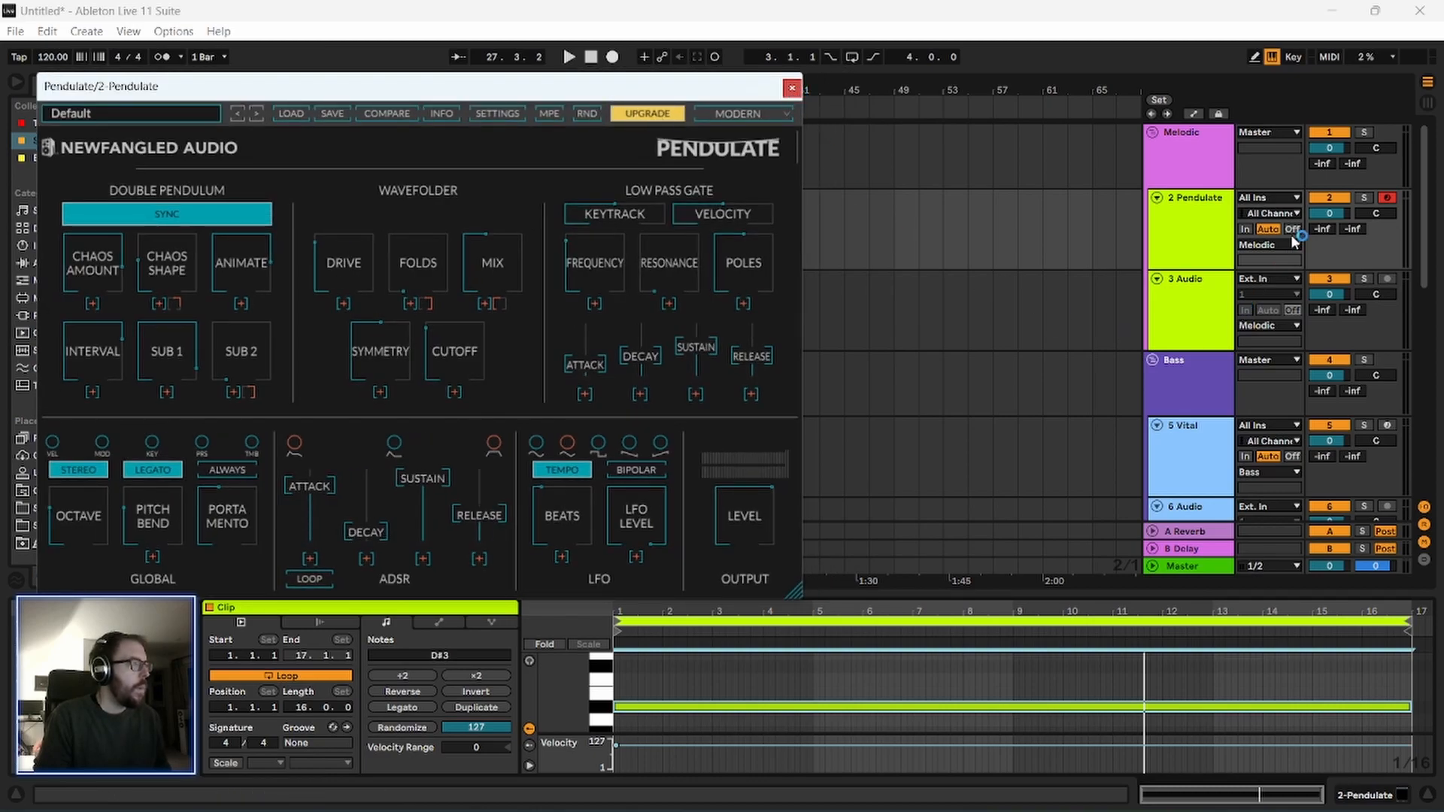
{"action": "left_click", "coordinate": [1205, 206]}
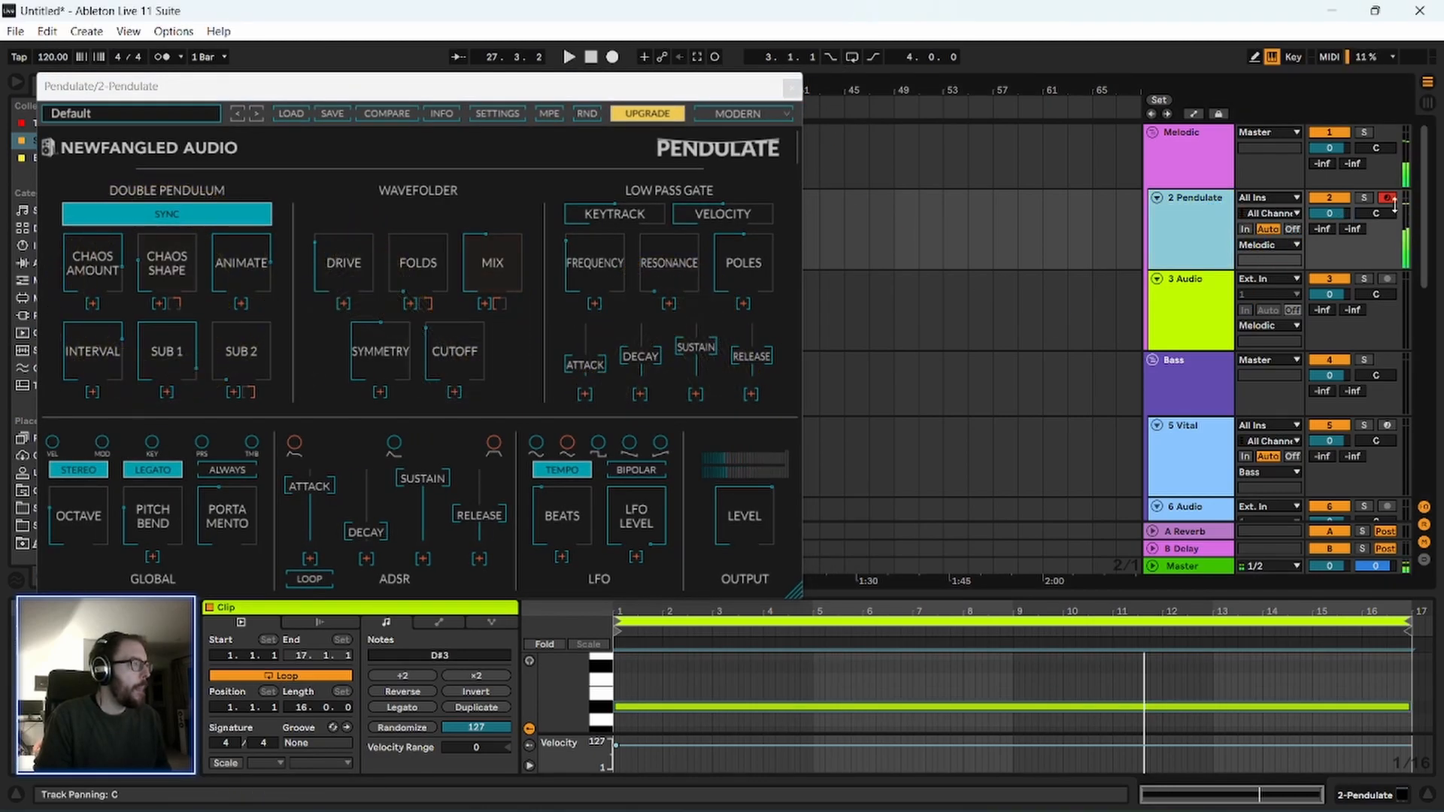
{"action": "left_click", "coordinate": [1272, 58]}
{"action": "key", "text": "a"}
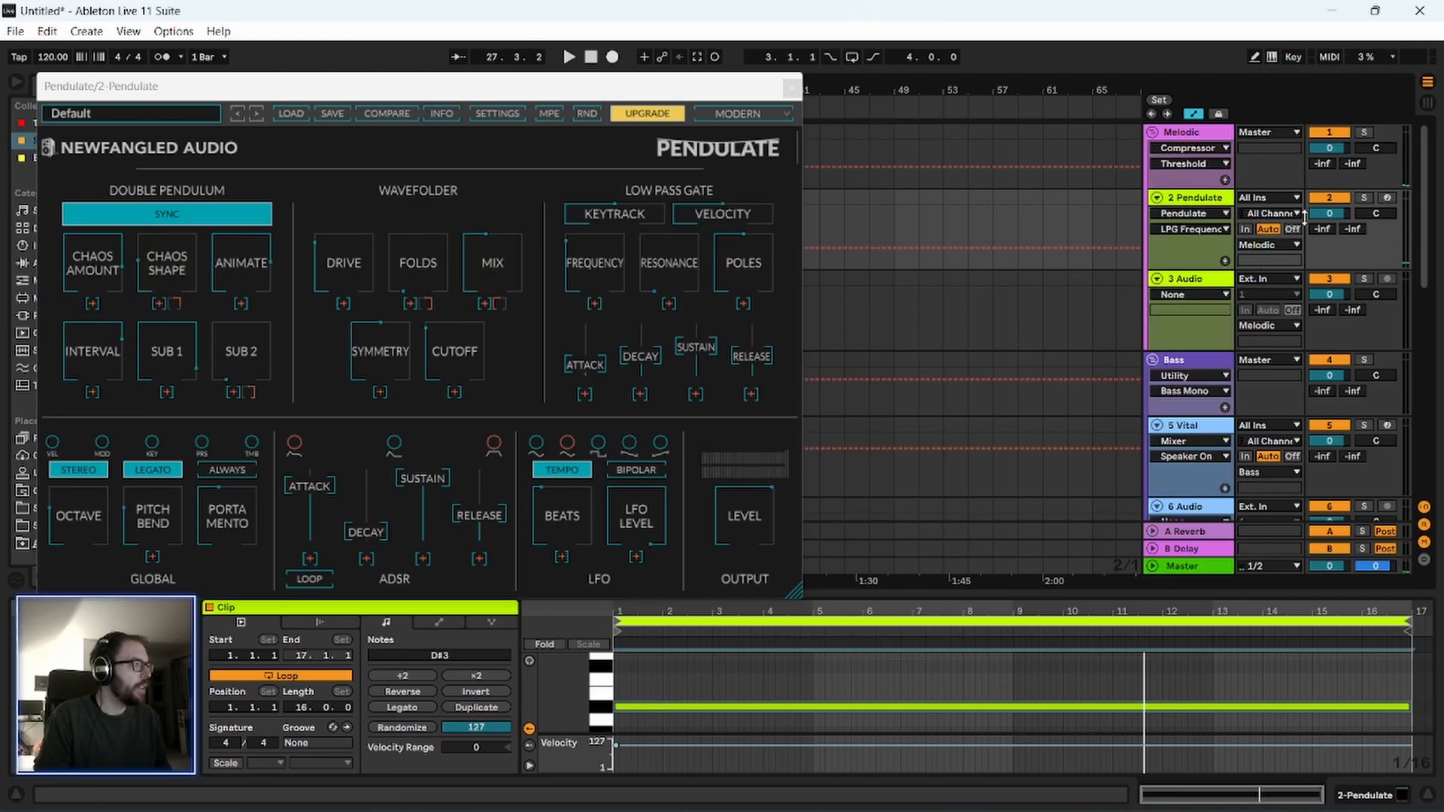
{"action": "left_click", "coordinate": [1224, 261]}
{"action": "left_click", "coordinate": [791, 88]}
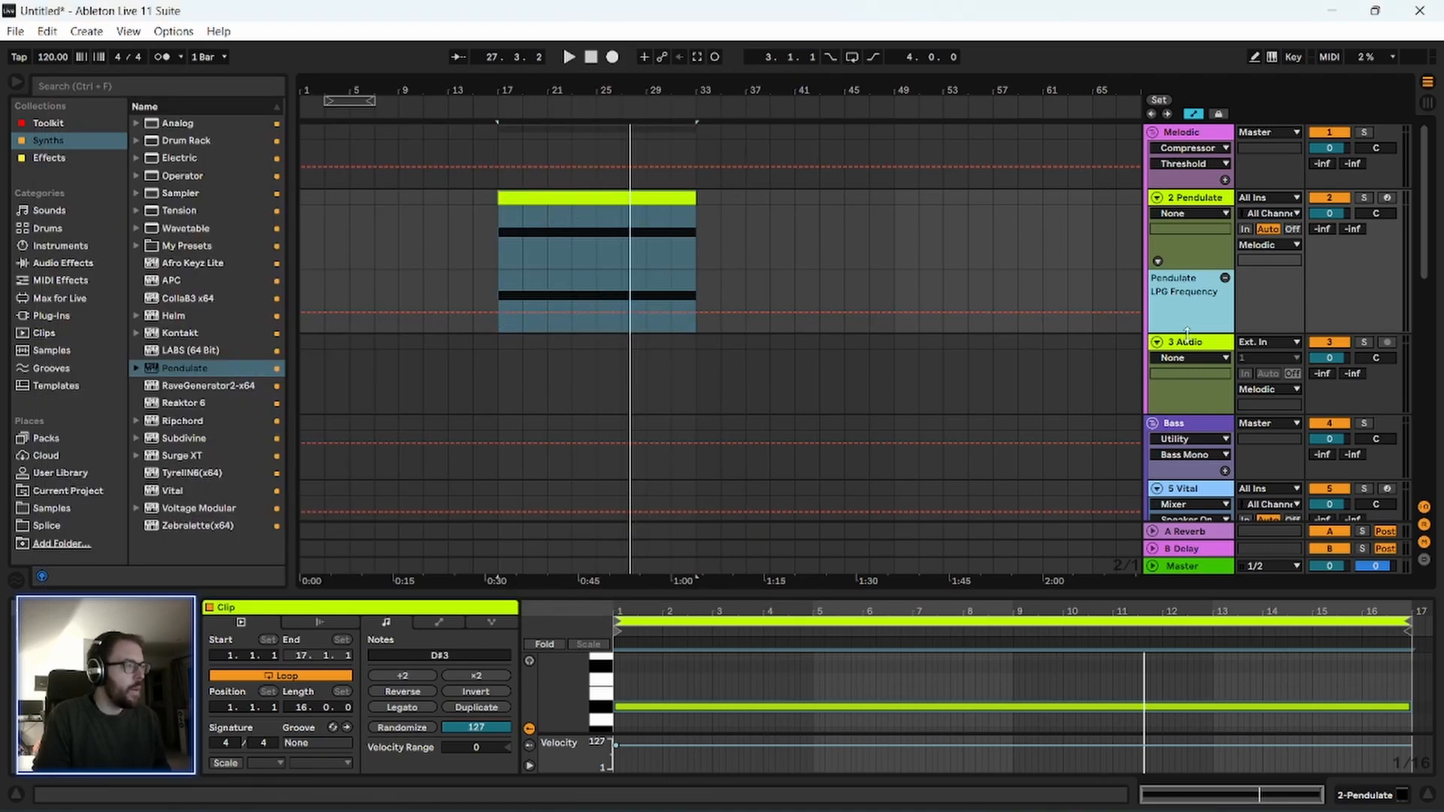
{"action": "left_click_drag", "start_coordinate": [1186, 333], "coordinate": [1186, 457]}
Raise the LPG Frequency automation over the clip to about 6500 Hz and add a point at bar 18 near 271 Hz.
{"action": "left_click_drag", "start_coordinate": [550, 87], "coordinate": [490, 243]}
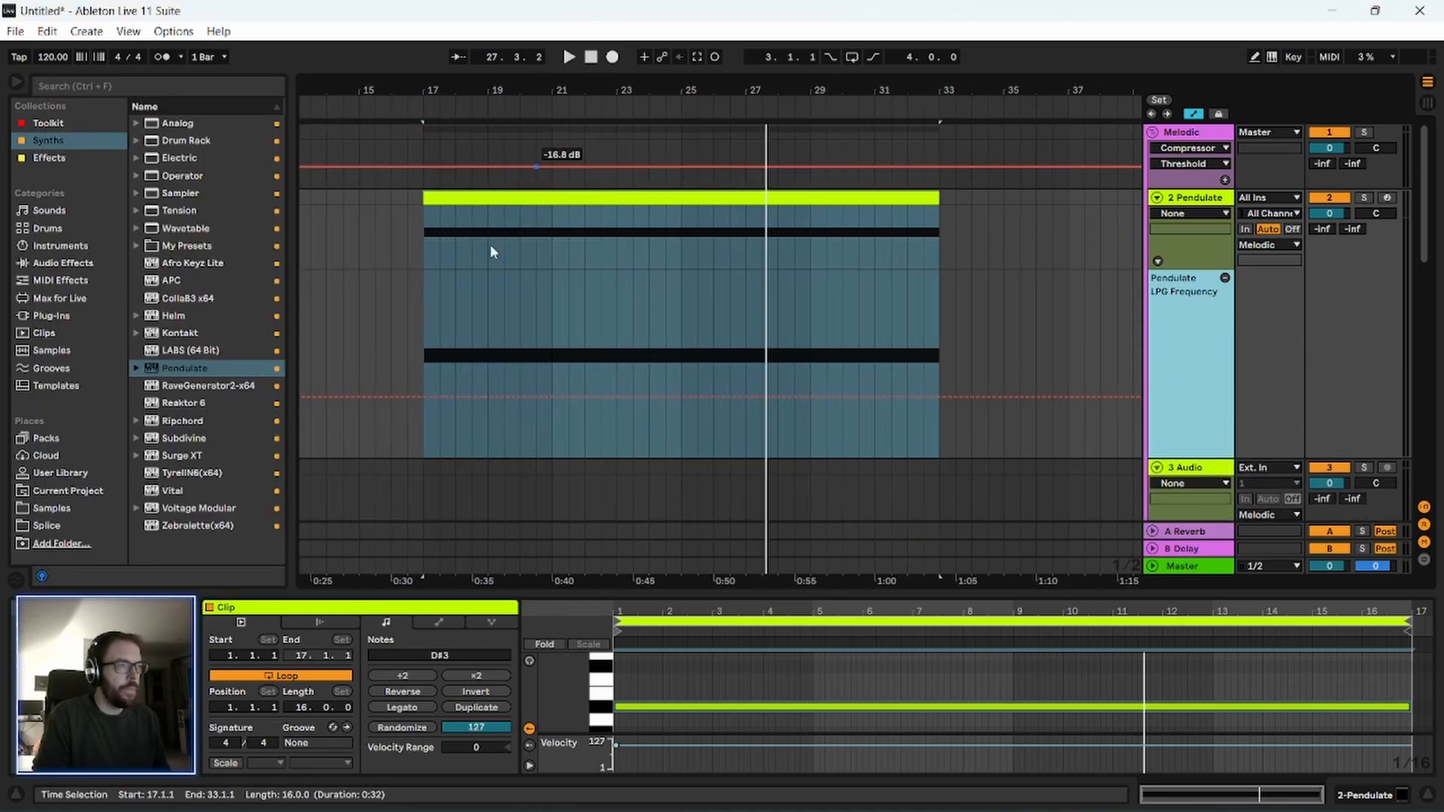
{"action": "left_click_drag", "start_coordinate": [423, 425], "coordinate": [901, 346]}
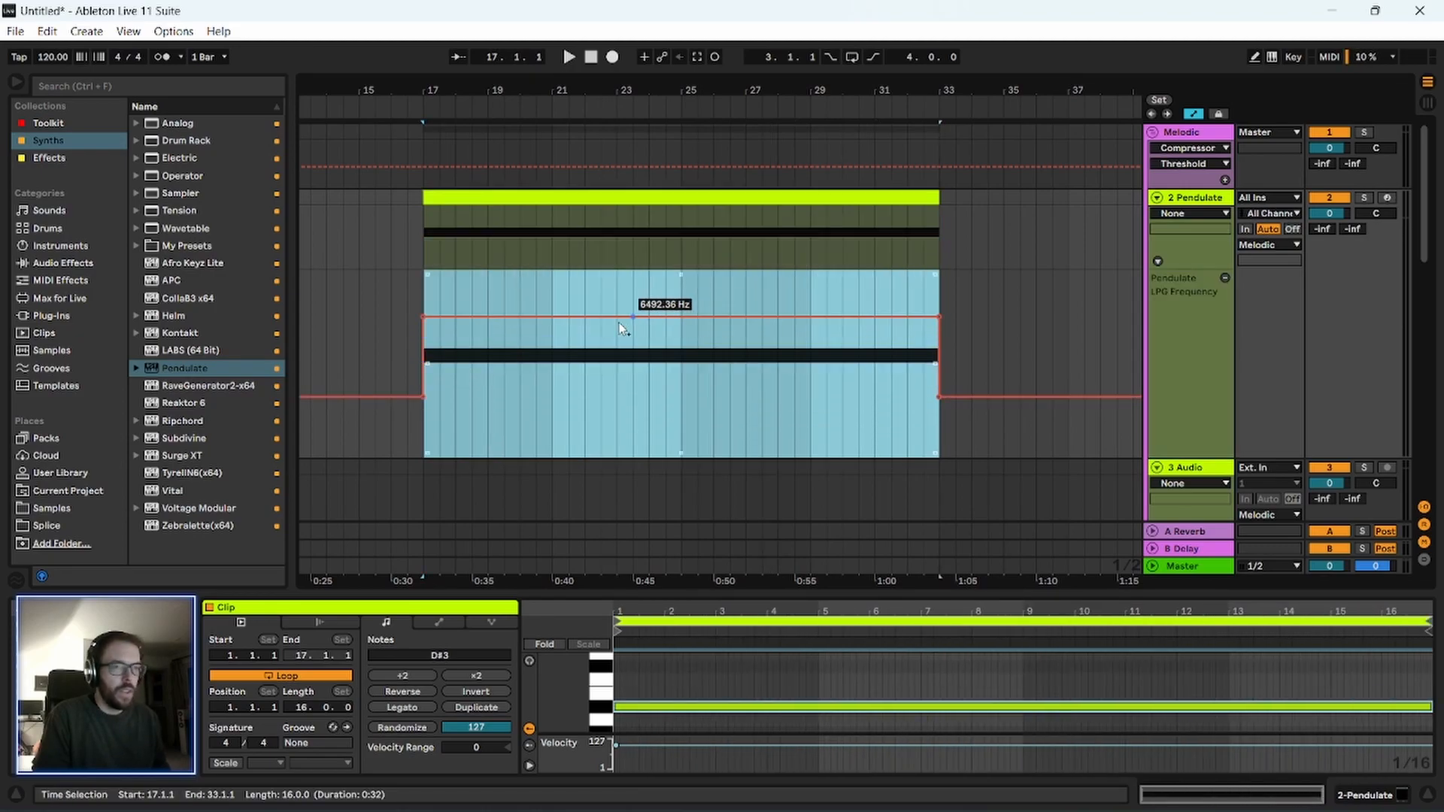
{"action": "left_click_drag", "start_coordinate": [455, 325], "coordinate": [455, 390]}
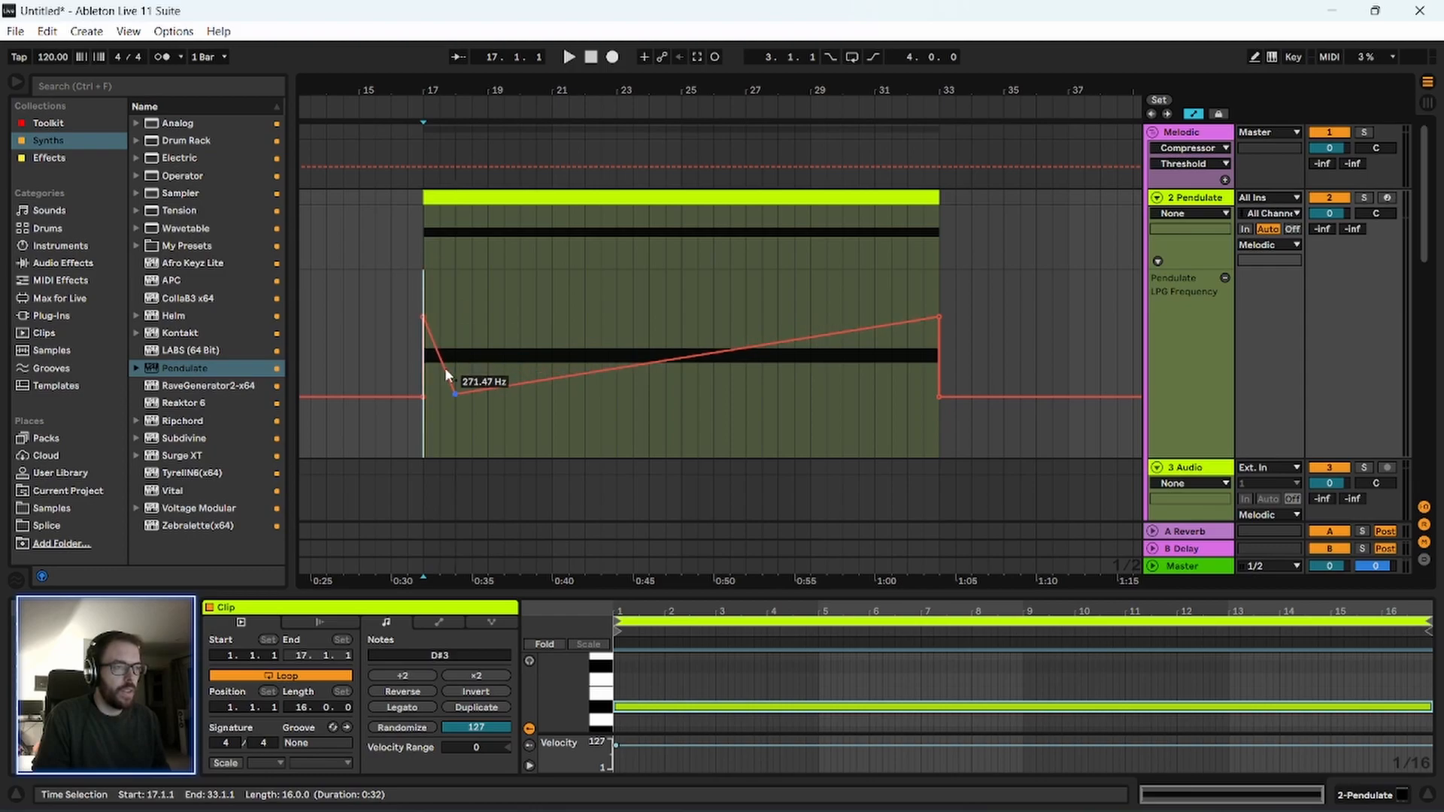
Draw a zigzag of LPG Frequency breakpoints across the rest of the clip, ending at about 8908 Hz.
{"action": "left_click", "coordinate": [426, 302]}
{"action": "key", "text": "space"}
{"action": "left_click_drag", "start_coordinate": [488, 387], "coordinate": [585, 370]}
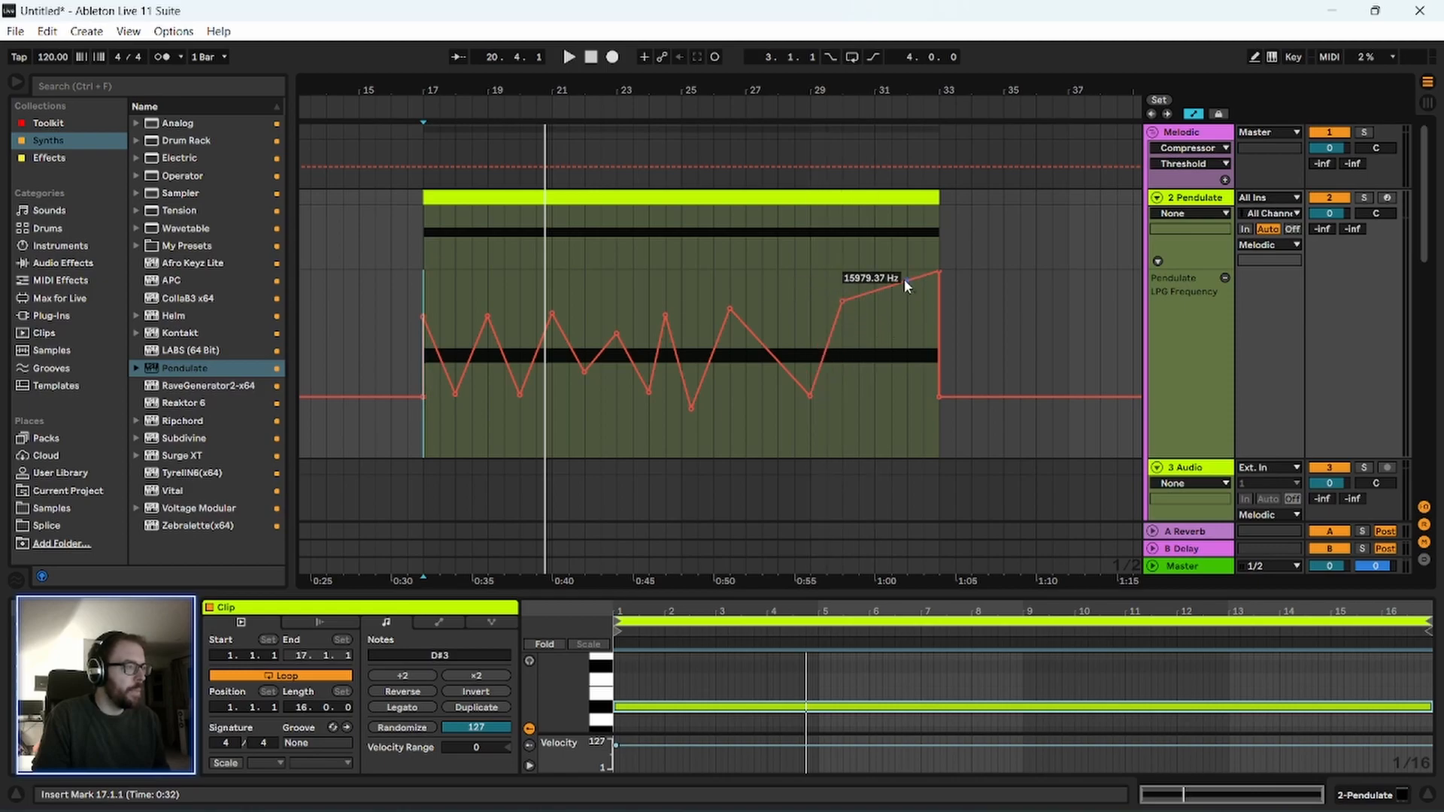
{"action": "left_click_drag", "start_coordinate": [938, 273], "coordinate": [938, 304]}
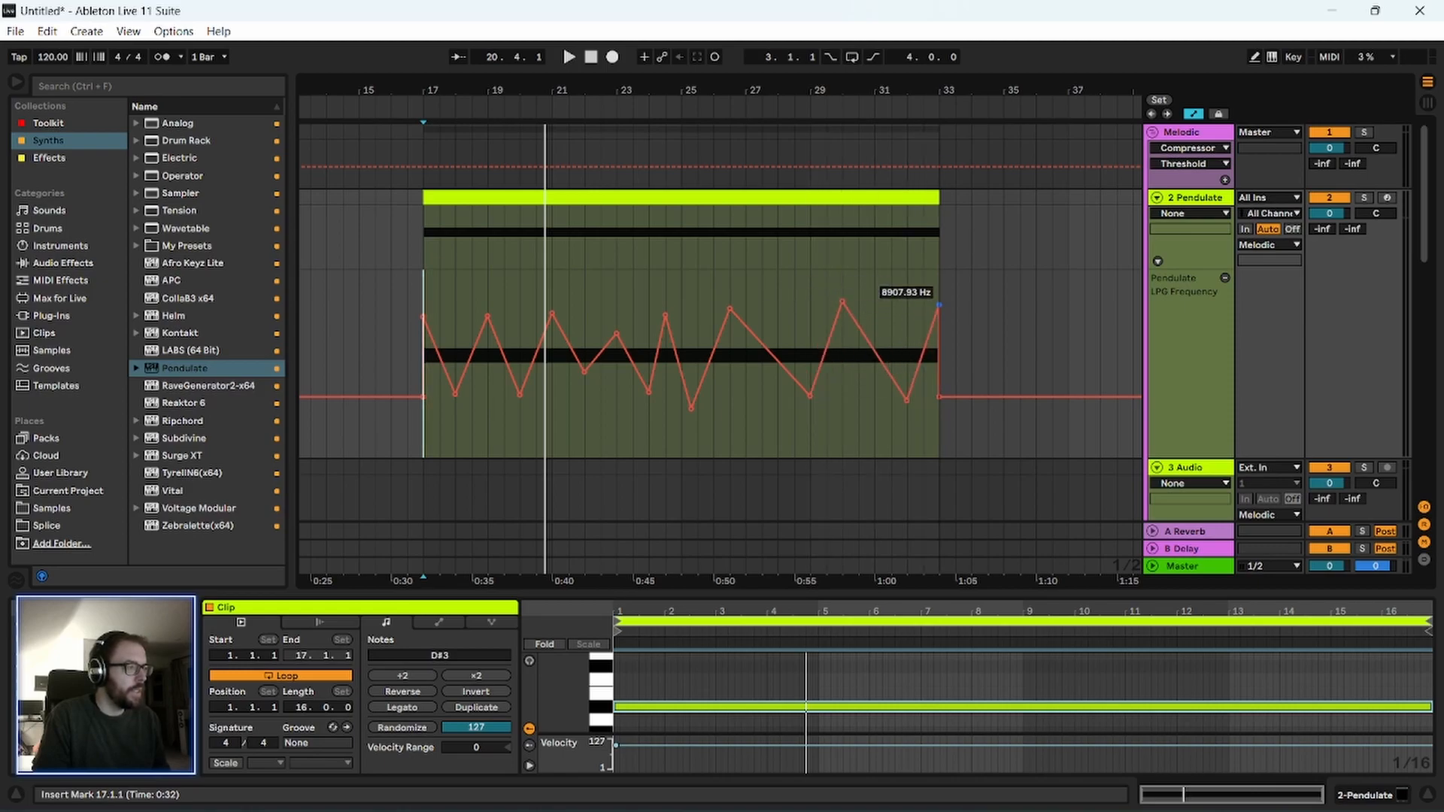
Shape a one-beat falling LPG Frequency ramp from 17.1.1 to 17.2.1, duplicate it repeatedly and play it back.
{"action": "left_click_drag", "start_coordinate": [425, 86], "coordinate": [448, 404]}
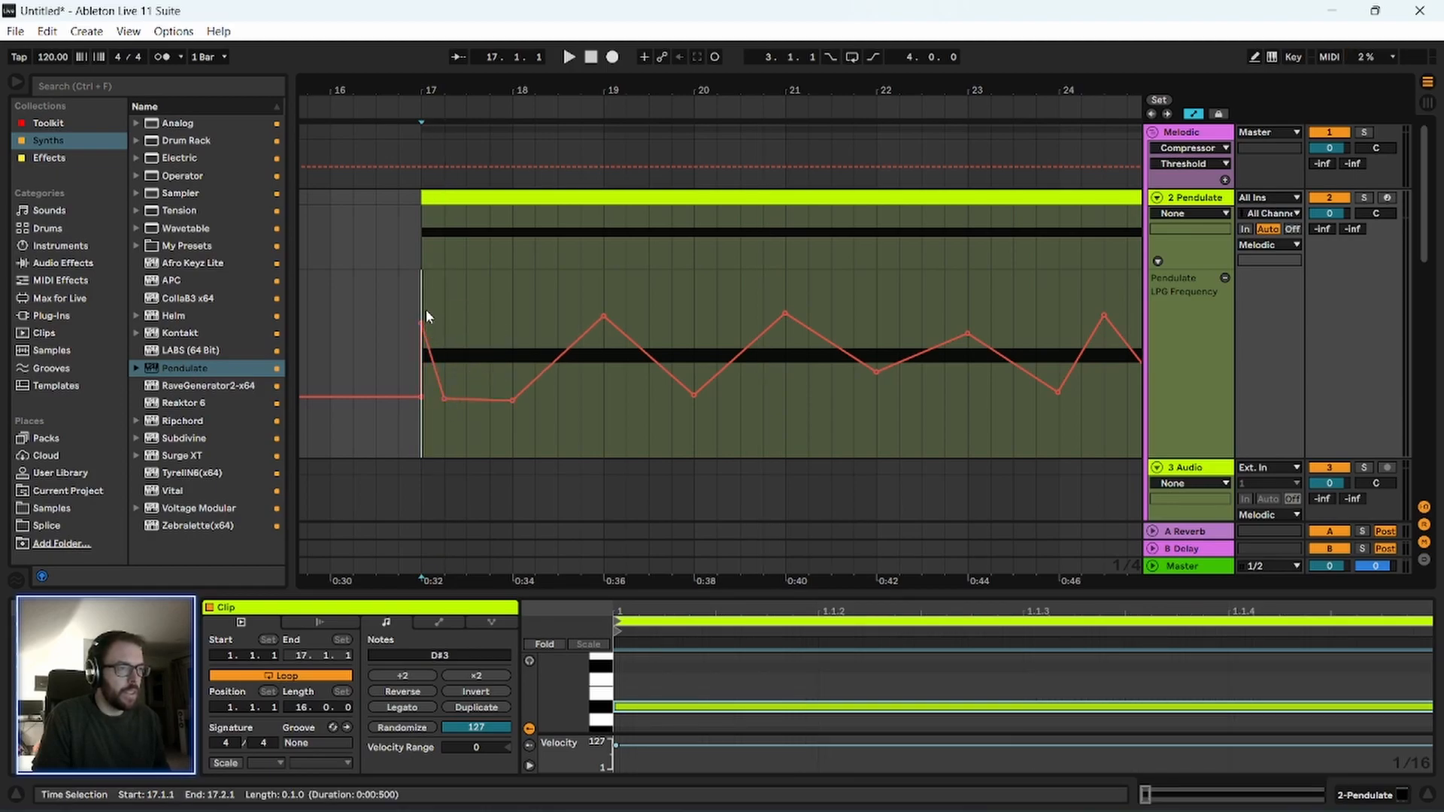
{"action": "left_click_drag", "start_coordinate": [425, 316], "coordinate": [441, 313]}
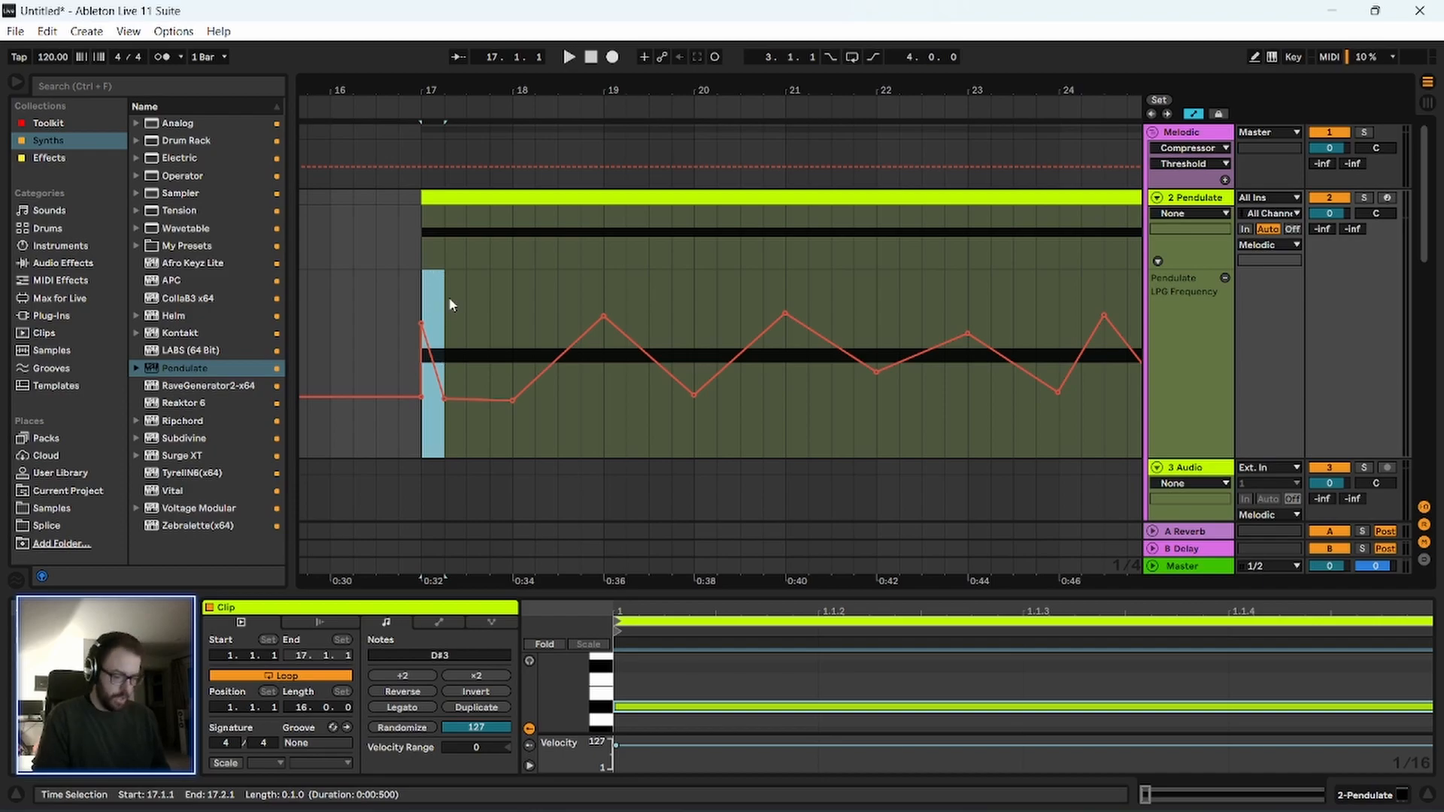
{"action": "key", "text": "ctrl+d"}
{"action": "key", "text": "ctrl+d"}
{"action": "key", "text": "ctrl+d"}
{"action": "key", "text": "ctrl+d"}
{"action": "key", "text": "ctrl+d"}
{"action": "key", "text": "ctrl+d"}
{"action": "key", "text": "ctrl+d"}
{"action": "key", "text": "ctrl+d"}
{"action": "key", "text": "ctrl+d"}
{"action": "key", "text": "ctrl+d"}
{"action": "key", "text": "ctrl+d"}
{"action": "key", "text": "ctrl+d"}
{"action": "key", "text": "ctrl+d"}
{"action": "key", "text": "ctrl+d"}
{"action": "left_click", "coordinate": [421, 296]}
{"action": "key", "text": "space"}
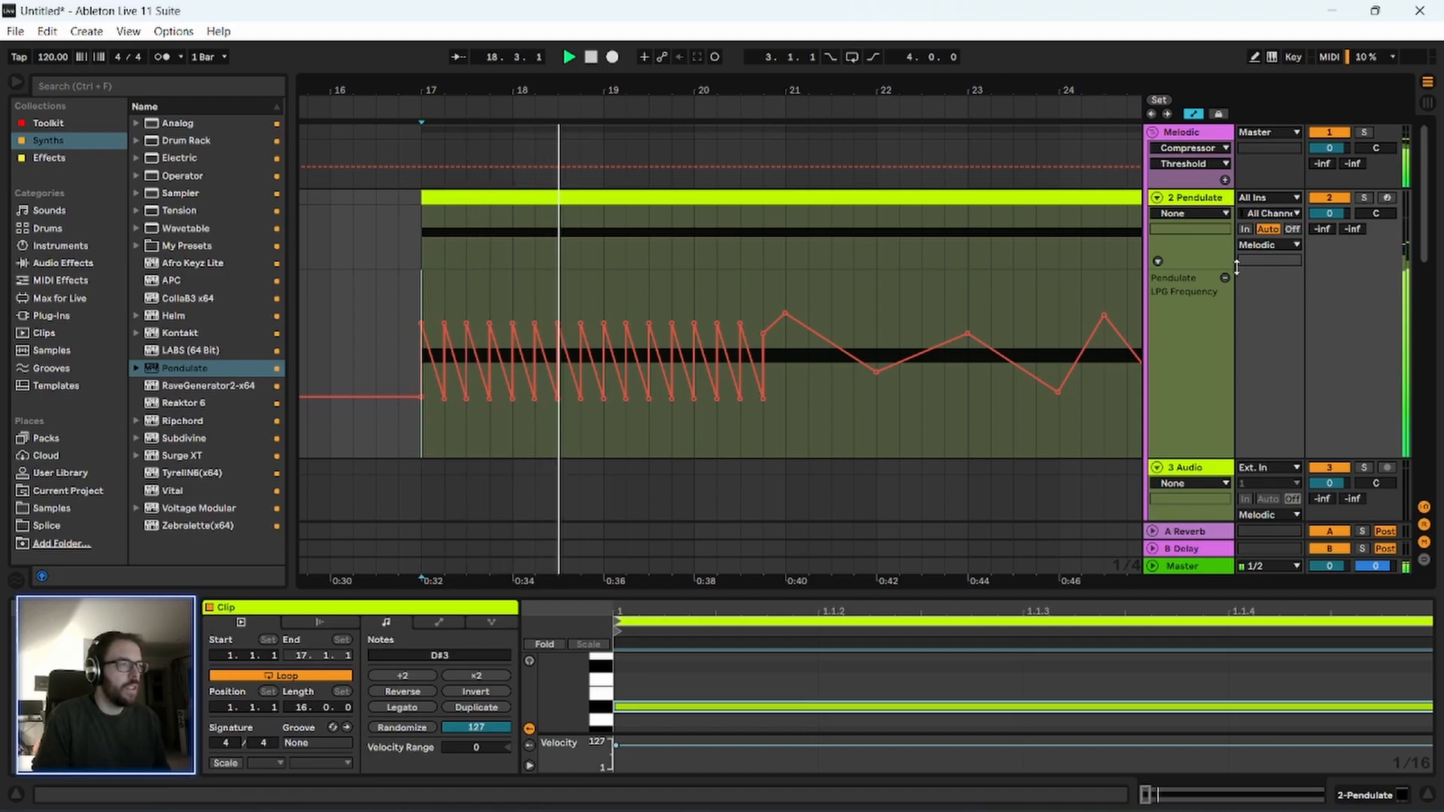
Duplicate the first two bars of LPG Frequency ramps across the whole clip and loop its 16 bars.
{"action": "left_click_drag", "start_coordinate": [658, 81], "coordinate": [561, 72]}
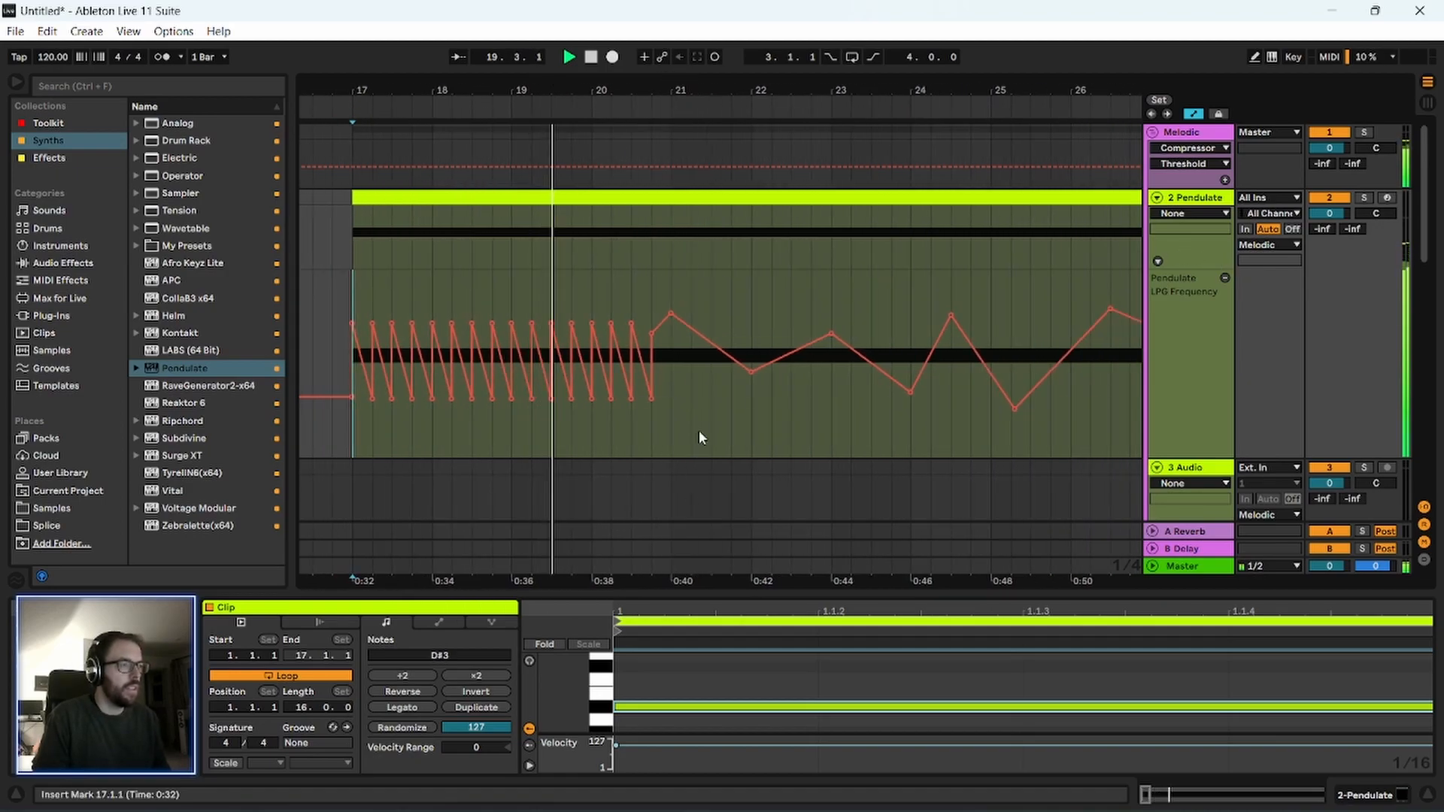
{"action": "left_click_drag", "start_coordinate": [351, 297], "coordinate": [517, 298]}
{"action": "left_click_drag", "start_coordinate": [536, 81], "coordinate": [497, 49]}
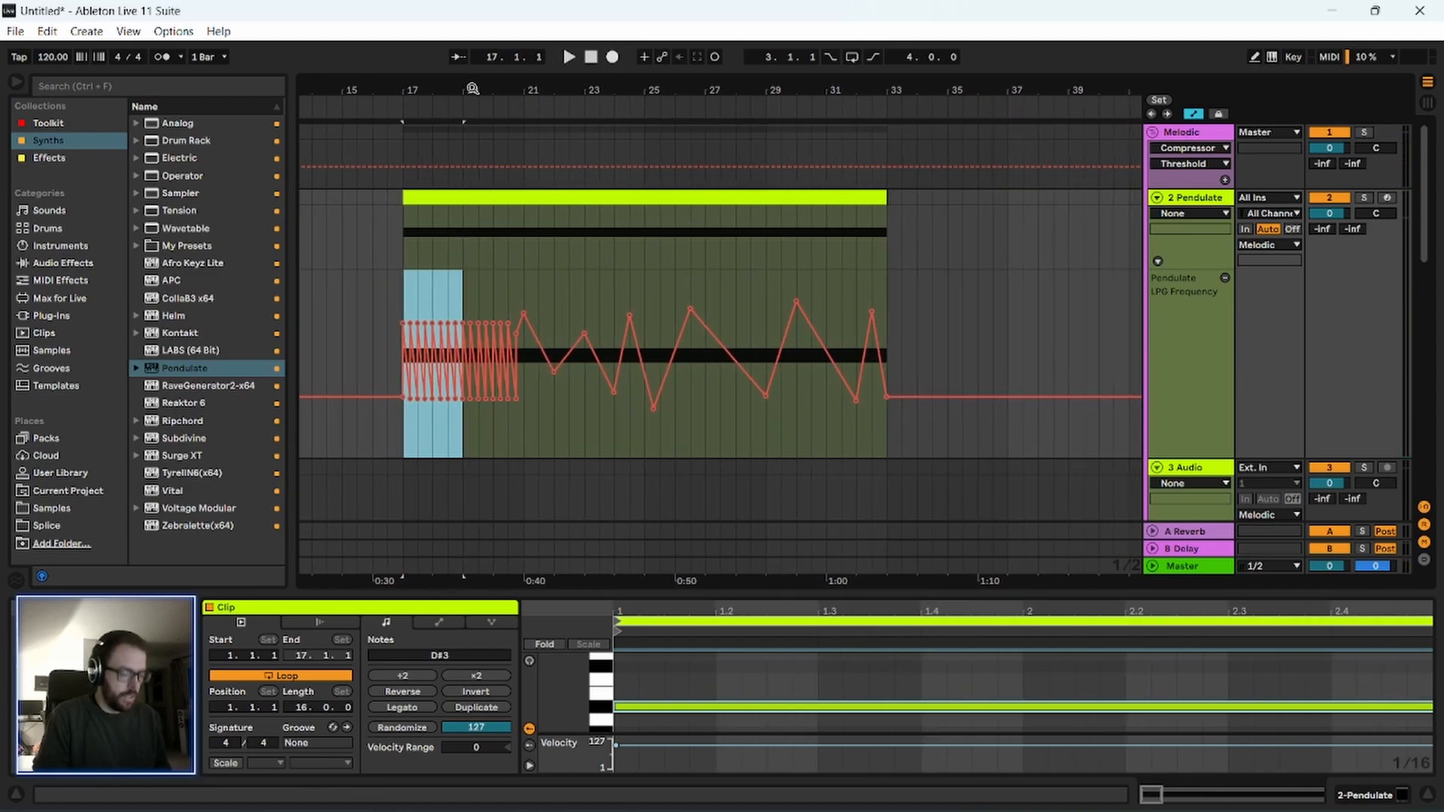
{"action": "key", "text": "ctrl+d"}
{"action": "key", "text": "ctrl+d"}
{"action": "key", "text": "ctrl+d"}
{"action": "key", "text": "ctrl+d"}
{"action": "key", "text": "ctrl+d"}
{"action": "key", "text": "ctrl+d"}
{"action": "key", "text": "ctrl+d"}
{"action": "left_click_drag", "start_coordinate": [401, 281], "coordinate": [887, 325]}
{"action": "key", "text": "ctrl+l"}
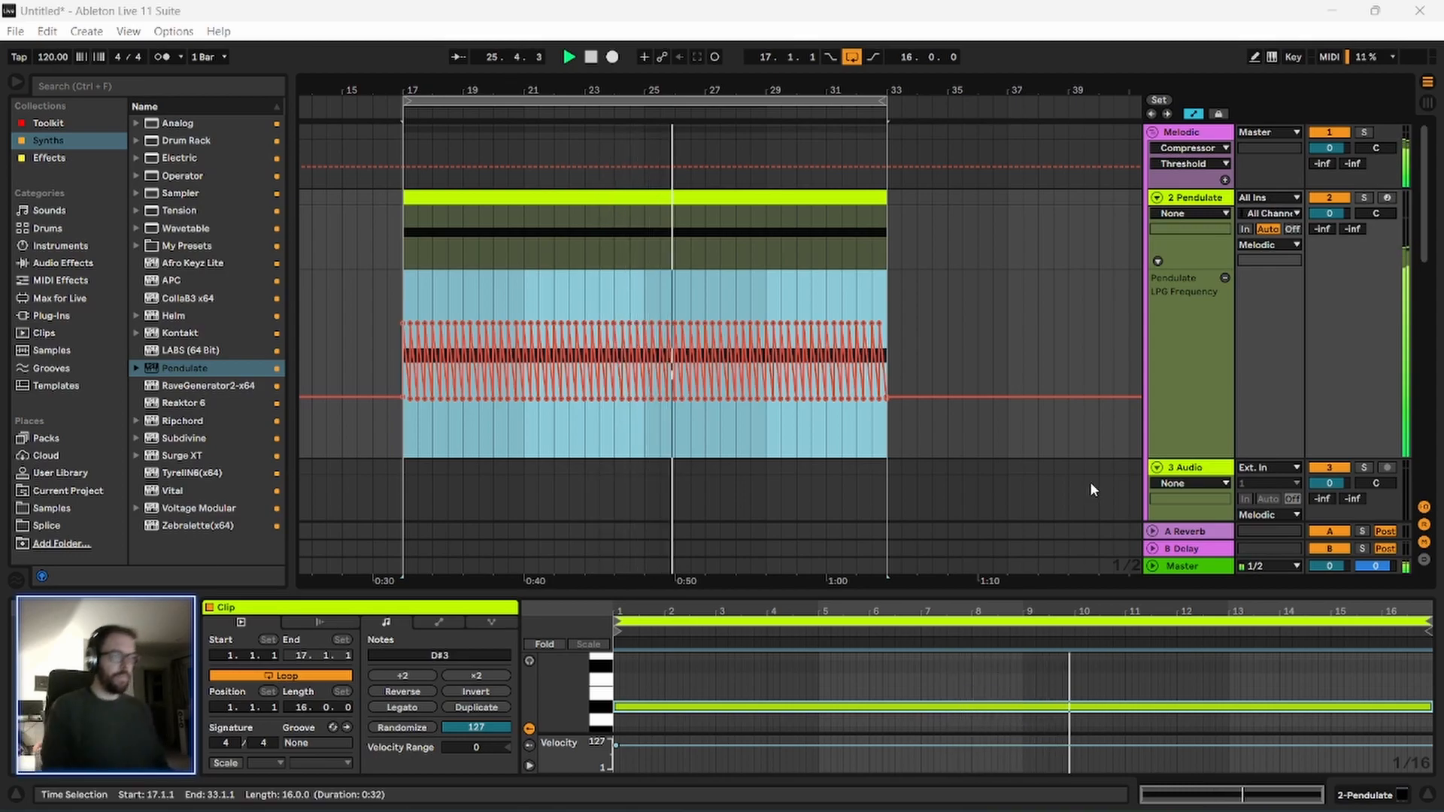
Reopen Pendulate during playback, set Resonance to 5.8 and Poles to 2.8, and adjust the Low Pass Gate Release.
{"action": "double_click", "coordinate": [1195, 200]}
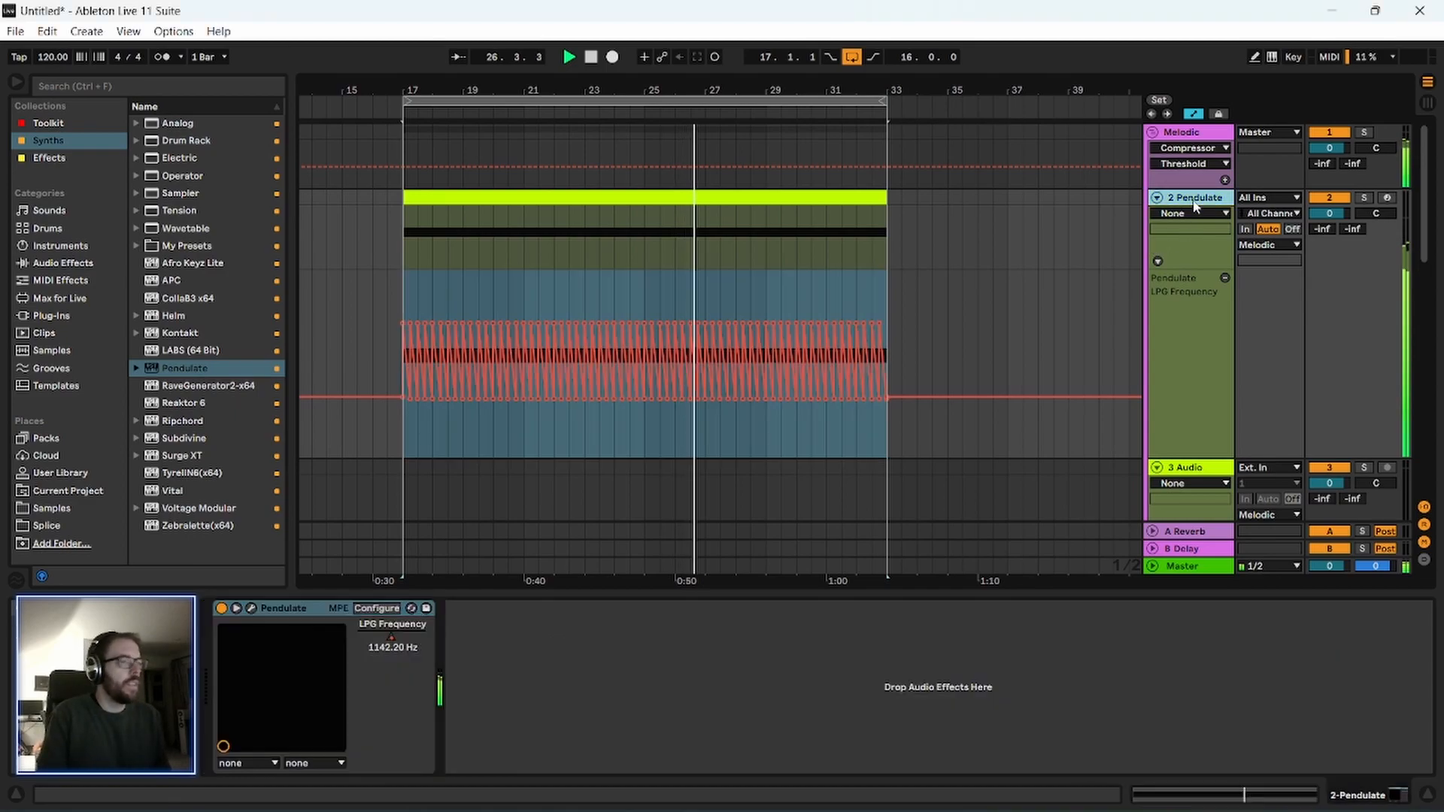
{"action": "left_click", "coordinate": [252, 608]}
{"action": "left_click_drag", "start_coordinate": [282, 91], "coordinate": [385, 112]}
{"action": "left_click_drag", "start_coordinate": [811, 276], "coordinate": [776, 165]}
{"action": "left_click_drag", "start_coordinate": [842, 265], "coordinate": [857, 206]}
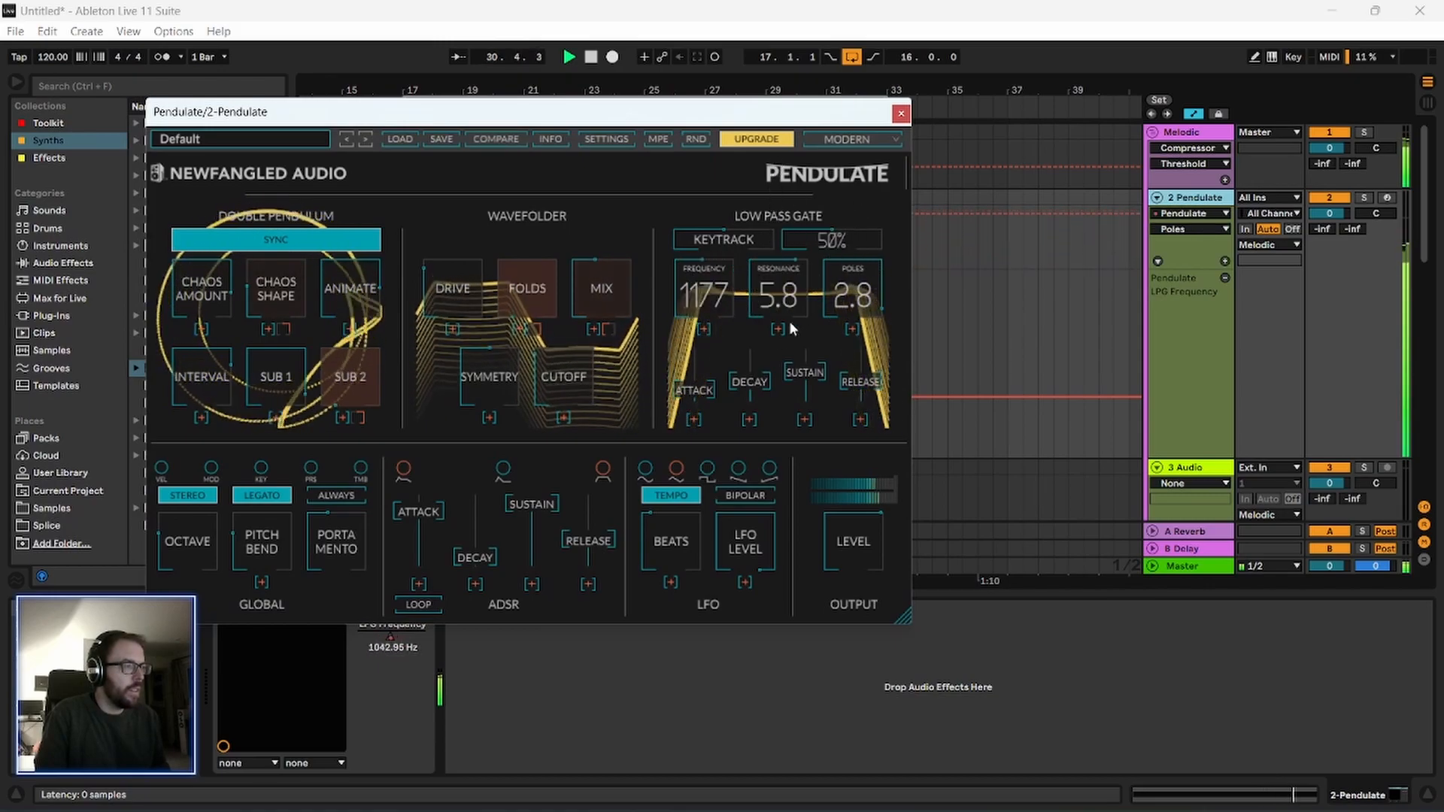
{"action": "left_click_drag", "start_coordinate": [845, 380], "coordinate": [869, 286]}
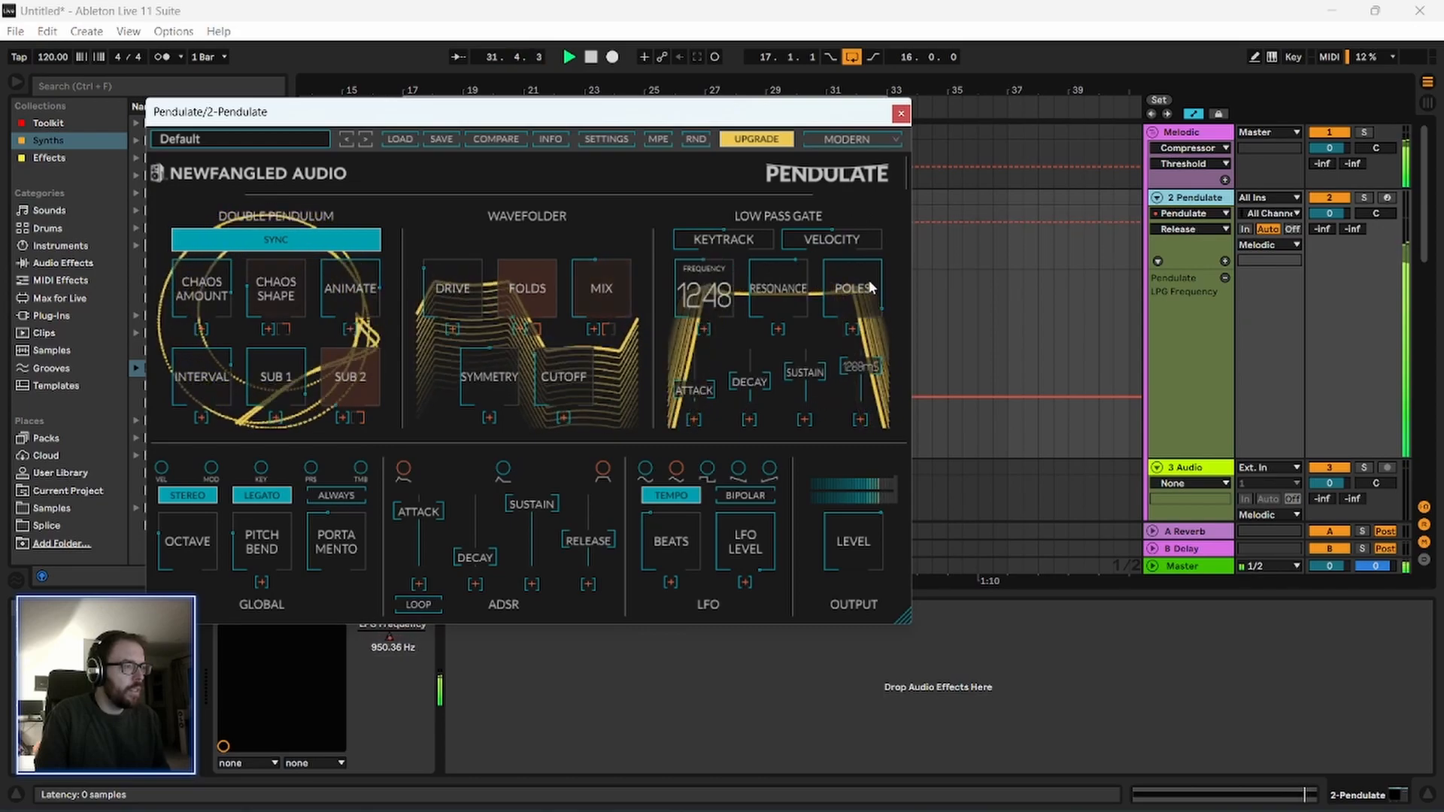
Set the Low Pass Gate Velocity amount to about 54% and raise the Wavefolder Mix and Drive.
{"action": "left_click", "coordinate": [737, 232]}
{"action": "left_click_drag", "start_coordinate": [735, 224], "coordinate": [860, 136]}
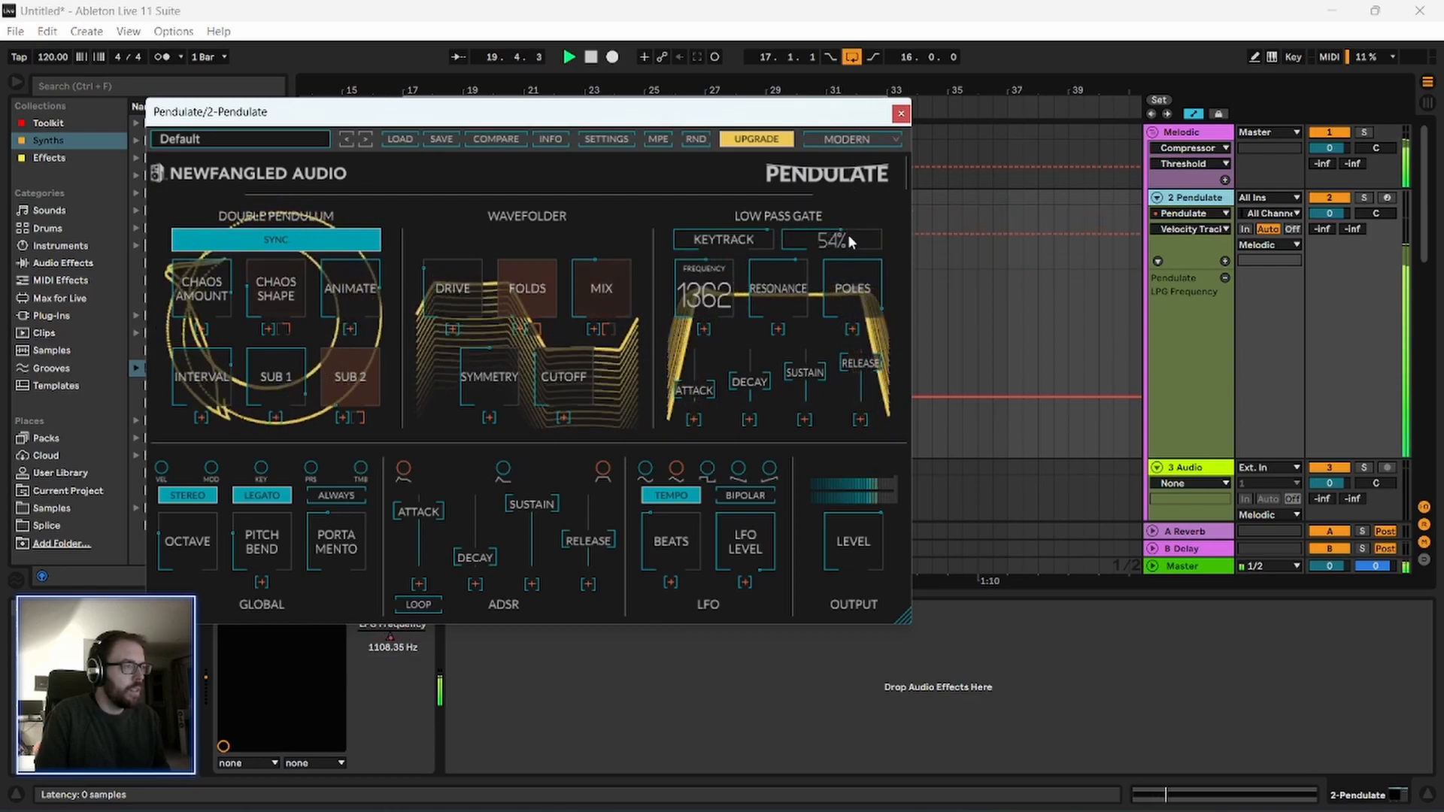
{"action": "left_click_drag", "start_coordinate": [602, 306], "coordinate": [606, 238]}
{"action": "left_click_drag", "start_coordinate": [467, 284], "coordinate": [465, 232]}
Set the Low Pass Gate Release to 78 ms and Velocity to 51%, and close the Pendulate window.
{"action": "left_click_drag", "start_coordinate": [467, 112], "coordinate": [514, 124]}
{"action": "left_click", "coordinate": [953, 125]}
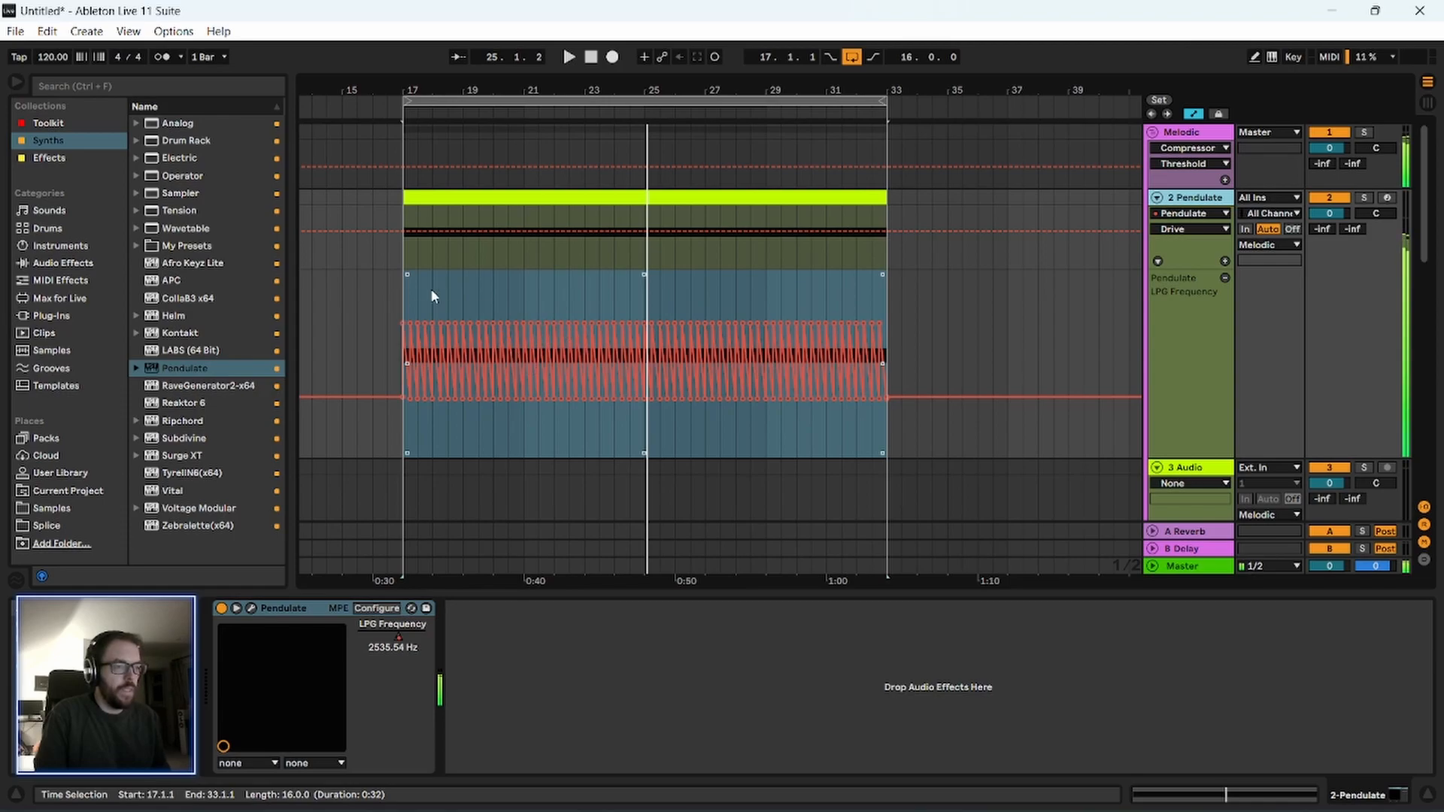
{"action": "left_click", "coordinate": [251, 608]}
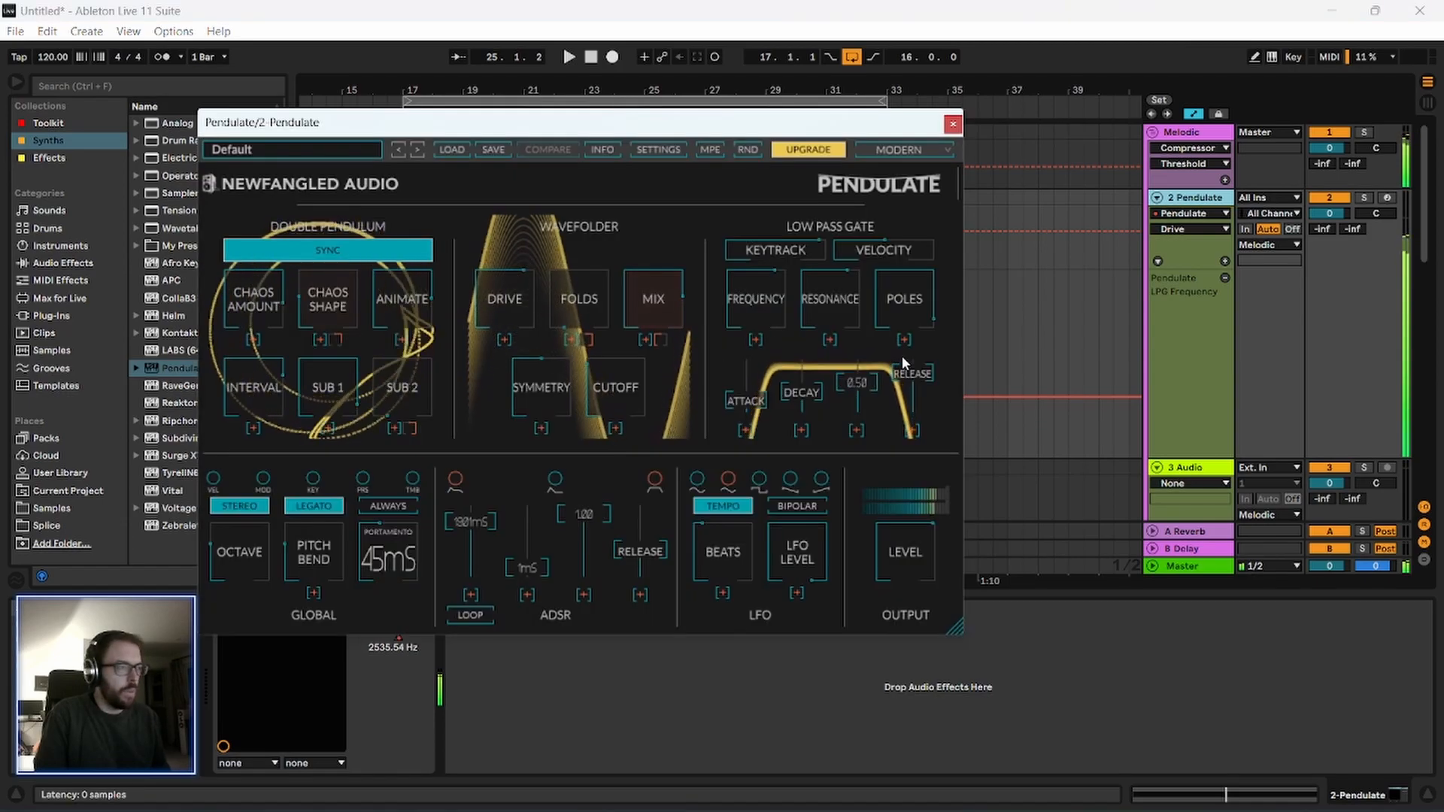
{"action": "left_click", "coordinate": [953, 125]}
Select the full 16 bars of LPG Frequency automation and toggle their loop off and back on.
{"action": "left_click_drag", "start_coordinate": [420, 300], "coordinate": [859, 314]}
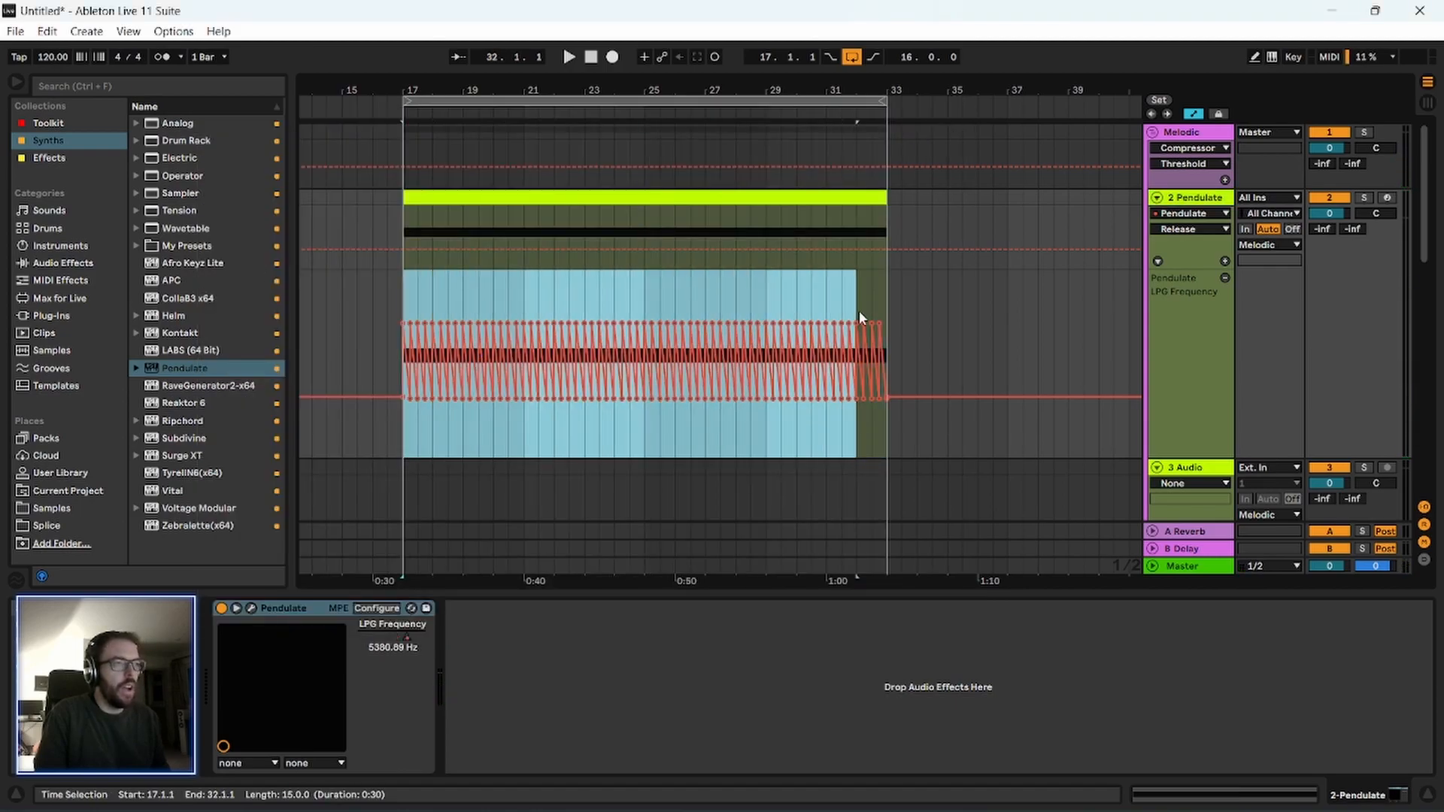
{"action": "key", "text": "ctrl+l"}
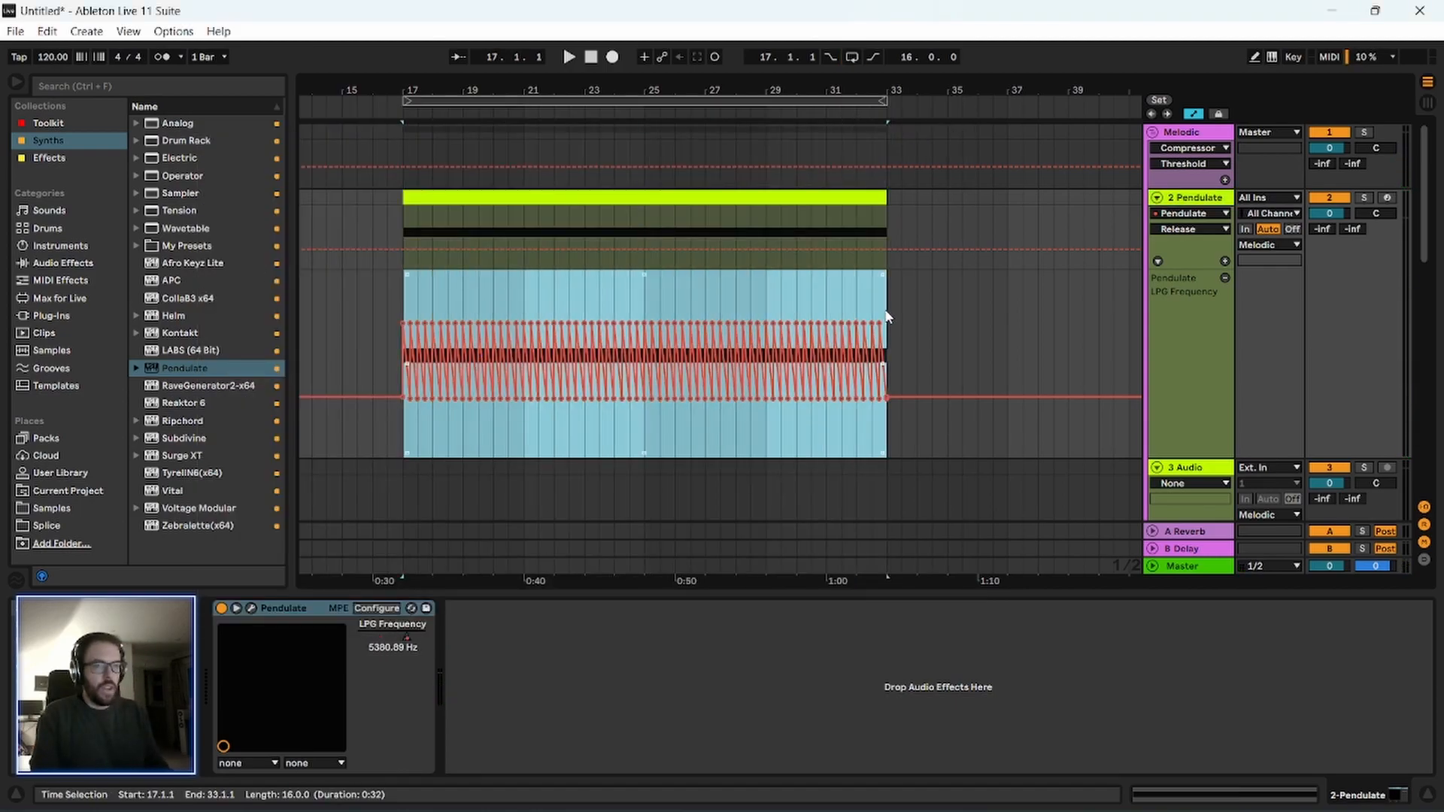
{"action": "key", "text": "ctrl+l"}
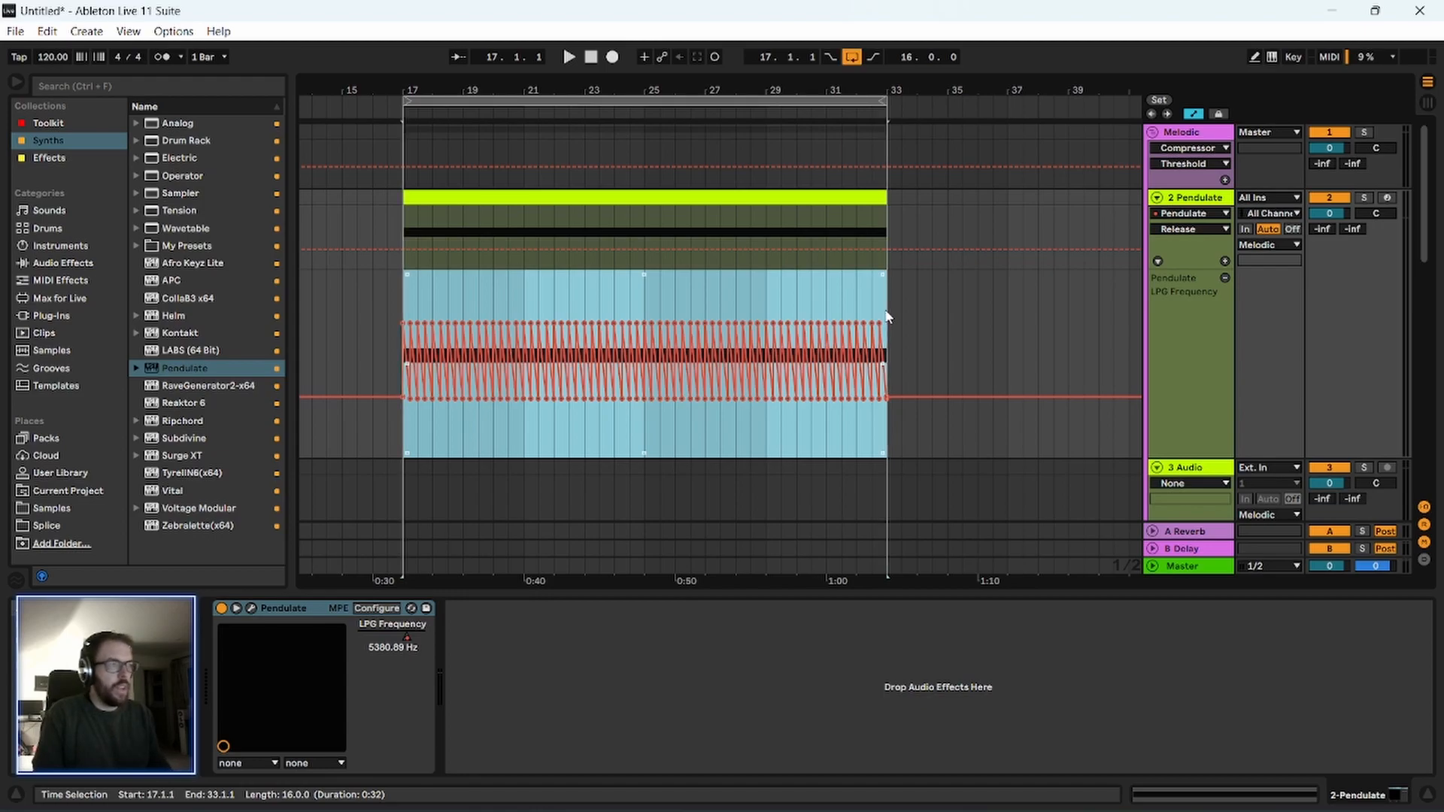
{"action": "left_click", "coordinate": [447, 307]}
{"action": "left_click_drag", "start_coordinate": [403, 303], "coordinate": [873, 308]}
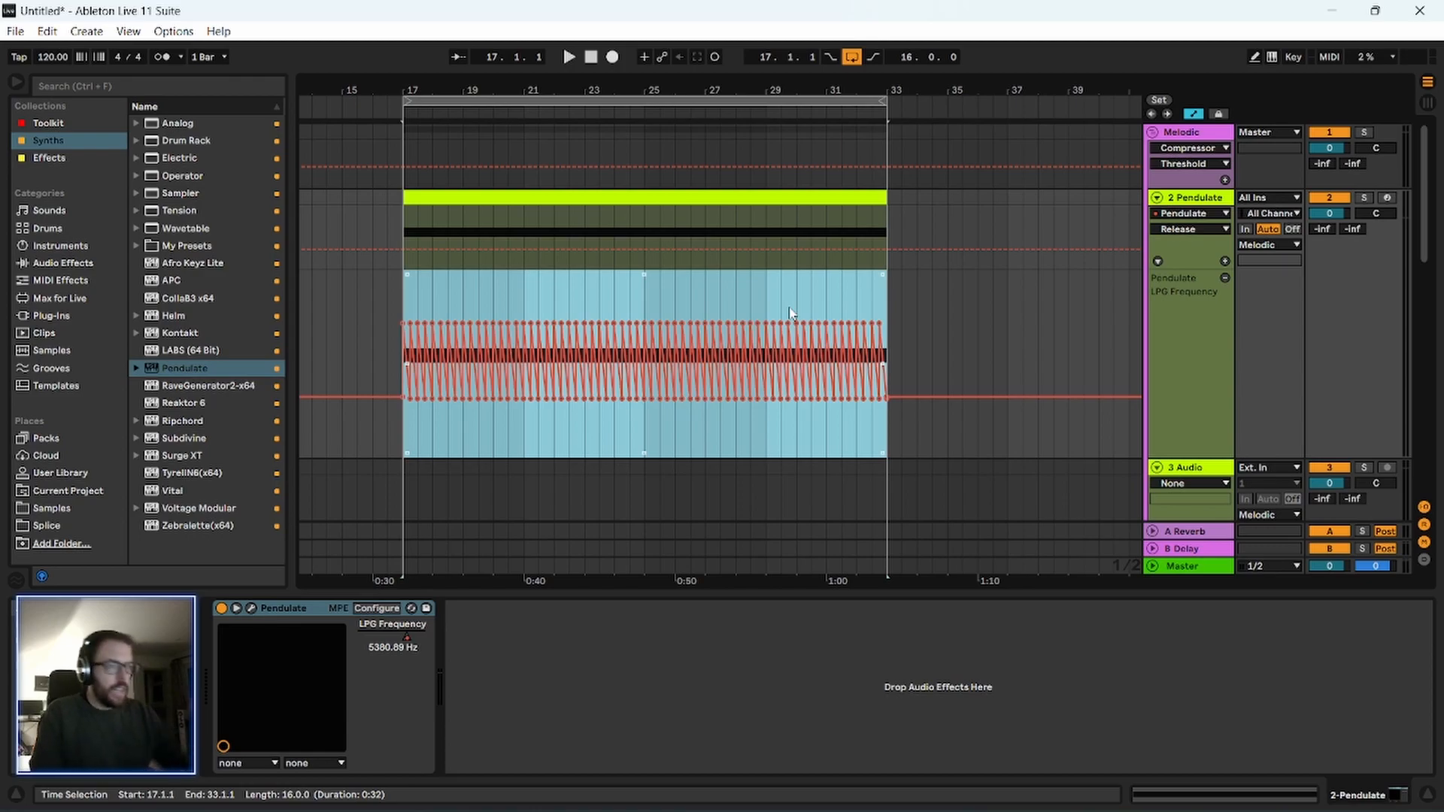
Remove the sawtooth breakpoints in the first two beats of bar 17, leaving one rising LPG Frequency ramp from 17 to 17.3.
{"action": "left_click_drag", "start_coordinate": [429, 89], "coordinate": [437, 131]}
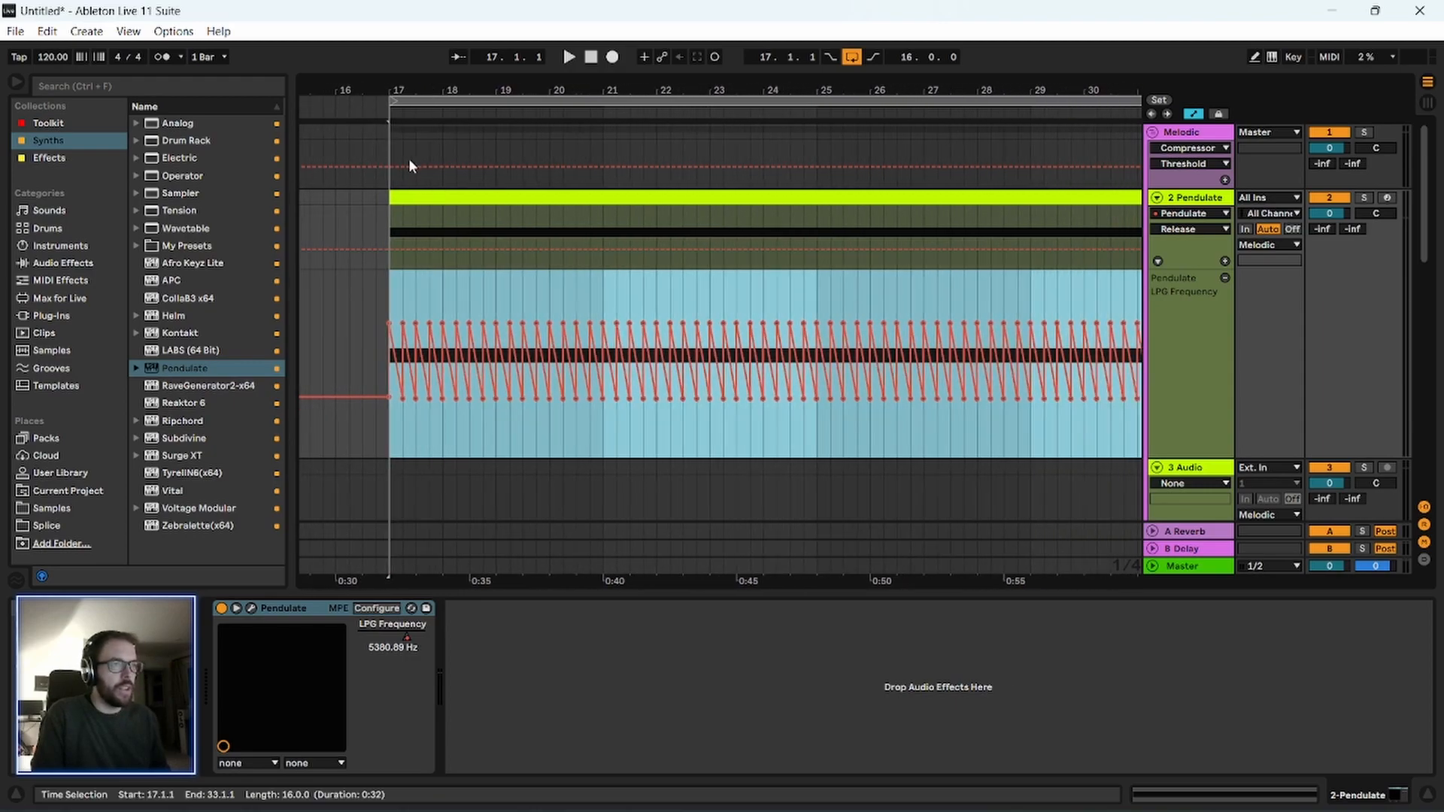
{"action": "left_click_drag", "start_coordinate": [392, 89], "coordinate": [392, 211]}
{"action": "left_click_drag", "start_coordinate": [381, 293], "coordinate": [448, 306]}
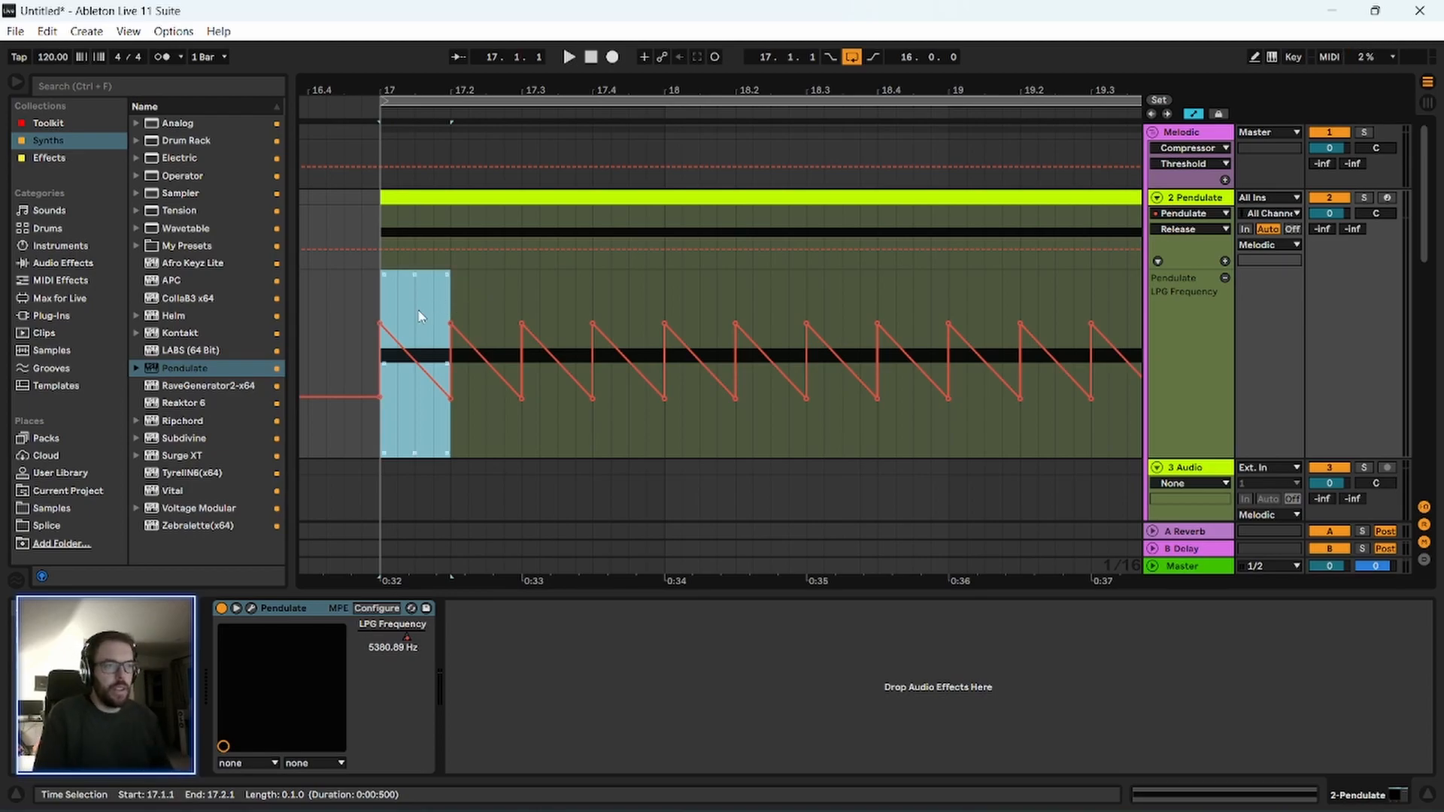
{"action": "left_click", "coordinate": [381, 325]}
{"action": "left_click", "coordinate": [451, 398]}
{"action": "mouse_move", "coordinate": [452, 325]}
{"action": "left_click", "coordinate": [521, 398]}
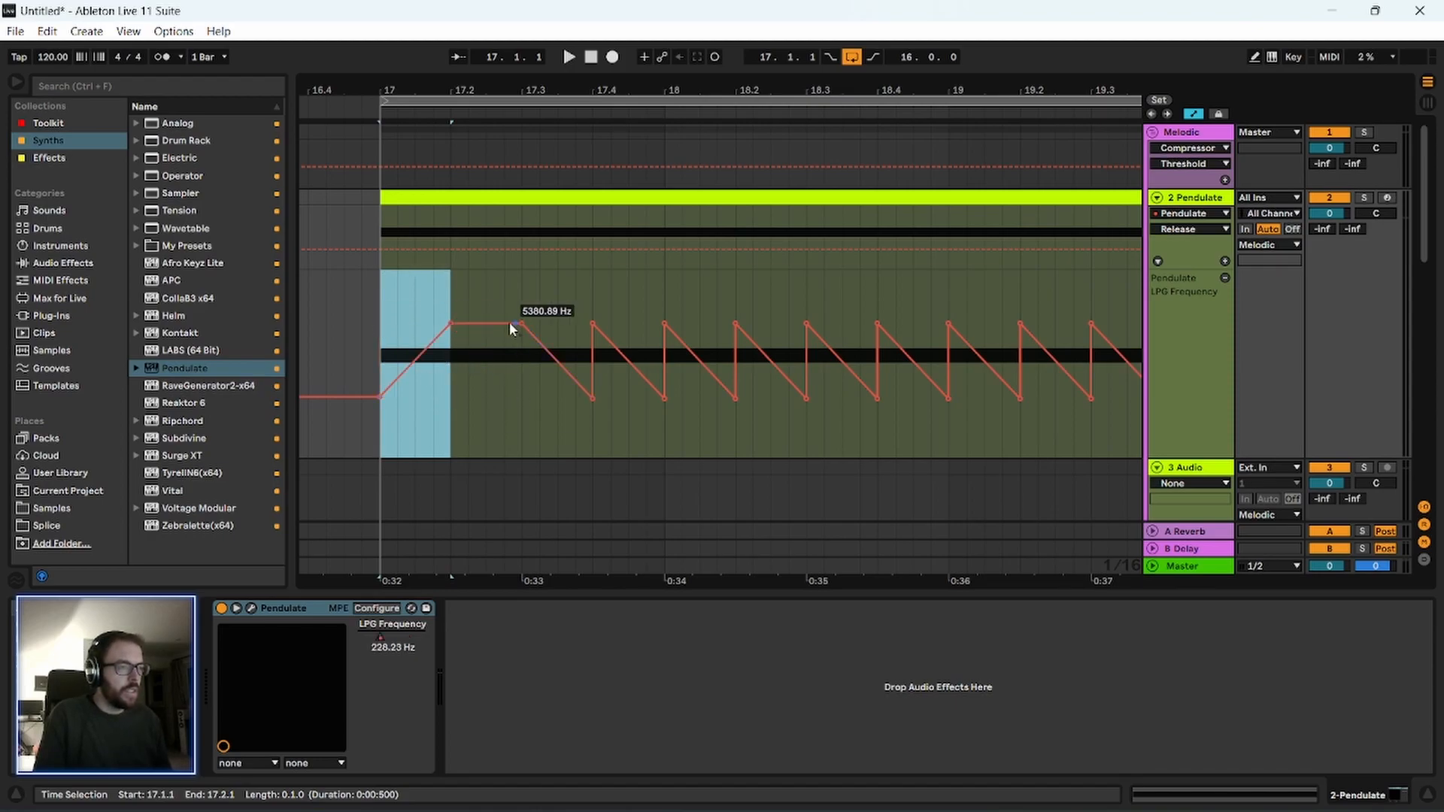
{"action": "left_click", "coordinate": [452, 325]}
{"action": "left_click", "coordinate": [378, 352]}
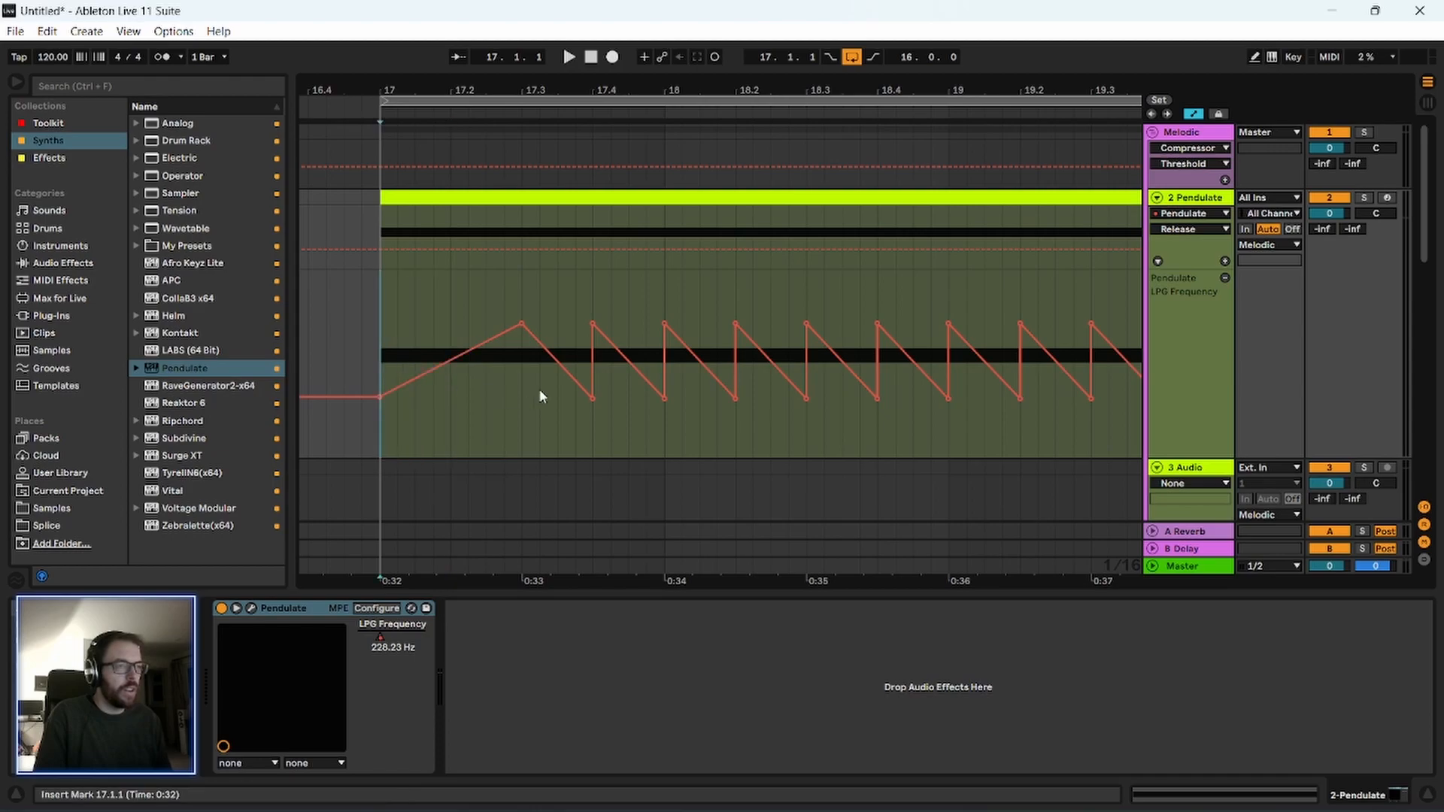
Form a second rising LPG Frequency ramp from a low breakpoint at 17.3 up to bar 18, and play it back.
{"action": "left_click_drag", "start_coordinate": [541, 346], "coordinate": [521, 405]}
{"action": "left_click", "coordinate": [593, 325]}
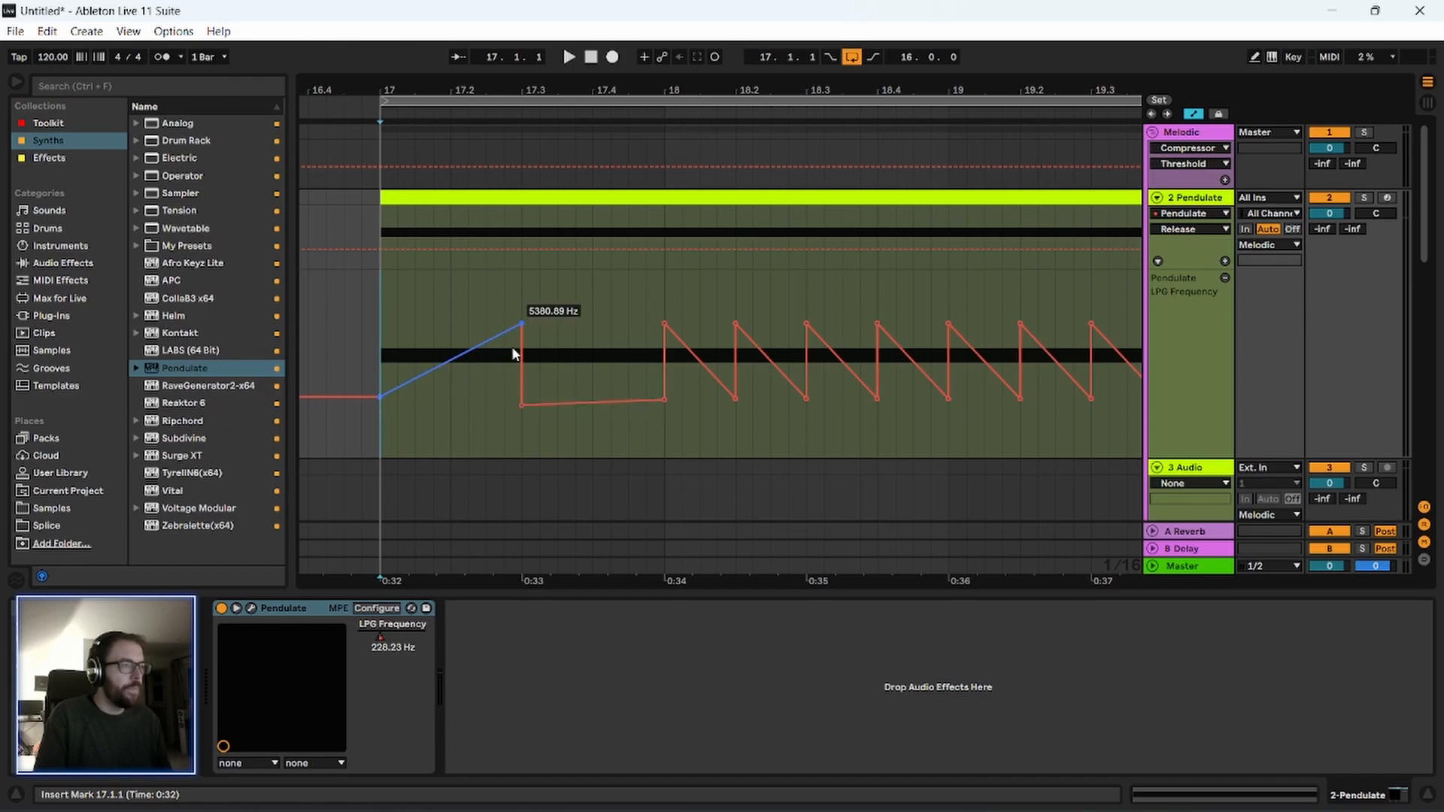
{"action": "left_click", "coordinate": [666, 400]}
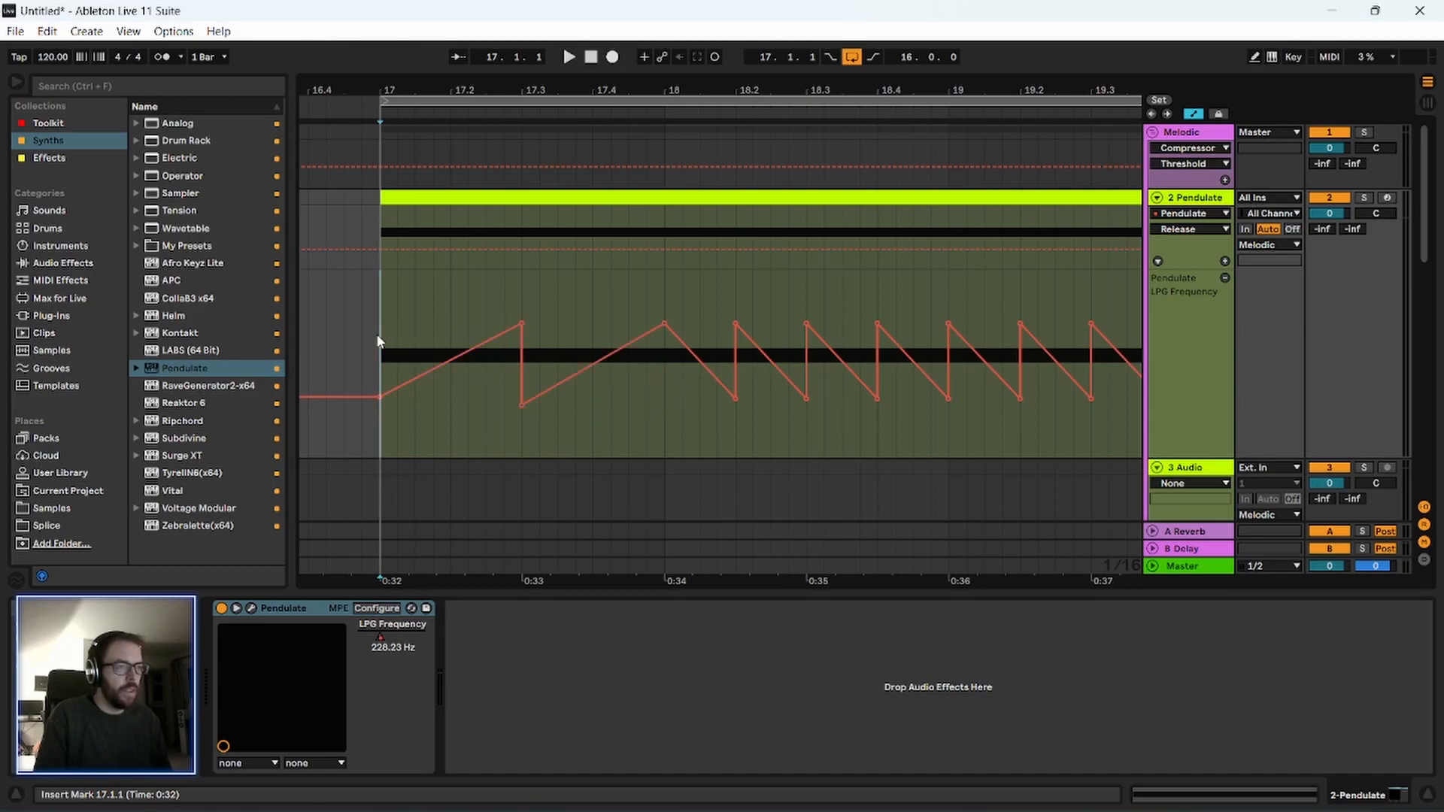
{"action": "key", "text": "space"}
{"action": "key", "text": "space"}
Merge bar 17 into a single LPG Frequency ramp from about 96 Hz up to about 13904 Hz at bar 18, and play it.
{"action": "left_click_drag", "start_coordinate": [664, 323], "coordinate": [664, 288]}
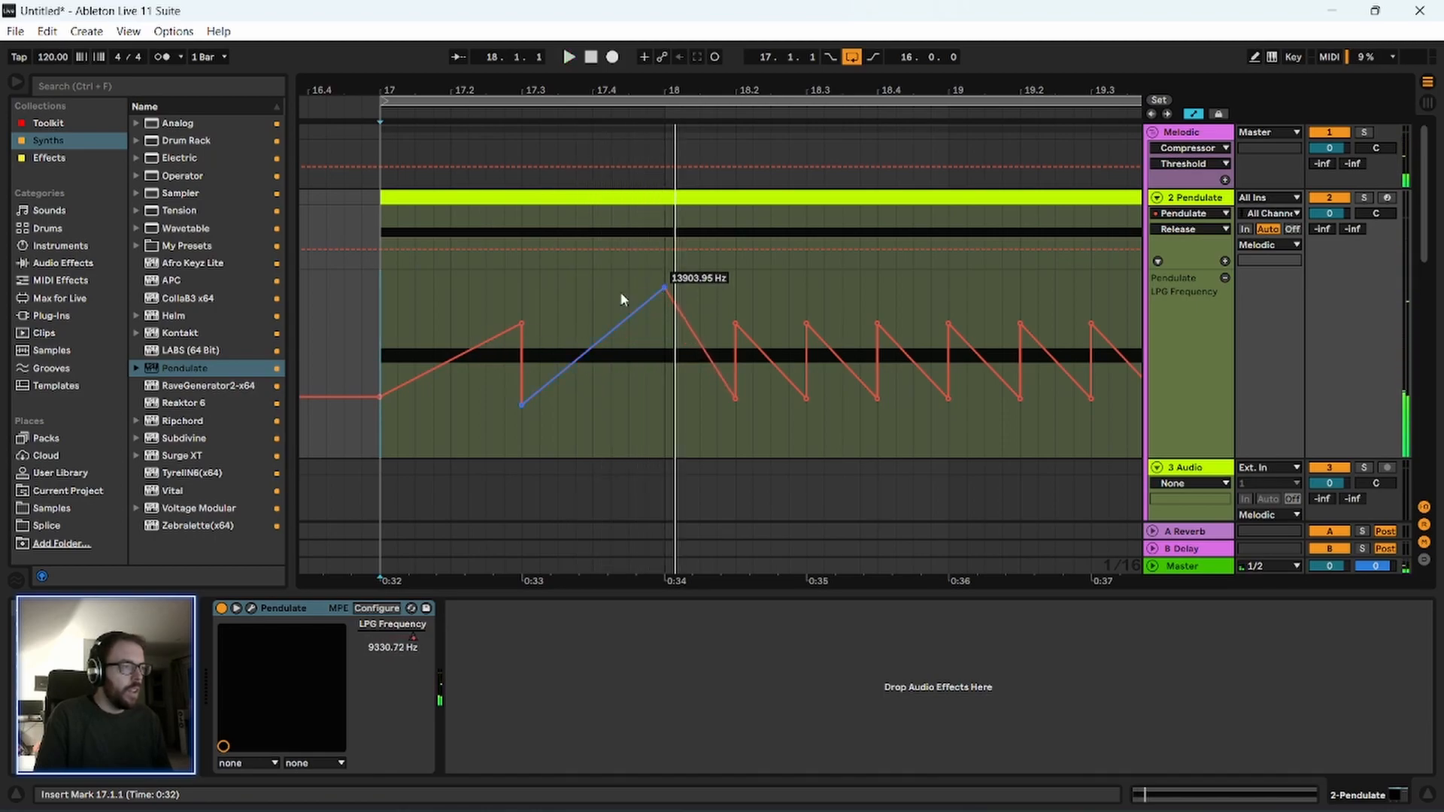
{"action": "left_click", "coordinate": [521, 323]}
{"action": "left_click_drag", "start_coordinate": [385, 406], "coordinate": [384, 460]}
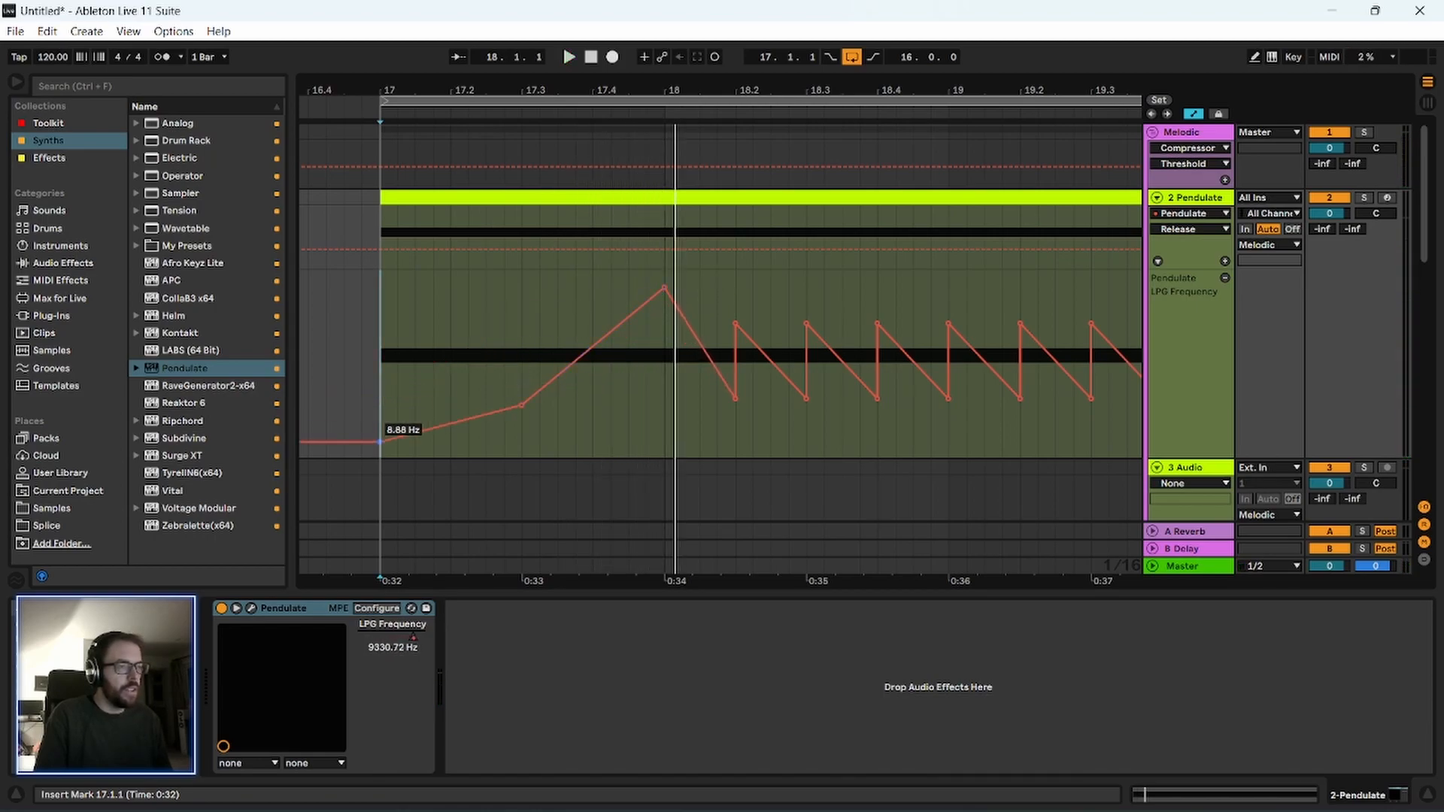
{"action": "left_click_drag", "start_coordinate": [378, 455], "coordinate": [380, 408]}
{"action": "left_click", "coordinate": [521, 405]}
{"action": "key", "text": "space"}
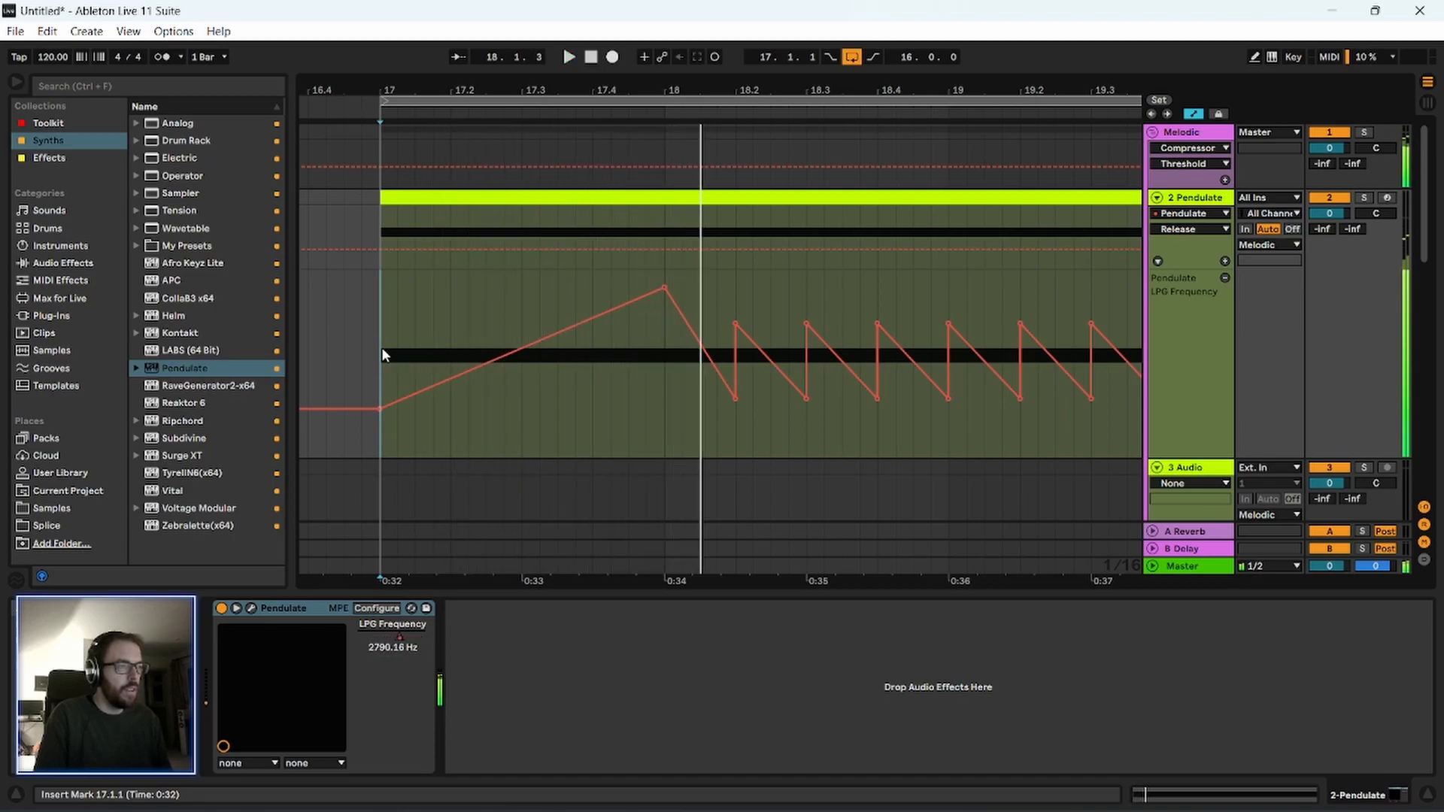
{"action": "key", "text": "space"}
Select bar 17's LPG Frequency ramp and duplicate it bar by bar through the rest of the 16-bar clip.
{"action": "left_click_drag", "start_coordinate": [661, 413], "coordinate": [390, 422]}
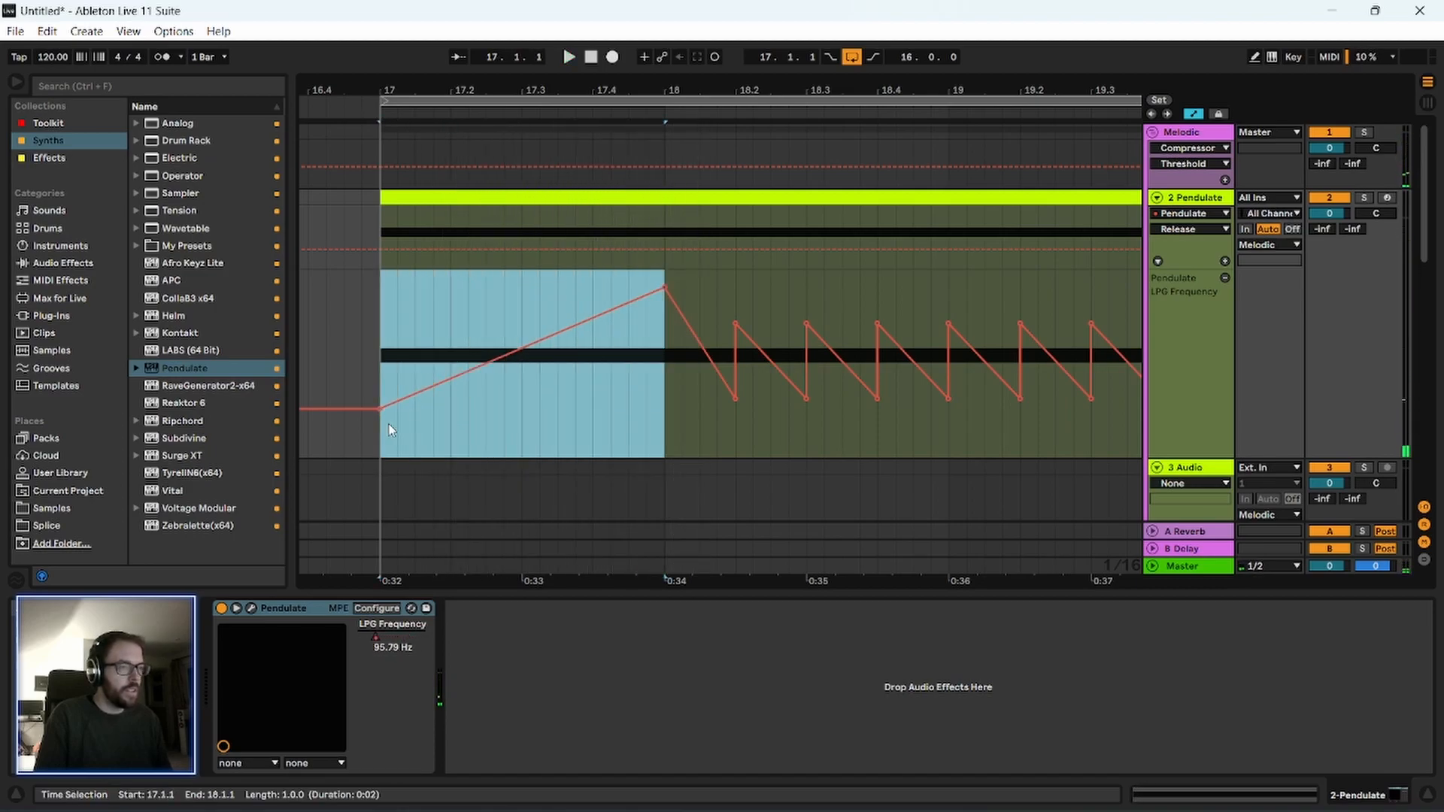
{"action": "key", "text": "ctrl+d"}
{"action": "left_click_drag", "start_coordinate": [531, 85], "coordinate": [349, 14]}
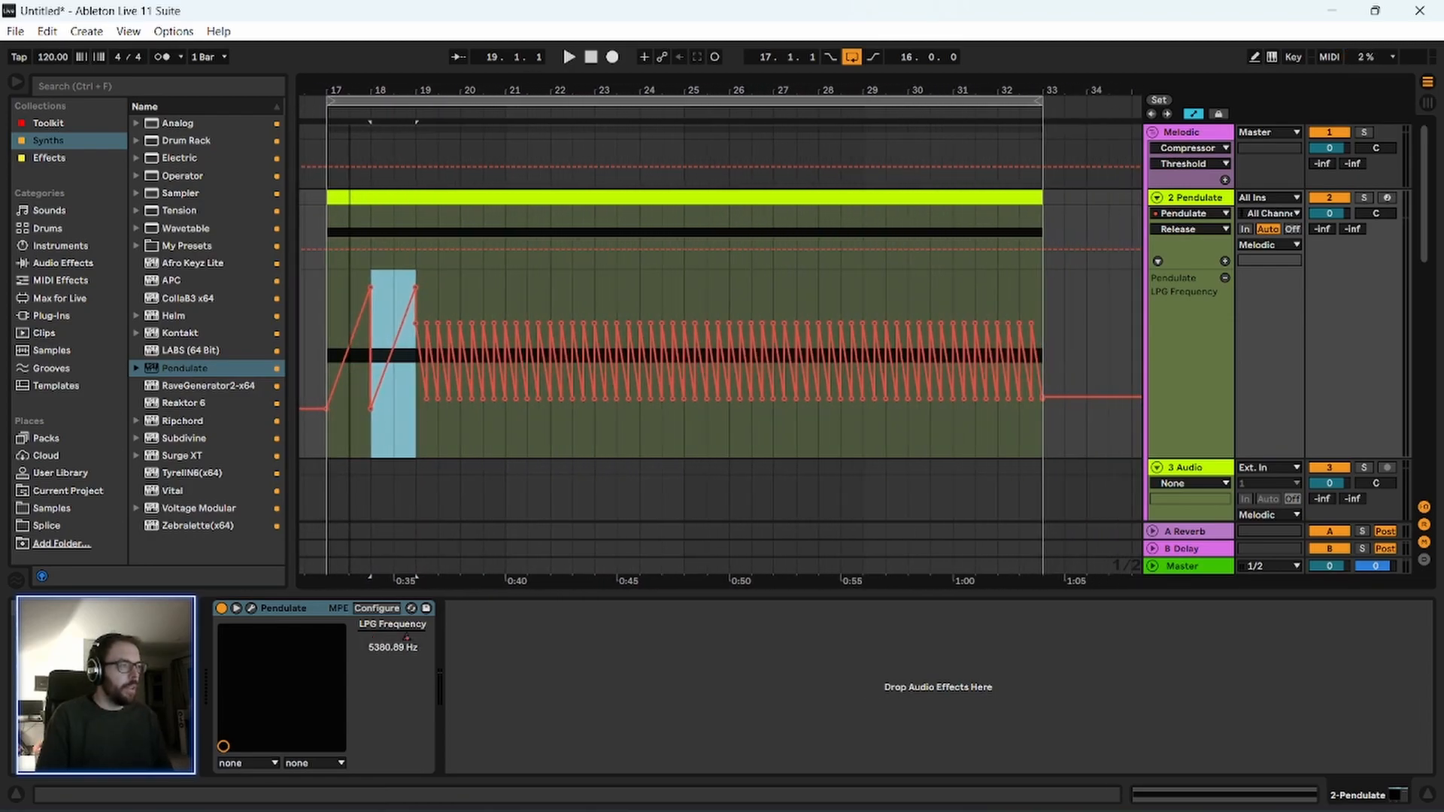
{"action": "key", "text": "ctrl+d"}
{"action": "key", "text": "ctrl+d"}
{"action": "key", "text": "ctrl+d"}
{"action": "key", "text": "ctrl+d"}
{"action": "key", "text": "ctrl+d"}
{"action": "key", "text": "ctrl+d"}
{"action": "key", "text": "ctrl+d"}
{"action": "key", "text": "ctrl+d"}
{"action": "key", "text": "ctrl+d"}
{"action": "key", "text": "ctrl+d"}
{"action": "key", "text": "ctrl+d"}
{"action": "key", "text": "ctrl+d"}
{"action": "key", "text": "ctrl+d"}
{"action": "key", "text": "ctrl+d"}
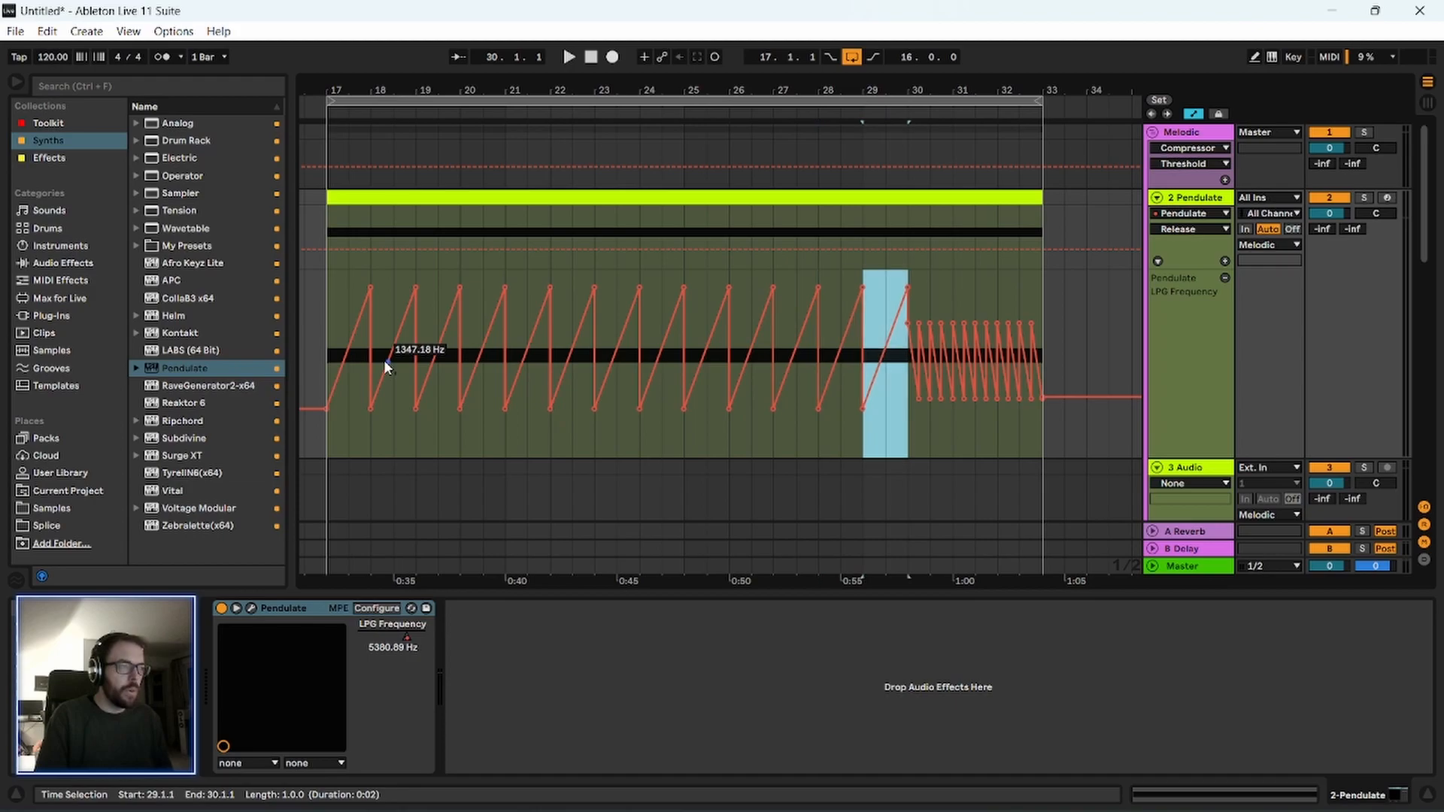
Play back the repeated one-bar LPG Frequency ramps from bar 17.
{"action": "left_click", "coordinate": [331, 296]}
{"action": "key", "text": "space"}
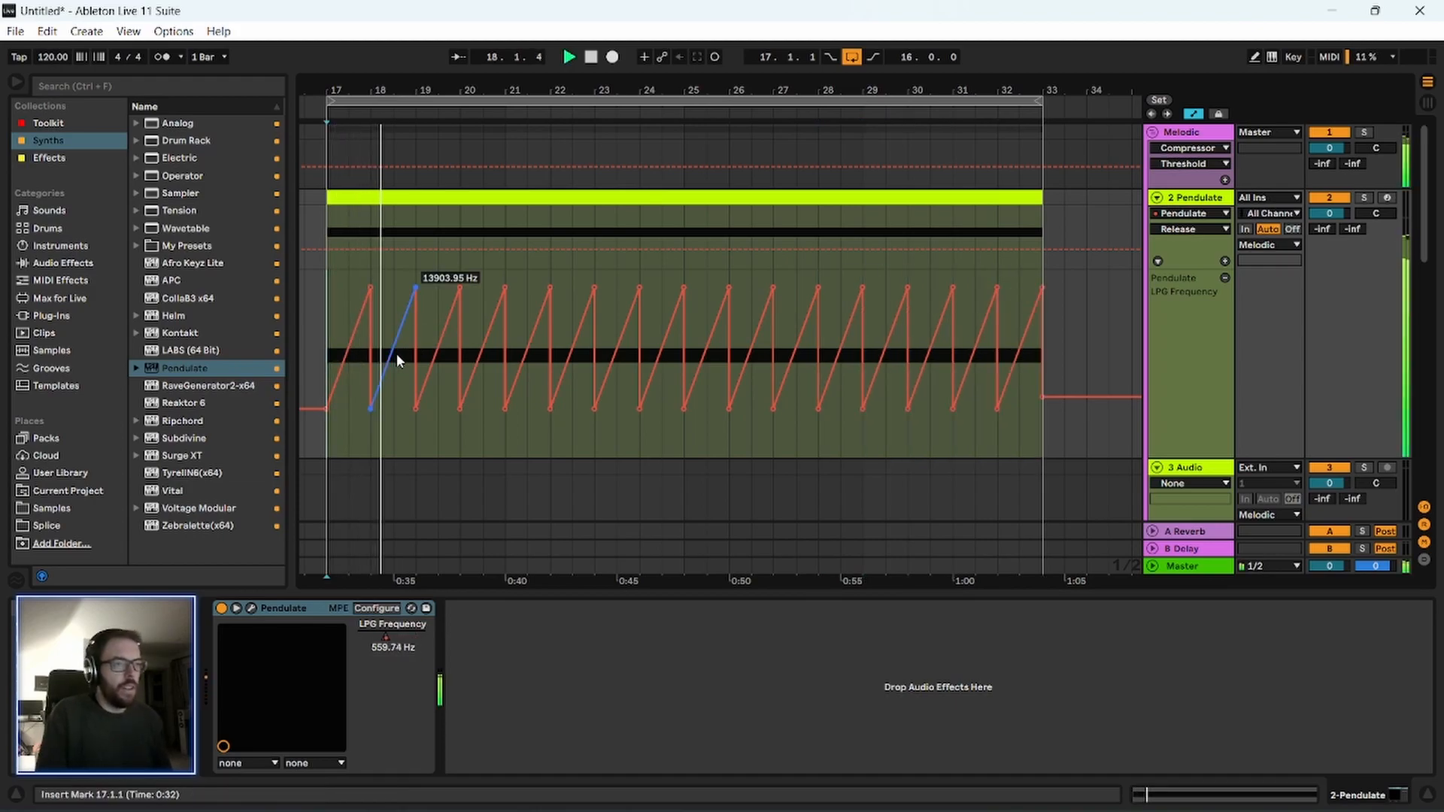
{"action": "key", "text": "space"}
{"action": "mouse_move", "coordinate": [373, 90]}
{"action": "left_mouse_down"}
{"action": "mouse_move", "coordinate": [384, 143]}
{"action": "mouse_move", "coordinate": [388, 99]}
{"action": "left_mouse_up"}
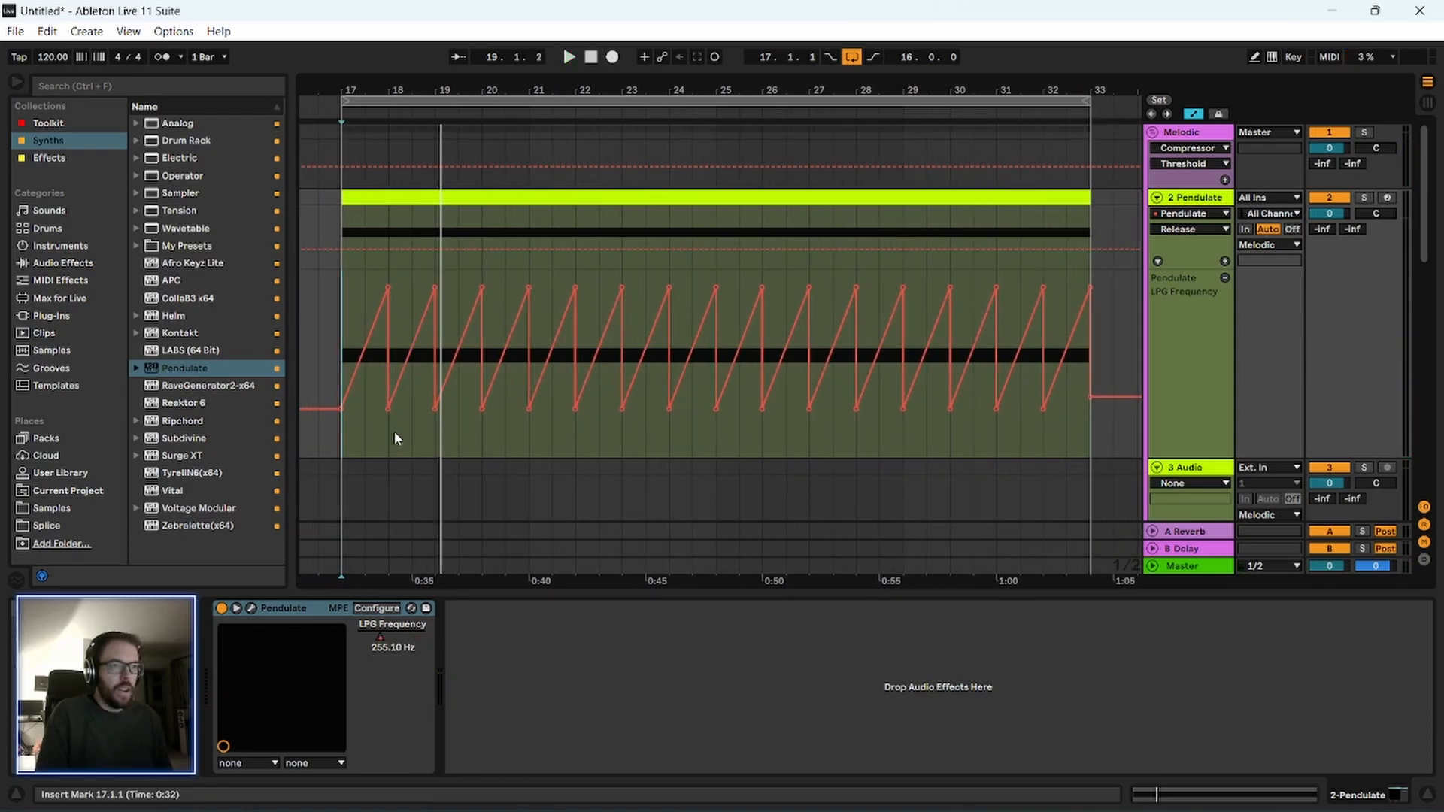
Load iZotope Trash 2 from the Effects collection onto the Pendulate track and close its Preset Manager.
{"action": "left_click", "coordinate": [51, 158]}
{"action": "scroll", "coordinate": [197, 456], "scroll_direction": "down", "scroll_amount": 5}
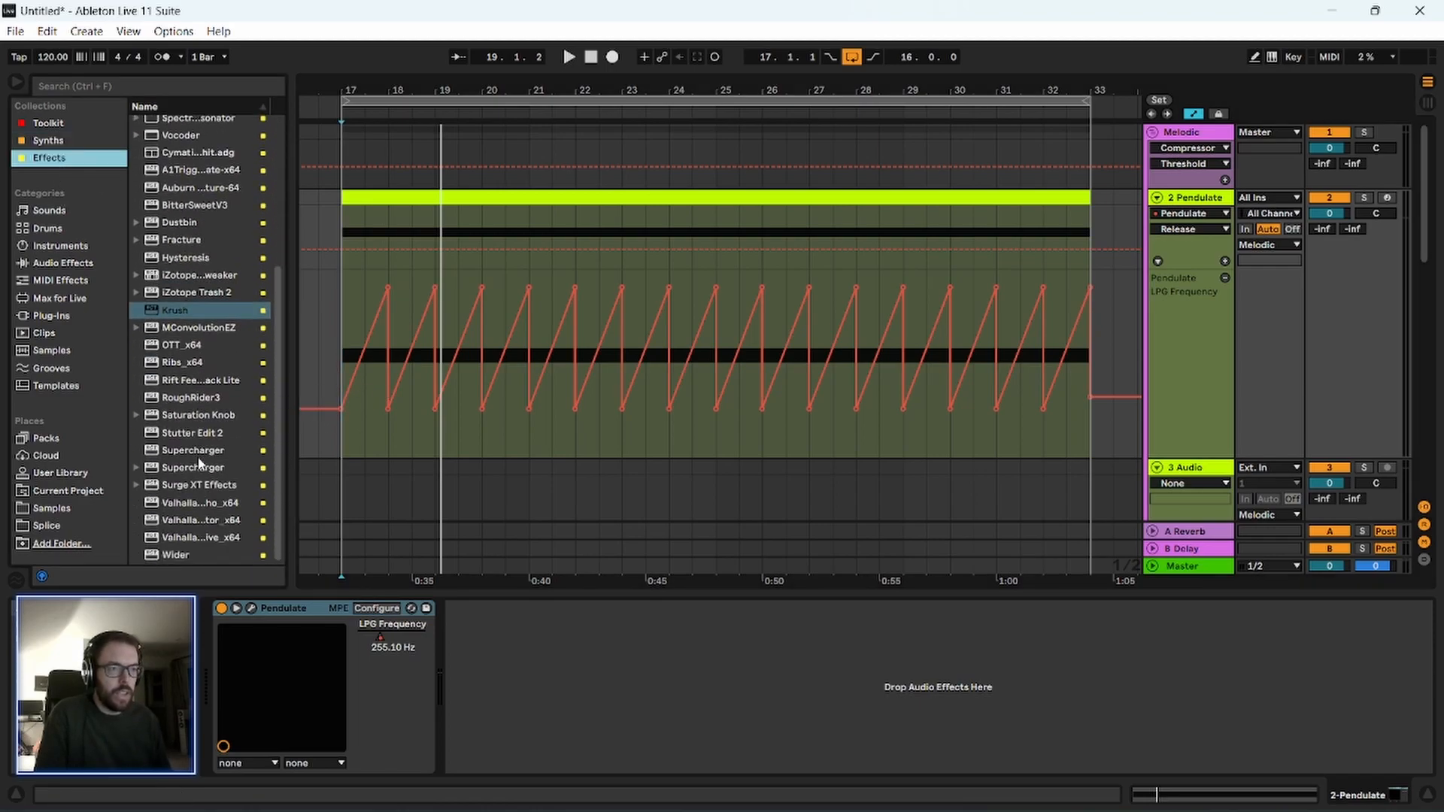
{"action": "left_click", "coordinate": [188, 294]}
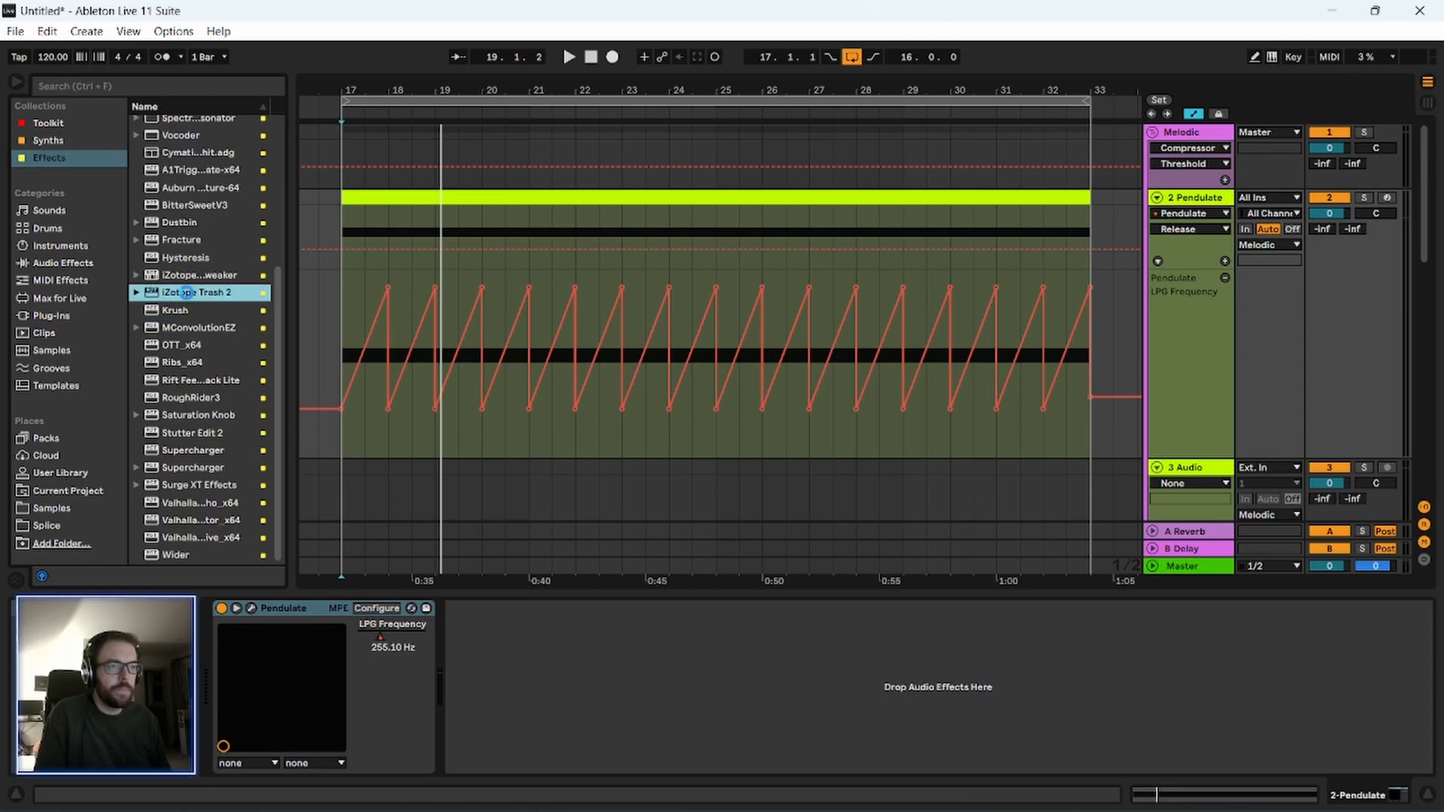
{"action": "double_click", "coordinate": [188, 292]}
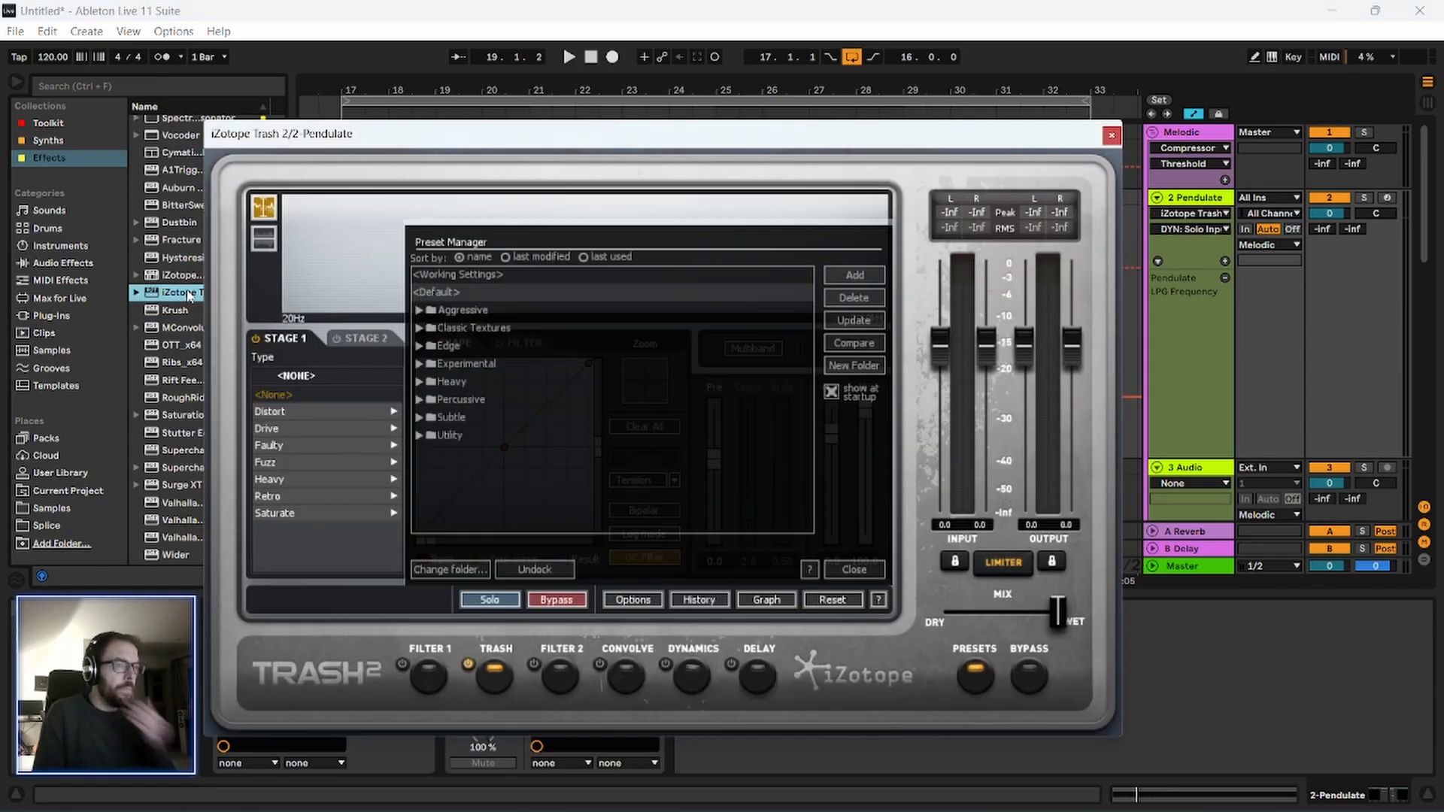
{"action": "left_click", "coordinate": [829, 570]}
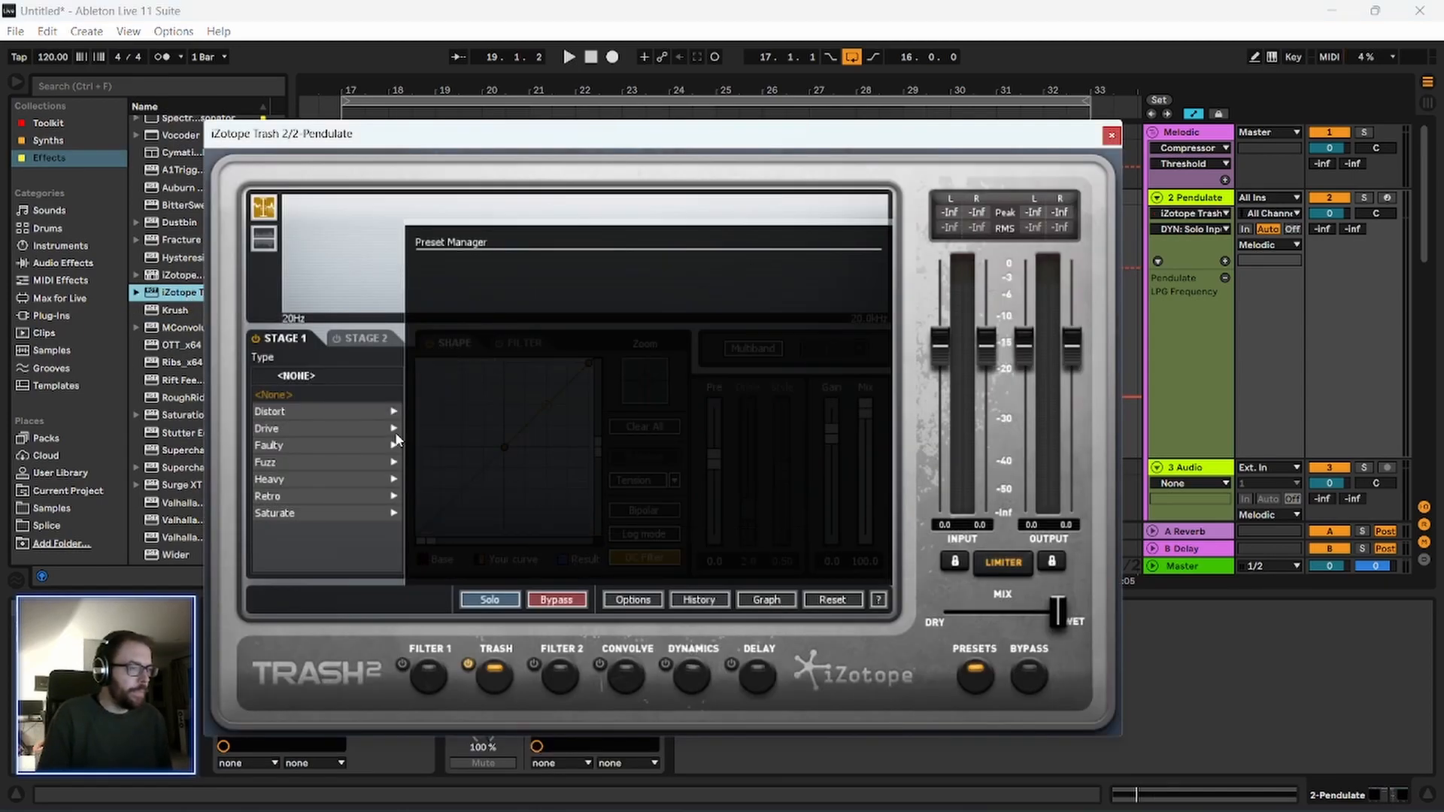
Set Trash Stage 1 to the Distort type Amp Drainer and start playback of the Pendulate clip from bar 17.
{"action": "left_click", "coordinate": [307, 414]}
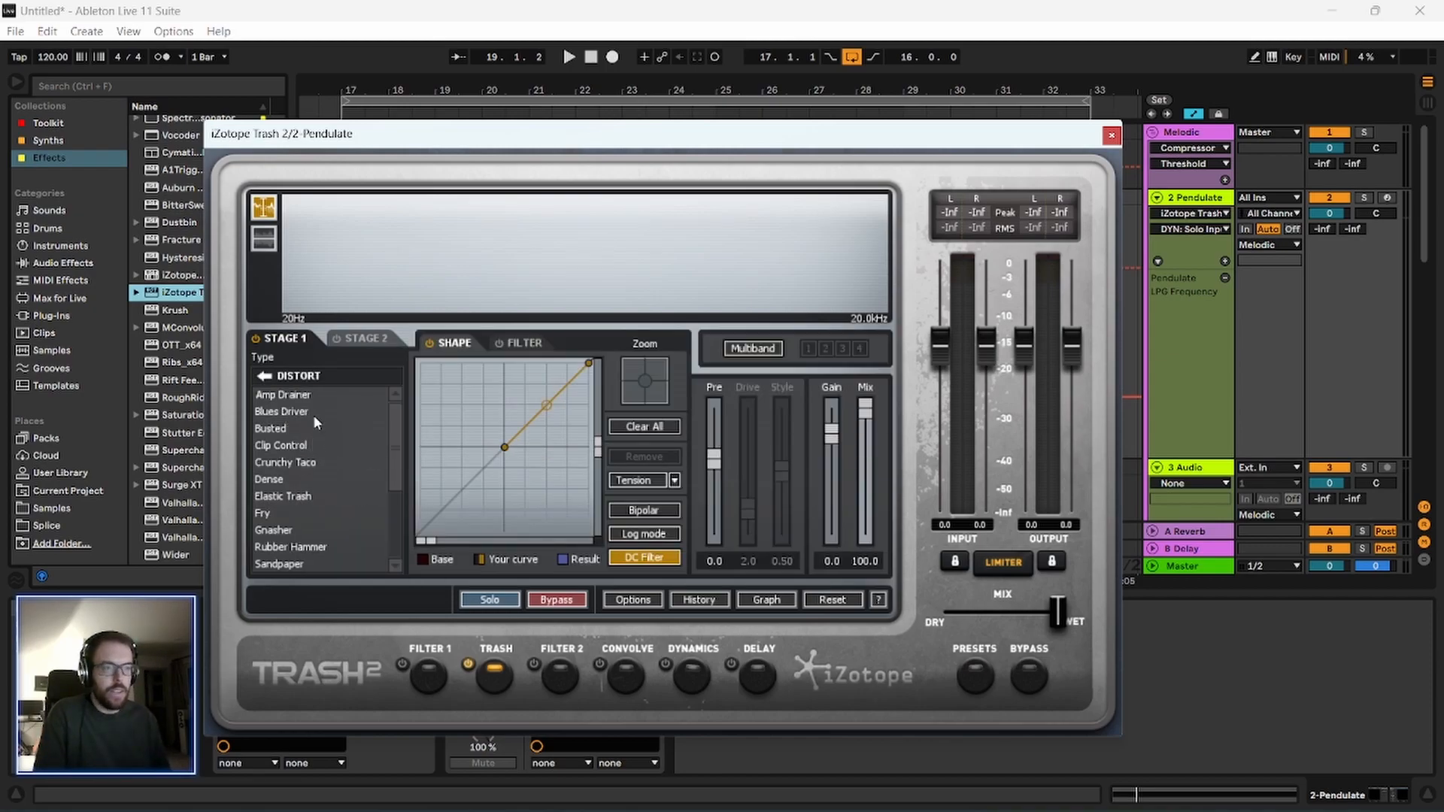
{"action": "left_click", "coordinate": [298, 396]}
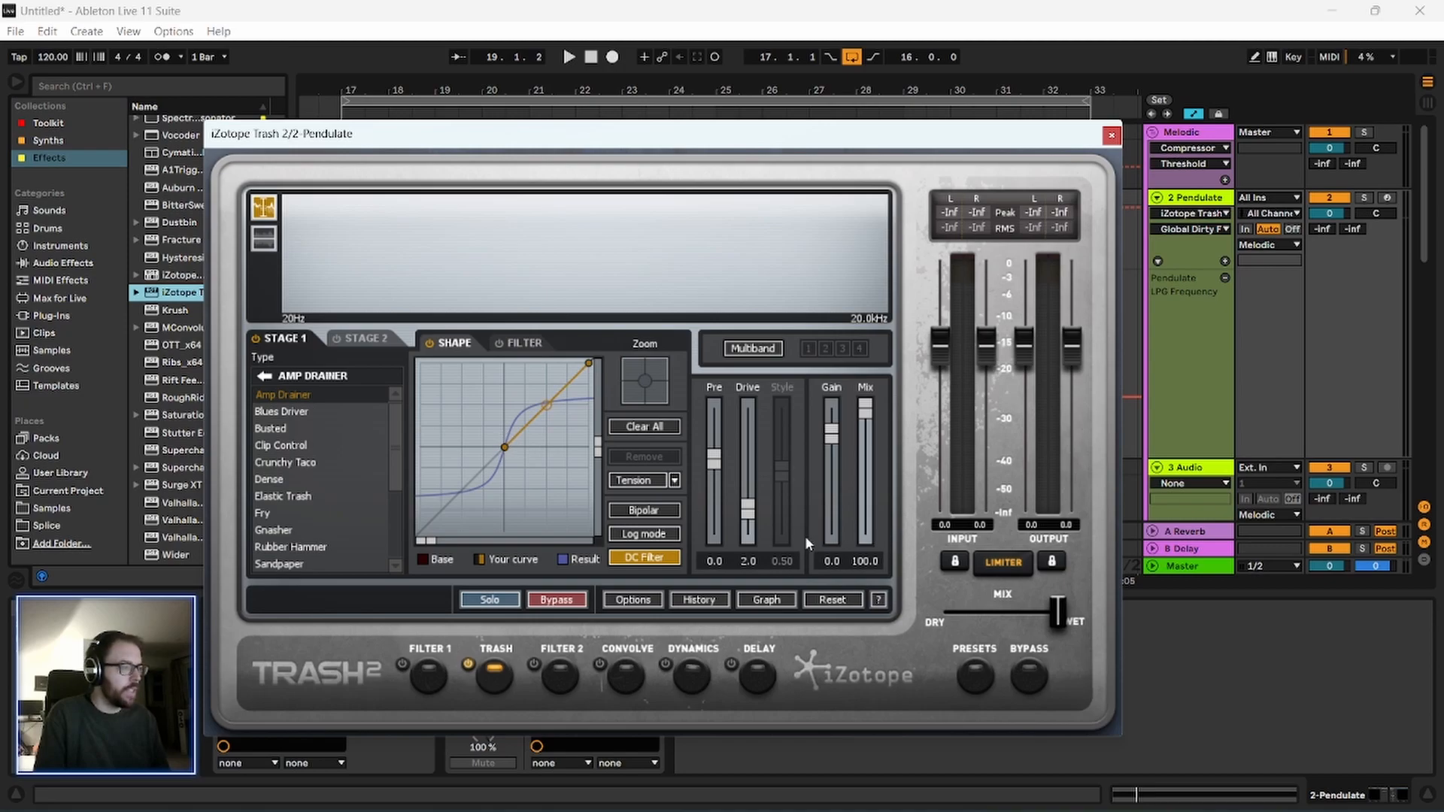
{"action": "left_click_drag", "start_coordinate": [1049, 141], "coordinate": [998, 292]}
{"action": "left_click", "coordinate": [914, 194]}
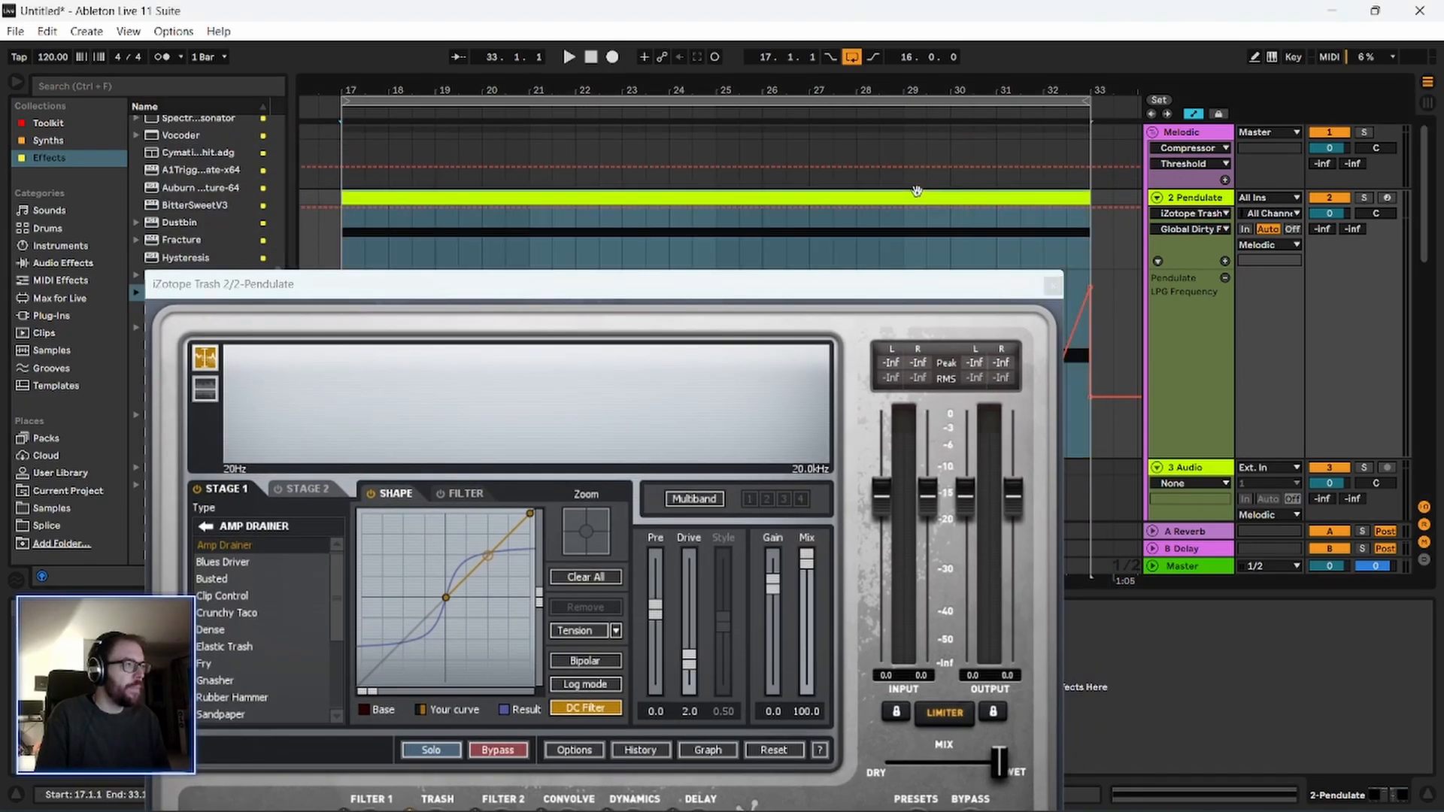
{"action": "key", "text": "space"}
{"action": "left_click_drag", "start_coordinate": [820, 286], "coordinate": [845, 151]}
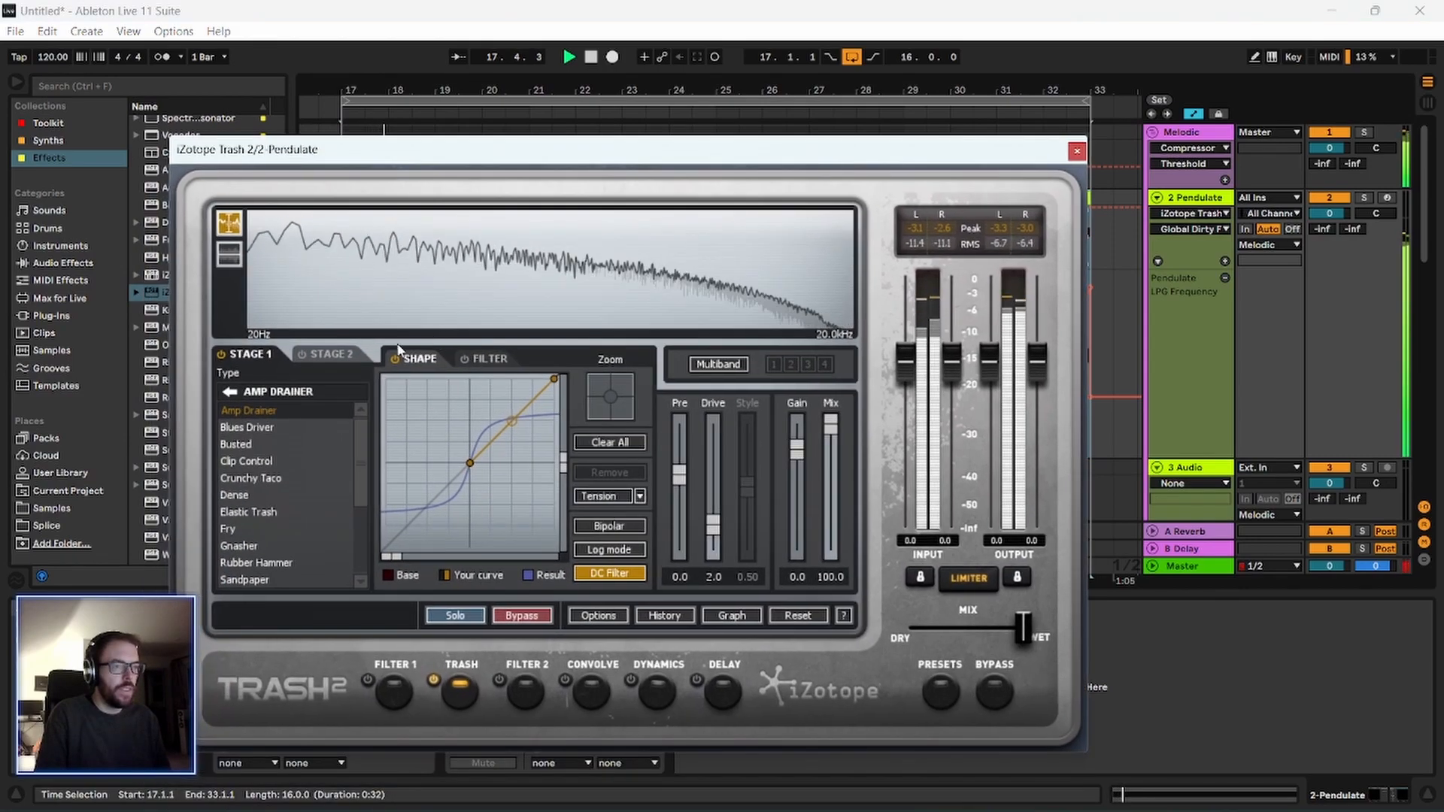
Switch Stage 1 to Blues Driver and raise the centre point of the Shape curve slightly.
{"action": "left_click", "coordinate": [313, 426]}
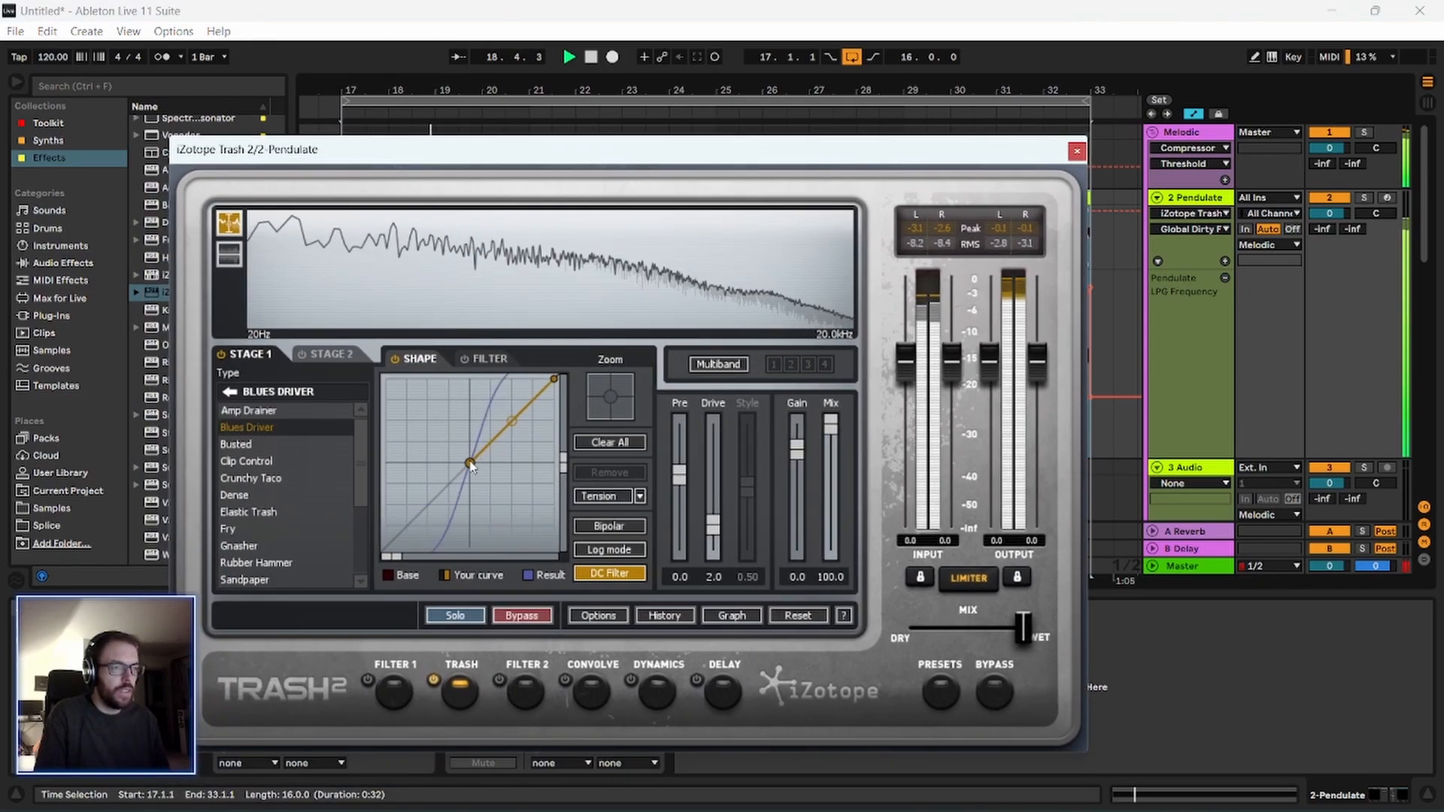
{"action": "left_click_drag", "start_coordinate": [469, 463], "coordinate": [468, 434]}
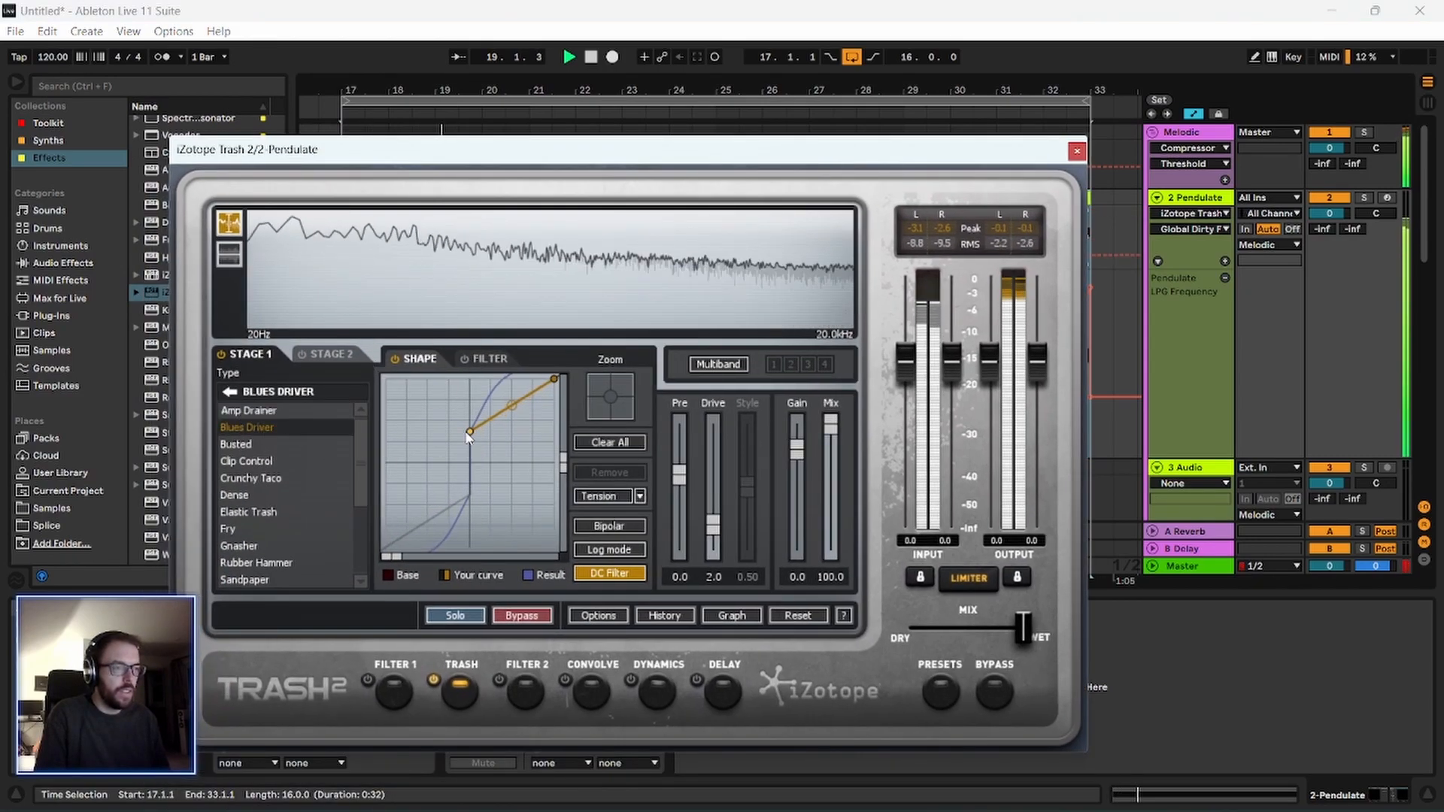
{"action": "mouse_move", "coordinate": [468, 434]}
{"action": "left_mouse_down"}
{"action": "mouse_move", "coordinate": [470, 451]}
{"action": "mouse_move", "coordinate": [470, 421]}
{"action": "mouse_move", "coordinate": [470, 449]}
{"action": "left_mouse_up"}
Audition the Busted, Clip Control and Crunchy Taco distortion types in Stage 1 and stop playback.
{"action": "left_click", "coordinate": [263, 444]}
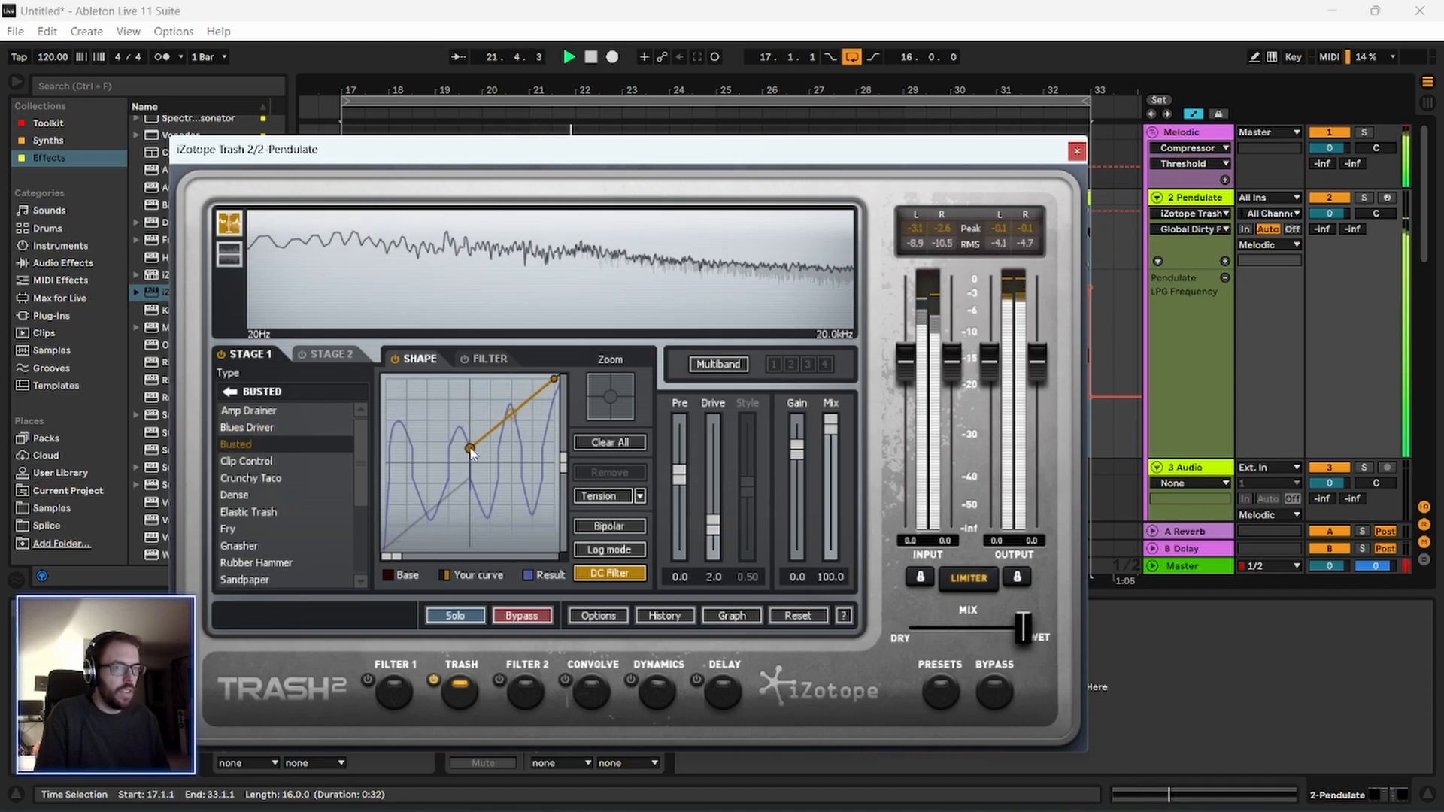
{"action": "left_click", "coordinate": [278, 462]}
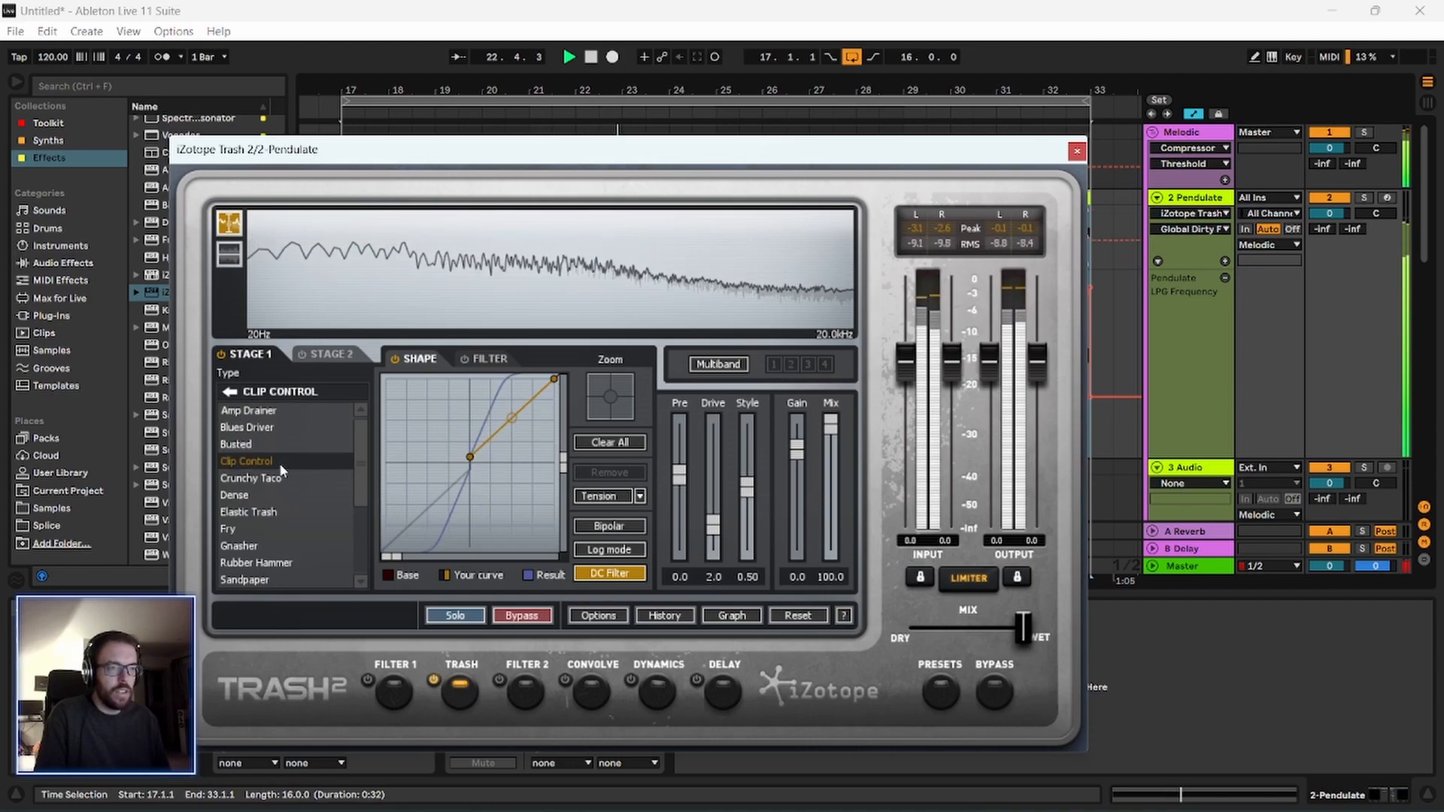
{"action": "left_click", "coordinate": [276, 480]}
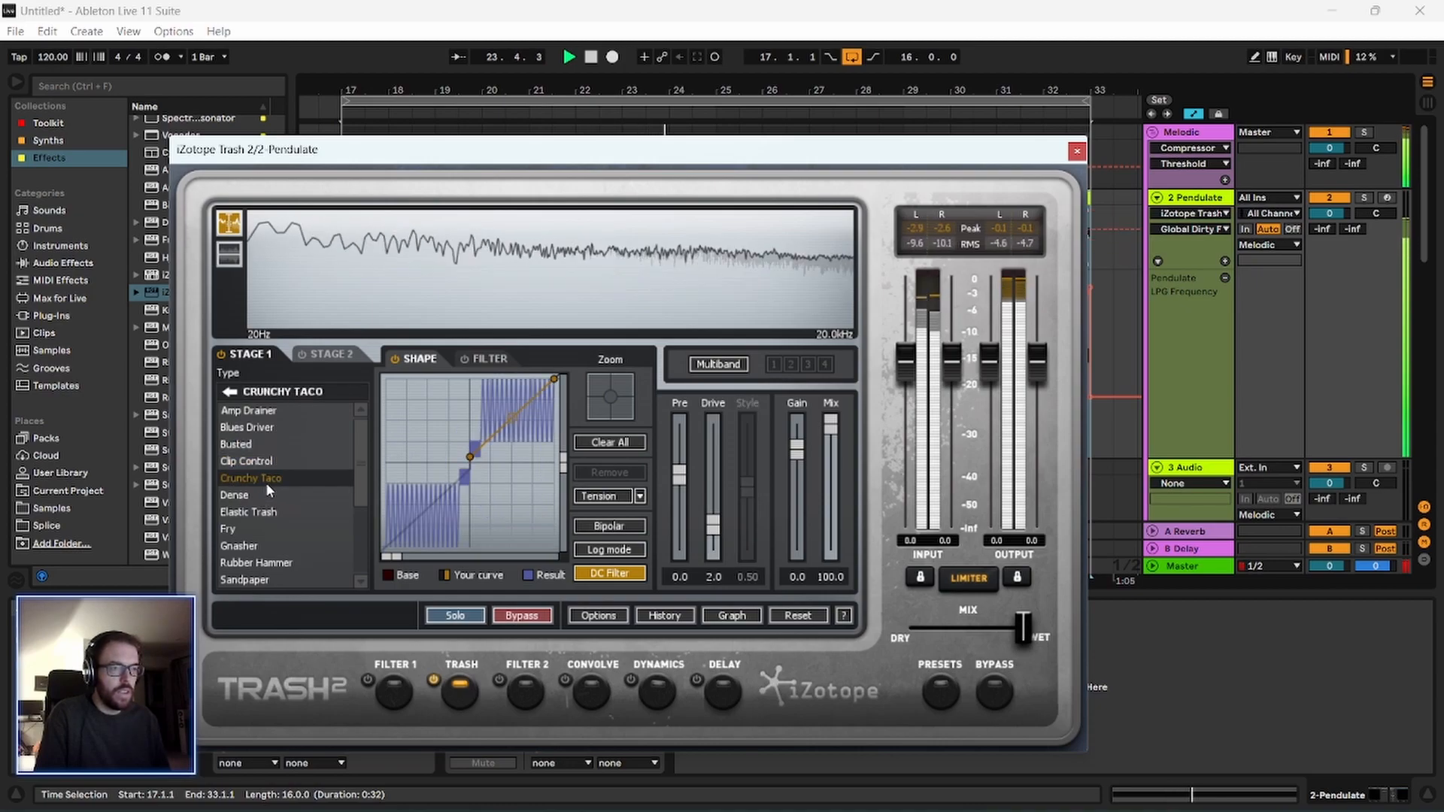
{"action": "key", "text": "space"}
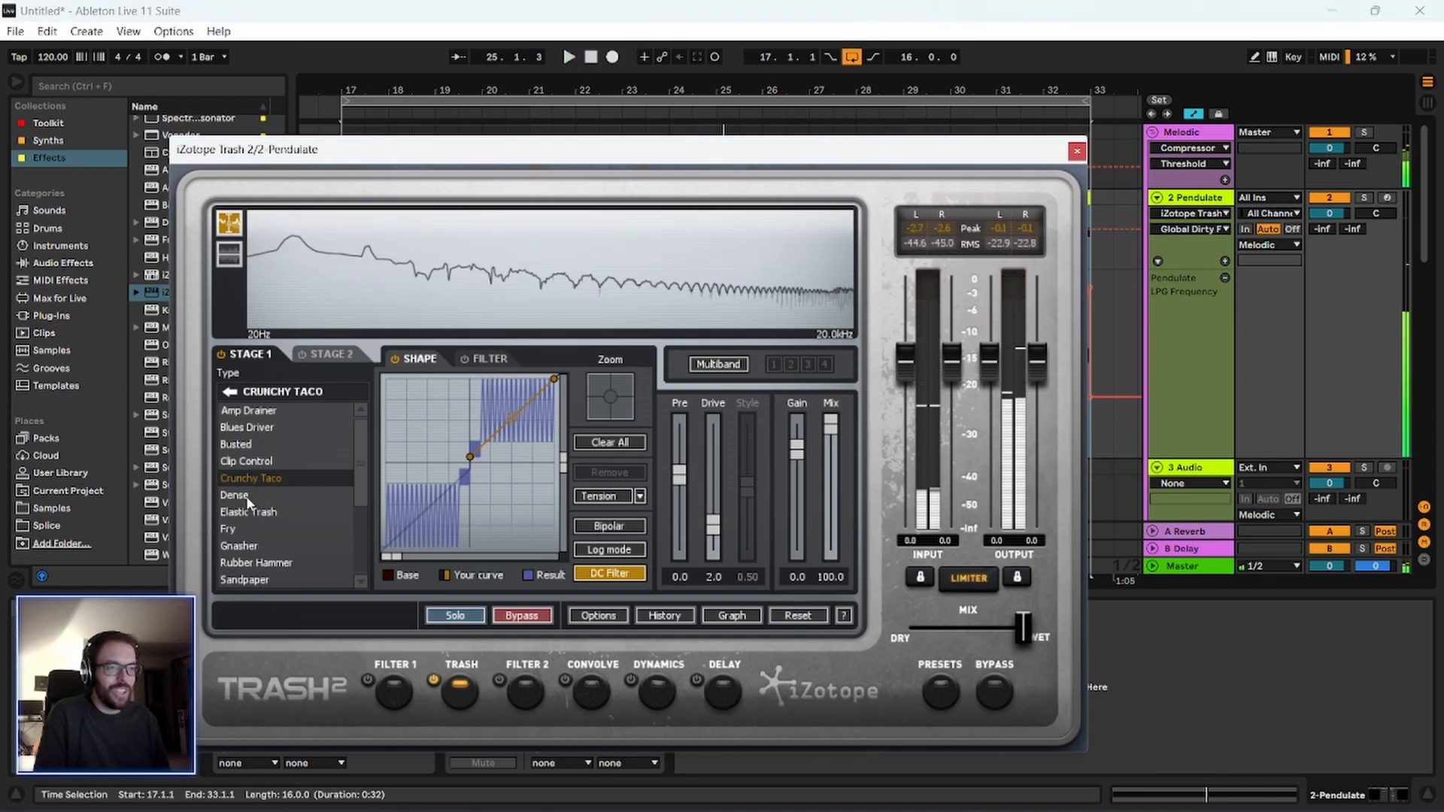
Switch Stage 1 to Dense, restart playback, and compare it with the Crunchy Taco and Clip Control types.
{"action": "left_click", "coordinate": [356, 490]}
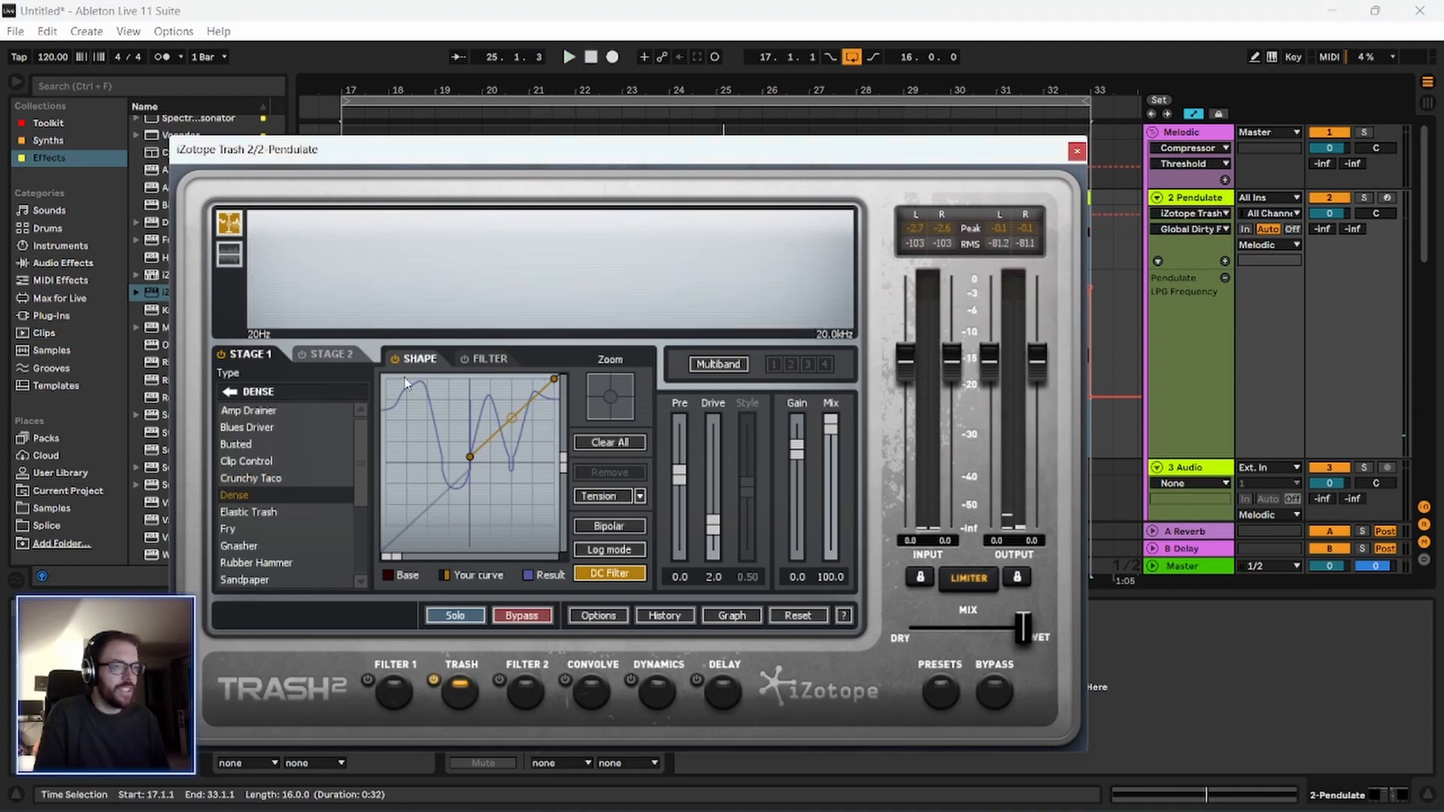
{"action": "left_click", "coordinate": [570, 60]}
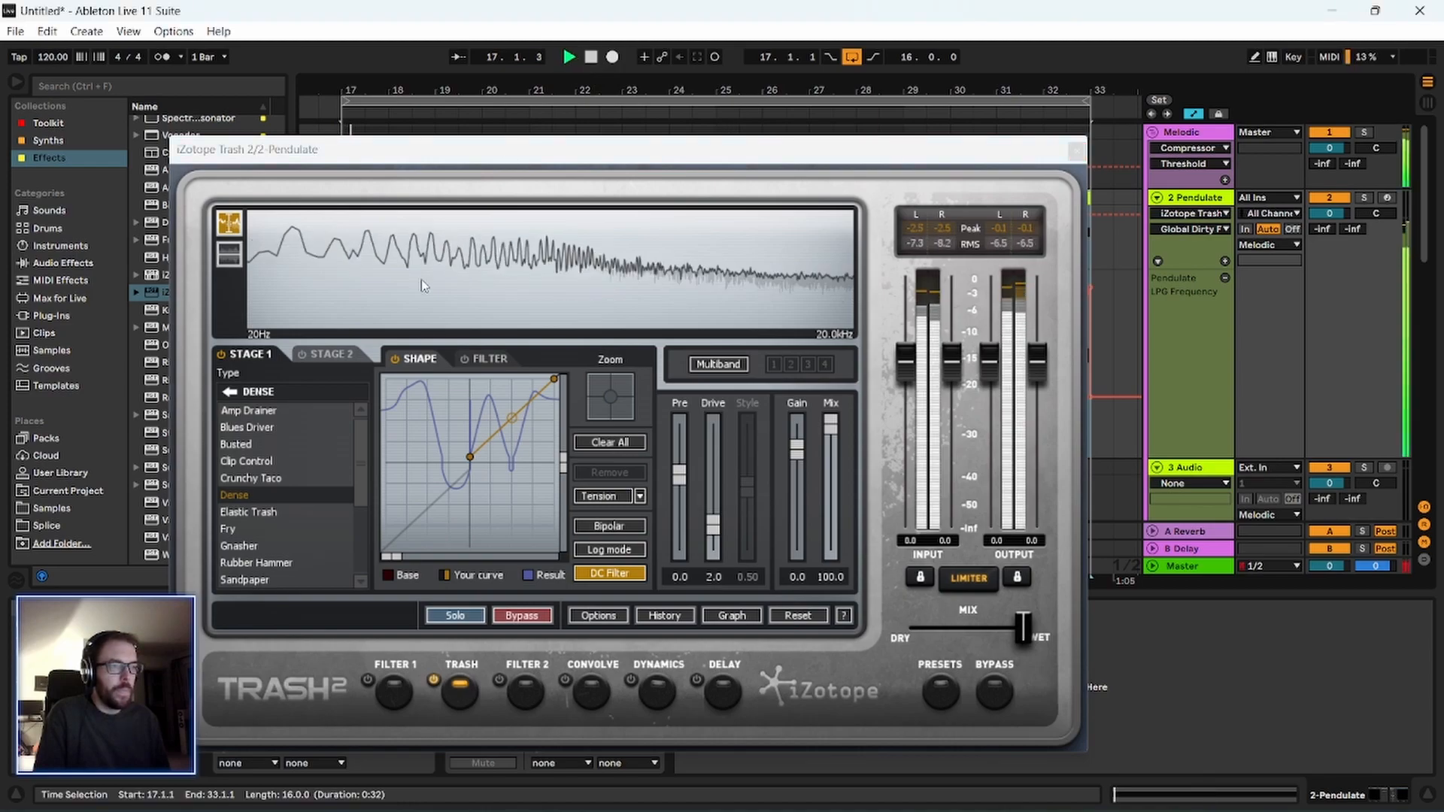
{"action": "left_click", "coordinate": [270, 461]}
{"action": "left_click", "coordinate": [253, 479]}
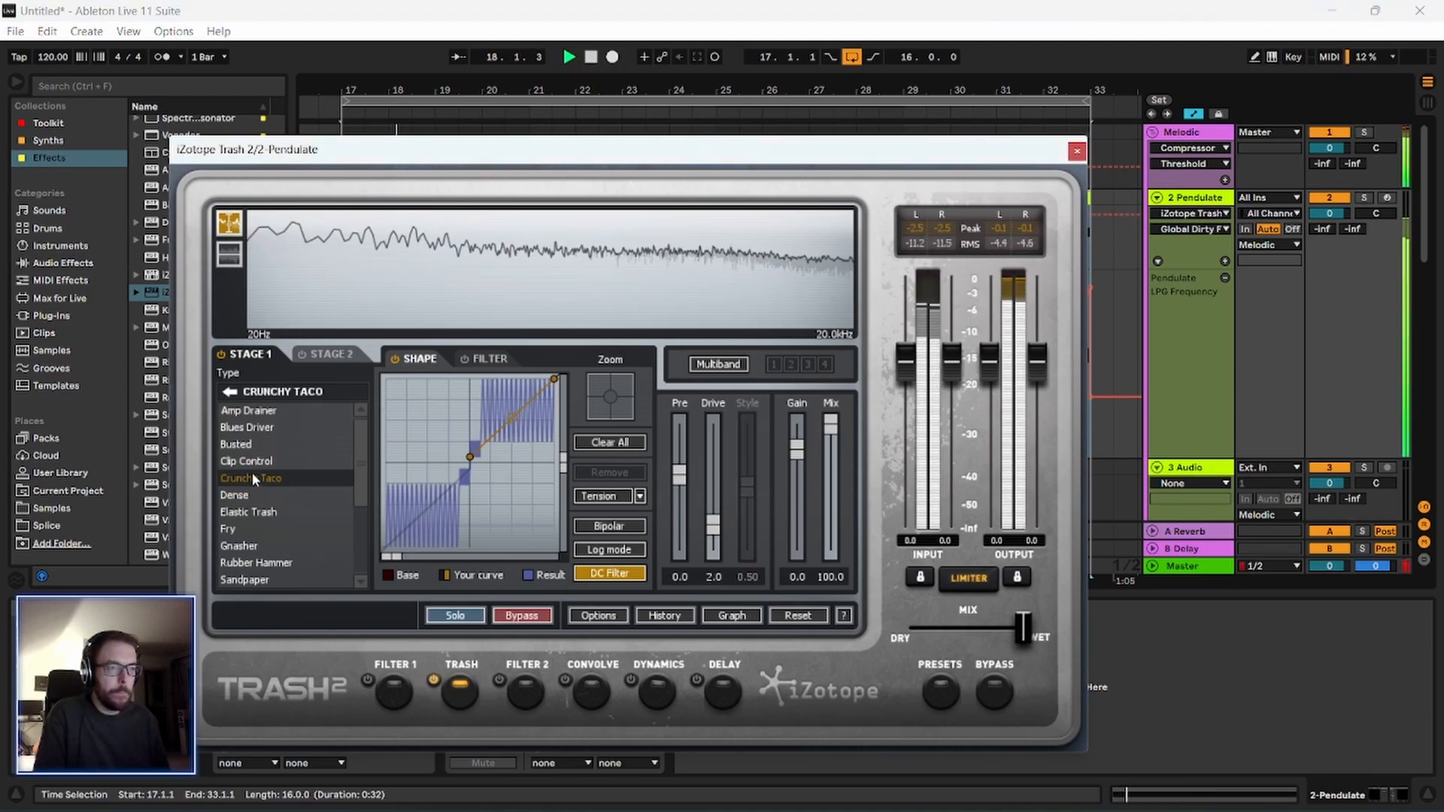
{"action": "left_click", "coordinate": [251, 468]}
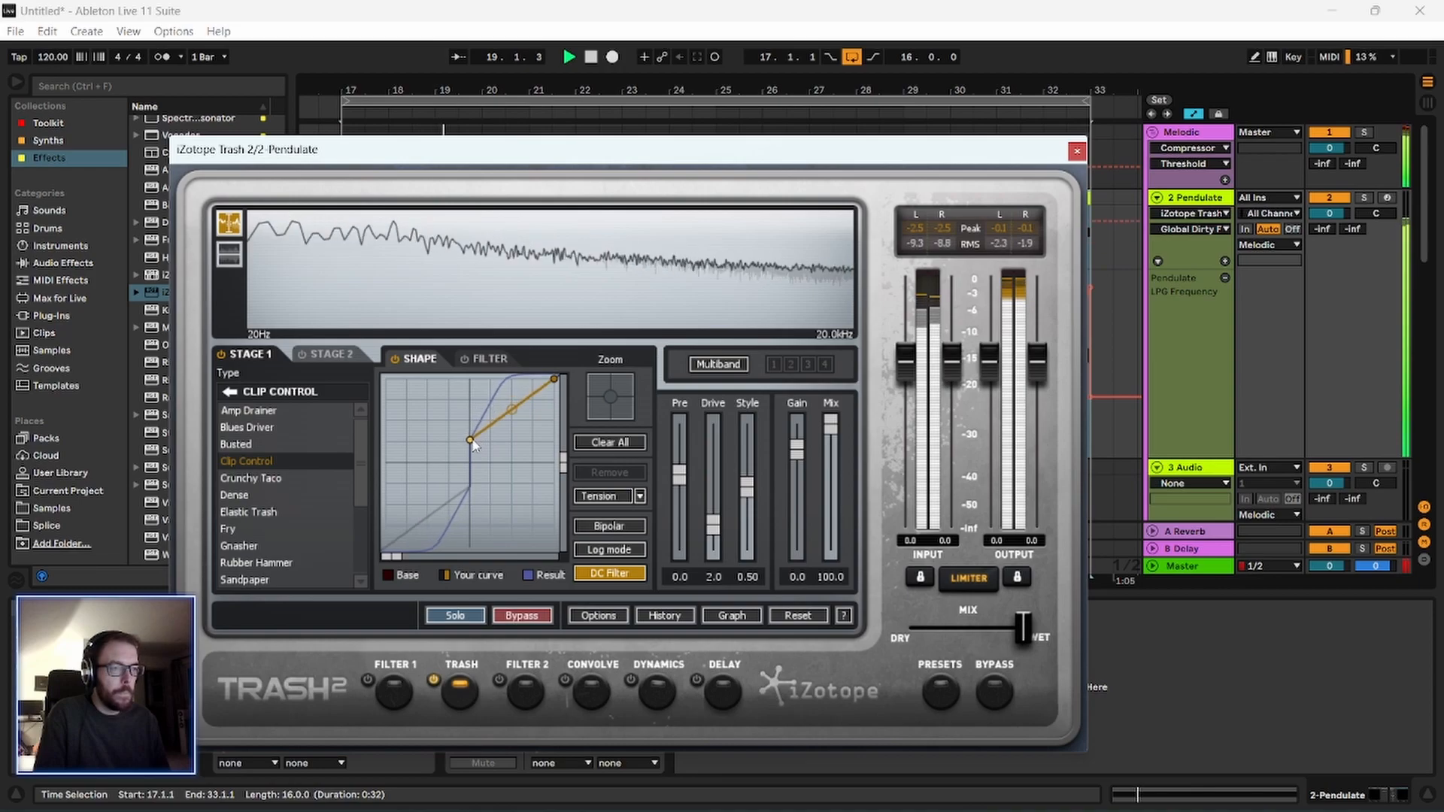
Audition the Elastic Trash, Gnasher and Rubber Hammer distortion types in Stage 1.
{"action": "left_click", "coordinate": [248, 512]}
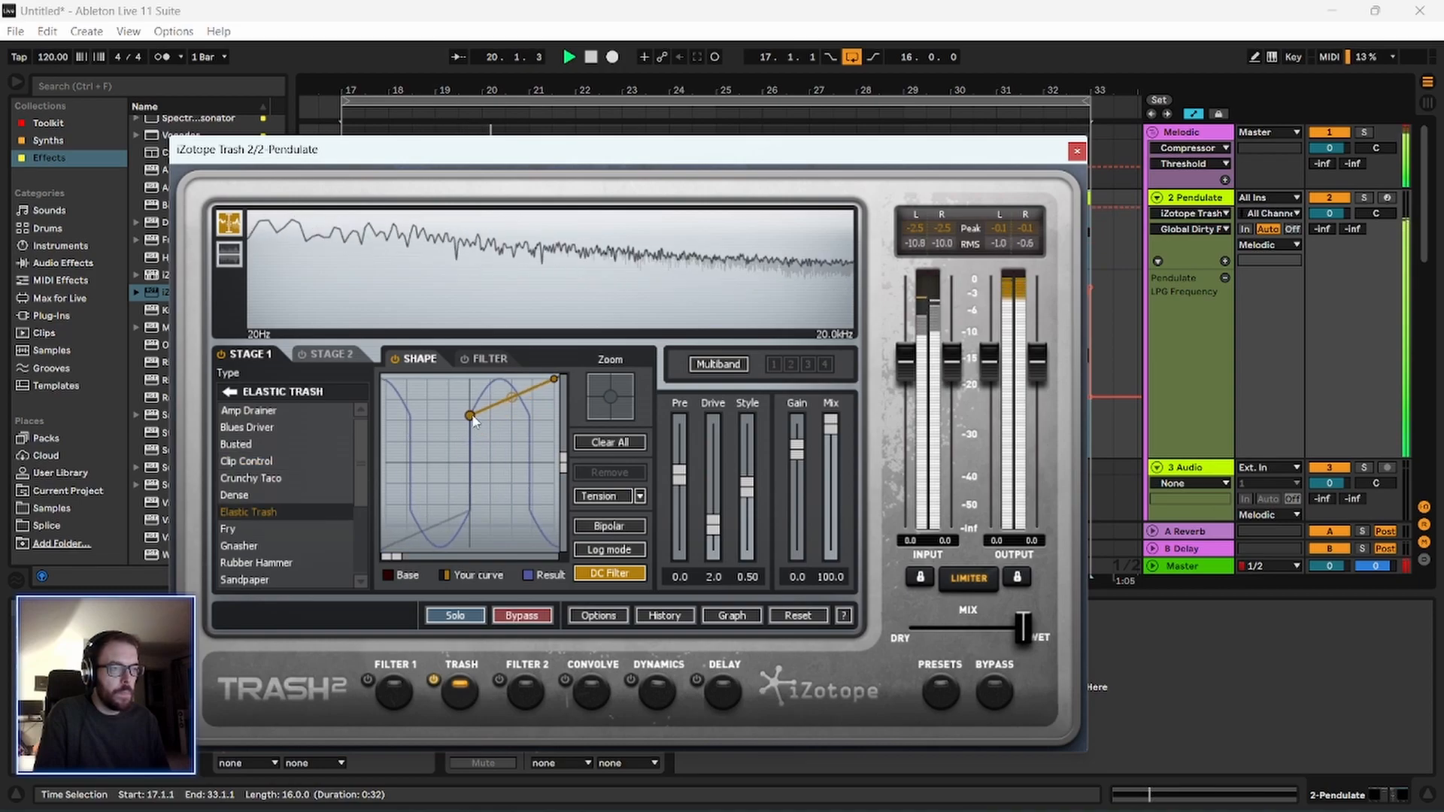
{"action": "left_click", "coordinate": [276, 548]}
{"action": "left_click", "coordinate": [277, 565]}
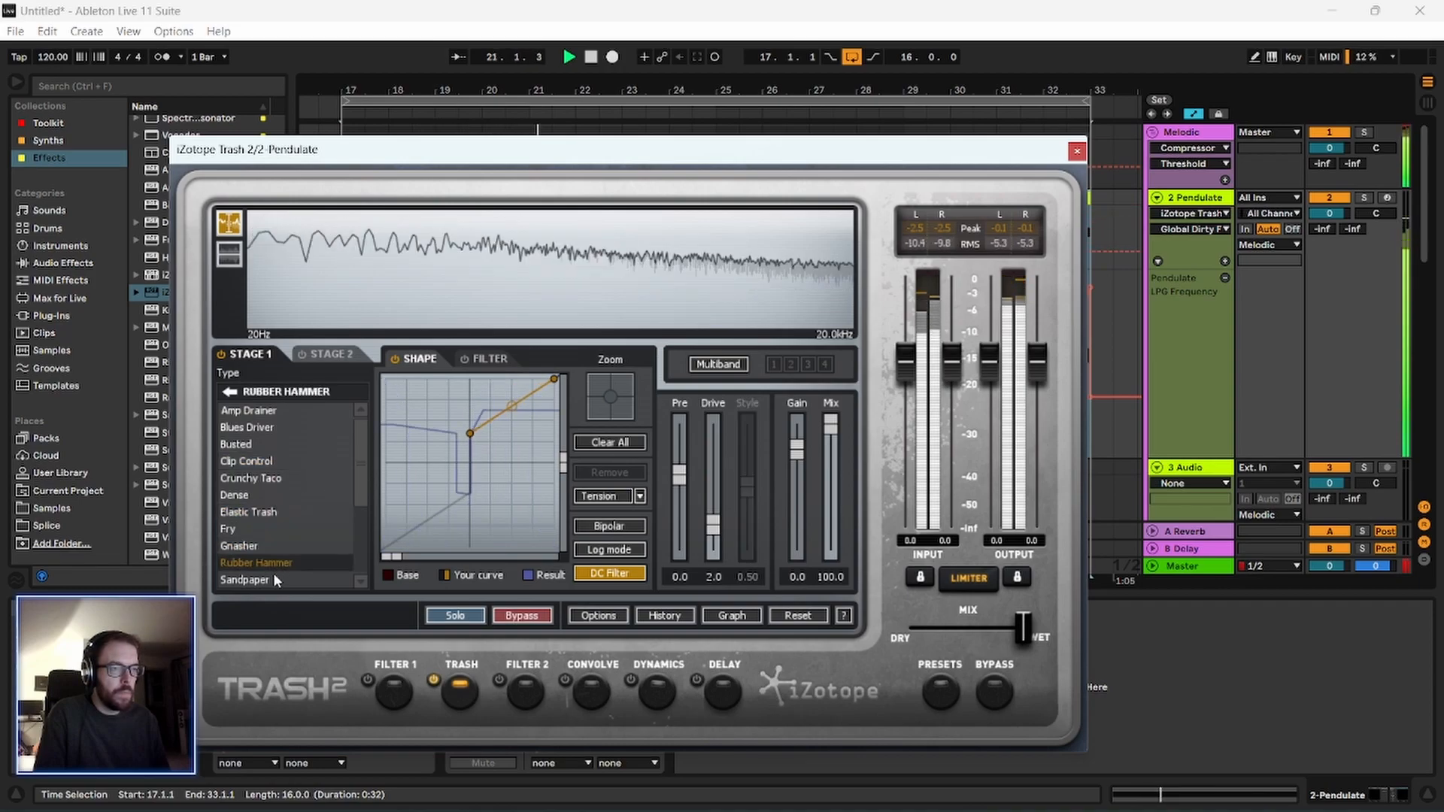
Try the Distort types from Sandpaper onward during playback and set Stage 1 to Sputter.
{"action": "left_click", "coordinate": [266, 580]}
{"action": "scroll", "coordinate": [279, 519], "scroll_direction": "down", "scroll_amount": 3}
{"action": "left_click", "coordinate": [257, 554]}
{"action": "scroll", "coordinate": [253, 555], "scroll_direction": "down", "scroll_amount": 1}
{"action": "left_click", "coordinate": [254, 543]}
{"action": "scroll", "coordinate": [256, 549], "scroll_direction": "down", "scroll_amount": 1}
{"action": "left_click", "coordinate": [257, 543]}
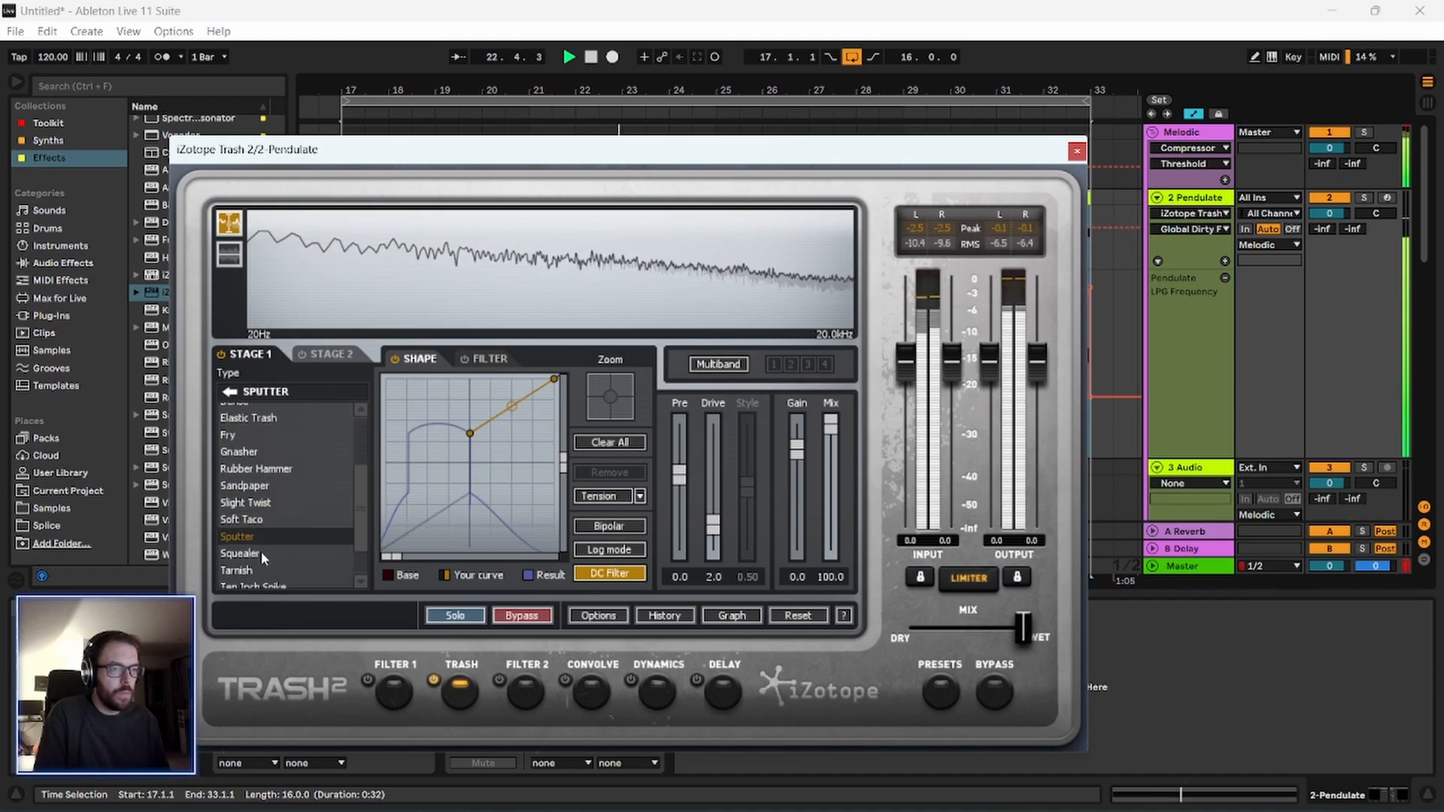
Audition the Fuzz distortion types Iron, Negative, Positive, Smooth and Straight in Stage 1 and stop playback.
{"action": "left_click", "coordinate": [230, 391]}
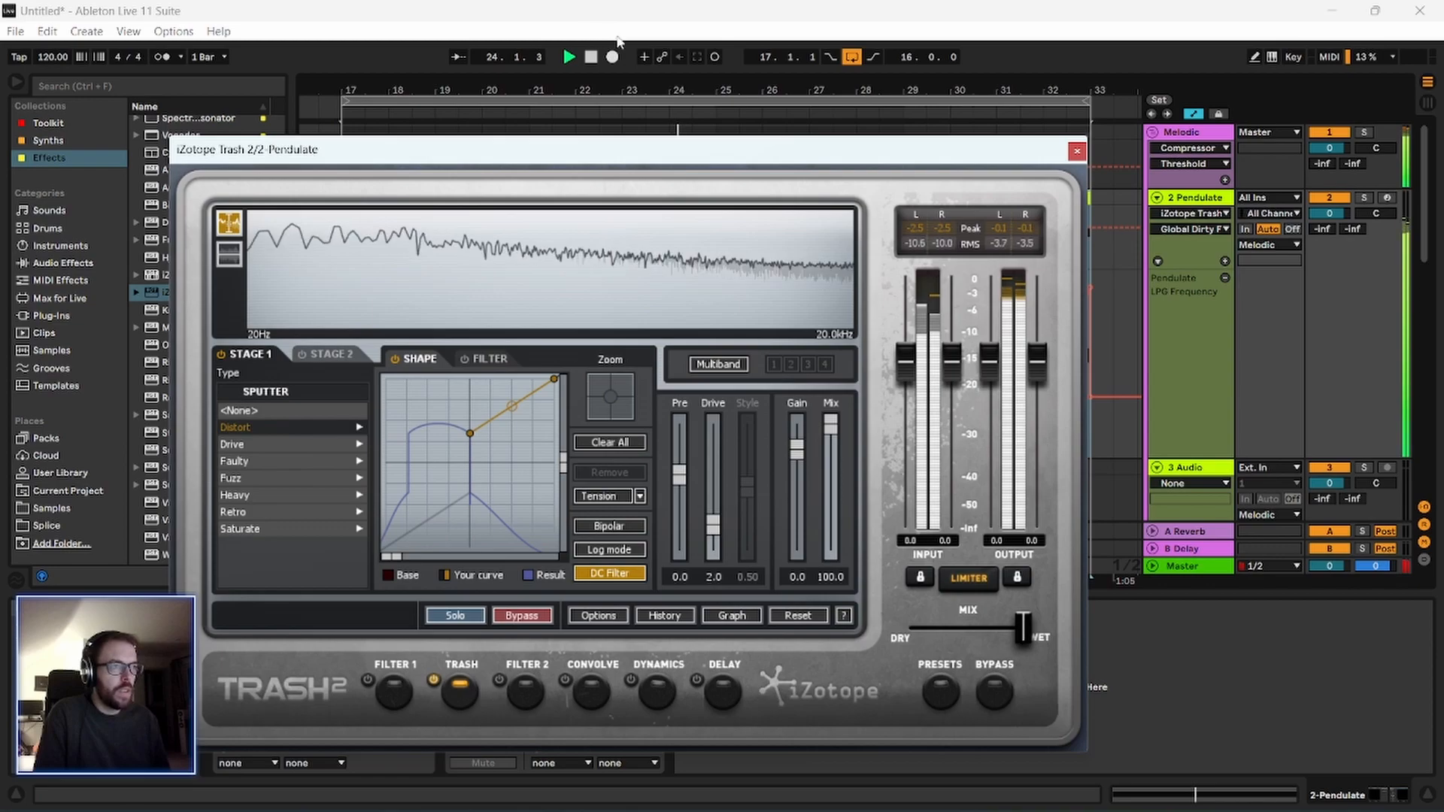
{"action": "left_click", "coordinate": [265, 473]}
{"action": "left_click", "coordinate": [264, 448]}
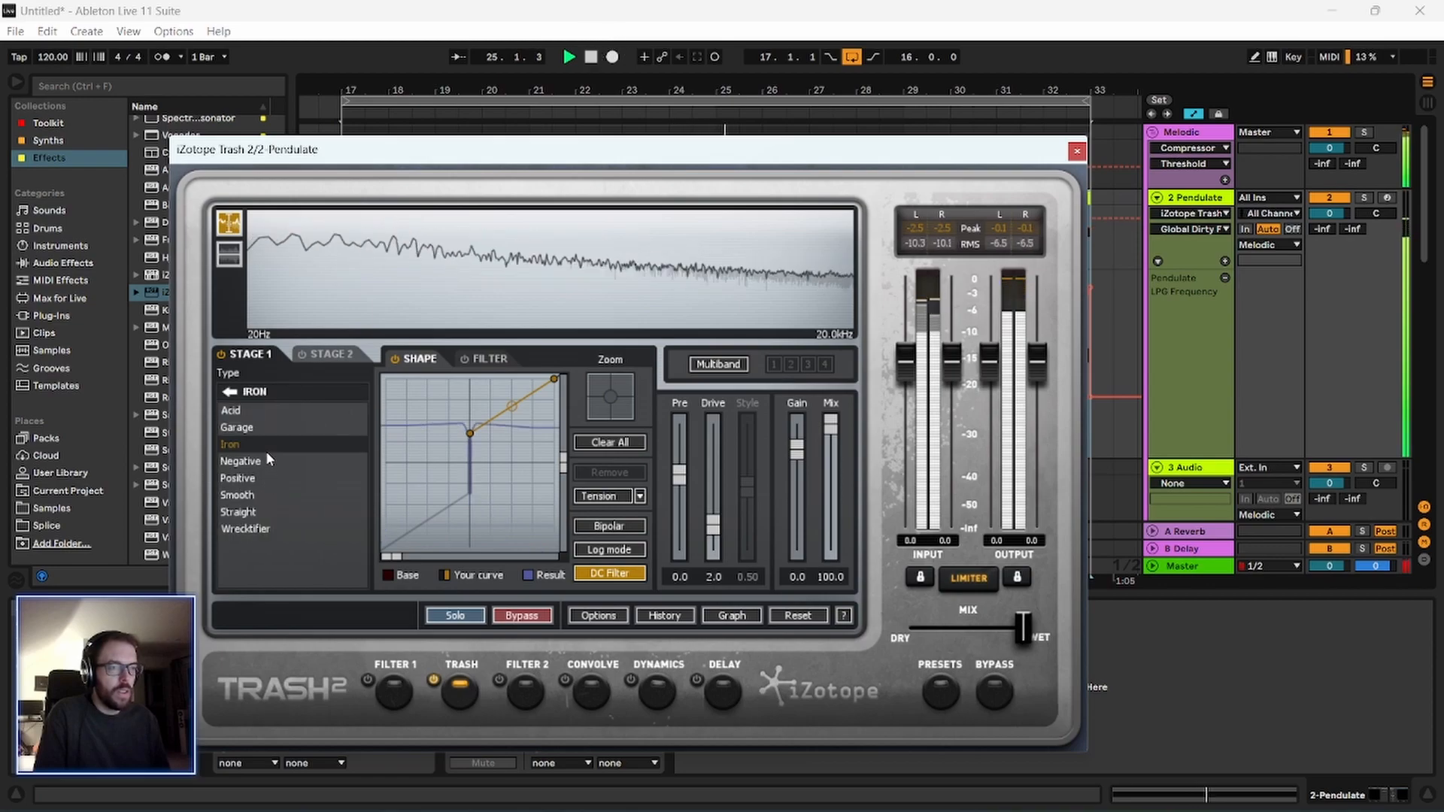
{"action": "left_click", "coordinate": [270, 459]}
{"action": "left_click", "coordinate": [256, 479]}
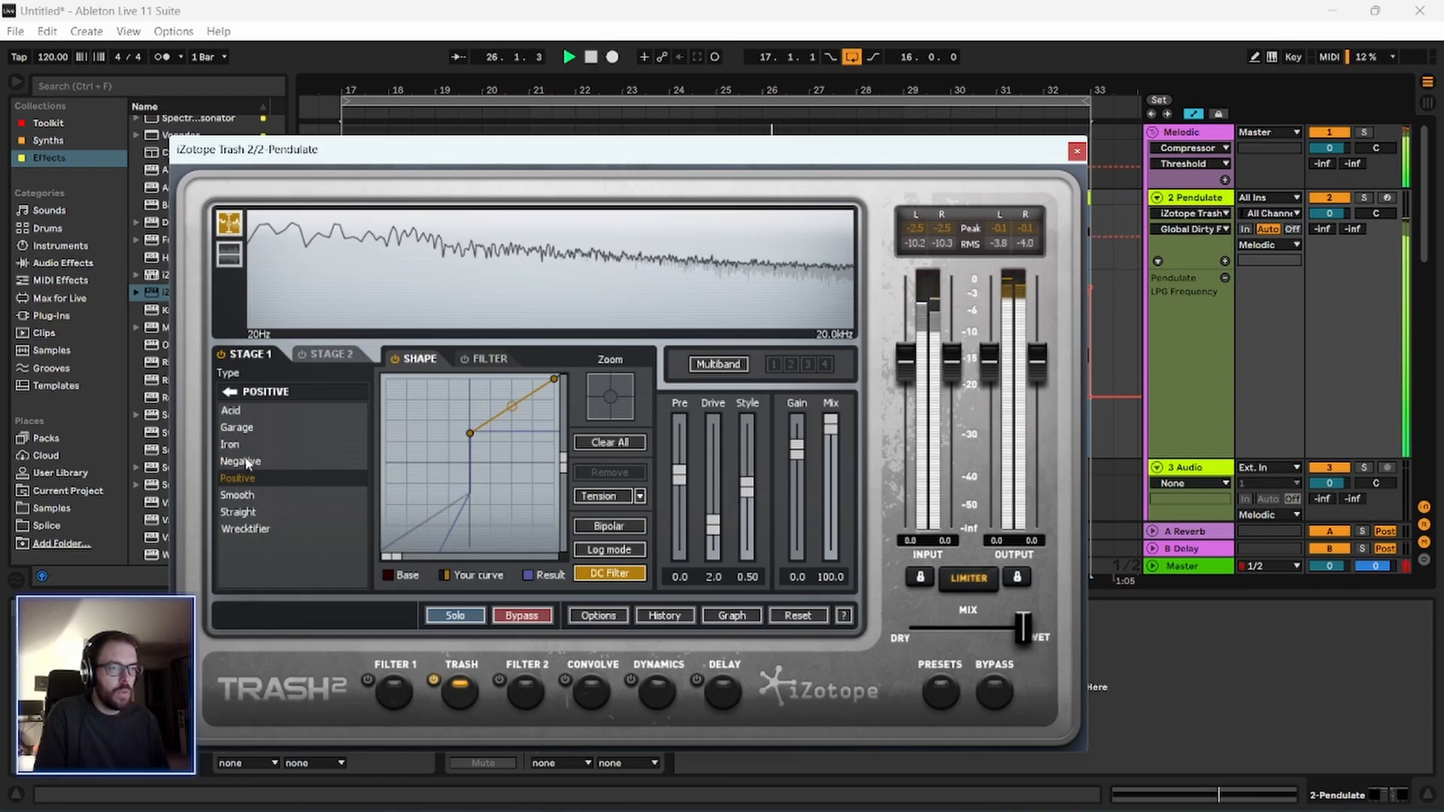
{"action": "left_click", "coordinate": [238, 495]}
{"action": "left_click", "coordinate": [237, 512]}
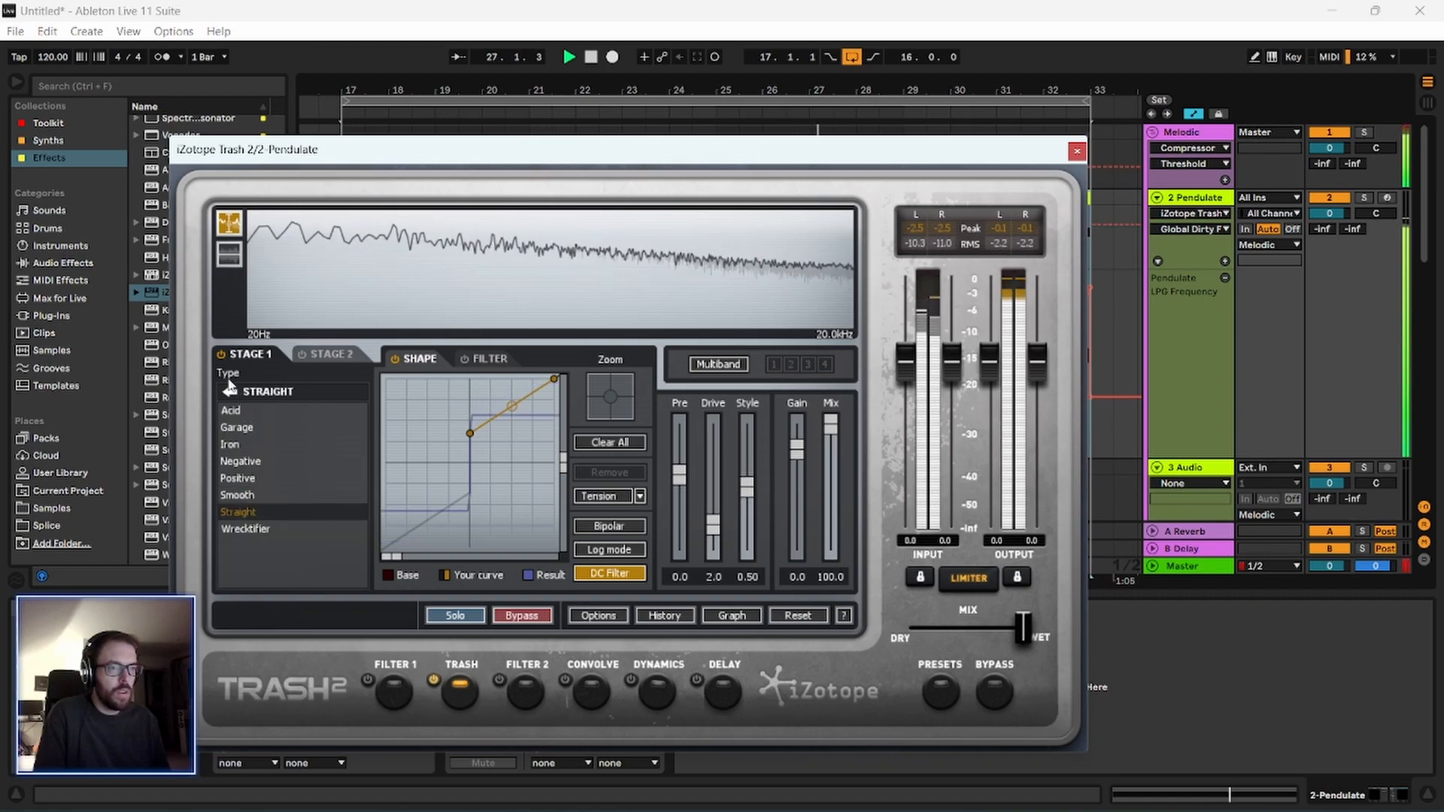
{"action": "left_click", "coordinate": [230, 393]}
{"action": "left_click", "coordinate": [591, 56]}
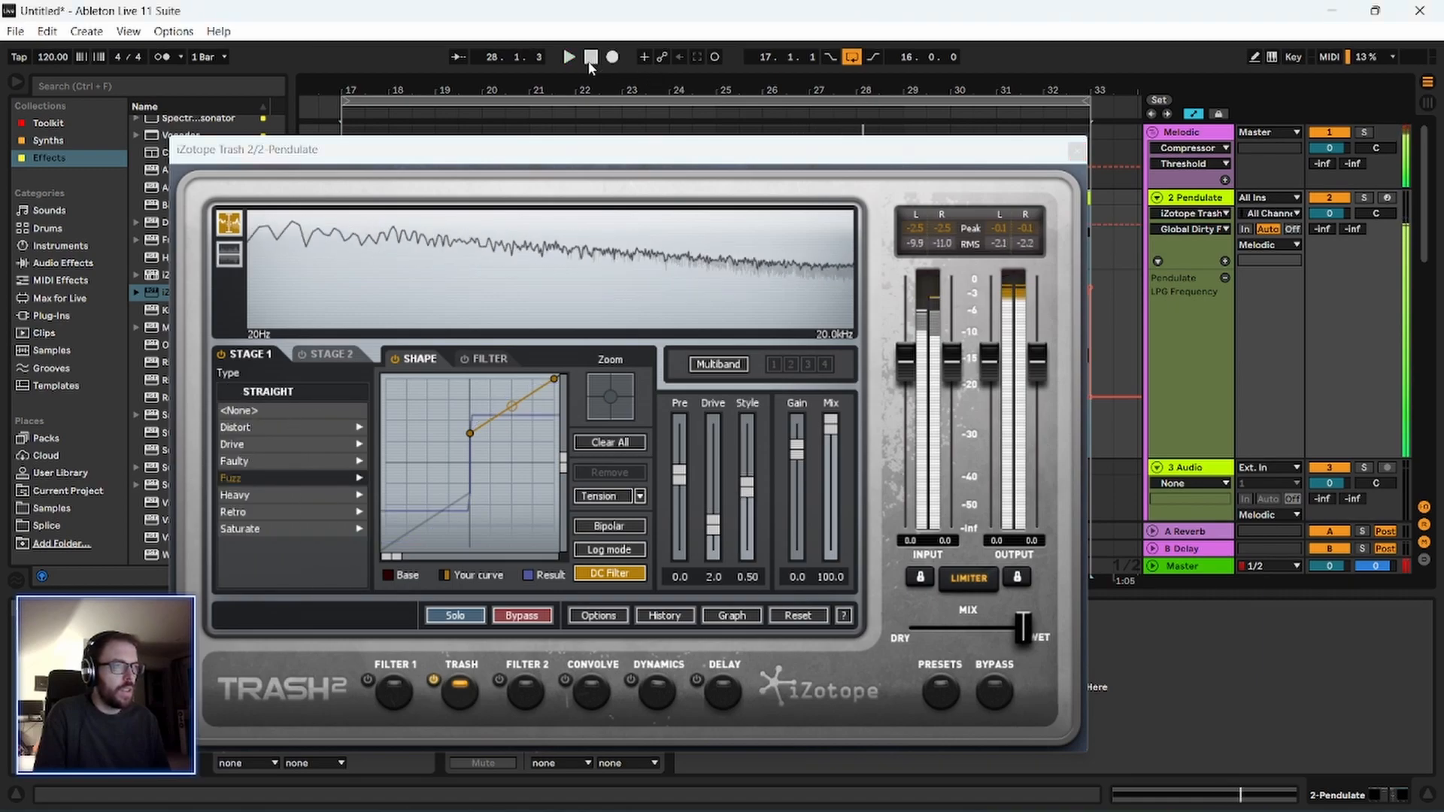
Look through the Heavy distortion types, set Stage 1 to Plateau from the Retro category and start playback.
{"action": "left_click", "coordinate": [275, 495]}
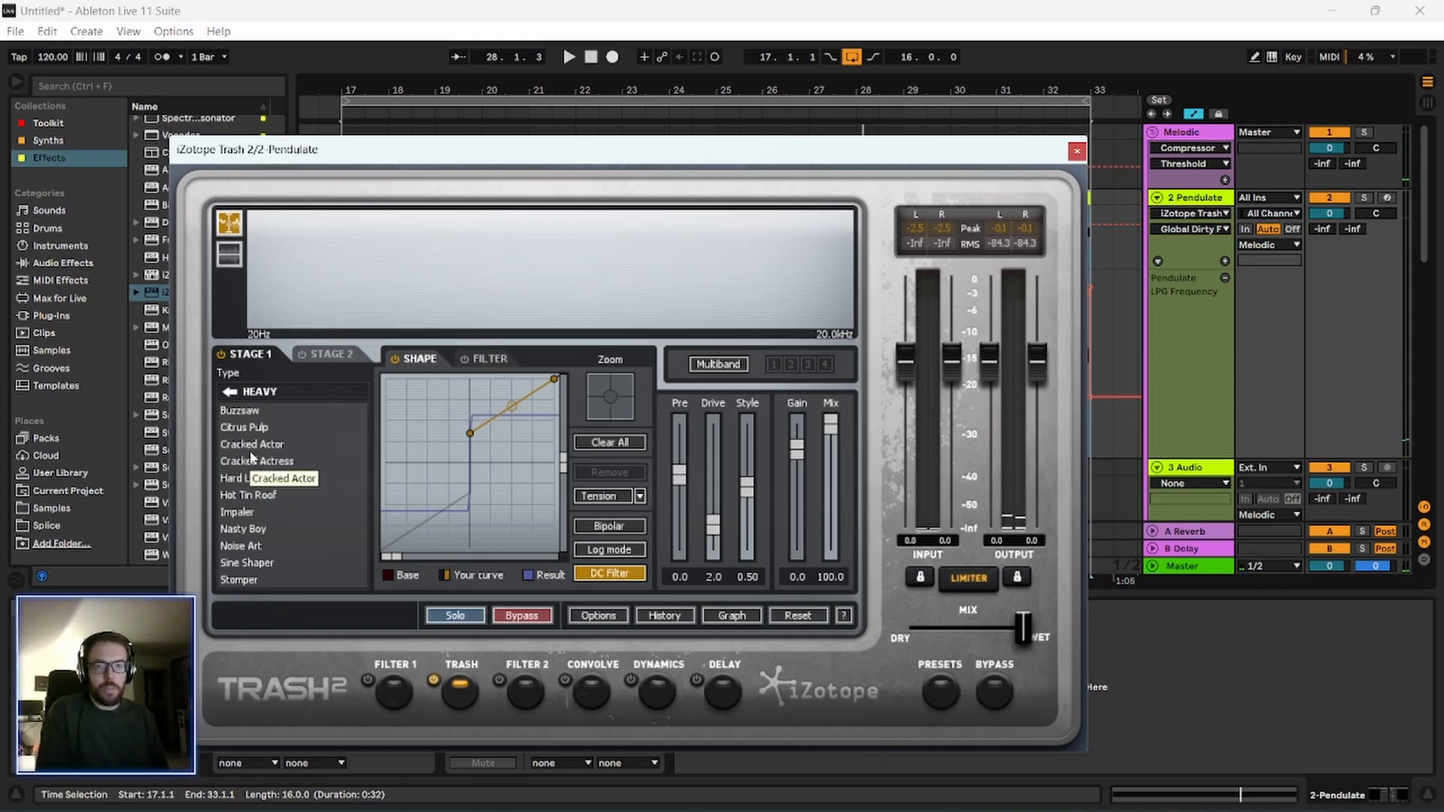
{"action": "left_click", "coordinate": [229, 392]}
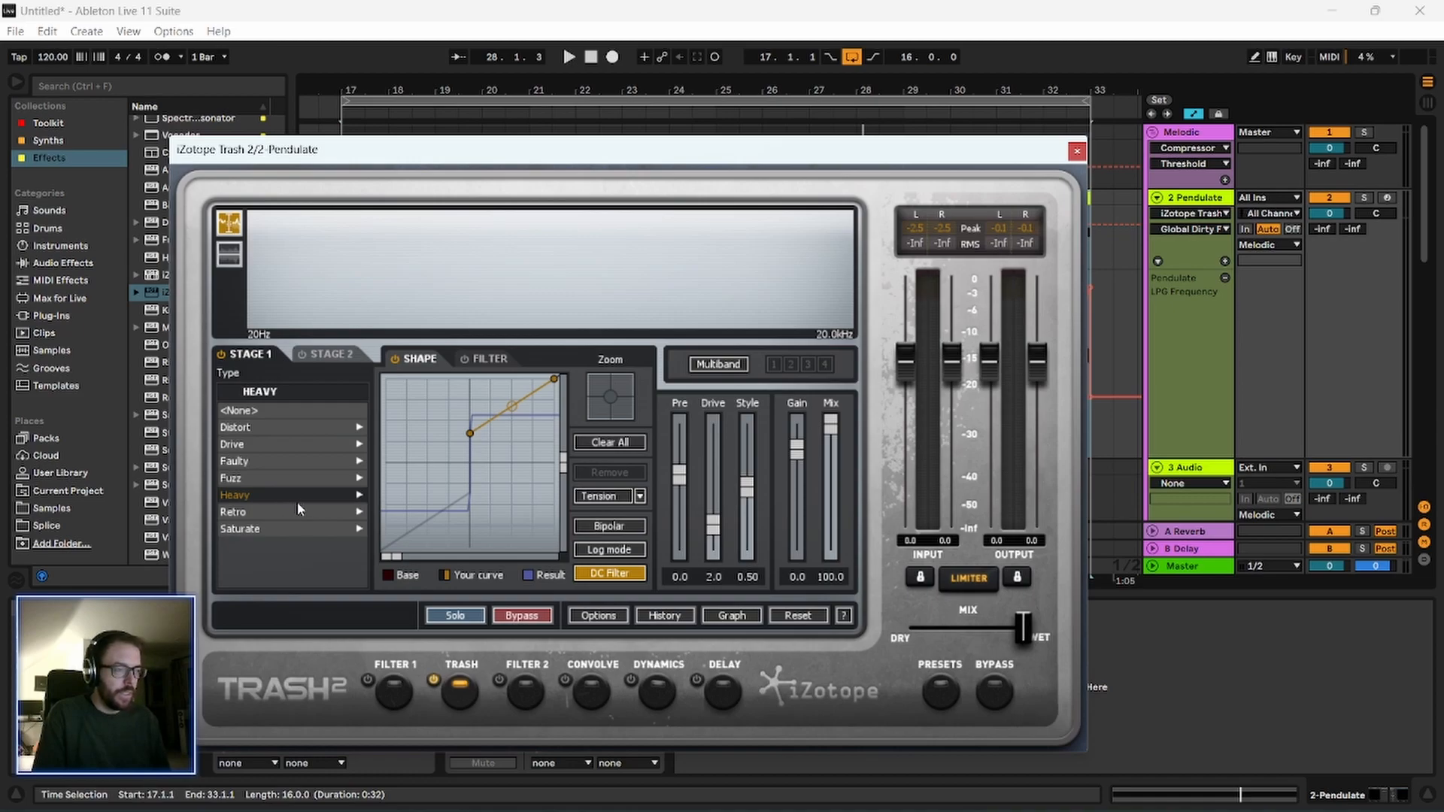
{"action": "left_click", "coordinate": [275, 509]}
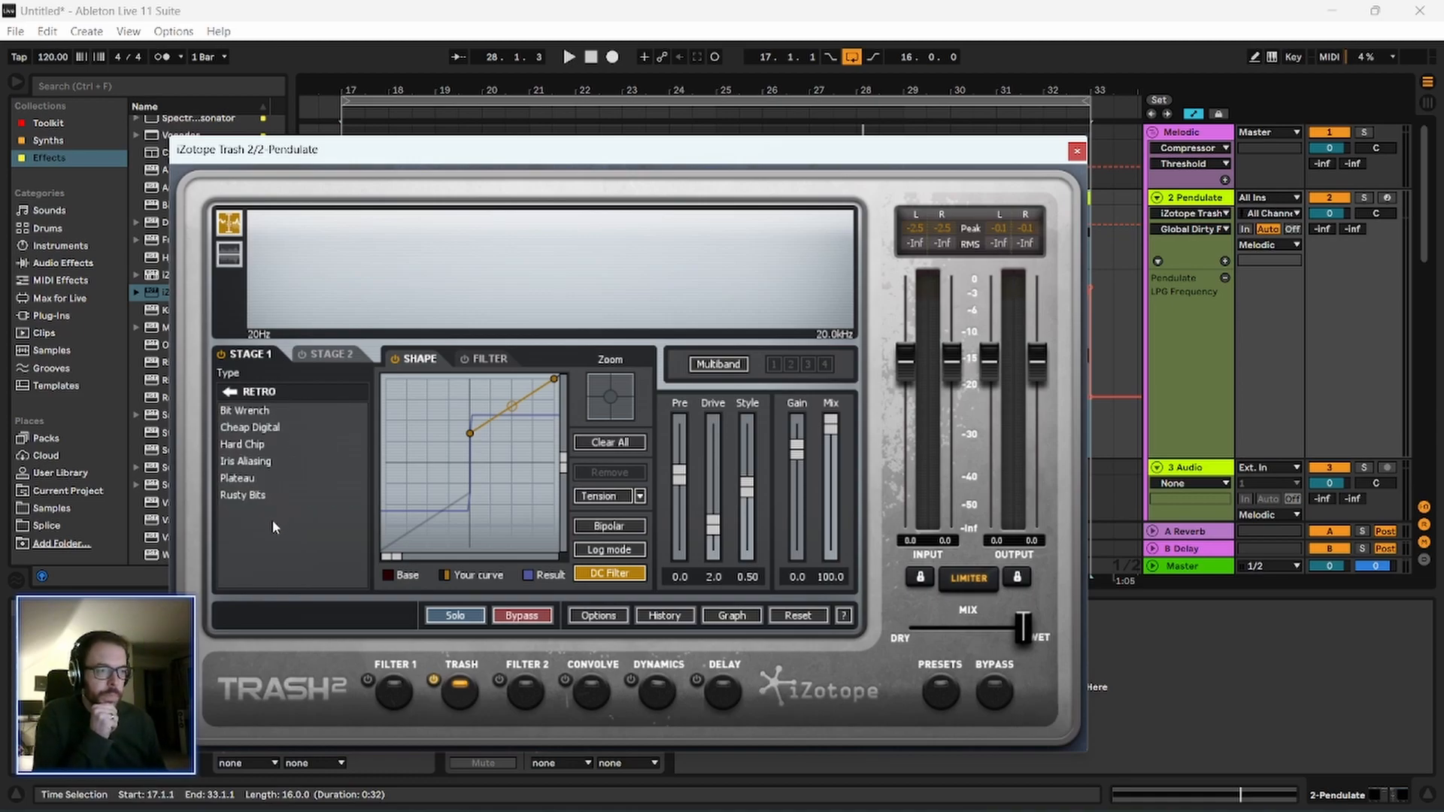
{"action": "left_click", "coordinate": [284, 479]}
{"action": "key", "text": "space"}
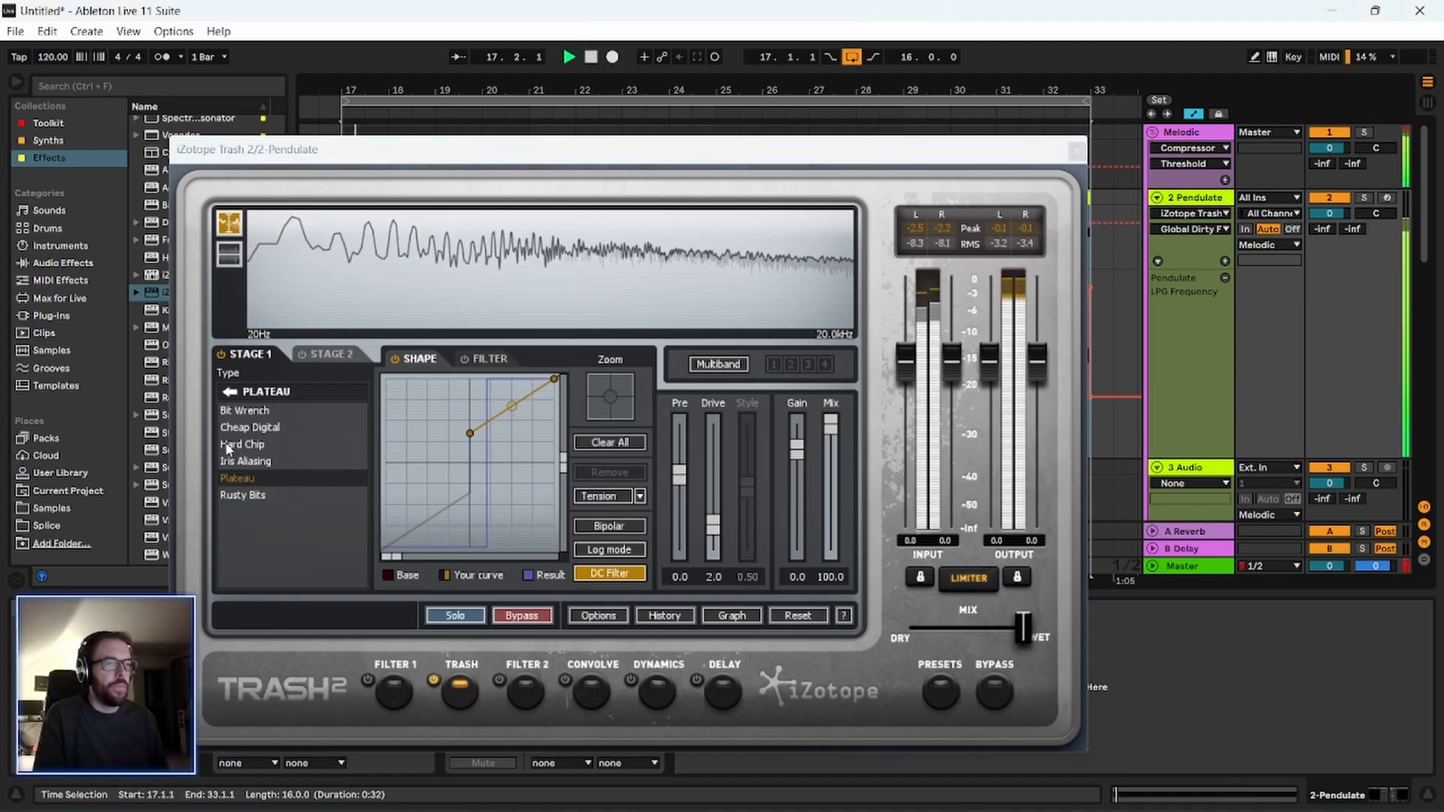
Compare Rusty Bits with Bit Wrench, set Stage 1 to Rusty Bits, and close the plug-in window with playback stopped.
{"action": "left_click", "coordinate": [293, 496]}
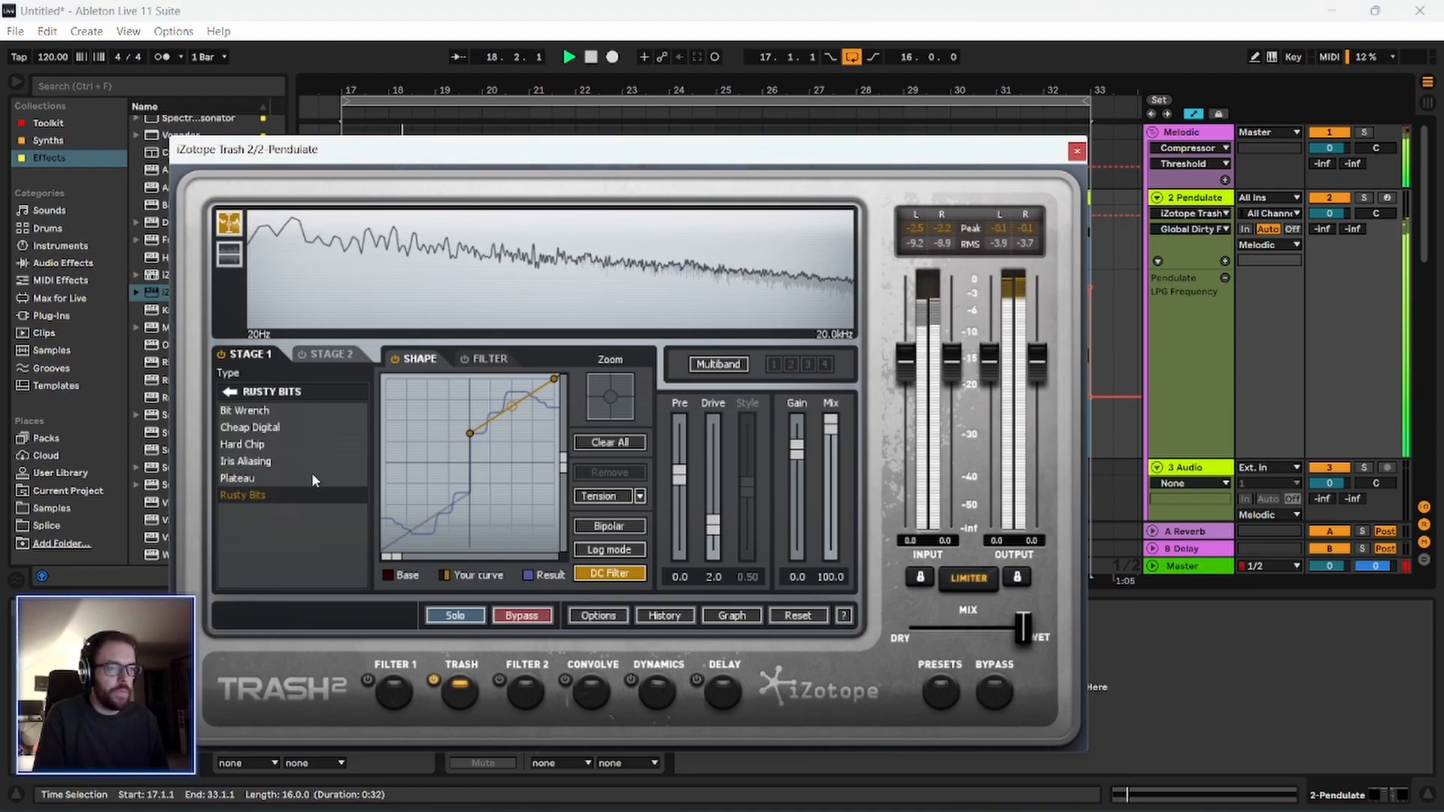
{"action": "left_click", "coordinate": [263, 406]}
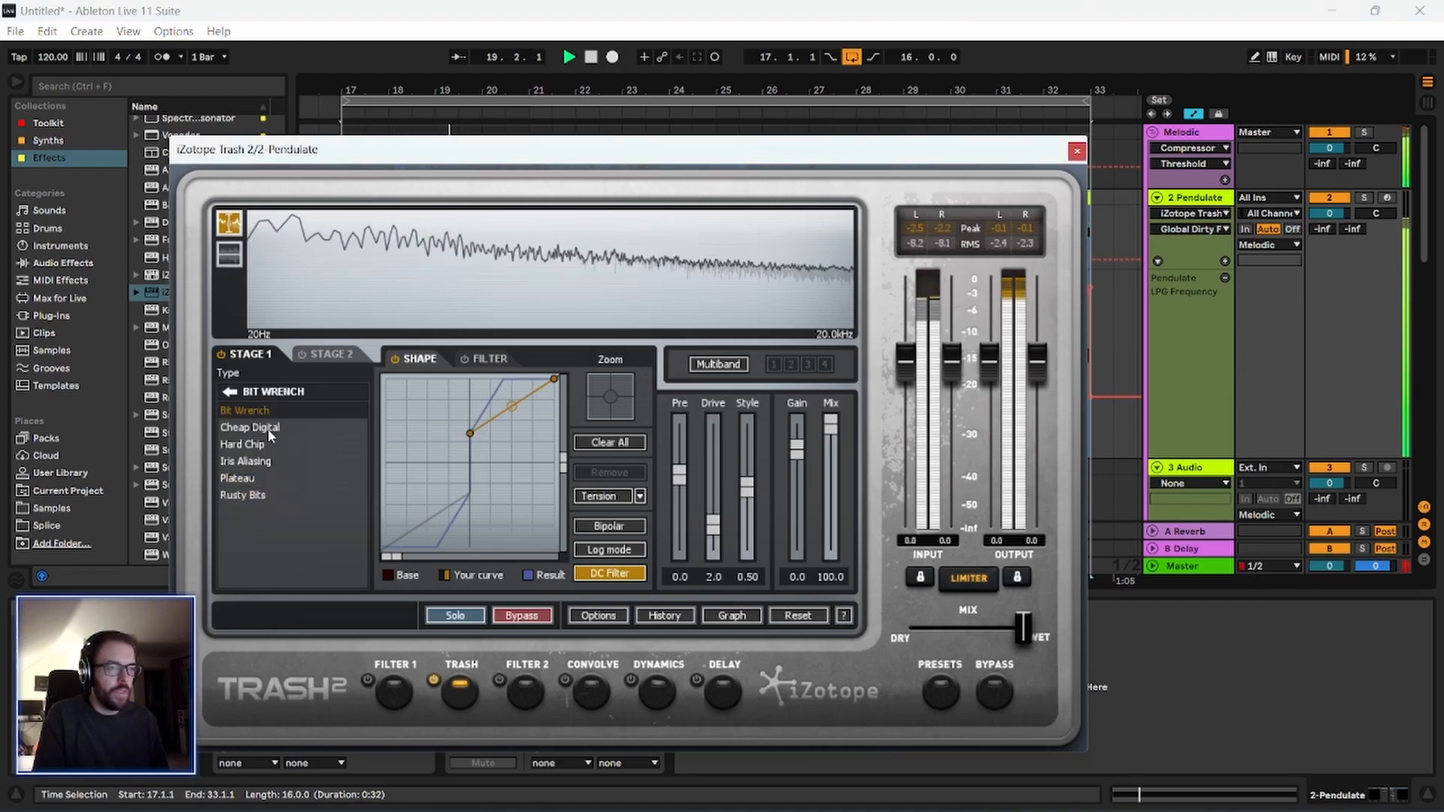
{"action": "left_click", "coordinate": [265, 495]}
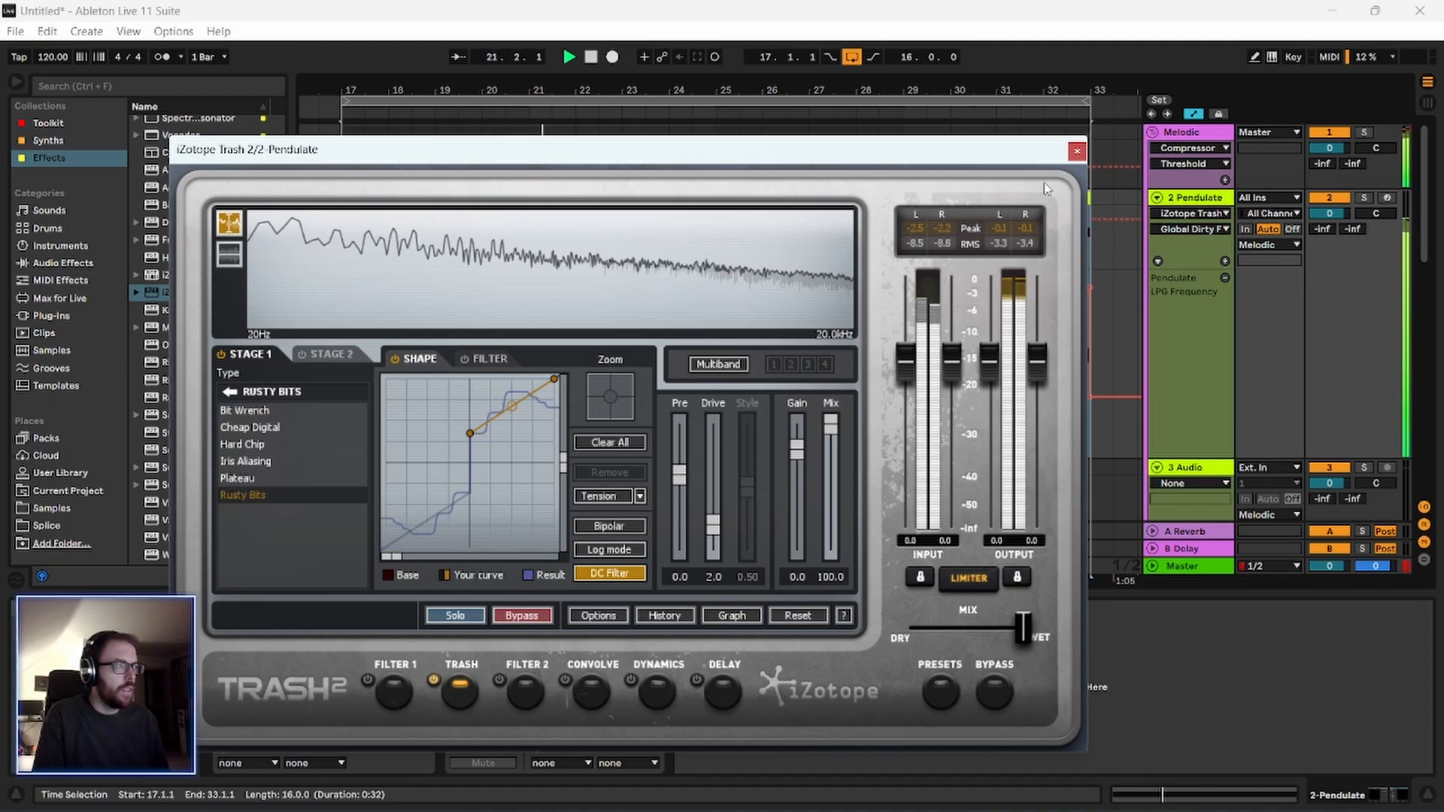
{"action": "left_click", "coordinate": [1076, 153]}
{"action": "key", "text": "space"}
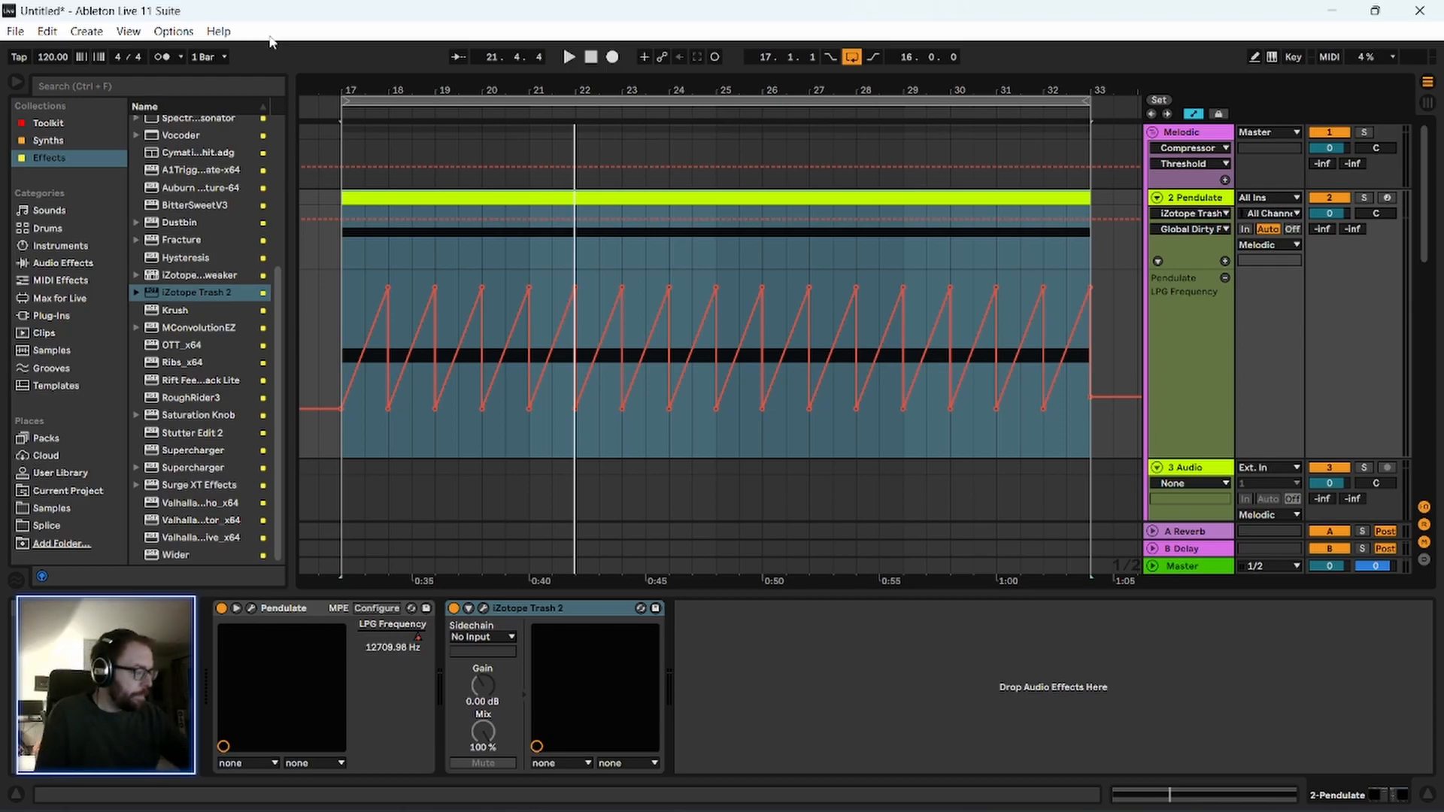
Add an Auto Filter from the Toolkit collection after iZotope Trash 2 and set its resonance to 41%.
{"action": "scroll", "coordinate": [138, 254], "scroll_direction": "up", "scroll_amount": 5}
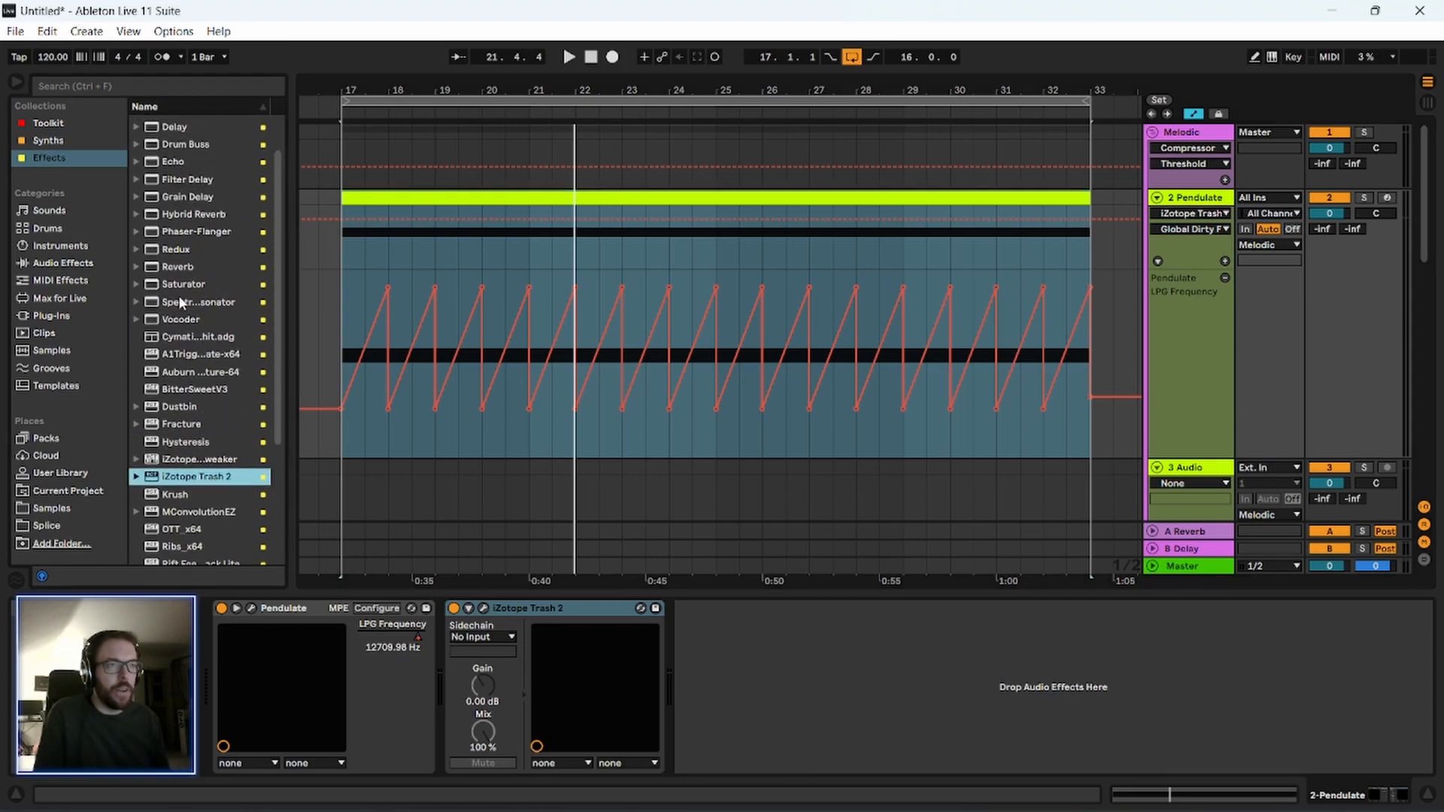
{"action": "left_click", "coordinate": [49, 123]}
{"action": "left_click_drag", "start_coordinate": [180, 124], "coordinate": [818, 714]}
{"action": "left_click_drag", "start_coordinate": [943, 713], "coordinate": [946, 680]}
Select bars 17 to 33 of the Pendulate track, loop the selection and play the filtered sound briefly.
{"action": "left_click_drag", "start_coordinate": [364, 328], "coordinate": [1066, 314]}
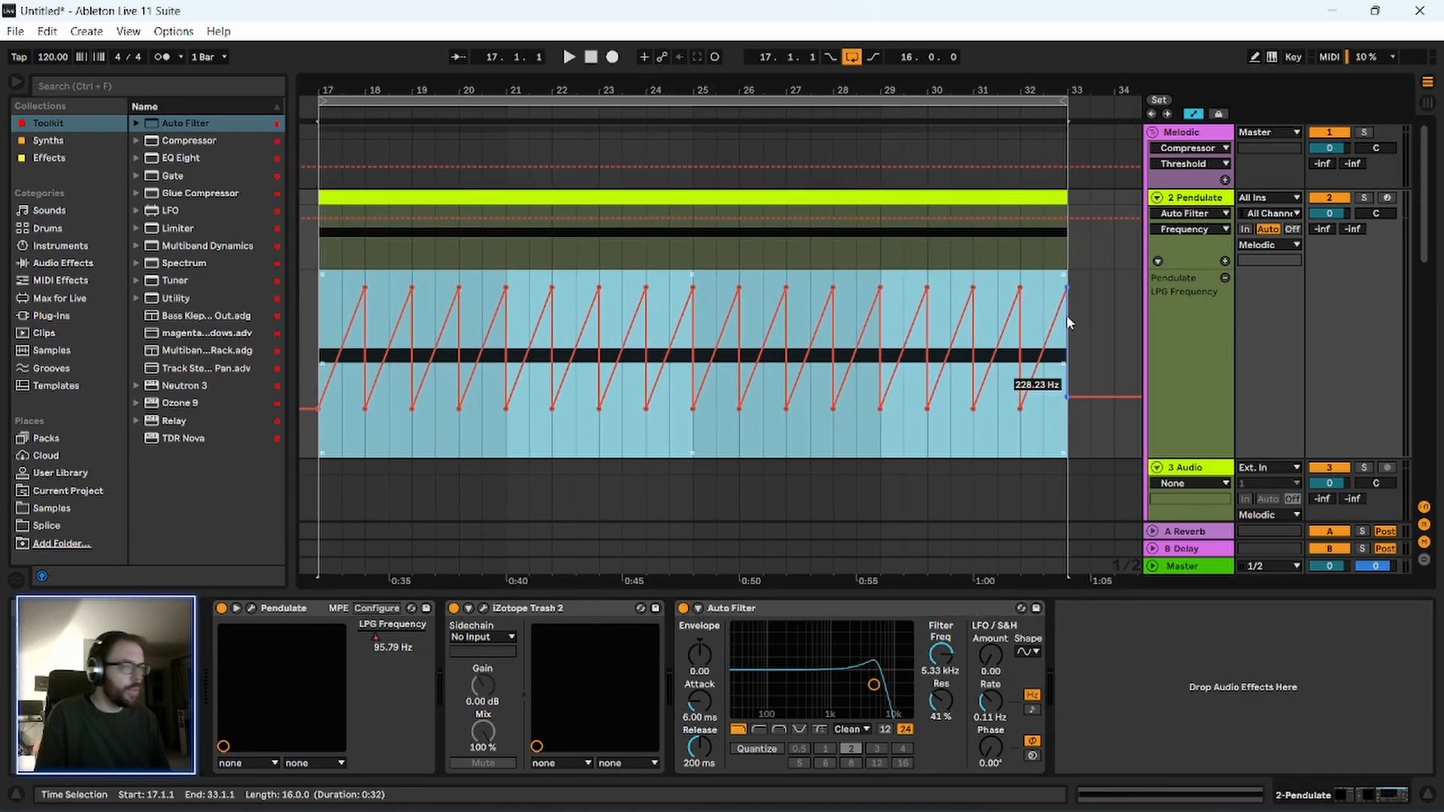
{"action": "key", "text": "ctrl+l"}
{"action": "key", "text": "ctrl+l"}
{"action": "key", "text": "space"}
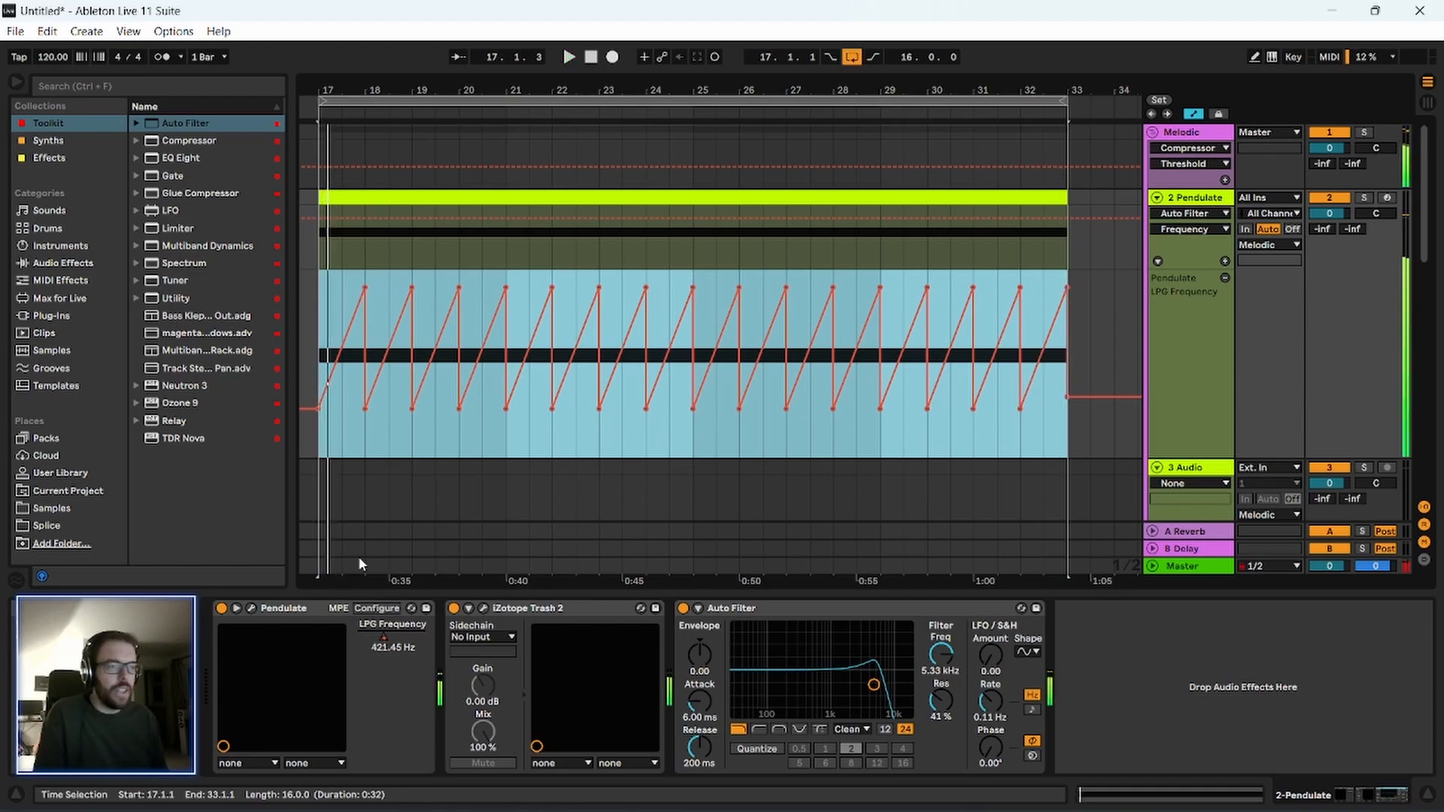
Reselect the Pendulate section from bar 17 to 33 and lower the Auto Filter frequency to 799 Hz while auditioning it.
{"action": "left_click_drag", "start_coordinate": [663, 85], "coordinate": [673, 82]}
{"action": "left_click", "coordinate": [340, 316]}
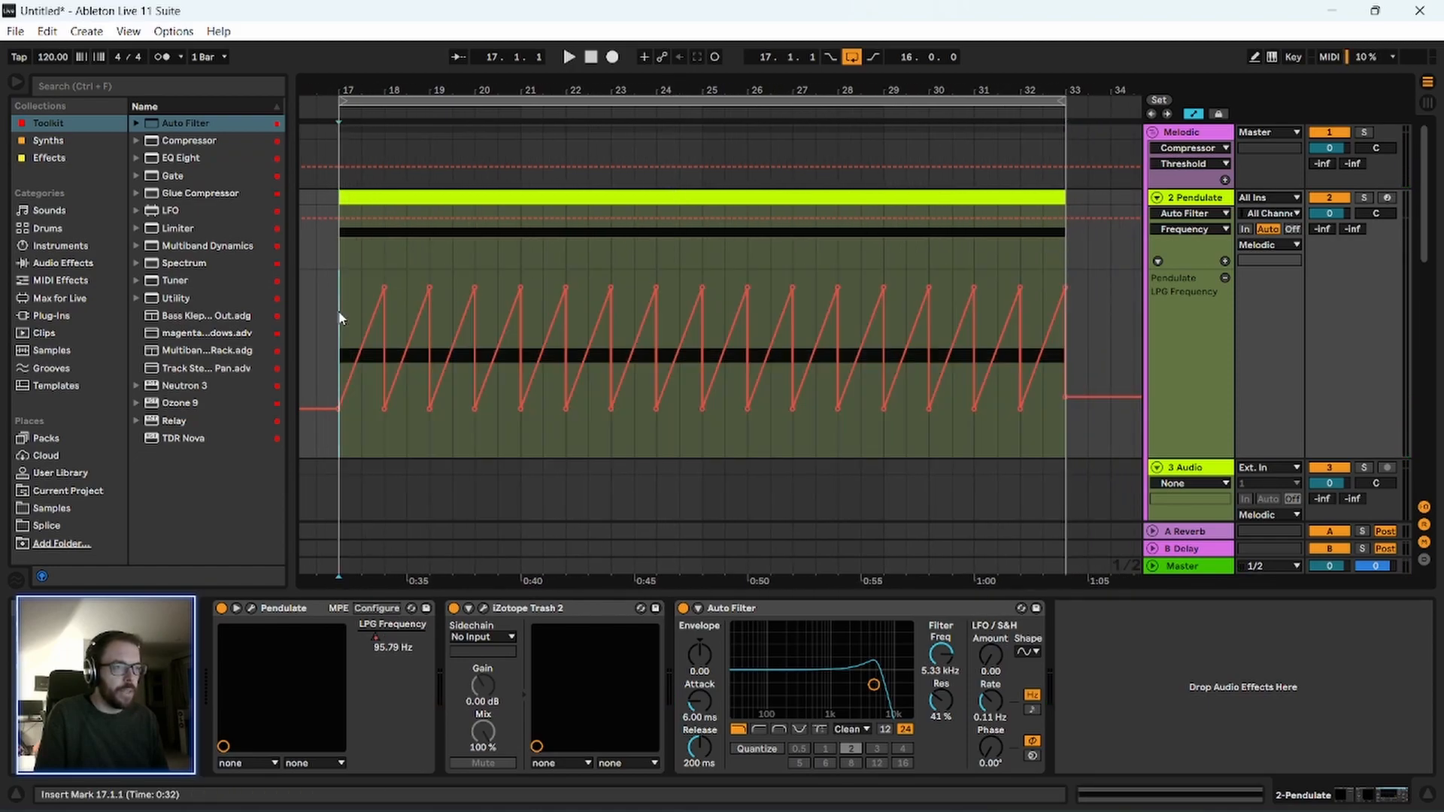
{"action": "left_click_drag", "start_coordinate": [343, 332], "coordinate": [1061, 301]}
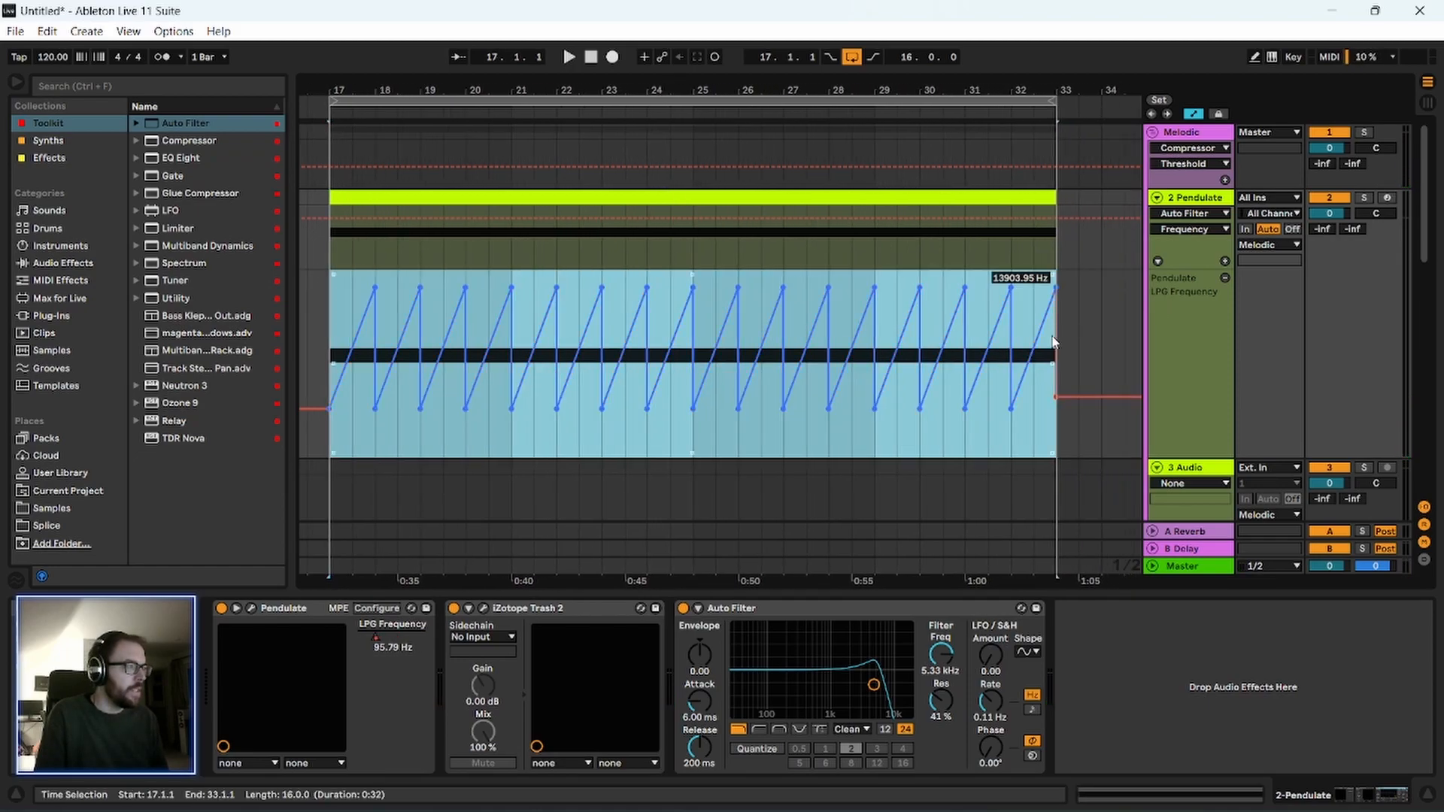
{"action": "left_click_drag", "start_coordinate": [949, 658], "coordinate": [950, 689]}
{"action": "key", "text": "space"}
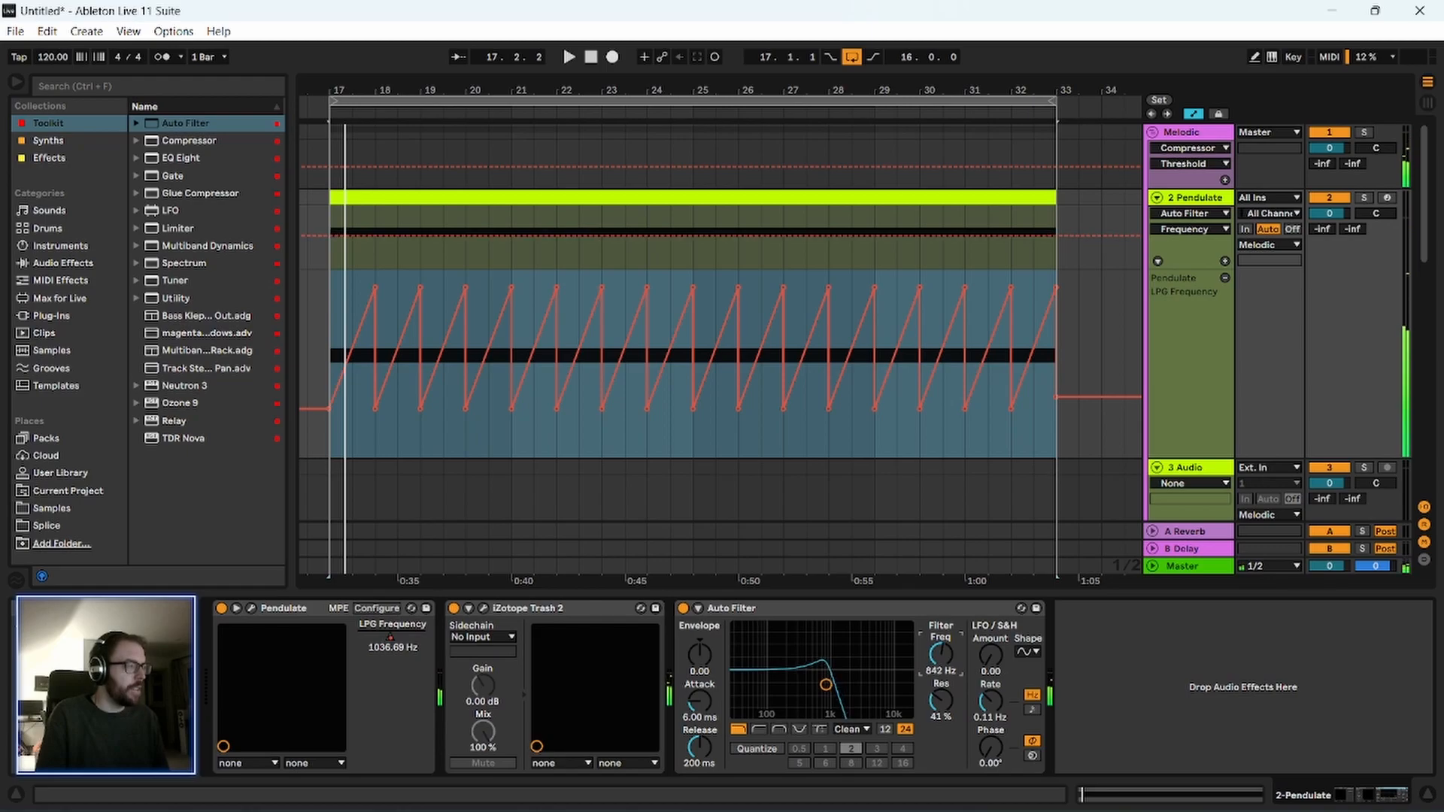
{"action": "left_click_drag", "start_coordinate": [949, 662], "coordinate": [949, 704]}
{"action": "key", "text": "space"}
Add a Limiter from the Toolkit collection to the Master track.
{"action": "left_click", "coordinate": [1191, 568]}
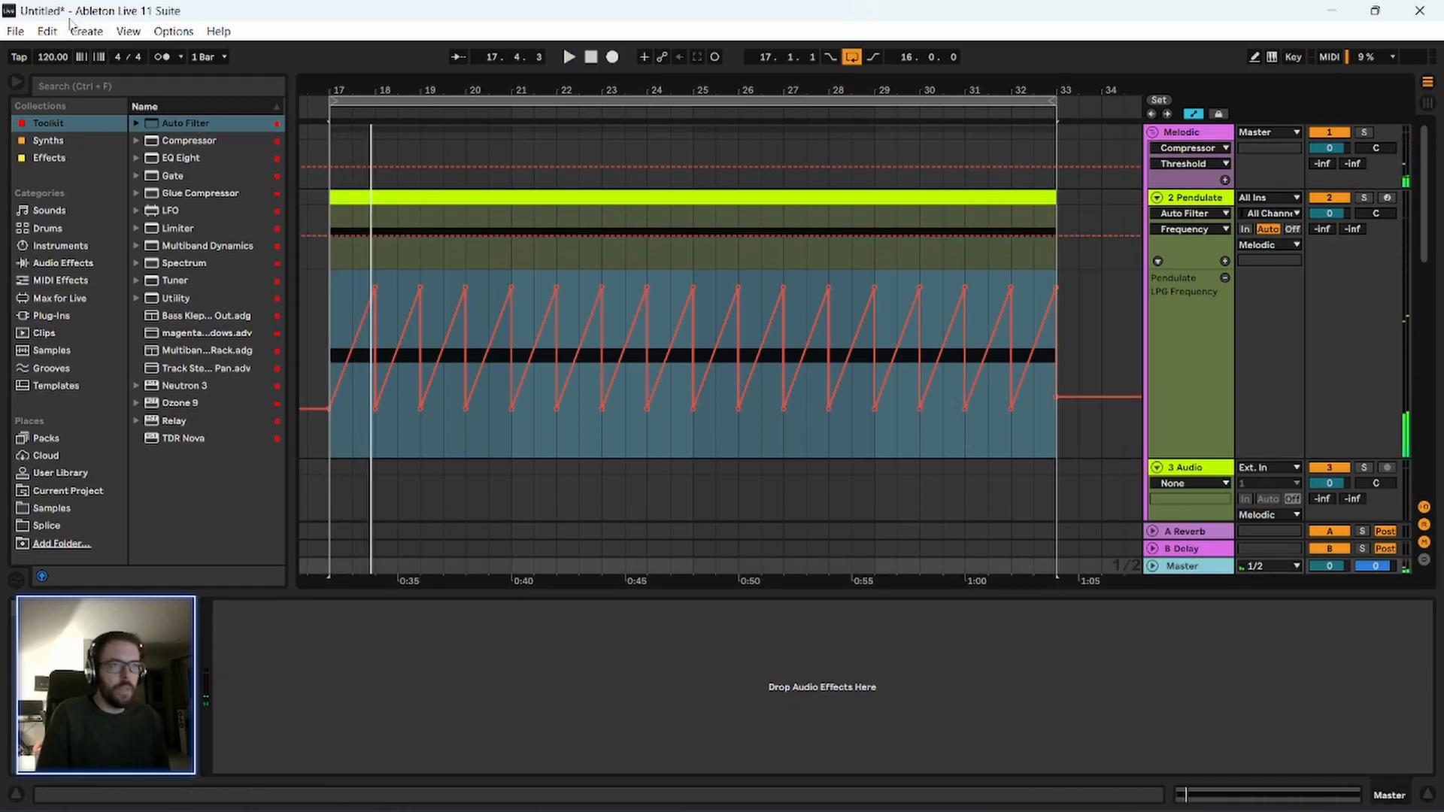
{"action": "left_click", "coordinate": [53, 124]}
{"action": "left_click", "coordinate": [200, 125]}
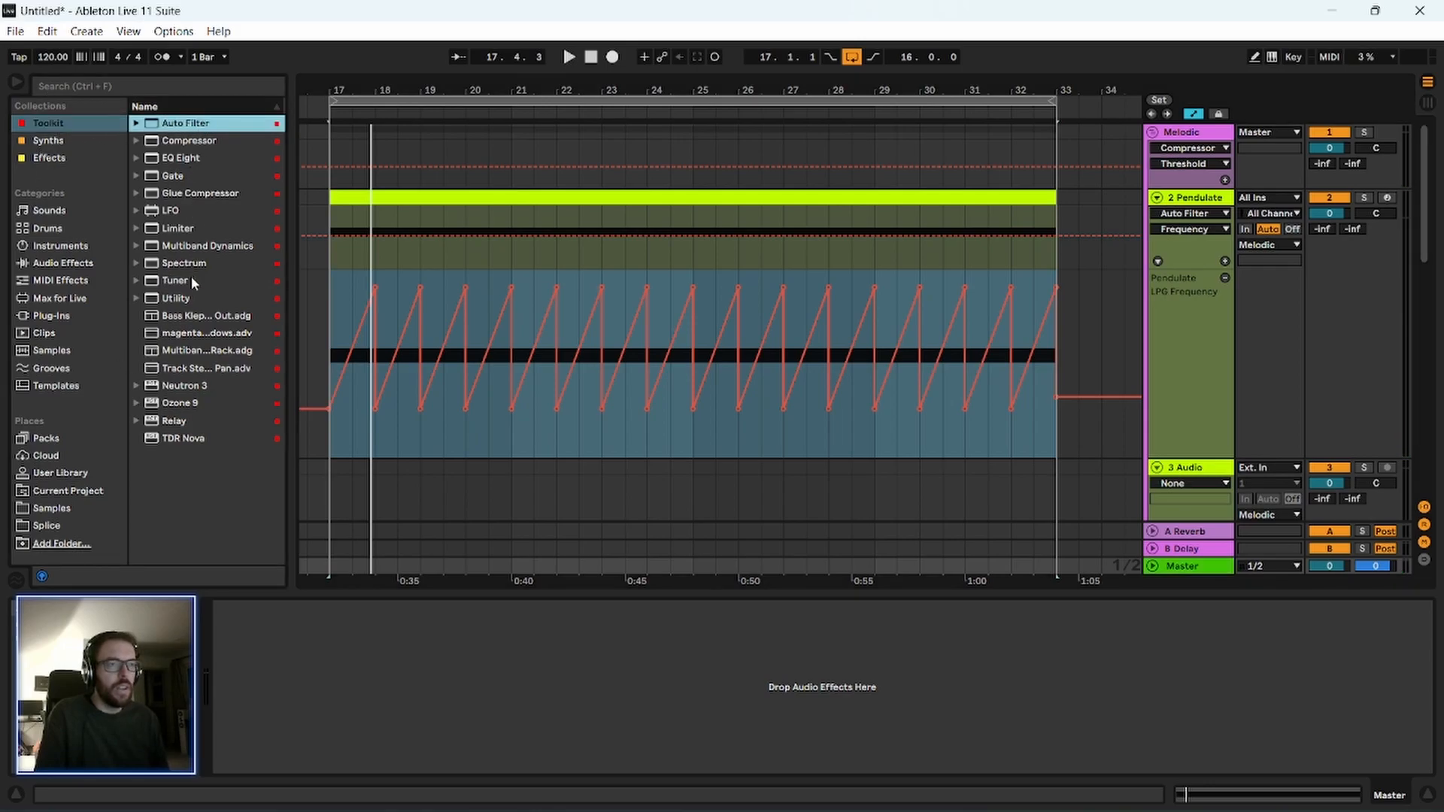
{"action": "left_click_drag", "start_coordinate": [188, 230], "coordinate": [500, 660]}
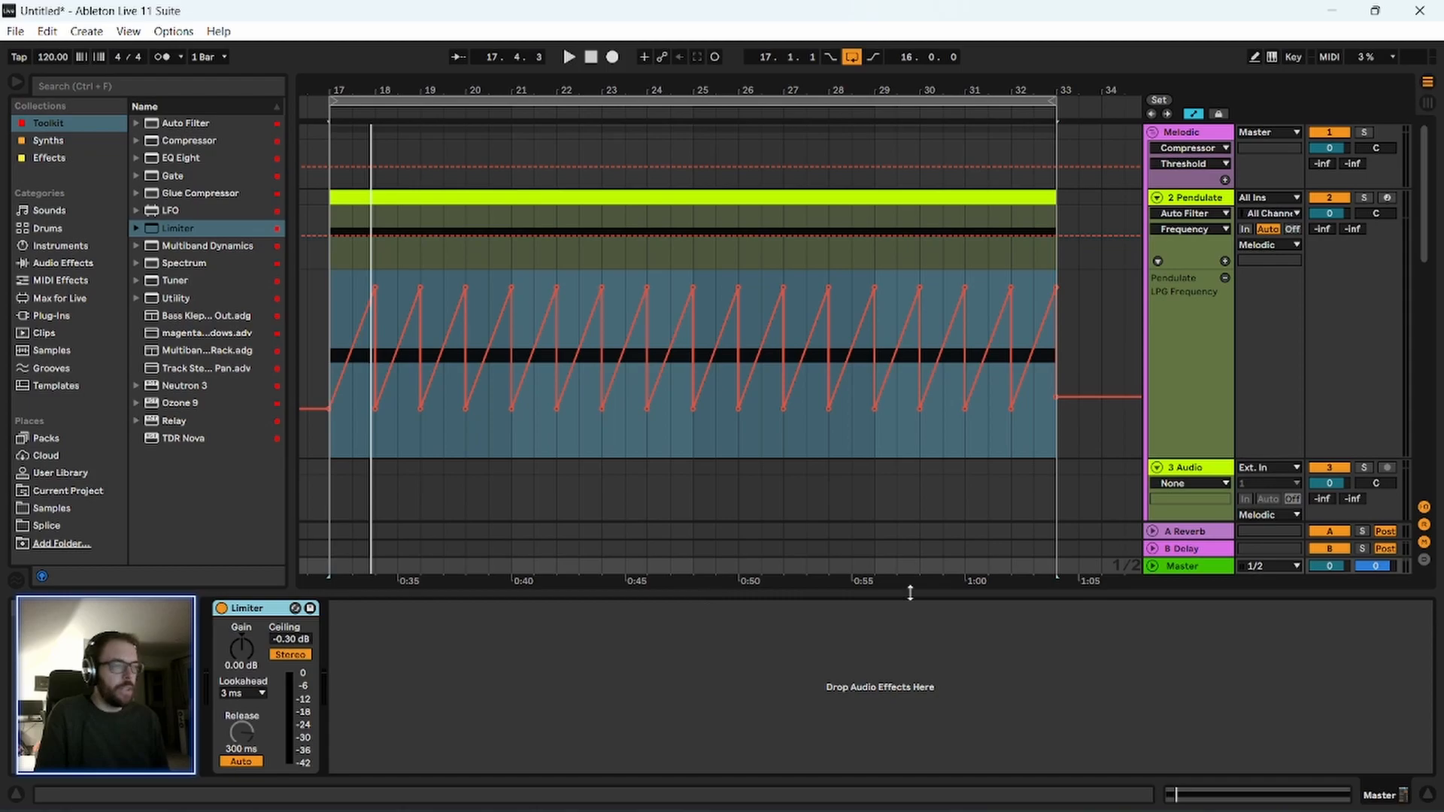
{"action": "left_click", "coordinate": [1197, 570]}
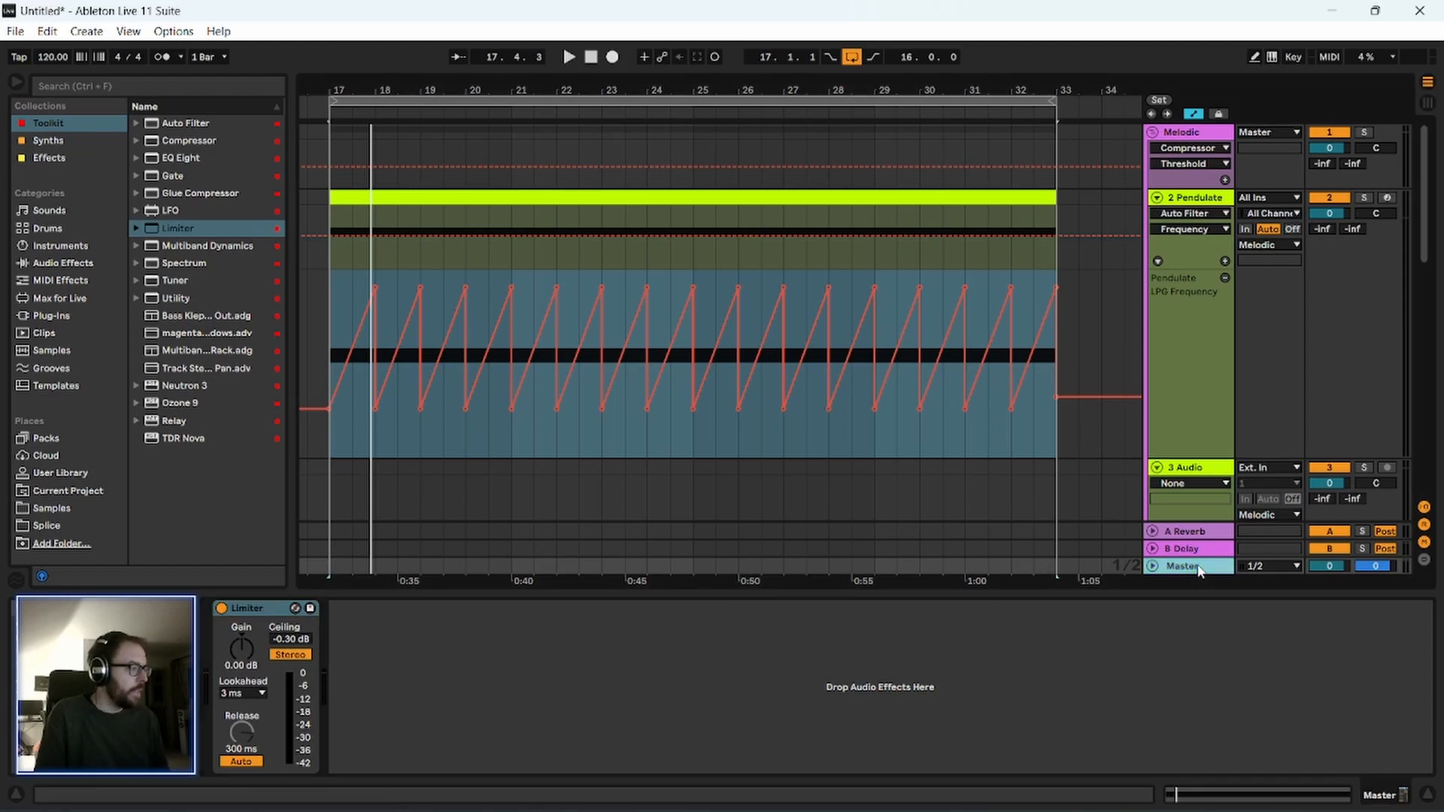
Play bars 17 to 33 through the Master limiter, check the track levels in the Session View mixer and stop playback.
{"action": "left_click_drag", "start_coordinate": [358, 81], "coordinate": [388, 81]}
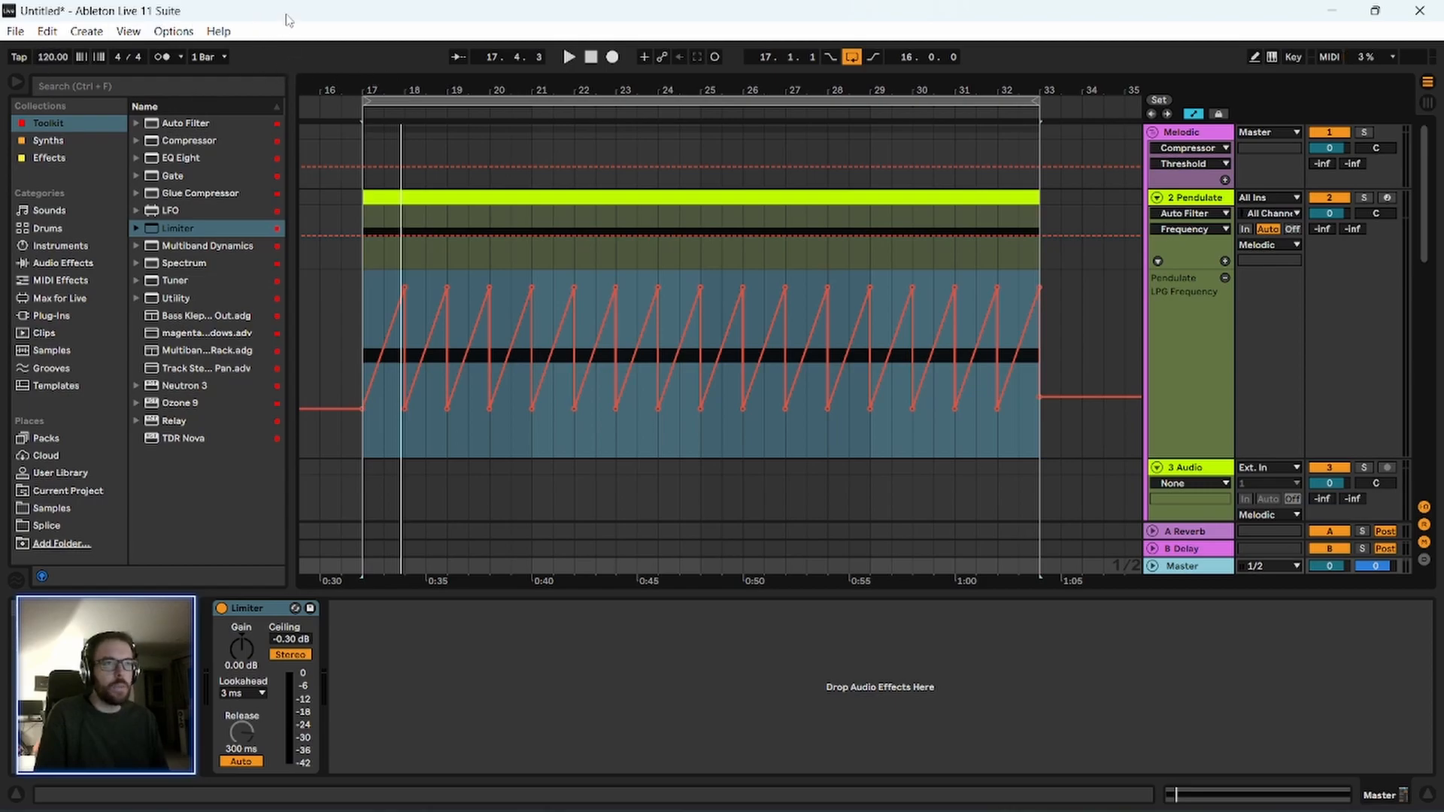
{"action": "left_click_drag", "start_coordinate": [359, 273], "coordinate": [1036, 324]}
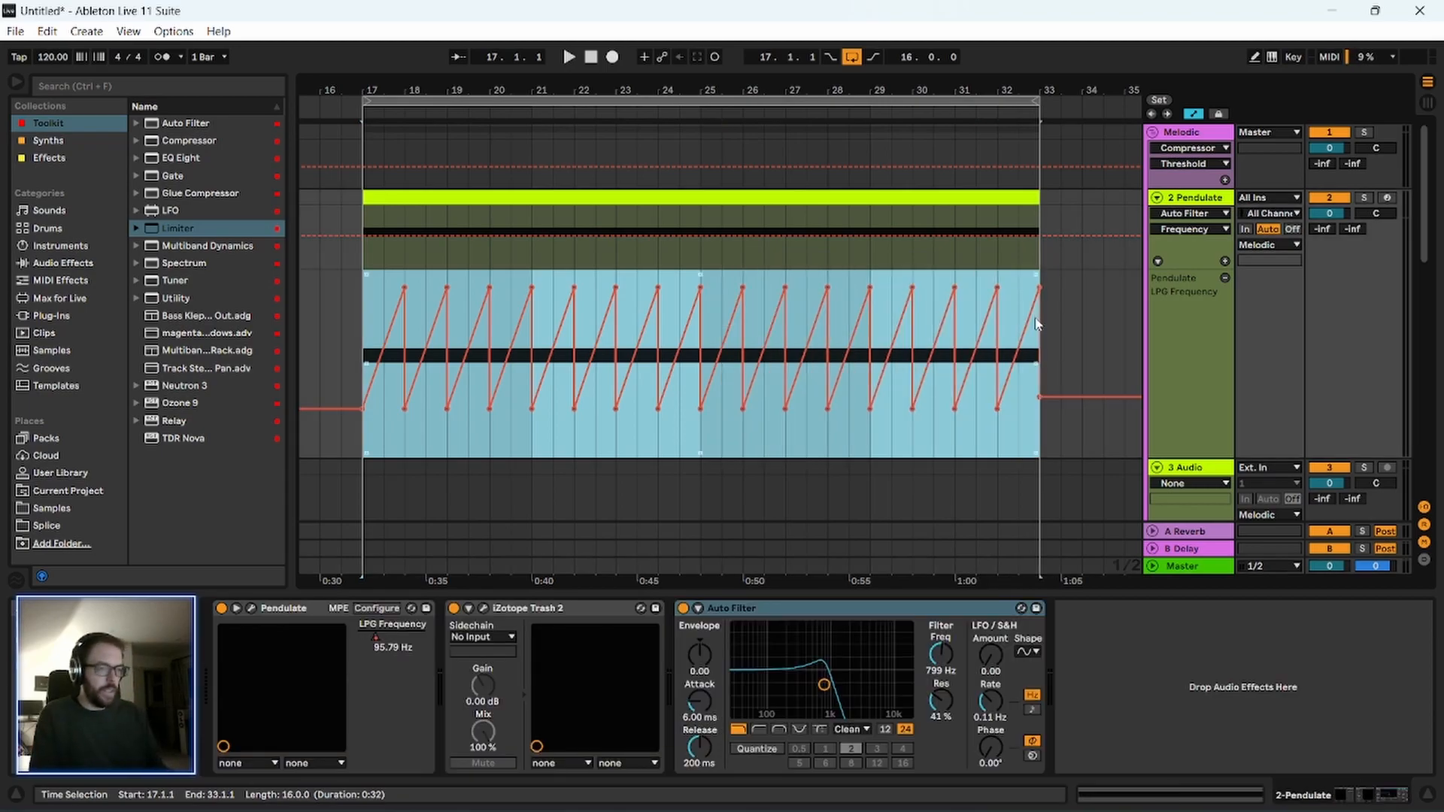
{"action": "left_click", "coordinate": [1177, 570]}
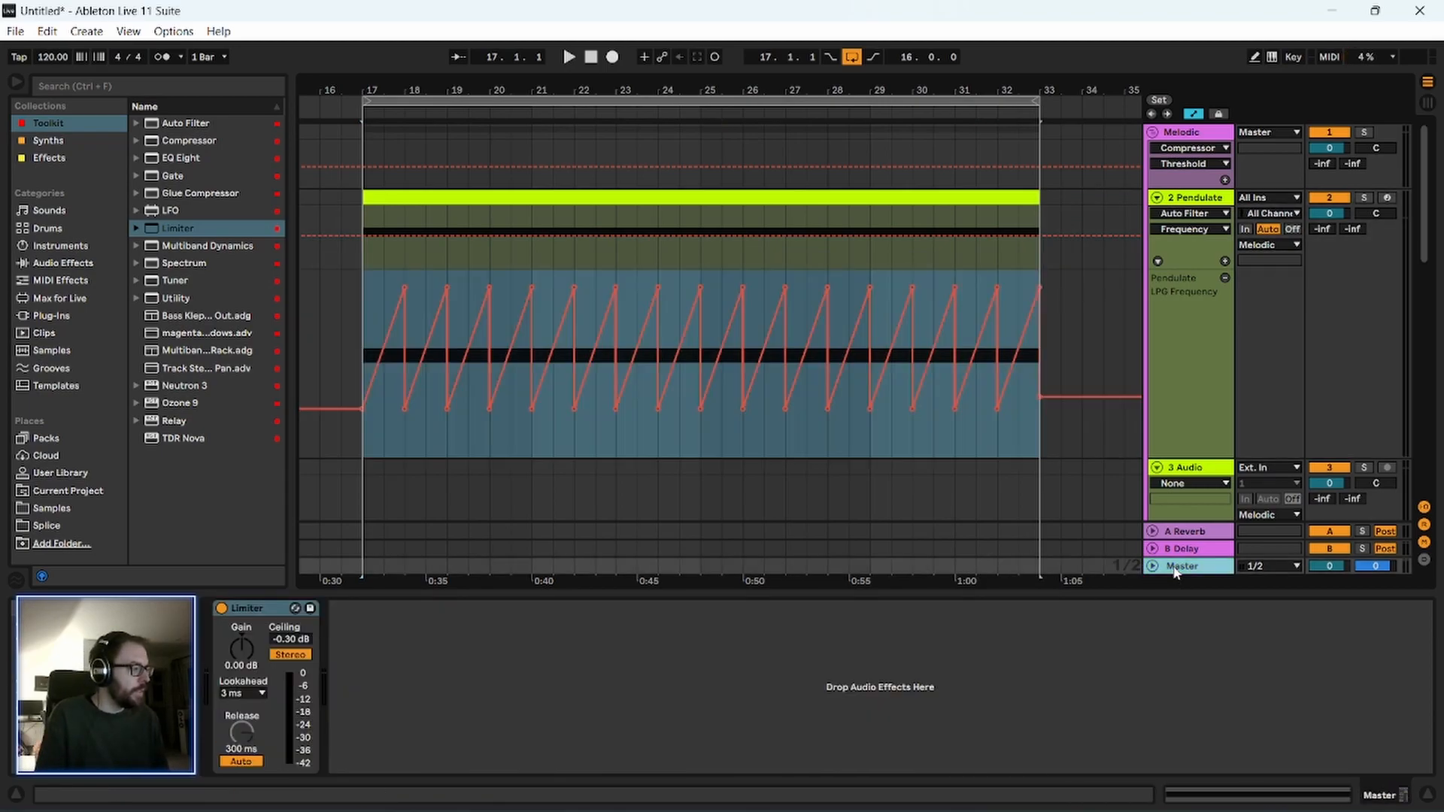
{"action": "key", "text": "space"}
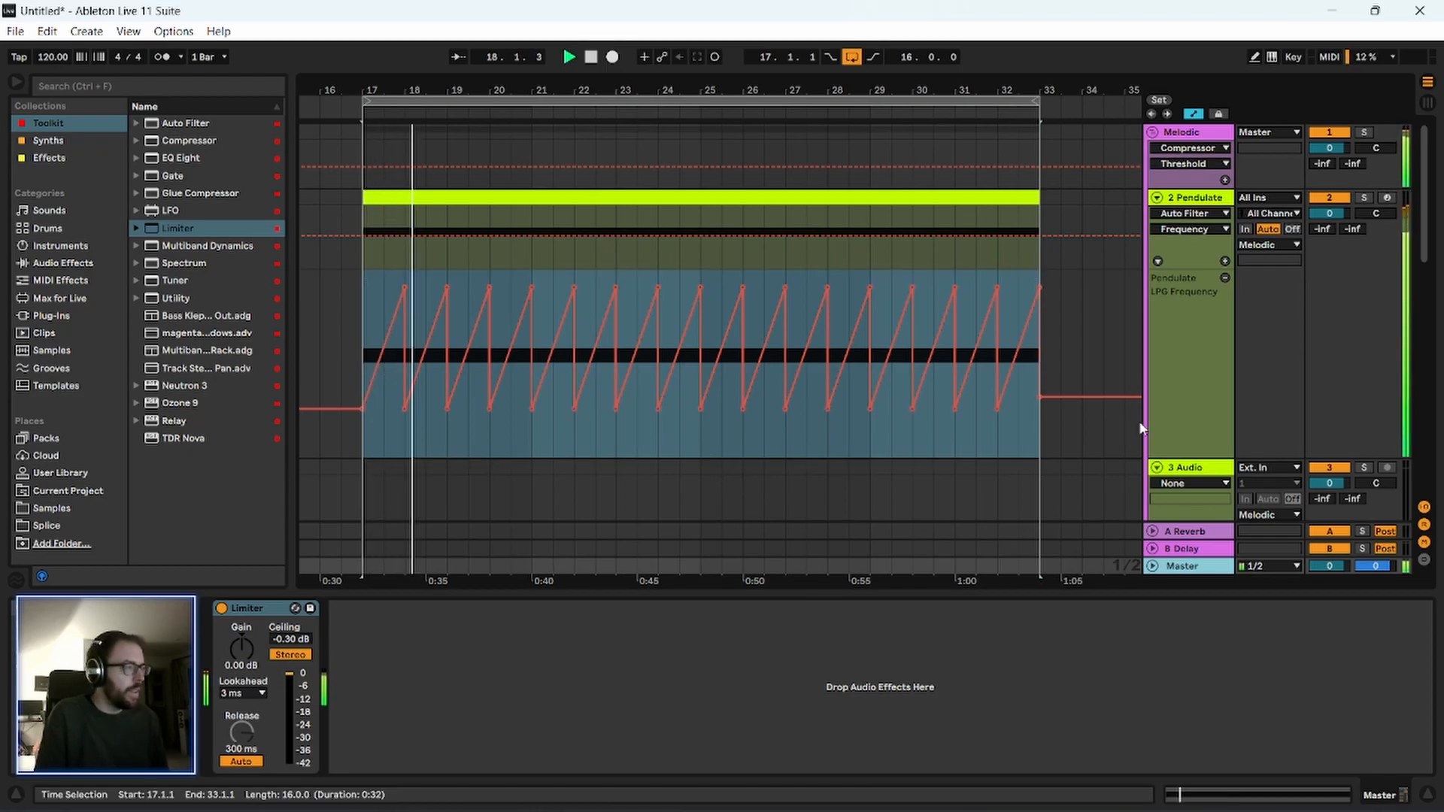
{"action": "key", "text": "Tab"}
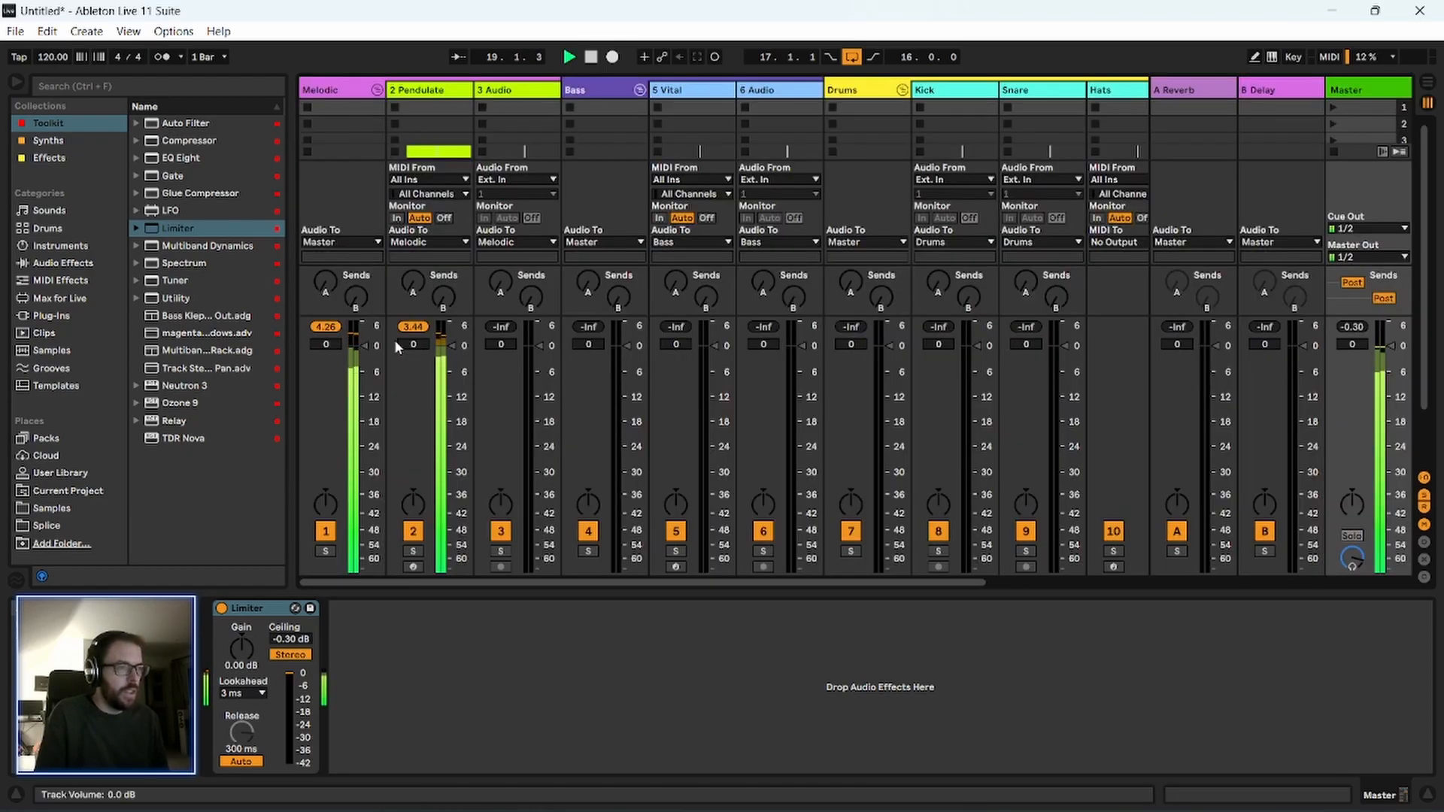
{"action": "key", "text": "space"}
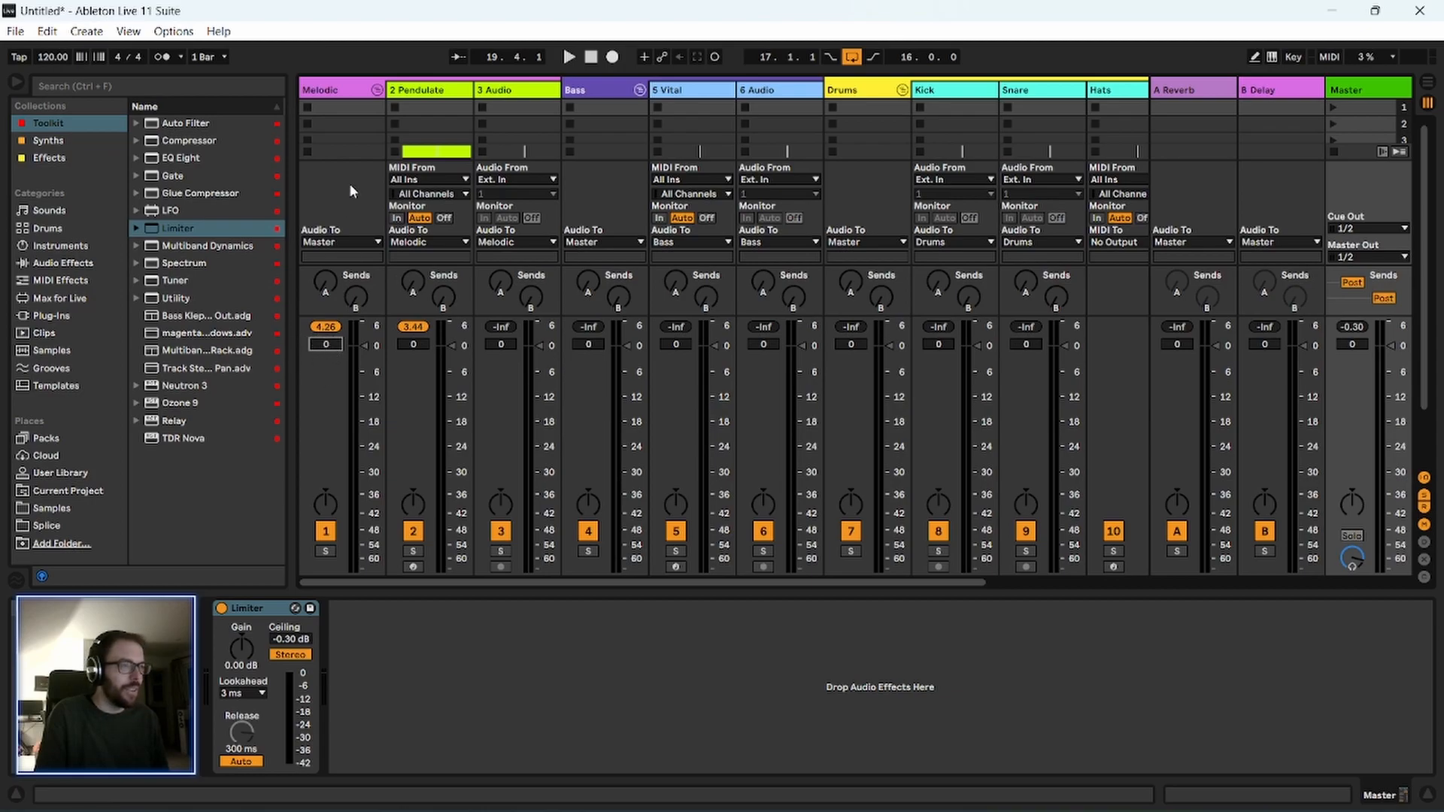
Try lowering the Melodic group's volume to -4.0 dB and undo the fader changes.
{"action": "key", "text": "Down"}
{"action": "left_click", "coordinate": [411, 346]}
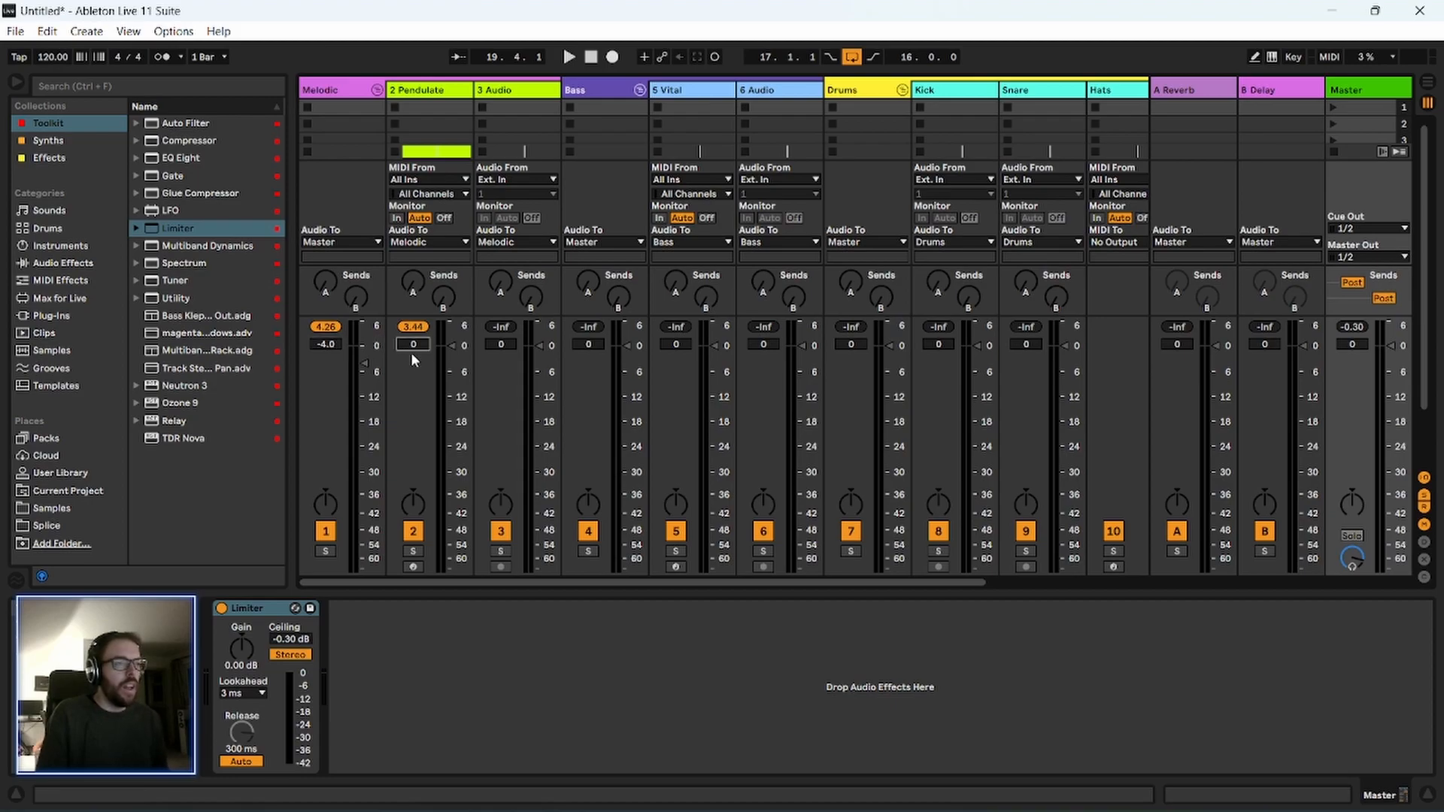
{"action": "left_click_drag", "start_coordinate": [412, 346], "coordinate": [412, 358]}
{"action": "key", "text": "ctrl+z"}
{"action": "key", "text": "ctrl+z"}
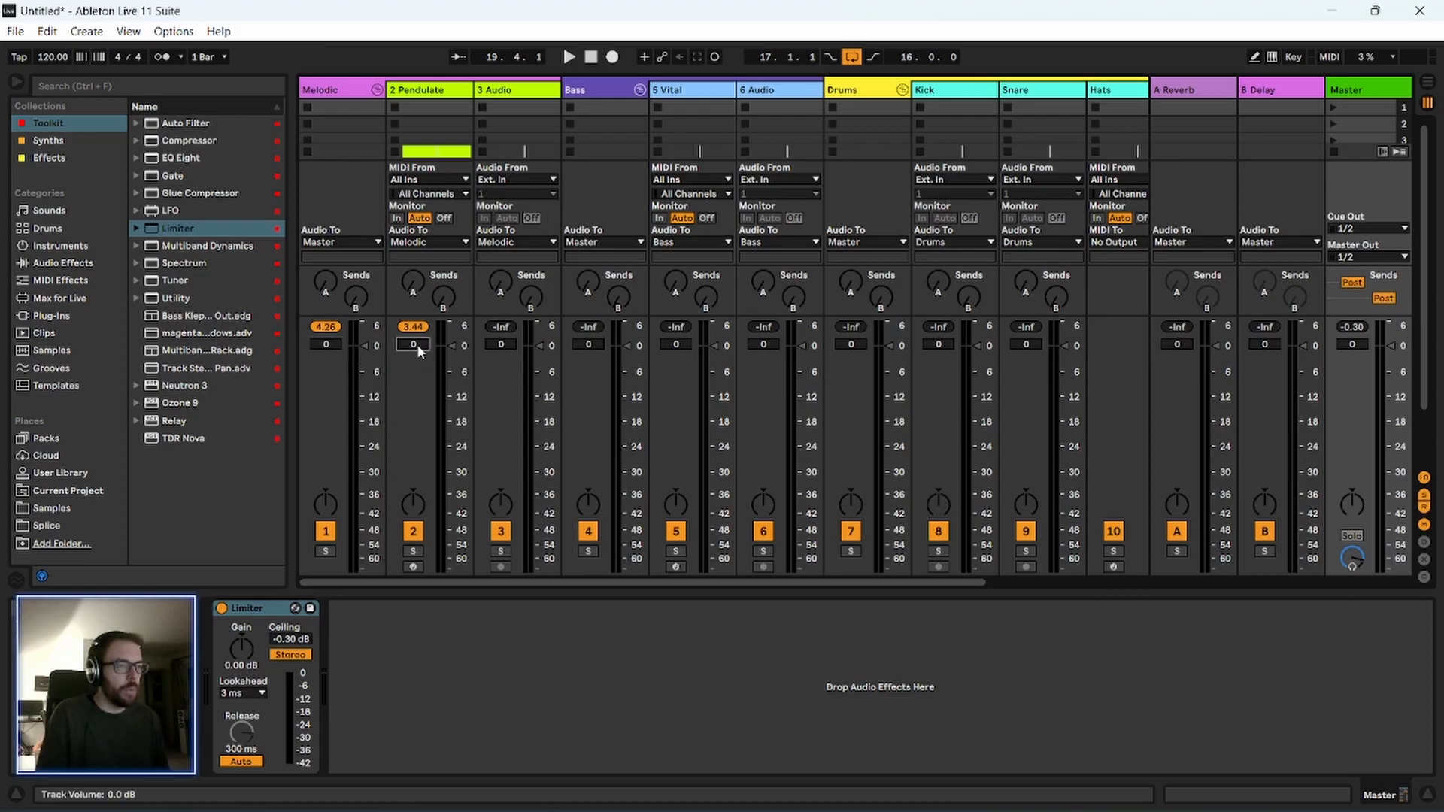
Set the Pendulate track volume to -4.0 dB, restart playback and return to the Arrangement View.
{"action": "key", "text": "Down"}
{"action": "key", "text": "Down"}
{"action": "key", "text": "Down"}
{"action": "key", "text": "Down"}
{"action": "key", "text": "space"}
{"action": "key", "text": "Tab"}
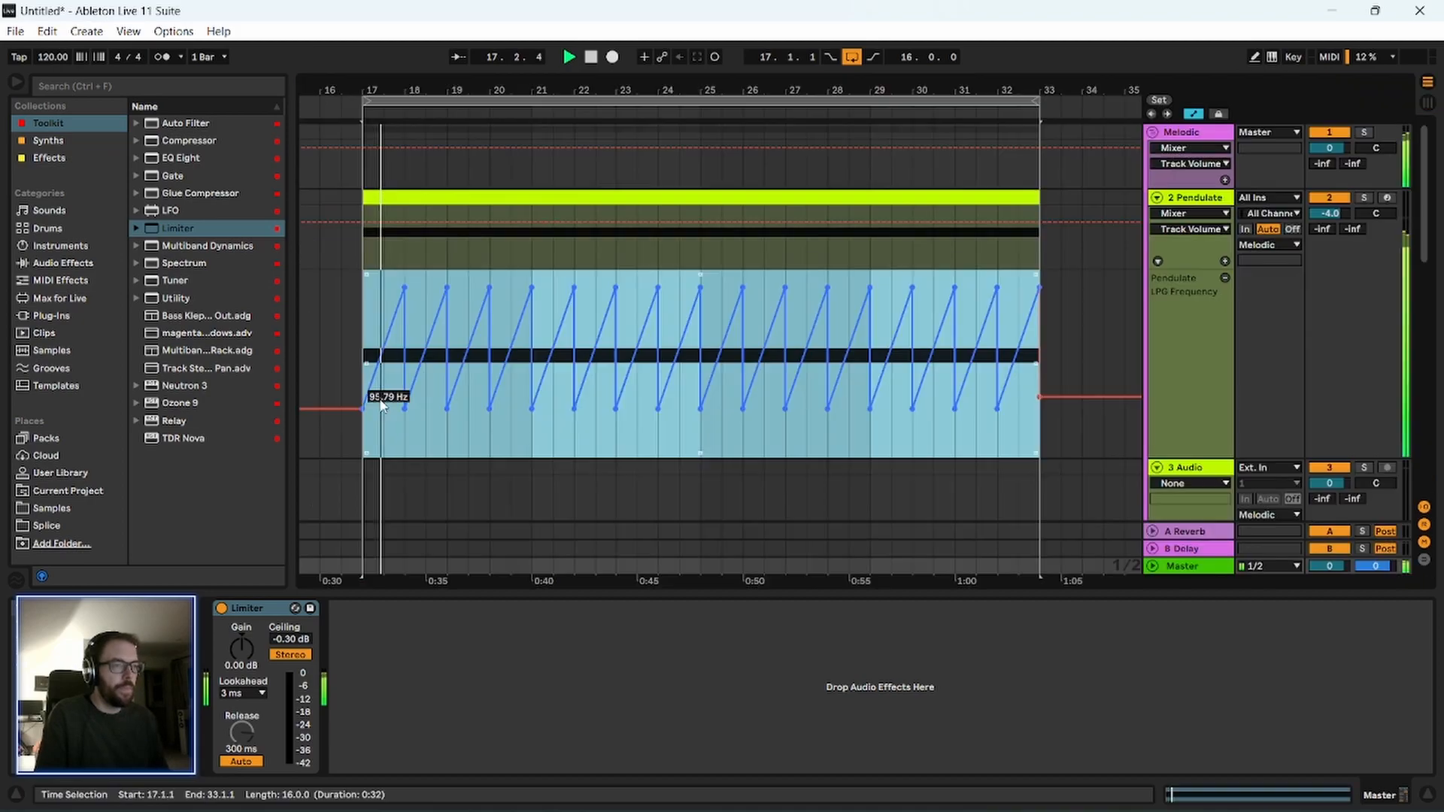
Select the Pendulate clip and show the Auto Filter frequency automation on its track during playback.
{"action": "left_click_drag", "start_coordinate": [404, 87], "coordinate": [404, 107]}
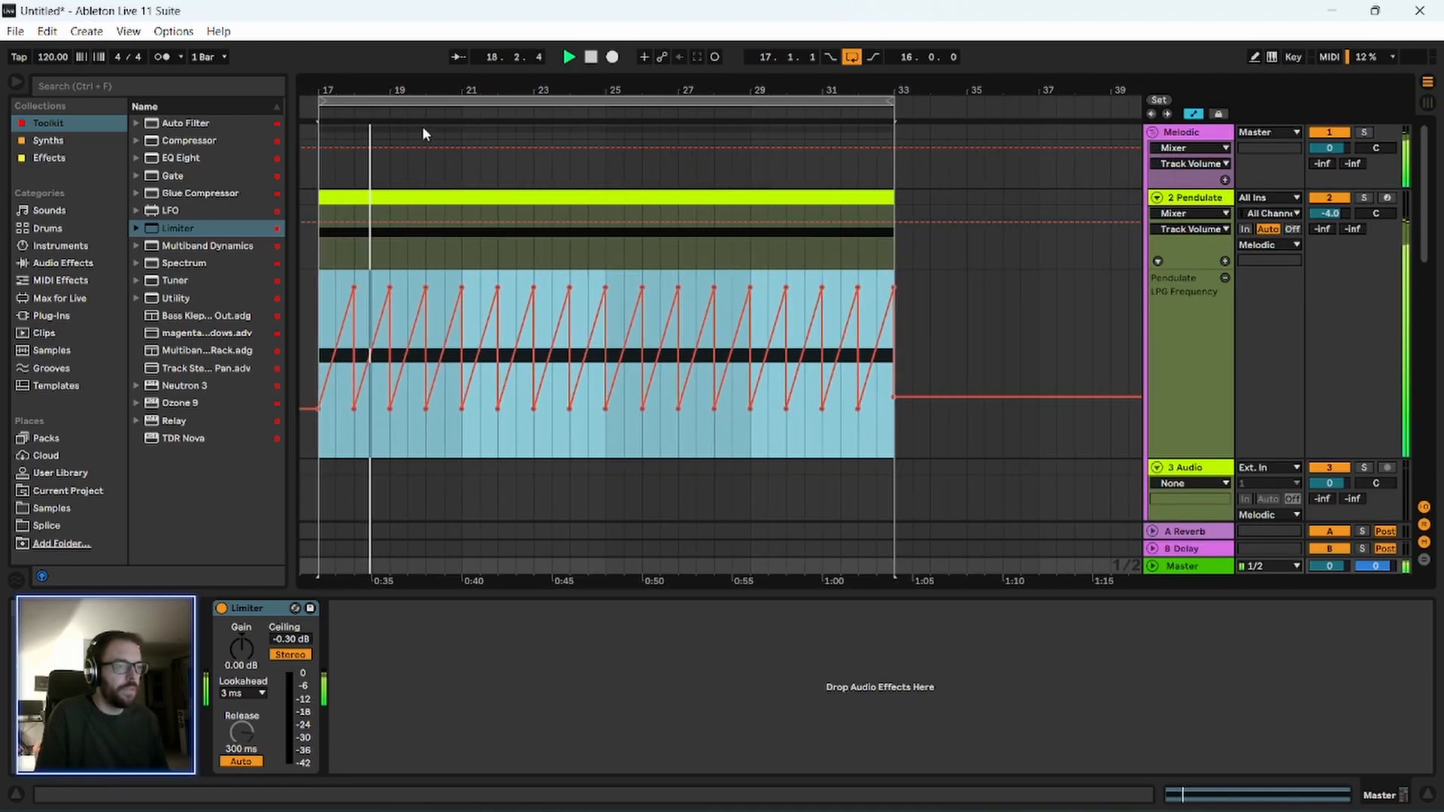
{"action": "left_click", "coordinate": [347, 356]}
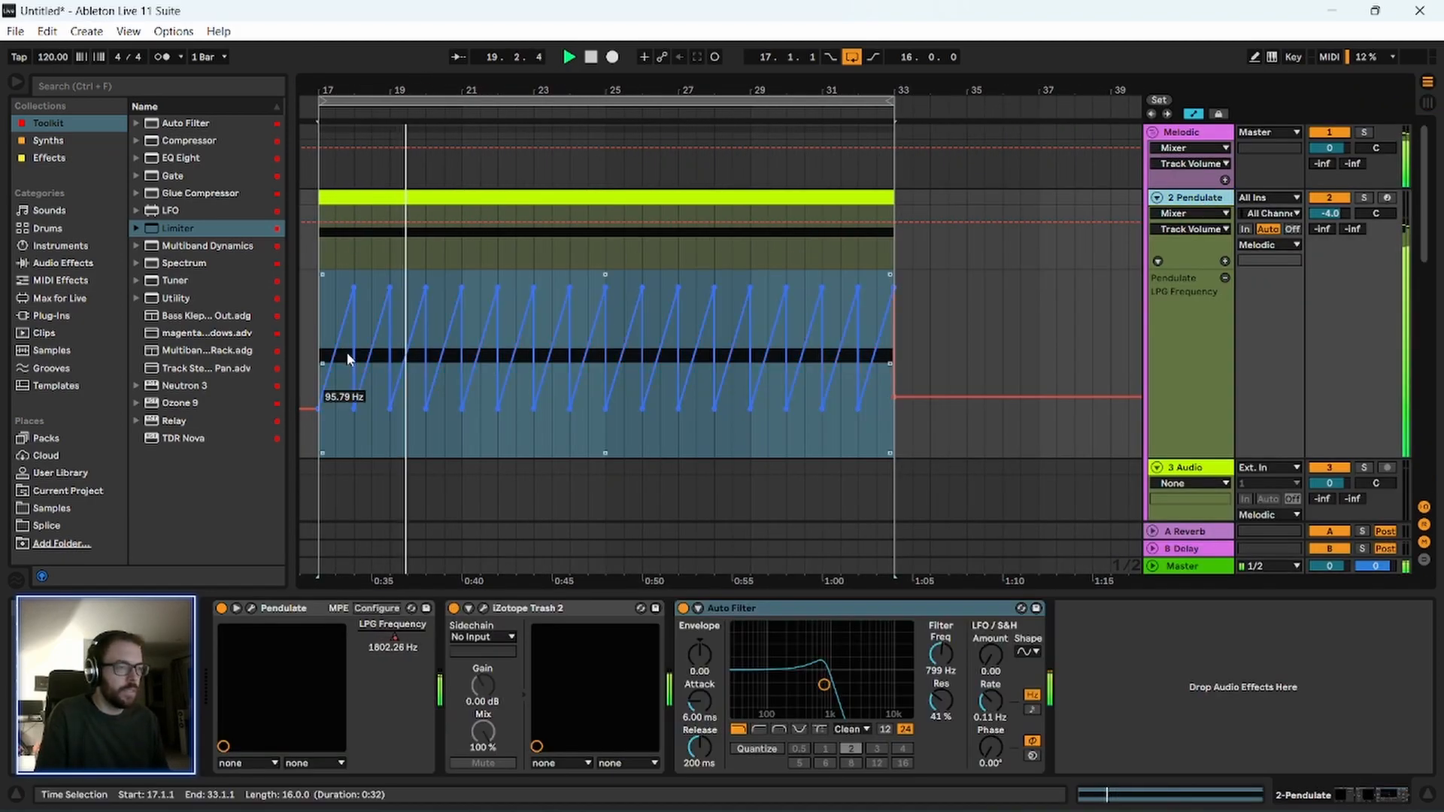
{"action": "left_click", "coordinate": [943, 656]}
{"action": "key", "text": "a"}
{"action": "key", "text": "a"}
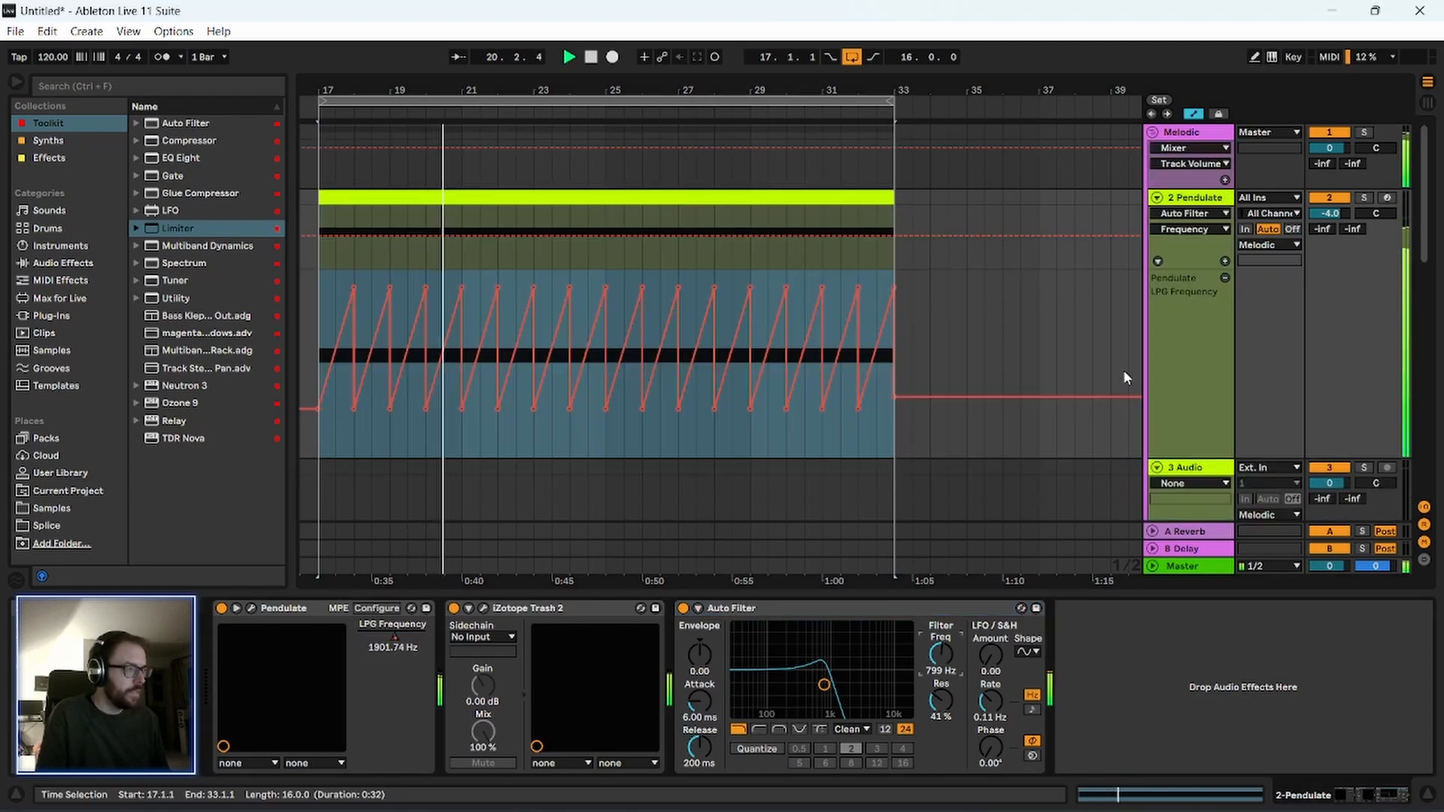
Give the Auto Filter Frequency automation its own lane and ramp it from about 4.42 kHz at bar 17 to 264 Hz at bar 18.
{"action": "left_click", "coordinate": [1226, 261]}
{"action": "left_click_drag", "start_coordinate": [364, 90], "coordinate": [583, 131]}
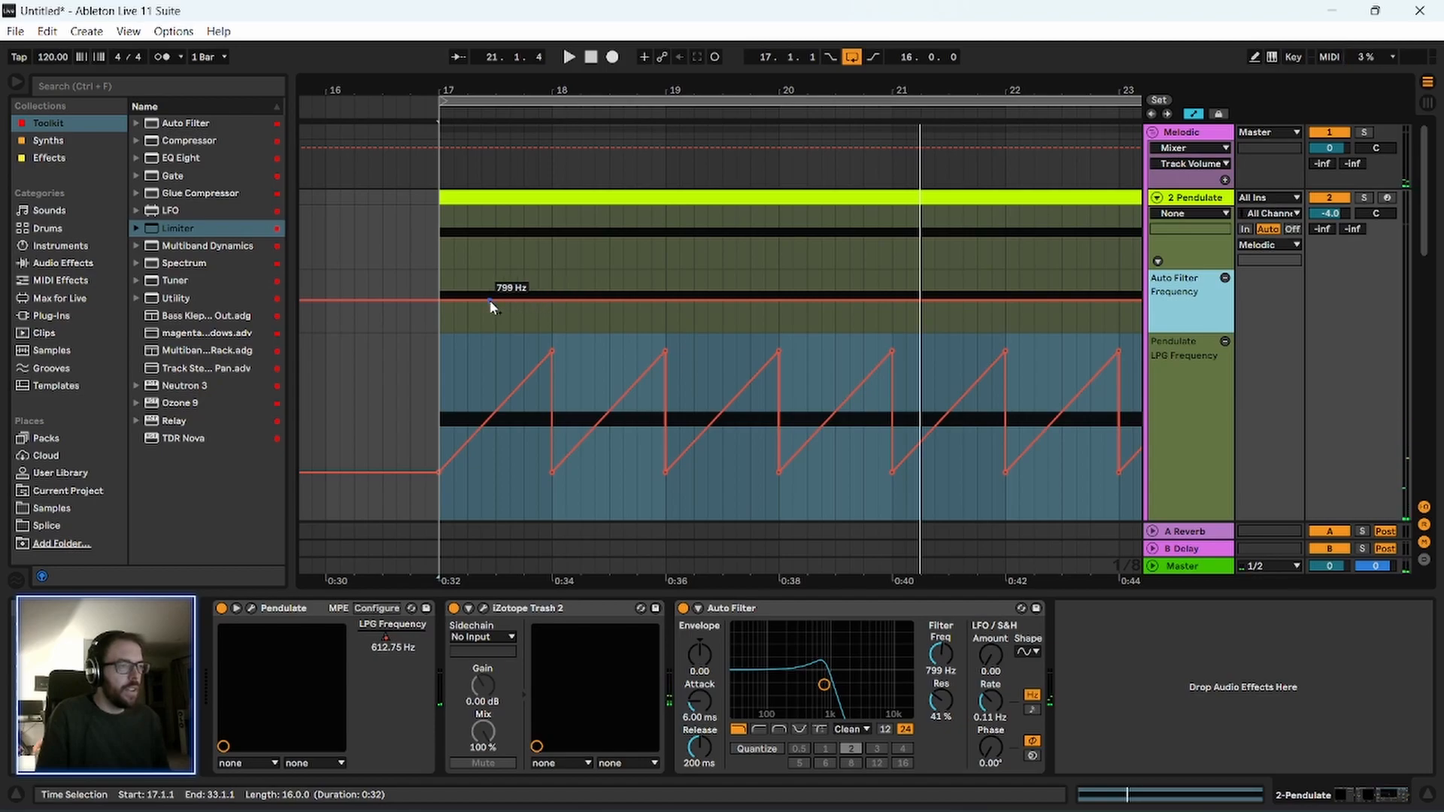
{"action": "mouse_move", "coordinate": [552, 300]}
{"action": "left_mouse_down"}
{"action": "mouse_move", "coordinate": [552, 285]}
{"action": "mouse_move", "coordinate": [552, 311]}
{"action": "left_mouse_up"}
{"action": "left_click", "coordinate": [440, 283]}
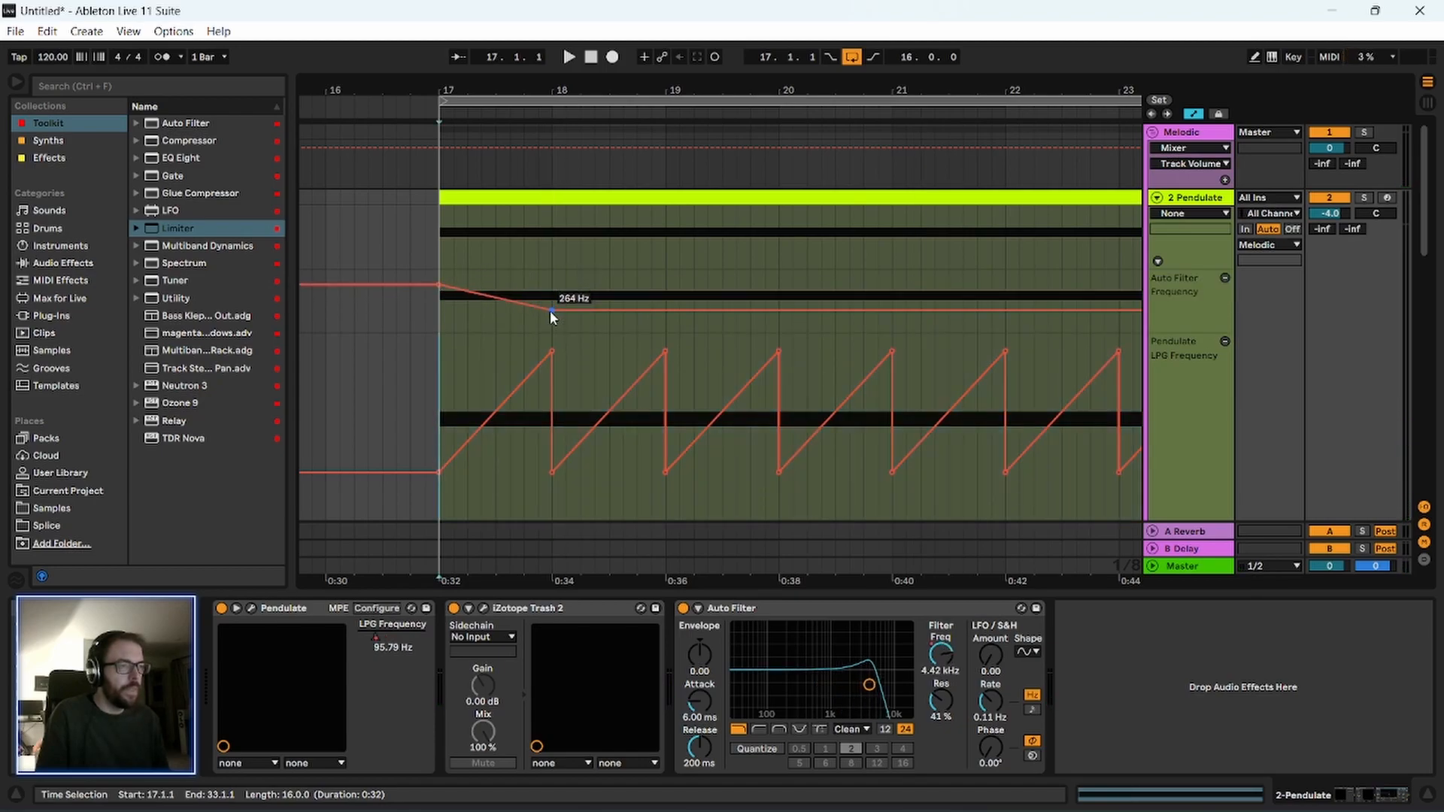
Audition the falling filter sweep and add a higher Auto Filter Frequency breakpoint at bar 19.
{"action": "key", "text": "space"}
{"action": "left_click_drag", "start_coordinate": [507, 90], "coordinate": [420, 78]}
{"action": "key", "text": "space"}
{"action": "left_click_drag", "start_coordinate": [538, 309], "coordinate": [537, 301]}
{"action": "left_click_drag", "start_coordinate": [461, 88], "coordinate": [453, 147]}
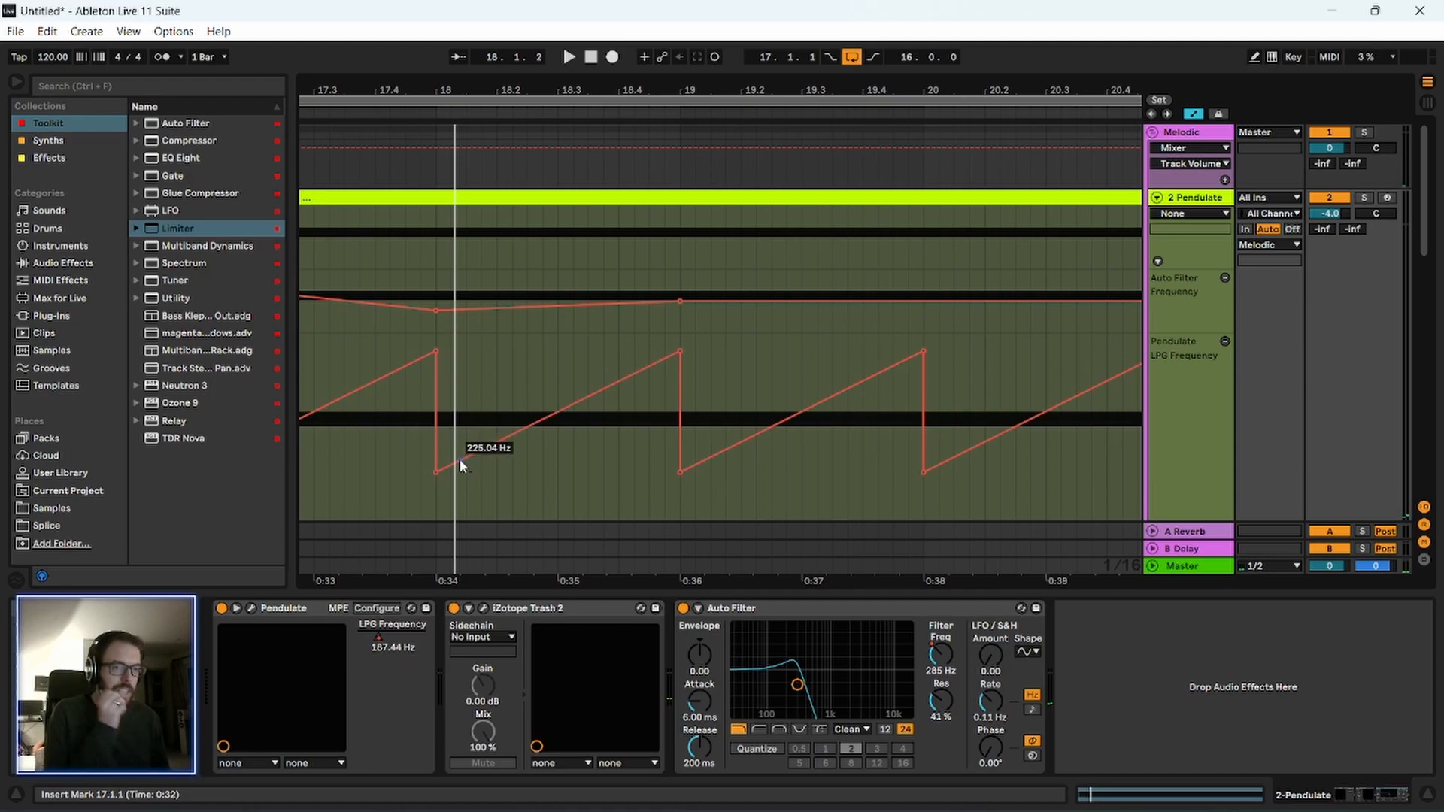
Enlarge the Auto Filter Frequency lane, shape a sharp dip with a short recovery ramp at bar 18, and audition it.
{"action": "left_click_drag", "start_coordinate": [455, 89], "coordinate": [455, 109]}
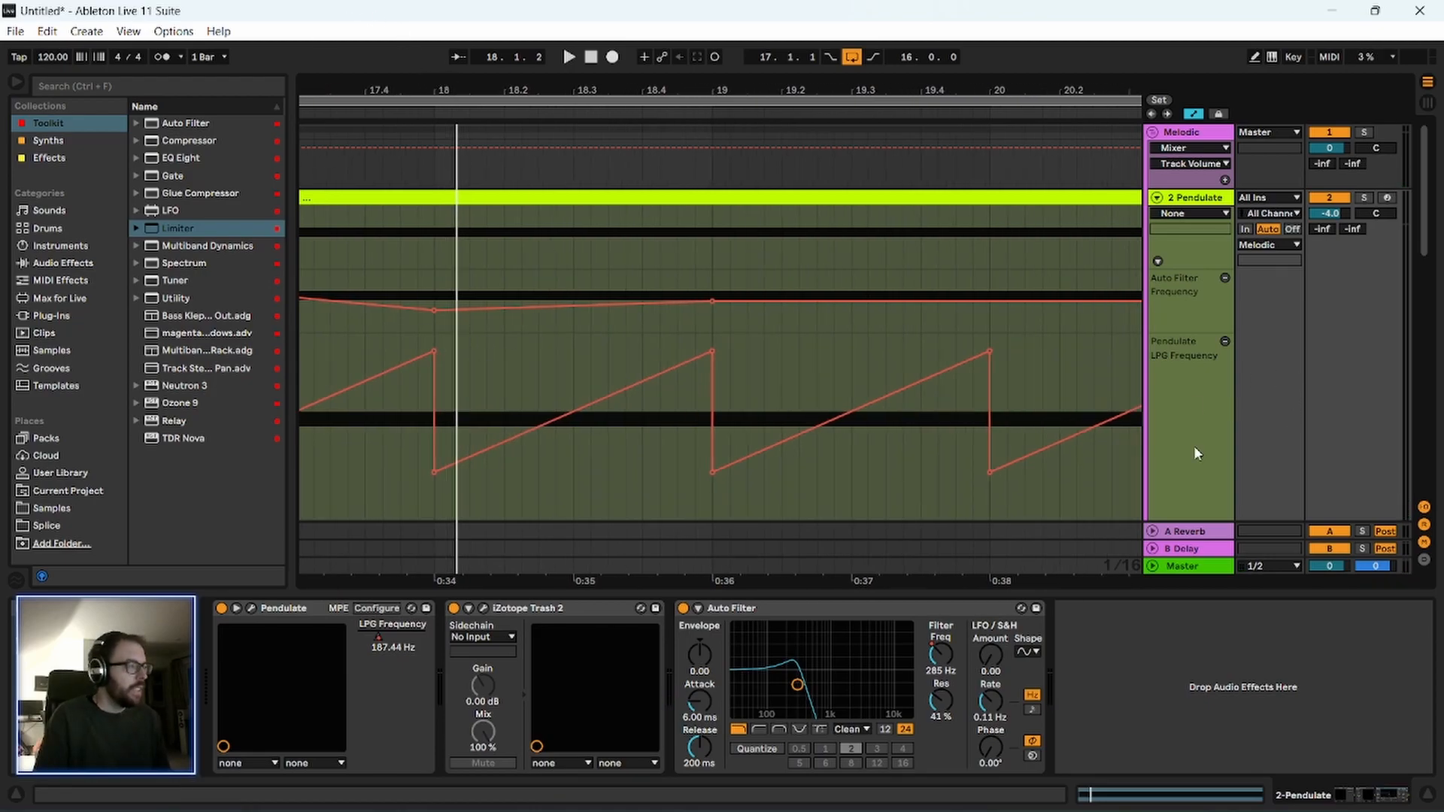
{"action": "left_click_drag", "start_coordinate": [1169, 330], "coordinate": [1169, 395]}
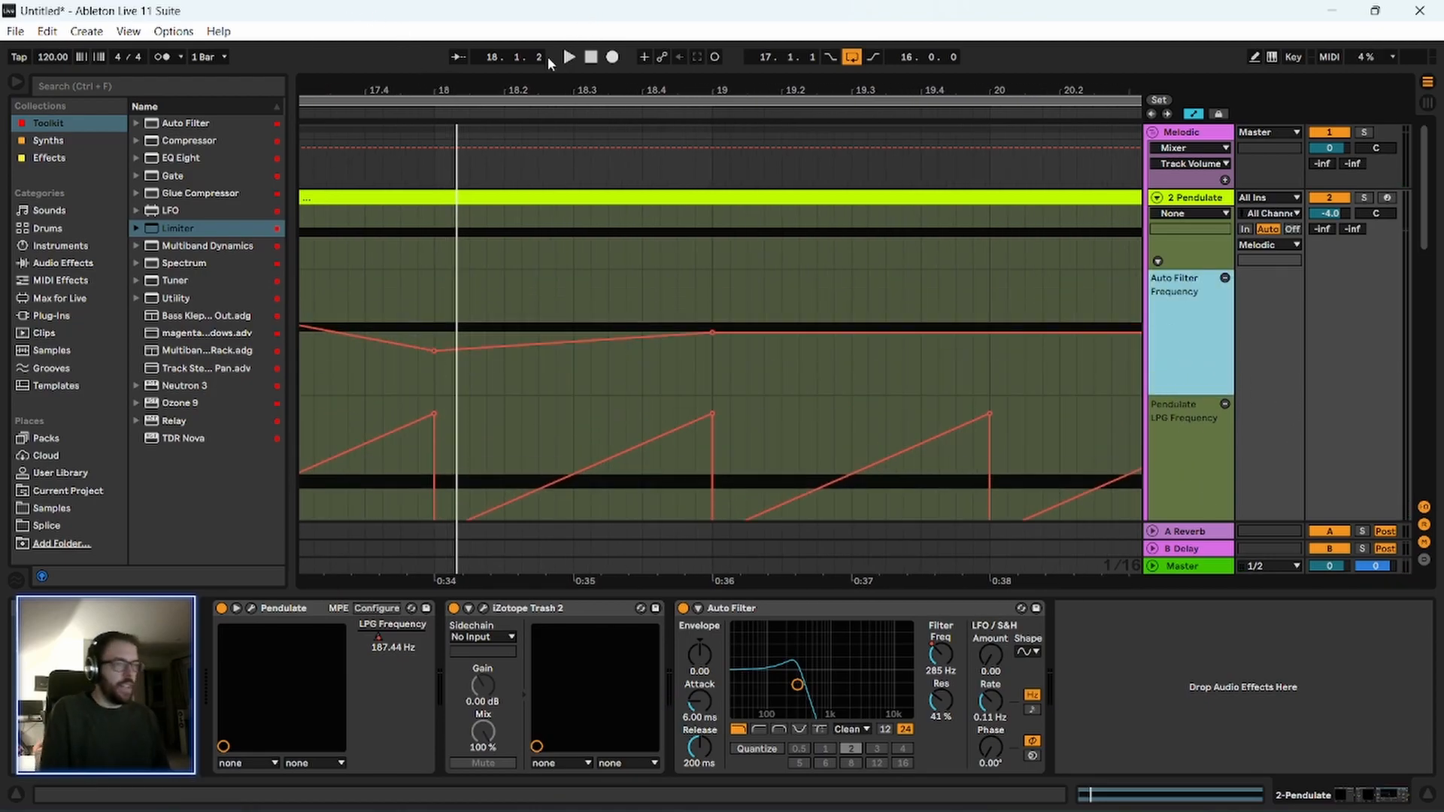
{"action": "left_click_drag", "start_coordinate": [440, 81], "coordinate": [440, 87]}
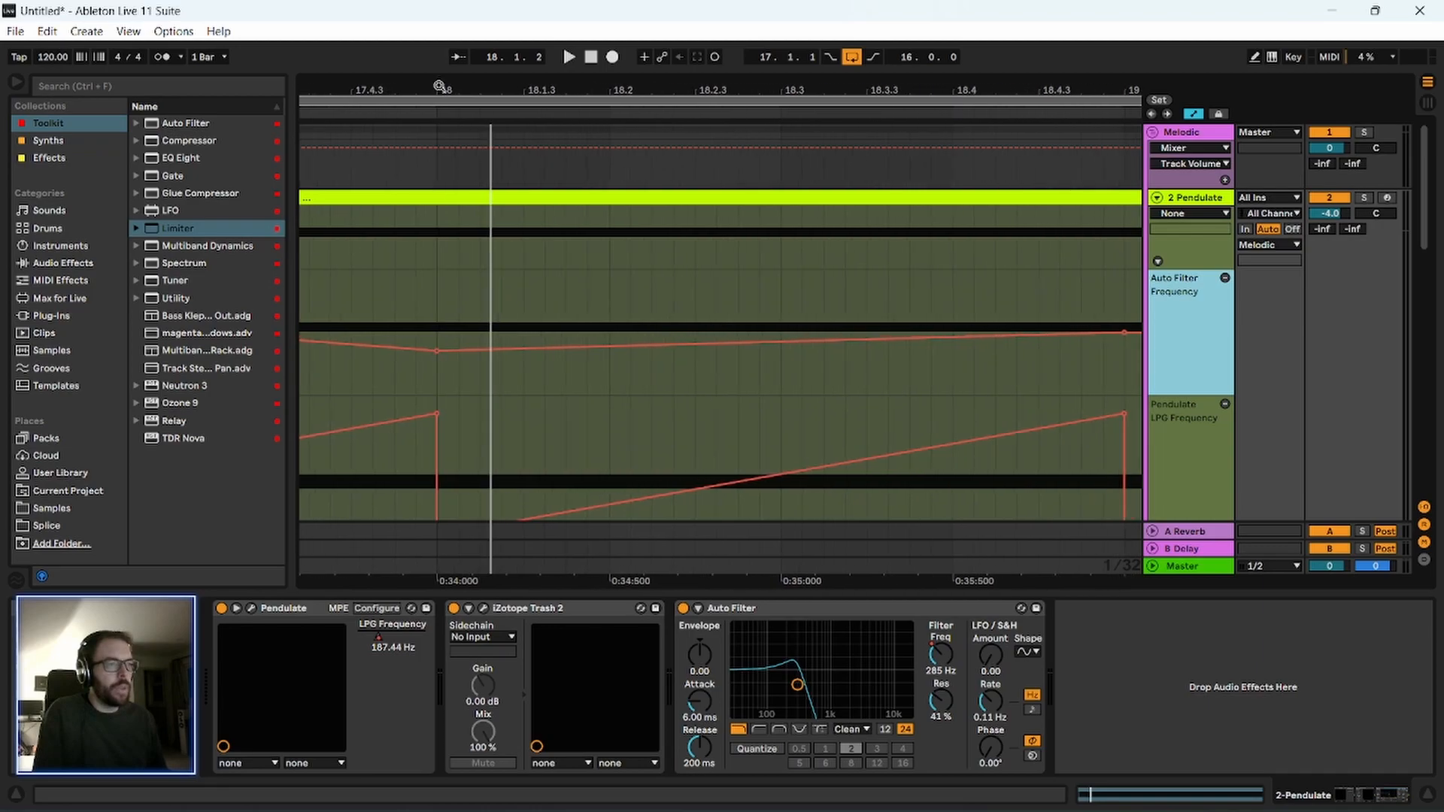
{"action": "left_click", "coordinate": [458, 351]}
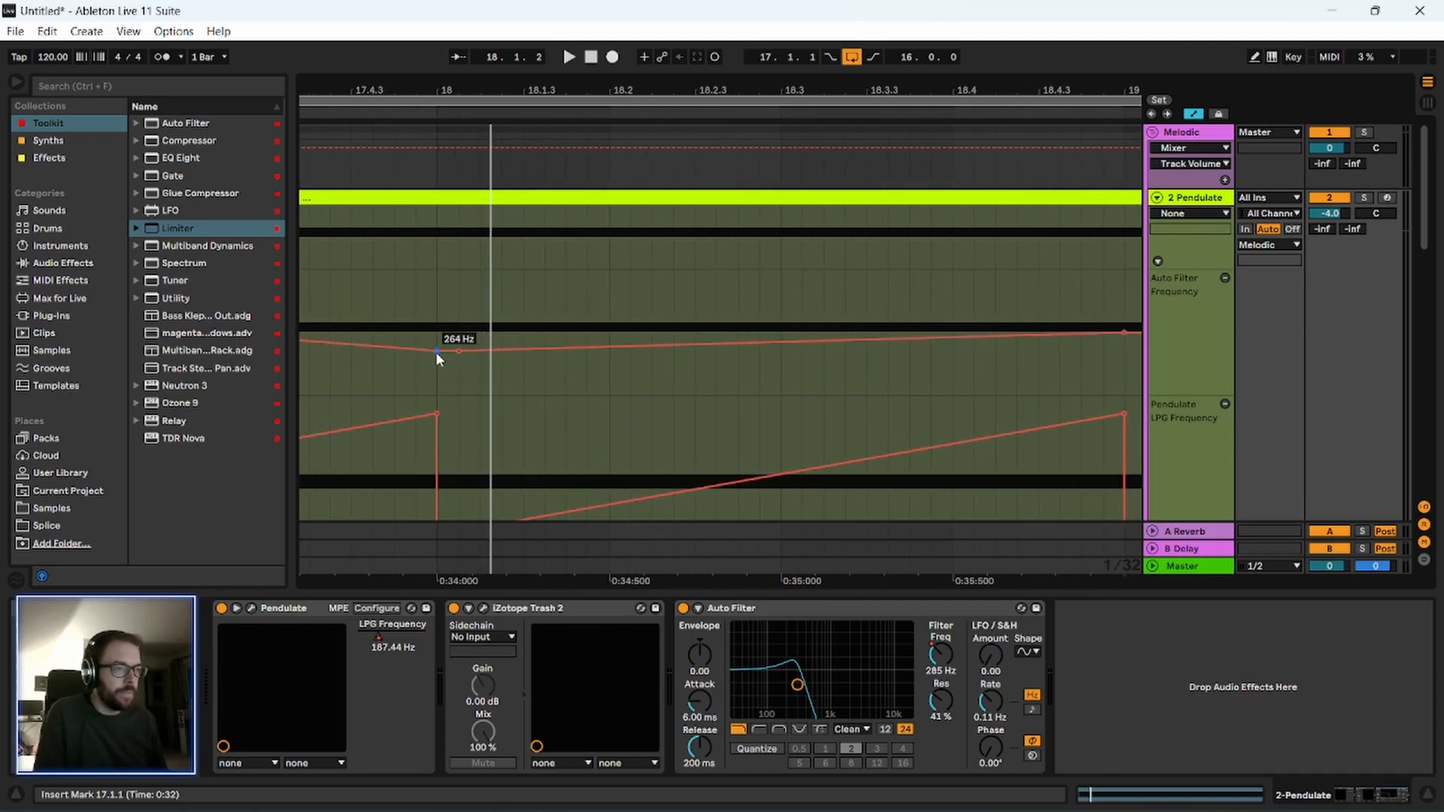
{"action": "mouse_move", "coordinate": [458, 351]}
{"action": "left_mouse_down"}
{"action": "mouse_move", "coordinate": [437, 379]}
{"action": "mouse_move", "coordinate": [459, 349]}
{"action": "mouse_move", "coordinate": [479, 349]}
{"action": "left_mouse_up"}
{"action": "left_click", "coordinate": [436, 326]}
{"action": "key", "text": "space"}
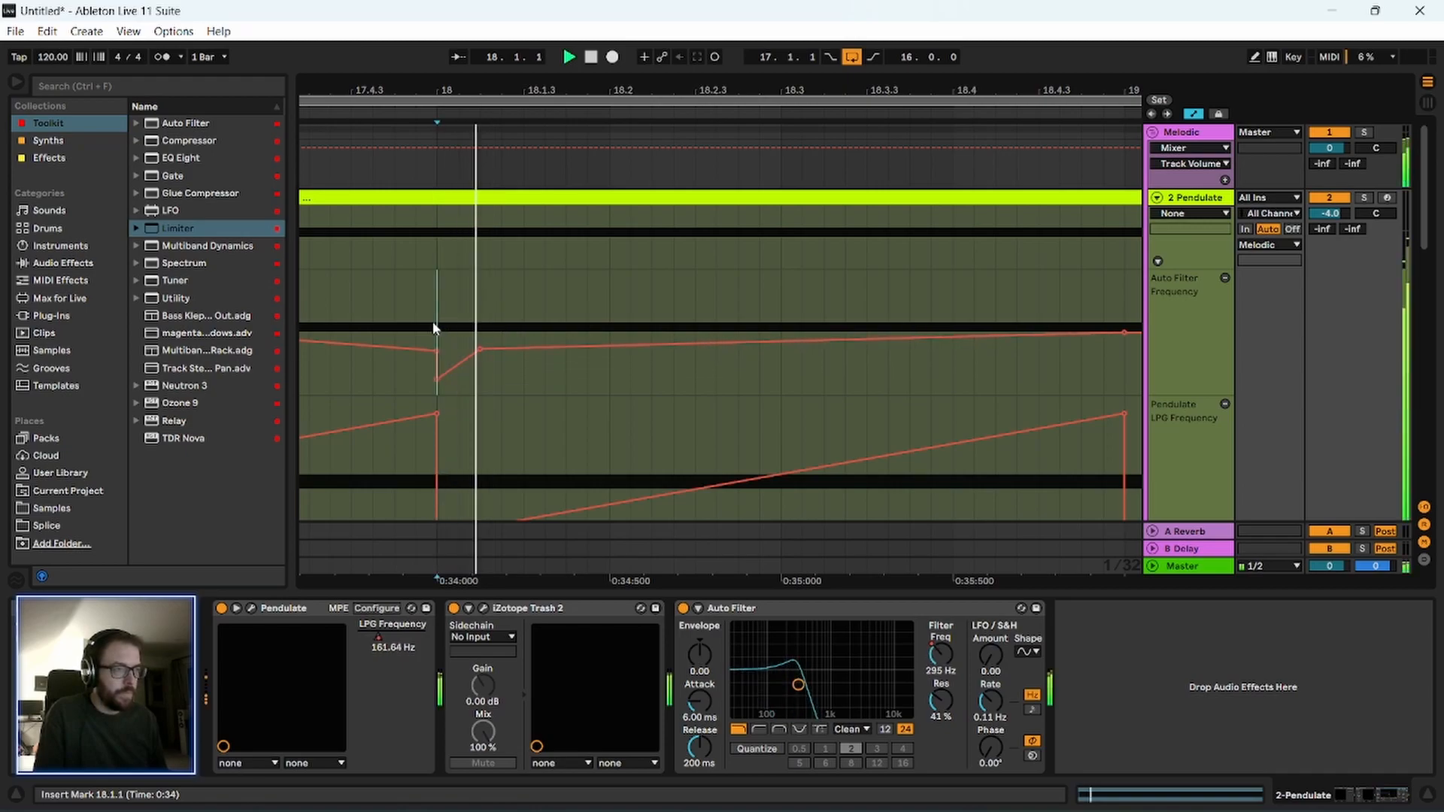
{"action": "key", "text": "space"}
{"action": "left_click_drag", "start_coordinate": [410, 91], "coordinate": [475, 78]}
Search all browser results for "kick" and preview 2 Mr. Bill Kick.wav.
{"action": "left_click", "coordinate": [134, 85]}
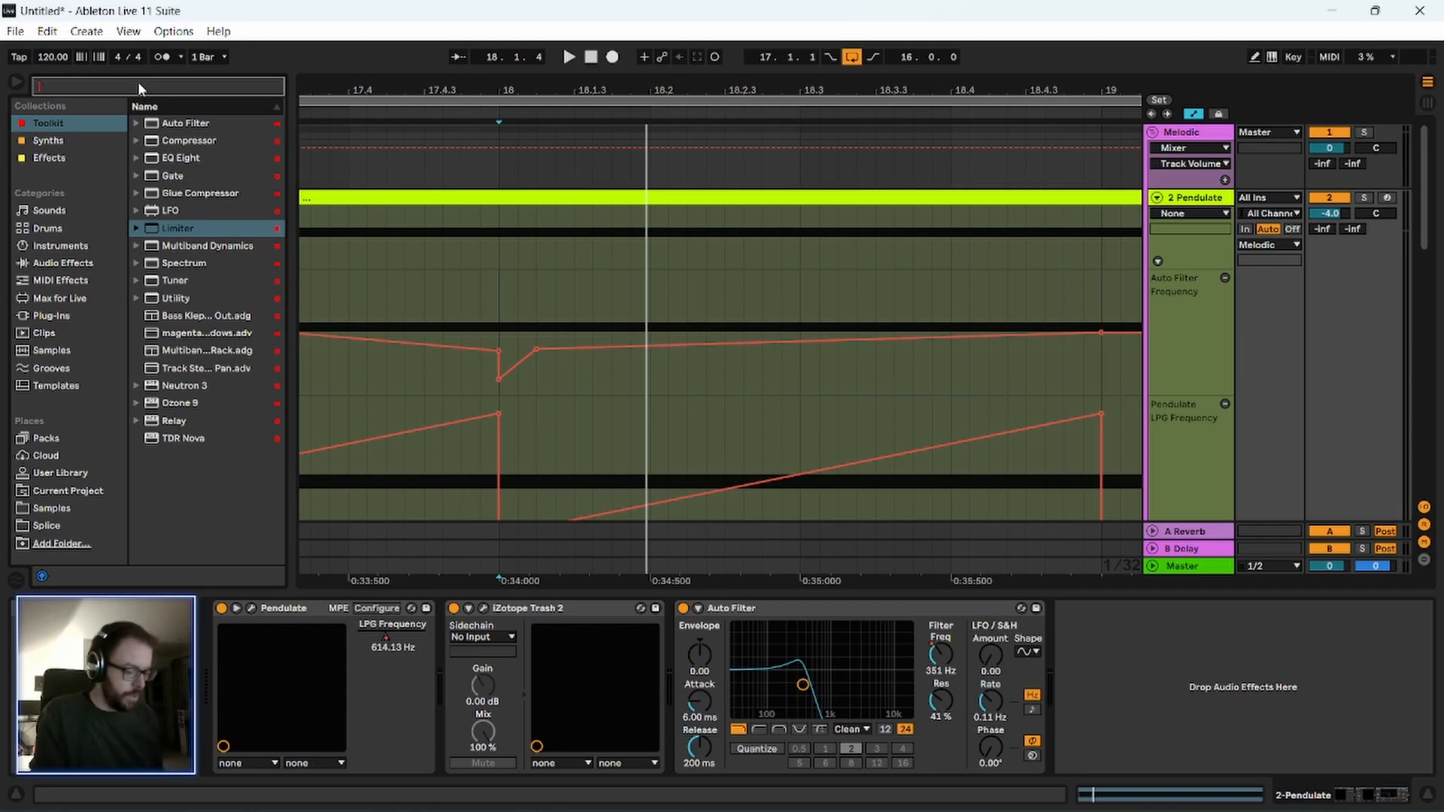
{"action": "type", "text": "kick"}
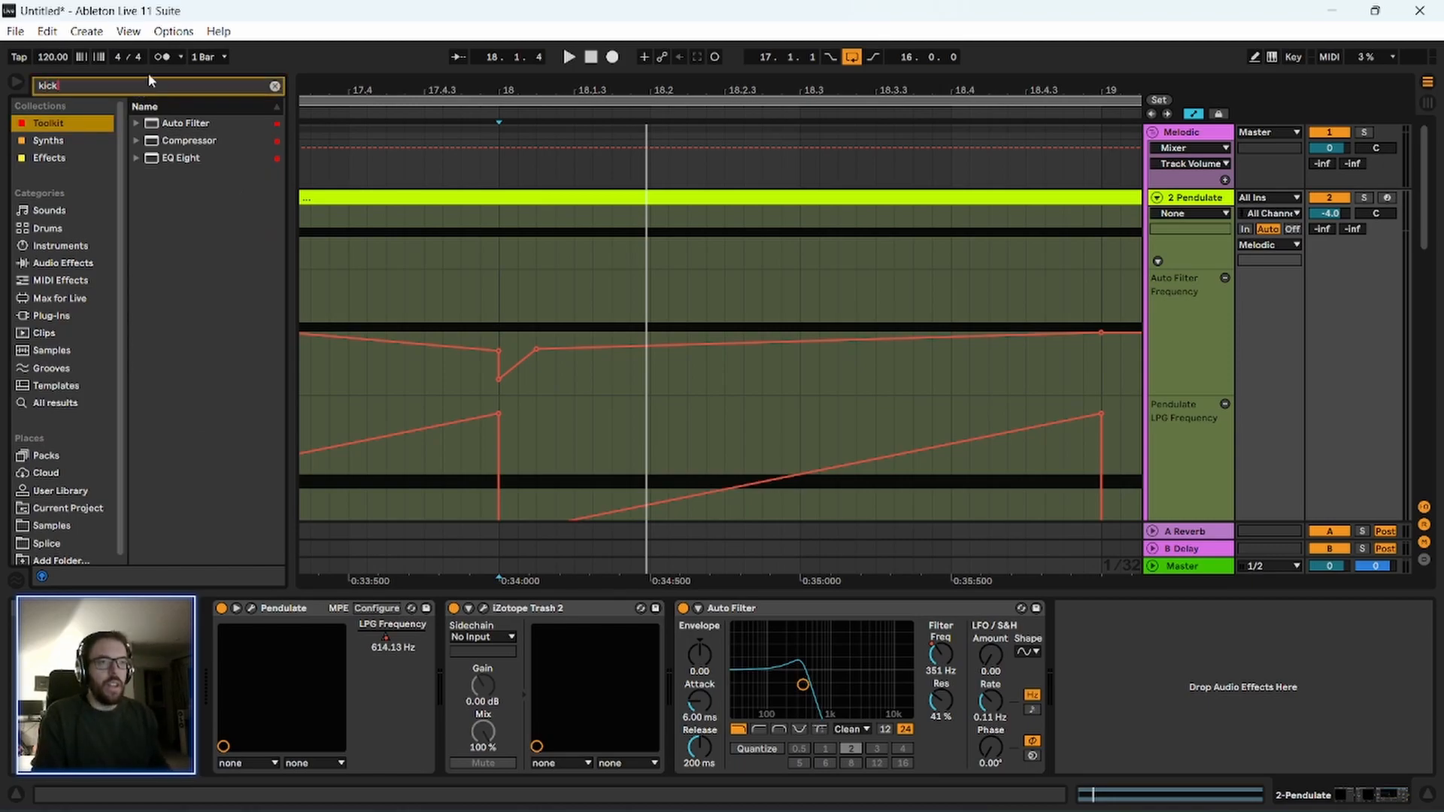
{"action": "left_click", "coordinate": [56, 403]}
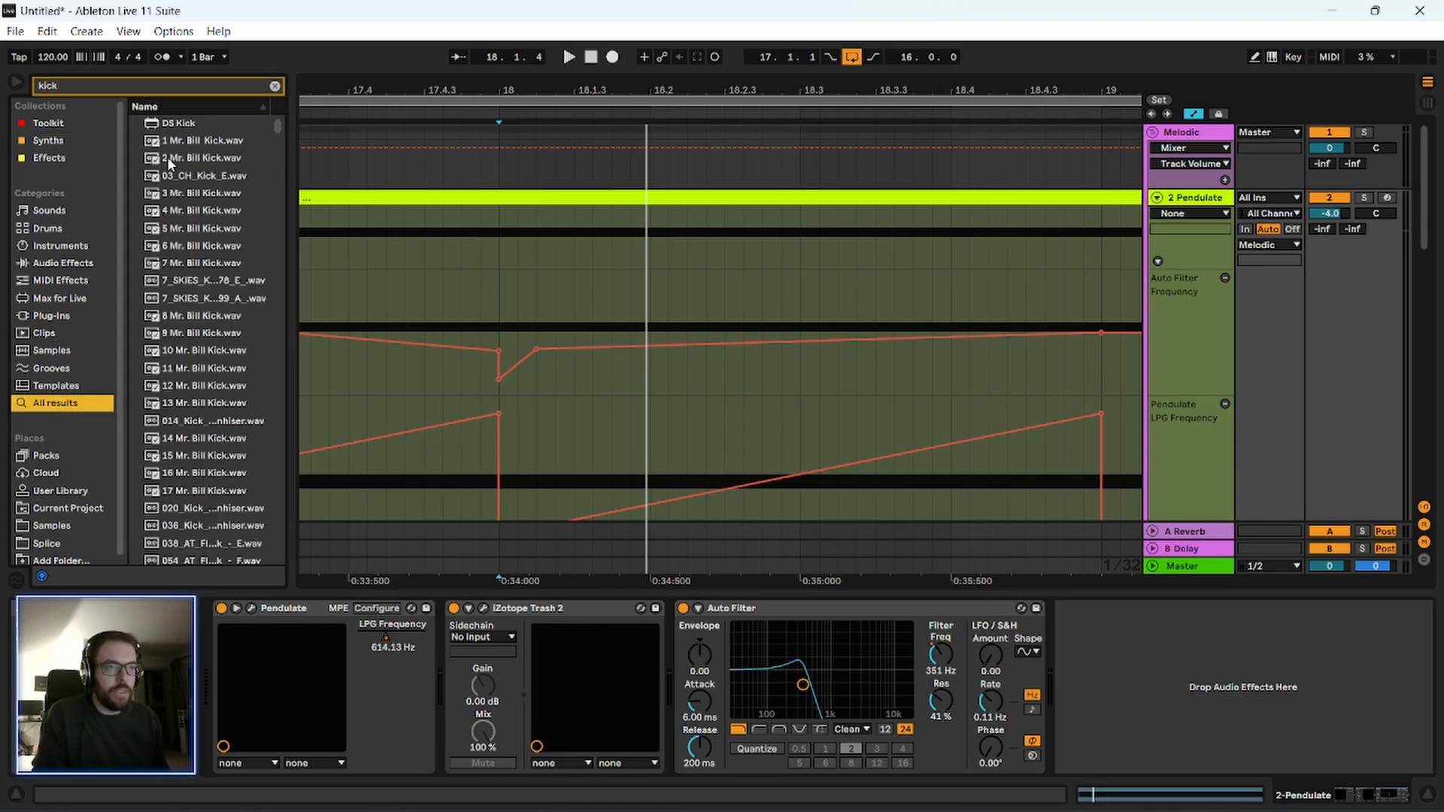
{"action": "left_click", "coordinate": [211, 157]}
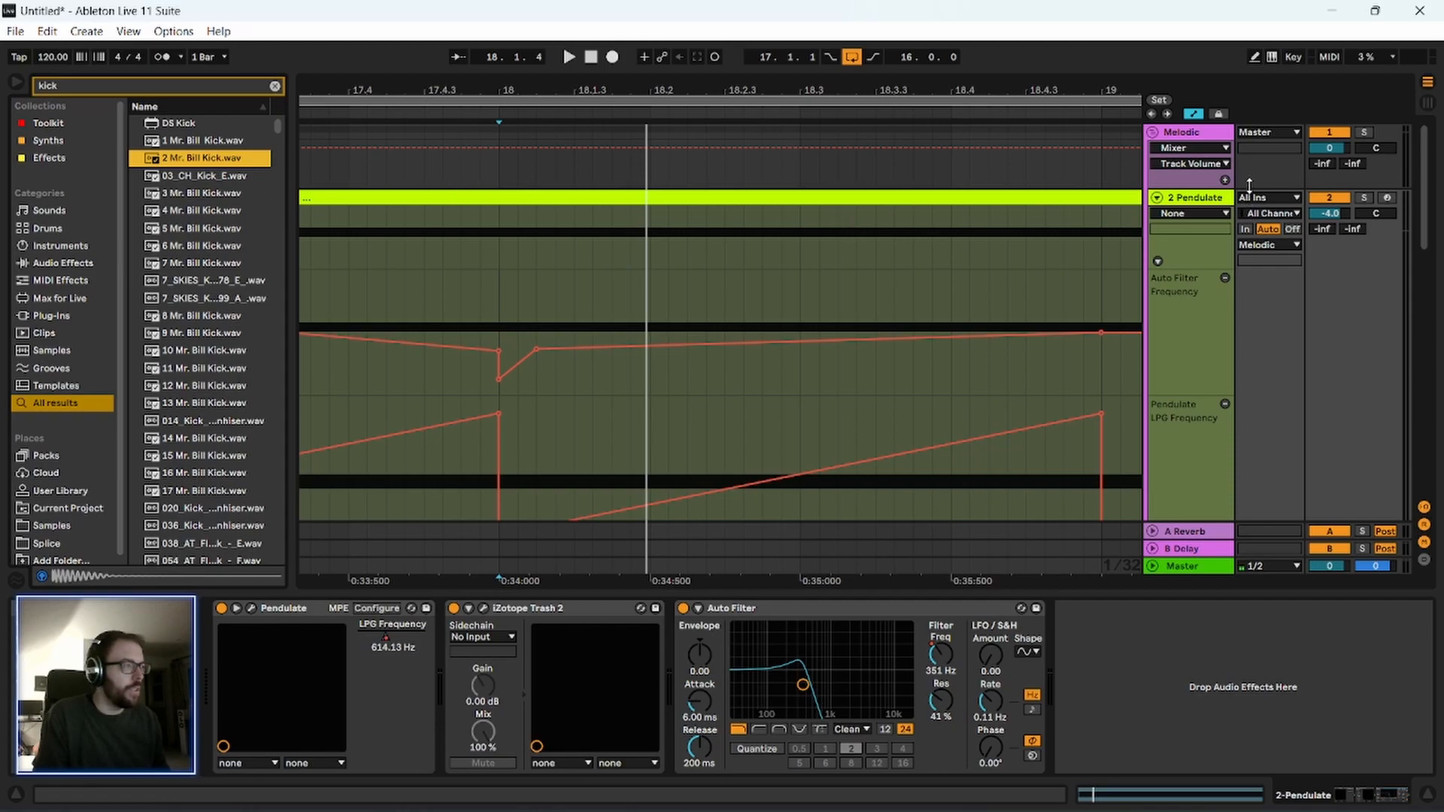
Fold the Melodic group, add 2 Mr. Bill Kick.wav to the Kick track and align the clip with the start of bar 17.
{"action": "left_click", "coordinate": [1153, 133]}
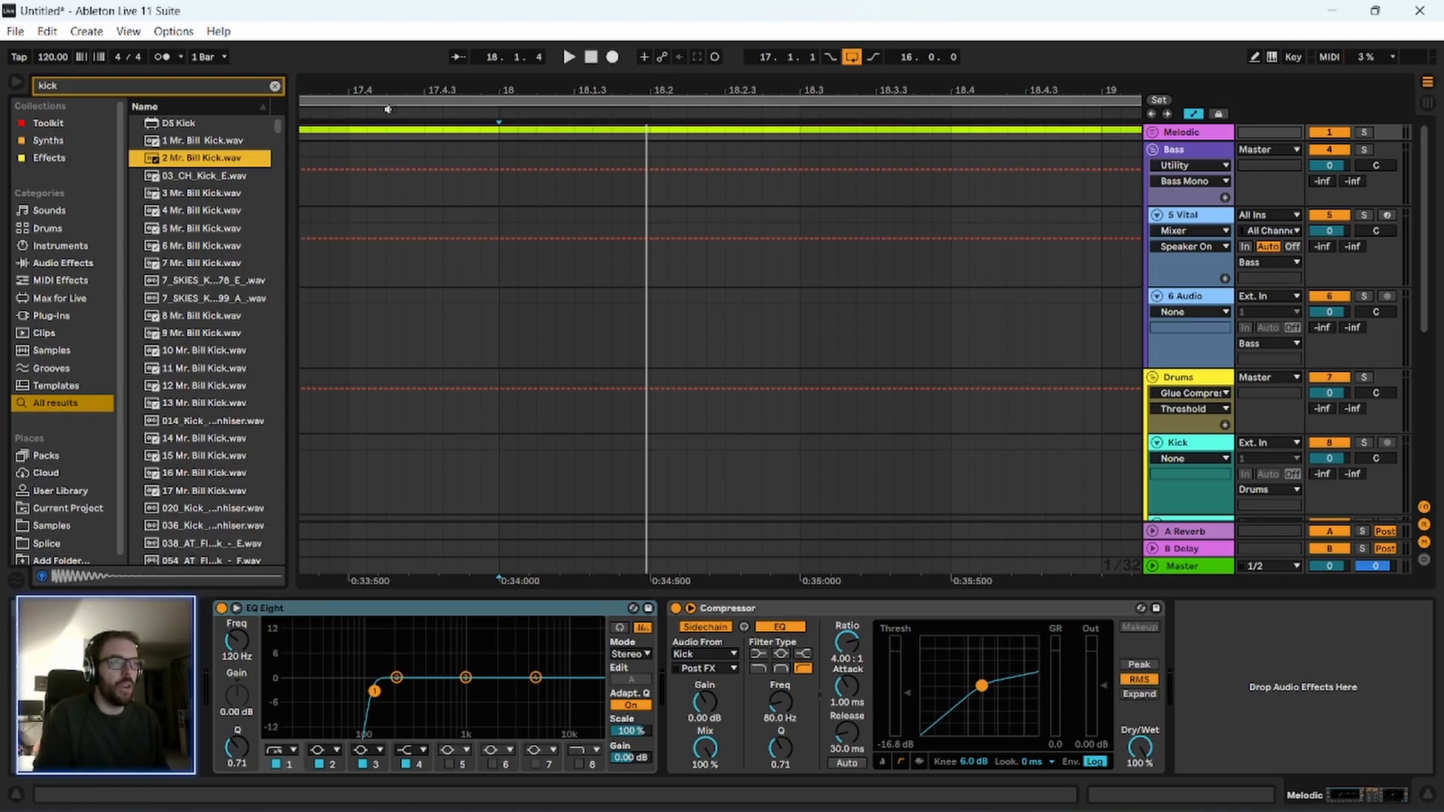
{"action": "left_click_drag", "start_coordinate": [394, 87], "coordinate": [394, 74]}
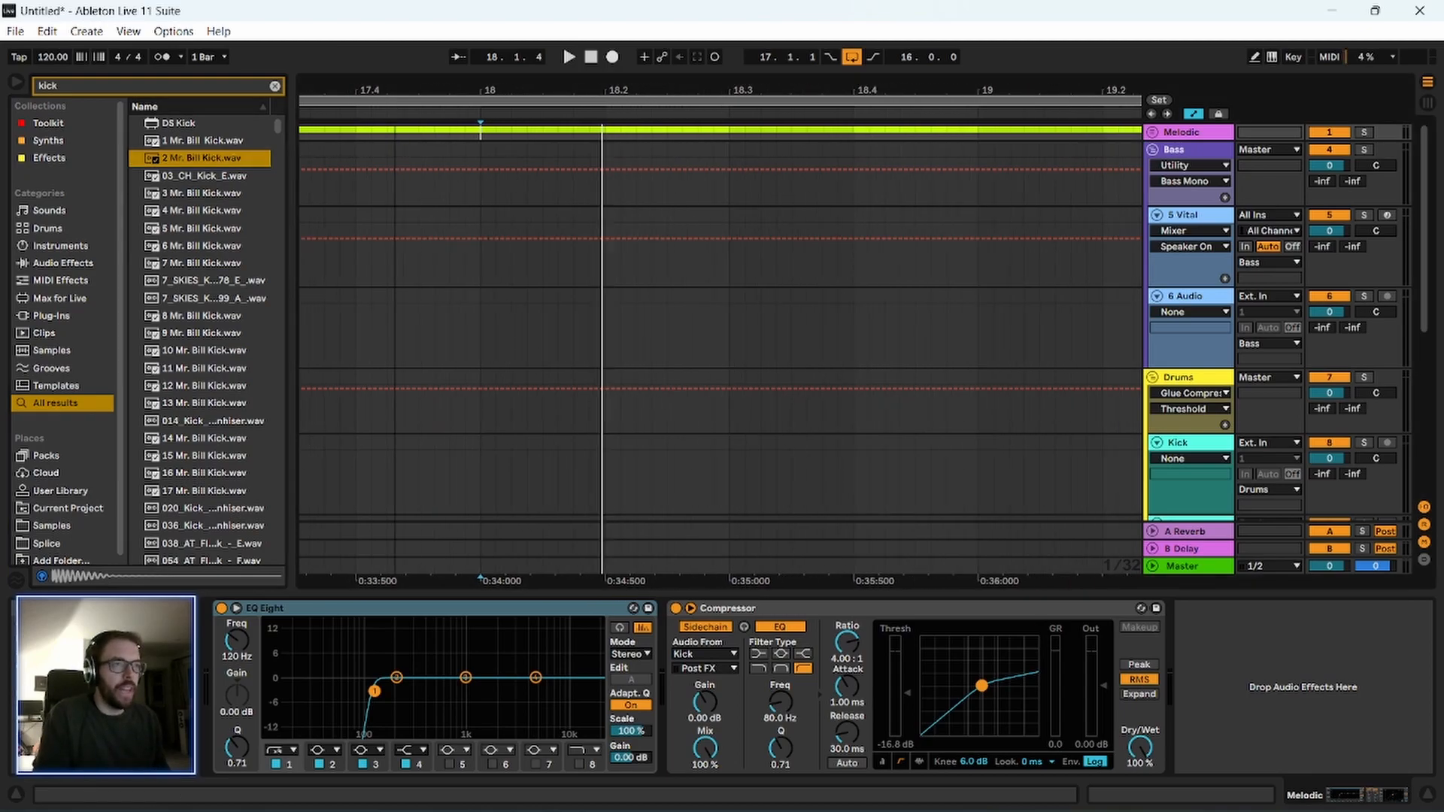
{"action": "left_click", "coordinate": [1189, 297]}
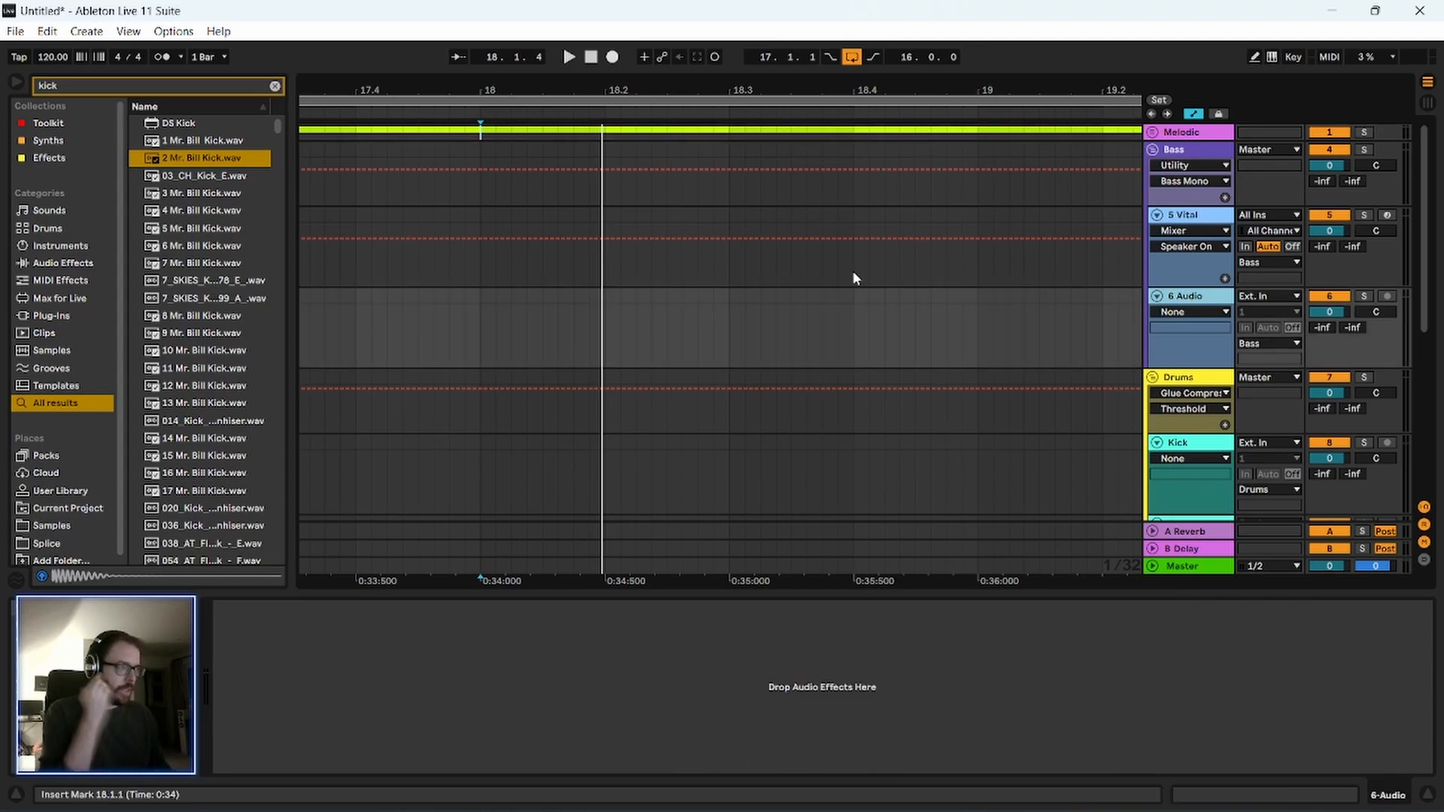
{"action": "scroll", "coordinate": [832, 371], "scroll_direction": "down", "scroll_amount": 5}
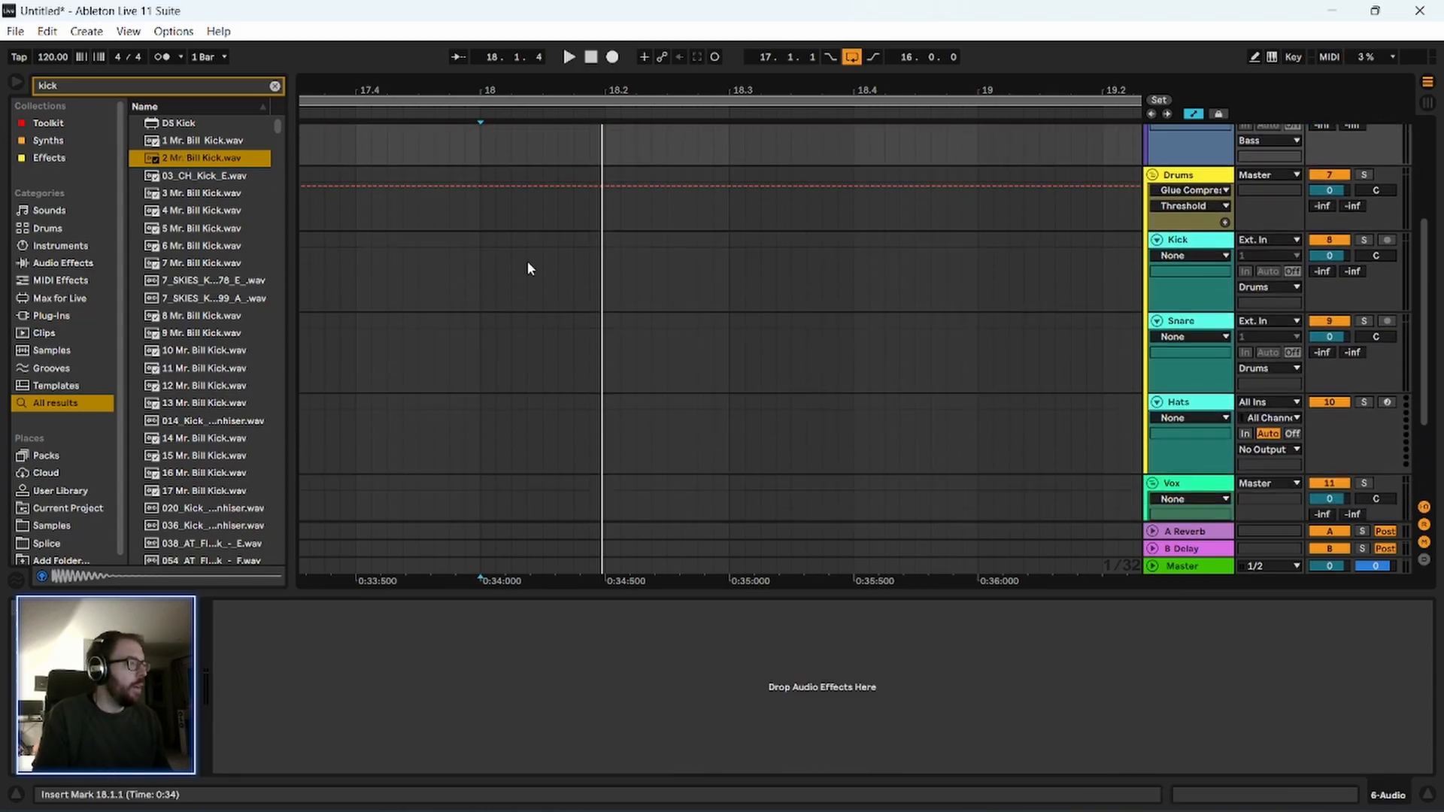
{"action": "left_click", "coordinate": [451, 271]}
{"action": "left_click_drag", "start_coordinate": [214, 157], "coordinate": [358, 289]}
{"action": "left_click_drag", "start_coordinate": [543, 90], "coordinate": [543, 30]}
{"action": "scroll", "coordinate": [550, 338], "scroll_direction": "up", "scroll_amount": 3}
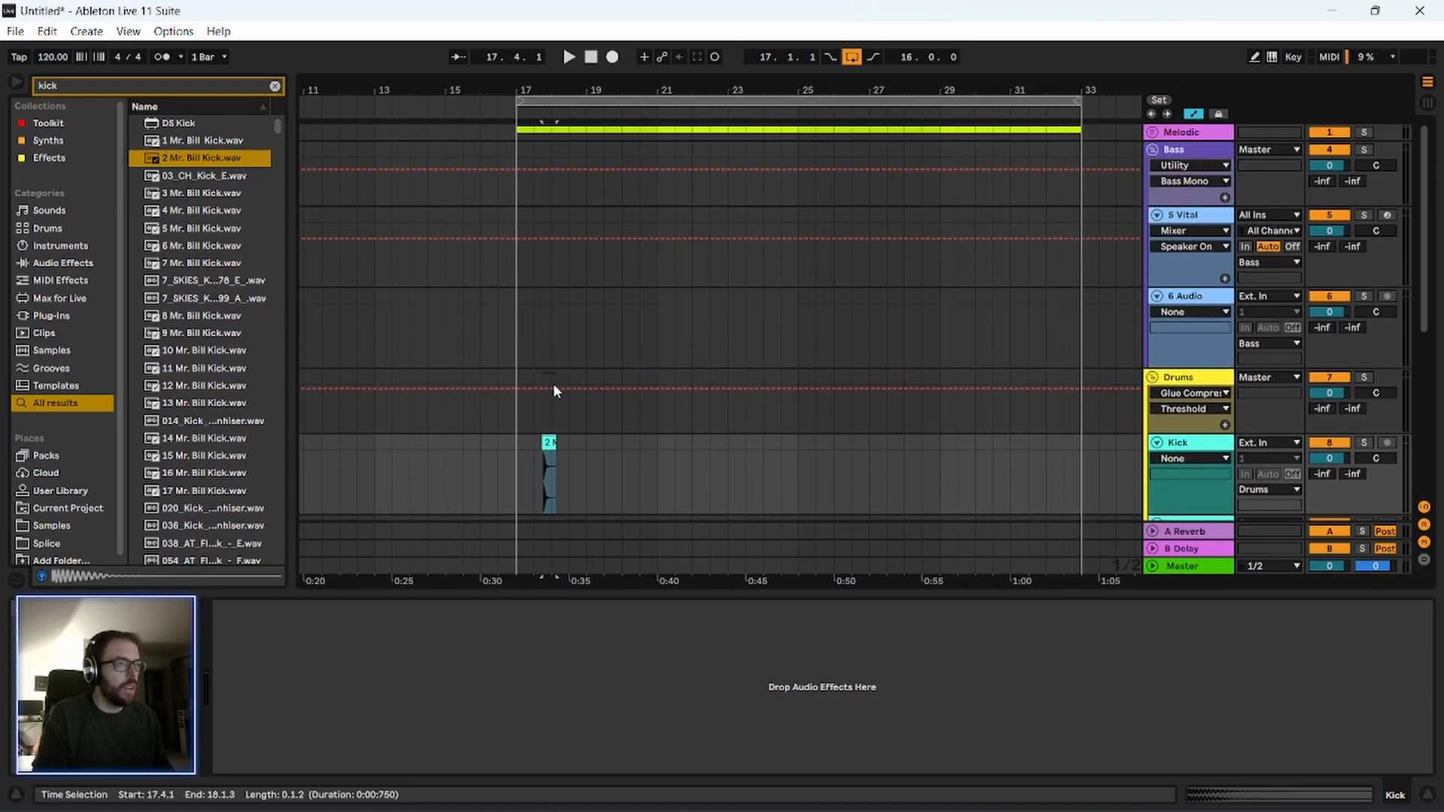
{"action": "scroll", "coordinate": [547, 406], "scroll_direction": "down", "scroll_amount": 3}
{"action": "left_click_drag", "start_coordinate": [547, 352], "coordinate": [523, 363]}
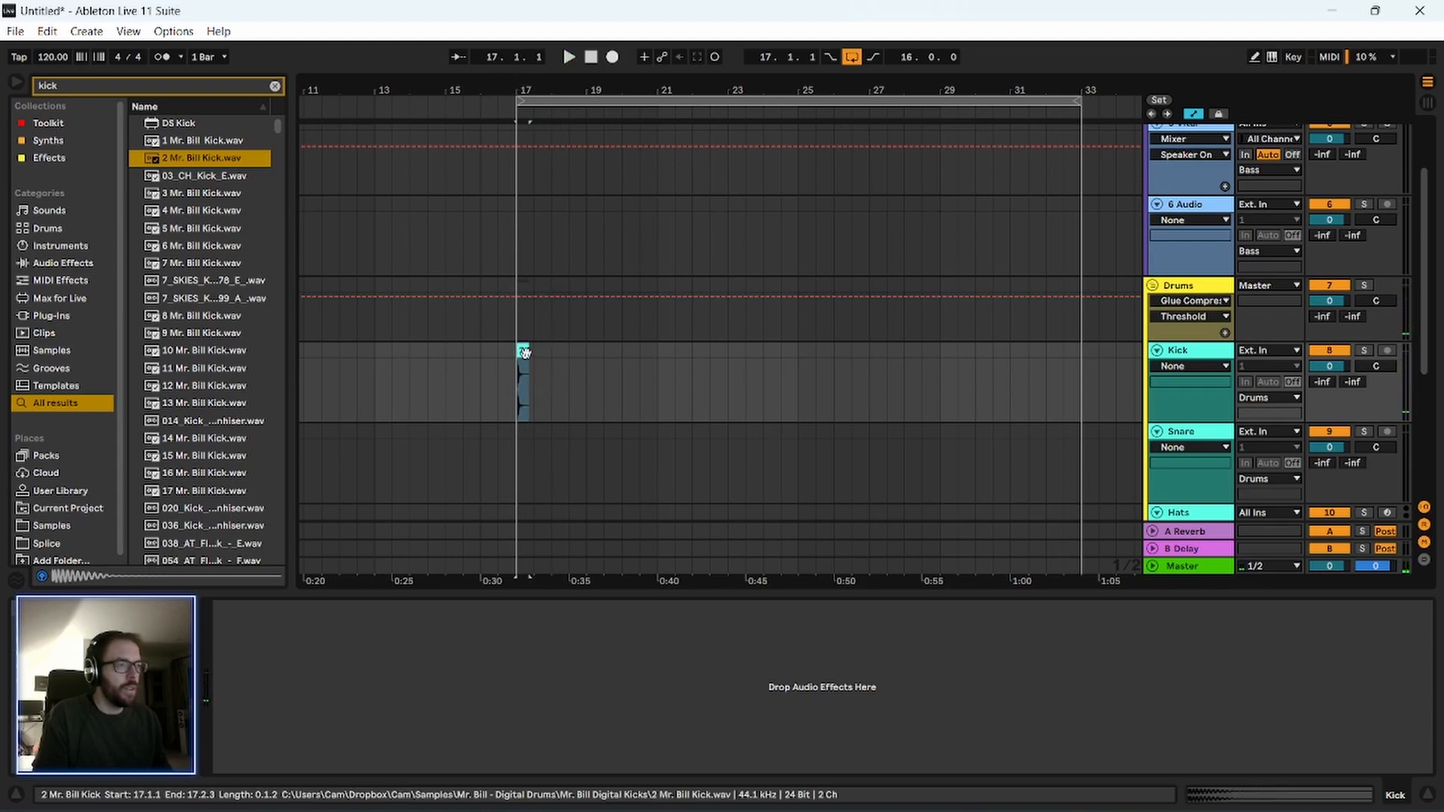
Insert a MIDI track below Kick, load the kick clip into it as a sampled instrument, and delete the audio clip.
{"action": "left_click", "coordinate": [1190, 353]}
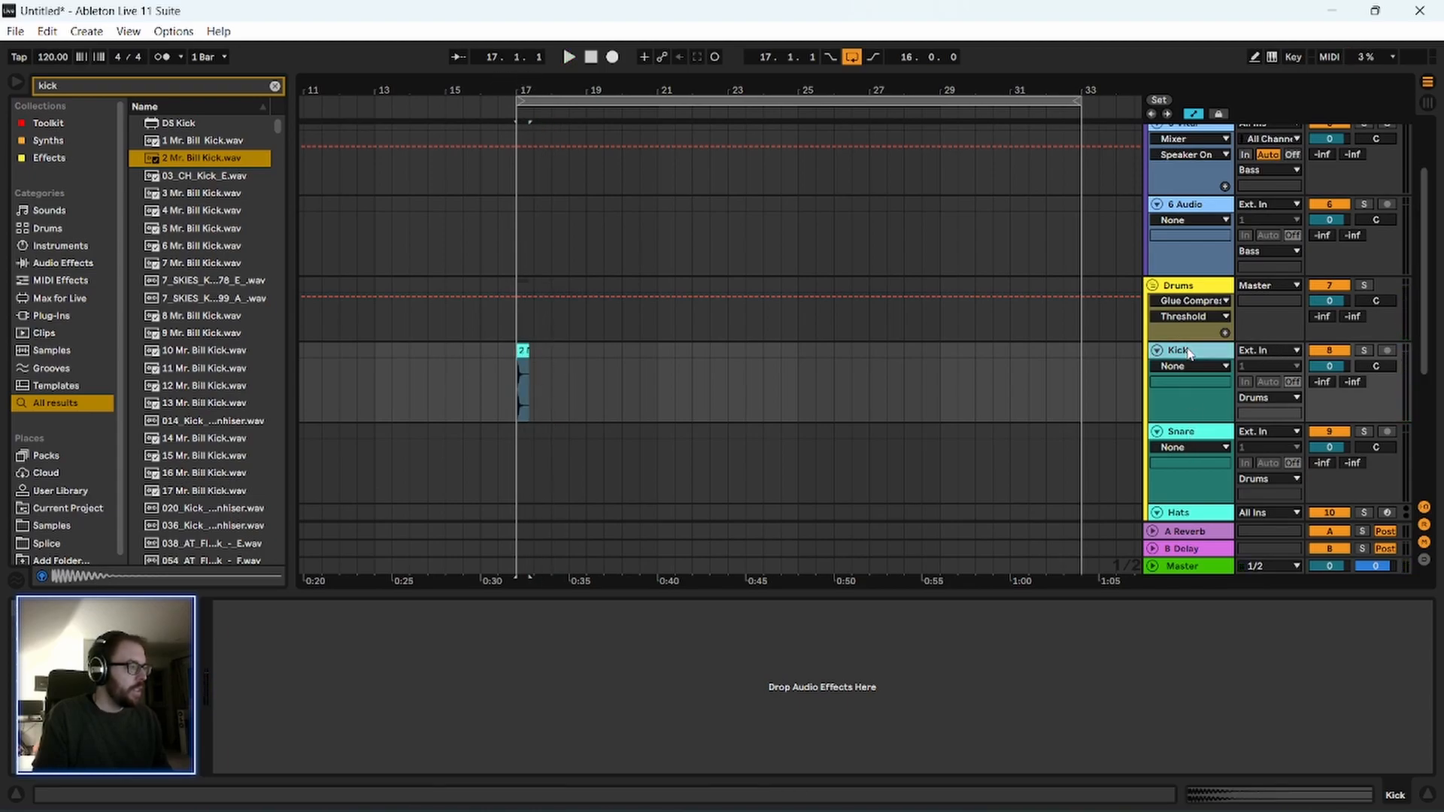
{"action": "key", "text": "ctrl+shift+t"}
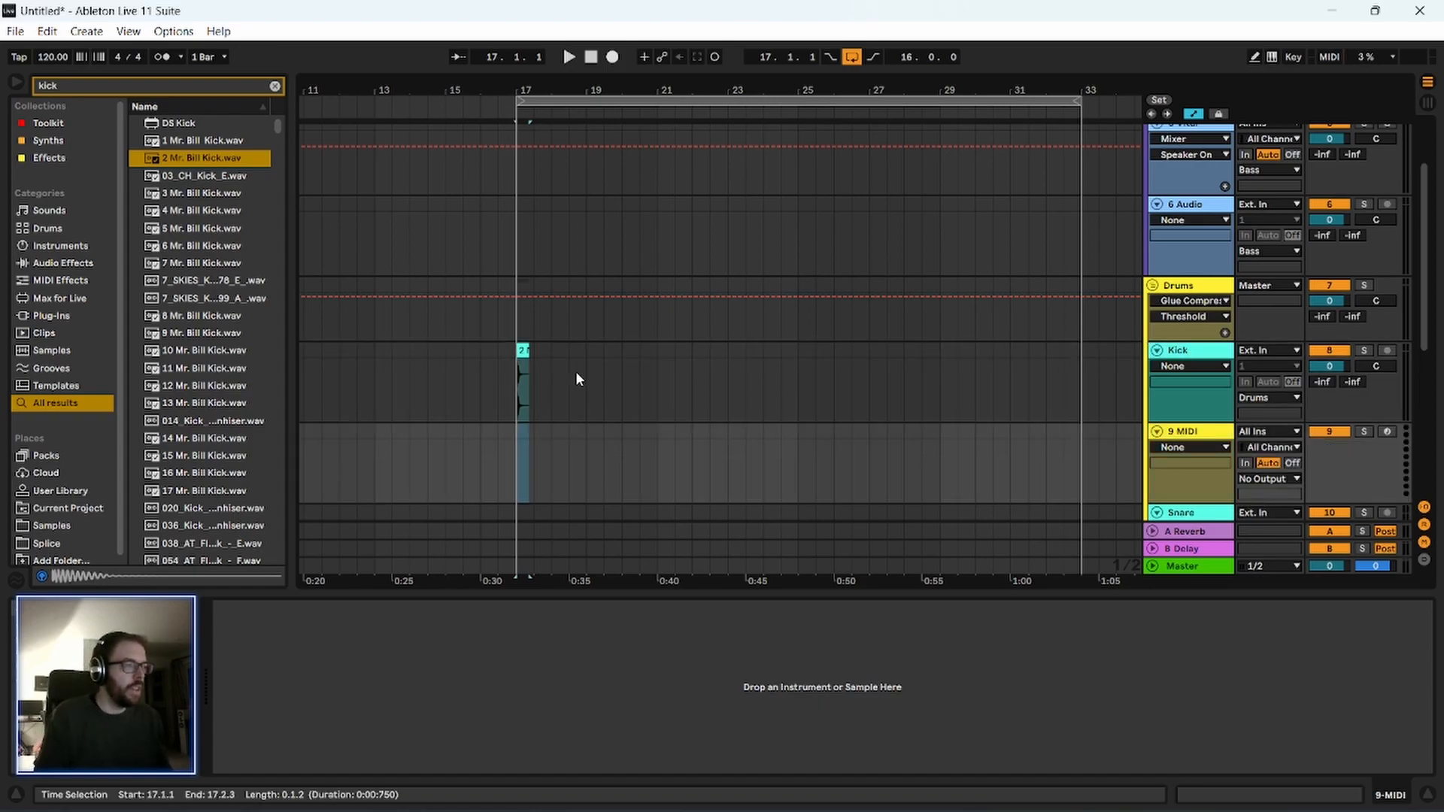
{"action": "left_click_drag", "start_coordinate": [525, 350], "coordinate": [509, 668]}
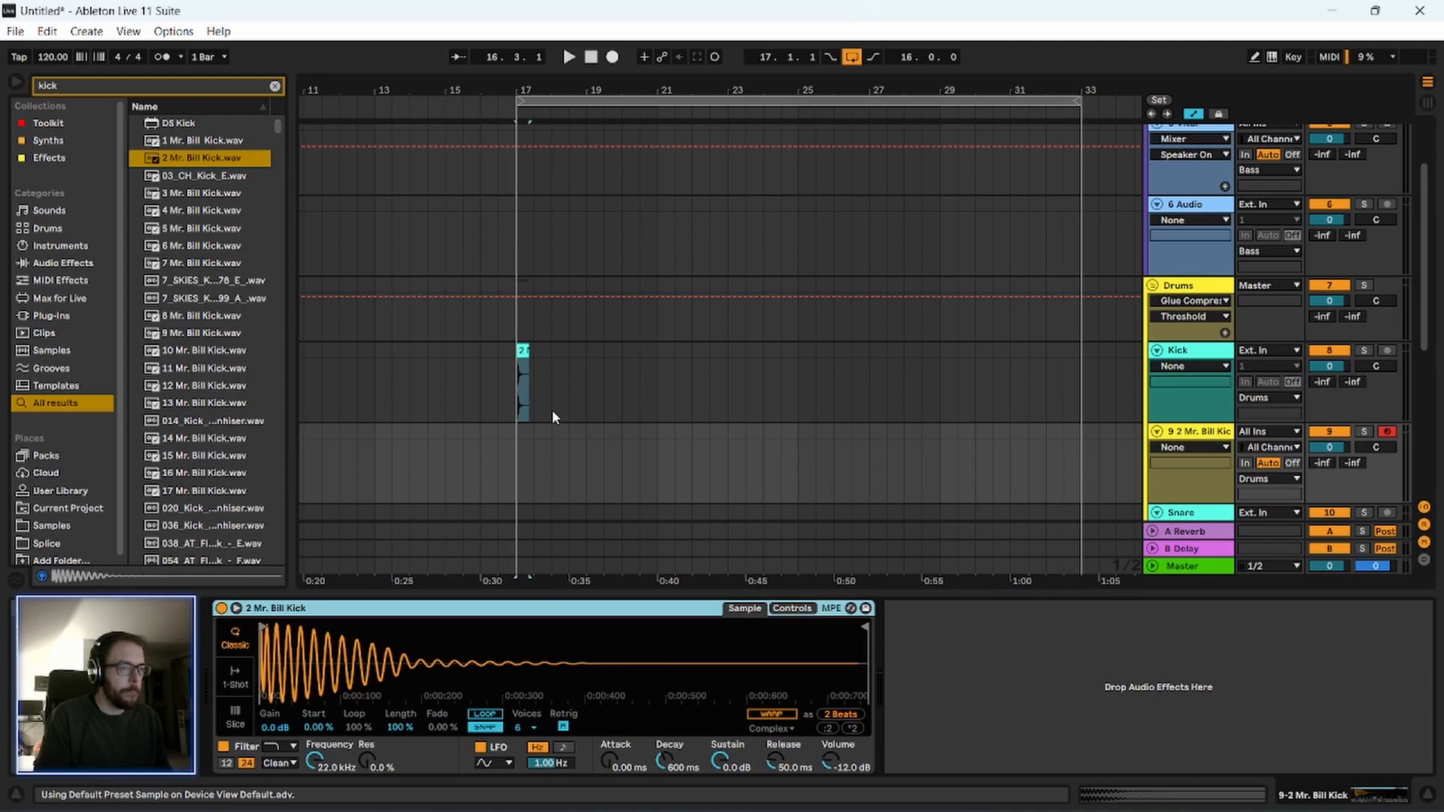
{"action": "left_click", "coordinate": [522, 351]}
{"action": "key", "text": "Delete"}
Create a half-bar MIDI clip at bar 17 on the new kick track and add a C3 note at its start.
{"action": "left_click_drag", "start_coordinate": [519, 453], "coordinate": [539, 484]}
{"action": "key", "text": "ctrl+shift+l"}
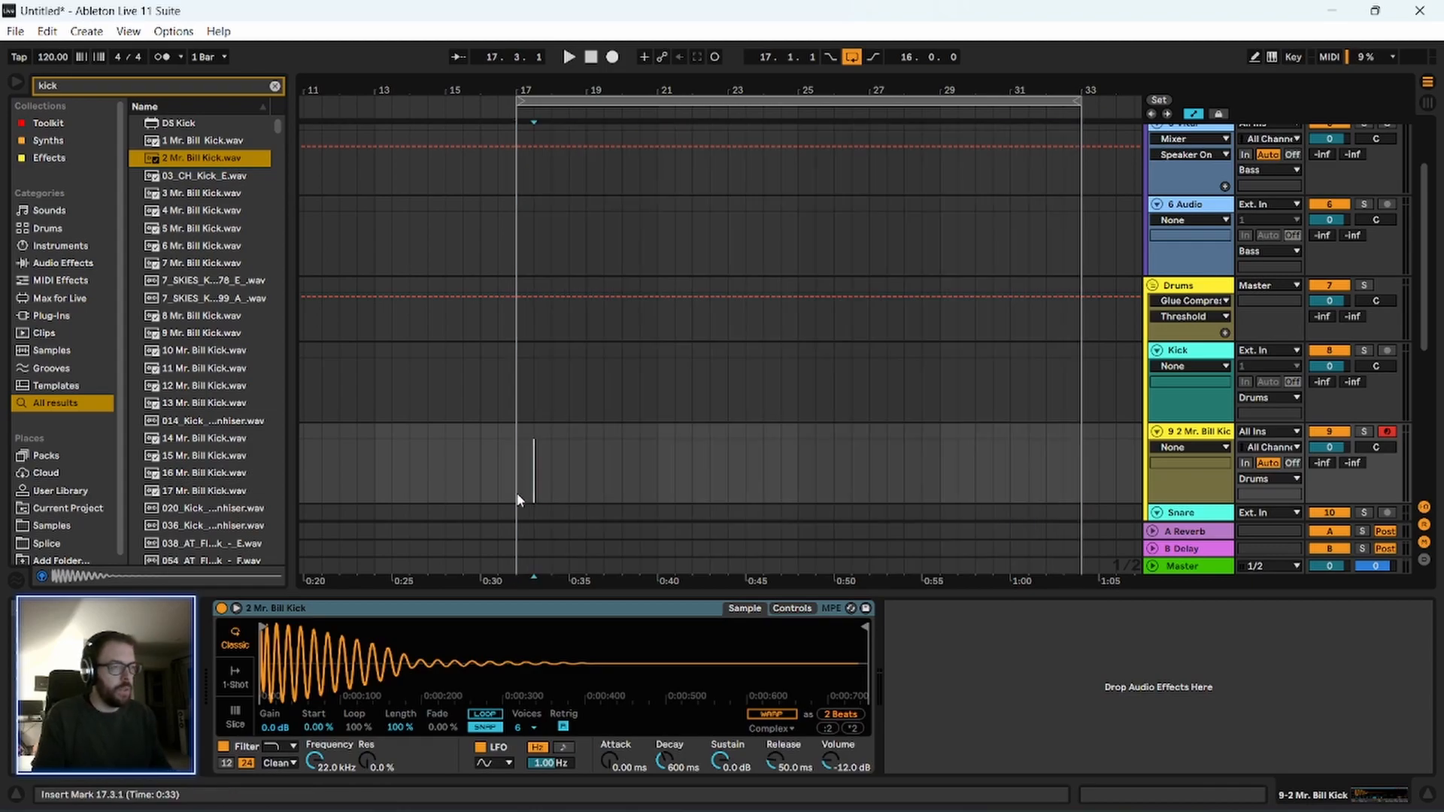
{"action": "key", "text": "ctrl+shift+m"}
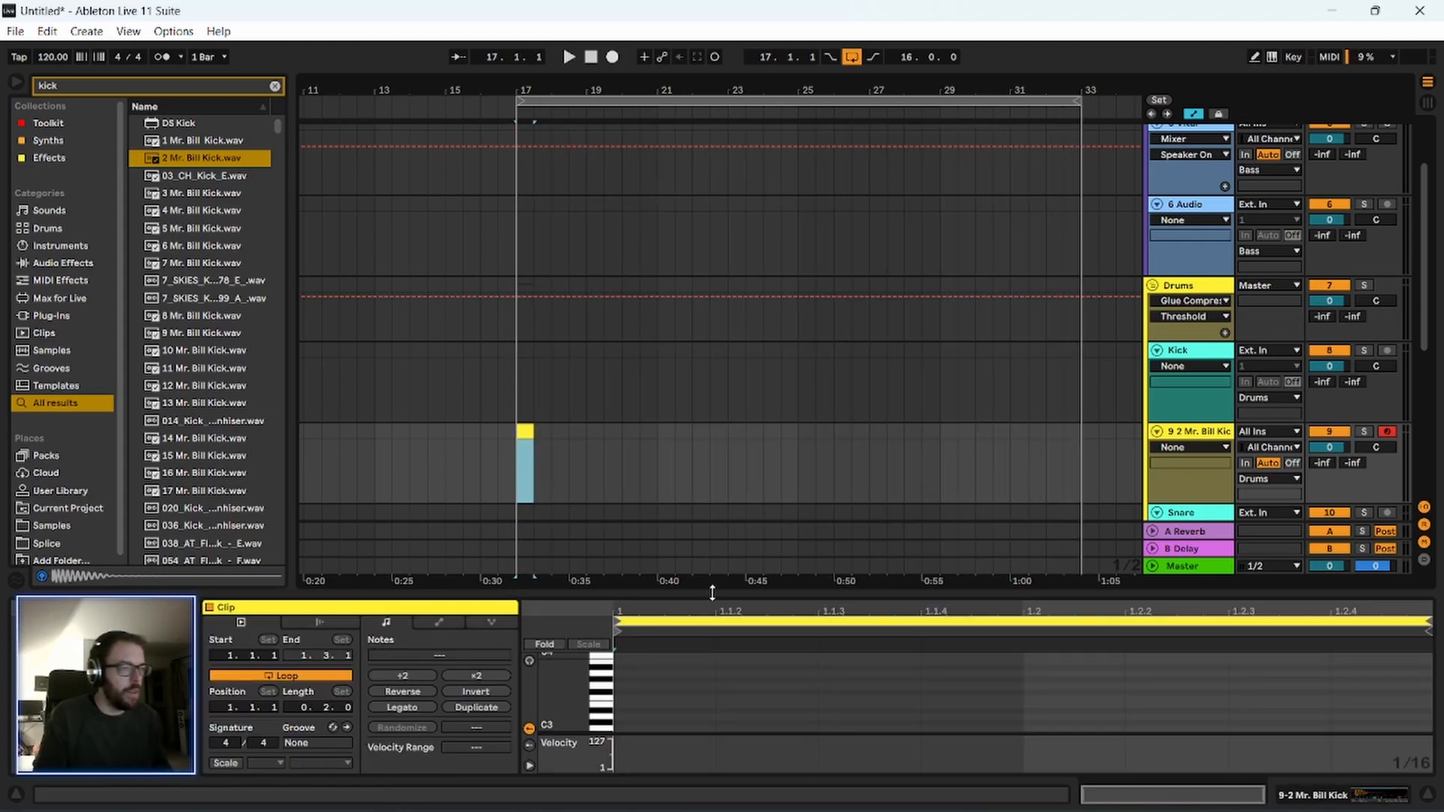
{"action": "left_click_drag", "start_coordinate": [704, 593], "coordinate": [703, 339]}
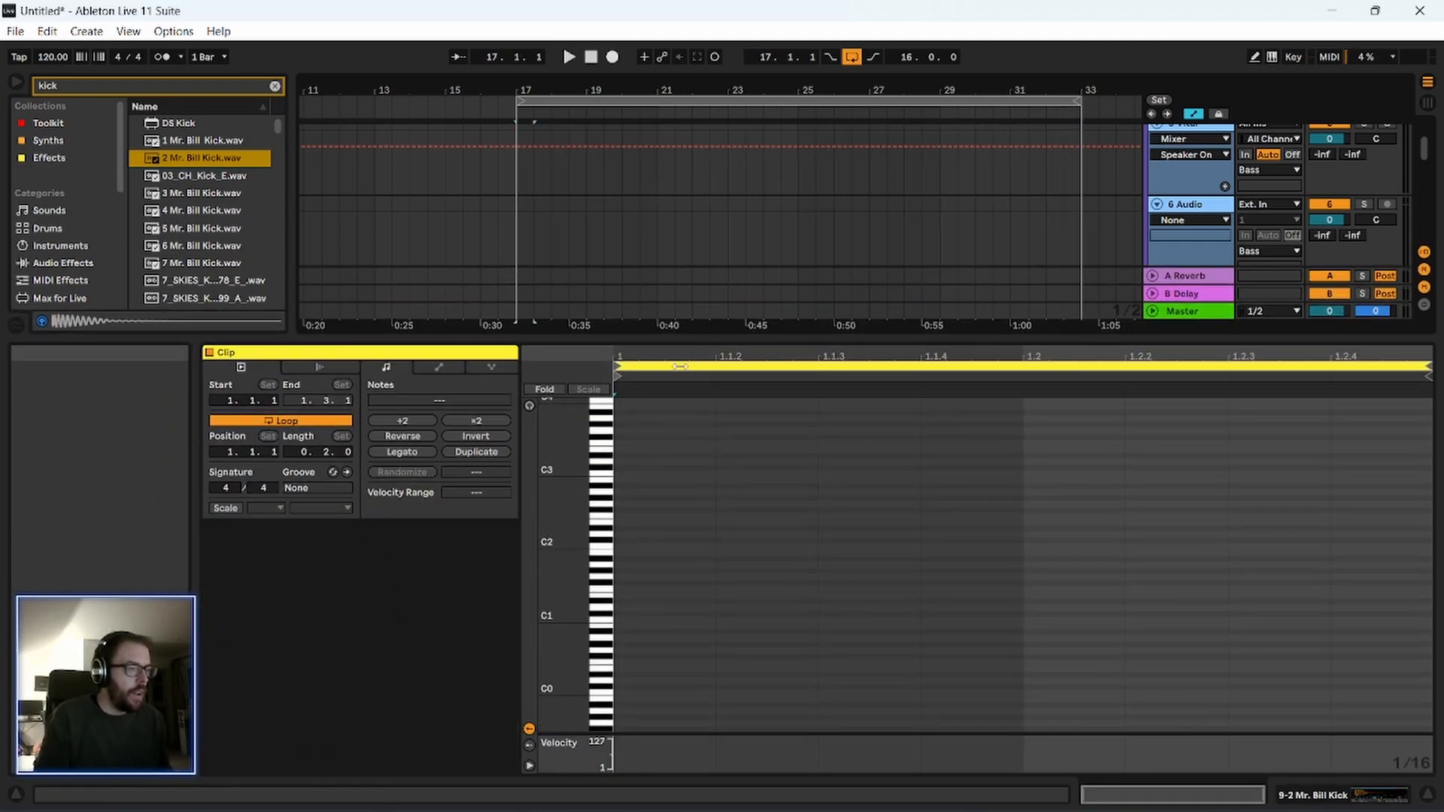
{"action": "double_click", "coordinate": [618, 473]}
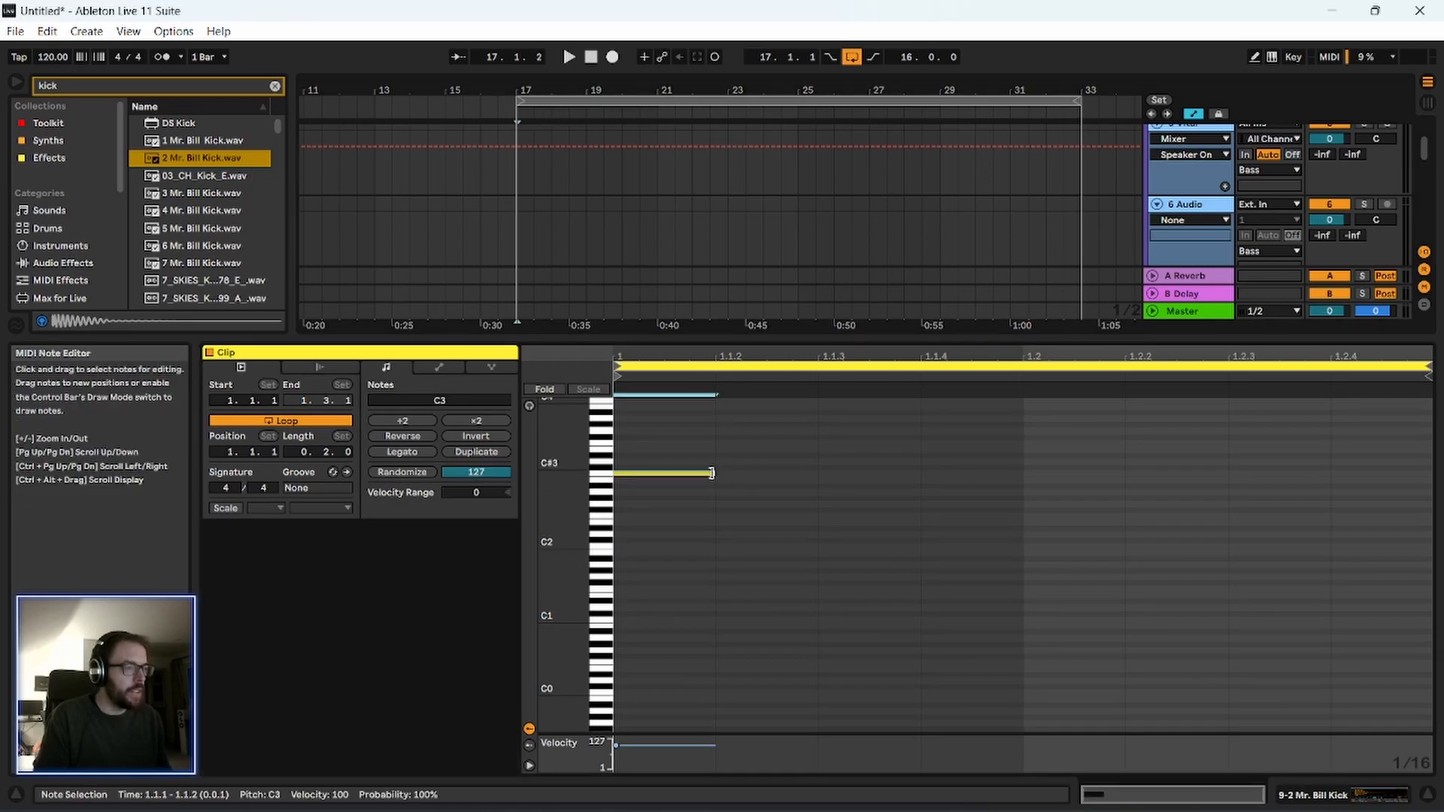
Play the kick clip and add further C3 notes at 1.1.3, 1.2 and 1.2.3.
{"action": "key", "text": "space"}
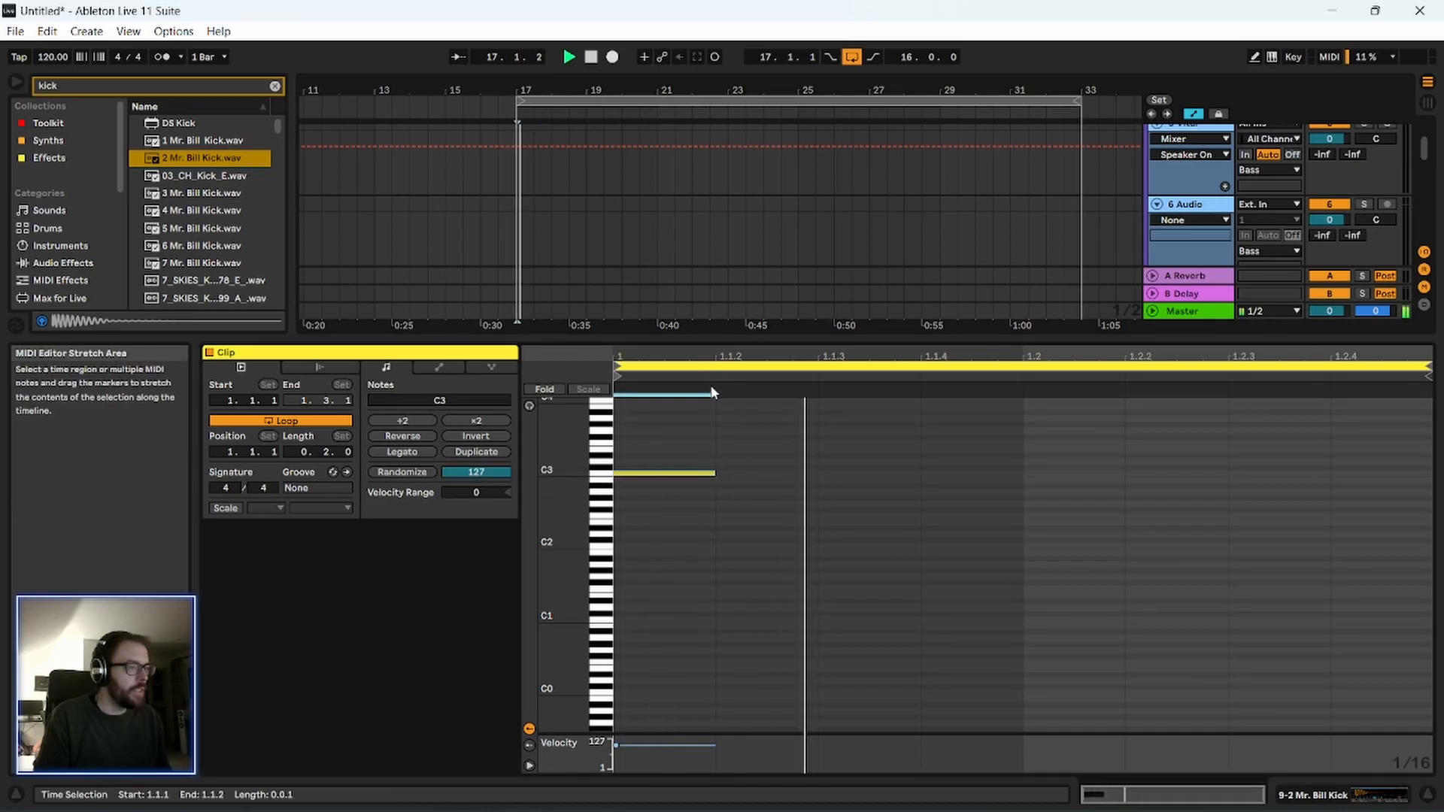
{"action": "double_click", "coordinate": [832, 474]}
{"action": "double_click", "coordinate": [1041, 472]}
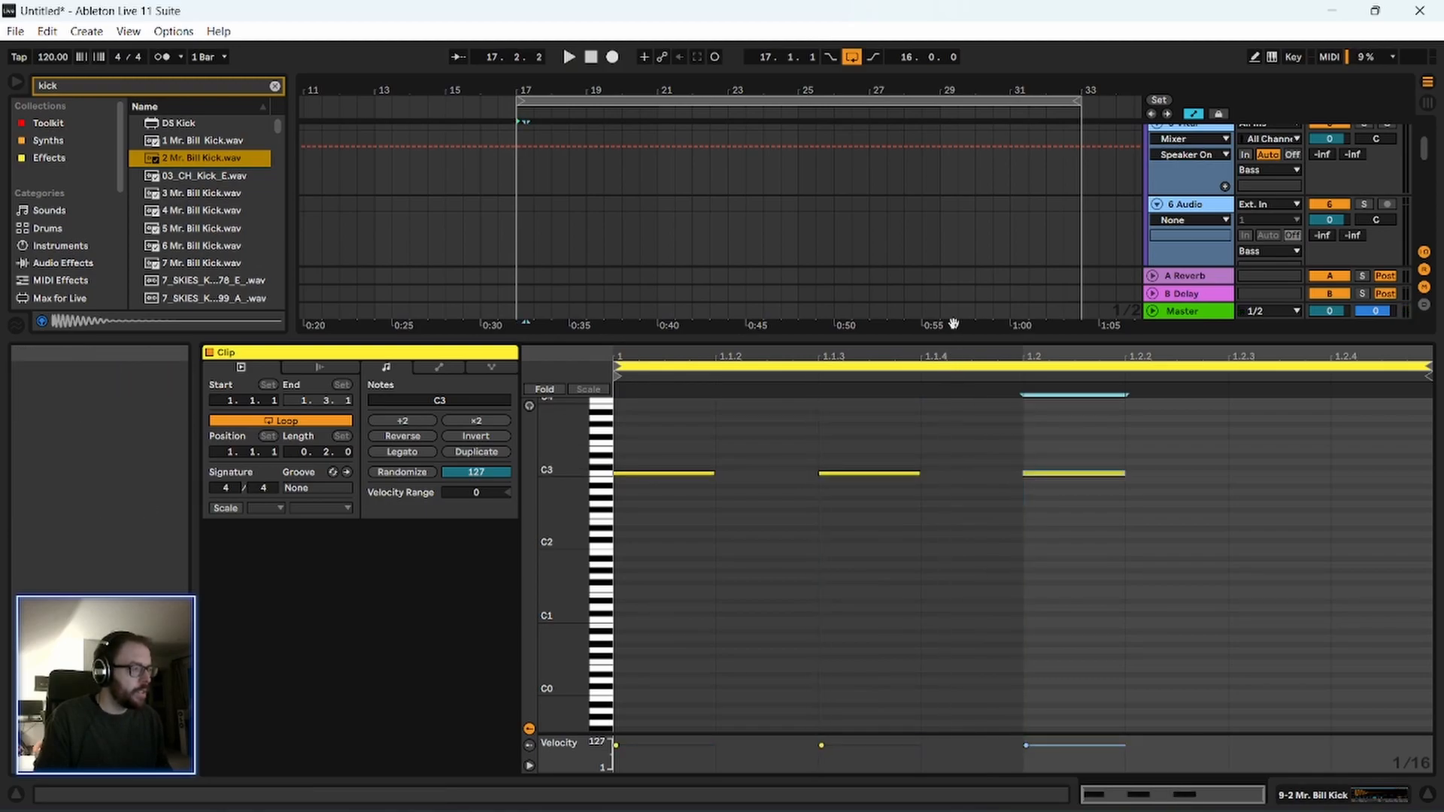
{"action": "double_click", "coordinate": [1262, 475]}
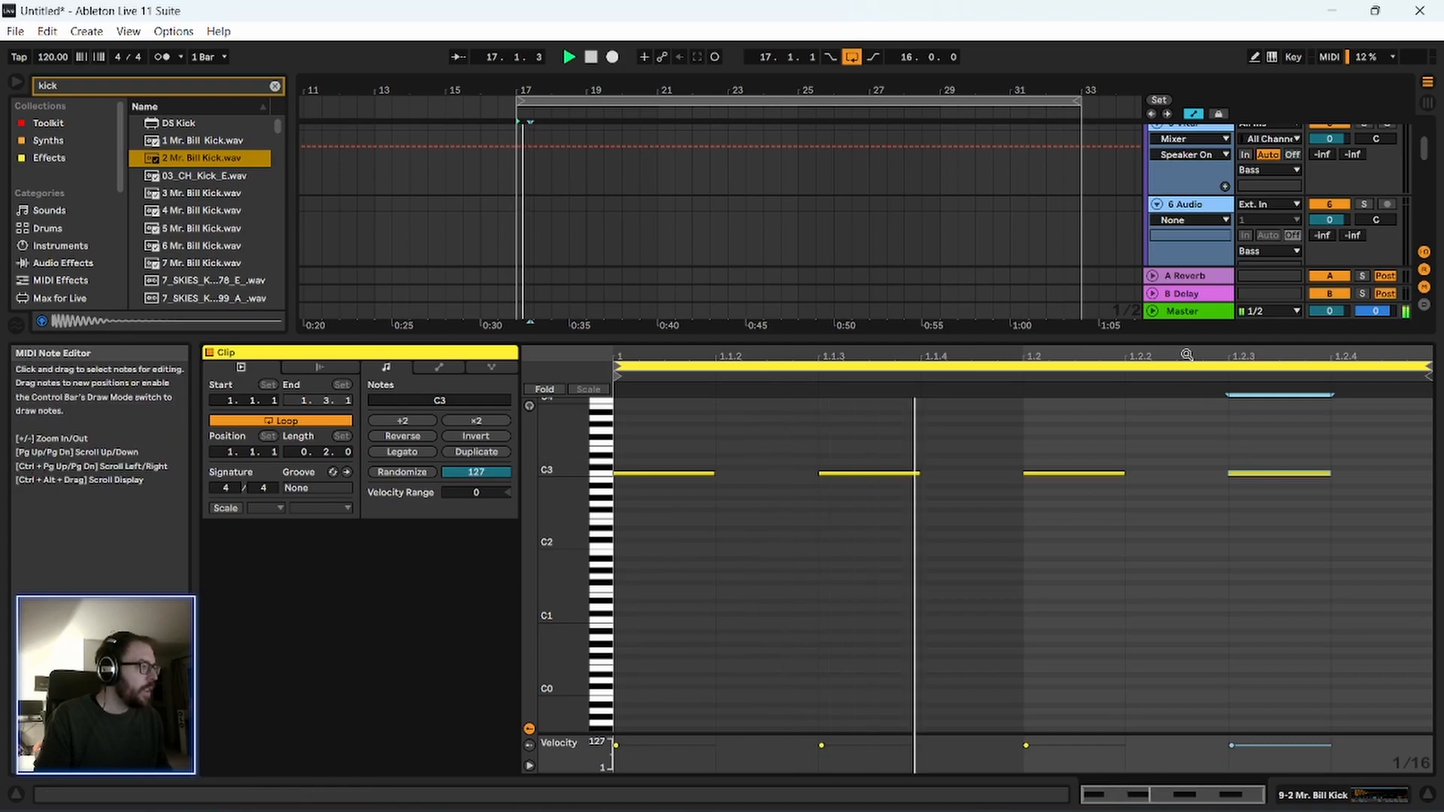
Delete the C3 notes at 1.1.3 and 1.2.3 from the kick clip.
{"action": "left_click", "coordinate": [869, 473]}
{"action": "key", "text": "Delete"}
{"action": "left_click", "coordinate": [1233, 473]}
{"action": "key", "text": "Delete"}
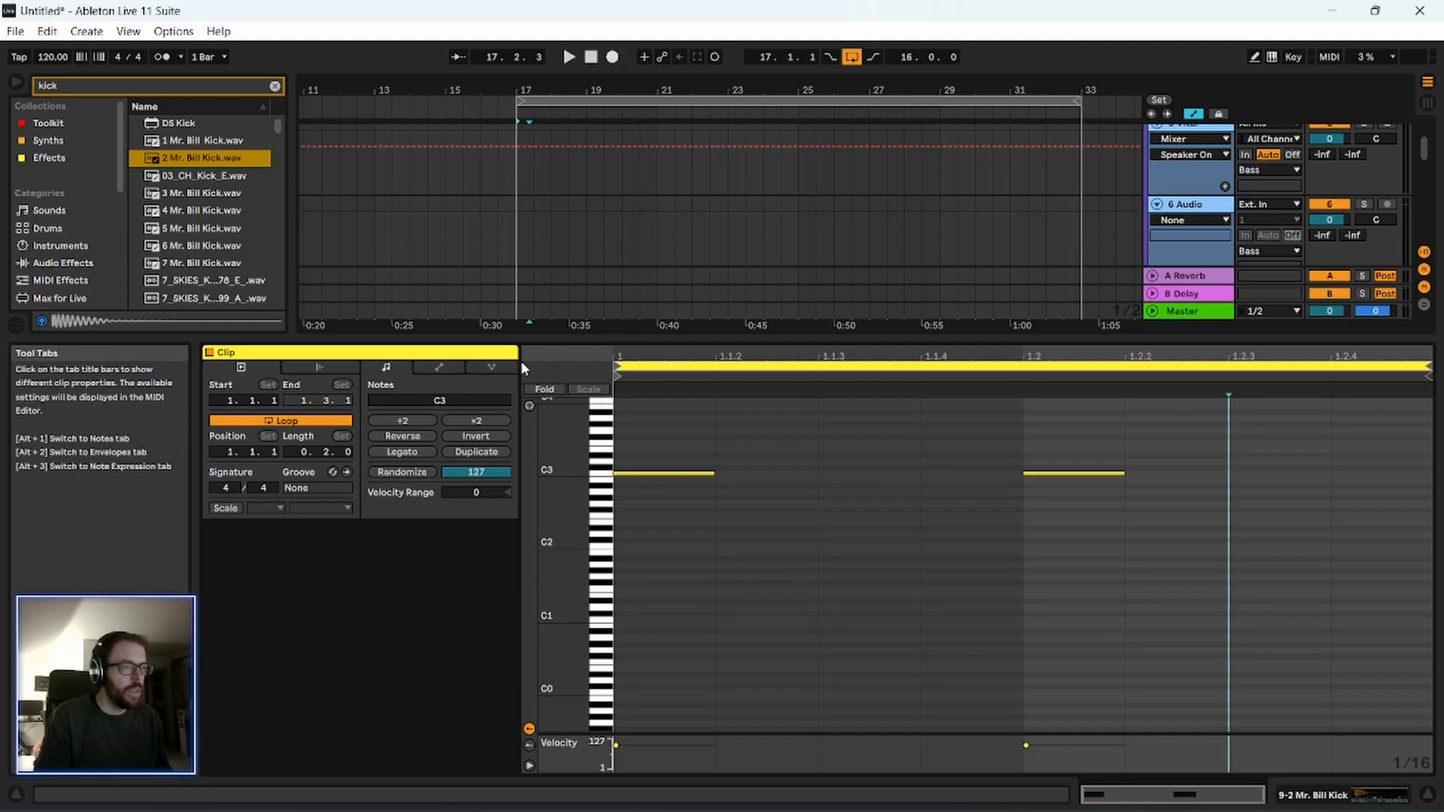
Hide the clip editor, extend the looped kick clip to bar 33 and play the pattern.
{"action": "key", "text": "ctrl+alt+l"}
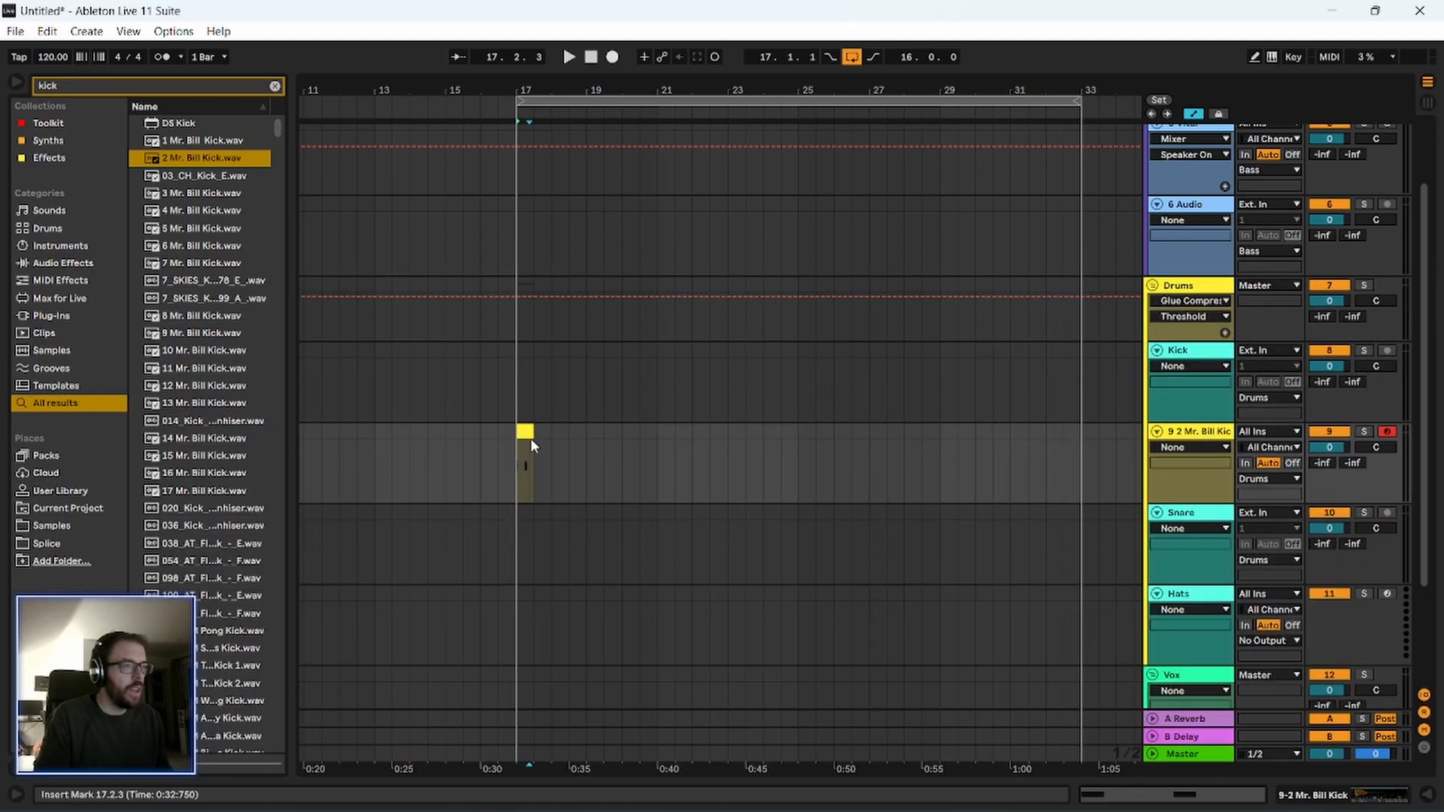
{"action": "left_click_drag", "start_coordinate": [533, 450], "coordinate": [1083, 450]}
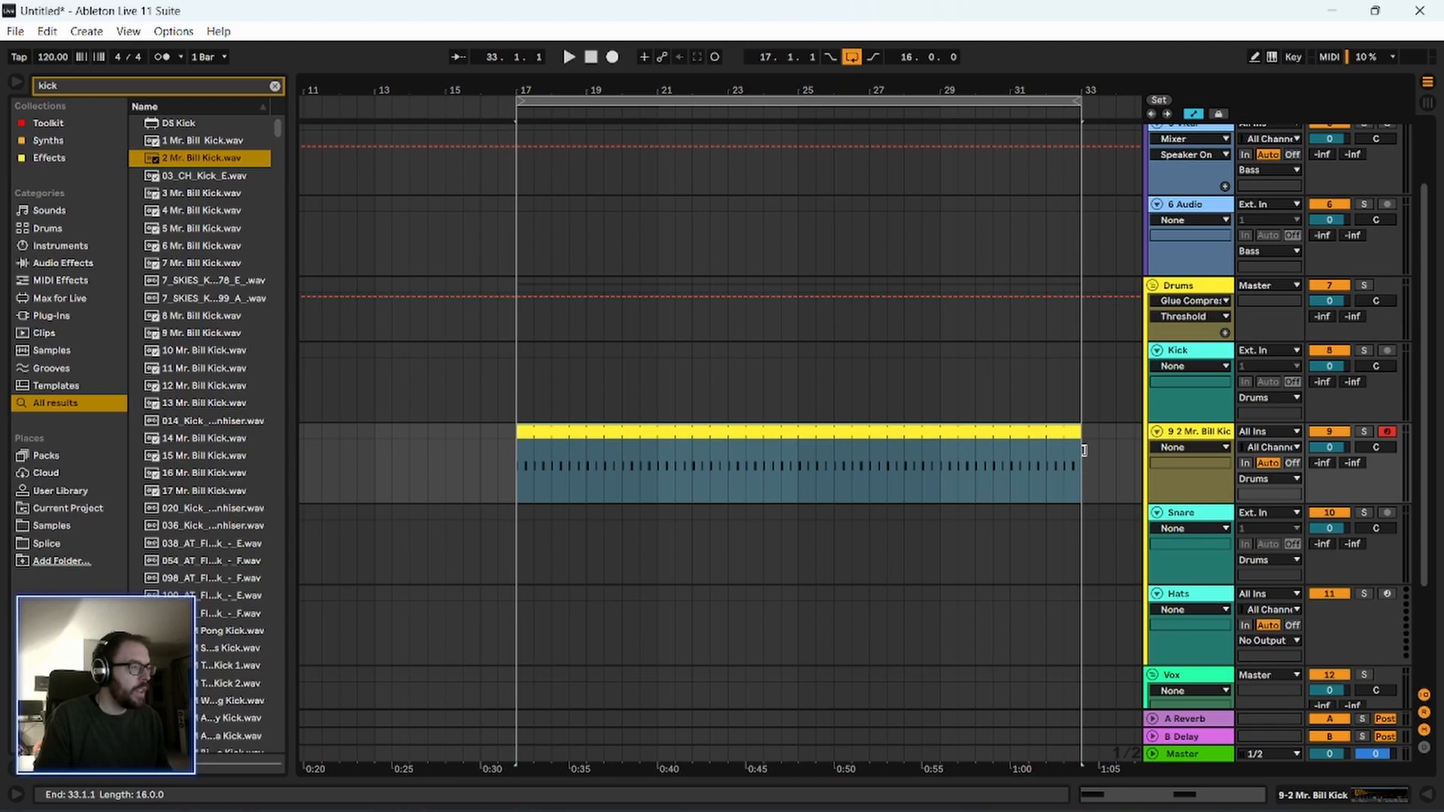
{"action": "key", "text": "space"}
{"action": "left_click_drag", "start_coordinate": [560, 91], "coordinate": [468, 143]}
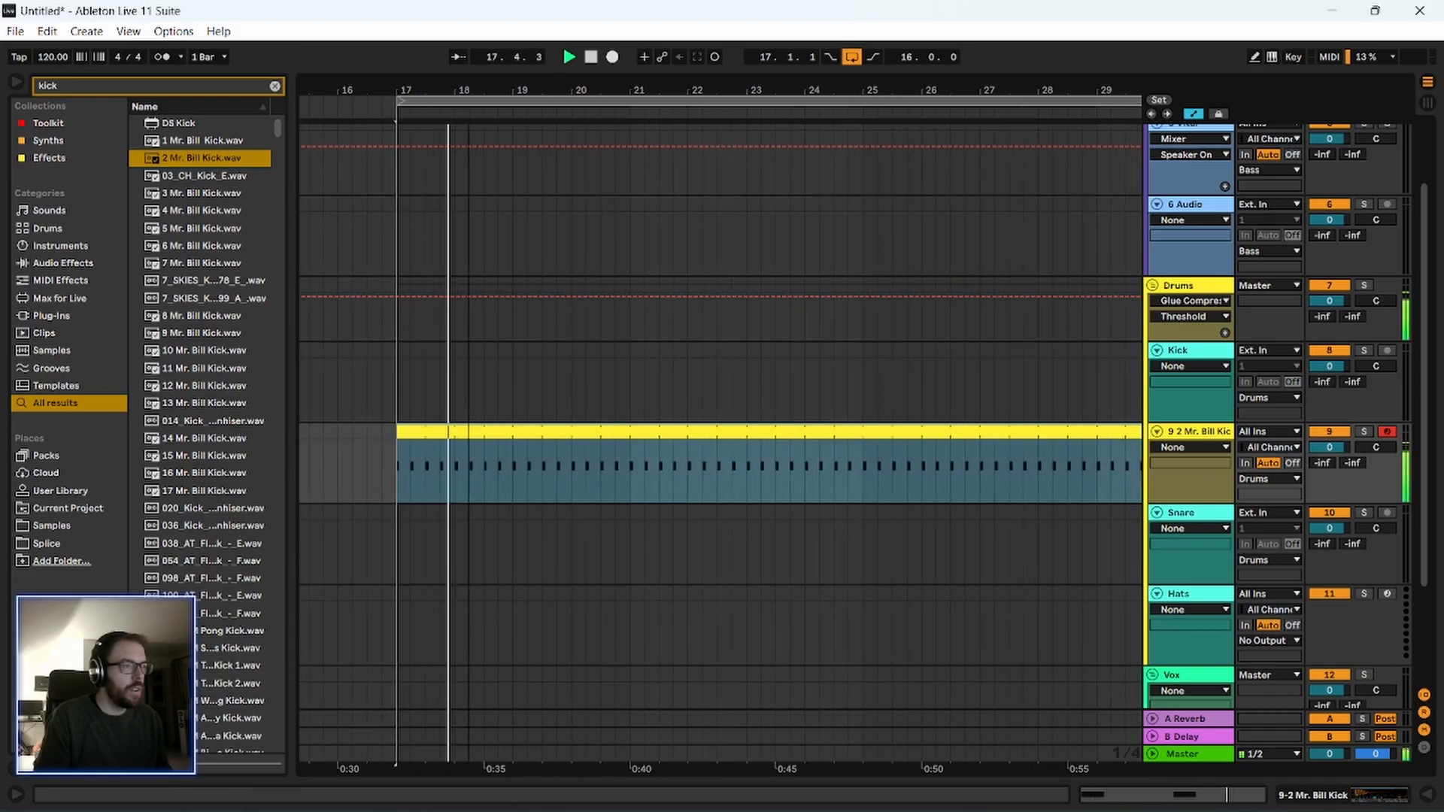
Reopen the kick clip in an enlarged note editor and move its second C3 note to 1.2.3.
{"action": "double_click", "coordinate": [467, 459]}
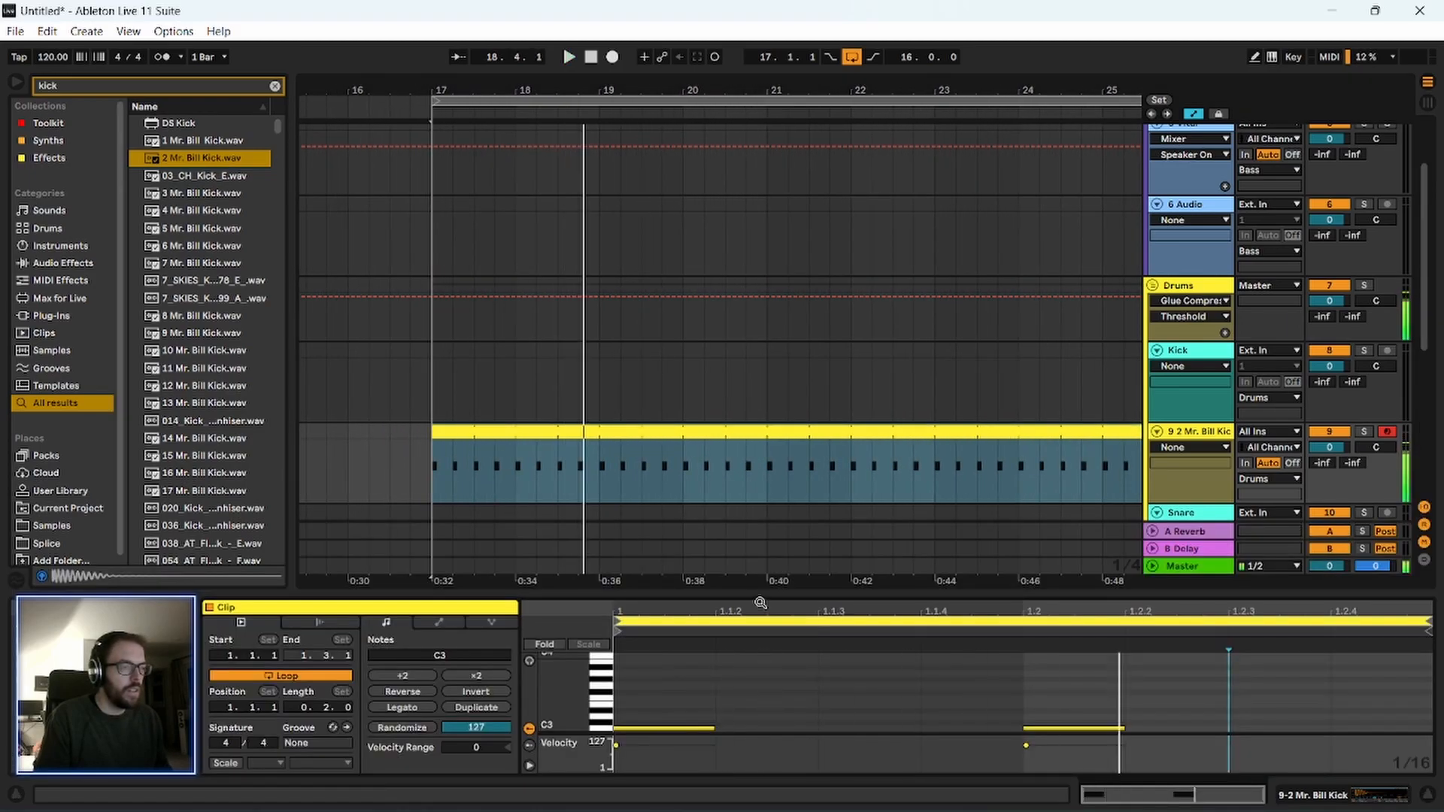
{"action": "left_click_drag", "start_coordinate": [760, 591], "coordinate": [761, 317]}
{"action": "left_click_drag", "start_coordinate": [560, 442], "coordinate": [560, 519]}
{"action": "left_click_drag", "start_coordinate": [972, 501], "coordinate": [1082, 608]}
{"action": "key", "text": "Right"}
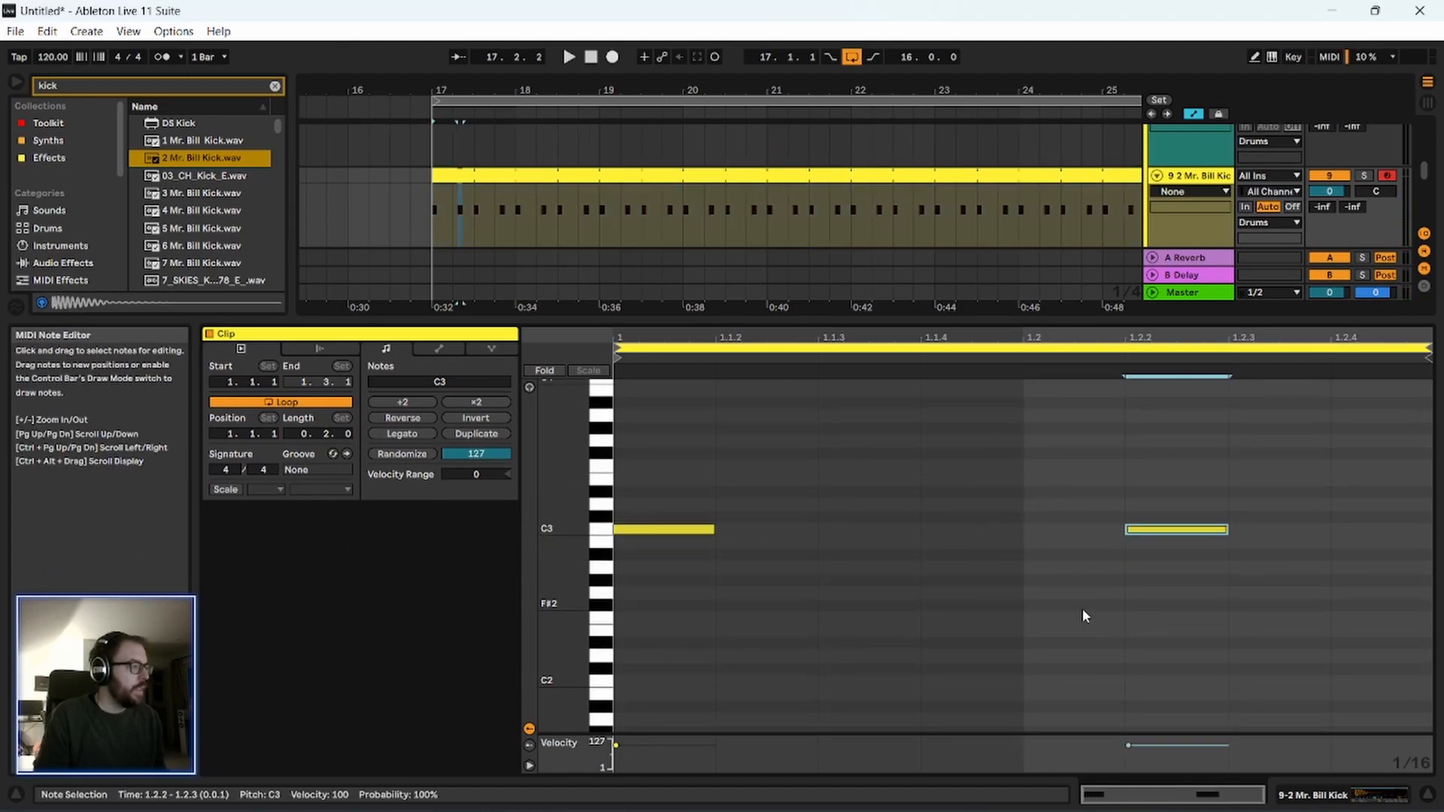
{"action": "key", "text": "Right"}
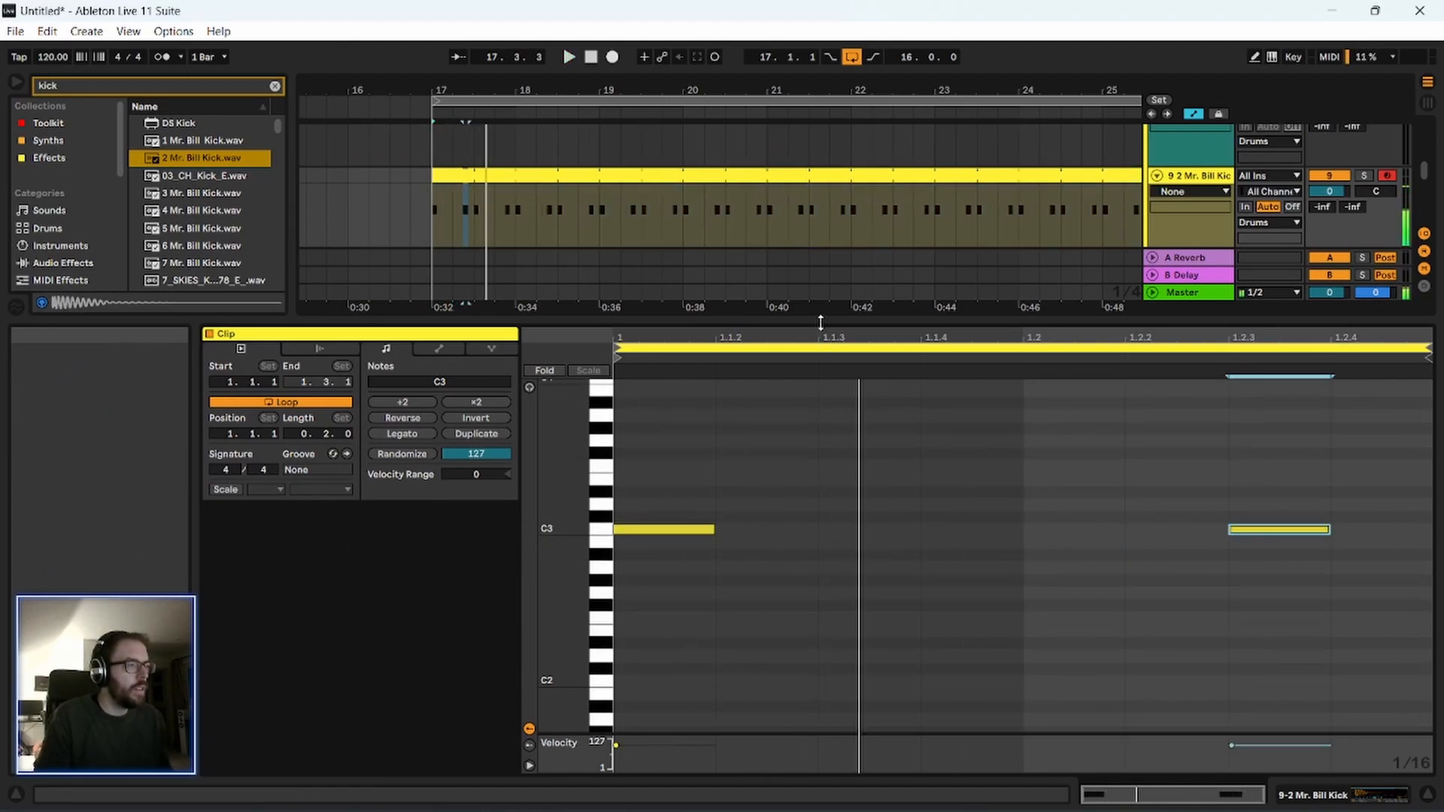
Hide the clip editor, search the browser for "rim" and audition rim samples, ending on DM-RIM 008.wav.
{"action": "left_click_drag", "start_coordinate": [821, 323], "coordinate": [821, 775]}
{"action": "left_click_drag", "start_coordinate": [449, 88], "coordinate": [449, 151]}
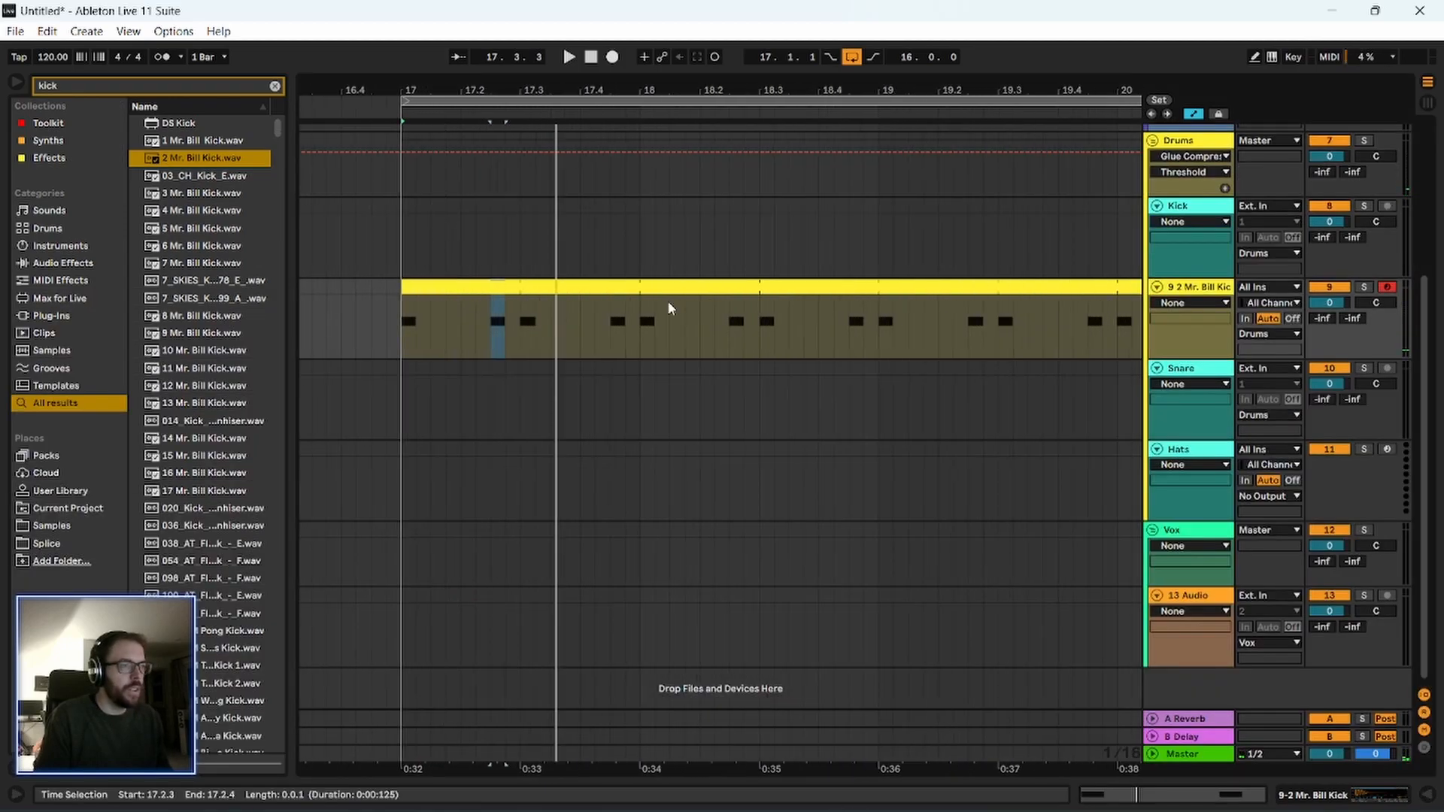
{"action": "key", "text": "ctrl+f"}
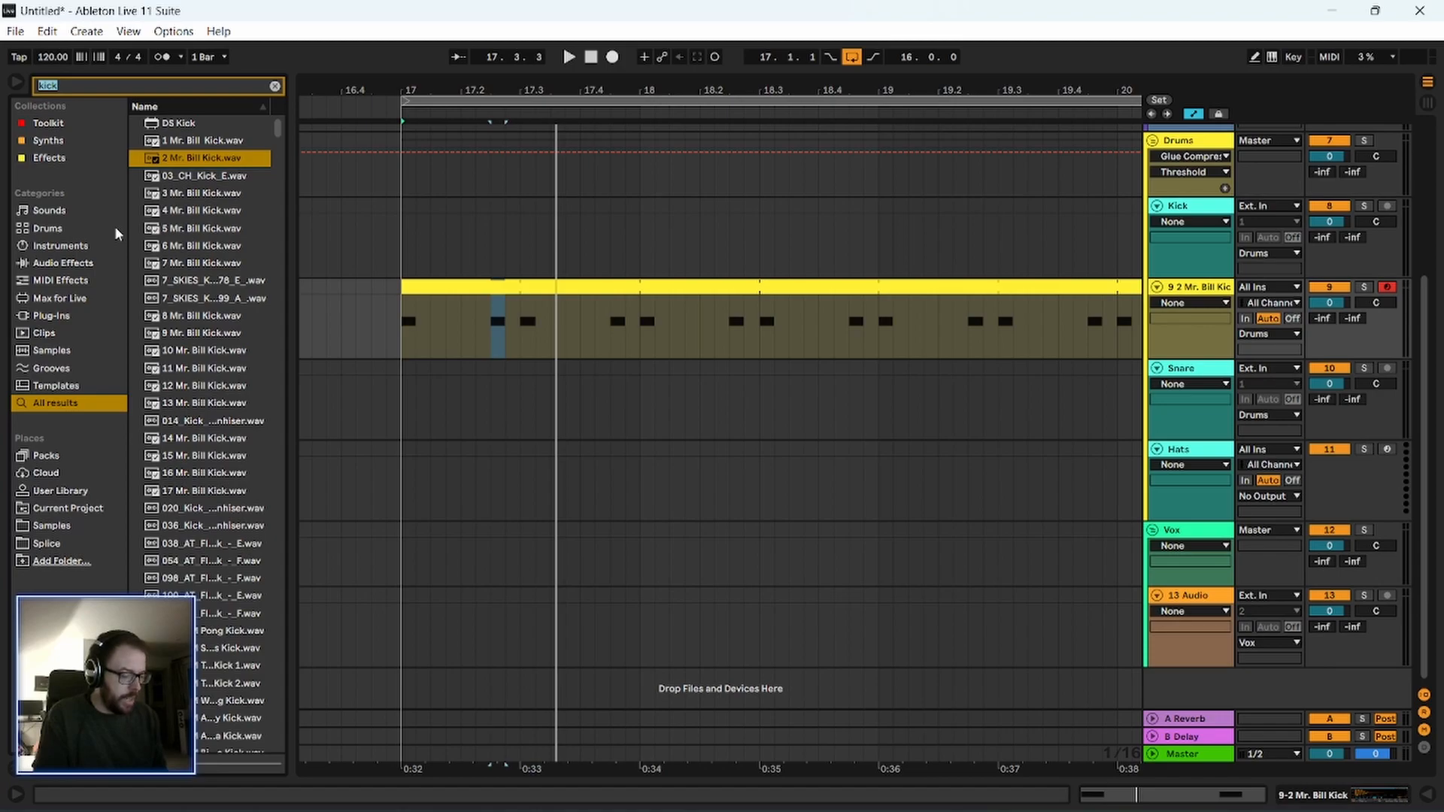
{"action": "type", "text": "rim"}
{"action": "left_click", "coordinate": [225, 369]}
{"action": "left_click", "coordinate": [226, 473]}
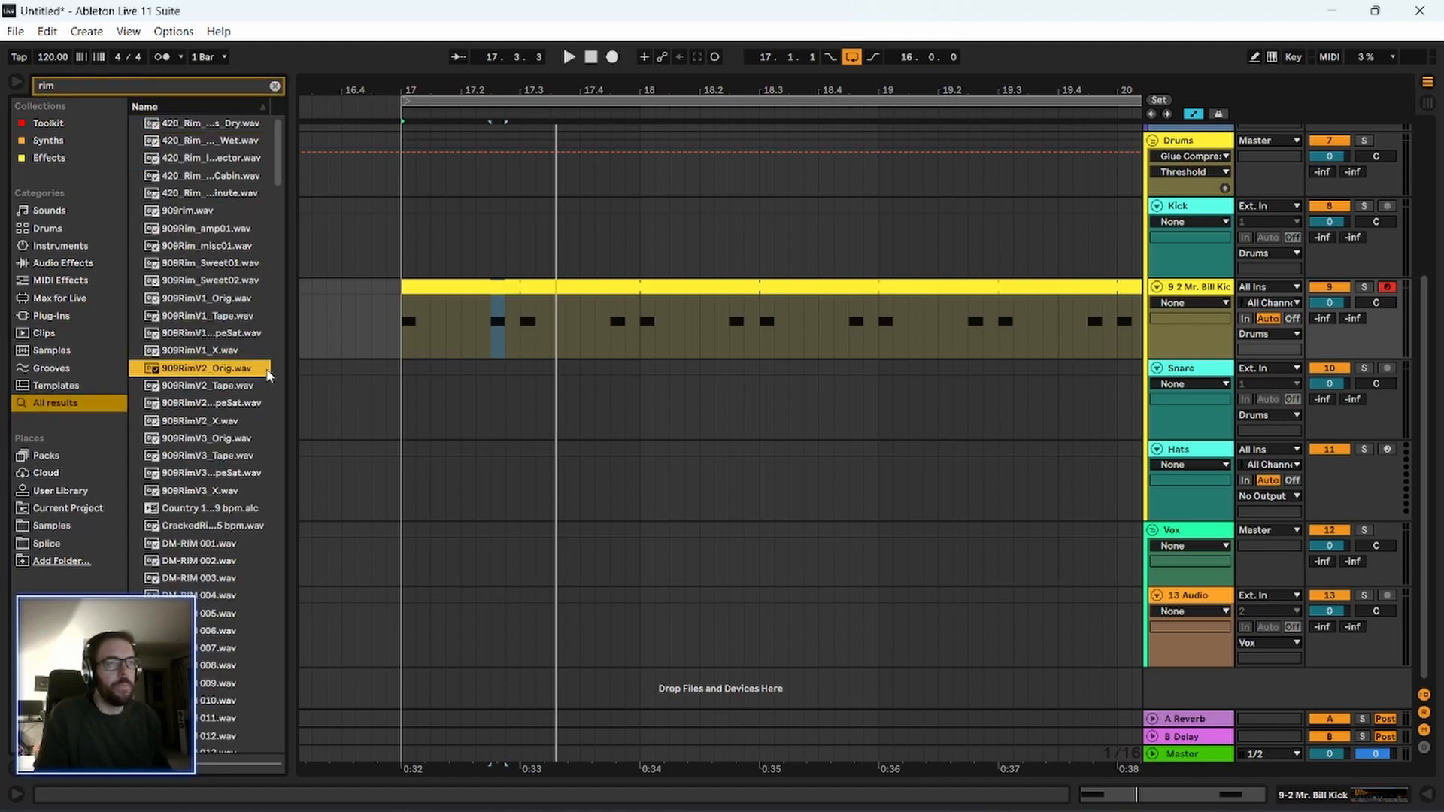
{"action": "left_click", "coordinate": [226, 596]}
{"action": "scroll", "coordinate": [225, 602], "scroll_direction": "down", "scroll_amount": 2}
{"action": "left_click", "coordinate": [225, 557]}
{"action": "left_click", "coordinate": [221, 468]}
{"action": "left_click", "coordinate": [225, 555]}
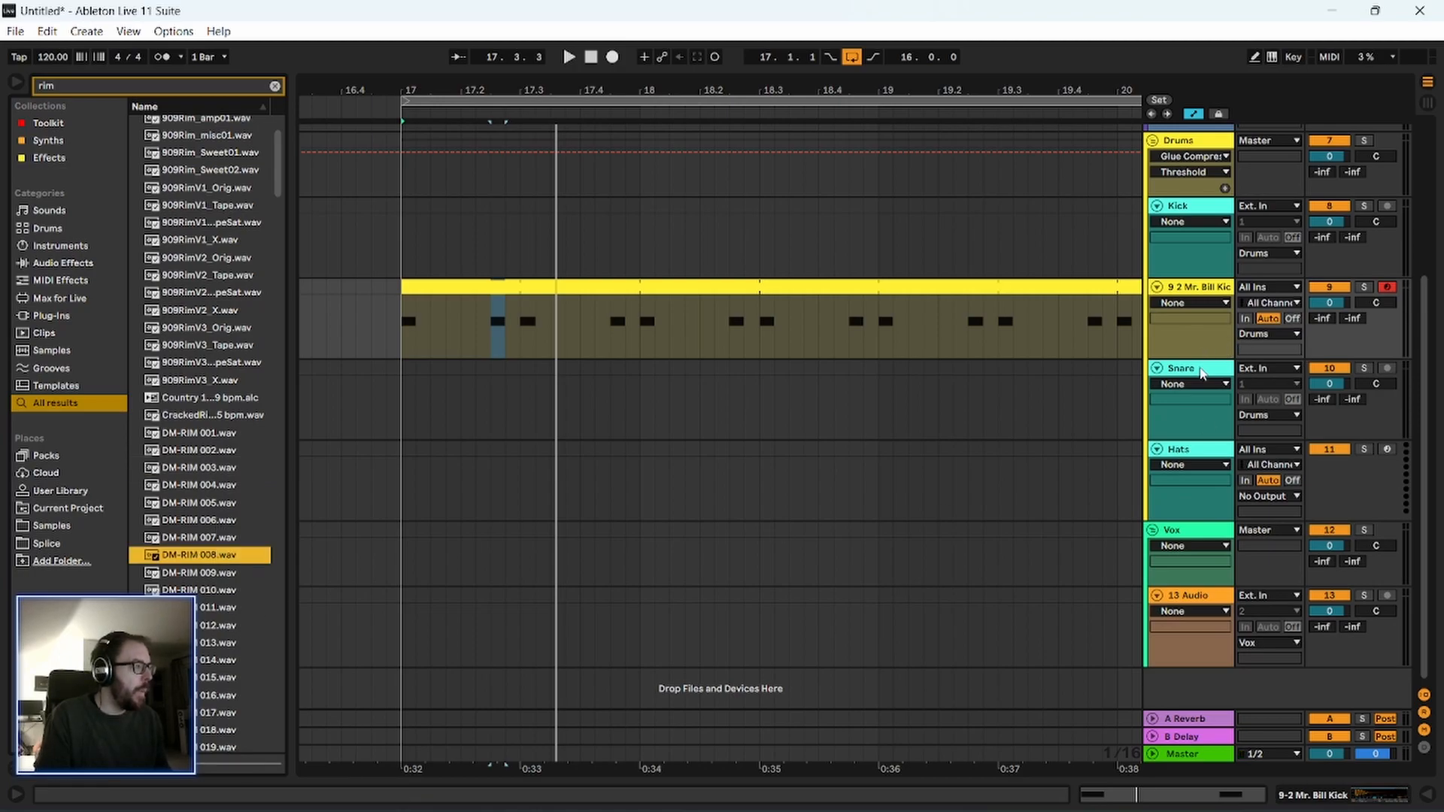
Delete the empty Kick, Snare and Hats tracks from the Drums group.
{"action": "left_click", "coordinate": [1207, 213]}
{"action": "key", "text": "Delete"}
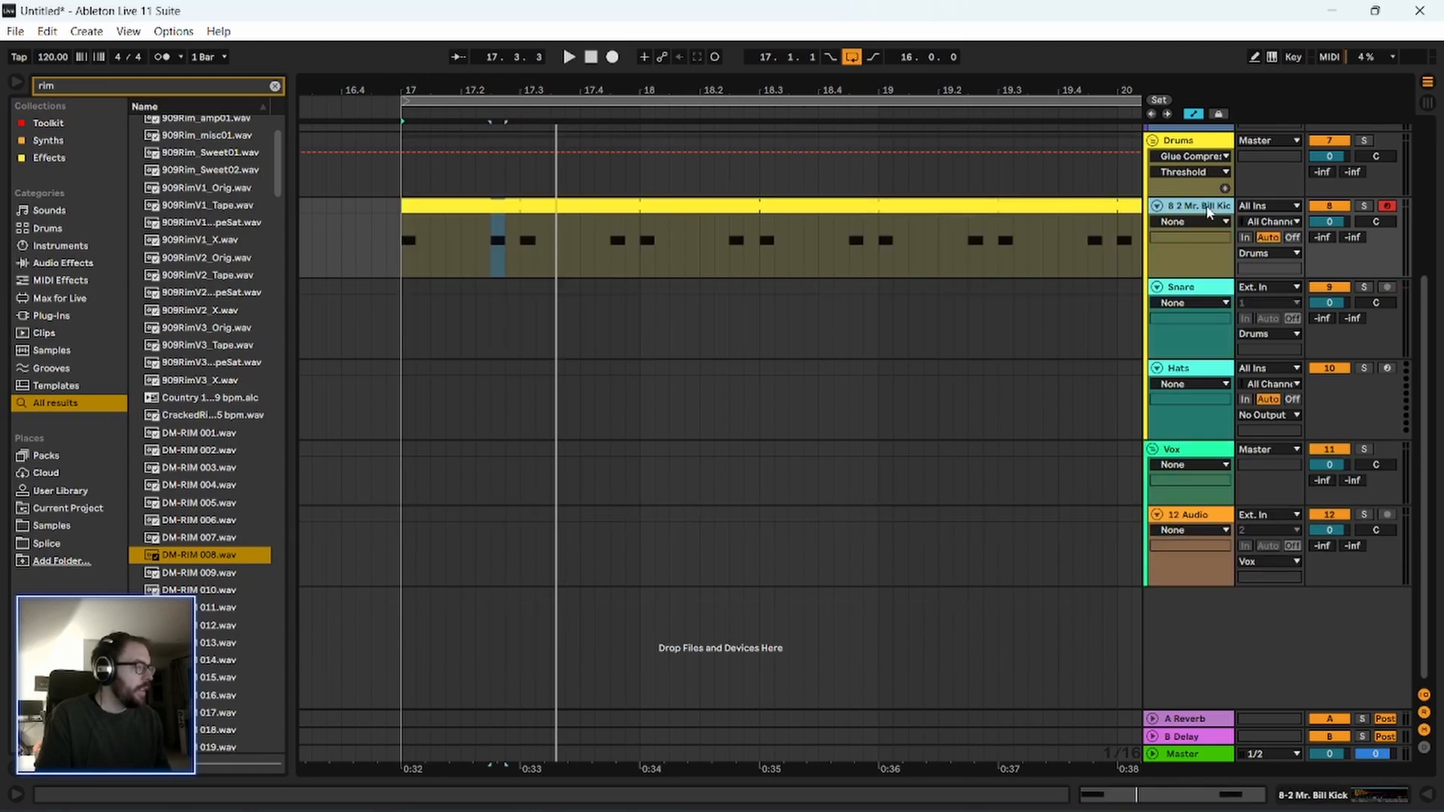
{"action": "left_click", "coordinate": [1197, 291]}
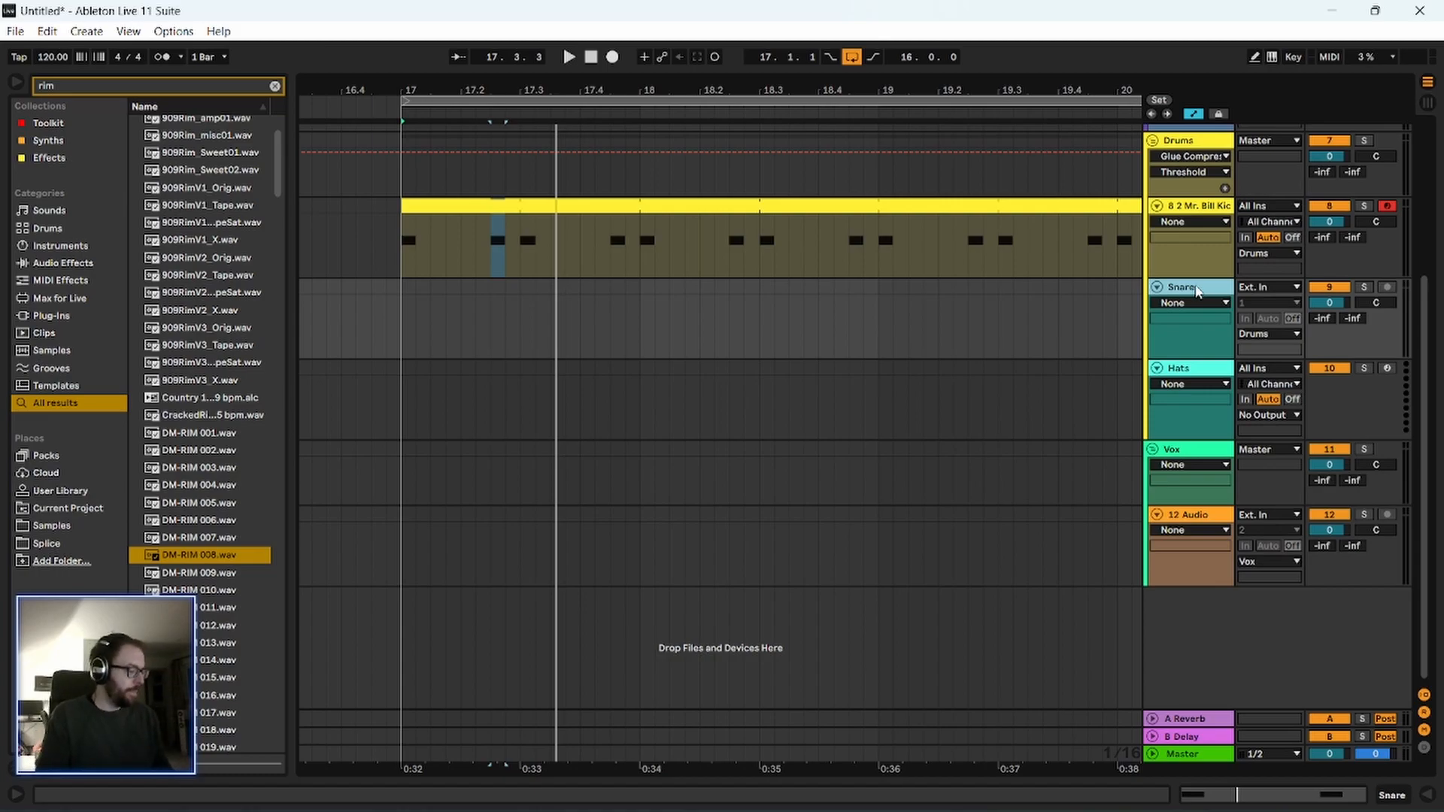
{"action": "key", "text": "Delete"}
{"action": "key", "text": "Delete"}
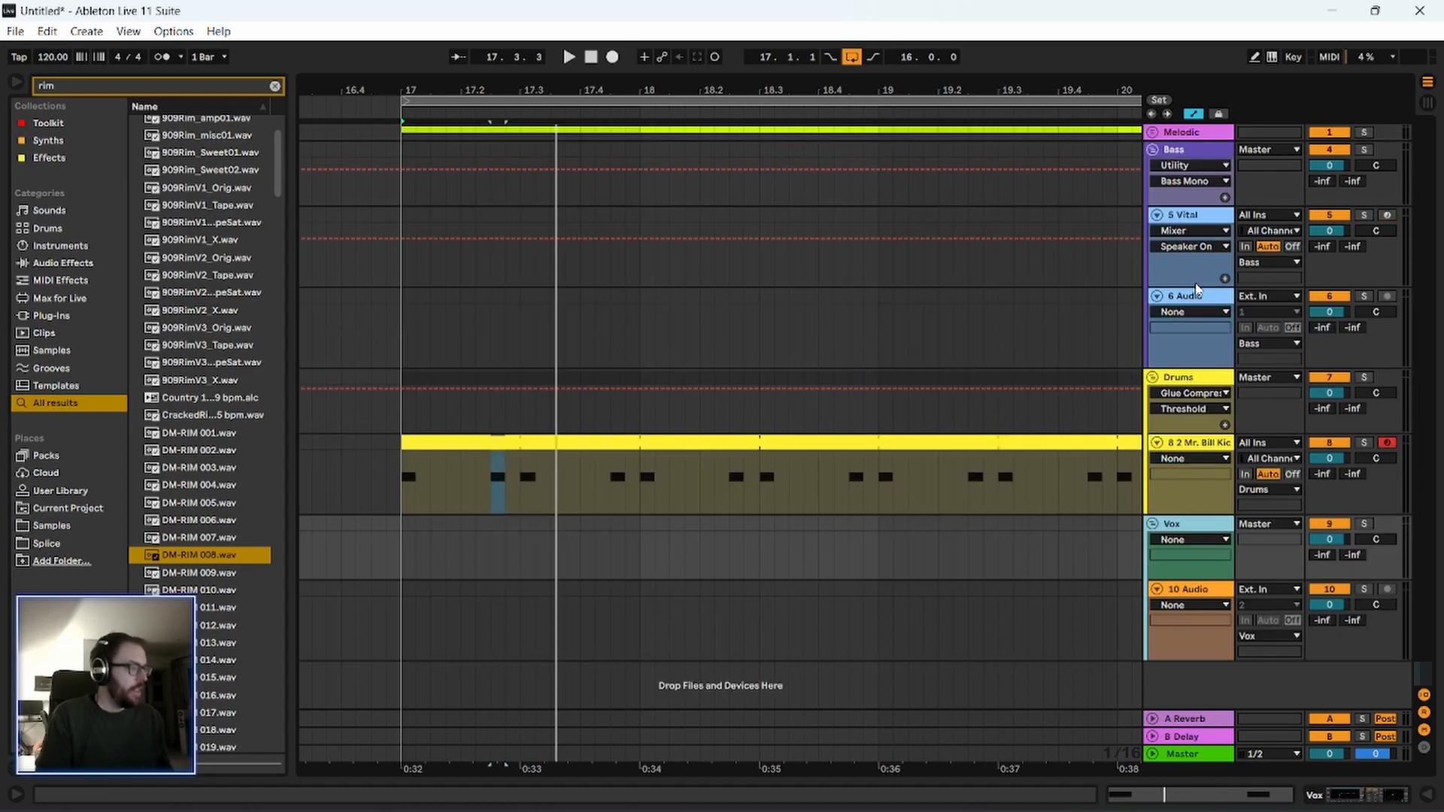
Insert a MIDI track beneath the kick track and load DM-RIM 008.wav onto it as its instrument.
{"action": "left_click", "coordinate": [1202, 445]}
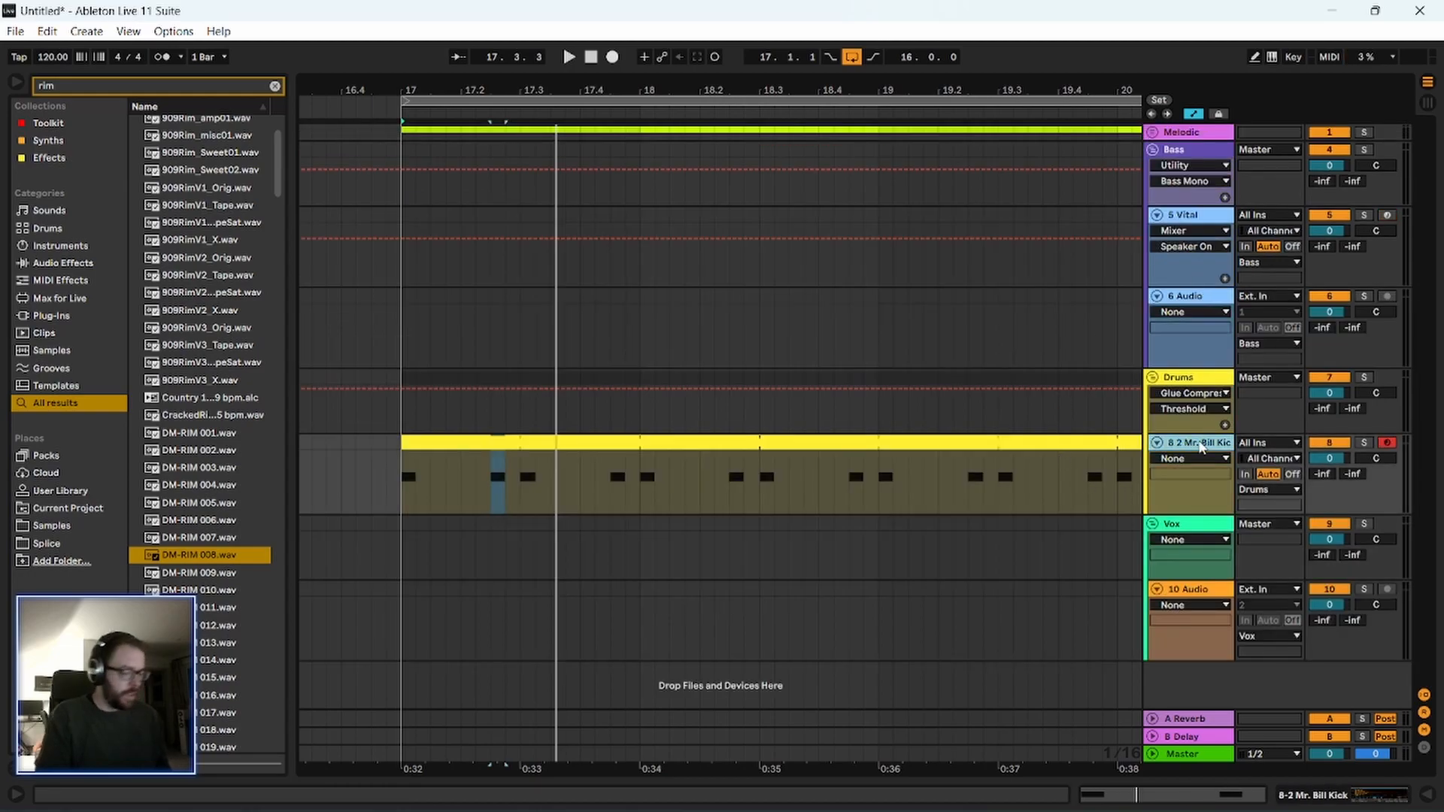
{"action": "key", "text": "ctrl+shift+t"}
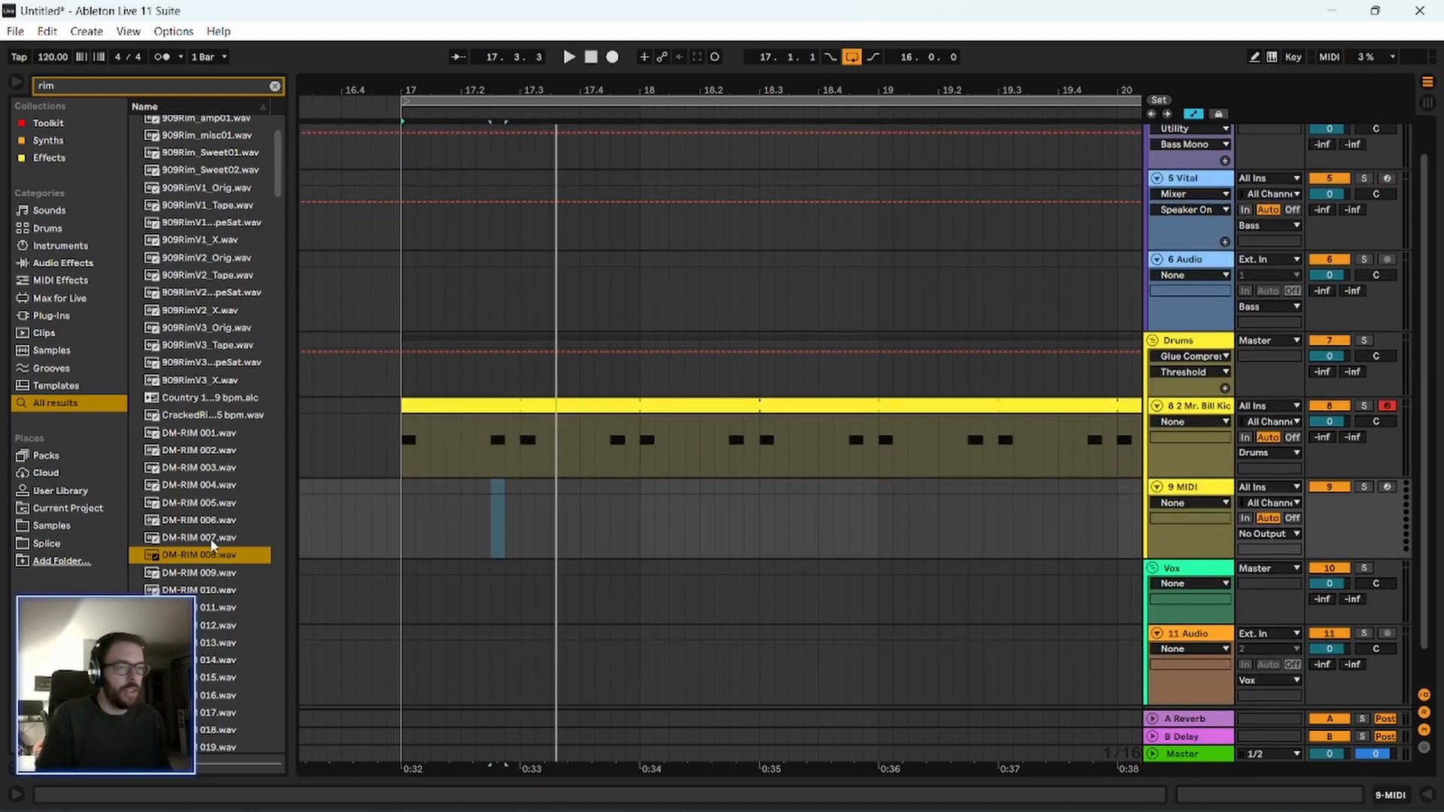
{"action": "double_click", "coordinate": [1202, 492]}
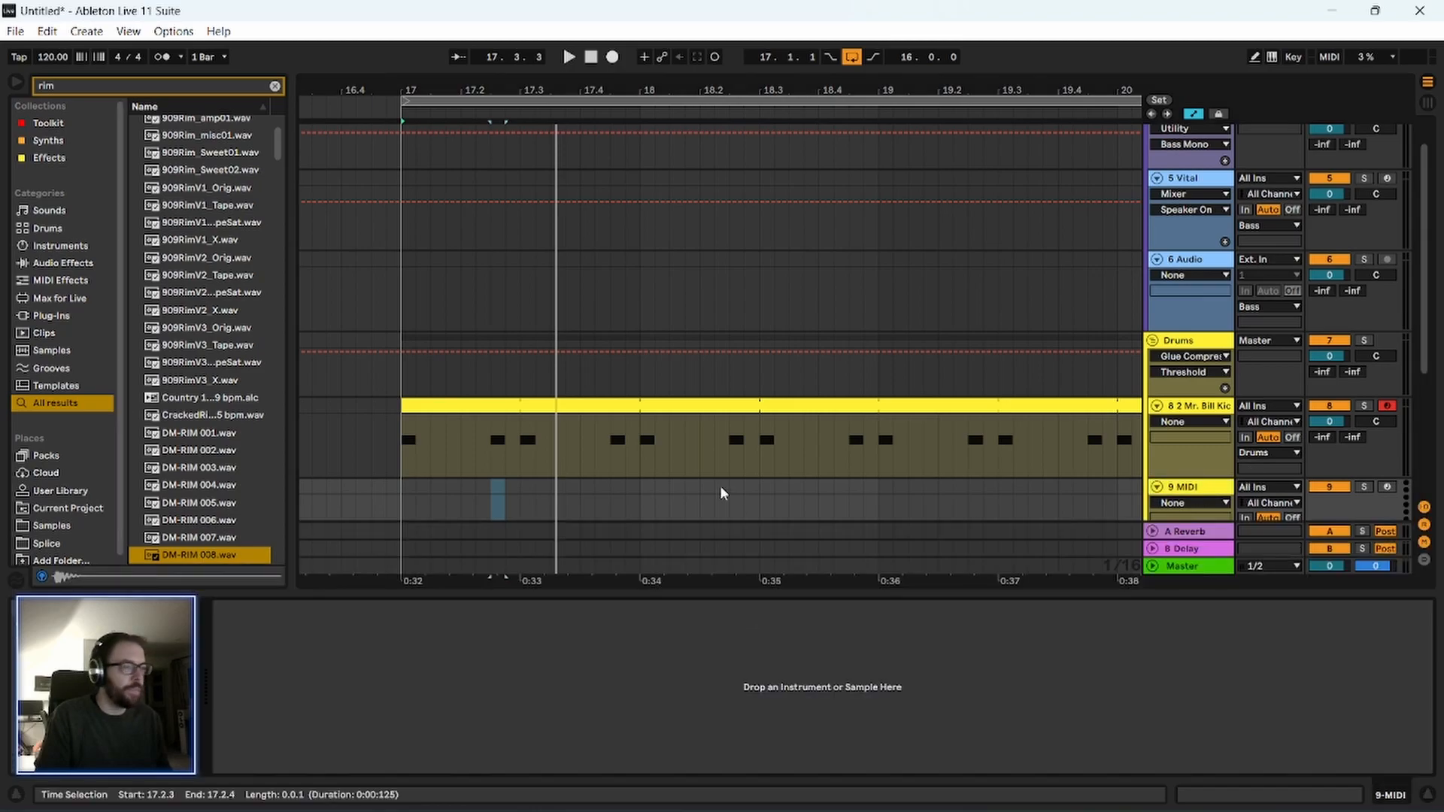
{"action": "left_click_drag", "start_coordinate": [177, 557], "coordinate": [435, 727]}
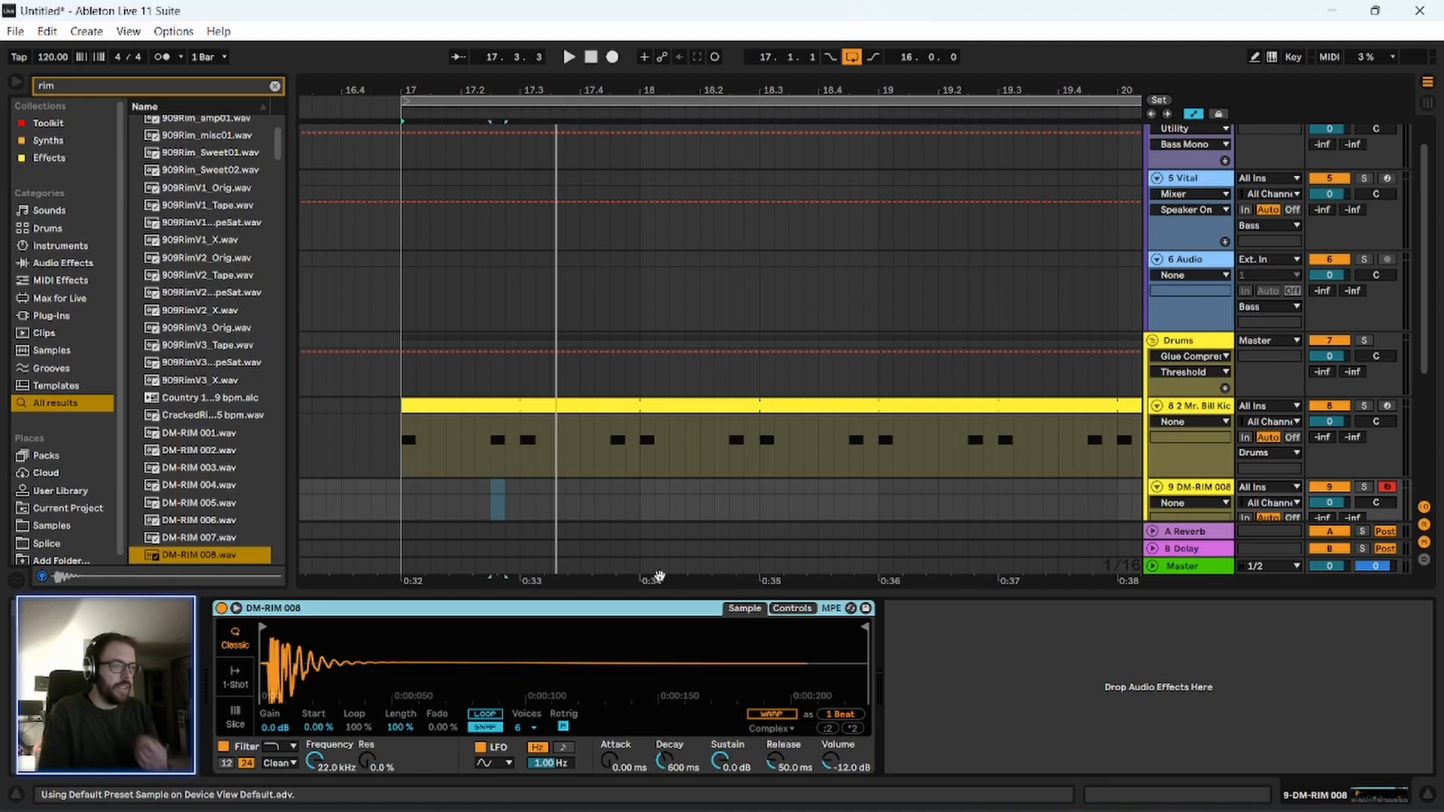
Create a MIDI clip on the DM-RIM 008 track from 17.1.1 to 17.3.1 and open it for note editing.
{"action": "scroll", "coordinate": [378, 382], "scroll_direction": "down", "scroll_amount": 3}
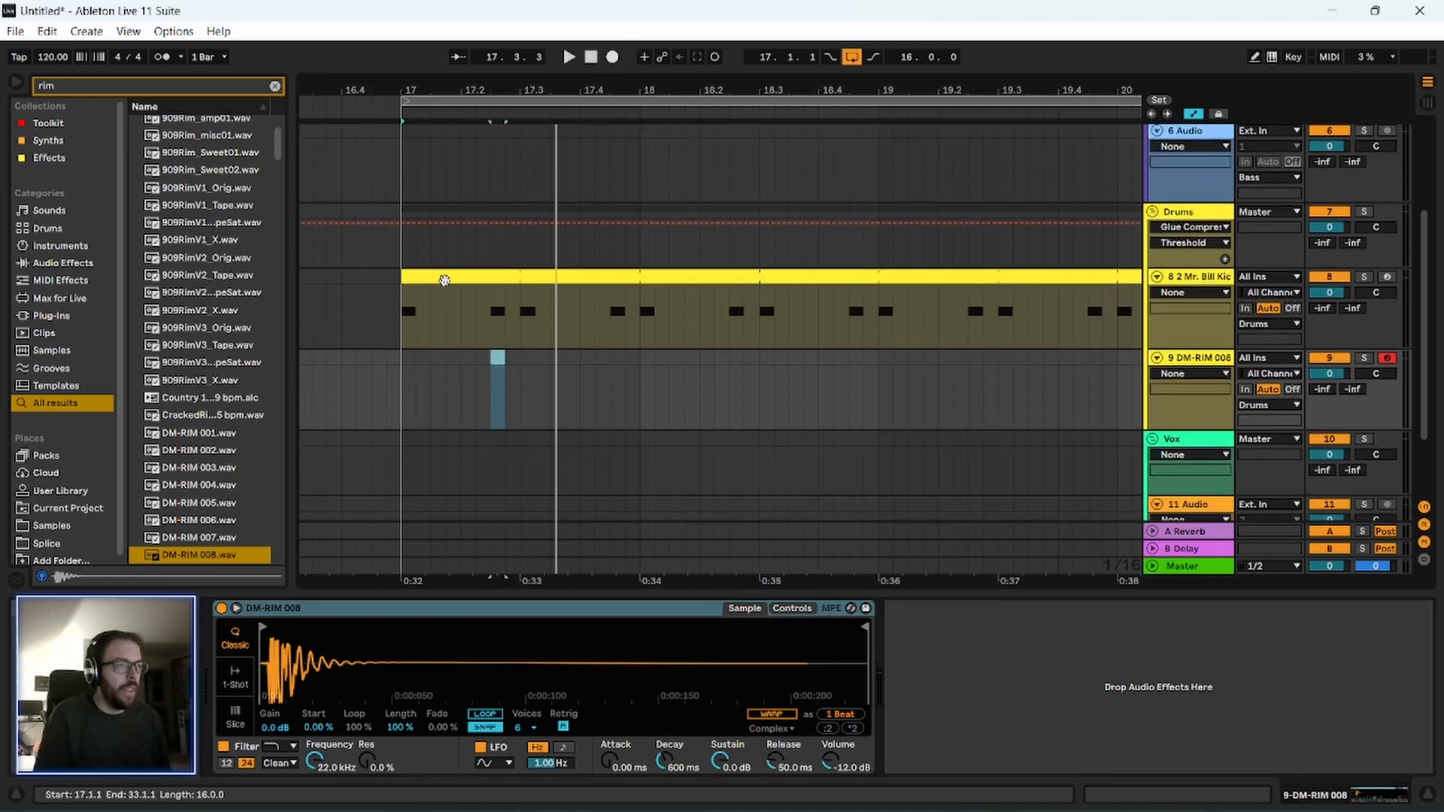
{"action": "left_click_drag", "start_coordinate": [416, 371], "coordinate": [514, 407]}
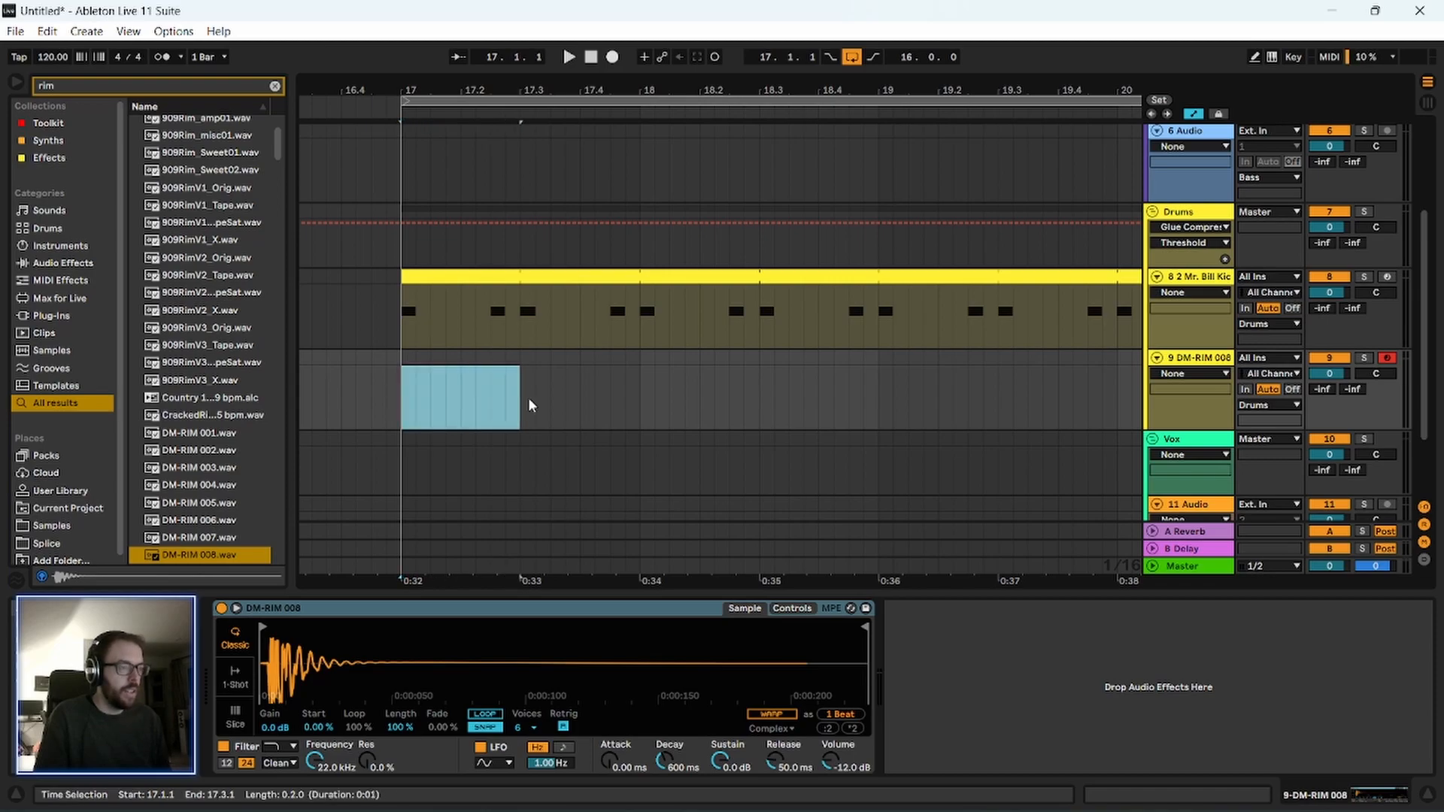
{"action": "key", "text": "ctrl+shift+m"}
{"action": "left_click", "coordinate": [479, 357]}
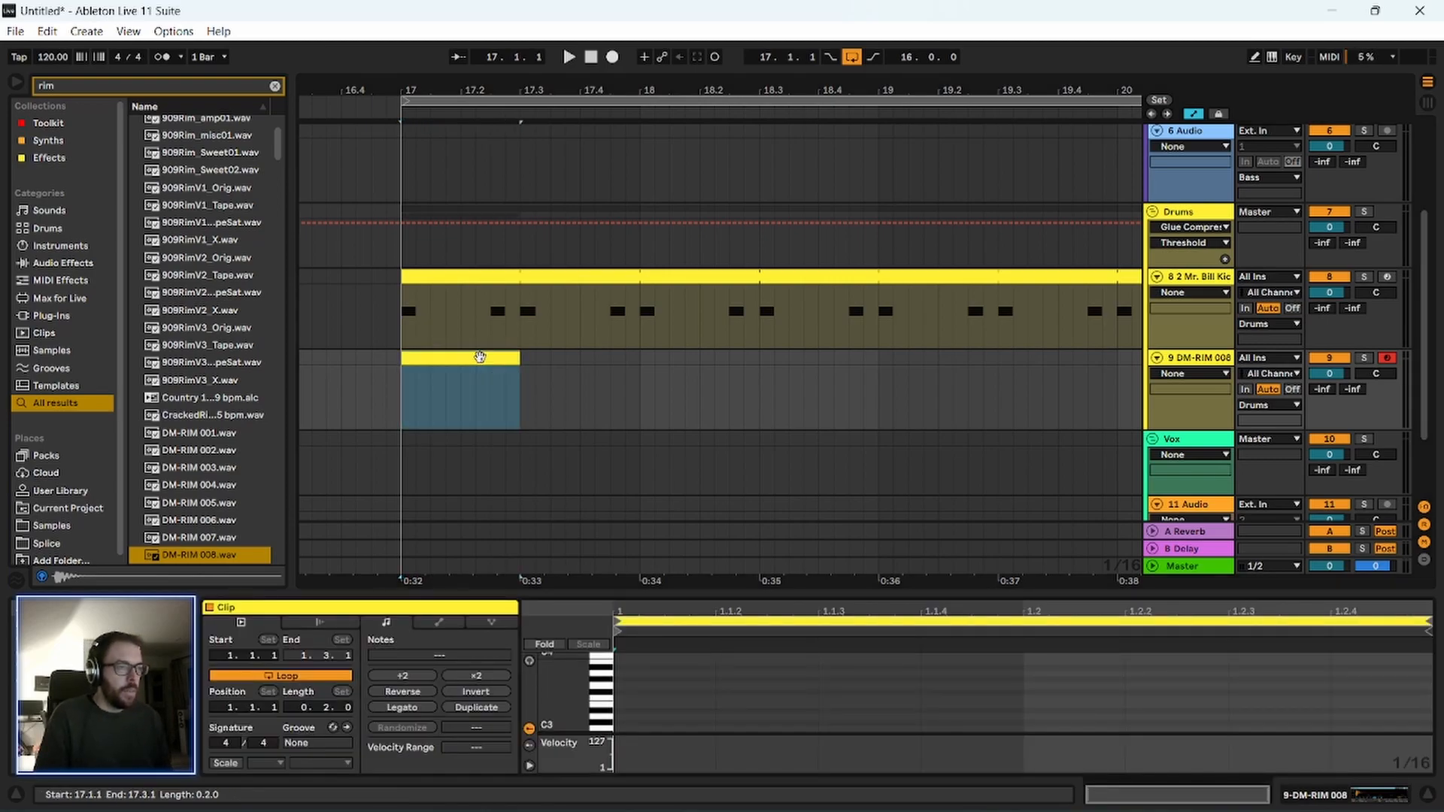
Enlarge the note editor, start playback and add a C3 note at 1.2.3 to the rim clip.
{"action": "left_click_drag", "start_coordinate": [785, 596], "coordinate": [812, 302]}
{"action": "key", "text": "space"}
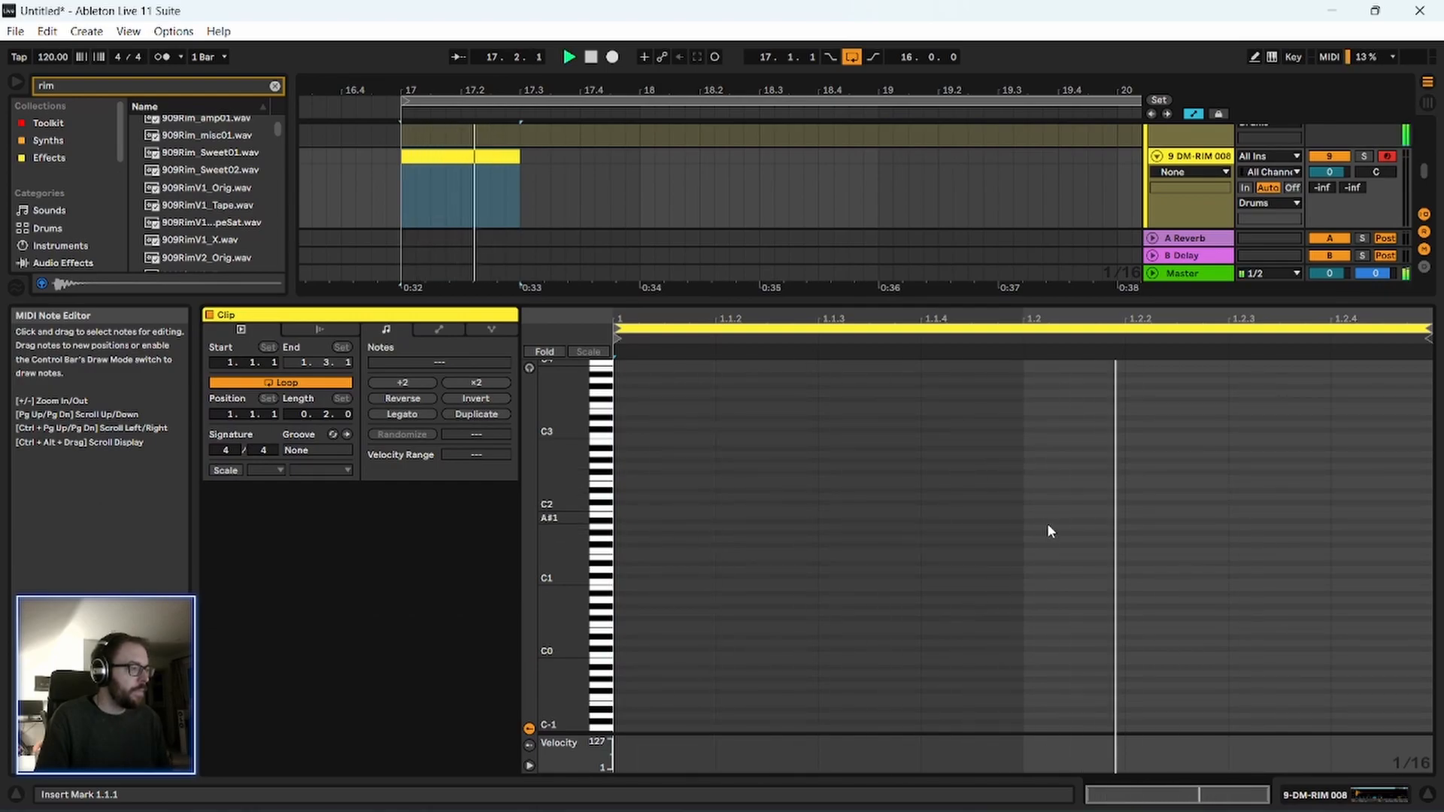
{"action": "left_click_drag", "start_coordinate": [562, 438], "coordinate": [1154, 434]}
{"action": "double_click", "coordinate": [1258, 427]}
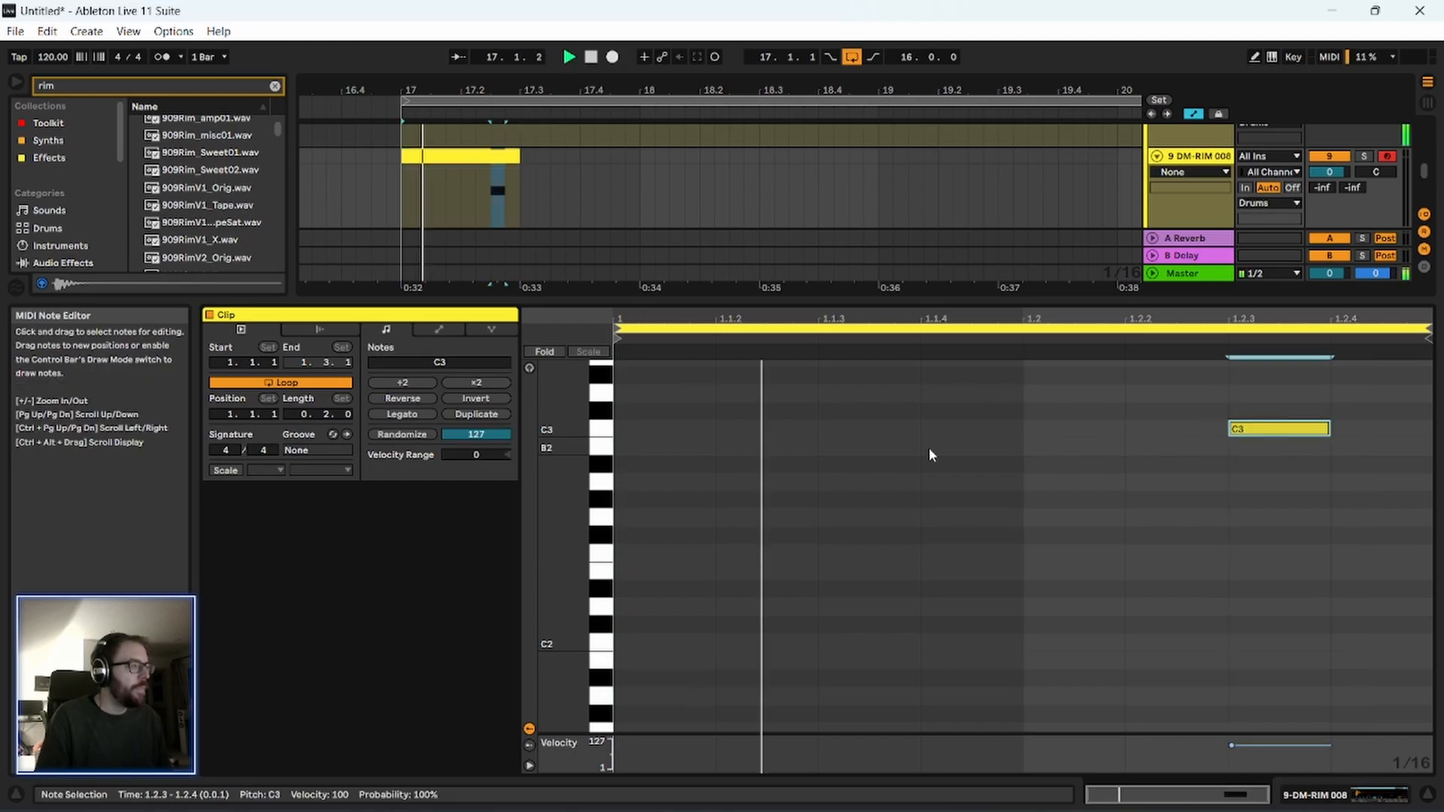
Open the kick clip, move its second C3 note to 1.2.2 and play the pattern.
{"action": "left_click_drag", "start_coordinate": [816, 299], "coordinate": [816, 411]}
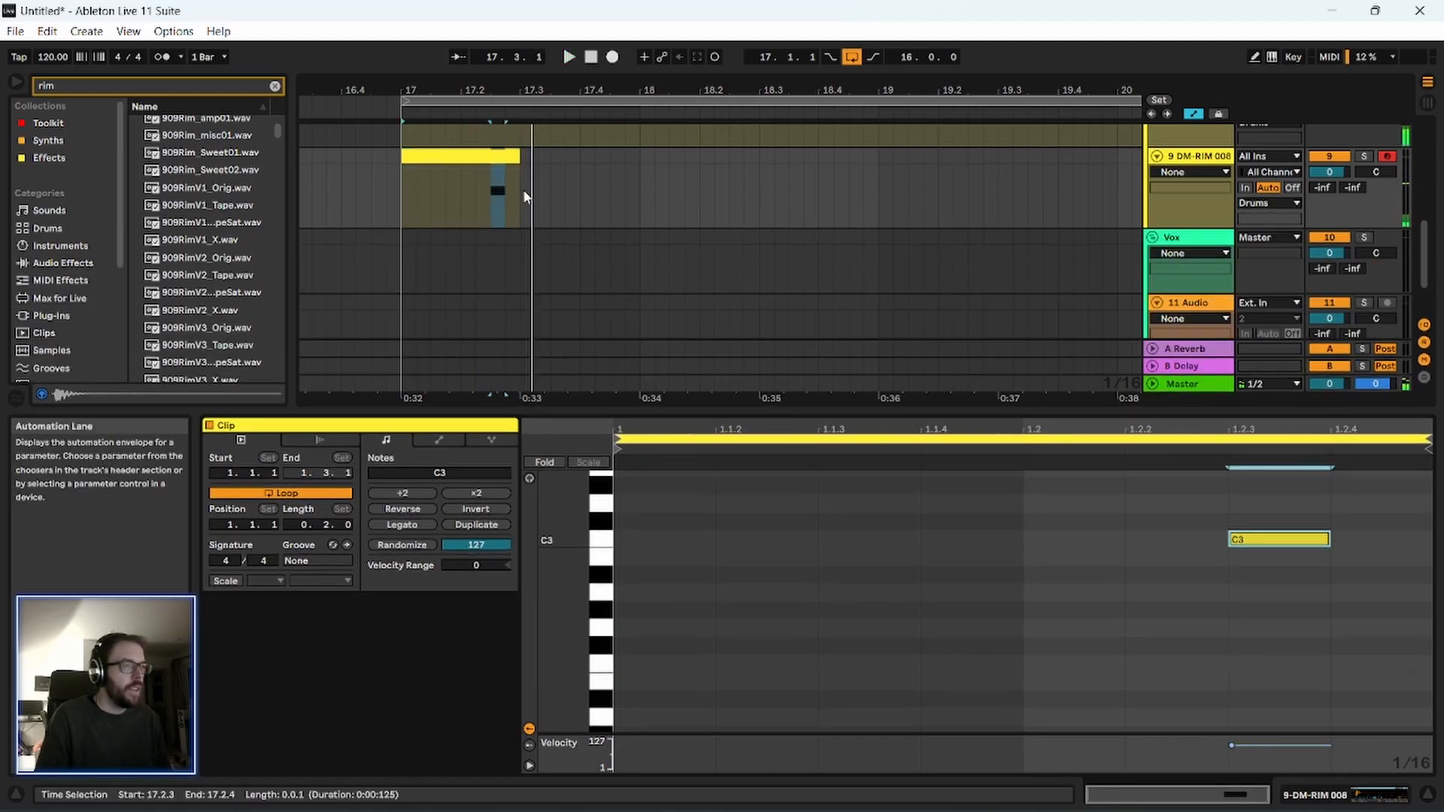
{"action": "scroll", "coordinate": [466, 173], "scroll_direction": "up", "scroll_amount": 2}
{"action": "left_click", "coordinate": [457, 131]}
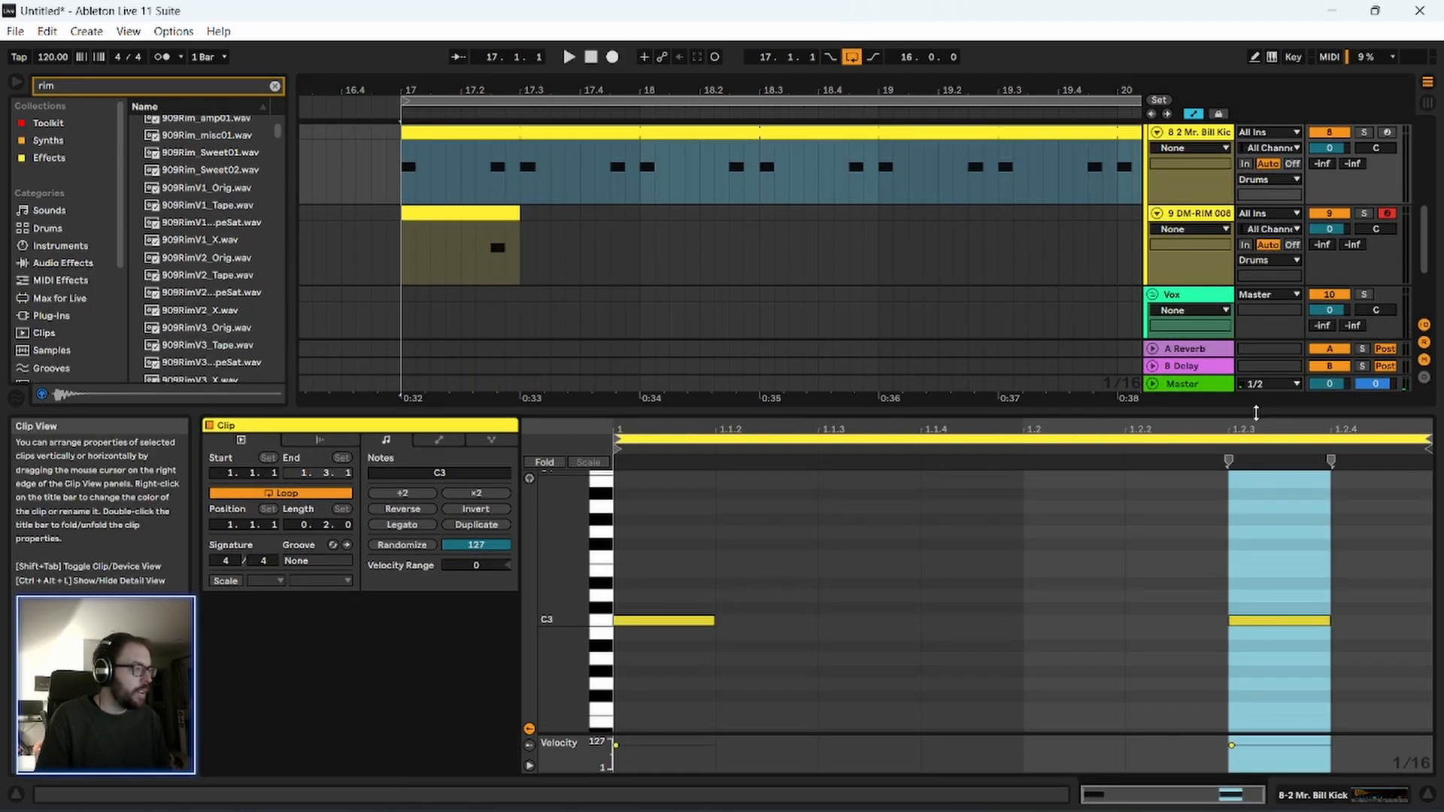
{"action": "left_click", "coordinate": [1278, 620]}
{"action": "key", "text": "Left"}
{"action": "key", "text": "space"}
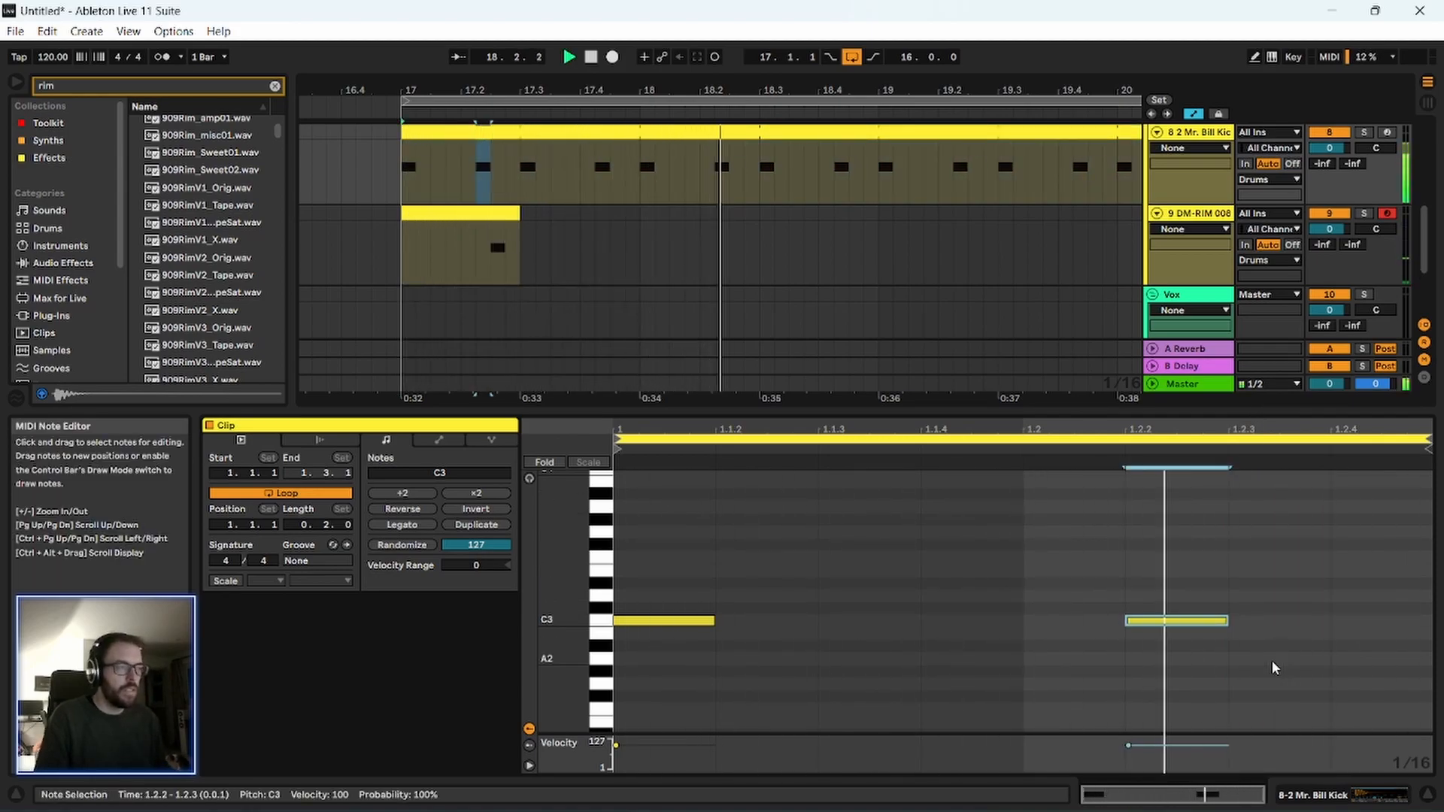
{"action": "key", "text": "space"}
Extend the rim clip to 18.1.1 and consolidate it into a single one-bar clip.
{"action": "left_click_drag", "start_coordinate": [833, 413], "coordinate": [809, 715]}
{"action": "left_click_drag", "start_coordinate": [460, 449], "coordinate": [402, 457]}
{"action": "key", "text": "Left"}
{"action": "double_click", "coordinate": [456, 449]}
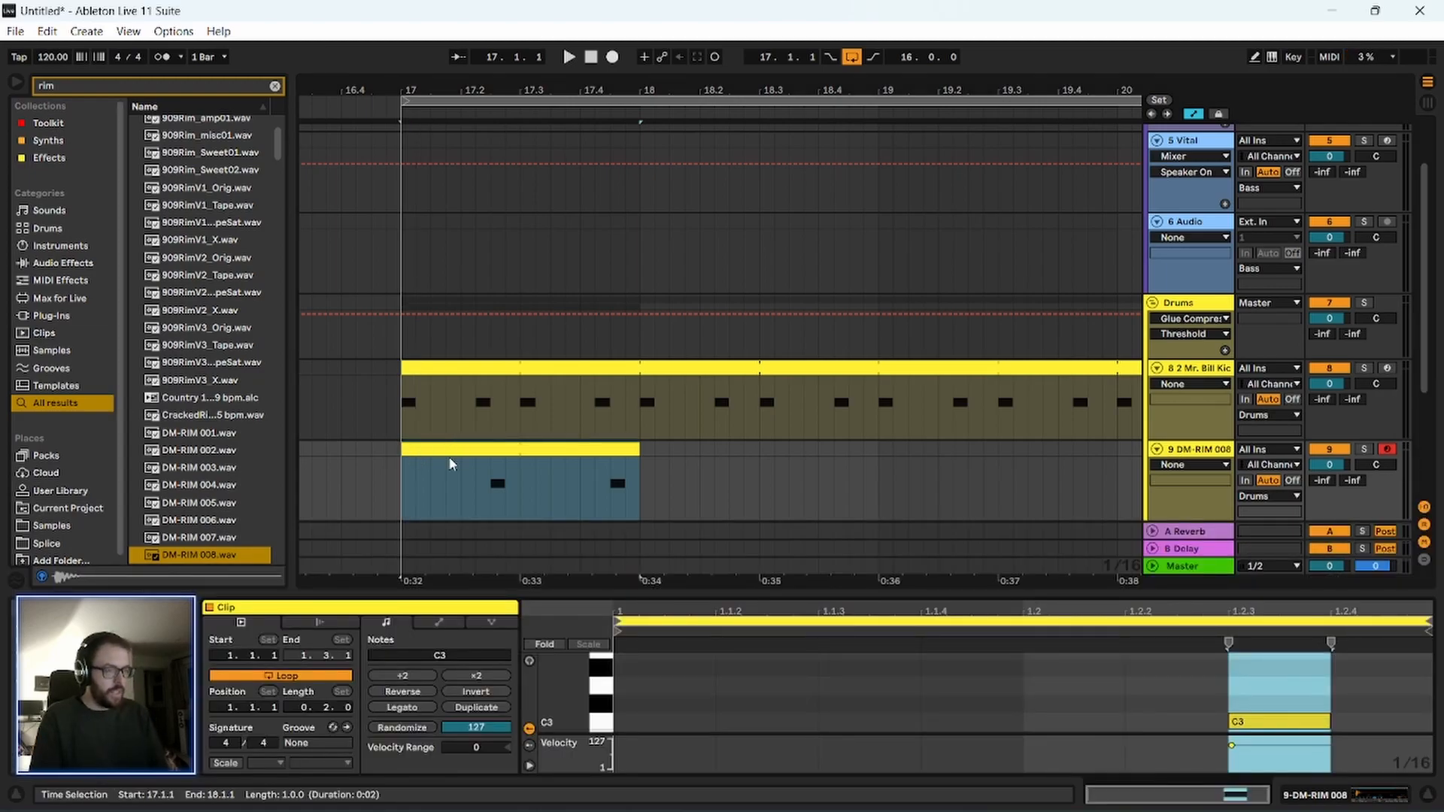
Turn on looping for the one-bar rim clip and delete its C3 note at 1.2.3.
{"action": "left_click", "coordinate": [466, 449]}
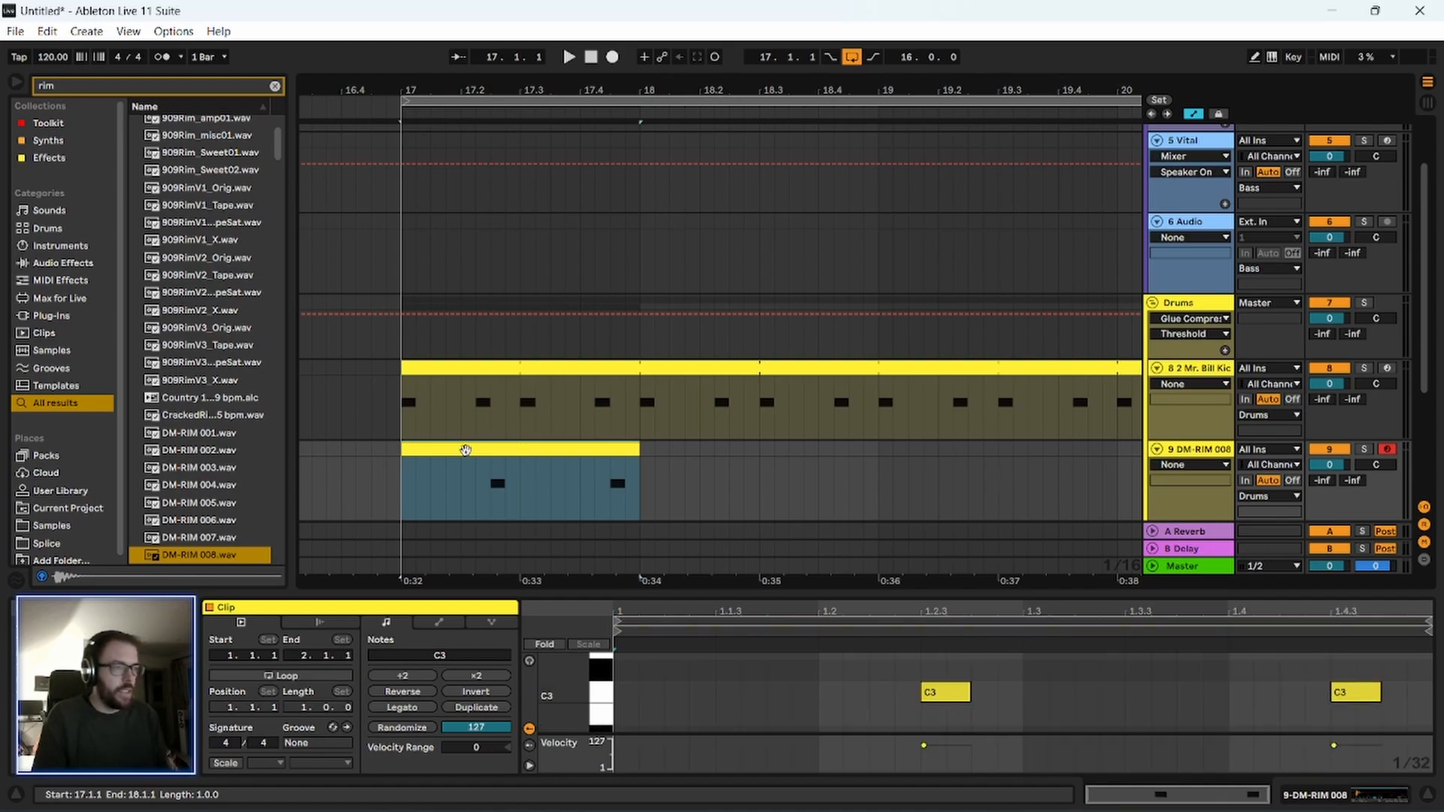
{"action": "left_click", "coordinate": [288, 676]}
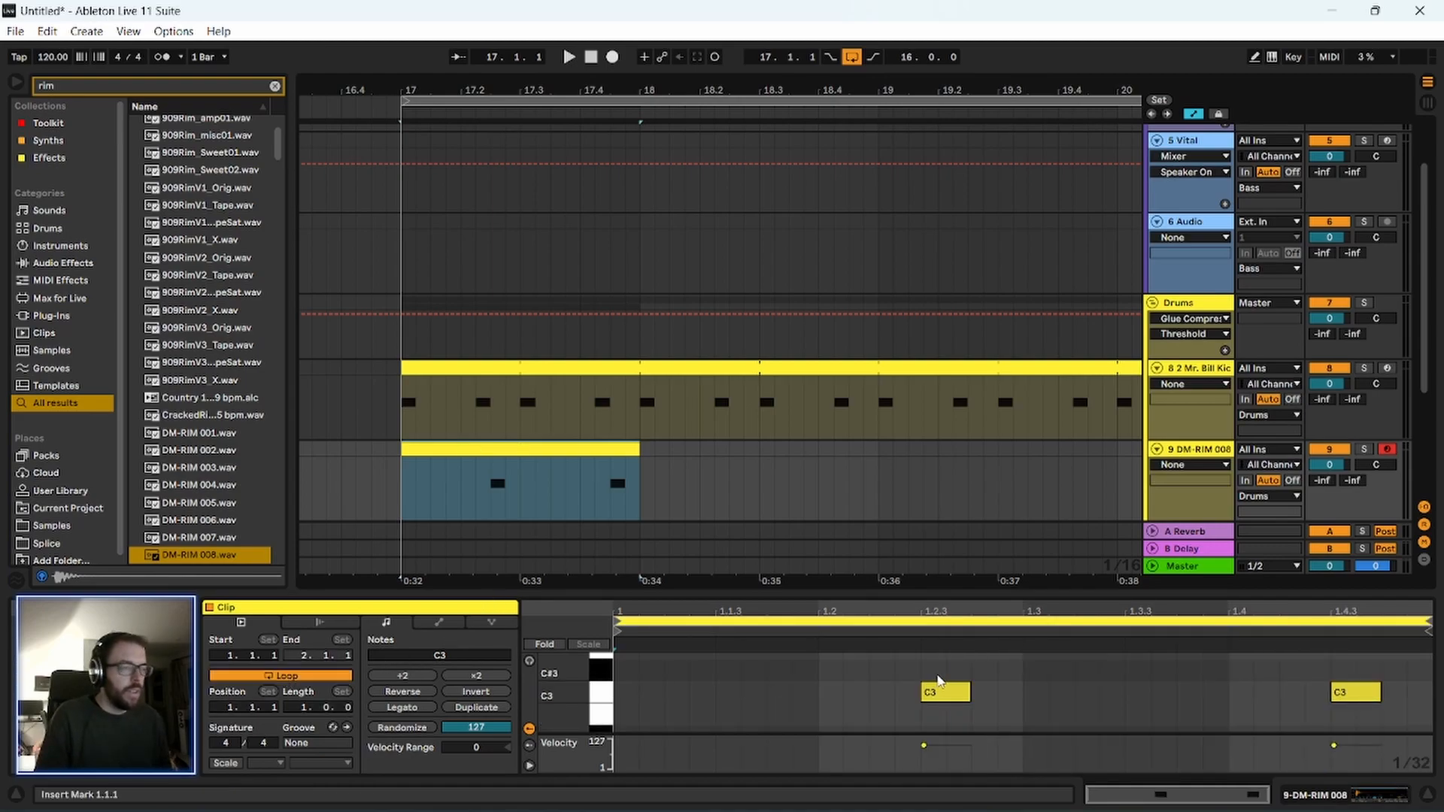
{"action": "double_click", "coordinate": [944, 692]}
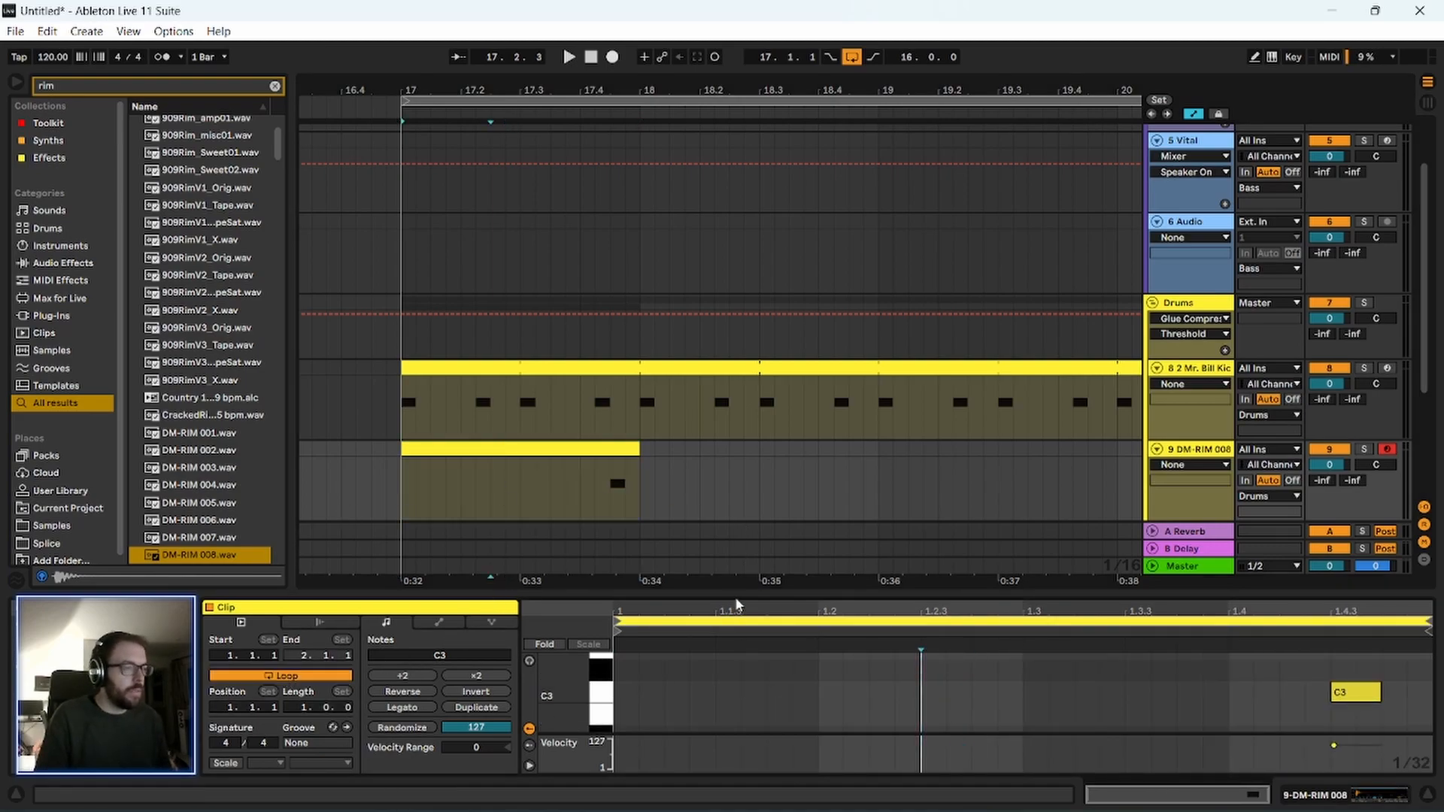
Hide the clip editor, extend the looped rim clip to bar 33 and play the drum pattern.
{"action": "left_click_drag", "start_coordinate": [744, 646], "coordinate": [737, 810]}
{"action": "left_click_drag", "start_coordinate": [591, 87], "coordinate": [466, 15]}
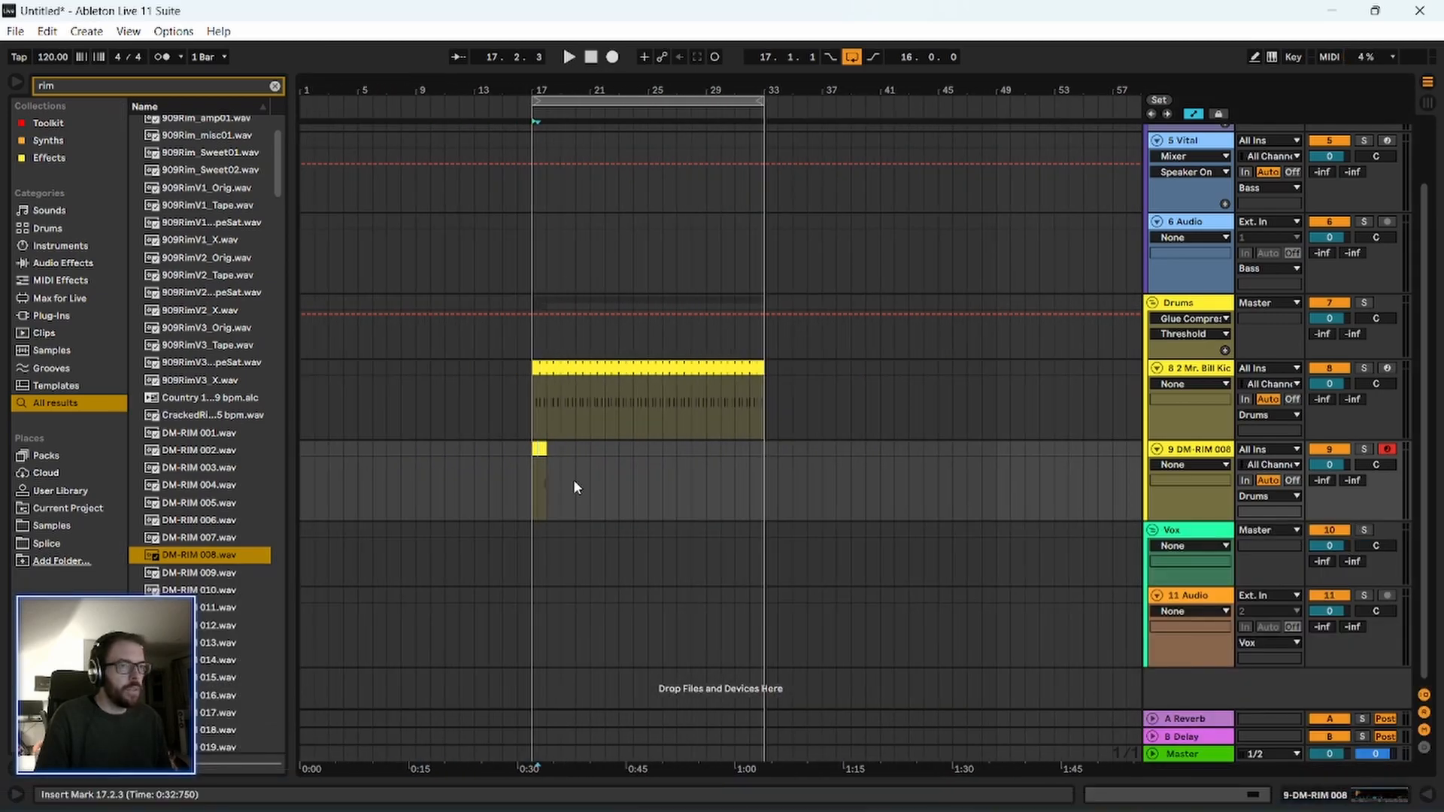
{"action": "left_click_drag", "start_coordinate": [545, 449], "coordinate": [763, 472]}
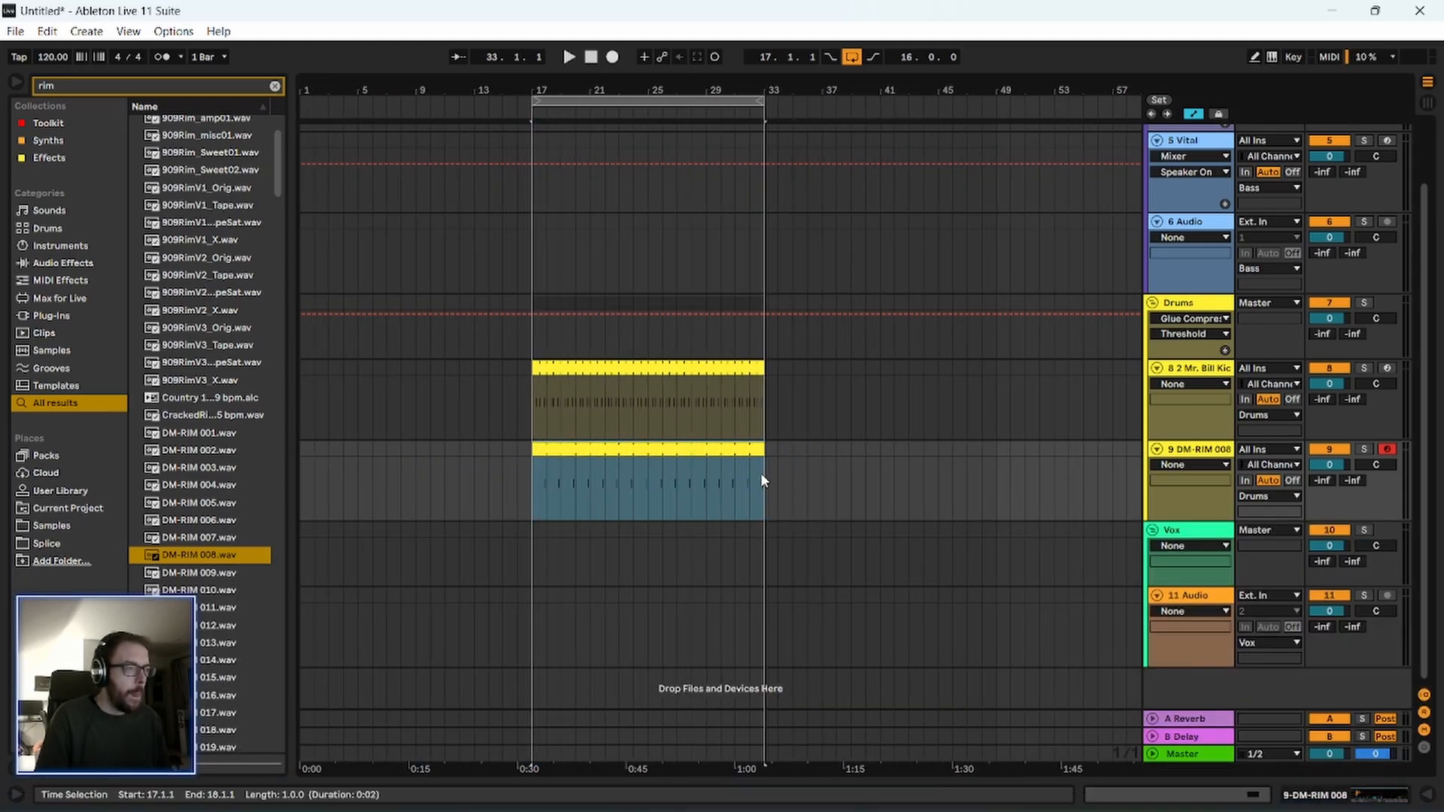
{"action": "key", "text": "space"}
{"action": "left_click_drag", "start_coordinate": [547, 89], "coordinate": [548, 165]}
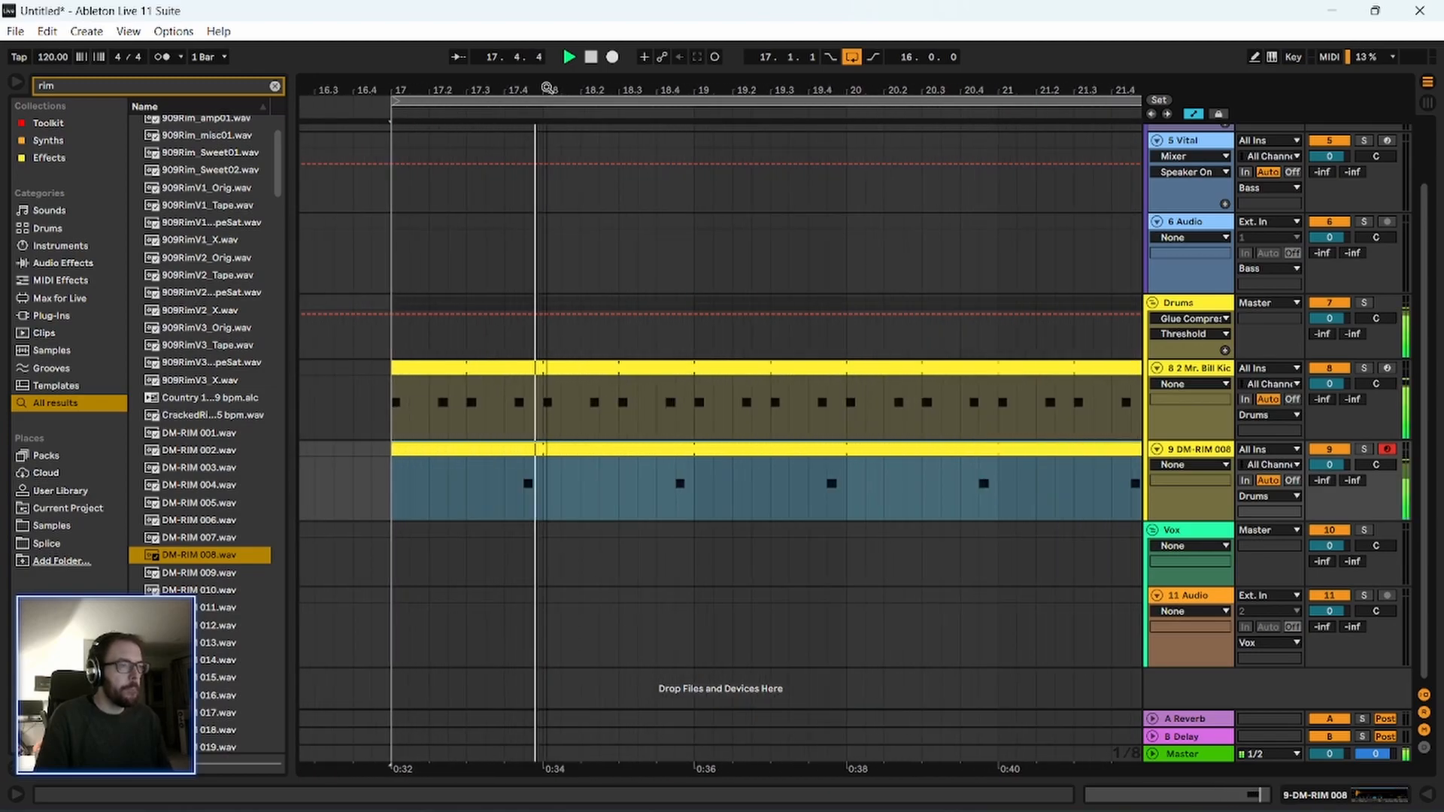
{"action": "left_click_drag", "start_coordinate": [407, 105], "coordinate": [406, 92]}
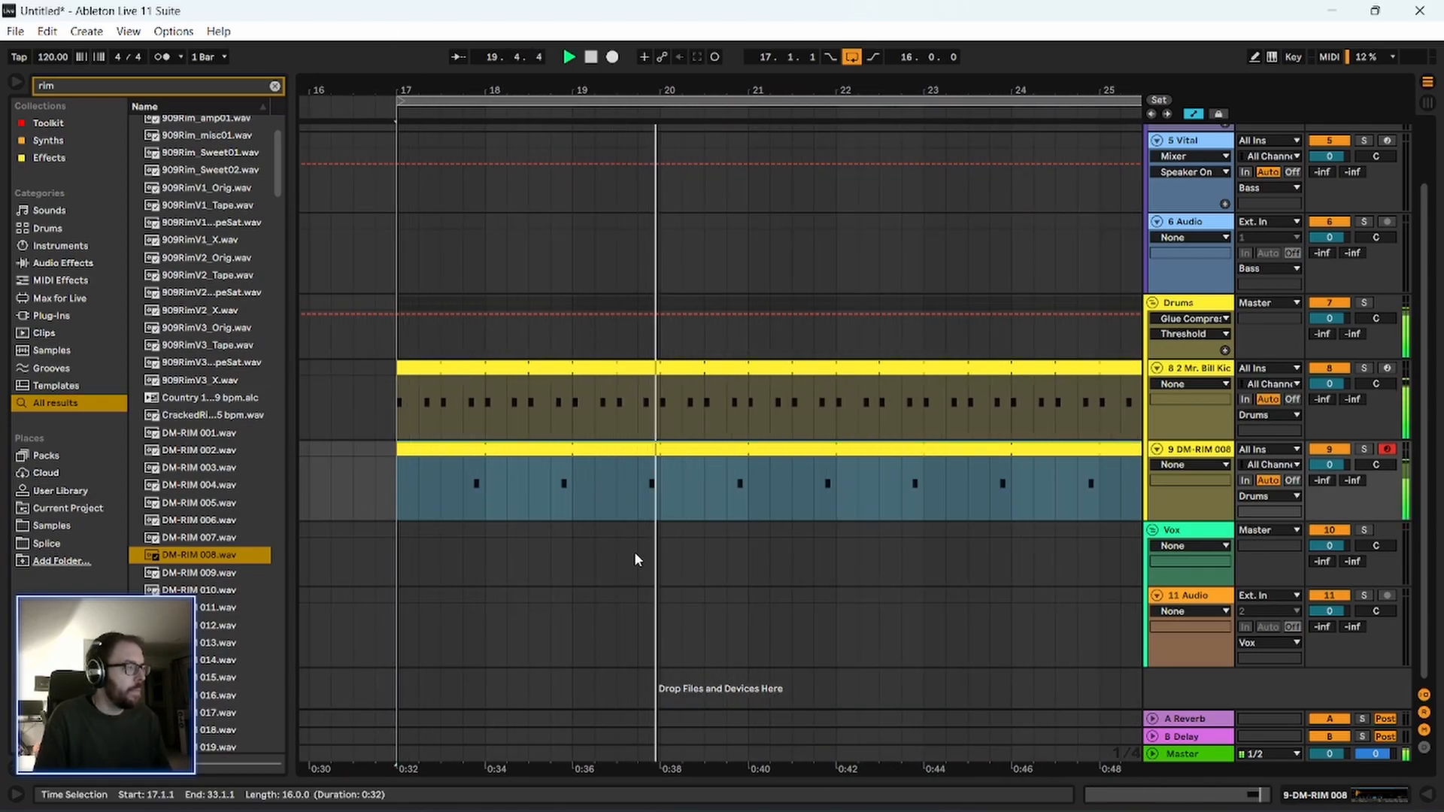
Collapse the Drums group, unfold the Melodic group and play the Pendulate automation from bar 17.
{"action": "left_click", "coordinate": [1199, 307]}
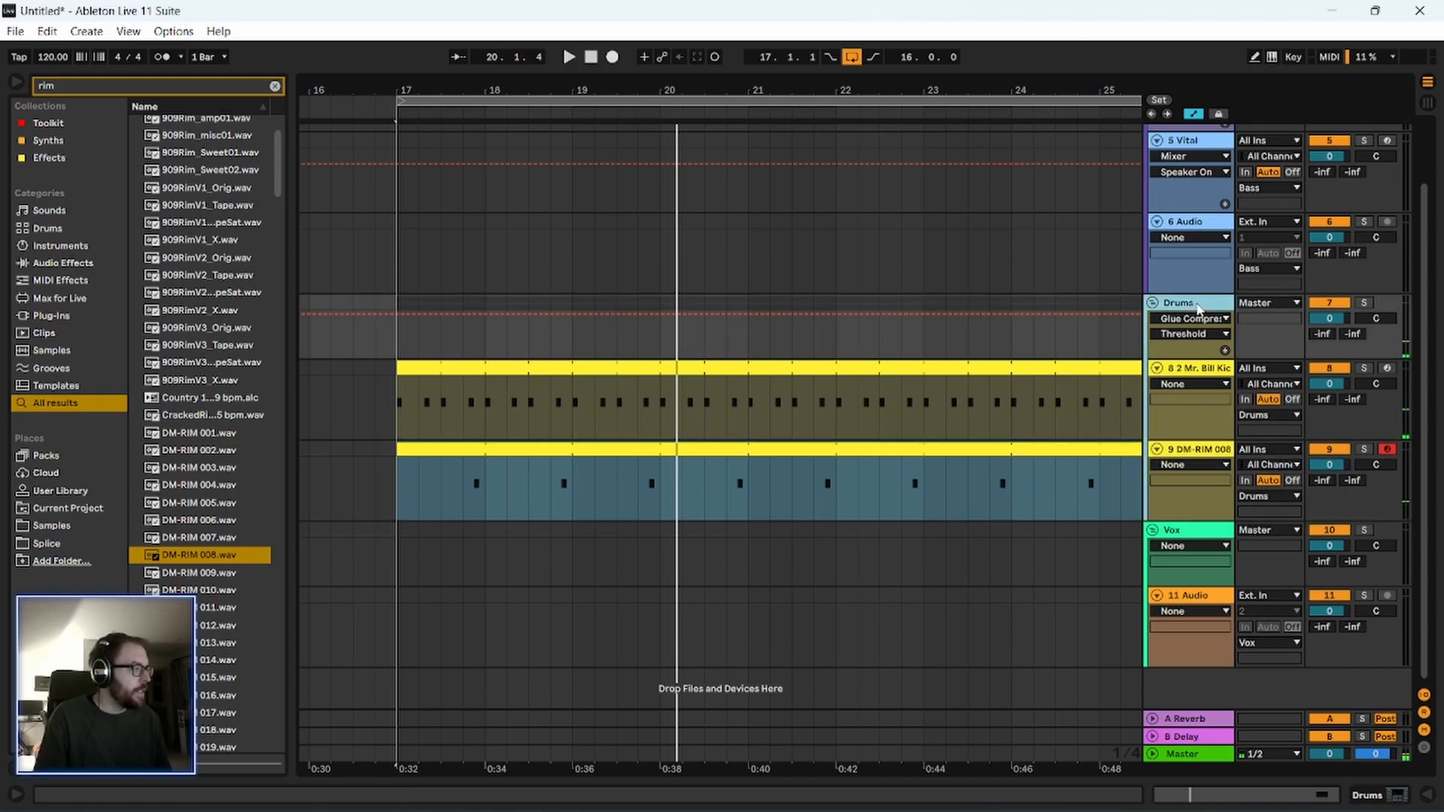
{"action": "scroll", "coordinate": [409, 534], "scroll_direction": "up", "scroll_amount": 3}
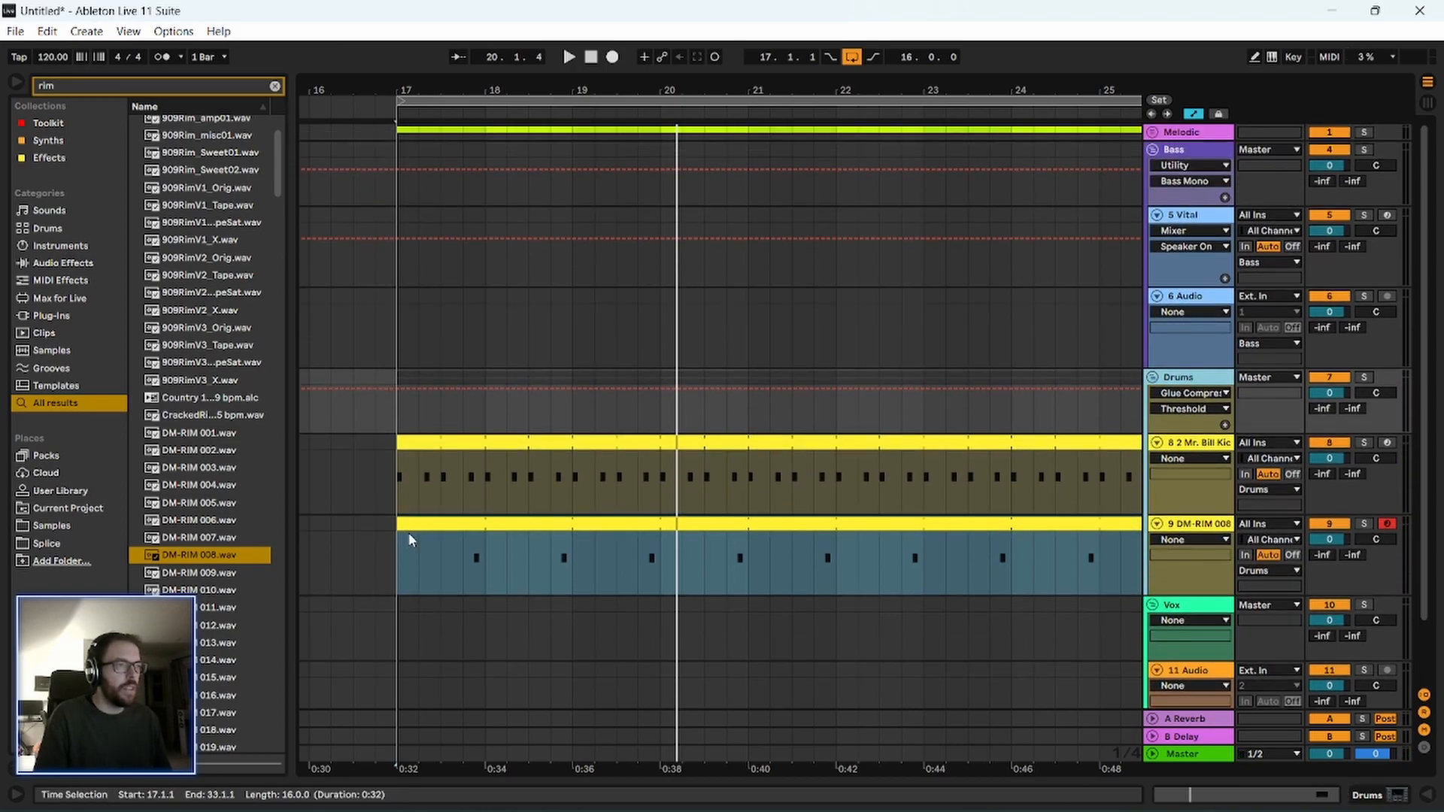
{"action": "left_click", "coordinate": [1153, 377]}
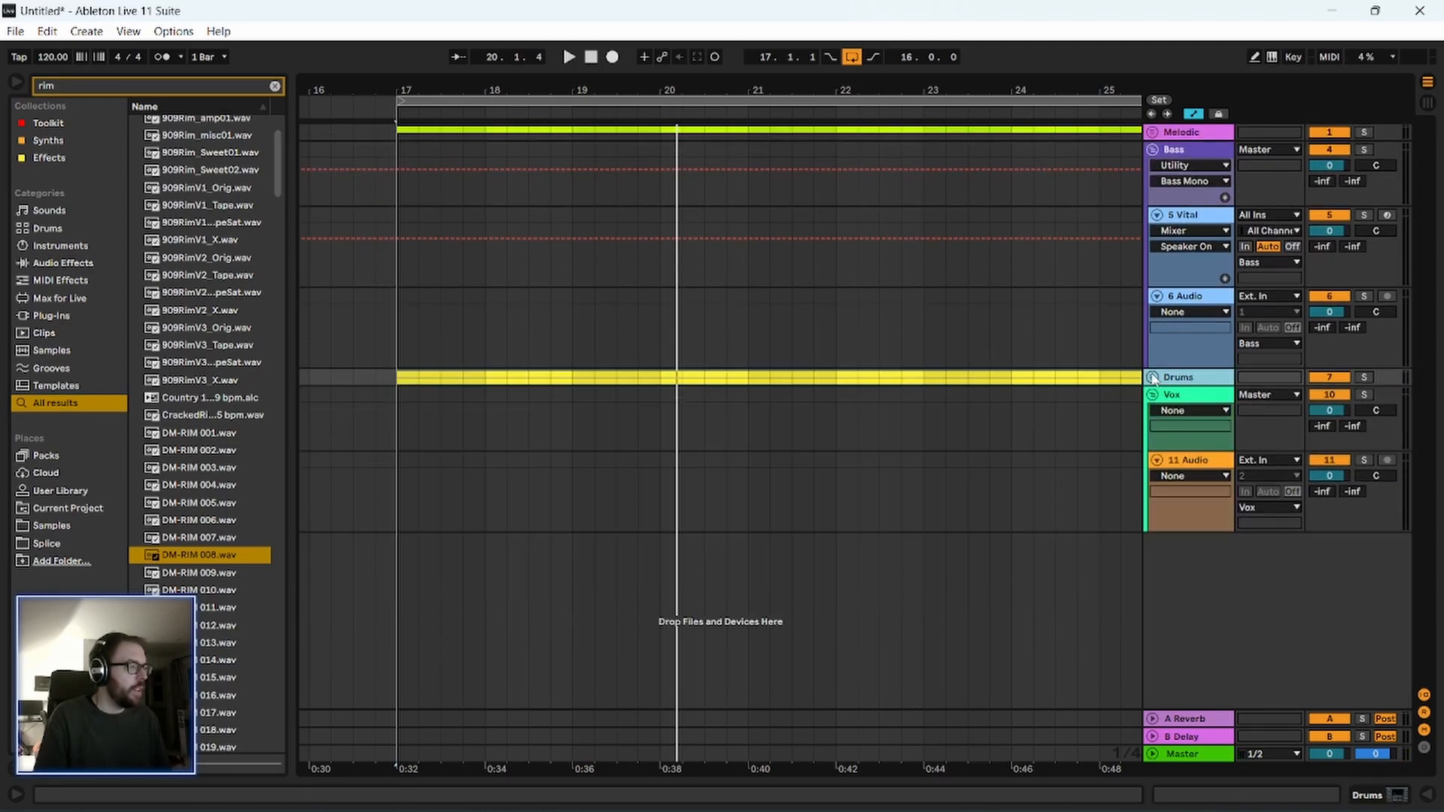
{"action": "left_click", "coordinate": [1153, 132]}
{"action": "left_click_drag", "start_coordinate": [427, 82], "coordinate": [543, 579]}
{"action": "key", "text": "space"}
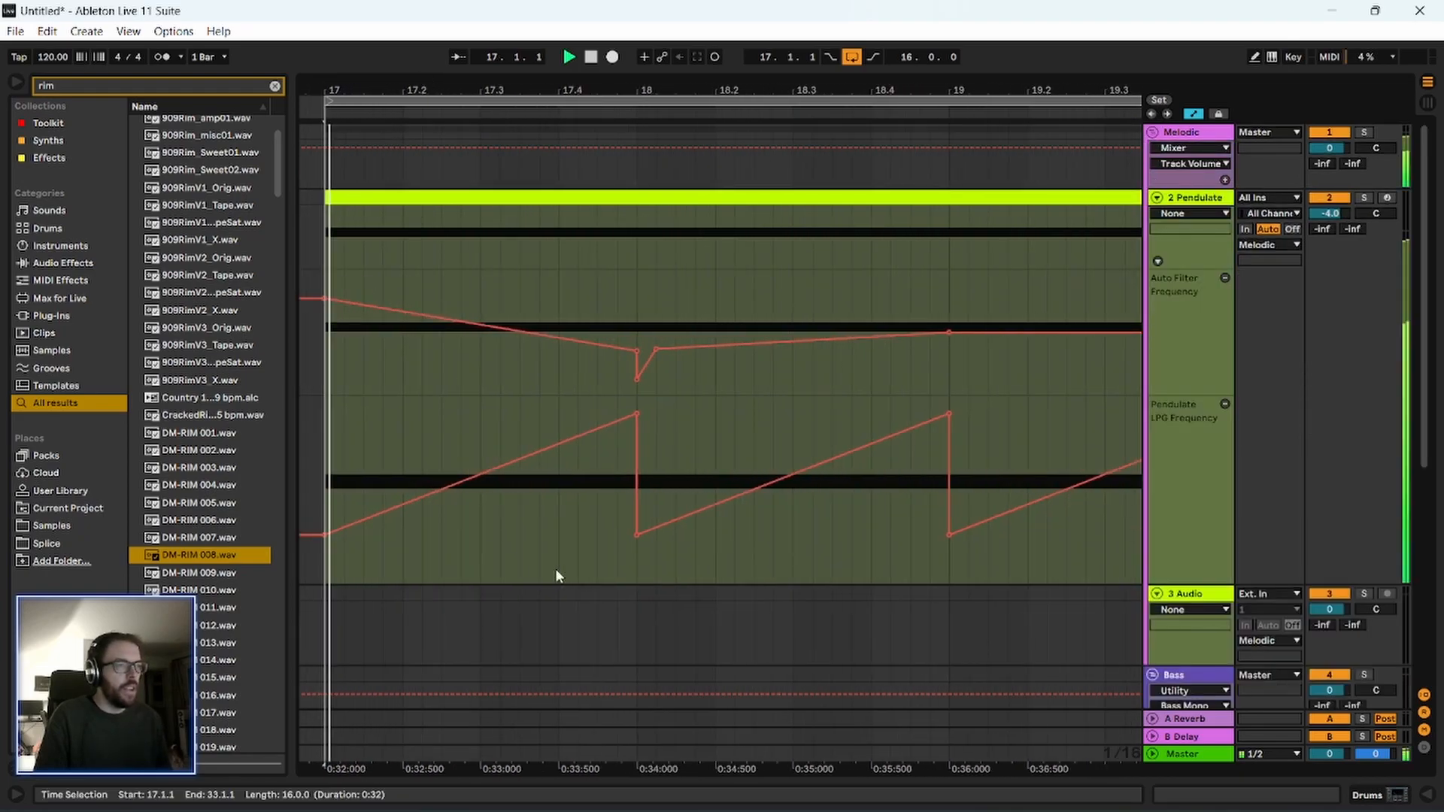
{"action": "left_click_drag", "start_coordinate": [712, 88], "coordinate": [685, 135]}
{"action": "key", "text": "space"}
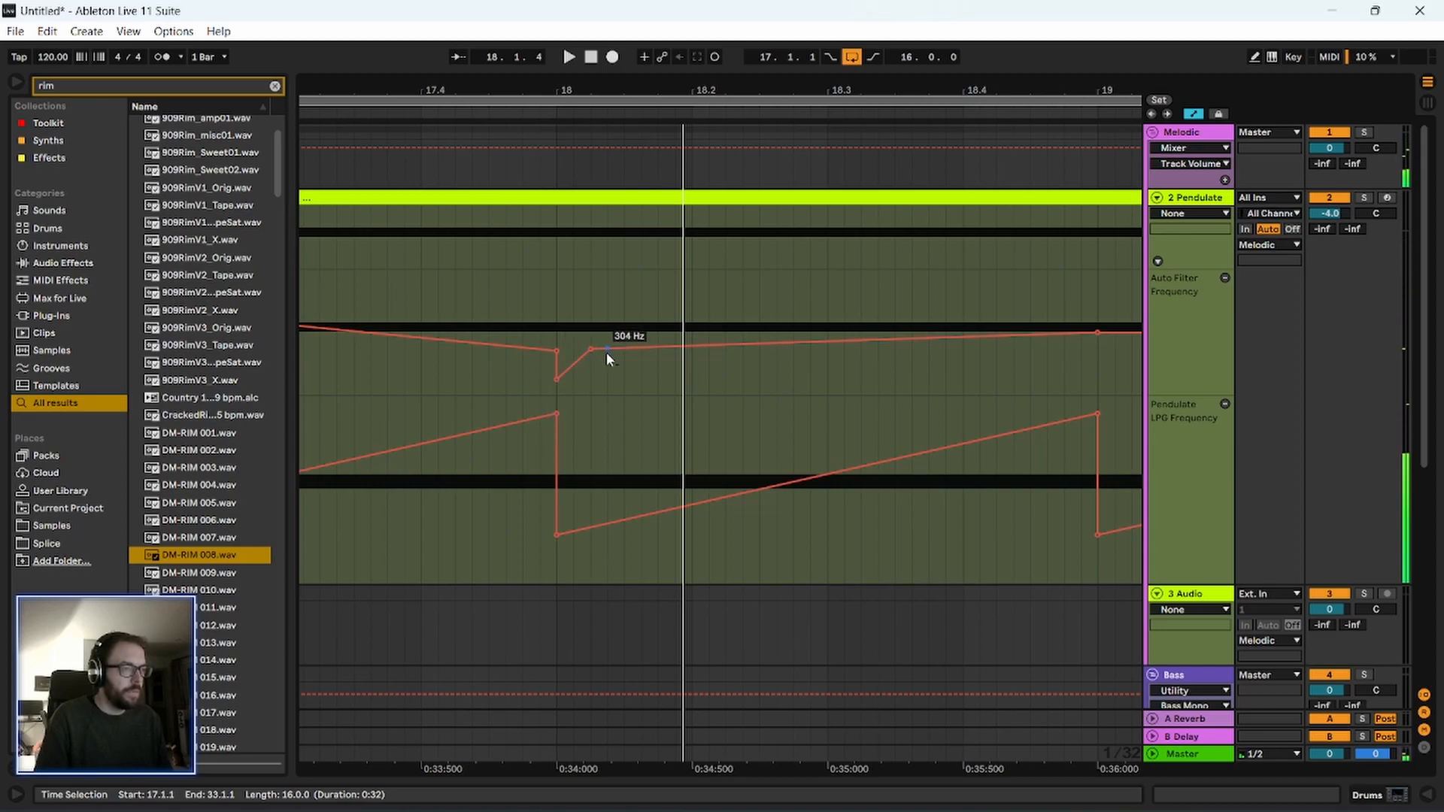
Duplicate the short Auto Filter Frequency ramp at bar 18 into five consecutive ramps and play from 18.1.1.
{"action": "mouse_move", "coordinate": [602, 351]}
{"action": "left_mouse_down"}
{"action": "mouse_move", "coordinate": [618, 352]}
{"action": "mouse_move", "coordinate": [590, 327]}
{"action": "mouse_move", "coordinate": [602, 327]}
{"action": "left_mouse_up"}
{"action": "key", "text": "ctrl+d"}
{"action": "key", "text": "ctrl+d"}
{"action": "key", "text": "ctrl+d"}
{"action": "key", "text": "ctrl+d"}
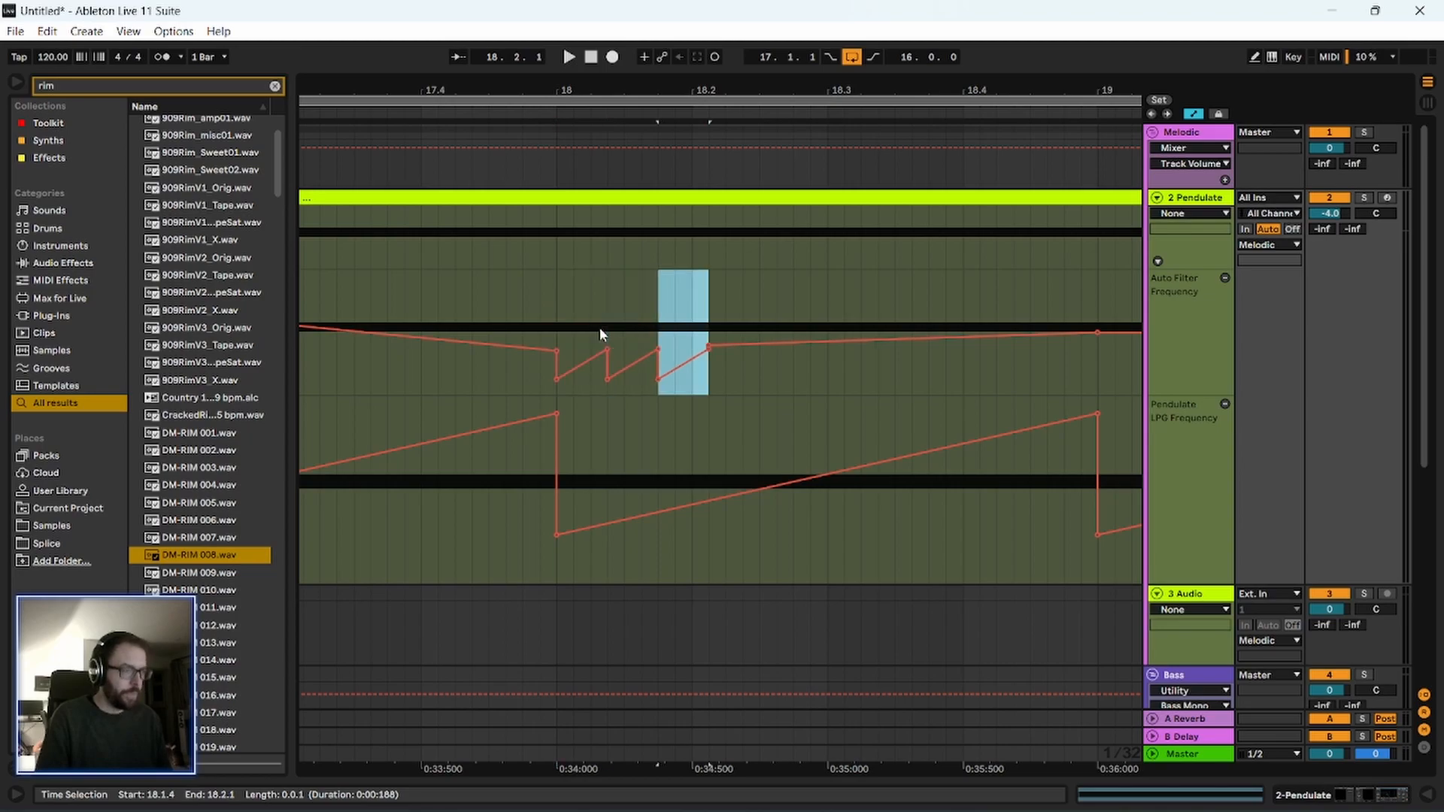
{"action": "left_click", "coordinate": [559, 328]}
{"action": "key", "text": "space"}
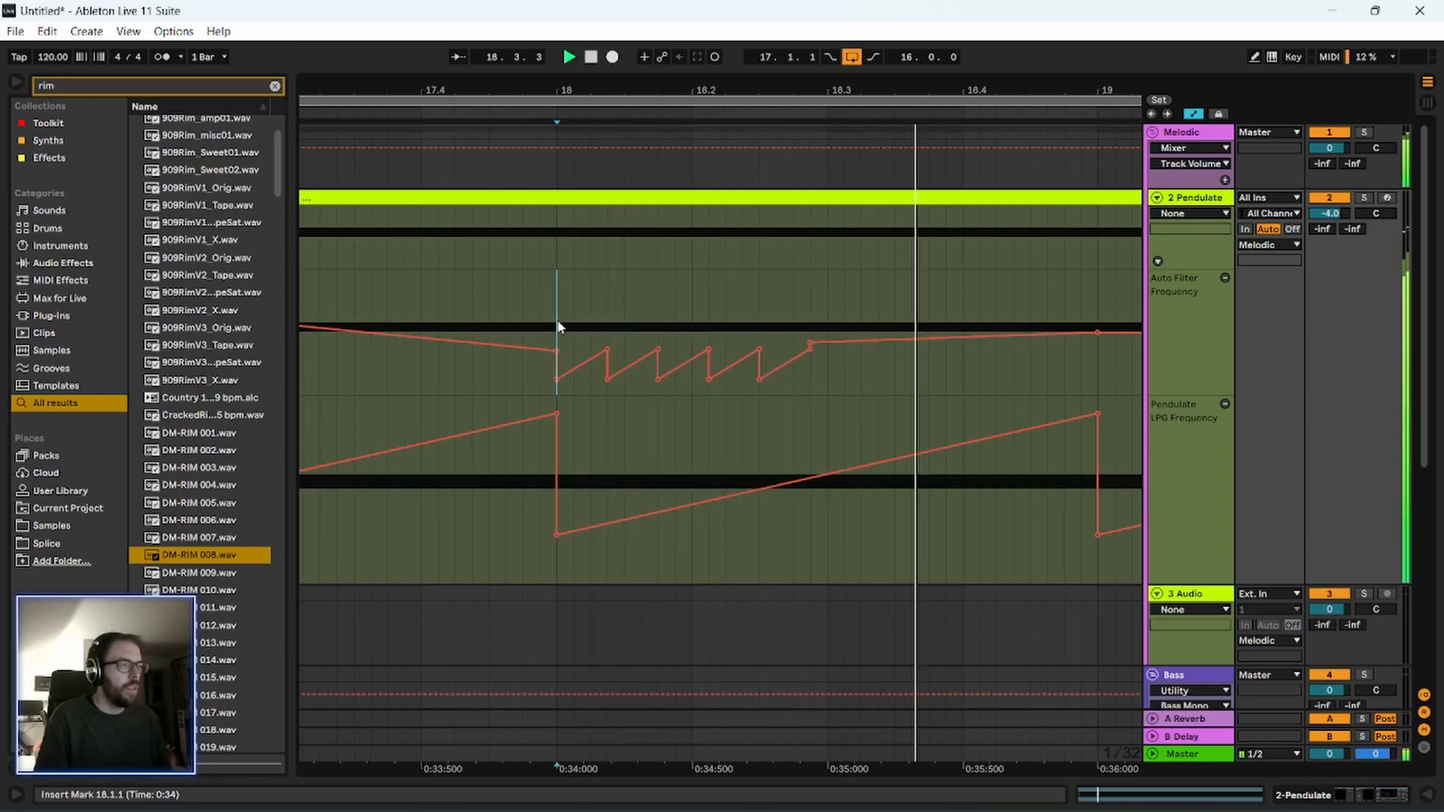
Delete the two Auto Filter Frequency breakpoints between the first and second ramps after bar 18.
{"action": "left_click", "coordinate": [609, 347]}
{"action": "left_click", "coordinate": [607, 376]}
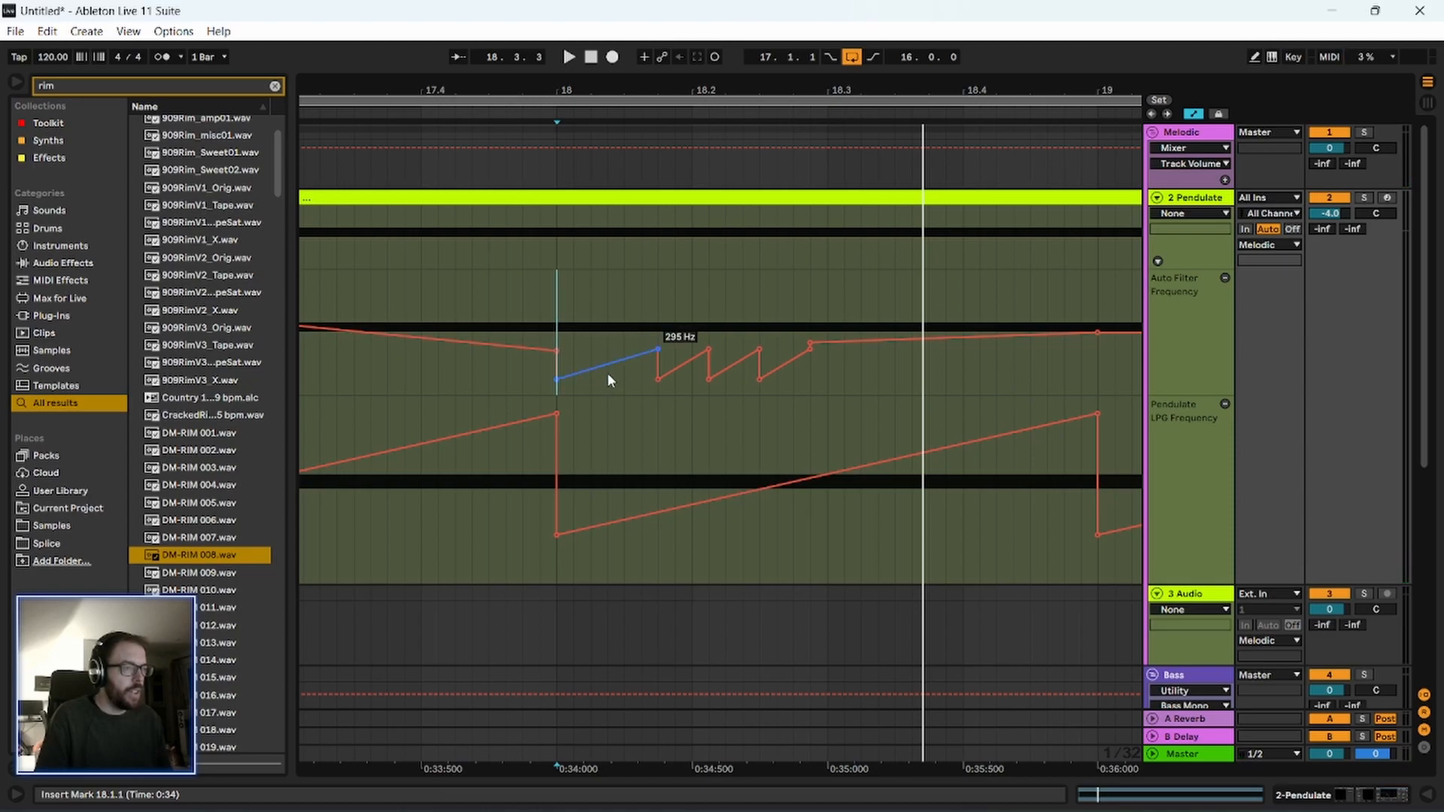
Duplicate the three-sixteenth-note Auto Filter Frequency ramp at 18.1.1 five times in a row and play the result from bar 18.
{"action": "left_click_drag", "start_coordinate": [557, 330], "coordinate": [658, 330]}
{"action": "key", "text": "ctrl+d"}
{"action": "key", "text": "ctrl+d"}
{"action": "key", "text": "ctrl+d"}
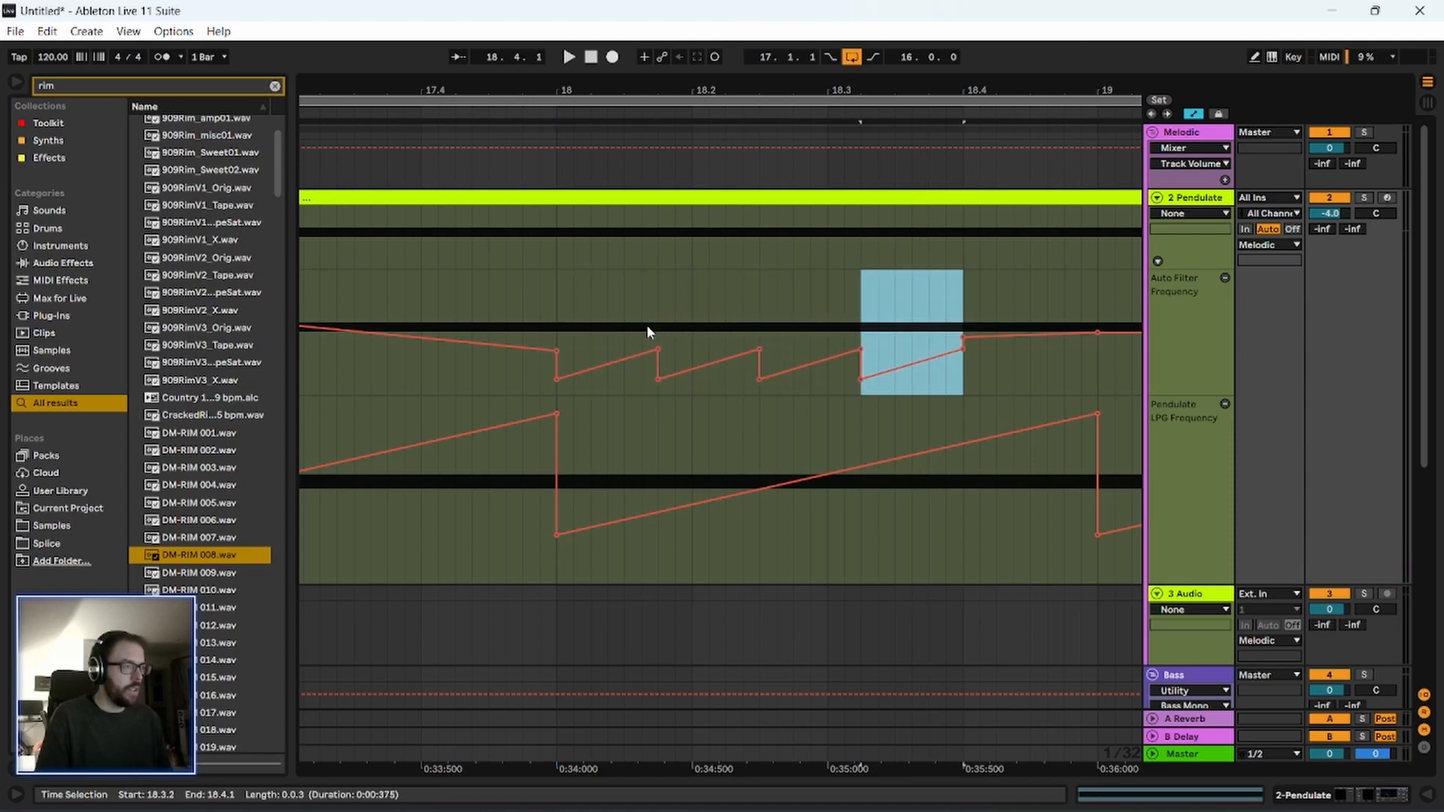
{"action": "key", "text": "ctrl+d"}
{"action": "key", "text": "ctrl+d"}
{"action": "left_click", "coordinate": [363, 290]}
{"action": "key", "text": "space"}
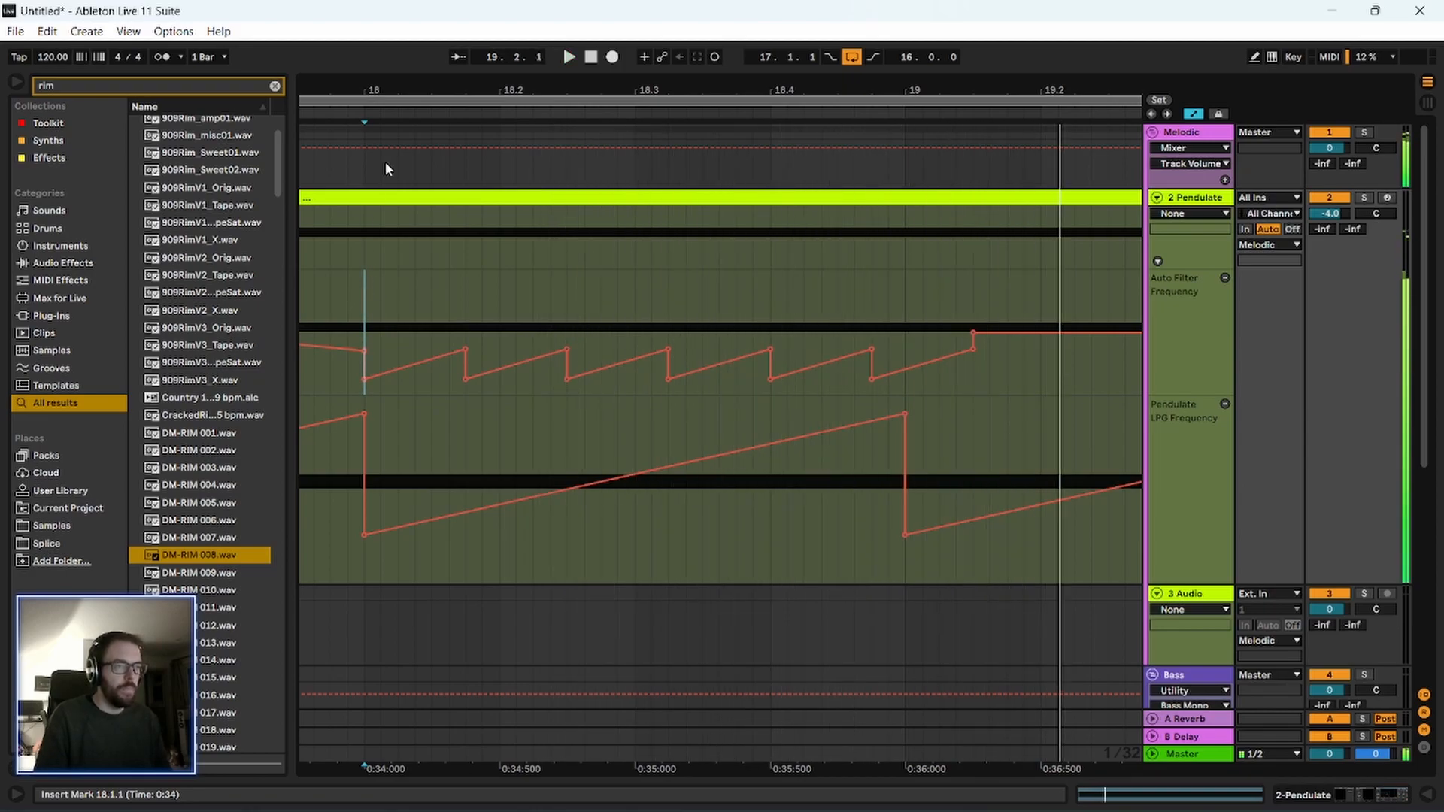
{"action": "scroll", "coordinate": [431, 146], "scroll_direction": "down", "scroll_amount": 2, "text": "ctrl"}
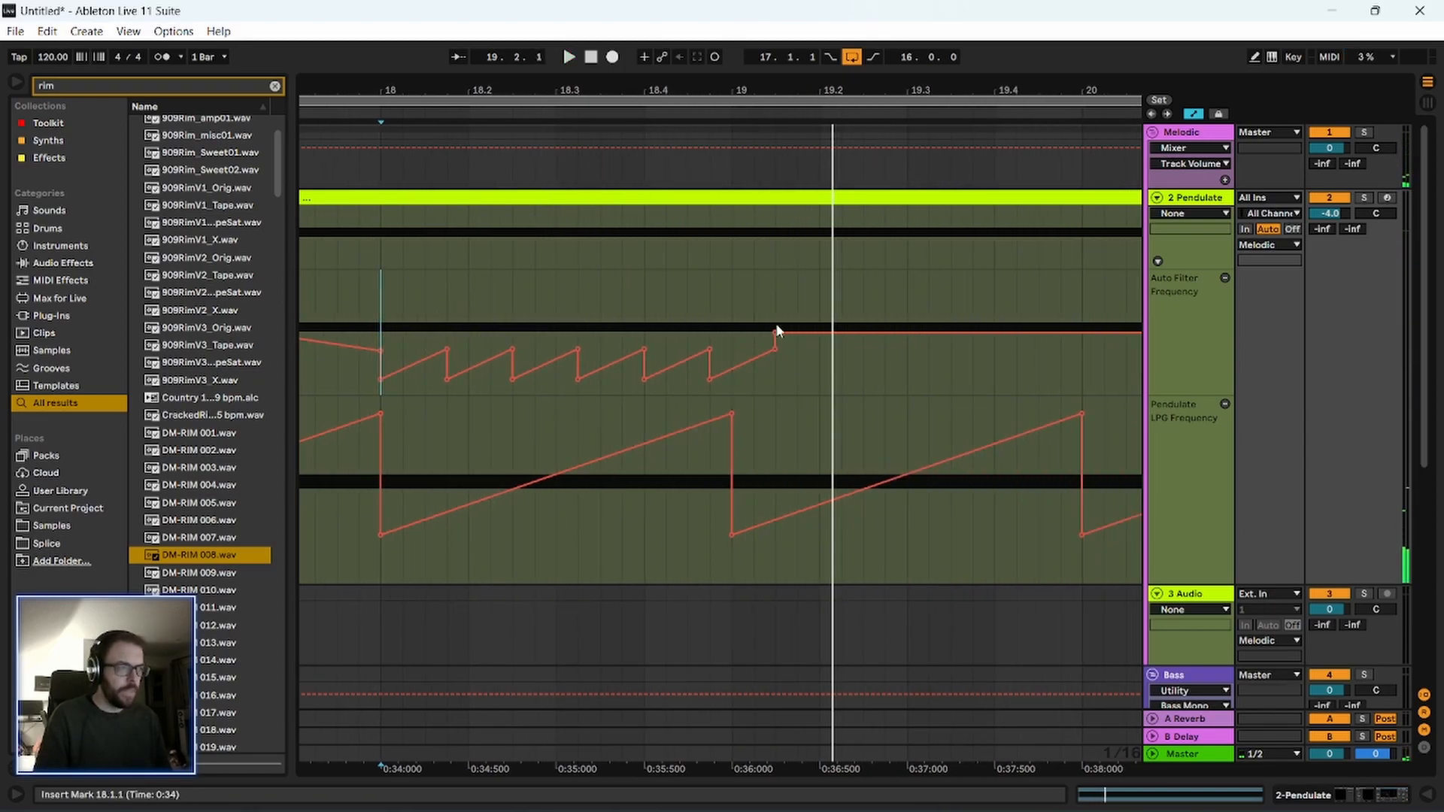
{"action": "scroll", "coordinate": [675, 361], "scroll_direction": "down", "scroll_amount": 5, "text": "ctrl"}
{"action": "key", "text": "space"}
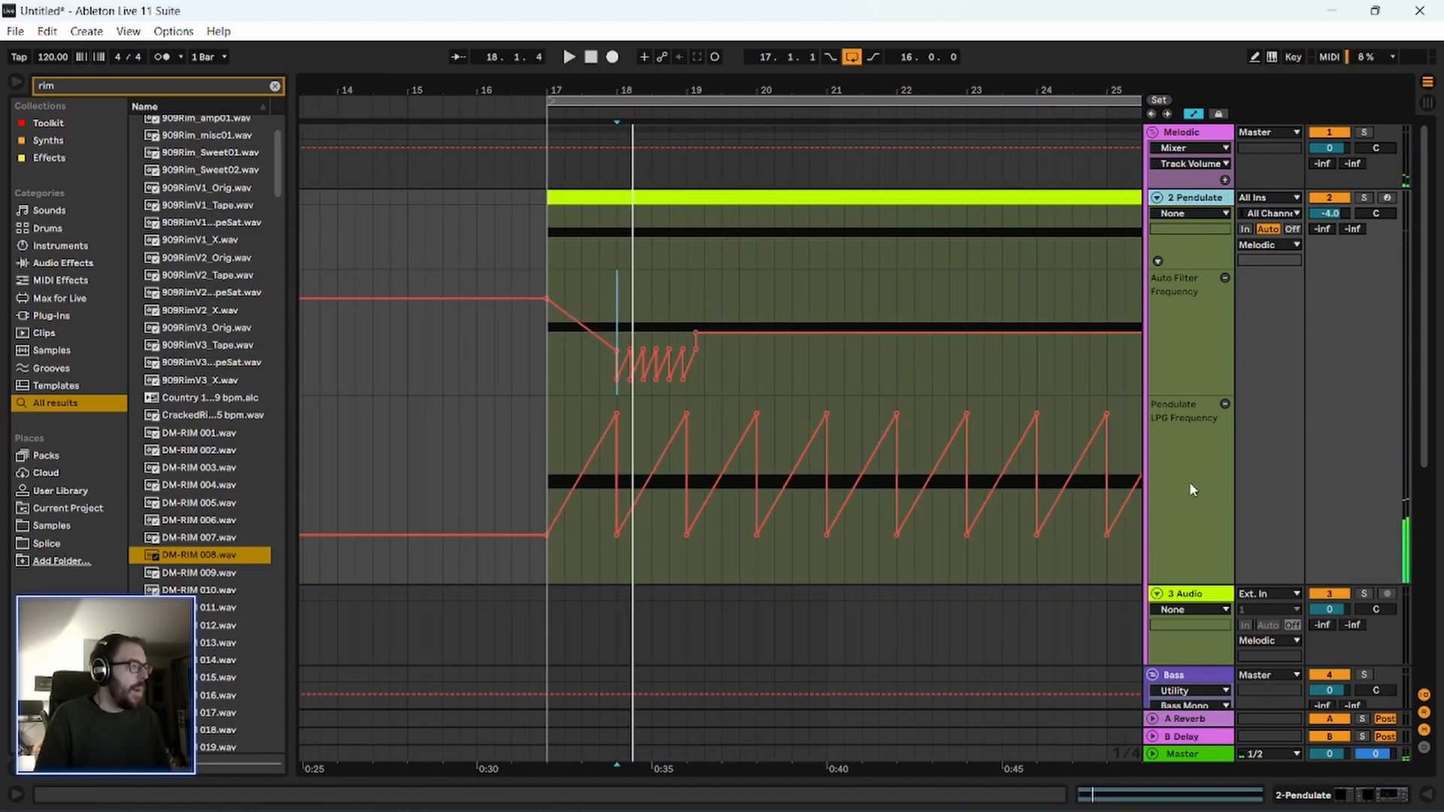
Move the Pendulate track from the Melodic group into the Bass group.
{"action": "scroll", "coordinate": [1174, 462], "scroll_direction": "down", "scroll_amount": 1}
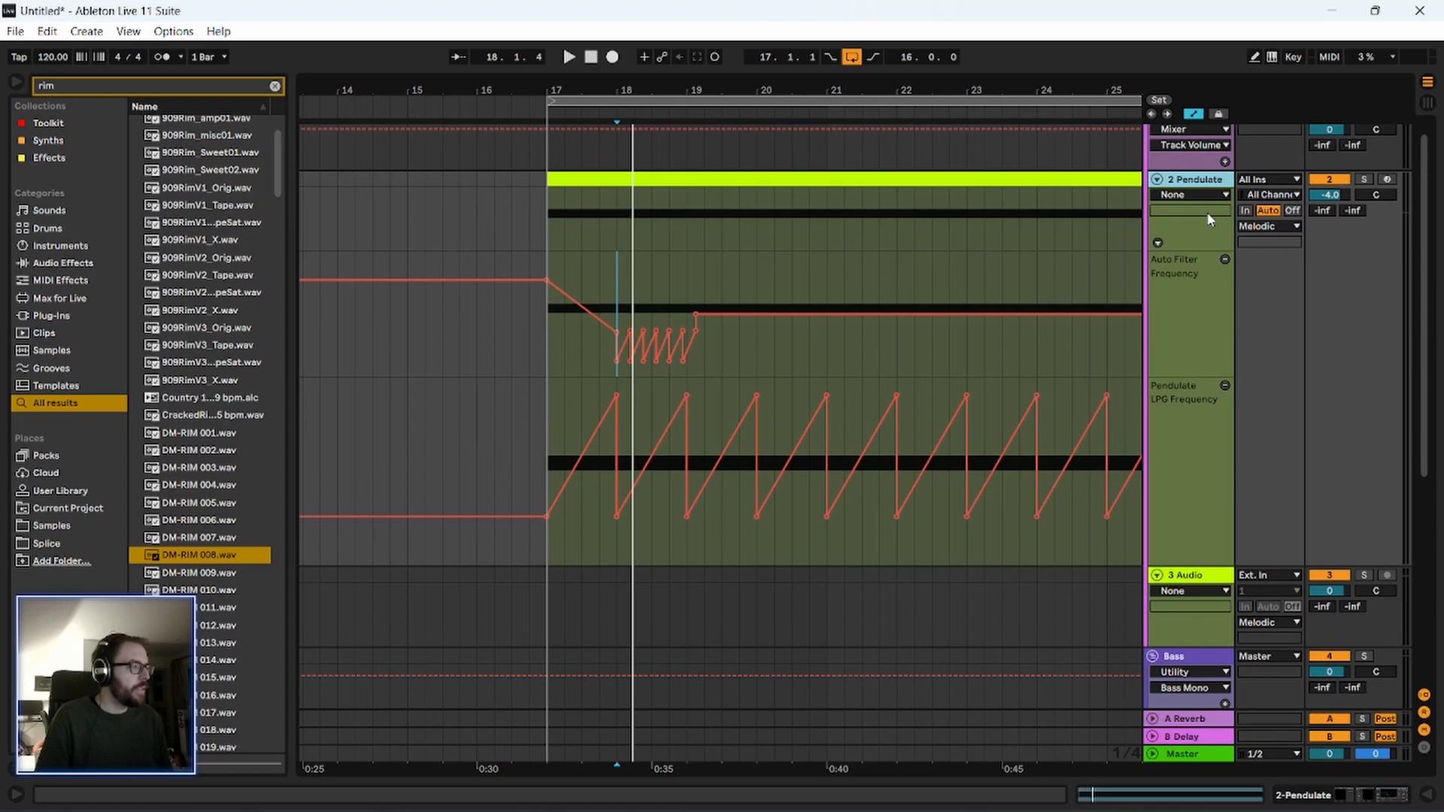
{"action": "left_click_drag", "start_coordinate": [1201, 188], "coordinate": [1187, 660]}
{"action": "scroll", "coordinate": [1179, 487], "scroll_direction": "up", "scroll_amount": 1}
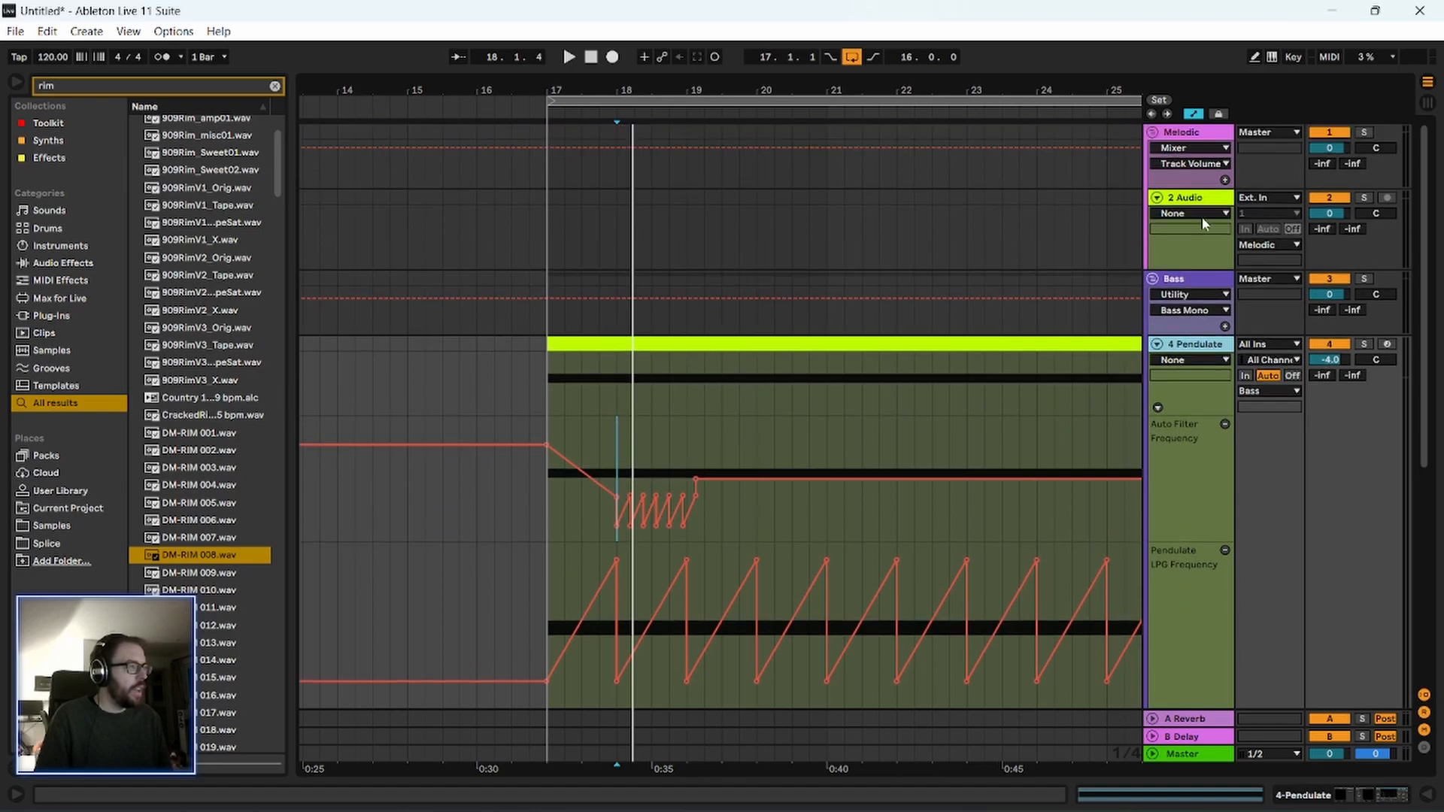
Inspect the effect devices on the Melodic group and on the Bass group.
{"action": "left_click", "coordinate": [1189, 134]}
{"action": "double_click", "coordinate": [1169, 140]}
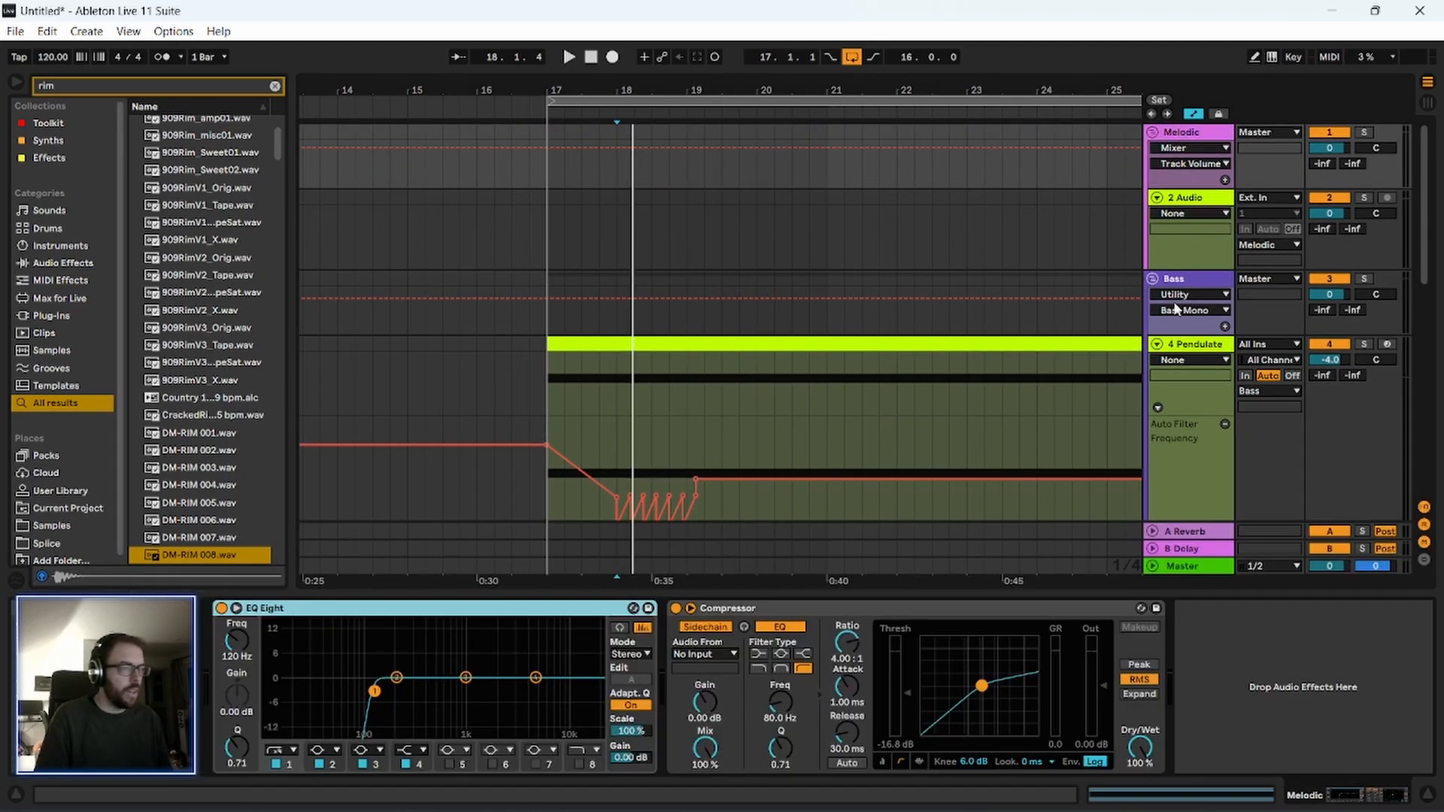
{"action": "left_click", "coordinate": [1207, 138]}
{"action": "left_click", "coordinate": [1204, 324]}
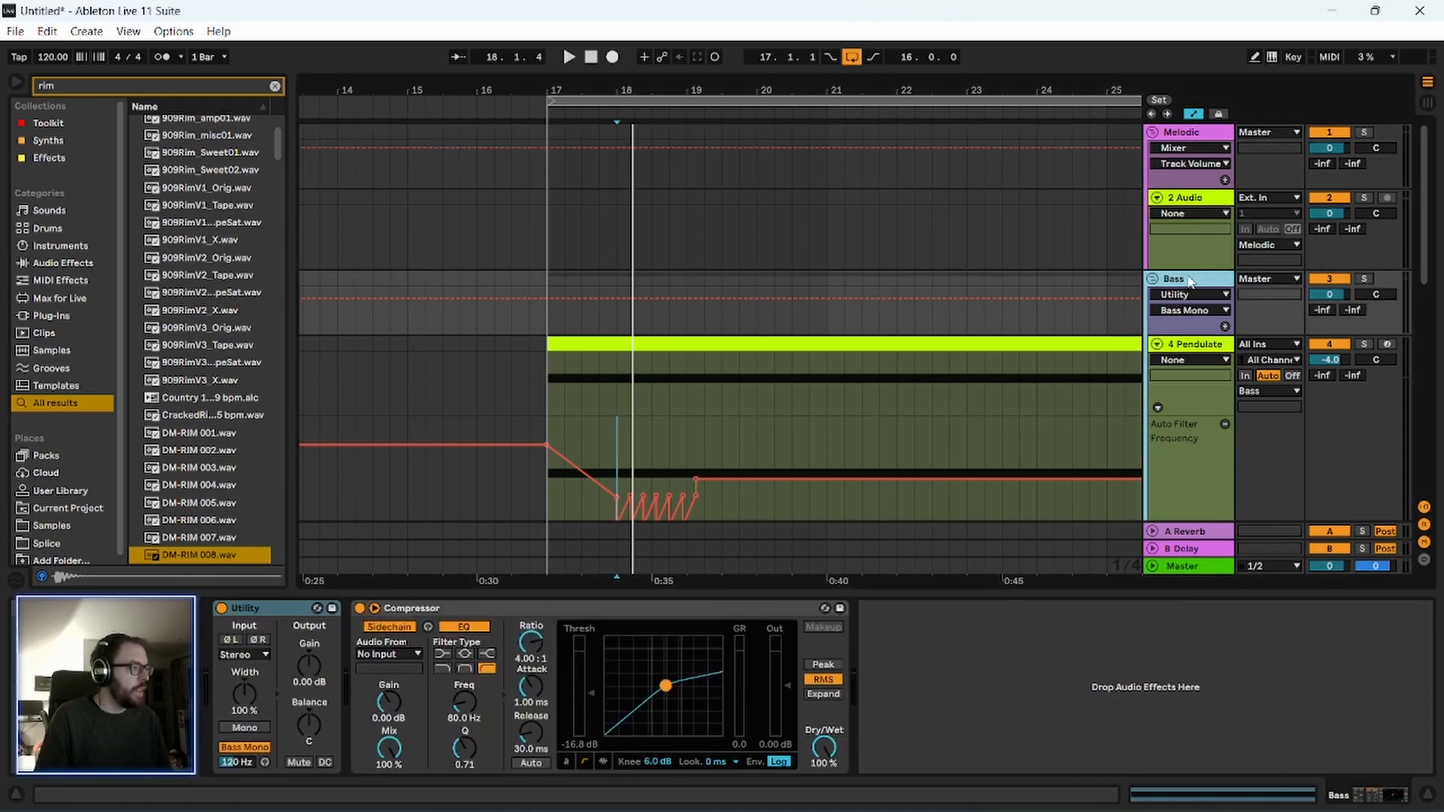
{"action": "left_click", "coordinate": [1212, 280]}
Copy the Auto Filter Frequency ramps between 18.1.1 and 19.1.1 to 17.1.1 and play from bar 17.
{"action": "left_click", "coordinate": [582, 344]}
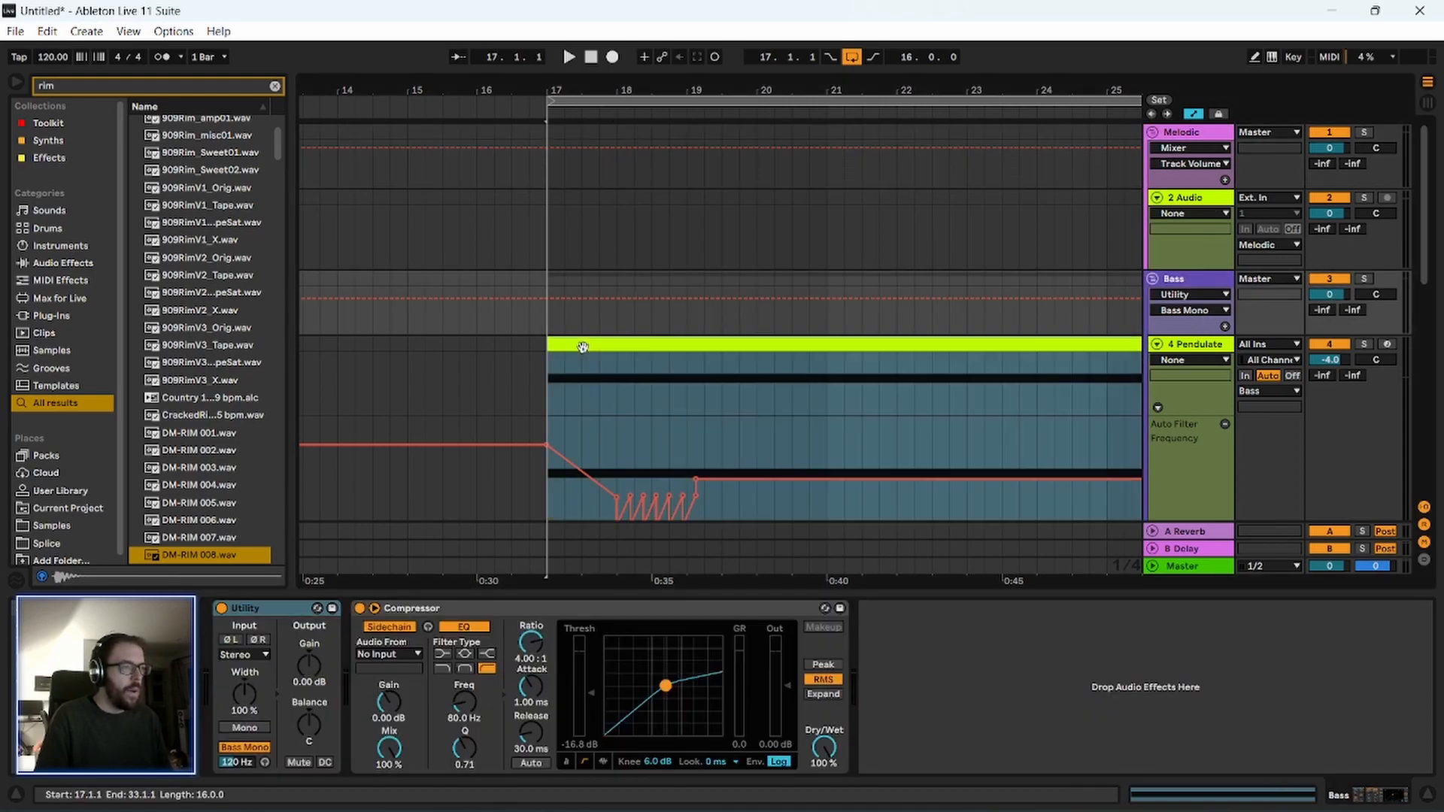
{"action": "left_click", "coordinate": [617, 460]}
{"action": "left_click_drag", "start_coordinate": [617, 465], "coordinate": [684, 458]}
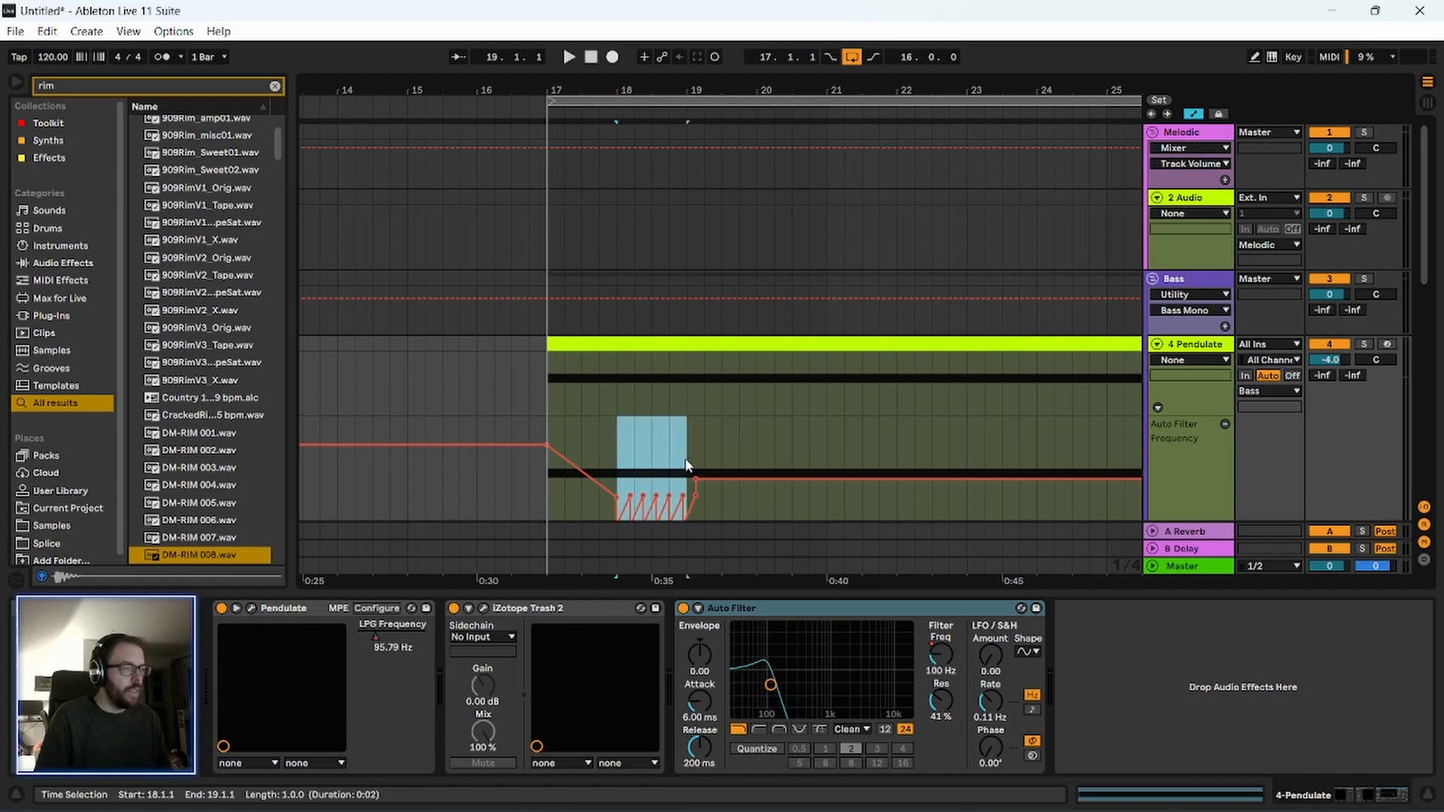
{"action": "scroll", "coordinate": [629, 436], "scroll_direction": "down", "scroll_amount": 2}
{"action": "left_click", "coordinate": [548, 447]}
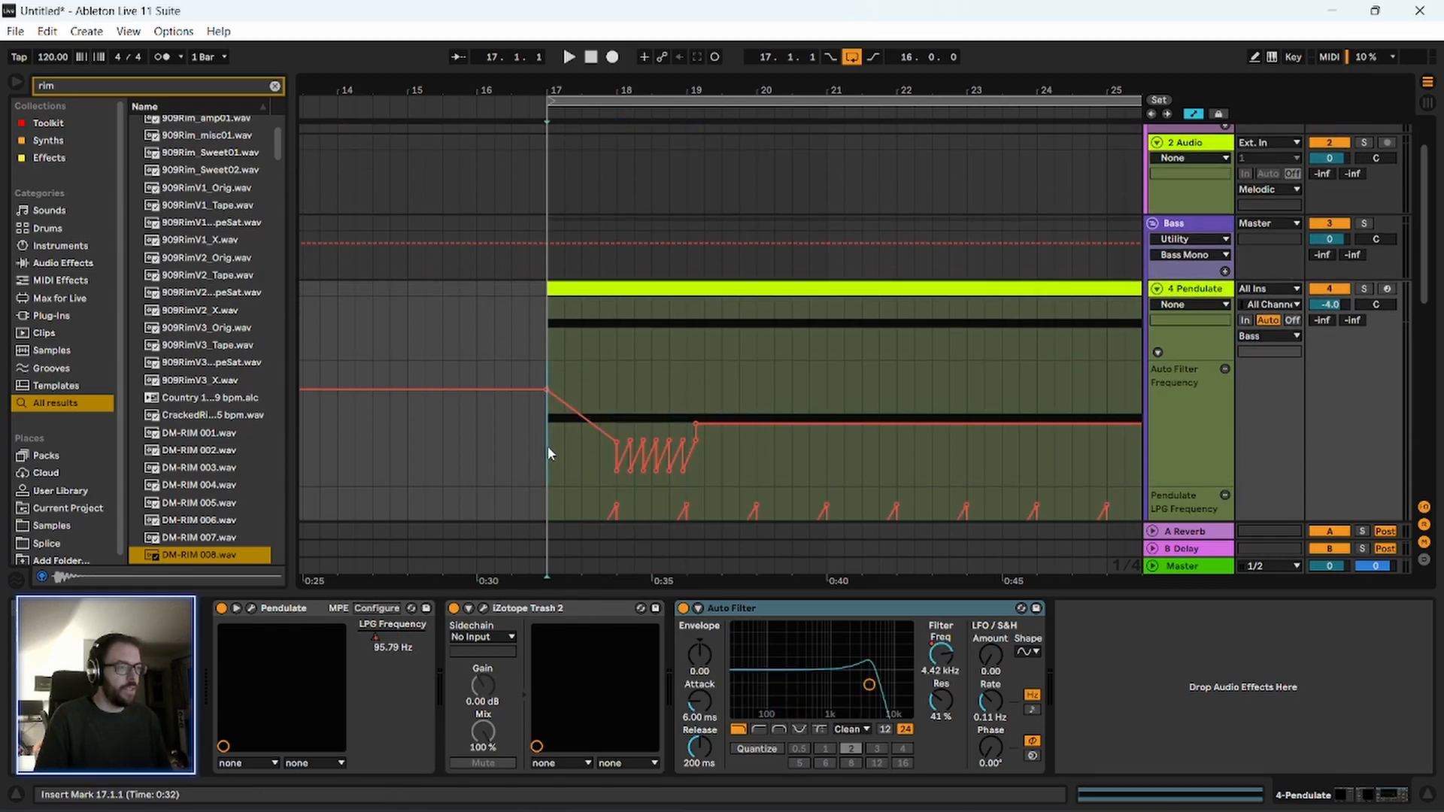
{"action": "key", "text": "ctrl+v"}
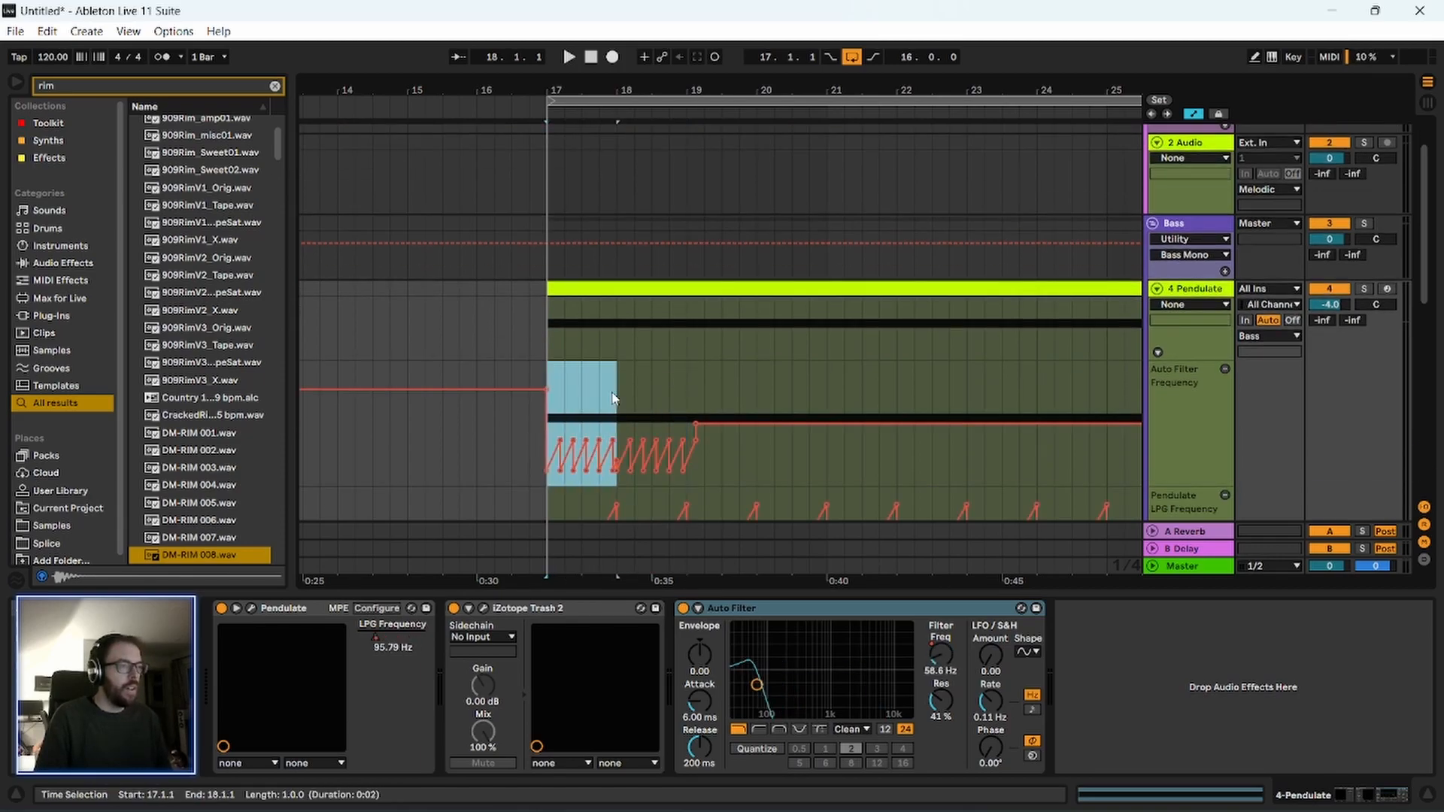
{"action": "key", "text": "space"}
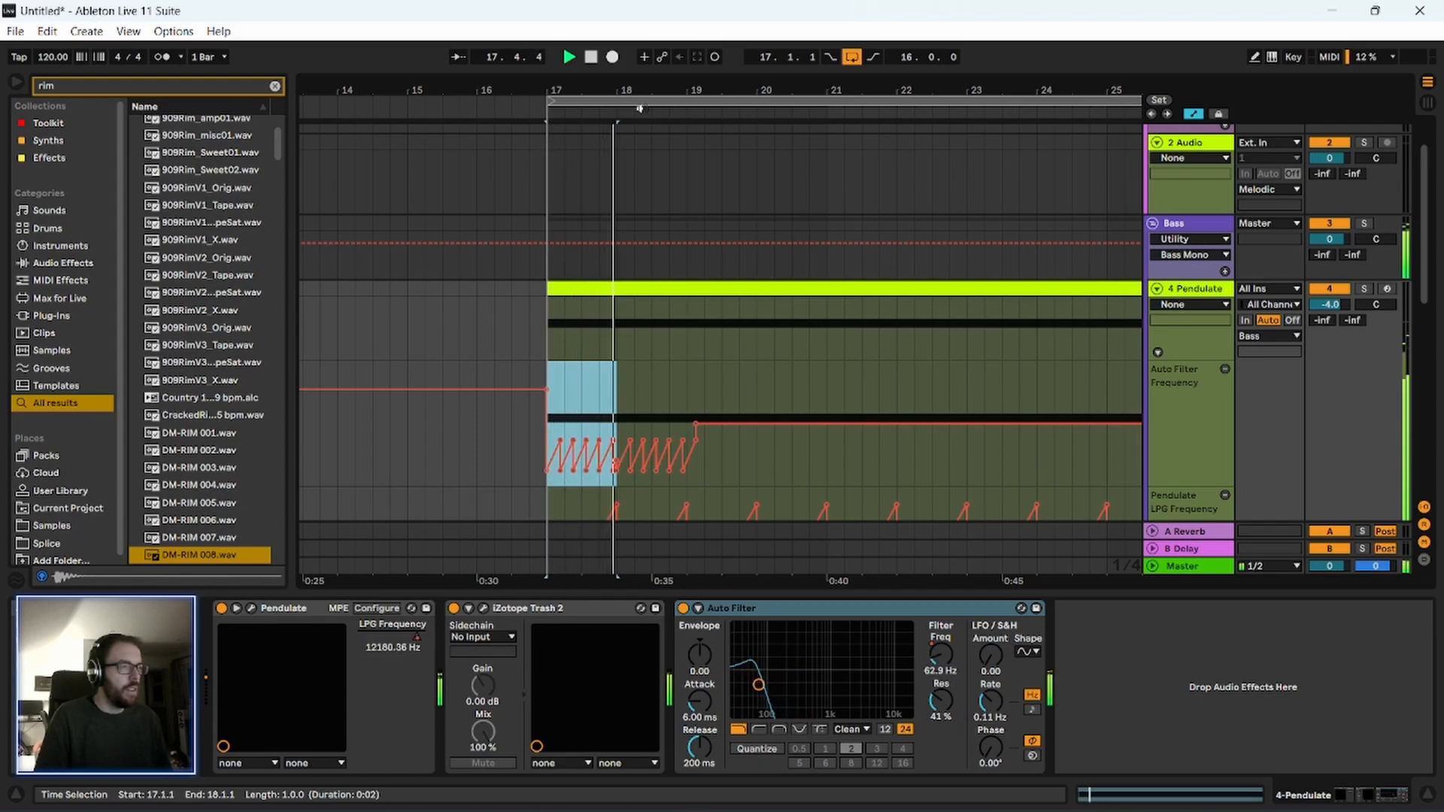
Duplicate the one-bar Auto Filter Frequency ramp pattern from bar 17 four times, up to bar 22.
{"action": "left_click_drag", "start_coordinate": [641, 91], "coordinate": [514, 143]}
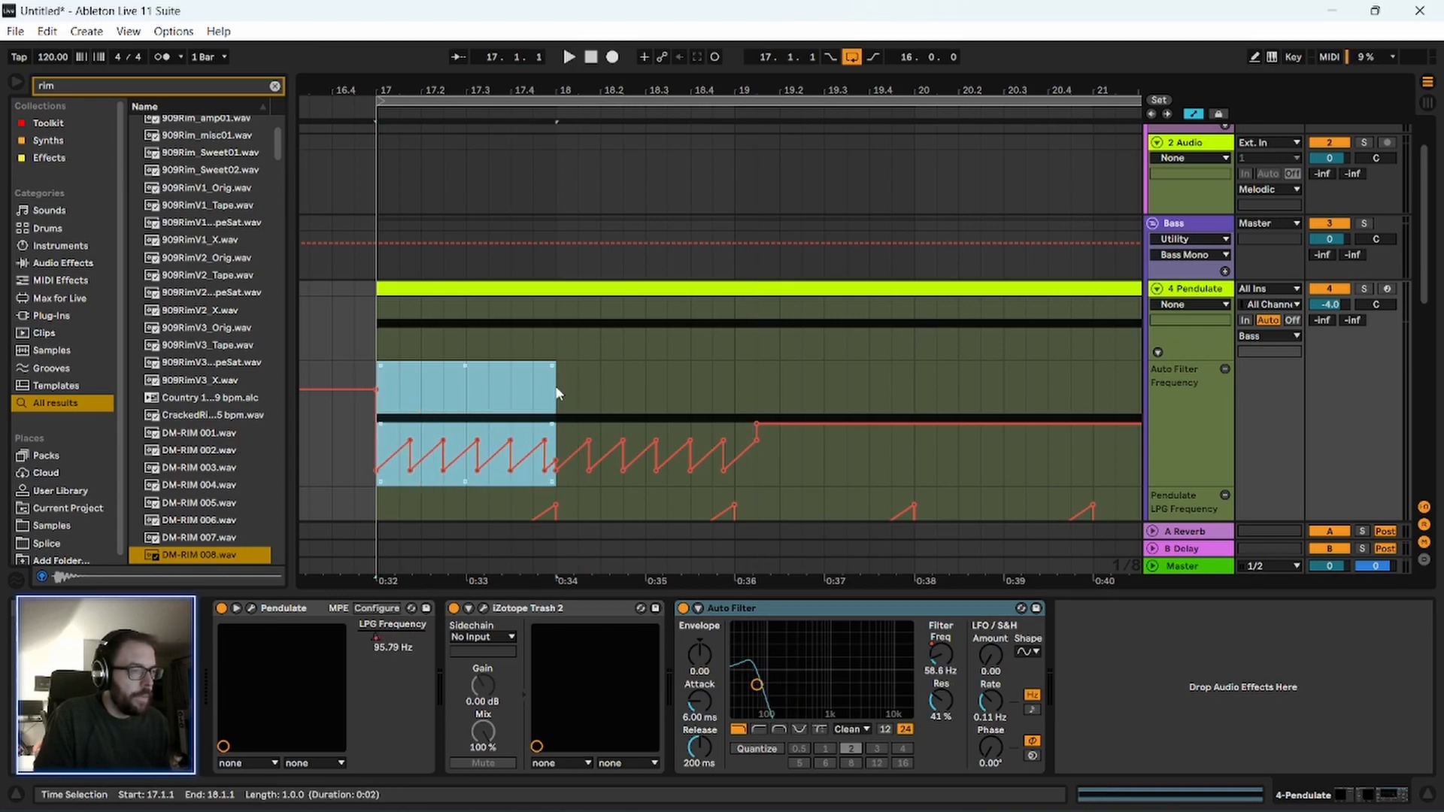
{"action": "key", "text": "ctrl+d"}
{"action": "key", "text": "ctrl+d"}
{"action": "key", "text": "ctrl+d"}
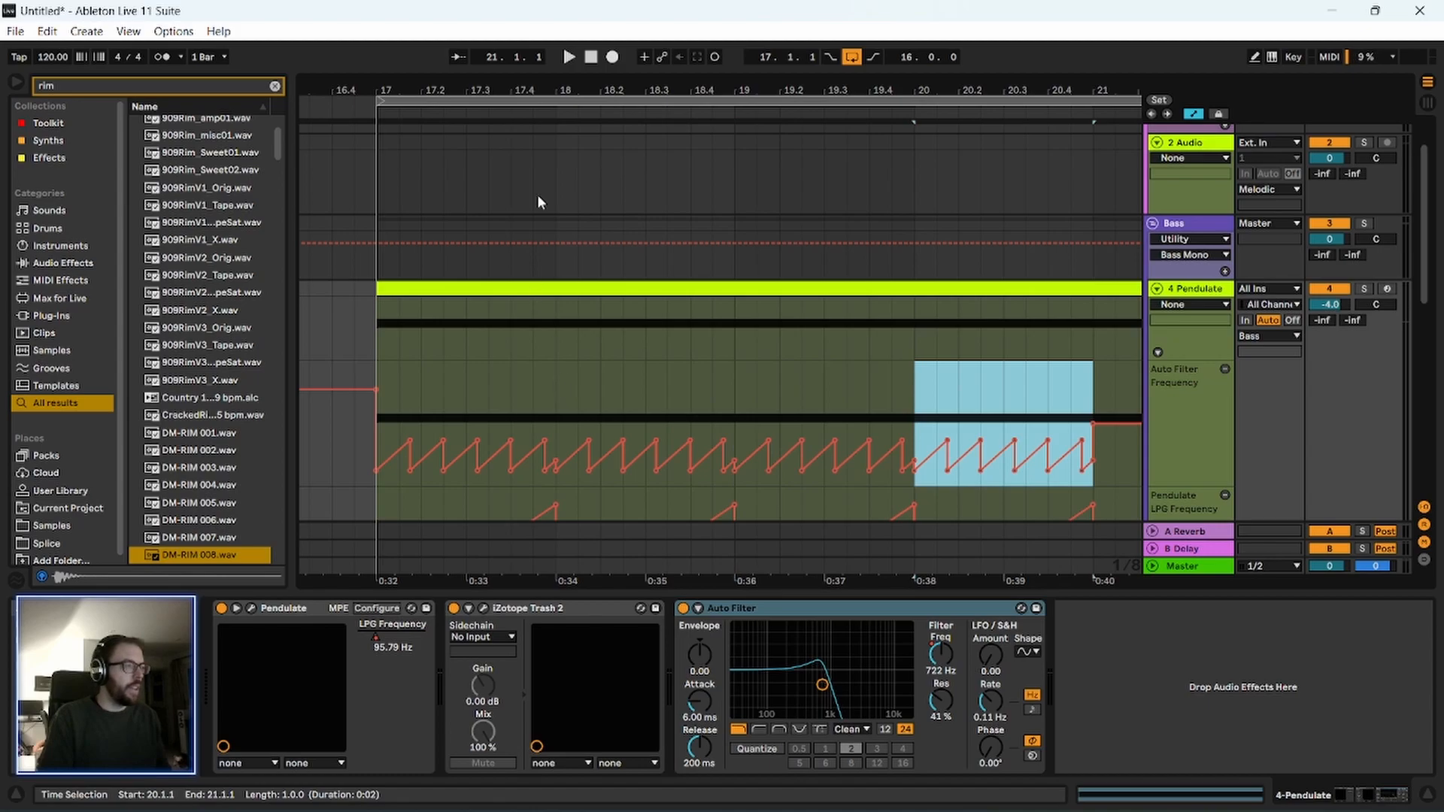
{"action": "left_click_drag", "start_coordinate": [566, 82], "coordinate": [562, 68]}
{"action": "key", "text": "minus"}
{"action": "key", "text": "ctrl+d"}
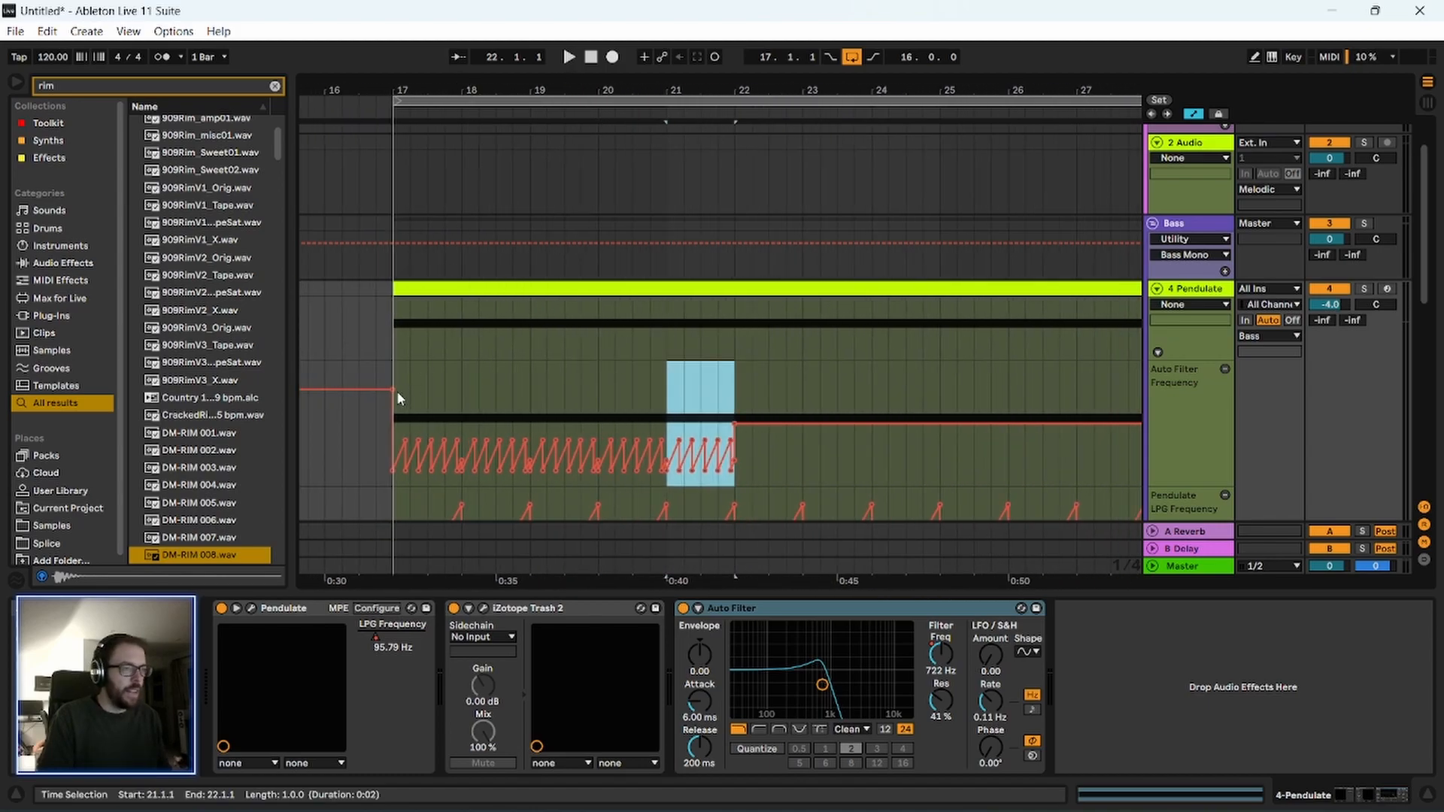
Set the arrangement loop to the four bars from 17 to 21 and play it.
{"action": "left_click_drag", "start_coordinate": [395, 312], "coordinate": [657, 340]}
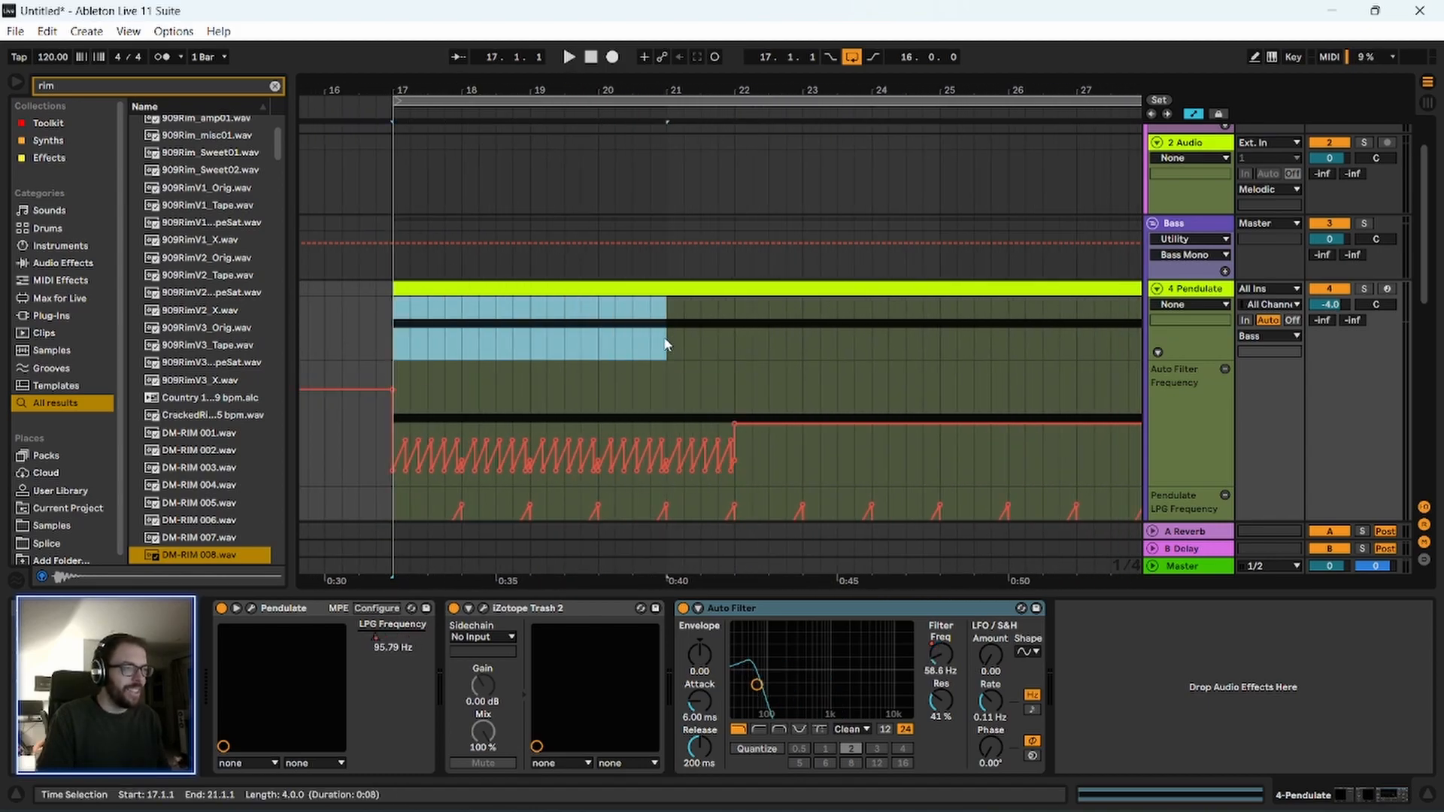
{"action": "key", "text": "ctrl+l"}
{"action": "key", "text": "space"}
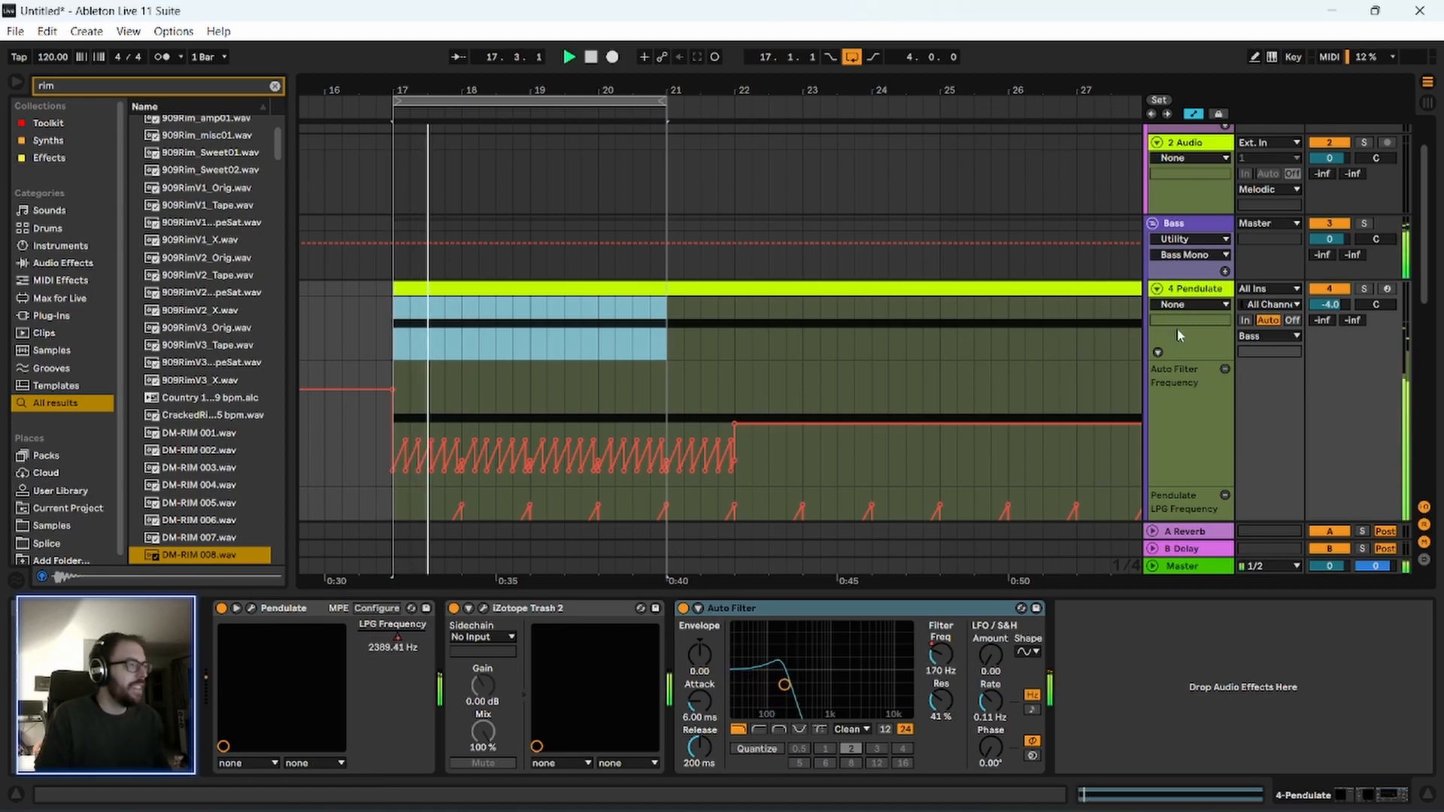
Insert a new MIDI track and move it above the Melodic group.
{"action": "left_click", "coordinate": [1151, 225]}
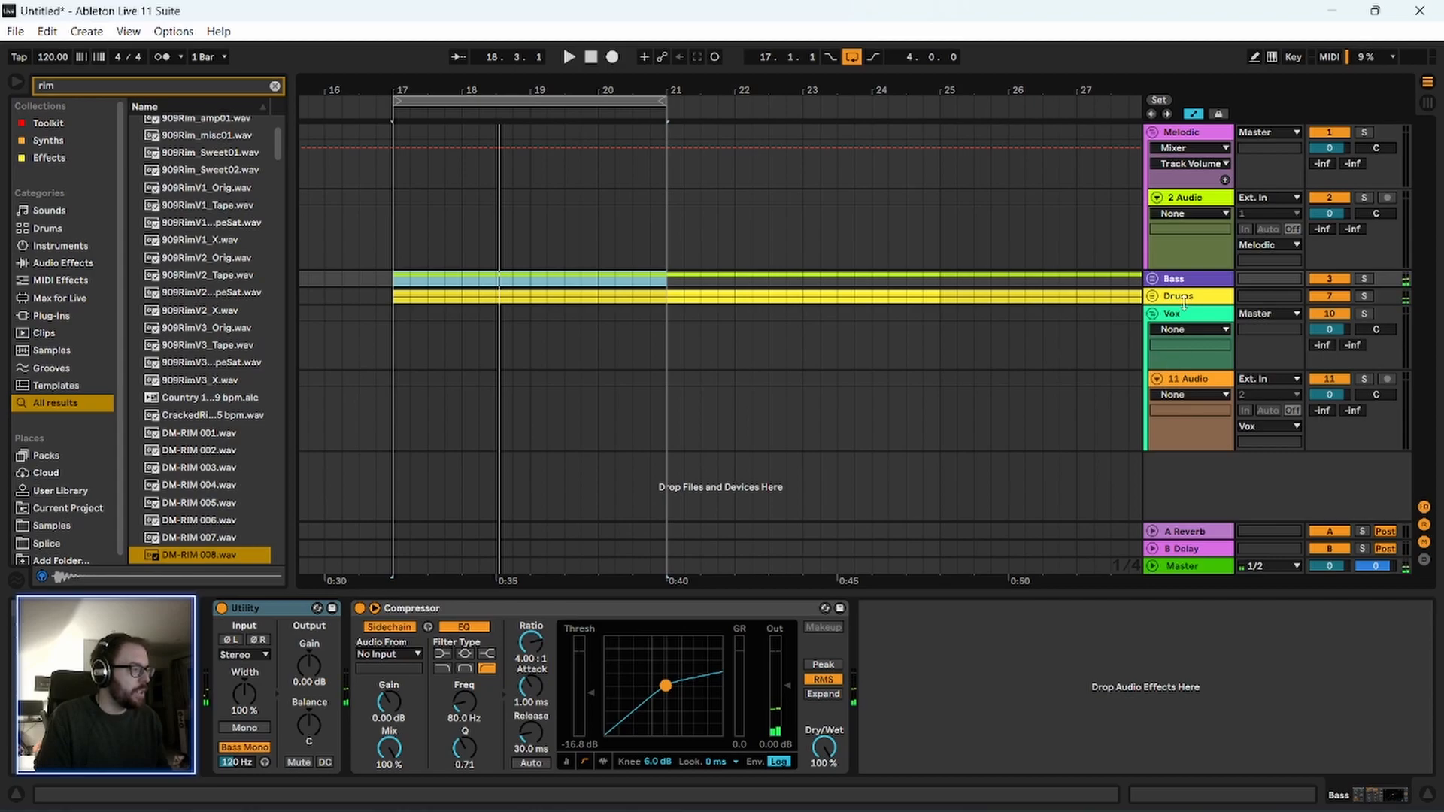
{"action": "left_click", "coordinate": [1153, 279]}
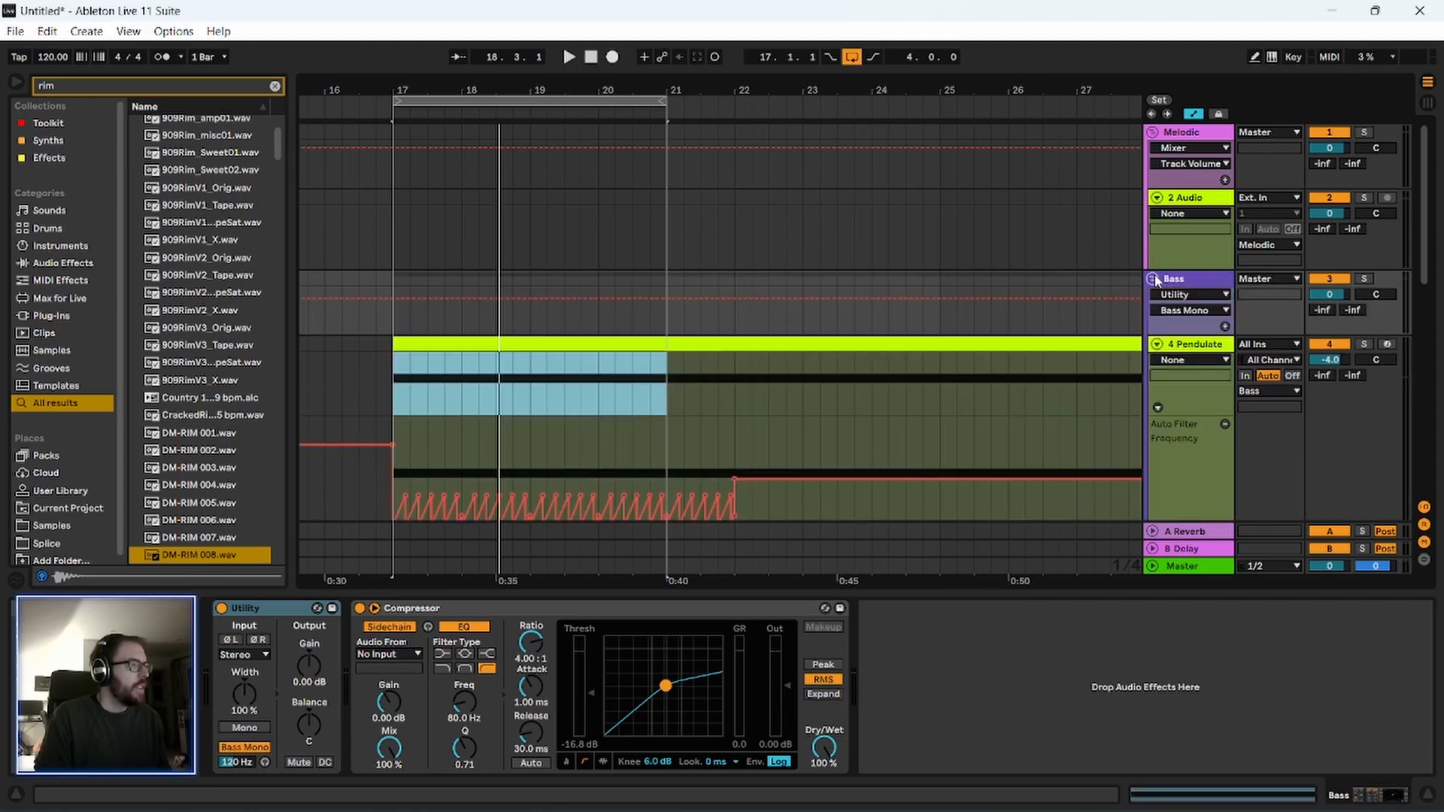
{"action": "left_click", "coordinate": [1175, 133]}
{"action": "key", "text": "ctrl+shift+t"}
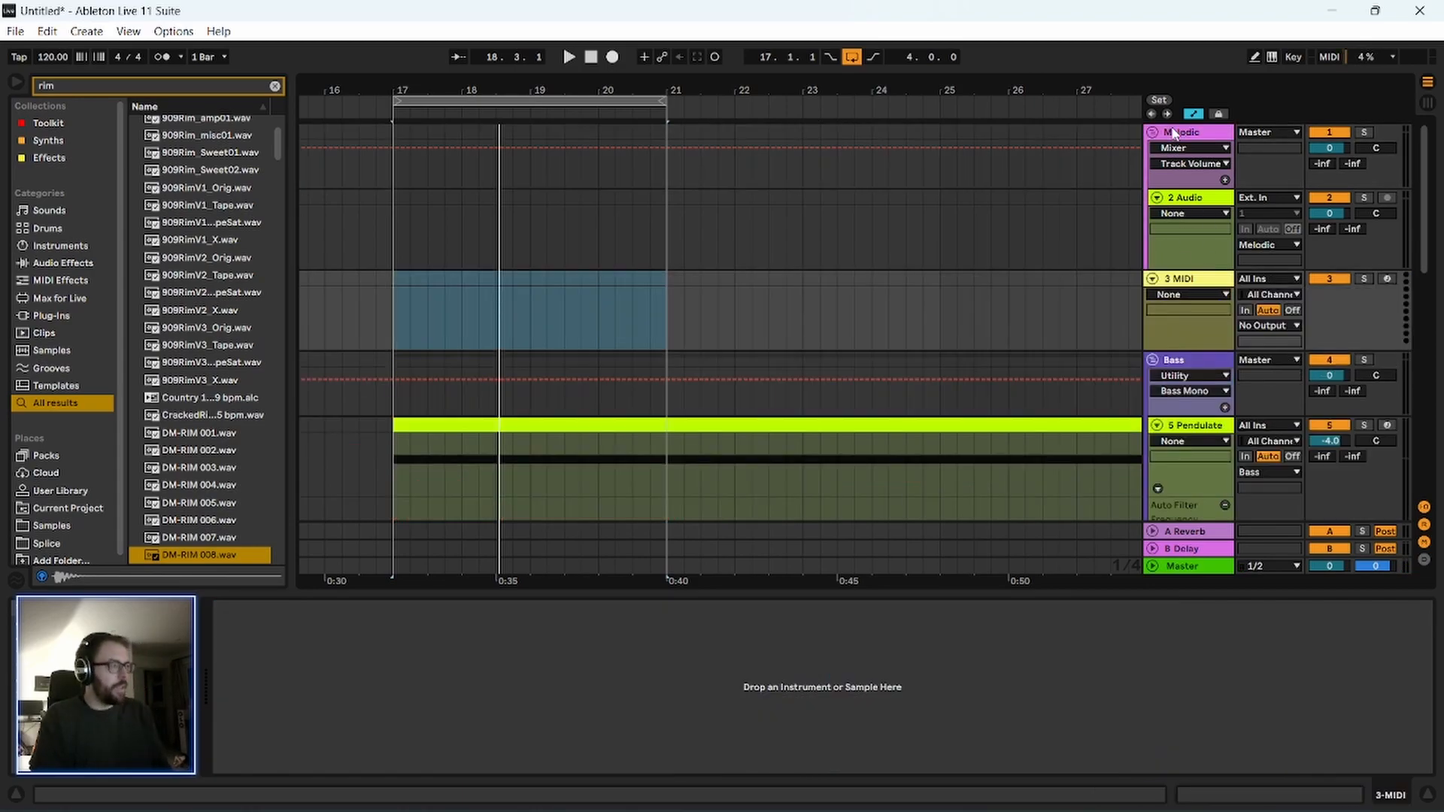
{"action": "left_click_drag", "start_coordinate": [1177, 280], "coordinate": [1196, 130]}
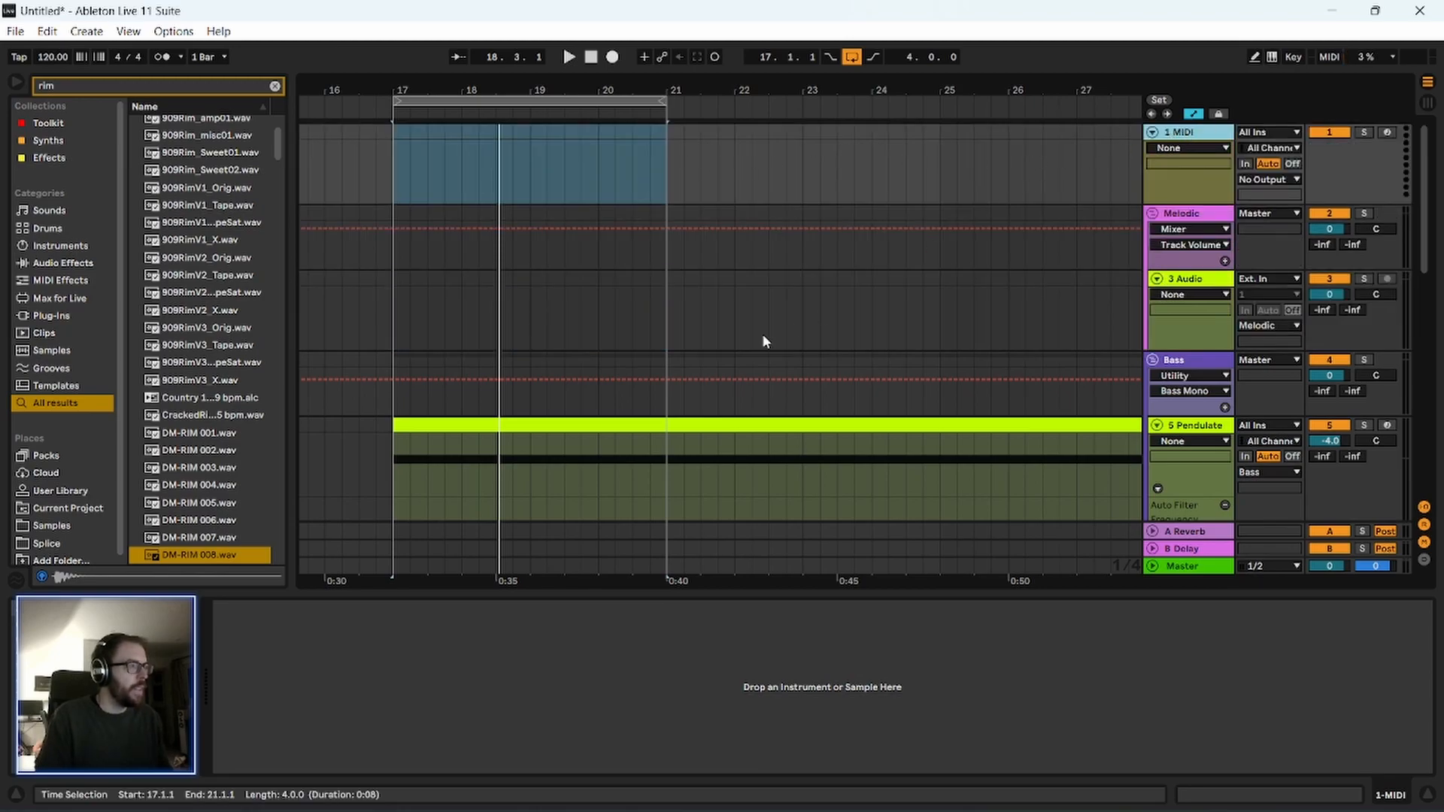
Copy the kick clip from the Drums group onto the new MIDI track at bar 17 and rename that track Chain.
{"action": "scroll", "coordinate": [761, 332], "scroll_direction": "down", "scroll_amount": 4}
{"action": "scroll", "coordinate": [776, 347], "scroll_direction": "up", "scroll_amount": 3}
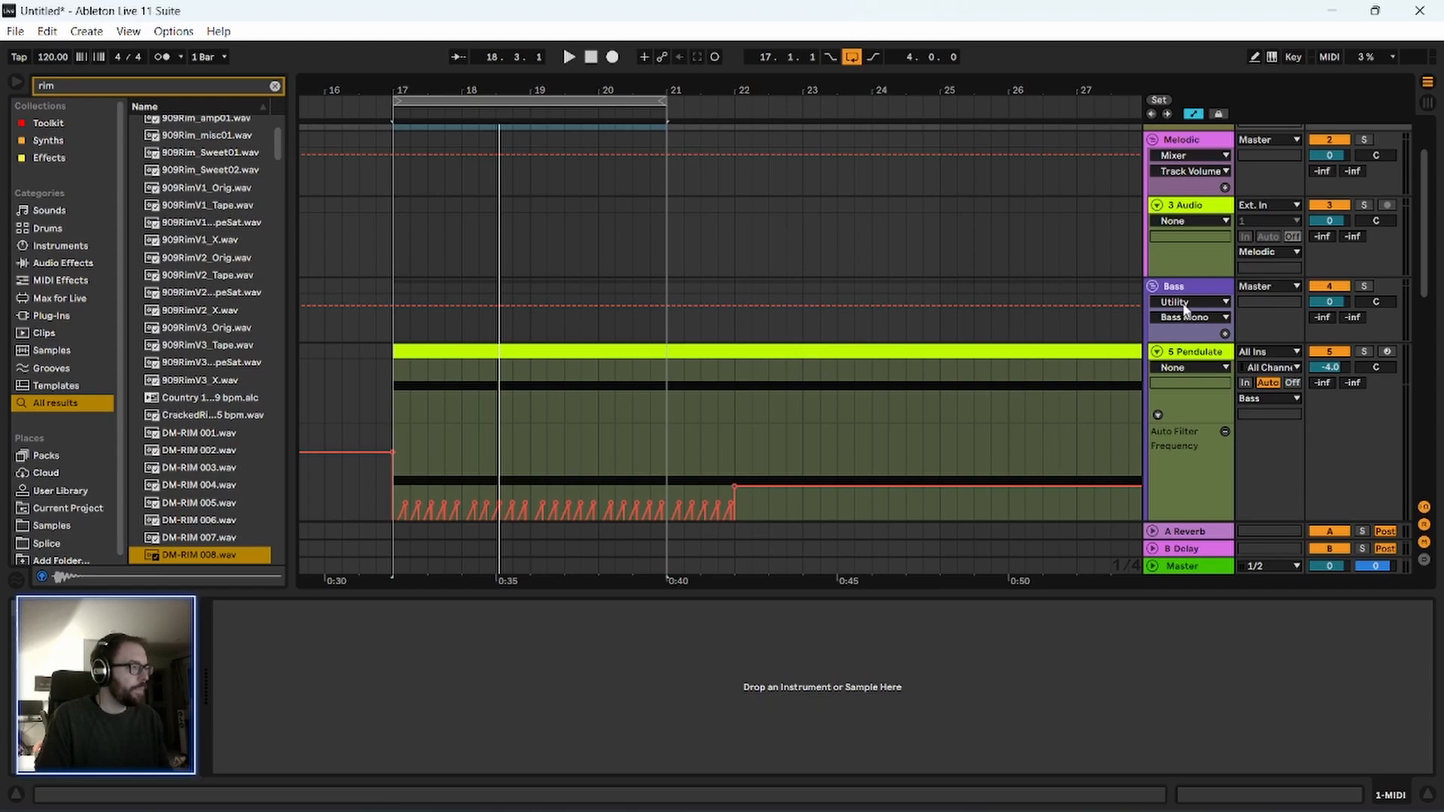
{"action": "scroll", "coordinate": [1155, 285], "scroll_direction": "down", "scroll_amount": 7}
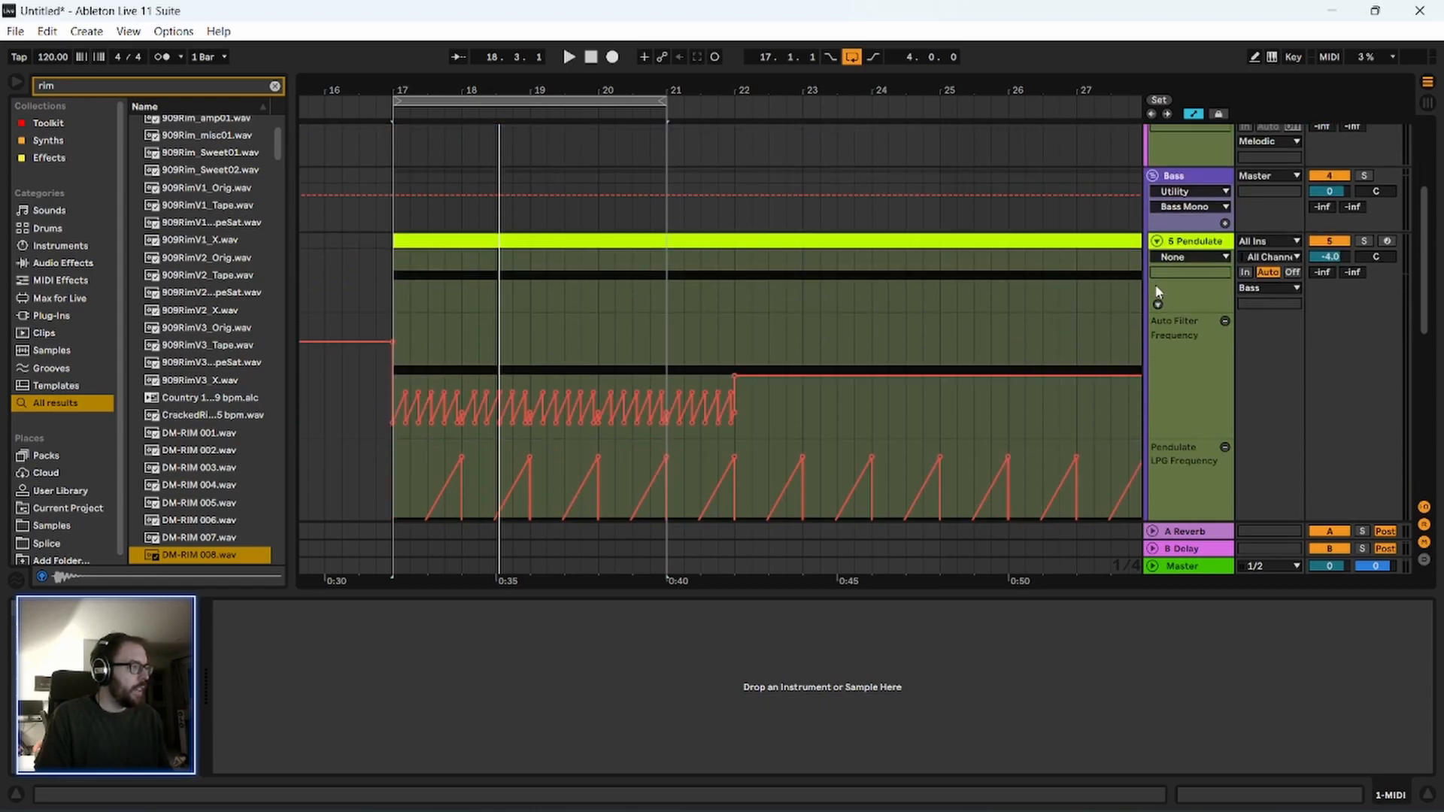
{"action": "scroll", "coordinate": [1156, 278], "scroll_direction": "up", "scroll_amount": 3}
{"action": "scroll", "coordinate": [1153, 164], "scroll_direction": "up", "scroll_amount": 5}
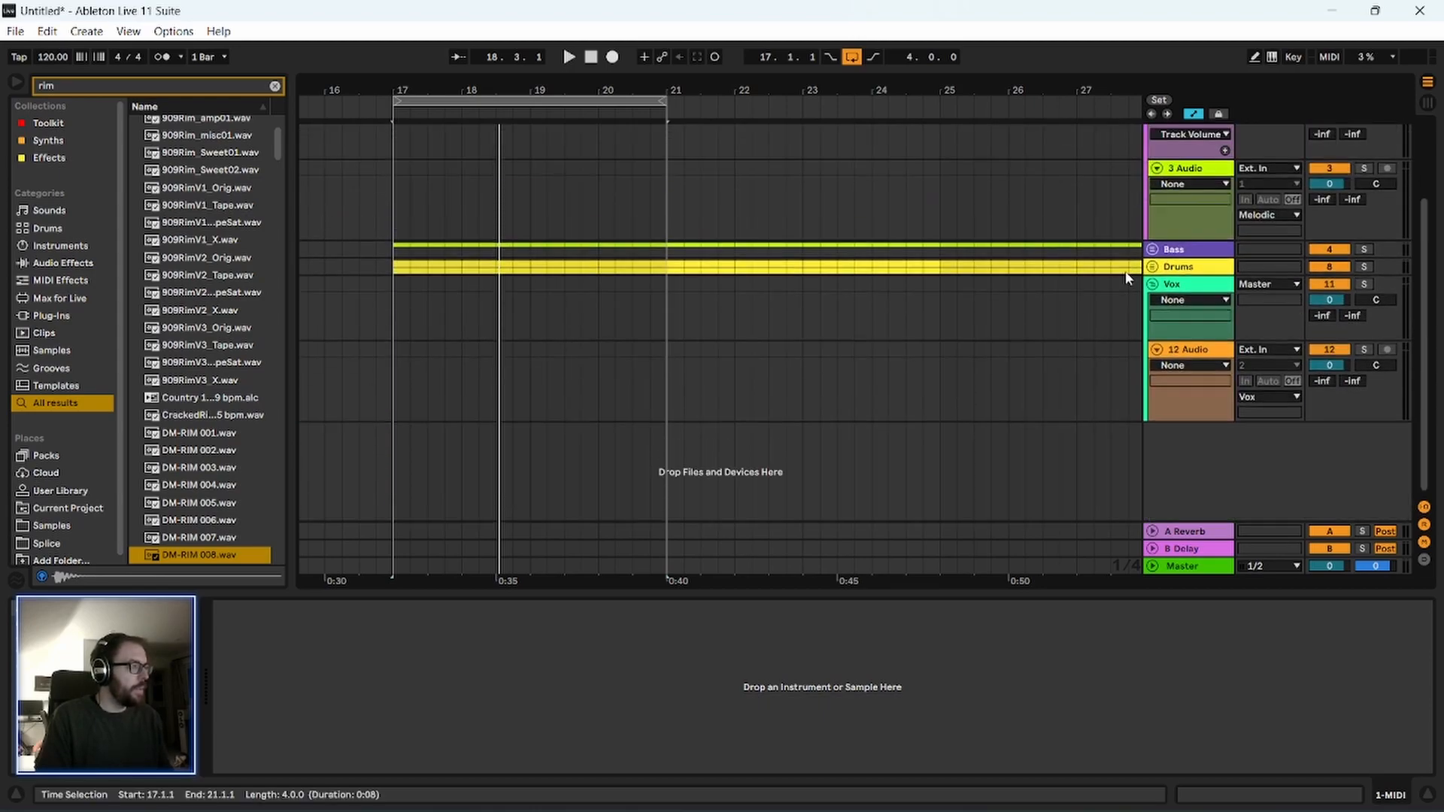
{"action": "left_click", "coordinate": [1153, 323]}
{"action": "scroll", "coordinate": [1179, 452], "scroll_direction": "up", "scroll_amount": 1}
{"action": "left_click", "coordinate": [1204, 443]}
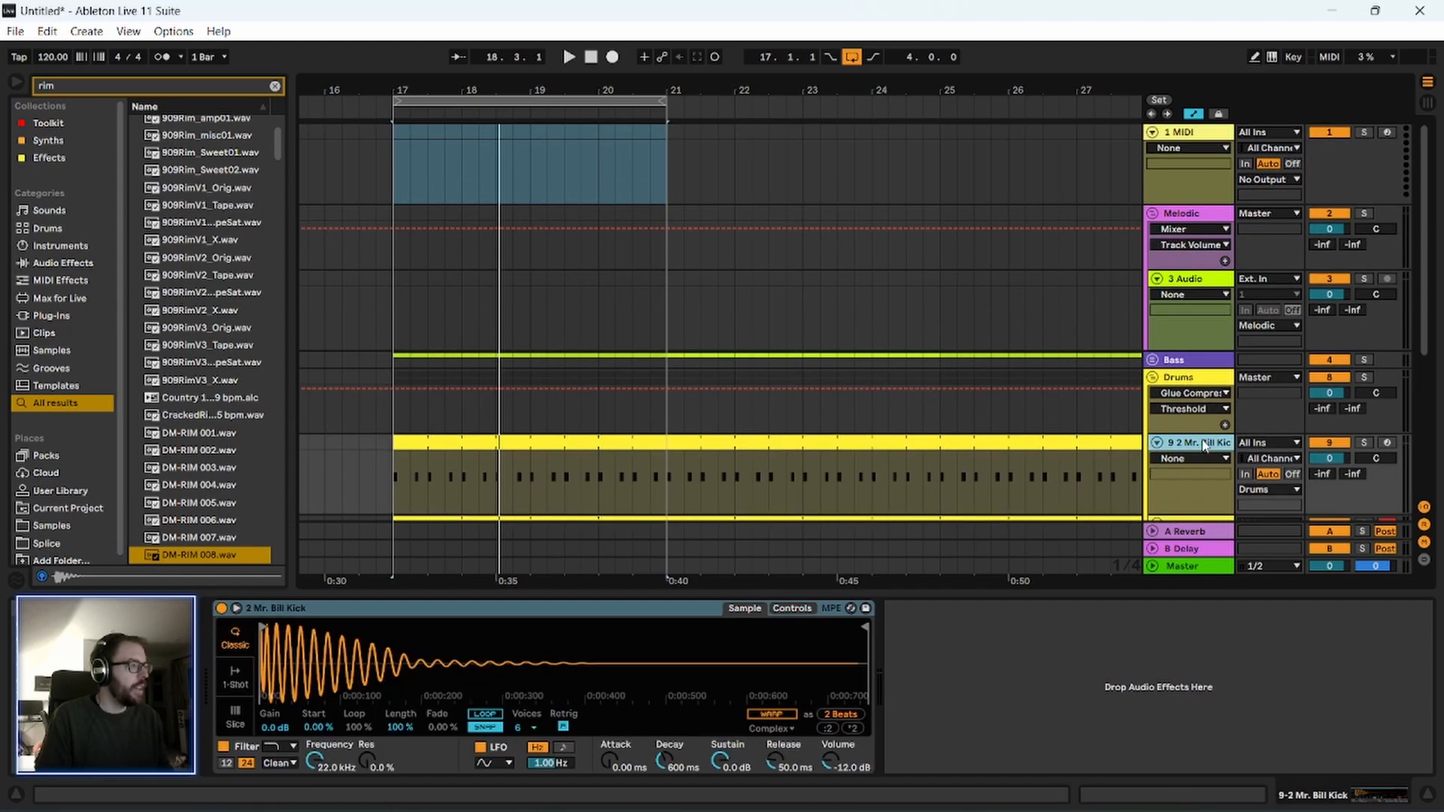
{"action": "left_click_drag", "start_coordinate": [410, 444], "coordinate": [415, 155]}
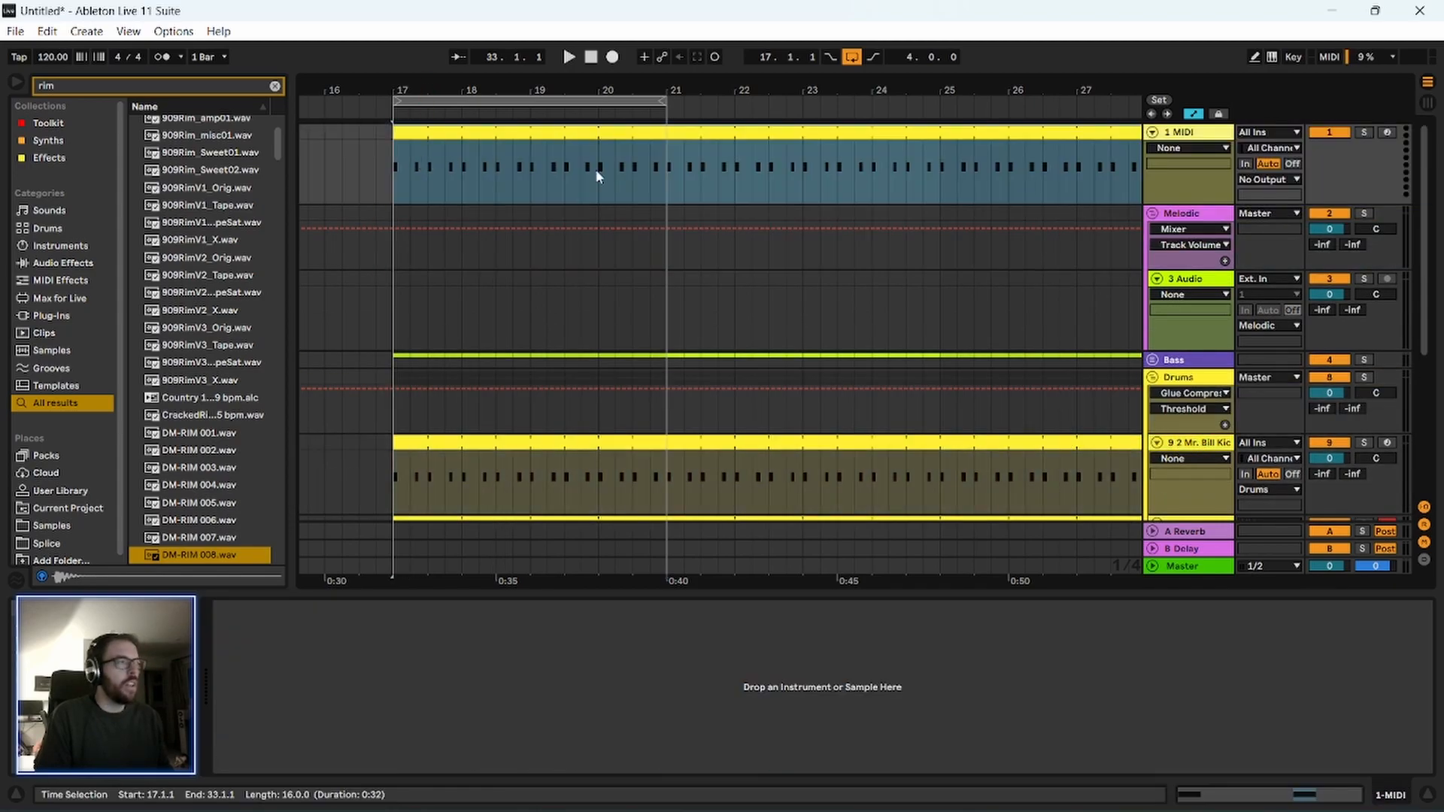
{"action": "left_click", "coordinate": [1189, 137]}
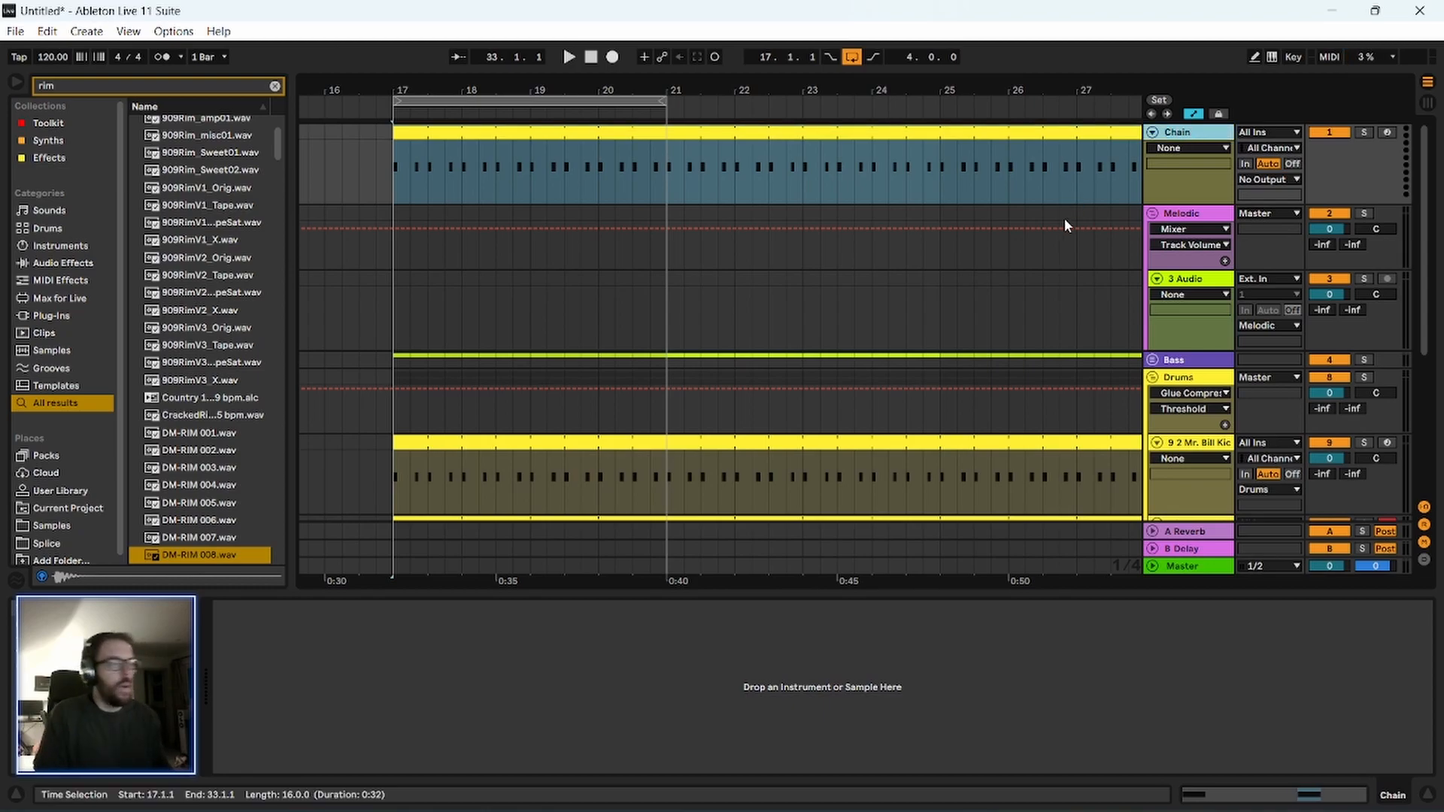
Look over the arrangement from bar 17 to 33 and show the kick track's sample device.
{"action": "left_click_drag", "start_coordinate": [442, 89], "coordinate": [442, 62]}
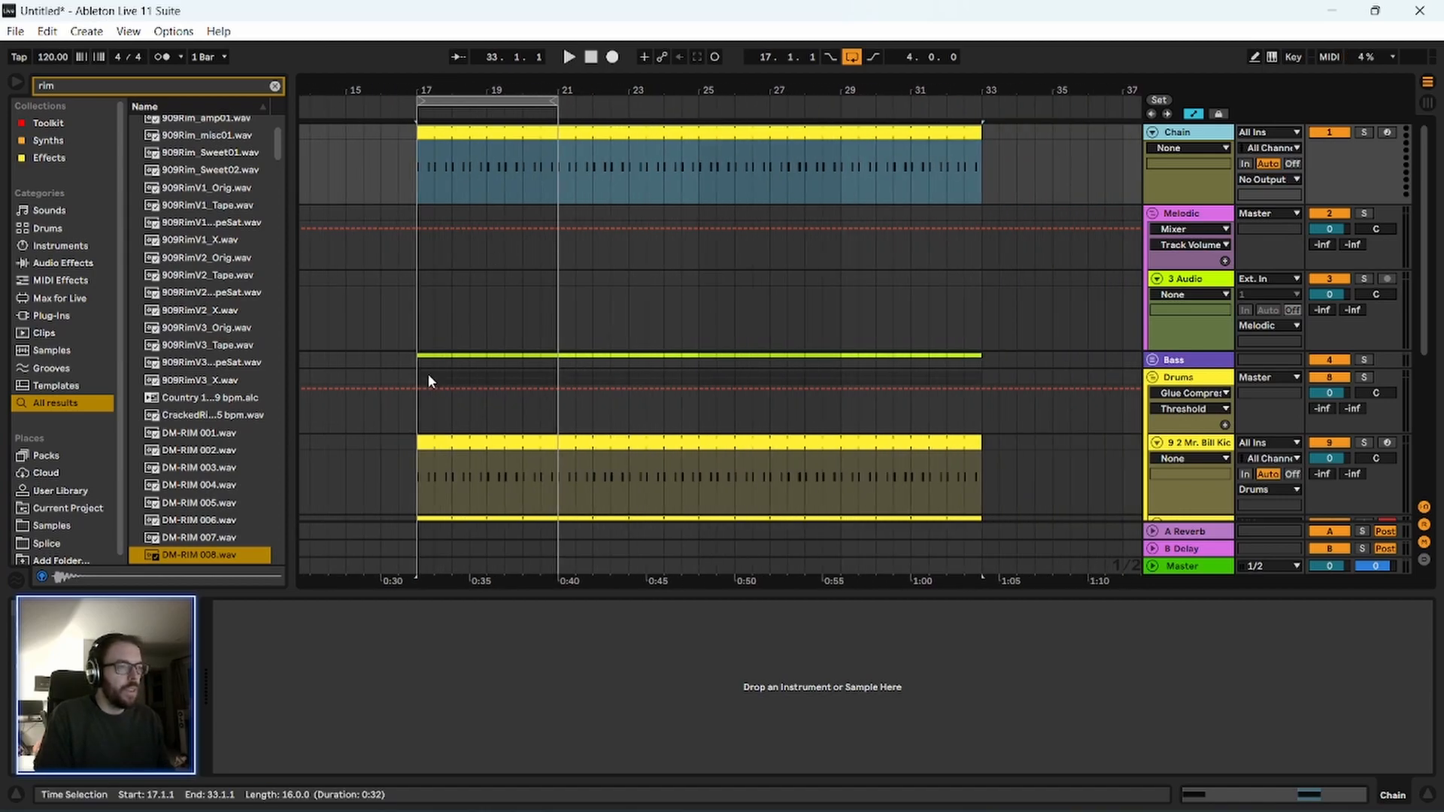
{"action": "scroll", "coordinate": [896, 318], "scroll_direction": "down", "scroll_amount": 2}
{"action": "scroll", "coordinate": [940, 429], "scroll_direction": "down", "scroll_amount": 2}
{"action": "scroll", "coordinate": [1148, 173], "scroll_direction": "up", "scroll_amount": 3}
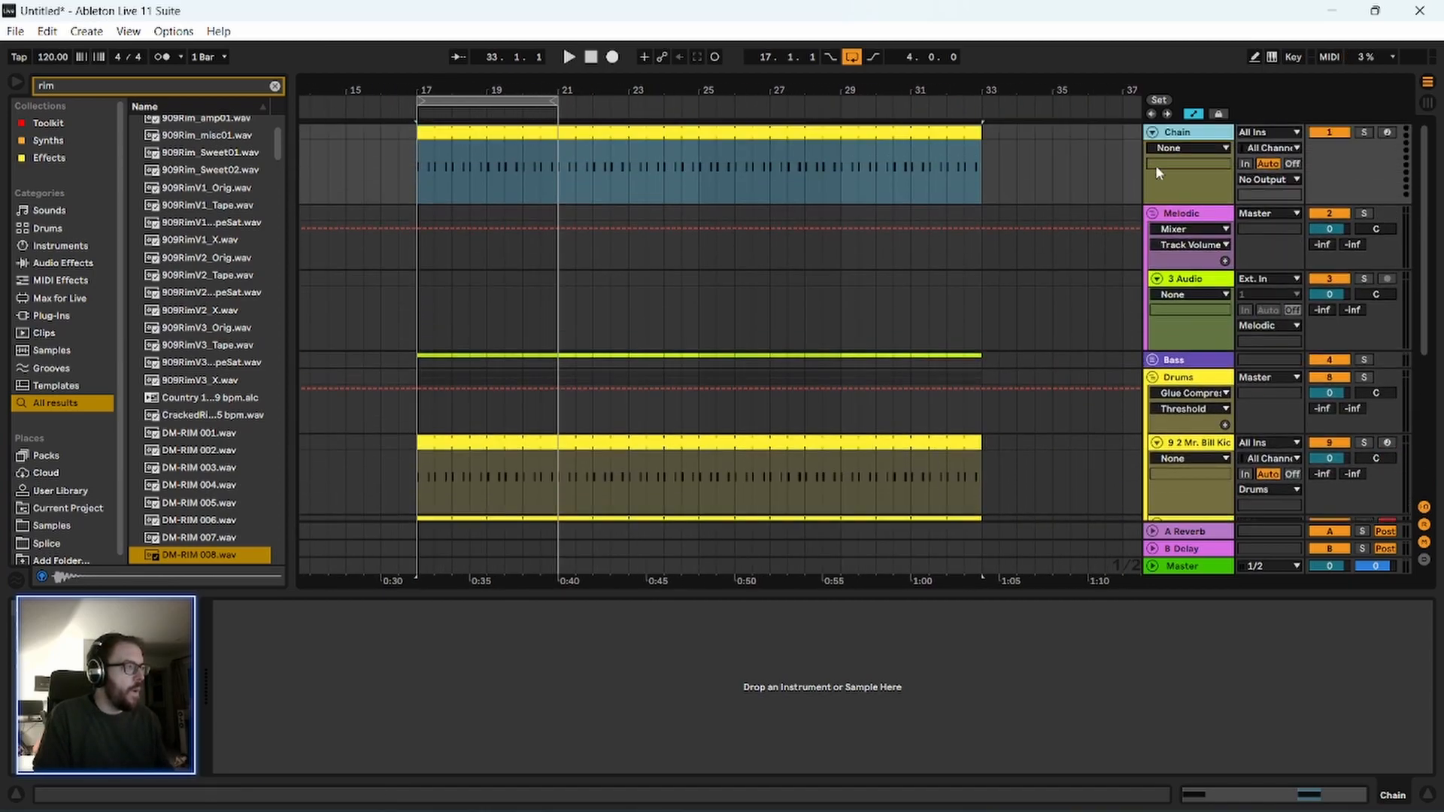
{"action": "scroll", "coordinate": [1094, 454], "scroll_direction": "down", "scroll_amount": 1}
{"action": "left_click", "coordinate": [1201, 389]}
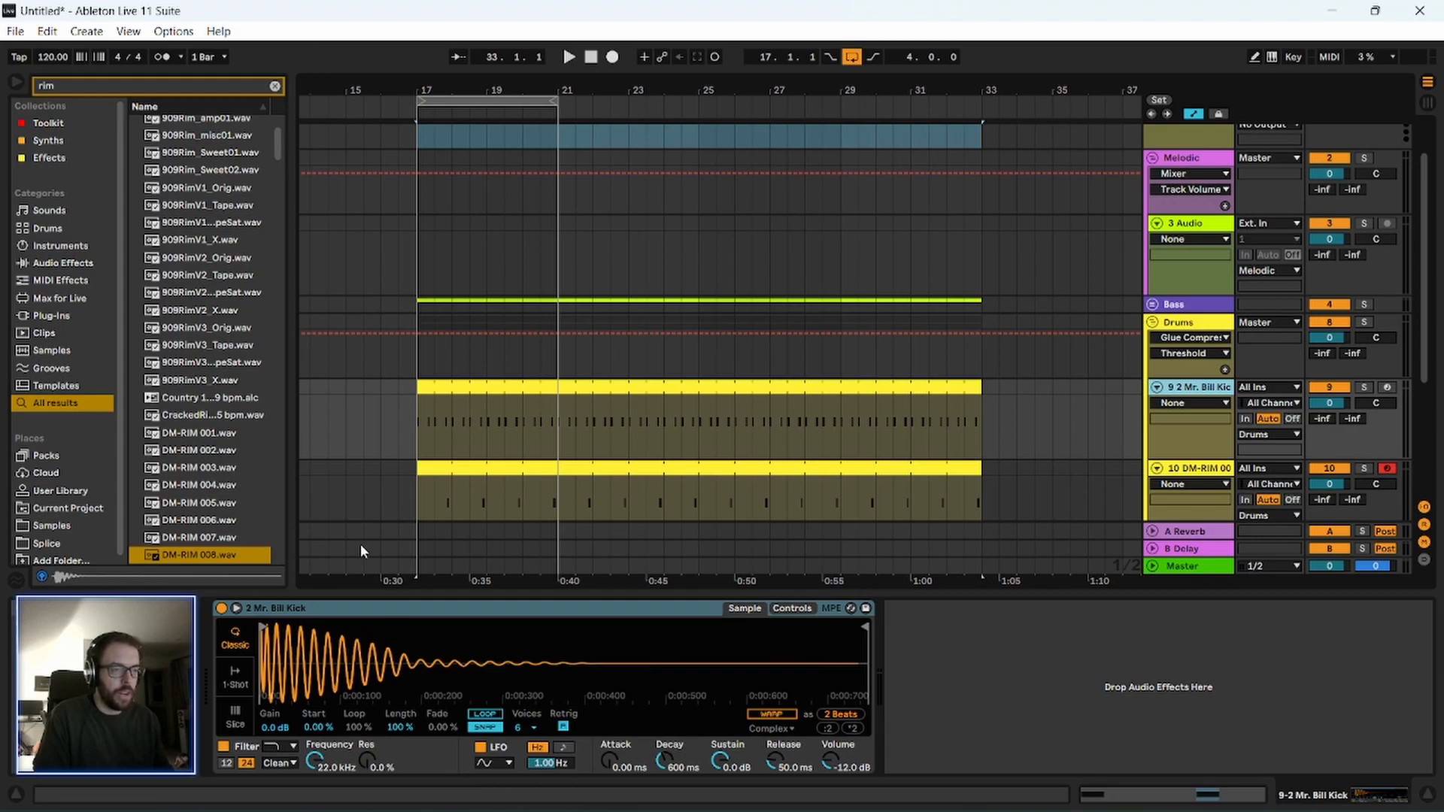
Search the library for kick, preview 6 Mr. Bill Kick.wav and load it as the instrument on the Chain track.
{"action": "left_click", "coordinate": [275, 86]}
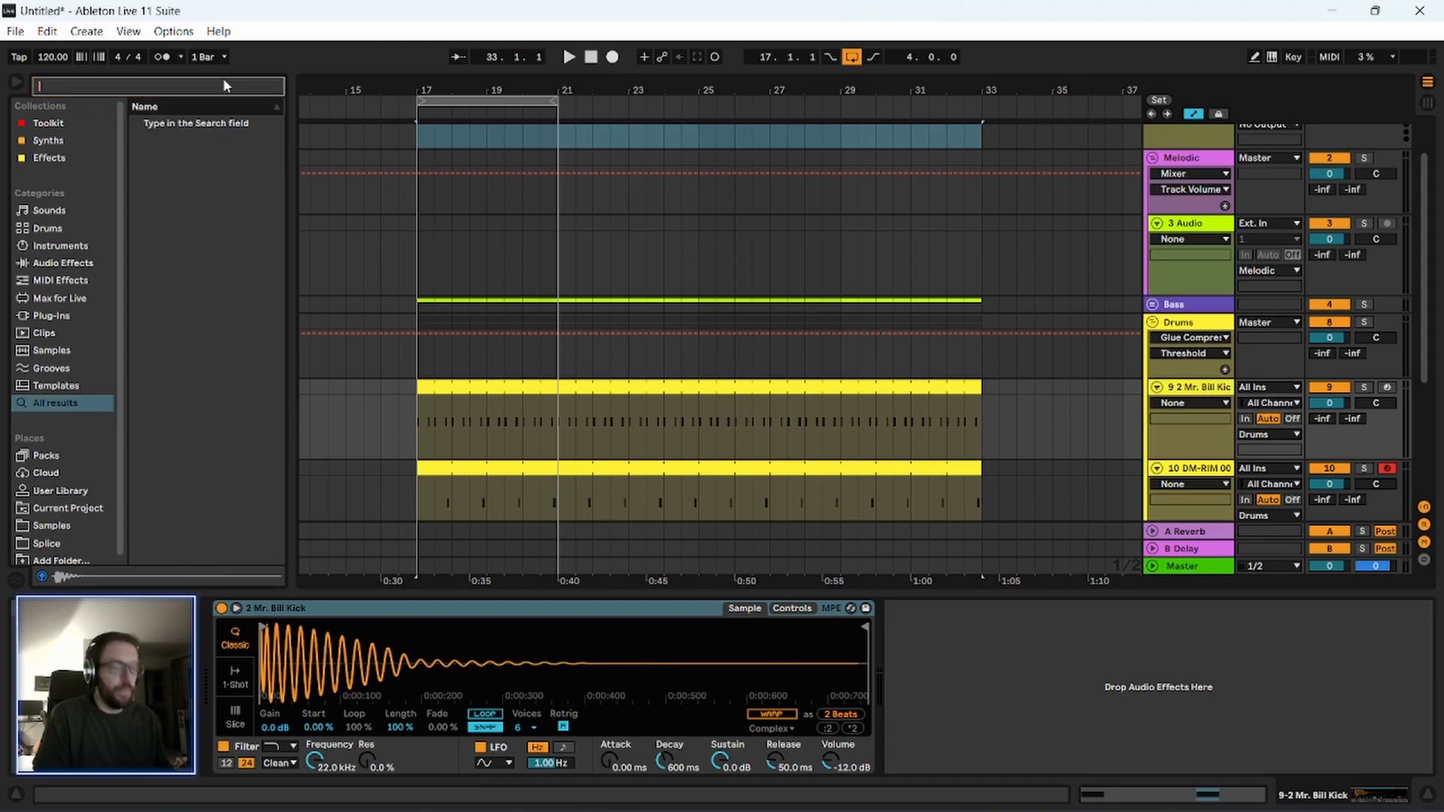
{"action": "type", "text": "kick"}
{"action": "left_click", "coordinate": [210, 246]}
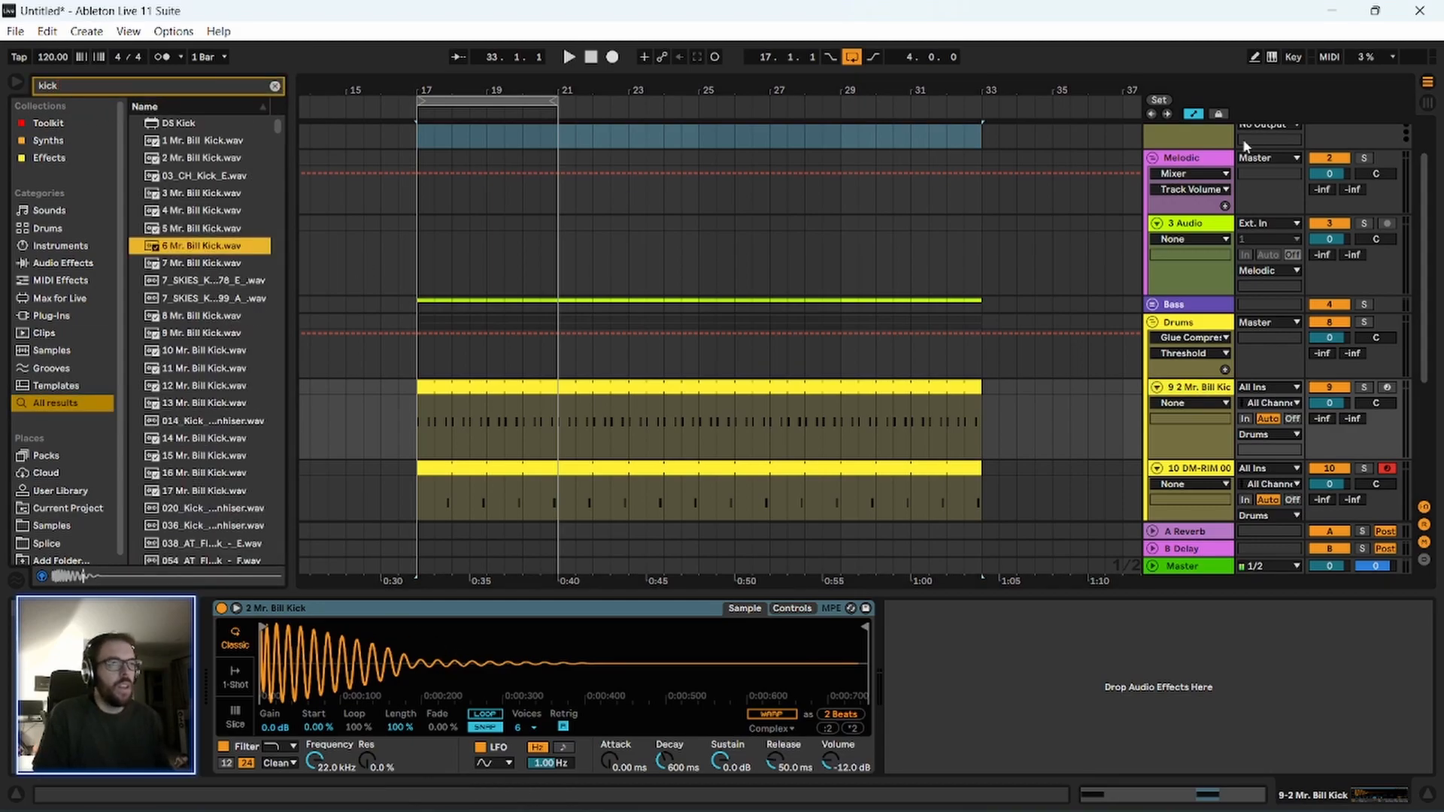
{"action": "scroll", "coordinate": [1185, 160], "scroll_direction": "up", "scroll_amount": 2}
{"action": "left_click", "coordinate": [1194, 134]}
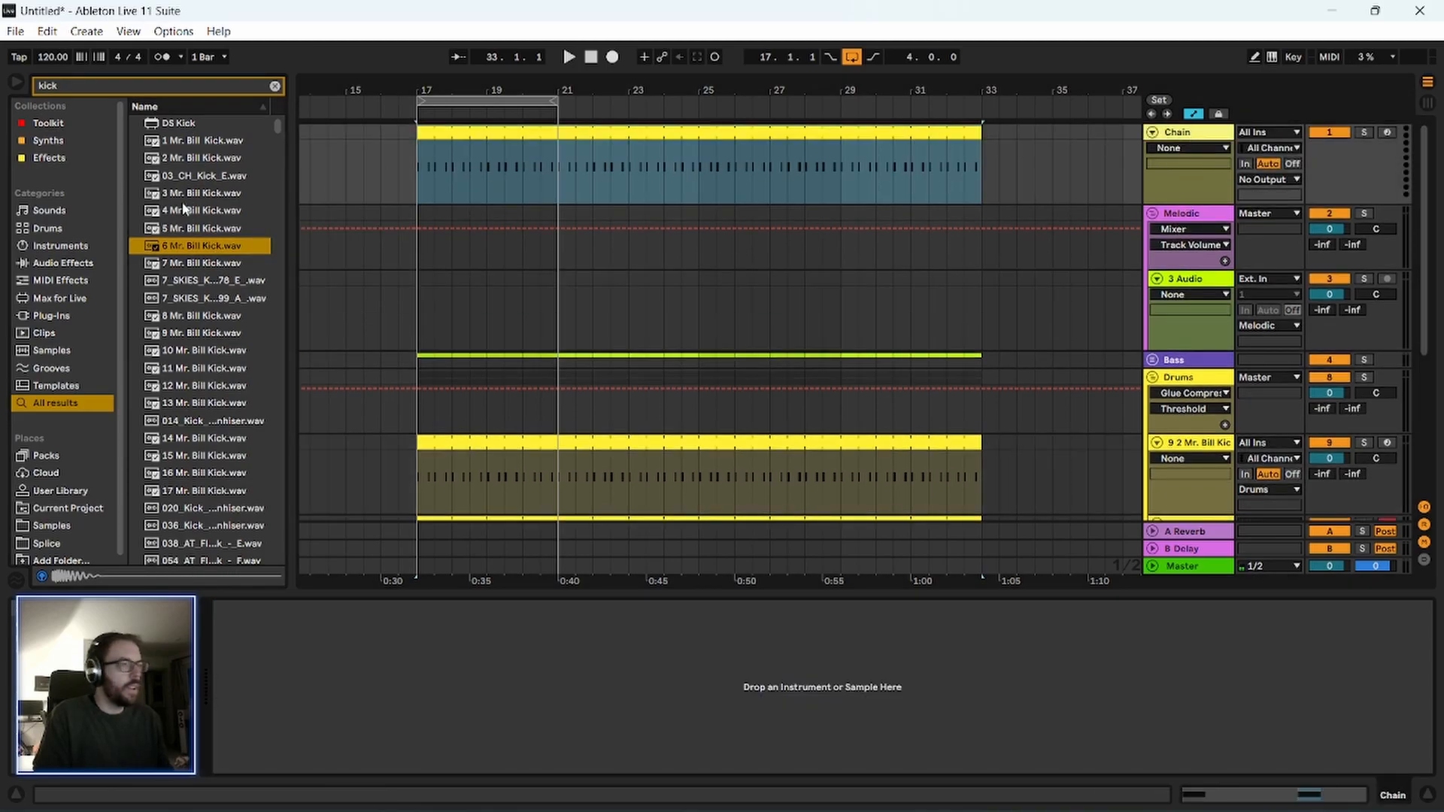
{"action": "left_click_drag", "start_coordinate": [197, 246], "coordinate": [396, 670]}
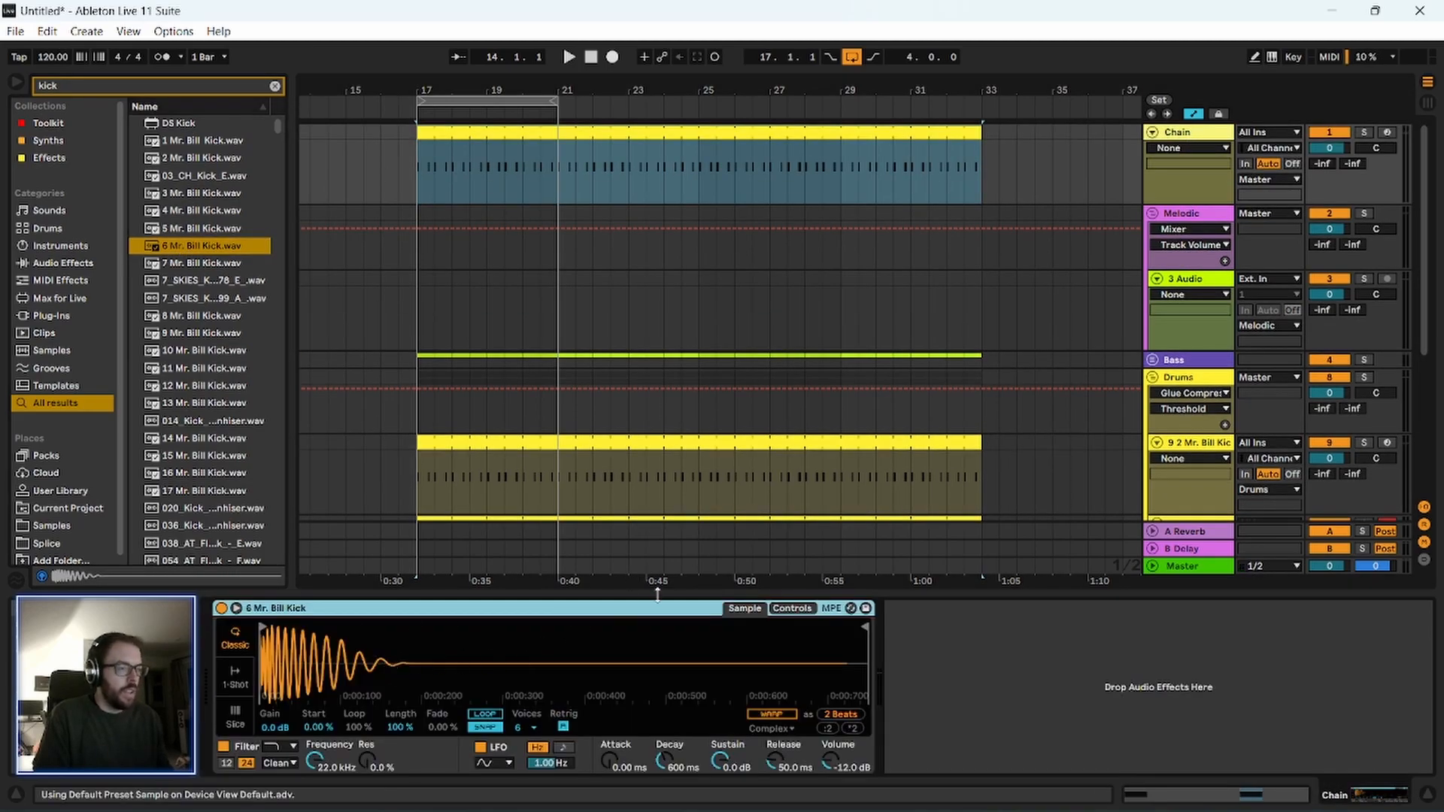
Deactivate the Chain track, trim its kick sample to the opening transient and raise the sampler volume to -0.57 dB.
{"action": "left_click", "coordinate": [1335, 135]}
{"action": "mouse_move", "coordinate": [864, 627]}
{"action": "left_mouse_down"}
{"action": "mouse_move", "coordinate": [269, 676]}
{"action": "mouse_move", "coordinate": [302, 677]}
{"action": "left_mouse_up"}
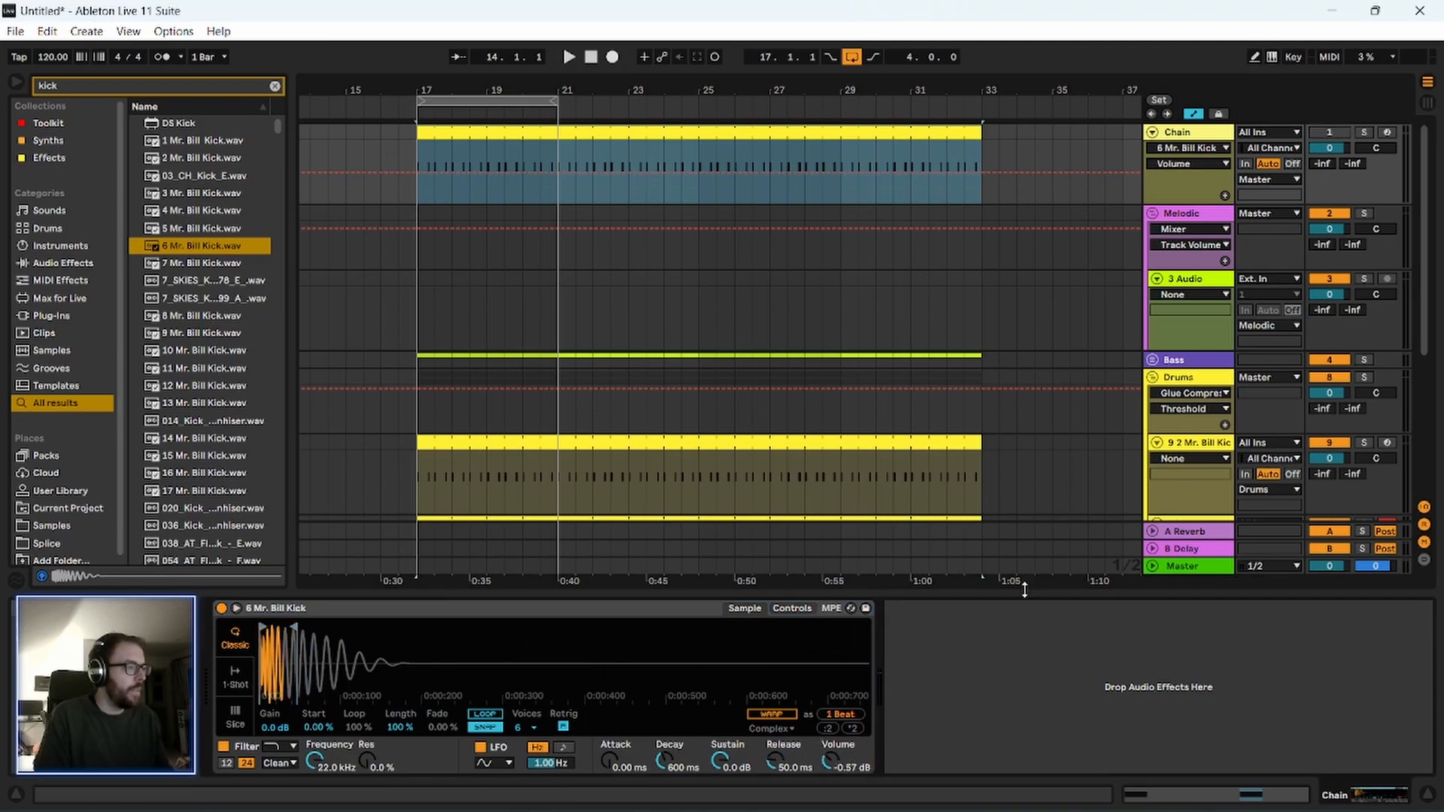
Start playback, expand the Bass group and set its Compressor's sidechain input to the Chain track.
{"action": "key", "text": "ctrl+alt+l"}
{"action": "key", "text": "space"}
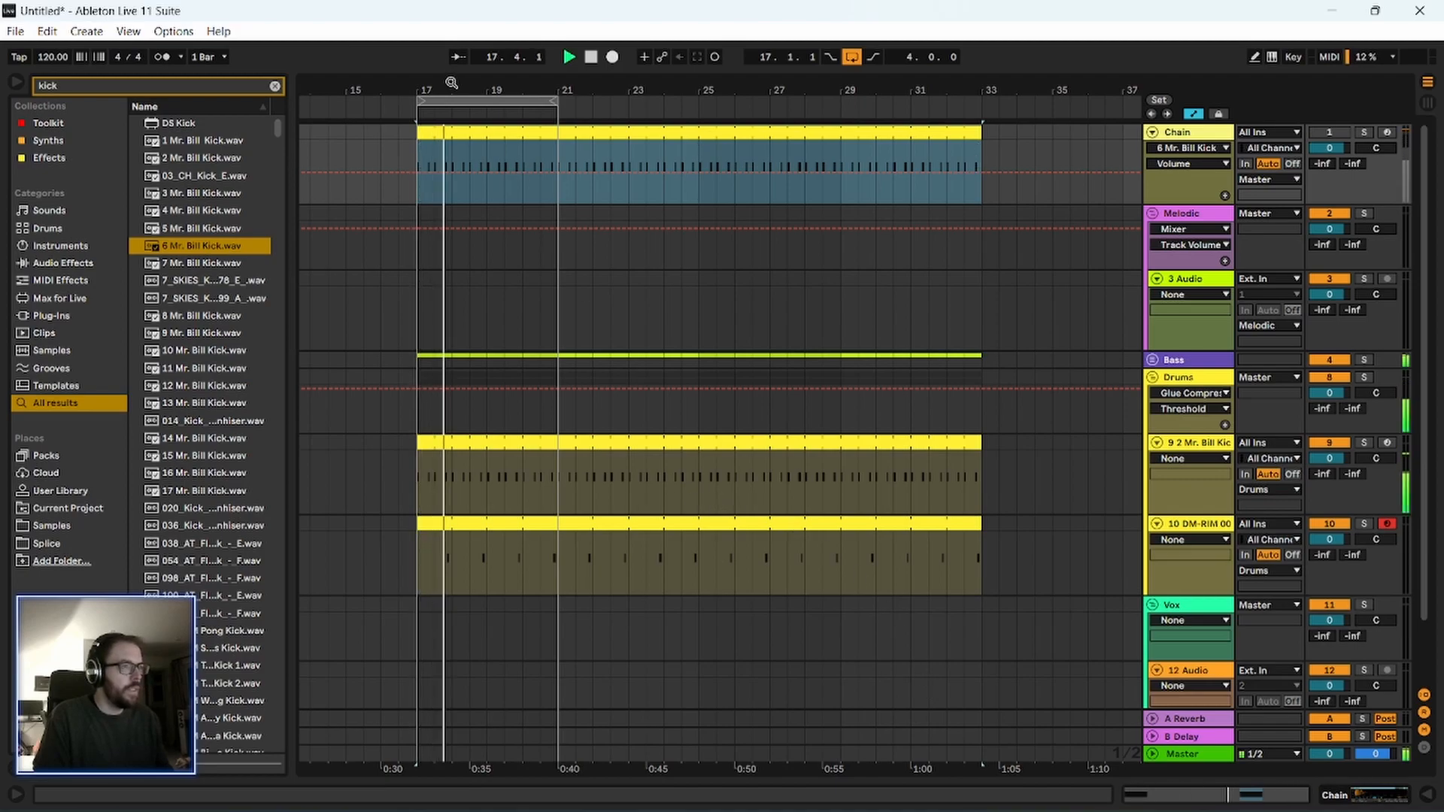
{"action": "left_click_drag", "start_coordinate": [452, 81], "coordinate": [449, 161]}
{"action": "left_click", "coordinate": [1196, 381]}
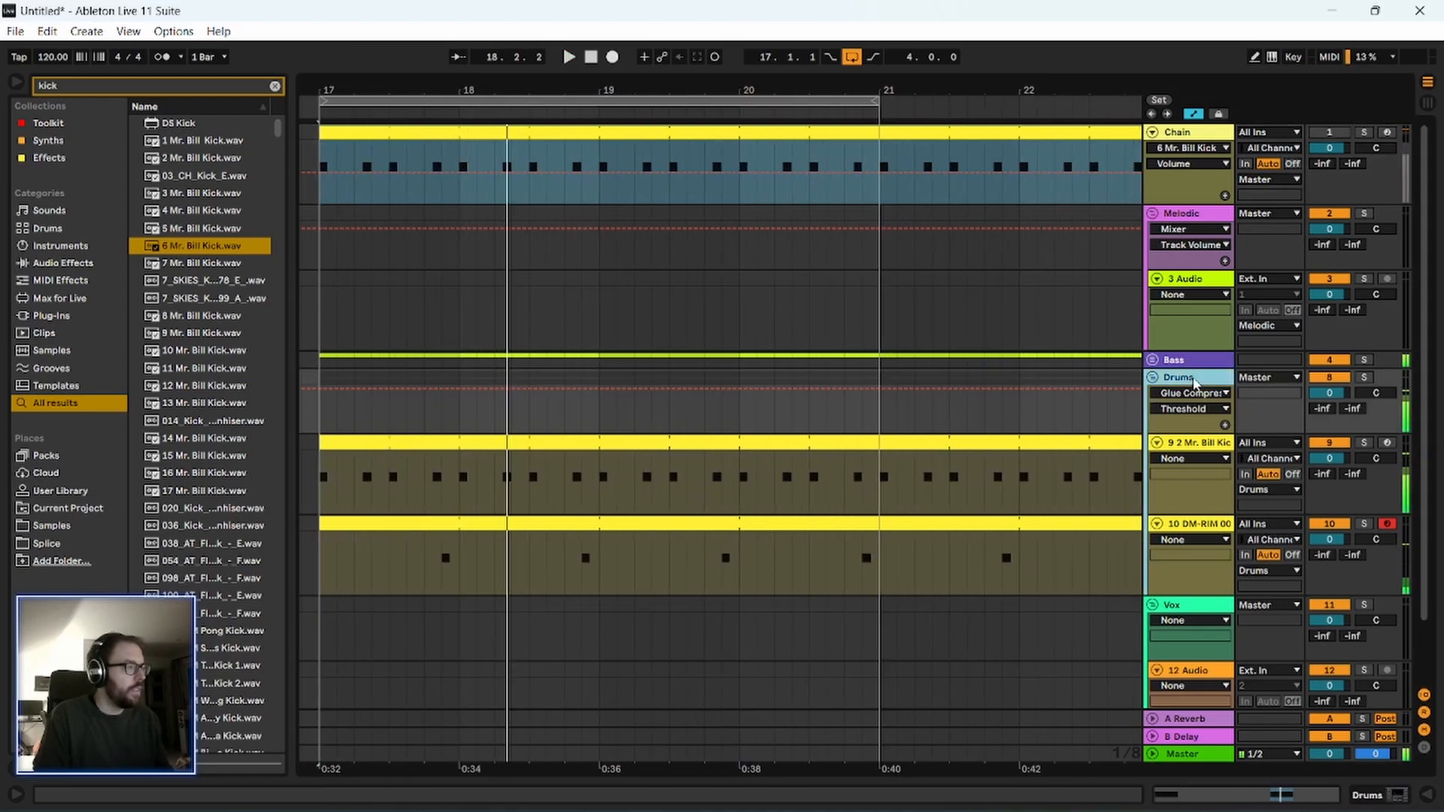
{"action": "left_click", "coordinate": [1153, 360]}
{"action": "double_click", "coordinate": [1198, 359]}
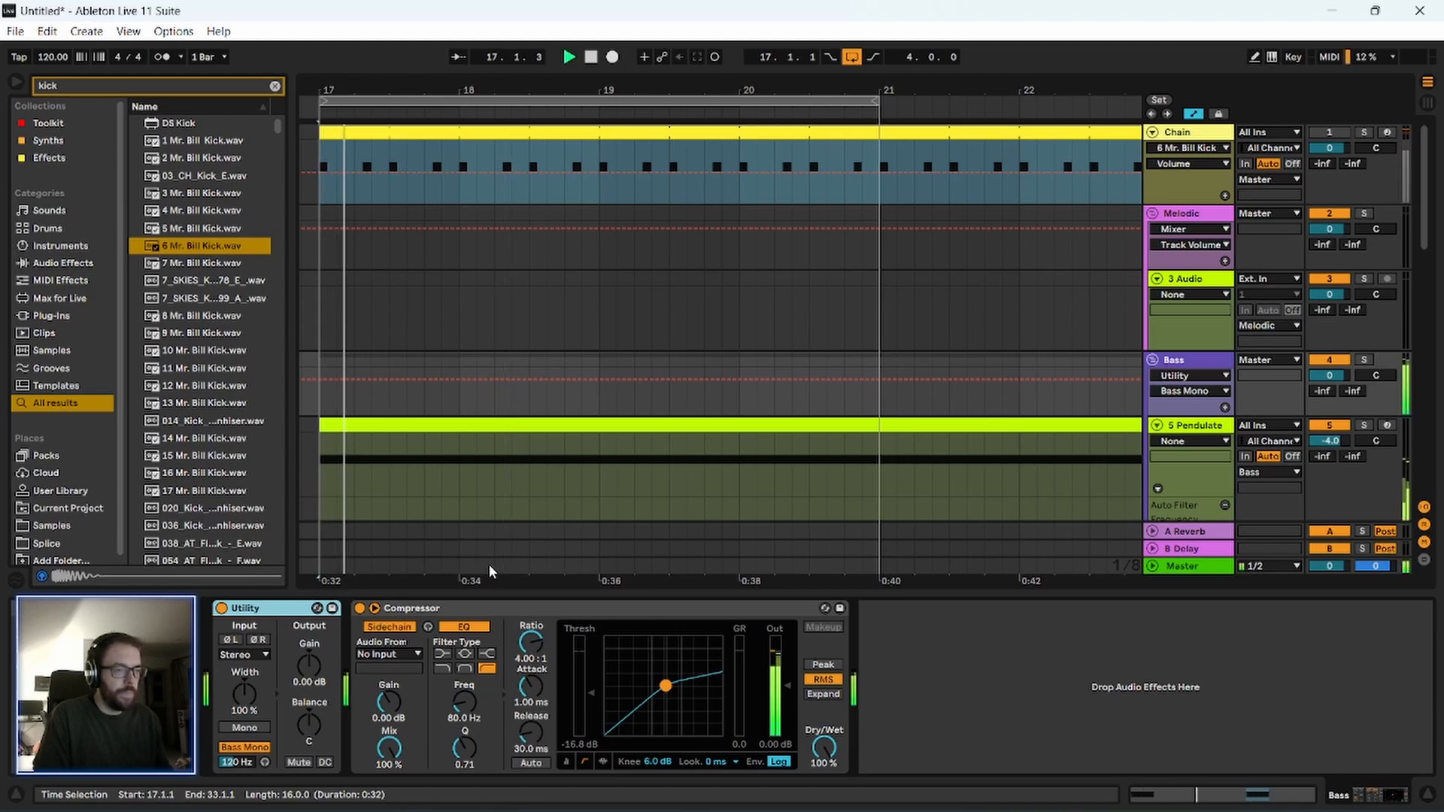
{"action": "left_click", "coordinate": [388, 654]}
{"action": "left_click", "coordinate": [376, 436]}
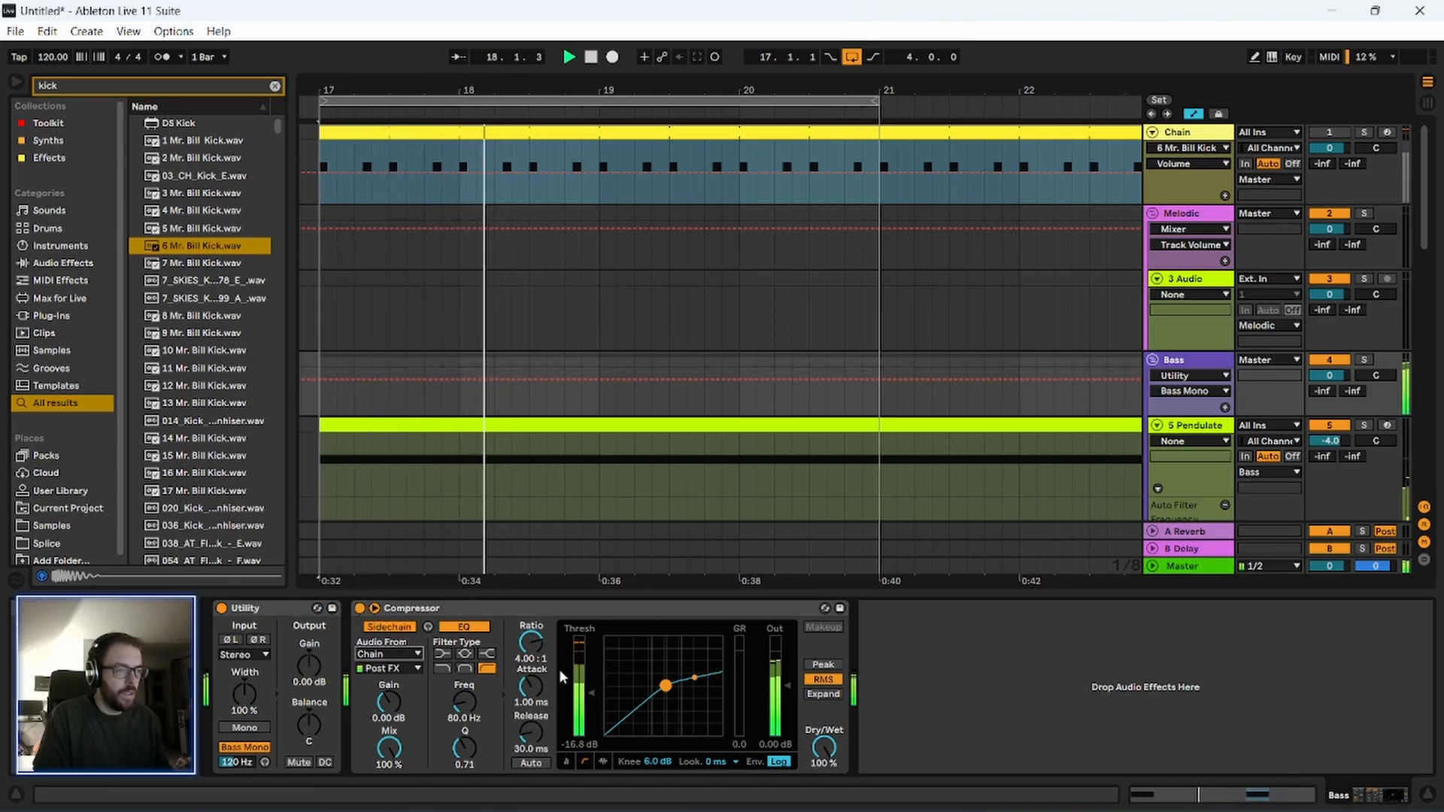
Lower the Bass group Compressor's threshold to about -25.5 dB while the loop plays, then stop playback.
{"action": "left_click", "coordinate": [543, 610]}
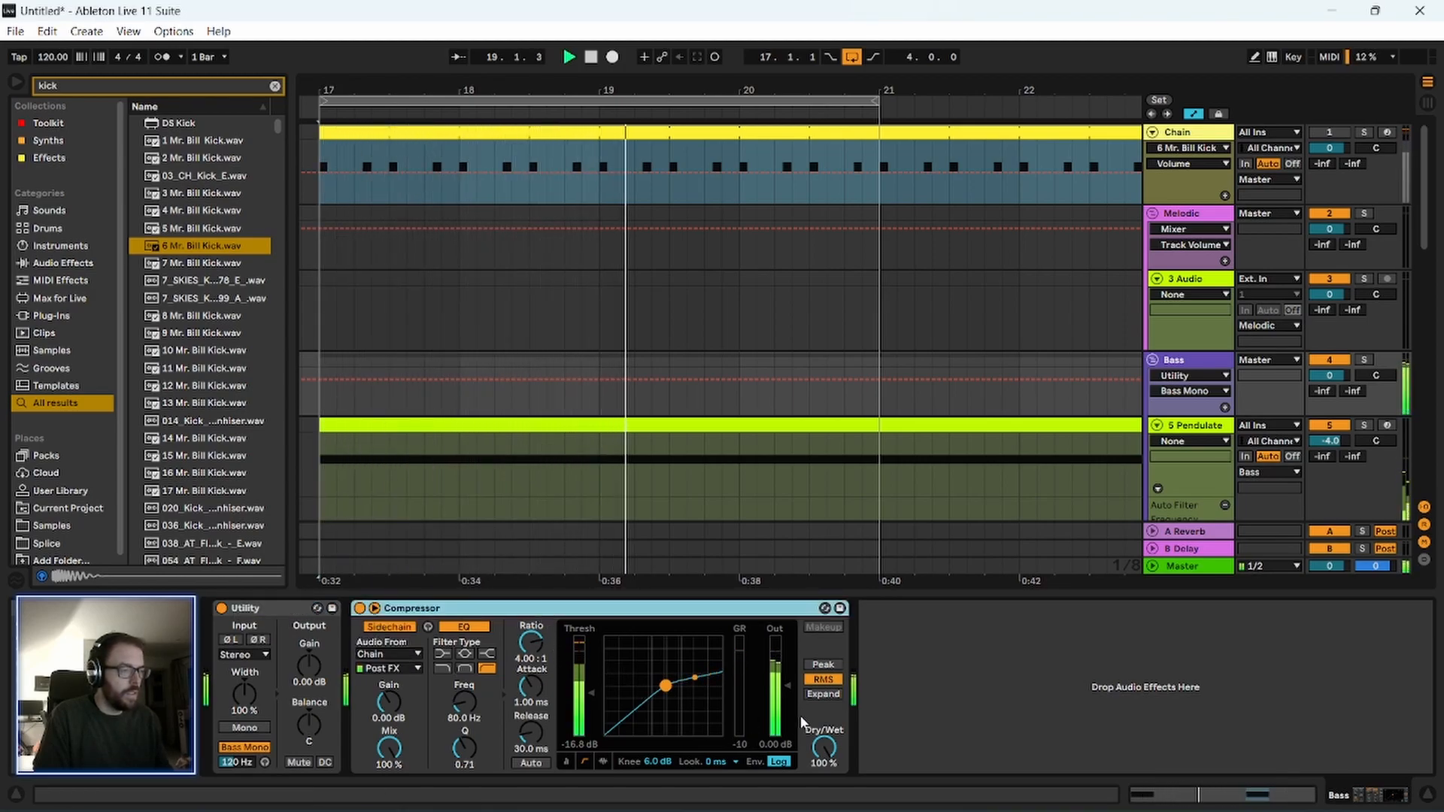
{"action": "left_click_drag", "start_coordinate": [590, 693], "coordinate": [590, 700]}
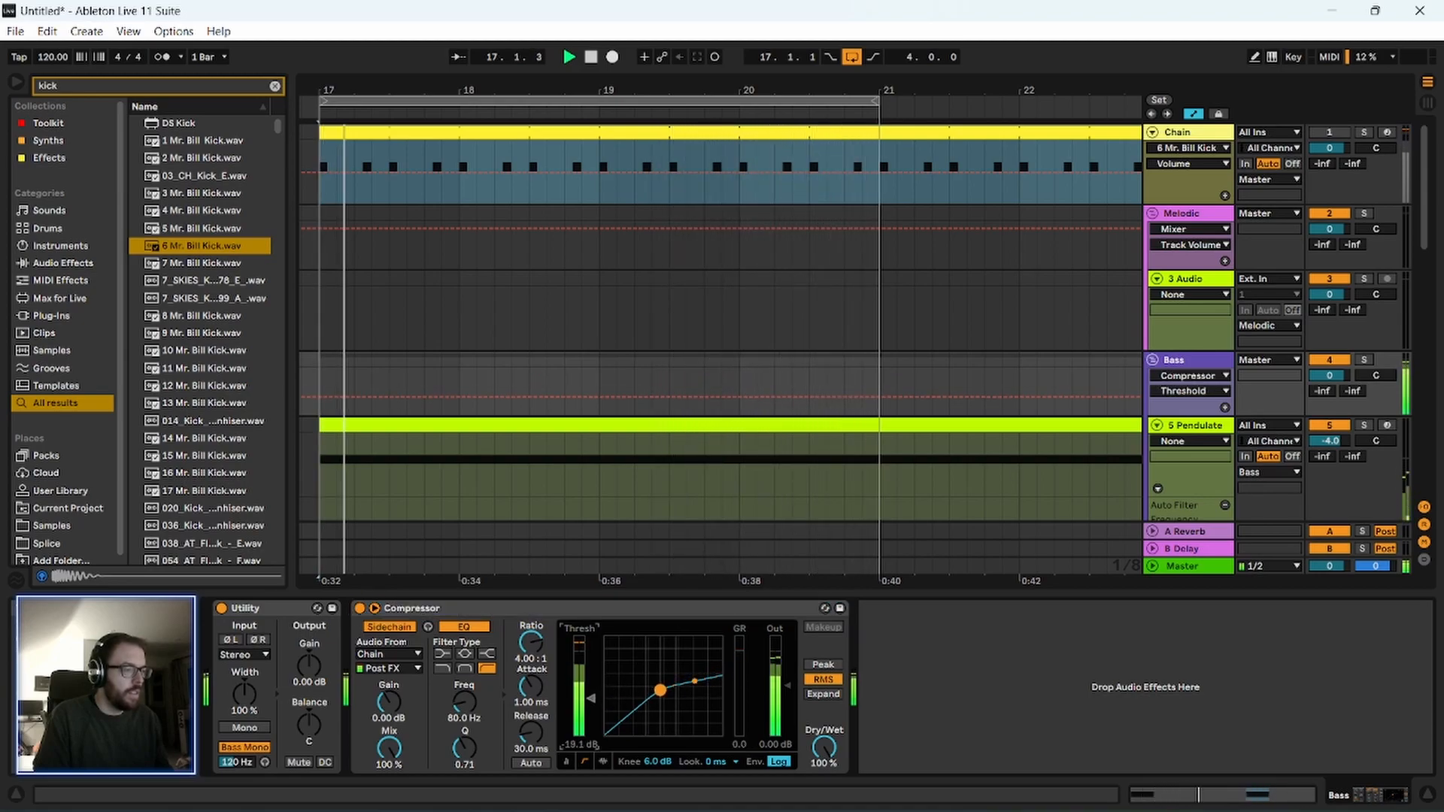
{"action": "left_click_drag", "start_coordinate": [590, 700], "coordinate": [590, 710]}
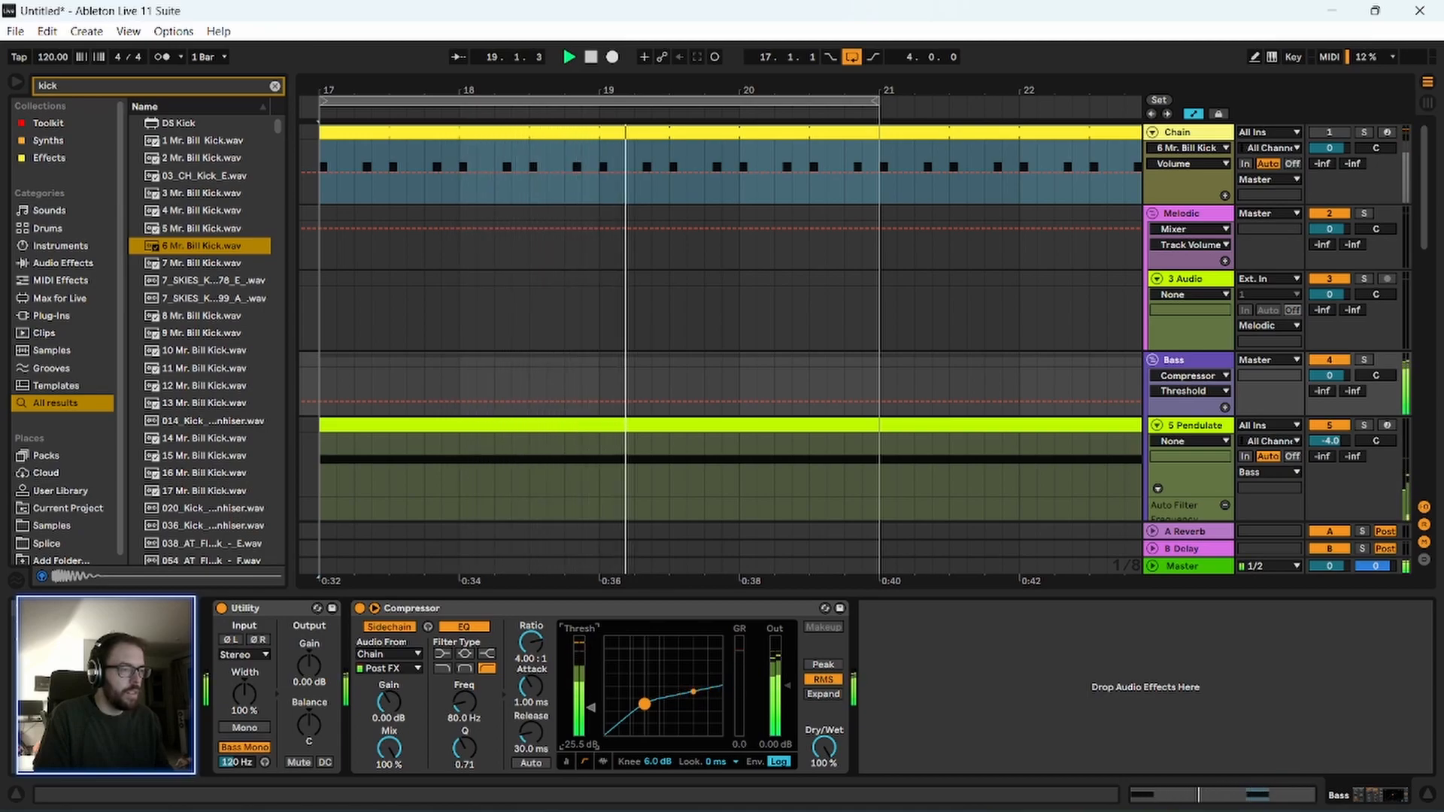
{"action": "key", "text": "space"}
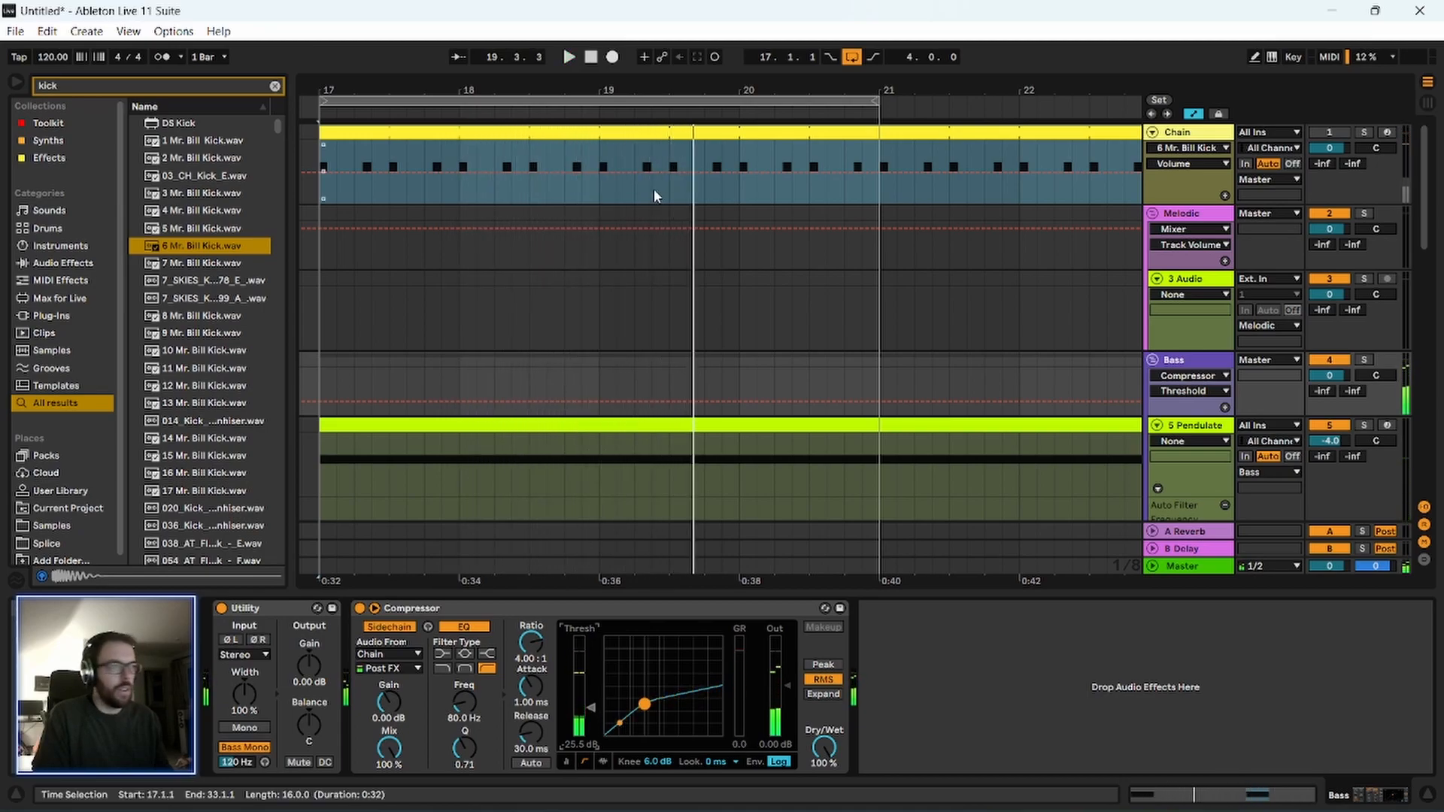
Hide the device view and collapse the Pendulate track to bring the drum tracks into view.
{"action": "left_click_drag", "start_coordinate": [577, 90], "coordinate": [699, 60]}
{"action": "scroll", "coordinate": [935, 432], "scroll_direction": "down", "scroll_amount": 5}
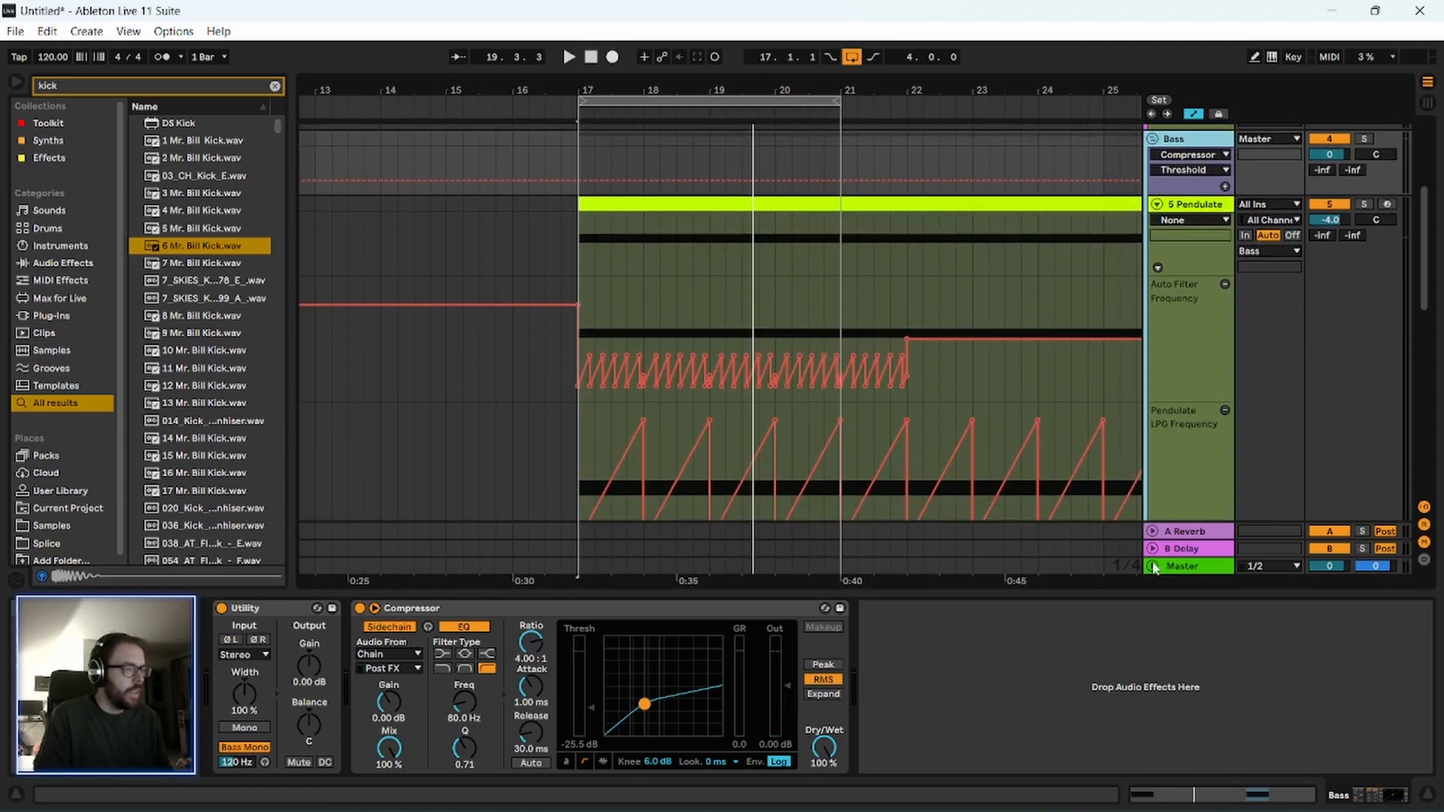
{"action": "left_click_drag", "start_coordinate": [1144, 592], "coordinate": [1108, 760]}
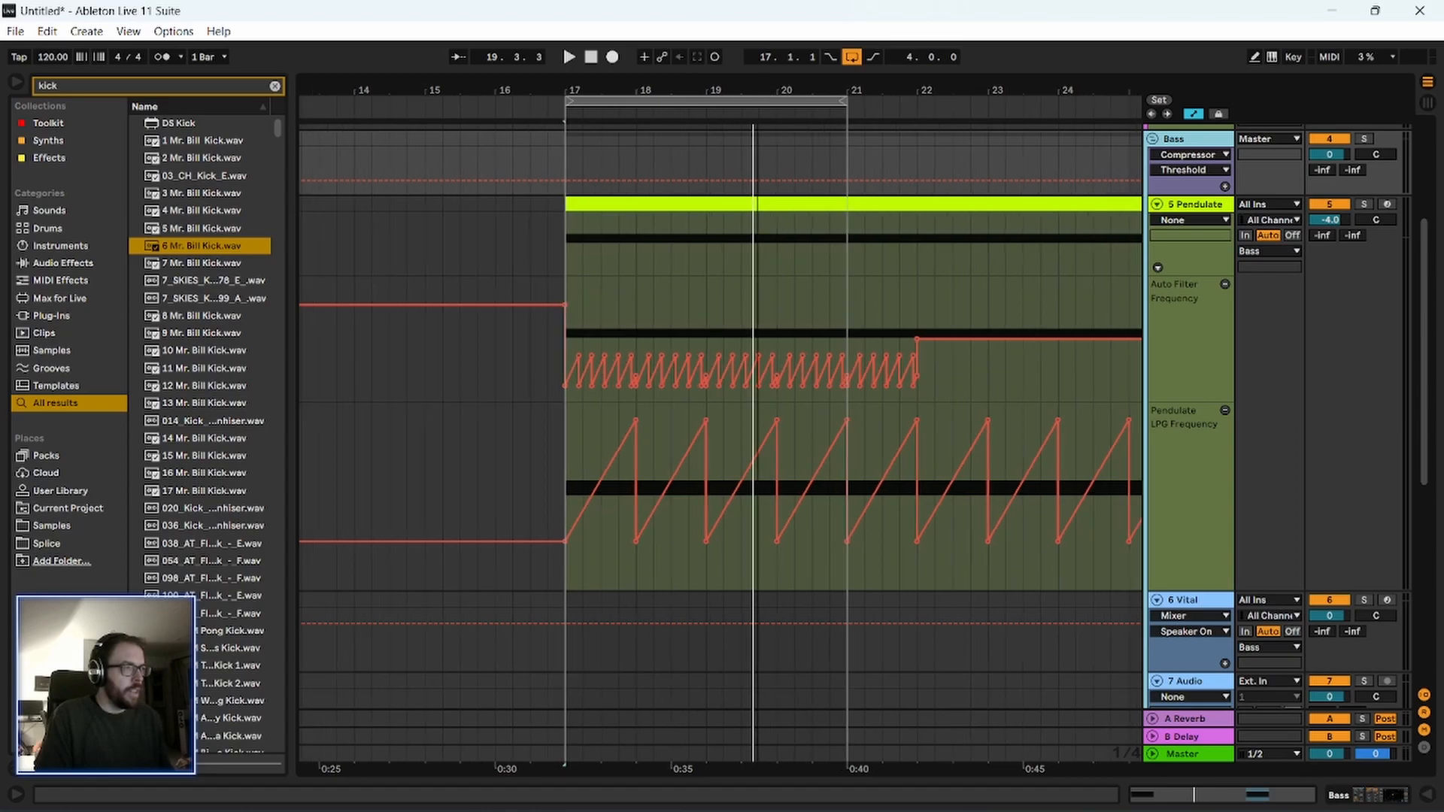
{"action": "scroll", "coordinate": [710, 204], "scroll_direction": "up", "scroll_amount": 3}
{"action": "left_click", "coordinate": [1159, 203]}
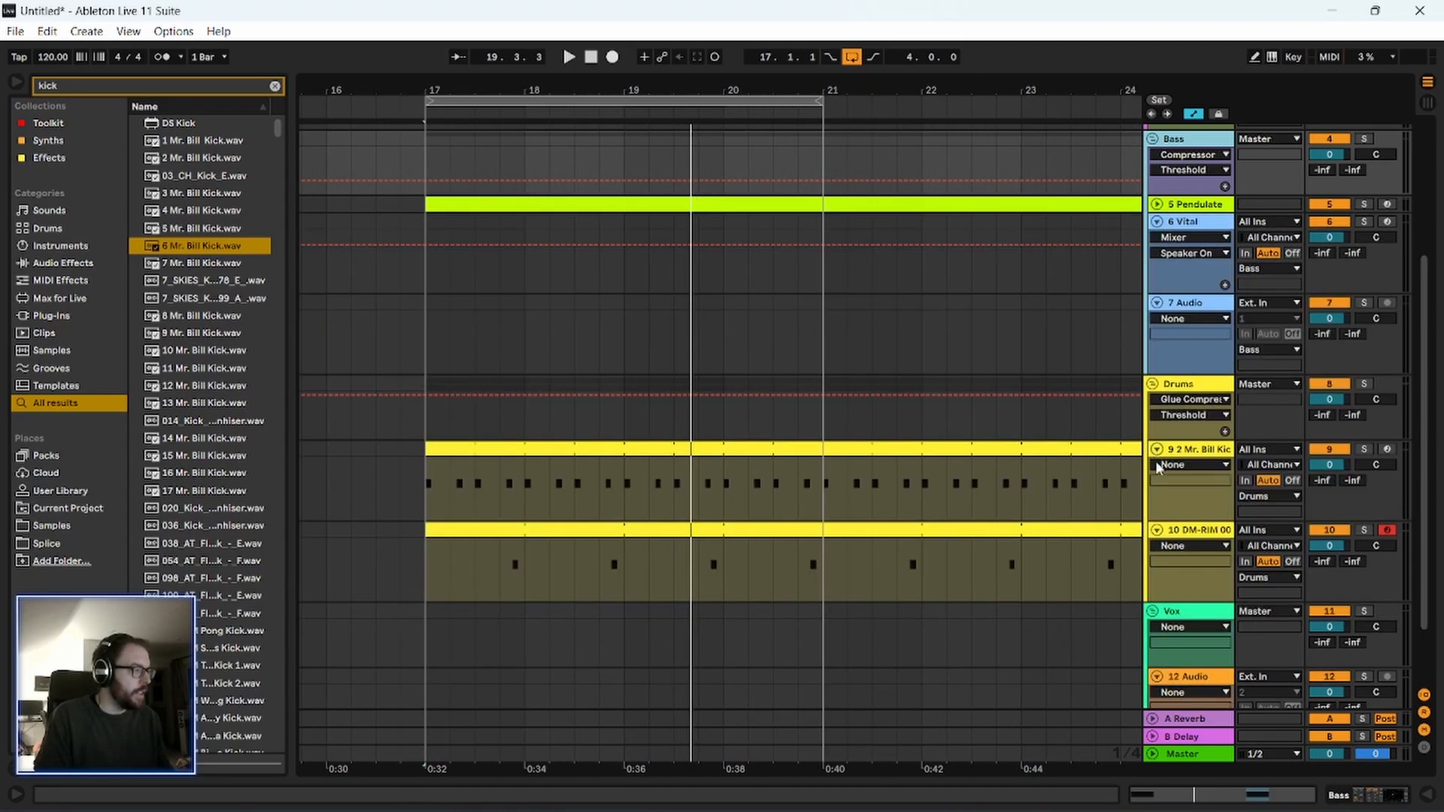
Select bars 17 to 21 of the rim clip in the Drums group and listen to the loop.
{"action": "scroll", "coordinate": [1156, 455], "scroll_direction": "down", "scroll_amount": 2}
{"action": "left_click_drag", "start_coordinate": [427, 493], "coordinate": [809, 518]}
{"action": "key", "text": "space"}
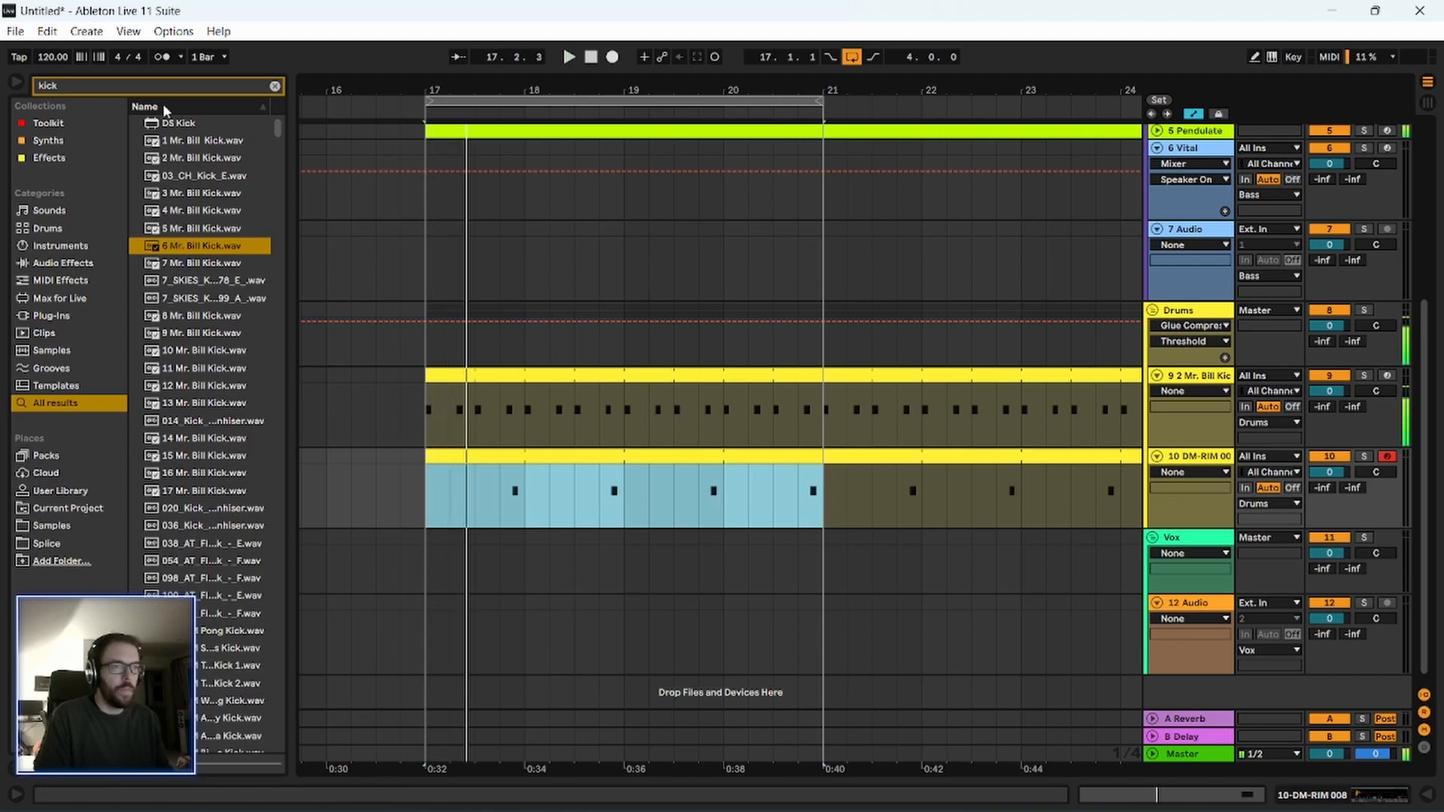
Search the library for snare and preview several of the 420 snare samples.
{"action": "left_click", "coordinate": [130, 84]}
{"action": "type", "text": "snare"}
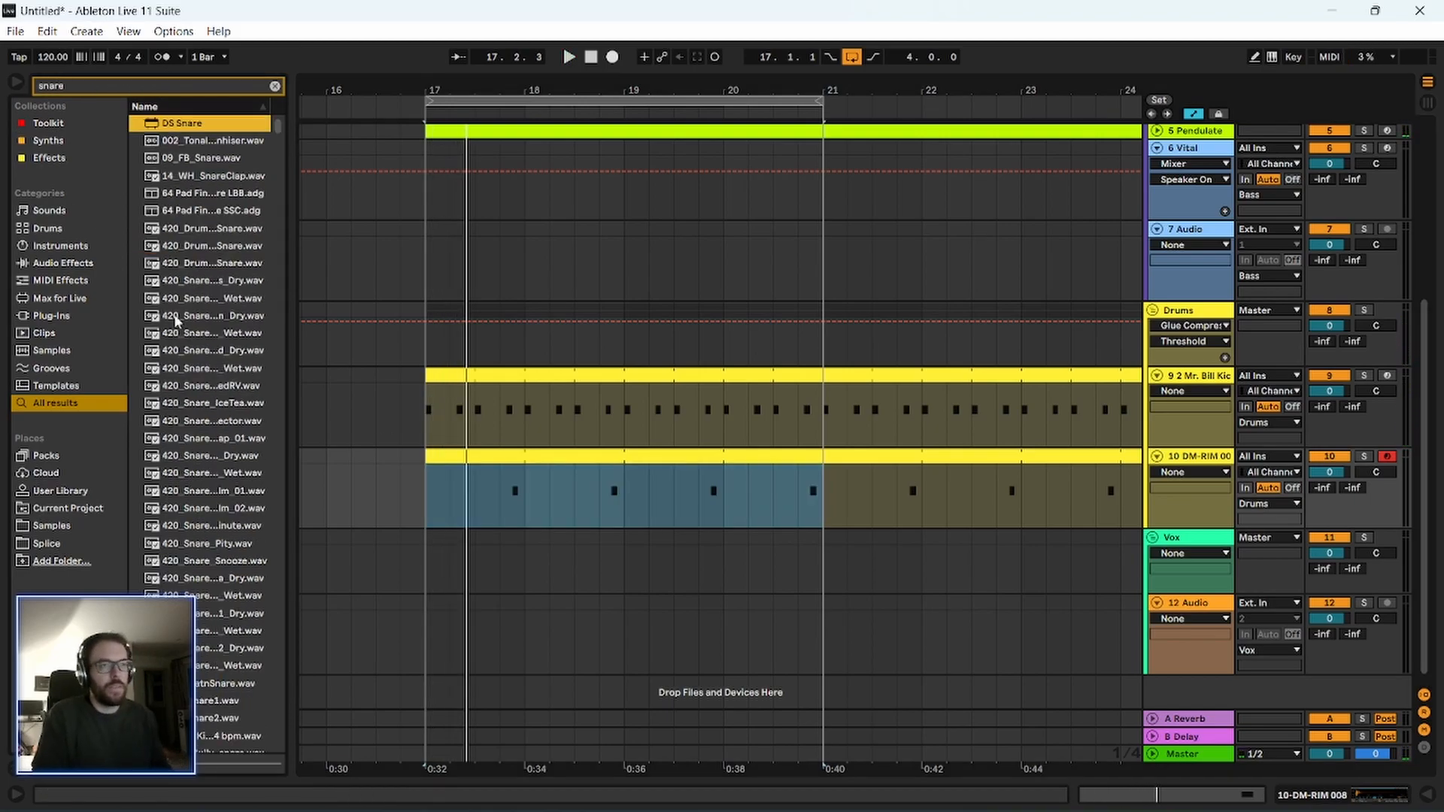
{"action": "left_click", "coordinate": [181, 390]}
{"action": "scroll", "coordinate": [206, 525], "scroll_direction": "down", "scroll_amount": 2}
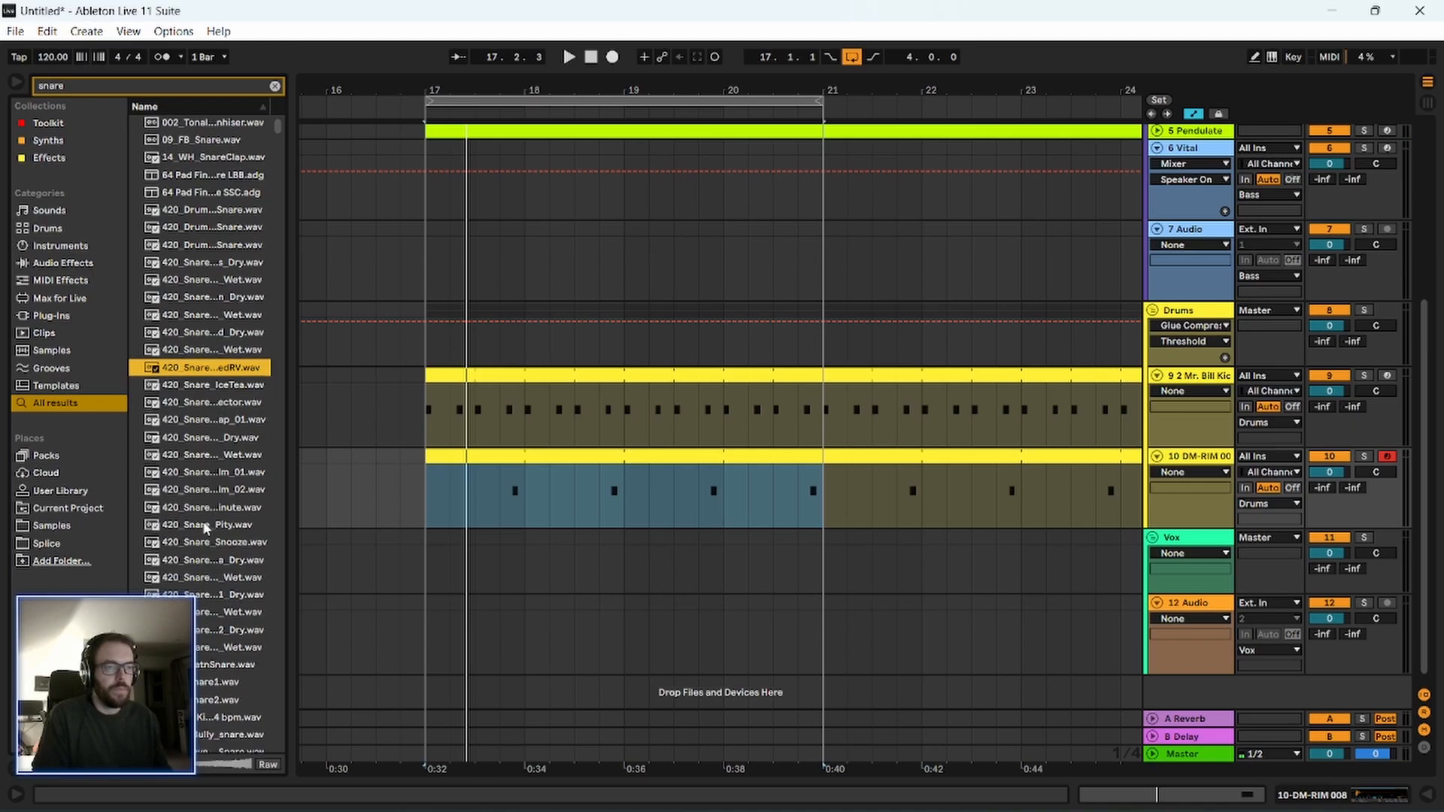
{"action": "left_click", "coordinate": [219, 475]}
{"action": "scroll", "coordinate": [219, 496], "scroll_direction": "down", "scroll_amount": 2}
{"action": "left_click", "coordinate": [212, 467]}
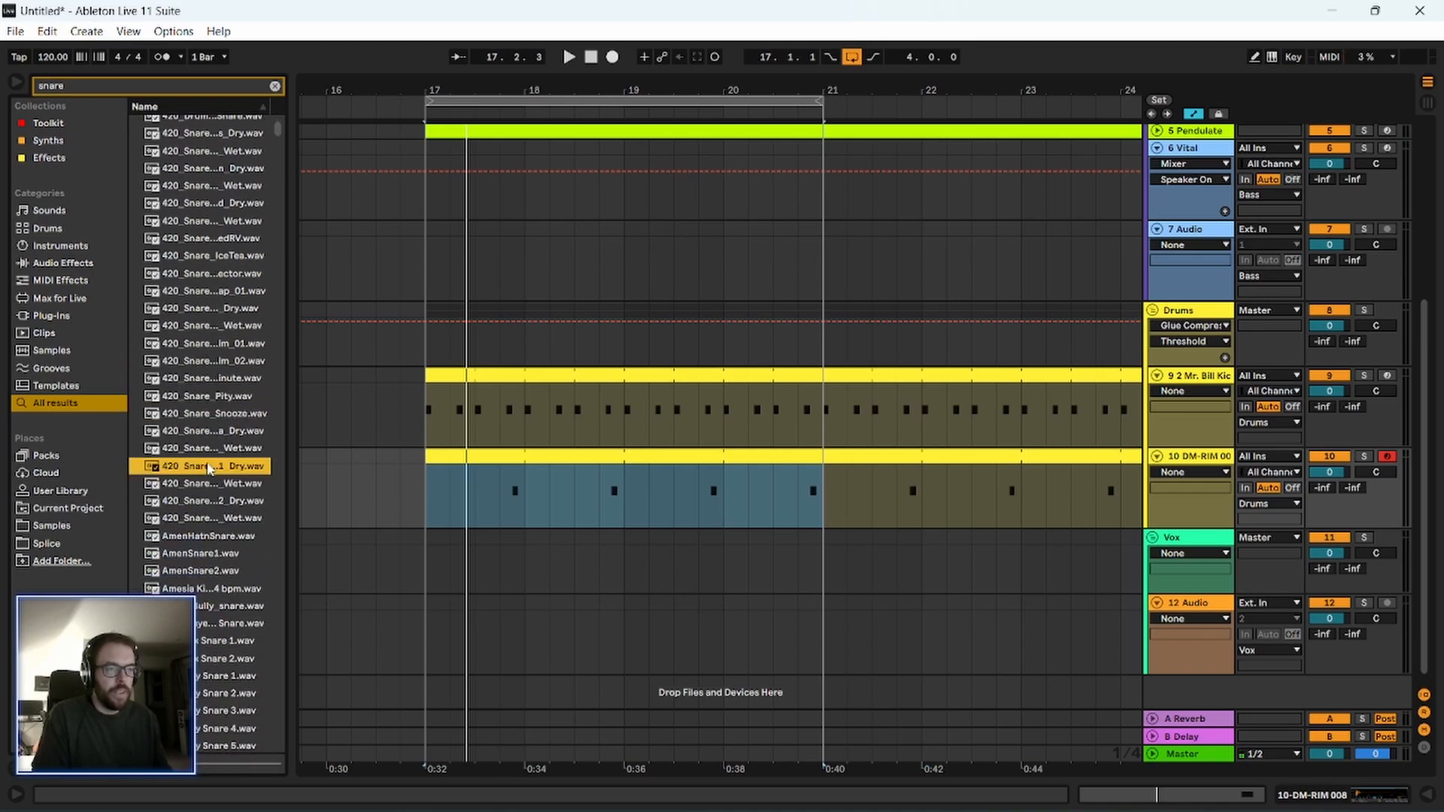
Audition snare samples further down the results, through the Cymatics and DREZO ones.
{"action": "scroll", "coordinate": [222, 526], "scroll_direction": "down", "scroll_amount": 3}
{"action": "scroll", "coordinate": [231, 545], "scroll_direction": "down", "scroll_amount": 3}
{"action": "left_click", "coordinate": [227, 549]}
{"action": "scroll", "coordinate": [227, 551], "scroll_direction": "down", "scroll_amount": 4}
{"action": "left_click", "coordinate": [225, 554]}
{"action": "scroll", "coordinate": [225, 553], "scroll_direction": "down", "scroll_amount": 3}
{"action": "left_click", "coordinate": [223, 547]}
{"action": "scroll", "coordinate": [222, 553], "scroll_direction": "down", "scroll_amount": 3}
{"action": "left_click", "coordinate": [221, 548]}
{"action": "scroll", "coordinate": [221, 546], "scroll_direction": "down", "scroll_amount": 2}
{"action": "left_click", "coordinate": [221, 546]}
{"action": "scroll", "coordinate": [221, 546], "scroll_direction": "down", "scroll_amount": 3}
{"action": "left_click", "coordinate": [223, 551]}
{"action": "key", "text": "Down"}
{"action": "key", "text": "Down"}
{"action": "key", "text": "Down"}
{"action": "key", "text": "Down"}
{"action": "key", "text": "Down"}
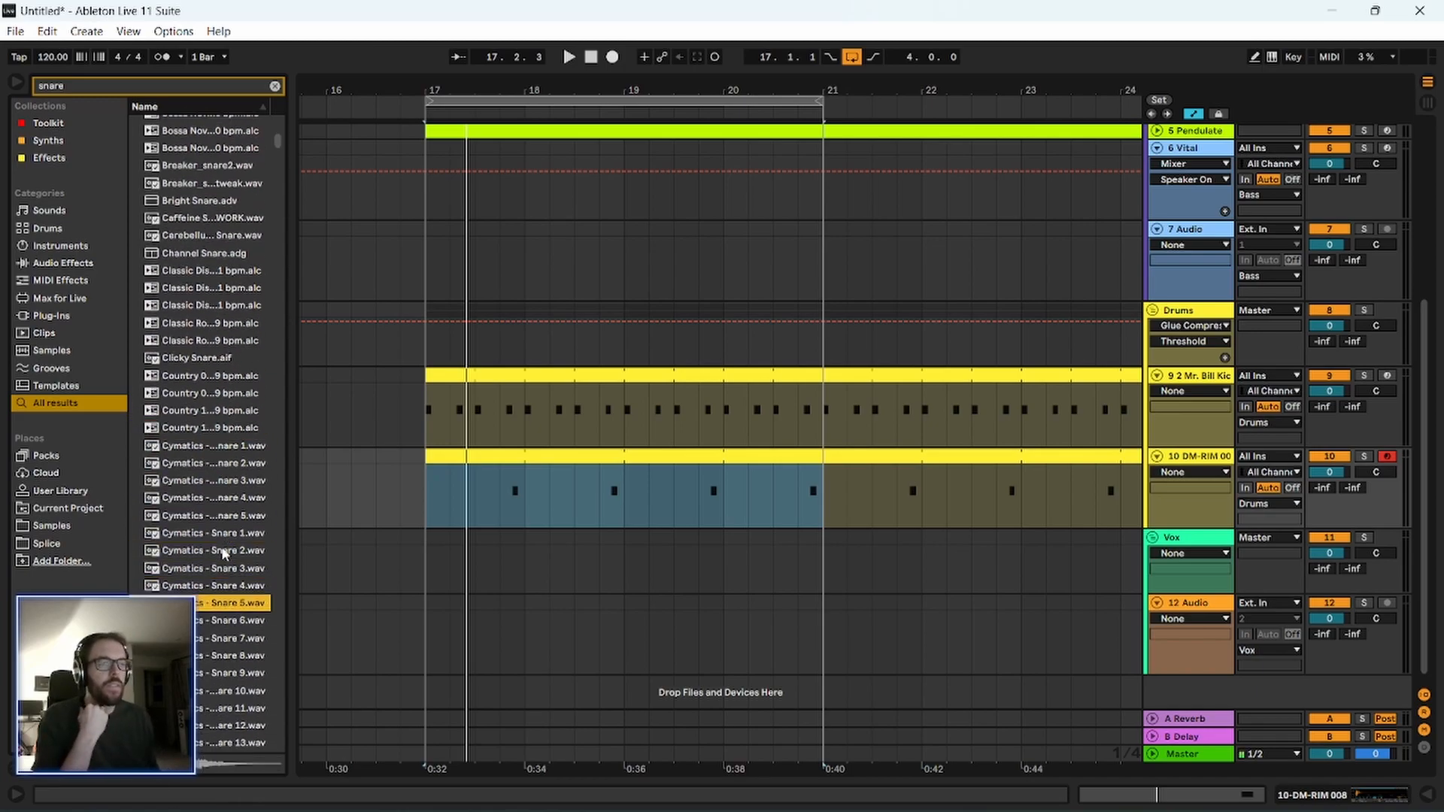
{"action": "key", "text": "Down"}
{"action": "key", "text": "Down"}
{"action": "key", "text": "Down"}
{"action": "key", "text": "Down"}
{"action": "key", "text": "Down"}
{"action": "key", "text": "Down"}
{"action": "key", "text": "Down"}
{"action": "key", "text": "Down"}
{"action": "key", "text": "Down"}
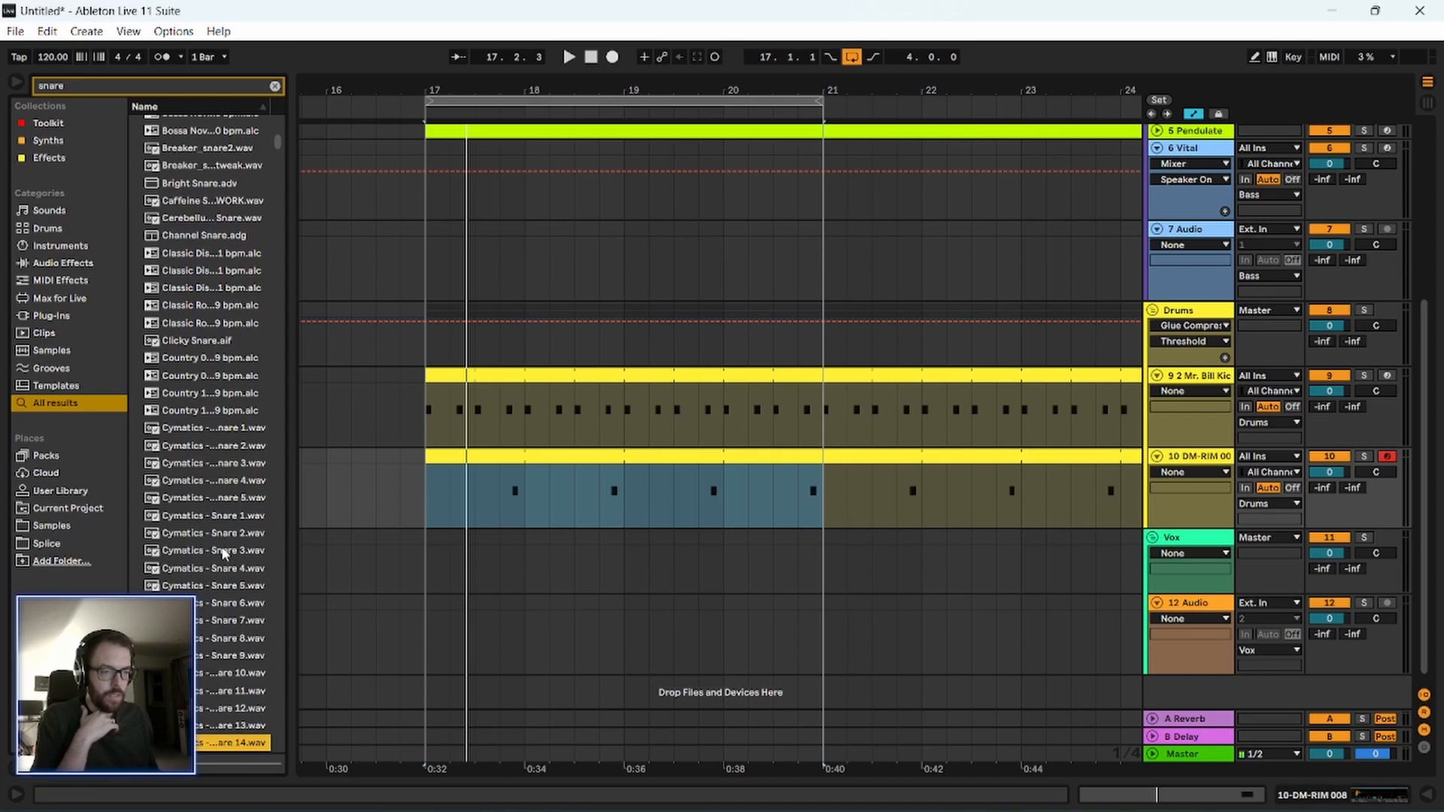
{"action": "key", "text": "Down"}
{"action": "key", "text": "Down"}
{"action": "key", "text": "Down"}
{"action": "key", "text": "Down"}
{"action": "key", "text": "Down"}
{"action": "key", "text": "Down"}
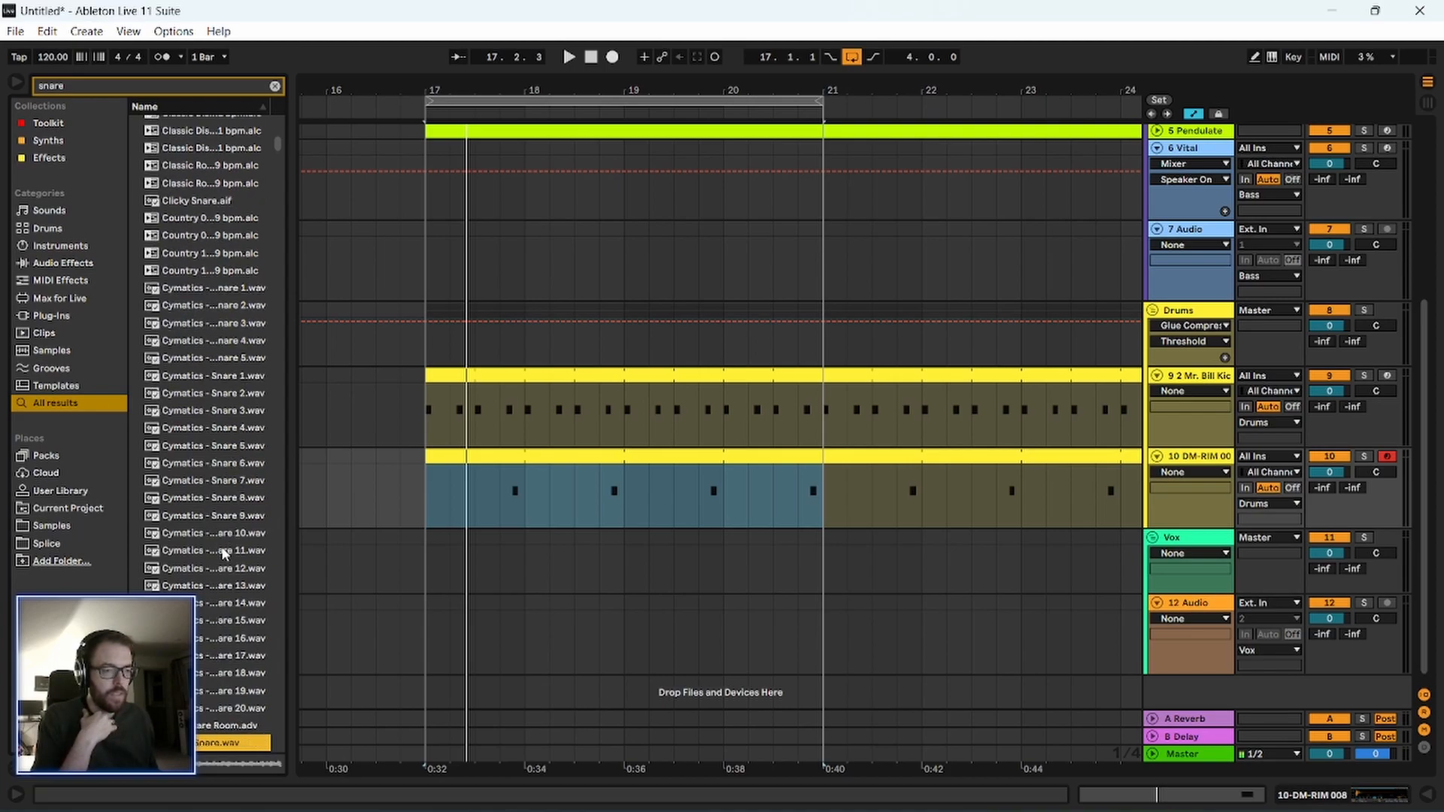
{"action": "key", "text": "Down"}
{"action": "key", "text": "Down"}
{"action": "key", "text": "Down"}
{"action": "key", "text": "Down"}
{"action": "key", "text": "Down"}
{"action": "key", "text": "Down"}
{"action": "key", "text": "Down"}
{"action": "key", "text": "Down"}
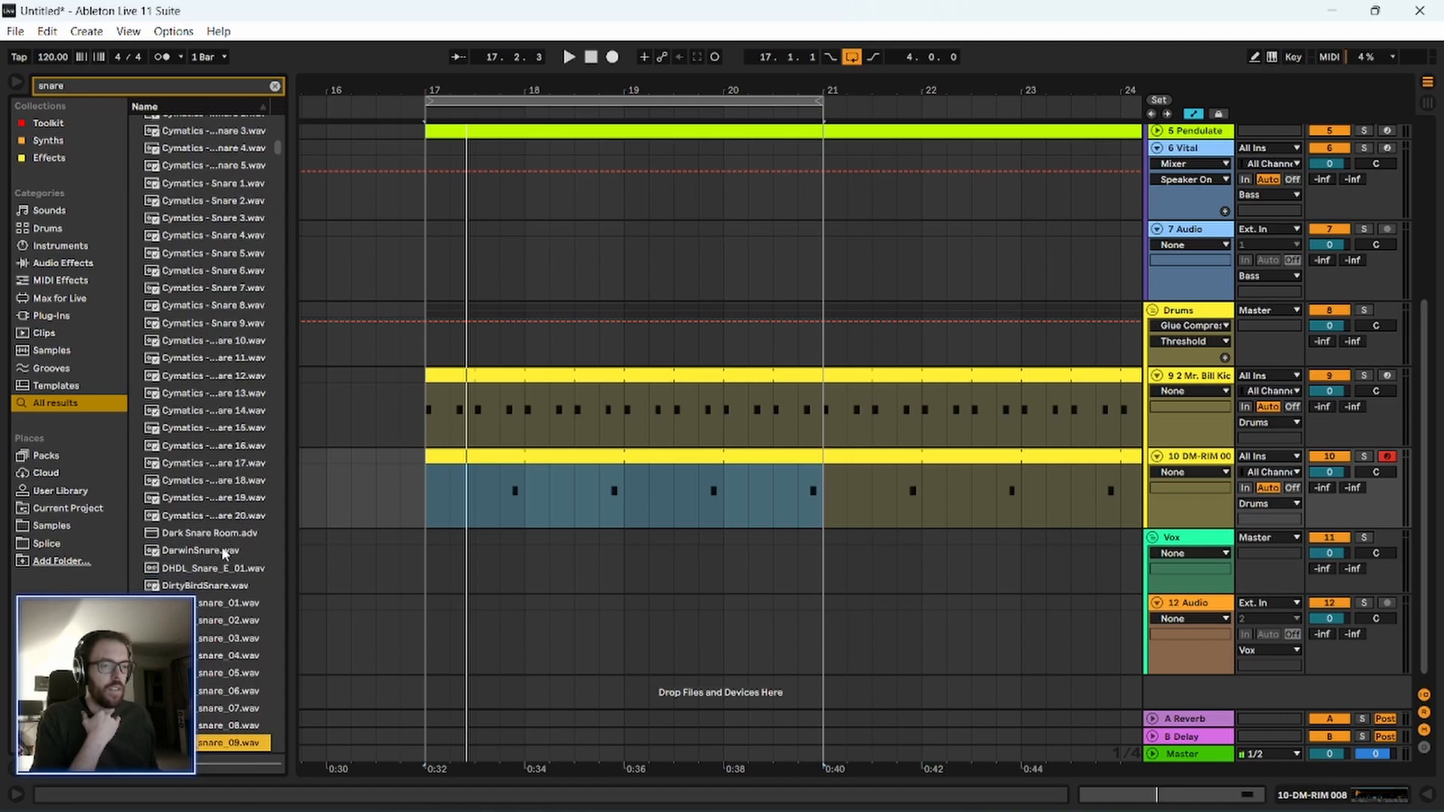
Recheck the last DREZO snares and audition the results onward through the FL, IDM, Insomnia and Mr. Bill snares.
{"action": "key", "text": "Up"}
{"action": "key", "text": "Up"}
{"action": "key", "text": "Up"}
{"action": "key", "text": "Up"}
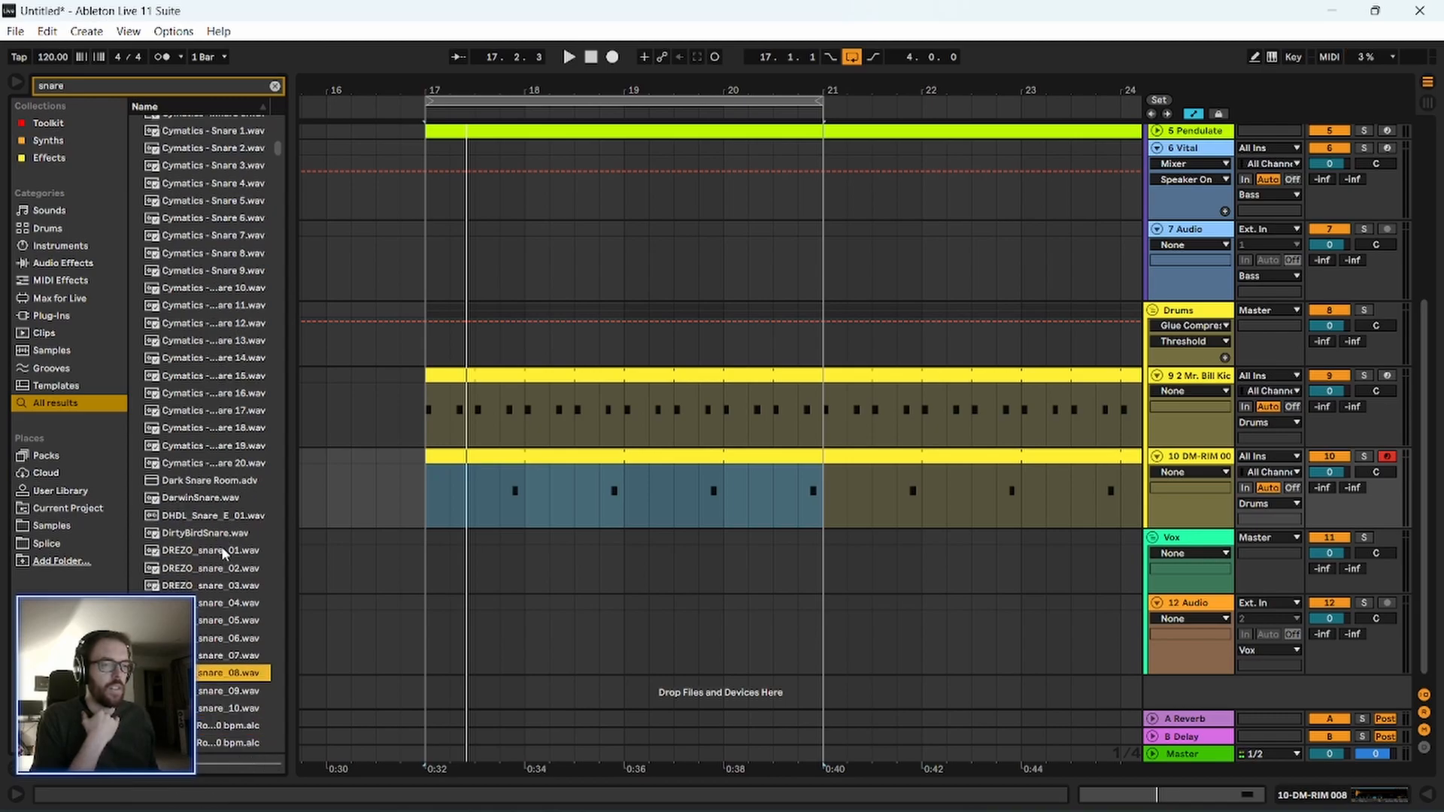
{"action": "key", "text": "Down"}
{"action": "key", "text": "Down"}
{"action": "key", "text": "Down"}
{"action": "key", "text": "Down"}
{"action": "key", "text": "Down"}
{"action": "key", "text": "Down"}
{"action": "key", "text": "Down"}
{"action": "key", "text": "Down"}
{"action": "key", "text": "Down"}
{"action": "key", "text": "Down"}
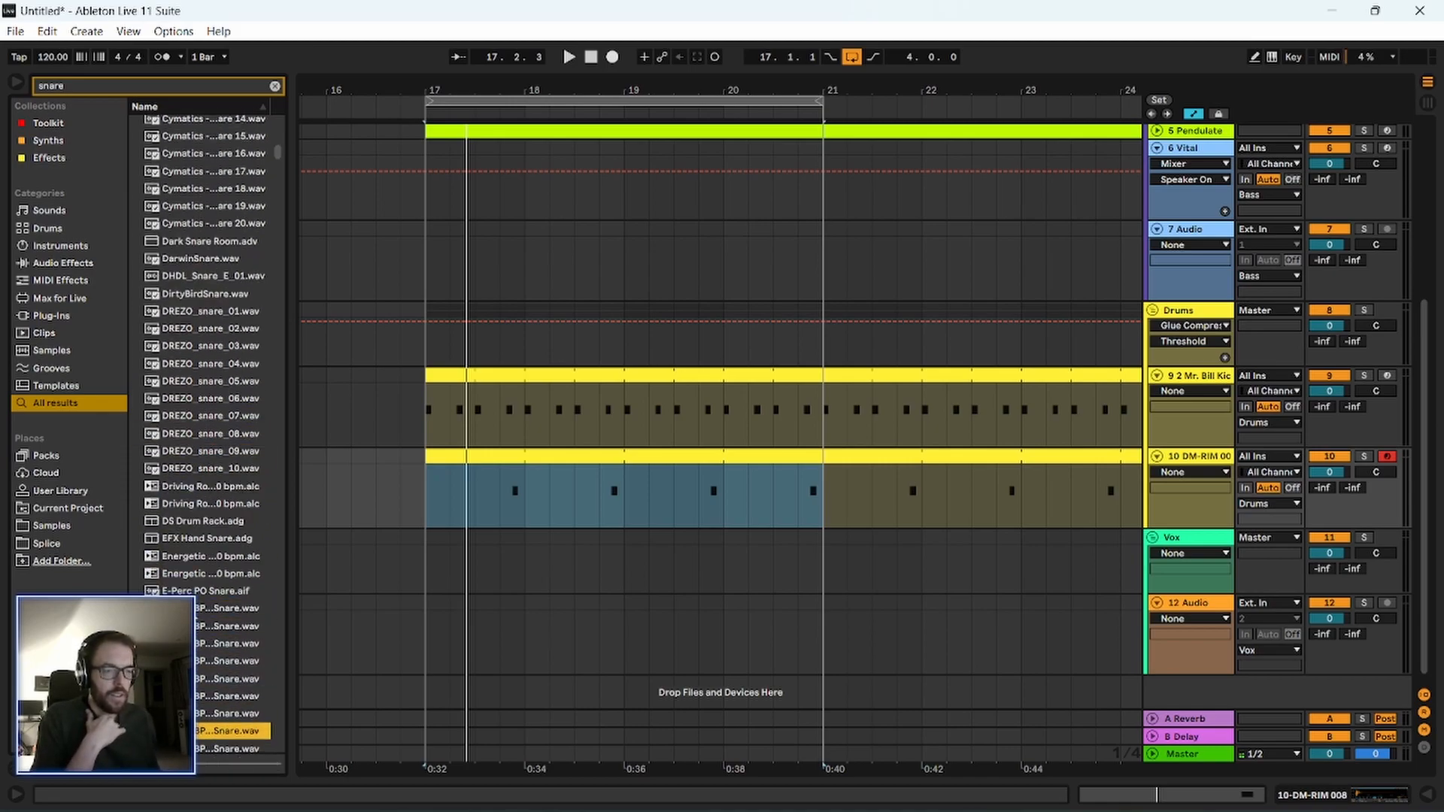
{"action": "key", "text": "Down"}
{"action": "key", "text": "Down"}
{"action": "key", "text": "Down"}
{"action": "key", "text": "Down"}
{"action": "key", "text": "Down"}
{"action": "key", "text": "Down"}
{"action": "key", "text": "Down"}
{"action": "key", "text": "Down"}
{"action": "key", "text": "Down"}
{"action": "key", "text": "Down"}
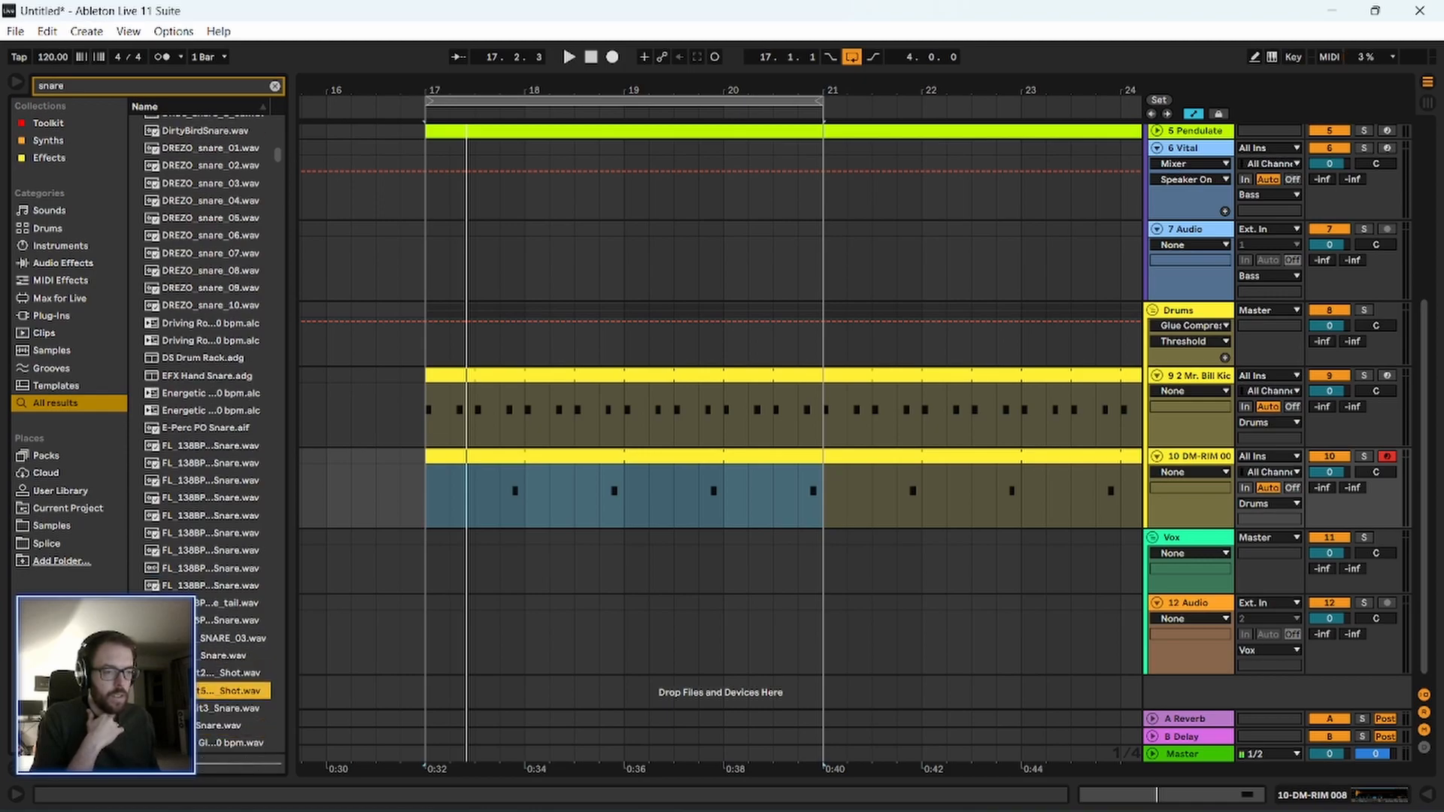
{"action": "key", "text": "Down"}
{"action": "key", "text": "Down"}
{"action": "key", "text": "Down"}
{"action": "key", "text": "Down"}
{"action": "key", "text": "Down"}
{"action": "key", "text": "Down"}
{"action": "key", "text": "Down"}
{"action": "key", "text": "Down"}
{"action": "key", "text": "Down"}
{"action": "key", "text": "Down"}
{"action": "key", "text": "Down"}
{"action": "key", "text": "Down"}
{"action": "key", "text": "Down"}
{"action": "key", "text": "Down"}
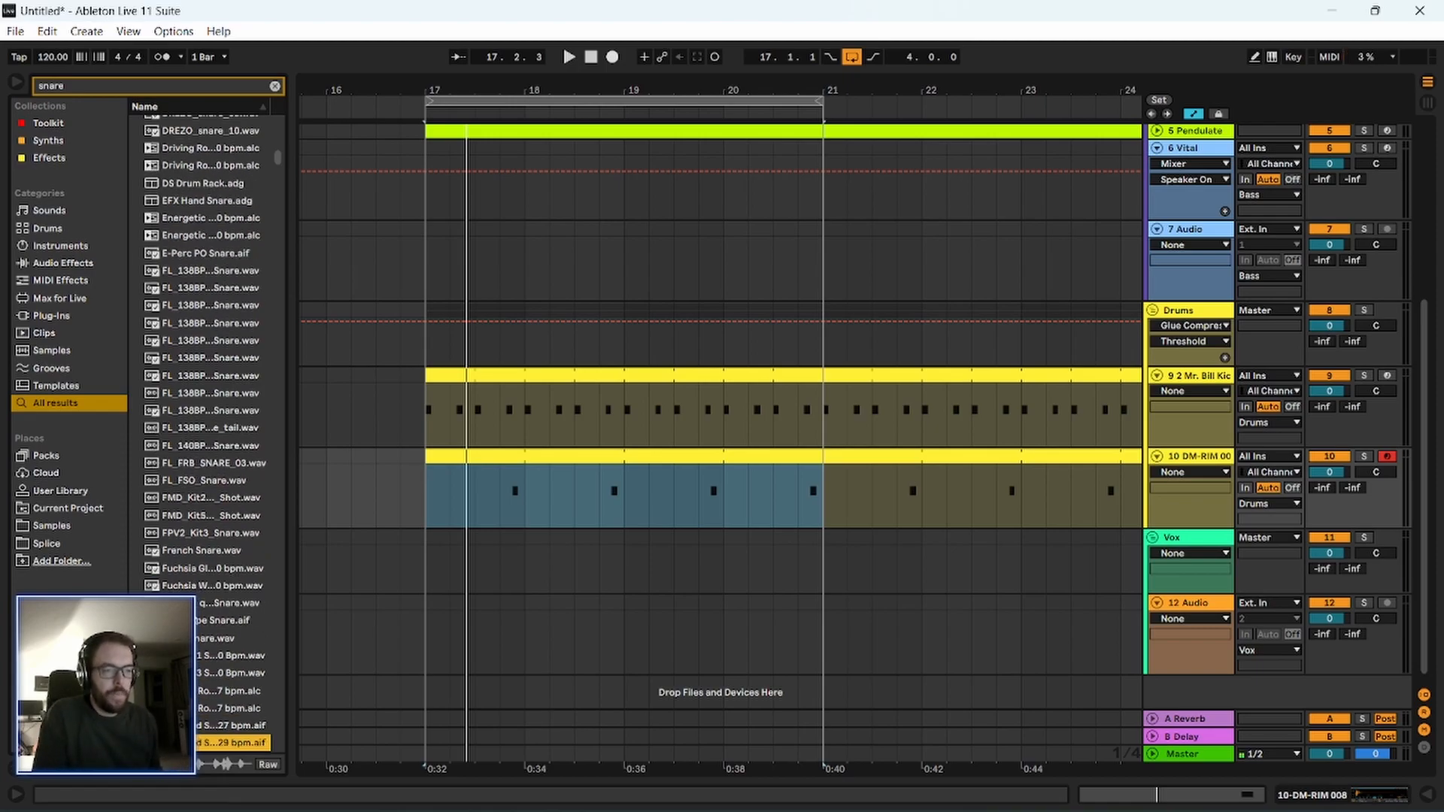
{"action": "key", "text": "Down"}
{"action": "key", "text": "Down"}
{"action": "key", "text": "Down"}
{"action": "key", "text": "Down"}
{"action": "key", "text": "Down"}
{"action": "key", "text": "Down"}
{"action": "key", "text": "Down"}
{"action": "key", "text": "Down"}
{"action": "key", "text": "Down"}
{"action": "key", "text": "Down"}
{"action": "key", "text": "Down"}
{"action": "key", "text": "Down"}
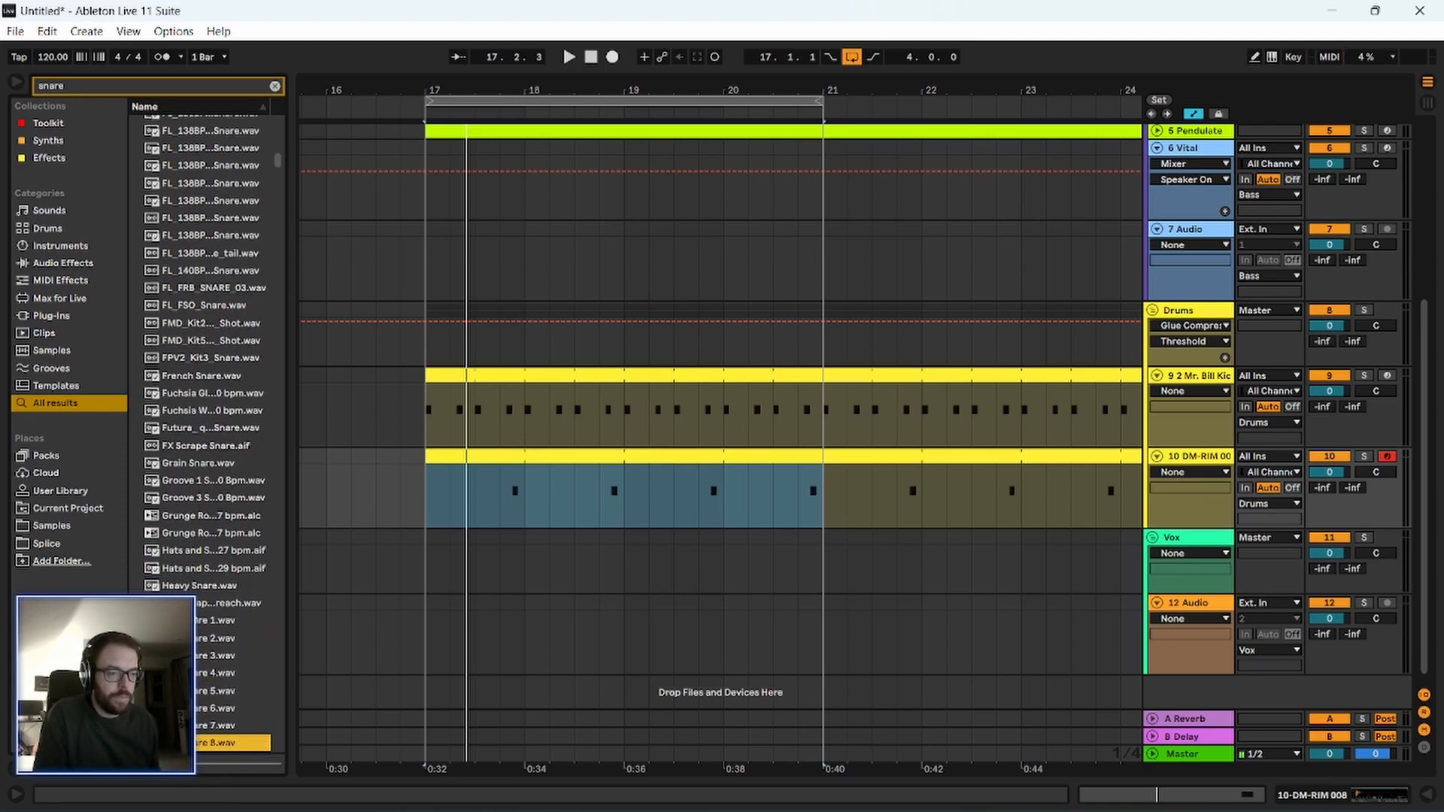
{"action": "key", "text": "Down"}
{"action": "key", "text": "Down"}
{"action": "key", "text": "Down"}
{"action": "key", "text": "Down"}
{"action": "key", "text": "Down"}
{"action": "key", "text": "Down"}
{"action": "key", "text": "Down"}
{"action": "key", "text": "Down"}
{"action": "key", "text": "Down"}
{"action": "key", "text": "Down"}
{"action": "key", "text": "Down"}
{"action": "key", "text": "Down"}
{"action": "key", "text": "Down"}
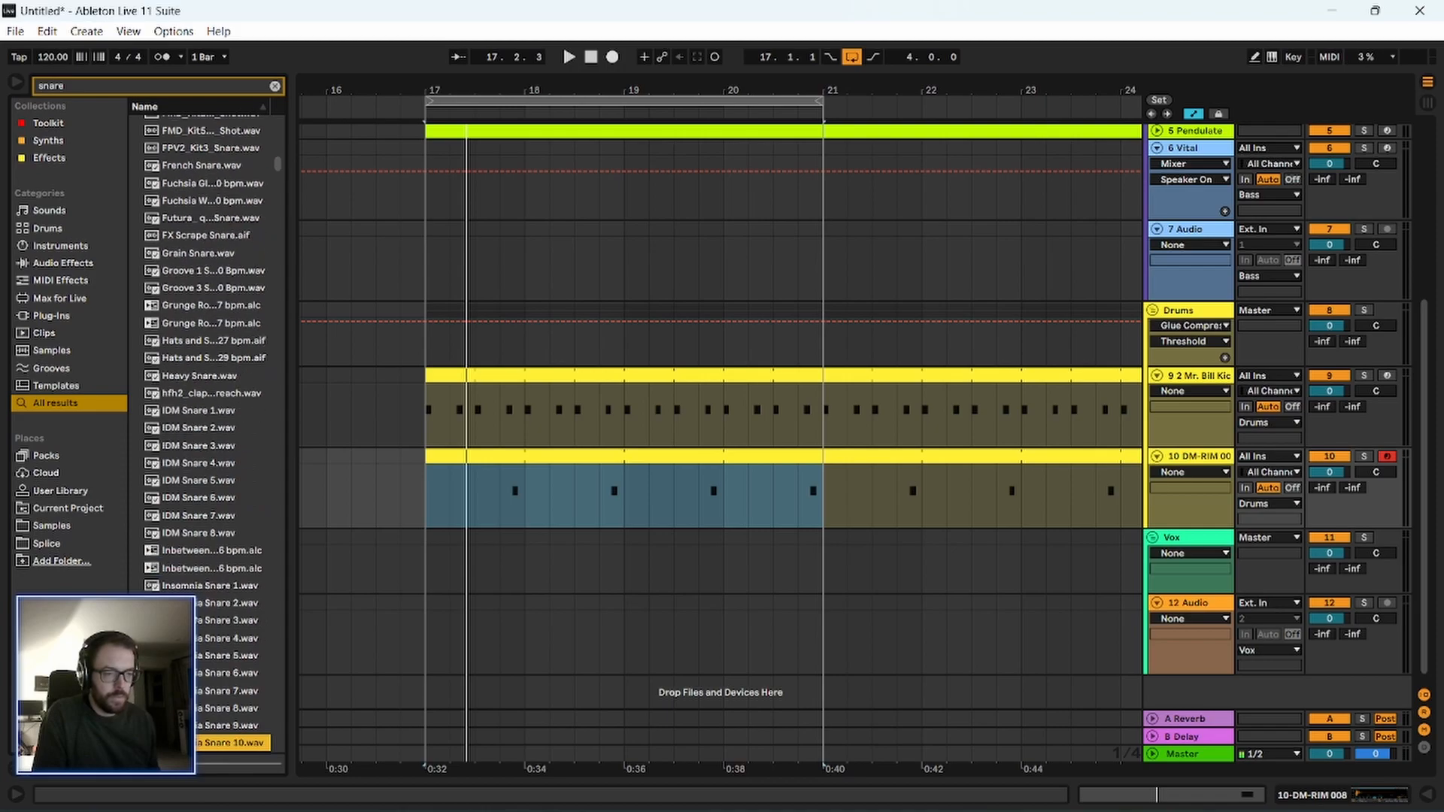
{"action": "key", "text": "Down"}
{"action": "key", "text": "Down"}
{"action": "key", "text": "Down"}
{"action": "key", "text": "Down"}
{"action": "key", "text": "Down"}
{"action": "key", "text": "Down"}
{"action": "key", "text": "Down"}
{"action": "key", "text": "Down"}
{"action": "key", "text": "Down"}
{"action": "key", "text": "Down"}
{"action": "key", "text": "Down"}
{"action": "key", "text": "Down"}
{"action": "key", "text": "Down"}
{"action": "key", "text": "Down"}
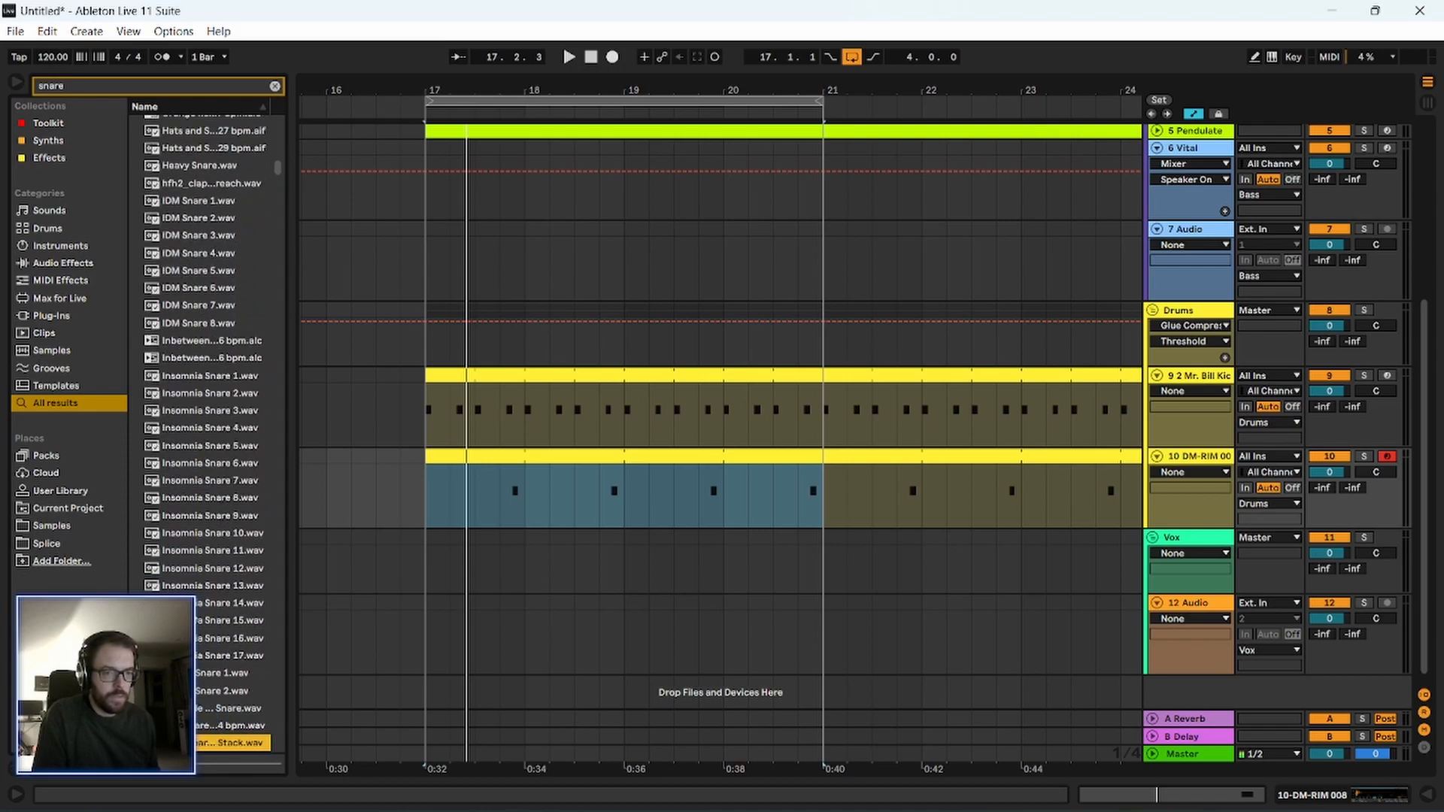
{"action": "key", "text": "Down"}
{"action": "key", "text": "Down"}
{"action": "key", "text": "Down"}
{"action": "key", "text": "Down"}
{"action": "key", "text": "Down"}
{"action": "key", "text": "Down"}
{"action": "key", "text": "Down"}
{"action": "key", "text": "Down"}
{"action": "key", "text": "Down"}
{"action": "key", "text": "Down"}
{"action": "key", "text": "Down"}
{"action": "key", "text": "Down"}
{"action": "key", "text": "Down"}
{"action": "key", "text": "Down"}
{"action": "key", "text": "Down"}
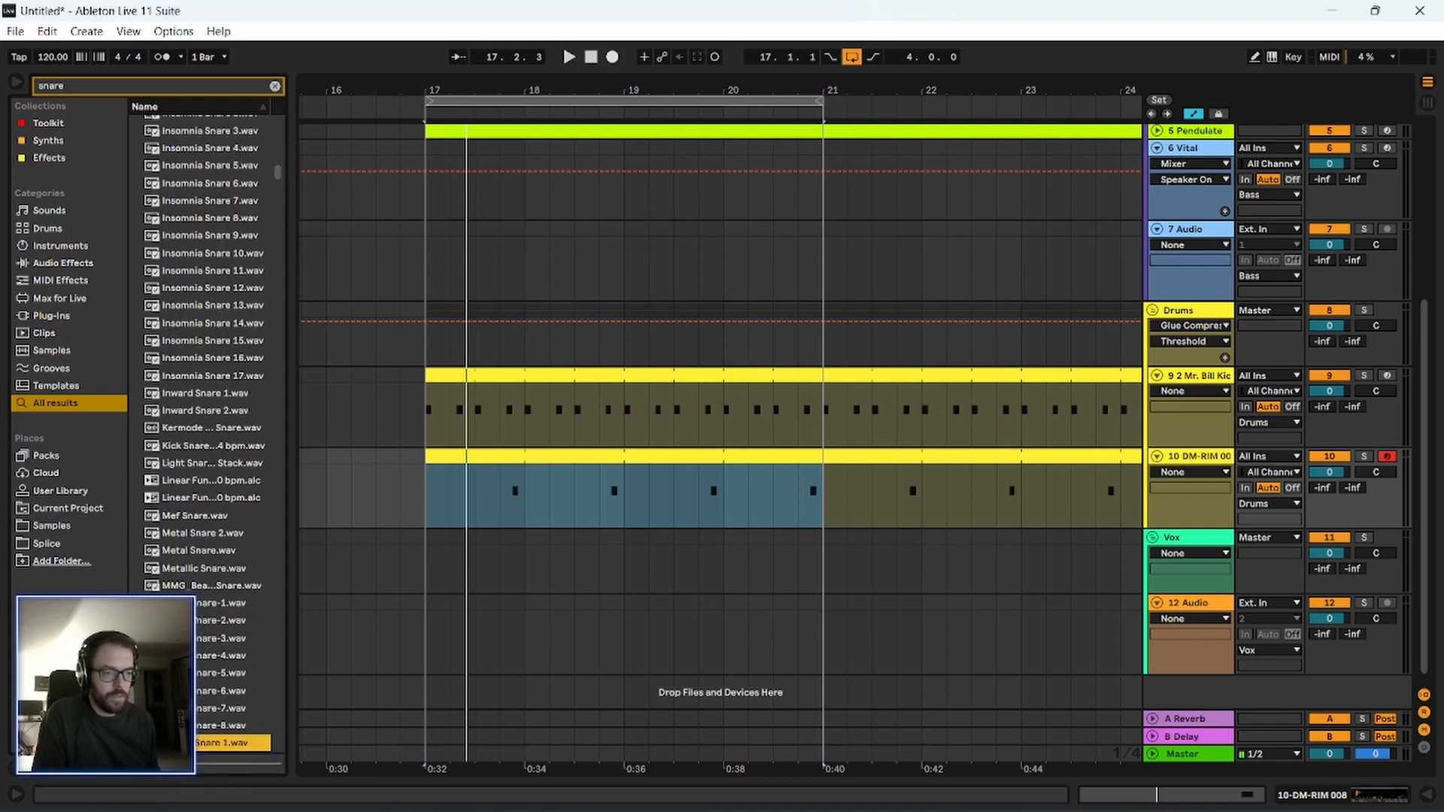
{"action": "key", "text": "Down"}
{"action": "key", "text": "Down"}
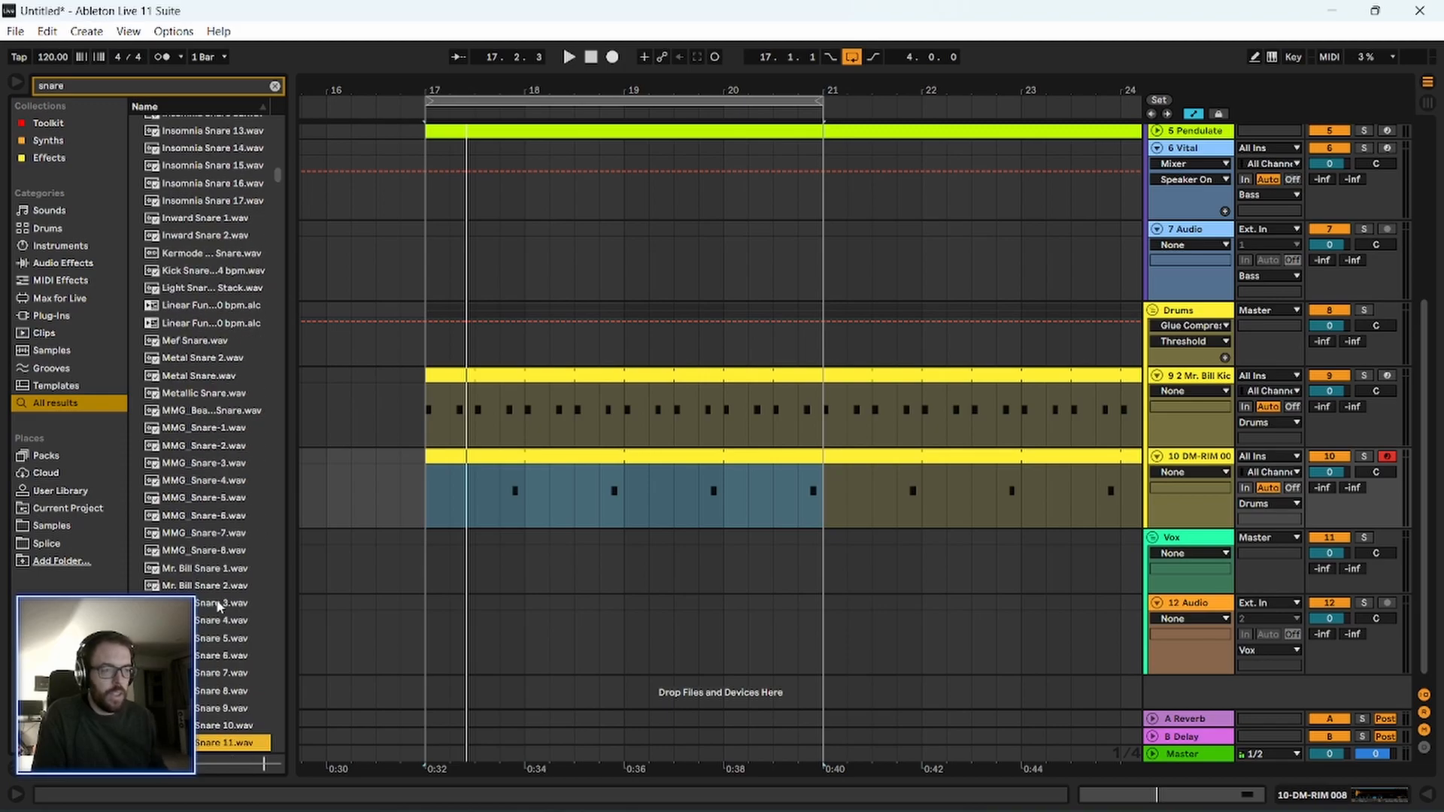
Compare the MMG_Snare samples and load MMG_Snare-6.wav into the rim track's sampler in place of the rim sample.
{"action": "left_click", "coordinate": [227, 521]}
{"action": "key", "text": "Up"}
{"action": "key", "text": "Up"}
{"action": "key", "text": "Up"}
{"action": "key", "text": "Up"}
{"action": "key", "text": "Up"}
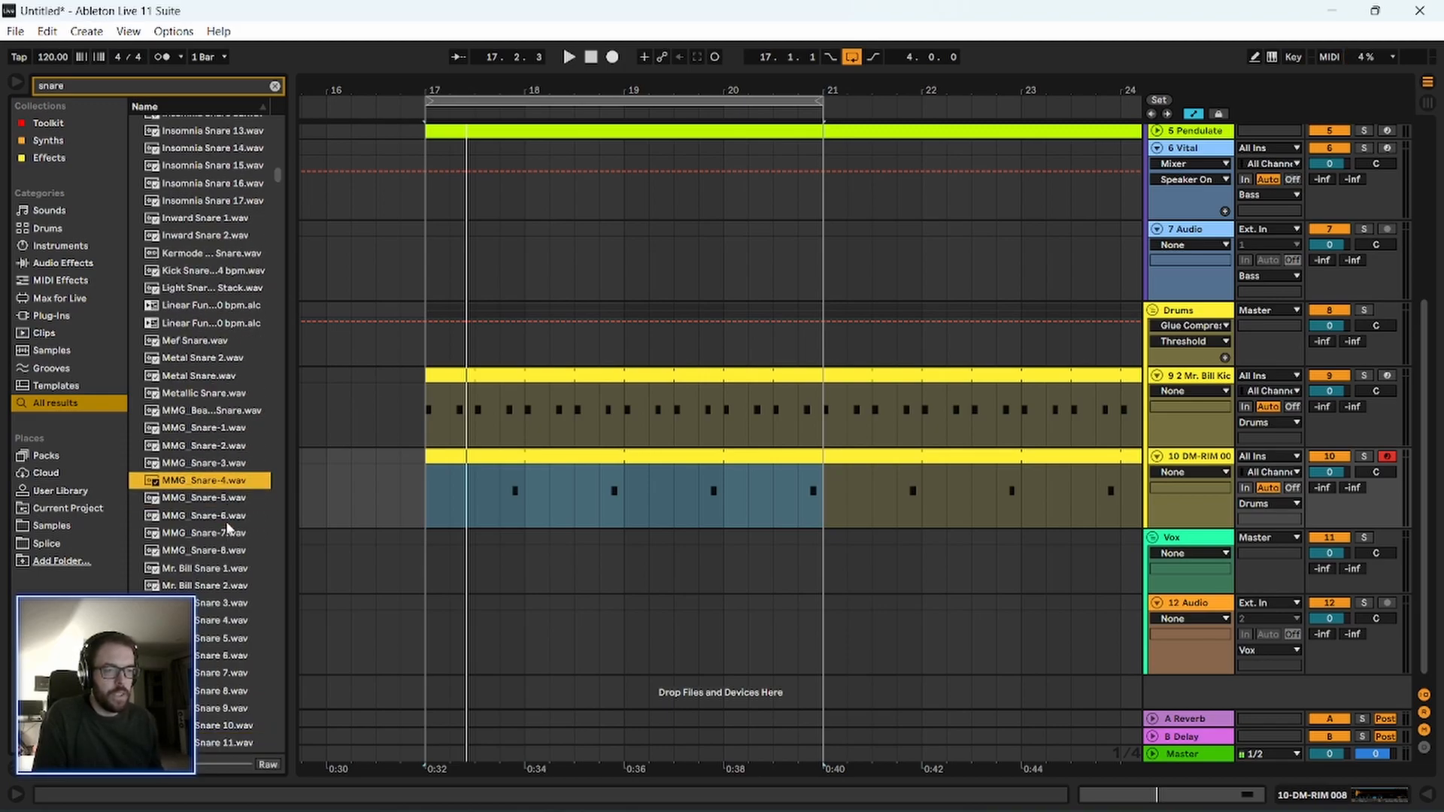
{"action": "key", "text": "Down"}
{"action": "key", "text": "Down"}
{"action": "key", "text": "Down"}
{"action": "key", "text": "Down"}
{"action": "key", "text": "Down"}
{"action": "key", "text": "Down"}
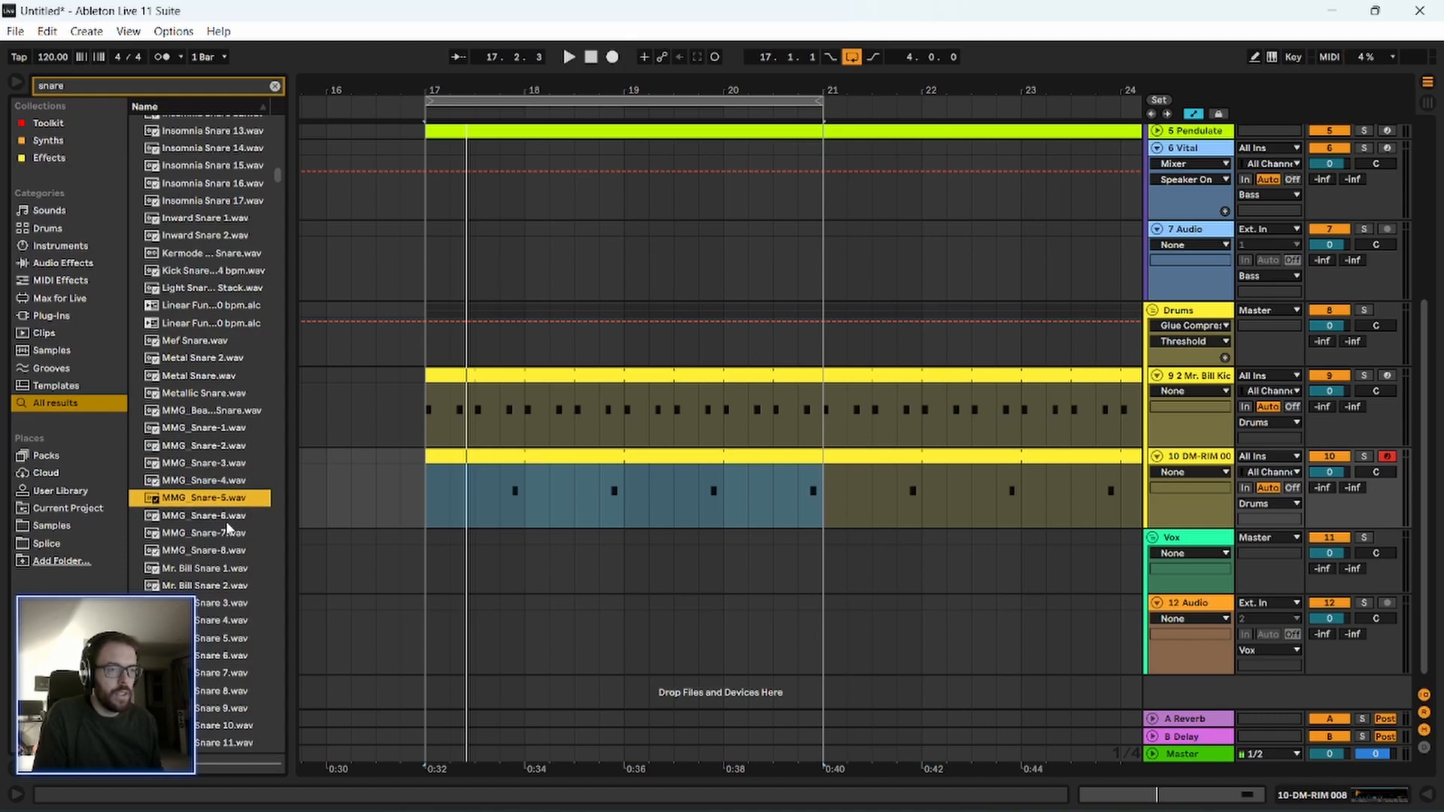
{"action": "key", "text": "Down"}
{"action": "mouse_move", "coordinate": [222, 519]}
{"action": "left_mouse_down"}
{"action": "mouse_move", "coordinate": [282, 514]}
{"action": "mouse_move", "coordinate": [212, 523]}
{"action": "left_mouse_up"}
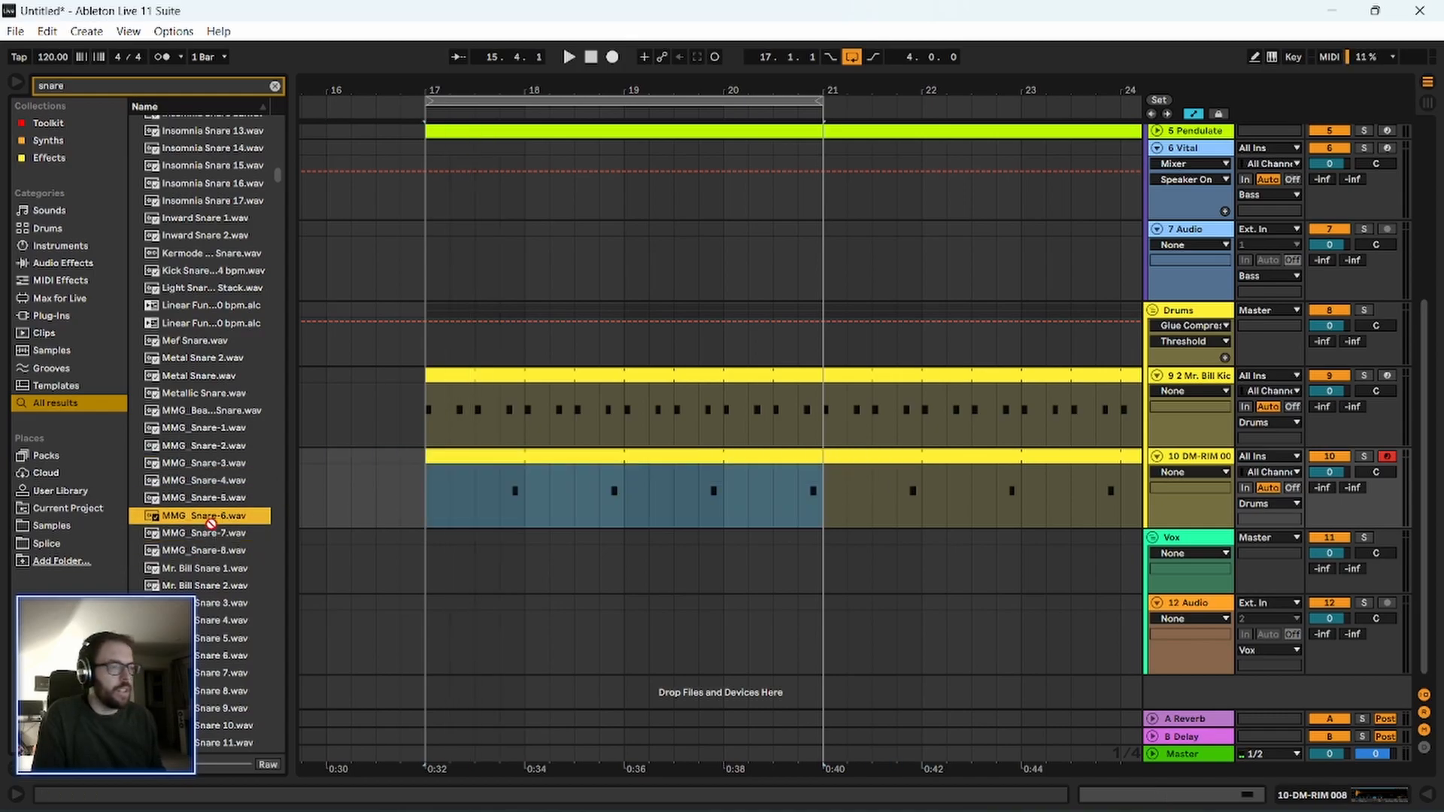
{"action": "double_click", "coordinate": [1215, 459]}
{"action": "left_click_drag", "start_coordinate": [185, 519], "coordinate": [351, 661]}
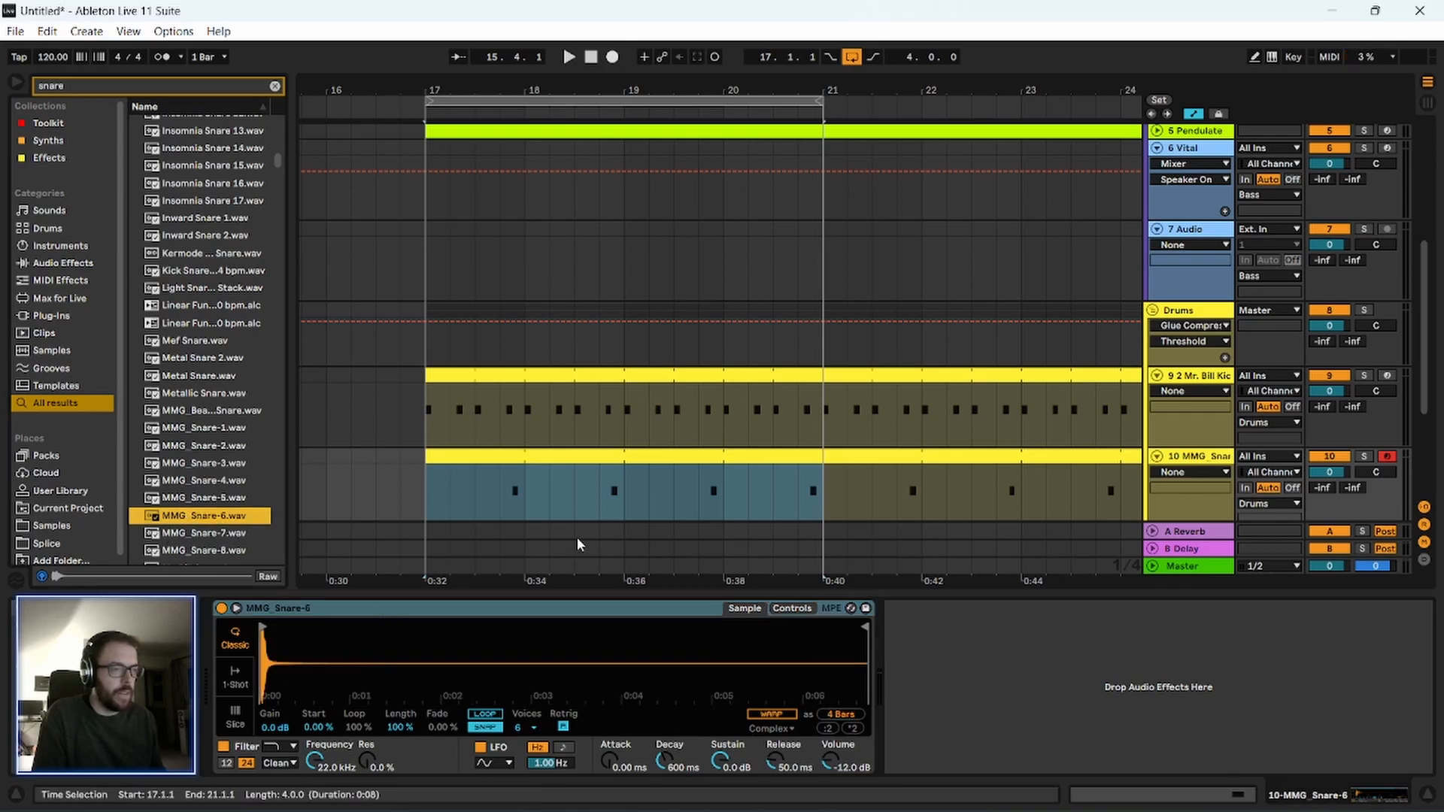
Play the arrangement from bar 17 to hear the new snare with the kick and bass.
{"action": "left_click", "coordinate": [448, 493]}
{"action": "key", "text": "space"}
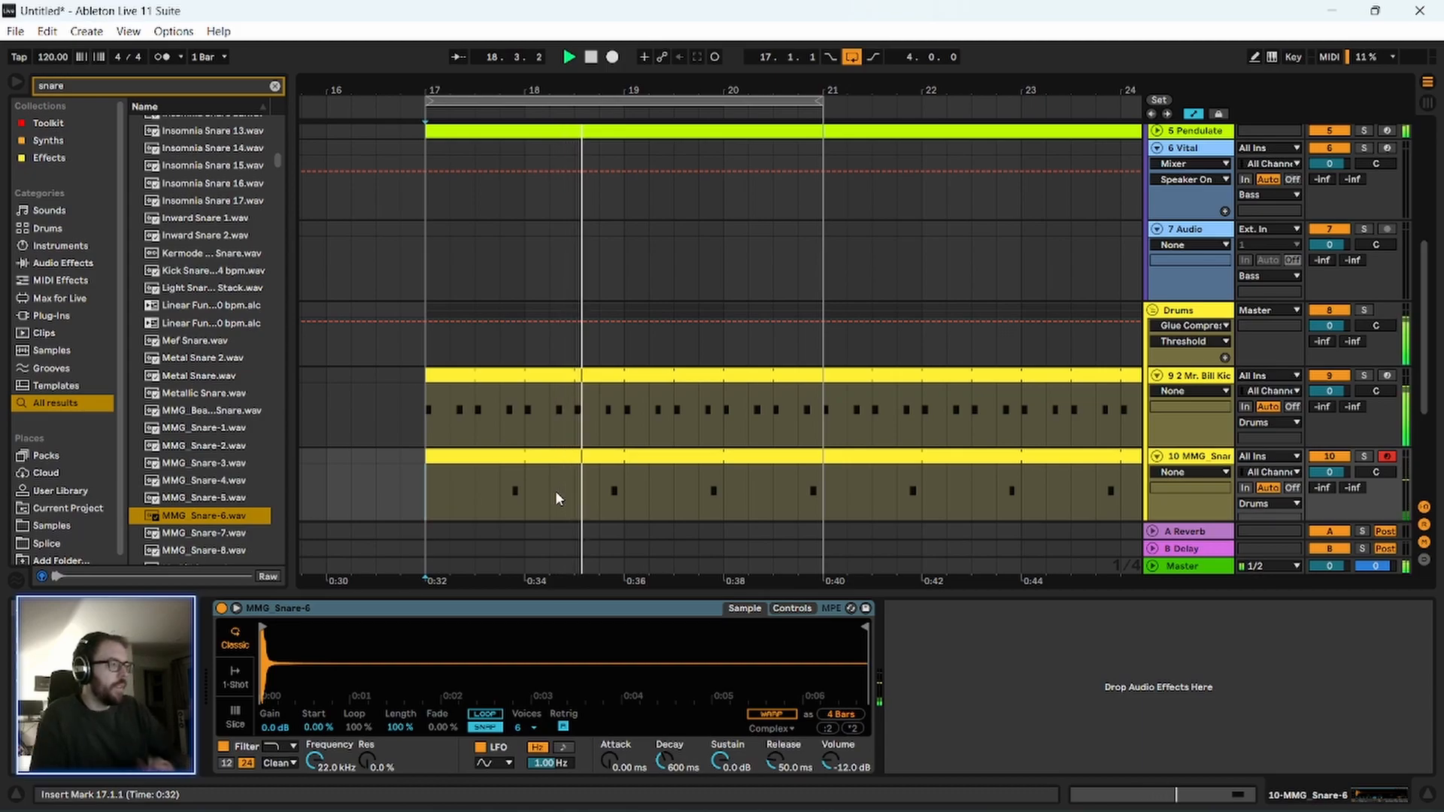
{"action": "key", "text": "space"}
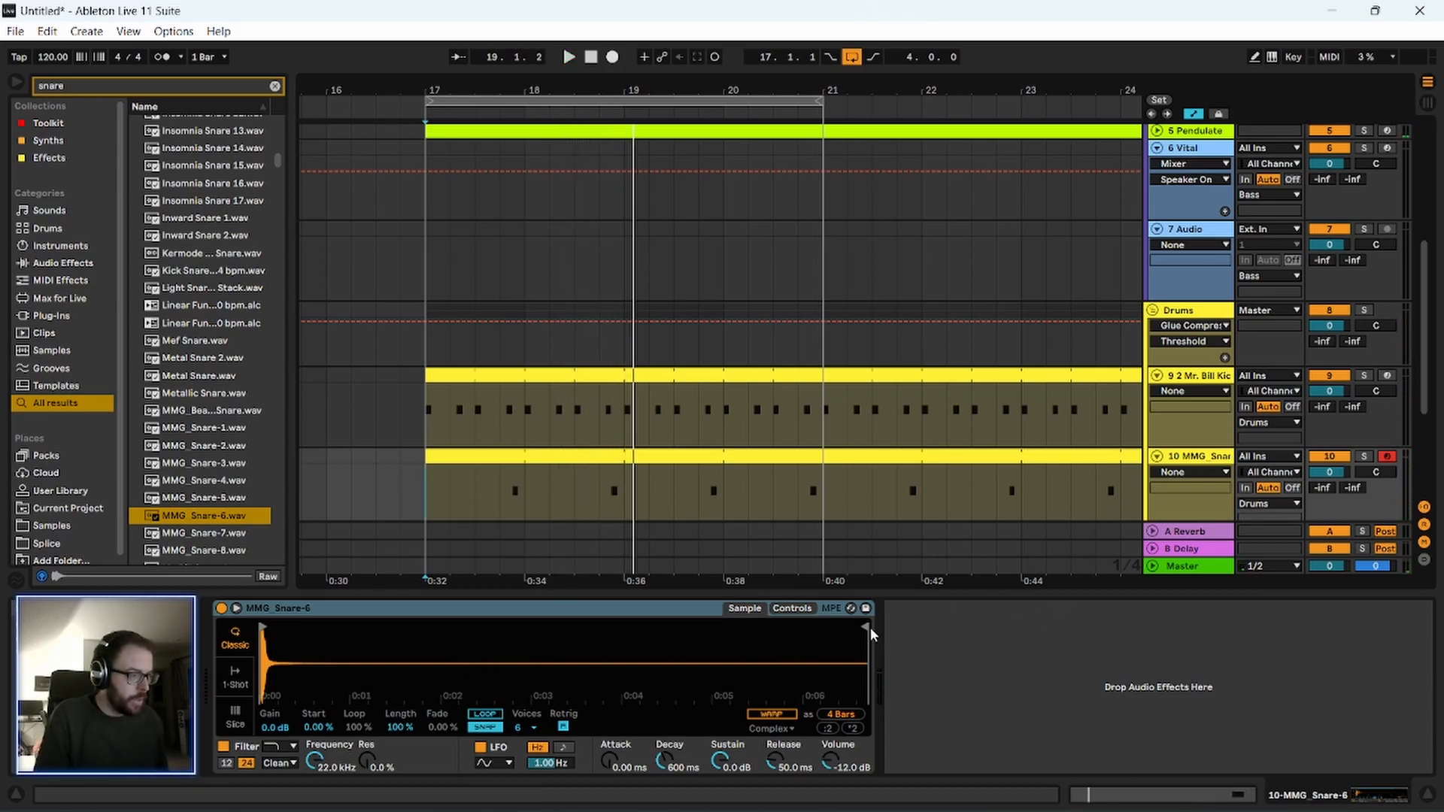
Trim the silent tail off the MMG_Snare-6 sample and switch its sampler to 1-Shot mode while the arrangement plays.
{"action": "left_click_drag", "start_coordinate": [866, 628], "coordinate": [568, 642]}
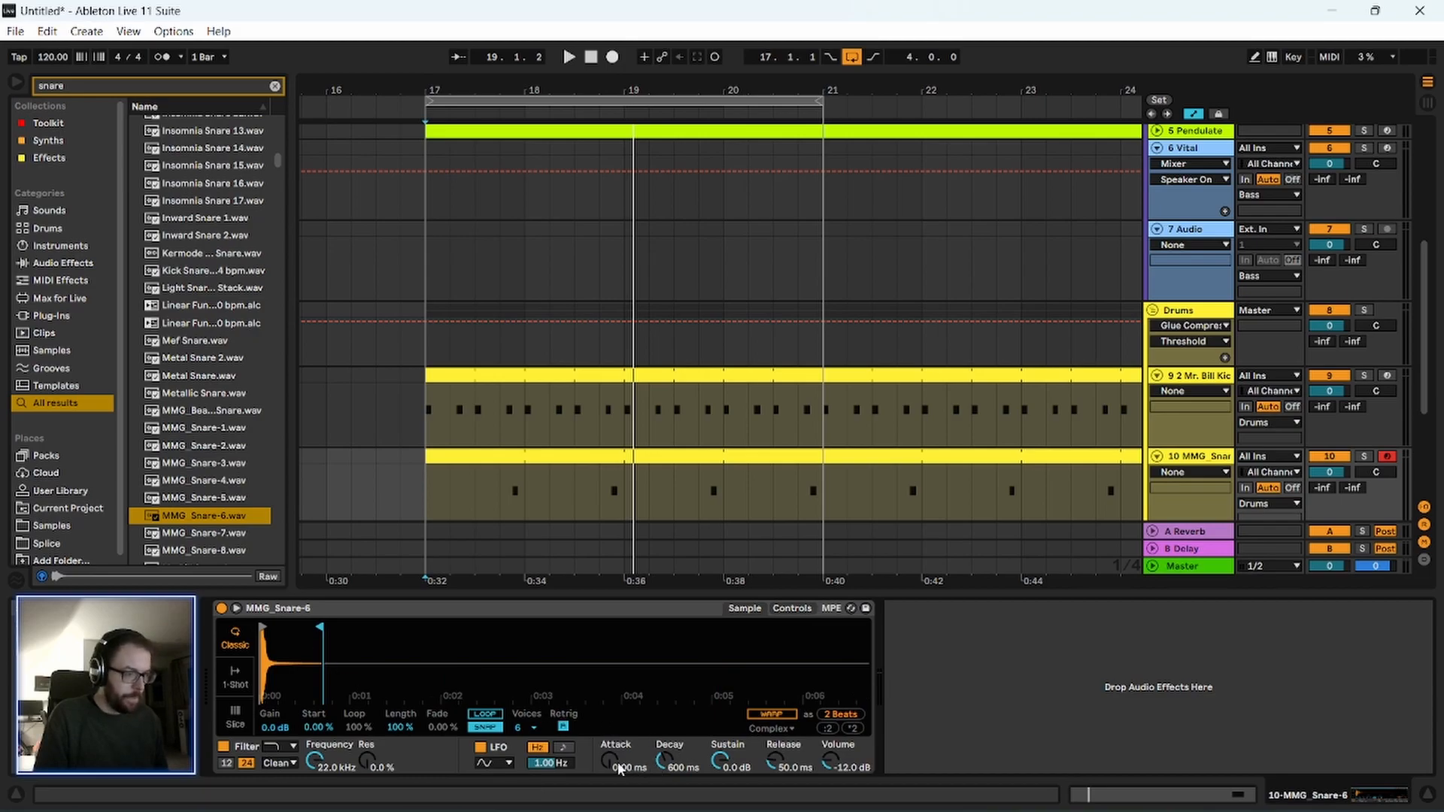
{"action": "key", "text": "space"}
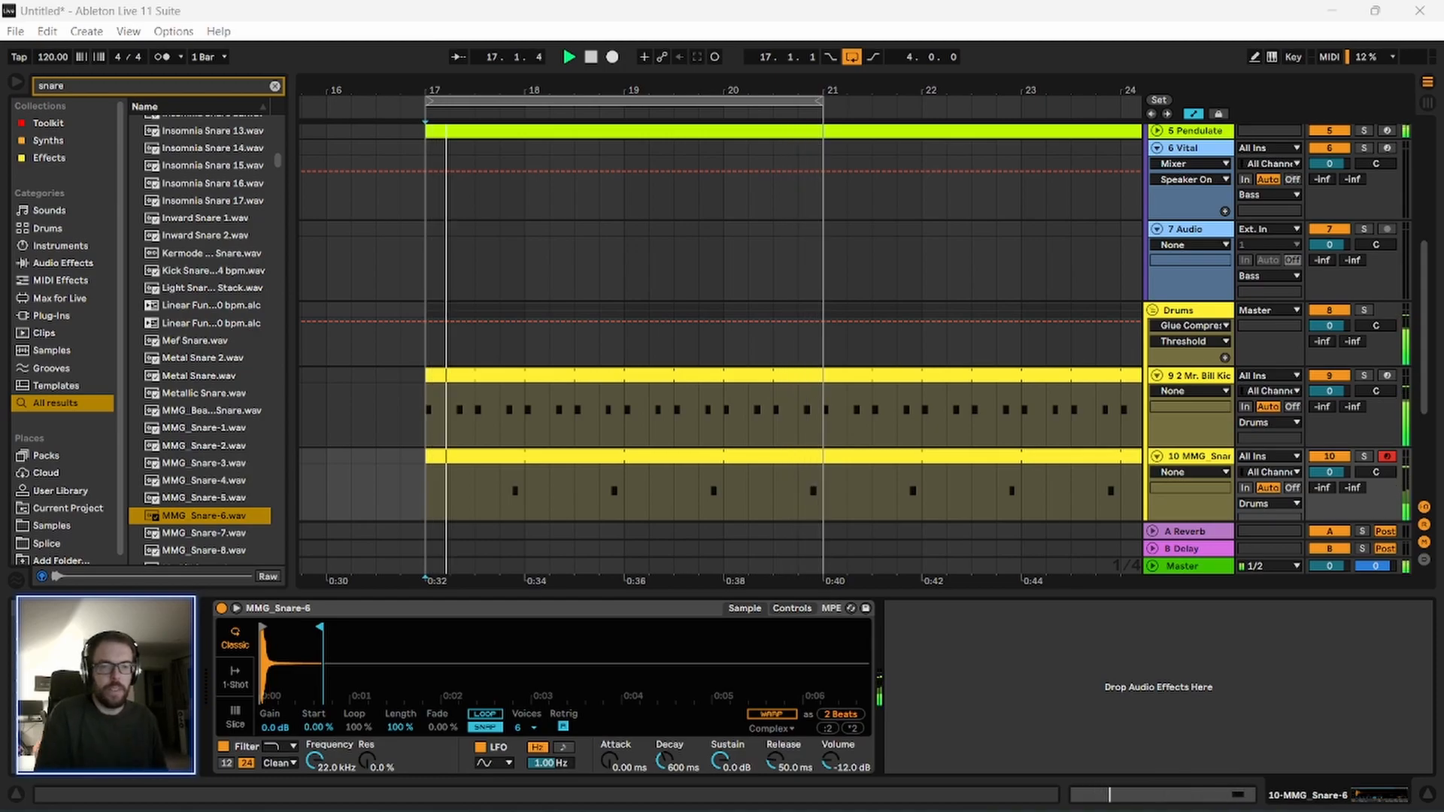
{"action": "left_click", "coordinate": [235, 677]}
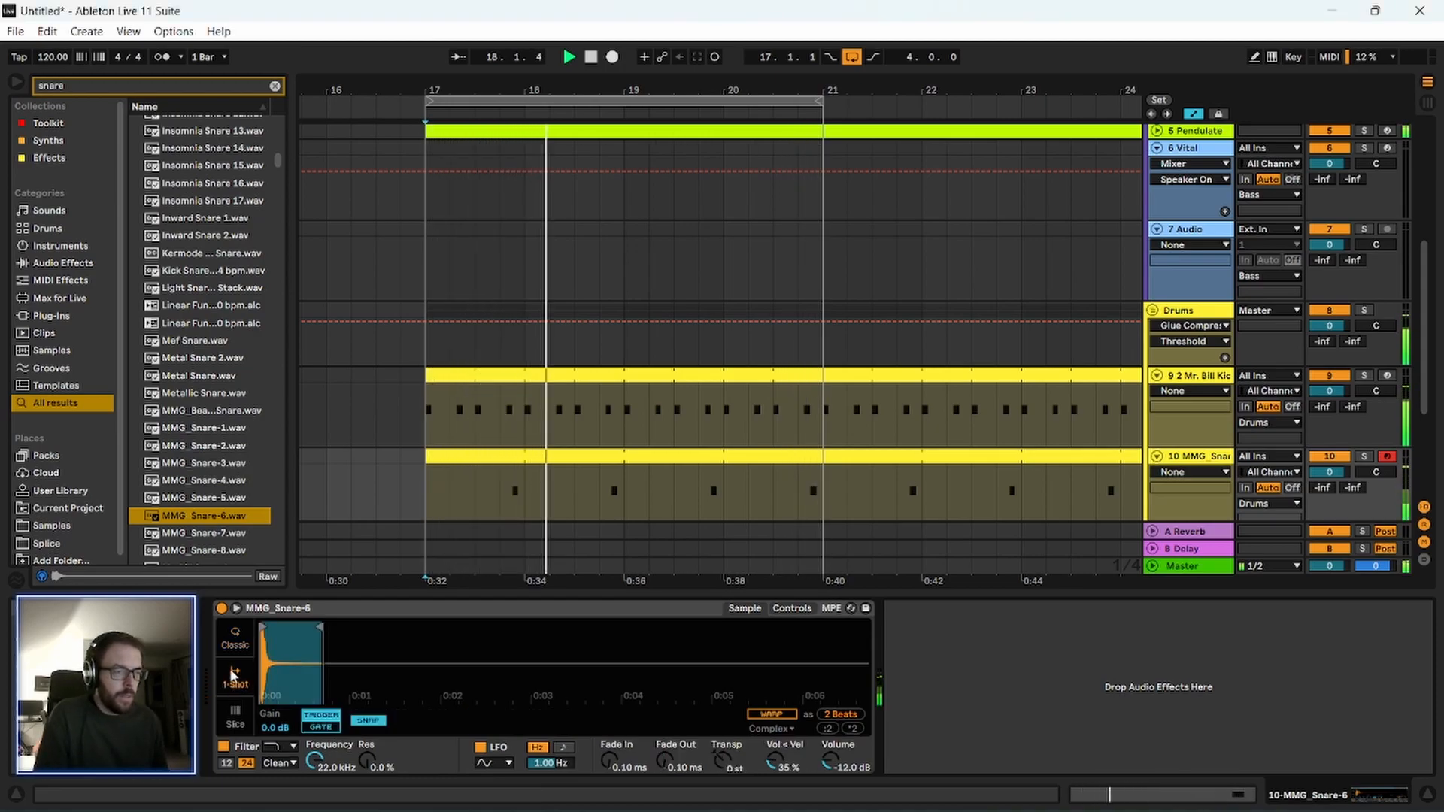
Shorten the snare sample's playback region further and set its fade-out to 118 ms.
{"action": "left_click_drag", "start_coordinate": [664, 762], "coordinate": [664, 739]}
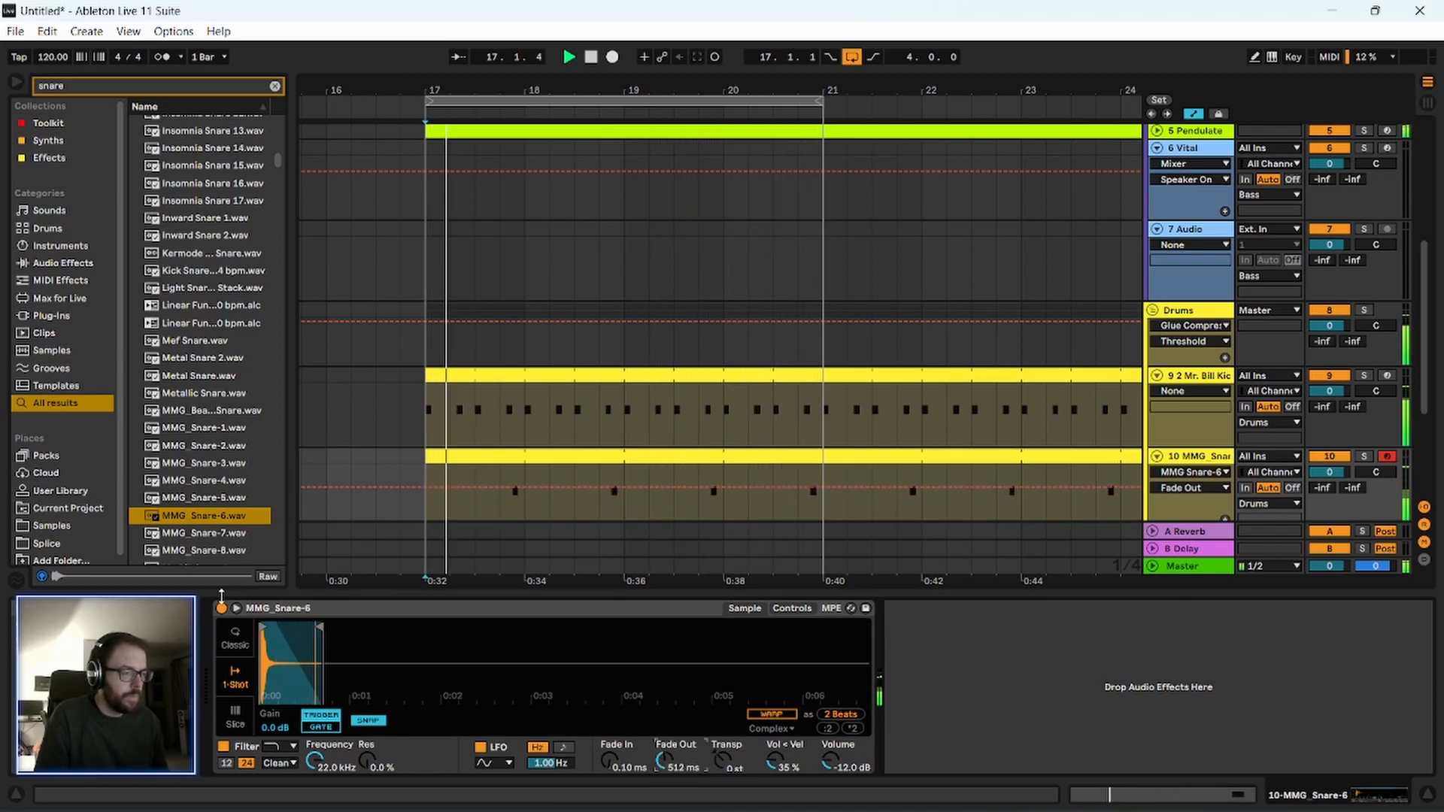
{"action": "left_click_drag", "start_coordinate": [319, 626], "coordinate": [291, 625]}
{"action": "left_click_drag", "start_coordinate": [681, 762], "coordinate": [681, 773]}
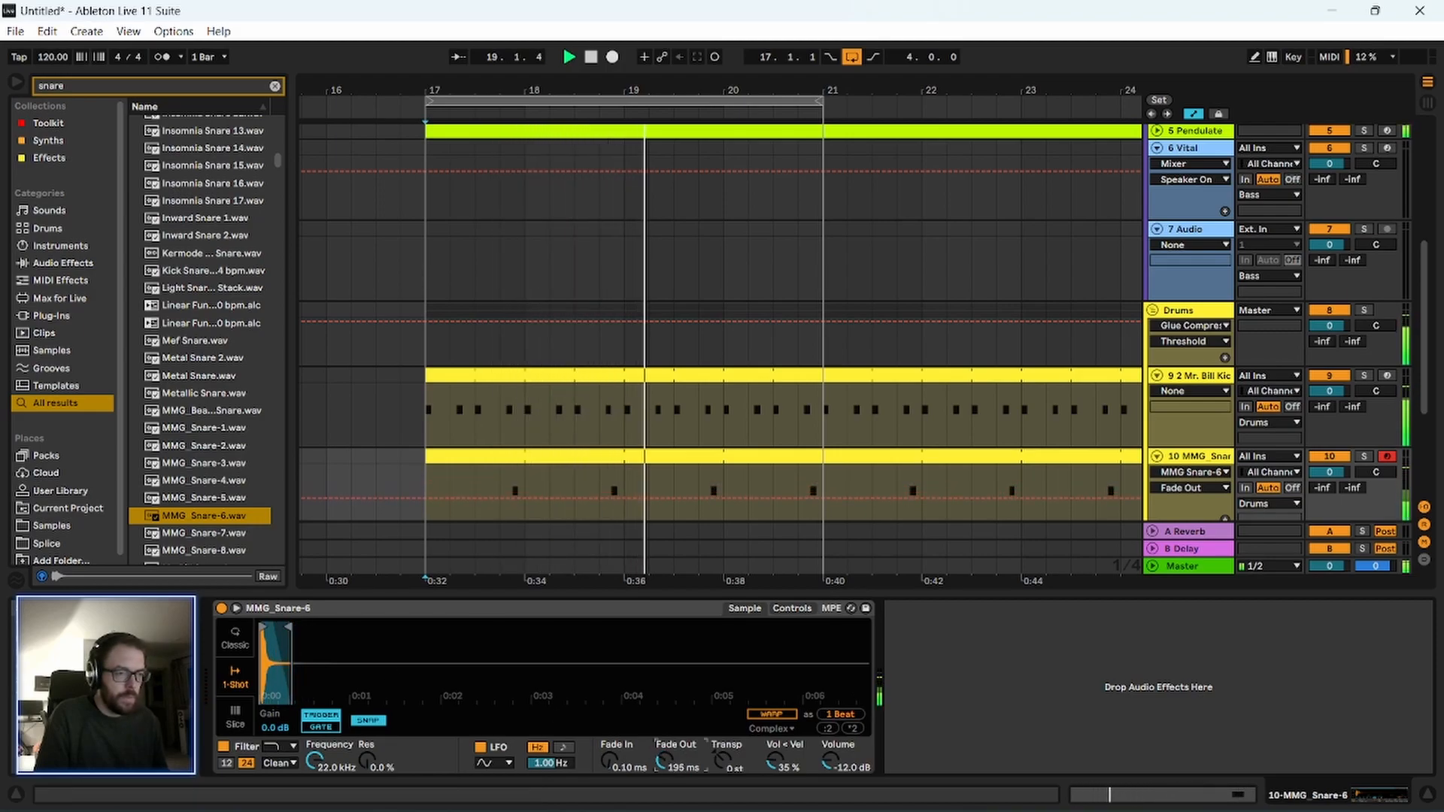
{"action": "left_click_drag", "start_coordinate": [286, 629], "coordinate": [281, 628]}
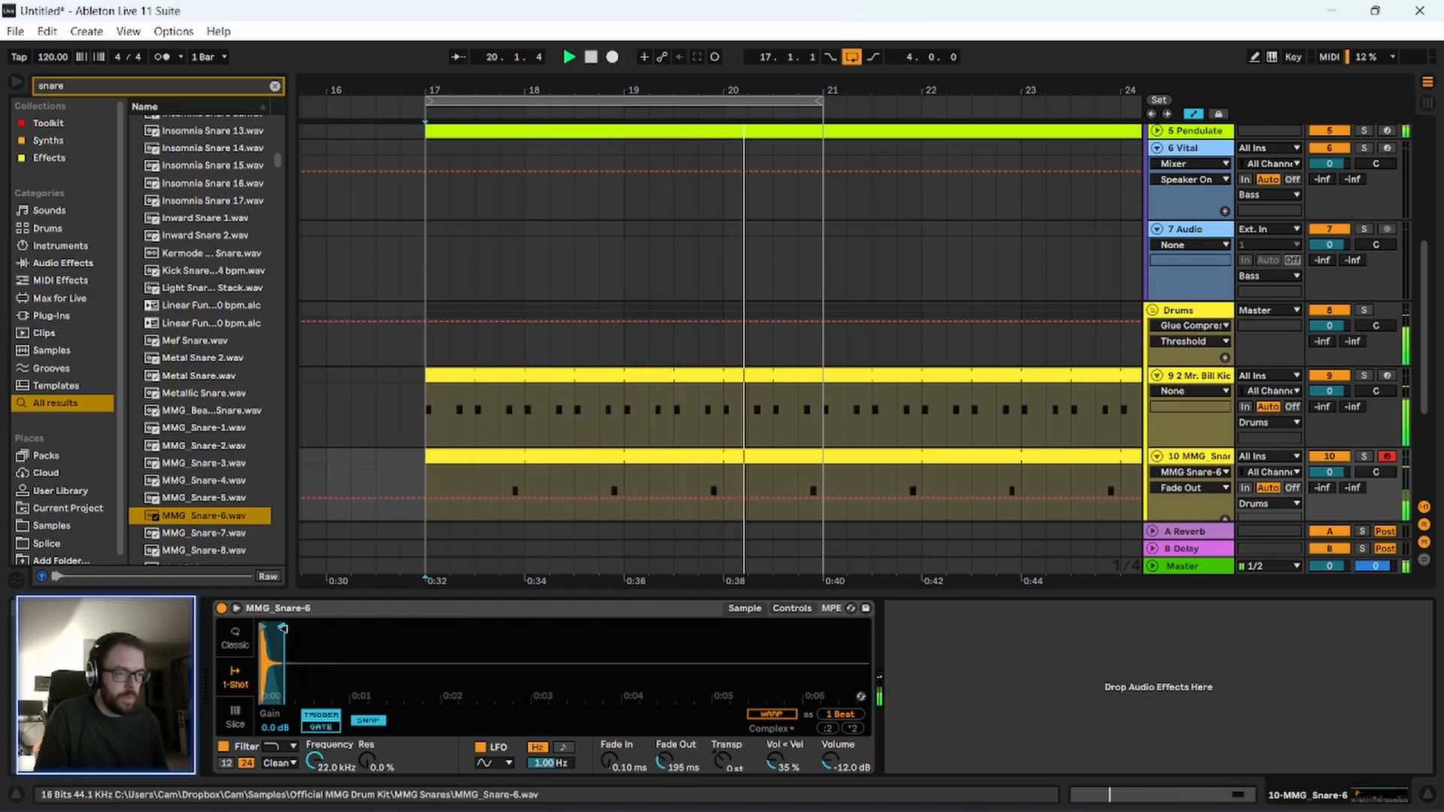
{"action": "left_click_drag", "start_coordinate": [664, 762], "coordinate": [664, 767]}
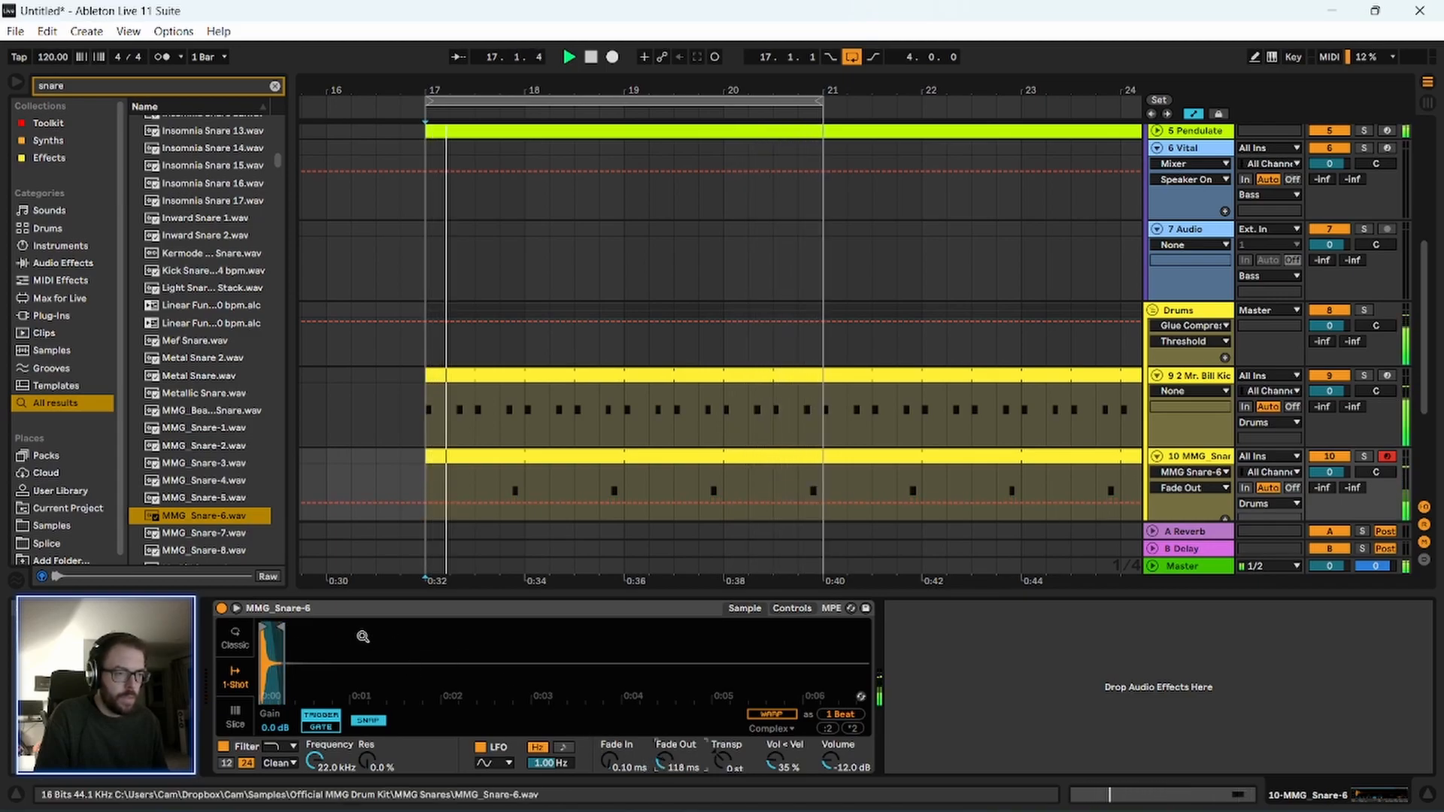
Fine-trim the snare sample's end closer to the hit, set its fade-out to 97.3 ms, and stop playback.
{"action": "left_click_drag", "start_coordinate": [324, 646], "coordinate": [324, 680]}
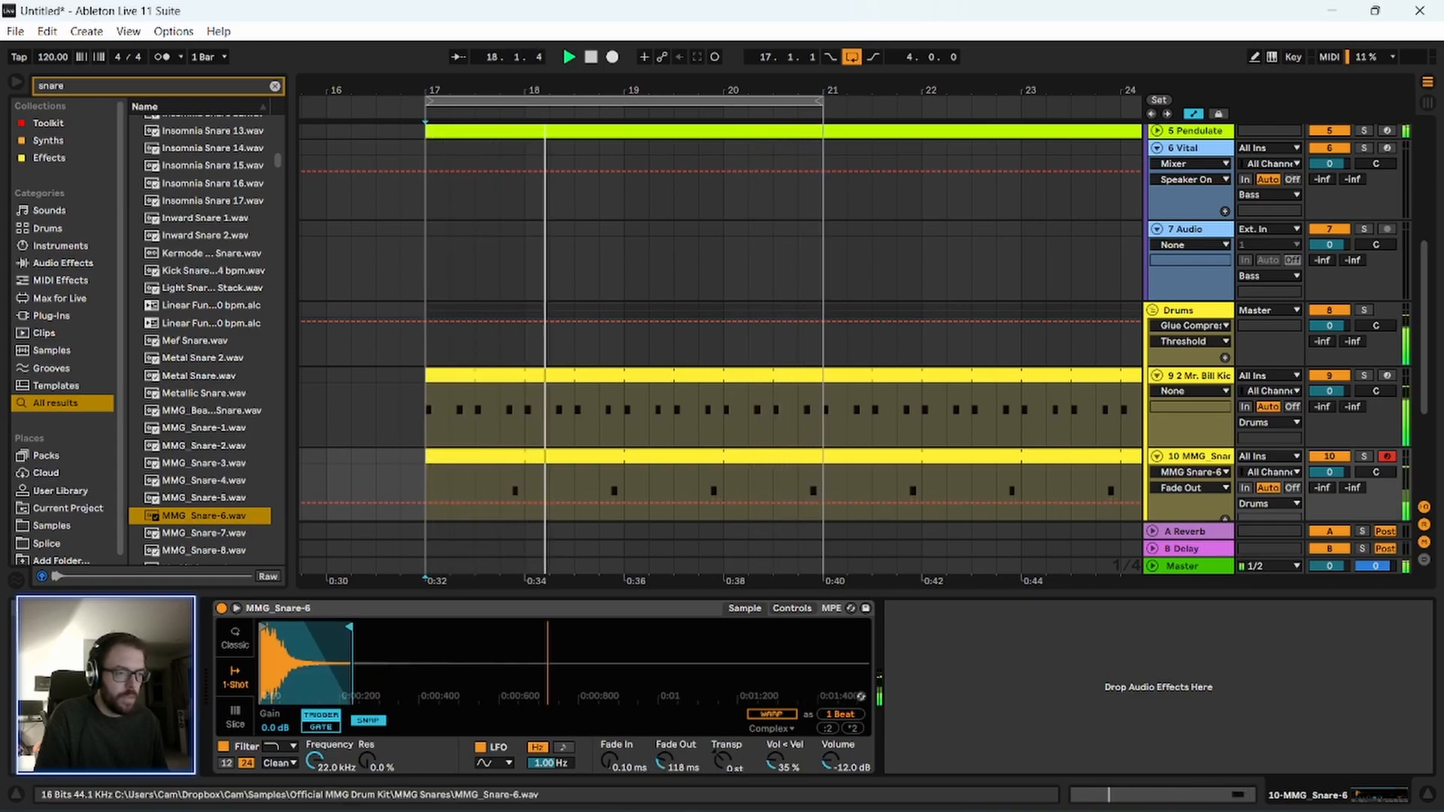
{"action": "left_click_drag", "start_coordinate": [346, 630], "coordinate": [338, 630]}
{"action": "left_click_drag", "start_coordinate": [665, 765], "coordinate": [664, 768]}
{"action": "left_click_drag", "start_coordinate": [339, 628], "coordinate": [321, 628]}
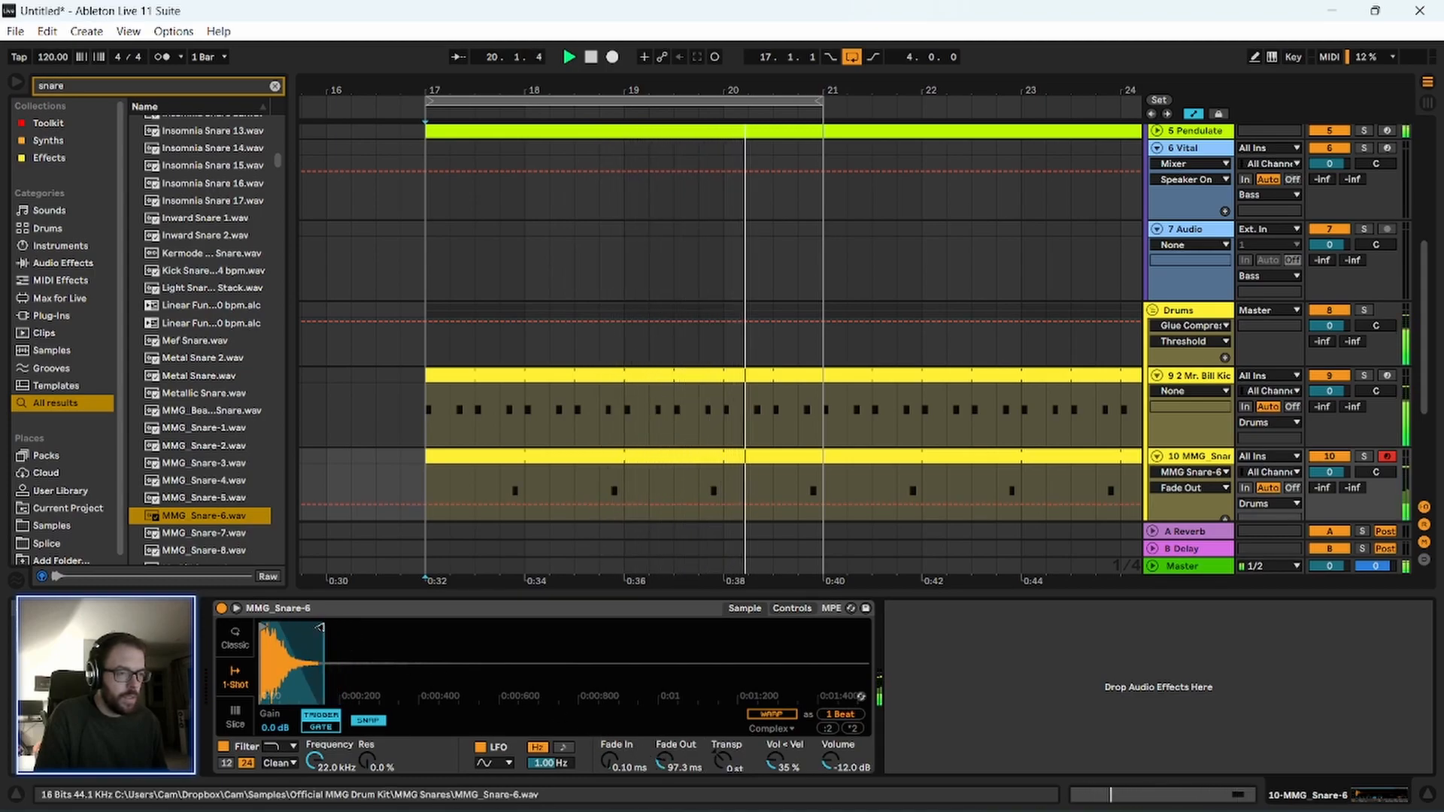
{"action": "left_click", "coordinate": [600, 609]}
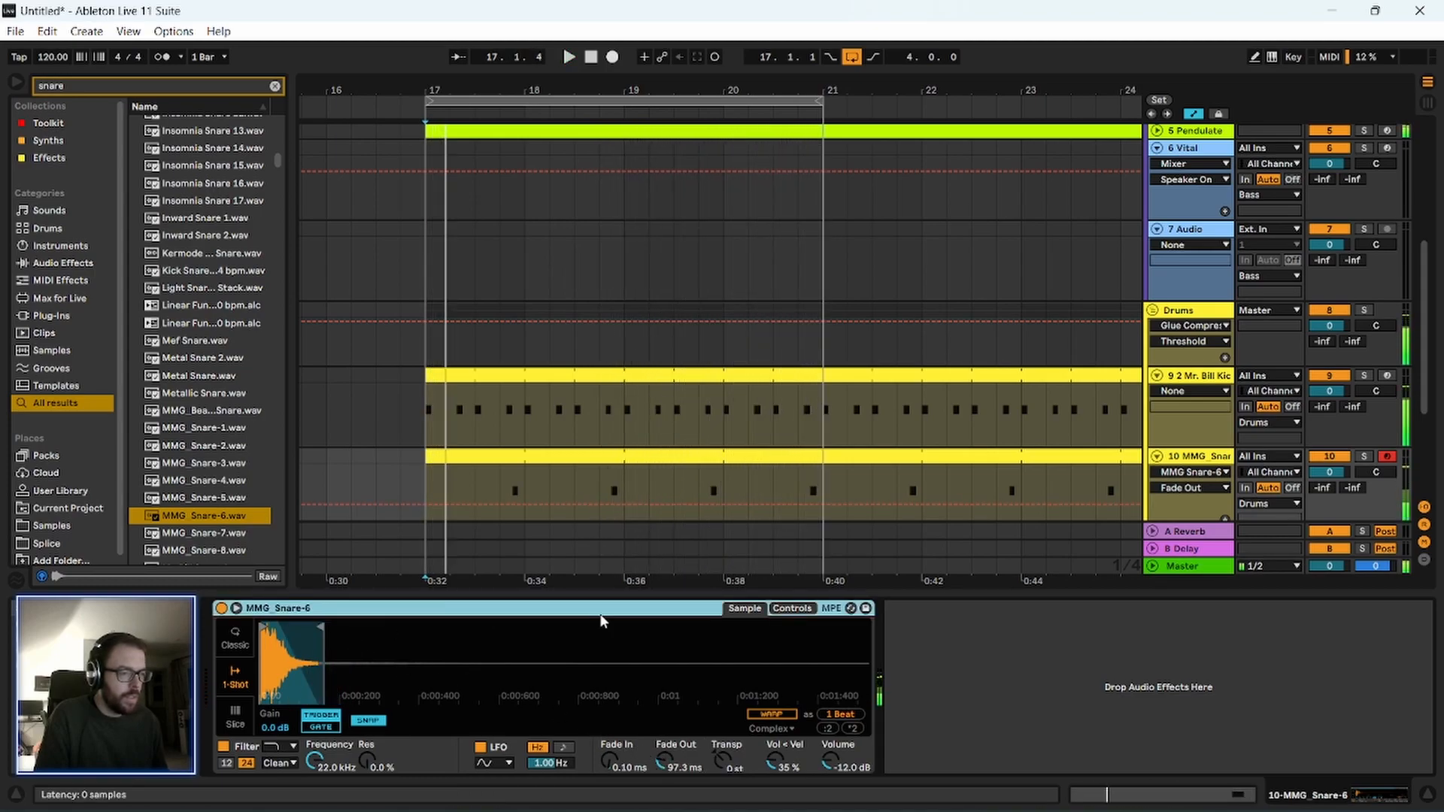
Replace the snare search in the sample browser with a search for "kick".
{"action": "scroll", "coordinate": [789, 396], "scroll_direction": "down", "scroll_amount": 2}
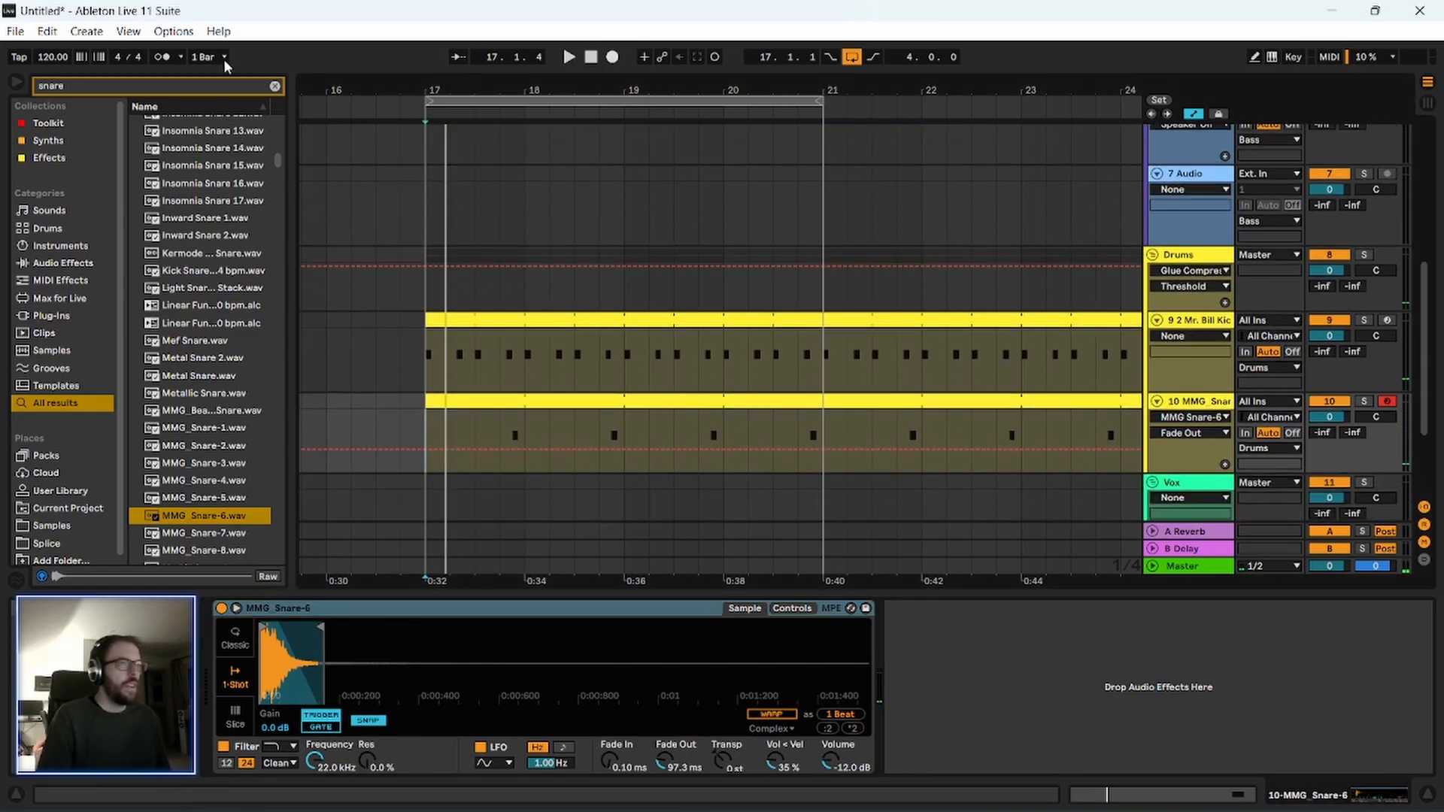
{"action": "key", "text": "BackSpace"}
{"action": "key", "text": "BackSpace"}
{"action": "key", "text": "BackSpace"}
{"action": "key", "text": "BackSpace"}
{"action": "key", "text": "BackSpace"}
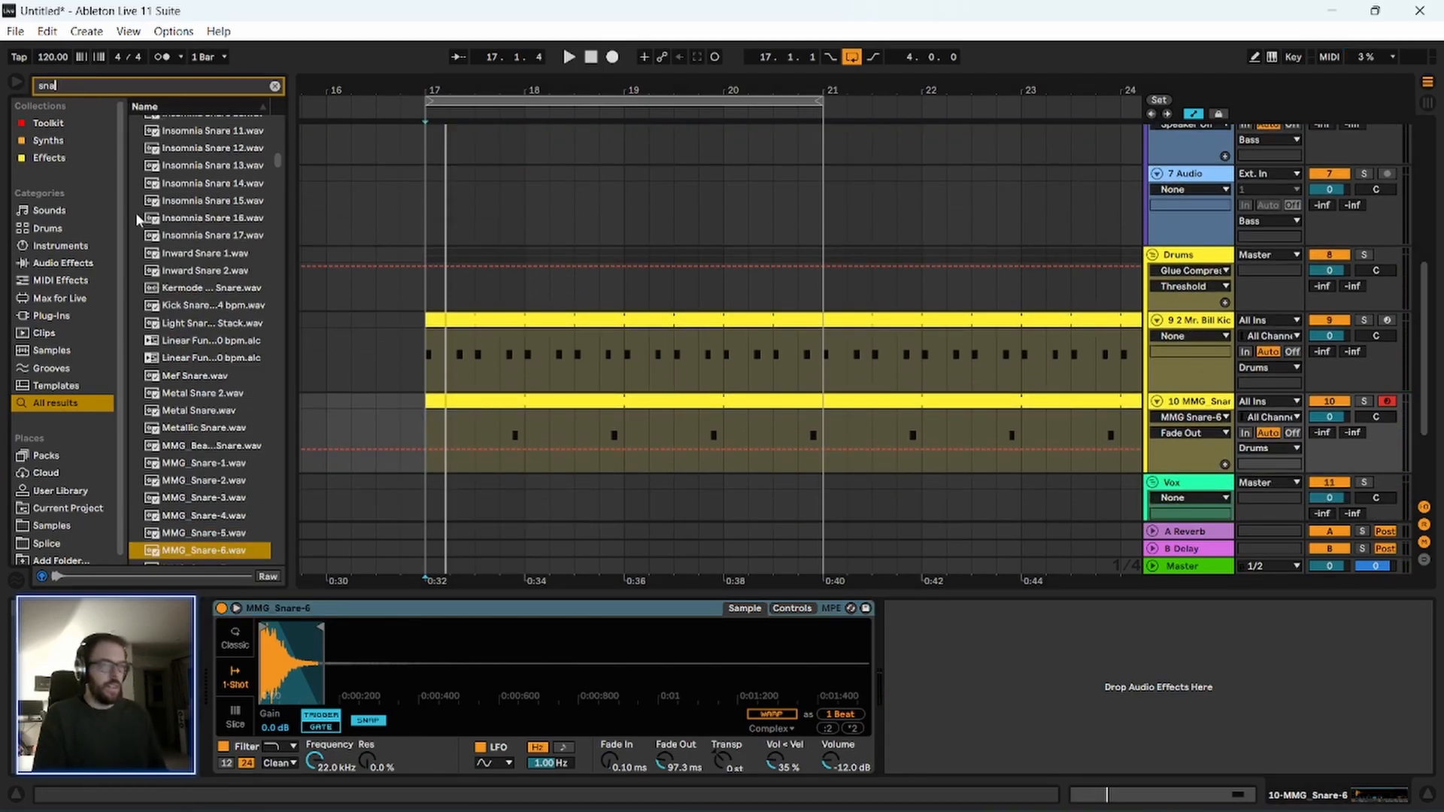
{"action": "type", "text": "kick"}
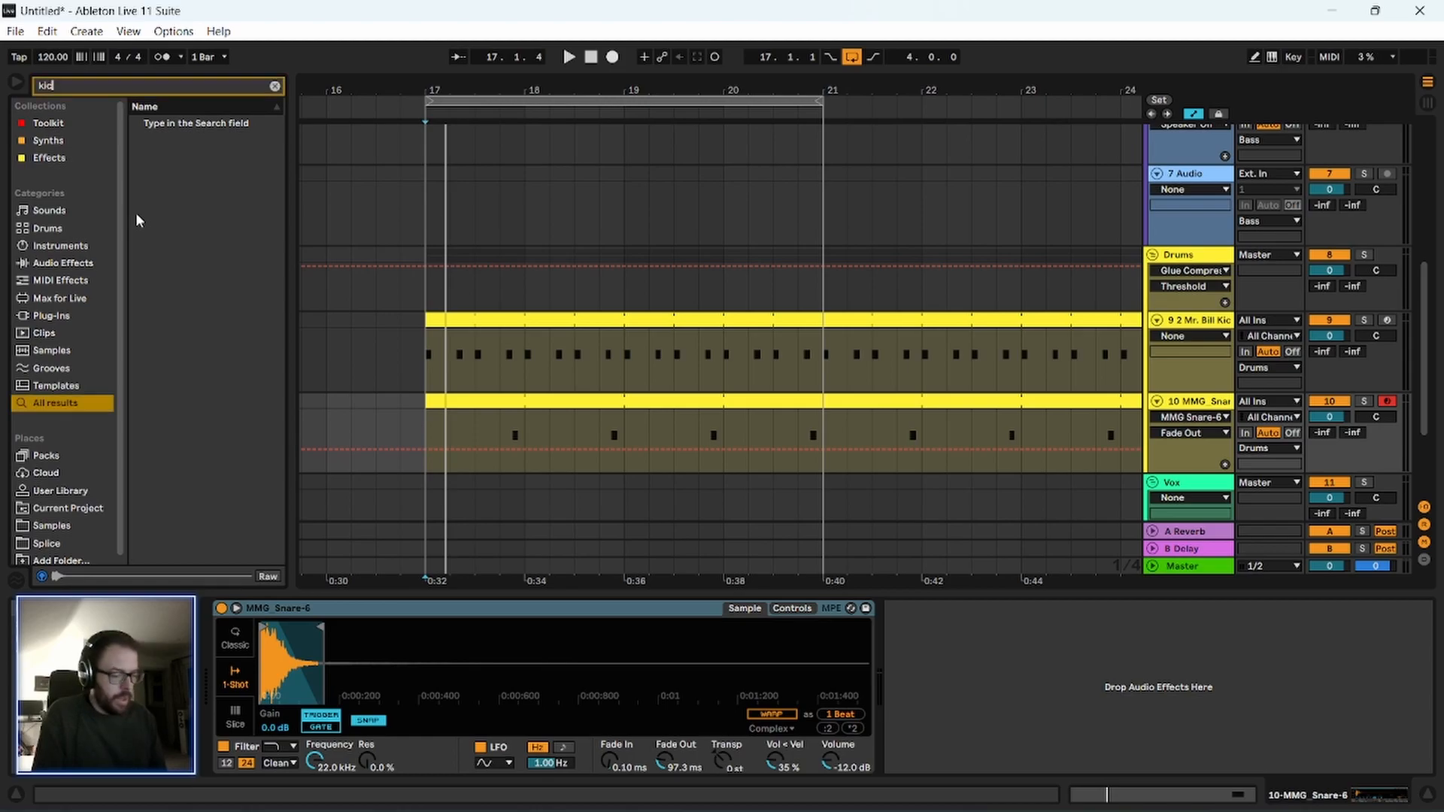
Audition kick samples from the Mr. Bill kicks onward through 127BPM The Mission Kick 2.wav.
{"action": "left_click", "coordinate": [212, 364]}
{"action": "key", "text": "Down"}
{"action": "key", "text": "Down"}
{"action": "key", "text": "Down"}
{"action": "key", "text": "Down"}
{"action": "key", "text": "Down"}
{"action": "key", "text": "Down"}
{"action": "key", "text": "Down"}
{"action": "key", "text": "Down"}
{"action": "key", "text": "Down"}
{"action": "key", "text": "Down"}
{"action": "key", "text": "Down"}
{"action": "key", "text": "Down"}
{"action": "key", "text": "Down"}
{"action": "key", "text": "Down"}
{"action": "key", "text": "Down"}
{"action": "key", "text": "Down"}
{"action": "key", "text": "Down"}
{"action": "key", "text": "Down"}
{"action": "key", "text": "Down"}
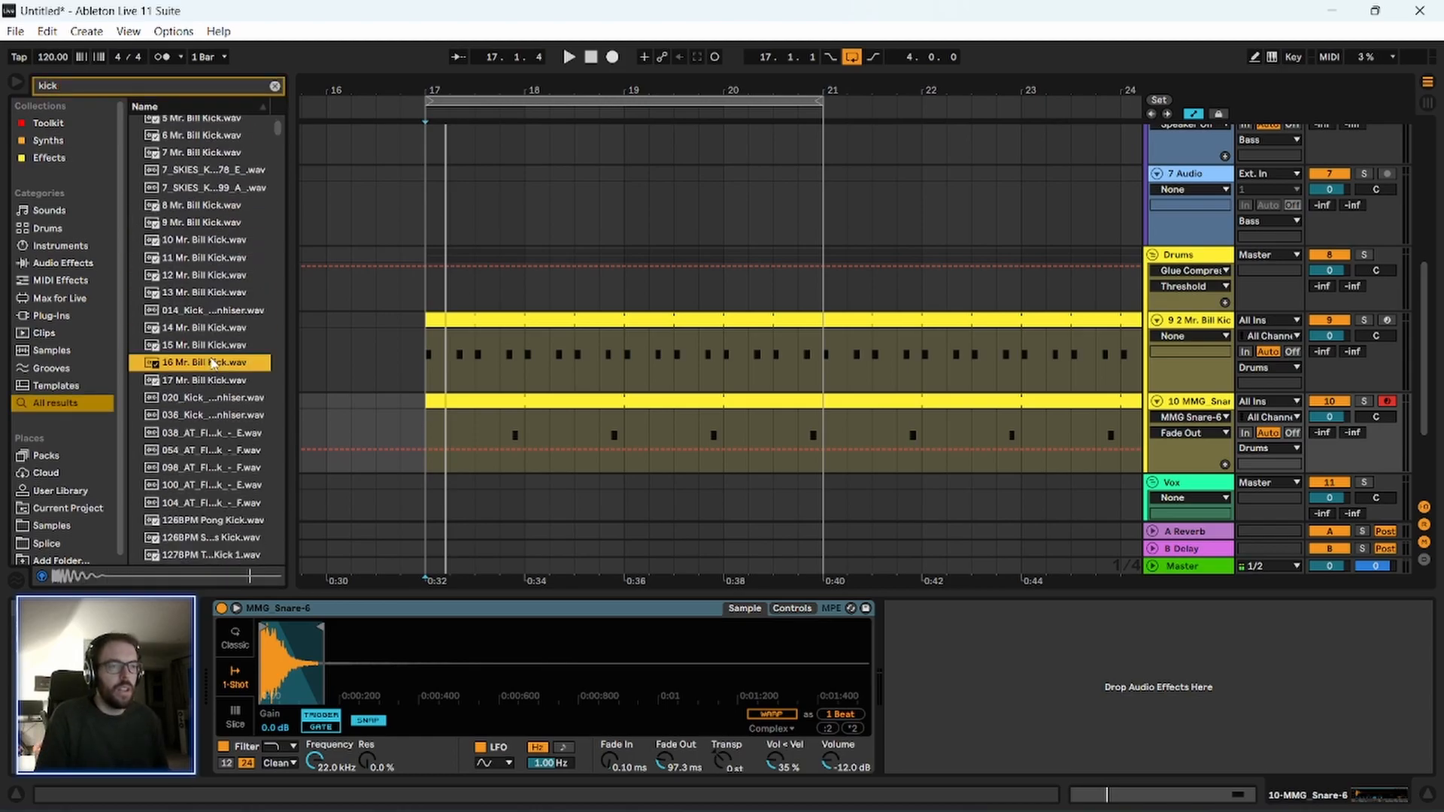
{"action": "scroll", "coordinate": [210, 359], "scroll_direction": "down", "scroll_amount": 2}
{"action": "left_click", "coordinate": [211, 359]}
{"action": "left_click", "coordinate": [206, 247]}
{"action": "left_click", "coordinate": [241, 262]}
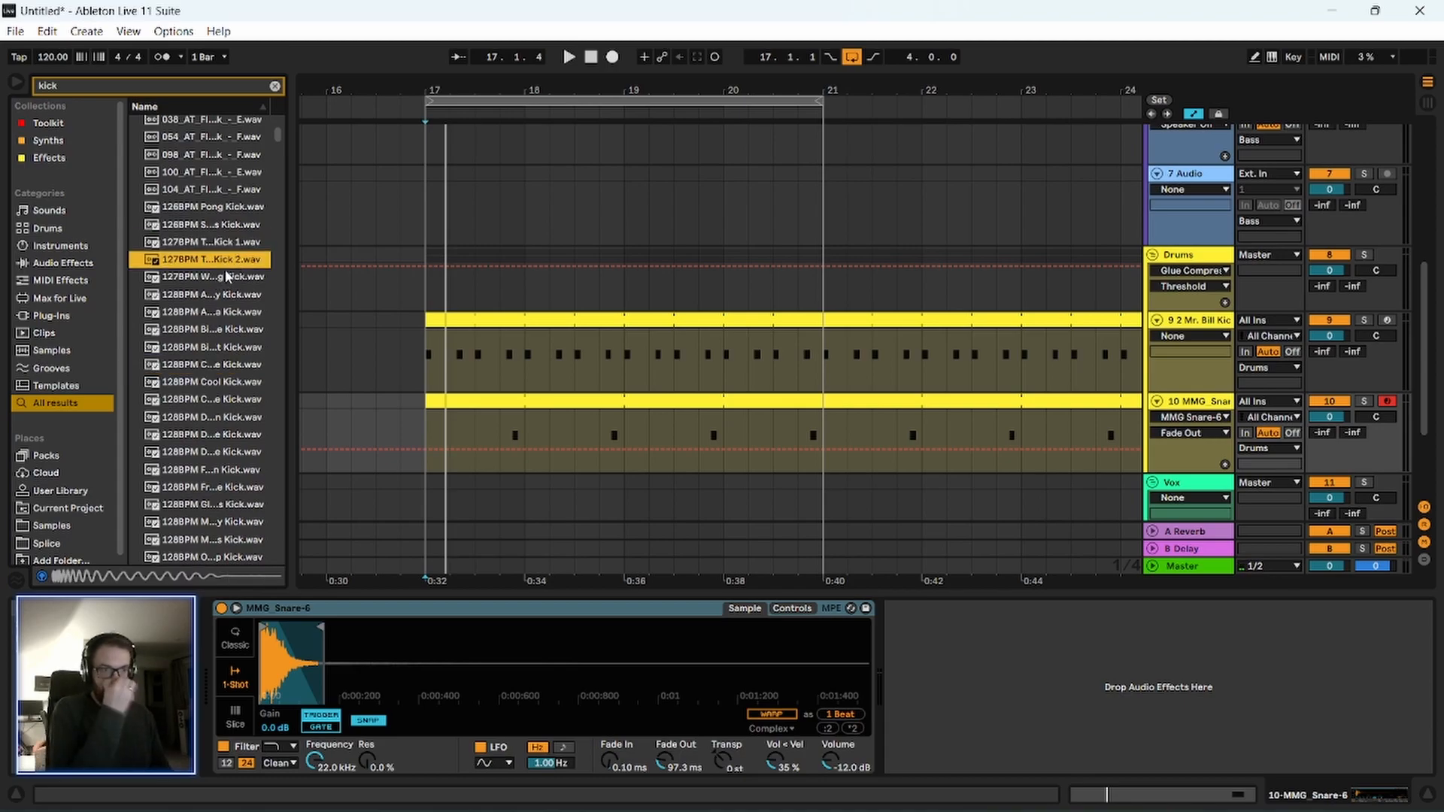
Widen the browser to show full sample names and audition the 128BPM kicks through 128BPM Fatman Kick.wav.
{"action": "left_click_drag", "start_coordinate": [288, 244], "coordinate": [403, 290]}
{"action": "left_click", "coordinate": [228, 313]}
{"action": "left_click", "coordinate": [210, 301]}
{"action": "left_click", "coordinate": [207, 348]}
{"action": "left_click", "coordinate": [219, 383]}
{"action": "left_click", "coordinate": [222, 410]}
{"action": "key", "text": "Down"}
{"action": "key", "text": "Down"}
{"action": "key", "text": "Down"}
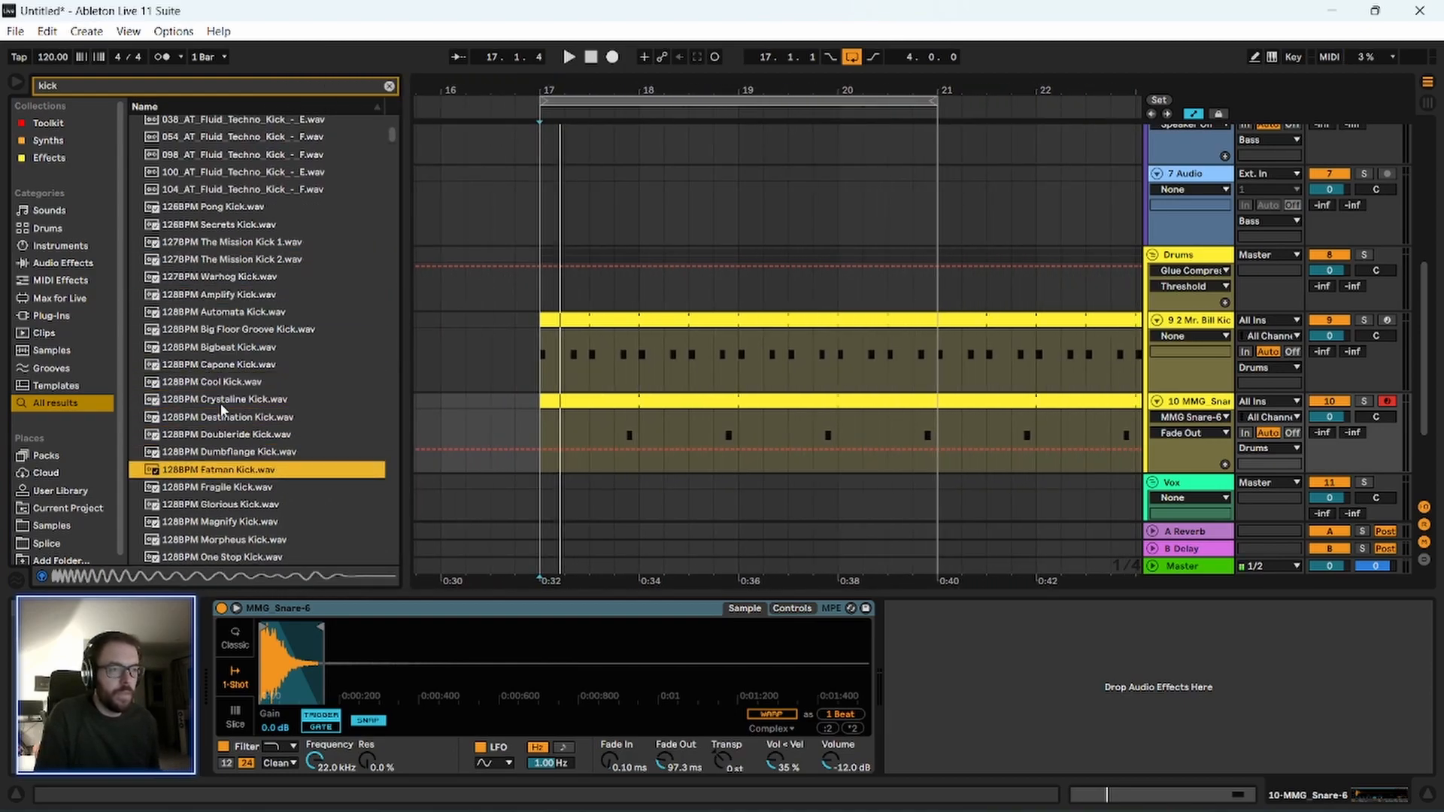
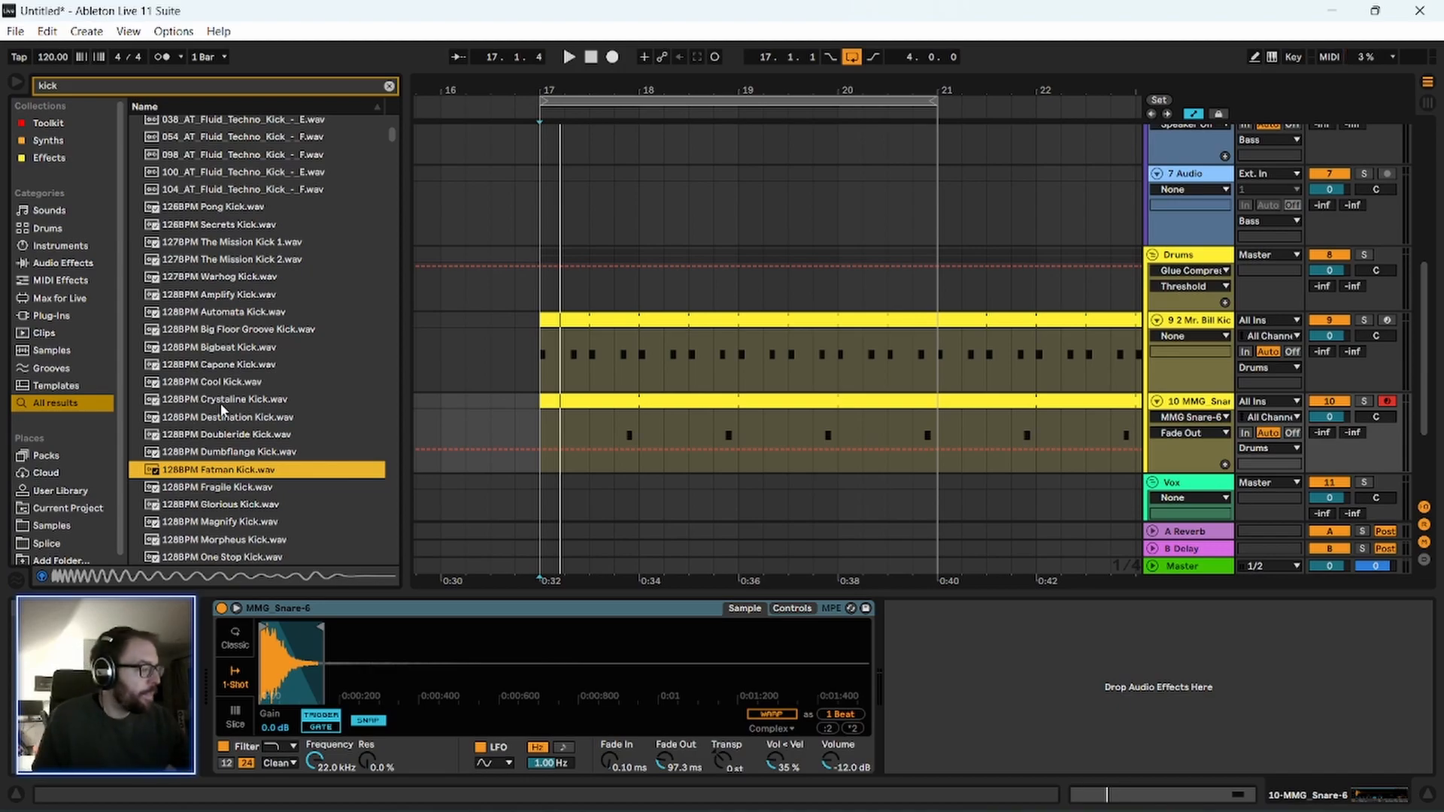
Audition the 128BPM kicks through 128BPM One Stop Kick.wav and load that sample on the Mr. Bill kick track.
{"action": "key", "text": "Down"}
{"action": "key", "text": "Down"}
{"action": "key", "text": "Down"}
{"action": "key", "text": "Down"}
{"action": "key", "text": "Down"}
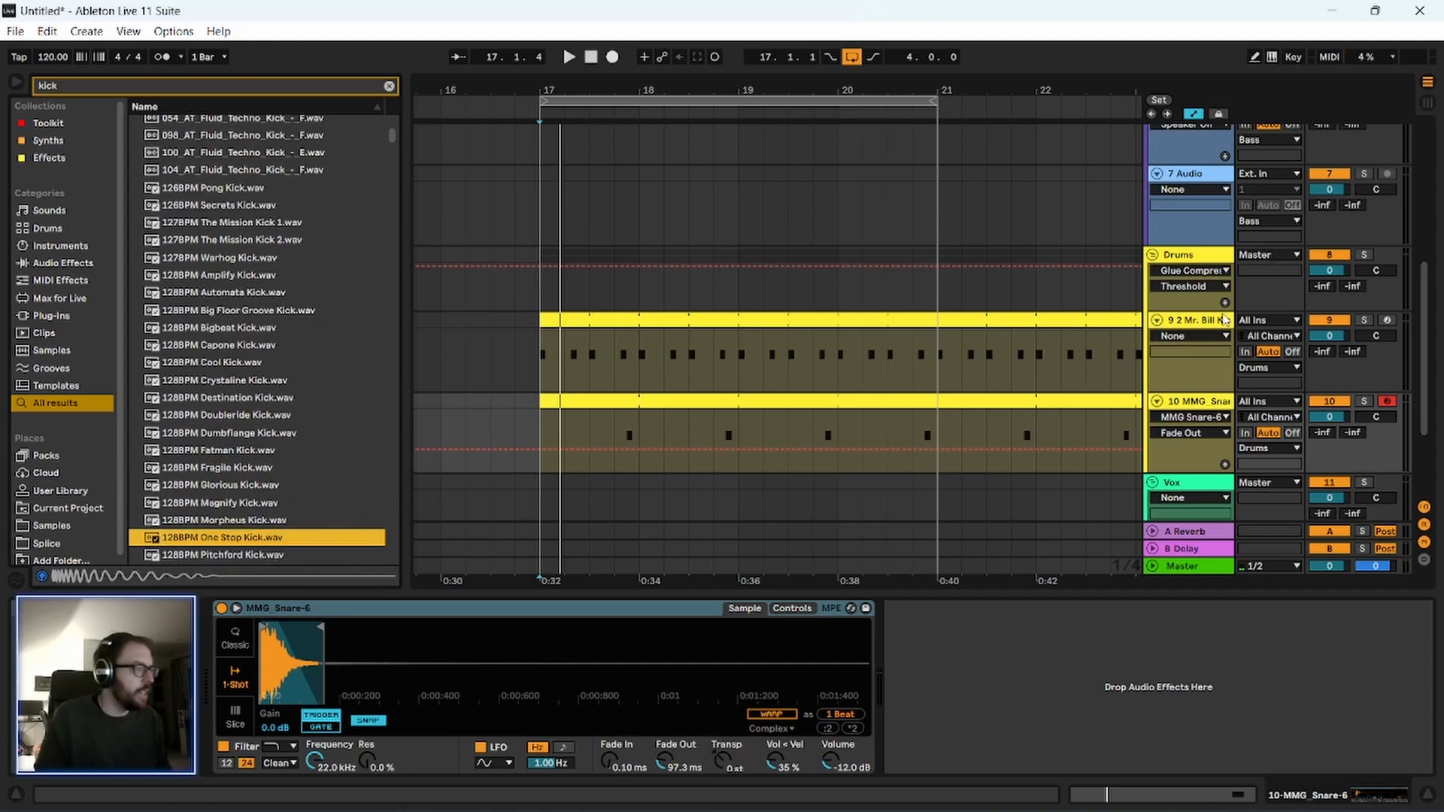
{"action": "left_click", "coordinate": [210, 521]}
{"action": "left_click", "coordinate": [213, 536]}
{"action": "left_click", "coordinate": [220, 507]}
{"action": "left_click", "coordinate": [223, 537]}
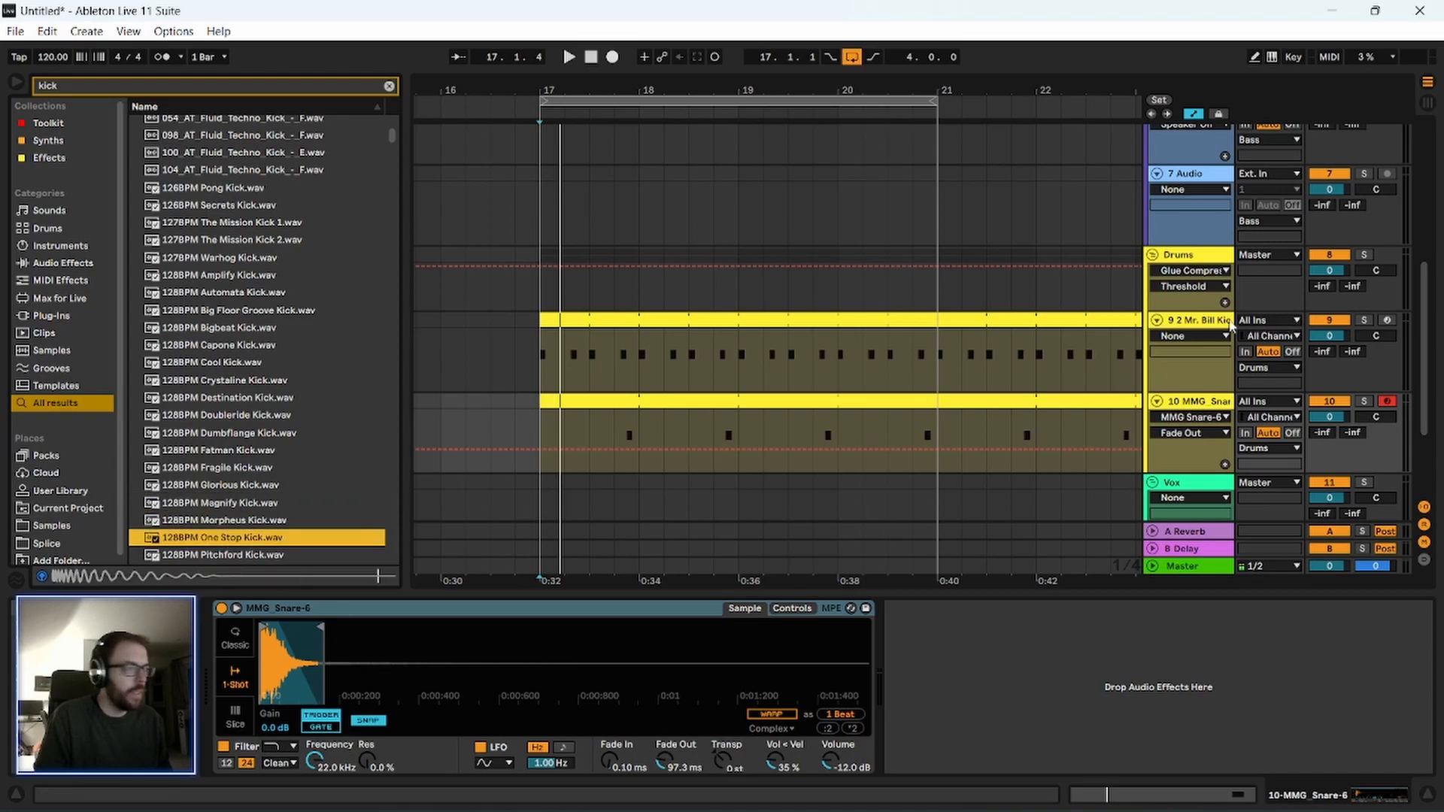
{"action": "left_click", "coordinate": [1201, 323]}
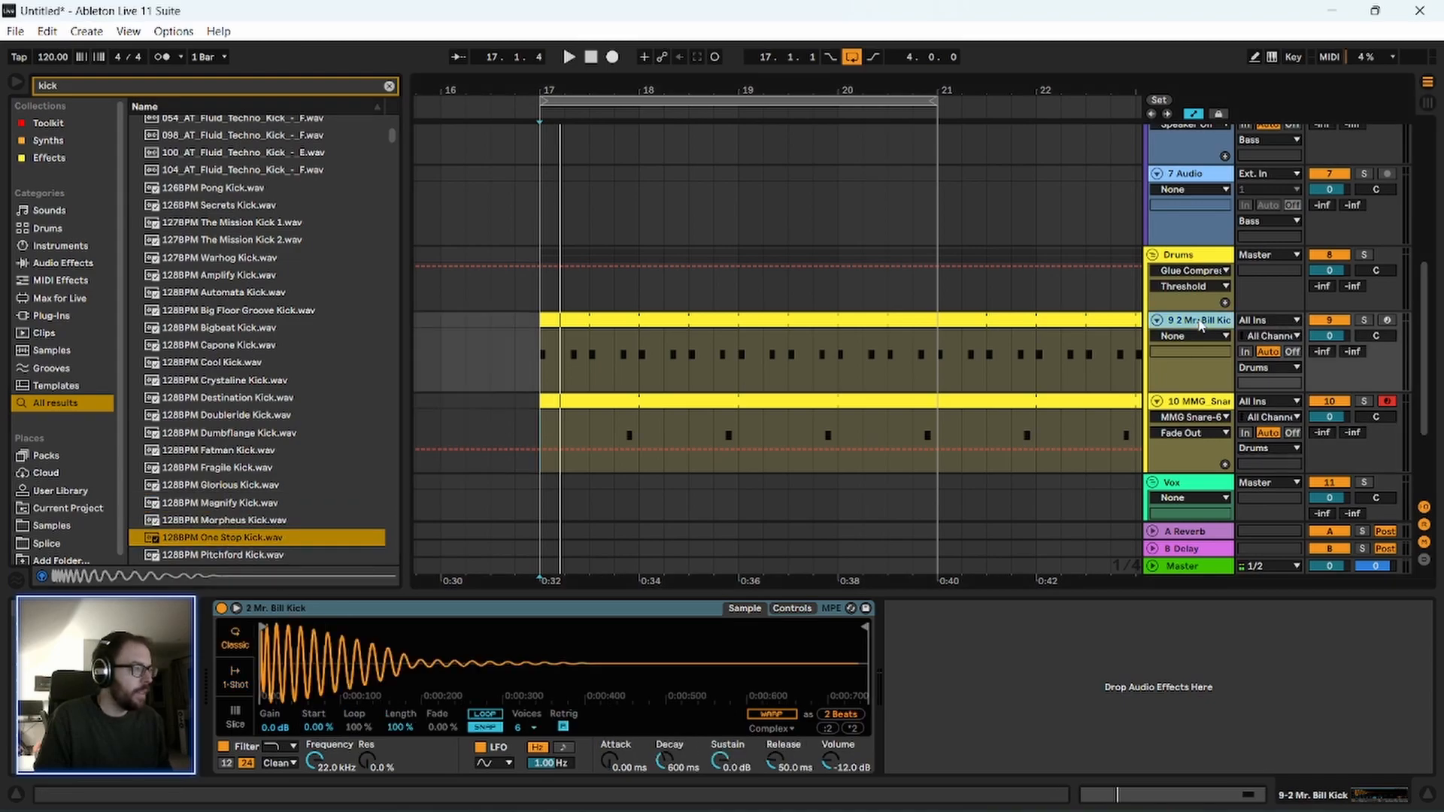
{"action": "double_click", "coordinate": [199, 541]}
Audition further kick samples from the 128BPM group through 130BPM Organity Kick.wav.
{"action": "scroll", "coordinate": [218, 461], "scroll_direction": "down", "scroll_amount": 3}
{"action": "scroll", "coordinate": [219, 461], "scroll_direction": "down", "scroll_amount": 2}
{"action": "key", "text": "Down"}
{"action": "key", "text": "Down"}
{"action": "key", "text": "Down"}
{"action": "key", "text": "Down"}
{"action": "key", "text": "Down"}
{"action": "key", "text": "Down"}
{"action": "scroll", "coordinate": [230, 467], "scroll_direction": "down", "scroll_amount": 3}
{"action": "key", "text": "Down"}
{"action": "key", "text": "Down"}
{"action": "key", "text": "Down"}
{"action": "key", "text": "Down"}
{"action": "key", "text": "Down"}
{"action": "key", "text": "Down"}
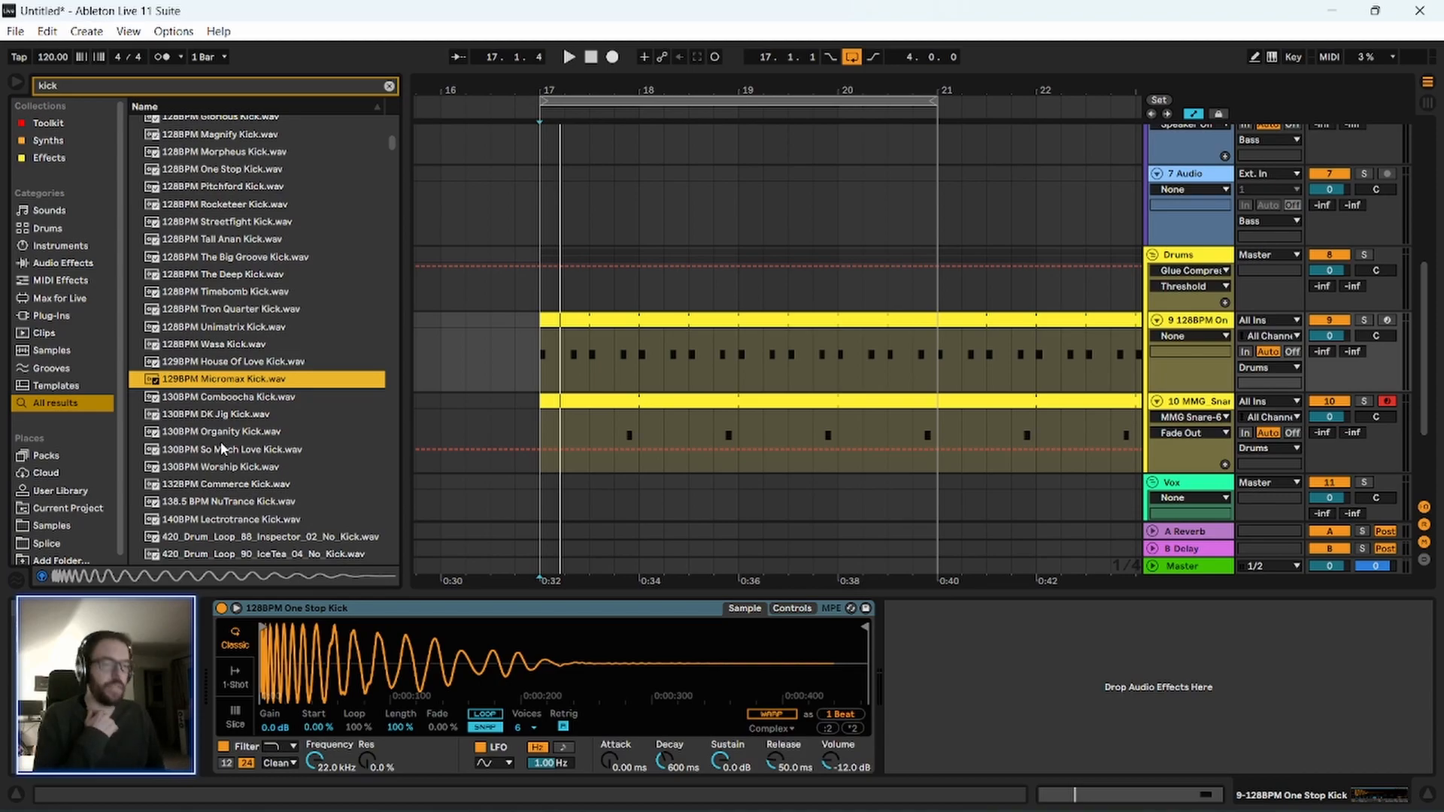
{"action": "scroll", "coordinate": [223, 449], "scroll_direction": "down", "scroll_amount": 1}
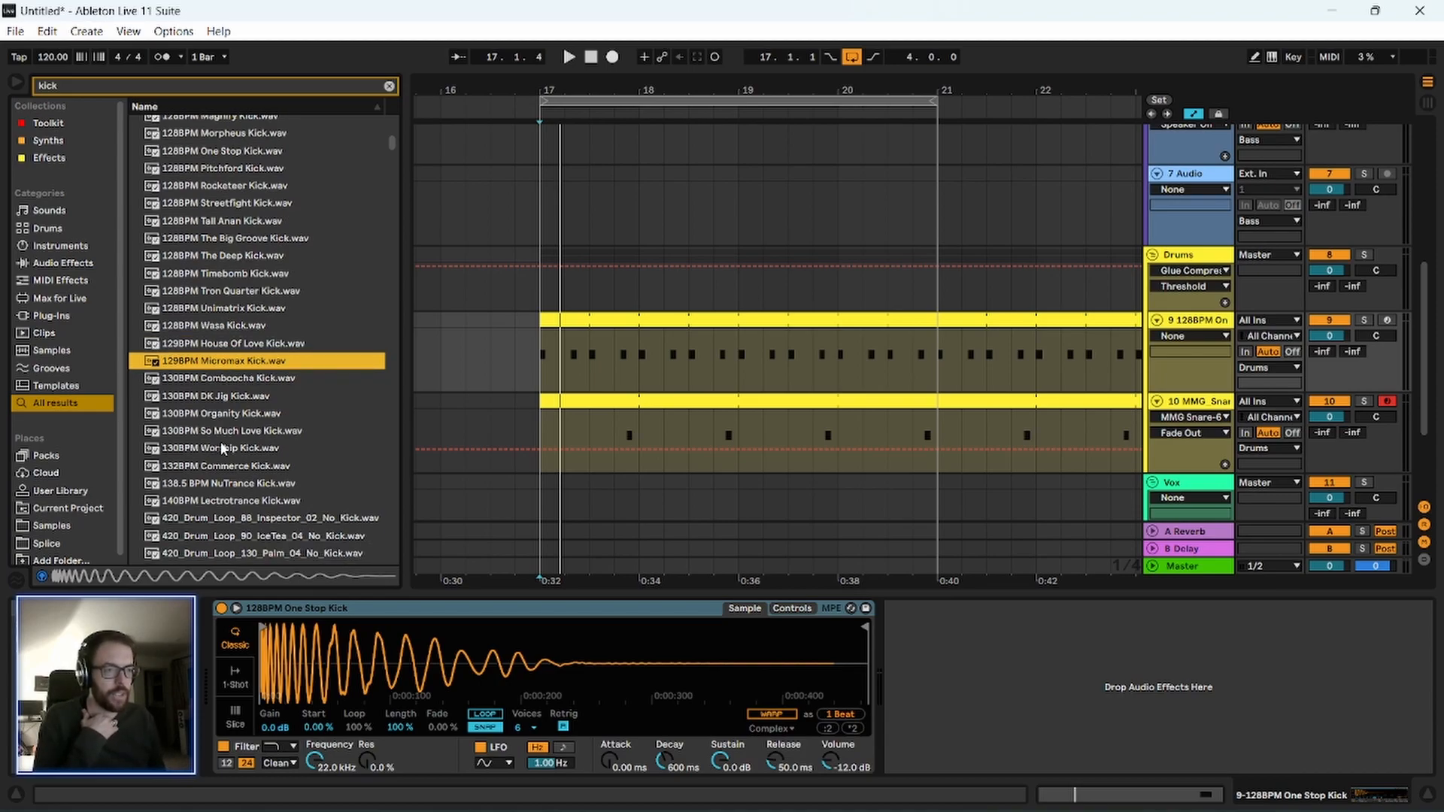
{"action": "scroll", "coordinate": [222, 444], "scroll_direction": "down", "scroll_amount": 3}
{"action": "left_click", "coordinate": [205, 358]}
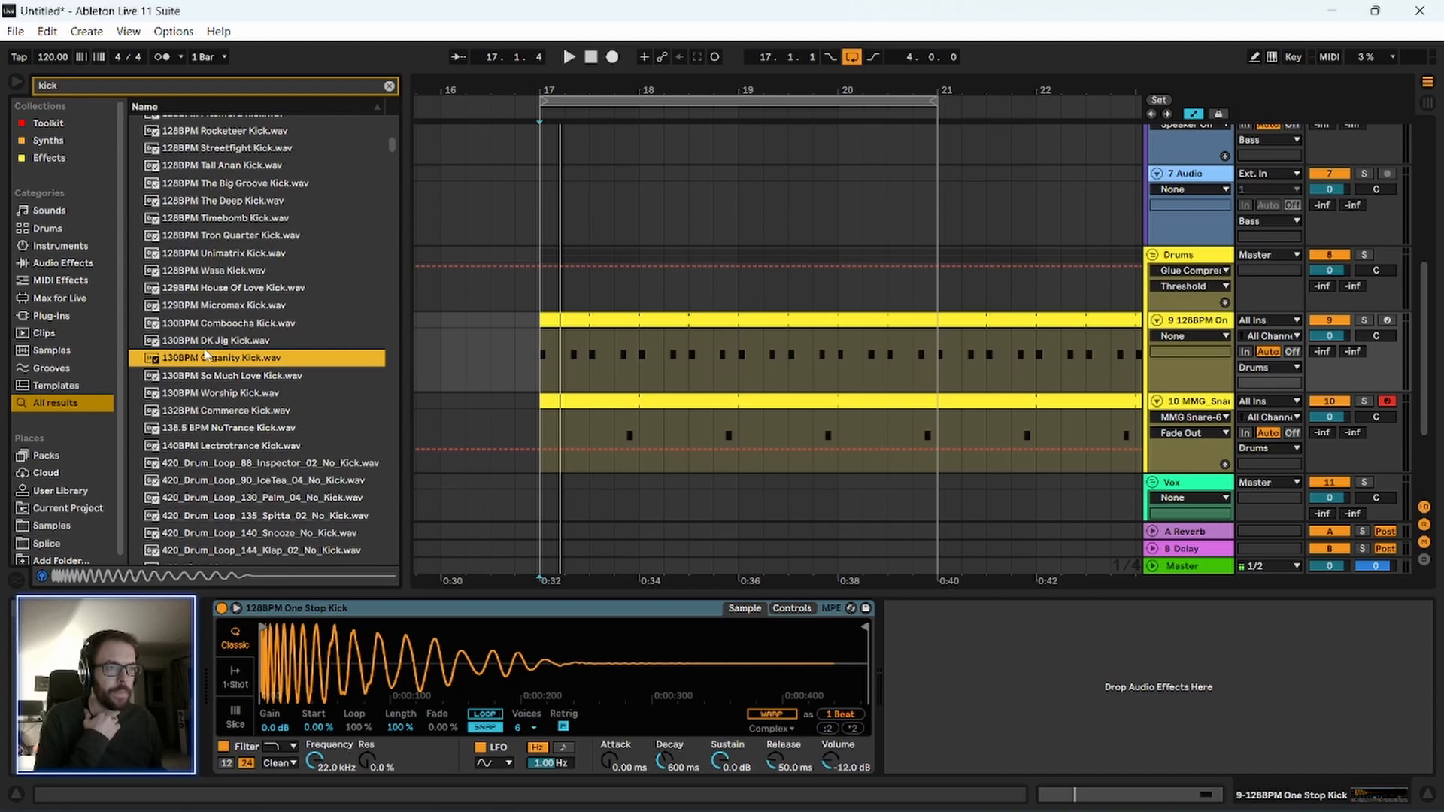
Audition the kick samples after 130BPM Organity Kick.wav, through the 420_Kick series to AmenKick1.wav.
{"action": "key", "text": "Down"}
{"action": "key", "text": "Down"}
{"action": "key", "text": "Down"}
{"action": "key", "text": "Down"}
{"action": "key", "text": "Down"}
{"action": "key", "text": "Down"}
{"action": "key", "text": "Down"}
{"action": "key", "text": "Down"}
{"action": "key", "text": "Down"}
{"action": "key", "text": "Down"}
{"action": "key", "text": "Down"}
{"action": "key", "text": "Down"}
{"action": "key", "text": "Down"}
{"action": "key", "text": "Down"}
{"action": "key", "text": "Down"}
{"action": "key", "text": "Down"}
{"action": "key", "text": "Down"}
{"action": "key", "text": "Down"}
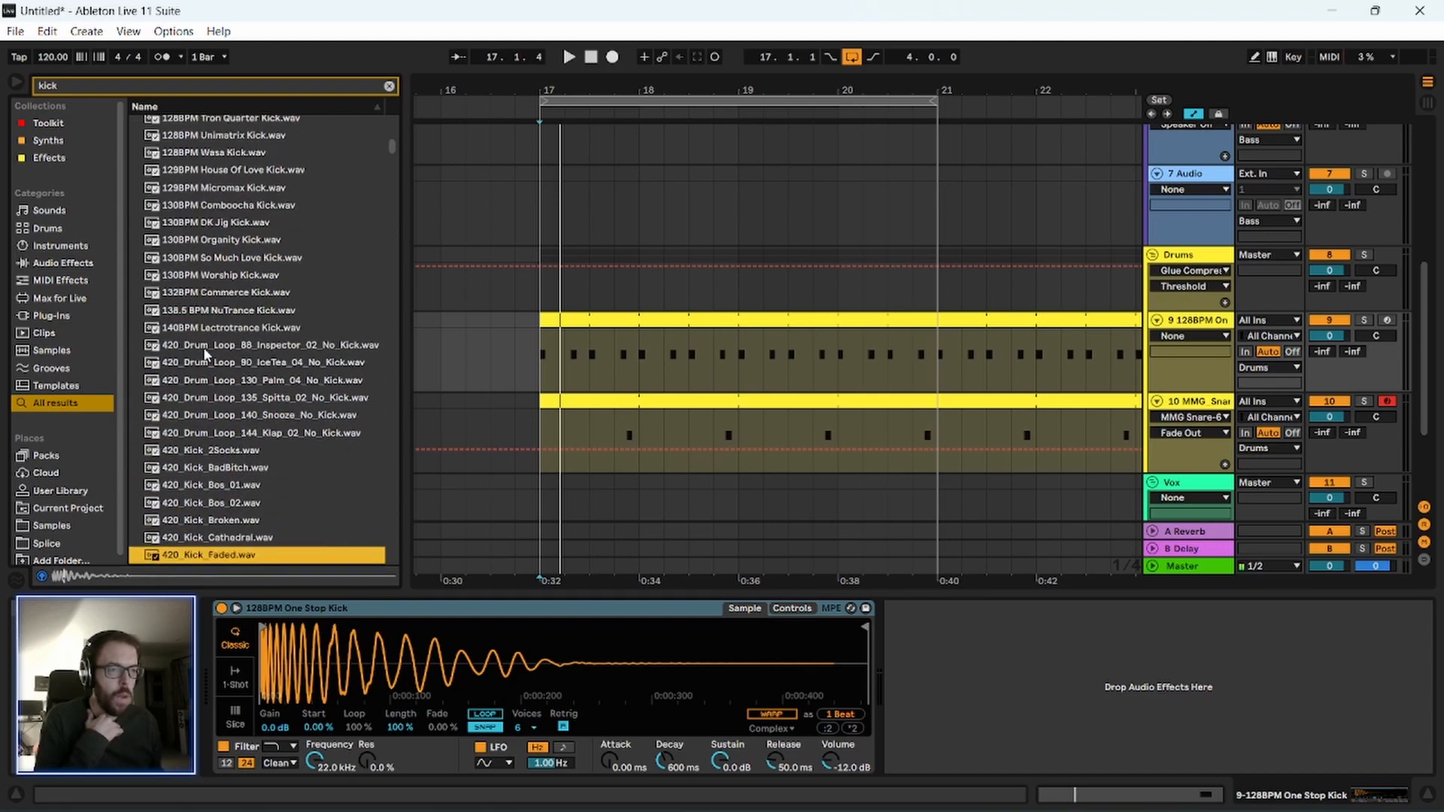
{"action": "key", "text": "Down"}
{"action": "key", "text": "Down"}
{"action": "key", "text": "Up"}
{"action": "key", "text": "Down"}
{"action": "key", "text": "Down"}
{"action": "key", "text": "Down"}
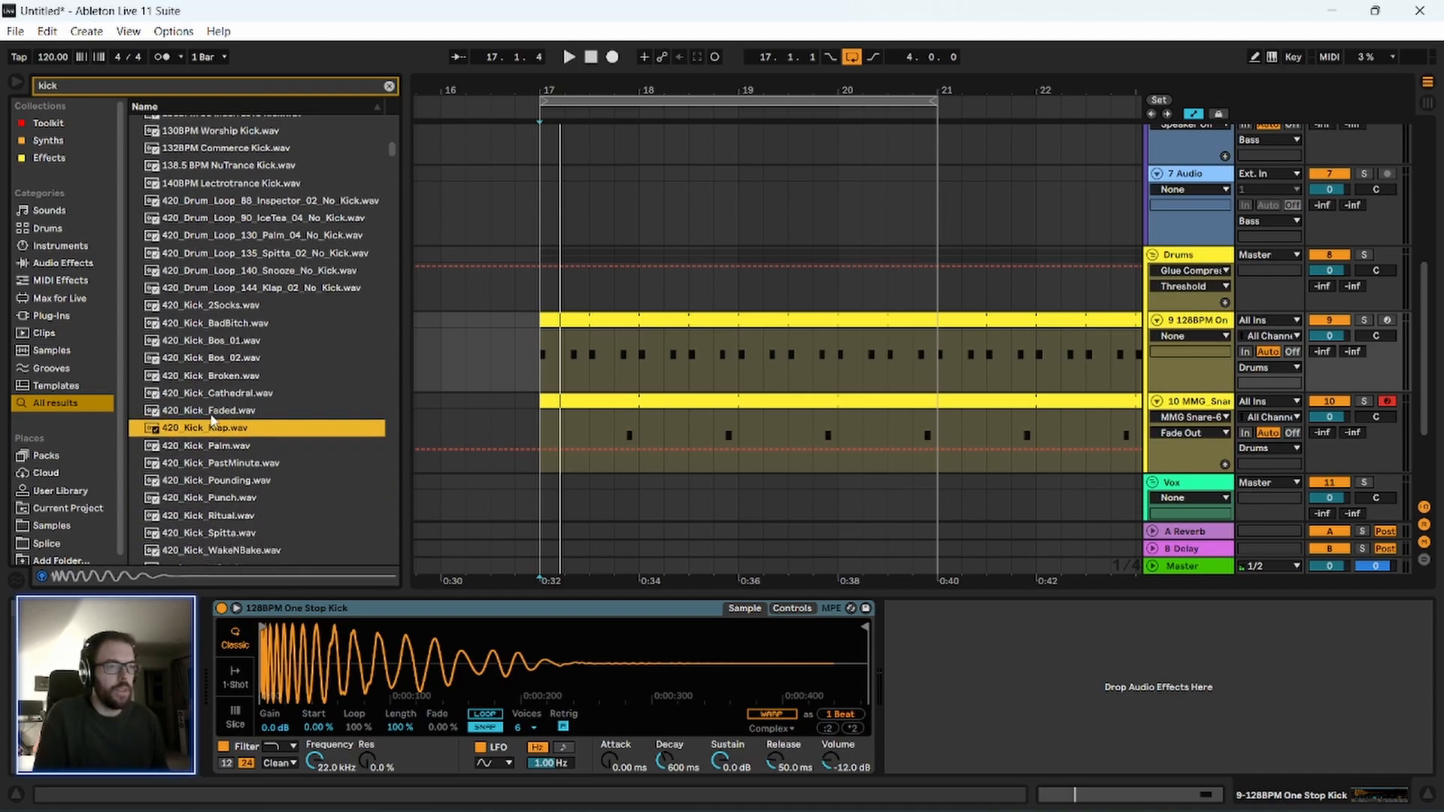
{"action": "key", "text": "Down"}
{"action": "key", "text": "Down"}
{"action": "key", "text": "Down"}
{"action": "key", "text": "Down"}
{"action": "key", "text": "Down"}
{"action": "key", "text": "Down"}
{"action": "key", "text": "Down"}
{"action": "key", "text": "Down"}
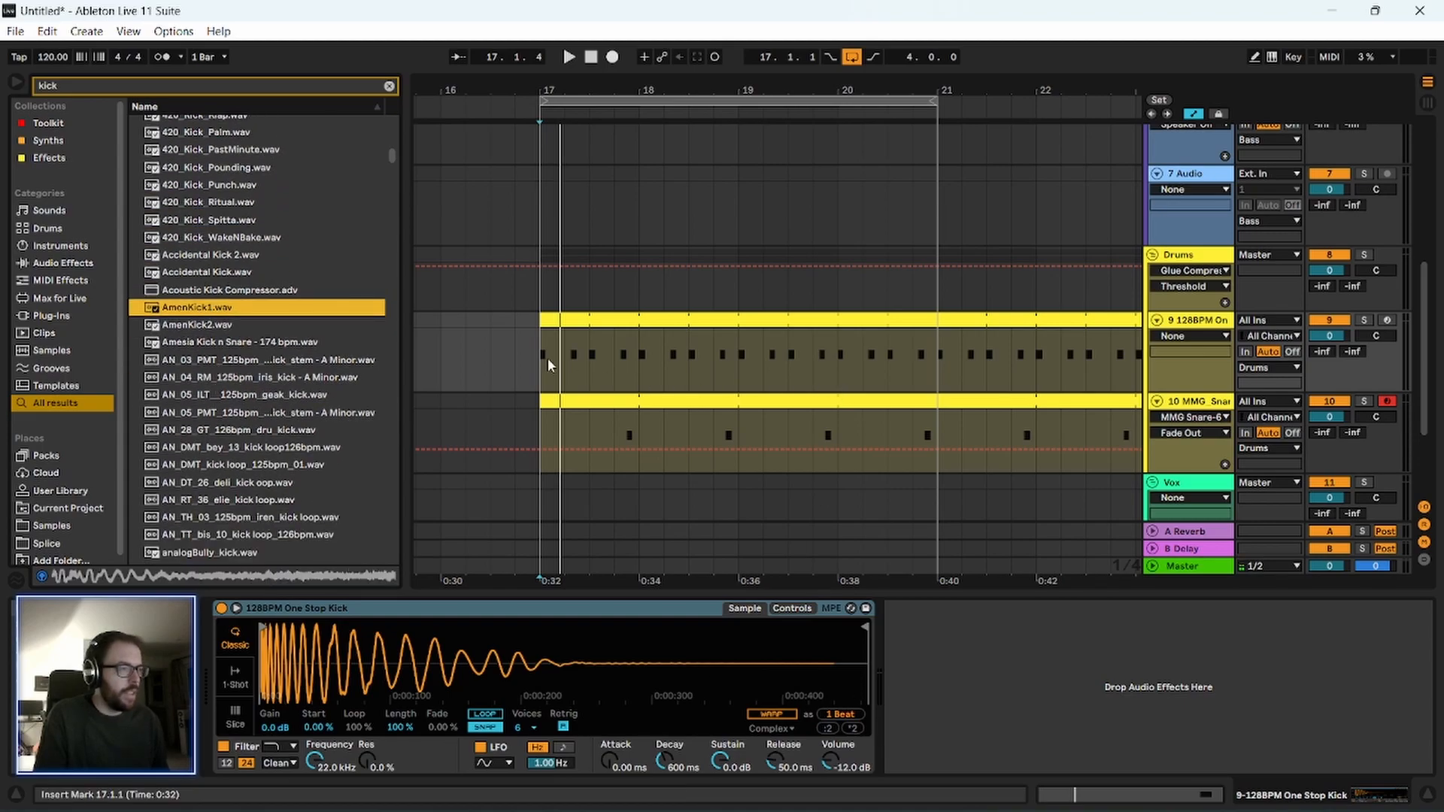
Play the drum pattern with the One Stop kick, and audition the AN kick samples, ending on AN_04_RM_125bpm_iris_kick - A Minor.wav.
{"action": "key", "text": "space"}
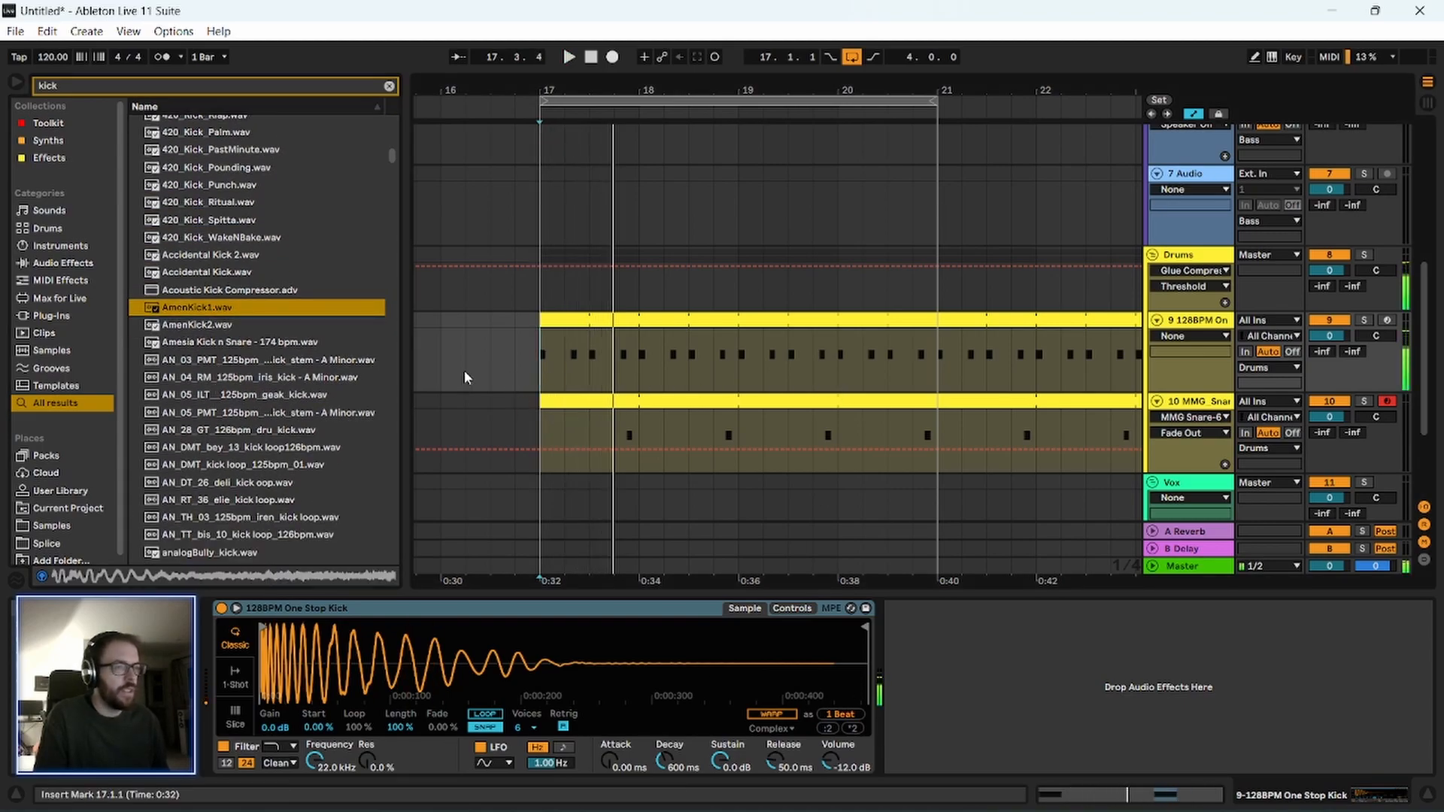
{"action": "key", "text": "Down"}
{"action": "key", "text": "Down"}
{"action": "key", "text": "Down"}
{"action": "key", "text": "Down"}
{"action": "key", "text": "Down"}
{"action": "key", "text": "Down"}
{"action": "key", "text": "Down"}
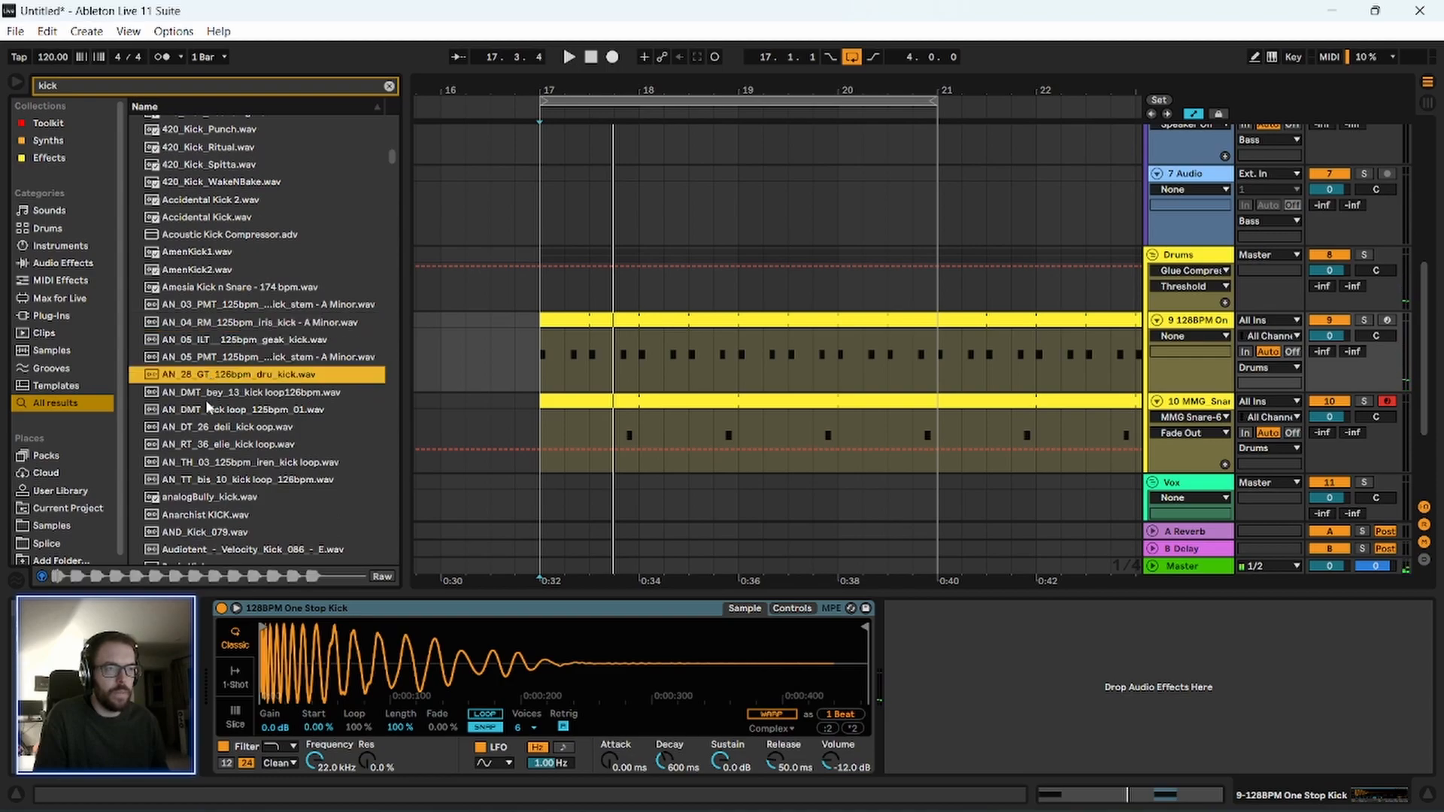
{"action": "left_click", "coordinate": [214, 322]}
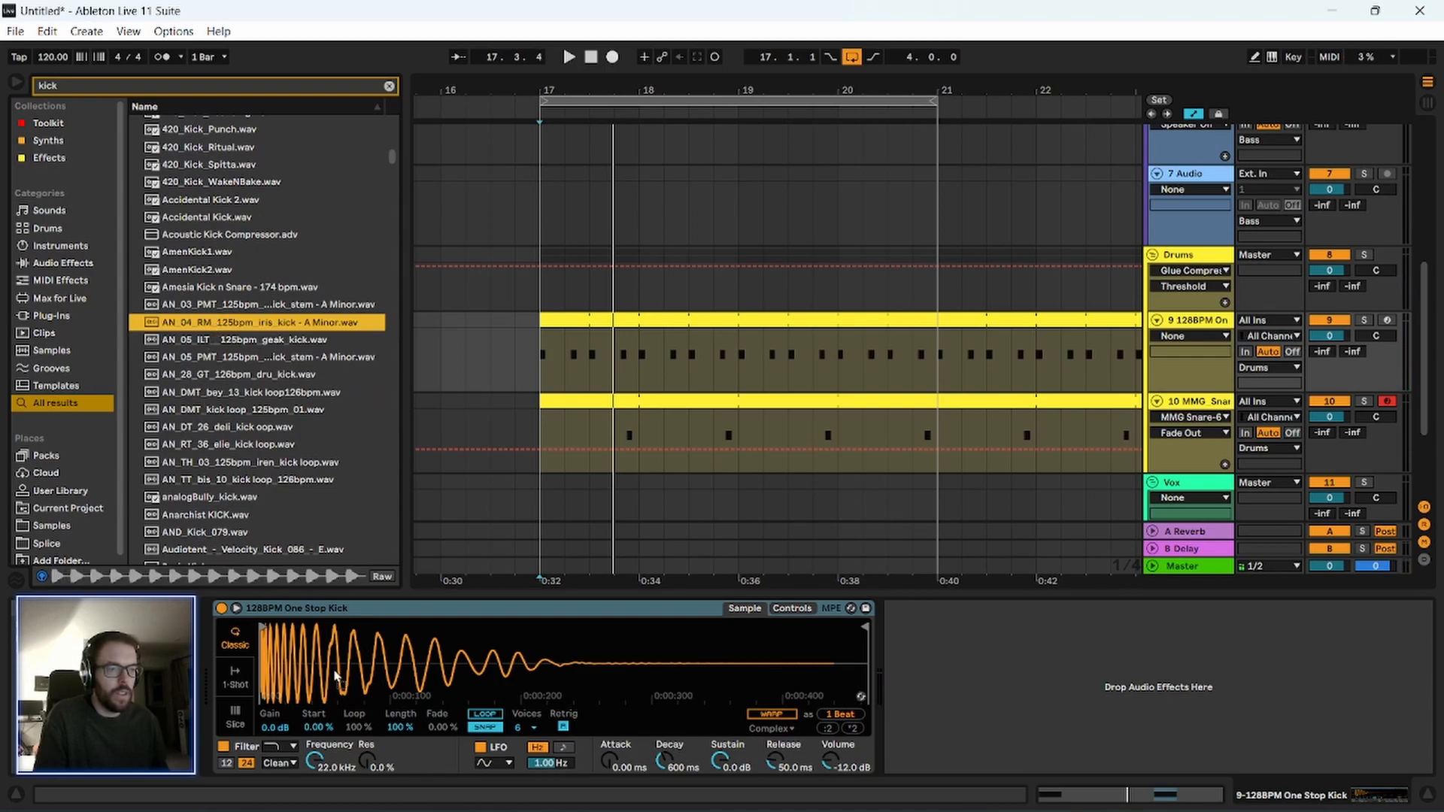
Replace the kick with AN_04_RM_125bpm_iris_kick - A Minor.wav, trim it to its first hit, and play the pattern.
{"action": "left_click_drag", "start_coordinate": [336, 674], "coordinate": [337, 675]}
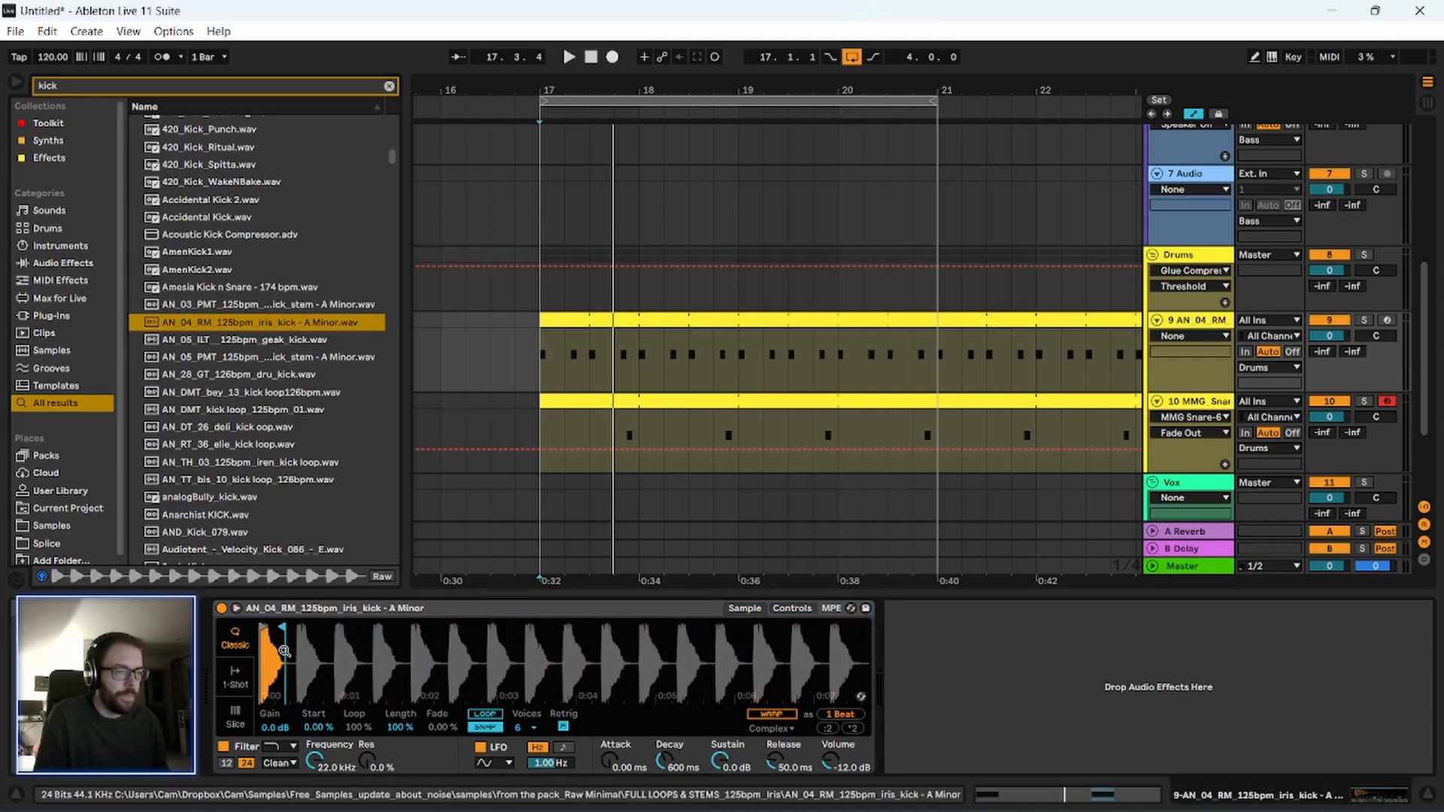
{"action": "key", "text": "space"}
{"action": "key", "text": "space"}
{"action": "key", "text": "space"}
Audition kick samples further down the results through Cymatics - Terror Kick 3.wav.
{"action": "scroll", "coordinate": [232, 467], "scroll_direction": "down", "scroll_amount": 3}
{"action": "left_click", "coordinate": [225, 478]}
{"action": "scroll", "coordinate": [224, 519], "scroll_direction": "down", "scroll_amount": 2}
{"action": "left_click", "coordinate": [224, 510]}
{"action": "scroll", "coordinate": [225, 513], "scroll_direction": "down", "scroll_amount": 2}
{"action": "left_click", "coordinate": [225, 515]}
{"action": "scroll", "coordinate": [226, 500], "scroll_direction": "down", "scroll_amount": 2}
{"action": "scroll", "coordinate": [227, 496], "scroll_direction": "down", "scroll_amount": 7}
{"action": "left_click", "coordinate": [227, 496]}
{"action": "scroll", "coordinate": [227, 497], "scroll_direction": "down", "scroll_amount": 1}
{"action": "scroll", "coordinate": [227, 501], "scroll_direction": "down", "scroll_amount": 8}
{"action": "left_click", "coordinate": [227, 493]}
{"action": "scroll", "coordinate": [227, 494], "scroll_direction": "down", "scroll_amount": 2}
{"action": "left_click", "coordinate": [228, 489]}
{"action": "scroll", "coordinate": [227, 500], "scroll_direction": "down", "scroll_amount": 2}
{"action": "left_click", "coordinate": [226, 501]}
{"action": "scroll", "coordinate": [226, 500], "scroll_direction": "down", "scroll_amount": 2}
{"action": "left_click", "coordinate": [245, 395]}
{"action": "left_click", "coordinate": [252, 413]}
{"action": "scroll", "coordinate": [248, 451], "scroll_direction": "down", "scroll_amount": 3}
{"action": "left_click", "coordinate": [237, 480]}
{"action": "scroll", "coordinate": [237, 480], "scroll_direction": "down", "scroll_amount": 3}
{"action": "left_click", "coordinate": [236, 479]}
{"action": "scroll", "coordinate": [235, 478], "scroll_direction": "down", "scroll_amount": 1}
{"action": "scroll", "coordinate": [235, 477], "scroll_direction": "down", "scroll_amount": 3}
{"action": "left_click", "coordinate": [235, 476]}
{"action": "scroll", "coordinate": [234, 479], "scroll_direction": "down", "scroll_amount": 4}
{"action": "left_click", "coordinate": [234, 474]}
{"action": "scroll", "coordinate": [230, 488], "scroll_direction": "down", "scroll_amount": 3}
{"action": "key", "text": "Down"}
{"action": "key", "text": "Down"}
{"action": "key", "text": "Down"}
{"action": "key", "text": "Down"}
{"action": "key", "text": "Down"}
{"action": "key", "text": "Down"}
{"action": "key", "text": "Down"}
{"action": "key", "text": "Down"}
{"action": "key", "text": "Down"}
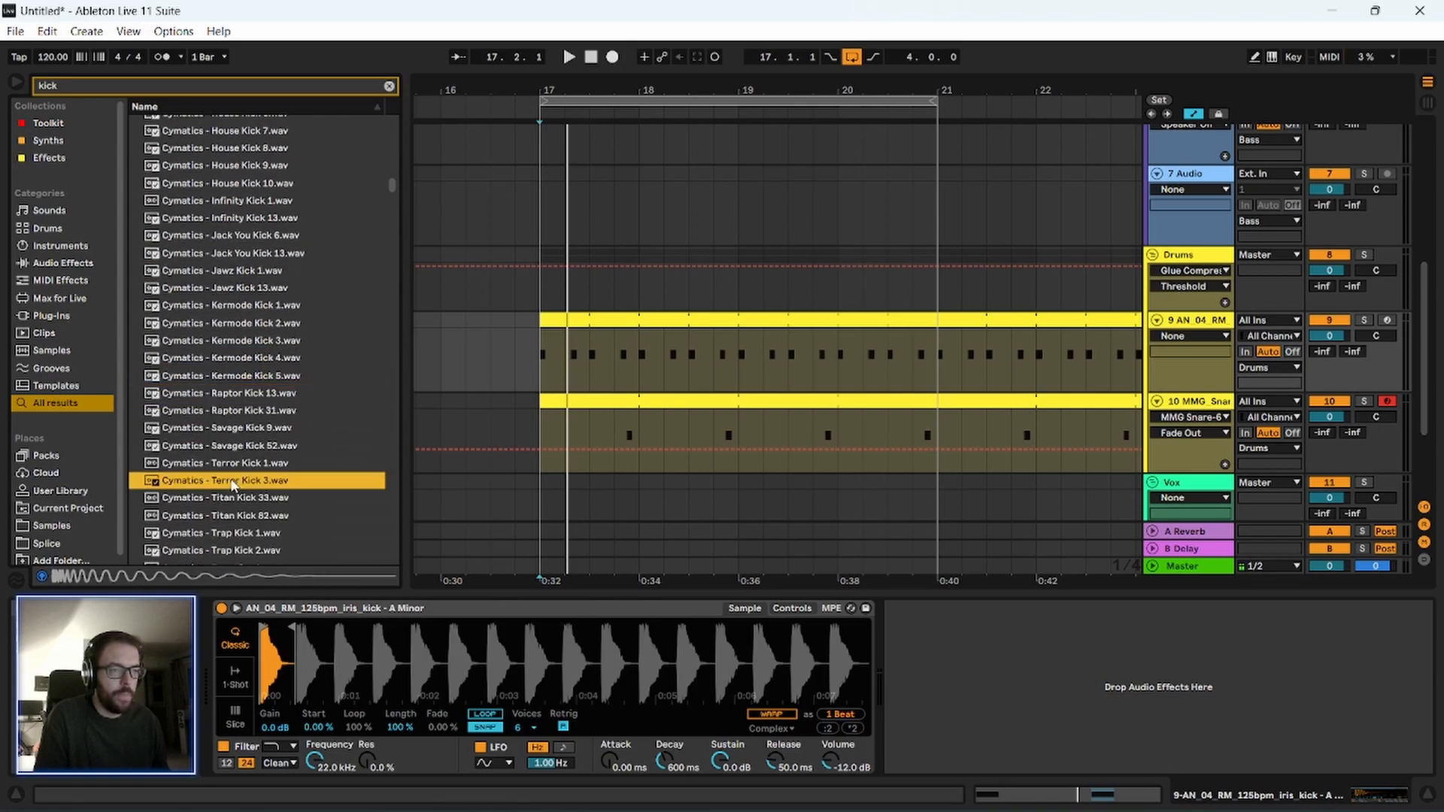
Audition the Cymatics Trap kicks through Trap Kick 8, and return to Cymatics - Raptor Kick 13.wav.
{"action": "key", "text": "Down"}
{"action": "key", "text": "Down"}
{"action": "key", "text": "Down"}
{"action": "key", "text": "Down"}
{"action": "key", "text": "Down"}
{"action": "key", "text": "Down"}
{"action": "key", "text": "Down"}
{"action": "key", "text": "Down"}
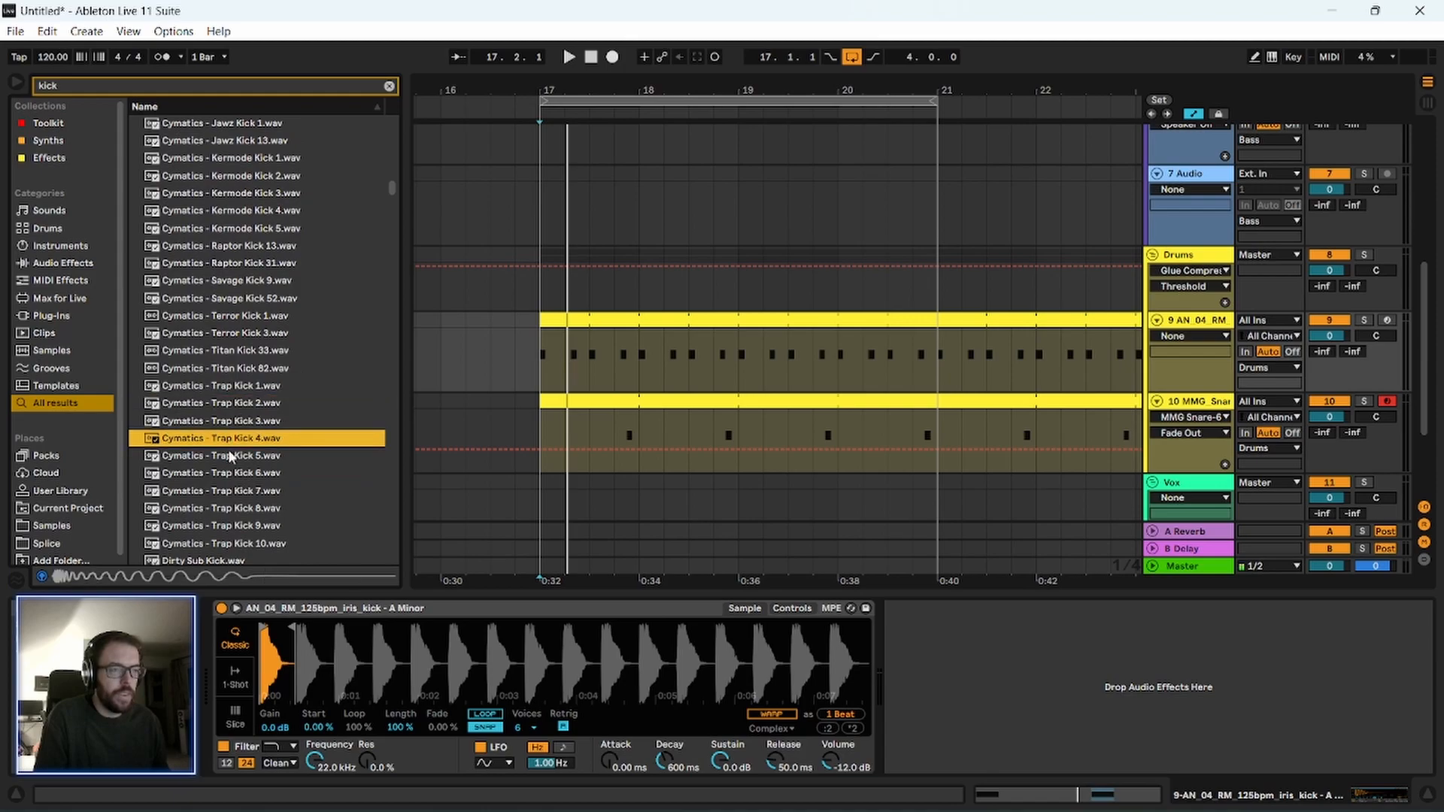
{"action": "key", "text": "Up"}
{"action": "key", "text": "Up"}
{"action": "key", "text": "Up"}
{"action": "key", "text": "Up"}
{"action": "key", "text": "Up"}
{"action": "key", "text": "Up"}
{"action": "key", "text": "Up"}
{"action": "key", "text": "Up"}
{"action": "key", "text": "Up"}
{"action": "key", "text": "Up"}
{"action": "key", "text": "Up"}
{"action": "key", "text": "Up"}
{"action": "key", "text": "Up"}
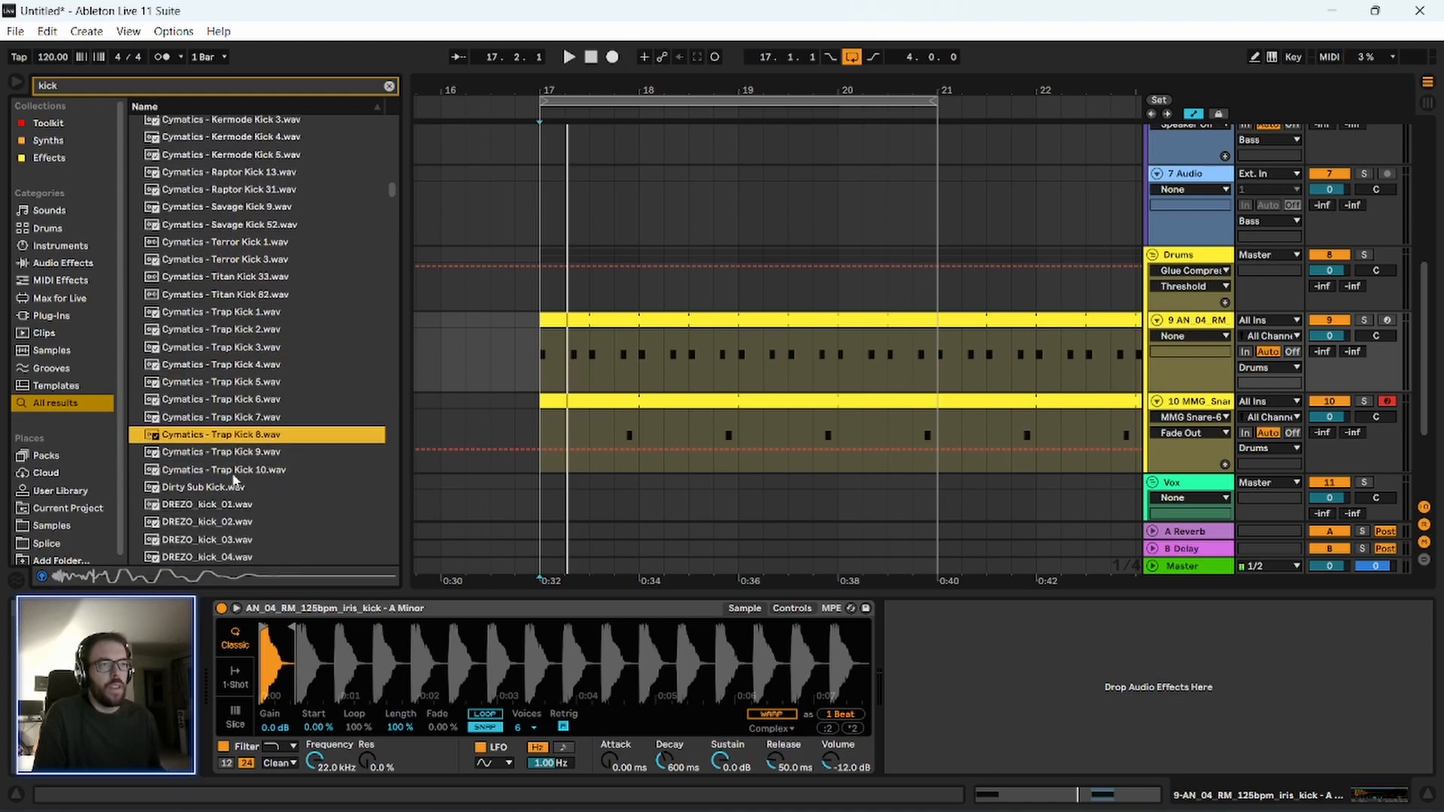
{"action": "key", "text": "Up"}
{"action": "key", "text": "Up"}
{"action": "key", "text": "Up"}
{"action": "key", "text": "Up"}
{"action": "key", "text": "Up"}
{"action": "key", "text": "Up"}
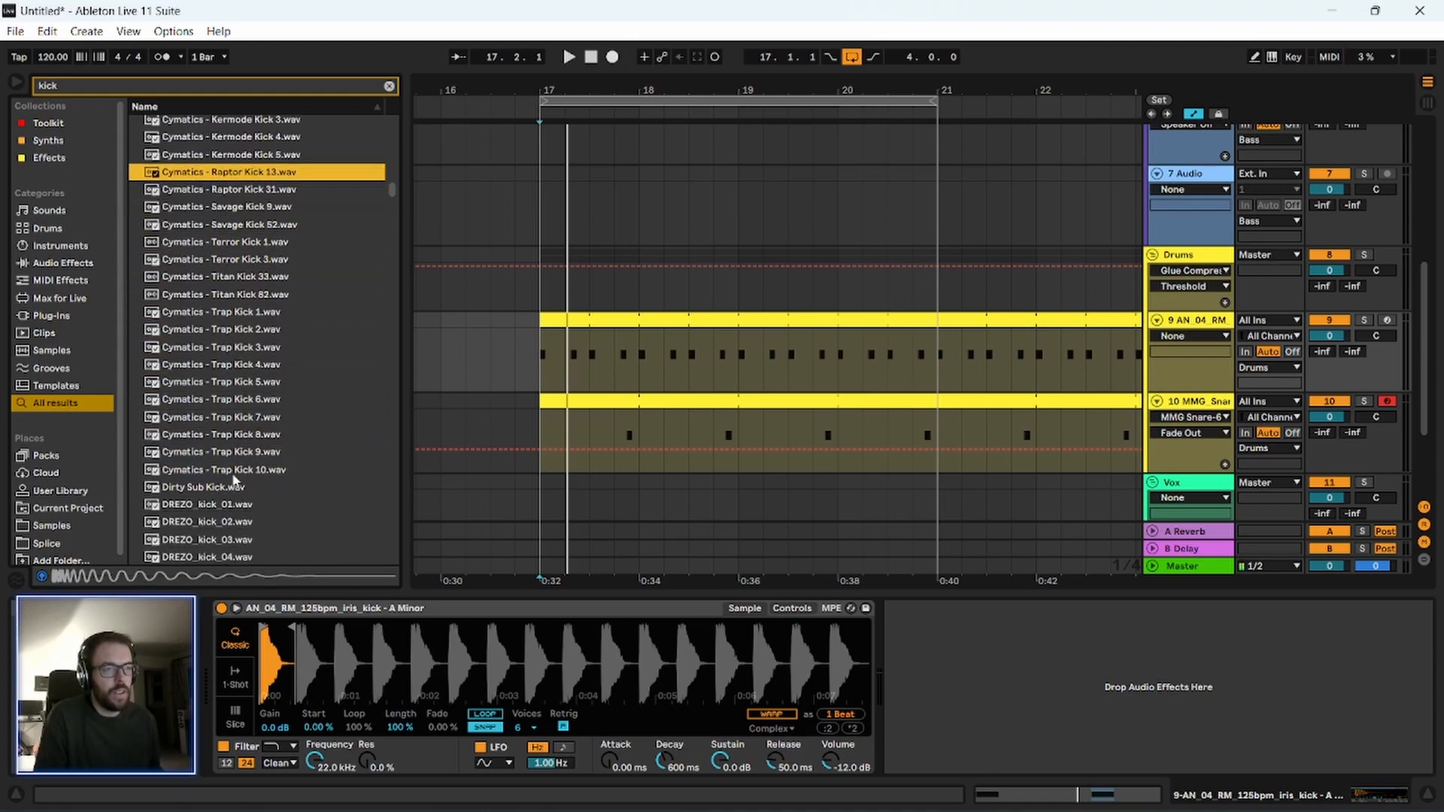
{"action": "key", "text": "Down"}
{"action": "key", "text": "Down"}
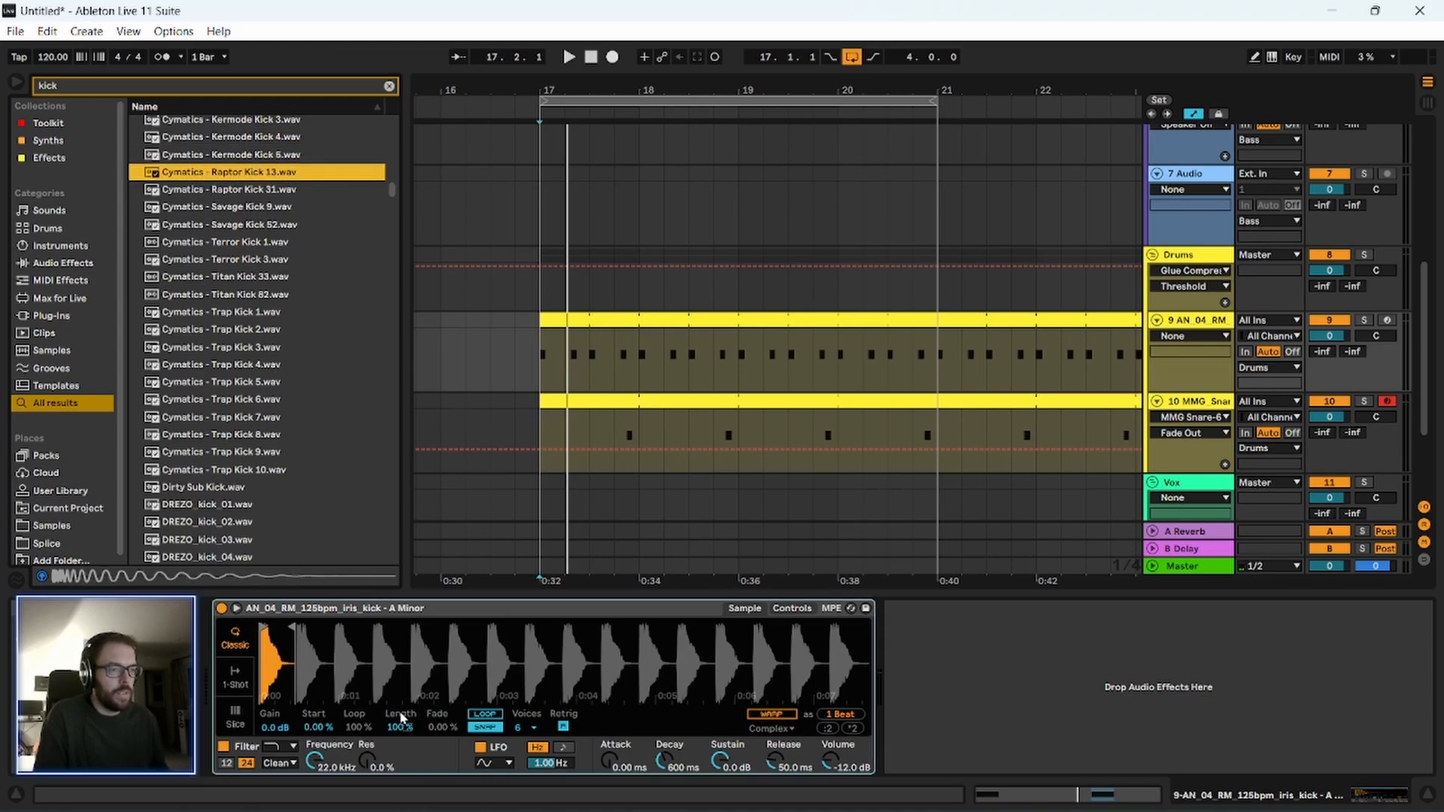
Replace the kick with Cymatics - Raptor Kick 13.wav and play the drum loop with it.
{"action": "key", "text": "Return"}
{"action": "key", "text": "space"}
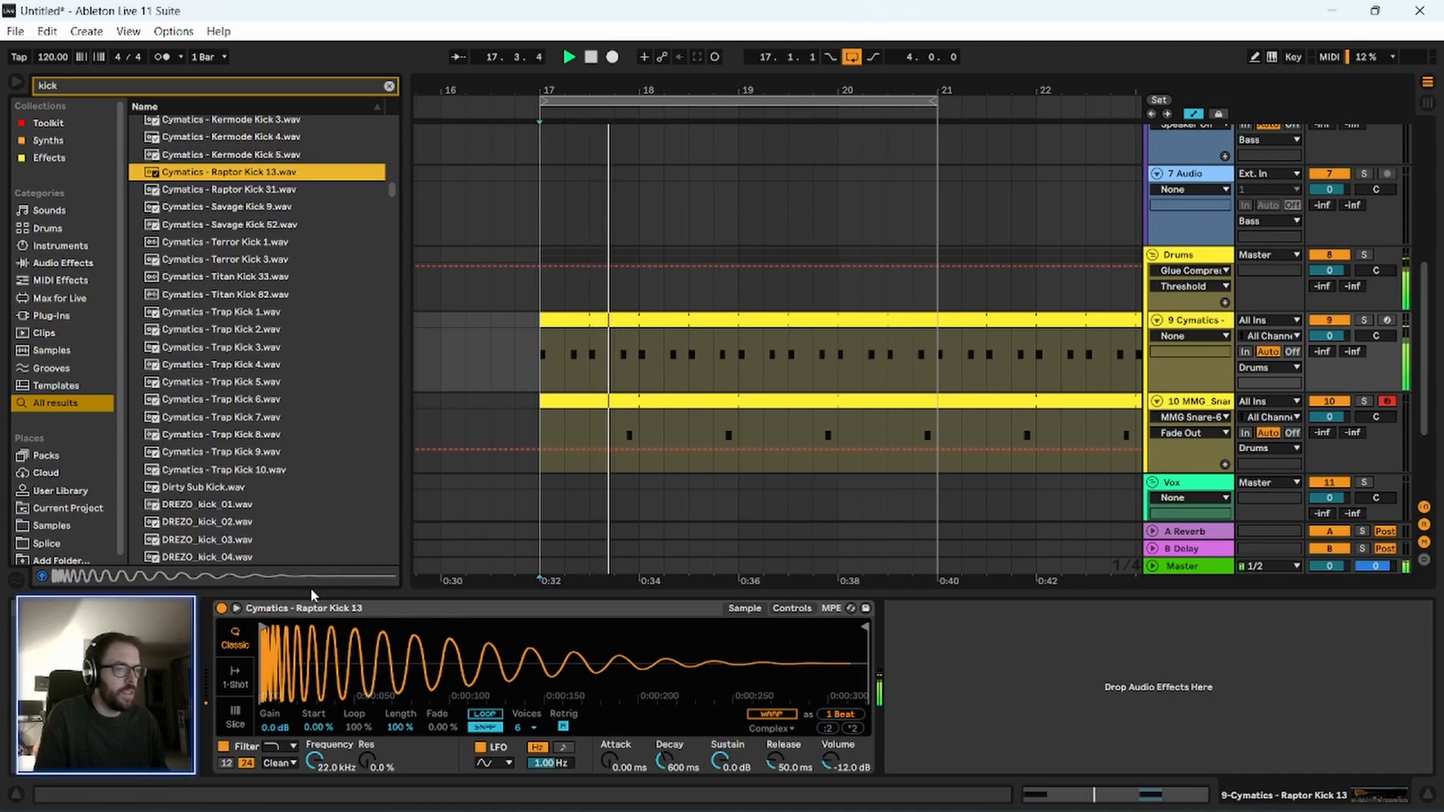
{"action": "scroll", "coordinate": [260, 492], "scroll_direction": "down", "scroll_amount": 3}
{"action": "scroll", "coordinate": [260, 492], "scroll_direction": "down", "scroll_amount": 6}
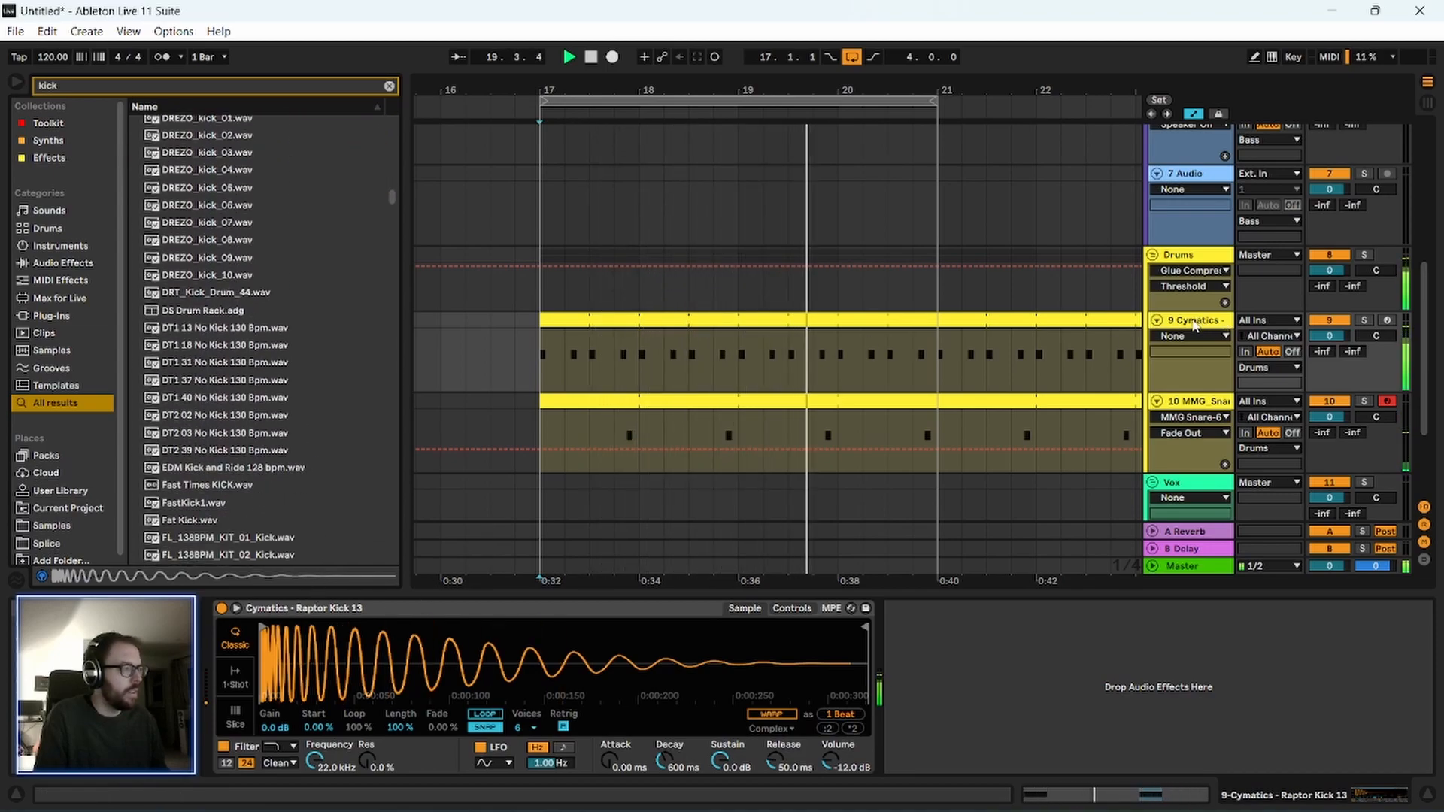
{"action": "scroll", "coordinate": [224, 431], "scroll_direction": "down", "scroll_amount": 2}
{"action": "scroll", "coordinate": [224, 433], "scroll_direction": "down", "scroll_amount": 1}
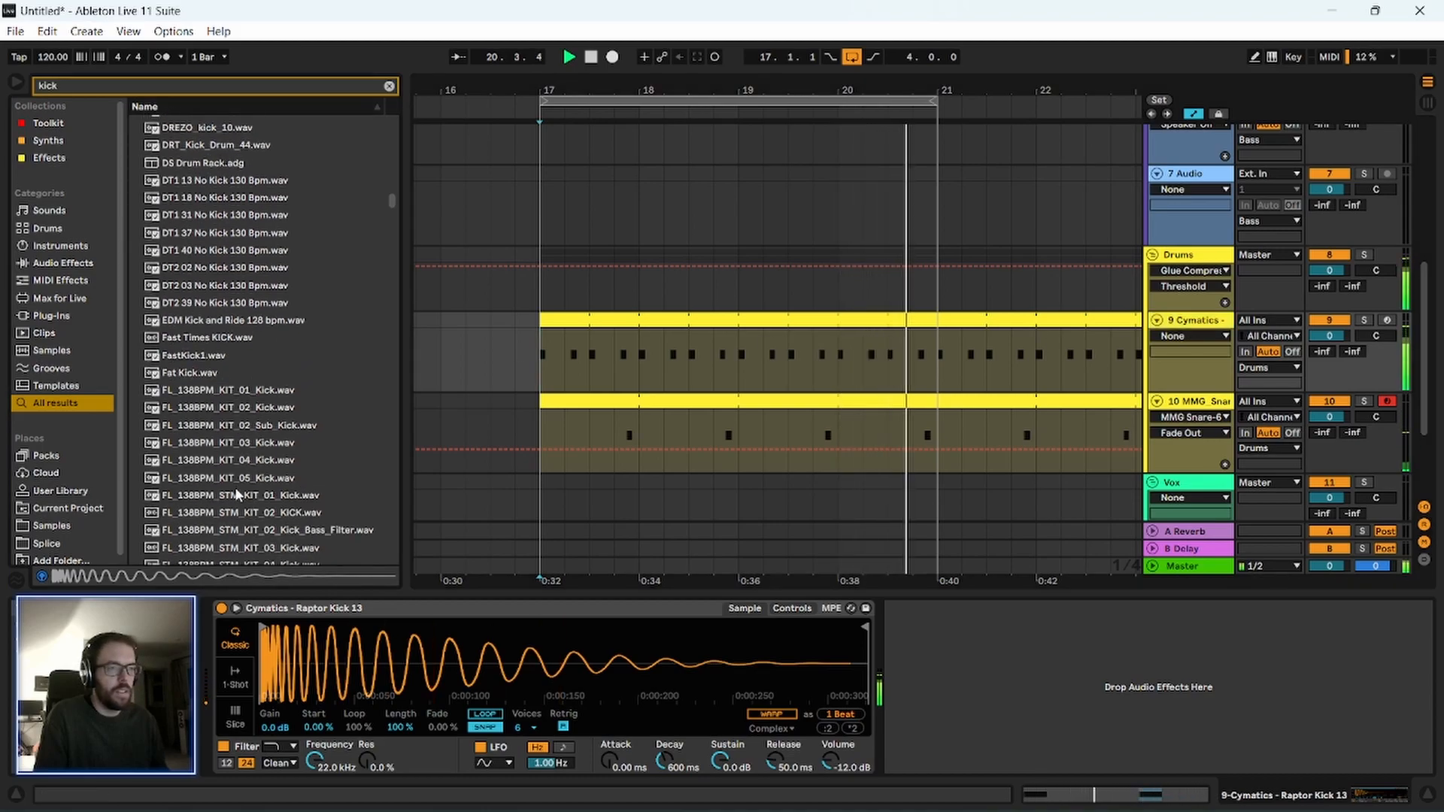
{"action": "key", "text": "space"}
Load FL_138BPM_KIT_04_Kick.wav into the kick sampler, trim its end to the first hit, and play the loop.
{"action": "left_click", "coordinate": [211, 272]}
{"action": "left_click", "coordinate": [218, 339]}
{"action": "left_click", "coordinate": [225, 459]}
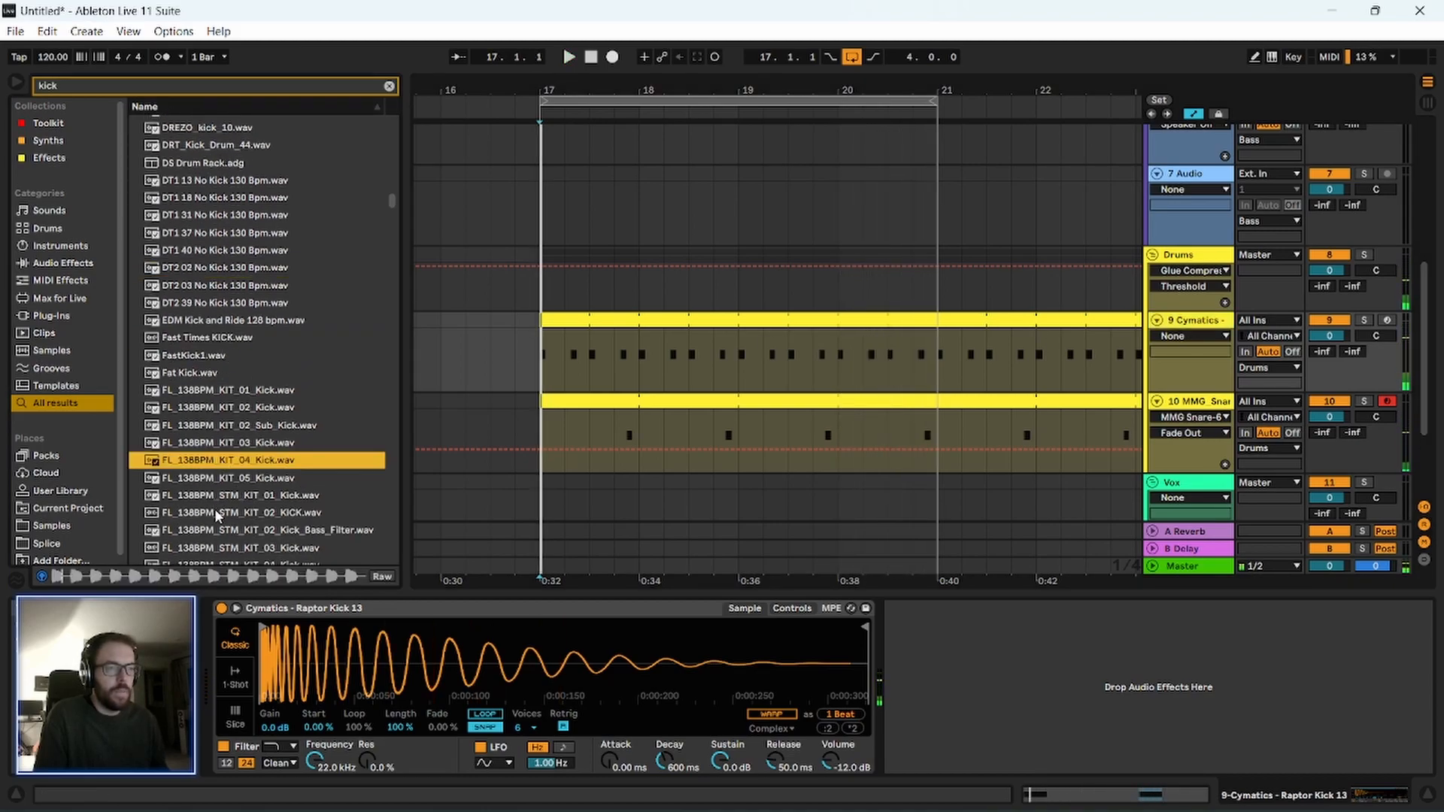
{"action": "scroll", "coordinate": [227, 429], "scroll_direction": "down", "scroll_amount": 2}
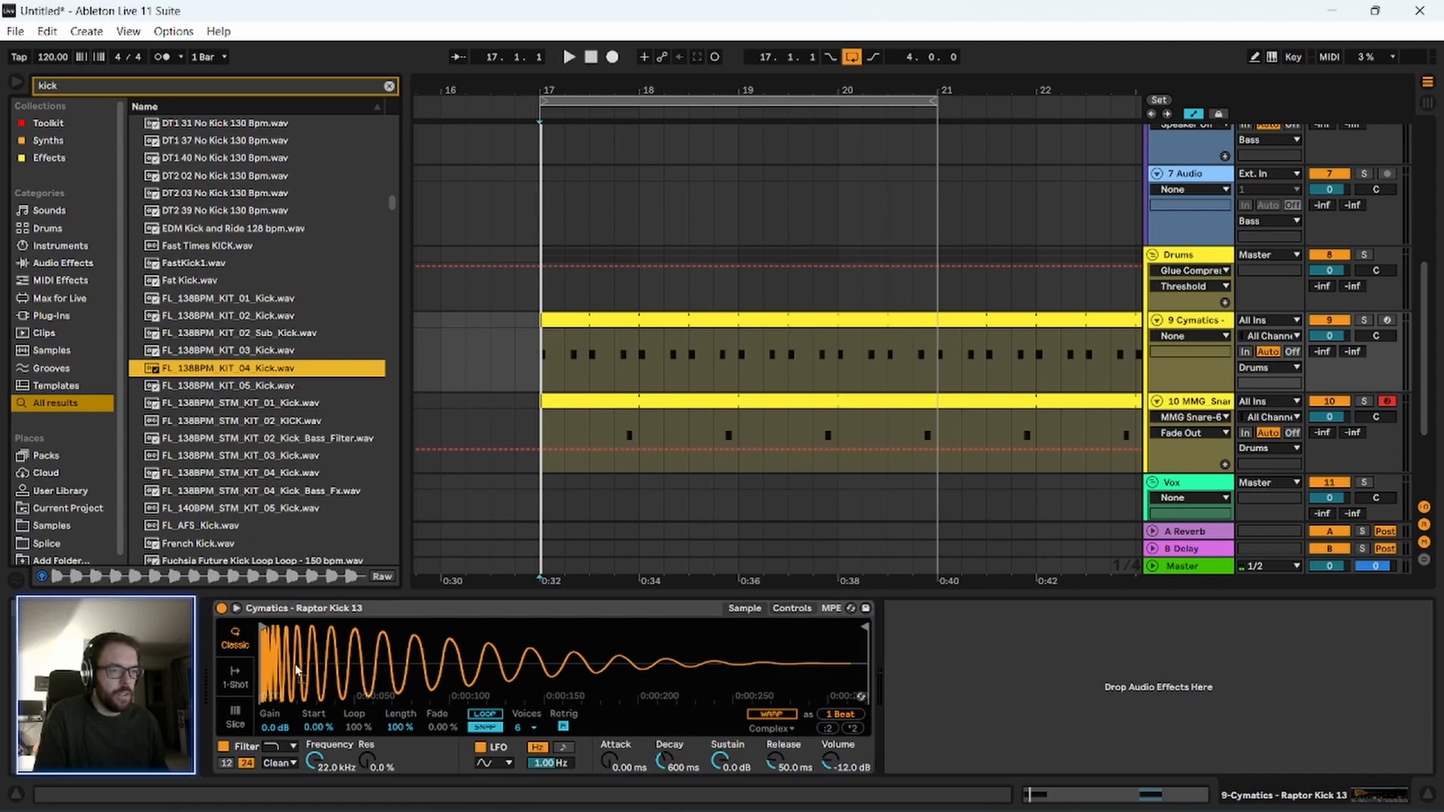
{"action": "left_click_drag", "start_coordinate": [295, 661], "coordinate": [295, 664]}
{"action": "mouse_move", "coordinate": [853, 639]}
{"action": "left_mouse_down"}
{"action": "mouse_move", "coordinate": [316, 651]}
{"action": "mouse_move", "coordinate": [279, 665]}
{"action": "left_mouse_up"}
{"action": "key", "text": "space"}
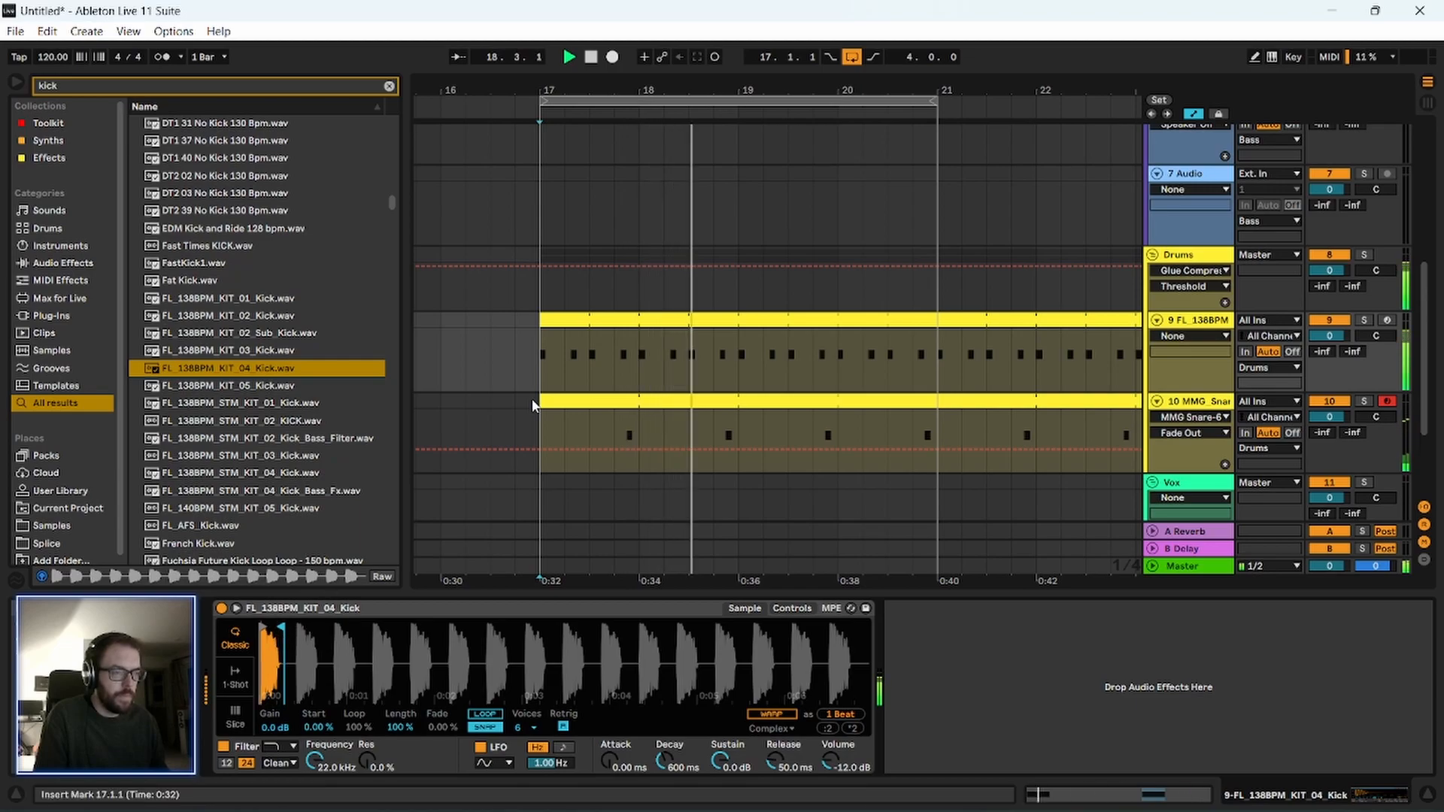
Lengthen both notes in the kick clip to an eighth note and play the pattern.
{"action": "left_click", "coordinate": [580, 320]}
{"action": "key", "text": "space"}
{"action": "left_click_drag", "start_coordinate": [741, 590], "coordinate": [718, 239]}
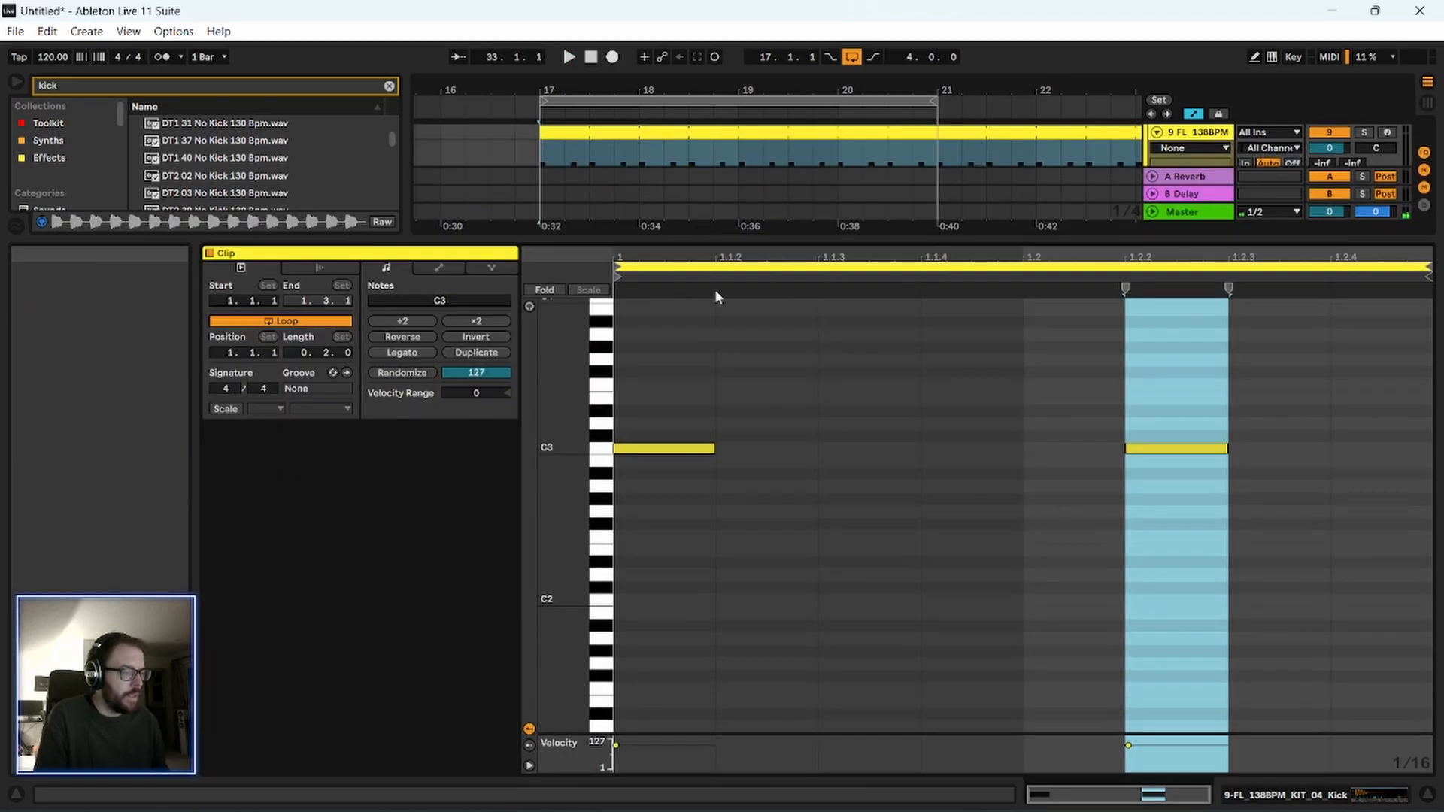
{"action": "key", "text": "ctrl+a"}
{"action": "left_click_drag", "start_coordinate": [1231, 450], "coordinate": [1331, 450]}
{"action": "key", "text": "space"}
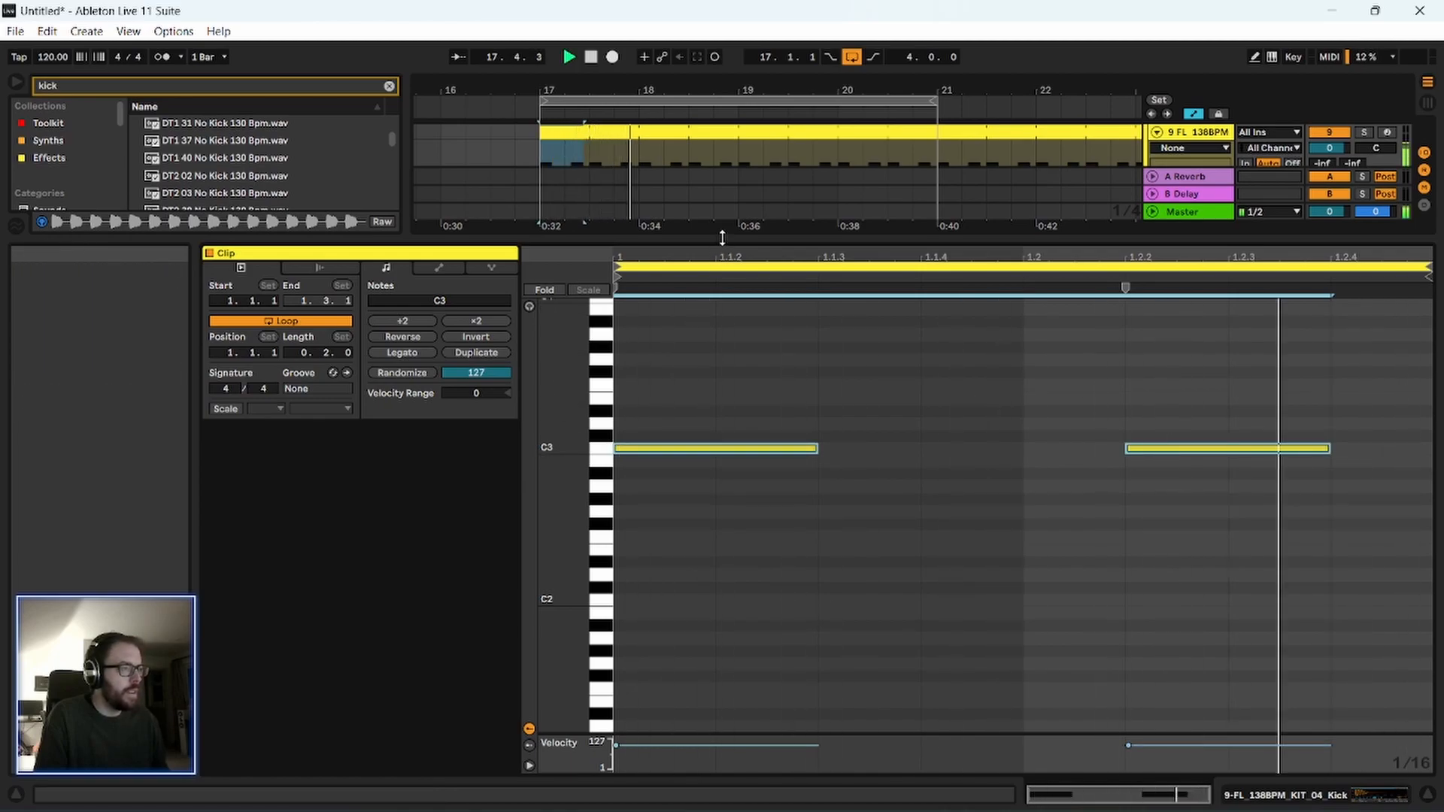
{"action": "left_click_drag", "start_coordinate": [722, 238], "coordinate": [722, 594]}
{"action": "scroll", "coordinate": [1177, 216], "scroll_direction": "up", "scroll_amount": 5}
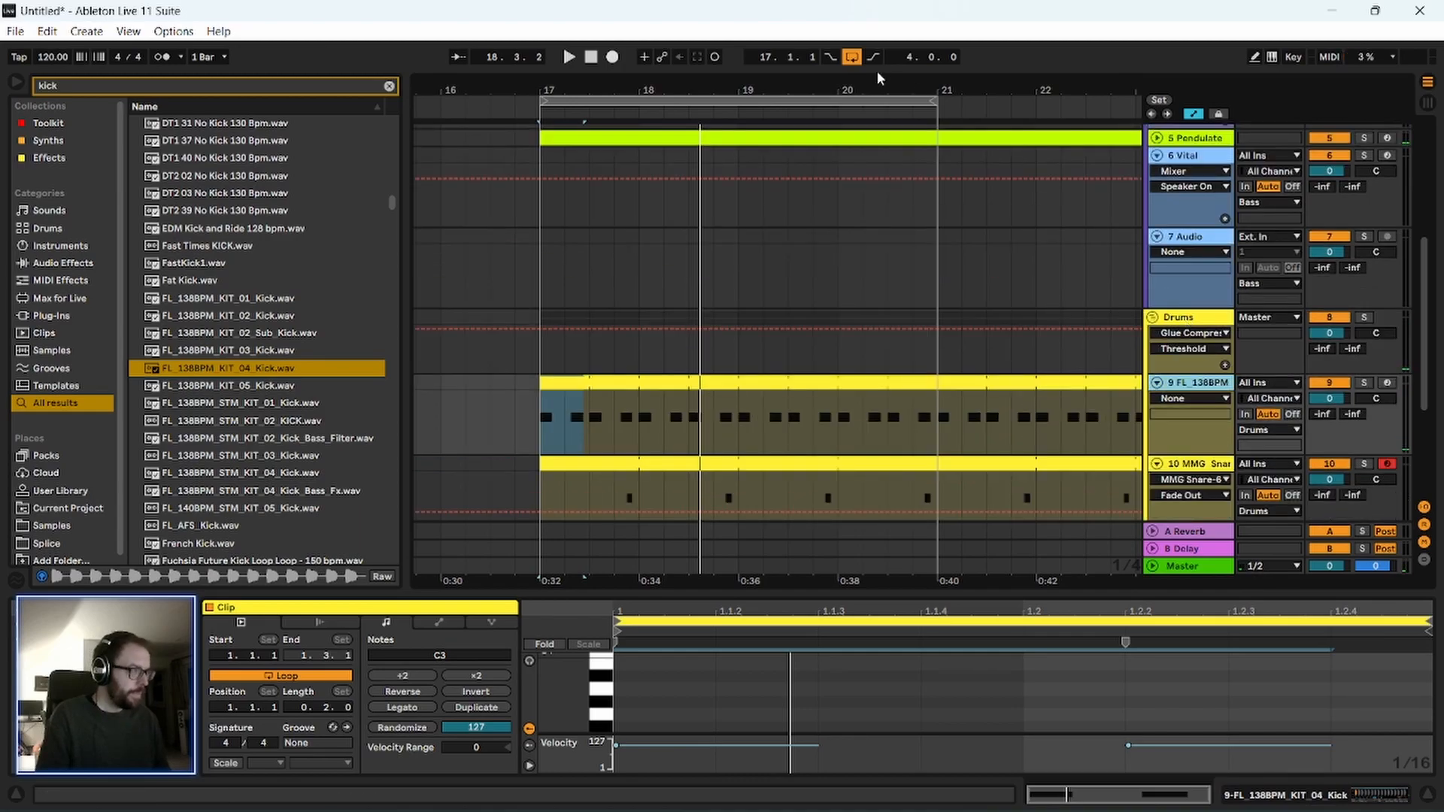
Narrow the browser to widen the arrangement around bars 17 to 22, and select the Drums group.
{"action": "left_click_drag", "start_coordinate": [871, 87], "coordinate": [757, 90]}
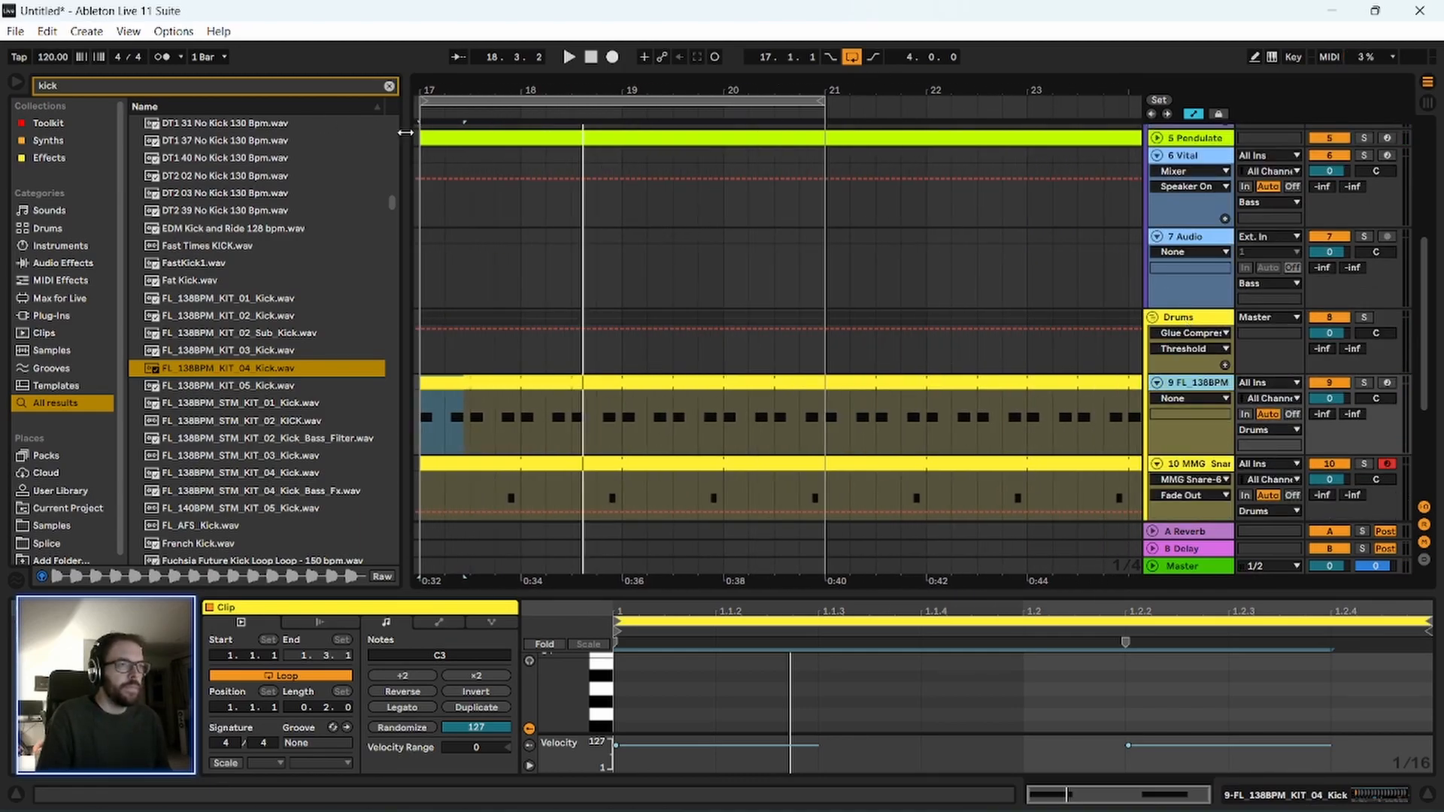
{"action": "left_click_drag", "start_coordinate": [406, 132], "coordinate": [346, 132]}
{"action": "left_click_drag", "start_coordinate": [686, 90], "coordinate": [685, 113]}
{"action": "left_click", "coordinate": [1177, 318]}
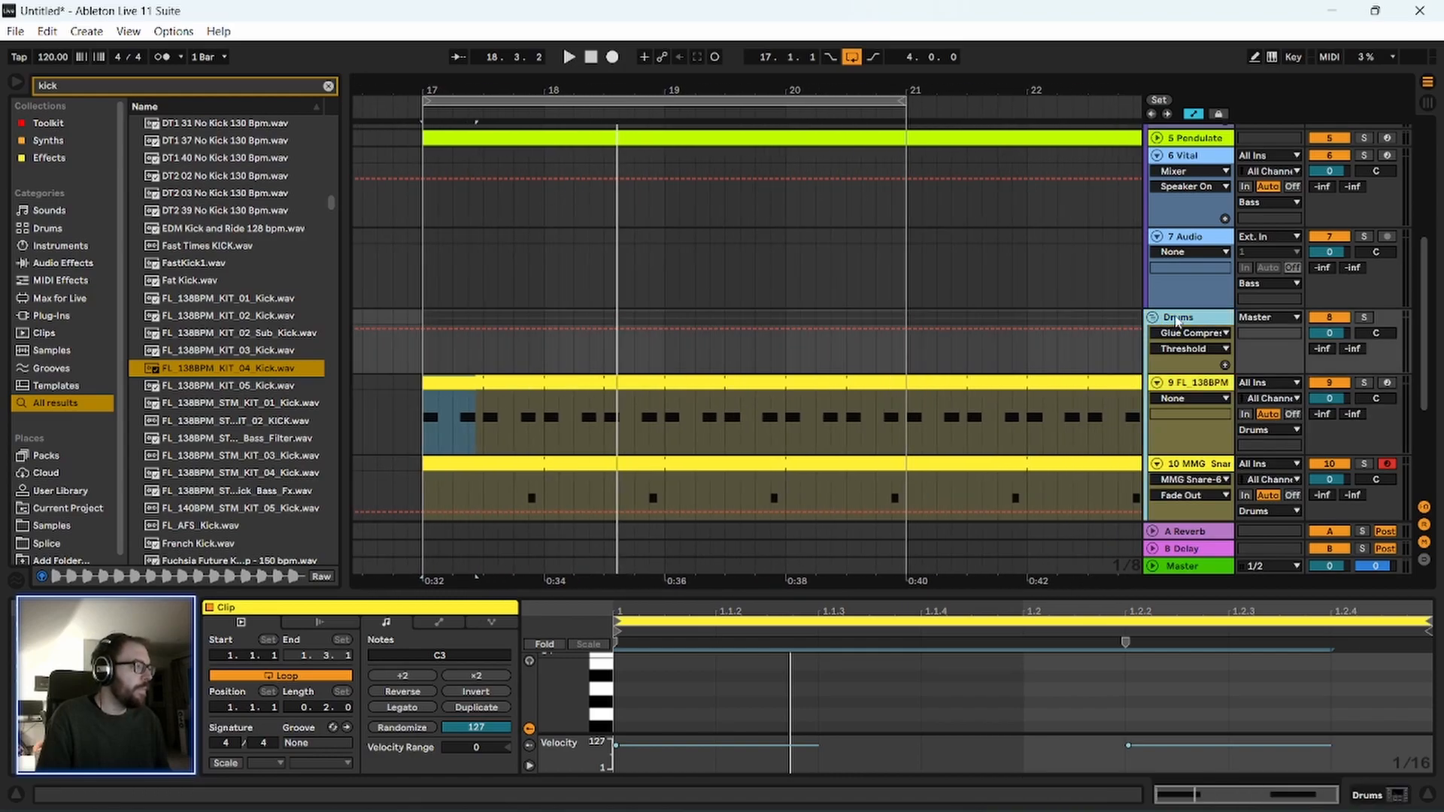
{"action": "scroll", "coordinate": [624, 431], "scroll_direction": "up", "scroll_amount": 2}
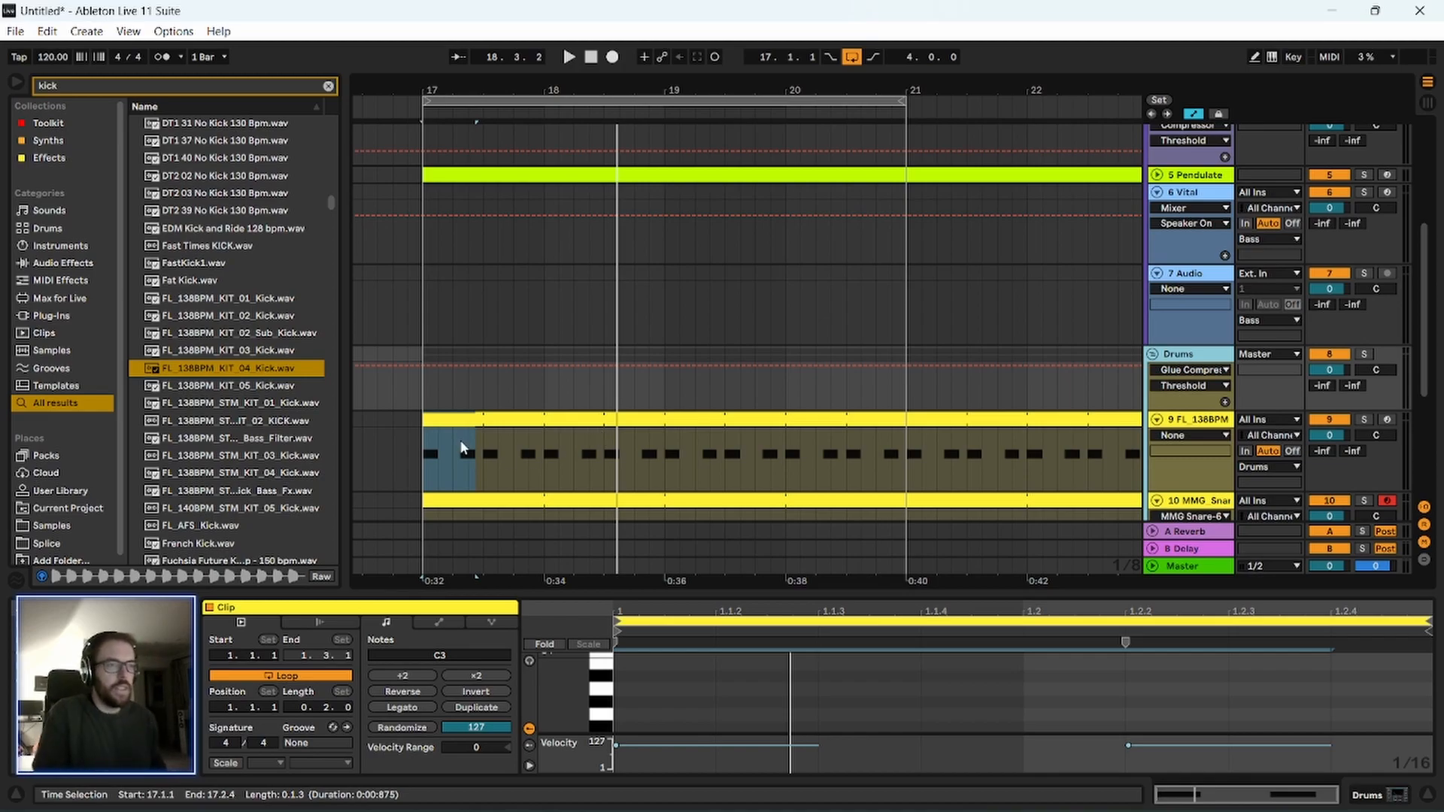
{"action": "scroll", "coordinate": [405, 459], "scroll_direction": "down", "scroll_amount": 3}
Loop bars 17 to 21 from the kick track selection, solo the kick track during playback, and stop.
{"action": "left_click_drag", "start_coordinate": [426, 382], "coordinate": [912, 404]}
{"action": "key", "text": "space"}
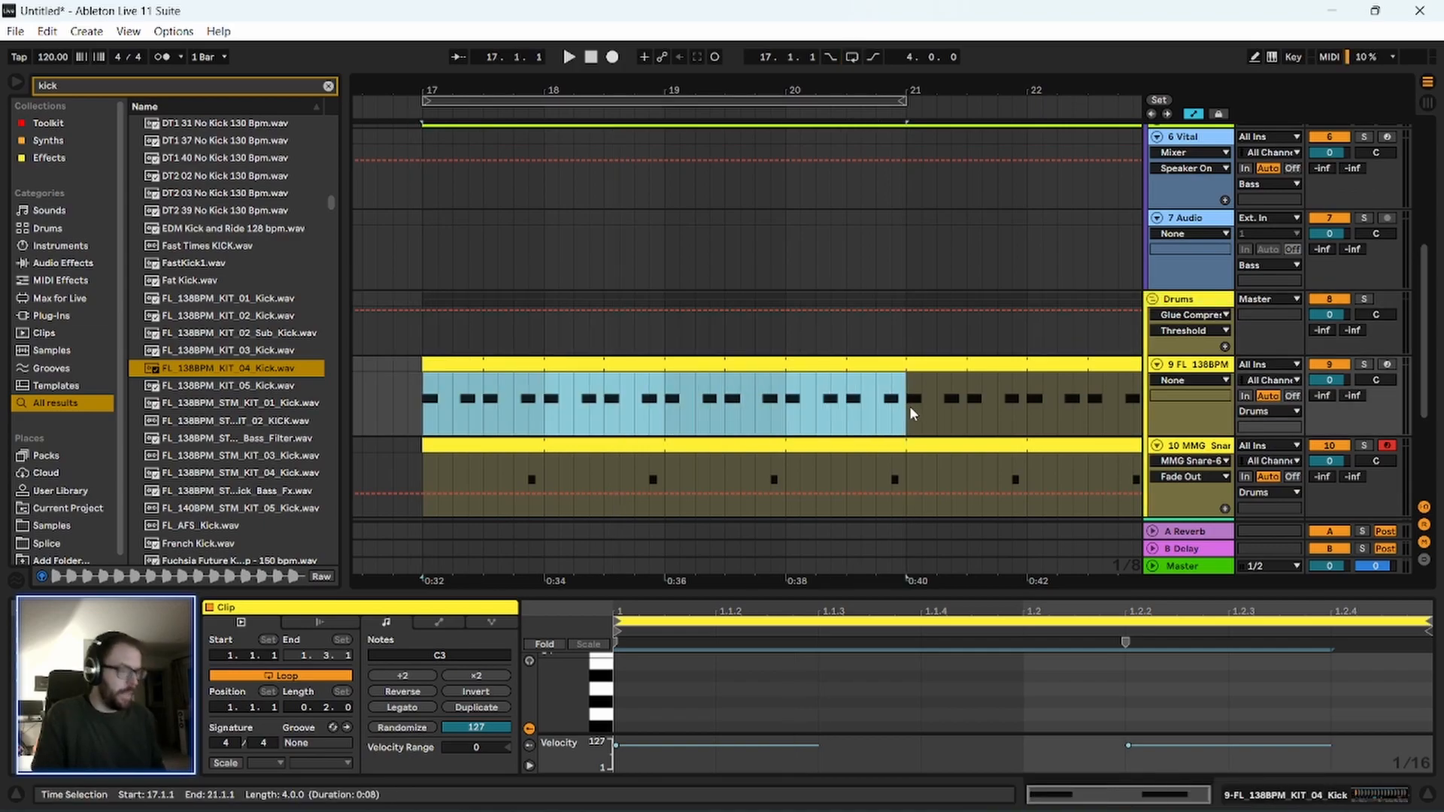
{"action": "key", "text": "ctrl+l"}
{"action": "scroll", "coordinate": [1214, 430], "scroll_direction": "up", "scroll_amount": 4}
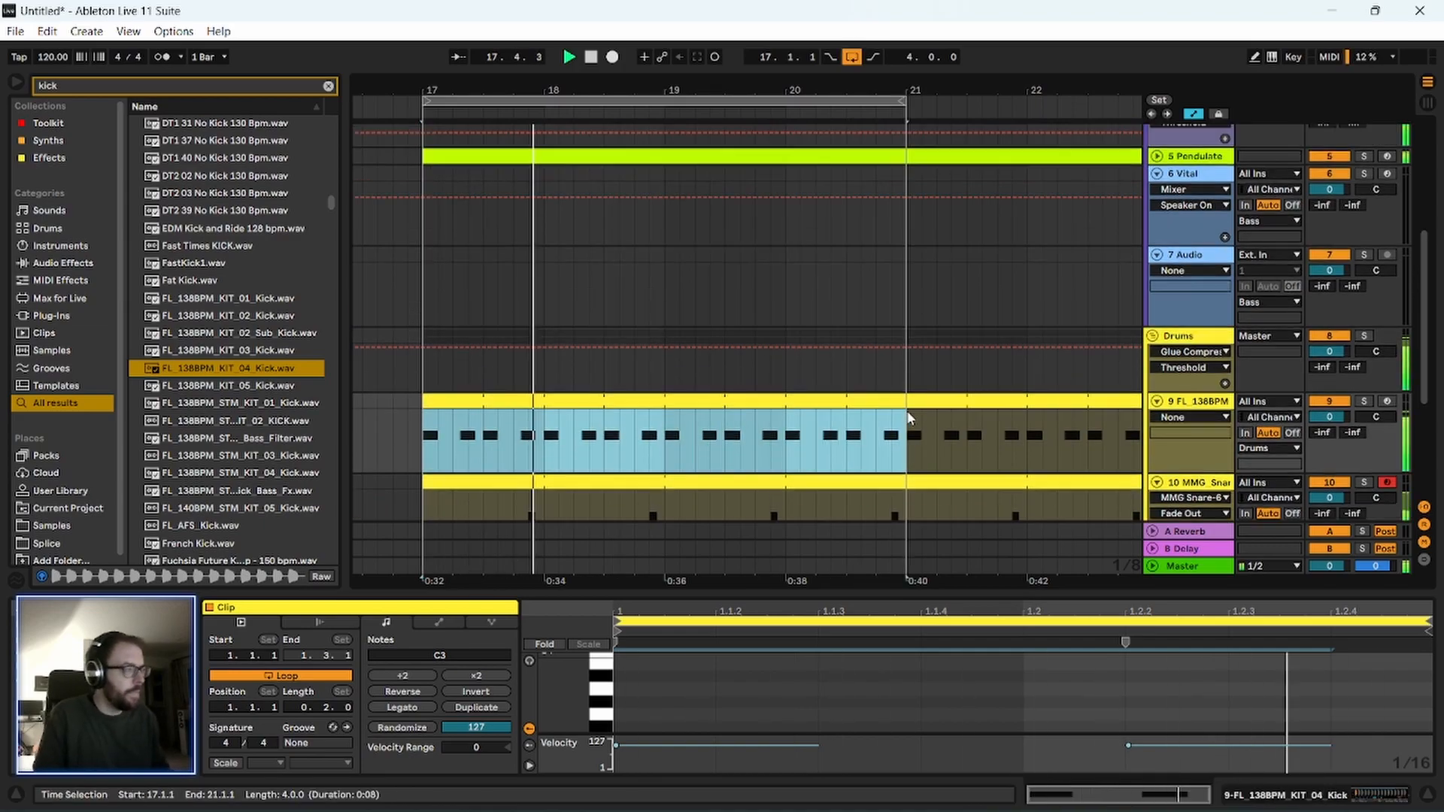
{"action": "left_click", "coordinate": [1364, 439]}
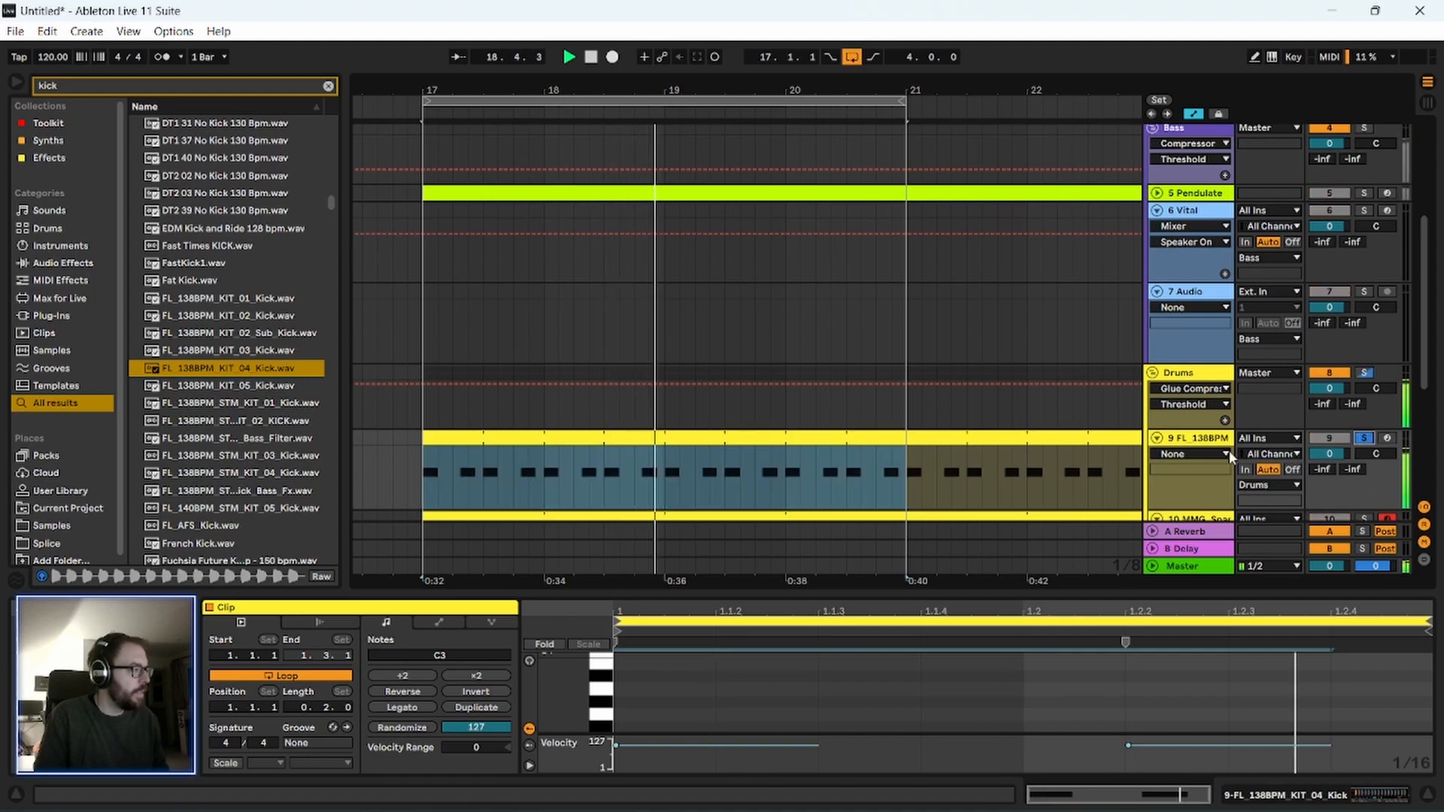
{"action": "key", "text": "space"}
Add an EQ Eight after the sampler on the kick track and clear the browser search.
{"action": "key", "text": "shift+Tab"}
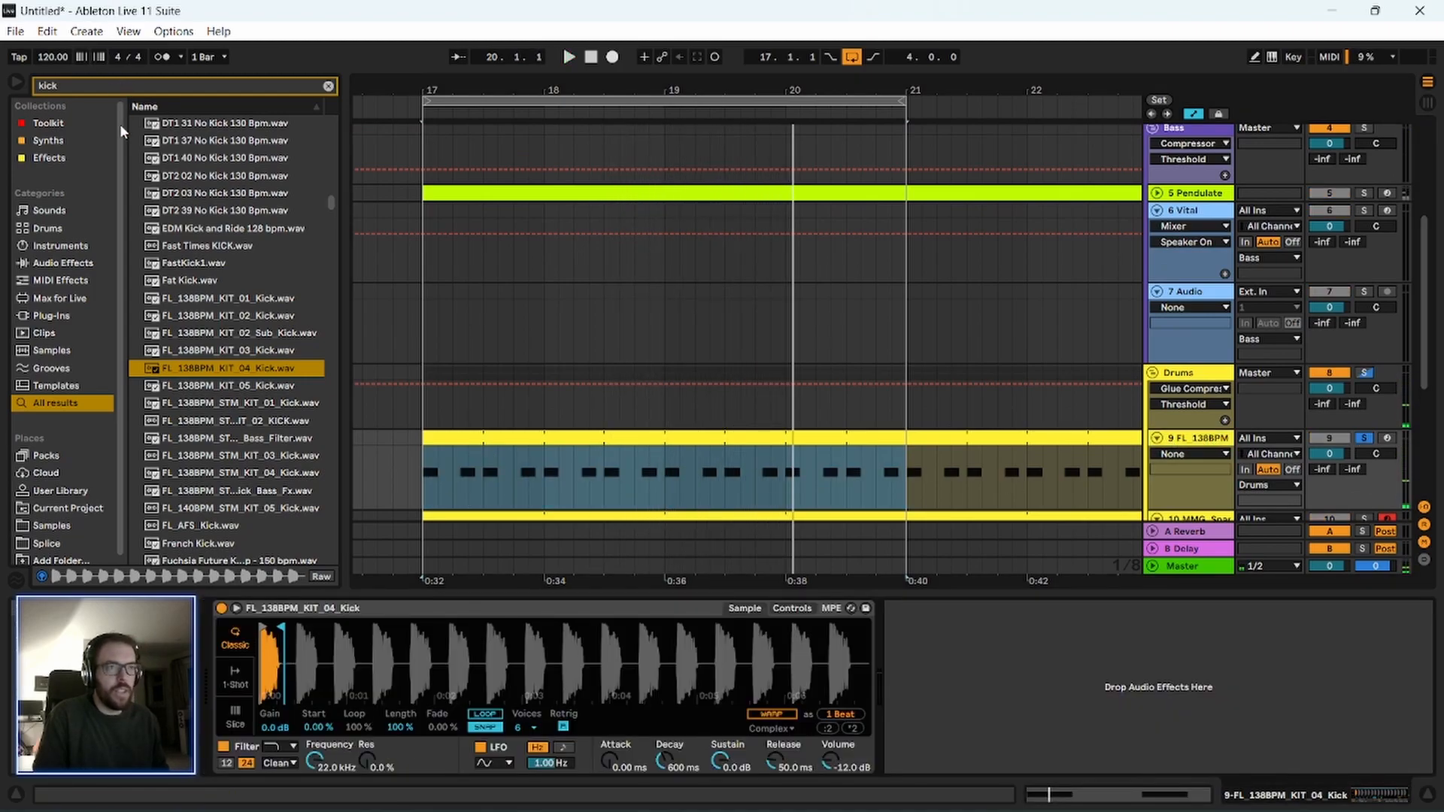
{"action": "left_click", "coordinate": [45, 124]}
{"action": "left_click", "coordinate": [49, 161]}
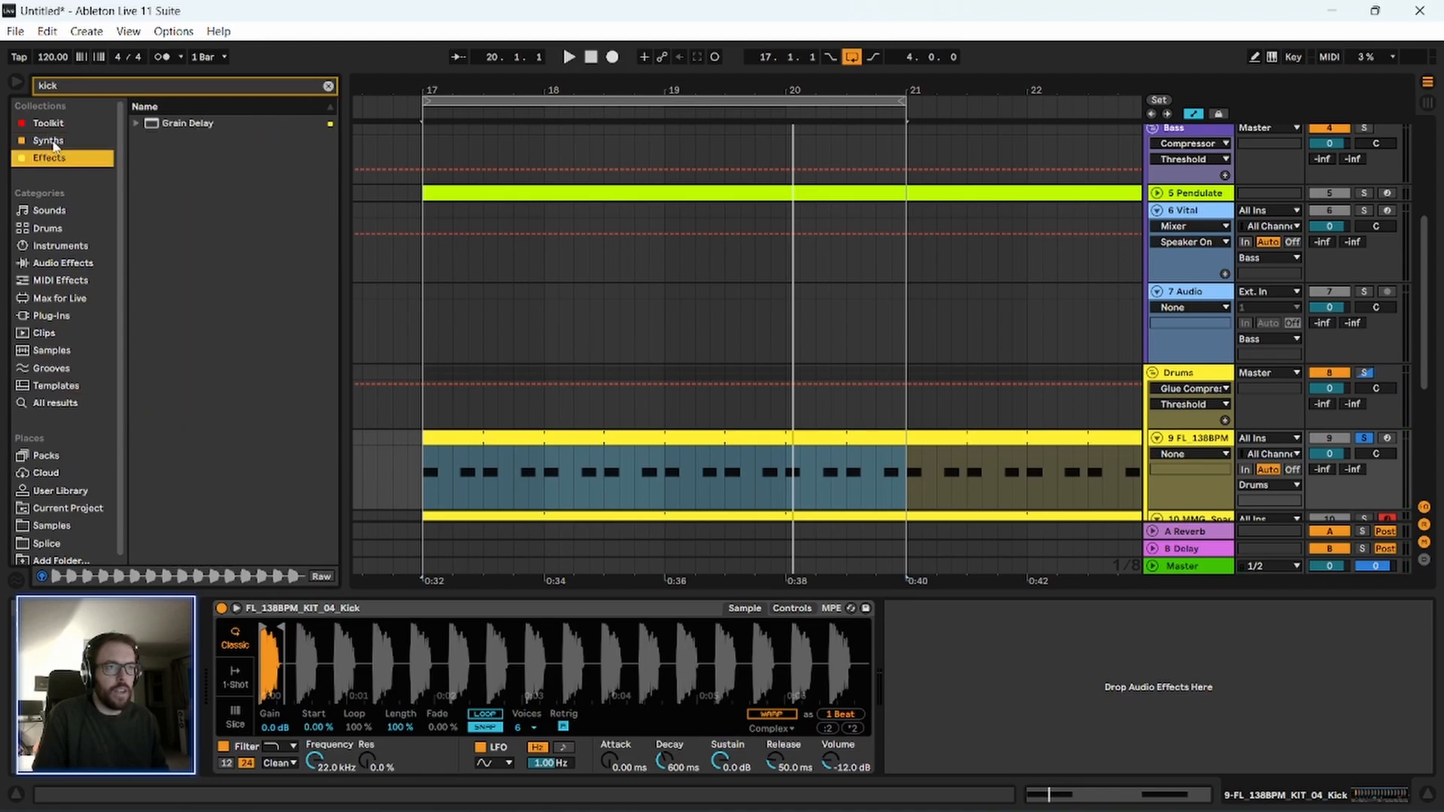
{"action": "left_click", "coordinate": [193, 125]}
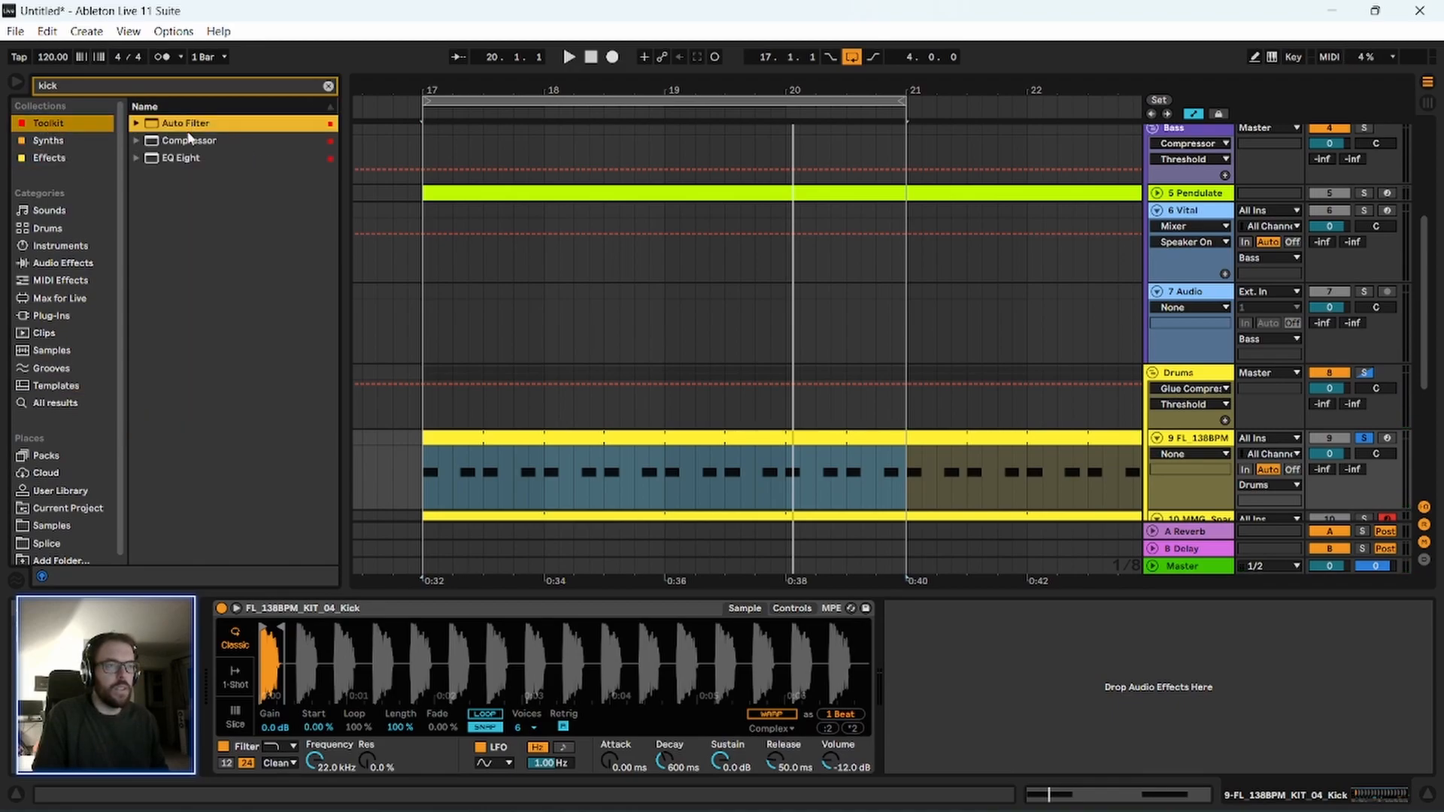
{"action": "left_click_drag", "start_coordinate": [192, 165], "coordinate": [935, 670]}
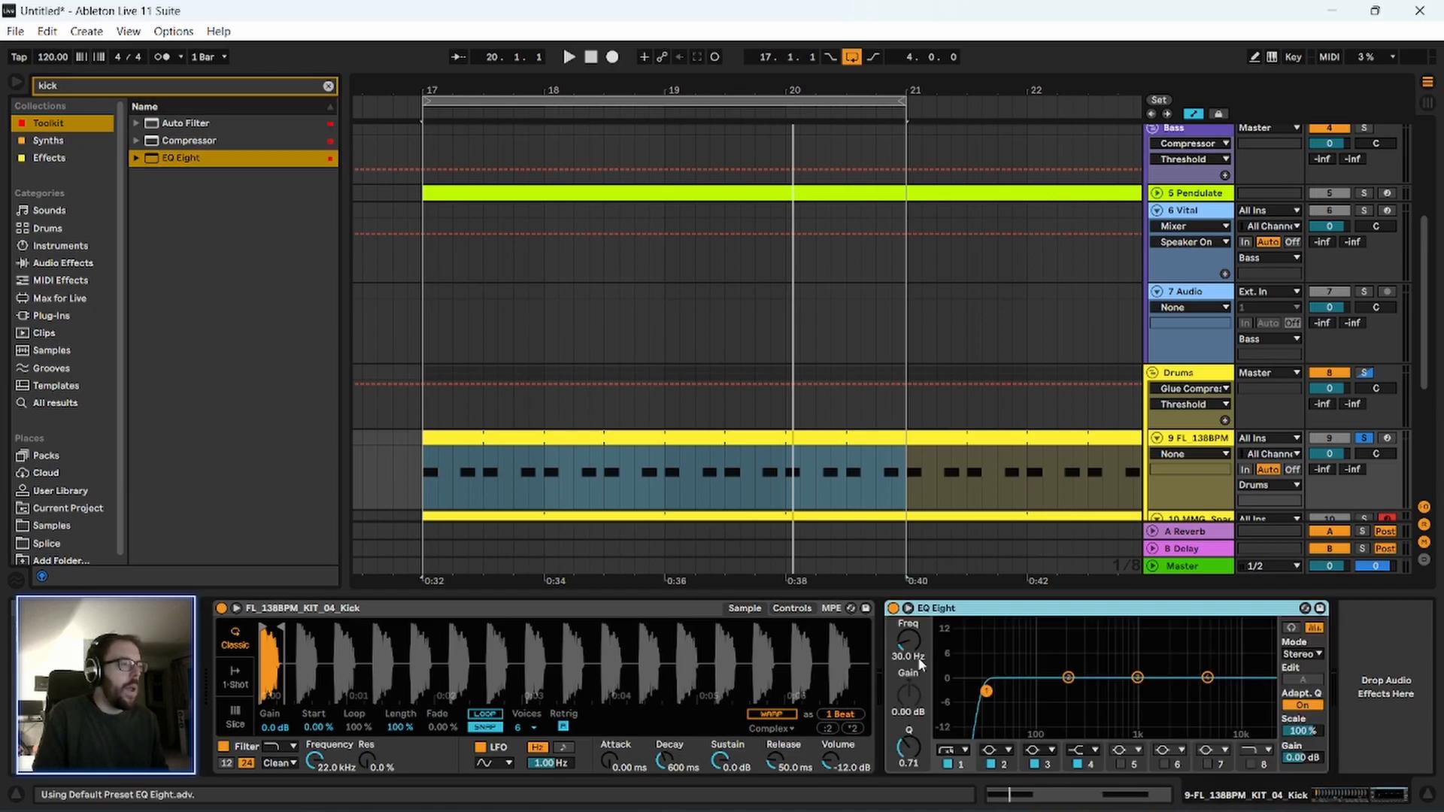
{"action": "left_click", "coordinate": [329, 86]}
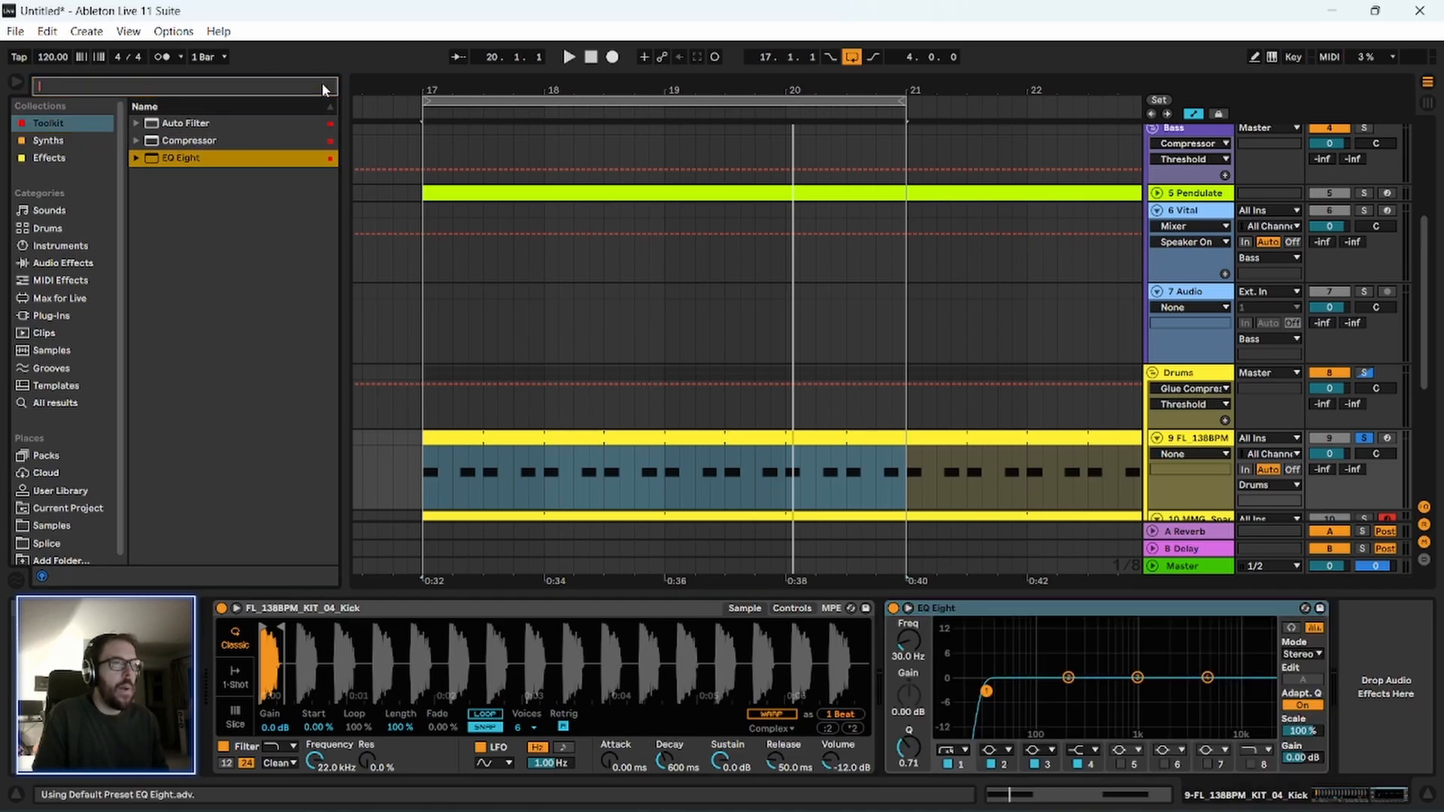
While the loop plays, shape the kick EQ: cut 3.35 dB at 194 Hz, boost 2.36 dB at 1.07 kHz, and enable band 8 at 4.23 kHz.
{"action": "left_click", "coordinate": [974, 615]}
{"action": "key", "text": "space"}
{"action": "scroll", "coordinate": [705, 444], "scroll_direction": "down", "scroll_amount": 2}
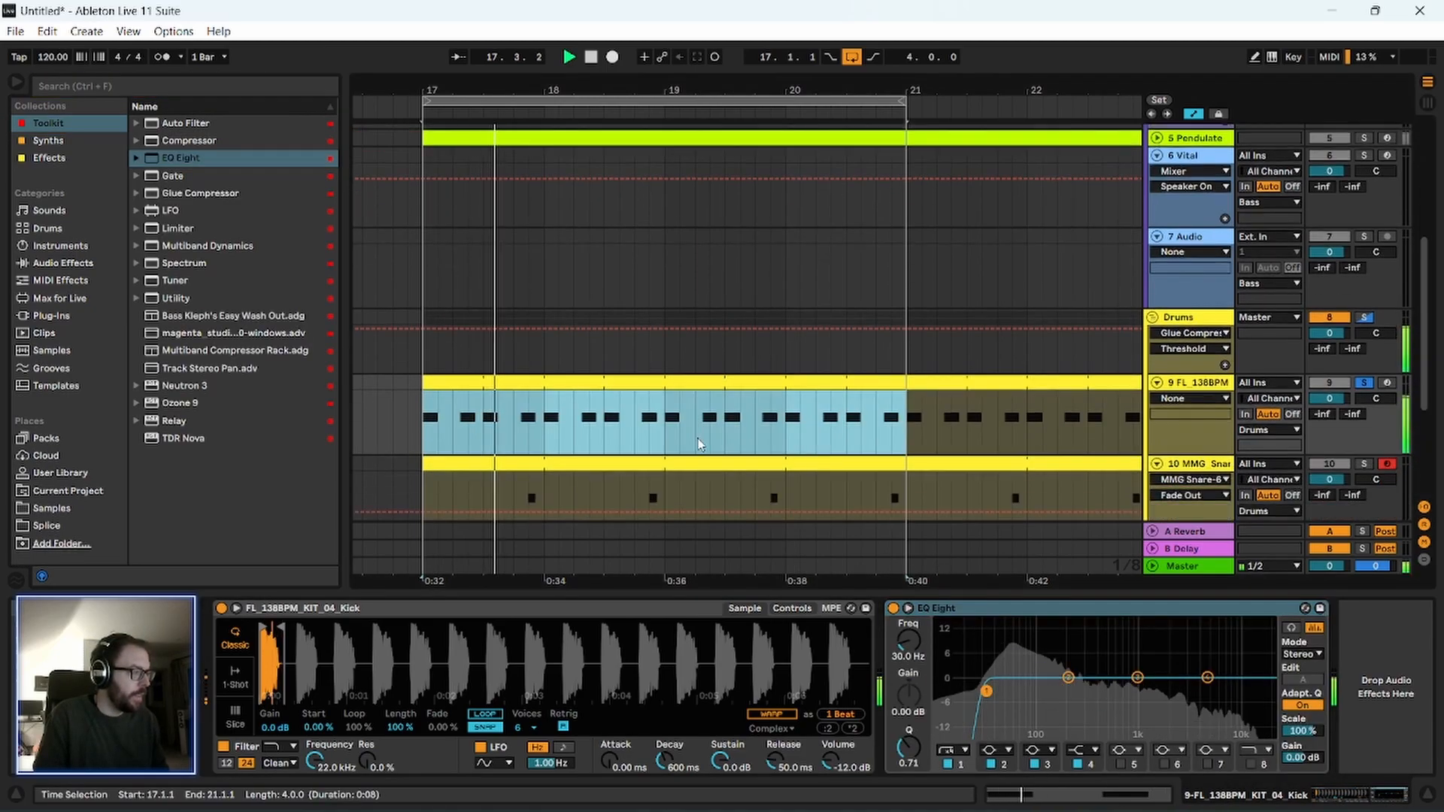
{"action": "left_click_drag", "start_coordinate": [1068, 678], "coordinate": [1051, 690]}
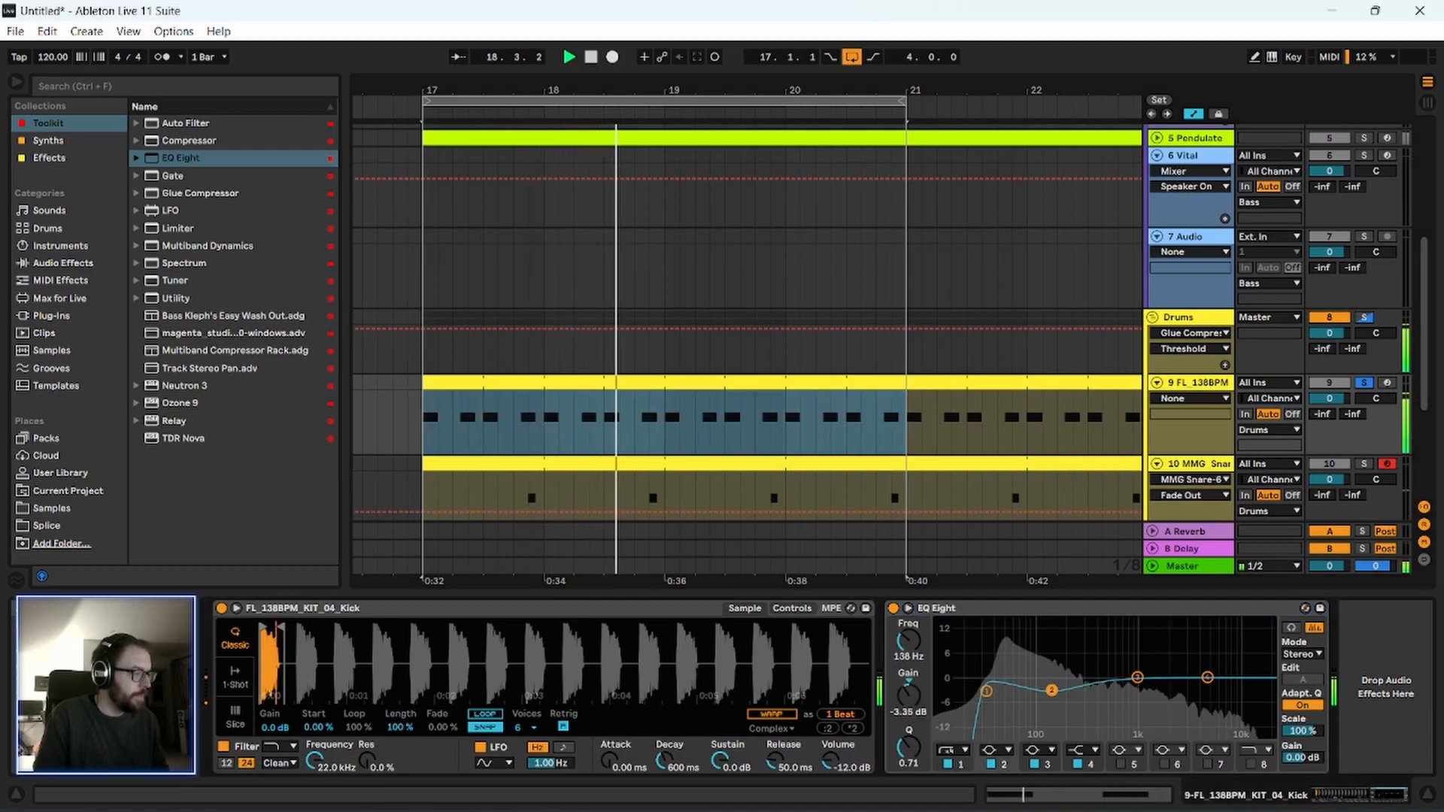
{"action": "left_click_drag", "start_coordinate": [1137, 678], "coordinate": [1140, 668]}
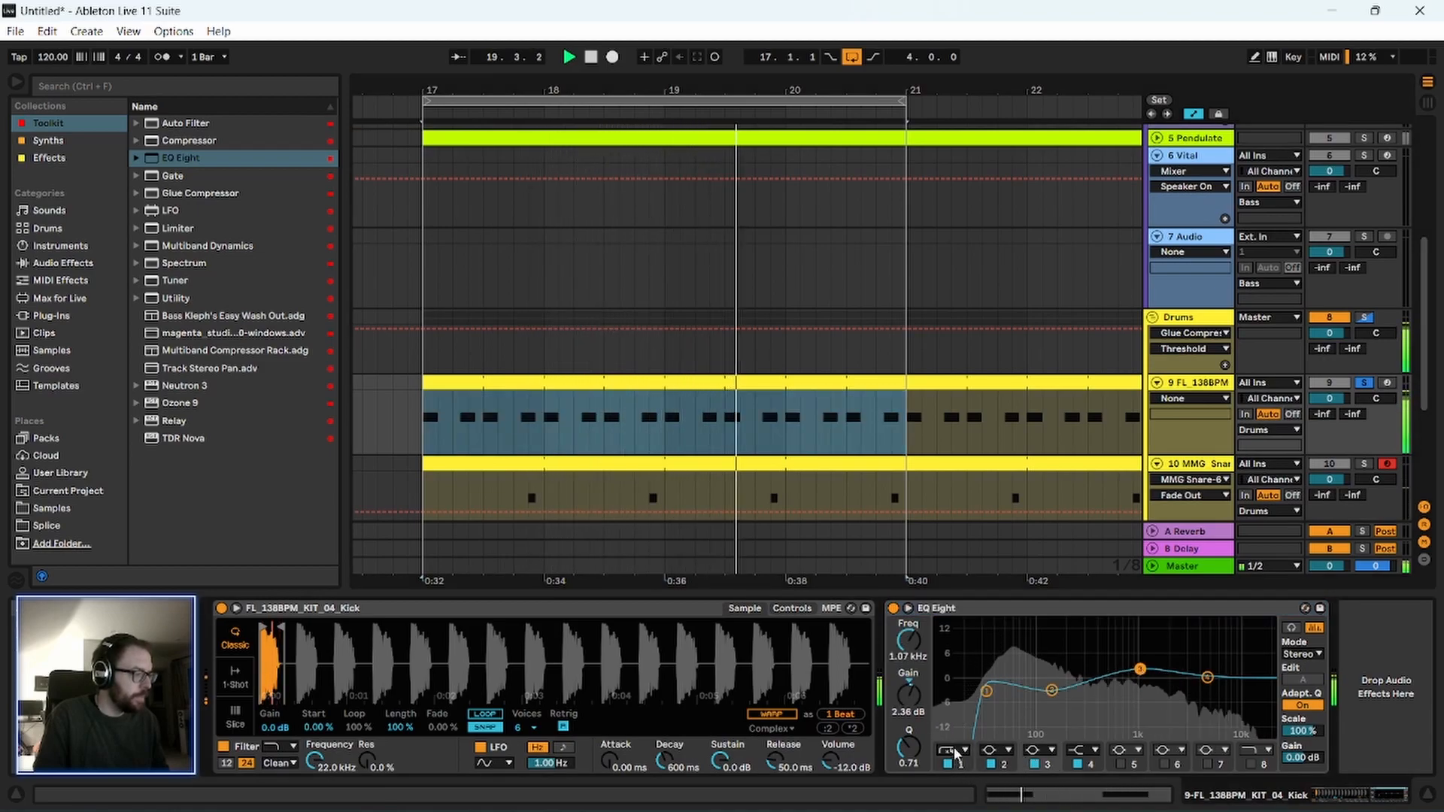
{"action": "left_click_drag", "start_coordinate": [1051, 690], "coordinate": [1067, 690]}
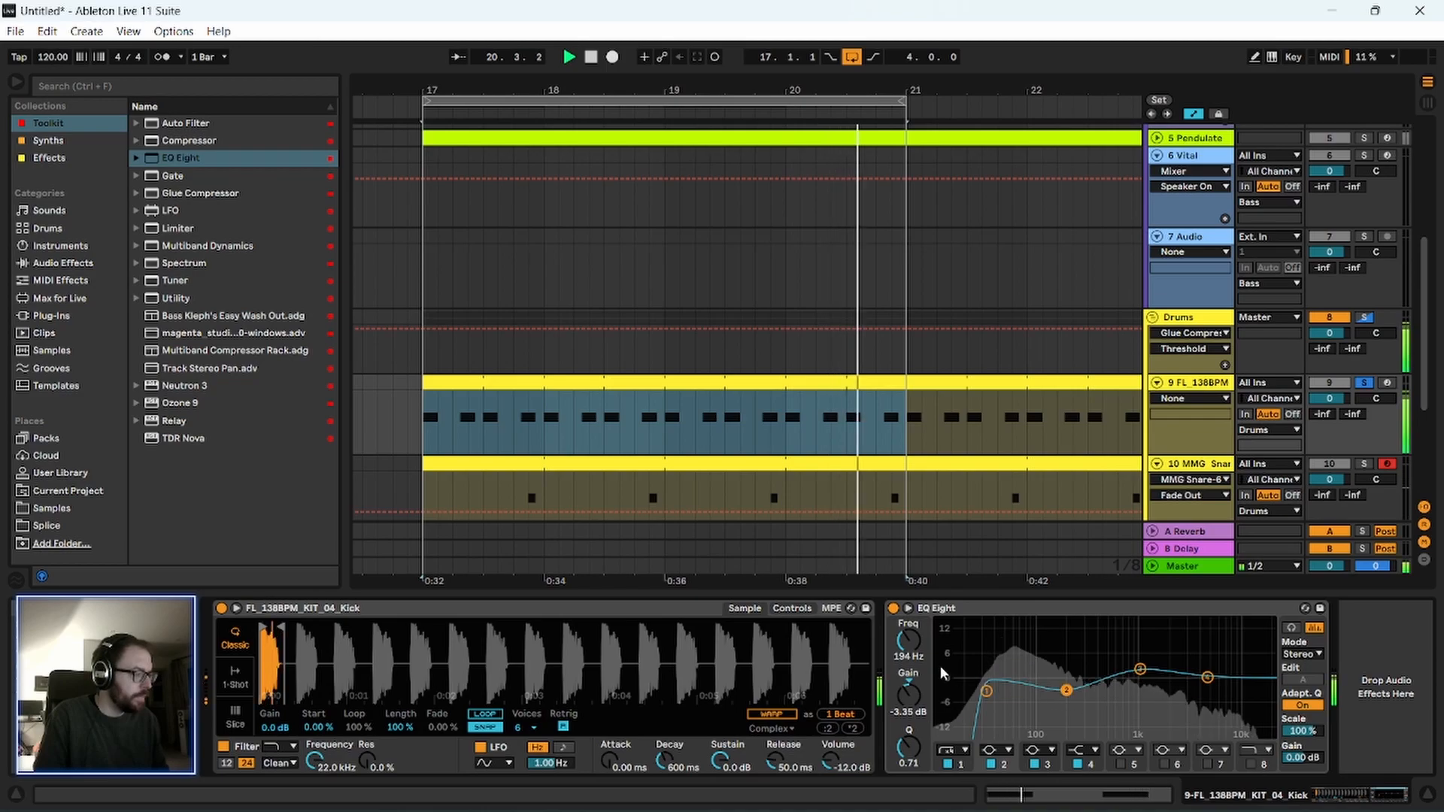
{"action": "left_click", "coordinate": [1250, 764]}
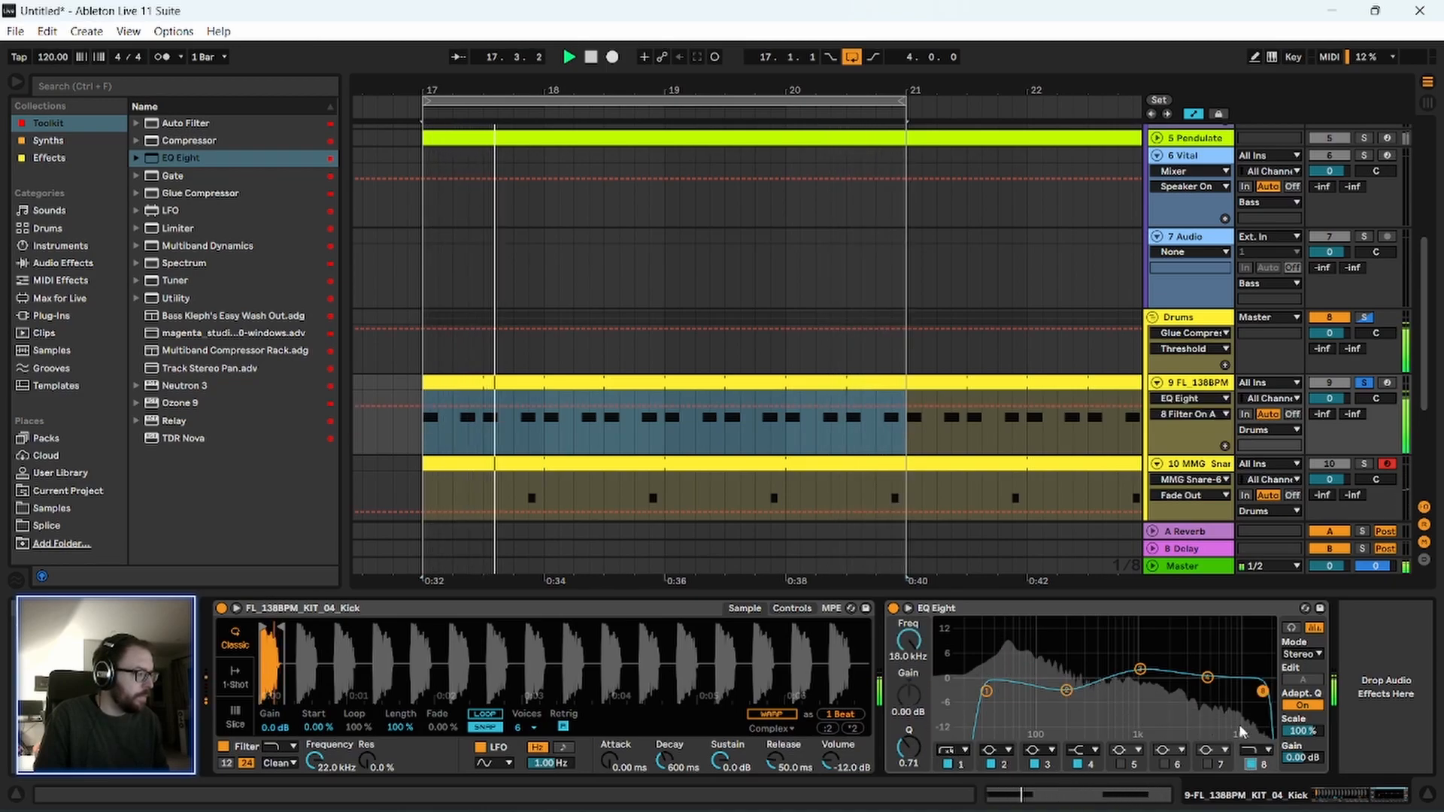
{"action": "left_click_drag", "start_coordinate": [910, 643], "coordinate": [910, 671]}
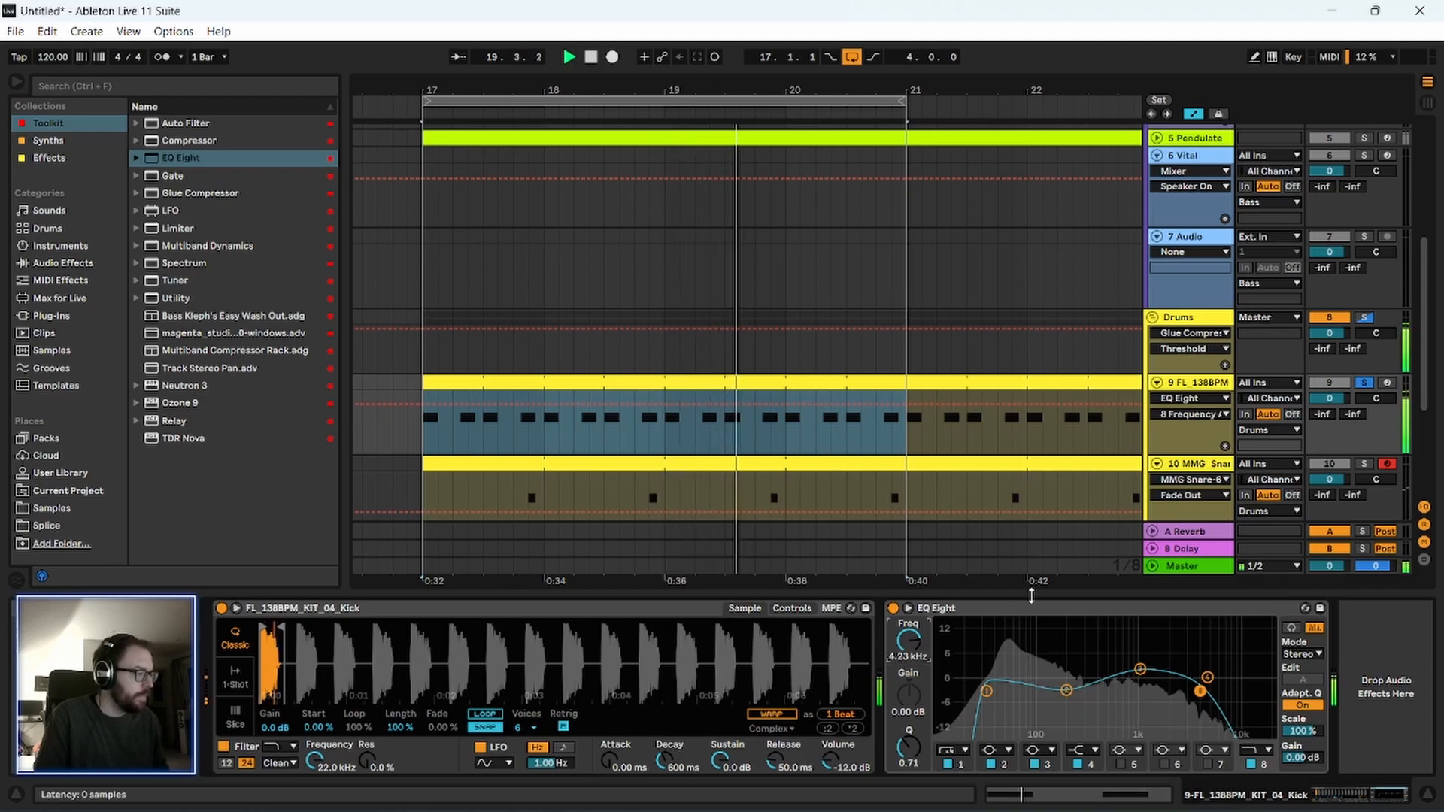
Solo the Pendulate track alongside the kick and raise the kick EQ's output gain to 5.47 dB.
{"action": "scroll", "coordinate": [1358, 166], "scroll_direction": "up", "scroll_amount": 1}
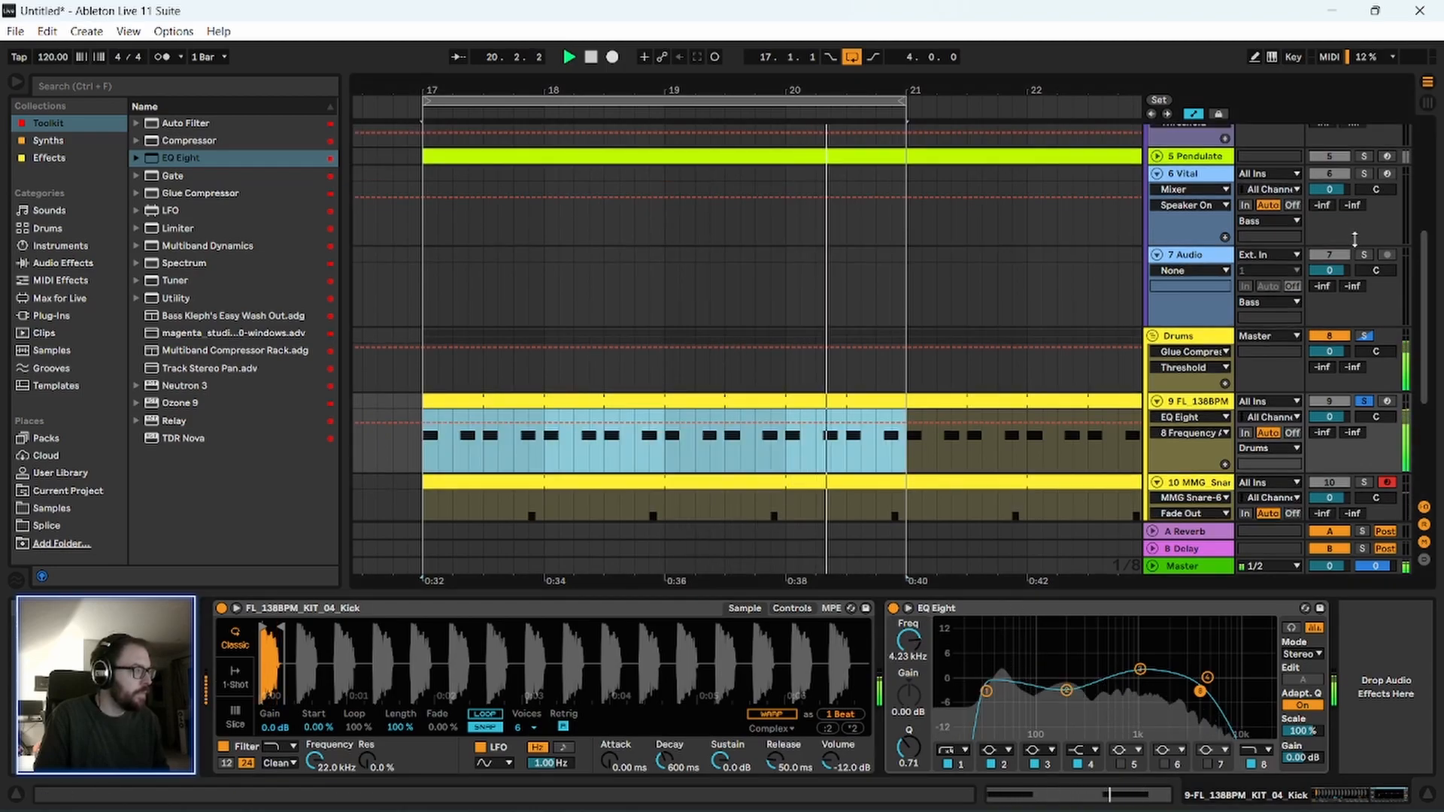
{"action": "left_click", "coordinate": [1363, 157]}
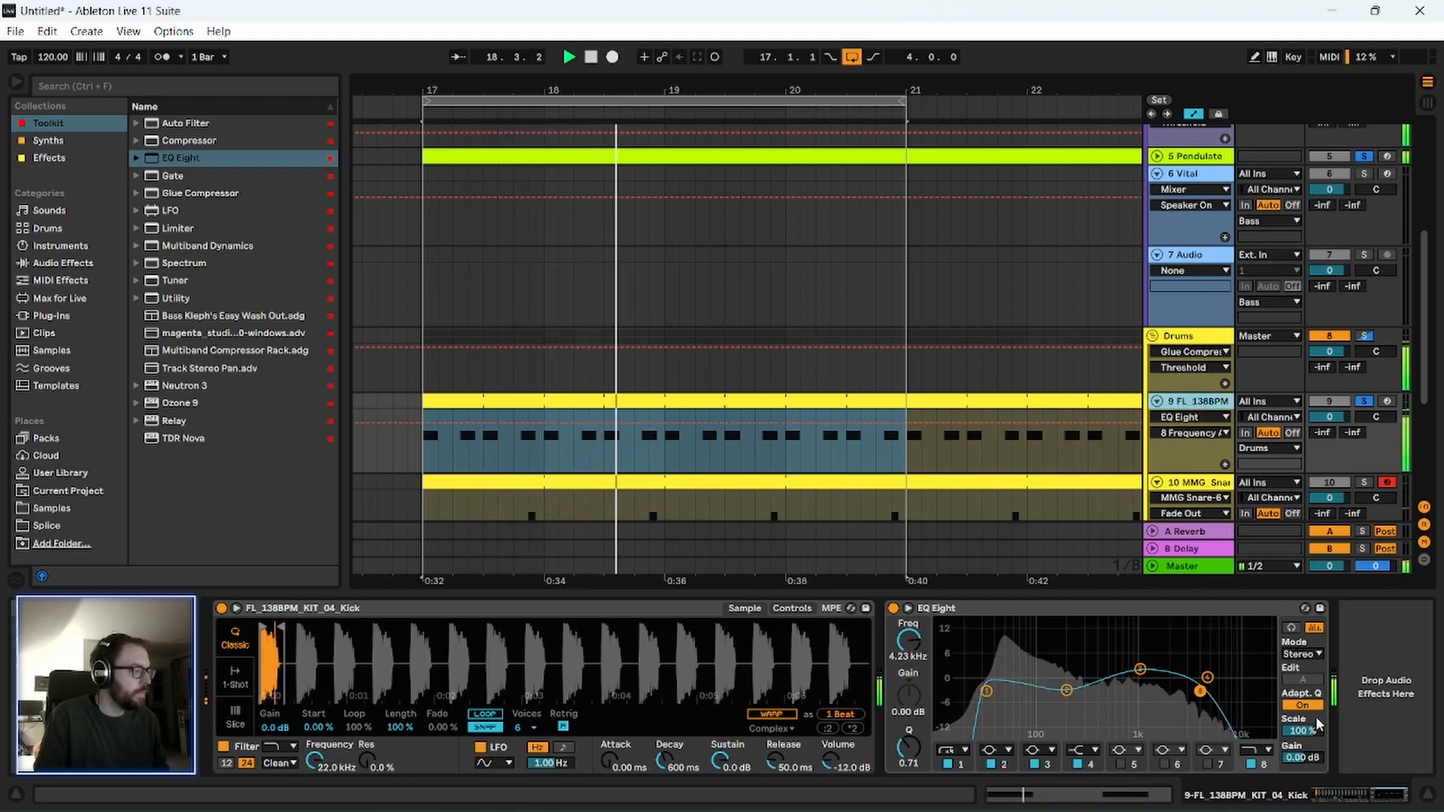
{"action": "left_click_drag", "start_coordinate": [1303, 763], "coordinate": [1303, 731]}
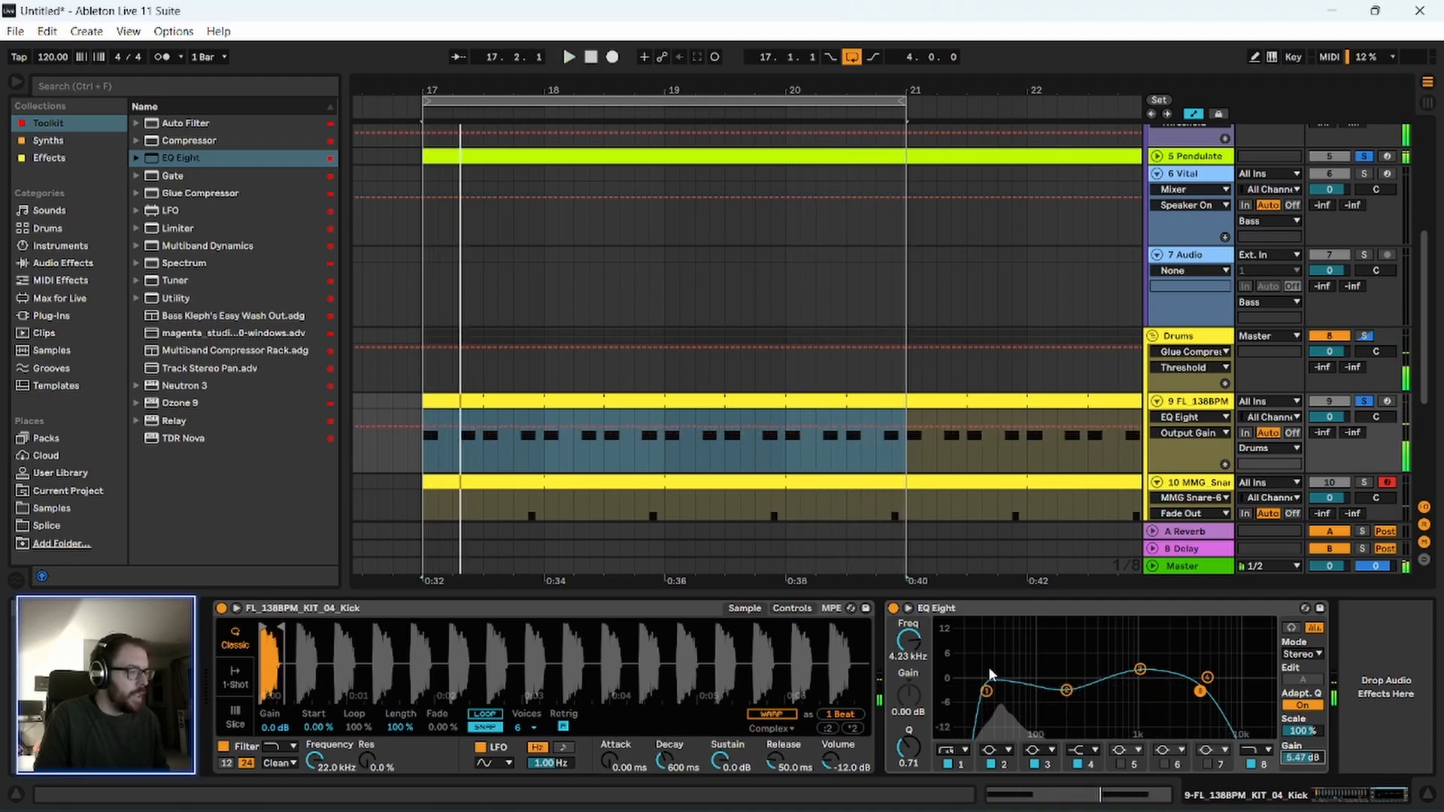
{"action": "left_click", "coordinate": [958, 607]}
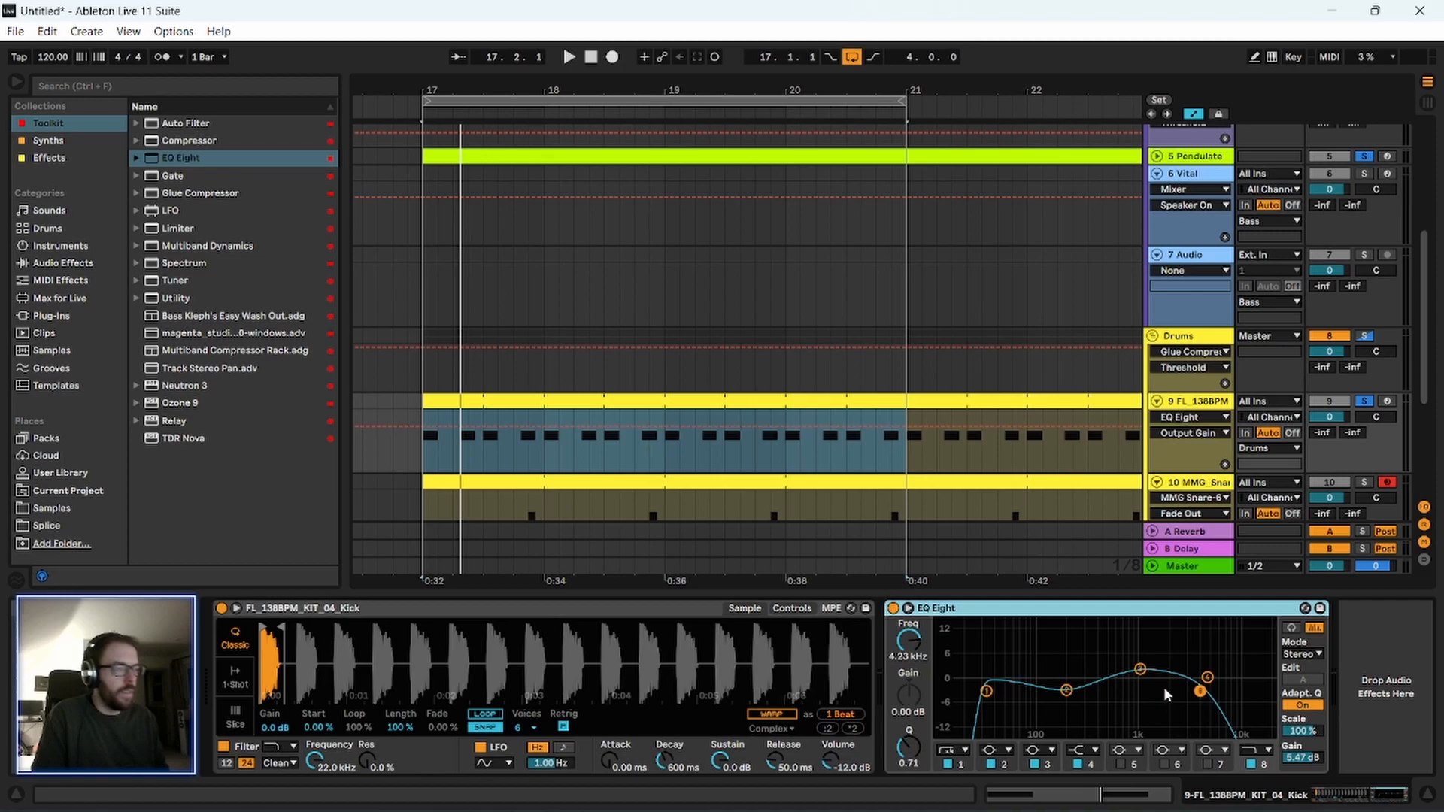
Transpose the kick sampler to +3 st and play the loop.
{"action": "left_click", "coordinate": [792, 609]}
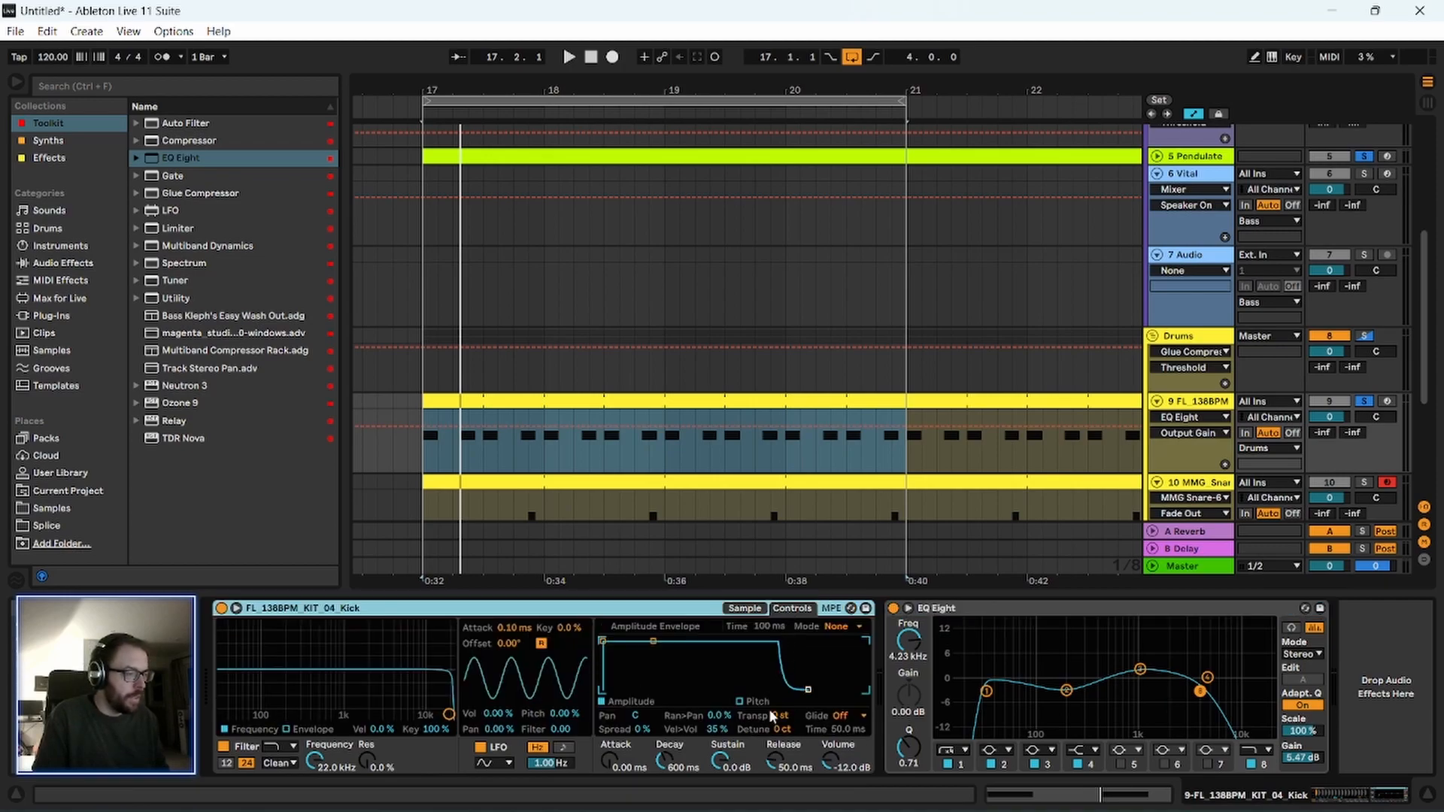
{"action": "left_click_drag", "start_coordinate": [788, 710], "coordinate": [789, 711]}
{"action": "key", "text": "space"}
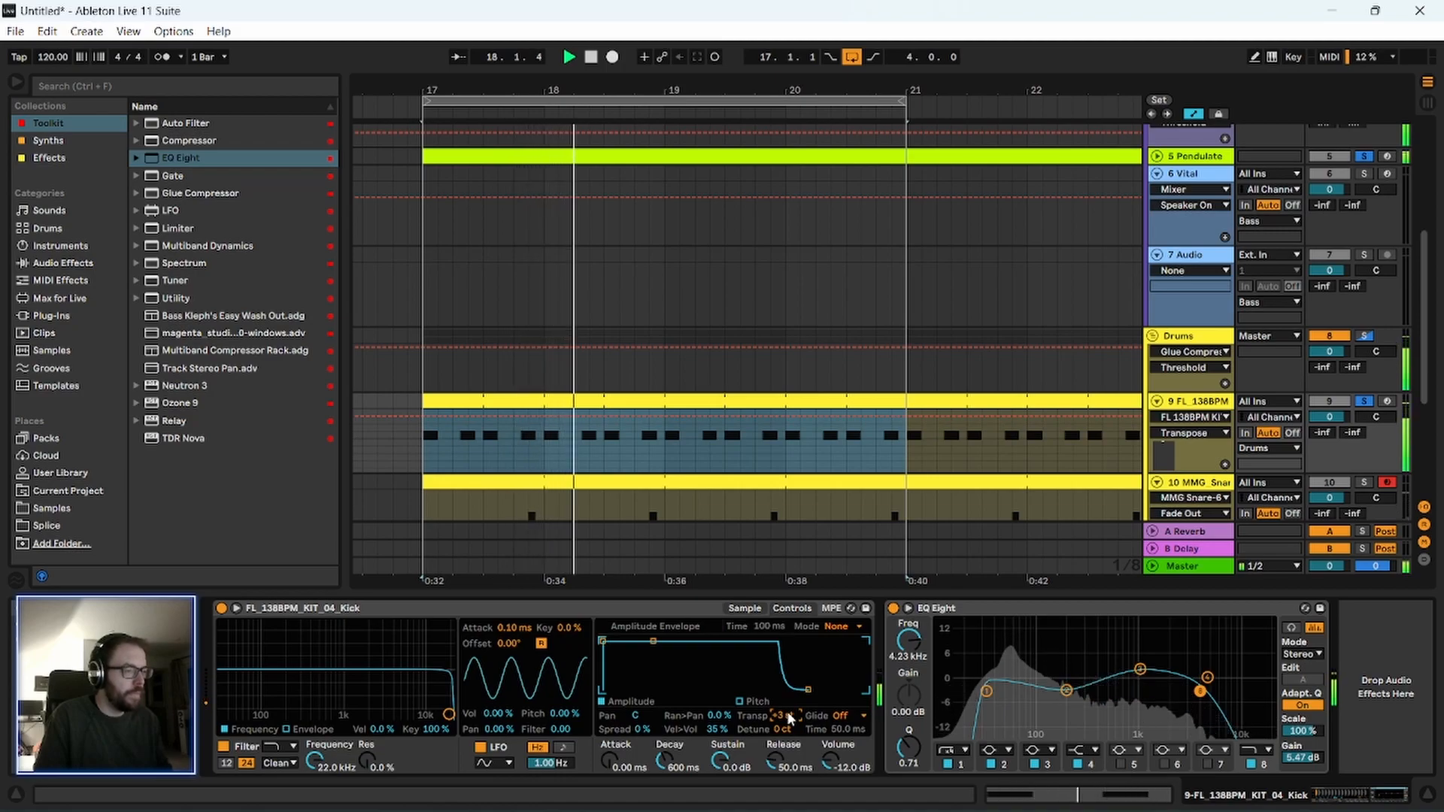
Switch the kick sampler to 1-Shot mode, shorten the sample's end with a 59.3 ms fade out, and stop playback.
{"action": "left_click", "coordinate": [745, 609]}
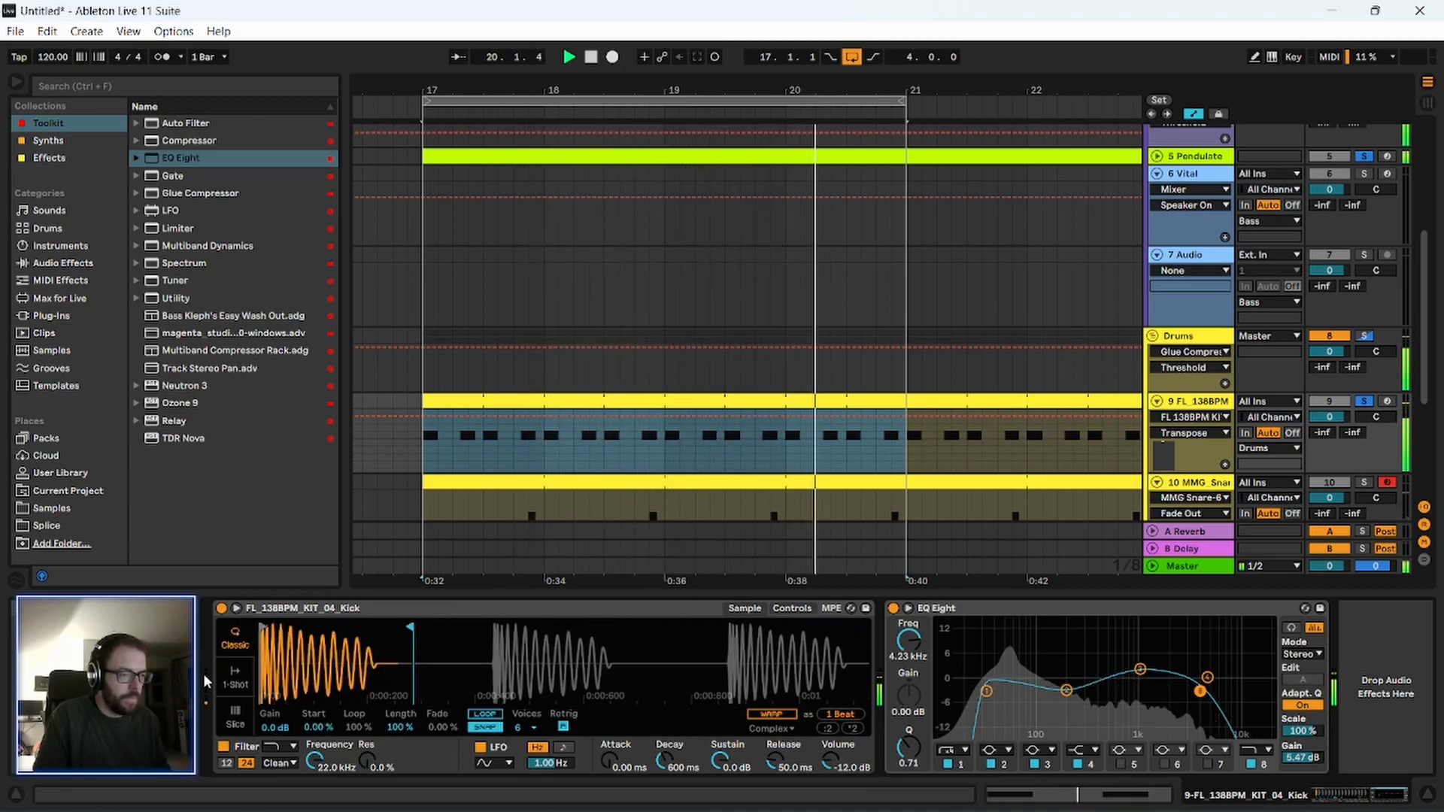
{"action": "left_click", "coordinate": [235, 675]}
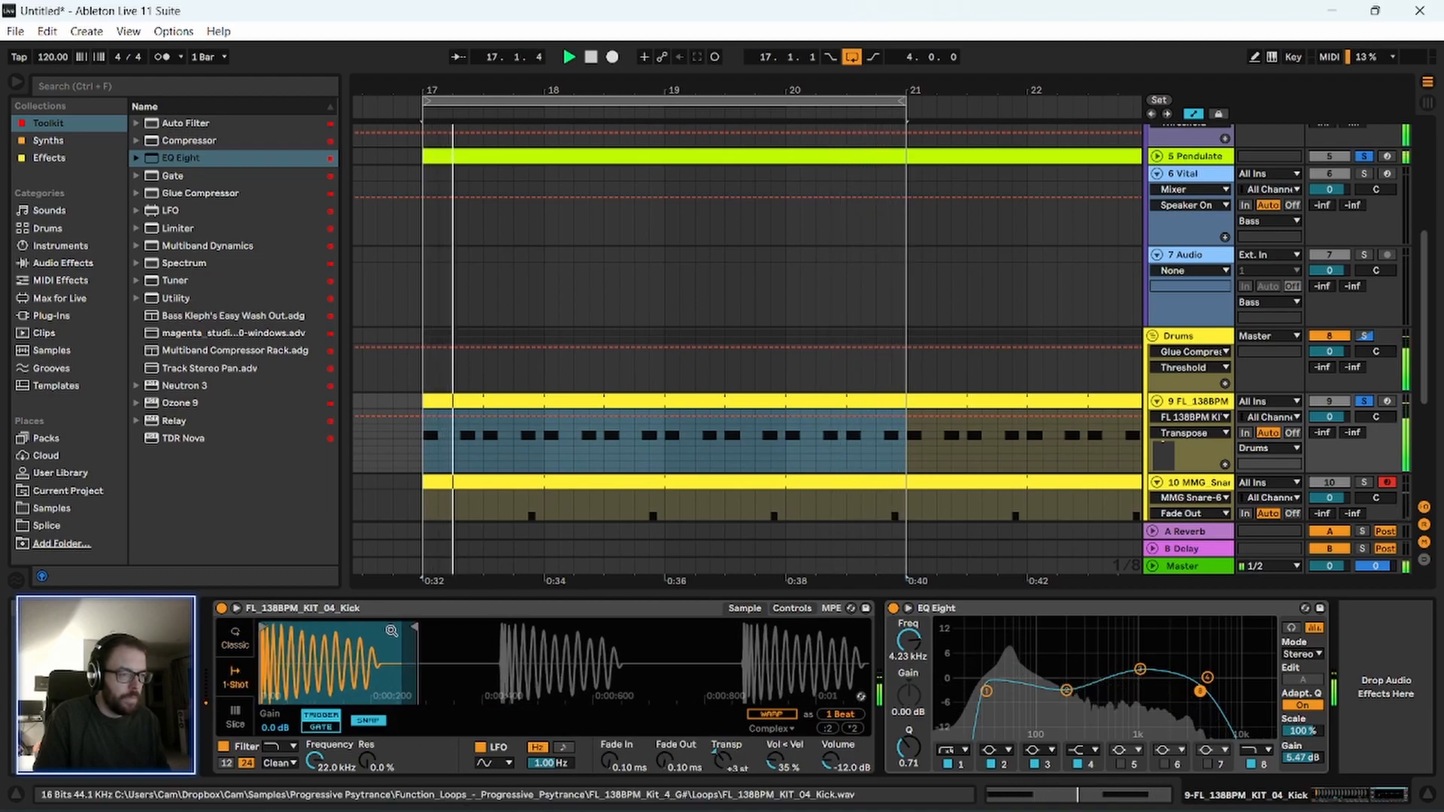
{"action": "mouse_move", "coordinate": [412, 636]}
{"action": "left_mouse_down"}
{"action": "mouse_move", "coordinate": [413, 648]}
{"action": "mouse_move", "coordinate": [369, 631]}
{"action": "left_mouse_up"}
{"action": "left_click_drag", "start_coordinate": [668, 767], "coordinate": [668, 744]}
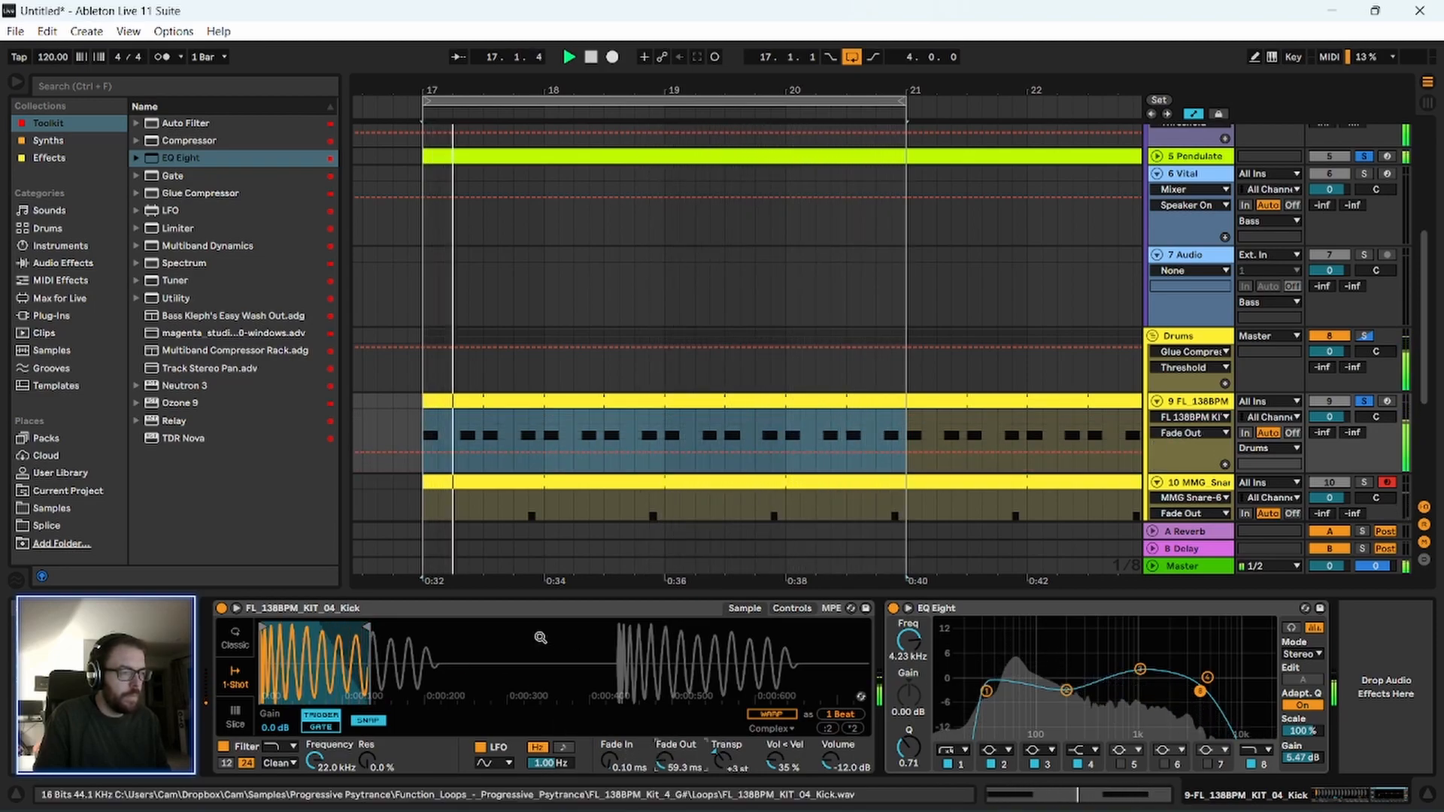
{"action": "left_click", "coordinate": [509, 605]}
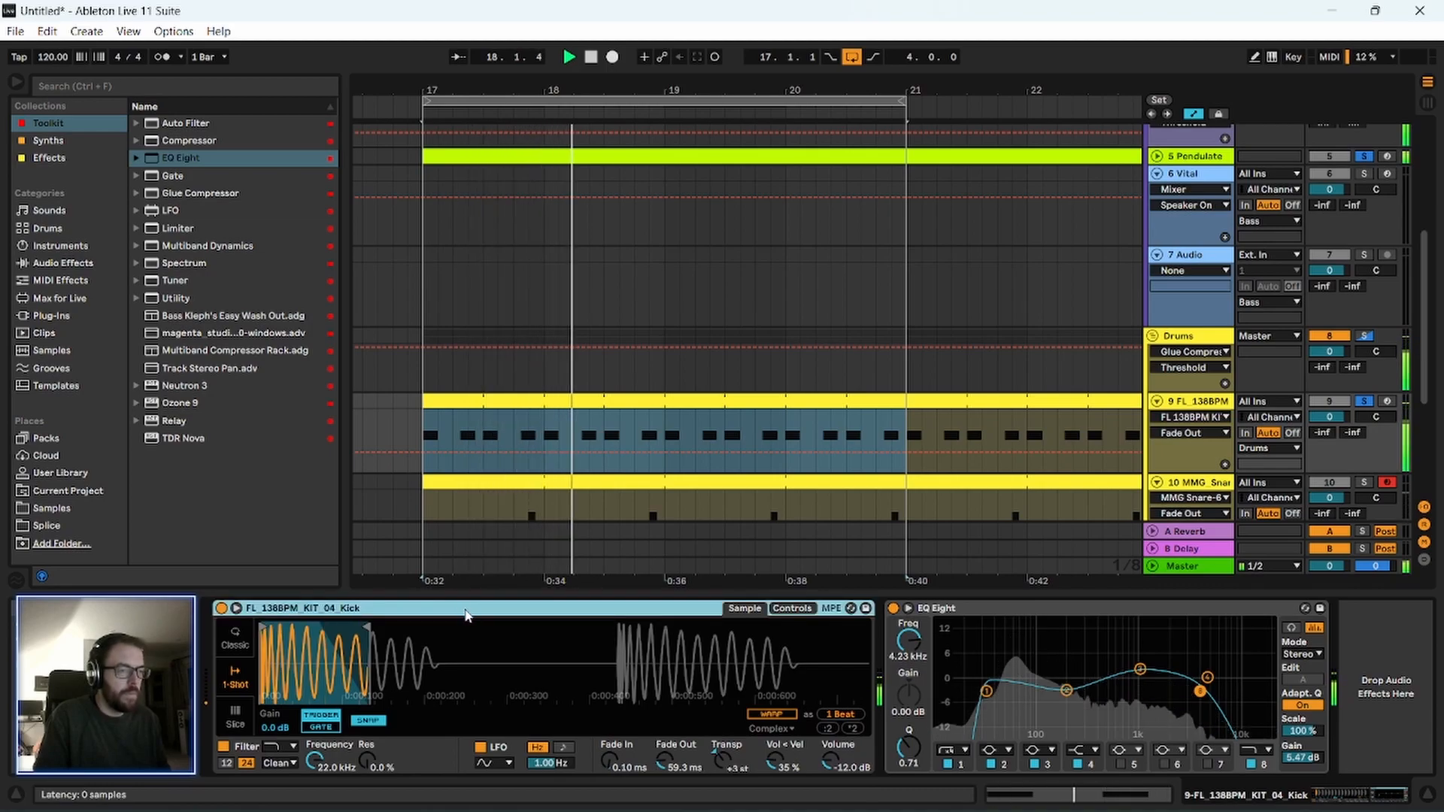
{"action": "key", "text": "space"}
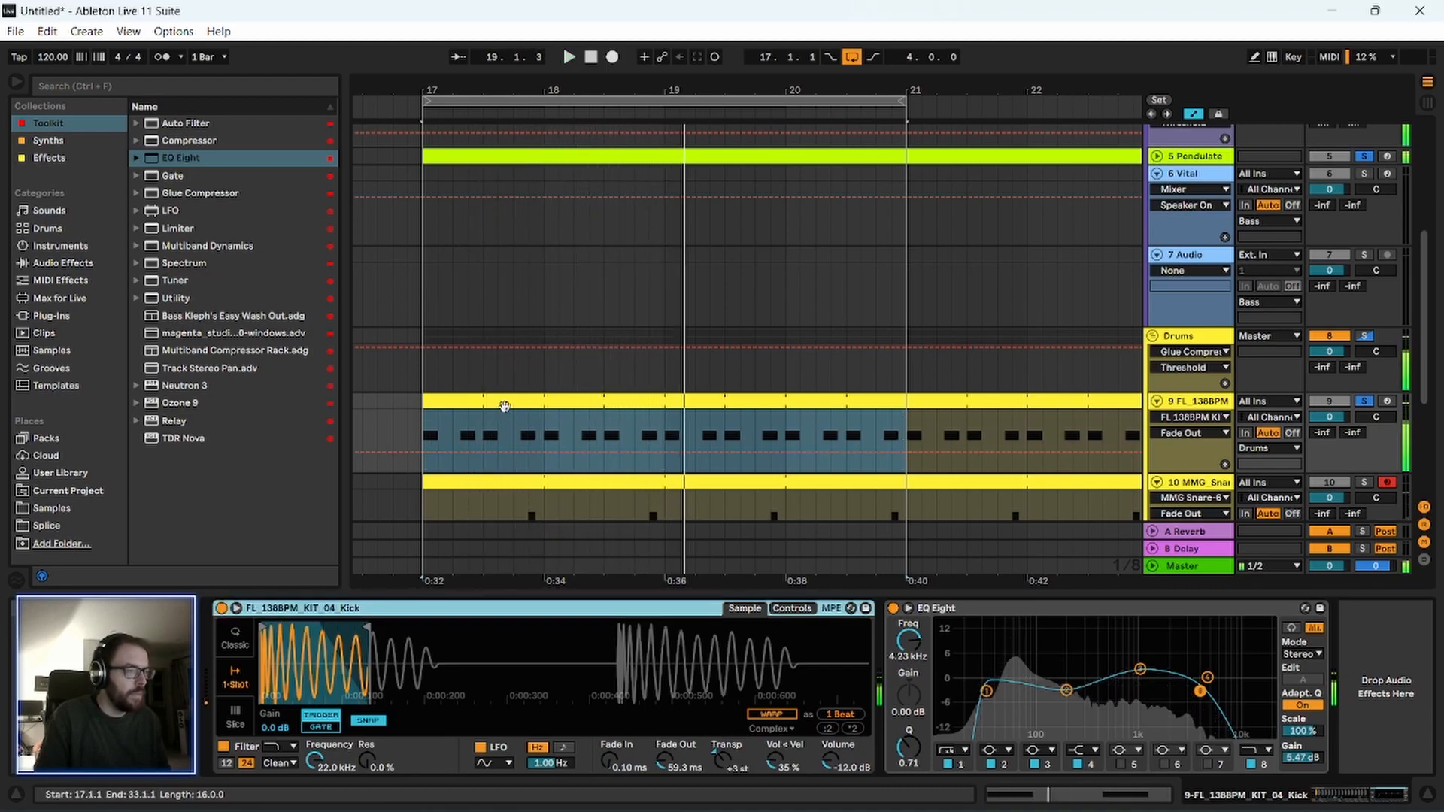
Leave only the Drums group soloed and play the kick and snare from bar 17.
{"action": "scroll", "coordinate": [506, 406], "scroll_direction": "down", "scroll_amount": 1}
{"action": "left_click", "coordinate": [1213, 286]}
{"action": "scroll", "coordinate": [1292, 348], "scroll_direction": "down", "scroll_amount": 1}
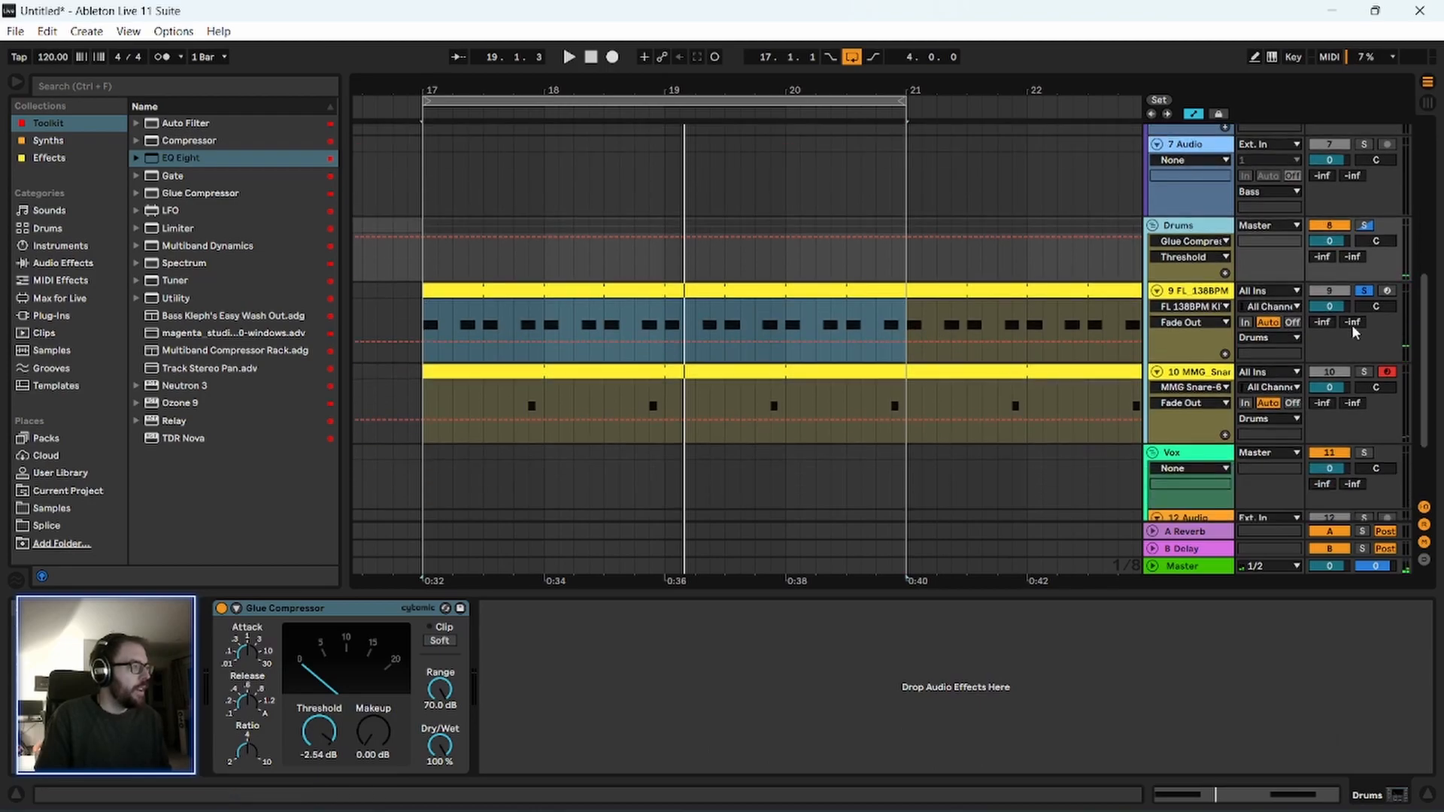
{"action": "left_click", "coordinate": [1230, 272]}
{"action": "scroll", "coordinate": [436, 359], "scroll_direction": "down", "scroll_amount": 1}
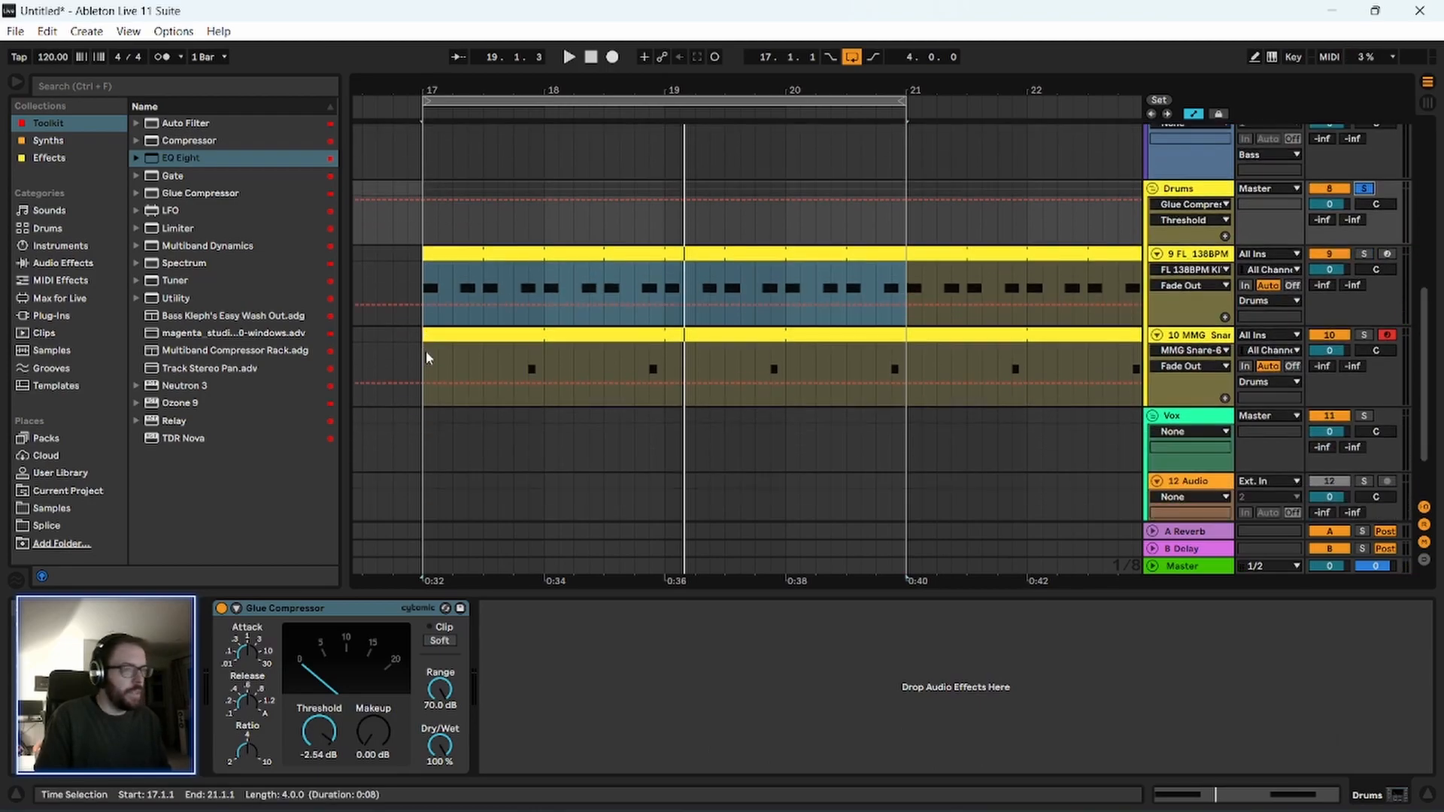
{"action": "left_click", "coordinate": [436, 372]}
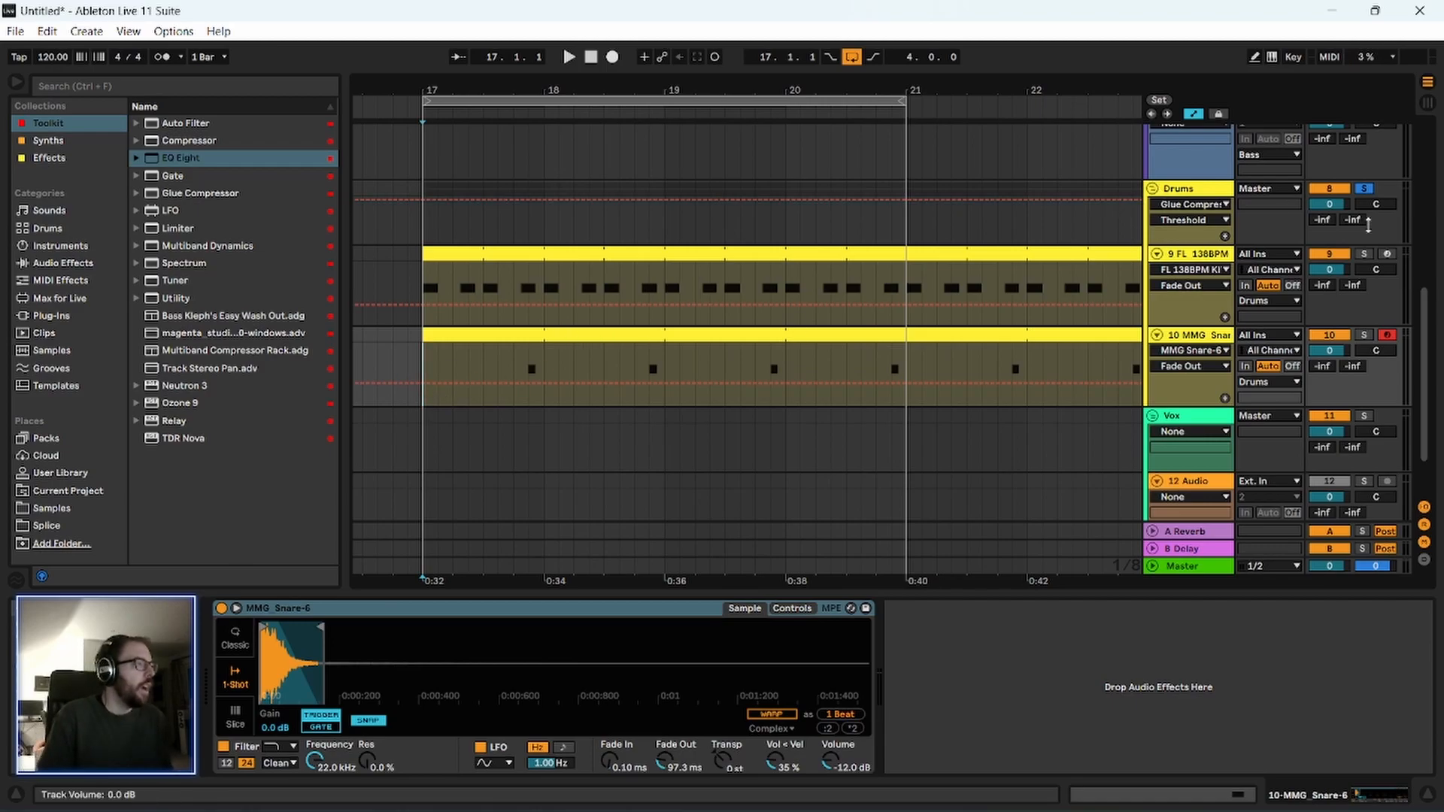
{"action": "key", "text": "space"}
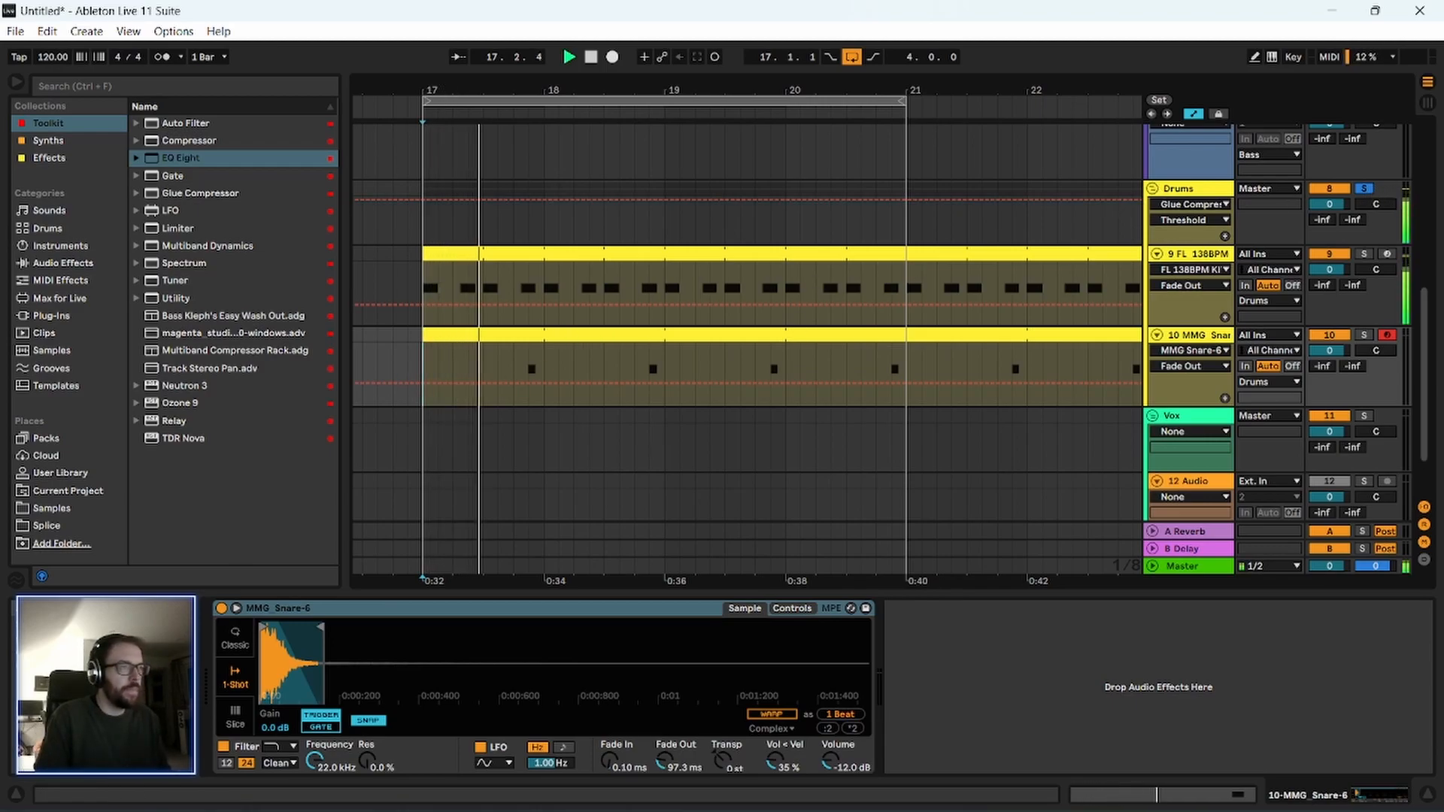
Extend the kick sample's end slightly and set its transpose to +2 st while the loop plays.
{"action": "key", "text": "plus"}
{"action": "key", "text": "Up"}
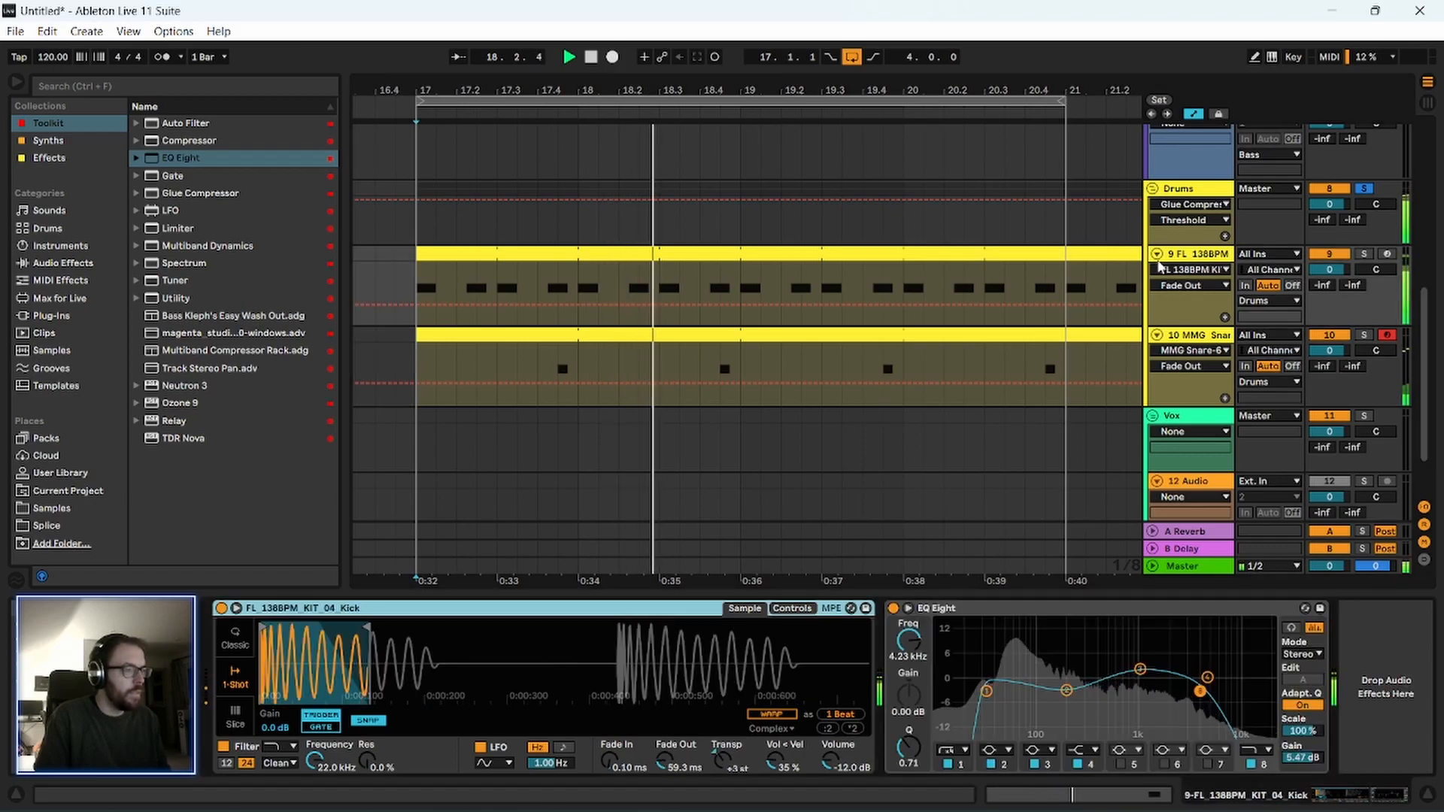
{"action": "left_click_drag", "start_coordinate": [363, 624], "coordinate": [394, 624]}
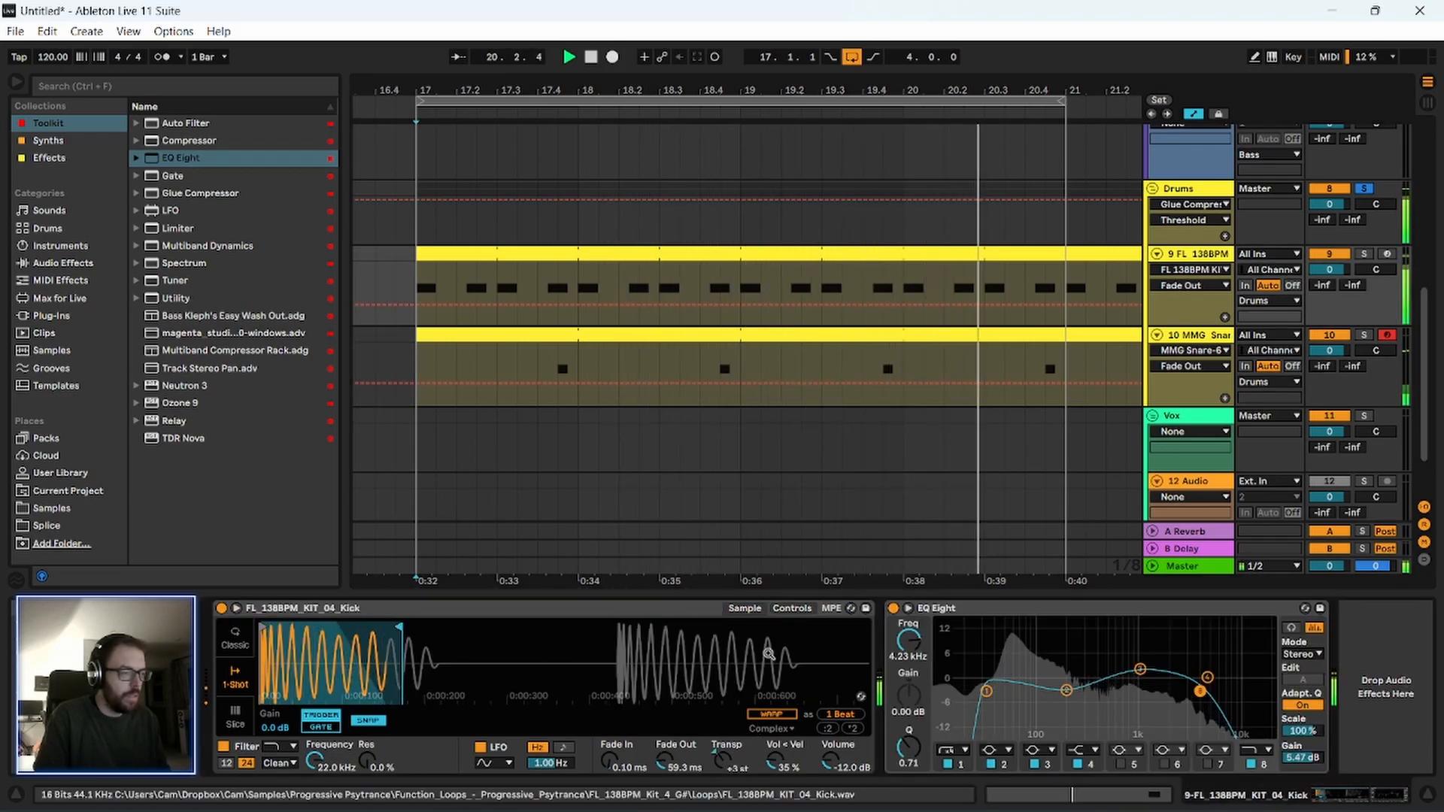
{"action": "left_click", "coordinate": [792, 608]}
{"action": "left_click_drag", "start_coordinate": [781, 719], "coordinate": [781, 727]}
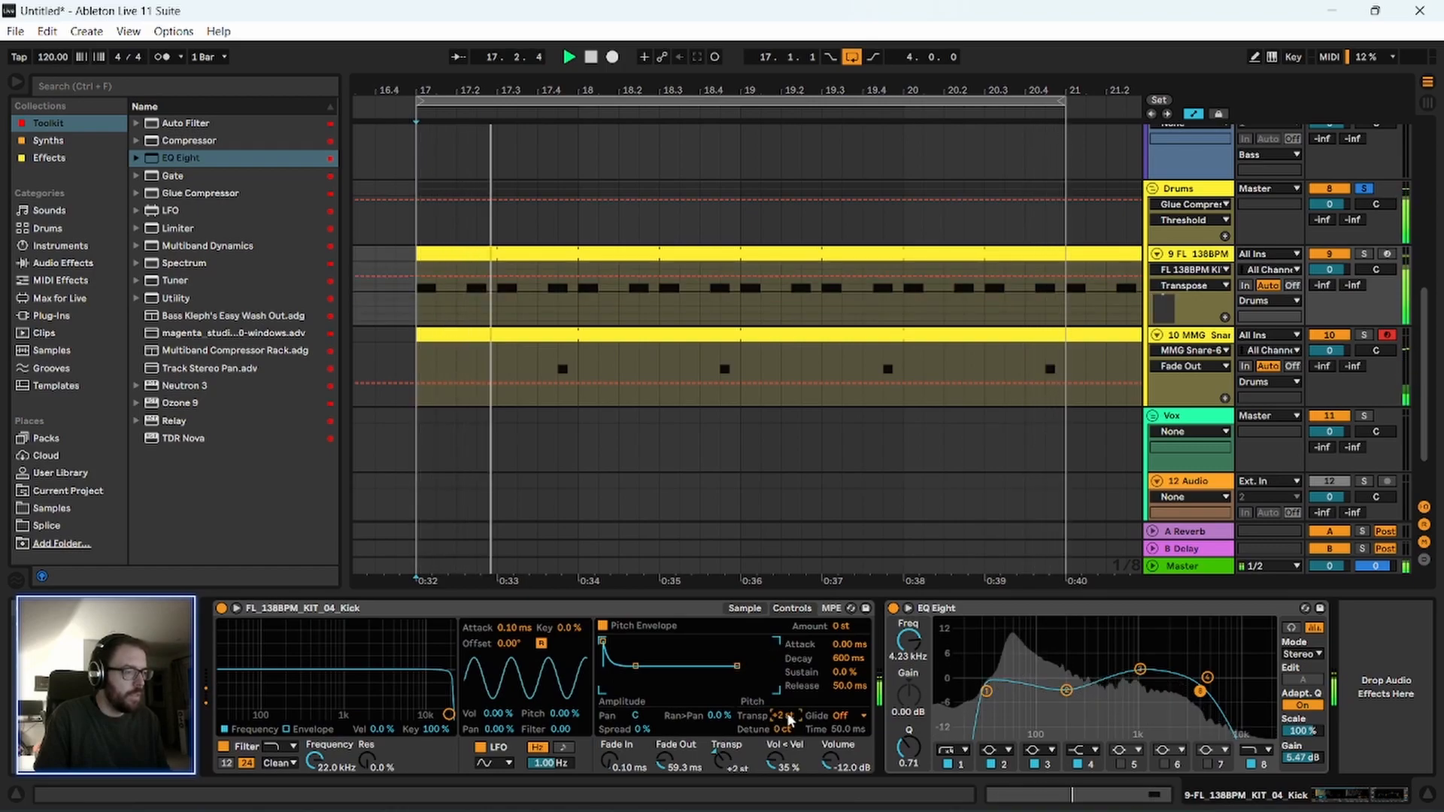
Stop playback and add a Tuner after the EQ Eight on the kick track.
{"action": "key", "text": "space"}
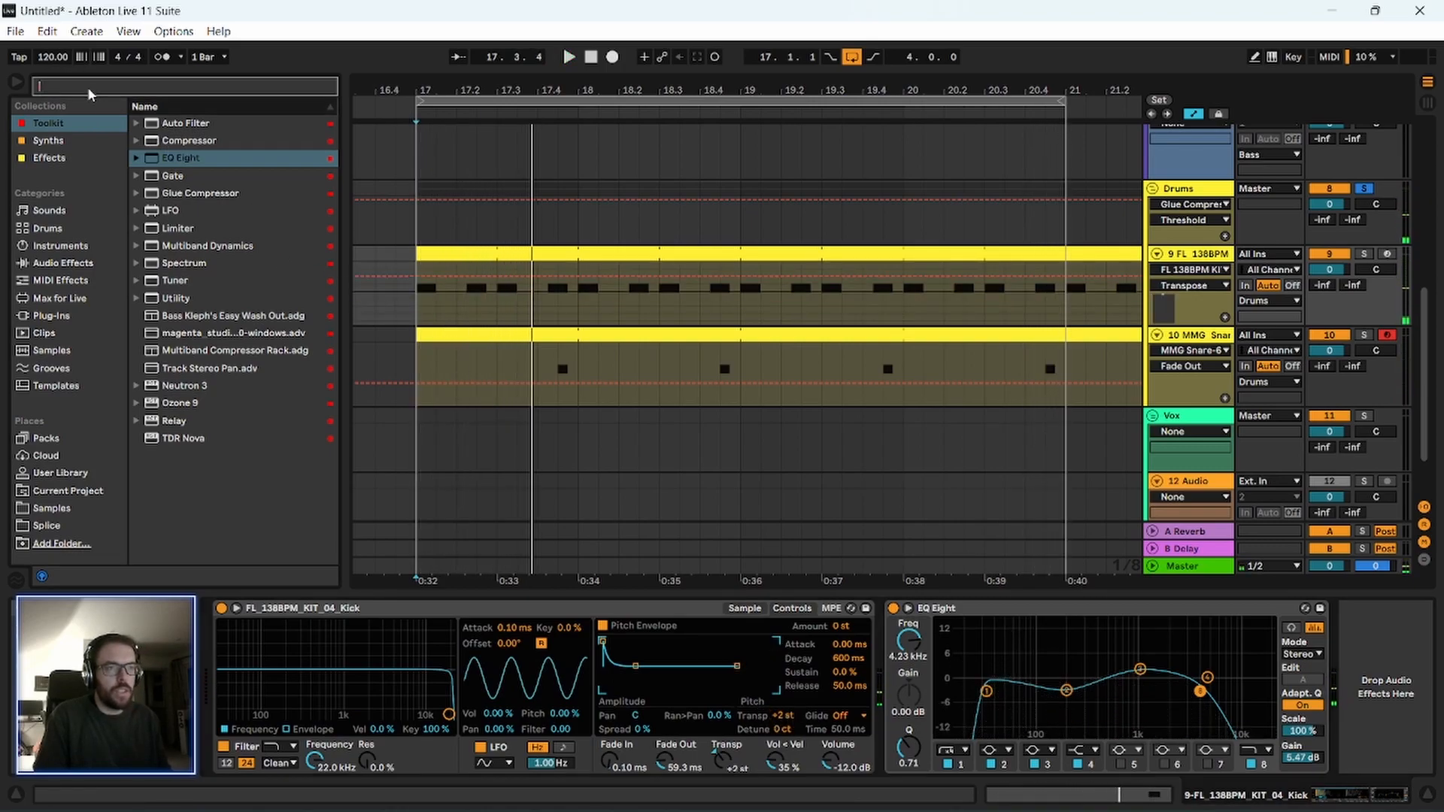
{"action": "type", "text": "tuner"}
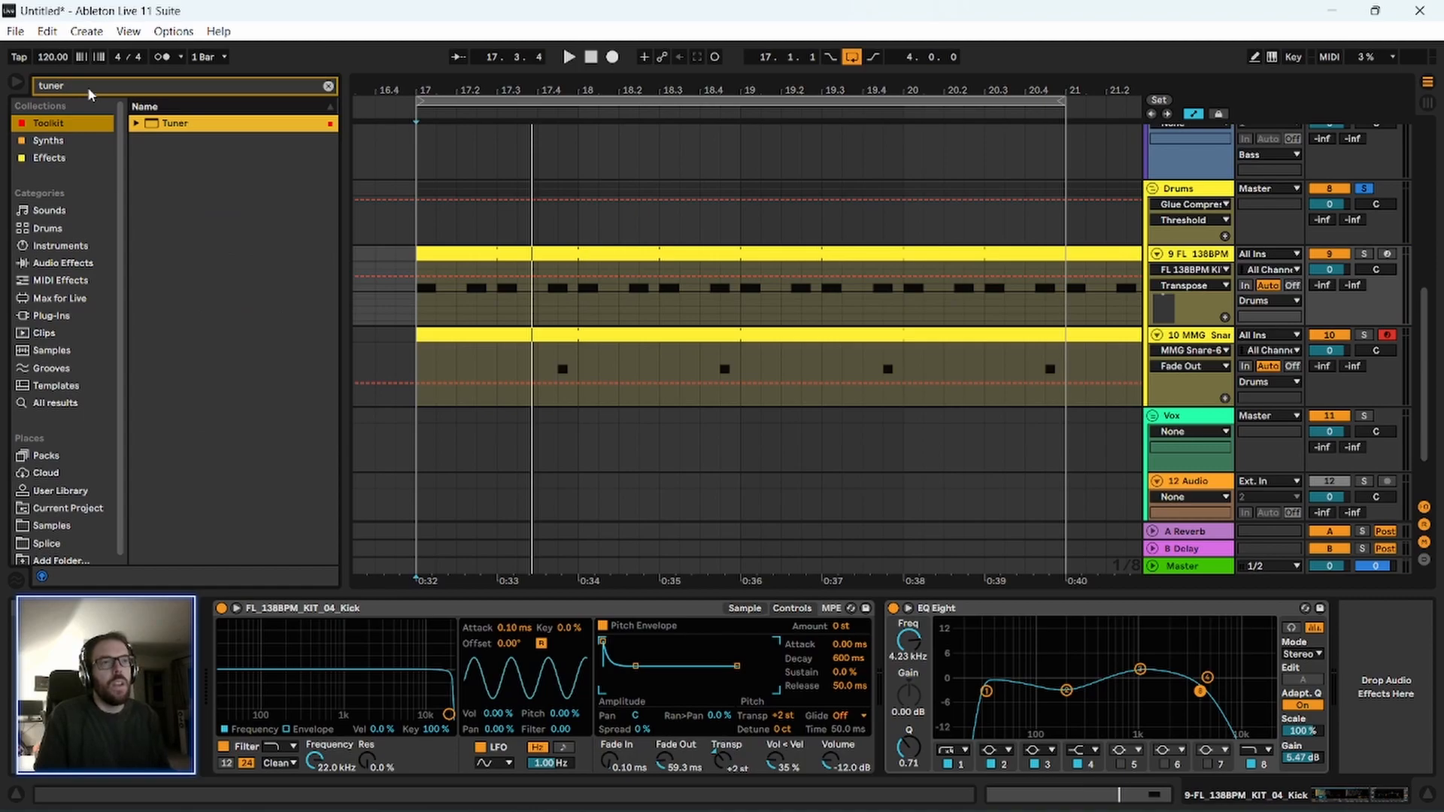
{"action": "key", "text": "Return"}
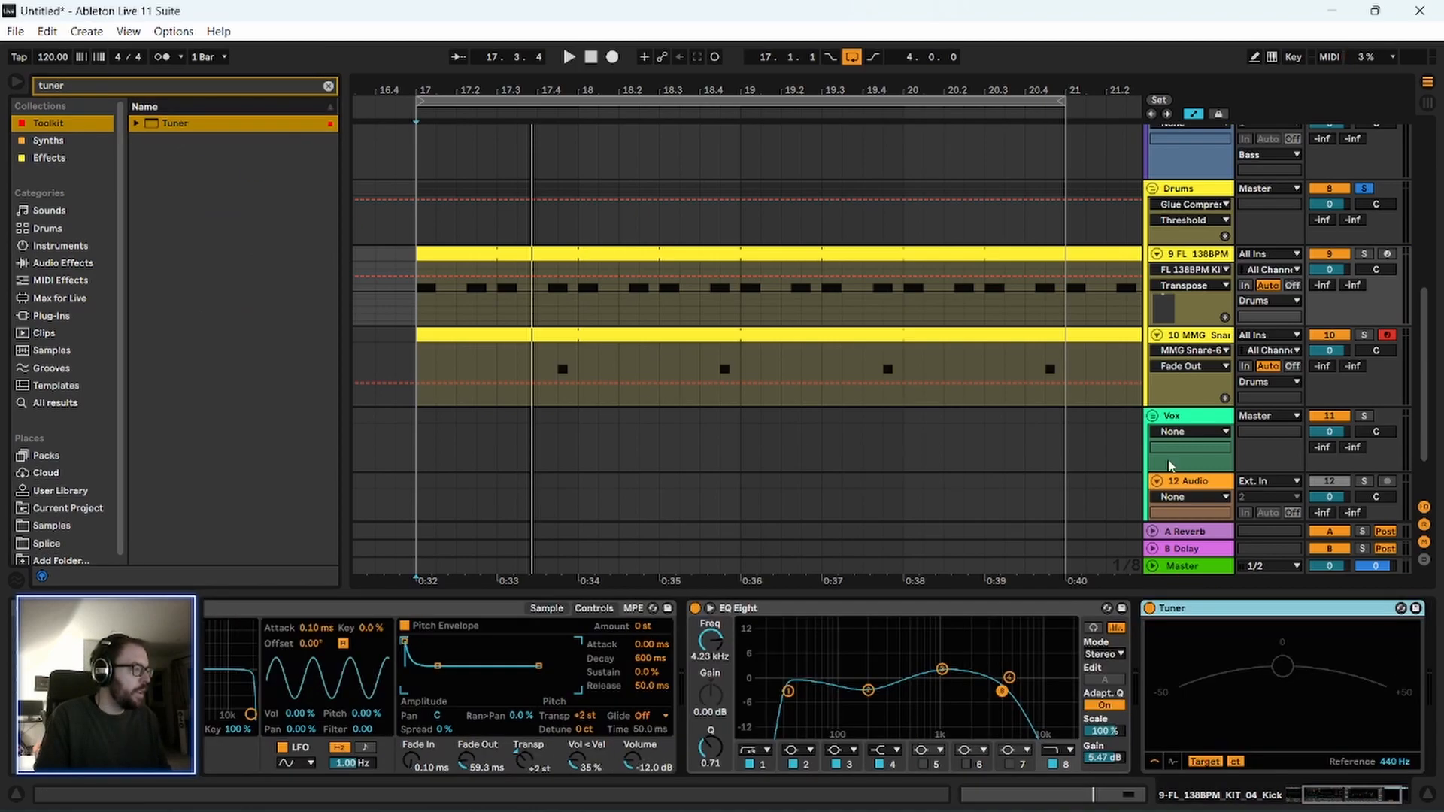
Open the Pendulate clip's notes and check the pitch of the bass note.
{"action": "scroll", "coordinate": [1203, 361], "scroll_direction": "up", "scroll_amount": 5}
{"action": "left_click", "coordinate": [1173, 195]}
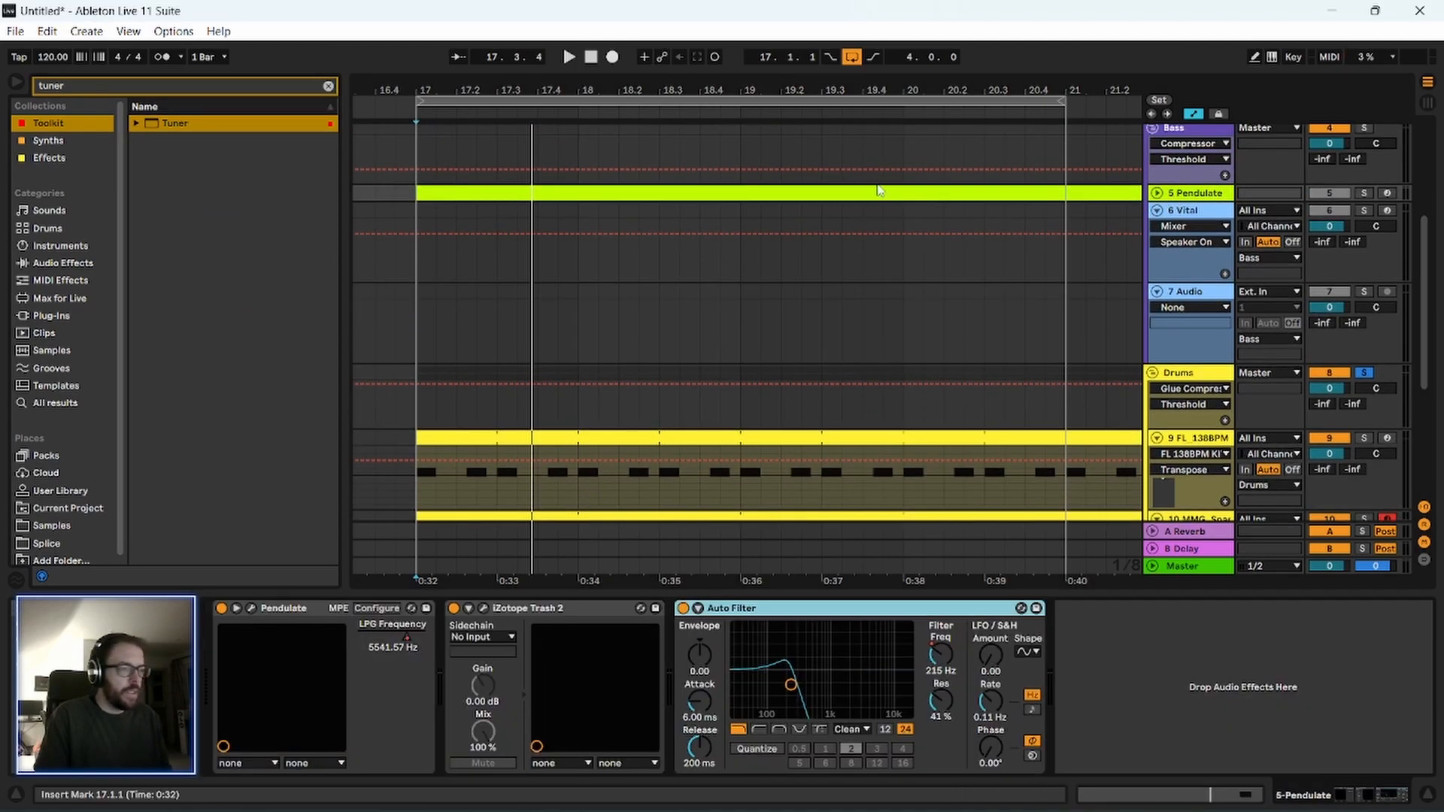
{"action": "left_click", "coordinate": [858, 189]}
{"action": "left_click_drag", "start_coordinate": [573, 675], "coordinate": [574, 702]}
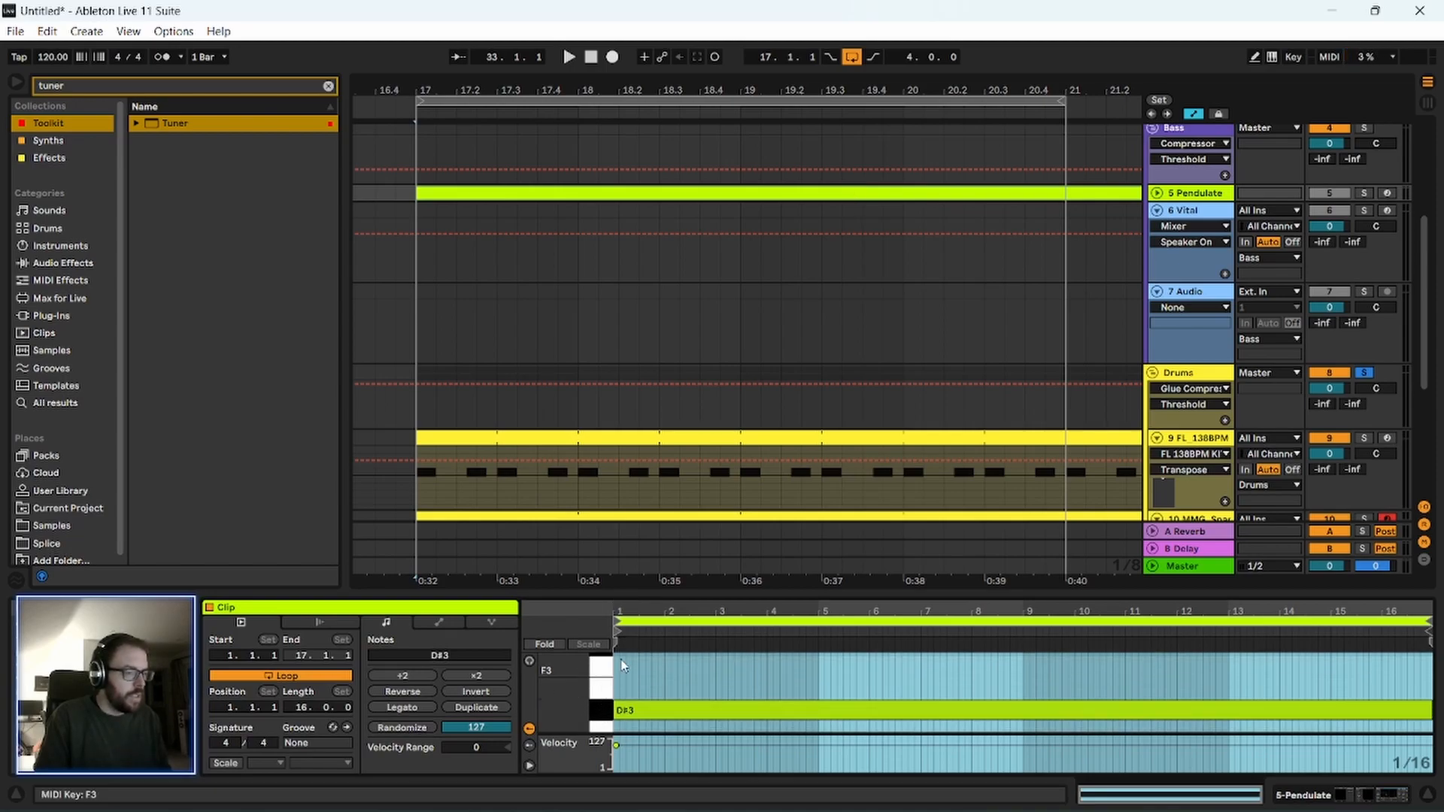
{"action": "scroll", "coordinate": [1201, 468], "scroll_direction": "down", "scroll_amount": 3}
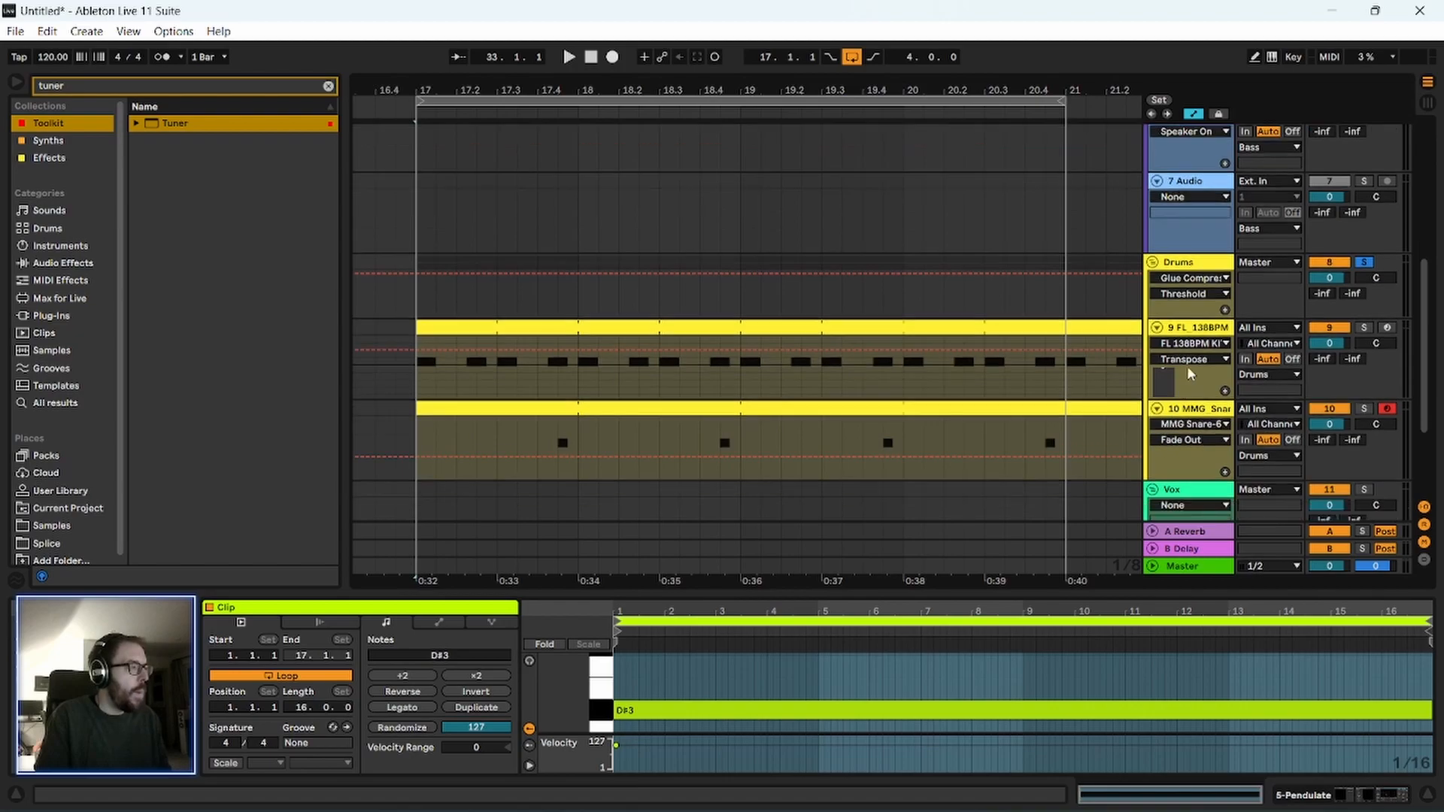
Solo the kick track and play its loop from bar 17 to check its pitch in the Tuner.
{"action": "left_click", "coordinate": [1194, 331]}
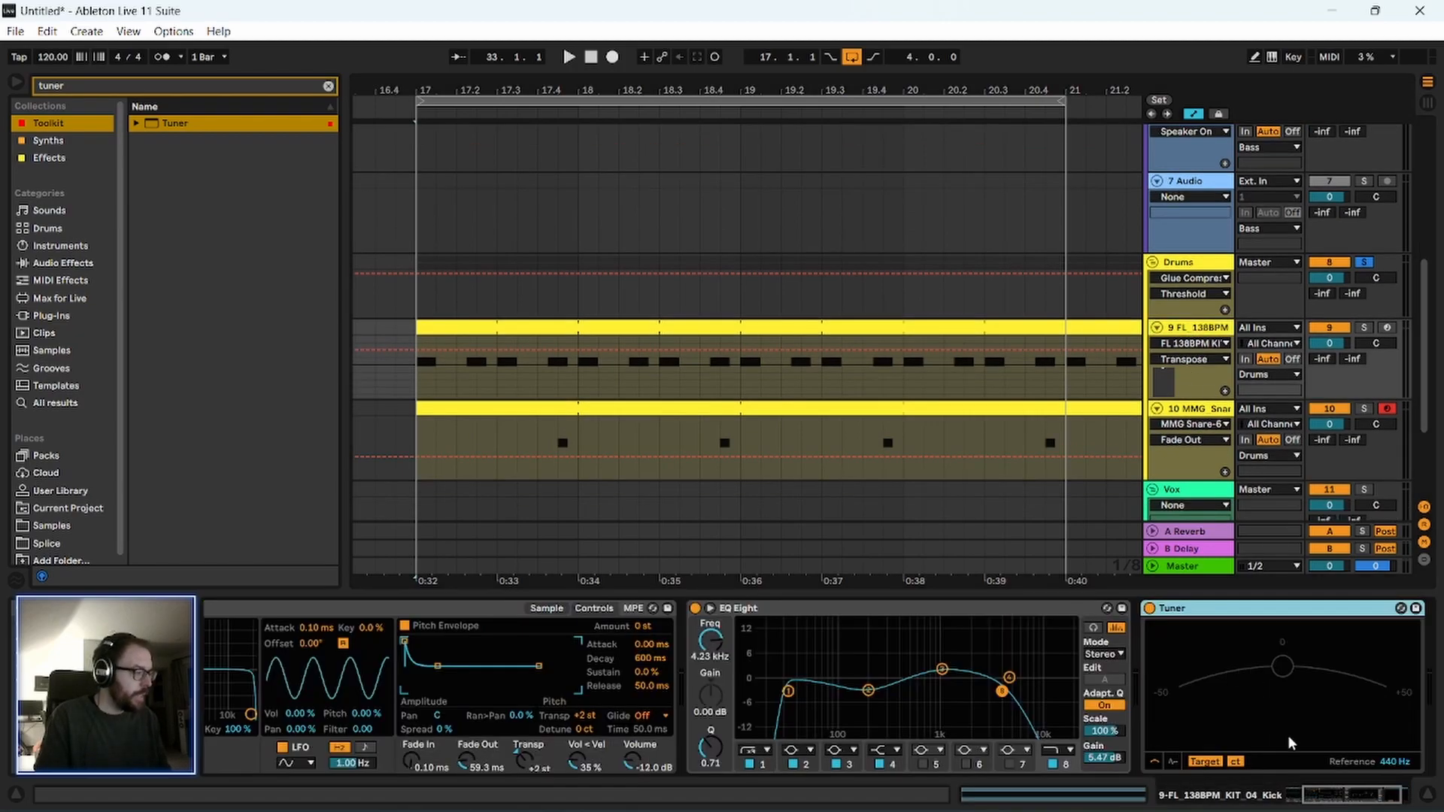
{"action": "key", "text": "space"}
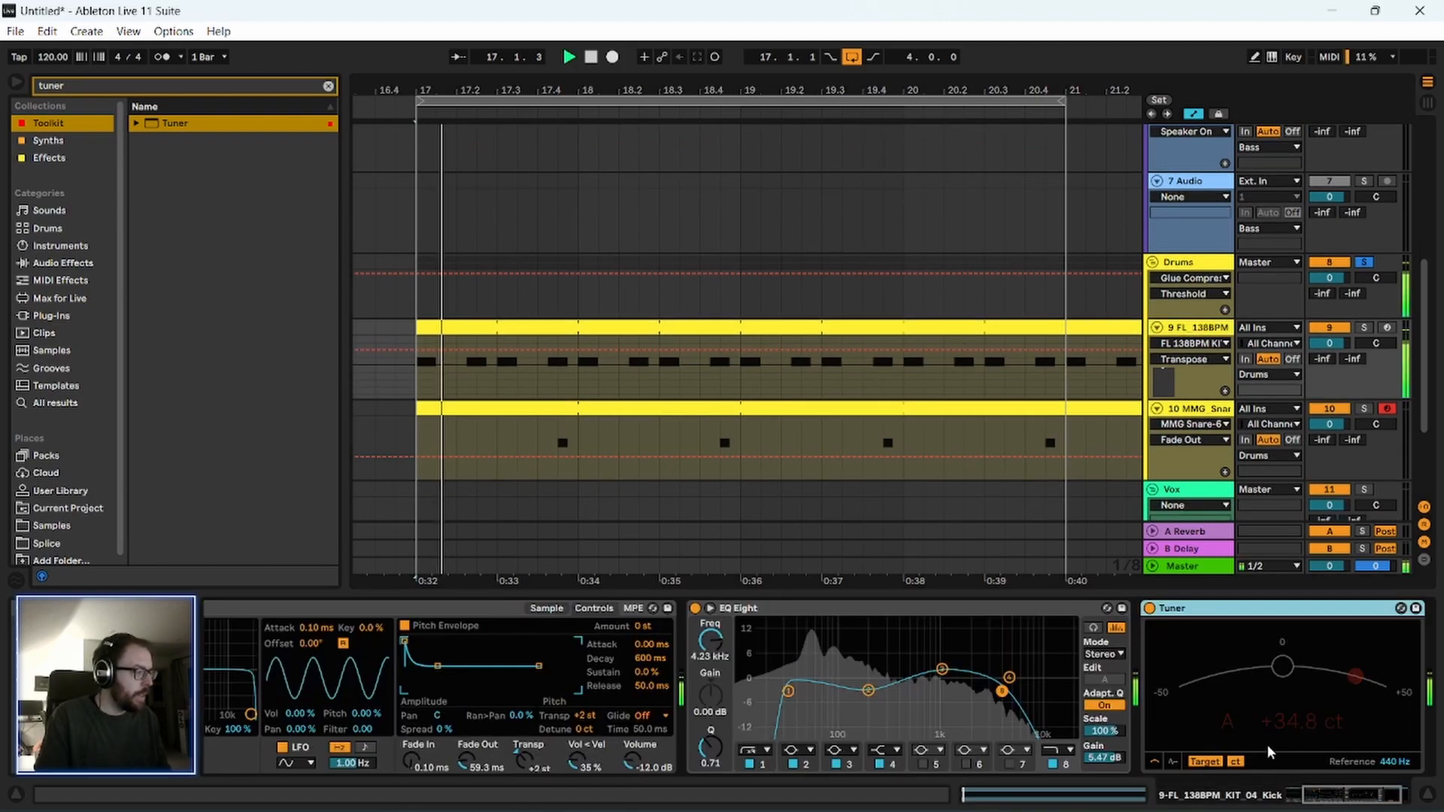
{"action": "left_click", "coordinate": [1364, 329]}
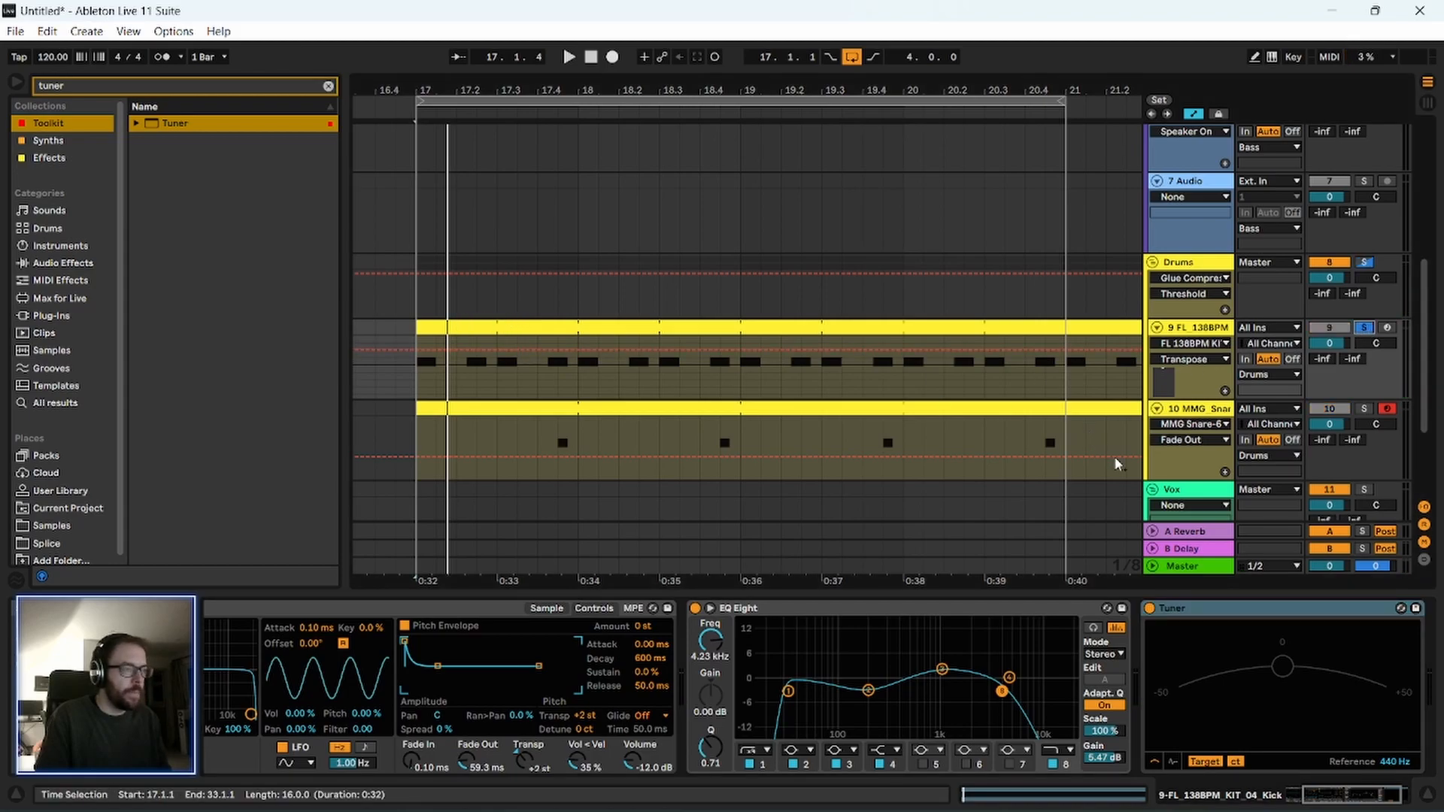
{"action": "key", "text": "space"}
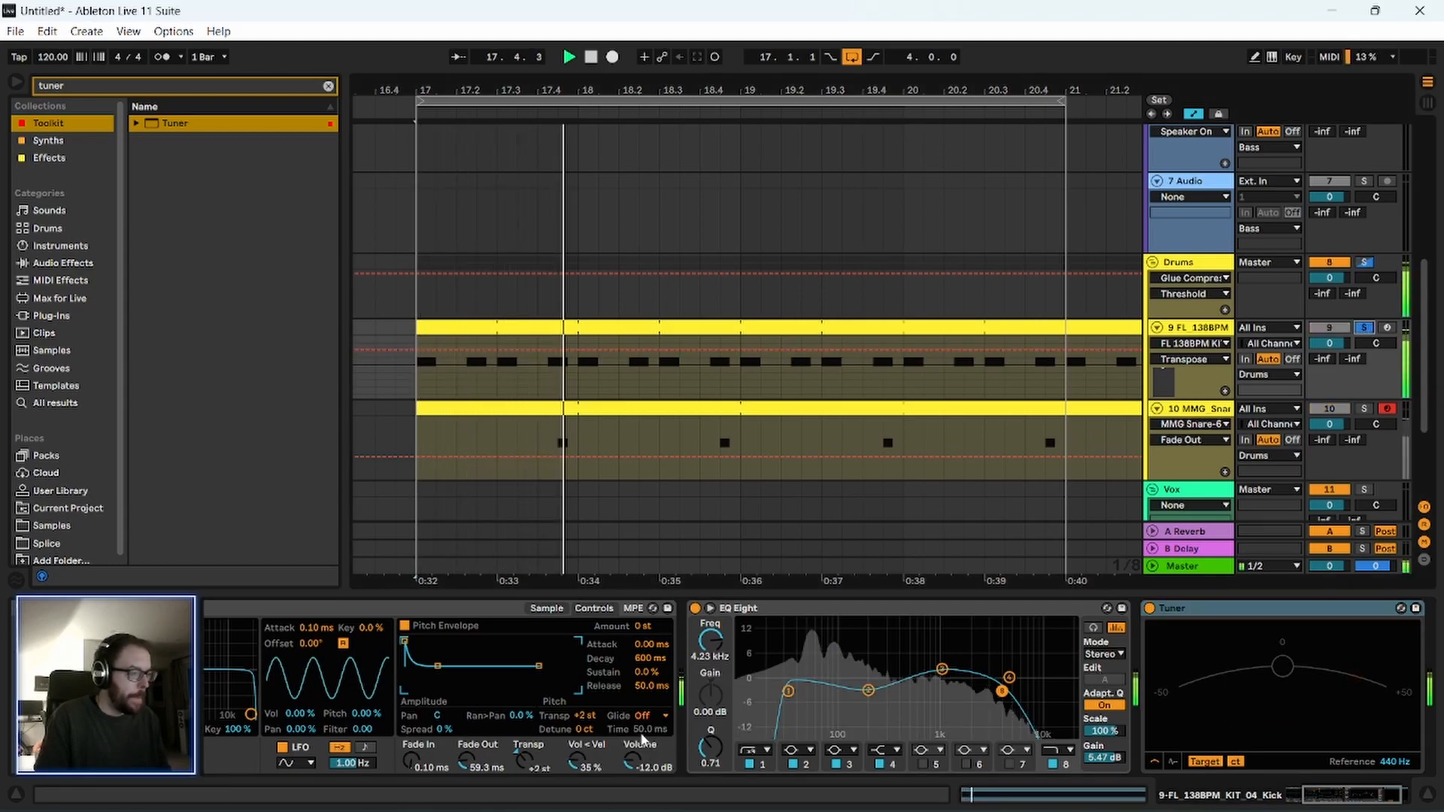
Try several transpose values on the kick against the Tuner and settle on -5 st.
{"action": "left_click", "coordinate": [589, 717]}
{"action": "key", "text": "Up"}
{"action": "key", "text": "Up"}
{"action": "key", "text": "Up"}
{"action": "key", "text": "Up"}
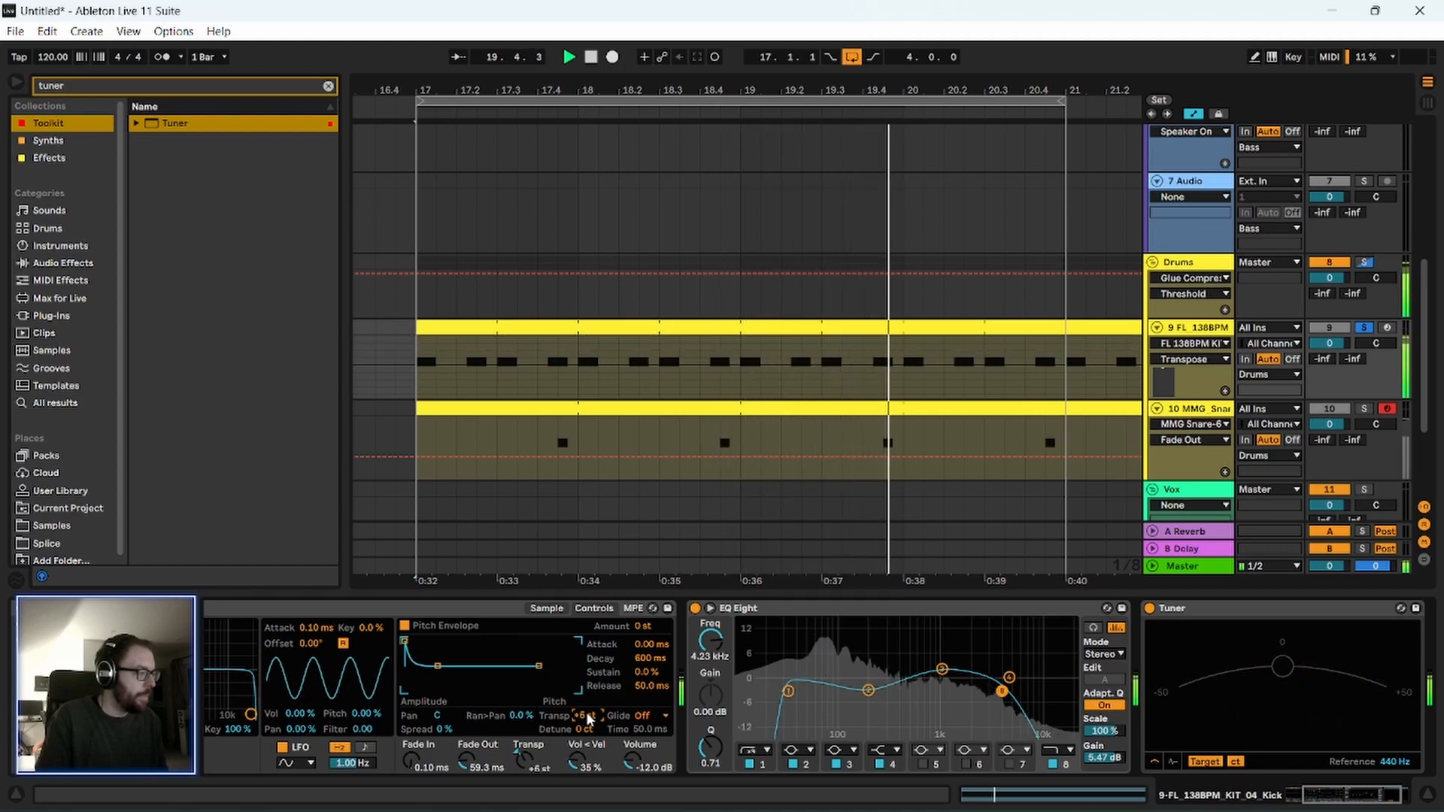
{"action": "key", "text": "Up"}
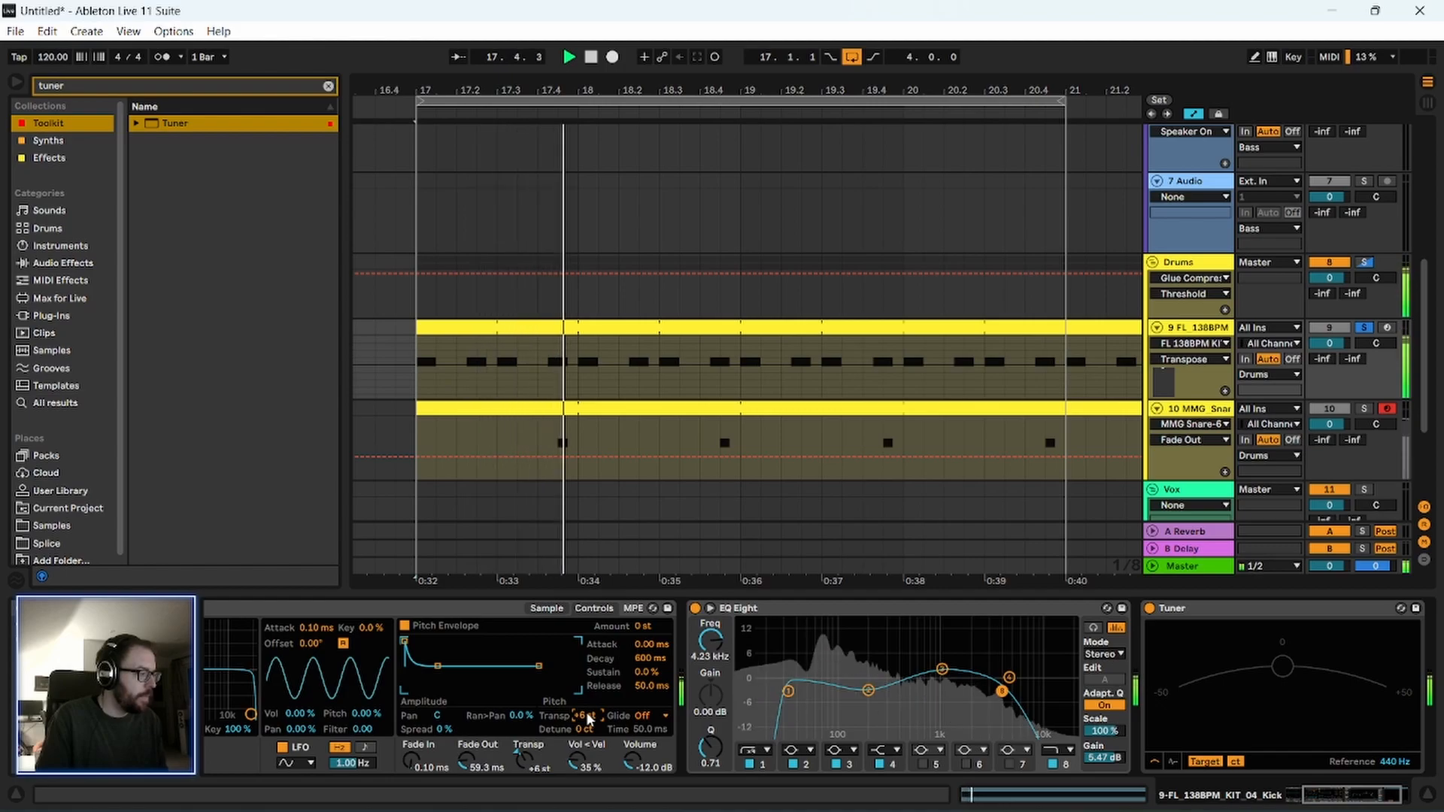
{"action": "key", "text": "Down"}
{"action": "key", "text": "space"}
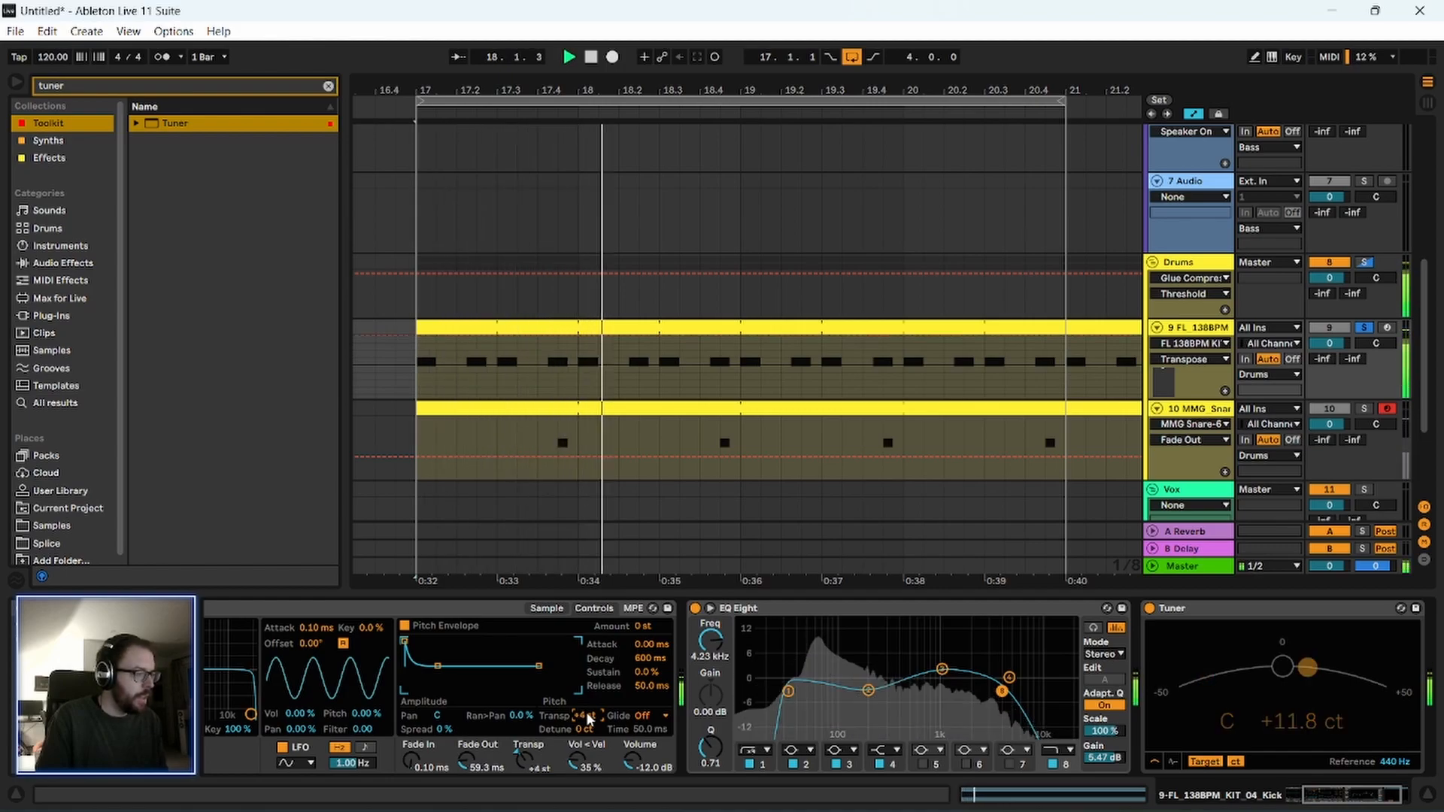
{"action": "key", "text": "Up"}
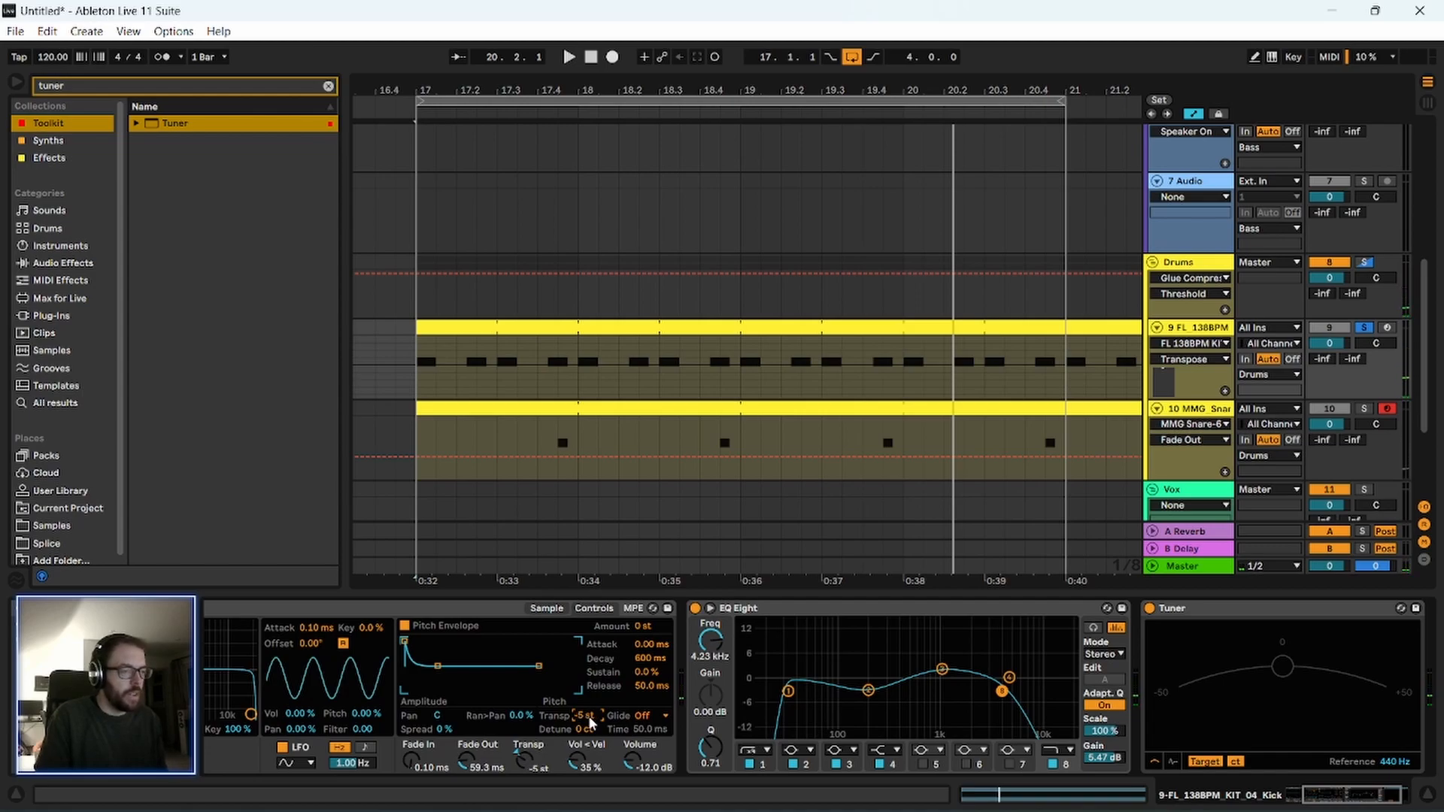
Set the kick's detune to +14 ct, replaying the loop to check it against the Tuner.
{"action": "key", "text": "space"}
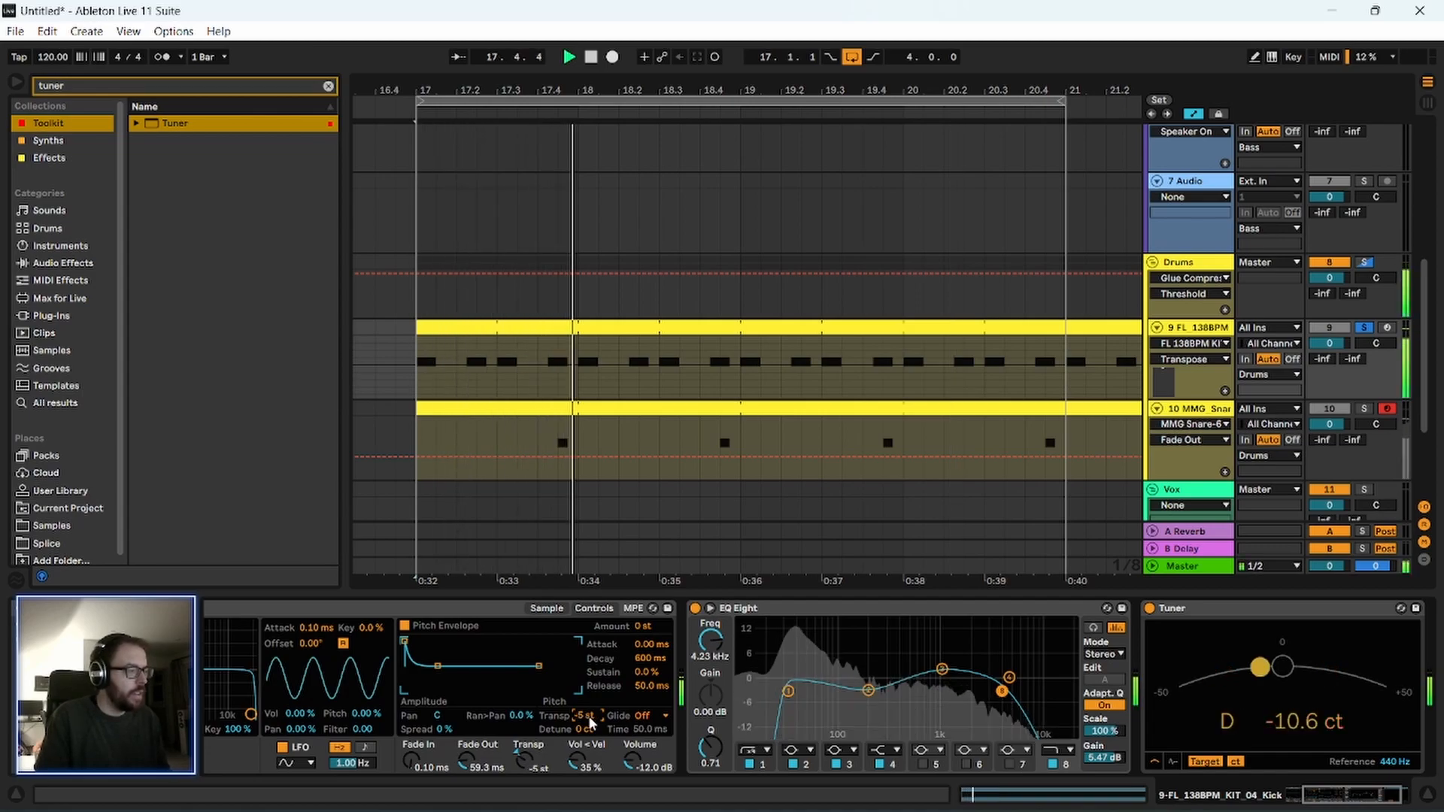
{"action": "key", "text": "space"}
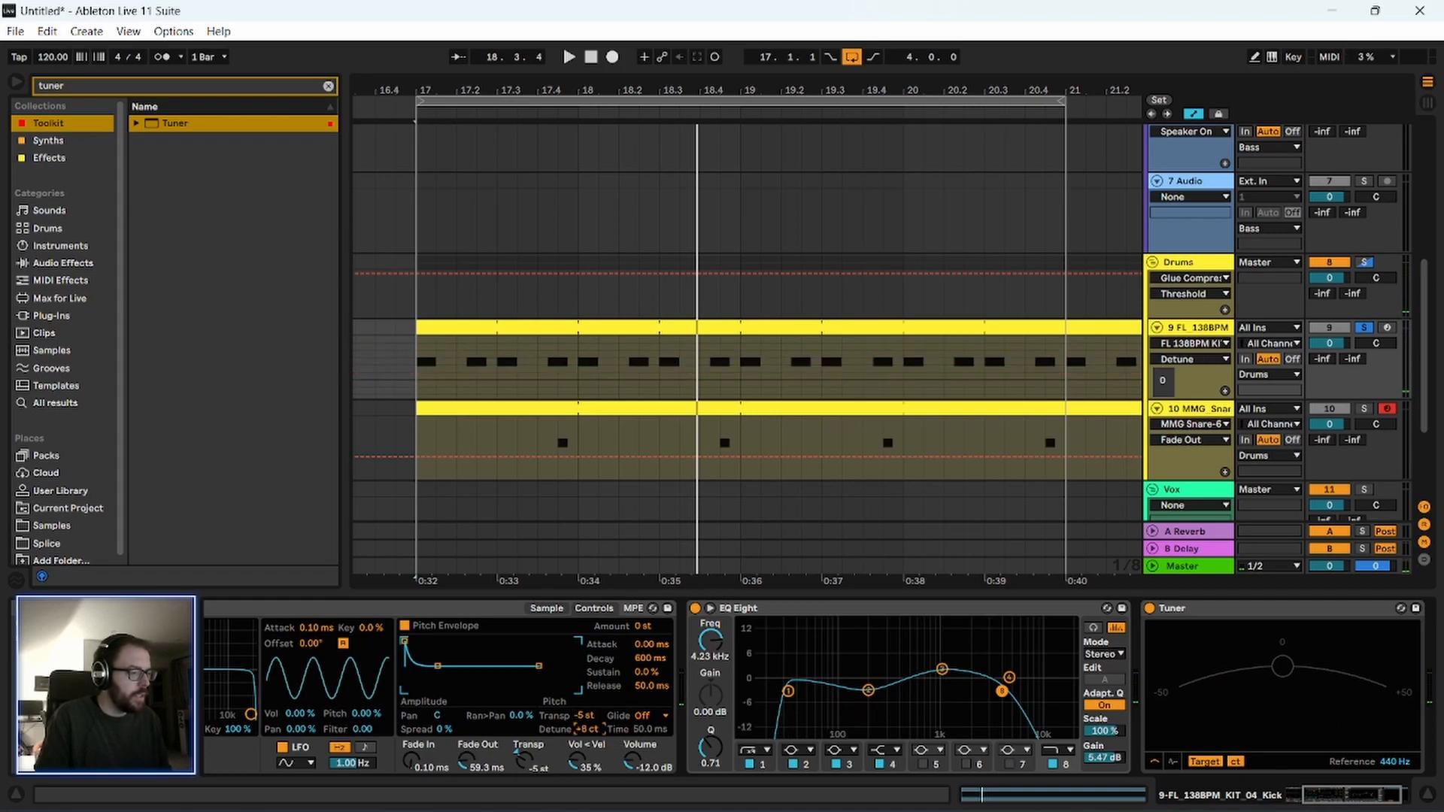
{"action": "key", "text": "space"}
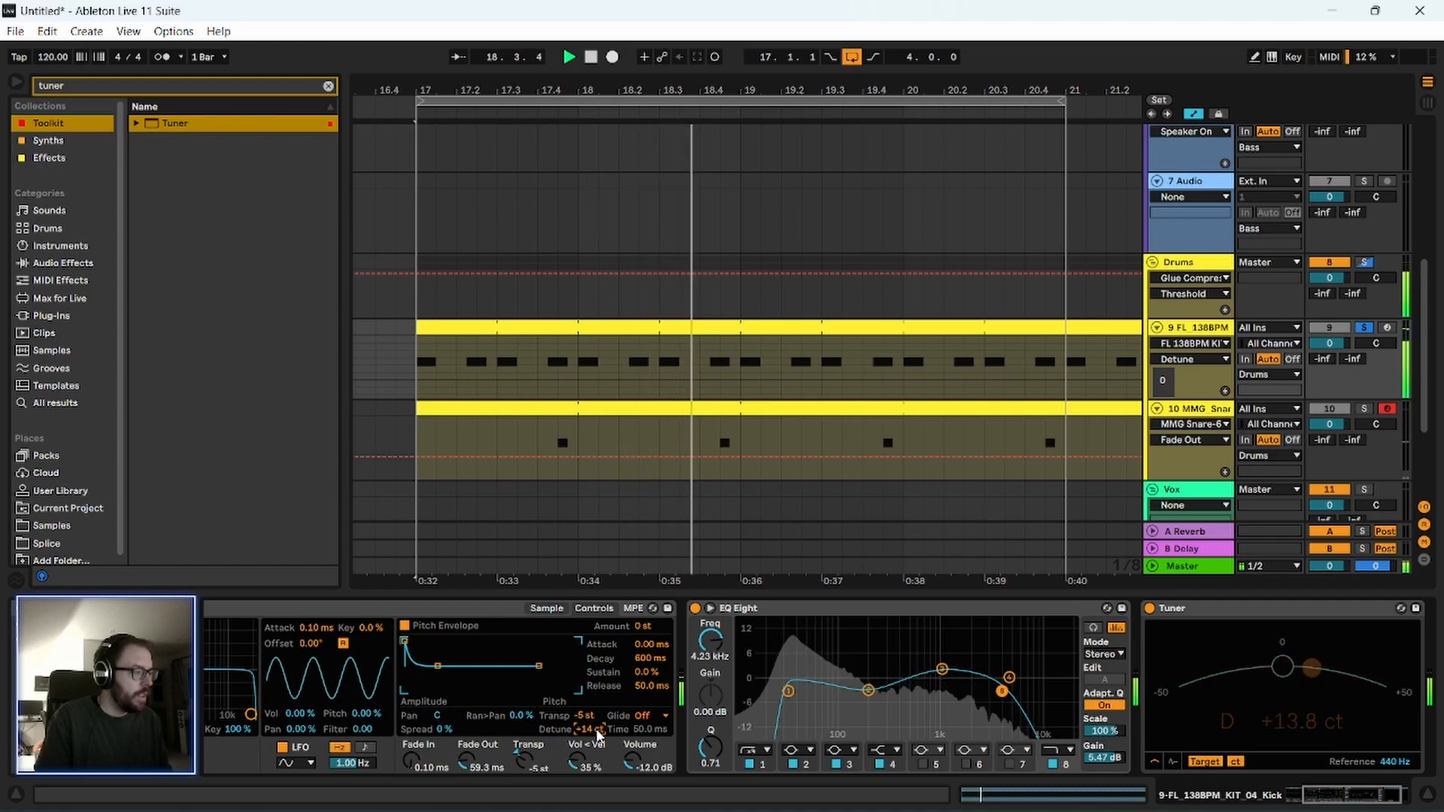
Stop playback and set band 1 of the kick's EQ Eight to 21.1 Hz with a Q of 0.75.
{"action": "left_click_drag", "start_coordinate": [789, 690], "coordinate": [792, 660]}
{"action": "key", "text": "space"}
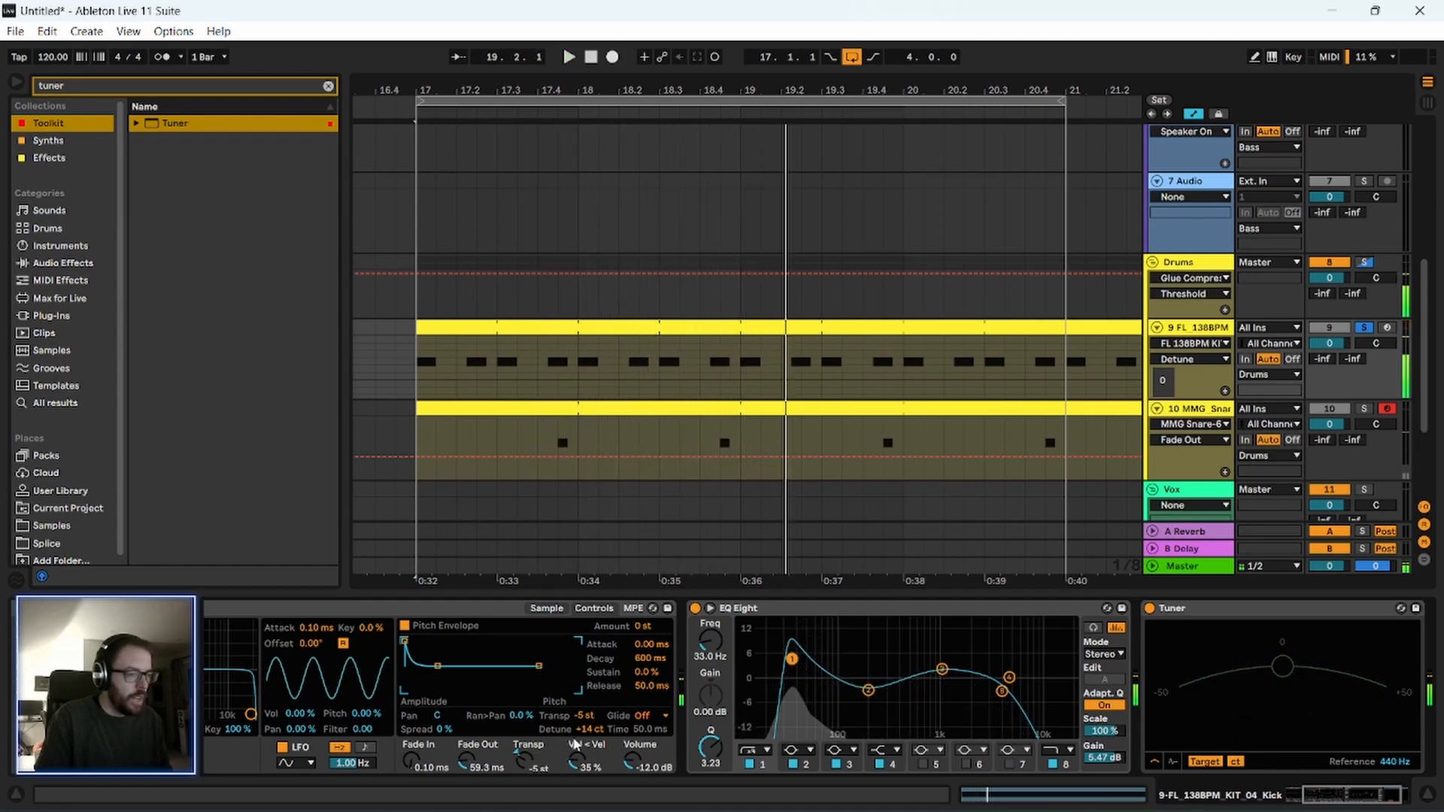
{"action": "left_click", "coordinate": [759, 608]}
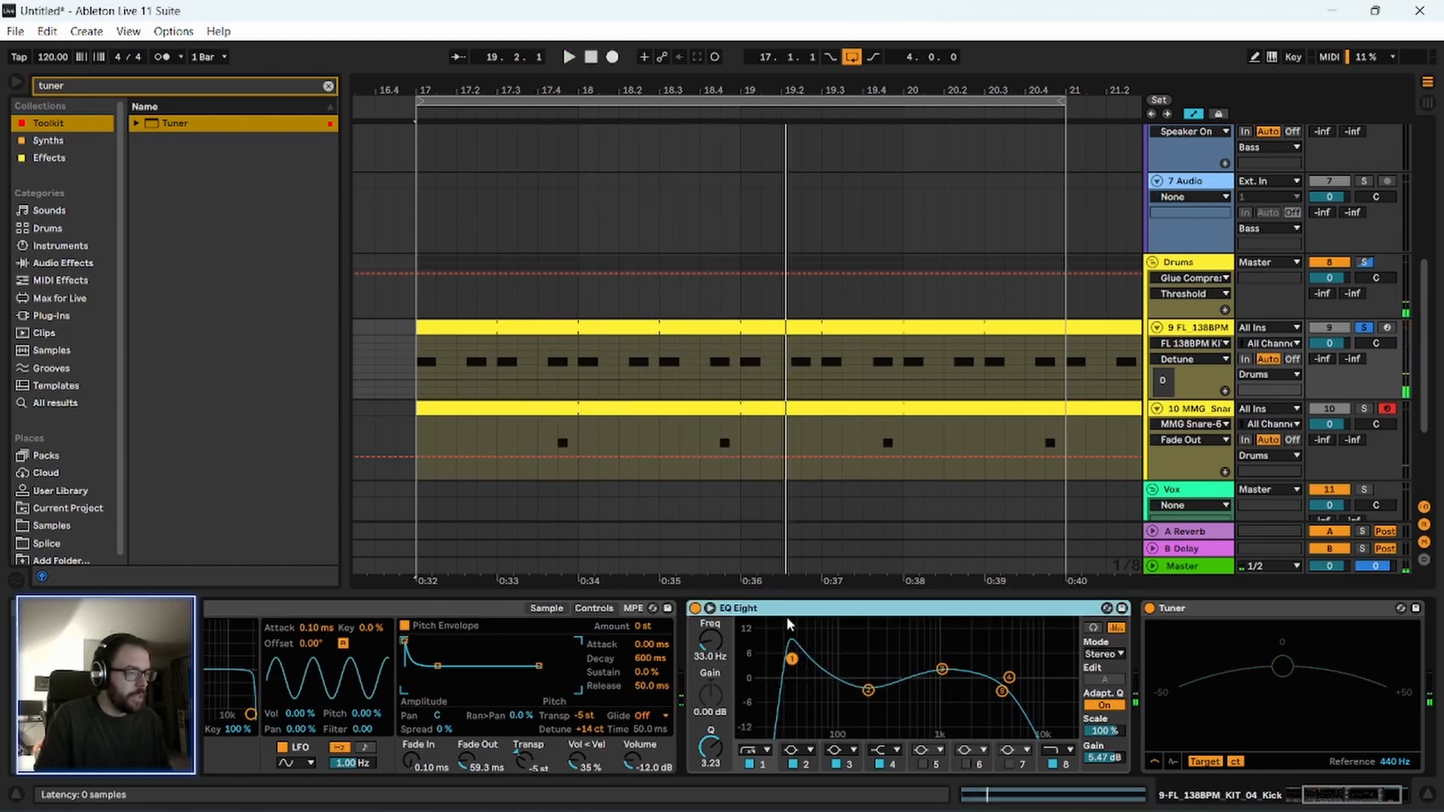
{"action": "left_click", "coordinate": [767, 764]}
{"action": "left_click", "coordinate": [714, 638]}
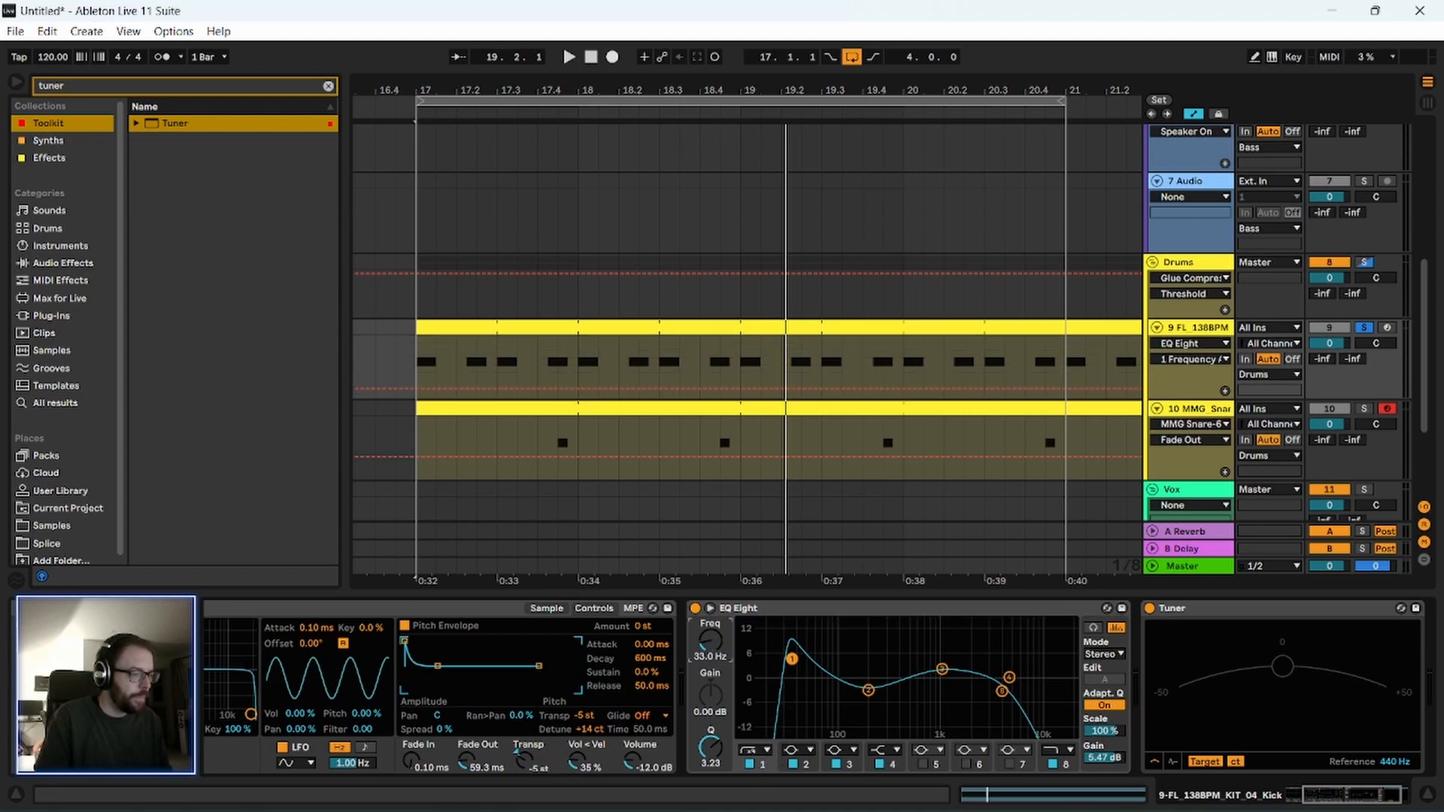
{"action": "left_click_drag", "start_coordinate": [710, 747], "coordinate": [710, 786]}
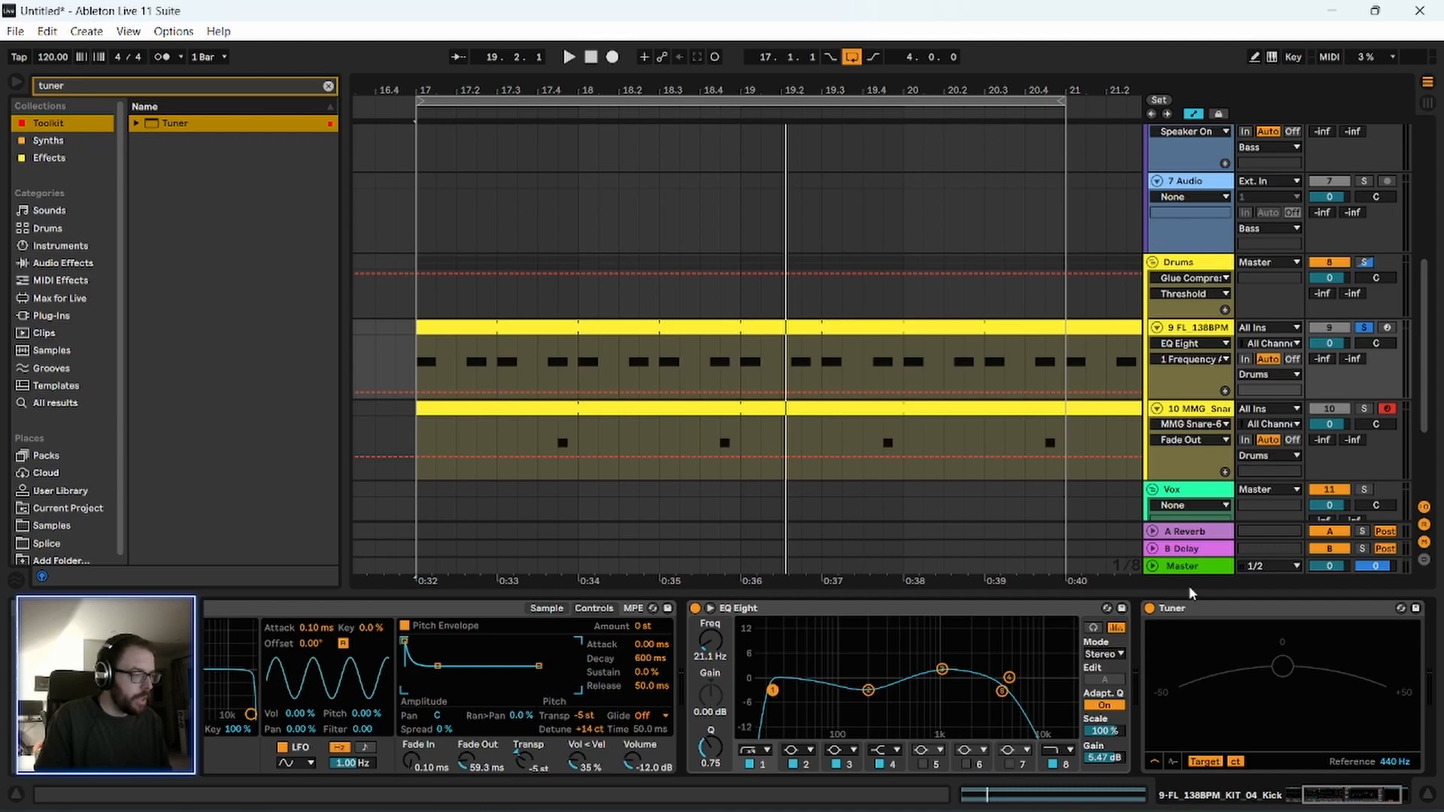
Unsolo the kick track and play the loop from bar 17 with all tracks.
{"action": "left_click", "coordinate": [1200, 616]}
{"action": "left_click_drag", "start_coordinate": [519, 87], "coordinate": [519, 69]}
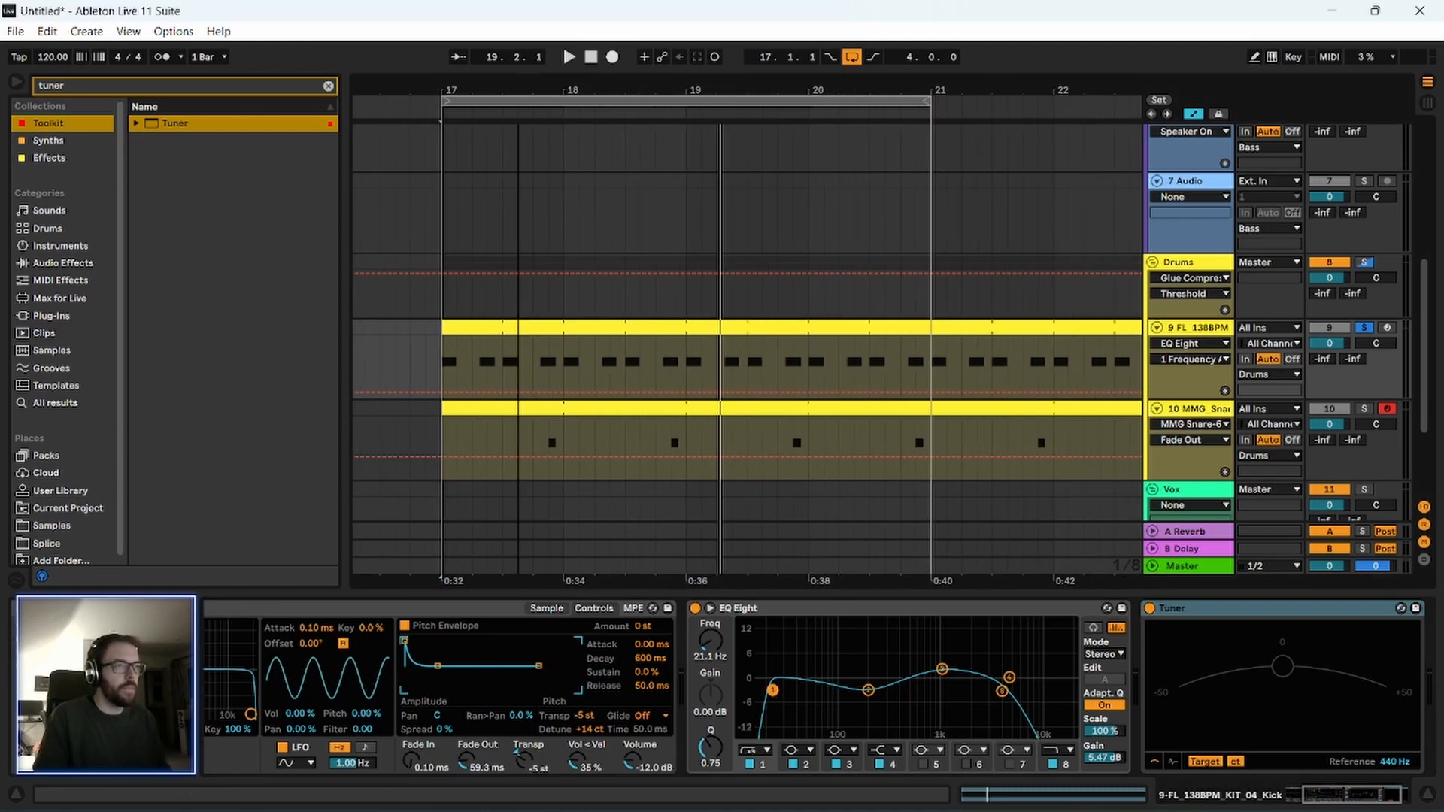
{"action": "left_click", "coordinate": [489, 327]}
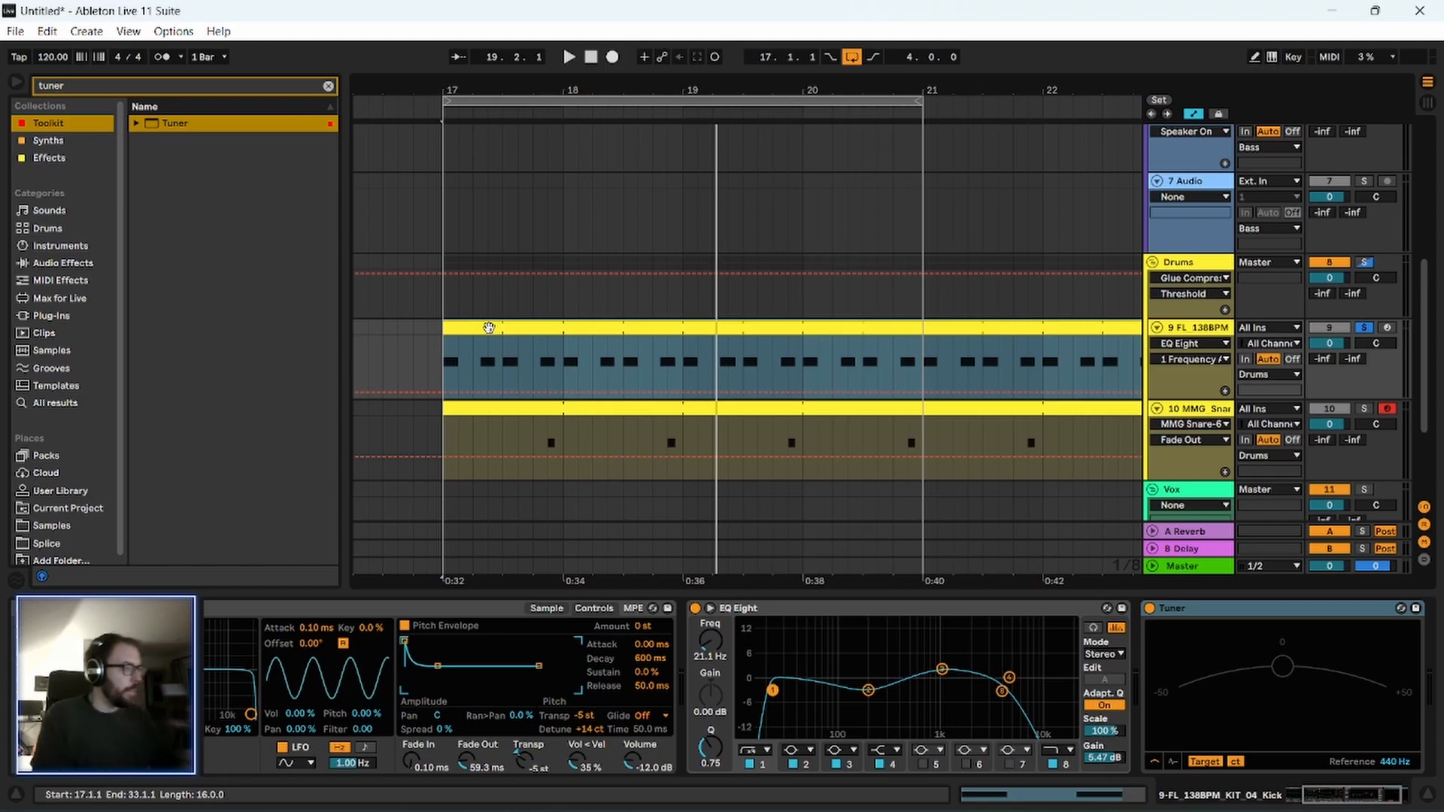
{"action": "key", "text": "space"}
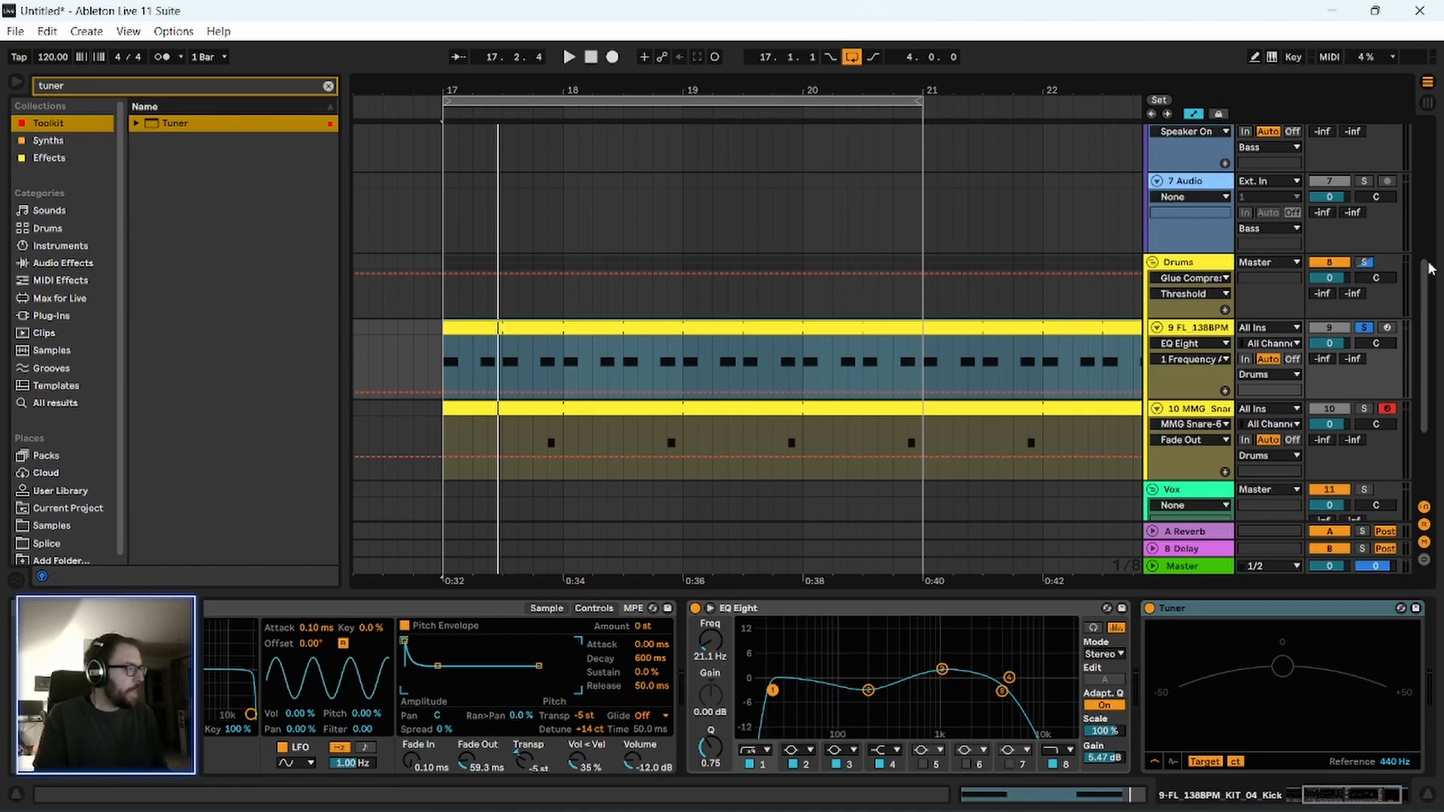
{"action": "left_click", "coordinate": [1363, 328]}
{"action": "key", "text": "space"}
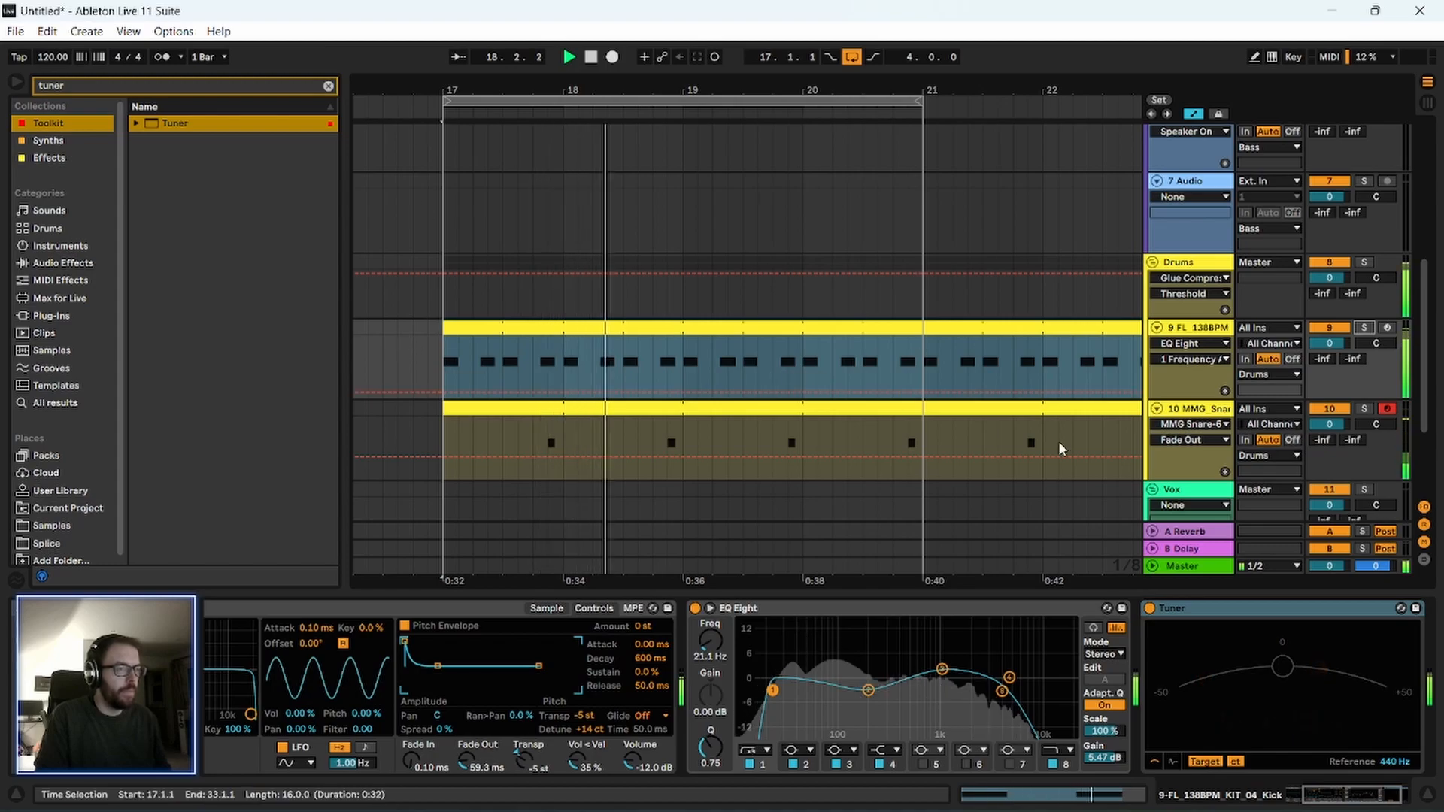
Show the kick's sample waveform, move the sample's end earlier to shorten it, and replay the loop.
{"action": "scroll", "coordinate": [677, 662], "scroll_direction": "left", "scroll_amount": 3}
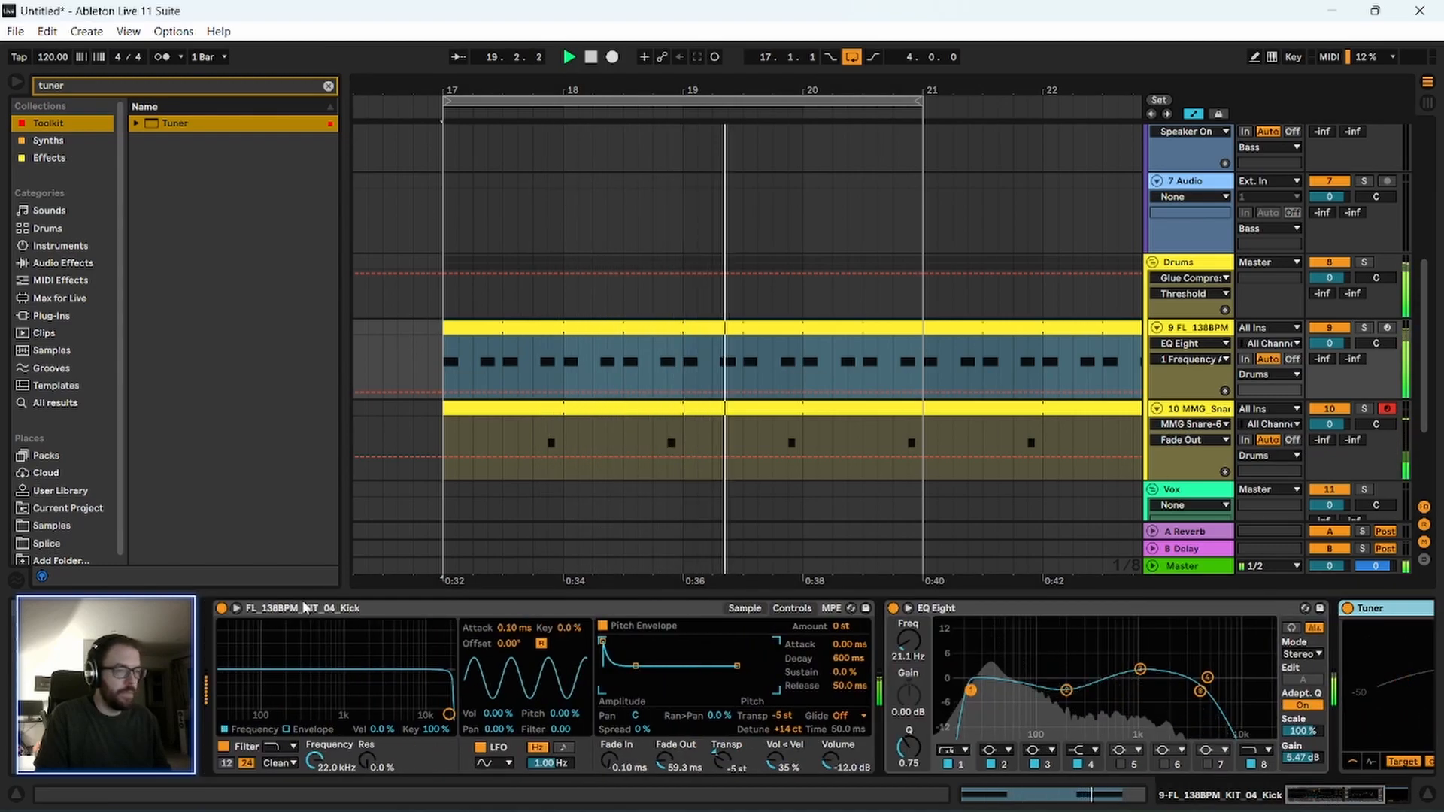
{"action": "left_click", "coordinate": [481, 610]}
{"action": "key", "text": "a"}
{"action": "key", "text": "a"}
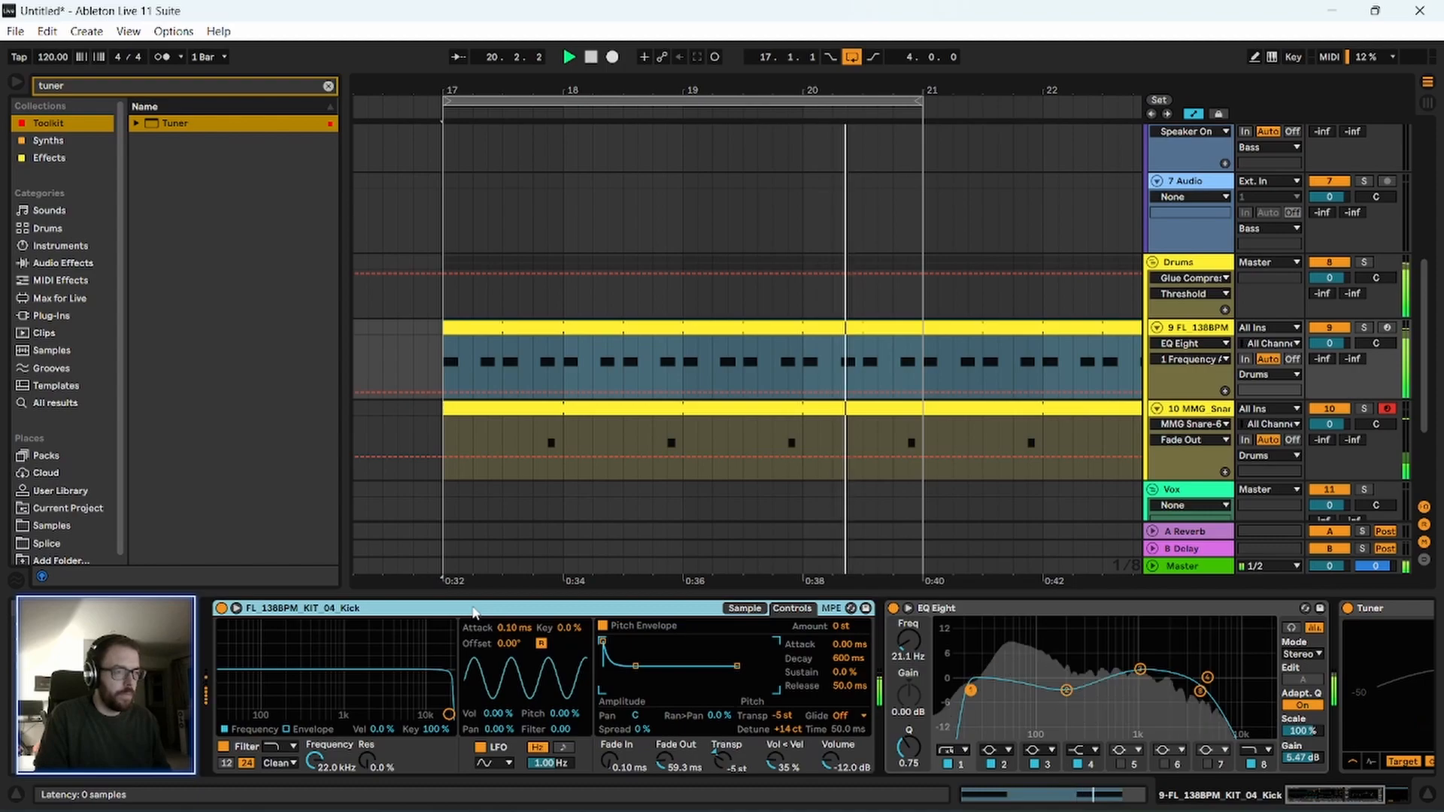
{"action": "left_click", "coordinate": [926, 609]}
{"action": "left_click", "coordinate": [304, 609]}
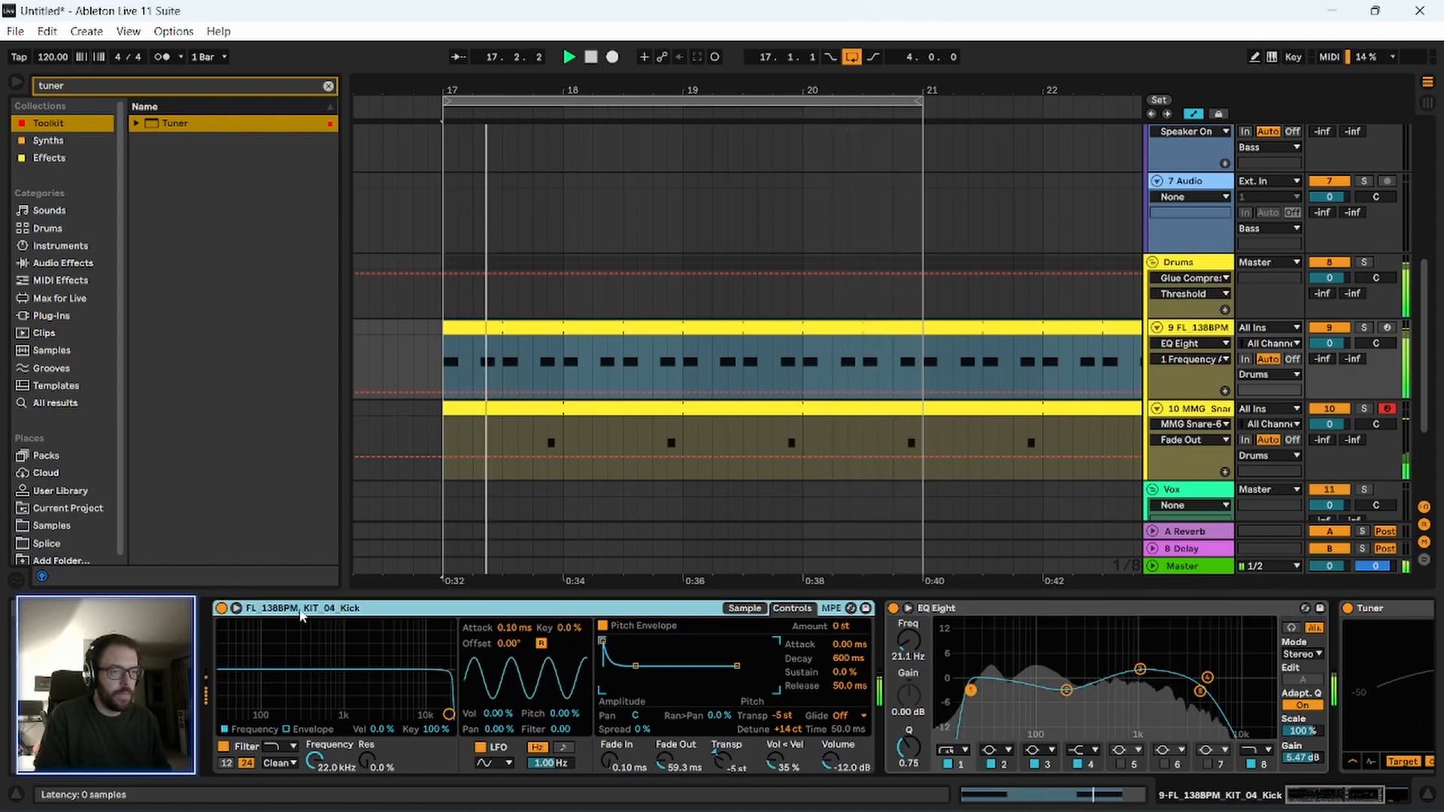
{"action": "key", "text": "space"}
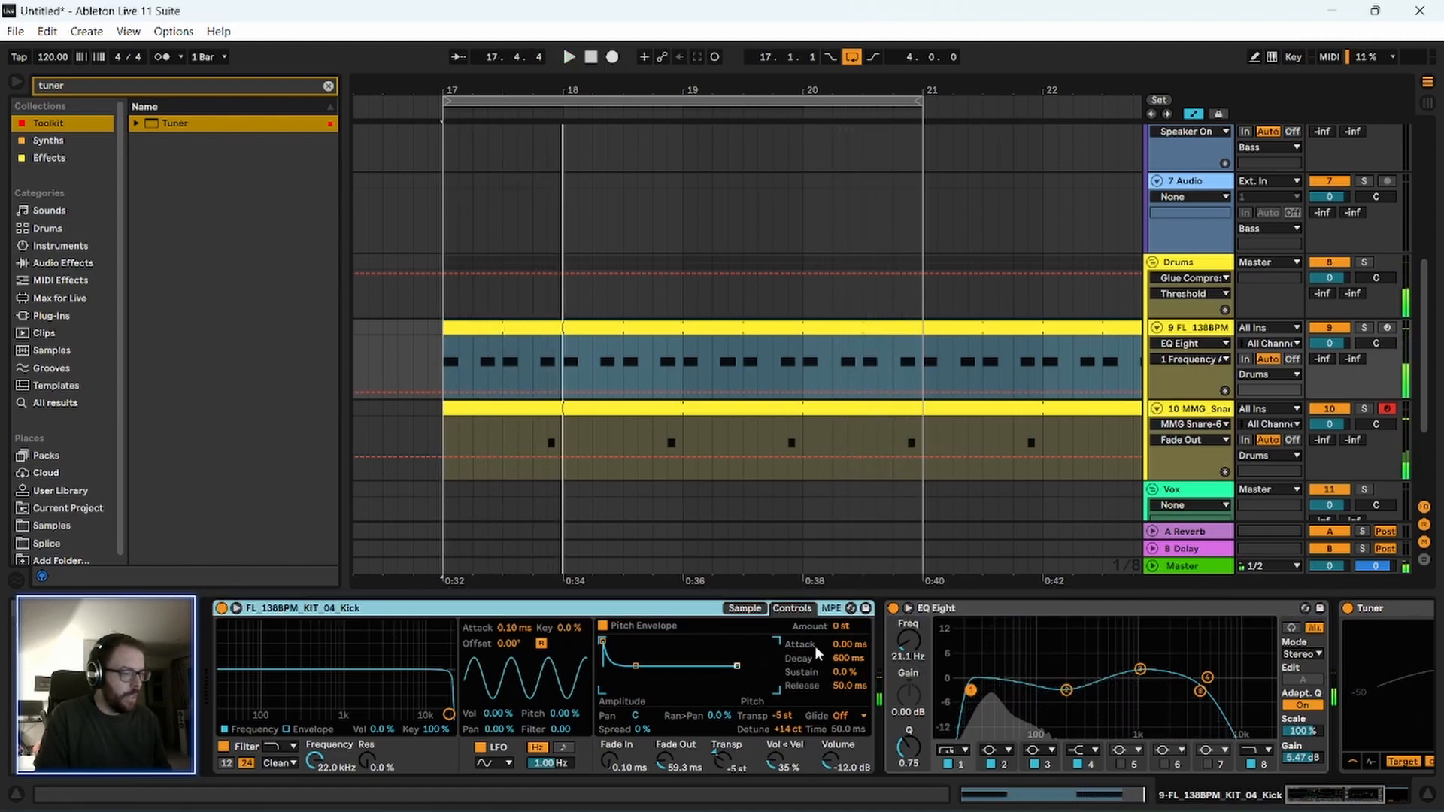
{"action": "left_click", "coordinate": [744, 608]}
{"action": "mouse_move", "coordinate": [399, 629]}
{"action": "left_mouse_down"}
{"action": "mouse_move", "coordinate": [331, 629]}
{"action": "mouse_move", "coordinate": [347, 628]}
{"action": "left_mouse_up"}
{"action": "key", "text": "space"}
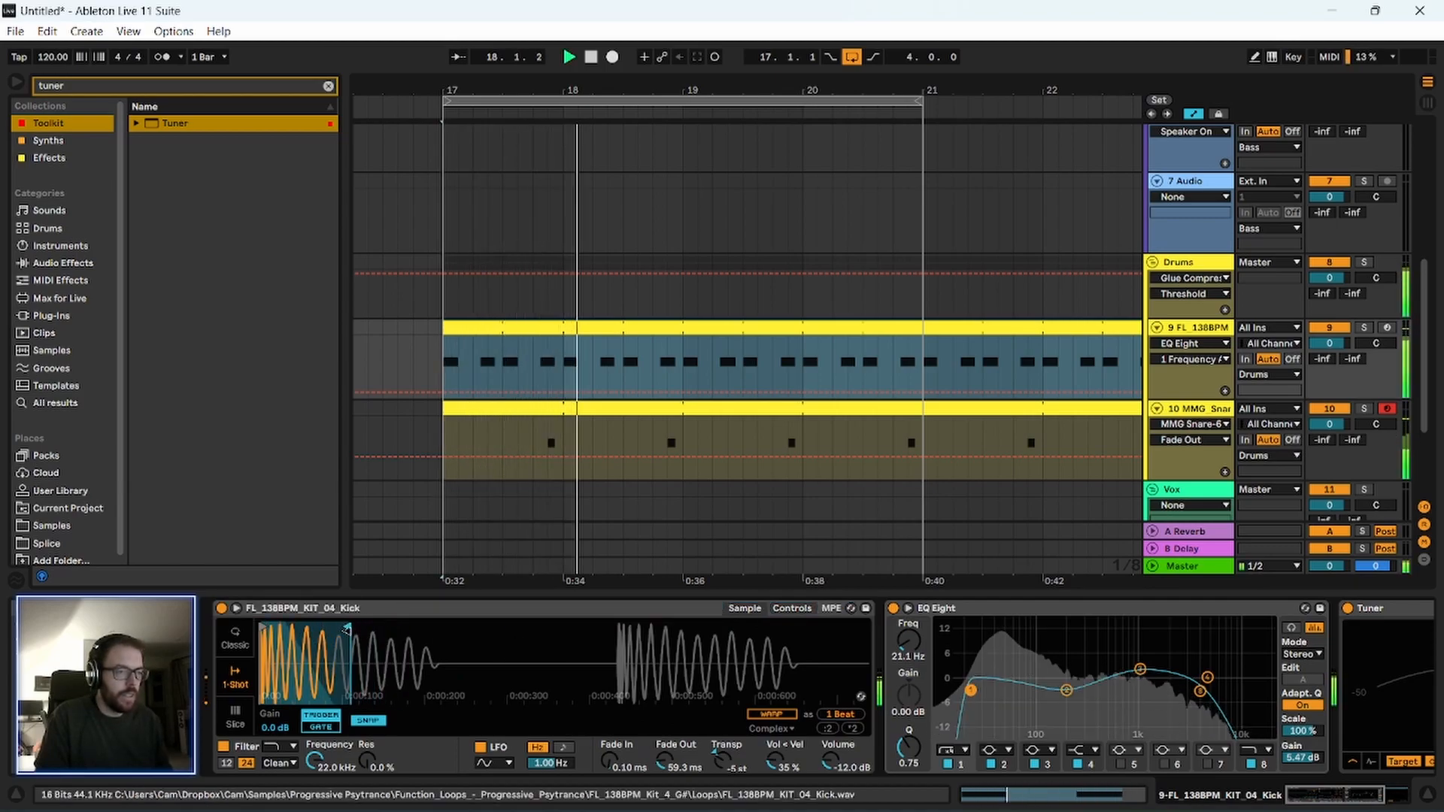
In the kick's EQ Eight, set band 2 to -0.82 dB at 194 Hz and the high-cut band to 2.67 kHz.
{"action": "left_click", "coordinate": [397, 612]}
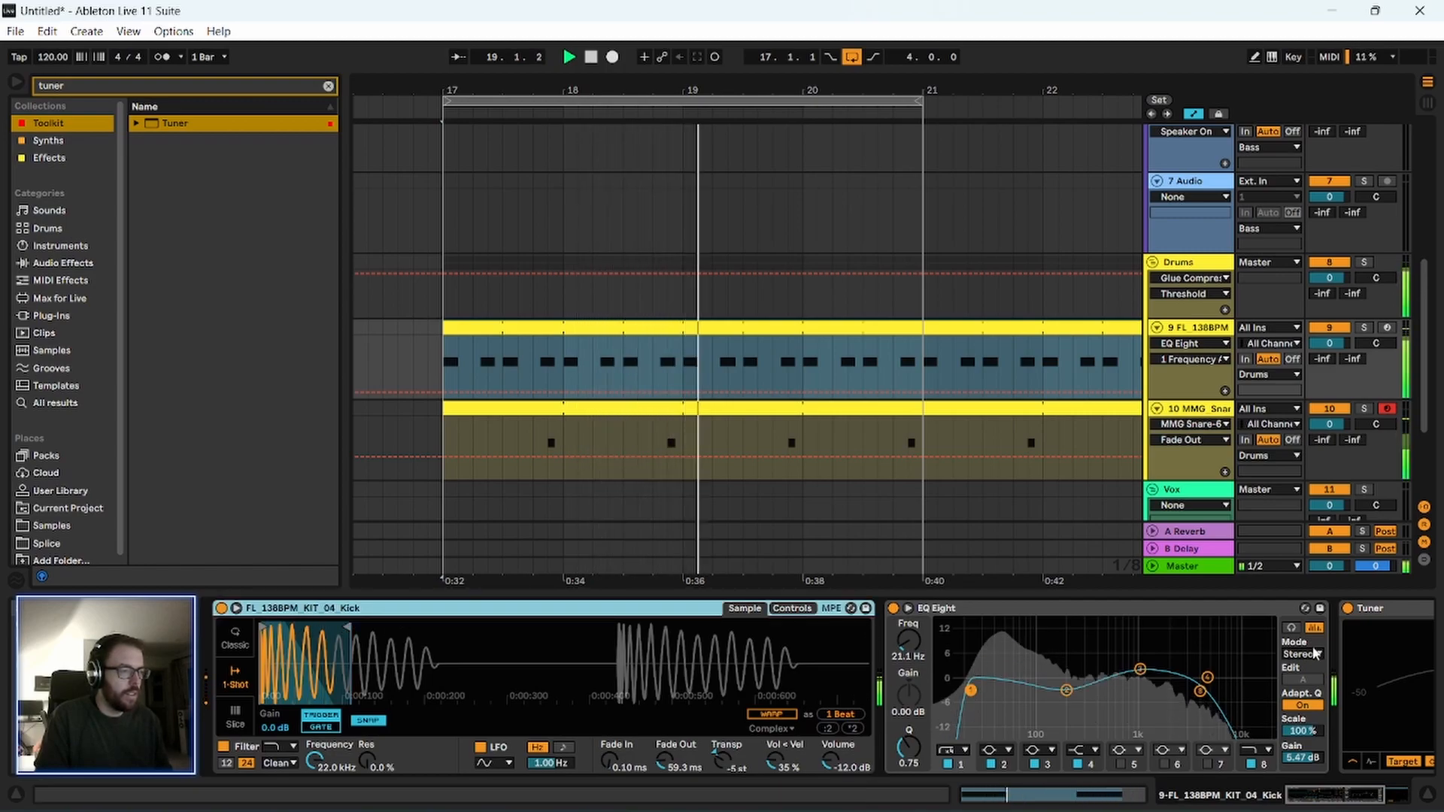
{"action": "left_click_drag", "start_coordinate": [1067, 690], "coordinate": [1067, 680]}
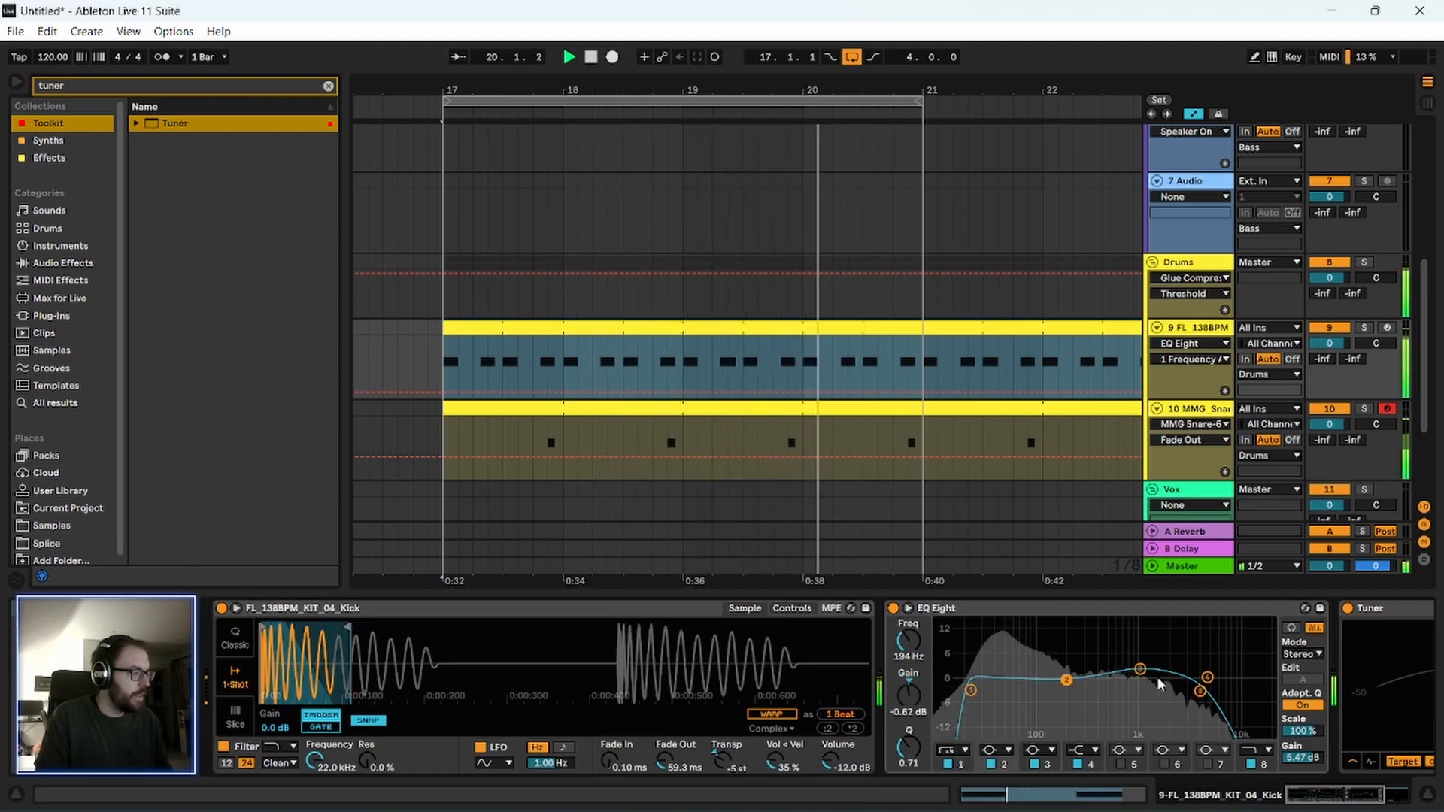
{"action": "left_click", "coordinate": [1138, 655]}
{"action": "left_click_drag", "start_coordinate": [1200, 691], "coordinate": [1180, 696]}
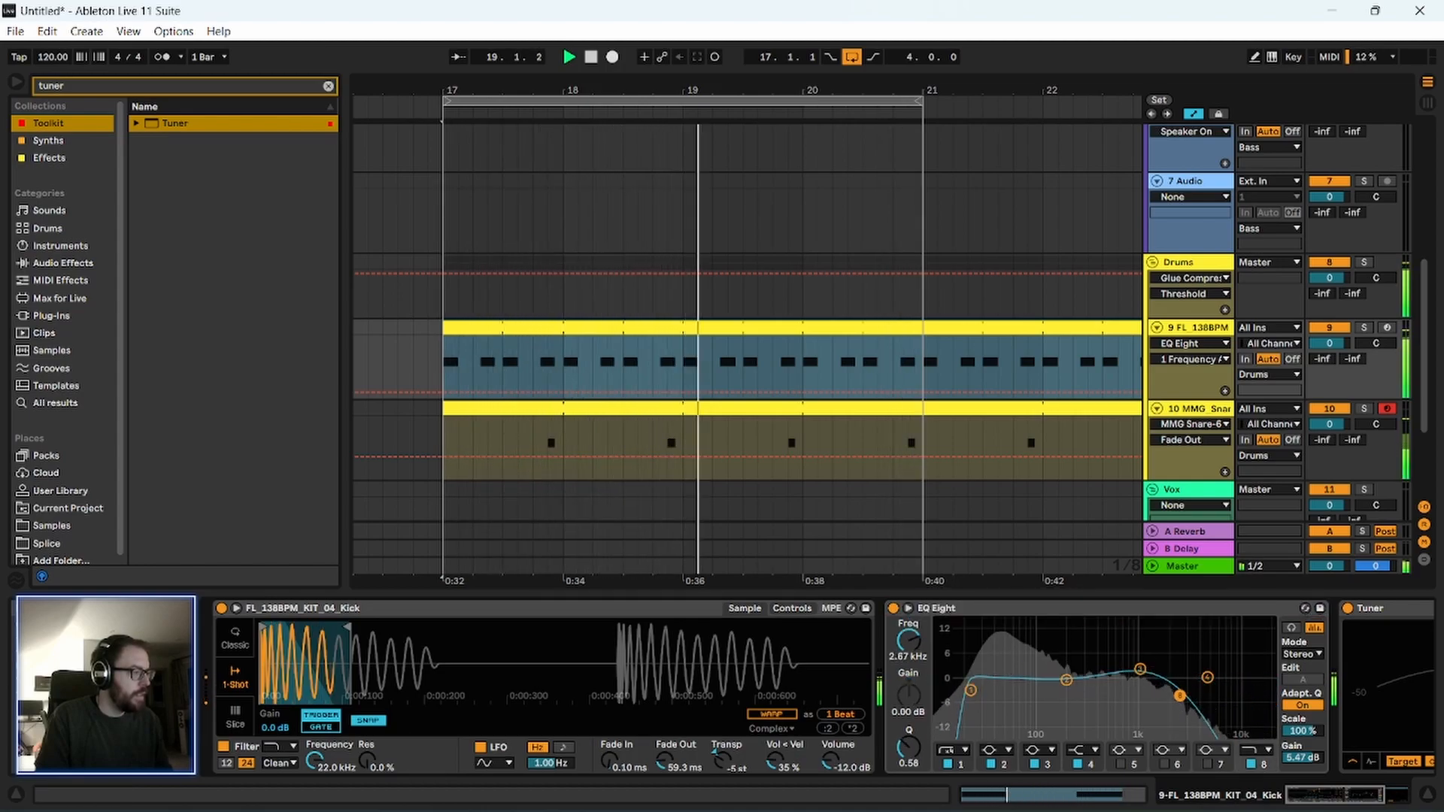
{"action": "left_click", "coordinate": [1070, 615]}
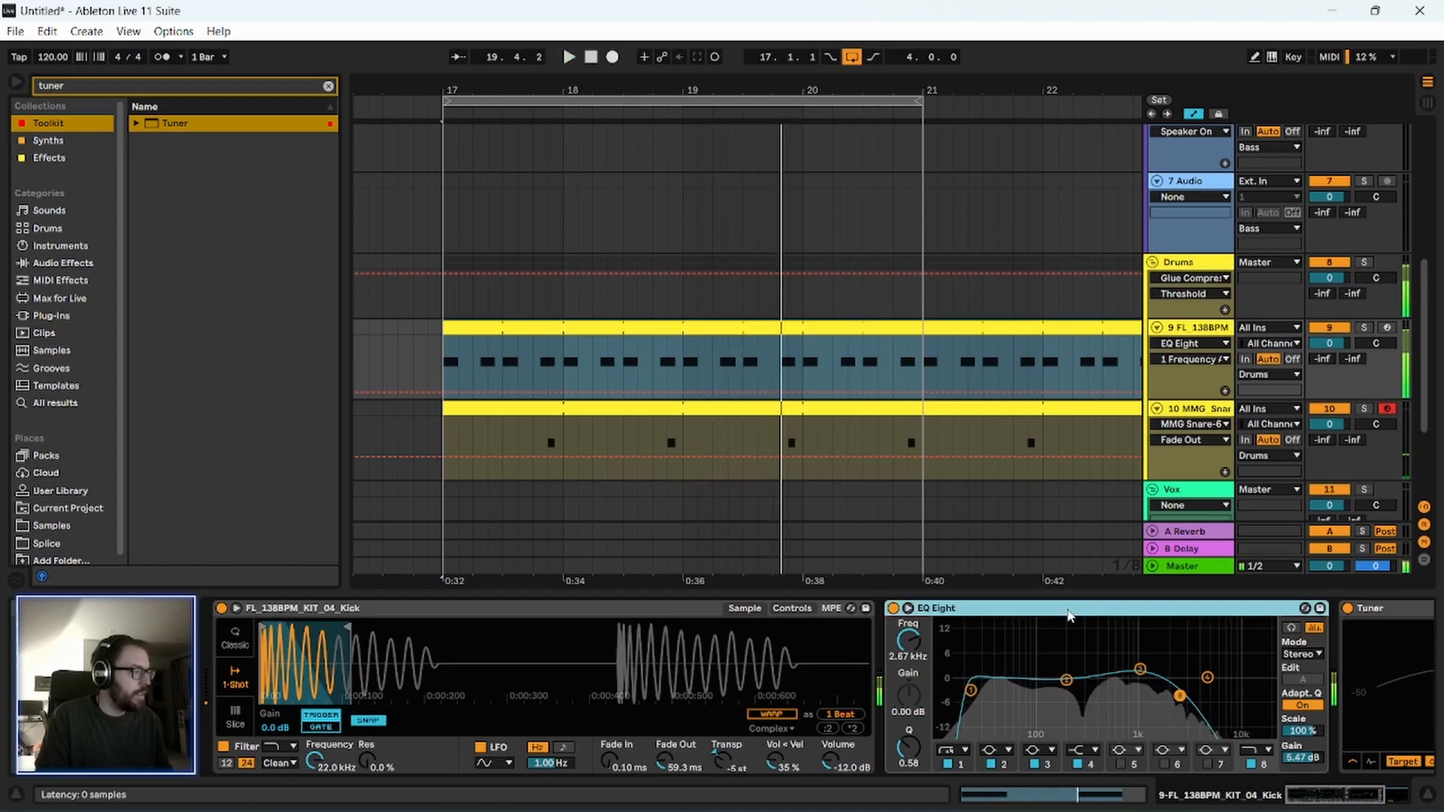
Solo the Drums group, select bars 17 to 21 on the kick track, and play the loop.
{"action": "left_click", "coordinate": [1189, 315]}
{"action": "left_click", "coordinate": [1362, 263]}
{"action": "left_click_drag", "start_coordinate": [544, 90], "coordinate": [449, 91]}
{"action": "left_click_drag", "start_coordinate": [345, 143], "coordinate": [288, 143]}
{"action": "left_click_drag", "start_coordinate": [346, 91], "coordinate": [475, 89]}
{"action": "left_click_drag", "start_coordinate": [436, 354], "coordinate": [790, 378]}
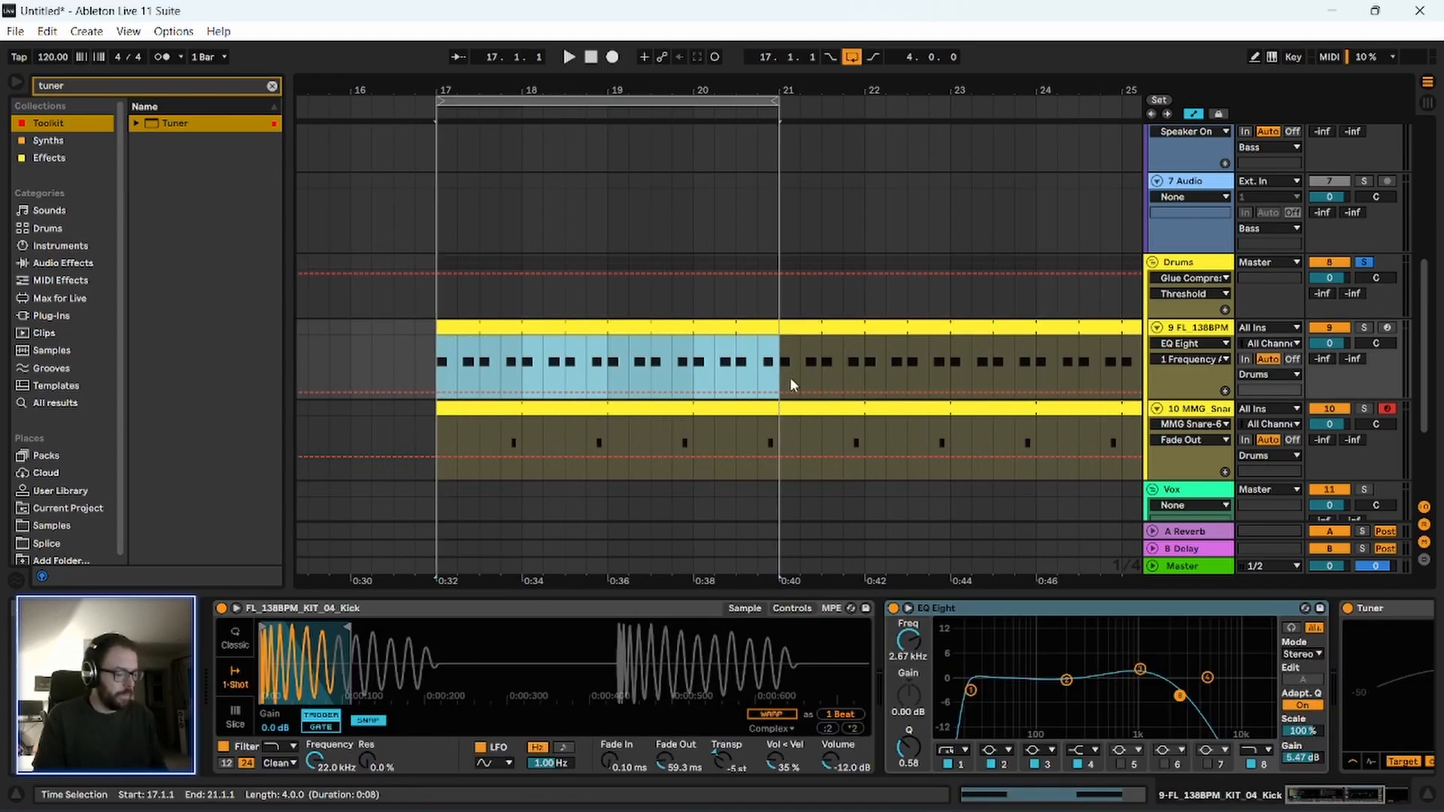
{"action": "key", "text": "space"}
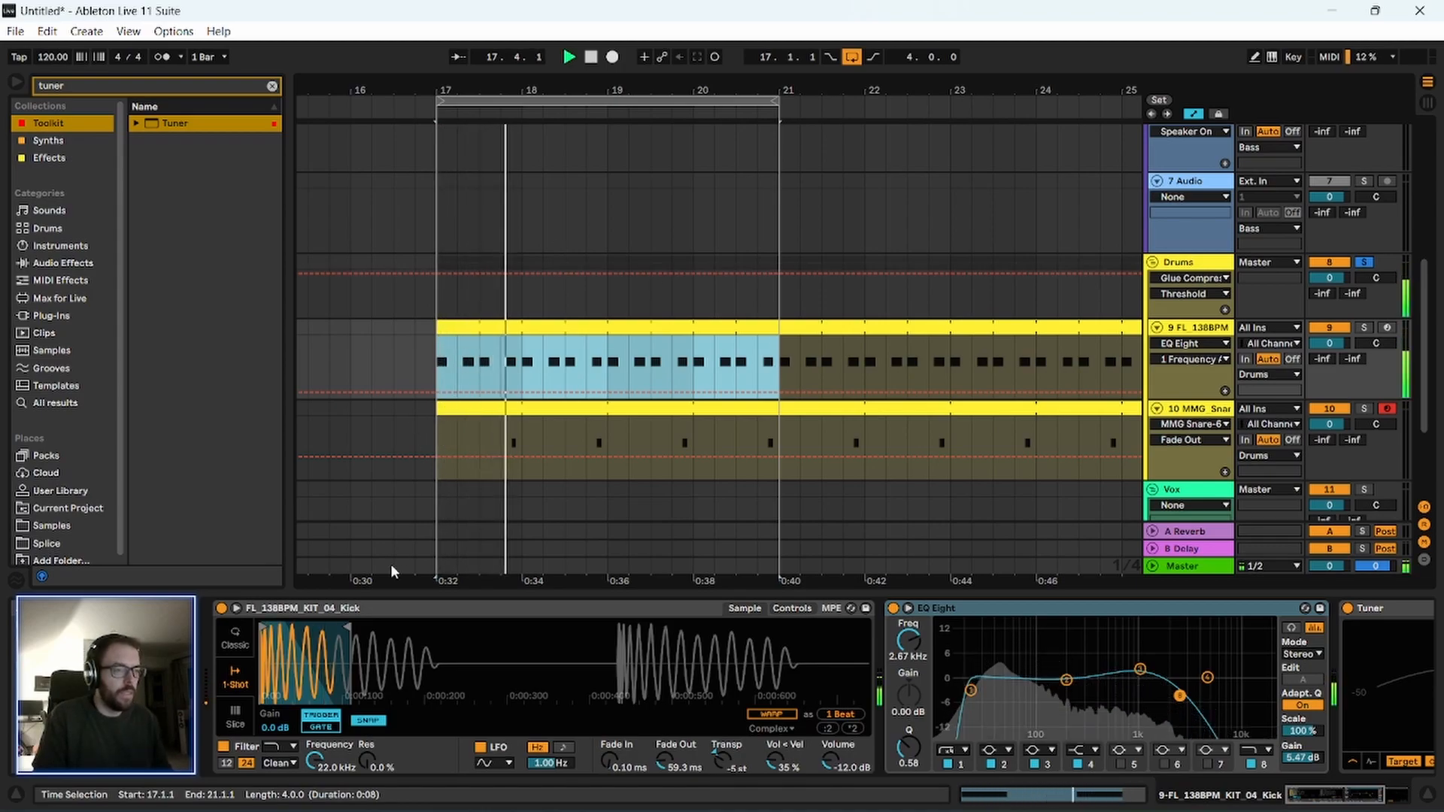
Extend the kick sample's end slightly and replay the soloed drums.
{"action": "key", "text": "space"}
{"action": "left_click_drag", "start_coordinate": [348, 629], "coordinate": [368, 633]}
{"action": "key", "text": "space"}
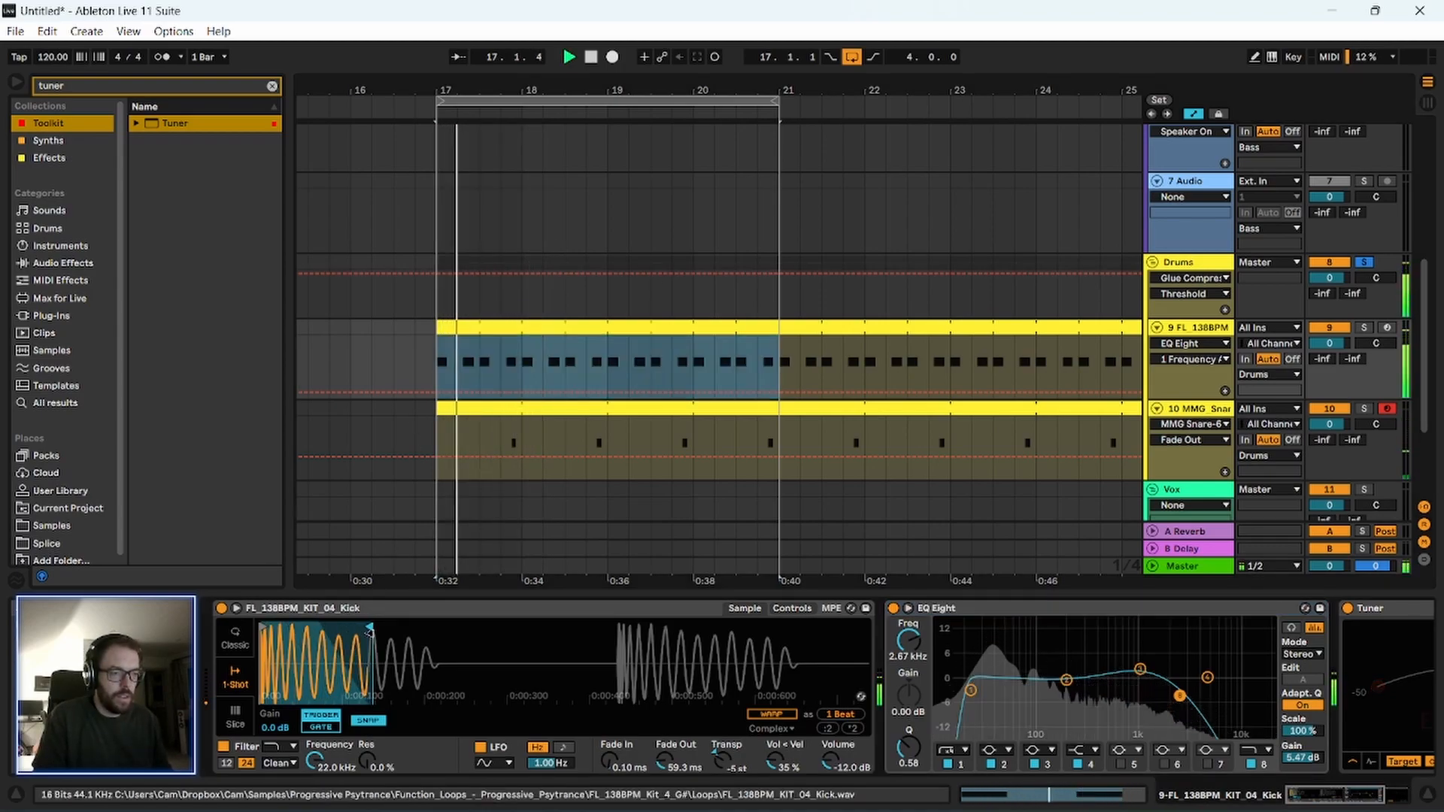
{"action": "left_click", "coordinate": [323, 608]}
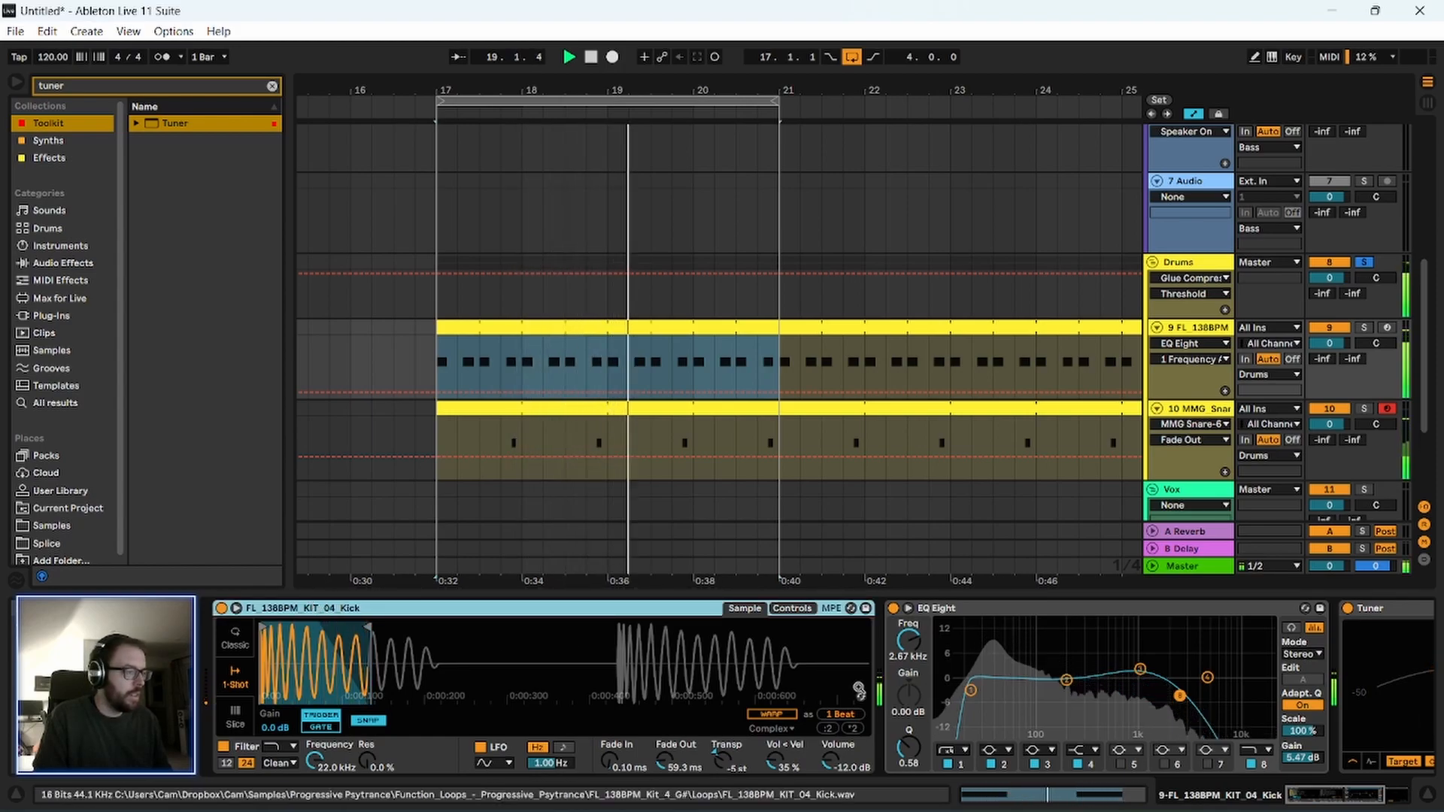
Reset the Q of the kick's EQ Eight band 1 to 0.71 and stop playback.
{"action": "left_click", "coordinate": [971, 690]}
{"action": "double_click", "coordinate": [908, 747]}
{"action": "key", "text": "space"}
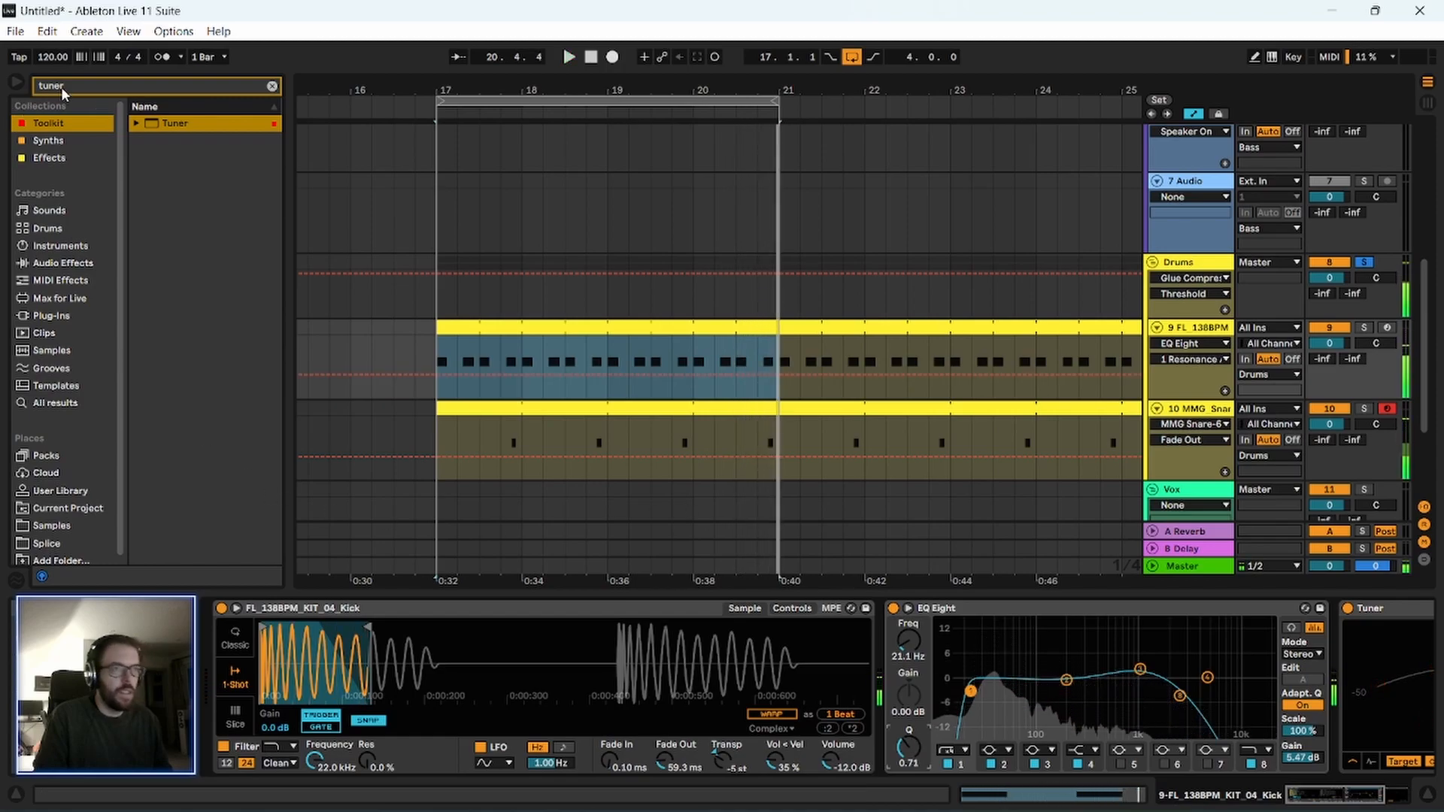
Search the whole sample library for "hats" and audition open hats up to VMH1 Open Hats 074.
{"action": "left_click", "coordinate": [272, 86]}
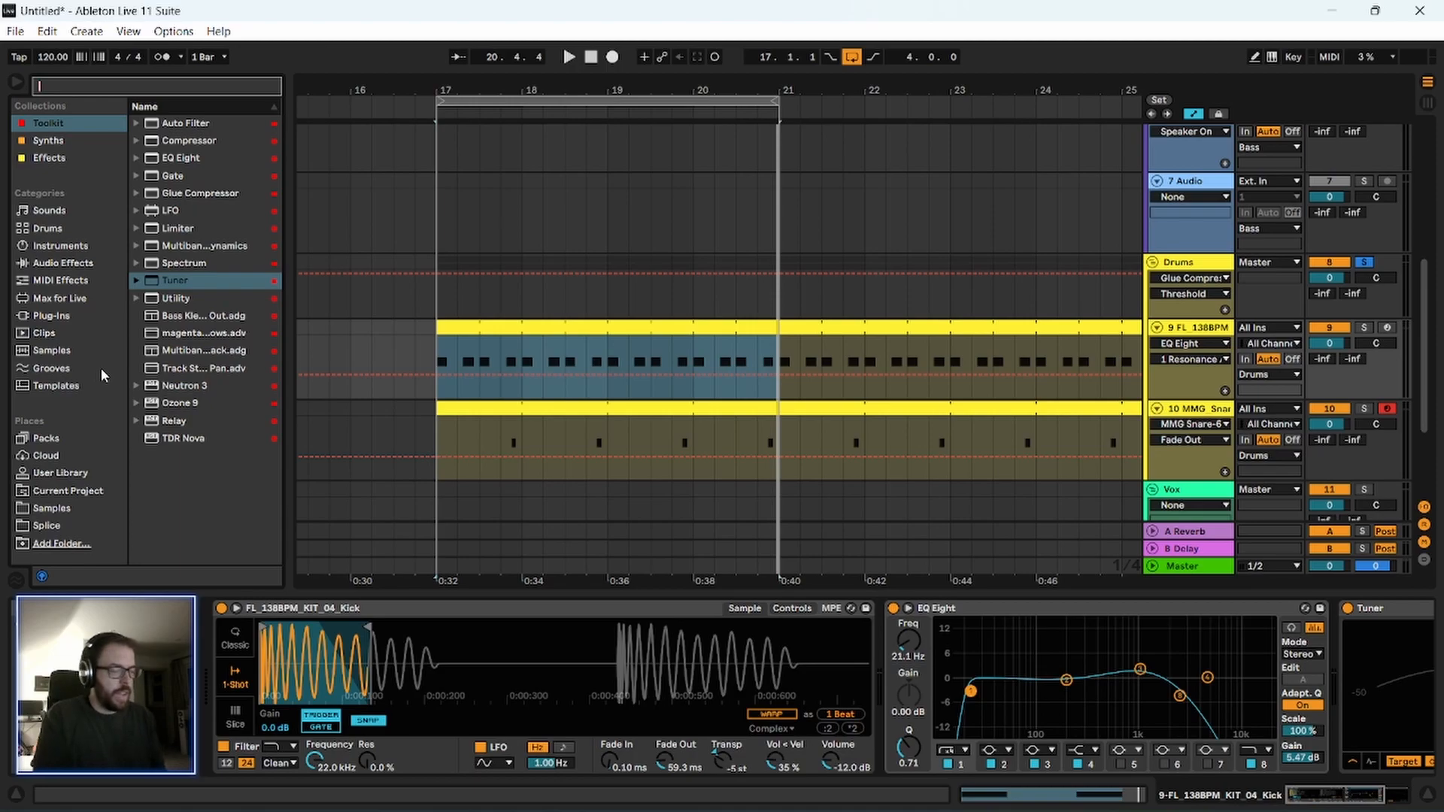
{"action": "type", "text": "hat"}
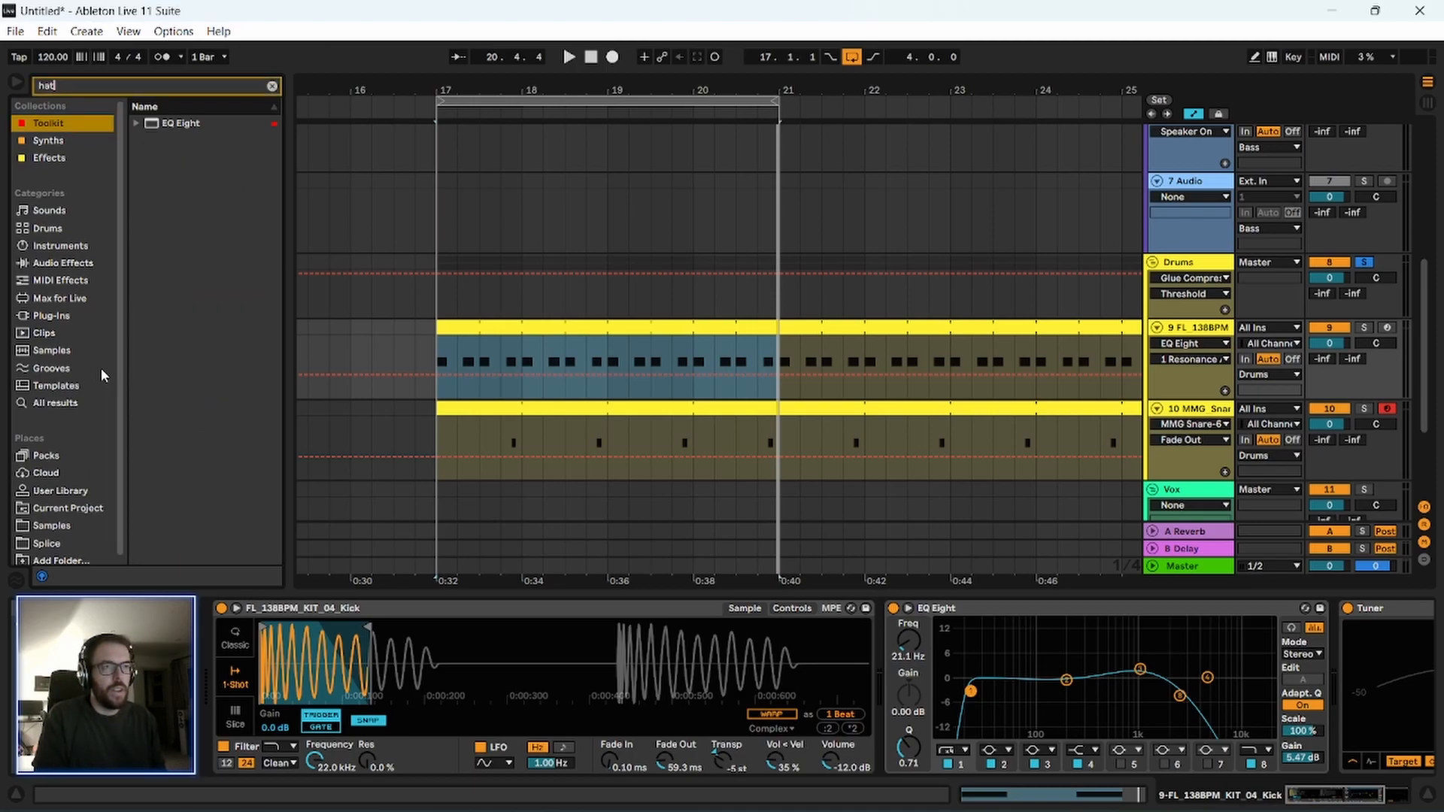
{"action": "type", "text": "s"}
{"action": "left_click", "coordinate": [214, 372]}
{"action": "key", "text": "Down"}
{"action": "key", "text": "Down"}
{"action": "key", "text": "Down"}
{"action": "key", "text": "Down"}
{"action": "key", "text": "Down"}
{"action": "key", "text": "Down"}
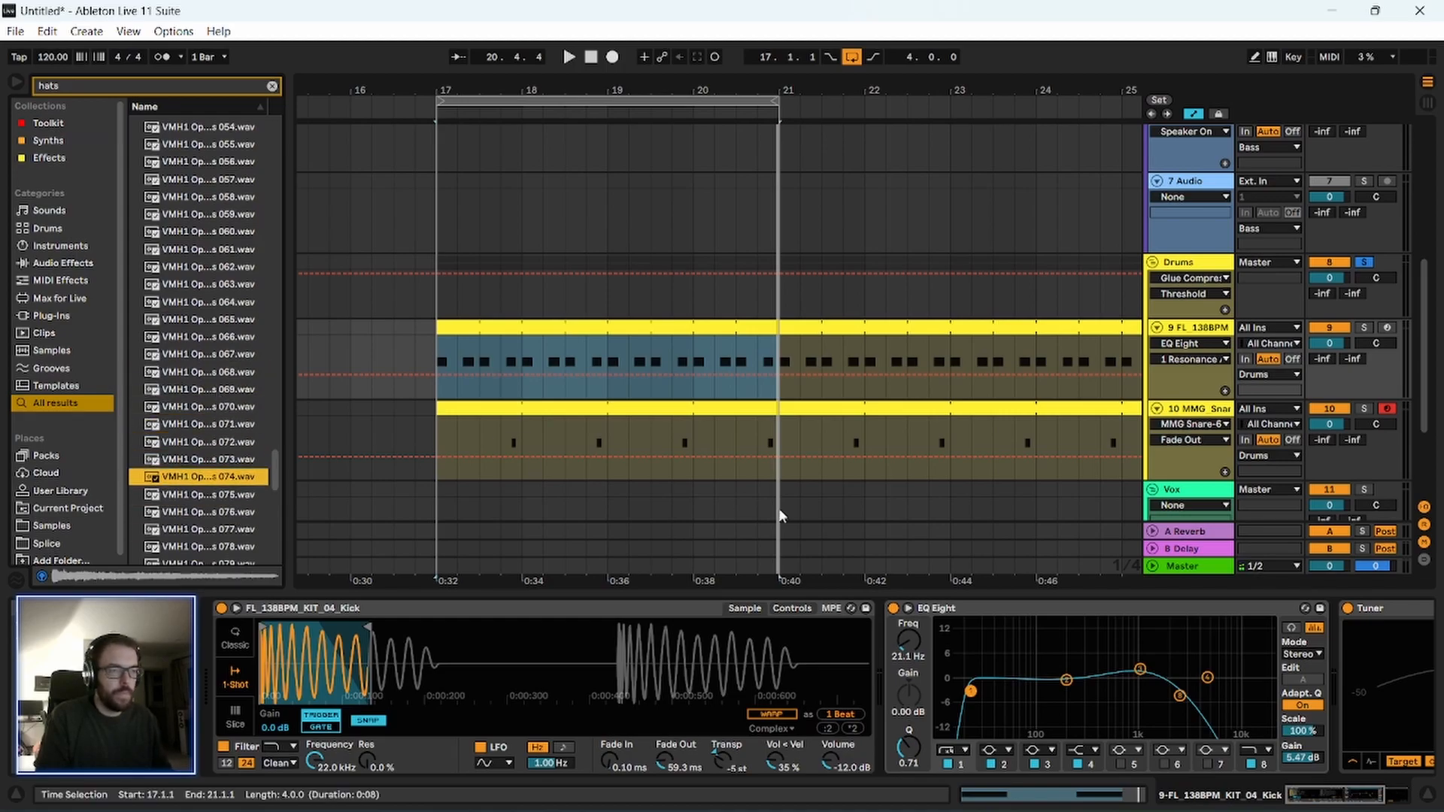
Add a track below the snare and place VMH1 Open Hats 074 on it at 17.2.1.
{"action": "scroll", "coordinate": [1201, 409], "scroll_direction": "down", "scroll_amount": 2}
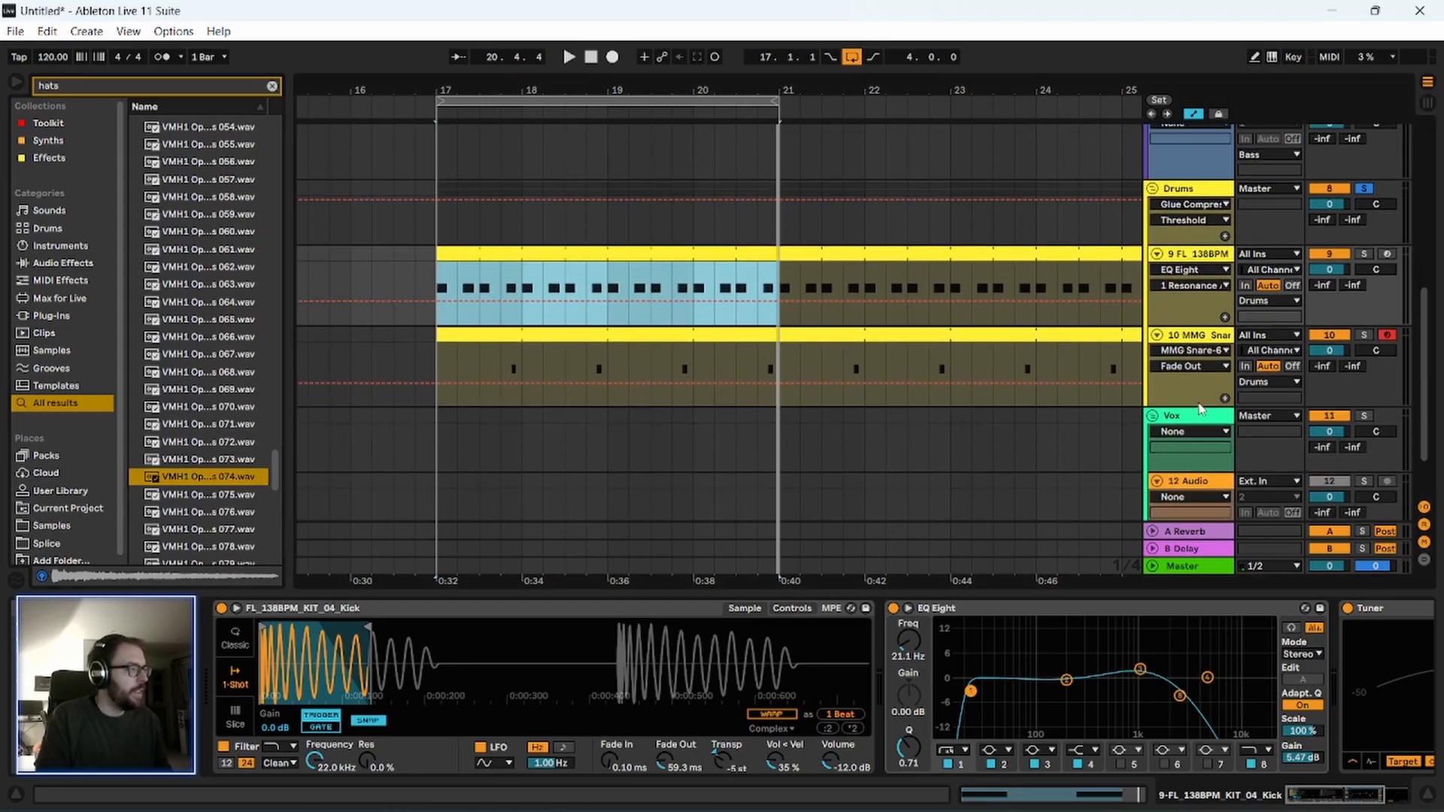
{"action": "left_click", "coordinate": [1199, 341]}
{"action": "key", "text": "ctrl+shift+t"}
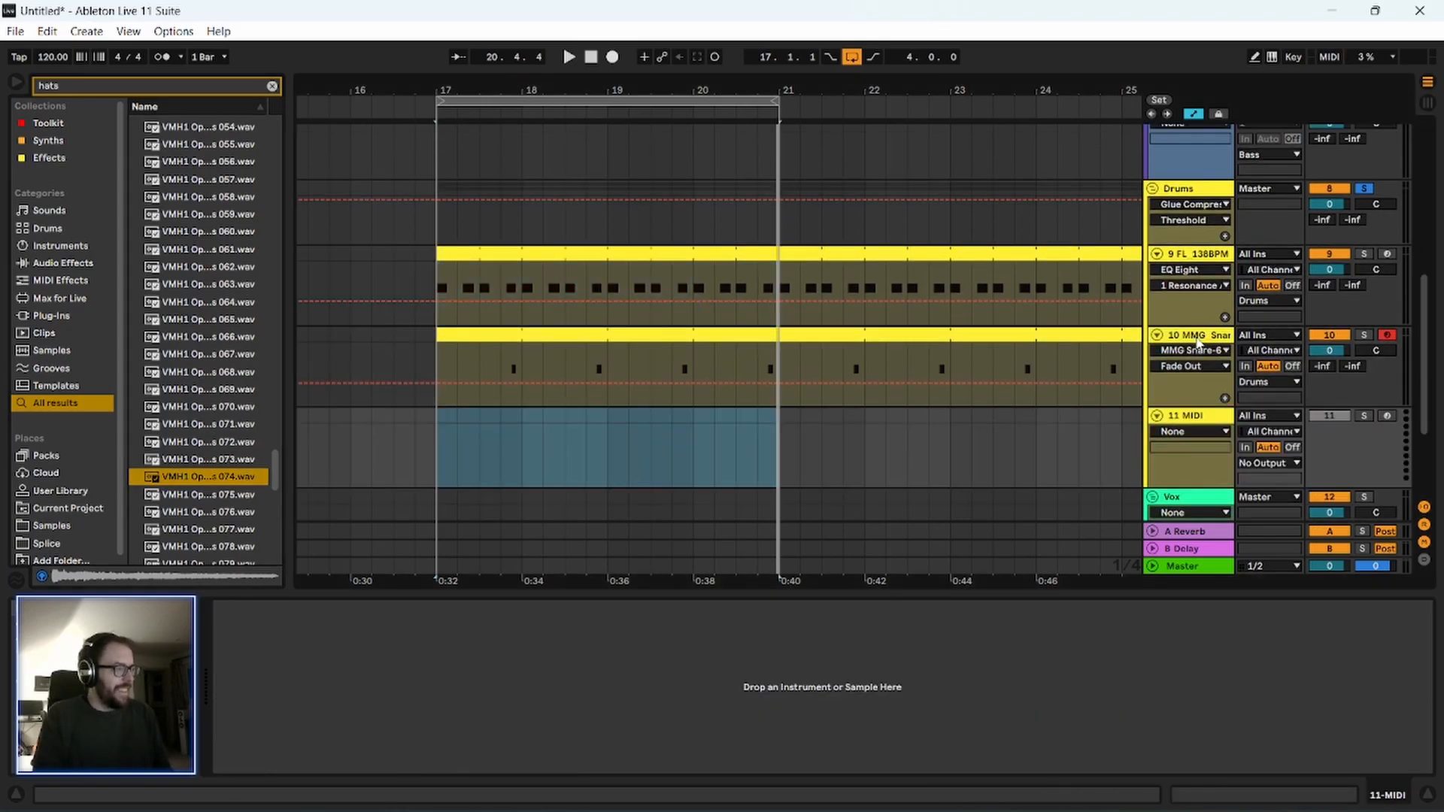
{"action": "left_click_drag", "start_coordinate": [186, 483], "coordinate": [459, 449]}
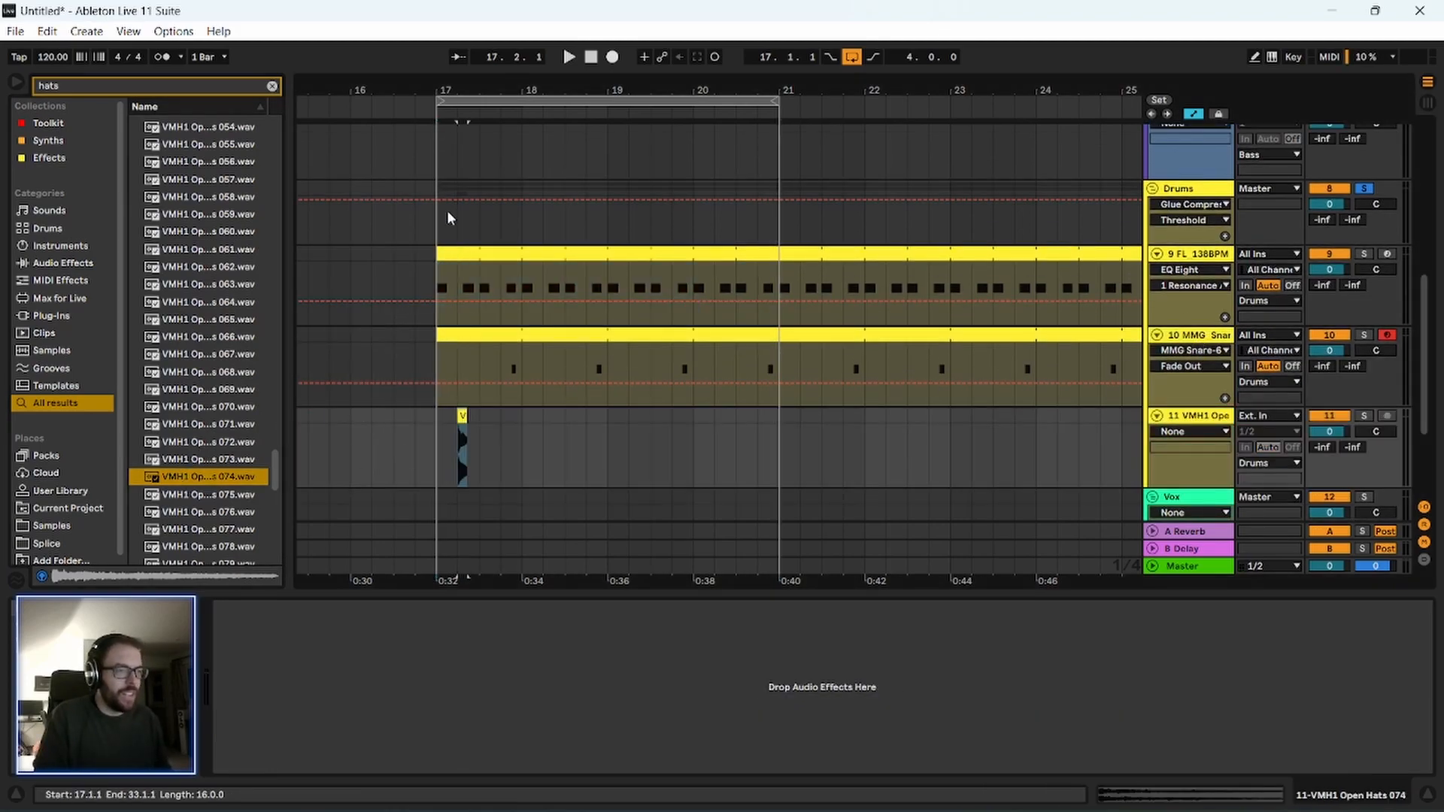
{"action": "left_click_drag", "start_coordinate": [450, 90], "coordinate": [543, 627]}
{"action": "left_click", "coordinate": [474, 463]}
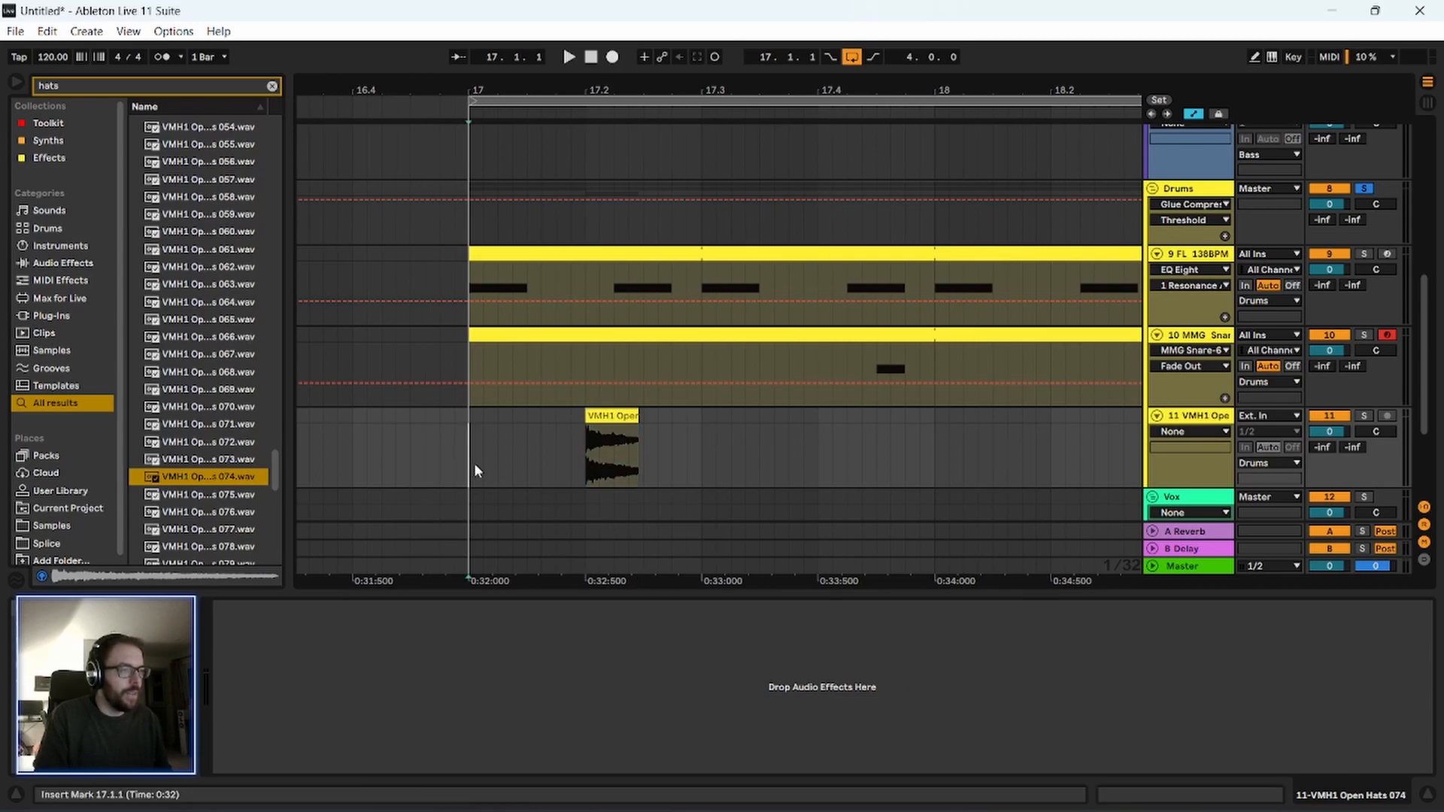
Play the loop, shift the open hat clip to 17.1.3, and replay the drums from 17.1.1.
{"action": "key", "text": "space"}
{"action": "key", "text": "space"}
{"action": "left_click_drag", "start_coordinate": [612, 419], "coordinate": [555, 435]}
{"action": "left_click", "coordinate": [474, 457]}
Try VMH1 Open Hats 076 in place of the hat clip at 17.1.3 and play the drums.
{"action": "key", "text": "space"}
{"action": "key", "text": "space"}
{"action": "left_click", "coordinate": [211, 495]}
{"action": "left_click", "coordinate": [219, 515]}
{"action": "left_click_drag", "start_coordinate": [210, 512], "coordinate": [526, 457]}
{"action": "left_click", "coordinate": [467, 462]}
{"action": "key", "text": "space"}
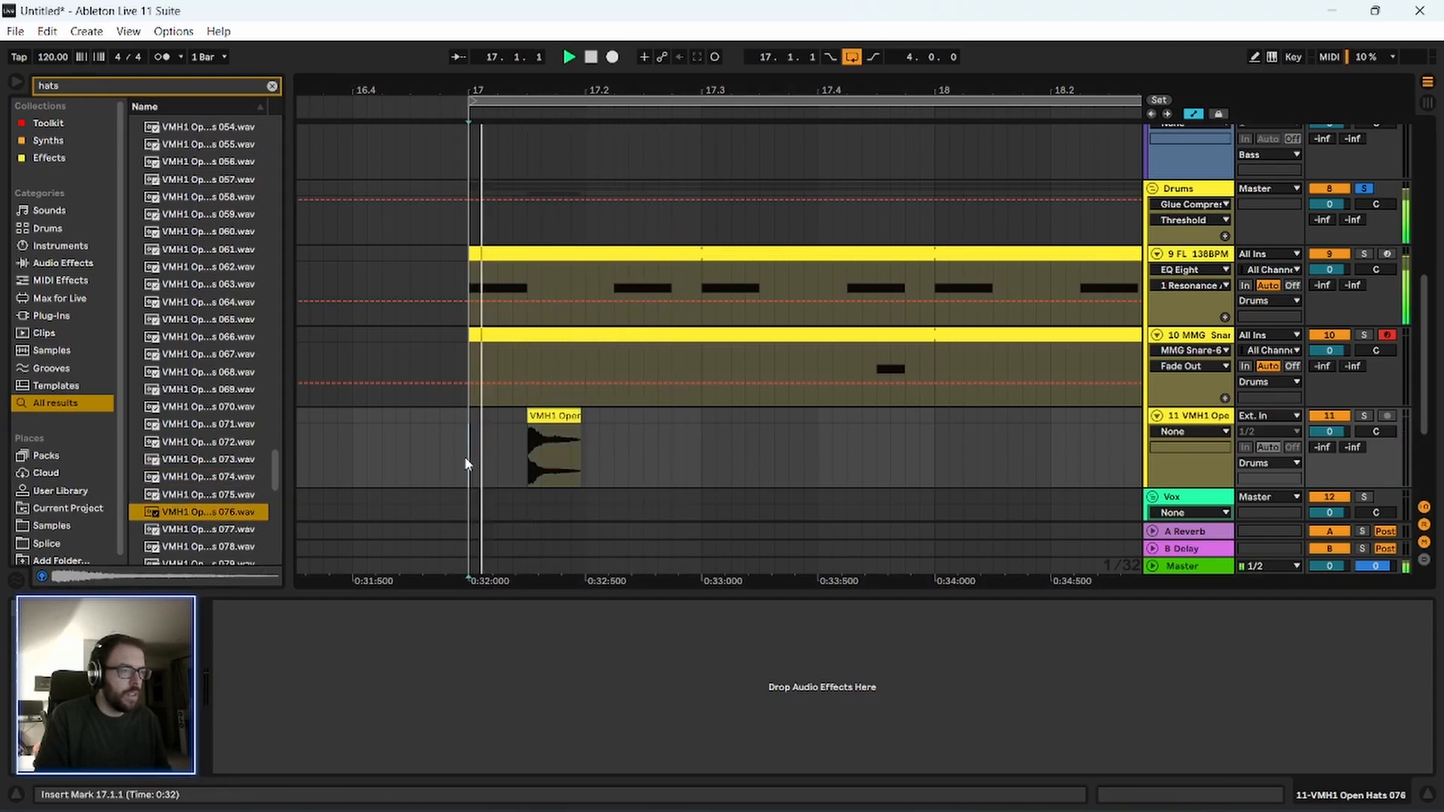
{"action": "key", "text": "space"}
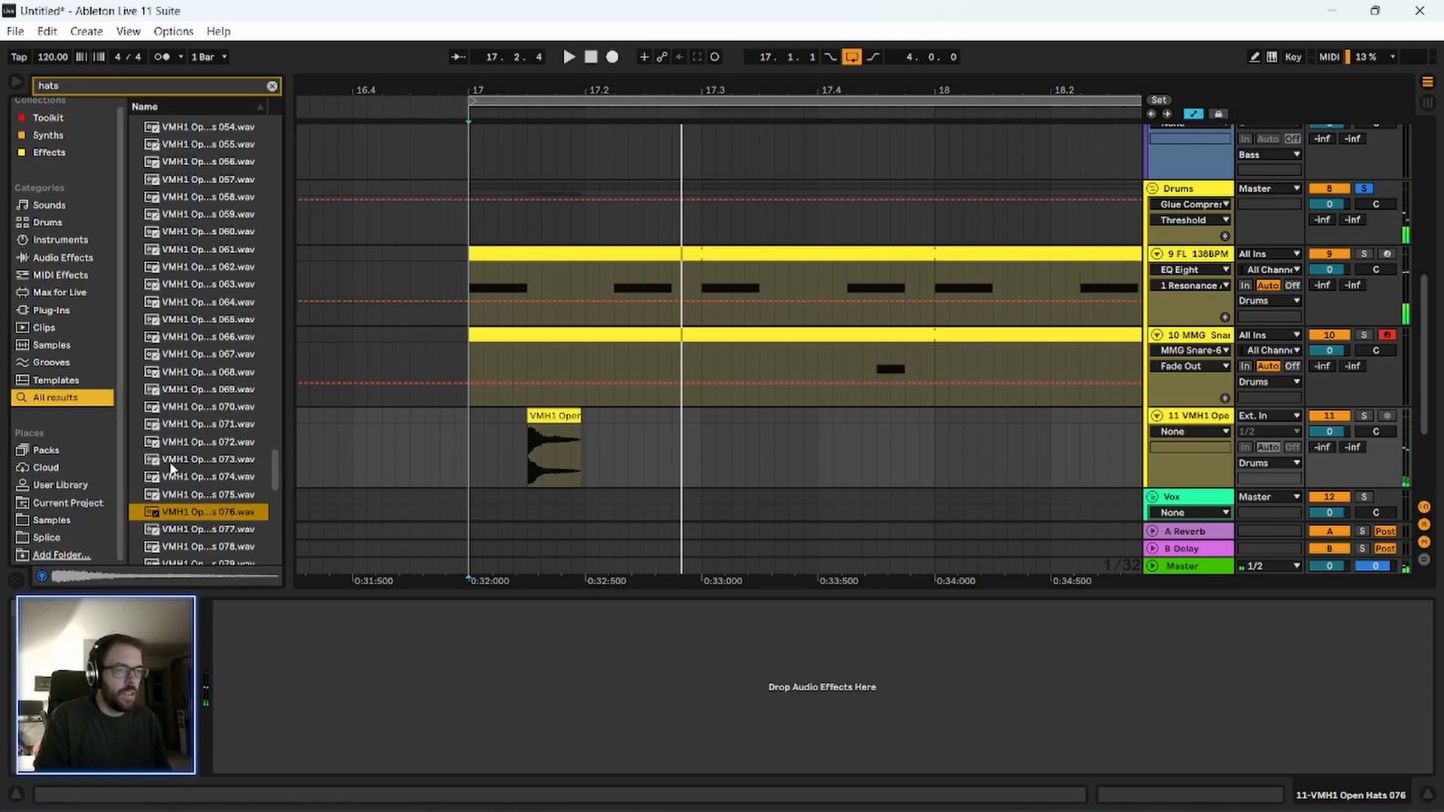
Replace the hat clip at 17.1.3 with VMH1 Open Hats 079 and play the drums.
{"action": "scroll", "coordinate": [218, 517], "scroll_direction": "down", "scroll_amount": 3}
{"action": "left_click", "coordinate": [218, 513]}
{"action": "scroll", "coordinate": [218, 517], "scroll_direction": "down", "scroll_amount": 3}
{"action": "left_click_drag", "start_coordinate": [364, 474], "coordinate": [535, 472]}
{"action": "left_click", "coordinate": [441, 468]}
{"action": "key", "text": "space"}
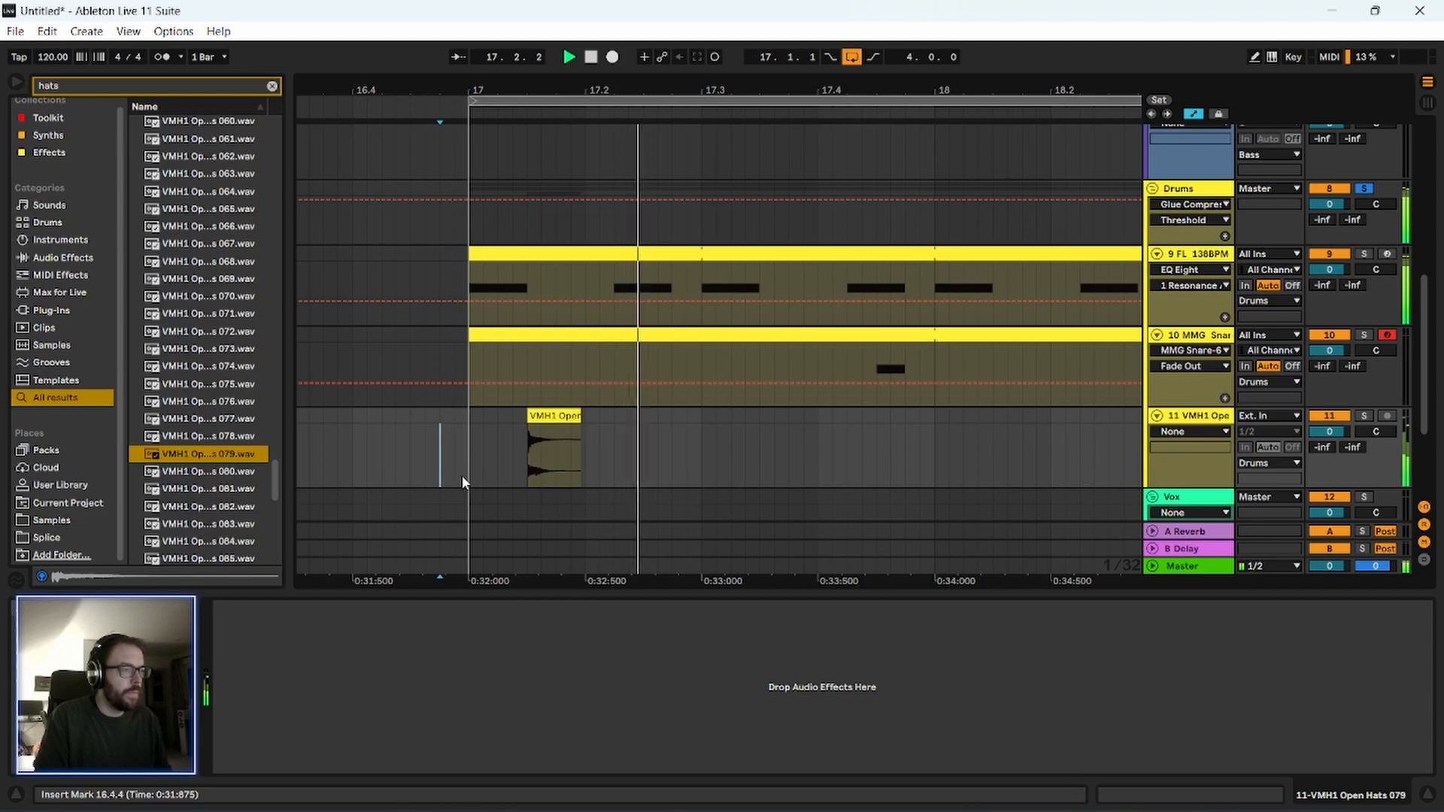
Preview VMH1 Open Hats 084 and insert a new MIDI track below the first hat track.
{"action": "left_click_drag", "start_coordinate": [613, 85], "coordinate": [461, 69]}
{"action": "scroll", "coordinate": [203, 484], "scroll_direction": "down", "scroll_amount": 3}
{"action": "left_click", "coordinate": [197, 472]}
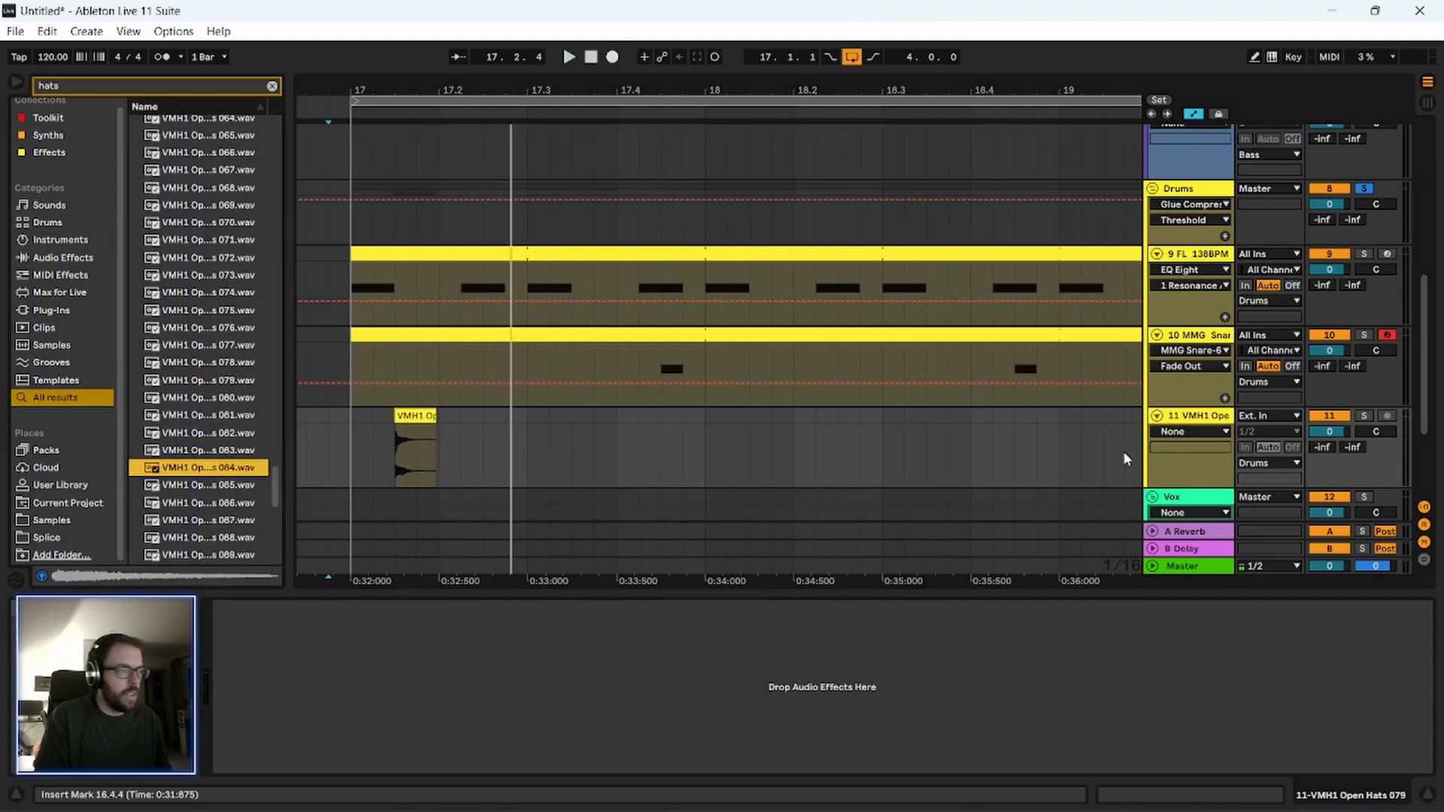
{"action": "left_click", "coordinate": [1204, 426]}
{"action": "key", "text": "ctrl+shift+t"}
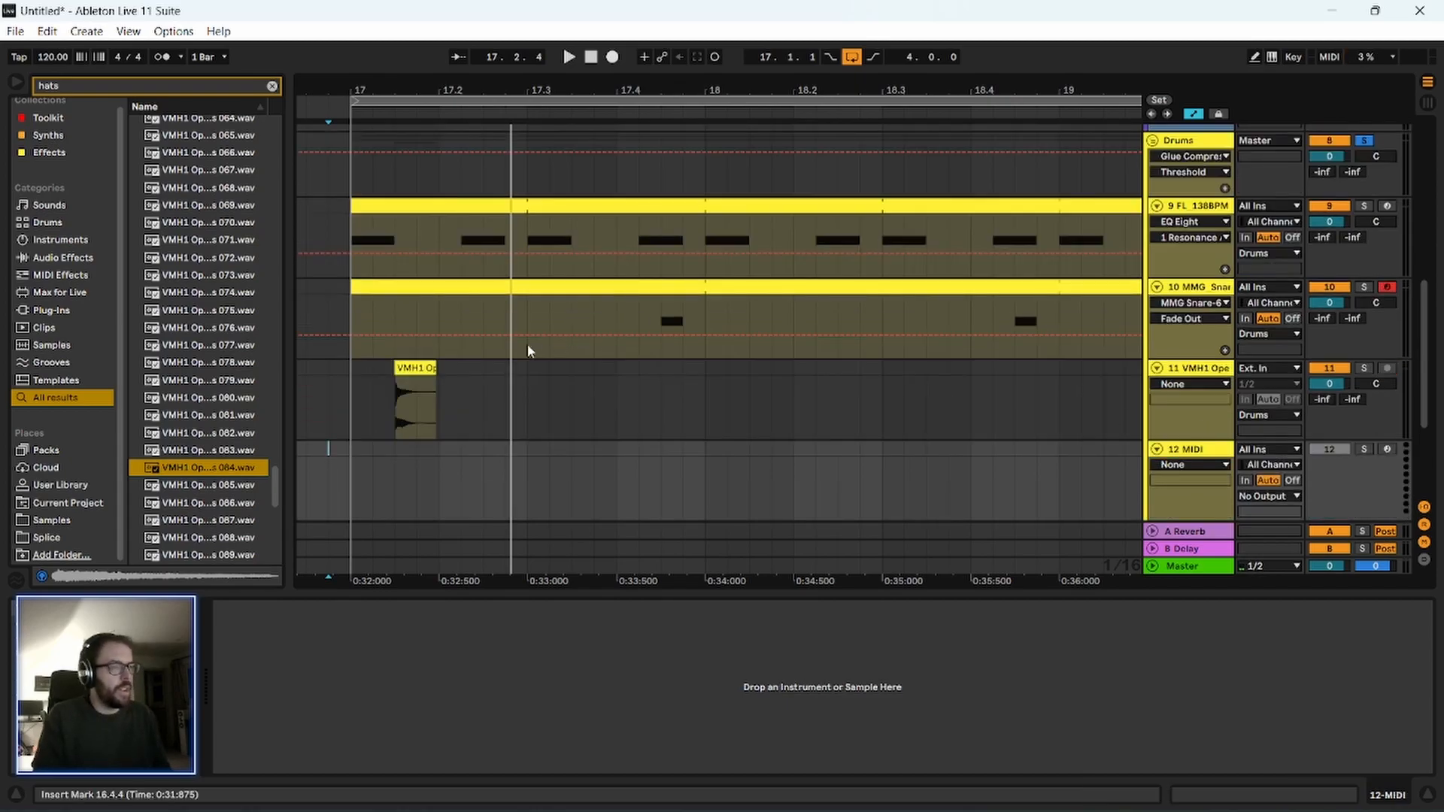
Audition the open hat samples following VMH1 Open Hats 084, up to 110, for a second hat.
{"action": "scroll", "coordinate": [174, 449], "scroll_direction": "down", "scroll_amount": 2}
{"action": "key", "text": "Down"}
{"action": "key", "text": "Down"}
{"action": "key", "text": "Down"}
{"action": "key", "text": "Down"}
{"action": "key", "text": "Down"}
{"action": "key", "text": "Down"}
{"action": "key", "text": "Down"}
{"action": "key", "text": "Down"}
{"action": "key", "text": "Down"}
{"action": "key", "text": "Down"}
{"action": "key", "text": "Down"}
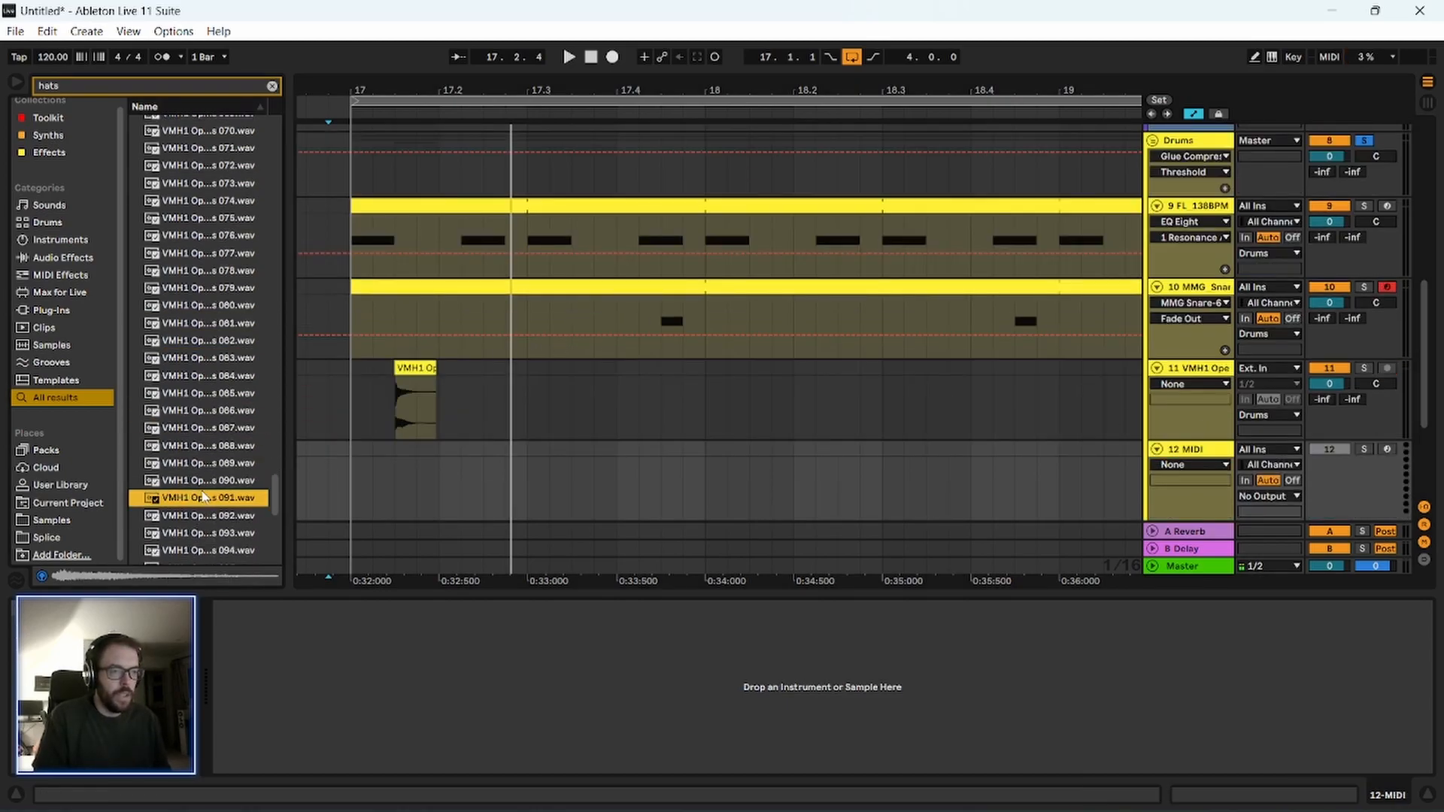
{"action": "key", "text": "Down"}
{"action": "key", "text": "Down"}
{"action": "key", "text": "Down"}
{"action": "key", "text": "Down"}
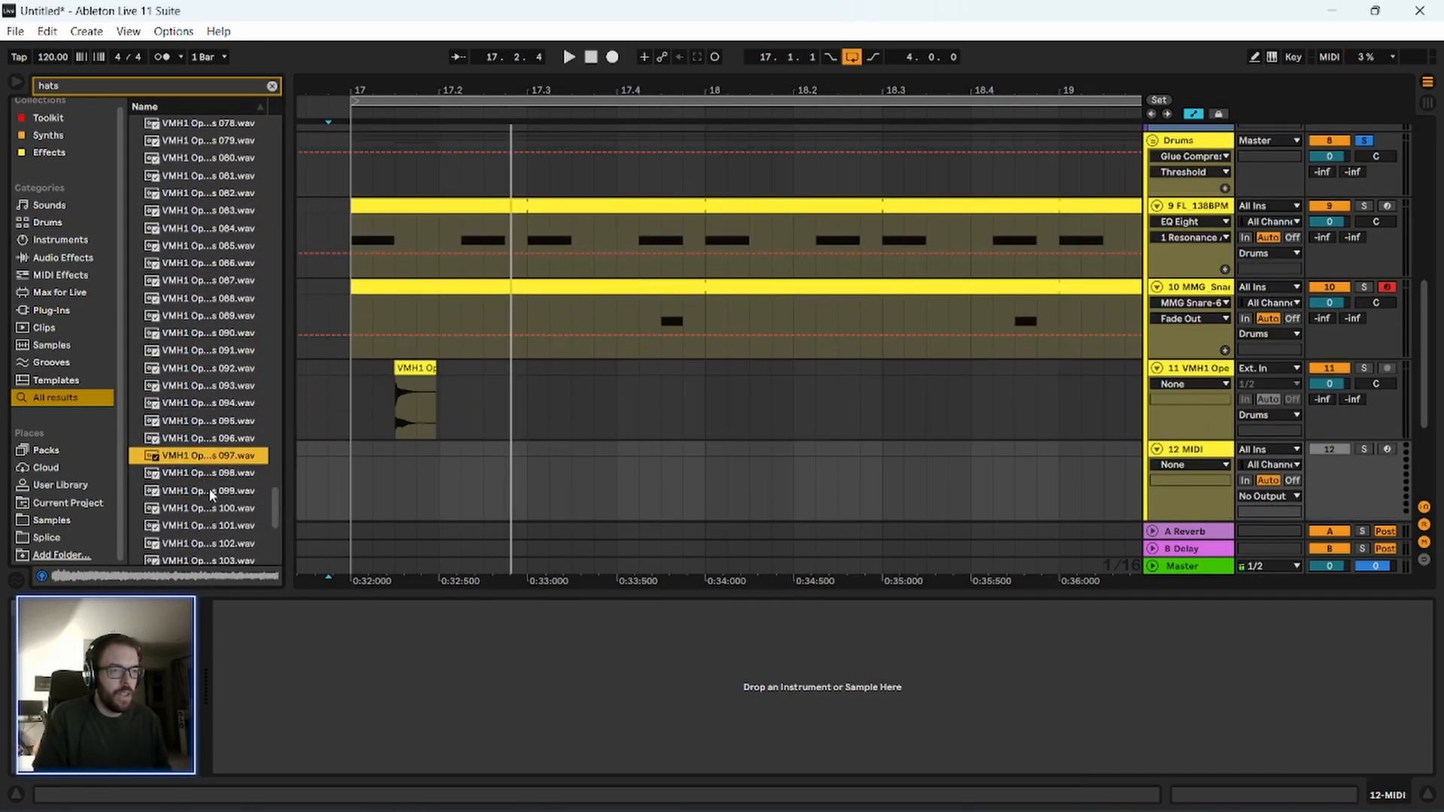
{"action": "key", "text": "Down"}
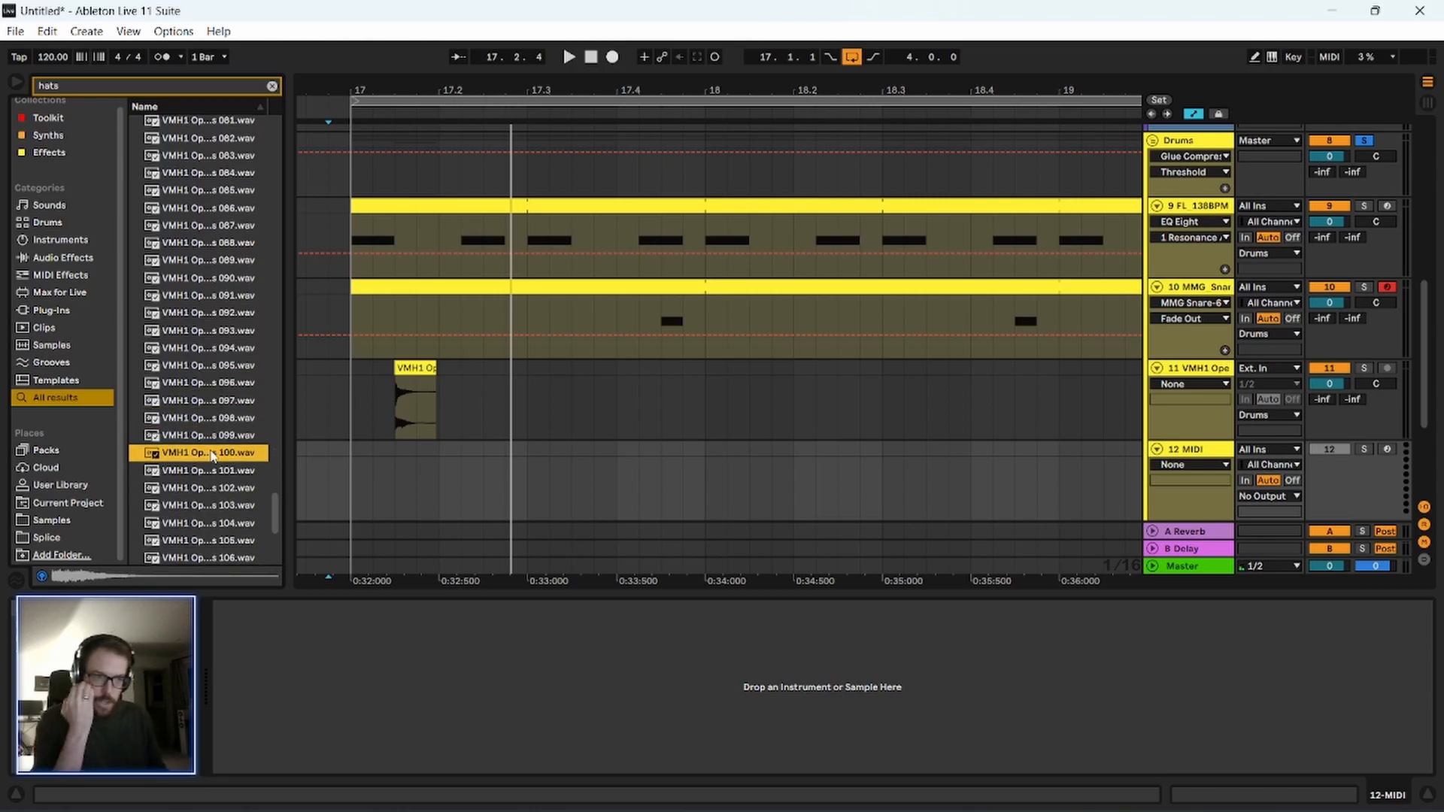
{"action": "key", "text": "Down"}
{"action": "key", "text": "Down"}
{"action": "key", "text": "Down"}
{"action": "key", "text": "Down"}
{"action": "key", "text": "Down"}
{"action": "key", "text": "Up"}
{"action": "key", "text": "Up"}
{"action": "key", "text": "Up"}
{"action": "key", "text": "Up"}
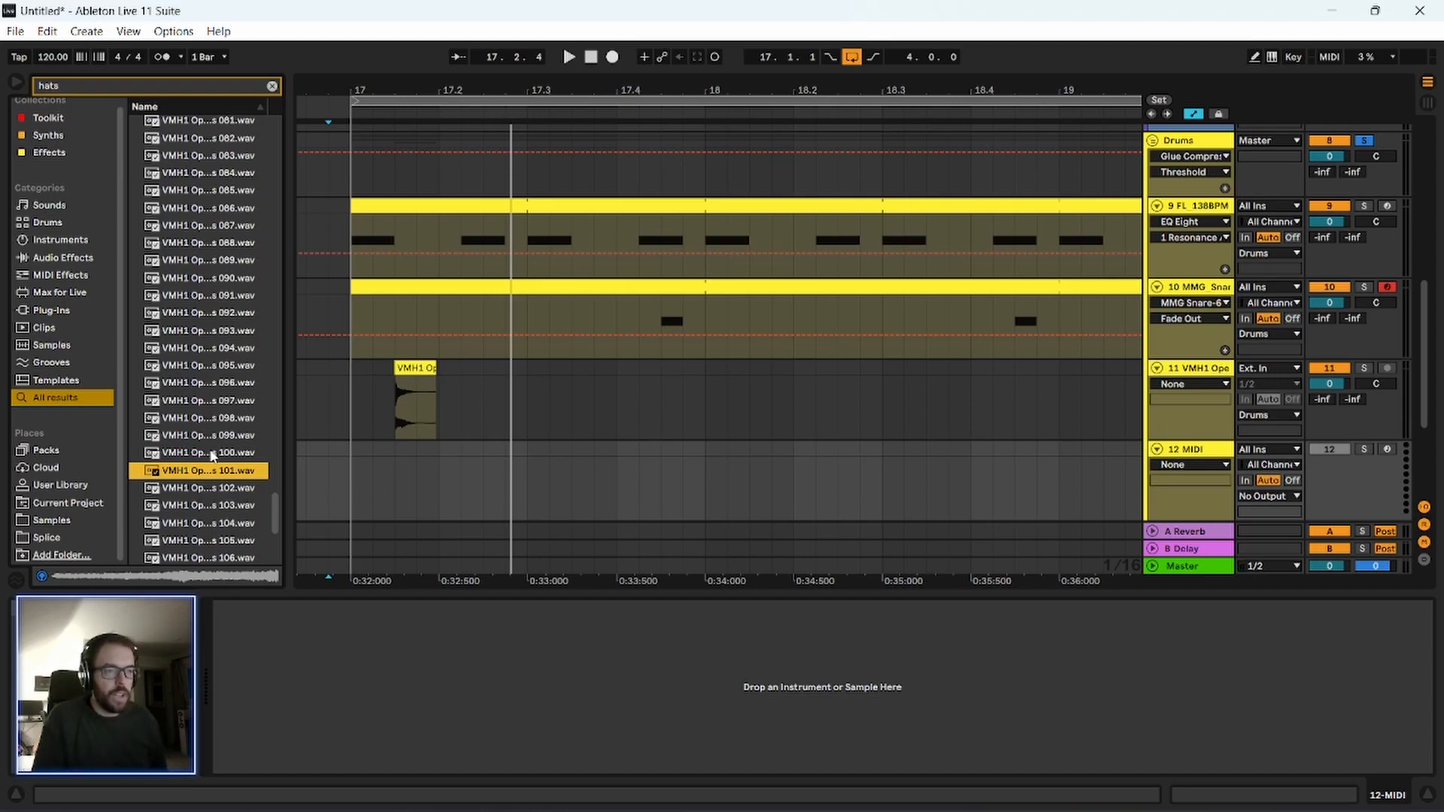
{"action": "scroll", "coordinate": [212, 455], "scroll_direction": "down", "scroll_amount": 2}
{"action": "left_click", "coordinate": [212, 455]}
{"action": "key", "text": "Down"}
{"action": "key", "text": "Down"}
{"action": "key", "text": "Down"}
{"action": "key", "text": "Down"}
{"action": "key", "text": "Down"}
{"action": "key", "text": "Down"}
{"action": "key", "text": "Down"}
{"action": "key", "text": "Down"}
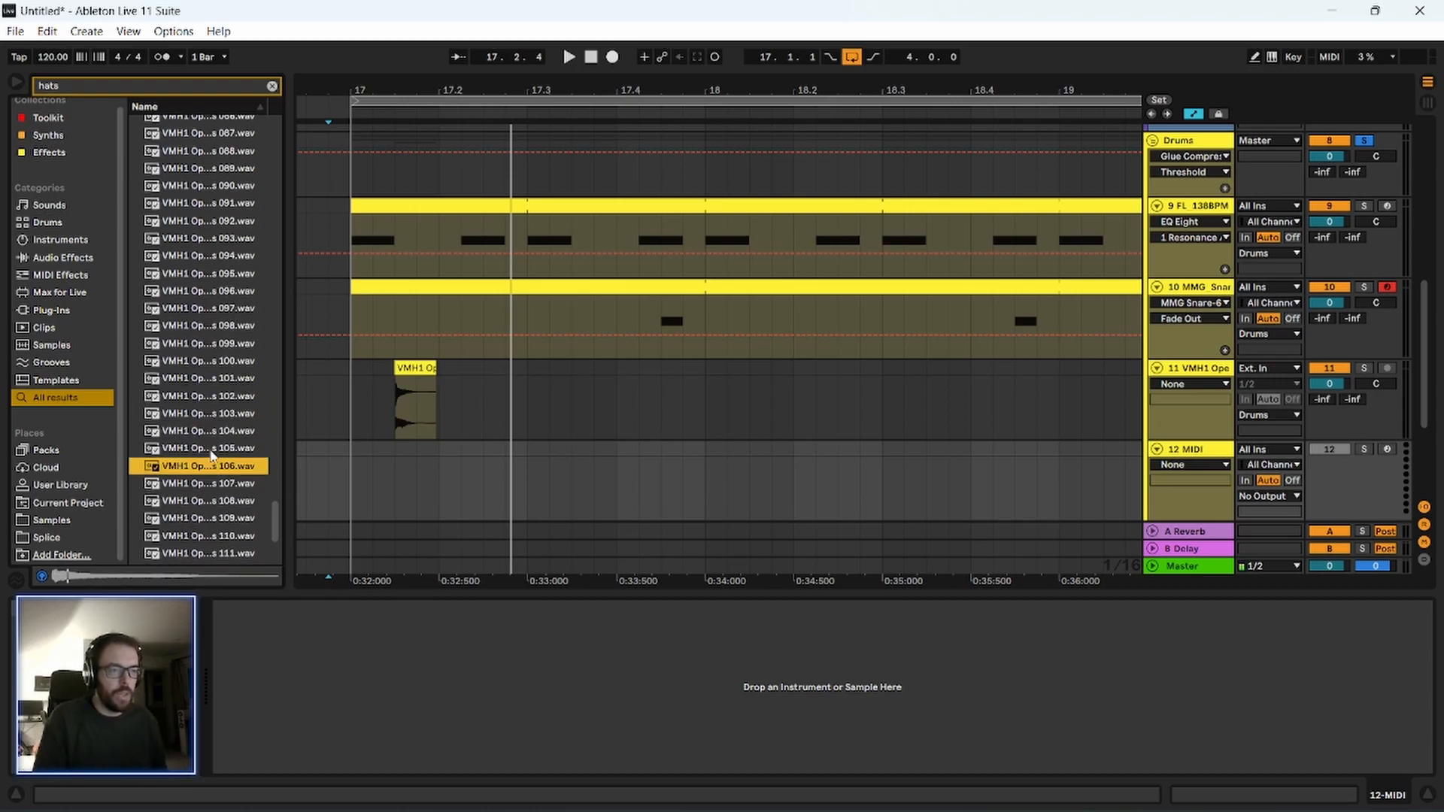
{"action": "key", "text": "Up"}
{"action": "key", "text": "Up"}
{"action": "key", "text": "Up"}
{"action": "key", "text": "Up"}
{"action": "key", "text": "Down"}
Place VMH1 Open Hats 110 at 17.3.1 on the new track and play it with the drums.
{"action": "left_click_drag", "start_coordinate": [197, 481], "coordinate": [600, 431]}
{"action": "left_click_drag", "start_coordinate": [554, 482], "coordinate": [533, 482]}
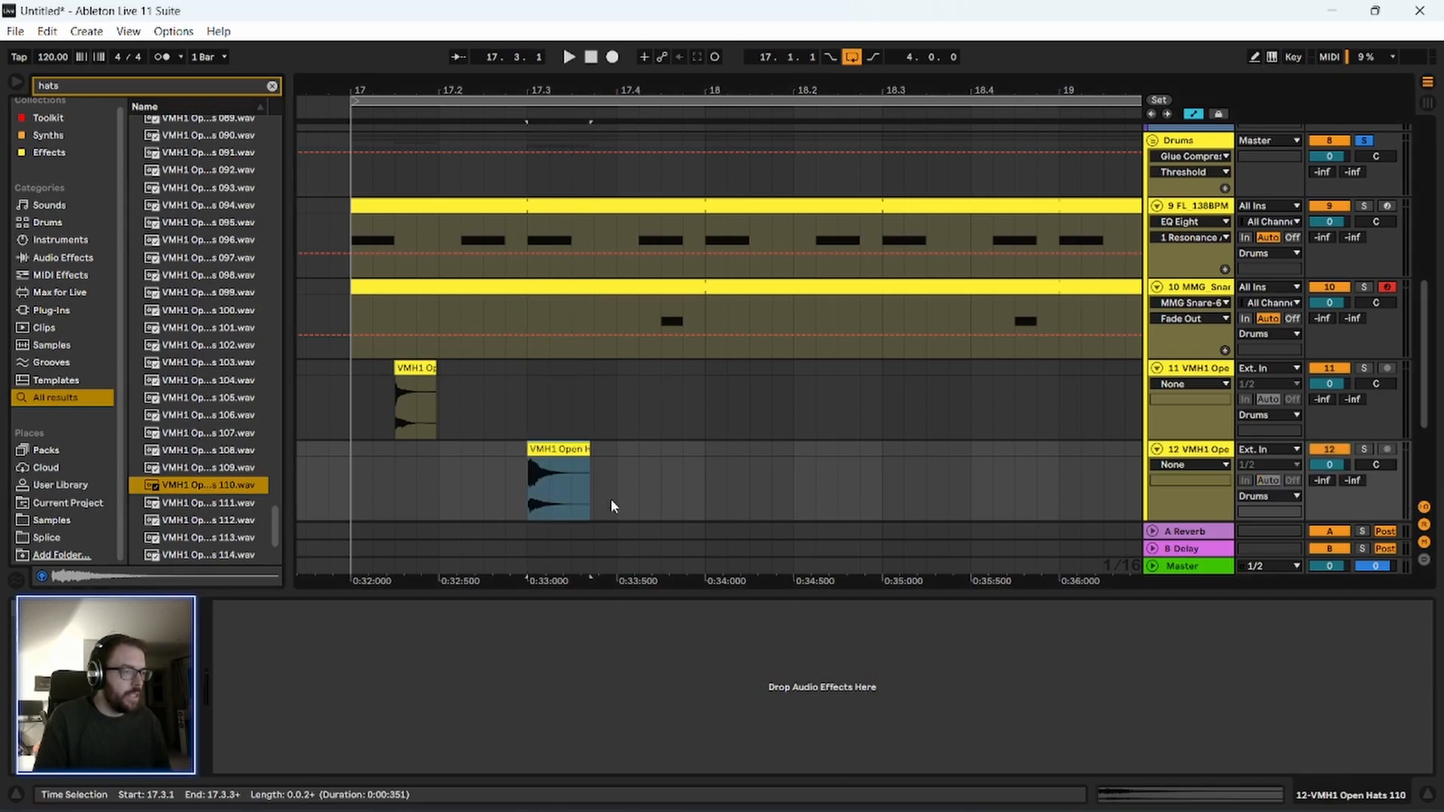
{"action": "key", "text": "space"}
Pan the second hat track to 33R and replay the drums repeatedly to check it.
{"action": "key", "text": "space"}
{"action": "key", "text": "space"}
Pan the first hat track to 6L while repeatedly playing the loop from its clip at 17.1.3.
{"action": "key", "text": "space"}
{"action": "key", "text": "space"}
{"action": "key", "text": "space"}
{"action": "key", "text": "space"}
{"action": "left_click_drag", "start_coordinate": [1370, 468], "coordinate": [1371, 453]}
{"action": "key", "text": "space"}
{"action": "key", "text": "space"}
{"action": "key", "text": "space"}
{"action": "key", "text": "space"}
{"action": "key", "text": "space"}
{"action": "key", "text": "space"}
{"action": "key", "text": "space"}
{"action": "key", "text": "space"}
{"action": "key", "text": "space"}
{"action": "key", "text": "space"}
{"action": "key", "text": "space"}
{"action": "key", "text": "space"}
{"action": "key", "text": "space"}
{"action": "left_click", "coordinate": [398, 410]}
{"action": "key", "text": "space"}
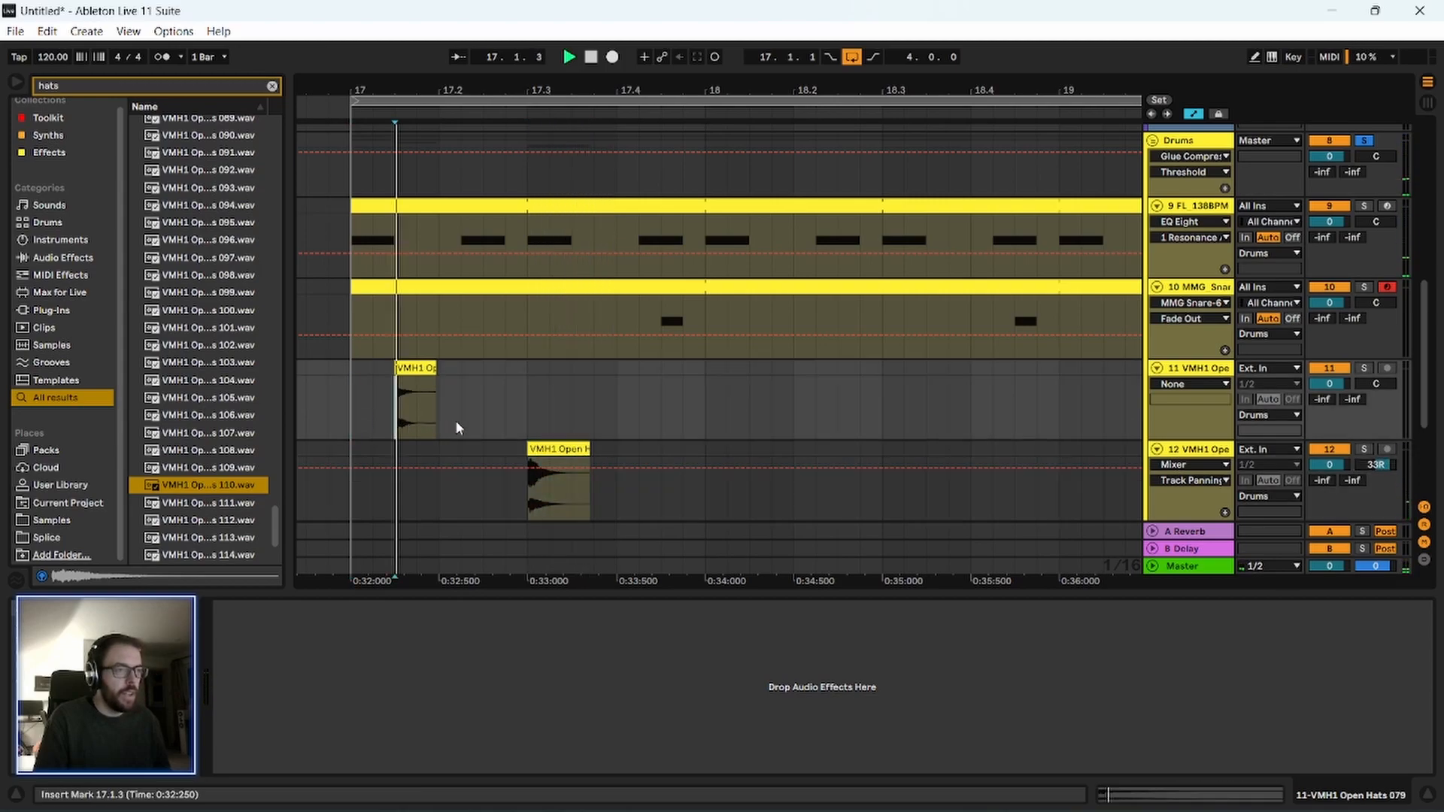
{"action": "key", "text": "space"}
{"action": "key", "text": "space"}
{"action": "key", "text": "space"}
{"action": "left_click_drag", "start_coordinate": [1381, 386], "coordinate": [1380, 382]}
{"action": "key", "text": "space"}
{"action": "key", "text": "space"}
{"action": "key", "text": "space"}
{"action": "key", "text": "space"}
{"action": "key", "text": "space"}
{"action": "key", "text": "space"}
{"action": "key", "text": "space"}
{"action": "key", "text": "space"}
{"action": "key", "text": "space"}
{"action": "left_click_drag", "start_coordinate": [1384, 388], "coordinate": [1380, 385]}
{"action": "key", "text": "space"}
{"action": "key", "text": "space"}
{"action": "key", "text": "space"}
{"action": "key", "text": "space"}
{"action": "key", "text": "space"}
{"action": "key", "text": "space"}
{"action": "key", "text": "space"}
Lower the gain of the VMH1 Open Hats 079 clip to -1.77 dB while playing the loop.
{"action": "left_click", "coordinate": [431, 372]}
{"action": "double_click", "coordinate": [429, 374]}
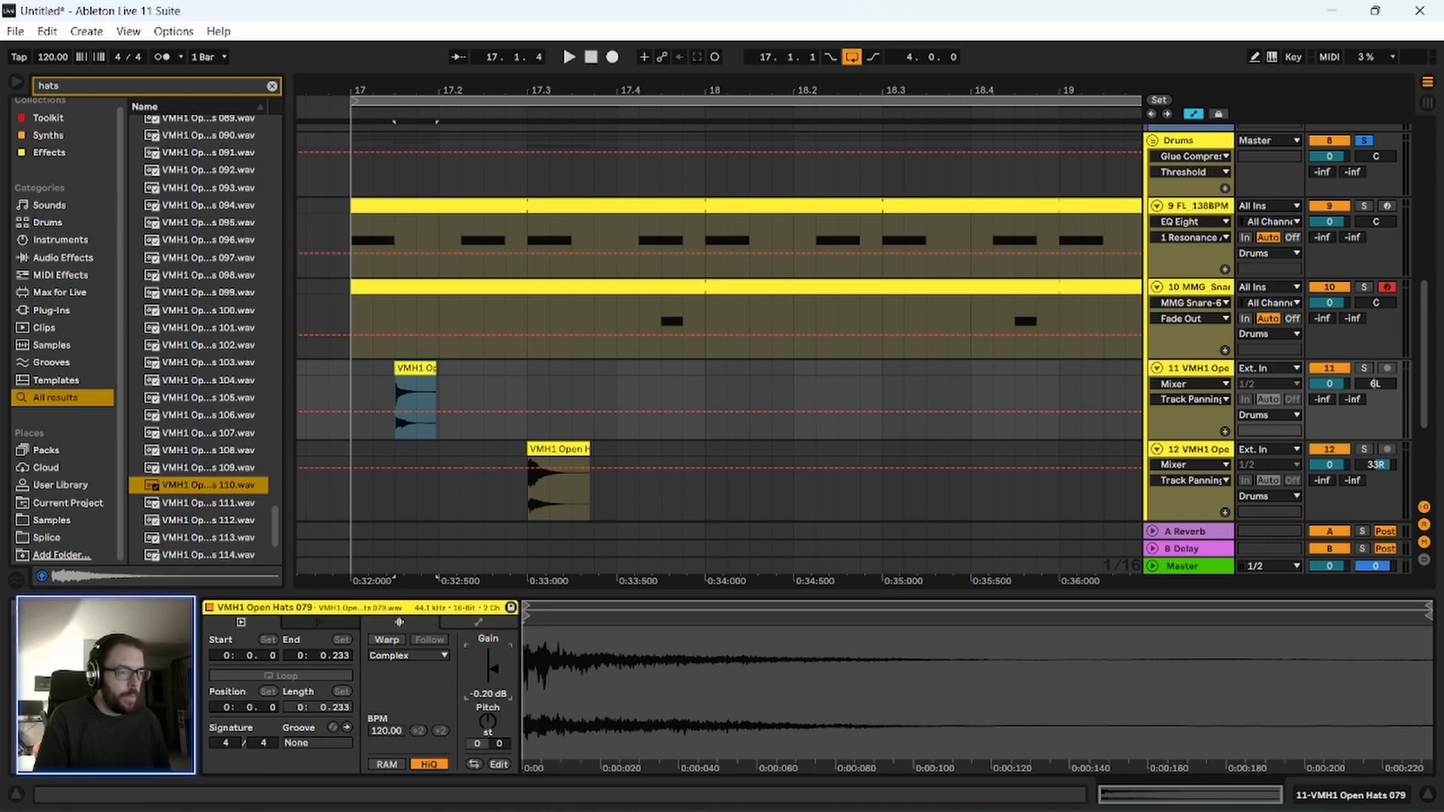
{"action": "key", "text": "space"}
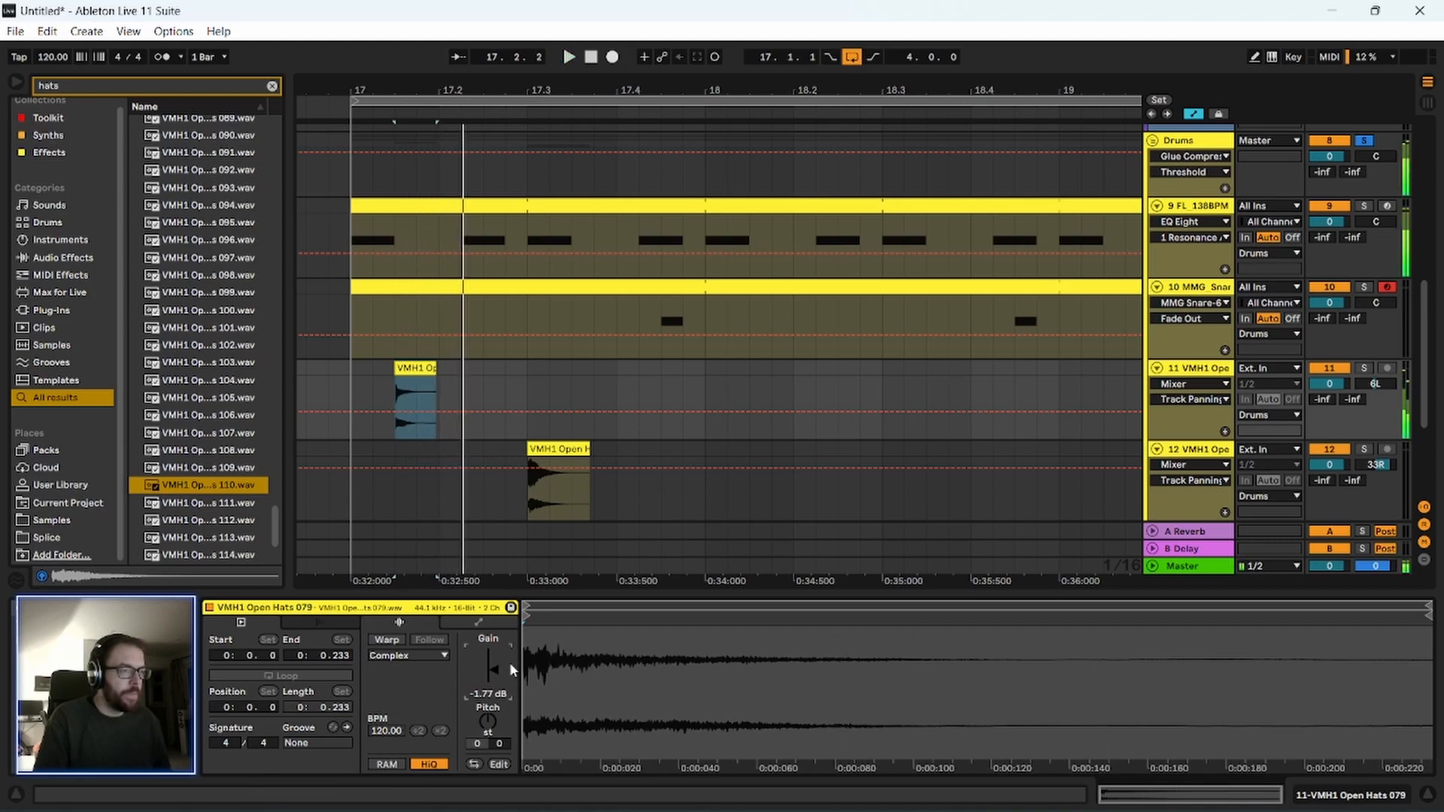
Group the two open hat tracks inside the Drums group and name the new group Hats.
{"action": "left_click", "coordinate": [532, 451]}
{"action": "left_click", "coordinate": [1196, 451]}
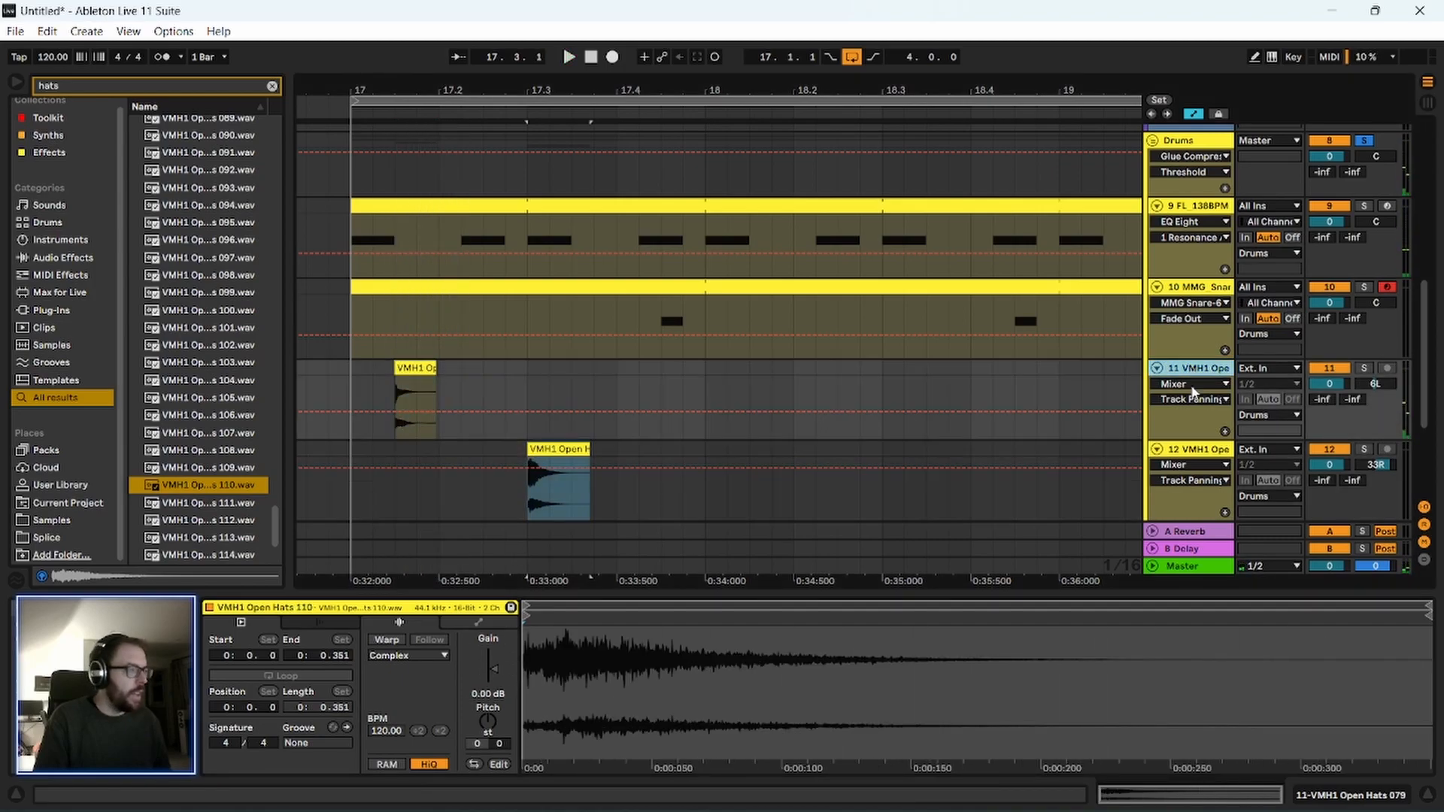
{"action": "left_click", "coordinate": [1196, 369]}
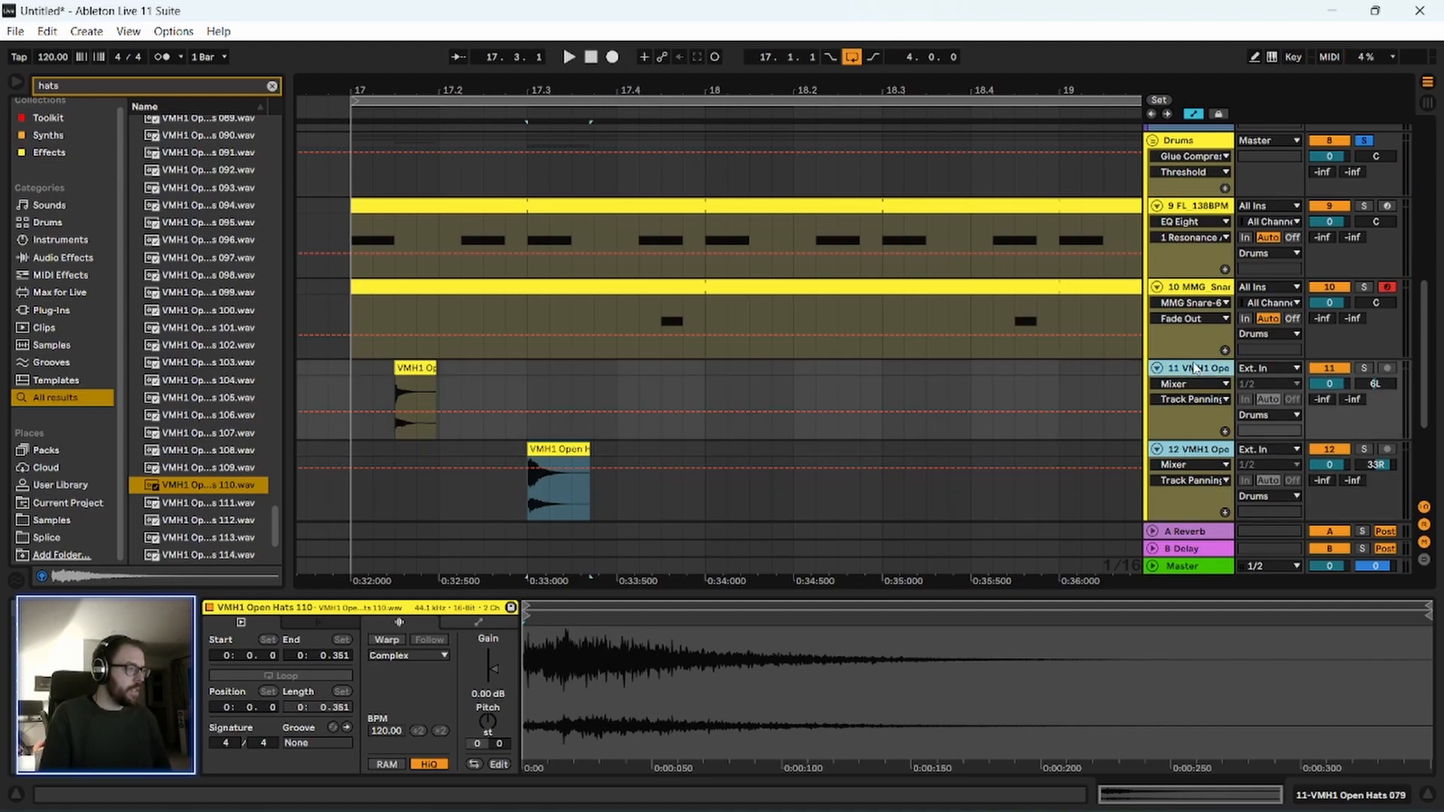
{"action": "key", "text": "ctrl+g"}
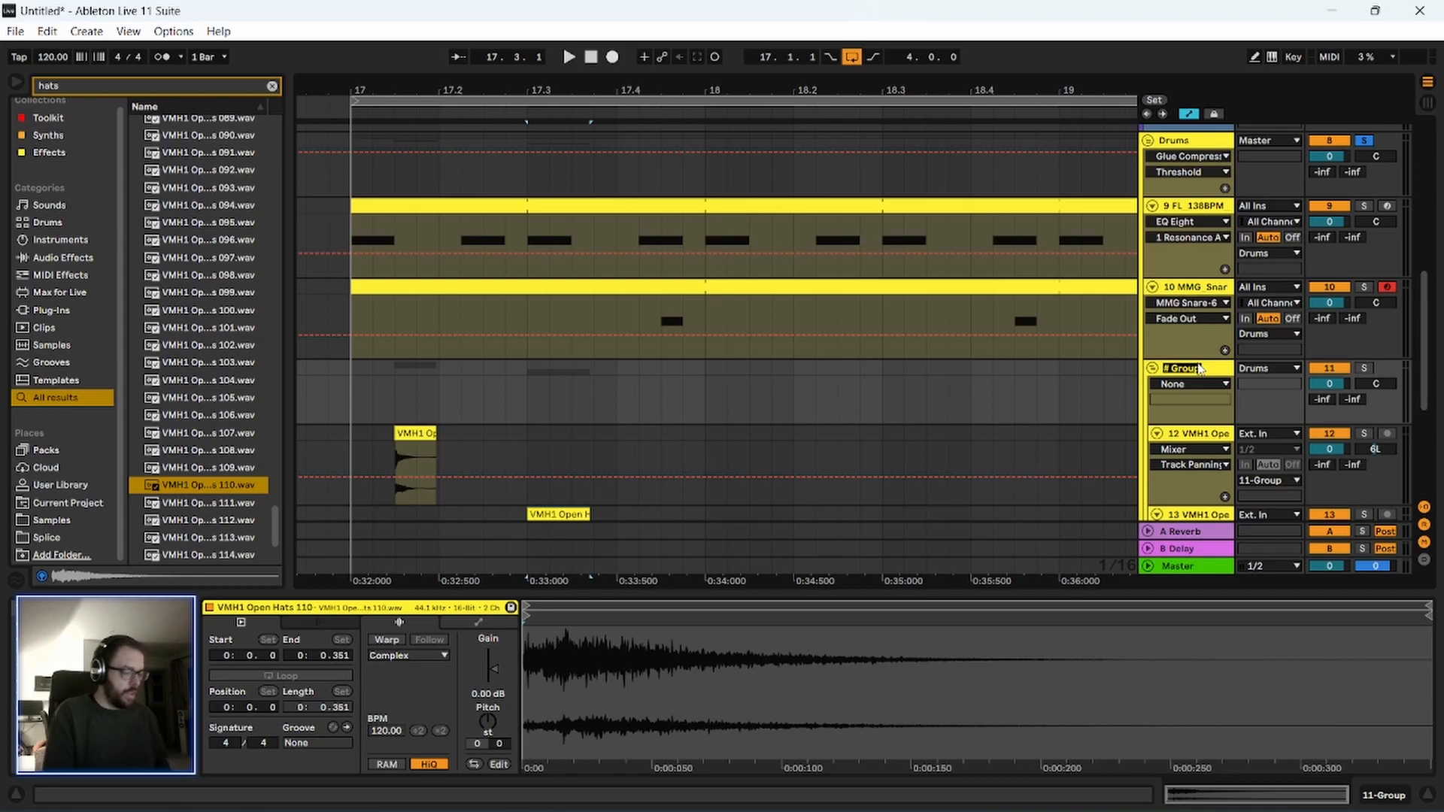
{"action": "left_click", "coordinate": [1199, 368]}
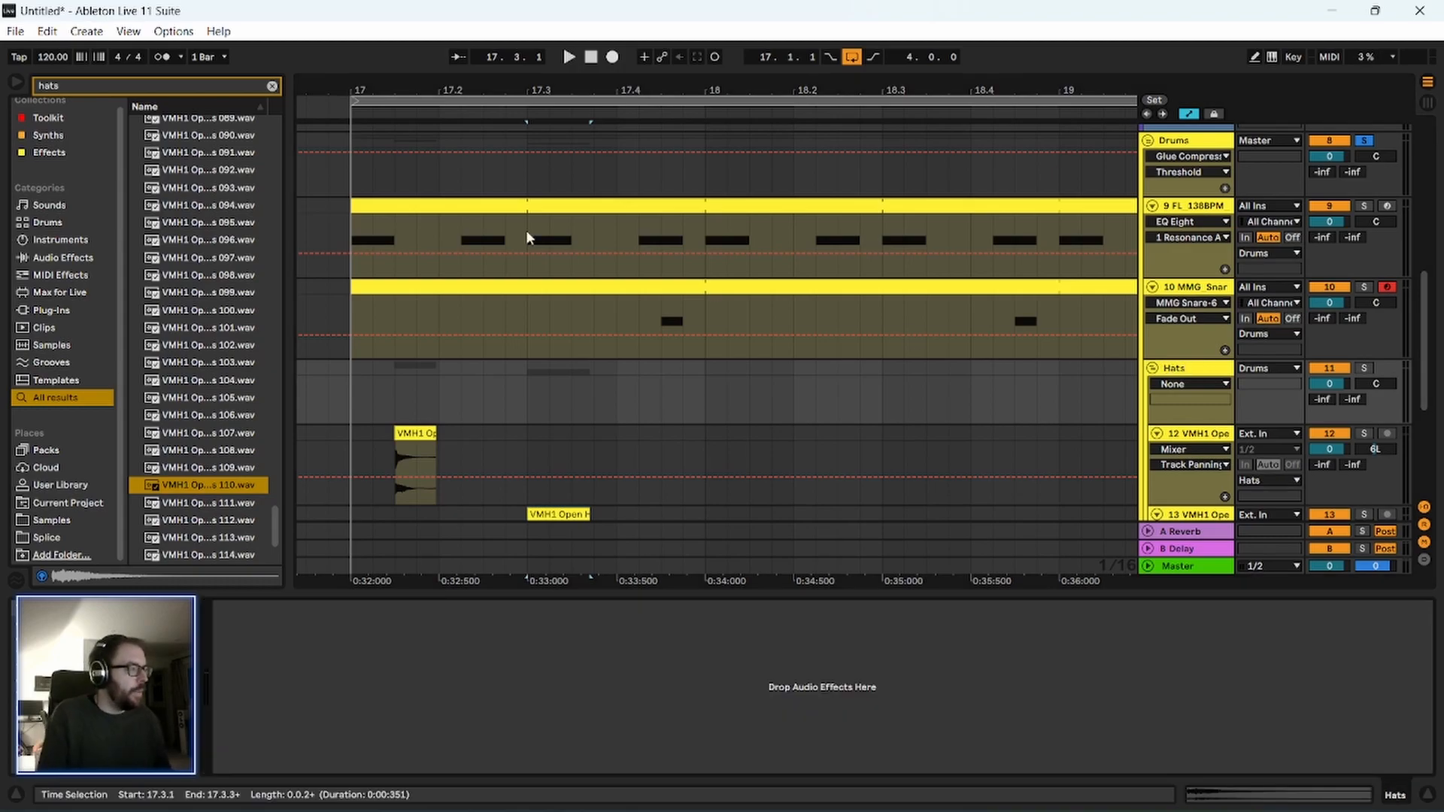
Clear the sample search and add an EQ Eight from the Toolkit collection to the Hats group.
{"action": "left_click", "coordinate": [48, 118]}
{"action": "left_click", "coordinate": [49, 158]}
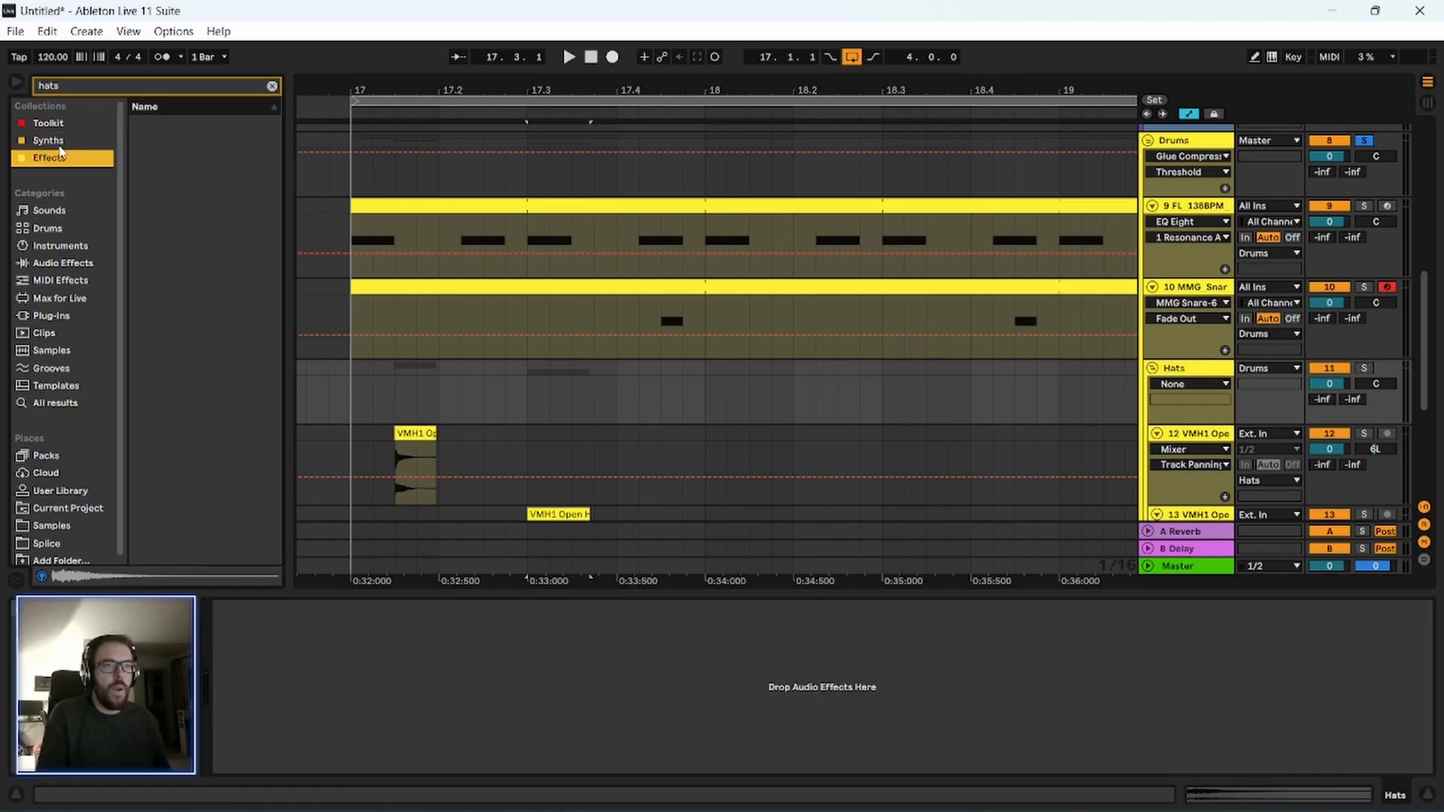
{"action": "left_click", "coordinate": [271, 85]}
{"action": "left_click", "coordinate": [34, 125]}
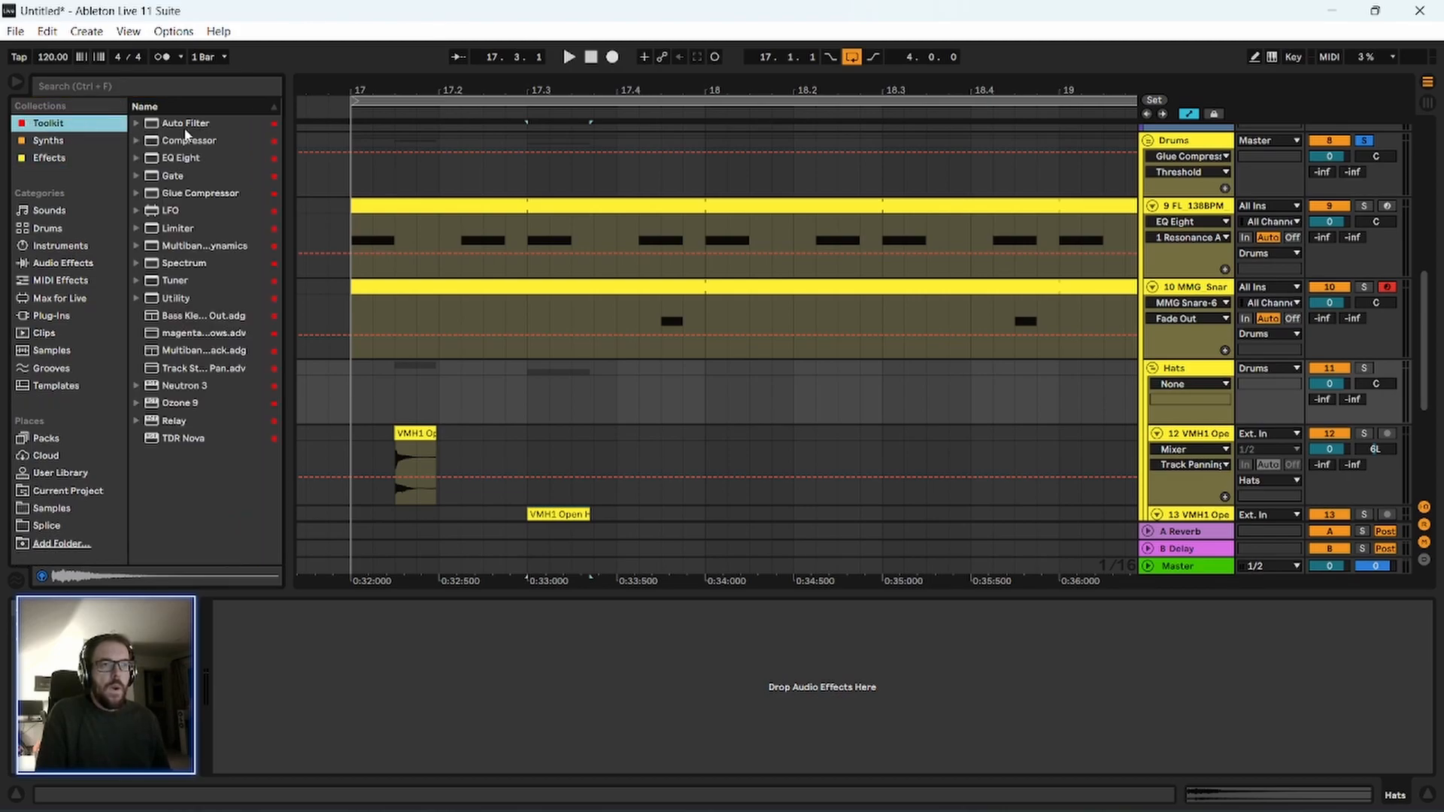
{"action": "left_click_drag", "start_coordinate": [188, 165], "coordinate": [939, 429]}
{"action": "left_click_drag", "start_coordinate": [1187, 372], "coordinate": [1187, 373]}
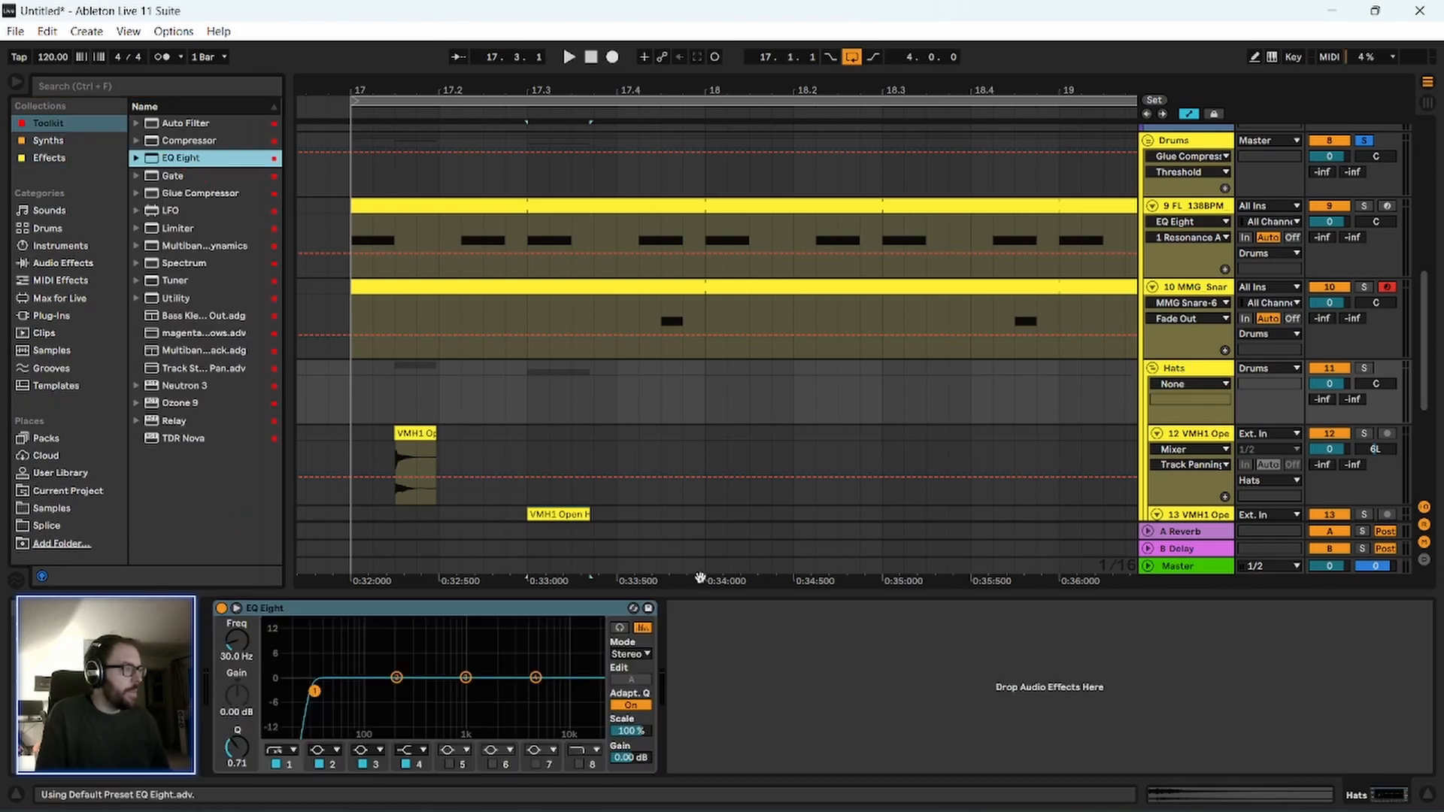
Raise the frequency of low-cut band 1 in the Hats group's EQ Eight and play the loop.
{"action": "left_click", "coordinate": [292, 768]}
{"action": "left_click_drag", "start_coordinate": [442, 690], "coordinate": [480, 690]}
{"action": "key", "text": "space"}
Play the drums from 17.1.1 several times to check the filtered, panned hats.
{"action": "key", "text": "space"}
{"action": "key", "text": "space"}
{"action": "key", "text": "space"}
{"action": "left_click", "coordinate": [355, 454]}
{"action": "key", "text": "space"}
{"action": "scroll", "coordinate": [490, 457], "scroll_direction": "down", "scroll_amount": 2}
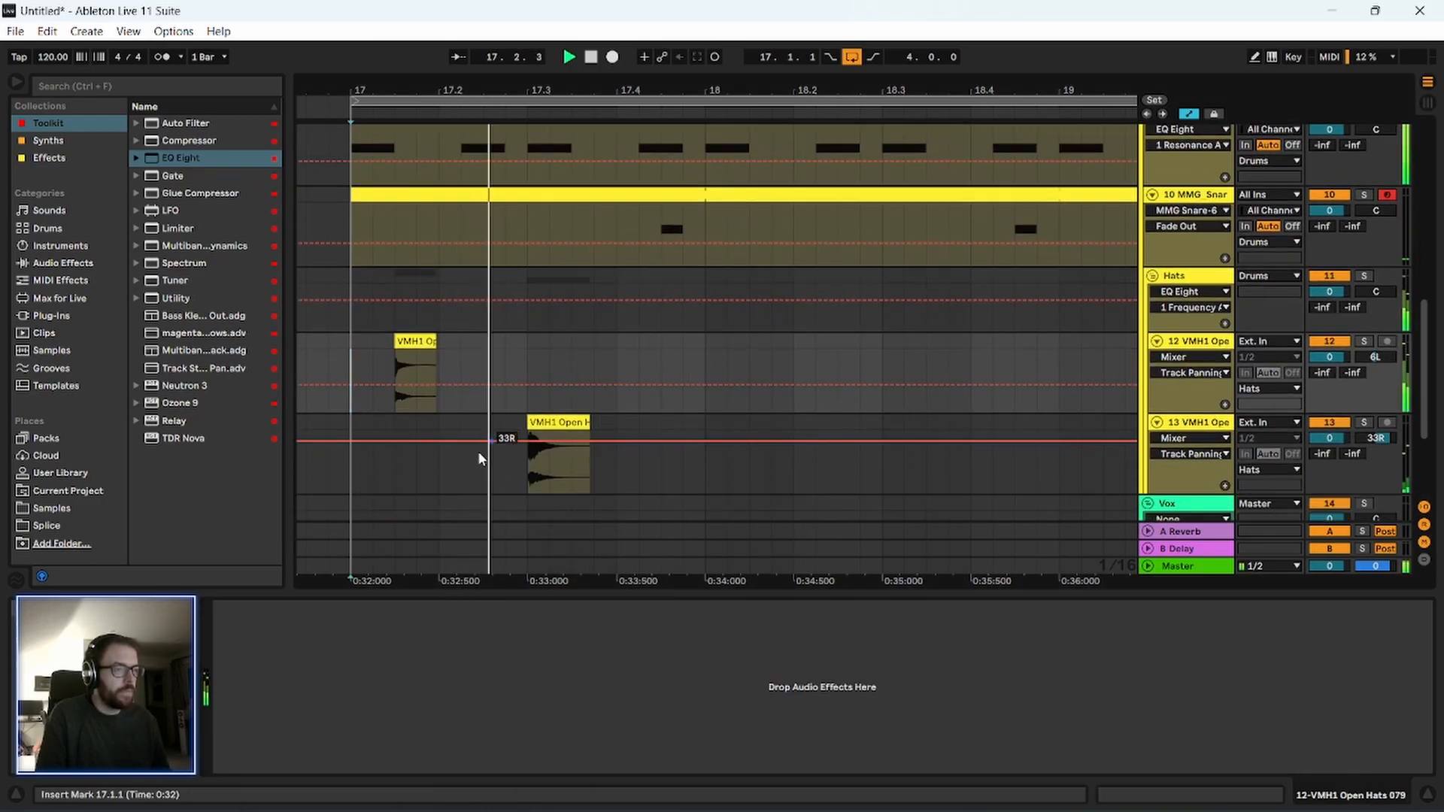
{"action": "scroll", "coordinate": [486, 448], "scroll_direction": "down", "scroll_amount": 1}
{"action": "key", "text": "space"}
{"action": "scroll", "coordinate": [393, 391], "scroll_direction": "up", "scroll_amount": 3}
{"action": "key", "text": "space"}
{"action": "key", "text": "space"}
{"action": "scroll", "coordinate": [451, 452], "scroll_direction": "down", "scroll_amount": 1}
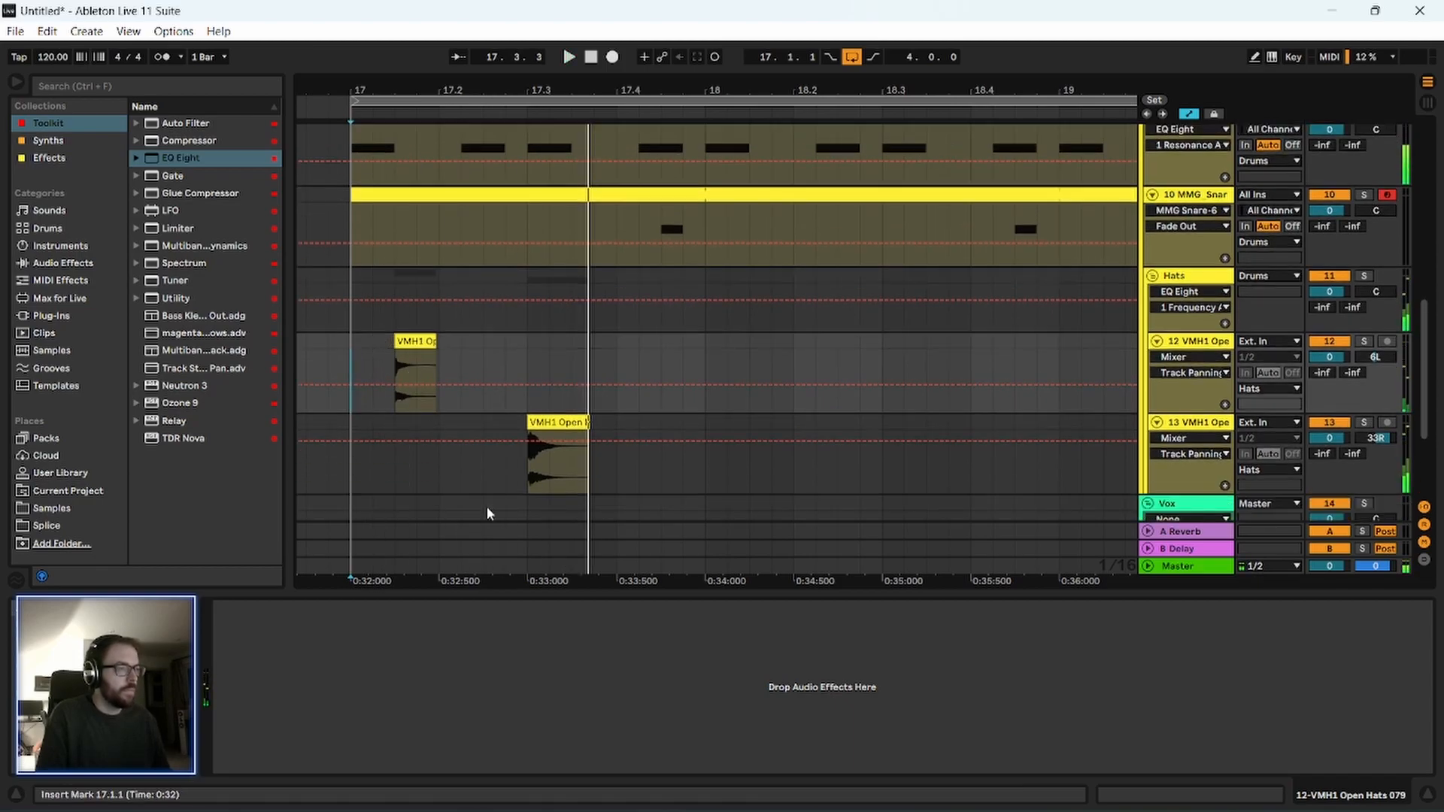
{"action": "scroll", "coordinate": [488, 508], "scroll_direction": "down", "scroll_amount": 1}
Hide automation, copy the second hat to 17.4.1, 18.1.2 and 18.2.2 and the first hat to 17.3.4, and play.
{"action": "key", "text": "a"}
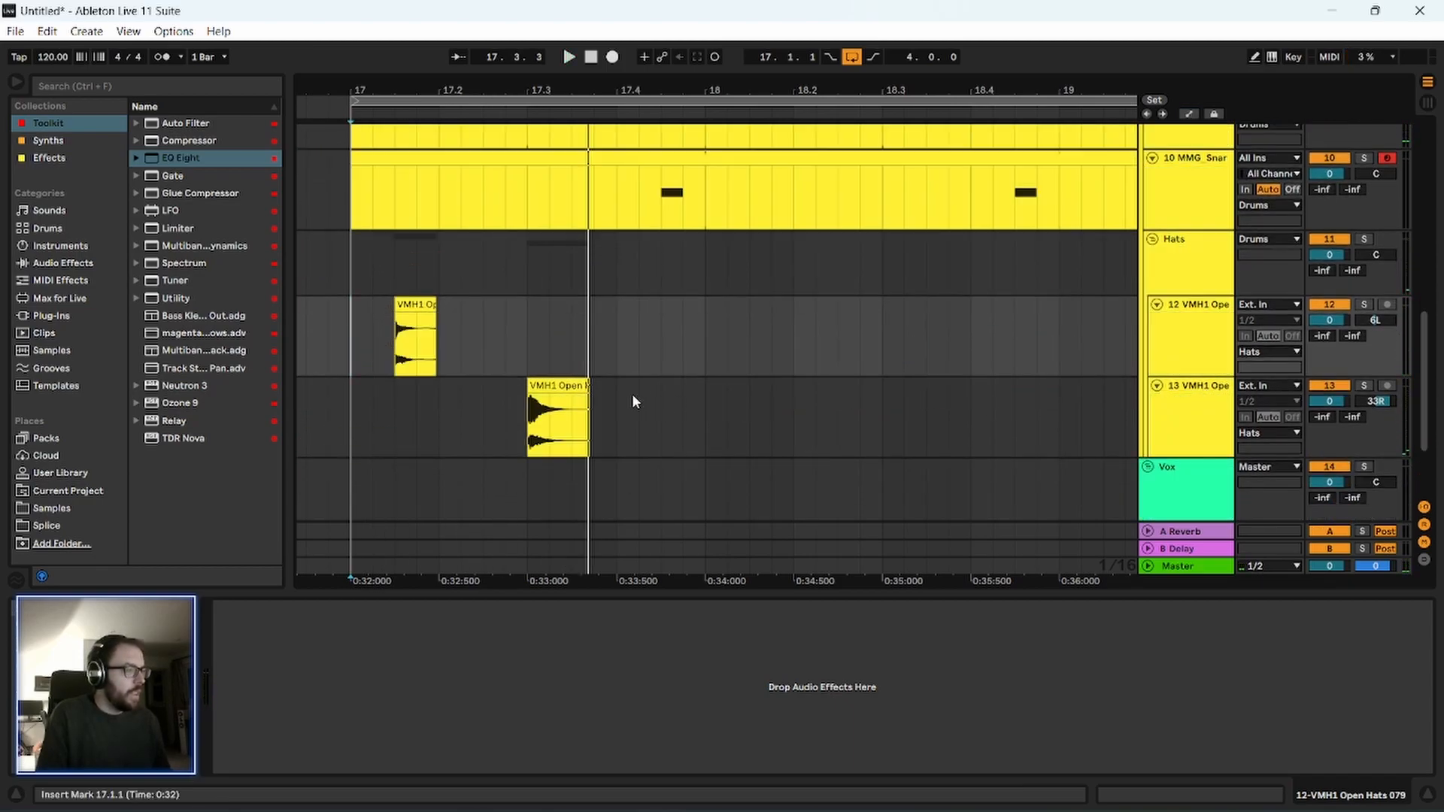
{"action": "left_click_drag", "start_coordinate": [557, 385], "coordinate": [644, 401]}
{"action": "left_click", "coordinate": [426, 299], "text": "shift"}
{"action": "left_click_drag", "start_coordinate": [400, 323], "coordinate": [600, 325]}
{"action": "left_click", "coordinate": [504, 371]}
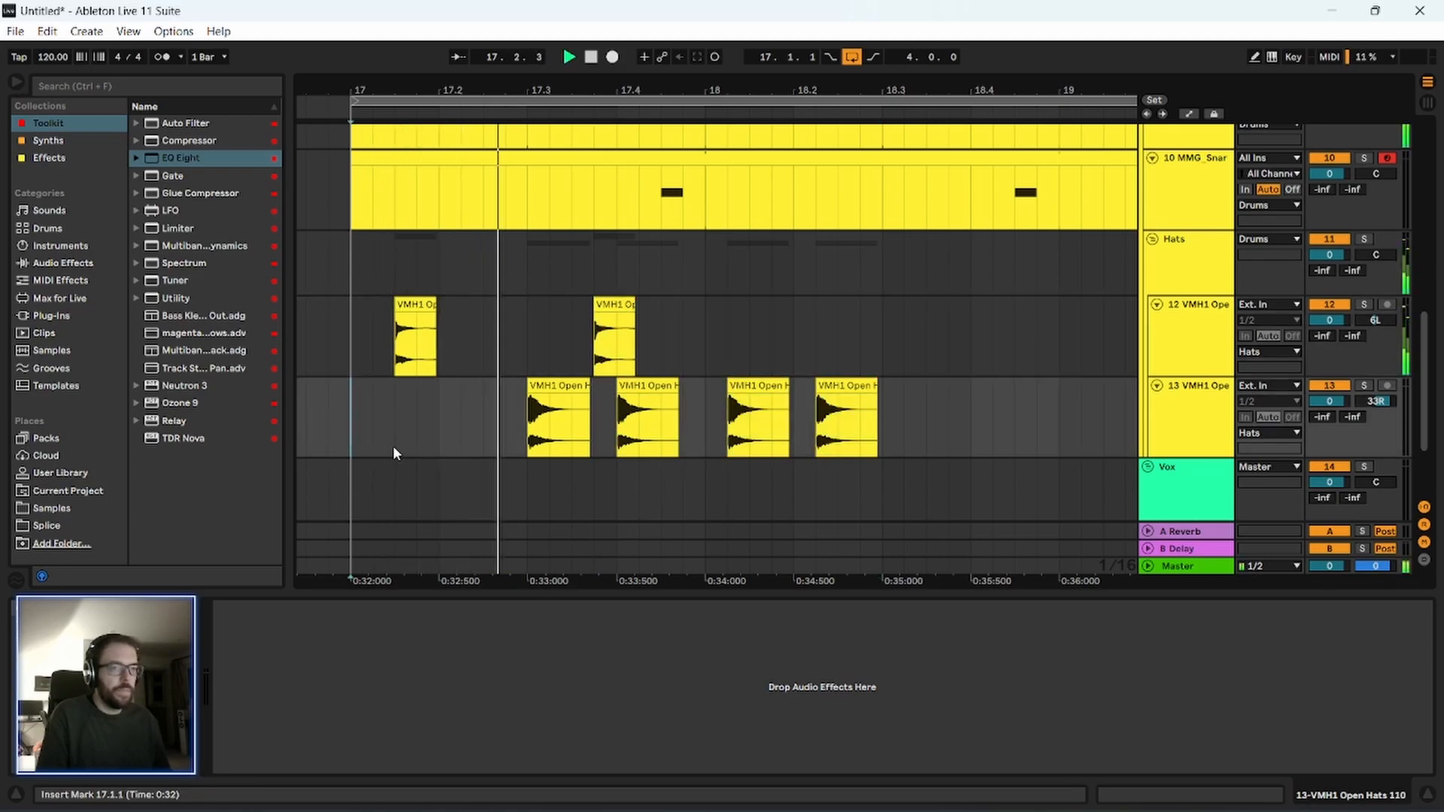
{"action": "key", "text": "space"}
Move the second hat's clip from 18.1.2 to 17.2.1, add a copy at 17.1.1, and play from 17.1.1.
{"action": "scroll", "coordinate": [706, 382], "scroll_direction": "up", "scroll_amount": 2}
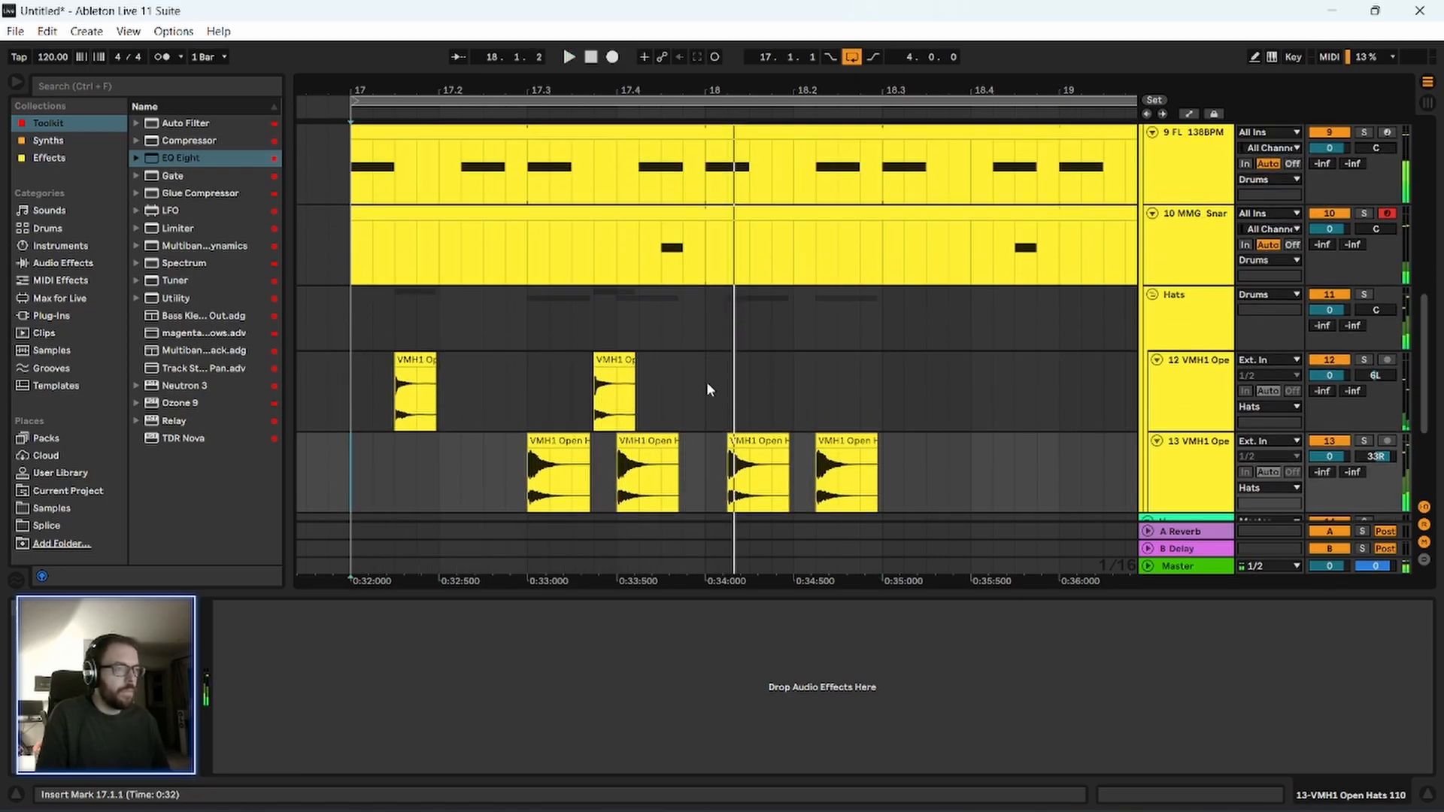
{"action": "left_click_drag", "start_coordinate": [752, 446], "coordinate": [458, 477]}
{"action": "left_click", "coordinate": [357, 378]}
{"action": "key", "text": "space"}
{"action": "key", "text": "space"}
{"action": "left_click", "coordinate": [357, 392]}
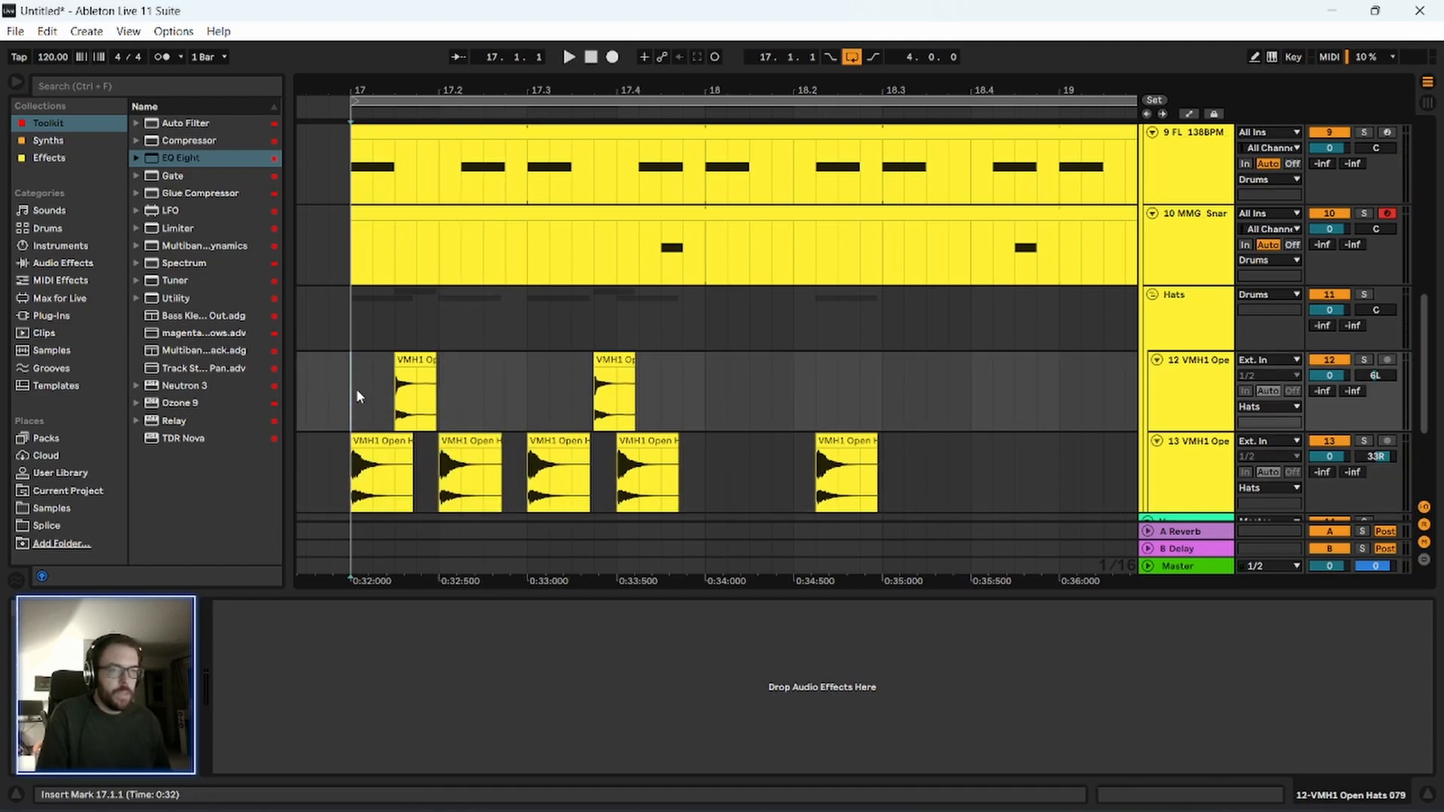
{"action": "key", "text": "space"}
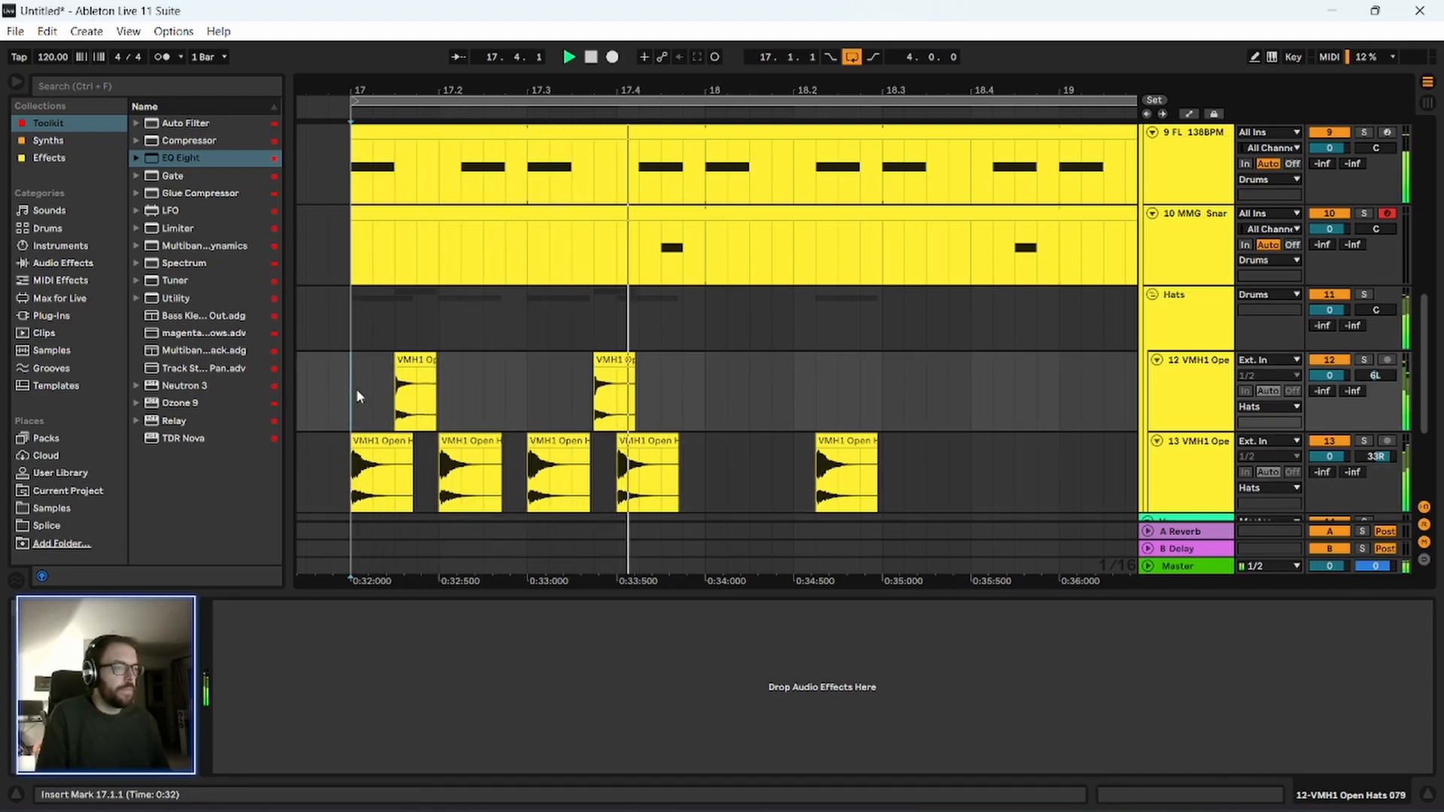
Stop playback and search all results in the browser for "shake".
{"action": "key", "text": "space"}
{"action": "key", "text": "space"}
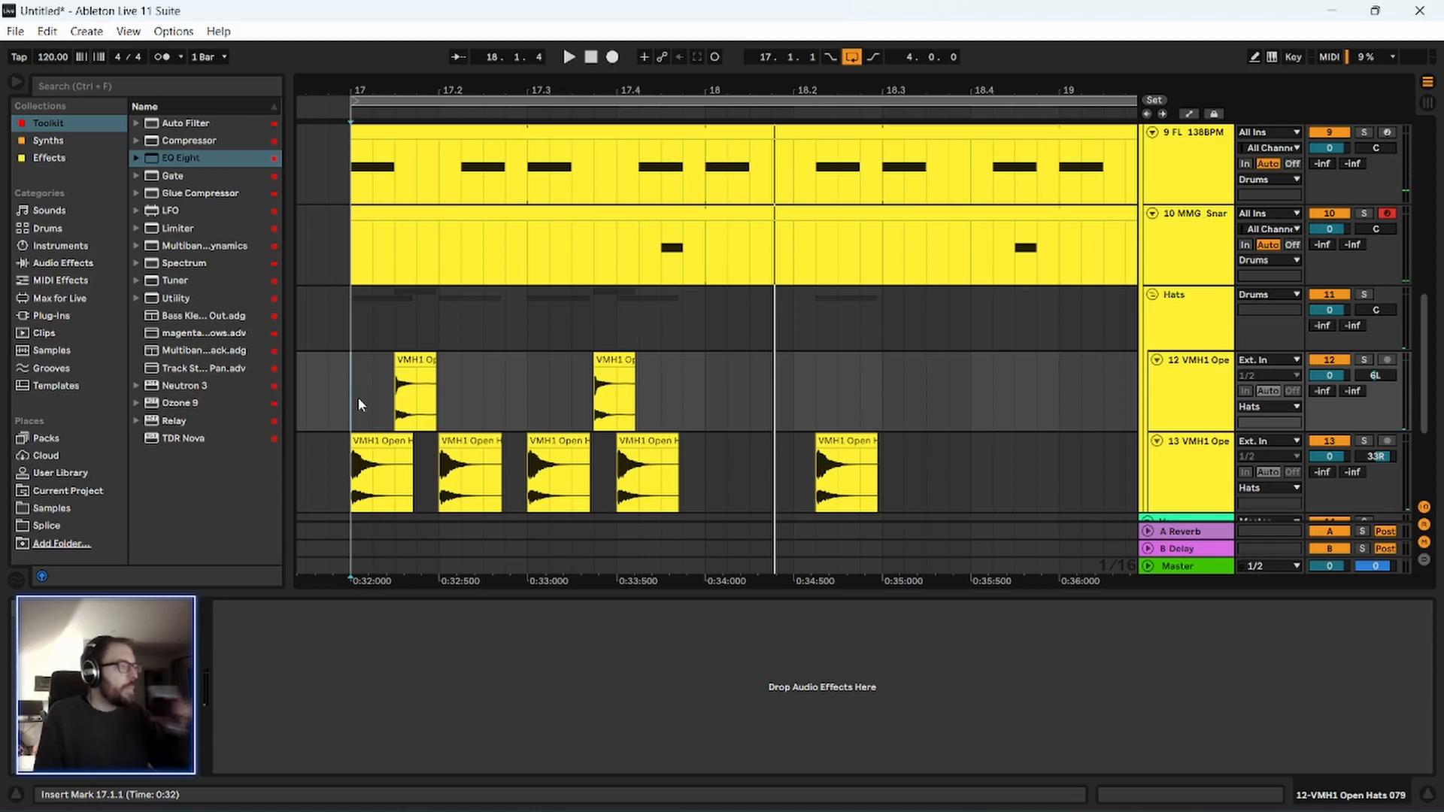
{"action": "left_click", "coordinate": [122, 83]}
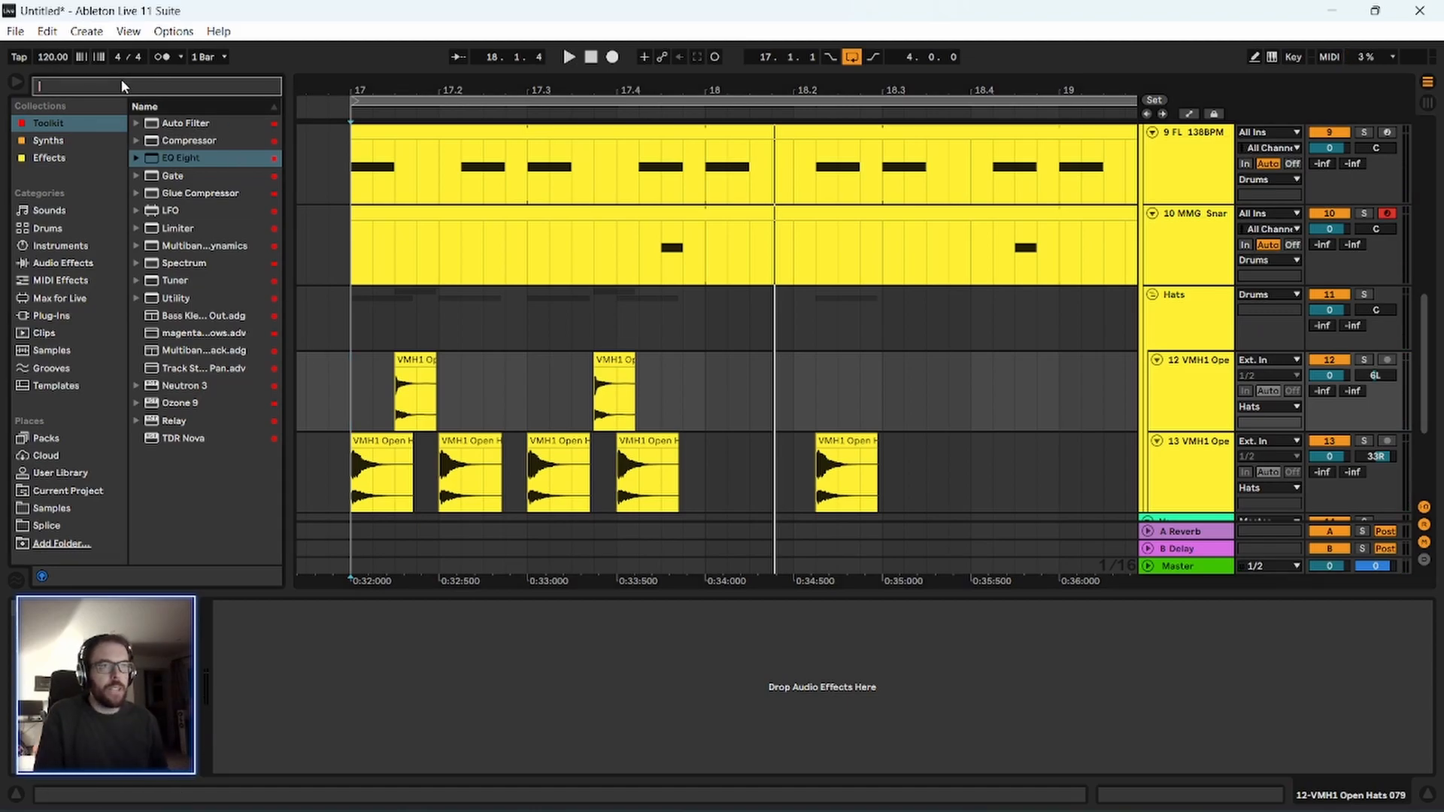
{"action": "type", "text": "shake"}
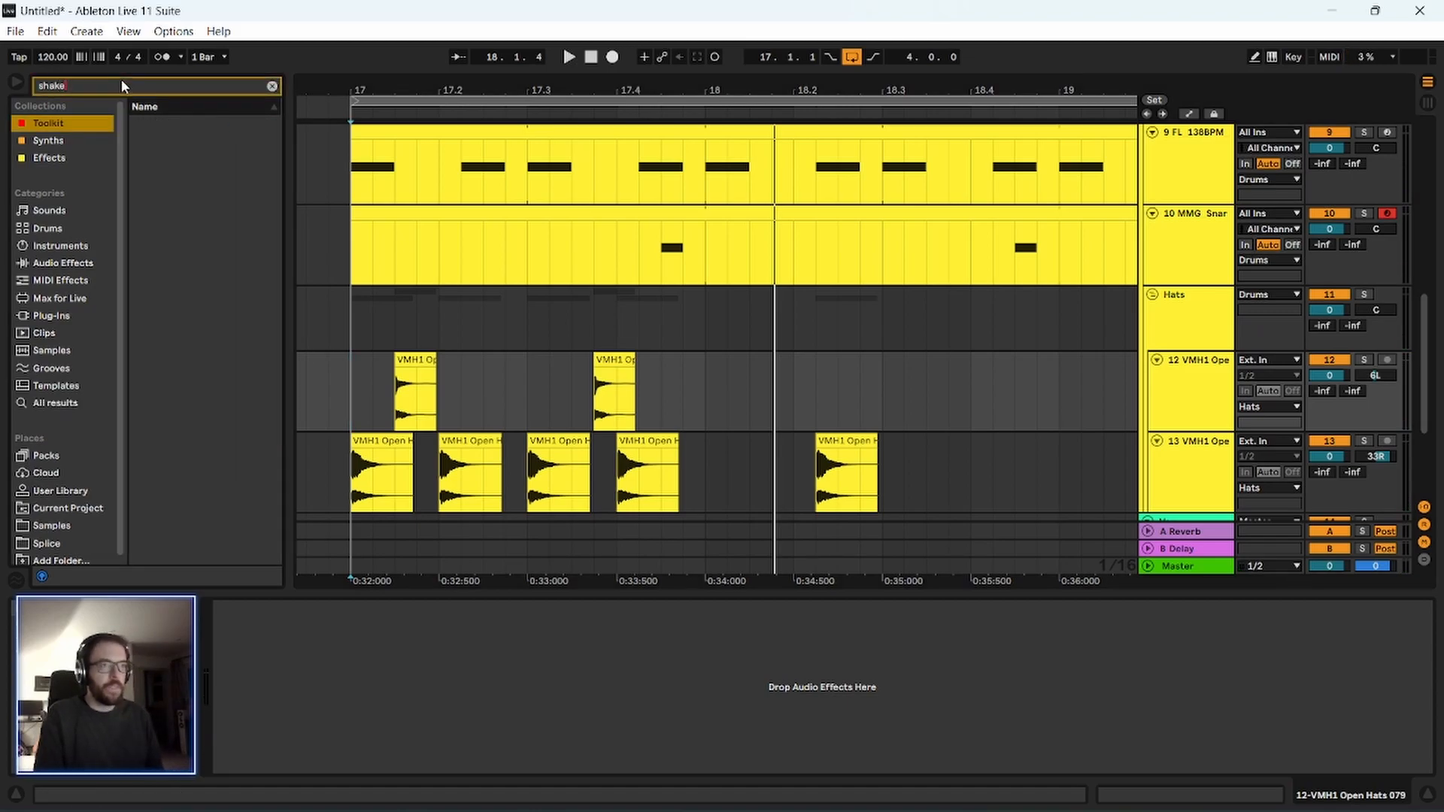
{"action": "left_click", "coordinate": [45, 403]}
Audition the found shaker and tambourine samples, including Shaker_05.wav to Shaker_07.wav, to choose a shaker sound.
{"action": "left_click", "coordinate": [202, 205]}
{"action": "key", "text": "Down"}
{"action": "key", "text": "Down"}
{"action": "key", "text": "Down"}
{"action": "key", "text": "Down"}
{"action": "key", "text": "Down"}
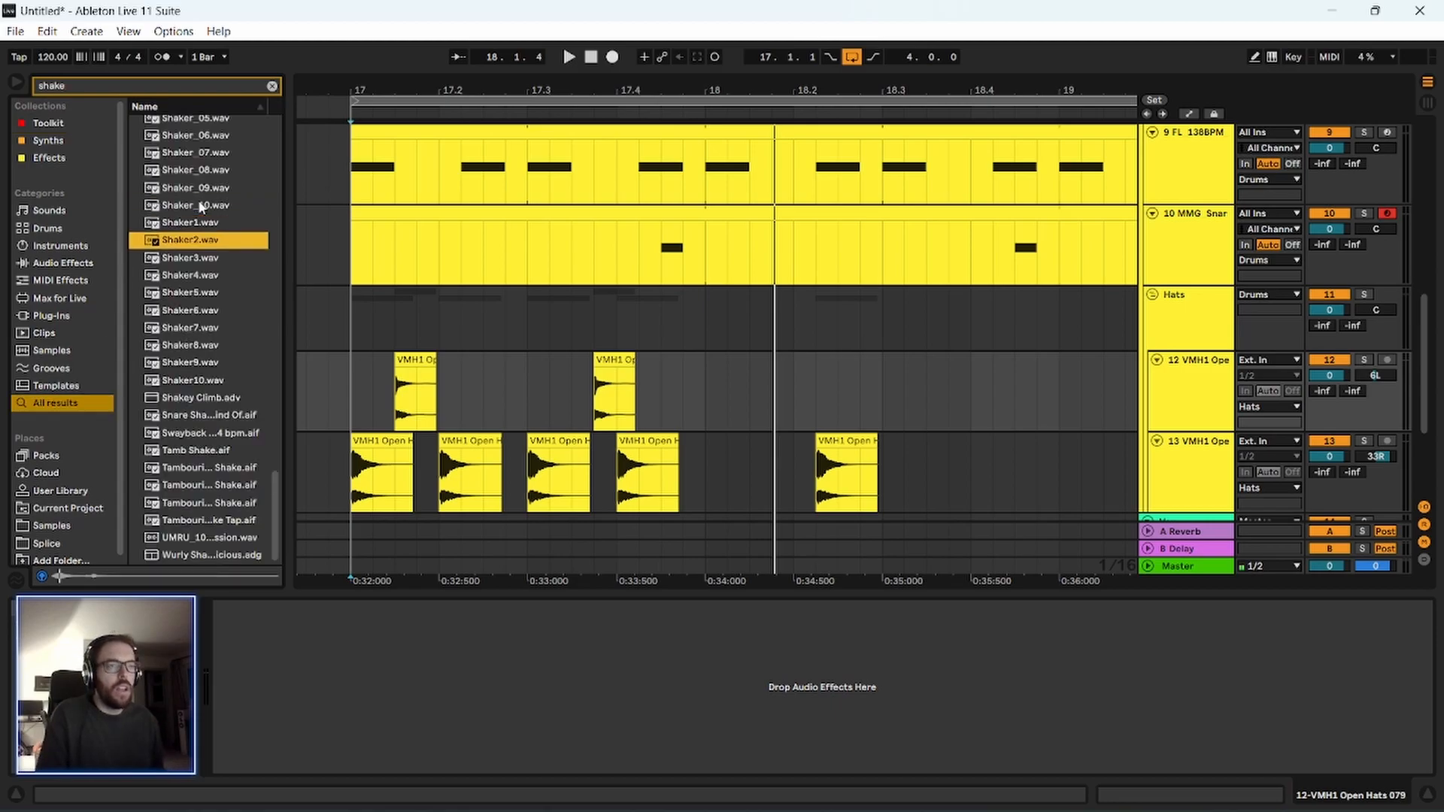
{"action": "key", "text": "Down"}
{"action": "key", "text": "Down"}
{"action": "key", "text": "Down"}
{"action": "key", "text": "Down"}
{"action": "key", "text": "Down"}
{"action": "key", "text": "Down"}
{"action": "key", "text": "Down"}
{"action": "key", "text": "Down"}
{"action": "key", "text": "Down"}
{"action": "key", "text": "Down"}
{"action": "key", "text": "Down"}
{"action": "key", "text": "Down"}
{"action": "key", "text": "Down"}
{"action": "key", "text": "Down"}
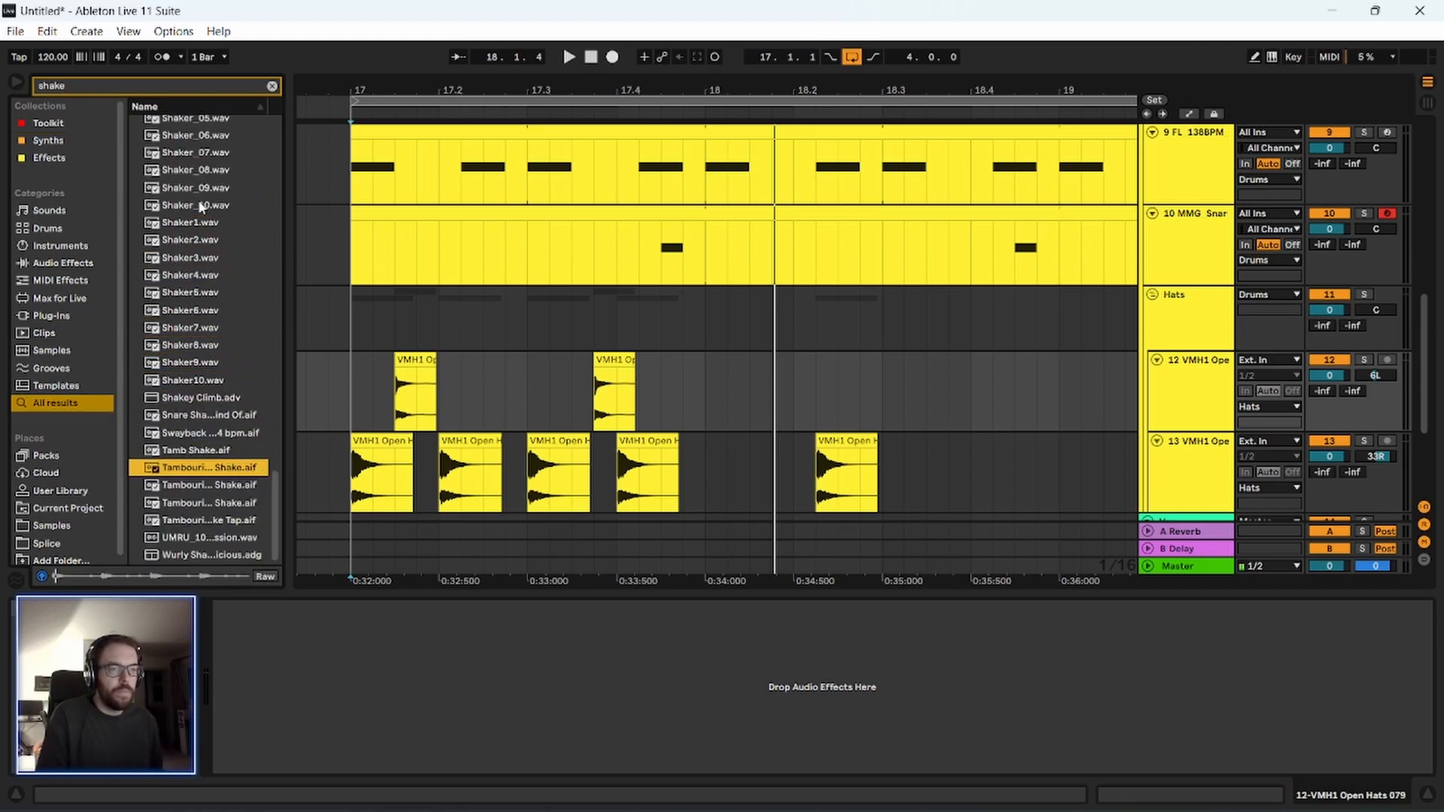
{"action": "key", "text": "Down"}
{"action": "key", "text": "Up"}
{"action": "key", "text": "Up"}
{"action": "key", "text": "Up"}
{"action": "key", "text": "Up"}
{"action": "key", "text": "Up"}
{"action": "key", "text": "Up"}
{"action": "key", "text": "Up"}
{"action": "key", "text": "Up"}
{"action": "key", "text": "Up"}
{"action": "key", "text": "Up"}
{"action": "key", "text": "Up"}
{"action": "key", "text": "Up"}
{"action": "key", "text": "Up"}
{"action": "key", "text": "Up"}
{"action": "key", "text": "Up"}
{"action": "key", "text": "Up"}
{"action": "key", "text": "Up"}
{"action": "key", "text": "Up"}
{"action": "key", "text": "Up"}
{"action": "key", "text": "Up"}
{"action": "key", "text": "Up"}
{"action": "key", "text": "Up"}
{"action": "key", "text": "Up"}
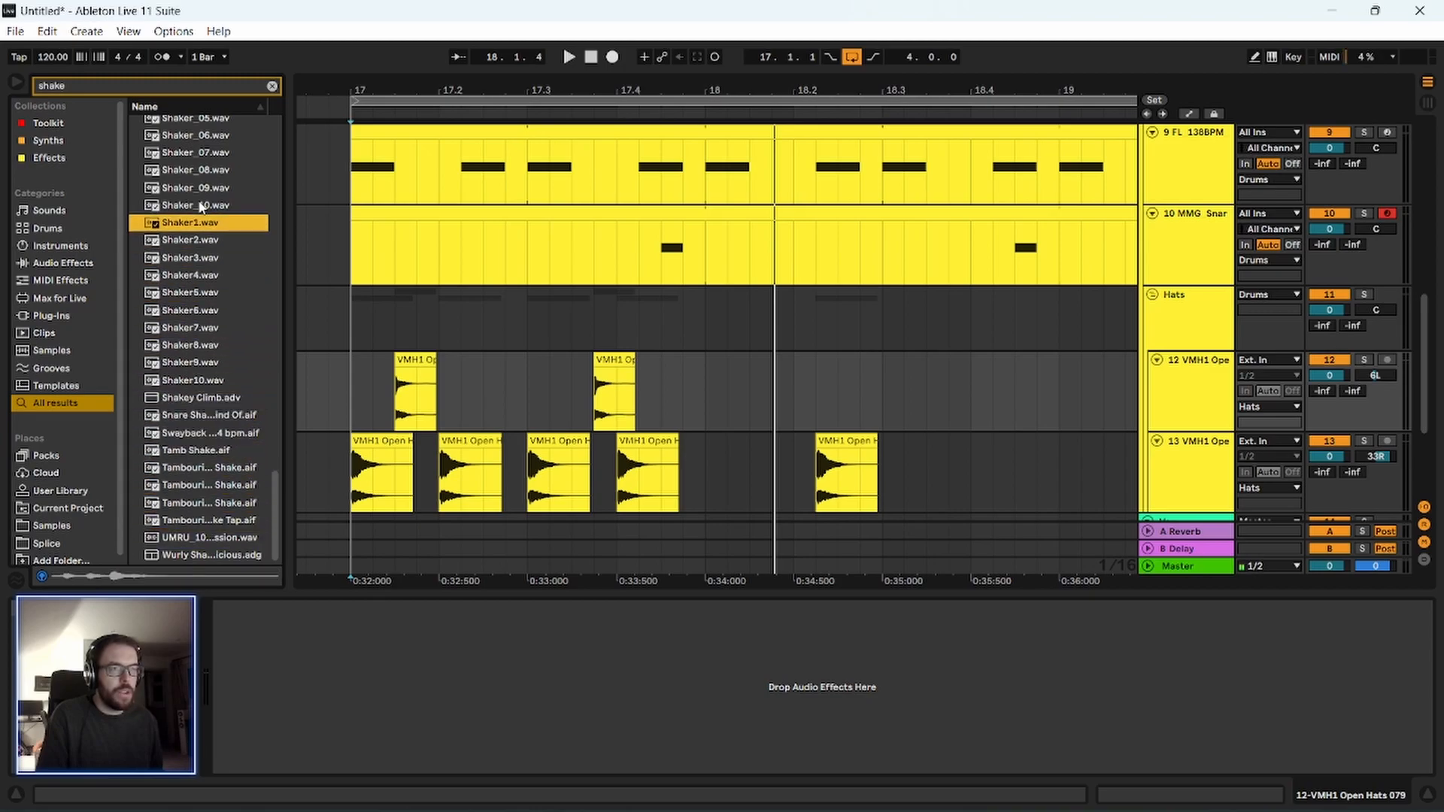
{"action": "key", "text": "Up"}
{"action": "key", "text": "Up"}
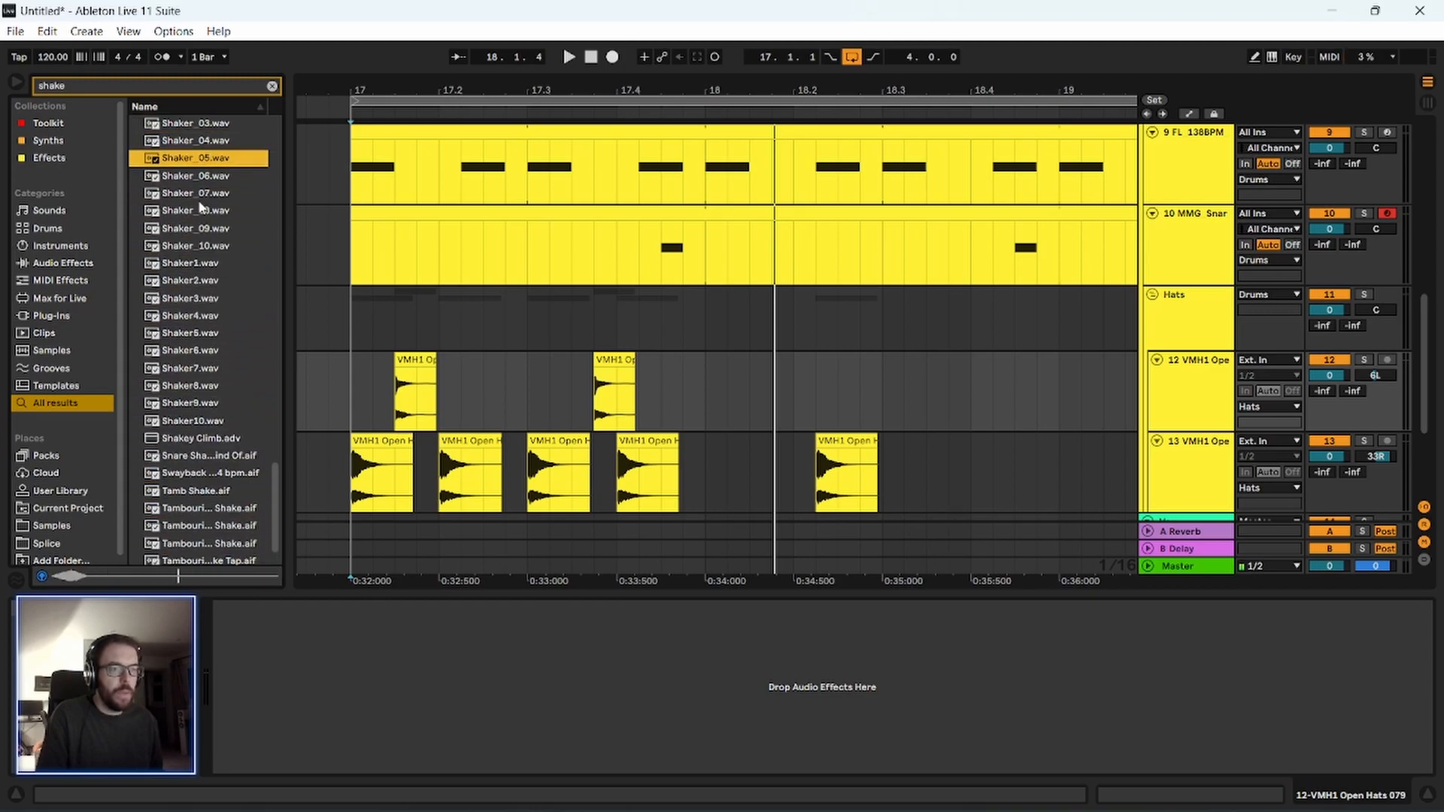
{"action": "scroll", "coordinate": [199, 209], "scroll_direction": "up", "scroll_amount": 1}
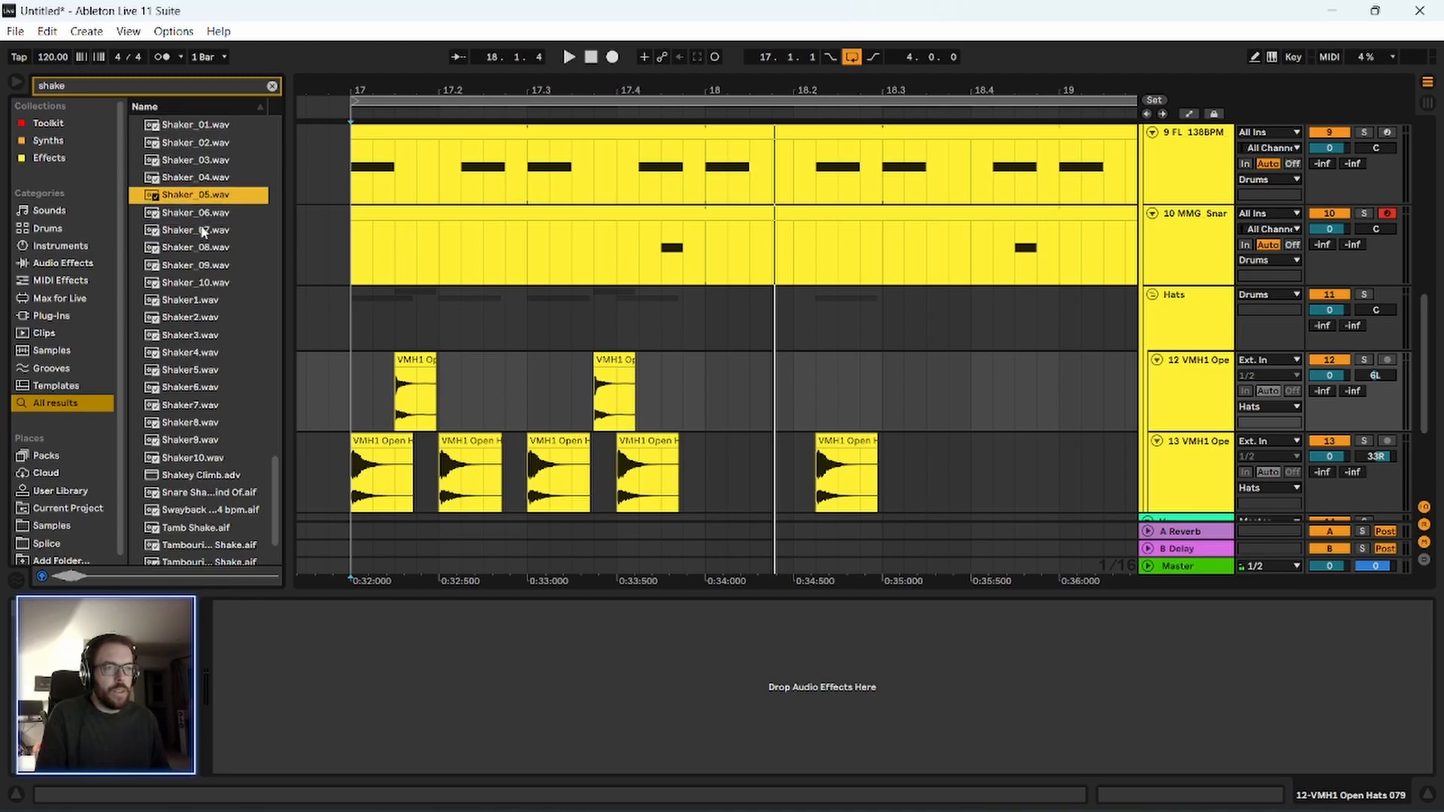
{"action": "left_click", "coordinate": [201, 215]}
{"action": "left_click", "coordinate": [198, 199]}
{"action": "left_click", "coordinate": [196, 214]}
{"action": "left_click", "coordinate": [193, 234]}
{"action": "left_click", "coordinate": [193, 231]}
{"action": "scroll", "coordinate": [191, 271], "scroll_direction": "up", "scroll_amount": 1}
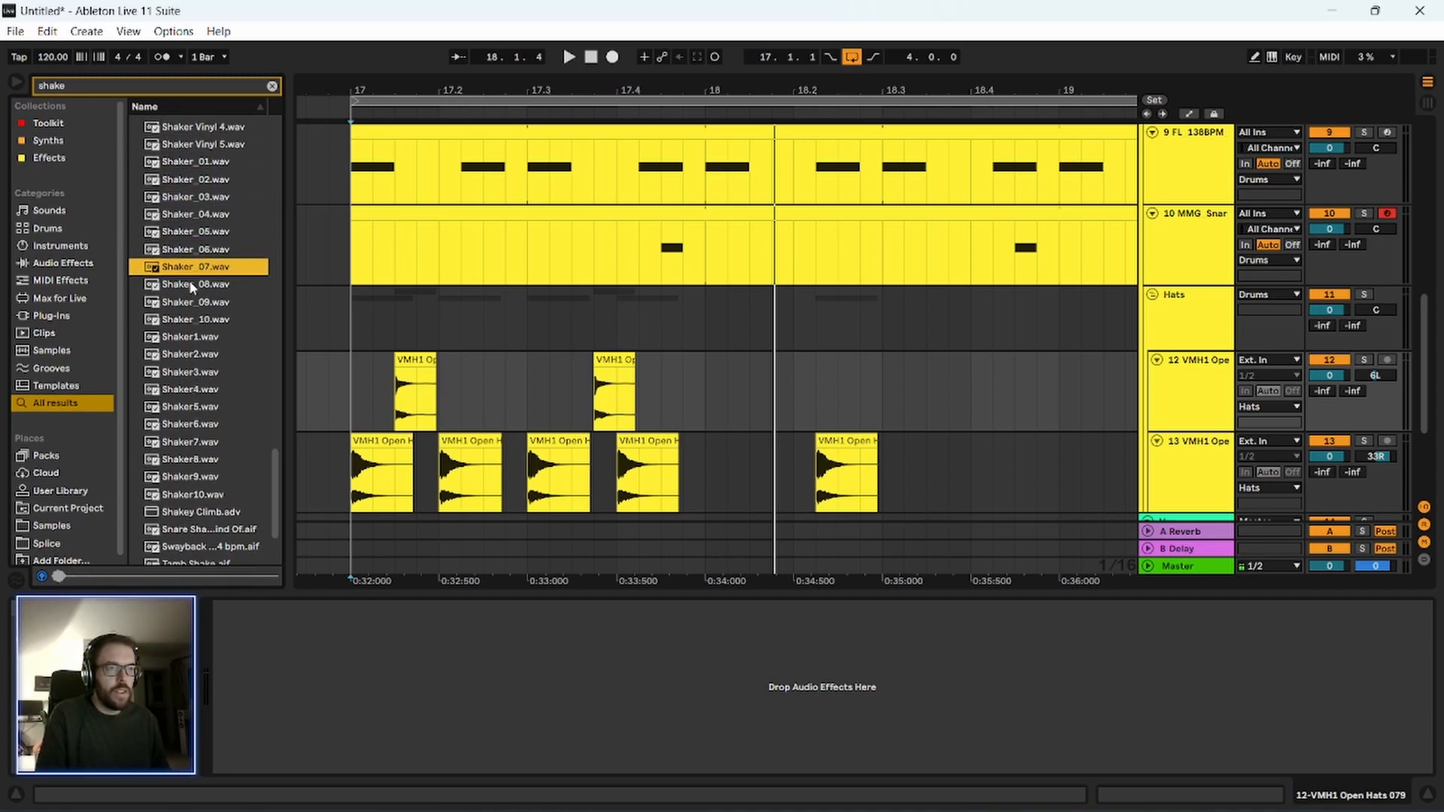
Add an audio track below the second open hat track in the Hats group and place Shaker_07.wav at 17.1.1.
{"action": "scroll", "coordinate": [1206, 393], "scroll_direction": "down", "scroll_amount": 1}
{"action": "left_click", "coordinate": [1205, 393]}
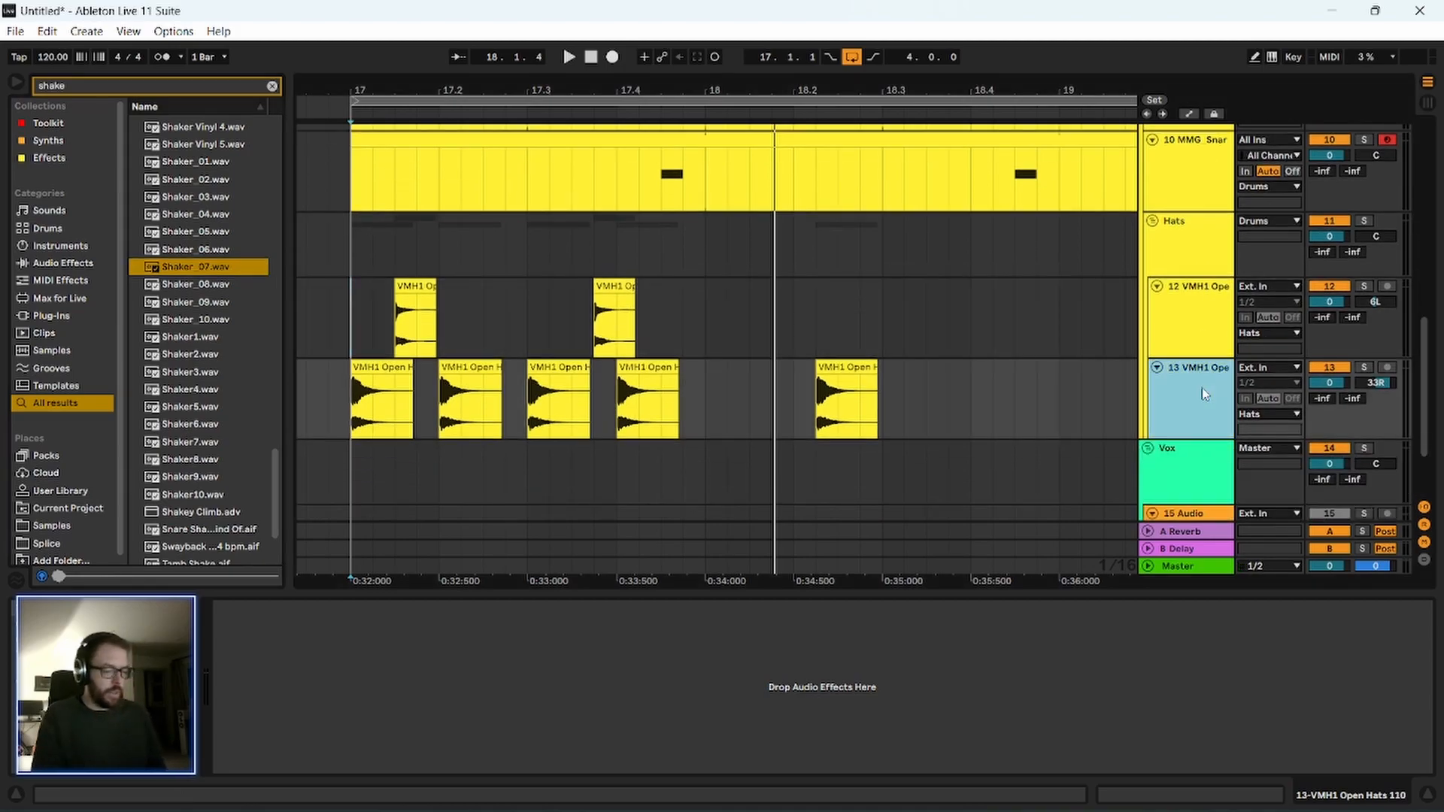
{"action": "key", "text": "ctrl+t"}
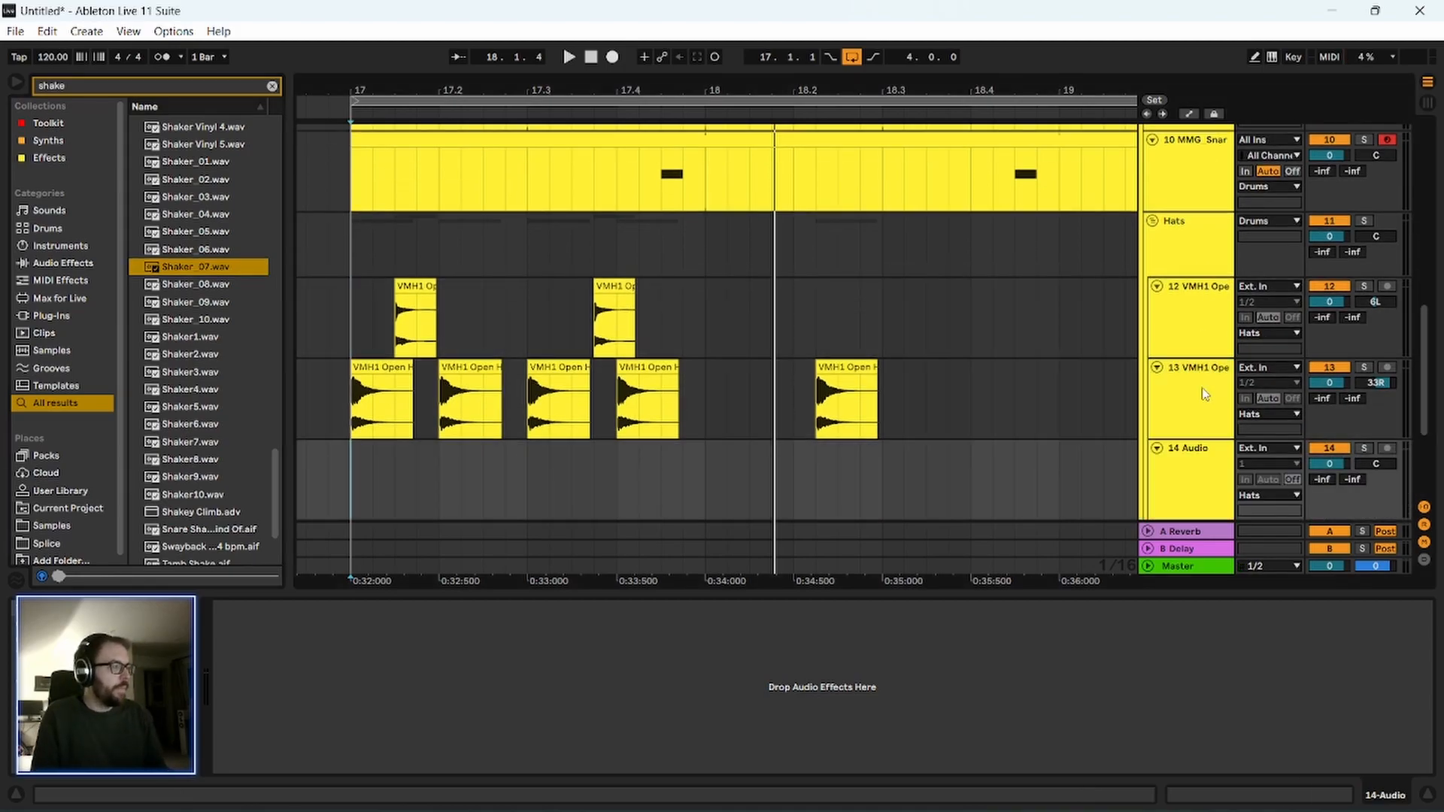
{"action": "left_click_drag", "start_coordinate": [188, 276], "coordinate": [354, 484]}
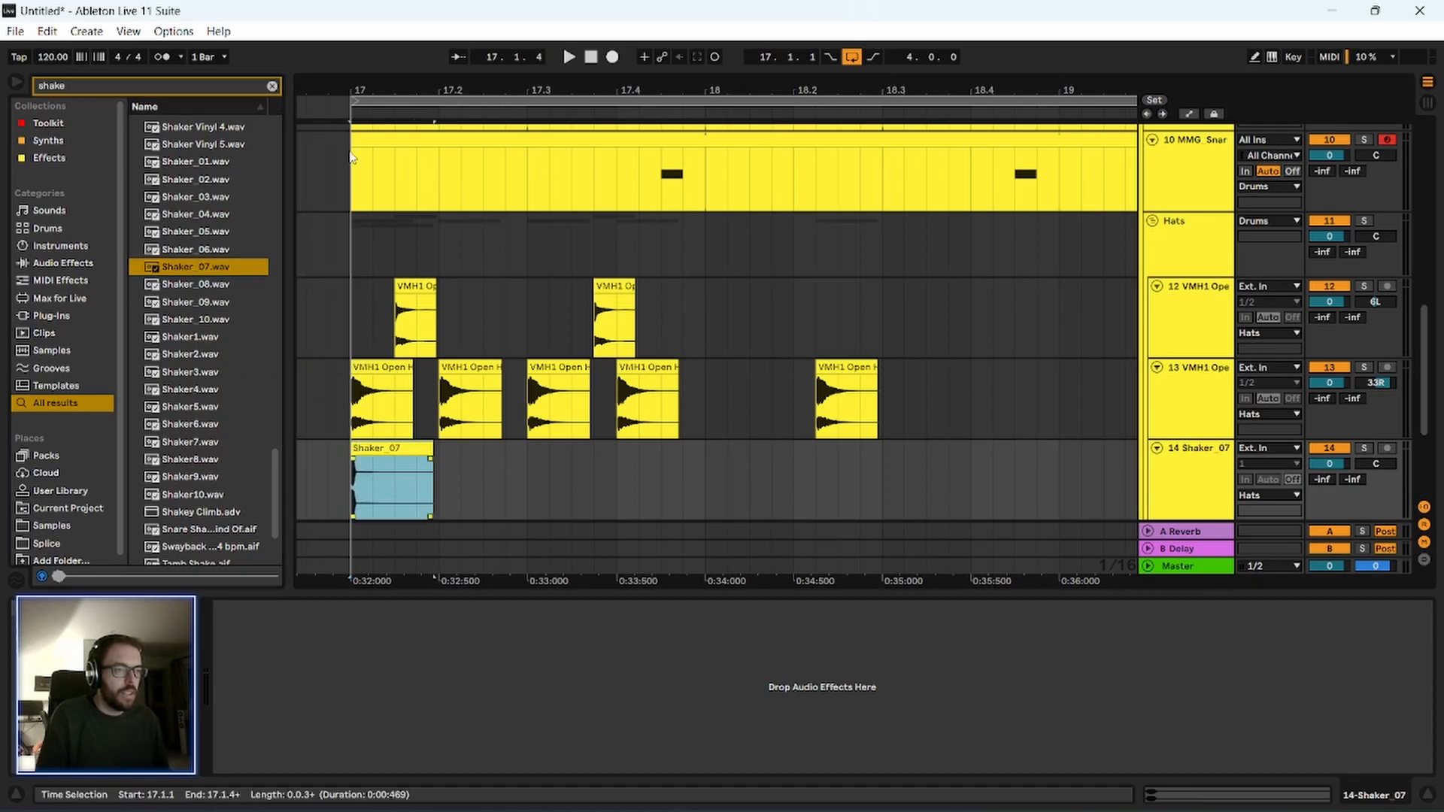
Shorten the Shaker_07 clip so that it ends just before 17.1.3.
{"action": "key", "text": "plus"}
{"action": "key", "text": "plus"}
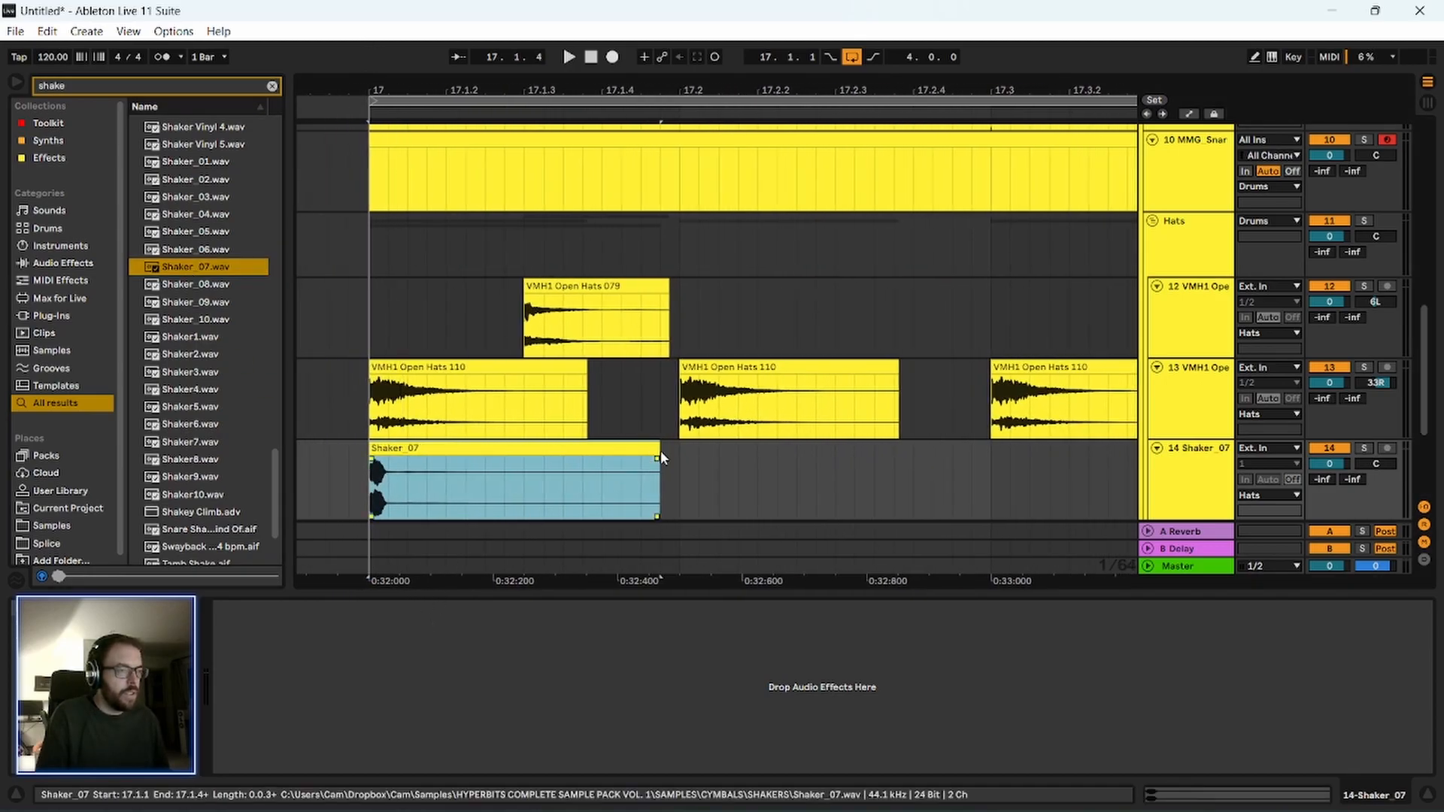
{"action": "left_click_drag", "start_coordinate": [661, 448], "coordinate": [501, 466]}
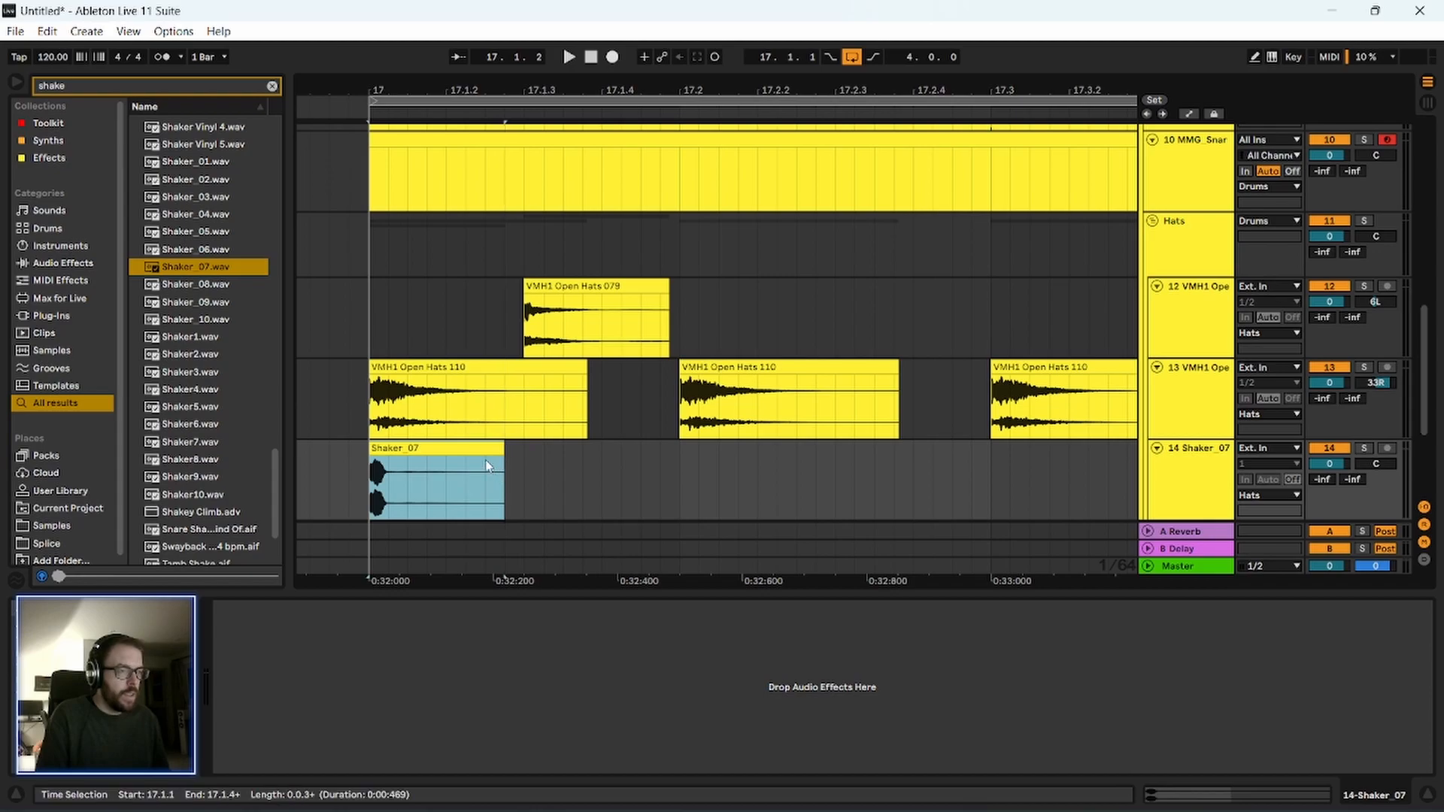
{"action": "key", "text": "ctrl+d"}
{"action": "key", "text": "ctrl+d"}
{"action": "key", "text": "ctrl+d"}
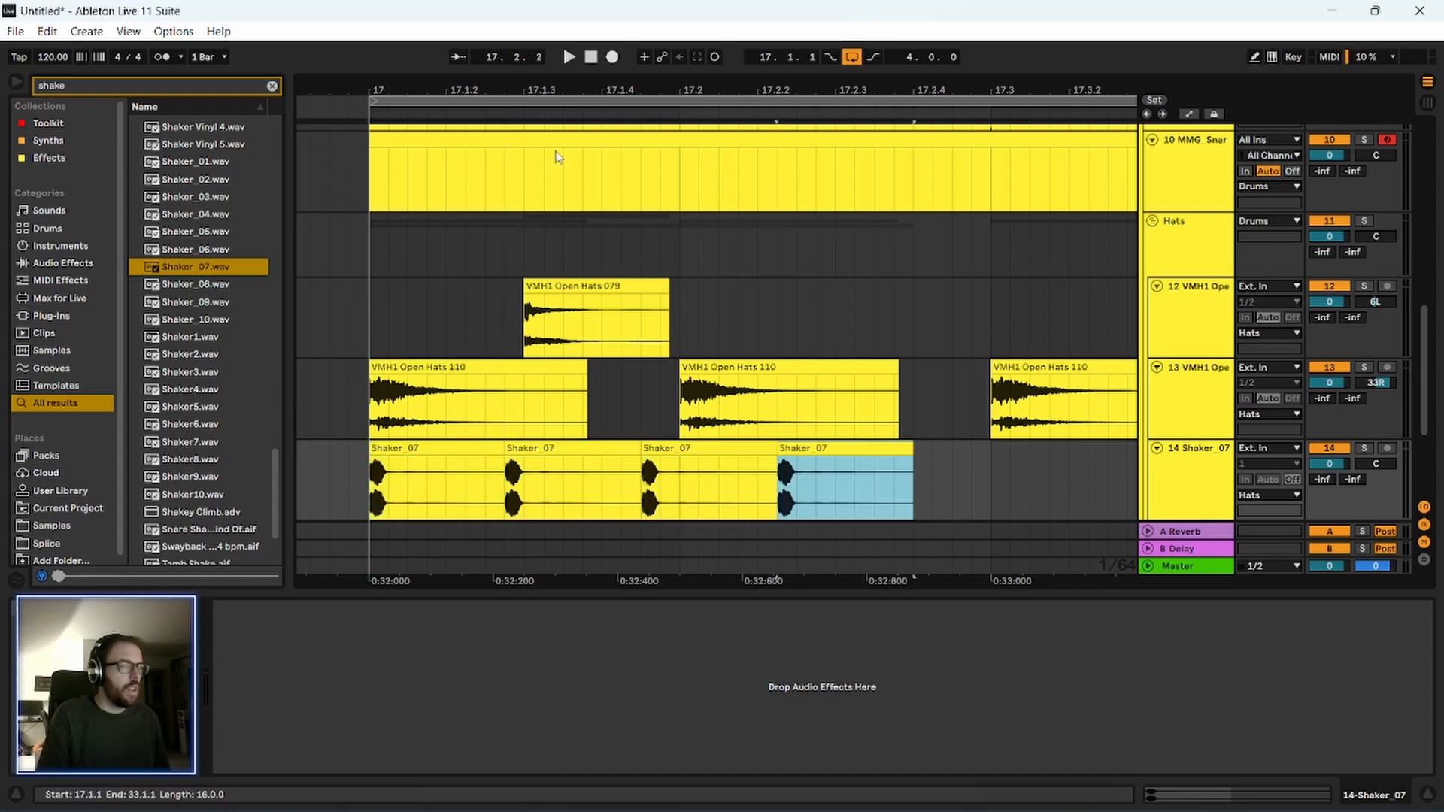
{"action": "left_click_drag", "start_coordinate": [977, 479], "coordinate": [370, 485]}
{"action": "key", "text": "Delete"}
Repeat the Shaker_07 clip every eighth note from 17.1.1 to 21.1.1 by duplicating the 17.1.1 to 17.1.3 range and the resulting block.
{"action": "scroll", "coordinate": [370, 451], "scroll_direction": "down", "scroll_amount": 2}
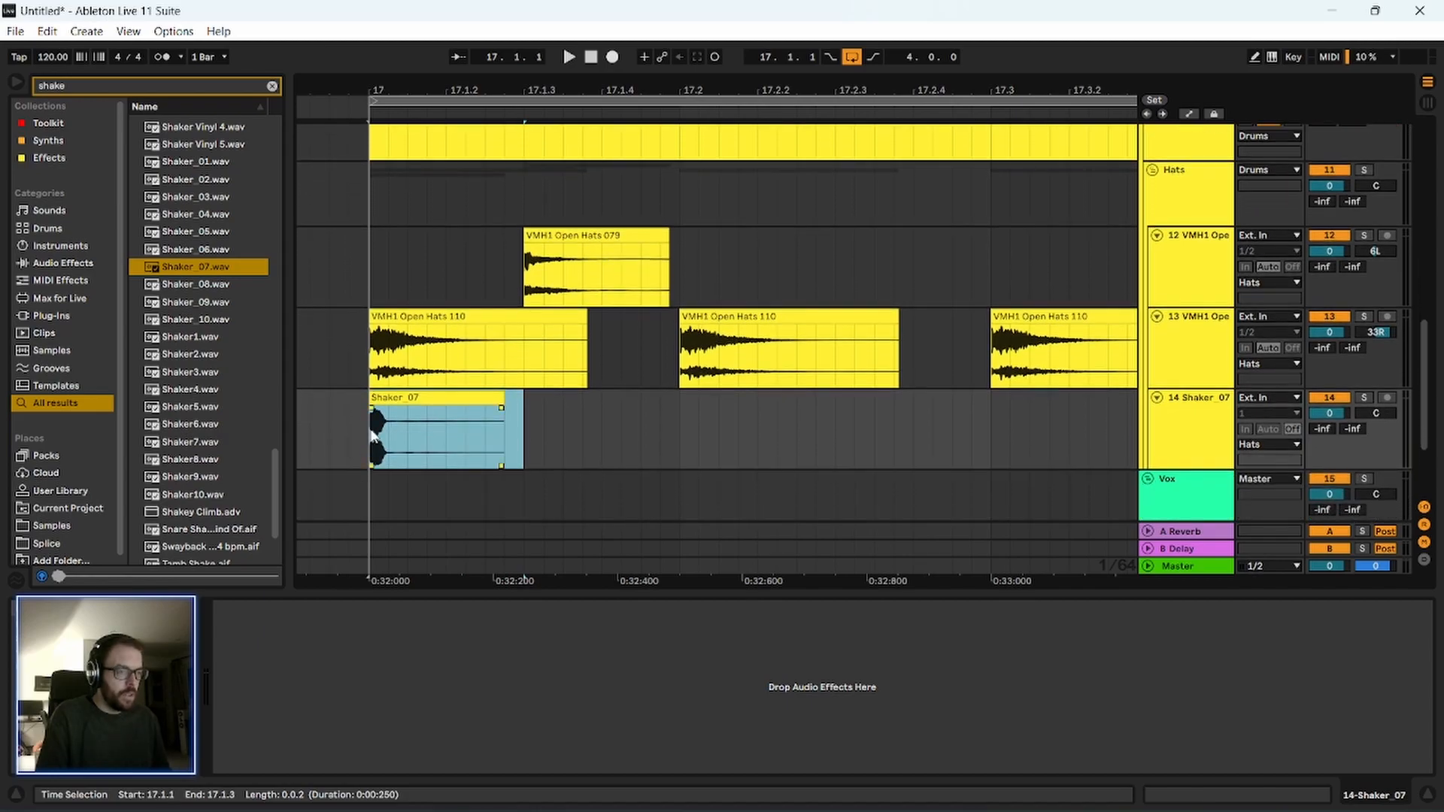
{"action": "key", "text": "ctrl+d"}
{"action": "key", "text": "ctrl+d"}
{"action": "key", "text": "ctrl+d"}
{"action": "left_click_drag", "start_coordinate": [991, 463], "coordinate": [332, 460]}
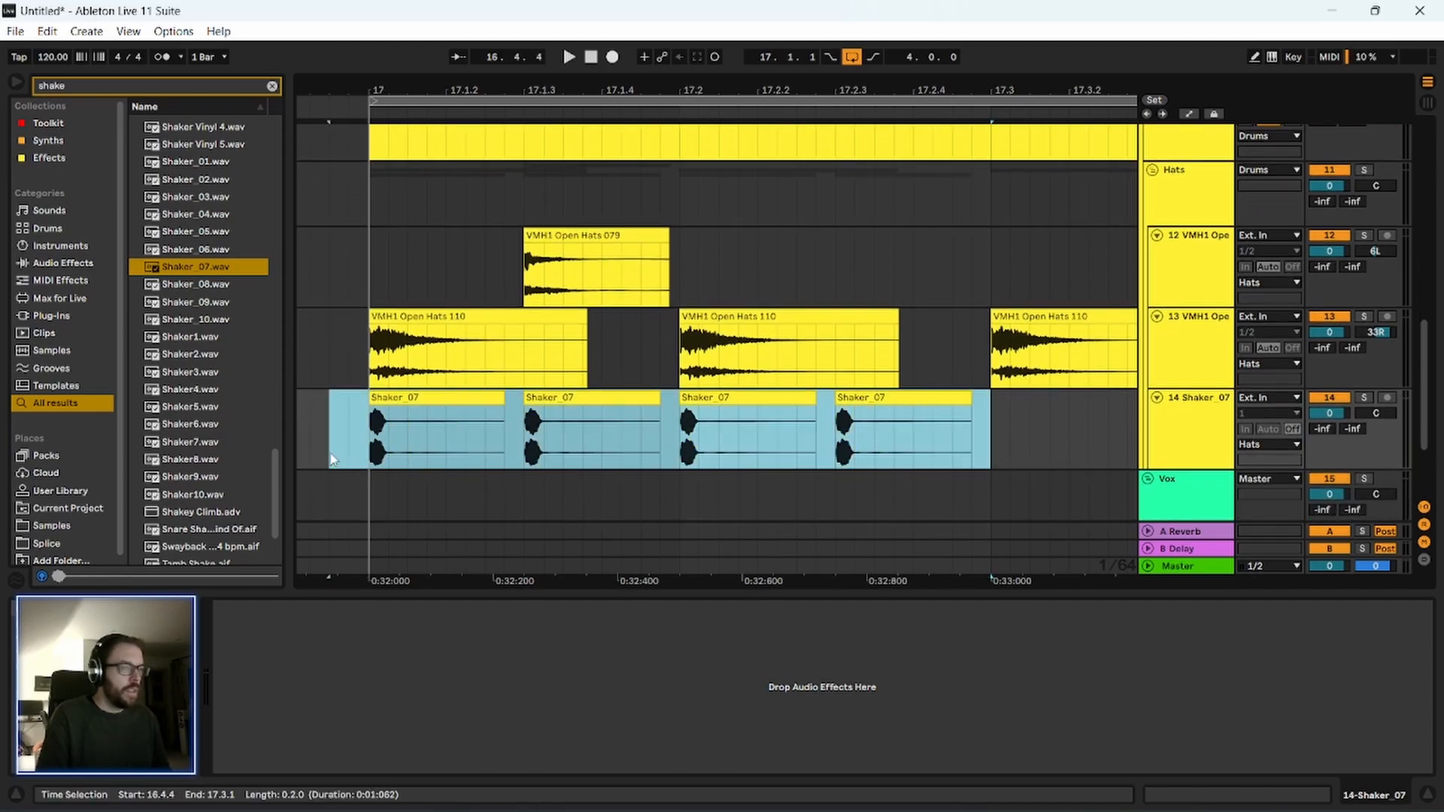
{"action": "left_click_drag", "start_coordinate": [500, 89], "coordinate": [362, 19]}
{"action": "key", "text": "ctrl+d"}
{"action": "key", "text": "ctrl+d"}
{"action": "key", "text": "ctrl+d"}
{"action": "key", "text": "ctrl+d"}
{"action": "key", "text": "ctrl+d"}
{"action": "key", "text": "ctrl+d"}
{"action": "key", "text": "ctrl+d"}
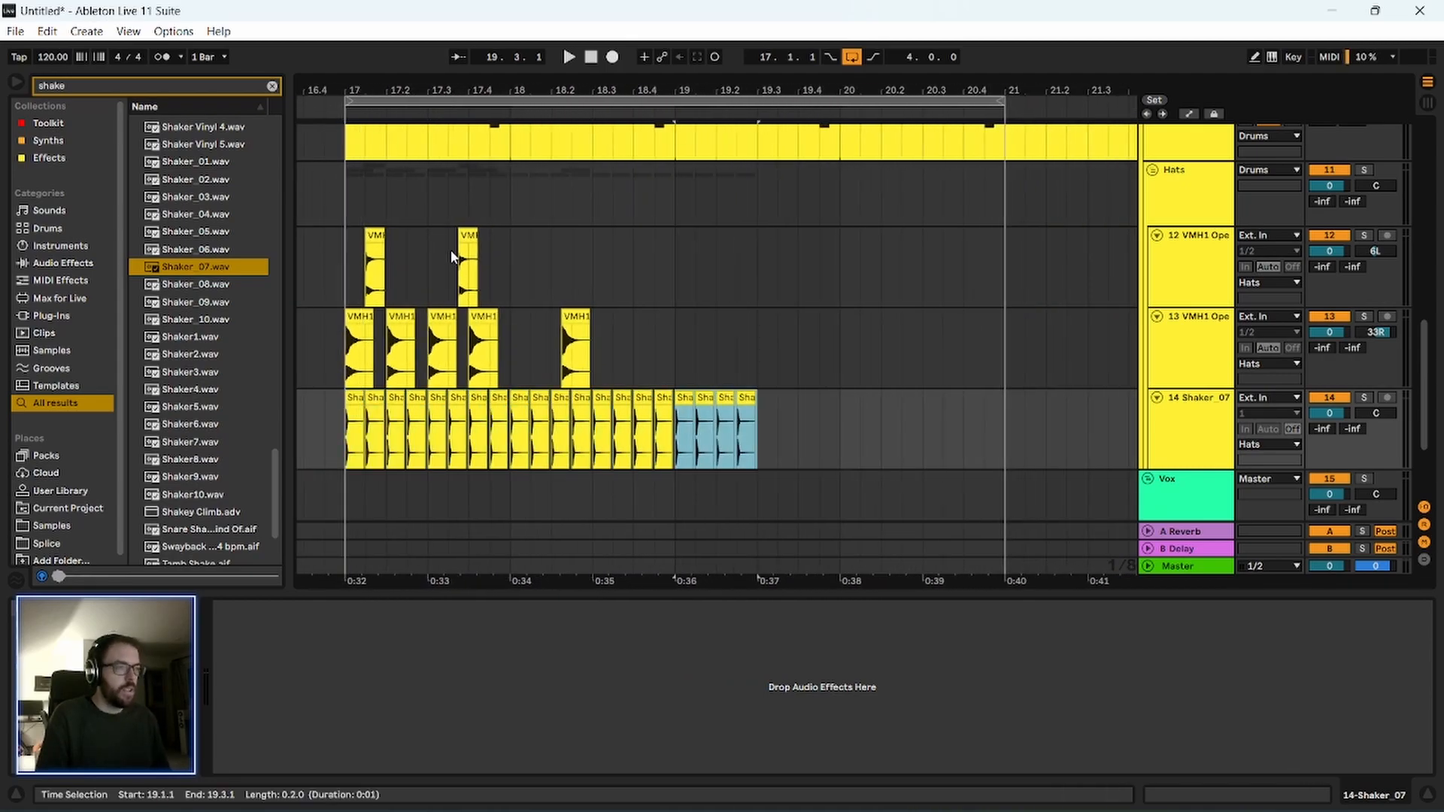
Delete the stray open hat in bar 18 and duplicate both hat tracks' one-bar pattern from 17.1.1 through to 21.1.1.
{"action": "left_click_drag", "start_coordinate": [652, 239], "coordinate": [547, 363]}
{"action": "key", "text": "Delete"}
{"action": "left_click_drag", "start_coordinate": [502, 265], "coordinate": [352, 366]}
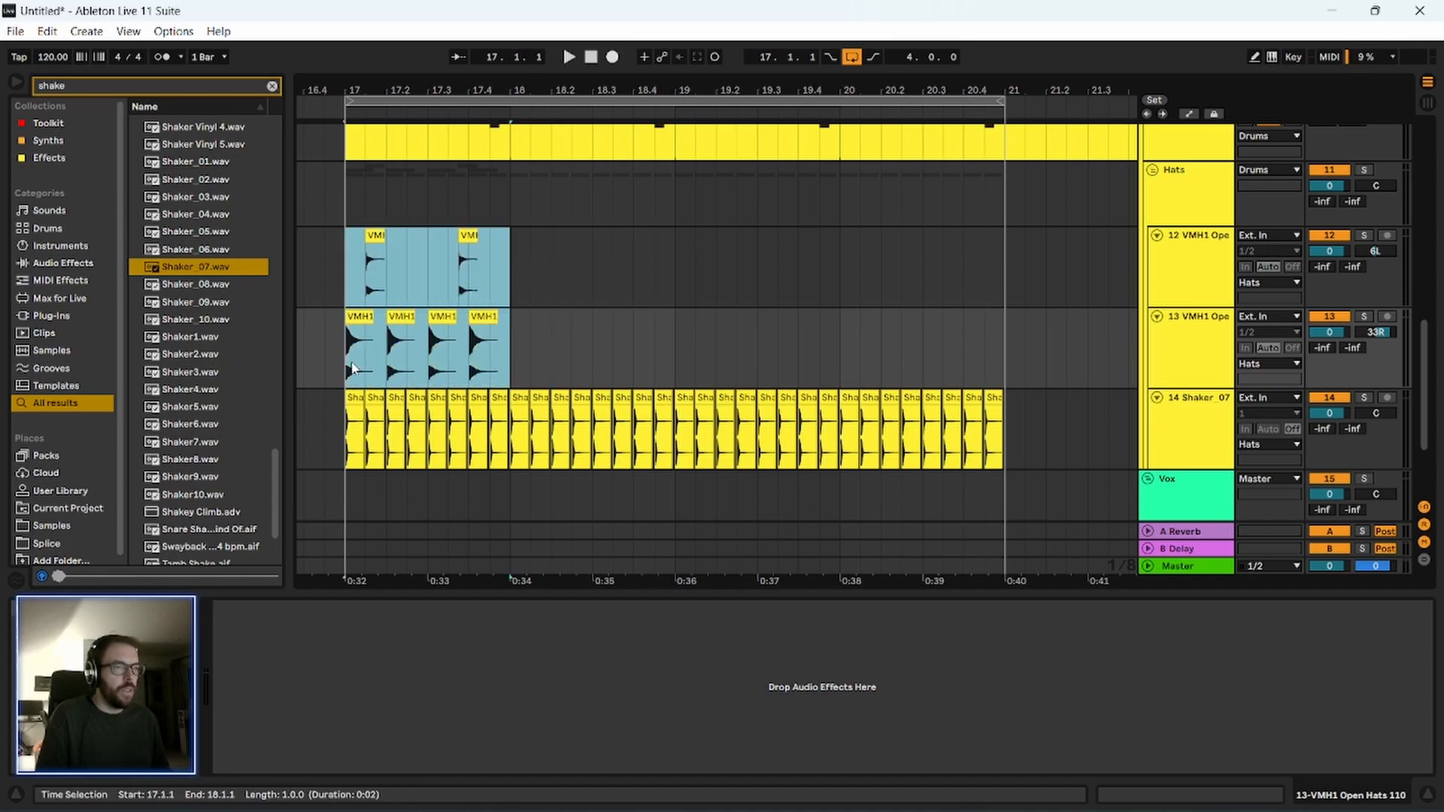
{"action": "key", "text": "ctrl+d"}
{"action": "key", "text": "ctrl+d"}
{"action": "key", "text": "ctrl+d"}
{"action": "key", "text": "ctrl+d"}
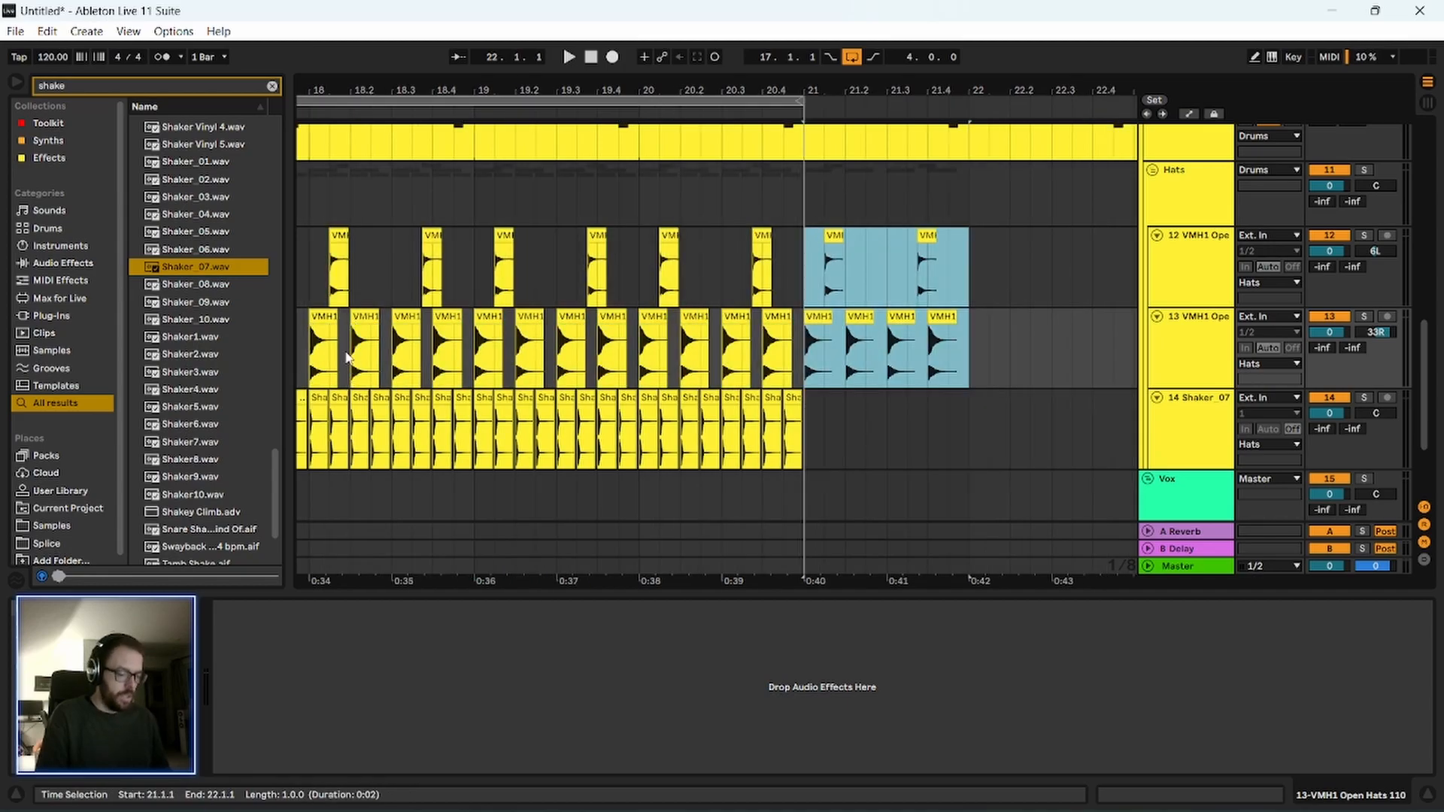
{"action": "key", "text": "ctrl+z"}
{"action": "key", "text": "minus"}
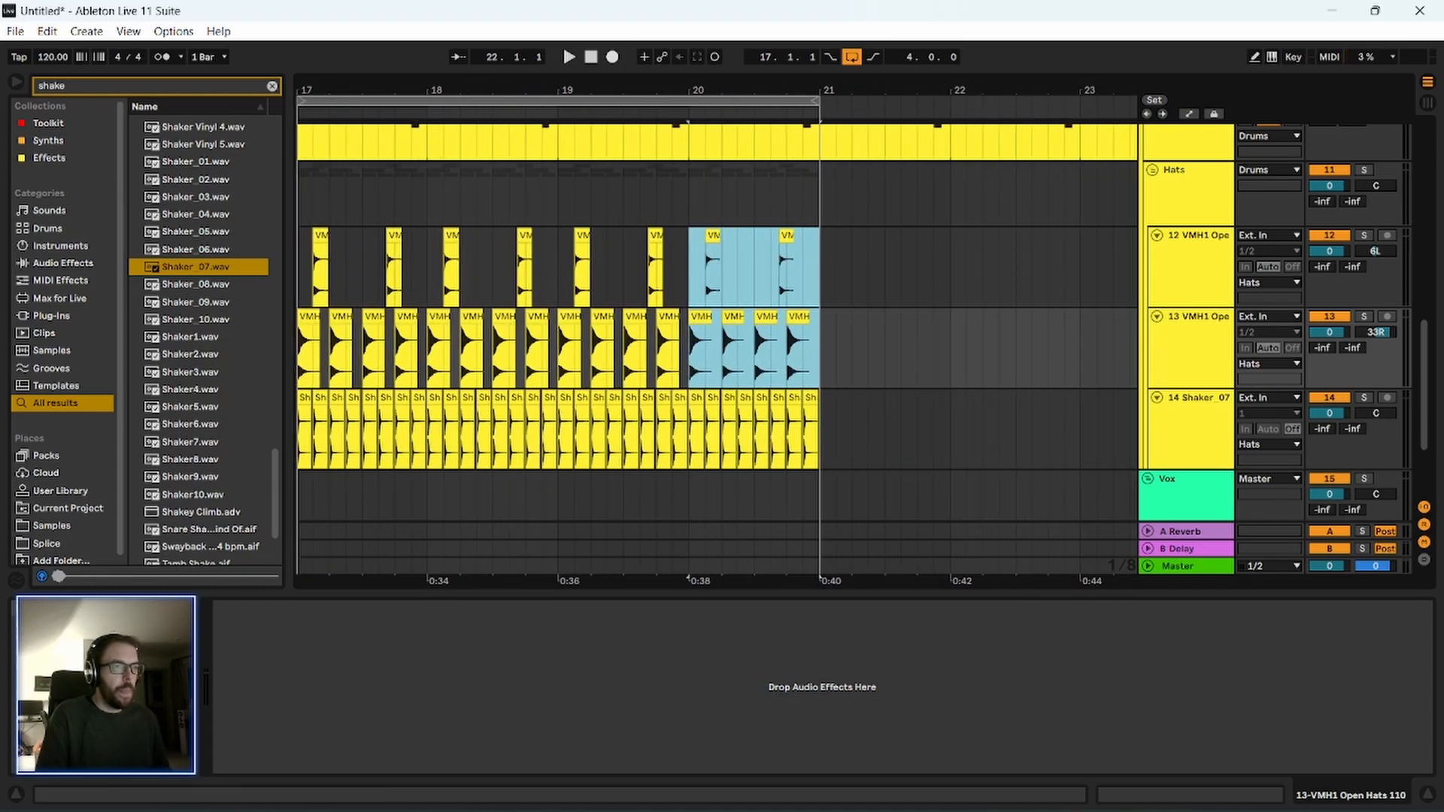
Play the loop from 17.1.1 to check the shaker against the repeated hat pattern.
{"action": "key", "text": "minus"}
{"action": "left_click", "coordinate": [378, 278]}
{"action": "key", "text": "space"}
{"action": "scroll", "coordinate": [351, 338], "scroll_direction": "up", "scroll_amount": 1}
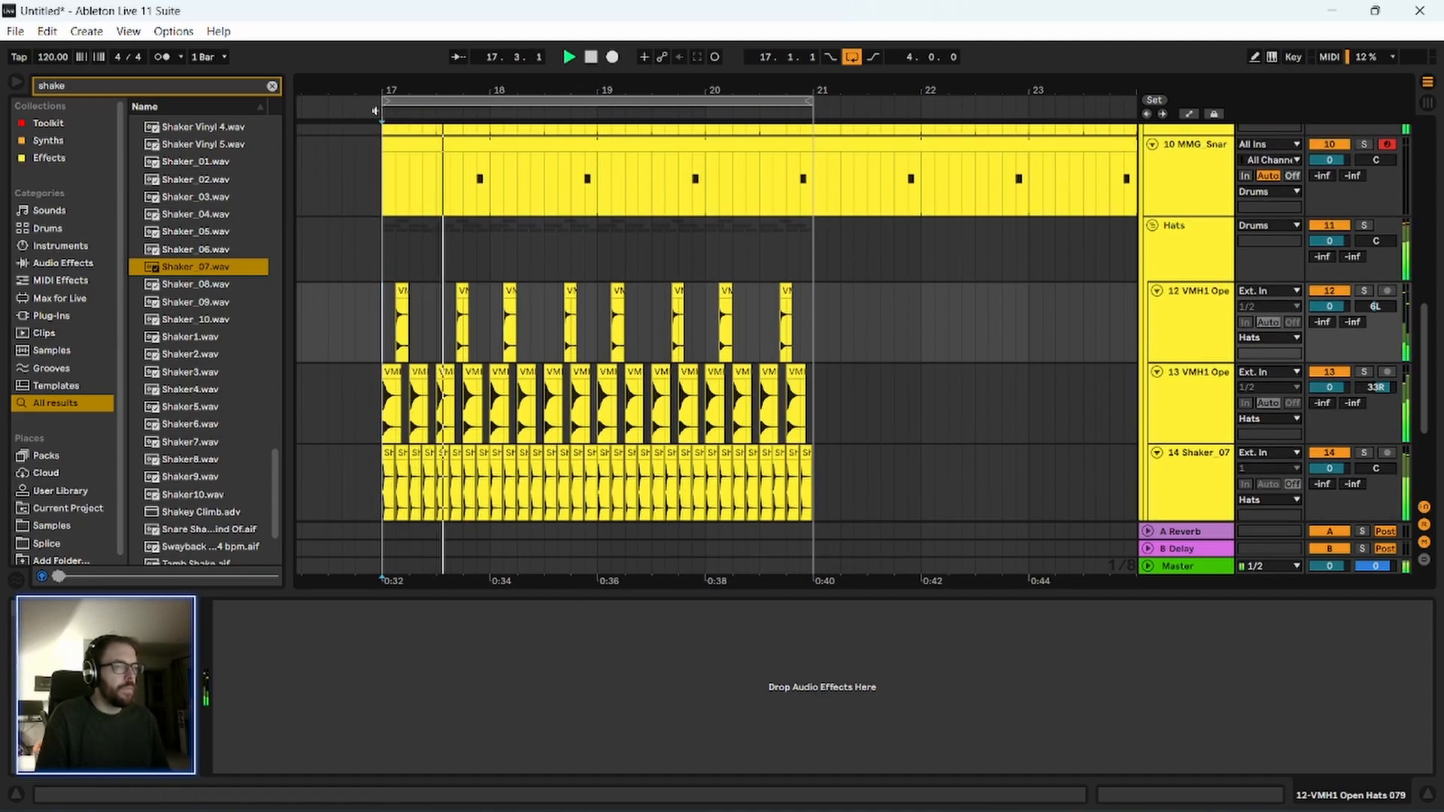
{"action": "key", "text": "plus"}
{"action": "key", "text": "plus"}
{"action": "left_click_drag", "start_coordinate": [495, 90], "coordinate": [495, 84]}
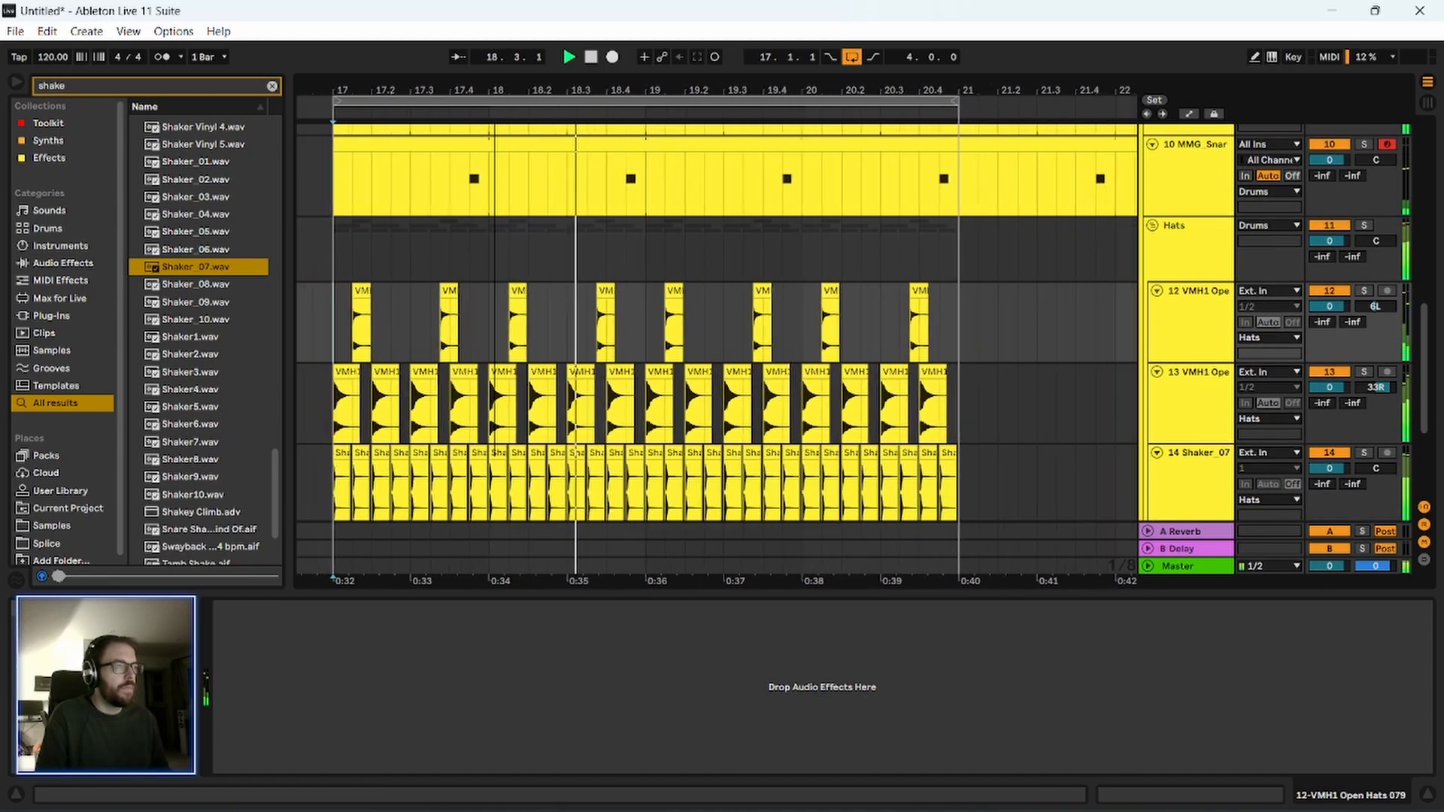
{"action": "key", "text": "space"}
{"action": "left_click", "coordinate": [308, 402]}
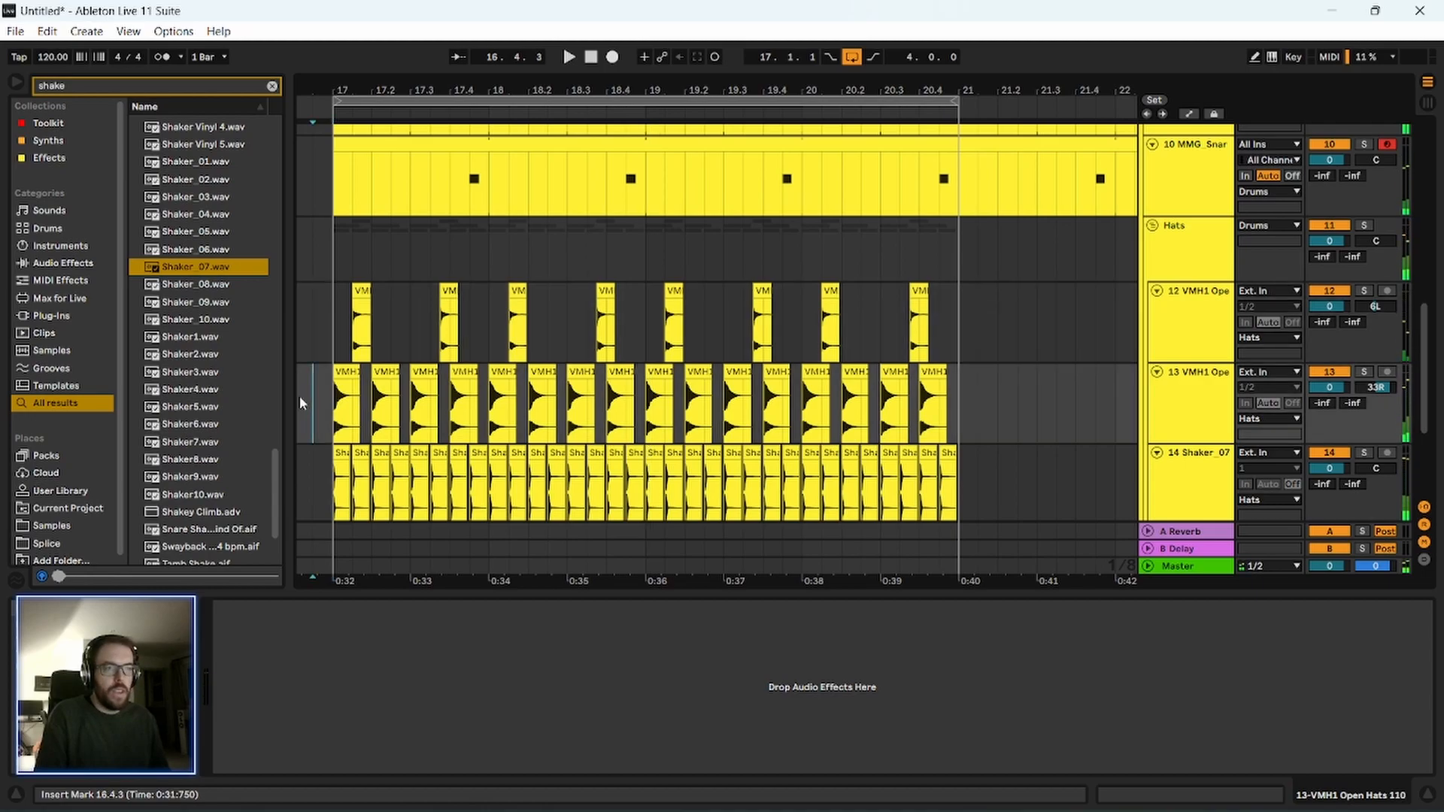
Audition more numbered shaker samples, such as Shaker_05.wav and Shaker_02.wav, to choose a second shaker.
{"action": "scroll", "coordinate": [169, 343], "scroll_direction": "up", "scroll_amount": 3}
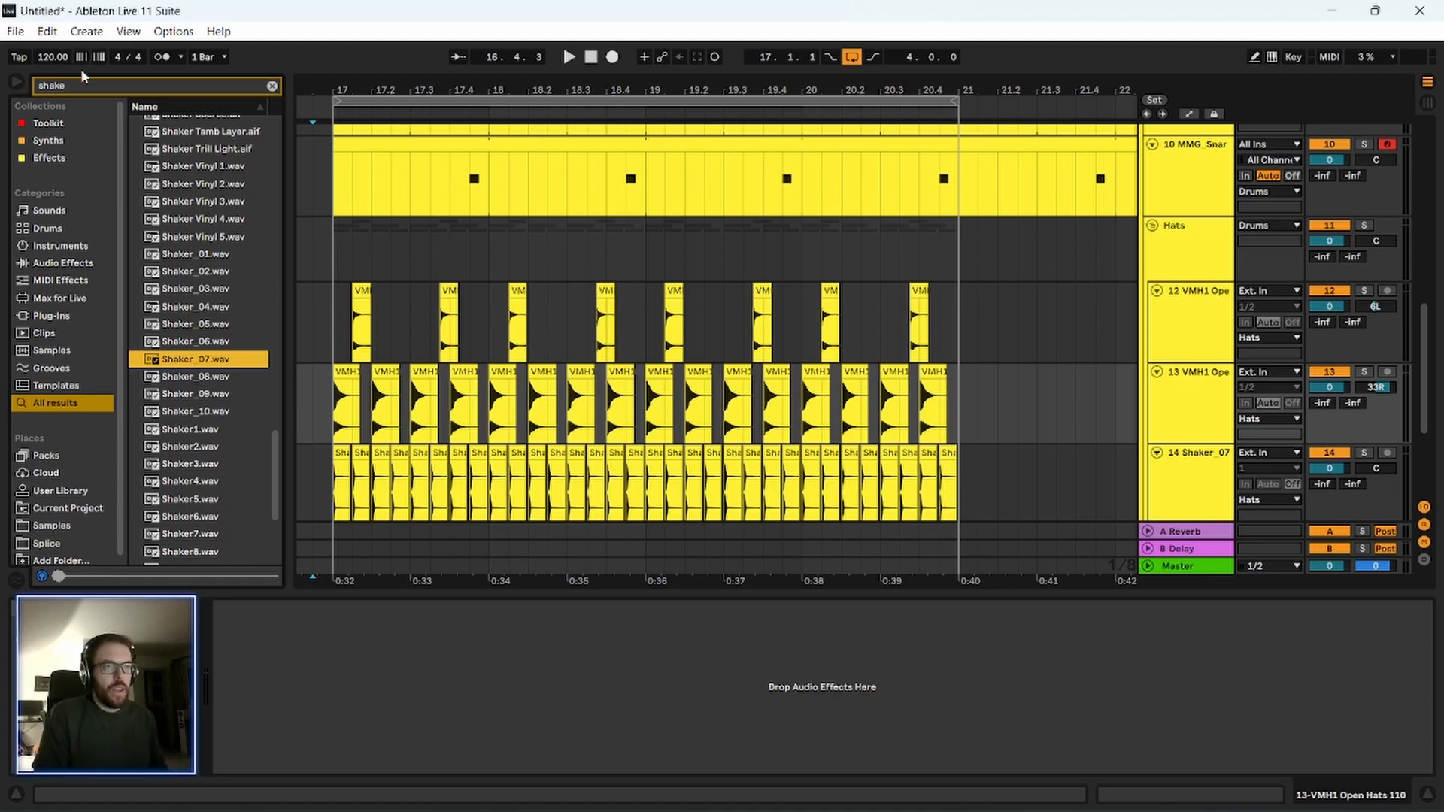
{"action": "left_click", "coordinate": [83, 88]}
{"action": "left_click", "coordinate": [204, 322]}
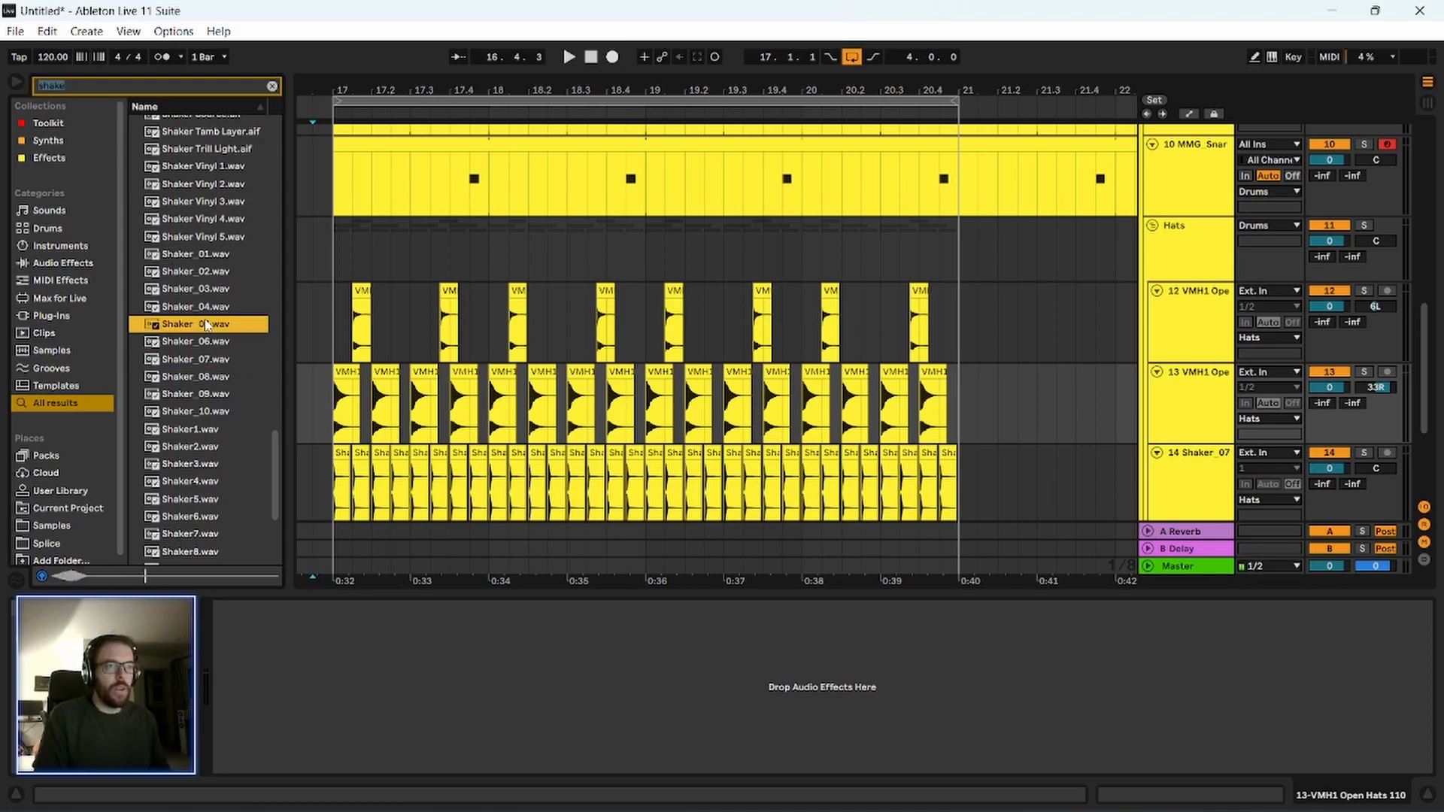
{"action": "key", "text": "Up"}
{"action": "key", "text": "Up"}
{"action": "key", "text": "Up"}
{"action": "key", "text": "Up"}
{"action": "key", "text": "Up"}
{"action": "key", "text": "Down"}
{"action": "key", "text": "Down"}
{"action": "key", "text": "Down"}
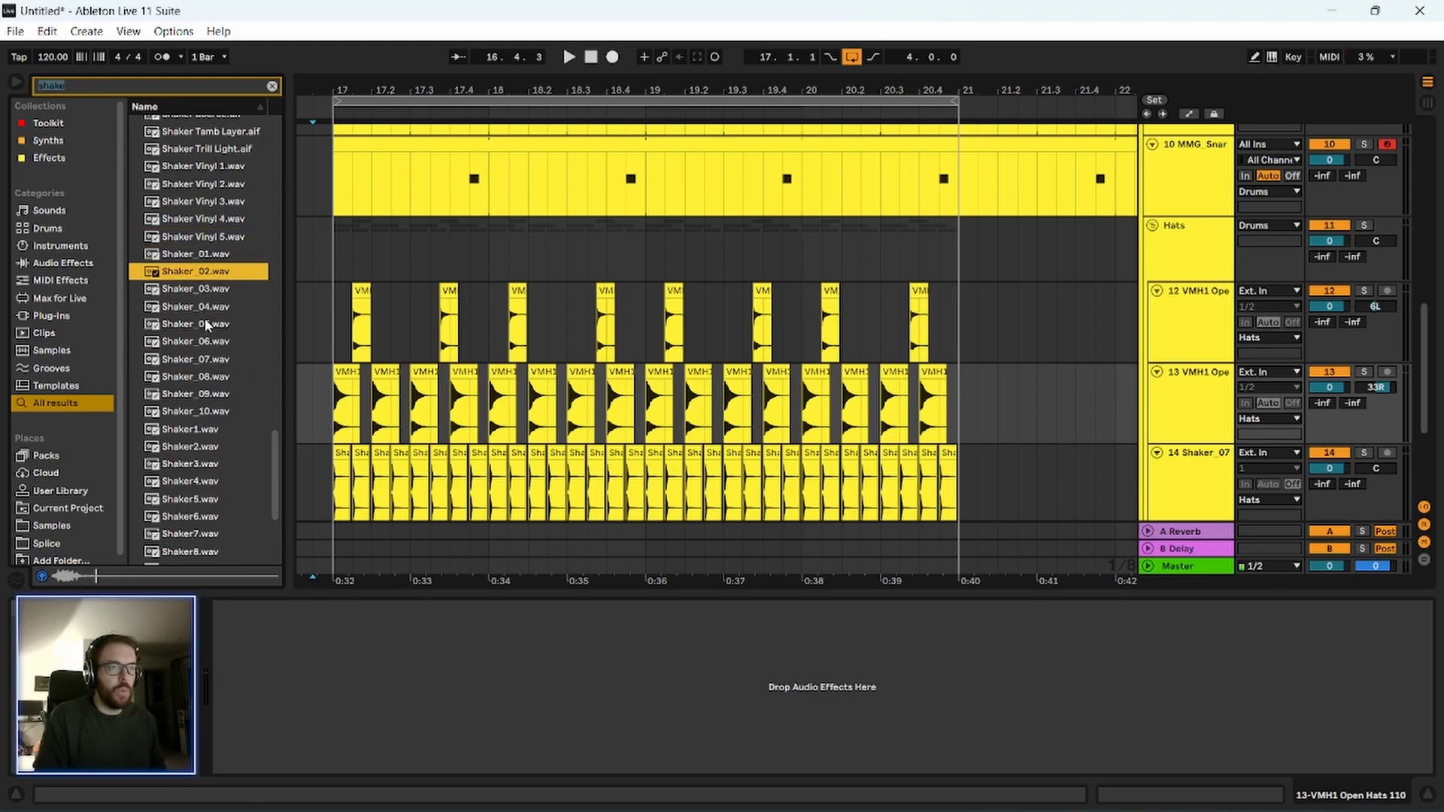
Add an audio track below the Shaker_07 track and place Shaker_02.wav on it at 17.1.3.
{"action": "key", "text": "ctrl+shift+t"}
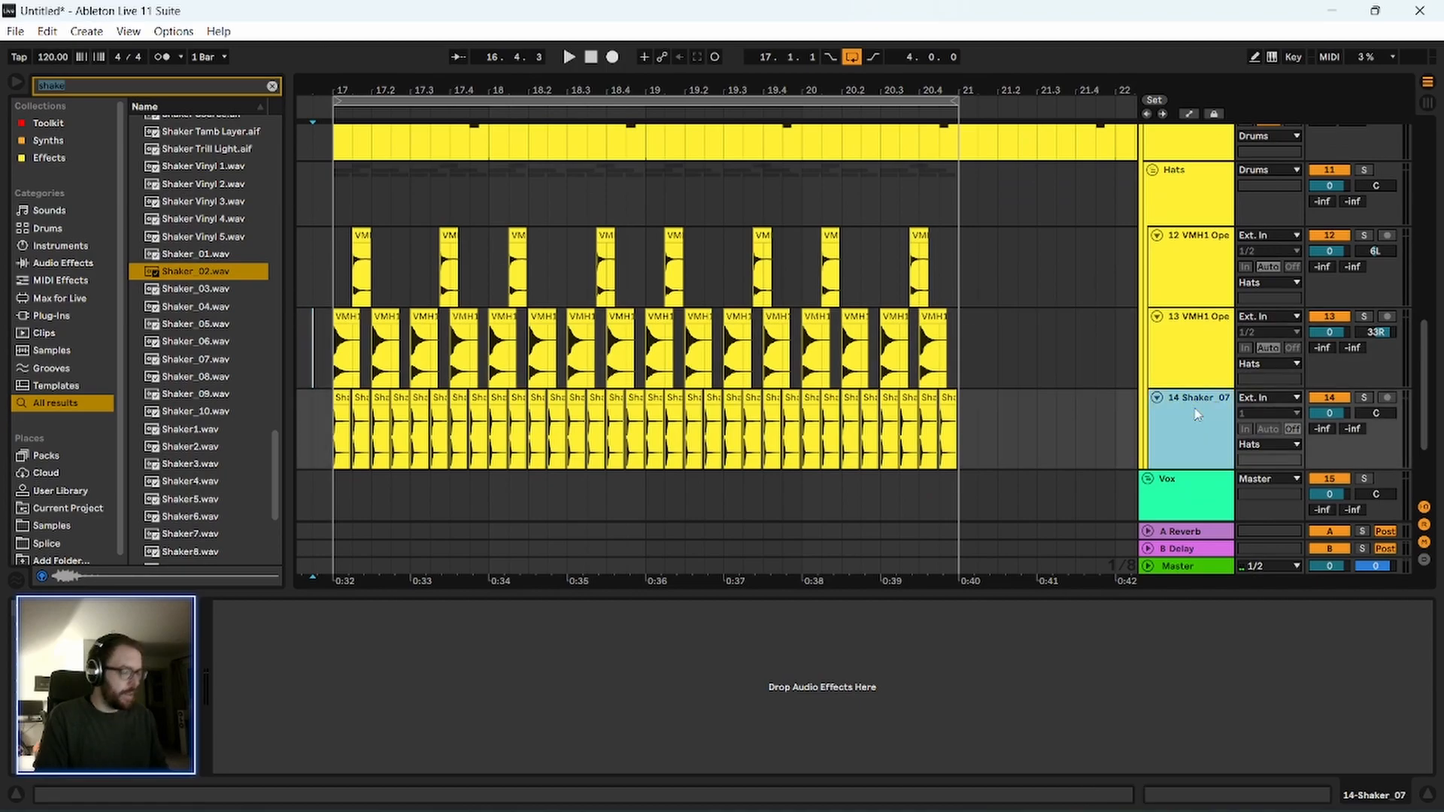
{"action": "left_click_drag", "start_coordinate": [173, 274], "coordinate": [358, 487]}
{"action": "left_click_drag", "start_coordinate": [339, 84], "coordinate": [342, 151]}
Trim the Shaker_02 clip's tail so that it ends at 17.2.1.
{"action": "left_click", "coordinate": [423, 490]}
{"action": "left_click_drag", "start_coordinate": [425, 489], "coordinate": [489, 493]}
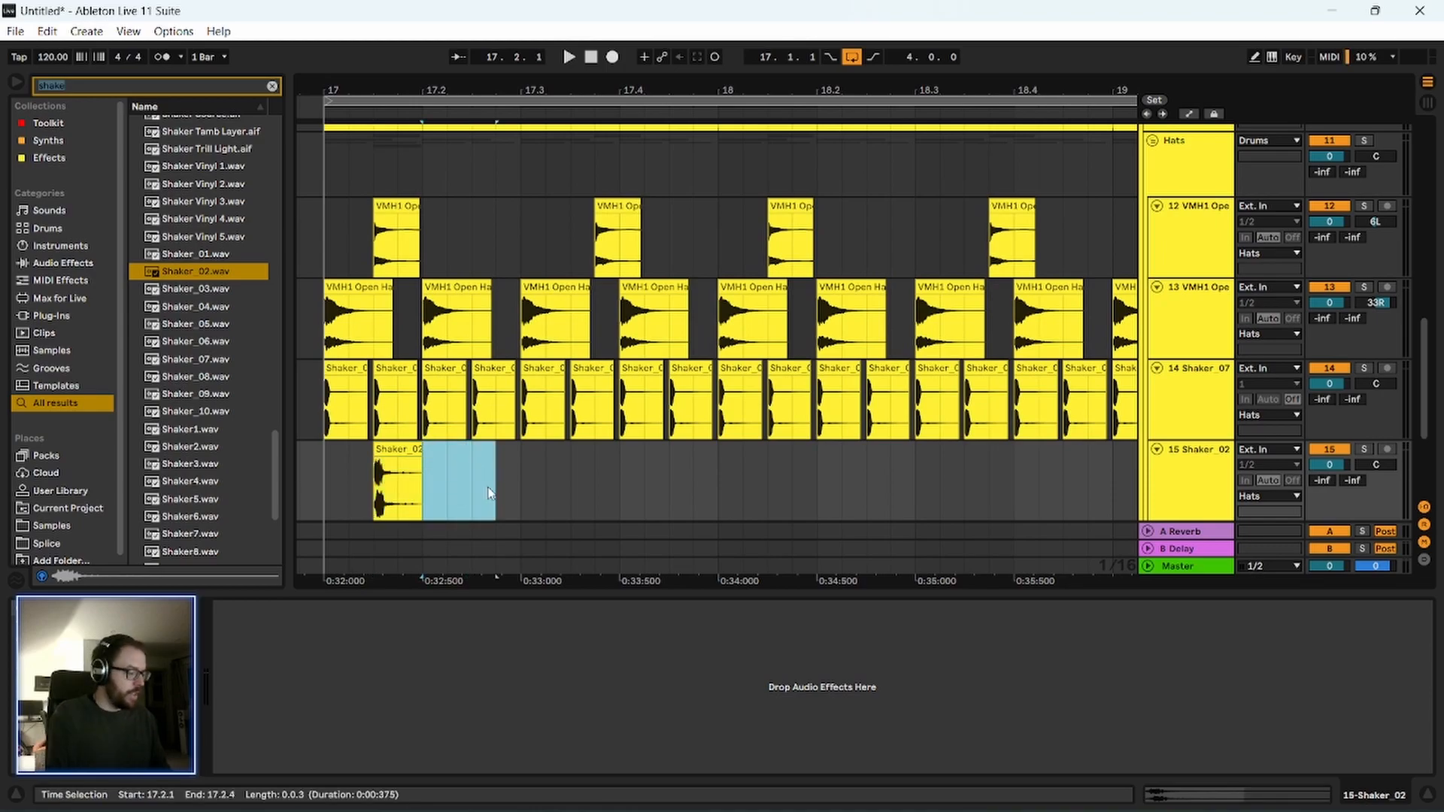
{"action": "left_click_drag", "start_coordinate": [419, 461], "coordinate": [398, 461]}
{"action": "left_click", "coordinate": [394, 451]}
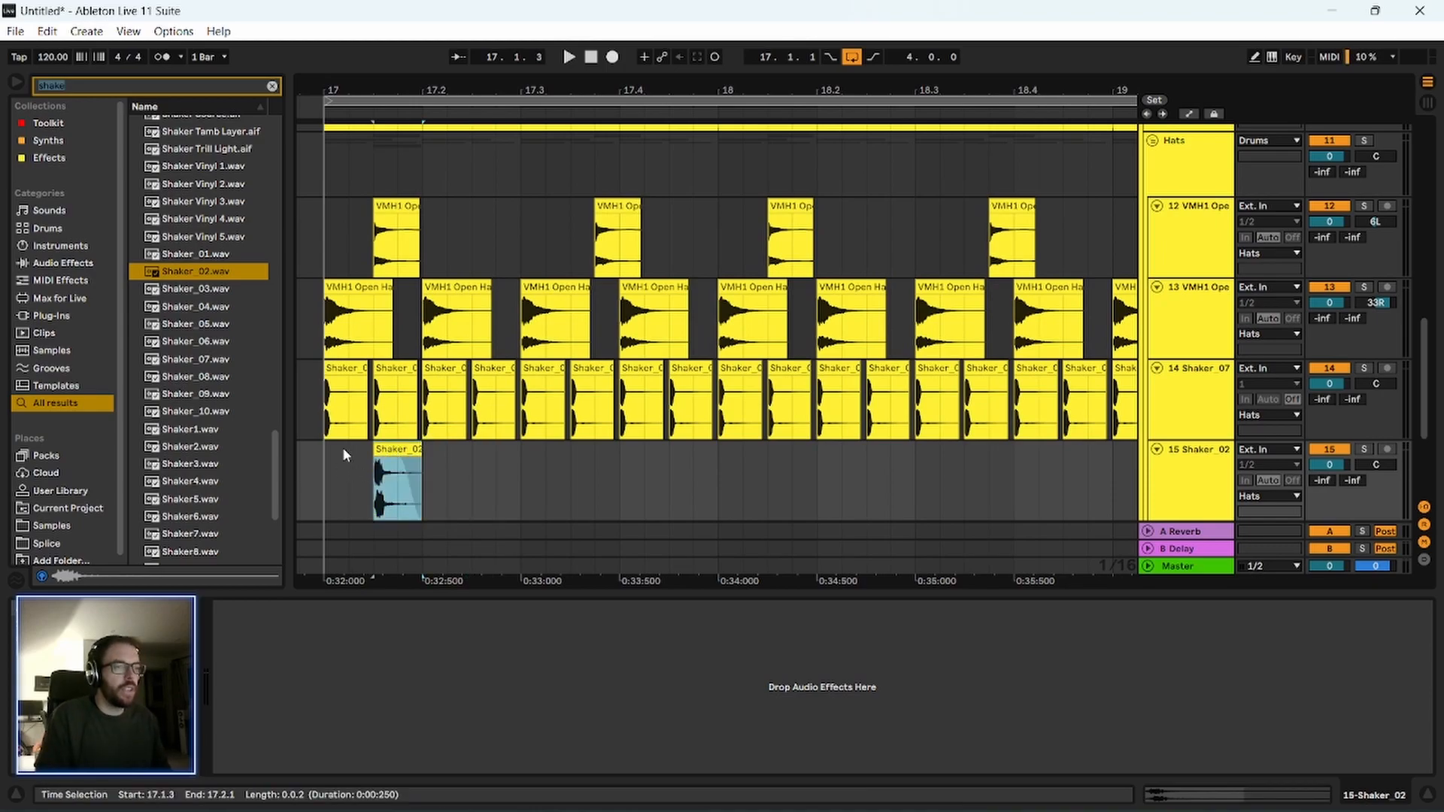
Repeat the offbeat Shaker_02 clip once per beat up to 21.1.1, starting from the 17.1.1 to 17.2.1 range.
{"action": "left_click_drag", "start_coordinate": [386, 91], "coordinate": [531, 105]}
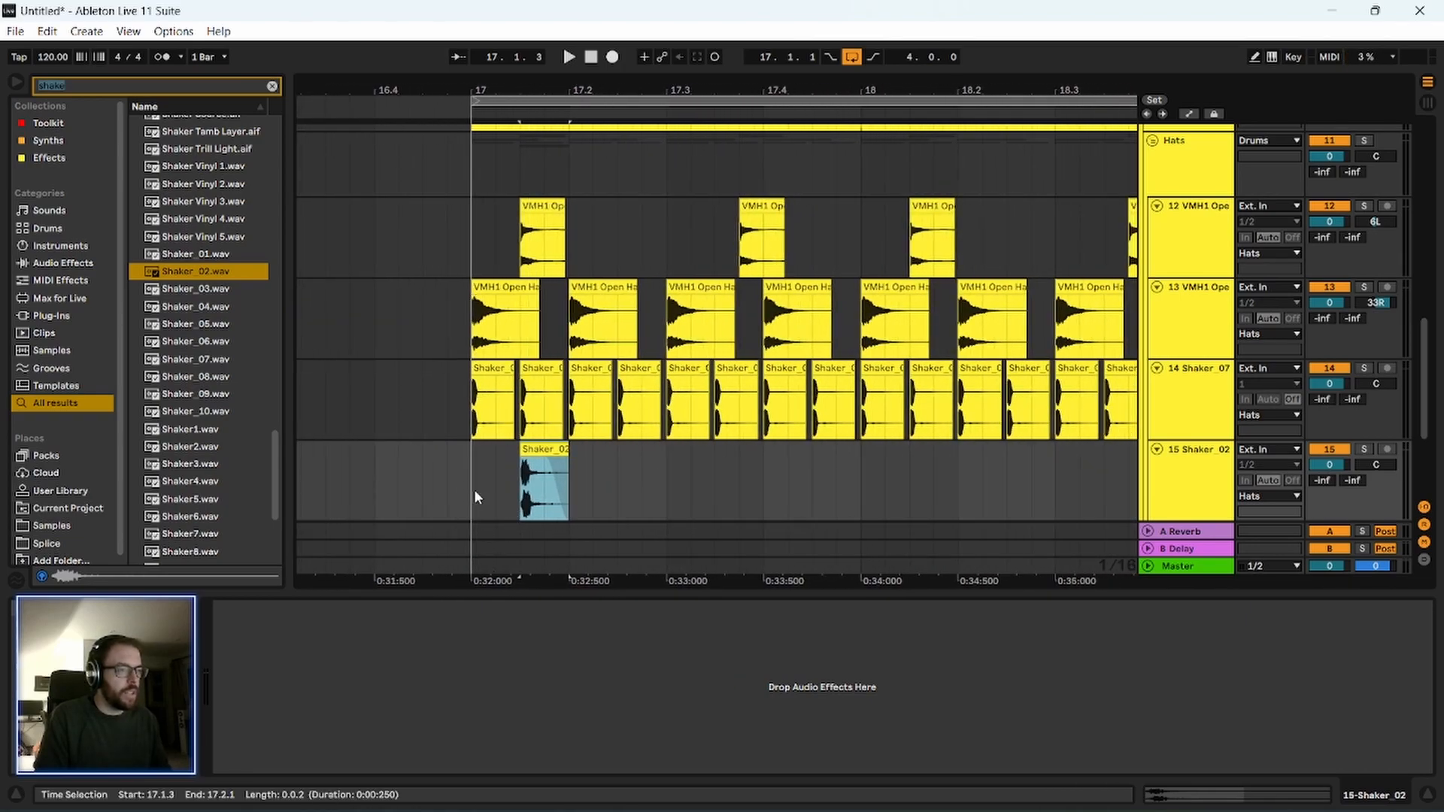
{"action": "left_click_drag", "start_coordinate": [475, 496], "coordinate": [547, 502]}
{"action": "key", "text": "ctrl+d"}
{"action": "left_click_drag", "start_coordinate": [677, 488], "coordinate": [471, 489]}
{"action": "key", "text": "ctrl+d"}
{"action": "left_click_drag", "start_coordinate": [563, 97], "coordinate": [385, 153]}
{"action": "key", "text": "ctrl+d"}
{"action": "key", "text": "ctrl+d"}
{"action": "key", "text": "ctrl+d"}
{"action": "key", "text": "ctrl+d"}
{"action": "key", "text": "ctrl+d"}
{"action": "key", "text": "ctrl+d"}
Play the loop from 17.1.1 to check both shakers with the hats.
{"action": "left_click", "coordinate": [349, 490]}
{"action": "key", "text": "space"}
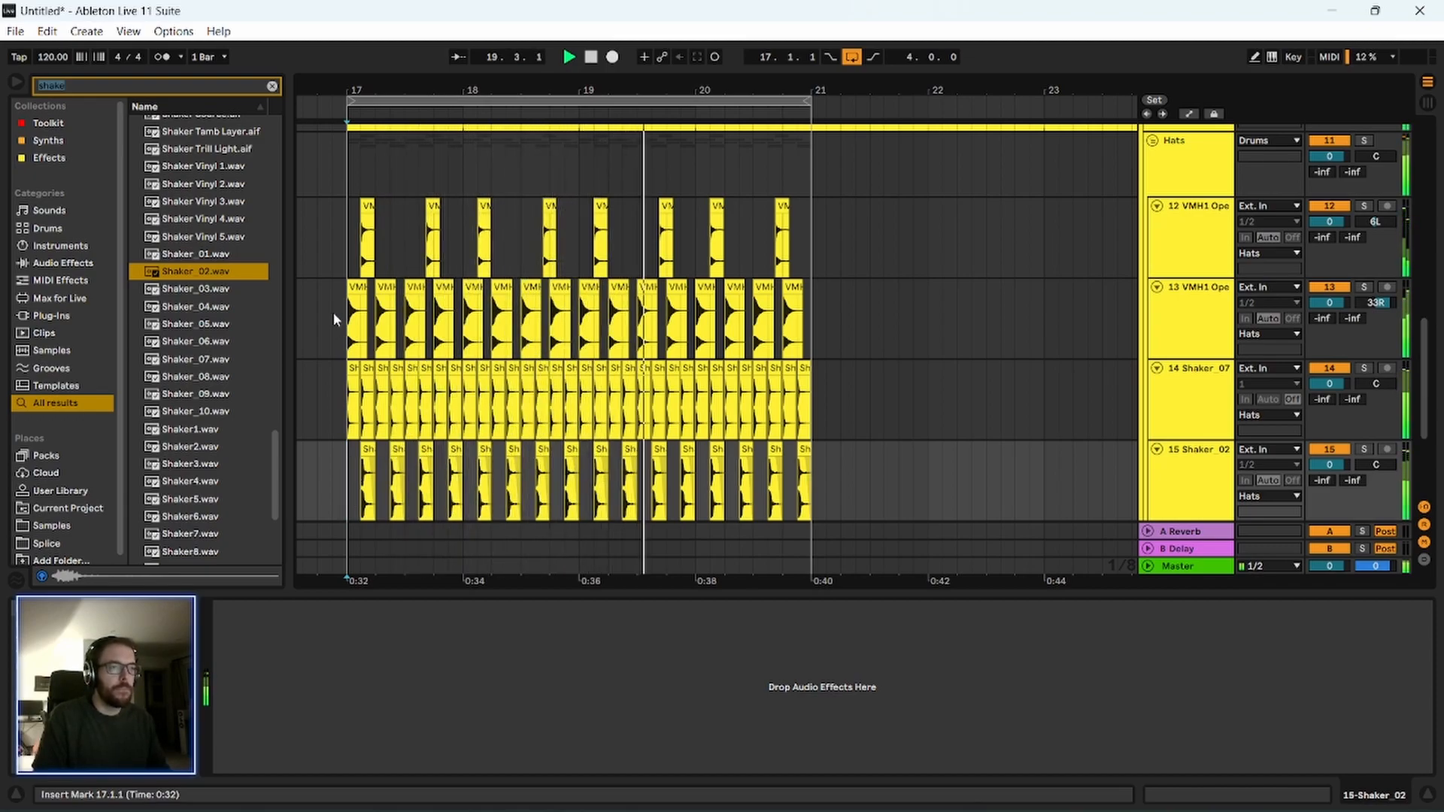
{"action": "left_click_drag", "start_coordinate": [358, 87], "coordinate": [358, 158]}
Set the tempo to 108 BPM and play the loop from 16.4.3.
{"action": "left_click_drag", "start_coordinate": [48, 57], "coordinate": [48, 76]}
{"action": "key", "text": "space"}
{"action": "left_click", "coordinate": [347, 478]}
{"action": "left_click_drag", "start_coordinate": [377, 90], "coordinate": [376, 109]}
{"action": "key", "text": "space"}
Add a Hybrid Reverb from the Effects collection after the Glue Compressor on the Drums group.
{"action": "scroll", "coordinate": [608, 329], "scroll_direction": "up", "scroll_amount": 2}
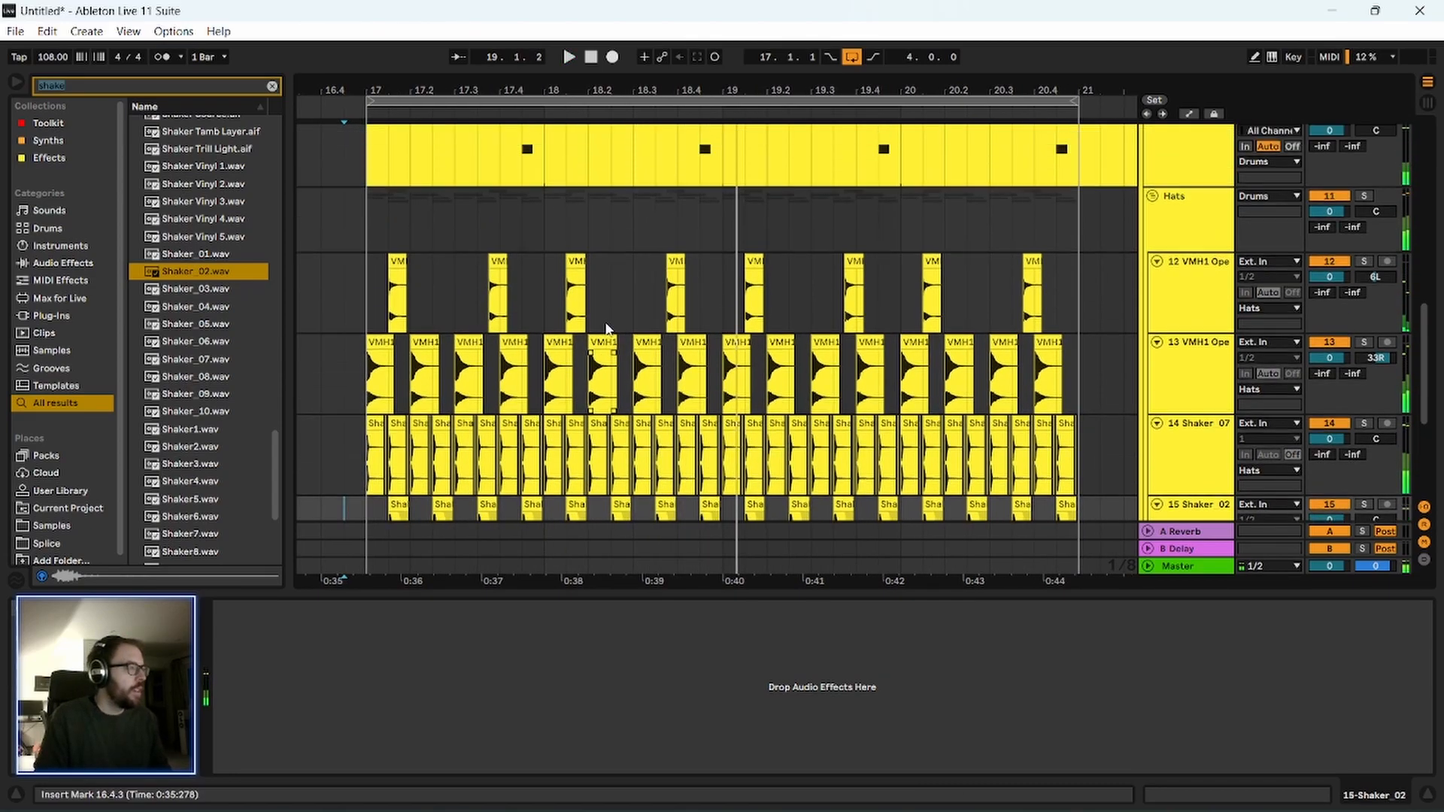
{"action": "scroll", "coordinate": [603, 322], "scroll_direction": "up", "scroll_amount": 3}
{"action": "scroll", "coordinate": [603, 323], "scroll_direction": "down", "scroll_amount": 5}
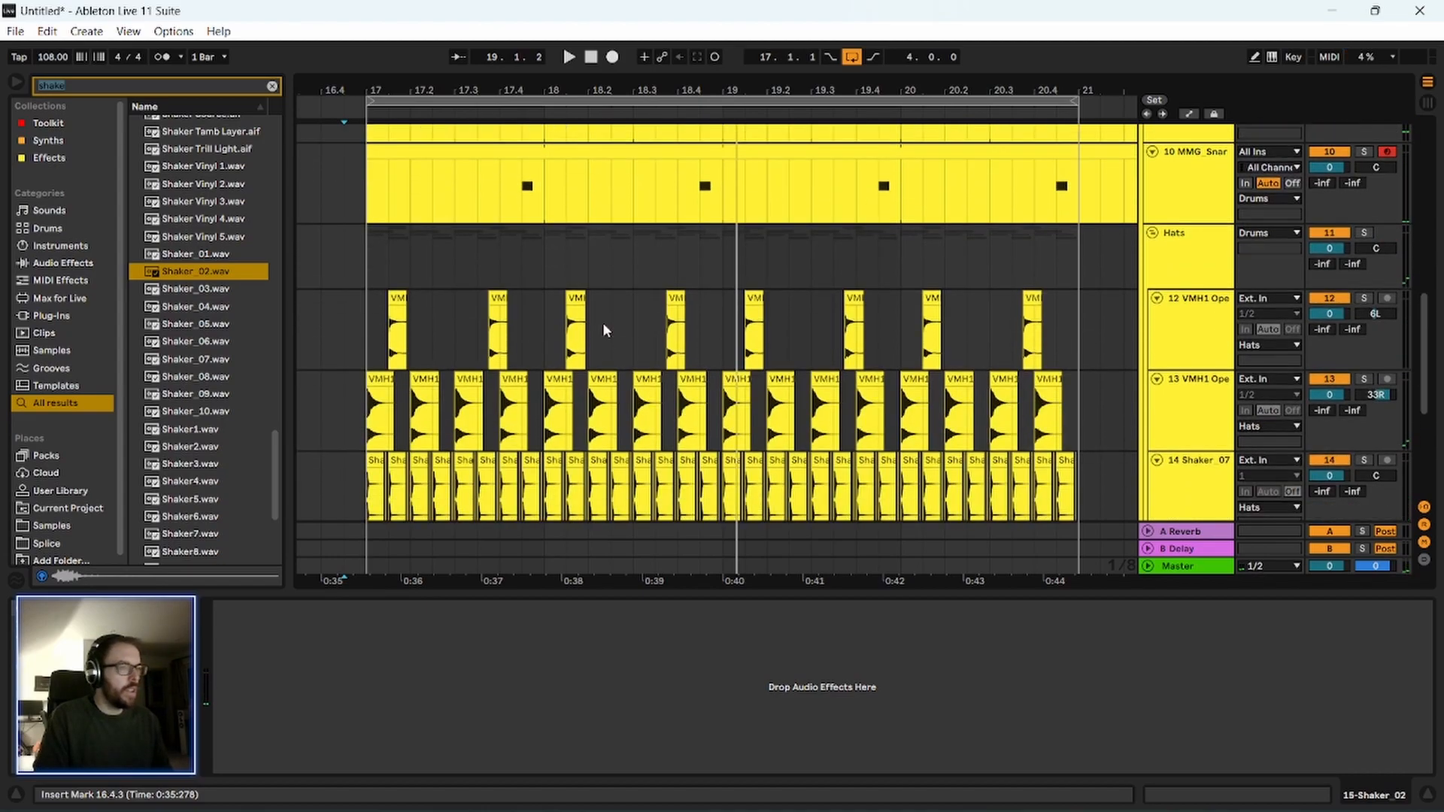
{"action": "left_click", "coordinate": [269, 85]}
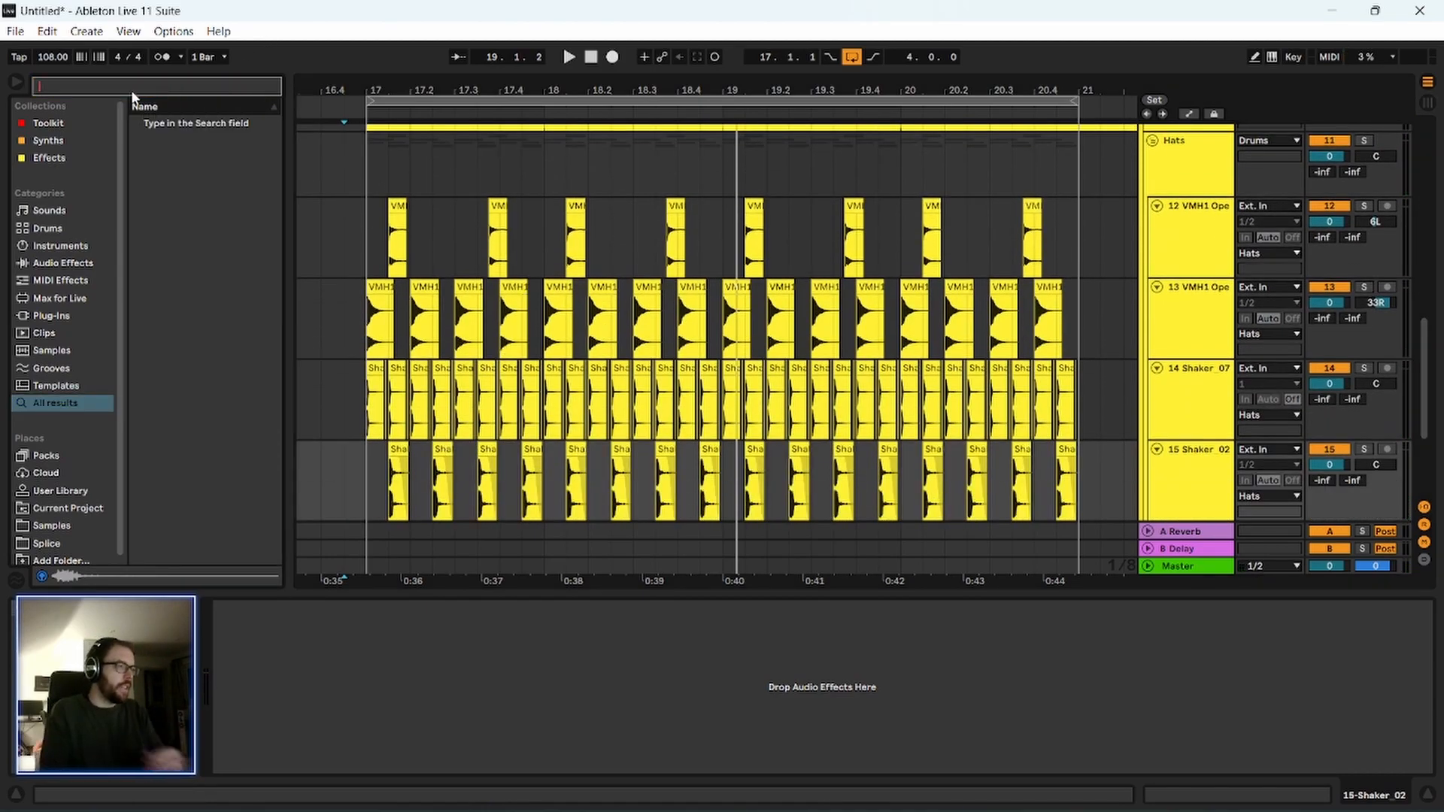
{"action": "scroll", "coordinate": [1126, 318], "scroll_direction": "up", "scroll_amount": 11}
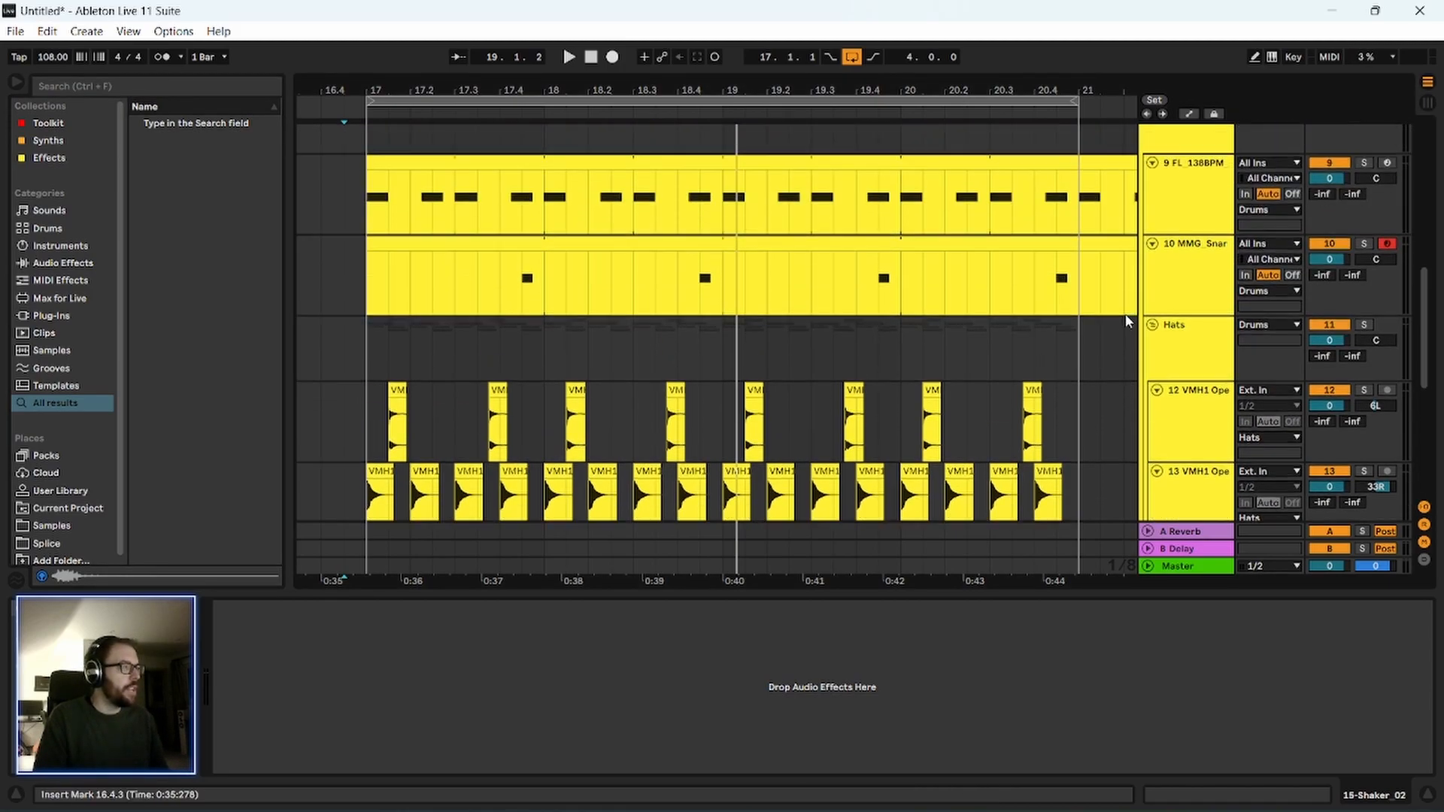
{"action": "left_click", "coordinate": [1205, 218]}
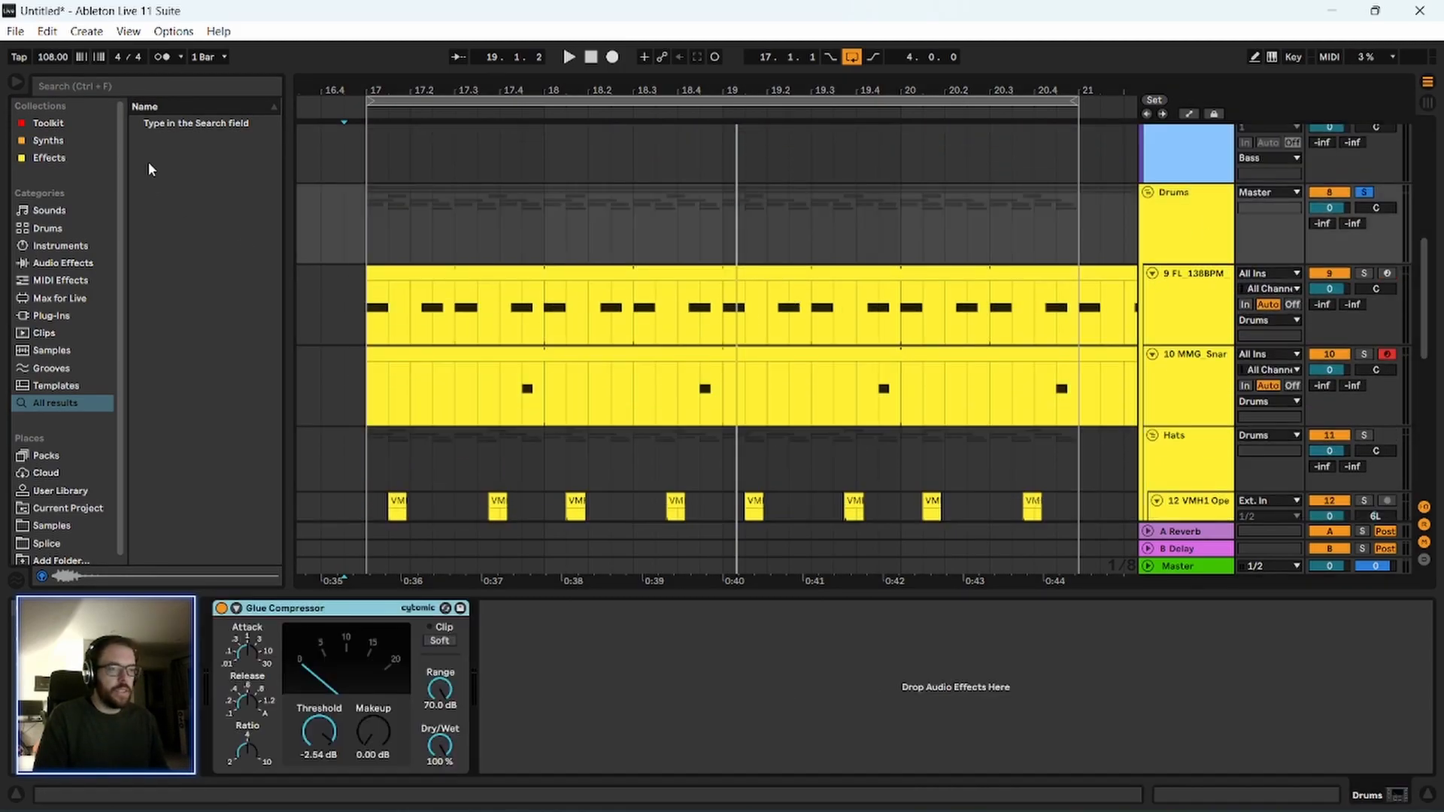
{"action": "left_click", "coordinate": [43, 158]}
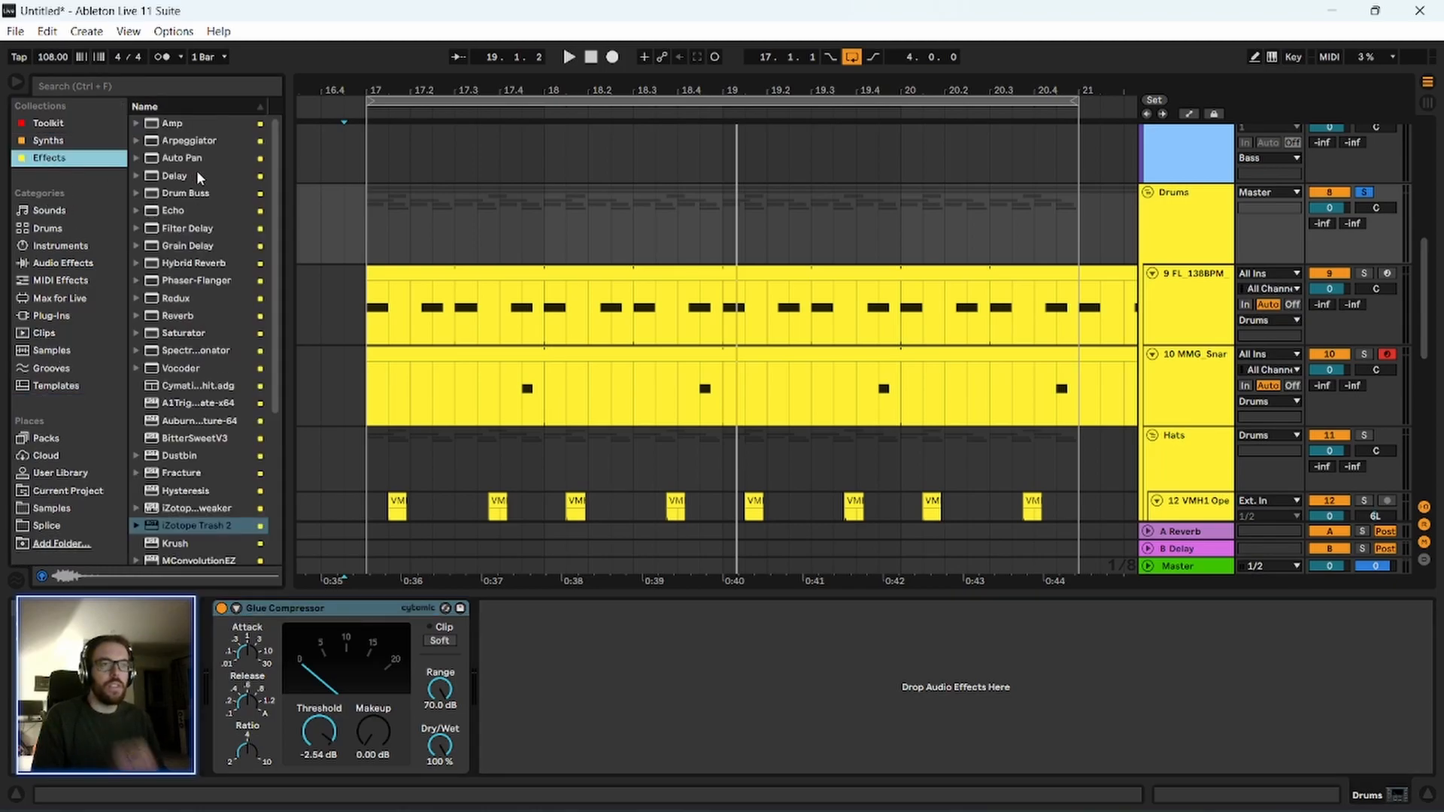
{"action": "left_click", "coordinate": [197, 263]}
{"action": "left_click_drag", "start_coordinate": [241, 321], "coordinate": [571, 660]}
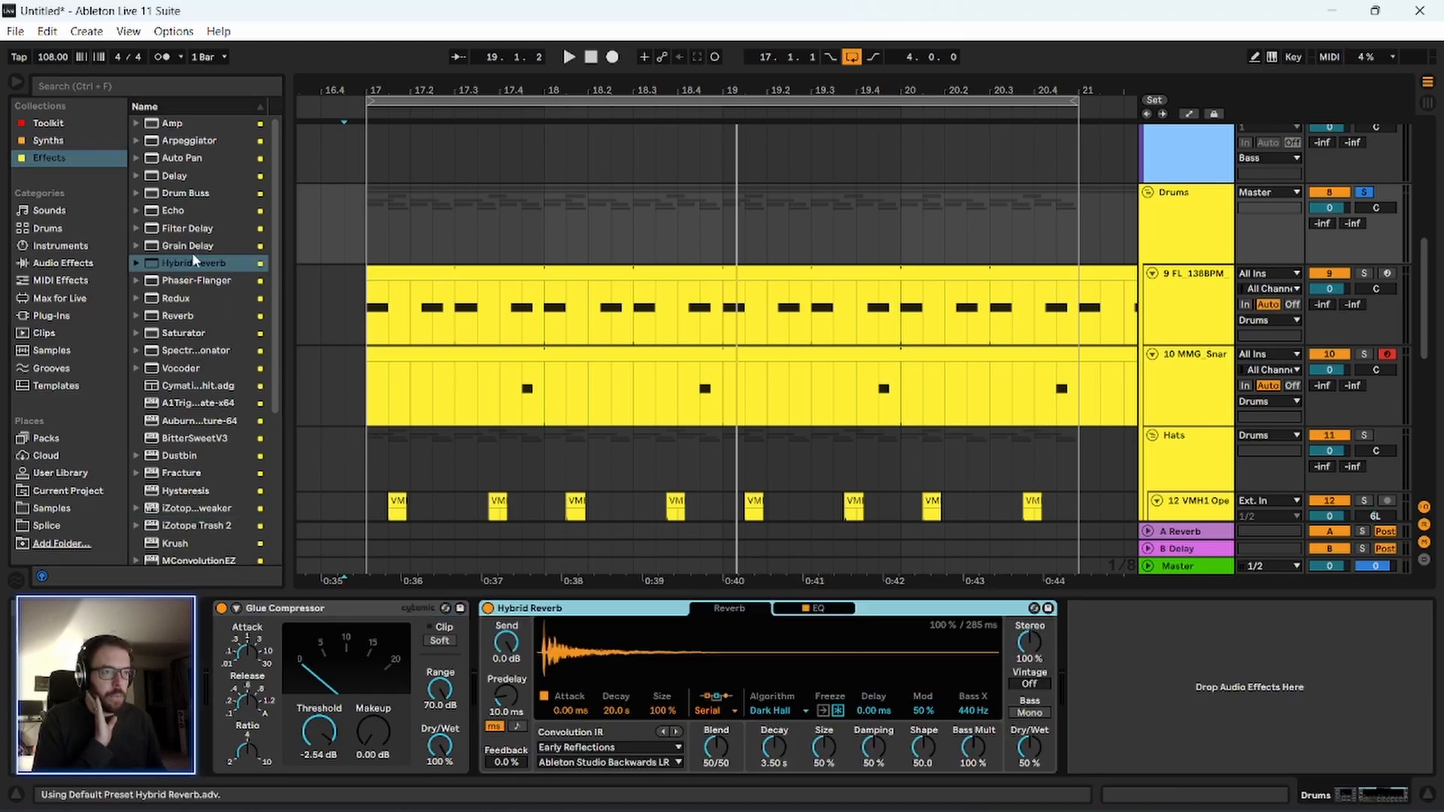
Insert a Drum Buss between the Glue Compressor and the Hybrid Reverb on the Drums group, and switch the Drum Buss off.
{"action": "left_click", "coordinate": [86, 85]}
{"action": "type", "text": "drum"}
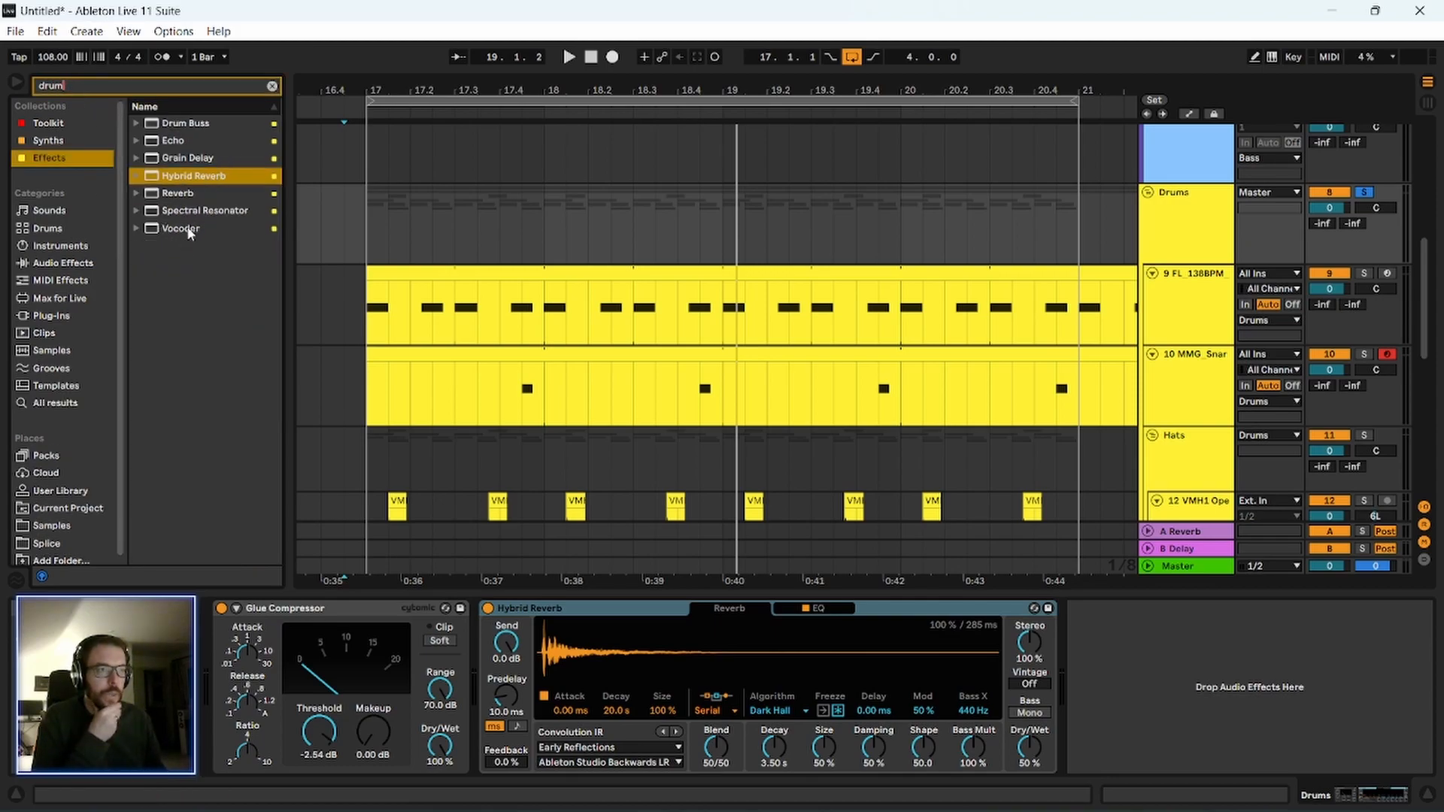
{"action": "left_click_drag", "start_coordinate": [184, 124], "coordinate": [484, 722]}
{"action": "left_click", "coordinate": [745, 609]}
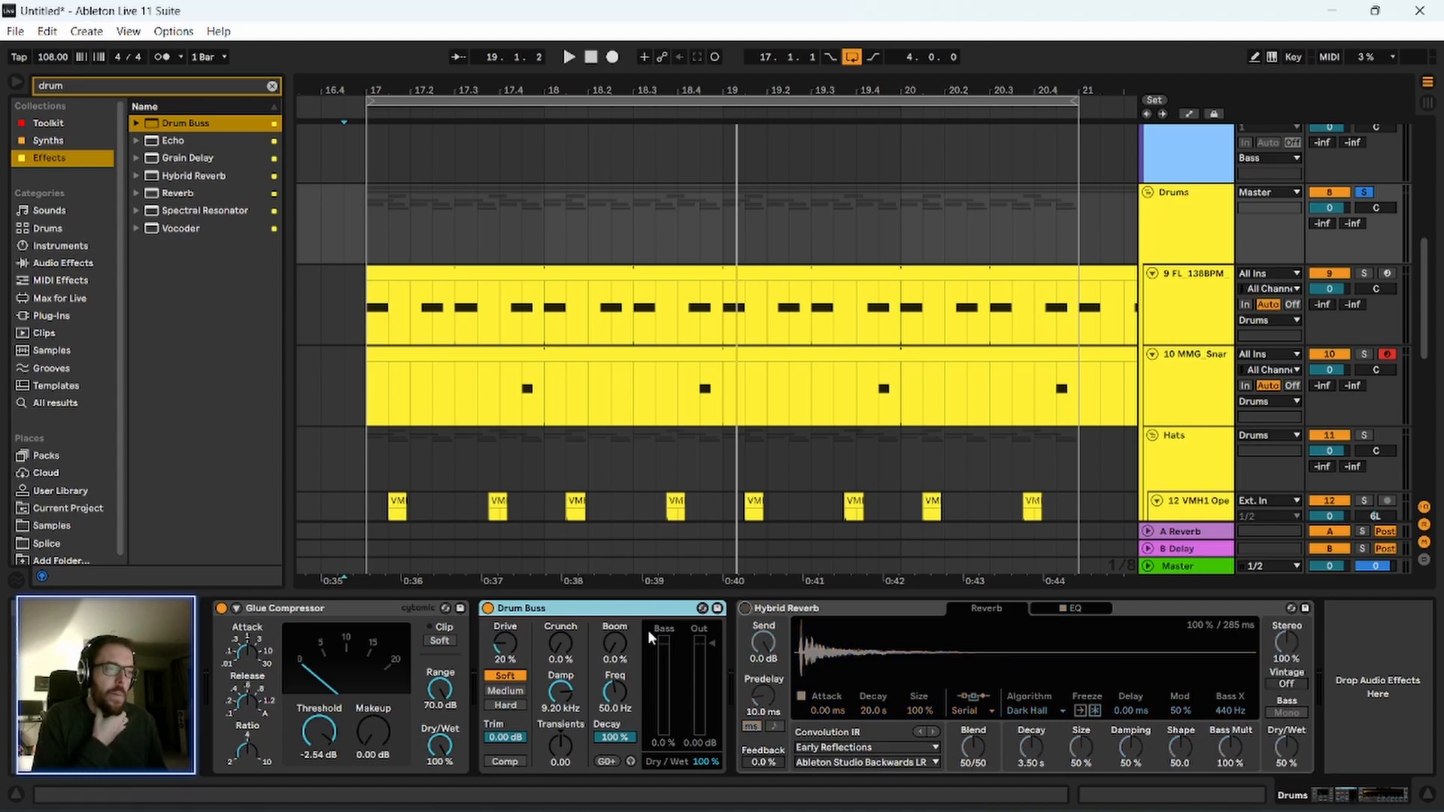
{"action": "left_click", "coordinate": [488, 608]}
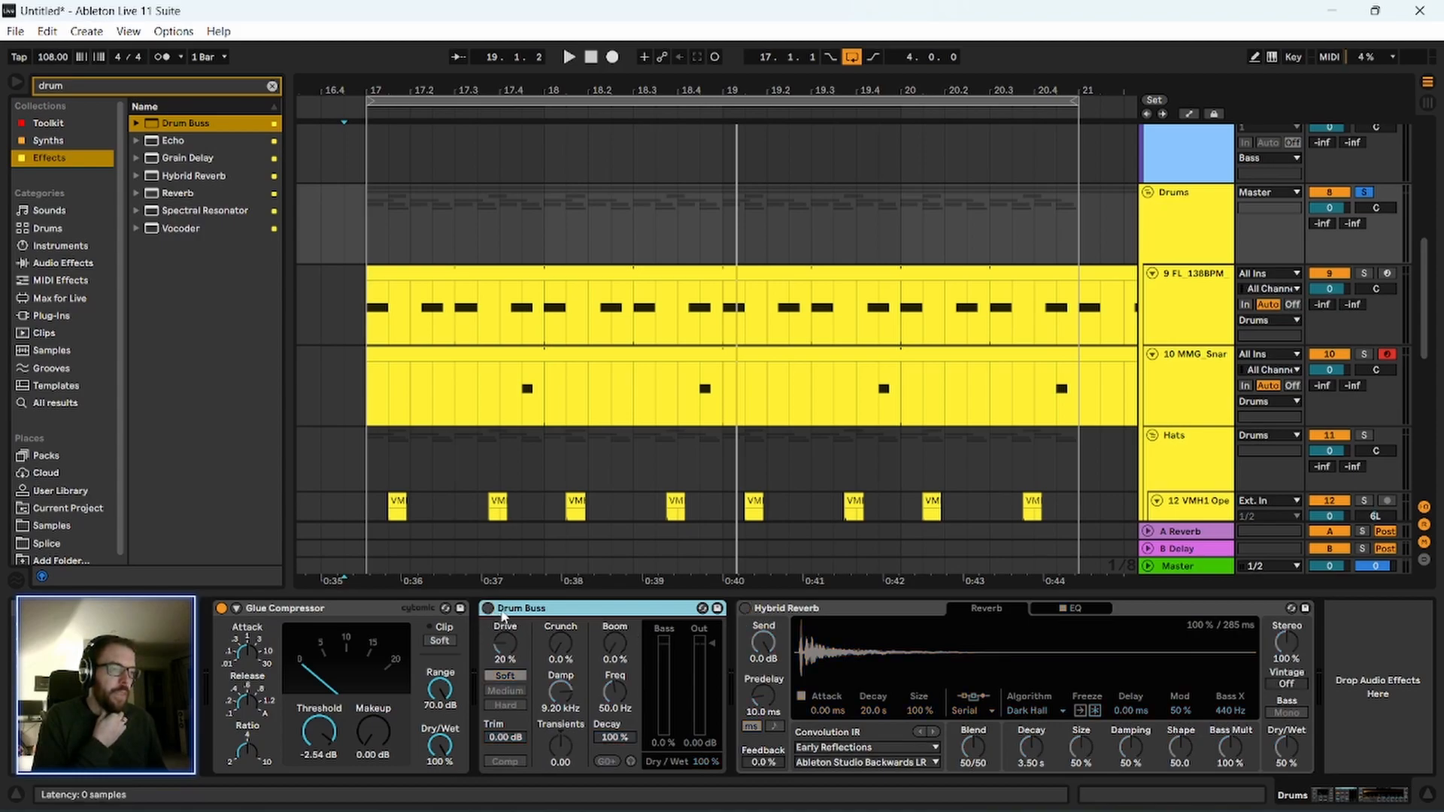
{"action": "left_click", "coordinate": [745, 608]}
Bypass the Hybrid Reverb on the Drums group and play the drum loop from 17.1.1.
{"action": "left_click", "coordinate": [252, 639]}
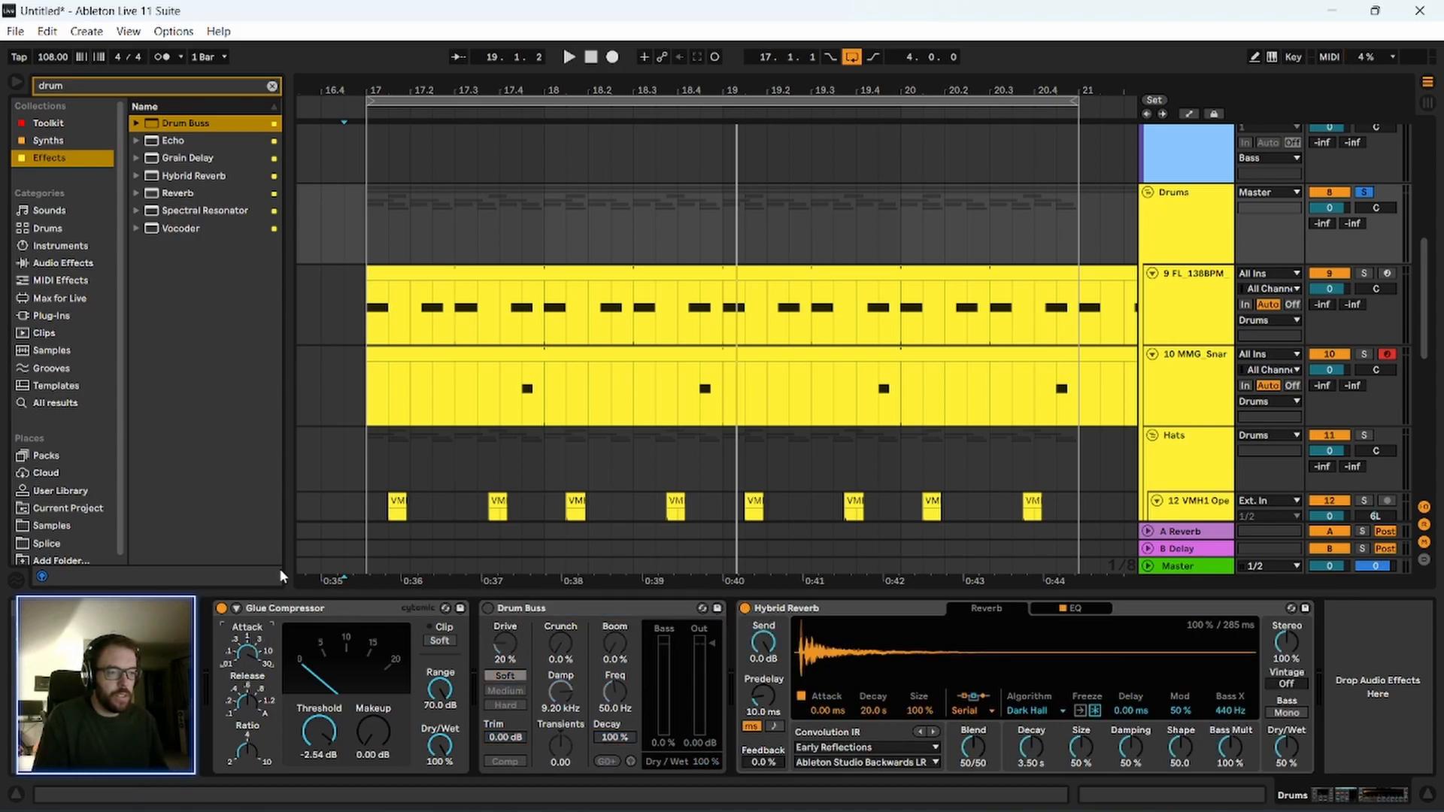
{"action": "left_click", "coordinate": [283, 611]}
{"action": "key", "text": "space"}
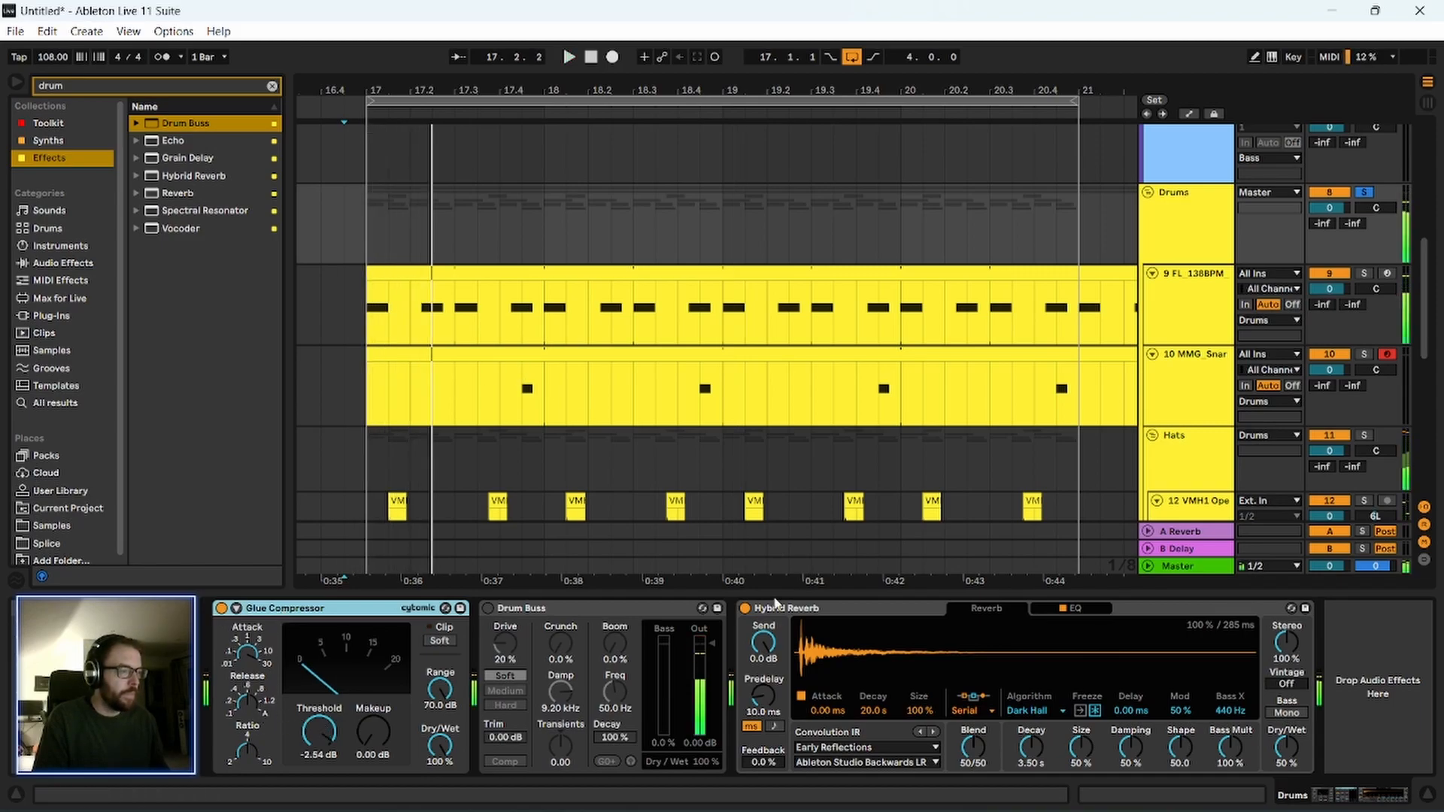
{"action": "left_click", "coordinate": [745, 609]}
{"action": "key", "text": "space"}
{"action": "left_click", "coordinate": [378, 402]}
{"action": "left_click_drag", "start_coordinate": [615, 91], "coordinate": [542, 45]}
{"action": "left_click", "coordinate": [1204, 235]}
{"action": "key", "text": "space"}
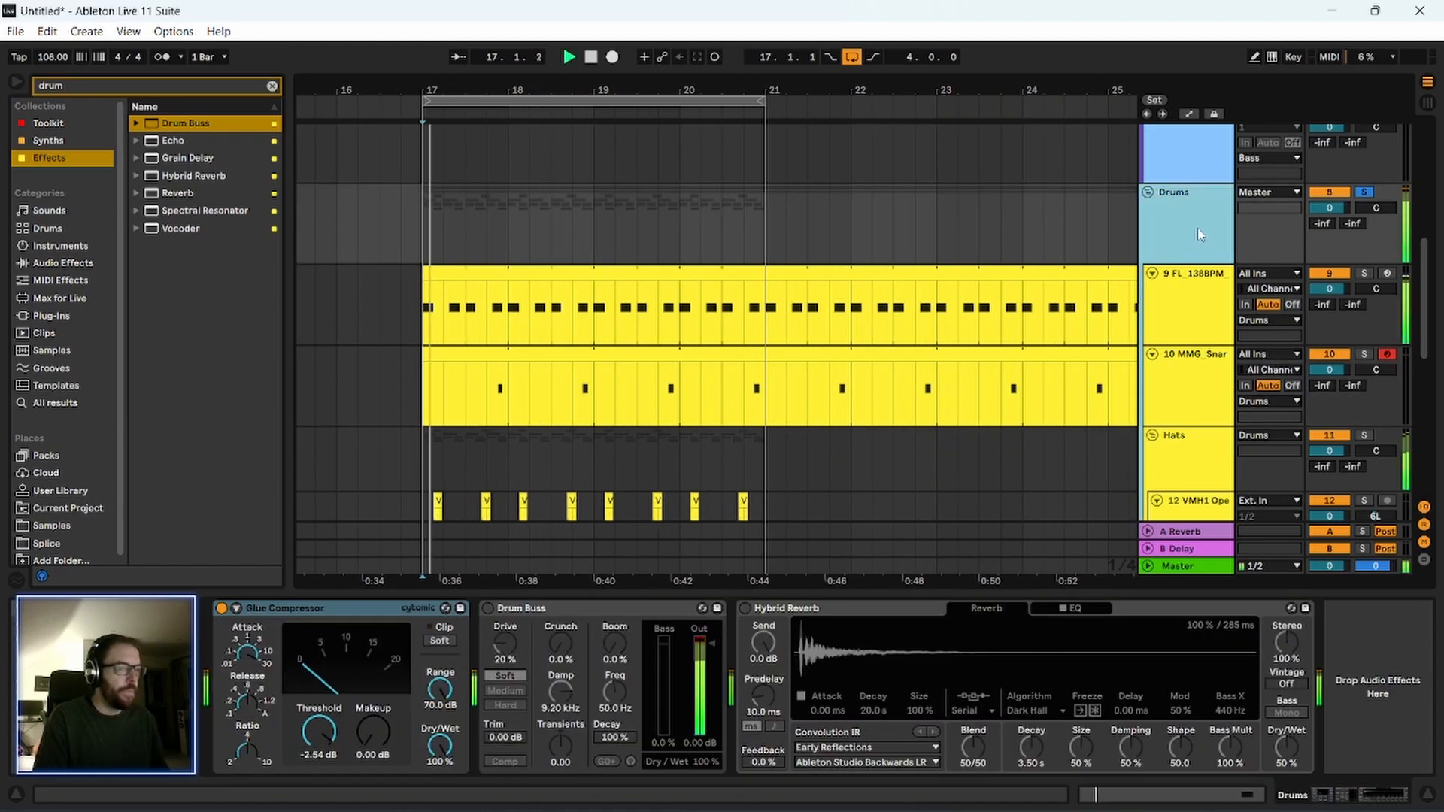
Enable soft clipping on the Drums Glue Compressor and set its threshold to -11.7 dB and makeup to 5.49 dB.
{"action": "left_click", "coordinate": [307, 623]}
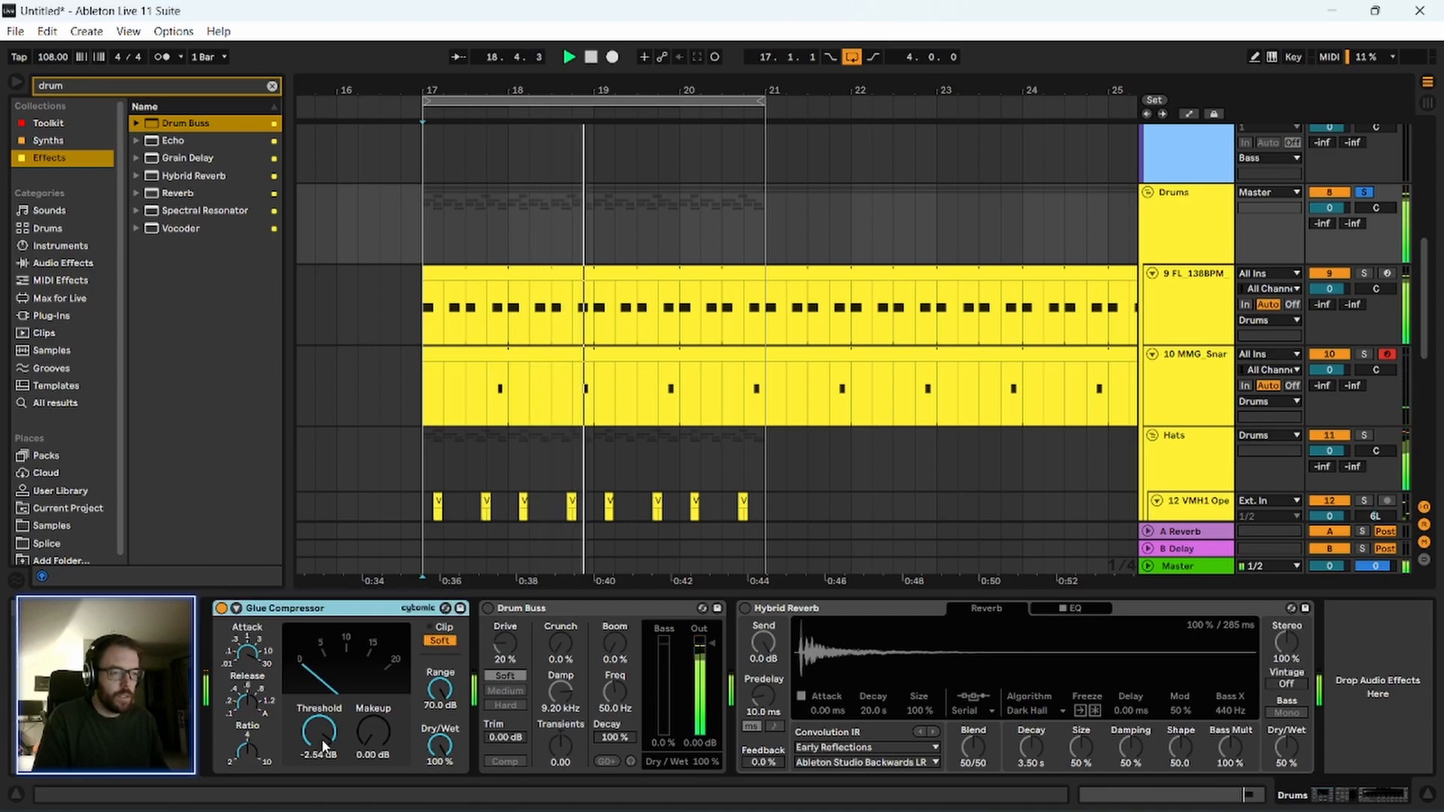
{"action": "mouse_move", "coordinate": [371, 731]}
{"action": "left_mouse_down"}
{"action": "mouse_move", "coordinate": [332, 749]}
{"action": "mouse_move", "coordinate": [332, 776]}
{"action": "mouse_move", "coordinate": [319, 734]}
{"action": "mouse_move", "coordinate": [373, 720]}
{"action": "mouse_move", "coordinate": [373, 702]}
{"action": "mouse_move", "coordinate": [373, 728]}
{"action": "left_mouse_up"}
{"action": "left_click", "coordinate": [364, 610]}
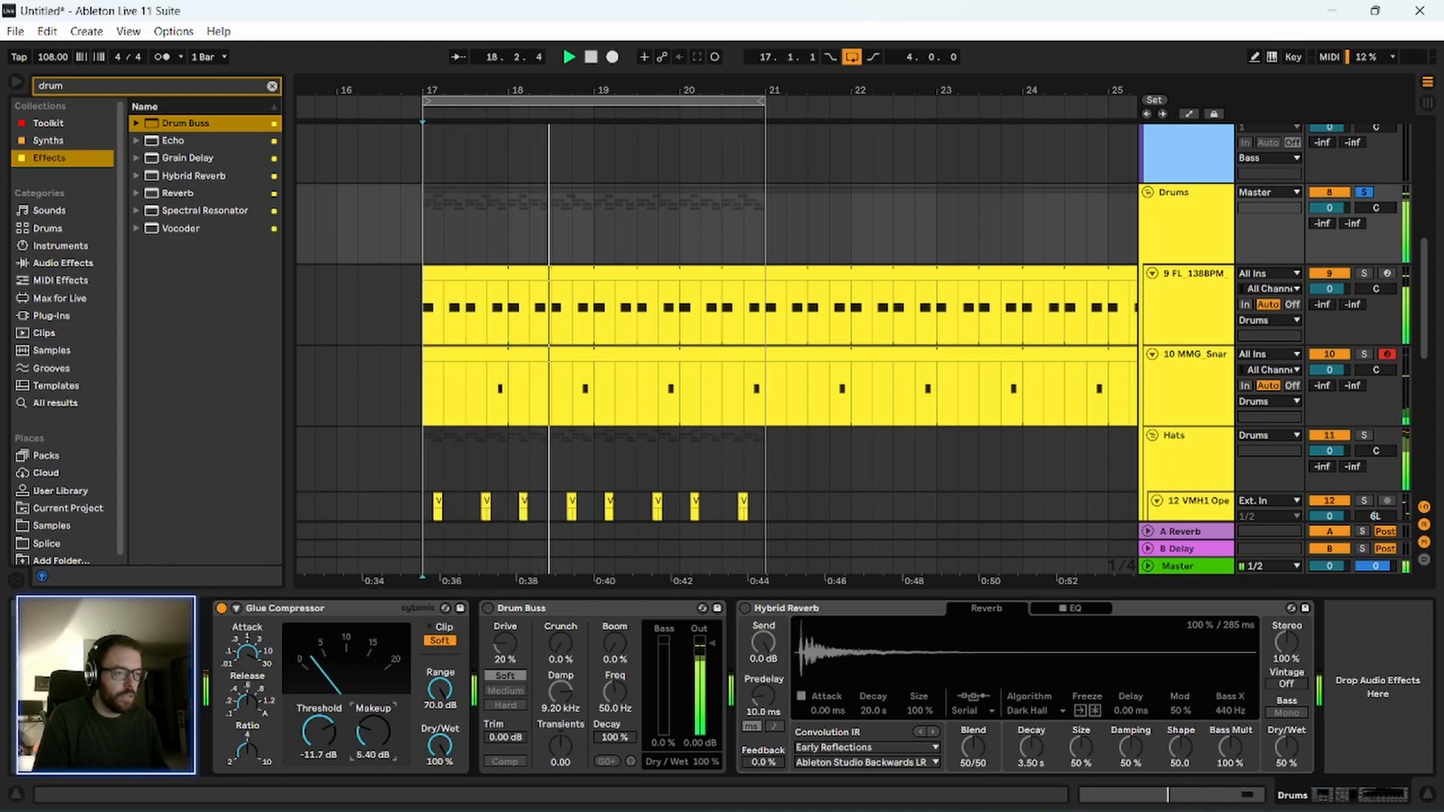
Re-enable the Hybrid Reverb and set its dry/wet to 15% and its blend to 100/0.
{"action": "left_click", "coordinate": [744, 608]}
{"action": "left_click_drag", "start_coordinate": [1286, 747], "coordinate": [1286, 786]}
{"action": "left_click_drag", "start_coordinate": [973, 746], "coordinate": [973, 811]}
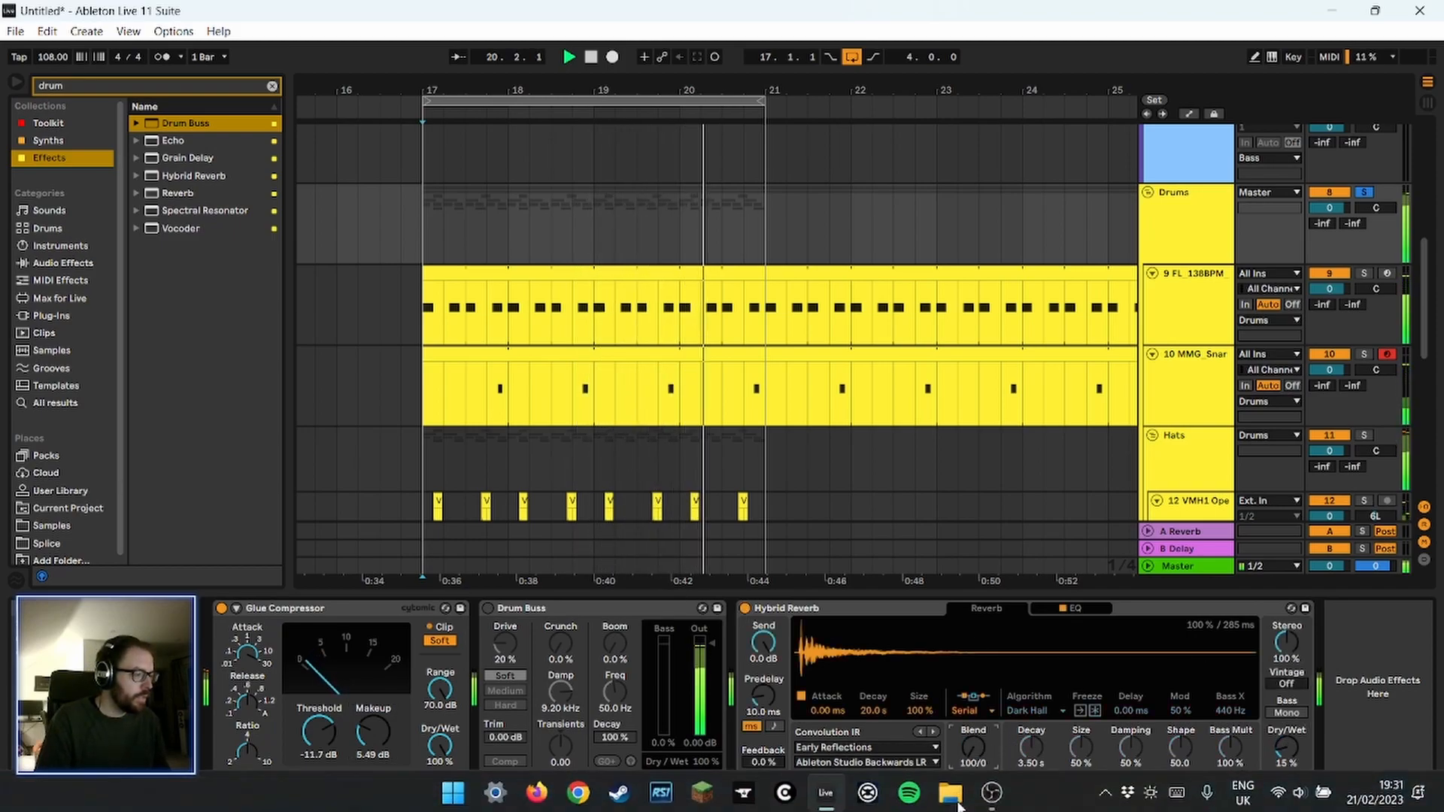
Switch the Hybrid Reverb's convolution category to Made for Drums and audition its impulse responses, including Big Snare.
{"action": "left_click", "coordinate": [865, 747]}
{"action": "left_click", "coordinate": [850, 650]}
{"action": "left_click", "coordinate": [857, 762]}
{"action": "left_click", "coordinate": [843, 696]}
{"action": "left_click", "coordinate": [858, 761]}
{"action": "left_click", "coordinate": [835, 759]}
{"action": "left_click", "coordinate": [834, 762]}
{"action": "left_click", "coordinate": [846, 611]}
{"action": "left_click", "coordinate": [859, 762]}
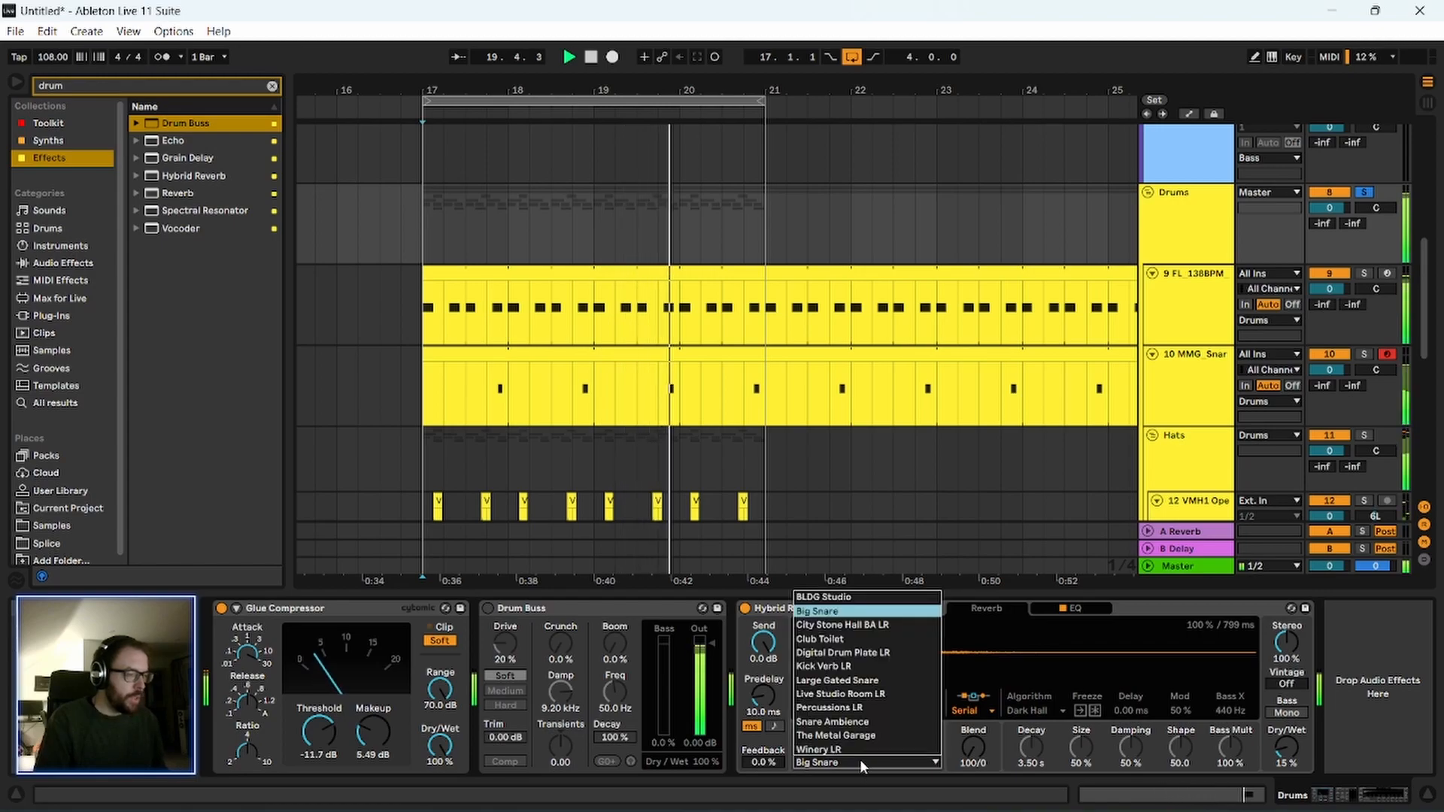
Audition the remaining Made for Drums impulse responses one by one and choose Large Gated Snare.
{"action": "key", "text": "Down"}
{"action": "key", "text": "Down"}
{"action": "key", "text": "Down"}
{"action": "key", "text": "Down"}
{"action": "key", "text": "Down"}
{"action": "key", "text": "Escape"}
{"action": "key", "text": "Down"}
{"action": "scroll", "coordinate": [860, 759], "scroll_direction": "up", "scroll_amount": 1}
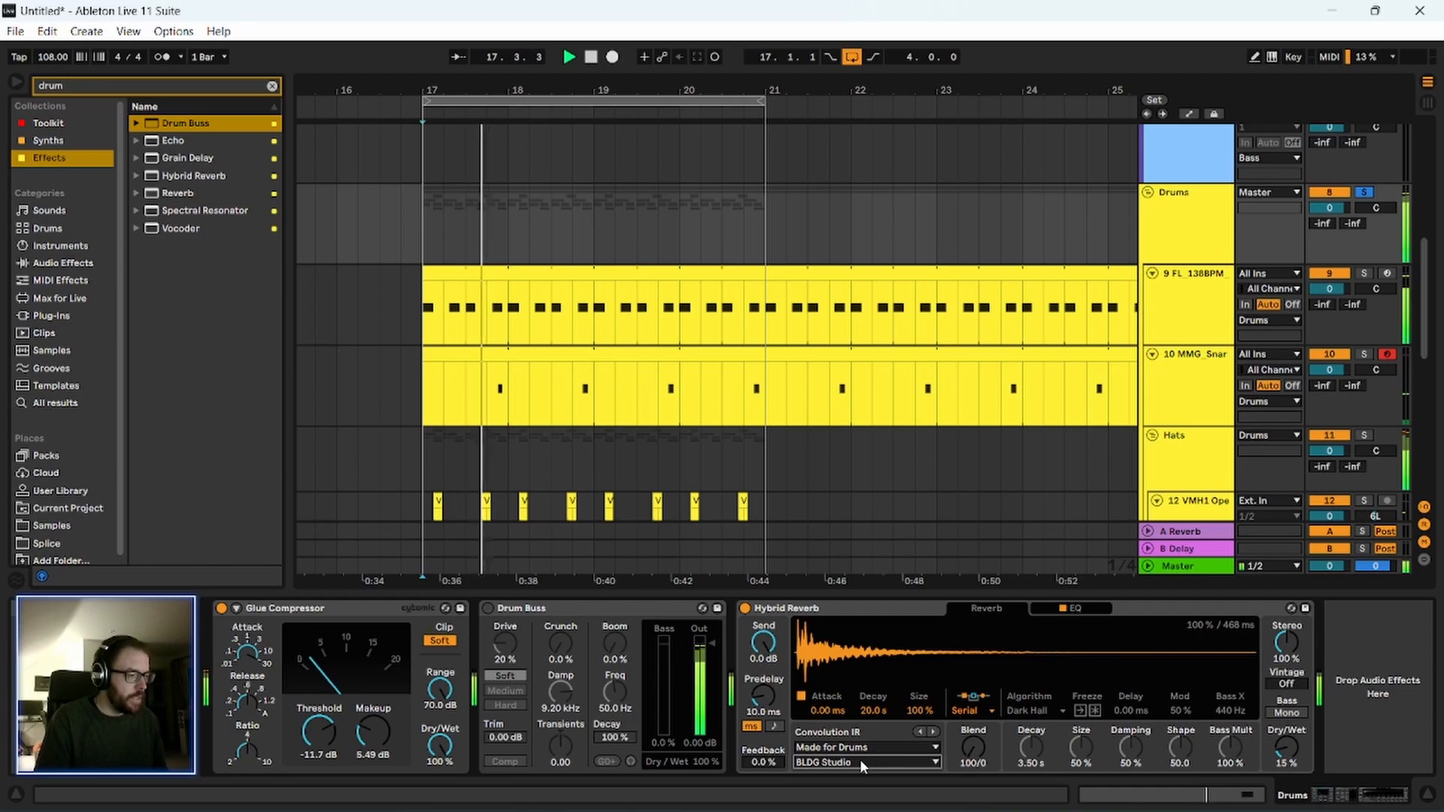
{"action": "scroll", "coordinate": [860, 760], "scroll_direction": "down", "scroll_amount": 1}
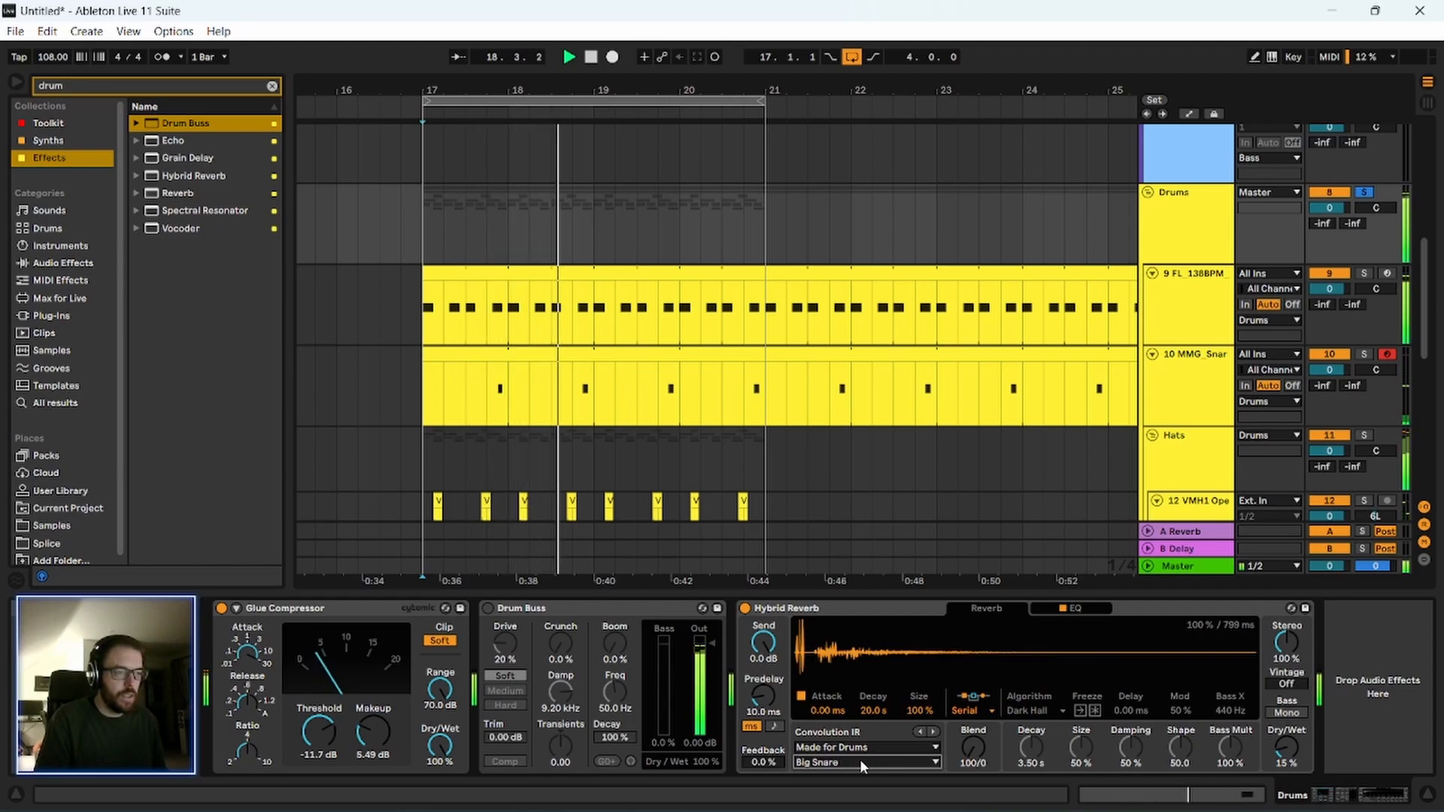
{"action": "scroll", "coordinate": [859, 759], "scroll_direction": "down", "scroll_amount": 1}
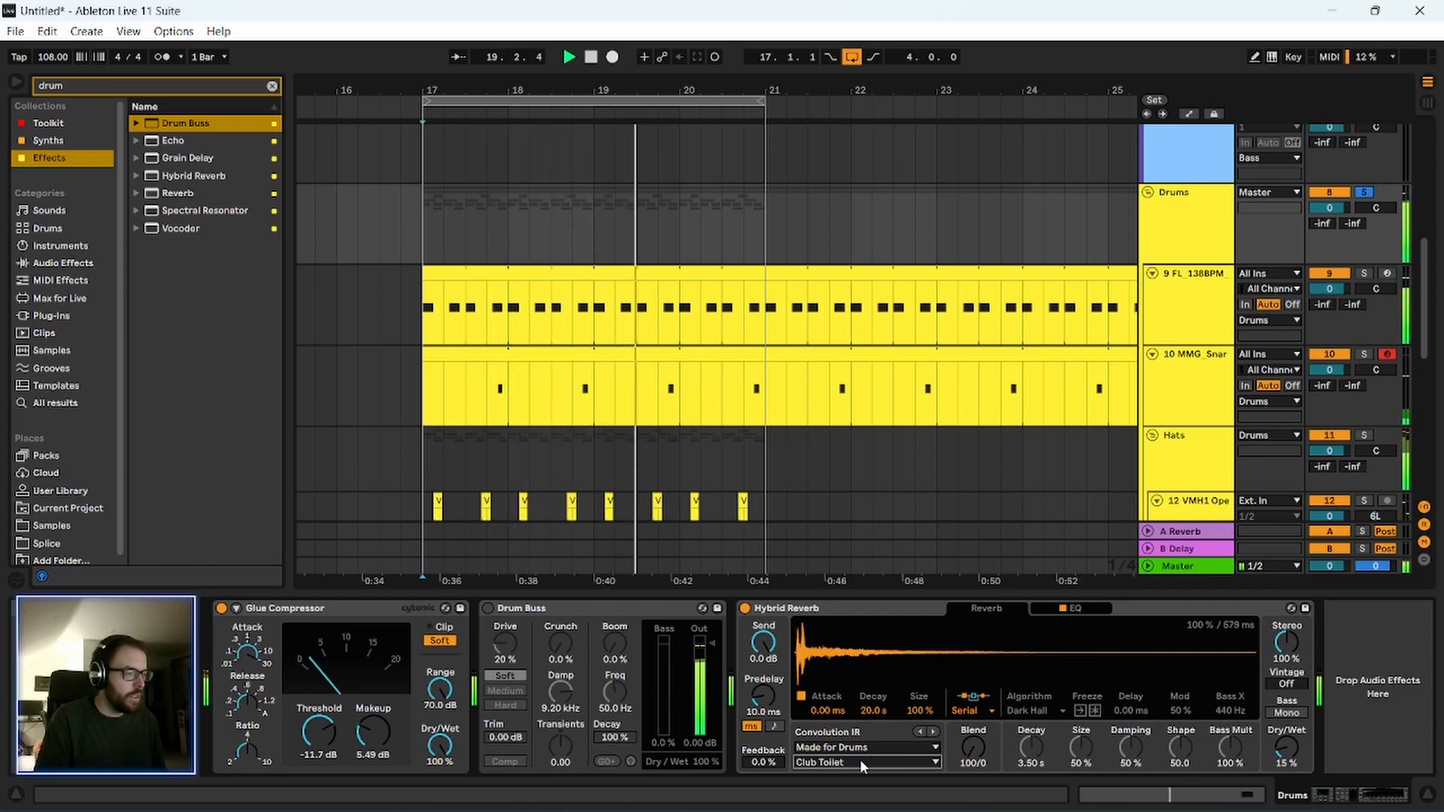
{"action": "scroll", "coordinate": [860, 759], "scroll_direction": "down", "scroll_amount": 1}
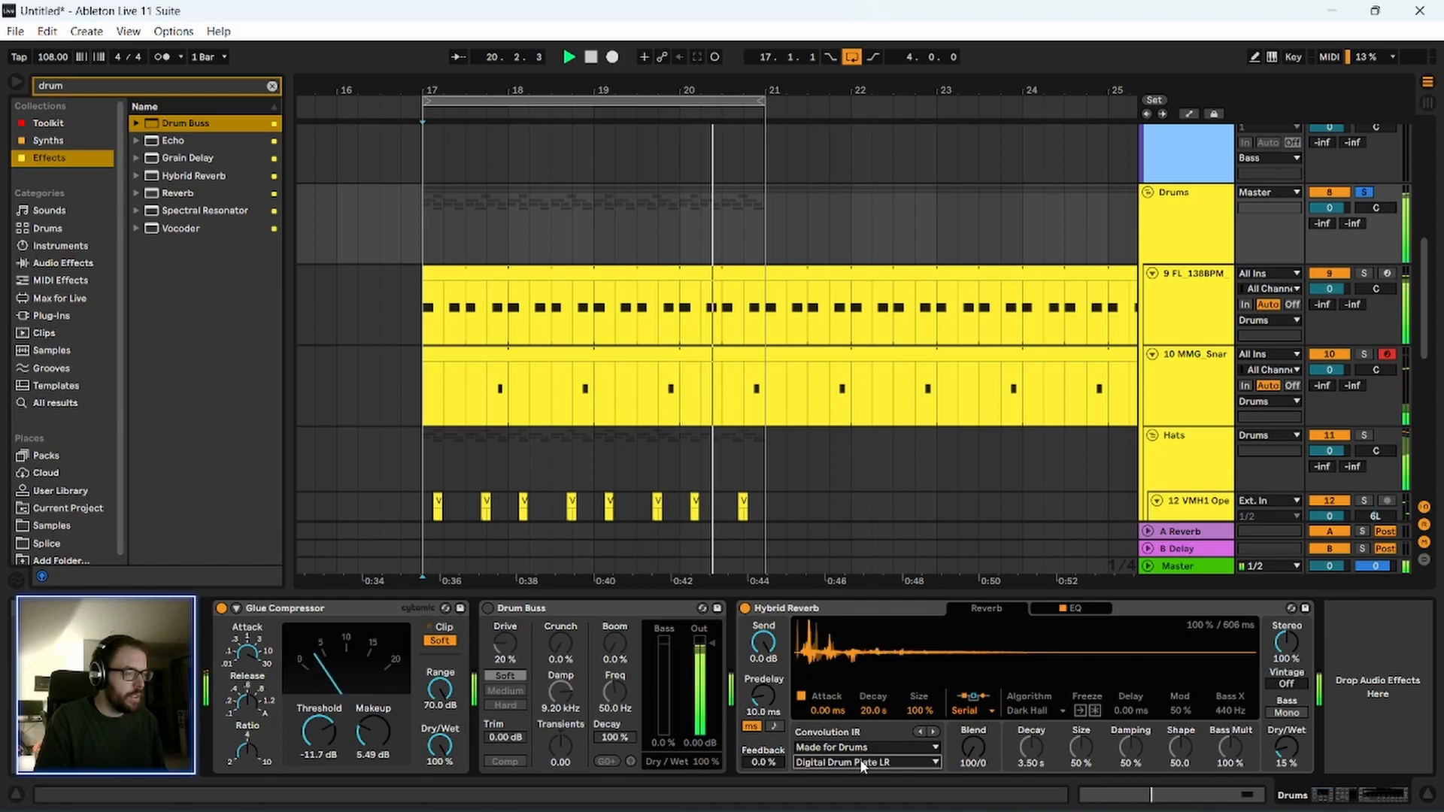
{"action": "scroll", "coordinate": [860, 760], "scroll_direction": "down", "scroll_amount": 1}
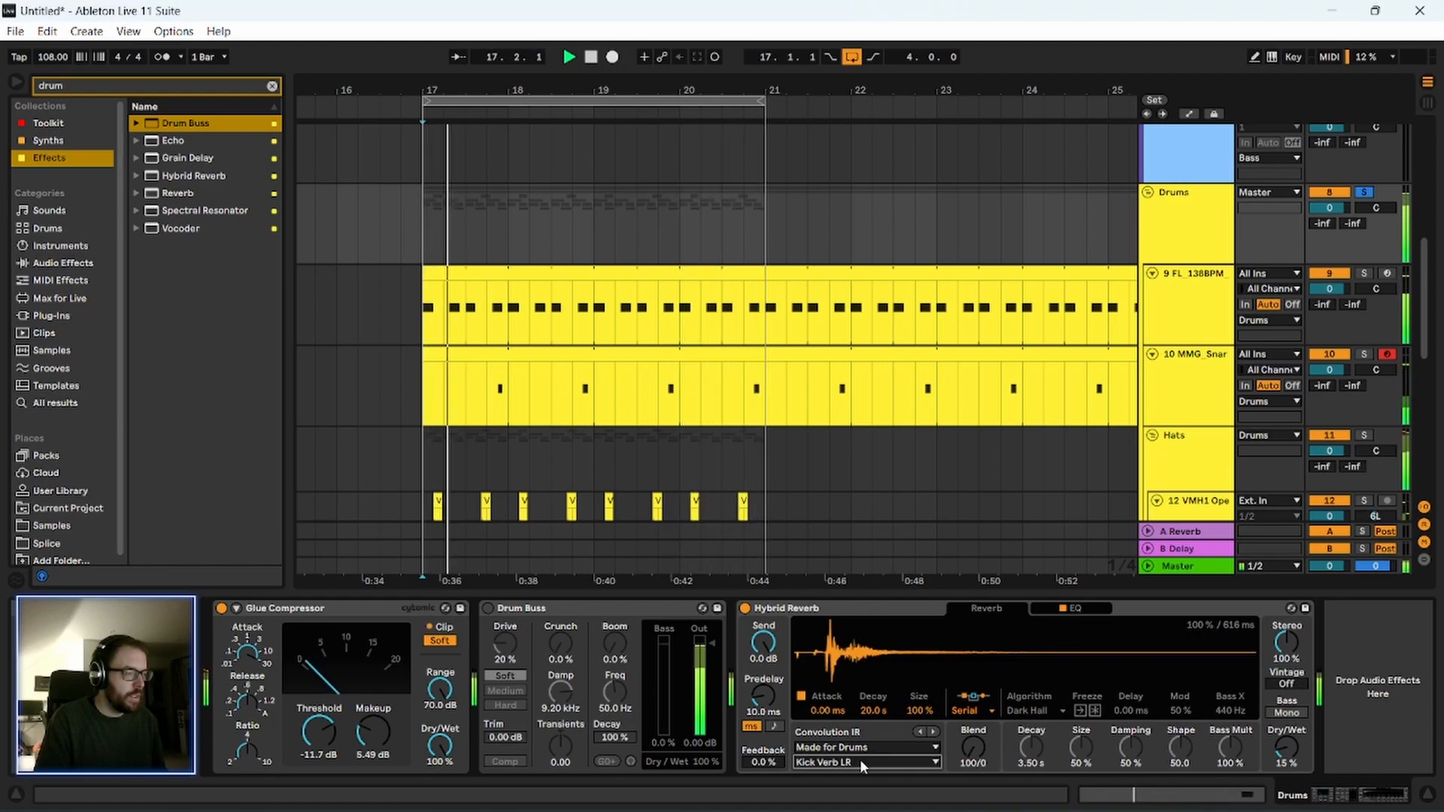
{"action": "scroll", "coordinate": [860, 759], "scroll_direction": "down", "scroll_amount": 1}
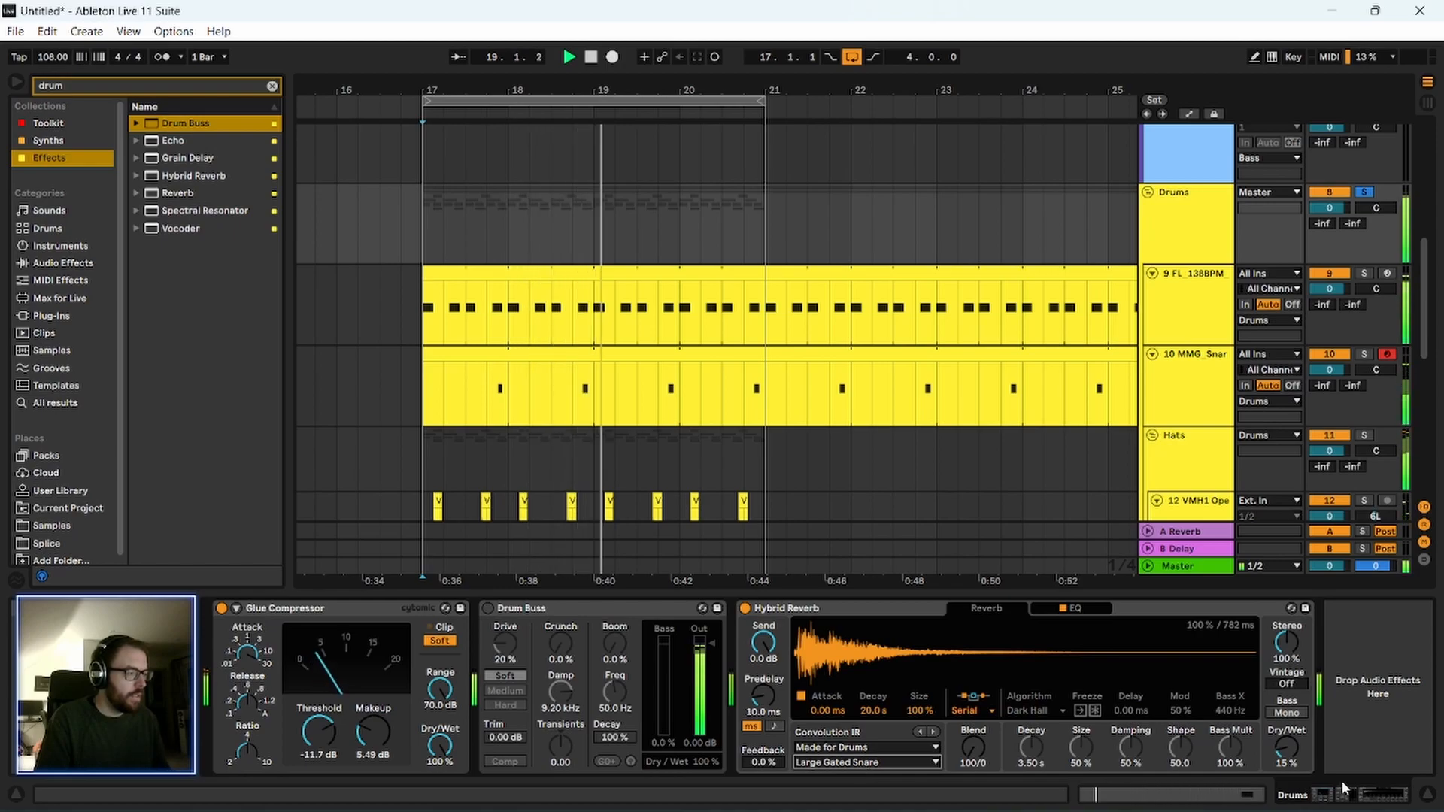
Set the Hybrid Reverb's convolution decay to 402 ms and cut its lows in the EQ at 347 Hz.
{"action": "left_click_drag", "start_coordinate": [884, 705], "coordinate": [884, 745]}
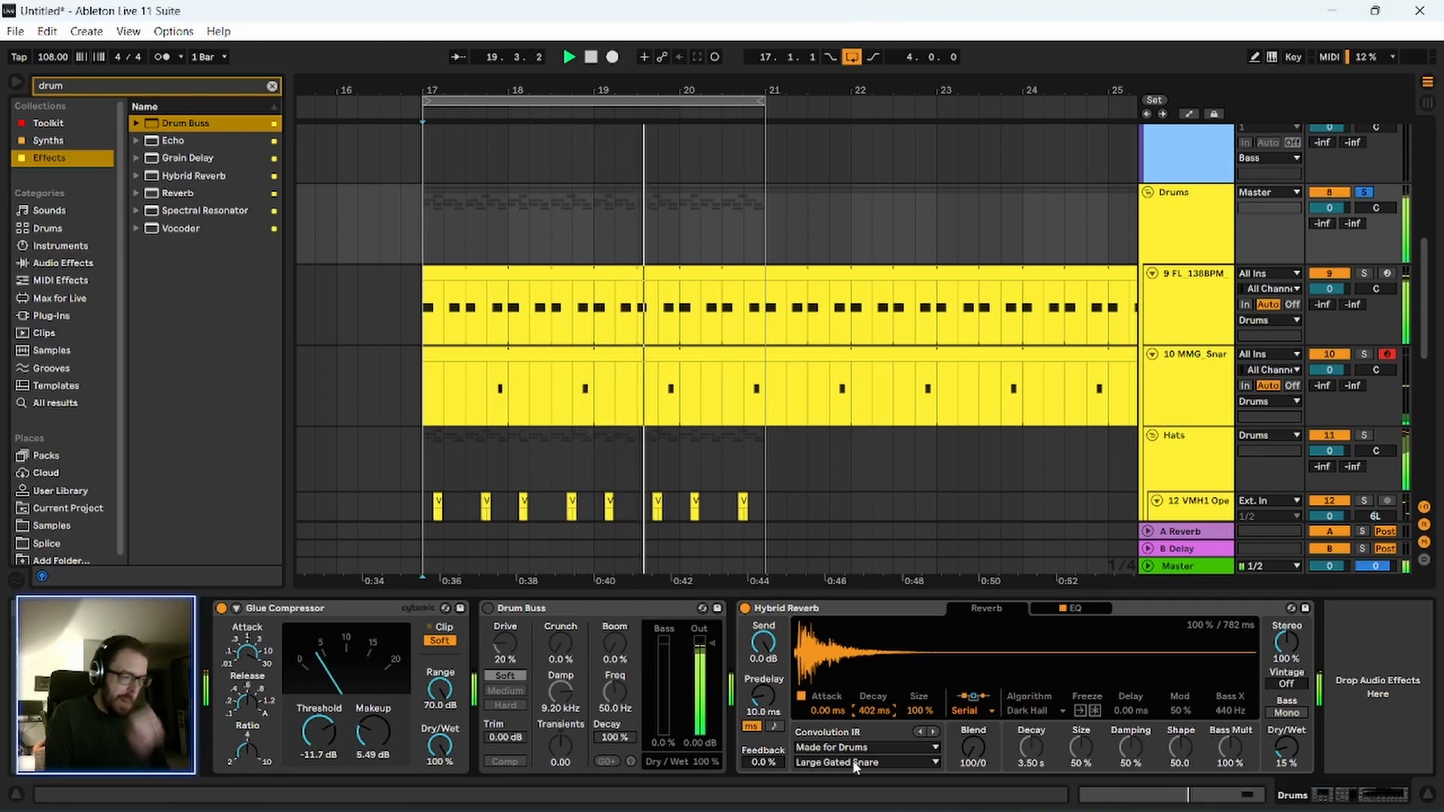
{"action": "left_click", "coordinate": [1083, 609]}
{"action": "left_click_drag", "start_coordinate": [889, 734], "coordinate": [985, 719]}
{"action": "key", "text": "space"}
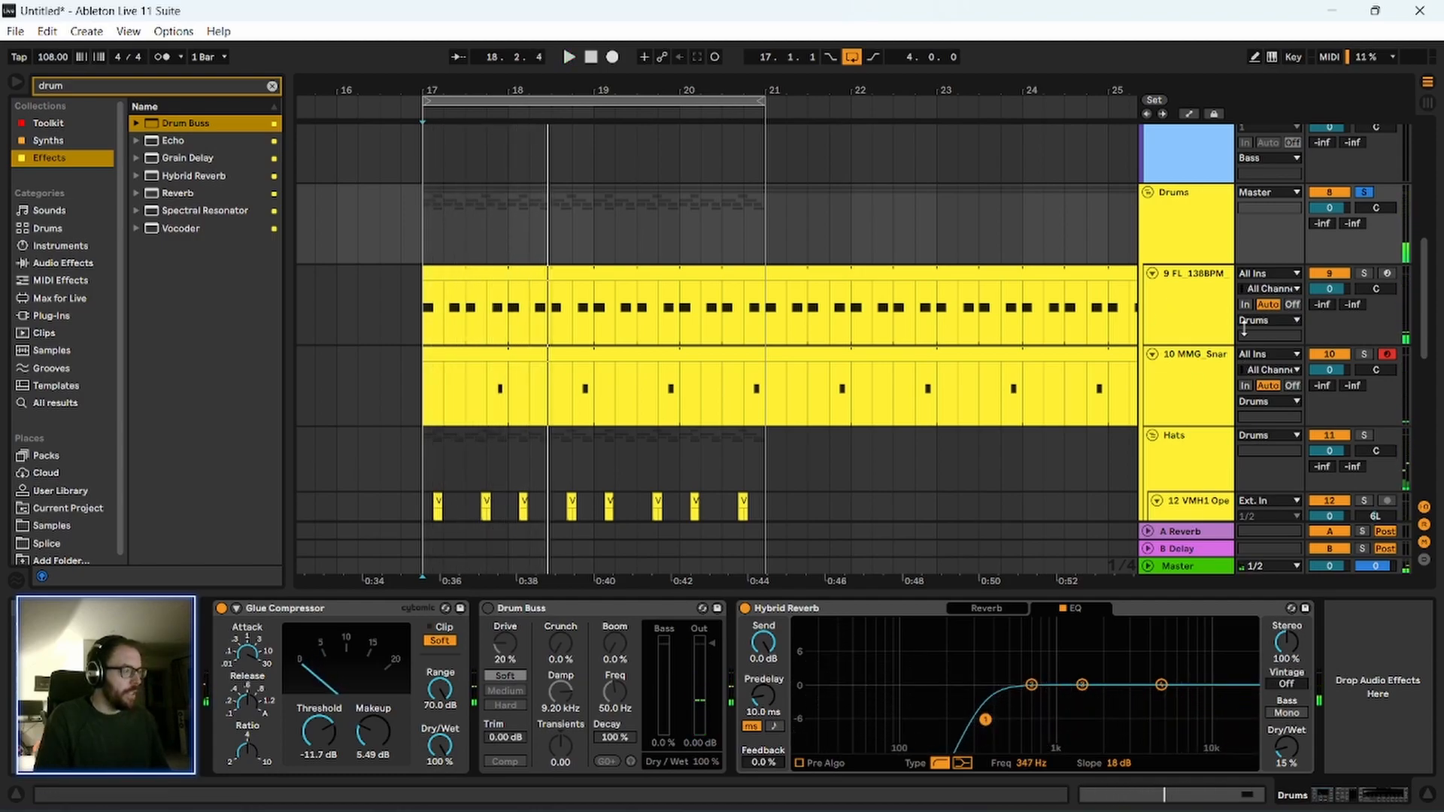
{"action": "left_click", "coordinate": [1198, 302]}
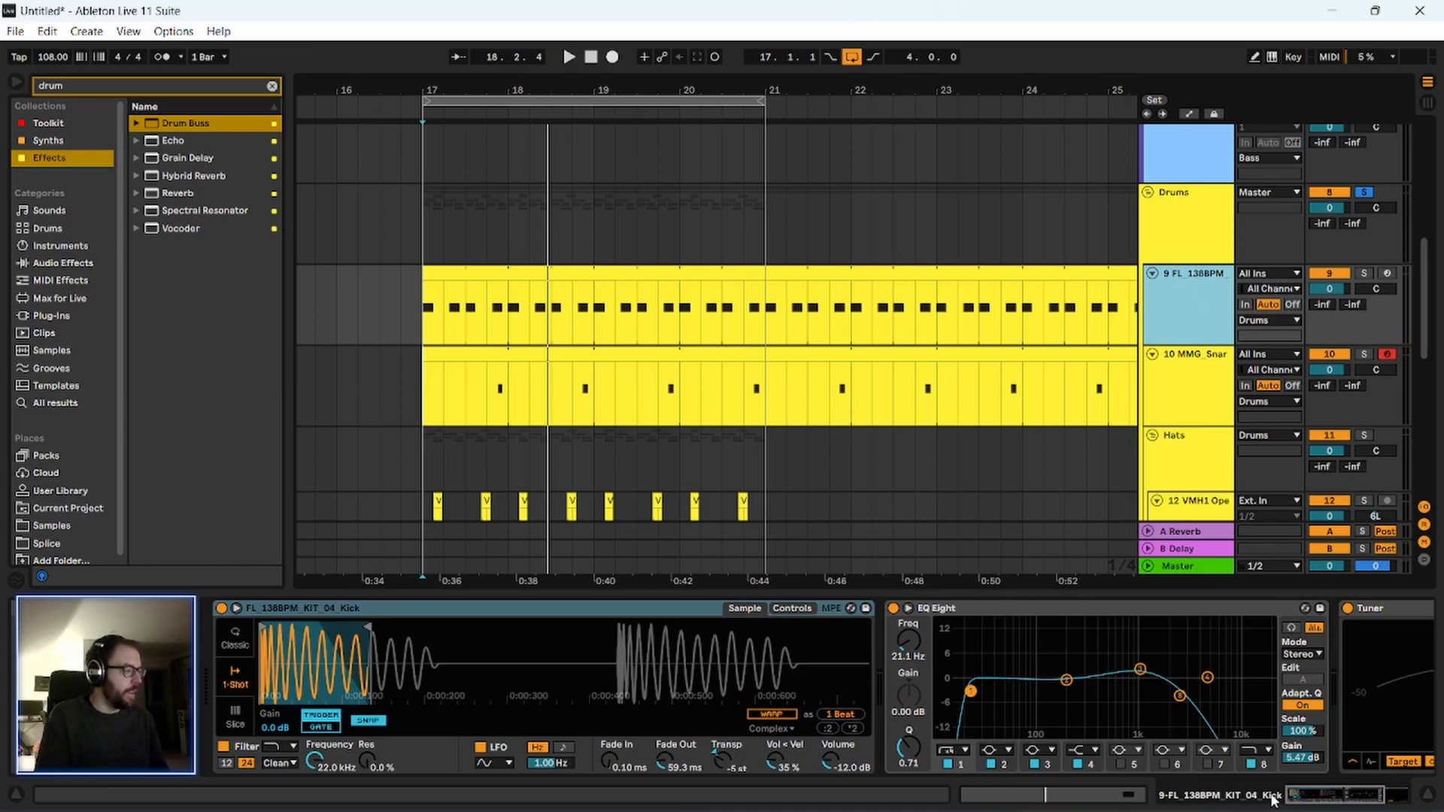
{"action": "left_click_drag", "start_coordinate": [1298, 797], "coordinate": [1371, 803]}
{"action": "left_click", "coordinate": [1173, 226]}
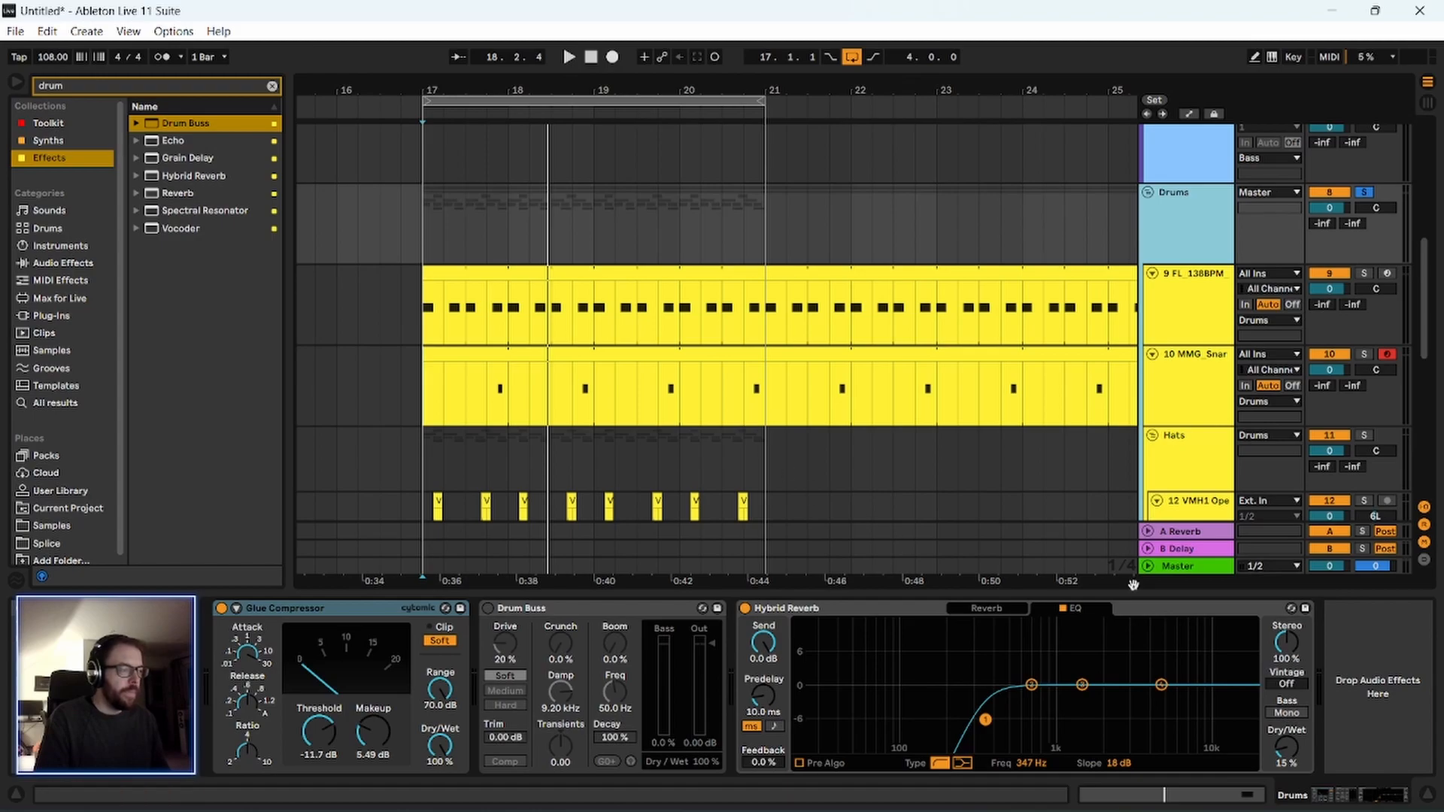
Solo the VMH1 Open Hats 079 track and add an EQ Eight from the Toolkit collection to it.
{"action": "left_click", "coordinate": [53, 124]}
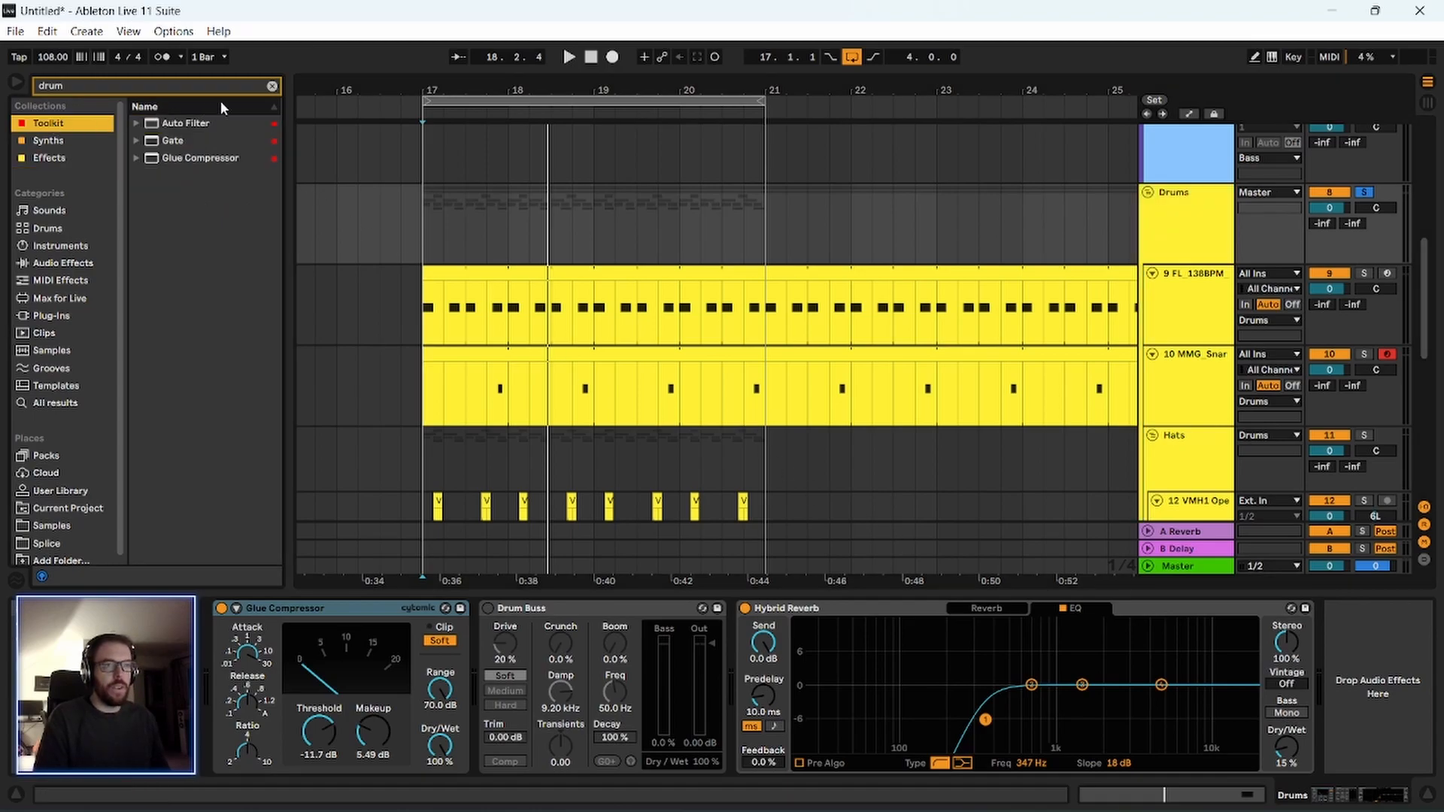
{"action": "scroll", "coordinate": [858, 392], "scroll_direction": "down", "scroll_amount": 5}
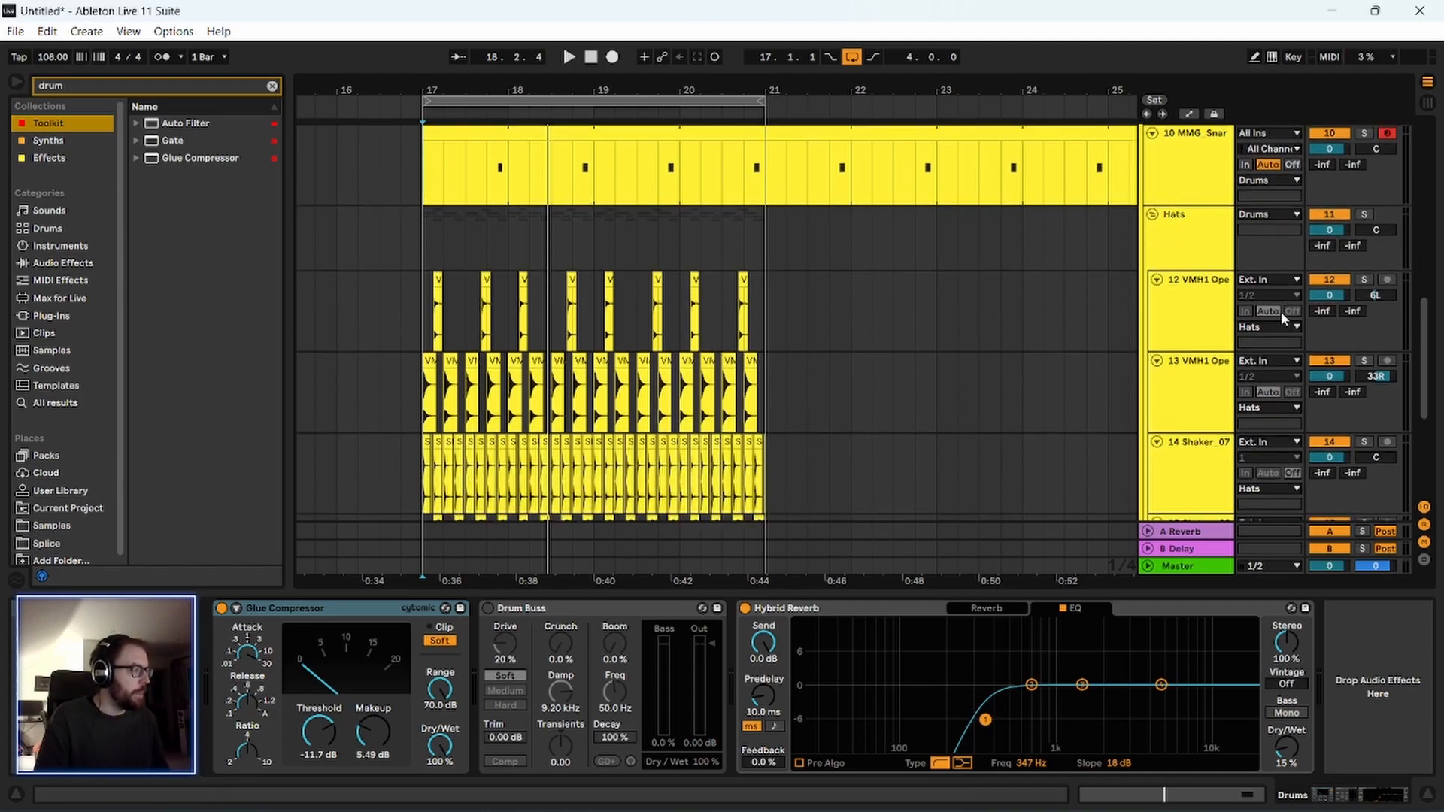
{"action": "scroll", "coordinate": [1292, 305], "scroll_direction": "up", "scroll_amount": 1}
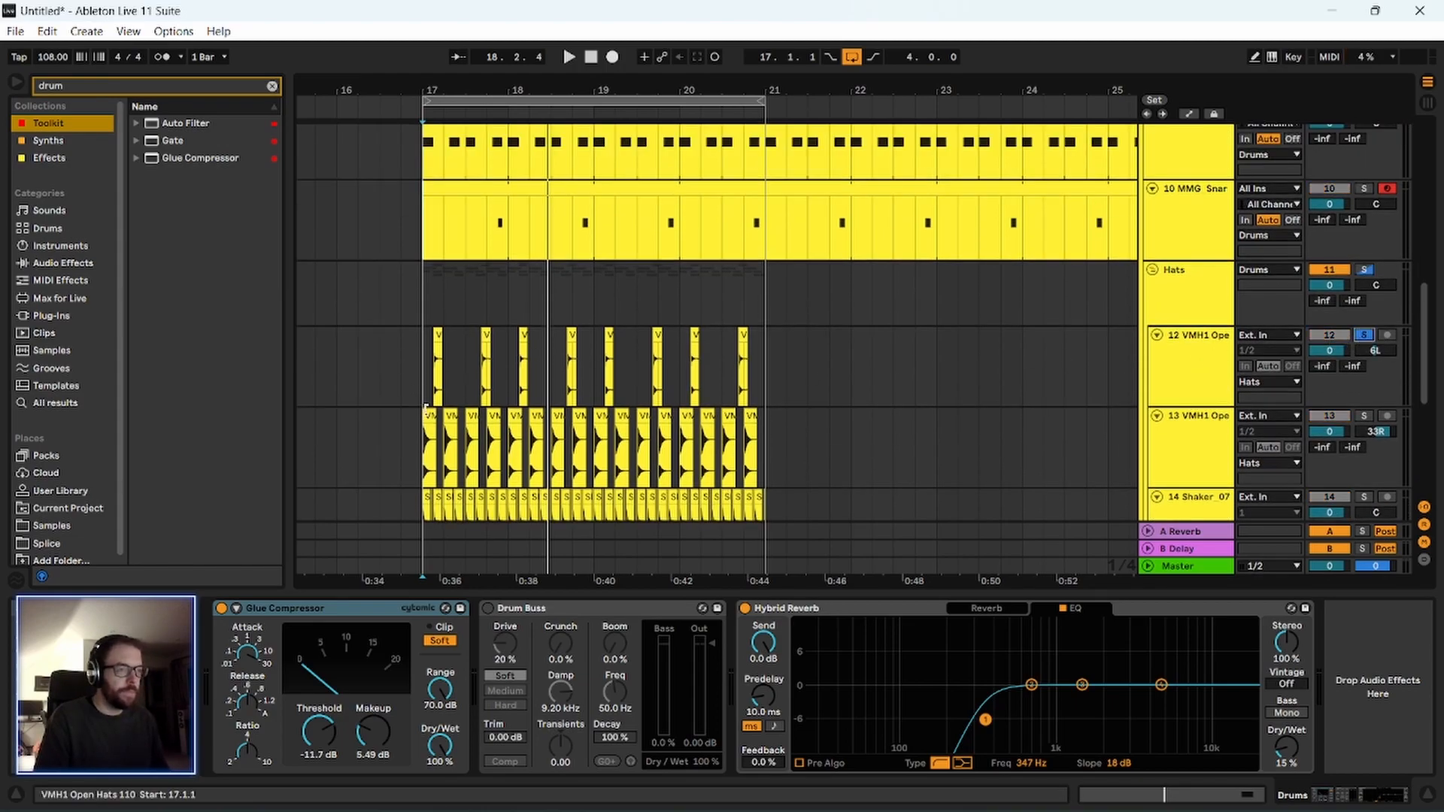
{"action": "left_click_drag", "start_coordinate": [429, 83], "coordinate": [476, 277]}
{"action": "left_click", "coordinate": [474, 365]}
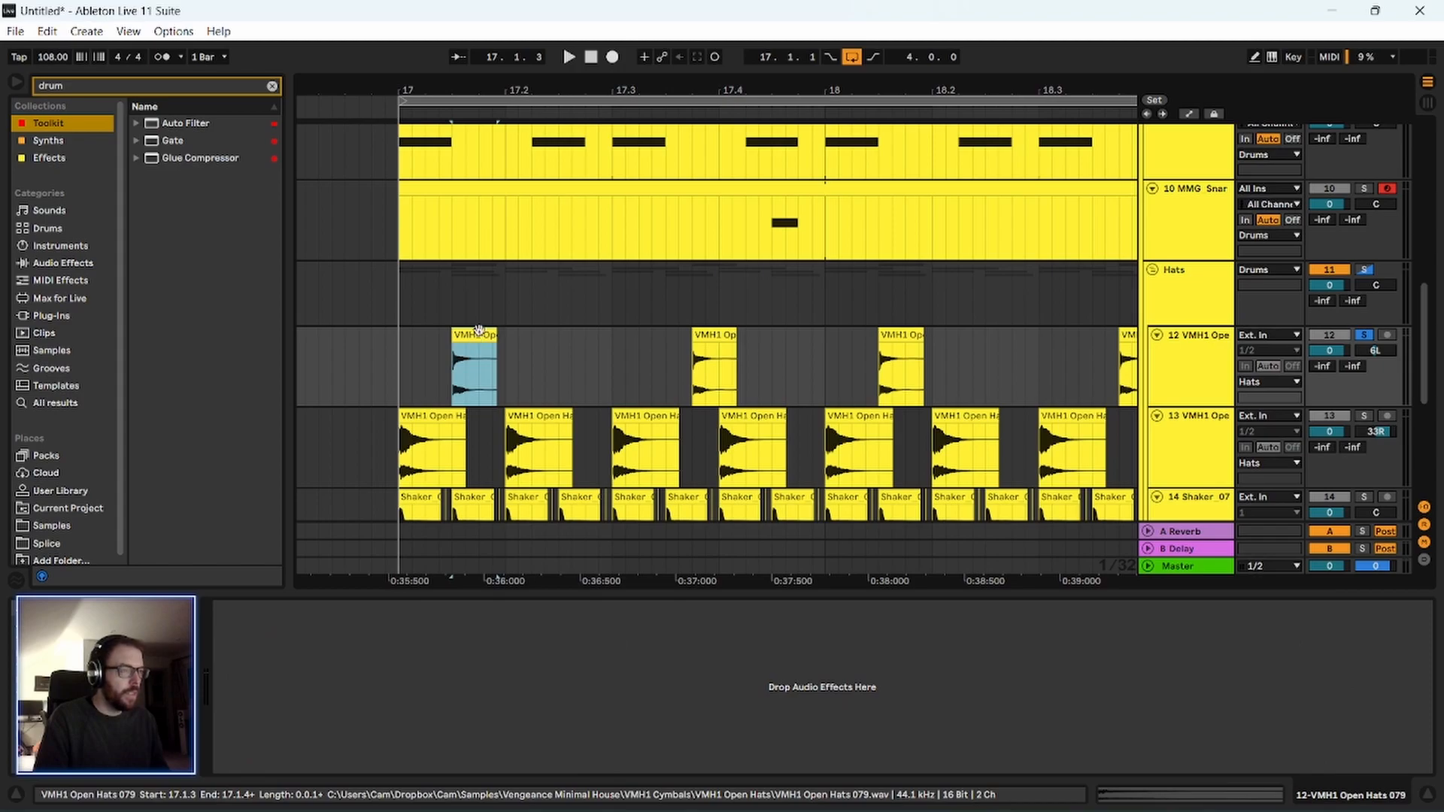
{"action": "left_click", "coordinate": [1176, 381]}
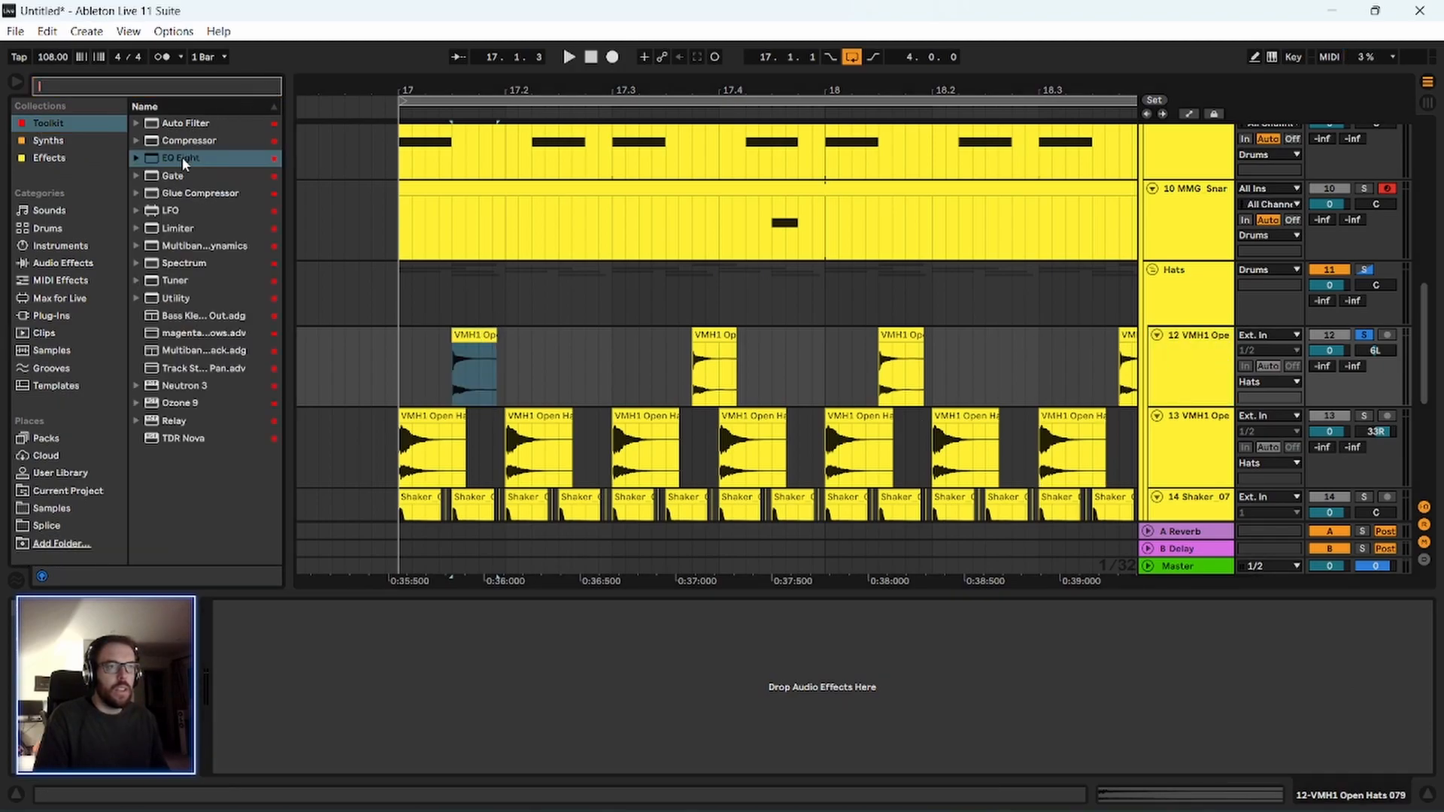
{"action": "left_click_drag", "start_coordinate": [181, 156], "coordinate": [584, 346]}
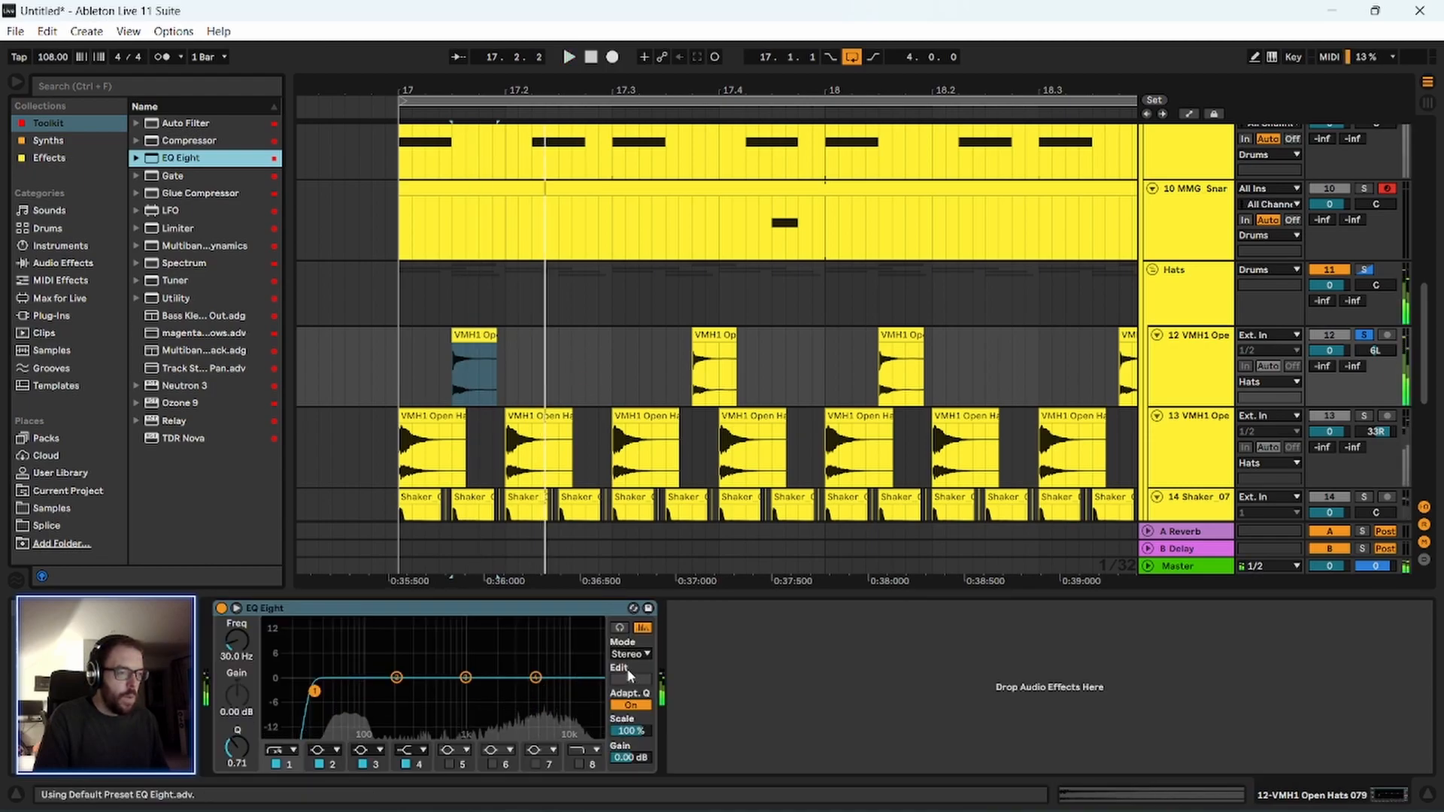
Play the soloed VMH1 Open Hats 079 track to listen to it through its EQ Eight.
{"action": "key", "text": "space"}
{"action": "left_click", "coordinate": [1217, 364]}
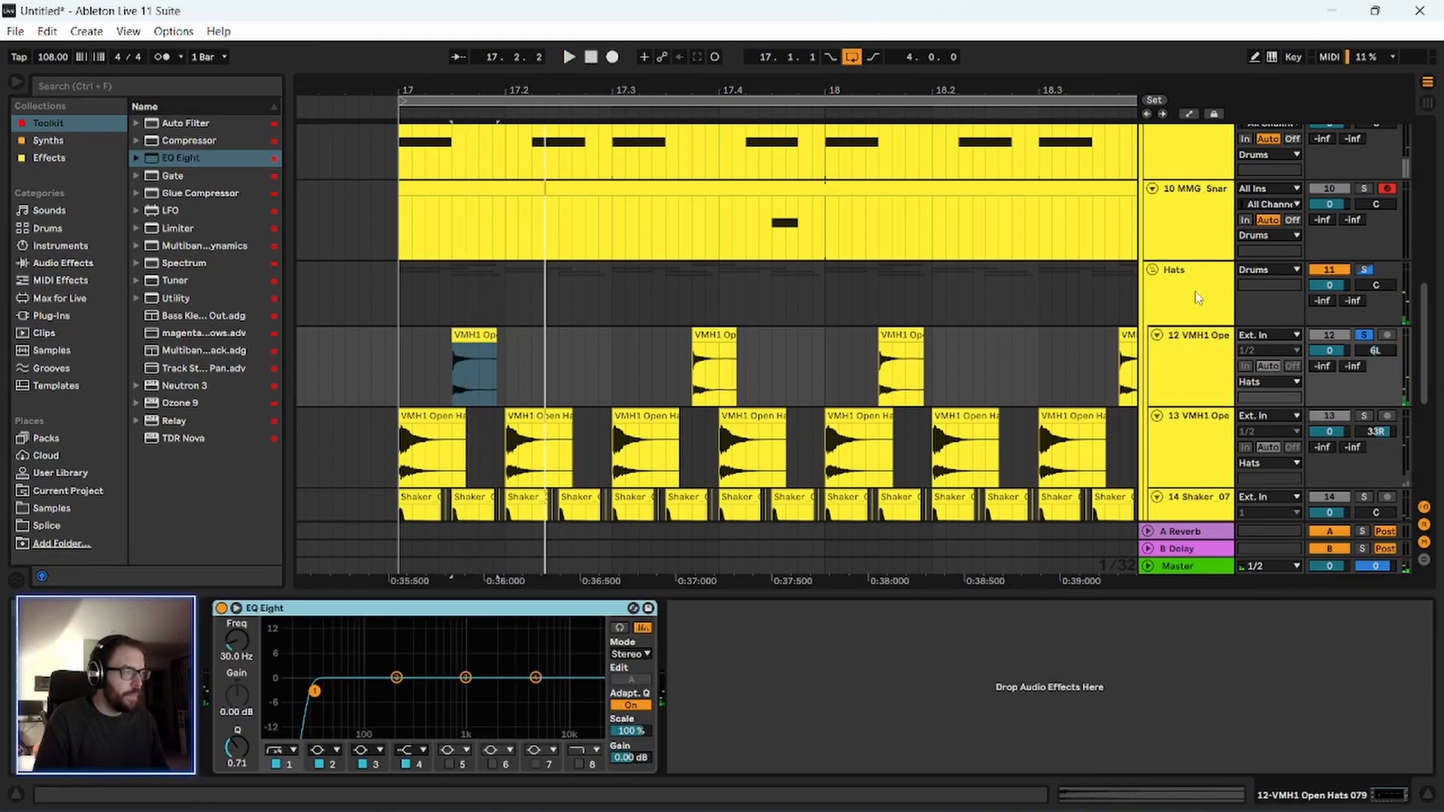
{"action": "key", "text": "space"}
{"action": "key", "text": "space"}
{"action": "left_click", "coordinate": [1199, 438]}
{"action": "left_click", "coordinate": [1175, 361]}
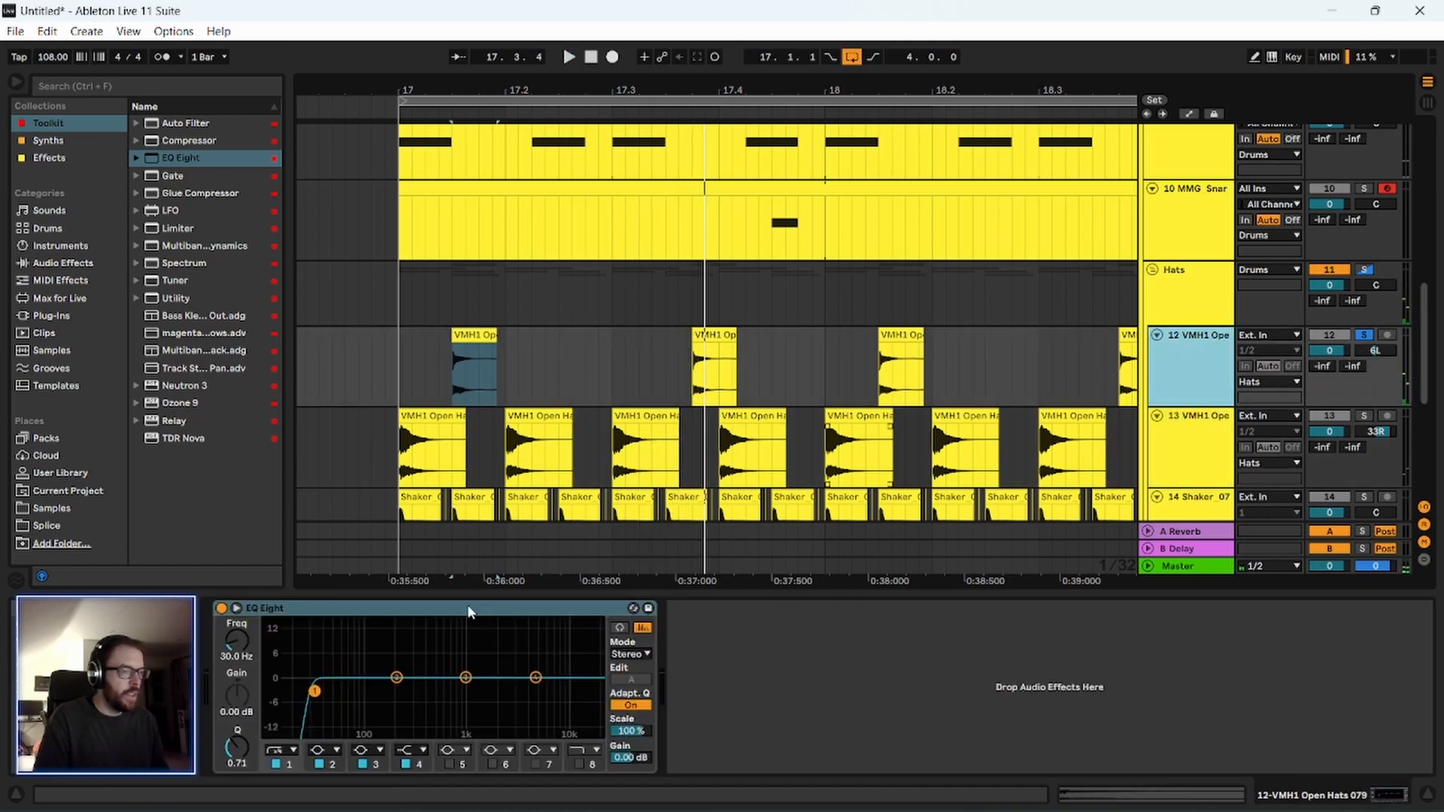
Solo the VMH1 Open Hats 110 track and cut its lows at 1.70 kHz with the first band of its EQ Eight.
{"action": "key", "text": "space"}
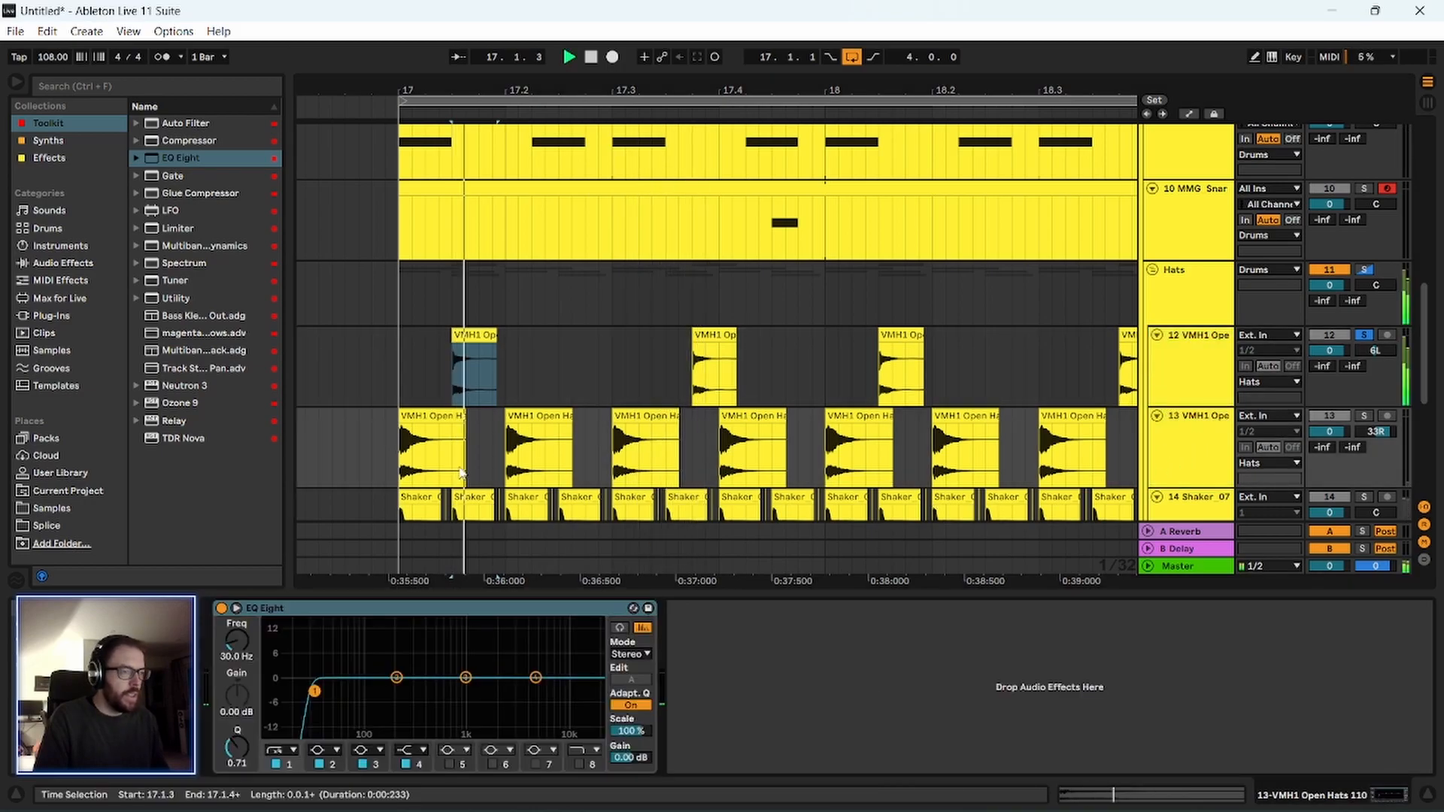
{"action": "key", "text": "space"}
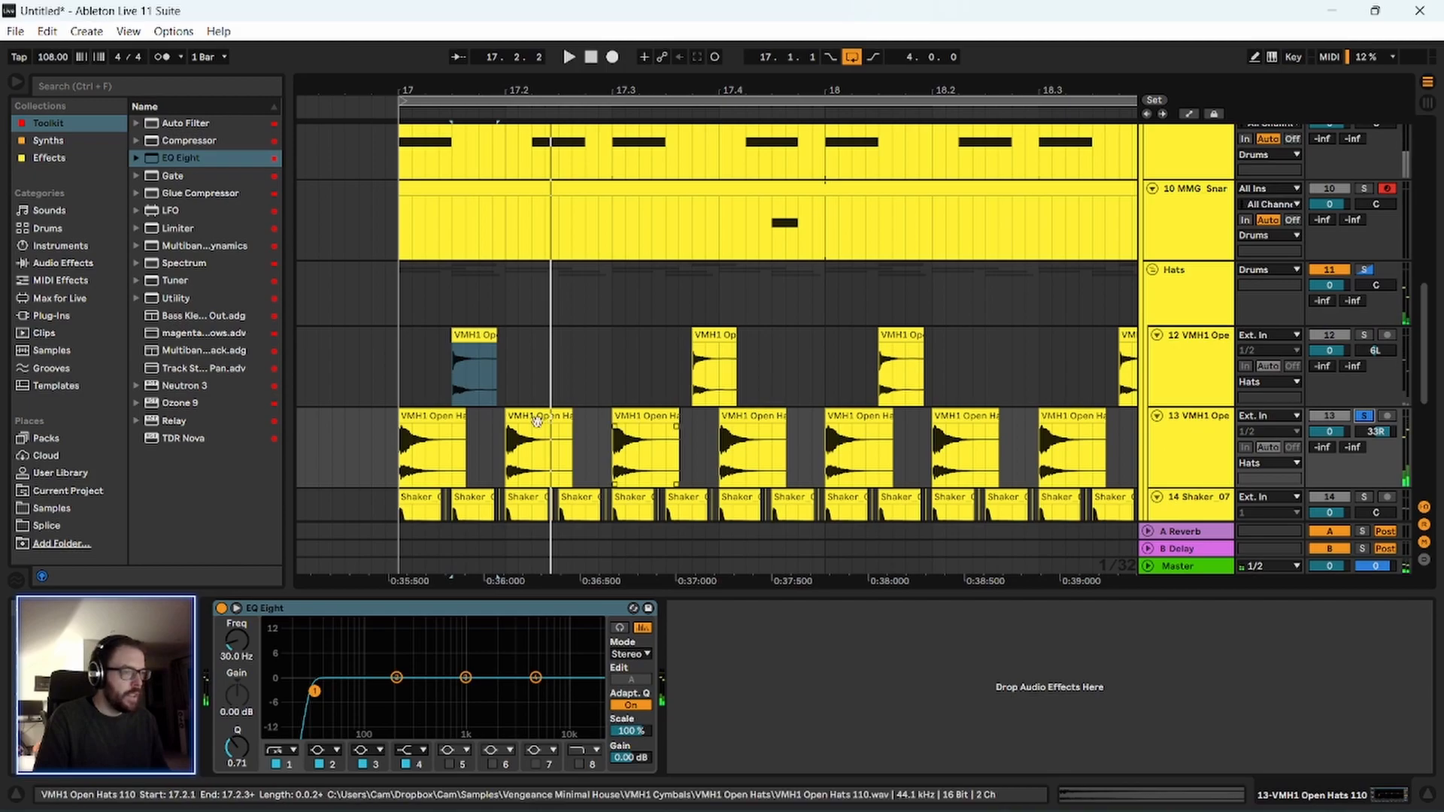
{"action": "left_click", "coordinate": [432, 416]}
{"action": "key", "text": "space"}
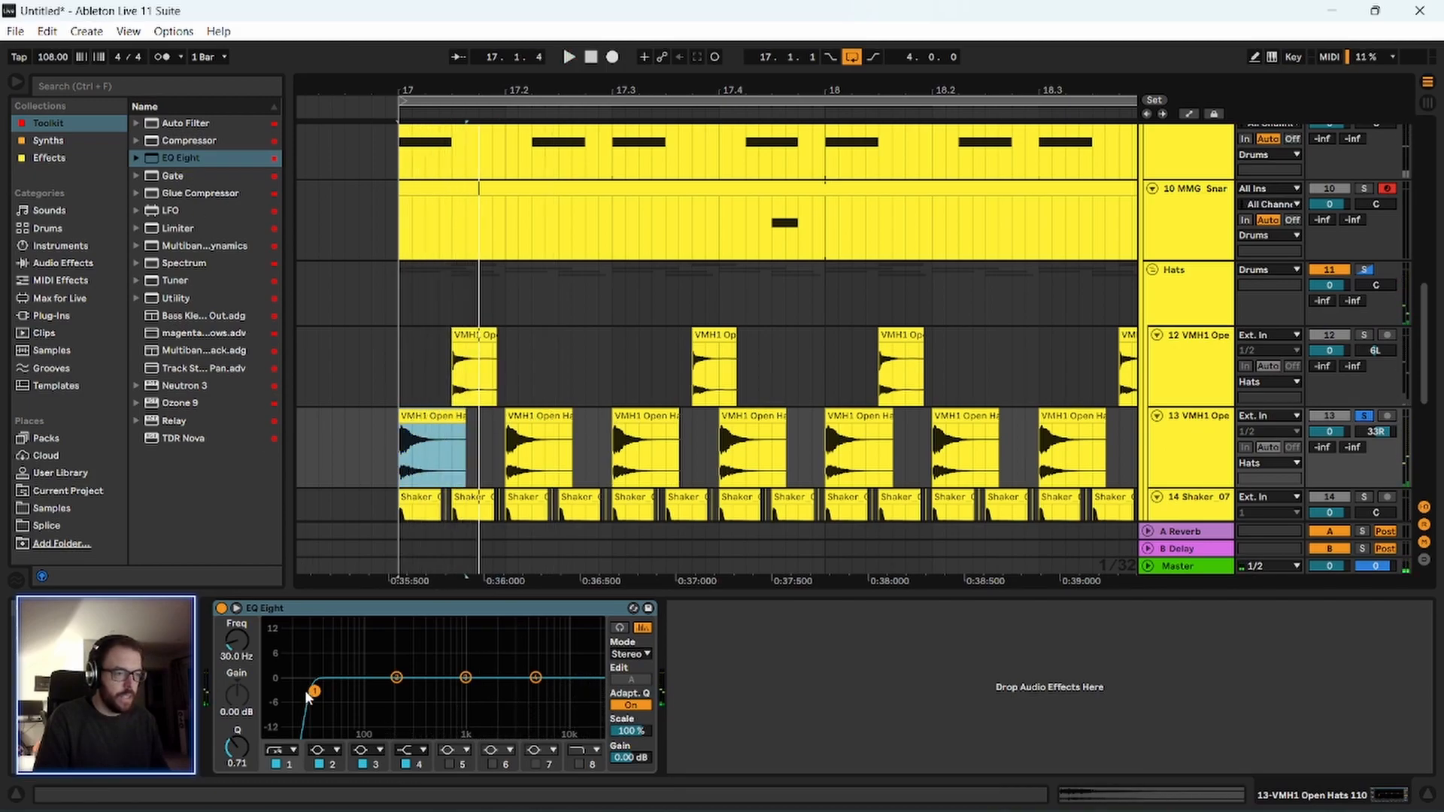
{"action": "left_click_drag", "start_coordinate": [314, 690], "coordinate": [494, 686]}
{"action": "key", "text": "space"}
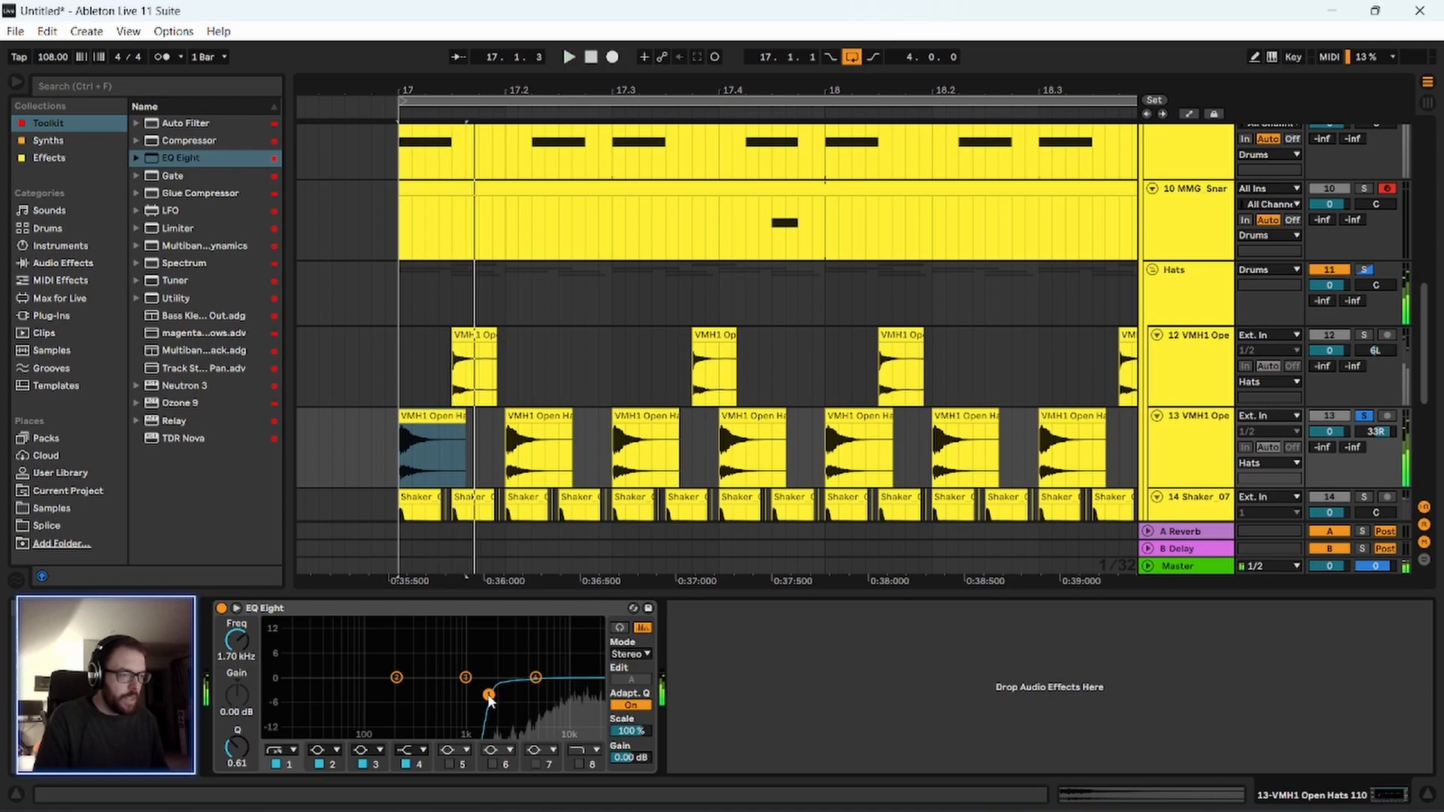
Enable the fifth EQ Eight band on VMH1 Open Hats 110 and dip it to -5.33 dB at 14.4 kHz, listening to the result.
{"action": "left_click", "coordinate": [448, 764]}
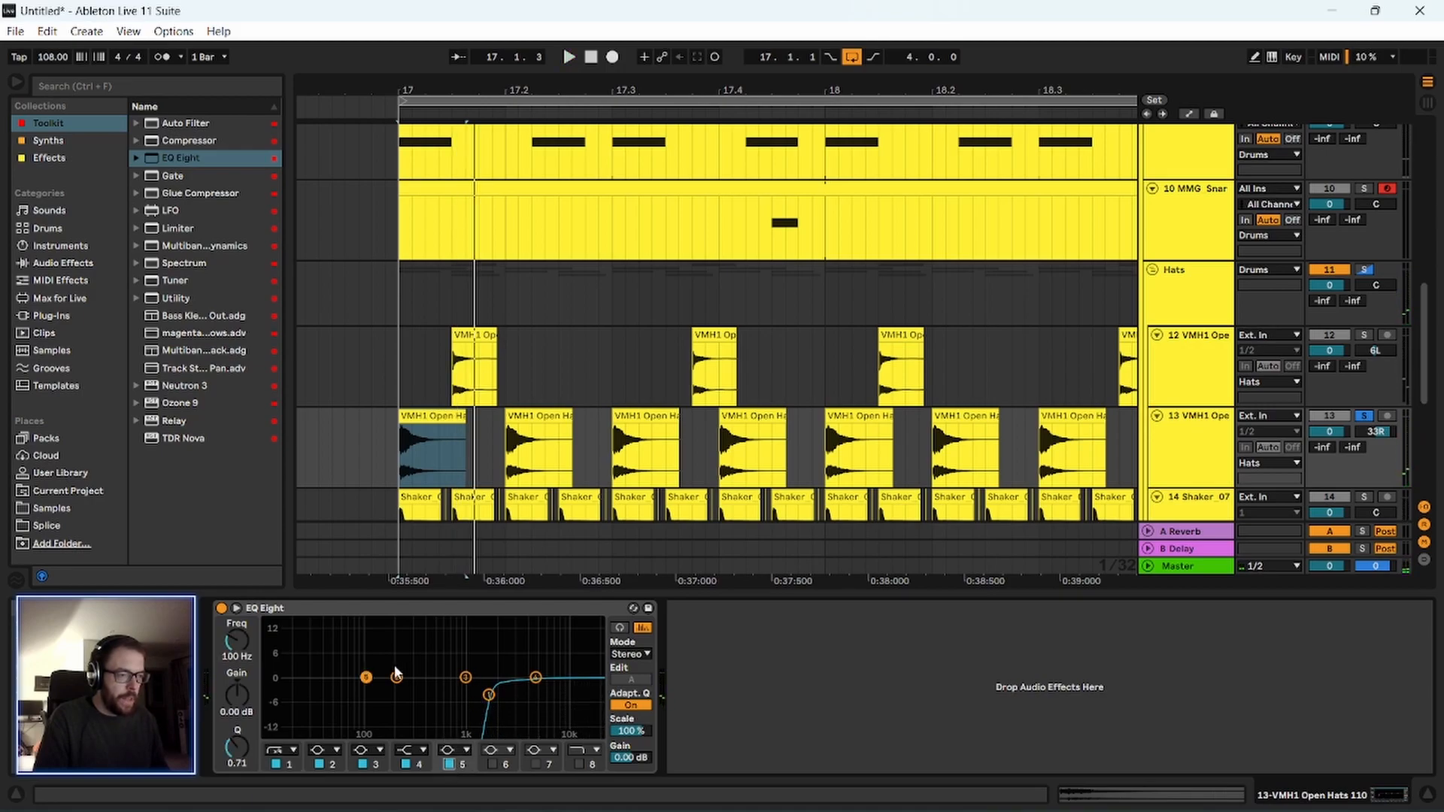
{"action": "left_click_drag", "start_coordinate": [578, 691], "coordinate": [581, 696]}
{"action": "key", "text": "space"}
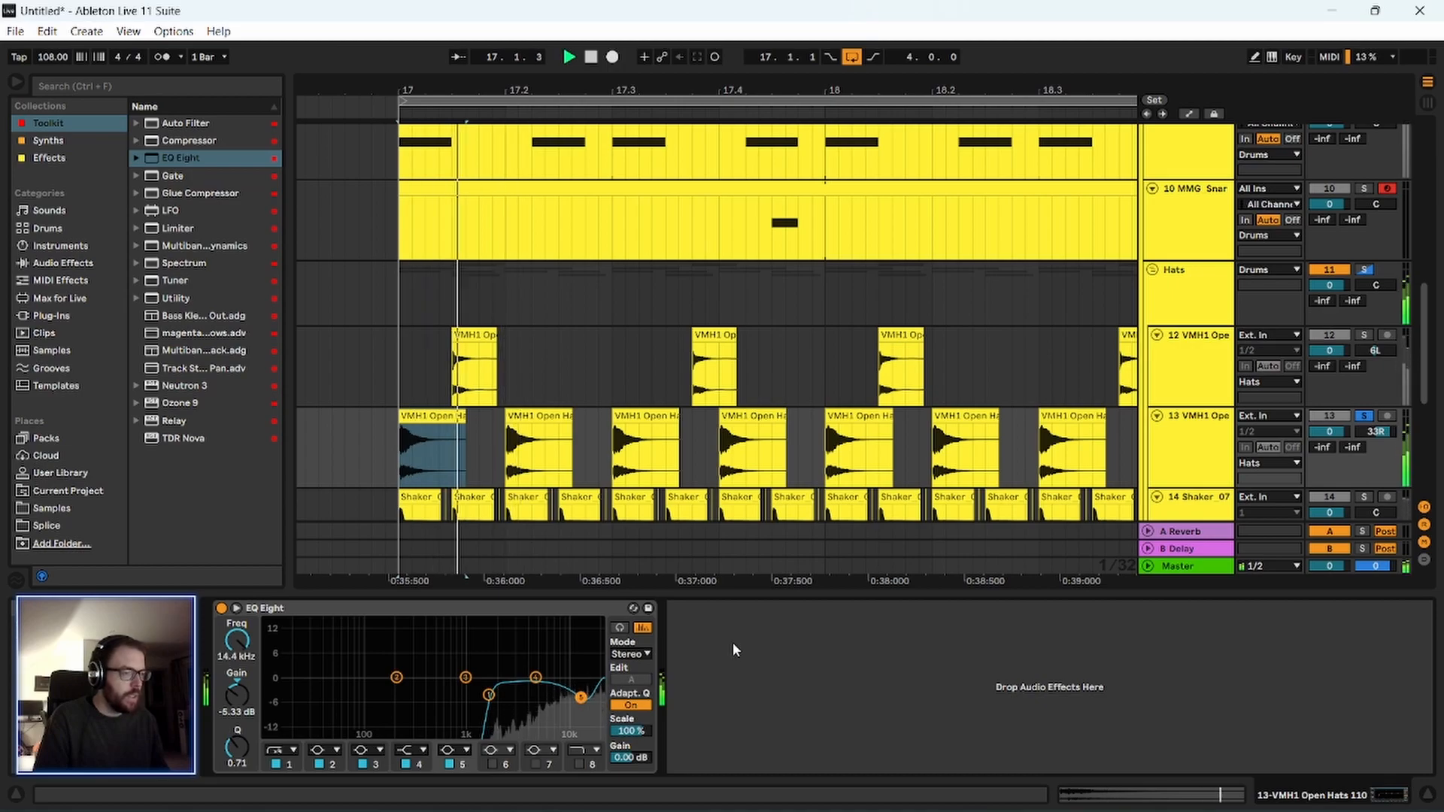
{"action": "key", "text": "space"}
Solo the Shaker_07 track, add an EQ Eight from the Toolkit collection to it and listen to it.
{"action": "scroll", "coordinate": [1212, 449], "scroll_direction": "down", "scroll_amount": 2}
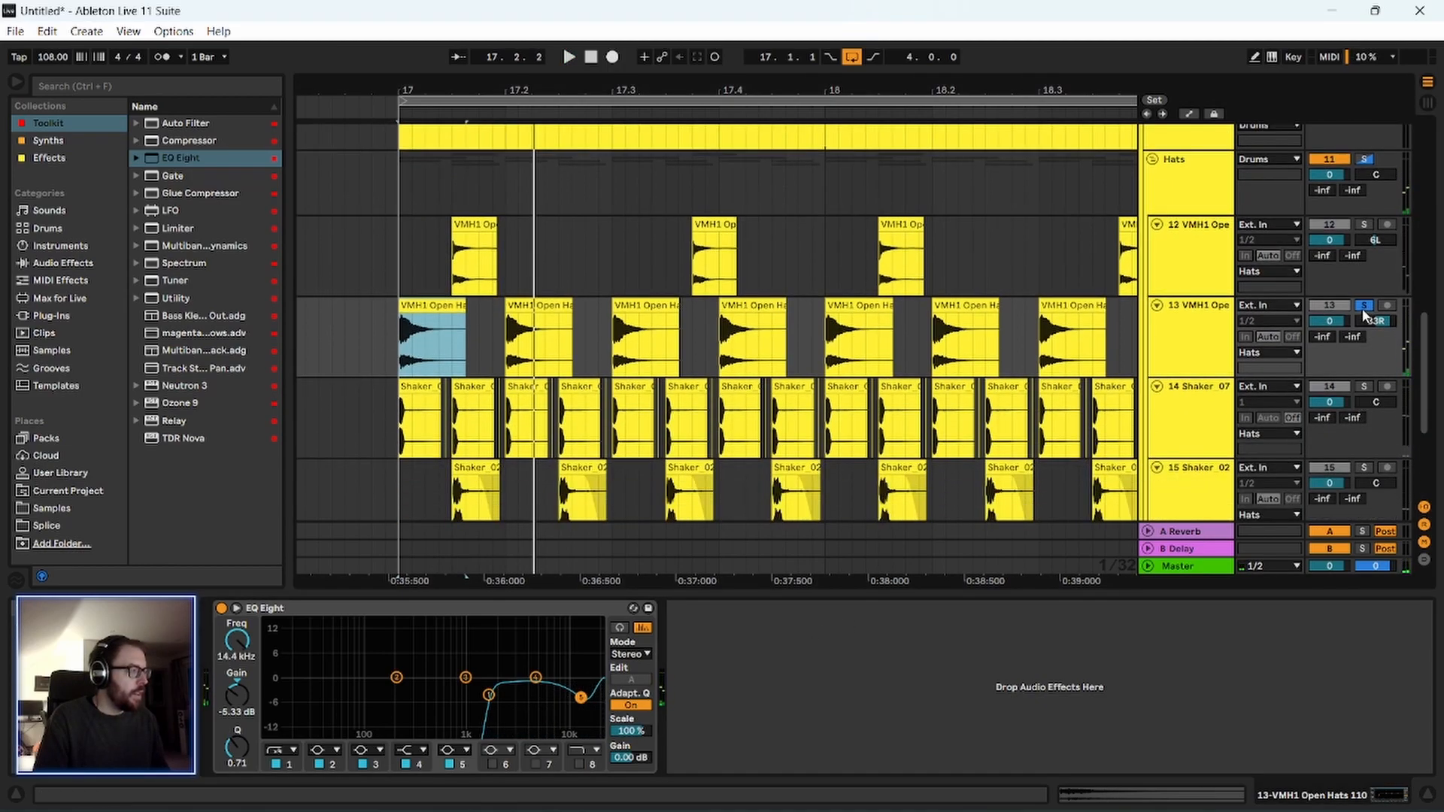
{"action": "left_click", "coordinate": [1365, 386]}
{"action": "left_click_drag", "start_coordinate": [183, 159], "coordinate": [456, 406]}
{"action": "left_click", "coordinate": [1176, 409]}
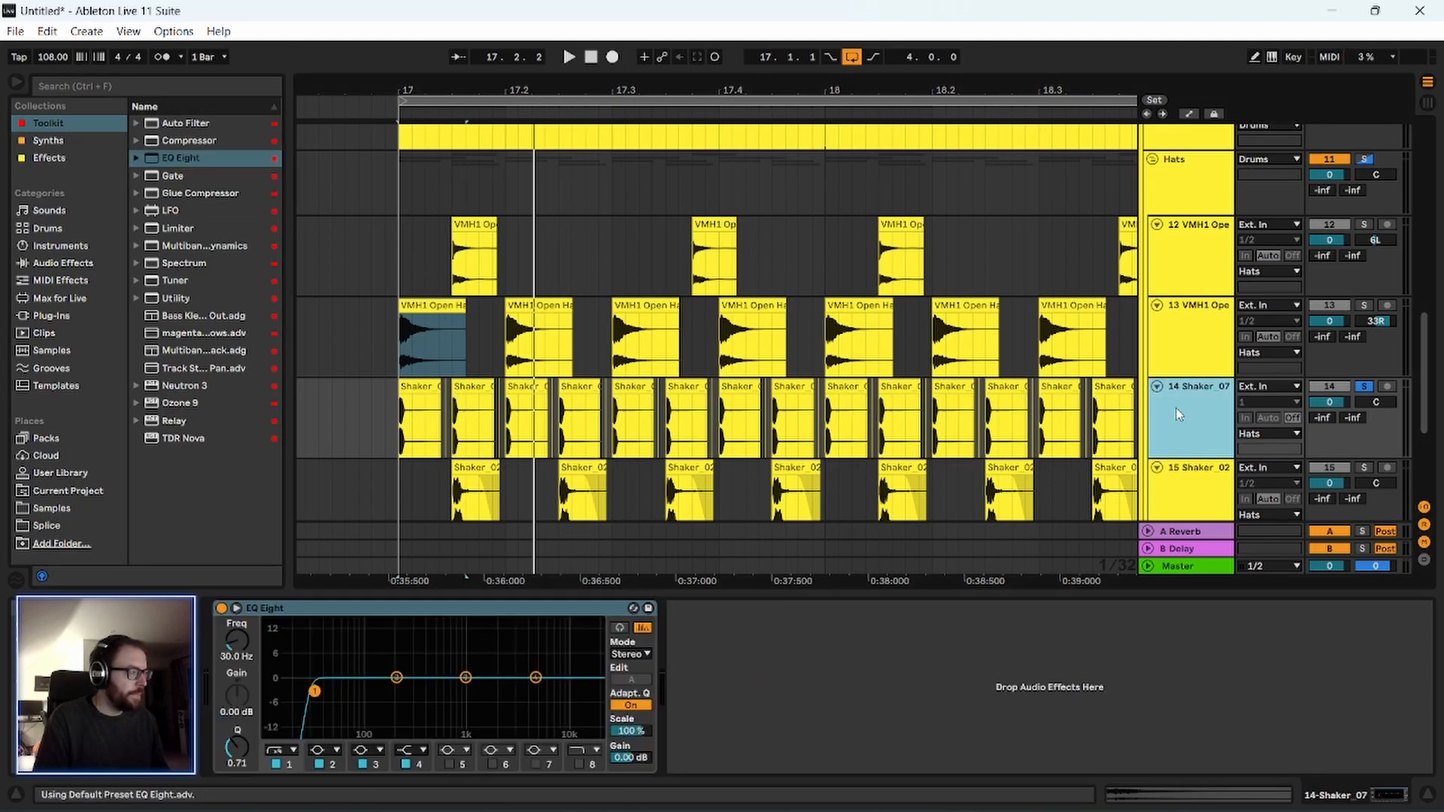
{"action": "key", "text": "space"}
{"action": "key", "text": "space"}
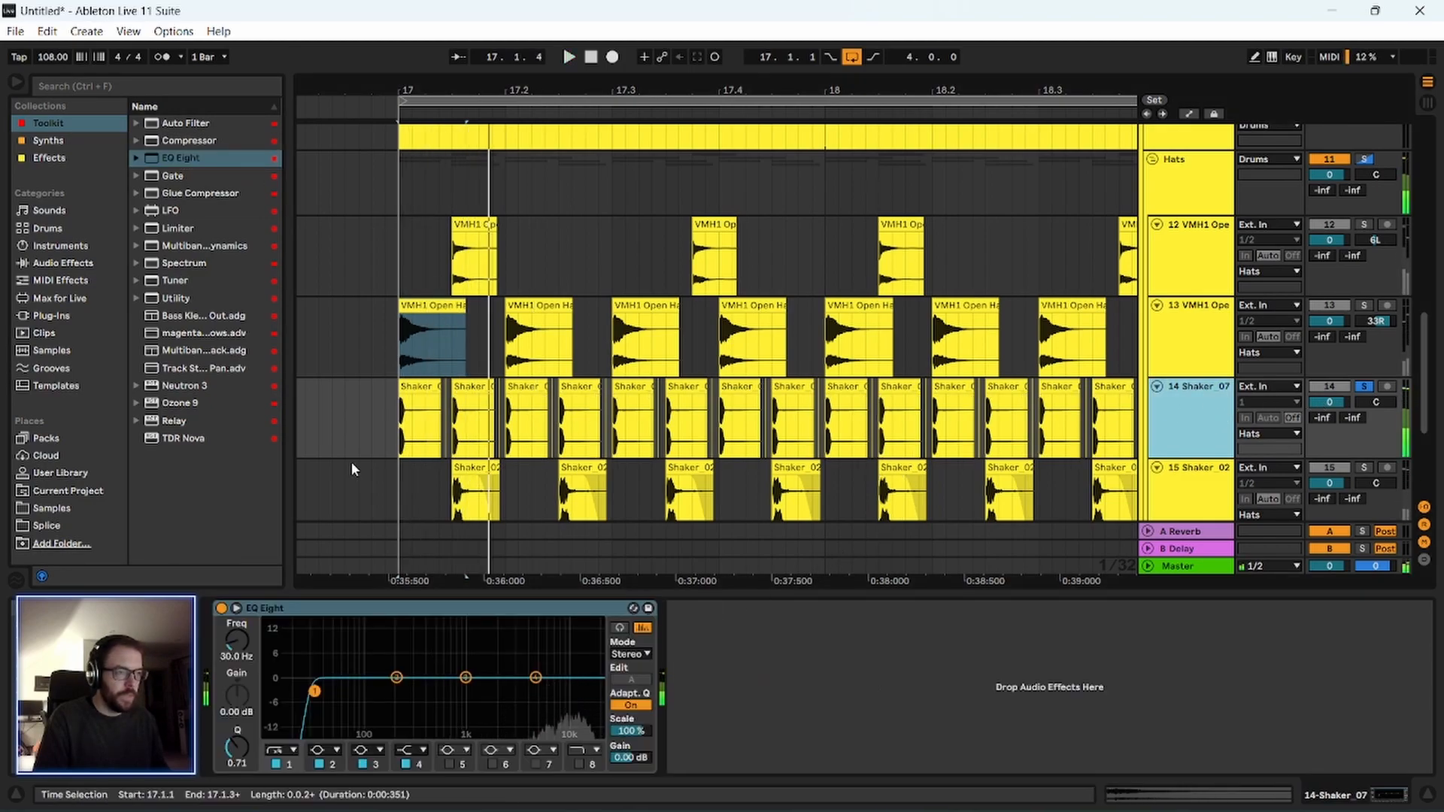
Enable the fifth EQ Eight band on Shaker_07 and dip it to -5.33 dB at 11.1 kHz, listening to the result.
{"action": "left_click", "coordinate": [453, 763]}
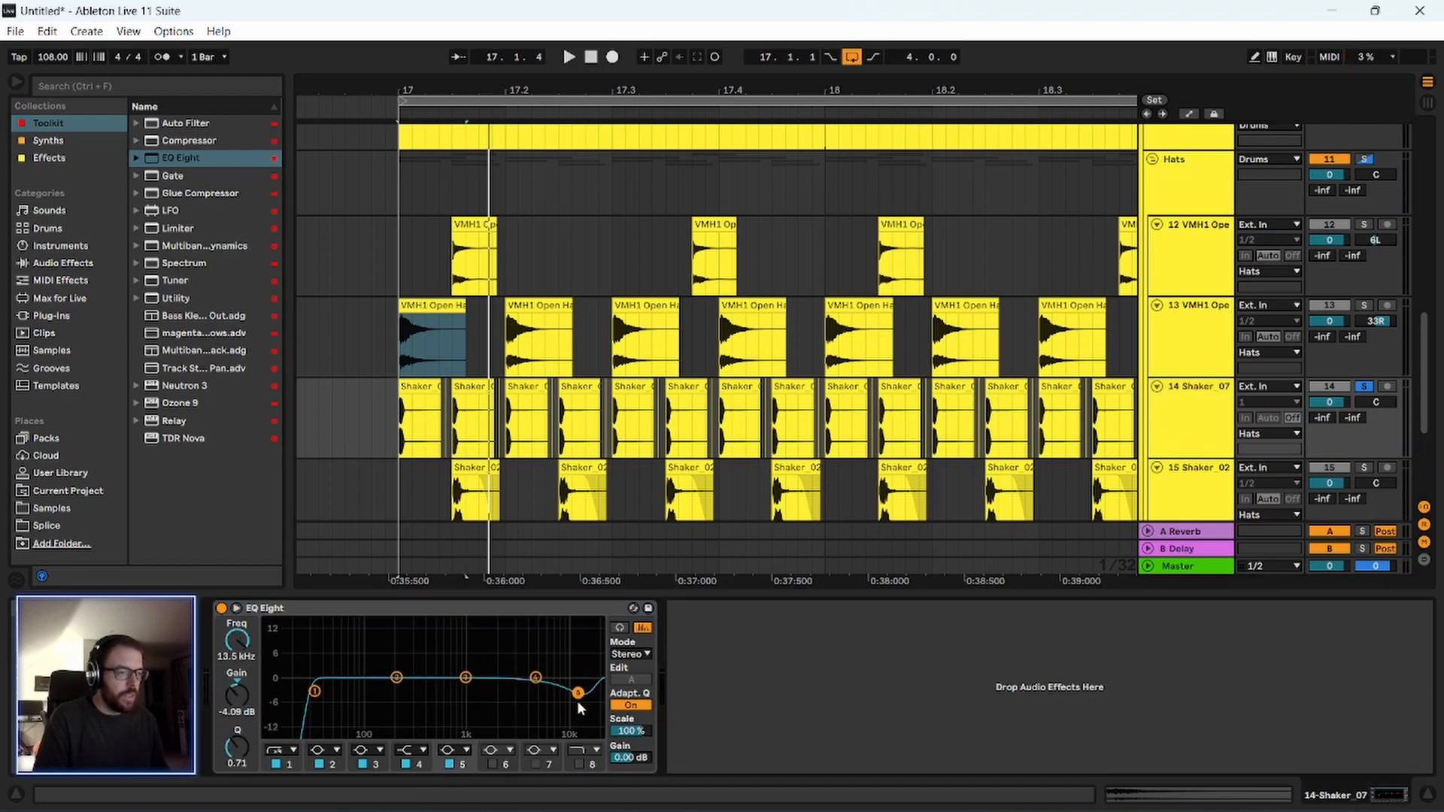
{"action": "left_click_drag", "start_coordinate": [577, 694], "coordinate": [570, 697]}
{"action": "key", "text": "space"}
{"action": "key", "text": "space"}
Solo the Shaker_02 track, add an EQ Eight from the Toolkit collection to it and play it back.
{"action": "scroll", "coordinate": [1188, 359], "scroll_direction": "down", "scroll_amount": 3}
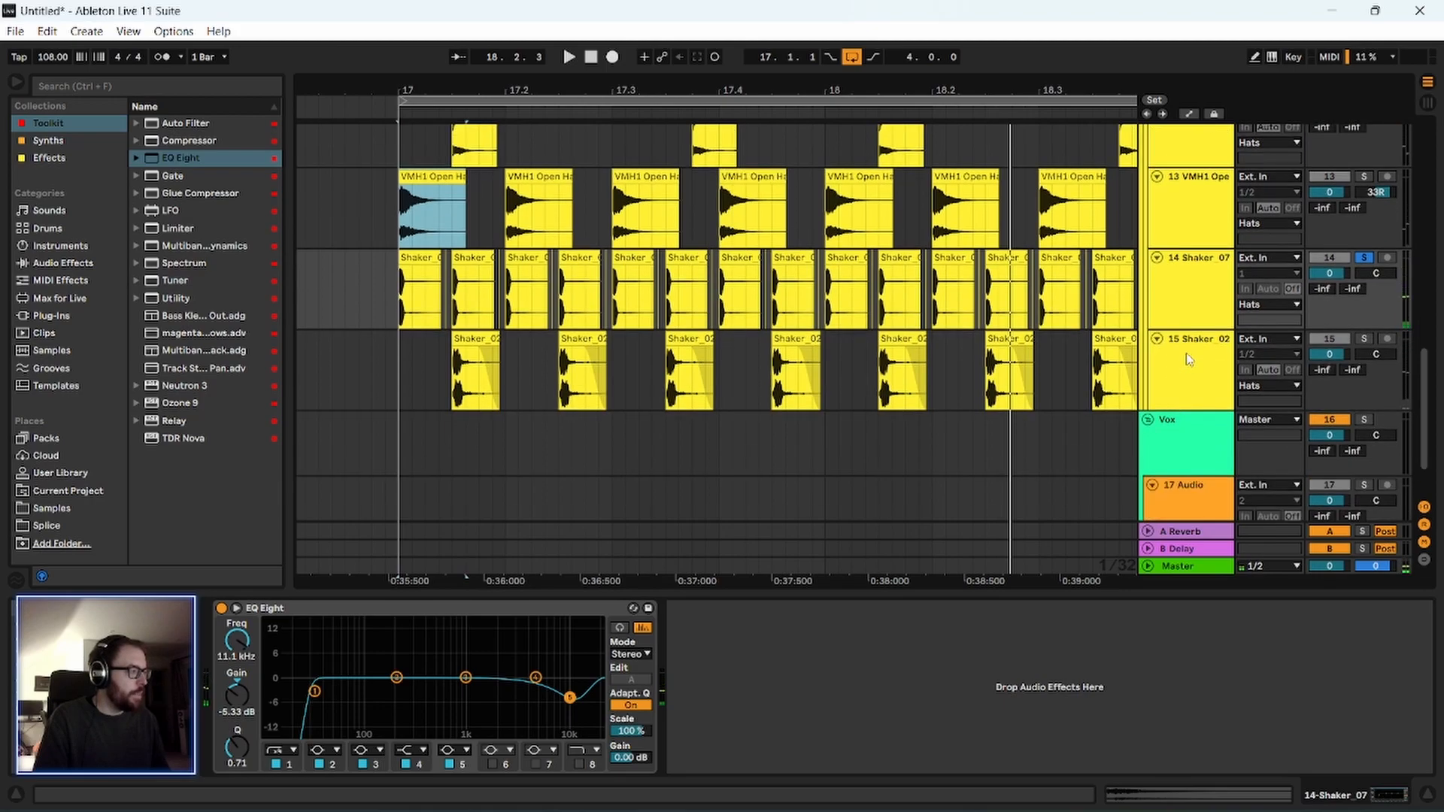
{"action": "left_click", "coordinate": [1189, 360]}
{"action": "left_click", "coordinate": [1364, 339]}
{"action": "key", "text": "space"}
{"action": "key", "text": "space"}
{"action": "left_click_drag", "start_coordinate": [187, 158], "coordinate": [525, 407]}
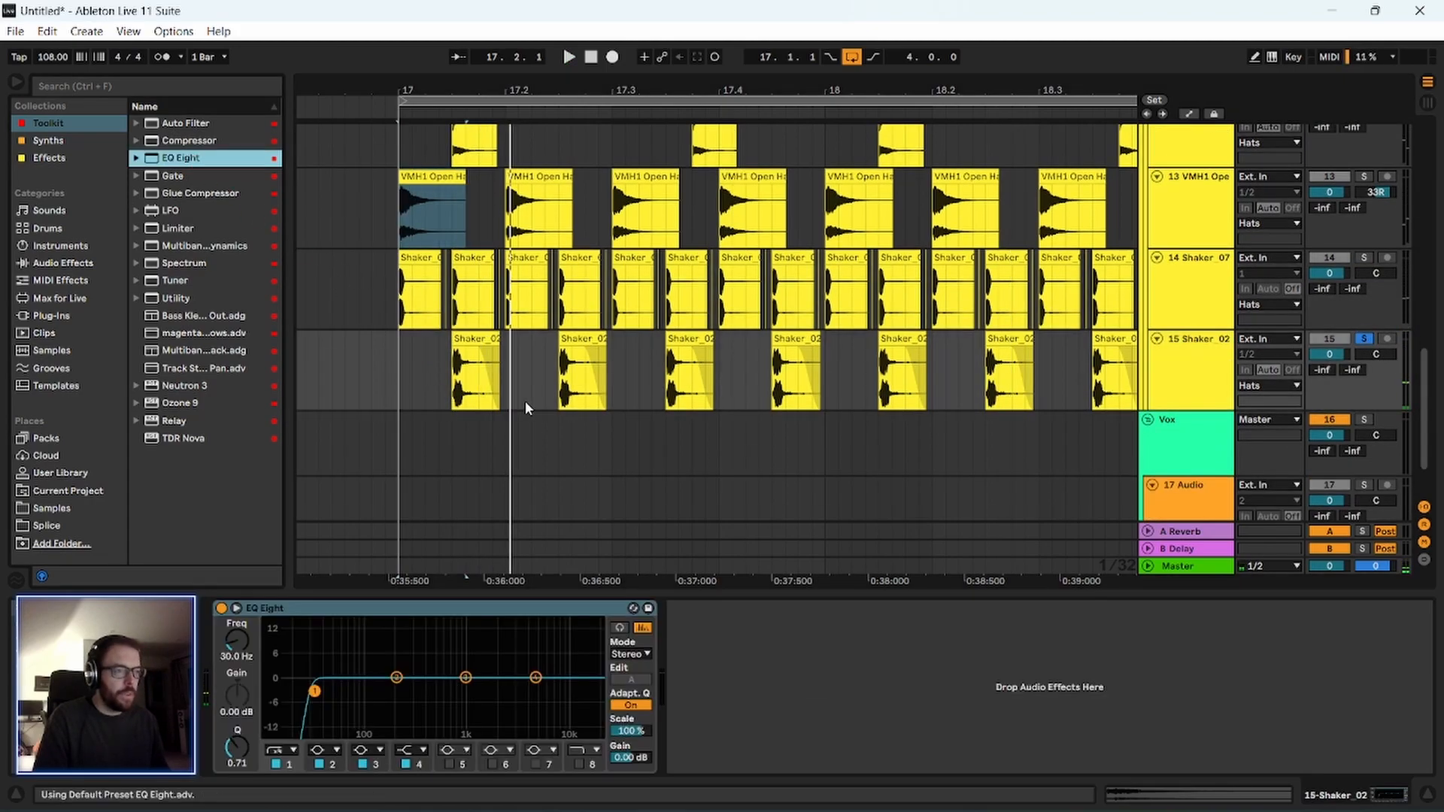
{"action": "key", "text": "space"}
{"action": "left_click", "coordinate": [1182, 375]}
{"action": "key", "text": "space"}
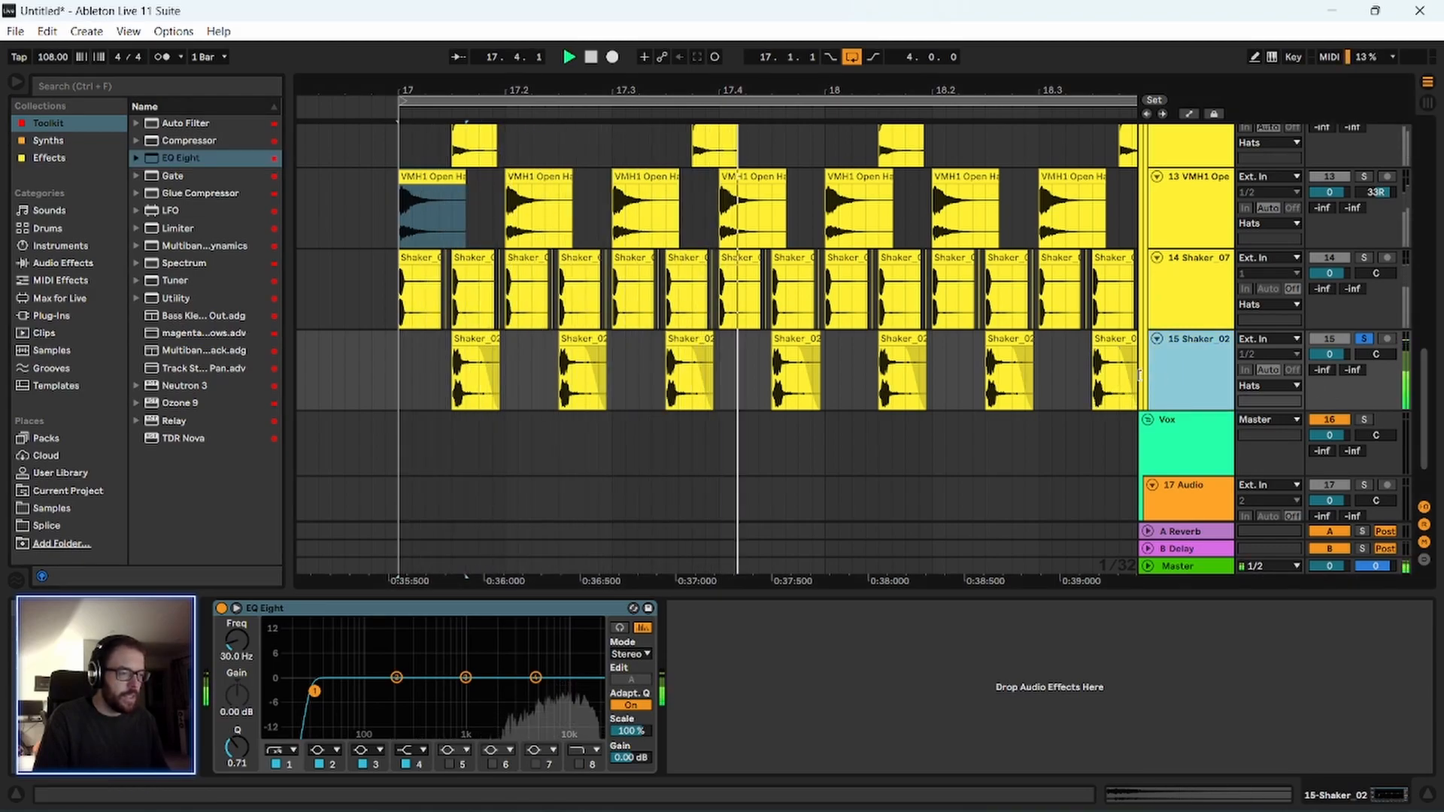
{"action": "key", "text": "space"}
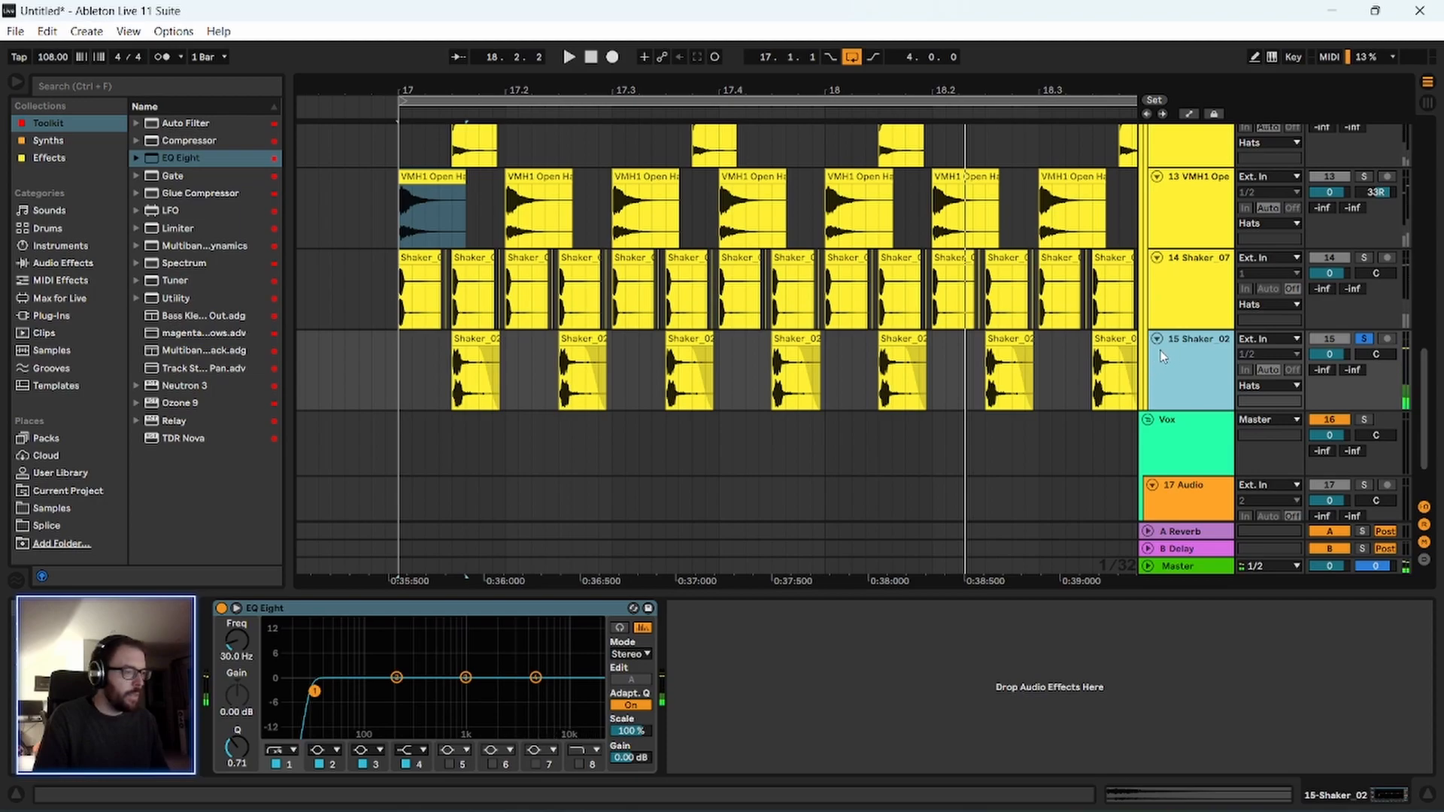
Set the second EQ Eight band on Shaker_02 to -2.36 dB at 11.6 kHz with a Q of 0.34 and listen to it.
{"action": "left_click_drag", "start_coordinate": [396, 678], "coordinate": [575, 689]}
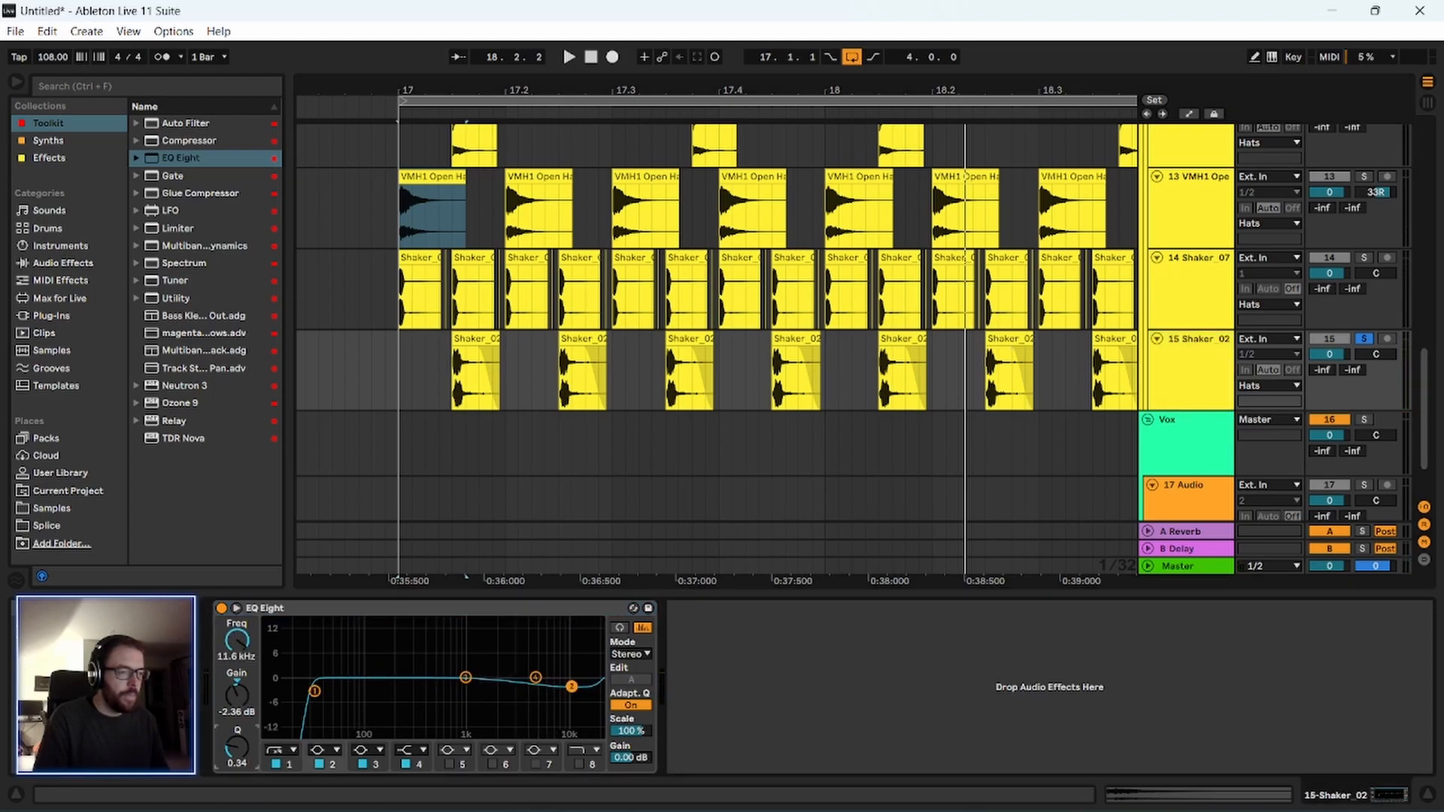
{"action": "left_click_drag", "start_coordinate": [239, 749], "coordinate": [239, 751]}
{"action": "key", "text": "space"}
{"action": "key", "text": "space"}
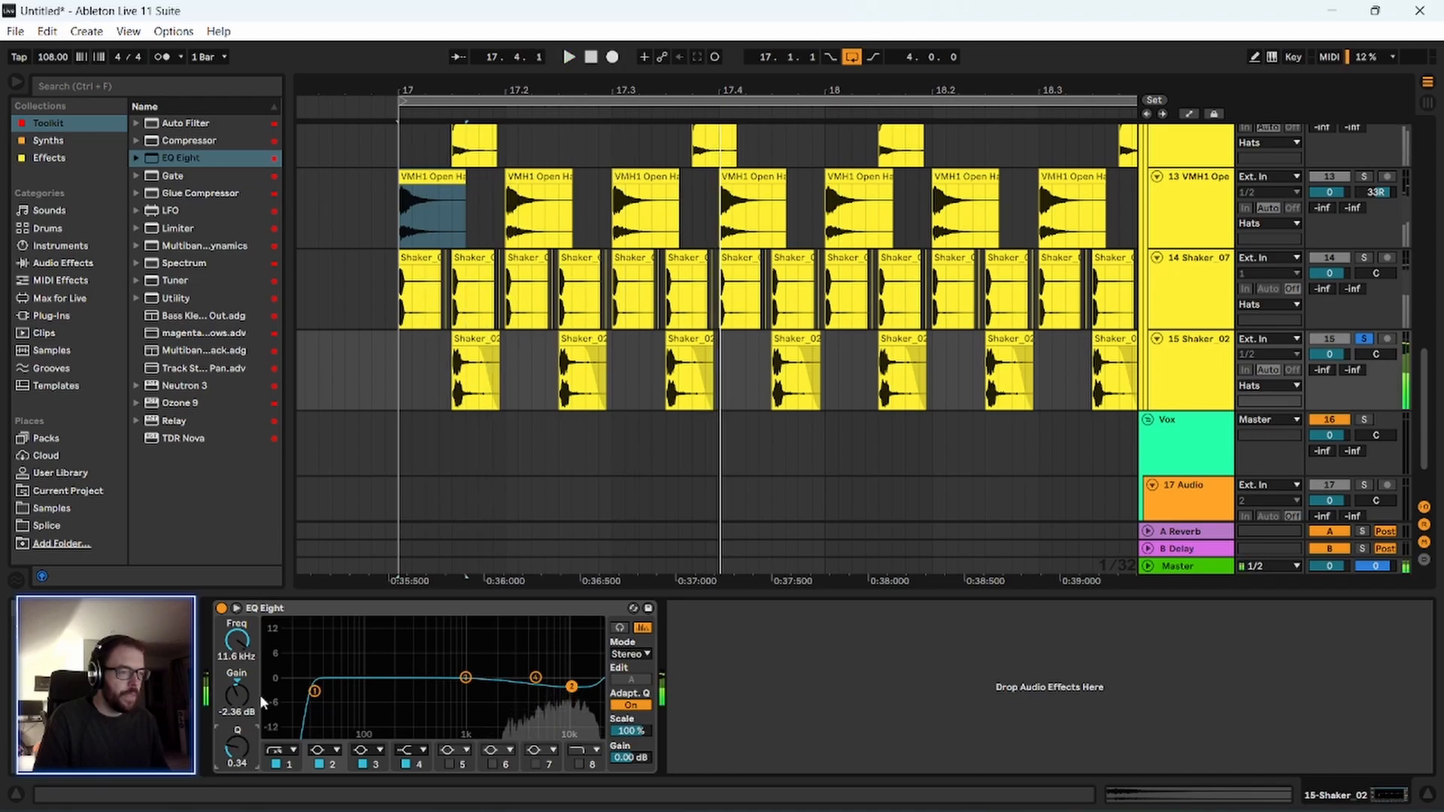
{"action": "left_click", "coordinate": [833, 699]}
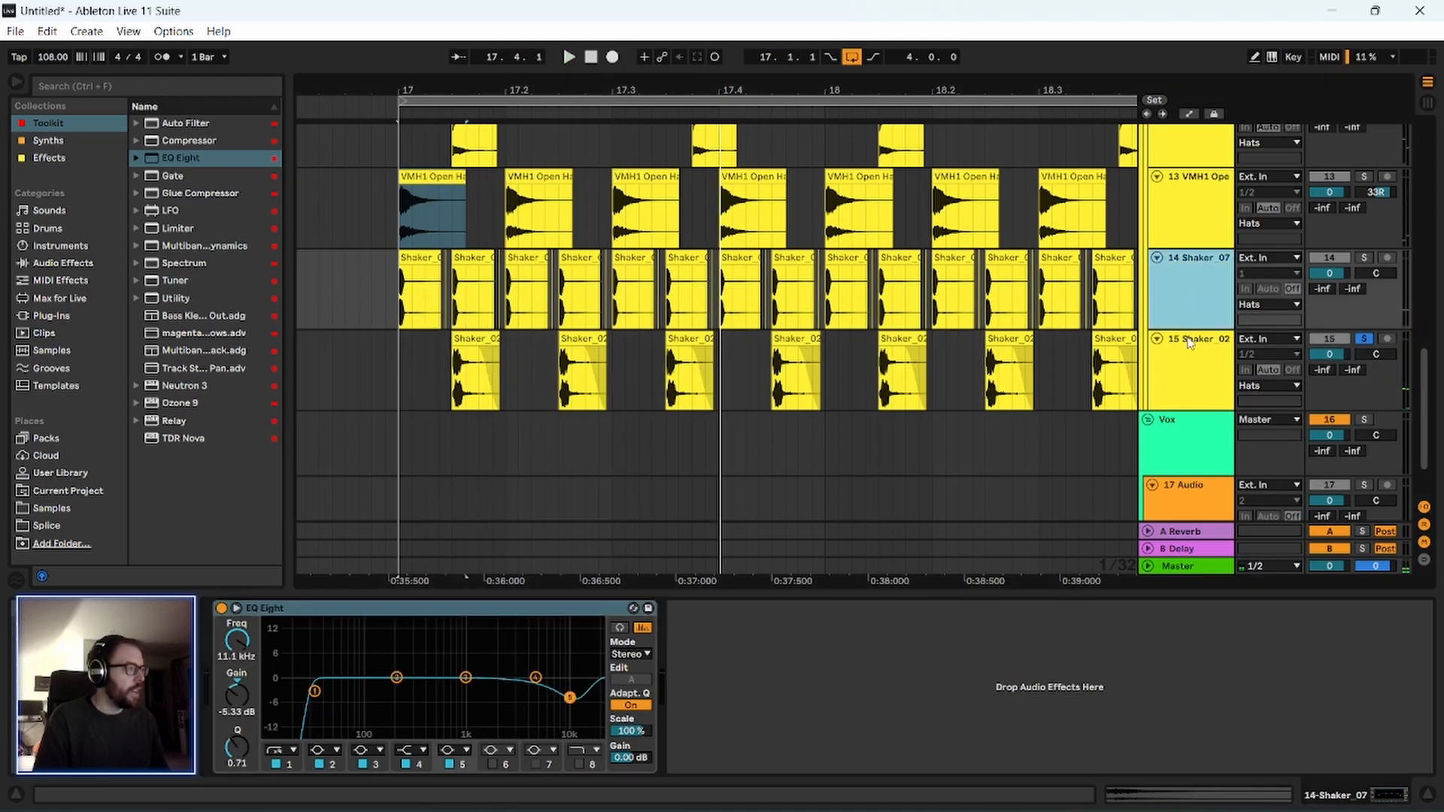
Turn off the solos on the hats and shaker tracks and solo the whole Drums group.
{"action": "scroll", "coordinate": [1151, 301], "scroll_direction": "up", "scroll_amount": 1}
{"action": "left_click", "coordinate": [1150, 301]}
{"action": "scroll", "coordinate": [1063, 292], "scroll_direction": "up", "scroll_amount": 4}
{"action": "scroll", "coordinate": [1061, 292], "scroll_direction": "up", "scroll_amount": 1}
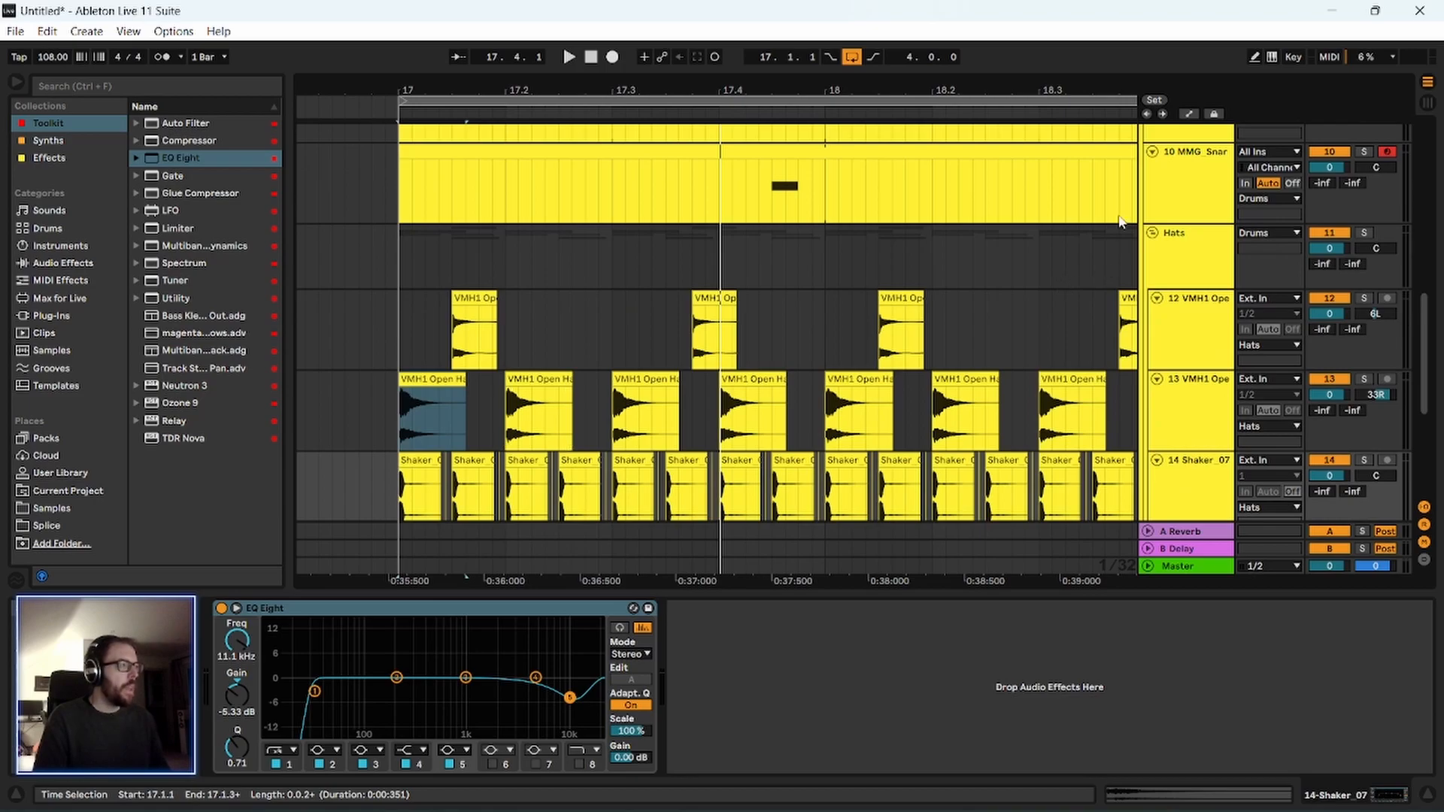
{"action": "left_click", "coordinate": [1191, 182]}
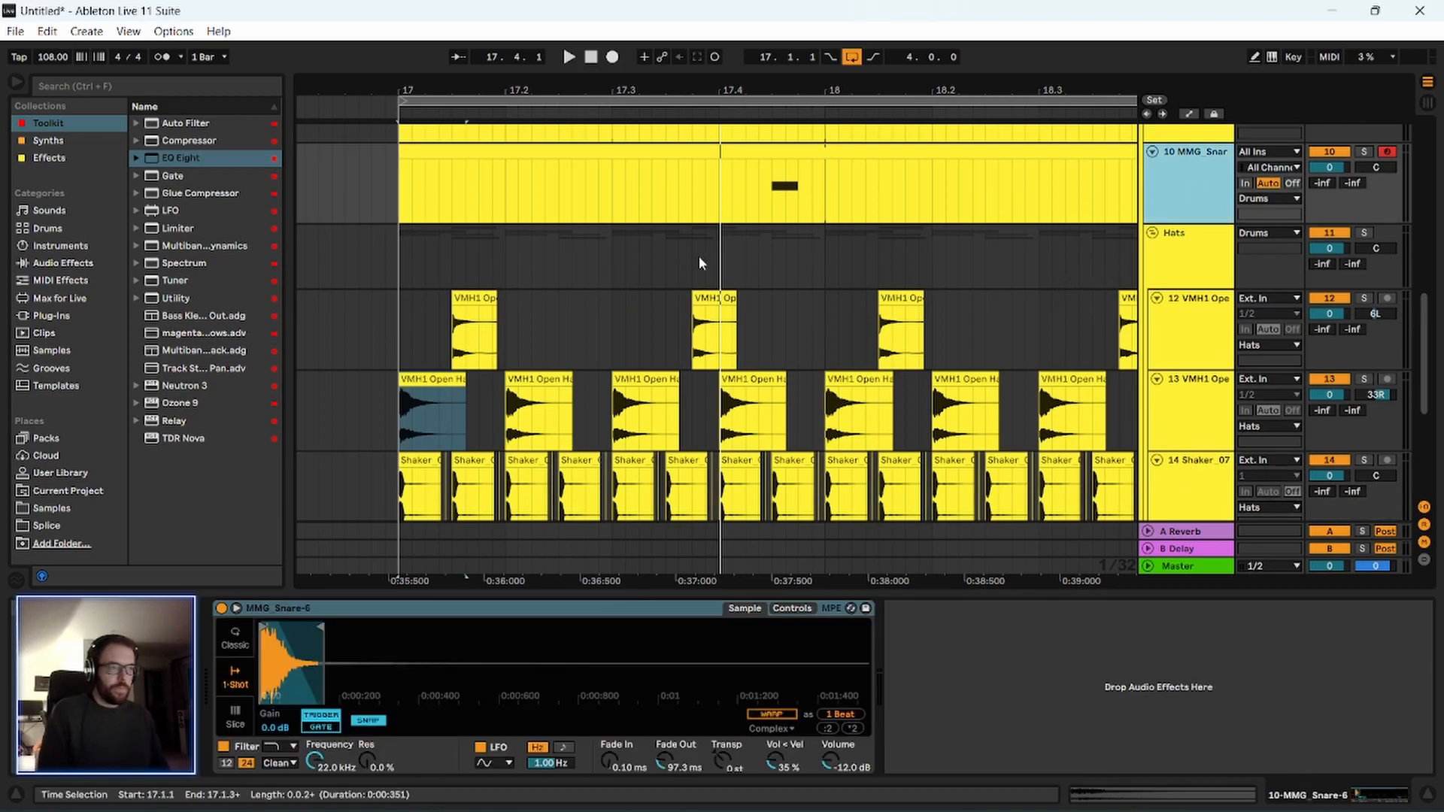
{"action": "scroll", "coordinate": [1188, 240], "scroll_direction": "up", "scroll_amount": 5}
{"action": "left_click", "coordinate": [1255, 194]}
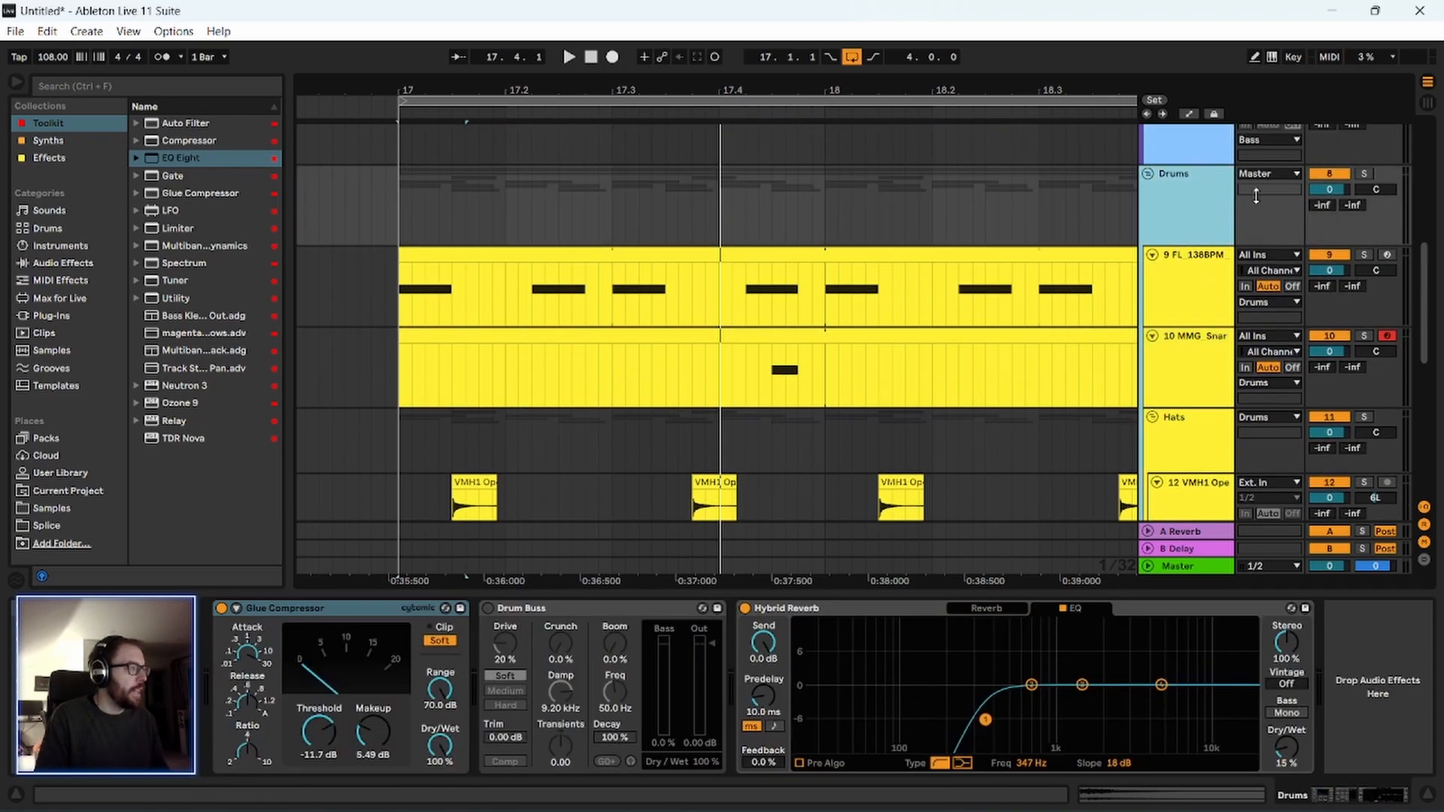
{"action": "left_click", "coordinate": [1365, 176]}
Play the soloed Drums group from 16.4.1, just before the loop, with its device chain shown.
{"action": "key", "text": "minus"}
{"action": "key", "text": "minus"}
{"action": "key", "text": "minus"}
{"action": "key", "text": "minus"}
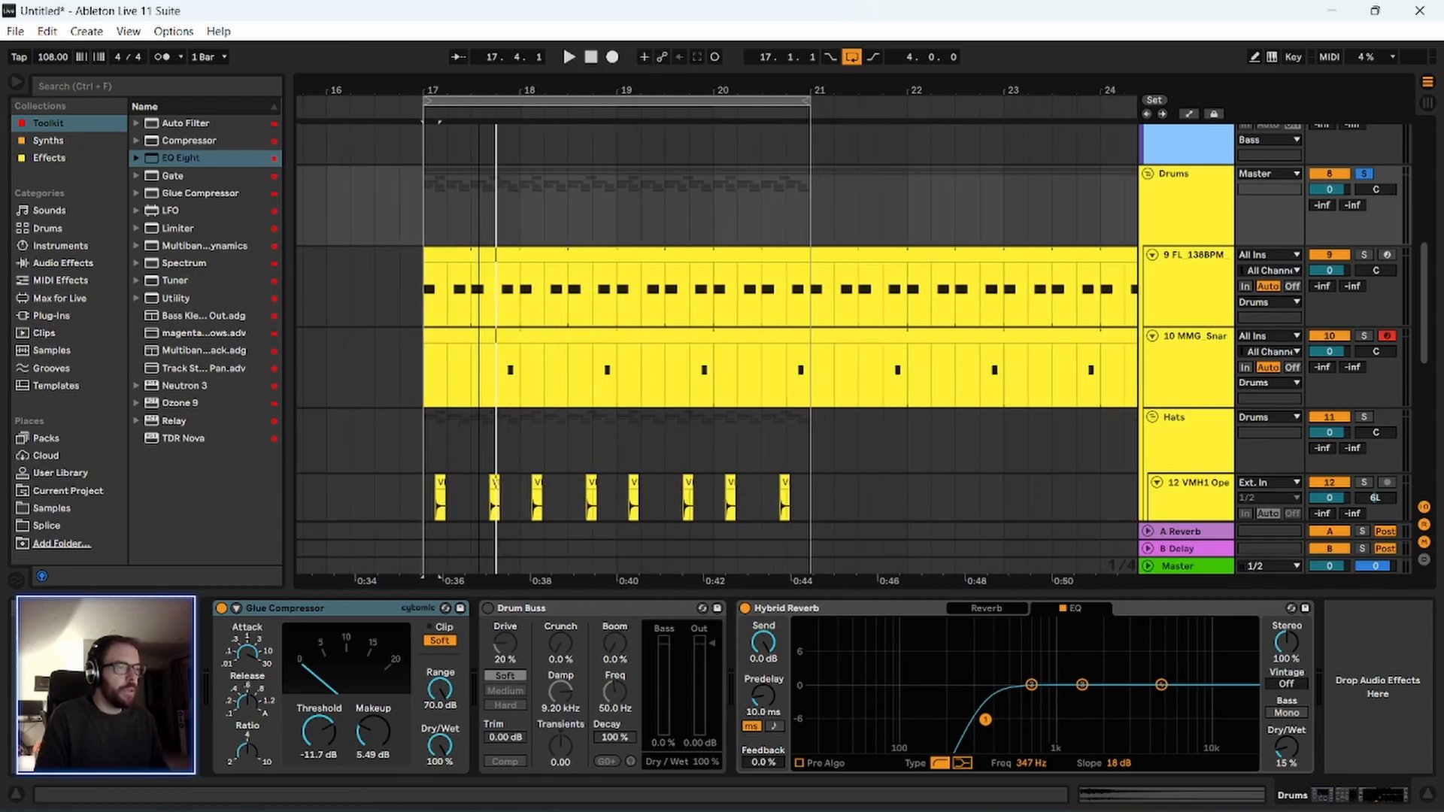
{"action": "key", "text": "plus"}
{"action": "key", "text": "plus"}
{"action": "left_click", "coordinate": [409, 444]}
{"action": "scroll", "coordinate": [409, 444], "scroll_direction": "down", "scroll_amount": 2}
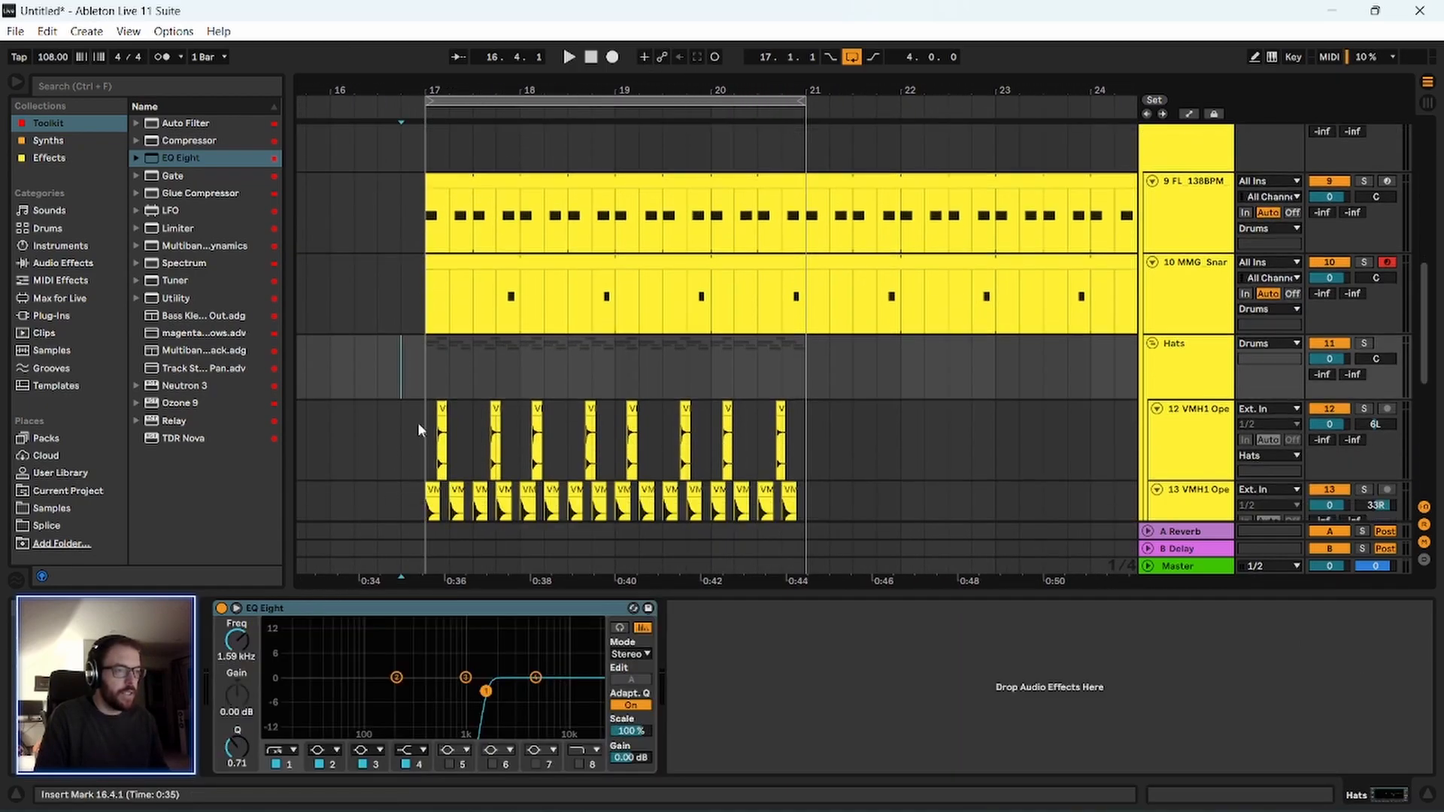
{"action": "scroll", "coordinate": [924, 280], "scroll_direction": "up", "scroll_amount": 2}
{"action": "left_click", "coordinate": [1320, 192]}
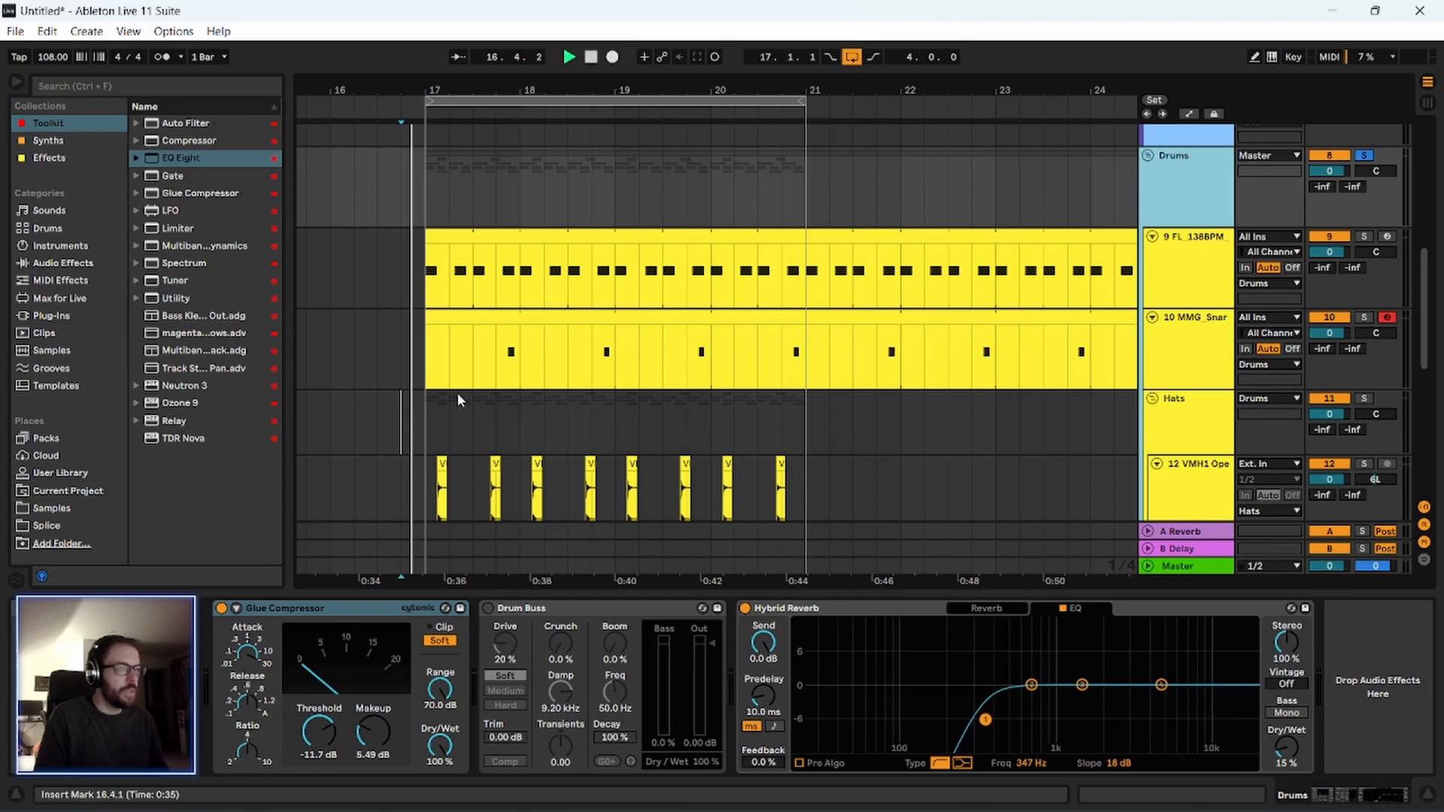
{"action": "scroll", "coordinate": [399, 458], "scroll_direction": "down", "scroll_amount": 1}
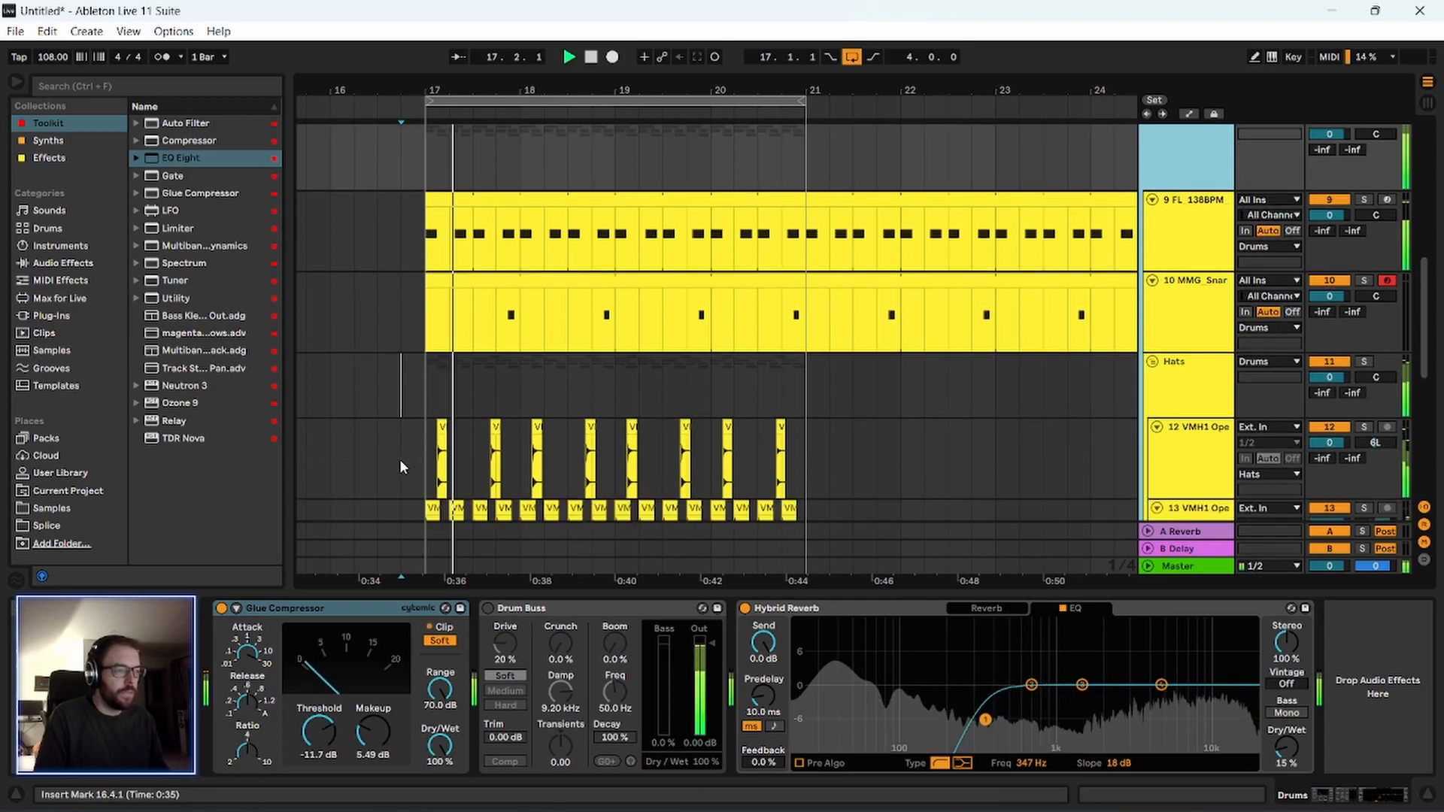
Try the Live Studio Room LR and Percussions LR impulse responses in Hybrid Reverb and set the convolution decay to 5.92 s.
{"action": "left_click", "coordinate": [1170, 607]}
{"action": "left_click", "coordinate": [980, 608]}
{"action": "left_click", "coordinate": [860, 762]}
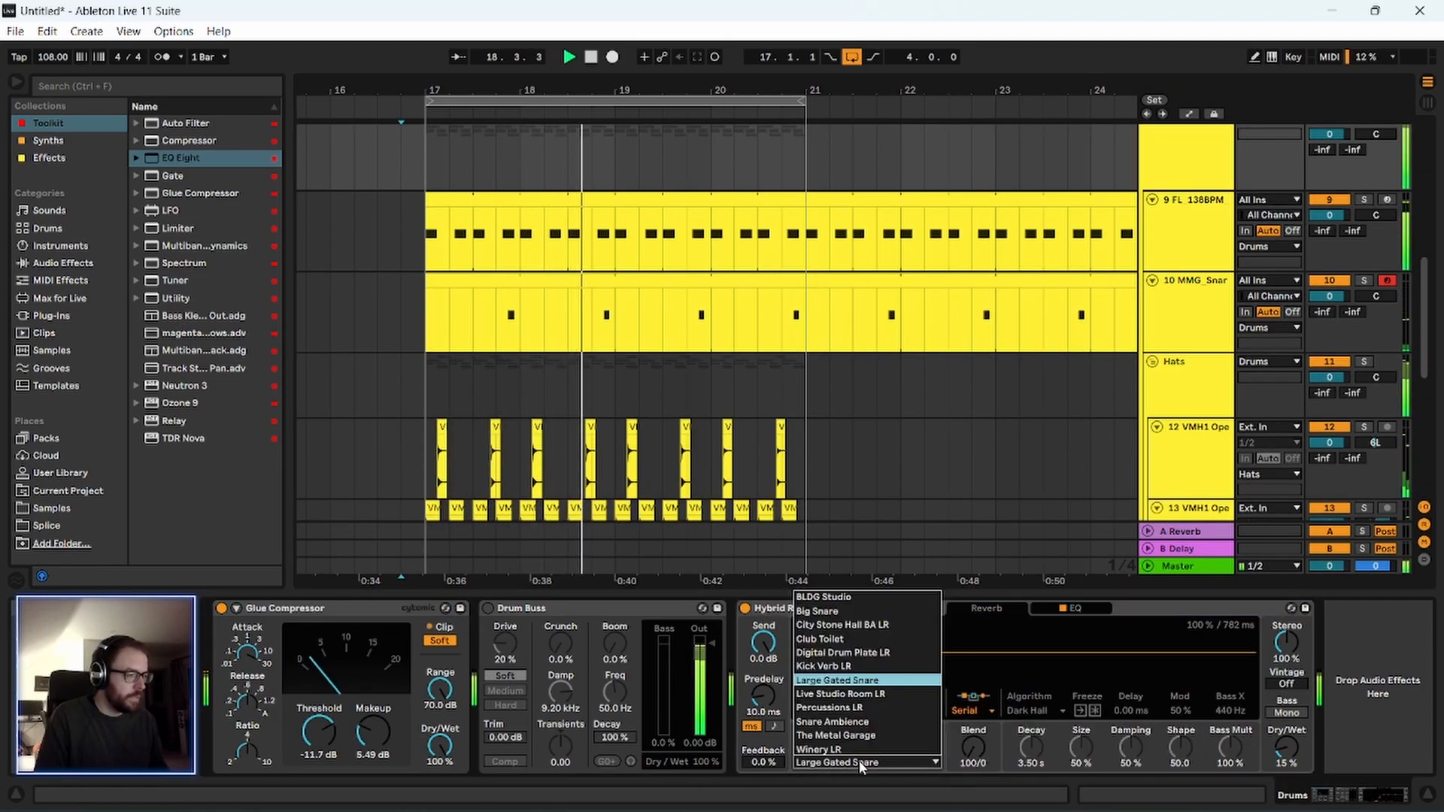
{"action": "left_click", "coordinate": [860, 762]}
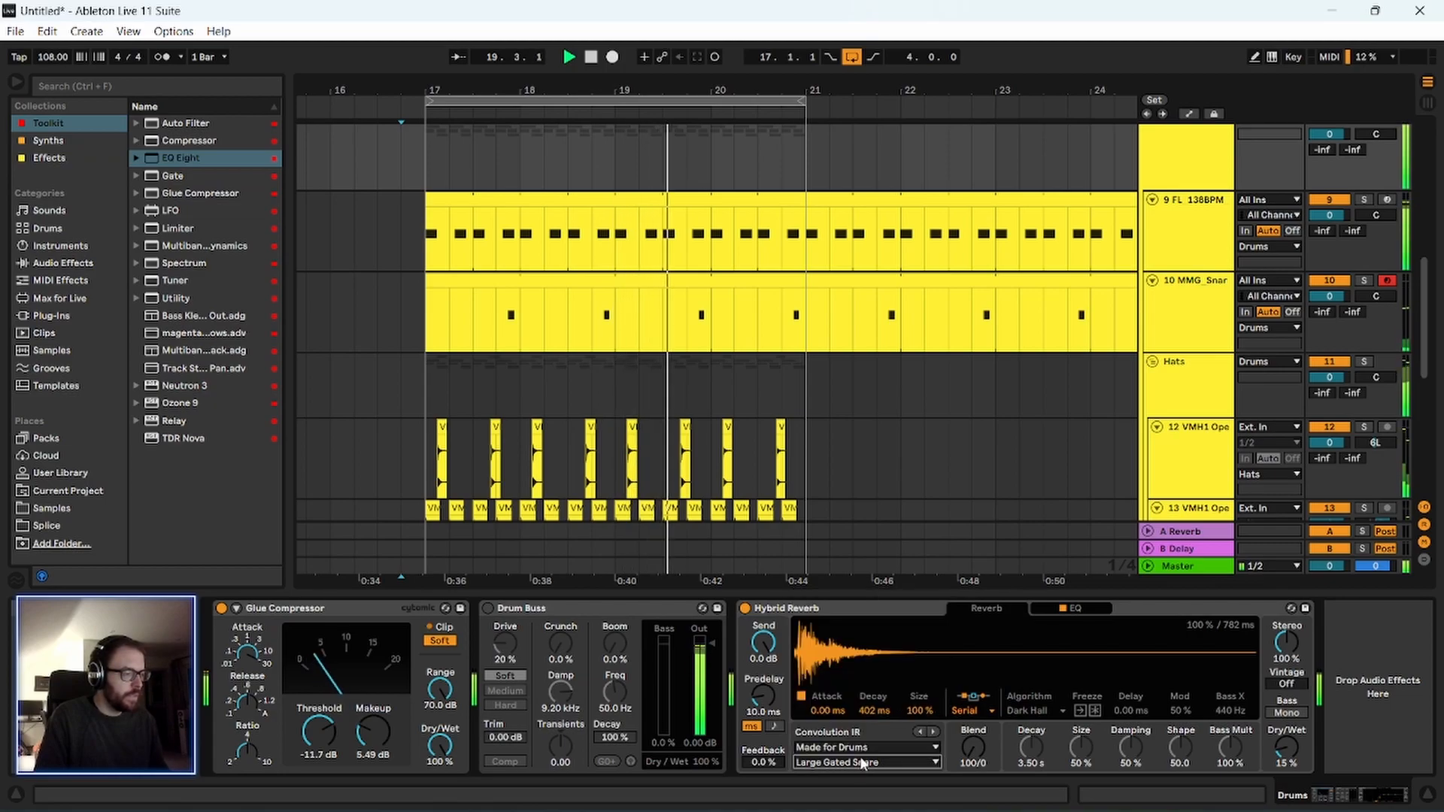
{"action": "key", "text": "Down"}
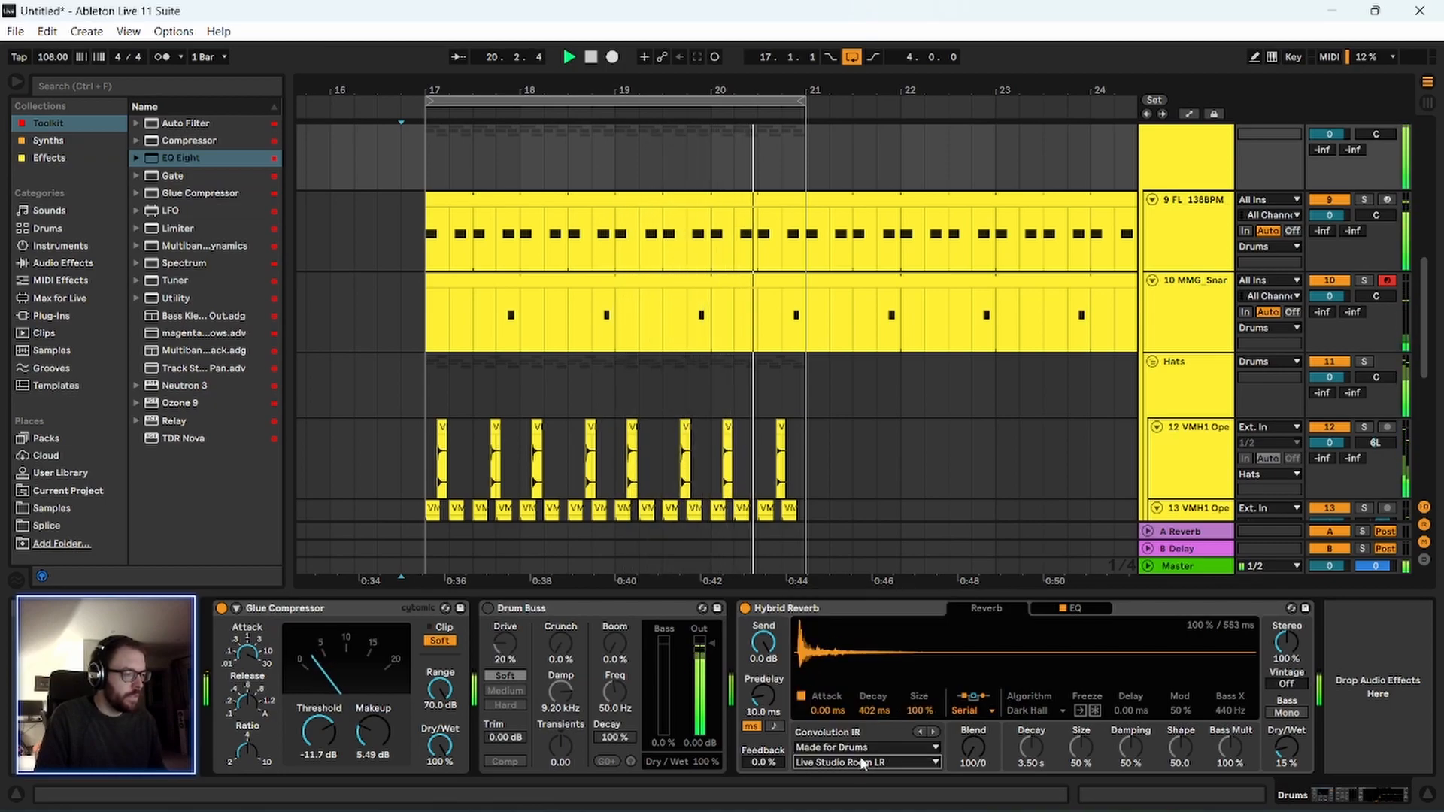
{"action": "key", "text": "Down"}
{"action": "left_click_drag", "start_coordinate": [878, 715], "coordinate": [877, 661]}
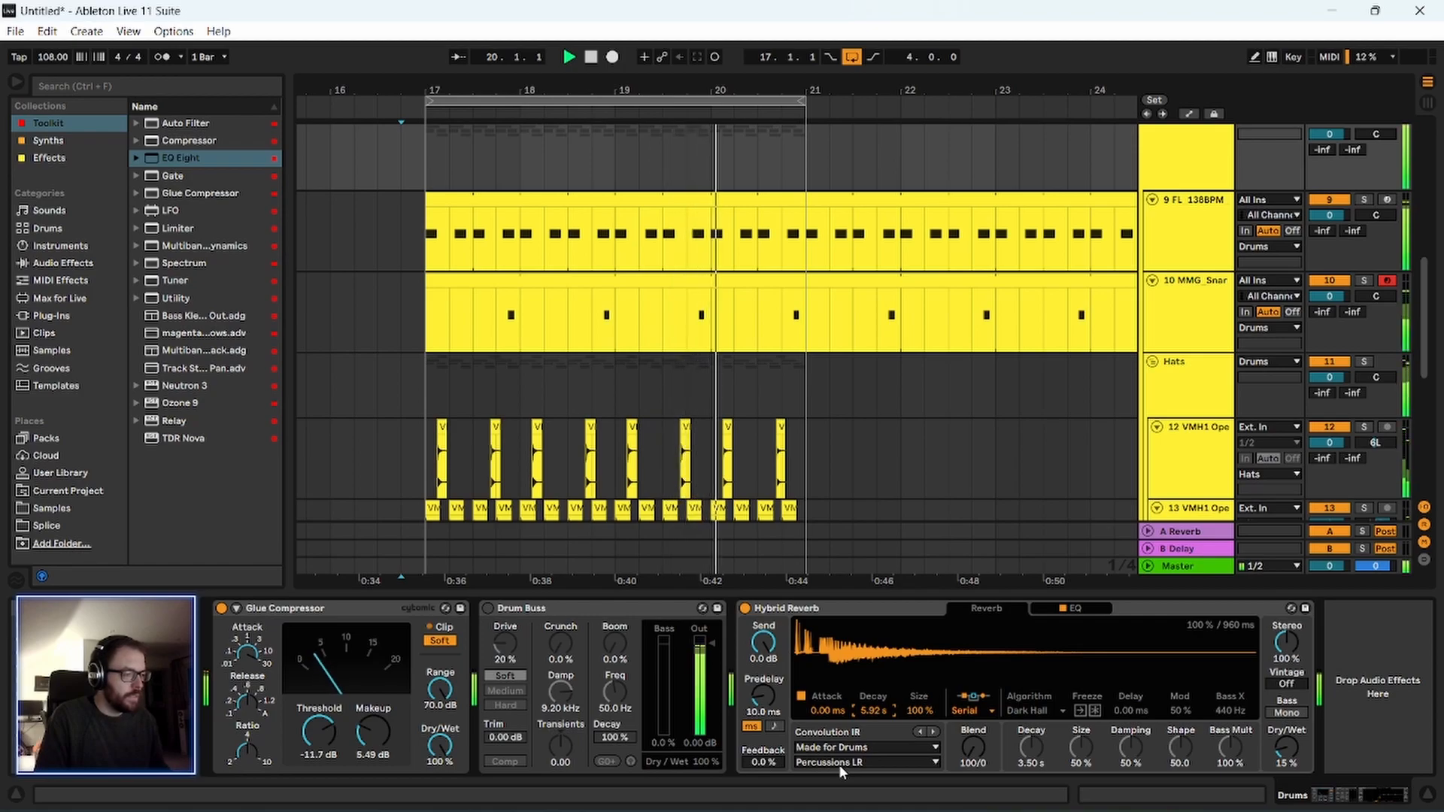
Choose the Snare Ambience impulse response in Hybrid Reverb and show the reverb's EQ.
{"action": "left_click", "coordinate": [838, 764]}
{"action": "left_click", "coordinate": [860, 764]}
{"action": "key", "text": "Down"}
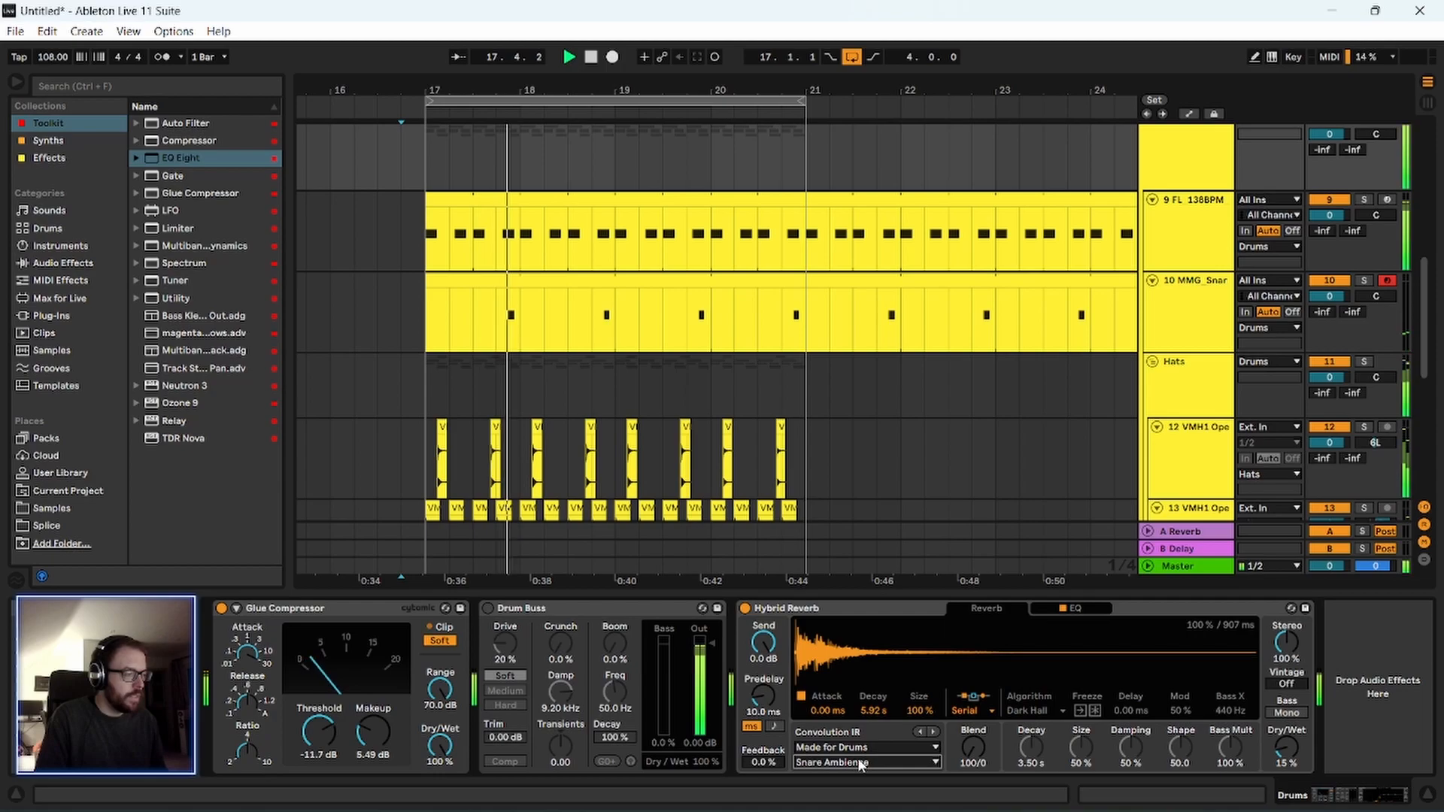
{"action": "left_click", "coordinate": [1084, 611]}
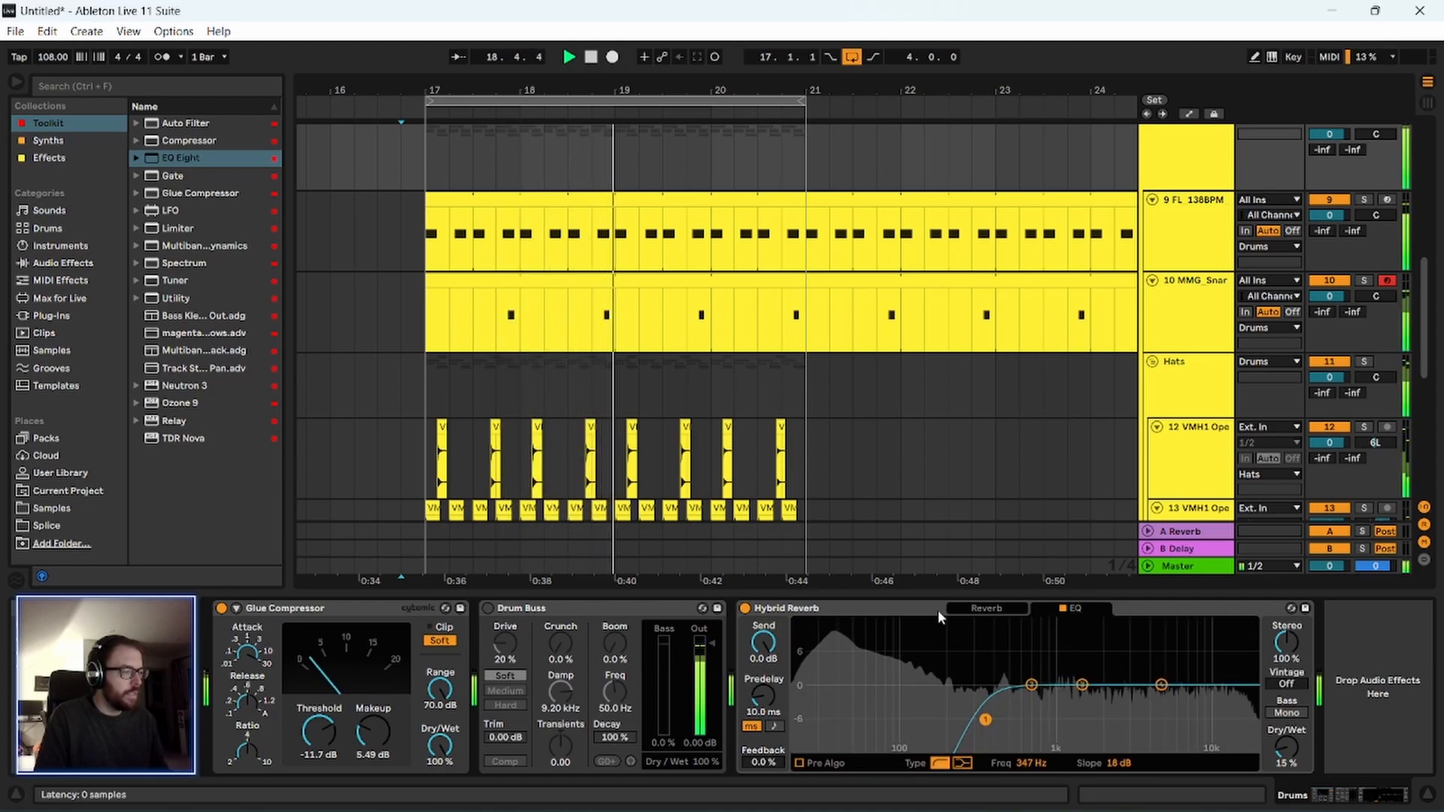
Set the Drum Buss on the Drums group to 0.0 % boom decay, 20.0 kHz damp and 0.0 % drive.
{"action": "left_click", "coordinate": [530, 611]}
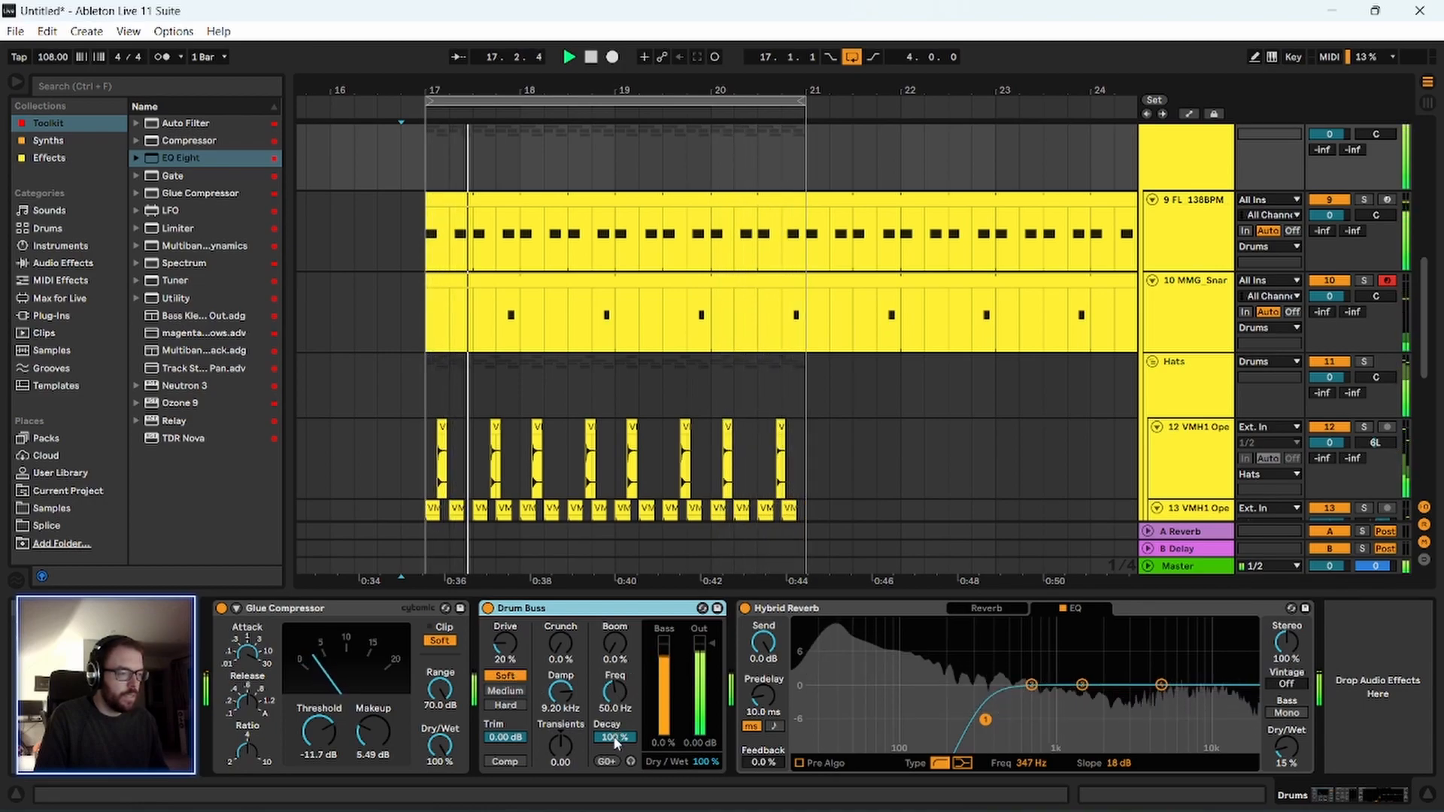
{"action": "left_click_drag", "start_coordinate": [616, 741], "coordinate": [615, 805]}
{"action": "left_click_drag", "start_coordinate": [564, 696], "coordinate": [566, 647]}
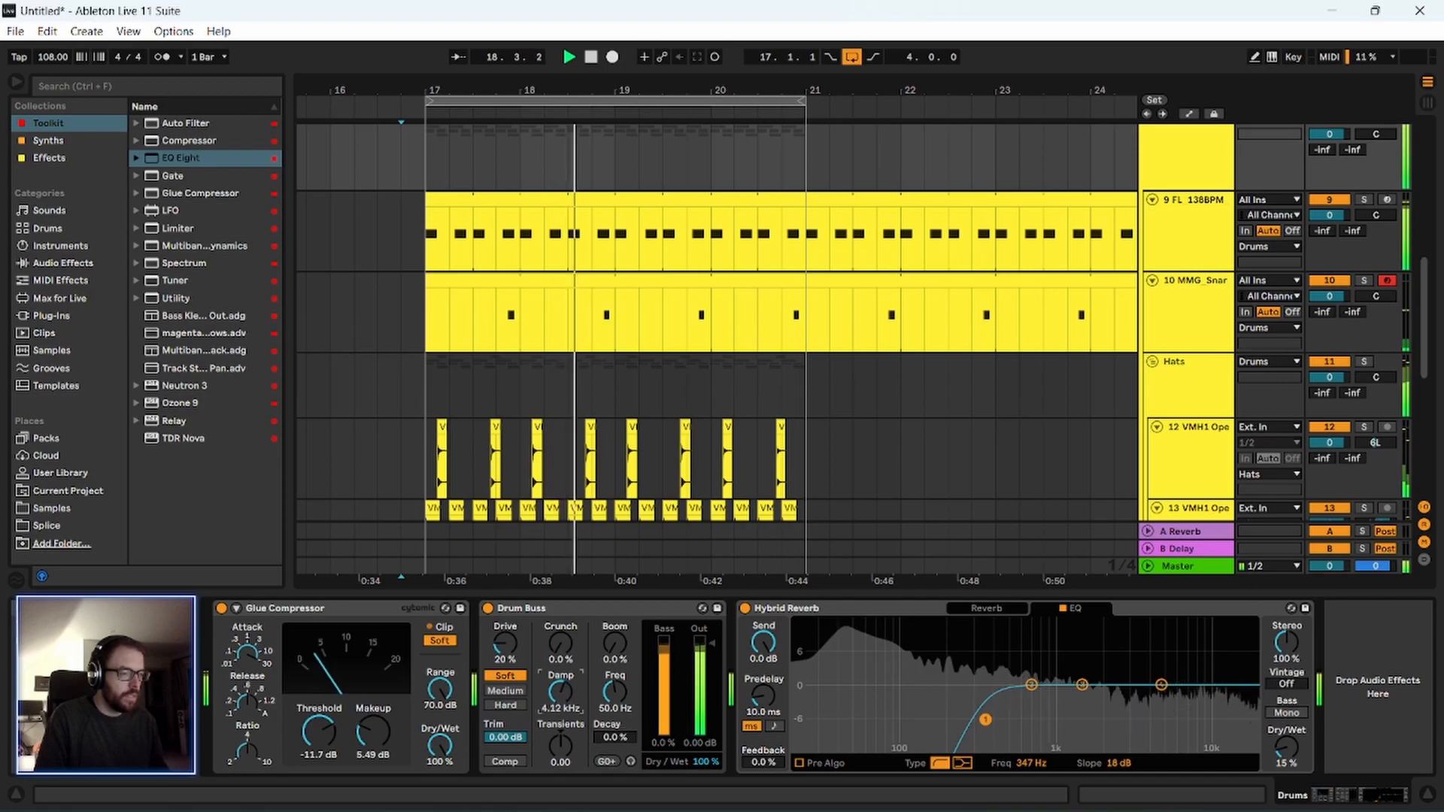
{"action": "left_click", "coordinate": [566, 607]}
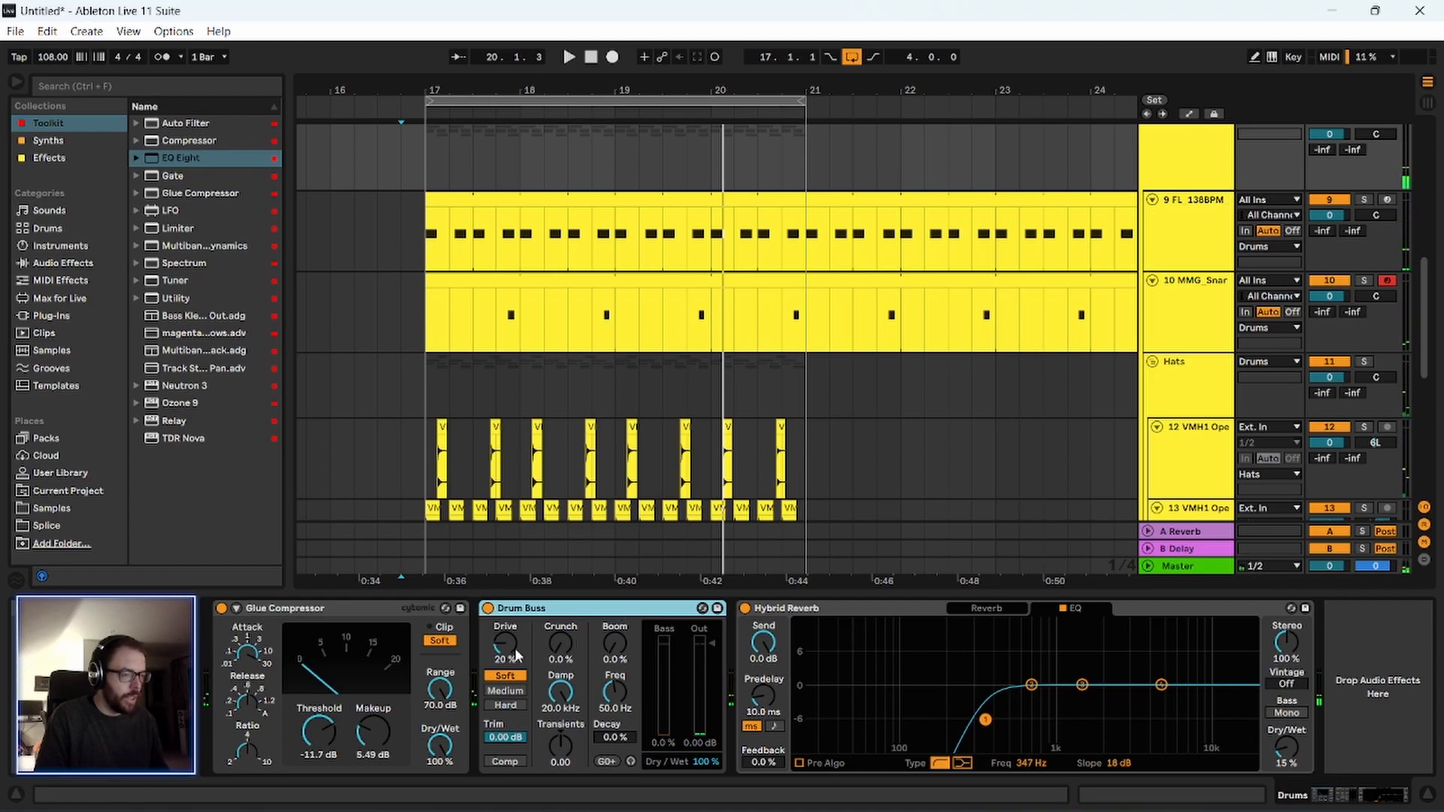
{"action": "left_click_drag", "start_coordinate": [516, 648], "coordinate": [516, 676]}
Compare the drums during playback with Drum Buss bypassed and switched back on.
{"action": "left_click", "coordinate": [487, 608]}
{"action": "key", "text": "space"}
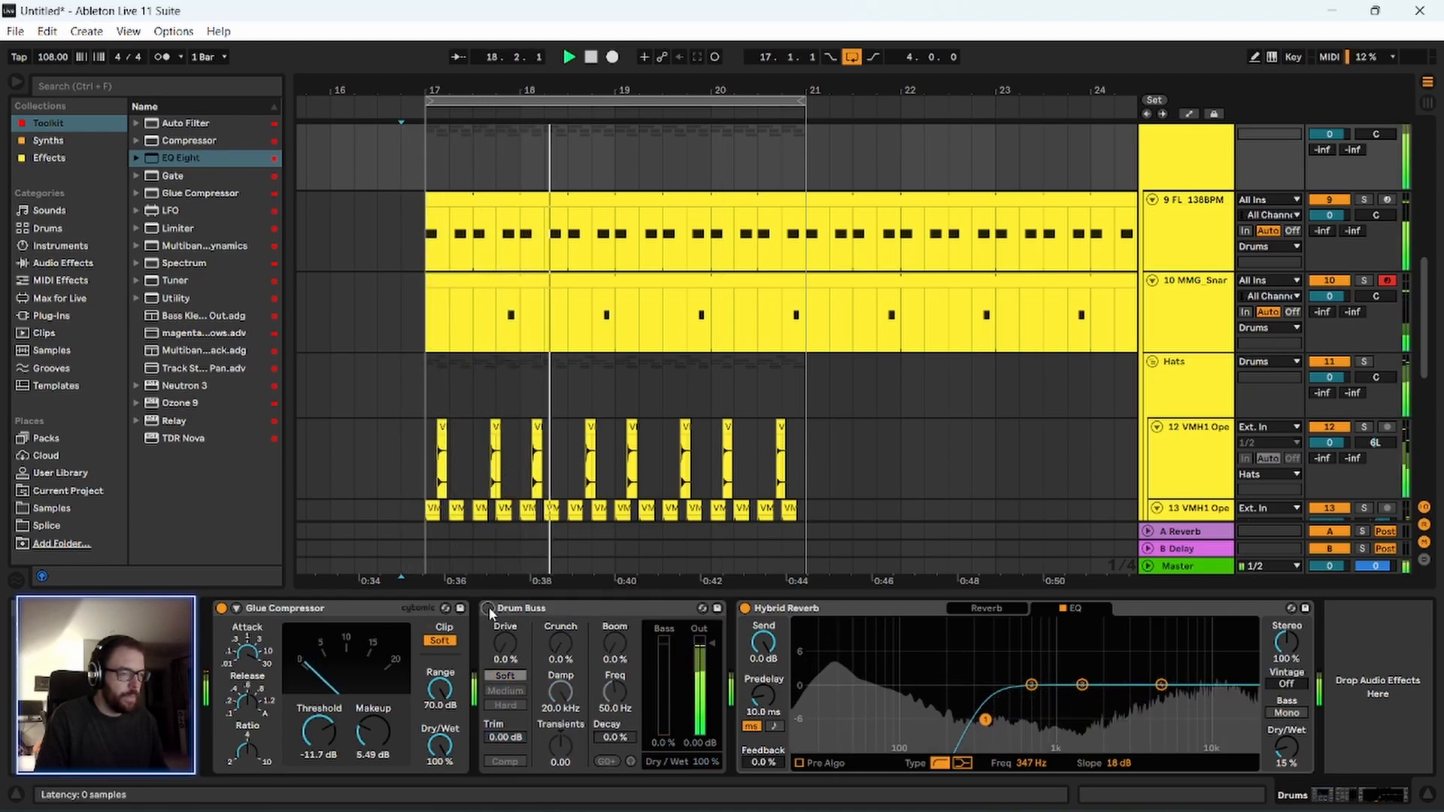
{"action": "left_click", "coordinate": [487, 607]}
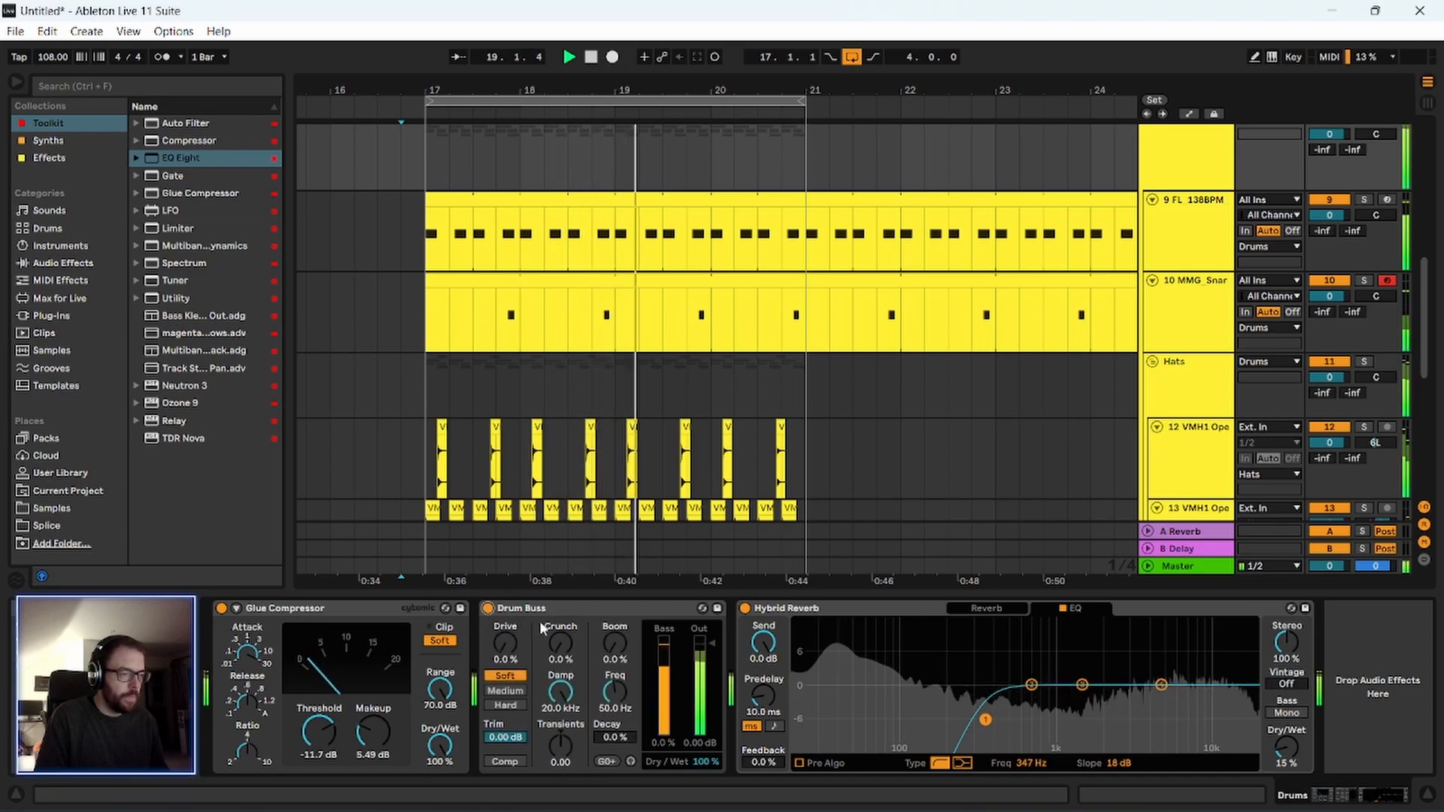
{"action": "key", "text": "space"}
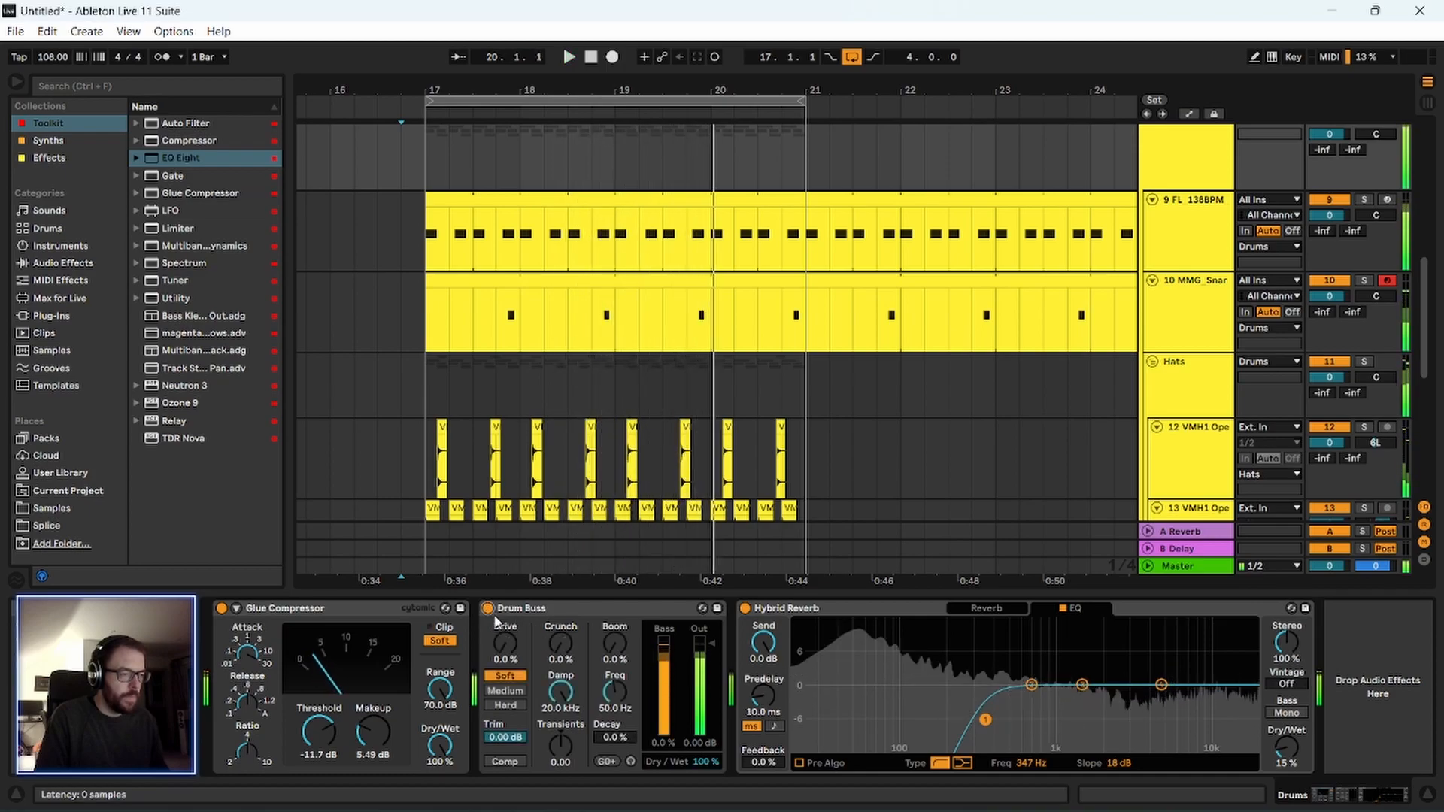
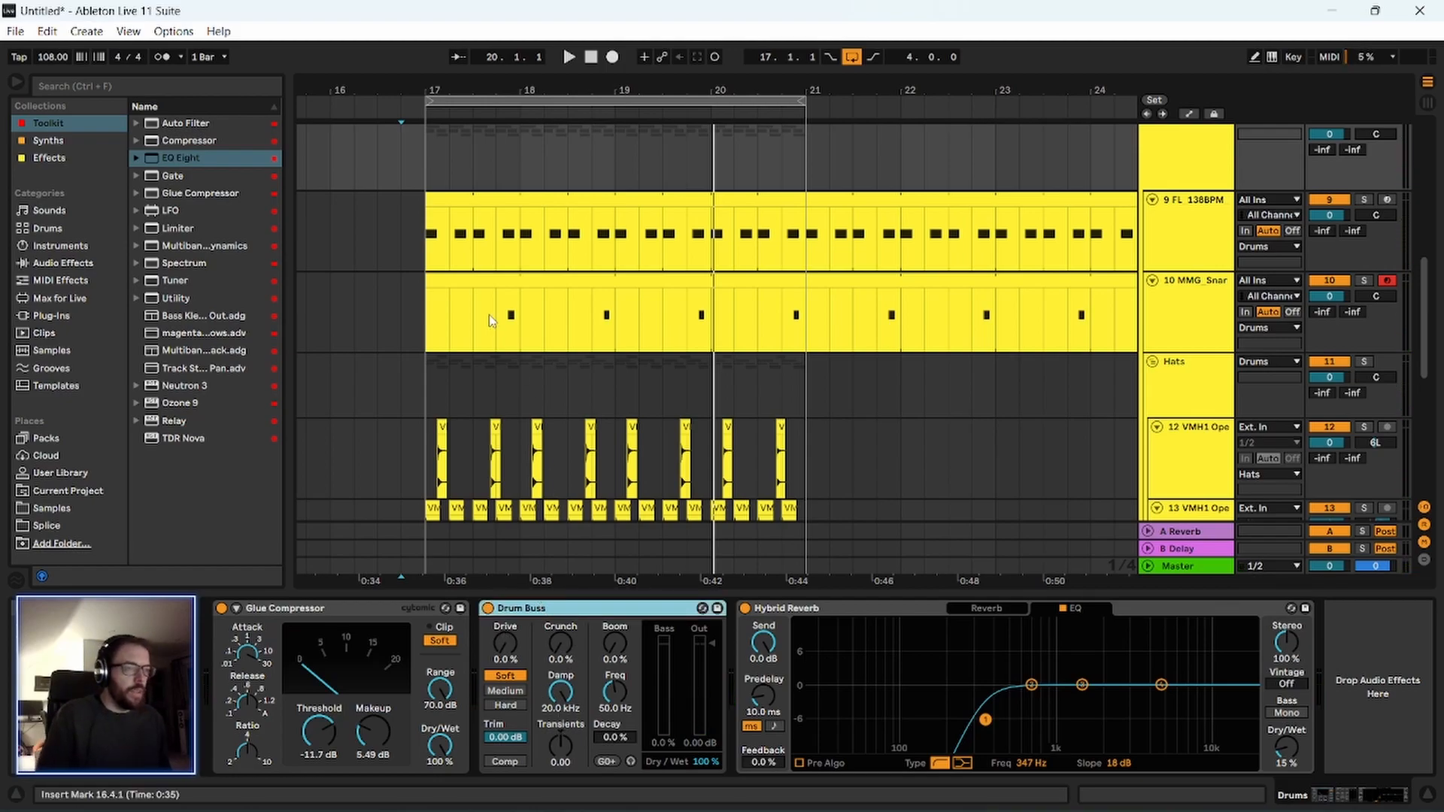
Play the drums from bar 17 and bypass Drum Buss on the Drums group.
{"action": "scroll", "coordinate": [491, 321], "scroll_direction": "down", "scroll_amount": 3}
{"action": "left_click", "coordinate": [422, 419]}
{"action": "key", "text": "space"}
{"action": "left_click", "coordinate": [1177, 186]}
{"action": "scroll", "coordinate": [1181, 176], "scroll_direction": "up", "scroll_amount": 2}
{"action": "left_click", "coordinate": [1186, 161]}
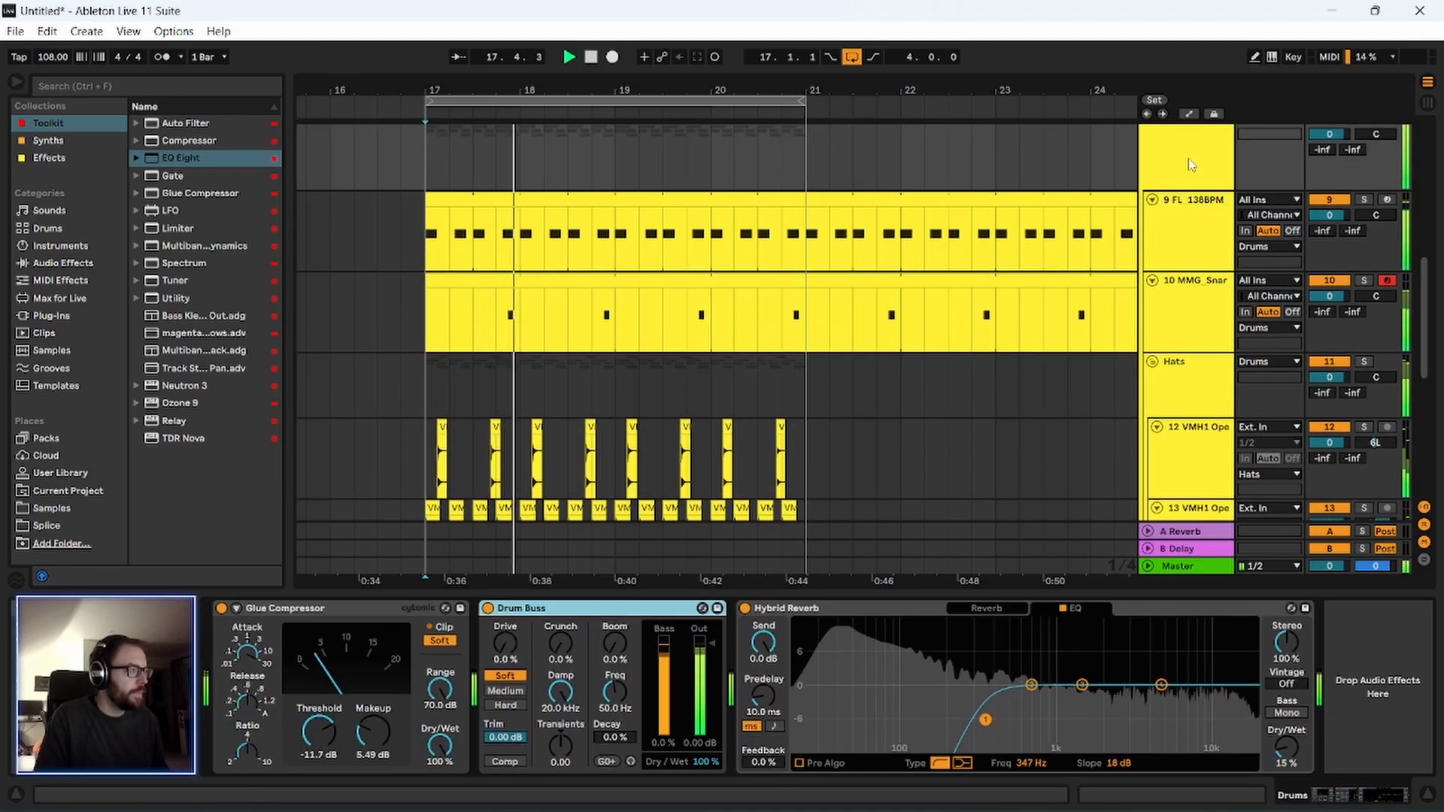
{"action": "left_click", "coordinate": [488, 608]}
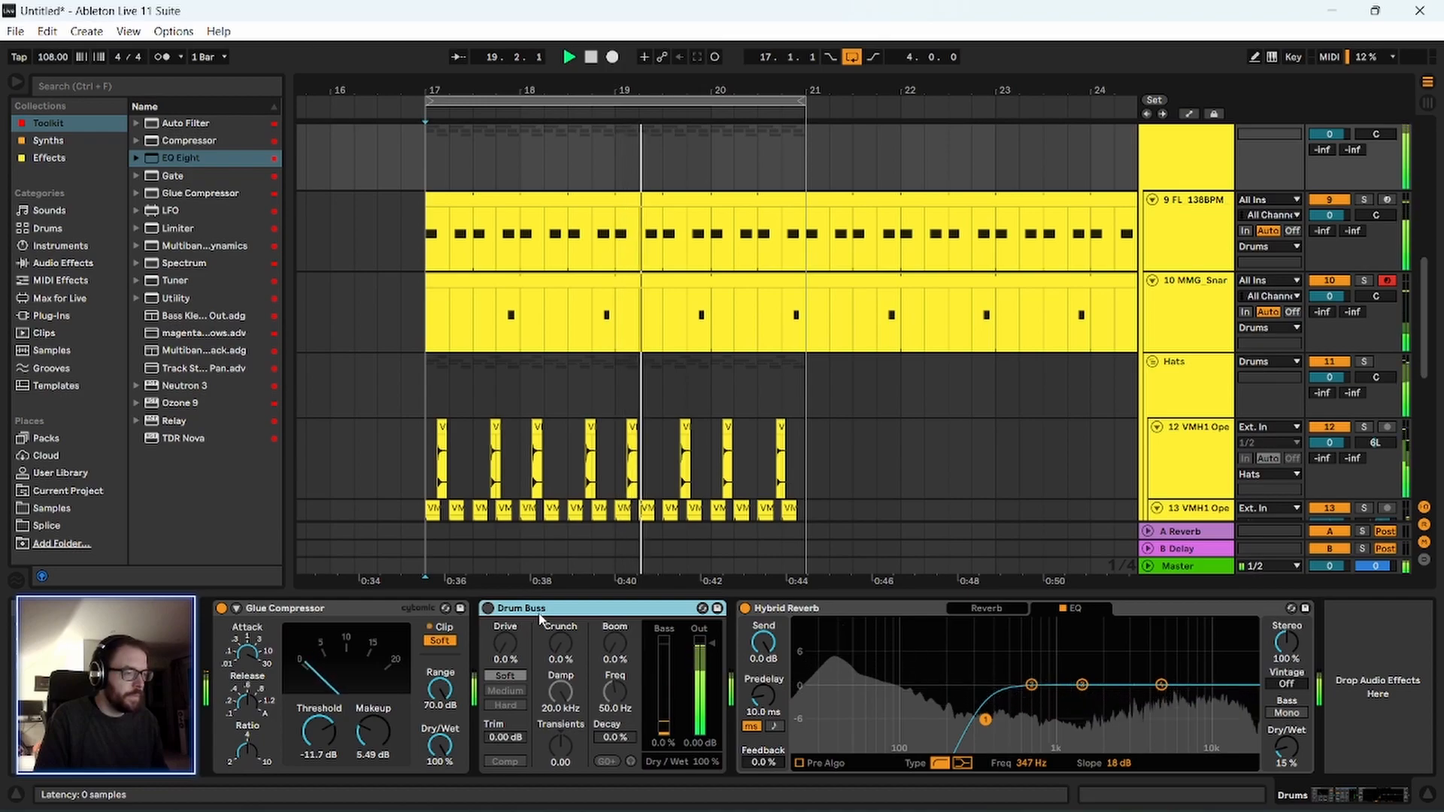
{"action": "key", "text": "space"}
Choose the Big Snare impulse response in Hybrid Reverb's convolution section and play the drums to hear it.
{"action": "left_click", "coordinate": [847, 603]}
{"action": "left_click", "coordinate": [983, 608]}
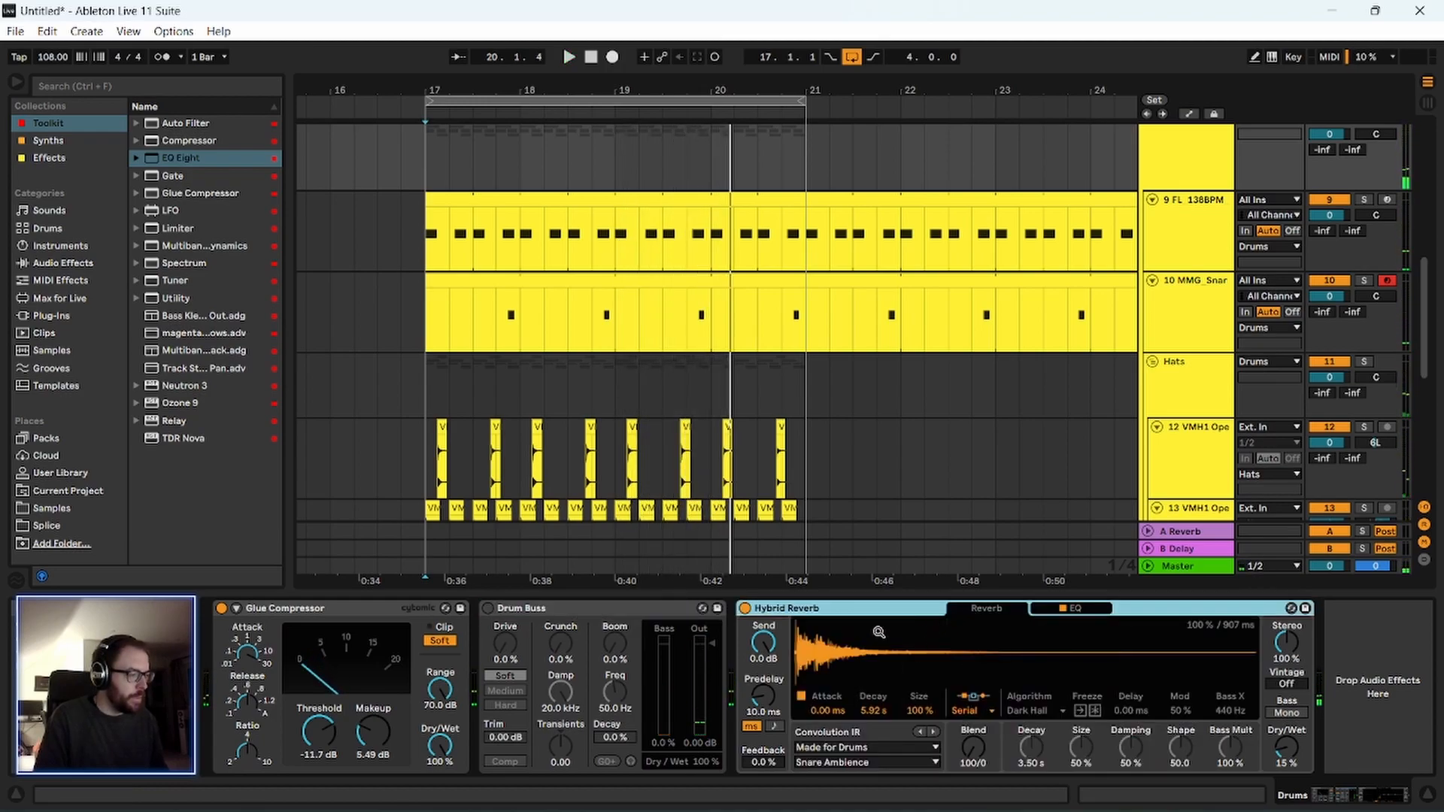
{"action": "left_click", "coordinate": [855, 763]}
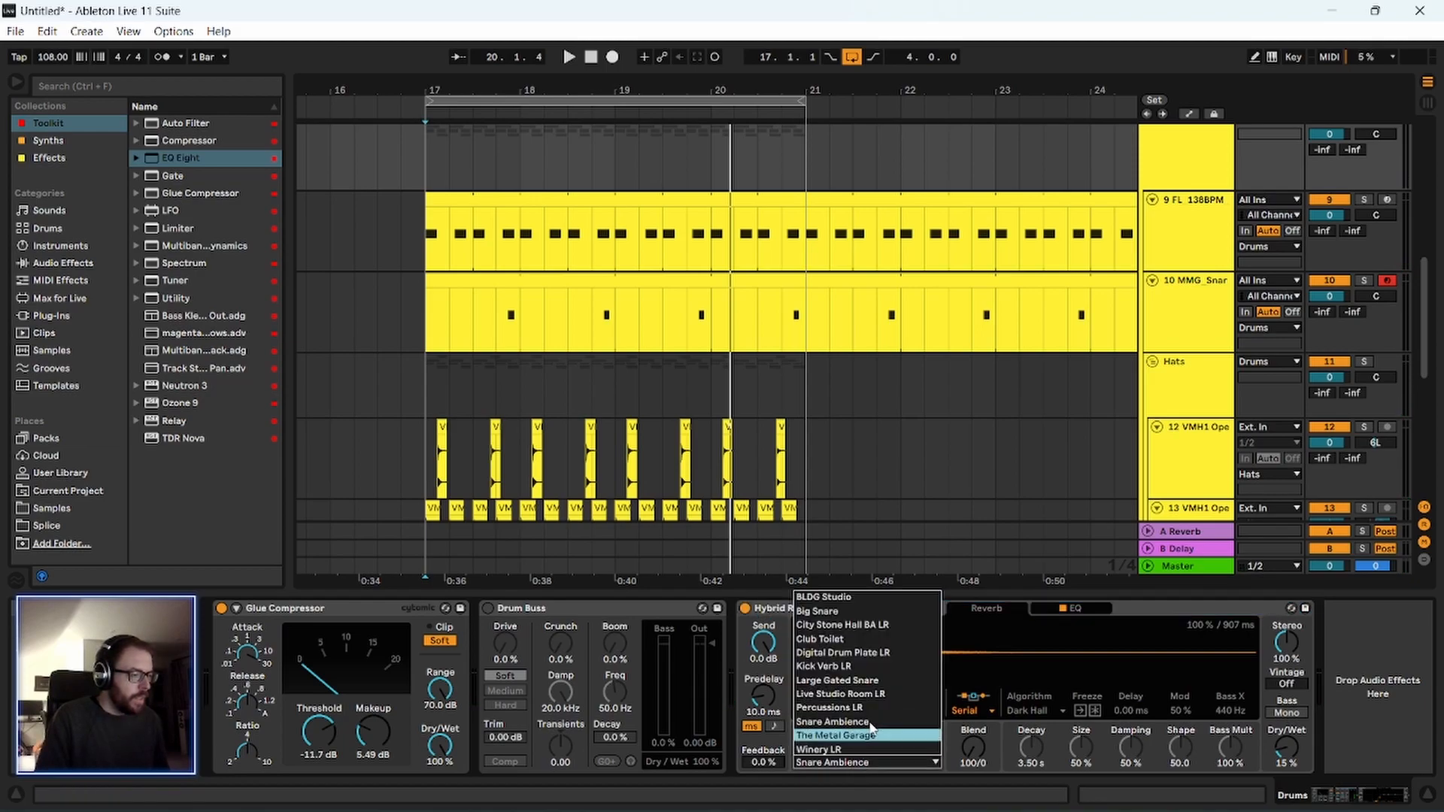
{"action": "left_click", "coordinate": [865, 611]}
{"action": "key", "text": "space"}
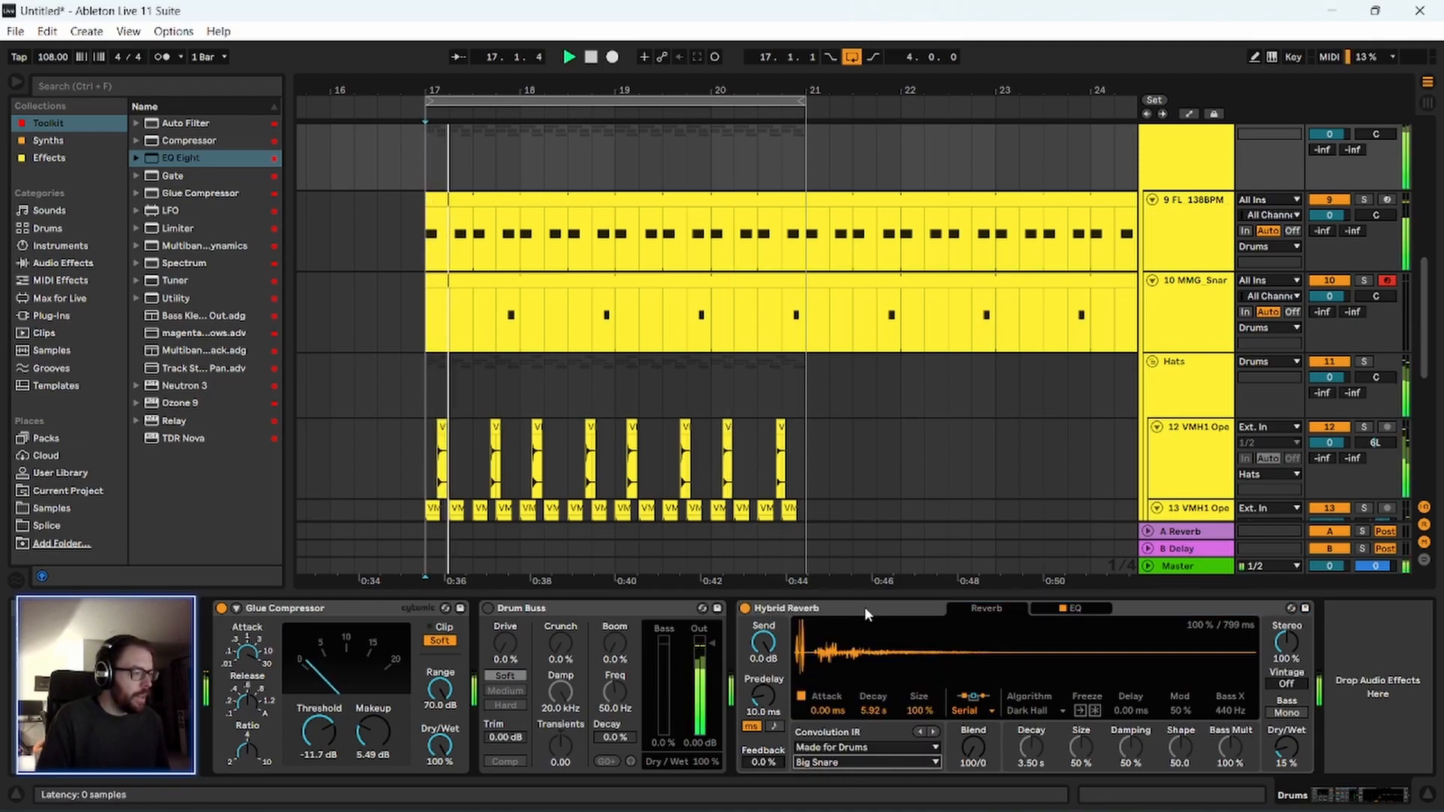
{"action": "left_click", "coordinate": [1131, 613]}
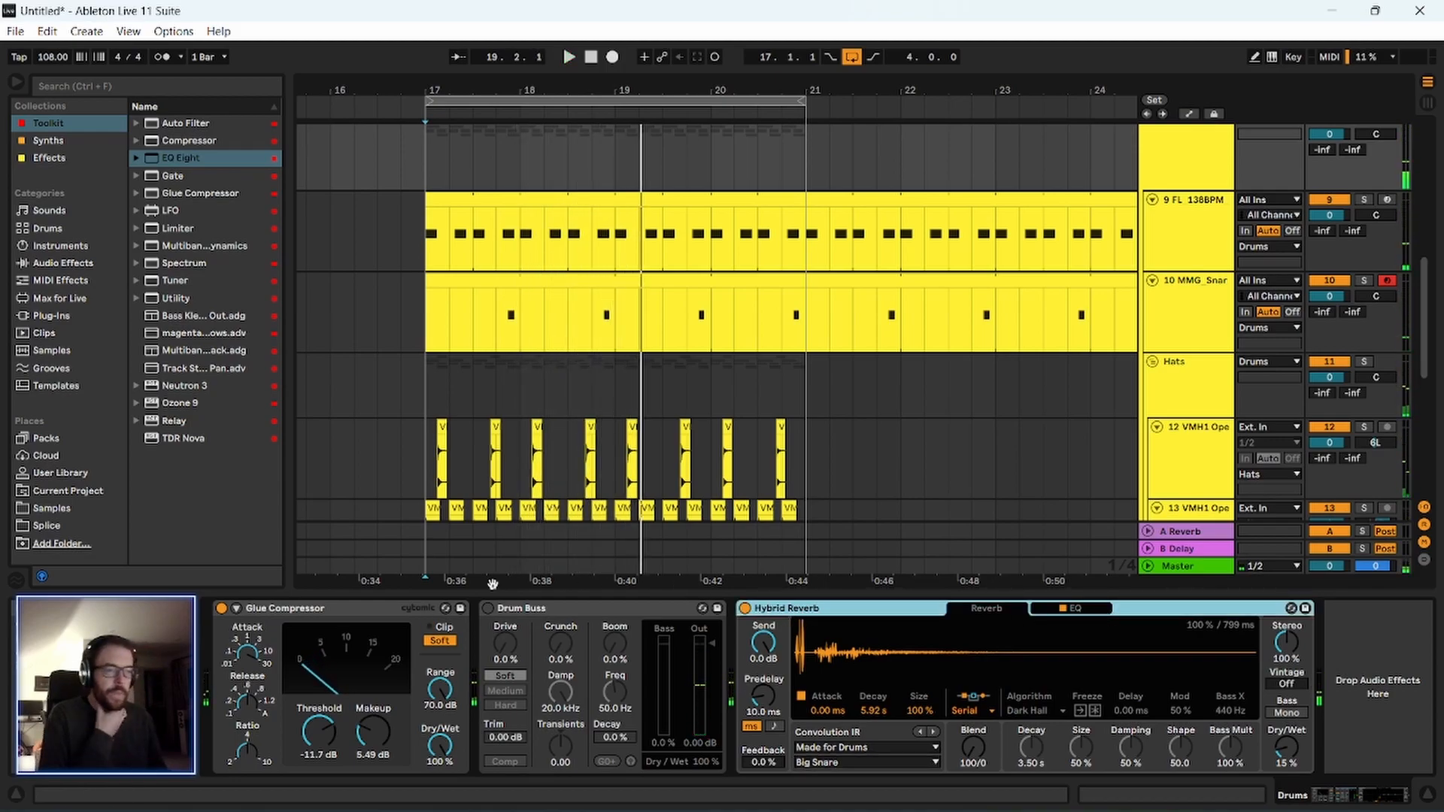
Listen to the drums from bar 17 while reviewing the hat and shaker tracks.
{"action": "left_click", "coordinate": [324, 607]}
{"action": "scroll", "coordinate": [1233, 214], "scroll_direction": "up", "scroll_amount": 2}
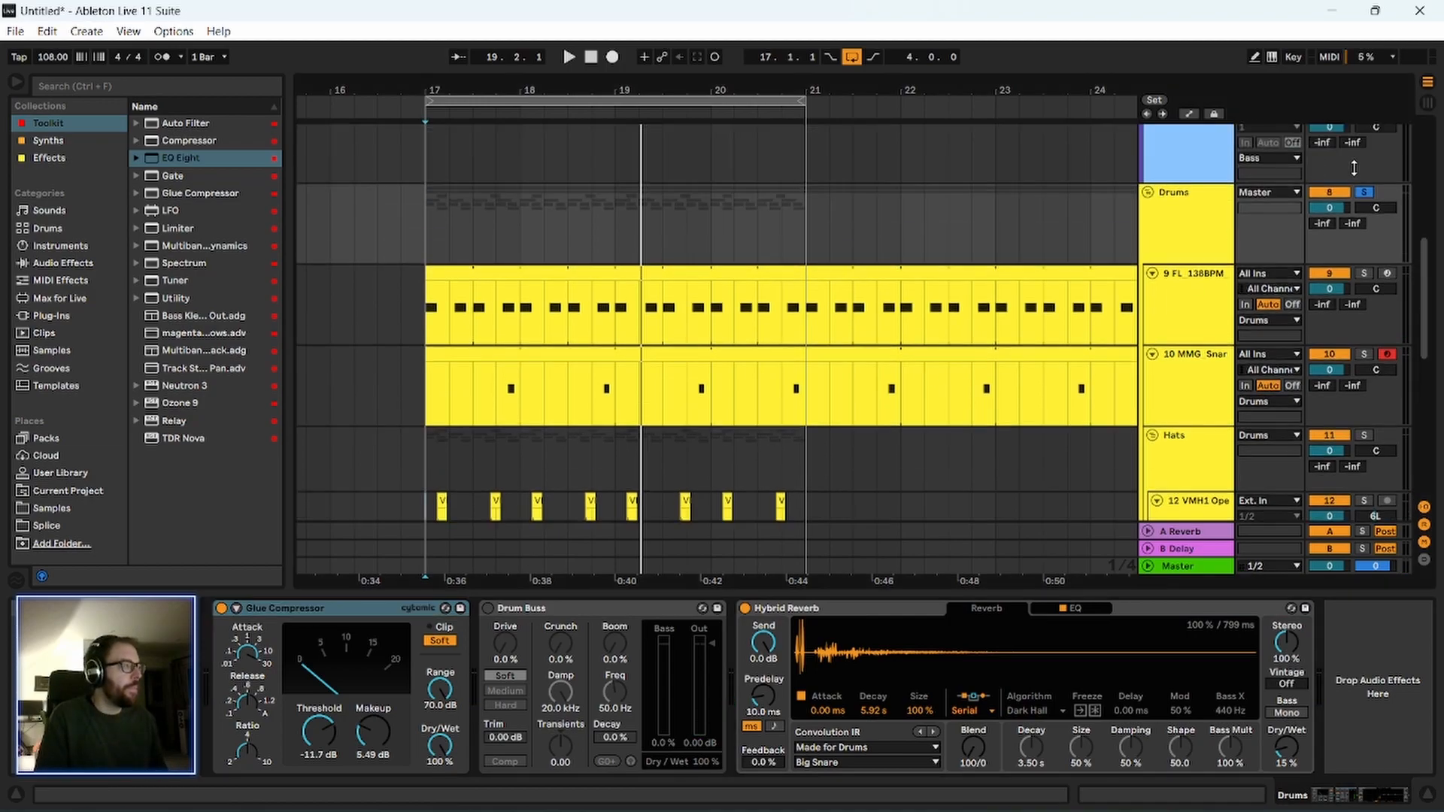
{"action": "scroll", "coordinate": [1187, 249], "scroll_direction": "down", "scroll_amount": 3}
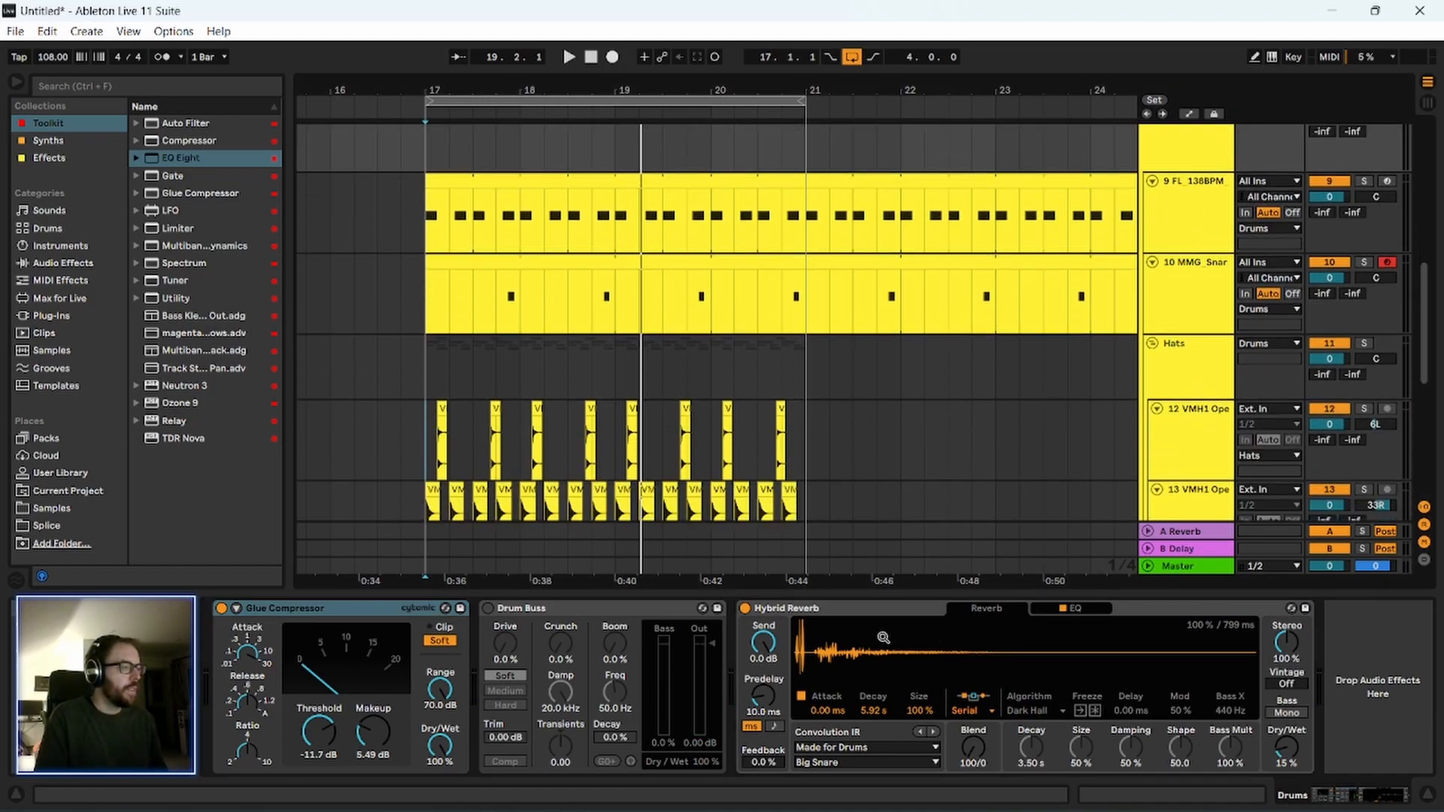
{"action": "scroll", "coordinate": [1218, 248], "scroll_direction": "up", "scroll_amount": 2}
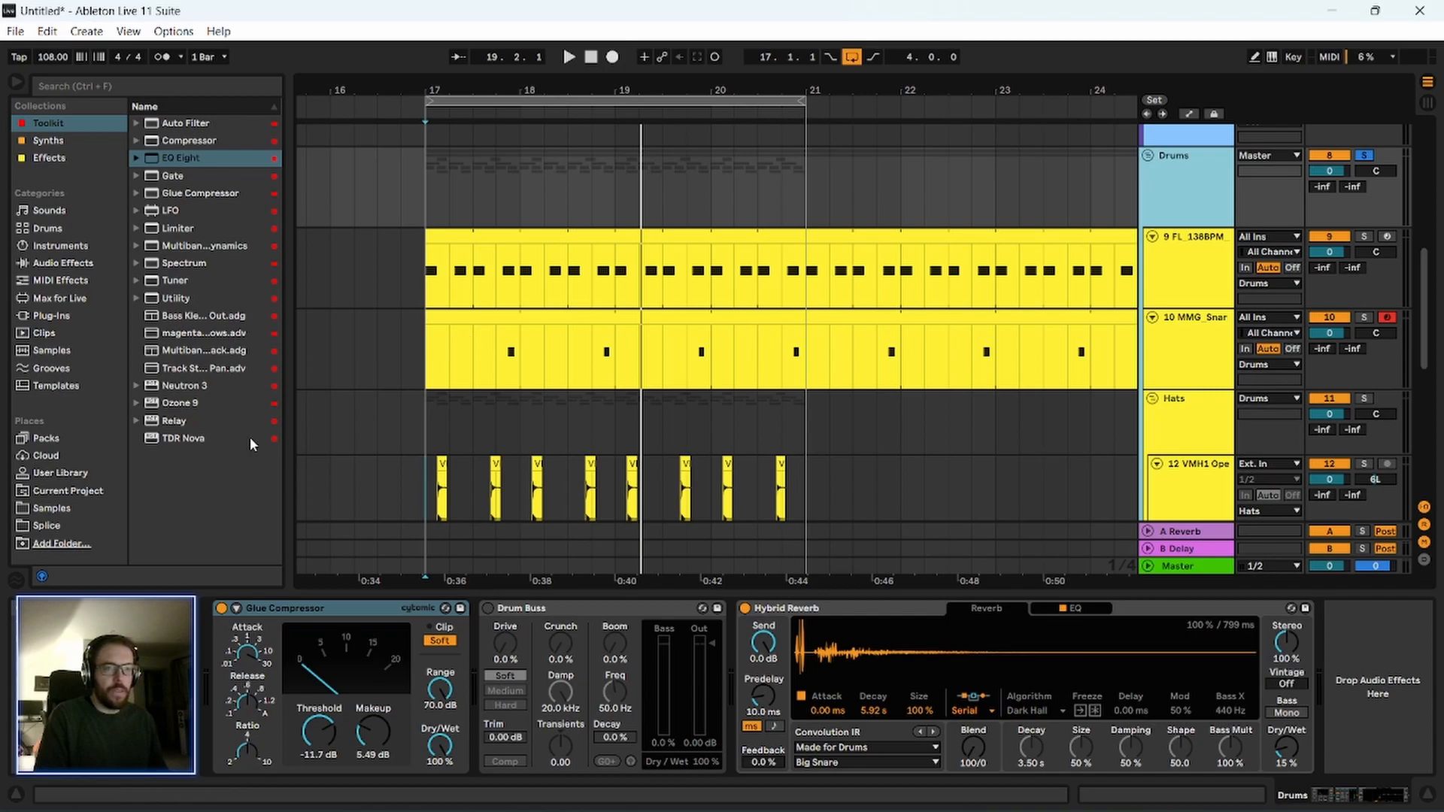
{"action": "left_click", "coordinate": [422, 502]}
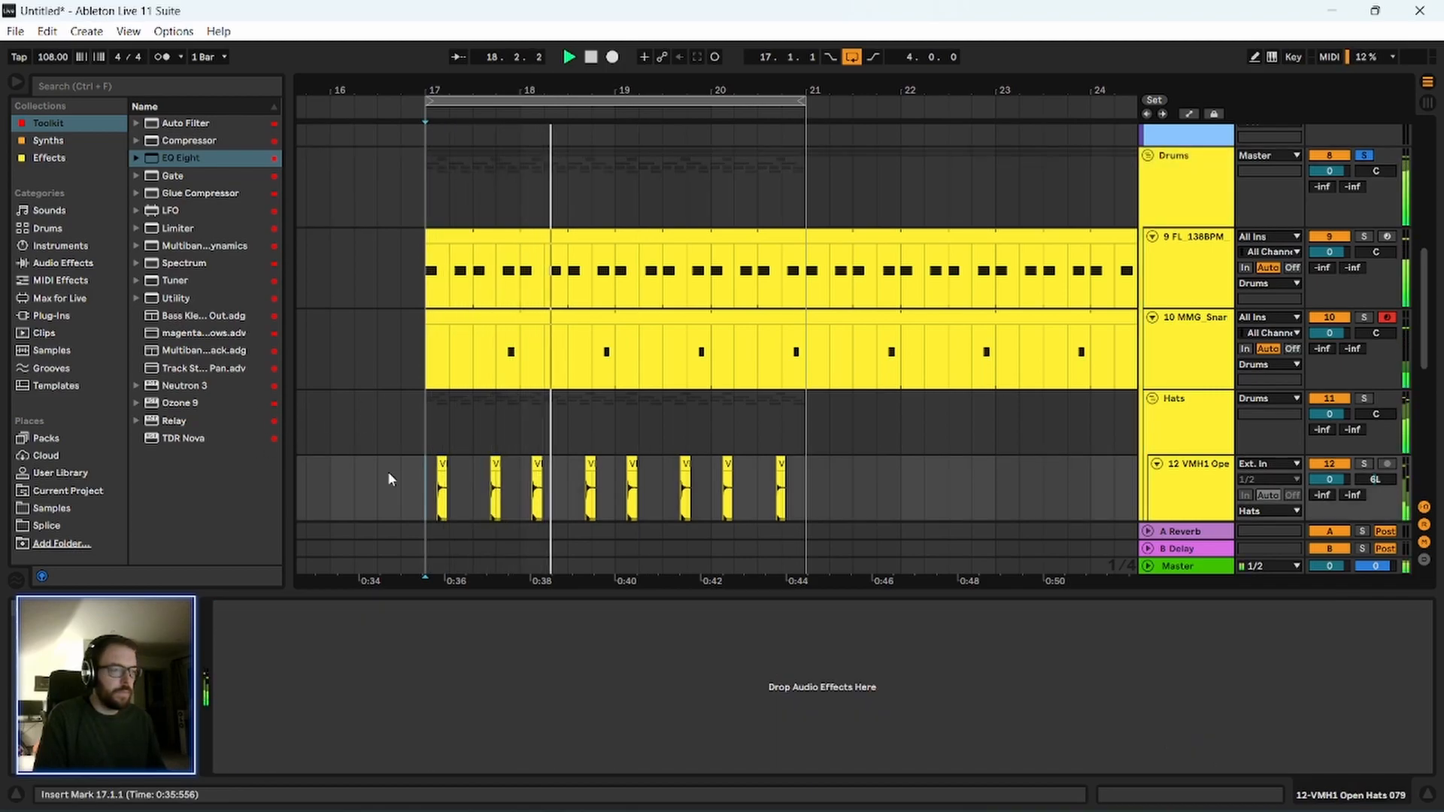
{"action": "scroll", "coordinate": [367, 458], "scroll_direction": "down", "scroll_amount": 5}
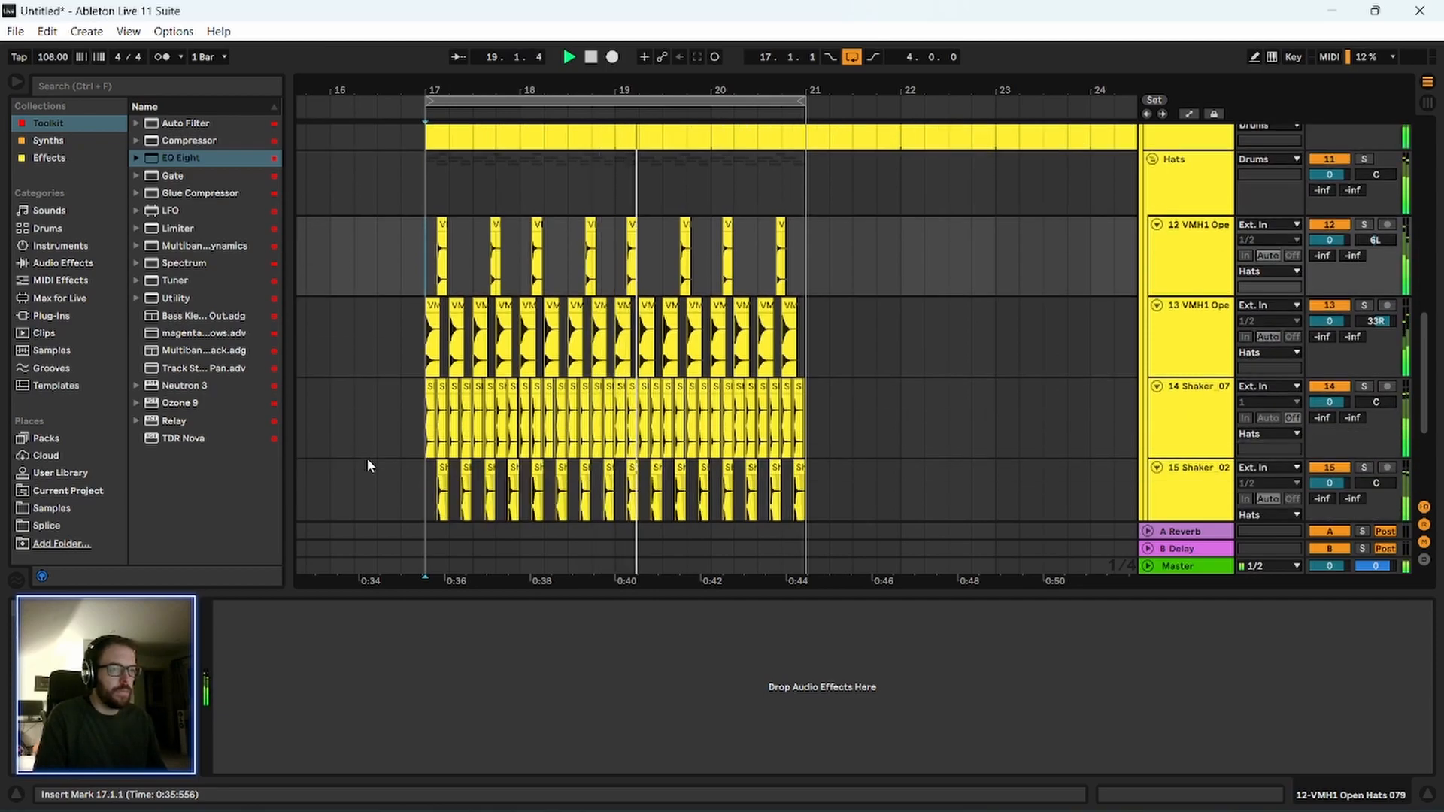
{"action": "scroll", "coordinate": [382, 462], "scroll_direction": "down", "scroll_amount": 1}
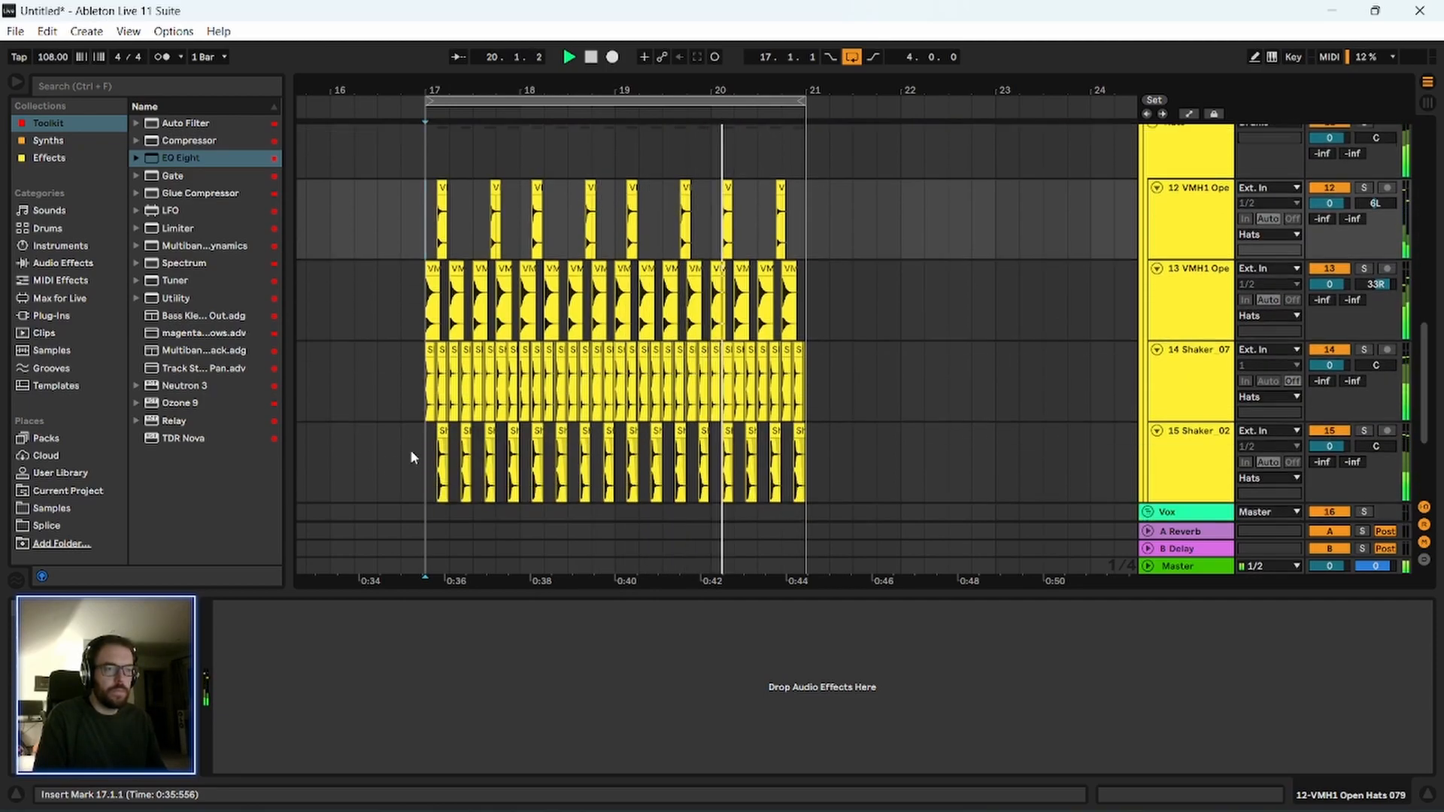
{"action": "key", "text": "space"}
Lower the 11.6 kHz EQ Eight band on the Shaker_02 track to -4.34 dB and listen to the result.
{"action": "scroll", "coordinate": [923, 455], "scroll_direction": "down", "scroll_amount": 5}
{"action": "left_click", "coordinate": [1177, 295]}
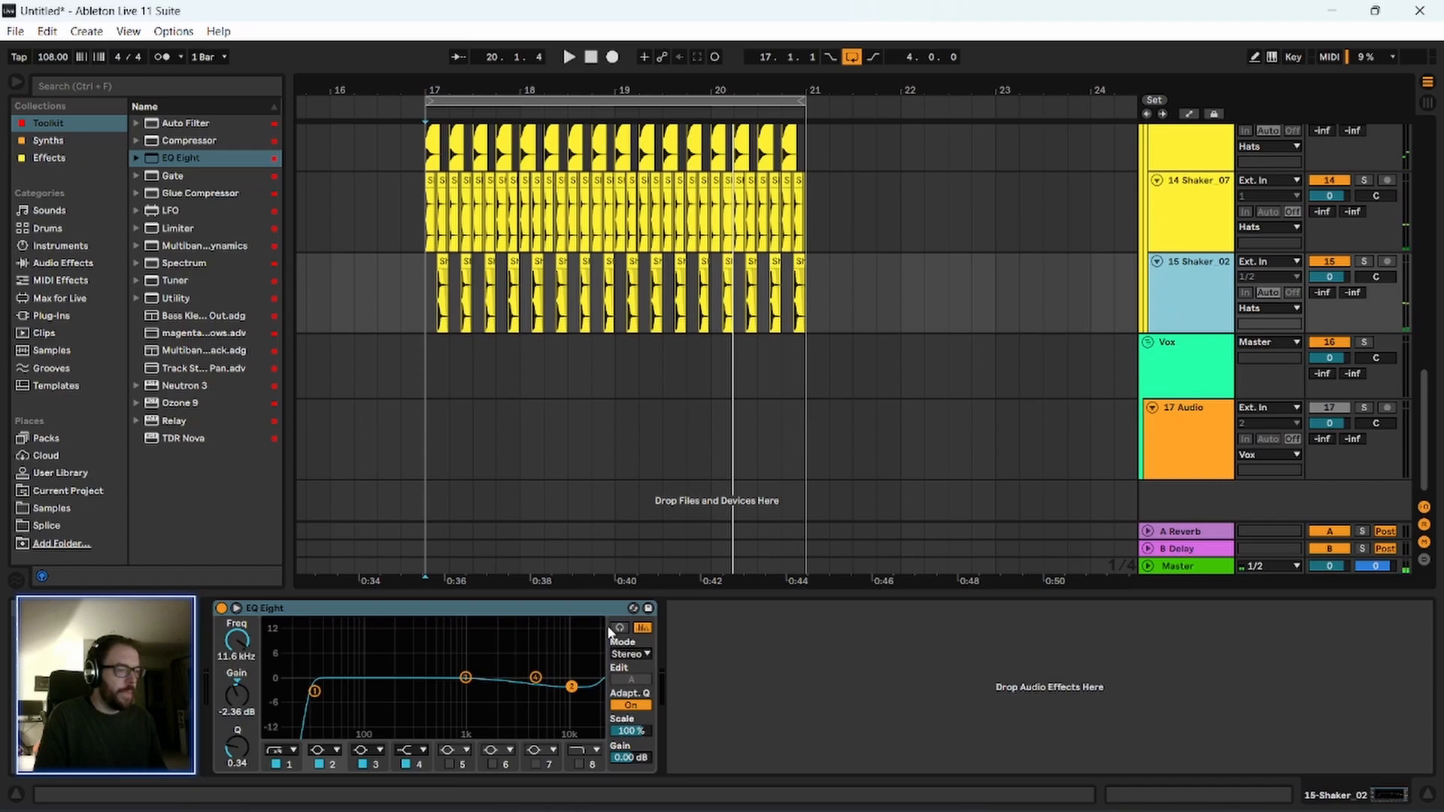
{"action": "left_click_drag", "start_coordinate": [573, 692], "coordinate": [573, 695]}
{"action": "key", "text": "space"}
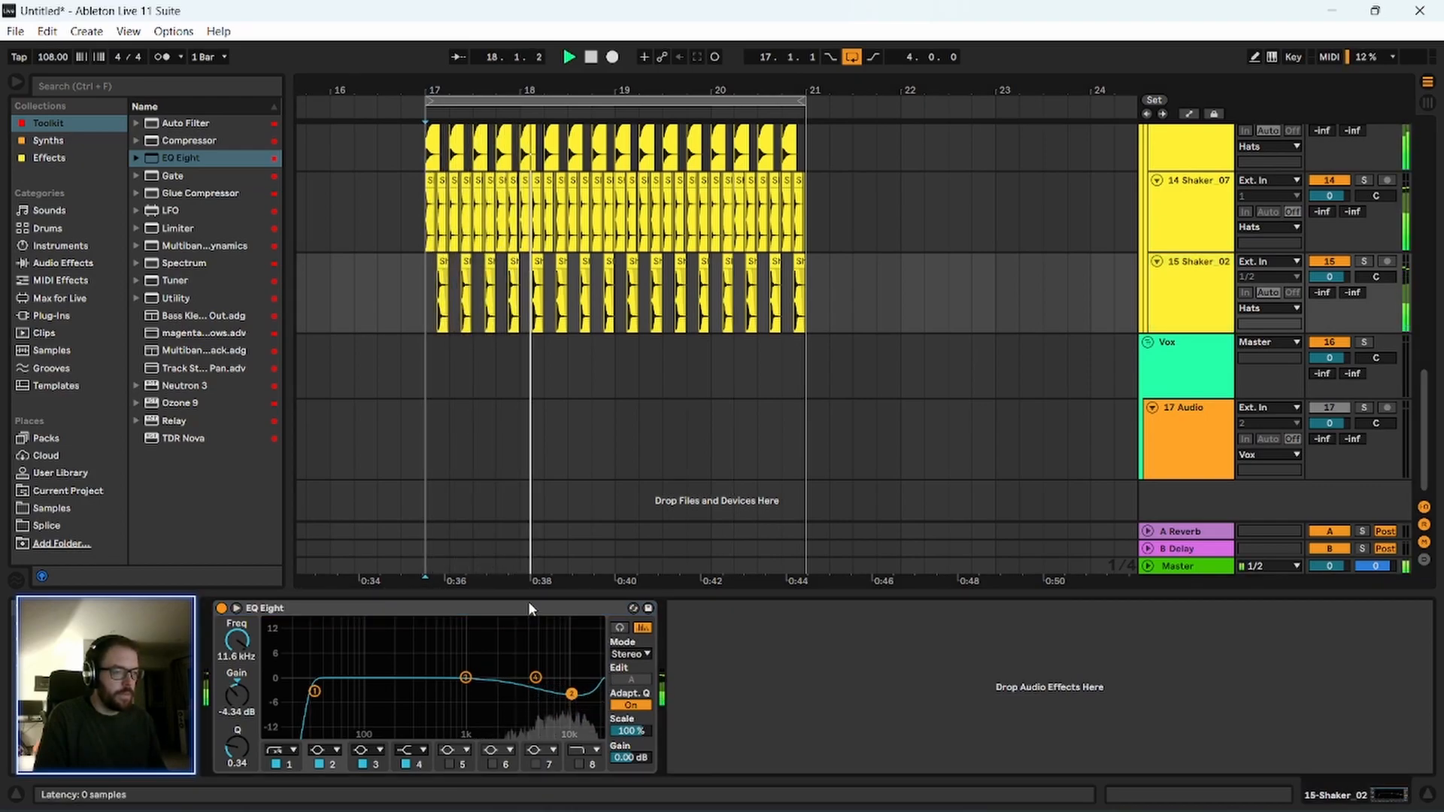
{"action": "left_click", "coordinate": [1192, 306]}
{"action": "scroll", "coordinate": [1191, 320], "scroll_direction": "up", "scroll_amount": 1}
{"action": "scroll", "coordinate": [1191, 320], "scroll_direction": "up", "scroll_amount": 1}
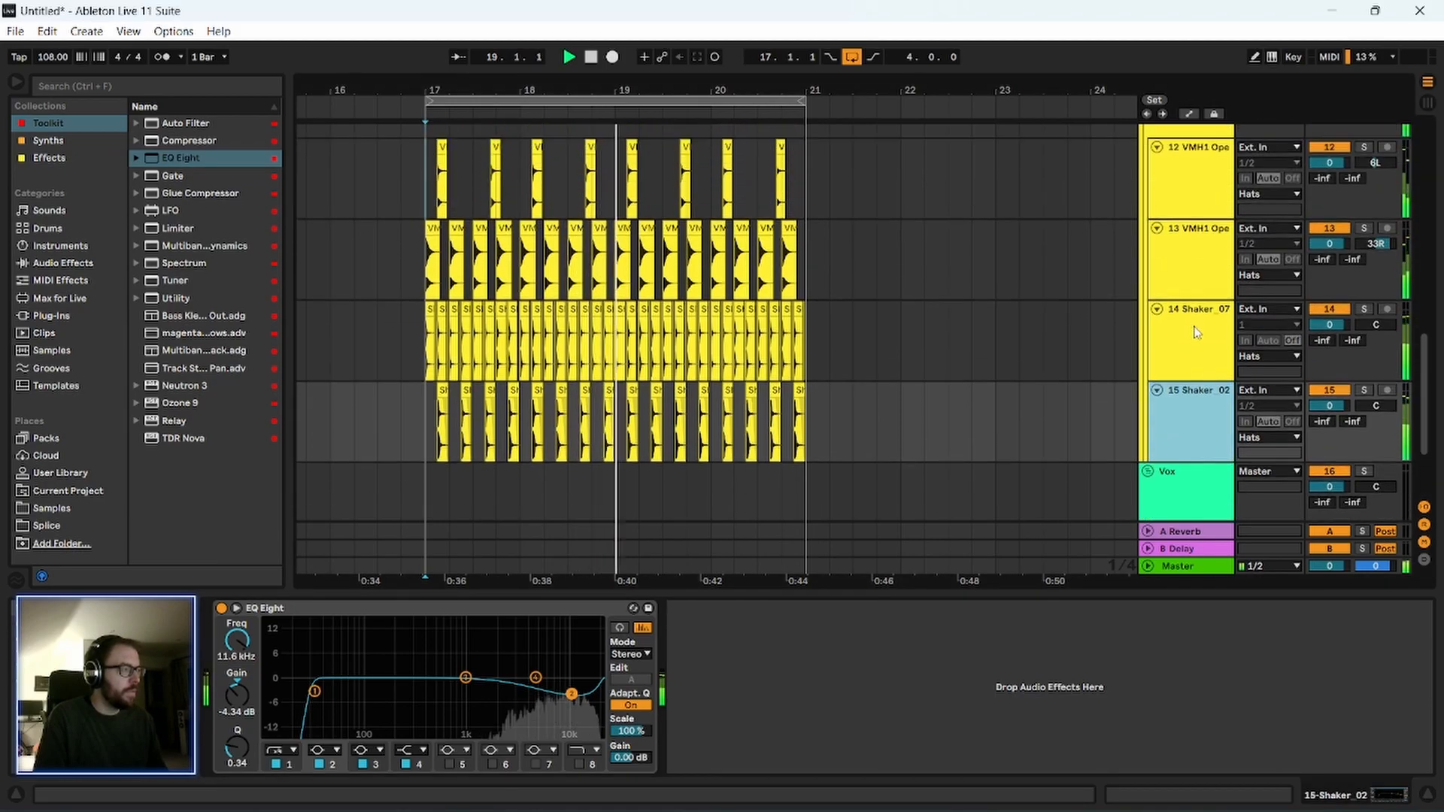
{"action": "key", "text": "space"}
Rename the FL_138BPM track as Kick and the MMG_Snare track as Snr.
{"action": "left_click", "coordinate": [1196, 290]}
{"action": "scroll", "coordinate": [1194, 286], "scroll_direction": "up", "scroll_amount": 2}
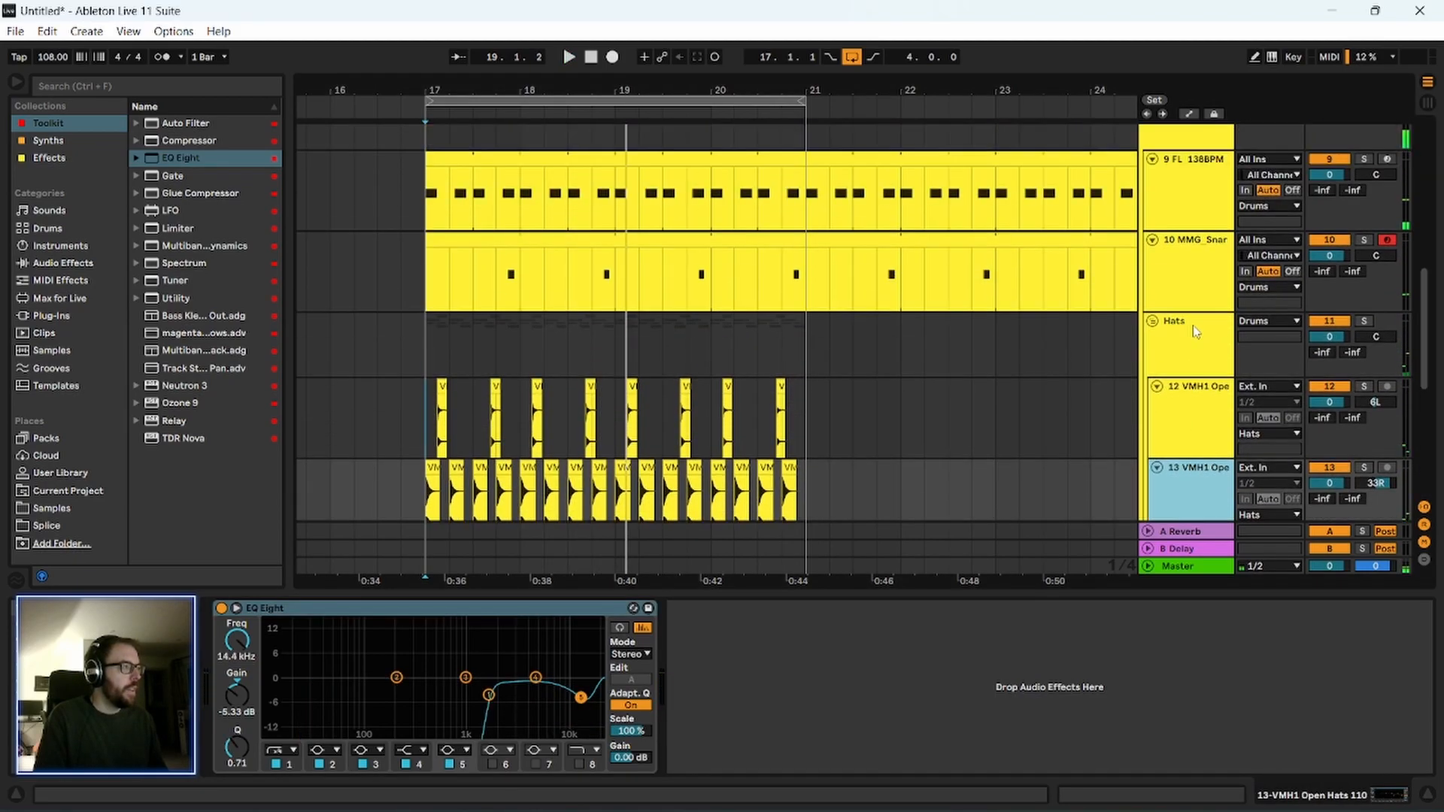
{"action": "scroll", "coordinate": [1195, 278], "scroll_direction": "up", "scroll_amount": 2}
{"action": "left_click", "coordinate": [1202, 209]}
{"action": "type", "text": "Kick"}
{"action": "key", "text": "Return"}
{"action": "left_click", "coordinate": [1191, 288]}
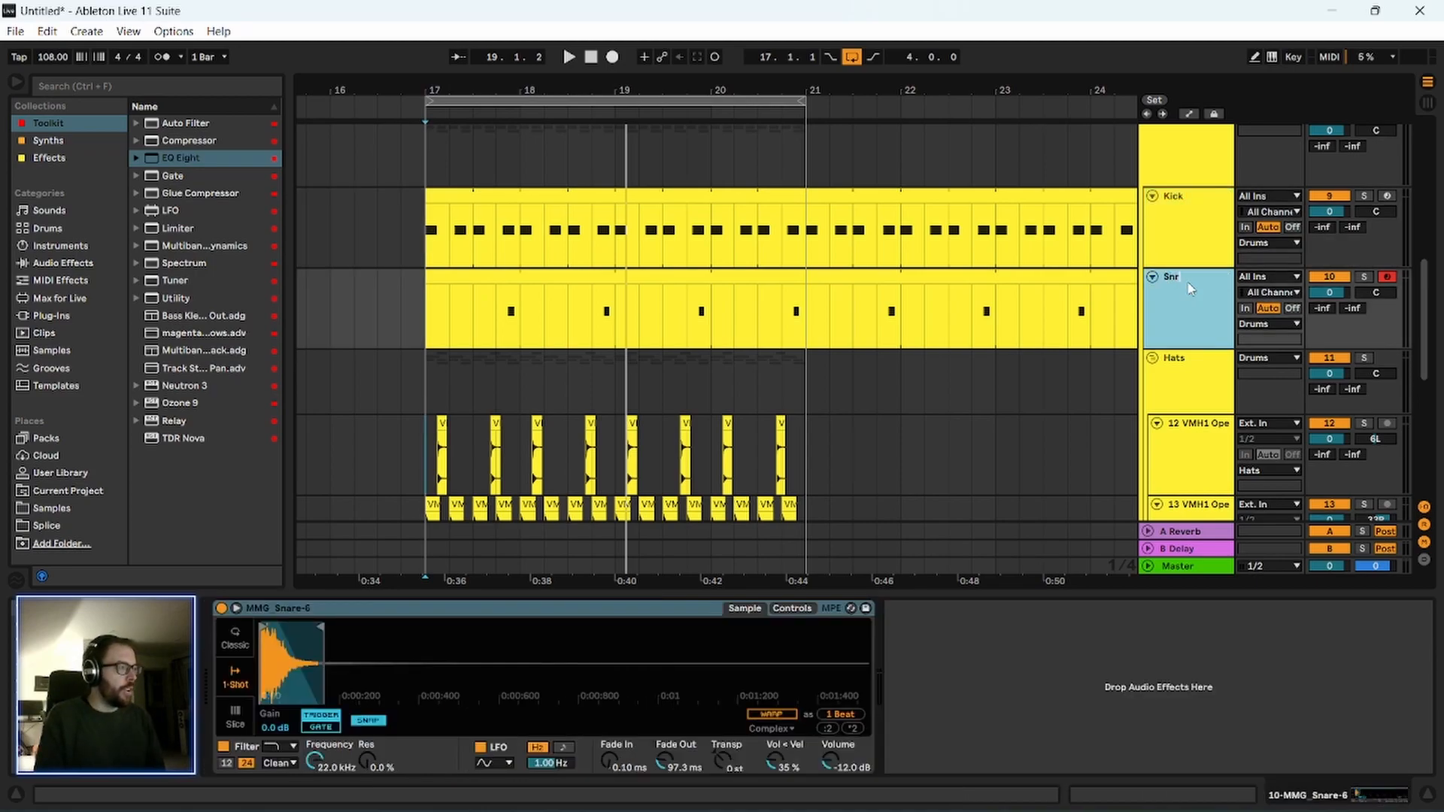
Rename the two VMH1 Open Hats tracks as Hat L and Hat R.
{"action": "scroll", "coordinate": [1191, 301], "scroll_direction": "down", "scroll_amount": 2}
{"action": "left_click", "coordinate": [1185, 371]}
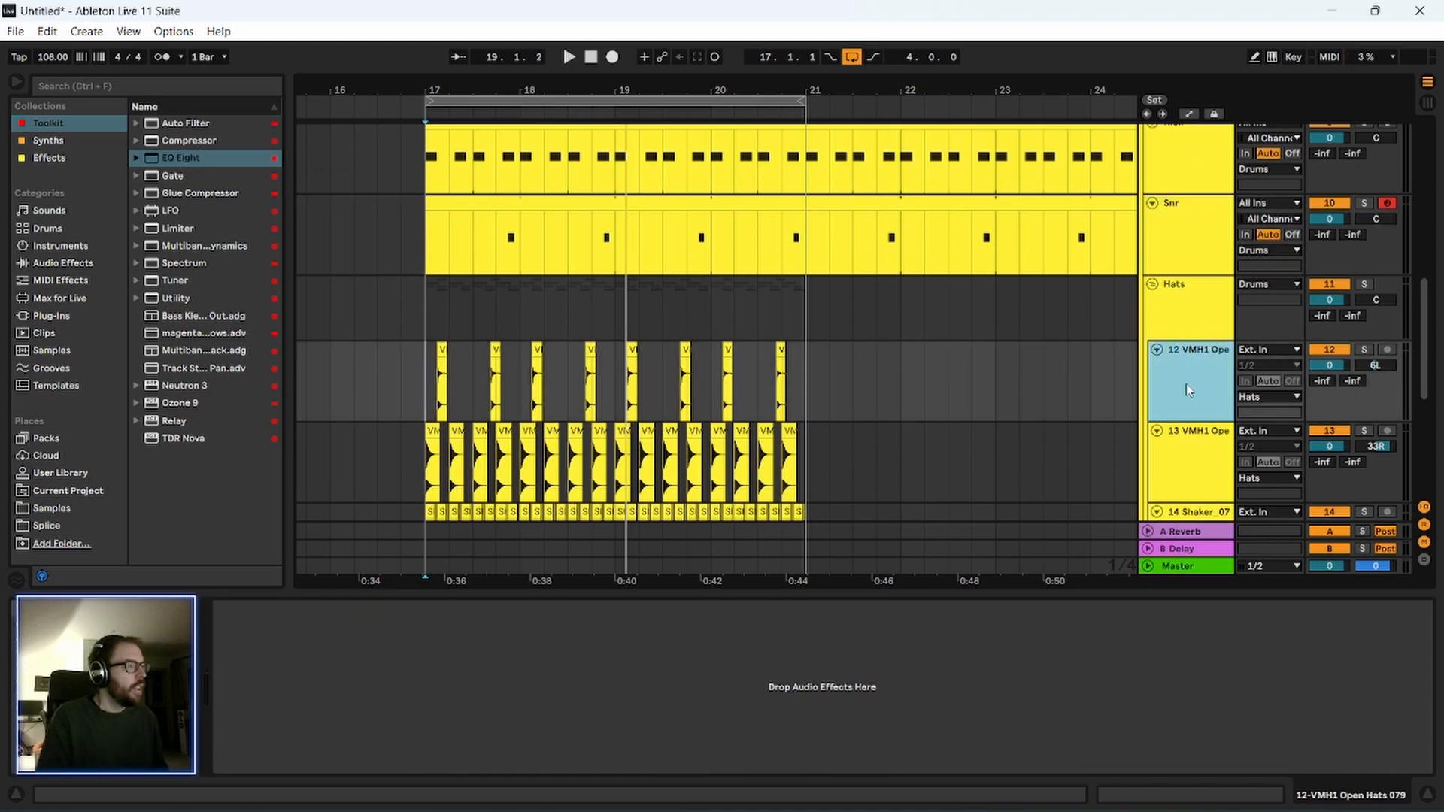
{"action": "scroll", "coordinate": [1187, 387], "scroll_direction": "down", "scroll_amount": 1}
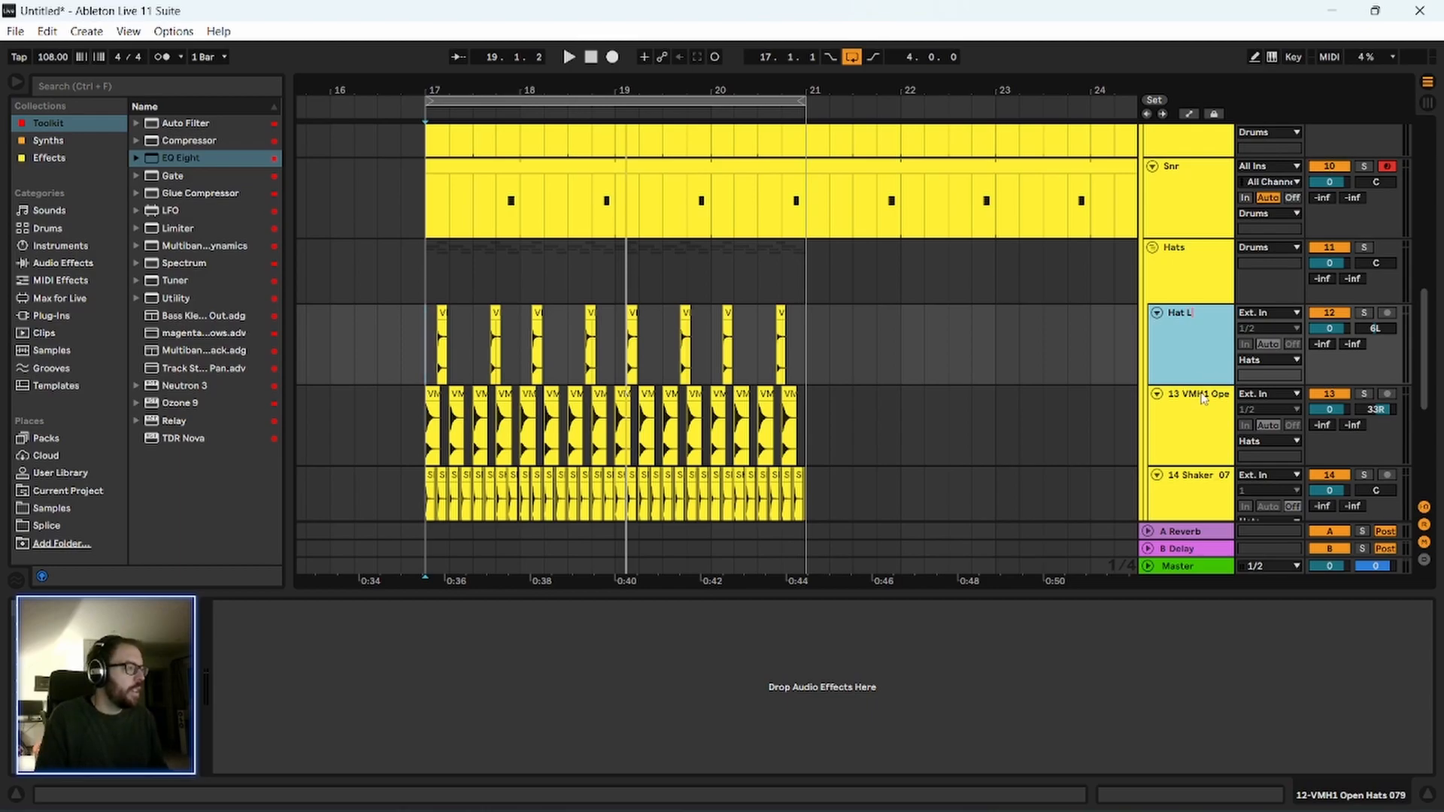
{"action": "left_click", "coordinate": [1202, 399]}
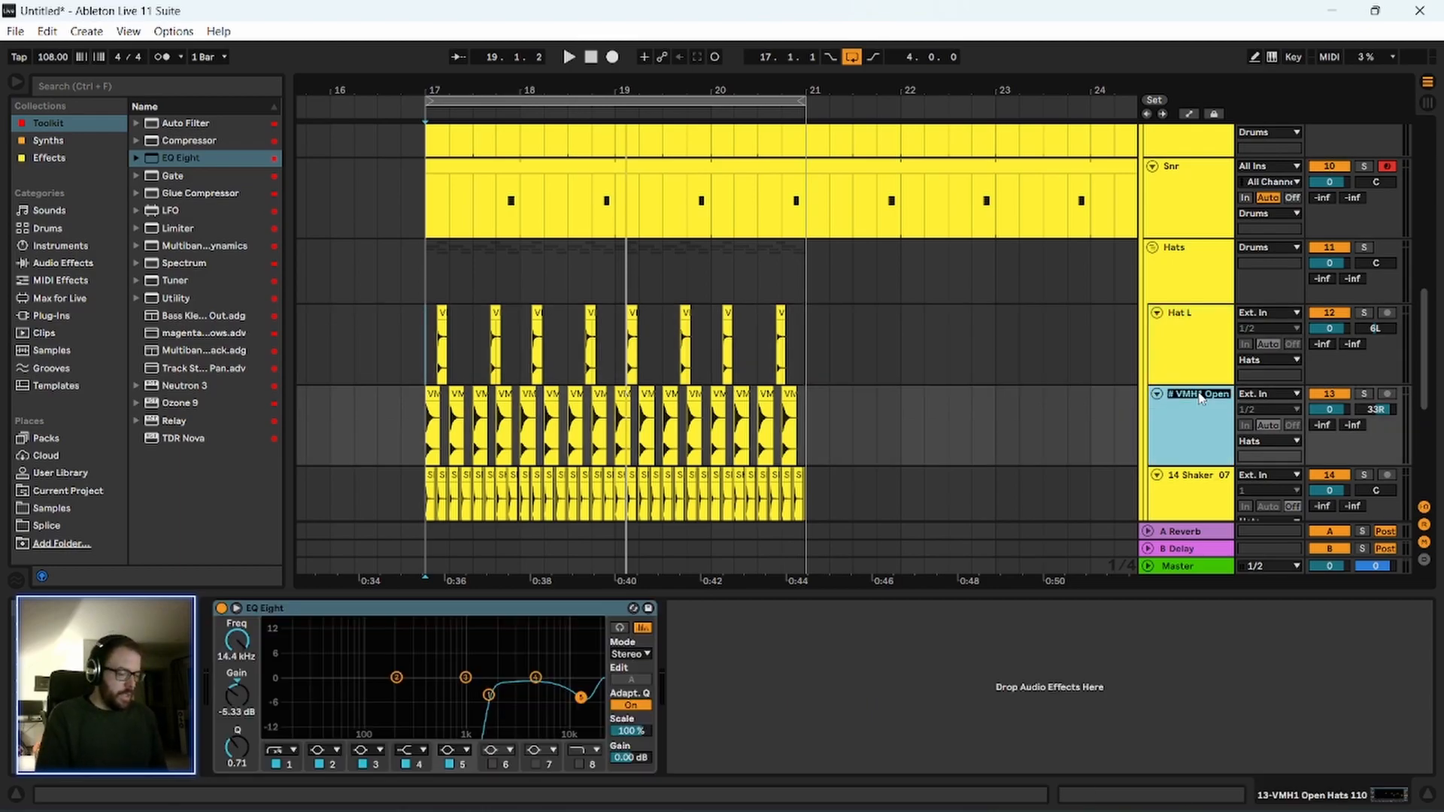
{"action": "scroll", "coordinate": [1199, 392], "scroll_direction": "down", "scroll_amount": 2}
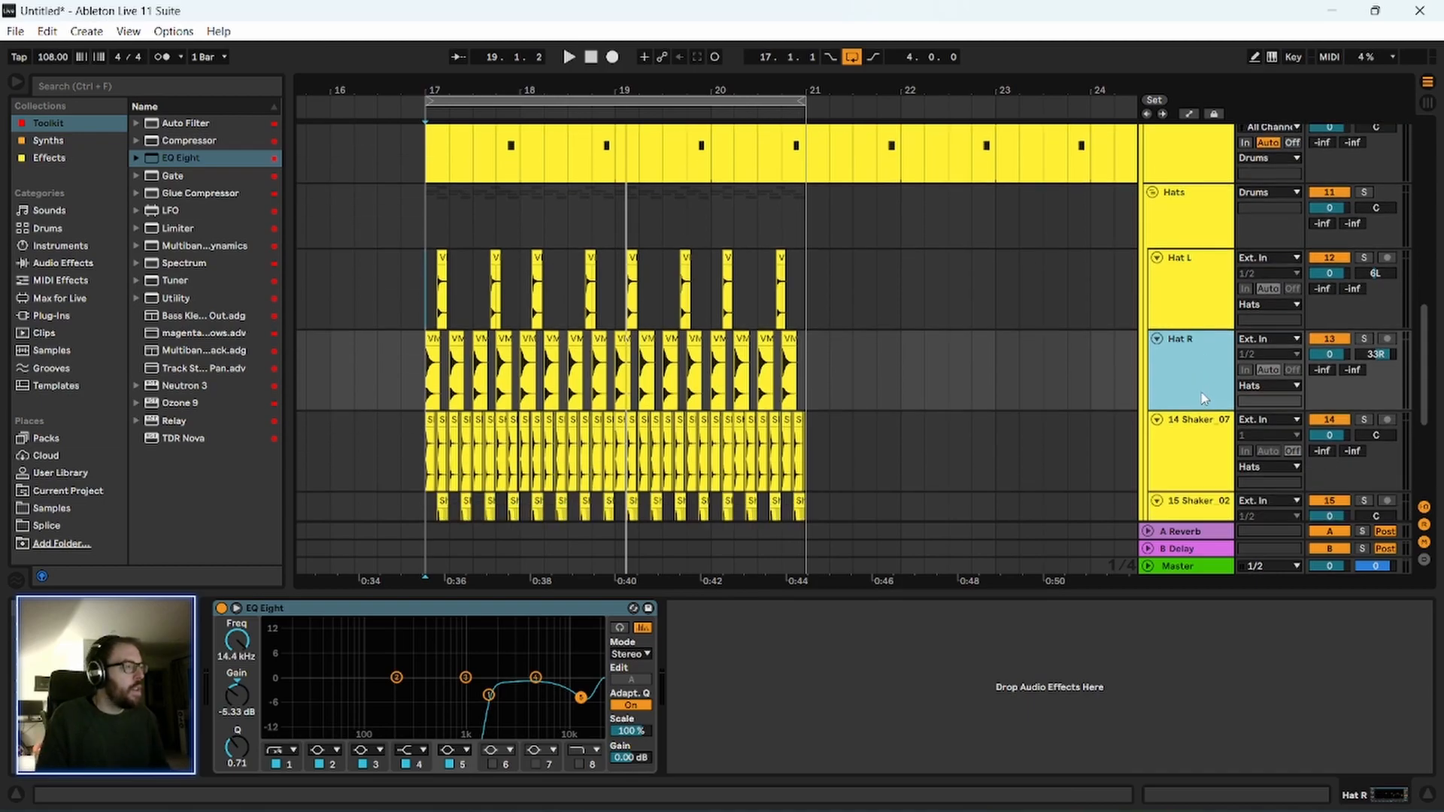
Rename the Shaker_07 track as Shake Mid and the Shaker_02 track as Shake Wider.
{"action": "left_click", "coordinate": [1205, 422]}
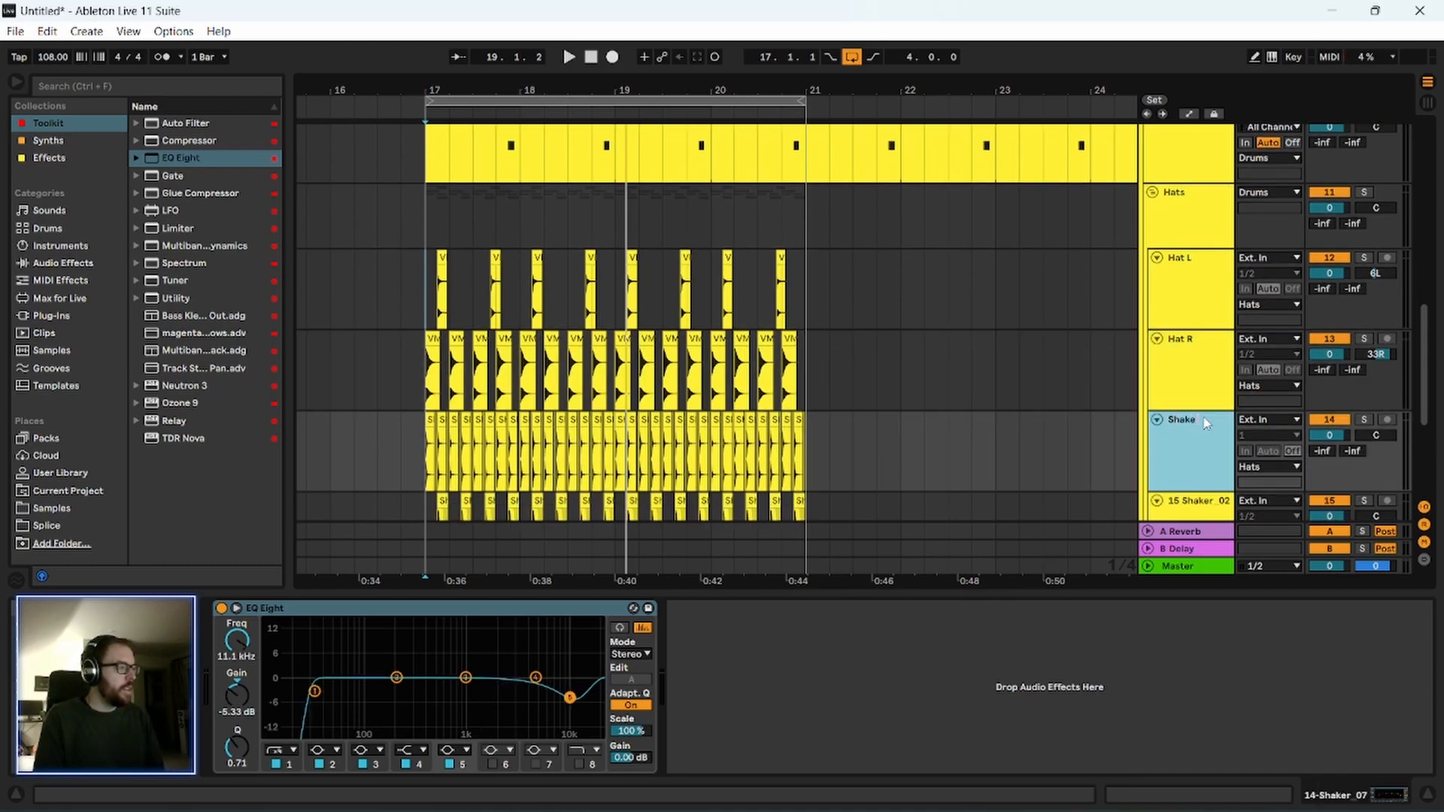
{"action": "scroll", "coordinate": [1205, 422], "scroll_direction": "down", "scroll_amount": 3}
{"action": "left_click", "coordinate": [1205, 410]}
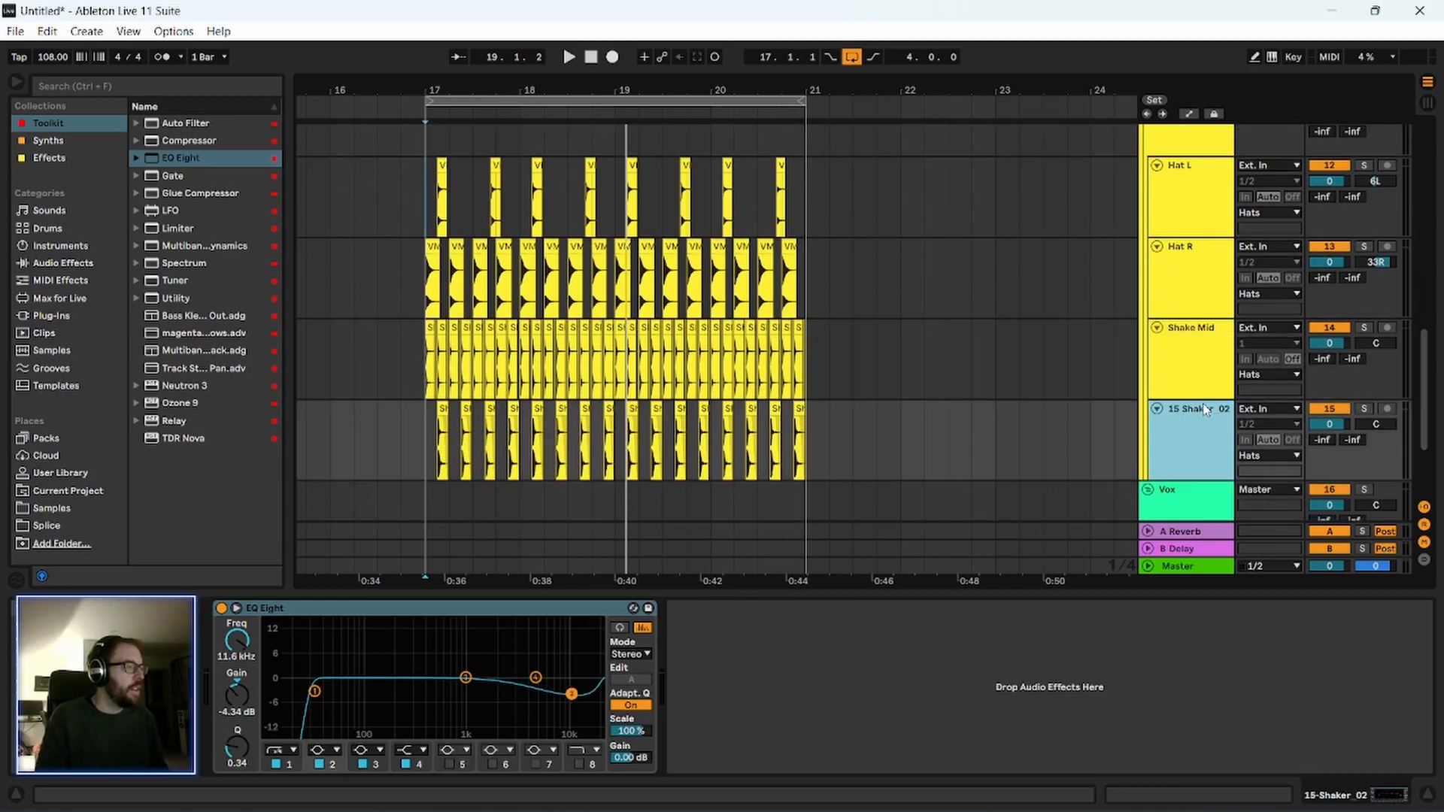
{"action": "type", "text": "Shake Wider"}
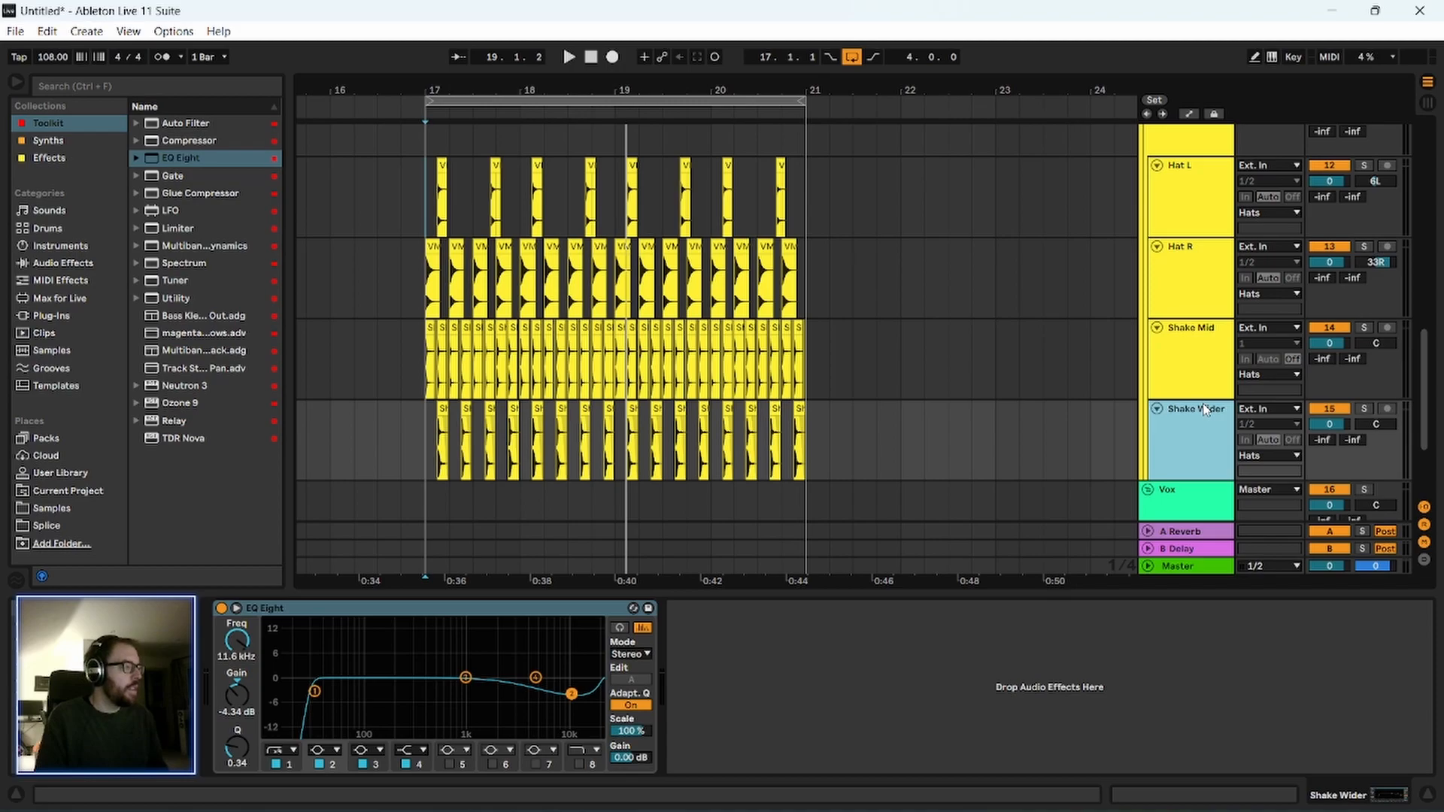
{"action": "scroll", "coordinate": [1061, 395], "scroll_direction": "down", "scroll_amount": 4}
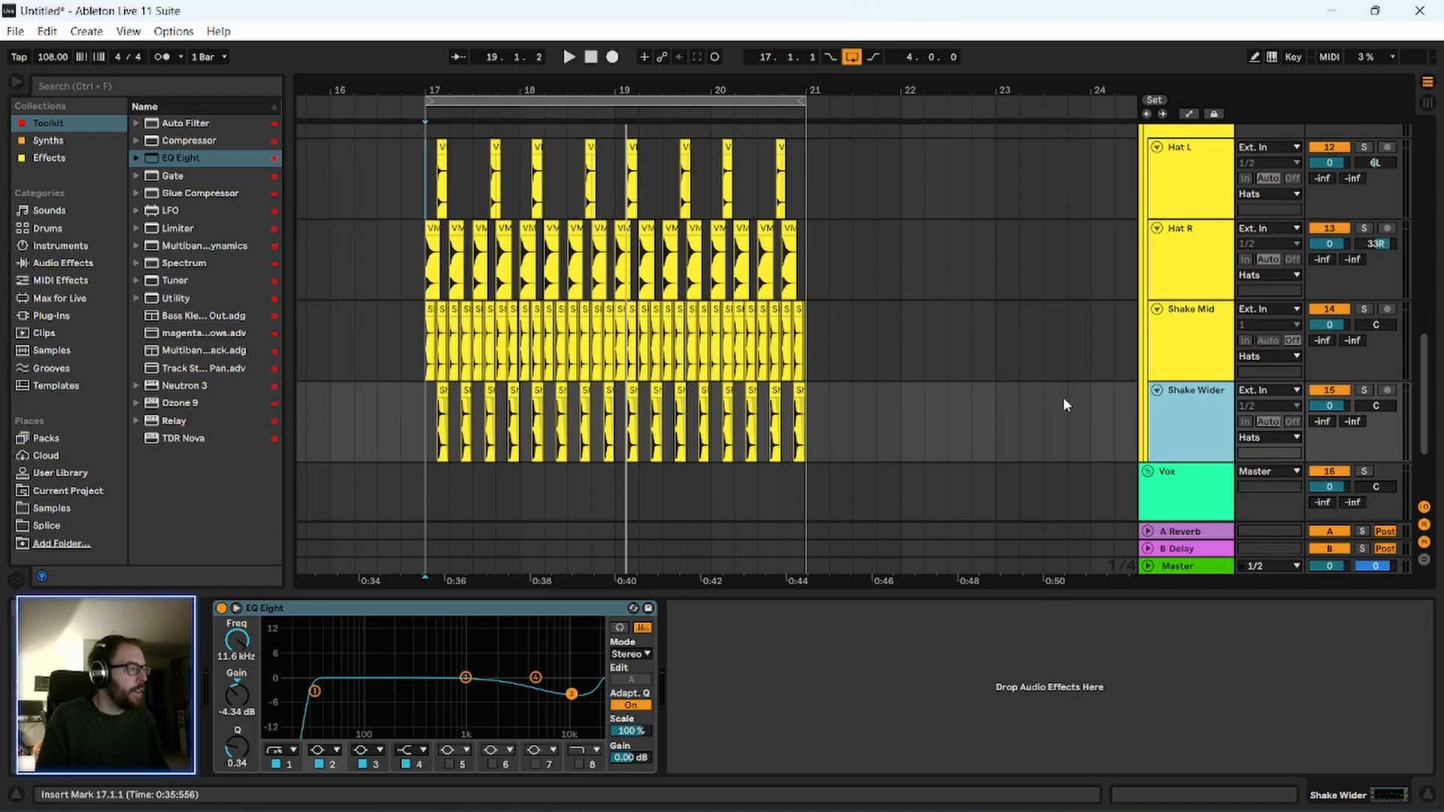
Select the Hats group's clips from bar 17 to bar 21 and play that range as a loop.
{"action": "left_click", "coordinate": [949, 334]}
{"action": "scroll", "coordinate": [814, 316], "scroll_direction": "up", "scroll_amount": 5}
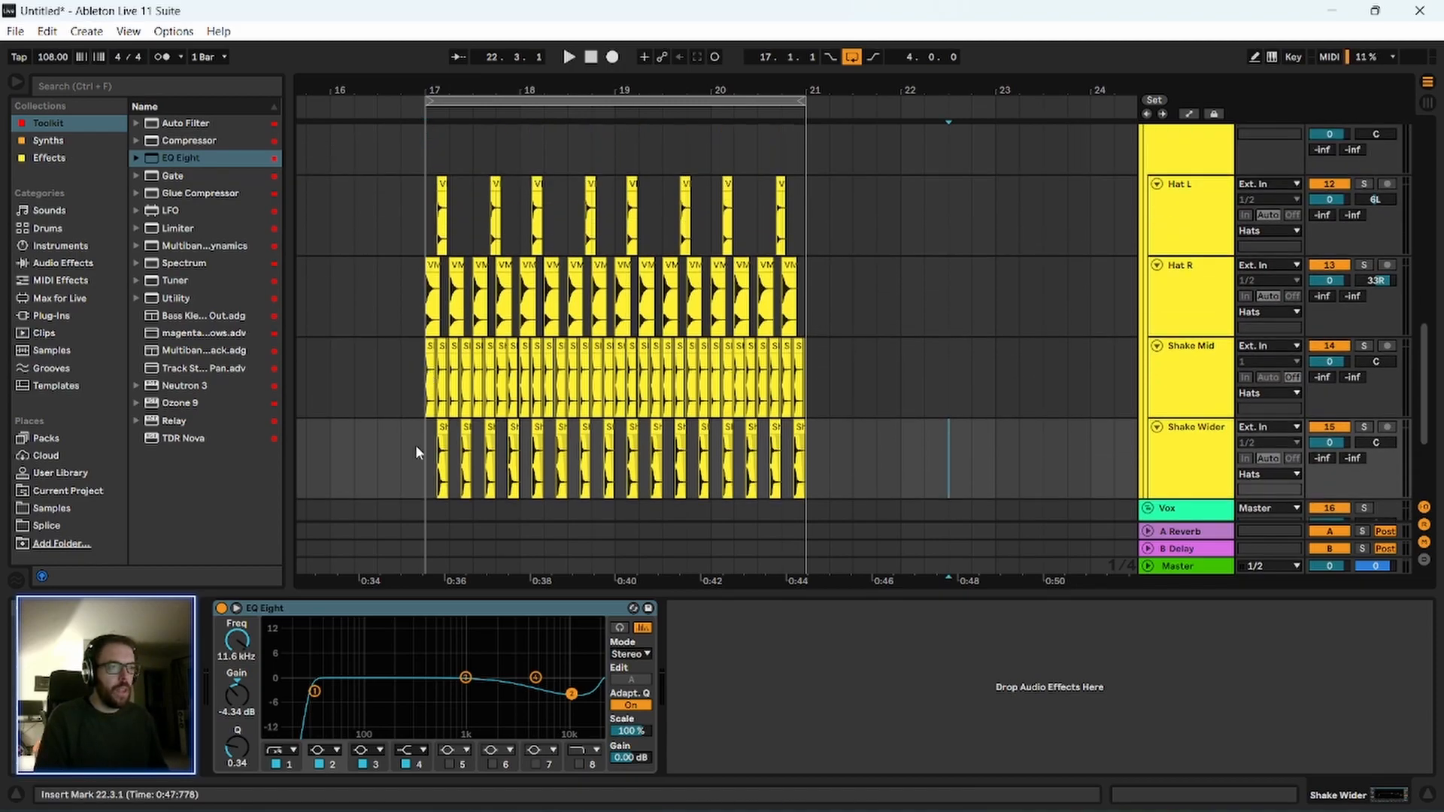
{"action": "left_click_drag", "start_coordinate": [430, 464], "coordinate": [804, 479]}
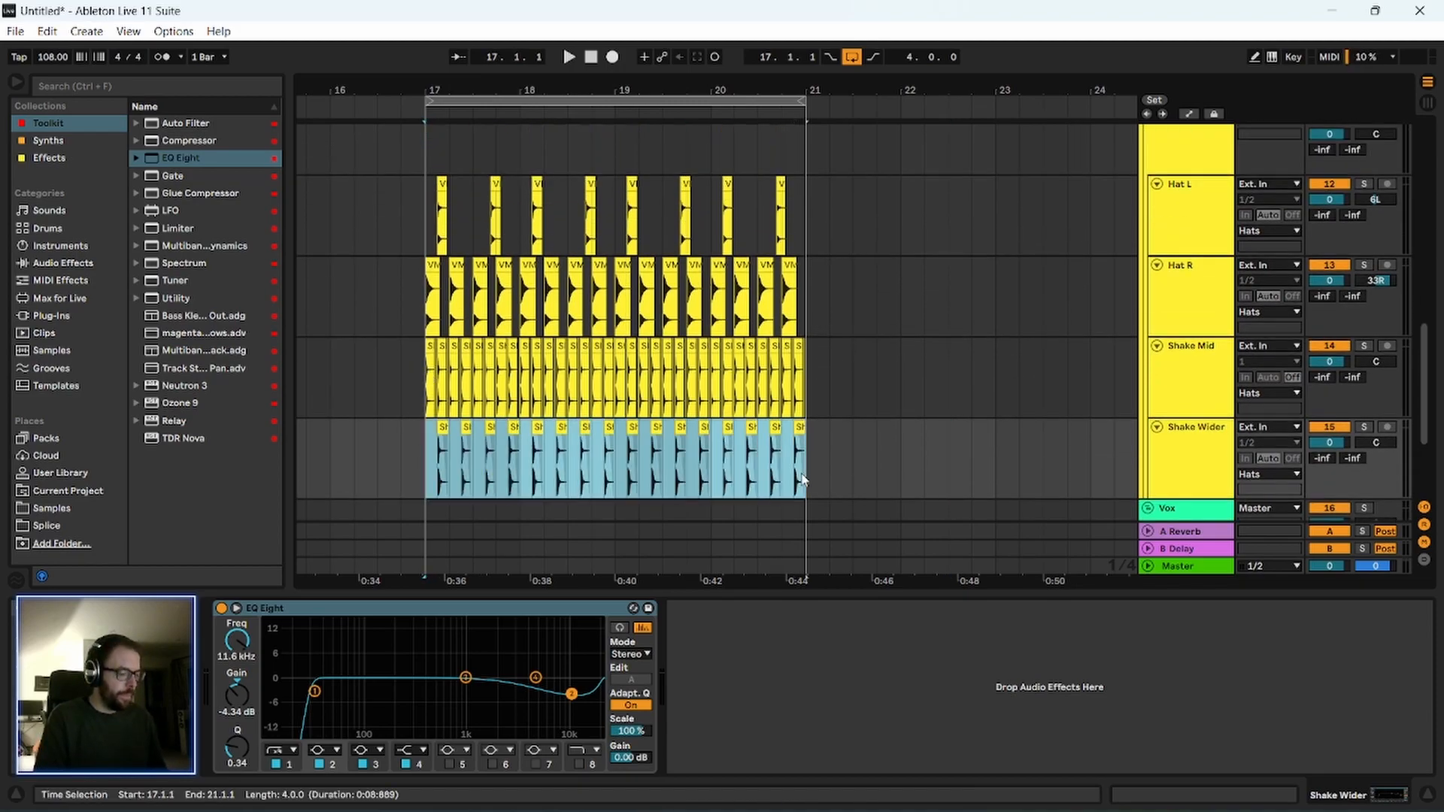
{"action": "key", "text": "space"}
{"action": "scroll", "coordinate": [386, 319], "scroll_direction": "up", "scroll_amount": 3}
{"action": "left_click_drag", "start_coordinate": [426, 293], "coordinate": [803, 291]}
{"action": "key", "text": "ctrl+l"}
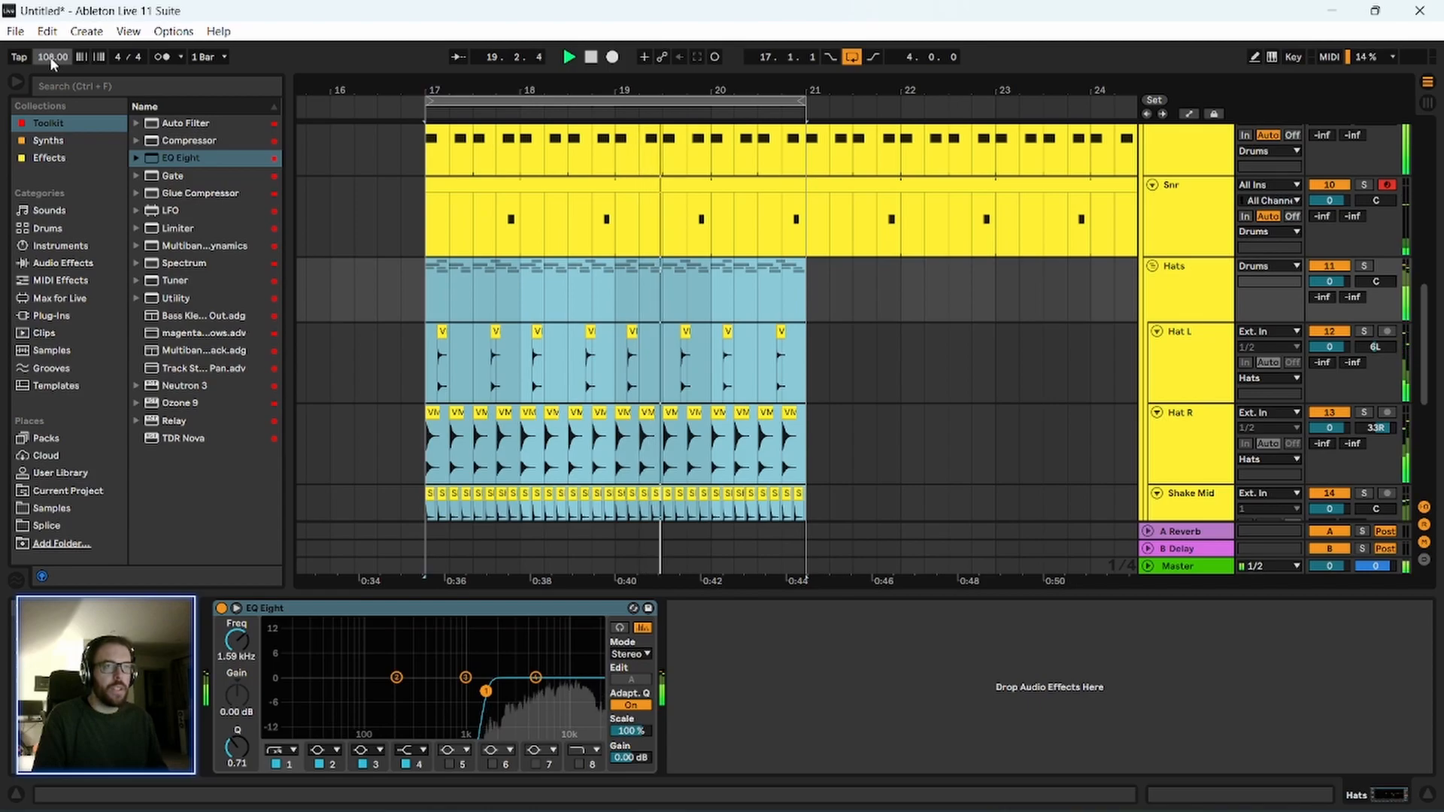
Lower the song tempo to 103 BPM and listen to the drum loop at that speed.
{"action": "left_click_drag", "start_coordinate": [50, 56], "coordinate": [50, 58]}
{"action": "key", "text": "Down"}
{"action": "key", "text": "Down"}
{"action": "key", "text": "Down"}
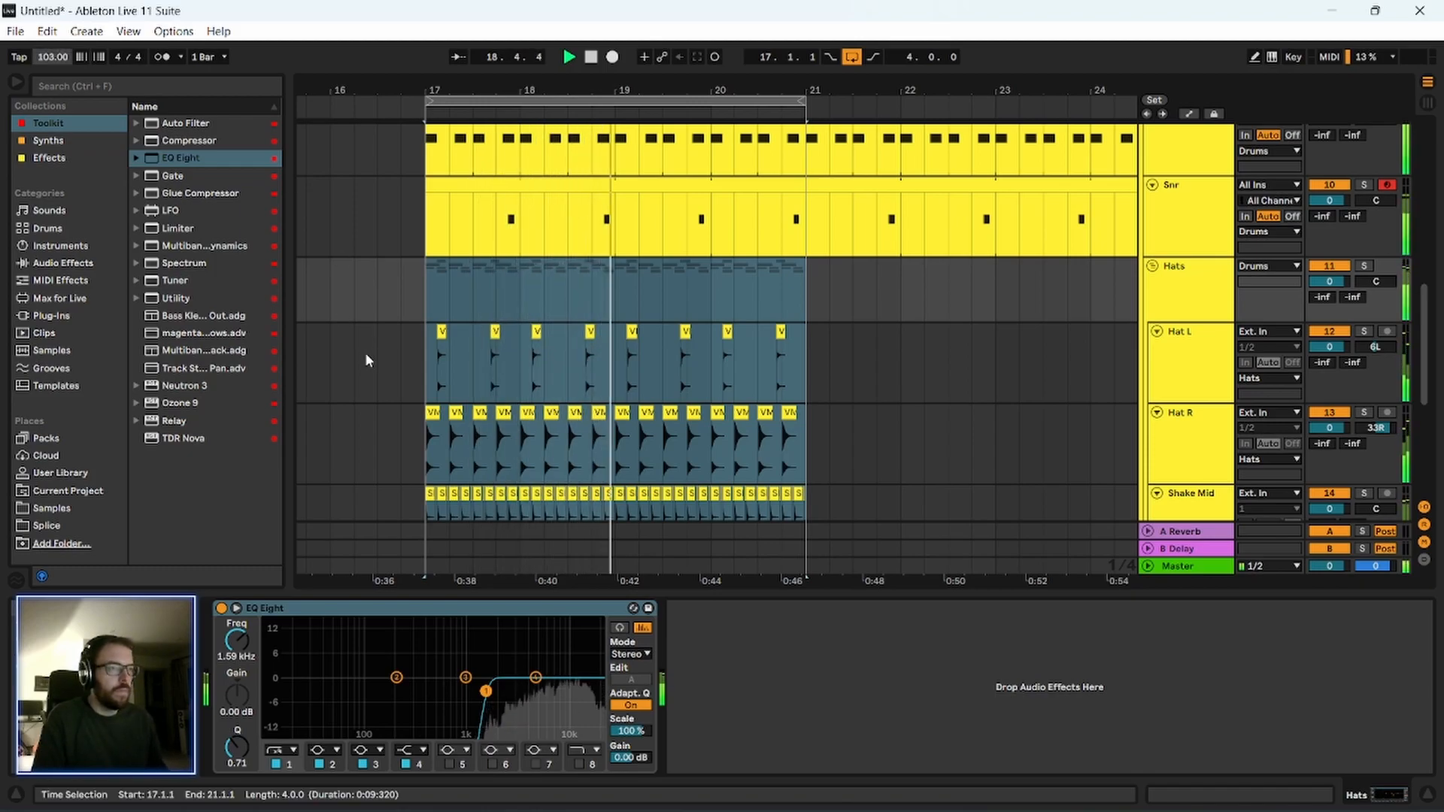
{"action": "scroll", "coordinate": [371, 376], "scroll_direction": "down", "scroll_amount": 3}
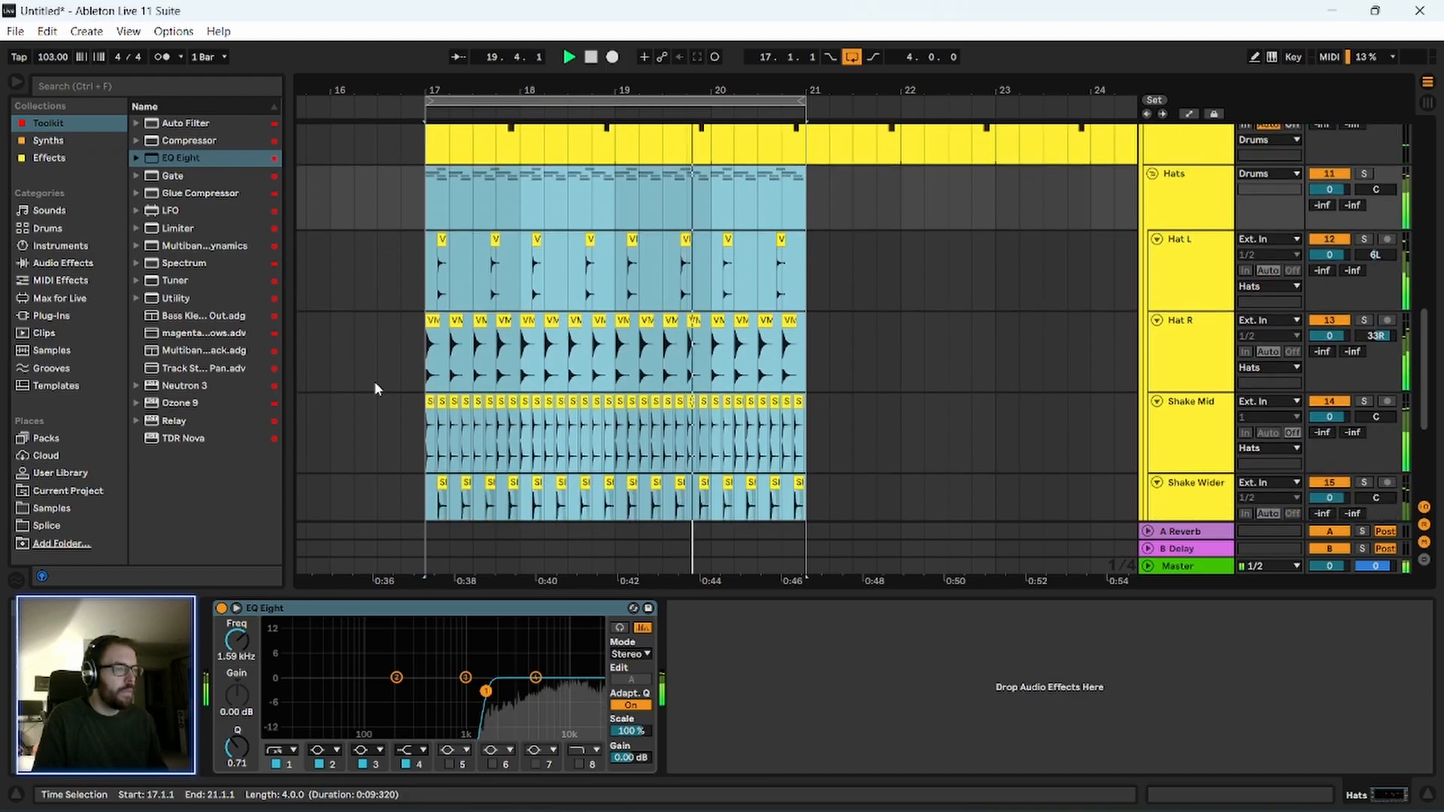
{"action": "scroll", "coordinate": [373, 381], "scroll_direction": "down", "scroll_amount": 1}
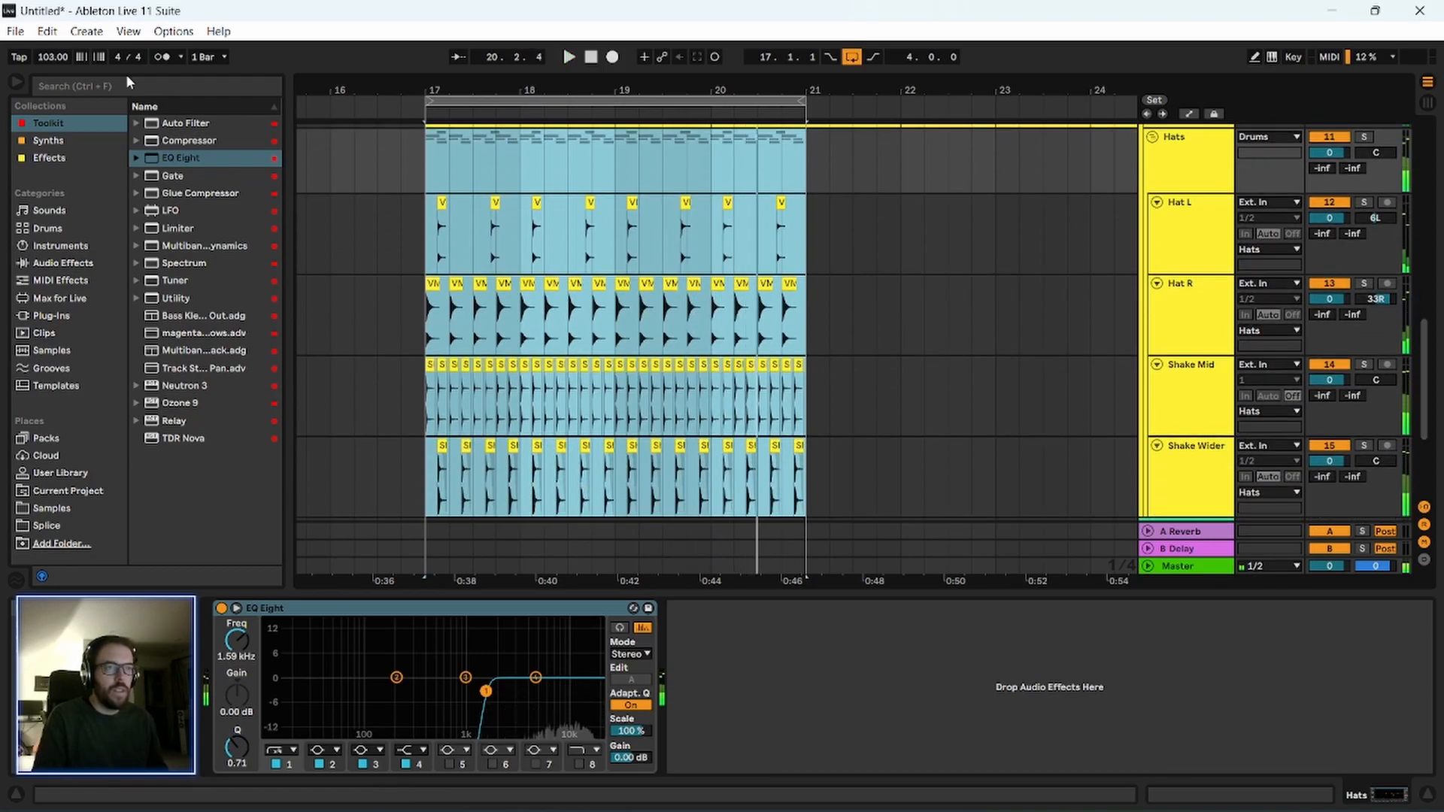
Search all browser results for "clap" and audition the first samples down to 909clap.wav.
{"action": "left_click", "coordinate": [125, 83]}
{"action": "type", "text": "clap"}
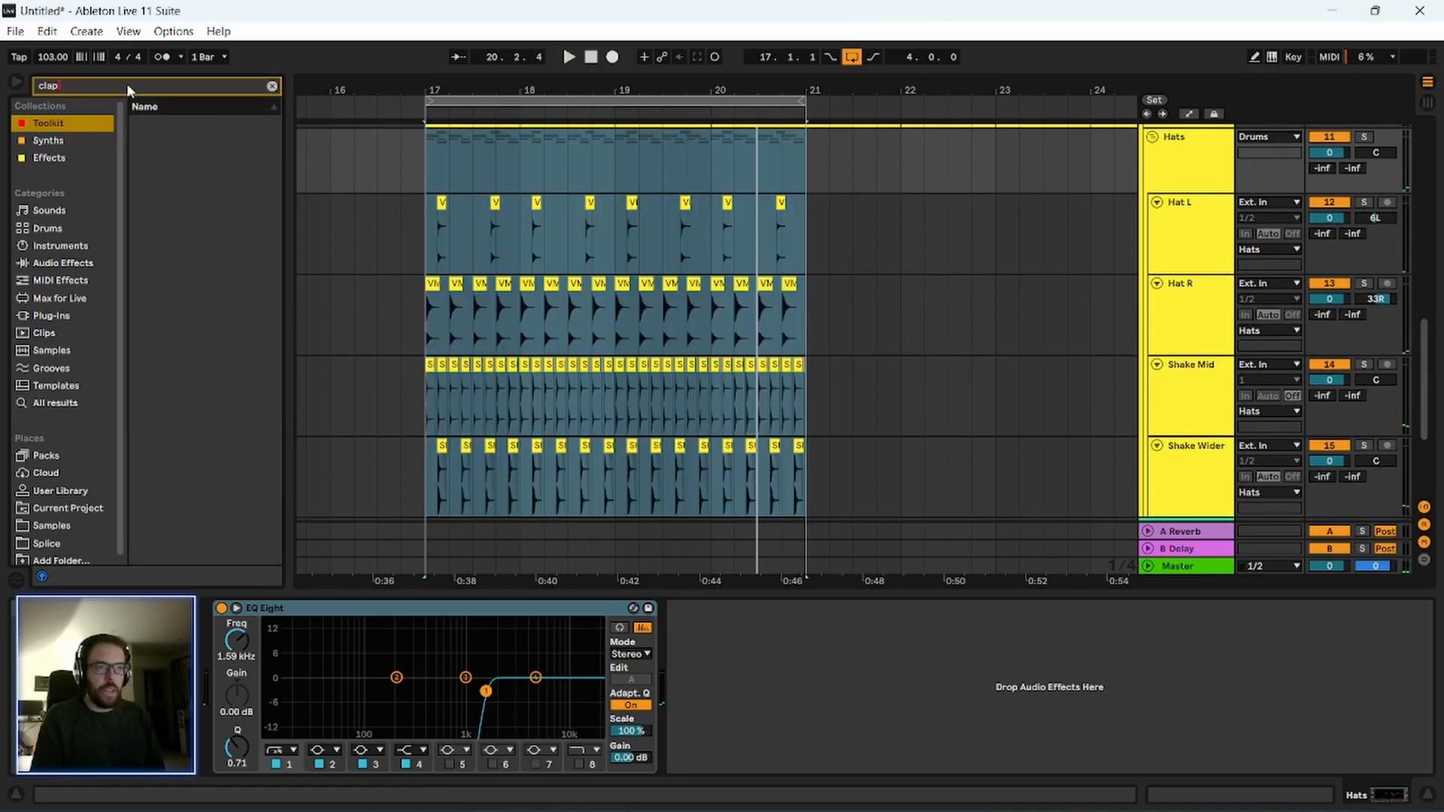
{"action": "left_click", "coordinate": [34, 402]}
{"action": "left_click", "coordinate": [173, 228]}
{"action": "key", "text": "Down"}
{"action": "key", "text": "Down"}
{"action": "key", "text": "Down"}
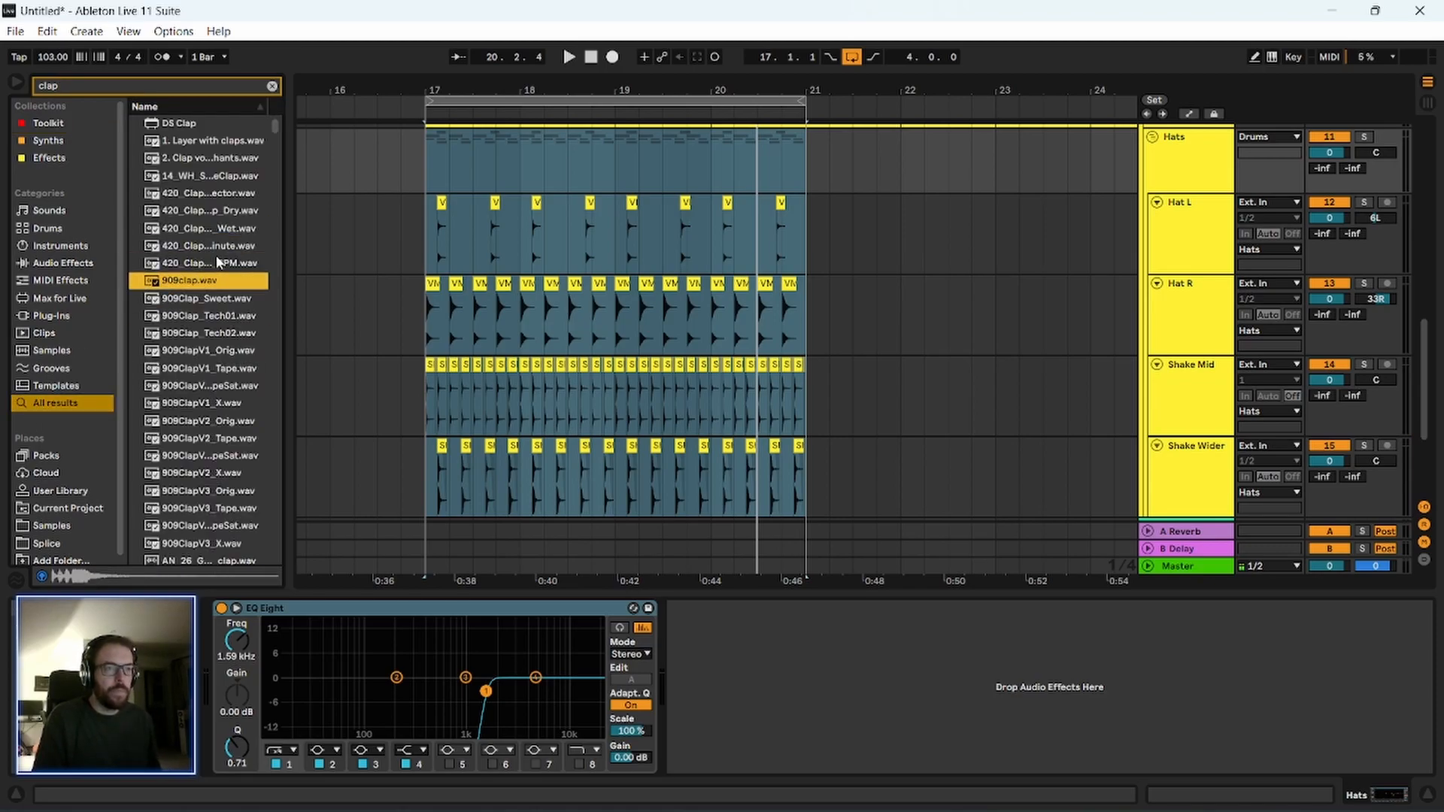
Audition further clap samples in the results down to Clap Fenk Toy.wav.
{"action": "scroll", "coordinate": [188, 347], "scroll_direction": "down", "scroll_amount": 6}
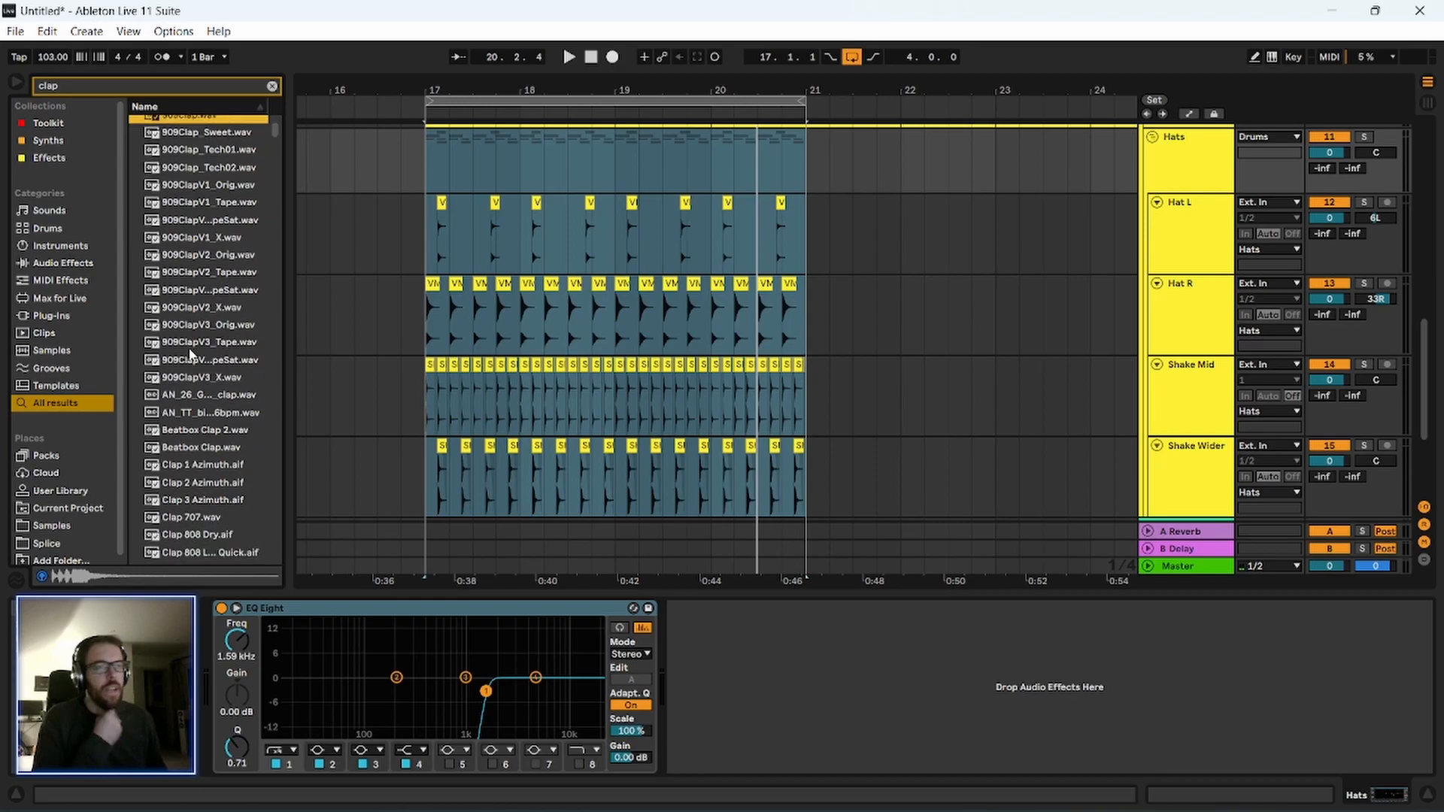
{"action": "left_click", "coordinate": [188, 347]}
{"action": "scroll", "coordinate": [189, 361], "scroll_direction": "down", "scroll_amount": 10}
{"action": "left_click", "coordinate": [193, 392]}
{"action": "key", "text": "Down"}
{"action": "key", "text": "Down"}
{"action": "key", "text": "Down"}
{"action": "key", "text": "Down"}
{"action": "key", "text": "Down"}
{"action": "key", "text": "Down"}
{"action": "key", "text": "Down"}
{"action": "key", "text": "Down"}
{"action": "key", "text": "Down"}
{"action": "key", "text": "Down"}
{"action": "key", "text": "Down"}
{"action": "key", "text": "Down"}
{"action": "key", "text": "Down"}
{"action": "key", "text": "Down"}
{"action": "key", "text": "Down"}
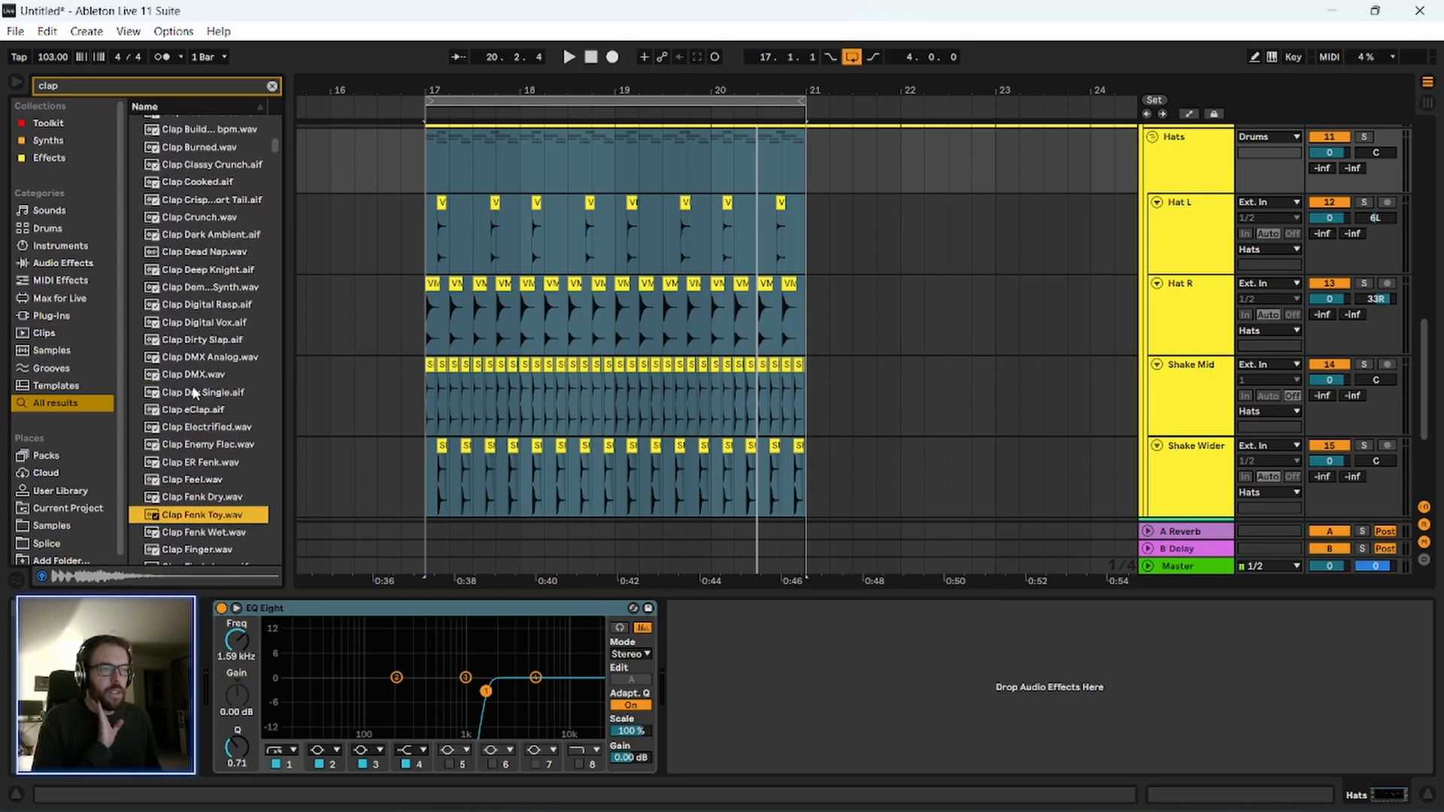
Audition further clap samples in the search results down to Clap Surround.wav.
{"action": "key", "text": "Down"}
{"action": "key", "text": "Down"}
{"action": "key", "text": "Down"}
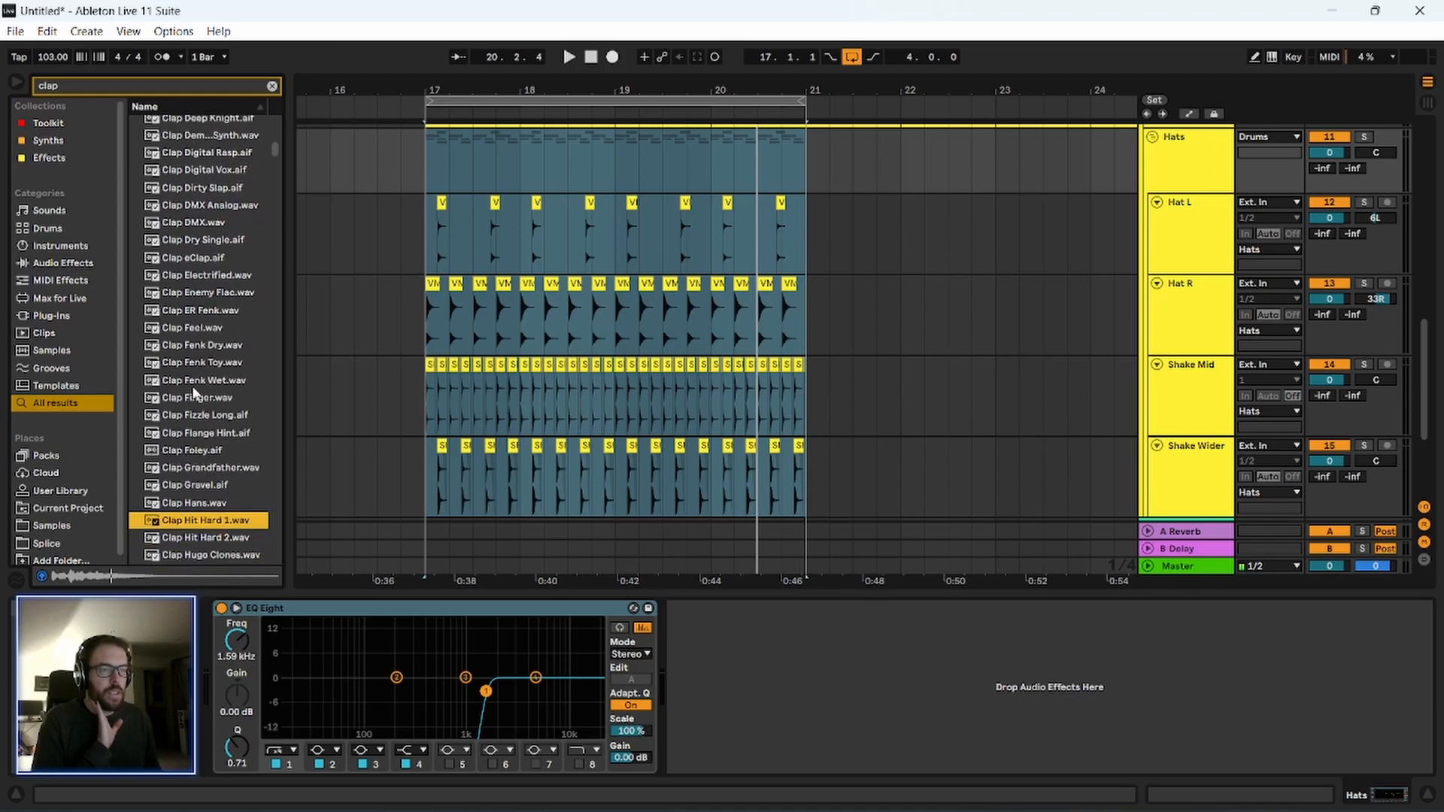
{"action": "key", "text": "Down"}
{"action": "key", "text": "Down"}
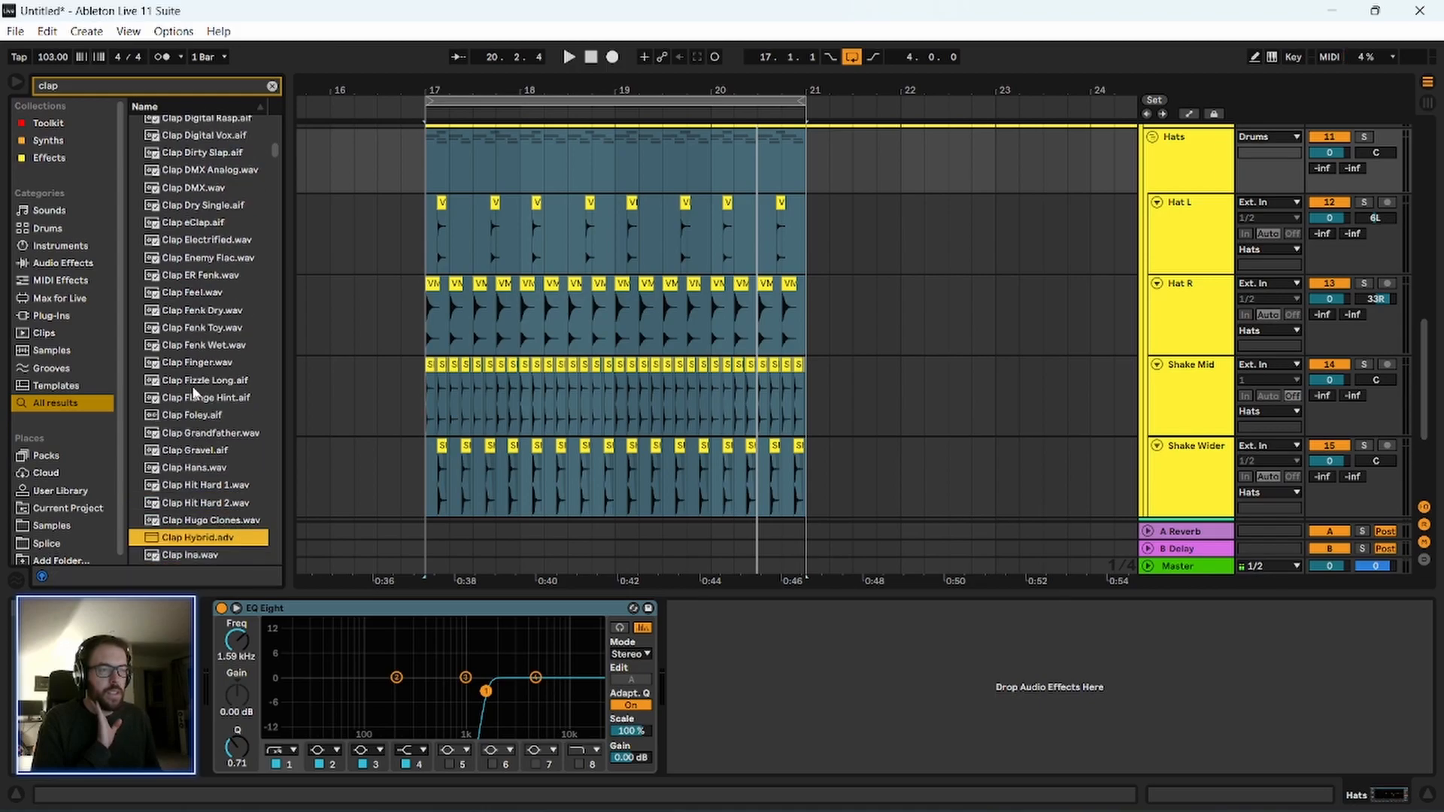
{"action": "key", "text": "Down"}
{"action": "key", "text": "Down"}
{"action": "key", "text": "Down"}
{"action": "key", "text": "Down"}
{"action": "key", "text": "Down"}
{"action": "key", "text": "Down"}
{"action": "key", "text": "Down"}
{"action": "key", "text": "Down"}
{"action": "key", "text": "Down"}
{"action": "key", "text": "Down"}
{"action": "key", "text": "Down"}
{"action": "key", "text": "Down"}
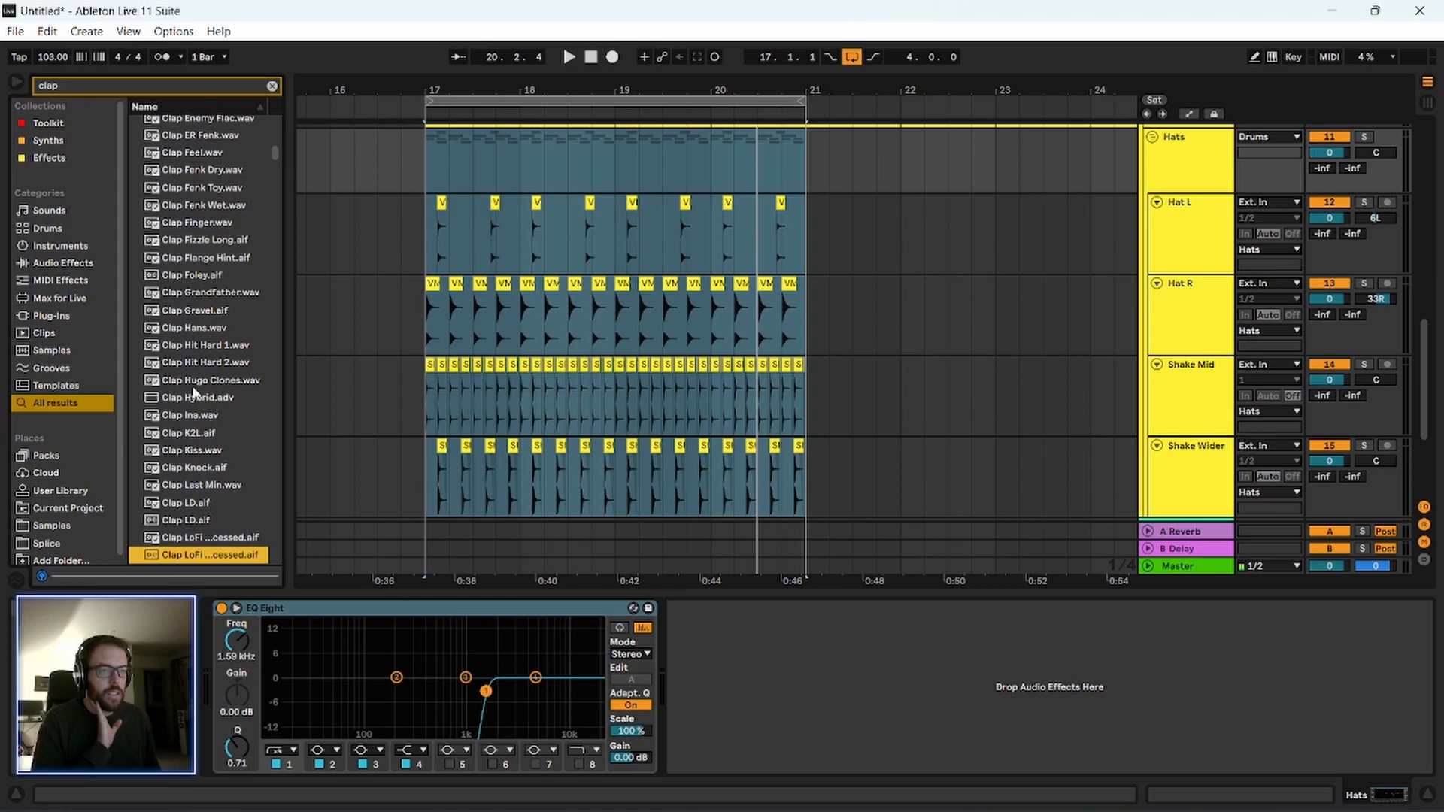
{"action": "key", "text": "Down"}
{"action": "key", "text": "Down"}
{"action": "key", "text": "Down"}
{"action": "key", "text": "Down"}
{"action": "key", "text": "Down"}
{"action": "key", "text": "Down"}
{"action": "key", "text": "Down"}
{"action": "key", "text": "Down"}
{"action": "key", "text": "Down"}
{"action": "key", "text": "Down"}
{"action": "key", "text": "Down"}
{"action": "key", "text": "Down"}
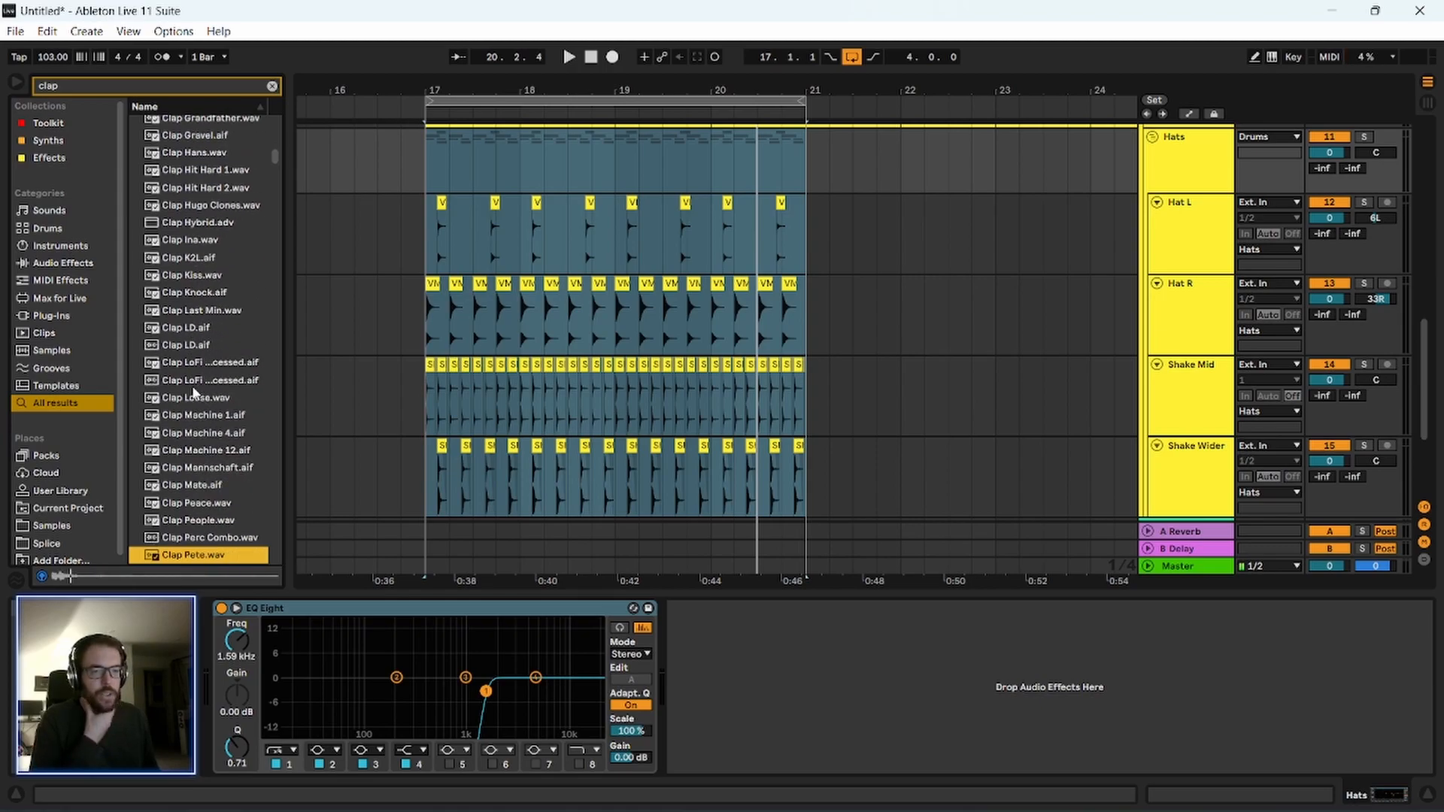
{"action": "key", "text": "Down"}
{"action": "key", "text": "Down"}
{"action": "key", "text": "Down"}
{"action": "key", "text": "Down"}
{"action": "key", "text": "Down"}
{"action": "key", "text": "Down"}
{"action": "key", "text": "Down"}
{"action": "key", "text": "Down"}
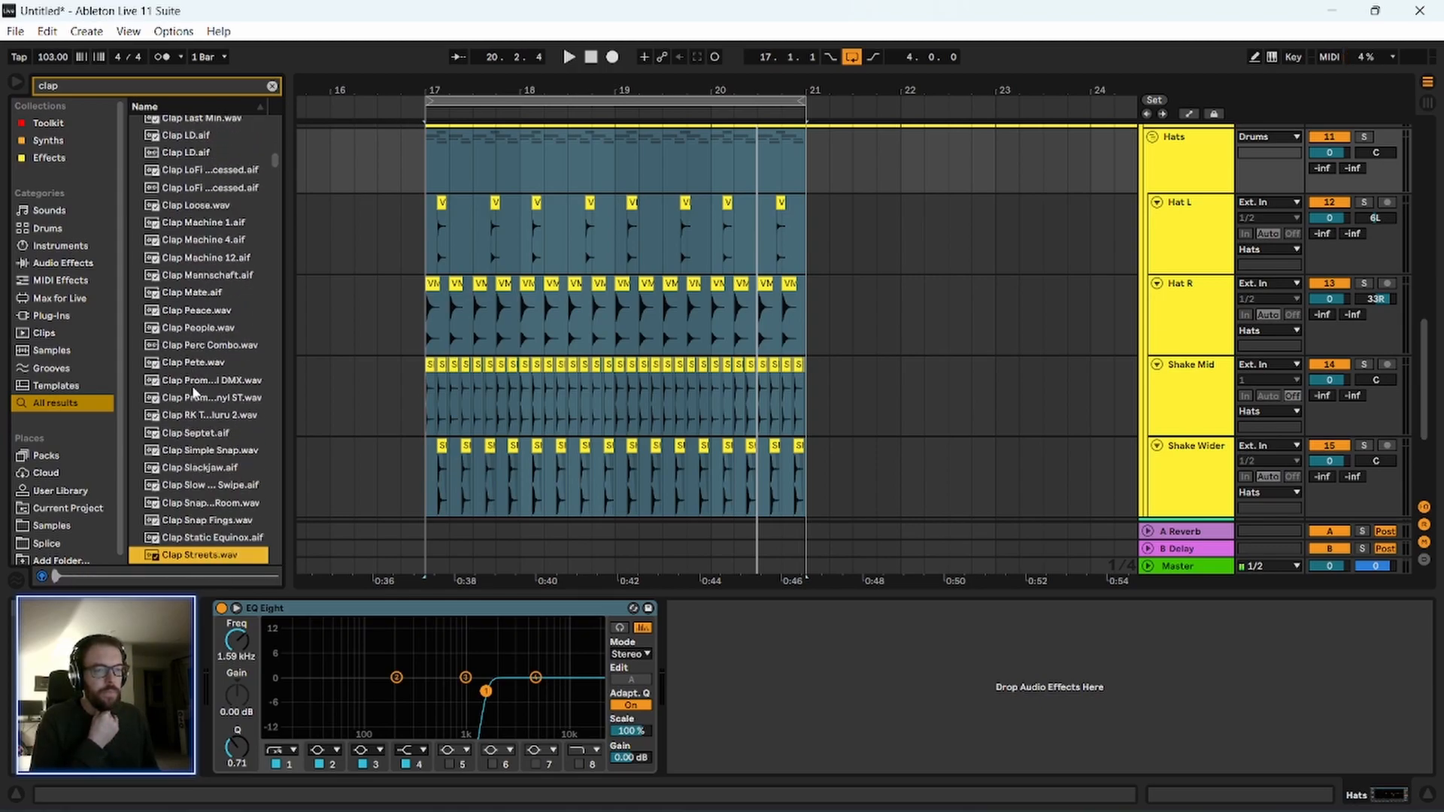
{"action": "key", "text": "Down"}
{"action": "key", "text": "Up"}
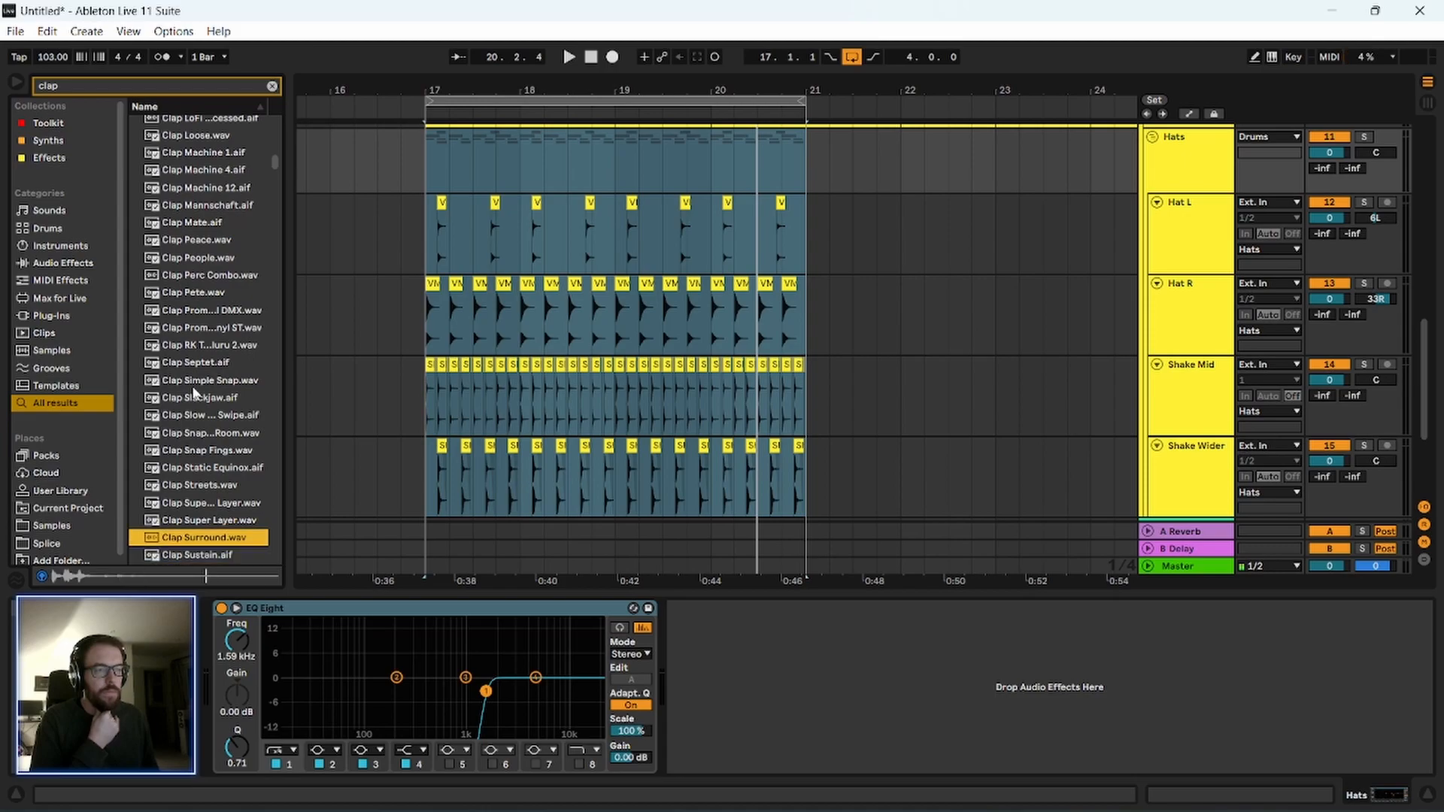
{"action": "scroll", "coordinate": [413, 415], "scroll_direction": "down", "scroll_amount": 4}
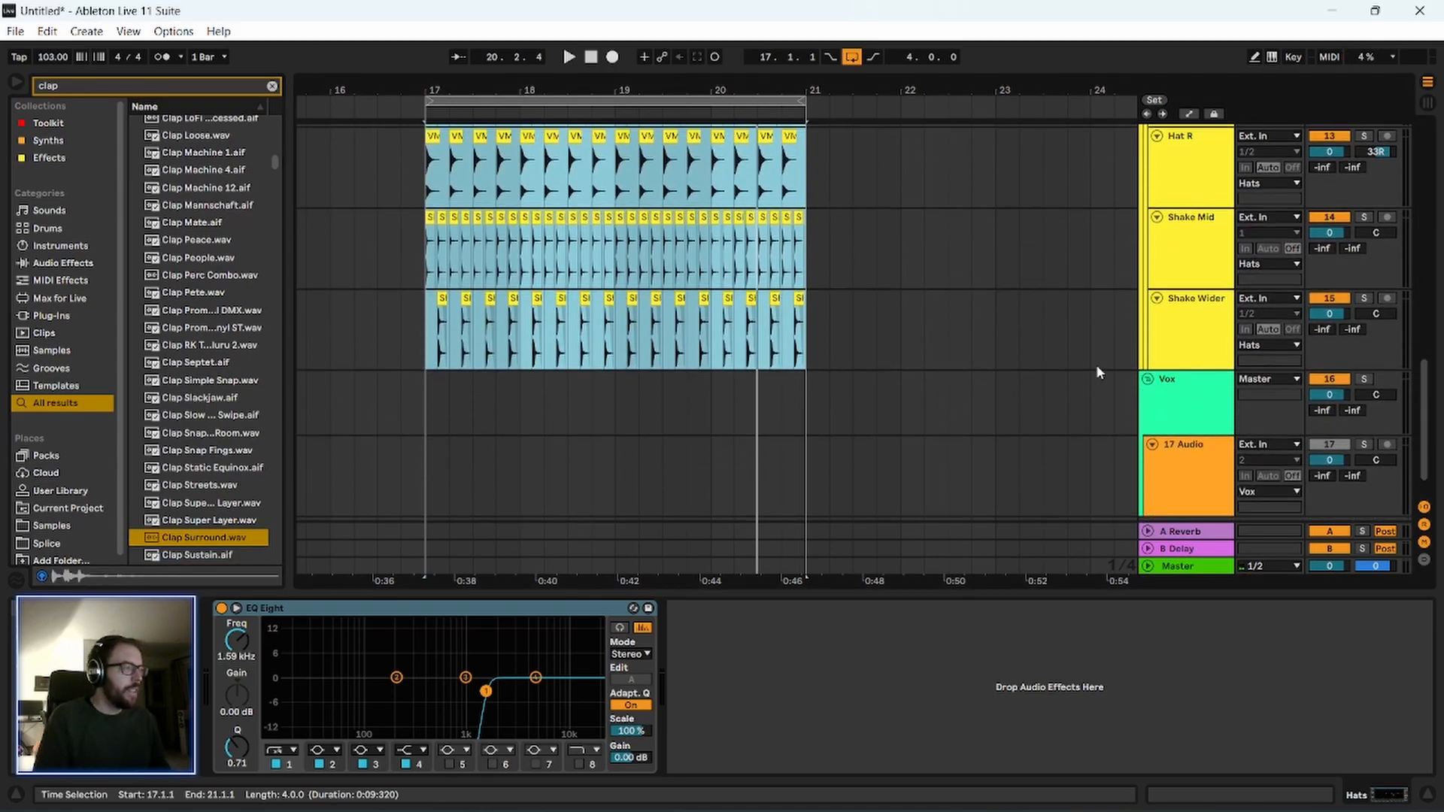
{"action": "left_click", "coordinate": [1201, 325]}
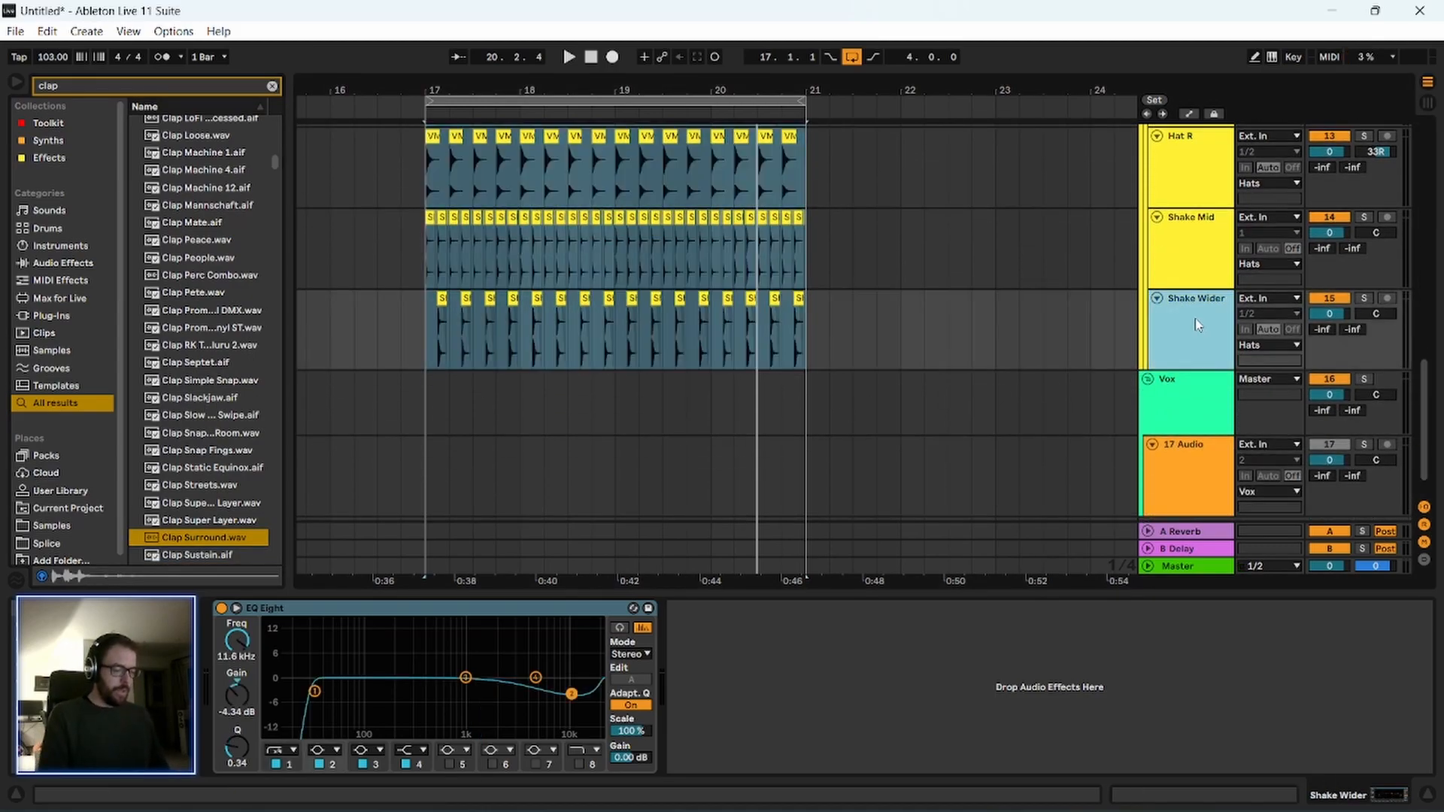
{"action": "key", "text": "ctrl+t"}
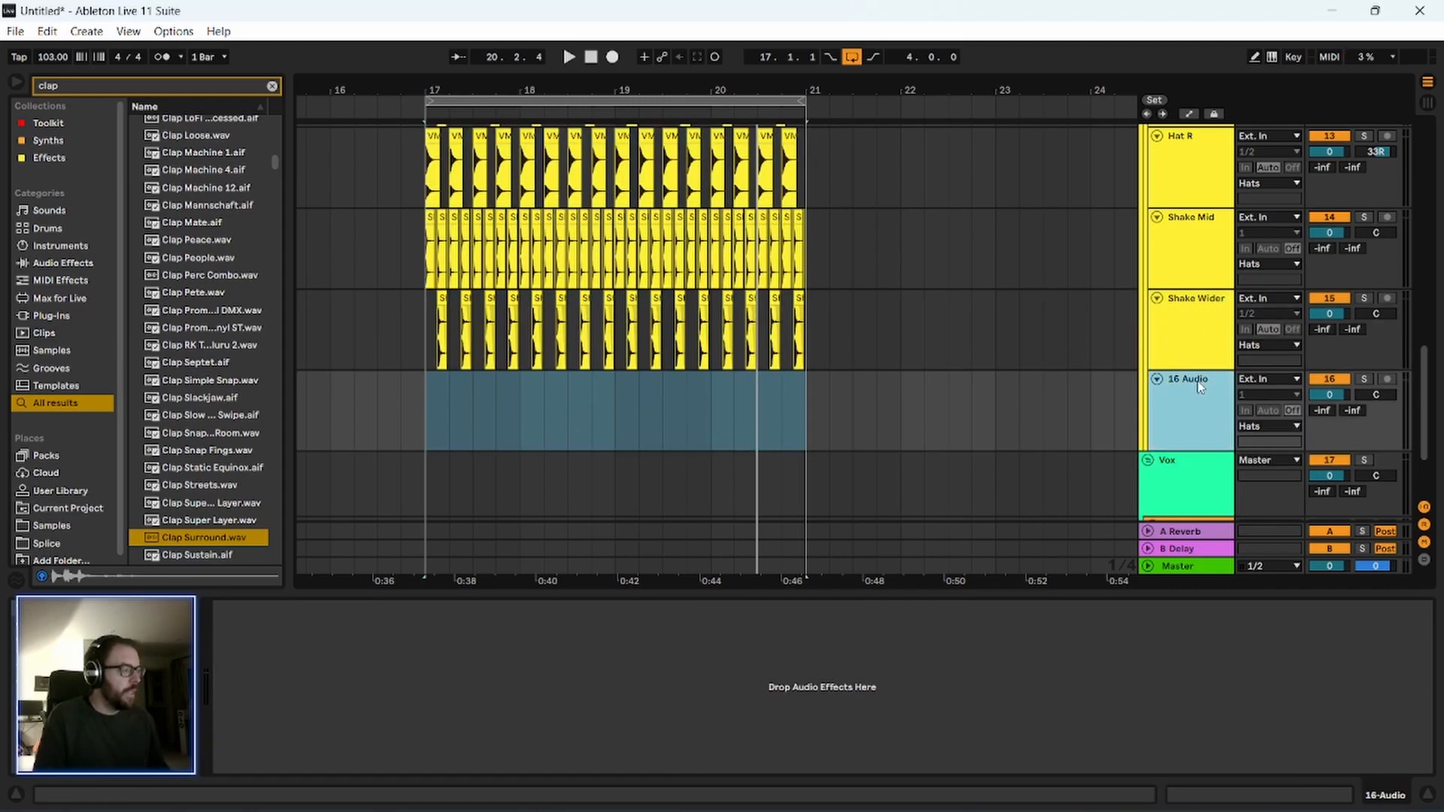
{"action": "key", "text": "Delete"}
Insert a new track directly below Snr and copy the Snr MIDI clip onto it at bar 17.
{"action": "scroll", "coordinate": [1200, 394], "scroll_direction": "up", "scroll_amount": 5}
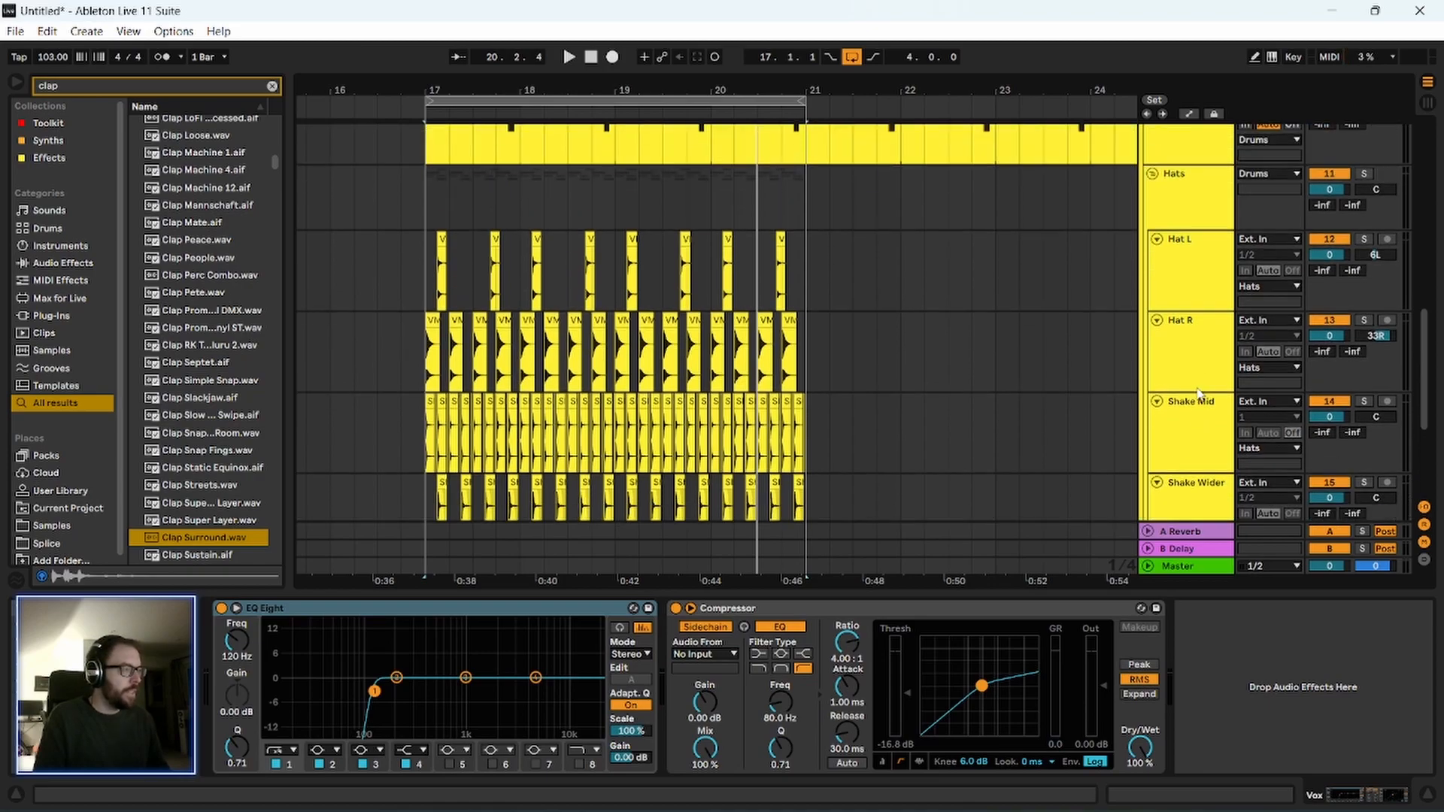
{"action": "scroll", "coordinate": [1199, 394], "scroll_direction": "up", "scroll_amount": 3}
{"action": "left_click", "coordinate": [1201, 309]}
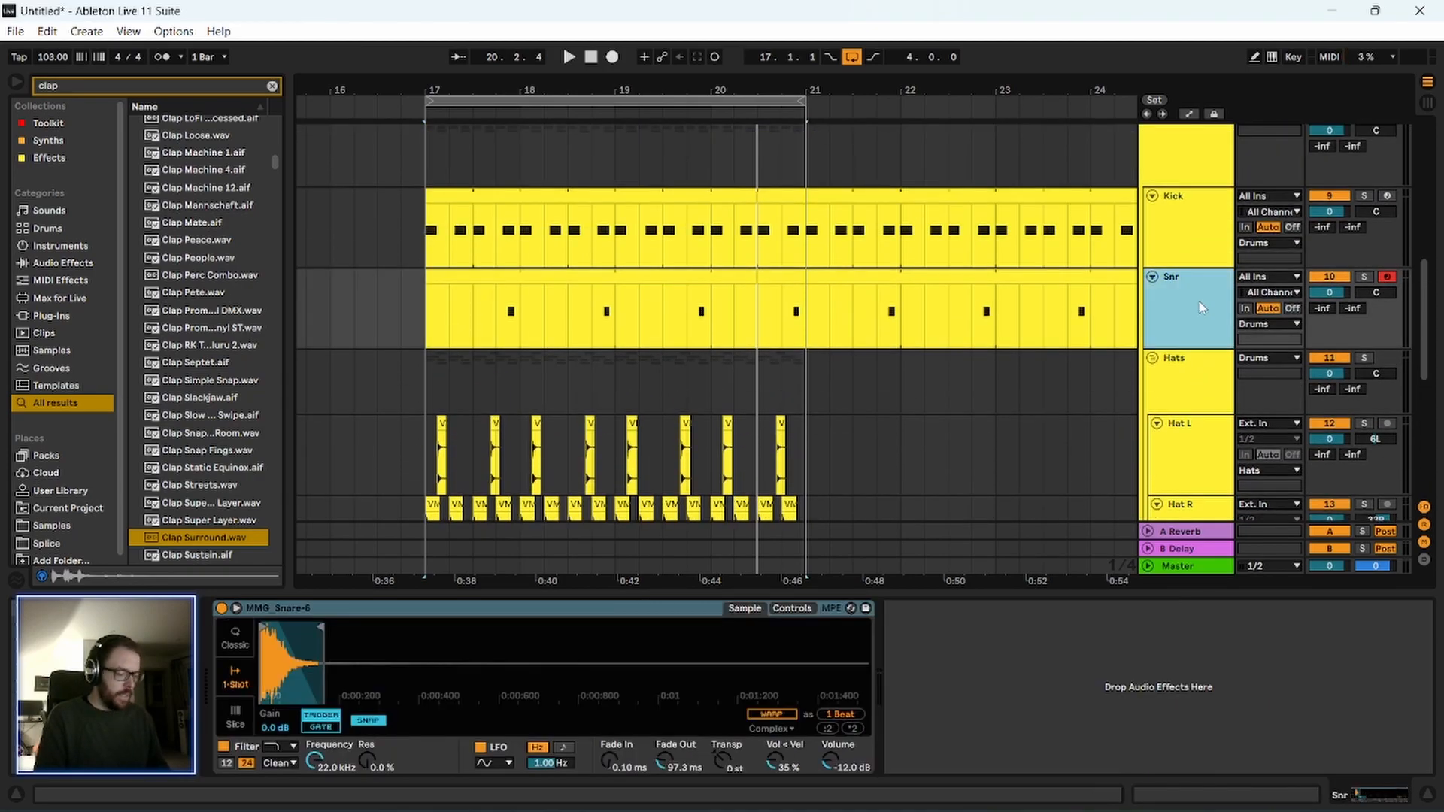
{"action": "key", "text": "ctrl+t"}
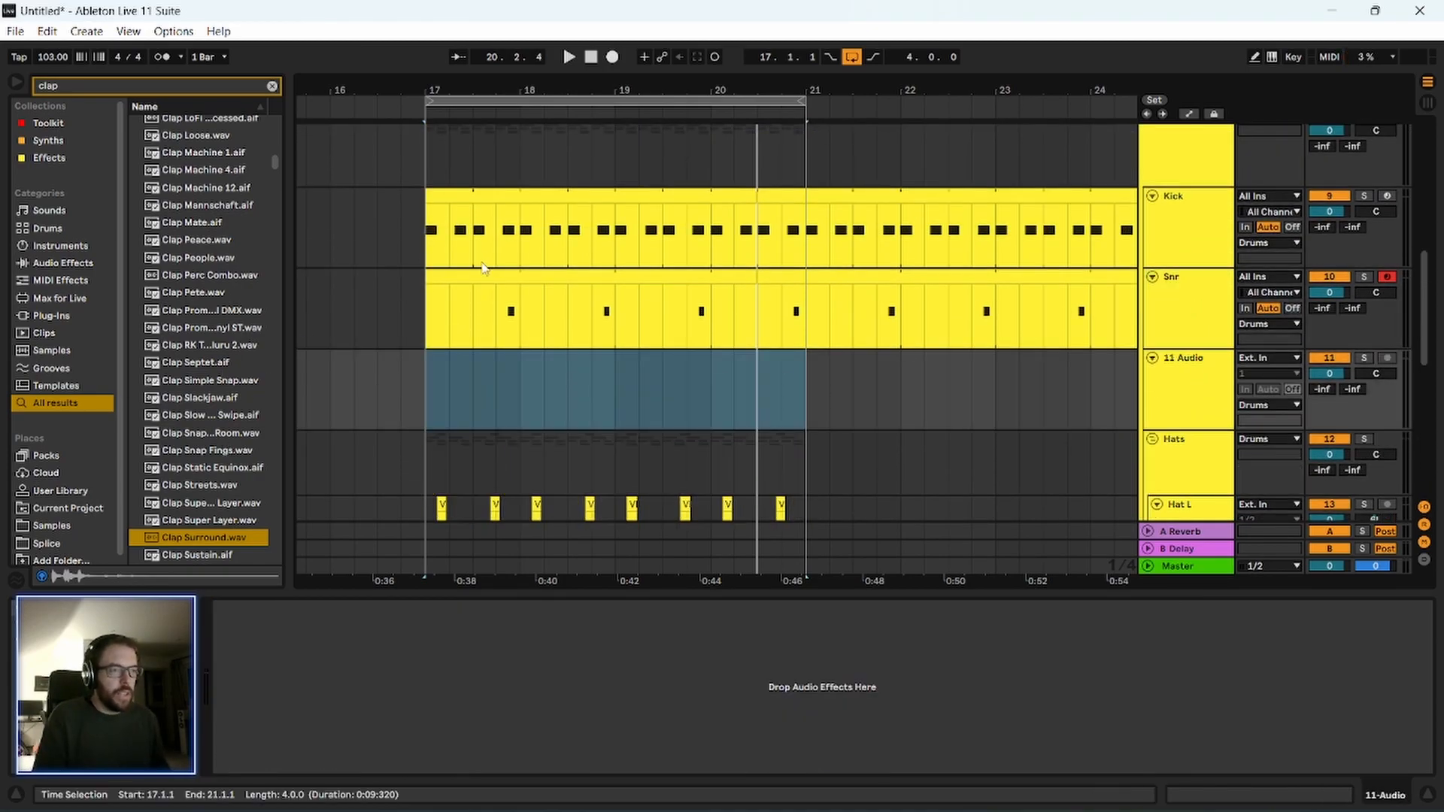
{"action": "scroll", "coordinate": [404, 399], "scroll_direction": "down", "scroll_amount": 3}
{"action": "scroll", "coordinate": [401, 397], "scroll_direction": "up", "scroll_amount": 2}
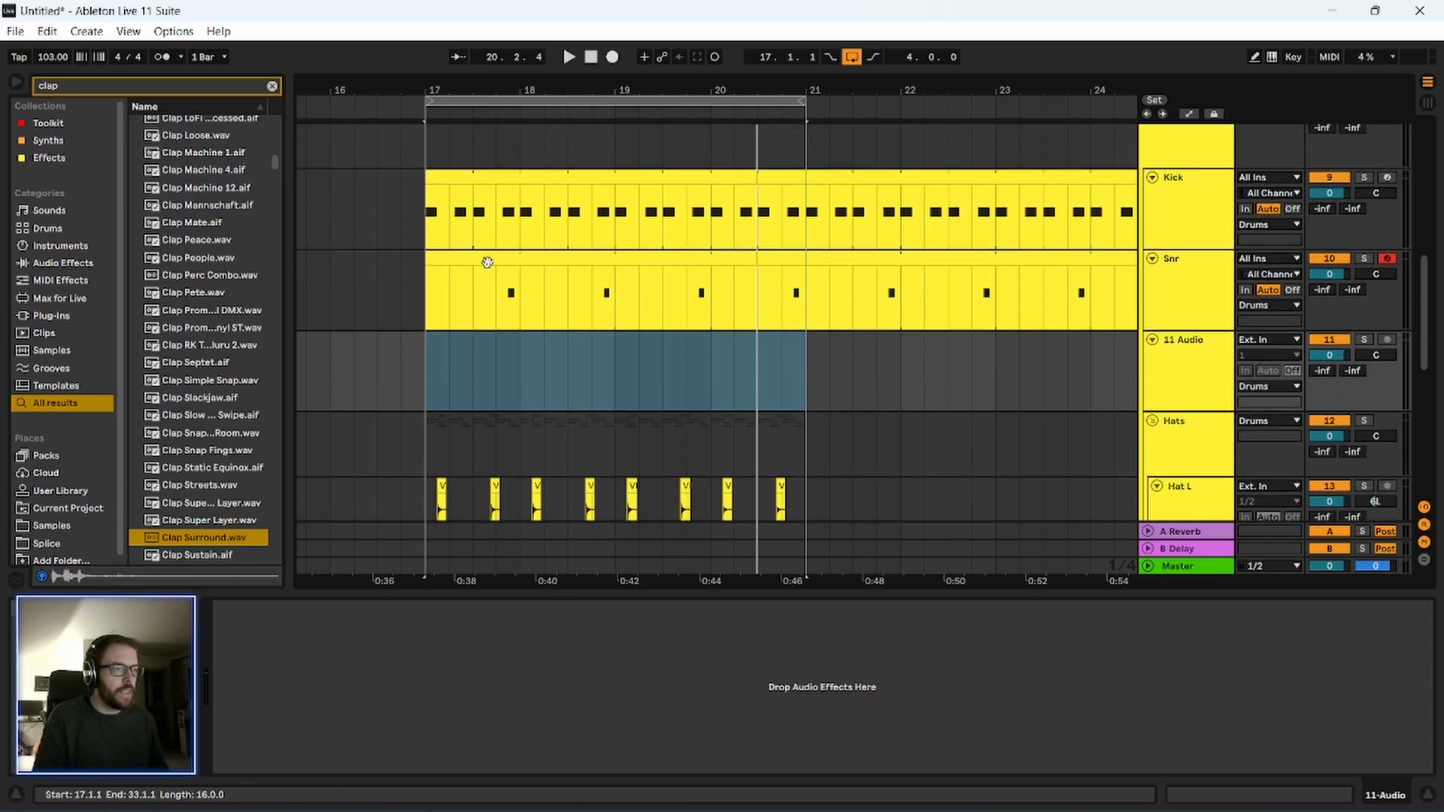
{"action": "left_click_drag", "start_coordinate": [489, 260], "coordinate": [496, 359]}
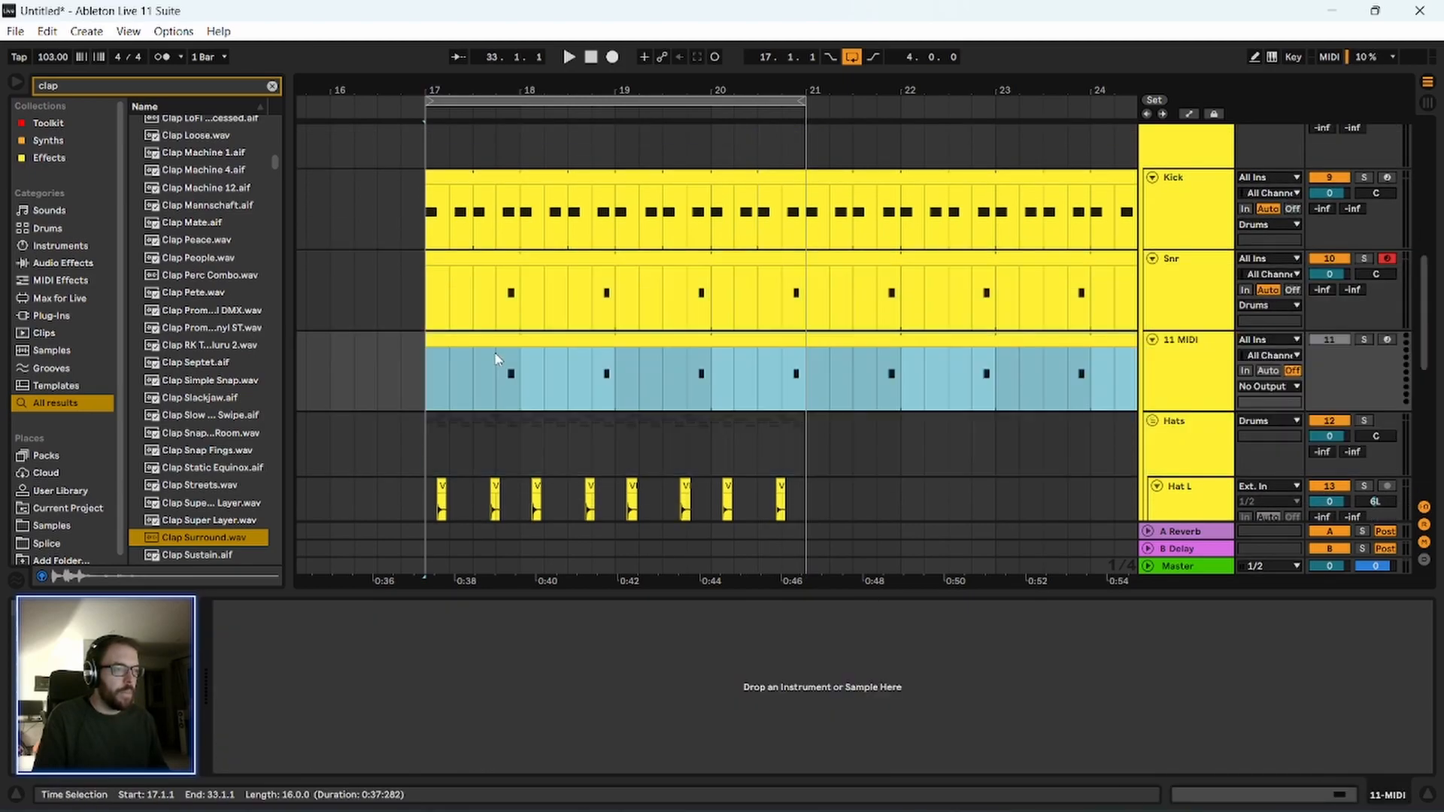
Load Clap Surround.wav as the instrument of the new track below Snr and start loop playback.
{"action": "left_click_drag", "start_coordinate": [181, 545], "coordinate": [315, 661]}
{"action": "left_click", "coordinate": [604, 354]}
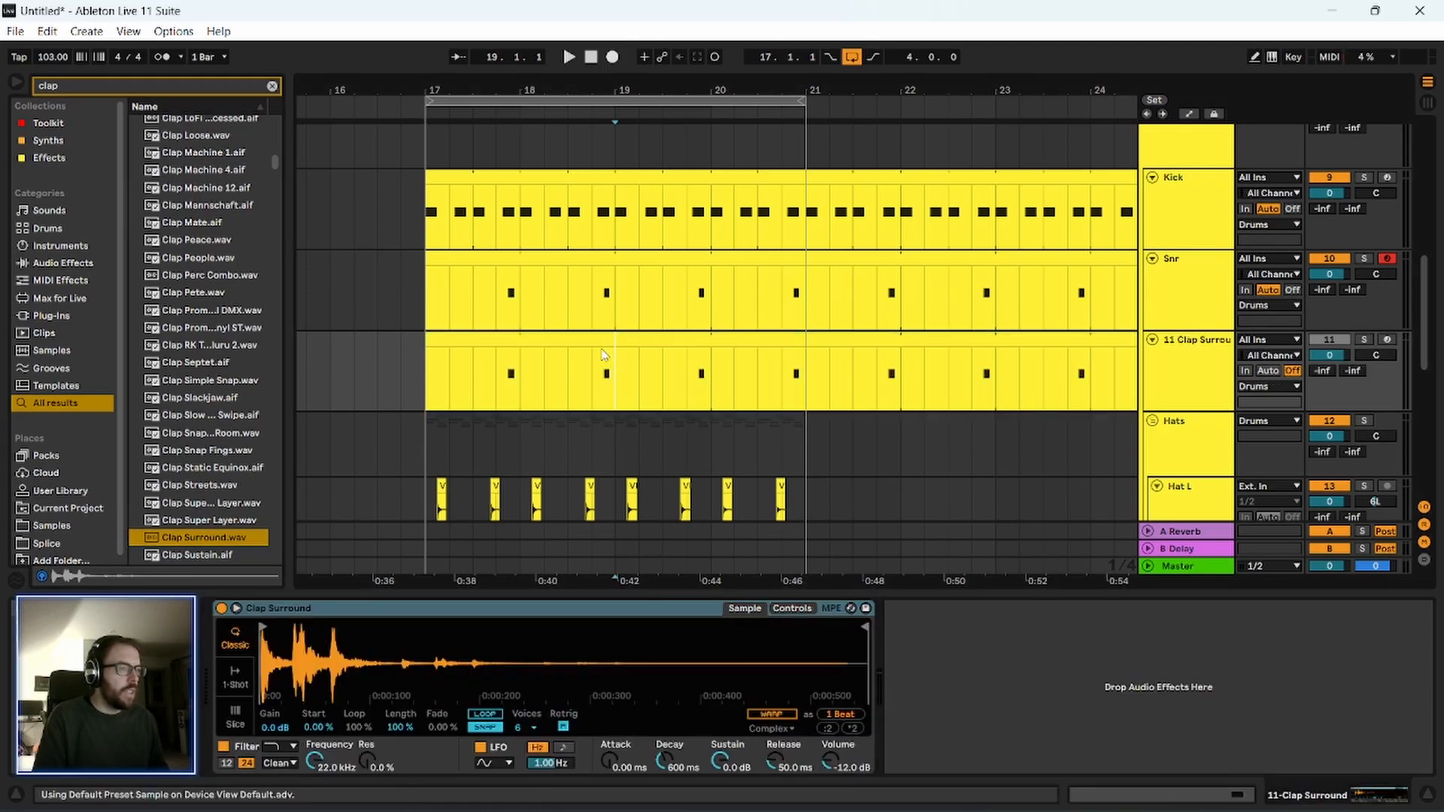
{"action": "left_click", "coordinate": [484, 386]}
{"action": "key", "text": "space"}
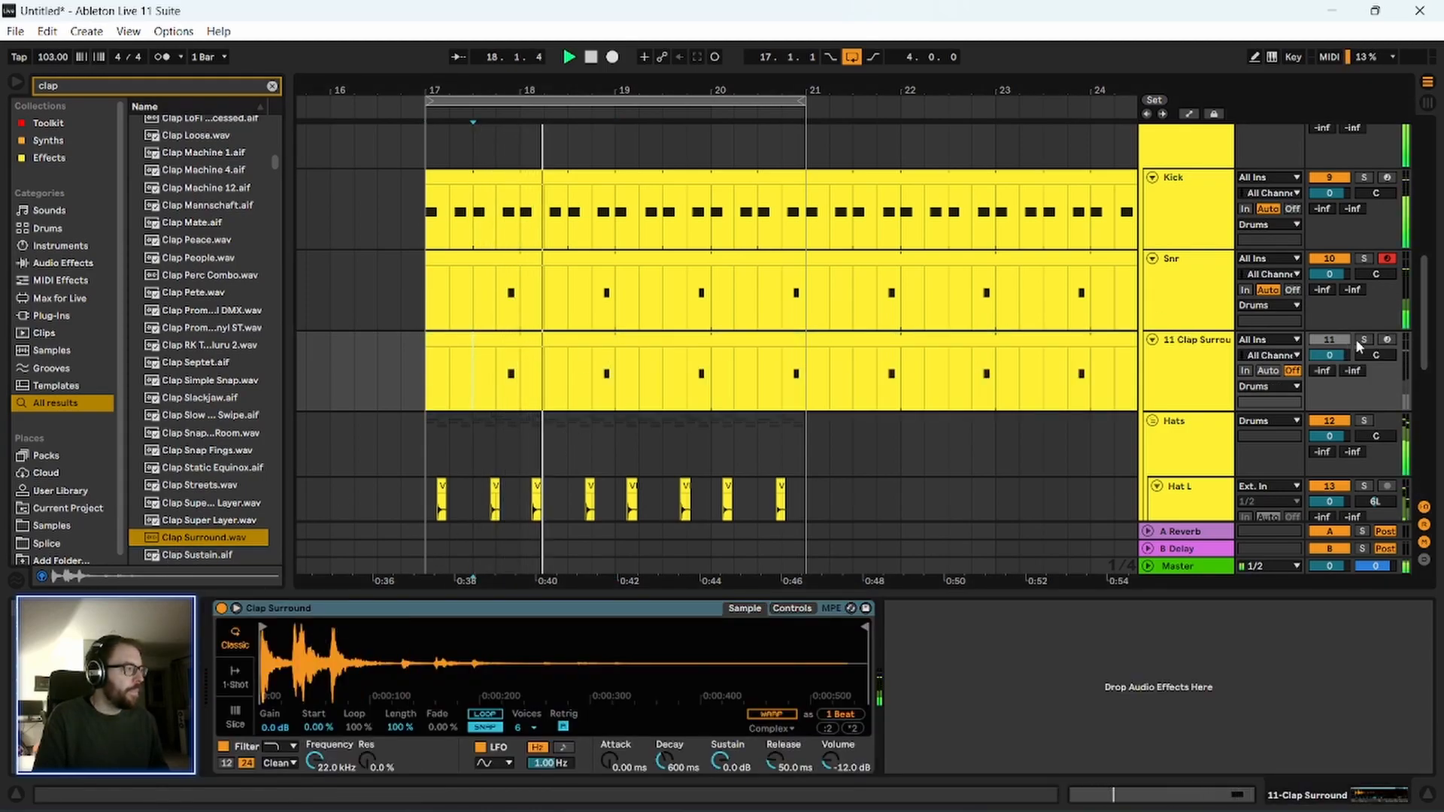
Activate the Clap Surround track, disarm recording on the Snr track, and listen to the loop from bar 17.3.
{"action": "left_click", "coordinate": [1208, 396]}
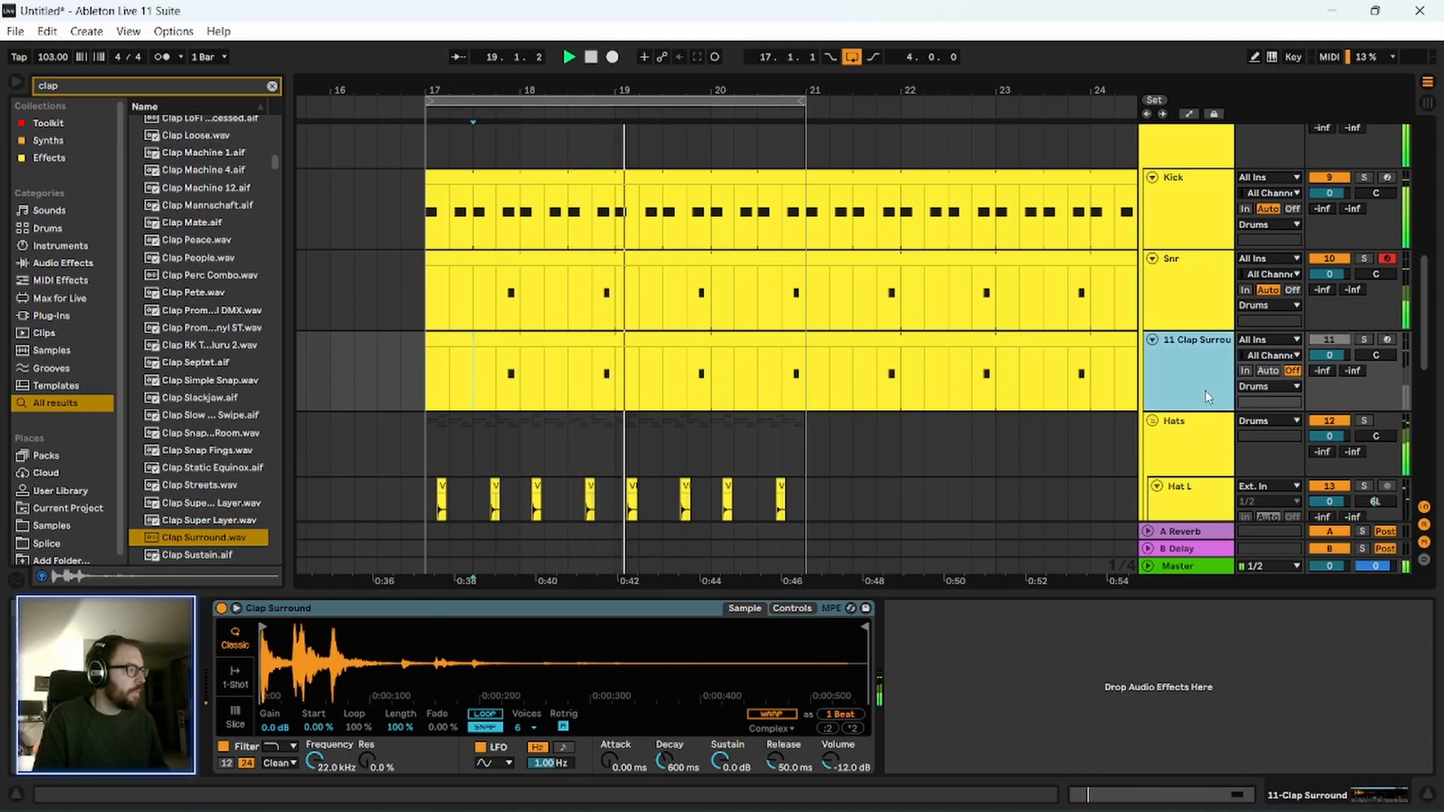
{"action": "key", "text": "space"}
{"action": "key", "text": "0"}
{"action": "left_click", "coordinate": [1387, 259]}
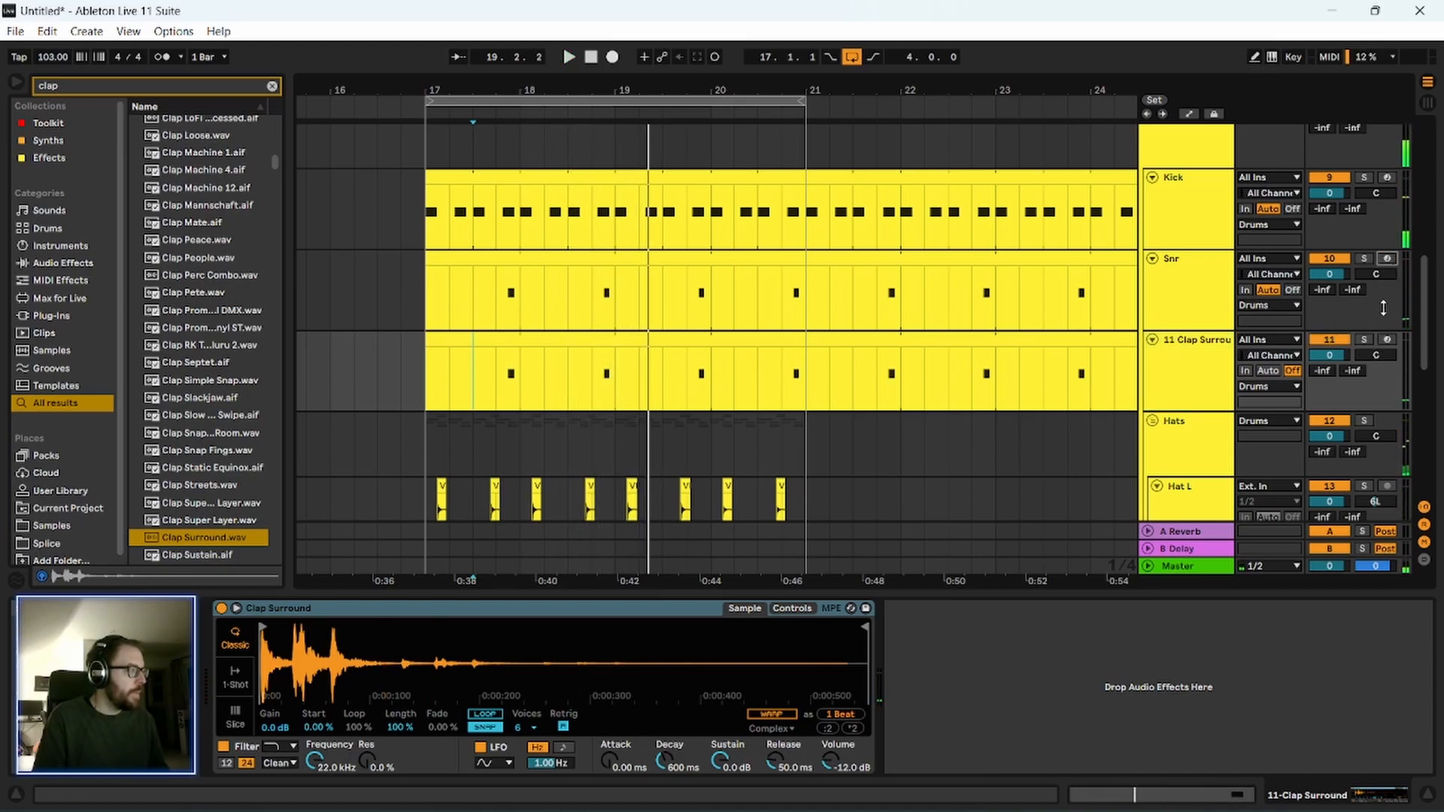
{"action": "left_click", "coordinate": [478, 114]}
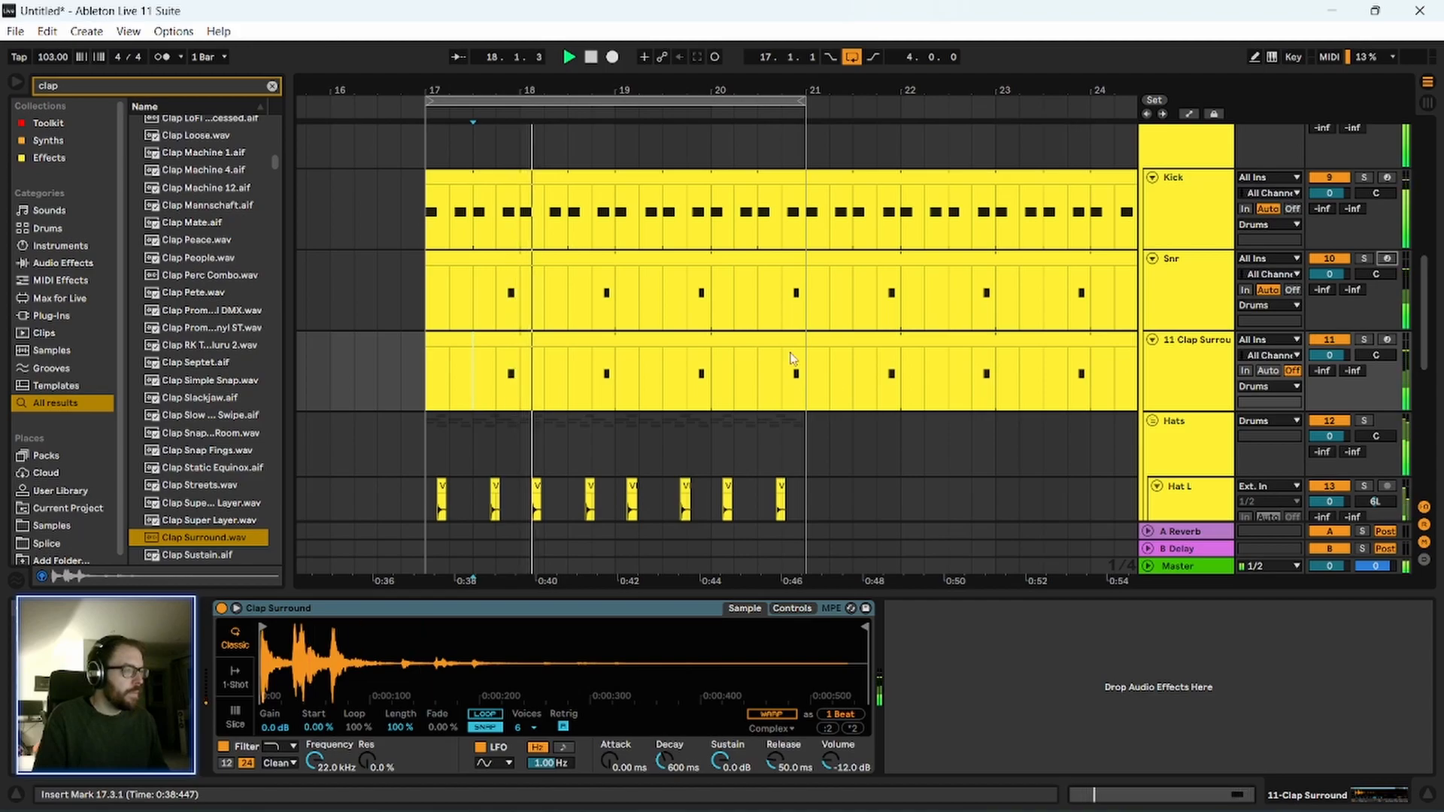
{"action": "scroll", "coordinate": [479, 113], "scroll_direction": "up", "scroll_amount": 2}
{"action": "key", "text": "space"}
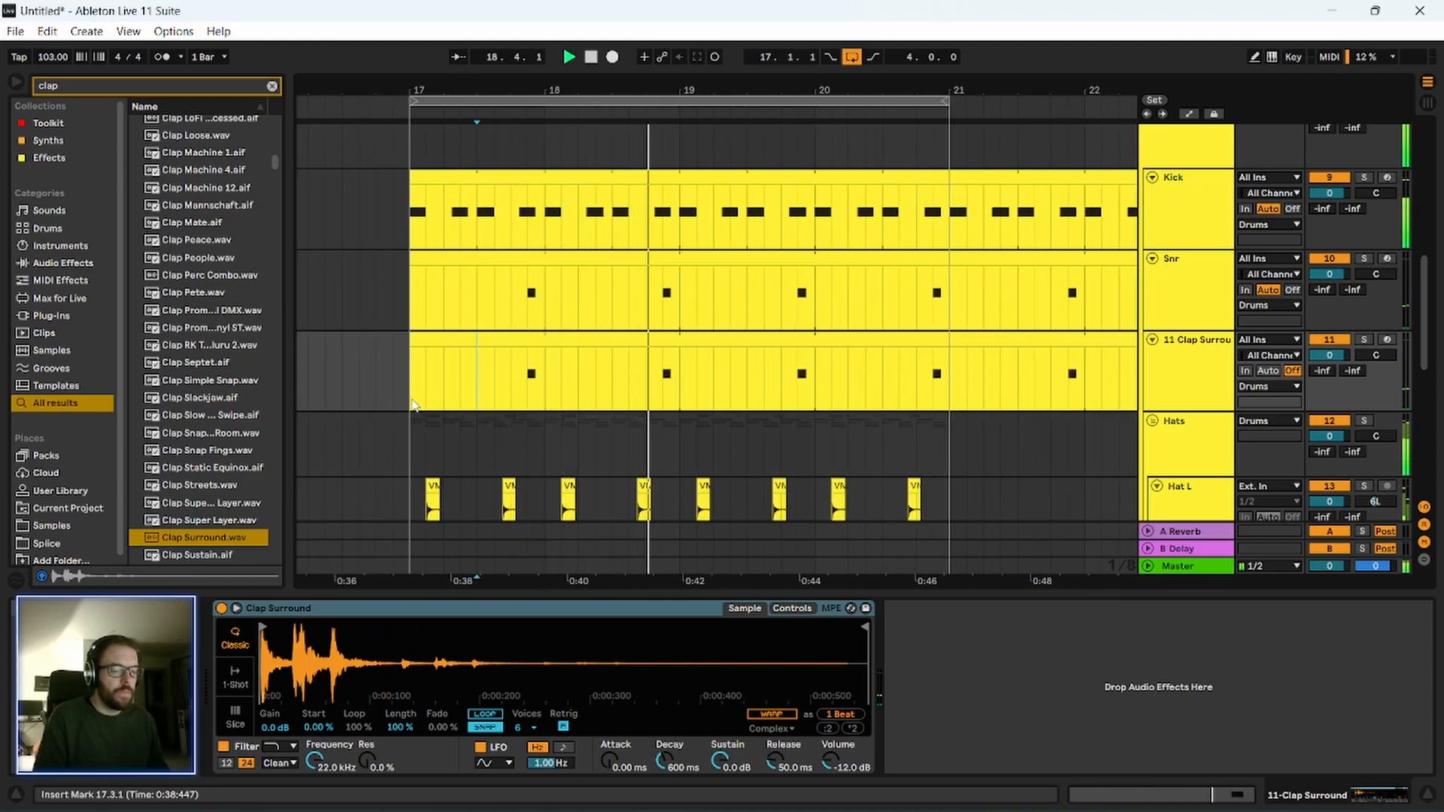
{"action": "key", "text": "space"}
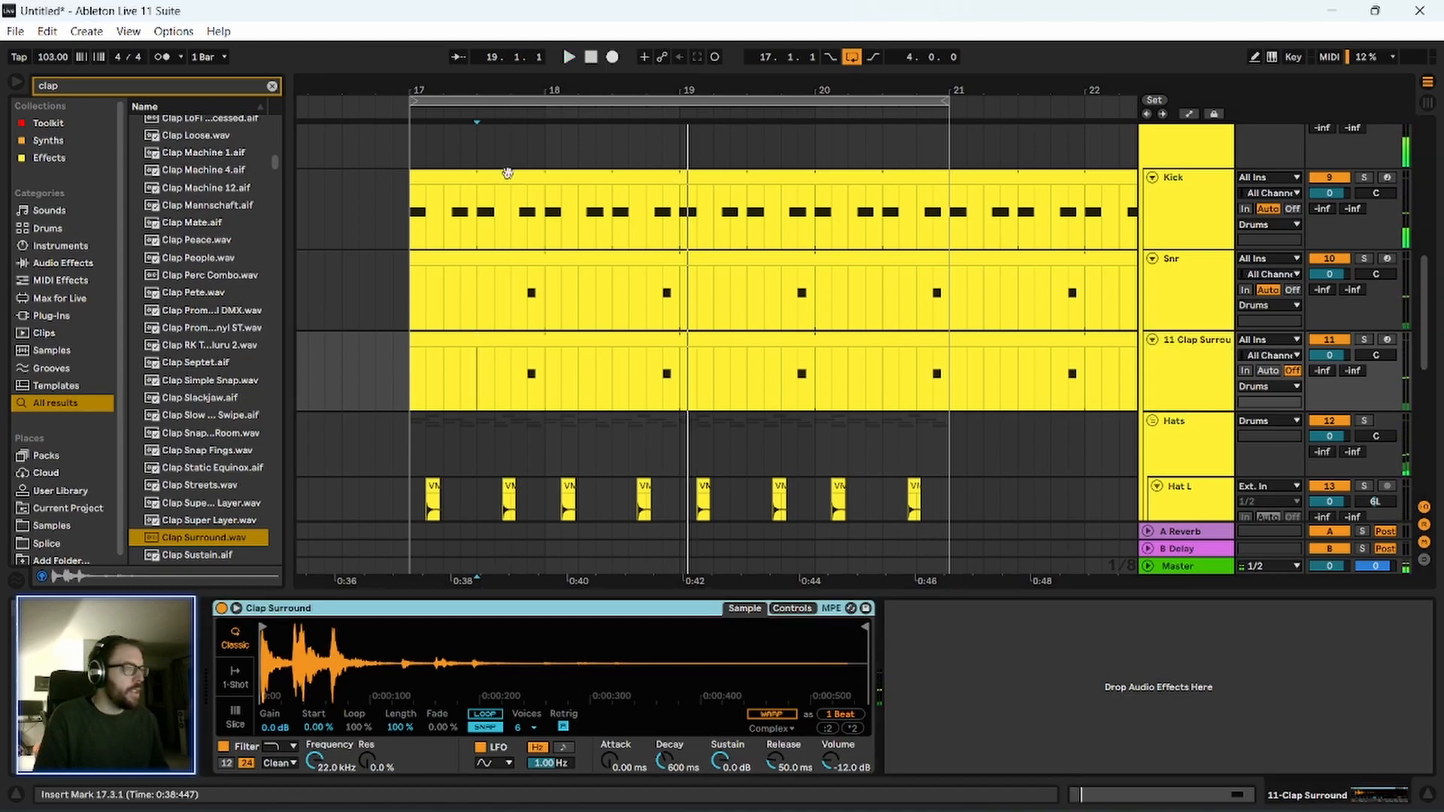
Add EQ Eight from the Toolkit collection to the Clap Surround track and raise its low cut to about 454 Hz.
{"action": "left_click", "coordinate": [64, 125]}
{"action": "left_click", "coordinate": [273, 85]}
{"action": "left_click", "coordinate": [60, 157]}
{"action": "left_click", "coordinate": [62, 124]}
{"action": "left_click_drag", "start_coordinate": [173, 158], "coordinate": [506, 374]}
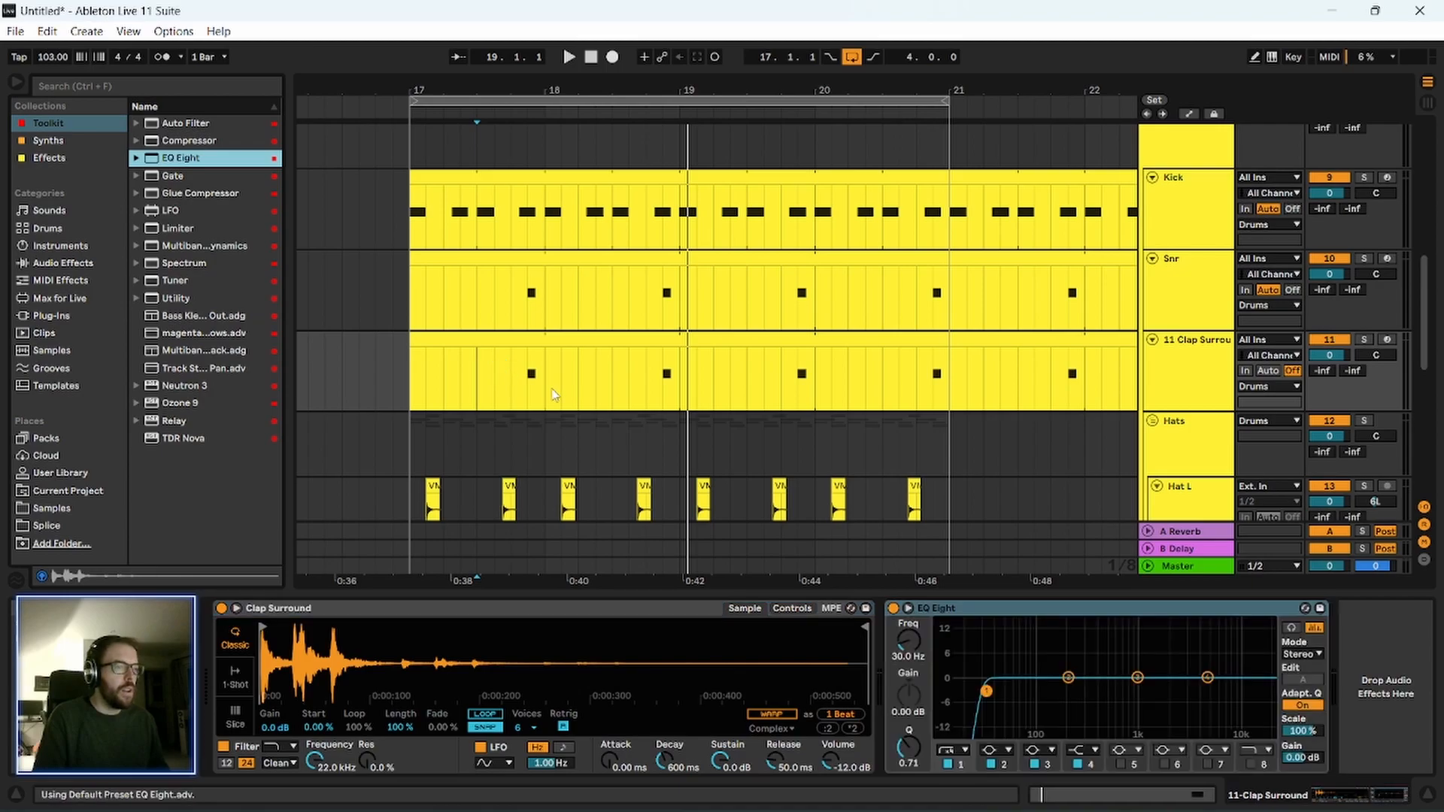
{"action": "left_click_drag", "start_coordinate": [986, 691], "coordinate": [1103, 691]}
Boost the clap's highs during playback with EQ Eight band 4 at about 2.61 kHz and 6.57 dB.
{"action": "key", "text": "space"}
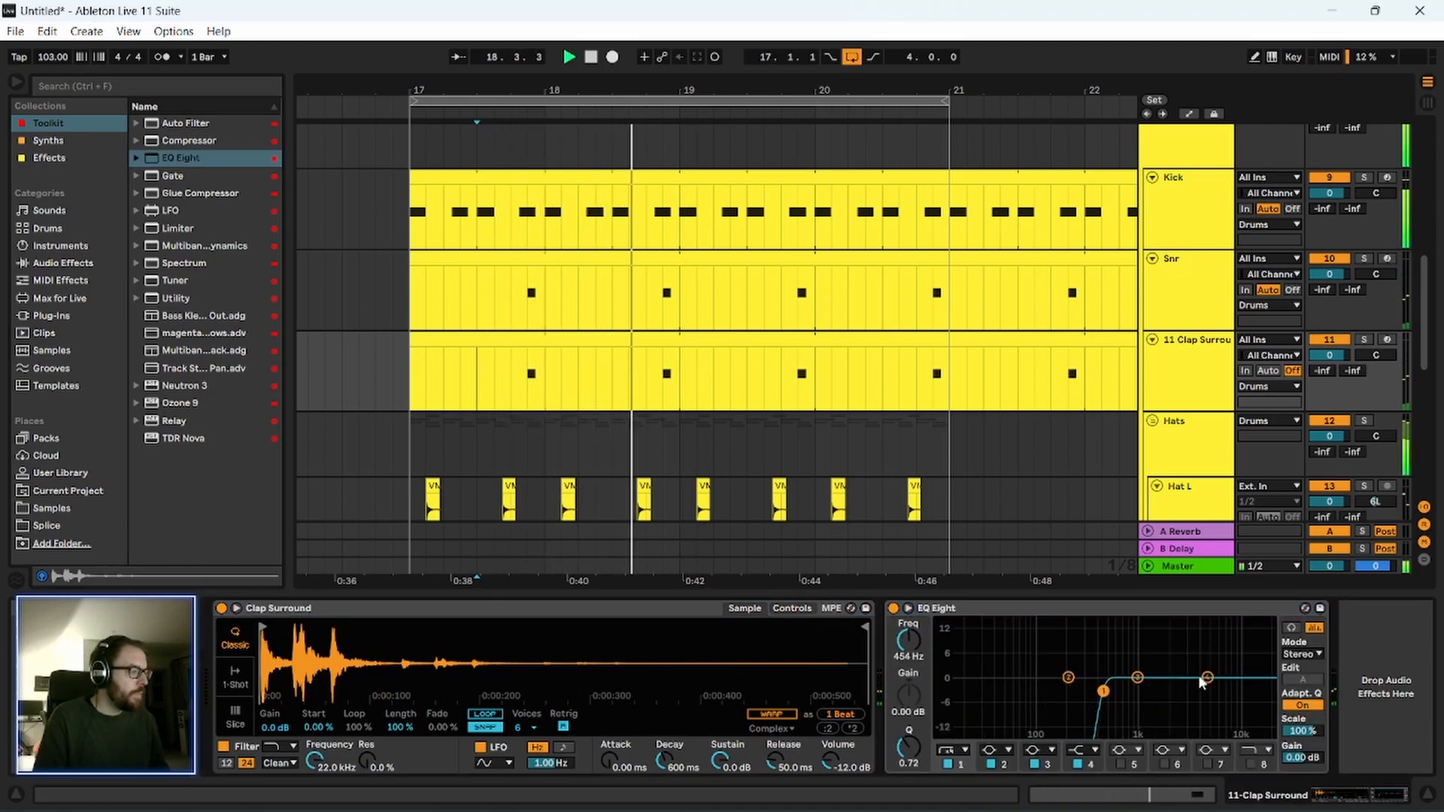
{"action": "left_click_drag", "start_coordinate": [1207, 678], "coordinate": [1204, 668]}
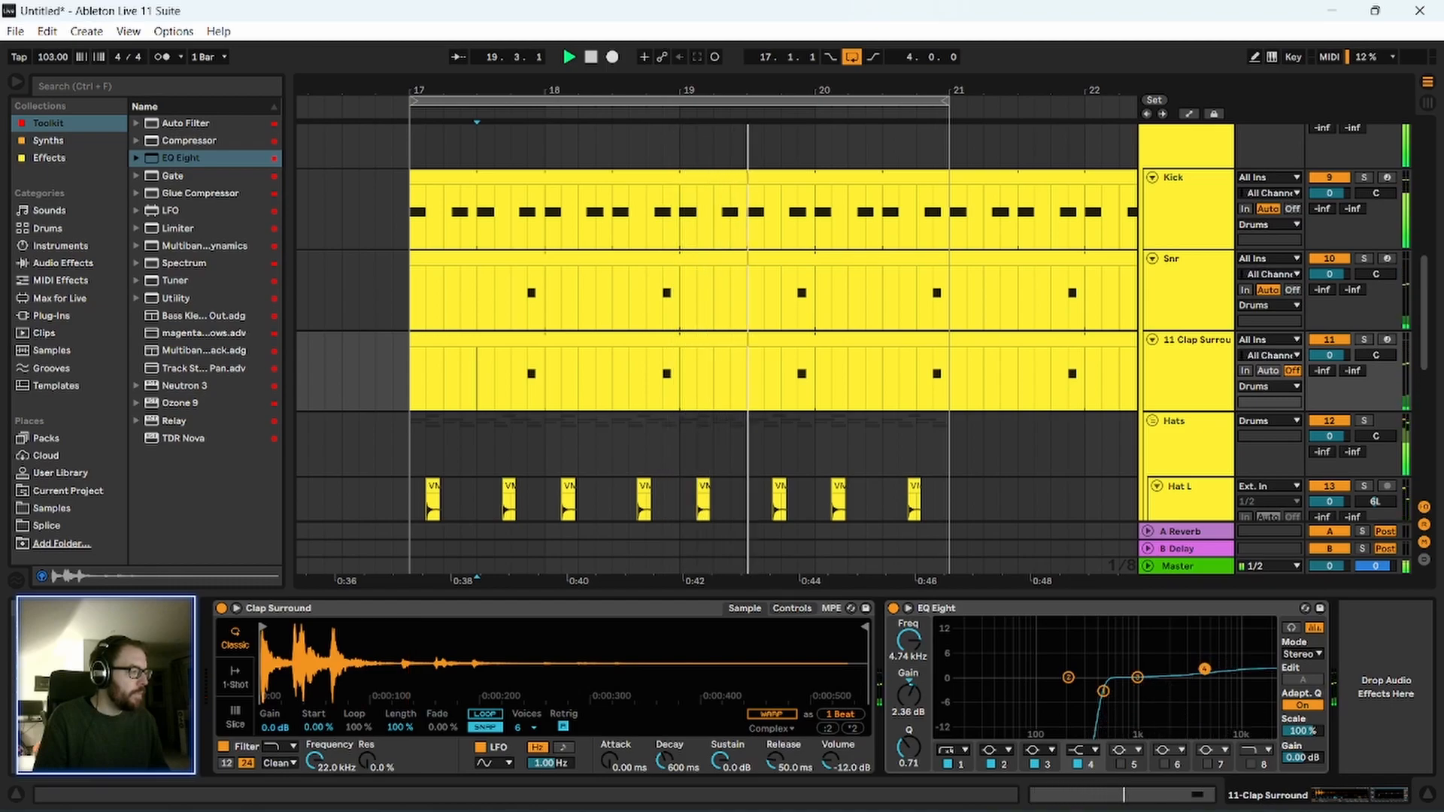
{"action": "left_click_drag", "start_coordinate": [1204, 669], "coordinate": [1178, 652]}
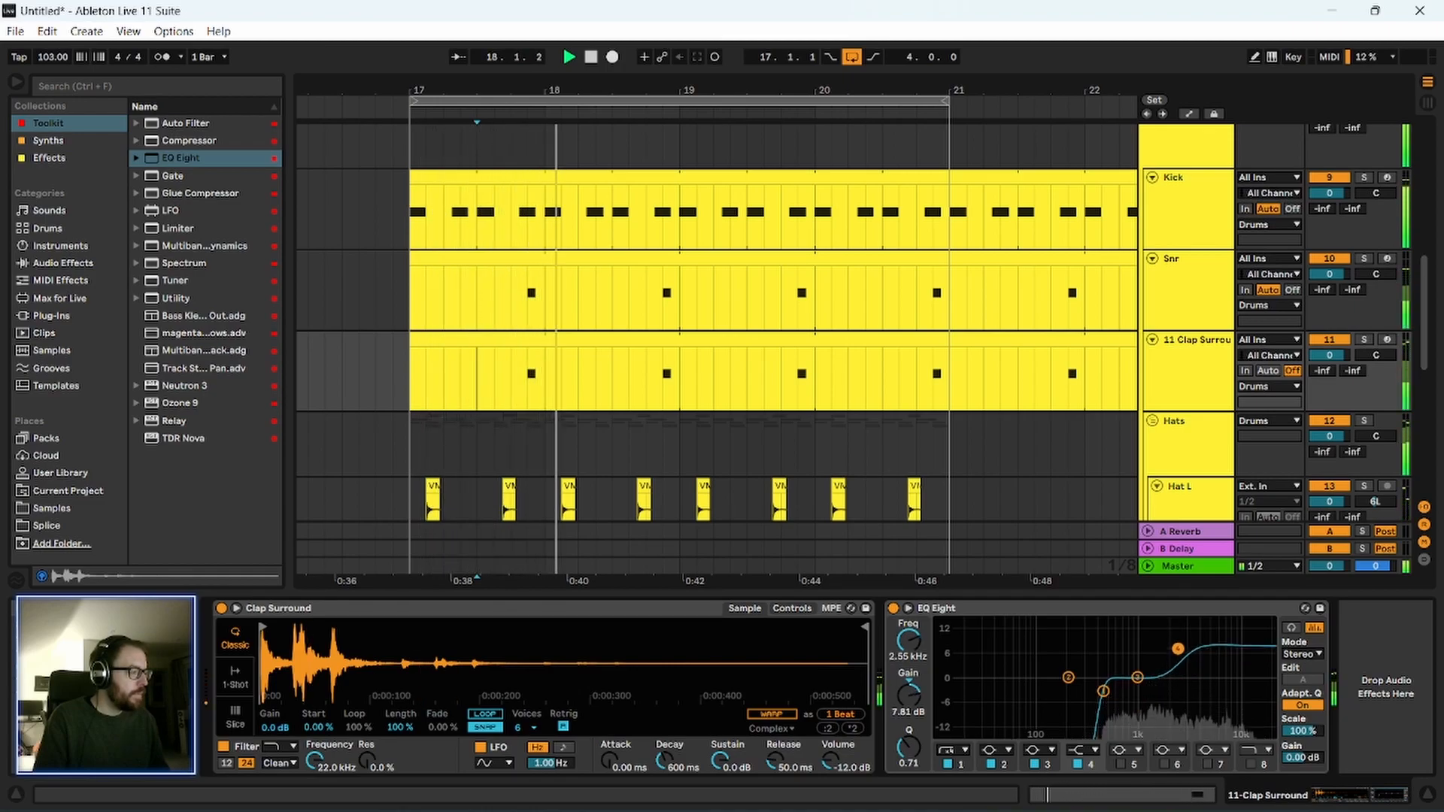
{"action": "left_click", "coordinate": [1135, 613]}
{"action": "key", "text": "space"}
Switch the Clap Surround sampler to 1-Shot mode and listen to the result in the loop.
{"action": "left_click", "coordinate": [1212, 382]}
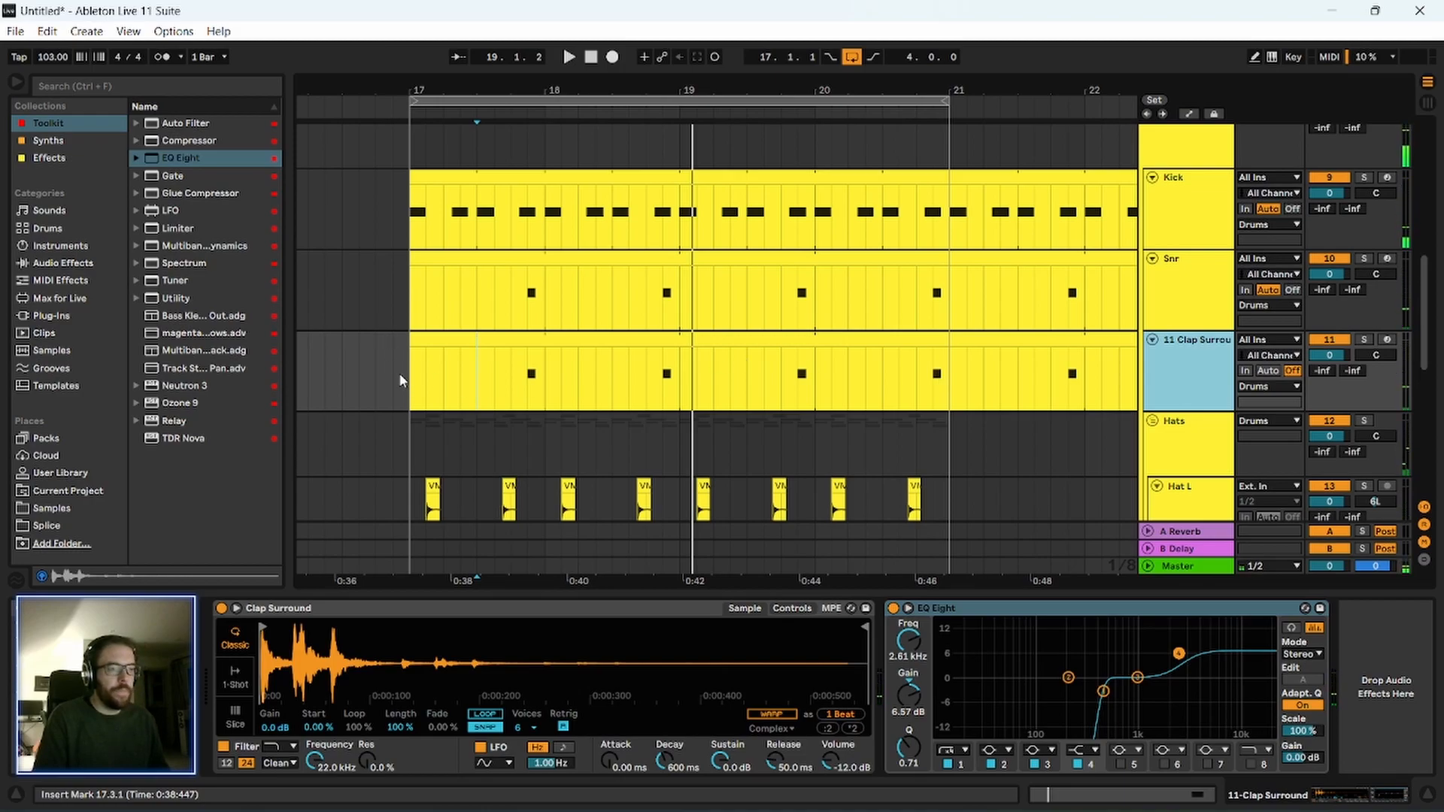
{"action": "left_click", "coordinate": [236, 684]}
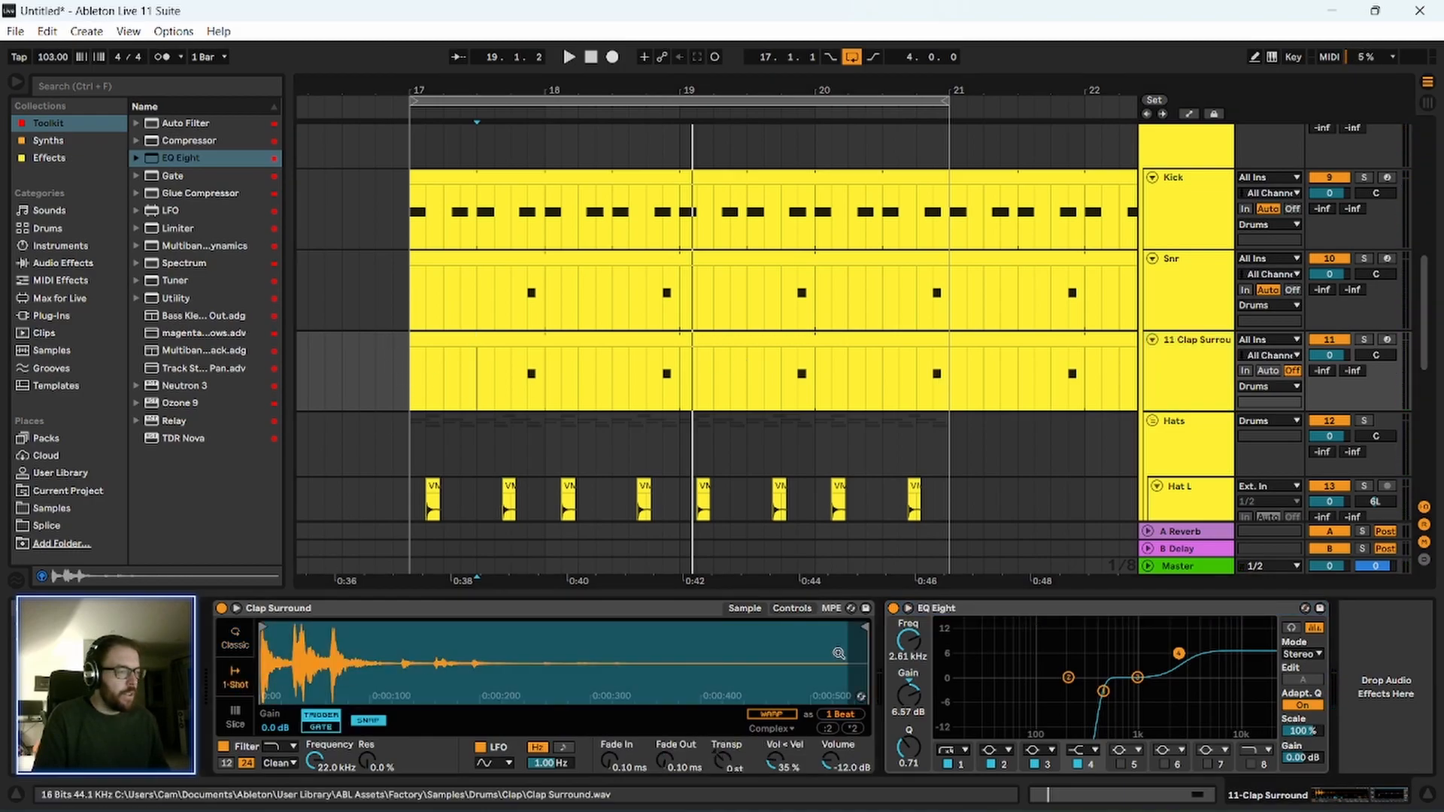
{"action": "key", "text": "space"}
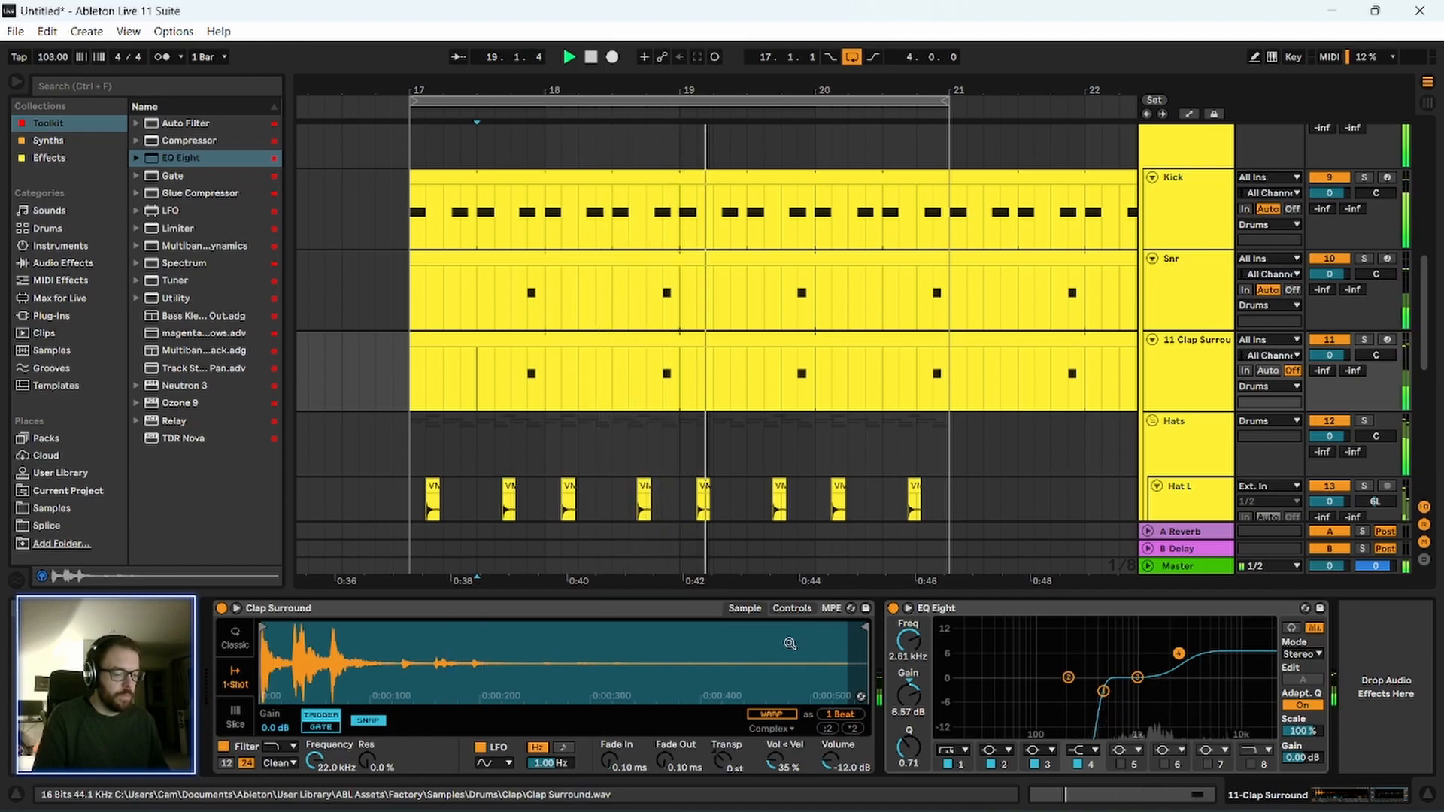
{"action": "key", "text": "space"}
{"action": "left_click", "coordinate": [374, 426]}
{"action": "scroll", "coordinate": [377, 434], "scroll_direction": "down", "scroll_amount": 2}
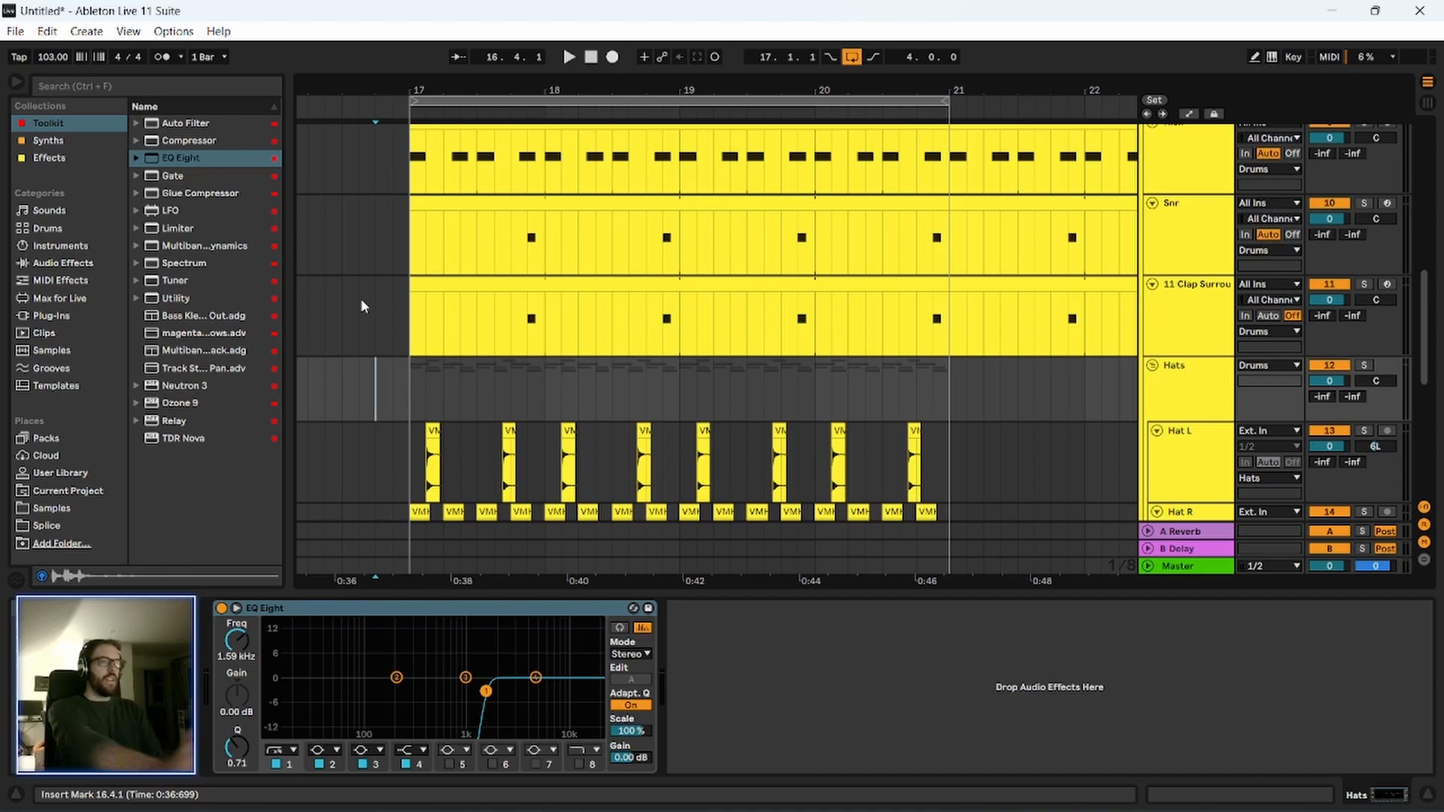
{"action": "left_click", "coordinate": [1155, 305]}
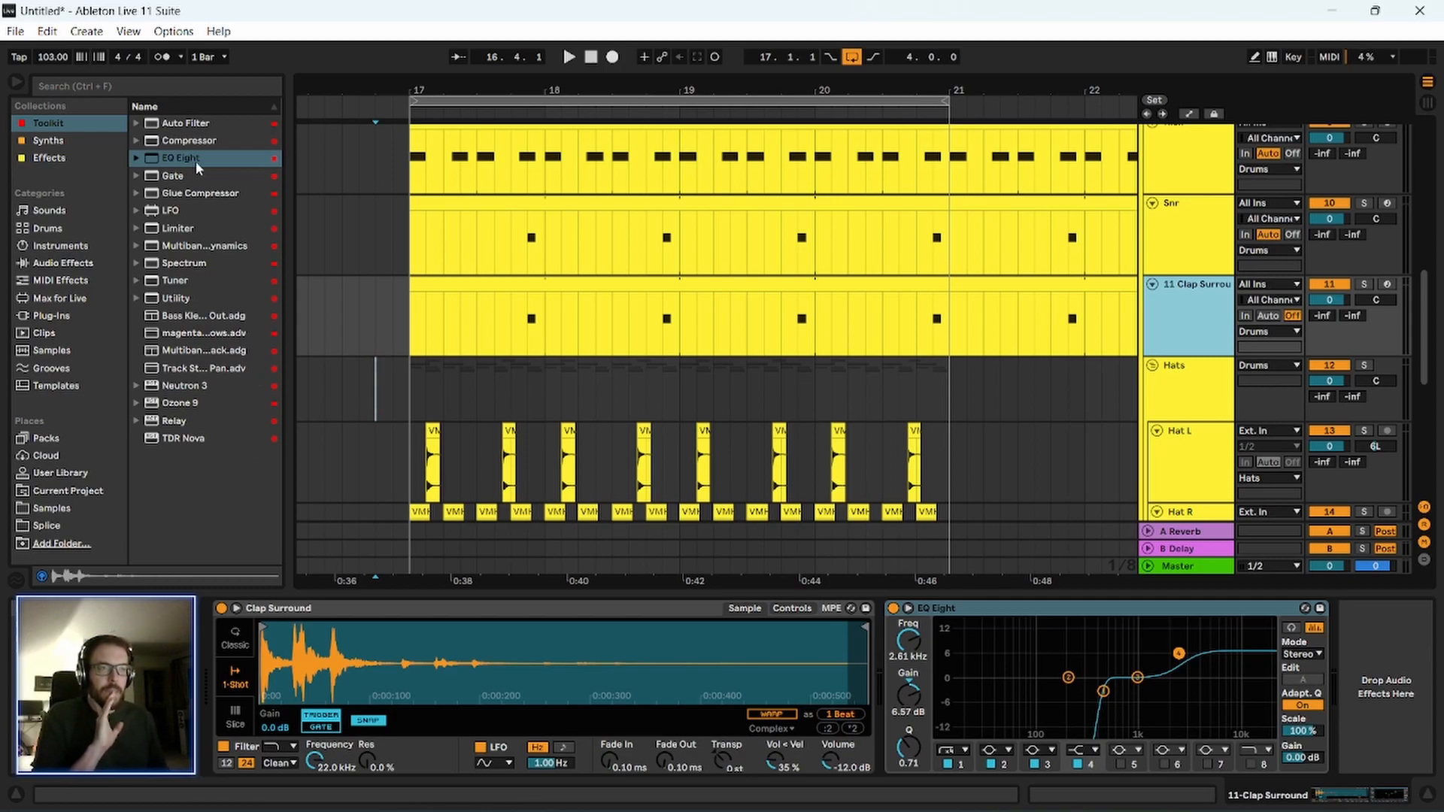
{"action": "scroll", "coordinate": [451, 423], "scroll_direction": "down", "scroll_amount": 6}
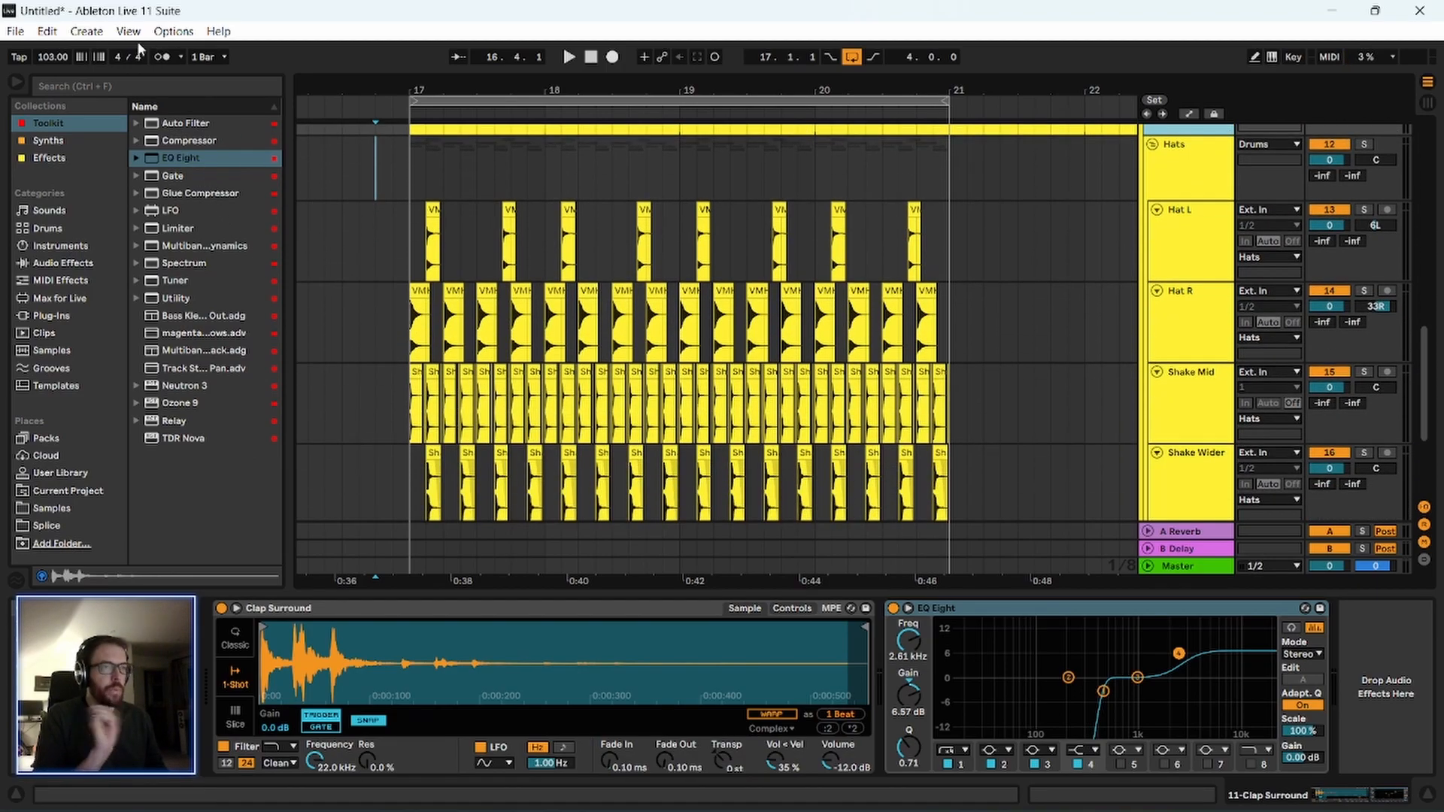
{"action": "scroll", "coordinate": [1004, 250], "scroll_direction": "up", "scroll_amount": 7}
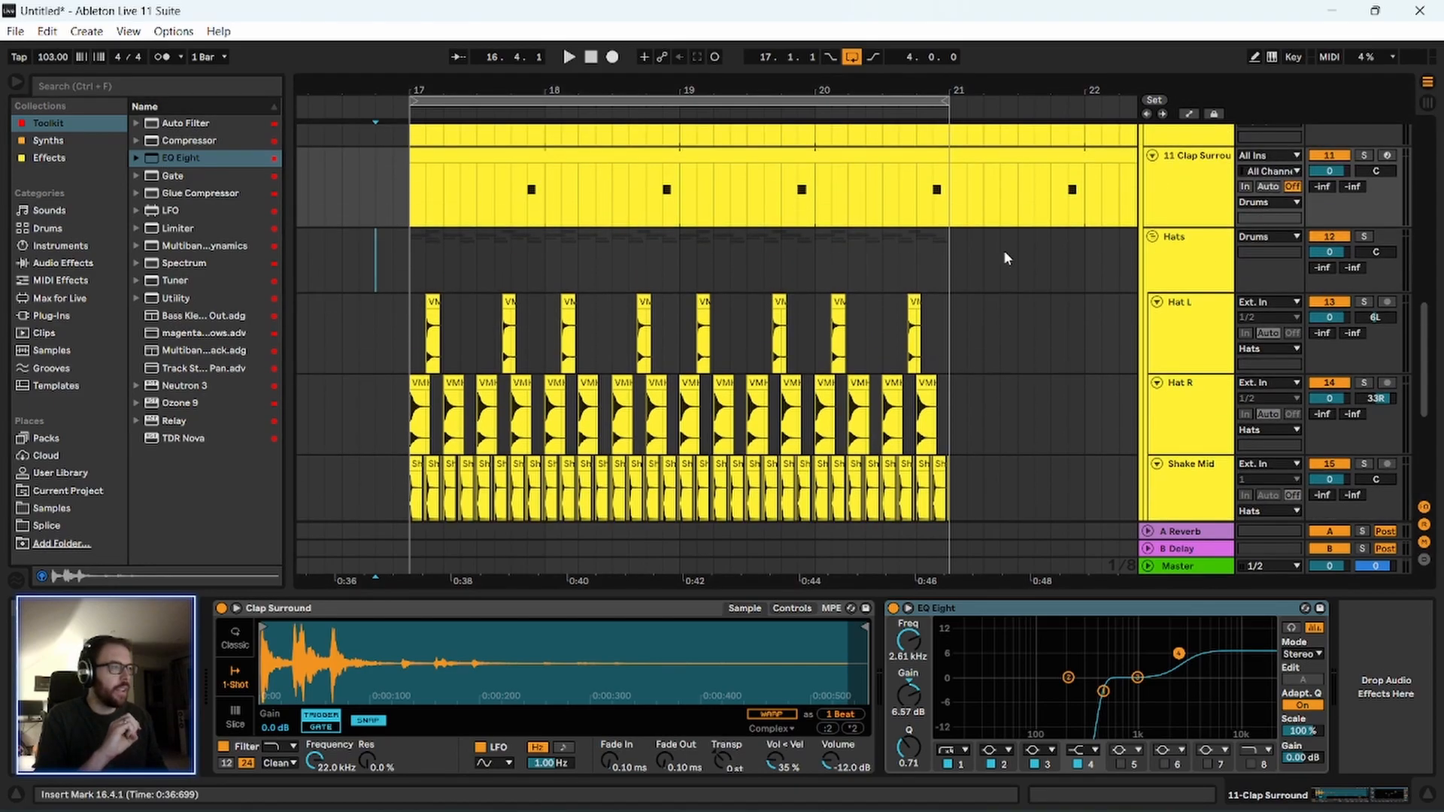
{"action": "scroll", "coordinate": [1279, 211], "scroll_direction": "up", "scroll_amount": 3}
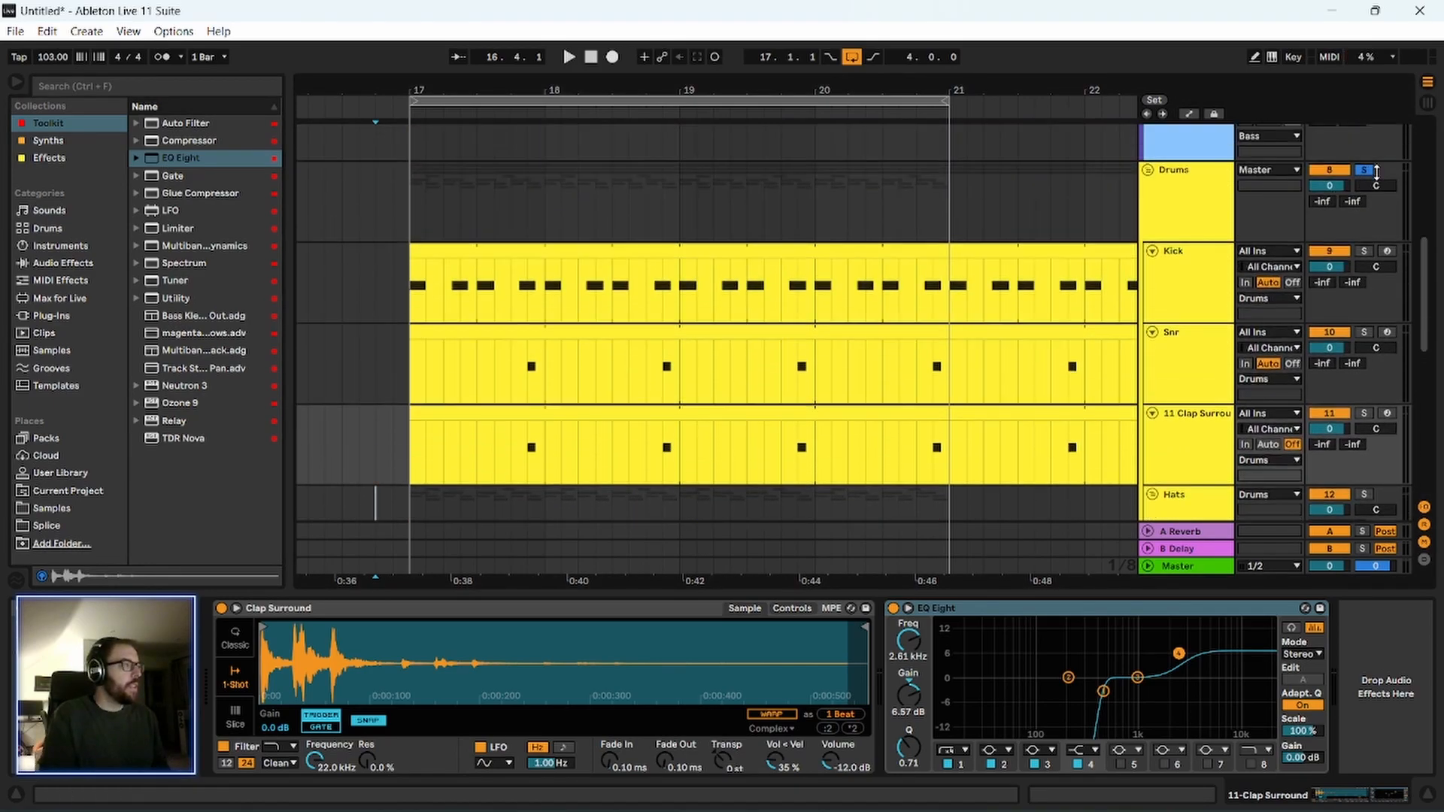
Show the Drums group's effects chain, set the insert mark at 16.4.3 on the Hats track and play the loop.
{"action": "left_click", "coordinate": [1205, 197]}
{"action": "scroll", "coordinate": [761, 255], "scroll_direction": "down", "scroll_amount": 3}
{"action": "scroll", "coordinate": [902, 286], "scroll_direction": "up", "scroll_amount": 1}
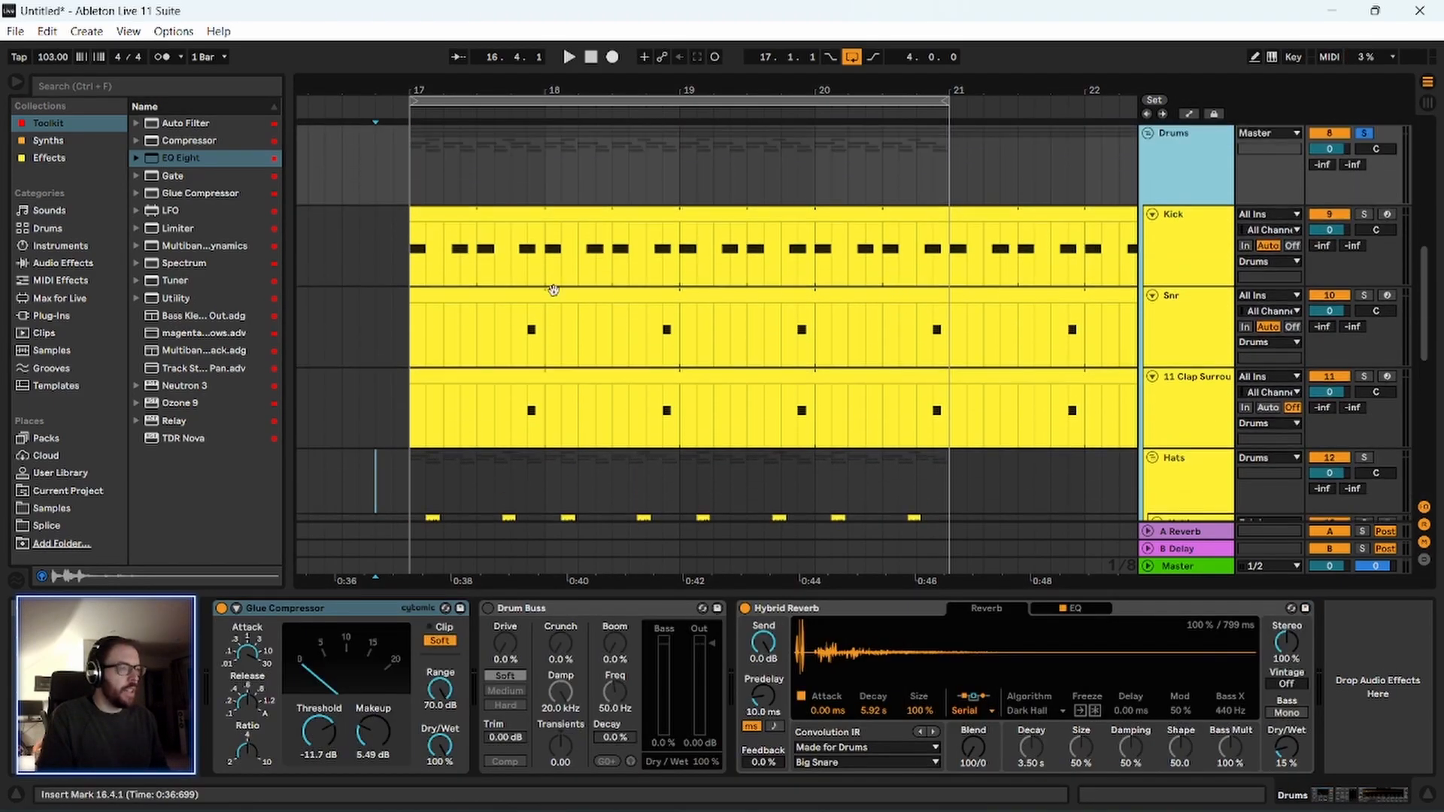
{"action": "scroll", "coordinate": [440, 407], "scroll_direction": "down", "scroll_amount": 5}
{"action": "left_click", "coordinate": [398, 306]}
{"action": "key", "text": "space"}
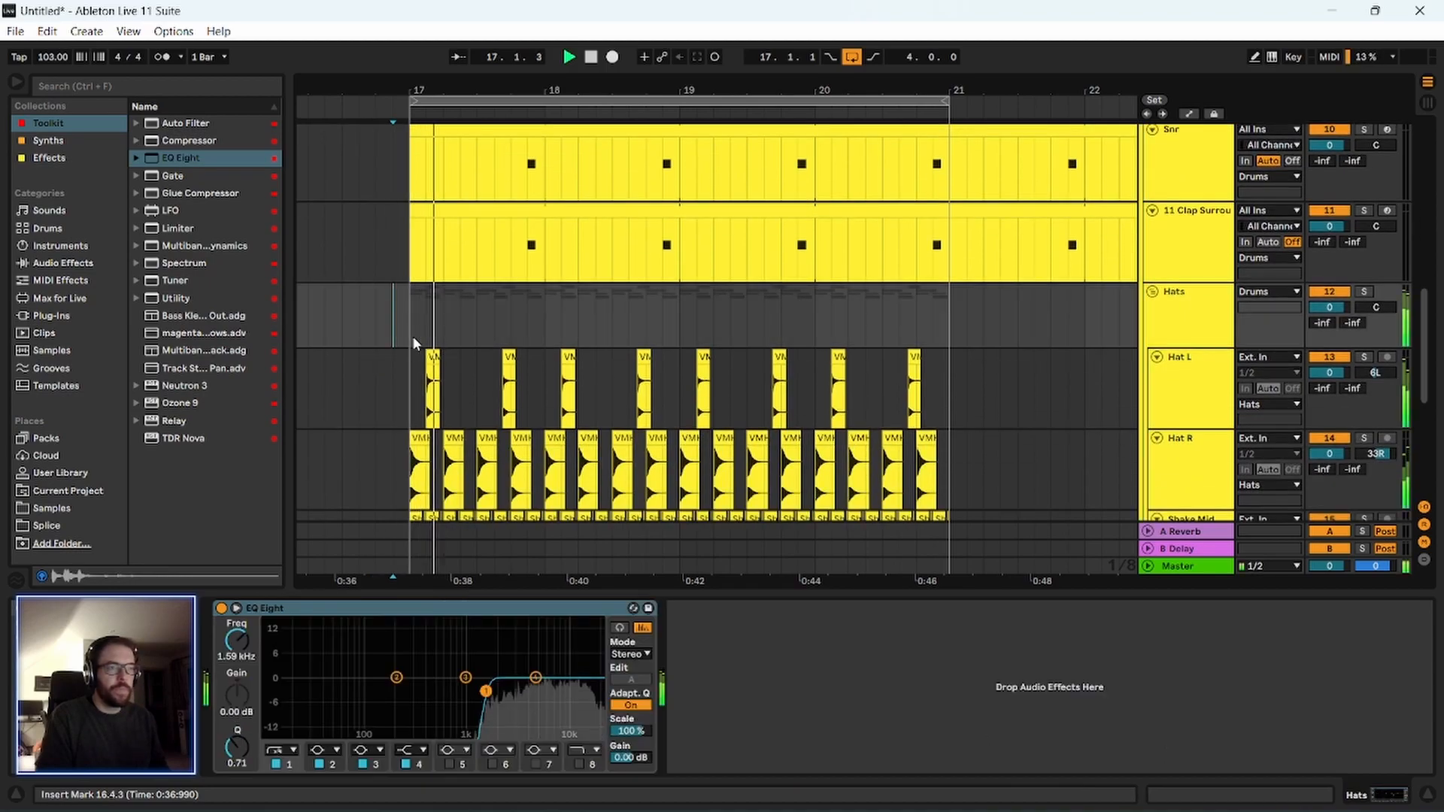
Stop playback, search all browser results for "hat" and audition the samples down to the Rim Hat Loop.
{"action": "key", "text": "space"}
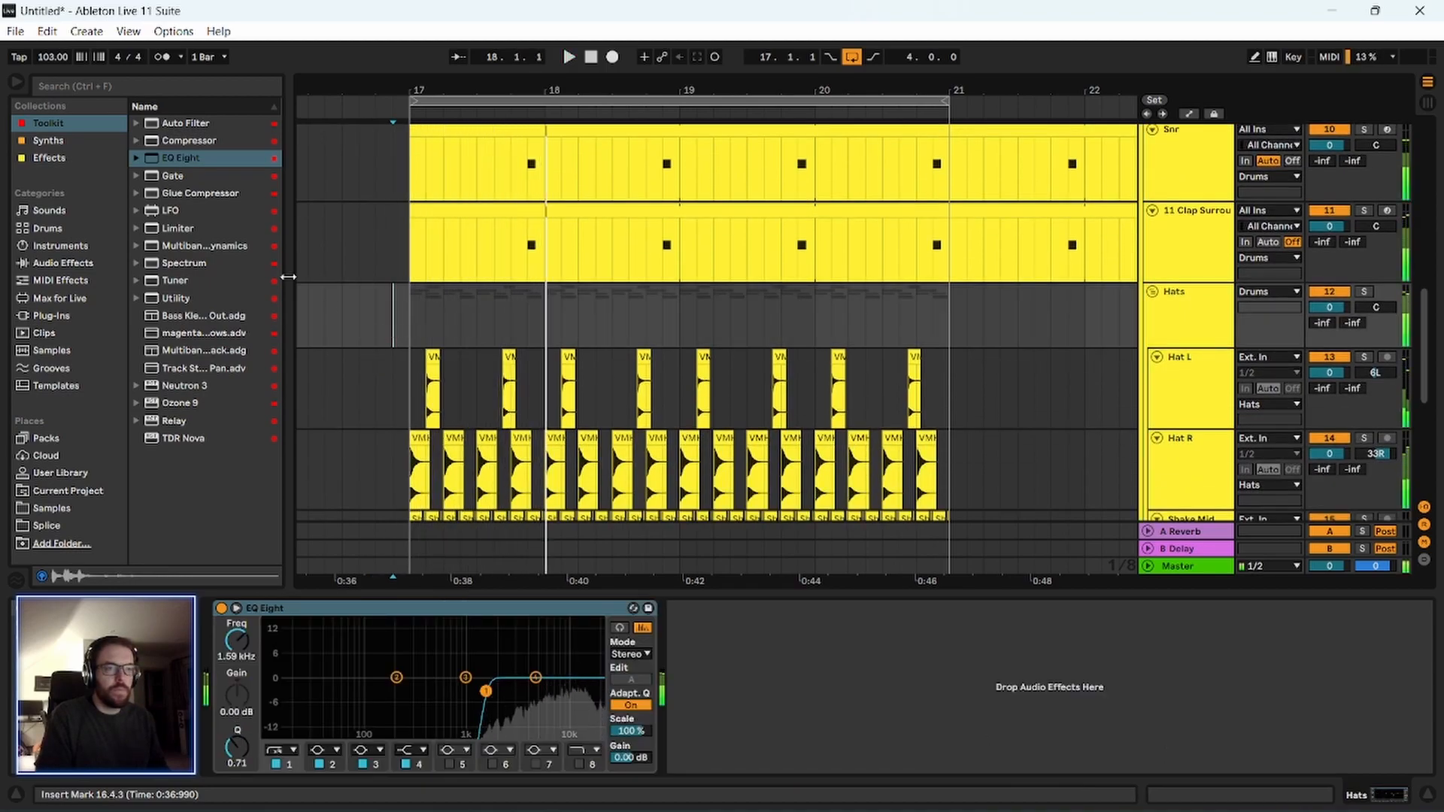
{"action": "left_click", "coordinate": [112, 87]}
{"action": "type", "text": "hat"}
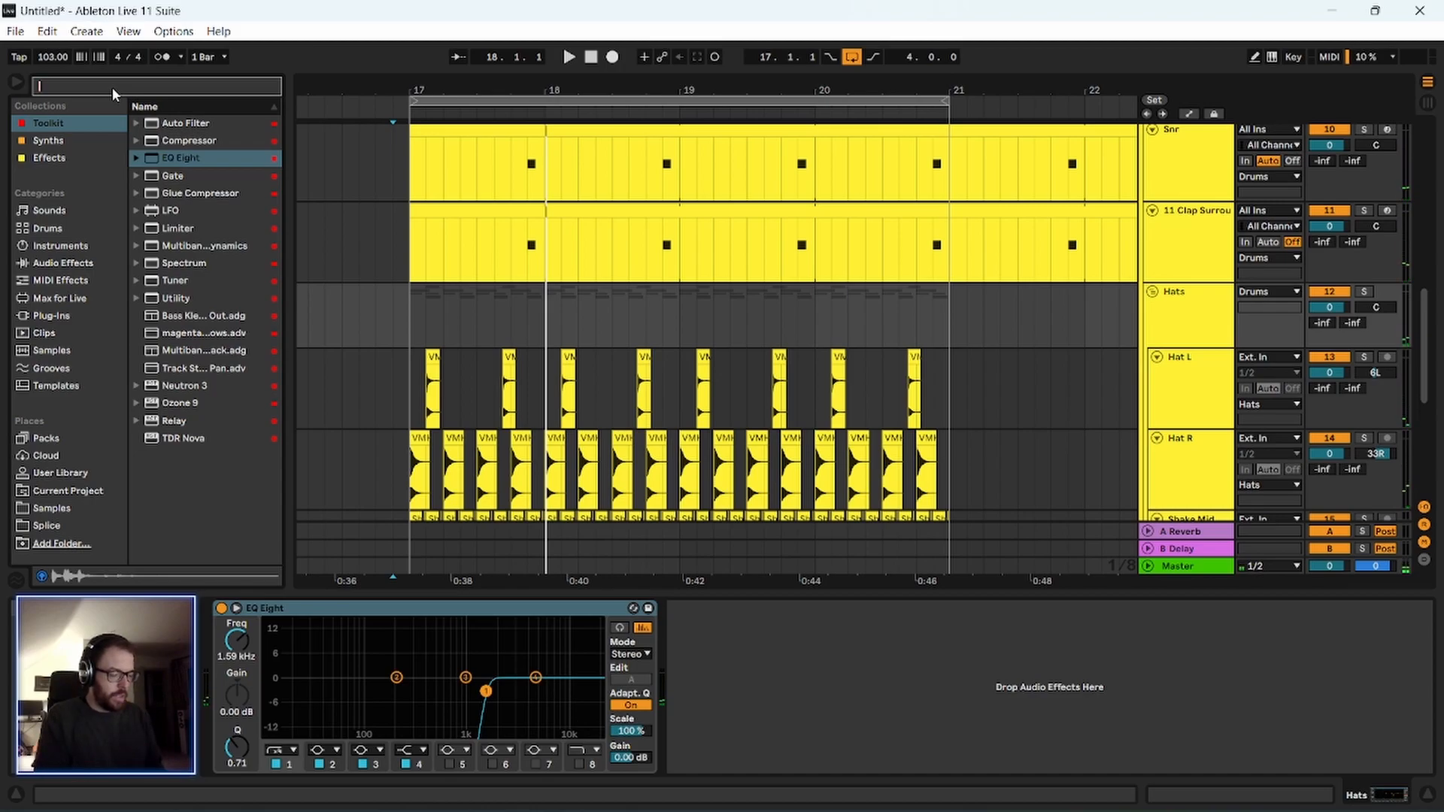
{"action": "left_click", "coordinate": [82, 406]}
{"action": "scroll", "coordinate": [184, 451], "scroll_direction": "down", "scroll_amount": 5}
{"action": "left_click", "coordinate": [185, 474]}
{"action": "scroll", "coordinate": [184, 481], "scroll_direction": "down", "scroll_amount": 5}
{"action": "left_click", "coordinate": [185, 480]}
{"action": "scroll", "coordinate": [185, 483], "scroll_direction": "down", "scroll_amount": 5}
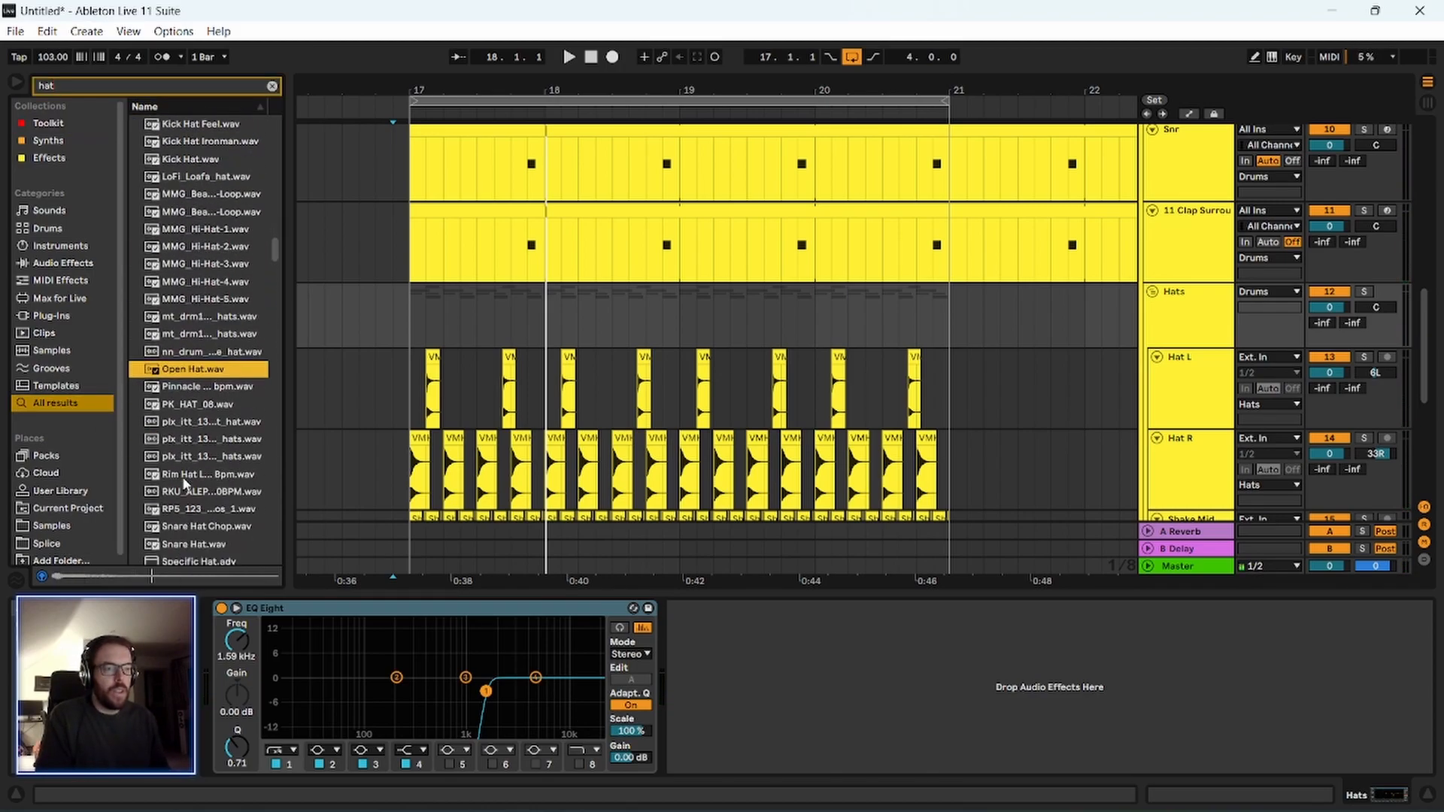
{"action": "left_click", "coordinate": [184, 475]}
{"action": "scroll", "coordinate": [185, 482], "scroll_direction": "down", "scroll_amount": 6}
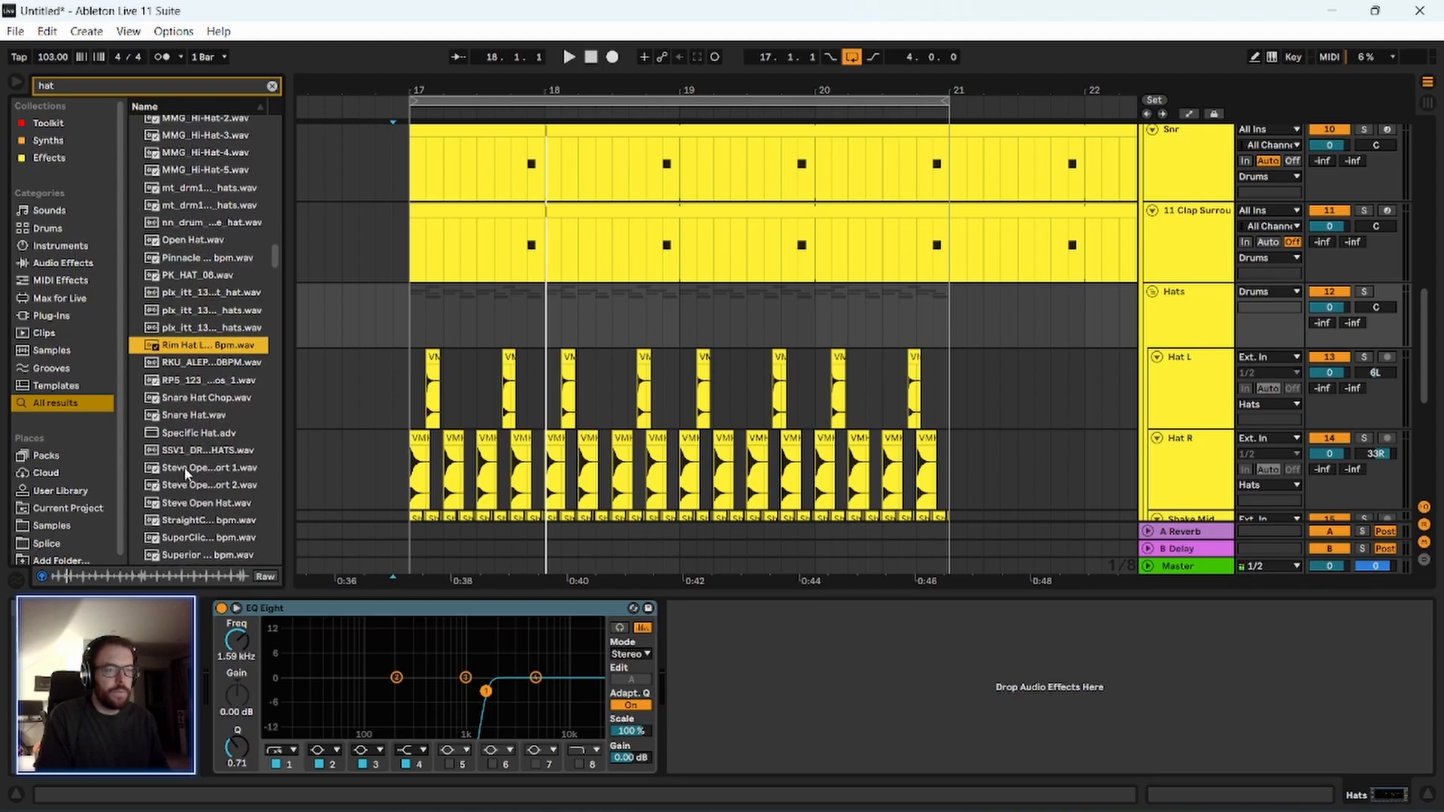
{"action": "scroll", "coordinate": [1089, 432], "scroll_direction": "down", "scroll_amount": 3}
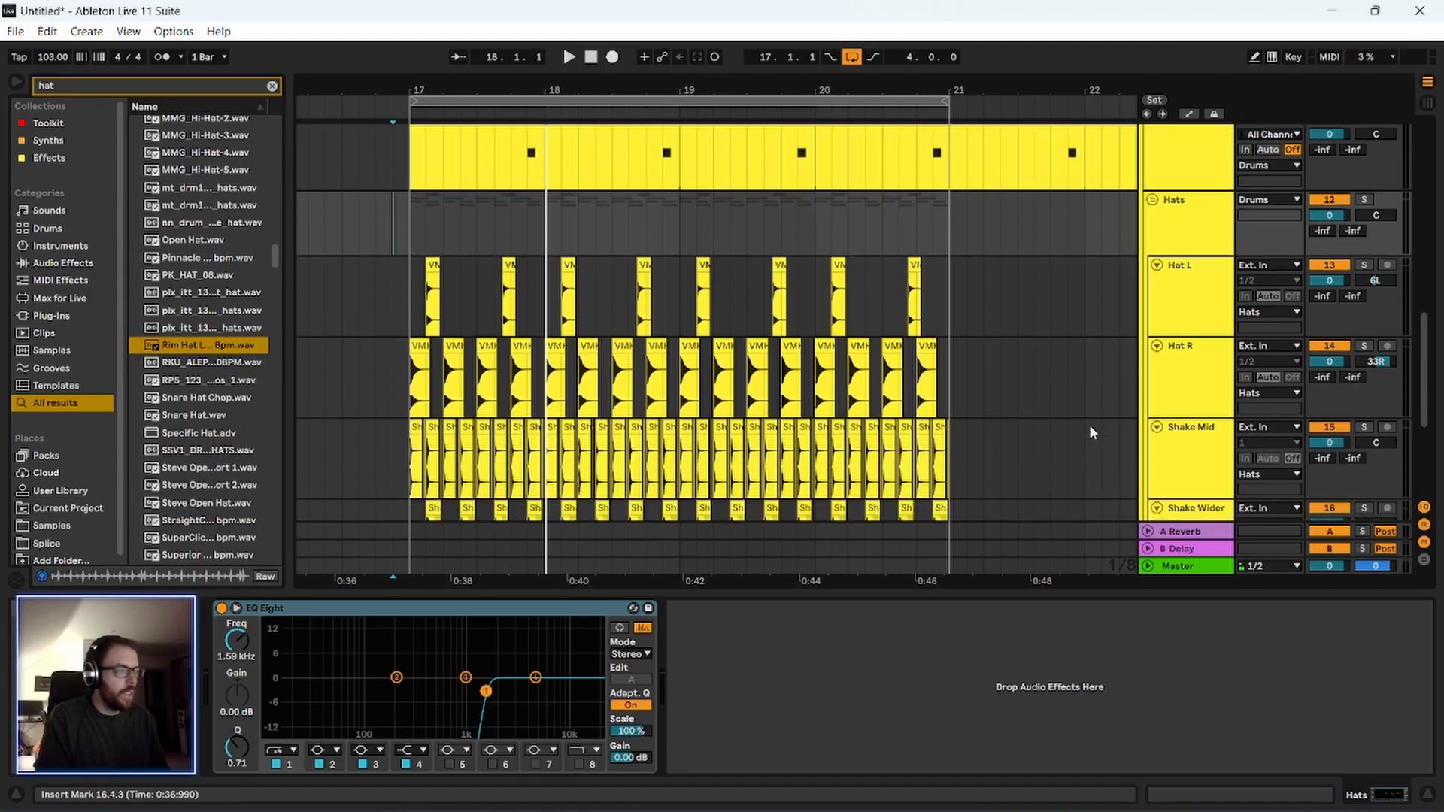
{"action": "scroll", "coordinate": [1089, 424], "scroll_direction": "down", "scroll_amount": 5}
{"action": "left_click", "coordinate": [1205, 376]}
{"action": "key", "text": "ctrl+shift+t"}
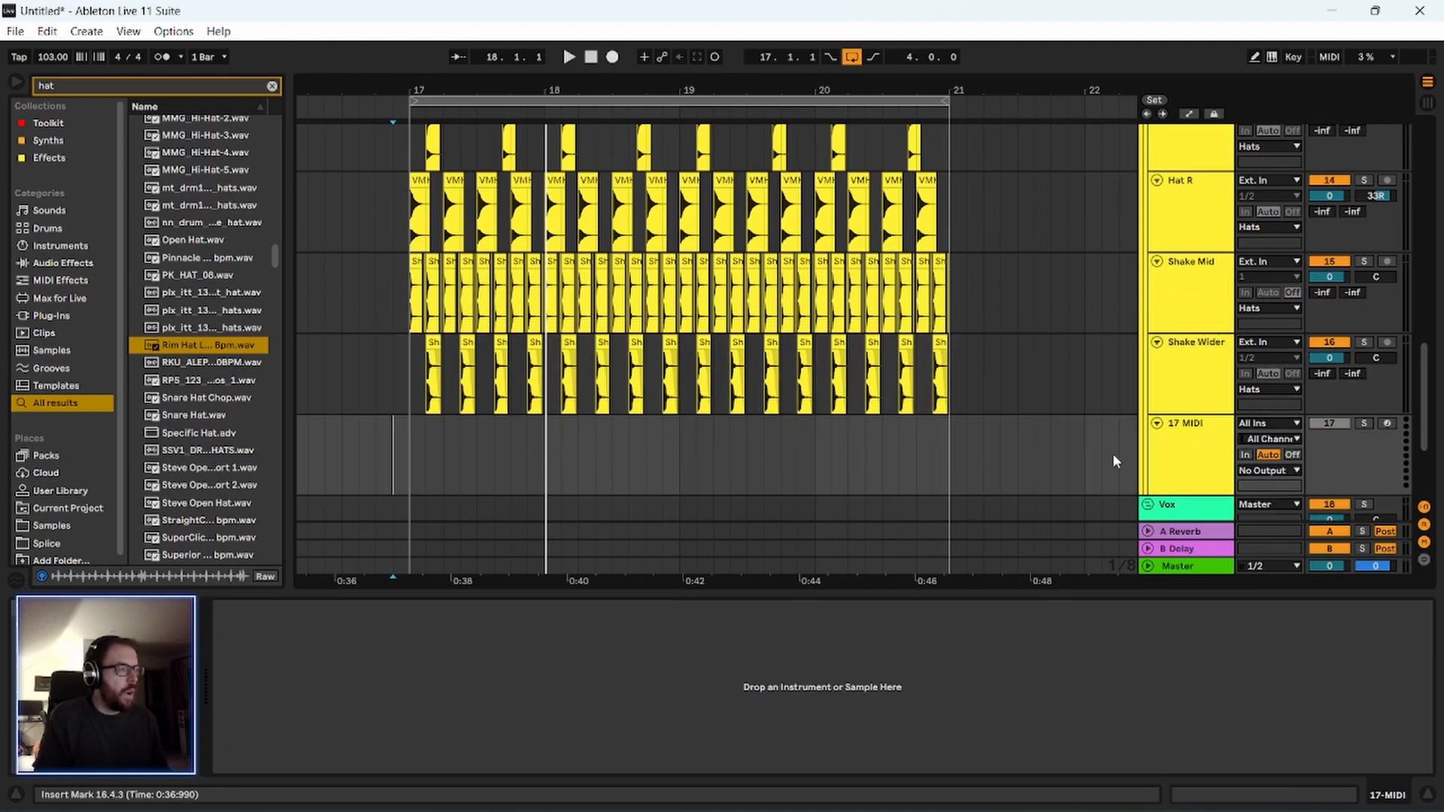
{"action": "key", "text": "Delete"}
Insert an audio track below Shake Wider in the Hats group and place the Rim Hat Loop sample on it at bar 17.
{"action": "left_click", "coordinate": [1217, 373]}
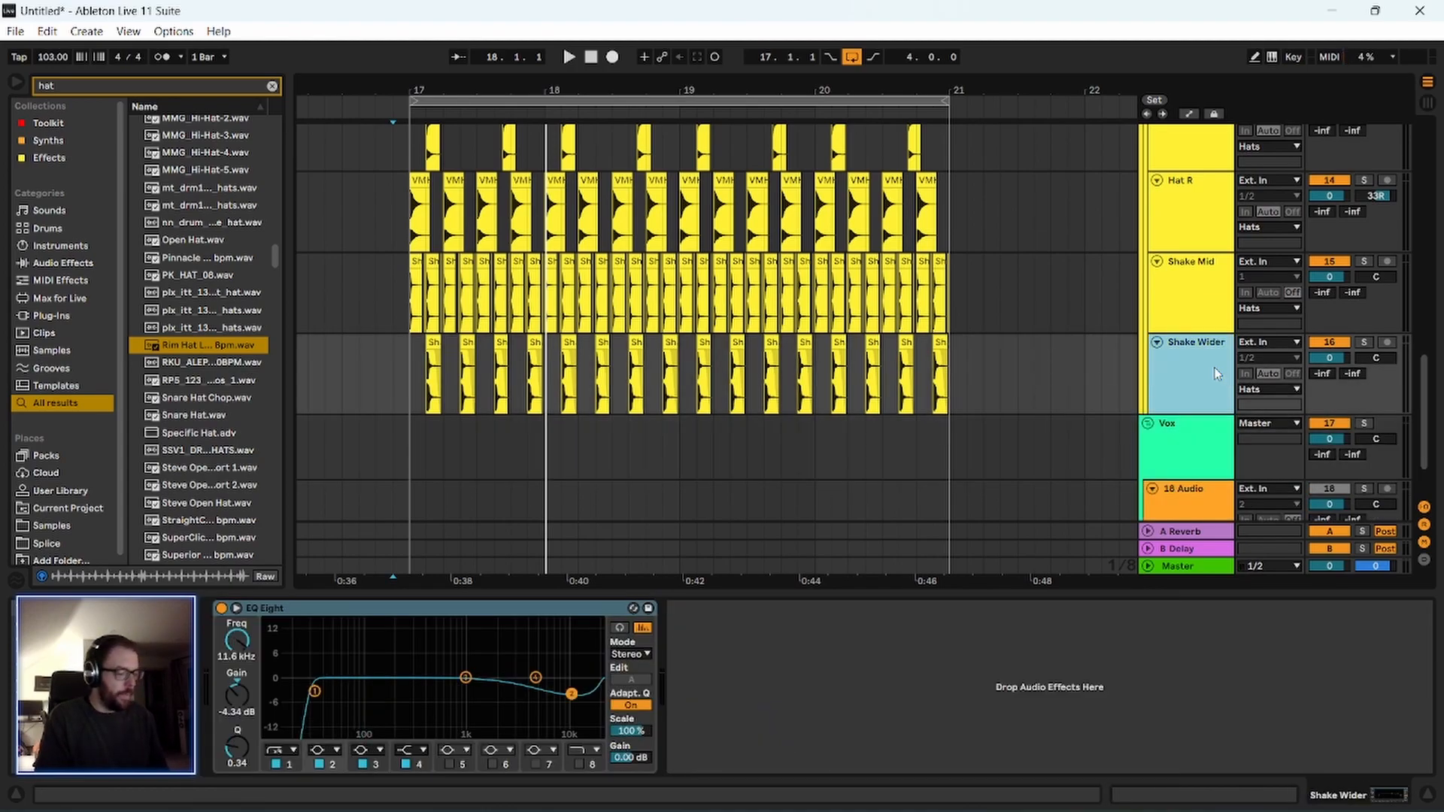
{"action": "key", "text": "ctrl+t"}
{"action": "left_click_drag", "start_coordinate": [187, 348], "coordinate": [412, 459]}
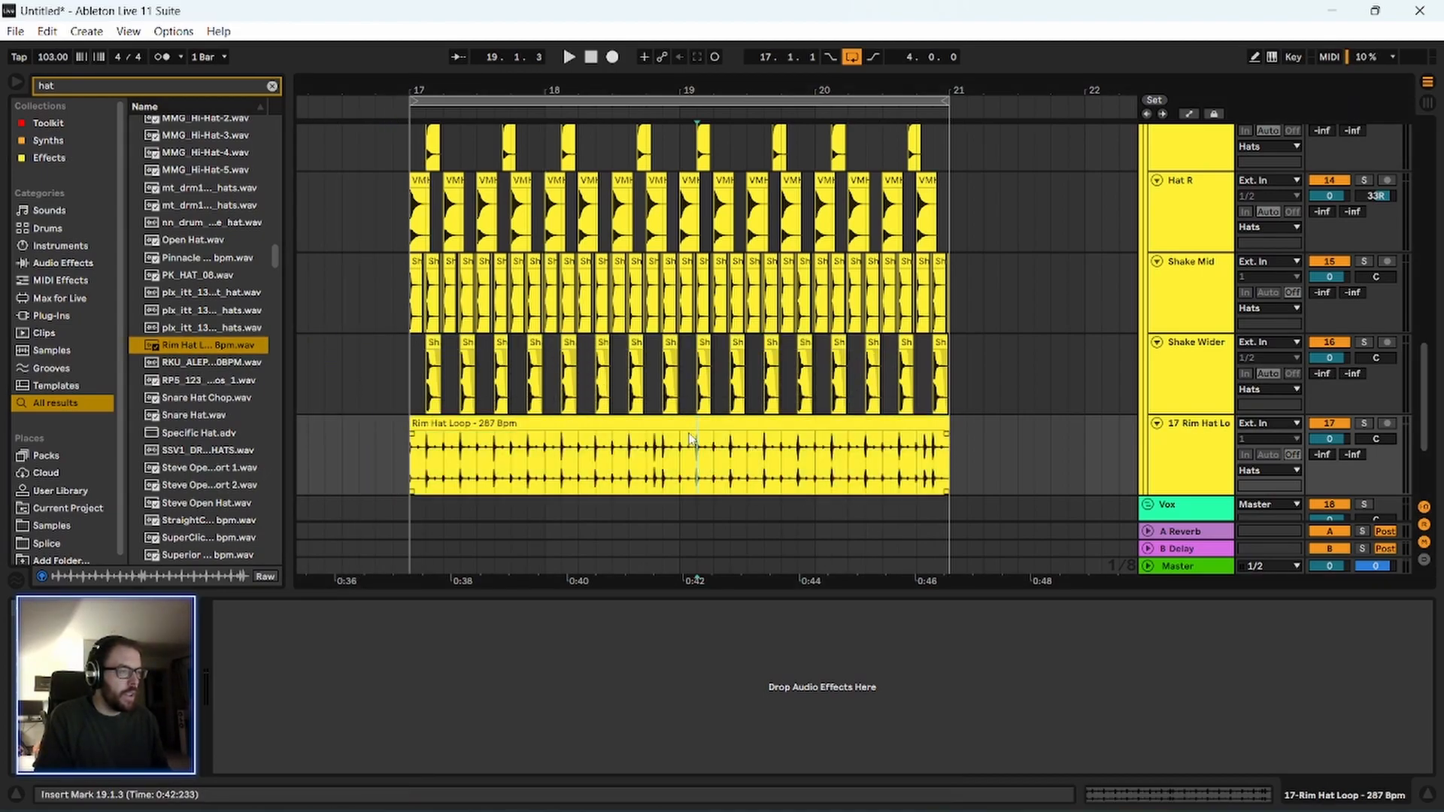
Shorten the Rim Hat Loop clip's loop to its first hit pair, with a length of 0.0.2.
{"action": "left_click", "coordinate": [691, 415]}
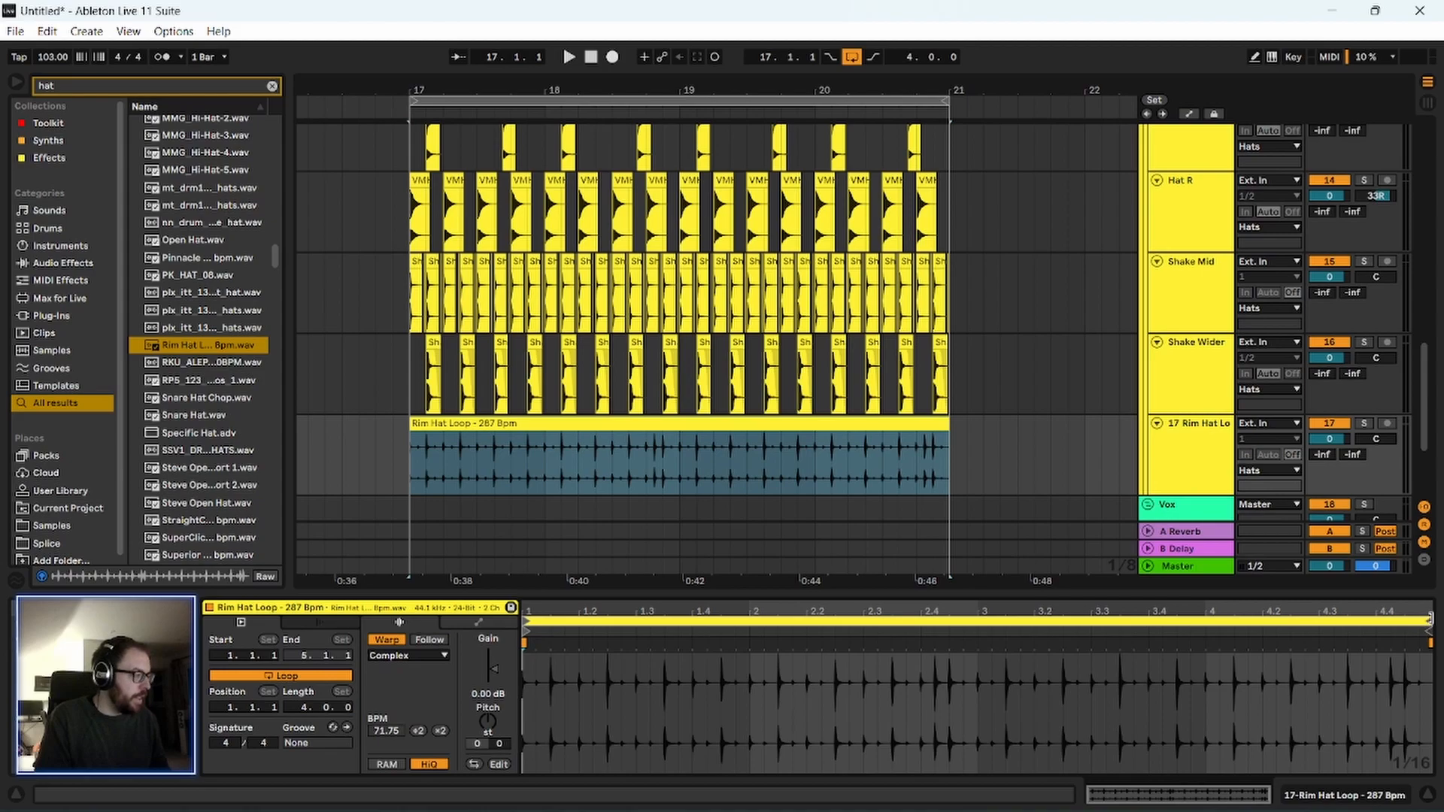
{"action": "left_click_drag", "start_coordinate": [1429, 618], "coordinate": [439, 606]}
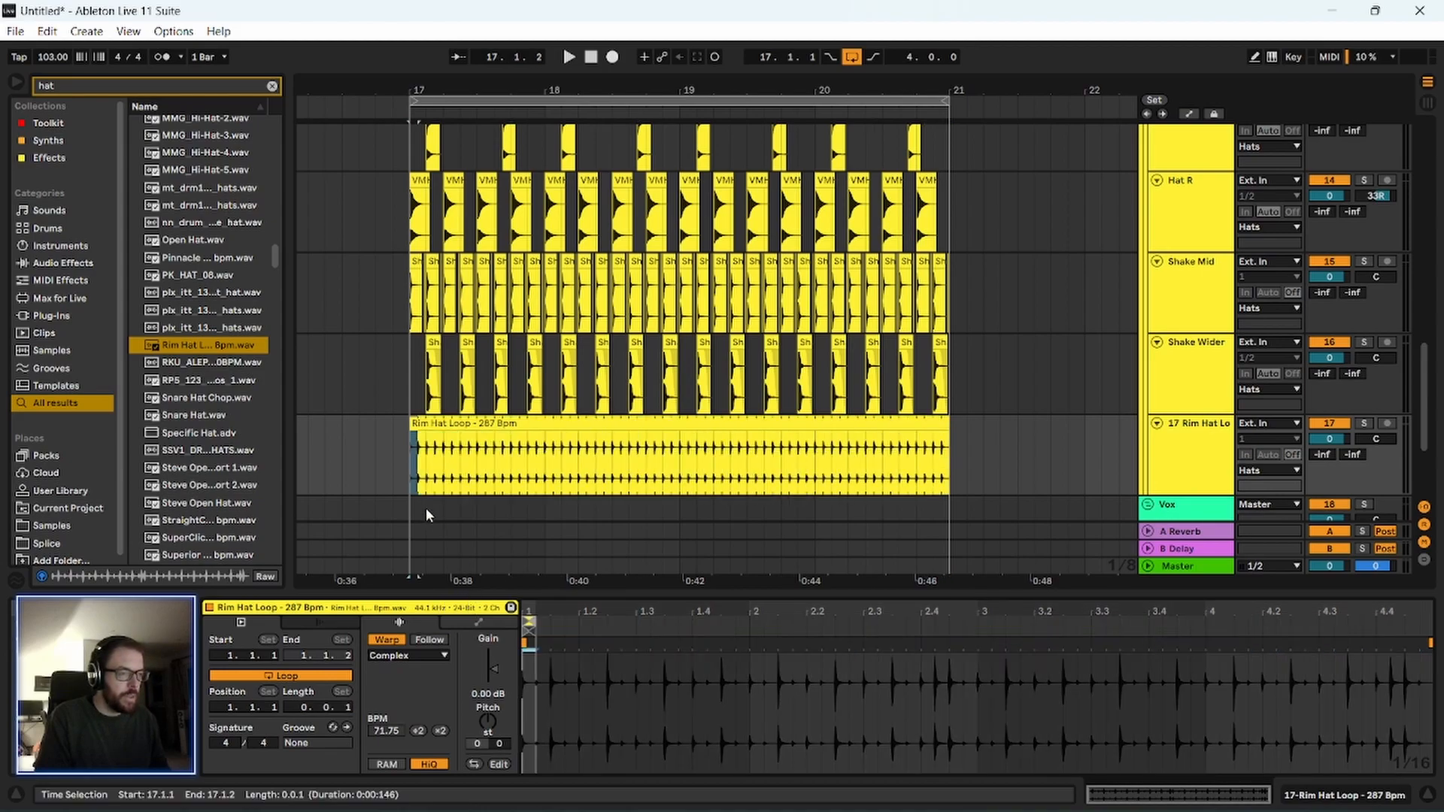
{"action": "left_click_drag", "start_coordinate": [545, 607], "coordinate": [546, 685]}
{"action": "left_click_drag", "start_coordinate": [603, 631], "coordinate": [668, 621]}
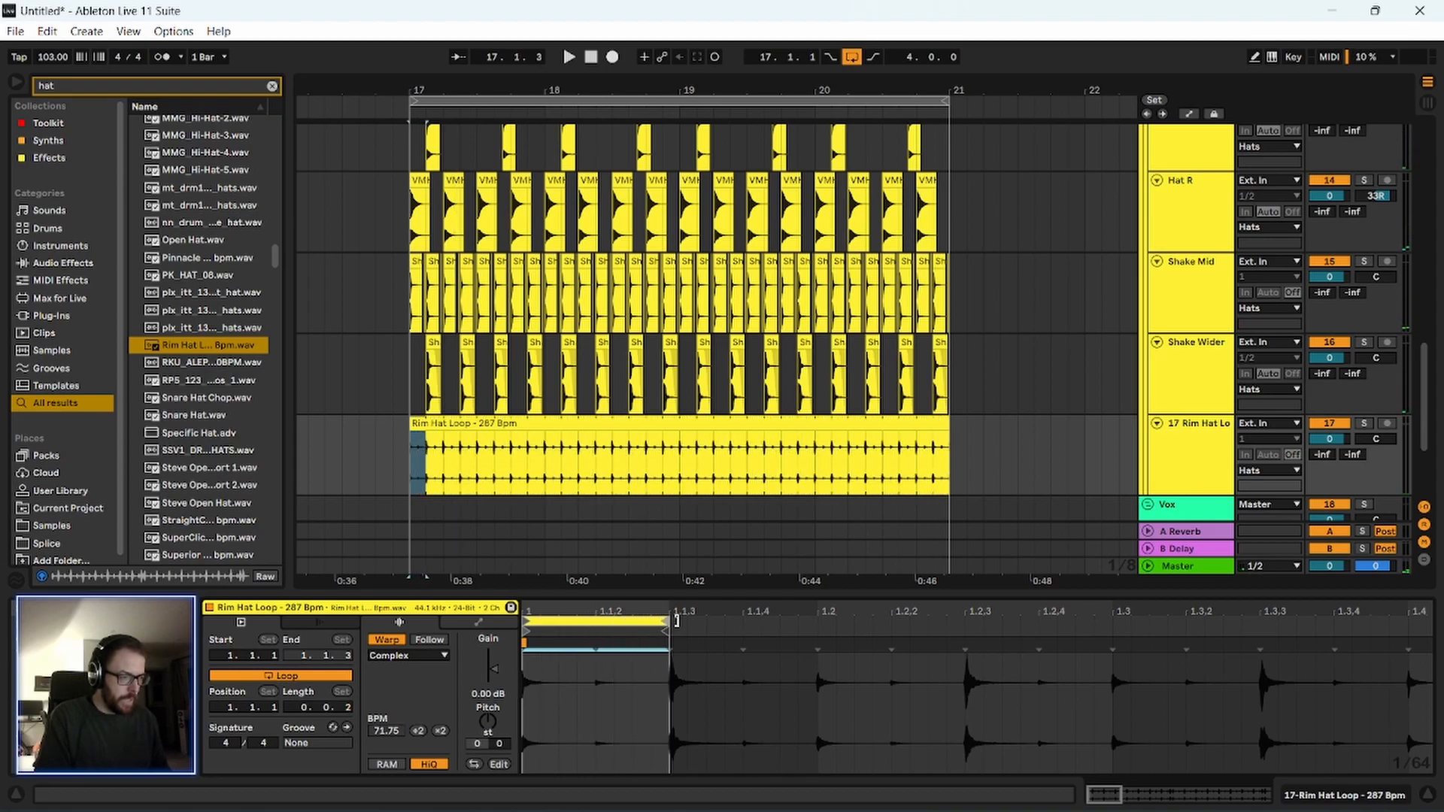
Listen to the shortened Rim Hat Loop with the other tracks and with its track soloed.
{"action": "key", "text": "space"}
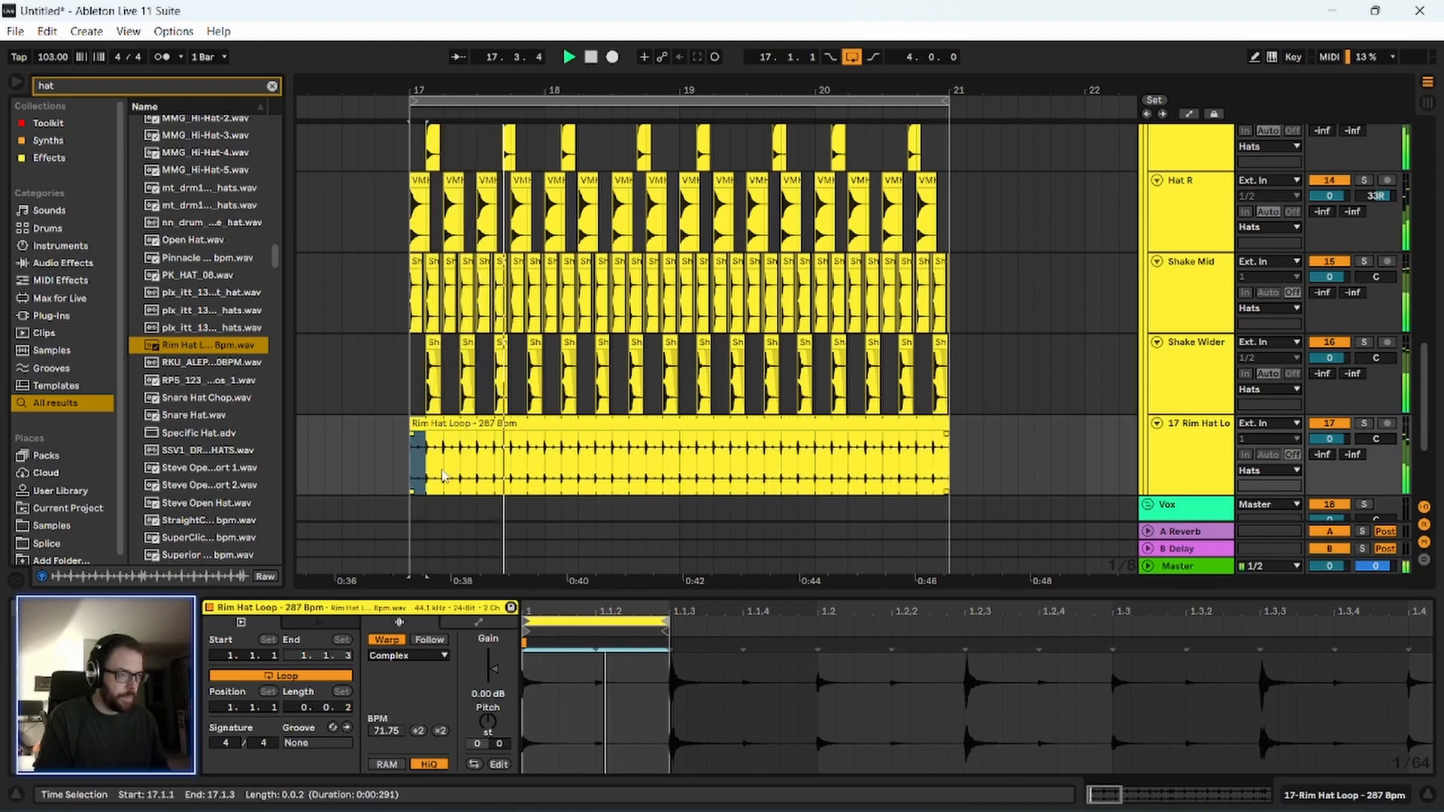
{"action": "left_click", "coordinate": [1199, 430]}
{"action": "scroll", "coordinate": [1199, 424], "scroll_direction": "down", "scroll_amount": 2}
{"action": "key", "text": "space"}
{"action": "left_click", "coordinate": [1368, 332]}
{"action": "key", "text": "space"}
{"action": "double_click", "coordinate": [1205, 343]}
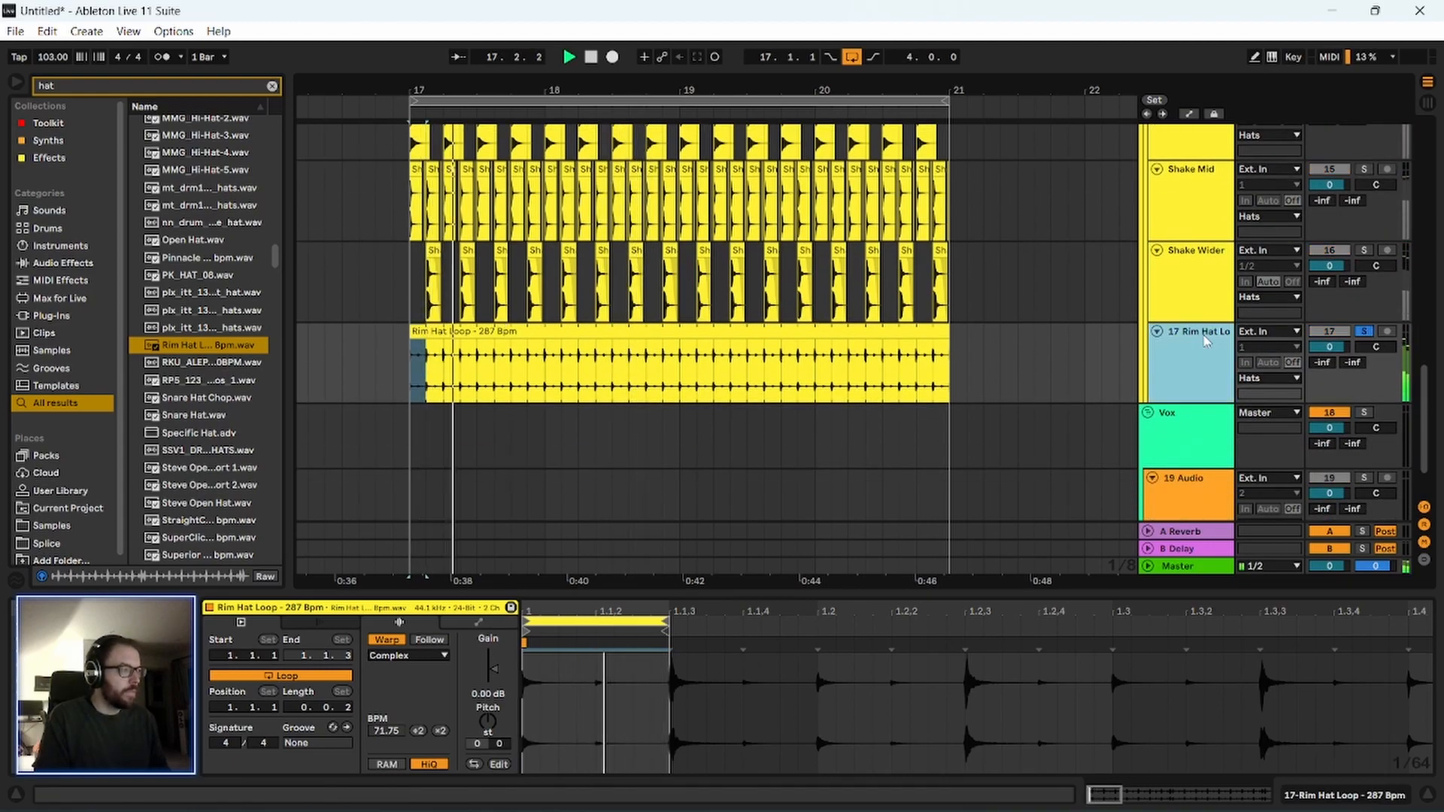
Double the Rim Hat Loop clip's warp tempo to 143.50 BPM and play the soloed result.
{"action": "mouse_move", "coordinate": [410, 87]}
{"action": "left_mouse_down"}
{"action": "mouse_move", "coordinate": [409, 150]}
{"action": "mouse_move", "coordinate": [410, 109]}
{"action": "left_mouse_up"}
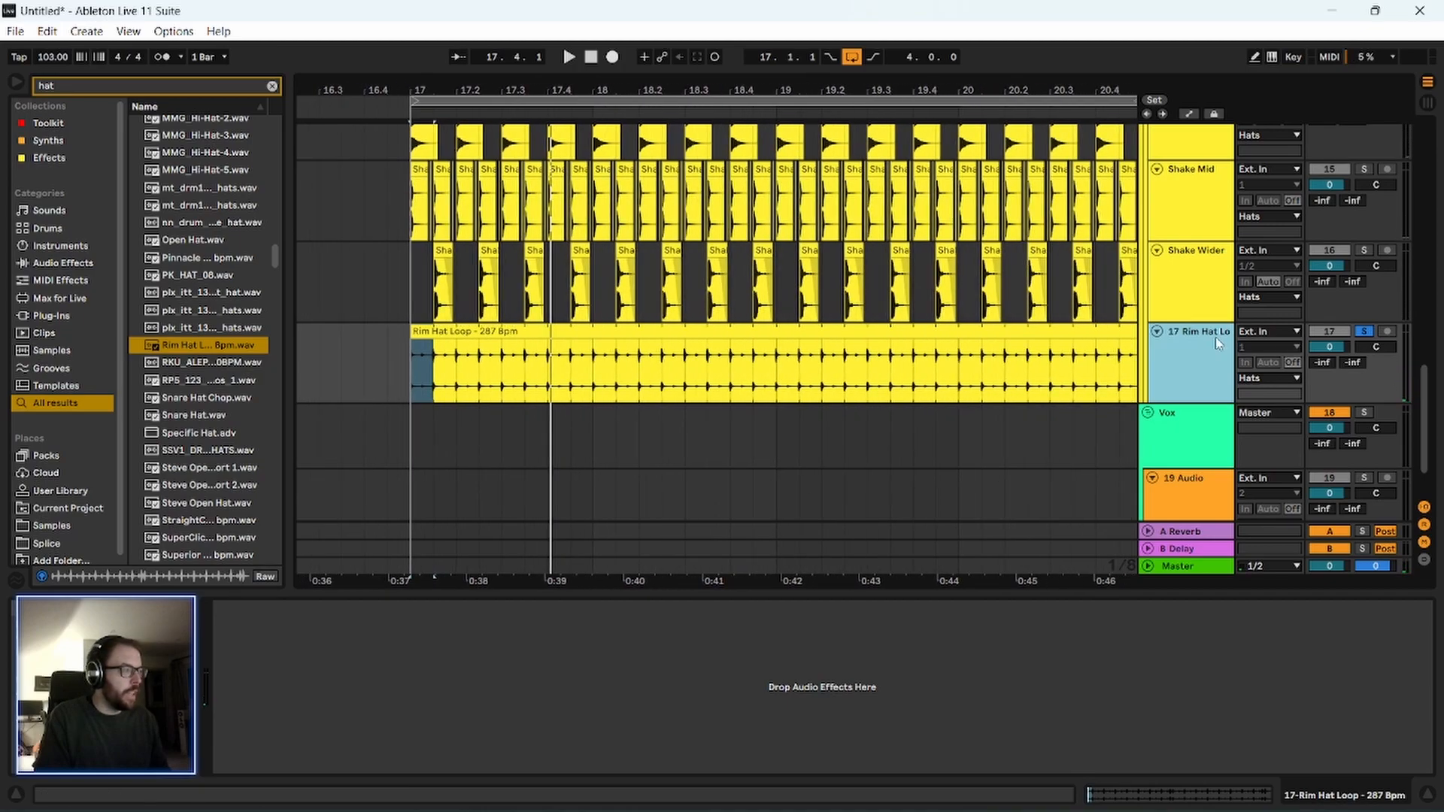
{"action": "double_click", "coordinate": [1031, 365]}
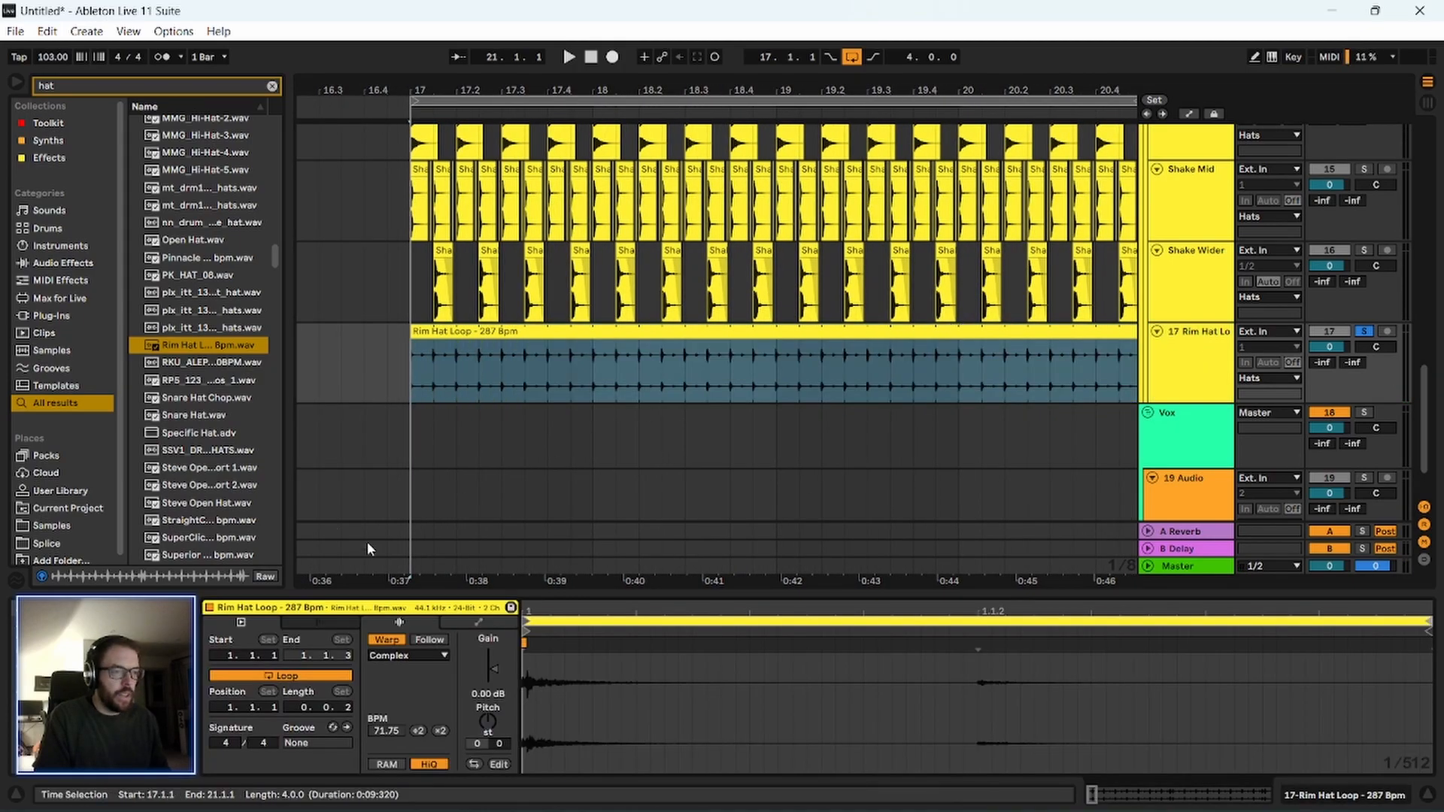
{"action": "left_click", "coordinate": [418, 730]}
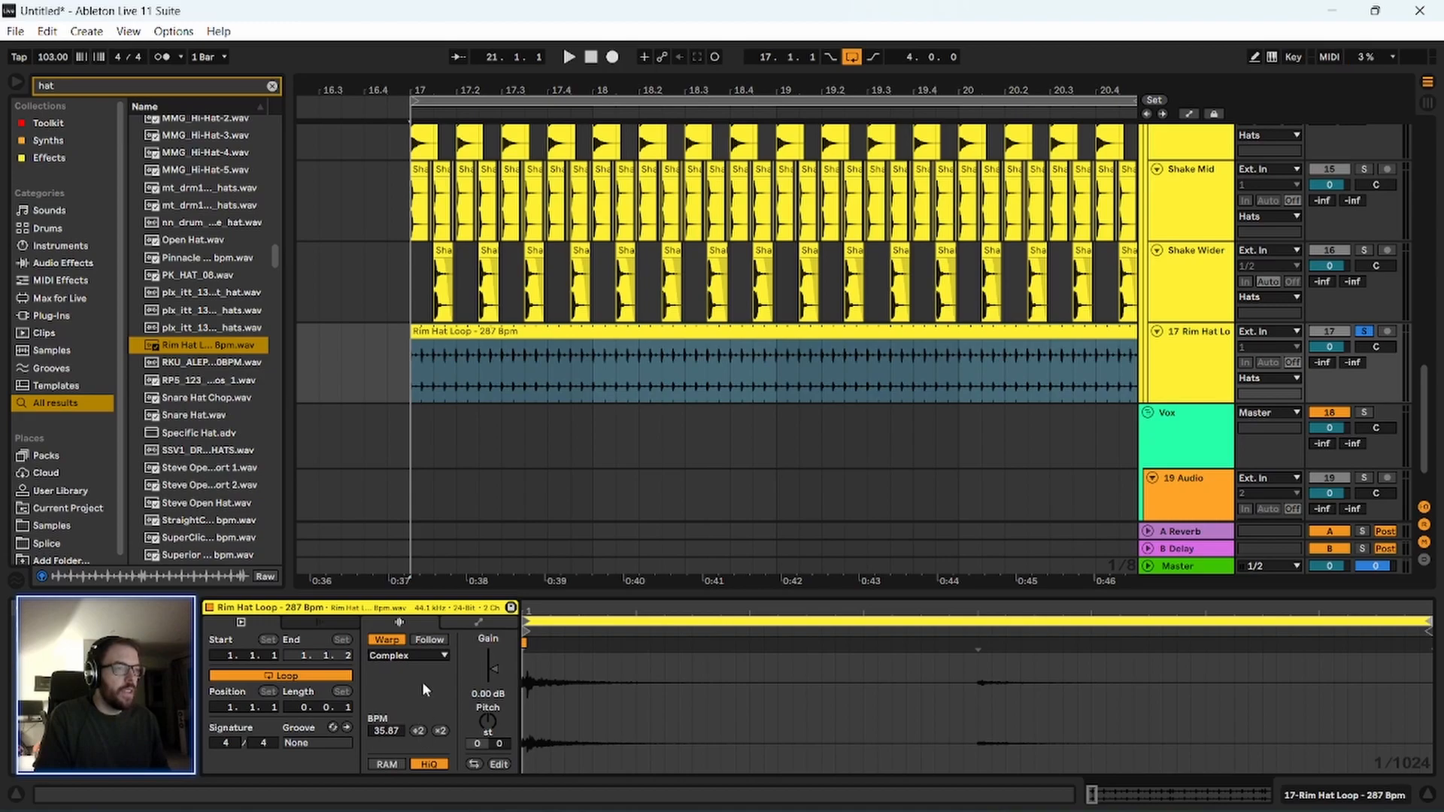
{"action": "left_click", "coordinate": [441, 730]}
{"action": "left_click", "coordinate": [441, 730]}
{"action": "left_click", "coordinate": [422, 387]}
{"action": "key", "text": "space"}
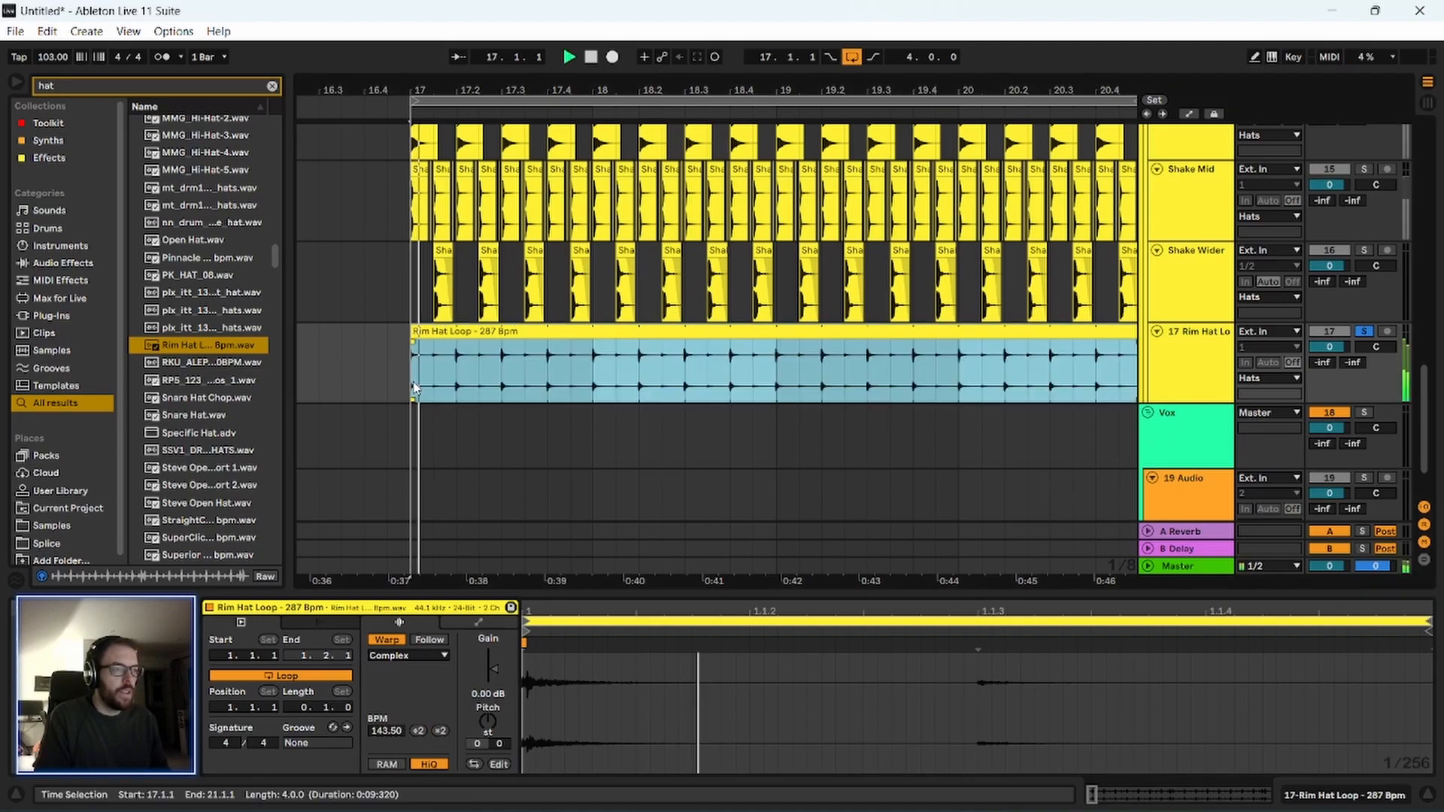
Unsolo the Rim Hat Loop track, set the insert mark at 17.1.1 and listen to the loop in the full mix.
{"action": "key", "text": "space"}
{"action": "left_click", "coordinate": [1365, 332]}
{"action": "key", "text": "space"}
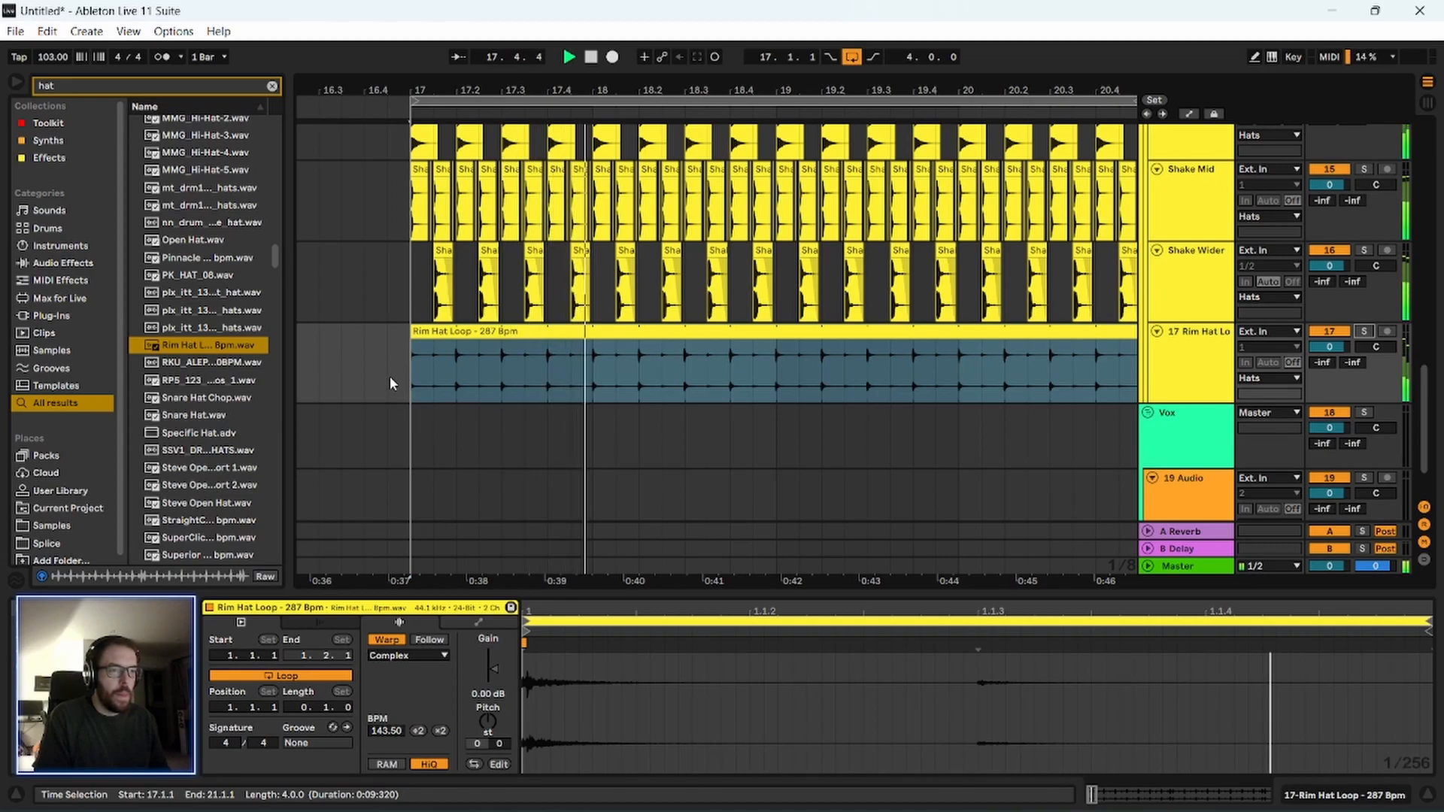
{"action": "key", "text": "space"}
{"action": "scroll", "coordinate": [391, 391], "scroll_direction": "up", "scroll_amount": 2}
{"action": "scroll", "coordinate": [391, 425], "scroll_direction": "up", "scroll_amount": 1}
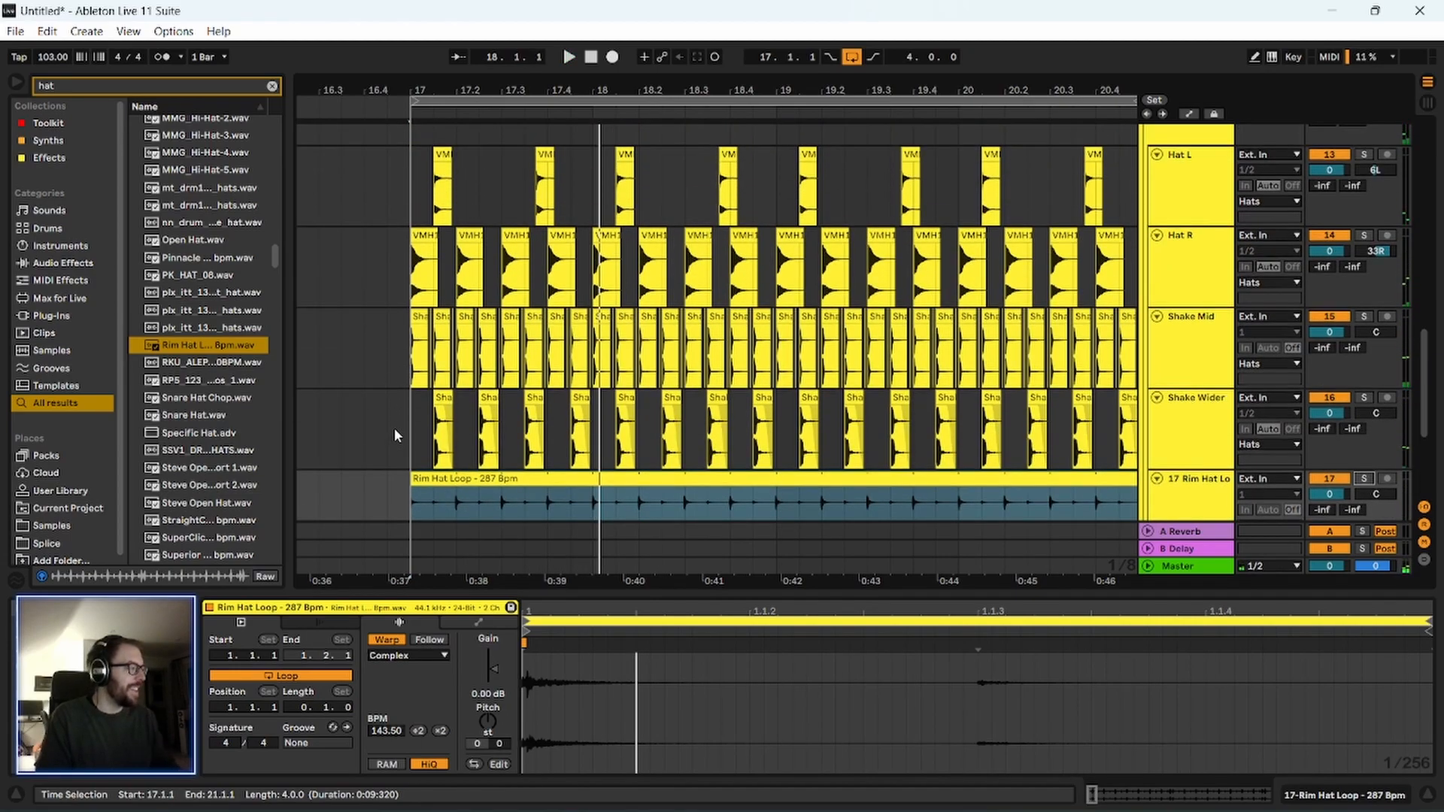
{"action": "scroll", "coordinate": [395, 423], "scroll_direction": "down", "scroll_amount": 4}
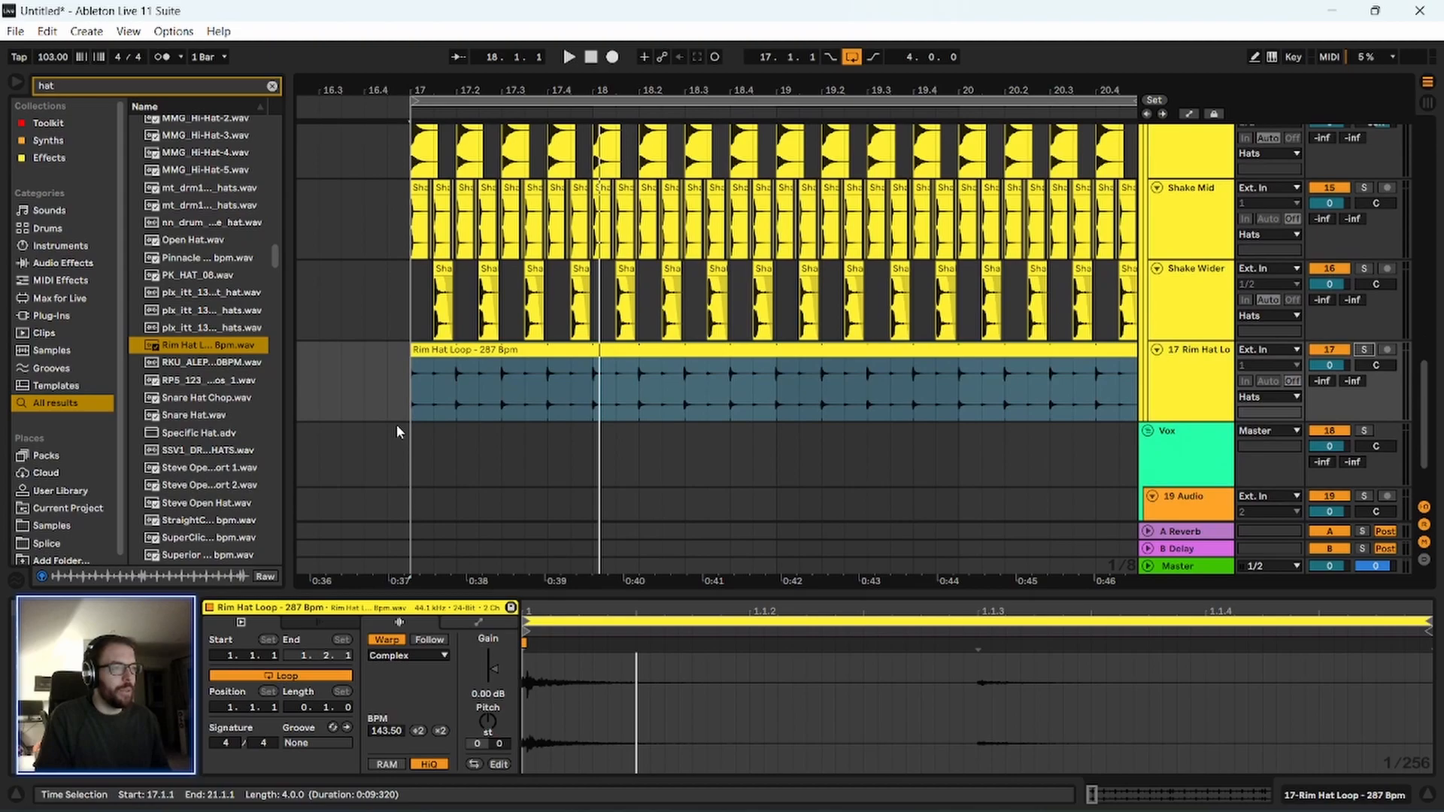
{"action": "left_click", "coordinate": [415, 336]}
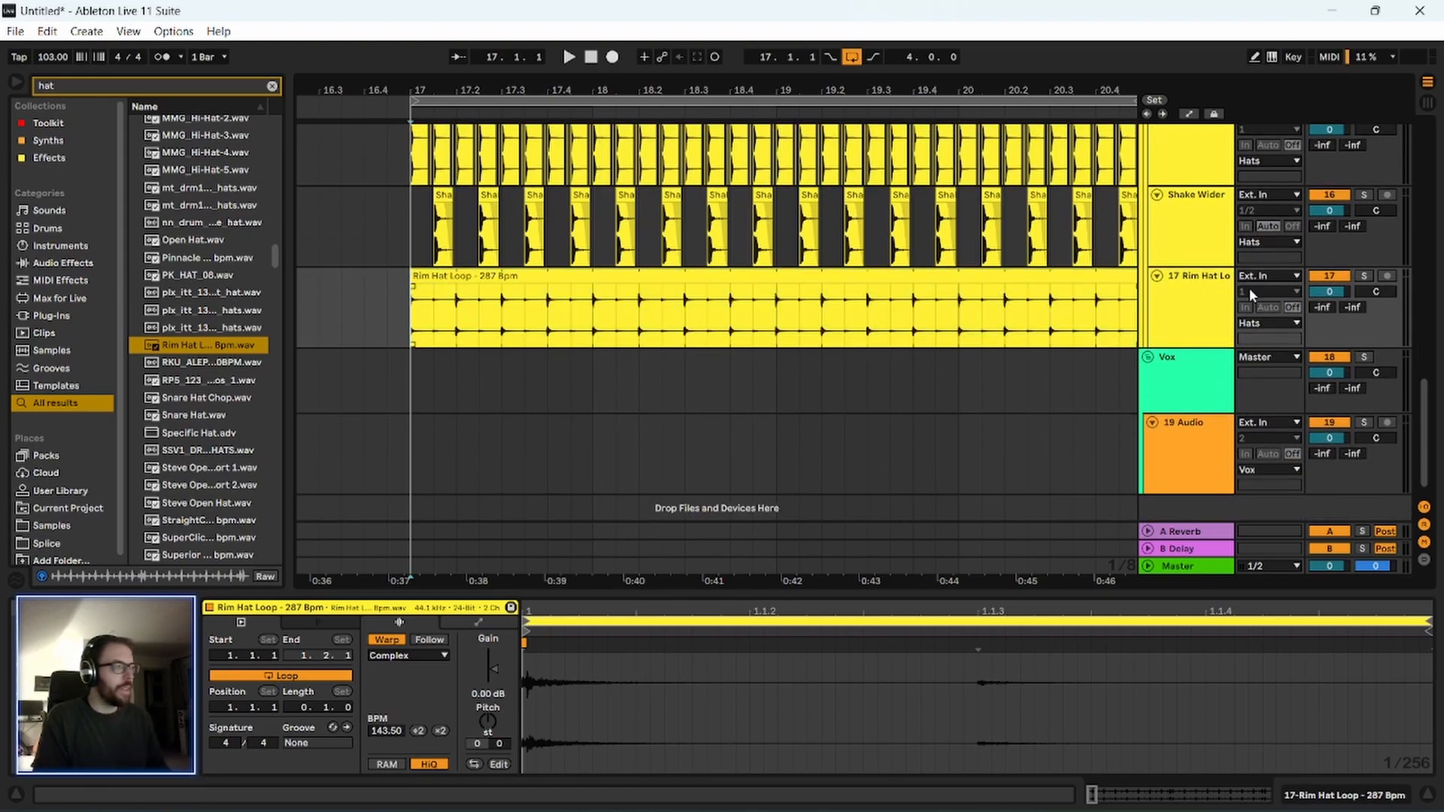
{"action": "left_click", "coordinate": [1171, 295]}
{"action": "key", "text": "space"}
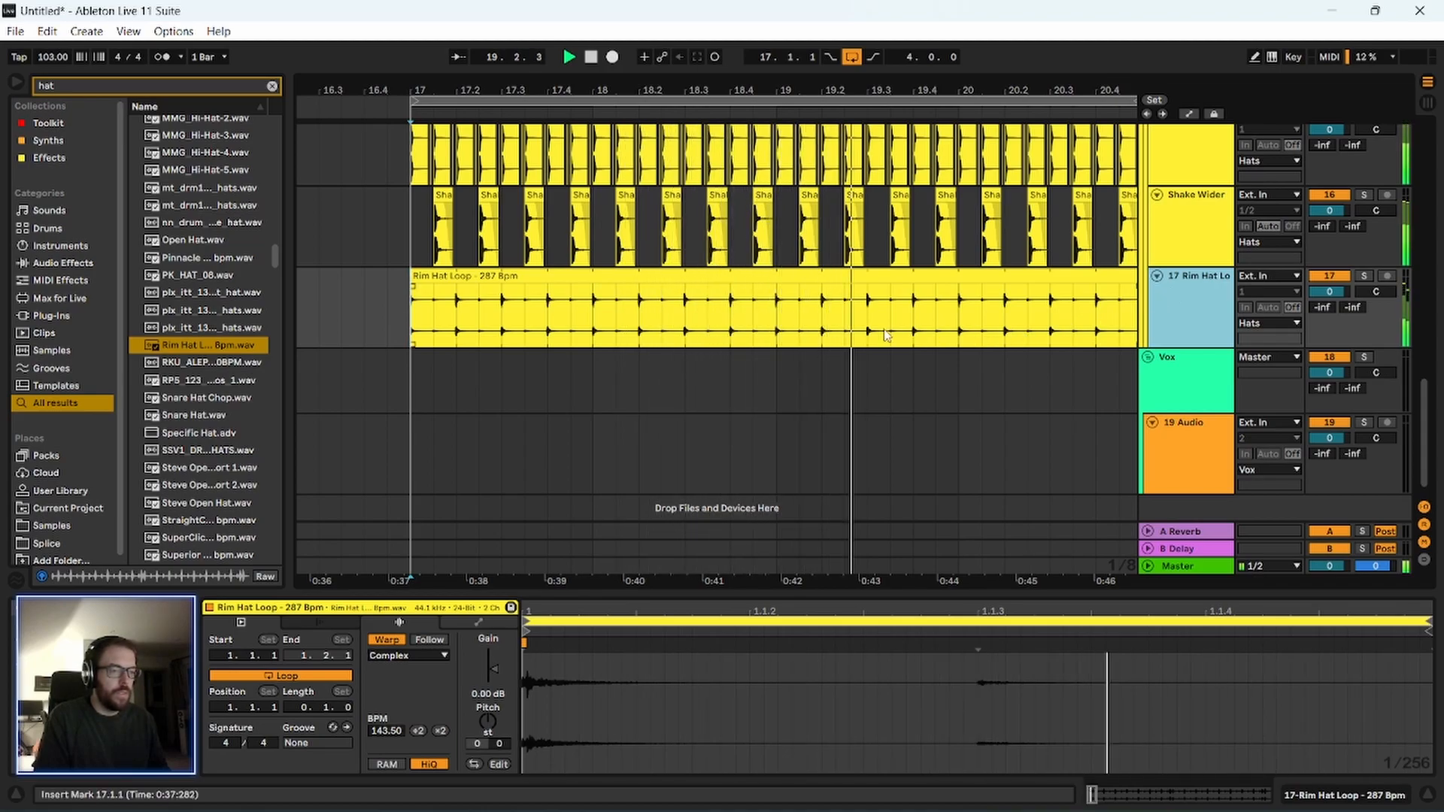
Solo the Rim Hat Loop track and add EQ Eight from the Toolkit collection to it.
{"action": "left_click", "coordinate": [1364, 276]}
{"action": "left_click", "coordinate": [1224, 293]}
{"action": "left_click", "coordinate": [50, 125]}
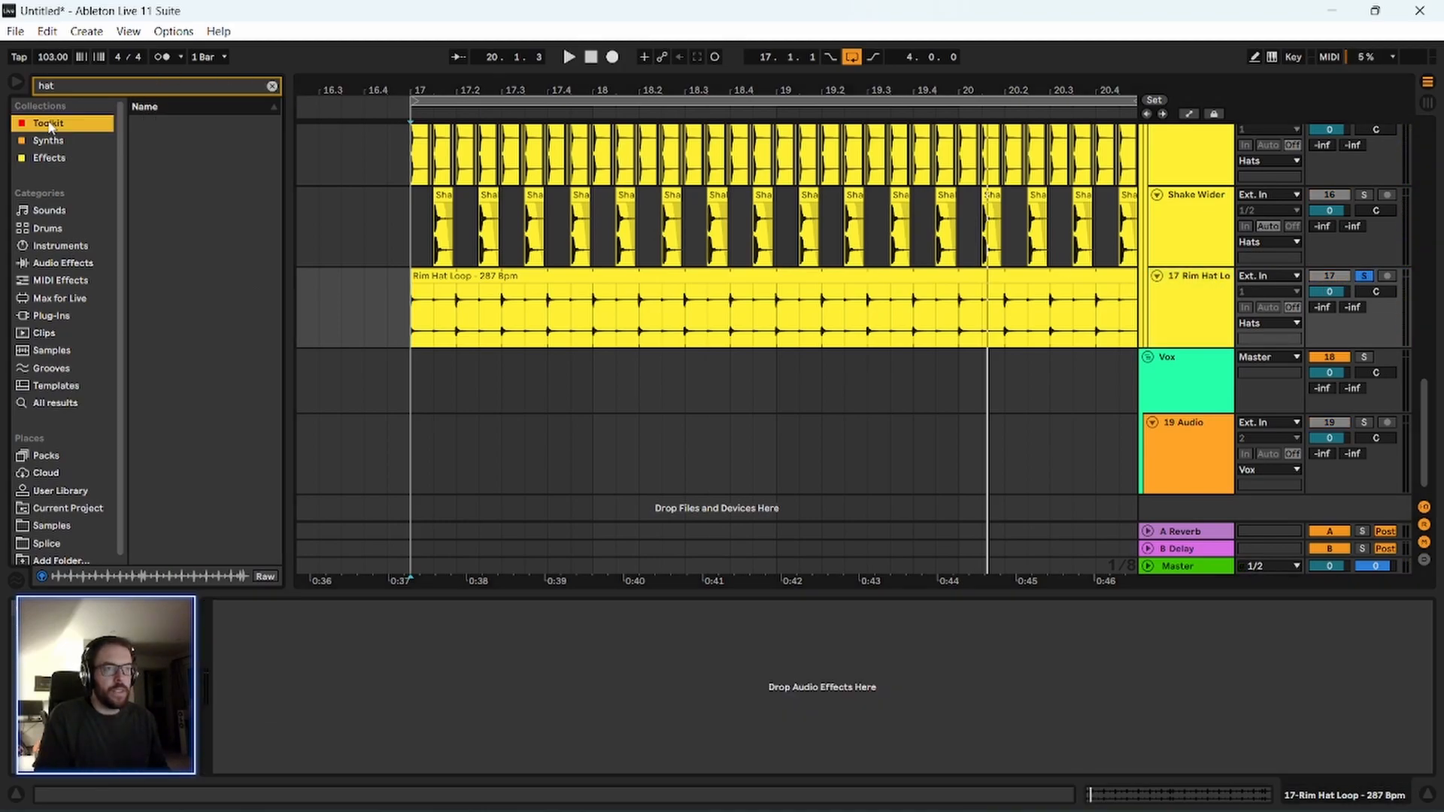
{"action": "double_click", "coordinate": [222, 119]}
Raise the Rim Hat Loop EQ's low cut to about 1.94 kHz with a Q of 0.63 during playback.
{"action": "key", "text": "space"}
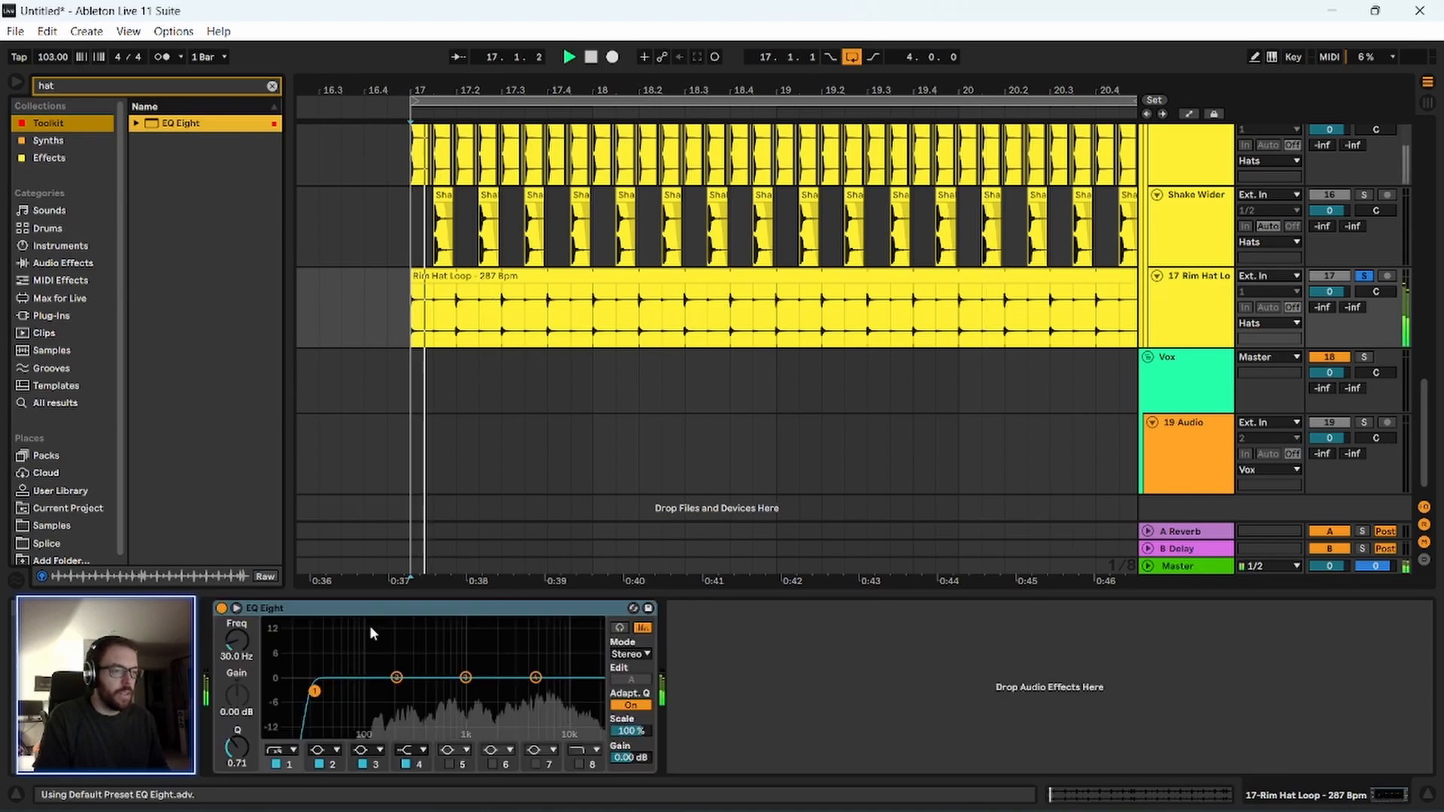
{"action": "left_click_drag", "start_coordinate": [315, 690], "coordinate": [494, 694]}
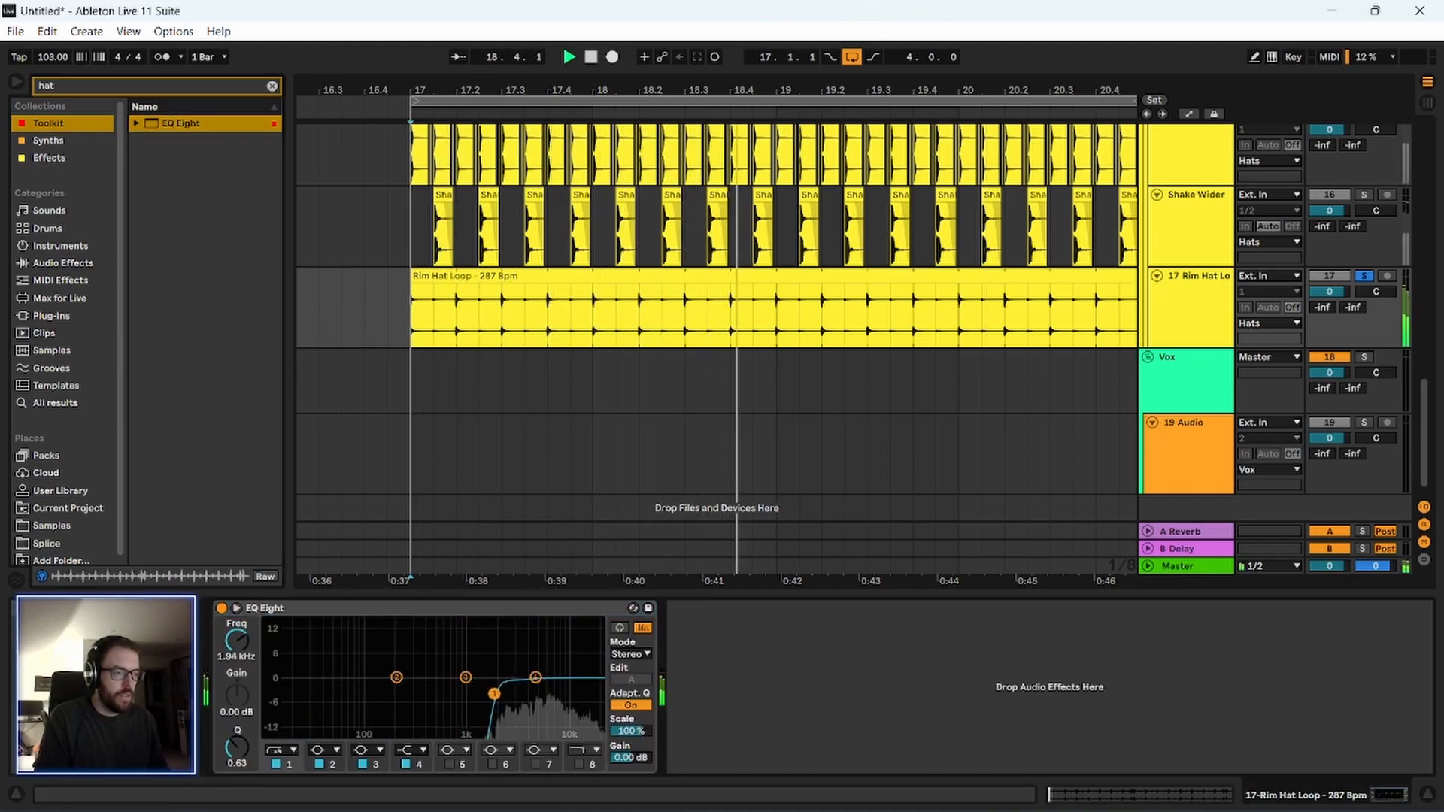
{"action": "key", "text": "space"}
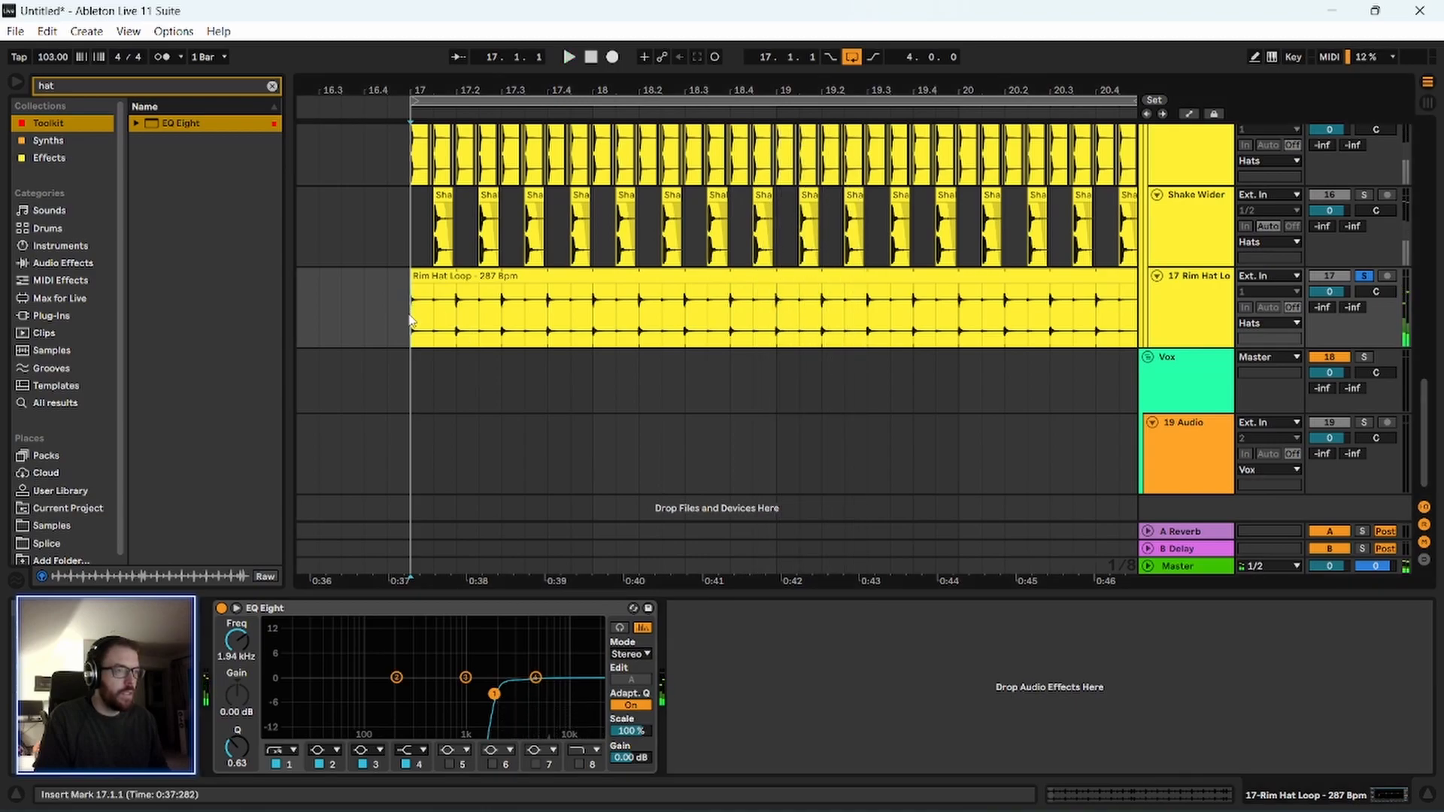
Play the unsoloed mix with the filtered Rim Hat Loop and show the Hats group's effects chain.
{"action": "key", "text": "space"}
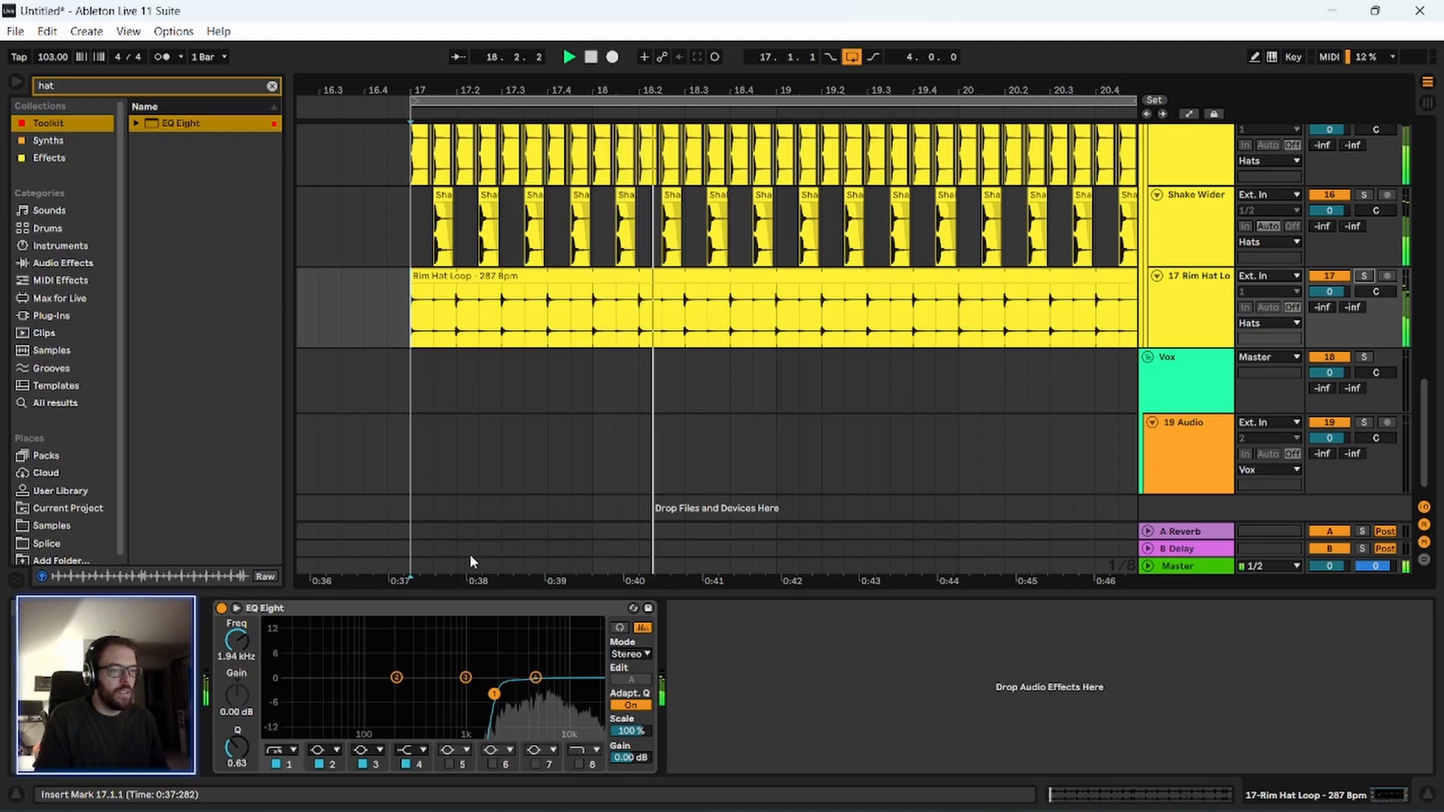
{"action": "left_click", "coordinate": [328, 379]}
{"action": "scroll", "coordinate": [340, 405], "scroll_direction": "up", "scroll_amount": 2}
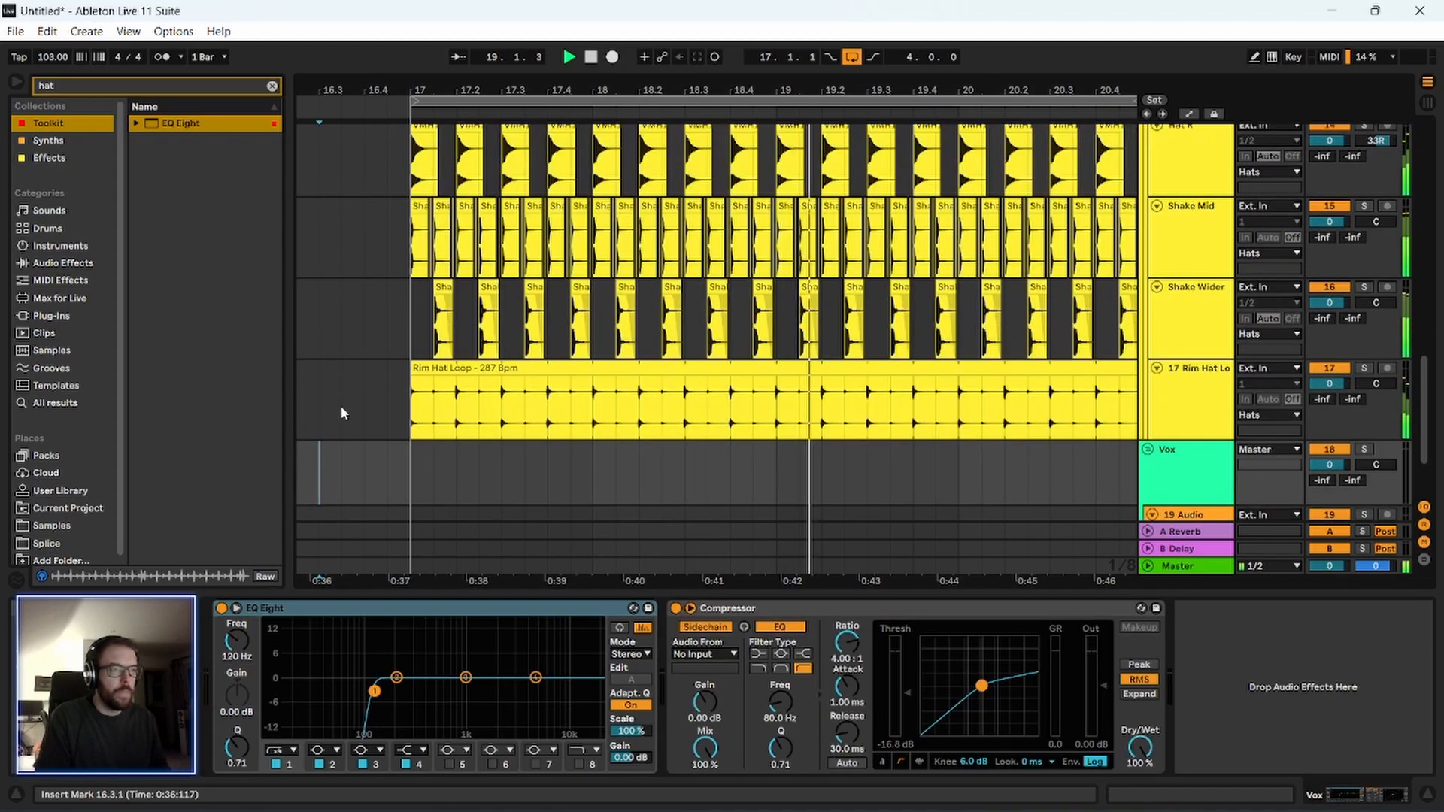
{"action": "left_click_drag", "start_coordinate": [544, 91], "coordinate": [464, 62]}
{"action": "scroll", "coordinate": [1044, 247], "scroll_direction": "up", "scroll_amount": 3}
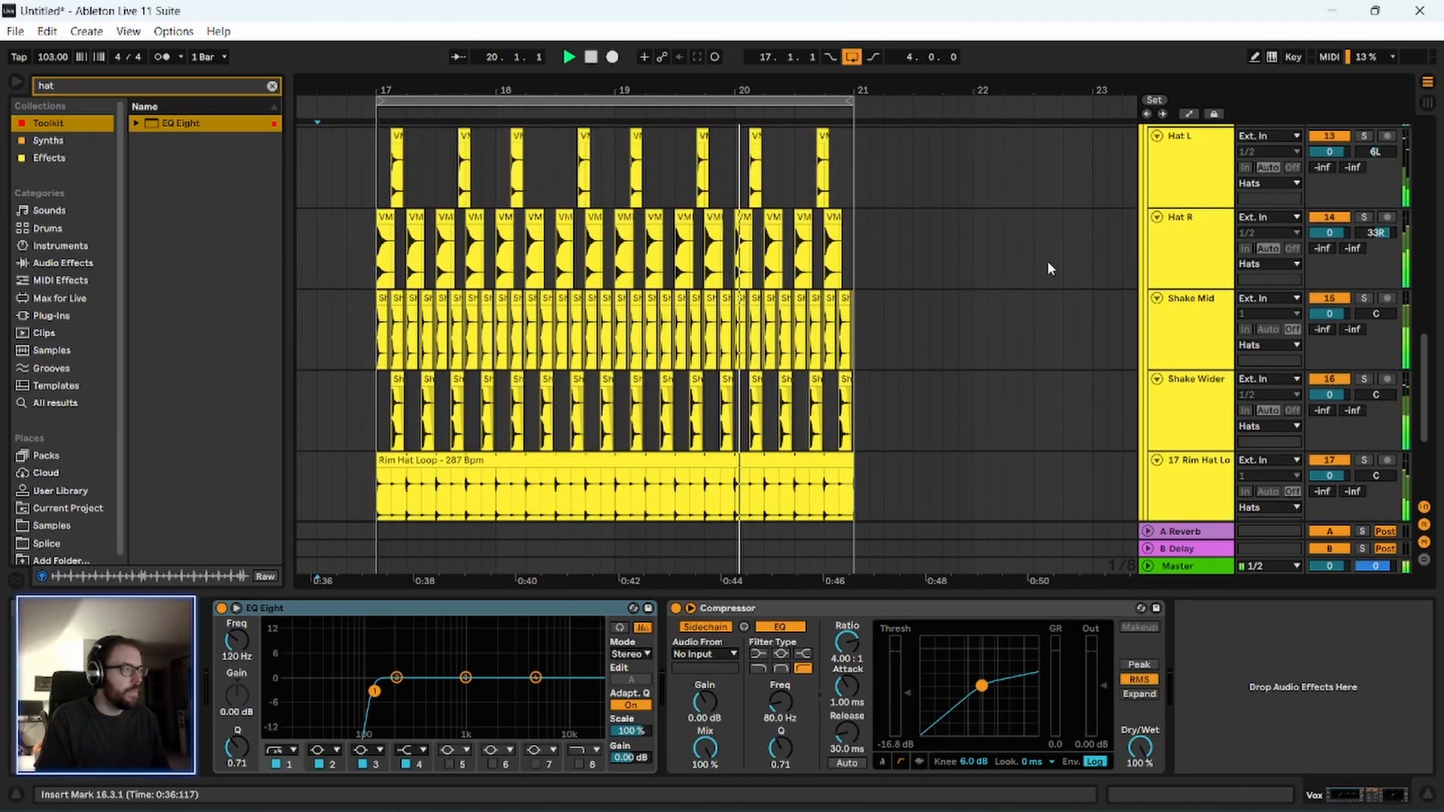
{"action": "scroll", "coordinate": [1095, 300], "scroll_direction": "up", "scroll_amount": 1}
{"action": "left_click", "coordinate": [1180, 263]}
{"action": "scroll", "coordinate": [1053, 316], "scroll_direction": "up", "scroll_amount": 2}
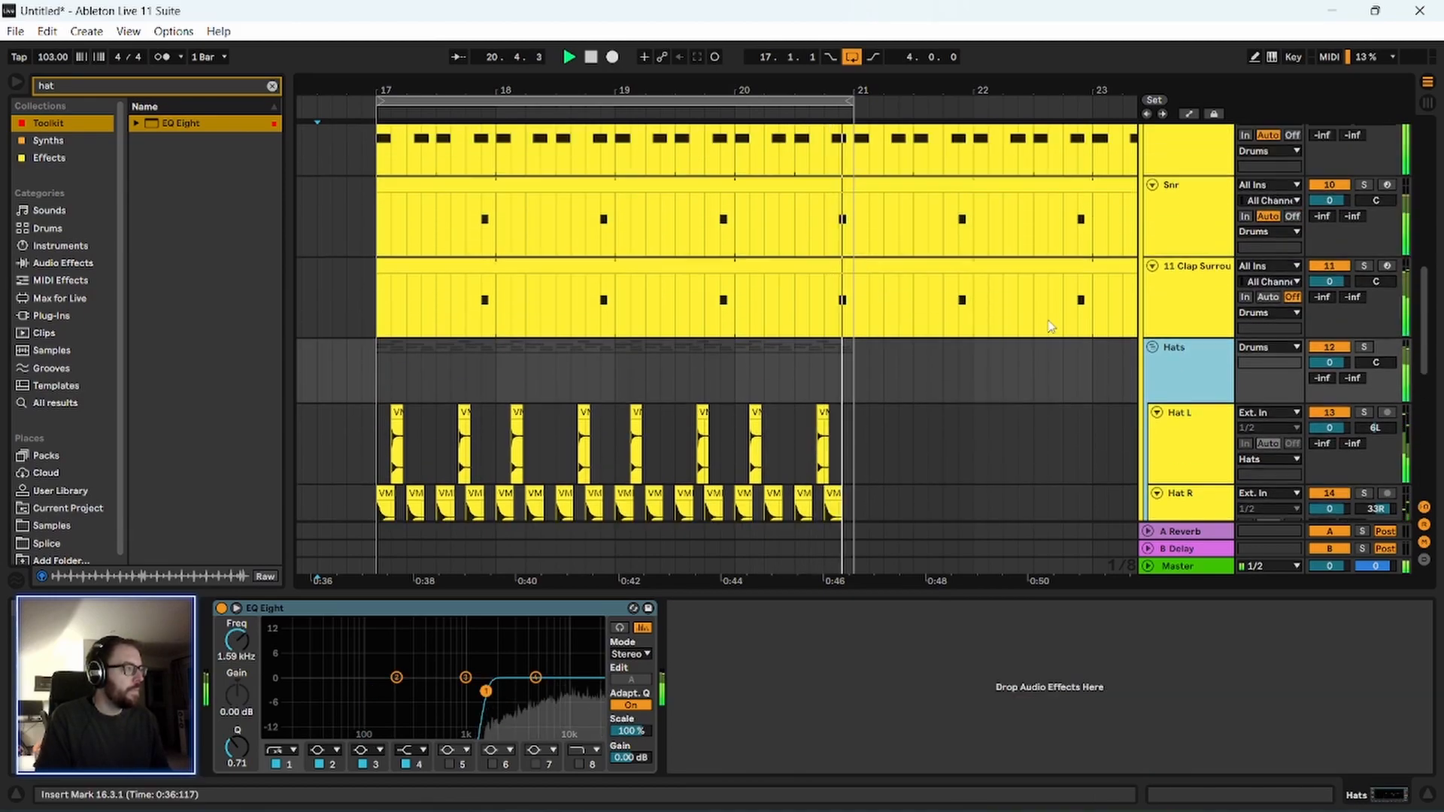
{"action": "scroll", "coordinate": [466, 461], "scroll_direction": "down", "scroll_amount": 2}
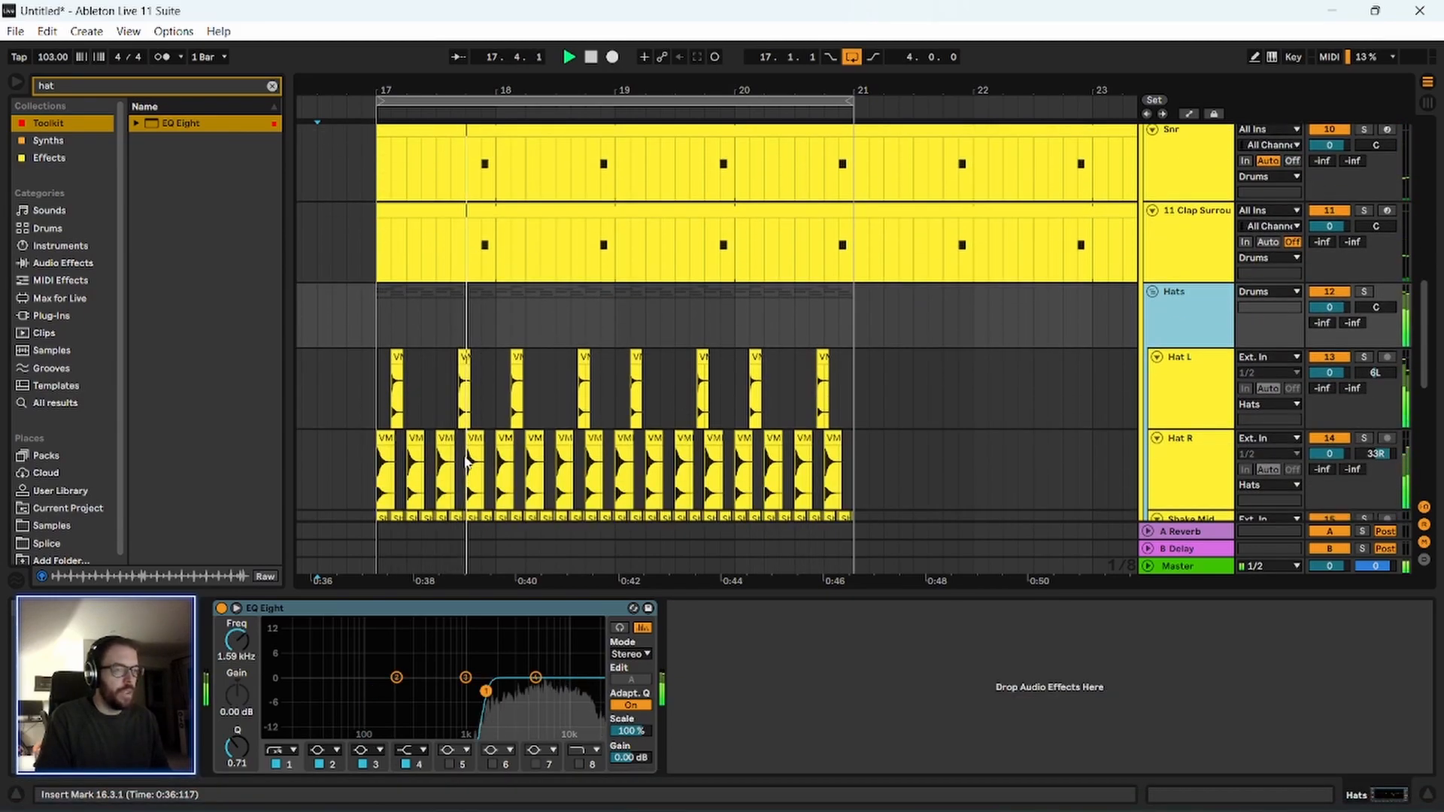
{"action": "key", "text": "space"}
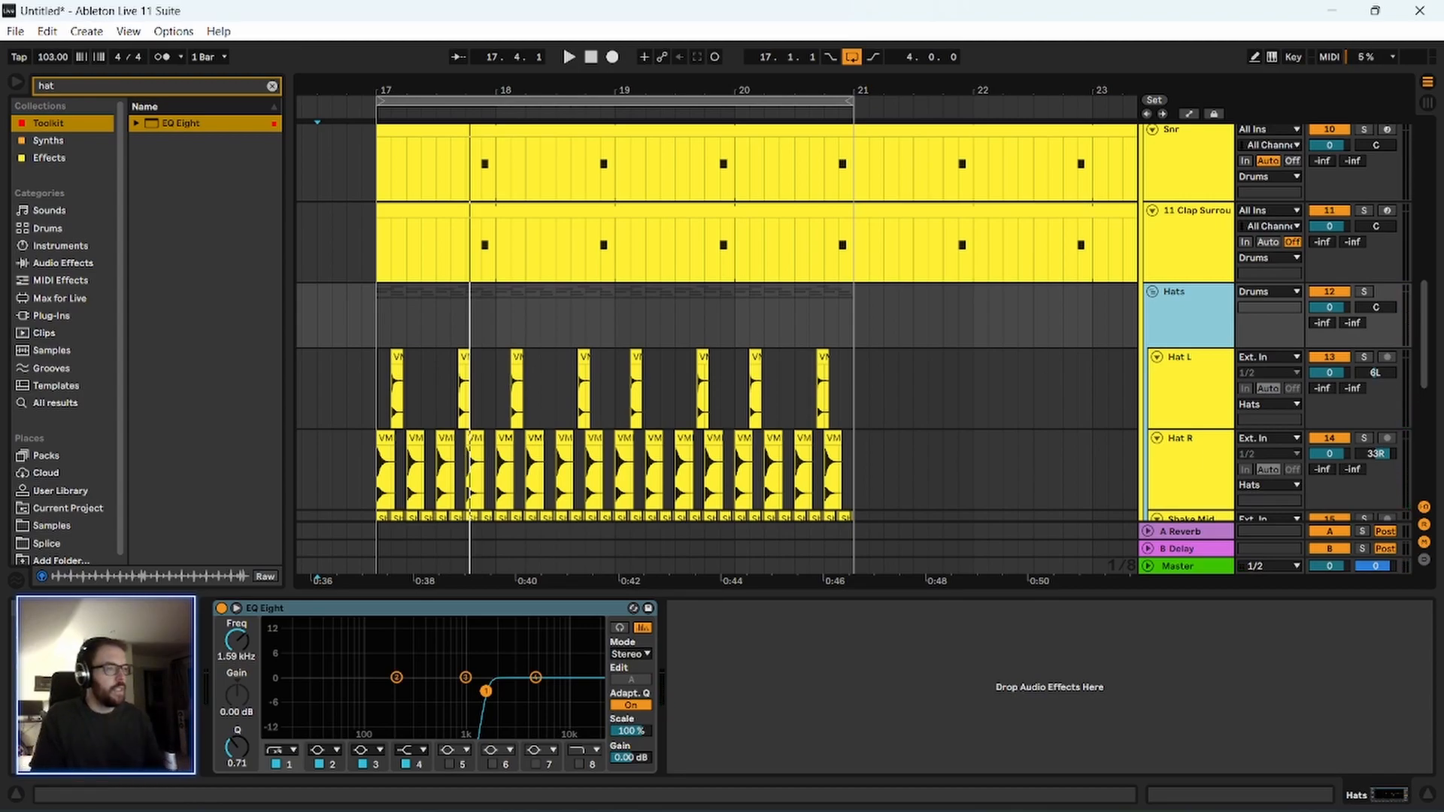
Set the insert mark at 17.1.1 on the Shake Wider track and play the layered hats in the mix.
{"action": "scroll", "coordinate": [650, 413], "scroll_direction": "down", "scroll_amount": 1}
{"action": "scroll", "coordinate": [651, 419], "scroll_direction": "down", "scroll_amount": 4}
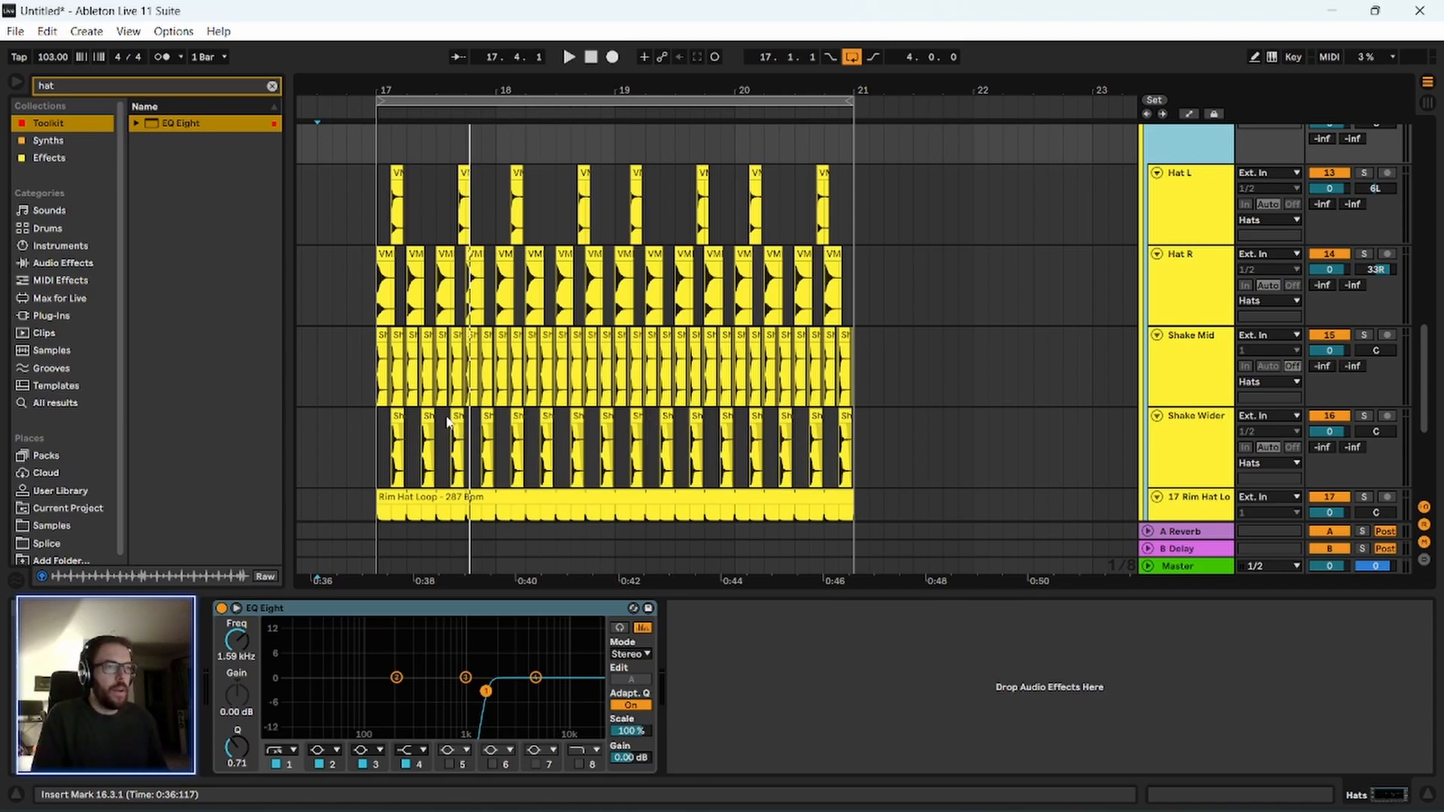
{"action": "left_click", "coordinate": [391, 449]}
{"action": "key", "text": "space"}
{"action": "scroll", "coordinate": [357, 442], "scroll_direction": "down", "scroll_amount": 4}
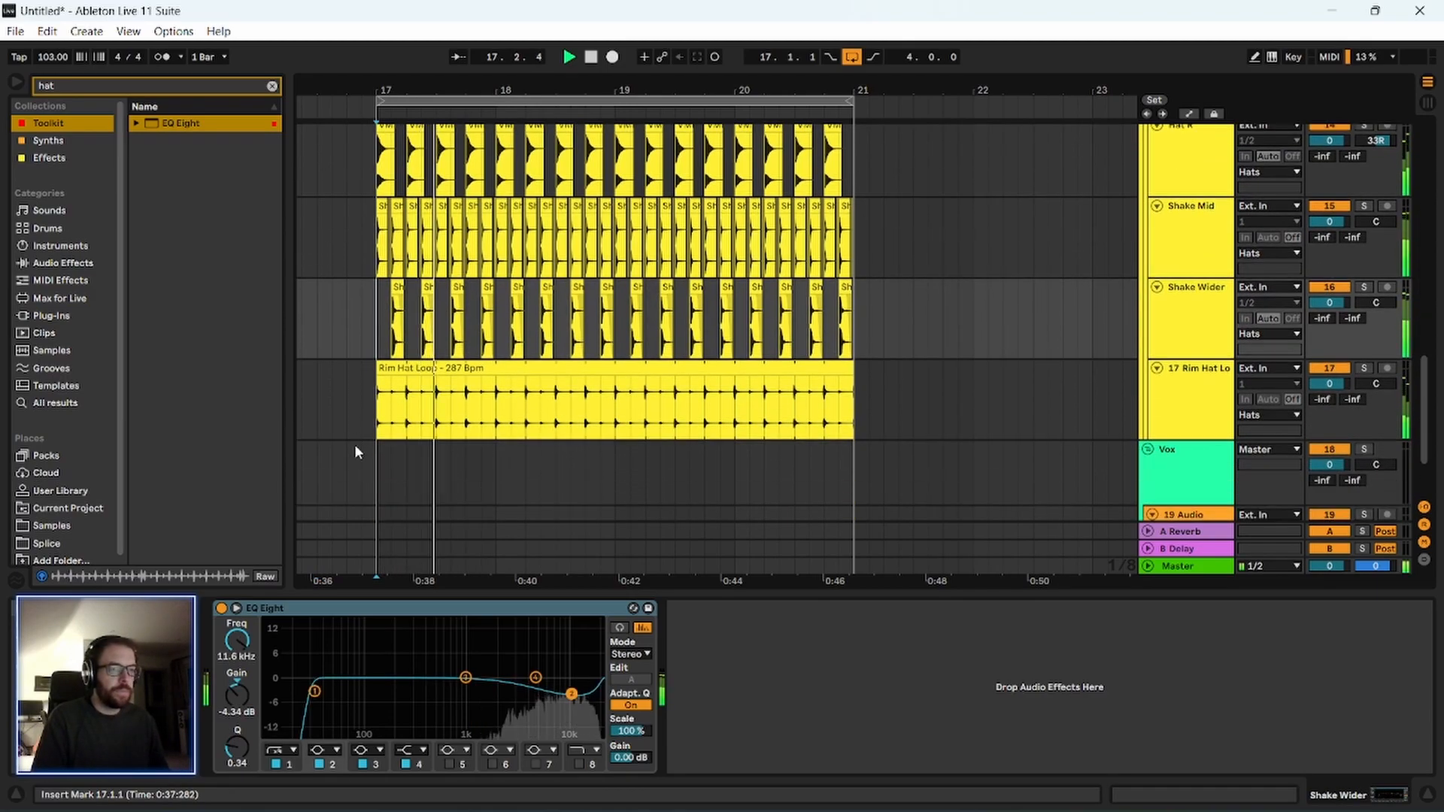
{"action": "scroll", "coordinate": [324, 445], "scroll_direction": "up", "scroll_amount": 2}
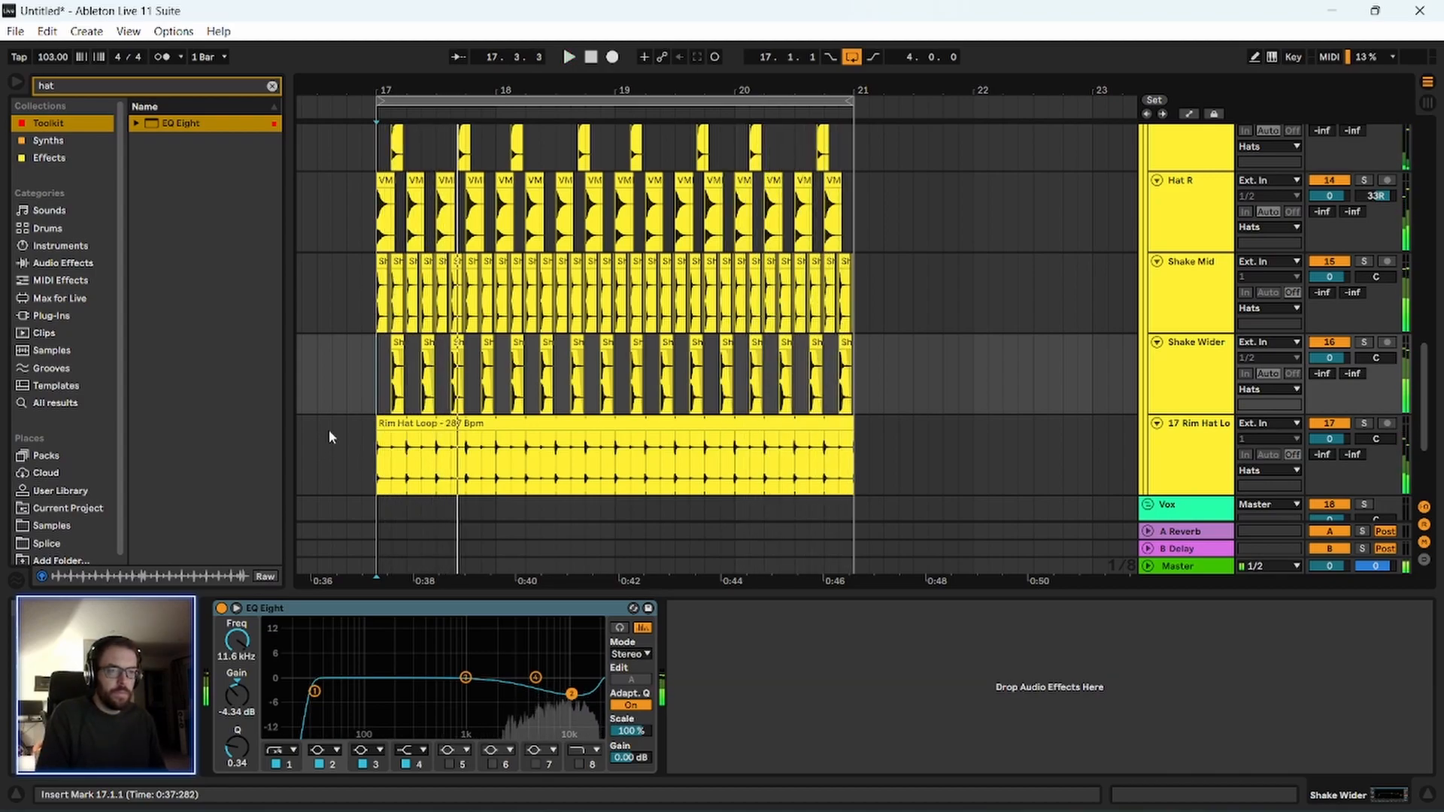
Shorten the Kick, Snr and Clap Surround clips so they end at bar 21 like the hats.
{"action": "scroll", "coordinate": [312, 416], "scroll_direction": "up", "scroll_amount": 1}
{"action": "scroll", "coordinate": [312, 416], "scroll_direction": "up", "scroll_amount": 1}
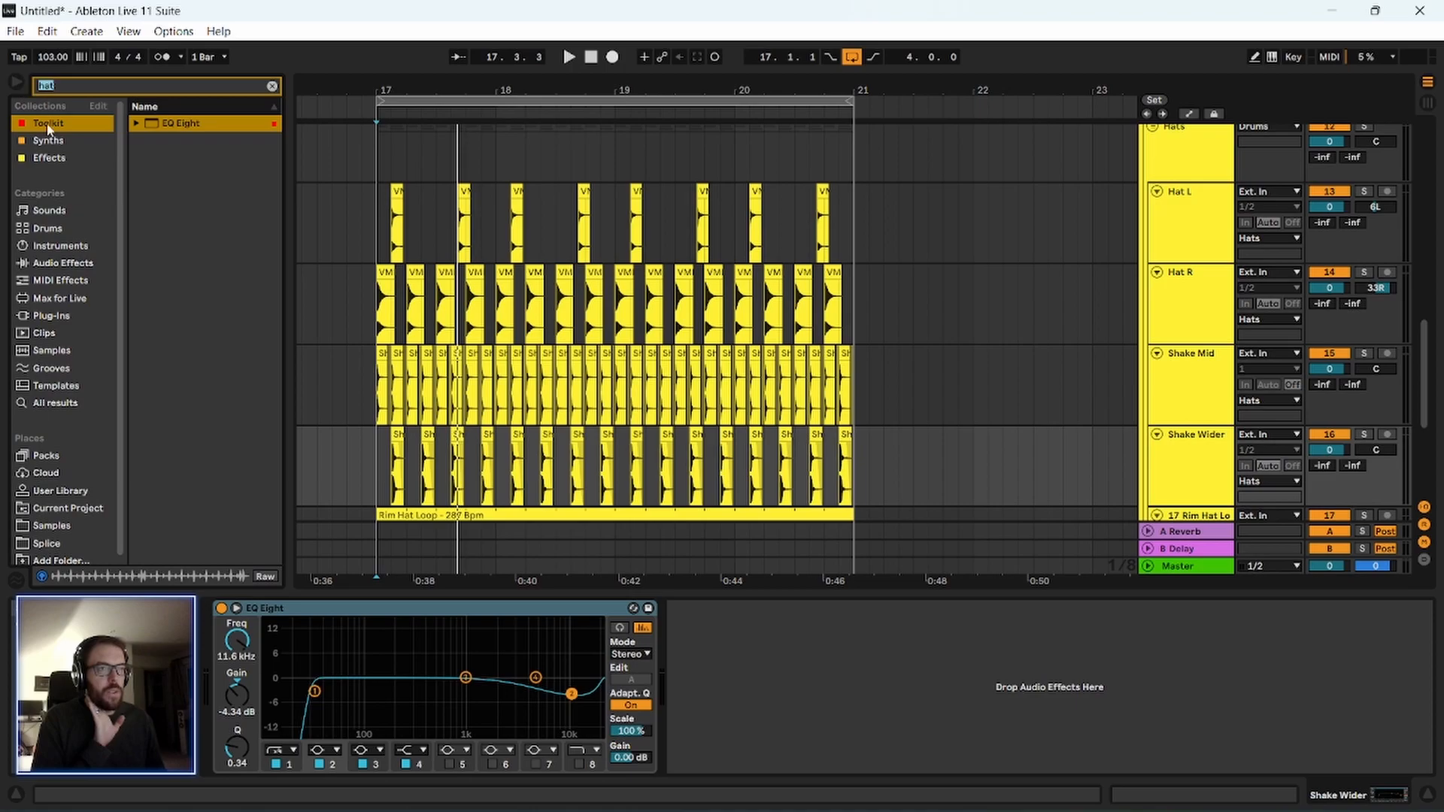
{"action": "left_click_drag", "start_coordinate": [487, 84], "coordinate": [418, 32]}
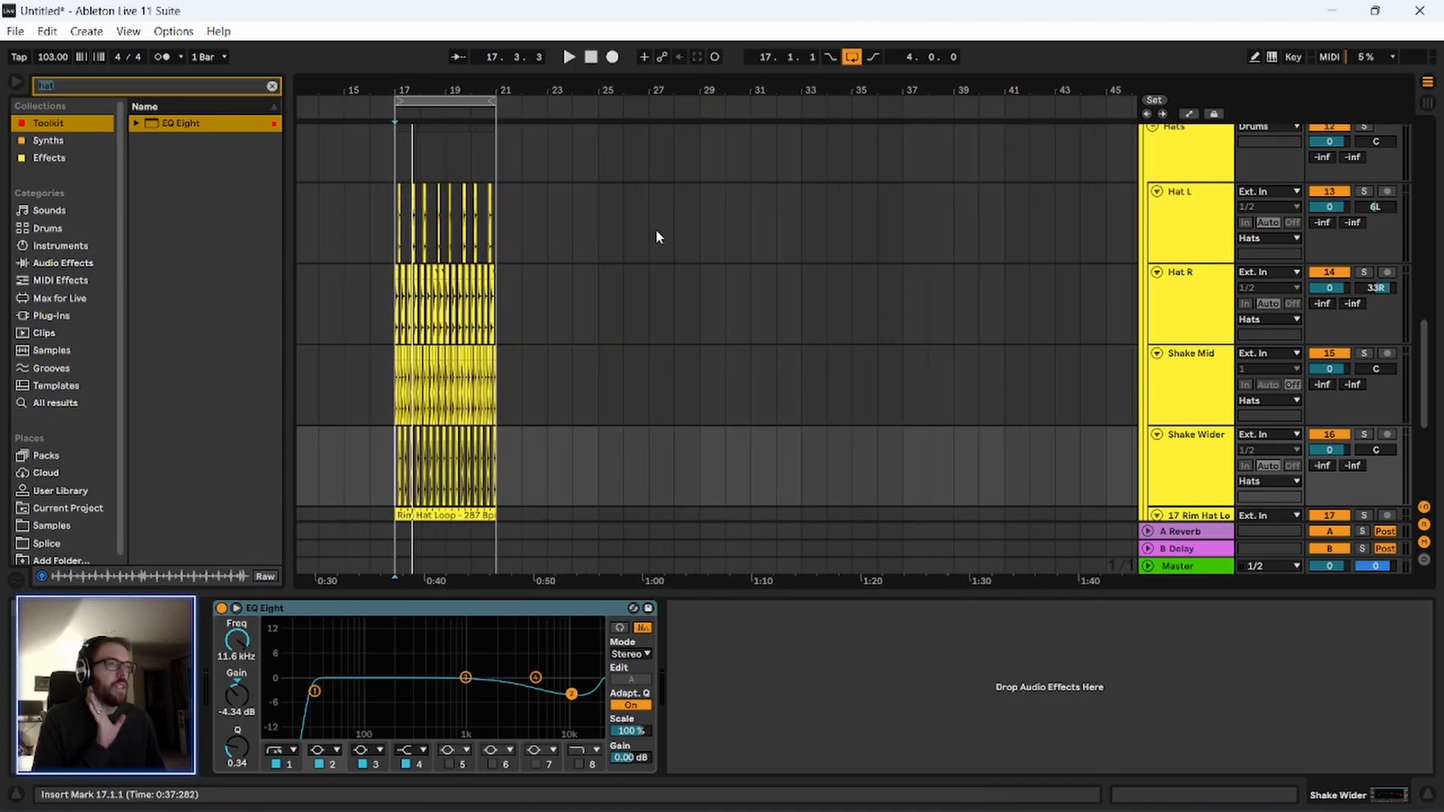
{"action": "scroll", "coordinate": [1017, 254], "scroll_direction": "up", "scroll_amount": 5}
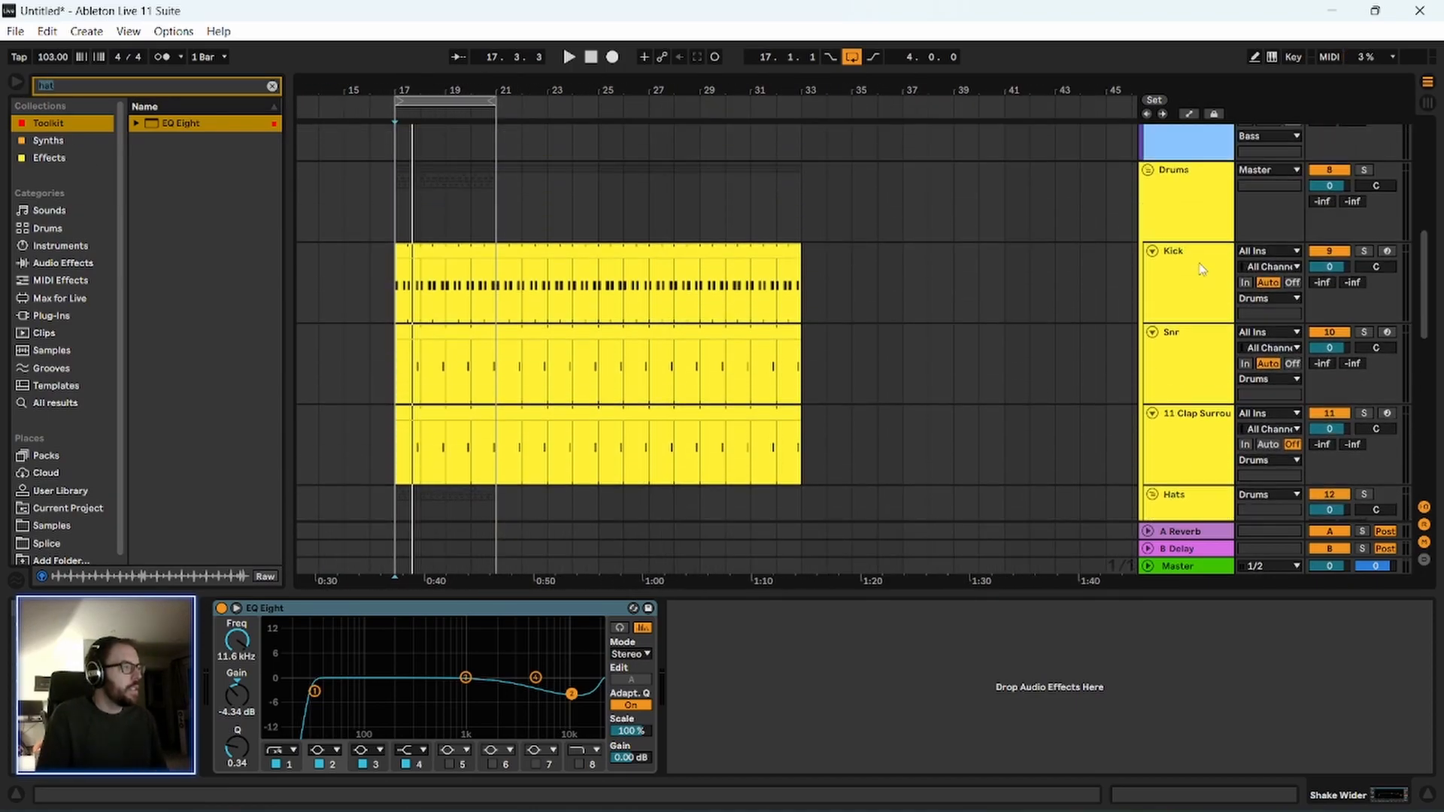
{"action": "left_click", "coordinate": [1149, 170]}
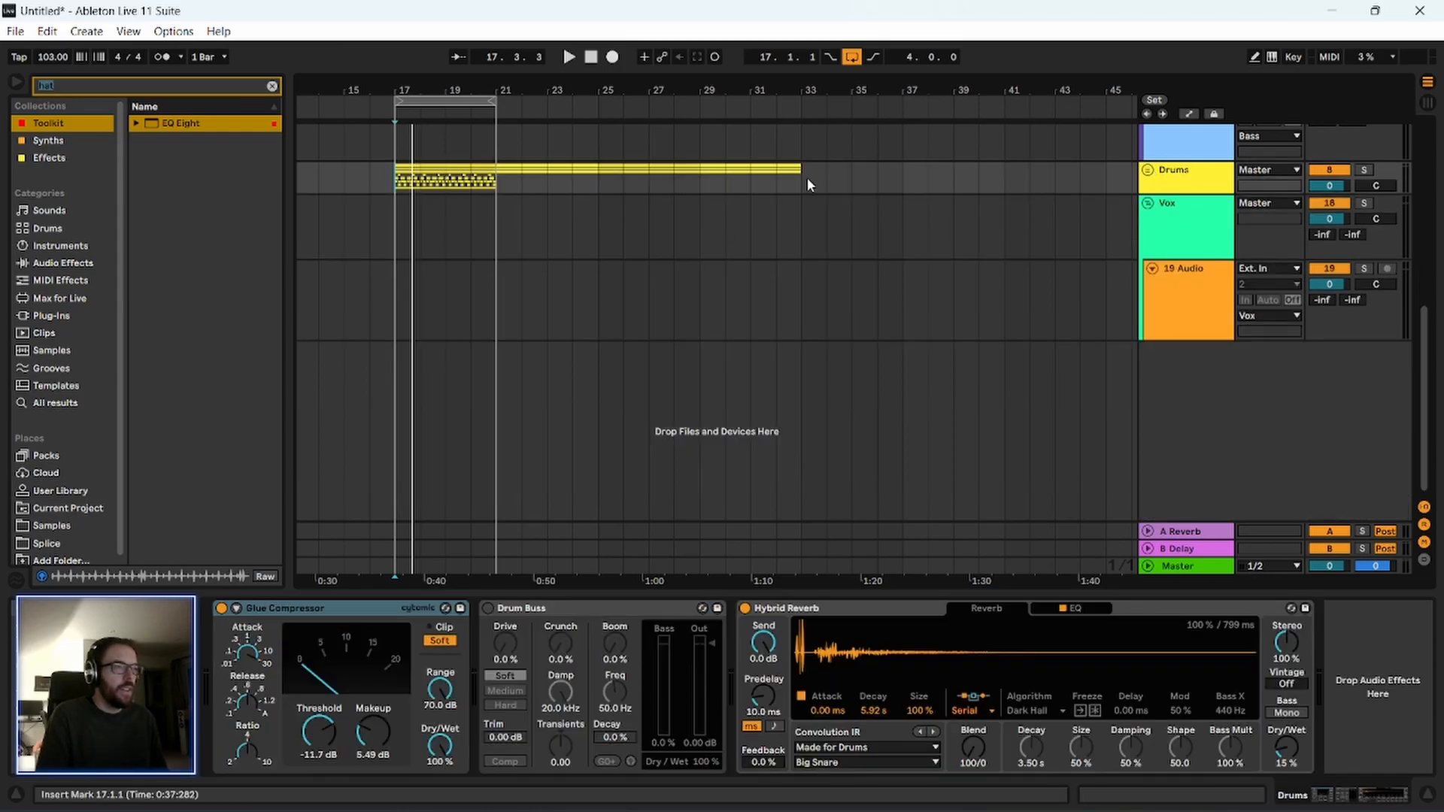
{"action": "left_click", "coordinate": [1149, 171]}
{"action": "scroll", "coordinate": [877, 312], "scroll_direction": "down", "scroll_amount": 1}
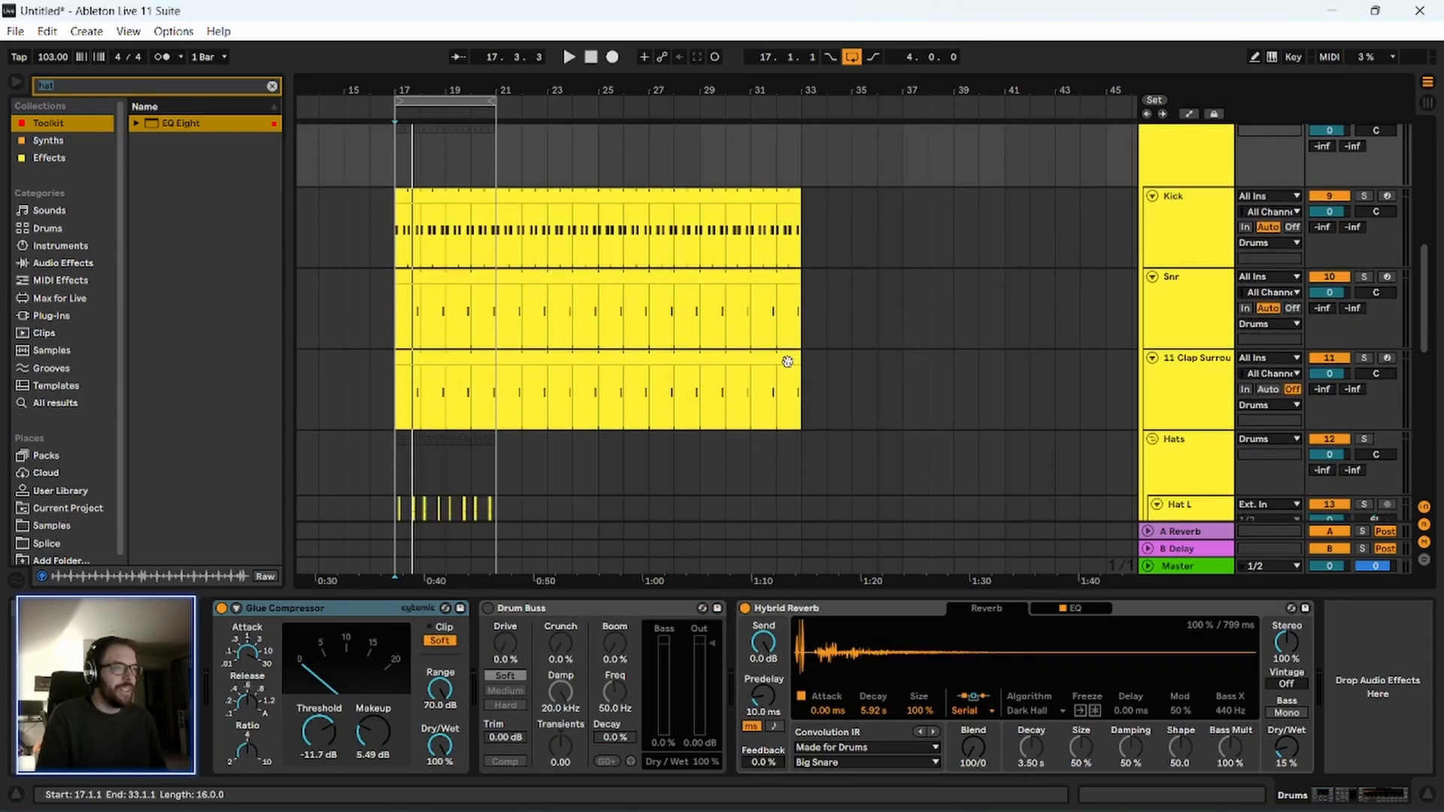
{"action": "scroll", "coordinate": [788, 362], "scroll_direction": "down", "scroll_amount": 2}
{"action": "left_click_drag", "start_coordinate": [802, 158], "coordinate": [497, 331]}
{"action": "left_click_drag", "start_coordinate": [790, 305], "coordinate": [520, 314]}
{"action": "left_click", "coordinate": [550, 358]}
Fold the Drums group and duplicate its bars 17 to 21 into bars 21 to 25.
{"action": "scroll", "coordinate": [552, 376], "scroll_direction": "down", "scroll_amount": 4}
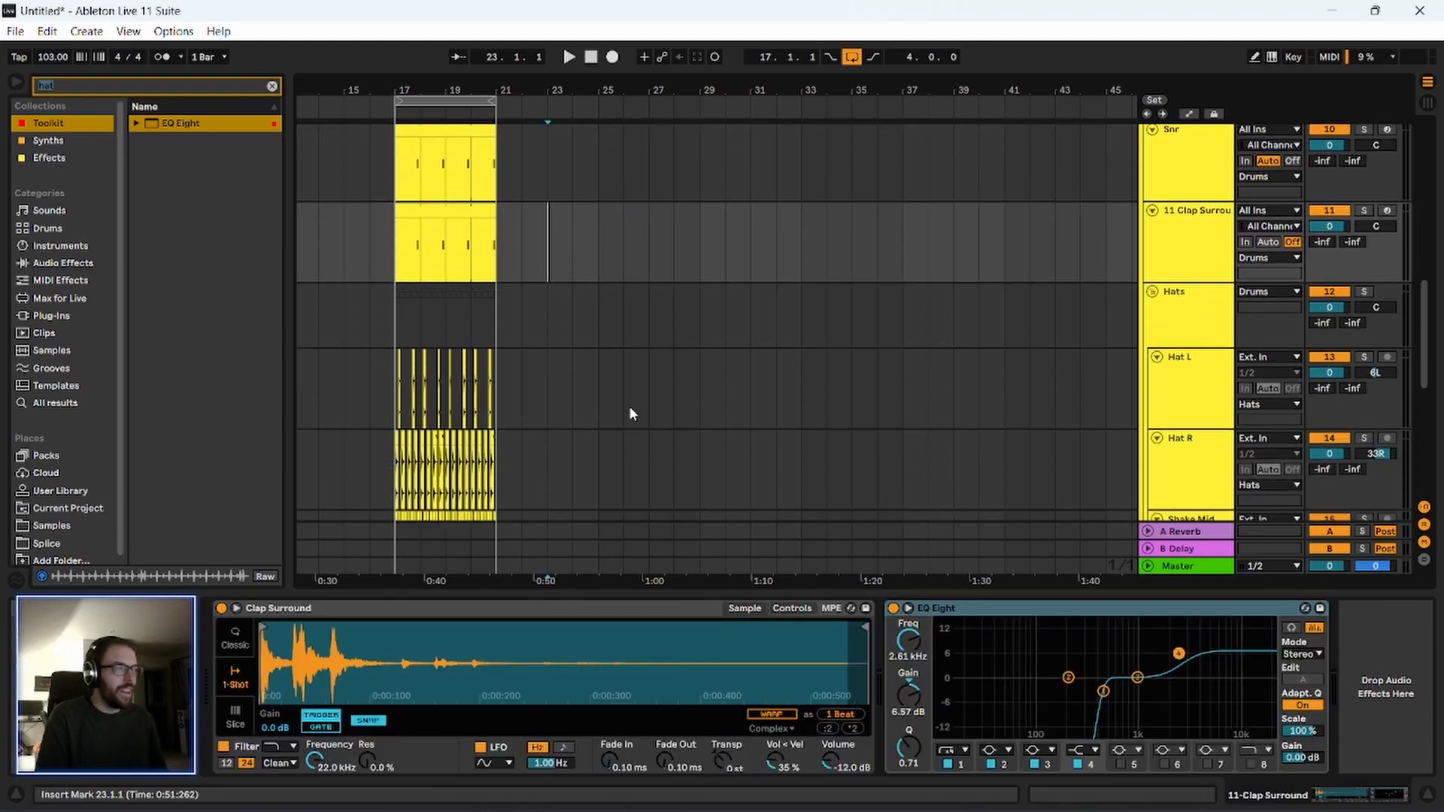
{"action": "scroll", "coordinate": [644, 397], "scroll_direction": "down", "scroll_amount": 3}
{"action": "scroll", "coordinate": [991, 422], "scroll_direction": "up", "scroll_amount": 10}
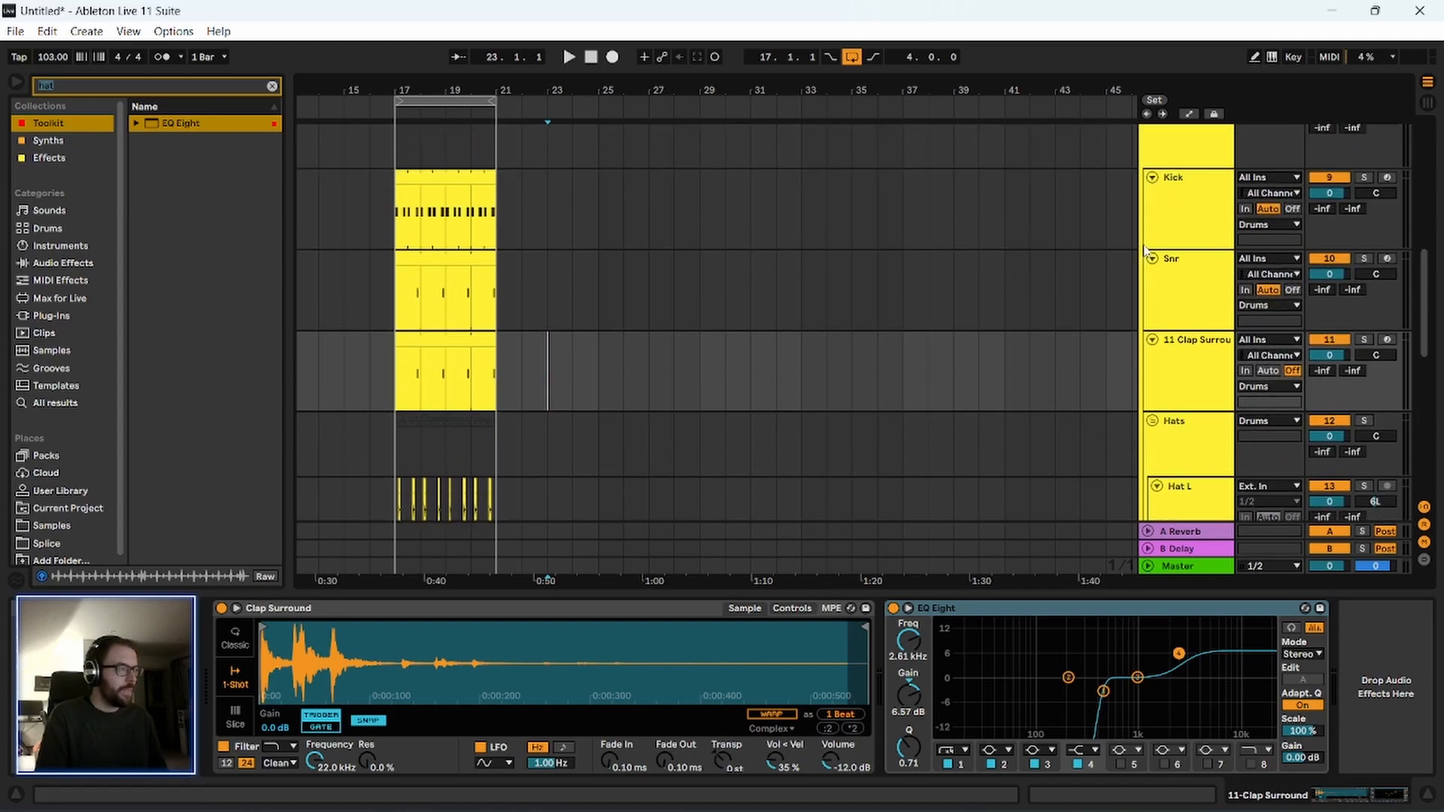
{"action": "left_click", "coordinate": [1148, 178]}
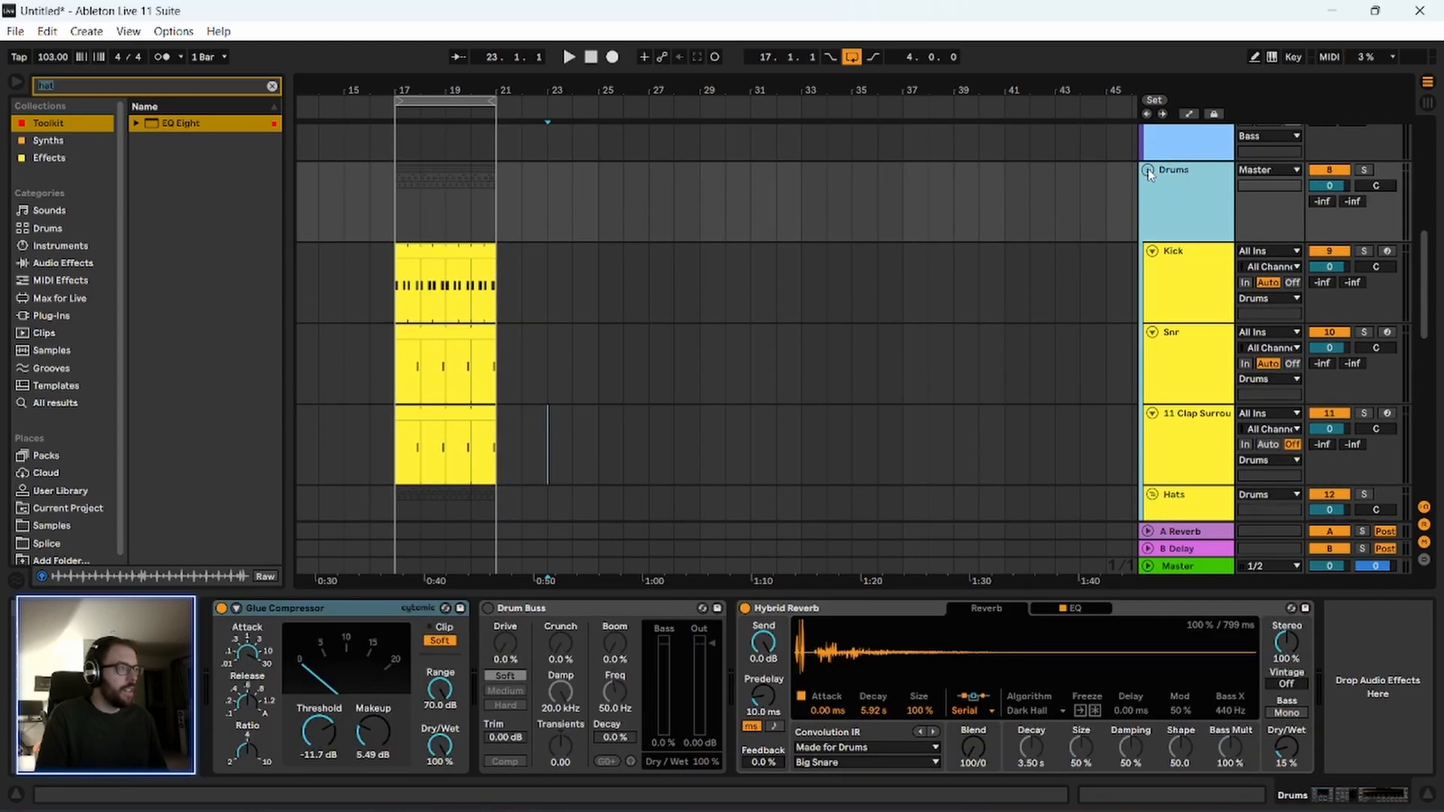
{"action": "left_click", "coordinate": [1149, 170]}
{"action": "left_click_drag", "start_coordinate": [395, 185], "coordinate": [440, 188]}
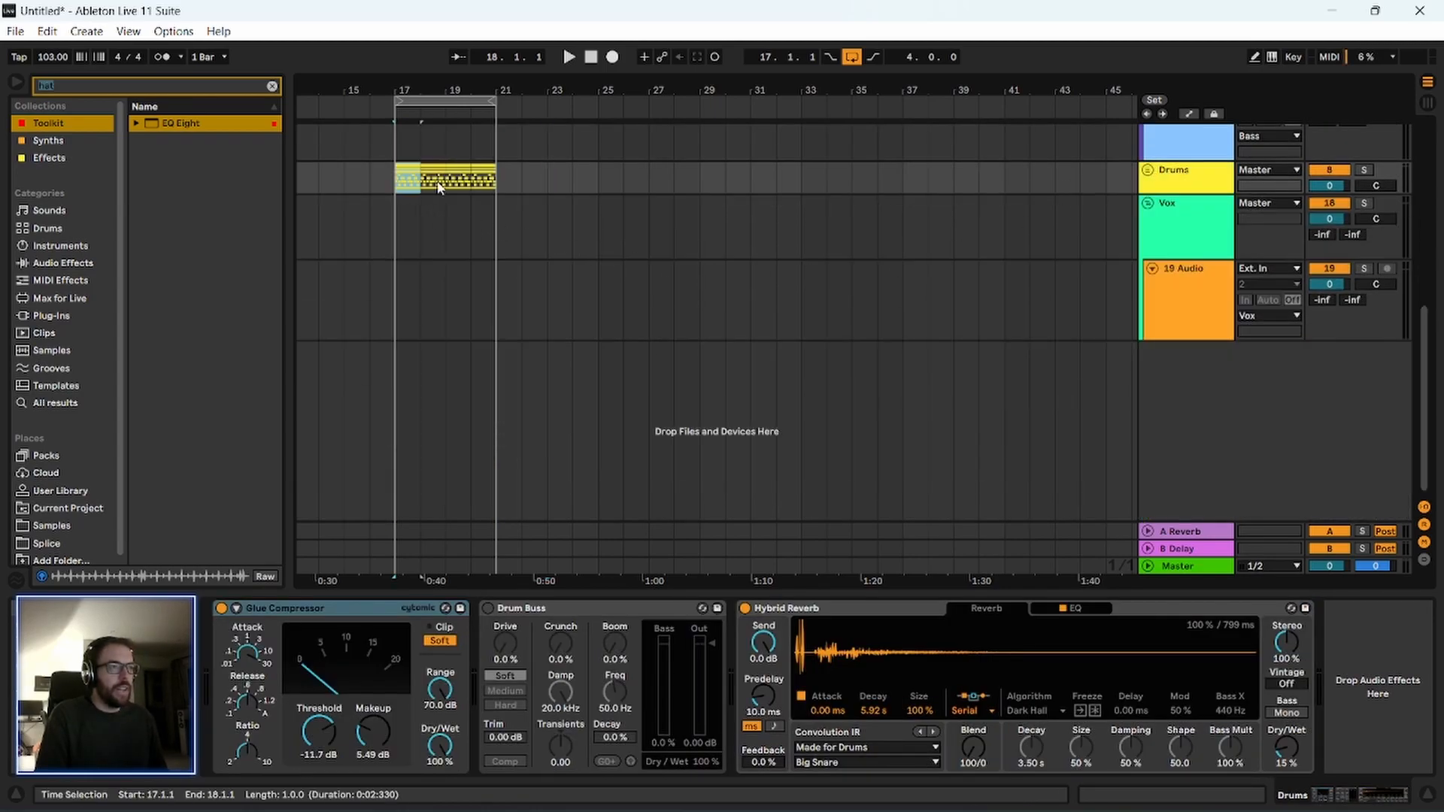
{"action": "key", "text": "ctrl+d"}
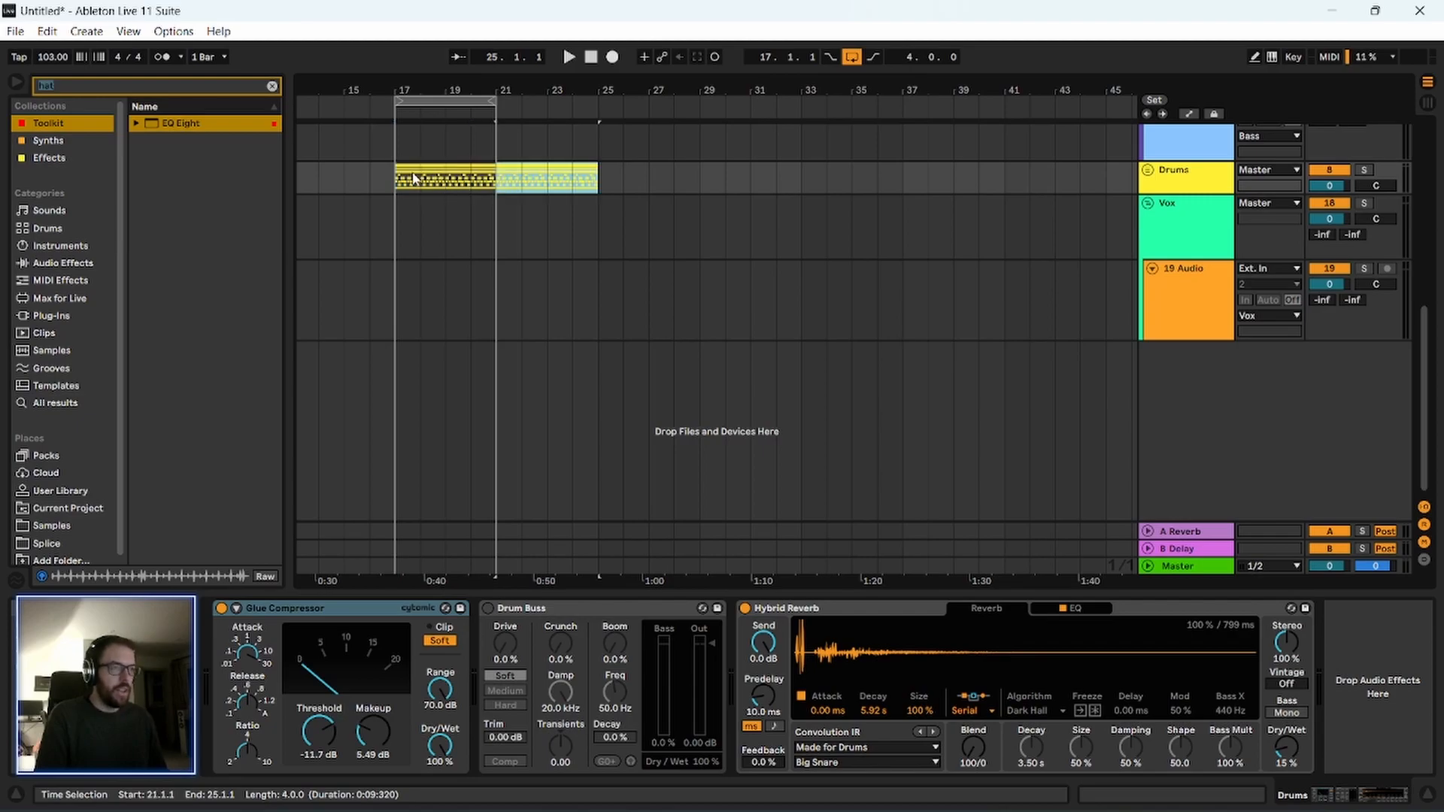
Play the arrangement from 17.1.1 and move the four-bar loop to bars 21–25.
{"action": "left_click", "coordinate": [397, 188]}
{"action": "key", "text": "space"}
{"action": "left_click_drag", "start_coordinate": [430, 85], "coordinate": [433, 128]}
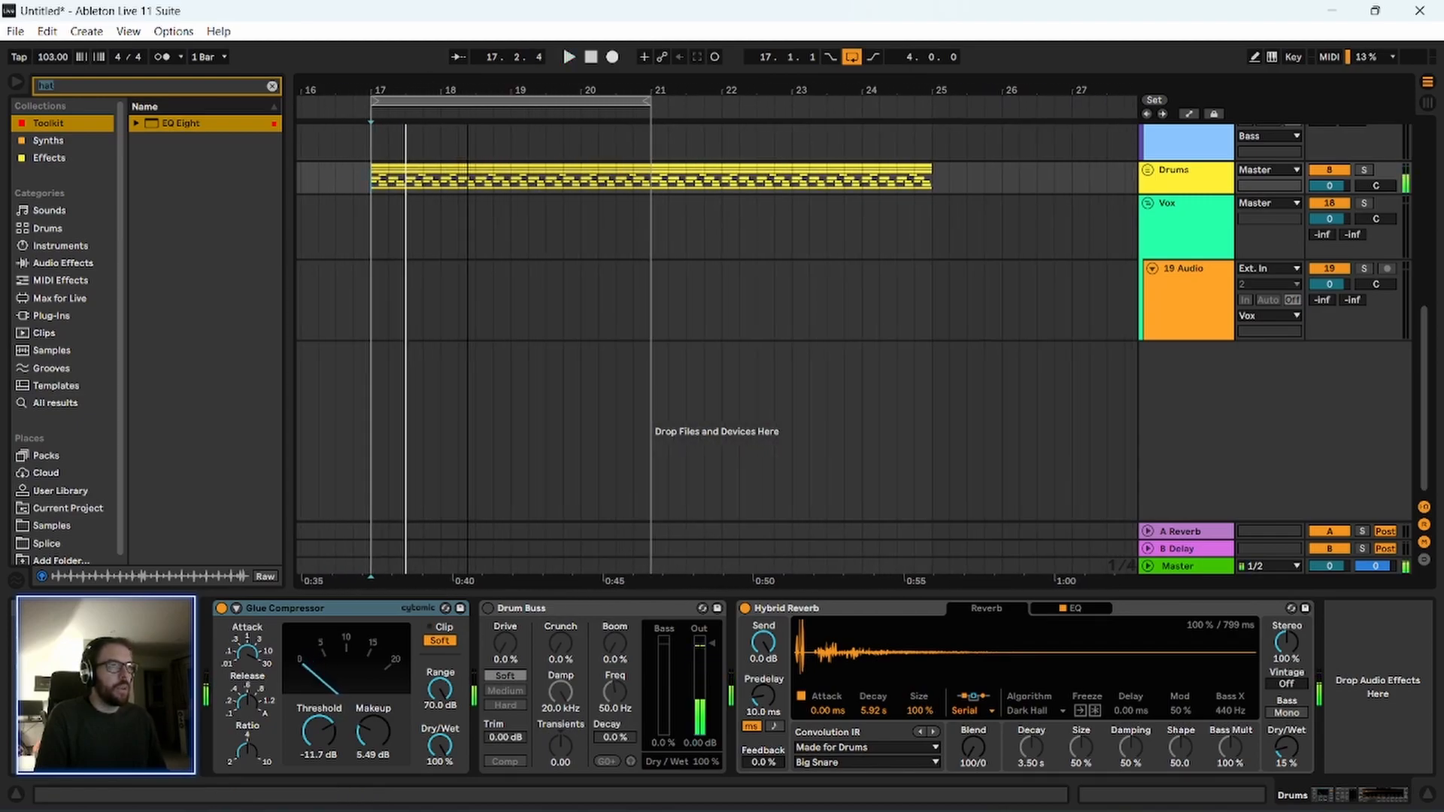
{"action": "scroll", "coordinate": [752, 346], "scroll_direction": "up", "scroll_amount": 2}
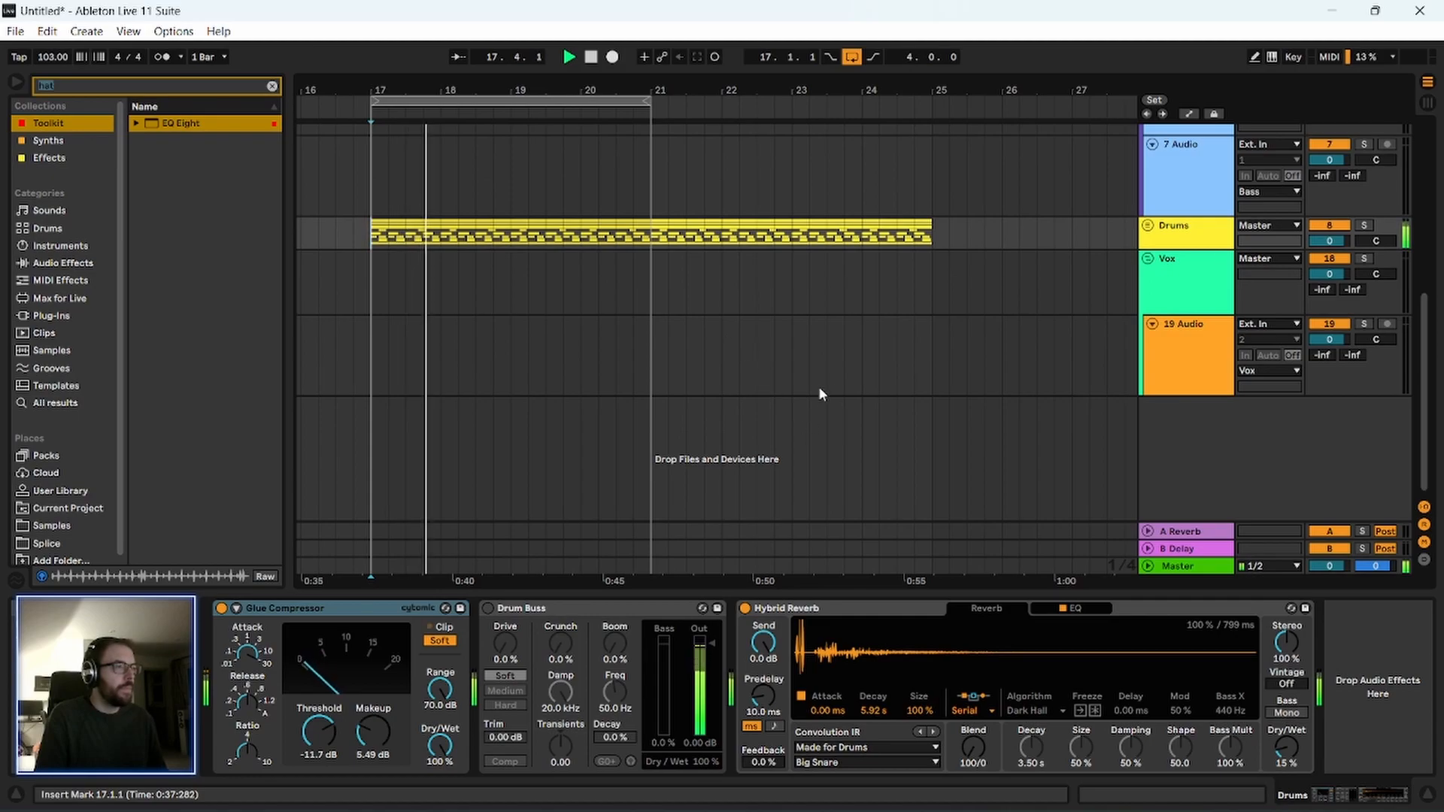
{"action": "left_click_drag", "start_coordinate": [591, 101], "coordinate": [872, 103]}
{"action": "key", "text": "space"}
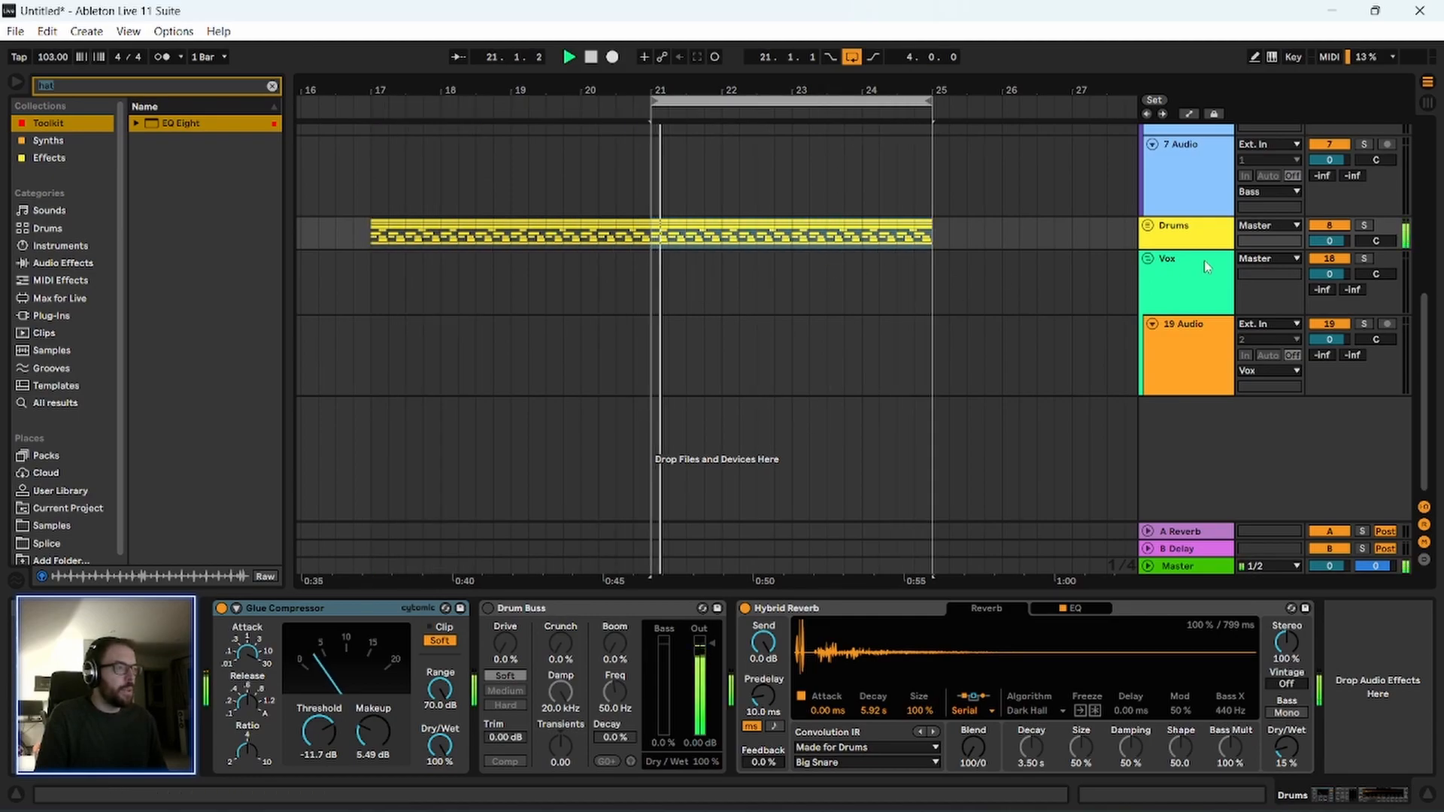
Unfold the Drums group and collapse the Kick, Snr and Clap Surround tracks inside it.
{"action": "left_click", "coordinate": [1148, 225]}
{"action": "left_click", "coordinate": [1152, 307]}
{"action": "left_click", "coordinate": [1153, 324]}
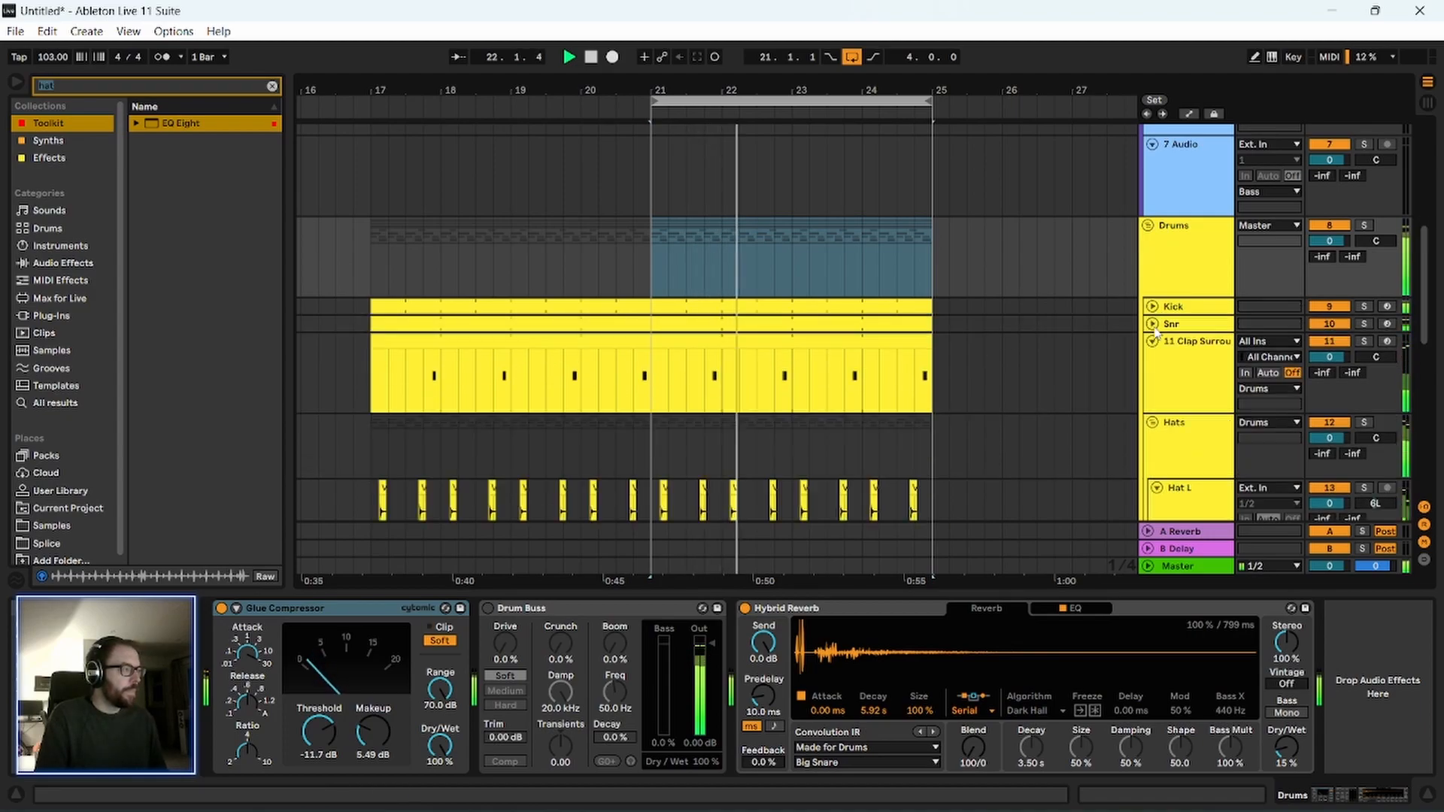
{"action": "left_click", "coordinate": [1152, 342]}
{"action": "key", "text": "space"}
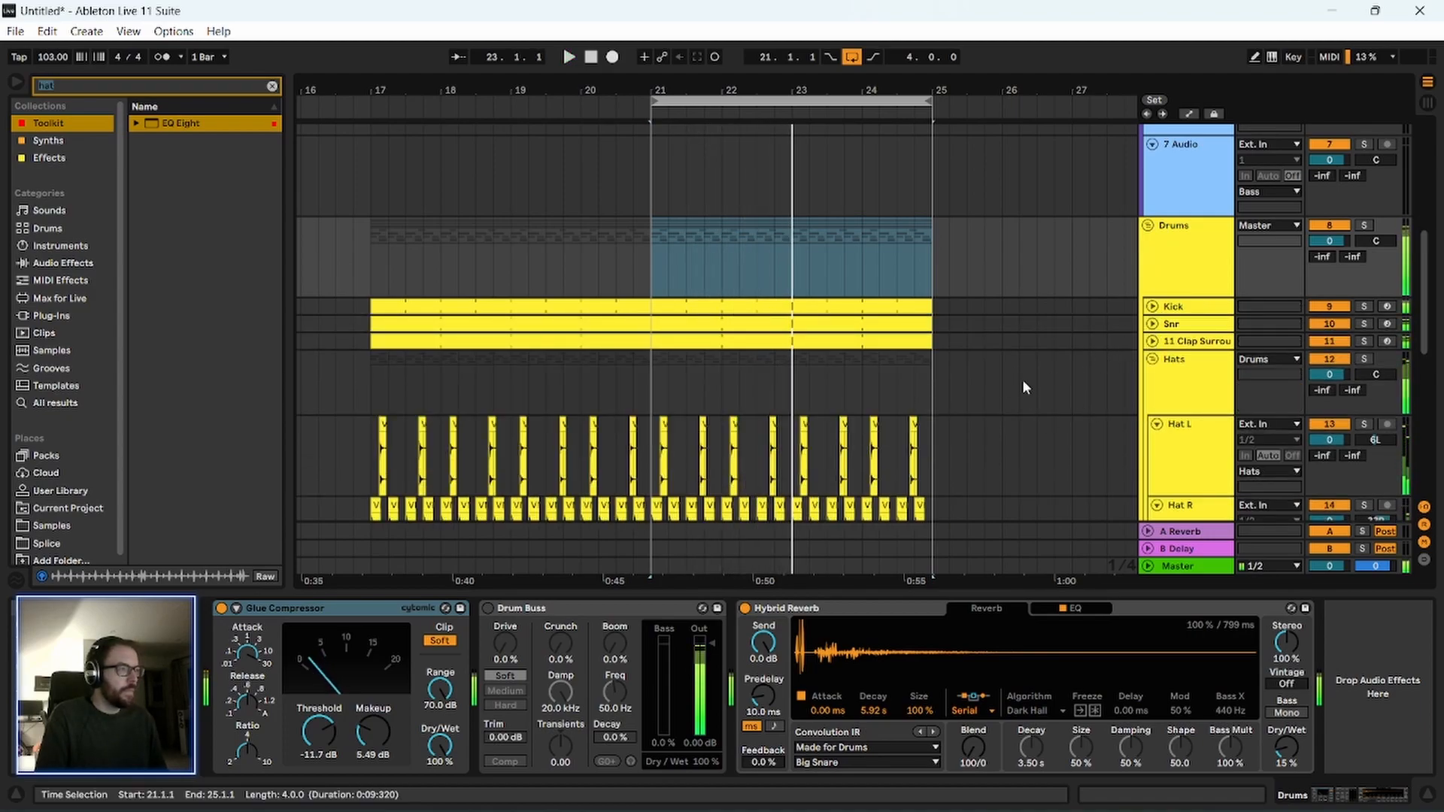
Show the Pendulate track's automation and duplicate its repeating Auto Filter Frequency pattern so it extends to bar 25.
{"action": "scroll", "coordinate": [1023, 379], "scroll_direction": "up", "scroll_amount": 5}
{"action": "scroll", "coordinate": [1002, 329], "scroll_direction": "down", "scroll_amount": 1}
{"action": "scroll", "coordinate": [1008, 324], "scroll_direction": "up", "scroll_amount": 2}
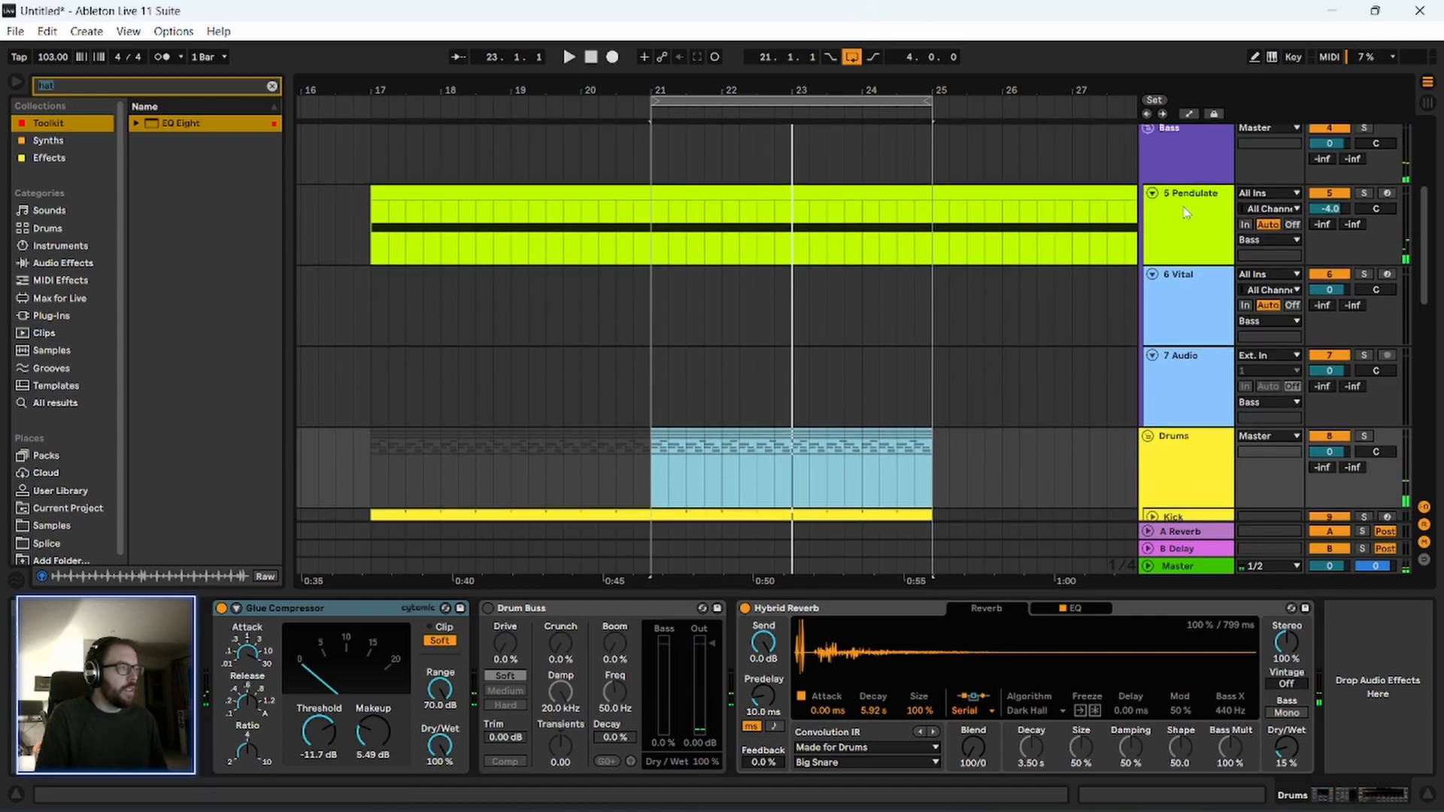
{"action": "left_click", "coordinate": [1196, 204]}
{"action": "key", "text": "a"}
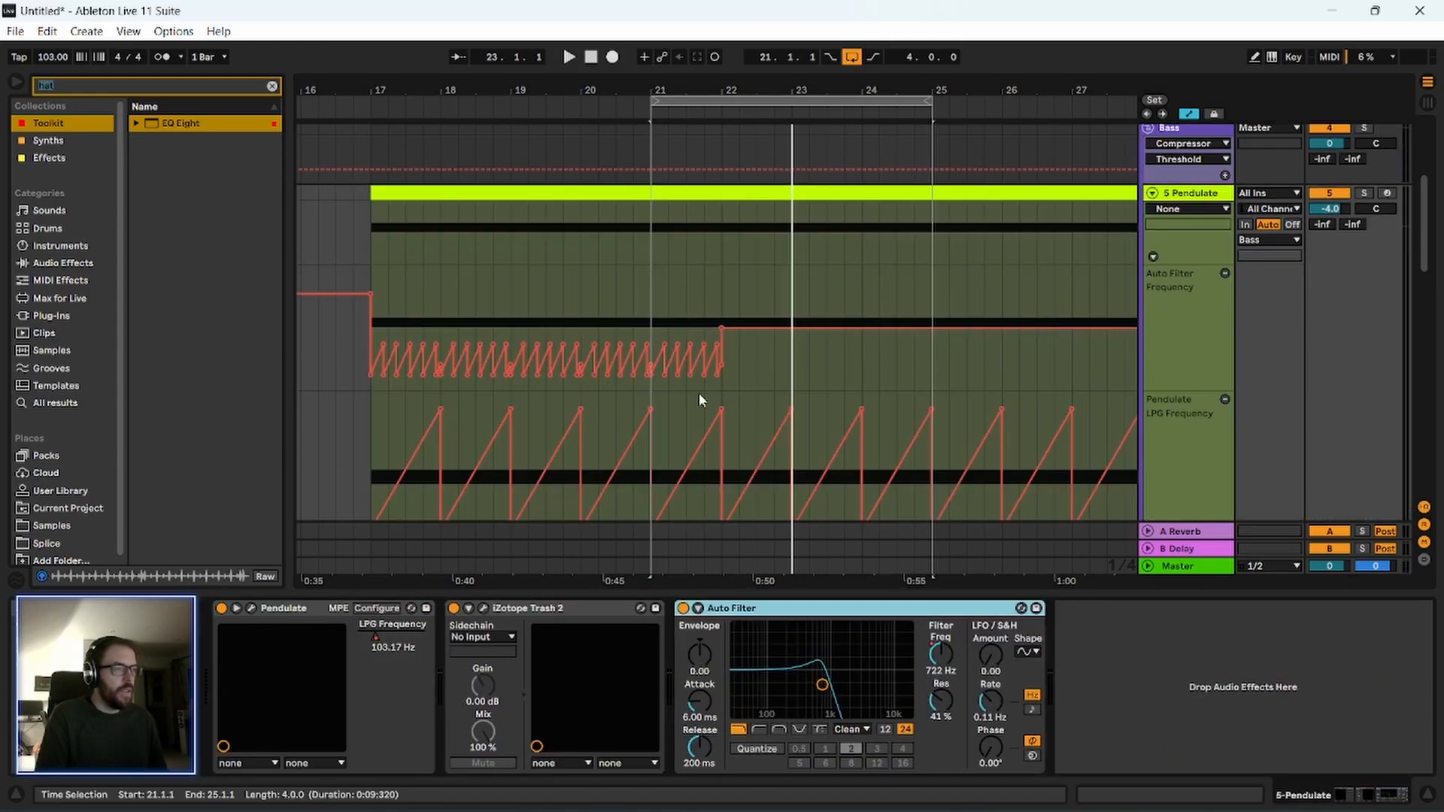
{"action": "scroll", "coordinate": [699, 394], "scroll_direction": "down", "scroll_amount": 2}
{"action": "left_click_drag", "start_coordinate": [372, 164], "coordinate": [722, 190]}
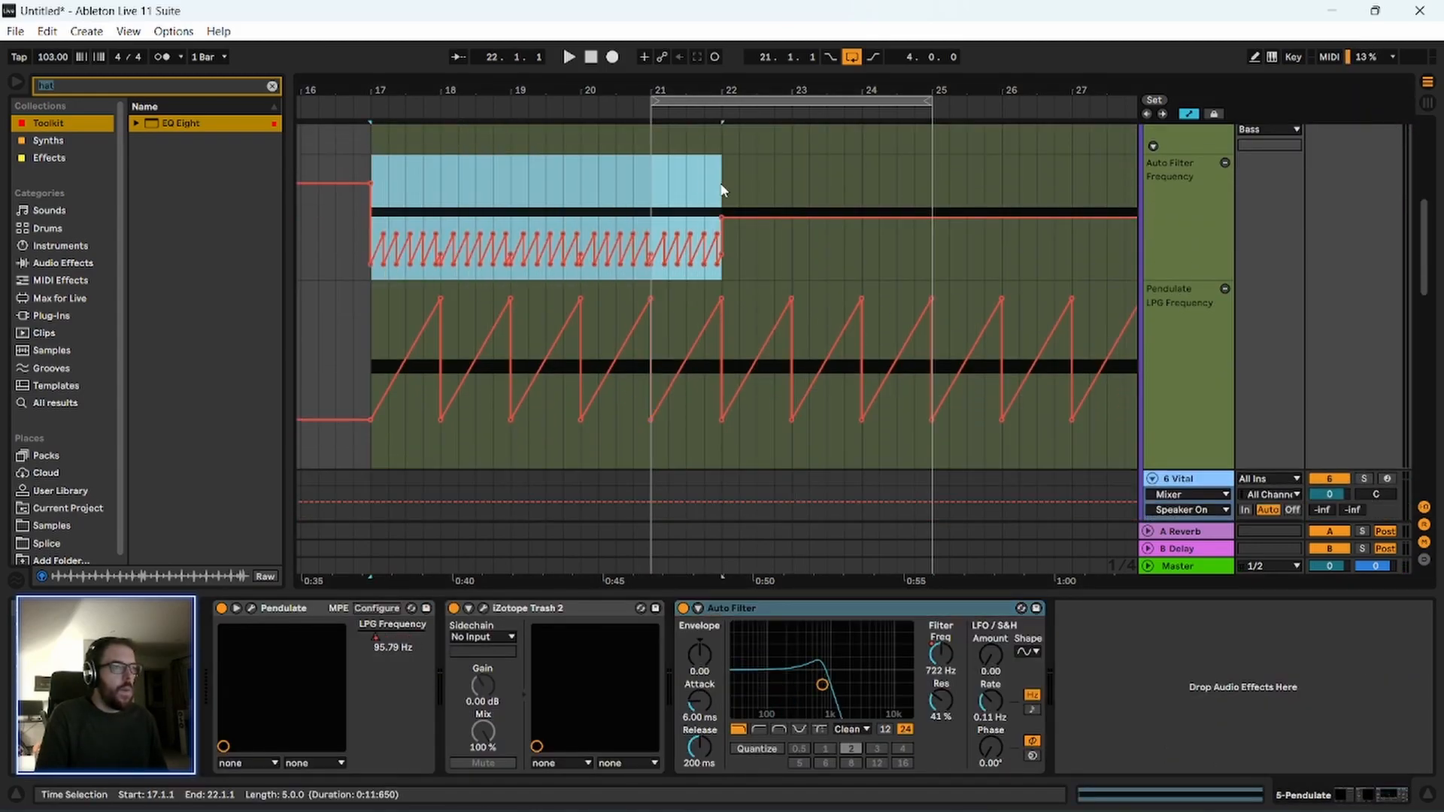
{"action": "key", "text": "ctrl+d"}
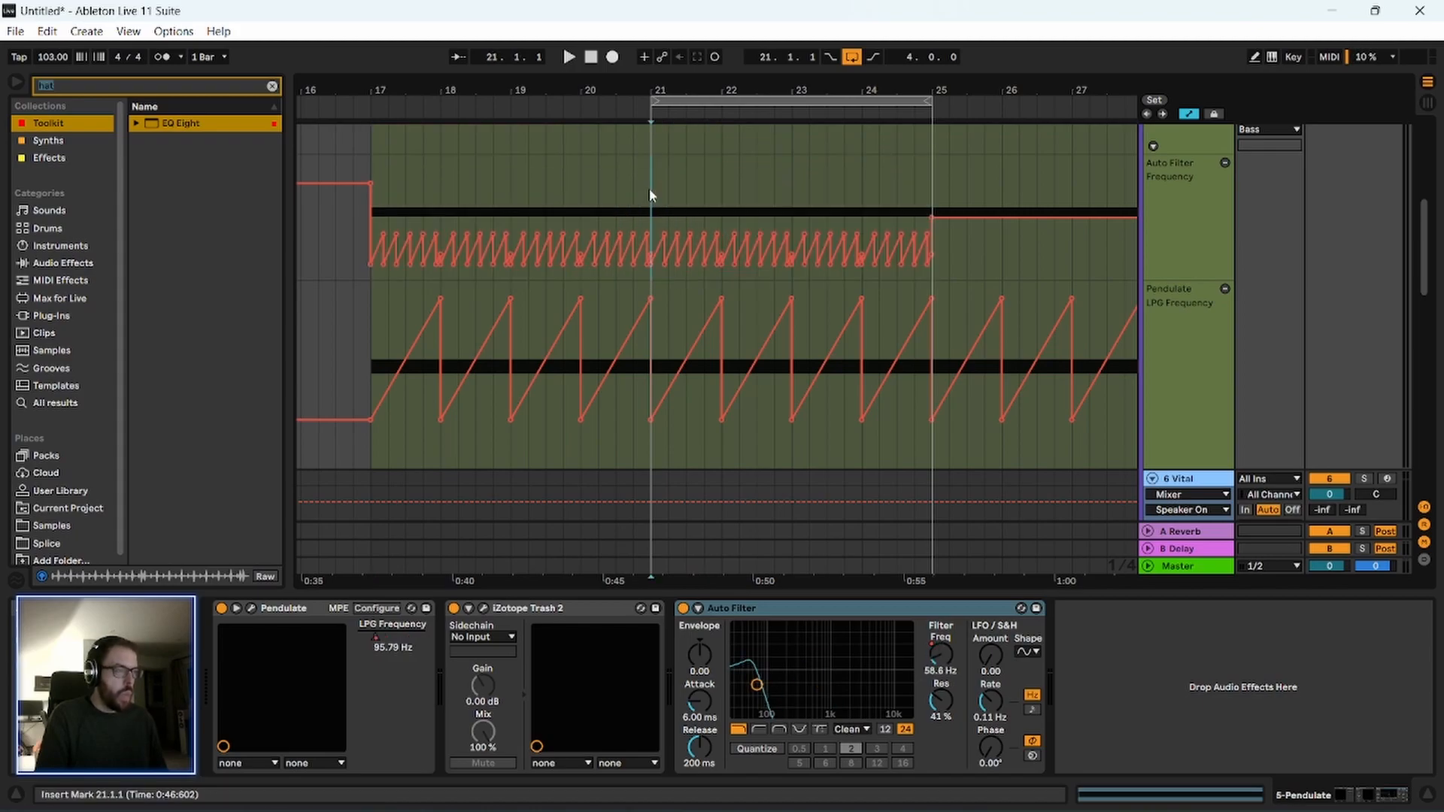
Play the mix from 21.1.1 with the extended filter automation and fold the Bass group.
{"action": "key", "text": "space"}
{"action": "left_click", "coordinate": [1188, 251]}
{"action": "scroll", "coordinate": [1193, 260], "scroll_direction": "up", "scroll_amount": 1}
{"action": "scroll", "coordinate": [1182, 279], "scroll_direction": "up", "scroll_amount": 1}
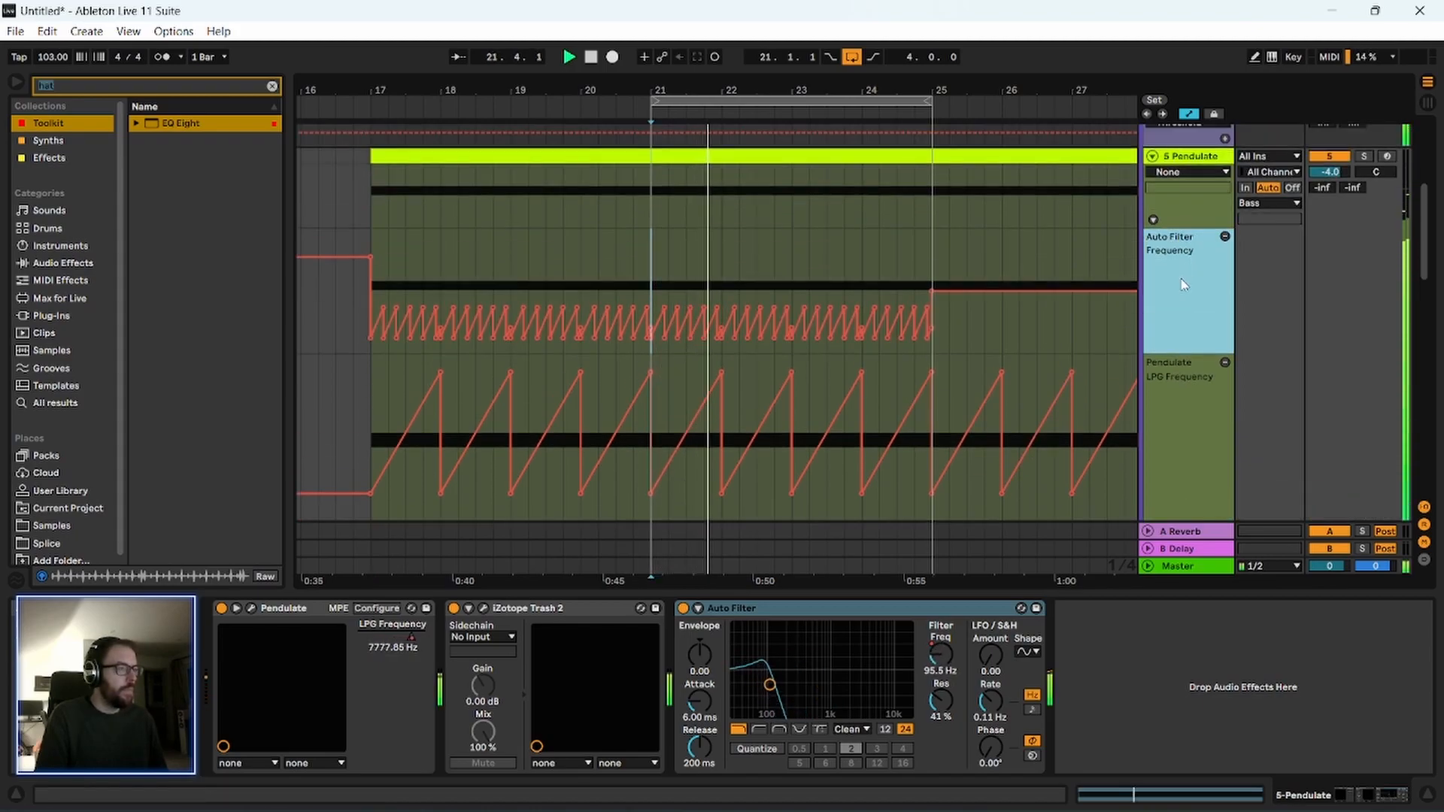
{"action": "scroll", "coordinate": [1192, 193], "scroll_direction": "up", "scroll_amount": 2}
{"action": "left_click", "coordinate": [1147, 148]}
{"action": "scroll", "coordinate": [1025, 379], "scroll_direction": "down", "scroll_amount": 3}
{"action": "key", "text": "space"}
{"action": "left_click_drag", "start_coordinate": [794, 91], "coordinate": [667, 100]}
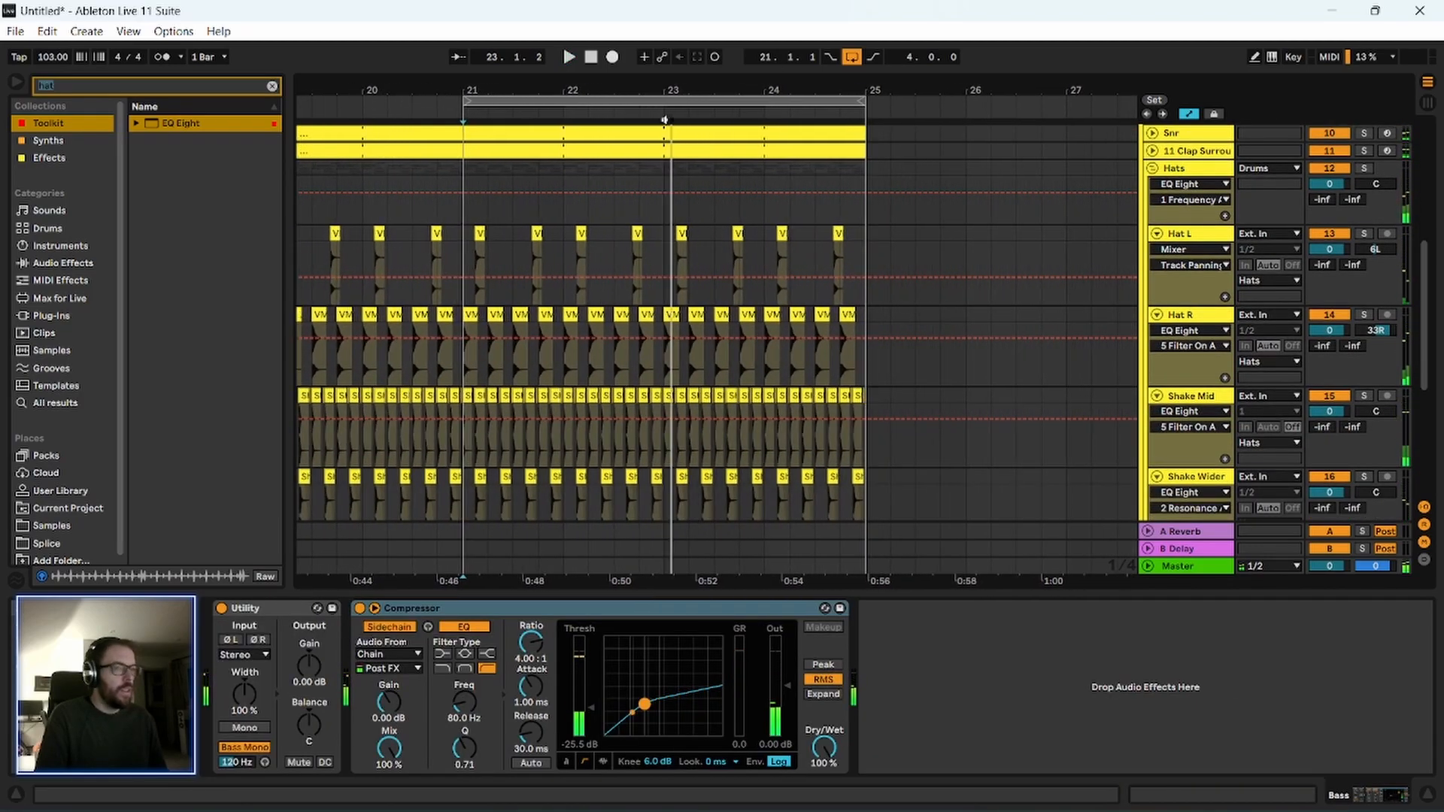
{"action": "scroll", "coordinate": [461, 390], "scroll_direction": "down", "scroll_amount": 1}
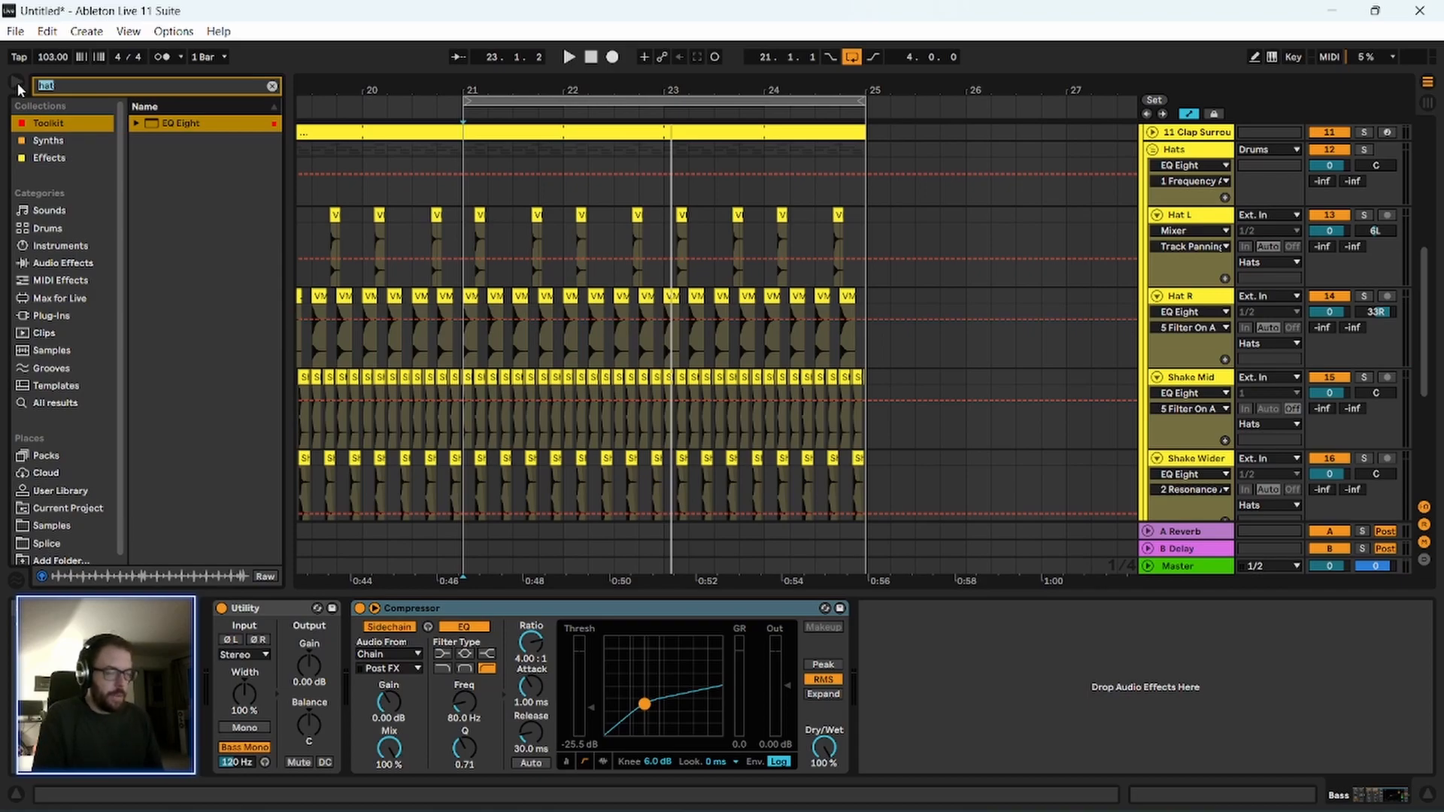
Show all browser results for "hat" and audition the samples around the TAOMBS4 hi-hats.
{"action": "left_click", "coordinate": [62, 402]}
{"action": "scroll", "coordinate": [208, 422], "scroll_direction": "down", "scroll_amount": 10}
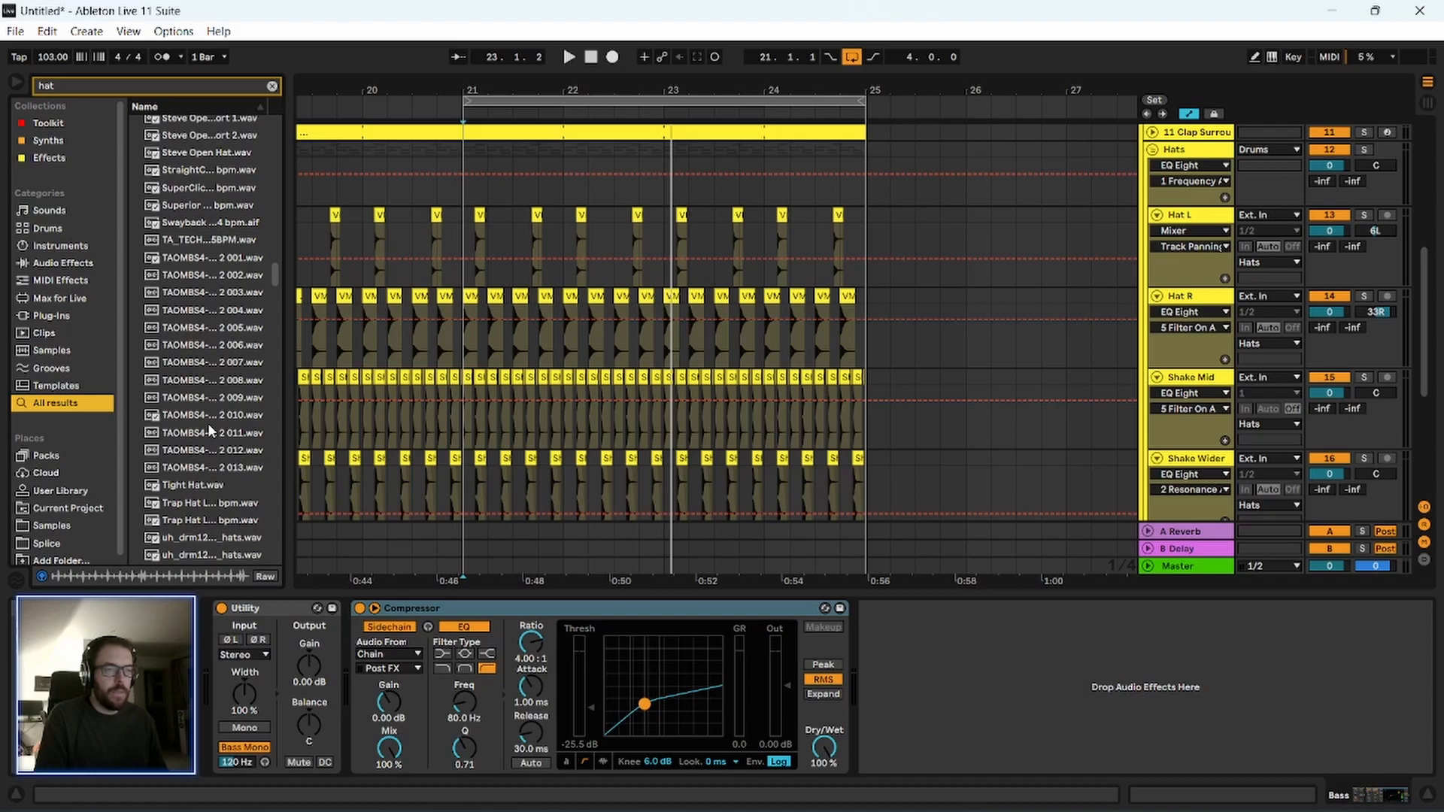
{"action": "left_click", "coordinate": [208, 422]}
{"action": "key", "text": "Down"}
{"action": "key", "text": "Down"}
{"action": "key", "text": "Down"}
{"action": "key", "text": "Down"}
{"action": "key", "text": "Up"}
{"action": "key", "text": "Up"}
{"action": "key", "text": "Up"}
{"action": "key", "text": "Up"}
{"action": "key", "text": "Up"}
{"action": "key", "text": "Up"}
{"action": "key", "text": "Up"}
{"action": "key", "text": "Up"}
{"action": "key", "text": "Up"}
{"action": "key", "text": "Up"}
{"action": "key", "text": "Up"}
{"action": "key", "text": "Up"}
{"action": "key", "text": "Up"}
{"action": "key", "text": "Up"}
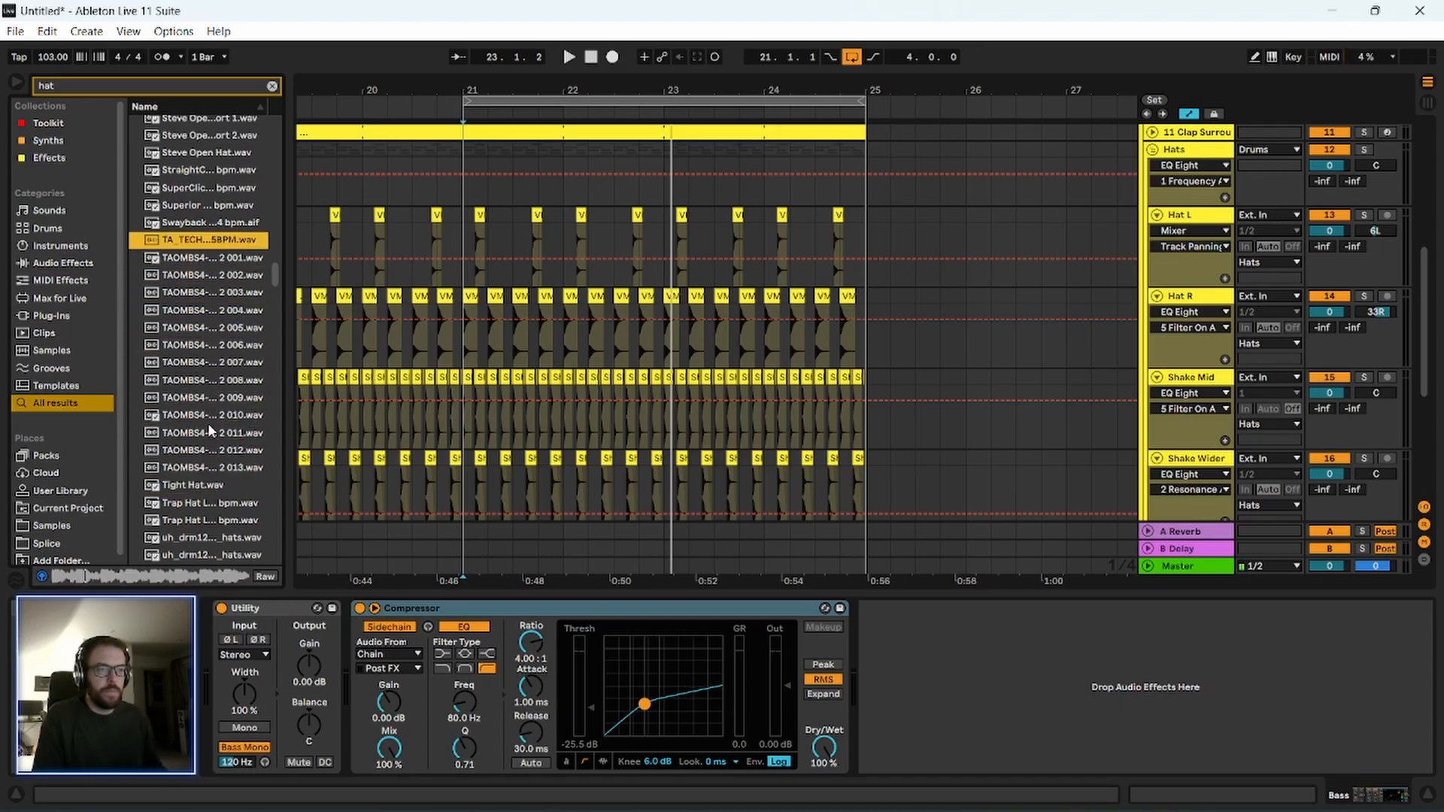
{"action": "key", "text": "Down"}
Widen the browser to read full sample names and audition TAOMBS4-E1 Hi Hats and VMH1 Closed Hats samples.
{"action": "left_click_drag", "start_coordinate": [286, 233], "coordinate": [335, 239]}
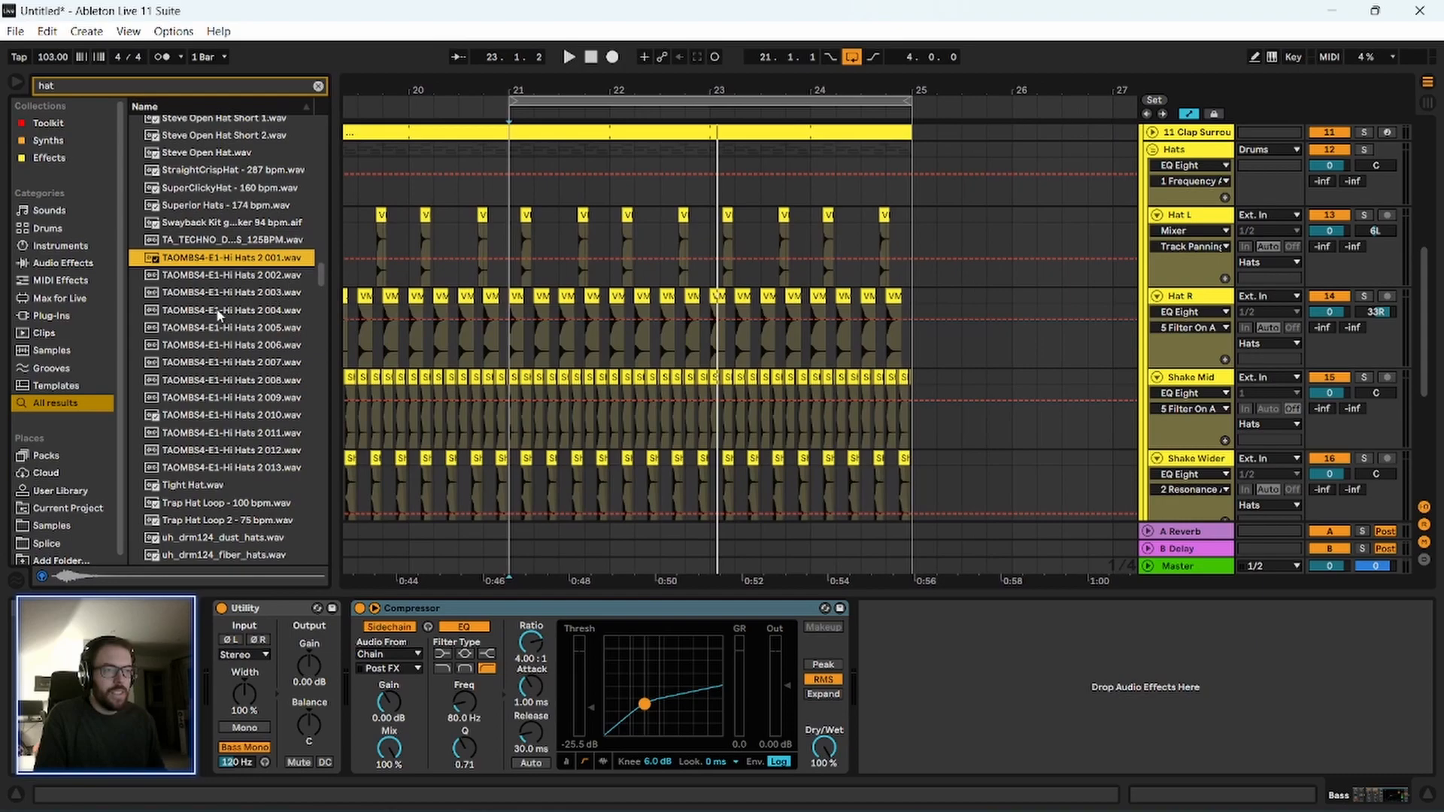
{"action": "left_click", "coordinate": [225, 309]}
{"action": "left_click", "coordinate": [190, 399]}
{"action": "left_click", "coordinate": [194, 313]}
{"action": "left_click", "coordinate": [197, 278]}
{"action": "left_click", "coordinate": [198, 261]}
{"action": "scroll", "coordinate": [208, 399], "scroll_direction": "down", "scroll_amount": 2}
{"action": "left_click", "coordinate": [197, 309]}
{"action": "scroll", "coordinate": [199, 380], "scroll_direction": "down", "scroll_amount": 2}
{"action": "scroll", "coordinate": [200, 442], "scroll_direction": "down", "scroll_amount": 2}
{"action": "left_click", "coordinate": [200, 441]}
{"action": "scroll", "coordinate": [199, 444], "scroll_direction": "down", "scroll_amount": 3}
{"action": "left_click", "coordinate": [200, 447]}
{"action": "left_click", "coordinate": [205, 325]}
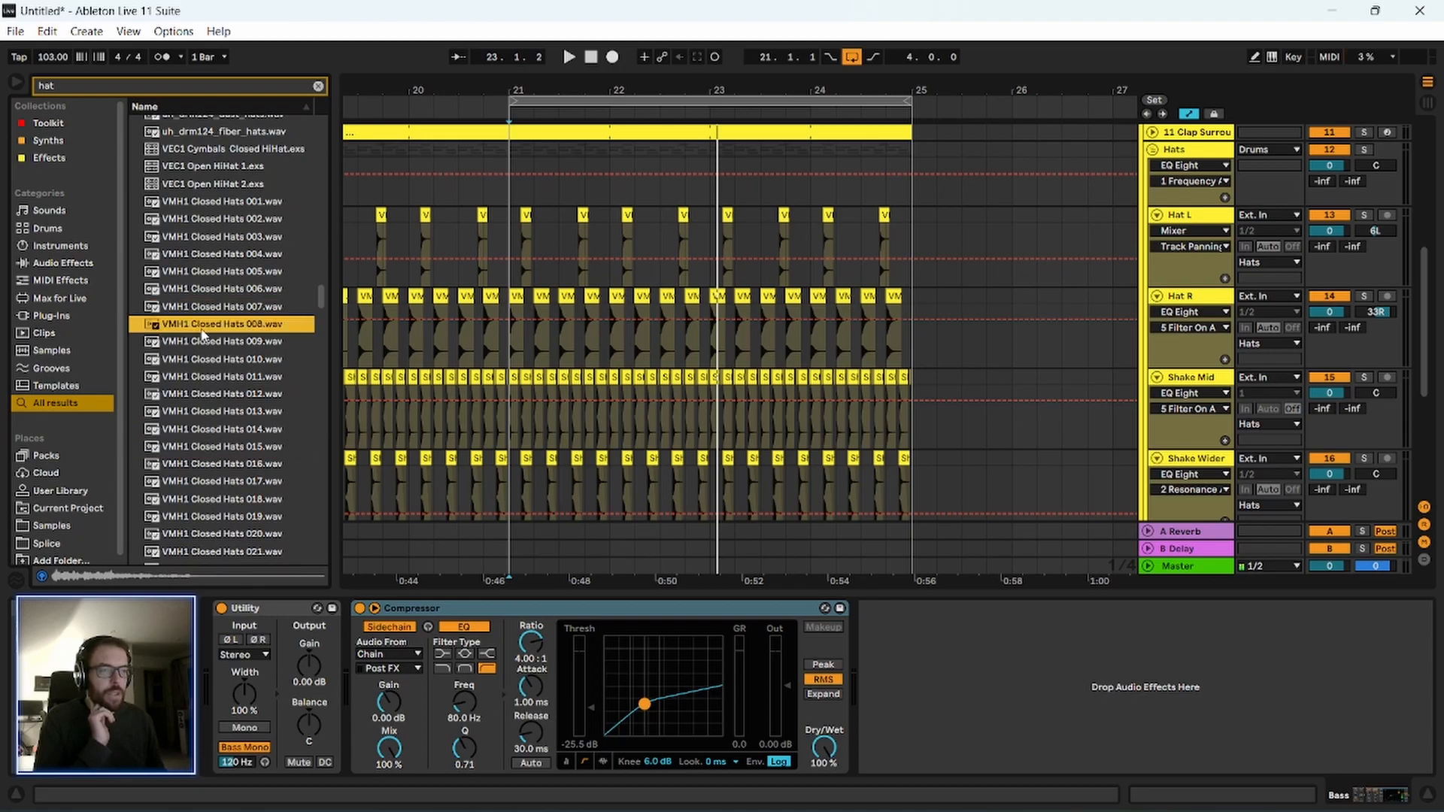
Compare VMH1 Closed Hats 006, 007 and 008 by ear, finishing on VMH1 Closed Hats 007.wav.
{"action": "left_click", "coordinate": [206, 308]}
{"action": "left_click", "coordinate": [209, 290]}
{"action": "left_click", "coordinate": [210, 307]}
{"action": "left_click", "coordinate": [212, 325]}
{"action": "left_click", "coordinate": [214, 308]}
{"action": "left_click", "coordinate": [214, 325]}
{"action": "left_click", "coordinate": [217, 310]}
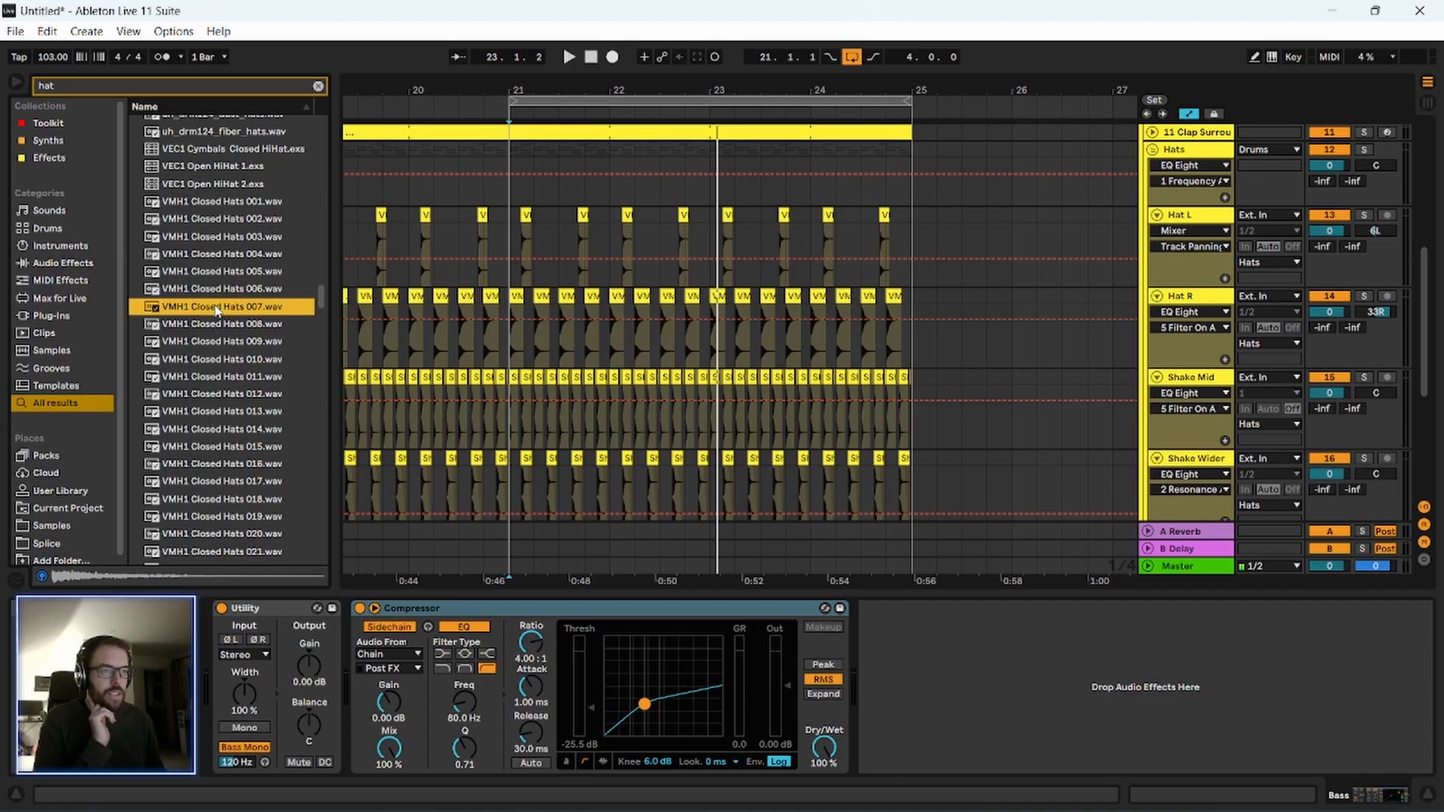
{"action": "scroll", "coordinate": [1036, 418], "scroll_direction": "down", "scroll_amount": 5}
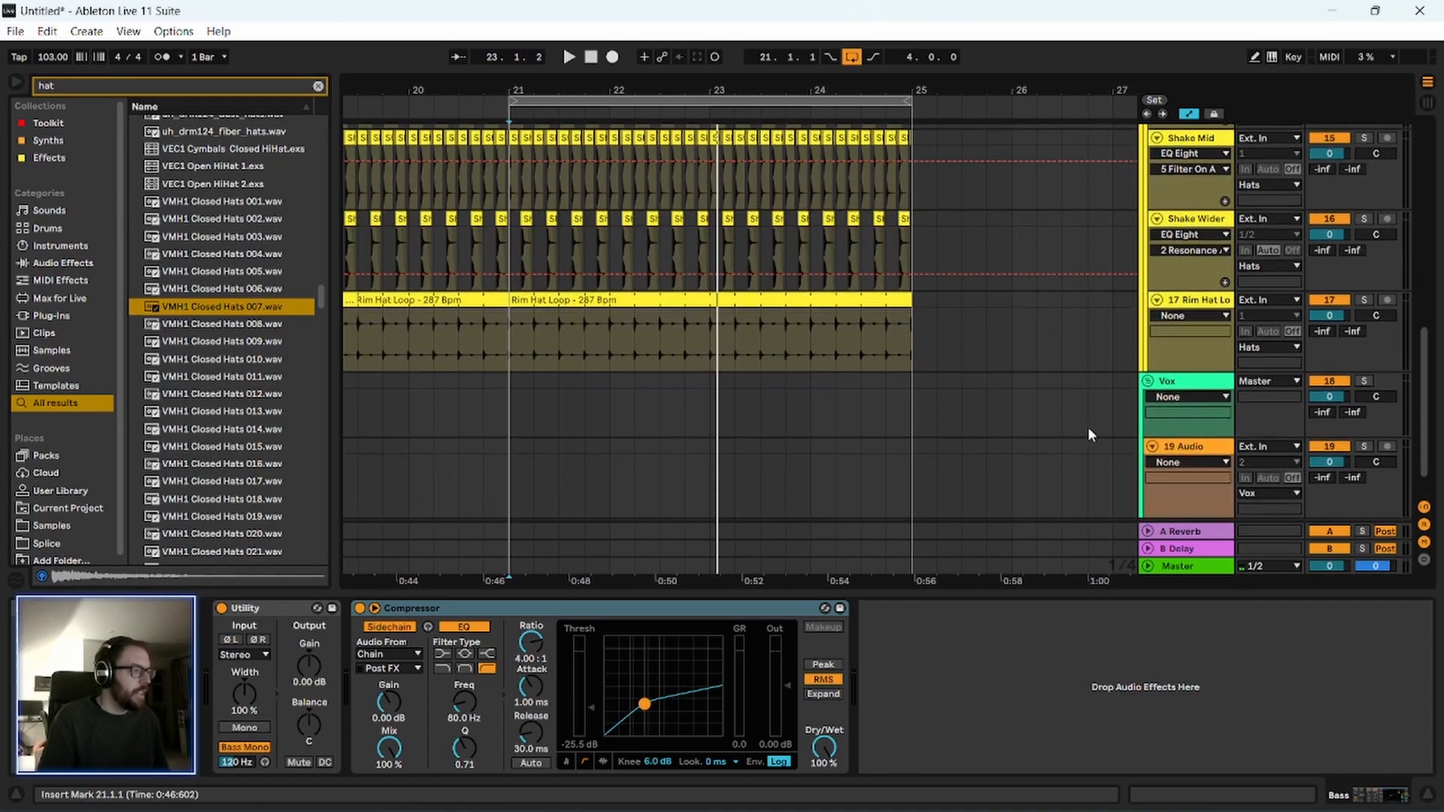
{"action": "left_click", "coordinate": [1193, 300]}
{"action": "key", "text": "ctrl+shift+t"}
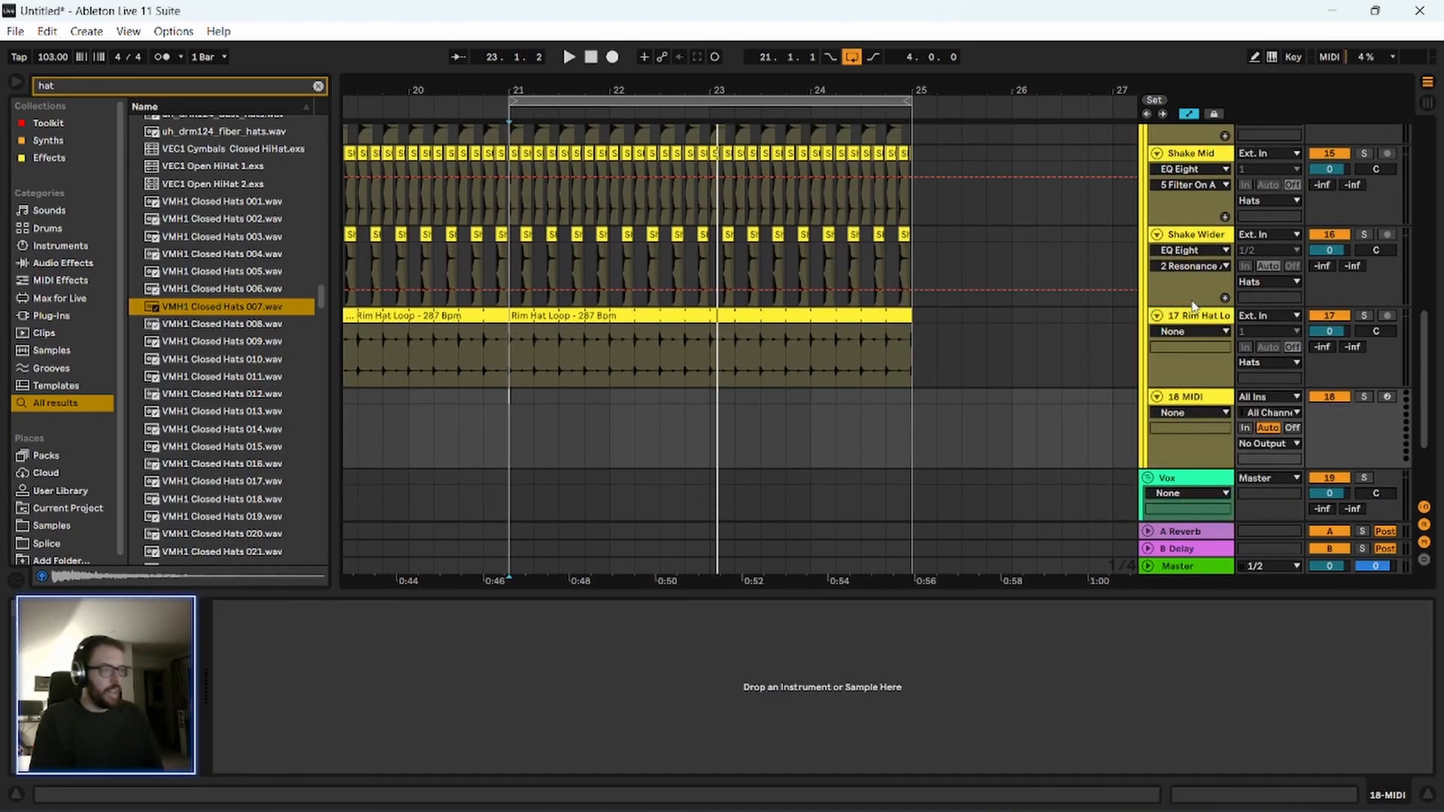
{"action": "key", "text": "Delete"}
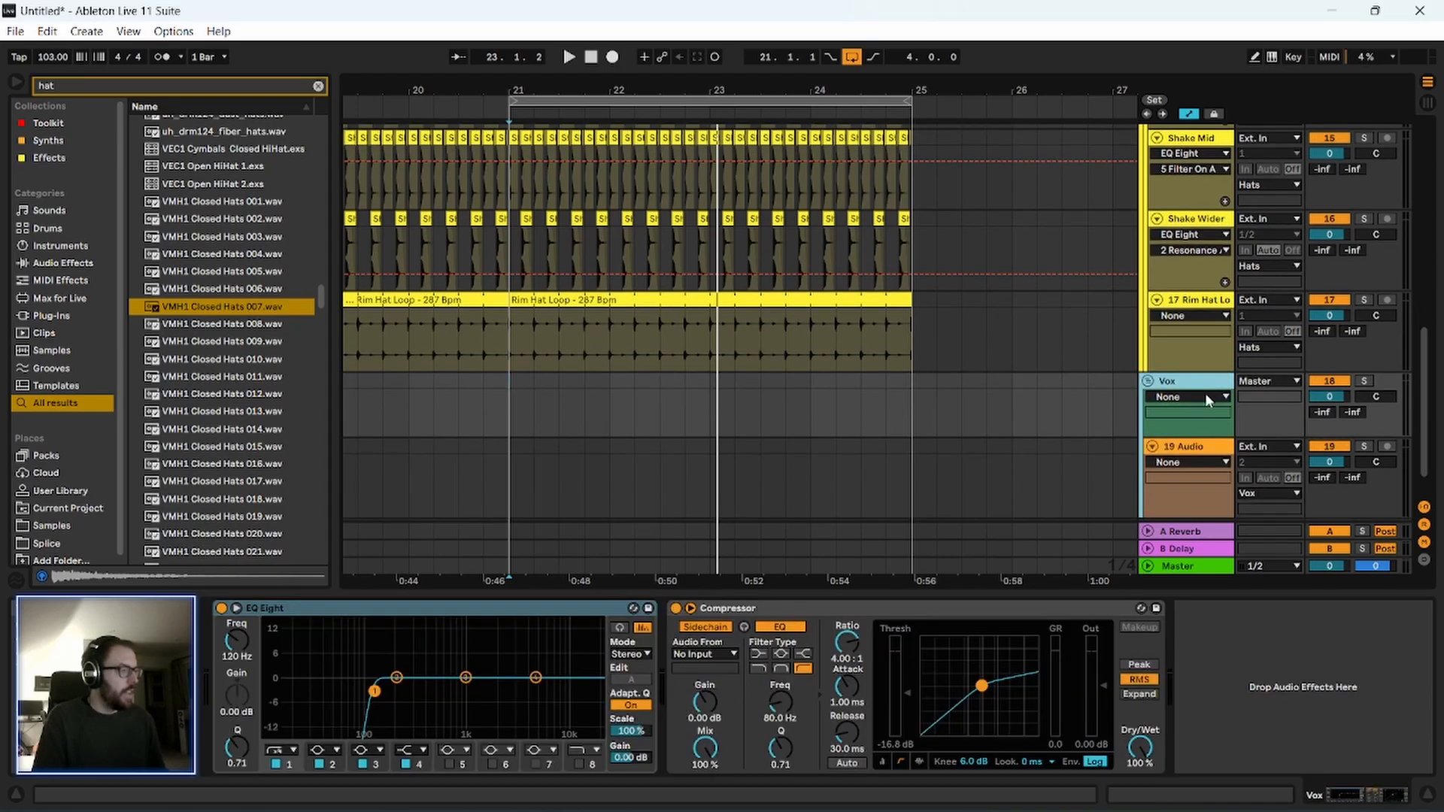
{"action": "left_click", "coordinate": [1201, 302]}
{"action": "key", "text": "ctrl+t"}
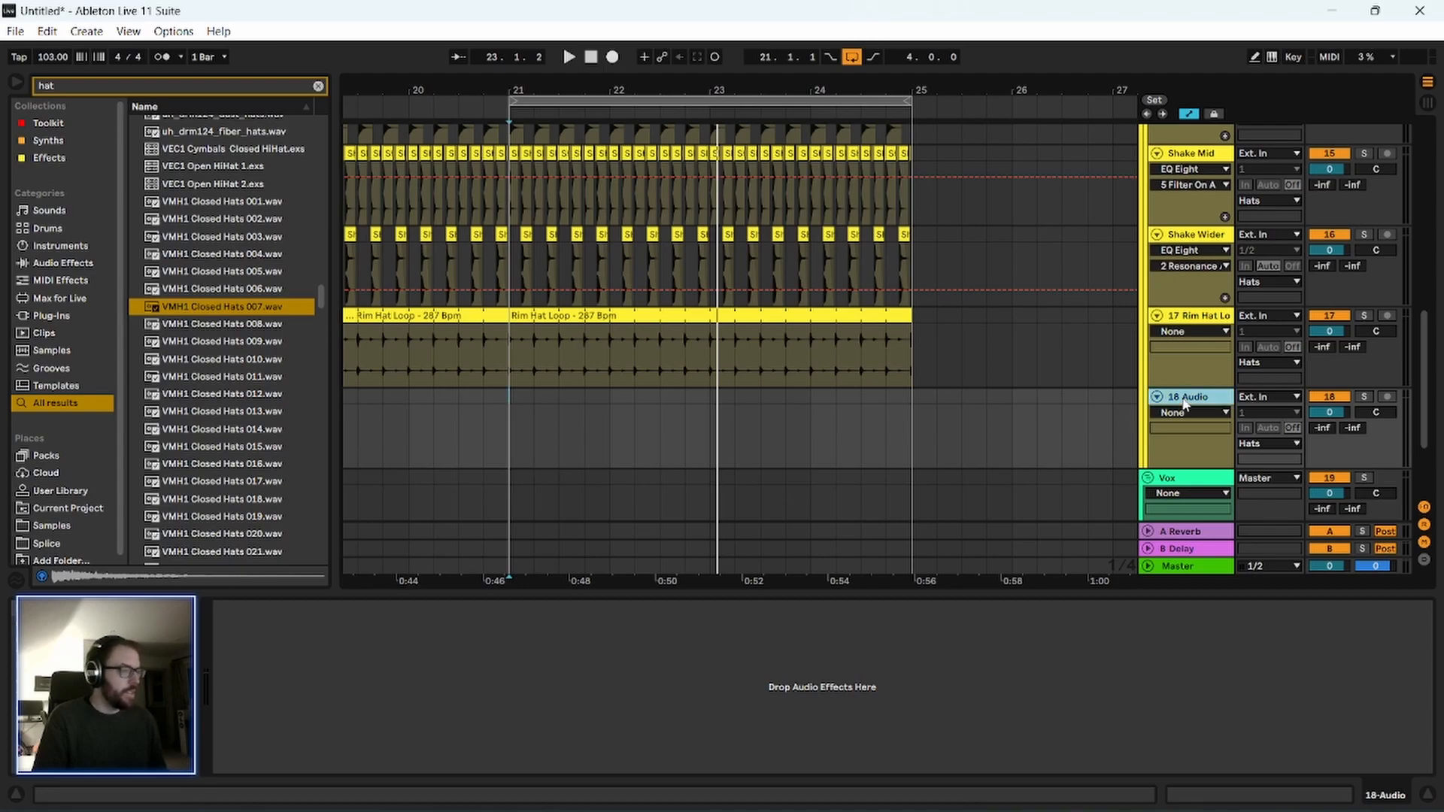
{"action": "key", "text": "Delete"}
Add a MIDI track below Rim Hat Loop in the Hats group and create an empty one-beat clip at 21.1.1.
{"action": "left_click", "coordinate": [1205, 300]}
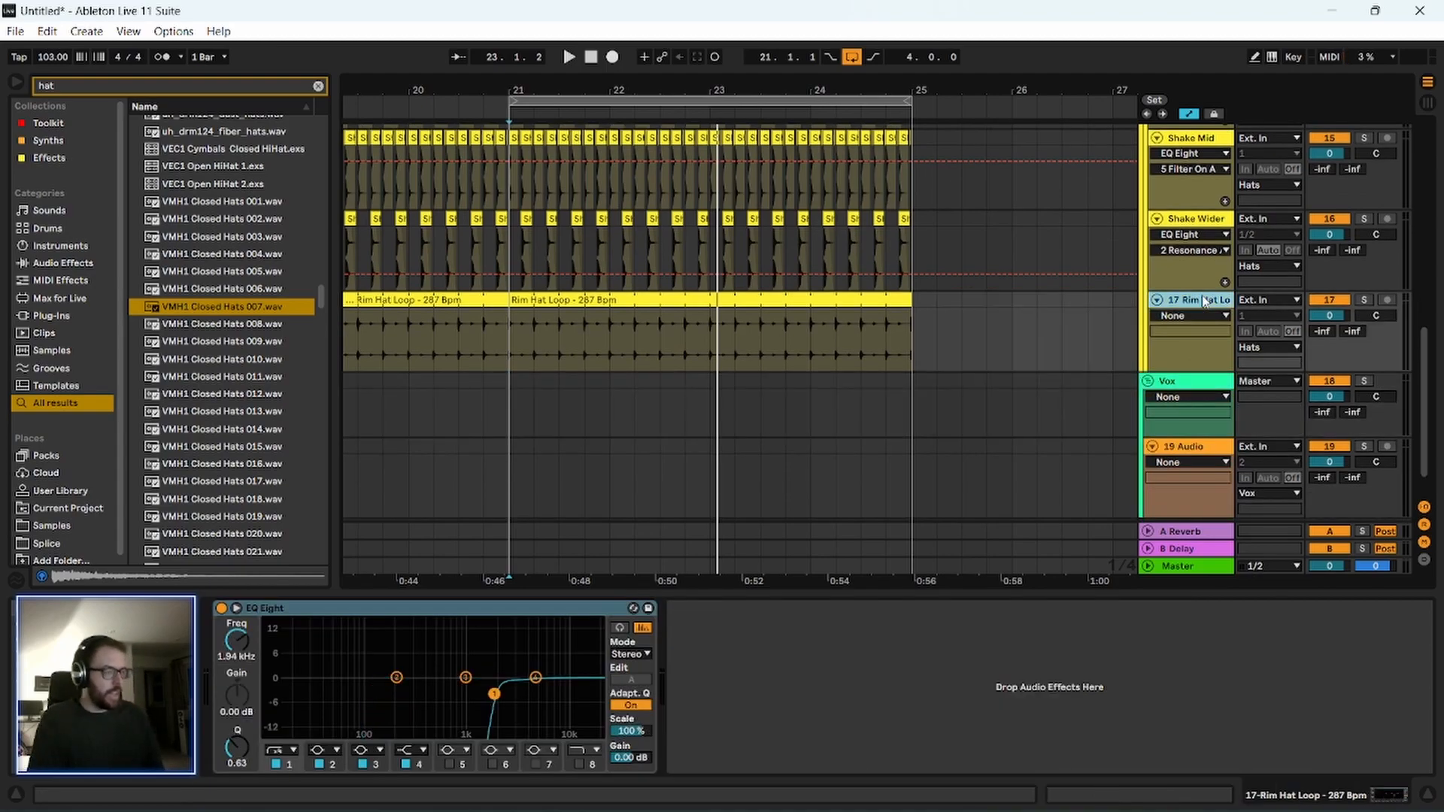
{"action": "key", "text": "ctrl+shift+t"}
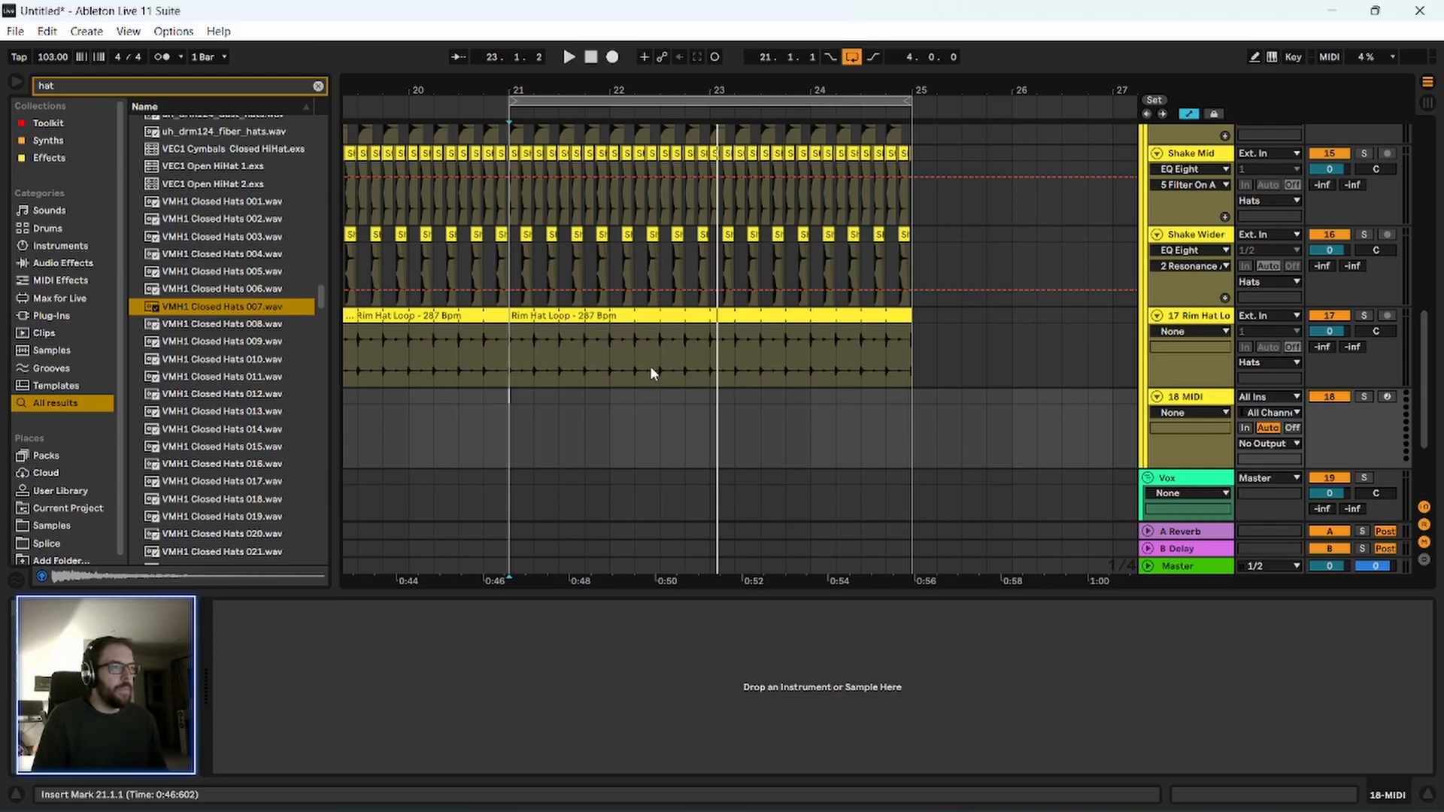
{"action": "left_click_drag", "start_coordinate": [510, 428], "coordinate": [532, 438]}
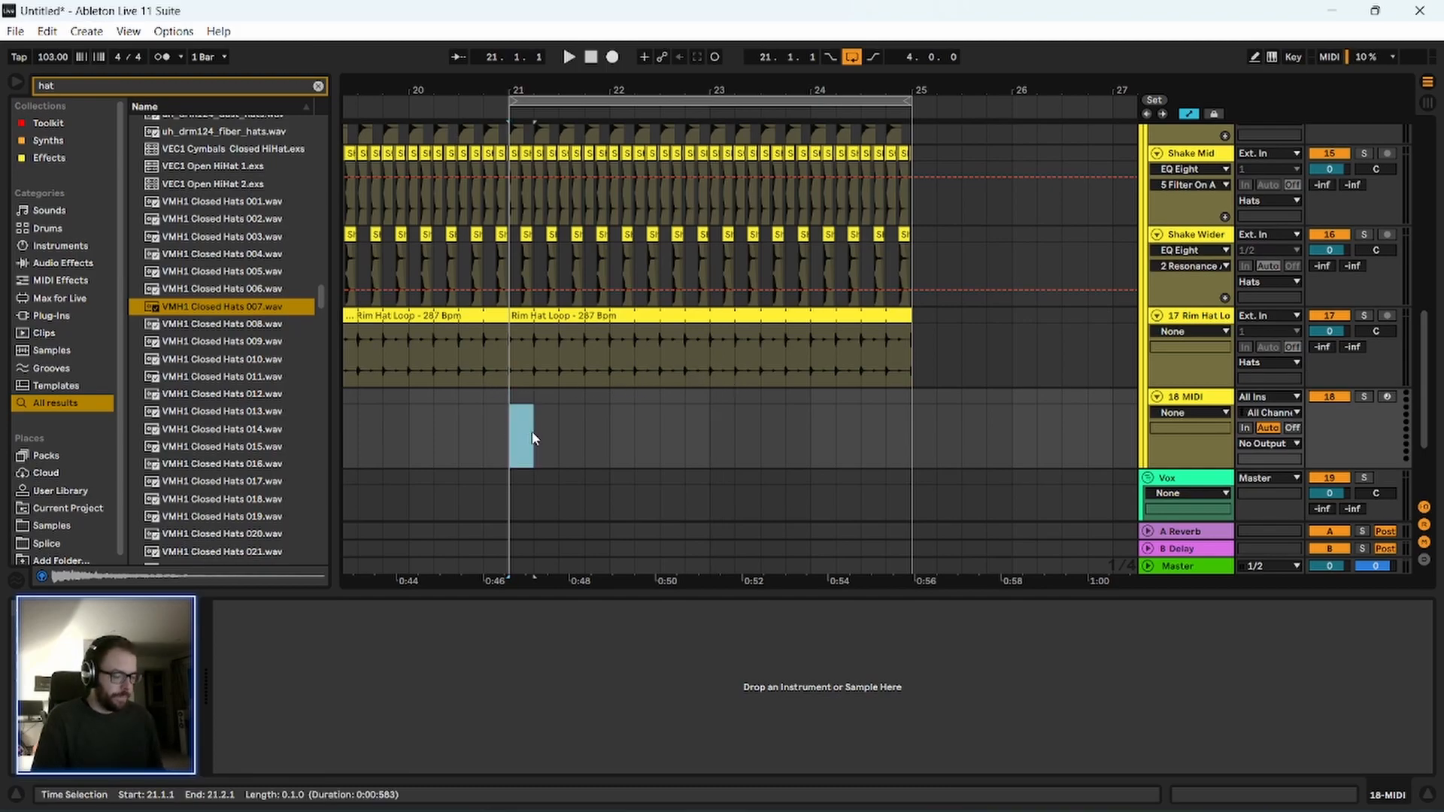
{"action": "key", "text": "ctrl+shift+m"}
{"action": "left_click", "coordinate": [185, 308]}
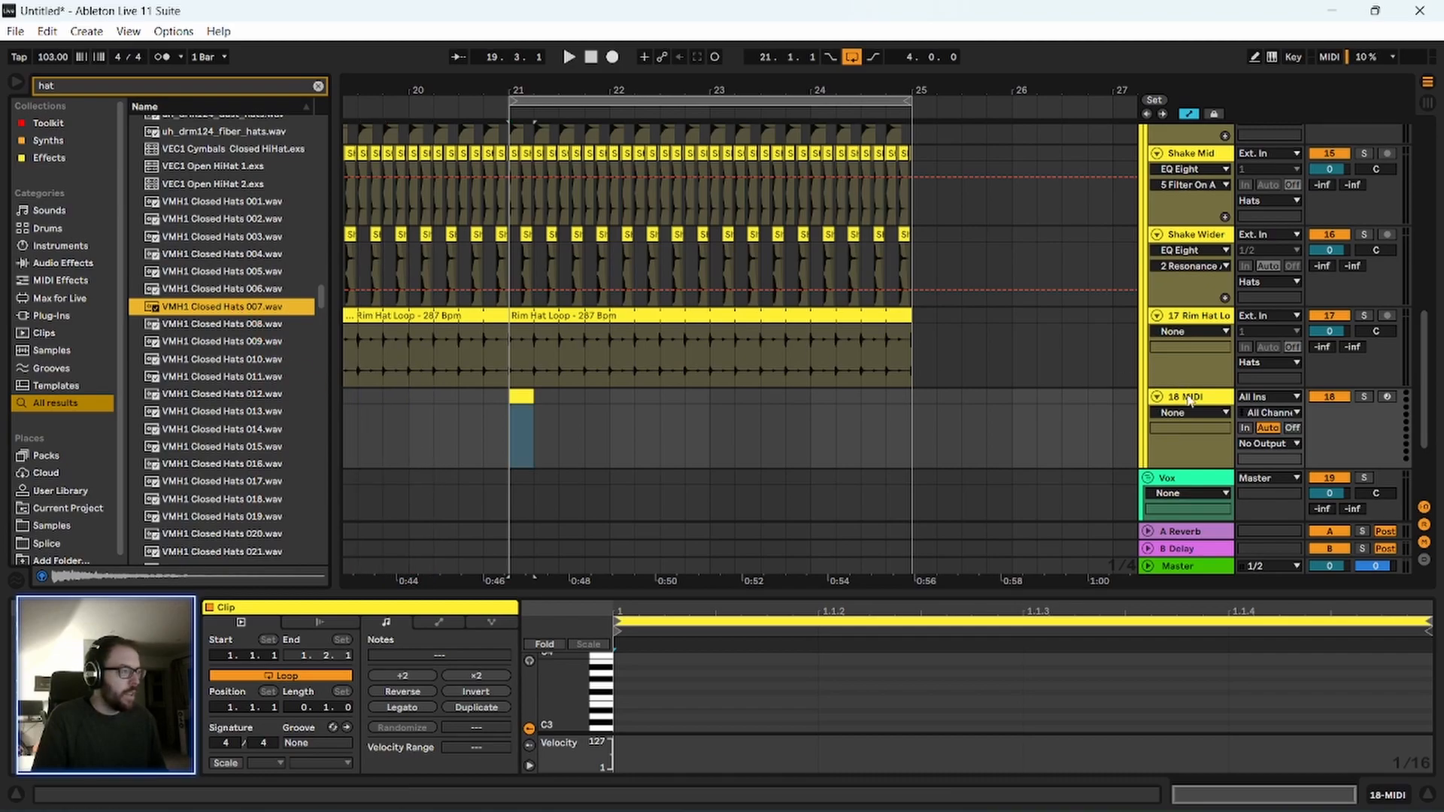
Load VMH1 Closed Hats 007.wav onto the new MIDI track and open its one-beat clip in an enlarged note editor.
{"action": "left_click", "coordinate": [268, 313]}
{"action": "left_click", "coordinate": [1180, 401]}
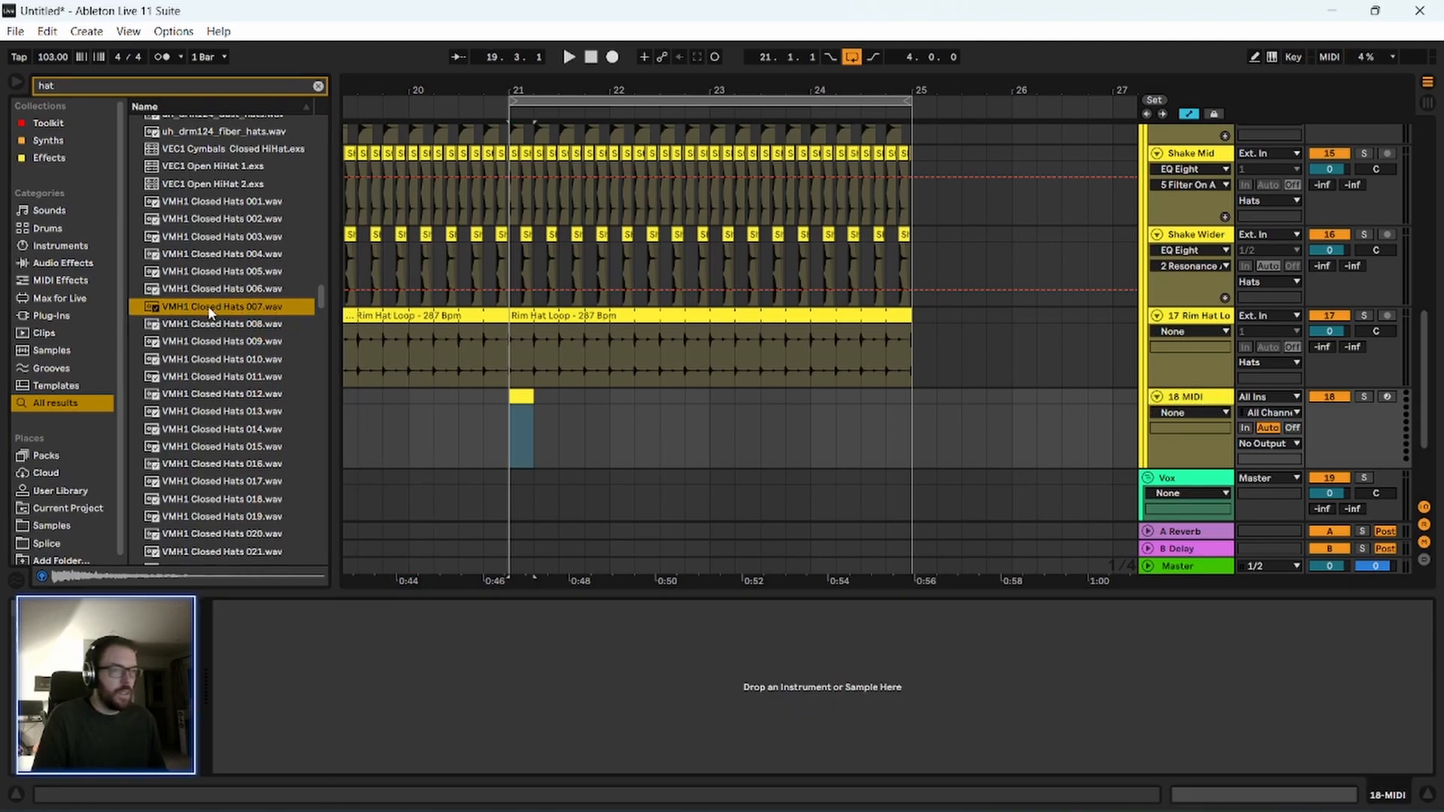
{"action": "double_click", "coordinate": [522, 398]}
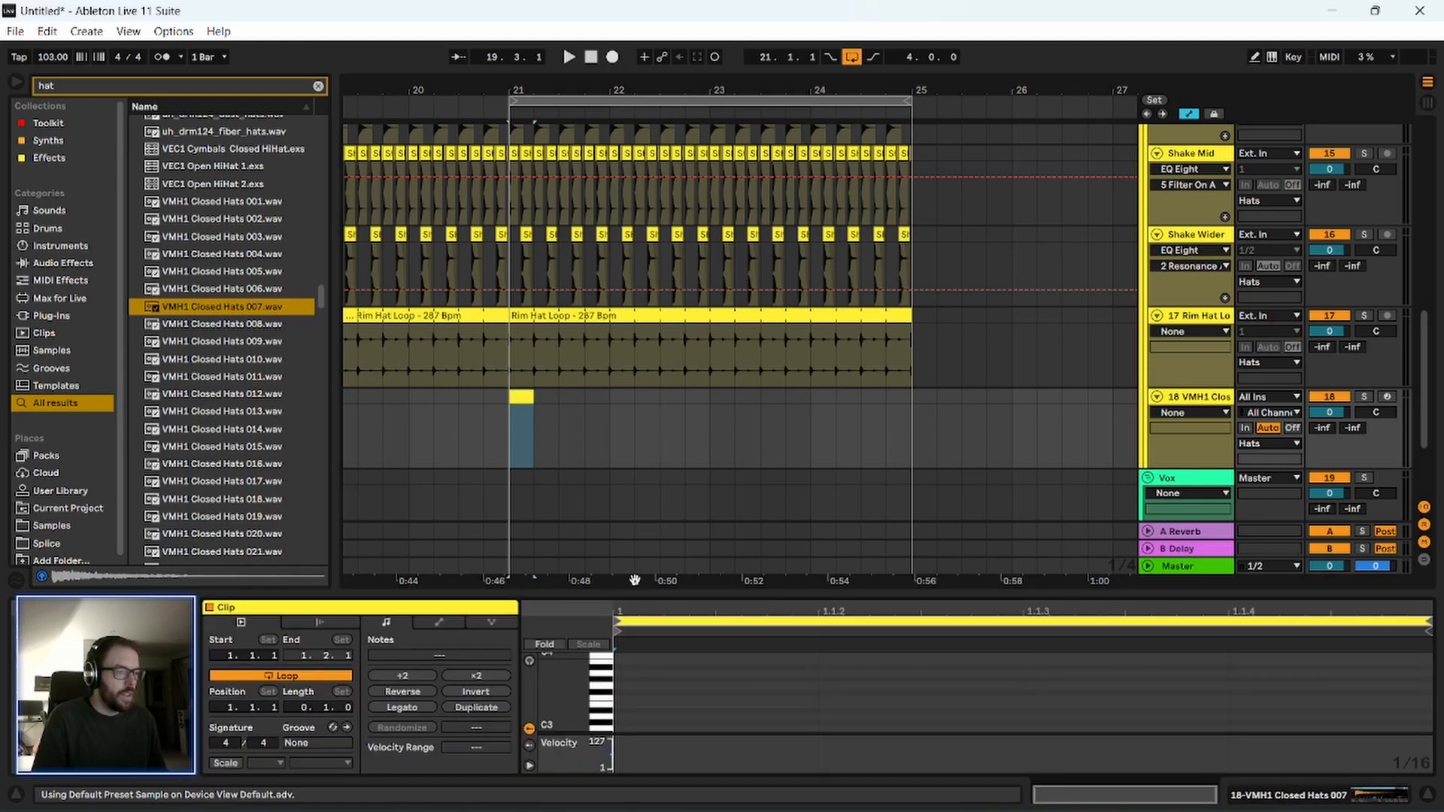
{"action": "left_click_drag", "start_coordinate": [652, 591], "coordinate": [606, 354]}
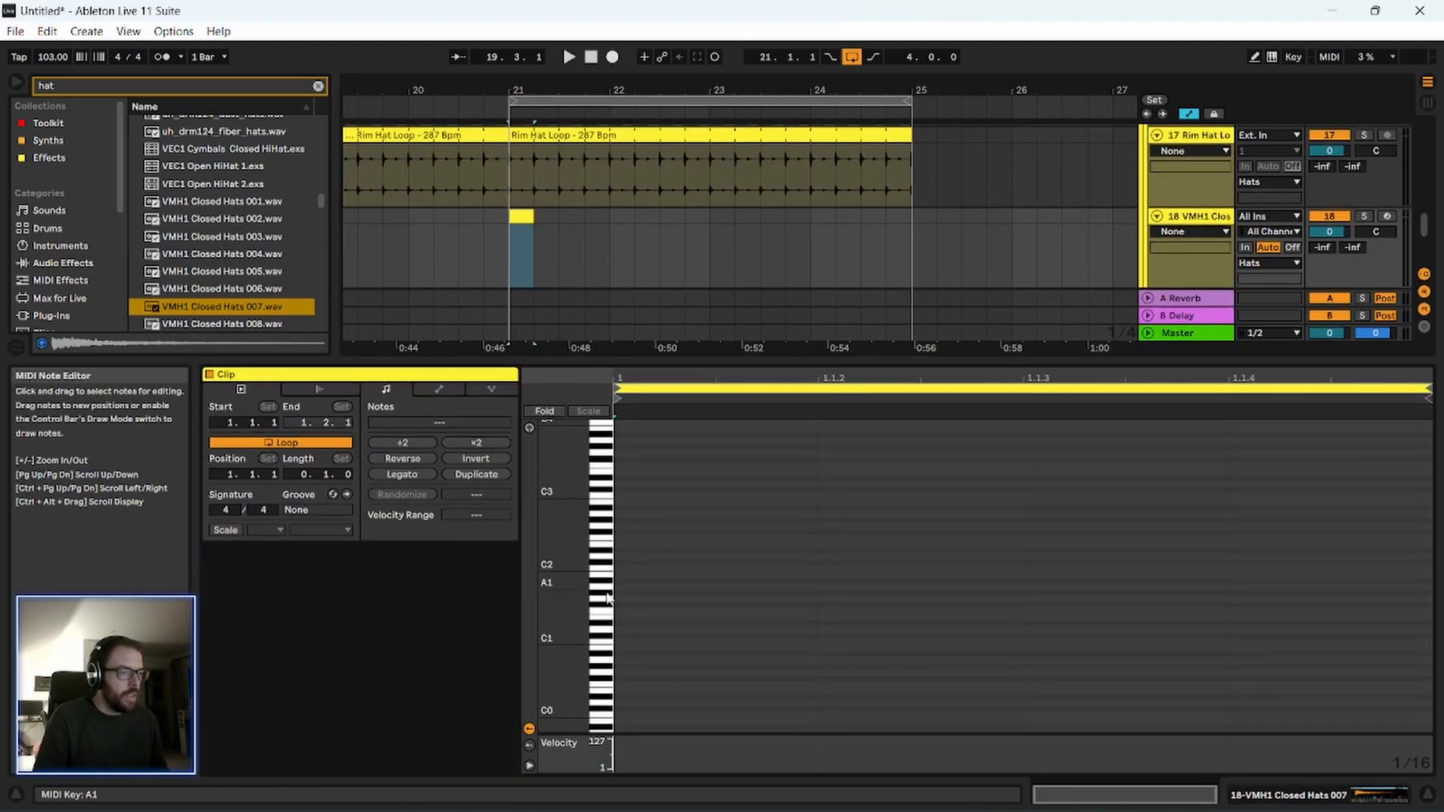
Fill the one-beat clip with four consecutive sixteenth notes on C3 and play it back.
{"action": "left_click_drag", "start_coordinate": [565, 505], "coordinate": [594, 505]}
{"action": "double_click", "coordinate": [710, 472]}
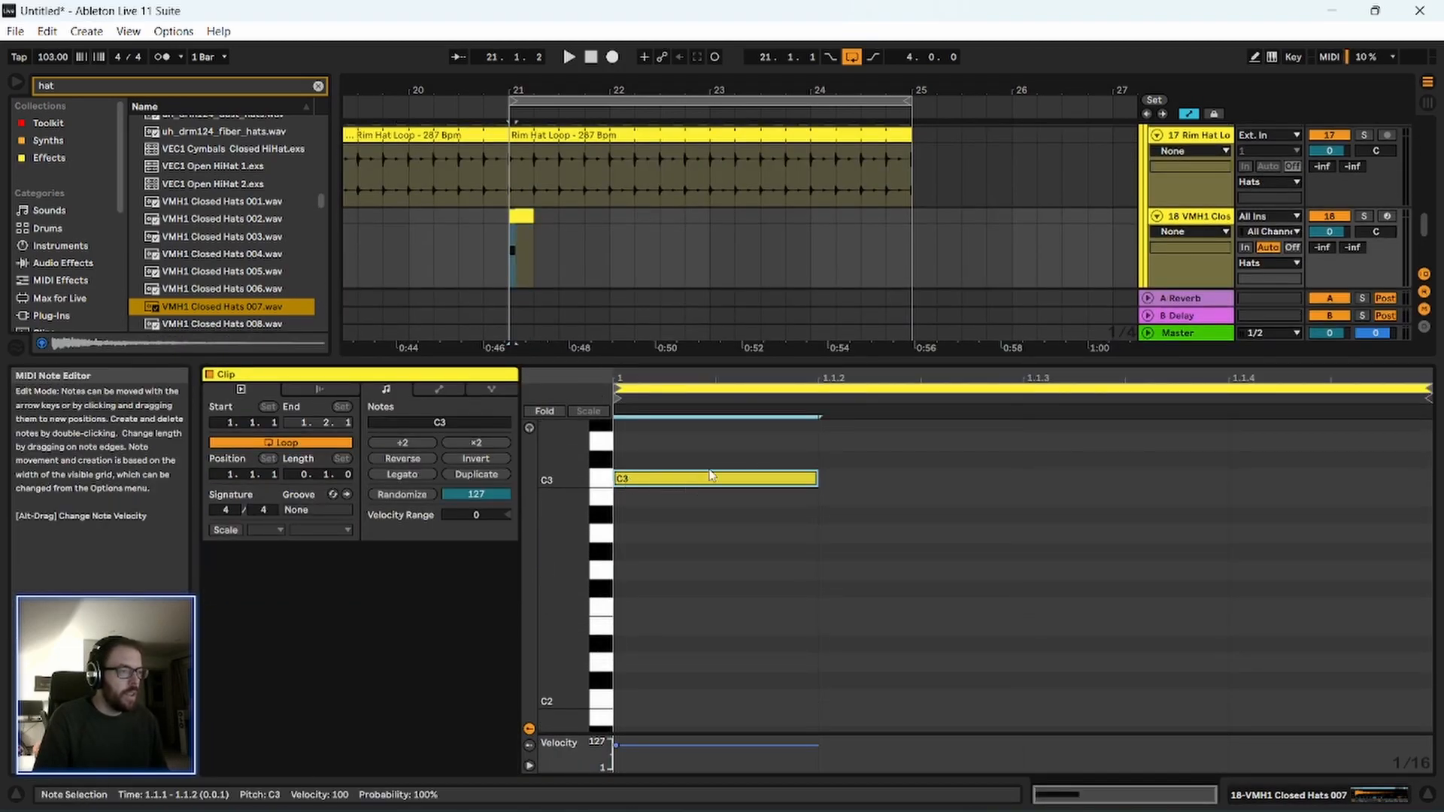
{"action": "double_click", "coordinate": [1092, 479]}
{"action": "key", "text": "space"}
{"action": "left_click_drag", "start_coordinate": [1085, 473], "coordinate": [702, 493]}
{"action": "key", "text": "ctrl+d"}
{"action": "key", "text": "space"}
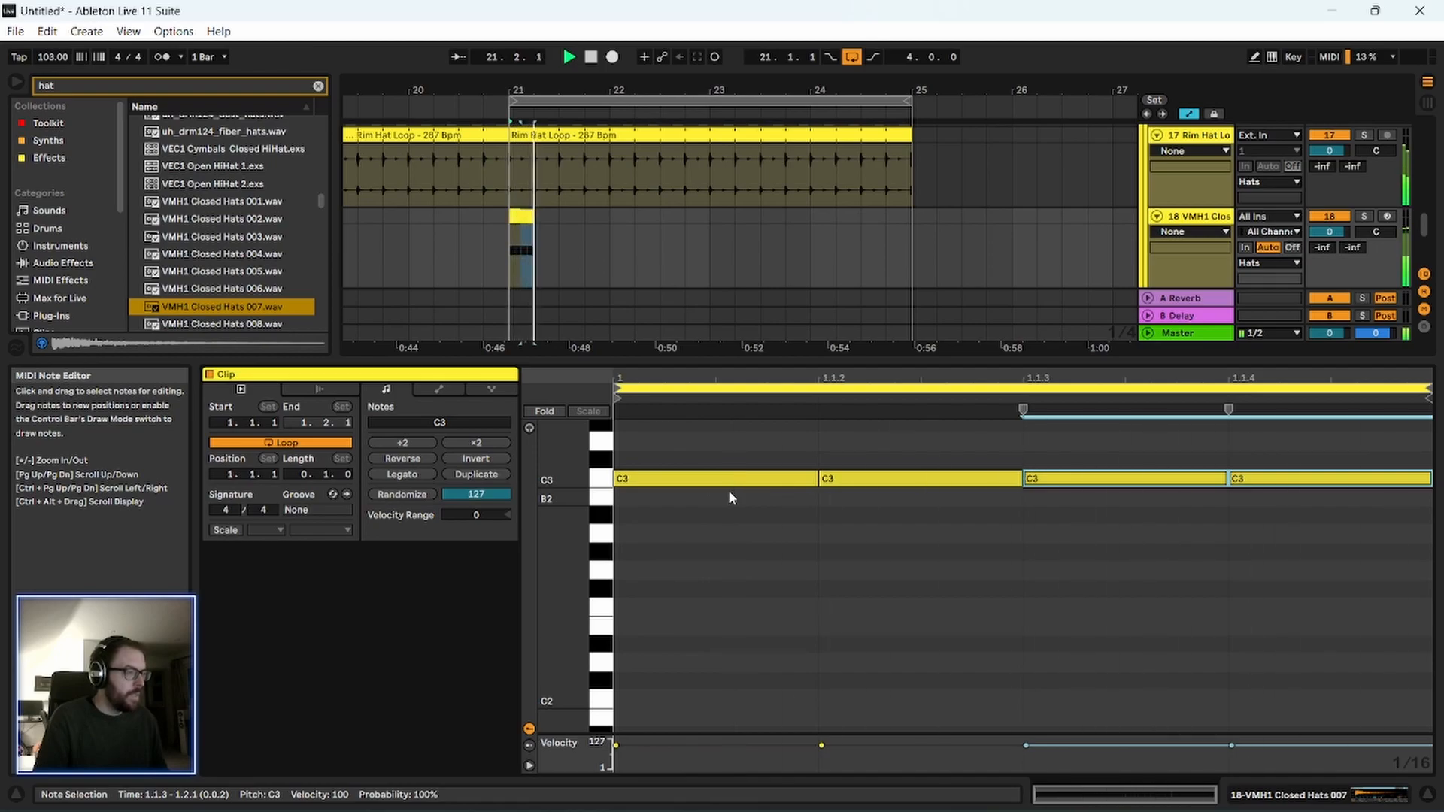
Lower the velocity of the second and fourth C3 notes to about 19 and listen to the accented pattern.
{"action": "left_click", "coordinate": [820, 745]}
{"action": "key", "text": "space"}
{"action": "left_click_drag", "start_coordinate": [821, 749], "coordinate": [820, 762]}
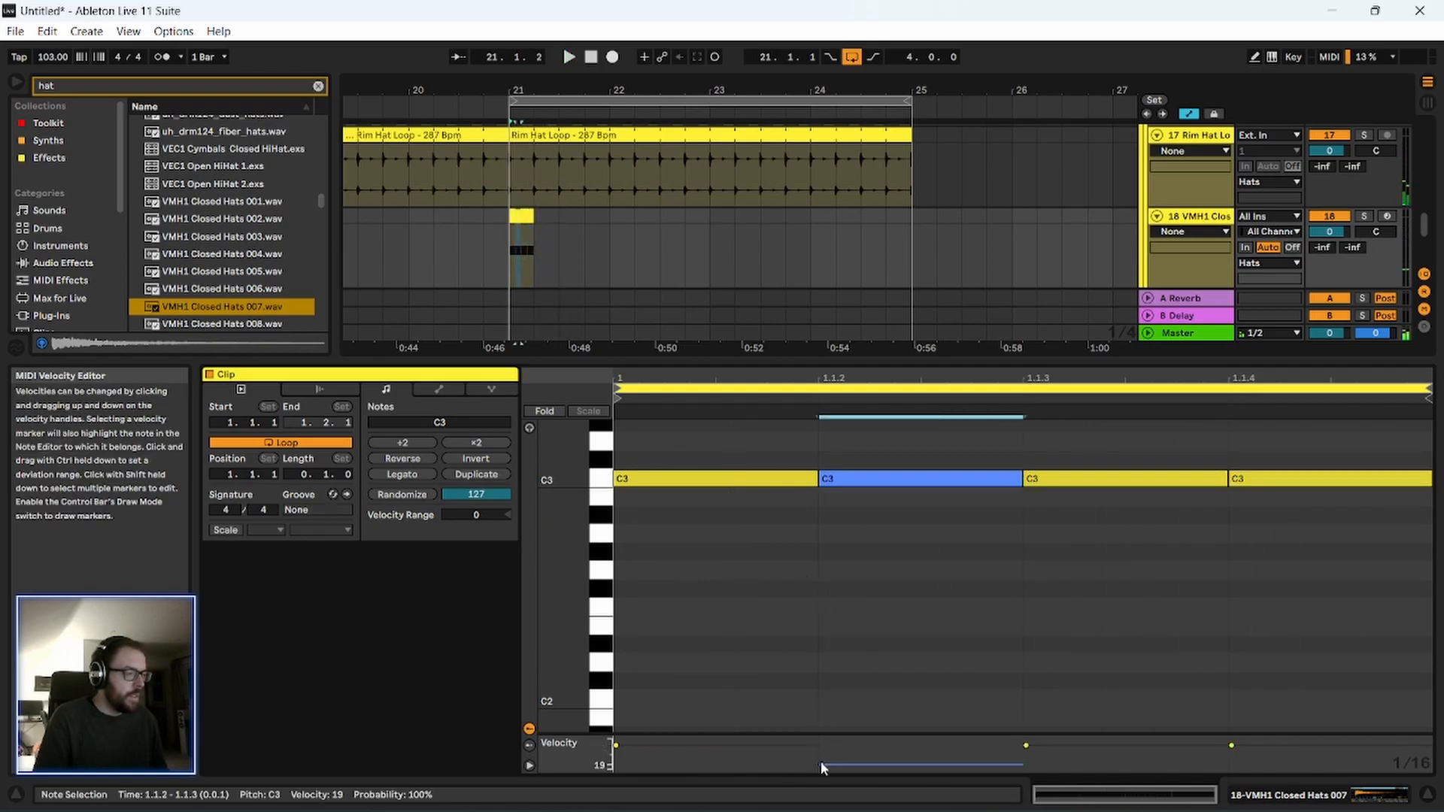
{"action": "left_click_drag", "start_coordinate": [1231, 745], "coordinate": [1231, 762]}
{"action": "key", "text": "space"}
{"action": "left_click_drag", "start_coordinate": [1079, 401], "coordinate": [1068, 617]}
{"action": "key", "text": "space"}
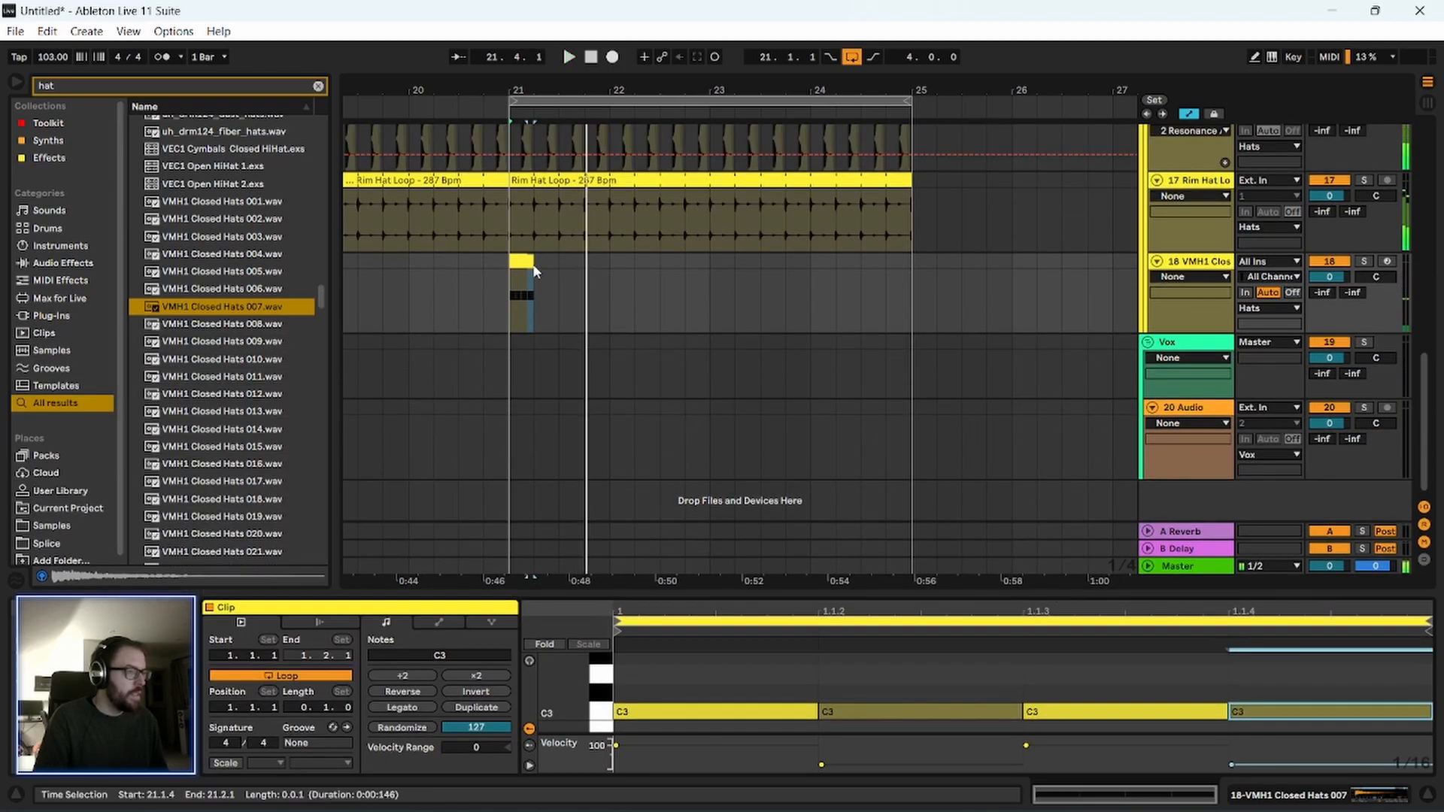
Extend the looped closed-hat clip from bar 21 to bar 25 and play the section with the other drums.
{"action": "left_click_drag", "start_coordinate": [529, 260], "coordinate": [886, 285]}
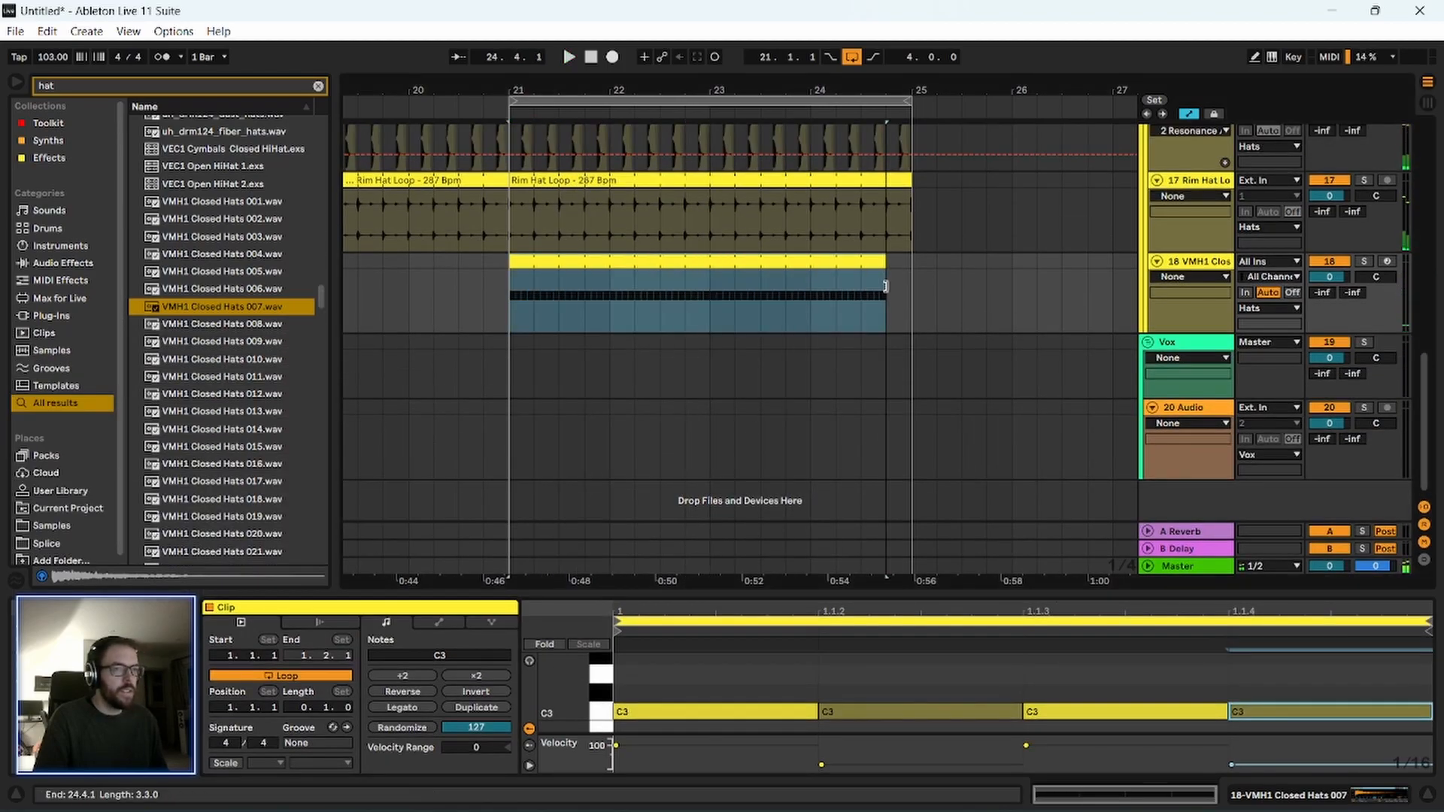
{"action": "left_click", "coordinate": [506, 328]}
{"action": "key", "text": "space"}
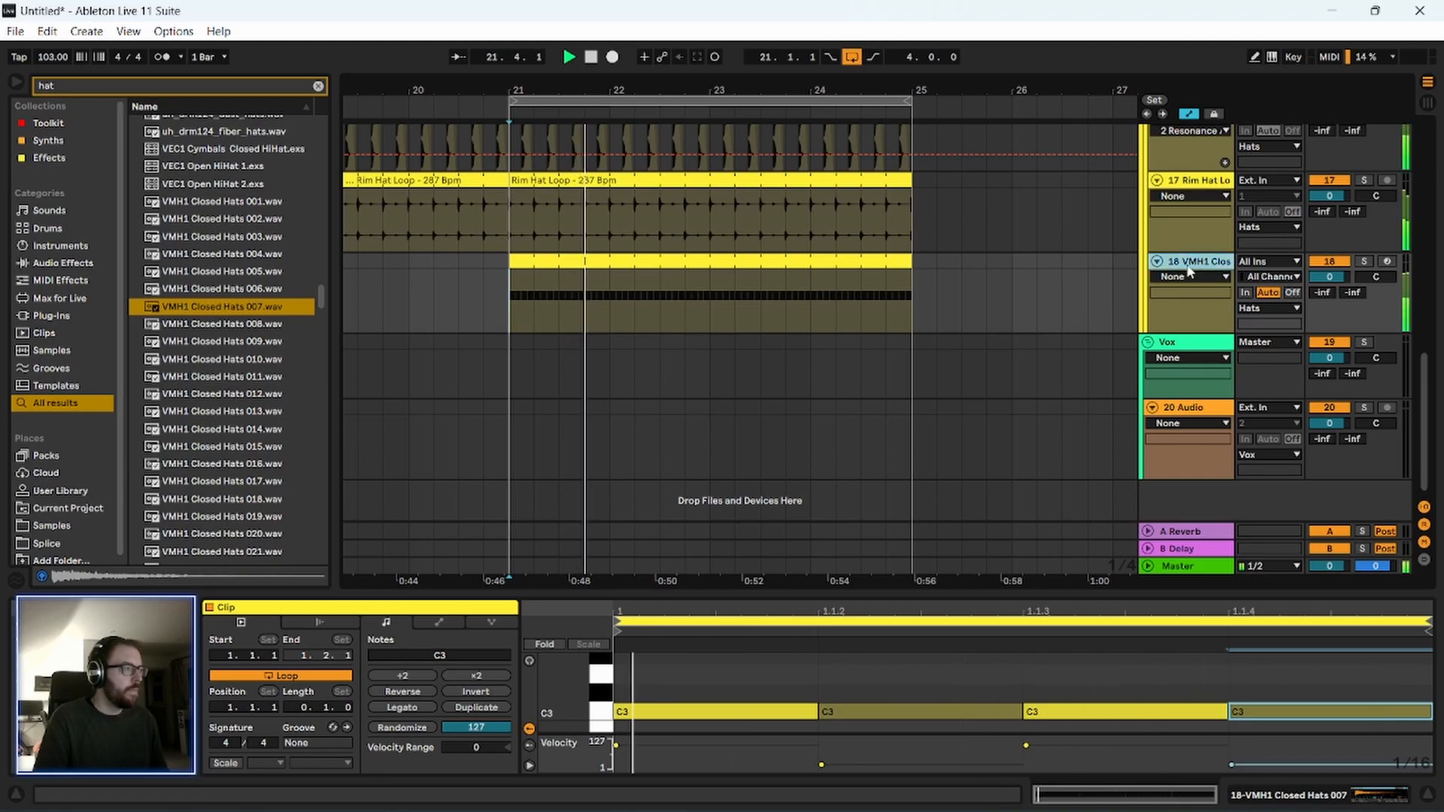
{"action": "scroll", "coordinate": [953, 481], "scroll_direction": "up", "scroll_amount": 3}
{"action": "left_click_drag", "start_coordinate": [692, 88], "coordinate": [692, 94]}
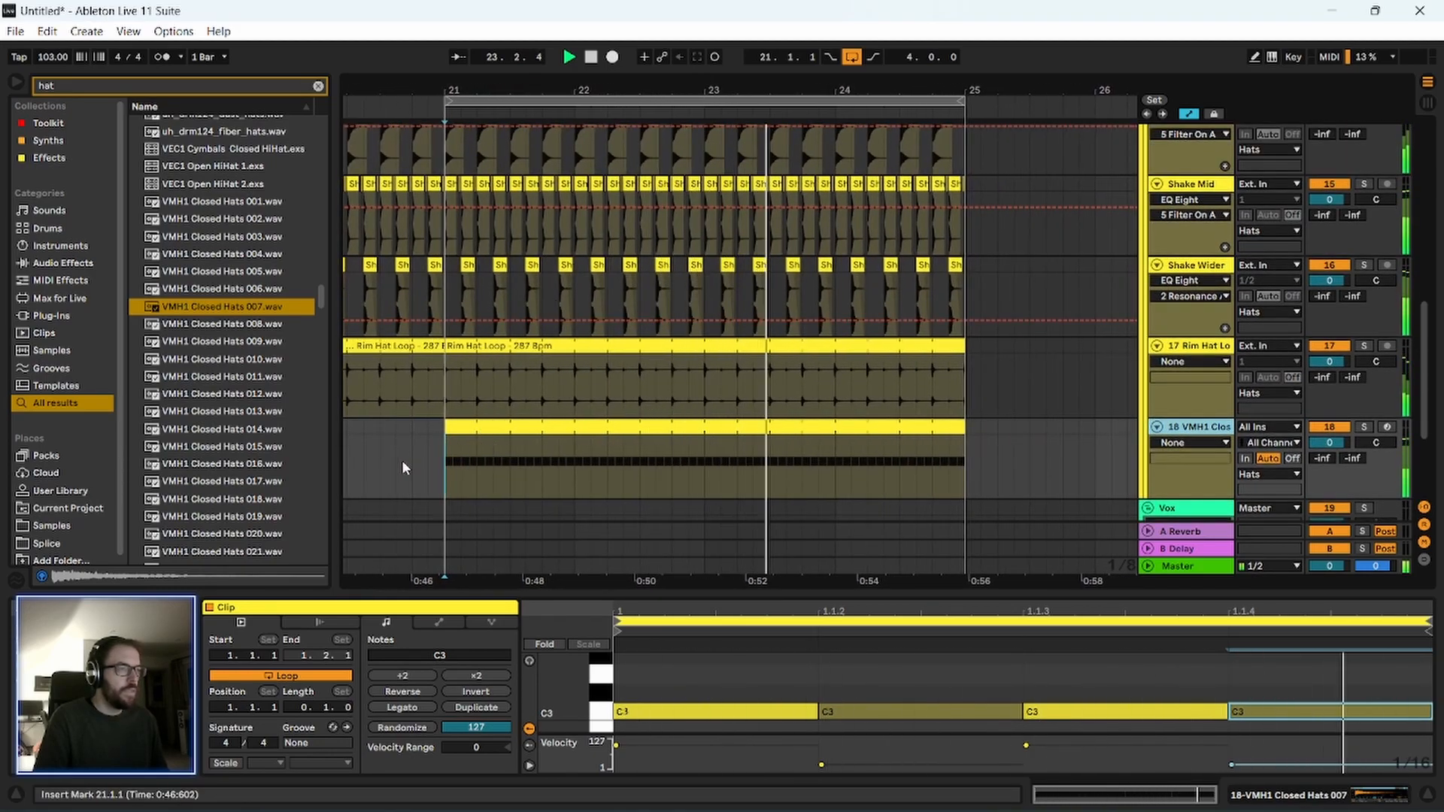
{"action": "scroll", "coordinate": [1038, 403], "scroll_direction": "up", "scroll_amount": 10}
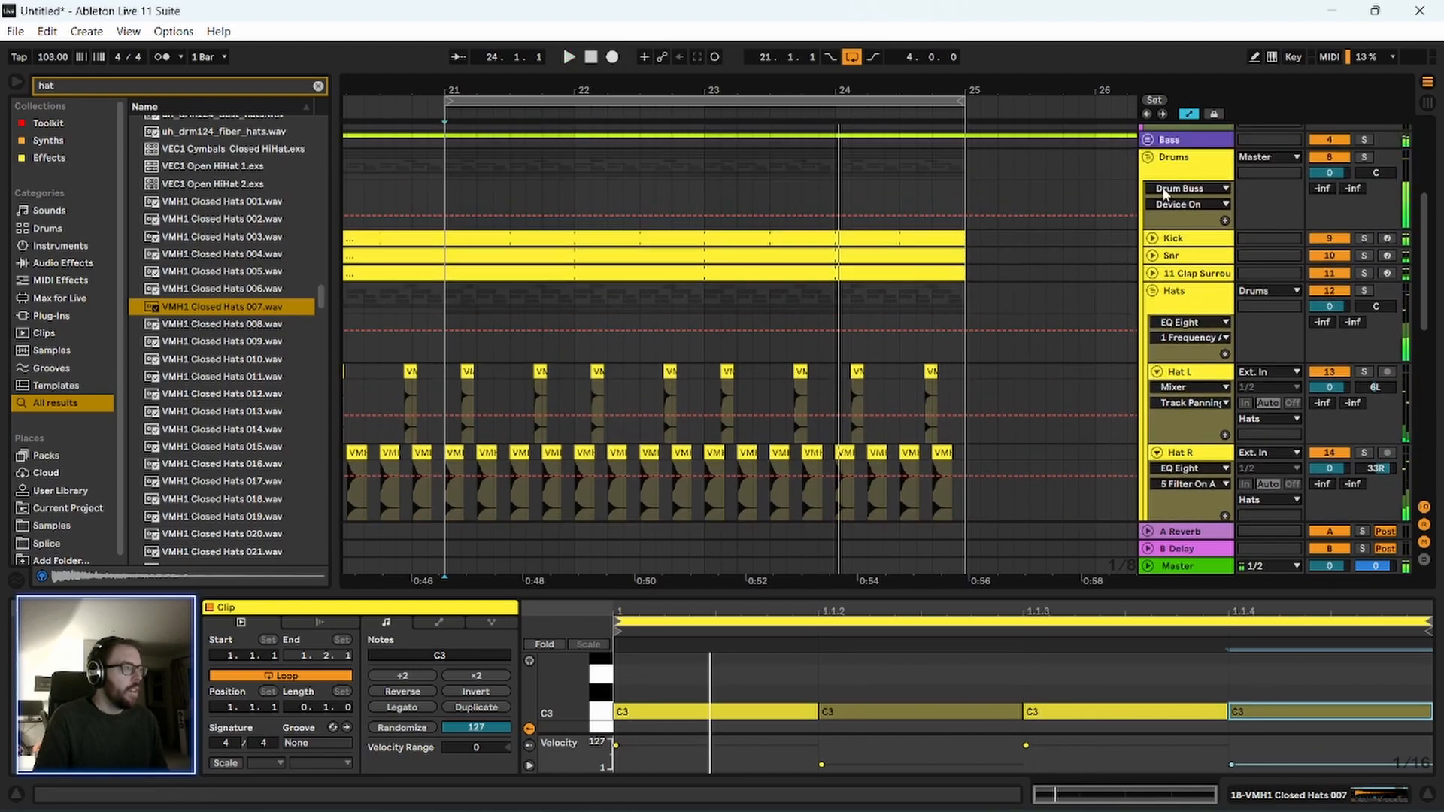
Enable Drum Buss on the Drums group, with Drive at 23% and Crunch at 21%.
{"action": "left_click", "coordinate": [1184, 159]}
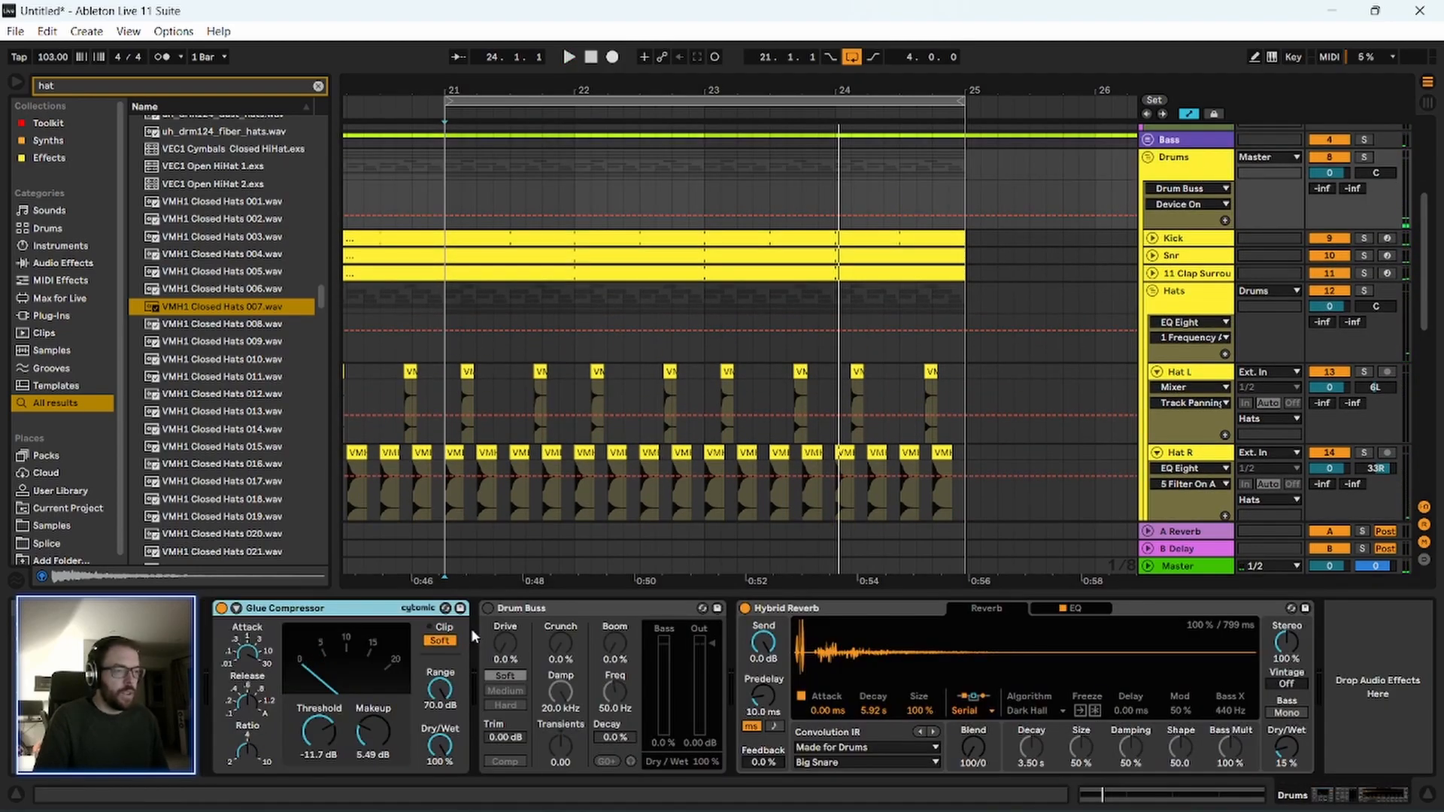
{"action": "key", "text": "space"}
{"action": "left_click_drag", "start_coordinate": [506, 643], "coordinate": [565, 639]}
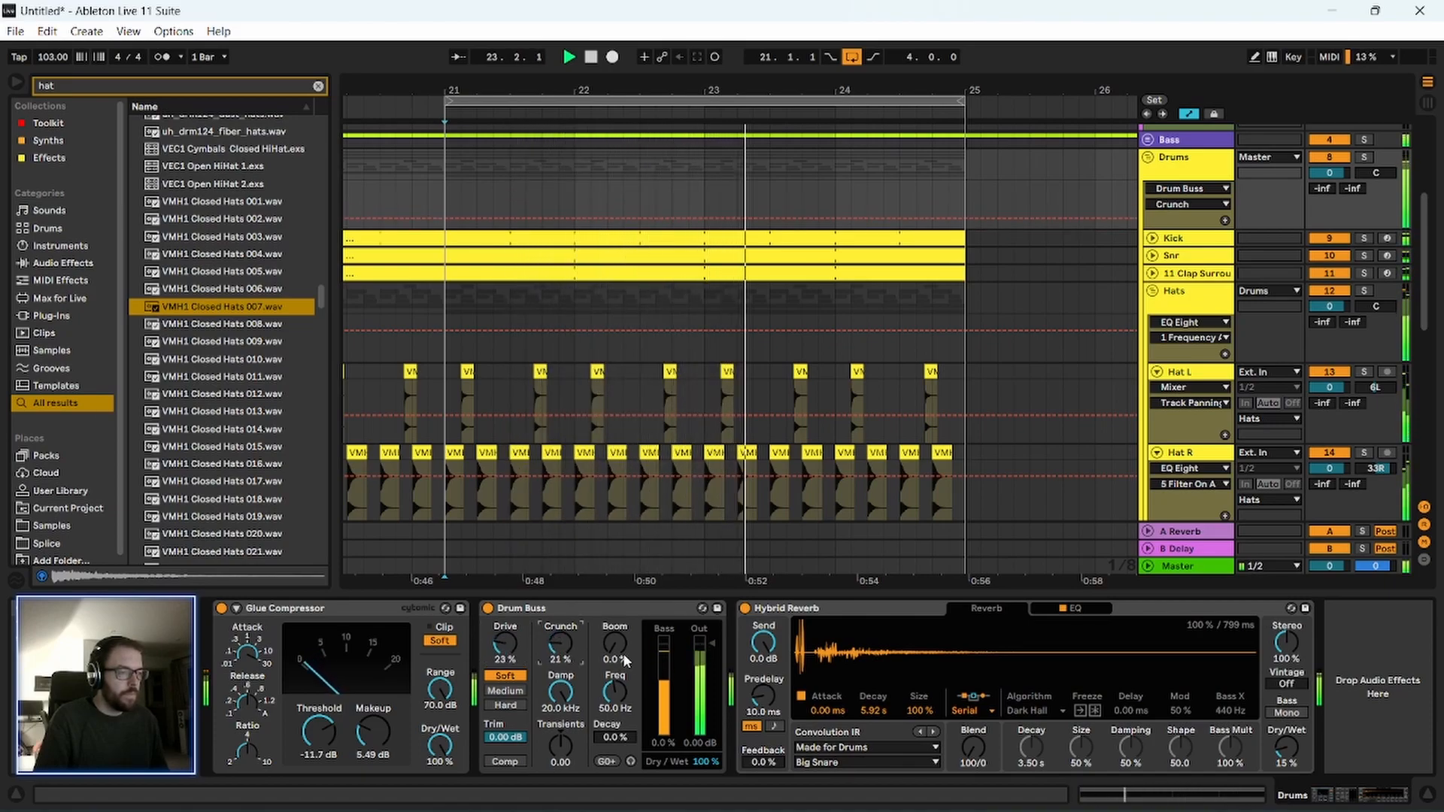
Try a Drum Buss Boom of 46% at 77.2 Hz with Decay at 0%.
{"action": "left_click_drag", "start_coordinate": [622, 703], "coordinate": [607, 738]}
{"action": "left_click", "coordinate": [607, 738]}
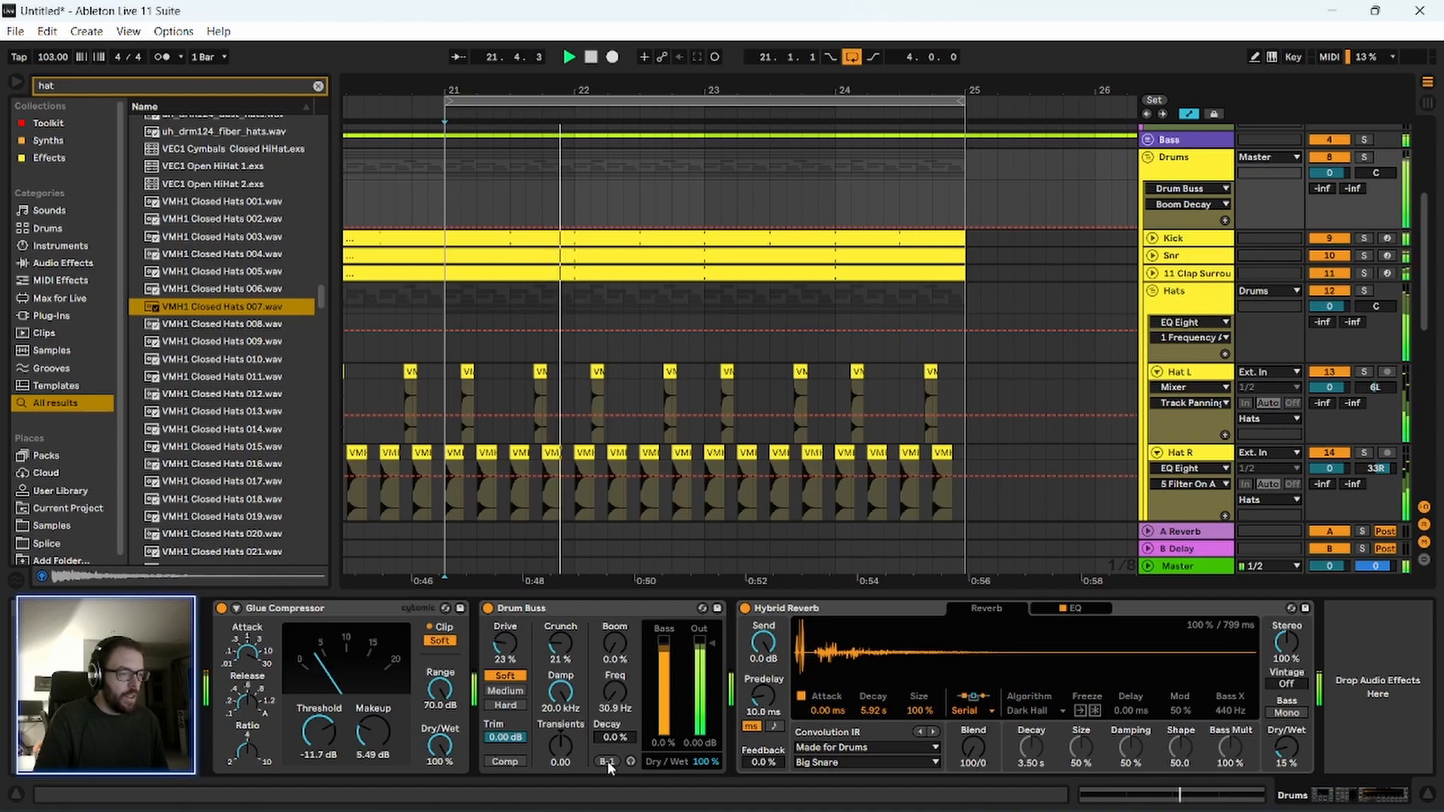
{"action": "key", "text": "space"}
{"action": "left_click", "coordinate": [608, 762]}
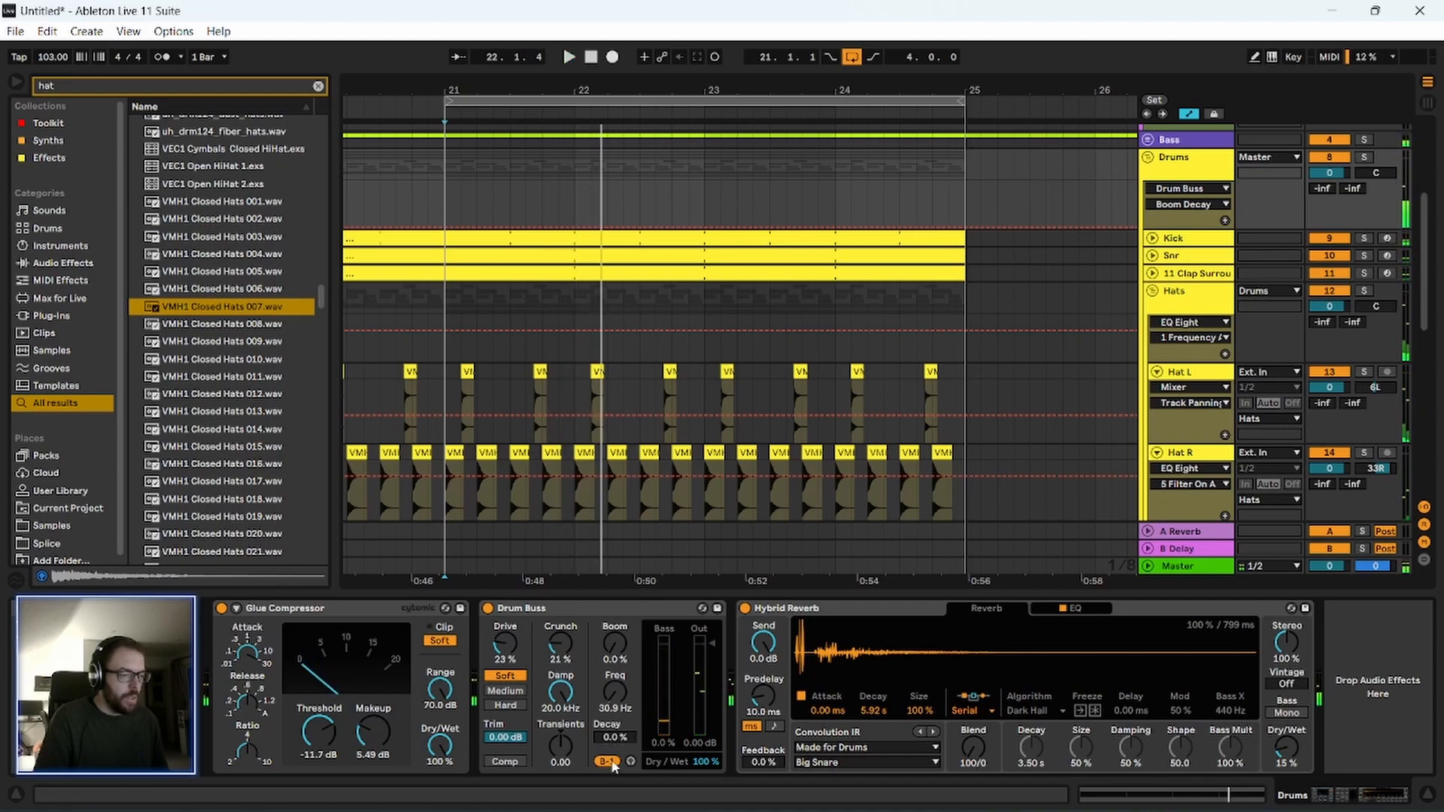
{"action": "left_click_drag", "start_coordinate": [613, 738], "coordinate": [613, 724]}
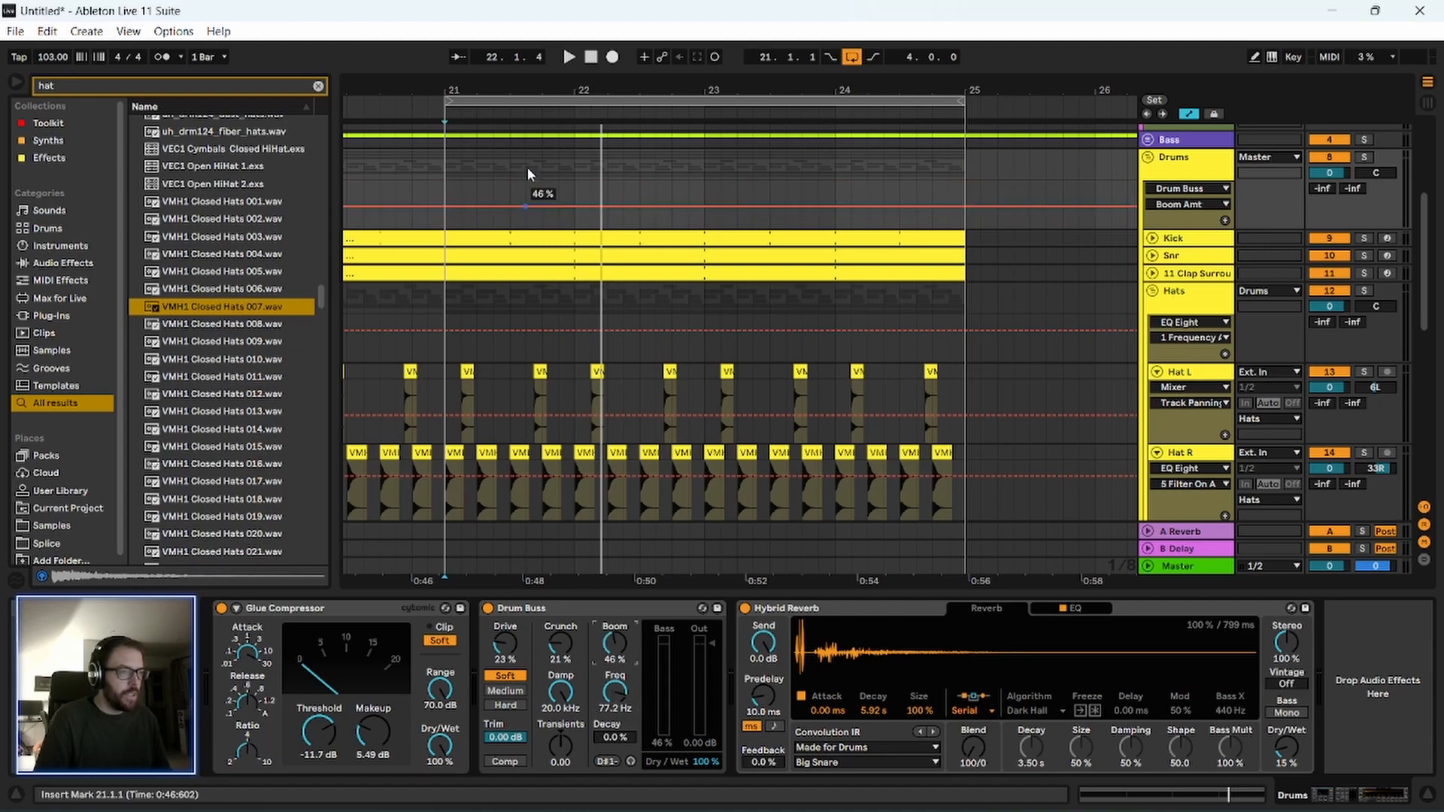
Select bars 21 to 25 on the Hat L track, loop that range and start playback.
{"action": "scroll", "coordinate": [530, 197], "scroll_direction": "down", "scroll_amount": 3}
{"action": "left_click_drag", "start_coordinate": [469, 301], "coordinate": [842, 323]}
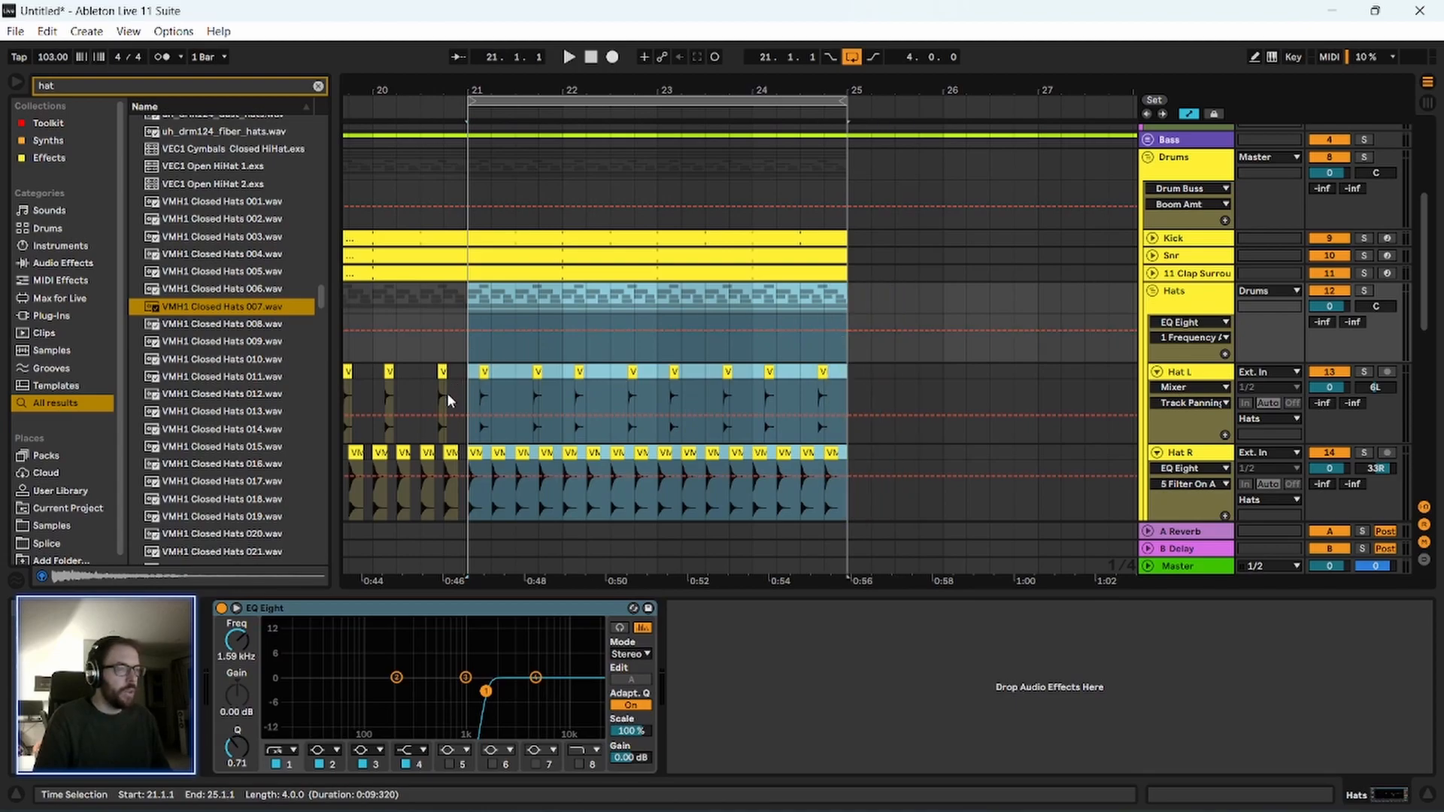
{"action": "left_click", "coordinate": [471, 360]}
{"action": "left_click_drag", "start_coordinate": [471, 370], "coordinate": [842, 410]}
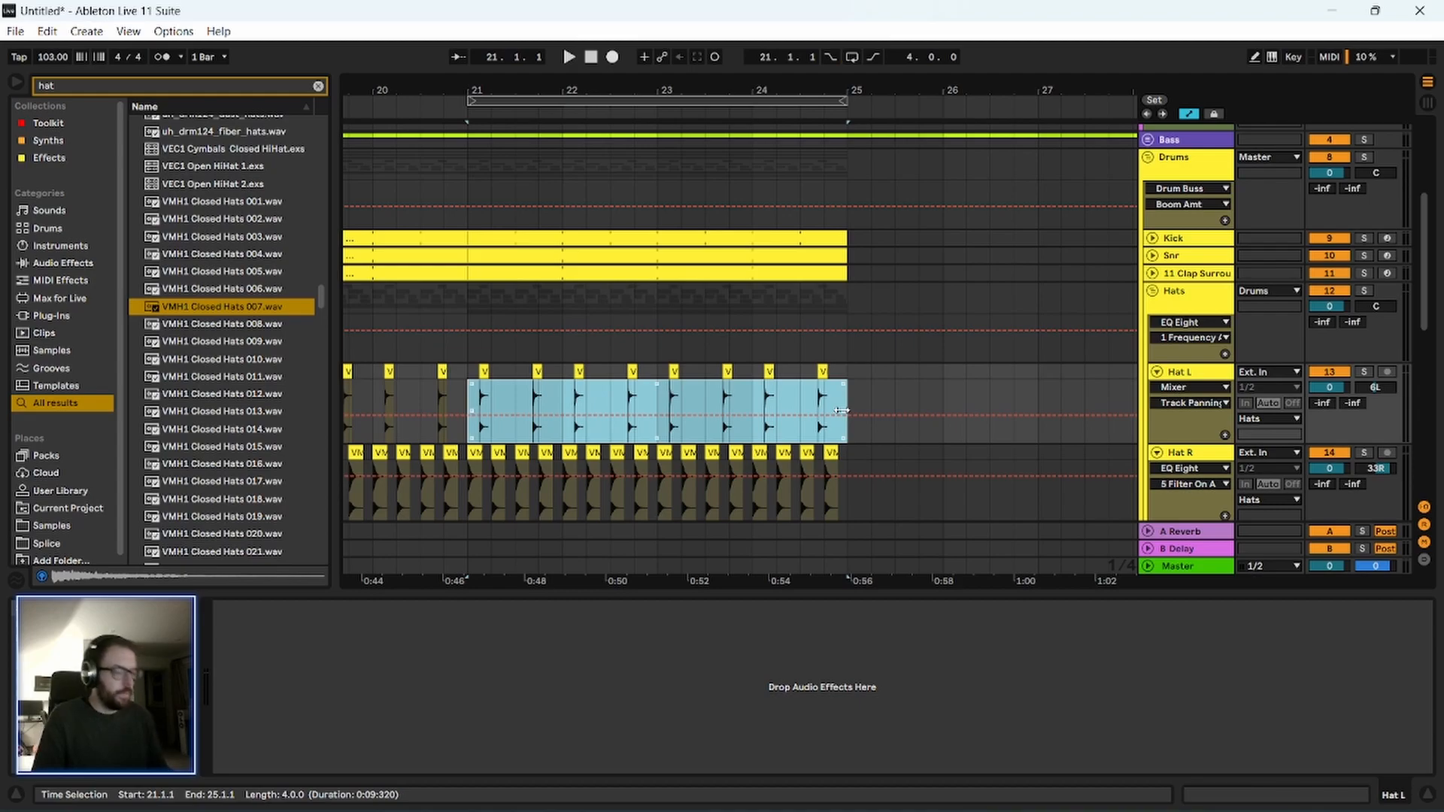
{"action": "key", "text": "ctrl+l"}
{"action": "key", "text": "space"}
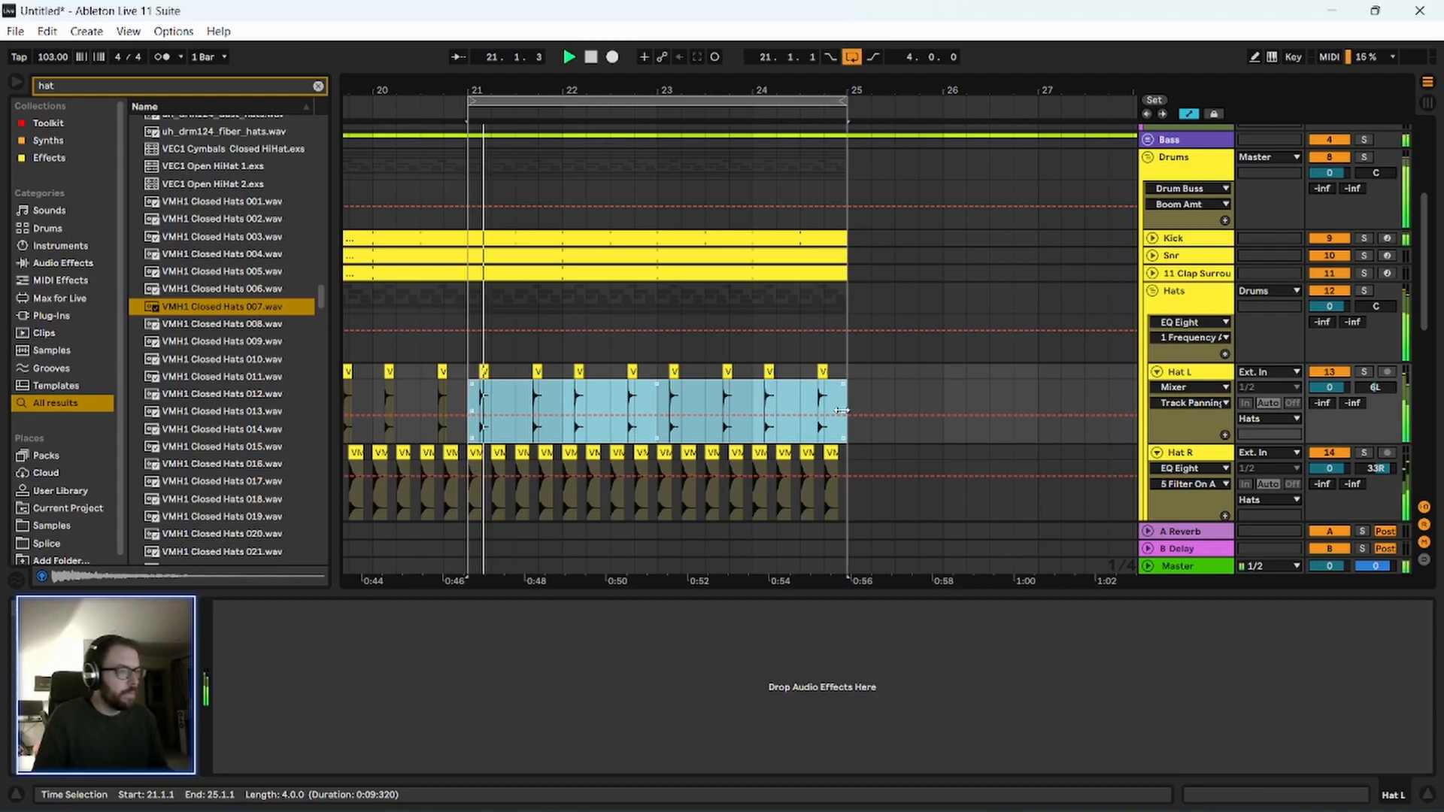
Solo the Kick and tune the Drum Buss boom to 76.3 Hz with 88% Decay, leaving Boom at 0%.
{"action": "left_click", "coordinate": [1192, 238]}
{"action": "left_click", "coordinate": [1364, 238]}
{"action": "left_click", "coordinate": [1208, 240]}
{"action": "double_click", "coordinate": [1207, 163]}
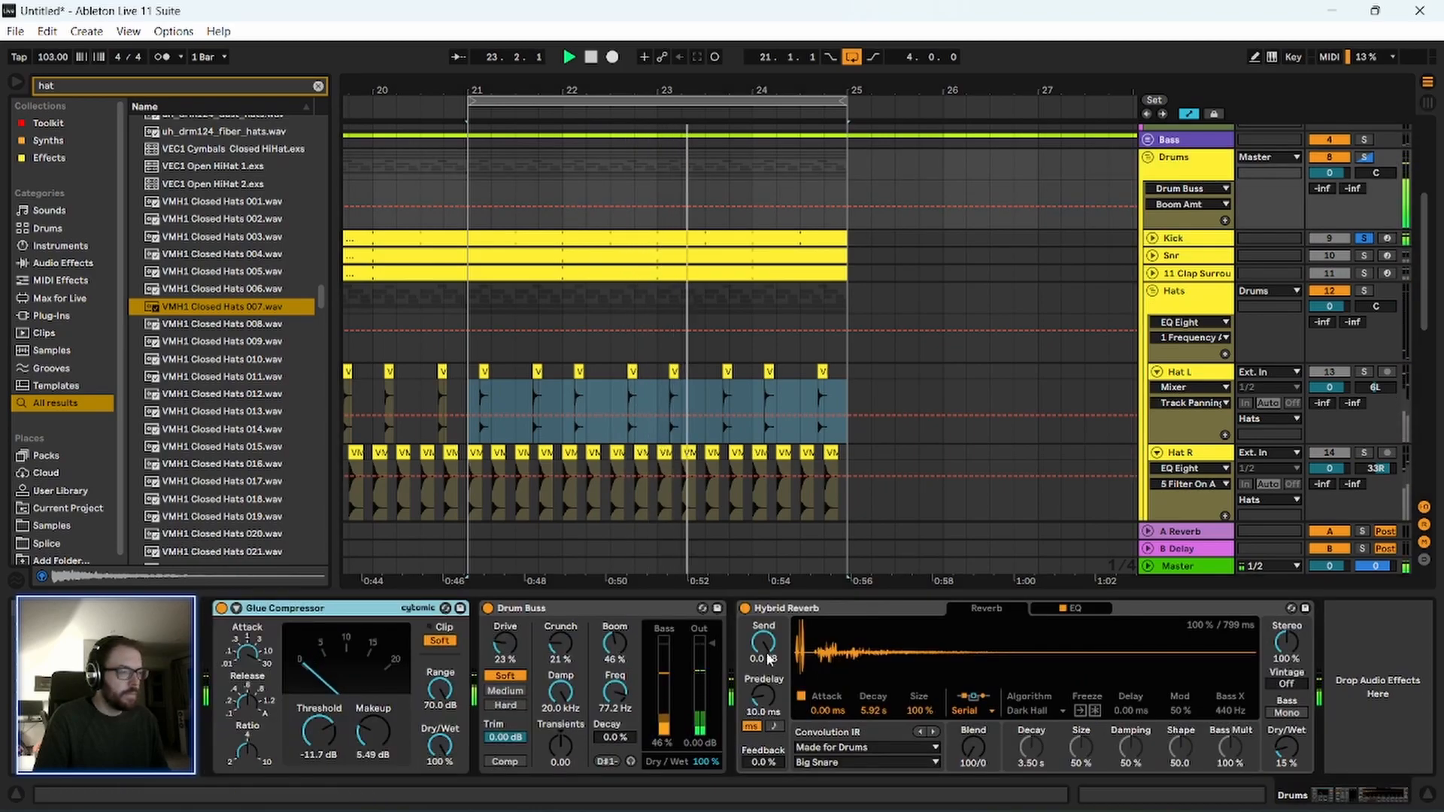
{"action": "mouse_move", "coordinate": [614, 644]}
{"action": "left_mouse_down"}
{"action": "mouse_move", "coordinate": [614, 583]}
{"action": "mouse_move", "coordinate": [614, 670]}
{"action": "left_mouse_up"}
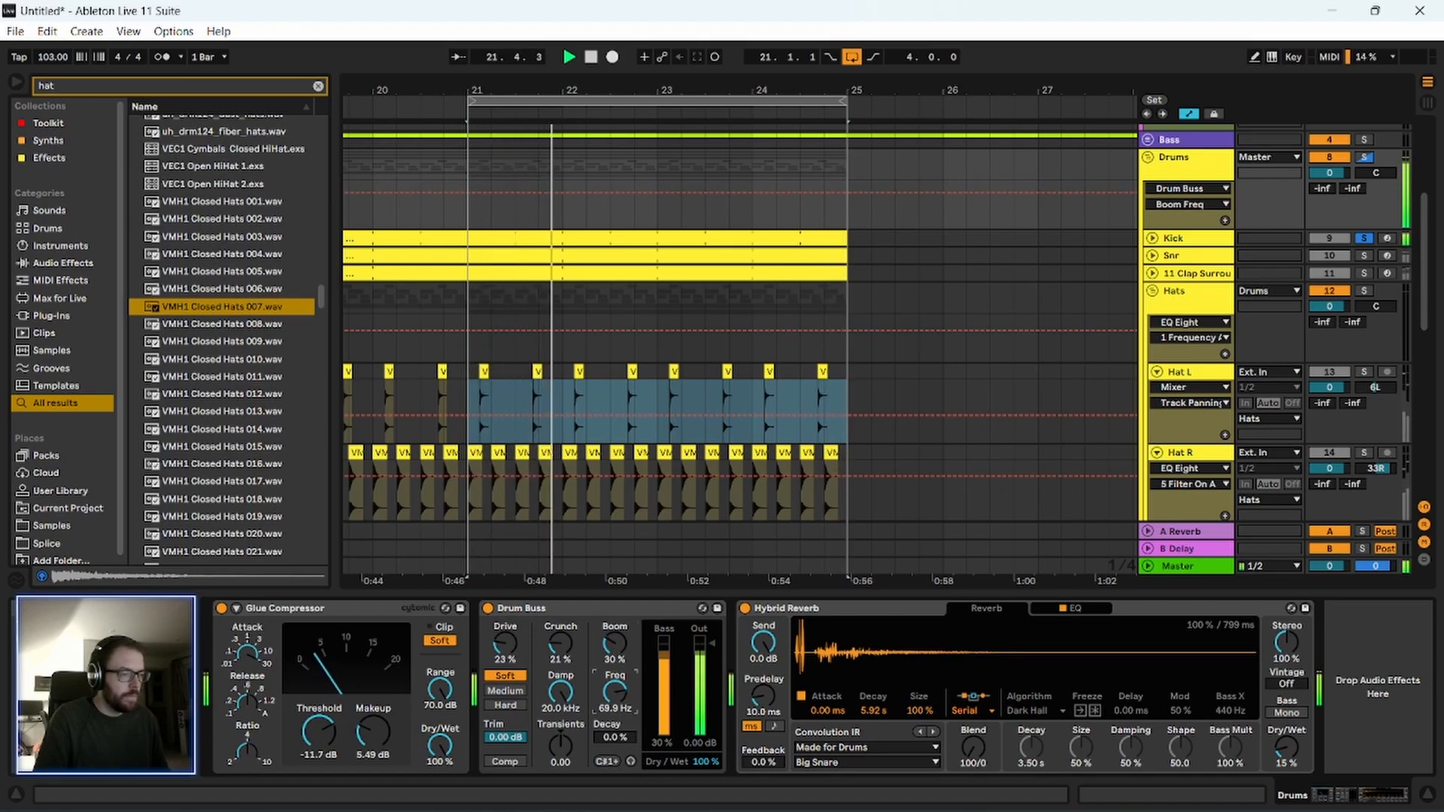
{"action": "left_click_drag", "start_coordinate": [614, 692], "coordinate": [615, 620]}
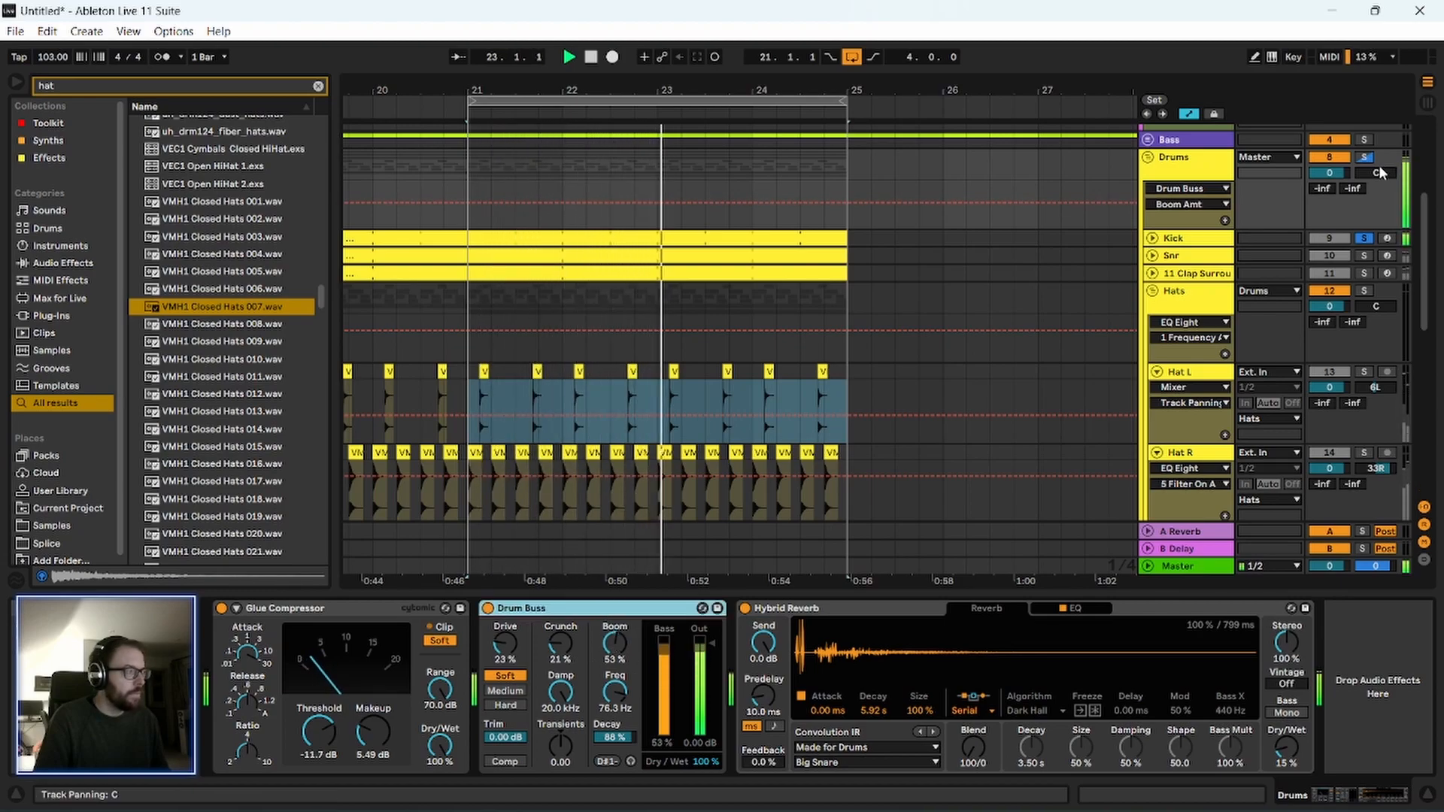
{"action": "left_click_drag", "start_coordinate": [614, 643], "coordinate": [614, 696]}
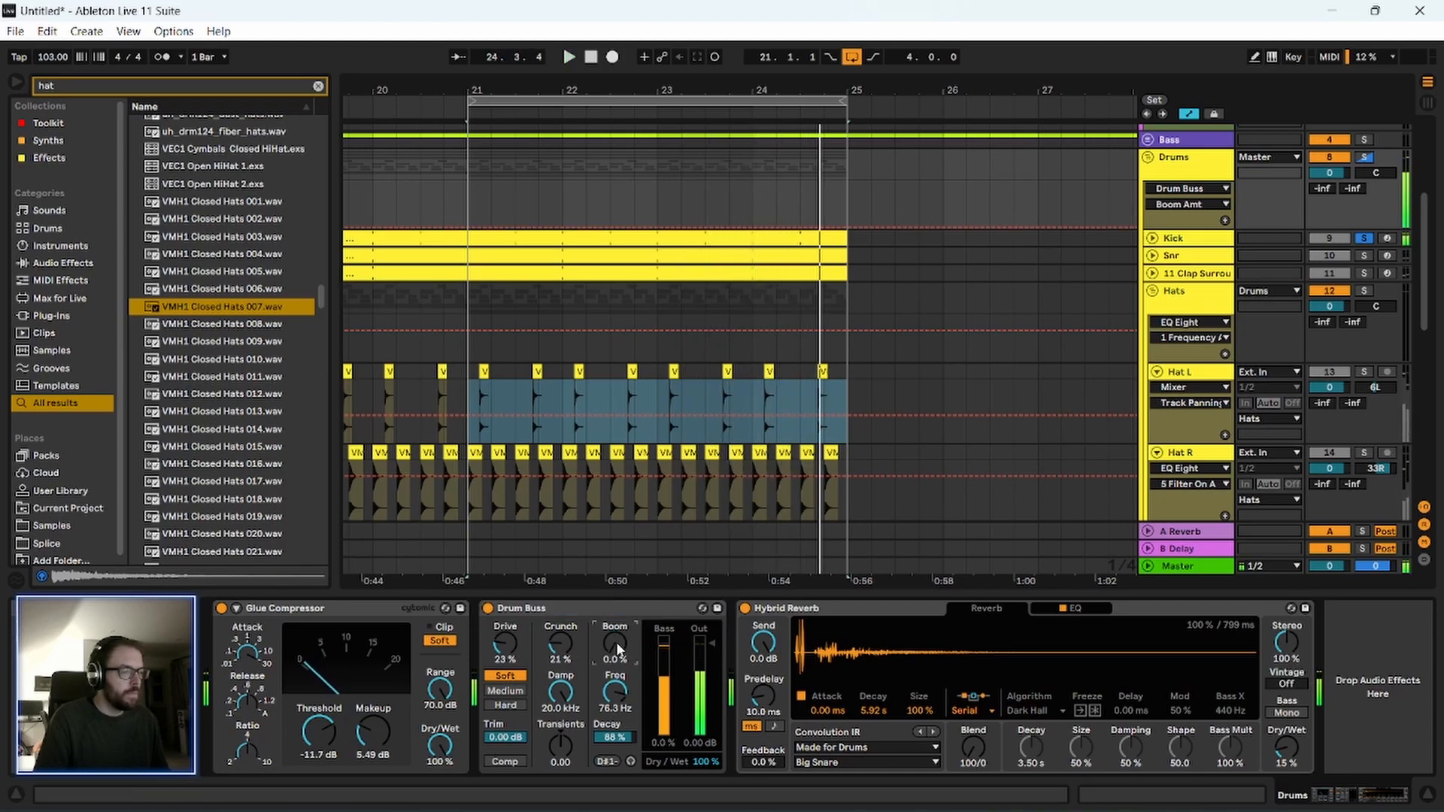
{"action": "left_click", "coordinate": [601, 610]}
Raise the low-cut frequency of the Kick's EQ Eight to 40.9 Hz and play the soloed kick.
{"action": "left_click", "coordinate": [1178, 238]}
{"action": "left_click", "coordinate": [674, 608]}
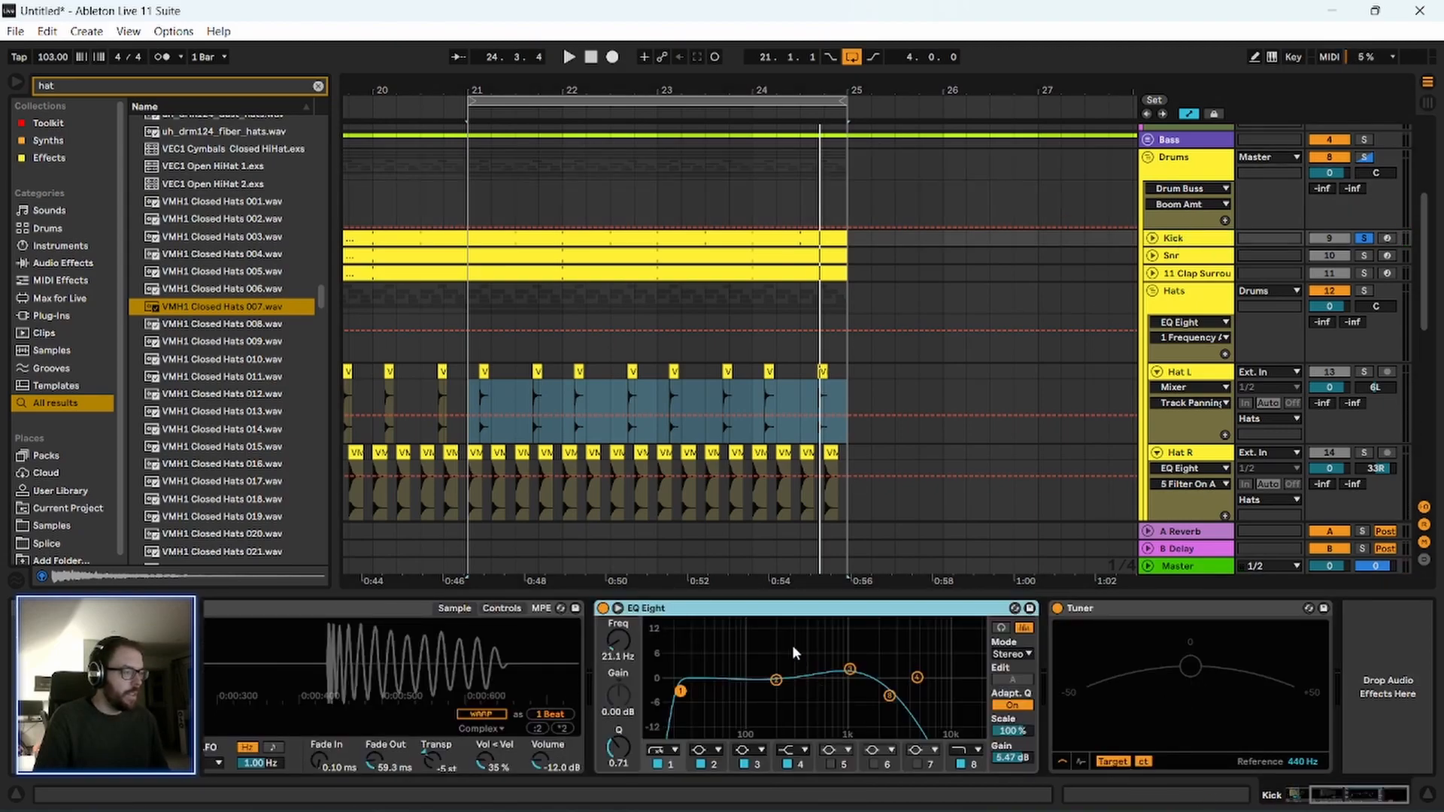
{"action": "left_click", "coordinate": [621, 644]}
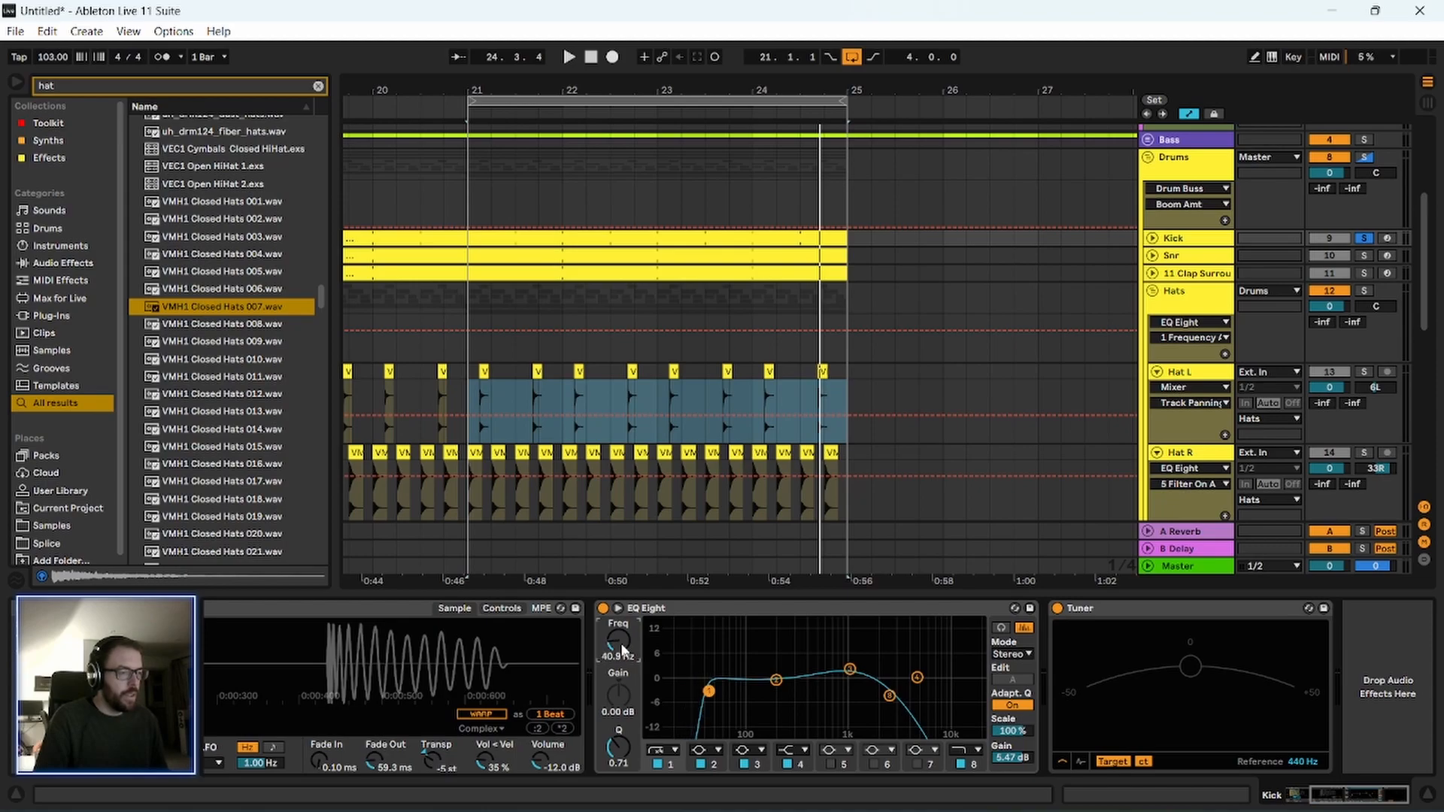
{"action": "key", "text": "space"}
{"action": "scroll", "coordinate": [622, 649], "scroll_direction": "down", "scroll_amount": 1}
{"action": "scroll", "coordinate": [621, 648], "scroll_direction": "up", "scroll_amount": 1}
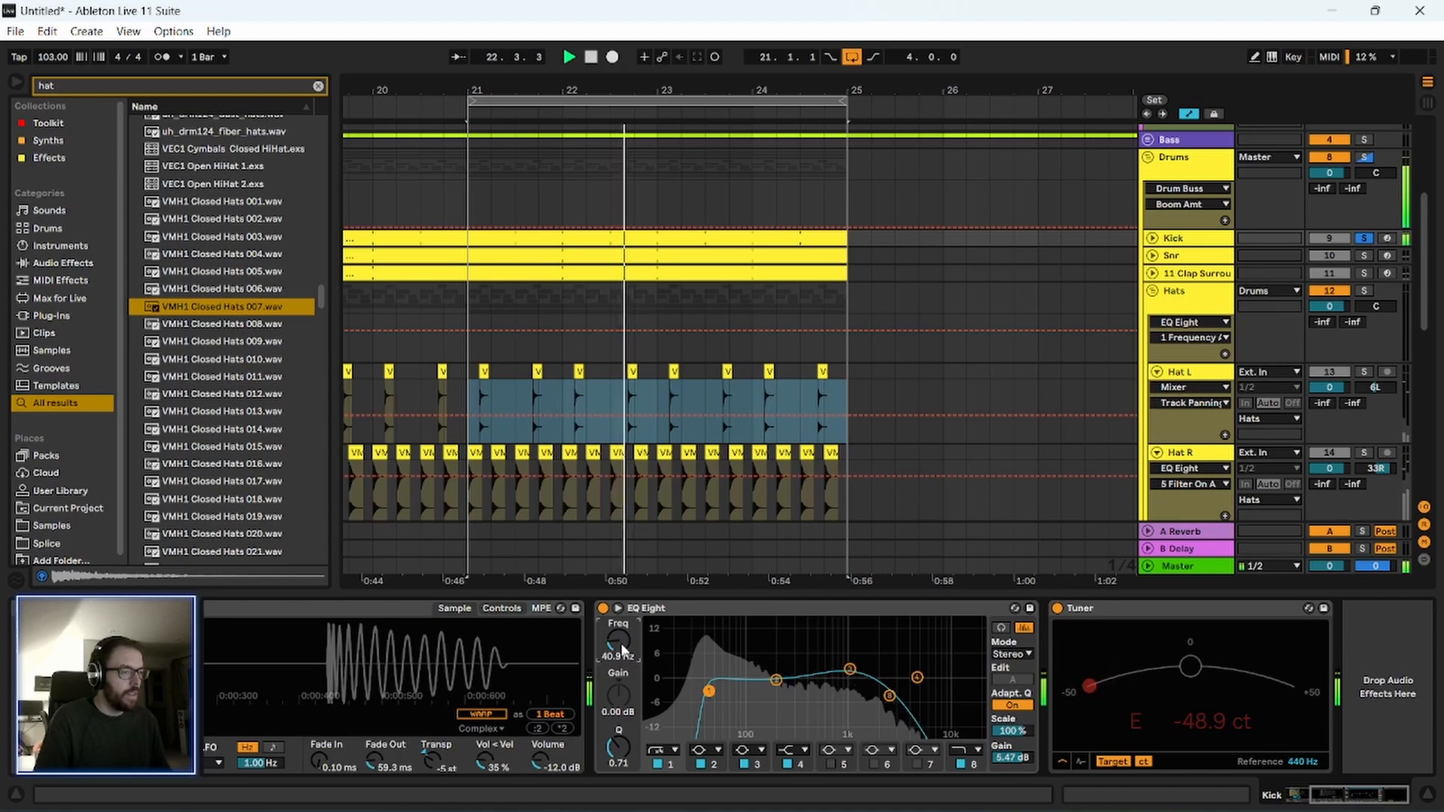
{"action": "key", "text": "space"}
Unsolo the Kick and listen to the whole soloed Drums group through Drum Buss.
{"action": "left_click", "coordinate": [1201, 167]}
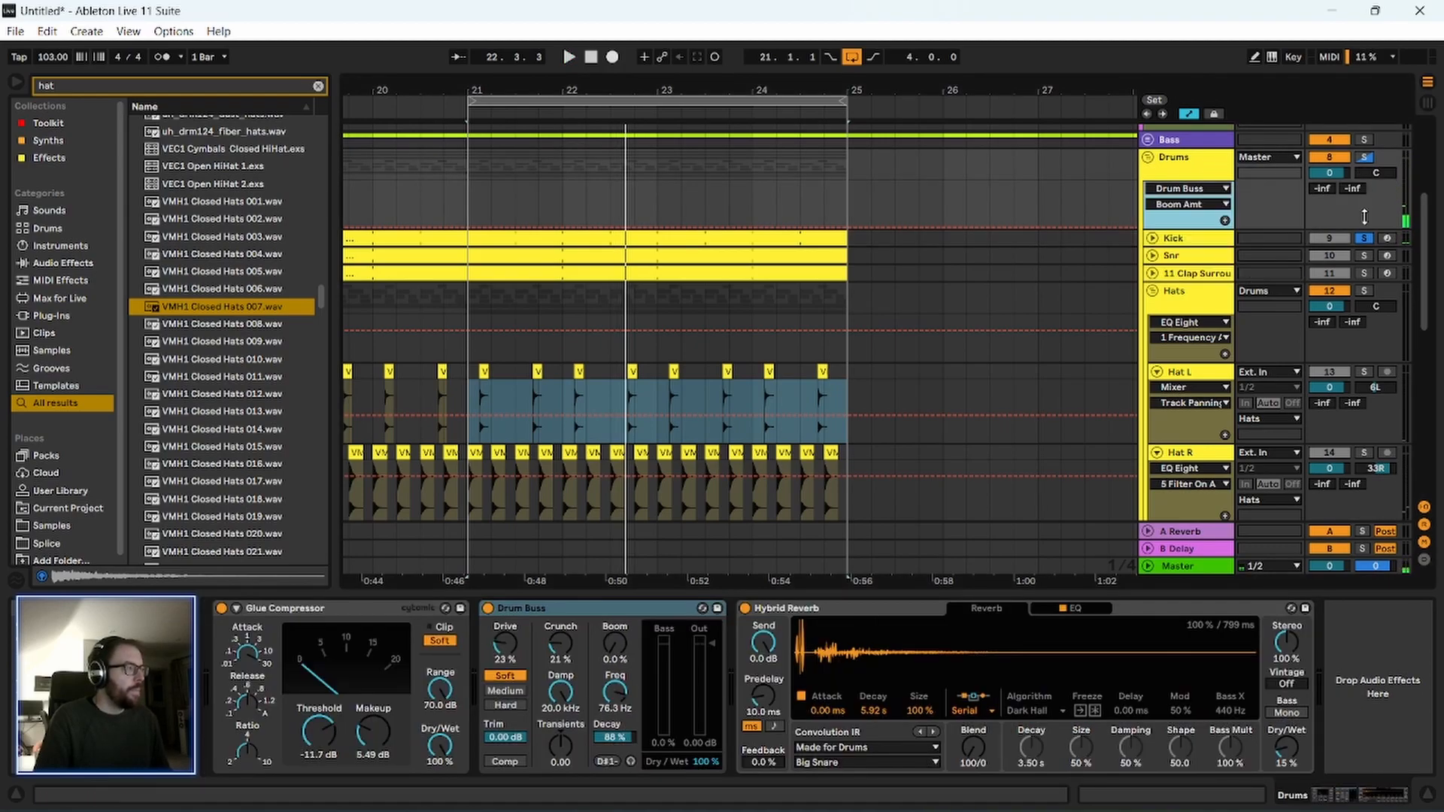
{"action": "key", "text": "space"}
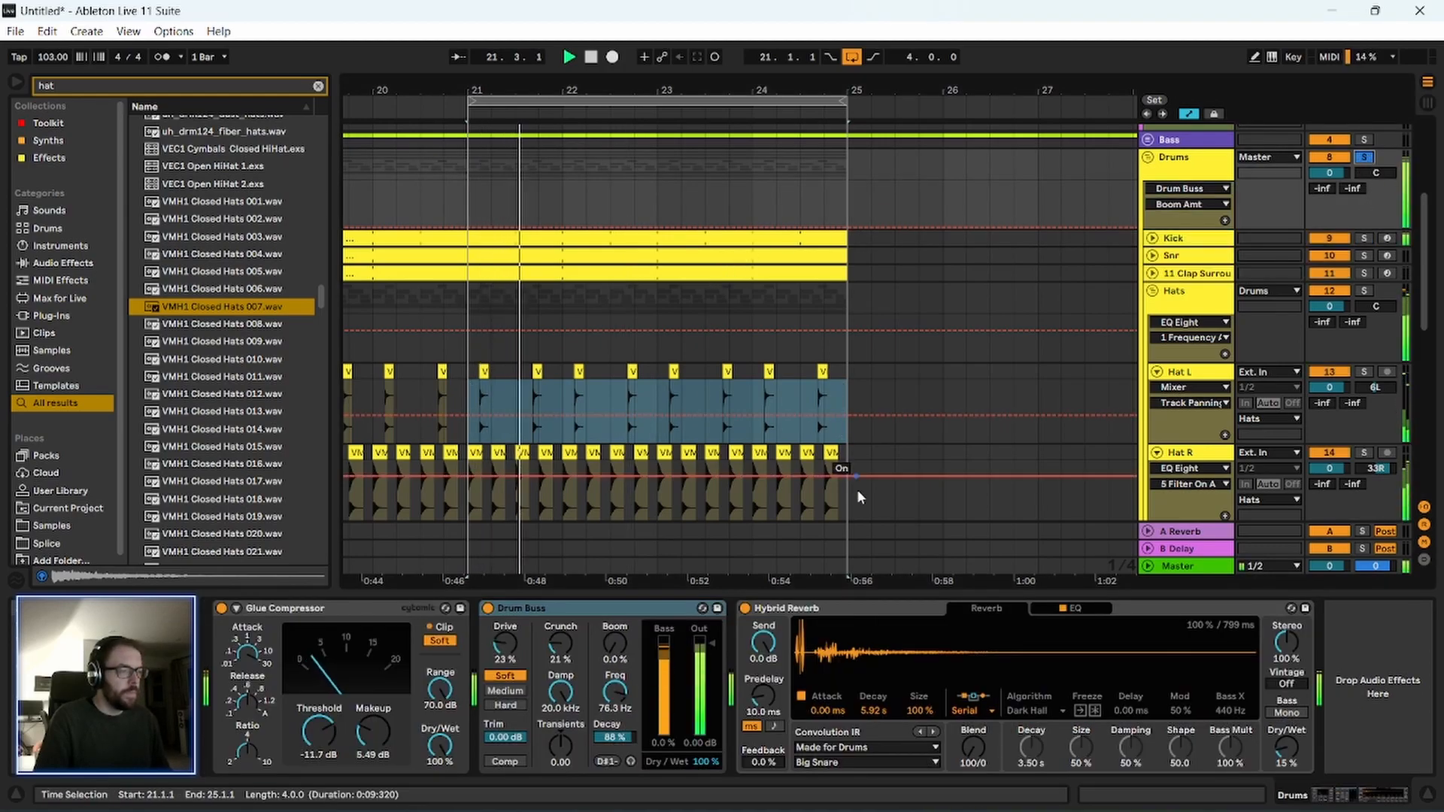
{"action": "left_click", "coordinate": [595, 609]}
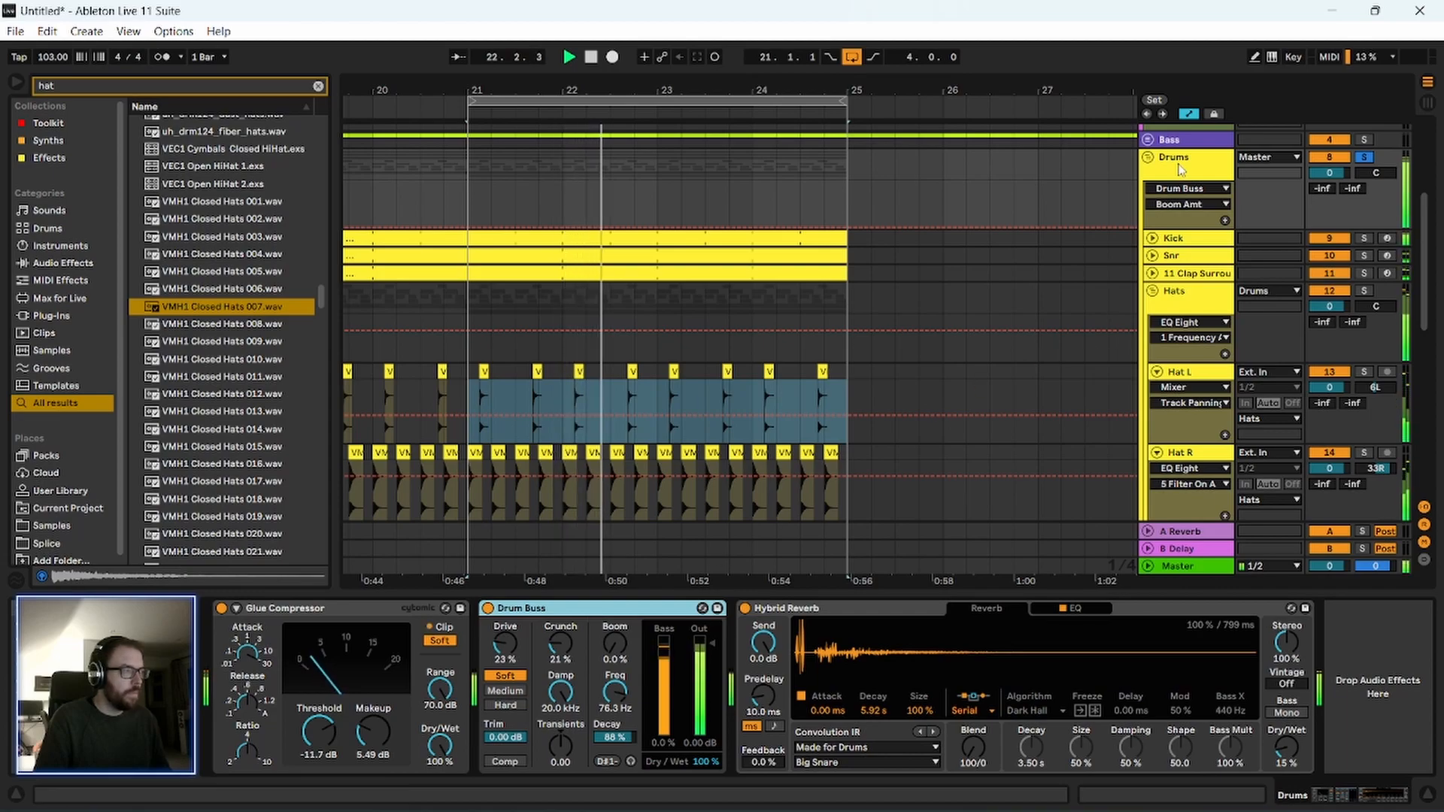
{"action": "left_click", "coordinate": [1177, 163]}
{"action": "key", "text": "space"}
Set Drum Buss to 15% Drive, 7.1% Crunch and 7.18 kHz Damp, and move it ahead of the Glue Compressor.
{"action": "left_click_drag", "start_coordinate": [505, 647], "coordinate": [560, 717]}
{"action": "key", "text": "space"}
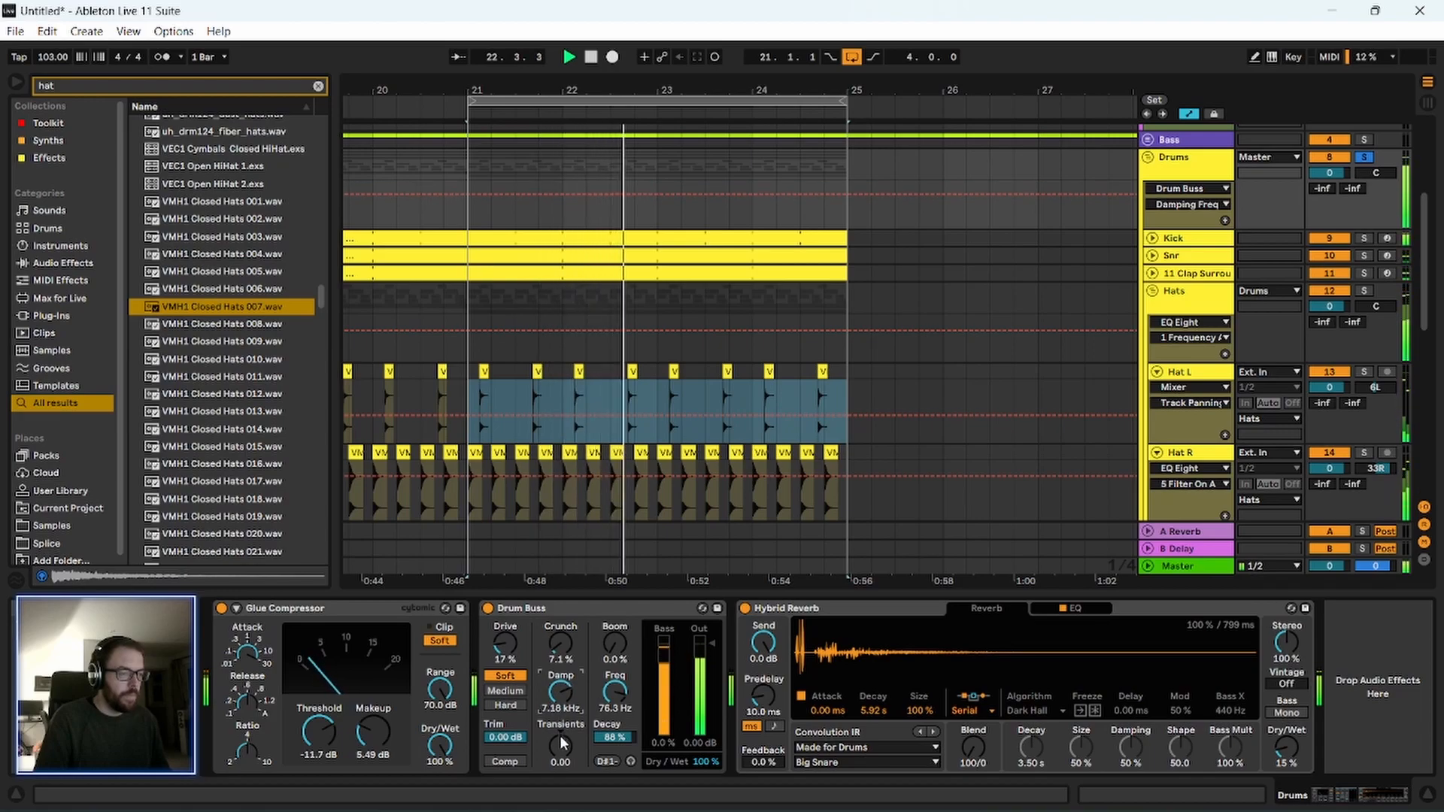
{"action": "left_click_drag", "start_coordinate": [510, 643], "coordinate": [308, 611]}
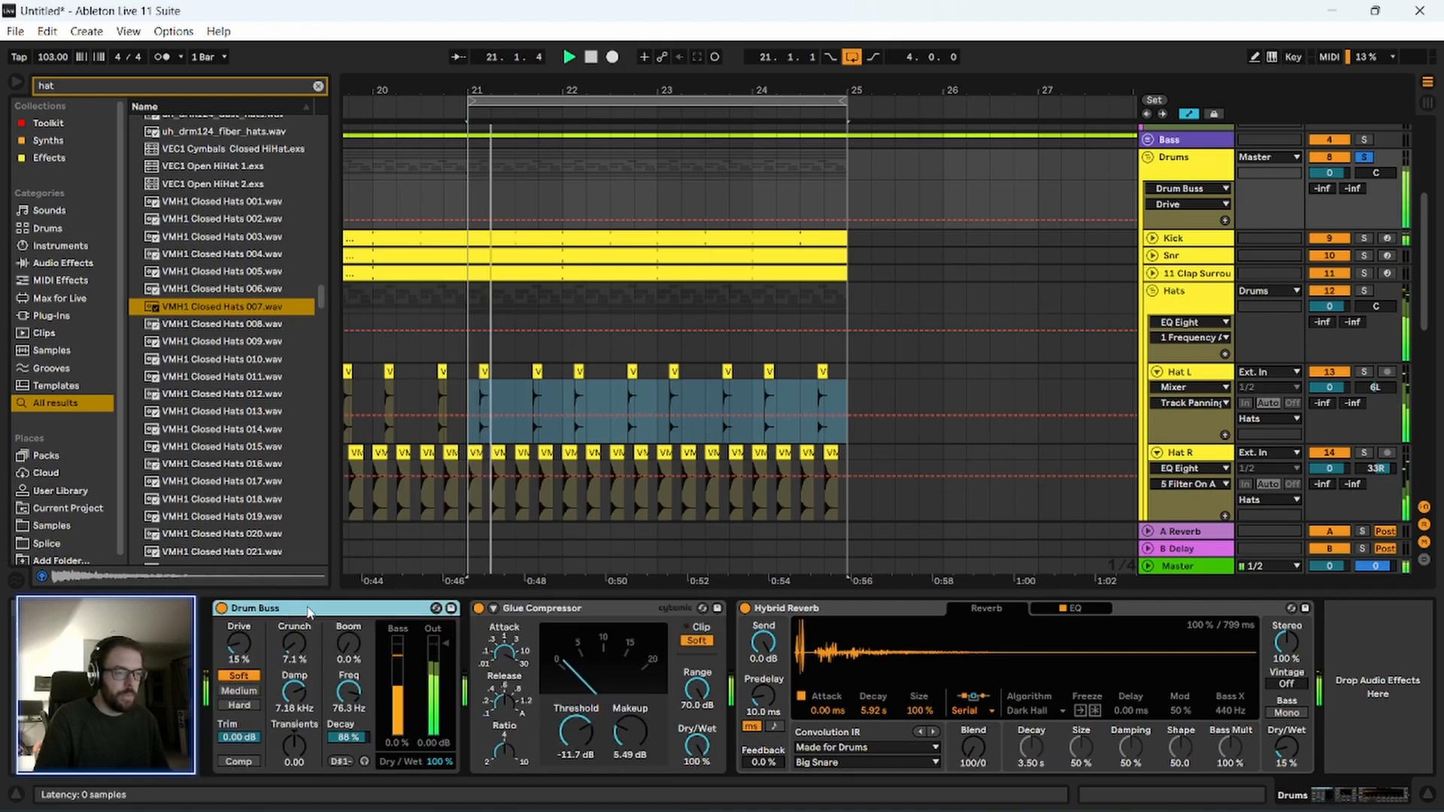
{"action": "left_click", "coordinate": [555, 609]}
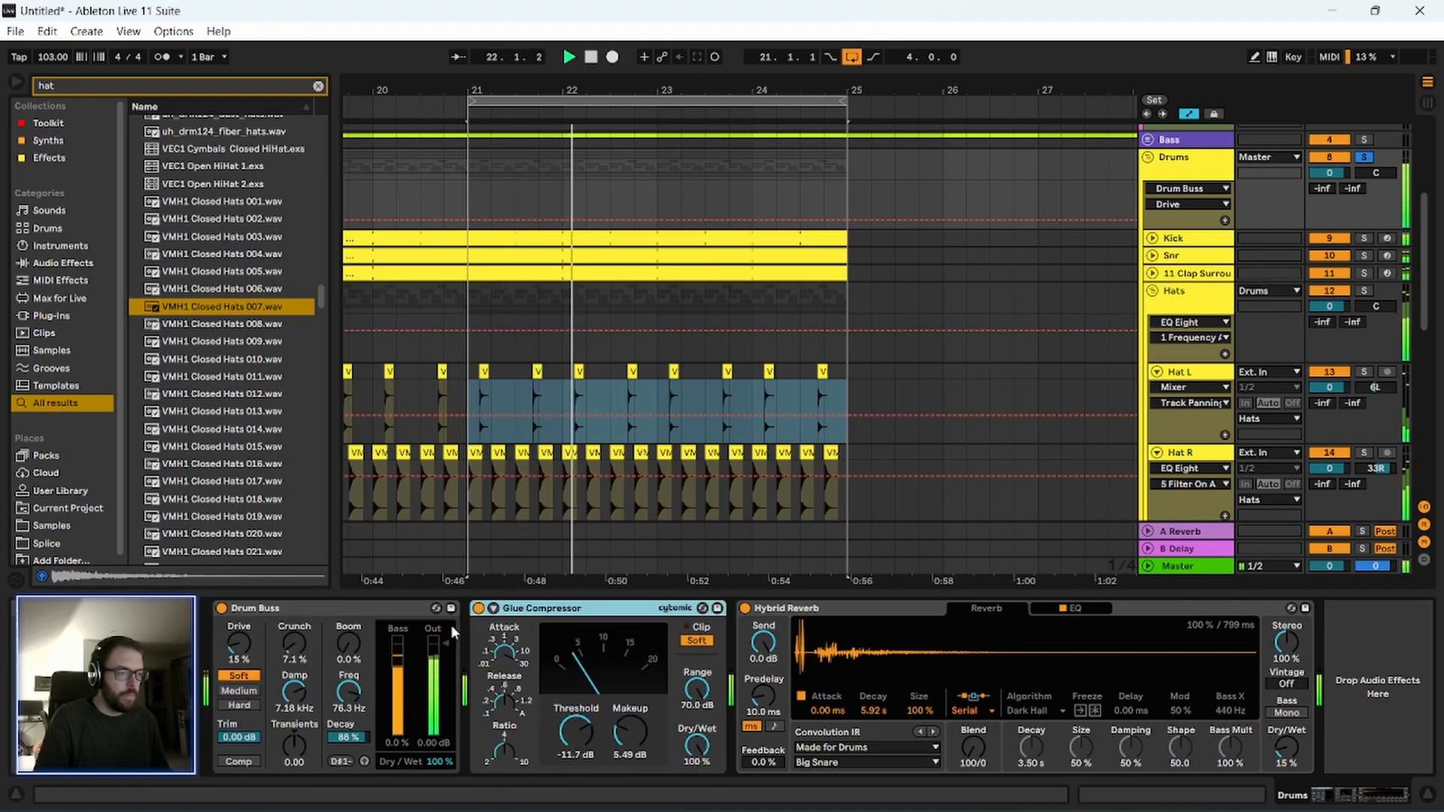
{"action": "left_click", "coordinate": [295, 635]}
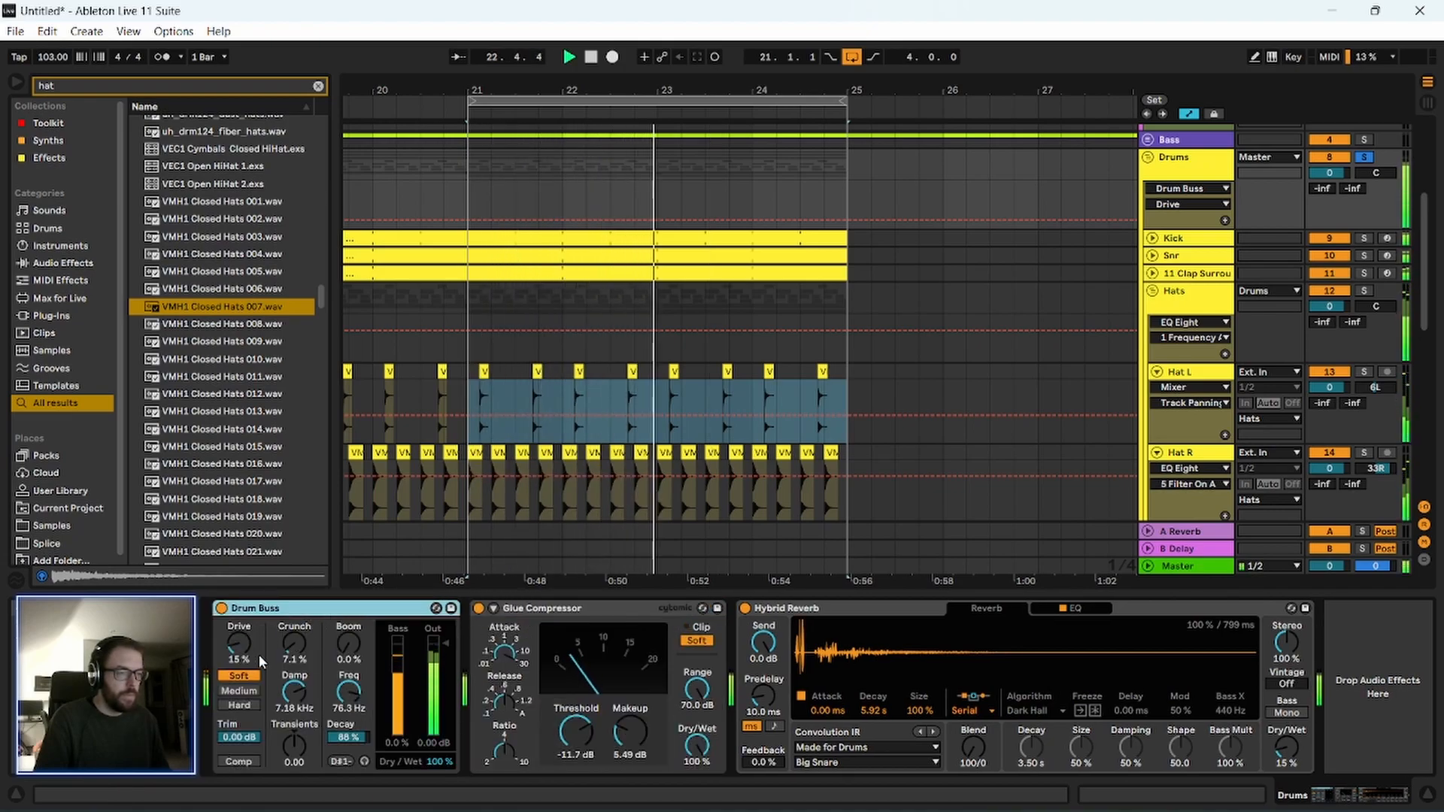
Set the volumes of the Kick, Snr, 11 Clap Surround and Hats tracks together to -4.0 dB and play them back.
{"action": "left_click_drag", "start_coordinate": [557, 96], "coordinate": [653, 54]}
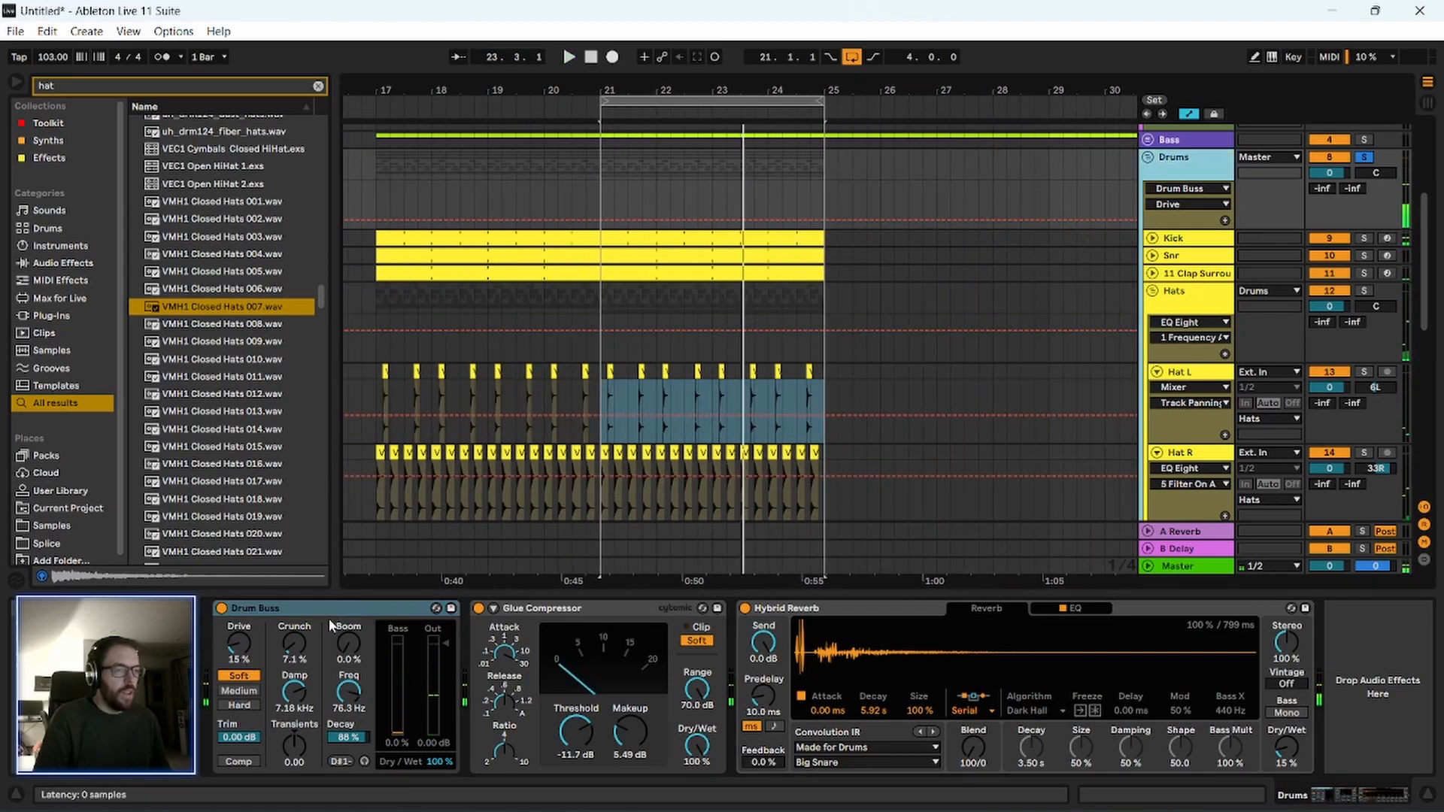
{"action": "left_click", "coordinate": [1200, 241]}
{"action": "key", "text": "Tab"}
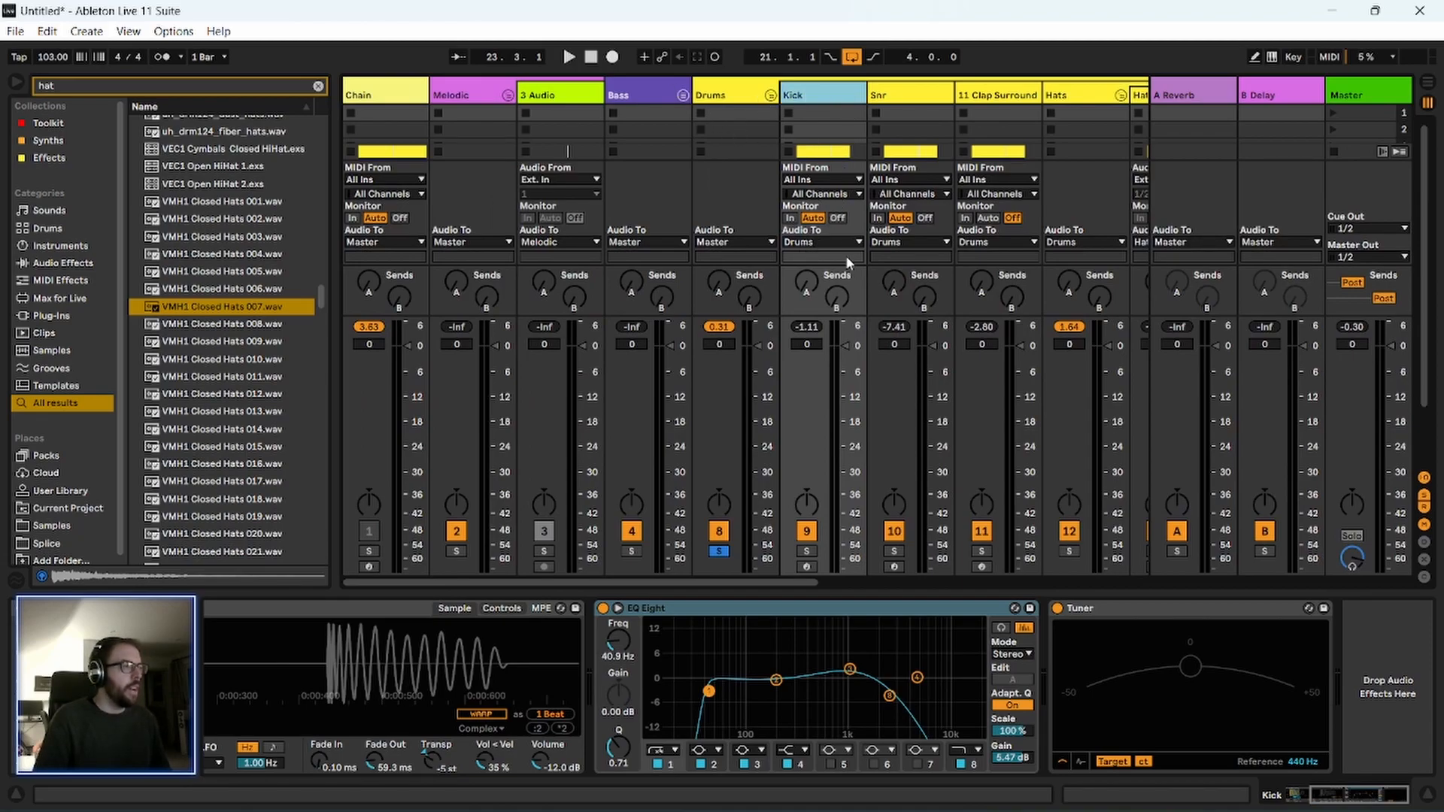
{"action": "scroll", "coordinate": [848, 249], "scroll_direction": "down", "scroll_amount": 1}
{"action": "key", "text": "shift+Right"}
{"action": "key", "text": "shift+Right"}
{"action": "key", "text": "shift+Right"}
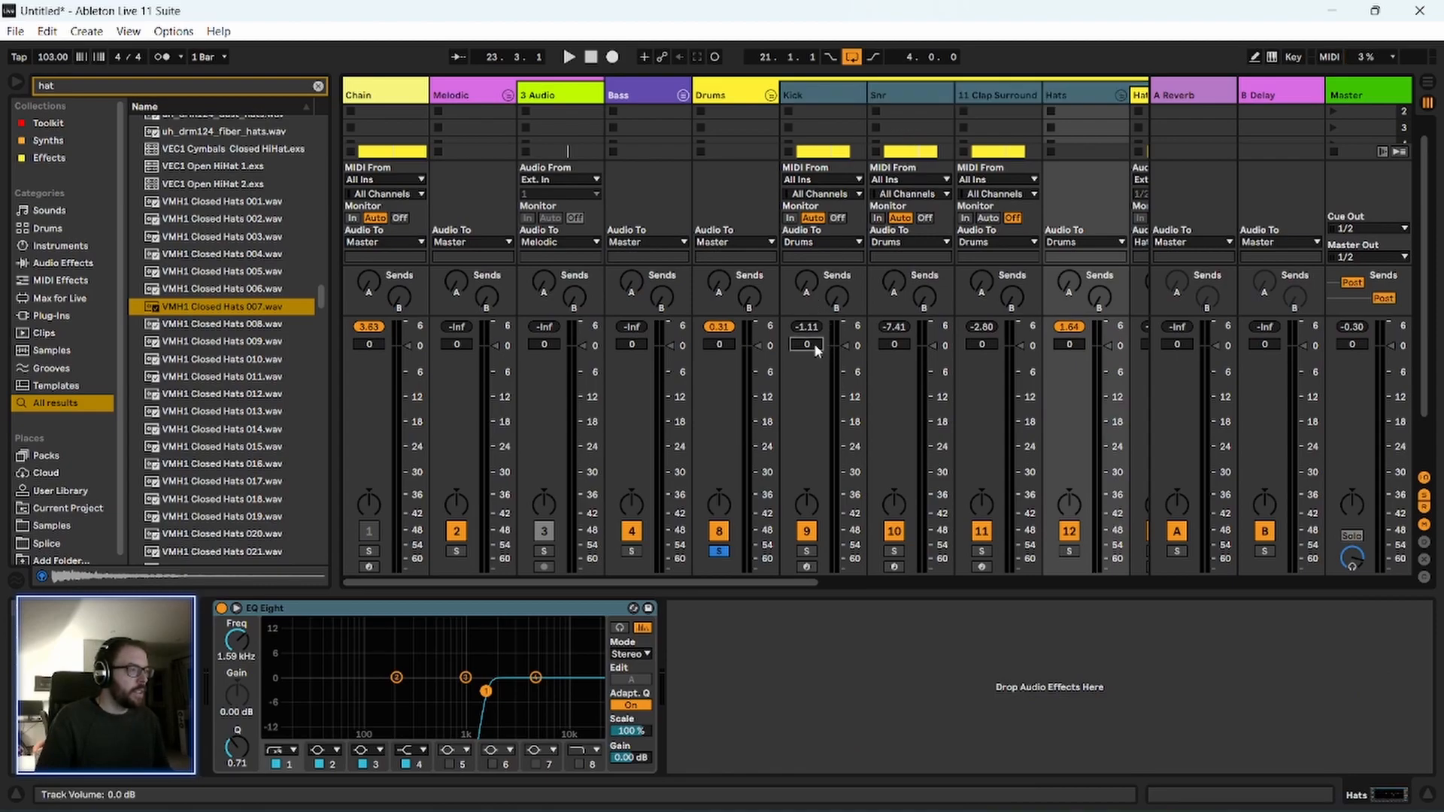
{"action": "left_click_drag", "start_coordinate": [814, 343], "coordinate": [815, 348]}
{"action": "key", "text": "space"}
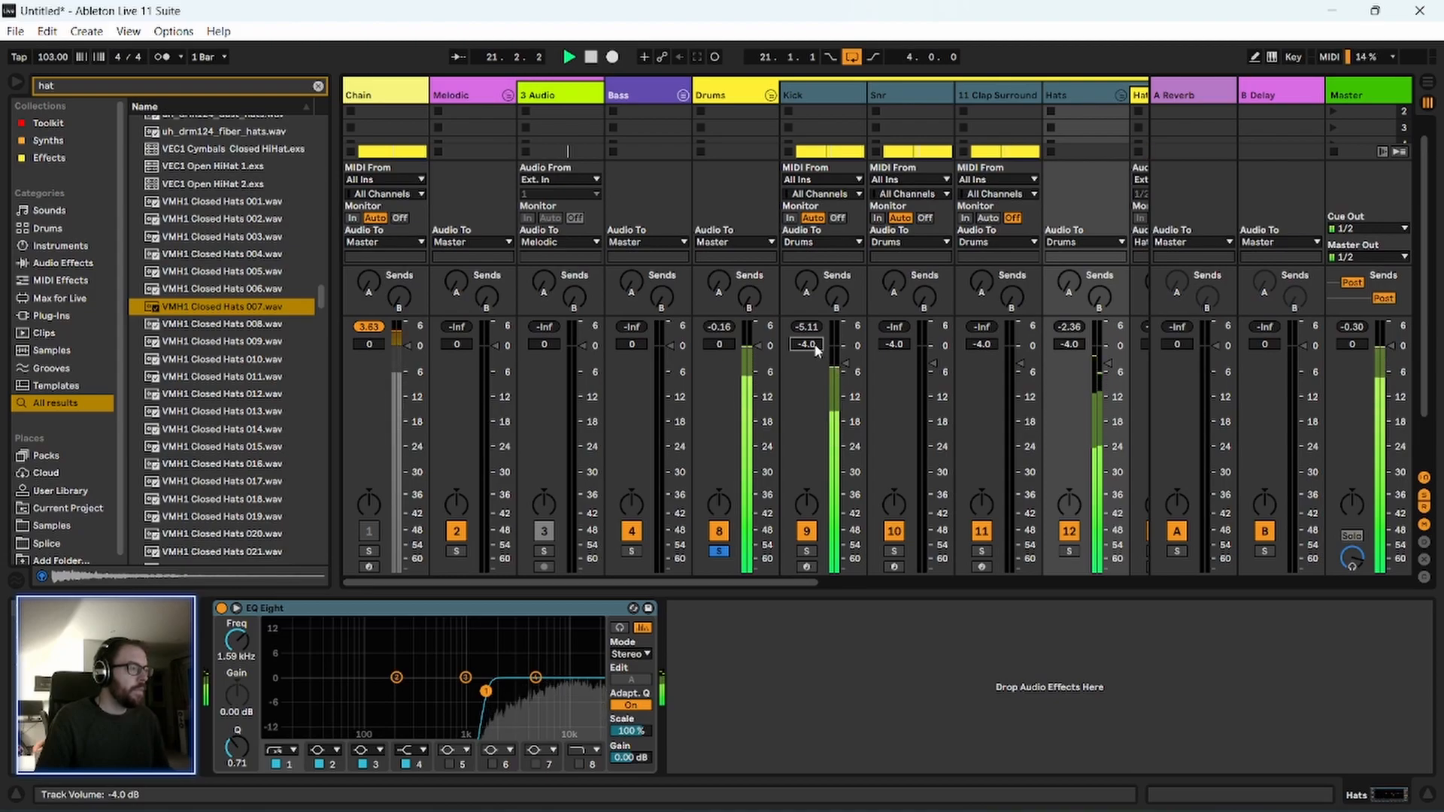
Lower the Hats group's volume to -6.0 dB and listen to the balance within the soloed Drums group.
{"action": "key", "text": "Tab"}
{"action": "left_click", "coordinate": [1170, 189]}
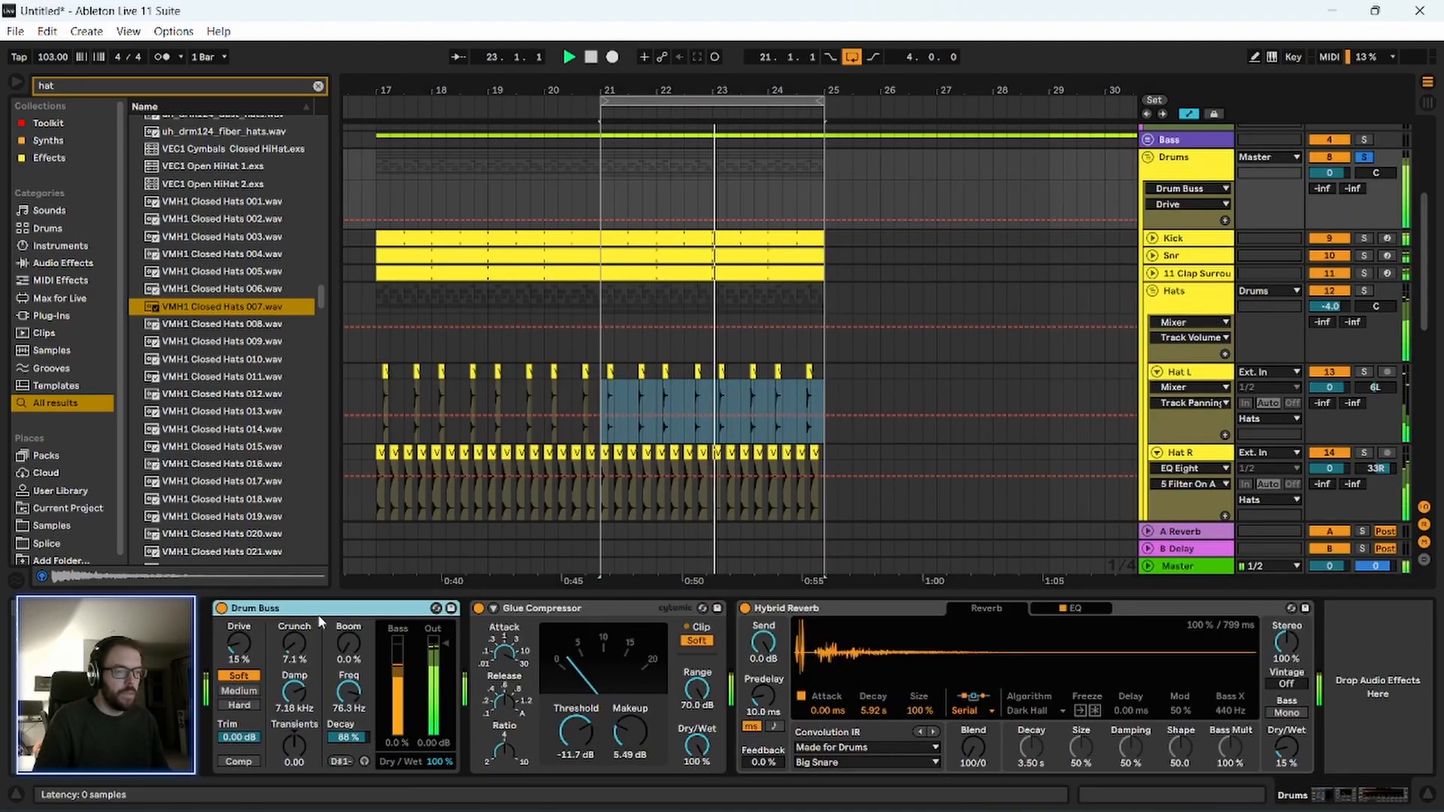
{"action": "left_click", "coordinate": [597, 636]}
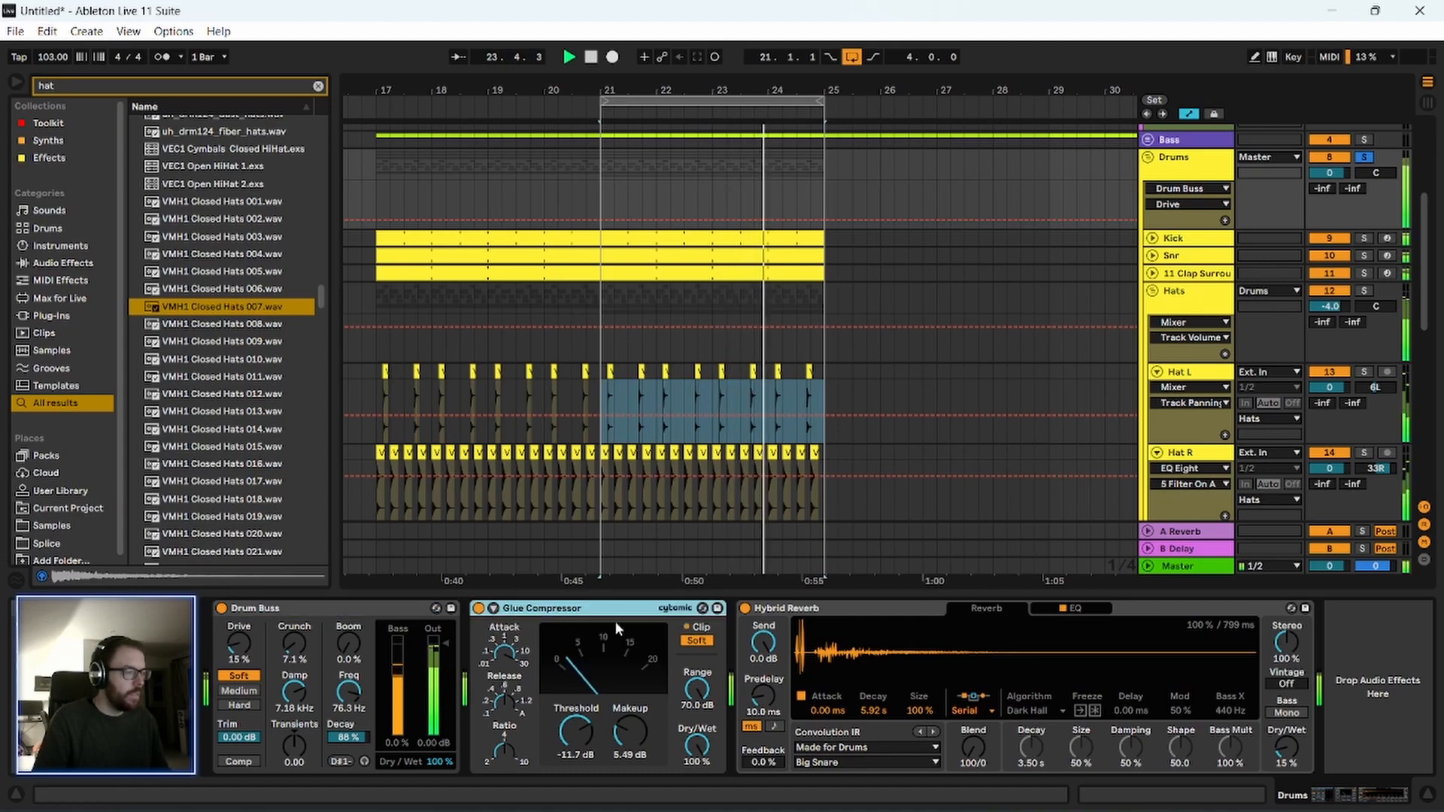
{"action": "left_click", "coordinate": [1198, 302]}
{"action": "left_click_drag", "start_coordinate": [1329, 304], "coordinate": [1331, 310]}
{"action": "key", "text": "space"}
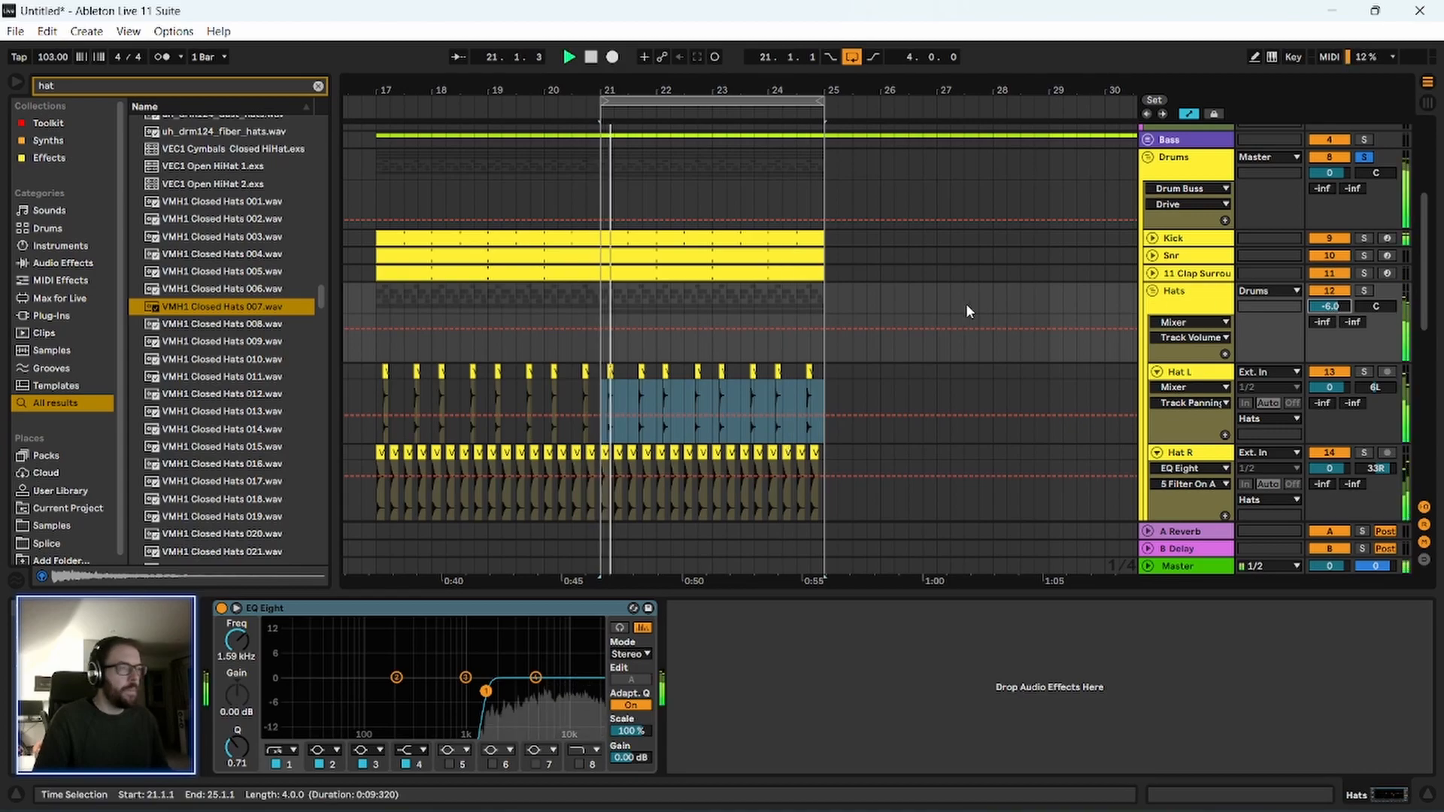
{"action": "left_click", "coordinate": [1193, 298]}
{"action": "left_click_drag", "start_coordinate": [735, 89], "coordinate": [735, 120]}
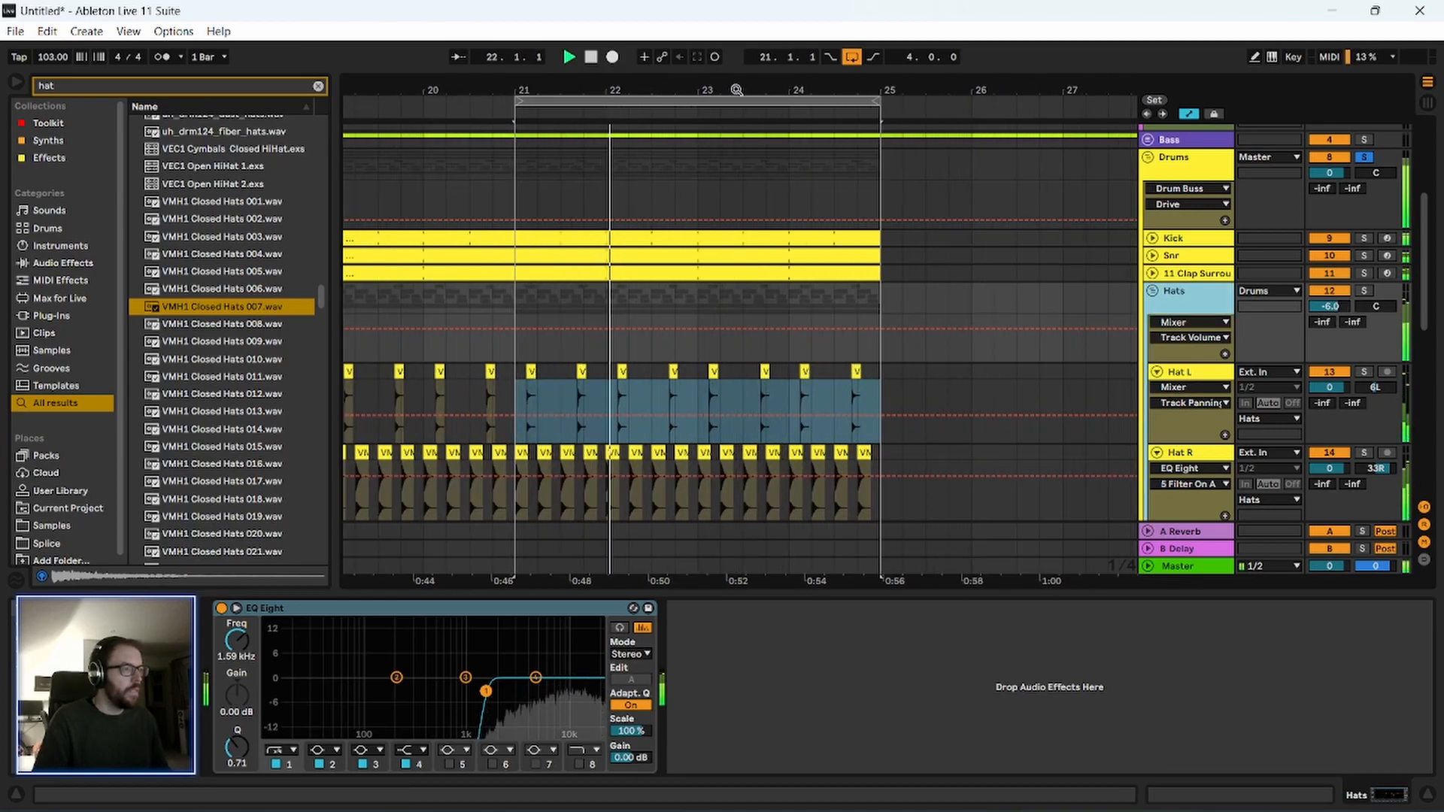
{"action": "left_click", "coordinate": [1201, 164]}
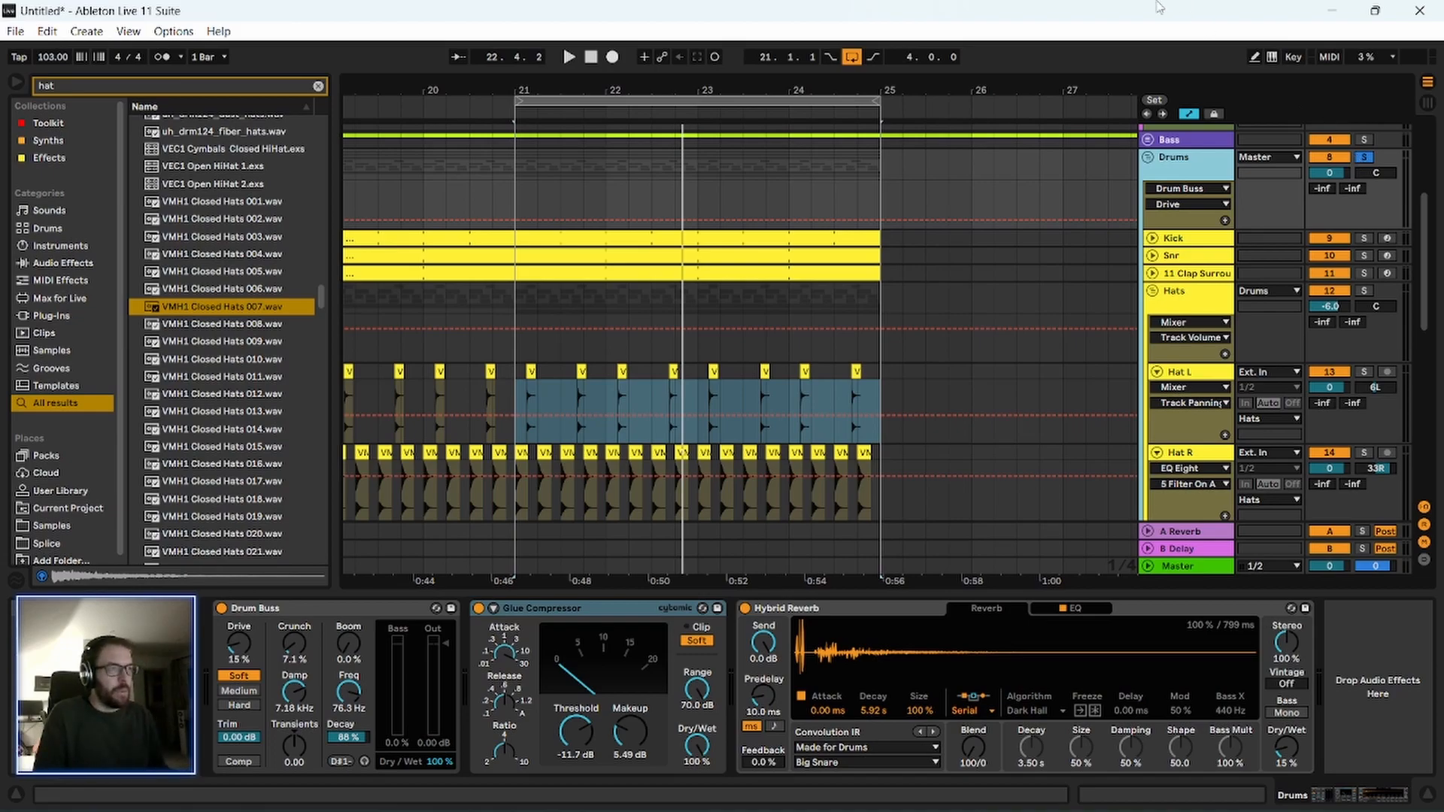
Play bars 21 to 25 from the Hat L selection and review the Drums group's Glue Compressor and Drum Buss.
{"action": "left_click_drag", "start_coordinate": [694, 78], "coordinate": [698, 81]}
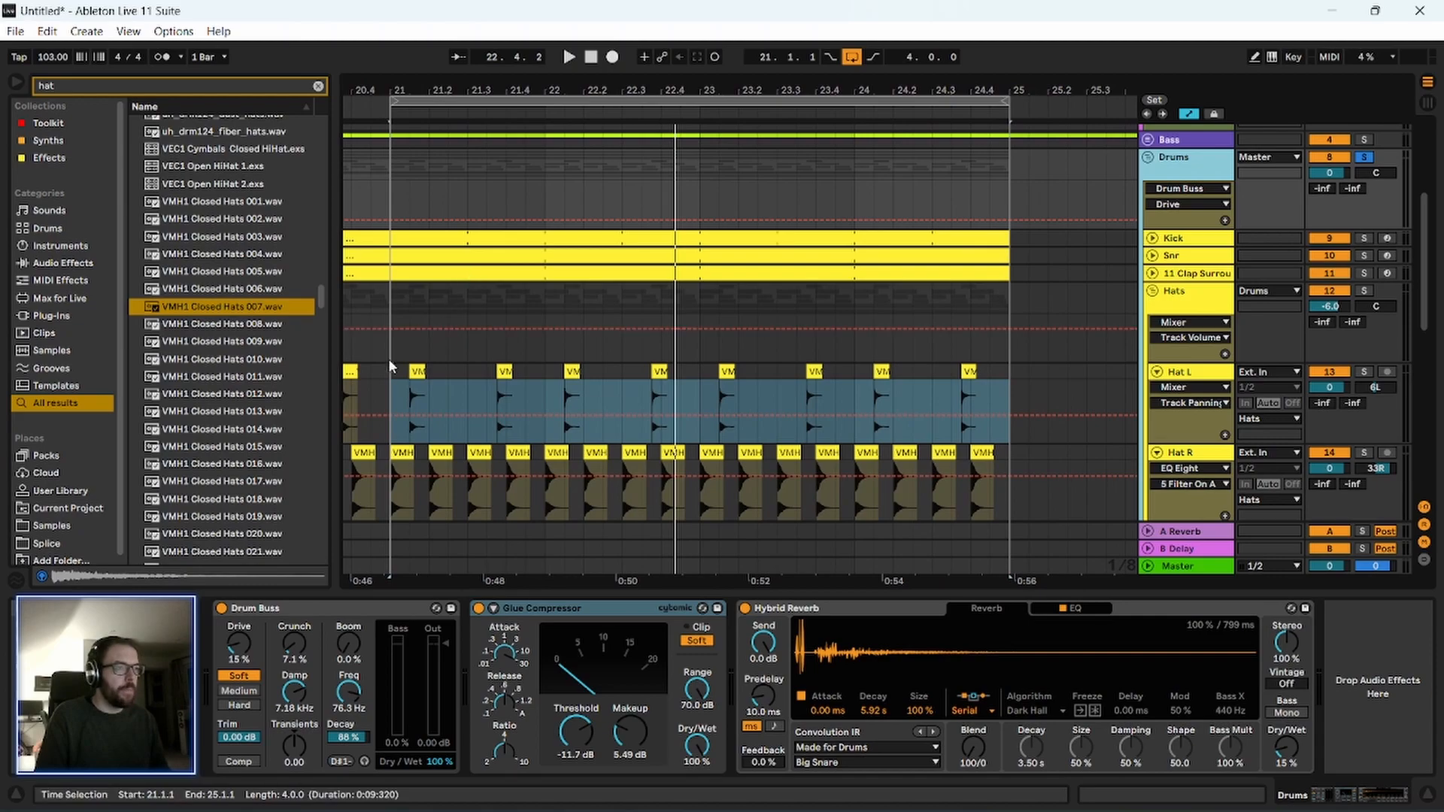
{"action": "left_click_drag", "start_coordinate": [391, 375], "coordinate": [1006, 395]}
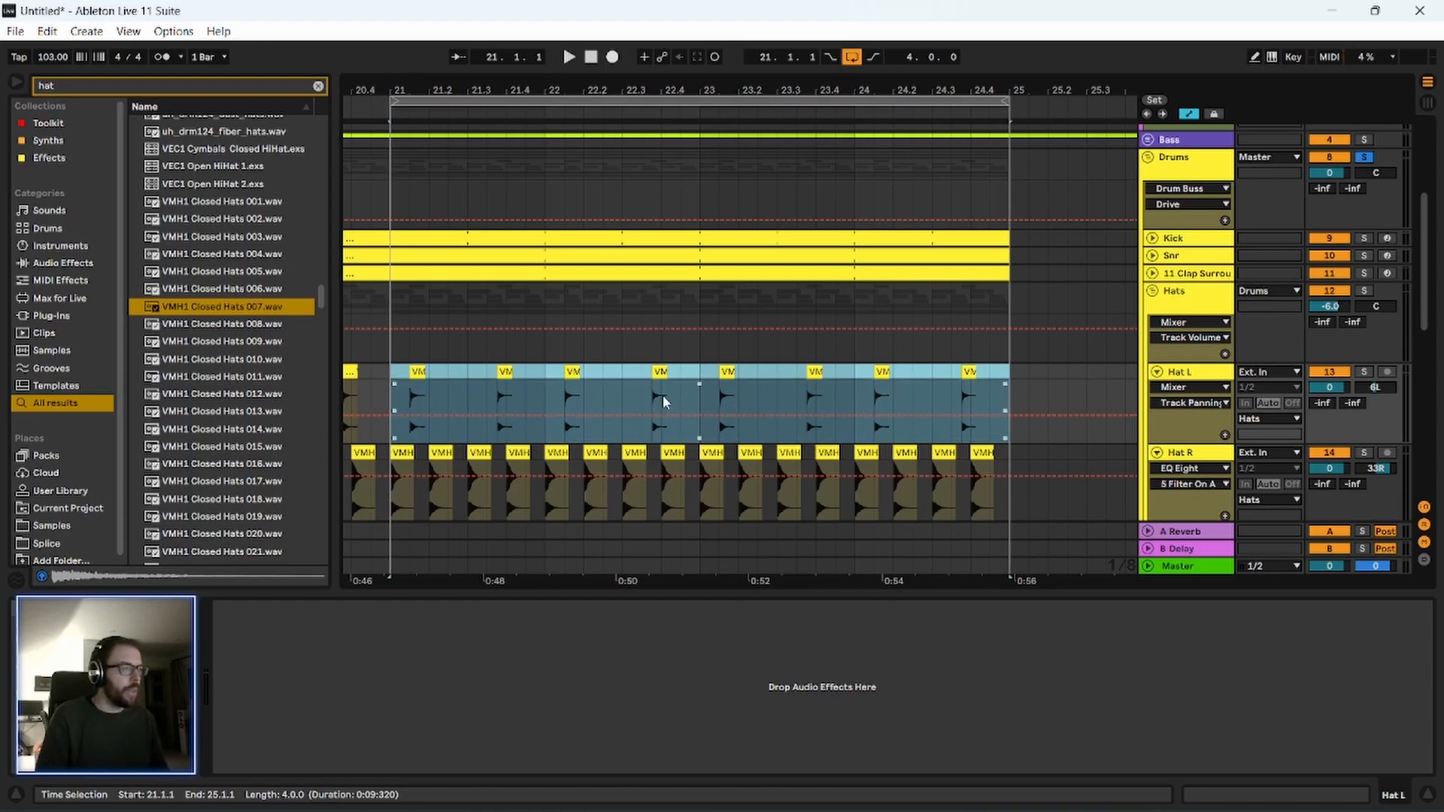
{"action": "scroll", "coordinate": [654, 404], "scroll_direction": "down", "scroll_amount": 2}
{"action": "key", "text": "space"}
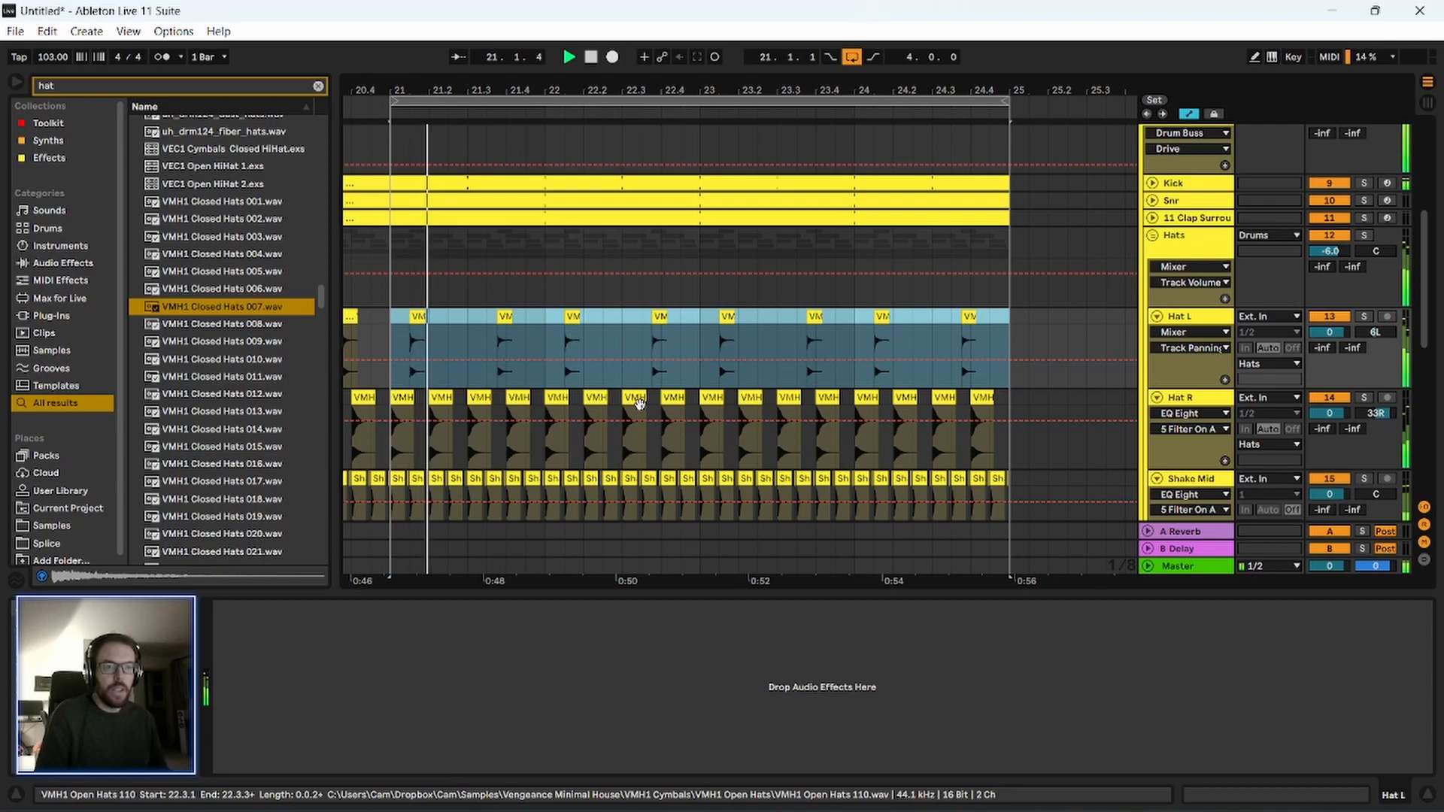
{"action": "scroll", "coordinate": [1072, 305], "scroll_direction": "up", "scroll_amount": 3}
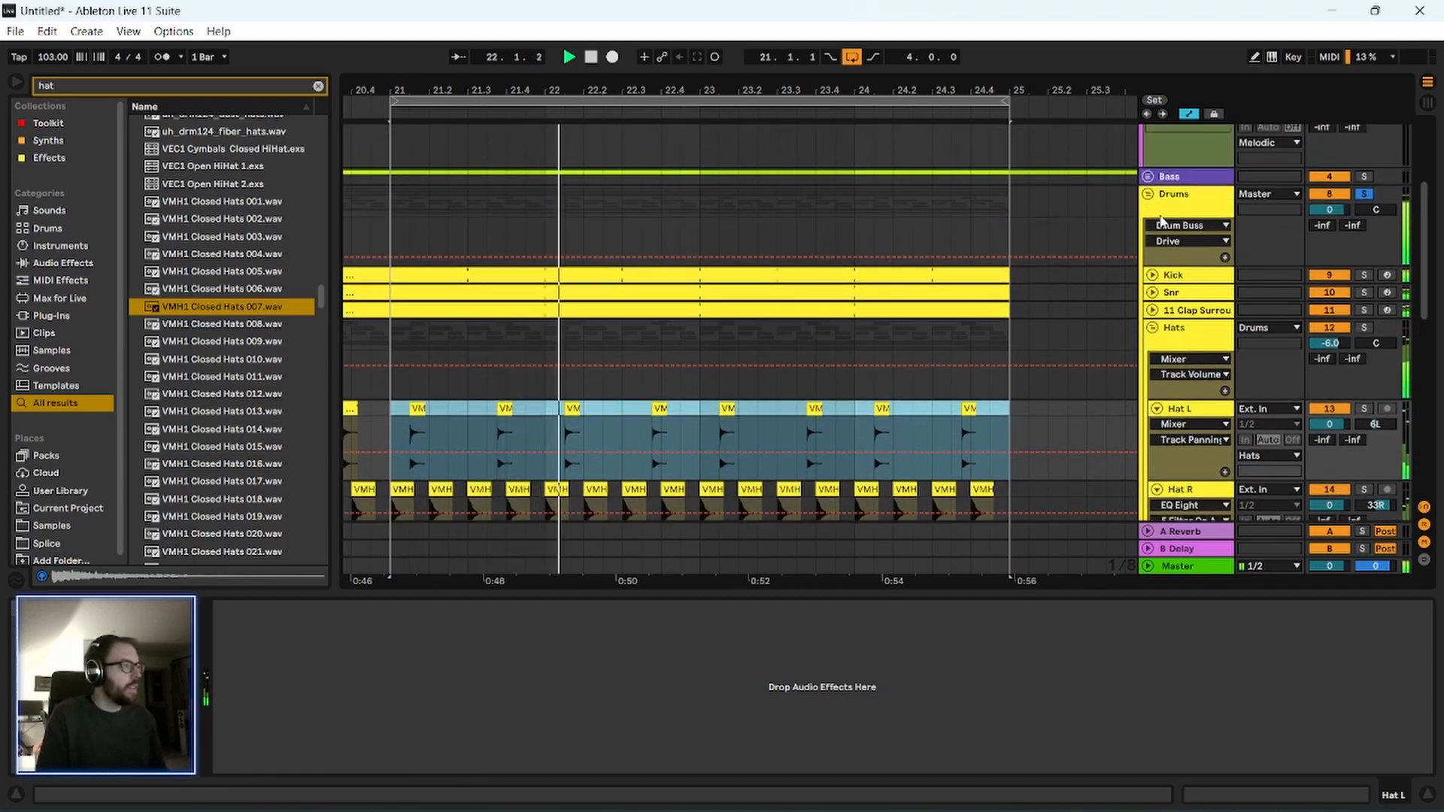
{"action": "left_click", "coordinate": [1171, 208]}
{"action": "left_click", "coordinate": [533, 611]}
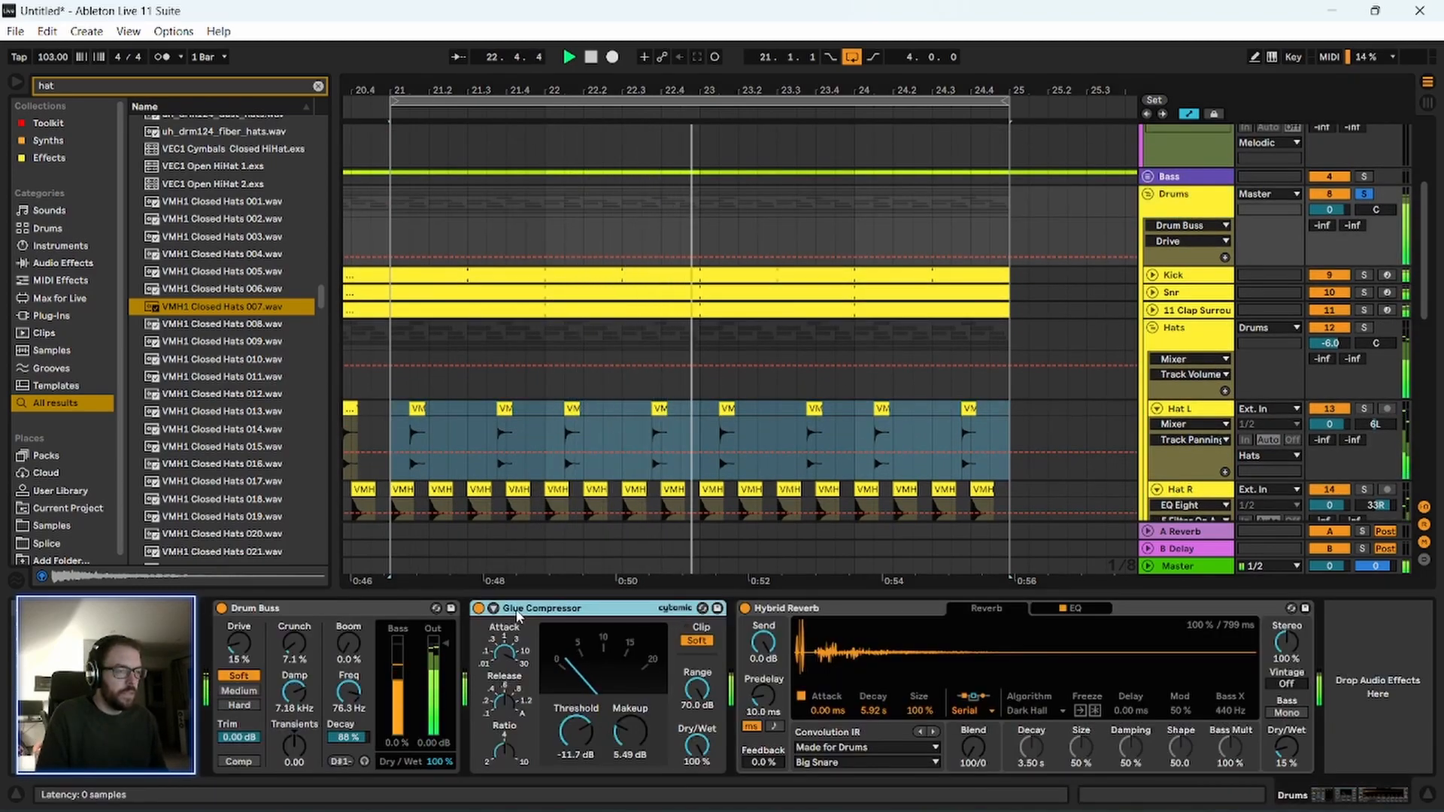
{"action": "left_click", "coordinate": [337, 620]}
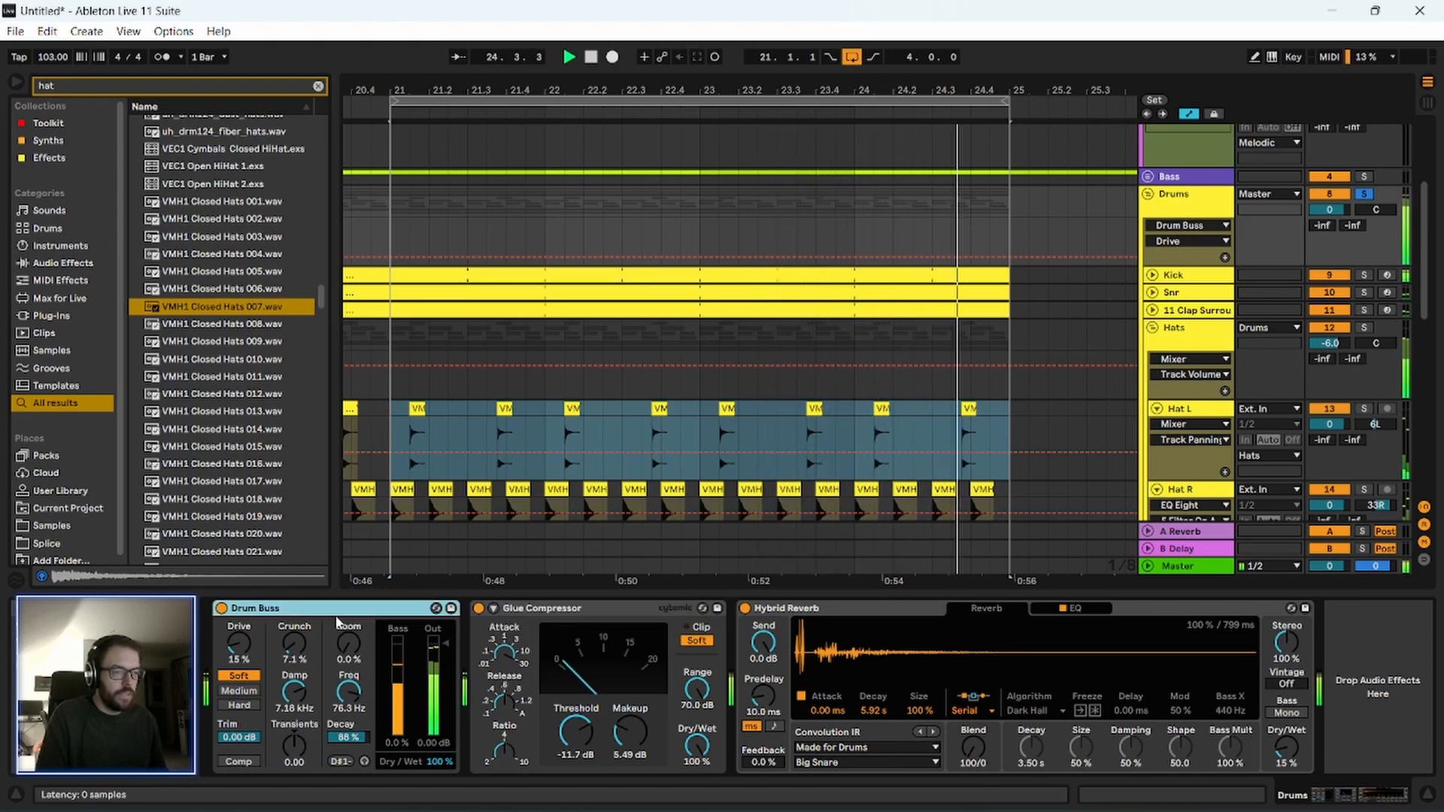
Raise the Boom amount of the Drums group's Drum Buss to 25% and listen to it.
{"action": "key", "text": "space"}
{"action": "left_click_drag", "start_coordinate": [349, 651], "coordinate": [349, 632]}
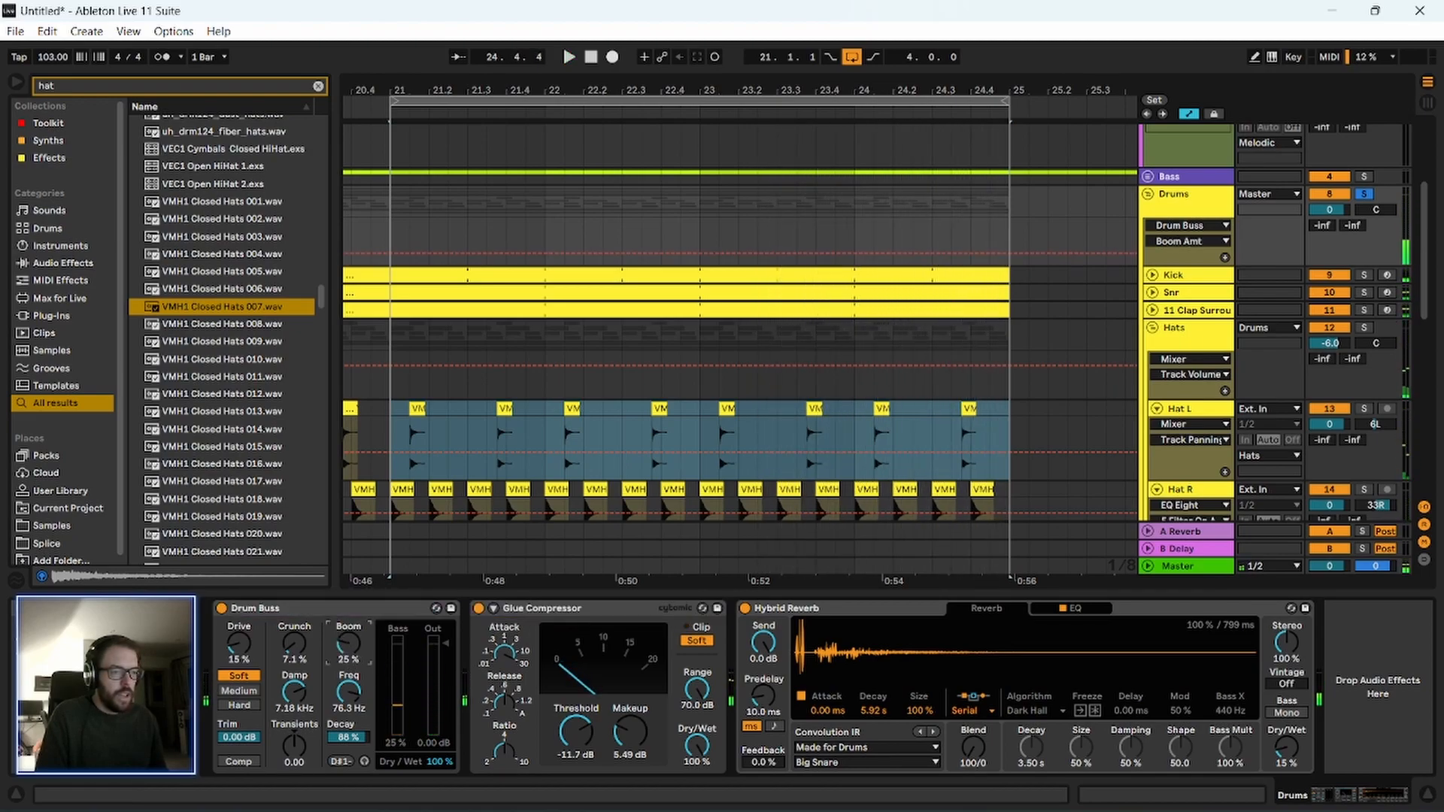
{"action": "key", "text": "space"}
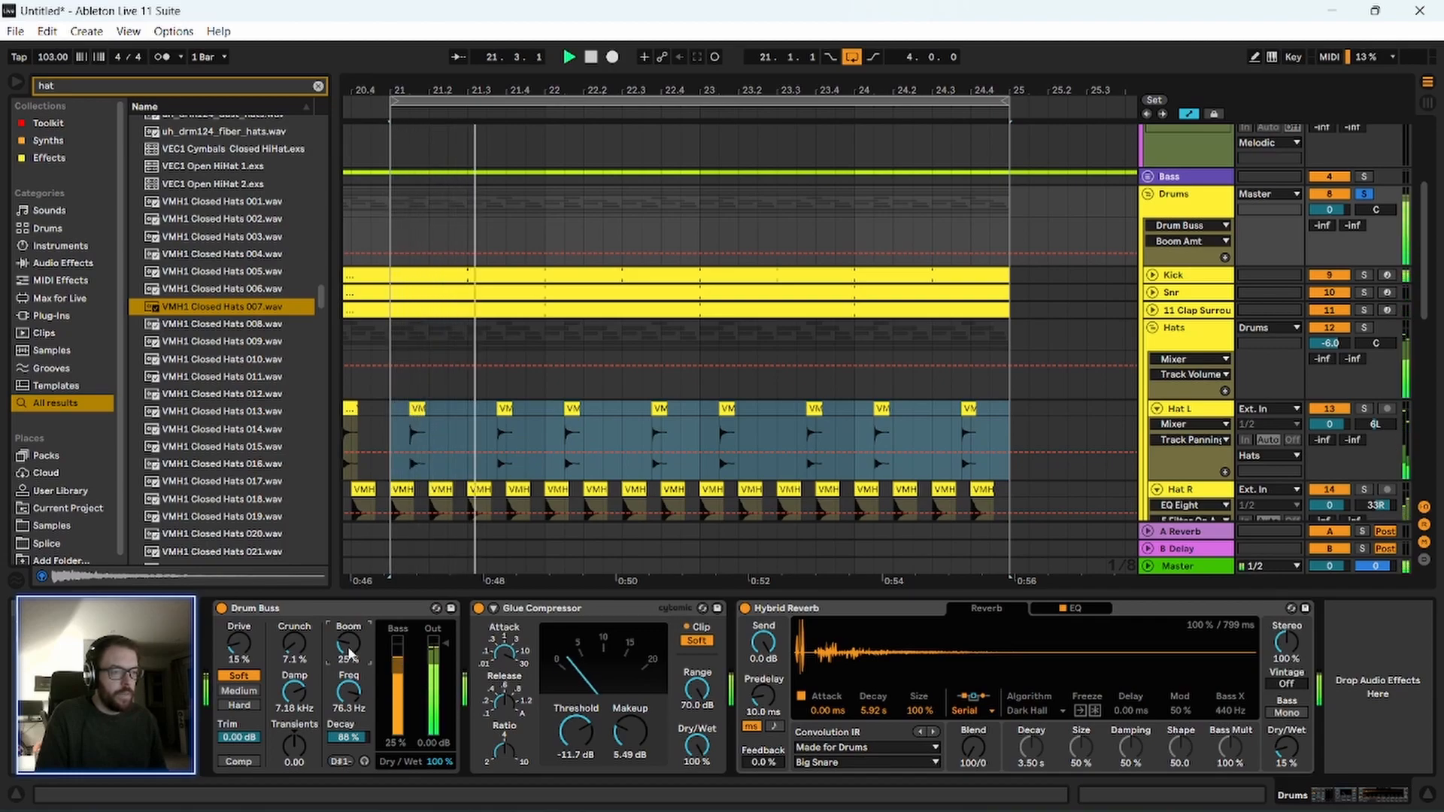
{"action": "left_click", "coordinate": [345, 626]}
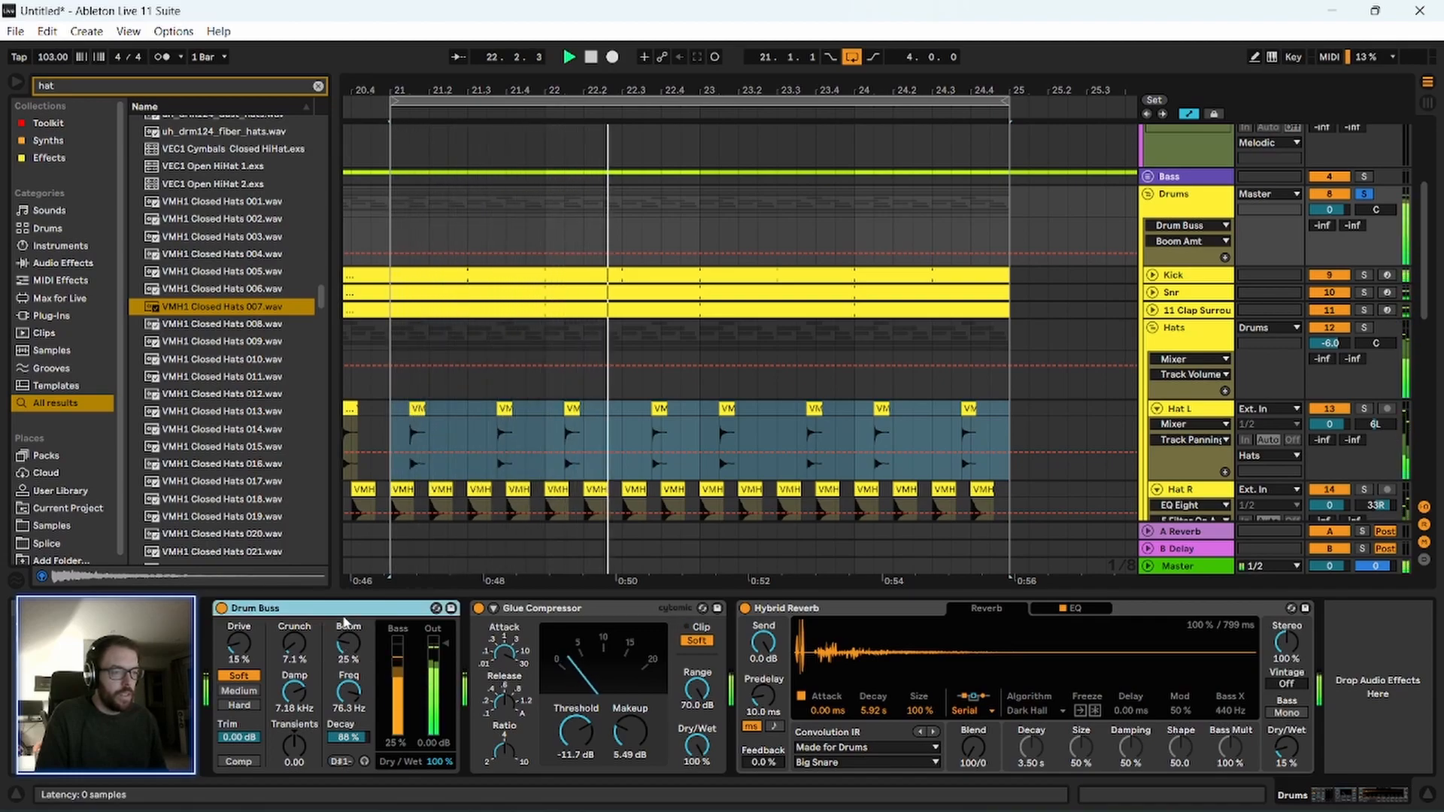
{"action": "key", "text": "space"}
Set the Drum Buss Transients to 0.06 during playback.
{"action": "left_click", "coordinate": [294, 746]}
{"action": "mouse_move", "coordinate": [294, 746]}
{"action": "left_mouse_down"}
{"action": "mouse_move", "coordinate": [294, 699]}
{"action": "mouse_move", "coordinate": [294, 760]}
{"action": "left_mouse_up"}
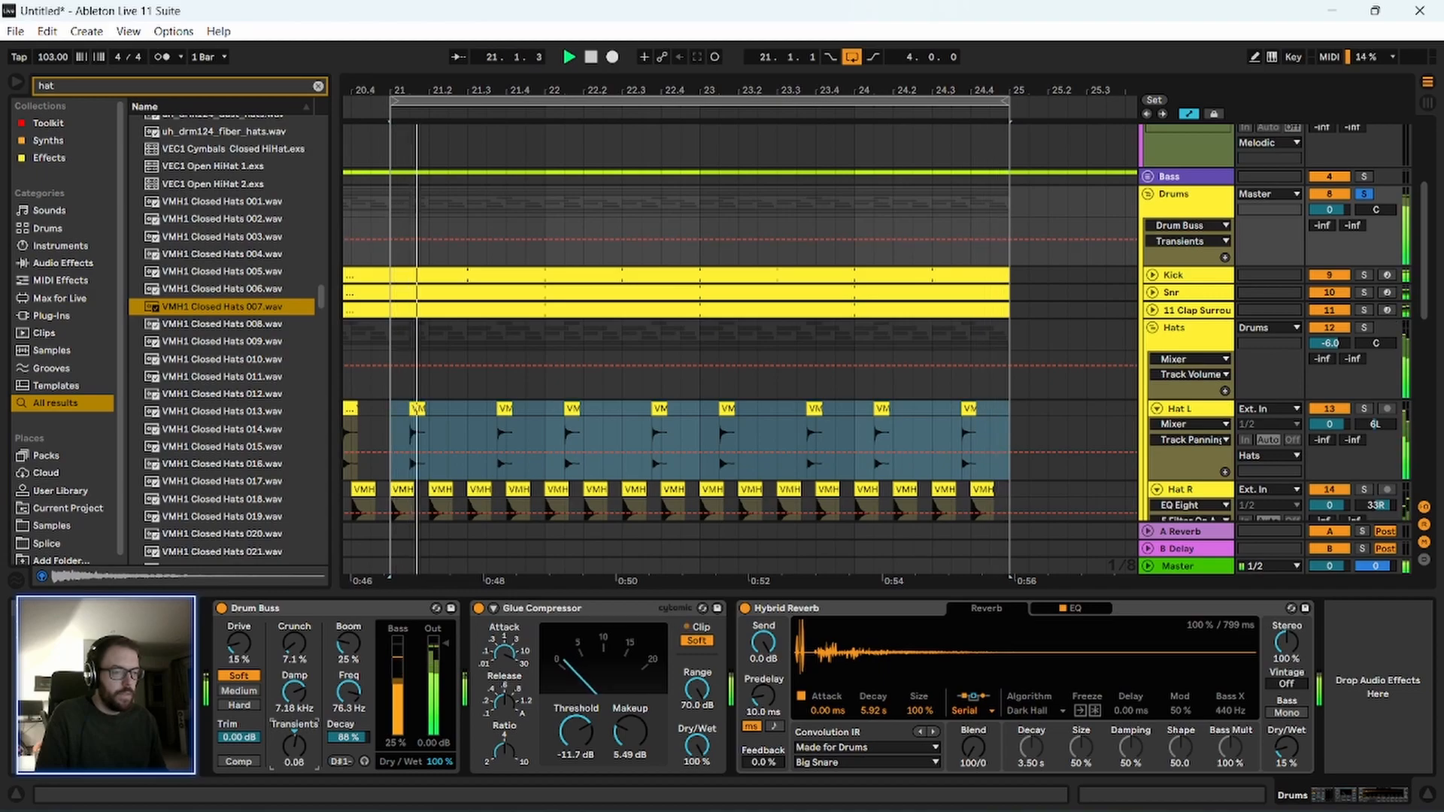
{"action": "left_click", "coordinate": [307, 628]}
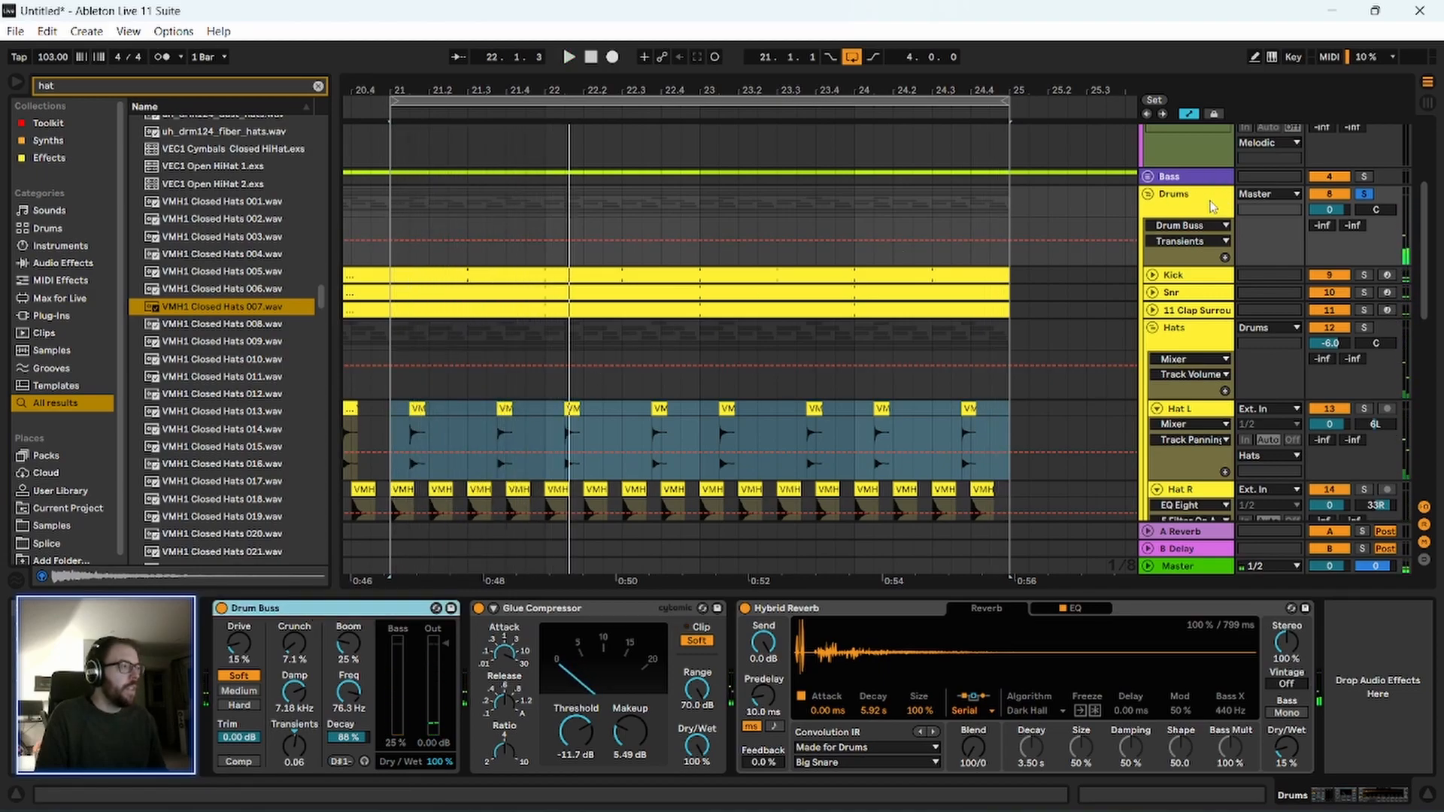
Select bars 21 to 25 across the Drums group and play from bar 21.
{"action": "left_click", "coordinate": [1211, 207]}
{"action": "left_click_drag", "start_coordinate": [604, 89], "coordinate": [604, 53]}
{"action": "left_click_drag", "start_coordinate": [493, 214], "coordinate": [832, 234]}
{"action": "mouse_move", "coordinate": [492, 219]}
{"action": "scroll", "coordinate": [796, 266], "scroll_direction": "up", "scroll_amount": 1}
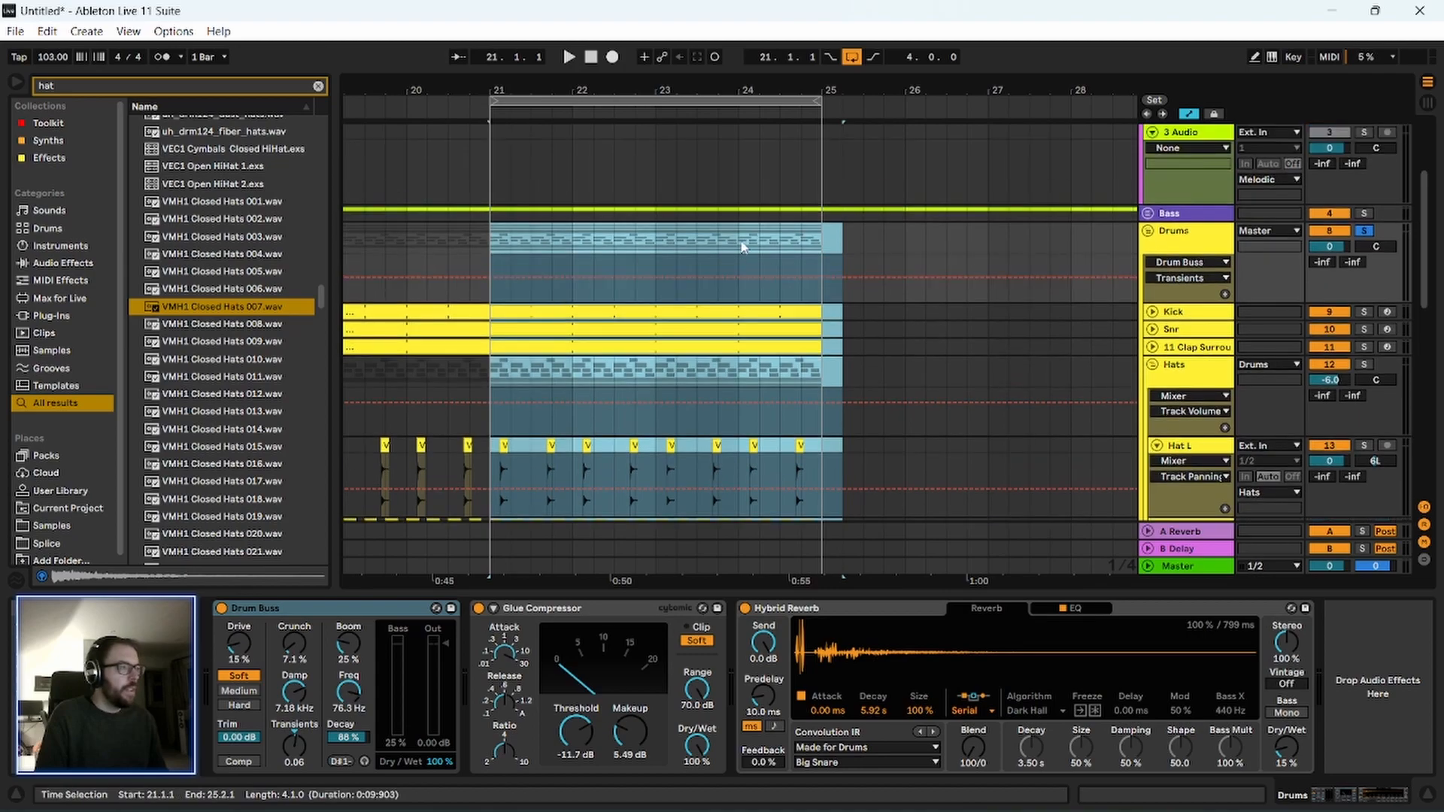
{"action": "left_click", "coordinate": [737, 240]}
{"action": "left_click_drag", "start_coordinate": [497, 231], "coordinate": [826, 247]}
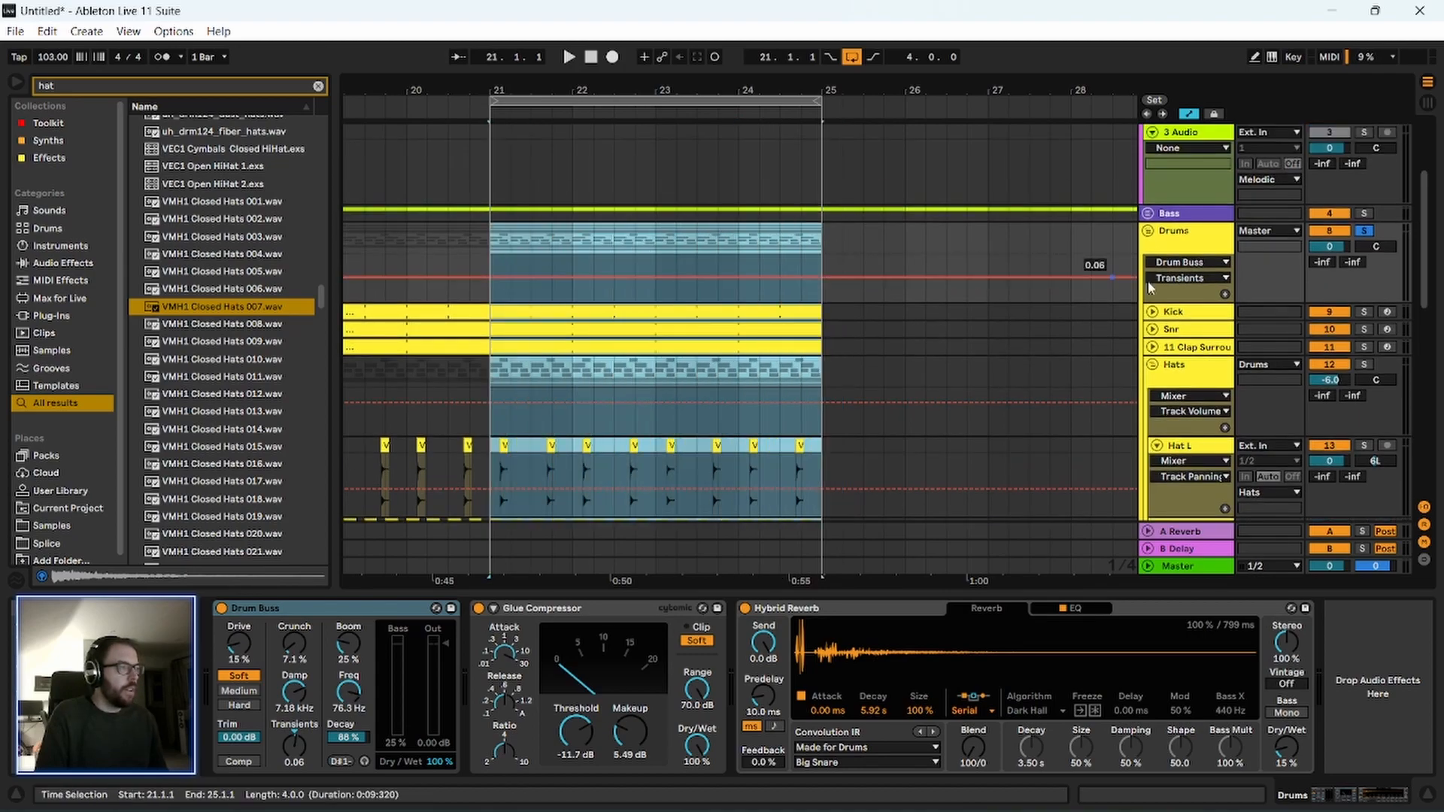
{"action": "key", "text": "space"}
Unsolo and fold the Drums group to hear it together with the bass.
{"action": "scroll", "coordinate": [1289, 219], "scroll_direction": "down", "scroll_amount": 1}
{"action": "left_click", "coordinate": [1363, 196]}
{"action": "left_click", "coordinate": [1363, 196]}
{"action": "left_click", "coordinate": [1187, 196]}
{"action": "left_click", "coordinate": [1149, 194]}
{"action": "scroll", "coordinate": [991, 316], "scroll_direction": "up", "scroll_amount": 1}
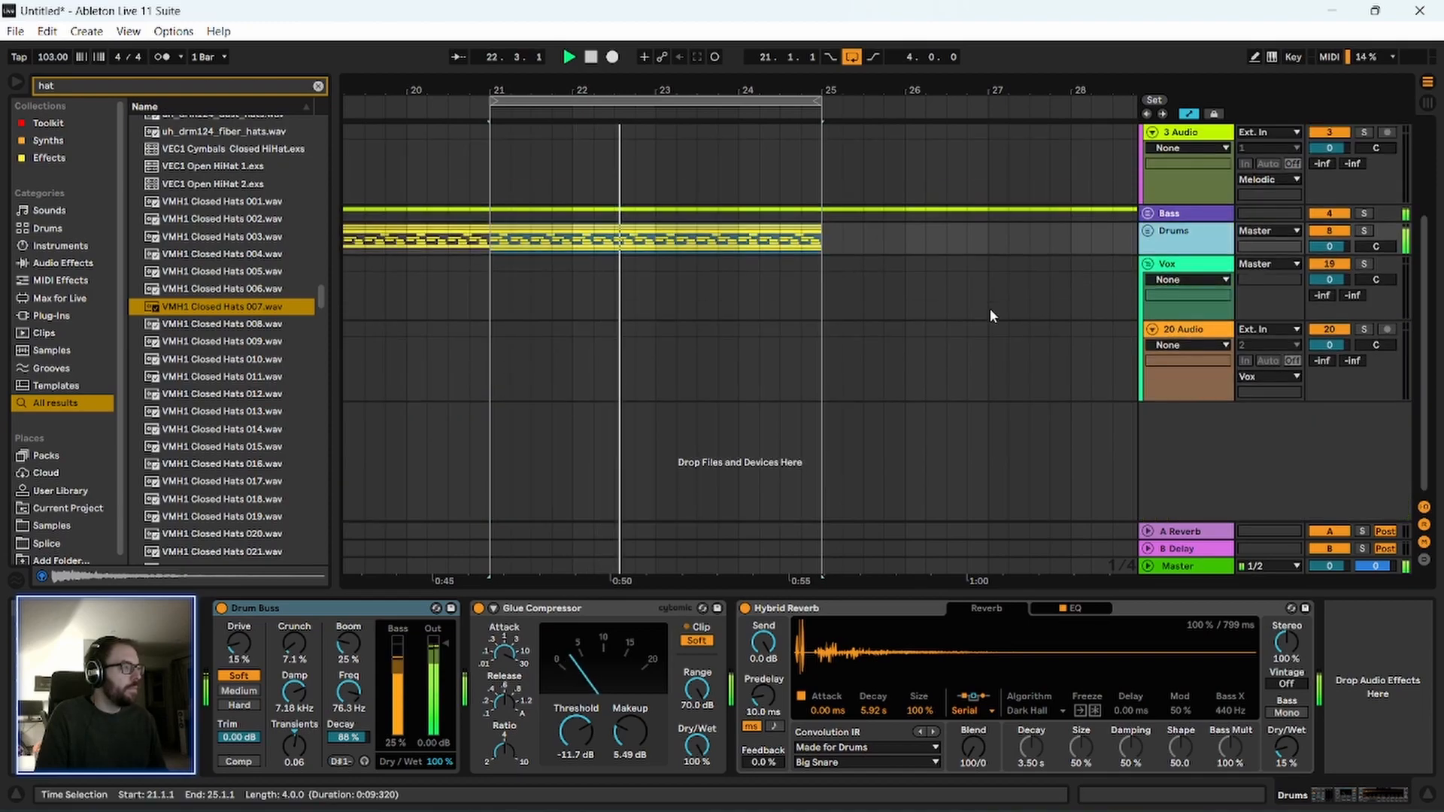
{"action": "scroll", "coordinate": [991, 316], "scroll_direction": "up", "scroll_amount": 4}
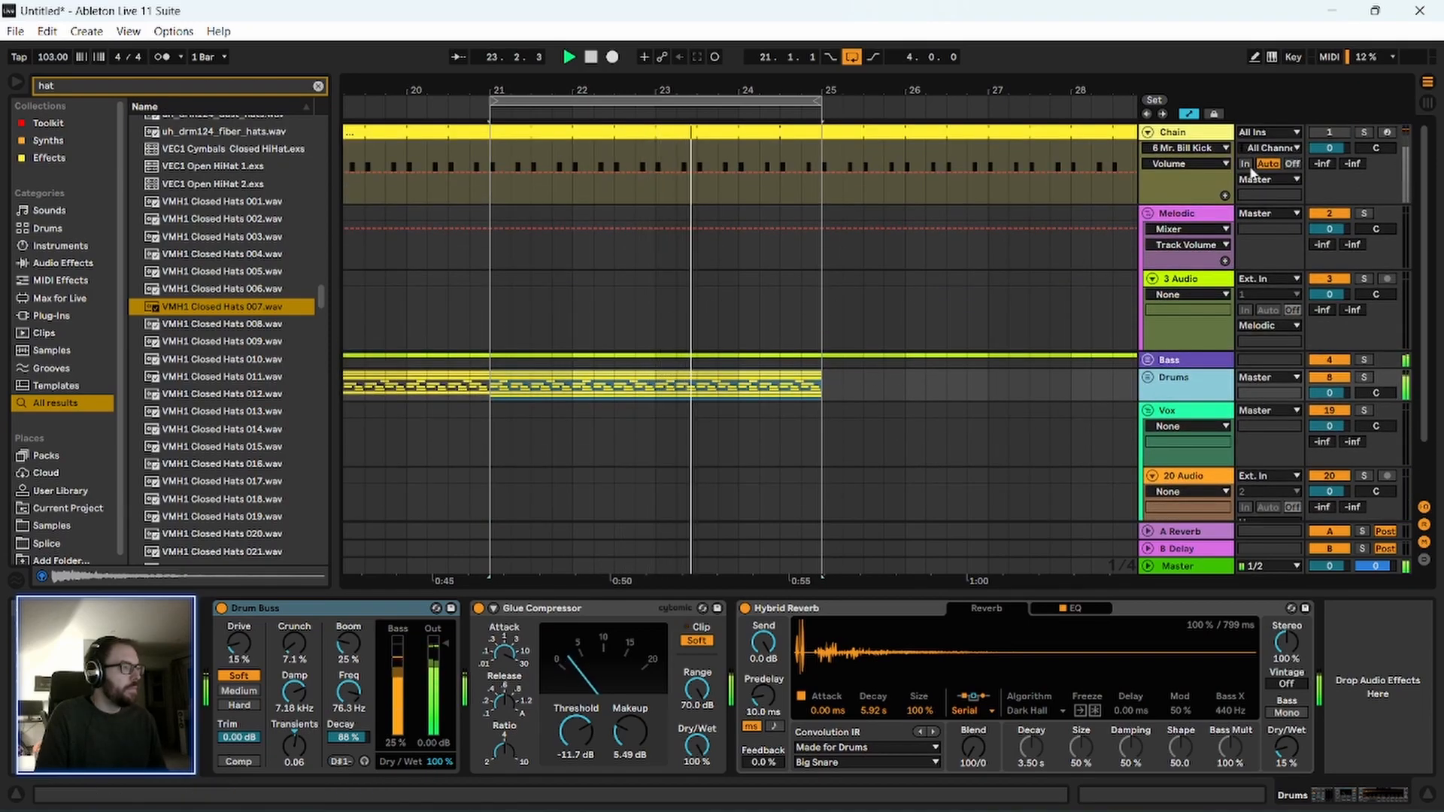
Unfold the Bass group and open the 5 Pendulate clip in an enlarged note editor with its clip properties stacked vertically.
{"action": "left_click", "coordinate": [1185, 146]}
{"action": "left_click", "coordinate": [1148, 361]}
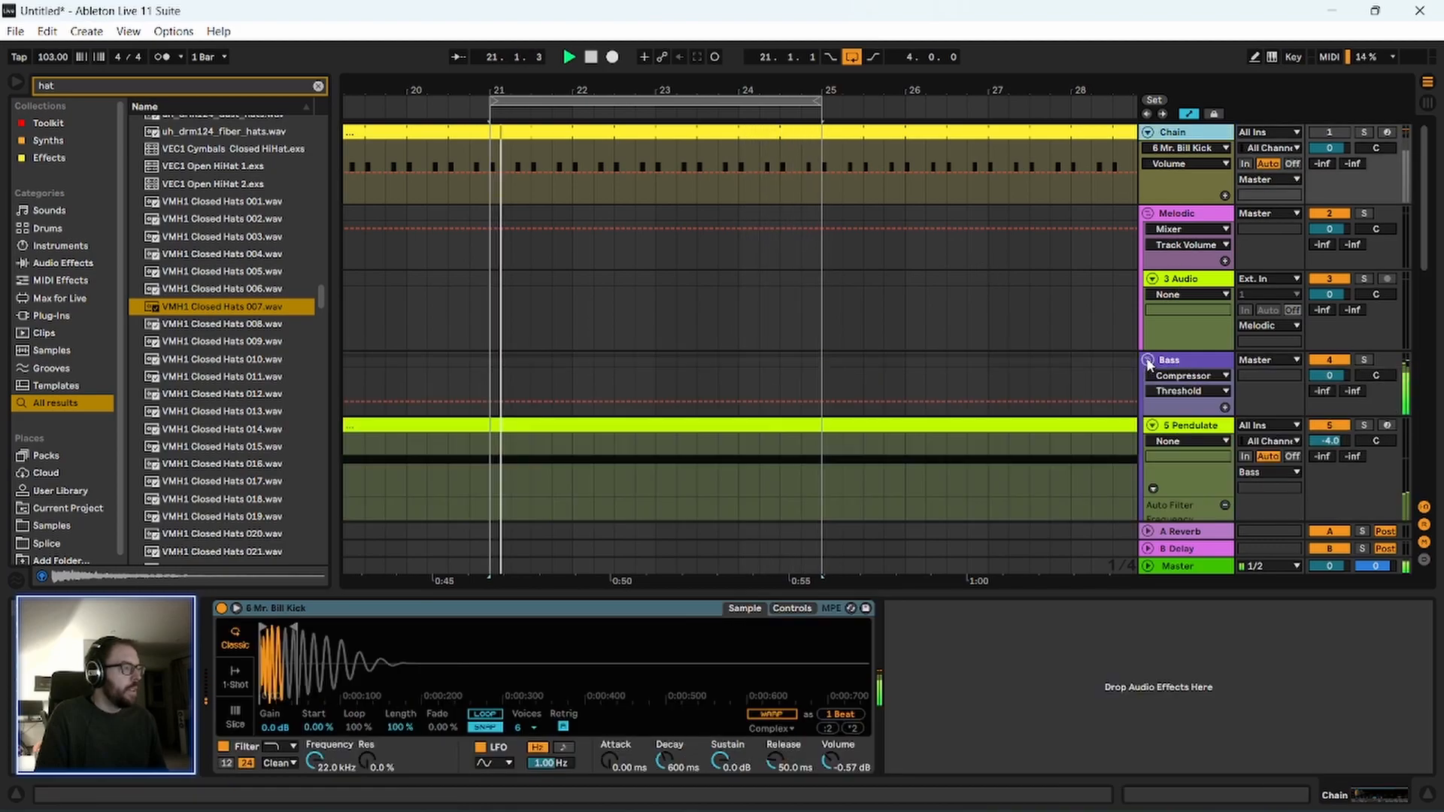
{"action": "scroll", "coordinate": [912, 347], "scroll_direction": "down", "scroll_amount": 5}
{"action": "left_click", "coordinate": [597, 219]}
{"action": "scroll", "coordinate": [600, 227], "scroll_direction": "down", "scroll_amount": 2}
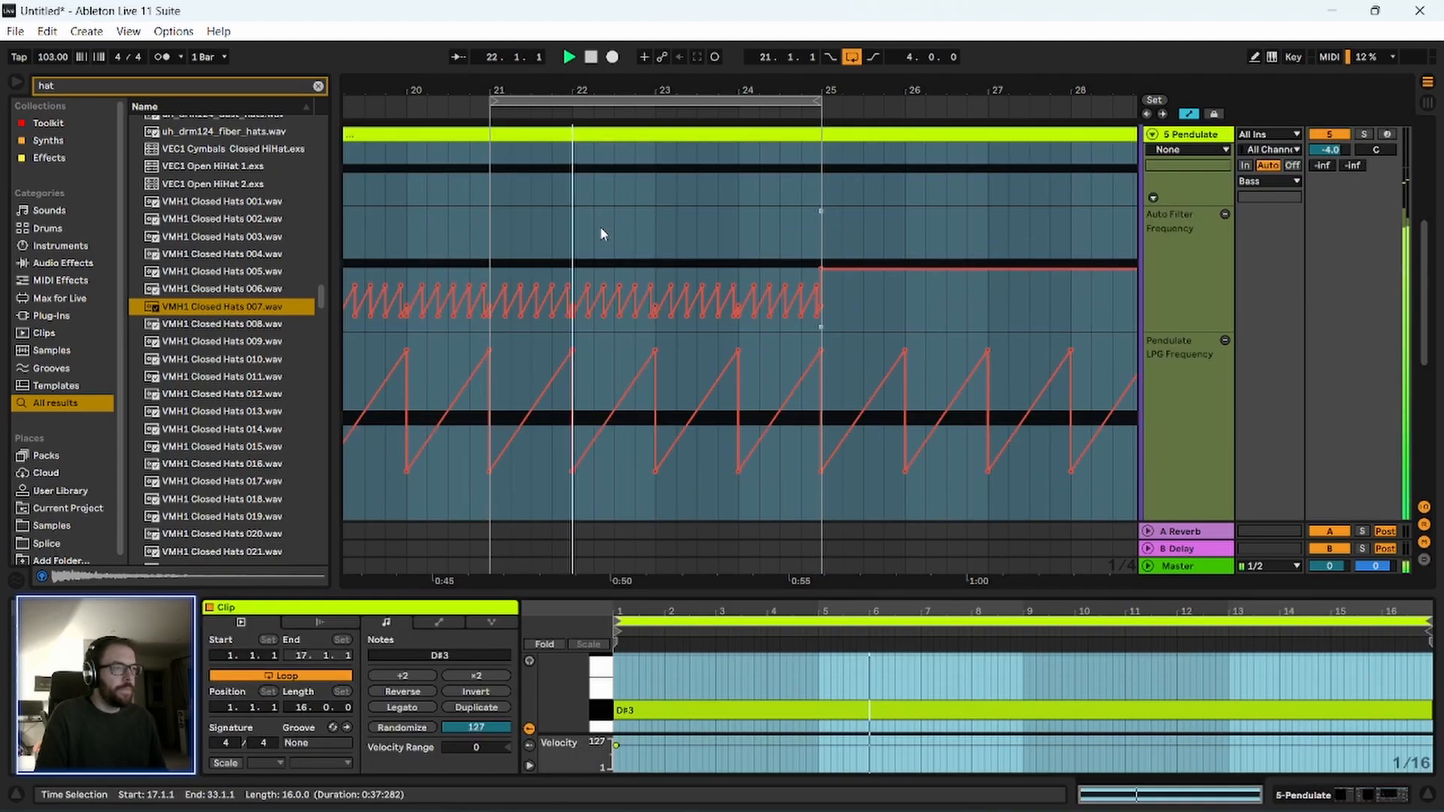
{"action": "left_click_drag", "start_coordinate": [793, 591], "coordinate": [551, 348]}
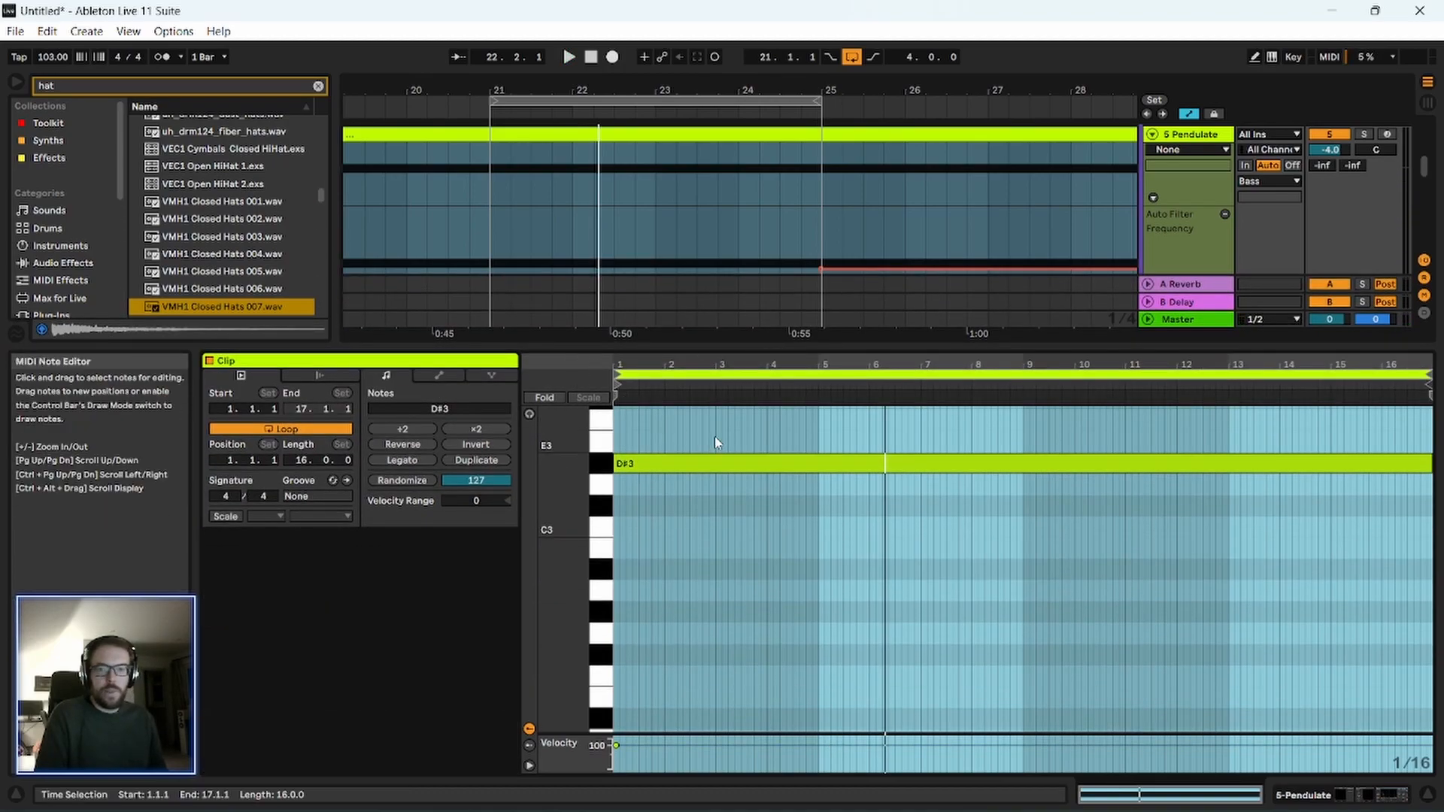
{"action": "left_click_drag", "start_coordinate": [511, 369], "coordinate": [361, 372]}
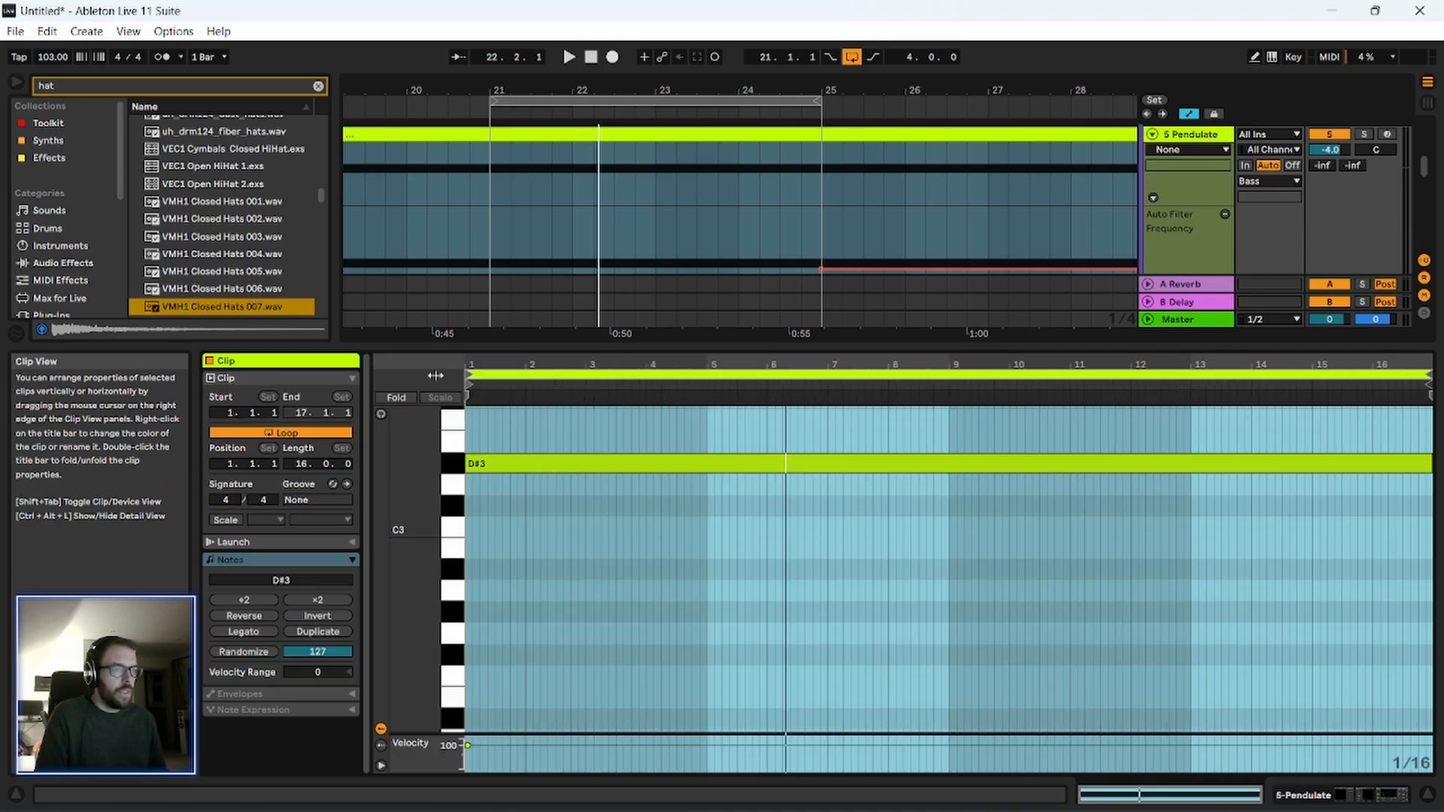
{"action": "scroll", "coordinate": [591, 581], "scroll_direction": "up", "scroll_amount": 2}
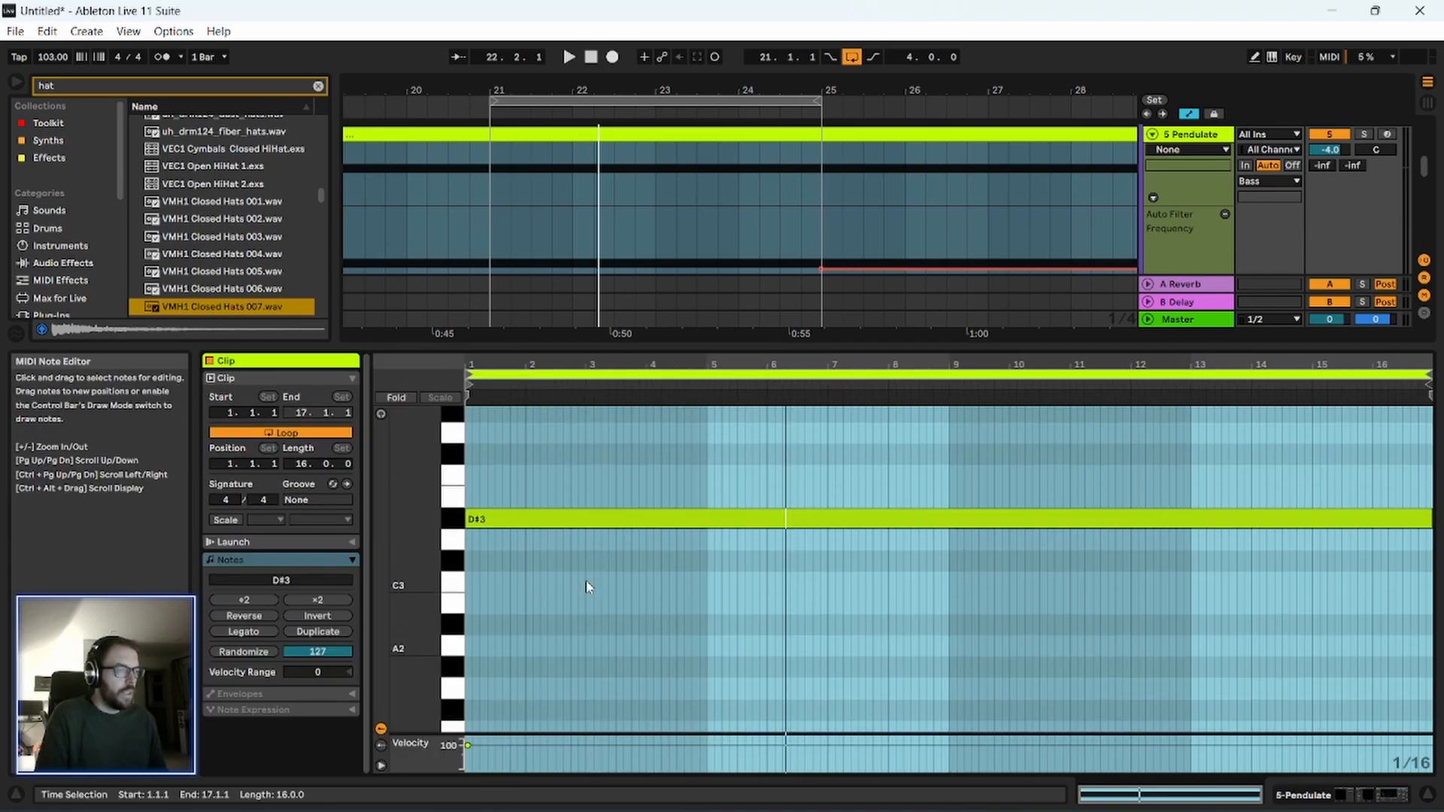
Replace the Pendulate clip's sustained D#3 note with one D#3 note per bar, each ending just before the next bar, across all 16 bars.
{"action": "left_click", "coordinate": [679, 519]}
{"action": "key", "text": "Delete"}
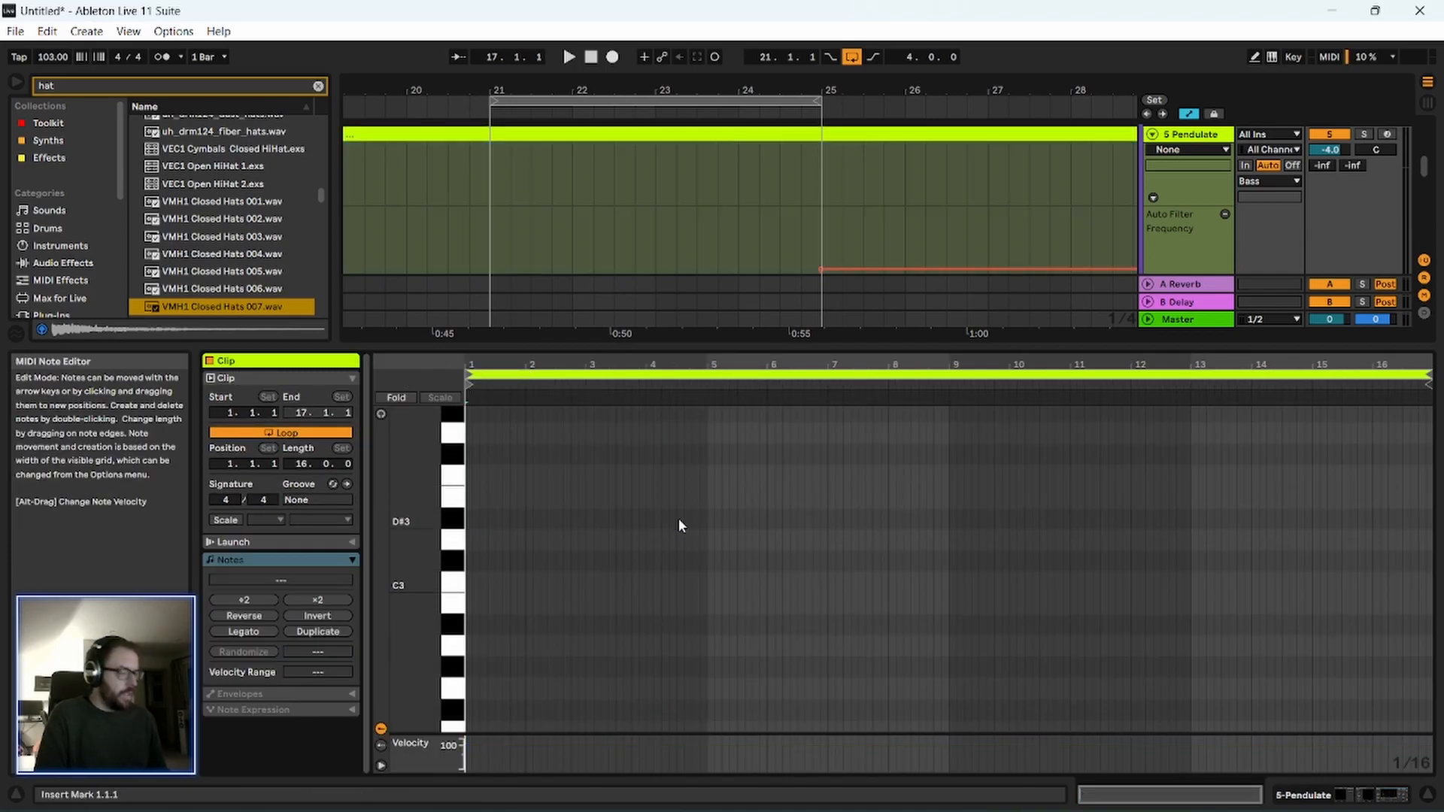
{"action": "double_click", "coordinate": [468, 518]}
{"action": "left_click_drag", "start_coordinate": [410, 506], "coordinate": [426, 507]}
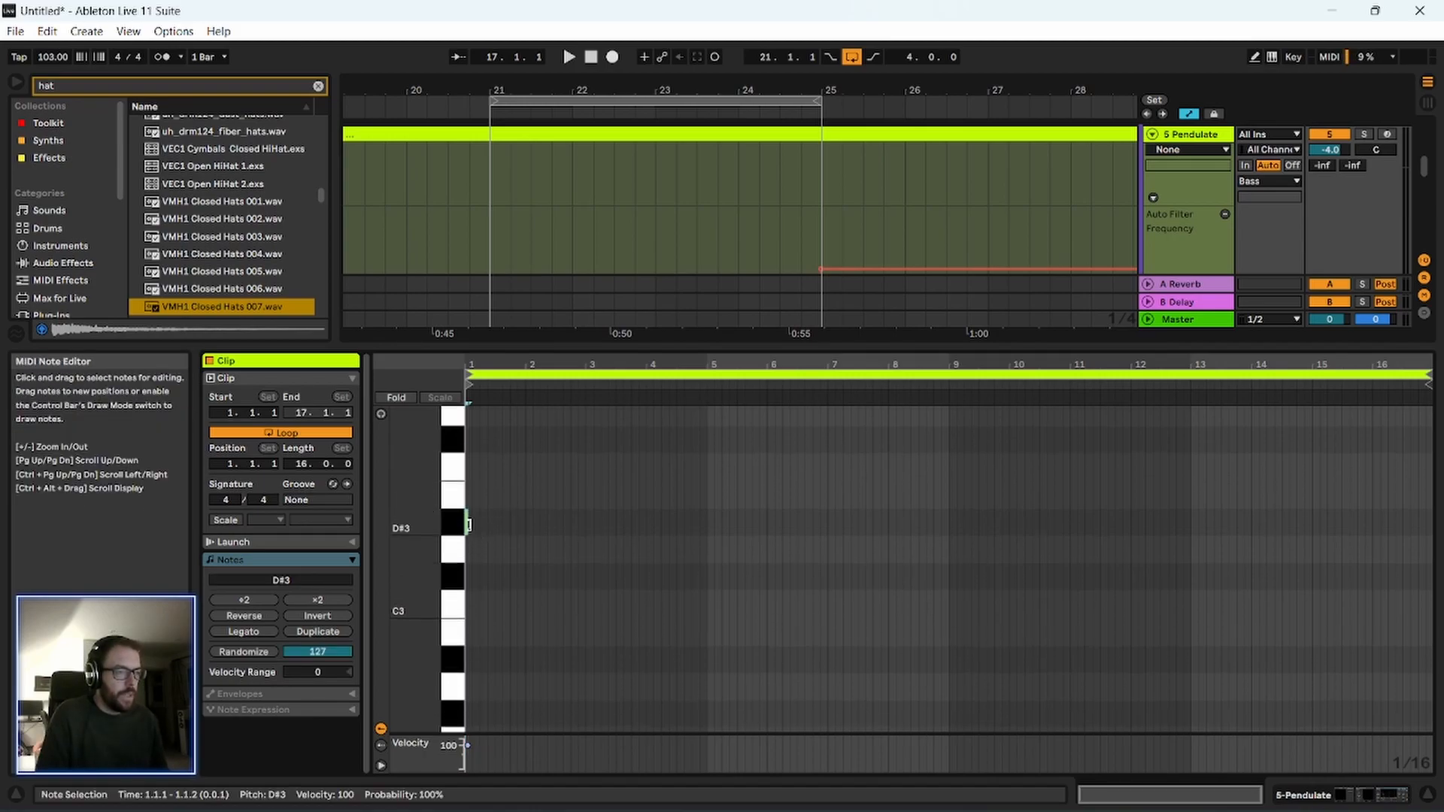
{"action": "left_click_drag", "start_coordinate": [519, 539], "coordinate": [667, 530]}
{"action": "left_click_drag", "start_coordinate": [701, 471], "coordinate": [426, 561]}
{"action": "mouse_move", "coordinate": [707, 491]}
{"action": "left_mouse_down"}
{"action": "mouse_move", "coordinate": [685, 570]}
{"action": "mouse_move", "coordinate": [467, 570]}
{"action": "left_mouse_up"}
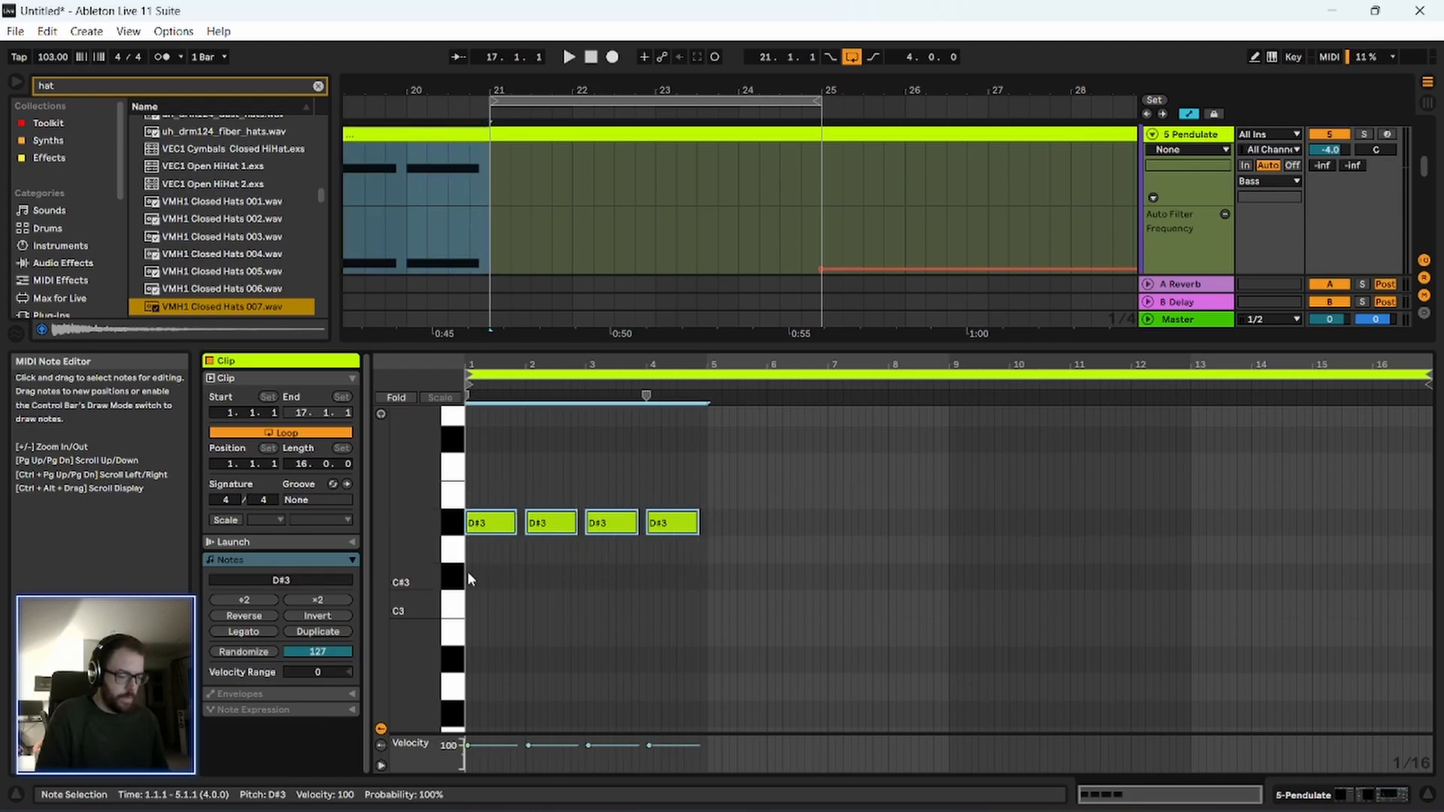
{"action": "key", "text": "ctrl+d"}
{"action": "key", "text": "ctrl+d"}
Play the new bass pattern, solo the 5 Pendulate track and show its device chain.
{"action": "key", "text": "space"}
{"action": "left_click", "coordinate": [540, 466]}
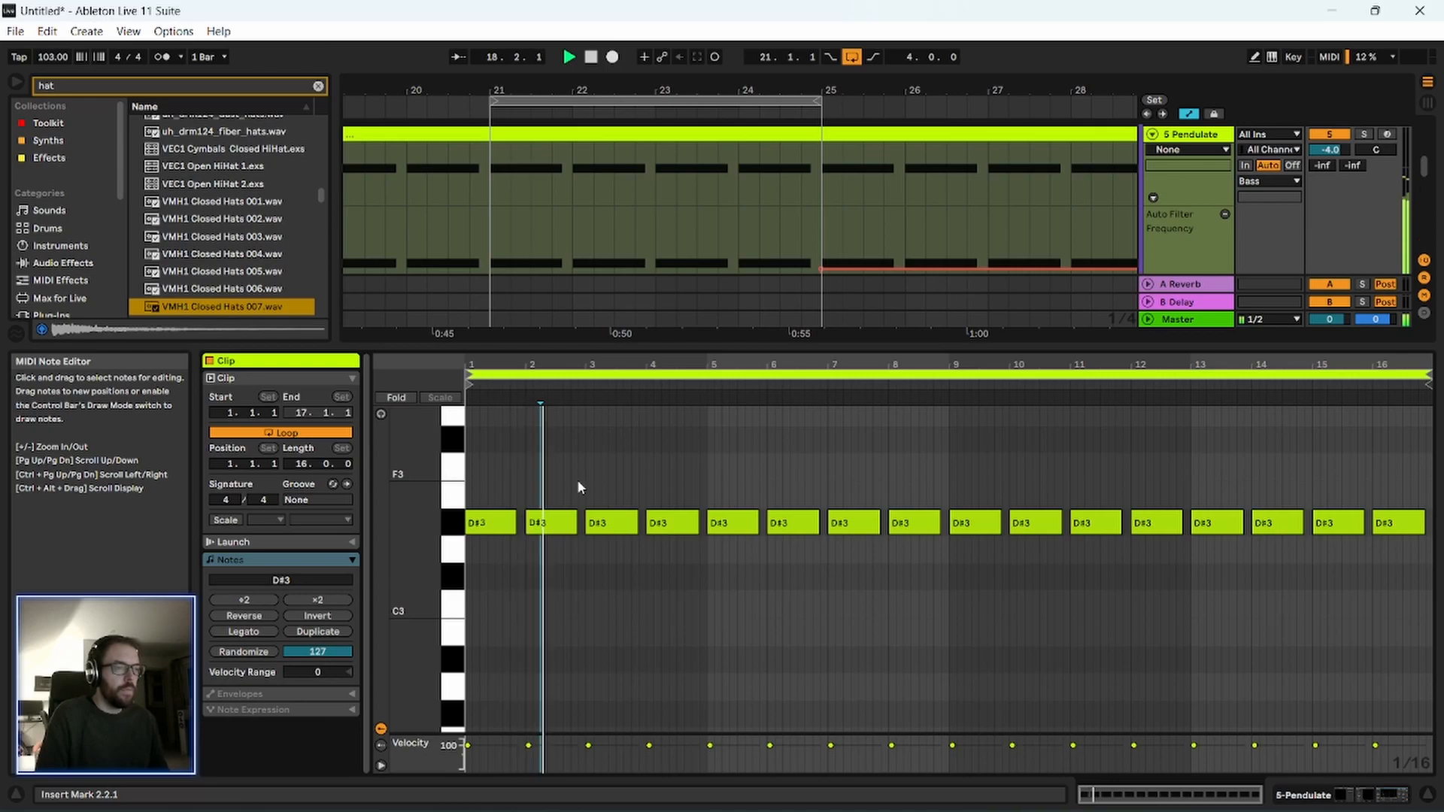
{"action": "left_click", "coordinate": [1363, 135]}
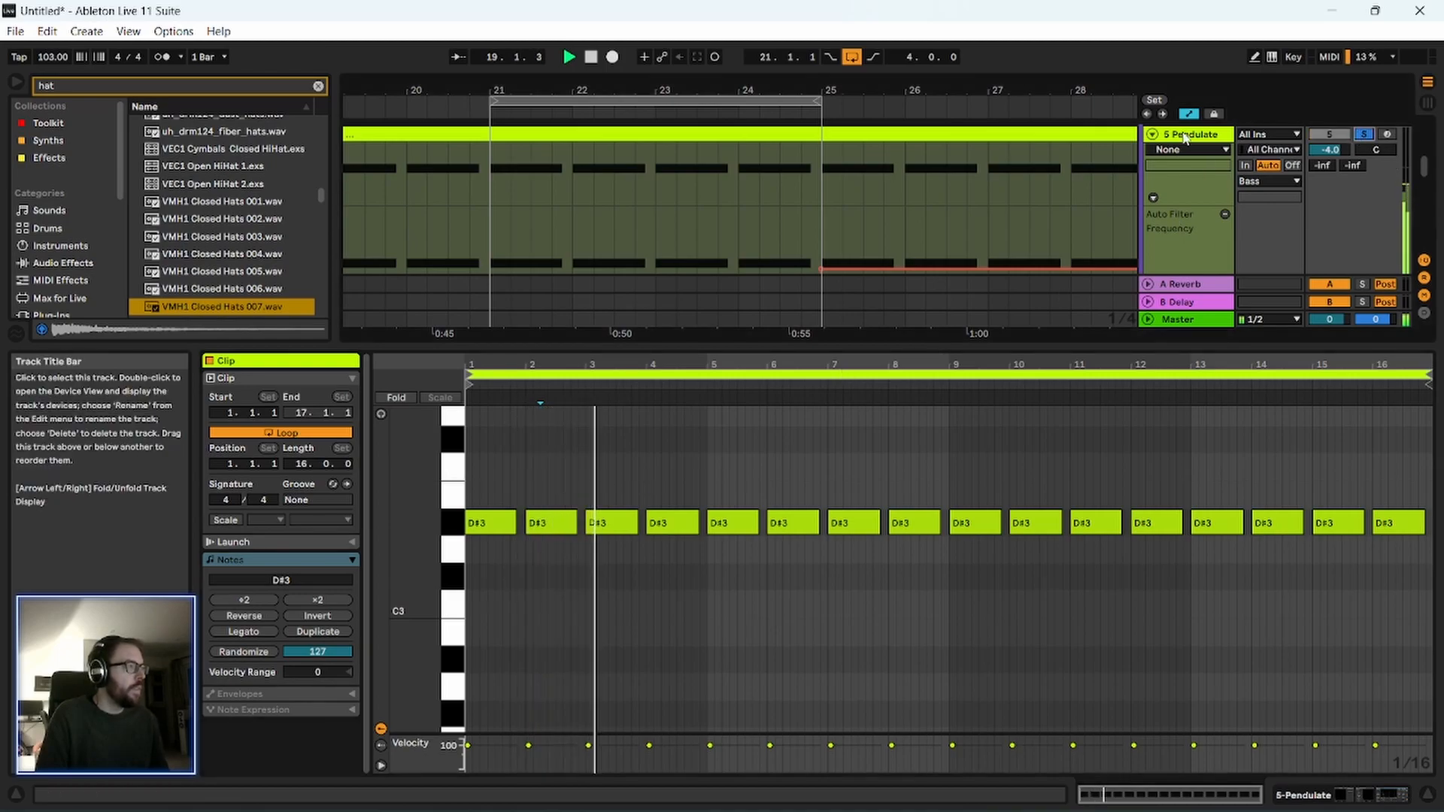
{"action": "double_click", "coordinate": [1190, 134]}
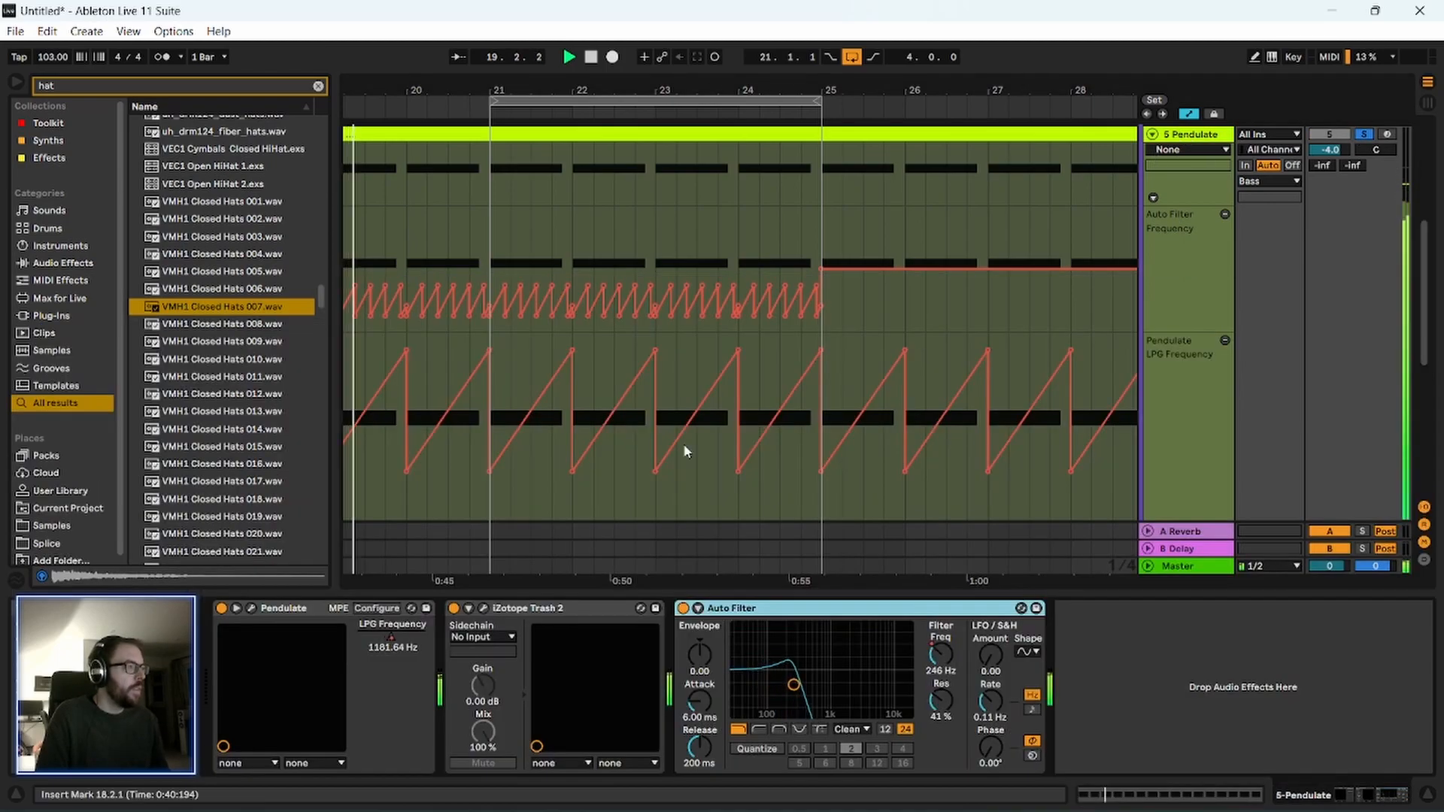
Set the low pass gate release of the Pendulate synth to 3 ms while listening, close the plug-in window and stop playback.
{"action": "left_click", "coordinate": [252, 608]}
{"action": "mouse_move", "coordinate": [912, 394]}
{"action": "left_mouse_down"}
{"action": "mouse_move", "coordinate": [913, 442]}
{"action": "mouse_move", "coordinate": [917, 410]}
{"action": "left_mouse_up"}
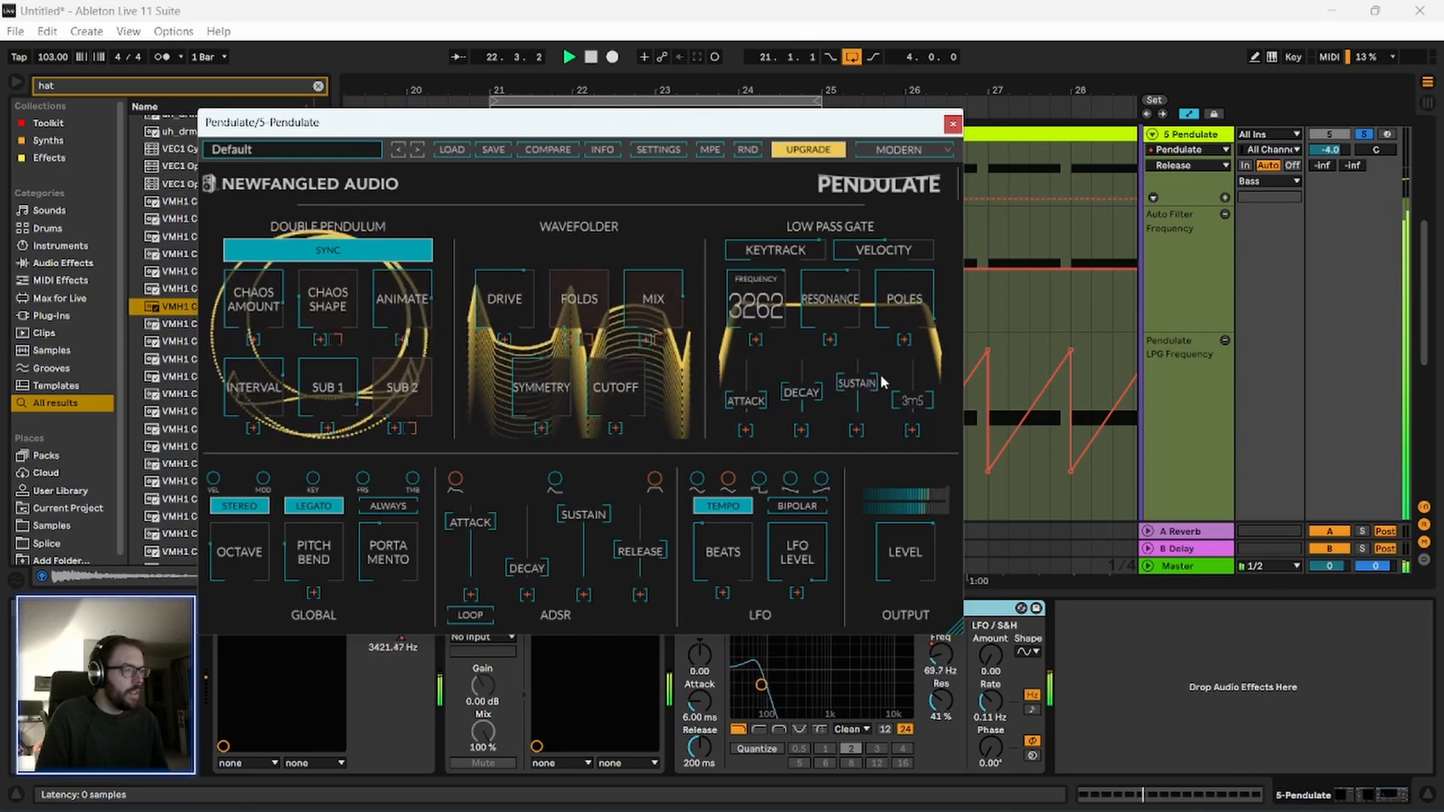
{"action": "left_click_drag", "start_coordinate": [890, 130], "coordinate": [842, 143]}
{"action": "left_click", "coordinate": [906, 136]}
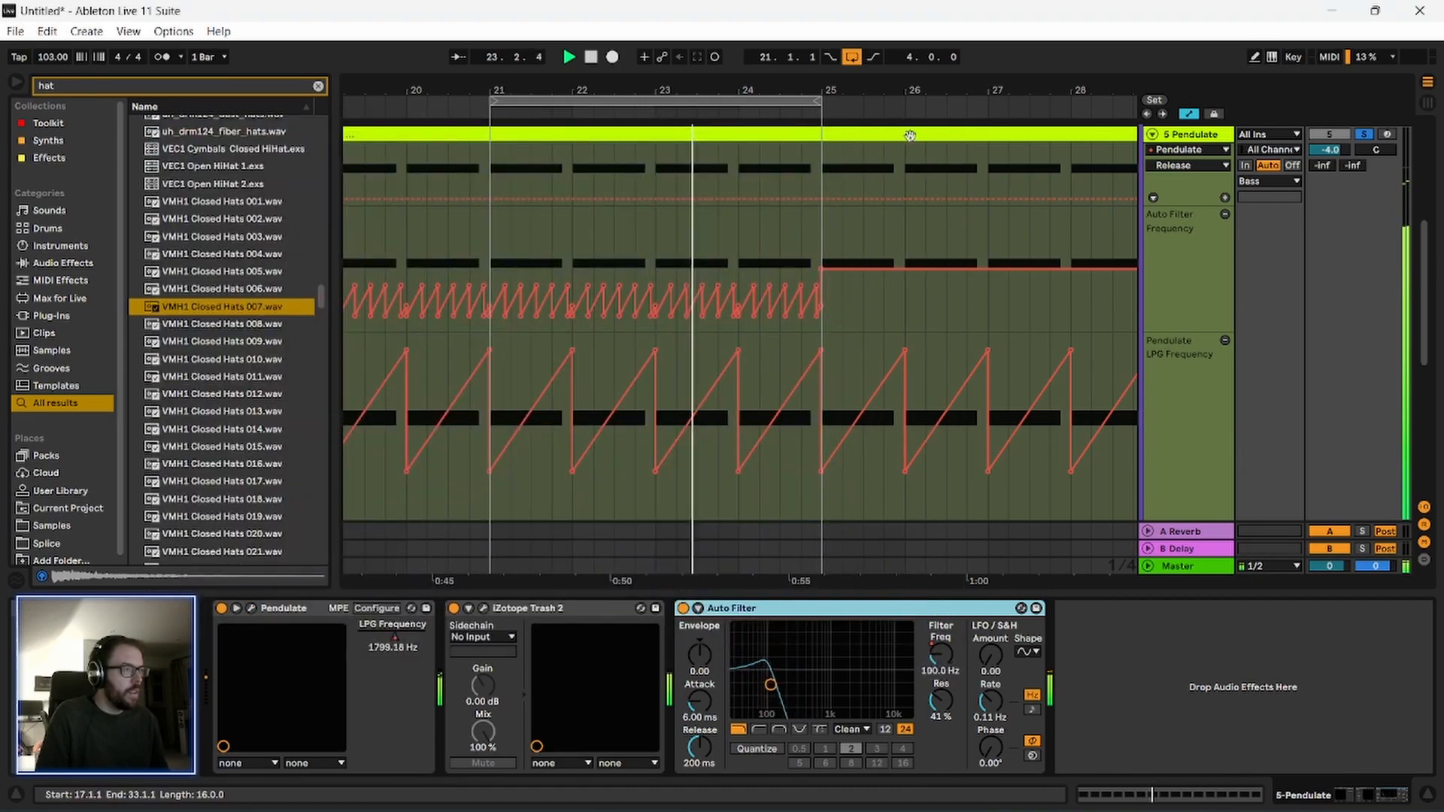
{"action": "key", "text": "space"}
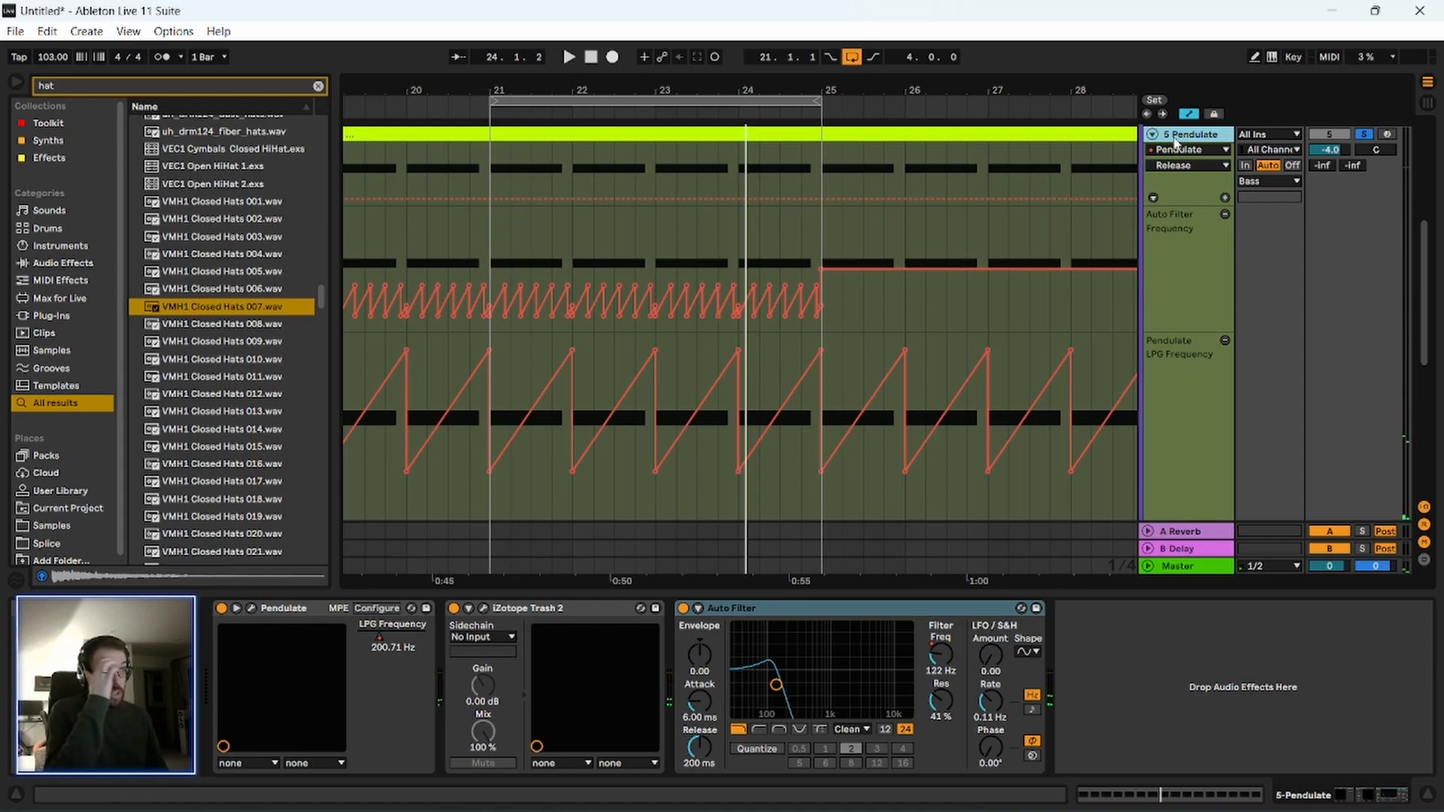
Shorten all D#3 notes in the 5 Pendulate clip to three beats each and audition the pattern.
{"action": "double_click", "coordinate": [644, 134]}
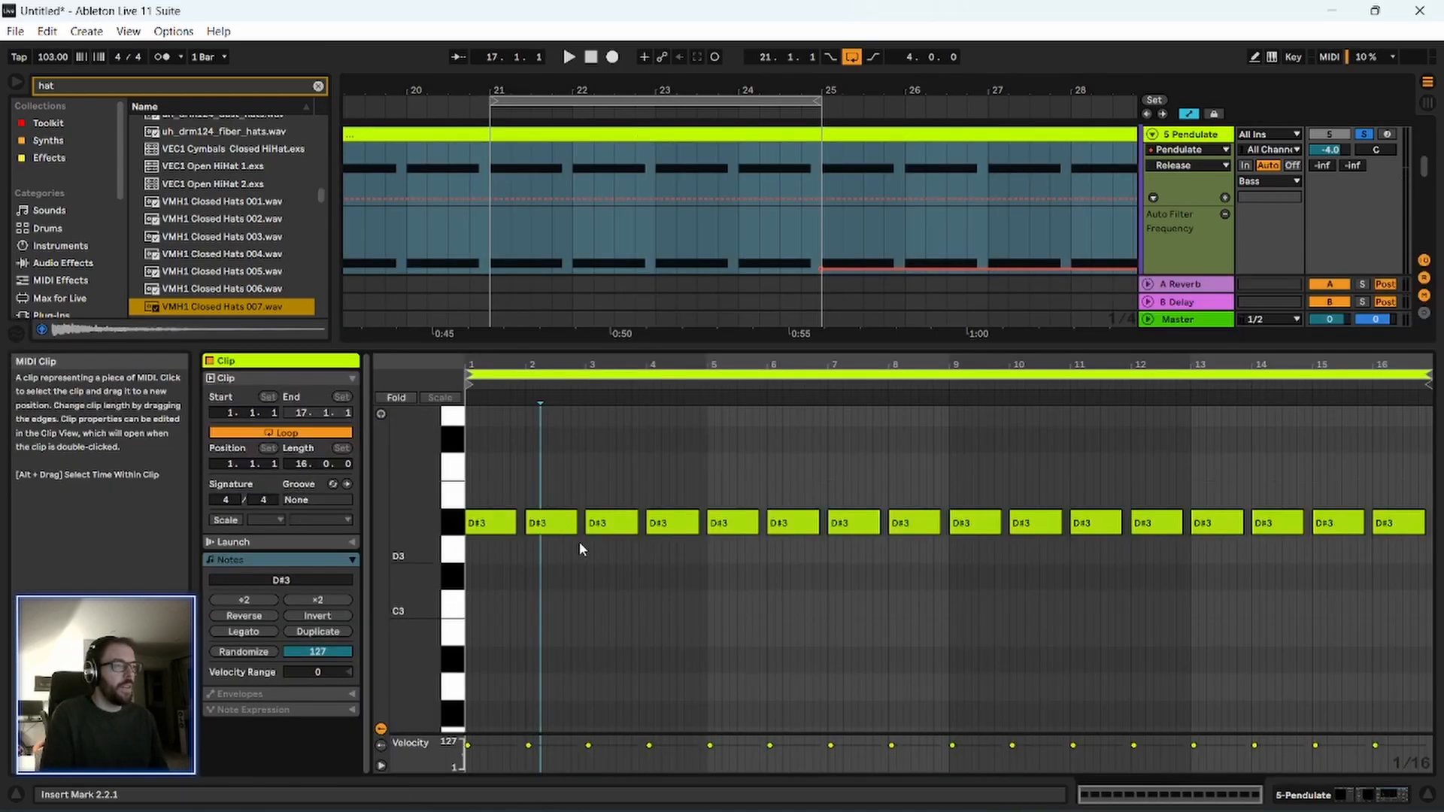
{"action": "key", "text": "ctrl+a"}
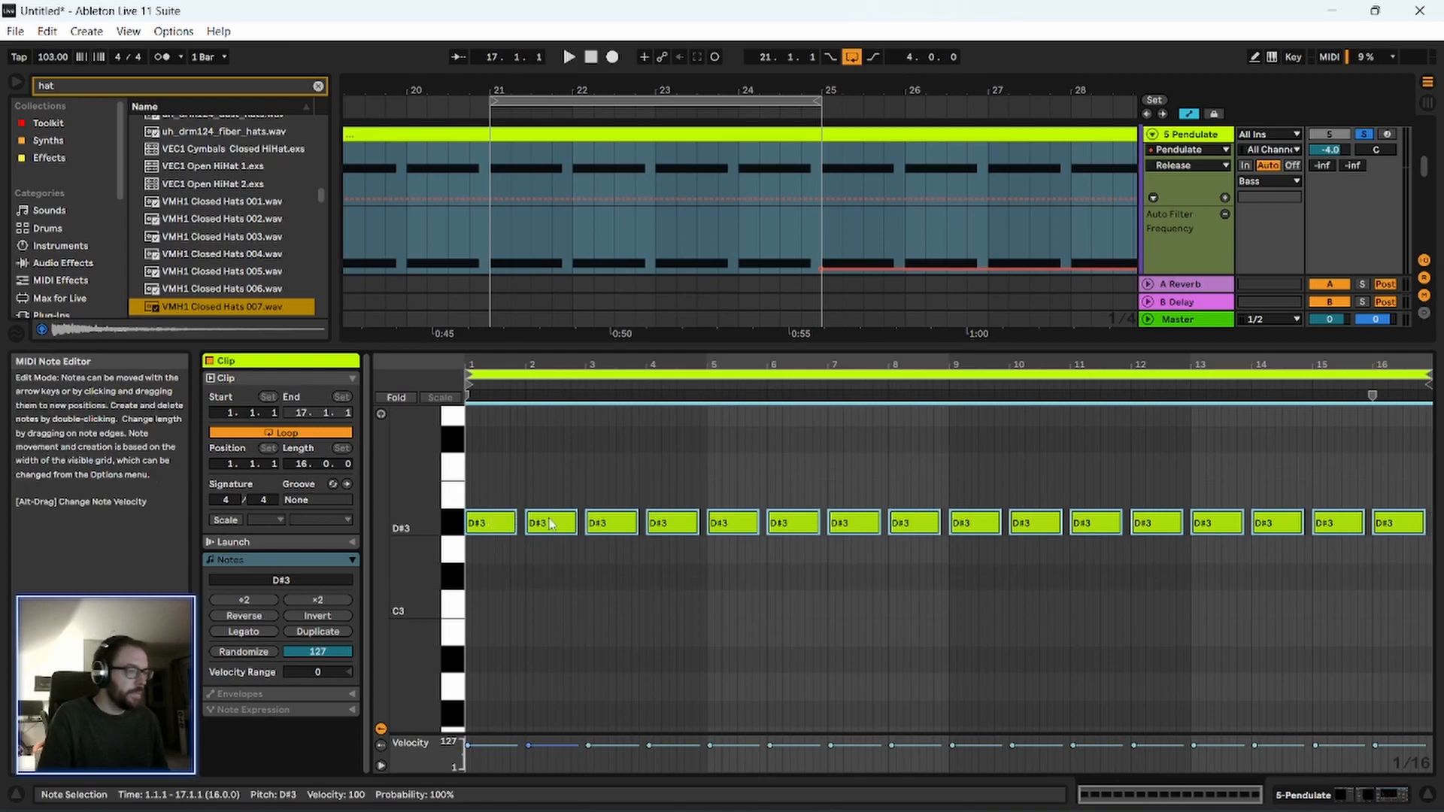
{"action": "left_click_drag", "start_coordinate": [515, 522], "coordinate": [508, 522]}
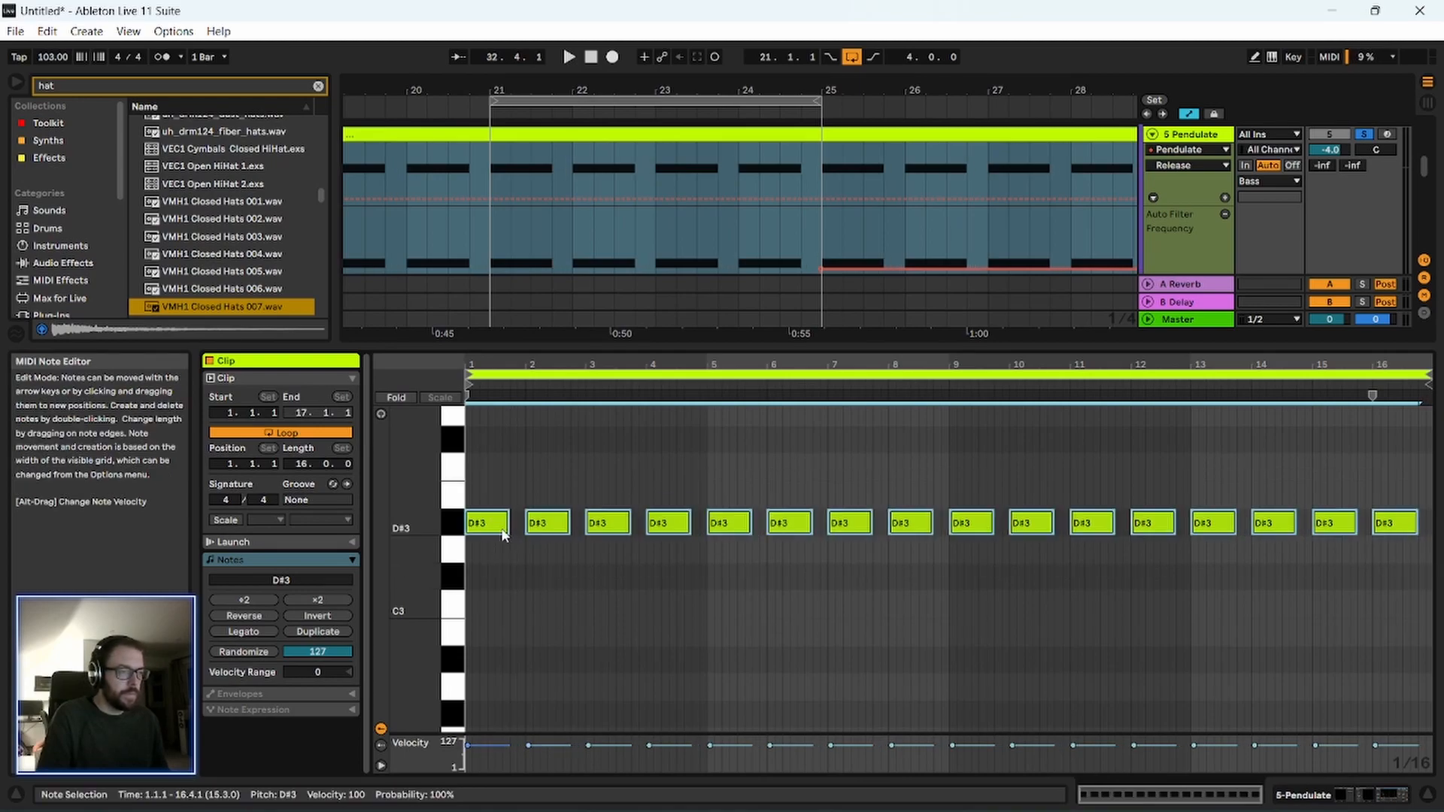
{"action": "key", "text": "space"}
{"action": "left_click", "coordinate": [487, 474]}
{"action": "key", "text": "space"}
Rework the clip into two D#3 notes per bar, each one and a half beats long, and play it.
{"action": "left_click_drag", "start_coordinate": [494, 365], "coordinate": [500, 417]}
{"action": "left_click_drag", "start_coordinate": [566, 518], "coordinate": [509, 530]}
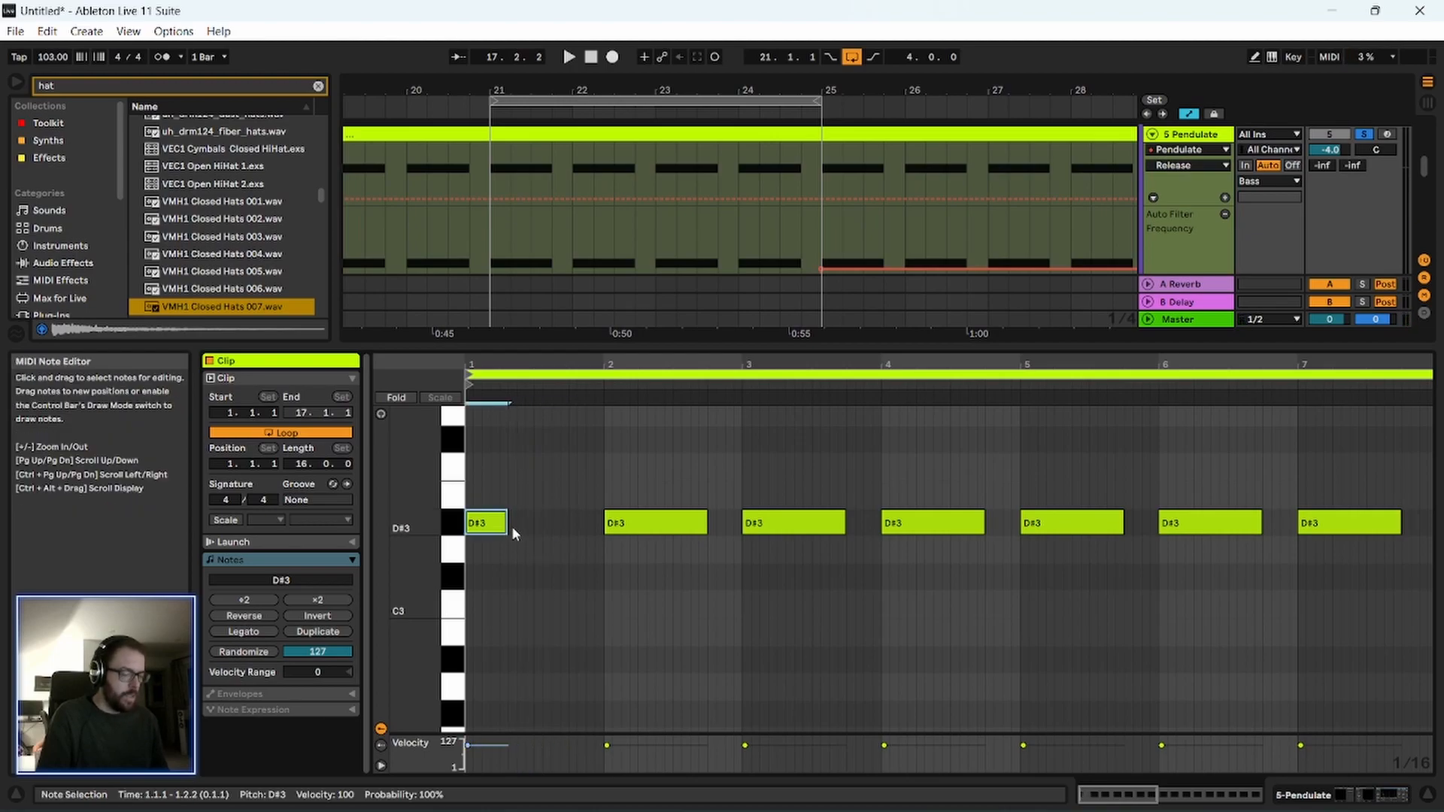
{"action": "left_click_drag", "start_coordinate": [509, 524], "coordinate": [571, 530]}
{"action": "key", "text": "ctrl+a"}
{"action": "left_click", "coordinate": [507, 471]}
{"action": "key", "text": "space"}
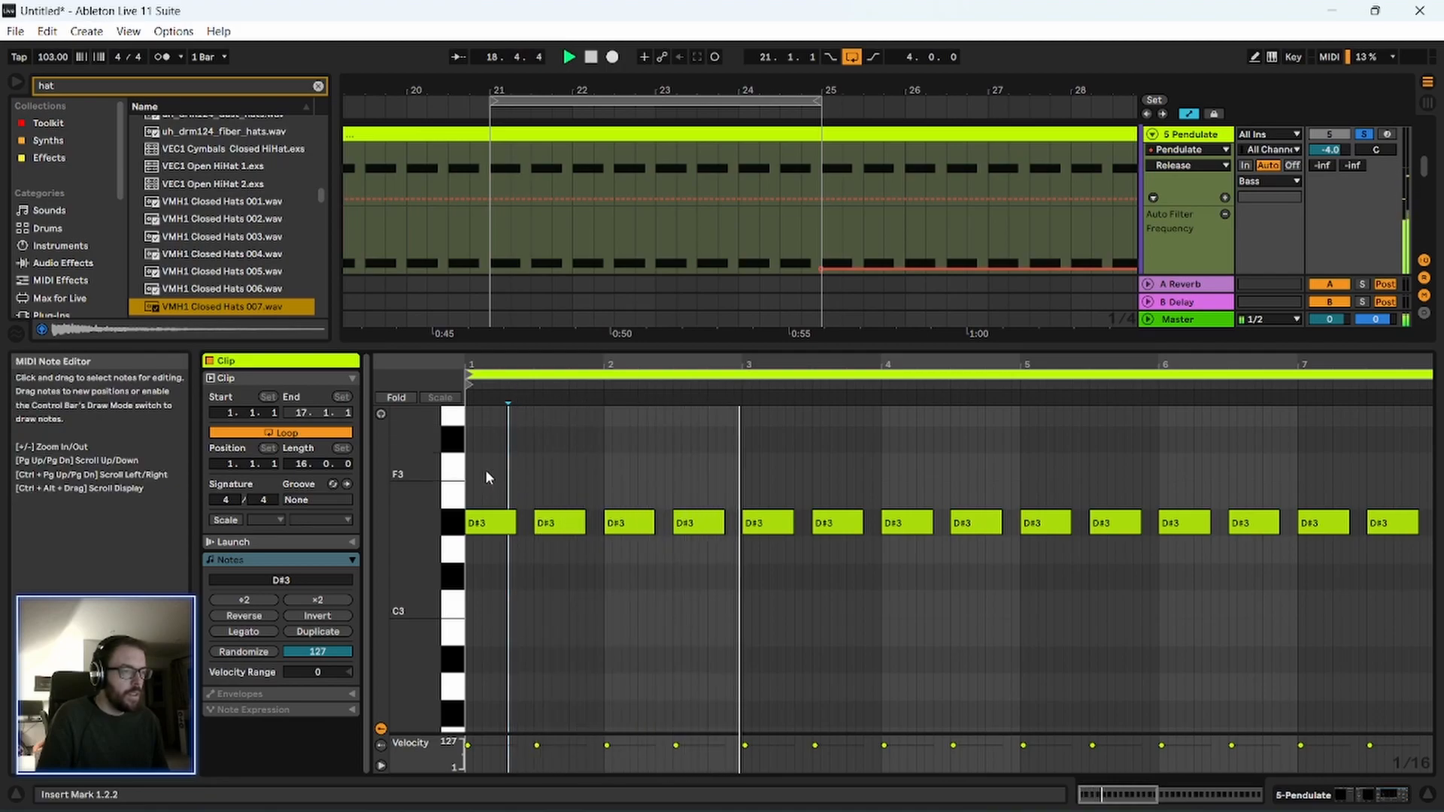
Shorten all the clip's notes to five sixteenths each and unsolo the 5 Pendulate track to hear it with the drums.
{"action": "key", "text": "ctrl+a"}
{"action": "left_click_drag", "start_coordinate": [517, 513], "coordinate": [498, 492]}
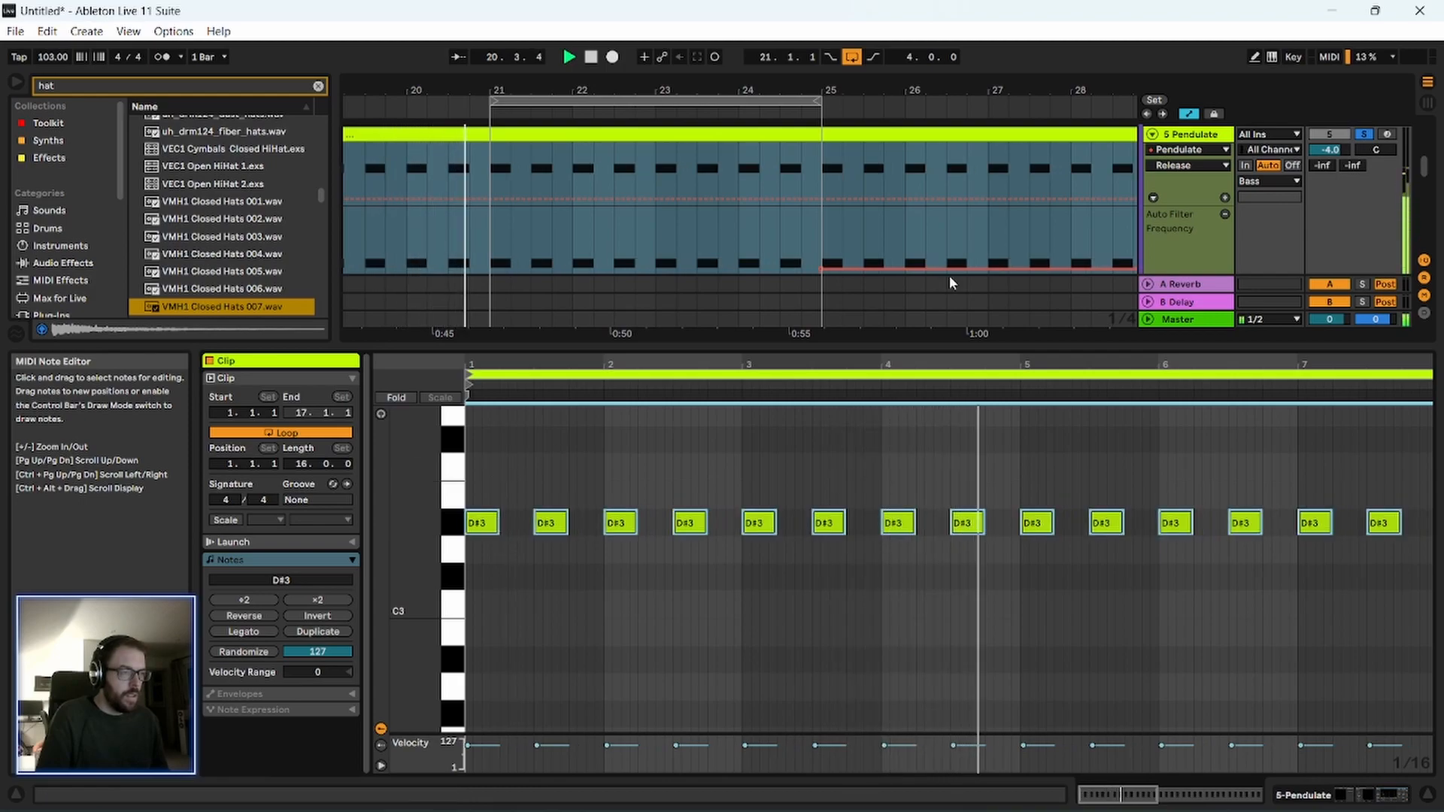
{"action": "left_click", "coordinate": [1364, 134]}
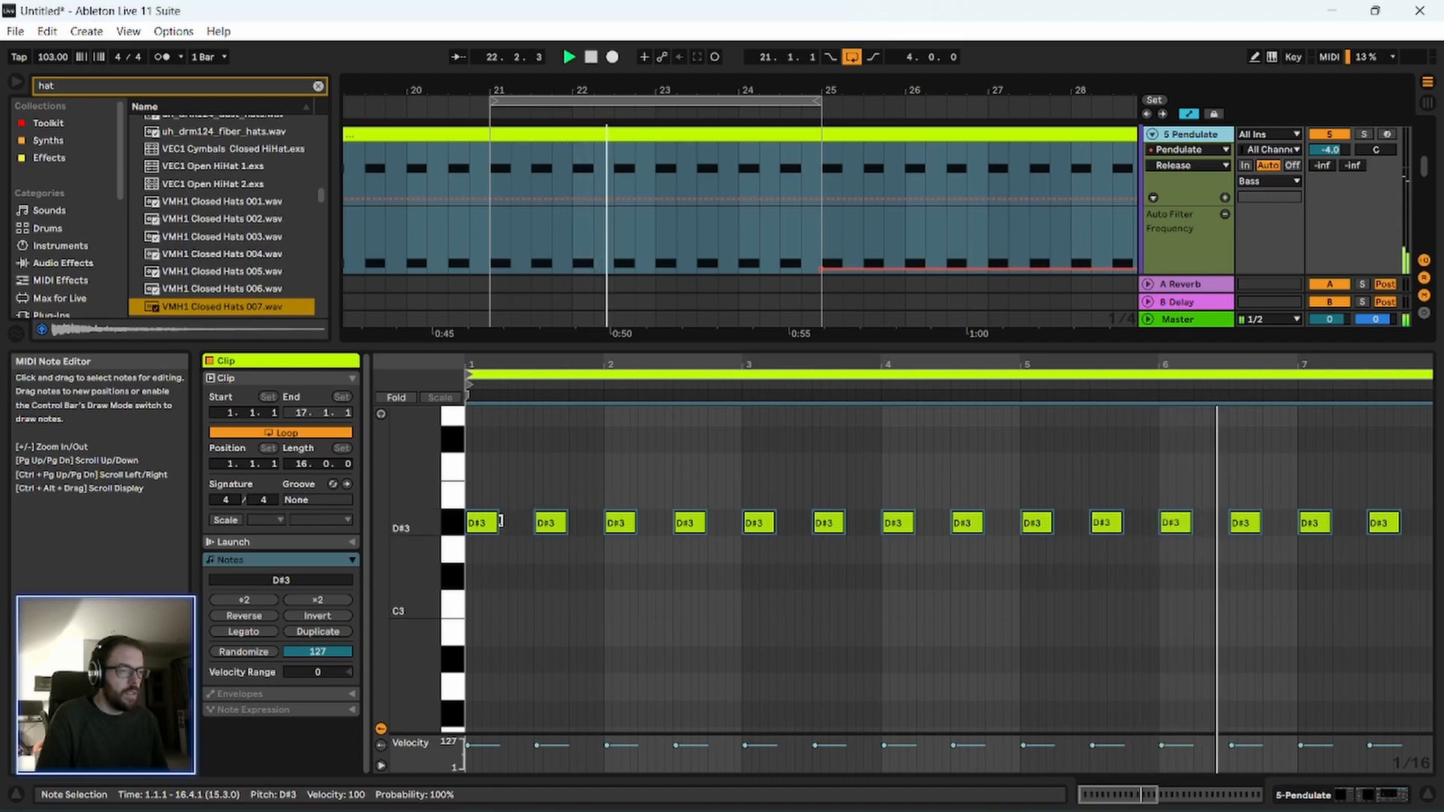
{"action": "left_click_drag", "start_coordinate": [497, 523], "coordinate": [507, 524]}
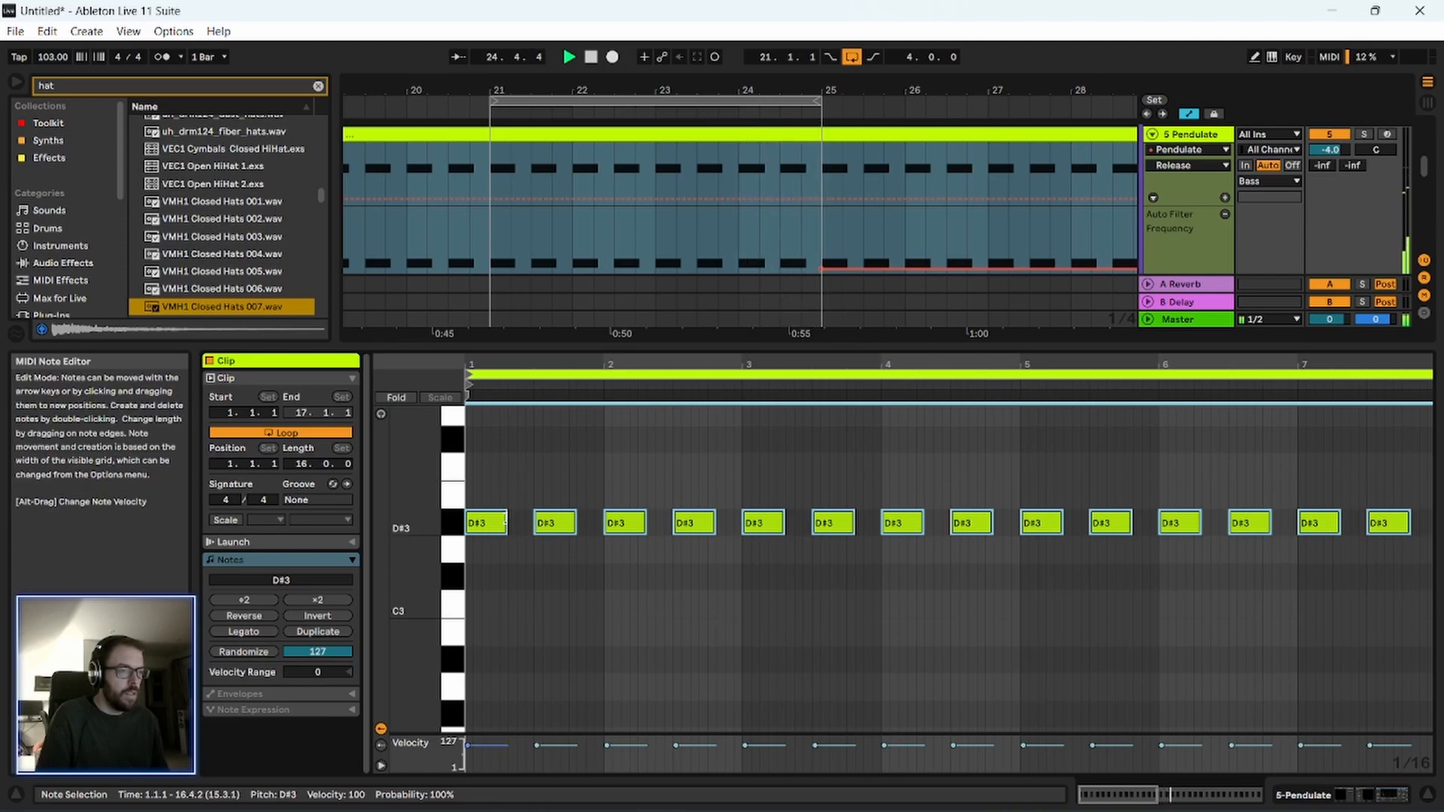
Shrink the note editor, show the 5 Pendulate device chain and clear the browser's hat search.
{"action": "left_click_drag", "start_coordinate": [677, 345], "coordinate": [732, 615]}
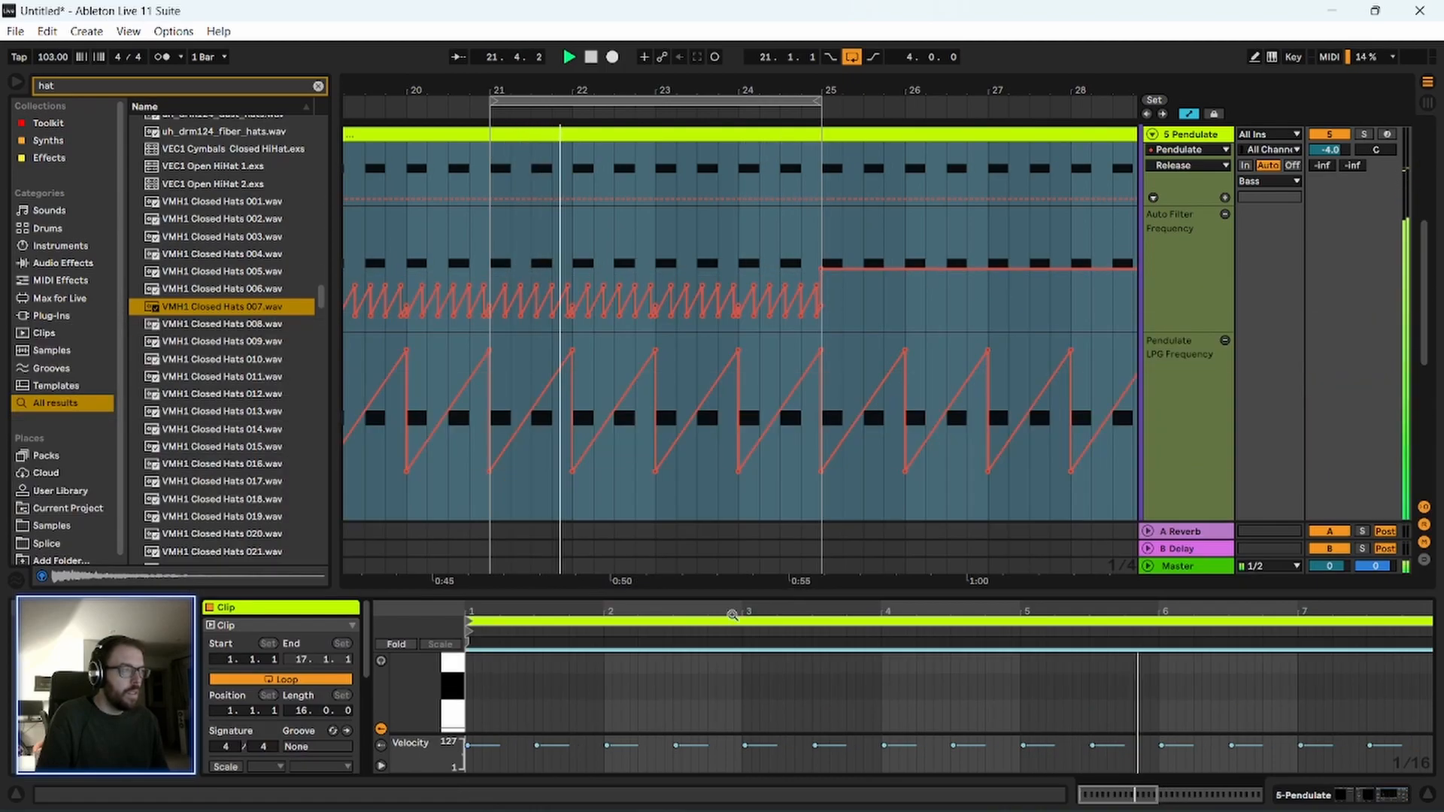
{"action": "key", "text": "shift+Tab"}
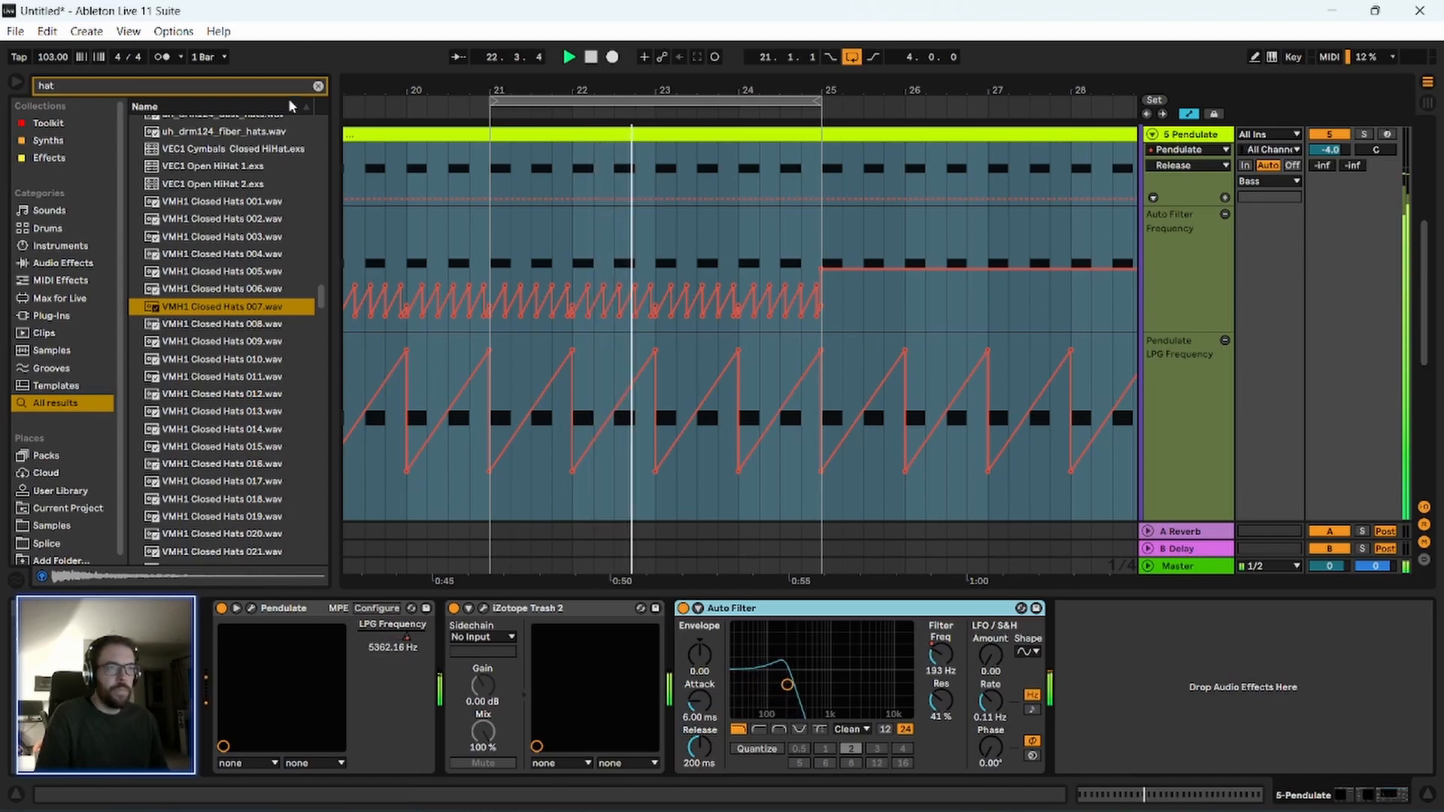
{"action": "left_click", "coordinate": [318, 86]}
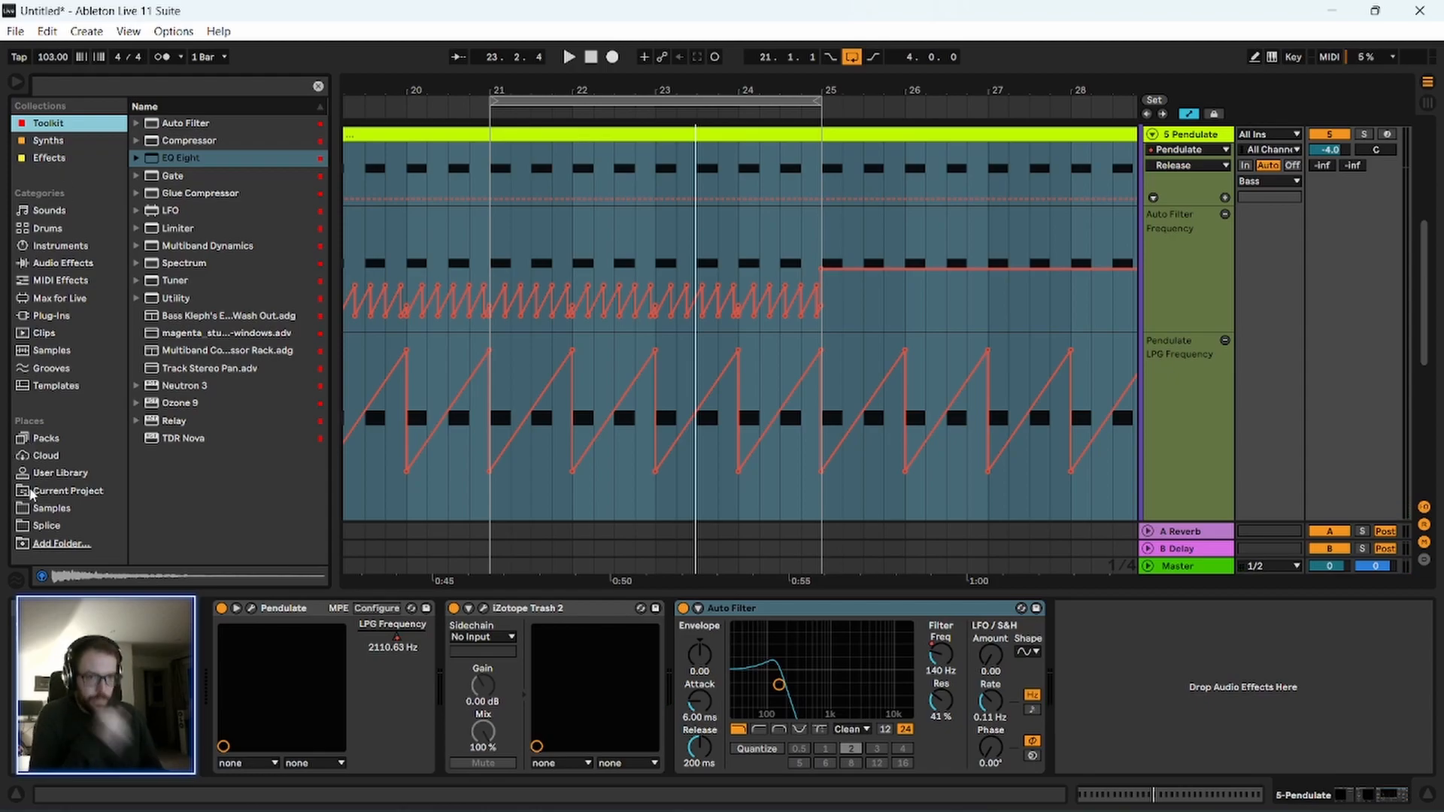
{"action": "left_click", "coordinate": [47, 385]}
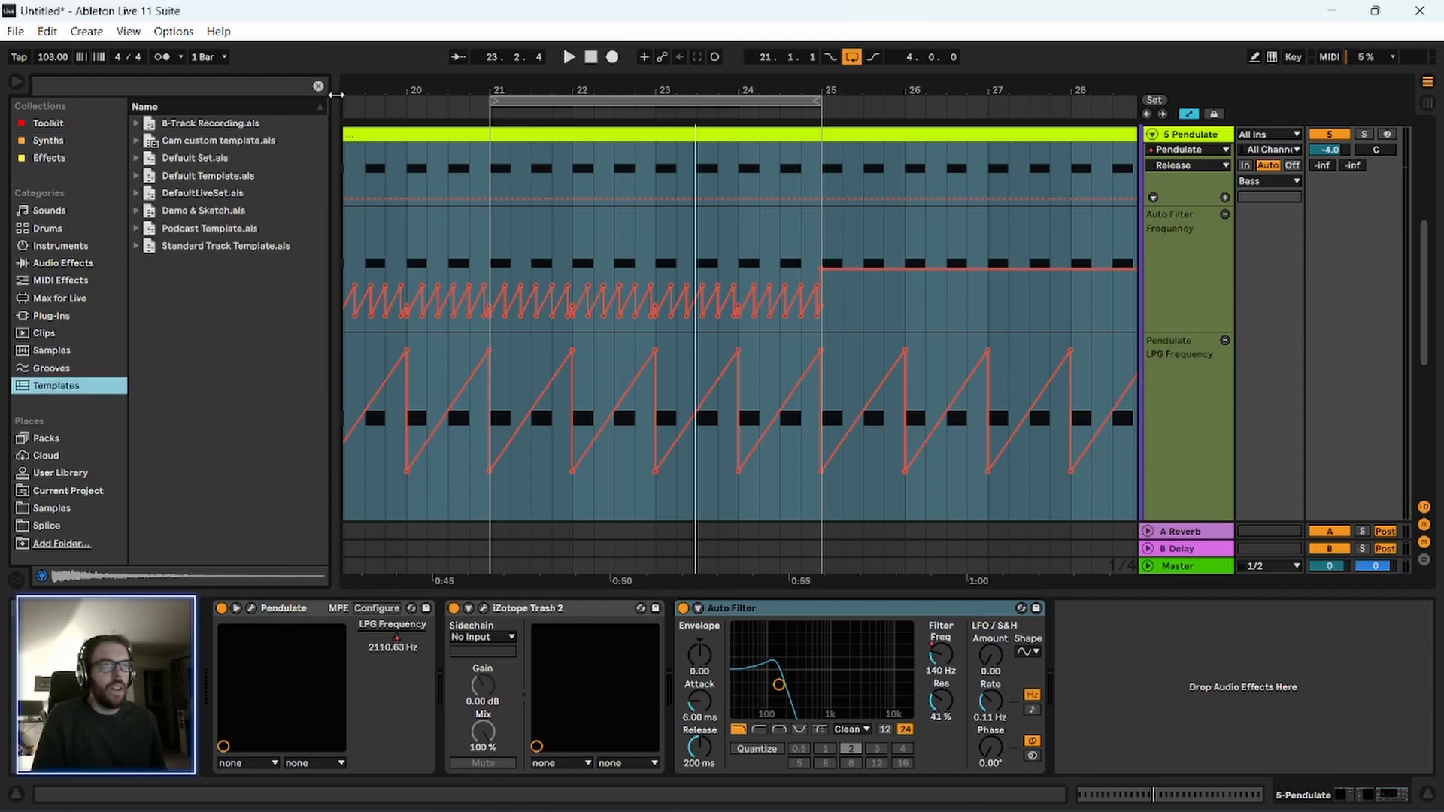
{"action": "left_click", "coordinate": [319, 88]}
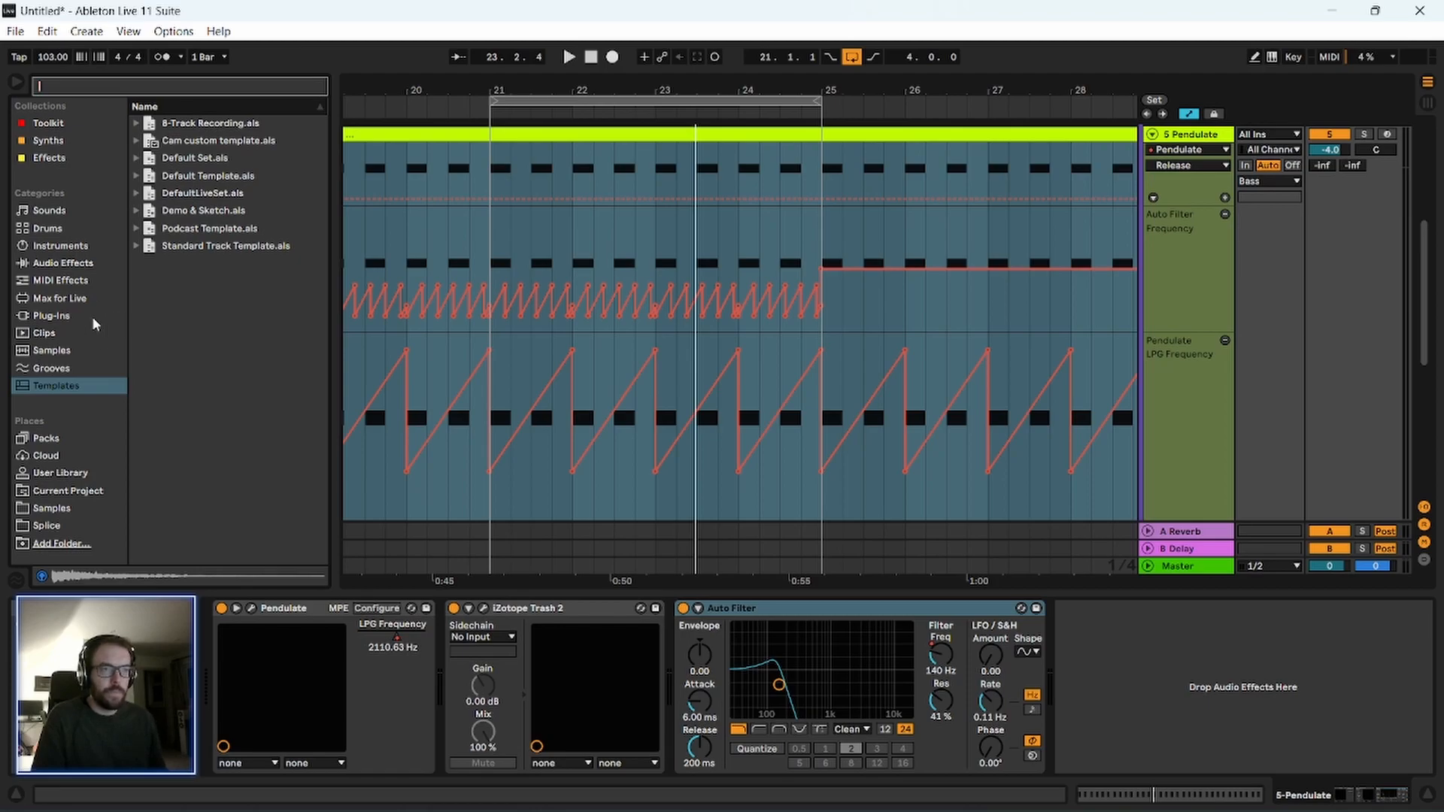
Insert the Krush effect from the Effects collection between iZotope Trash 2 and Auto Filter on the 5 Pendulate track.
{"action": "left_click", "coordinate": [57, 159]}
{"action": "scroll", "coordinate": [223, 512], "scroll_direction": "down", "scroll_amount": 10}
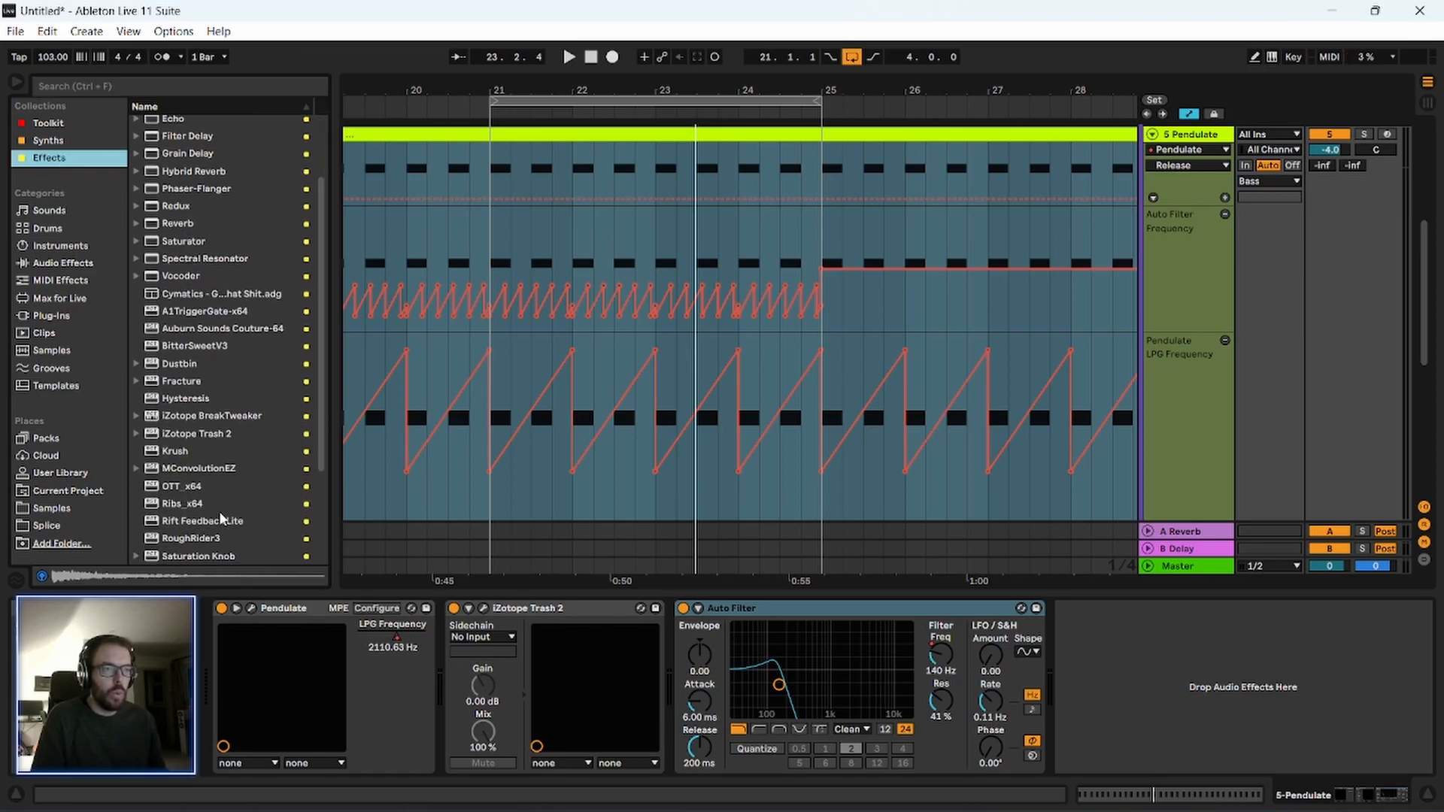
{"action": "left_click", "coordinate": [186, 311]}
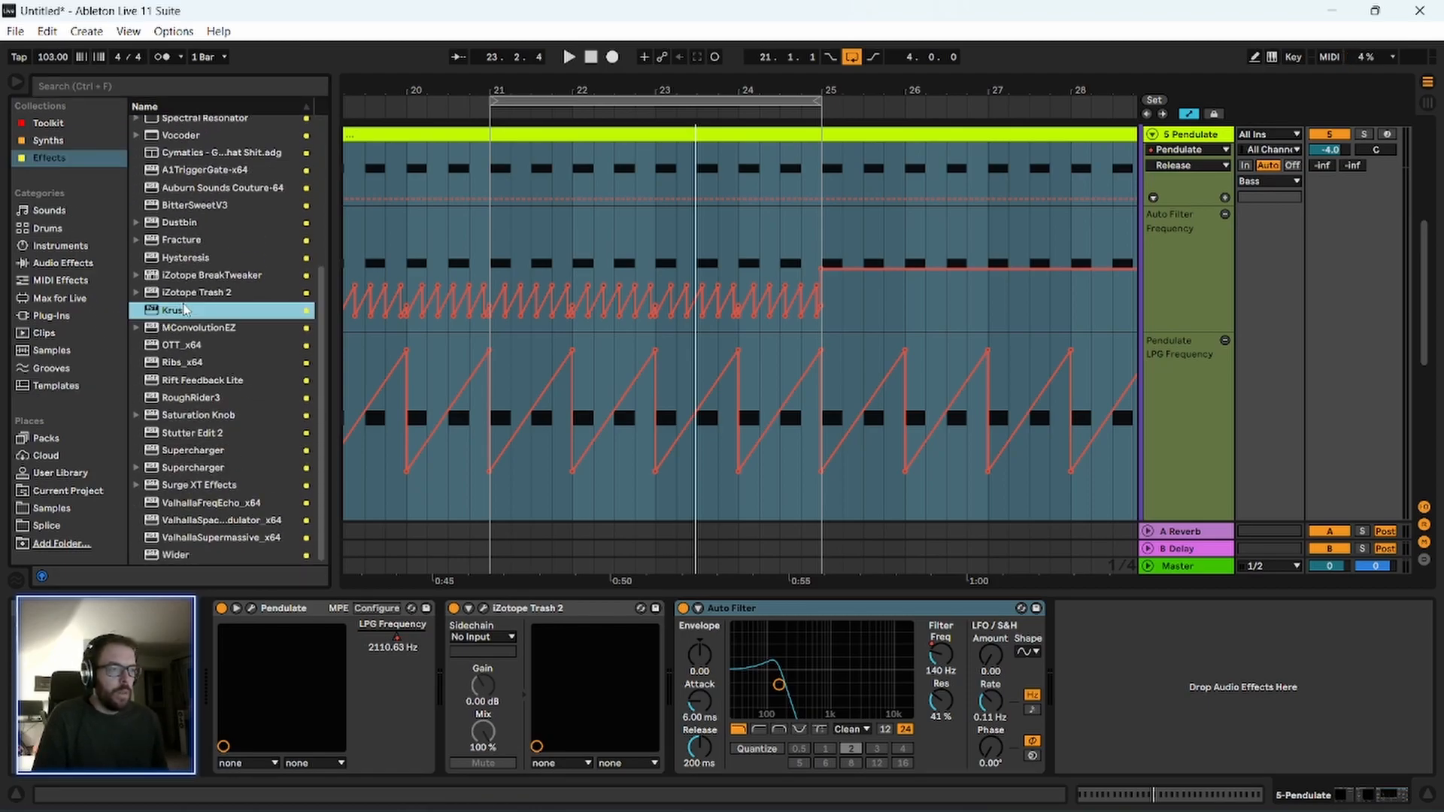
{"action": "scroll", "coordinate": [1135, 369], "scroll_direction": "up", "scroll_amount": 2}
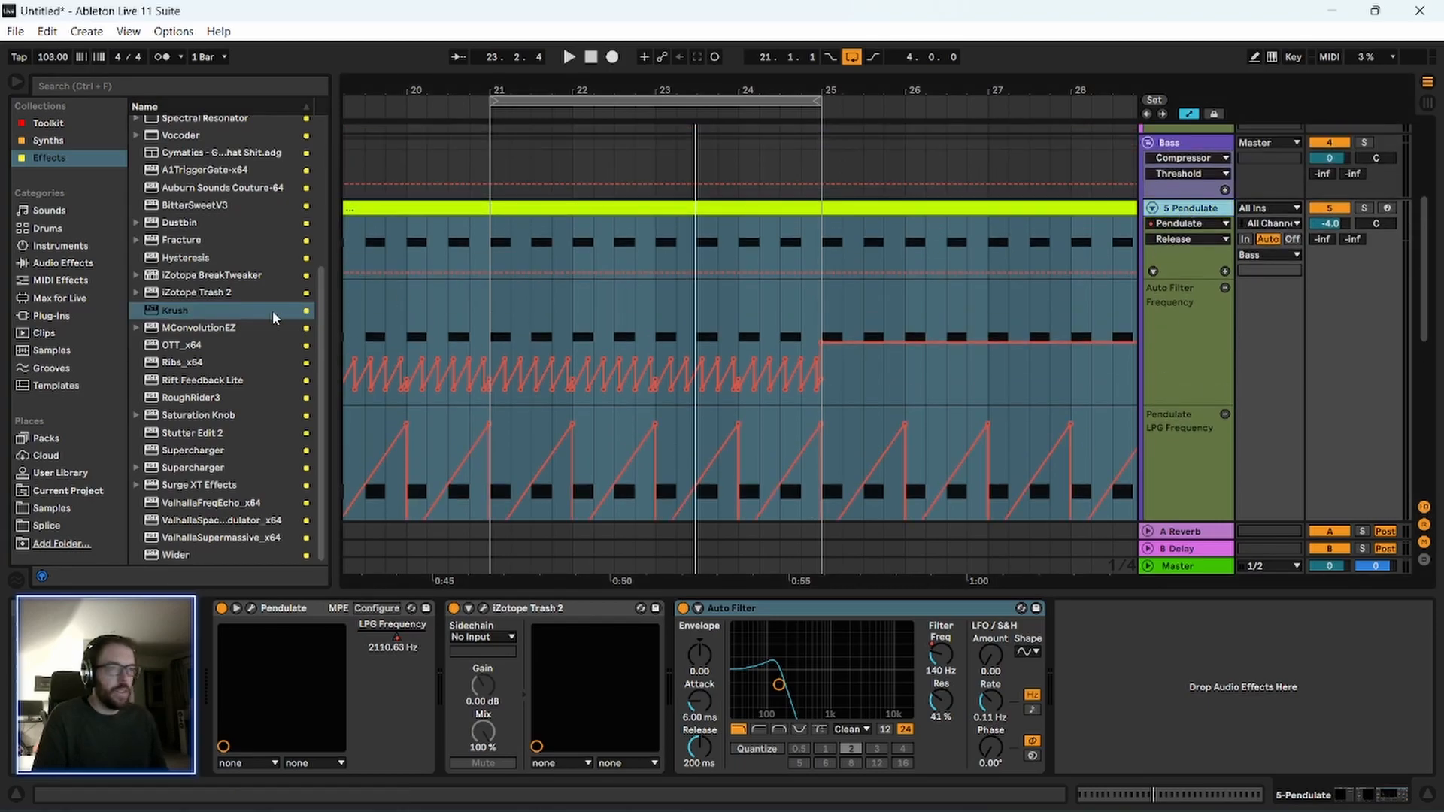
{"action": "left_click_drag", "start_coordinate": [181, 310], "coordinate": [211, 324]}
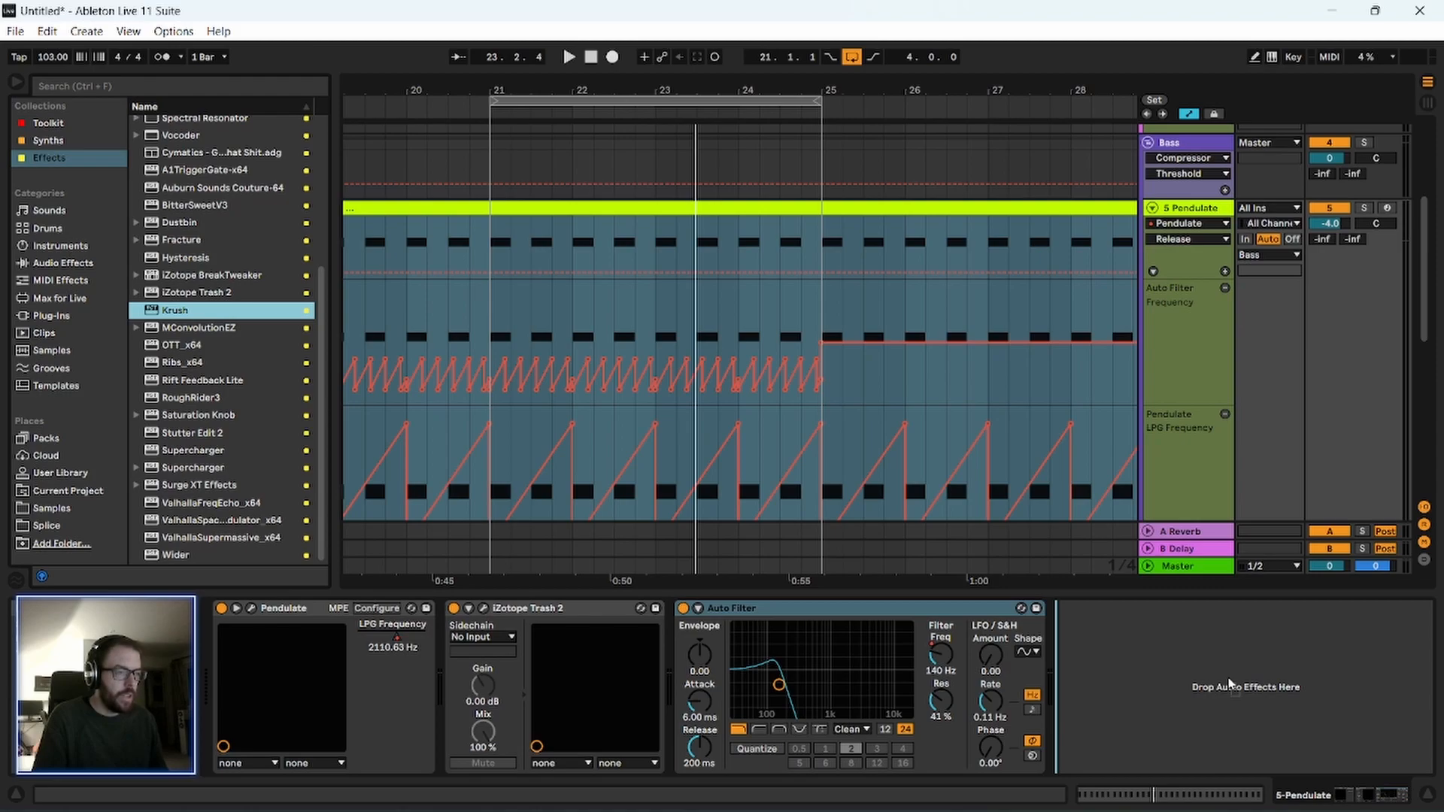
{"action": "left_click_drag", "start_coordinate": [1134, 685], "coordinate": [757, 668]}
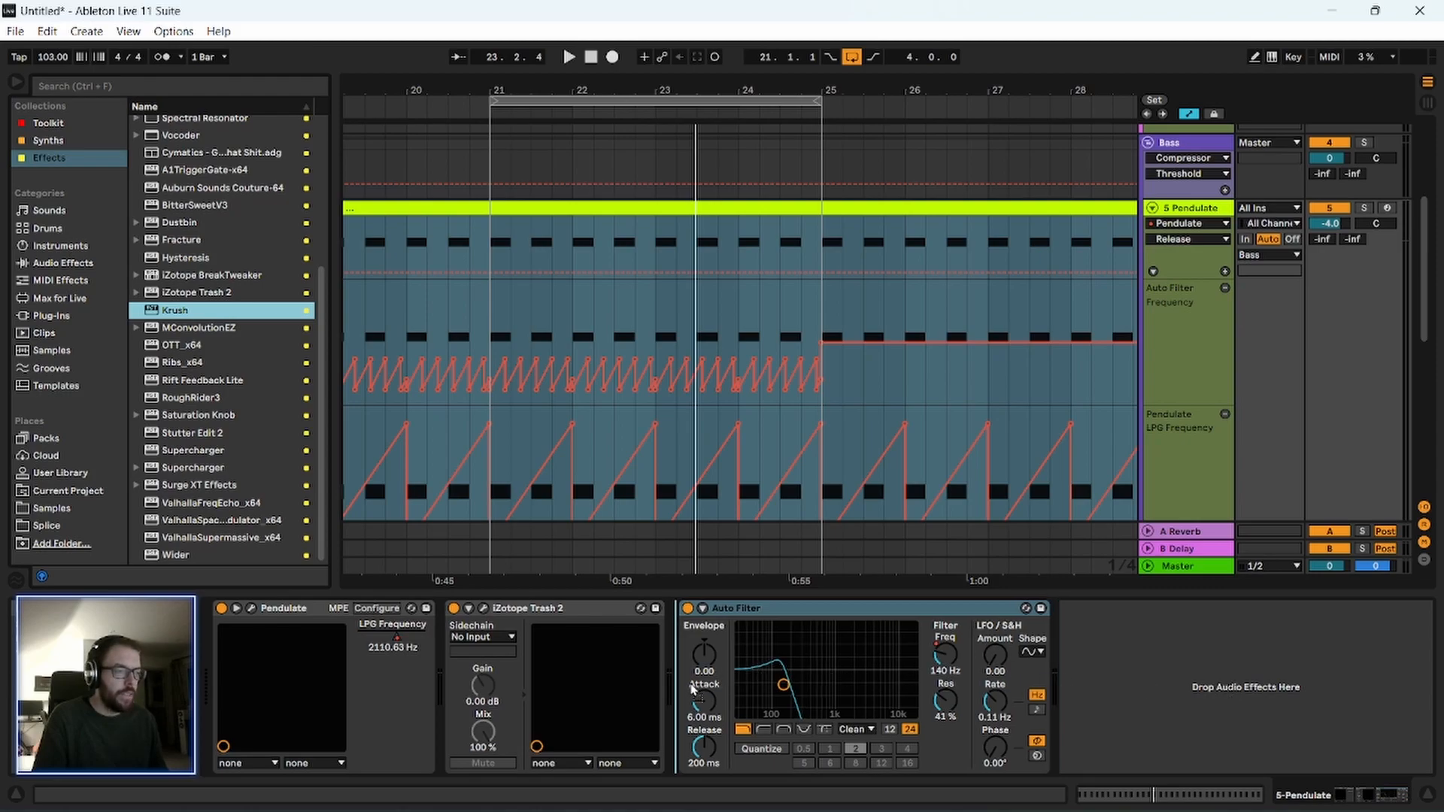
{"action": "left_click_drag", "start_coordinate": [678, 702], "coordinate": [690, 699]}
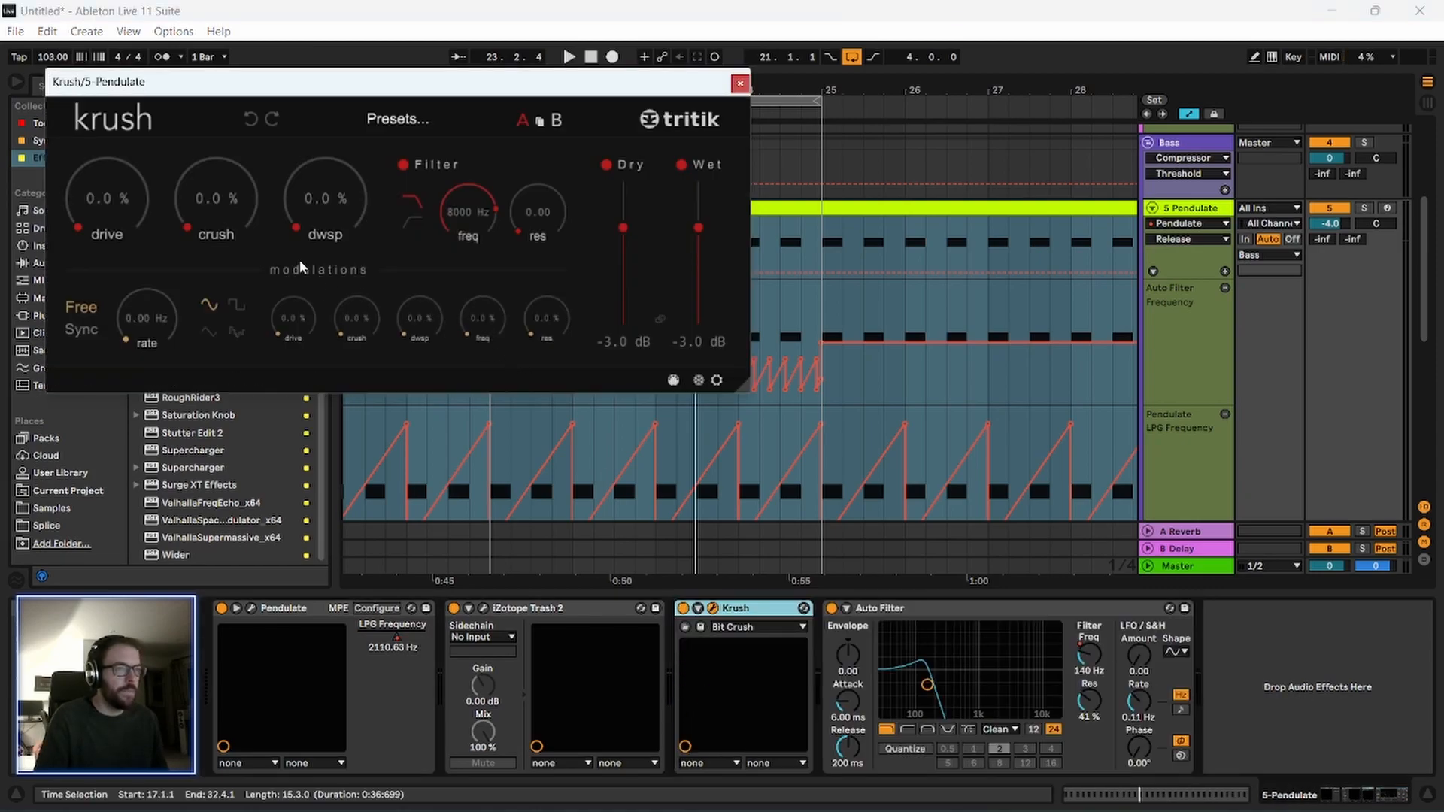
During playback, set Krush's filter frequency to 20000 Hz and drive to 39.6%, and try out its crush amount.
{"action": "key", "text": "space"}
{"action": "left_click_drag", "start_coordinate": [470, 228], "coordinate": [464, 143]}
{"action": "left_click_drag", "start_coordinate": [299, 83], "coordinate": [315, 102]}
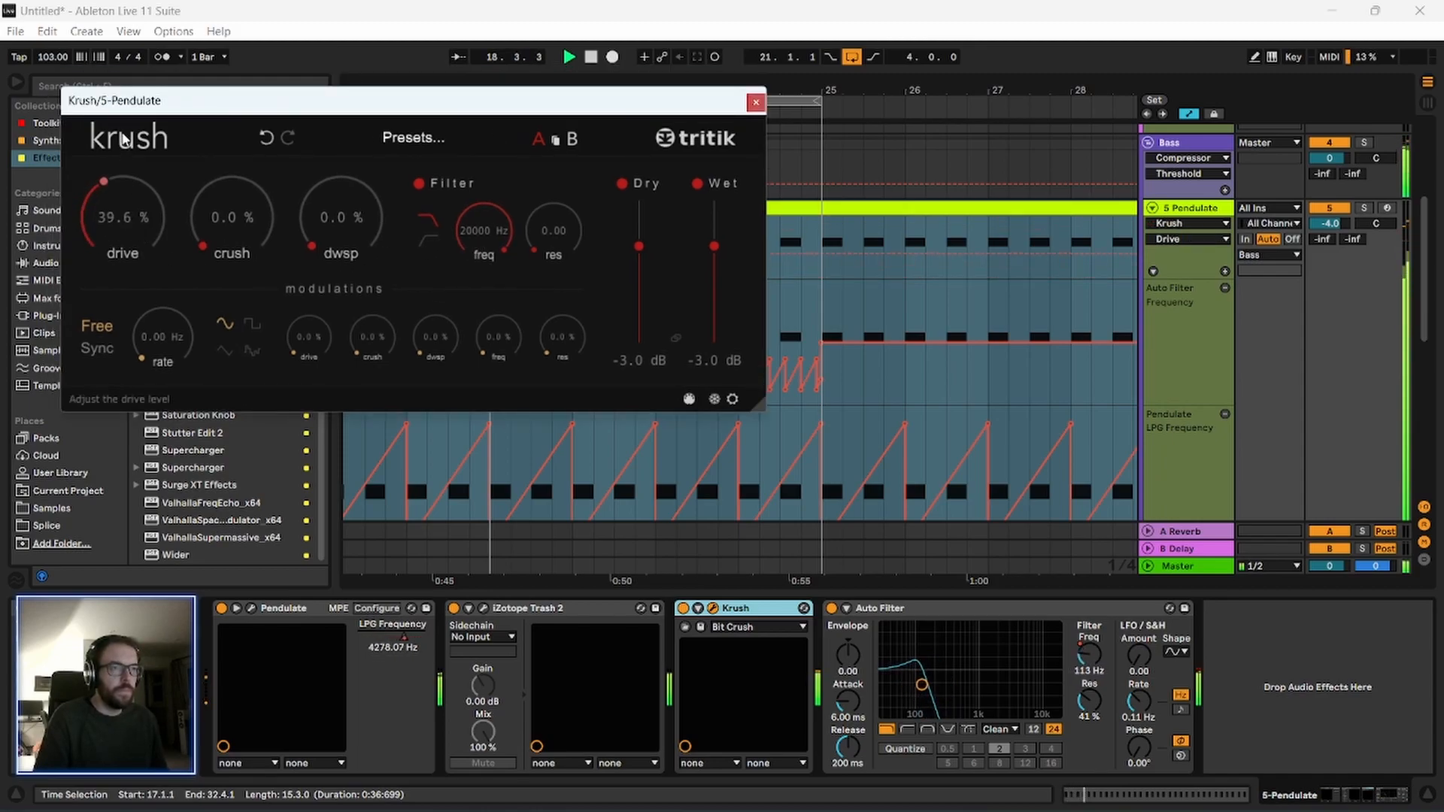
{"action": "mouse_move", "coordinate": [203, 250]}
{"action": "left_mouse_down"}
{"action": "mouse_move", "coordinate": [195, 159]}
{"action": "mouse_move", "coordinate": [214, 267]}
{"action": "left_mouse_up"}
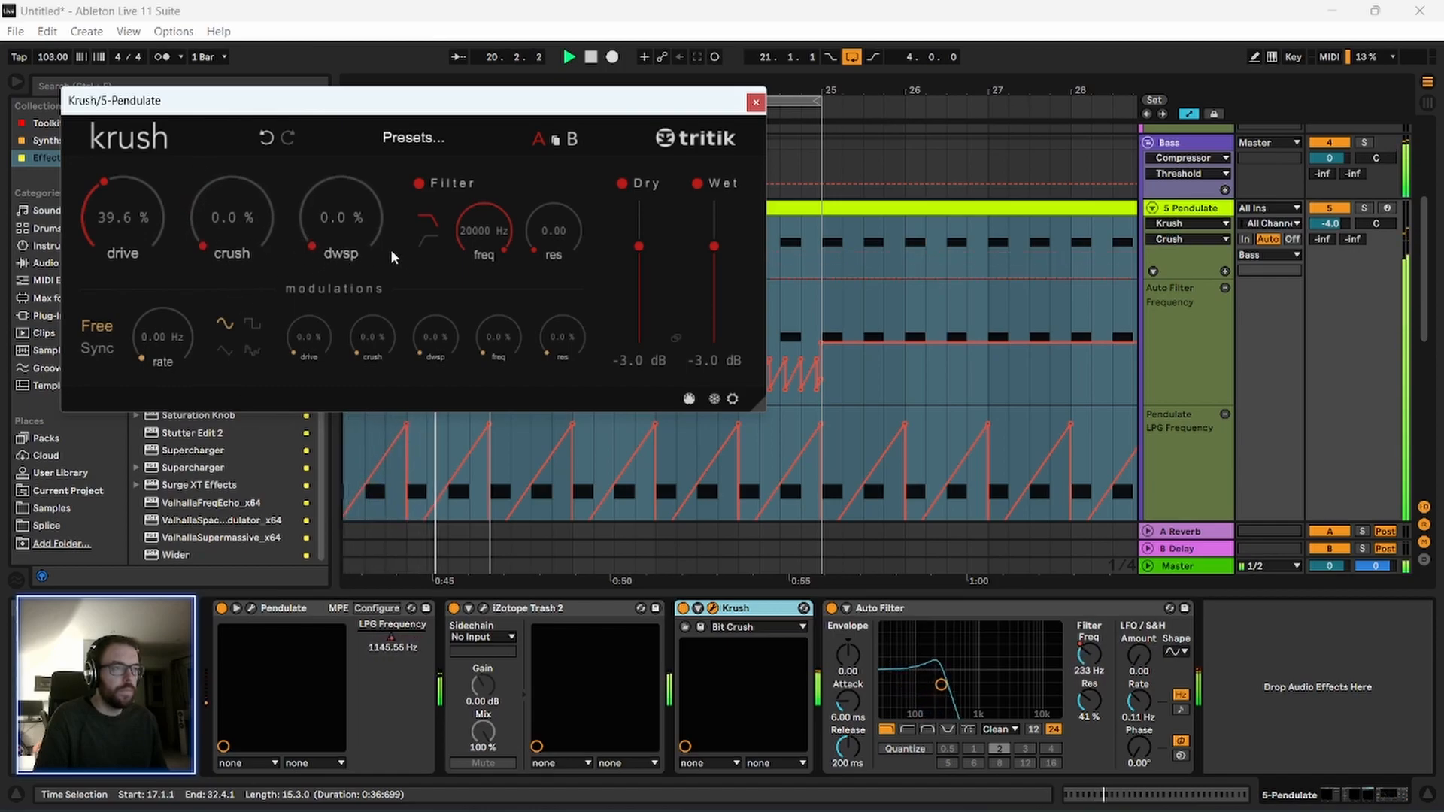
Try Krush's downsampling at 28.8%, return it to 0% and raise the drive to 100%.
{"action": "left_click_drag", "start_coordinate": [368, 241], "coordinate": [322, 137]}
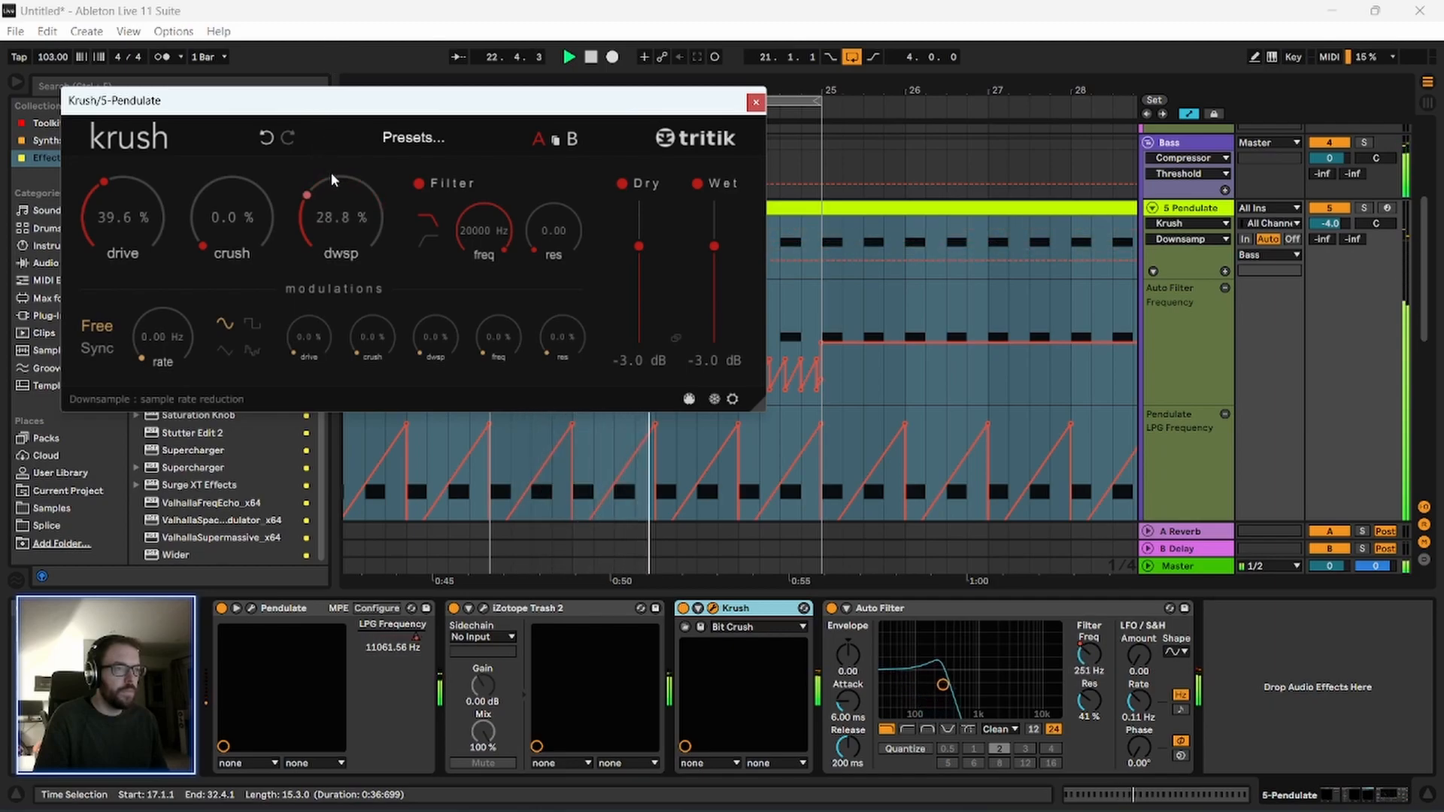
{"action": "left_click_drag", "start_coordinate": [121, 218], "coordinate": [117, 194]}
{"action": "left_click_drag", "start_coordinate": [131, 140], "coordinate": [154, 91]}
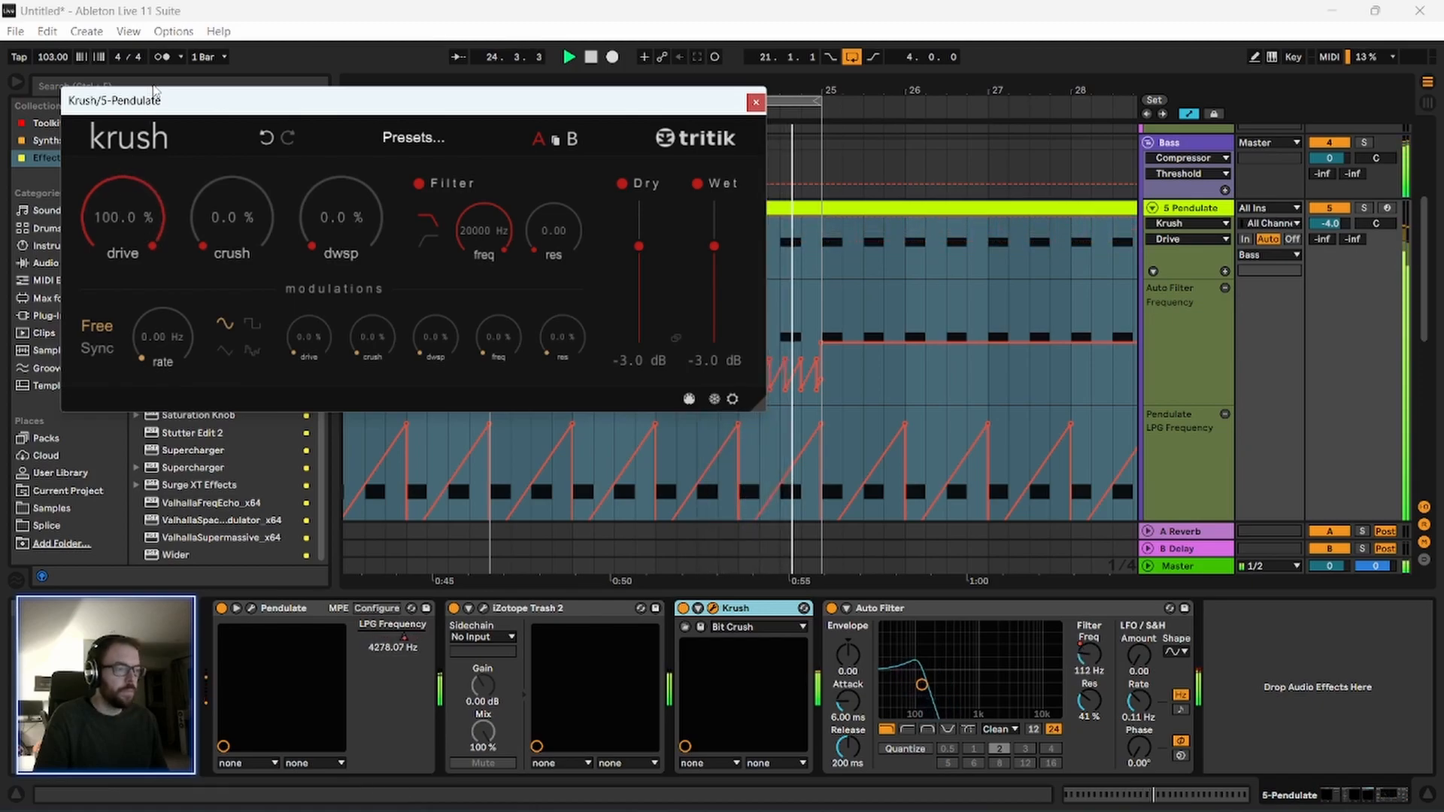
{"action": "key", "text": "space"}
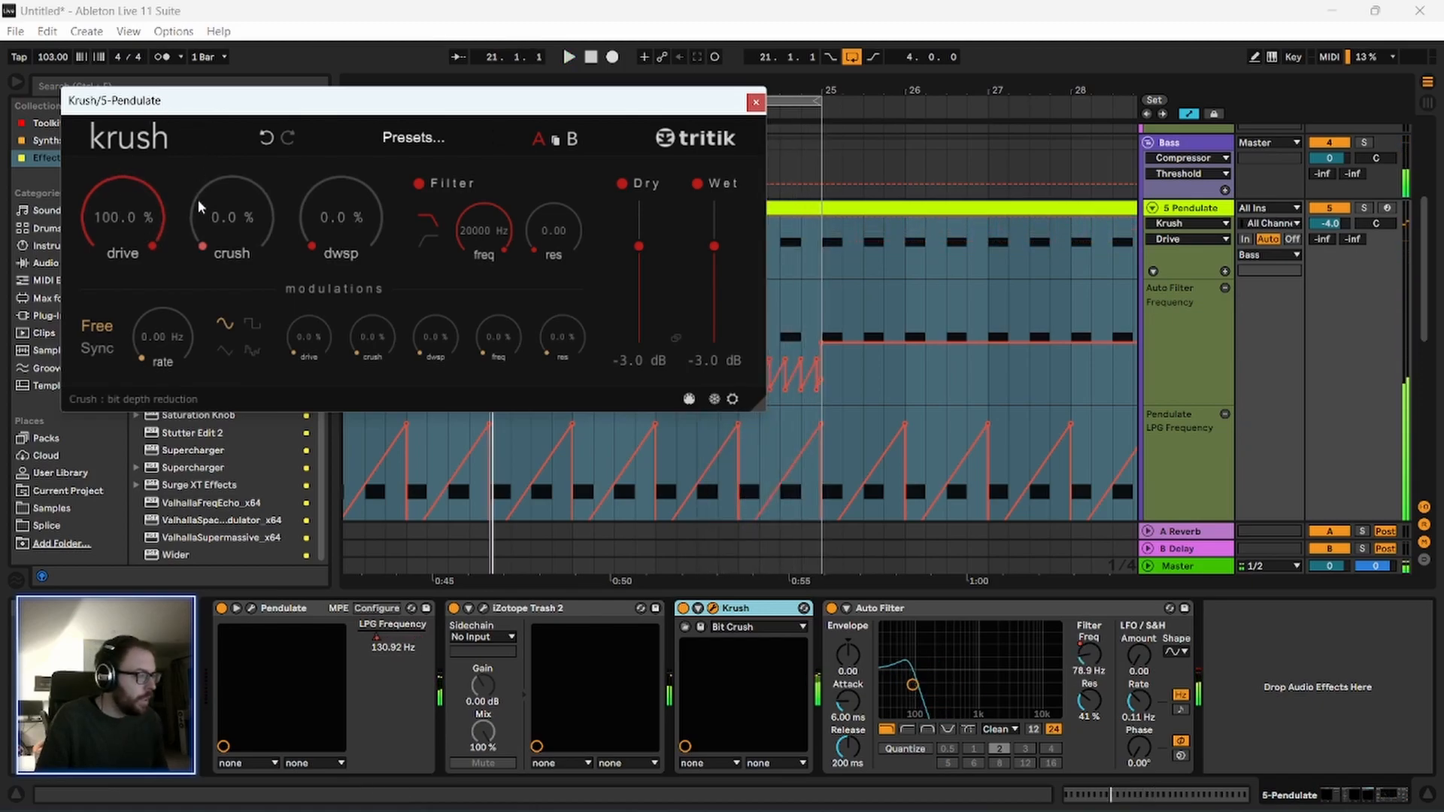
Move Krush ahead of iZotope Trash 2 and set its drive to 85.2% while listening.
{"action": "left_click_drag", "start_coordinate": [748, 610], "coordinate": [443, 613]}
{"action": "key", "text": "space"}
{"action": "left_click_drag", "start_coordinate": [120, 246], "coordinate": [134, 187]}
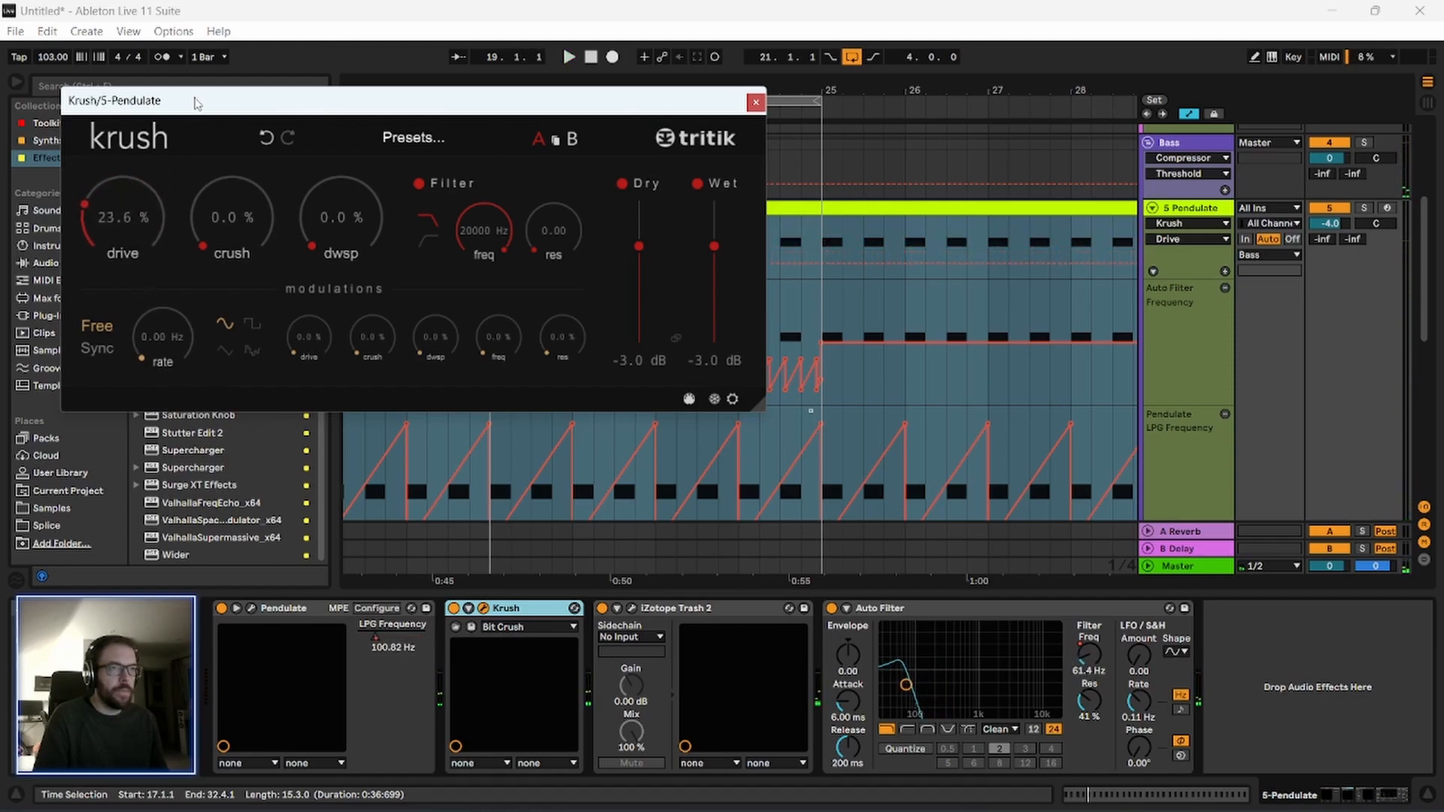
{"action": "left_click_drag", "start_coordinate": [194, 103], "coordinate": [205, 133]}
{"action": "key", "text": "space"}
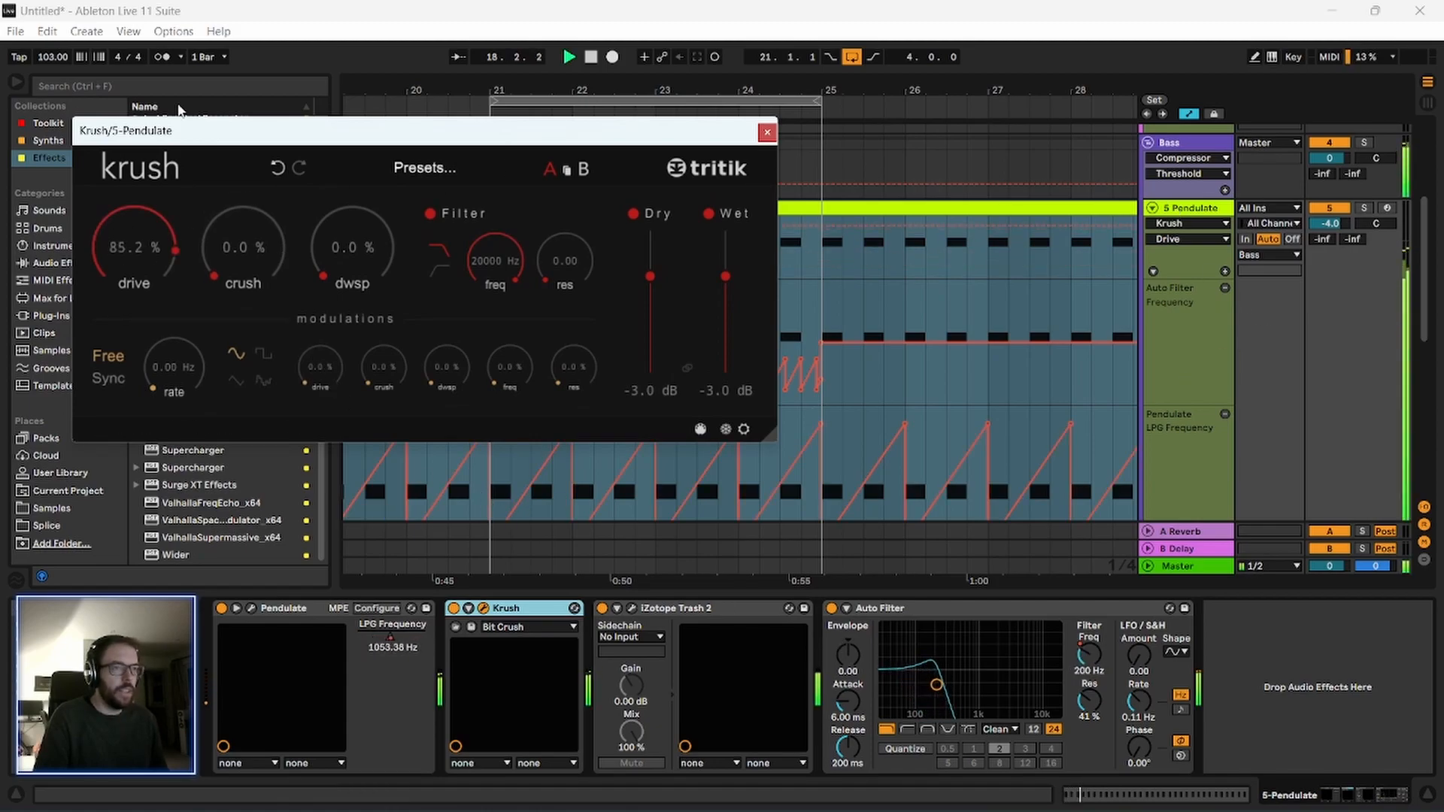
Check the Master track's device chain during playback and return to the 5 Pendulate devices.
{"action": "left_click", "coordinate": [1214, 211]}
{"action": "left_click", "coordinate": [1188, 569]}
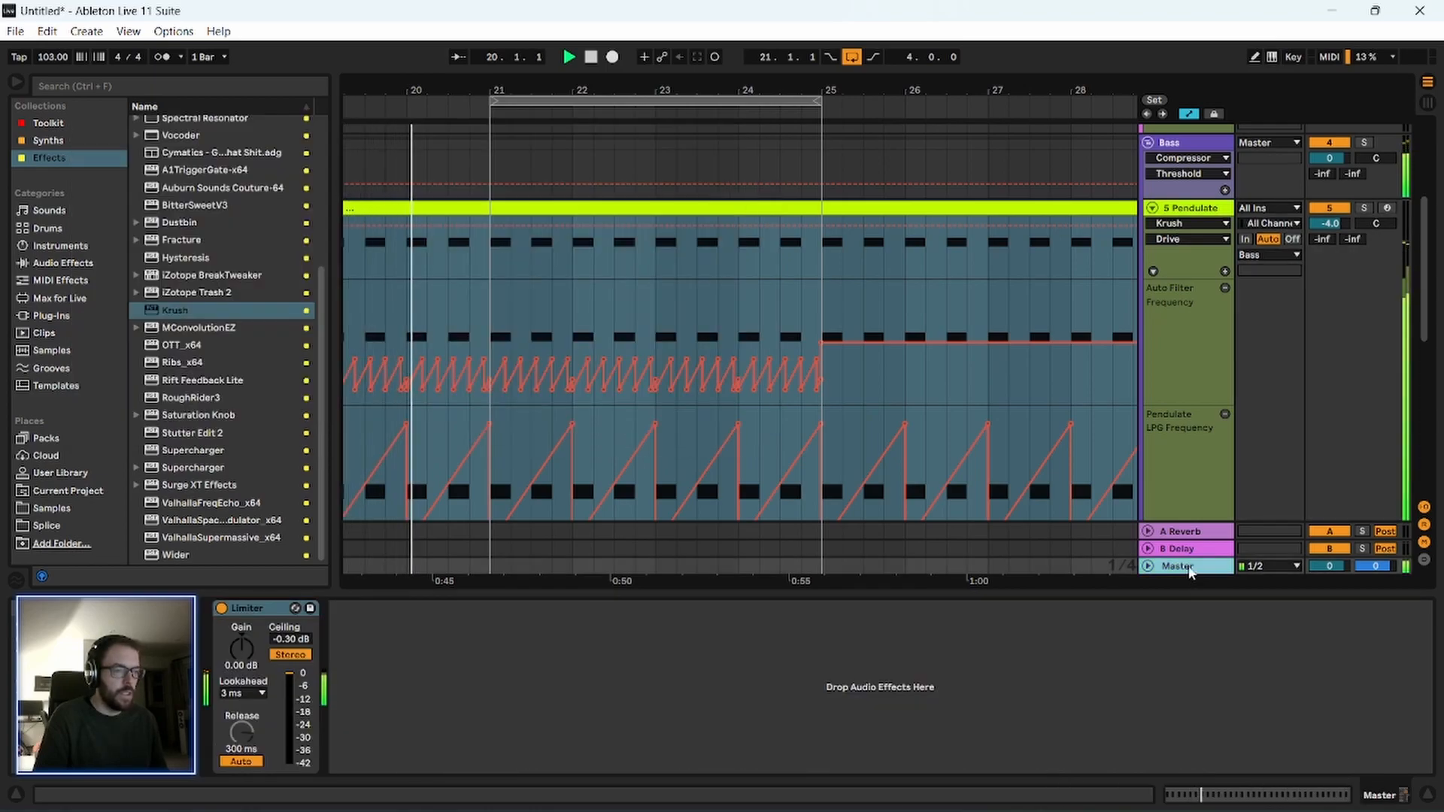
{"action": "left_click", "coordinate": [1197, 212]}
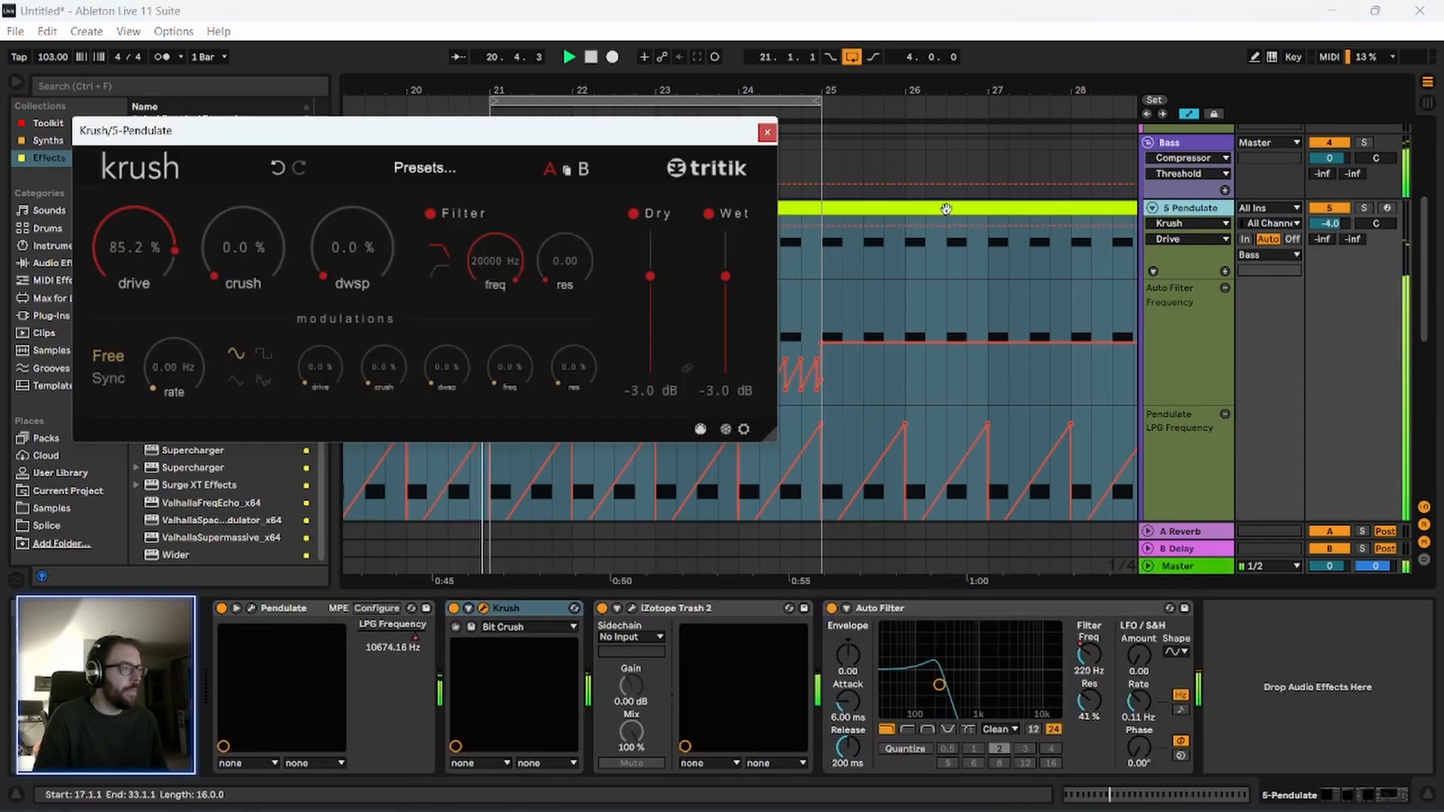
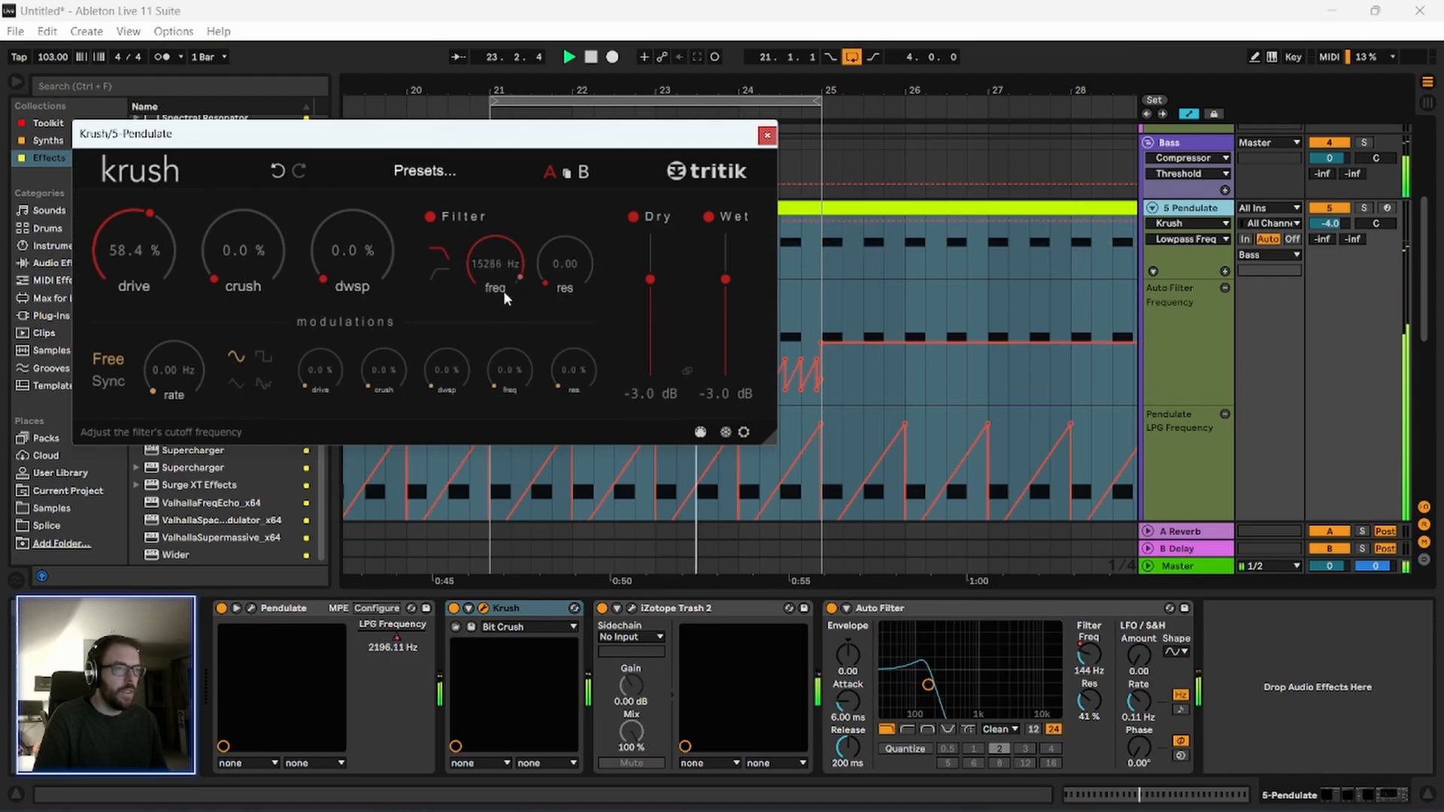
Open Krush's filter frequency fully to 20000 Hz and close the plugin window.
{"action": "left_click_drag", "start_coordinate": [538, 465], "coordinate": [479, 221]}
{"action": "left_click_drag", "start_coordinate": [453, 137], "coordinate": [435, 146]}
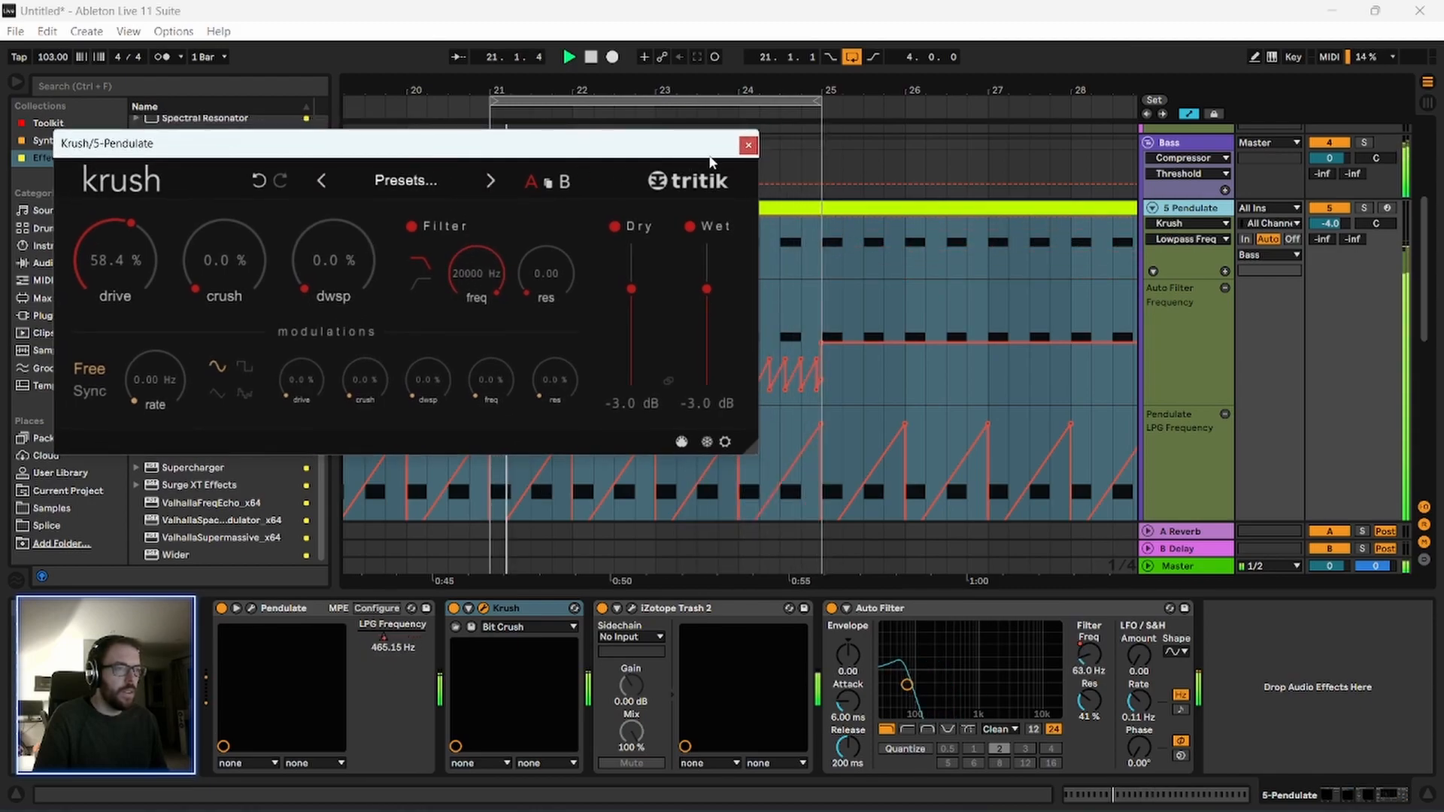
{"action": "left_click", "coordinate": [745, 148]}
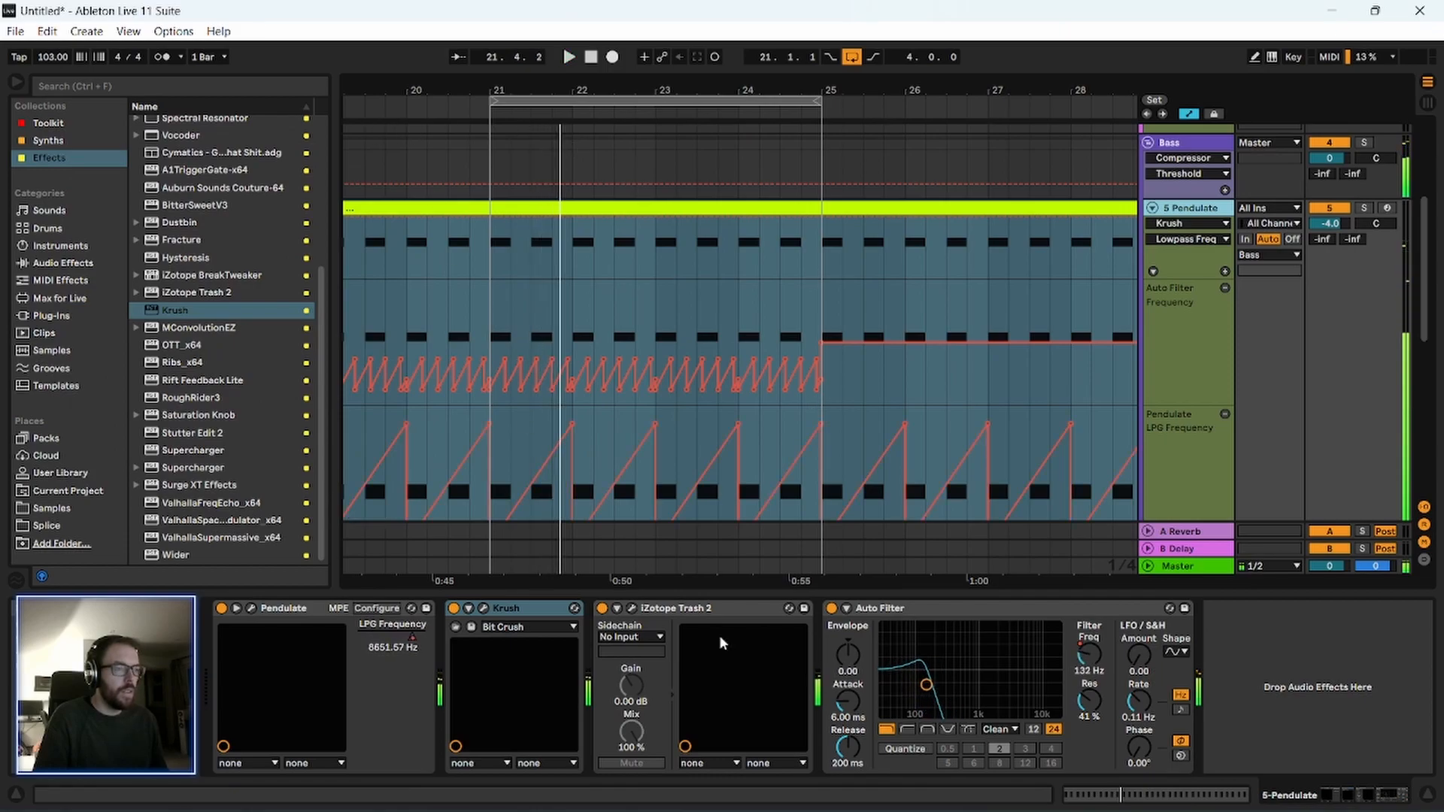
Raise the Auto Filter frequency automation between bars 17 and 25, bringing the sweep lows to 91.6 Hz during playback.
{"action": "left_click_drag", "start_coordinate": [464, 86], "coordinate": [655, 64]}
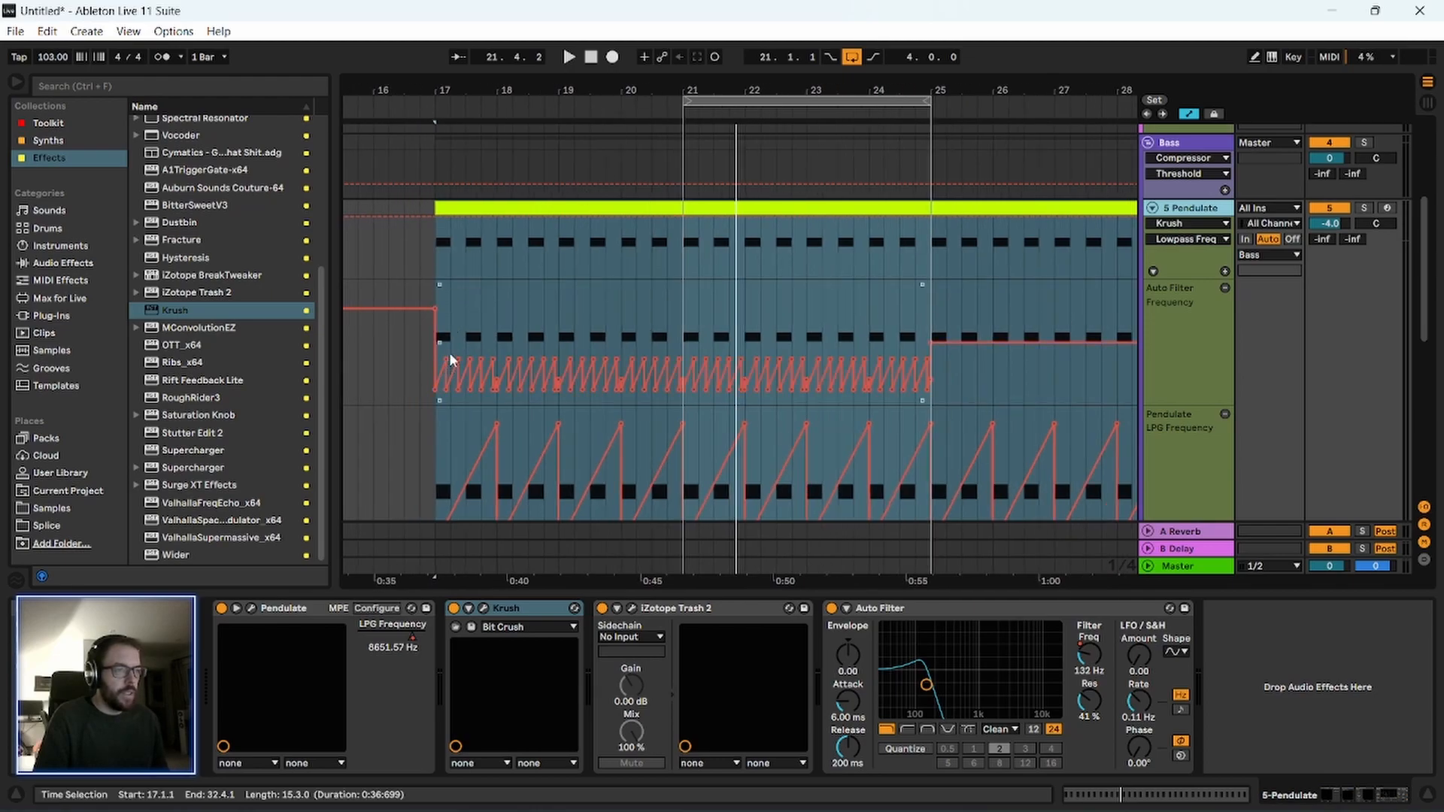
{"action": "left_click_drag", "start_coordinate": [438, 297], "coordinate": [934, 338]}
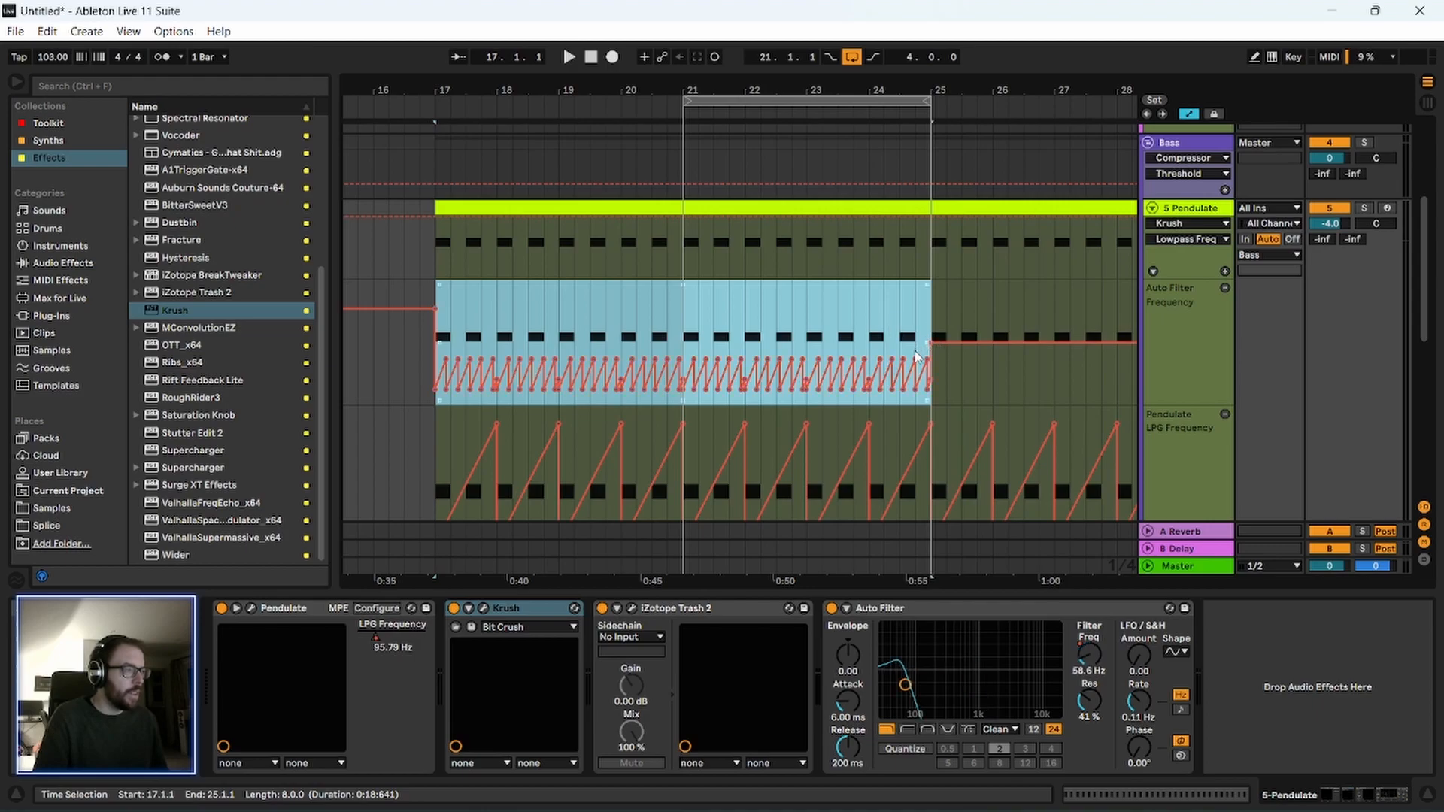
{"action": "left_click_drag", "start_coordinate": [916, 362], "coordinate": [918, 346]}
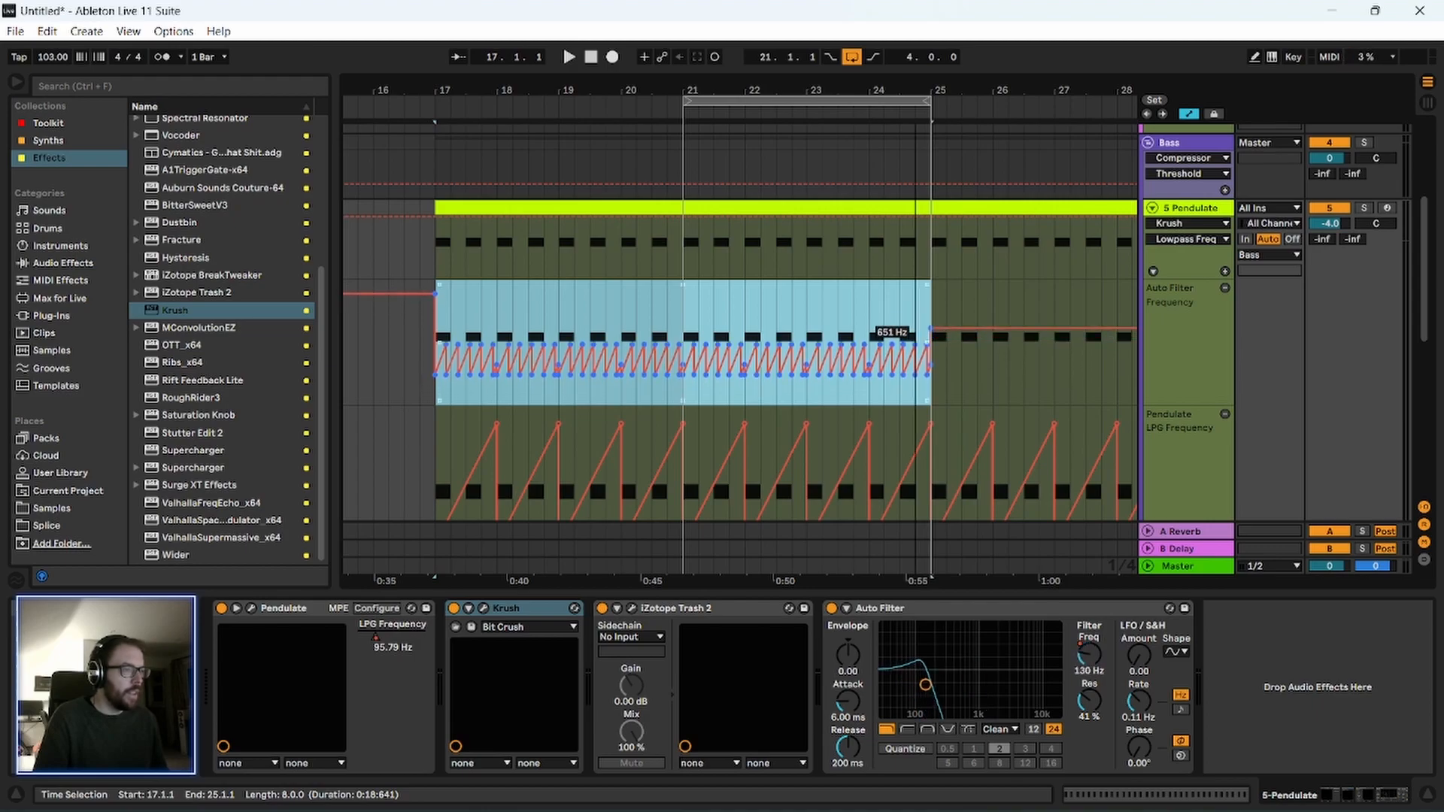
{"action": "key", "text": "space"}
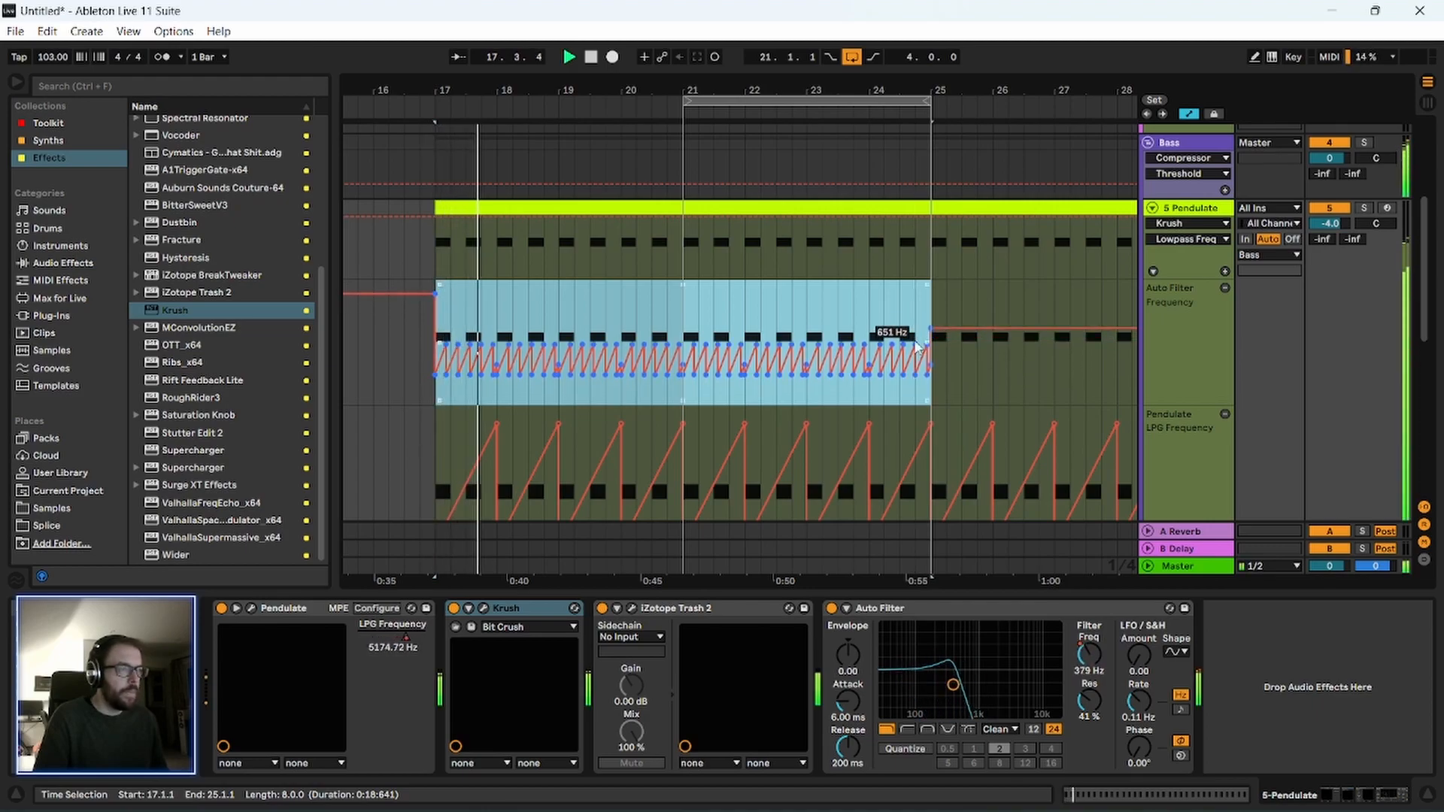
{"action": "left_click_drag", "start_coordinate": [914, 351], "coordinate": [912, 390]}
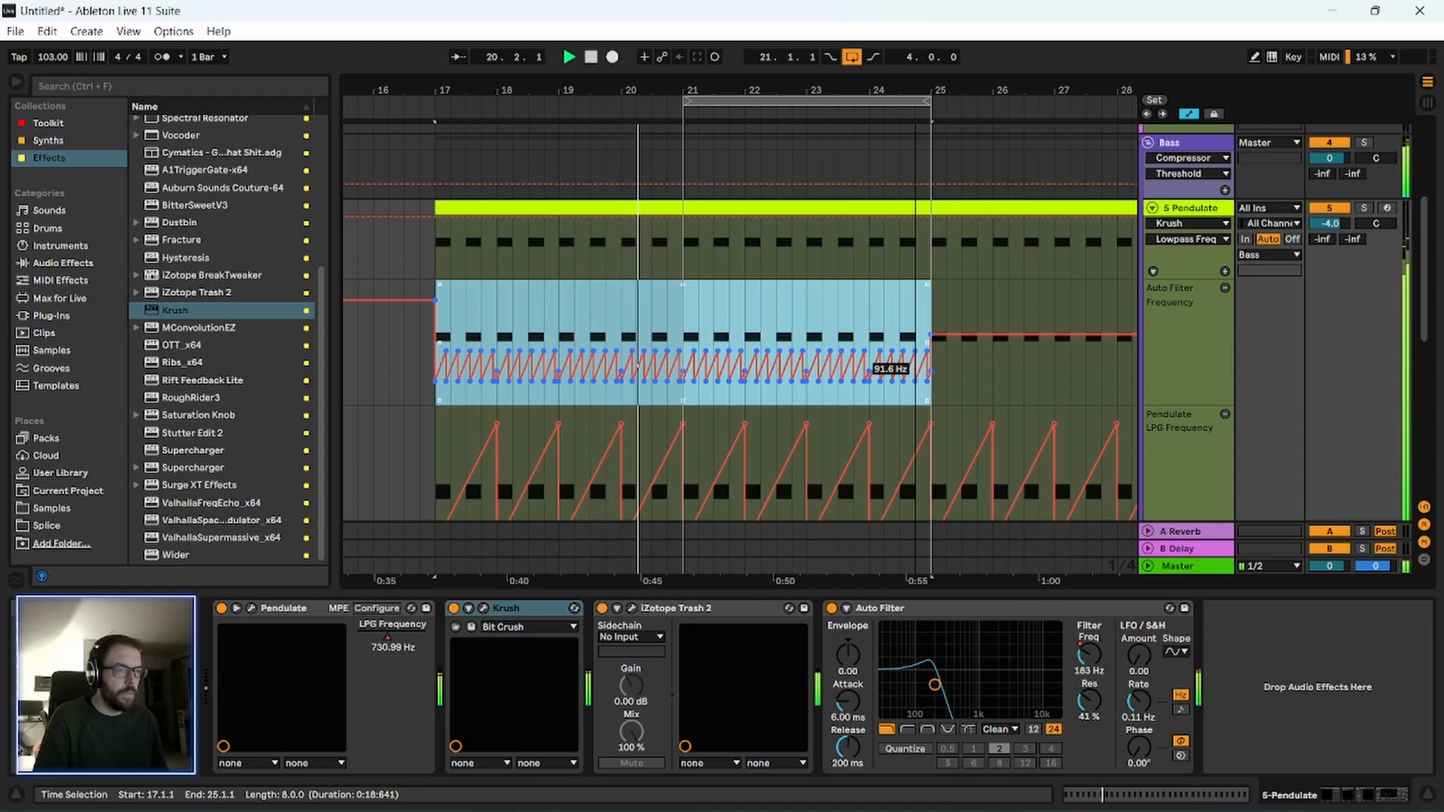
Add Utility after Auto Filter on the 5 Pendulate track, enable Bass Mono at 120 Hz and start playback.
{"action": "left_click", "coordinate": [1178, 218]}
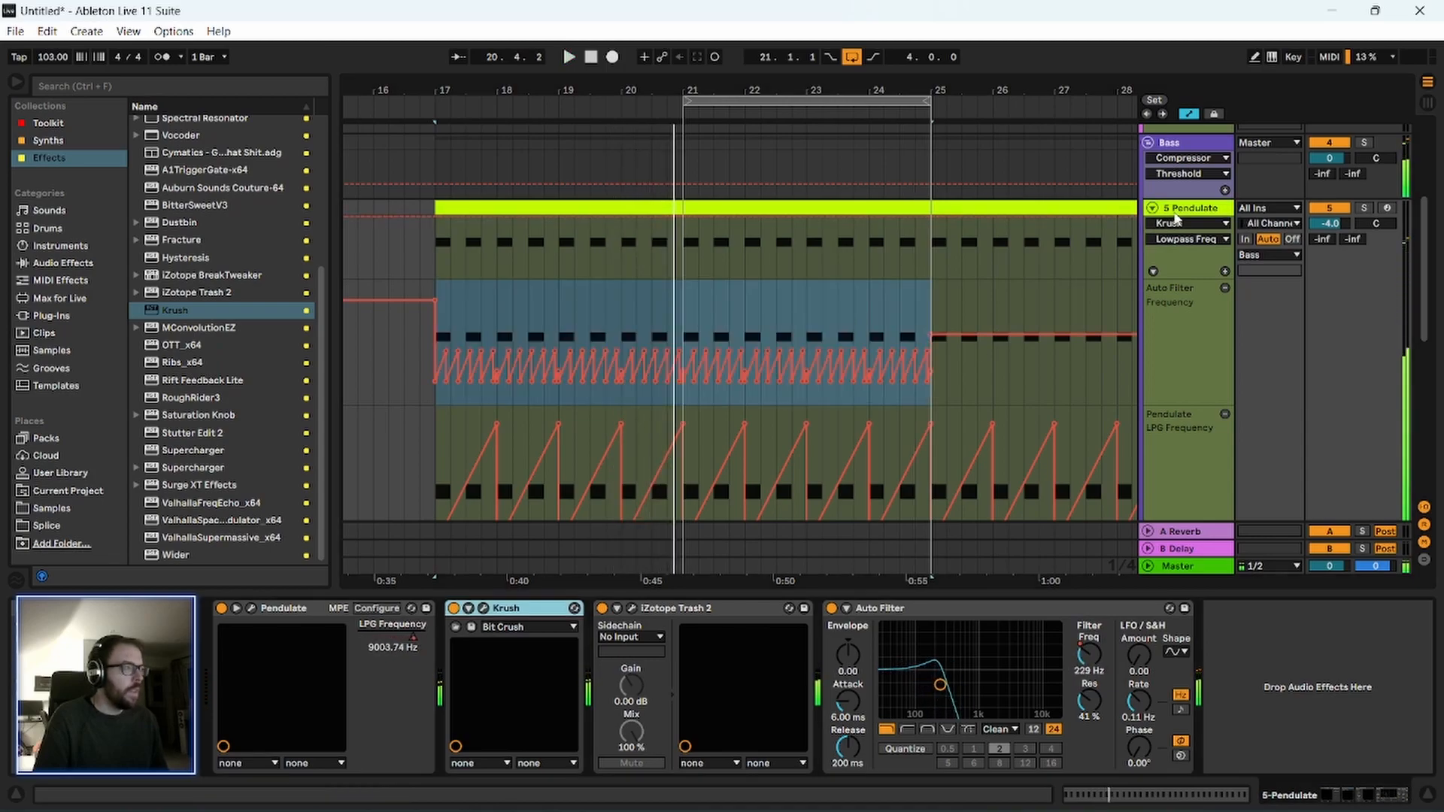
{"action": "left_click", "coordinate": [48, 123]}
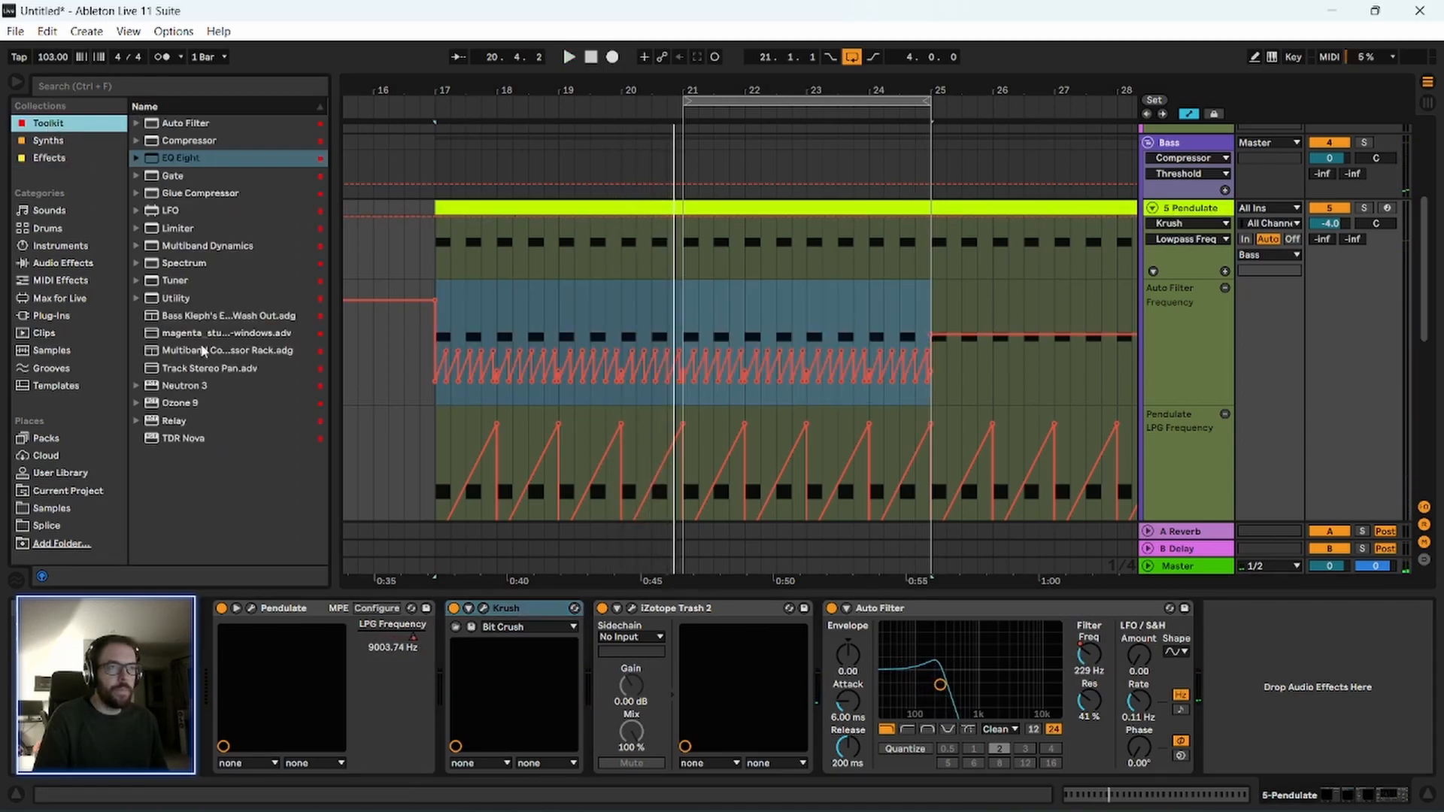
{"action": "left_click", "coordinate": [174, 299]}
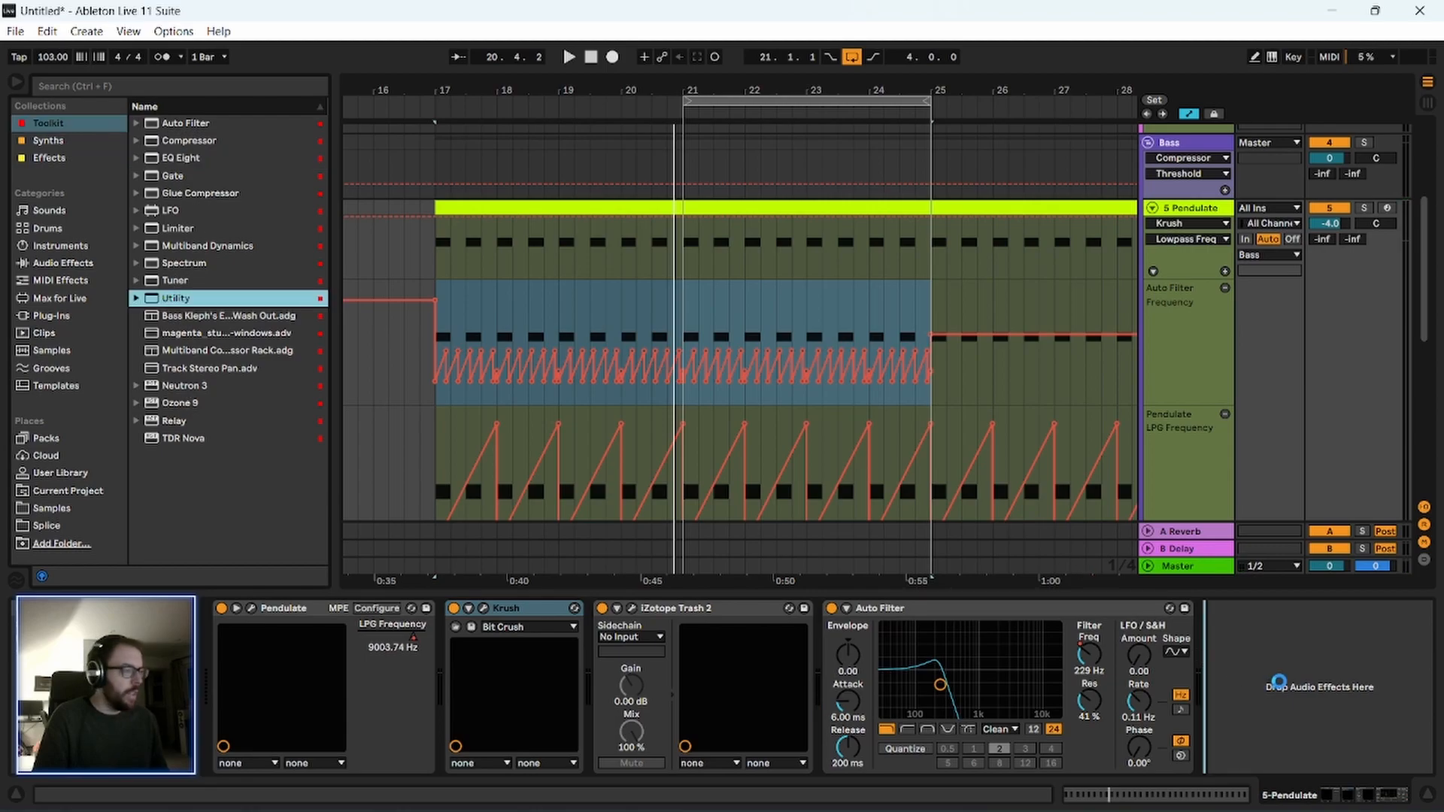
{"action": "left_click_drag", "start_coordinate": [1279, 683], "coordinate": [1295, 691]}
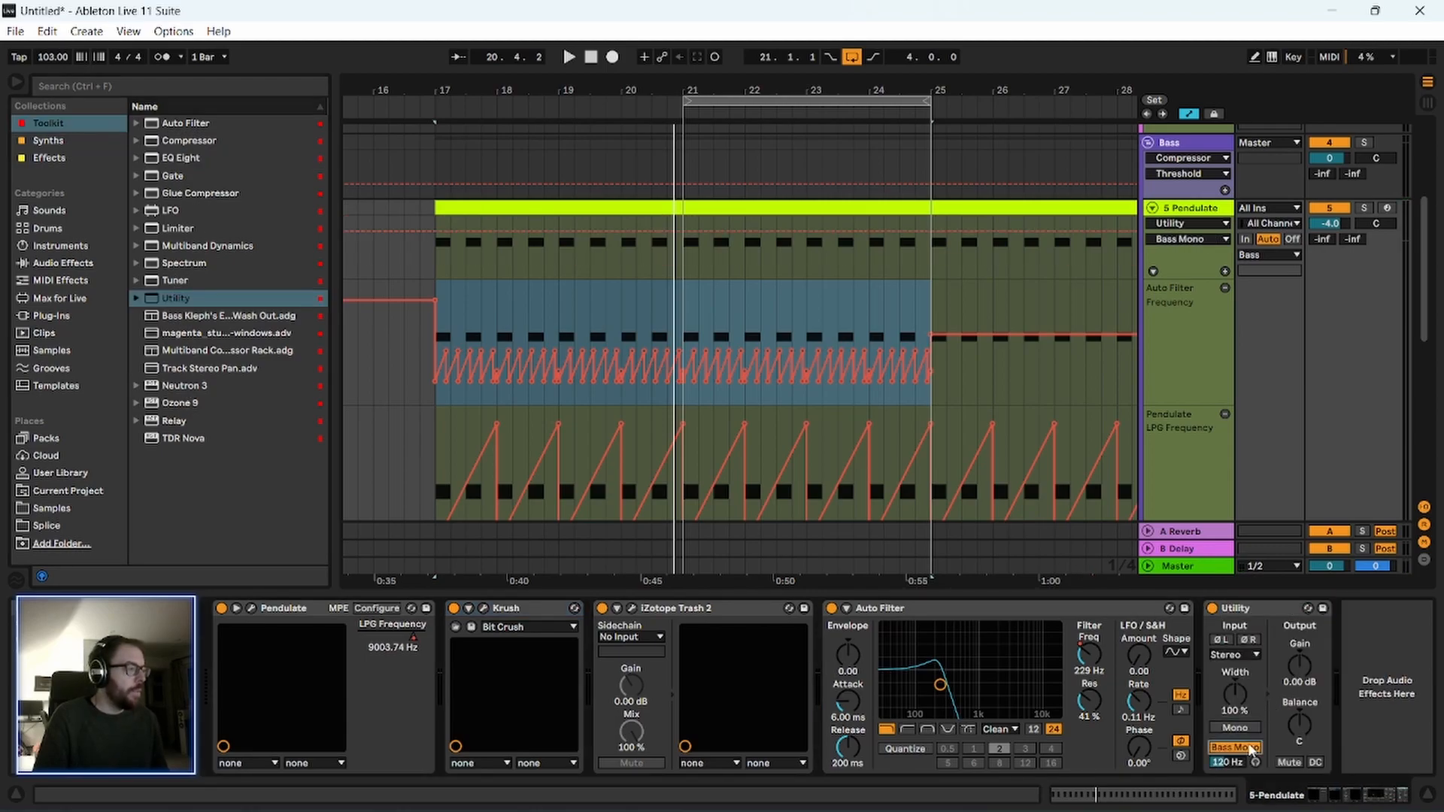
{"action": "key", "text": "space"}
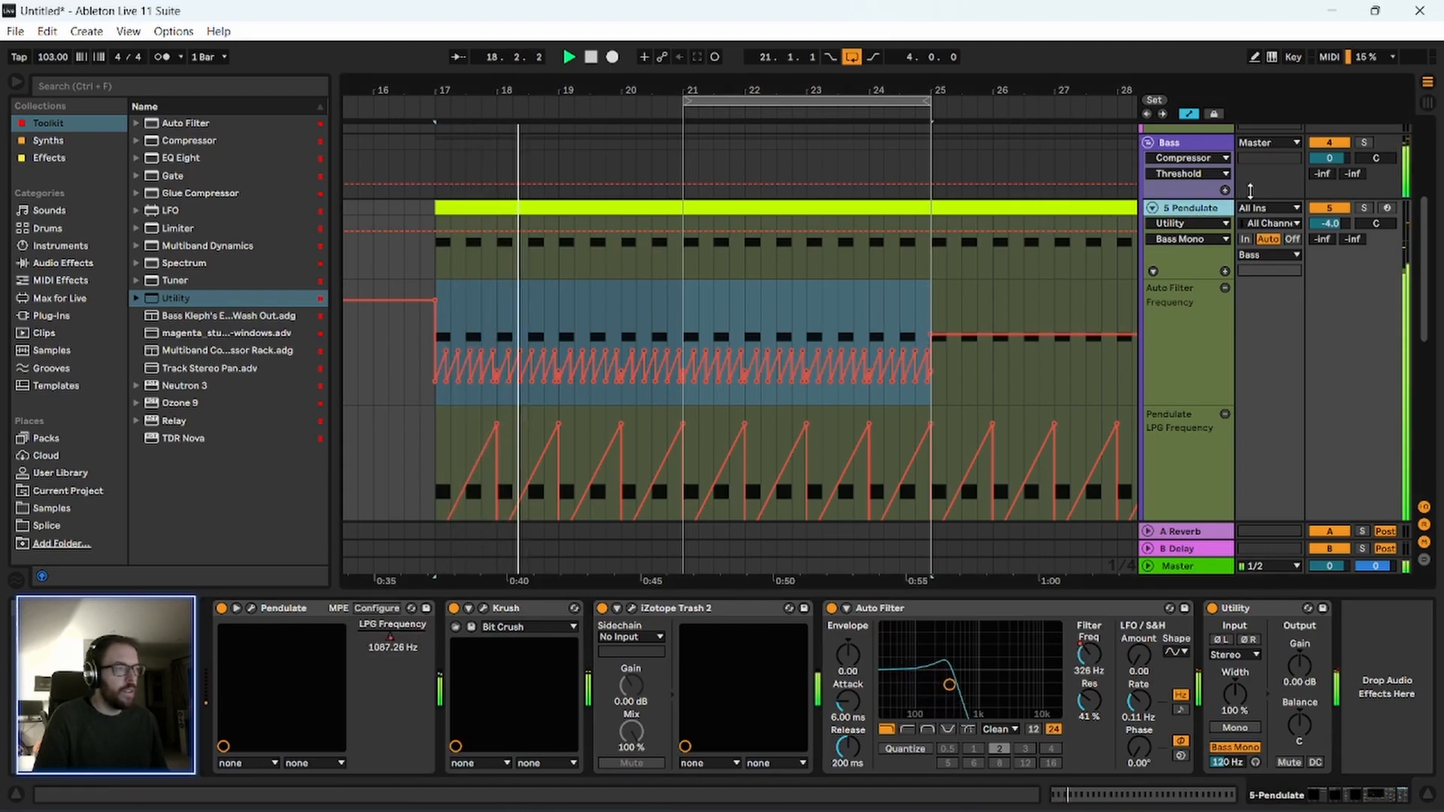
Listen to the bass and drums together while looking over the tracks below Pendulate, and stop playback.
{"action": "scroll", "coordinate": [1211, 359], "scroll_direction": "down", "scroll_amount": 5}
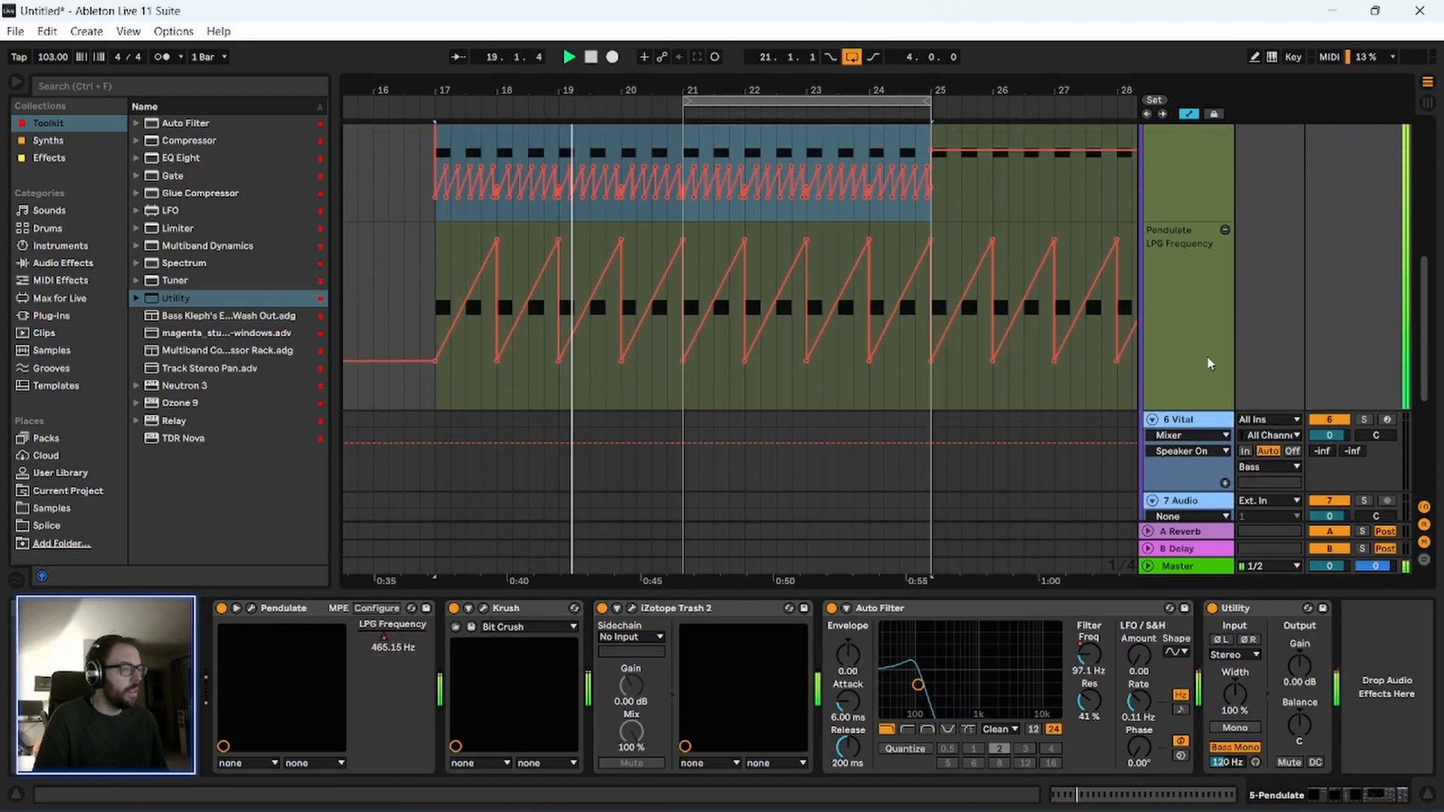
{"action": "scroll", "coordinate": [1207, 360], "scroll_direction": "down", "scroll_amount": 7}
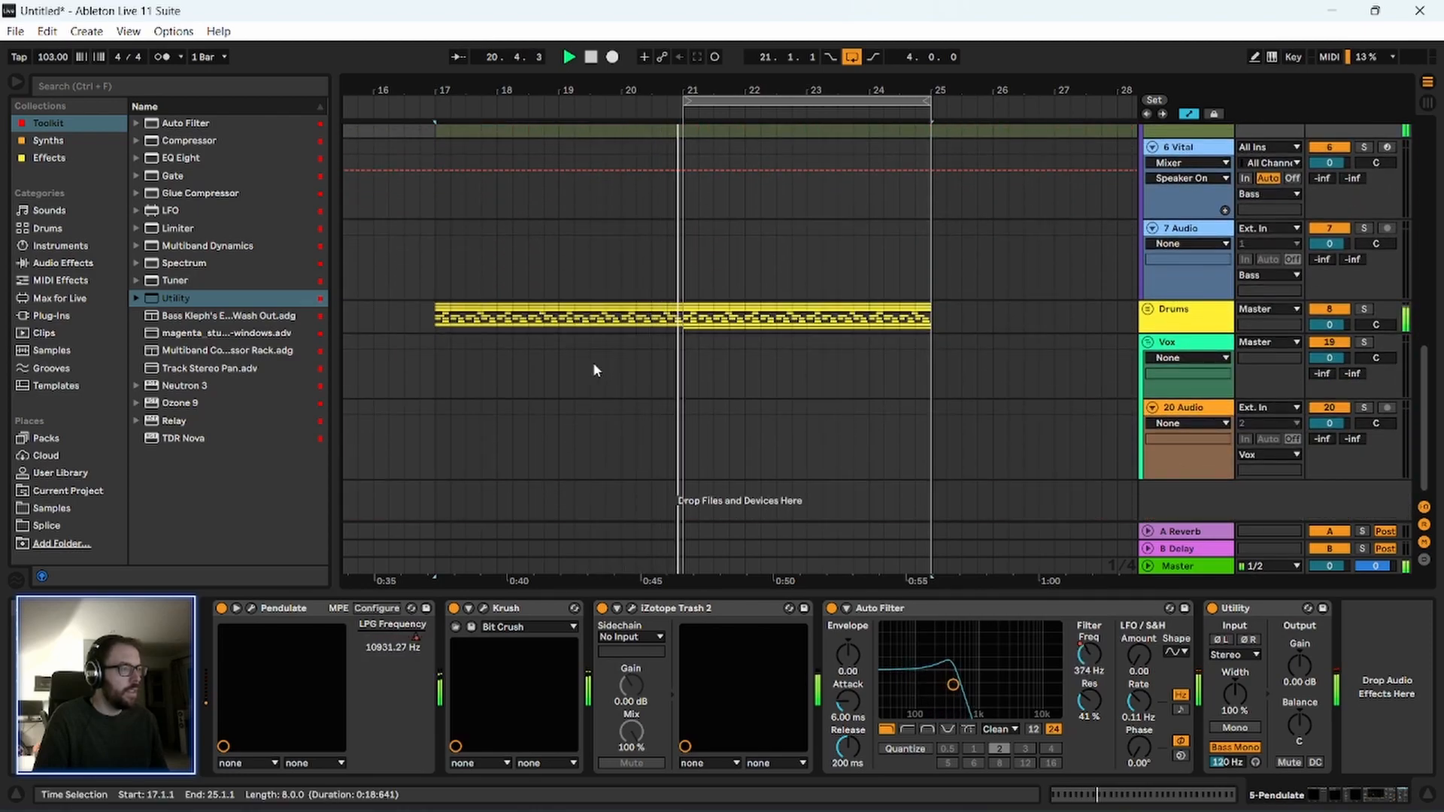
{"action": "left_click_drag", "start_coordinate": [530, 88], "coordinate": [461, 80]}
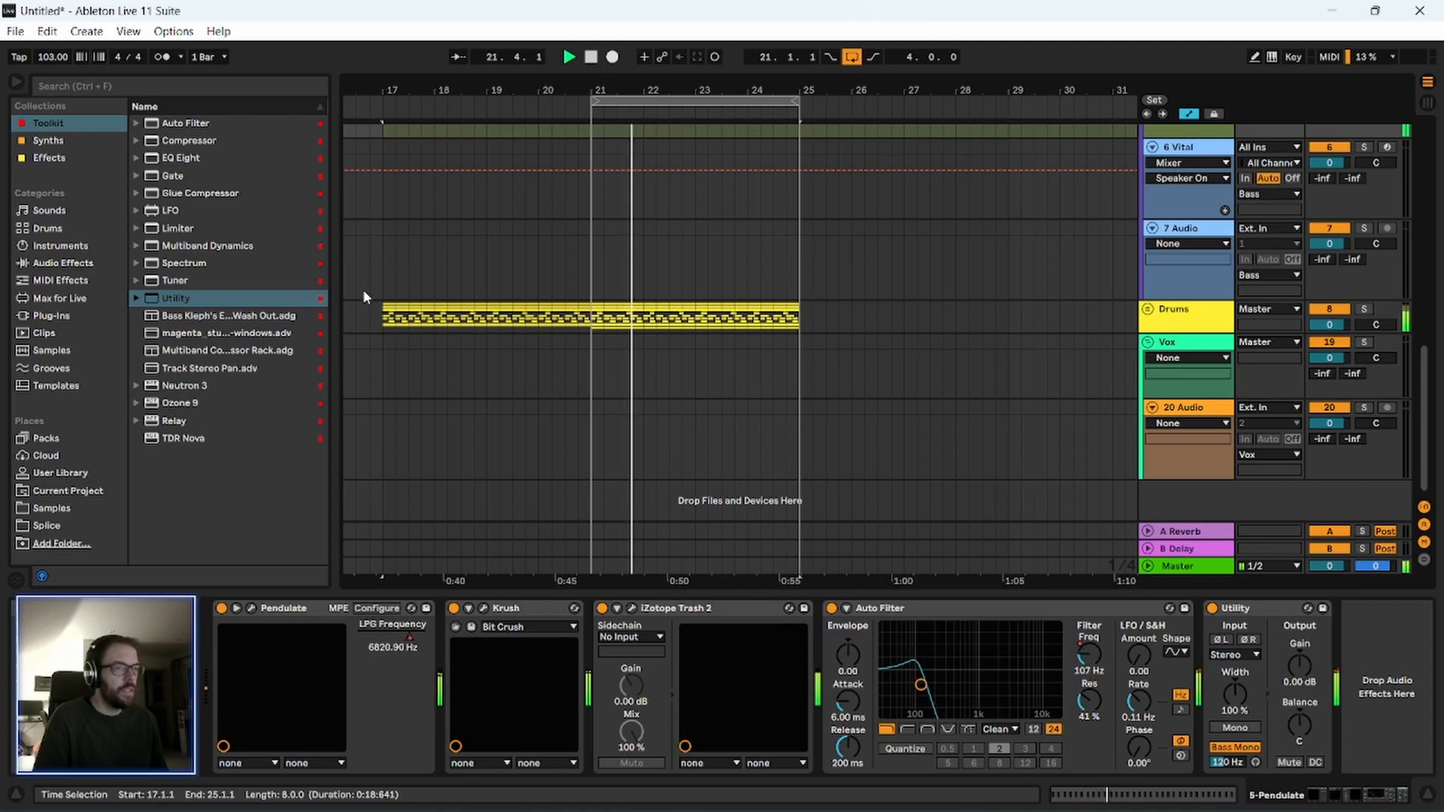
{"action": "scroll", "coordinate": [368, 291], "scroll_direction": "up", "scroll_amount": 2}
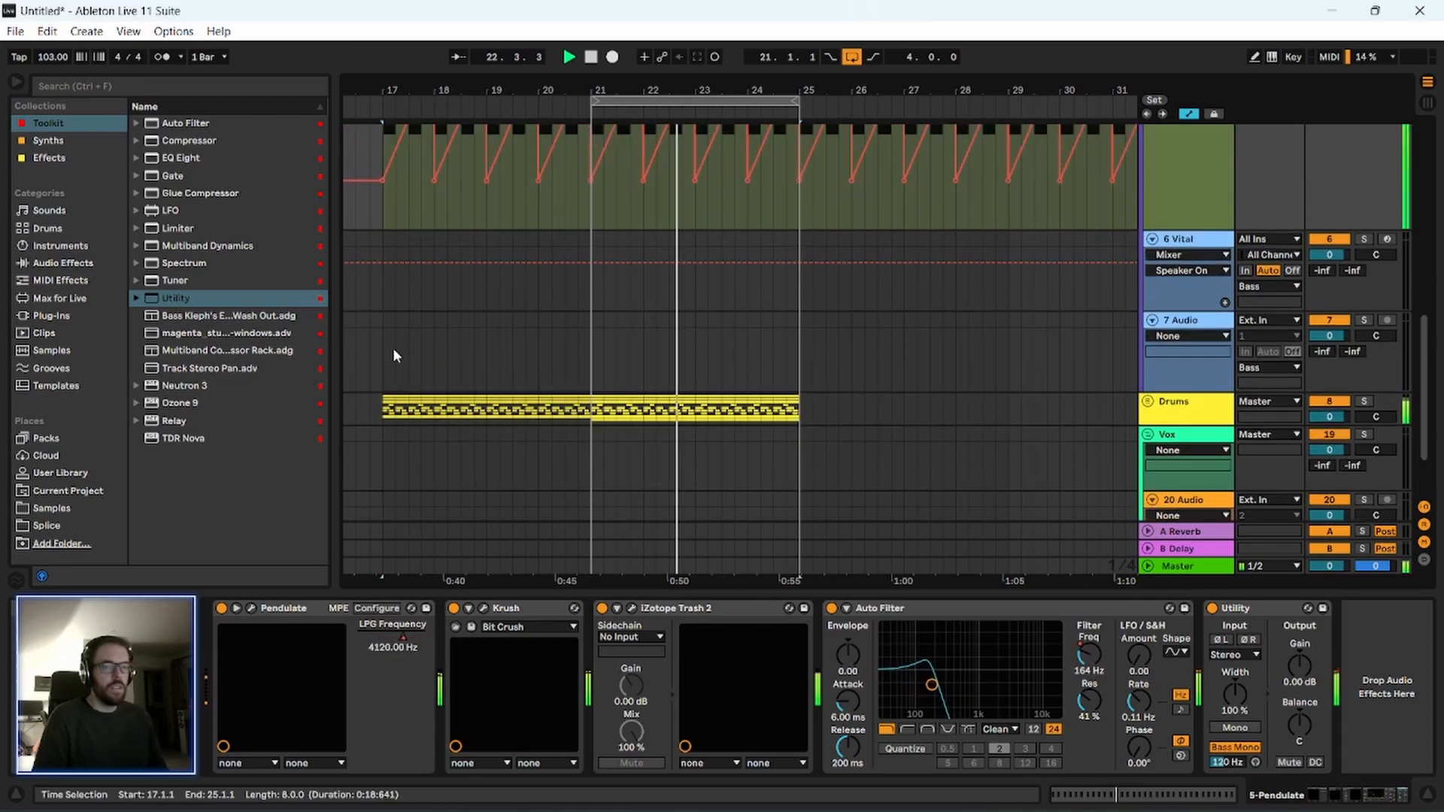
{"action": "scroll", "coordinate": [392, 349], "scroll_direction": "up", "scroll_amount": 2}
{"action": "scroll", "coordinate": [392, 369], "scroll_direction": "up", "scroll_amount": 6}
{"action": "key", "text": "space"}
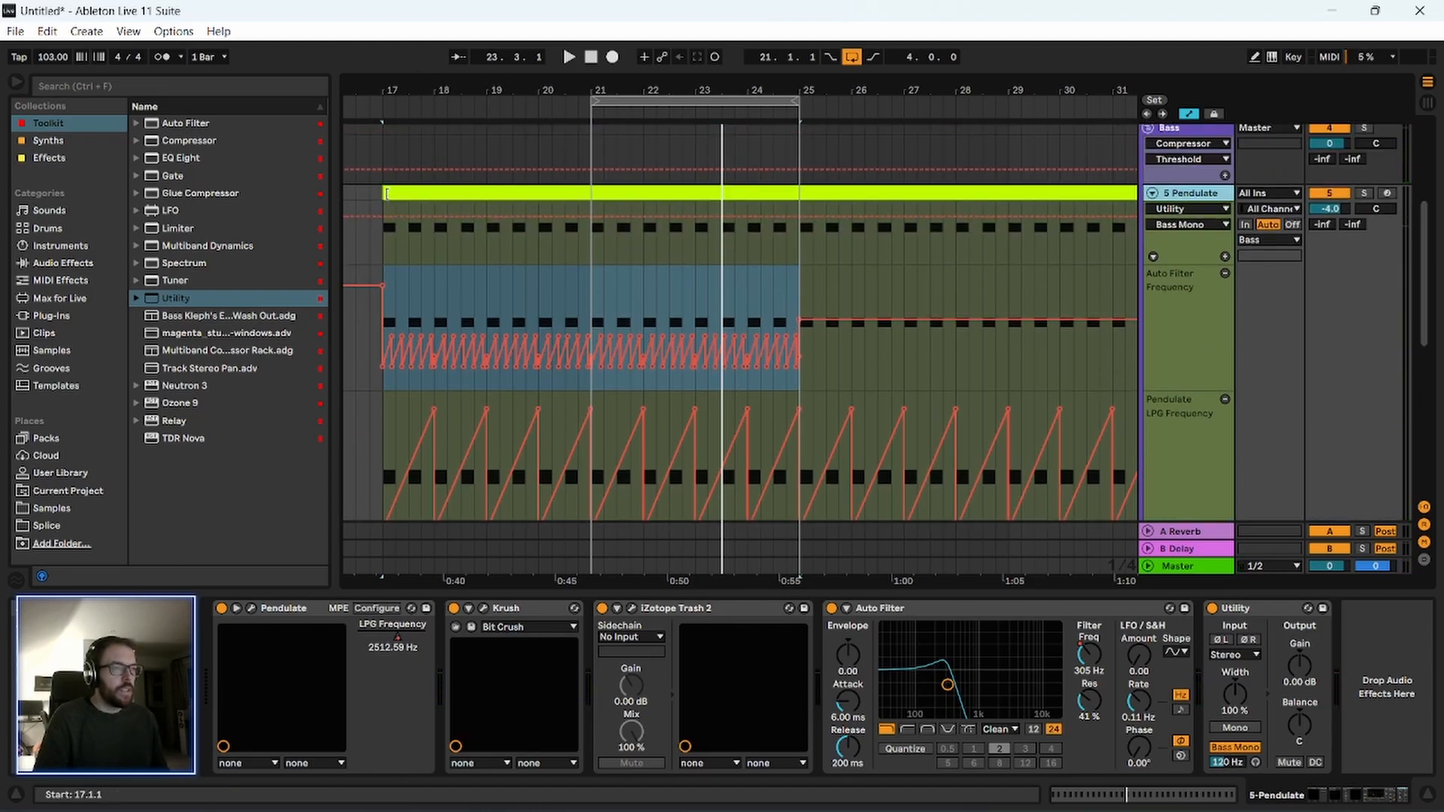
Shorten the Pendulate clip so it starts at bar 21, and inspect its MIDI notes in the note editor.
{"action": "left_click_drag", "start_coordinate": [386, 194], "coordinate": [588, 197]}
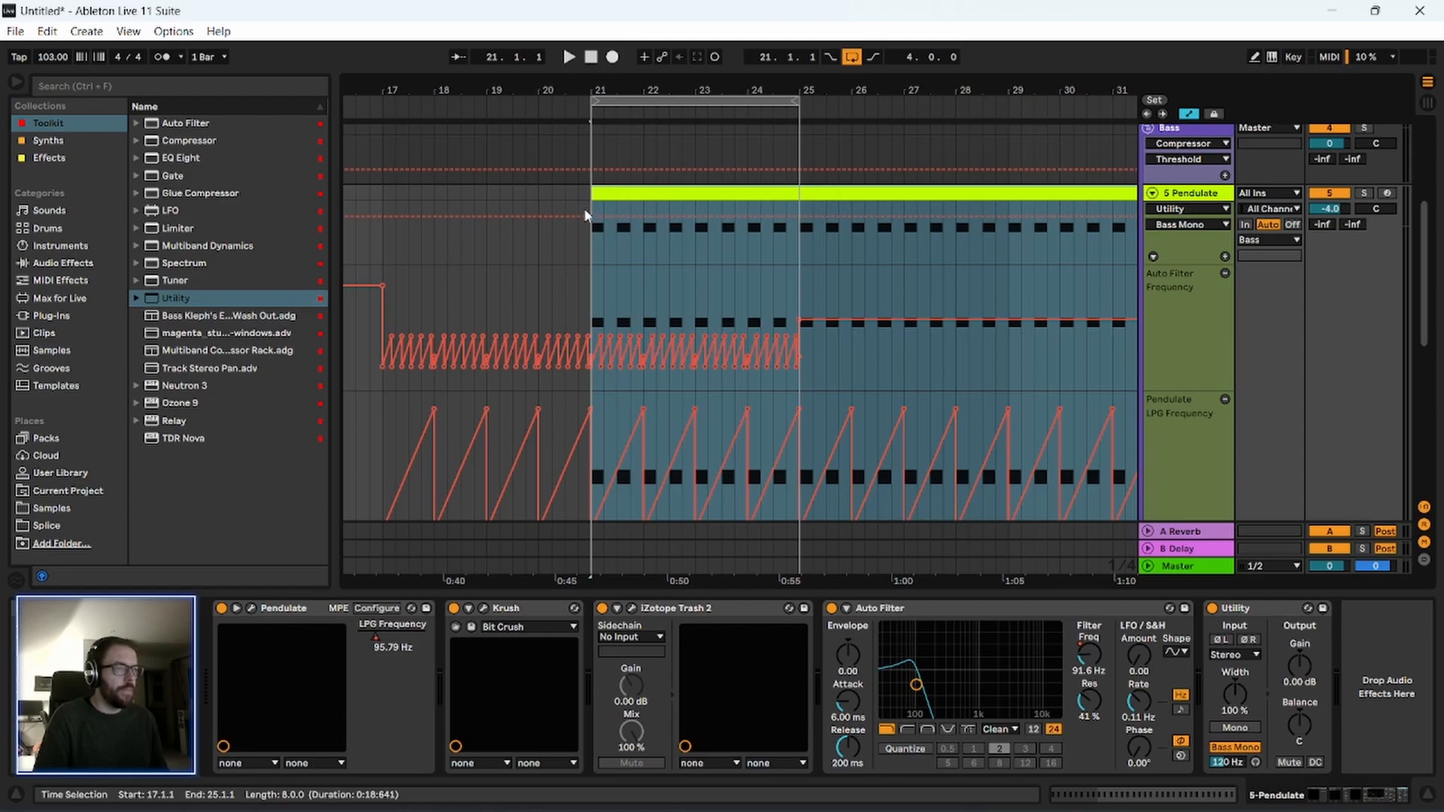
{"action": "double_click", "coordinate": [675, 194]}
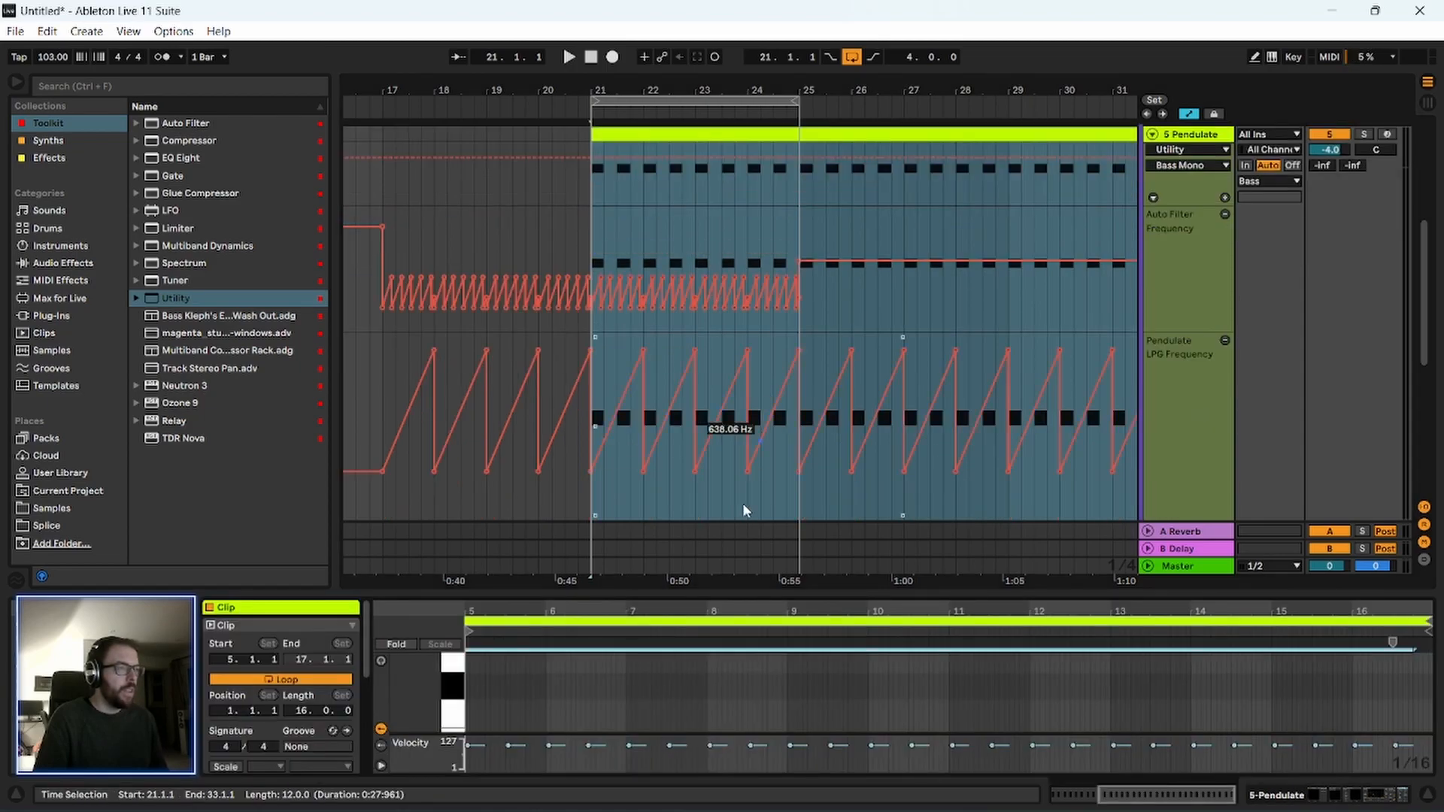
{"action": "left_click_drag", "start_coordinate": [713, 594], "coordinate": [729, 264]}
{"action": "scroll", "coordinate": [564, 399], "scroll_direction": "up", "scroll_amount": 2}
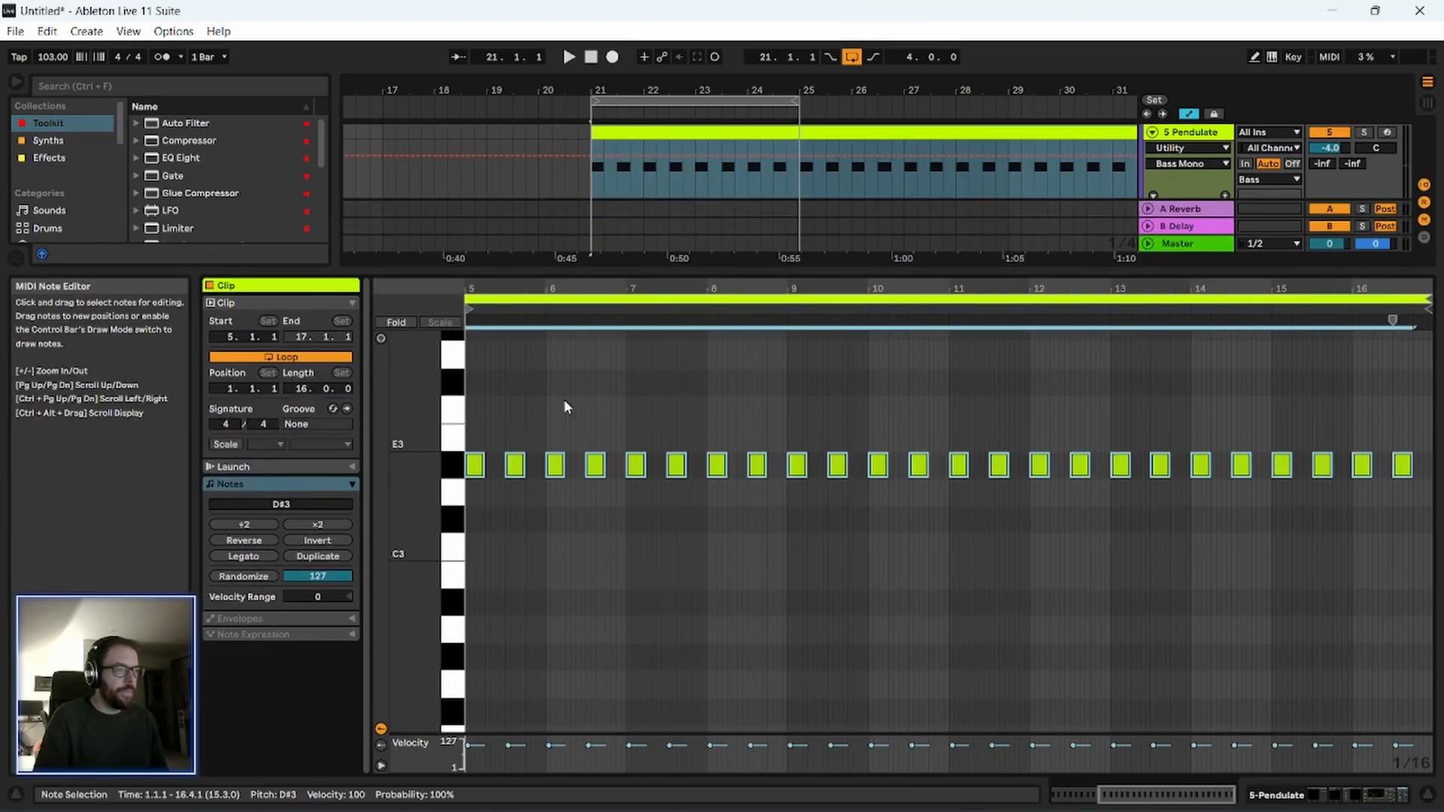
{"action": "left_click_drag", "start_coordinate": [530, 286], "coordinate": [754, 266]}
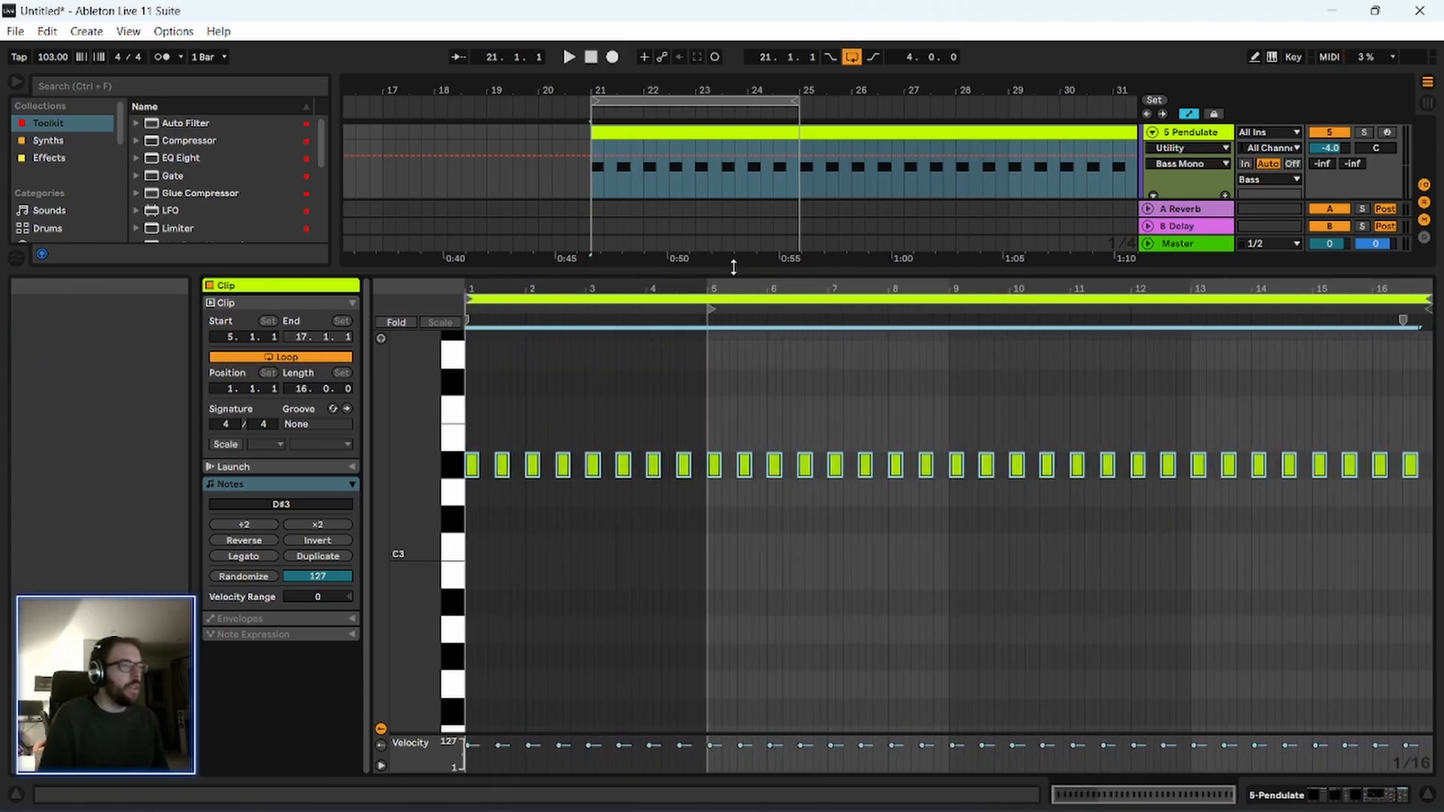
{"action": "left_click_drag", "start_coordinate": [586, 269], "coordinate": [586, 504]}
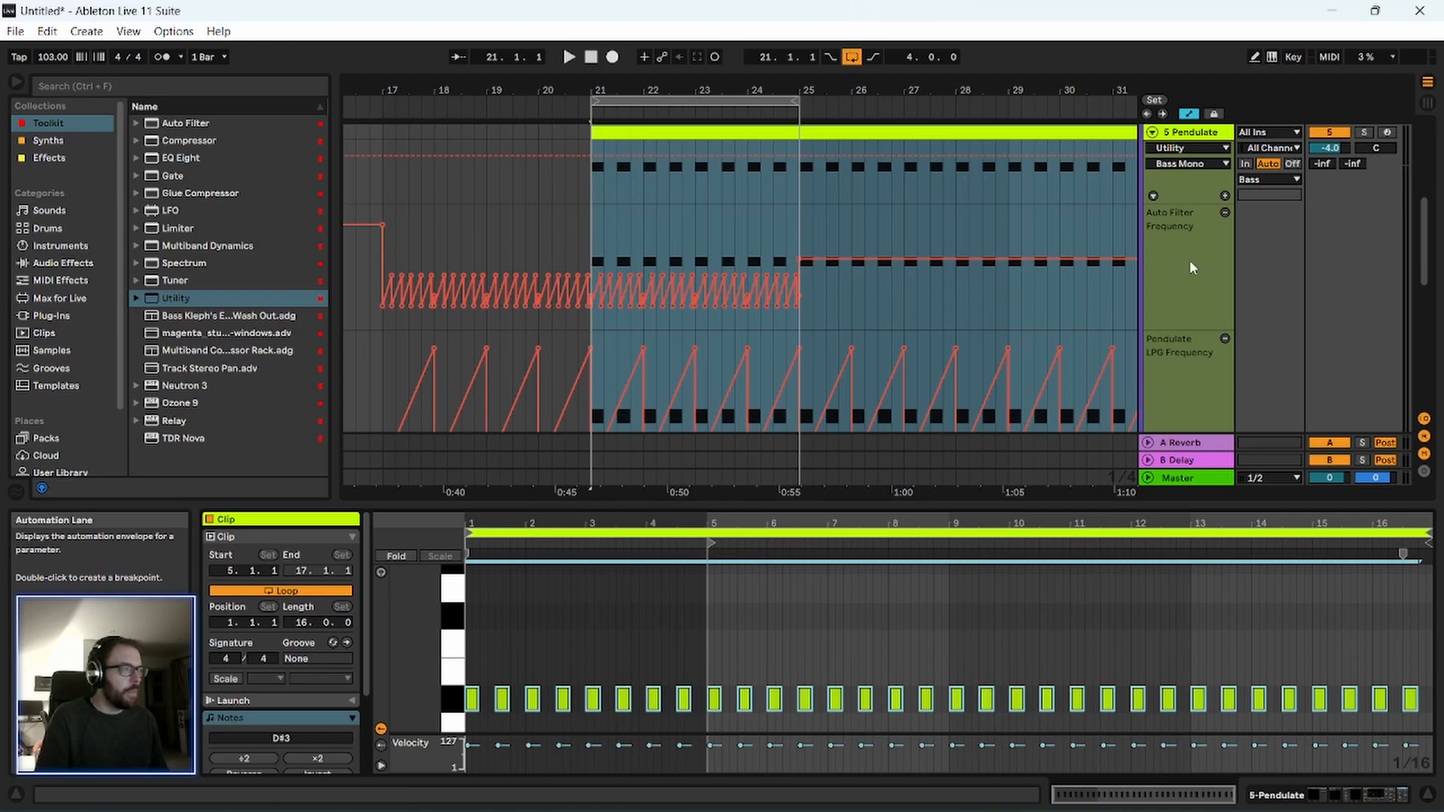
Merge the first two Auto Filter frequency ramps at bar 21 into one longer rise and listen to it.
{"action": "scroll", "coordinate": [1191, 267], "scroll_direction": "up", "scroll_amount": 2}
{"action": "scroll", "coordinate": [517, 305], "scroll_direction": "down", "scroll_amount": 2}
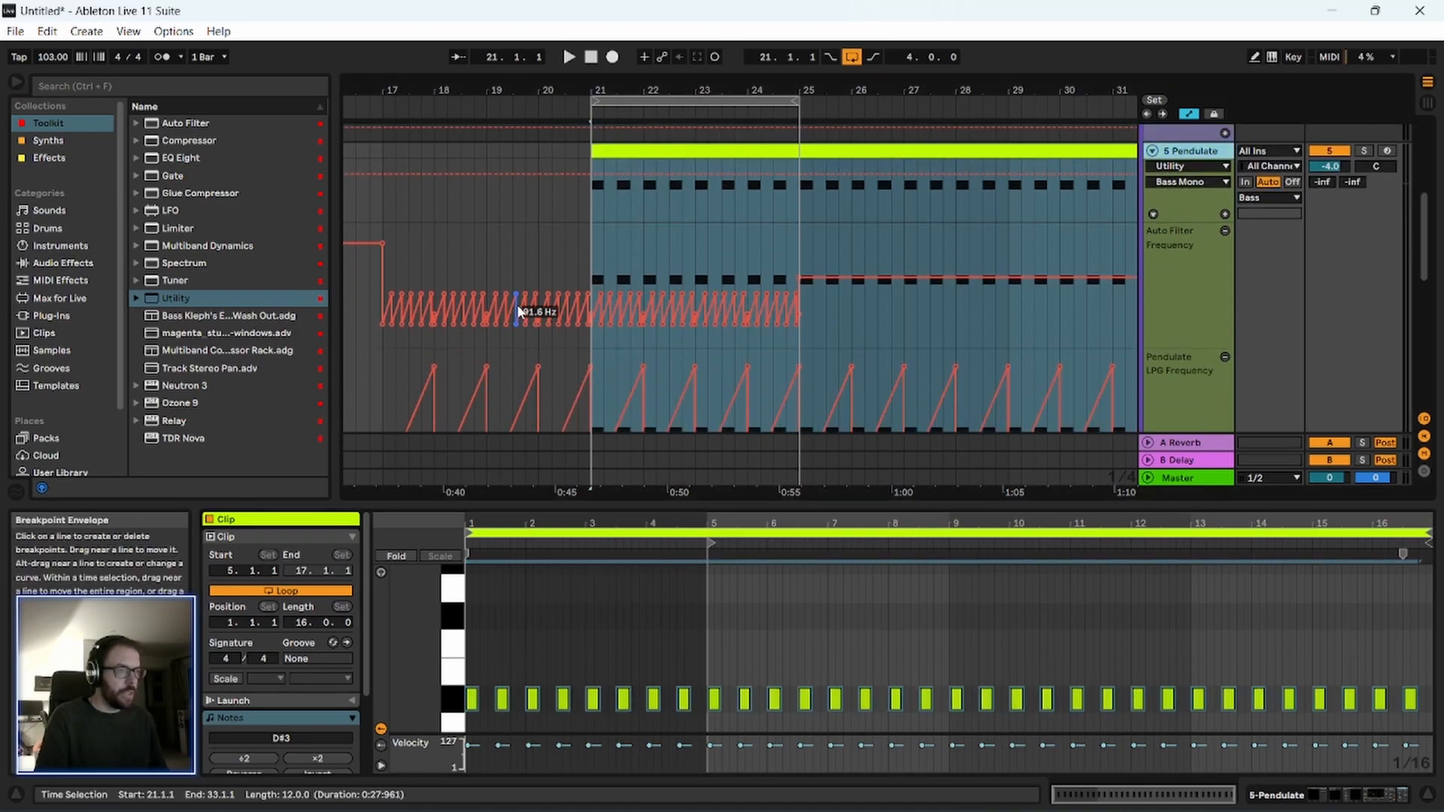
{"action": "left_click_drag", "start_coordinate": [635, 85], "coordinate": [573, 84]}
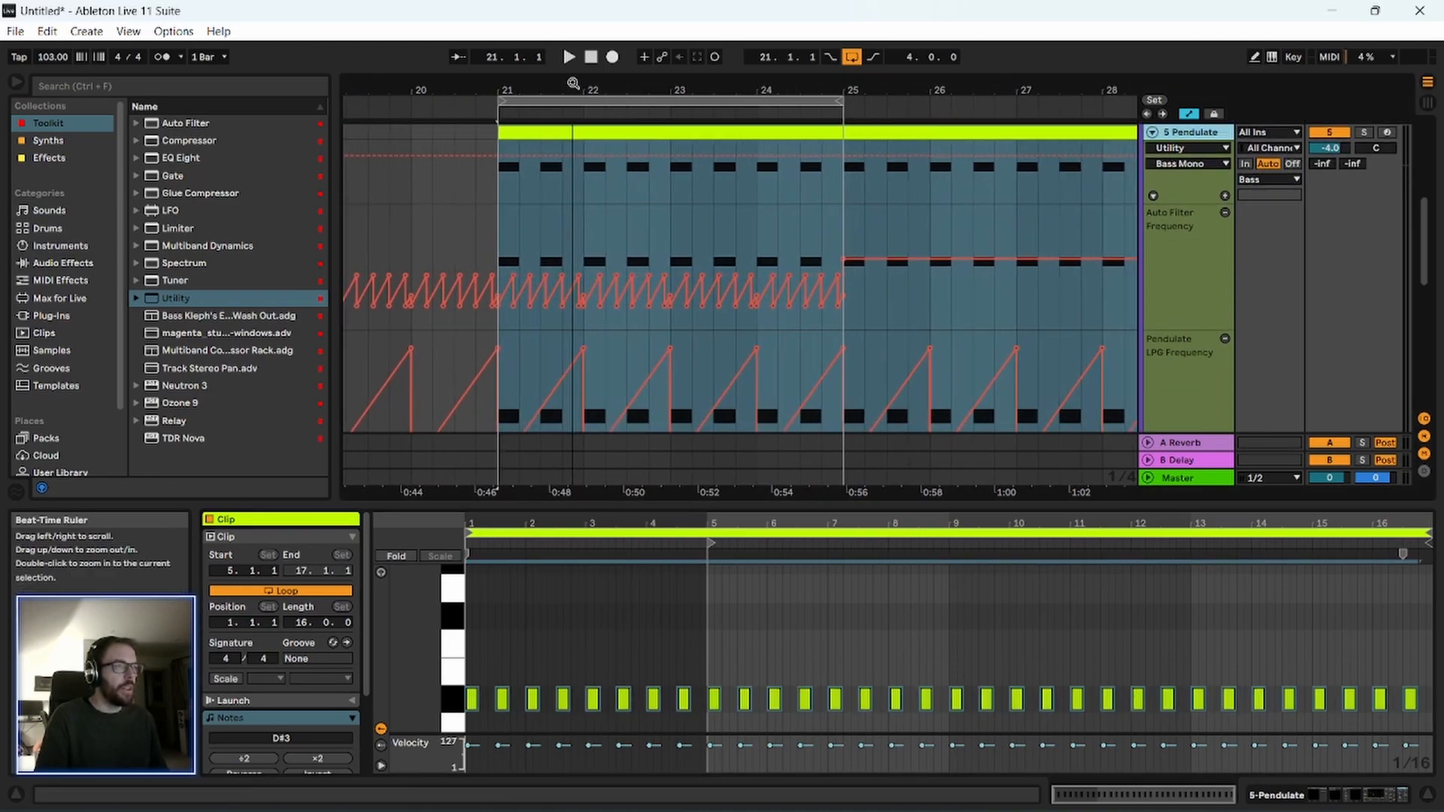
{"action": "scroll", "coordinate": [1040, 279], "scroll_direction": "up", "scroll_amount": 2}
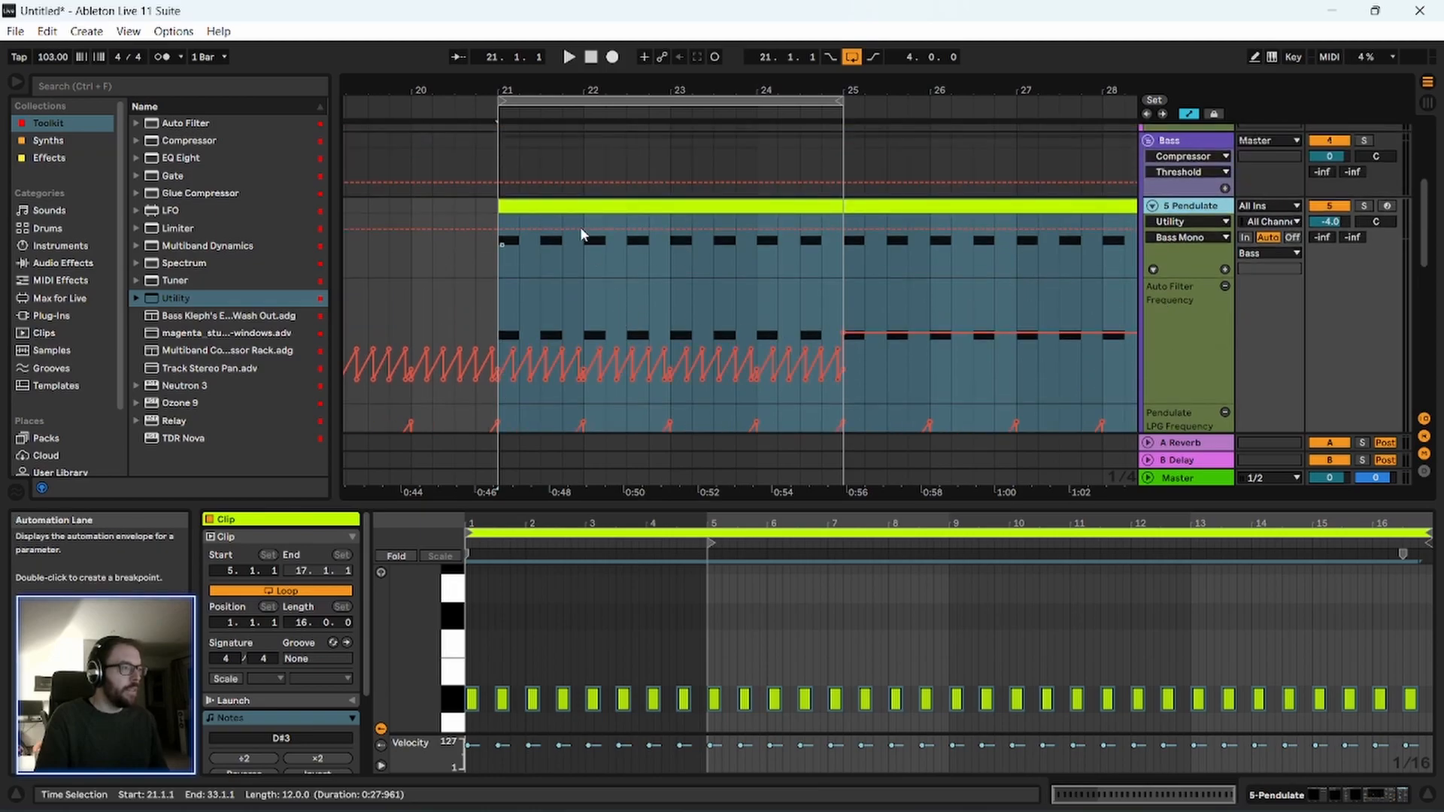
{"action": "left_click_drag", "start_coordinate": [511, 85], "coordinate": [518, 126]}
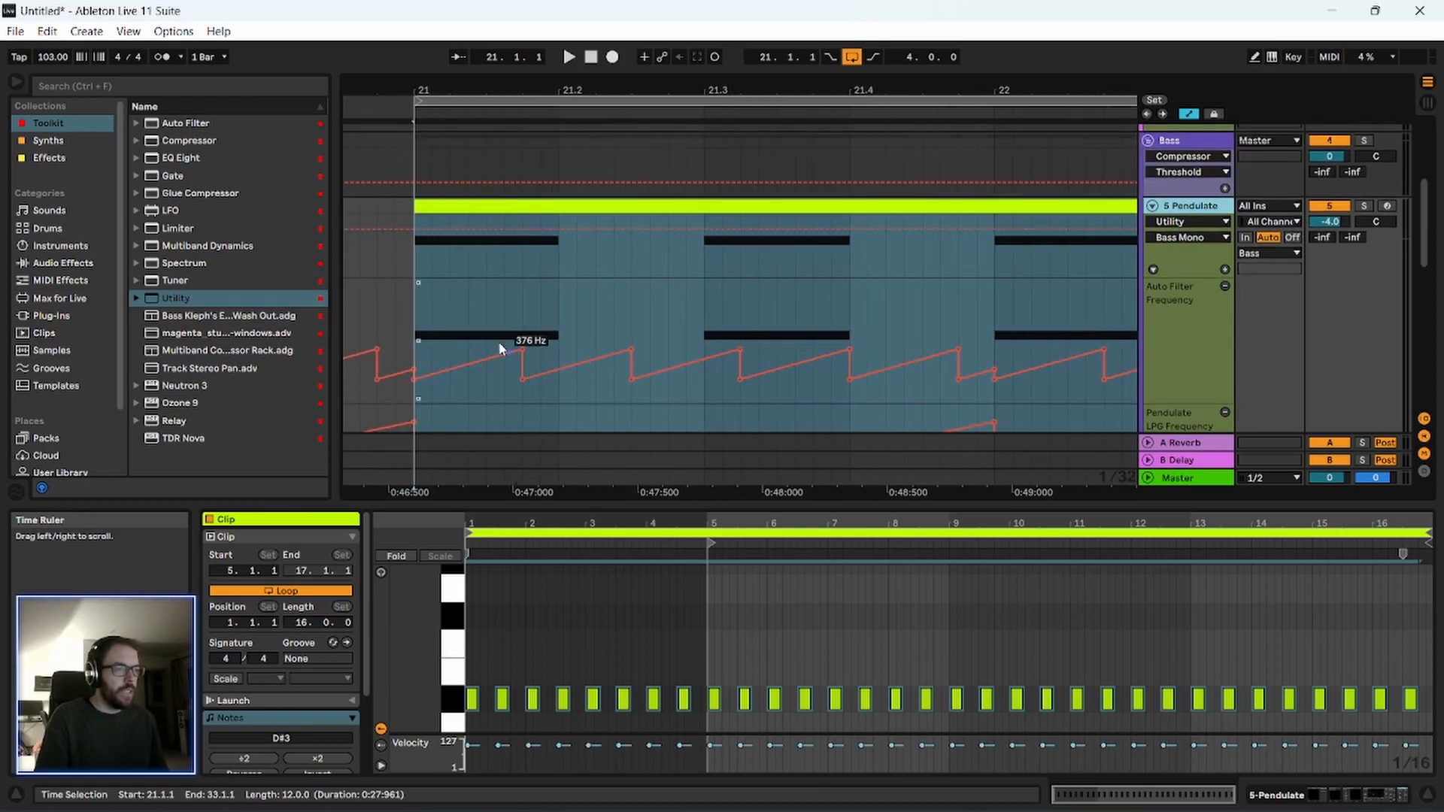
{"action": "left_click_drag", "start_coordinate": [422, 324], "coordinate": [707, 341]}
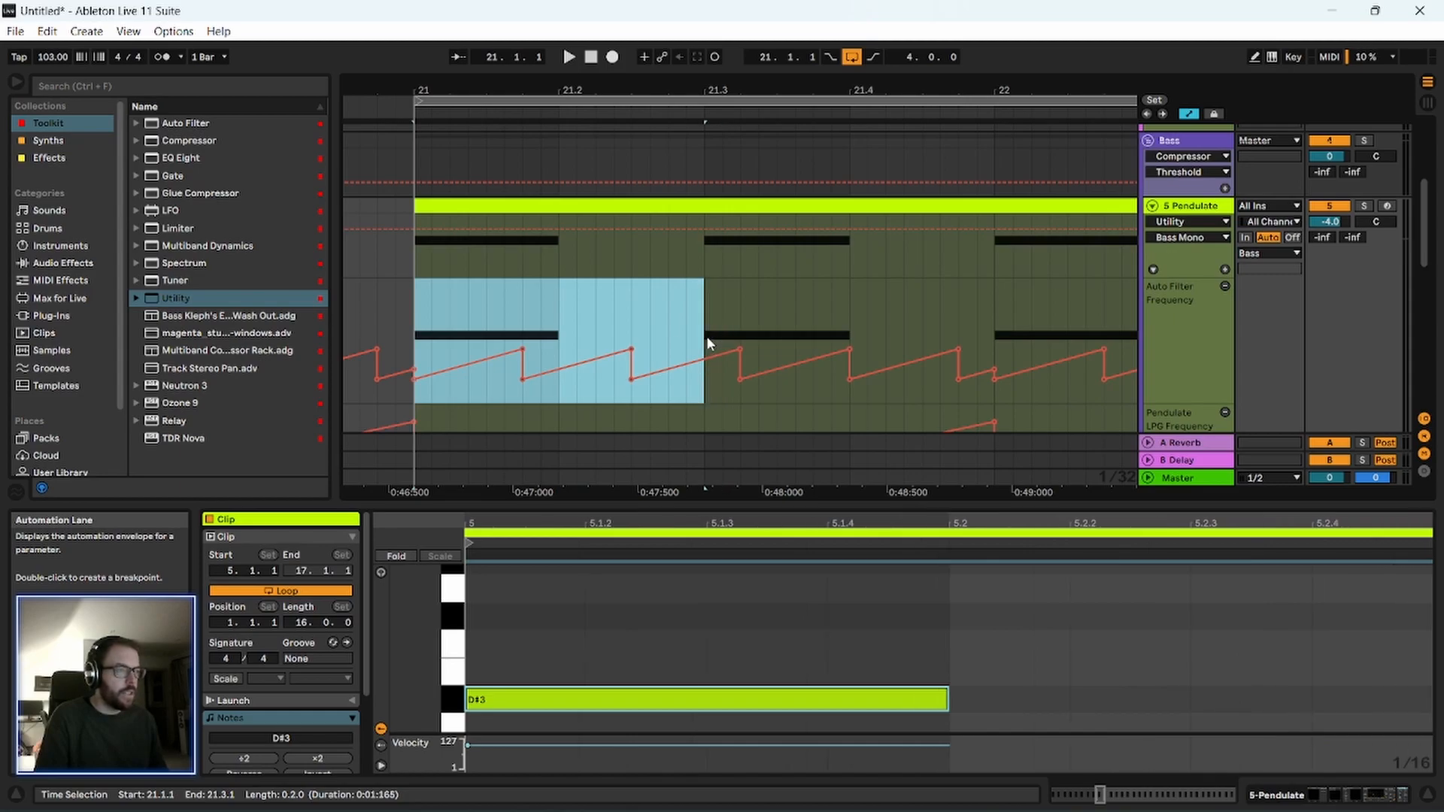
{"action": "left_click", "coordinate": [525, 380]}
{"action": "left_click", "coordinate": [403, 316]}
{"action": "left_click", "coordinate": [418, 337]}
{"action": "key", "text": "space"}
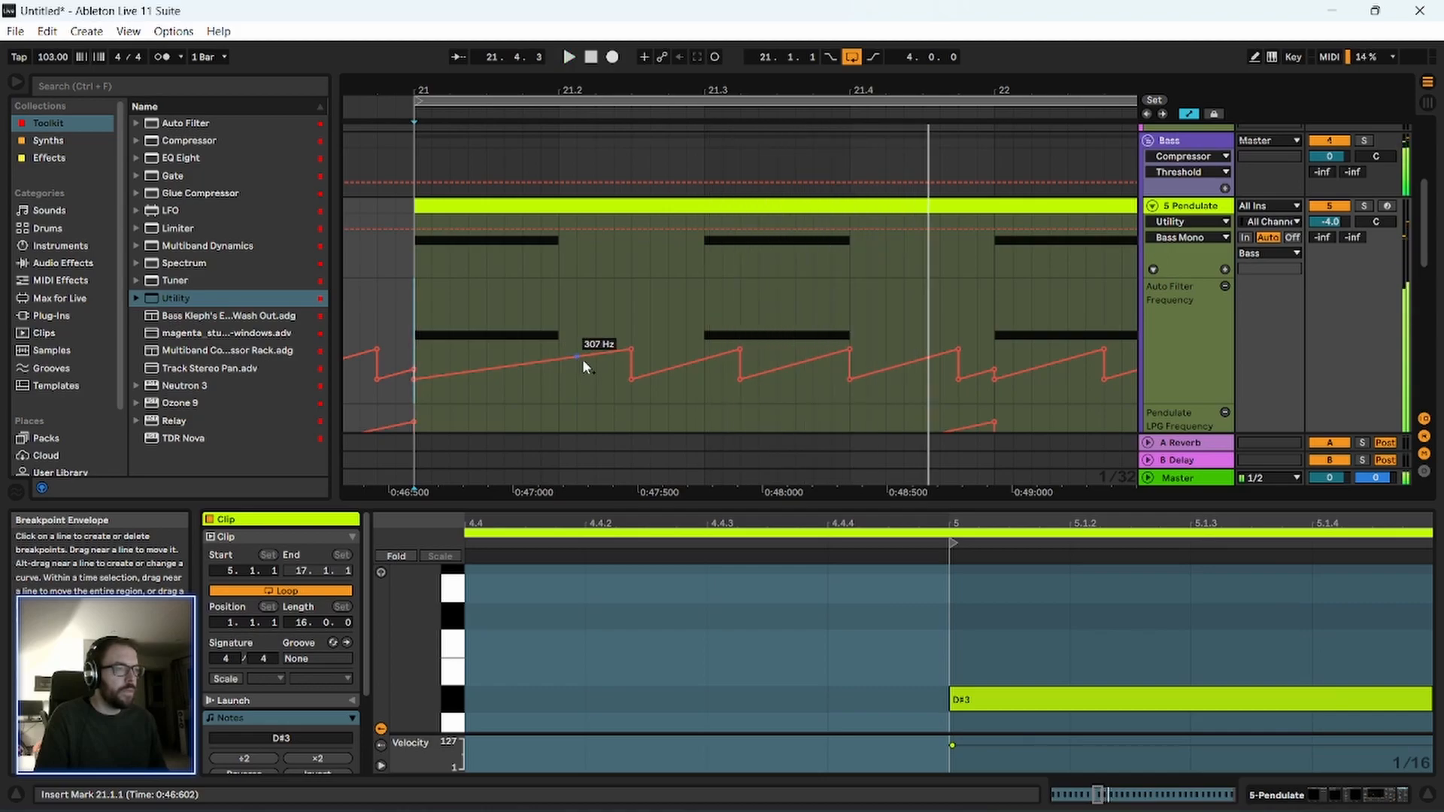
Hold the Auto Filter frequency low up to 21.3 so the next ramp starts with the second note, and audition it.
{"action": "left_click_drag", "start_coordinate": [686, 364], "coordinate": [686, 386]}
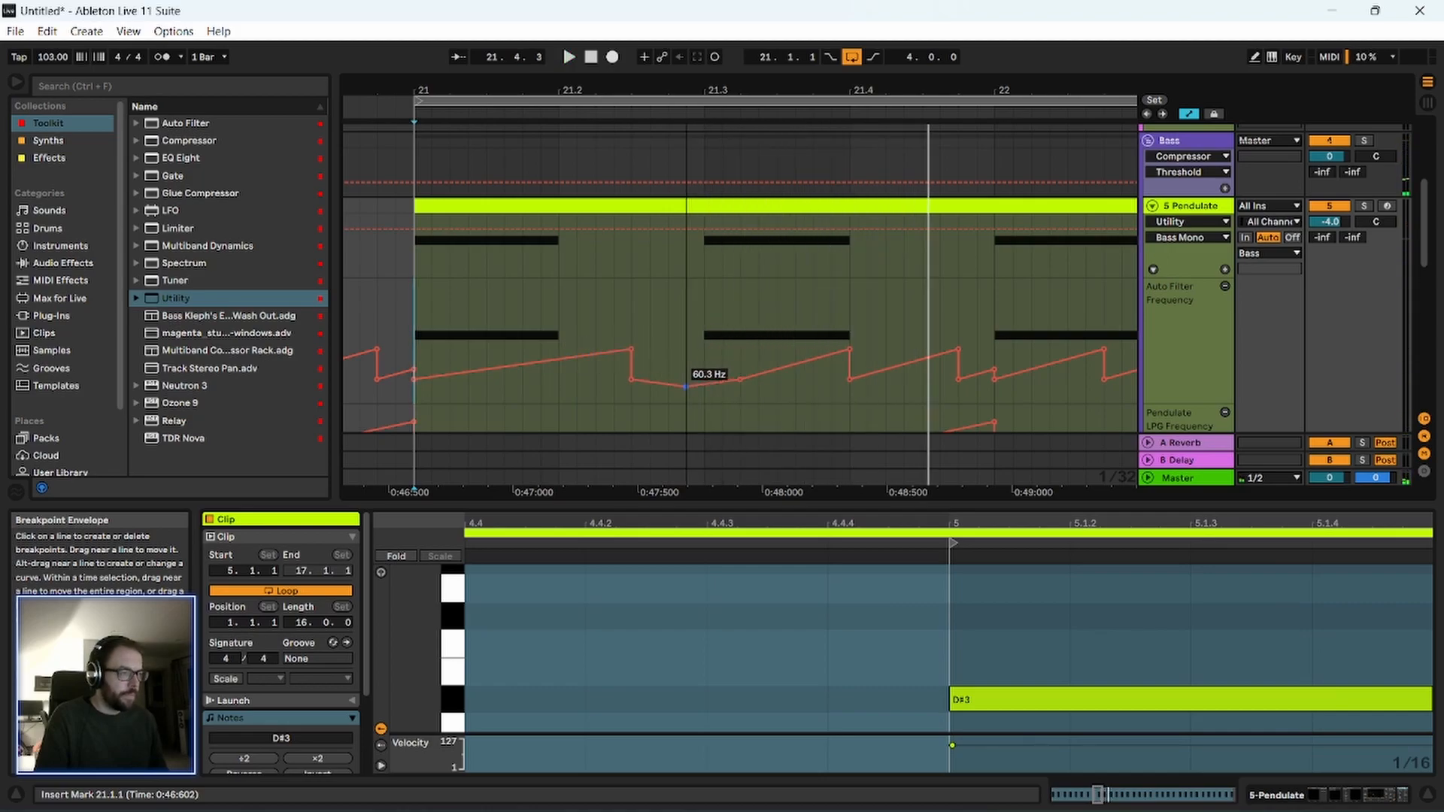
{"action": "left_click", "coordinate": [701, 343]}
{"action": "left_click", "coordinate": [740, 379]}
{"action": "key", "text": "space"}
{"action": "left_click", "coordinate": [422, 316]}
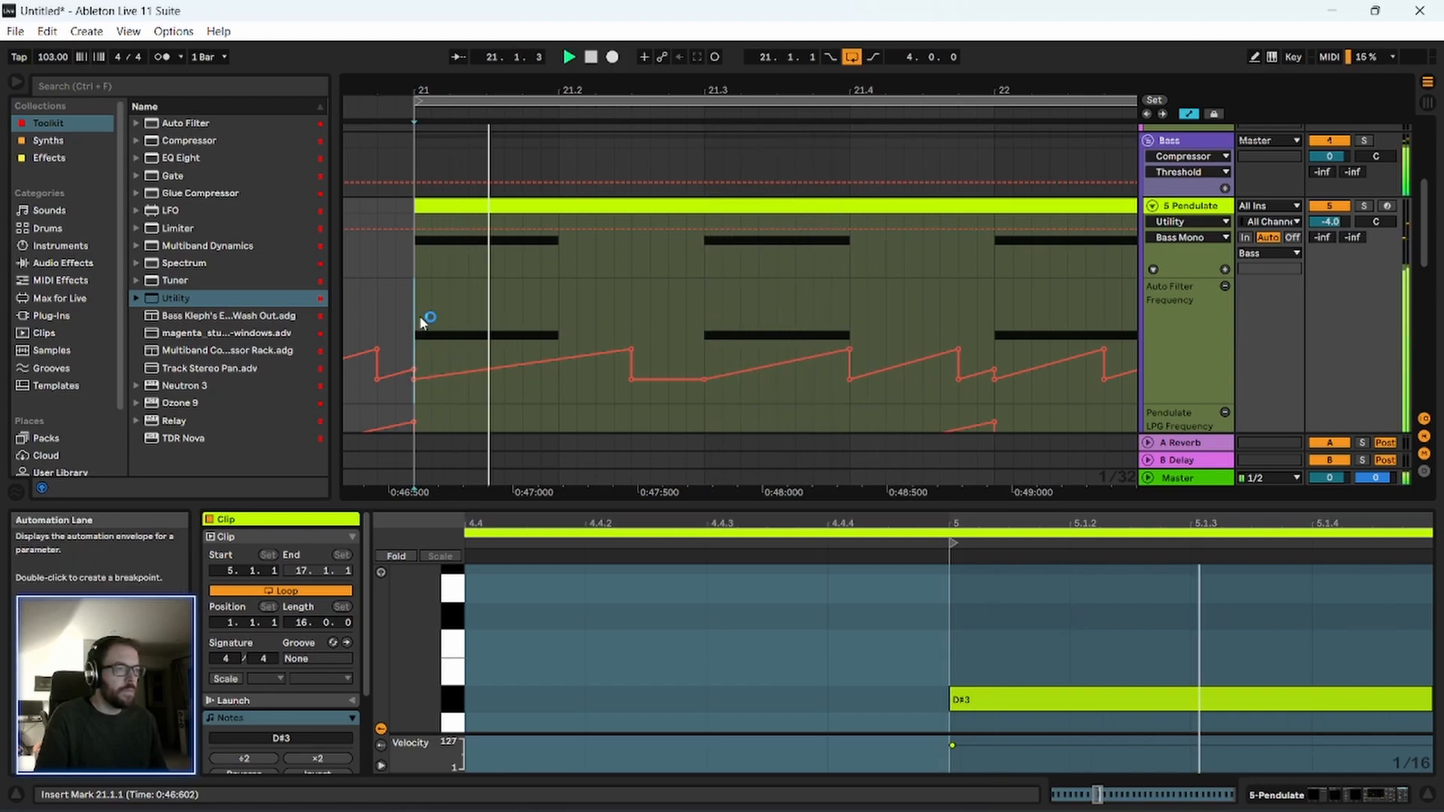
{"action": "key", "text": "space"}
Move the first filter sweep's peak back to 21.2 at the end of the first note and play it.
{"action": "left_click", "coordinate": [558, 358]}
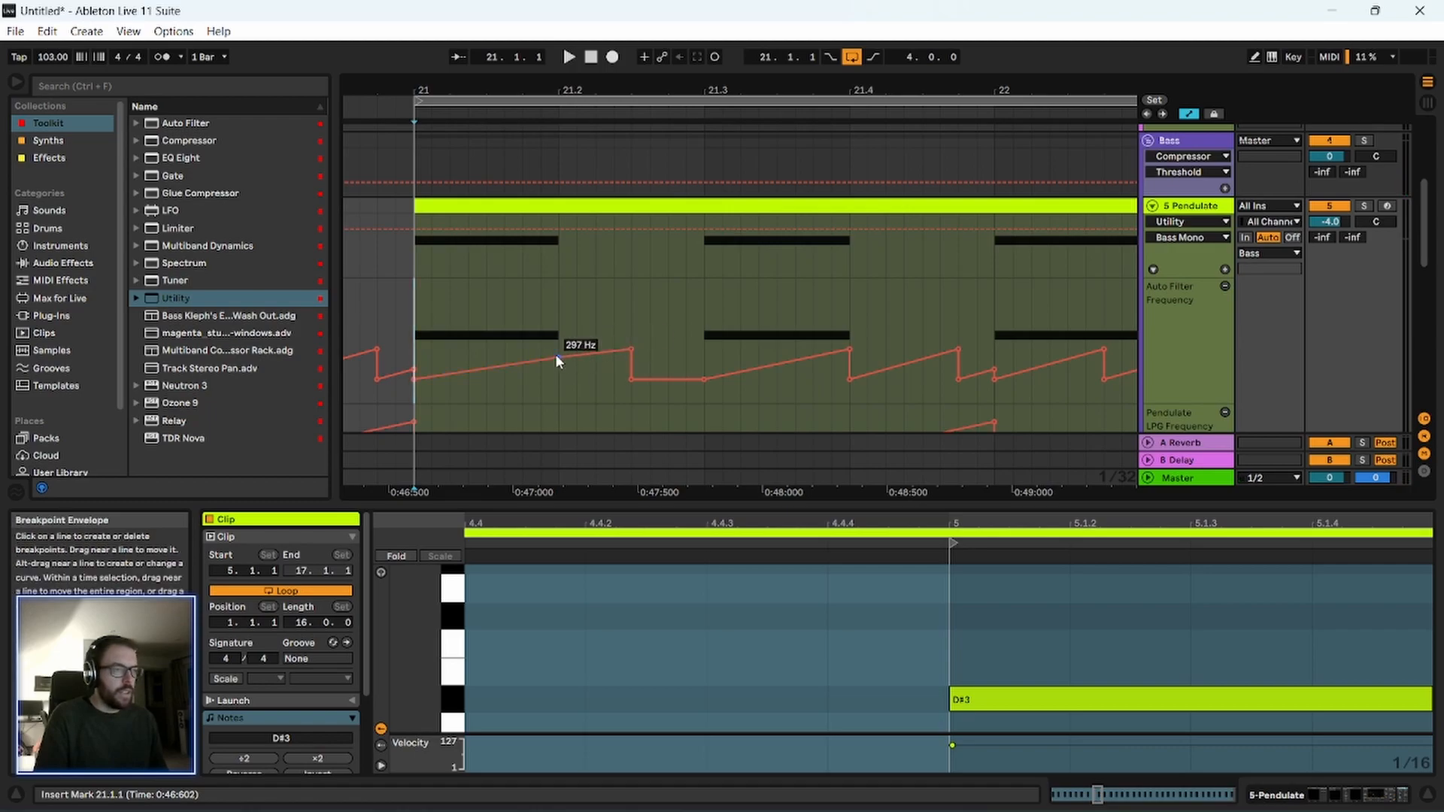
{"action": "left_click", "coordinate": [616, 346]}
{"action": "key", "text": "space"}
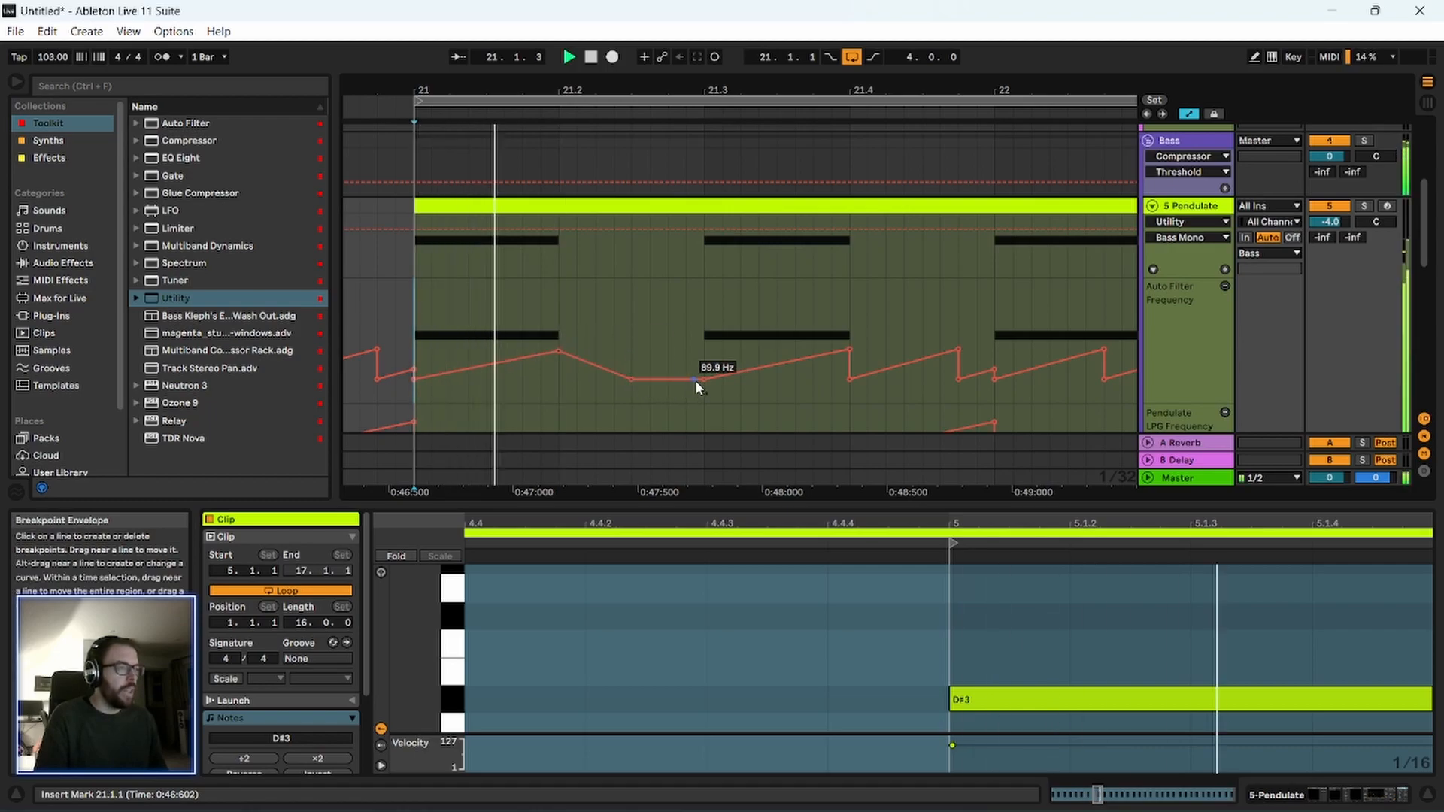
Peak the second filter sweep just before 21.4, end the third at bar 22 at 342 Hz, and remove the breakpoint between 21.2 and 21.3.
{"action": "left_click_drag", "start_coordinate": [849, 350], "coordinate": [831, 350]}
{"action": "left_click", "coordinate": [713, 351]}
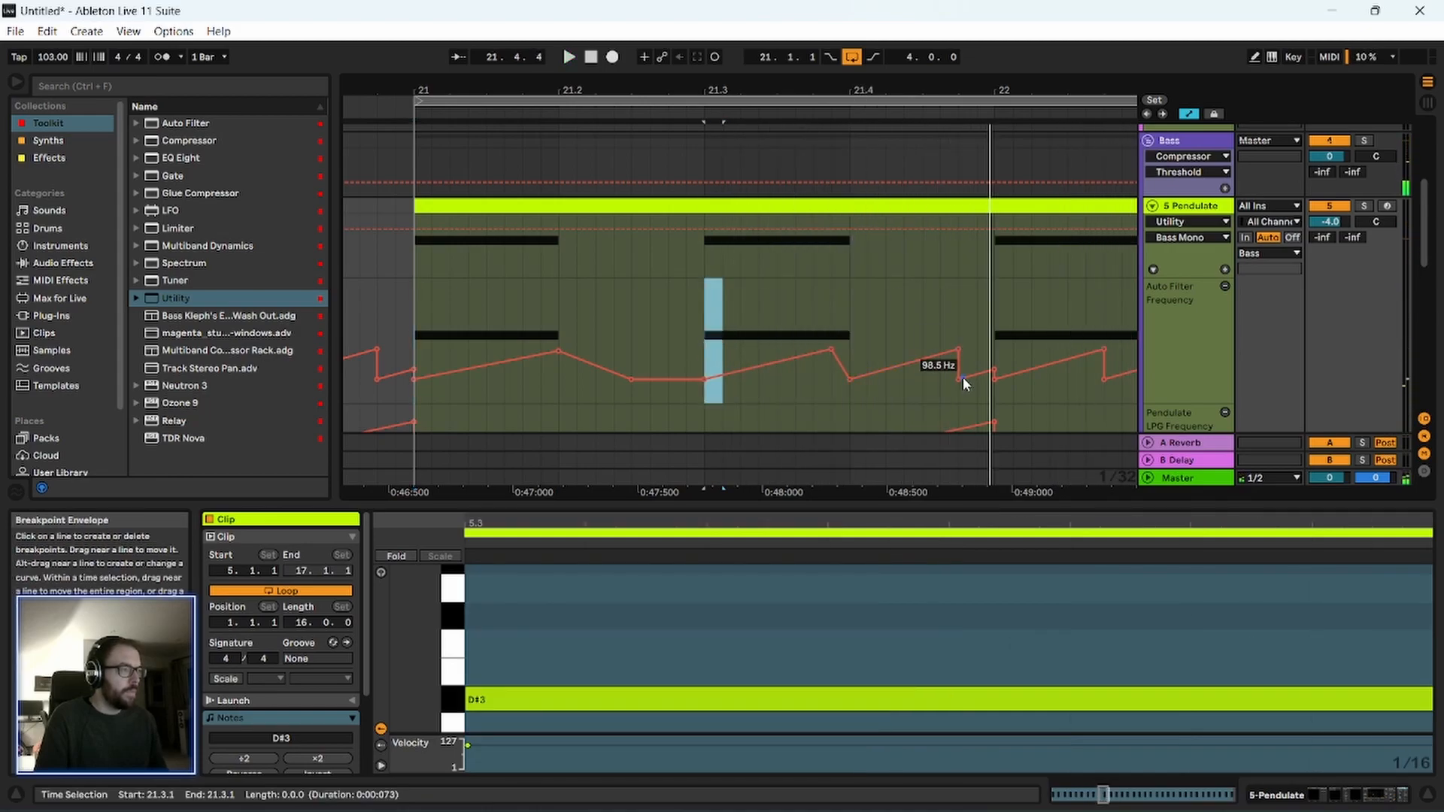
{"action": "left_click", "coordinate": [956, 352]}
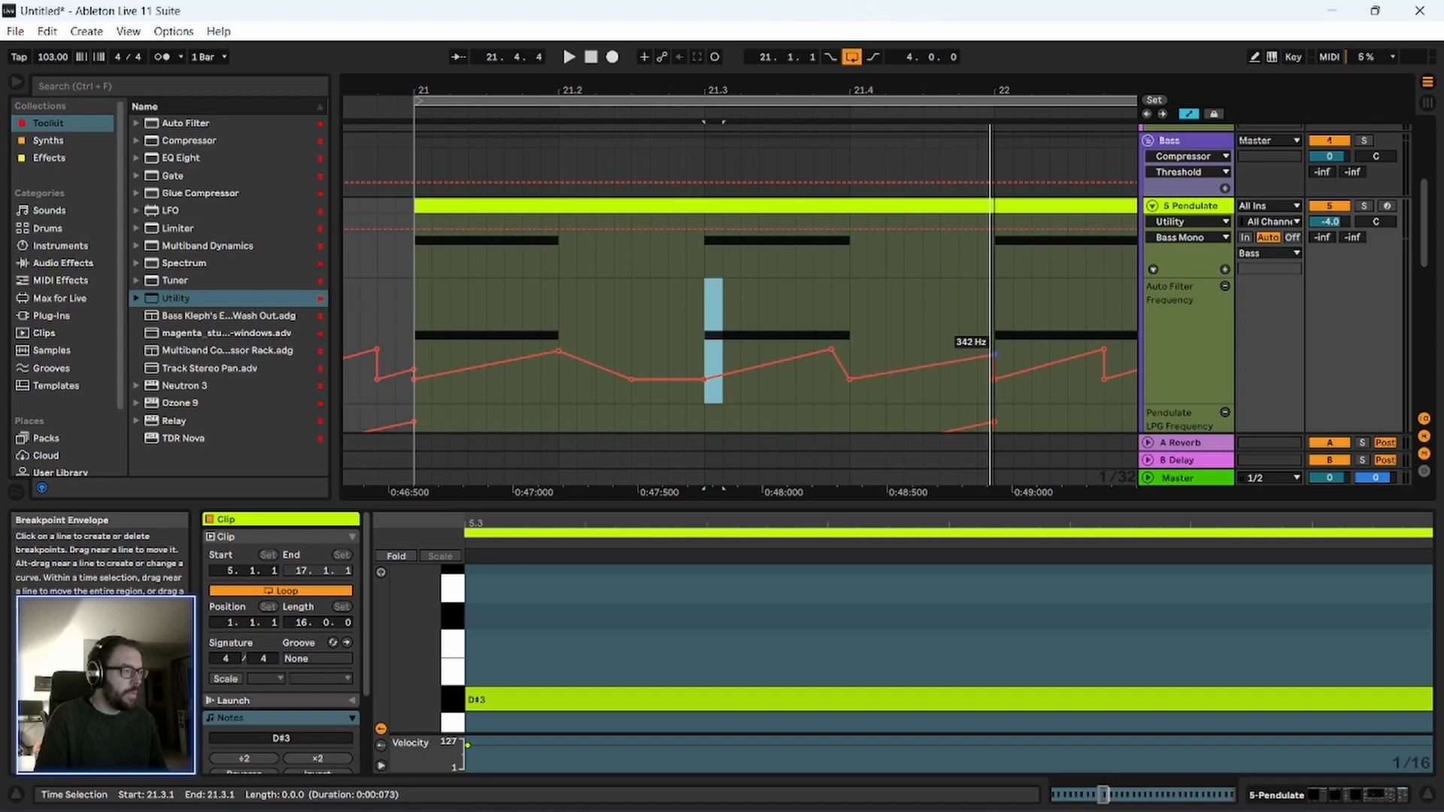
{"action": "left_click", "coordinate": [630, 380]}
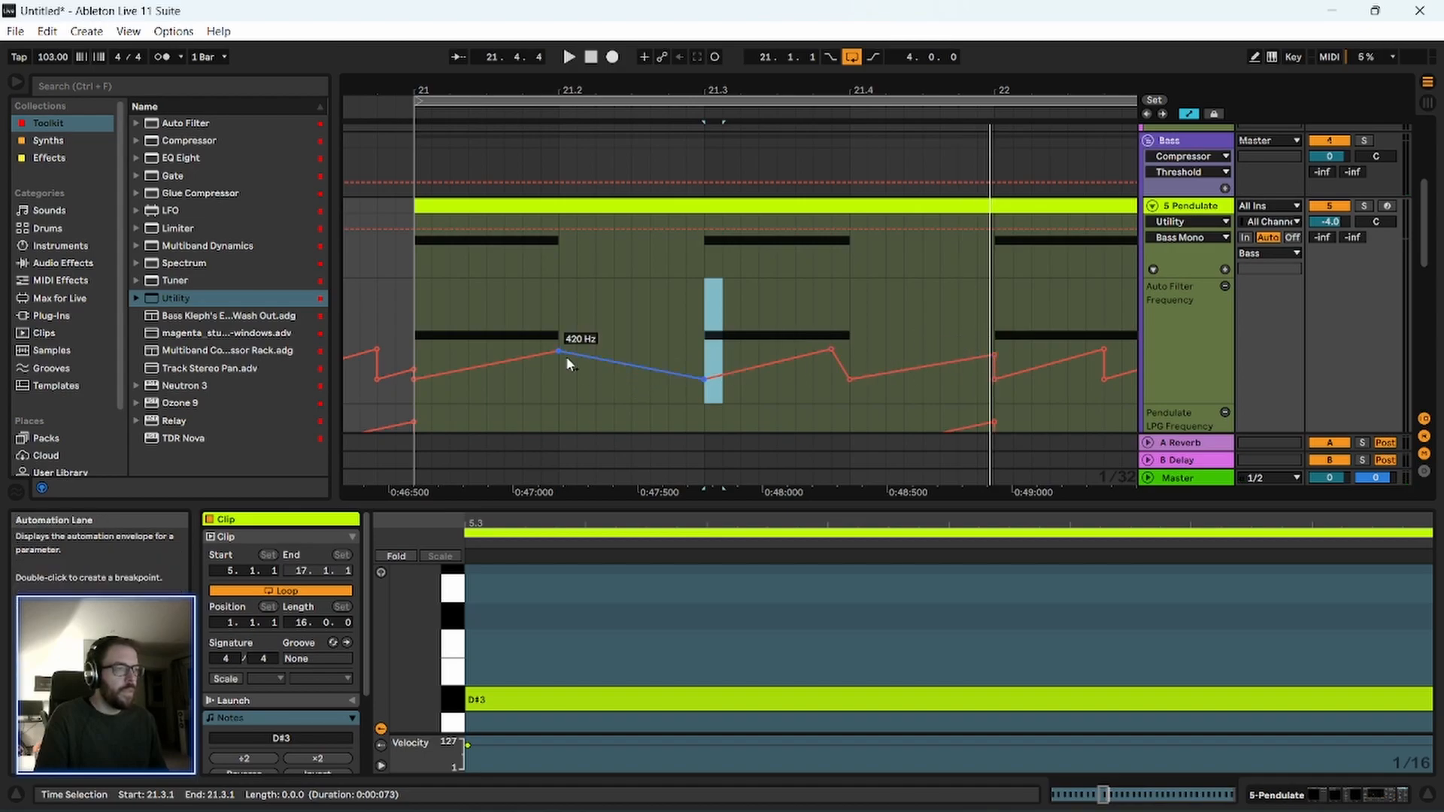
Duplicate the bar 21 Auto Filter frequency automation three times to fill bars 22 to 24, and play from bar 21.
{"action": "left_click", "coordinate": [425, 336]}
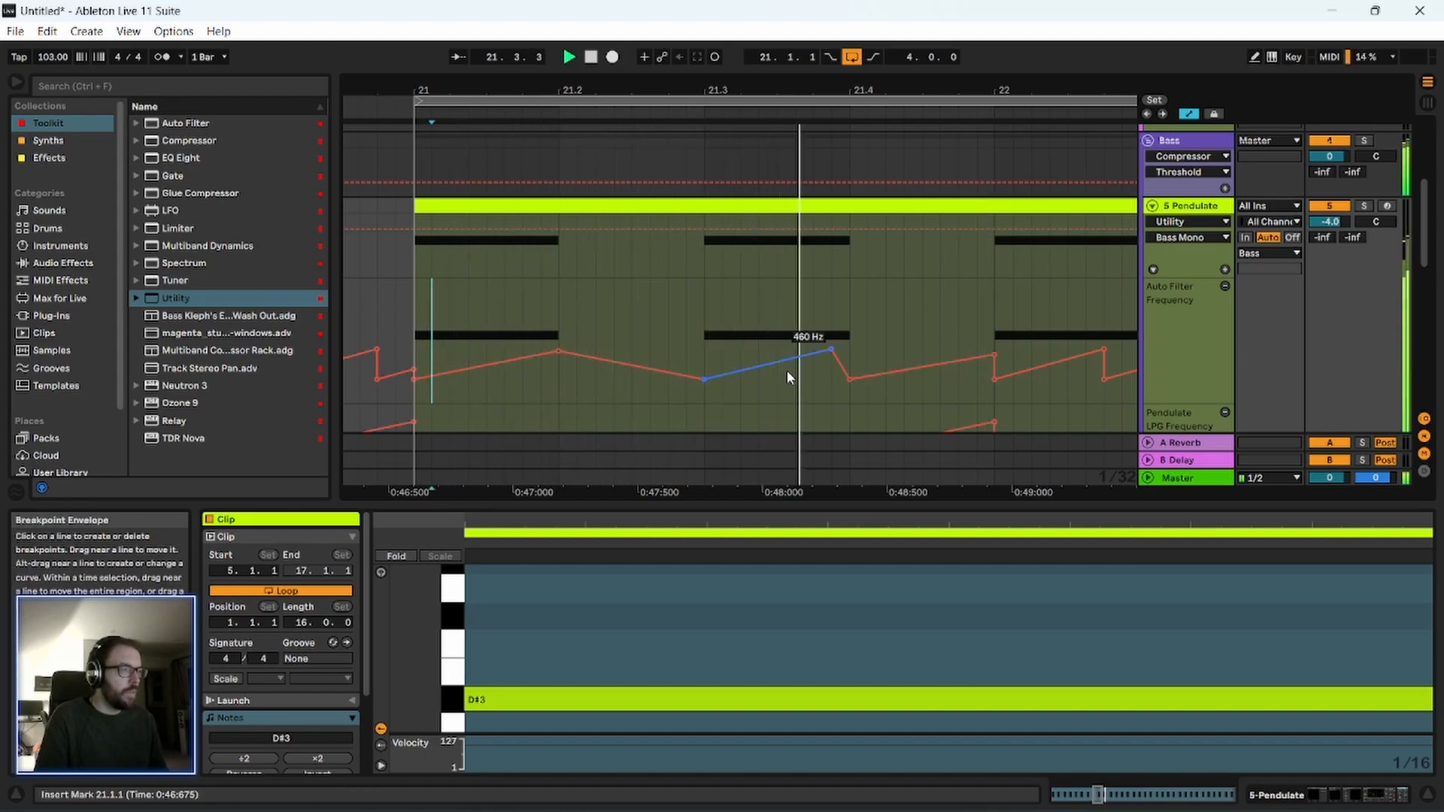
{"action": "left_click_drag", "start_coordinate": [830, 91], "coordinate": [626, 90]}
{"action": "left_click", "coordinate": [504, 328]}
{"action": "left_click_drag", "start_coordinate": [504, 333], "coordinate": [671, 339]}
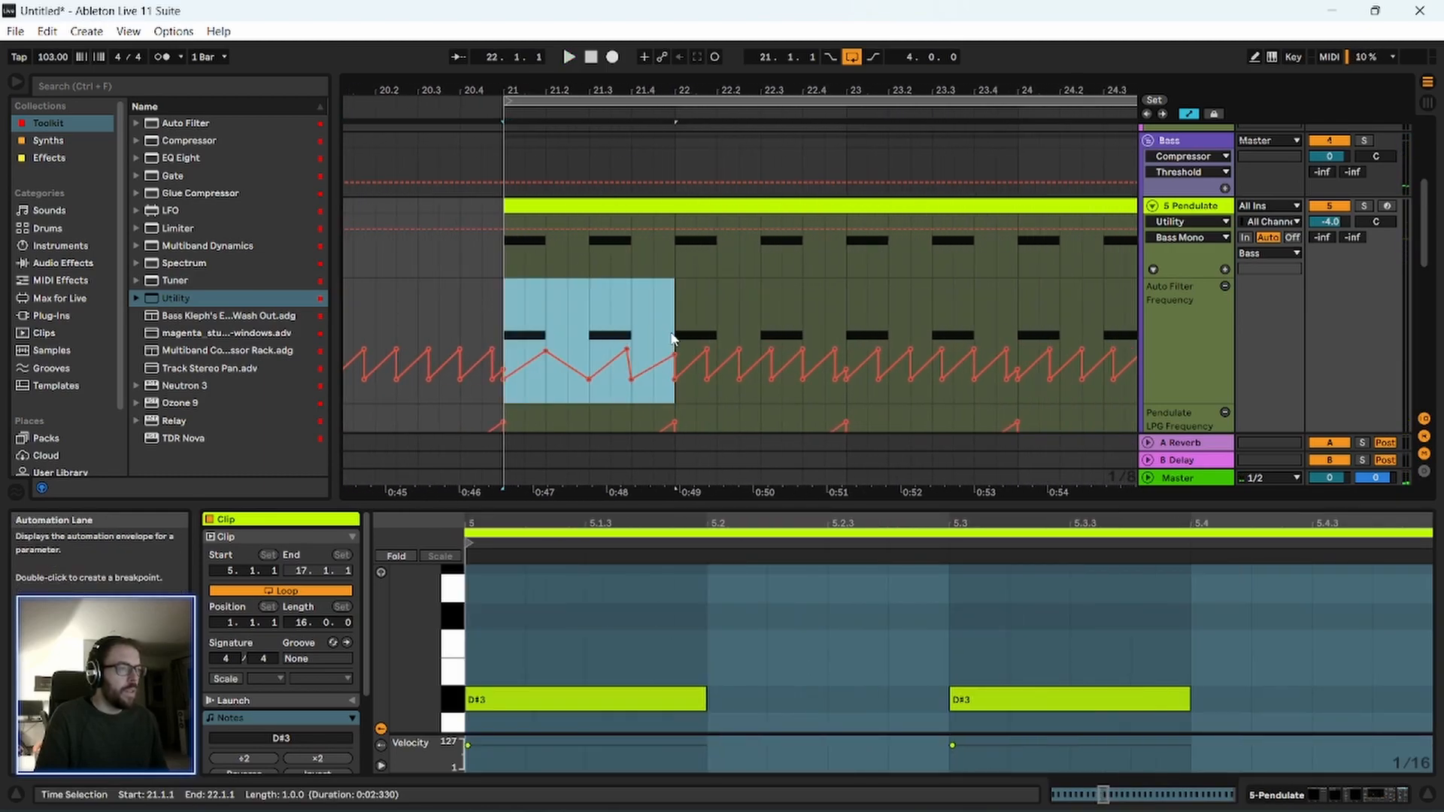
{"action": "key", "text": "ctrl+d"}
{"action": "key", "text": "ctrl+d"}
{"action": "key", "text": "ctrl+d"}
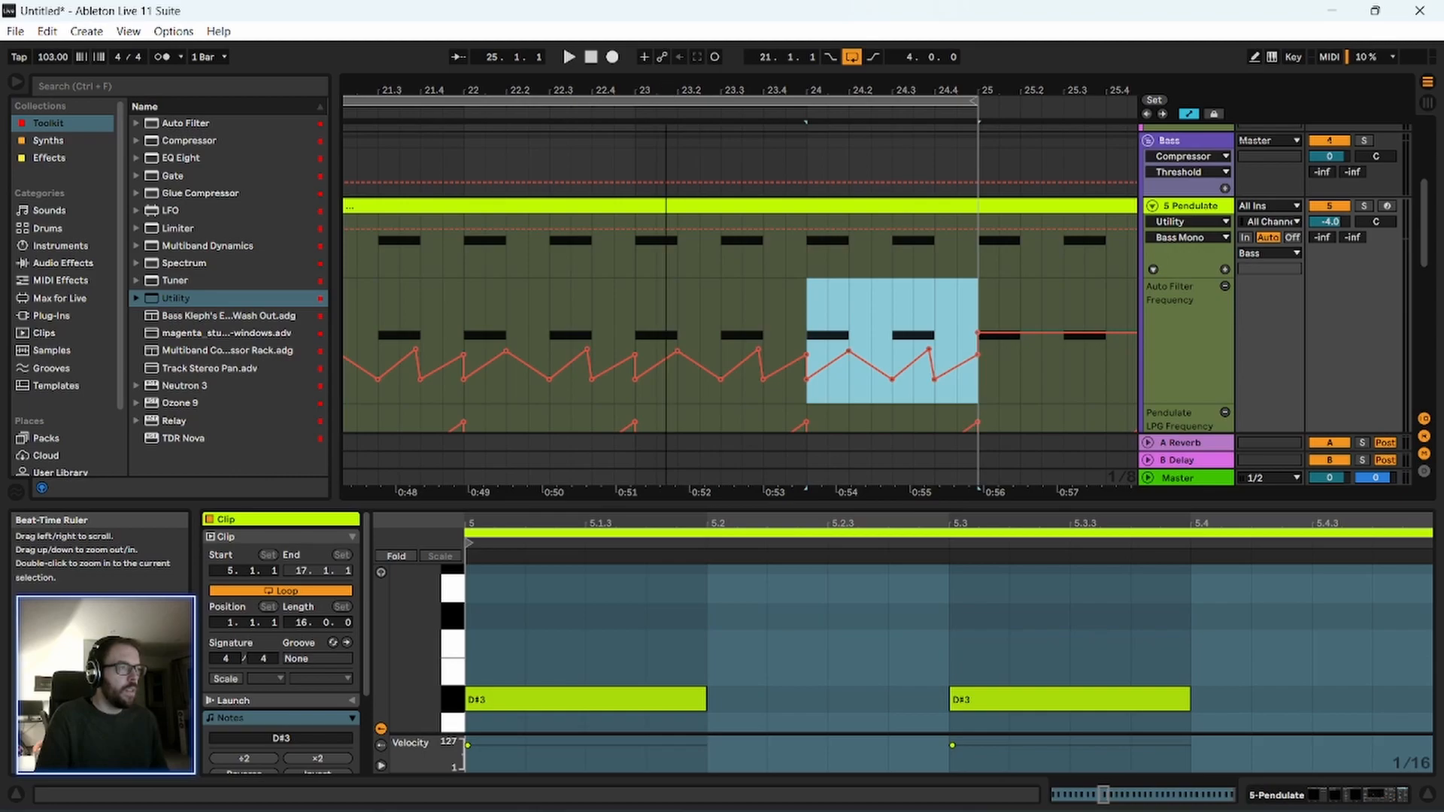
{"action": "left_click_drag", "start_coordinate": [666, 90], "coordinate": [807, 90]}
{"action": "left_click", "coordinate": [622, 323]}
{"action": "key", "text": "space"}
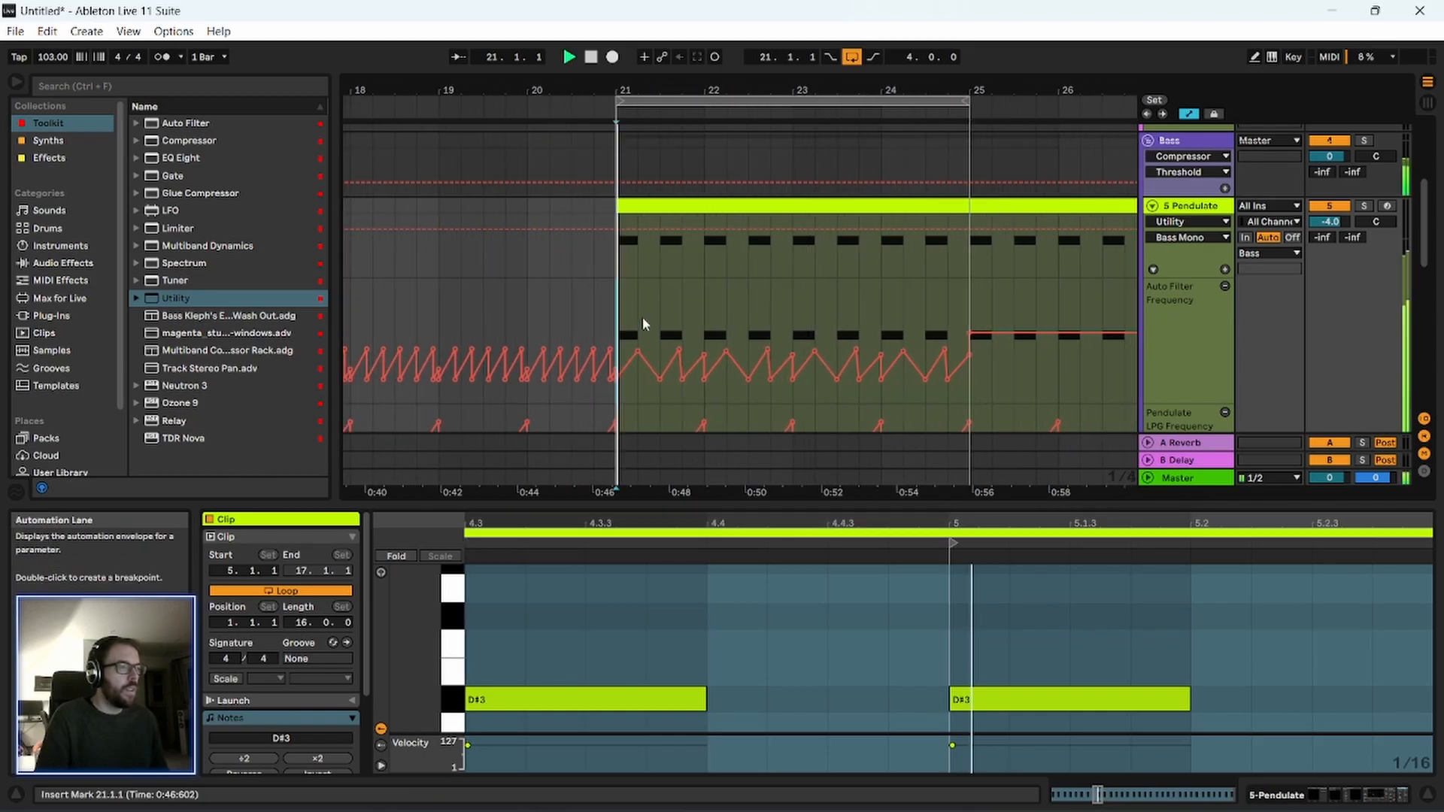
Open the bass clip starting at bar 21 in an enlarged note editor and lower the four notes from 7.1 to 8.4 to C#3.
{"action": "left_click", "coordinate": [857, 209]}
{"action": "left_click_drag", "start_coordinate": [723, 505], "coordinate": [722, 240]}
{"action": "key", "text": "space"}
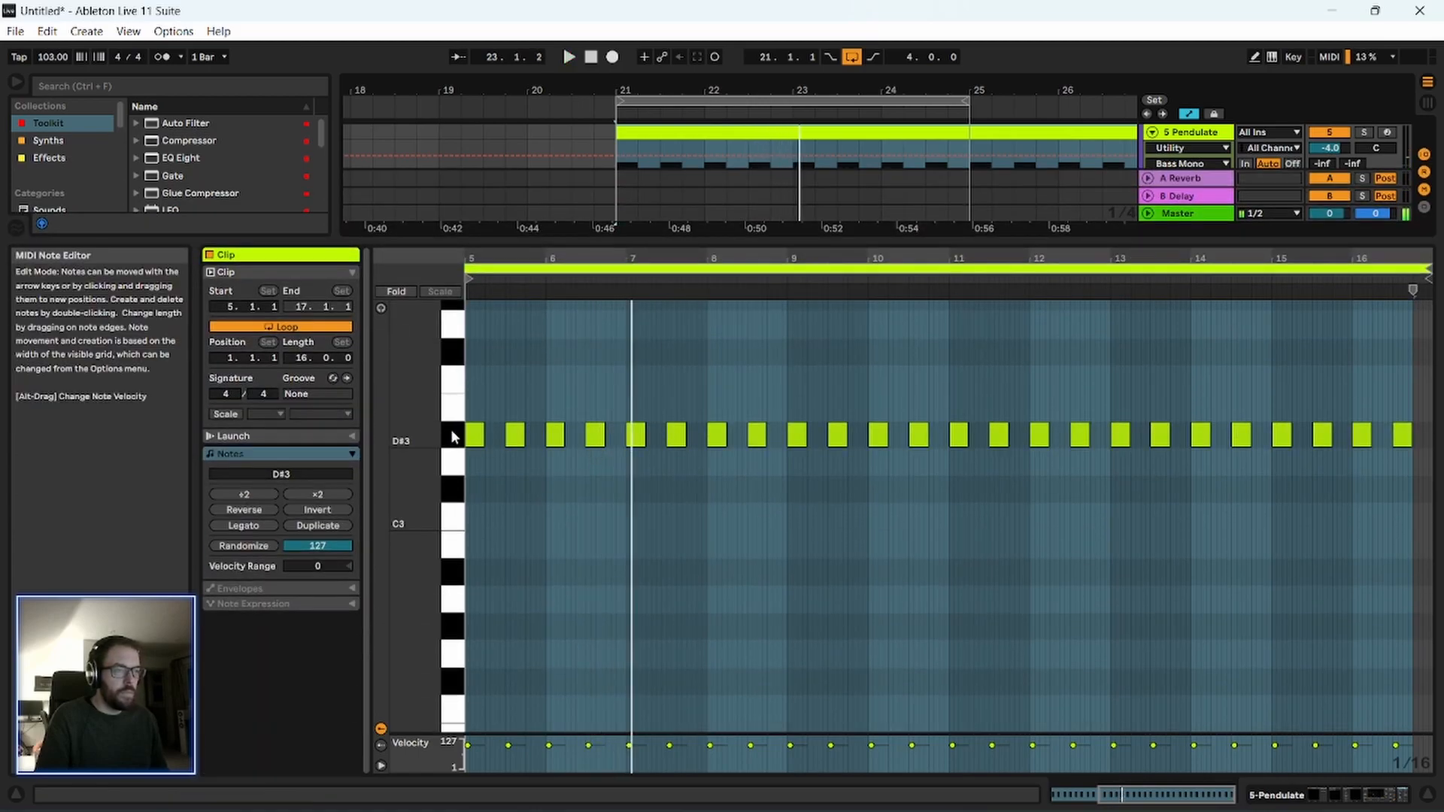
{"action": "left_click_drag", "start_coordinate": [623, 421], "coordinate": [764, 477]}
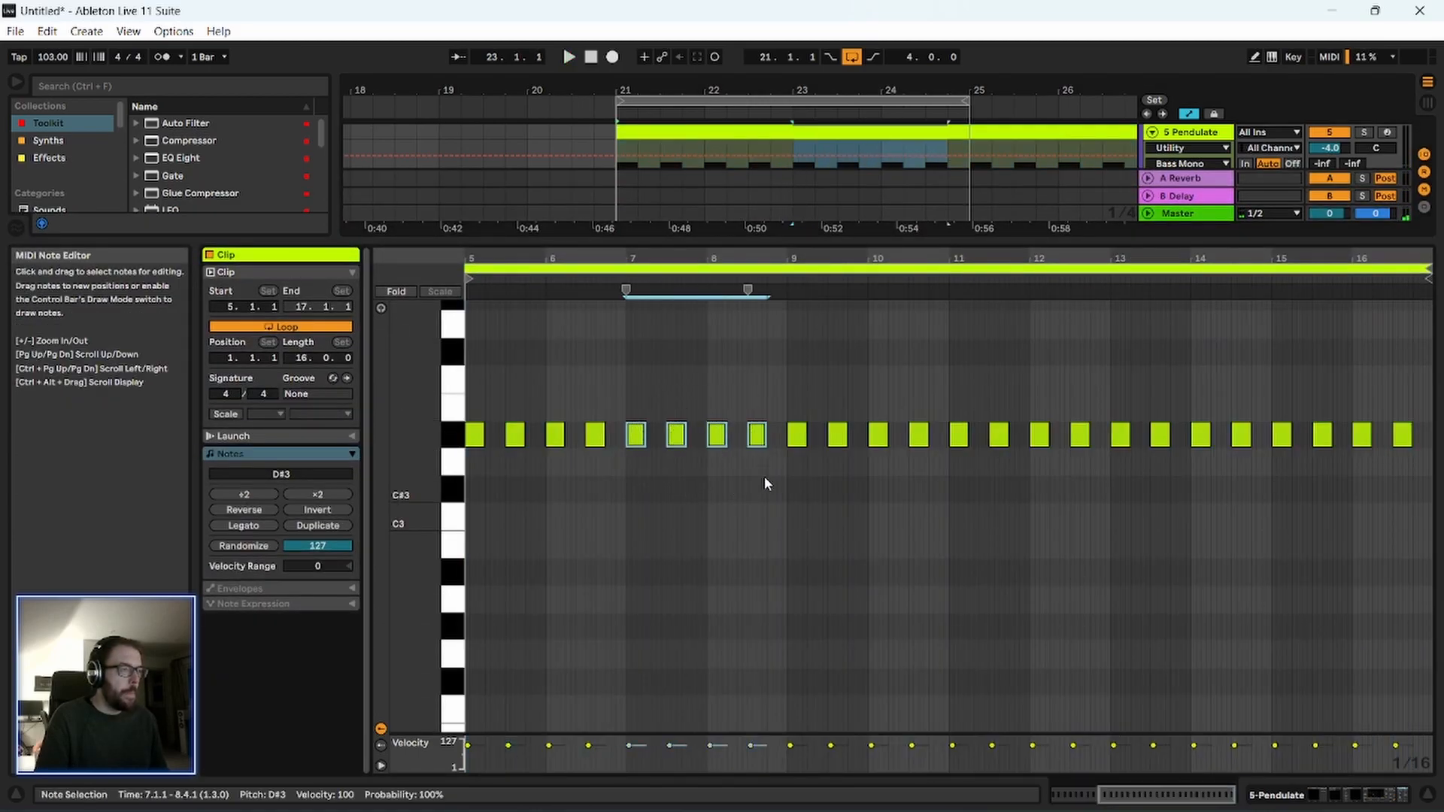
{"action": "key", "text": "Down"}
{"action": "key", "text": "Down"}
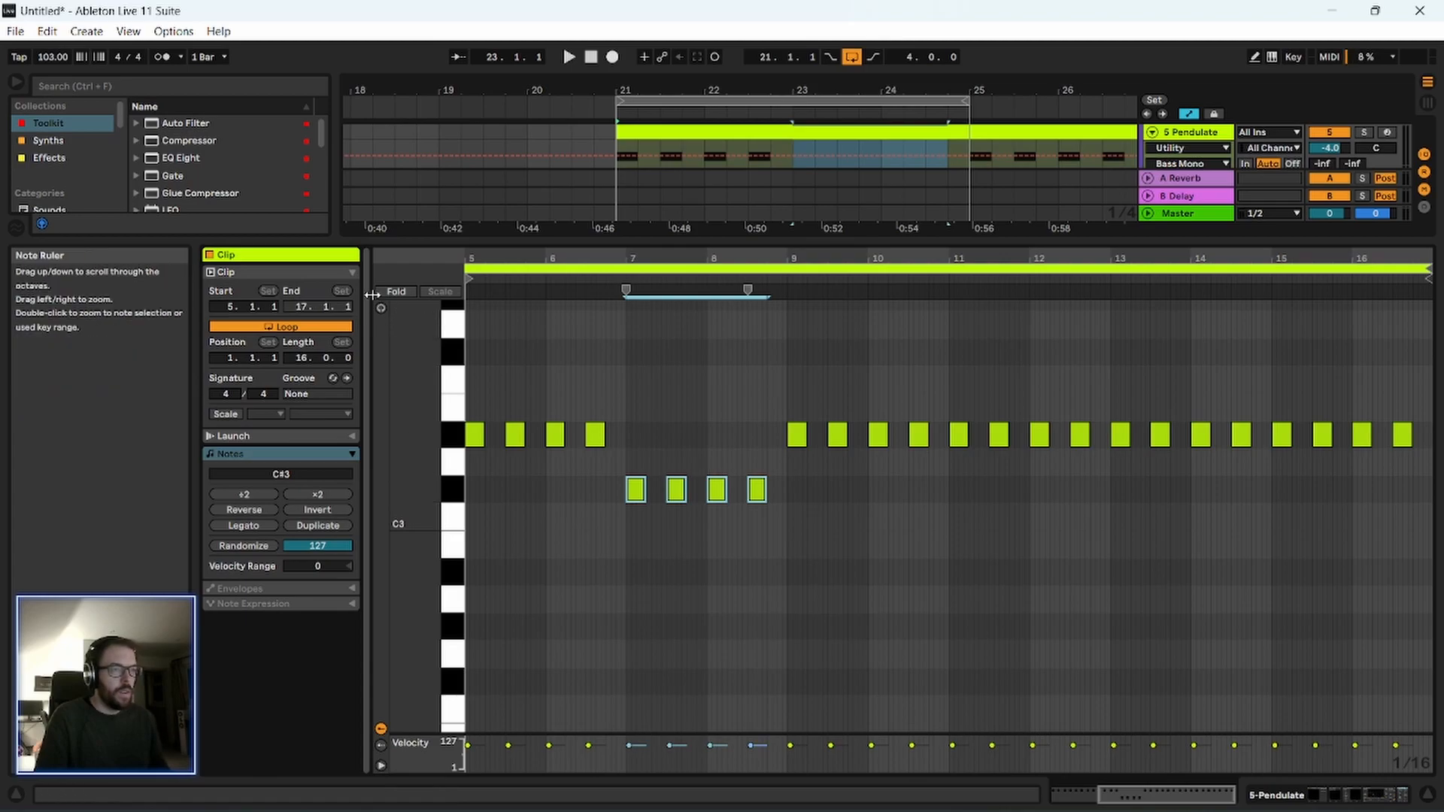
Lower the four notes from 7.1 to 8.4 further to F2 and play the loop.
{"action": "left_click_drag", "start_coordinate": [603, 502], "coordinate": [823, 521]}
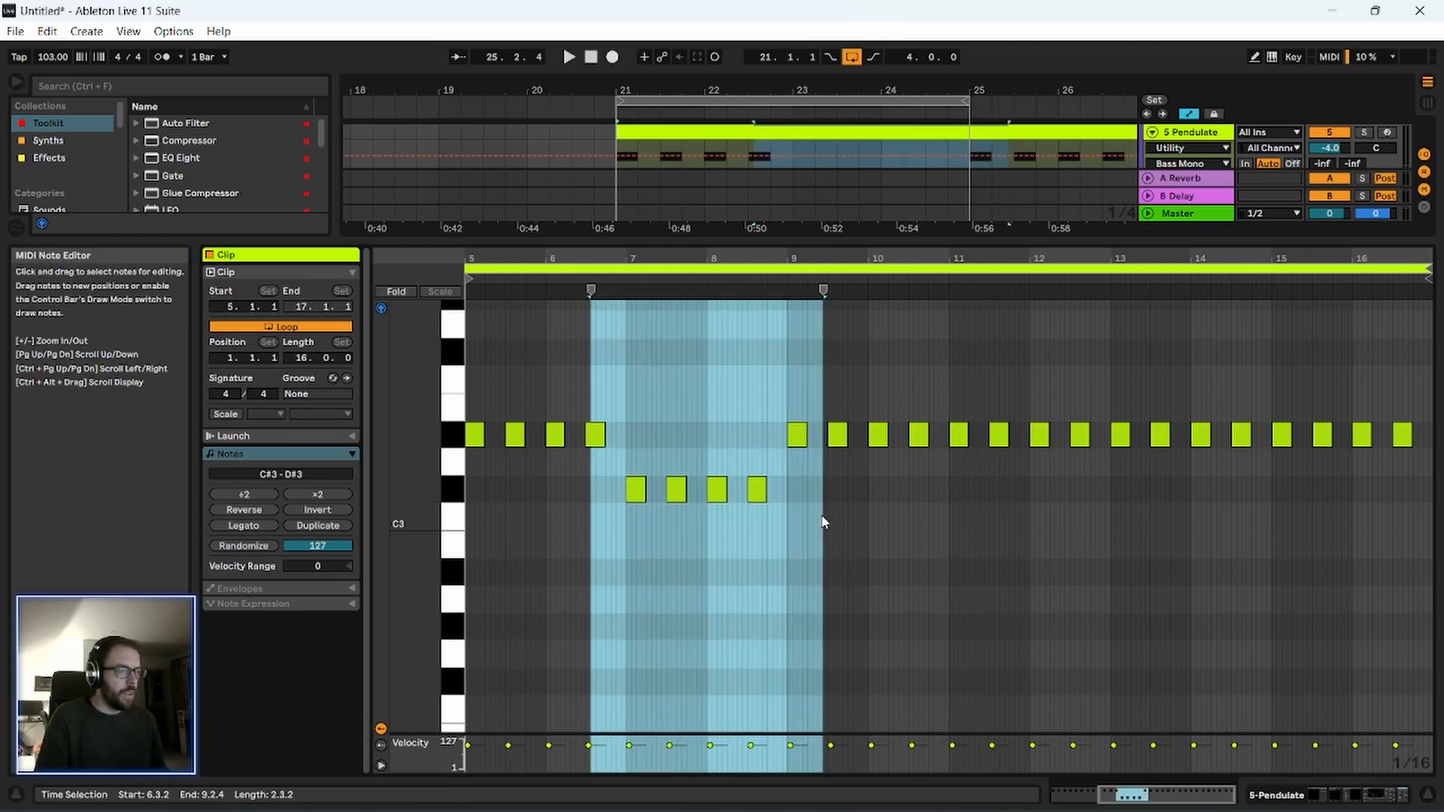
{"action": "left_click_drag", "start_coordinate": [631, 425], "coordinate": [775, 526]}
{"action": "key", "text": "Down"}
{"action": "key", "text": "Down"}
{"action": "key", "text": "Down"}
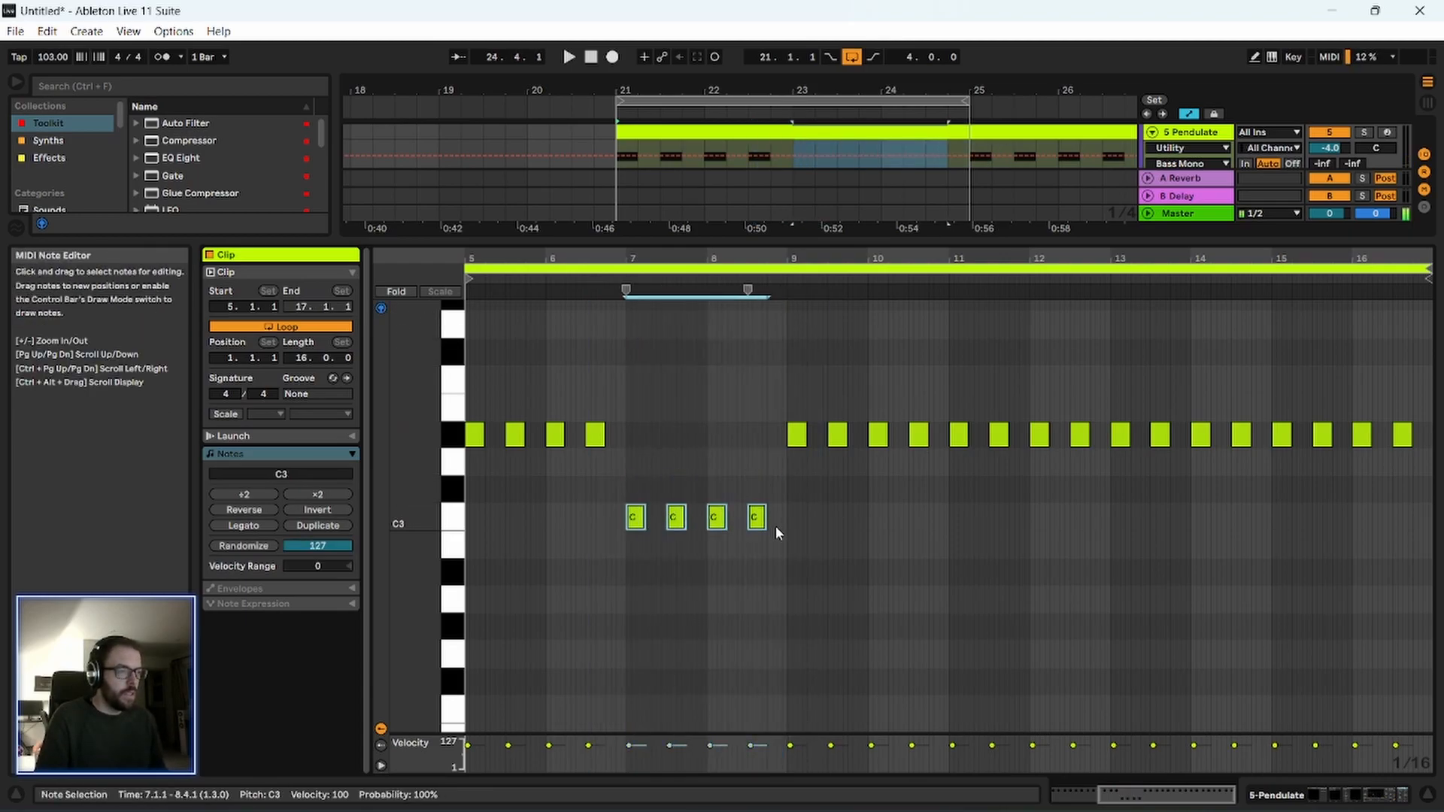
{"action": "key", "text": "Down"}
{"action": "key", "text": "Down"}
{"action": "key", "text": "Down"}
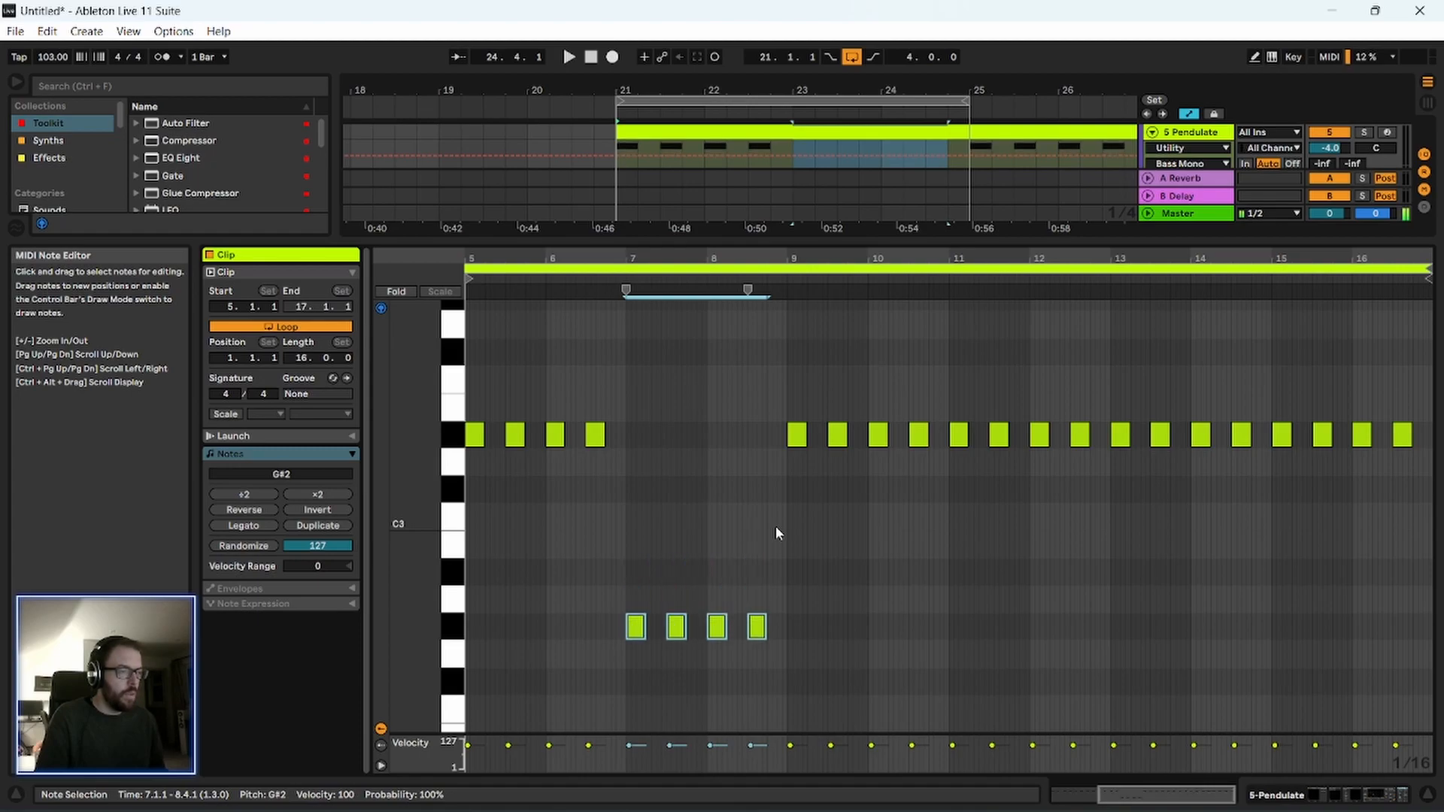
{"action": "key", "text": "Down"}
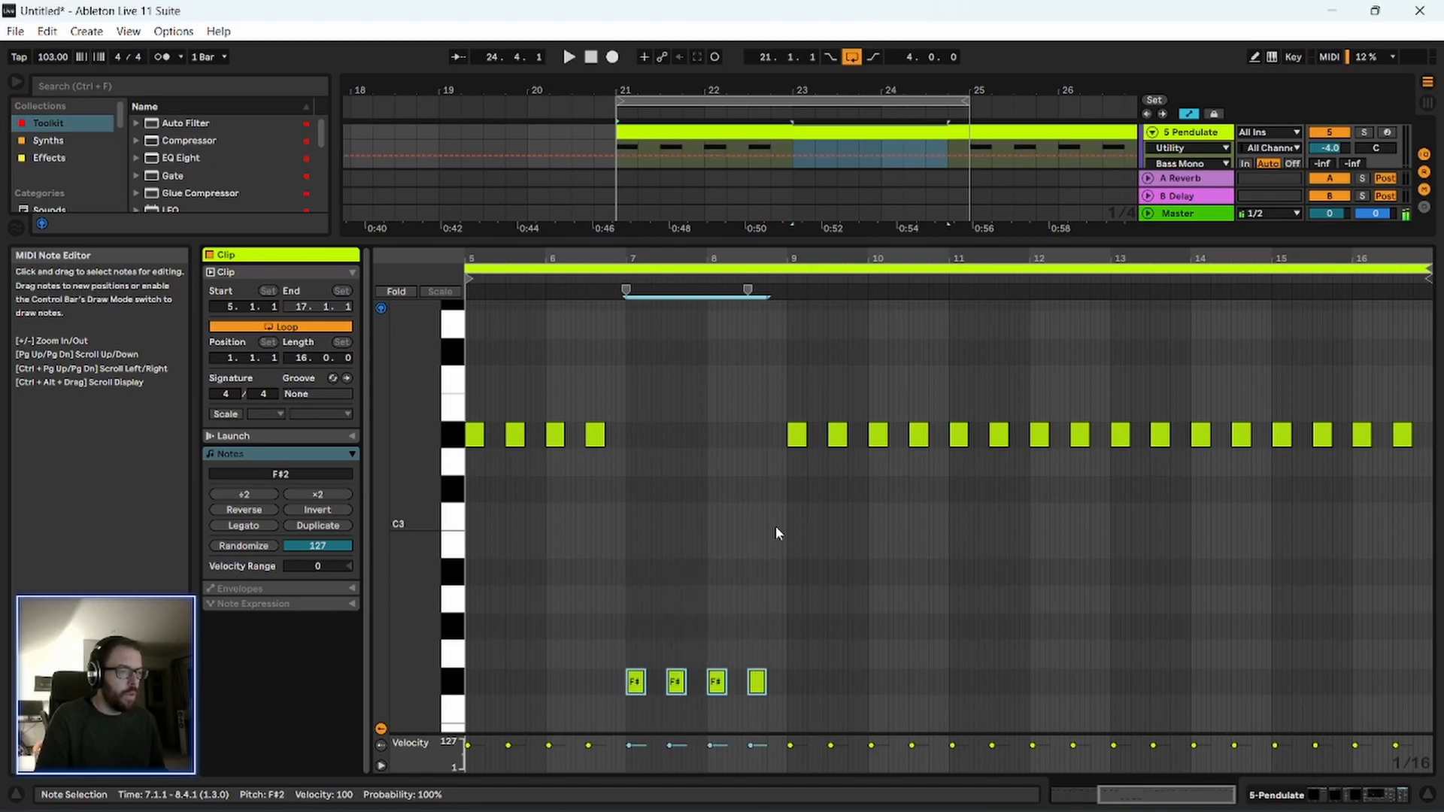
{"action": "key", "text": "Down"}
{"action": "key", "text": "space"}
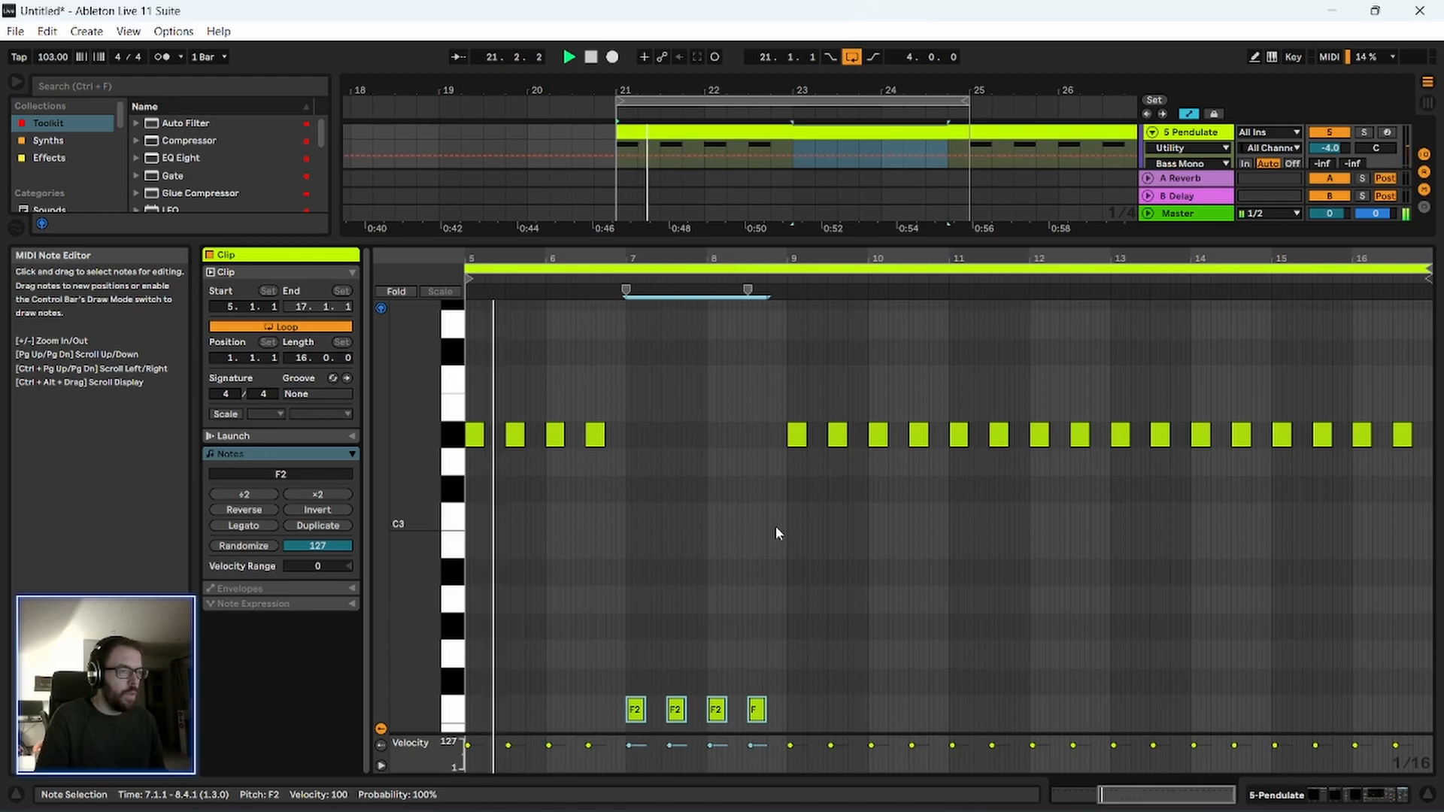
Raise the four notes from 7.1 to 8.4 by an octave to F3 and audition them.
{"action": "scroll", "coordinate": [662, 583], "scroll_direction": "down", "scroll_amount": 2}
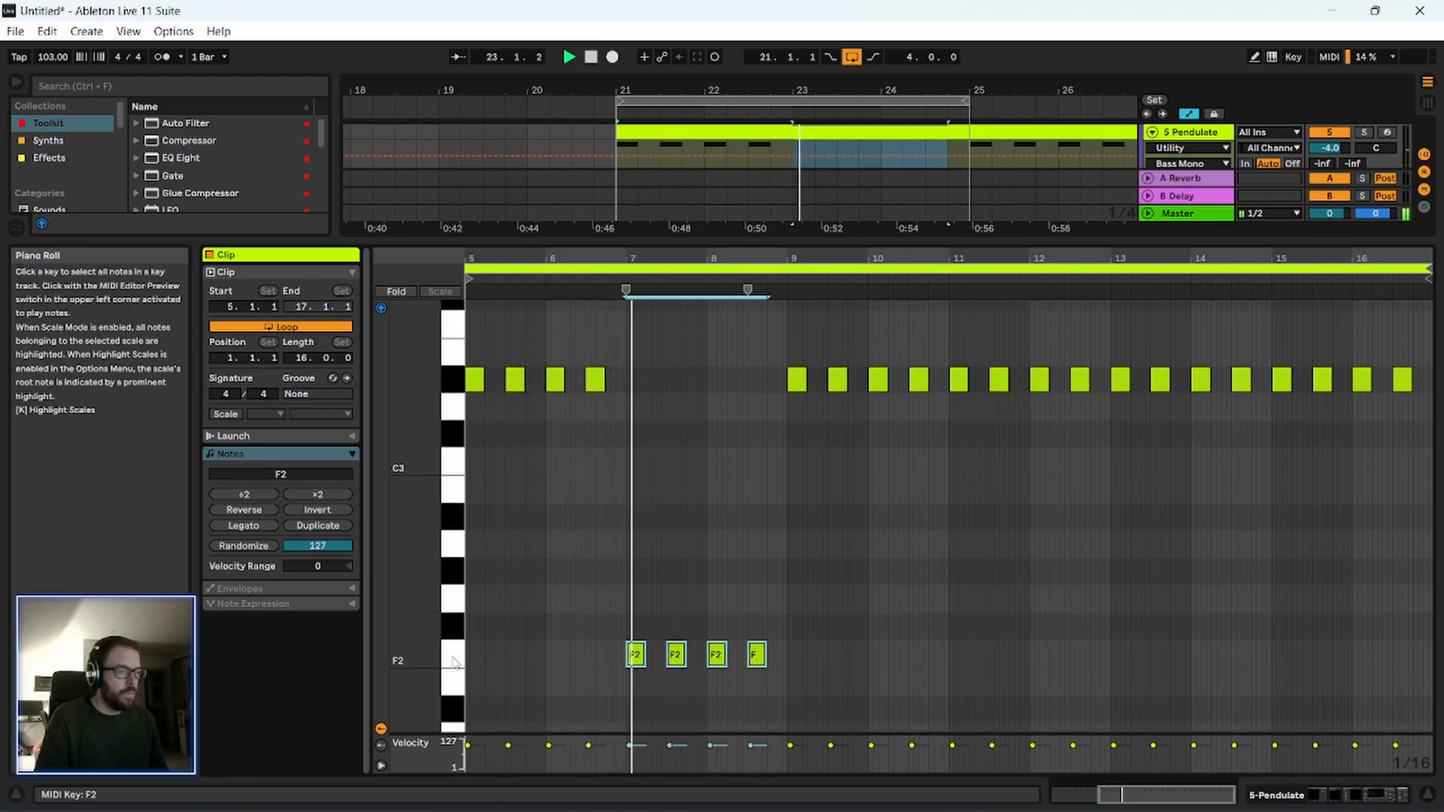
{"action": "key", "text": "space"}
{"action": "left_click_drag", "start_coordinate": [538, 557], "coordinate": [791, 657]}
{"action": "key", "text": "shift+Up"}
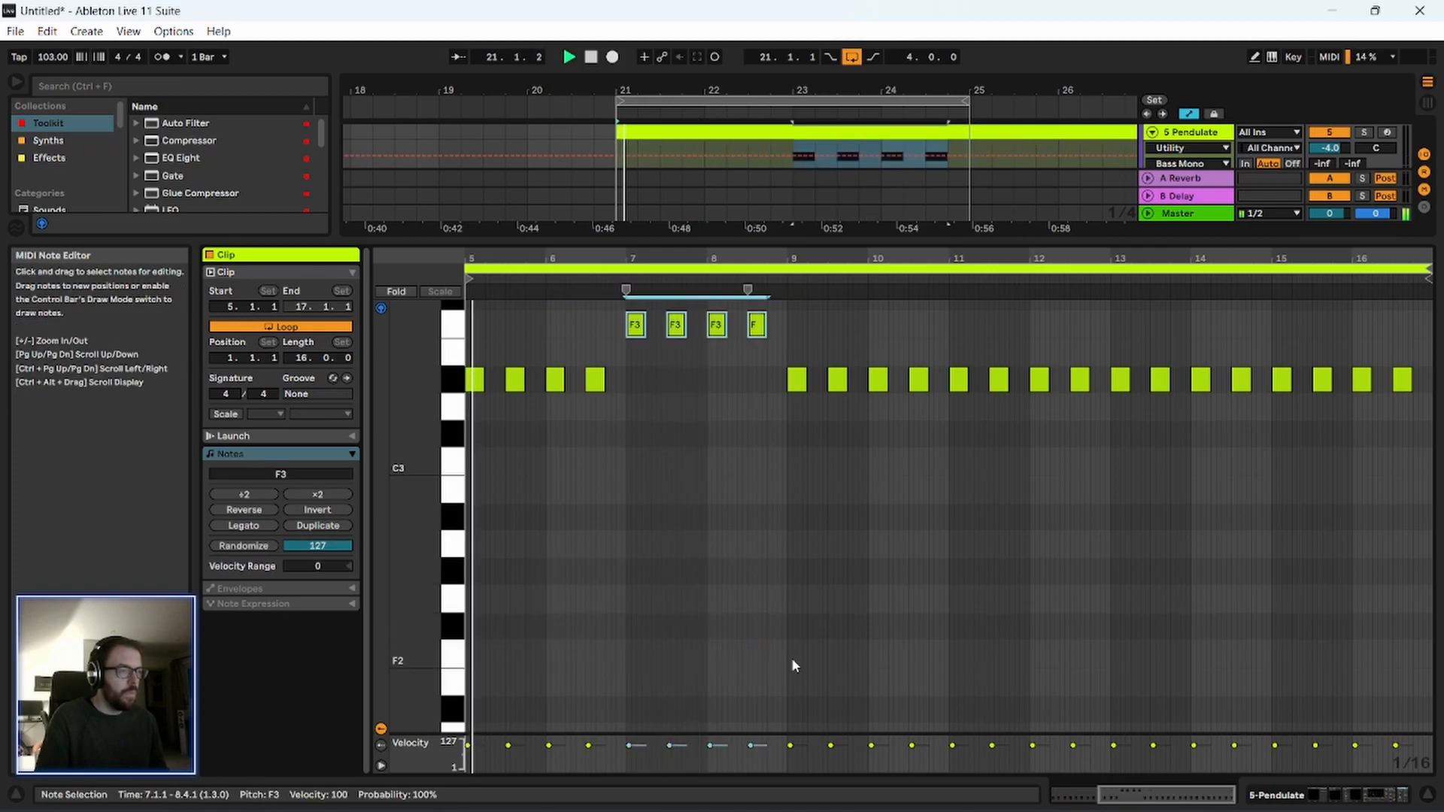
{"action": "key", "text": "space"}
Move the four notes from 7.1 to 8.4 to A#2 and audition the change.
{"action": "scroll", "coordinate": [499, 476], "scroll_direction": "up", "scroll_amount": 1}
{"action": "left_click_drag", "start_coordinate": [591, 359], "coordinate": [850, 380]}
{"action": "left_click_drag", "start_coordinate": [635, 384], "coordinate": [636, 574]}
{"action": "key", "text": "space"}
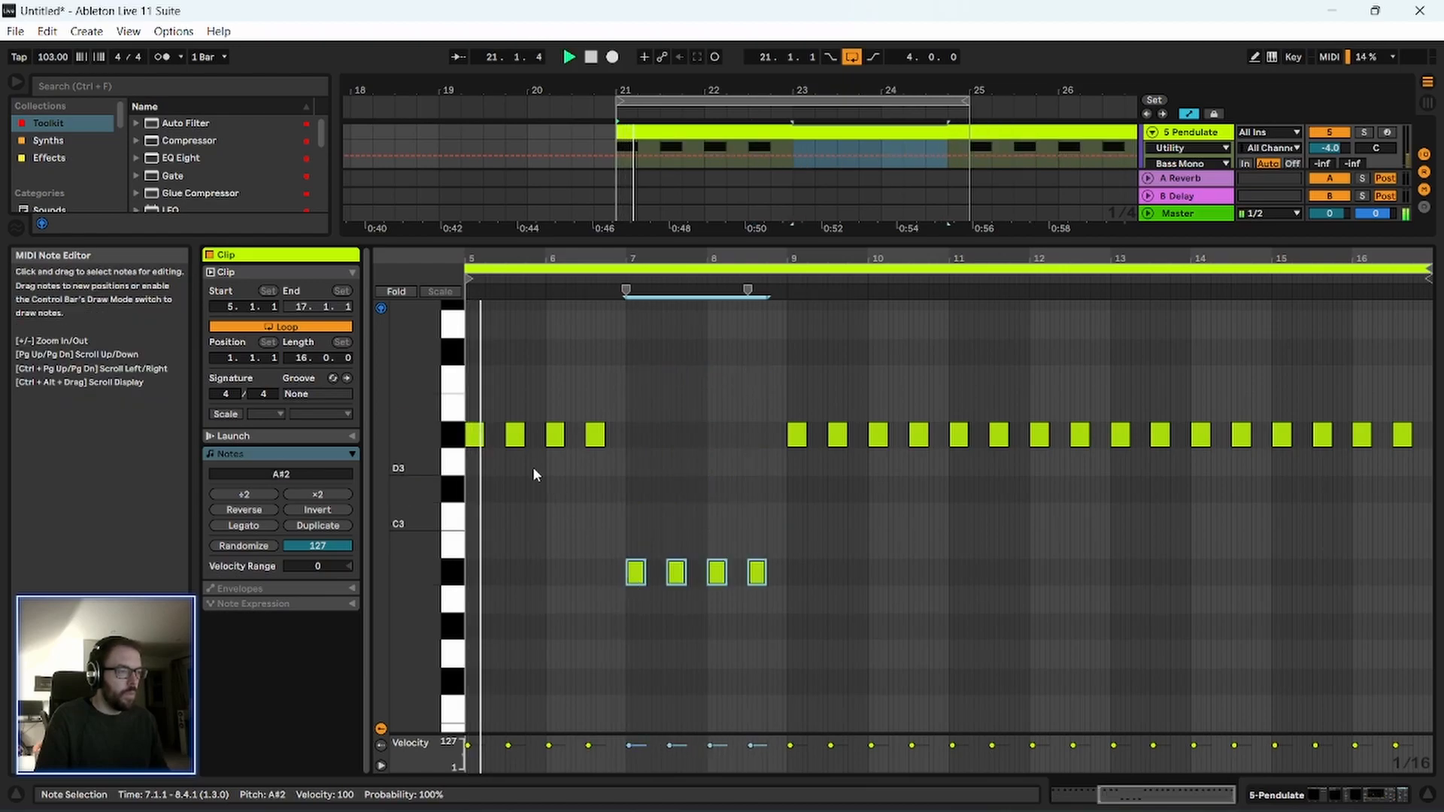
{"action": "key", "text": "space"}
Lower the notes from 9.1 to 10.4 to C3 and those from 11.1 to 12.4 to D3, then listen to the pattern.
{"action": "left_click_drag", "start_coordinate": [578, 509], "coordinate": [735, 592]}
{"action": "left_click_drag", "start_coordinate": [752, 410], "coordinate": [923, 532]}
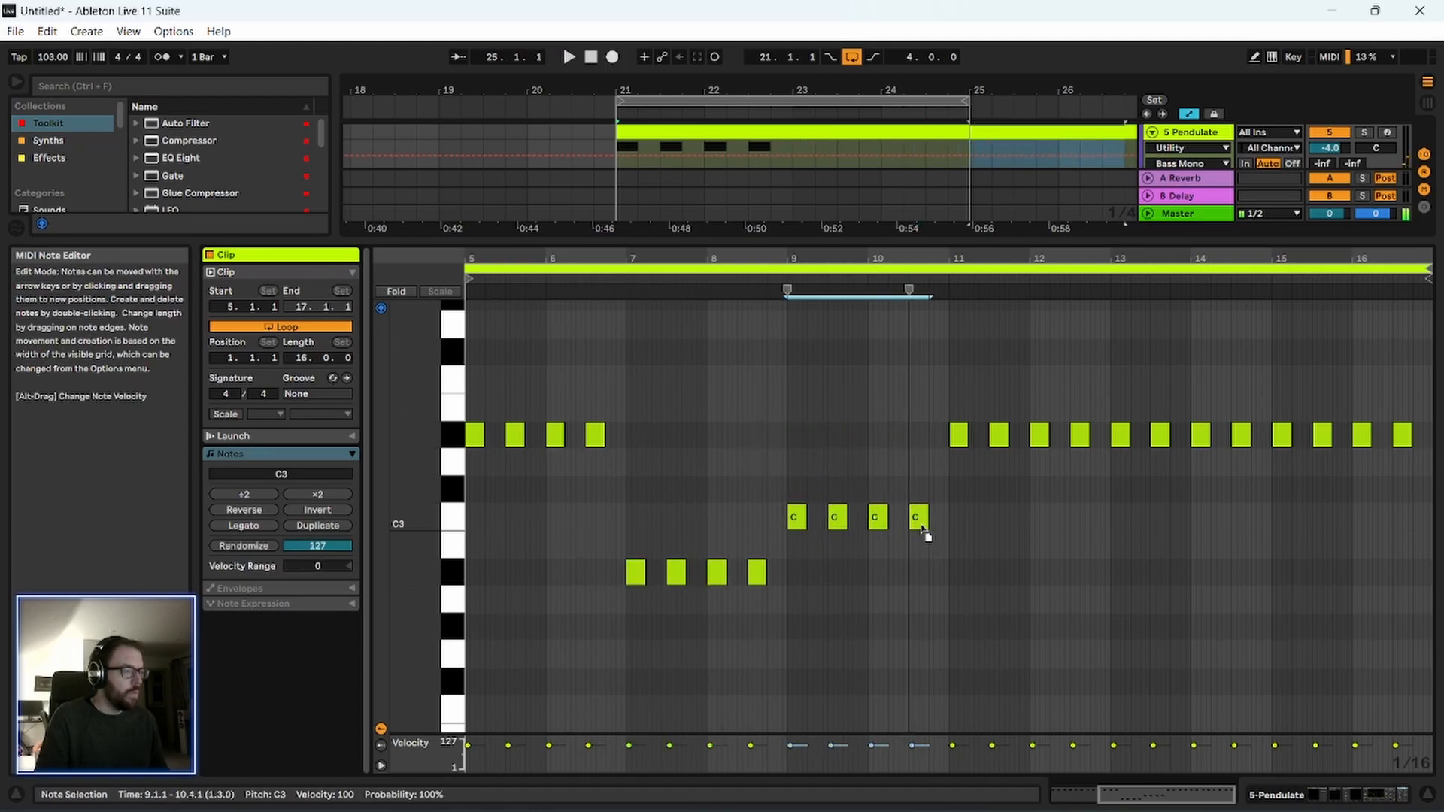
{"action": "left_click_drag", "start_coordinate": [919, 406], "coordinate": [1066, 443]}
{"action": "left_click_drag", "start_coordinate": [1087, 394], "coordinate": [960, 472]}
{"action": "key", "text": "space"}
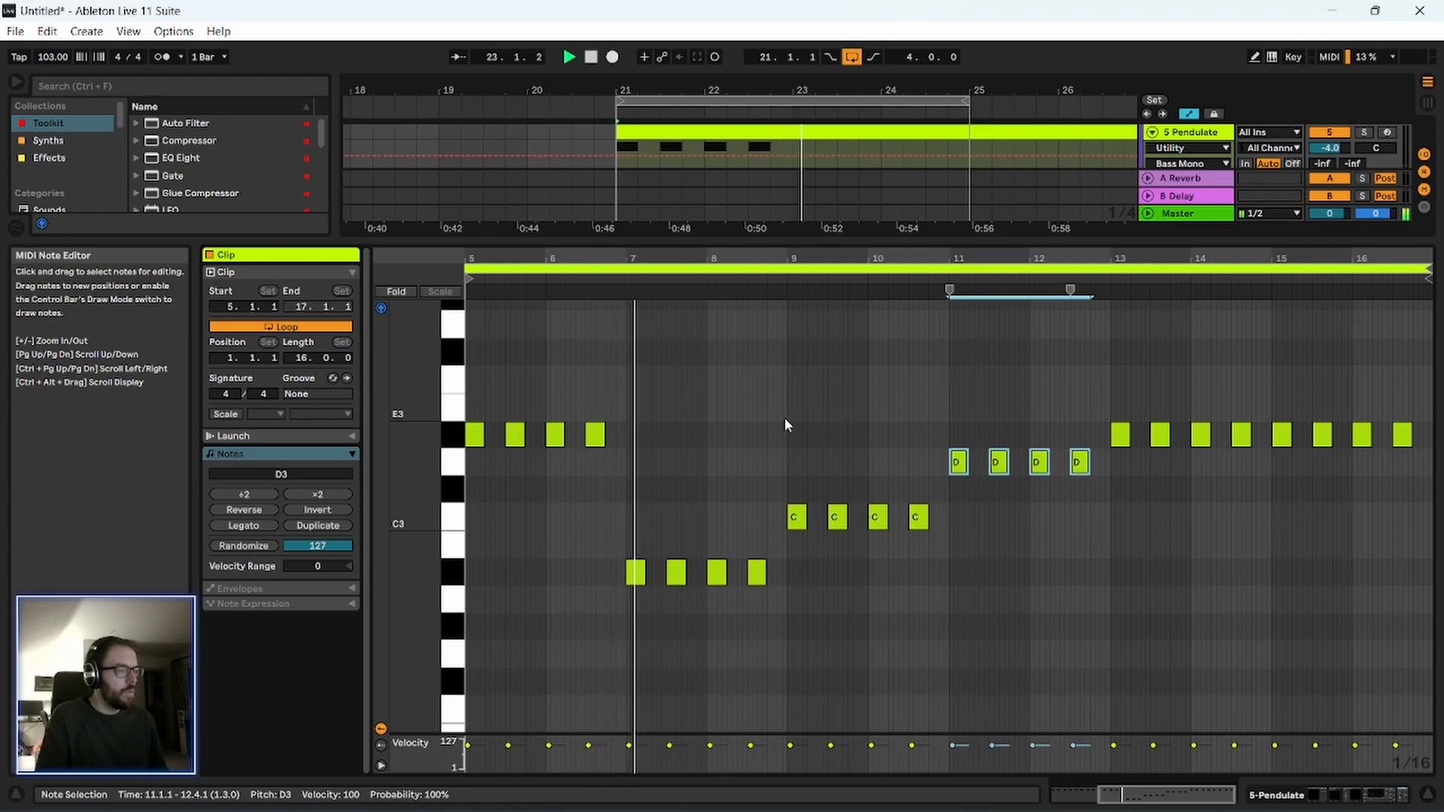
{"action": "key", "text": "space"}
Add an F3 note at 6.4.1 lasting until 7.1.1, and listen to it leading into the next notes.
{"action": "left_click_drag", "start_coordinate": [555, 258], "coordinate": [662, 300]}
{"action": "left_click", "coordinate": [453, 384]}
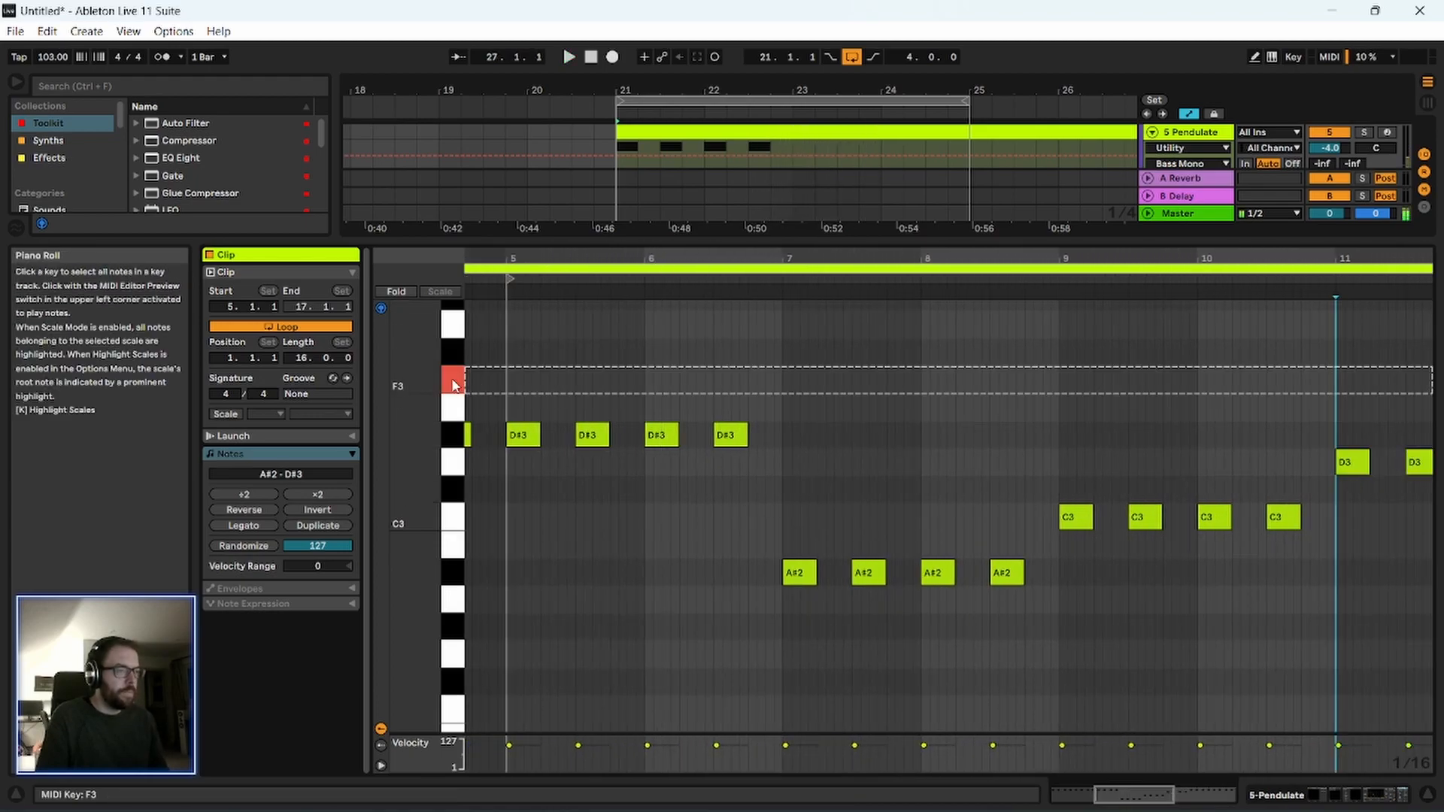
{"action": "left_click", "coordinate": [754, 382]}
{"action": "double_click", "coordinate": [753, 379]}
{"action": "key", "text": "space"}
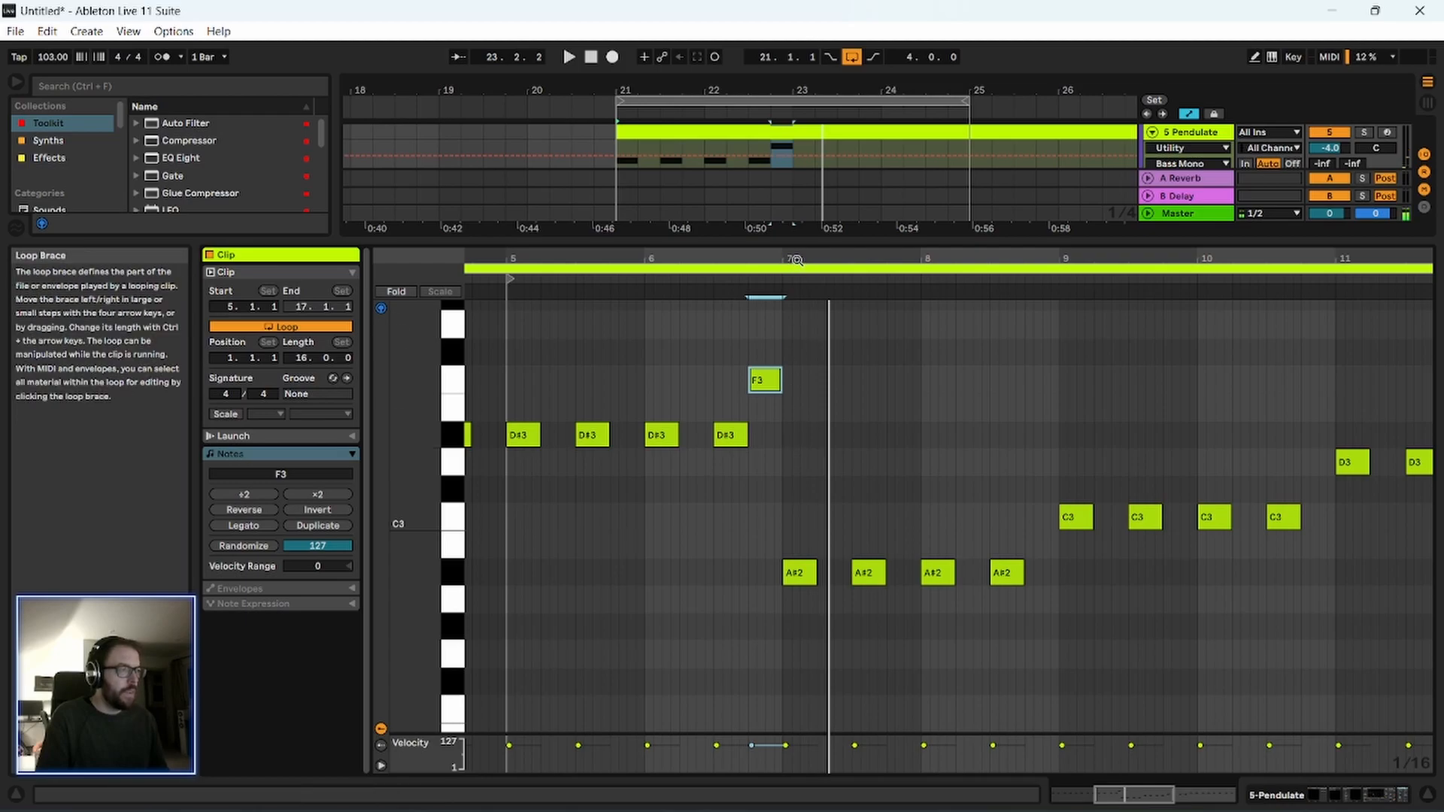
{"action": "left_click", "coordinate": [722, 278]}
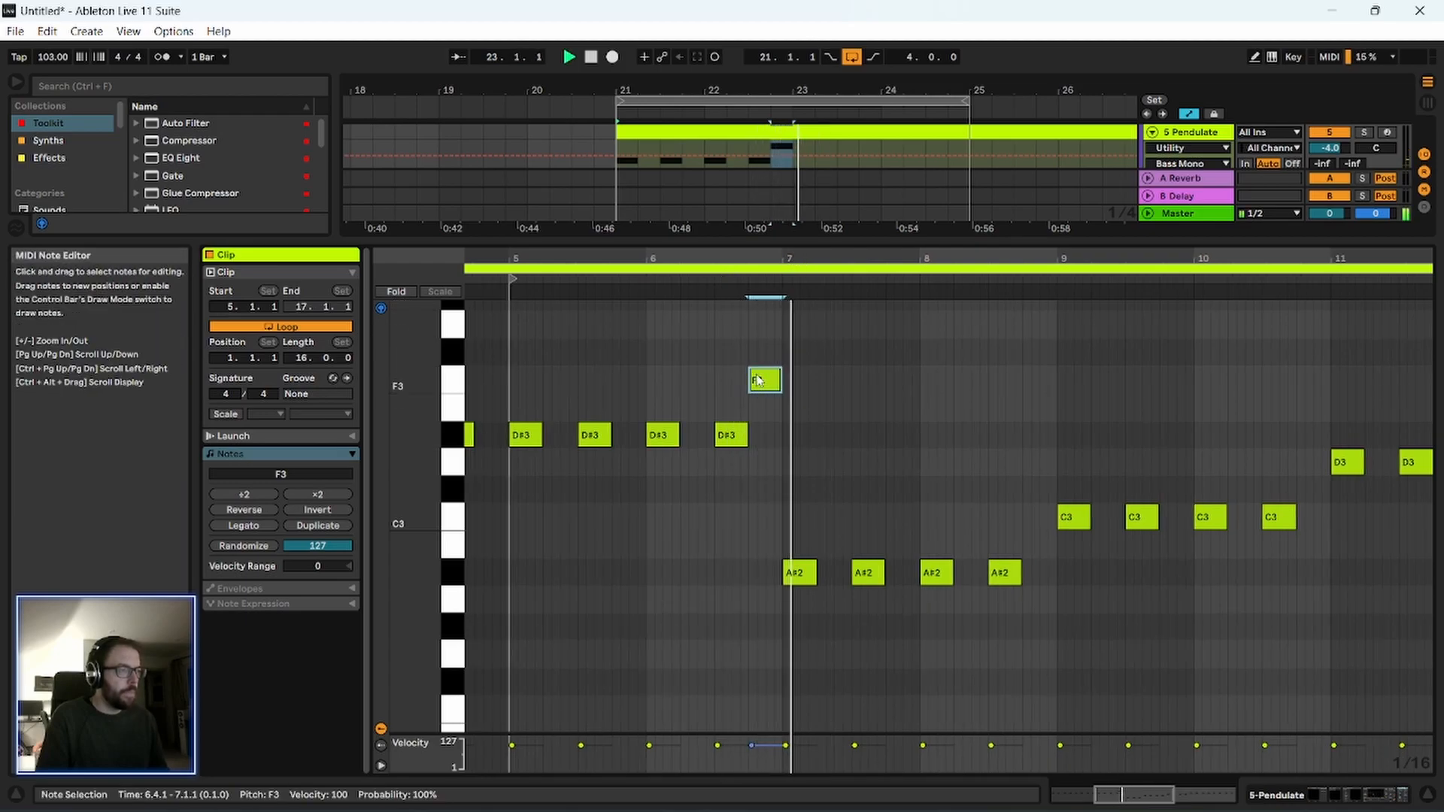
{"action": "key", "text": "space"}
Lower the added note at 6.4.1 to E3 and play the transition.
{"action": "left_click_drag", "start_coordinate": [765, 380], "coordinate": [765, 407]}
{"action": "left_click", "coordinate": [716, 410]}
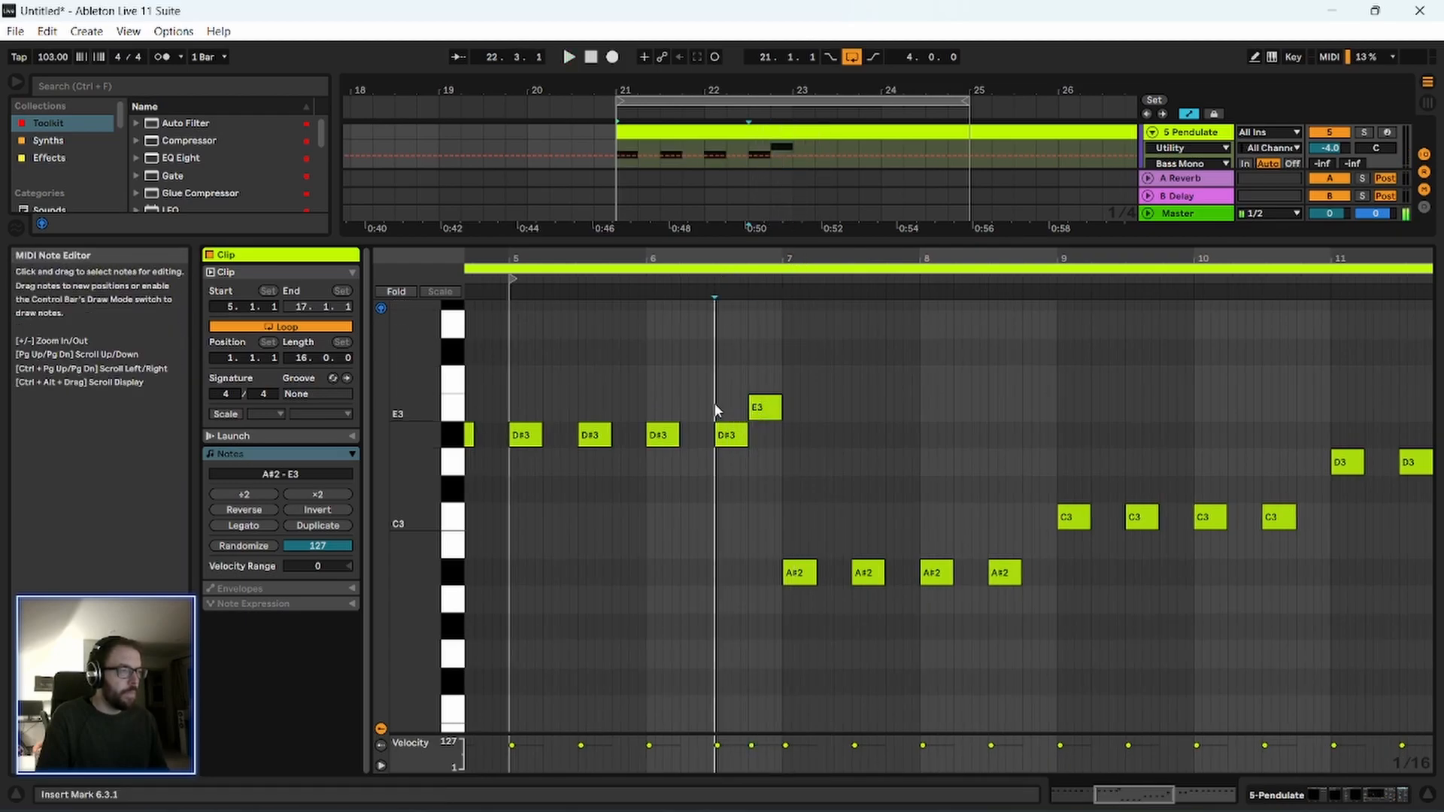
{"action": "left_click", "coordinate": [707, 280]}
{"action": "key", "text": "space"}
Raise the four notes from 7.1 to 8.4 to C#3 and listen to the phrase.
{"action": "left_click_drag", "start_coordinate": [742, 516], "coordinate": [1016, 506]}
{"action": "left_click", "coordinate": [744, 281]}
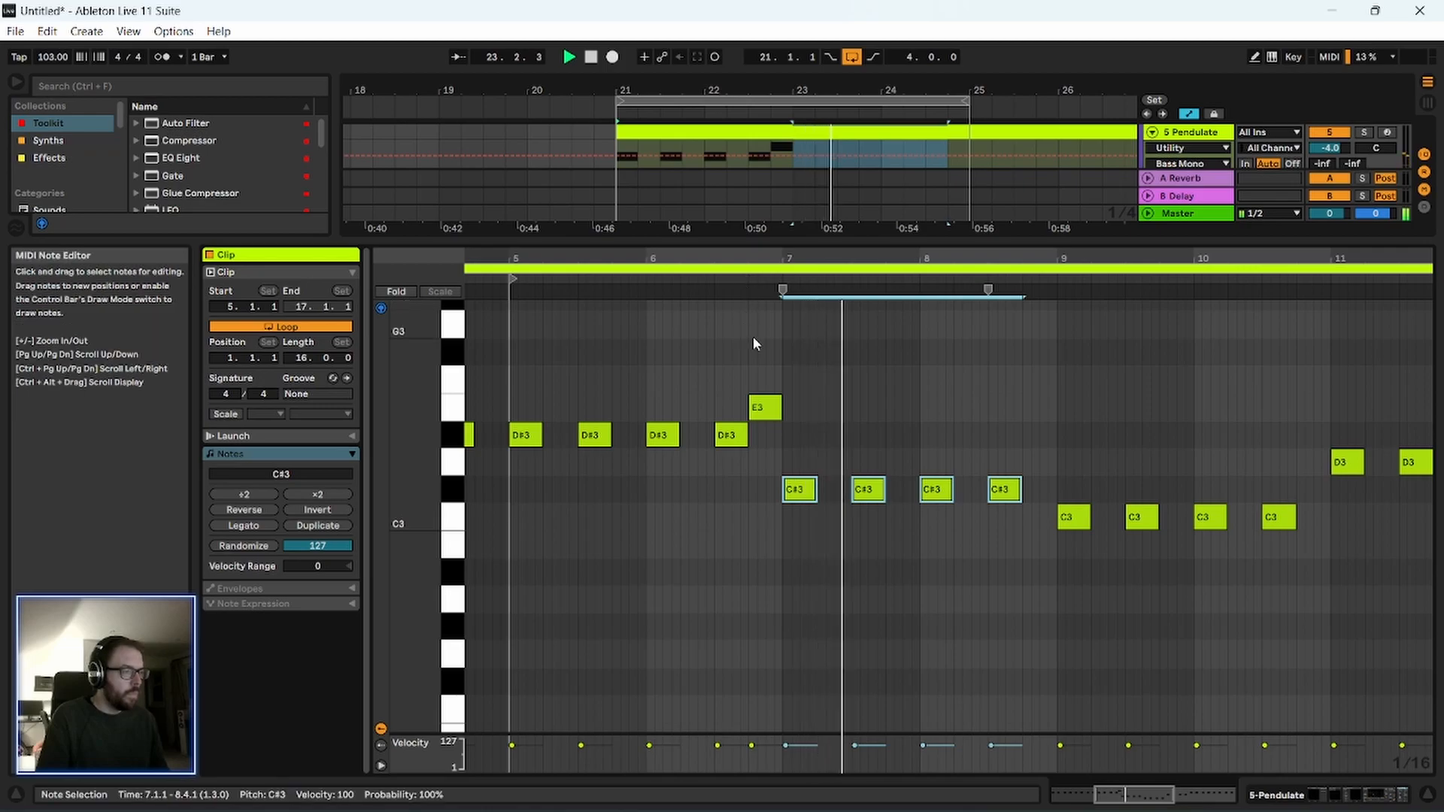
{"action": "left_click", "coordinate": [1053, 491]}
{"action": "key", "text": "space"}
Raise the four notes from 9.1 to 10.4 to D3 and add a D#3 note from 8.4.1 to 9.1.1.
{"action": "left_click_drag", "start_coordinate": [1053, 497], "coordinate": [1279, 462]}
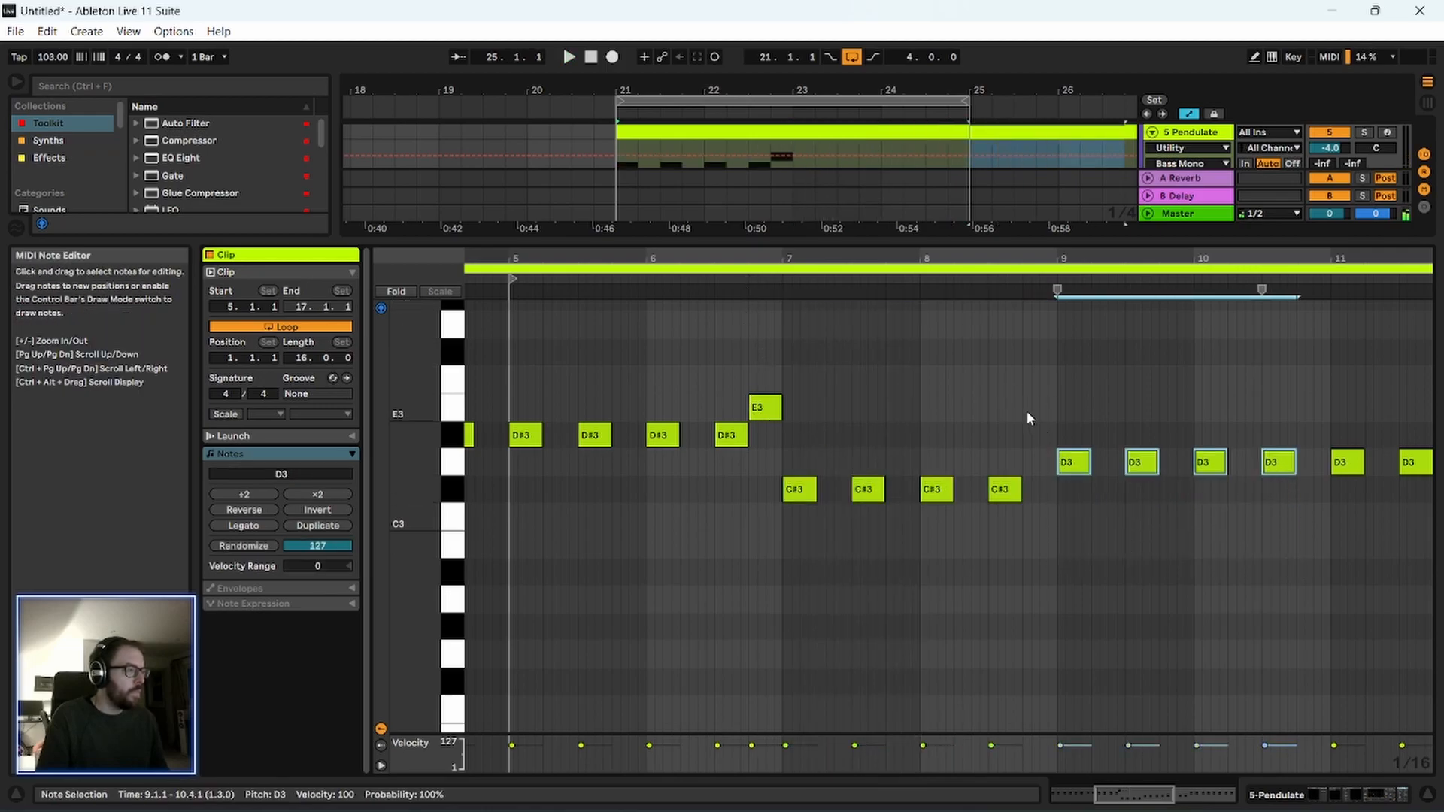
{"action": "double_click", "coordinate": [1027, 434]}
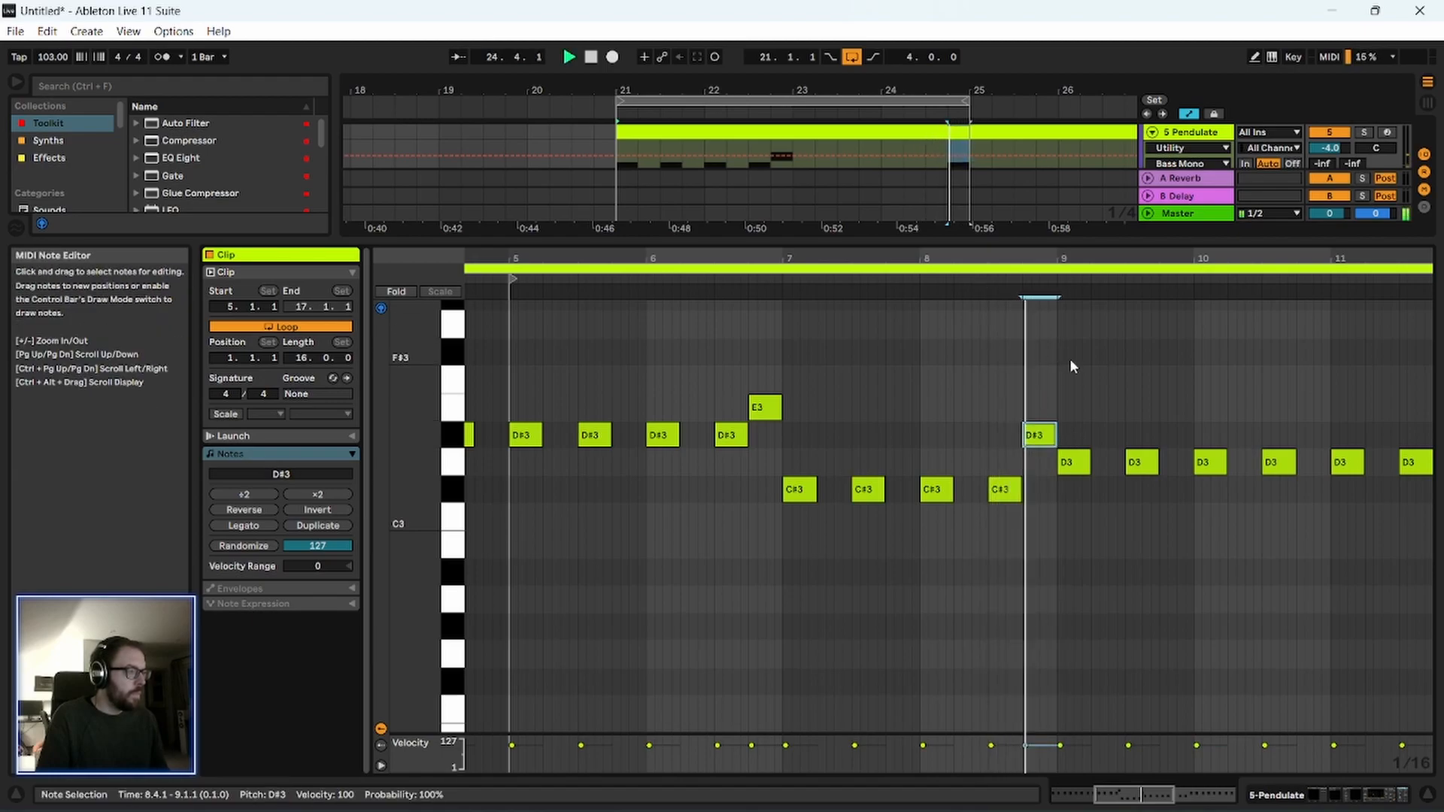
{"action": "key", "text": "space"}
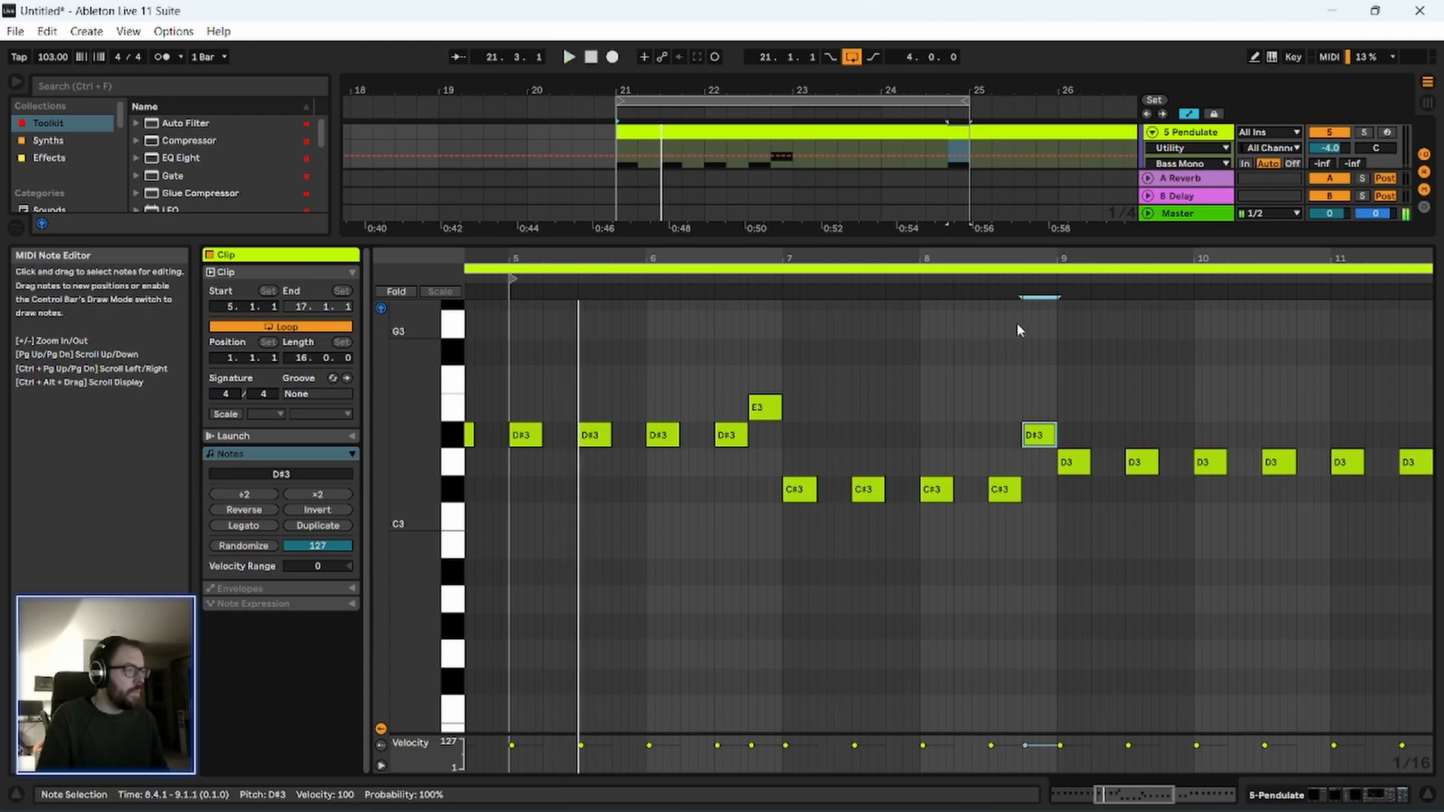
Give the arrangement more height, lower the passing note at 6.4.1 to D3, and play it.
{"action": "left_click_drag", "start_coordinate": [876, 239], "coordinate": [877, 359]}
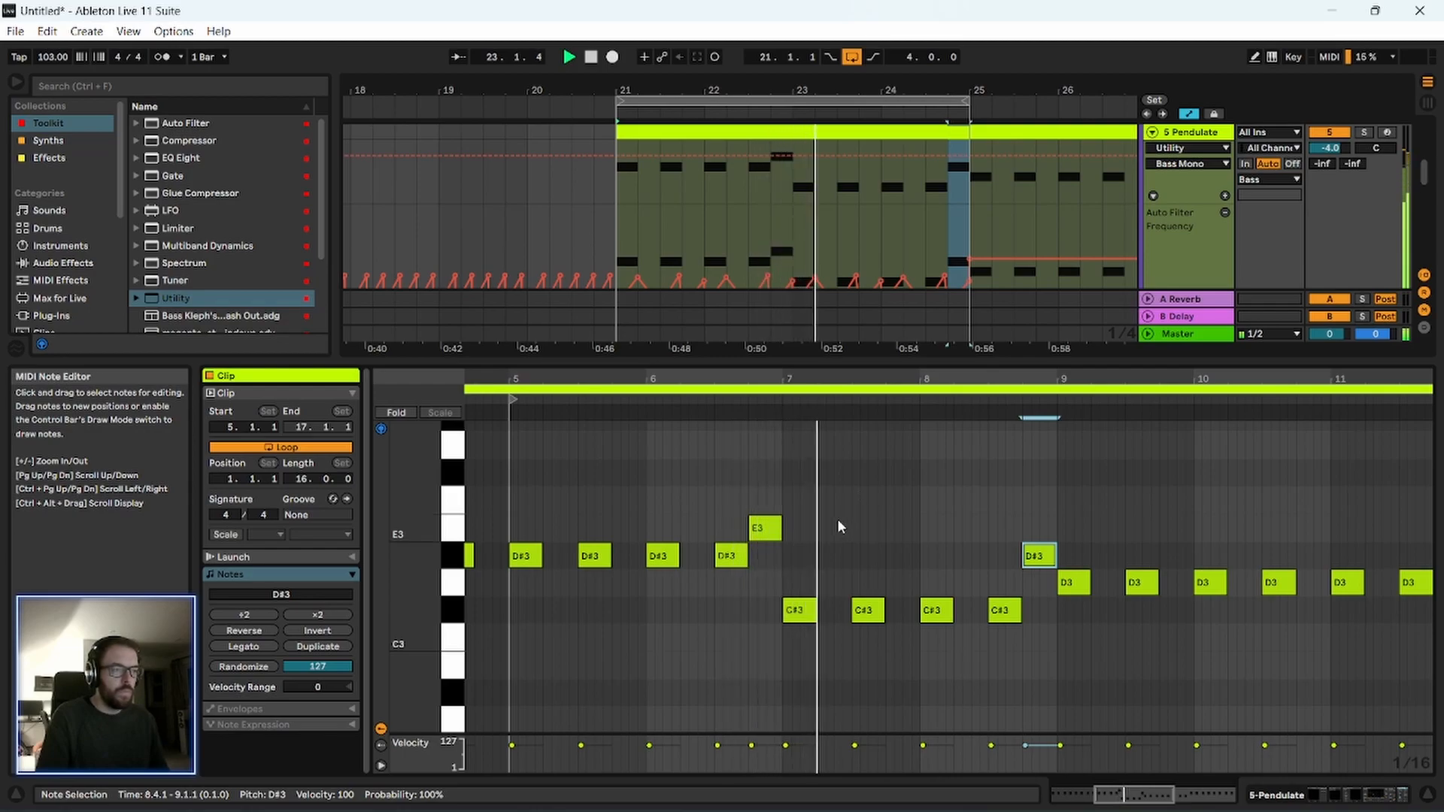
{"action": "left_click_drag", "start_coordinate": [758, 540], "coordinate": [760, 584]}
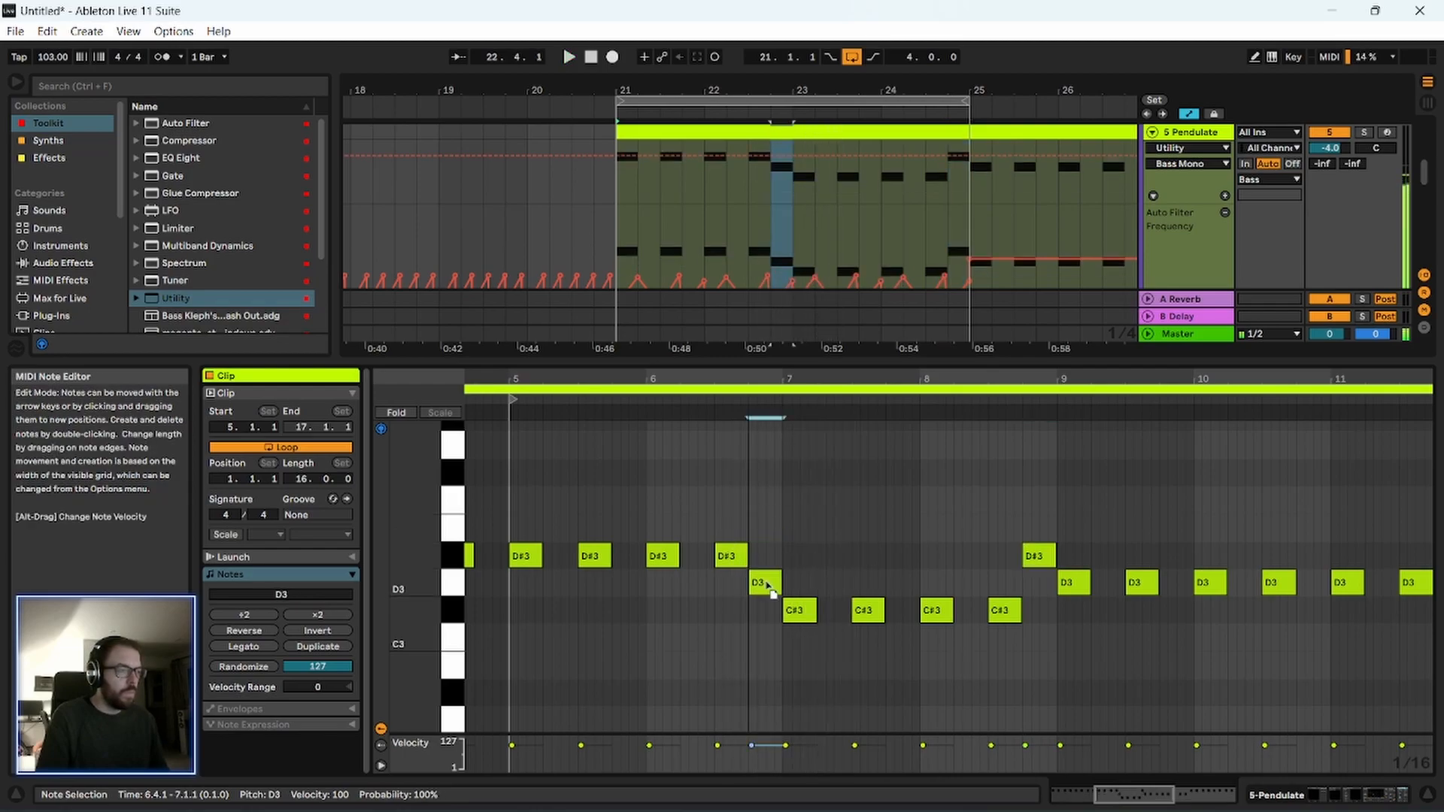
{"action": "left_click", "coordinate": [706, 403]}
{"action": "scroll", "coordinate": [774, 517], "scroll_direction": "down", "scroll_amount": 3}
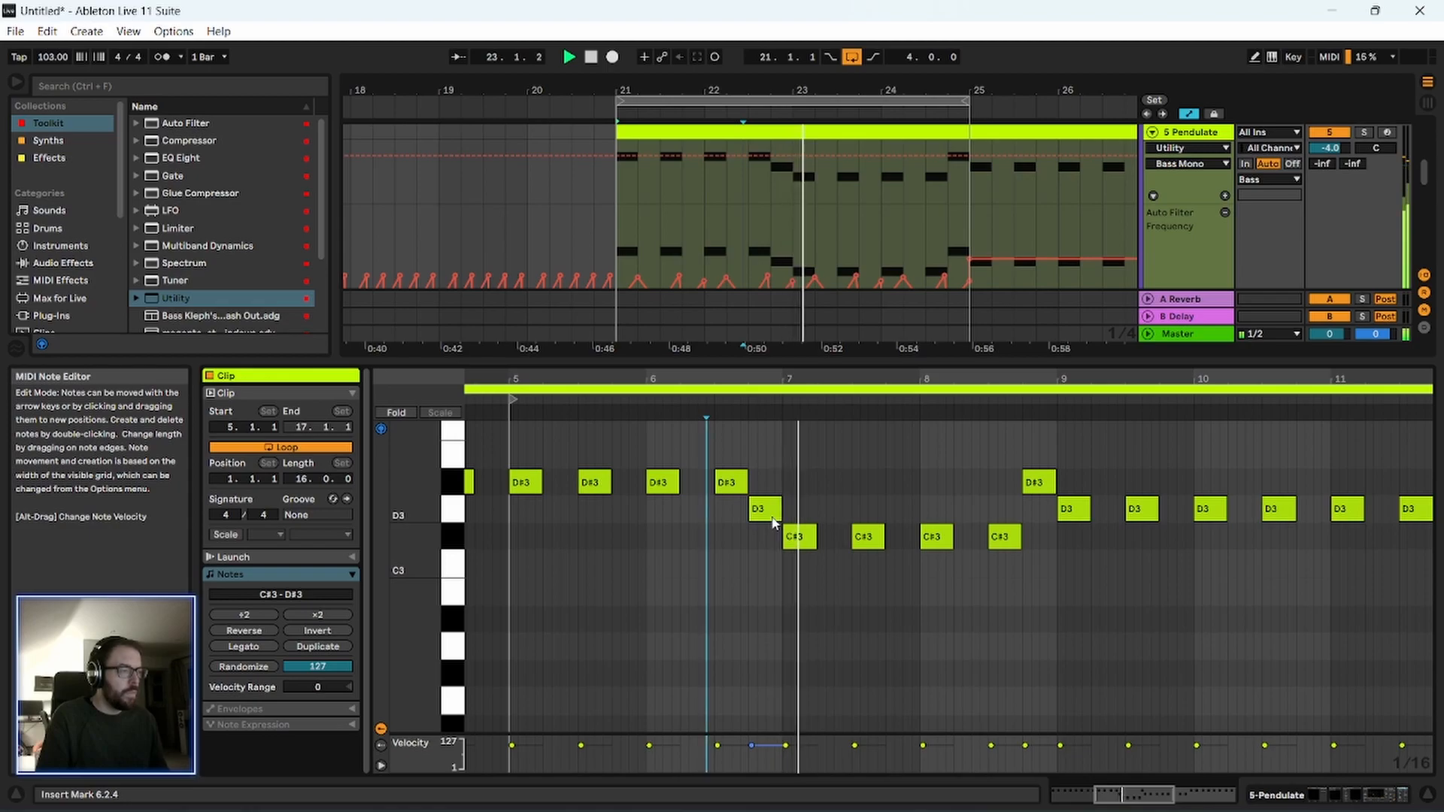
Lower the passing note at 6.4.1 to C3 and play the loop.
{"action": "left_click_drag", "start_coordinate": [774, 517], "coordinate": [772, 581]}
{"action": "key", "text": "ctrl+a"}
{"action": "key", "text": "space"}
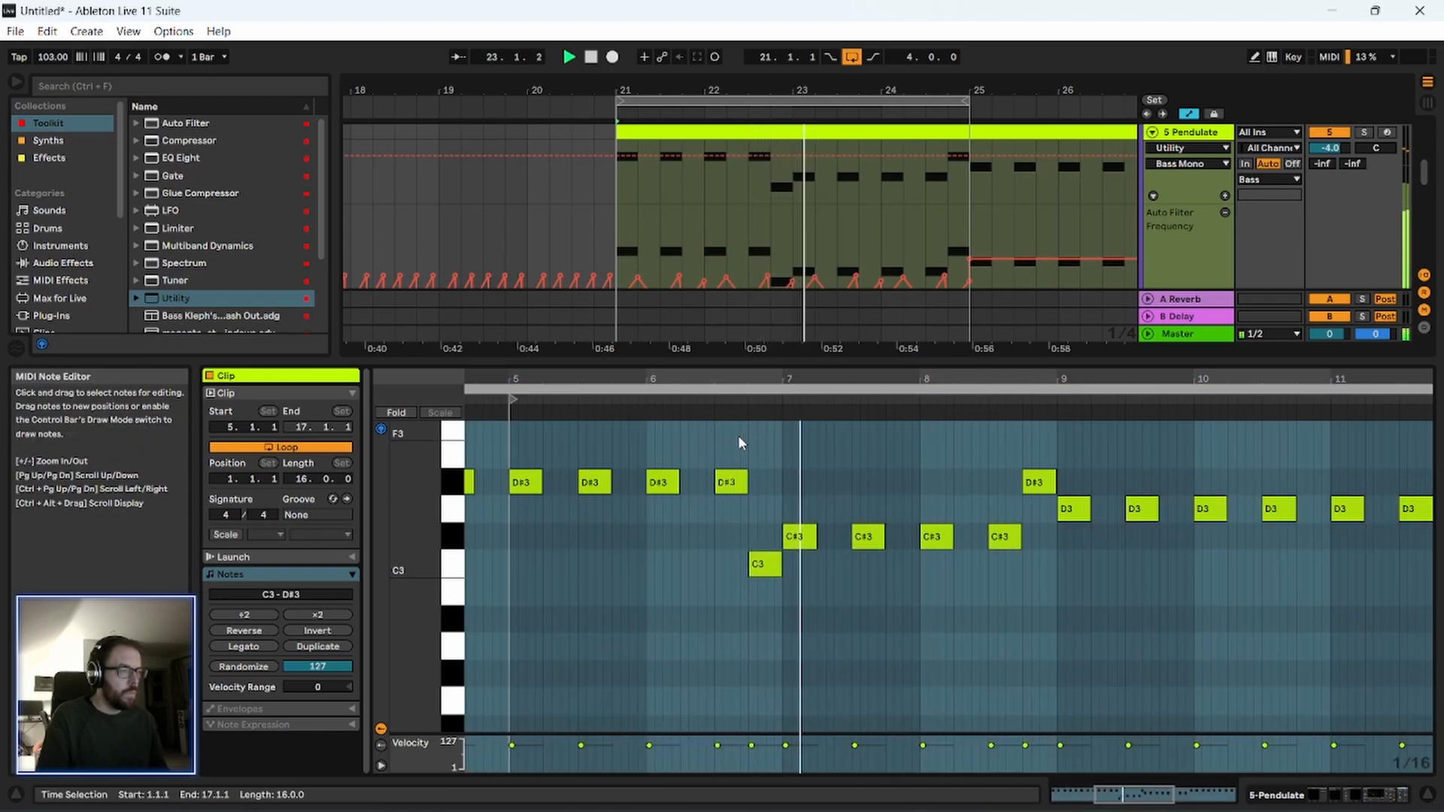
{"action": "scroll", "coordinate": [778, 607], "scroll_direction": "up", "scroll_amount": 1}
{"action": "scroll", "coordinate": [778, 608], "scroll_direction": "up", "scroll_amount": 1}
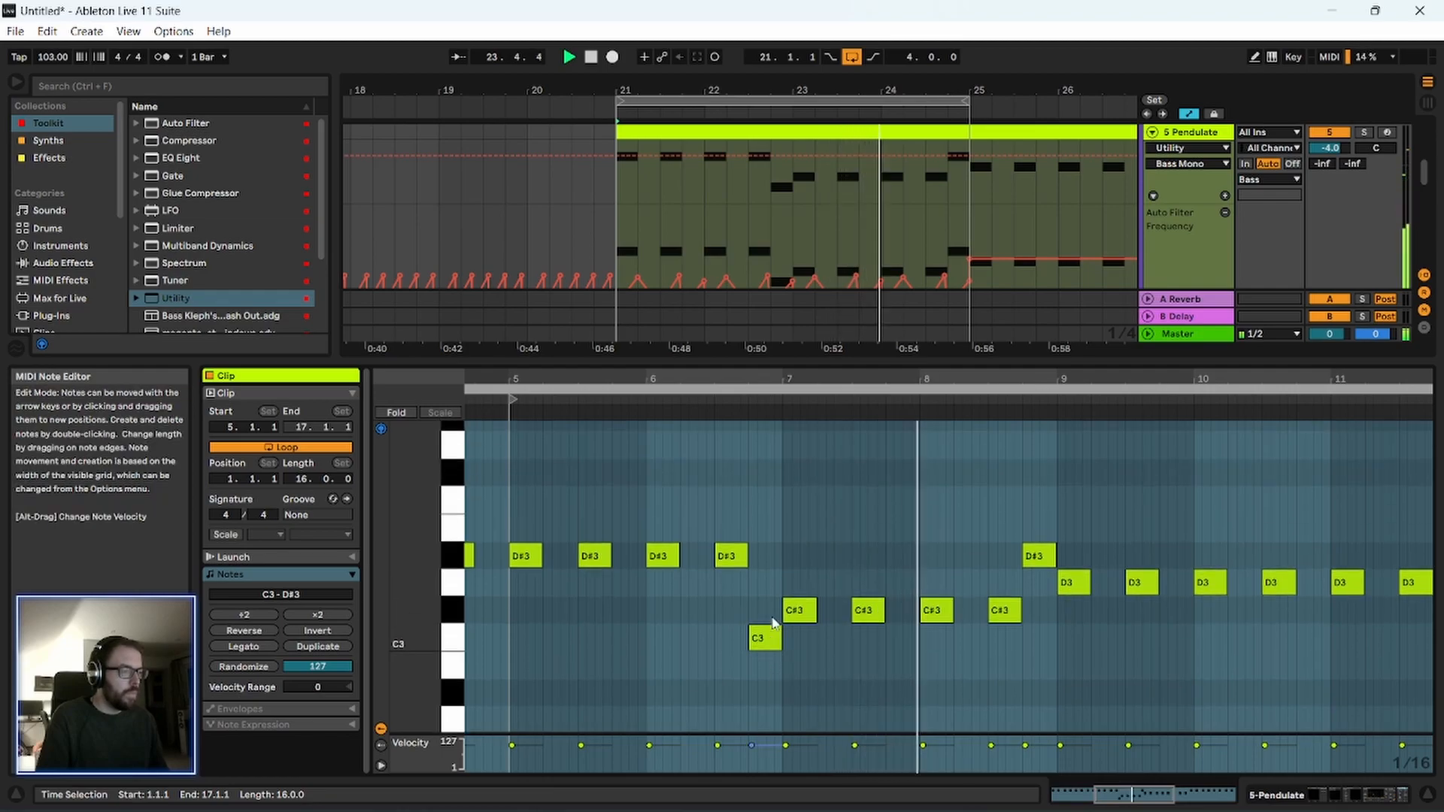
{"action": "key", "text": "space"}
Raise the passing note at 6.4.1 to D#4 and audition the high accent.
{"action": "left_click", "coordinate": [769, 636]}
{"action": "left_click_drag", "start_coordinate": [769, 636], "coordinate": [767, 566]}
{"action": "key", "text": "shift+Up"}
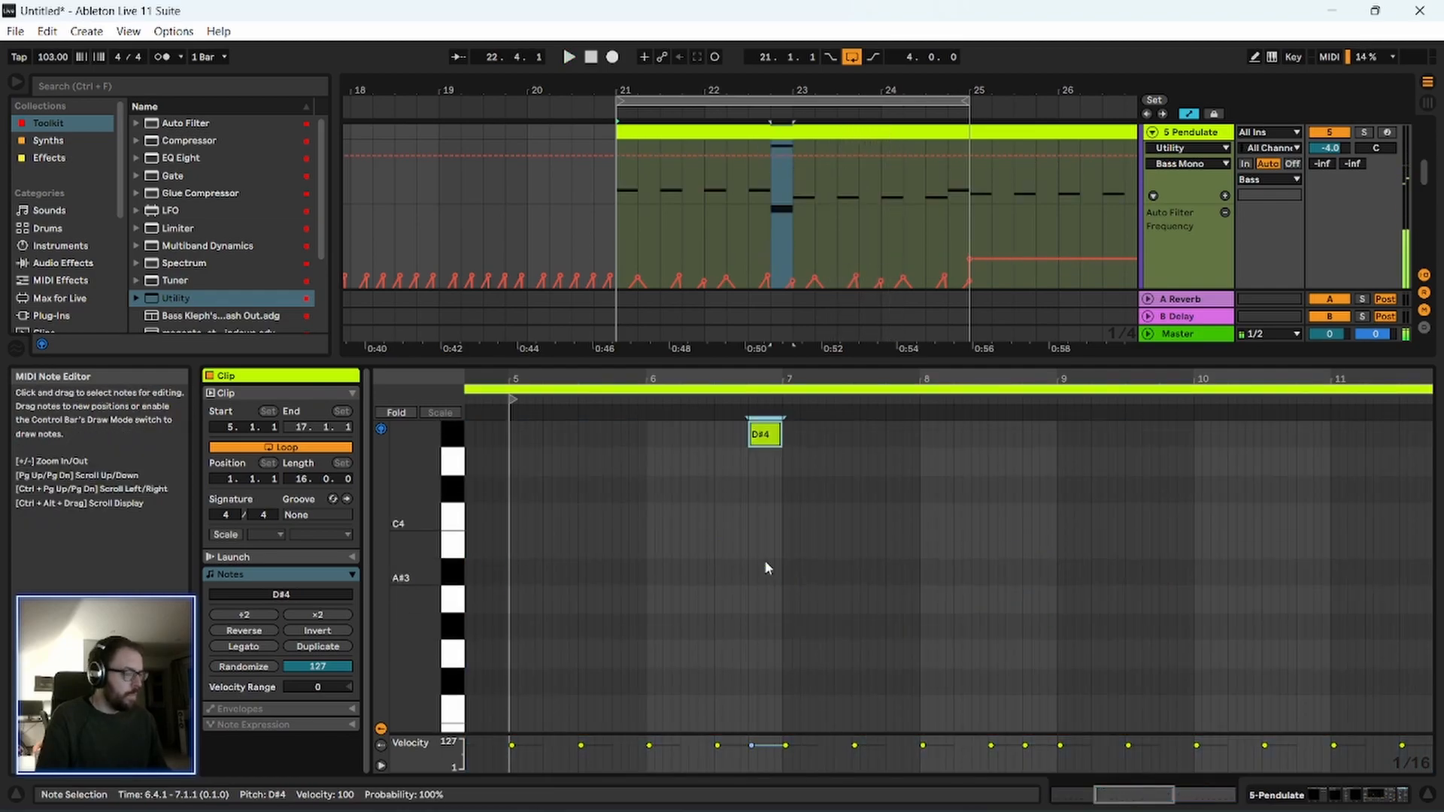
{"action": "scroll", "coordinate": [764, 565], "scroll_direction": "down", "scroll_amount": 2}
{"action": "left_click_drag", "start_coordinate": [429, 489], "coordinate": [407, 489]}
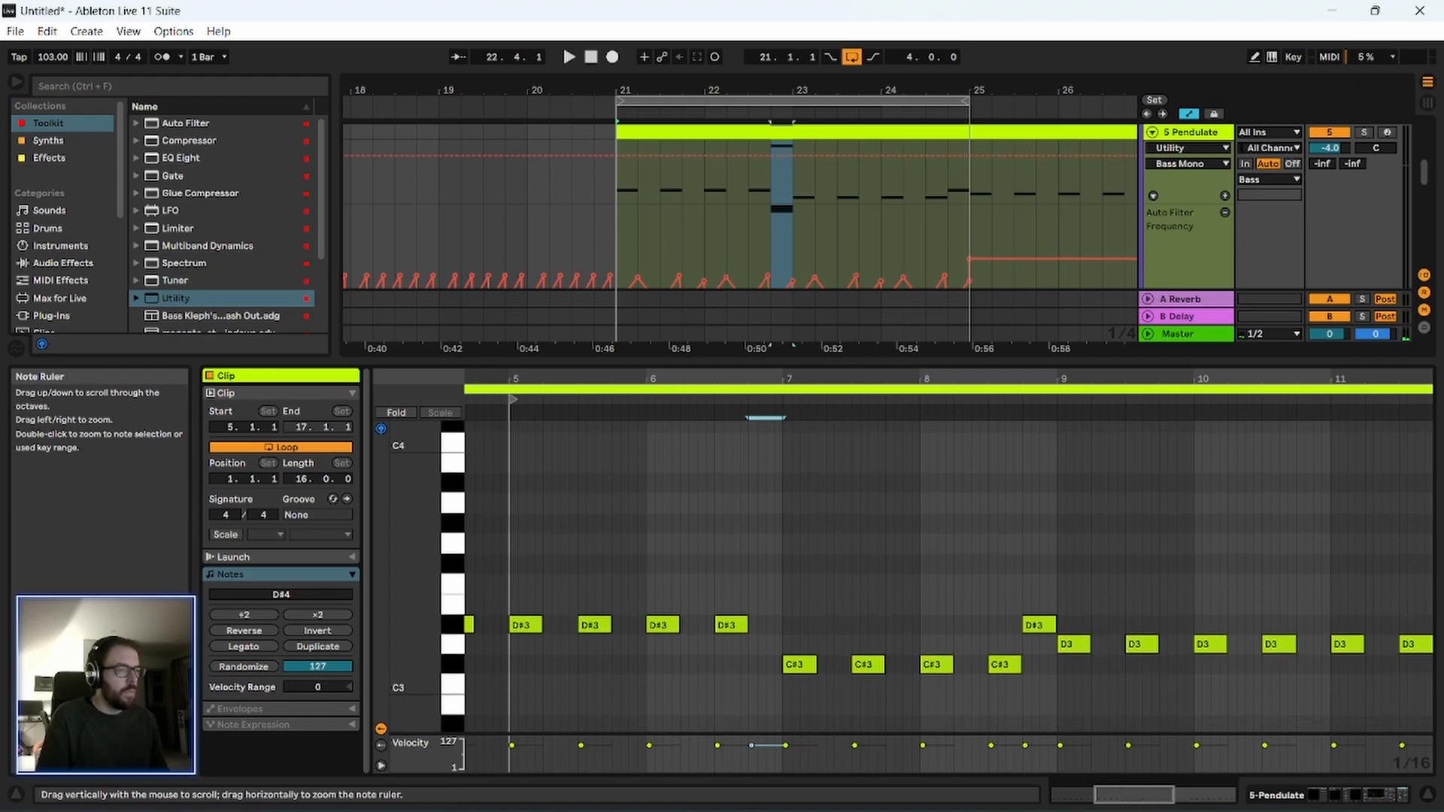
{"action": "scroll", "coordinate": [630, 500], "scroll_direction": "up", "scroll_amount": 1}
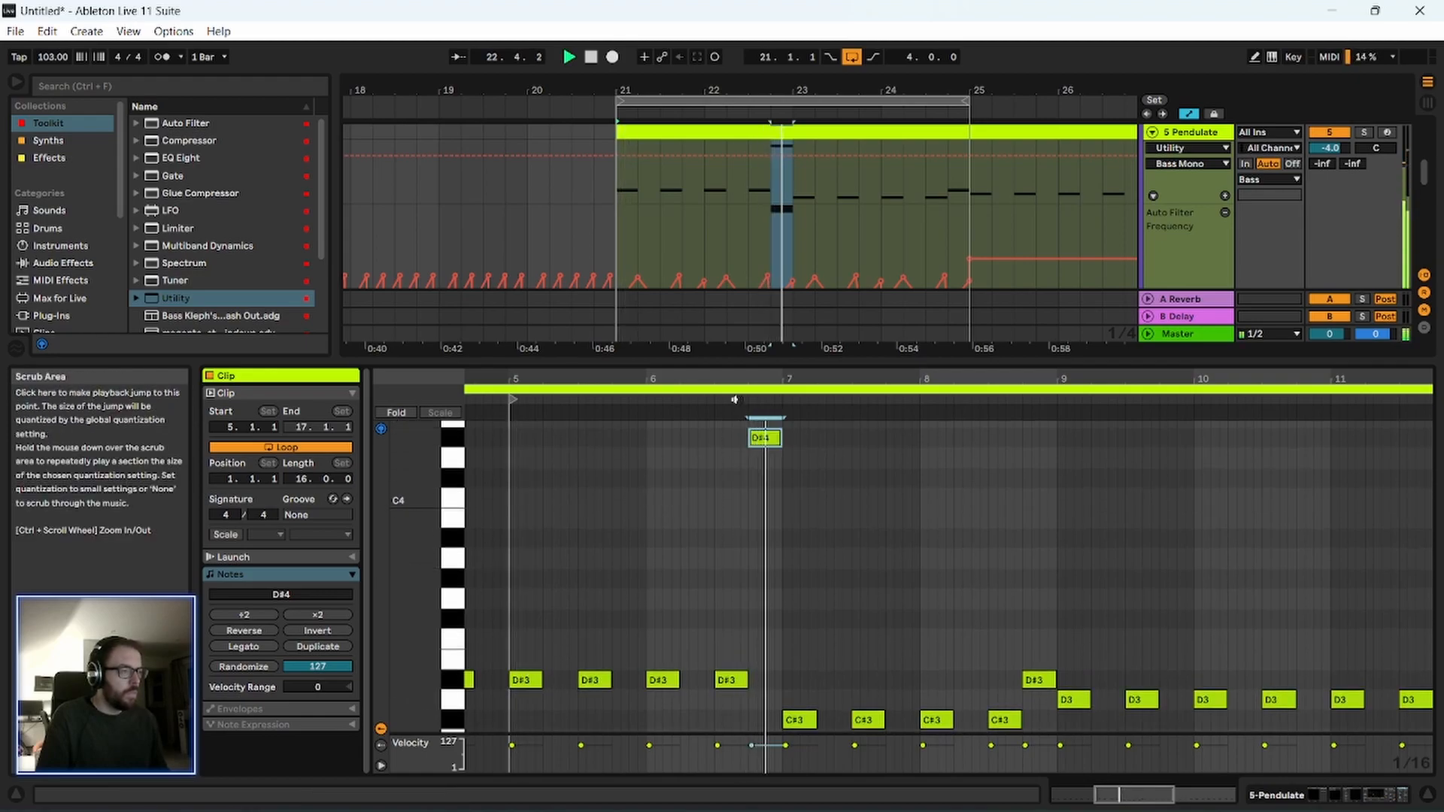
{"action": "key", "text": "space"}
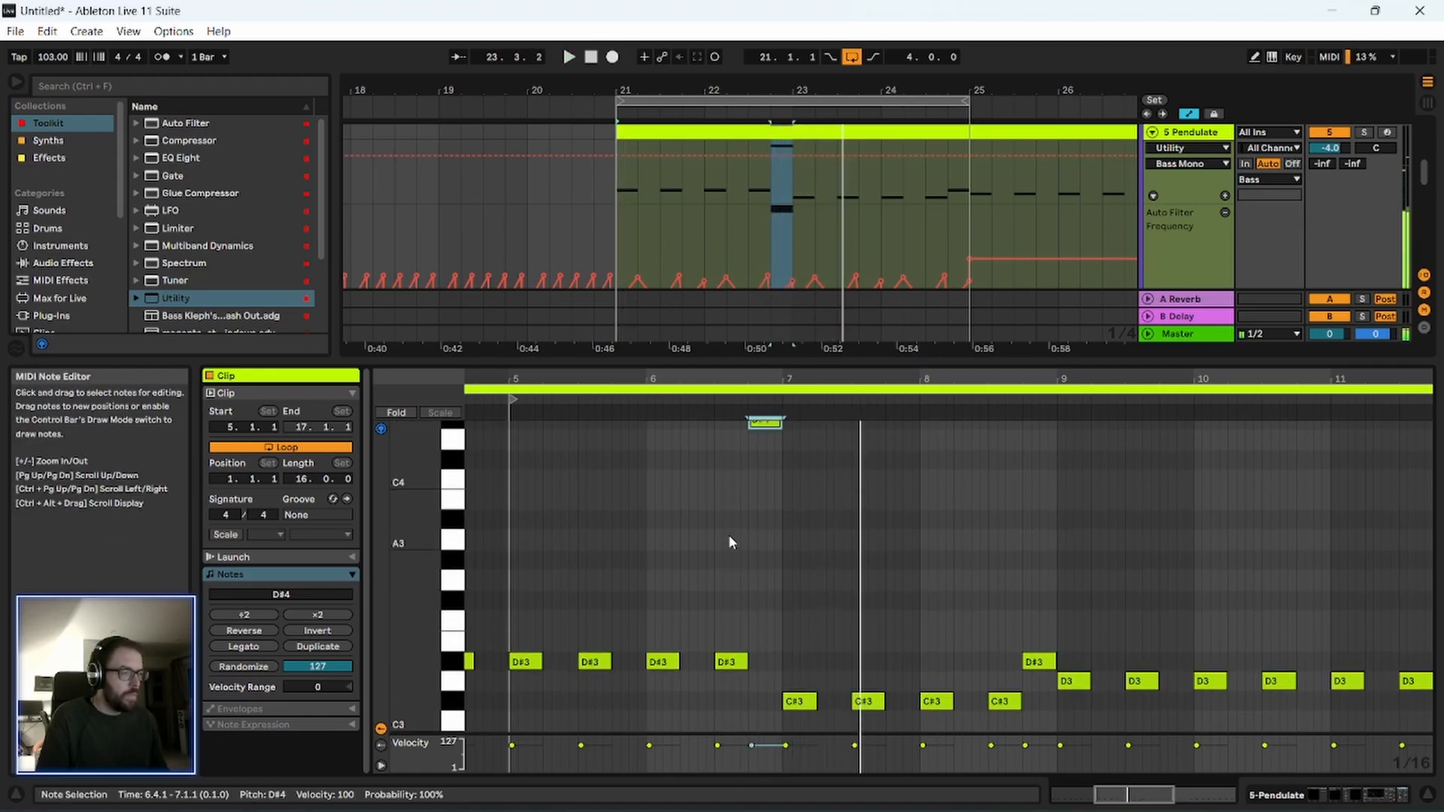
Remove the Auto Filter Frequency breakpoints at 22.4 and just before bar 23 on the Pendulate track so the sweep falls continuously.
{"action": "left_click_drag", "start_coordinate": [809, 361], "coordinate": [811, 429]}
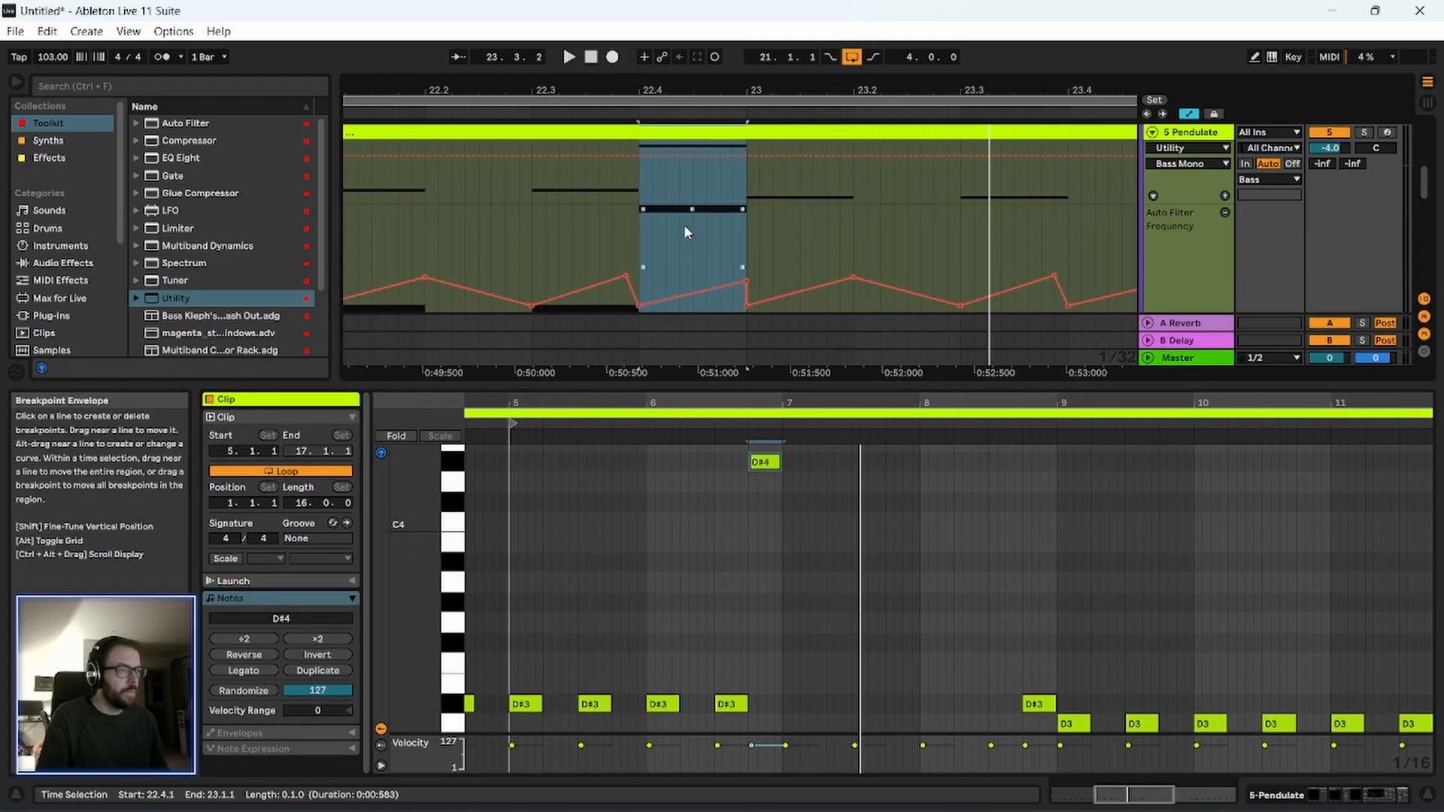
{"action": "scroll", "coordinate": [684, 224], "scroll_direction": "down", "scroll_amount": 3}
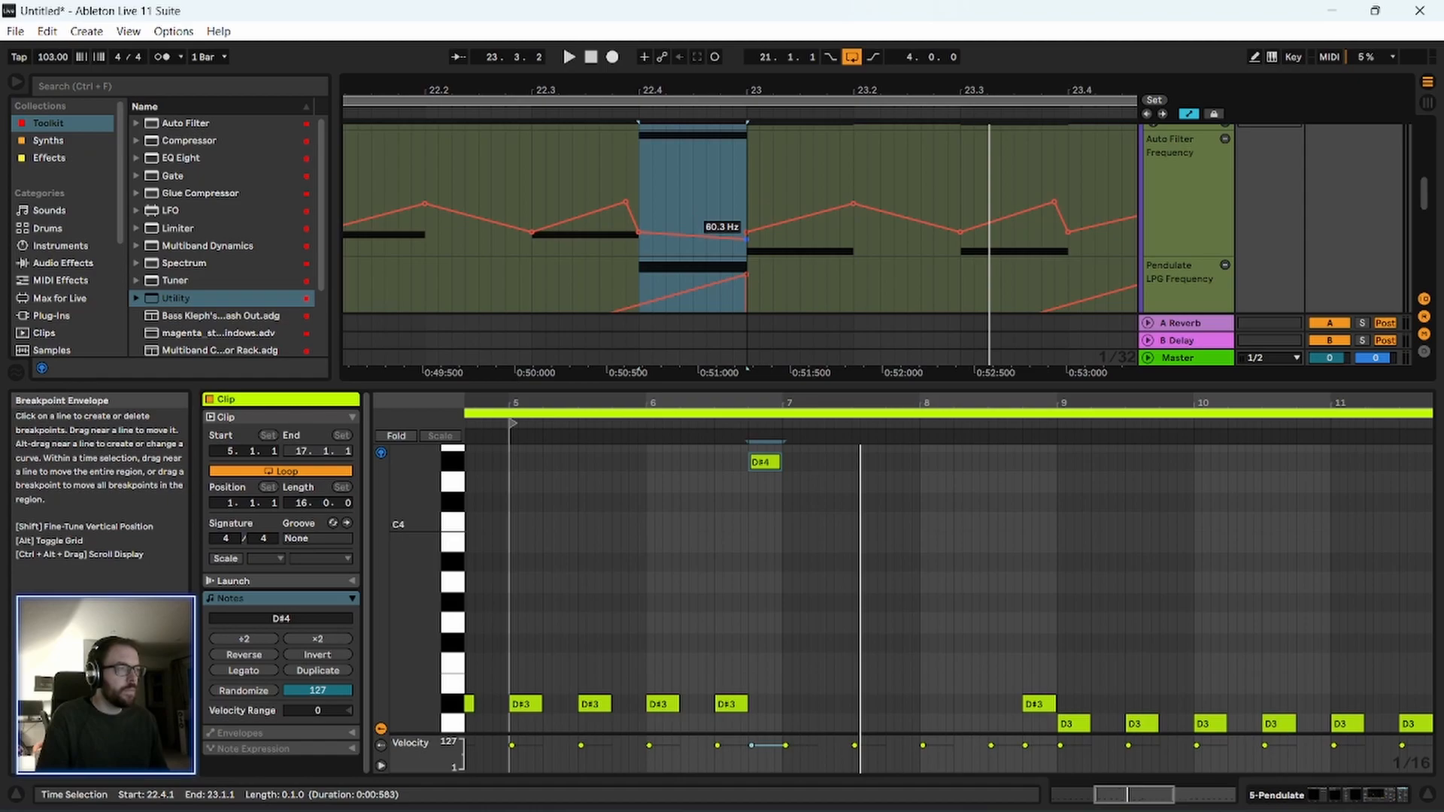
{"action": "left_click", "coordinate": [641, 235]}
{"action": "key", "text": "space"}
{"action": "left_click", "coordinate": [747, 240]}
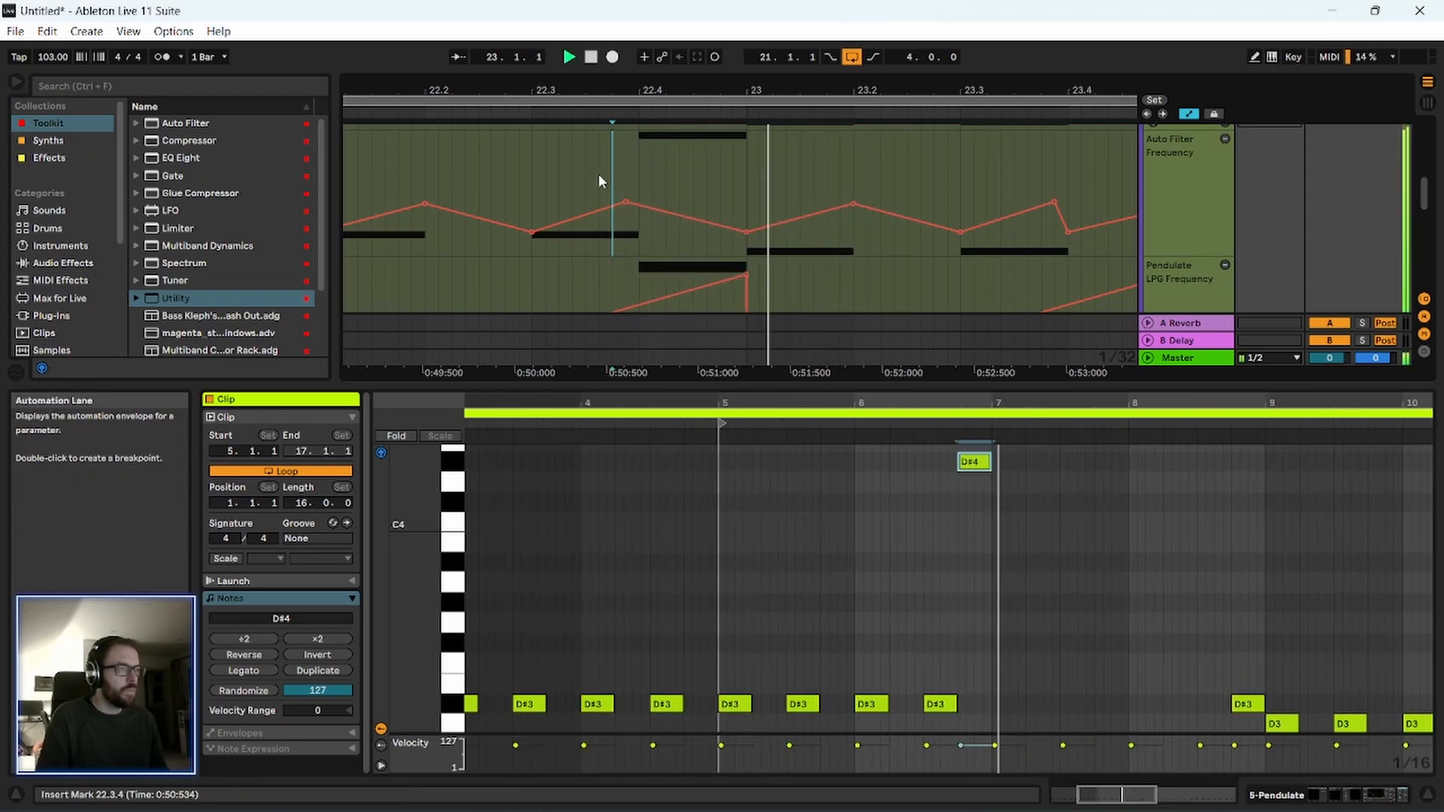
Play the edited filter sweep from 22.3.1 and bring the clip's full note pattern into view.
{"action": "left_click", "coordinate": [532, 197]}
{"action": "key", "text": "space"}
{"action": "key", "text": "space"}
{"action": "key", "text": "space"}
{"action": "left_click_drag", "start_coordinate": [759, 400], "coordinate": [761, 331]}
{"action": "scroll", "coordinate": [797, 567], "scroll_direction": "down", "scroll_amount": 5}
{"action": "key", "text": "space"}
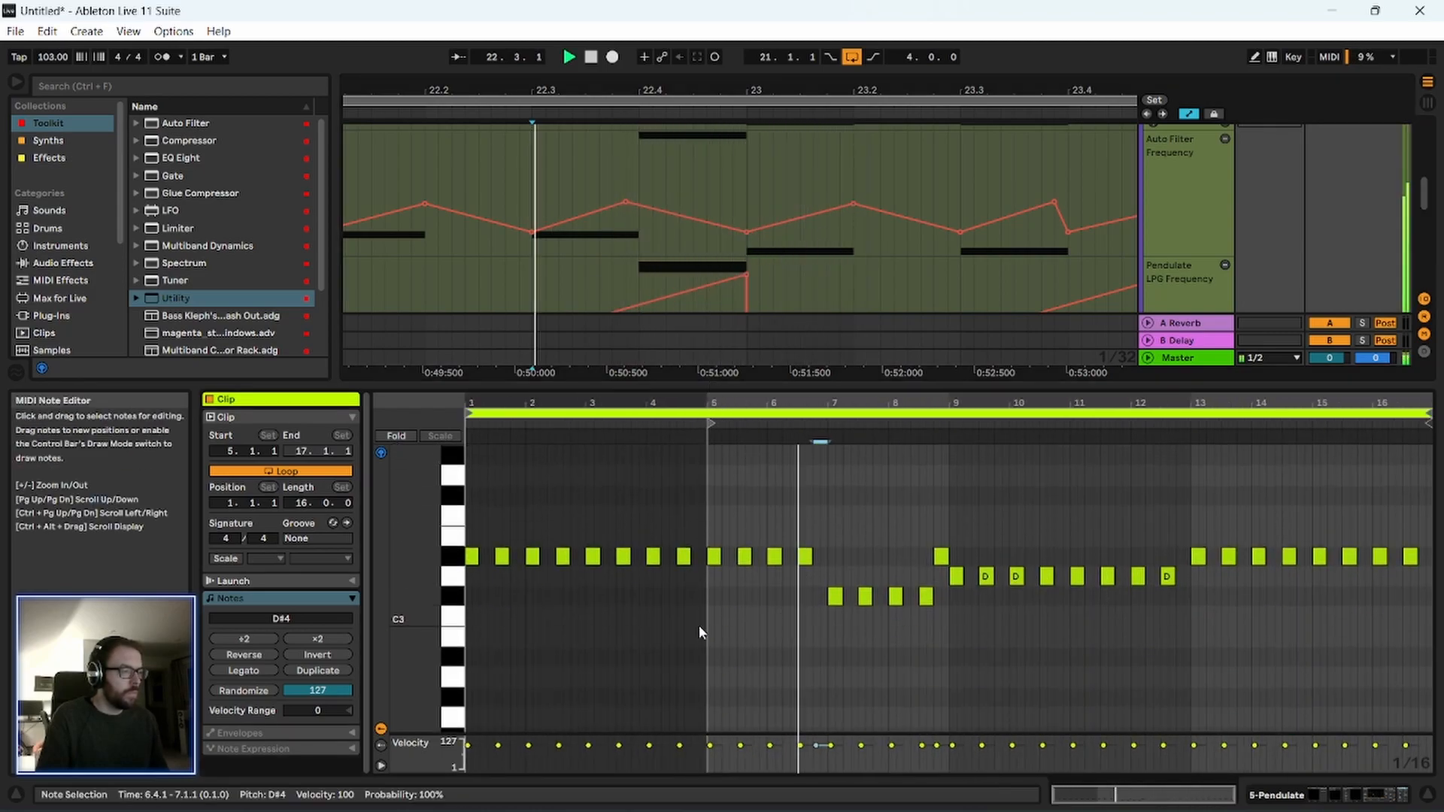
{"action": "key", "text": "space"}
Audition the bass notes around the high accent, then play the pattern from clip position 5.1.1.
{"action": "left_click", "coordinate": [457, 598]}
{"action": "left_click", "coordinate": [460, 602]}
{"action": "mouse_move", "coordinate": [459, 613]}
{"action": "left_mouse_down"}
{"action": "mouse_move", "coordinate": [461, 717]}
{"action": "mouse_move", "coordinate": [459, 617]}
{"action": "left_mouse_up"}
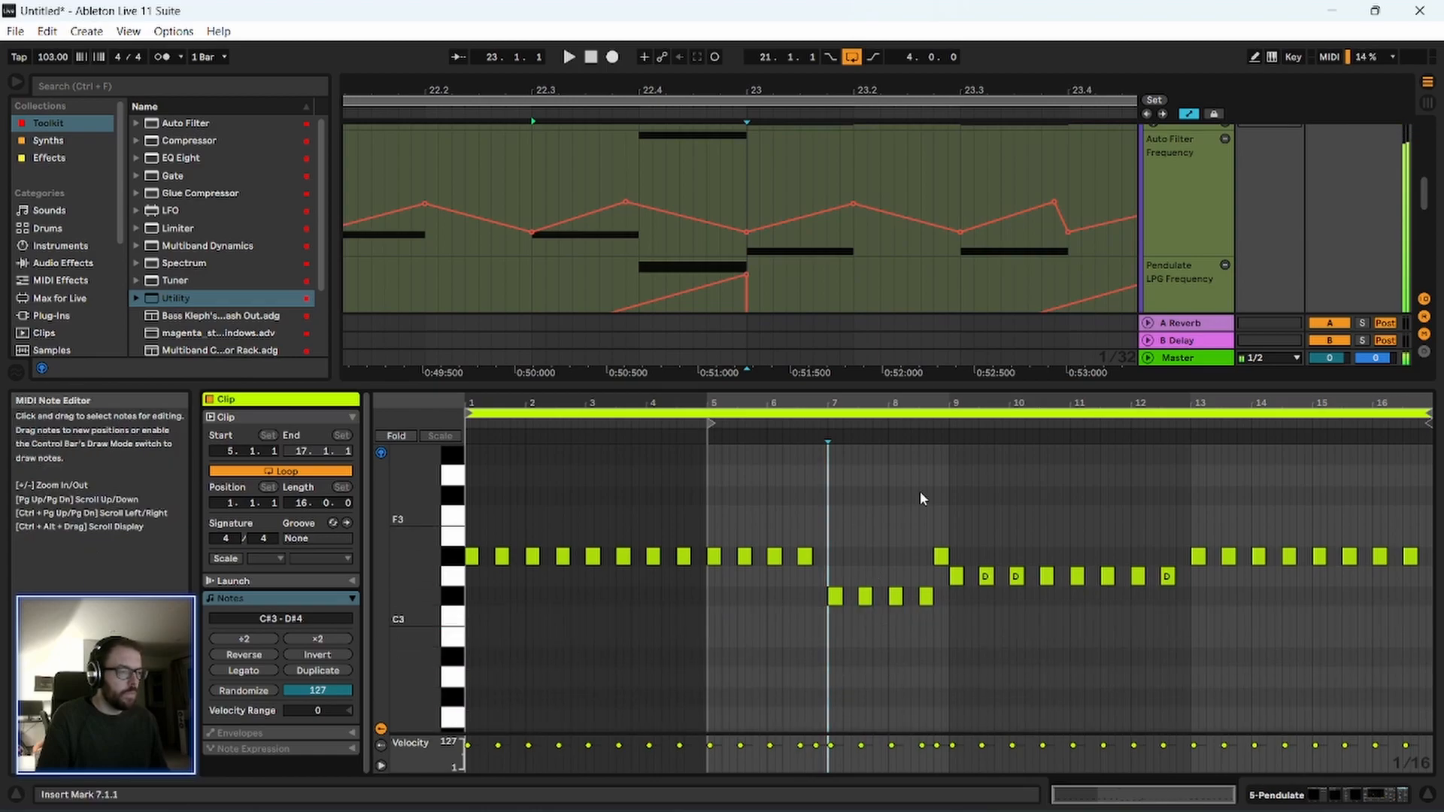
{"action": "left_click_drag", "start_coordinate": [821, 403], "coordinate": [707, 484]}
{"action": "key", "text": "space"}
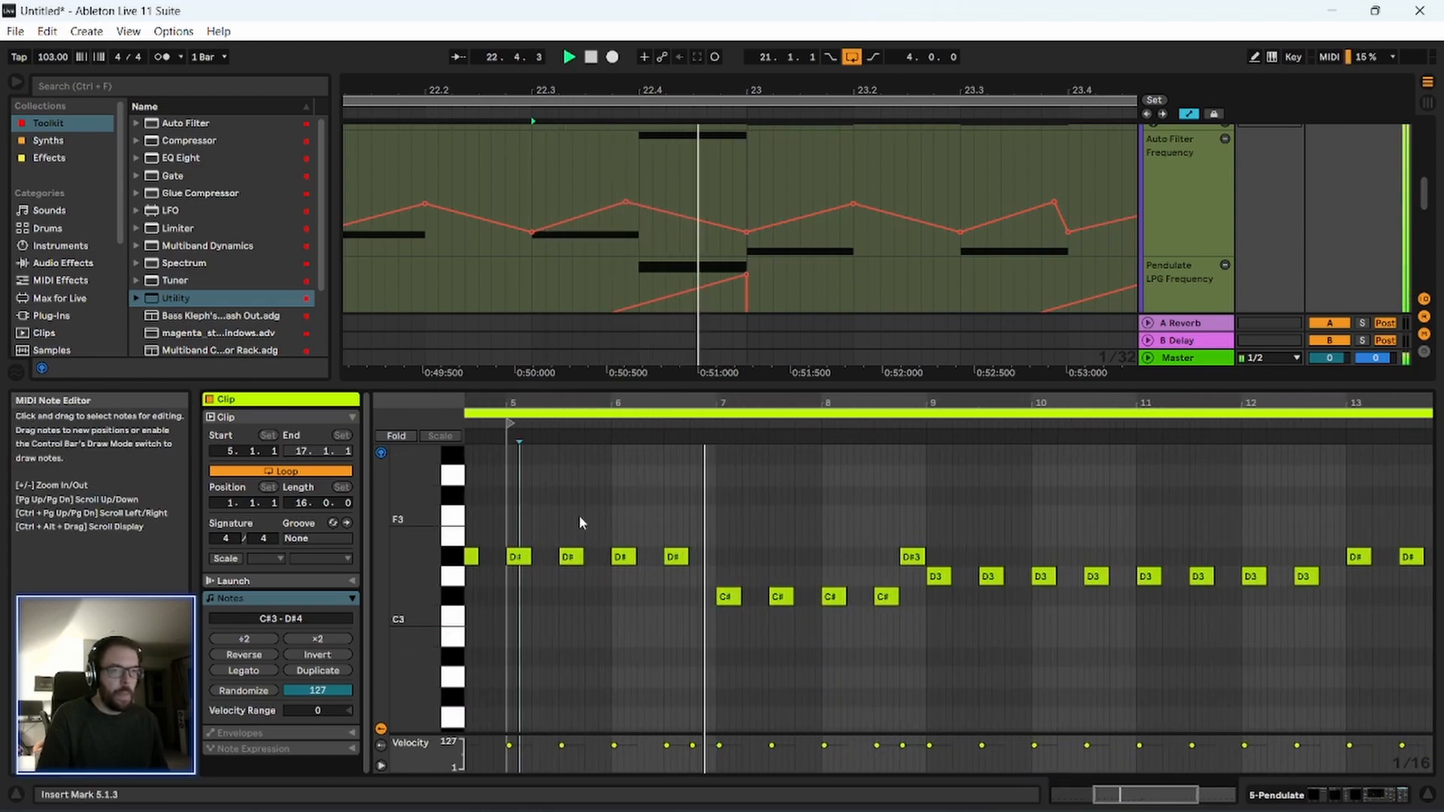
{"action": "key", "text": "space"}
{"action": "left_click", "coordinate": [515, 525]}
{"action": "key", "text": "space"}
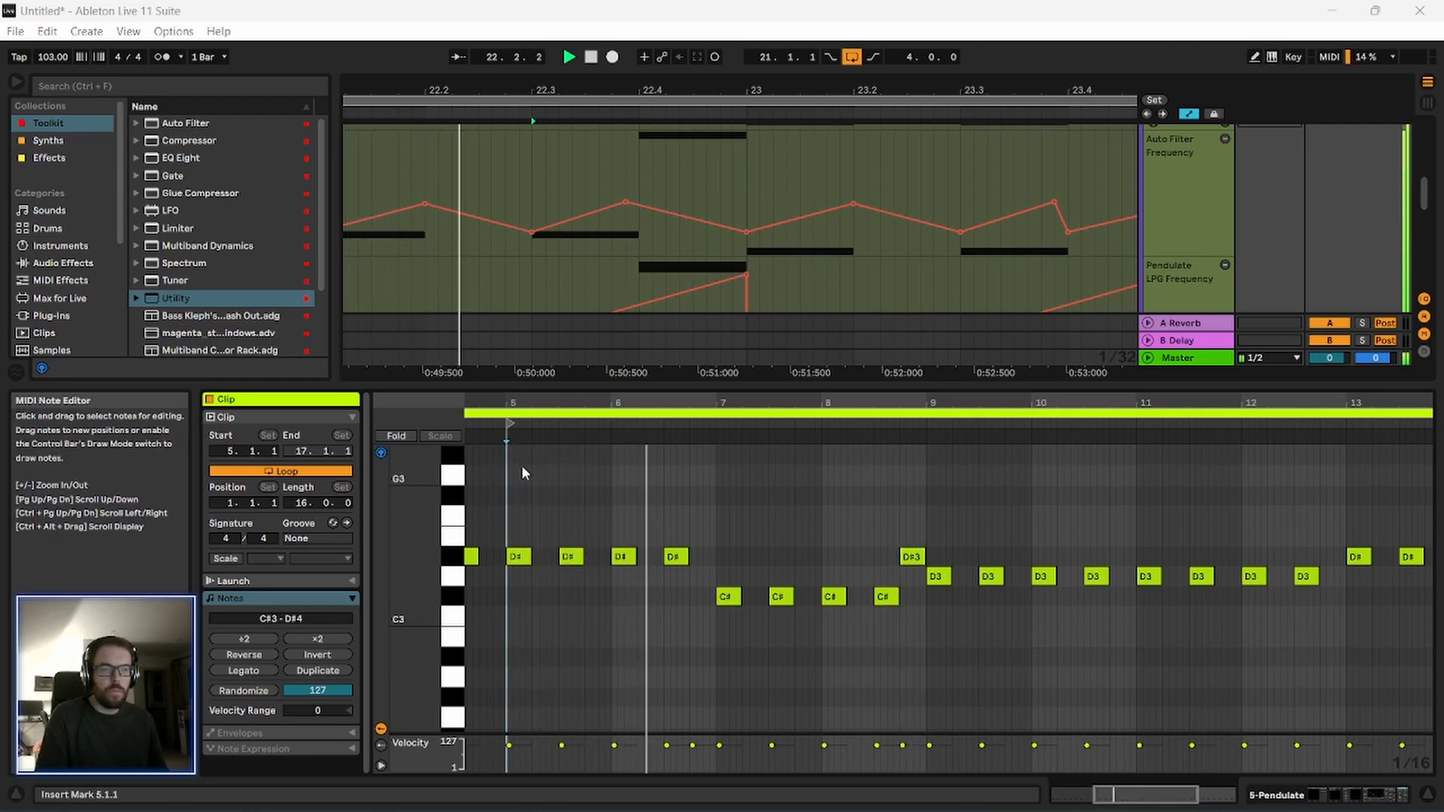
{"action": "key", "text": "space"}
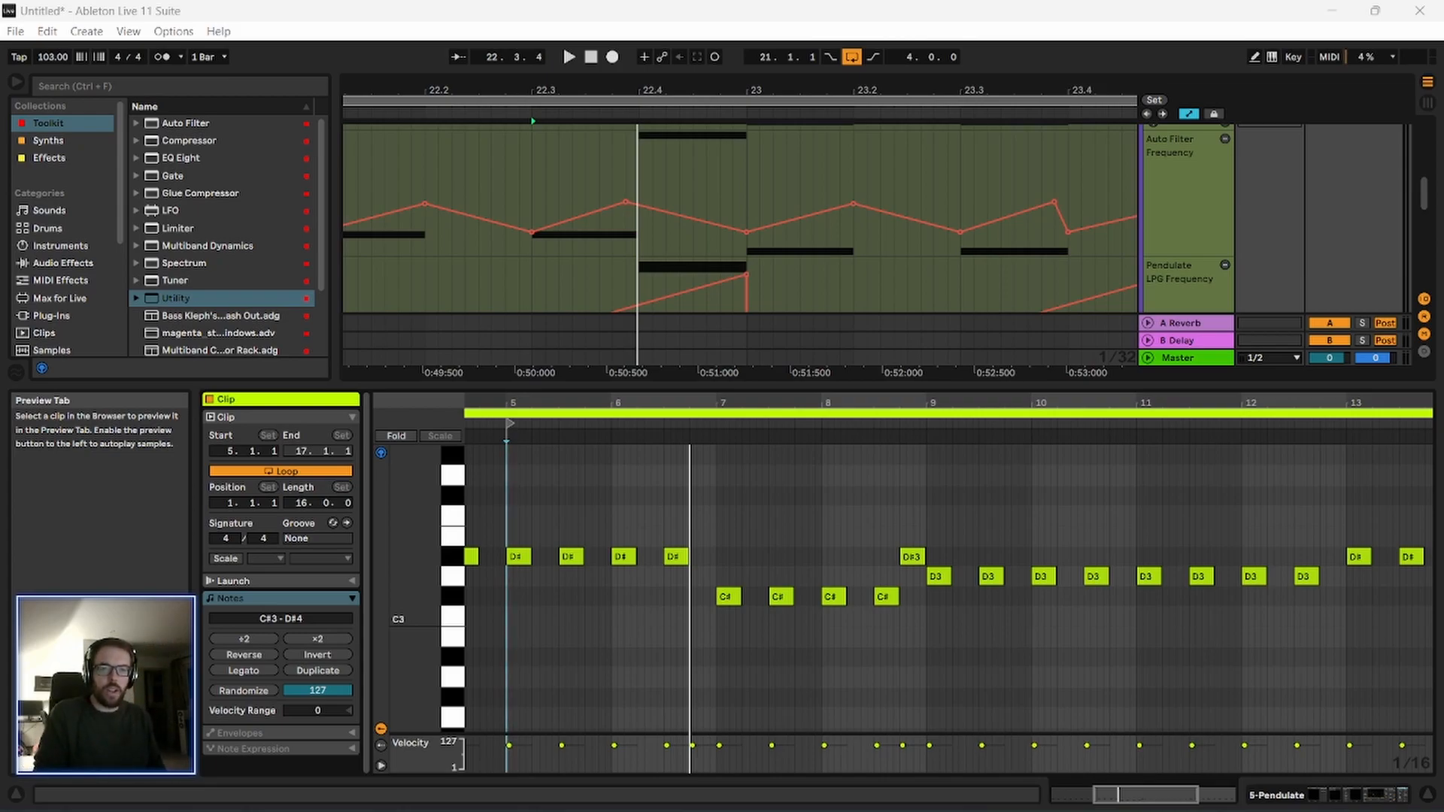
Play the loop from bar 21 and enlarge the arrangement to examine the Pendulate track's automation lanes.
{"action": "left_click_drag", "start_coordinate": [569, 401], "coordinate": [739, 404]}
{"action": "key", "text": "space"}
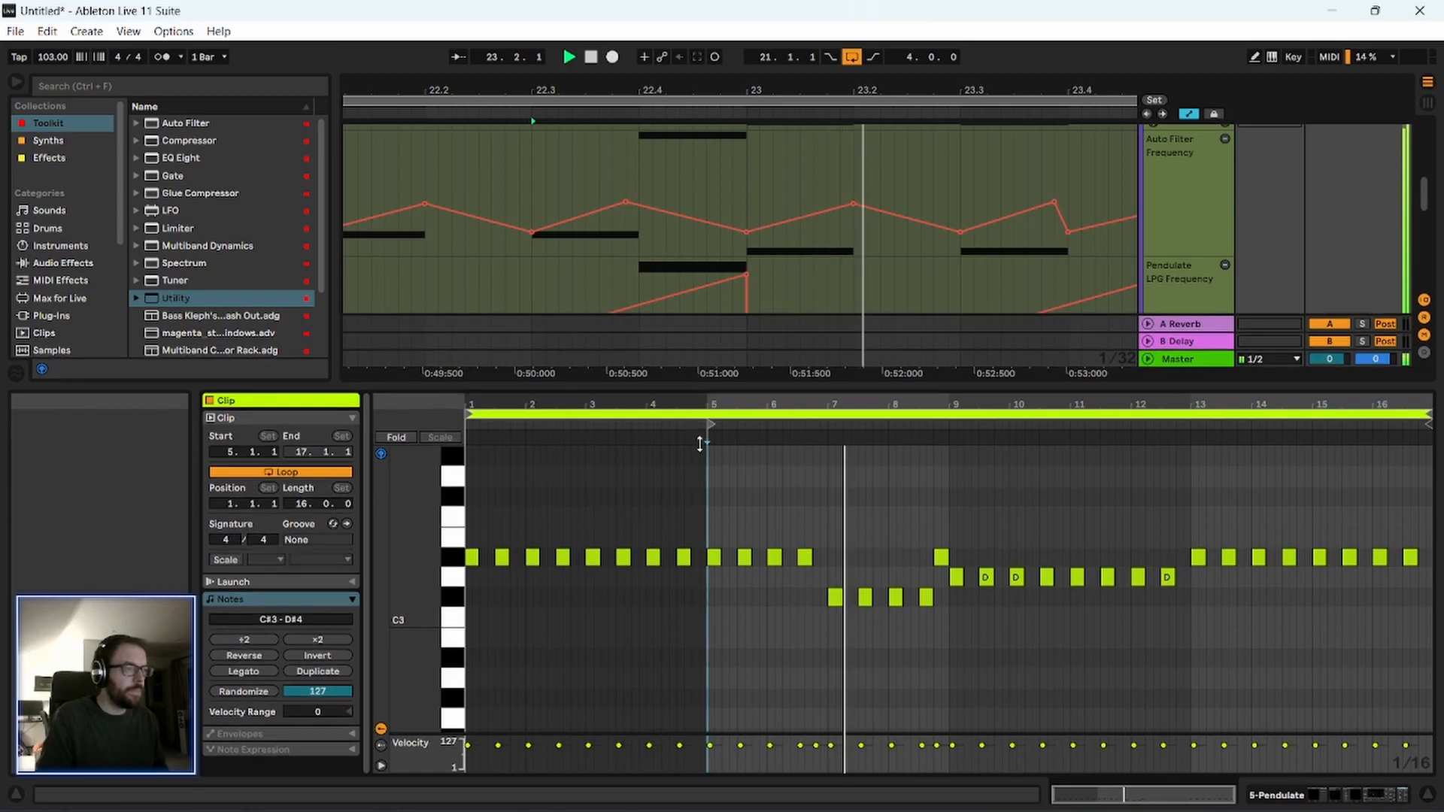
{"action": "left_click_drag", "start_coordinate": [594, 385], "coordinate": [598, 593]}
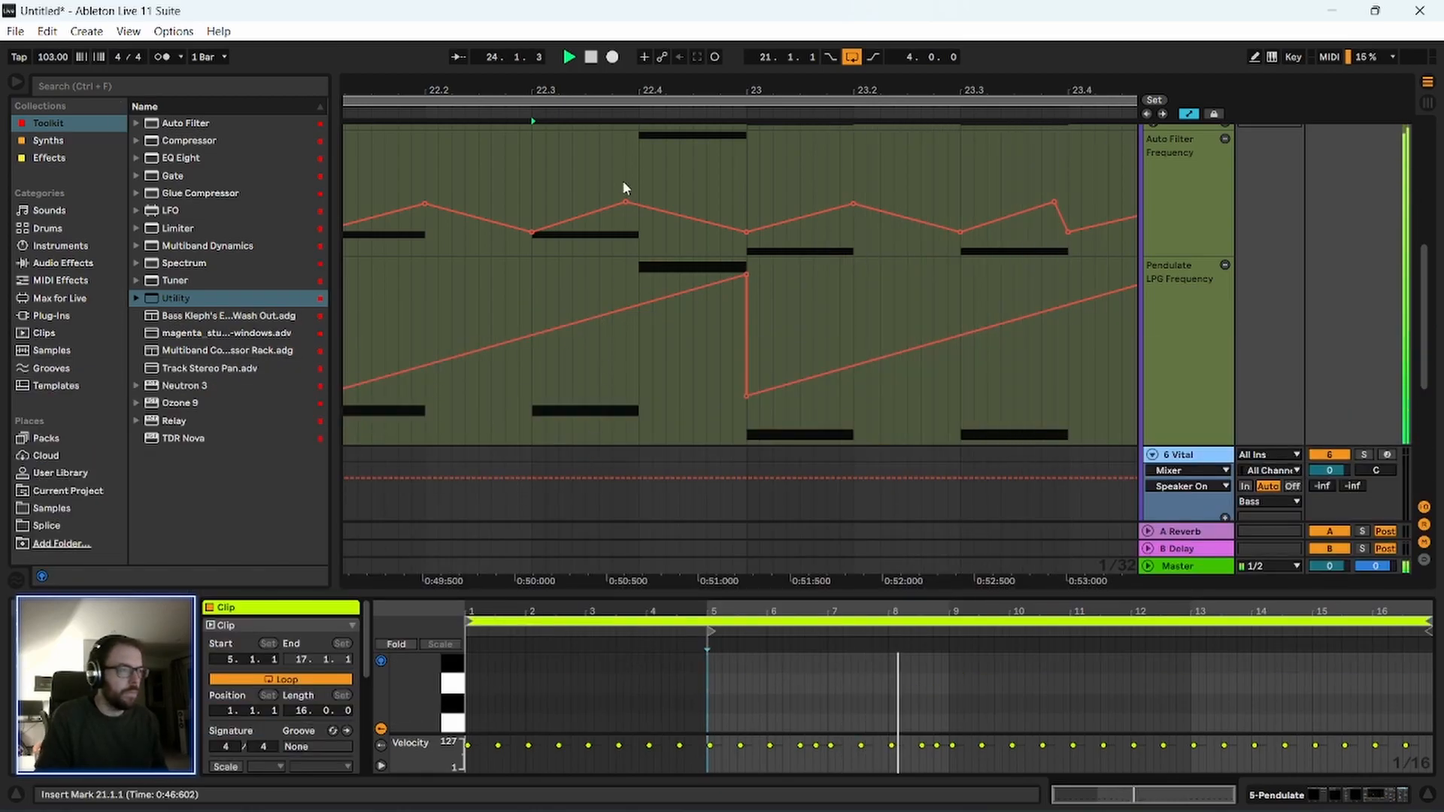
{"action": "left_click_drag", "start_coordinate": [587, 90], "coordinate": [586, 37]}
{"action": "left_click_drag", "start_coordinate": [506, 91], "coordinate": [567, 83]}
{"action": "scroll", "coordinate": [763, 384], "scroll_direction": "up", "scroll_amount": 3}
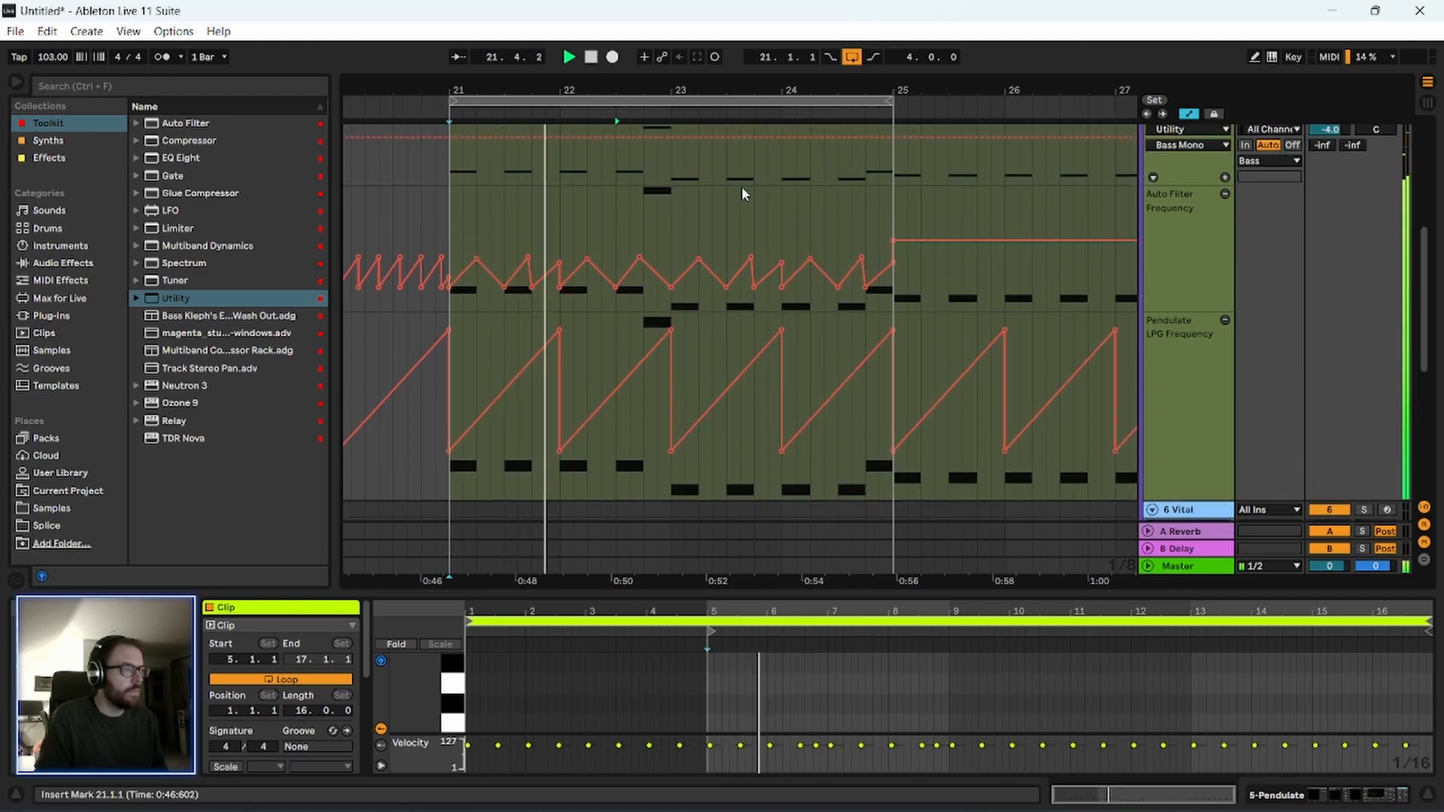
{"action": "left_click_drag", "start_coordinate": [699, 91], "coordinate": [678, 15]}
{"action": "scroll", "coordinate": [700, 431], "scroll_direction": "up", "scroll_amount": 5}
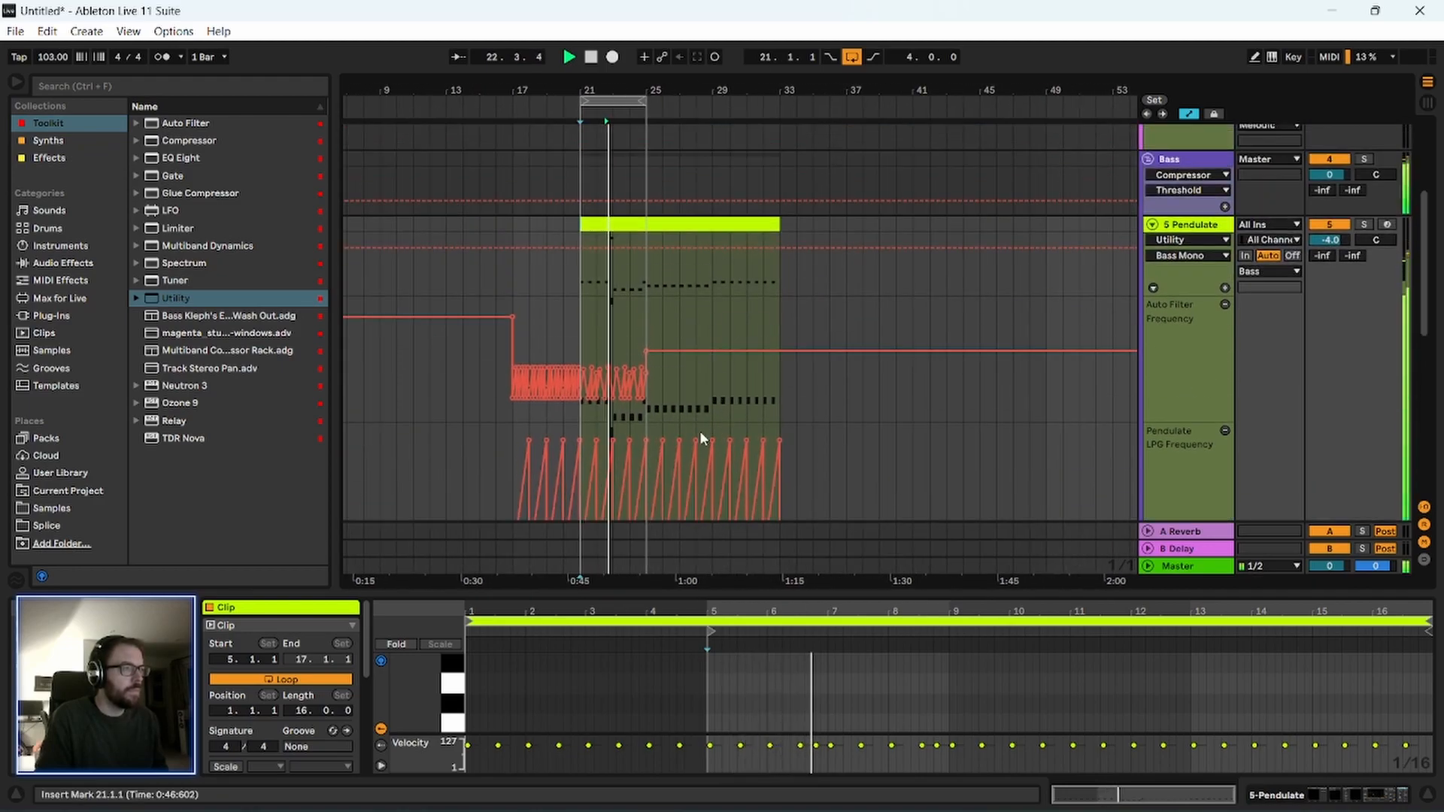
Trim the Pendulate clip to end at bar 25 and duplicate it twice with its automation up to bar 33.
{"action": "scroll", "coordinate": [687, 406], "scroll_direction": "down", "scroll_amount": 4}
{"action": "left_click", "coordinate": [674, 224]}
{"action": "key", "text": "space"}
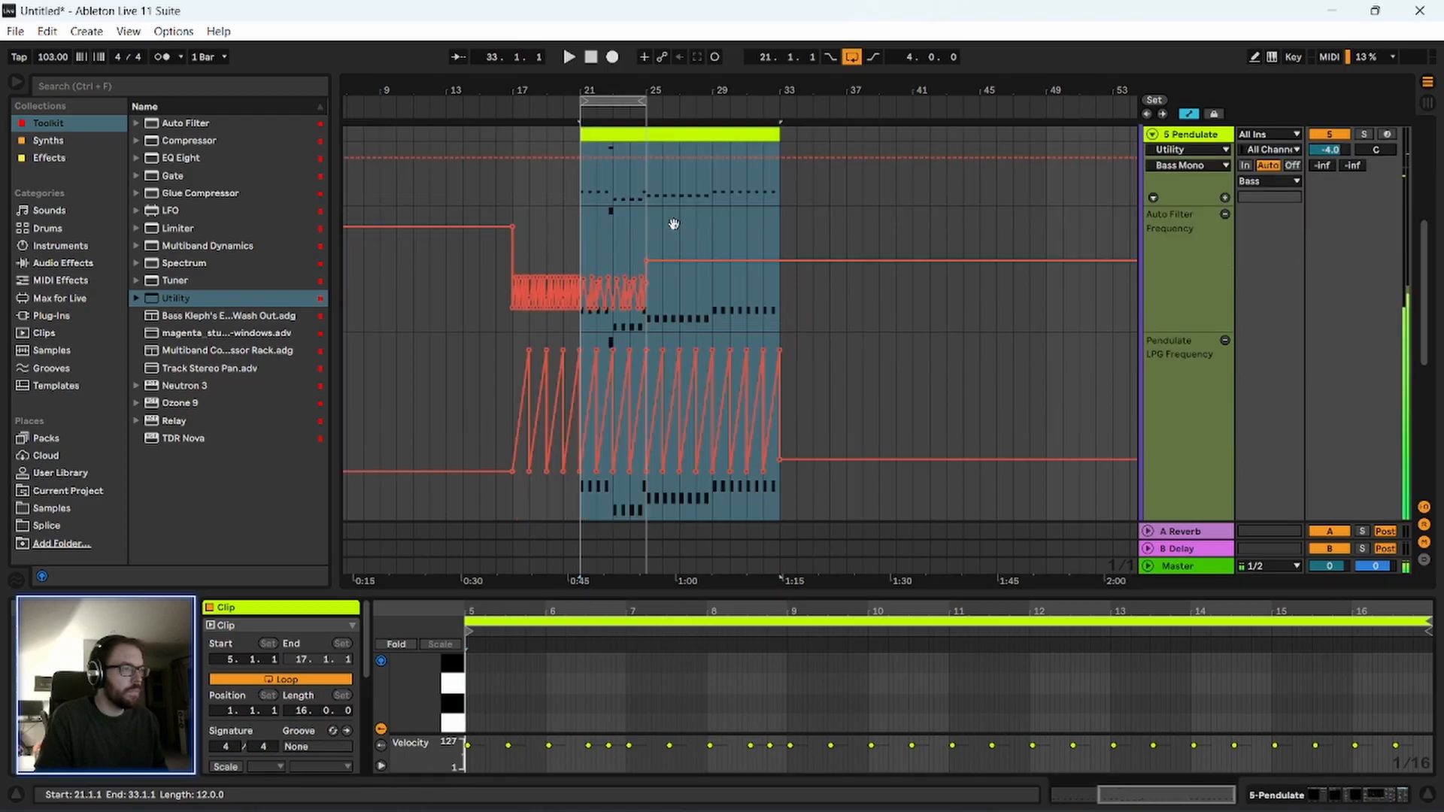
{"action": "left_click_drag", "start_coordinate": [732, 594], "coordinate": [722, 143]}
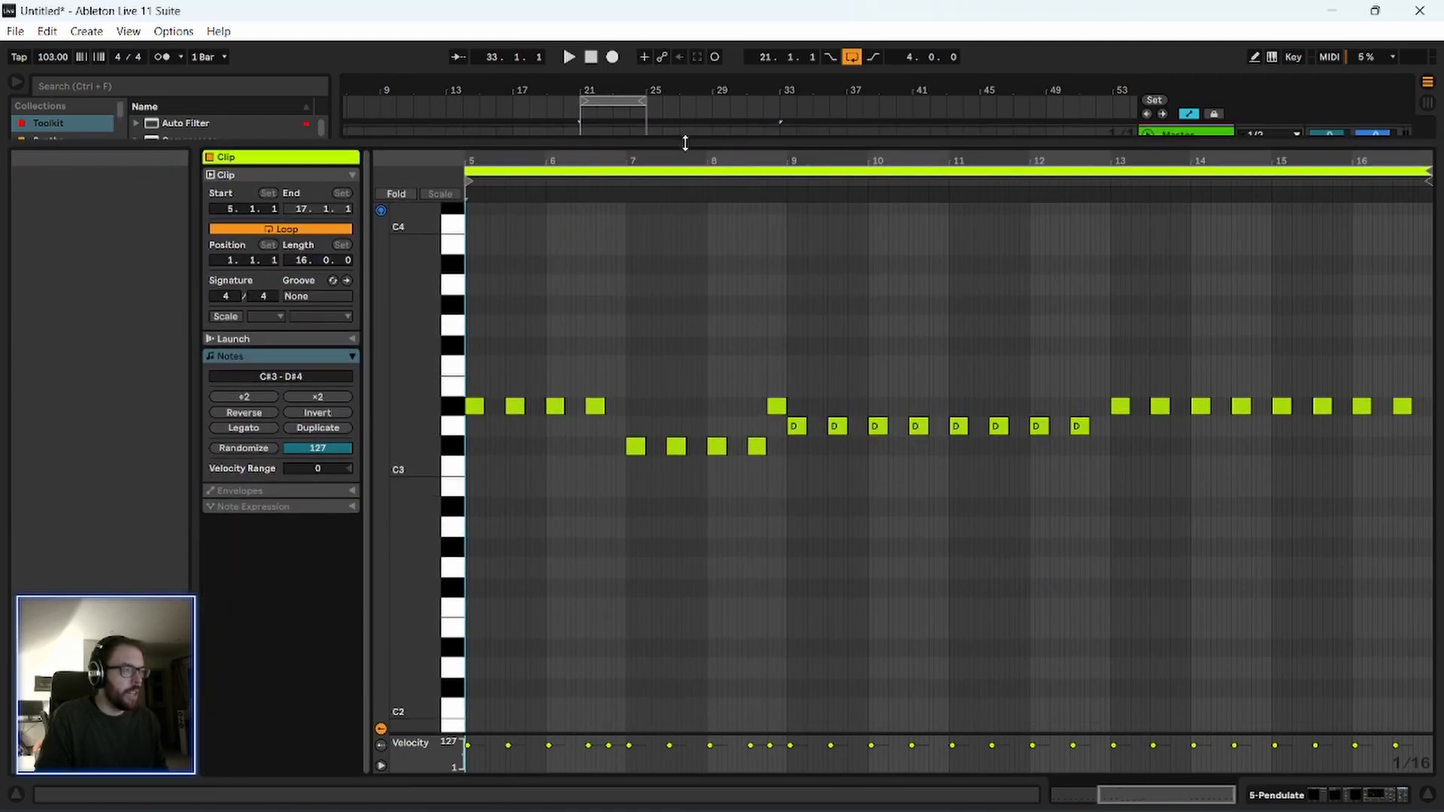
{"action": "left_click_drag", "start_coordinate": [685, 143], "coordinate": [715, 768]}
{"action": "scroll", "coordinate": [647, 290], "scroll_direction": "up", "scroll_amount": 1}
{"action": "left_click_drag", "start_coordinate": [777, 206], "coordinate": [648, 201]}
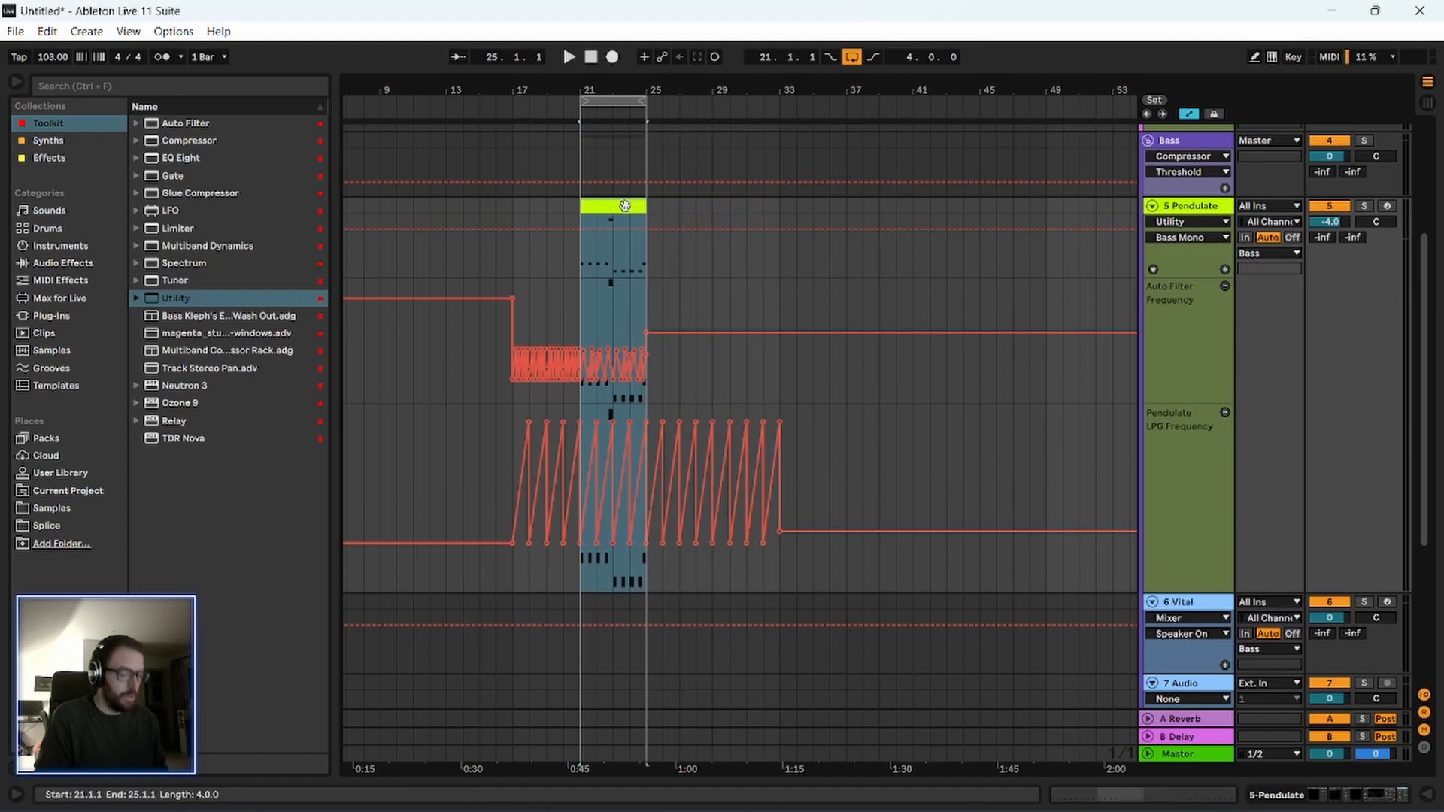
{"action": "key", "text": "ctrl+d"}
{"action": "key", "text": "ctrl+d"}
Play the first Pendulate clip from bar 21 and show the track's device chain.
{"action": "left_click", "coordinate": [625, 205]}
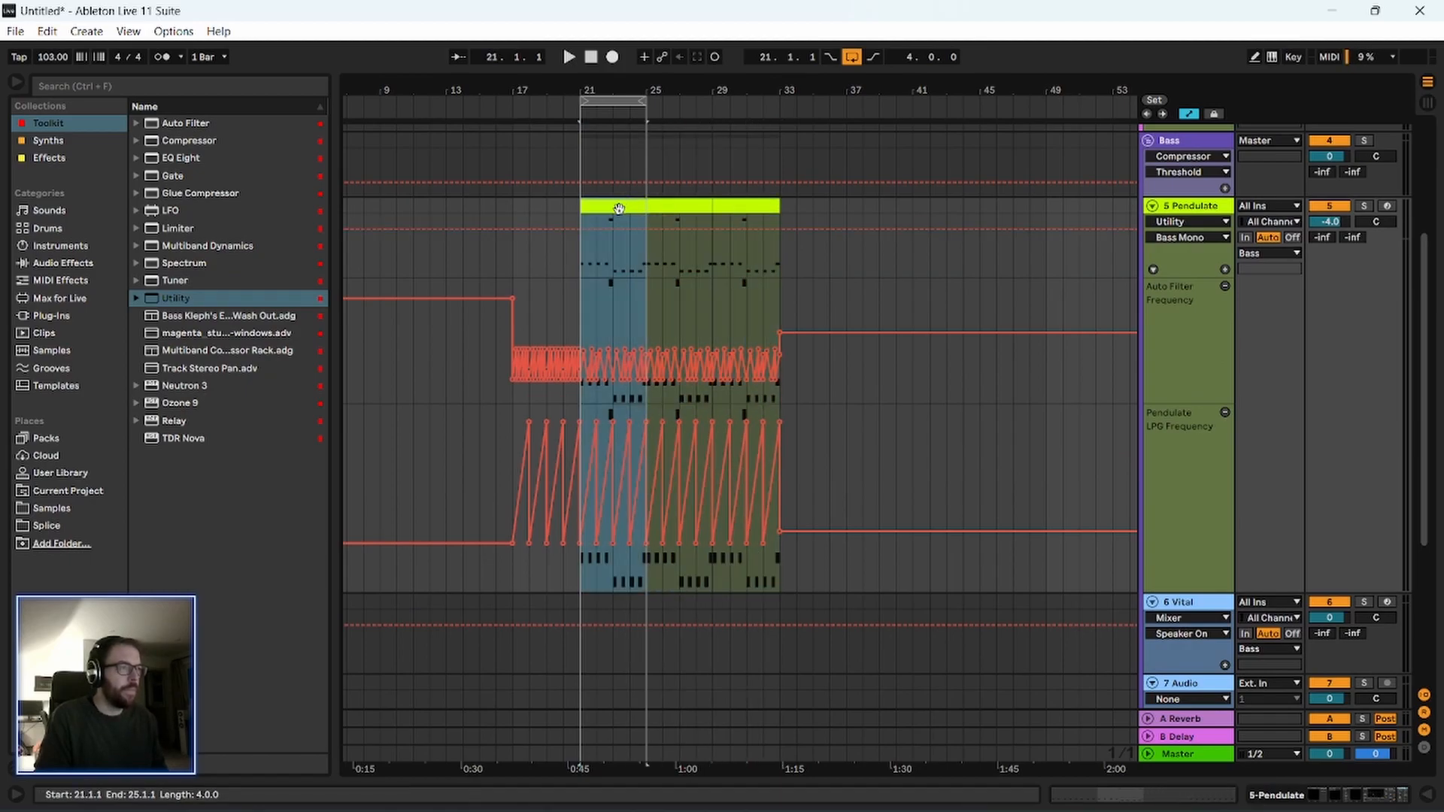
{"action": "scroll", "coordinate": [507, 297], "scroll_direction": "down", "scroll_amount": 2}
{"action": "scroll", "coordinate": [564, 245], "scroll_direction": "up", "scroll_amount": 2}
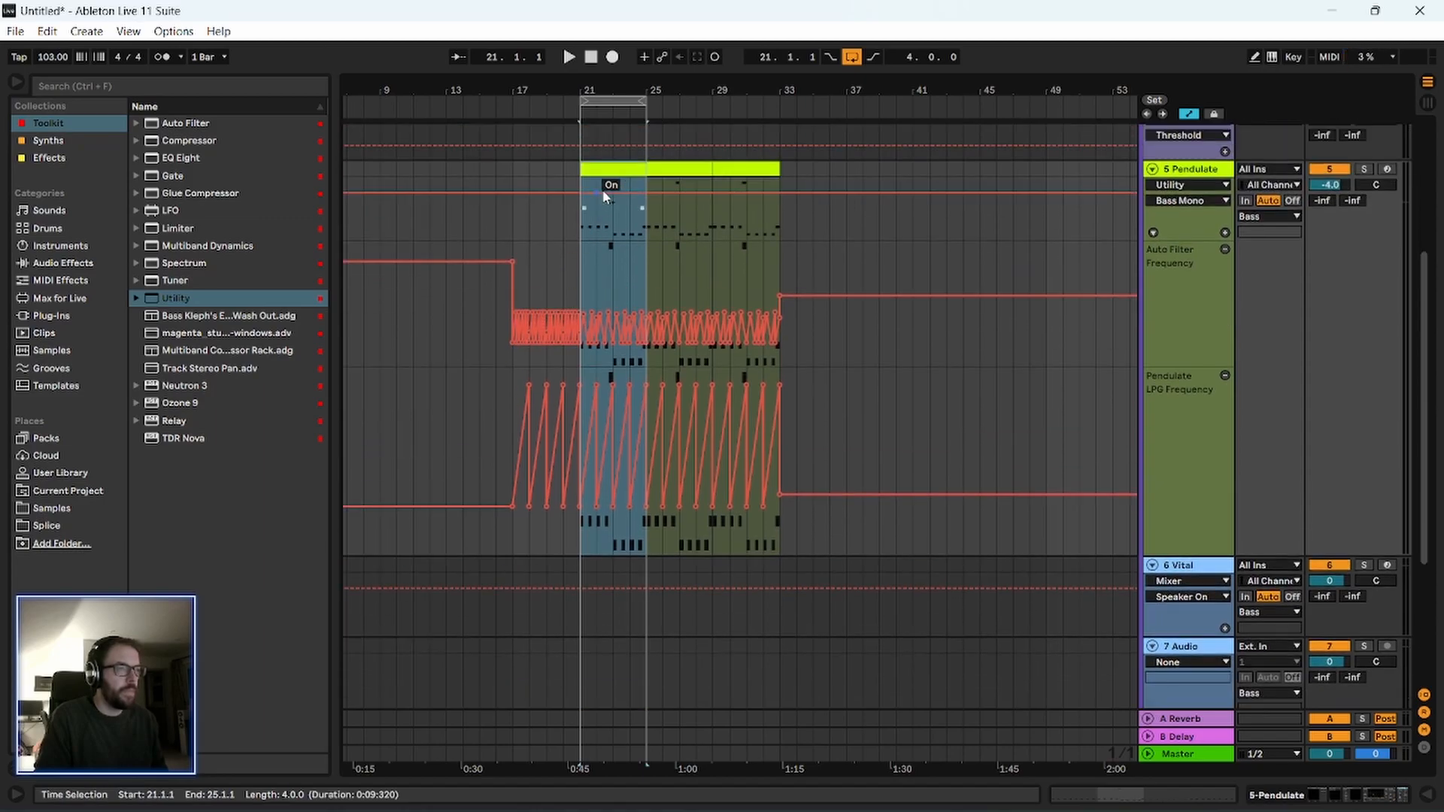
{"action": "key", "text": "space"}
{"action": "scroll", "coordinate": [571, 279], "scroll_direction": "down", "scroll_amount": 3}
{"action": "scroll", "coordinate": [571, 279], "scroll_direction": "up", "scroll_amount": 2}
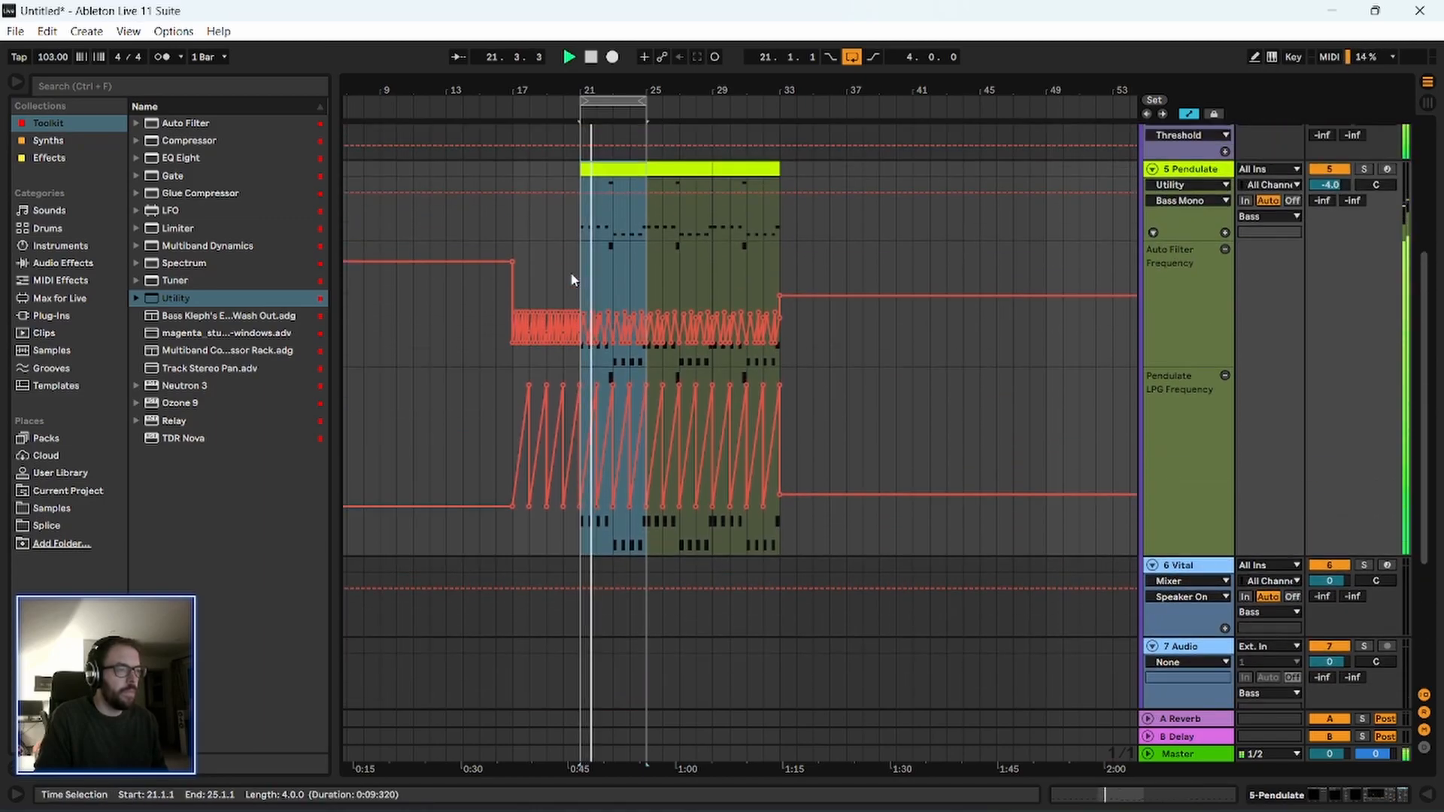
{"action": "left_click_drag", "start_coordinate": [610, 88], "coordinate": [622, 155]}
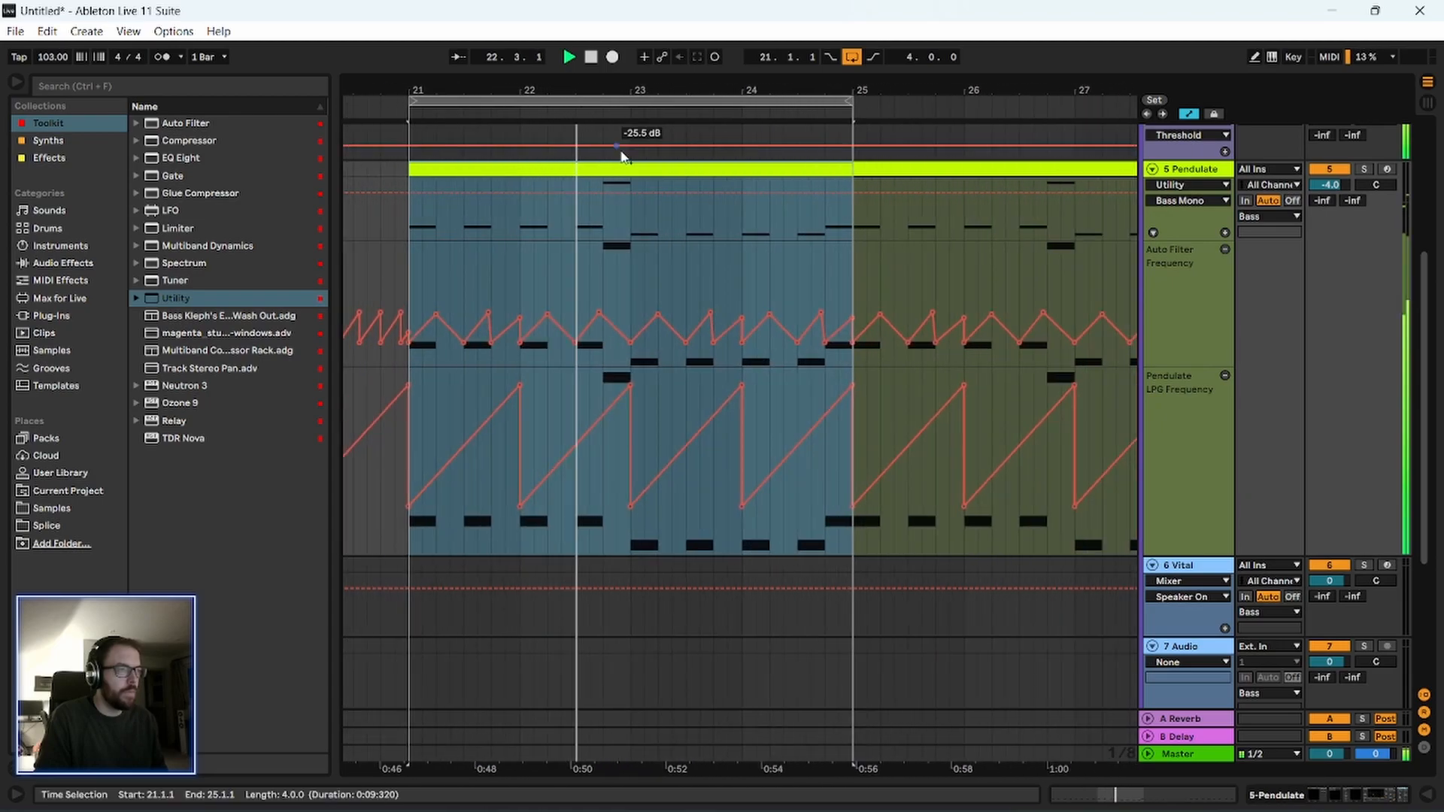
{"action": "double_click", "coordinate": [623, 166]}
{"action": "key", "text": "space"}
{"action": "left_click", "coordinate": [1181, 138]}
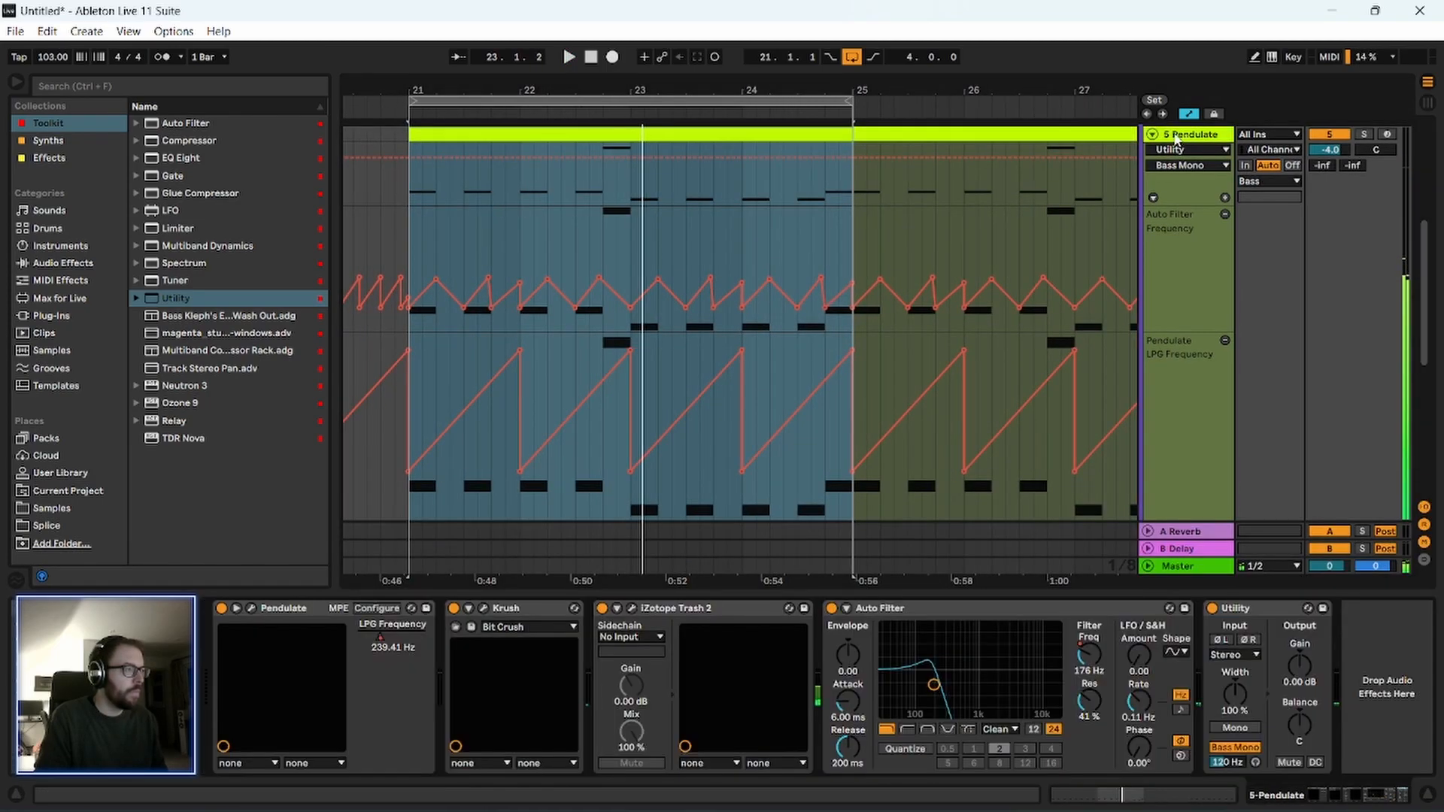
Raise the Auto Filter Frequency just before bar 23 to a peak level with its neighbours and play the accent.
{"action": "scroll", "coordinate": [579, 278], "scroll_direction": "up", "scroll_amount": 1}
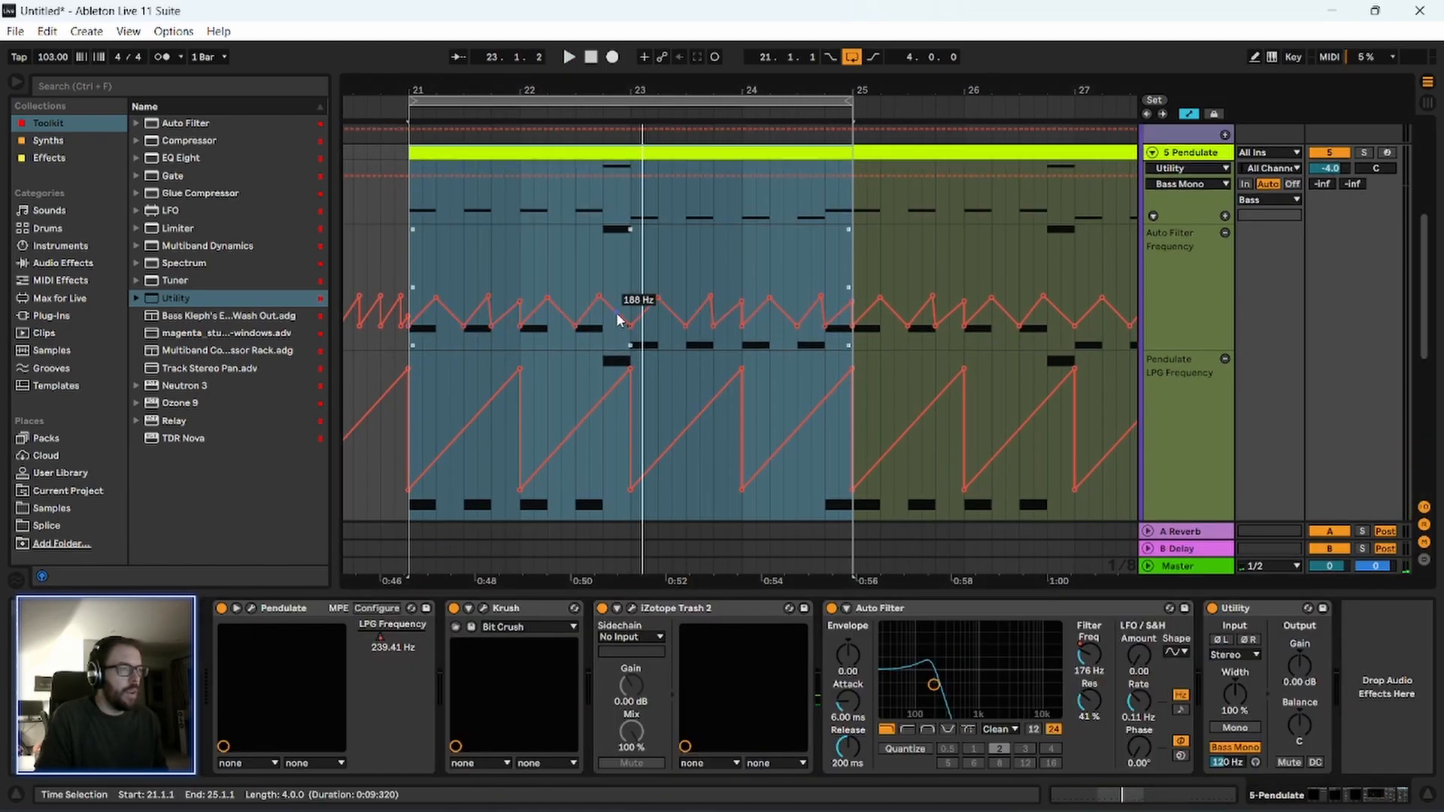
{"action": "left_click_drag", "start_coordinate": [605, 304], "coordinate": [630, 275]}
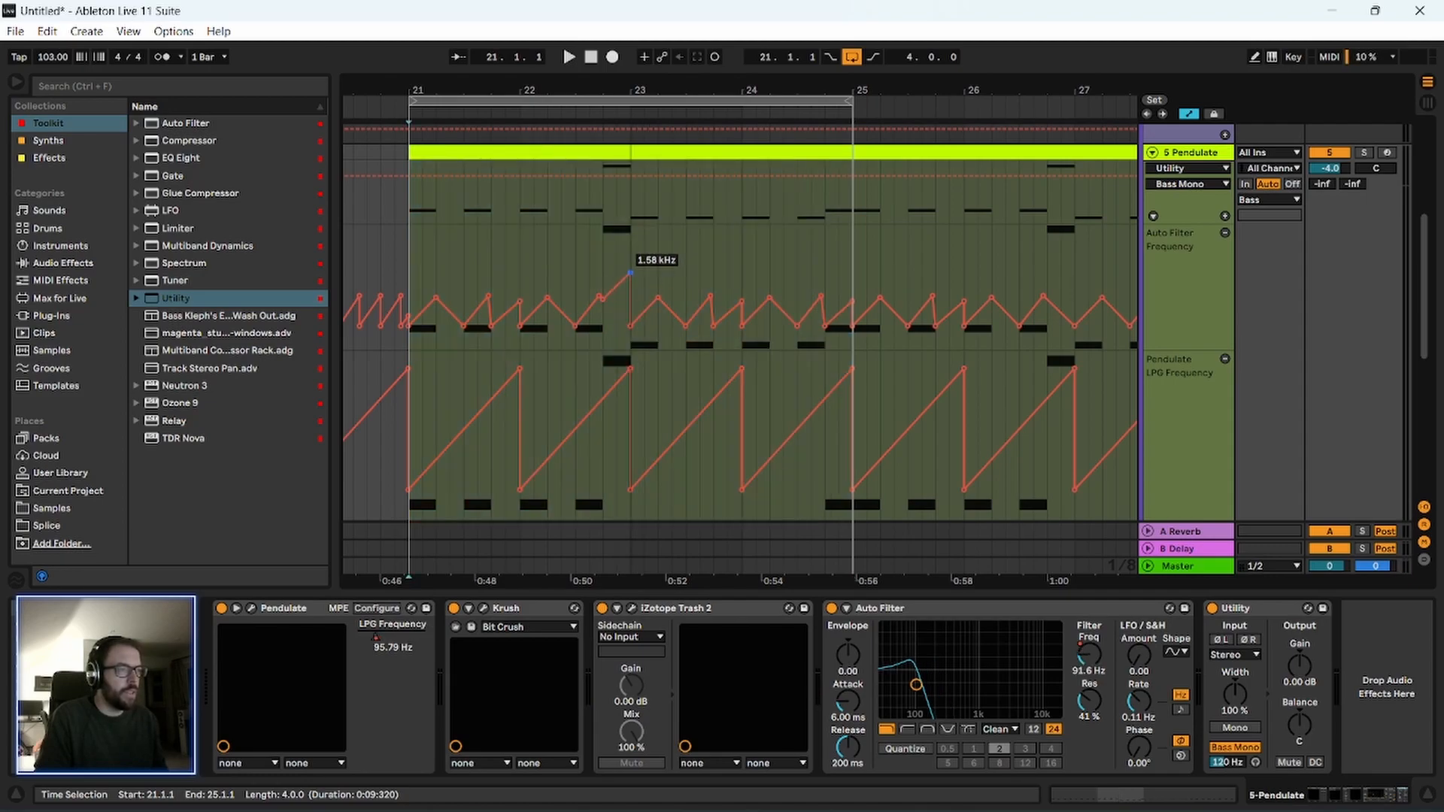
{"action": "left_click", "coordinate": [608, 261]}
{"action": "key", "text": "space"}
{"action": "key", "text": "space"}
{"action": "key", "text": "space"}
{"action": "left_click_drag", "start_coordinate": [630, 290], "coordinate": [630, 298]}
{"action": "key", "text": "space"}
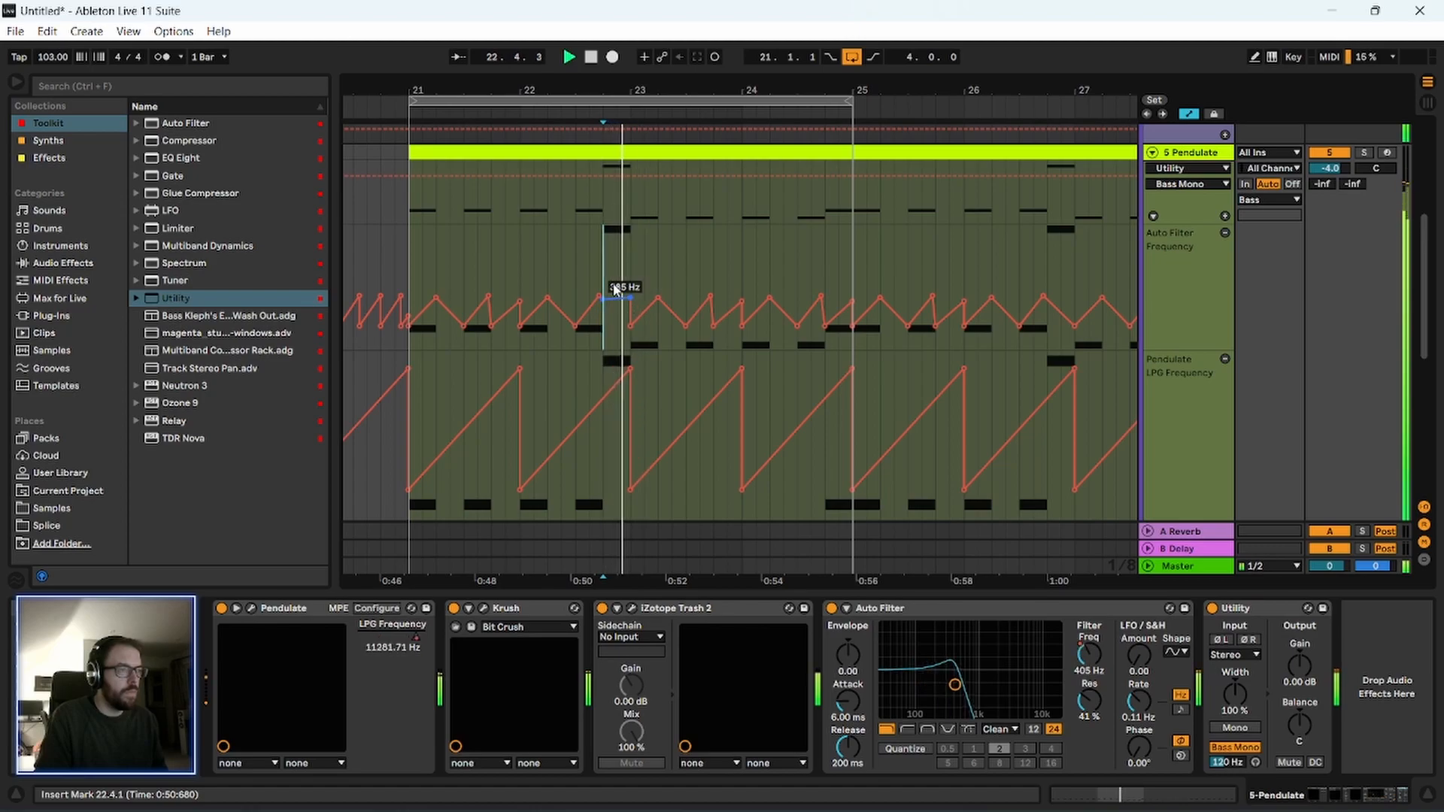
Lower the Auto Filter Frequency breakpoint at 22.4 to the sweep's low point and move the following peak slightly before bar 23.
{"action": "scroll", "coordinate": [579, 126], "scroll_direction": "up", "scroll_amount": 5}
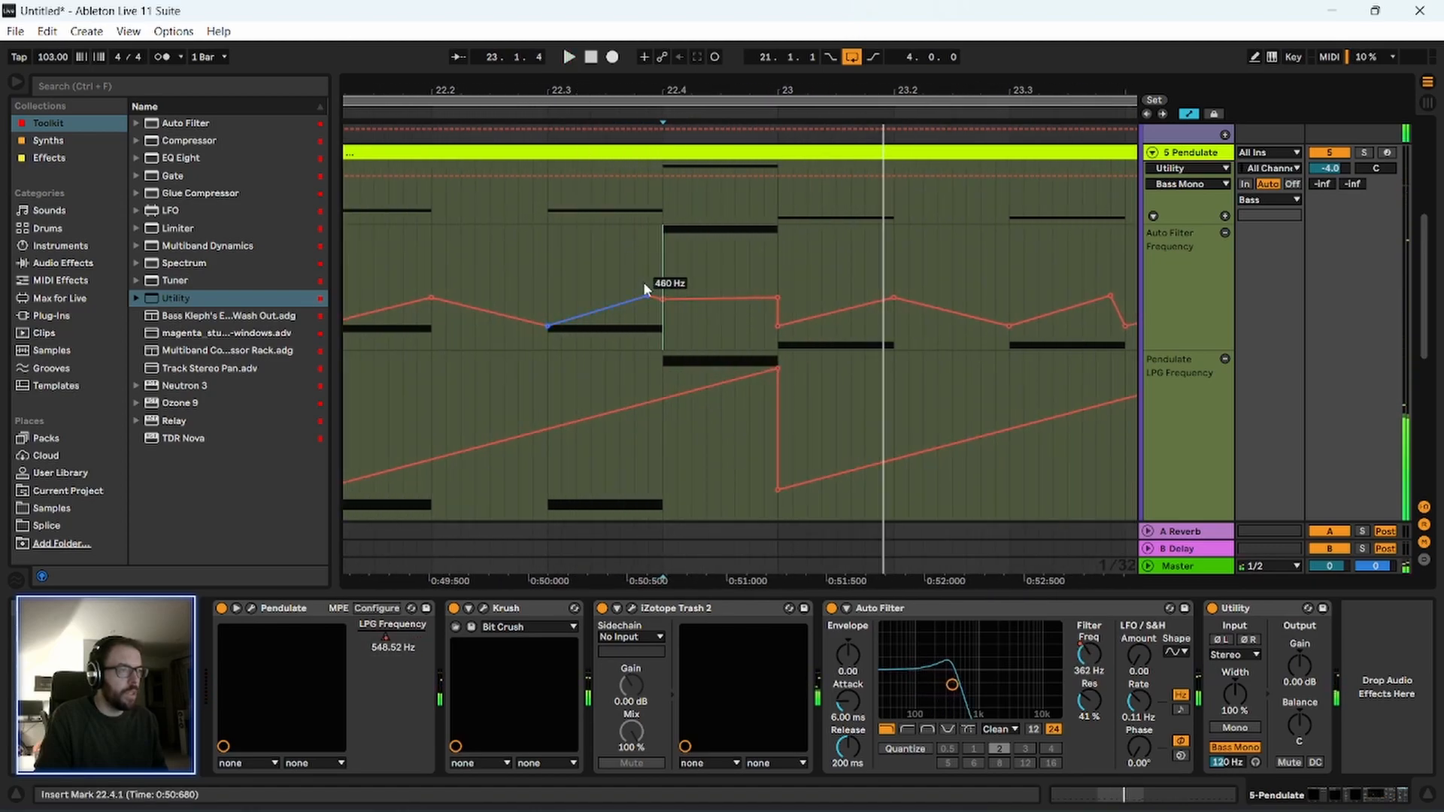
{"action": "key", "text": "space"}
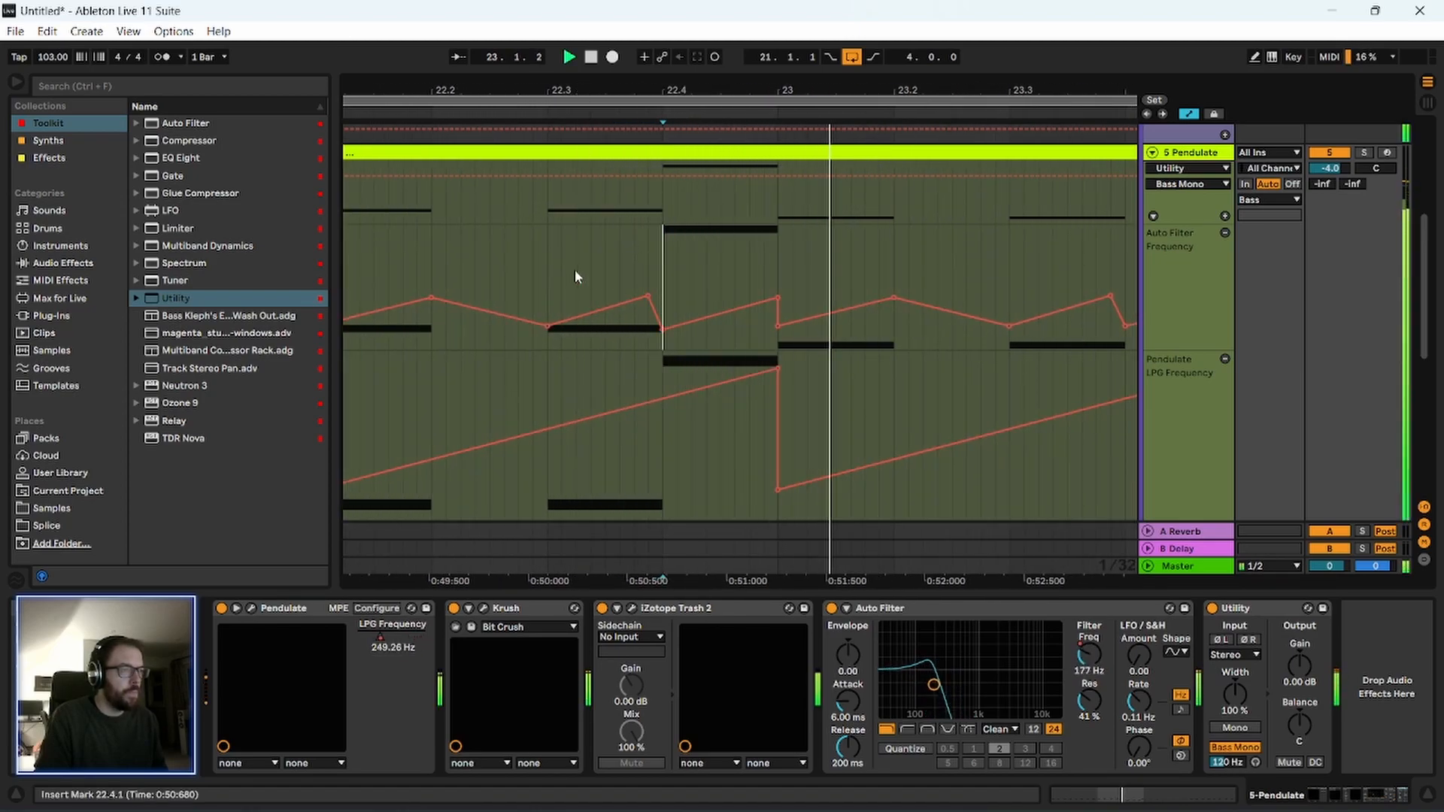
{"action": "left_click", "coordinate": [551, 280]}
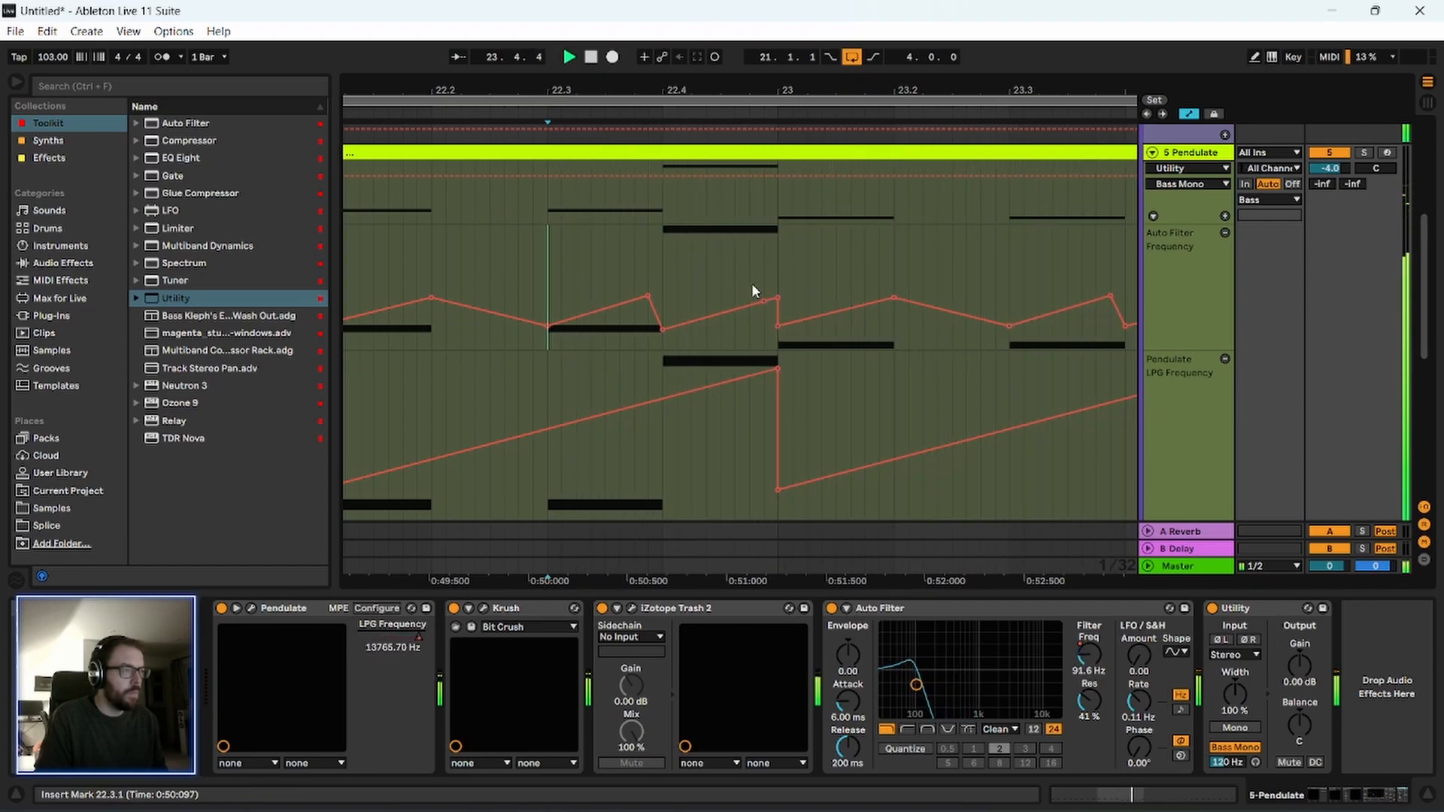
Open the first Pendulate clip in an enlarged note editor and examine its notes around 6.3 and the whole pattern.
{"action": "double_click", "coordinate": [696, 154]}
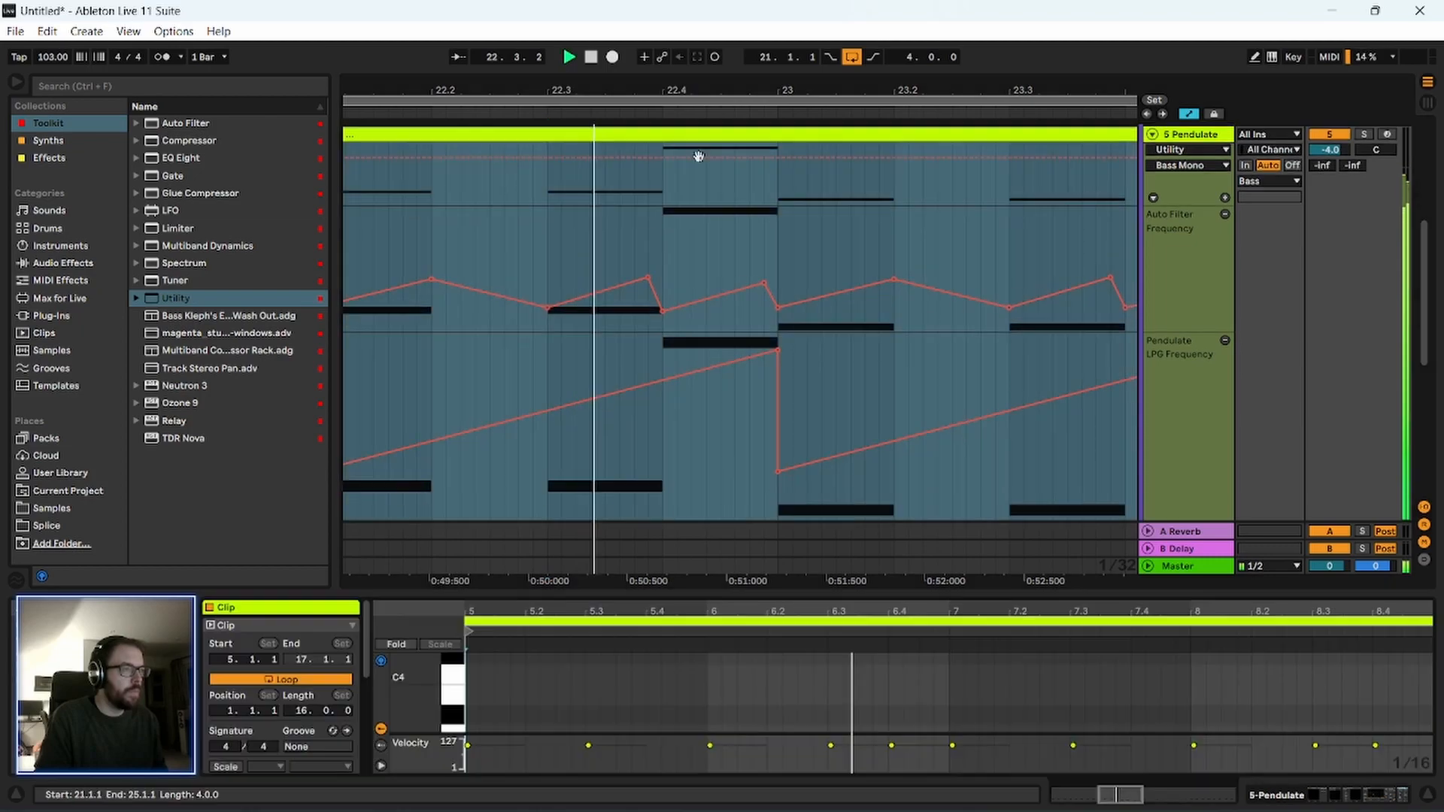
{"action": "left_click_drag", "start_coordinate": [755, 590], "coordinate": [752, 160]}
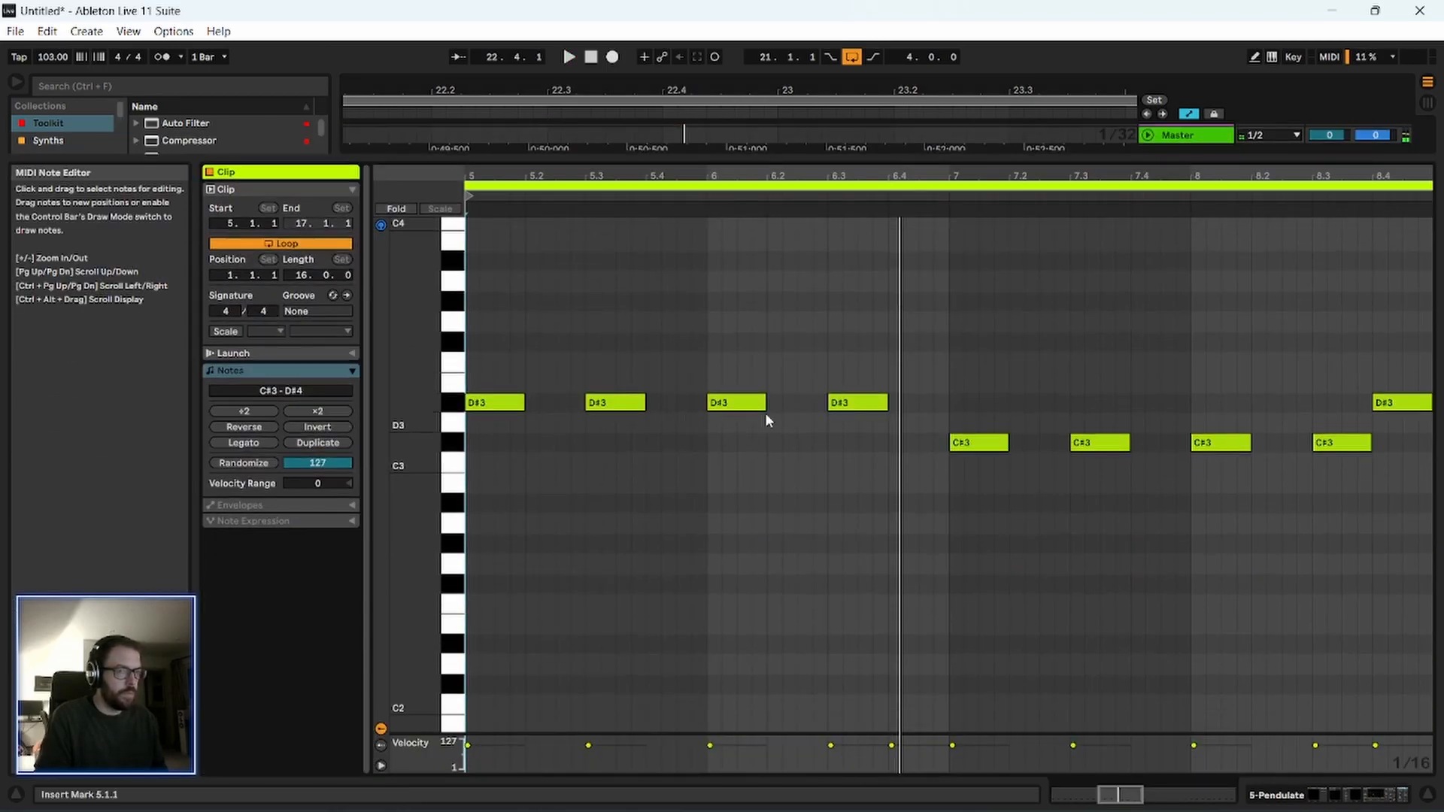
{"action": "left_click", "coordinate": [880, 404]}
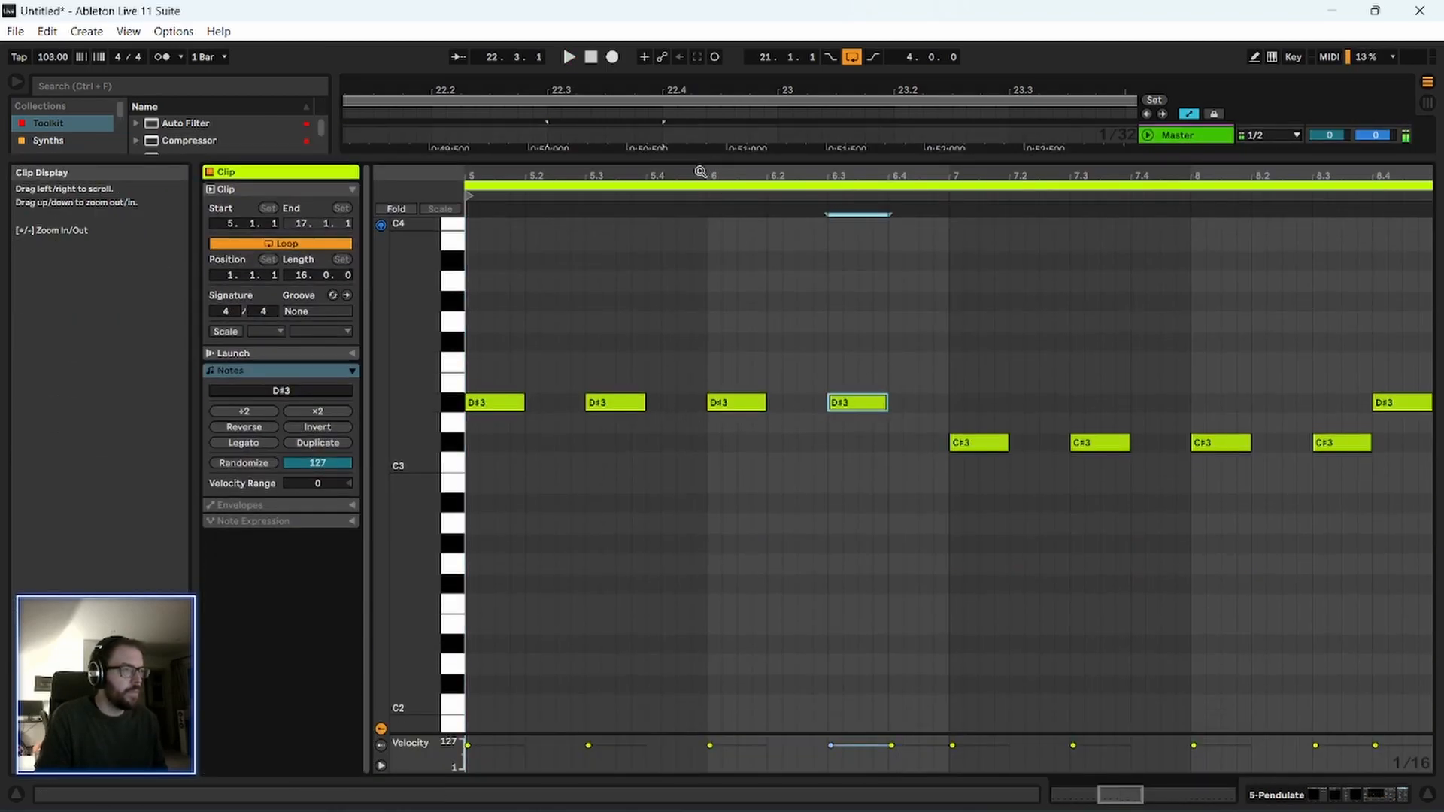
{"action": "left_click_drag", "start_coordinate": [700, 172], "coordinate": [701, 128]}
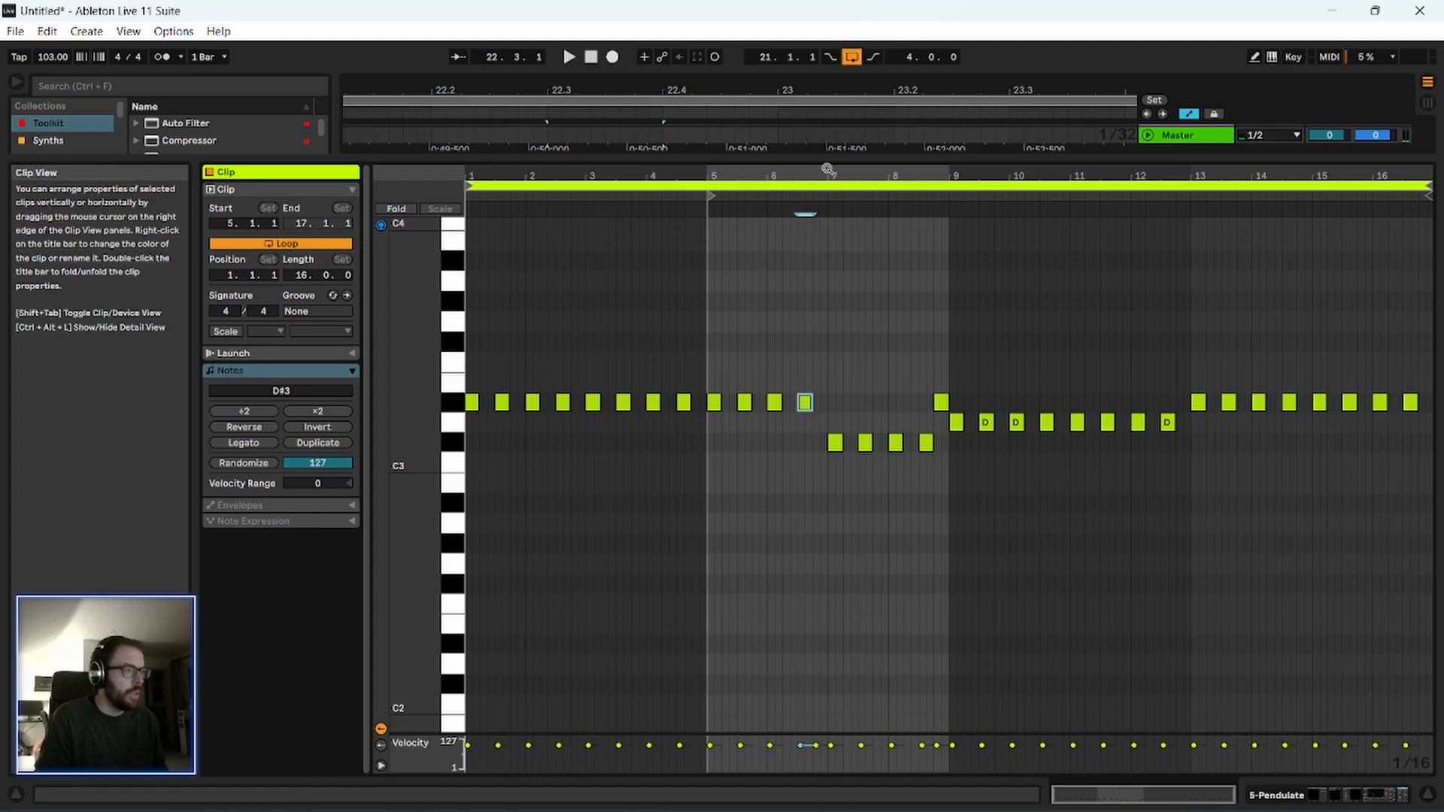
{"action": "key", "text": "ctrl+alt+l"}
Consolidate the Pendulate clip in bars 21 to 25 into a standalone four-bar clip and open its notes.
{"action": "left_click_drag", "start_coordinate": [651, 81], "coordinate": [654, 8]}
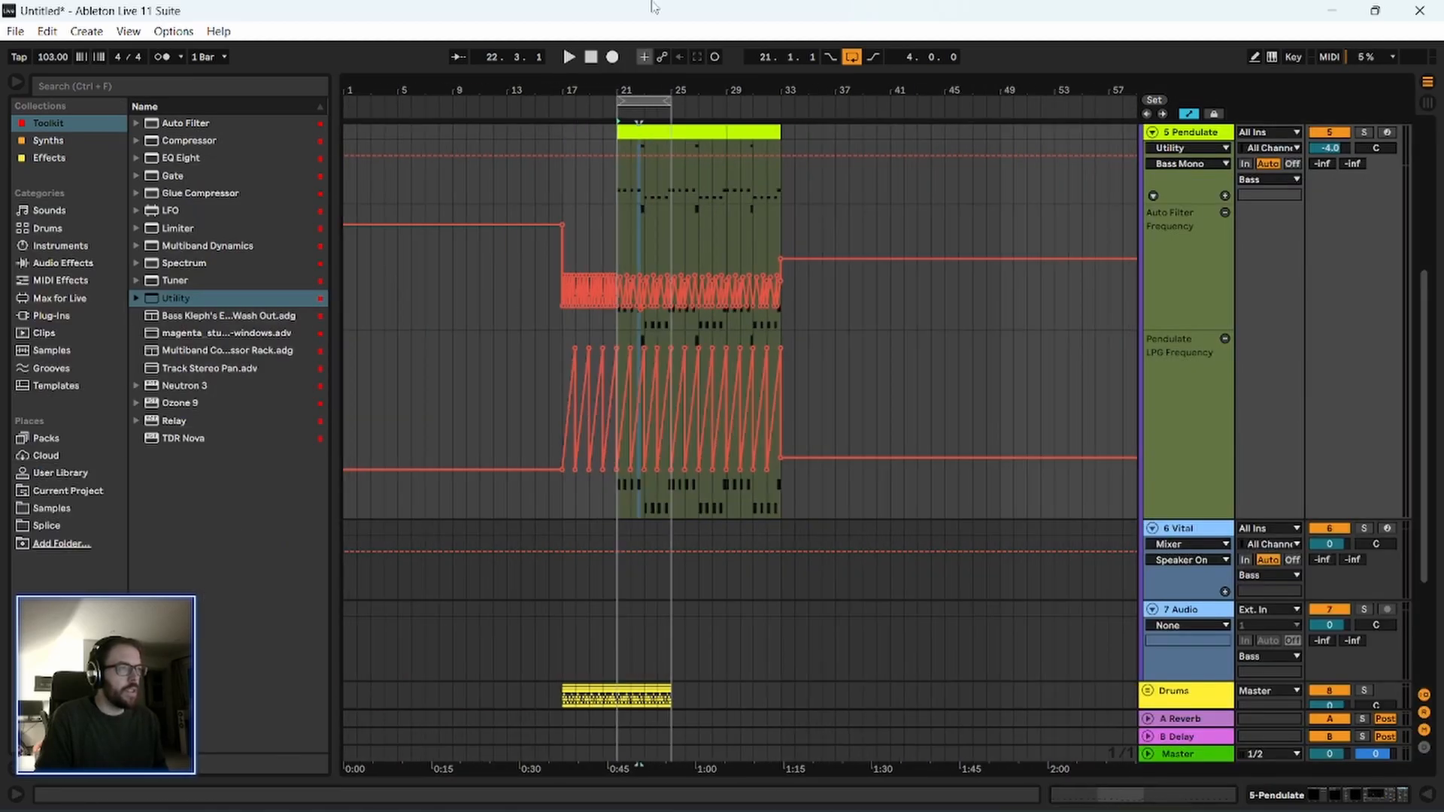
{"action": "left_click", "coordinate": [649, 136]}
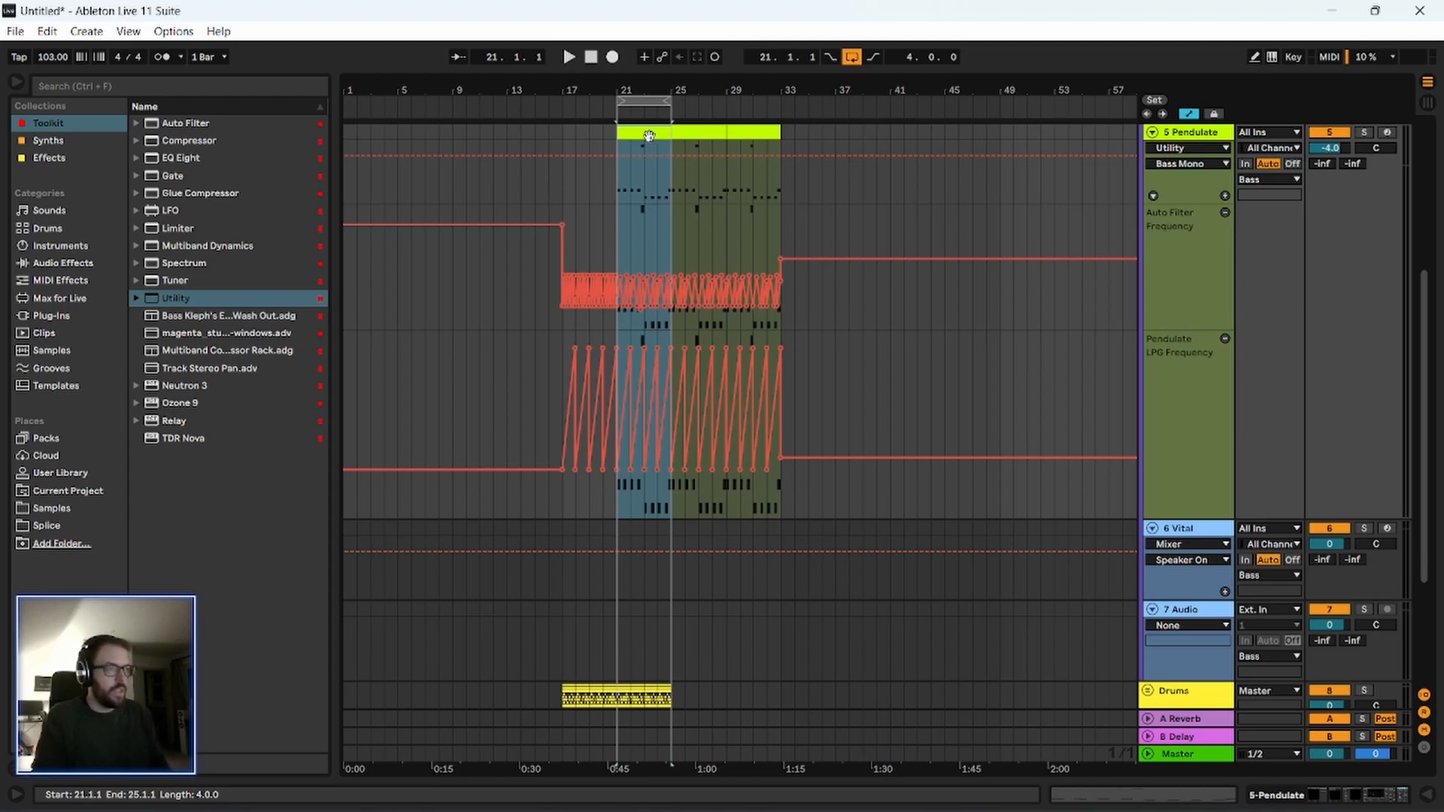
{"action": "key", "text": "ctrl+alt+l"}
{"action": "left_click_drag", "start_coordinate": [647, 595], "coordinate": [648, 225]}
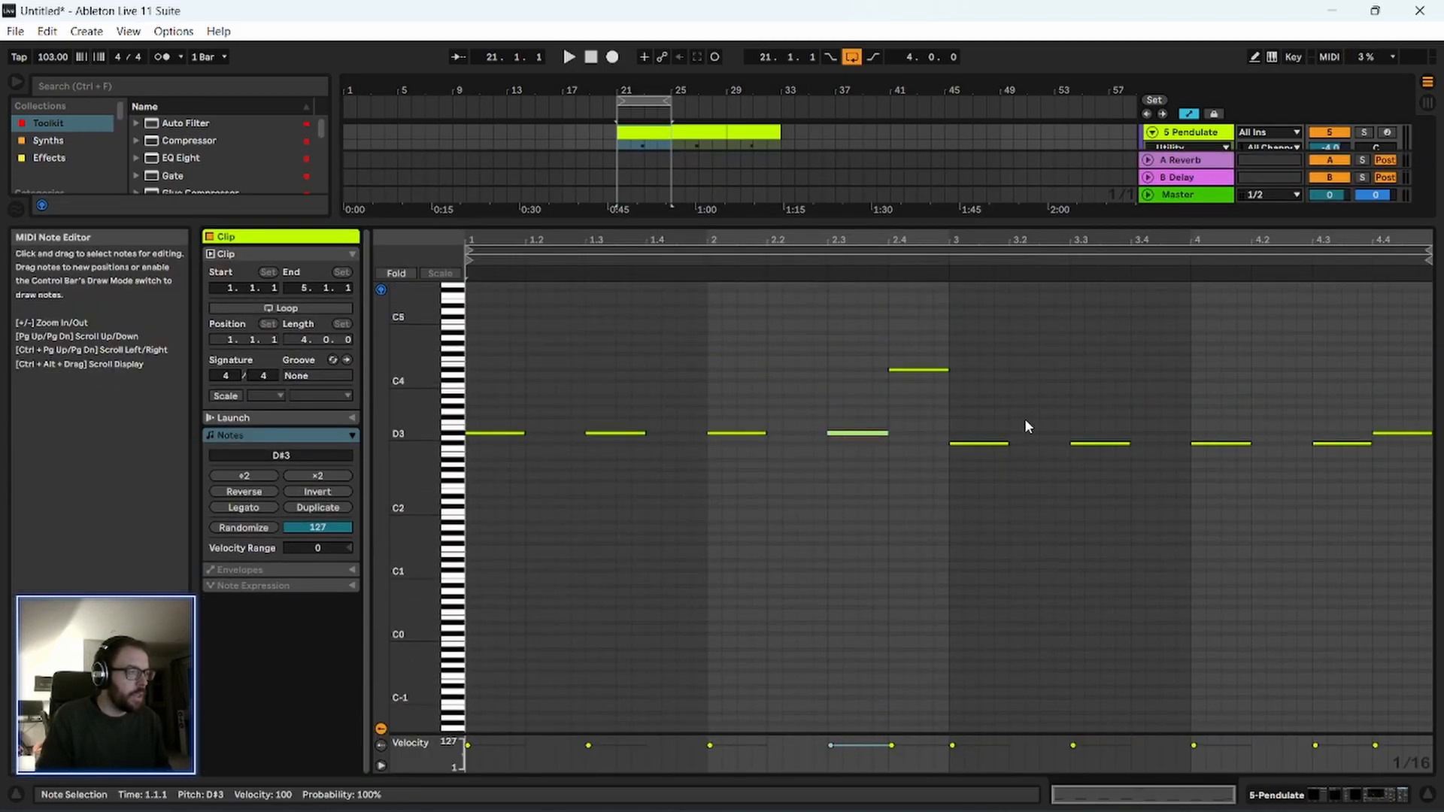
Shorten the D#4 accent note at 2.4 to three sixteenths and play from it.
{"action": "left_click_drag", "start_coordinate": [393, 365], "coordinate": [451, 366]}
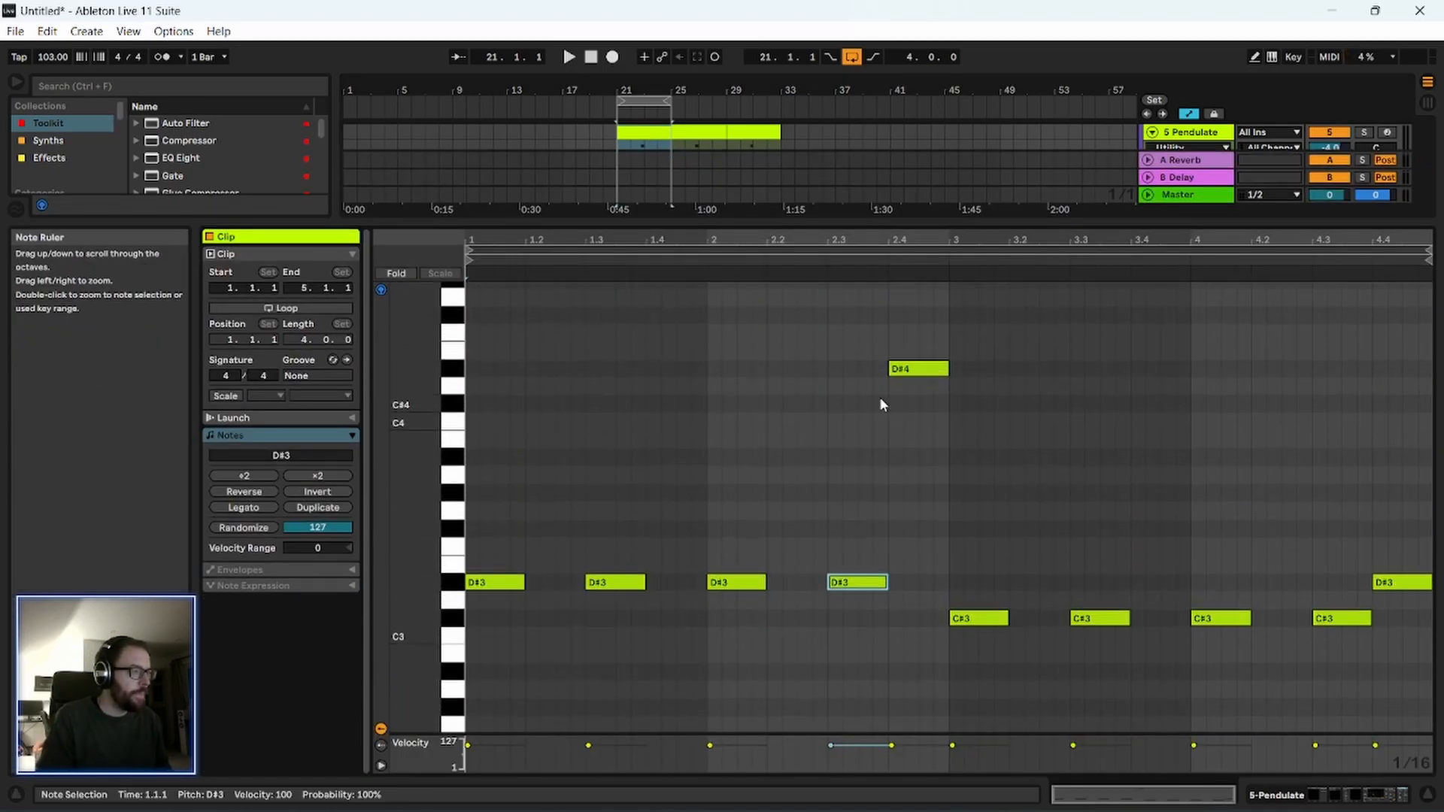
{"action": "left_click", "coordinate": [947, 369]}
{"action": "left_click", "coordinate": [892, 278]}
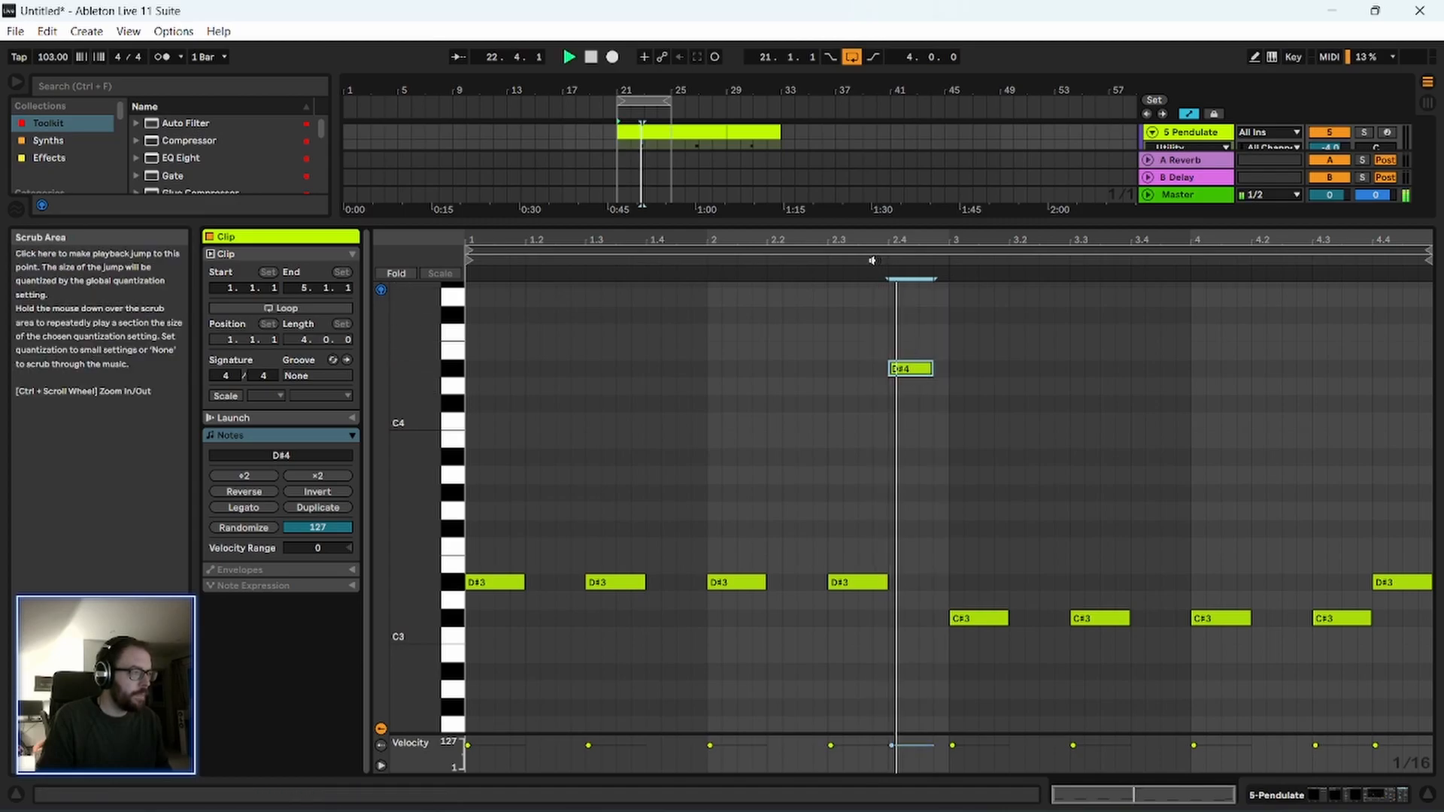
Shorten the D#4 note at 2.4 to two sixteenths, add a C#4 of equal length right after it, and play the passage.
{"action": "left_click_drag", "start_coordinate": [932, 368], "coordinate": [949, 405]}
{"action": "double_click", "coordinate": [926, 404]}
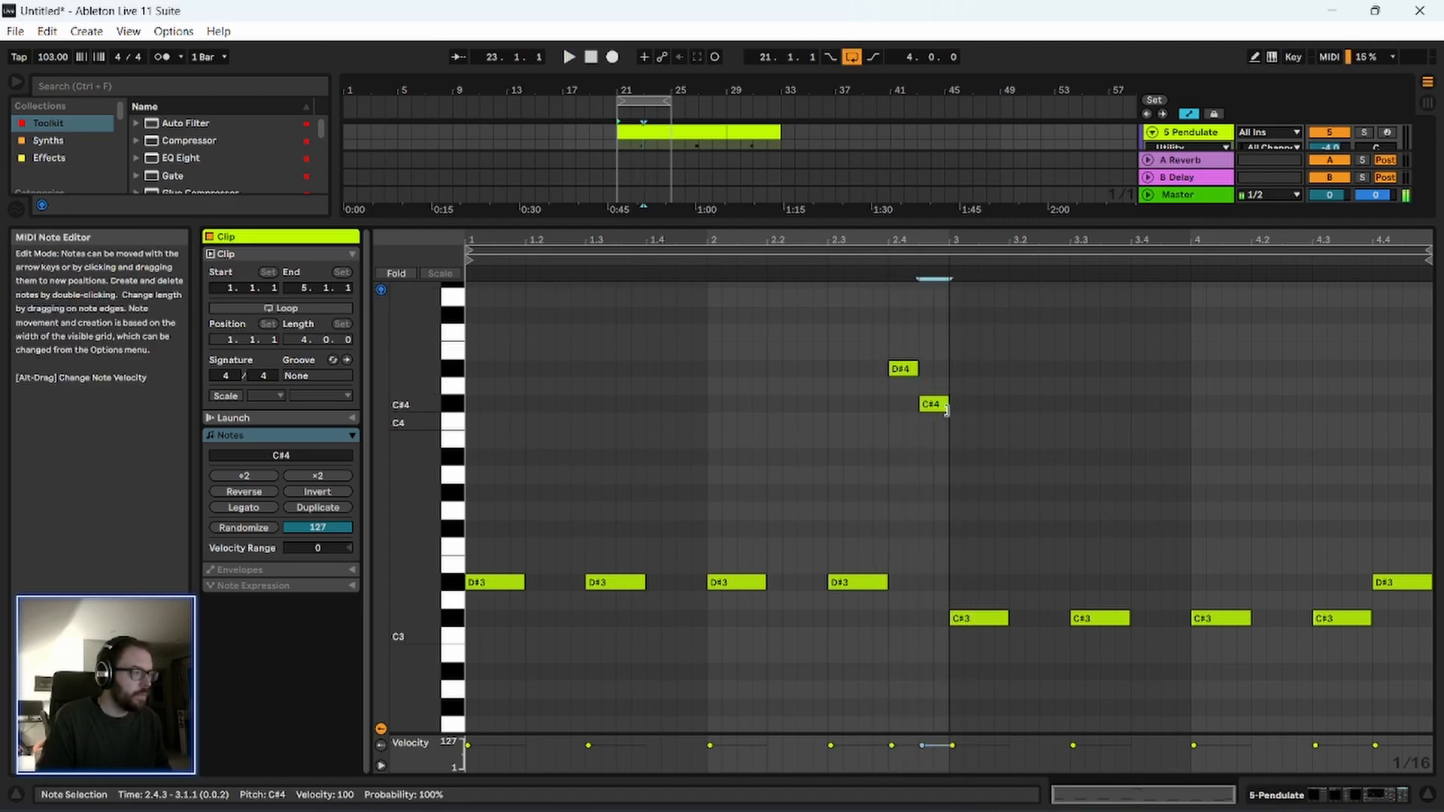
{"action": "left_click", "coordinate": [877, 262]}
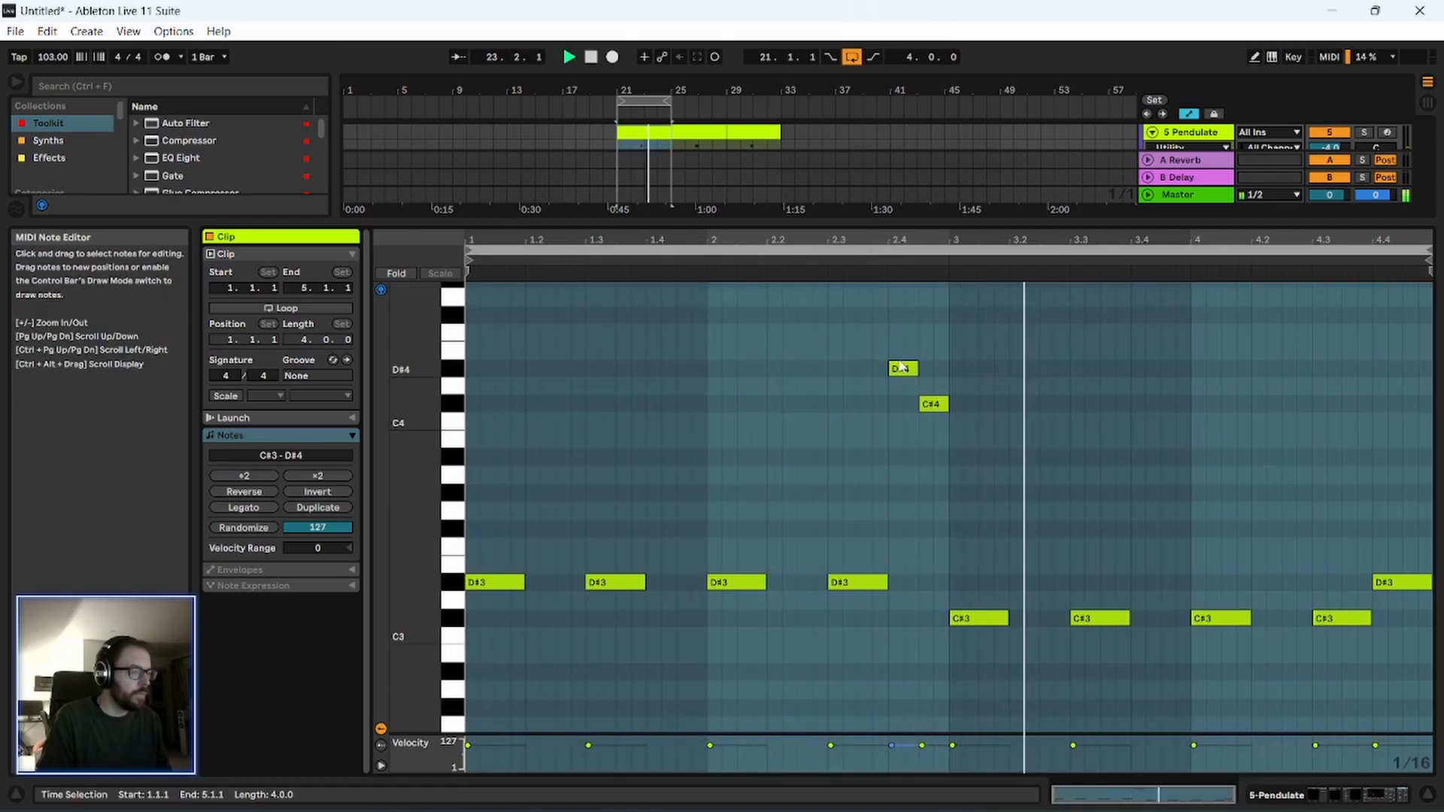
{"action": "left_click", "coordinate": [853, 260]}
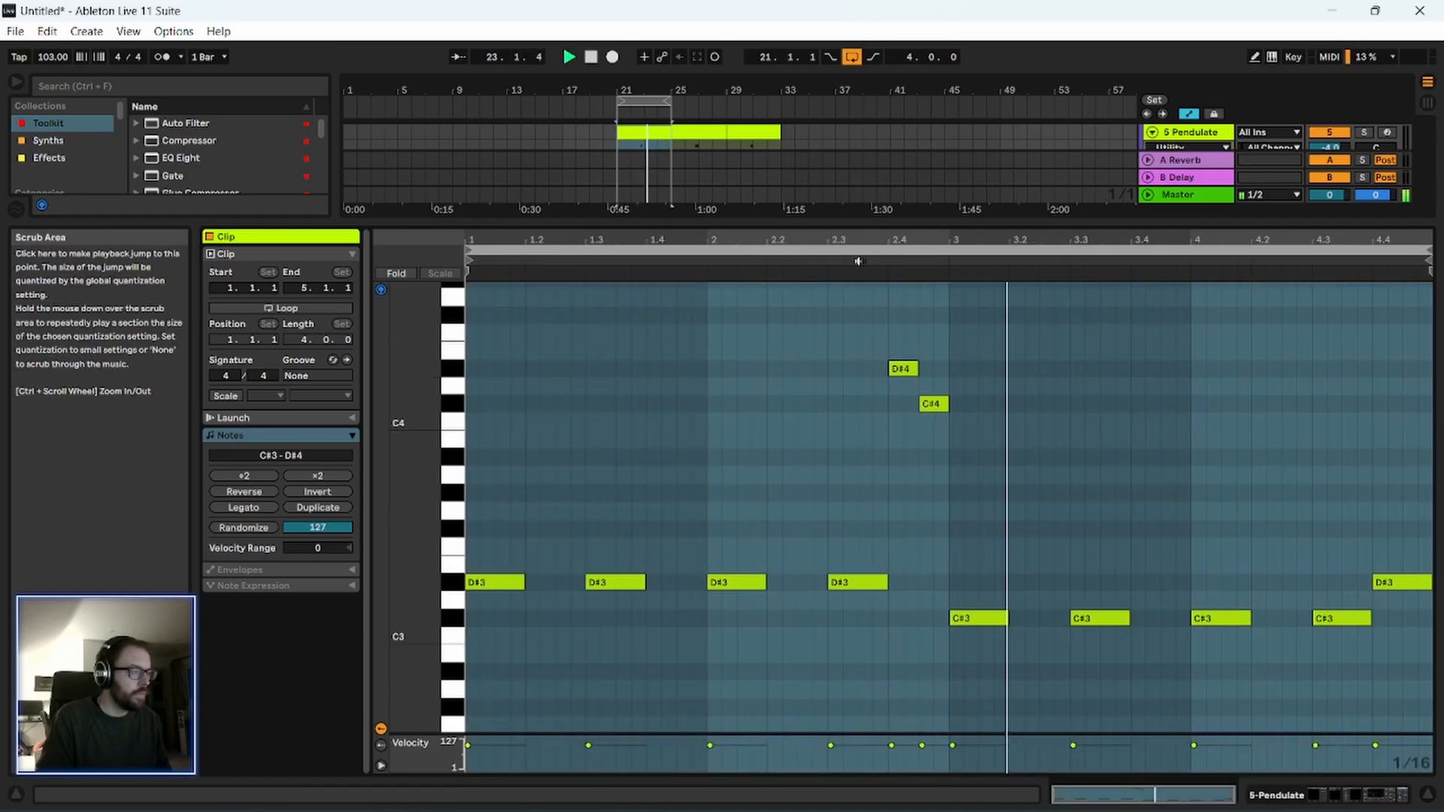
{"action": "key", "text": "space"}
Play the loop from bar 21 in the arrangement and examine the Pendulate track's automation and device chain.
{"action": "left_click_drag", "start_coordinate": [928, 222], "coordinate": [928, 741]}
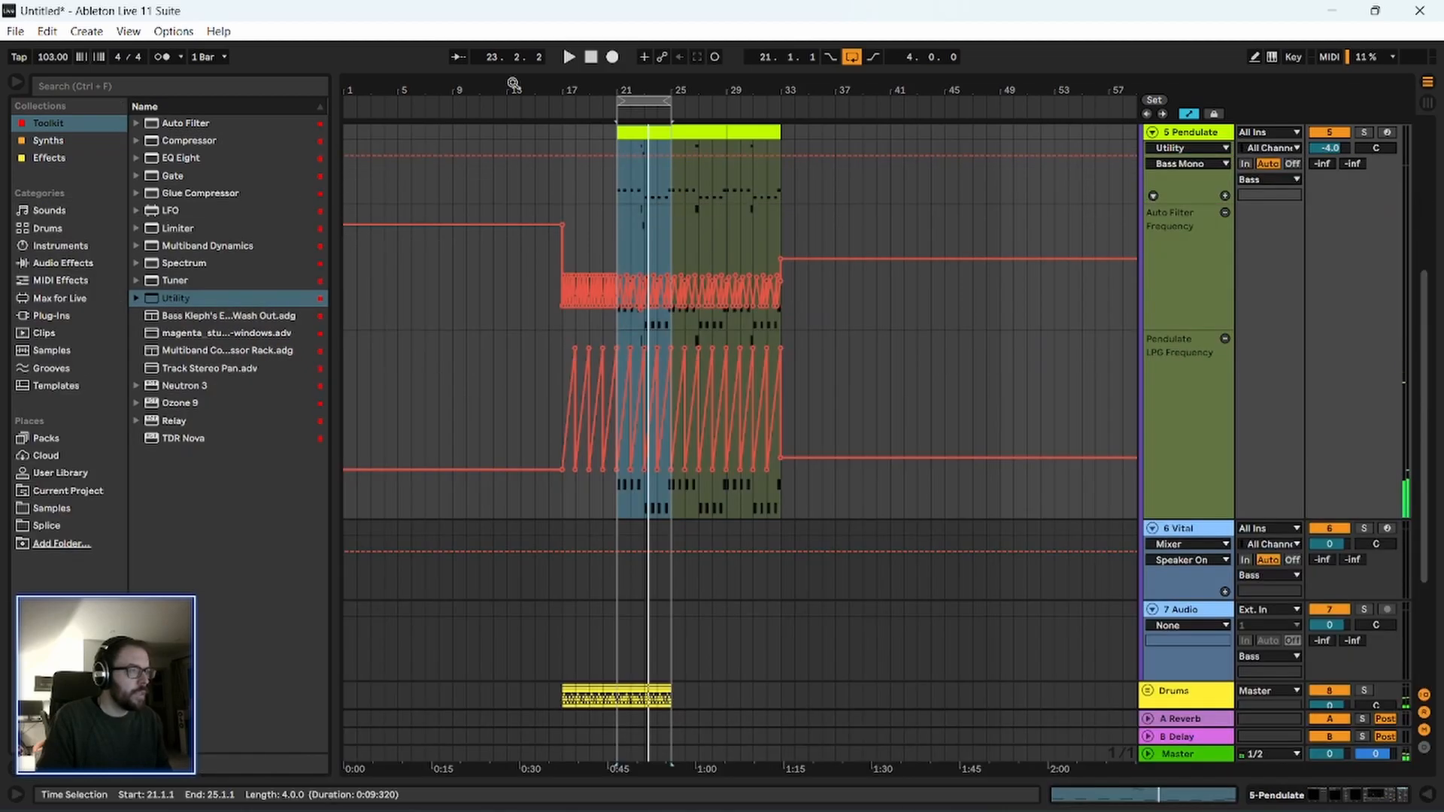
{"action": "double_click", "coordinate": [650, 133]}
{"action": "key", "text": "space"}
{"action": "left_click_drag", "start_coordinate": [645, 88], "coordinate": [657, 123]}
{"action": "left_click", "coordinate": [657, 155]}
{"action": "left_click", "coordinate": [654, 137]}
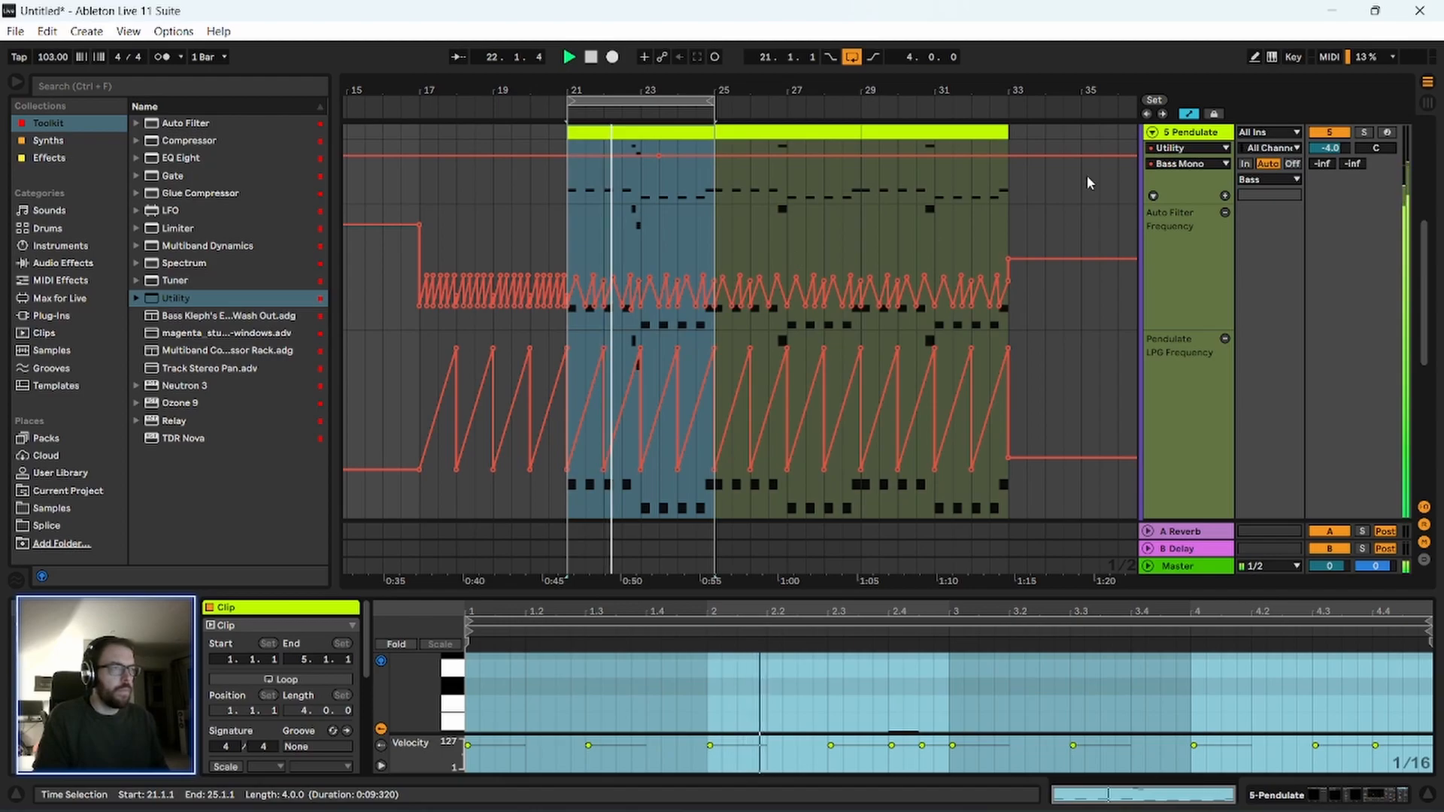
{"action": "left_click", "coordinate": [1192, 134]}
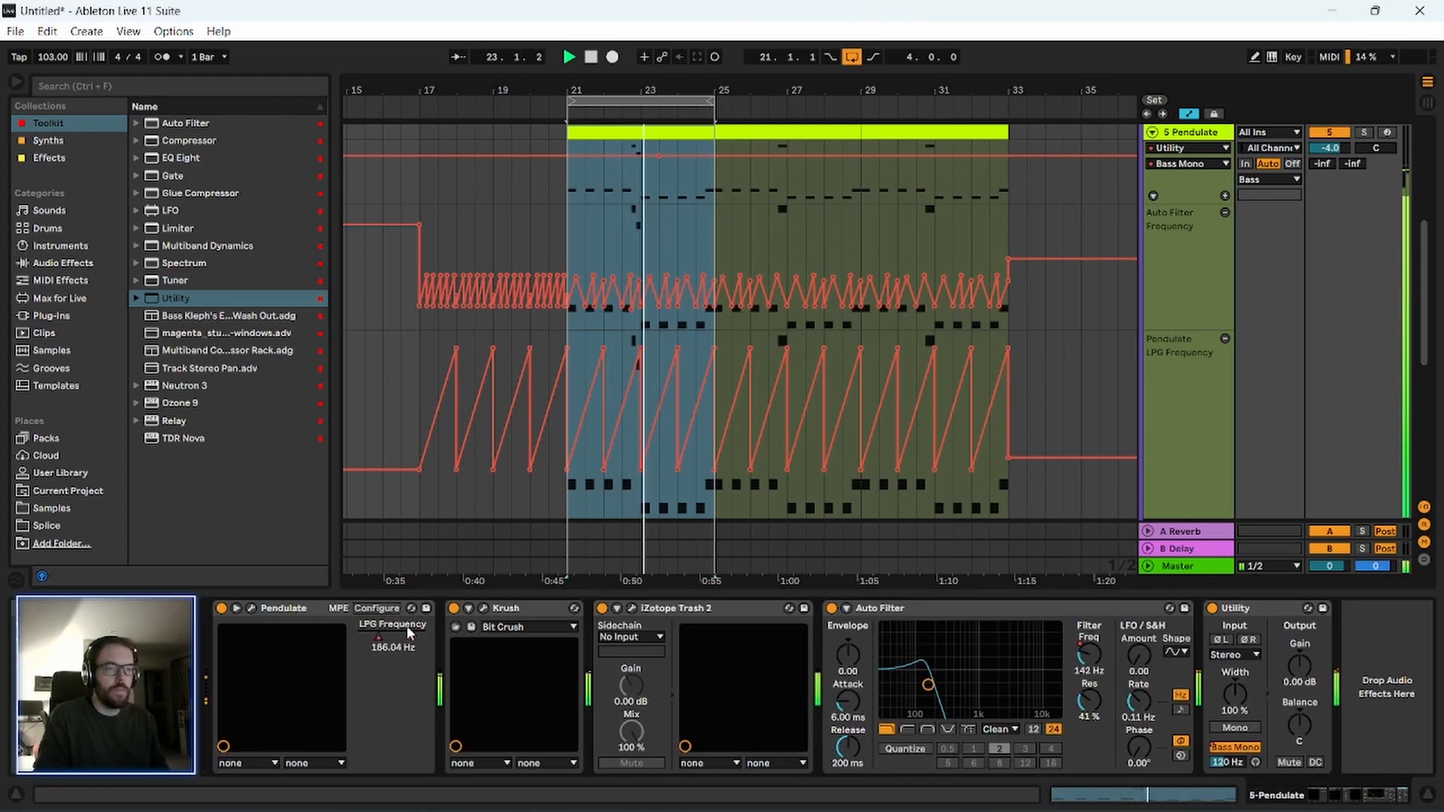
{"action": "key", "text": "space"}
Transpose the four C#3 notes from 3.1 to 4.4 in the first Pendulate clip down to C3.
{"action": "left_click", "coordinate": [655, 139]}
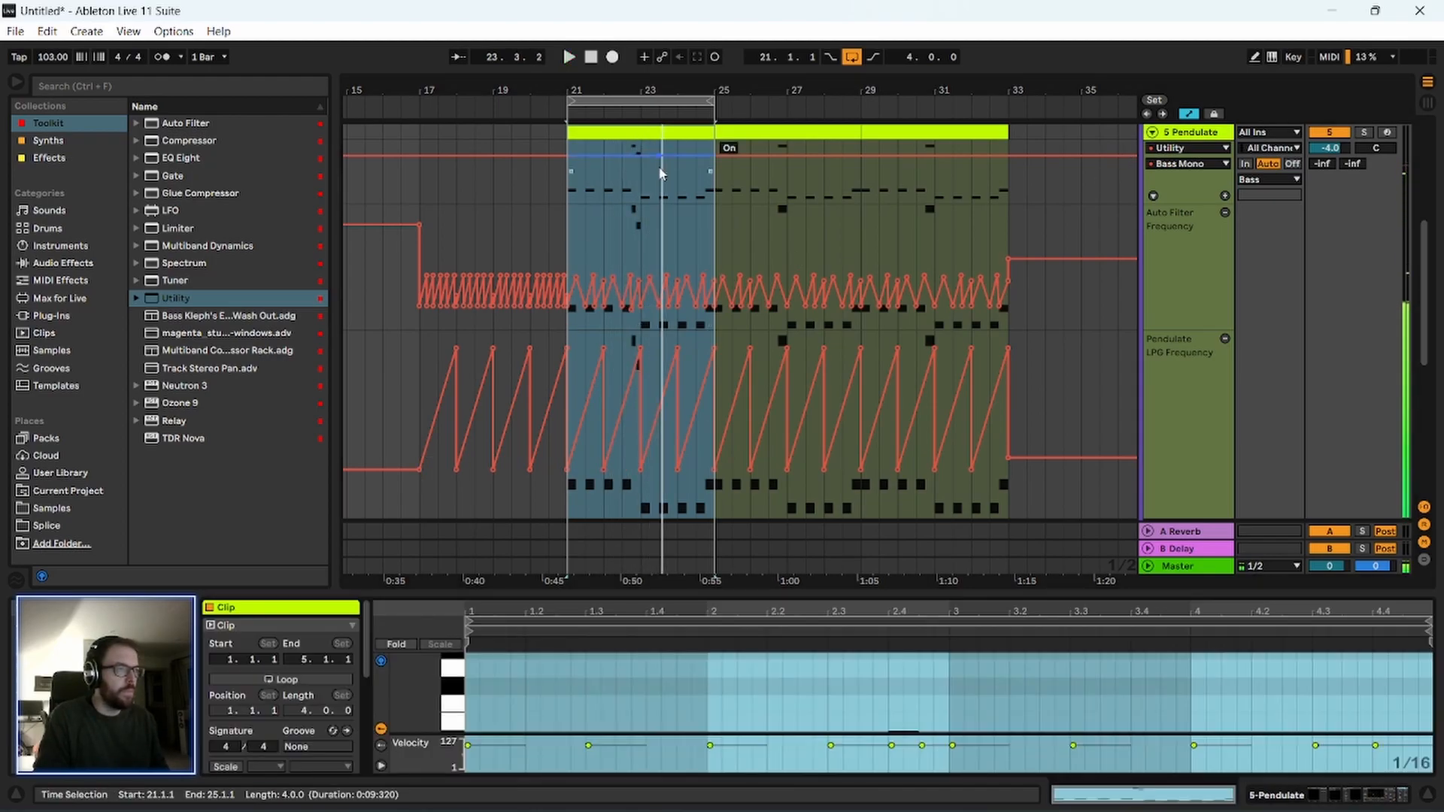
{"action": "left_click_drag", "start_coordinate": [705, 597], "coordinate": [603, 167]}
{"action": "scroll", "coordinate": [700, 554], "scroll_direction": "down", "scroll_amount": 1}
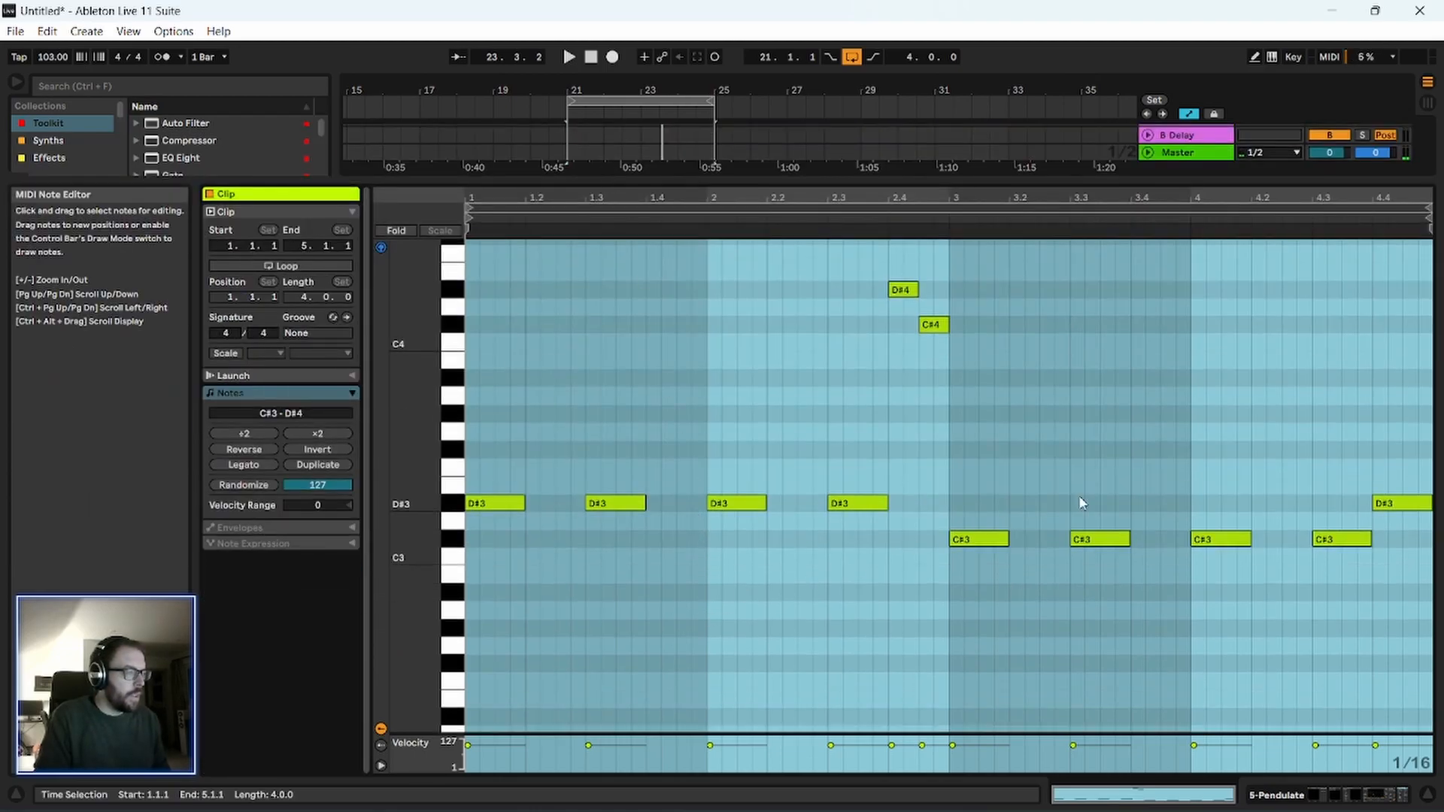
{"action": "left_click", "coordinate": [1082, 506]}
{"action": "left_click_drag", "start_coordinate": [963, 476], "coordinate": [1365, 572]}
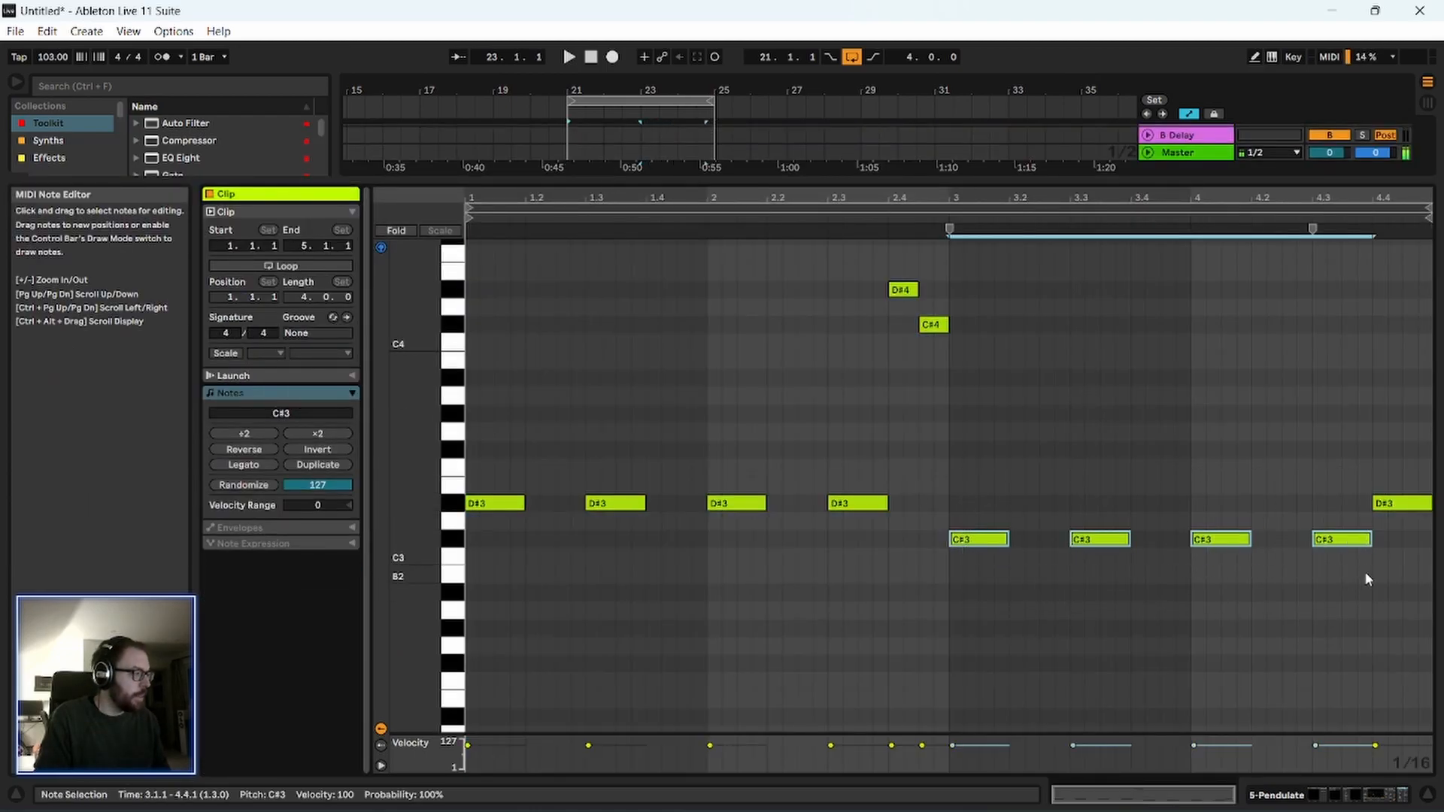
{"action": "key", "text": "Down"}
{"action": "left_click", "coordinate": [861, 503]}
{"action": "left_click", "coordinate": [978, 556]}
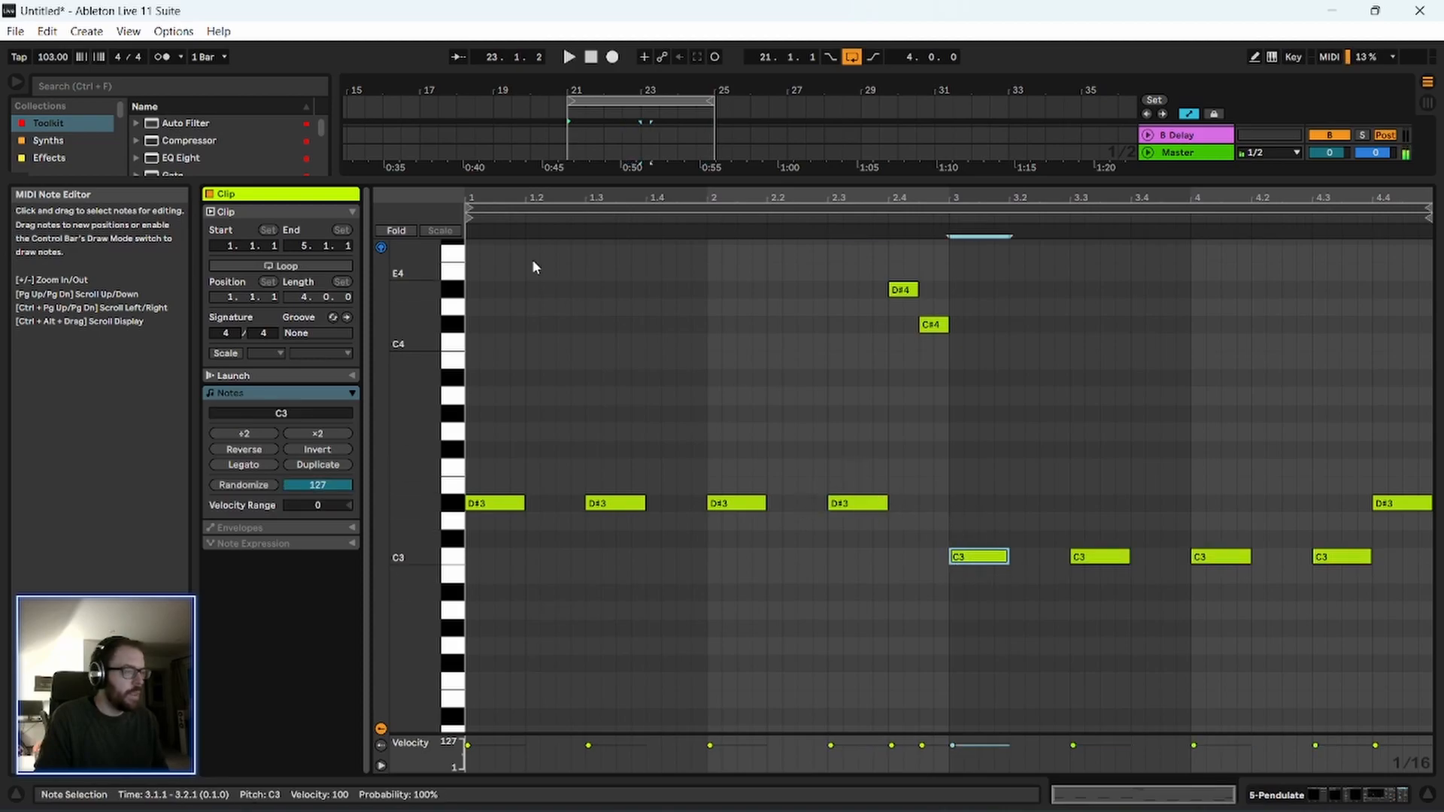
Switch off the Pendulate track's Auto Filter and play the loop from bar 21.
{"action": "left_click_drag", "start_coordinate": [590, 179], "coordinate": [608, 501]}
{"action": "scroll", "coordinate": [601, 316], "scroll_direction": "down", "scroll_amount": 3}
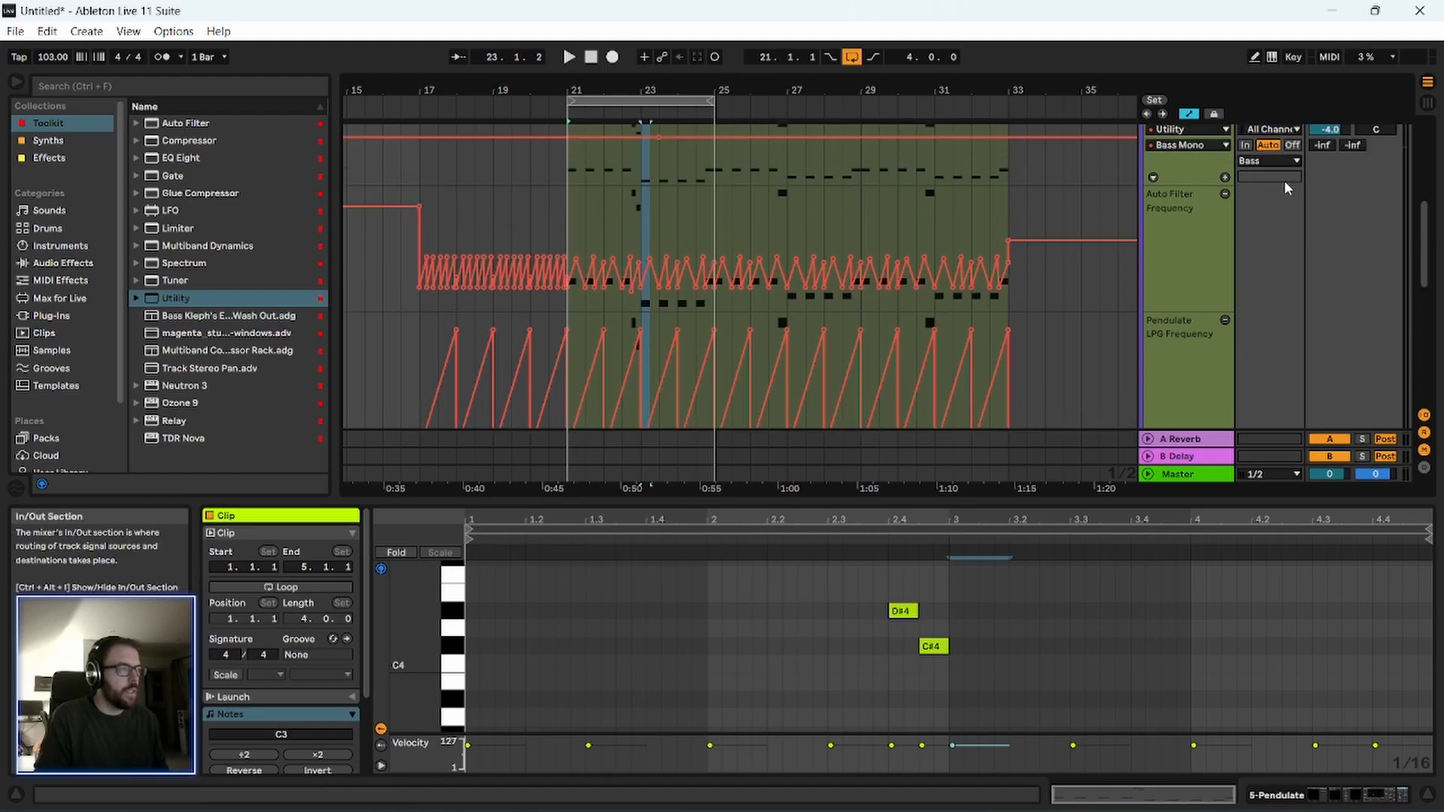
{"action": "scroll", "coordinate": [1198, 226], "scroll_direction": "up", "scroll_amount": 6}
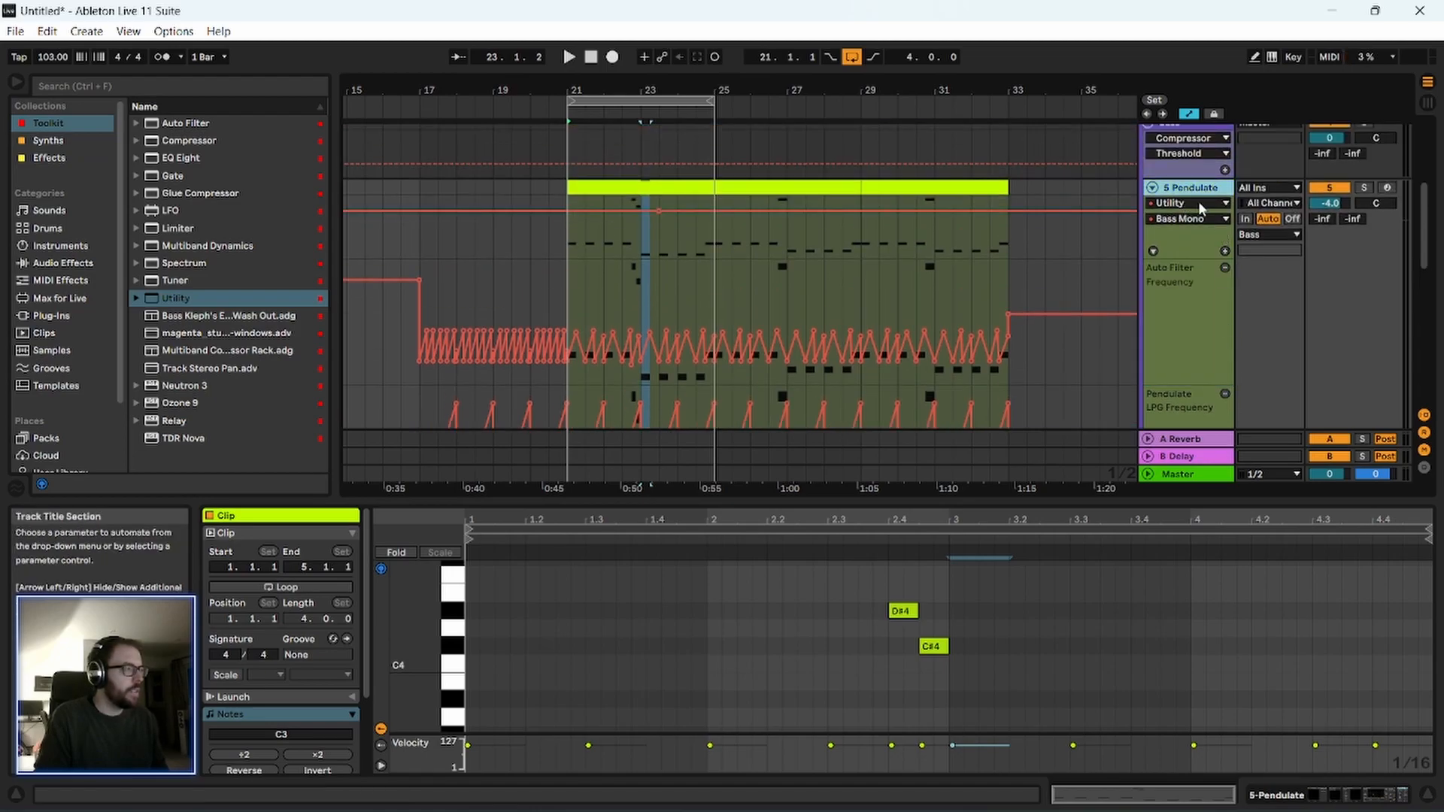
{"action": "double_click", "coordinate": [1180, 185]}
{"action": "left_click", "coordinate": [832, 609]}
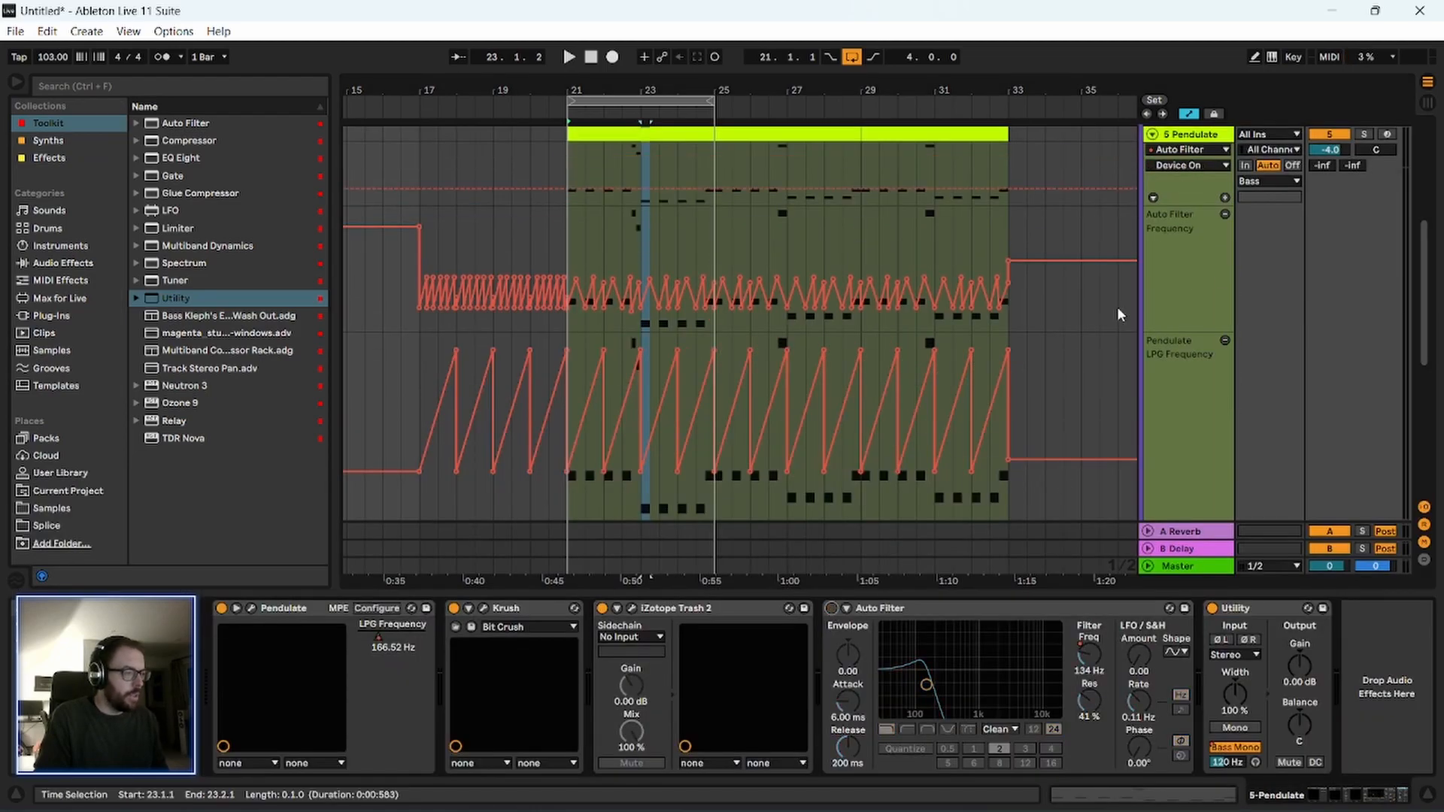
{"action": "key", "text": "space"}
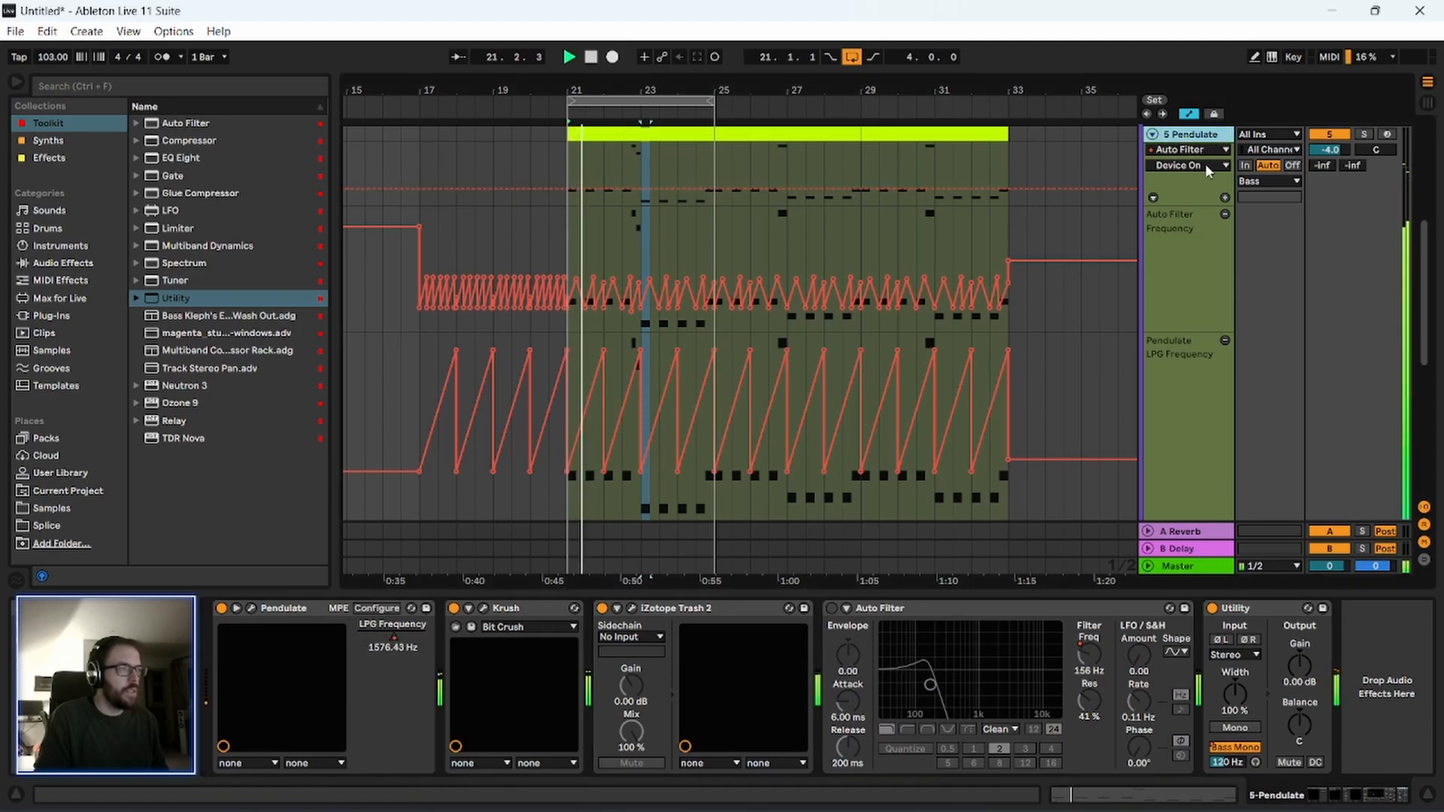
Transpose the four C3 notes in the second half of the Pendulate clip down to B2 and play the loop.
{"action": "double_click", "coordinate": [610, 134]}
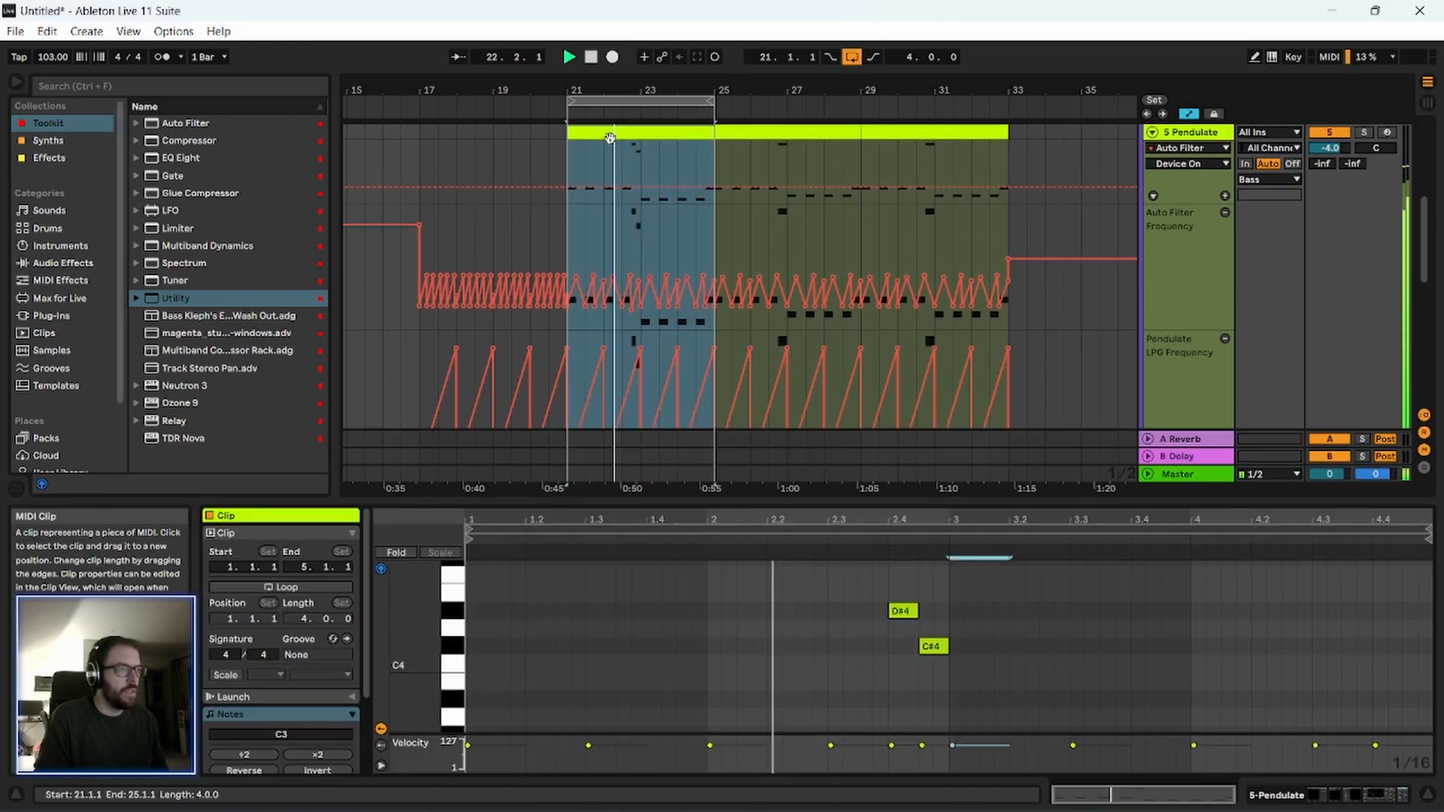
{"action": "left_click_drag", "start_coordinate": [797, 502], "coordinate": [786, 244]}
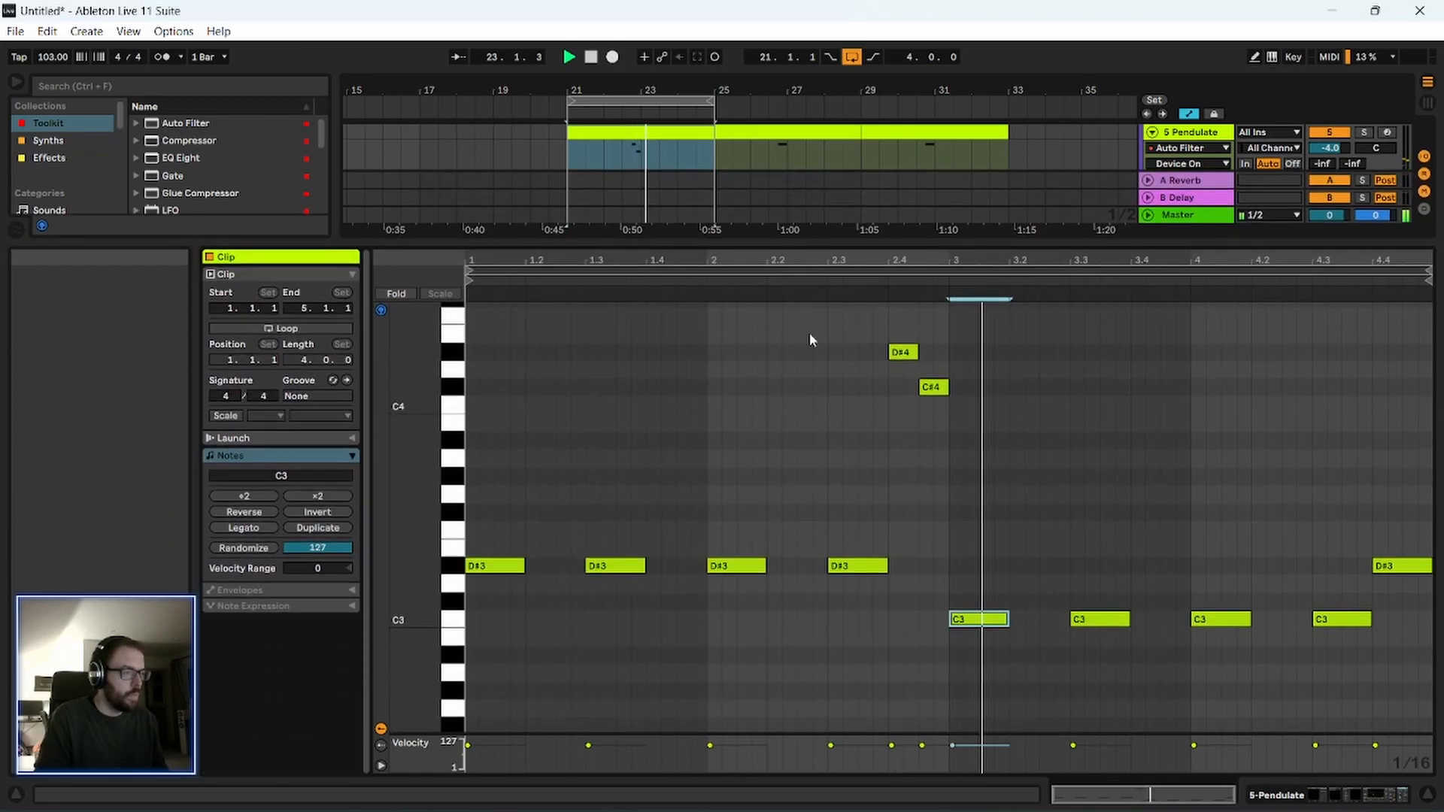
{"action": "key", "text": "space"}
{"action": "mouse_move", "coordinate": [944, 562]}
{"action": "left_mouse_down"}
{"action": "mouse_move", "coordinate": [1046, 634]}
{"action": "mouse_move", "coordinate": [1417, 644]}
{"action": "left_mouse_up"}
{"action": "left_click_drag", "start_coordinate": [1417, 644], "coordinate": [1398, 638]}
{"action": "left_click_drag", "start_coordinate": [1346, 583], "coordinate": [946, 657]}
{"action": "key", "text": "Down"}
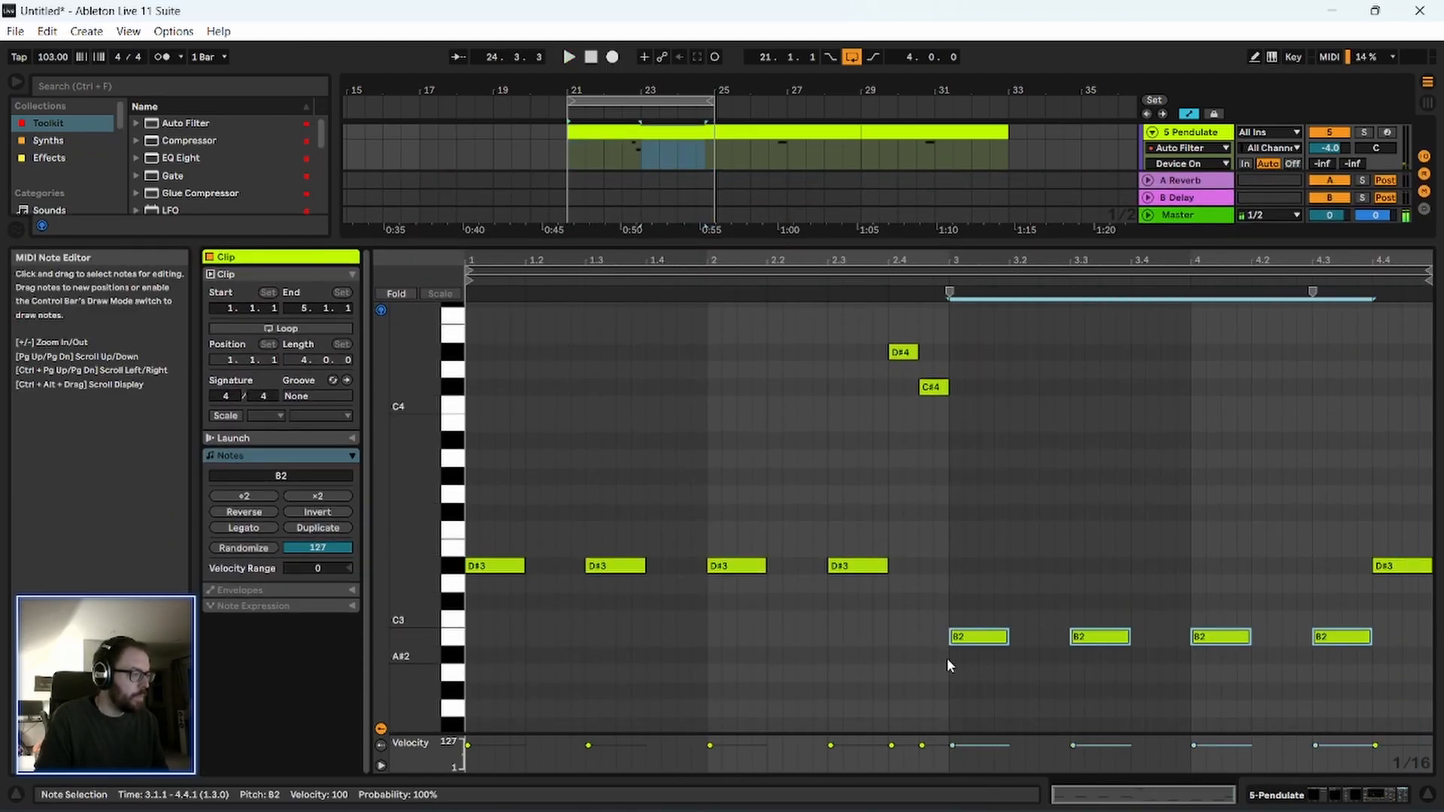
{"action": "left_click_drag", "start_coordinate": [906, 532], "coordinate": [970, 641]}
{"action": "left_click_drag", "start_coordinate": [1314, 526], "coordinate": [1396, 611]}
{"action": "key", "text": "space"}
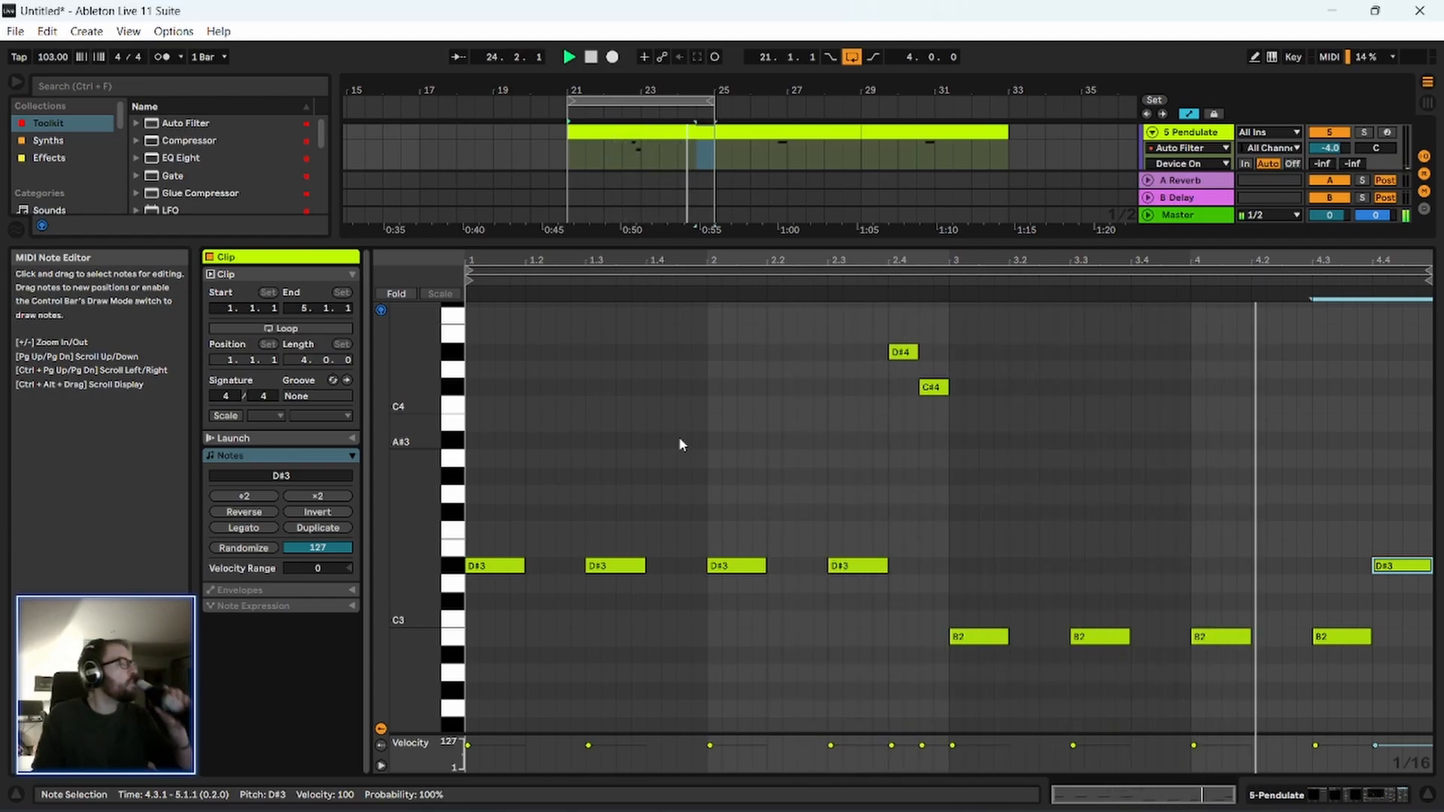
Lower the four B2 notes one more semitone to A#2 and play the phrase again.
{"action": "key", "text": "space"}
{"action": "left_click_drag", "start_coordinate": [946, 580], "coordinate": [1375, 653]}
{"action": "key", "text": "Down"}
{"action": "left_click_drag", "start_coordinate": [962, 536], "coordinate": [953, 534]}
{"action": "key", "text": "space"}
{"action": "left_click_drag", "start_coordinate": [780, 463], "coordinate": [813, 421]}
{"action": "left_click", "coordinate": [827, 285]}
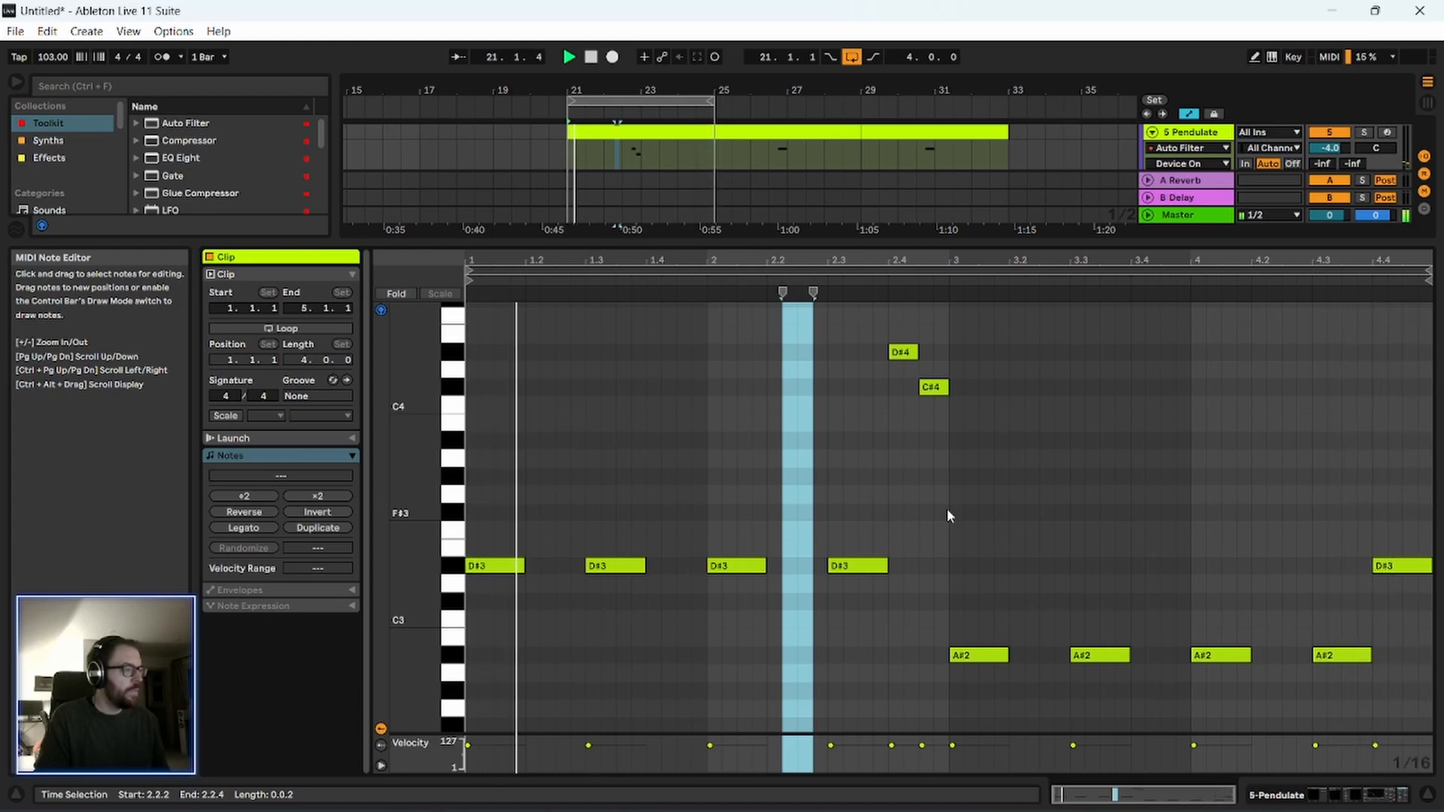
Replace the D#3 at 4.4 with a D#4 and a C#4 of two sixteenths each, and play the result.
{"action": "left_click", "coordinate": [1413, 566]}
{"action": "key", "text": "space"}
{"action": "left_click_drag", "start_coordinate": [1405, 567], "coordinate": [1408, 363]}
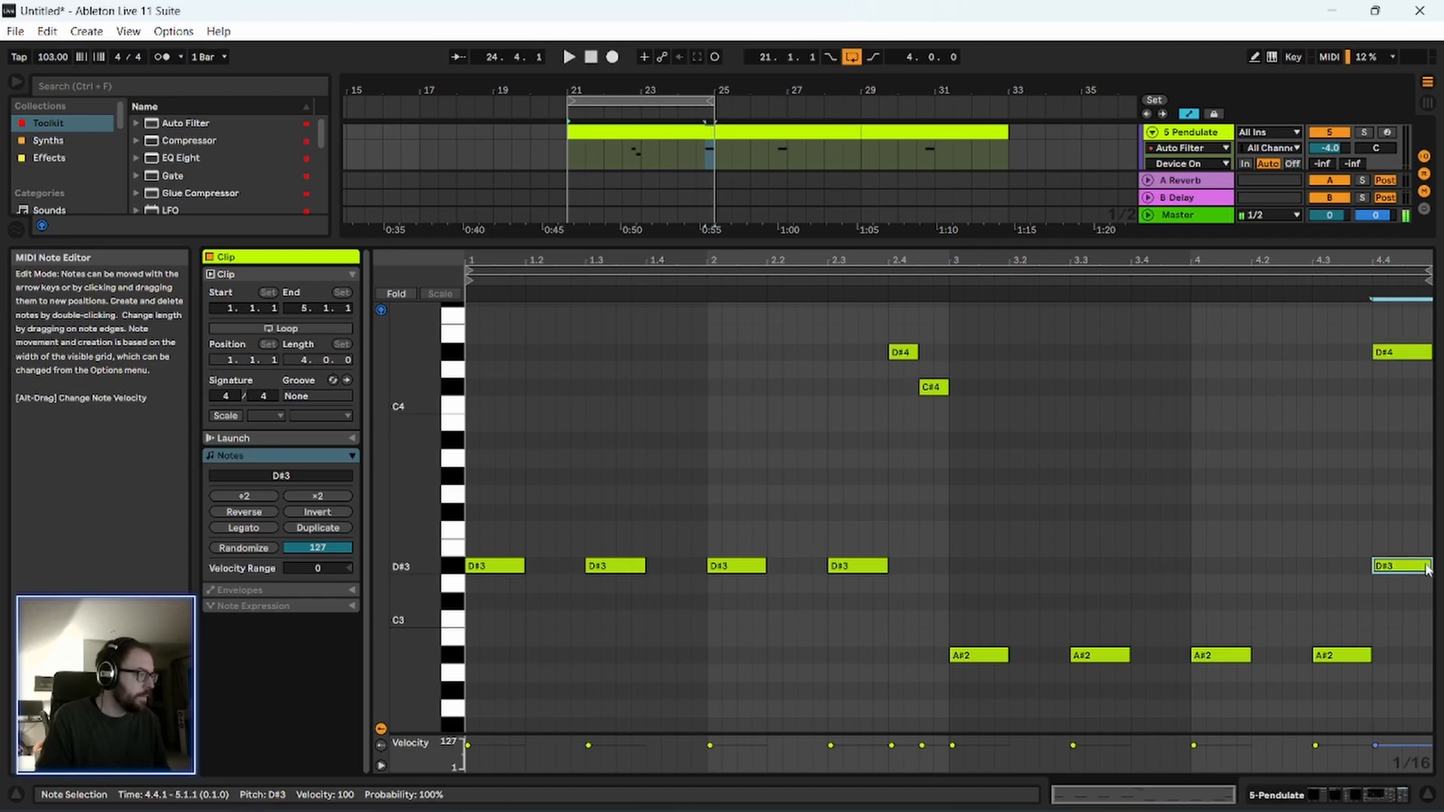
{"action": "key", "text": "Delete"}
{"action": "left_click_drag", "start_coordinate": [1431, 354], "coordinate": [1394, 391]}
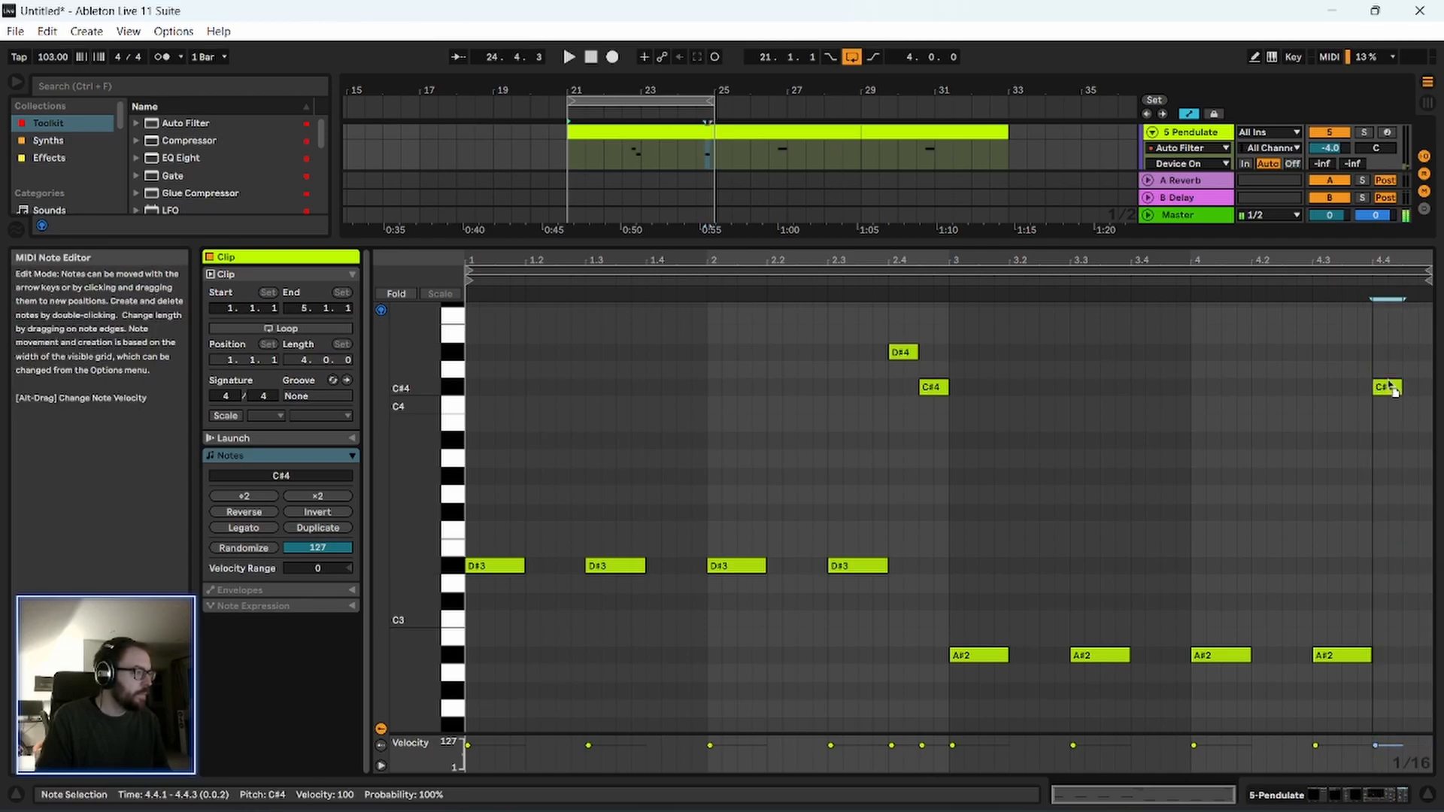
{"action": "double_click", "coordinate": [1408, 388]}
{"action": "left_click_drag", "start_coordinate": [1417, 388], "coordinate": [1431, 388]}
{"action": "left_click", "coordinate": [867, 282]}
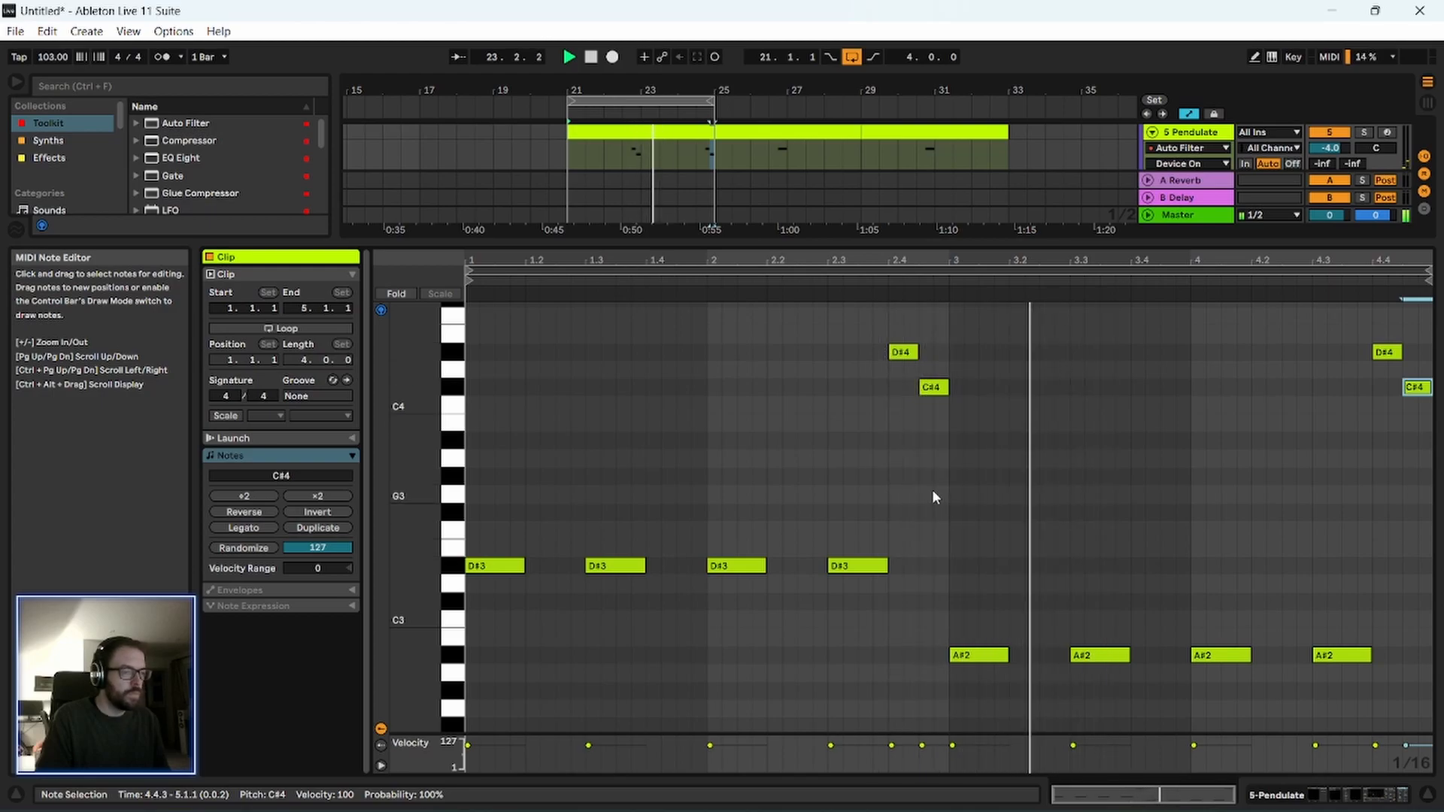
Review the device chains of the Pendulate track and the Bass group while the loop plays.
{"action": "double_click", "coordinate": [1171, 140]}
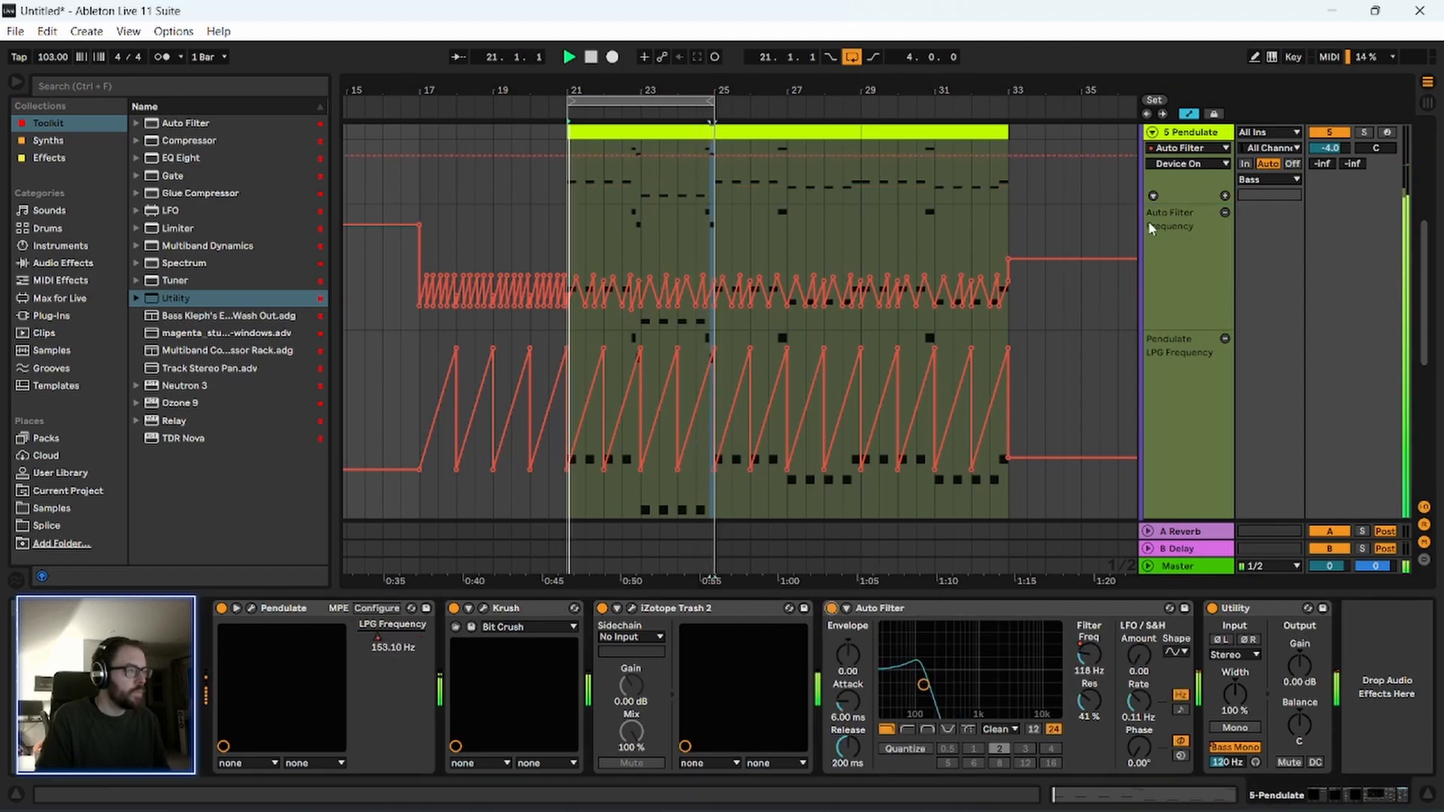
{"action": "scroll", "coordinate": [1184, 250], "scroll_direction": "up", "scroll_amount": 2}
{"action": "scroll", "coordinate": [1183, 211], "scroll_direction": "up", "scroll_amount": 3}
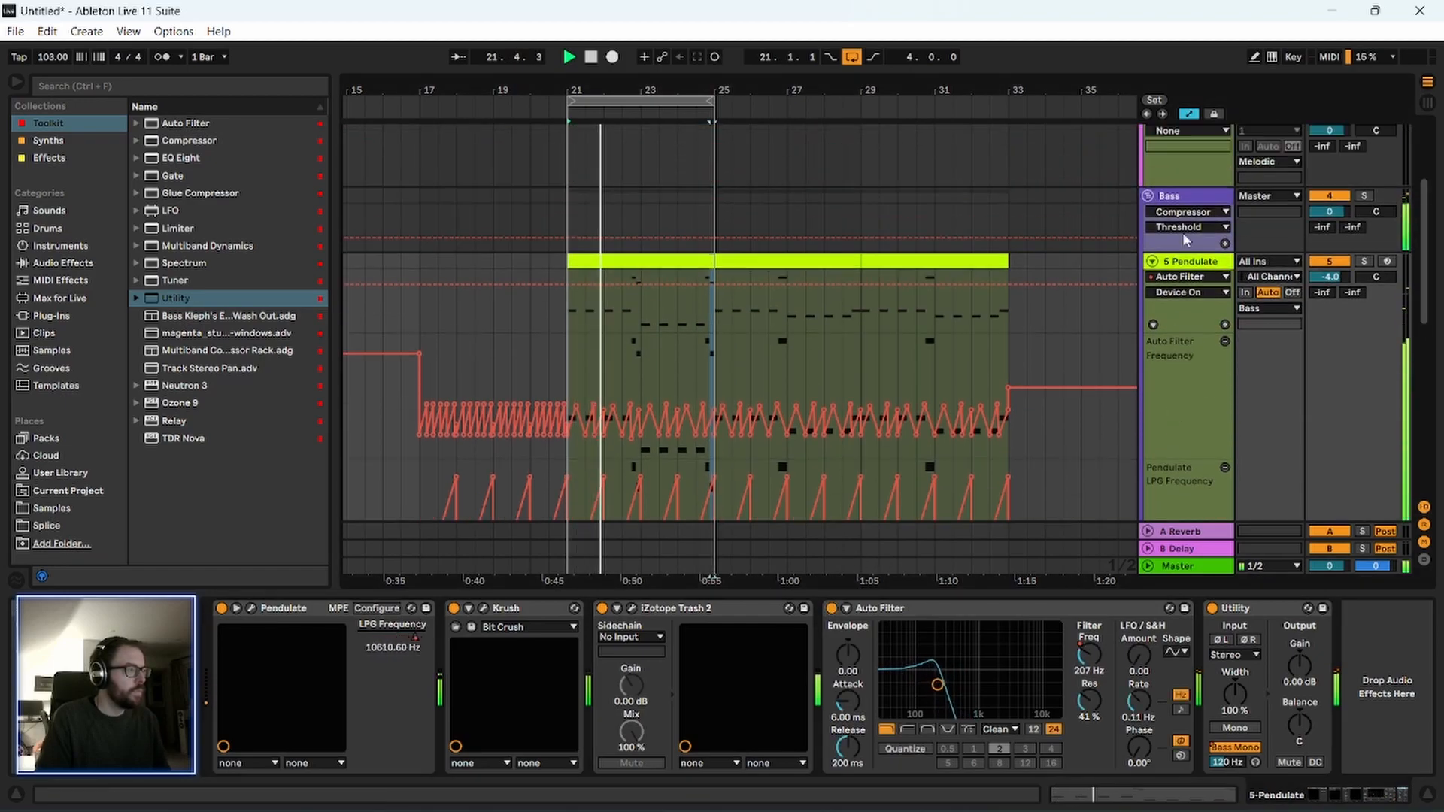
{"action": "left_click", "coordinate": [1174, 196]}
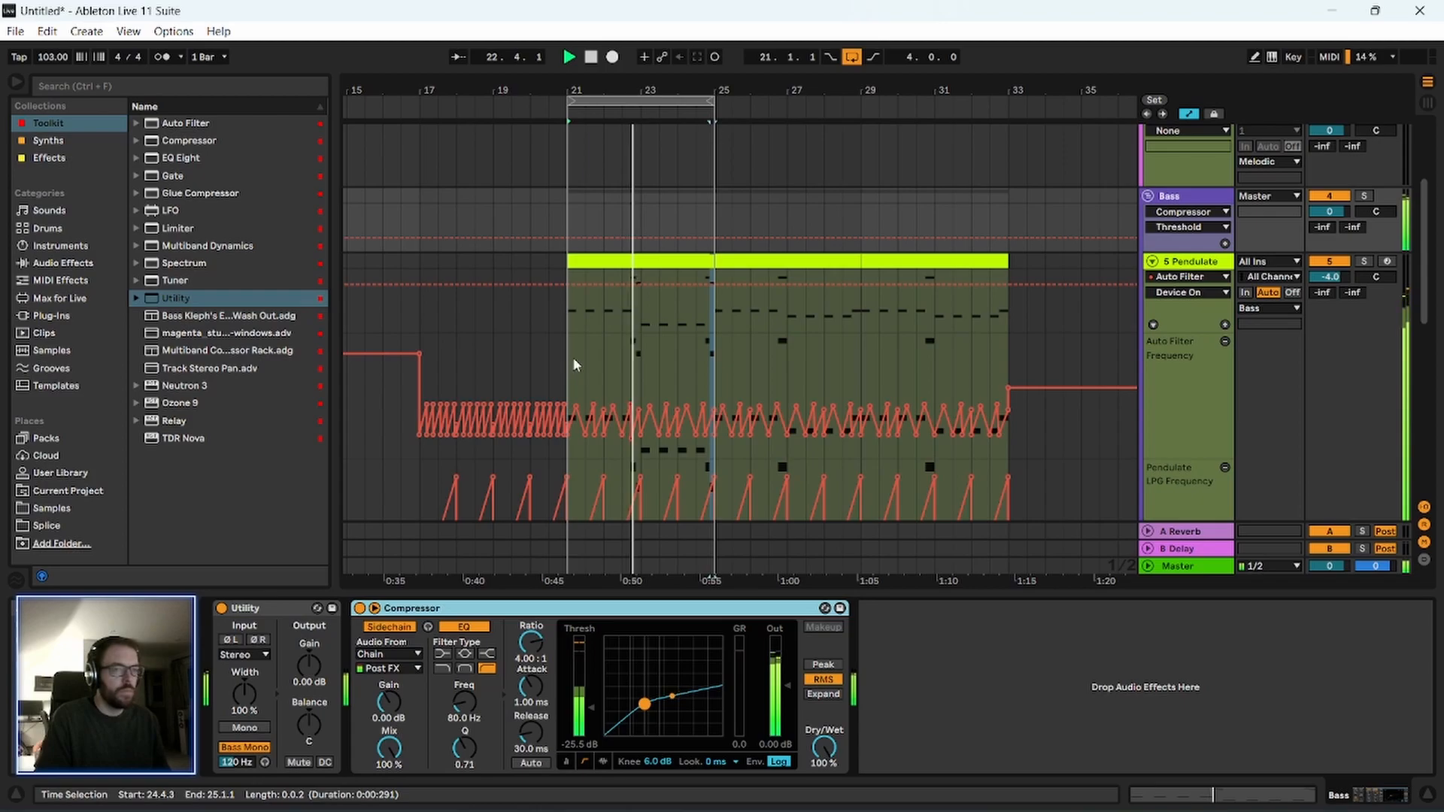
Set the Width of the Pendulate track's Utility to 60%, and pan the track to 3L while listening to the loop.
{"action": "left_click", "coordinate": [1195, 263]}
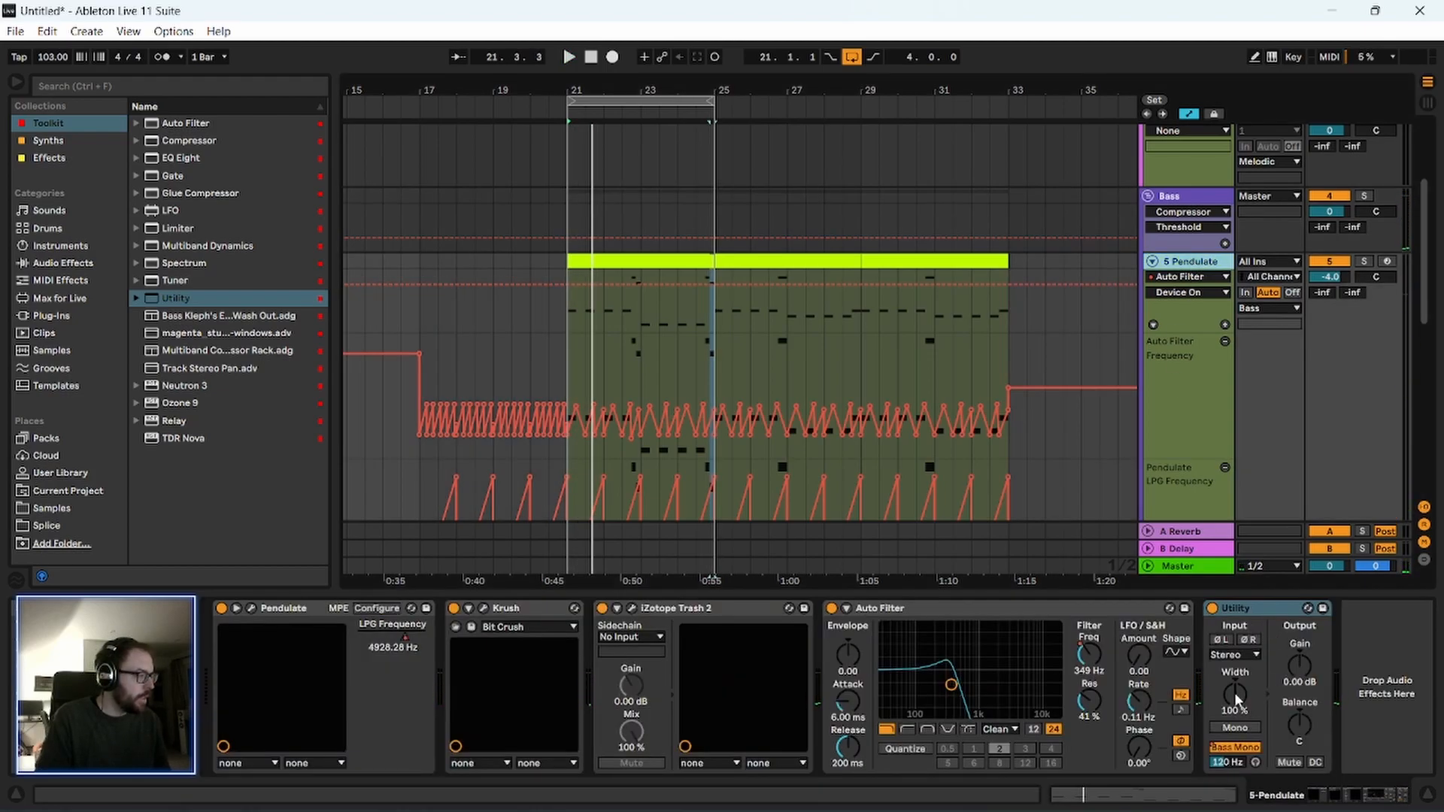
{"action": "left_click_drag", "start_coordinate": [1234, 693], "coordinate": [1234, 722]}
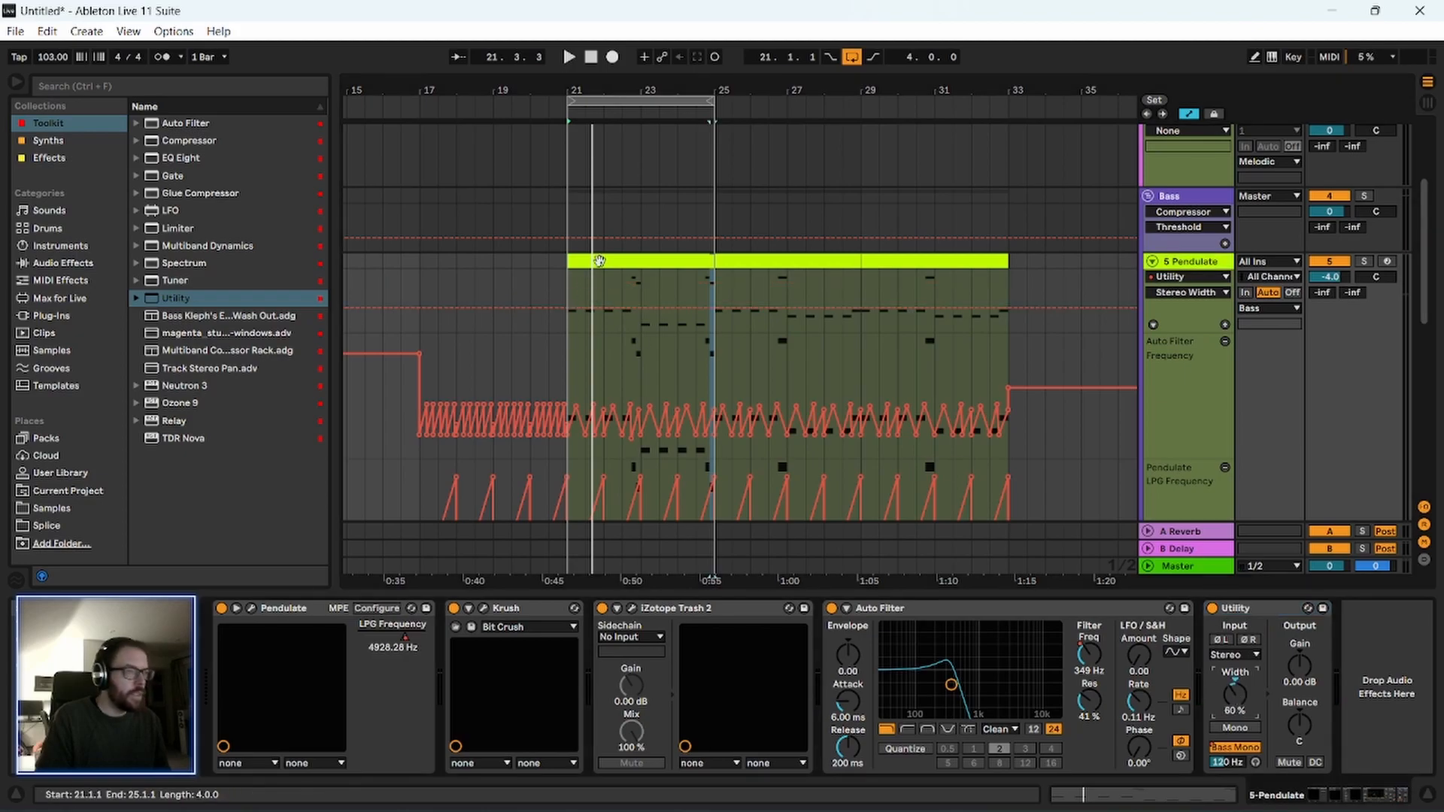
{"action": "left_click", "coordinate": [594, 267]}
{"action": "key", "text": "space"}
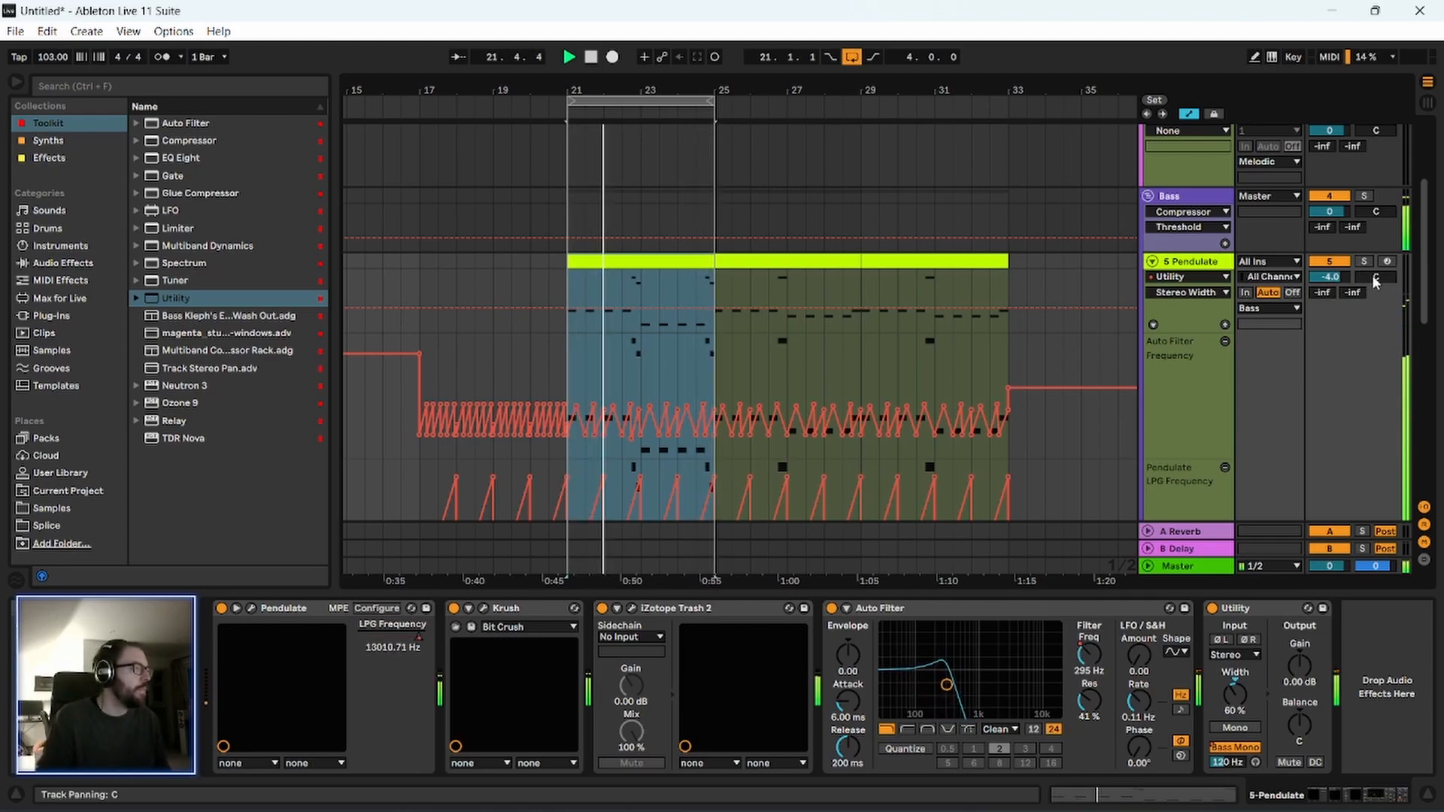
{"action": "left_click_drag", "start_coordinate": [1379, 274], "coordinate": [1379, 279]}
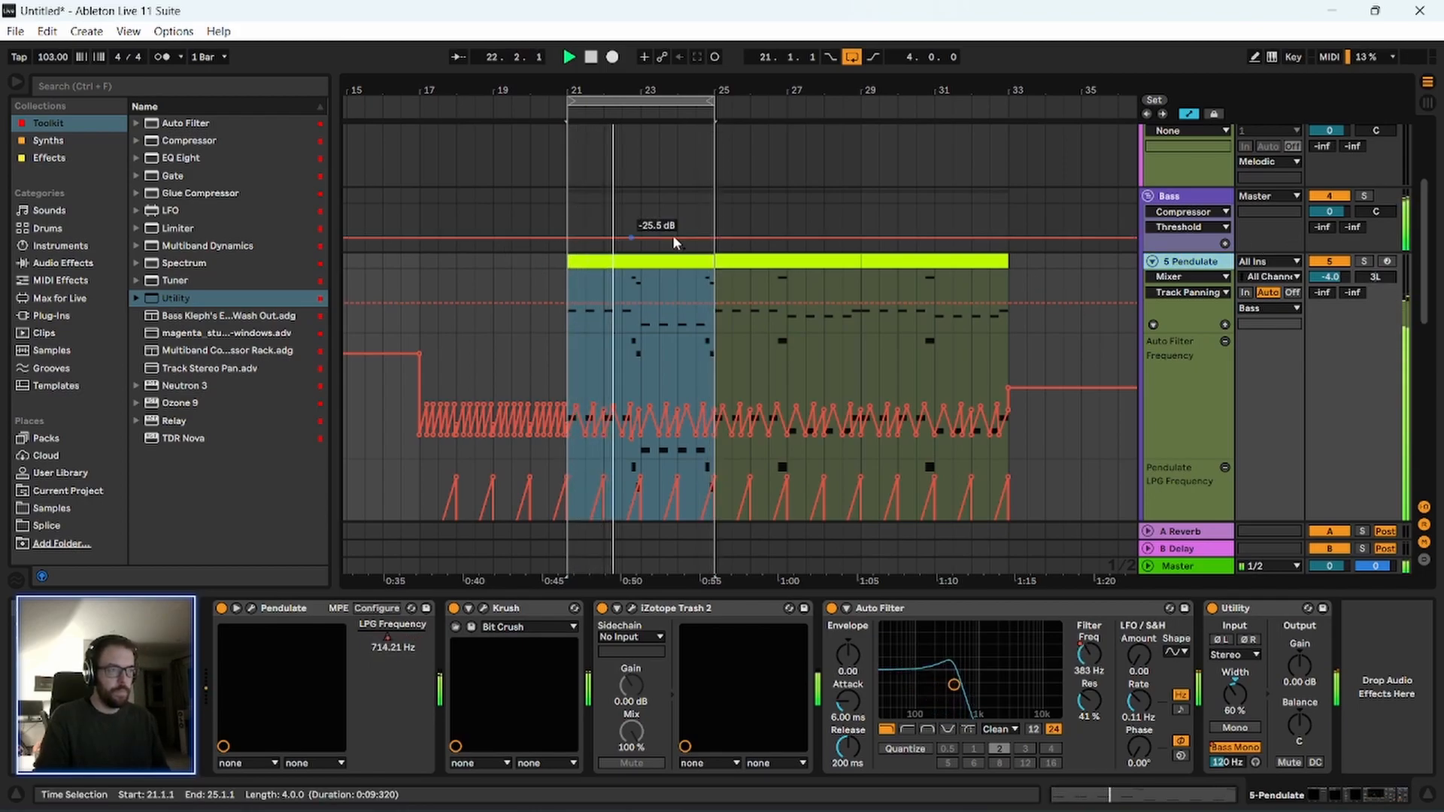
{"action": "key", "text": "space"}
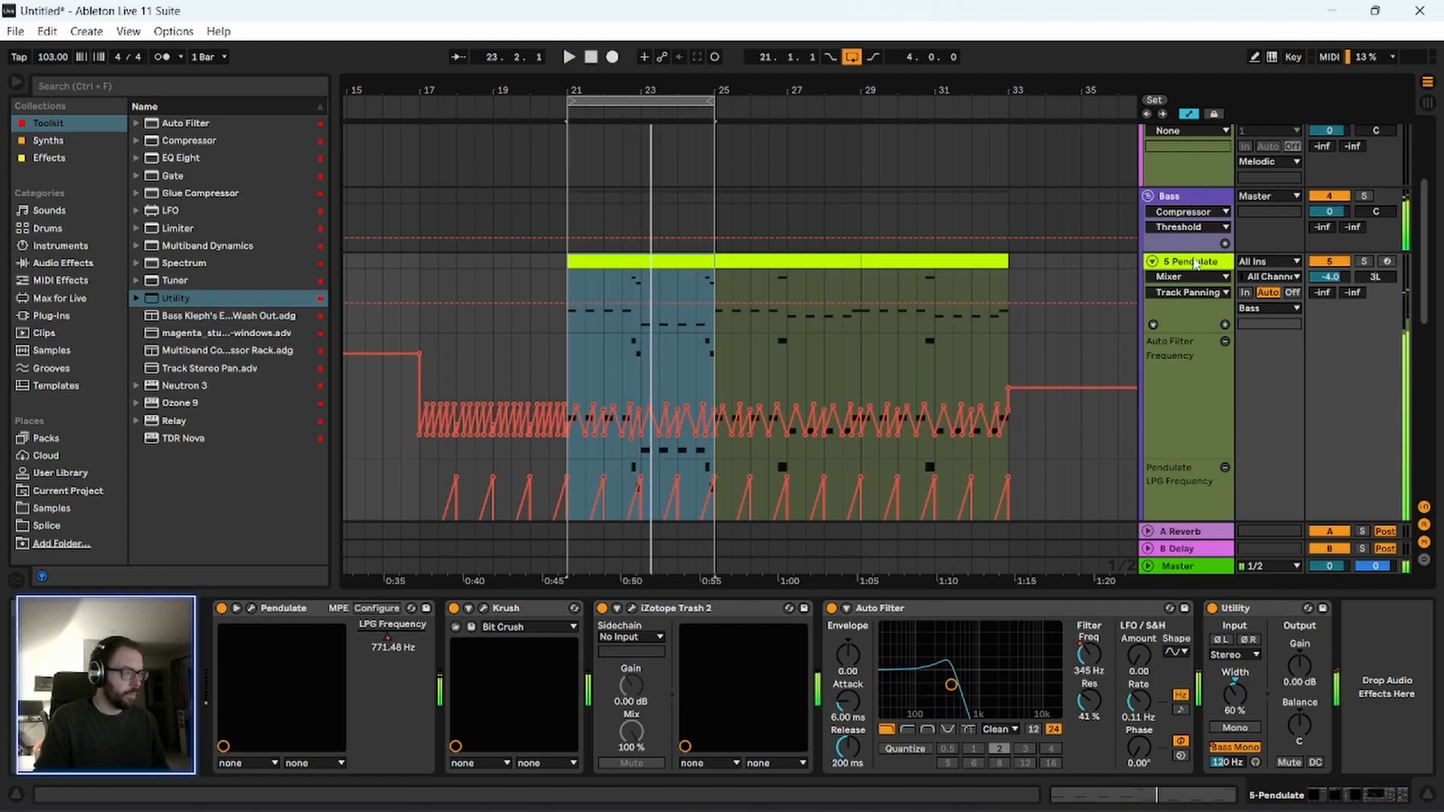
Open the first Pendulate clip's notes and audition low keys around G#2, F#2 and F2 against the existing bass line.
{"action": "double_click", "coordinate": [629, 268]}
{"action": "scroll", "coordinate": [519, 526], "scroll_direction": "down", "scroll_amount": 2}
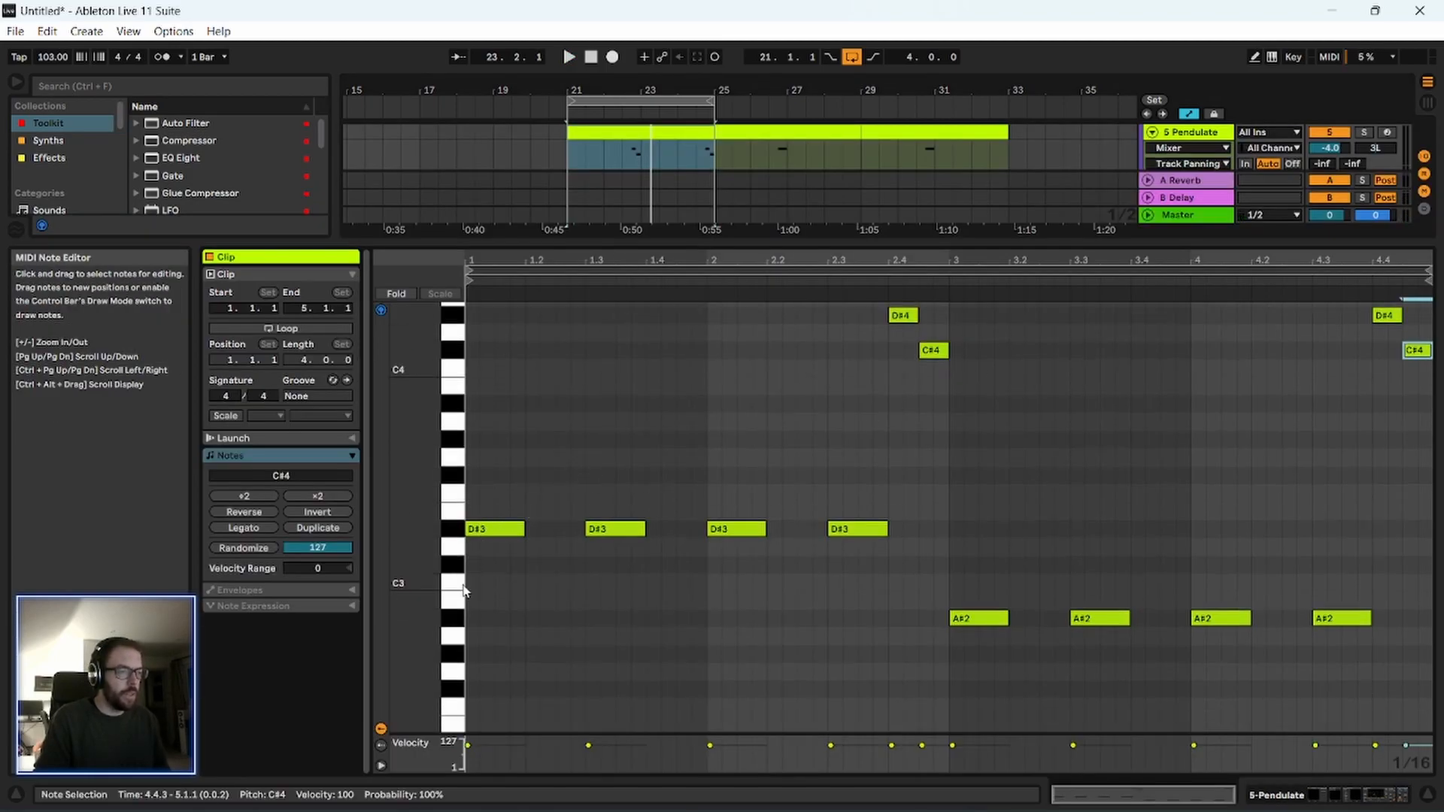
{"action": "left_click", "coordinate": [450, 612]}
{"action": "left_click", "coordinate": [452, 661]}
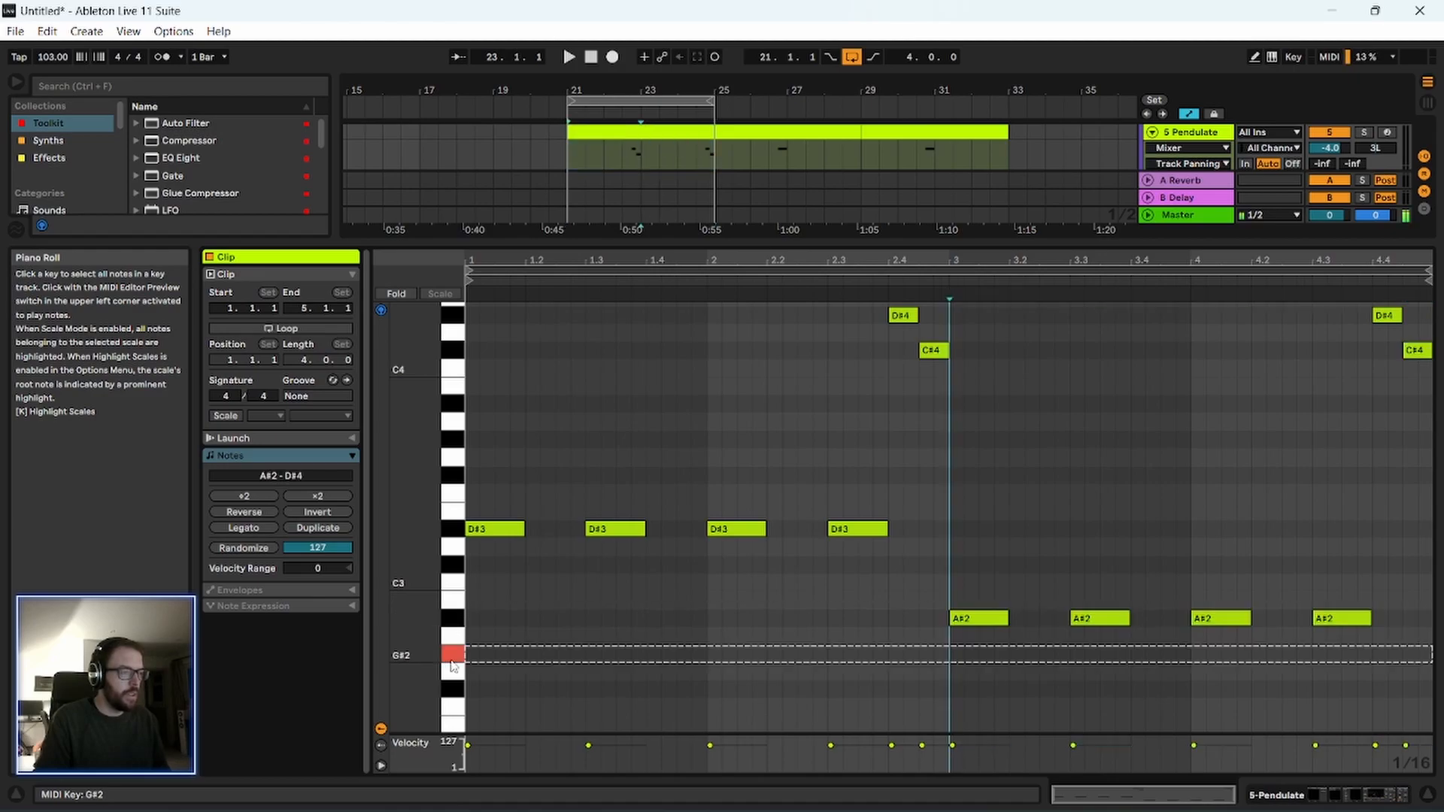
{"action": "scroll", "coordinate": [451, 668], "scroll_direction": "down", "scroll_amount": 2}
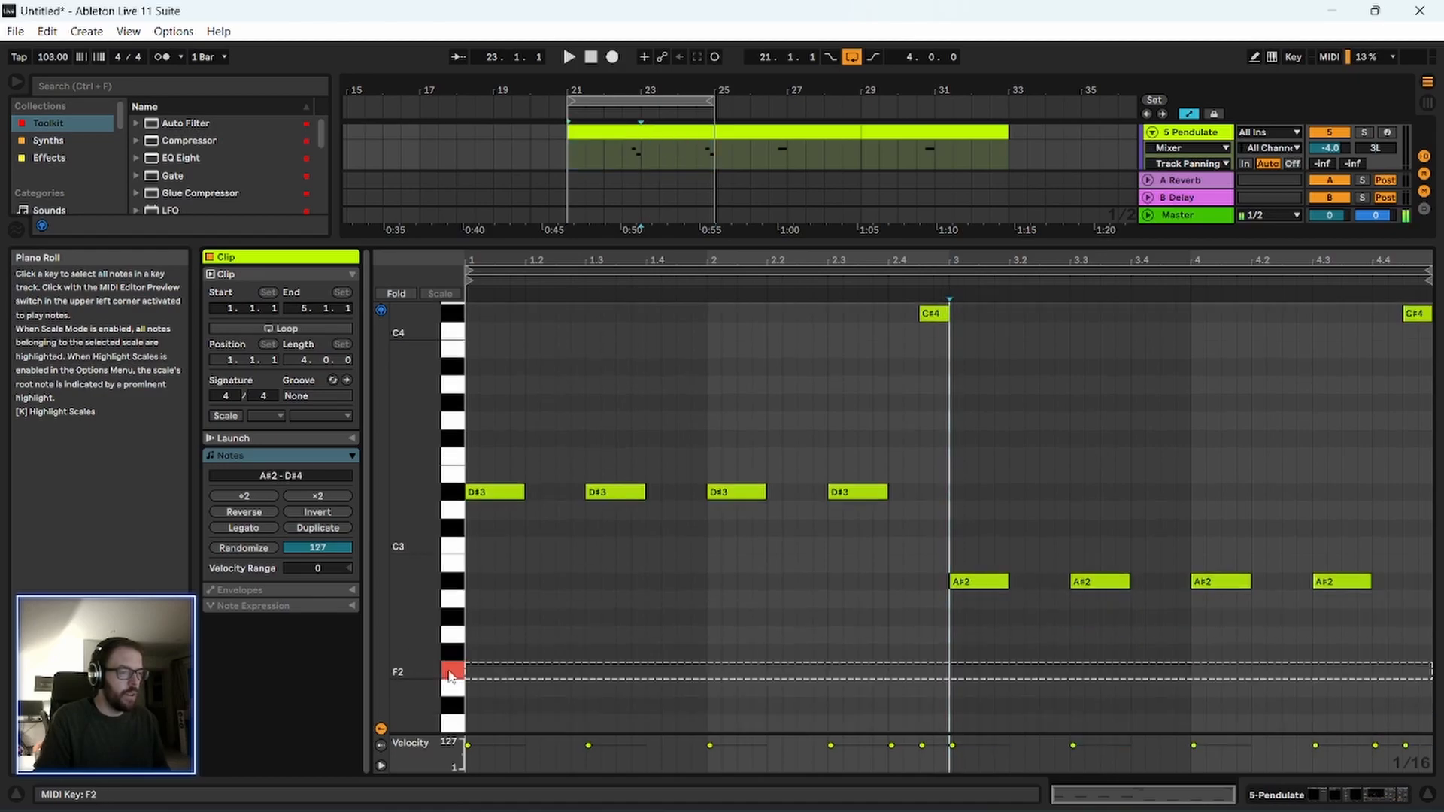
{"action": "left_click_drag", "start_coordinate": [451, 687], "coordinate": [450, 444]}
{"action": "left_click", "coordinate": [454, 482]}
{"action": "left_click", "coordinate": [456, 438]}
{"action": "left_click", "coordinate": [455, 456]}
{"action": "left_click", "coordinate": [454, 457]}
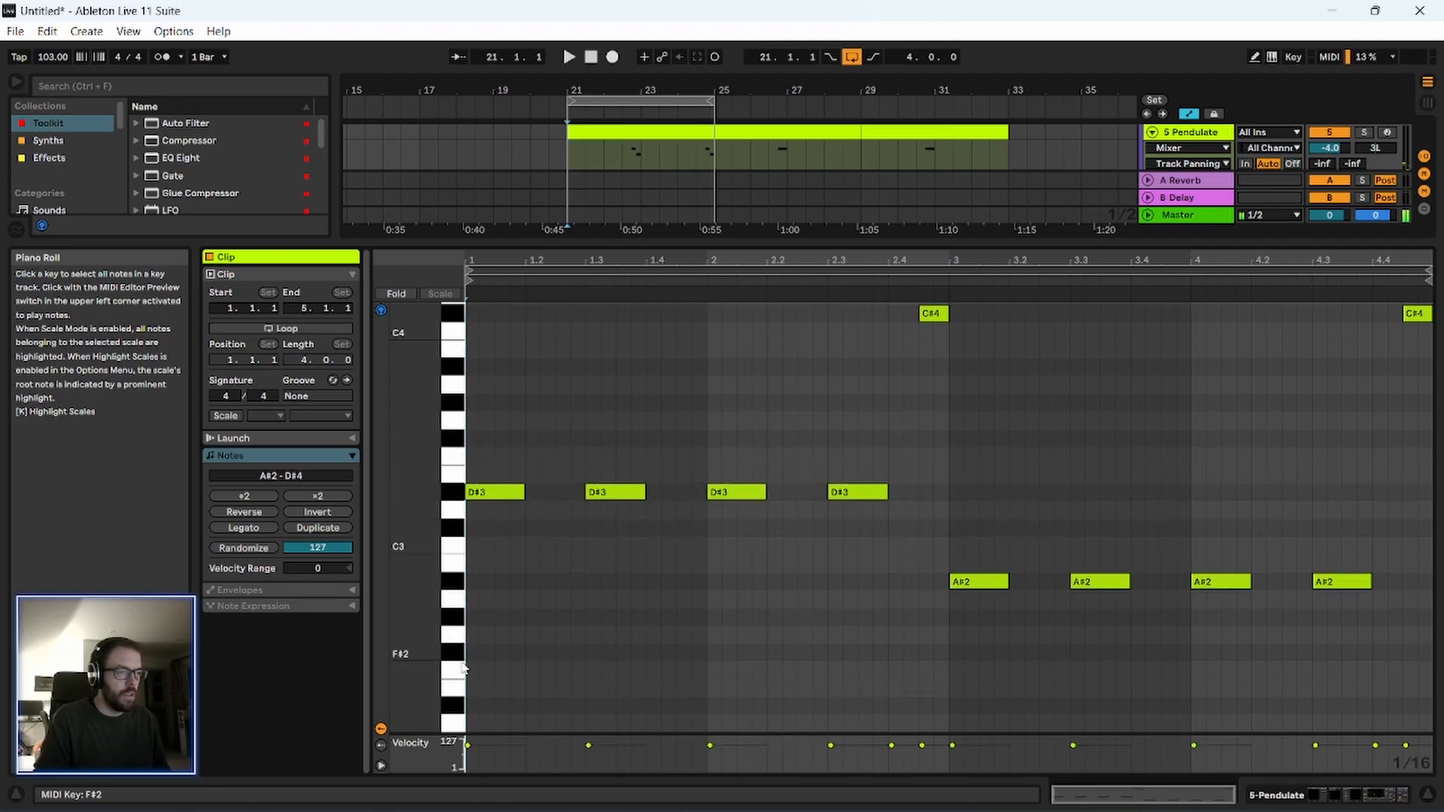
{"action": "left_click", "coordinate": [454, 676]}
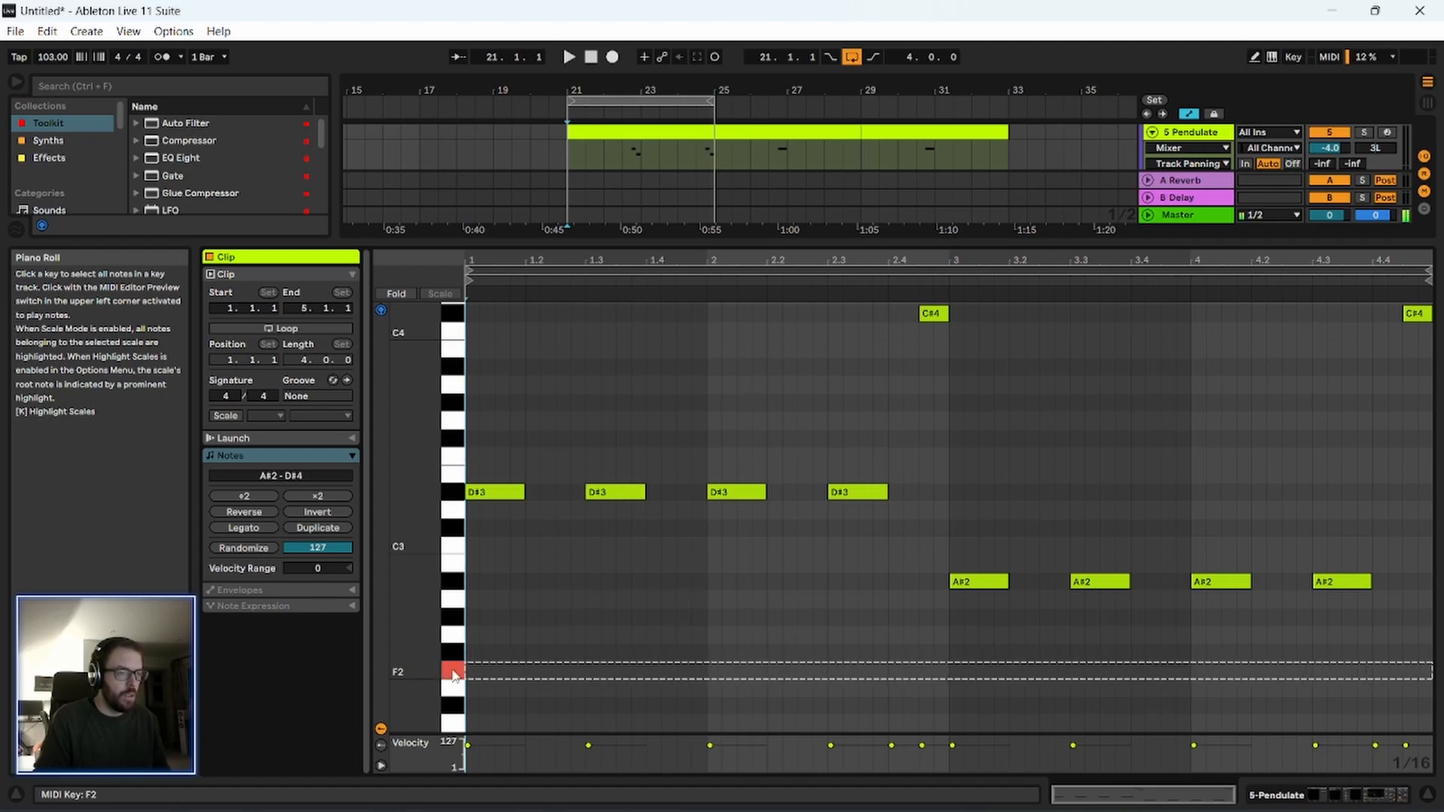
Play the loop from bar 21 and select the four D#3 notes in the first Pendulate clip.
{"action": "key", "text": "space"}
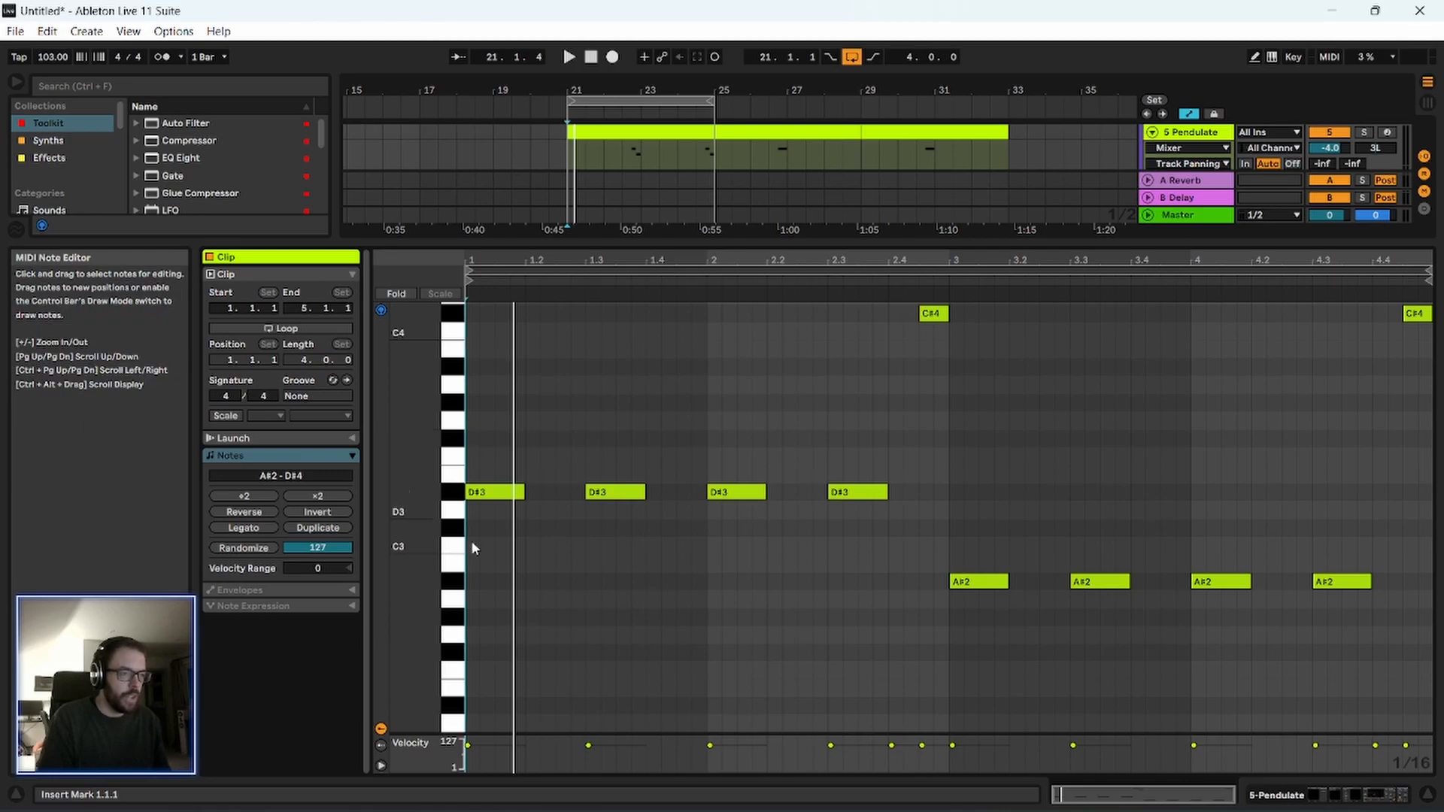
{"action": "scroll", "coordinate": [465, 613], "scroll_direction": "down", "scroll_amount": 4}
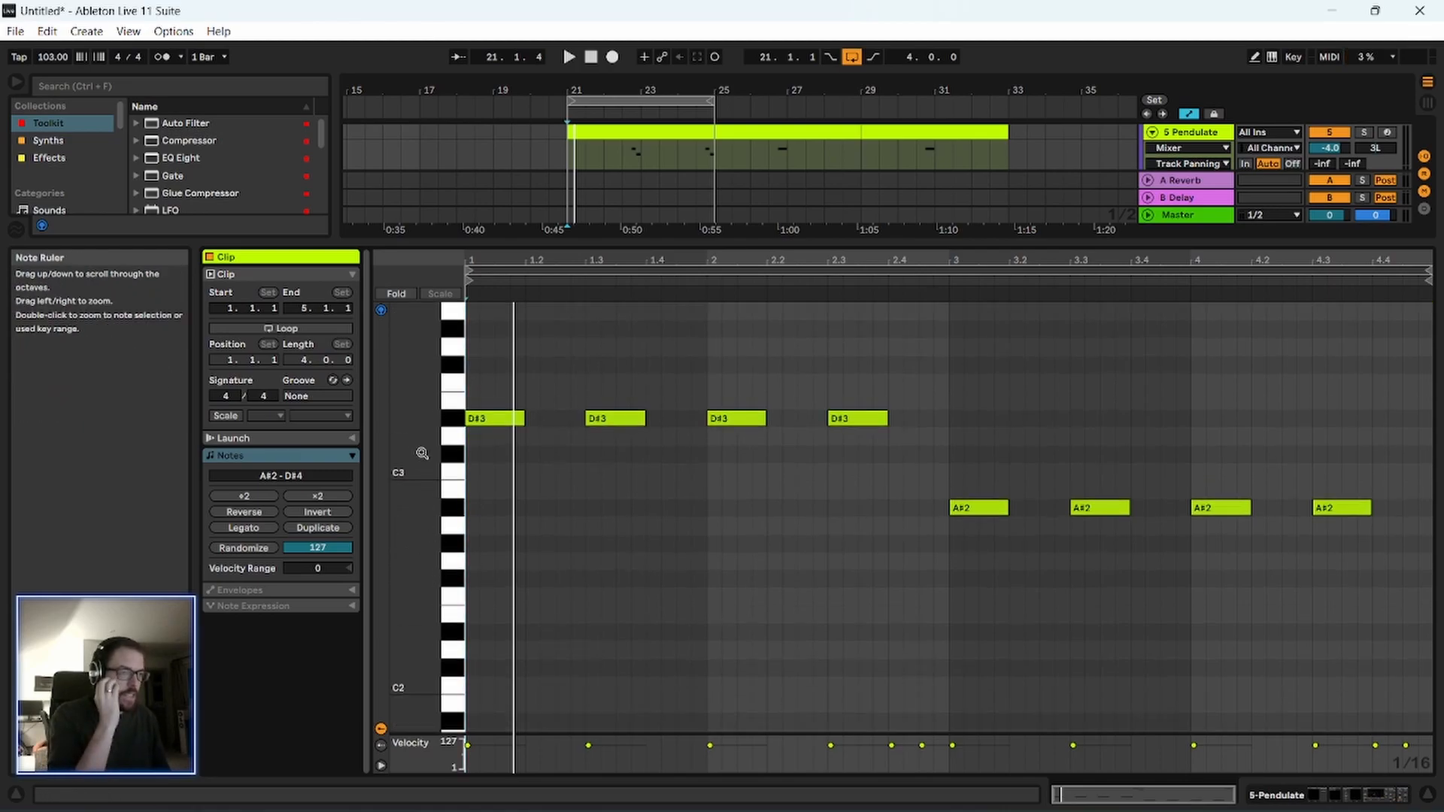
{"action": "left_click_drag", "start_coordinate": [503, 387], "coordinate": [907, 461]}
{"action": "key", "text": "space"}
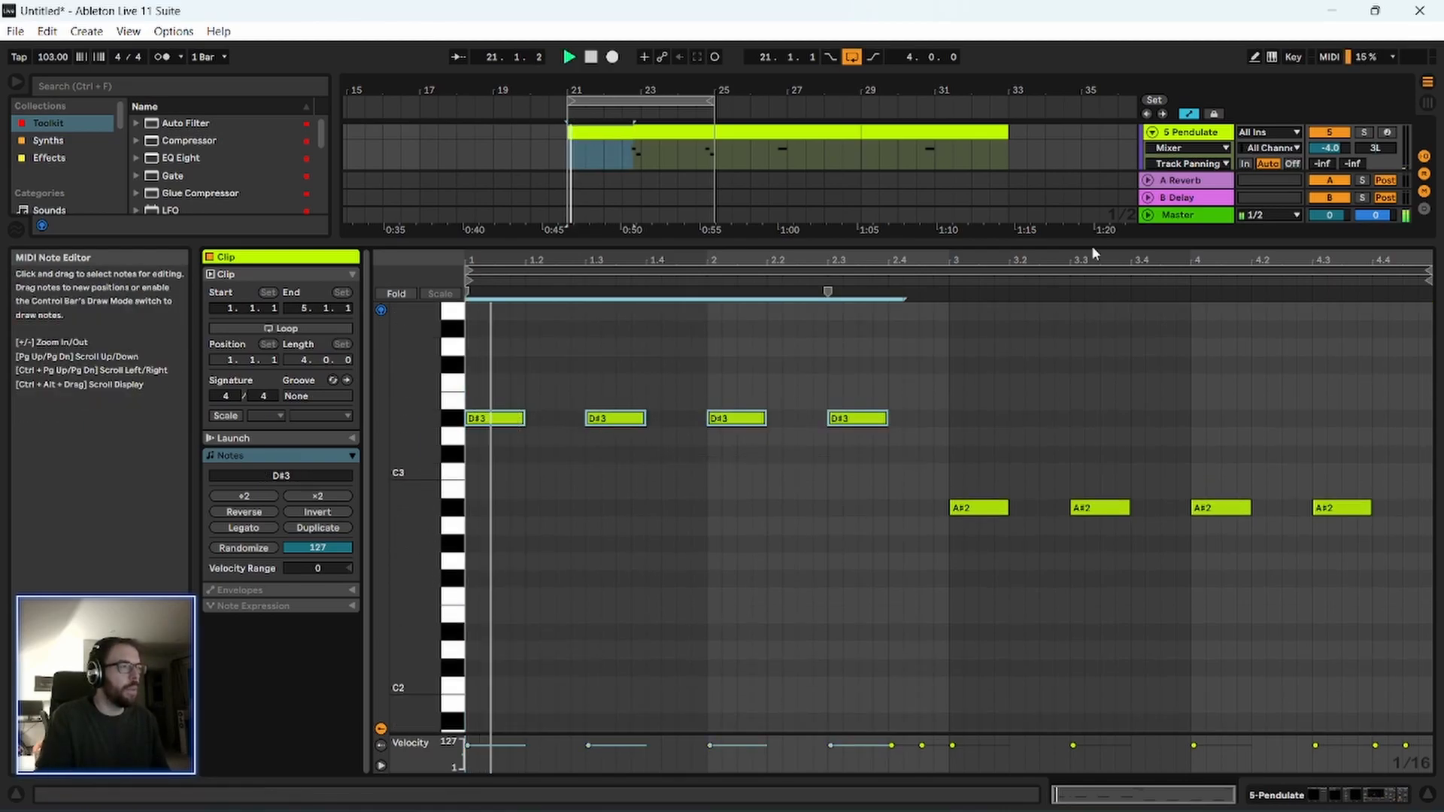
Open the Pendulate synth's plug-in window to examine its oscillator, wavefolder and low pass gate settings, and close it.
{"action": "left_click_drag", "start_coordinate": [1160, 242], "coordinate": [1178, 399]}
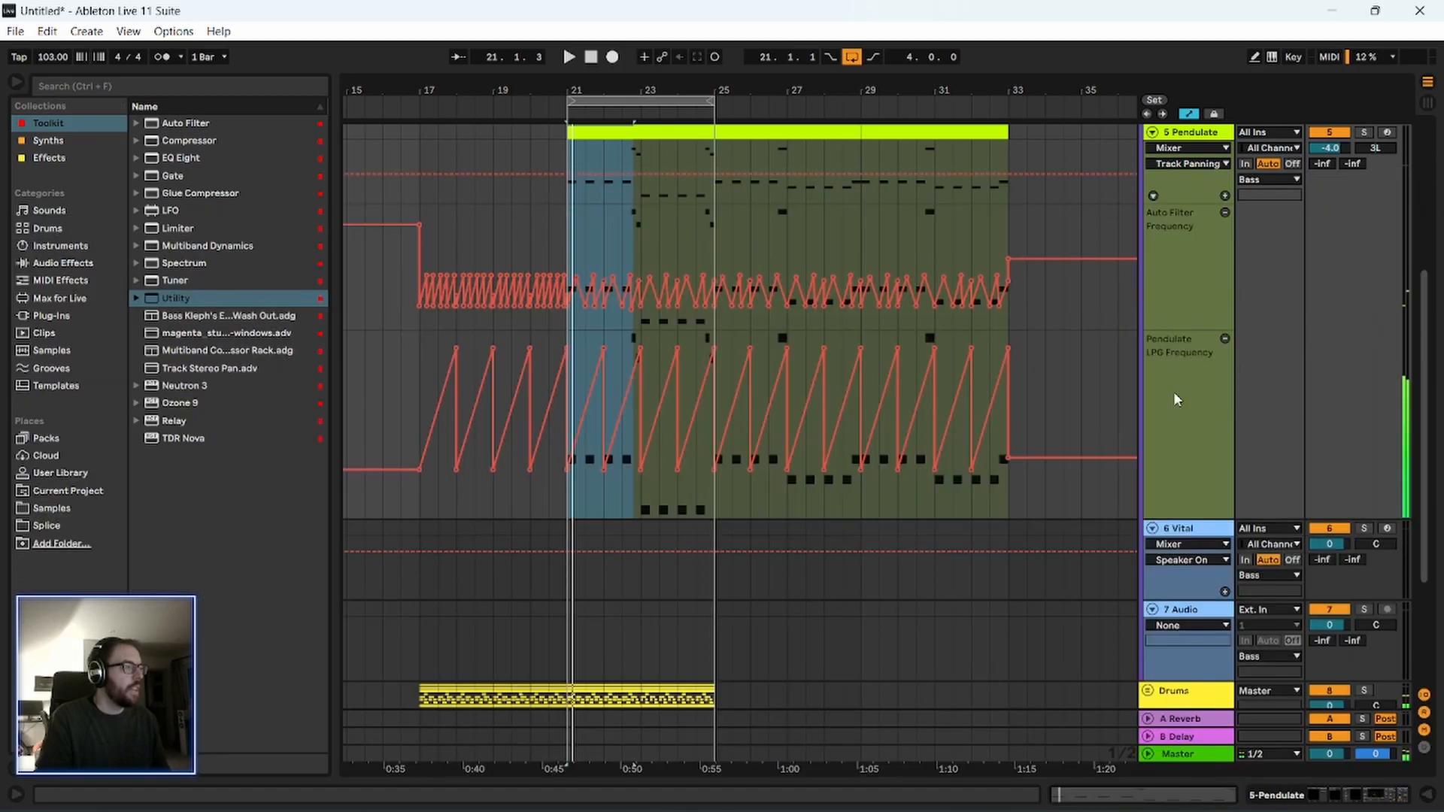
{"action": "double_click", "coordinate": [1195, 131]}
{"action": "left_click", "coordinate": [253, 609]}
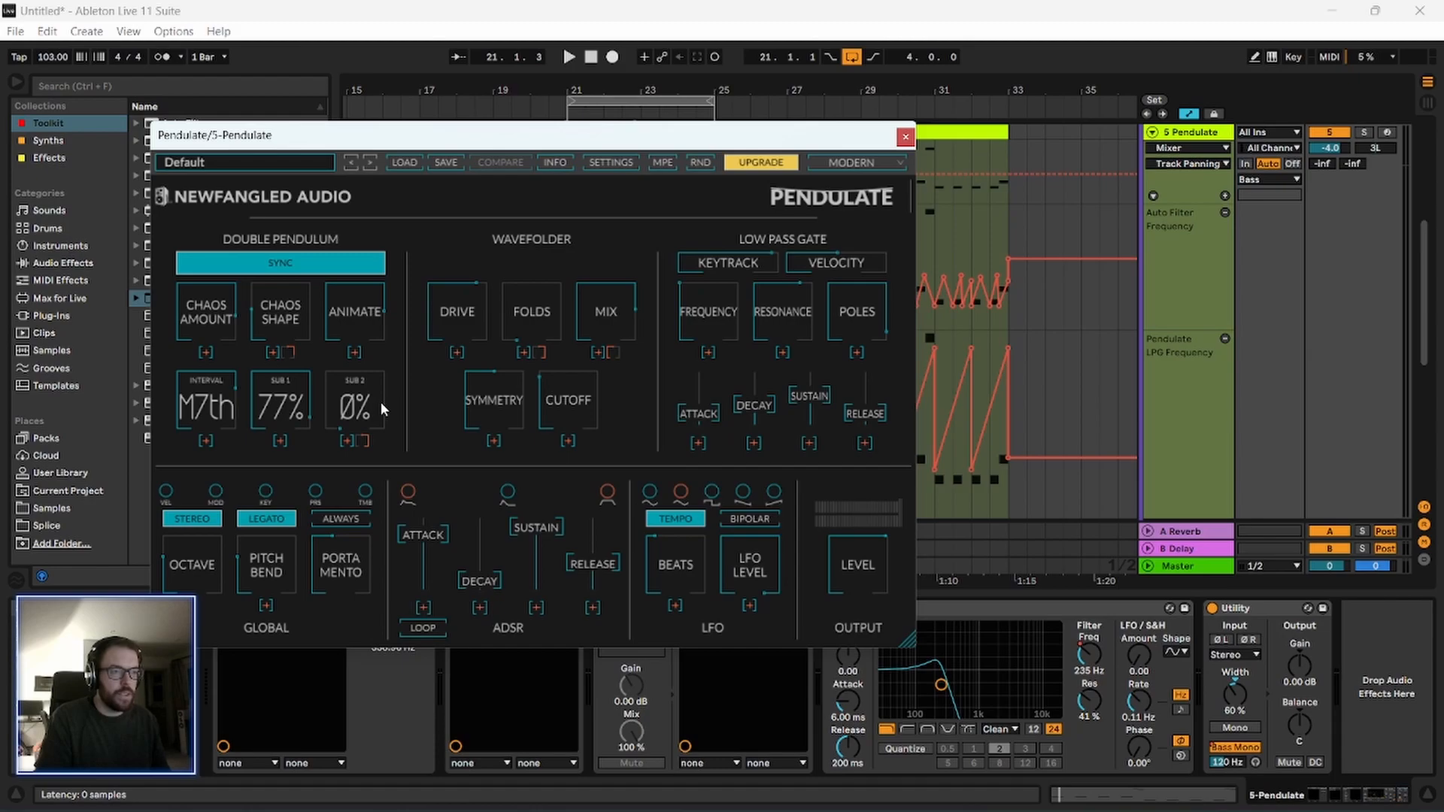
{"action": "left_click_drag", "start_coordinate": [429, 143], "coordinate": [401, 145]}
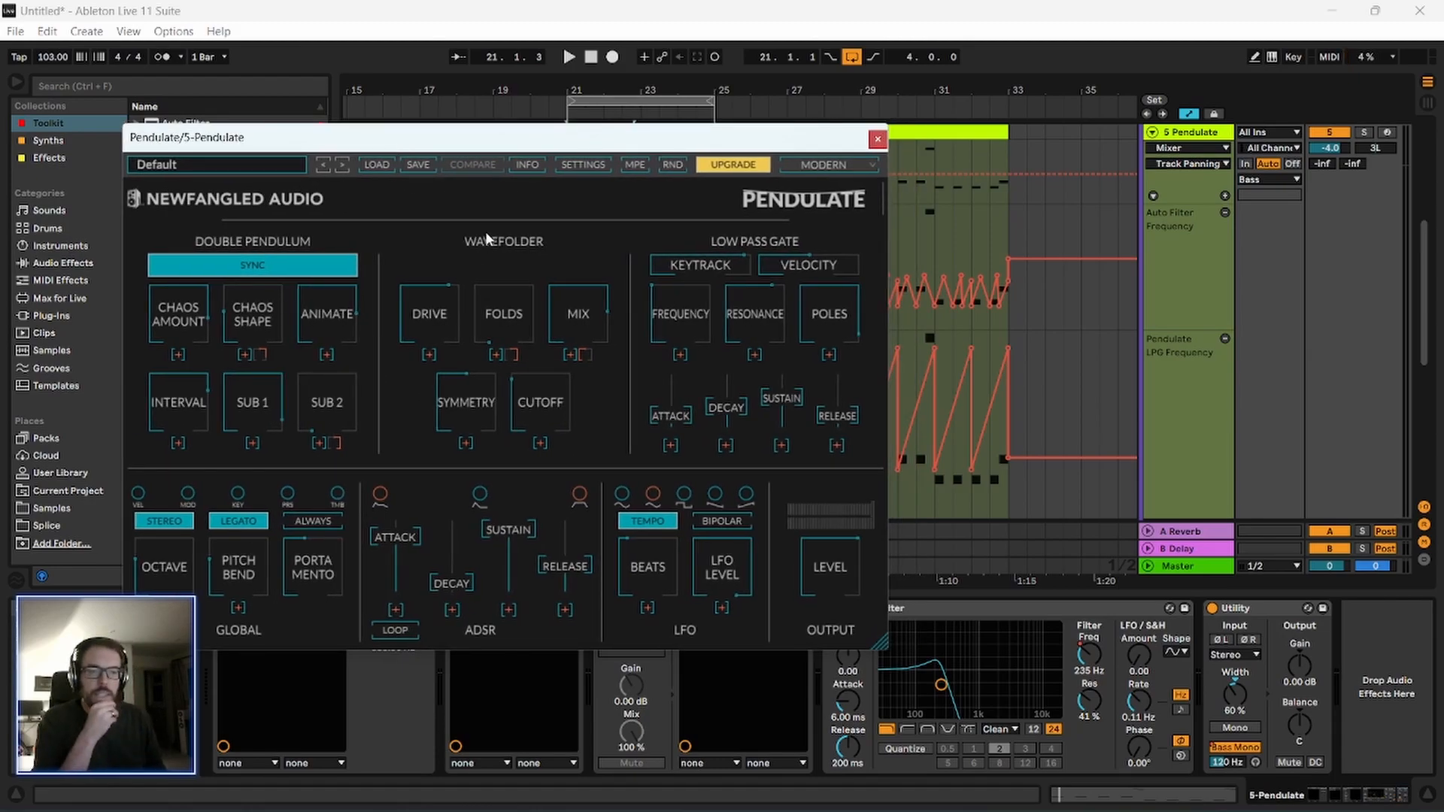
{"action": "left_click_drag", "start_coordinate": [522, 143], "coordinate": [515, 141]}
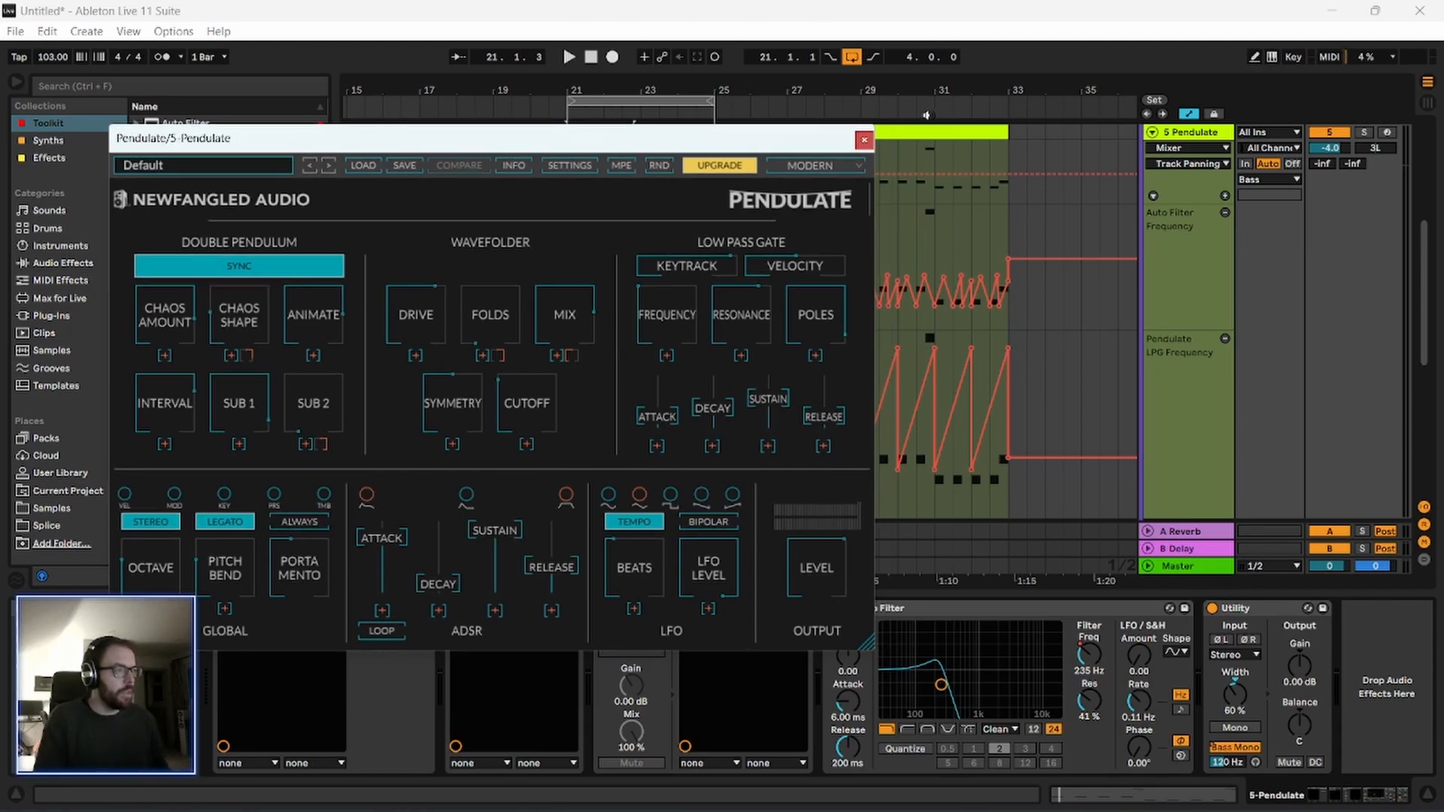
{"action": "left_click", "coordinate": [865, 140]}
Play the loop from bar 21 and review the Utility and sidechained Compressor on the Bass group.
{"action": "scroll", "coordinate": [701, 87], "scroll_direction": "up", "scroll_amount": 3}
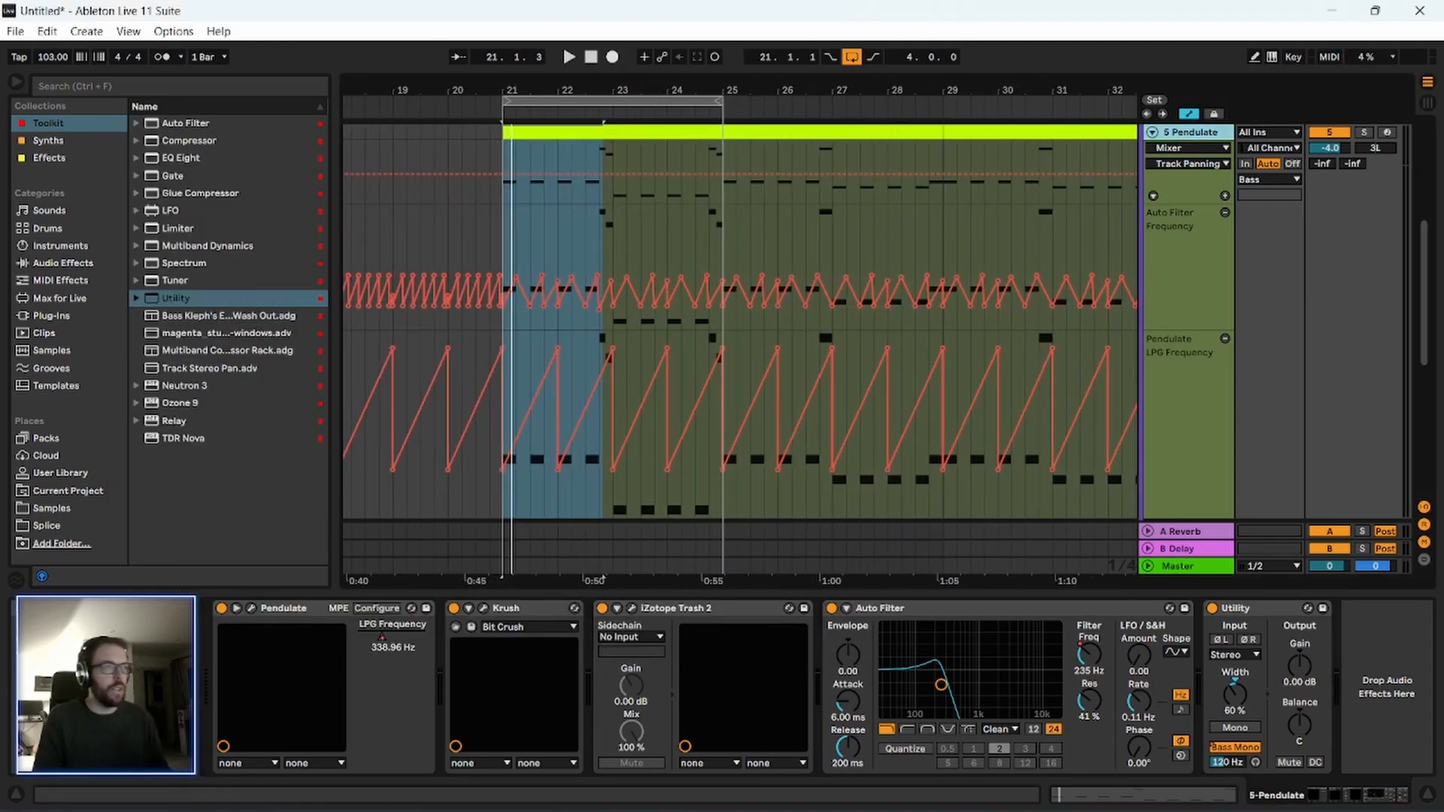
{"action": "left_click_drag", "start_coordinate": [544, 89], "coordinate": [541, 128]}
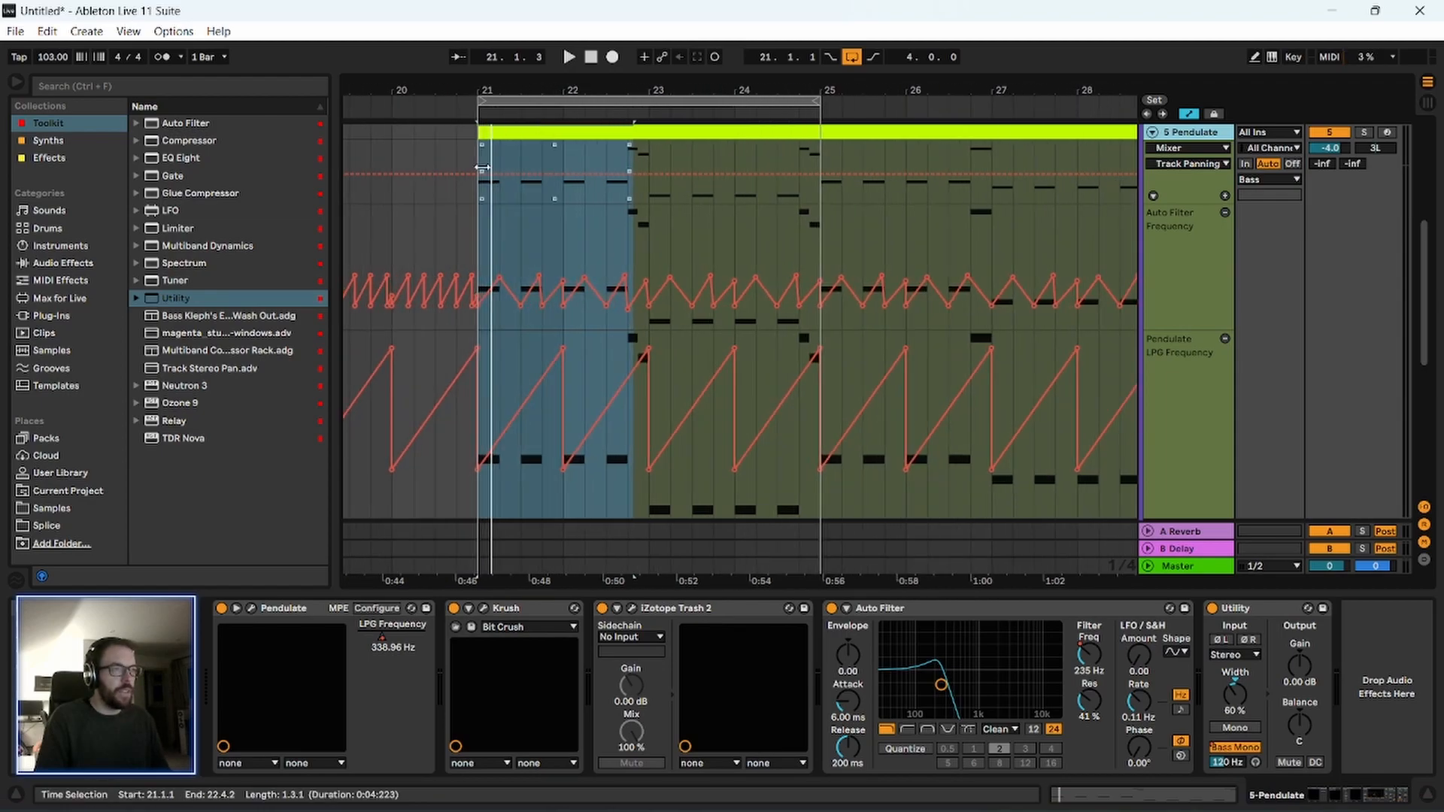
{"action": "left_click", "coordinate": [487, 226]}
{"action": "key", "text": "space"}
{"action": "scroll", "coordinate": [572, 293], "scroll_direction": "up", "scroll_amount": 2}
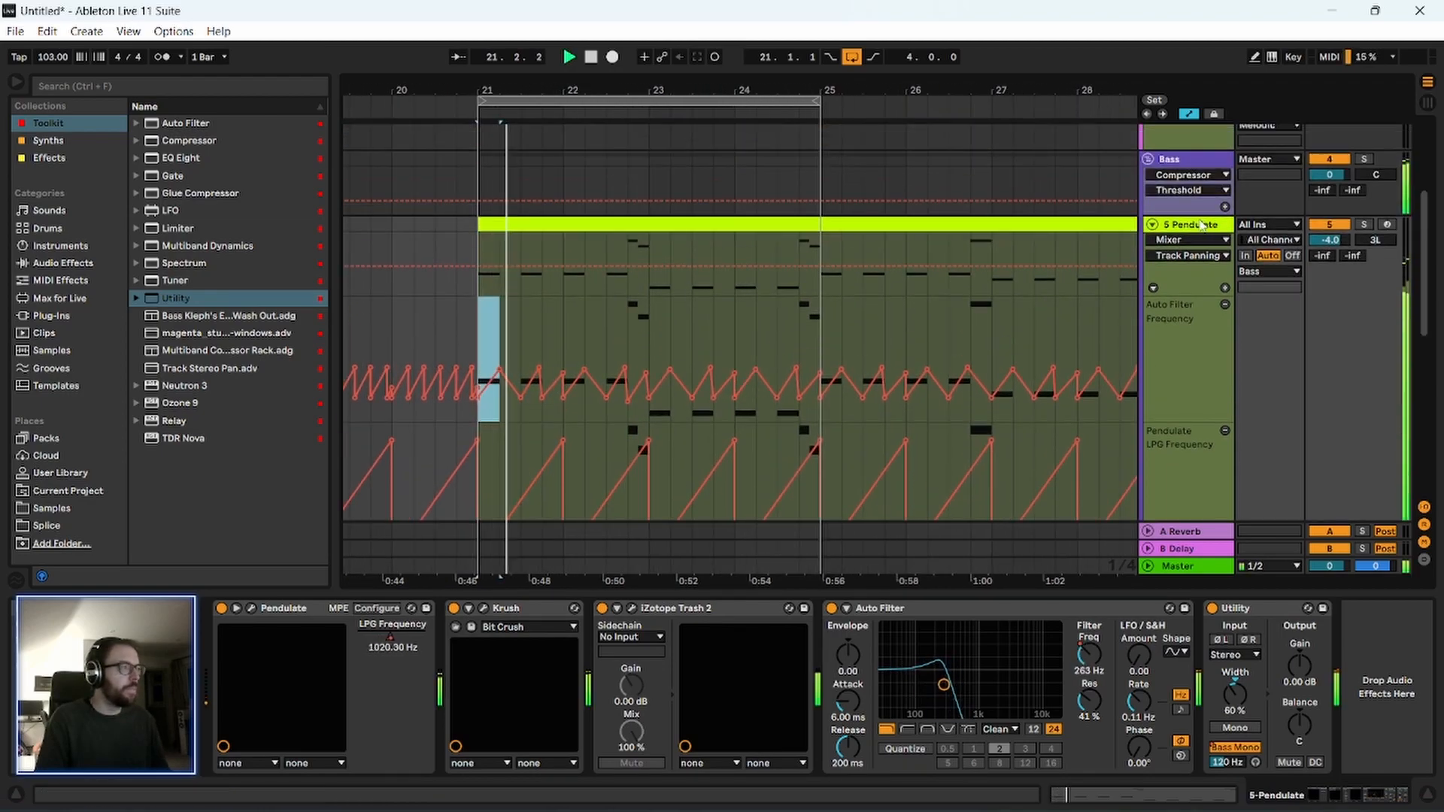
{"action": "left_click", "coordinate": [1175, 161]}
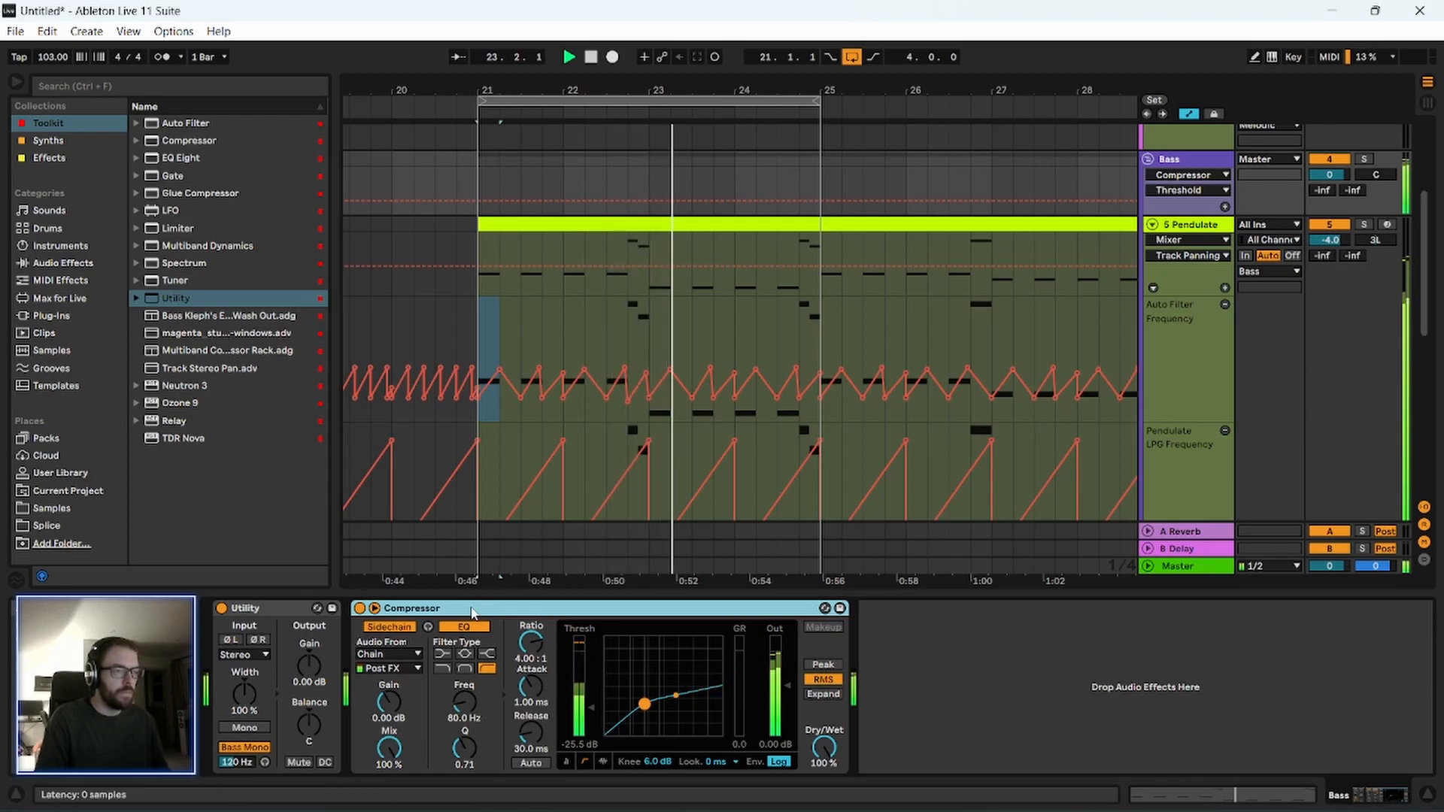
{"action": "scroll", "coordinate": [444, 363], "scroll_direction": "down", "scroll_amount": 2}
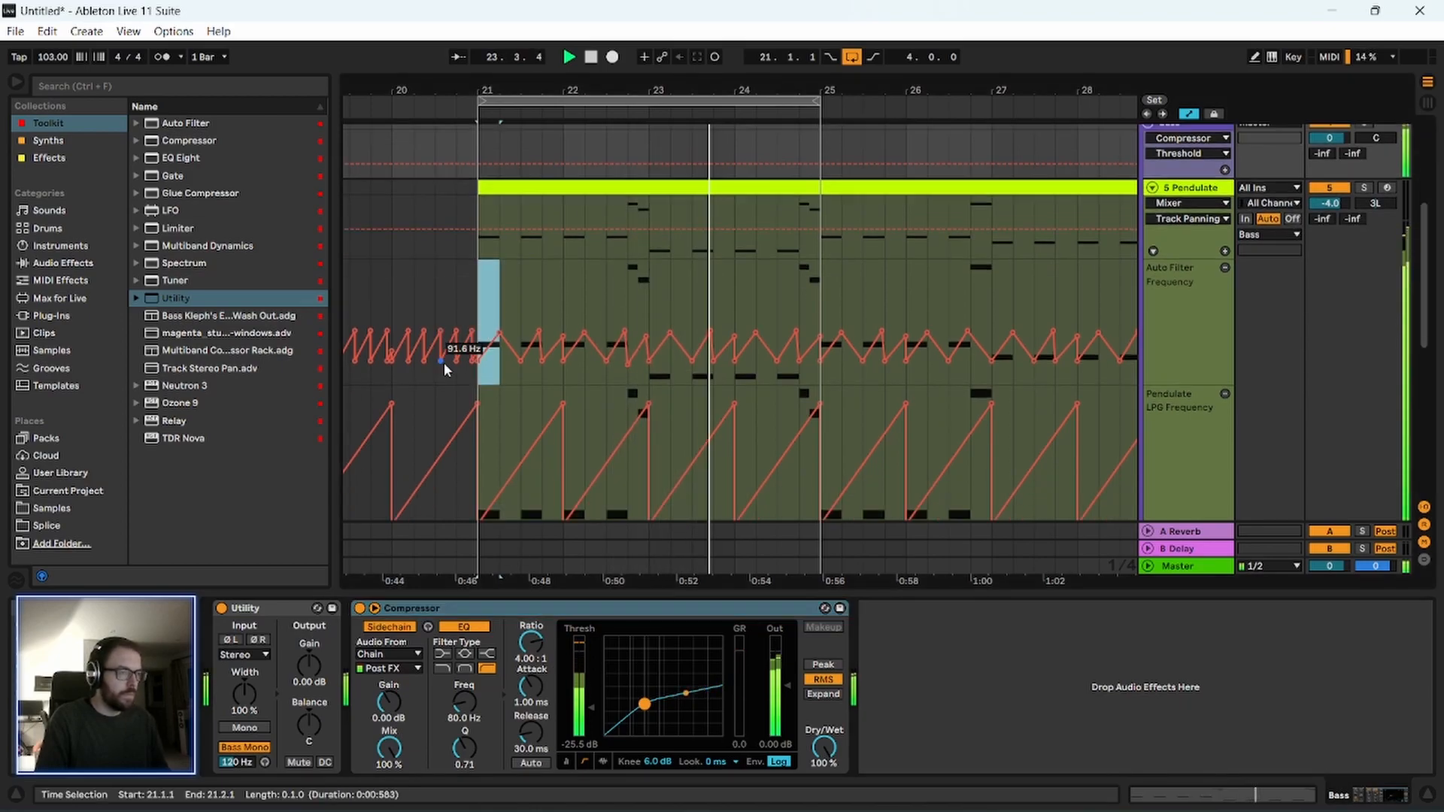
Collapse the Pendulate track with its automation lanes in the arrangement.
{"action": "scroll", "coordinate": [1155, 201], "scroll_direction": "up", "scroll_amount": 1}
{"action": "left_click", "coordinate": [1152, 204]}
{"action": "scroll", "coordinate": [1147, 346], "scroll_direction": "up", "scroll_amount": 4}
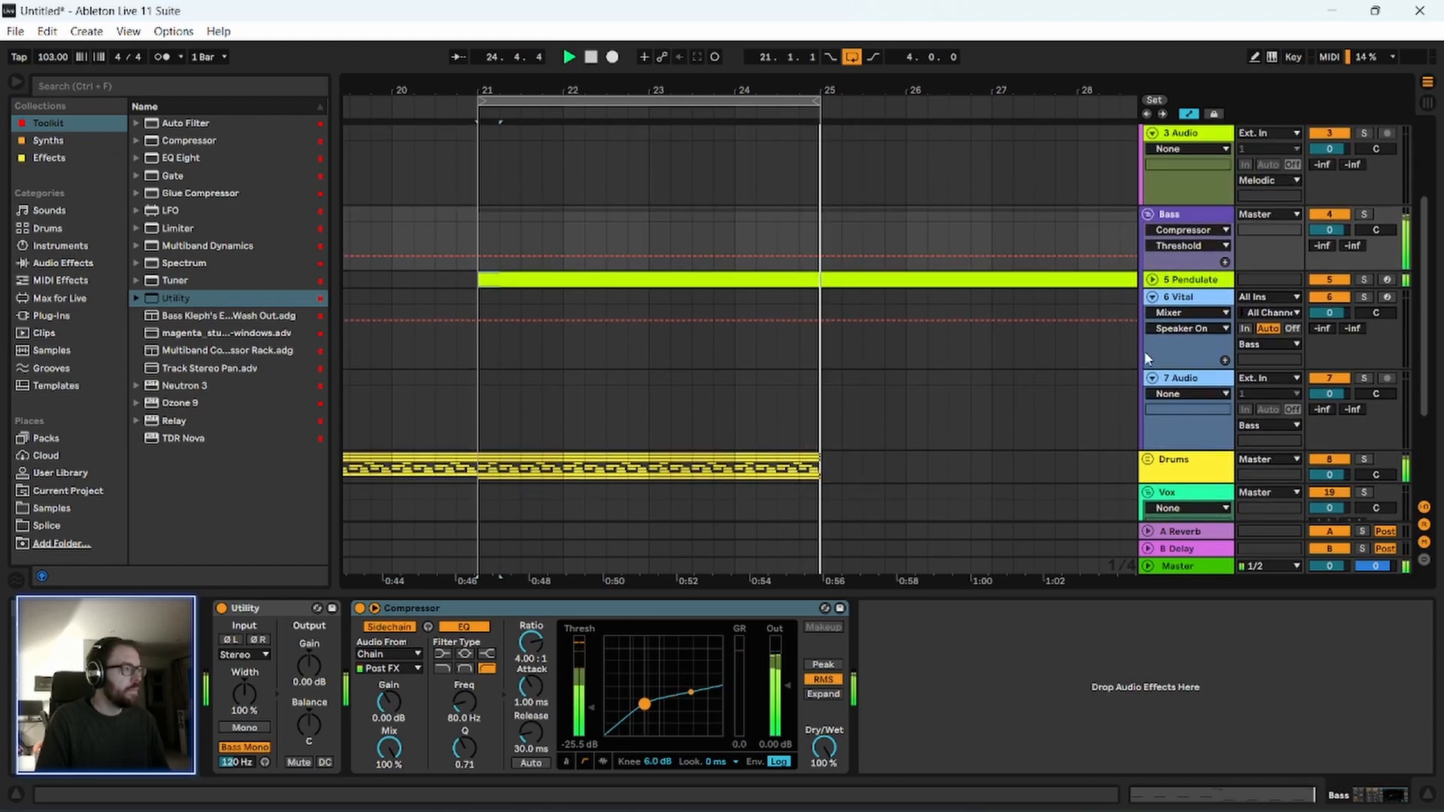
{"action": "scroll", "coordinate": [466, 322], "scroll_direction": "down", "scroll_amount": 3}
{"action": "scroll", "coordinate": [482, 344], "scroll_direction": "down", "scroll_amount": 2}
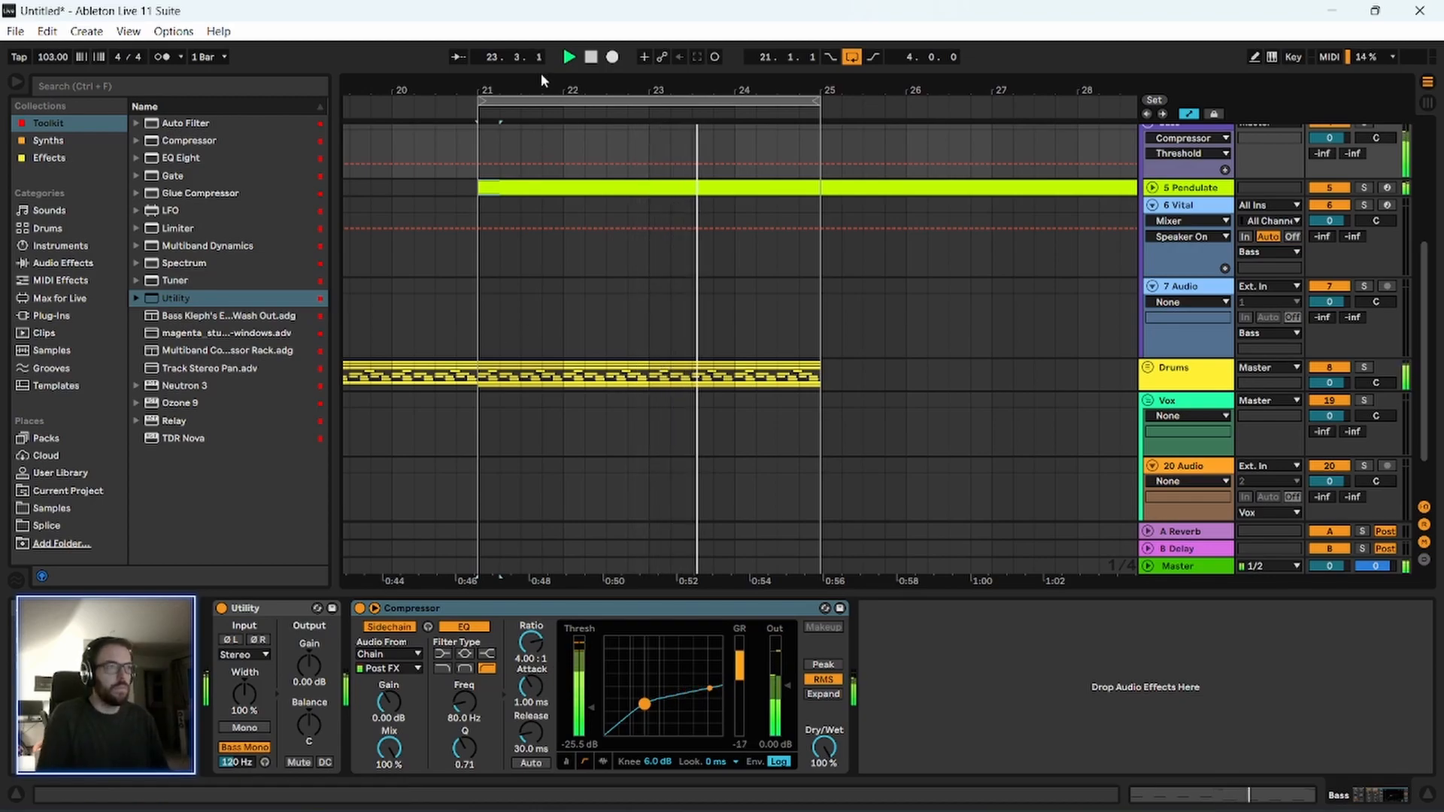
{"action": "left_click_drag", "start_coordinate": [553, 88], "coordinate": [504, 57]}
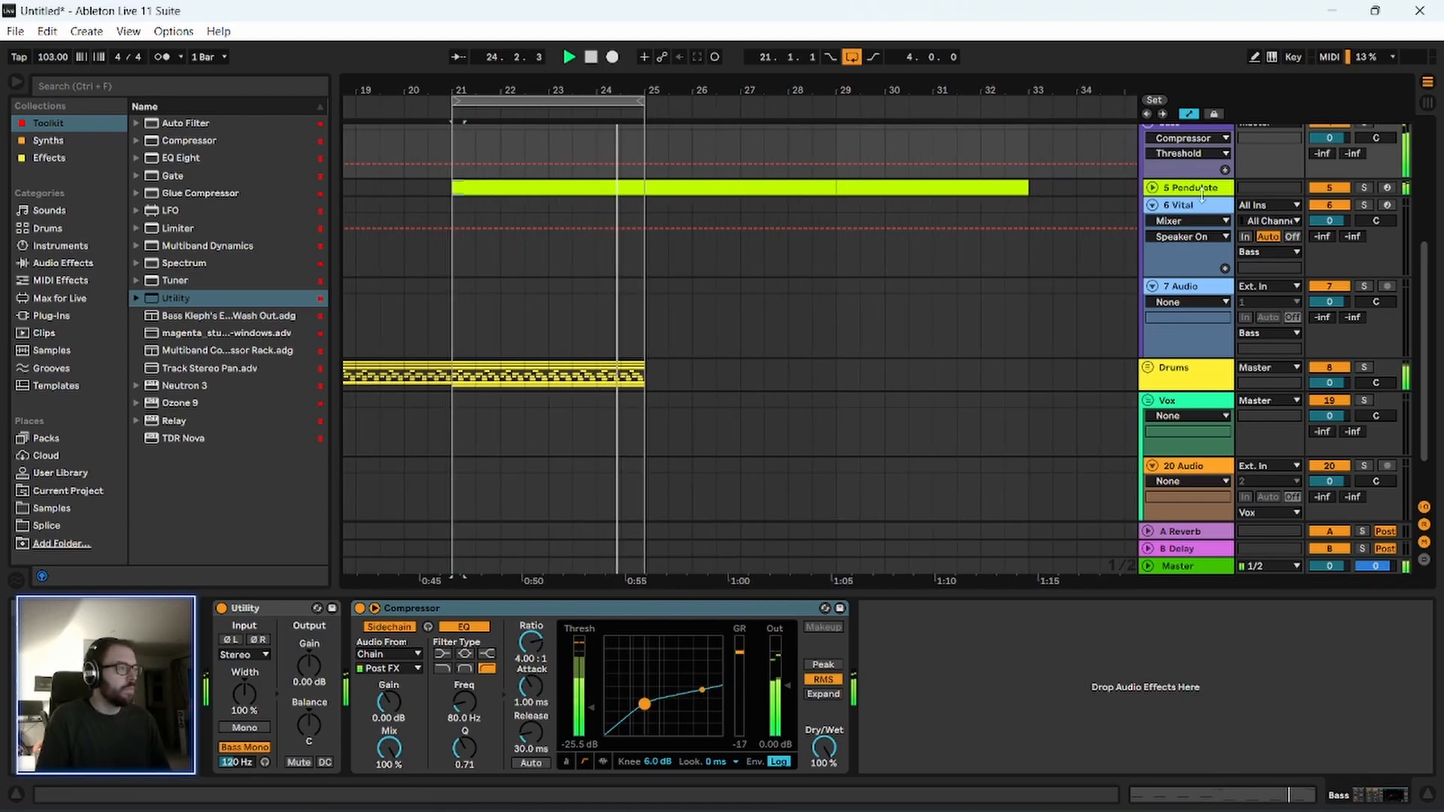
Stop playback, insert a new MIDI track below Pendulate in the Bass group, and load Operator onto it.
{"action": "key", "text": "space"}
{"action": "scroll", "coordinate": [1184, 218], "scroll_direction": "up", "scroll_amount": 2}
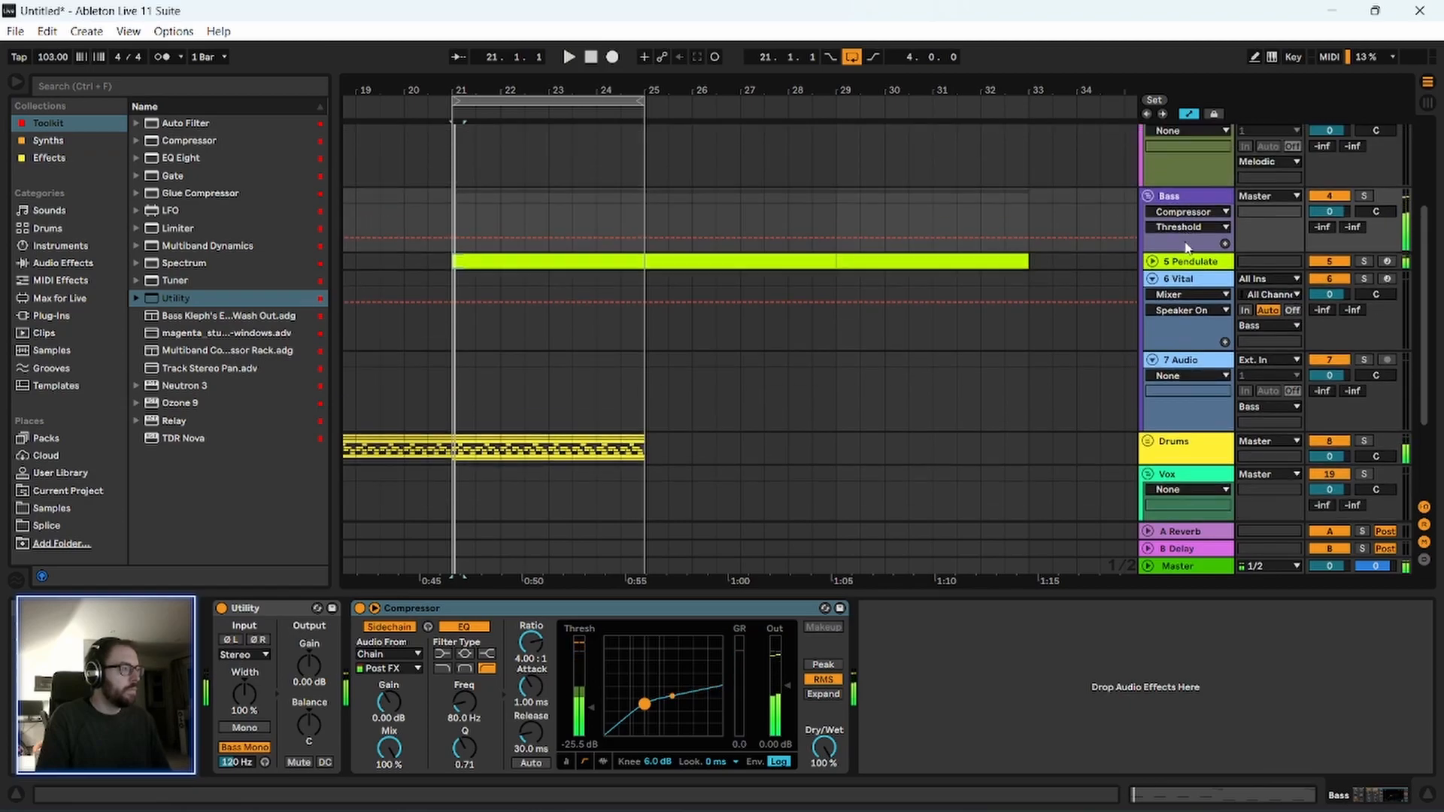
{"action": "left_click", "coordinate": [1189, 263]}
{"action": "key", "text": "ctrl+shift+t"}
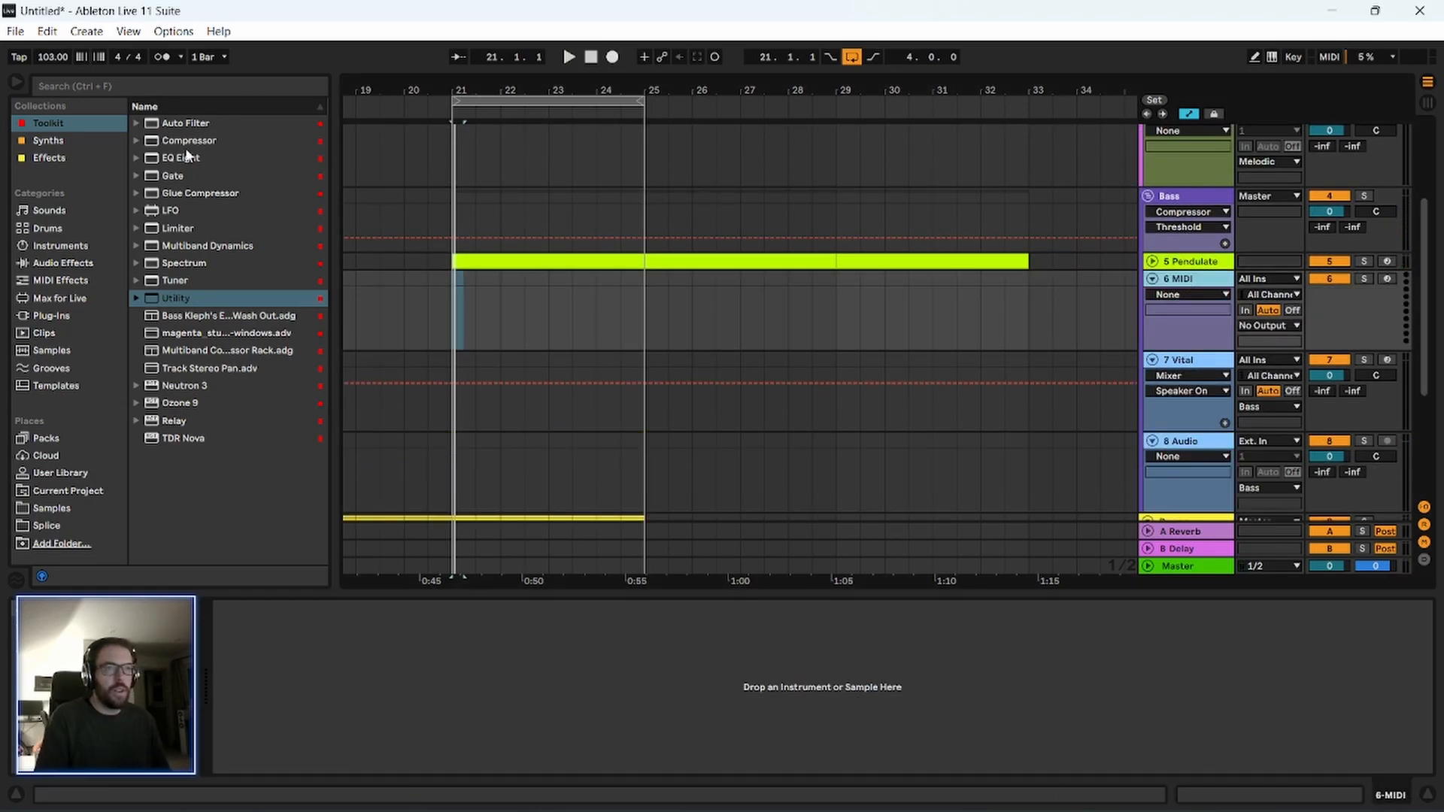
{"action": "left_click", "coordinate": [59, 124]}
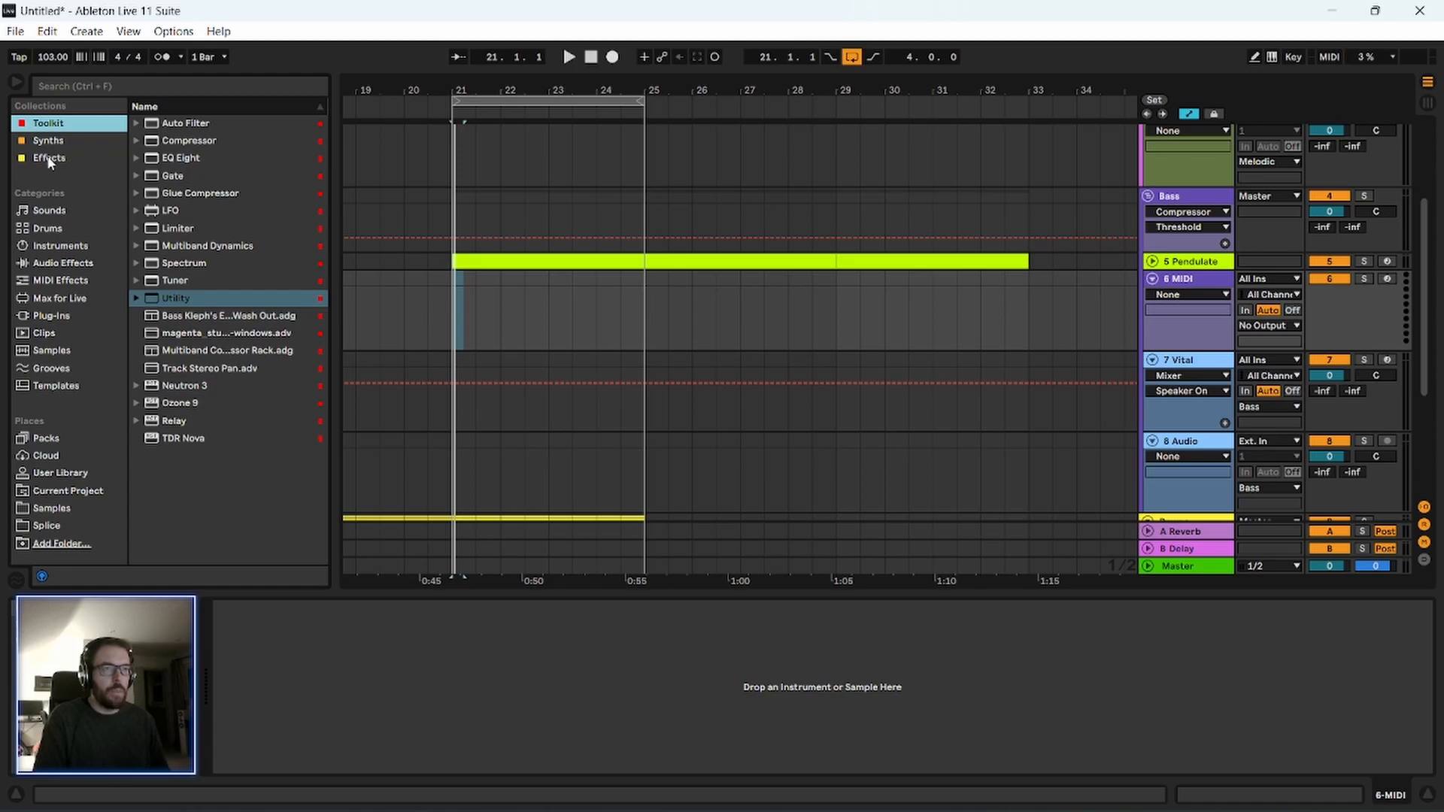
{"action": "left_click", "coordinate": [68, 140]}
{"action": "left_click_drag", "start_coordinate": [185, 180], "coordinate": [251, 218]}
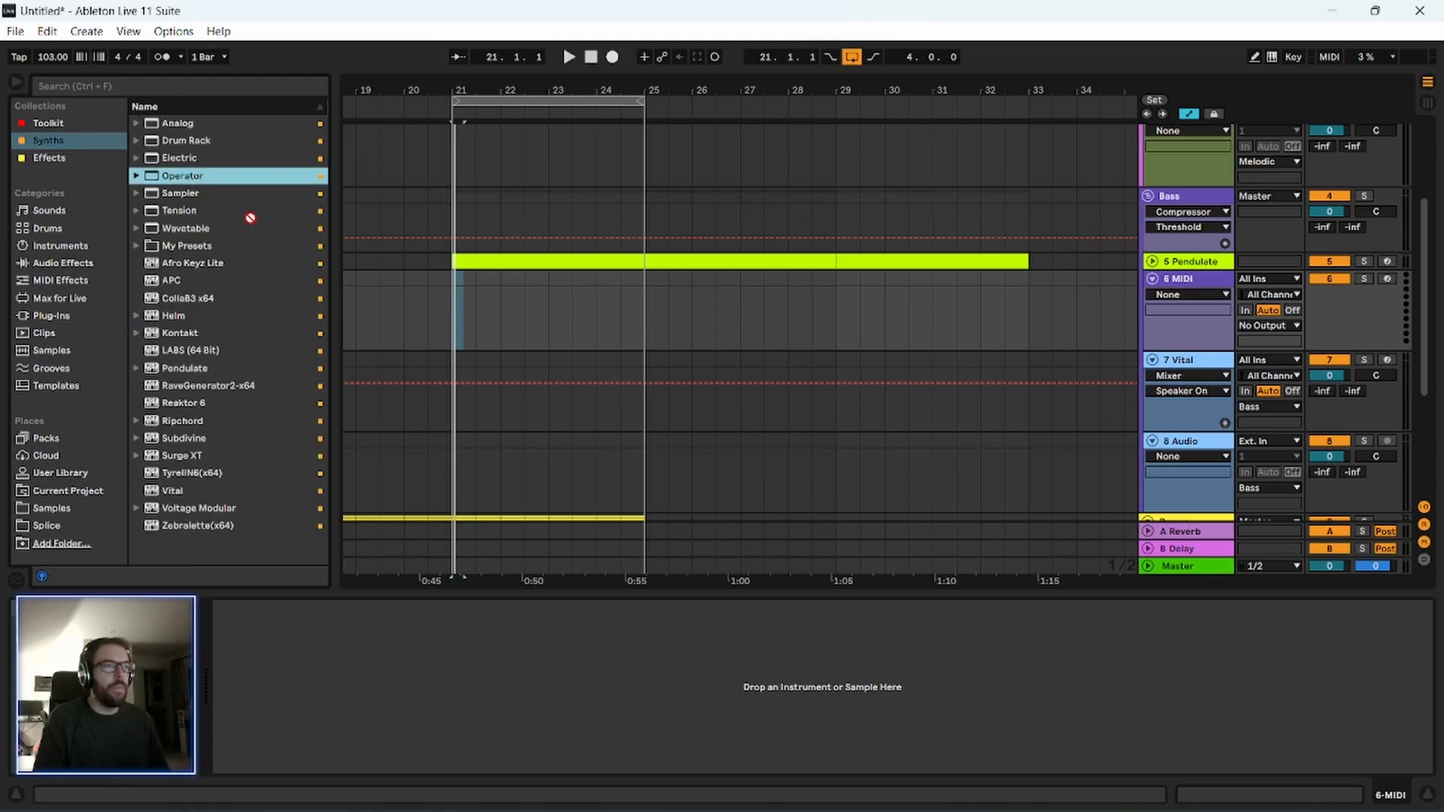
{"action": "left_click_drag", "start_coordinate": [543, 317], "coordinate": [554, 307]}
Open the first Pendulate clip to review its notes across the four bars, and return to the arrangement.
{"action": "left_click", "coordinate": [1186, 263]}
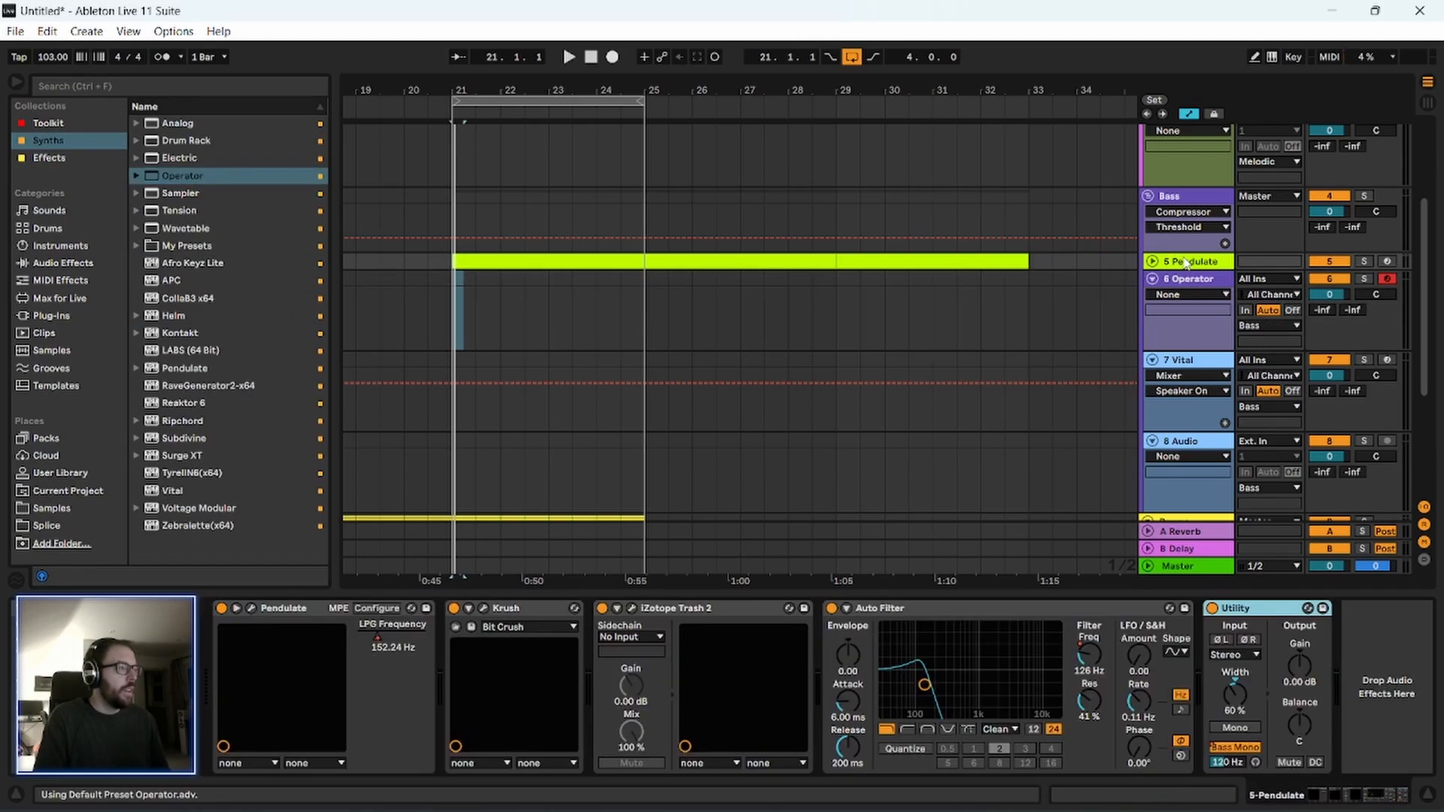
{"action": "double_click", "coordinate": [902, 269]}
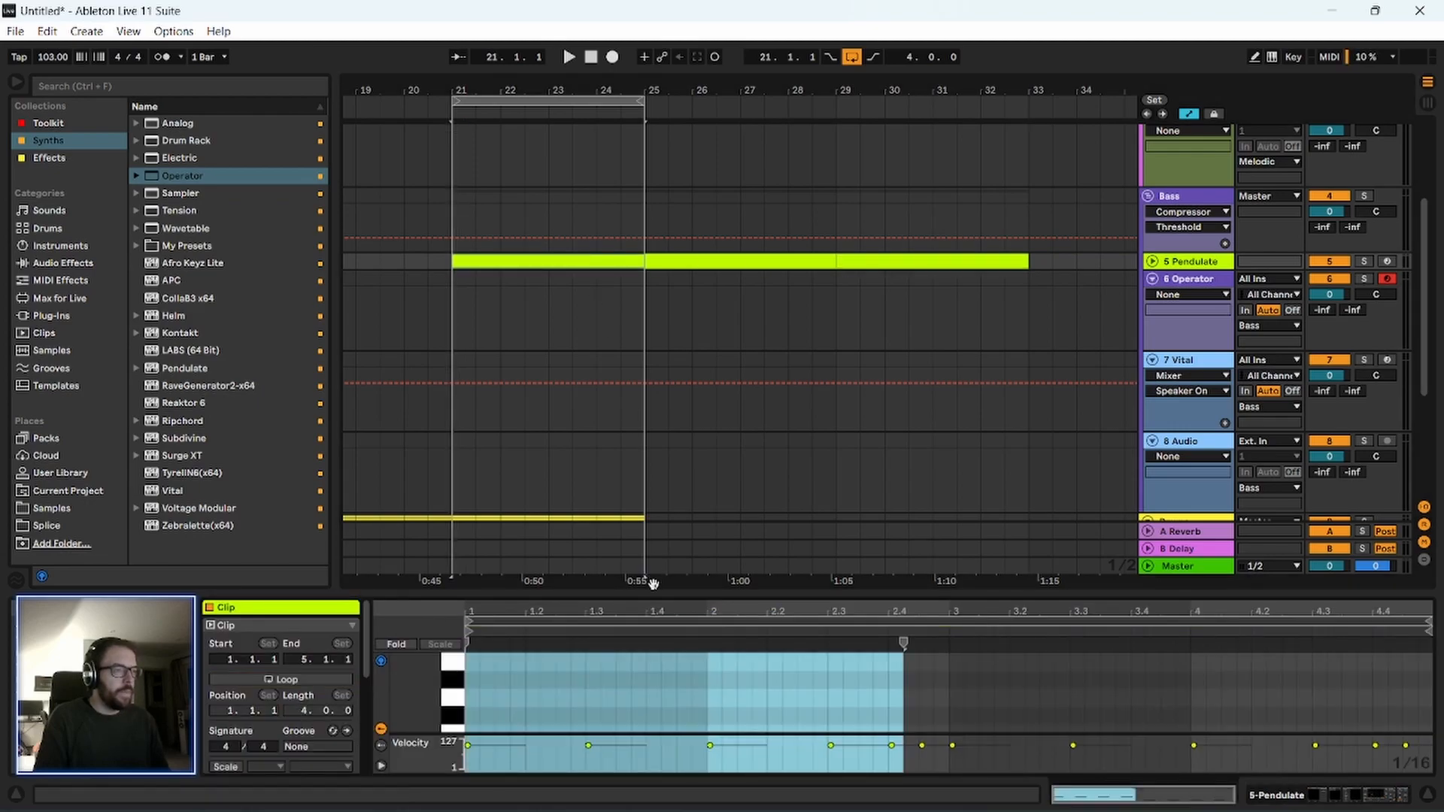
{"action": "left_click_drag", "start_coordinate": [658, 593], "coordinate": [650, 226]}
{"action": "left_click_drag", "start_coordinate": [499, 354], "coordinate": [1351, 613]}
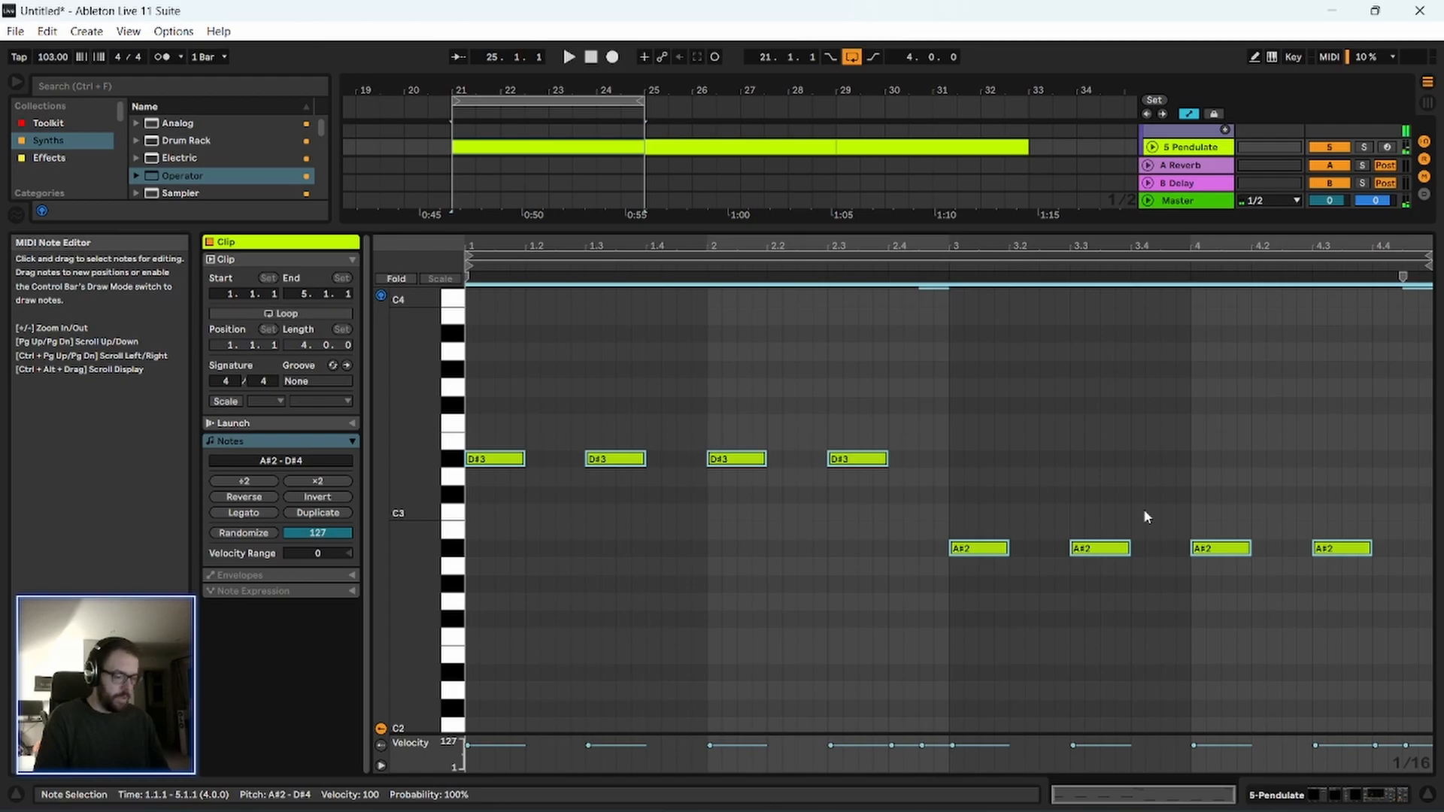
{"action": "double_click", "coordinate": [1180, 229]}
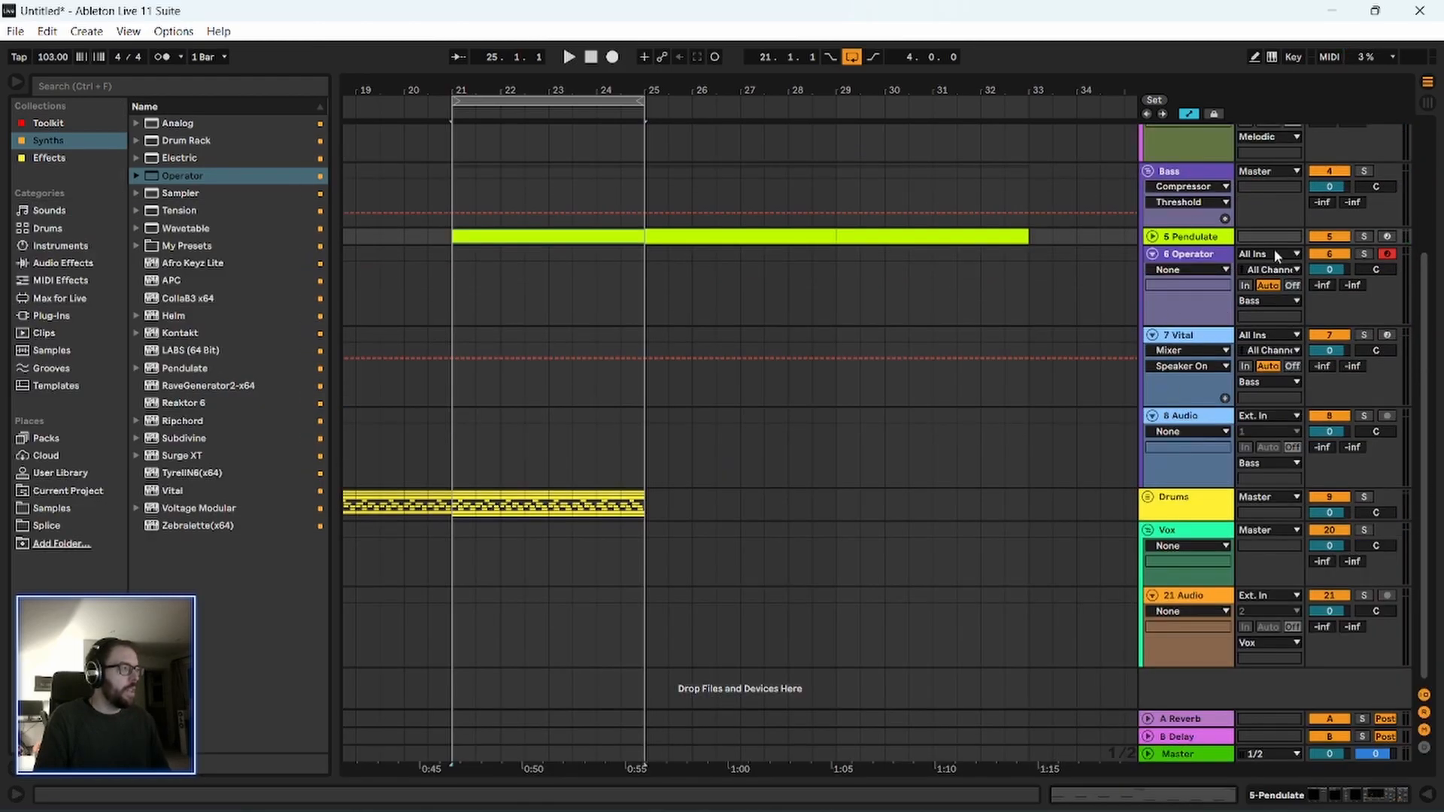
Solo the Operator track and copy the first Pendulate clip onto it at bar 21, playing the result.
{"action": "left_click", "coordinate": [1364, 253]}
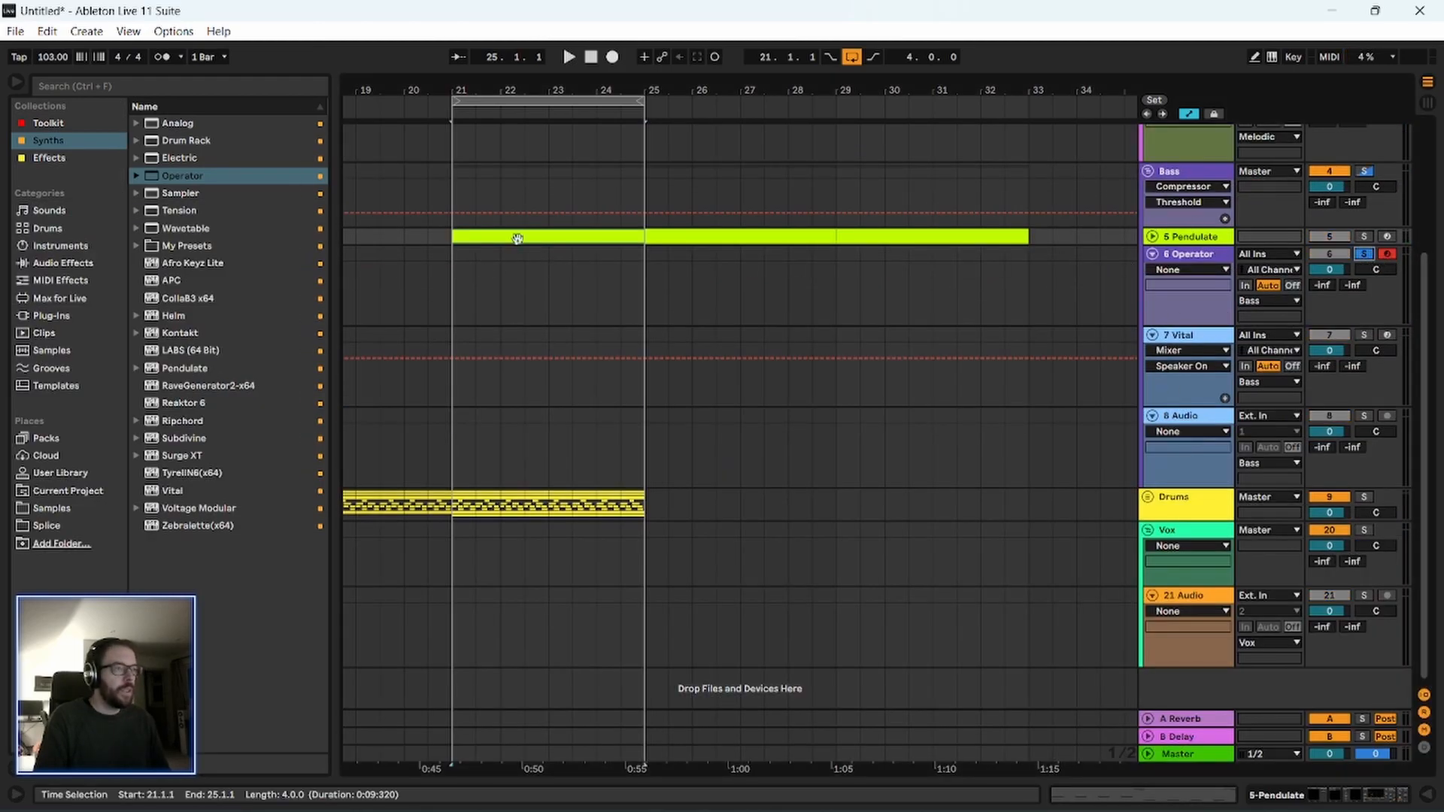
{"action": "left_click_drag", "start_coordinate": [521, 236], "coordinate": [519, 271]}
{"action": "key", "text": "space"}
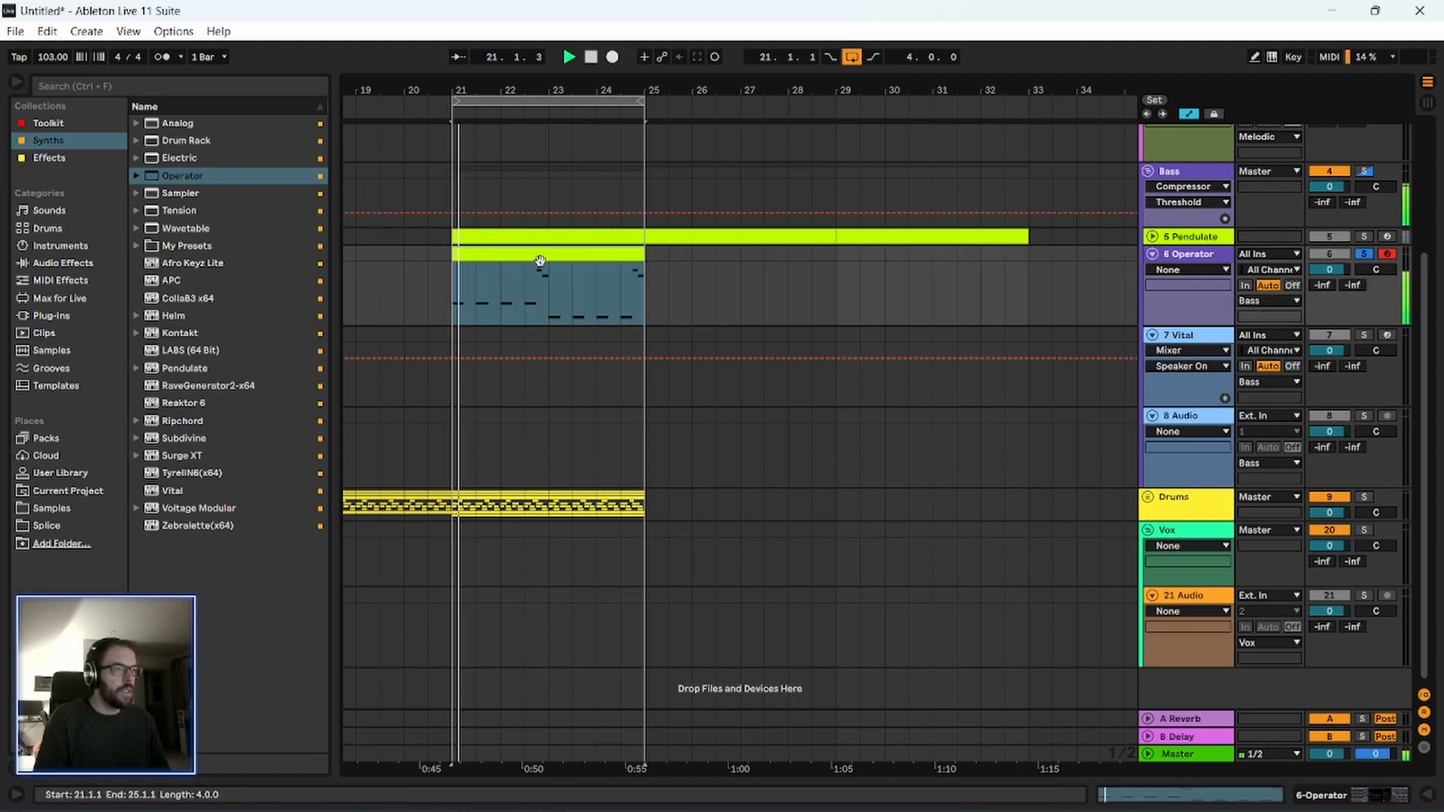
Open the Operator clip during playback and transpose all its notes down two octaves.
{"action": "double_click", "coordinate": [521, 256]}
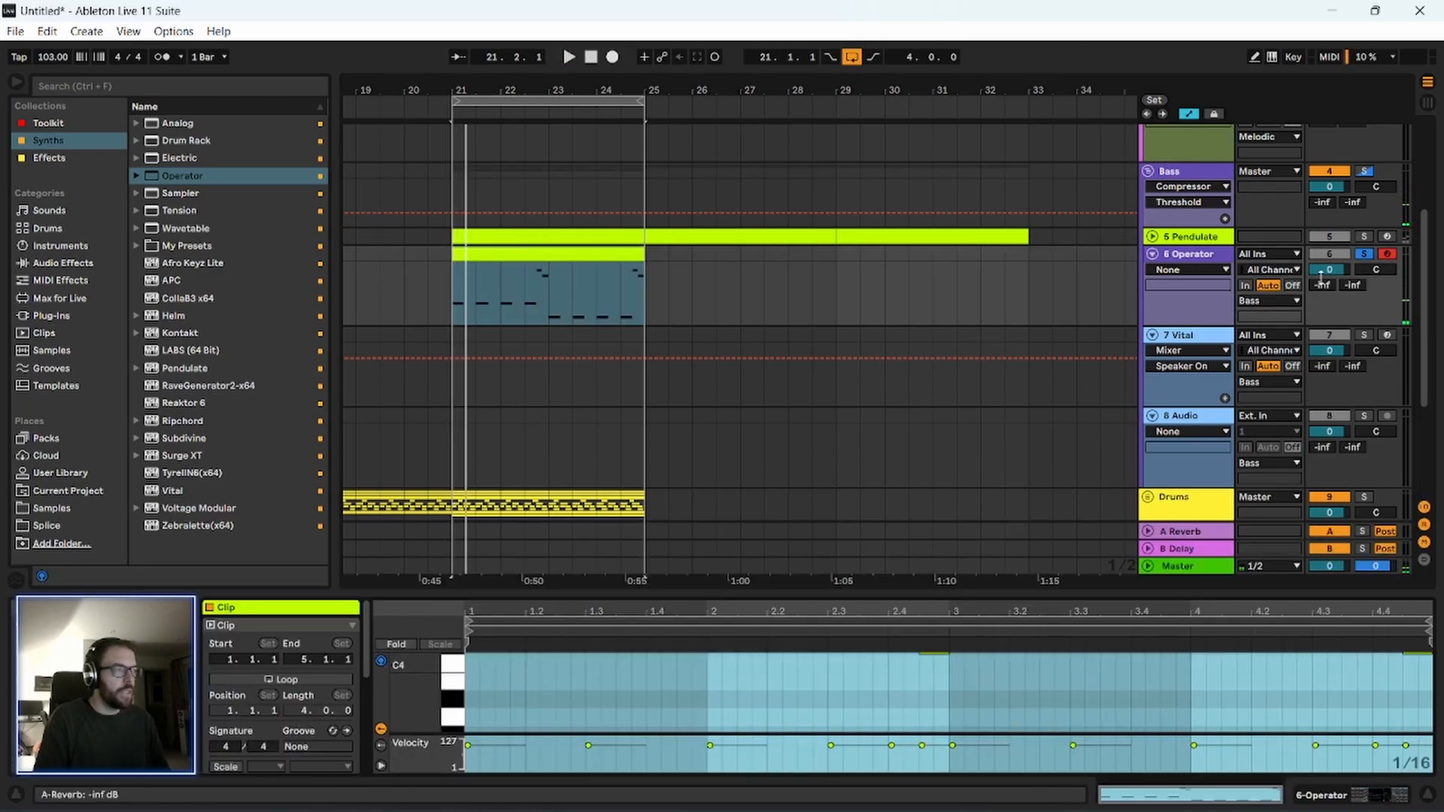
{"action": "key", "text": "space"}
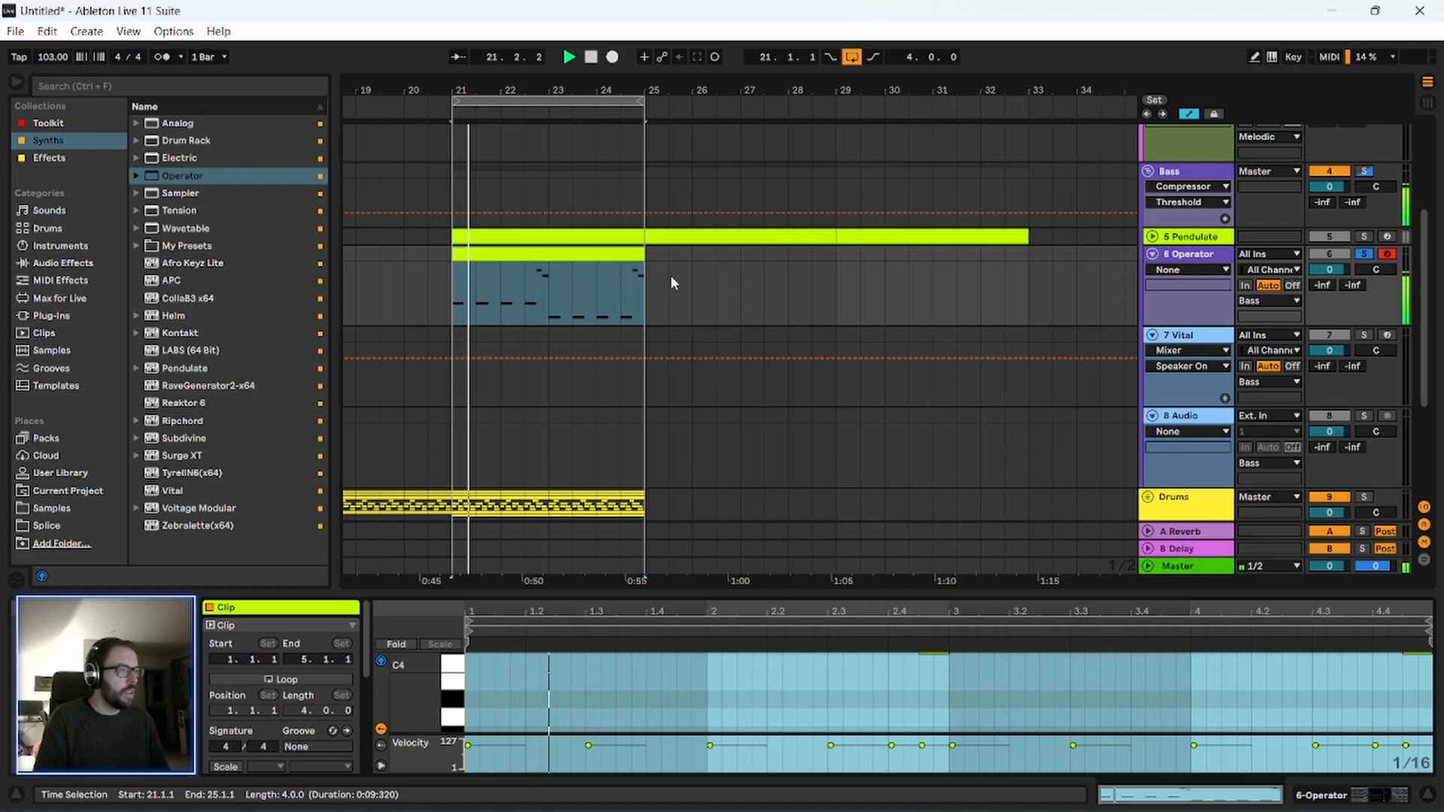
{"action": "left_click", "coordinate": [489, 253]}
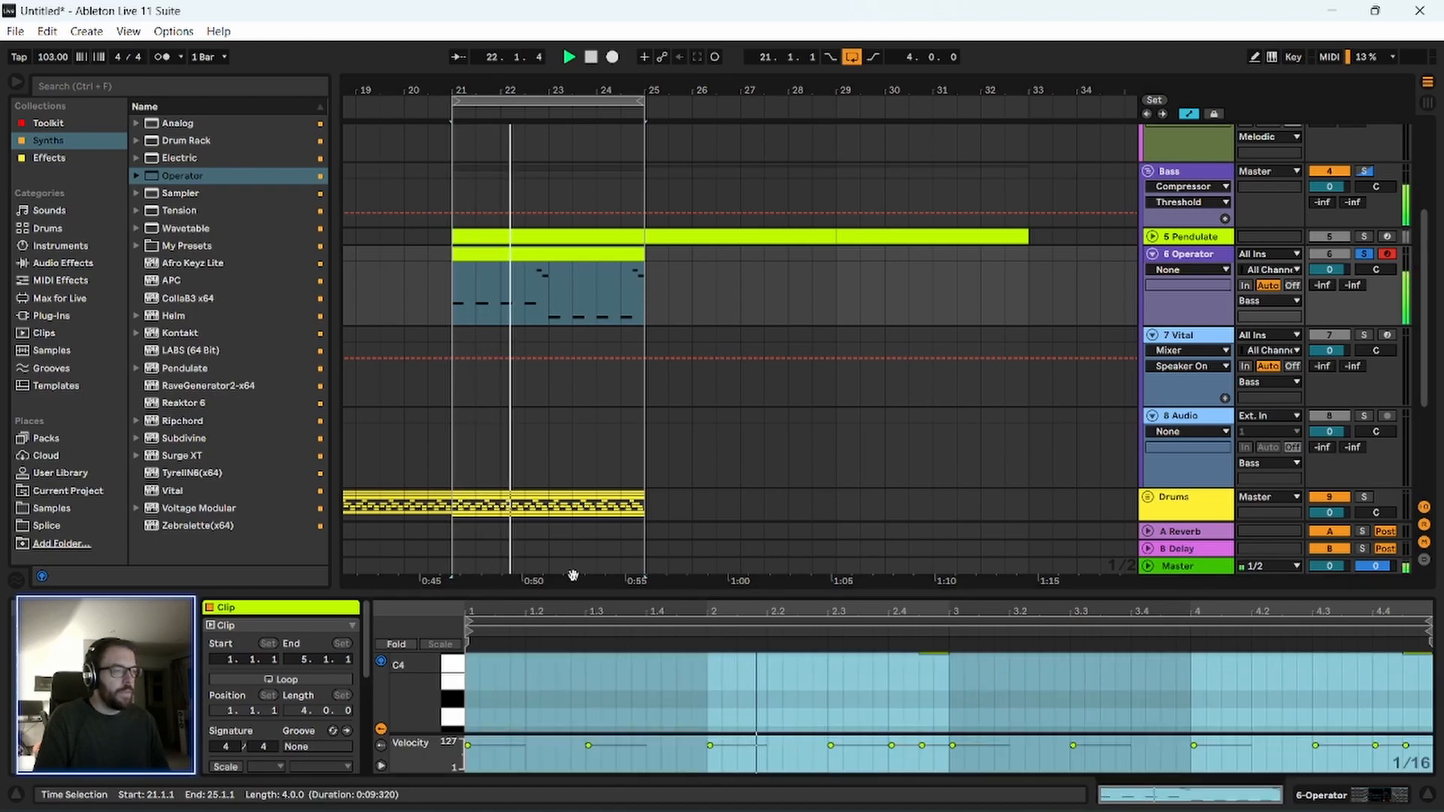
{"action": "left_click_drag", "start_coordinate": [583, 591], "coordinate": [605, 312]}
{"action": "left_click", "coordinate": [616, 492]}
{"action": "key", "text": "ctrl+a"}
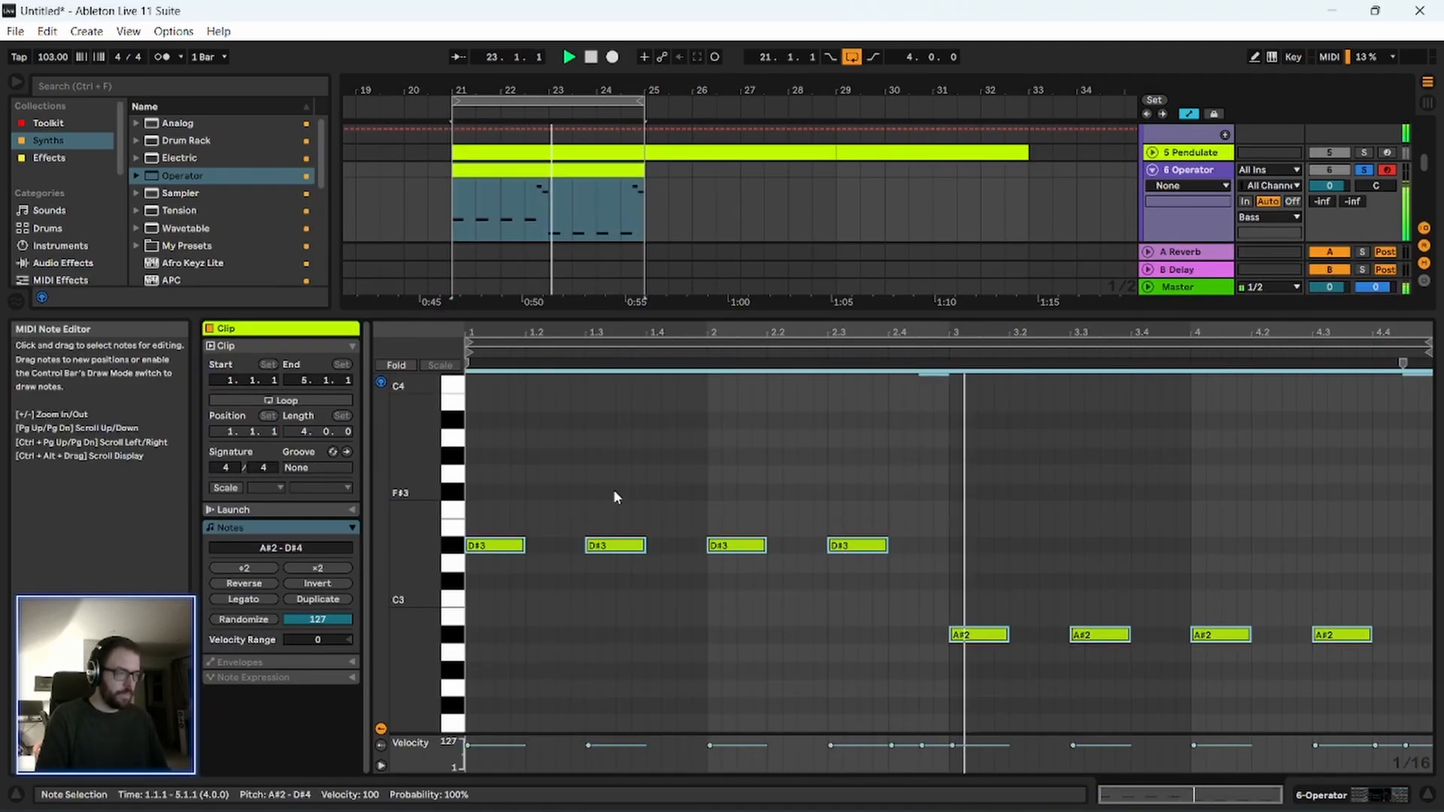
{"action": "key", "text": "shift+Down"}
{"action": "key", "text": "shift+Down"}
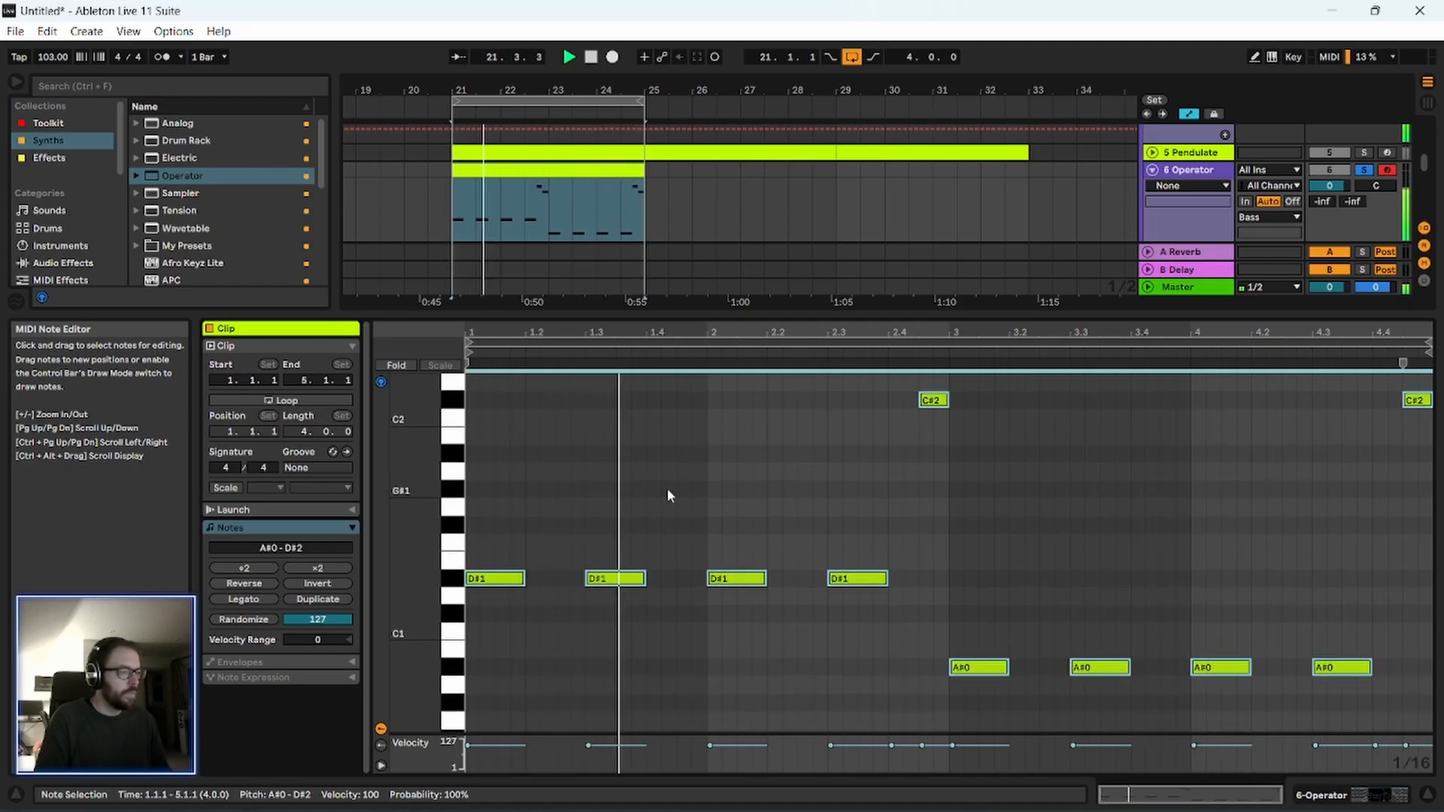
Stop playback and audition low piano roll keys around E0 and F0 on the soloed Operator track.
{"action": "scroll", "coordinate": [664, 495], "scroll_direction": "down", "scroll_amount": 3}
{"action": "scroll", "coordinate": [454, 666], "scroll_direction": "down", "scroll_amount": 1}
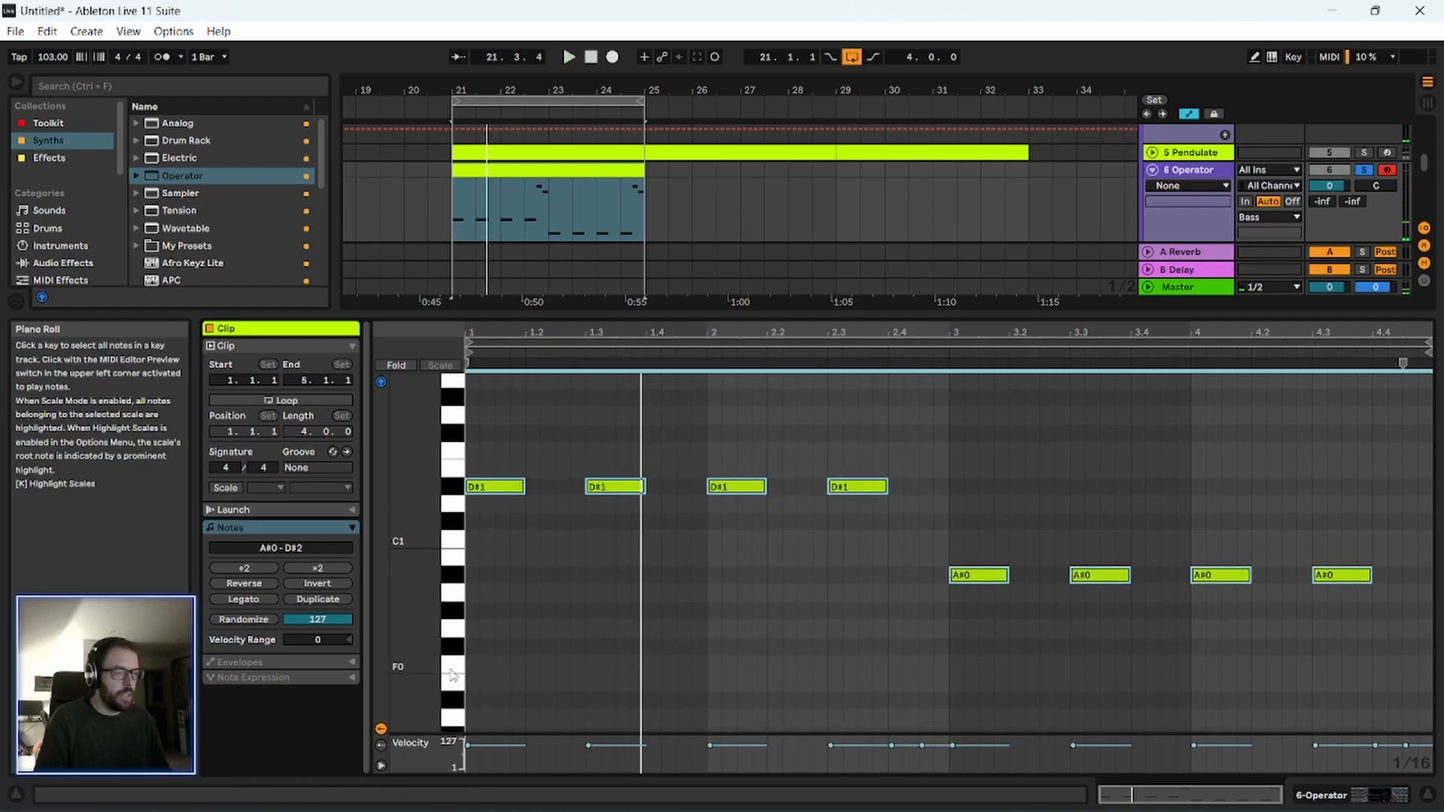
{"action": "left_click", "coordinate": [452, 674]}
{"action": "key", "text": "space"}
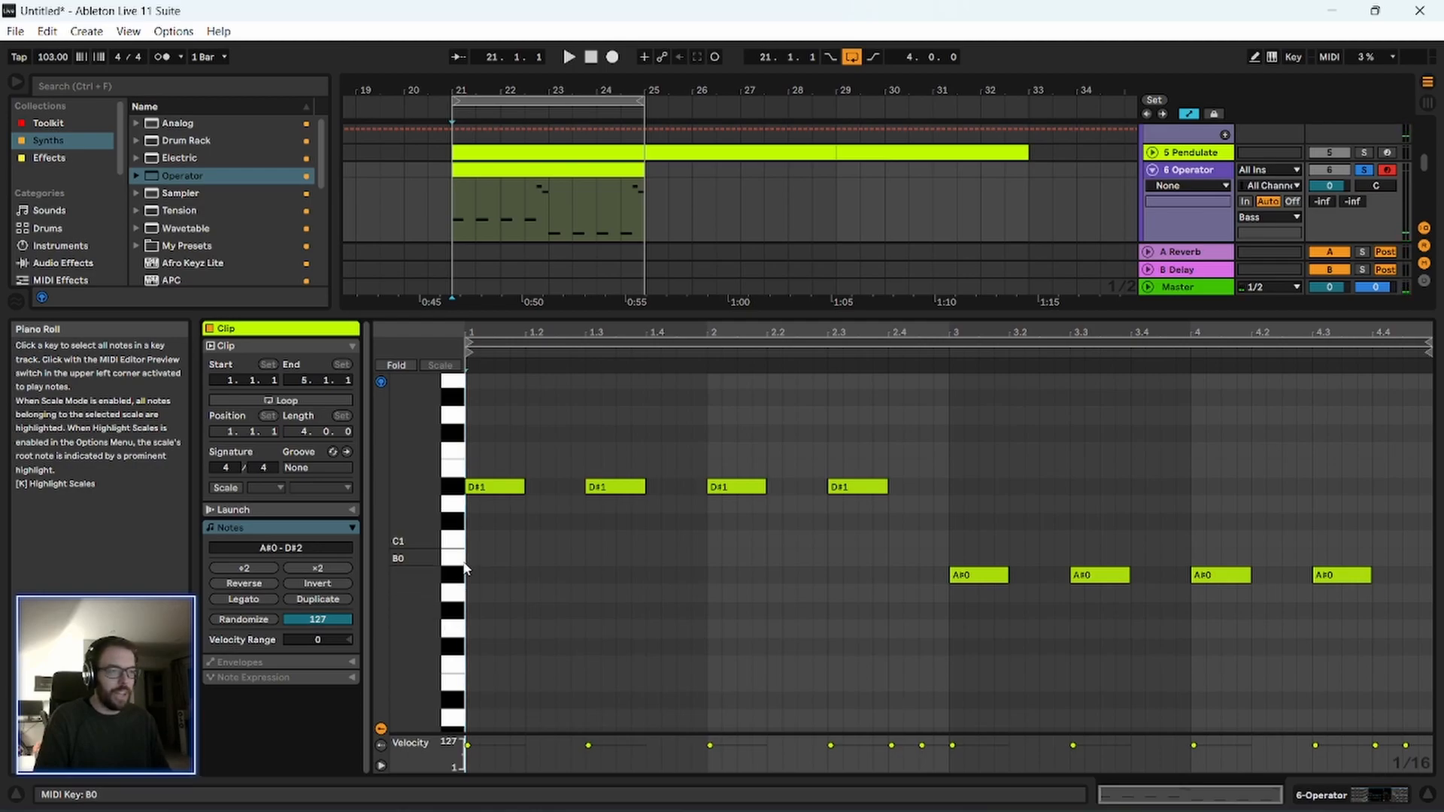
{"action": "left_click", "coordinate": [457, 461]}
{"action": "left_click", "coordinate": [451, 684]}
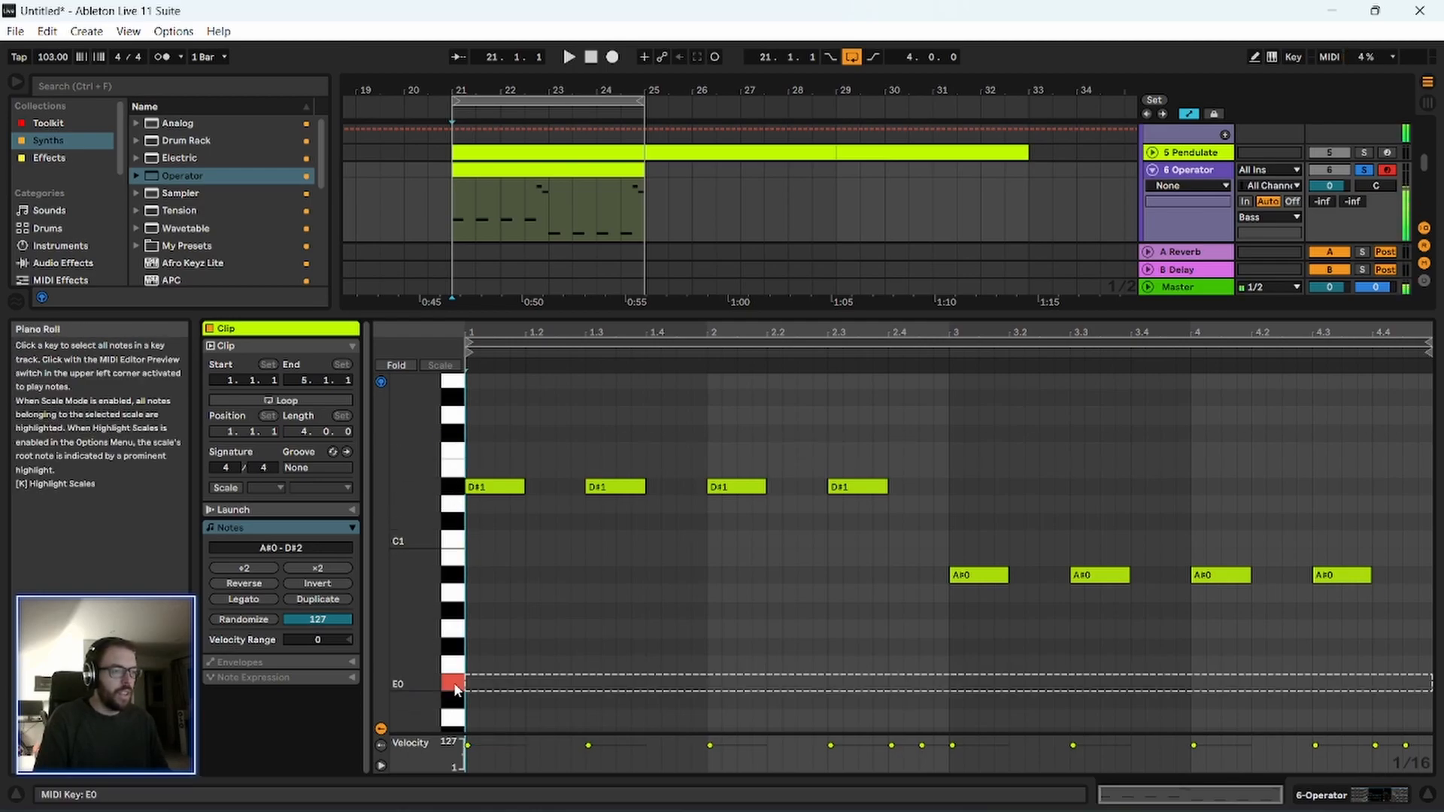
{"action": "left_click_drag", "start_coordinate": [451, 696], "coordinate": [452, 650]}
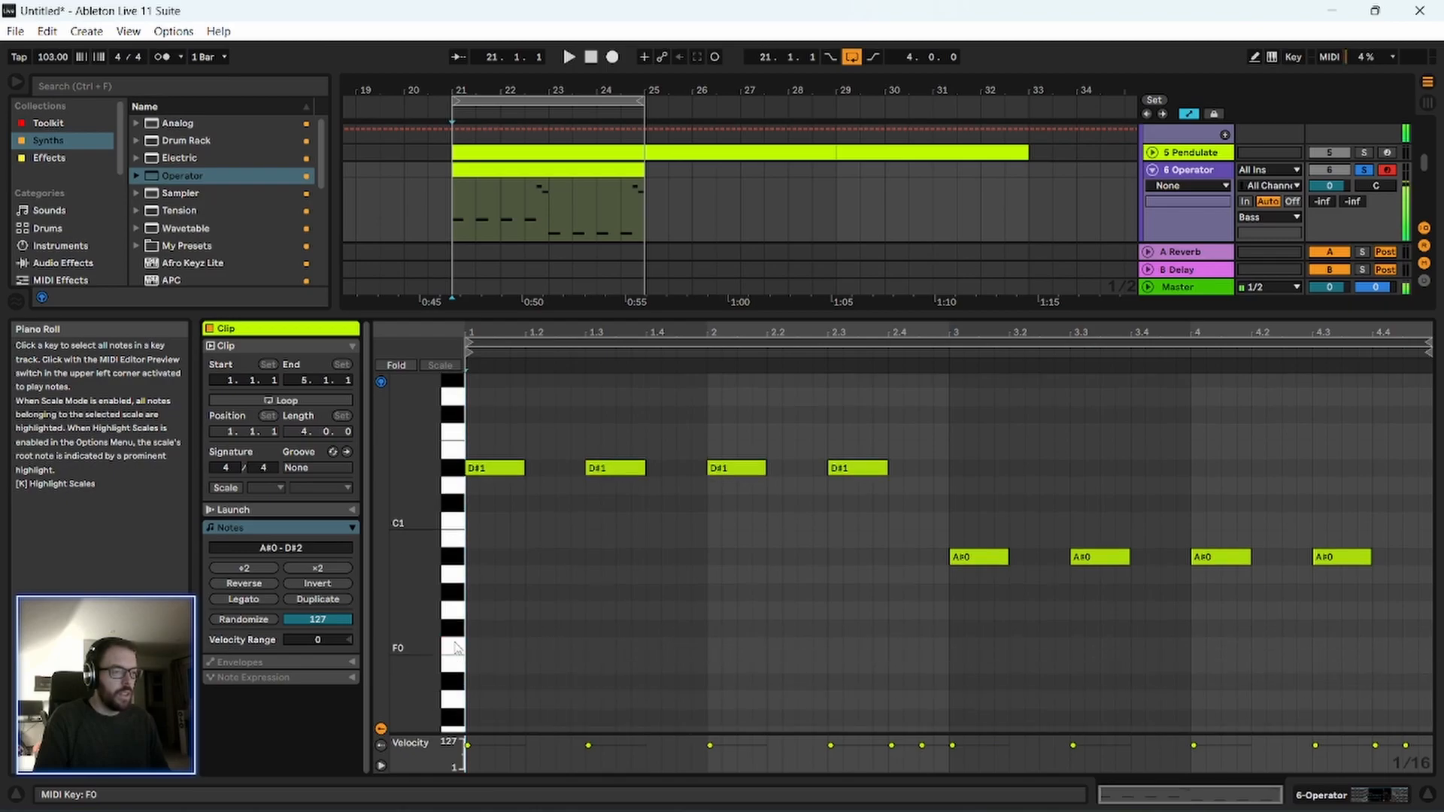
{"action": "scroll", "coordinate": [511, 579], "scroll_direction": "up", "scroll_amount": 1}
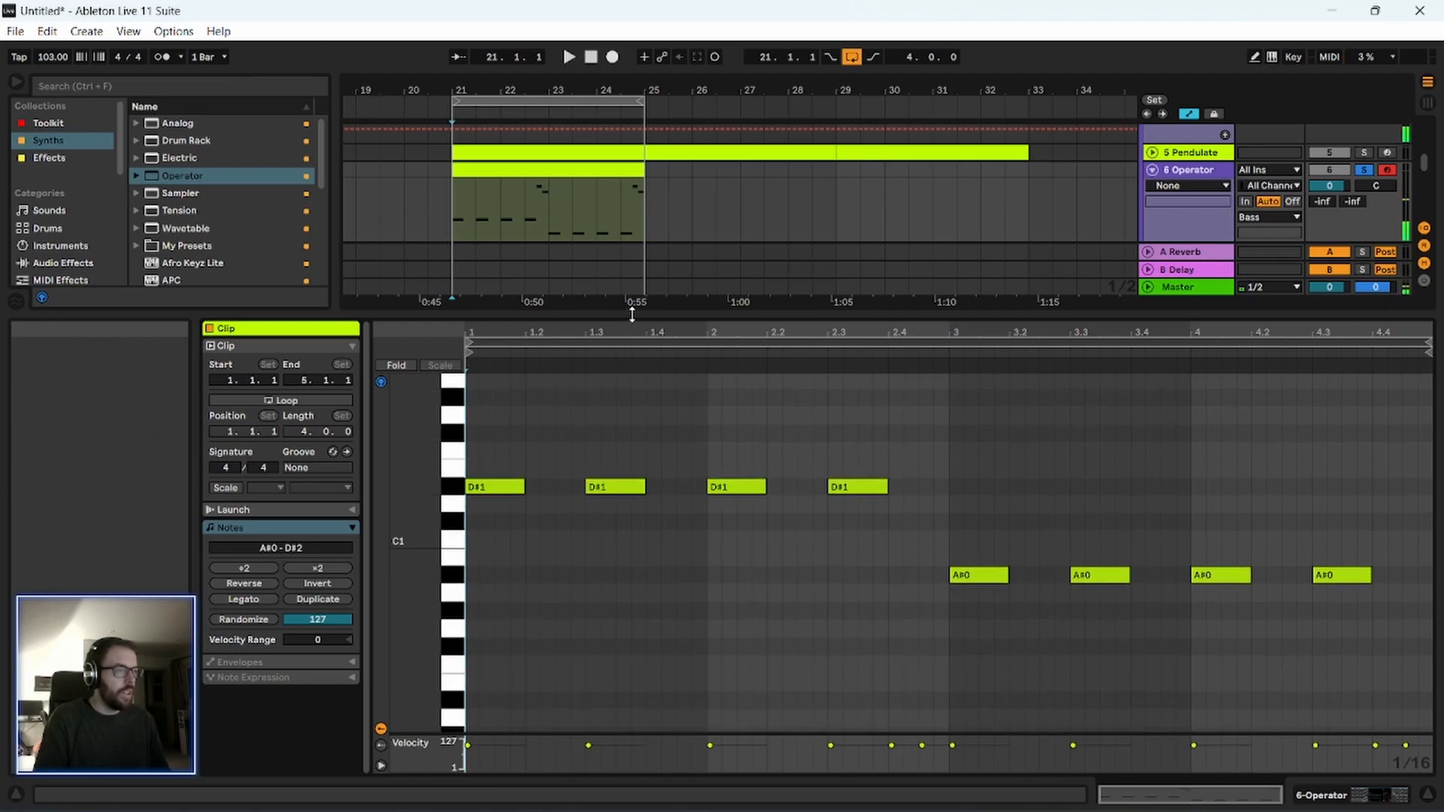
Open the Pendulate plugin window and compare the Pendulate track, the Operator track and the whole Bass group by soloing during playback.
{"action": "left_click_drag", "start_coordinate": [619, 316], "coordinate": [635, 481]}
{"action": "scroll", "coordinate": [864, 205], "scroll_direction": "up", "scroll_amount": 2}
{"action": "left_click", "coordinate": [1203, 214]}
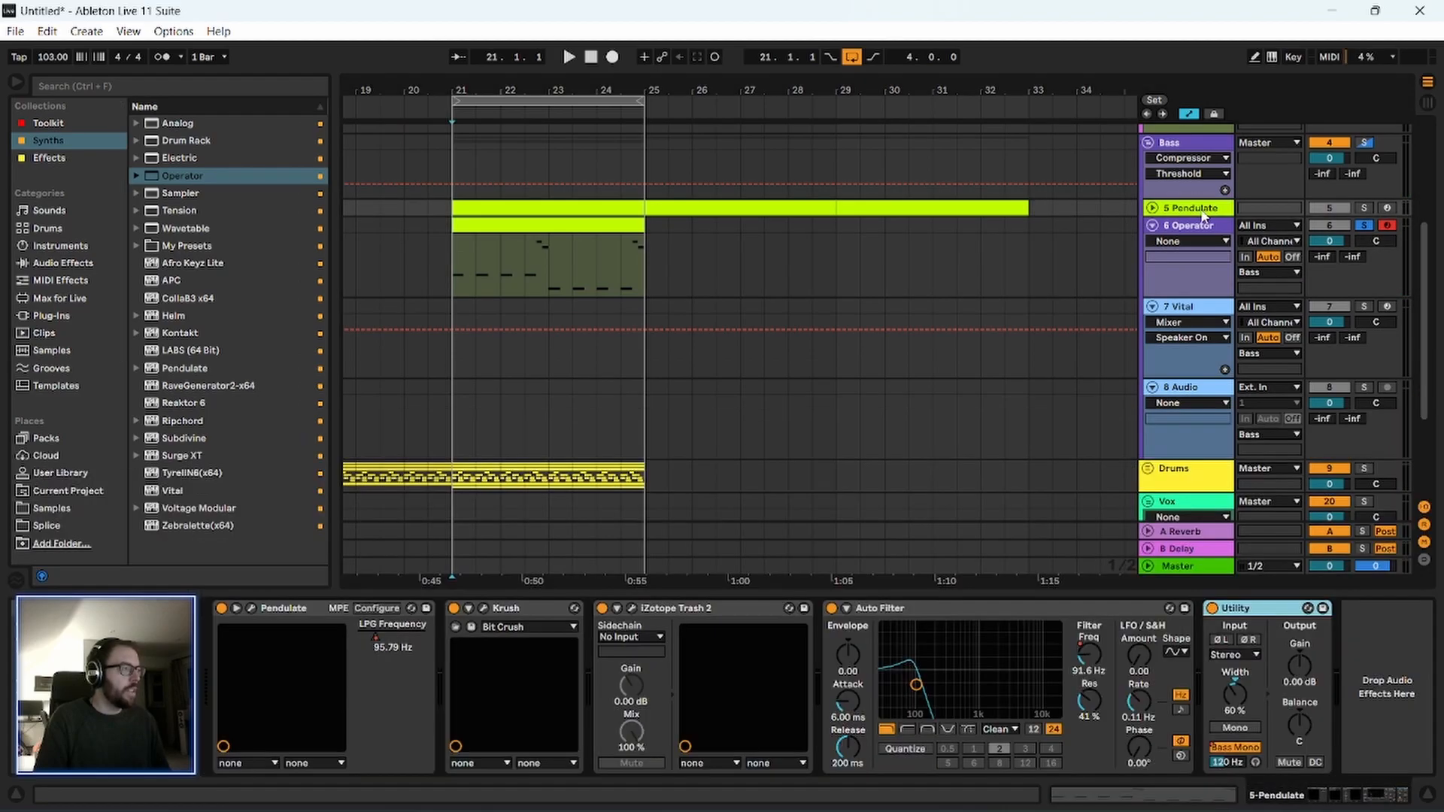
{"action": "left_click", "coordinate": [252, 611]}
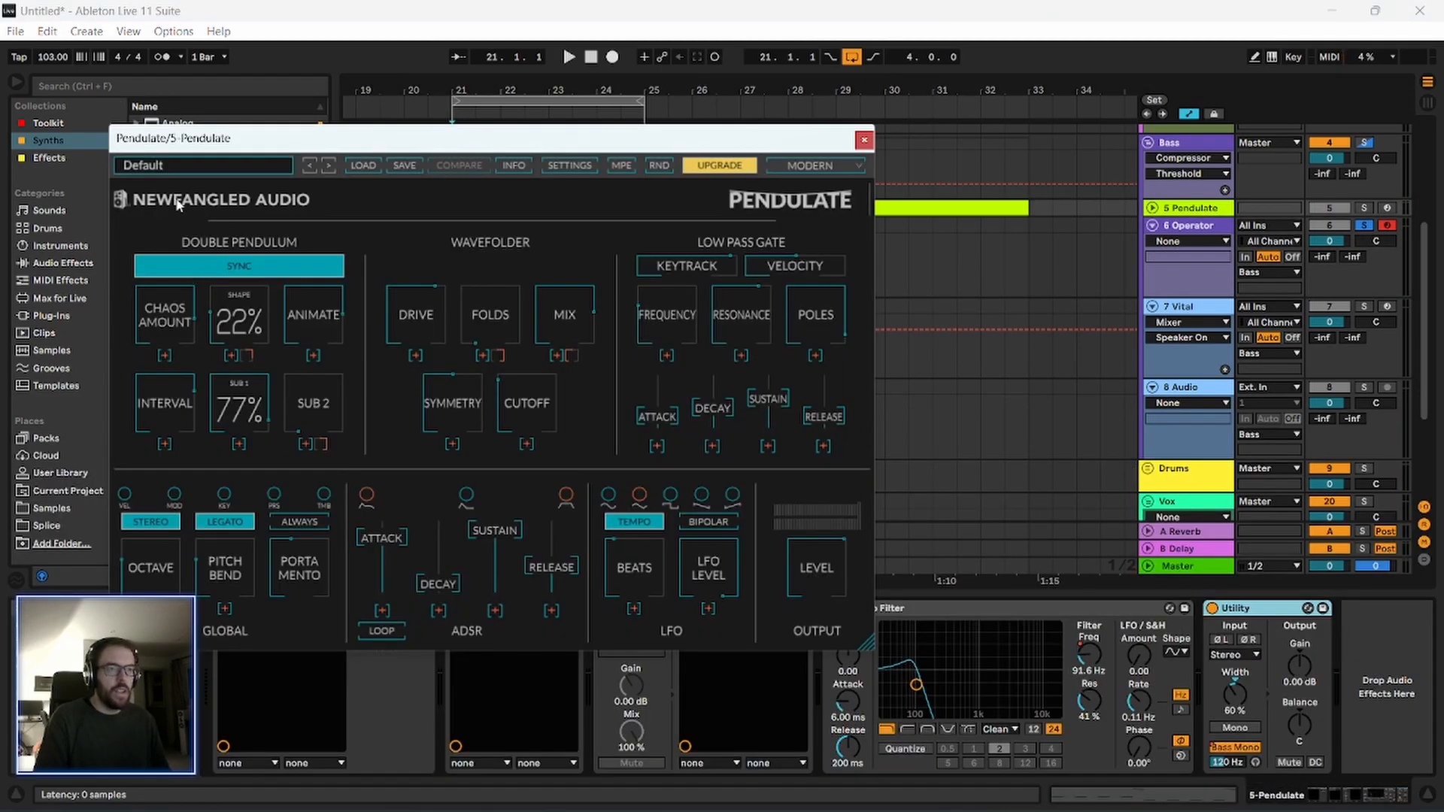
{"action": "key", "text": "space"}
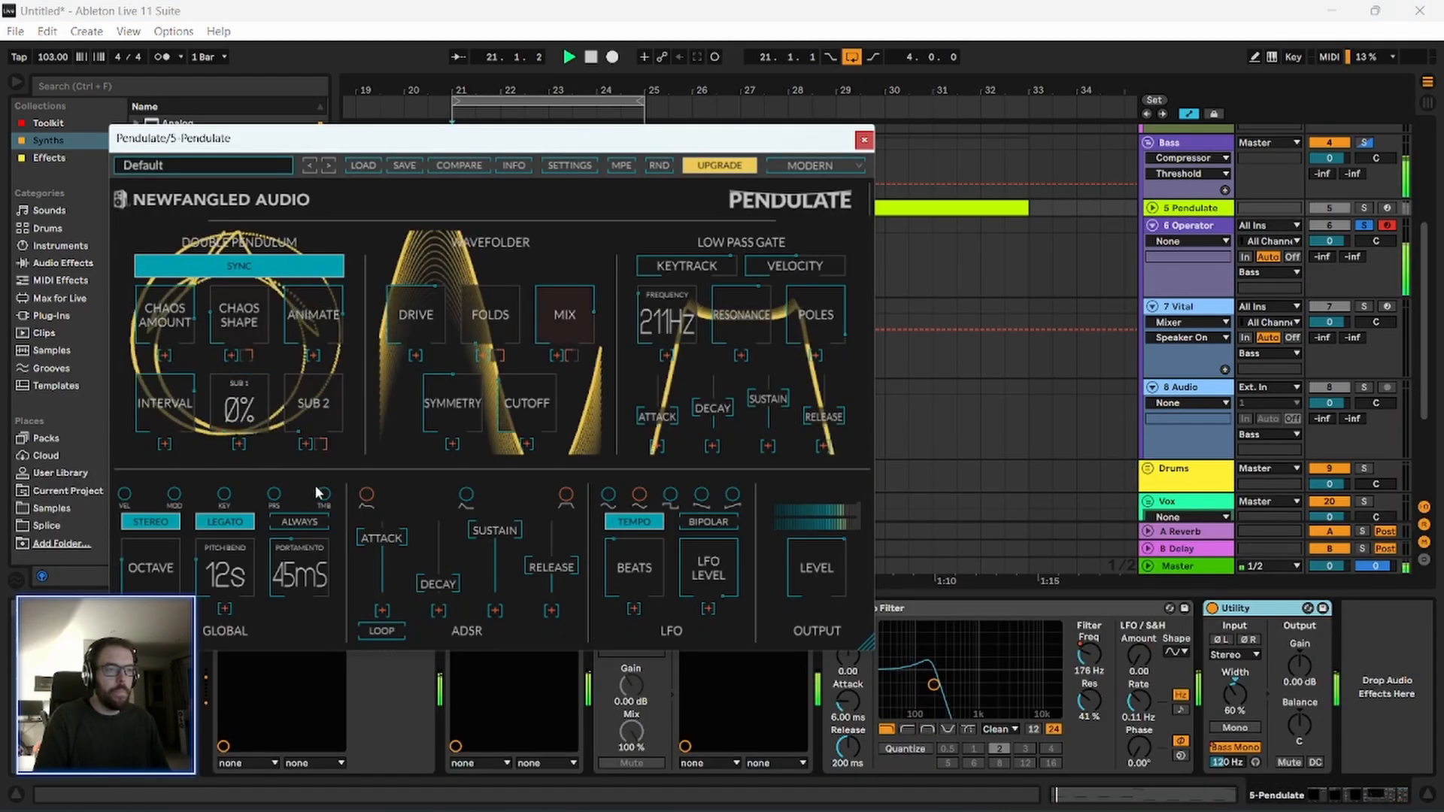
{"action": "left_click", "coordinate": [1364, 208]}
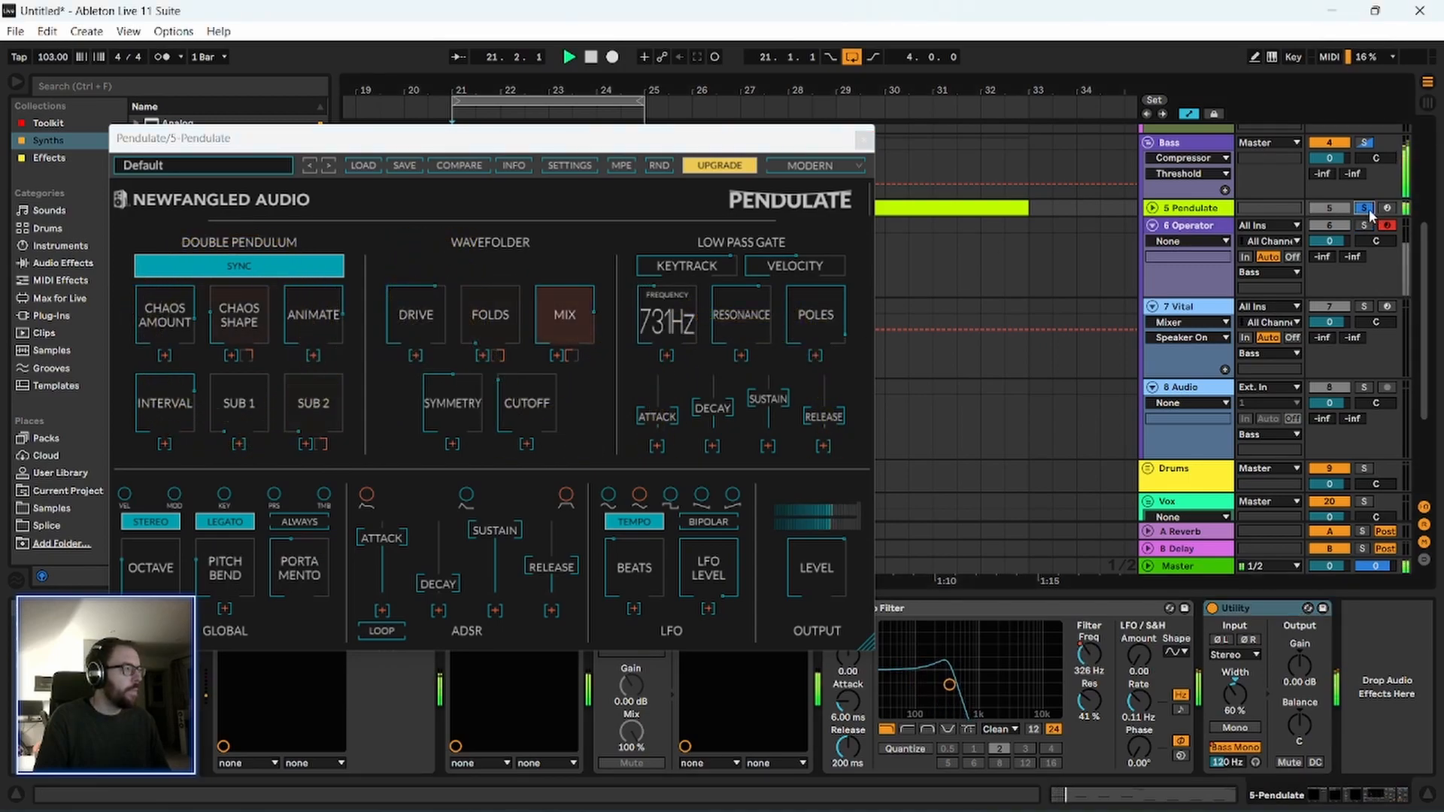
{"action": "left_click", "coordinate": [1365, 225], "text": "ctrl"}
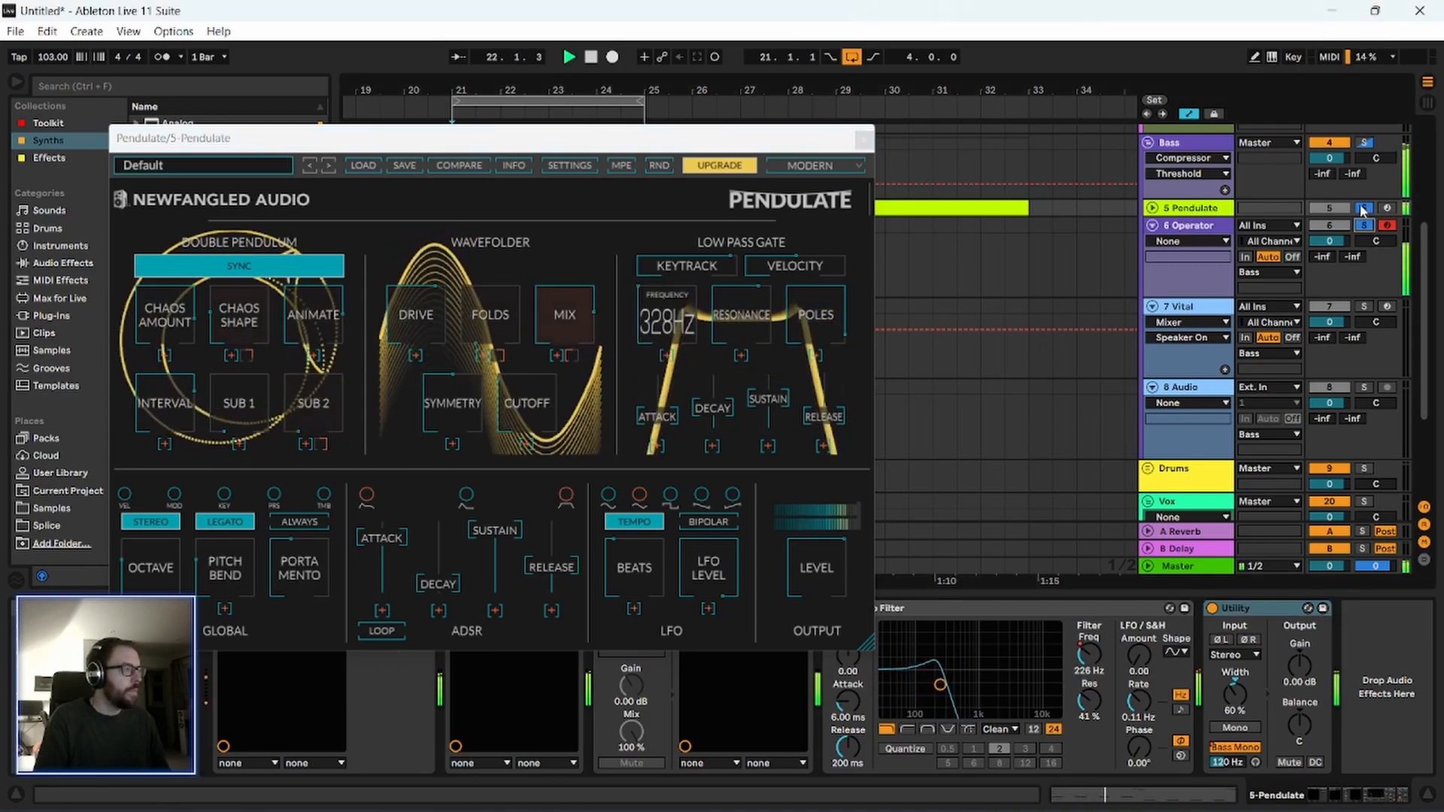
{"action": "left_click", "coordinate": [1364, 142]}
Rename the Operator track to "Sub".
{"action": "left_click", "coordinate": [1186, 228]}
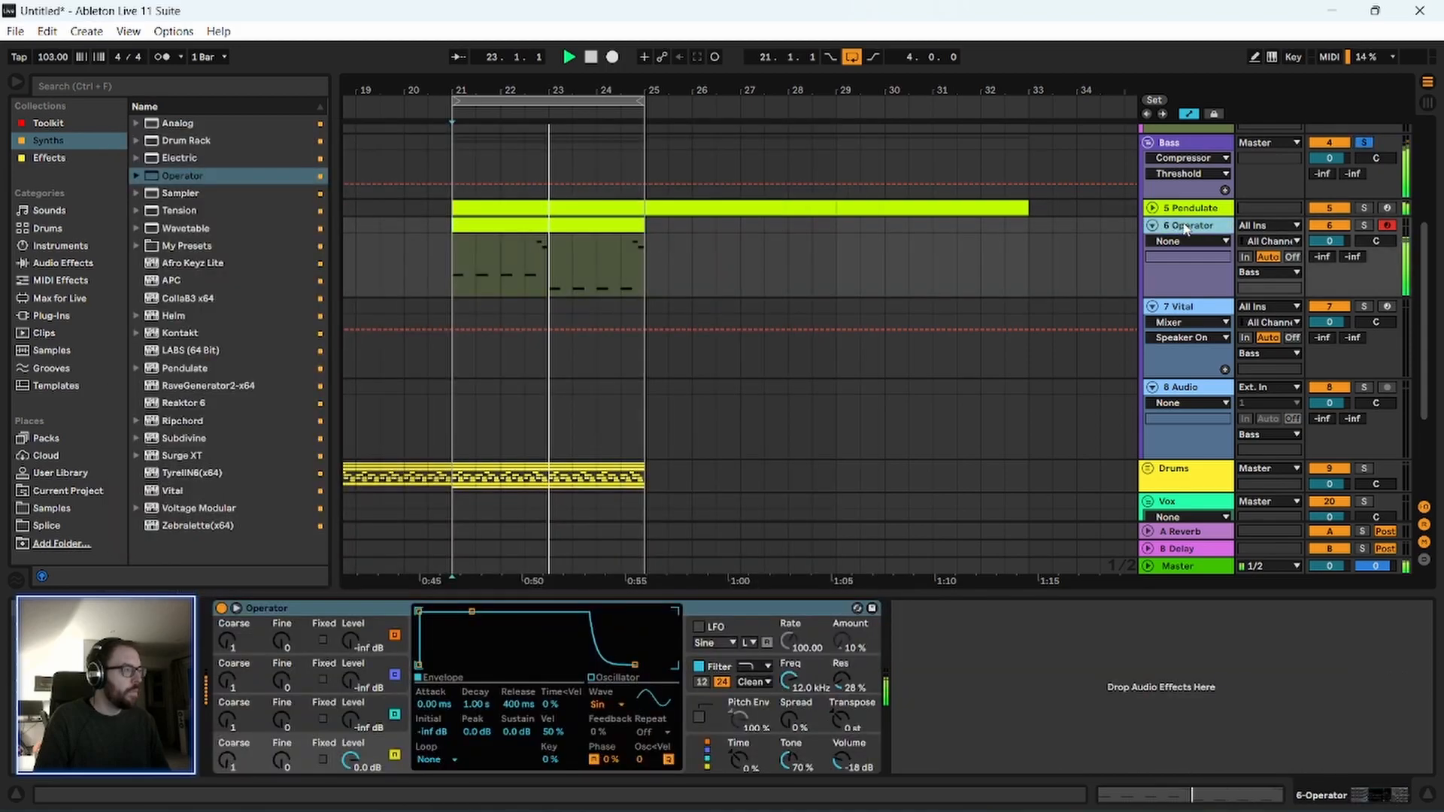
{"action": "key", "text": "ctrl+r"}
{"action": "type", "text": "Sub"}
{"action": "key", "text": "Return"}
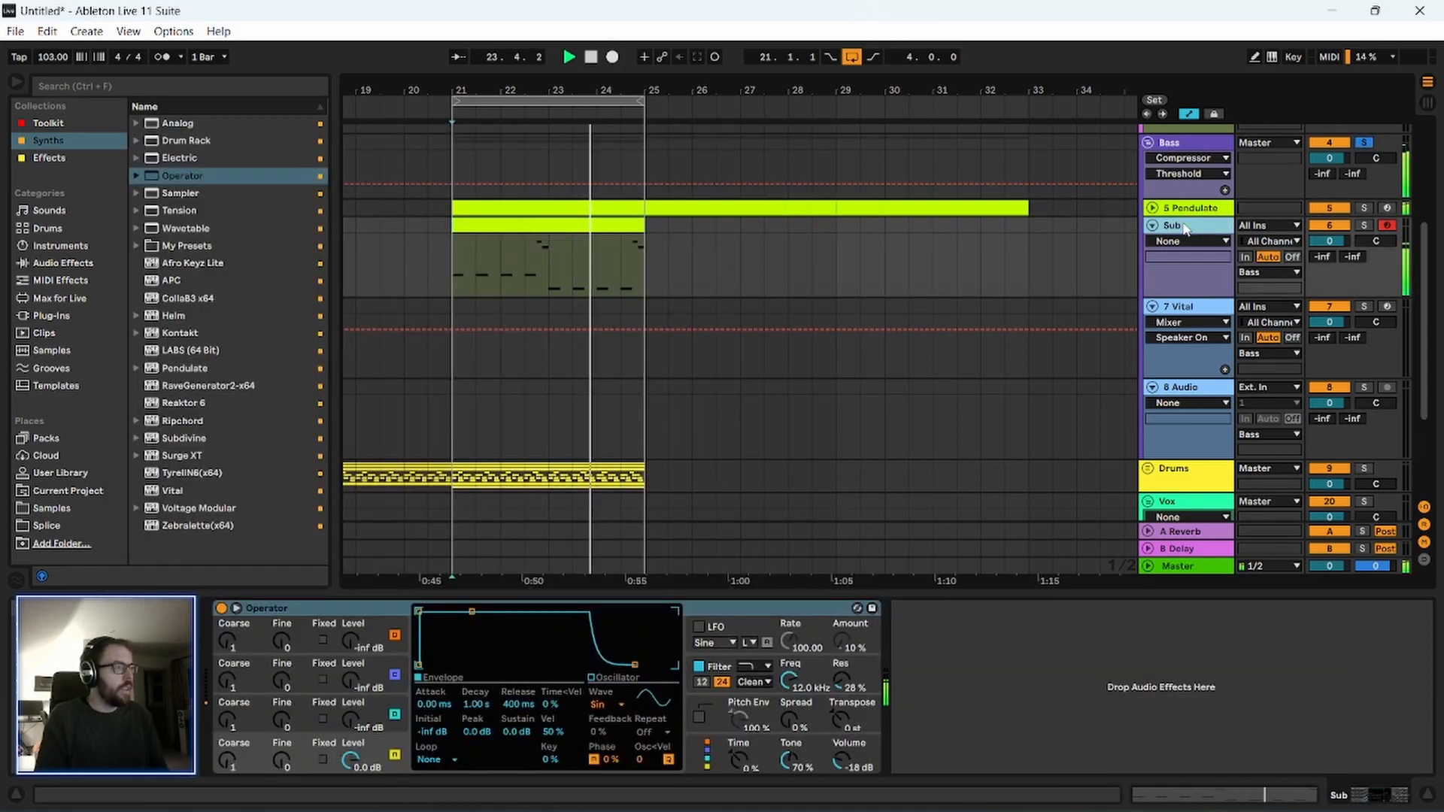
Solo the Sub track and set Operator's oscillator B level to -32 dB and its overall volume to -14 dB.
{"action": "left_click", "coordinate": [1366, 226]}
{"action": "double_click", "coordinate": [1183, 227]}
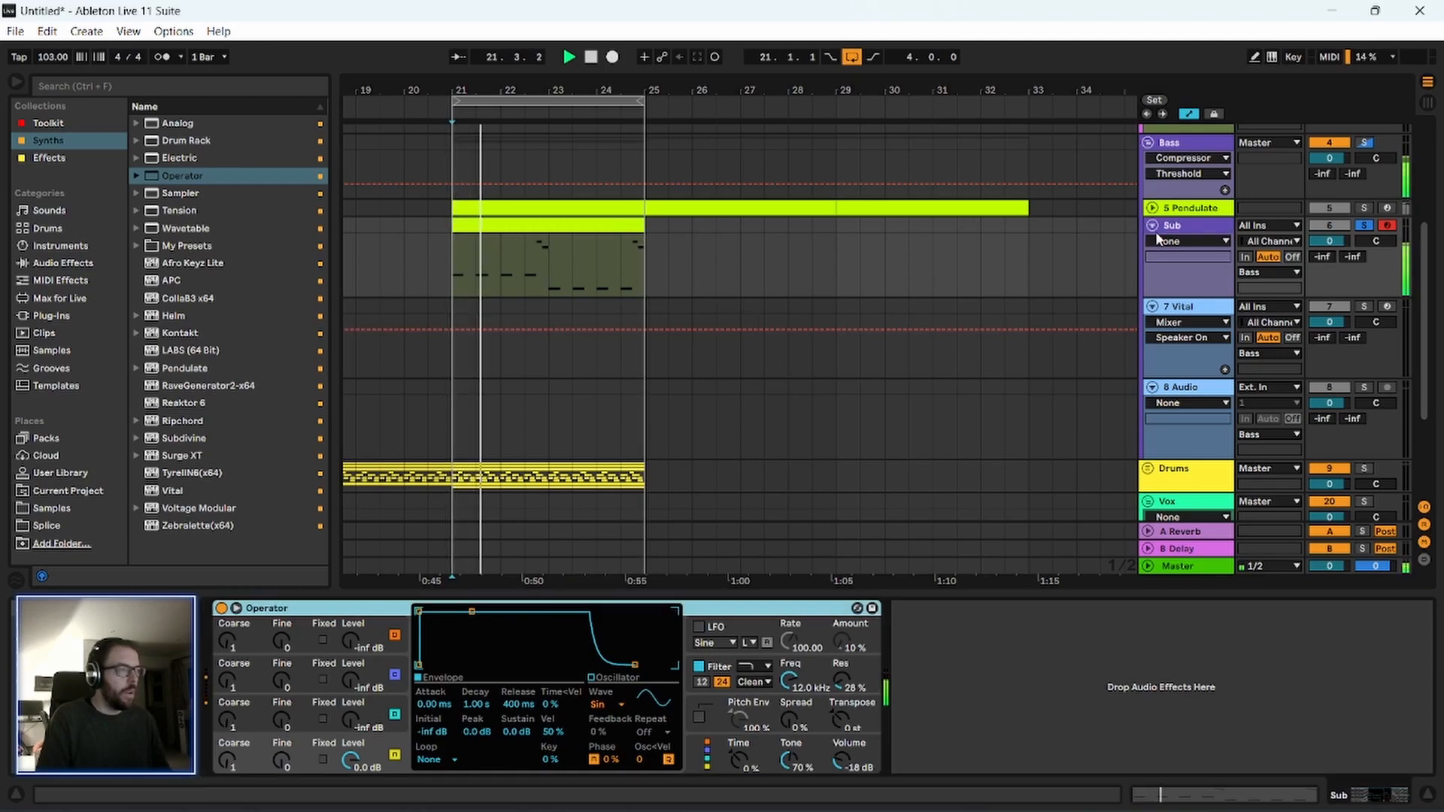
{"action": "left_click_drag", "start_coordinate": [358, 732], "coordinate": [352, 715]}
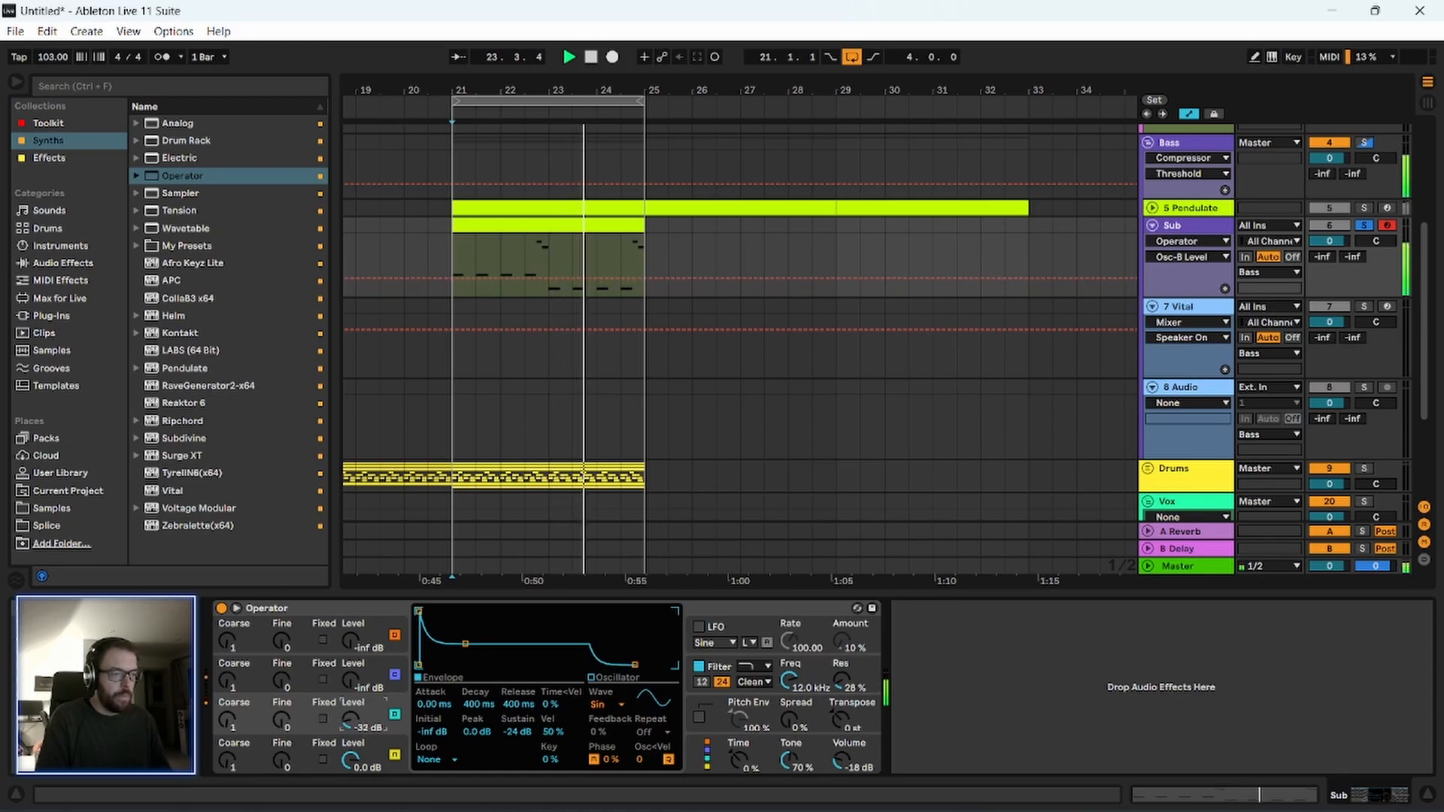
{"action": "left_click", "coordinate": [865, 769]}
{"action": "left_click_drag", "start_coordinate": [844, 762], "coordinate": [844, 752]}
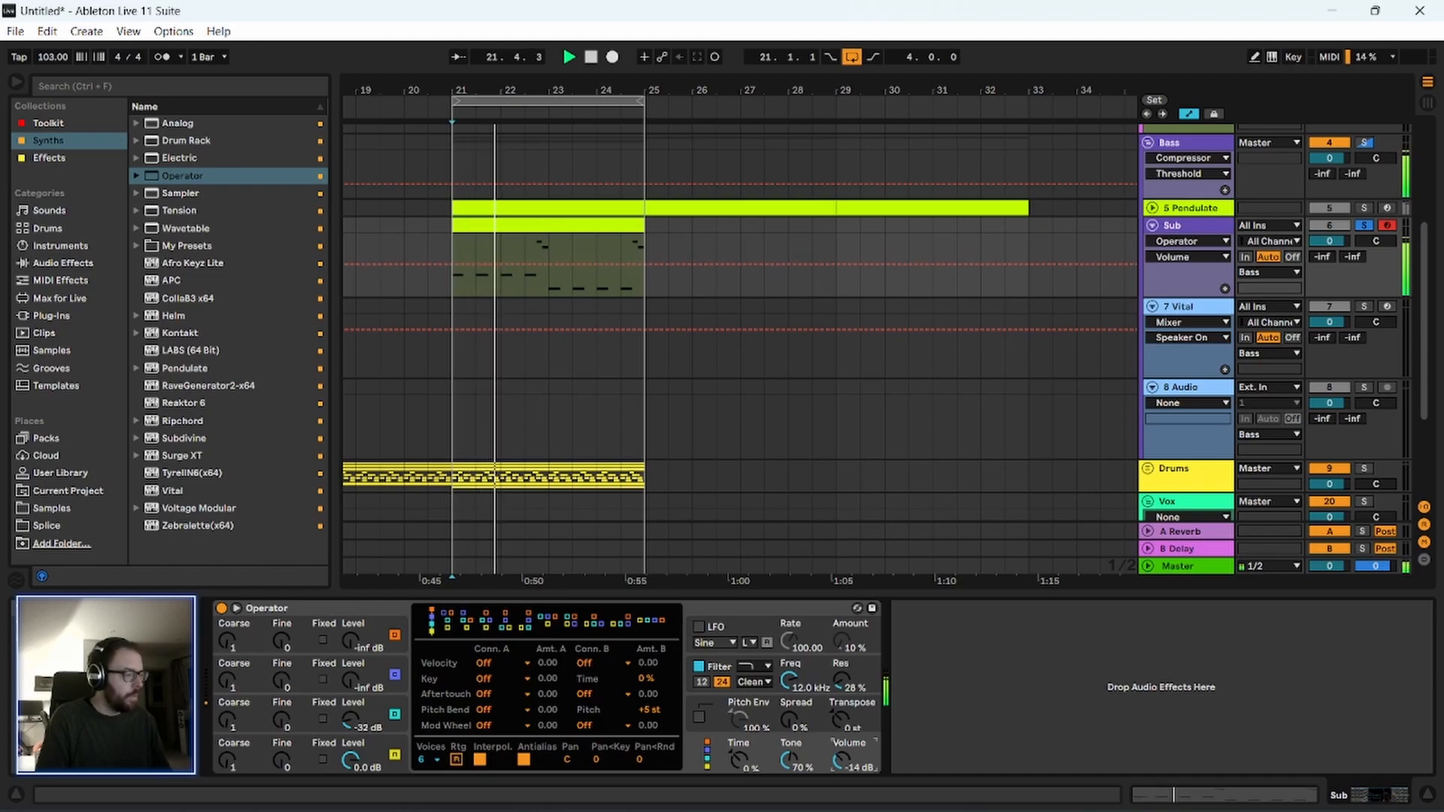
Stop playback, solo the whole Bass group and play the Pendulate and Sub layers together.
{"action": "left_click", "coordinate": [312, 609]}
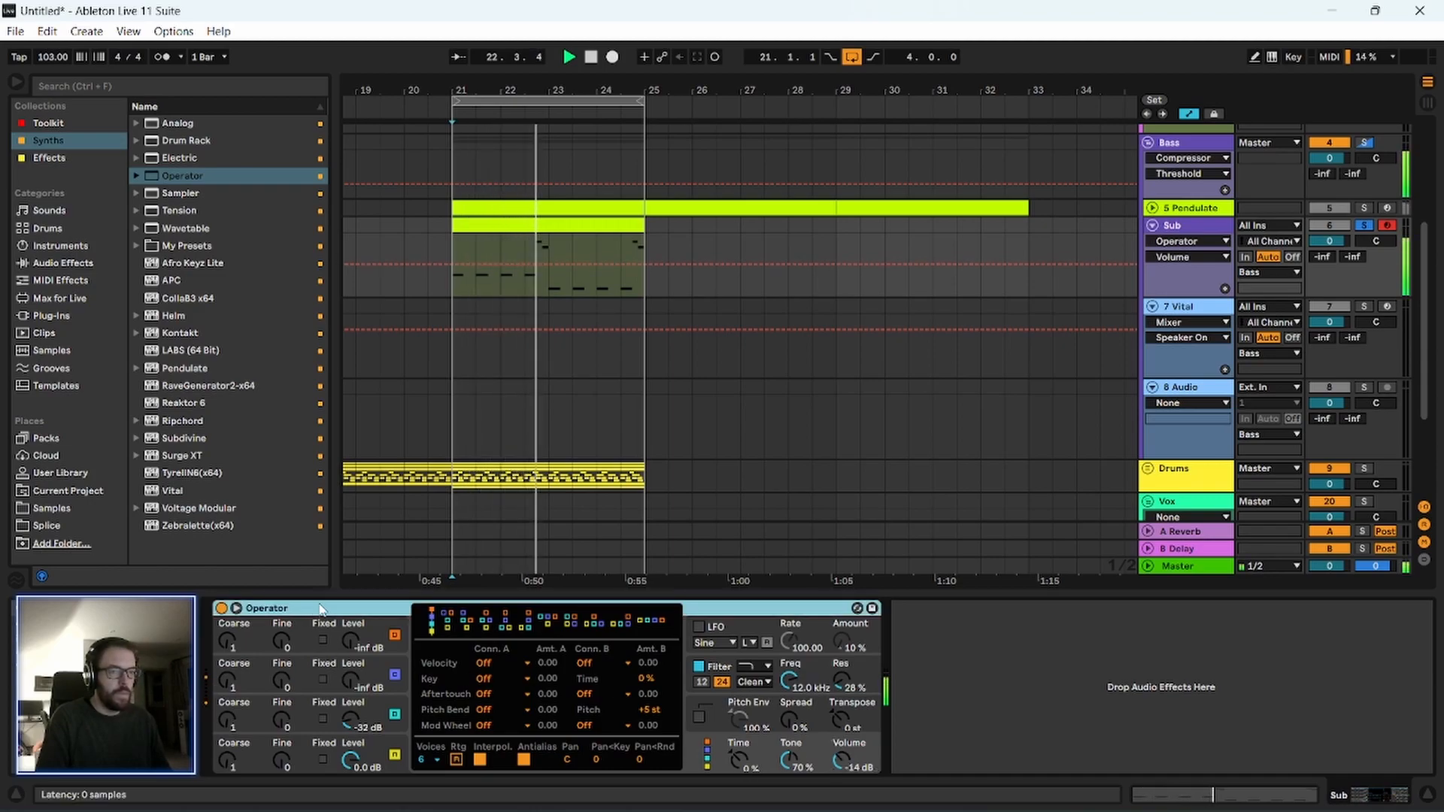
{"action": "left_click", "coordinate": [450, 477]}
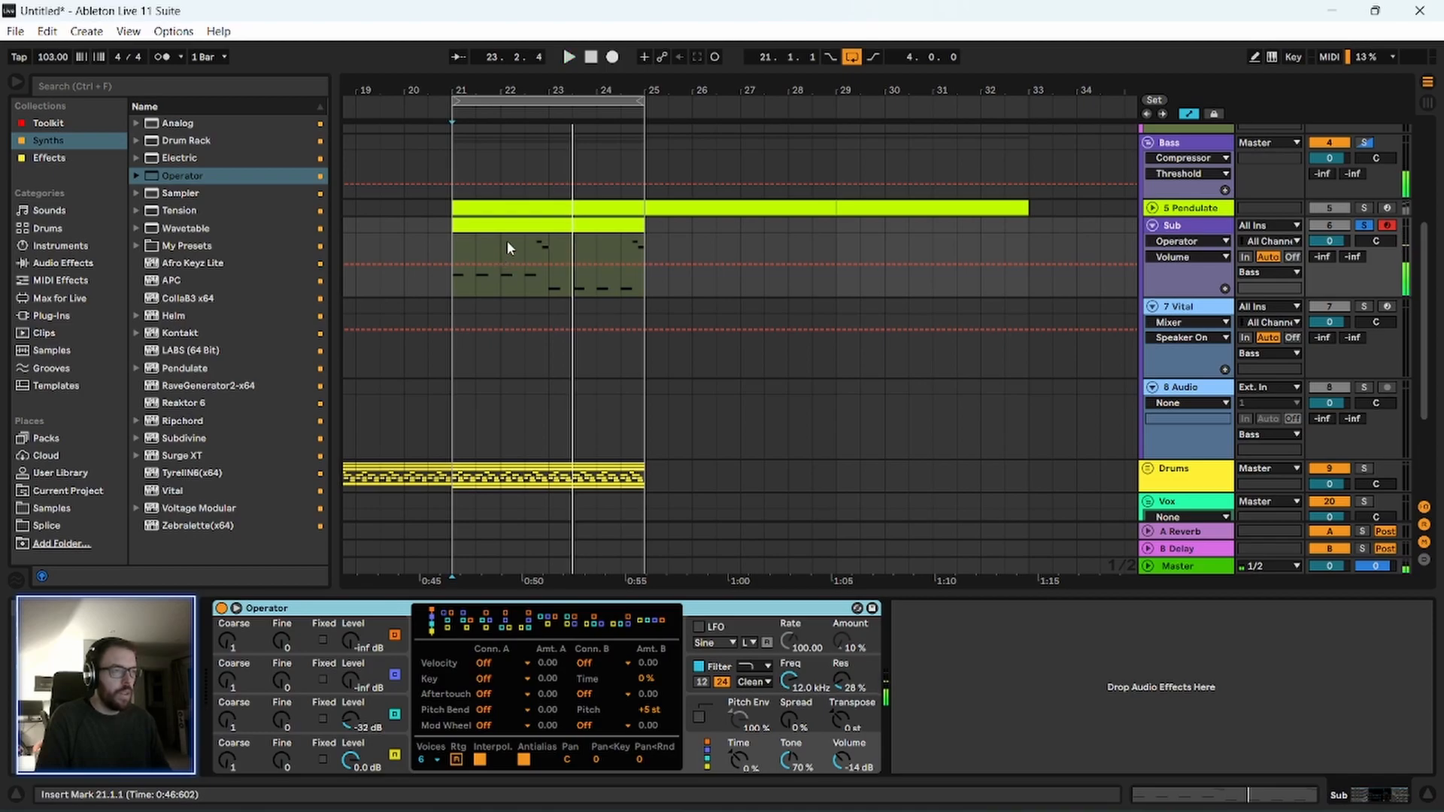
{"action": "scroll", "coordinate": [1199, 272], "scroll_direction": "up", "scroll_amount": 2}
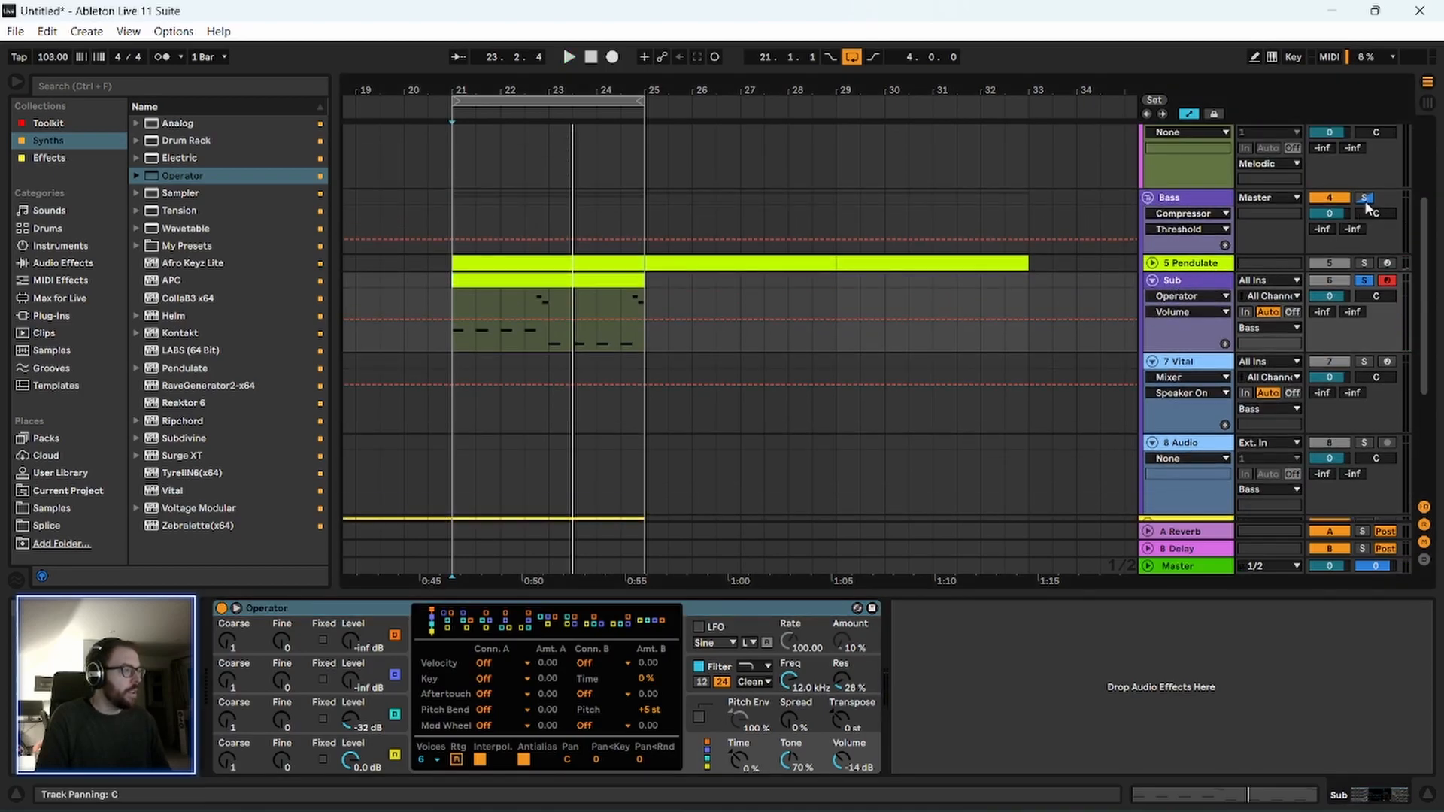
{"action": "key", "text": "space"}
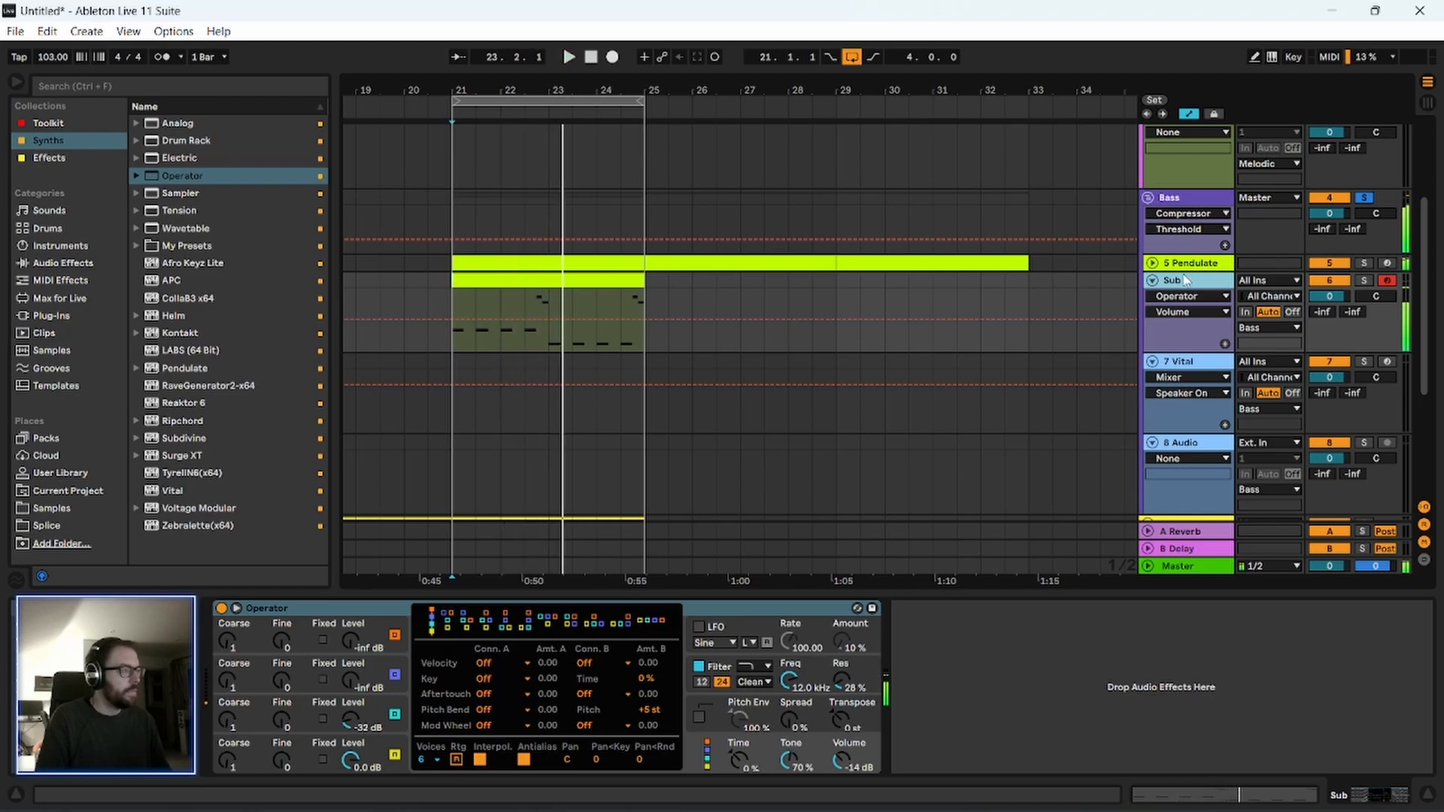
Deactivate the high D#2 and C#2 notes in the Sub clip and play the bass loop again.
{"action": "double_click", "coordinate": [498, 284]}
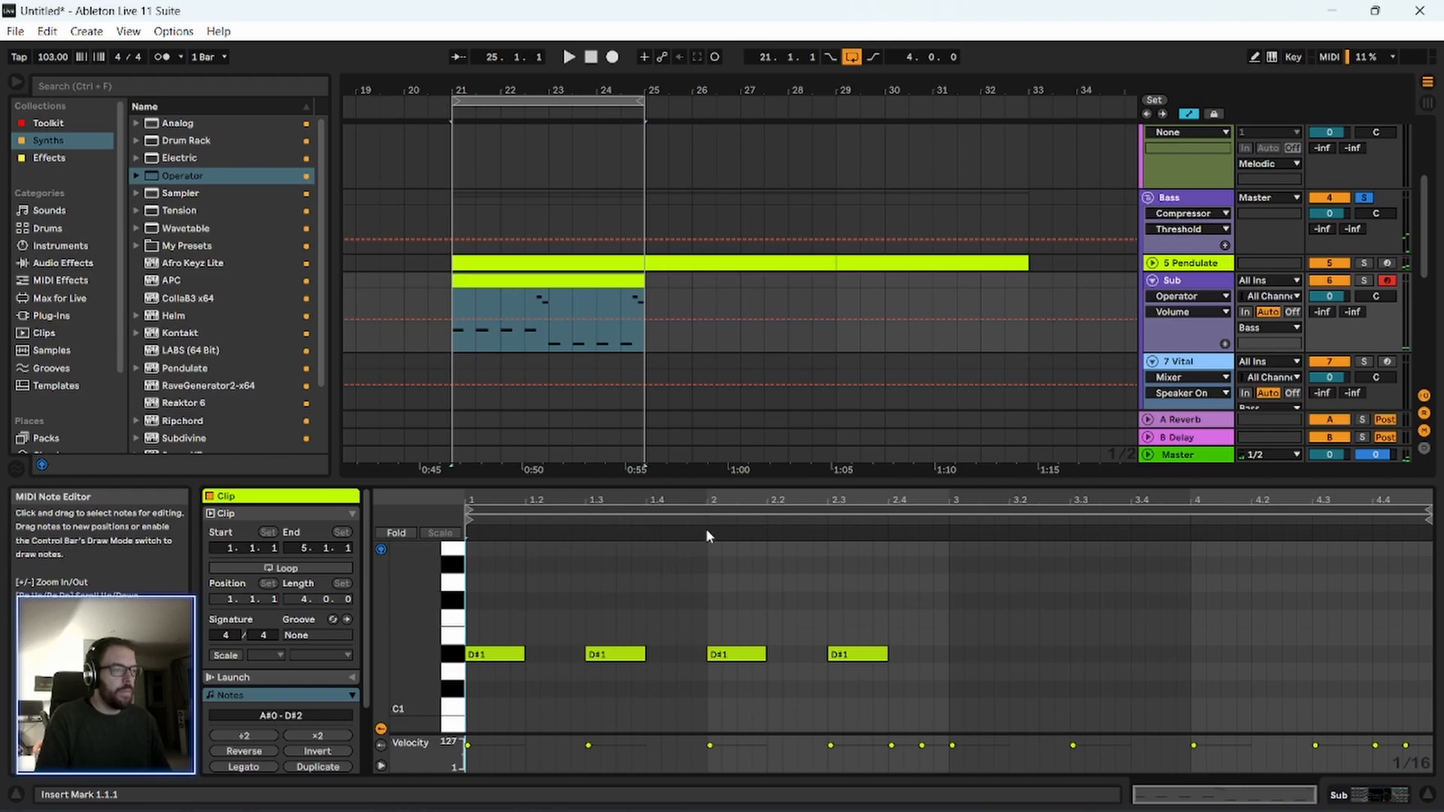
{"action": "scroll", "coordinate": [945, 632], "scroll_direction": "up", "scroll_amount": 3}
{"action": "left_click_drag", "start_coordinate": [864, 556], "coordinate": [1437, 625]}
{"action": "key", "text": "space"}
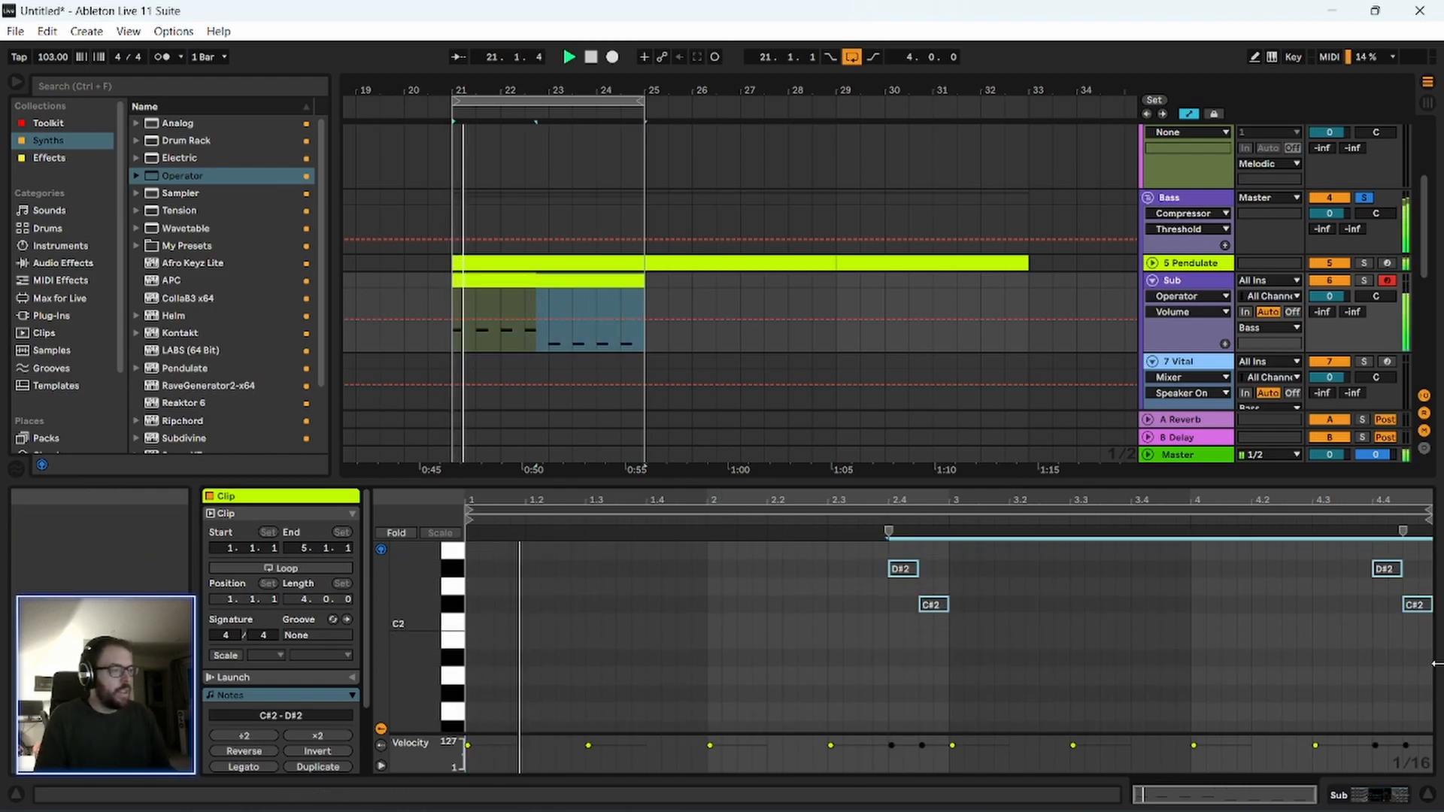
{"action": "left_click_drag", "start_coordinate": [880, 485], "coordinate": [783, 451]}
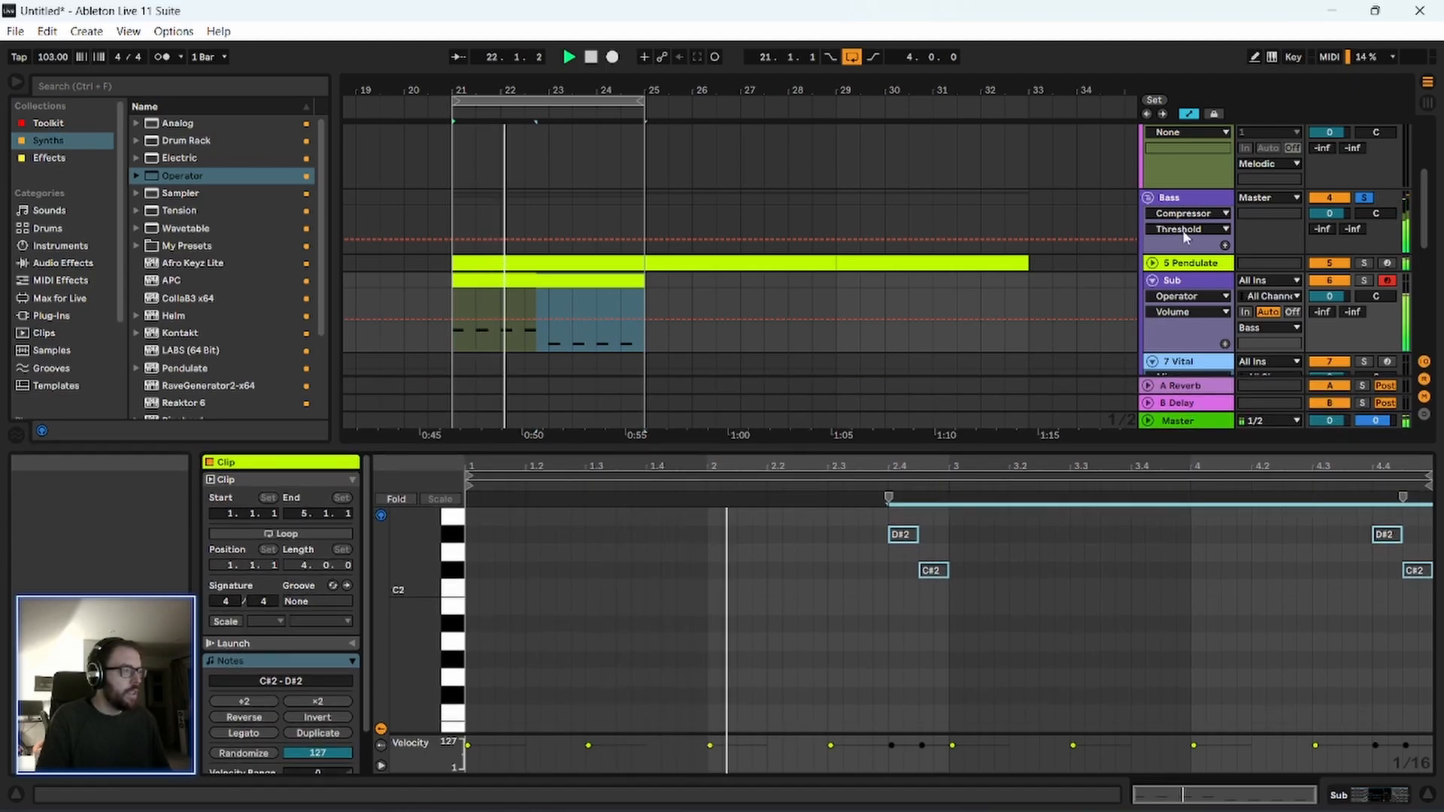
{"action": "scroll", "coordinate": [404, 262], "scroll_direction": "down", "scroll_amount": 3}
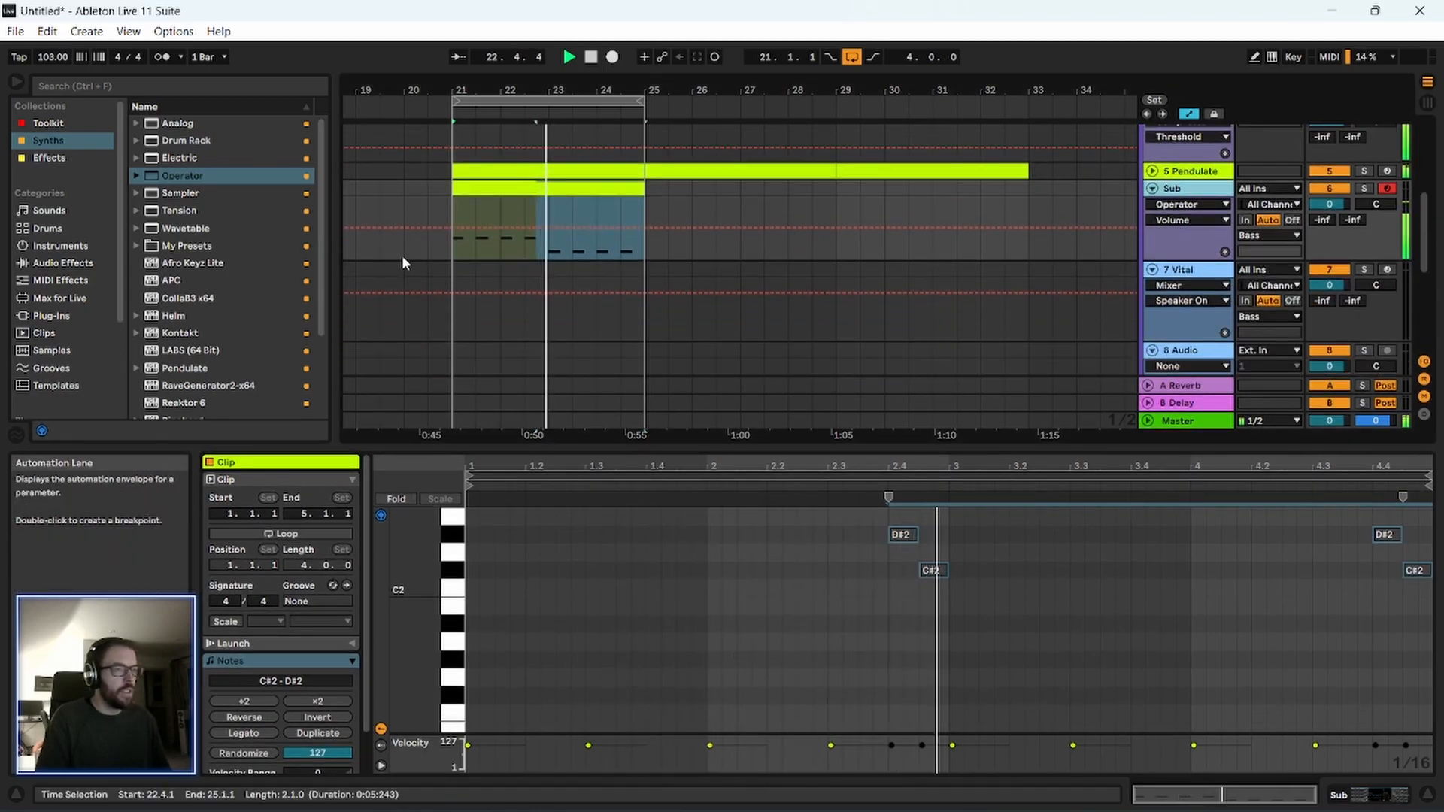
{"action": "scroll", "coordinate": [404, 263], "scroll_direction": "up", "scroll_amount": 2}
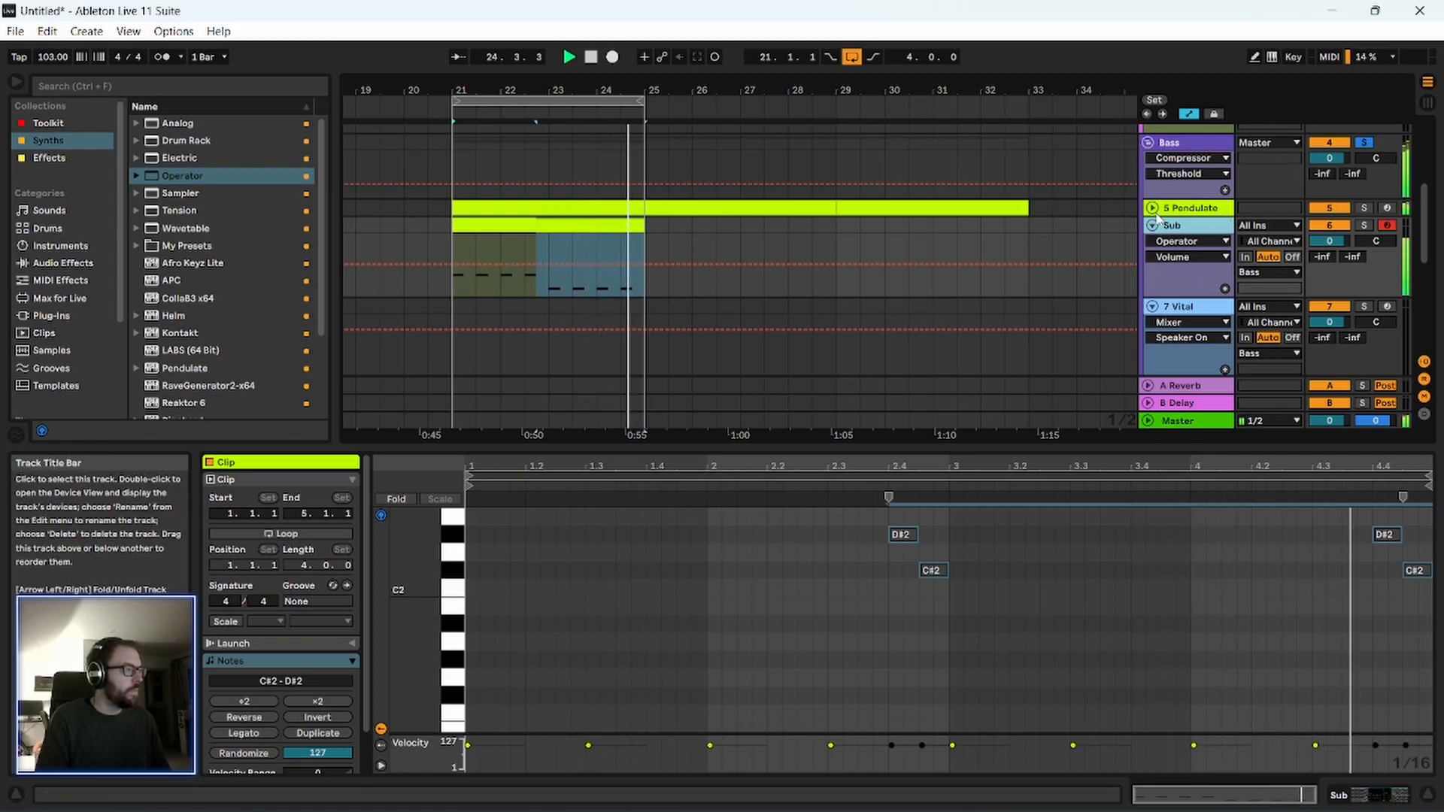
{"action": "scroll", "coordinate": [1173, 210], "scroll_direction": "up", "scroll_amount": 2}
Delete the Utility device at the end of the Pendulate track's chain and close the plugin window.
{"action": "left_click", "coordinate": [1190, 180]}
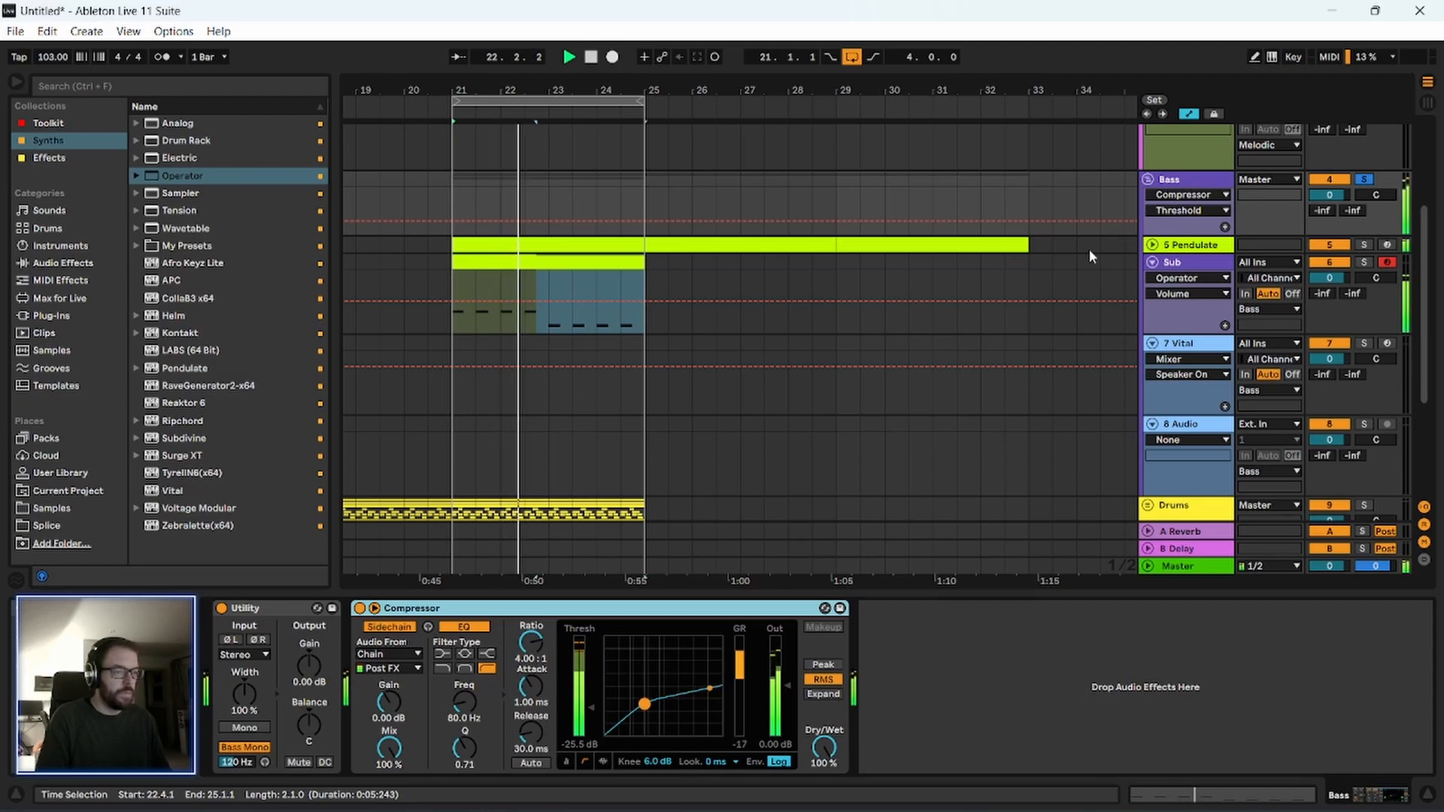
{"action": "left_click", "coordinate": [260, 608]}
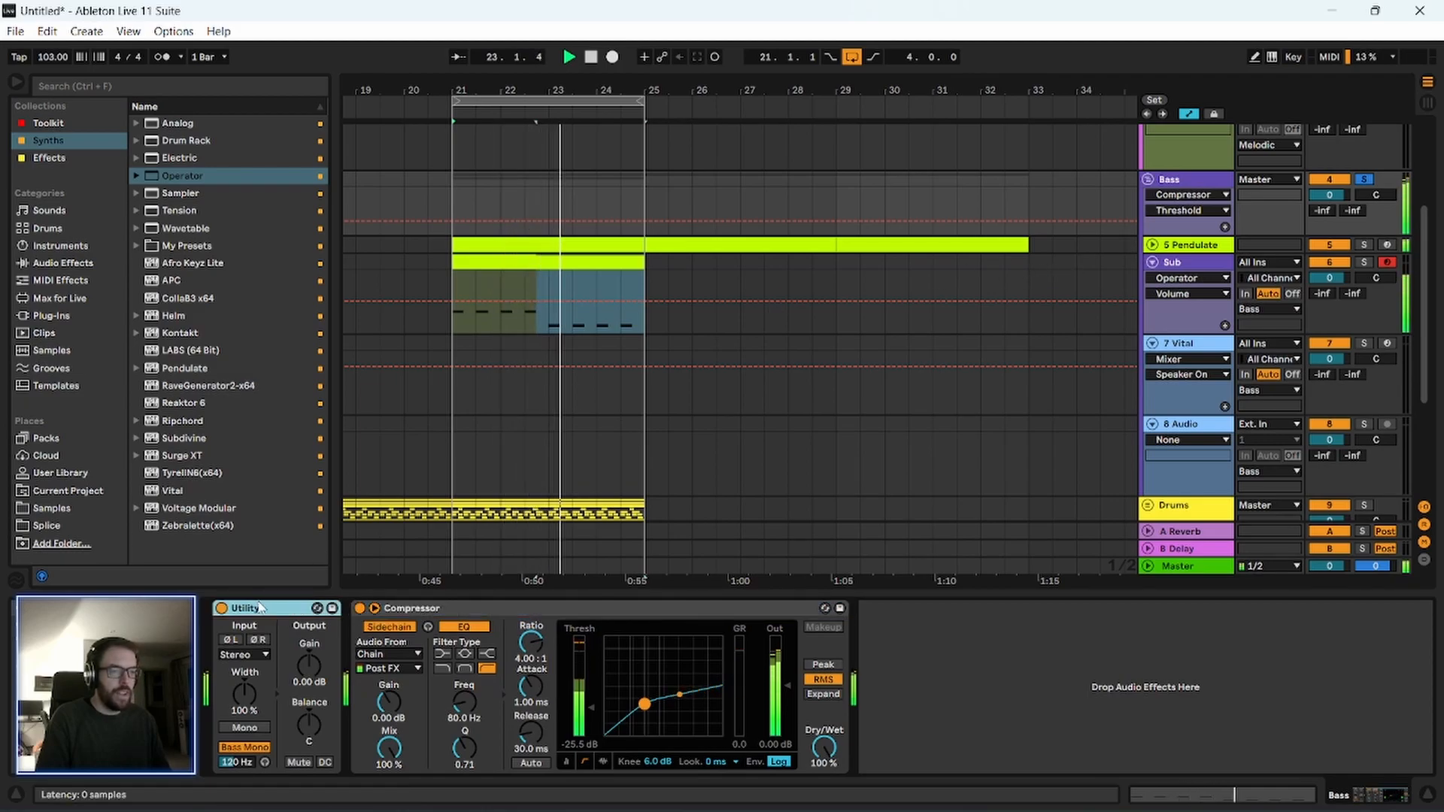
{"action": "left_click", "coordinate": [1190, 246]}
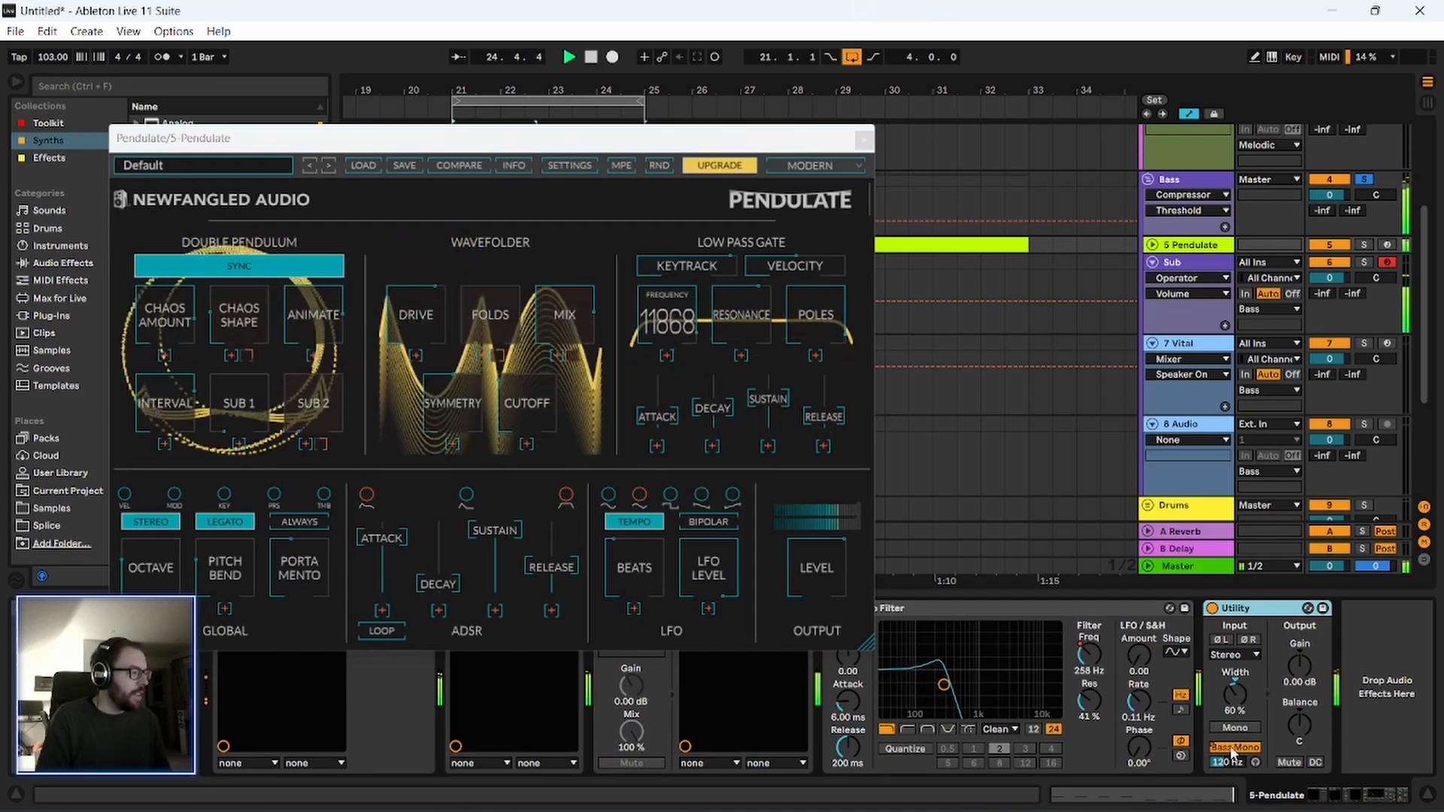
{"action": "left_click", "coordinate": [1230, 746]}
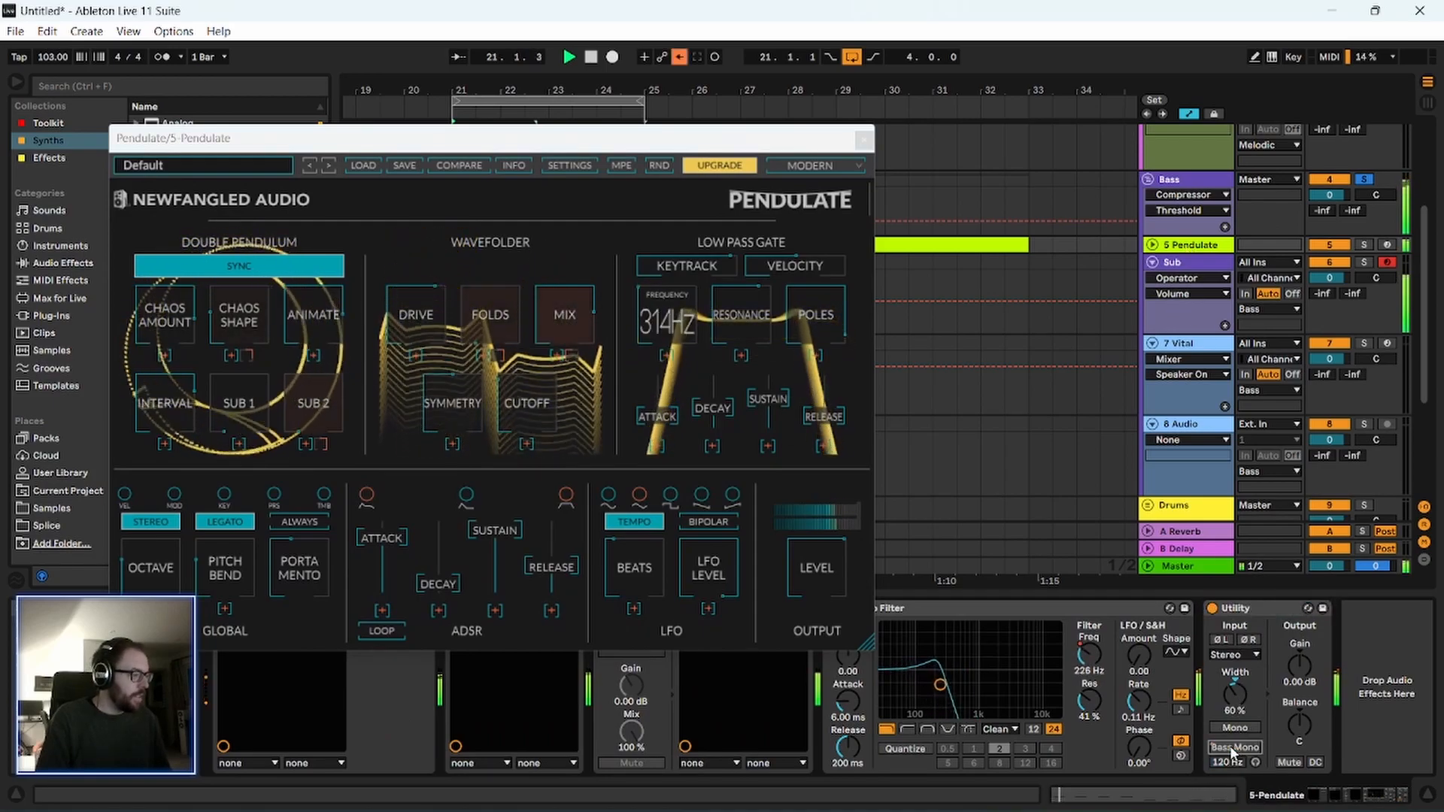
{"action": "left_click", "coordinate": [1252, 615]}
{"action": "key", "text": "Delete"}
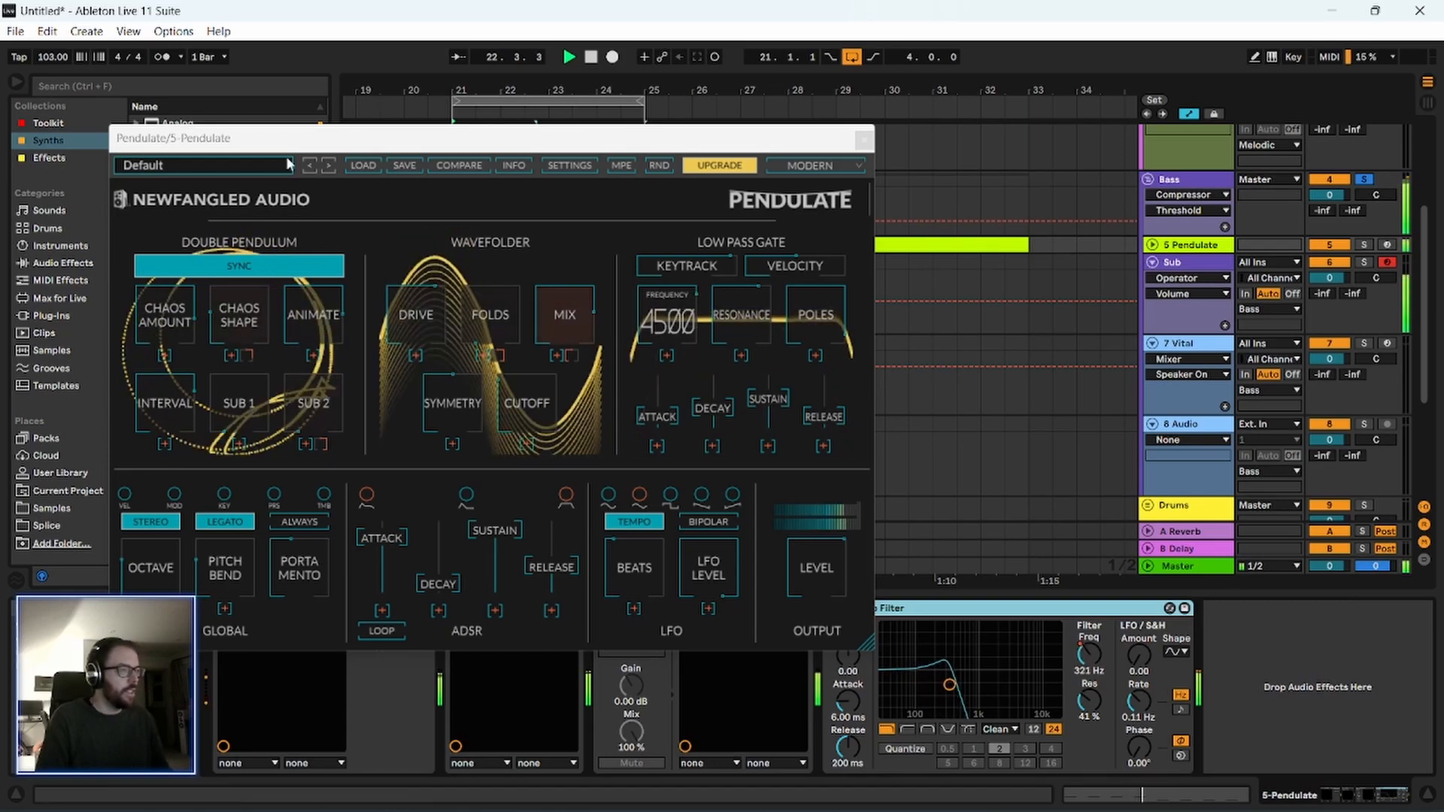
{"action": "left_click", "coordinate": [864, 141]}
Set the stereo width of the Bass group's Utility to 67% and stop playback.
{"action": "left_click", "coordinate": [1197, 180]}
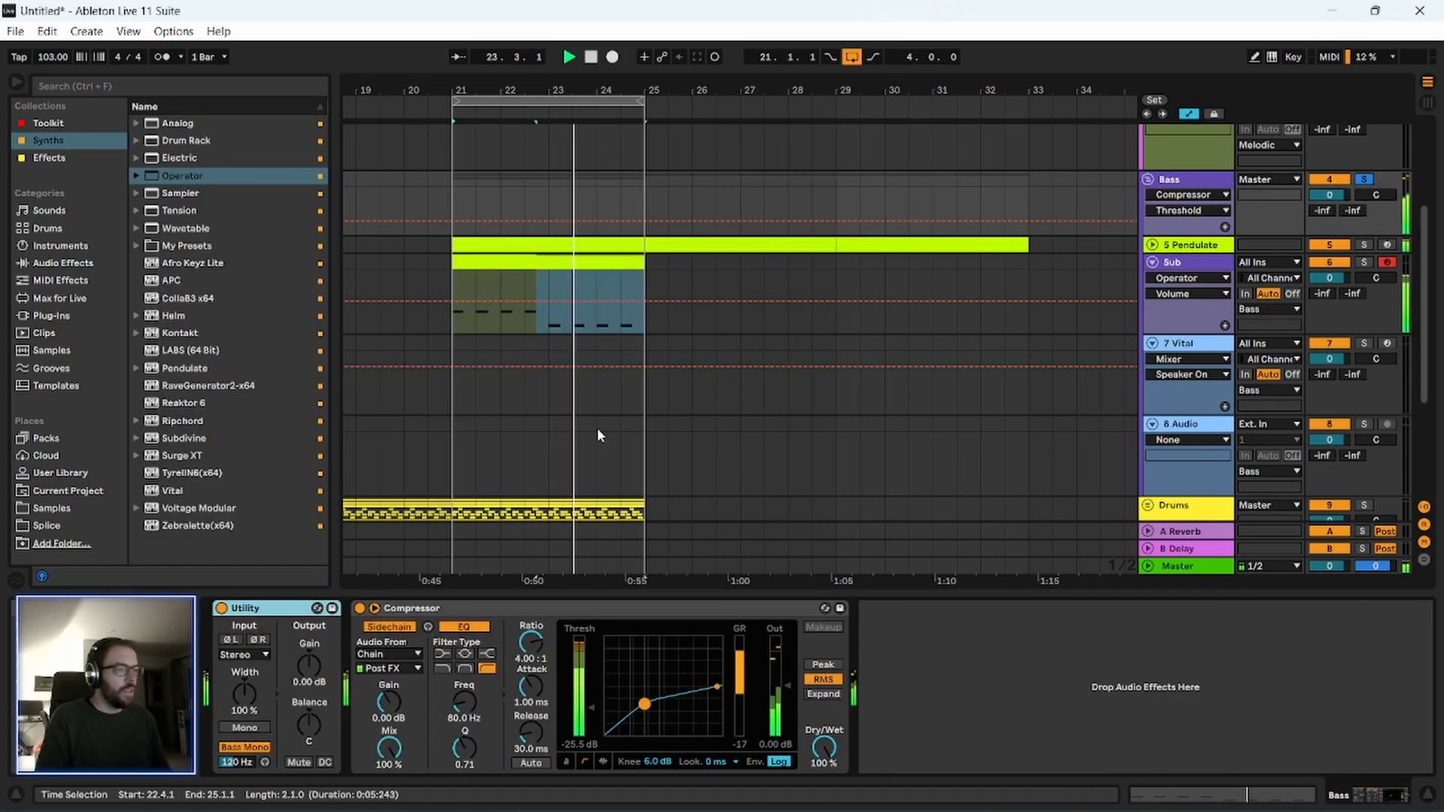
{"action": "left_click_drag", "start_coordinate": [244, 693], "coordinate": [245, 701]}
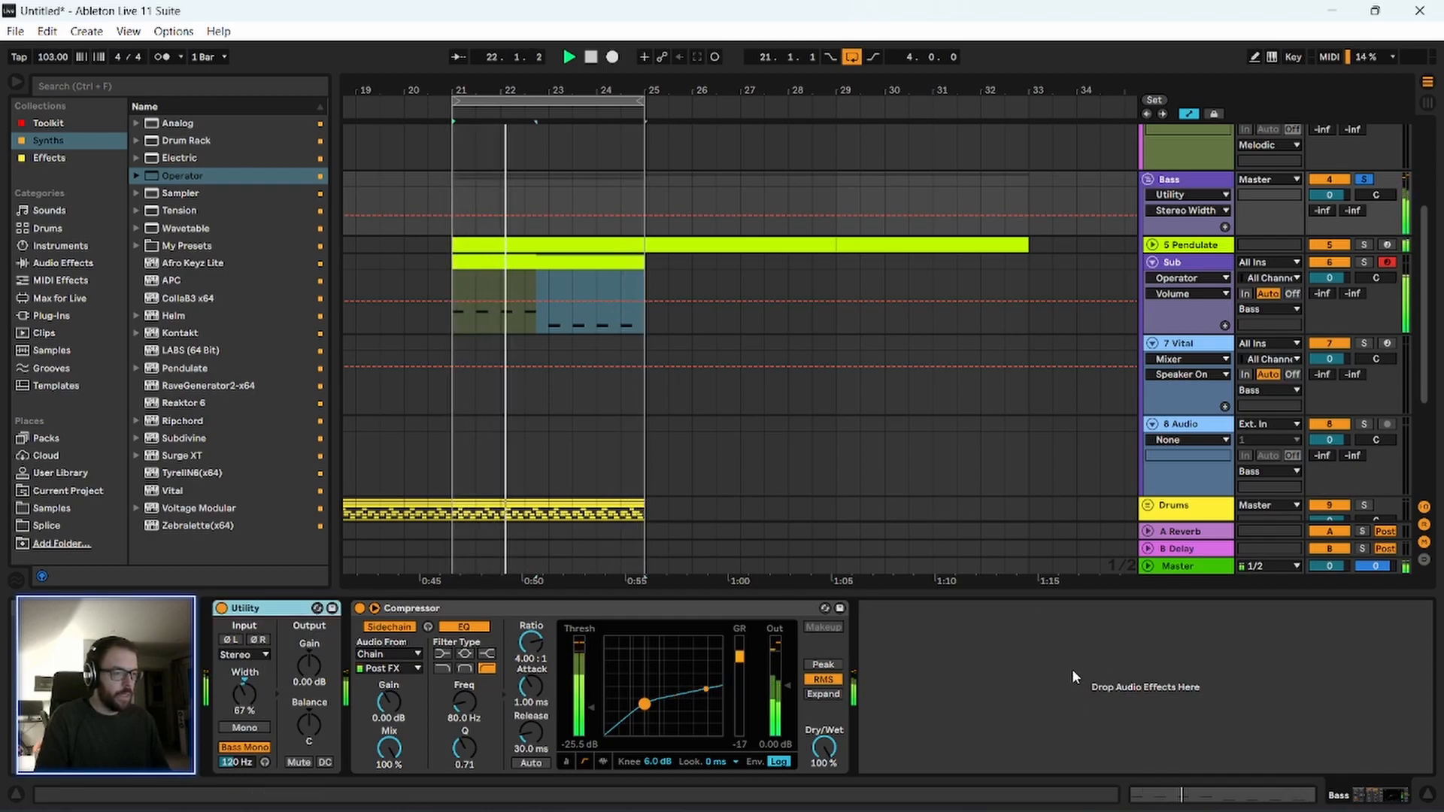
{"action": "left_click", "coordinate": [1208, 183]}
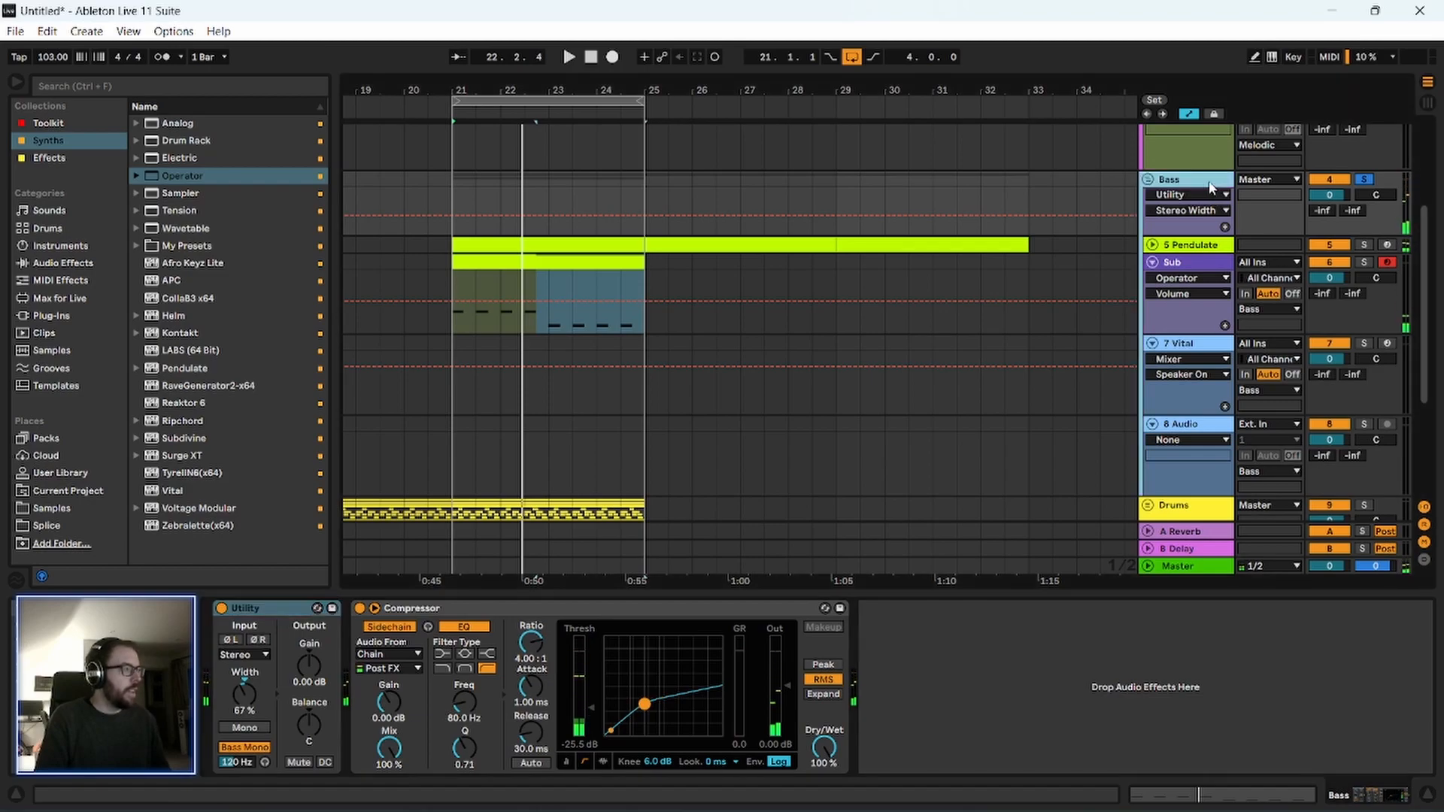
Unfold the Pendulate track, set its volume to -6 dB, and set the Sub track's volume to -1 dB during playback.
{"action": "left_click", "coordinate": [1152, 244]}
{"action": "left_click", "coordinate": [1333, 261]}
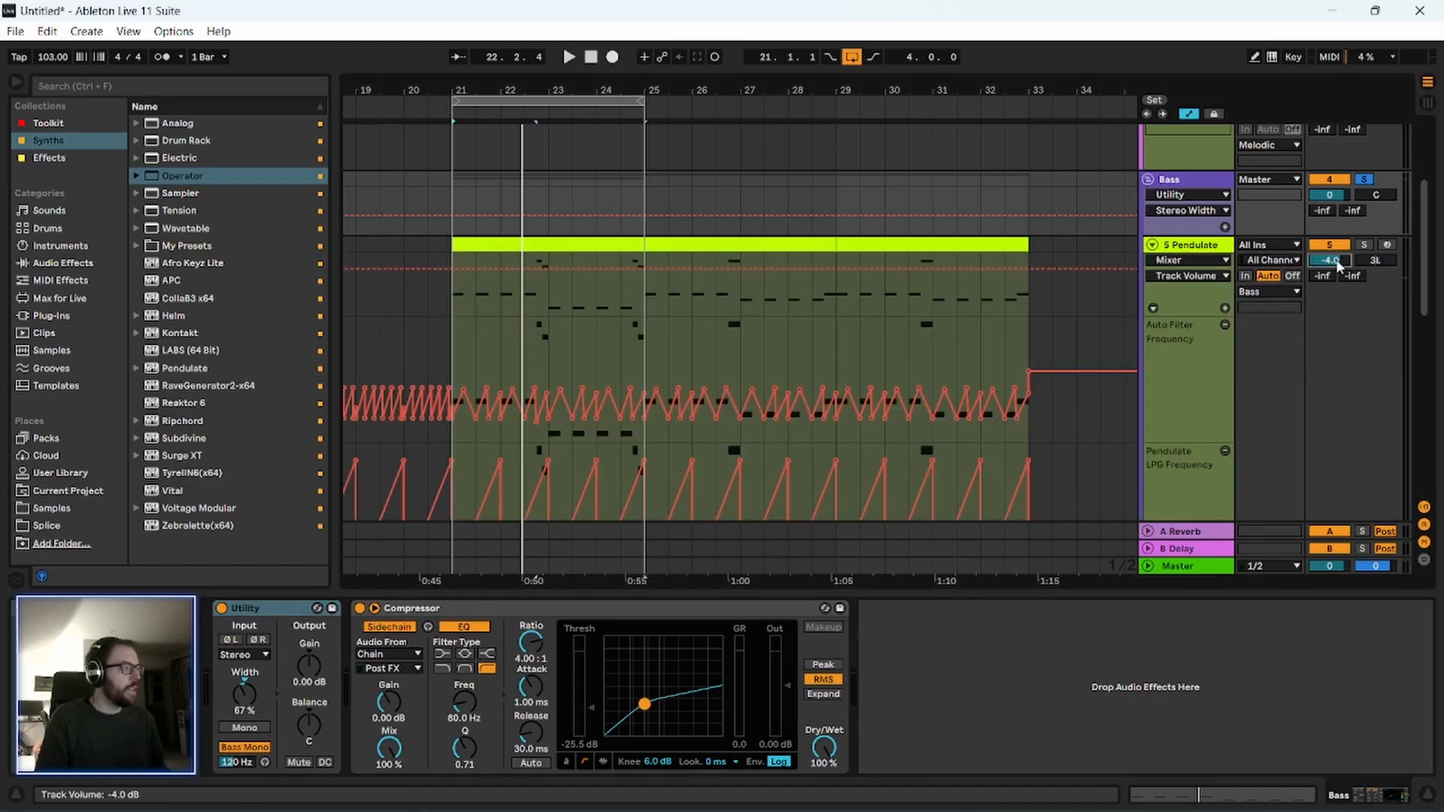
{"action": "key", "text": "space"}
{"action": "scroll", "coordinate": [1199, 403], "scroll_direction": "down", "scroll_amount": 2}
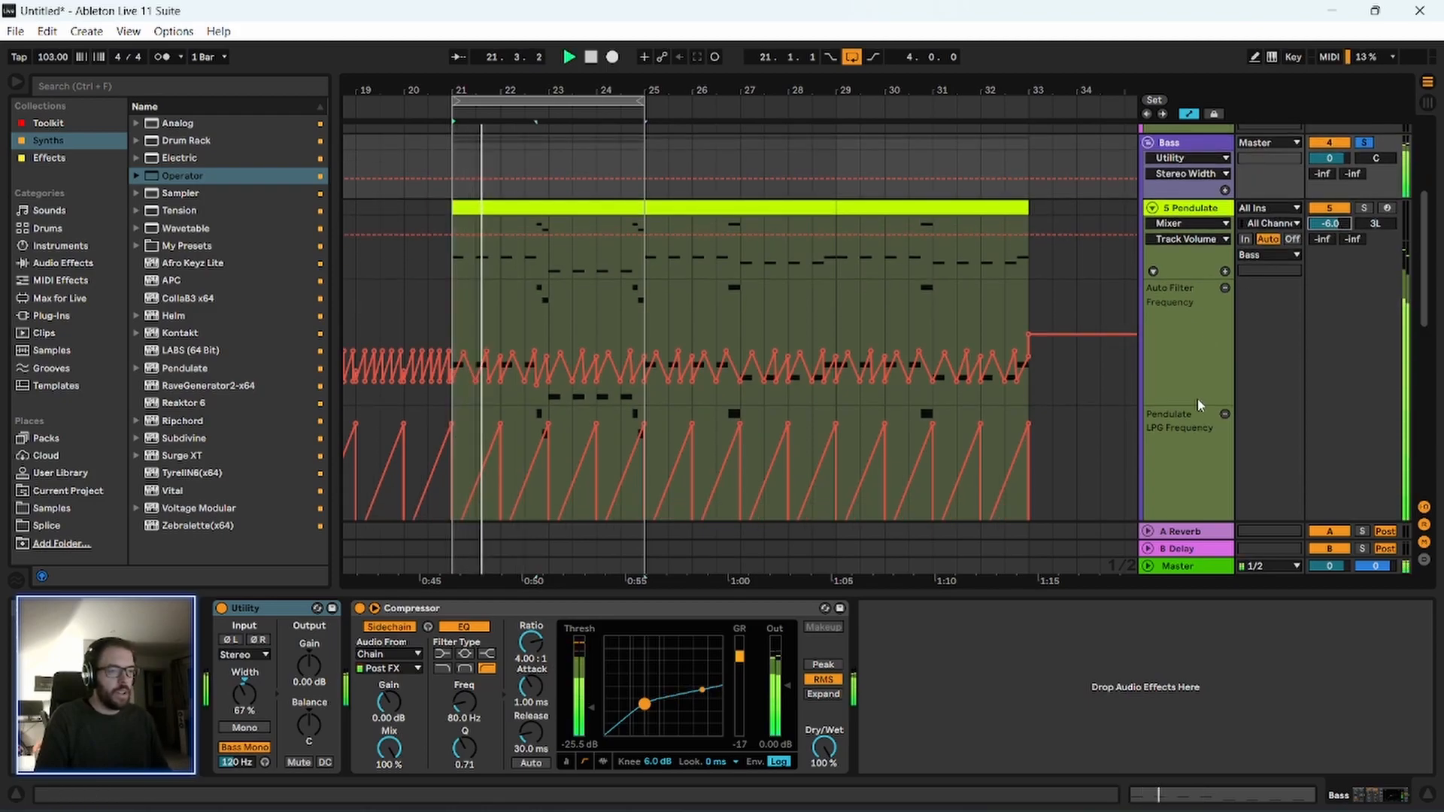
{"action": "scroll", "coordinate": [1200, 403], "scroll_direction": "down", "scroll_amount": 10}
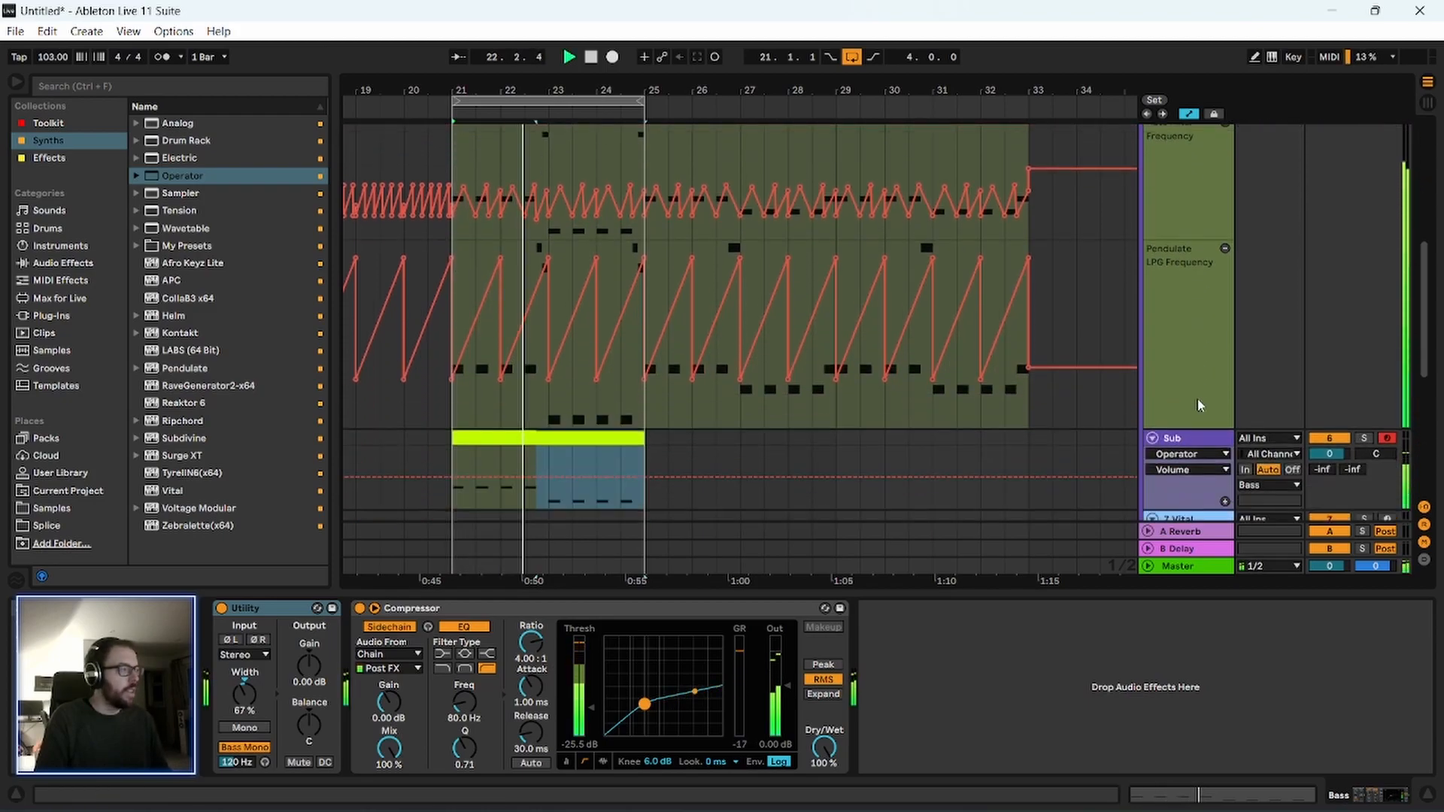
{"action": "left_click", "coordinate": [1328, 380]}
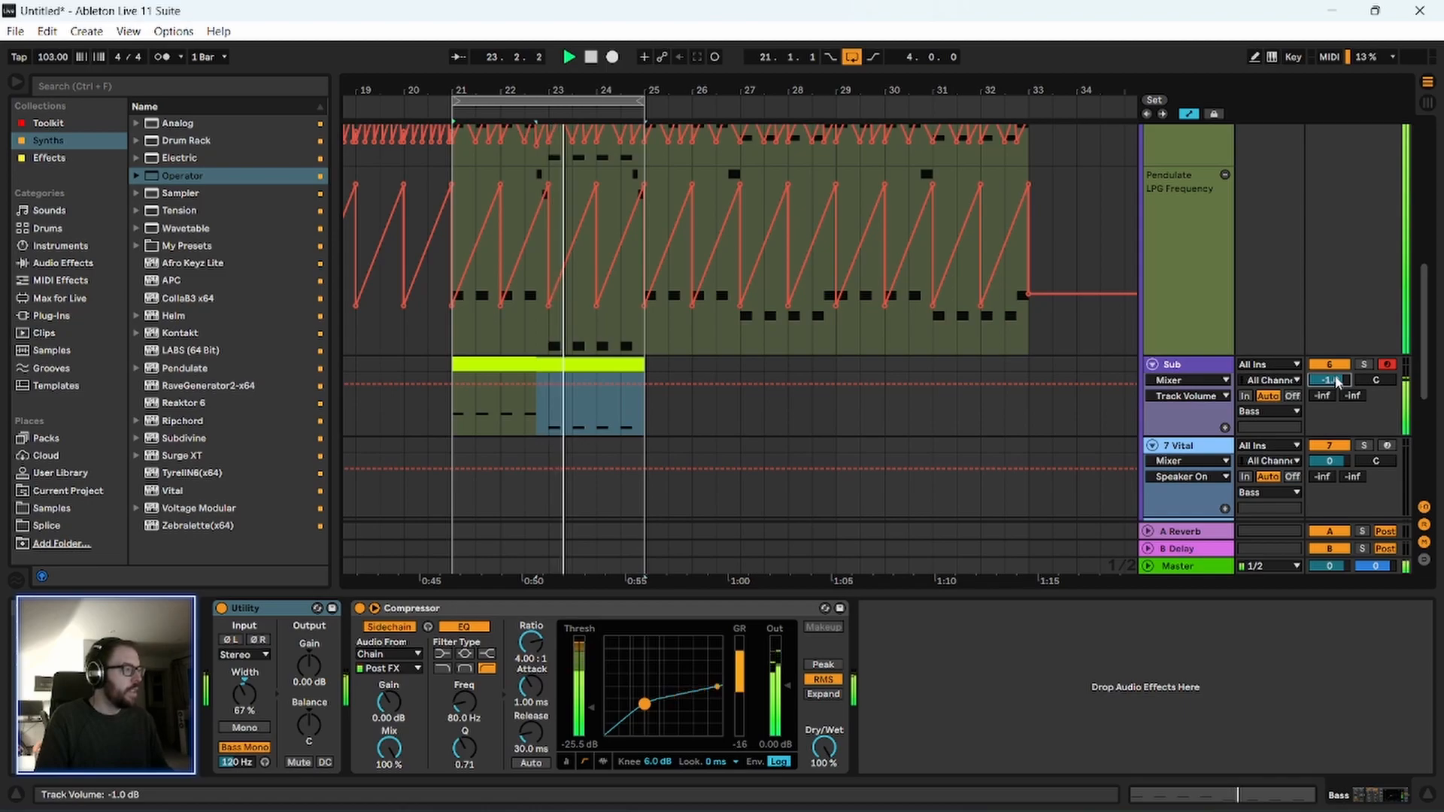
{"action": "scroll", "coordinate": [1202, 337], "scroll_direction": "up", "scroll_amount": 4}
{"action": "scroll", "coordinate": [1201, 336], "scroll_direction": "up", "scroll_amount": 8}
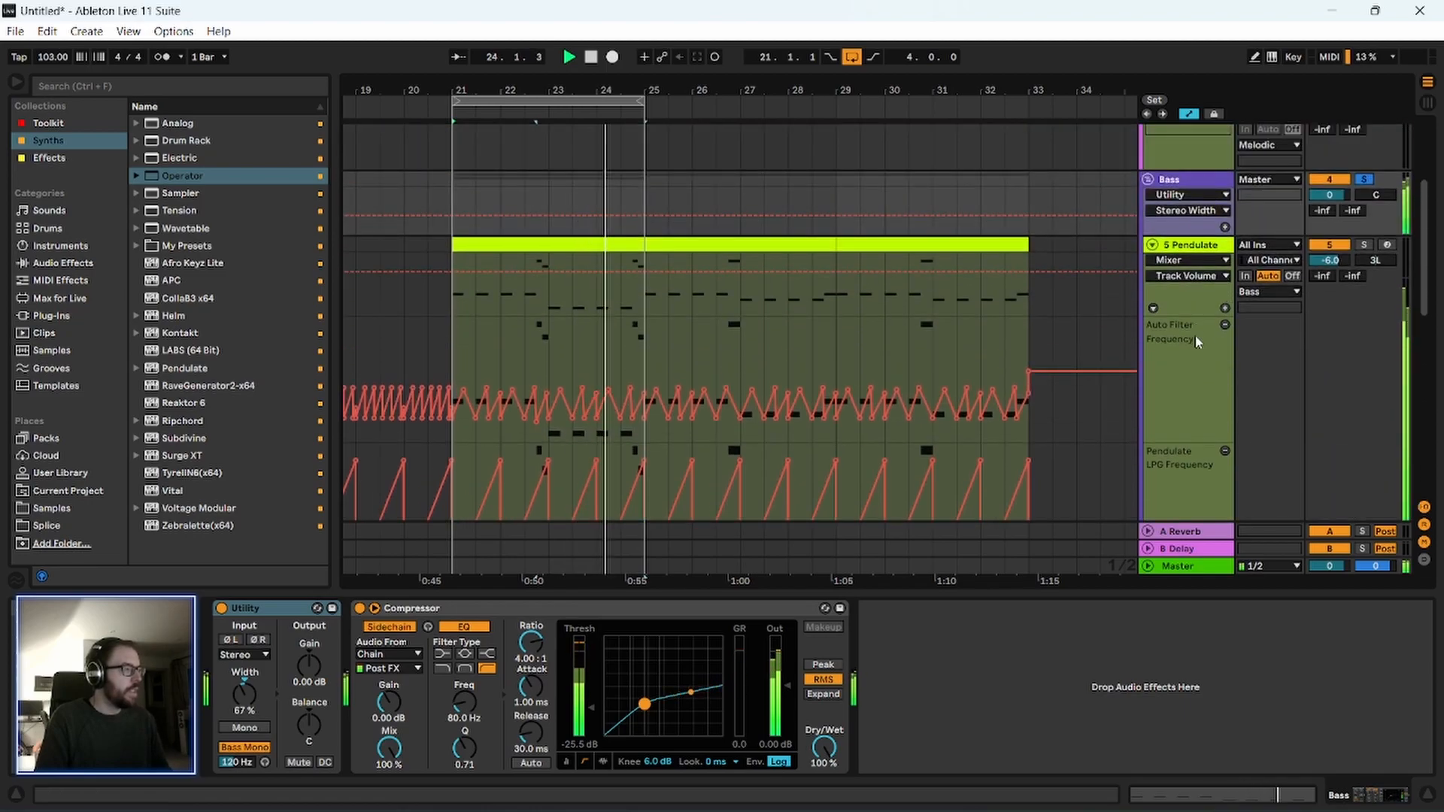
{"action": "scroll", "coordinate": [1198, 344], "scroll_direction": "down", "scroll_amount": 4}
{"action": "scroll", "coordinate": [1199, 340], "scroll_direction": "down", "scroll_amount": 7}
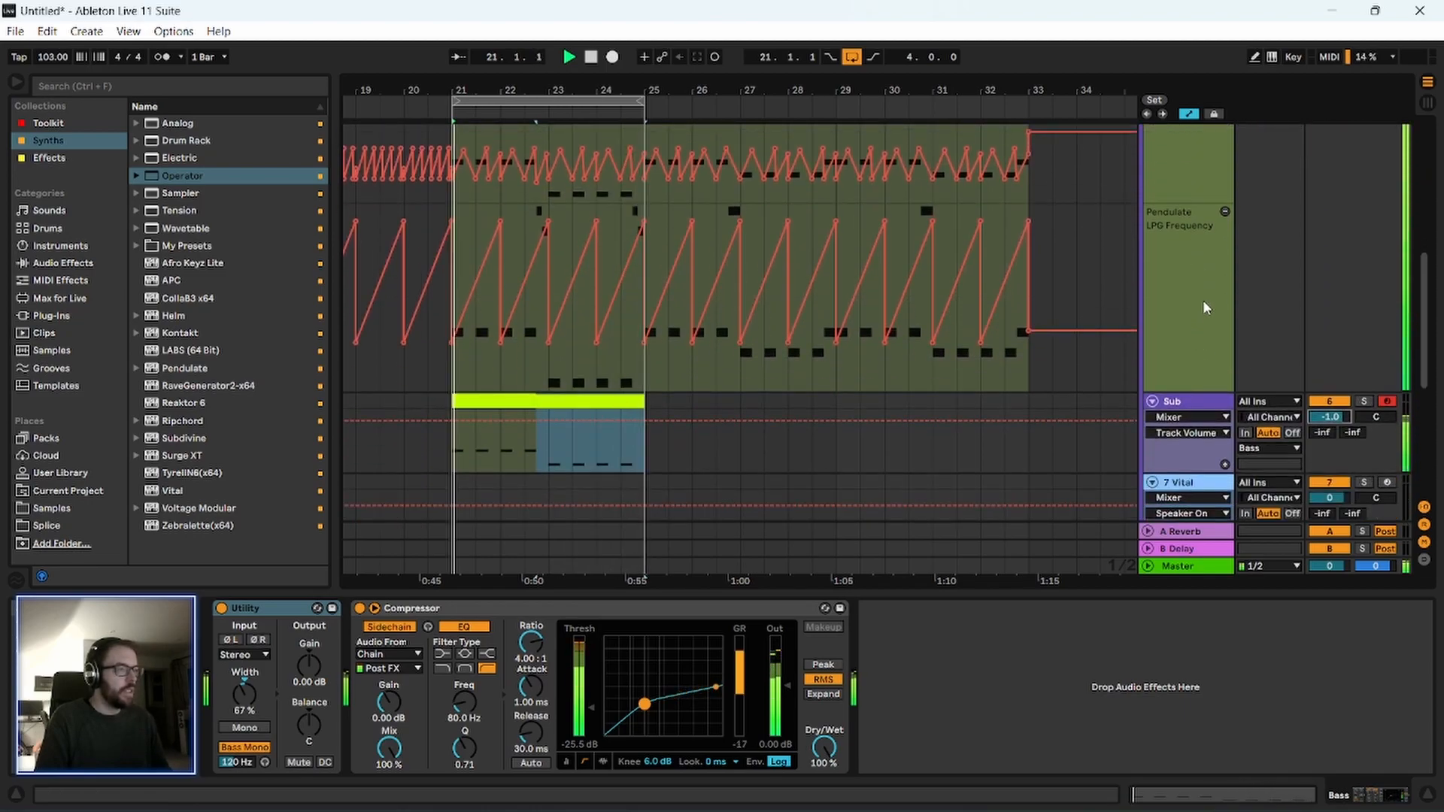
Stop playback and display the Pendulate track's device chain up to the Auto Filter.
{"action": "key", "text": "space"}
{"action": "scroll", "coordinate": [1203, 316], "scroll_direction": "up", "scroll_amount": 3}
{"action": "left_click", "coordinate": [1196, 226]}
{"action": "scroll", "coordinate": [1187, 331], "scroll_direction": "up", "scroll_amount": 3}
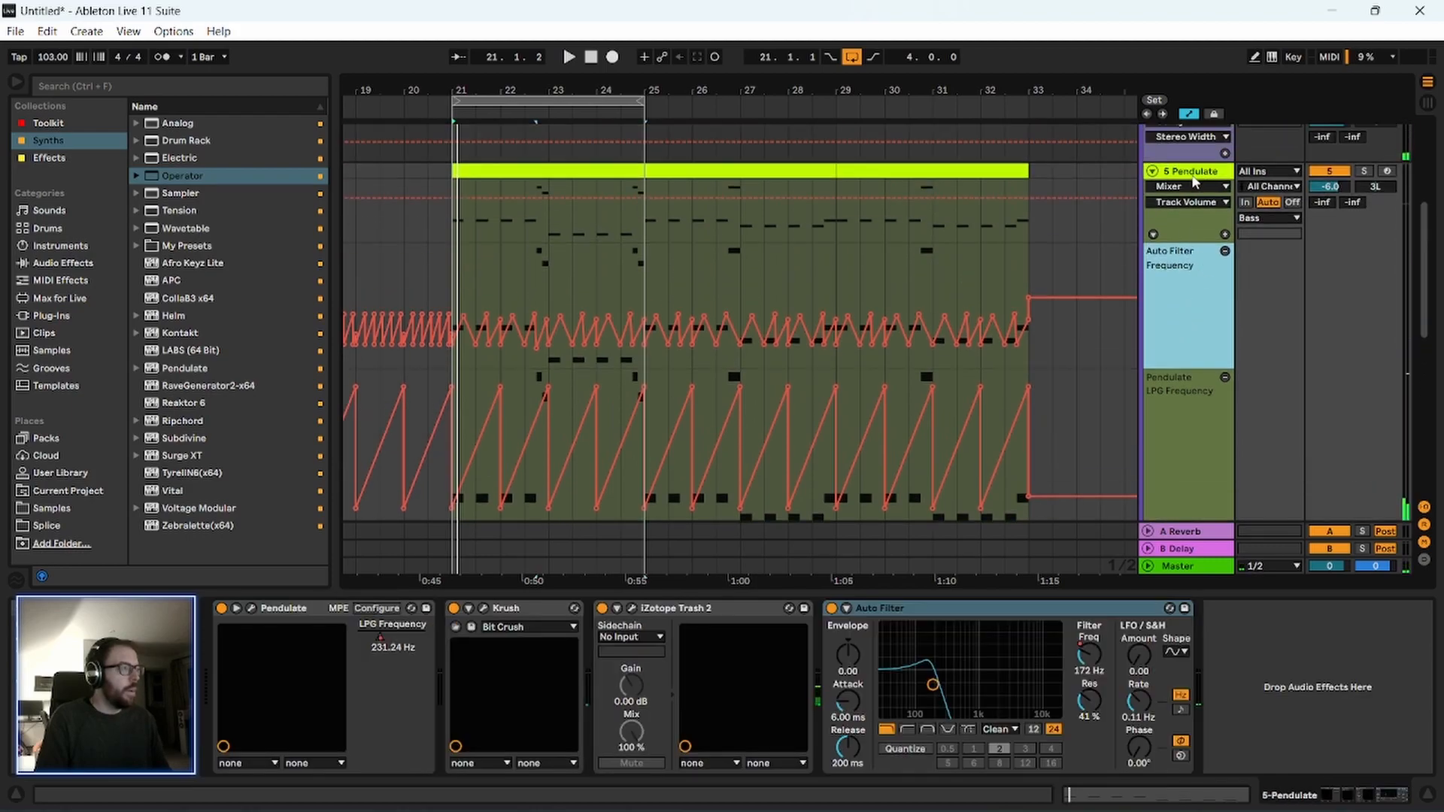
{"action": "left_click", "coordinate": [1193, 179]}
{"action": "left_click", "coordinate": [1194, 258]}
{"action": "left_click", "coordinate": [1202, 173]}
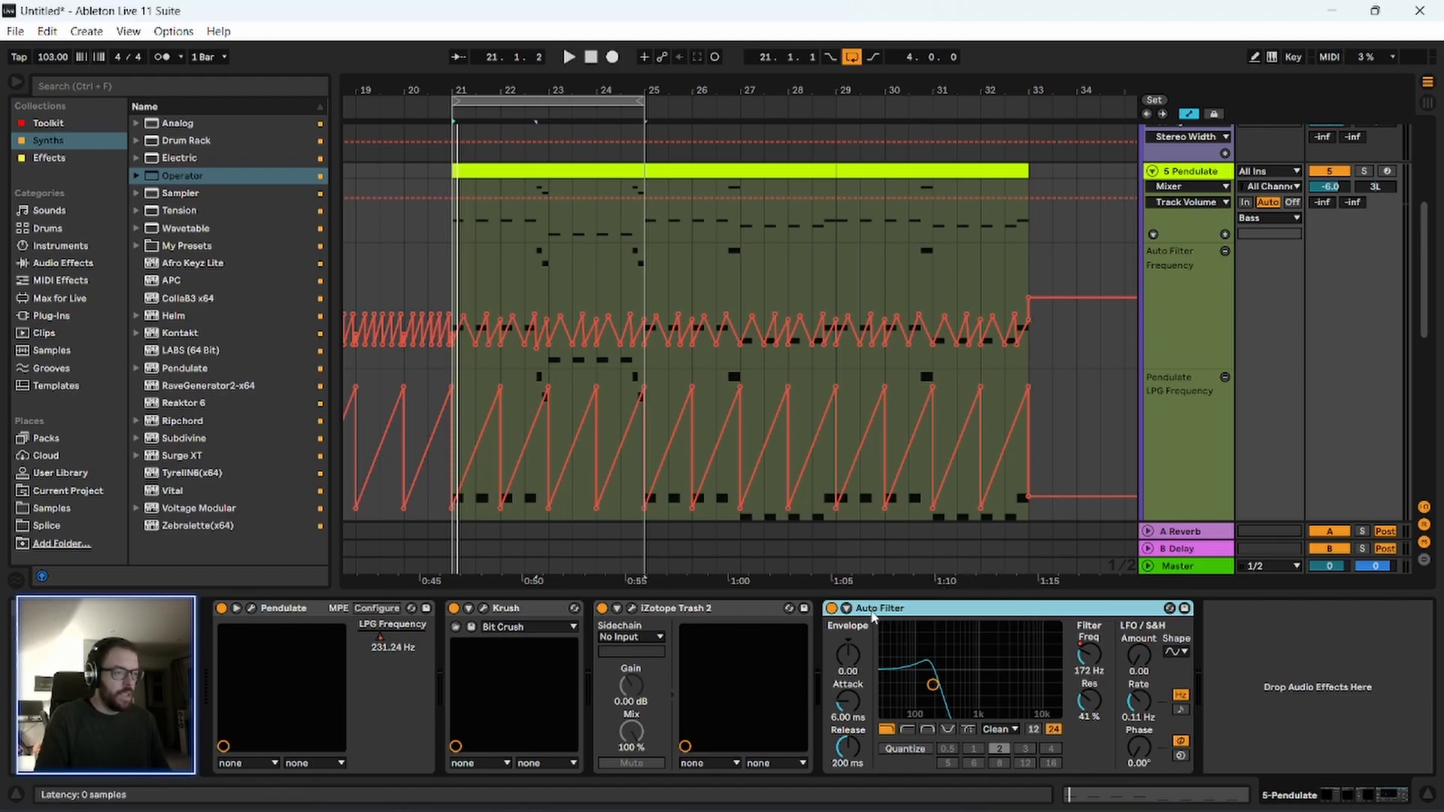
Paste a copy of the Pendulate track's Auto Filter after Operator on the Sub track.
{"action": "scroll", "coordinate": [1189, 352], "scroll_direction": "down", "scroll_amount": 5}
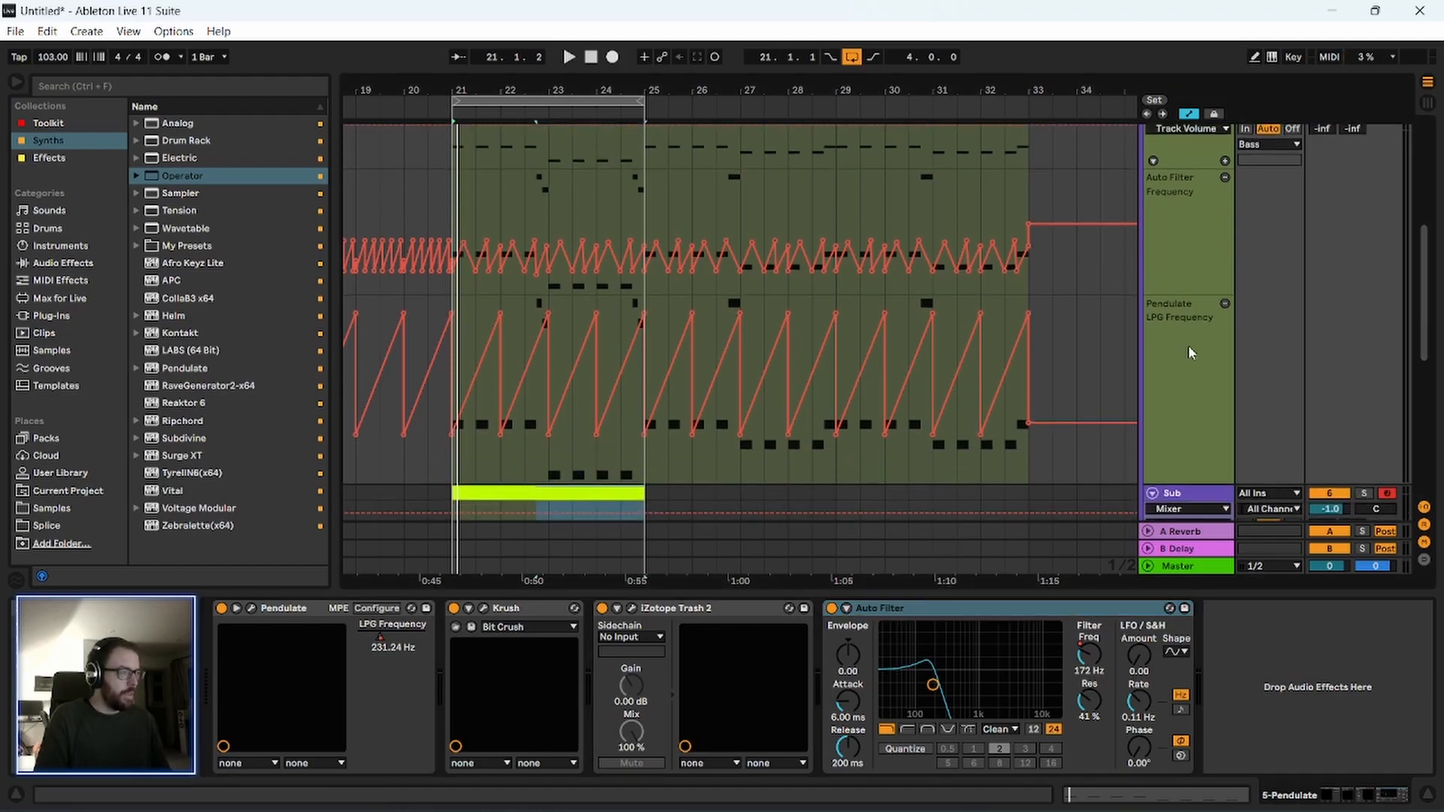
{"action": "left_click", "coordinate": [1185, 367]}
{"action": "left_click", "coordinate": [963, 733]}
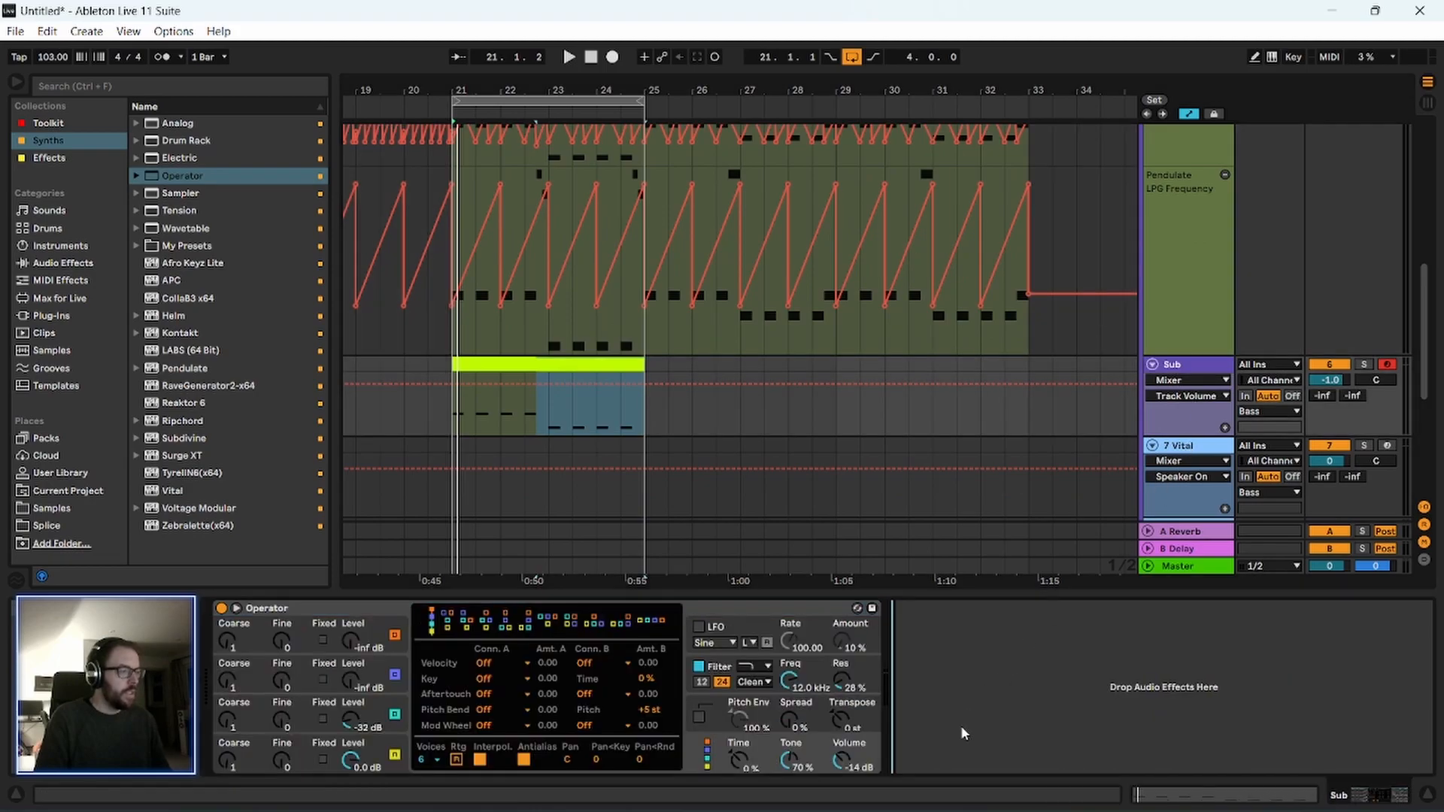
{"action": "key", "text": "ctrl+v"}
{"action": "scroll", "coordinate": [732, 219], "scroll_direction": "up", "scroll_amount": 2}
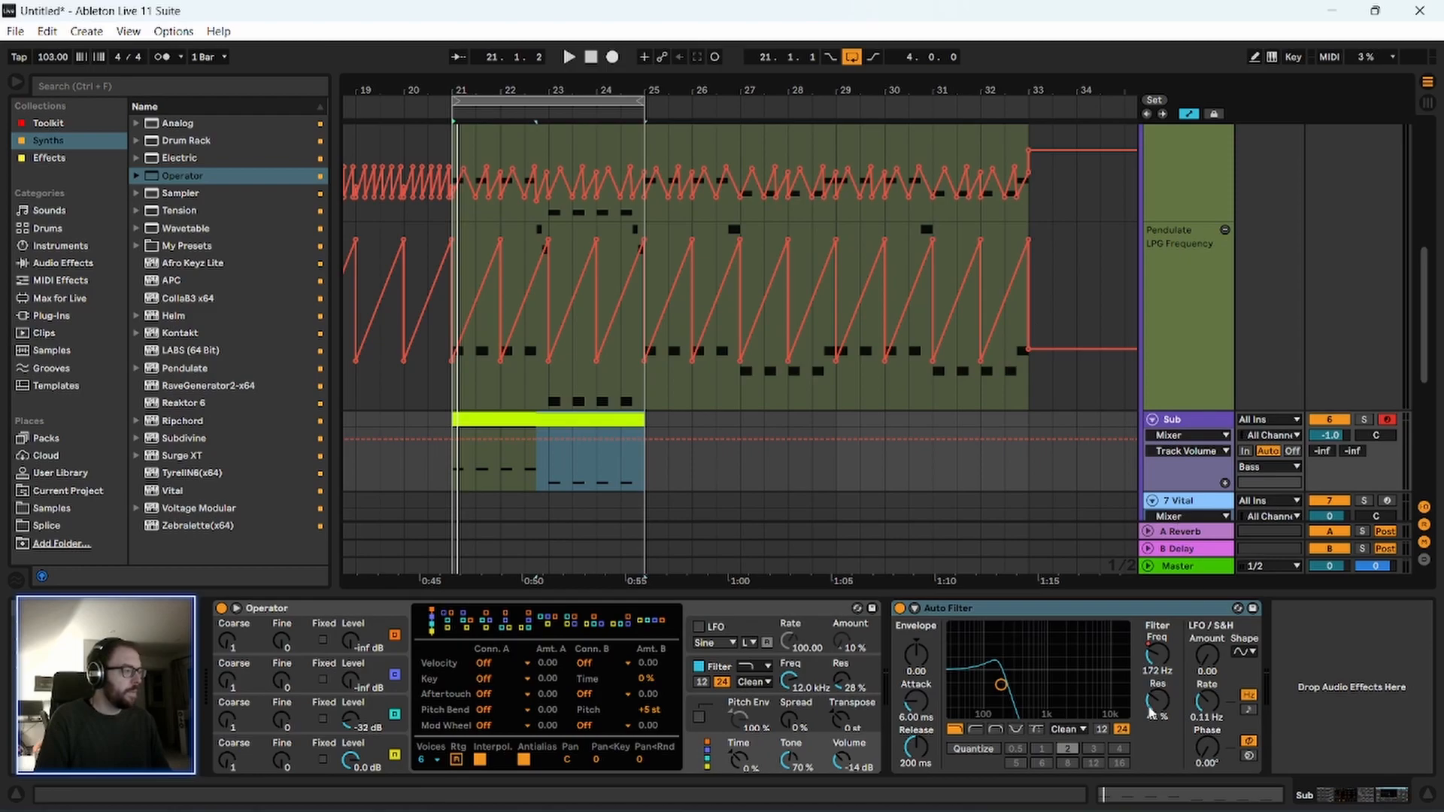
Show the Sub track's Auto Filter frequency automation, play from bar 21, and solo the Sub track.
{"action": "left_click", "coordinate": [1158, 655]}
{"action": "scroll", "coordinate": [444, 376], "scroll_direction": "down", "scroll_amount": 3}
{"action": "left_click", "coordinate": [453, 378]}
{"action": "key", "text": "space"}
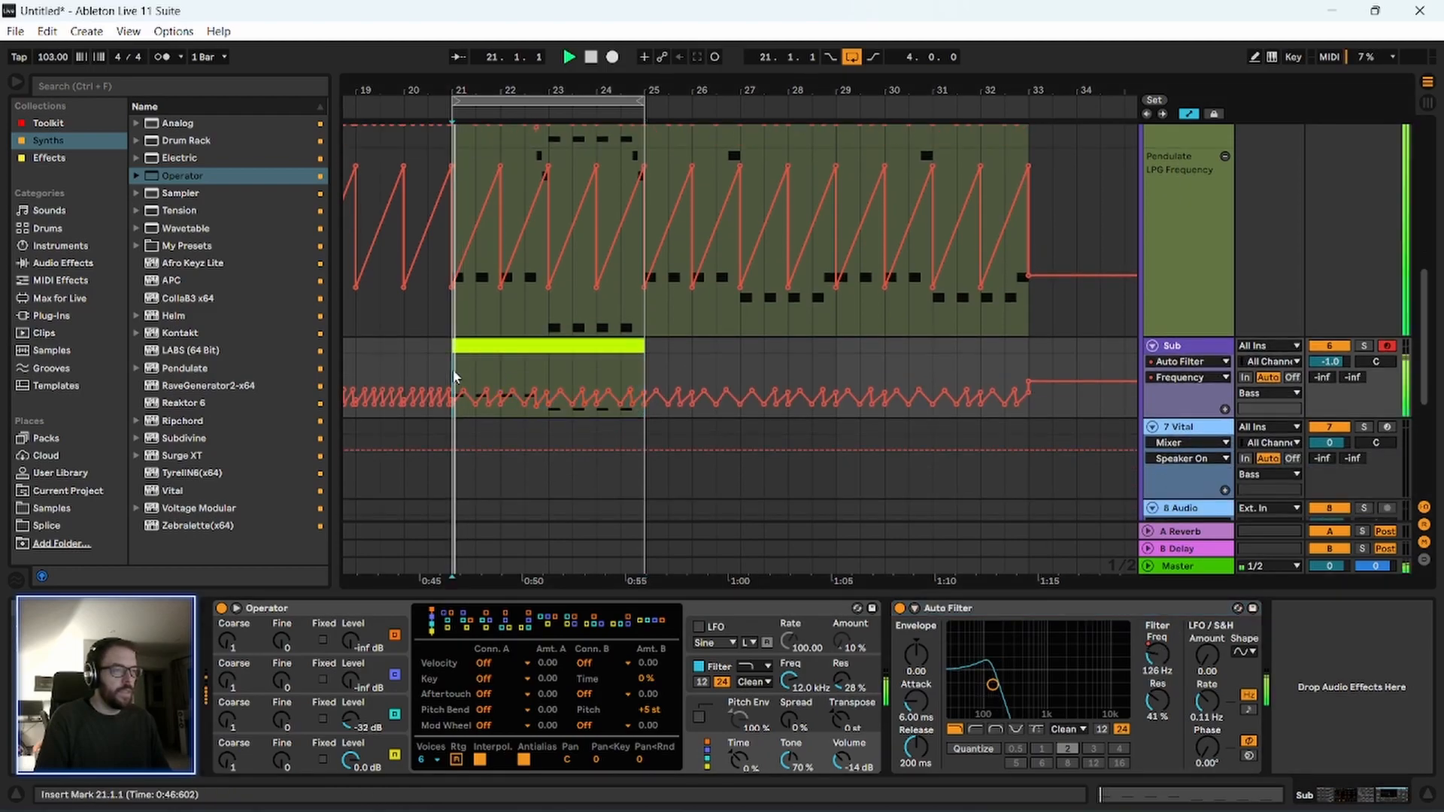
{"action": "scroll", "coordinate": [1273, 268], "scroll_direction": "up", "scroll_amount": 5}
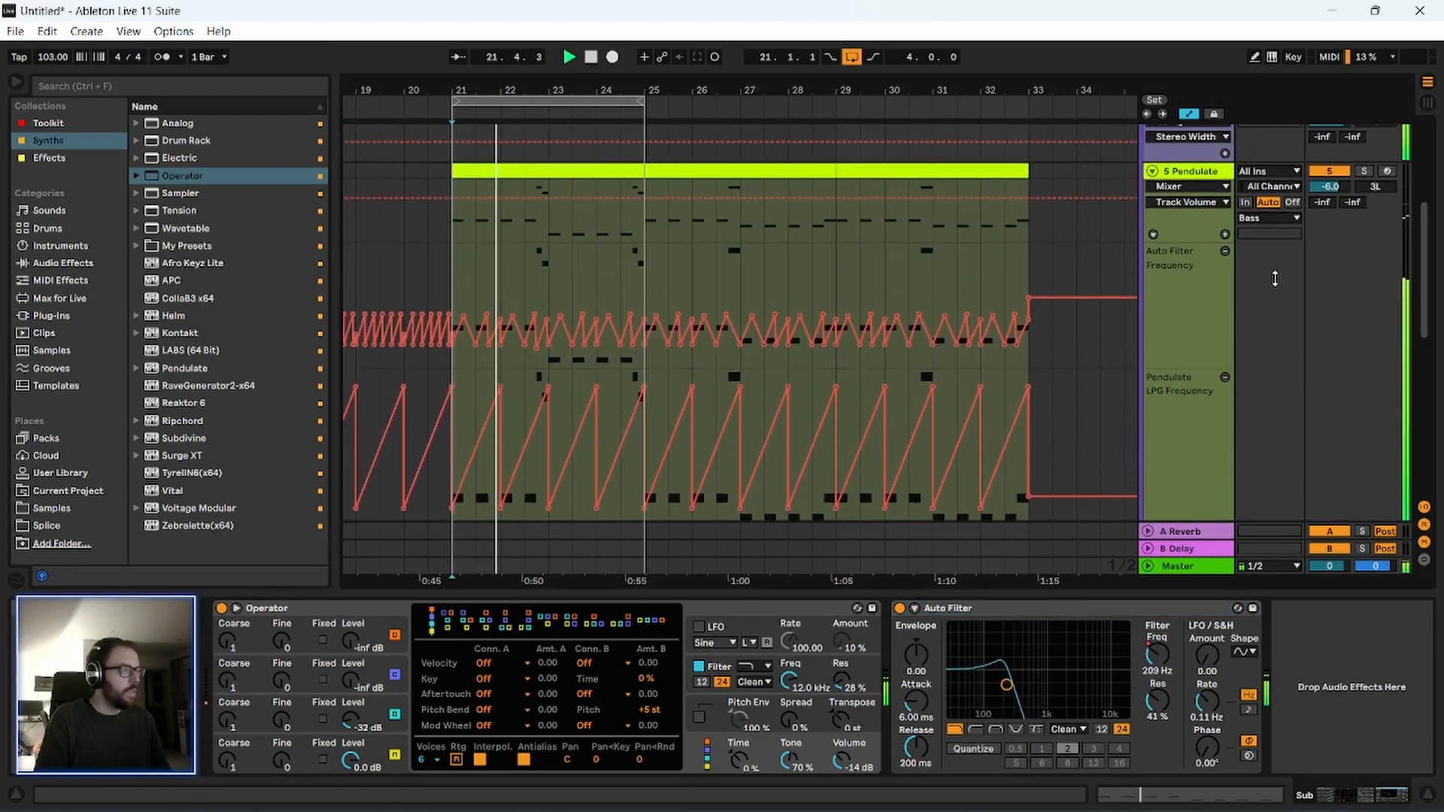
{"action": "scroll", "coordinate": [1245, 401], "scroll_direction": "down", "scroll_amount": 4}
{"action": "left_click", "coordinate": [1366, 365]}
{"action": "left_click_drag", "start_coordinate": [486, 90], "coordinate": [486, 136]}
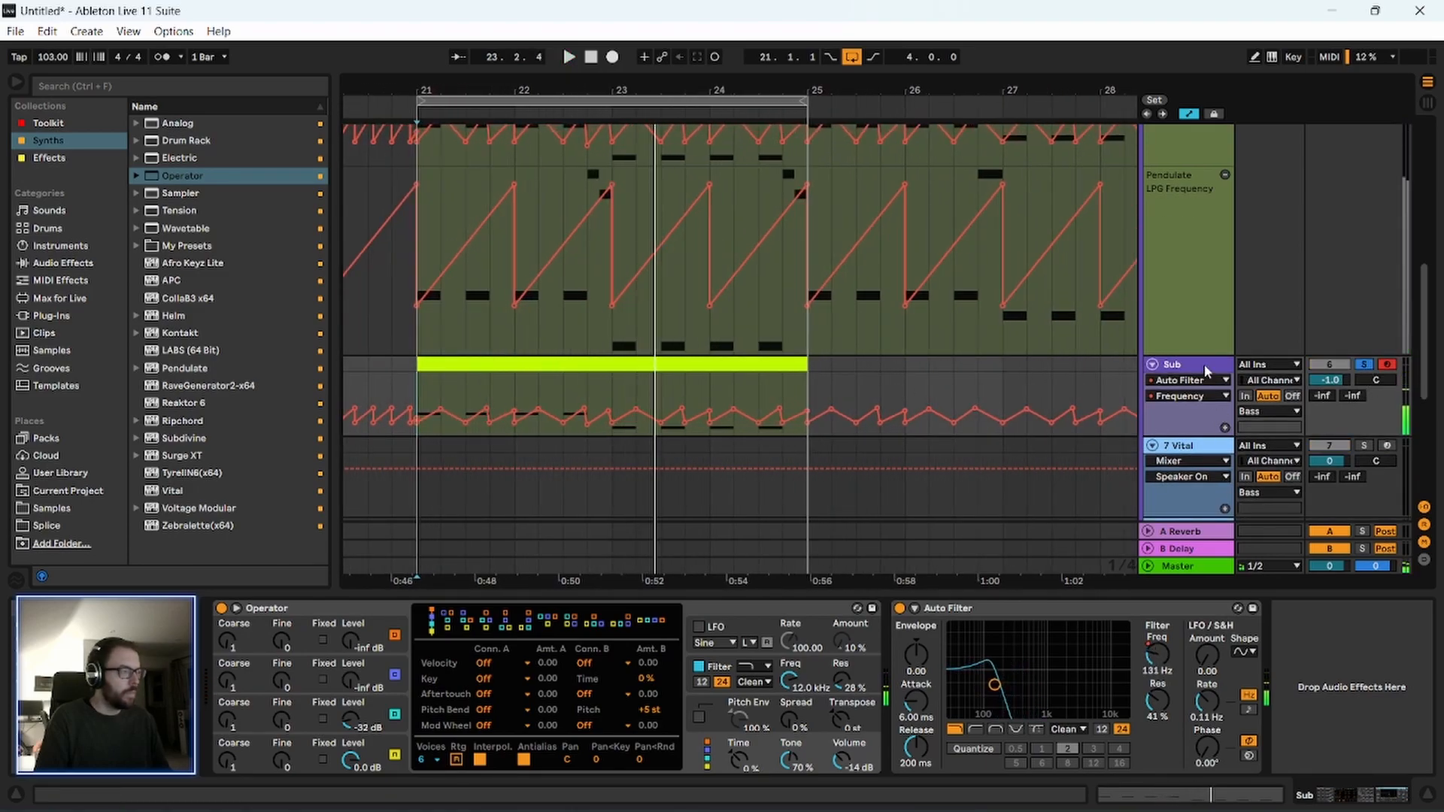
Set Operator's oscillator B level to -28 dB and oscillator C level to -6.7 dB on the Sub track during playback.
{"action": "left_click", "coordinate": [738, 605]}
{"action": "left_click_drag", "start_coordinate": [359, 733], "coordinate": [359, 731]}
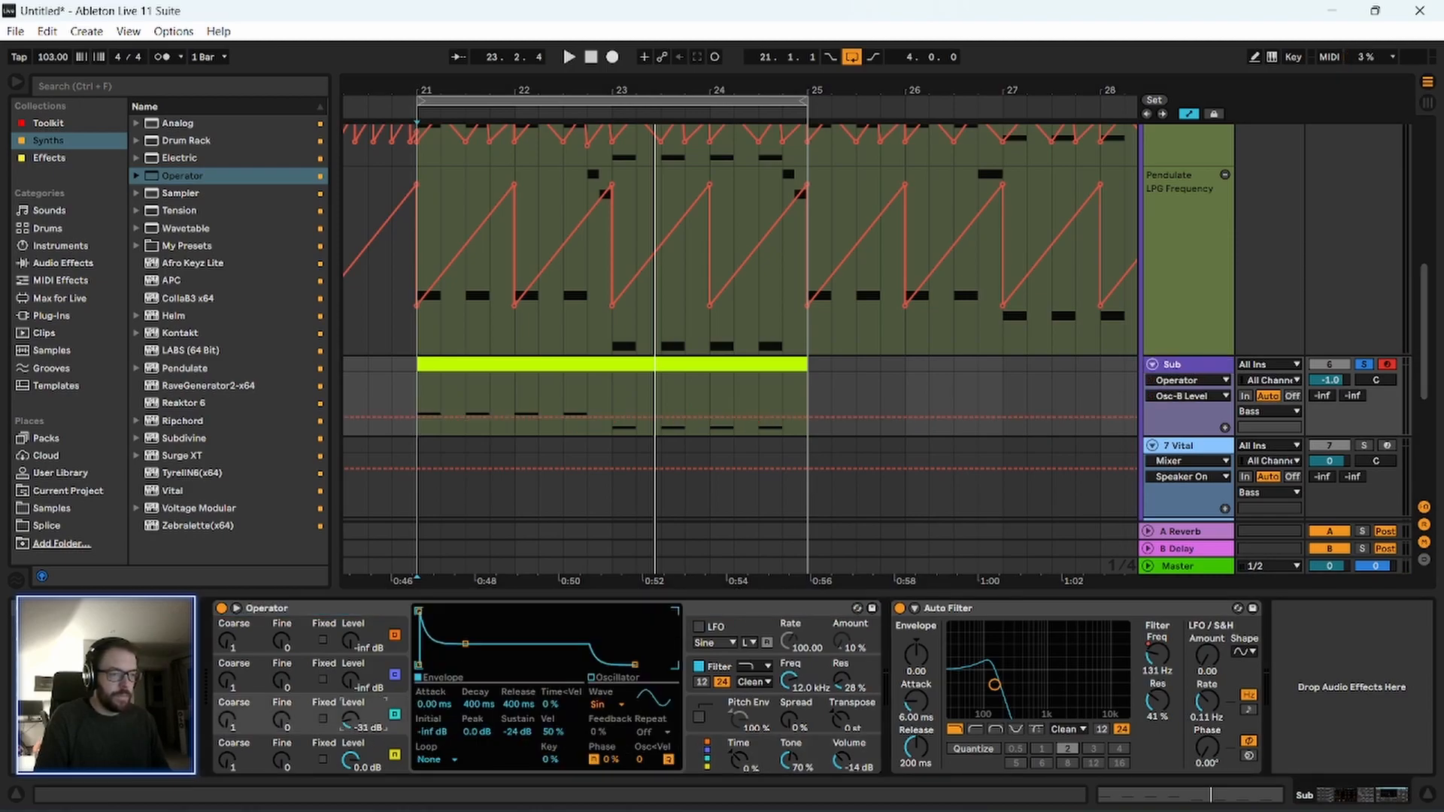
{"action": "key", "text": "space"}
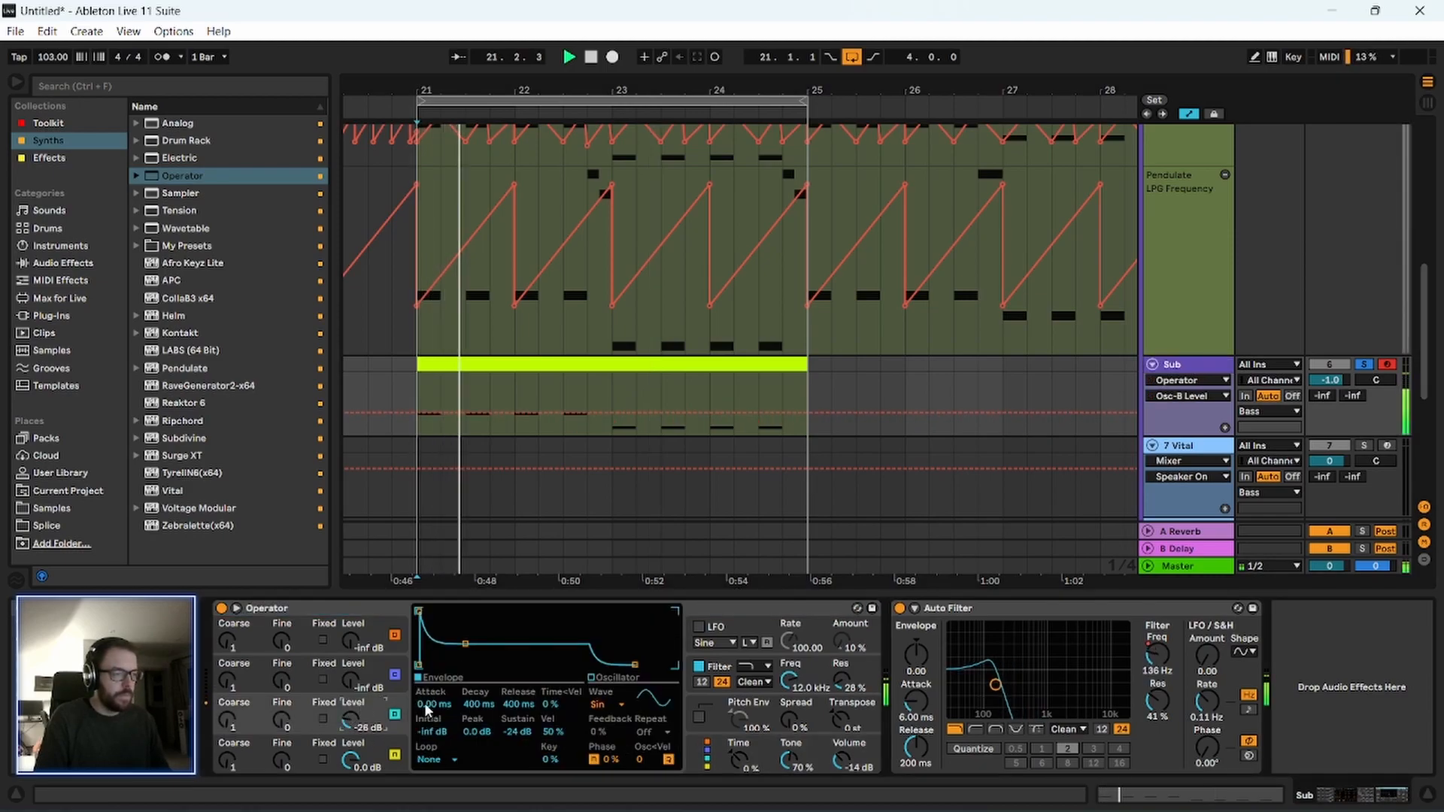
{"action": "left_click", "coordinate": [741, 606]}
{"action": "left_click_drag", "start_coordinate": [351, 681], "coordinate": [350, 658]}
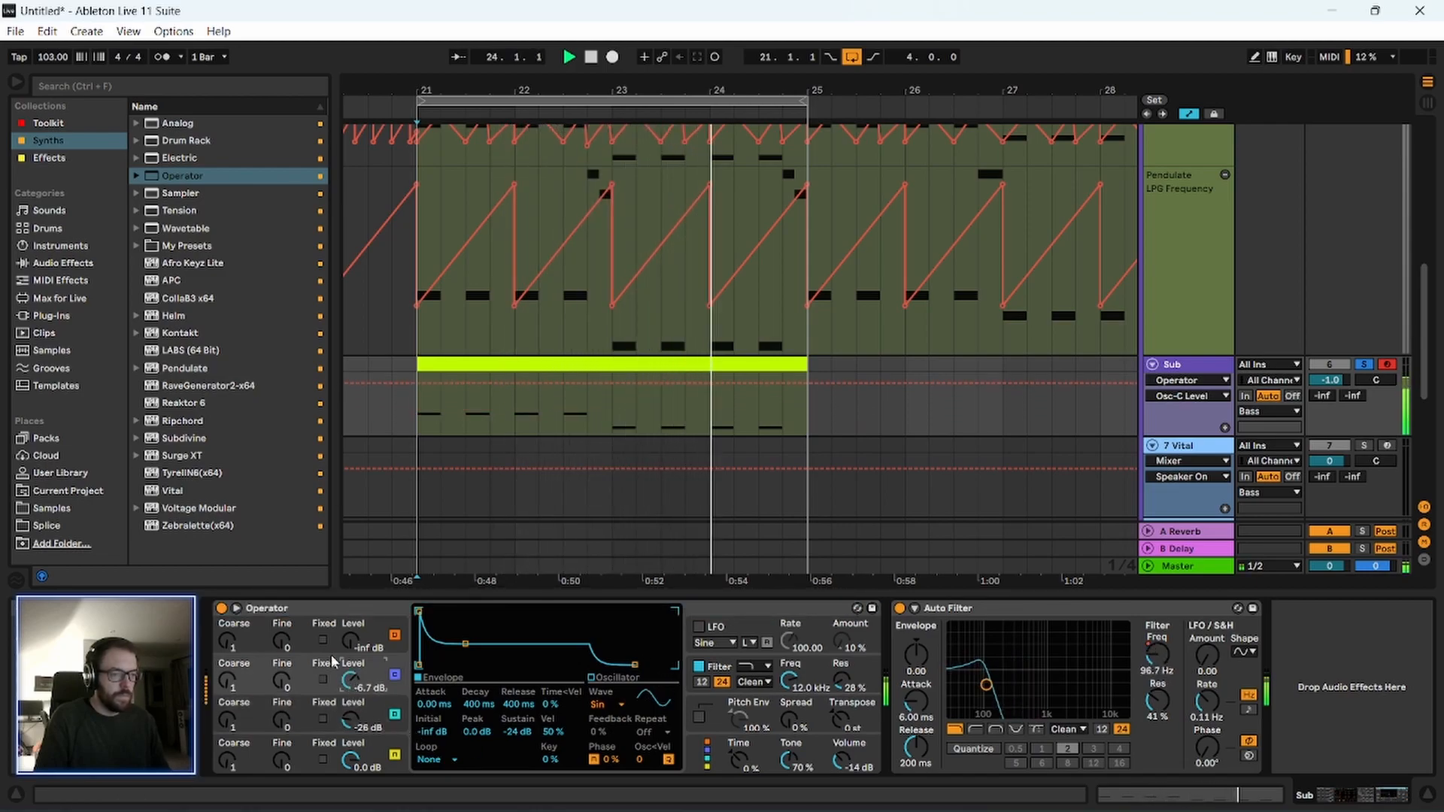
Enable Operator's pitch envelope with amount 100%, initial +44 st, peak +41 st, sustain +1 st, and decay about 4.06 ms.
{"action": "left_click", "coordinate": [767, 613]}
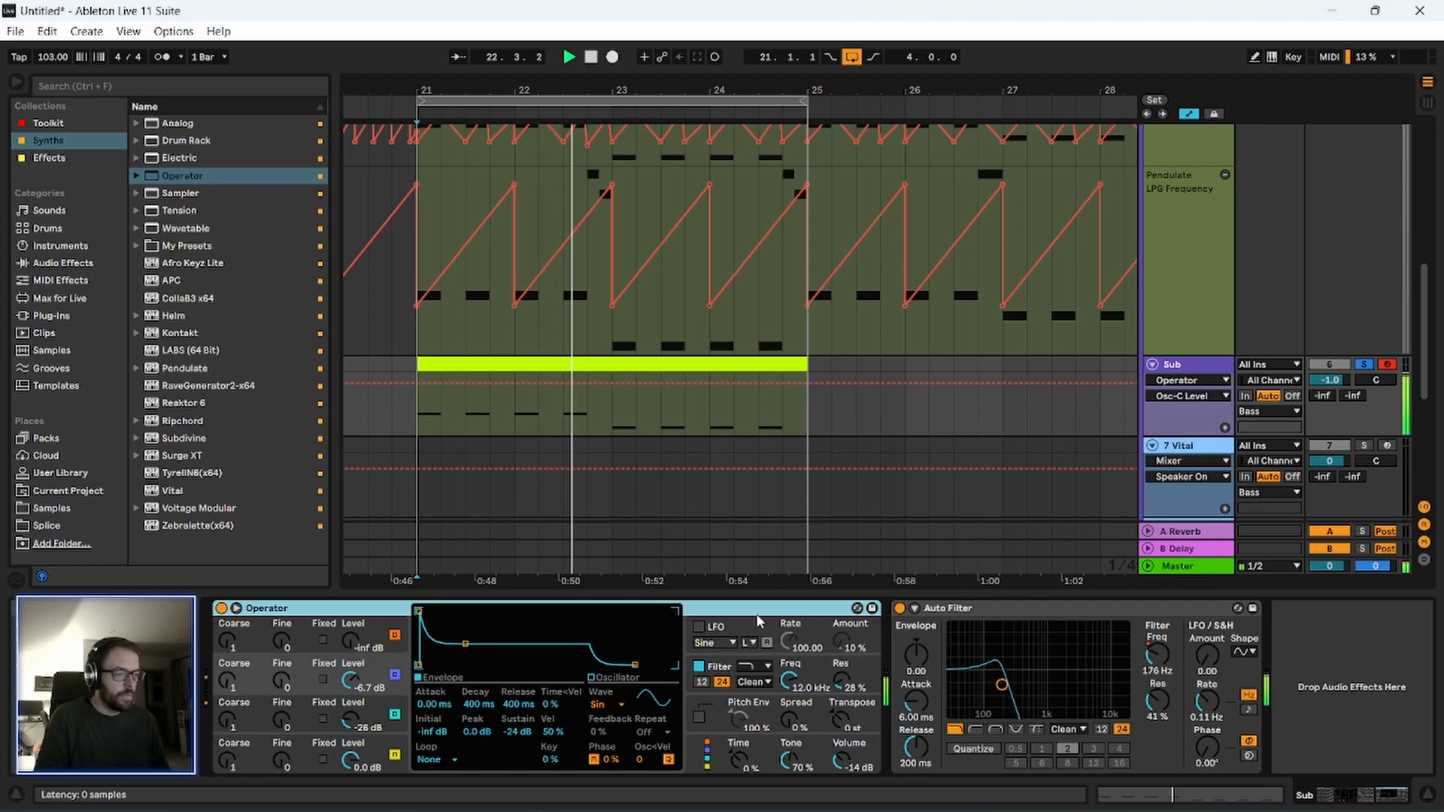
{"action": "left_click", "coordinate": [698, 718]}
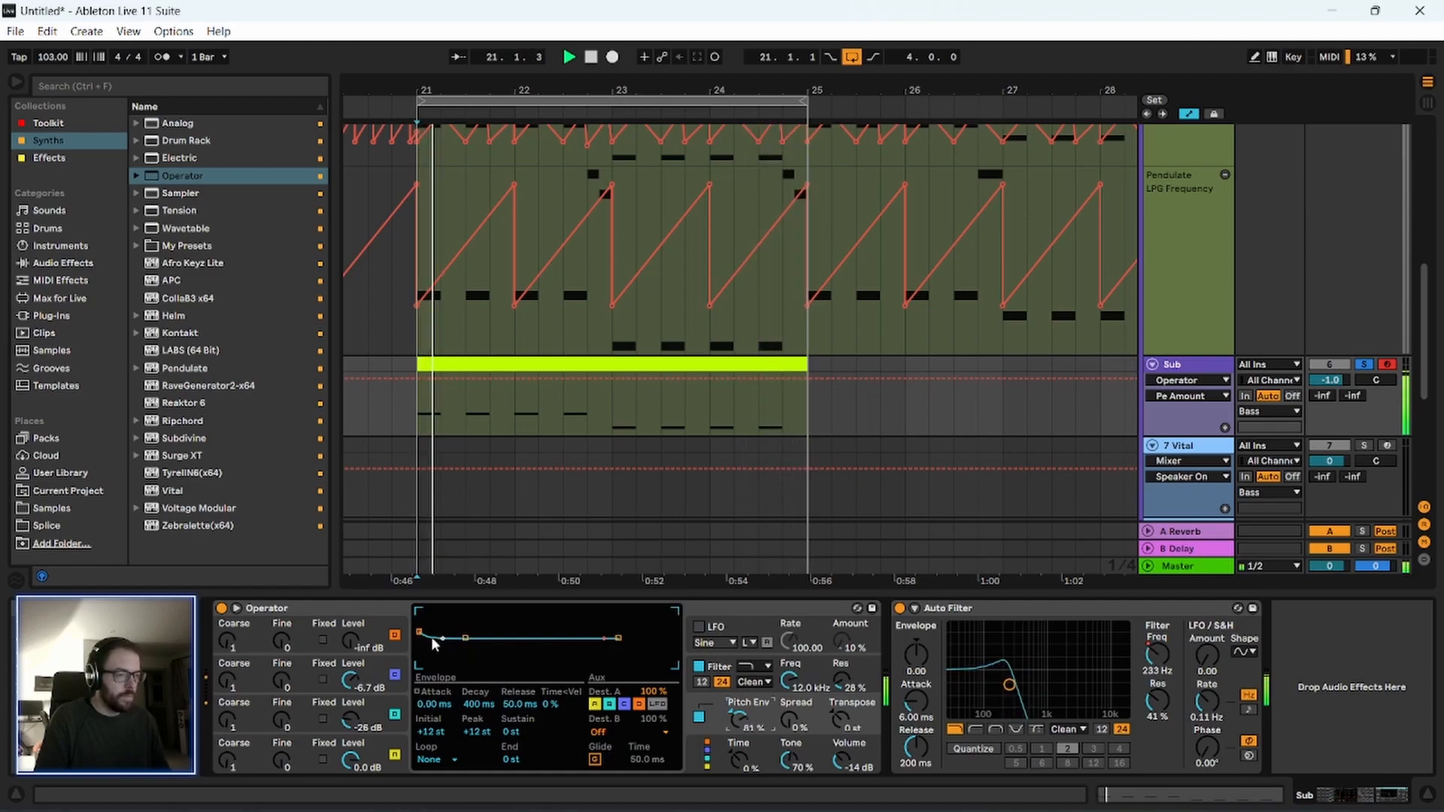
{"action": "left_click_drag", "start_coordinate": [465, 639], "coordinate": [438, 638]}
{"action": "left_click_drag", "start_coordinate": [498, 707], "coordinate": [498, 722]}
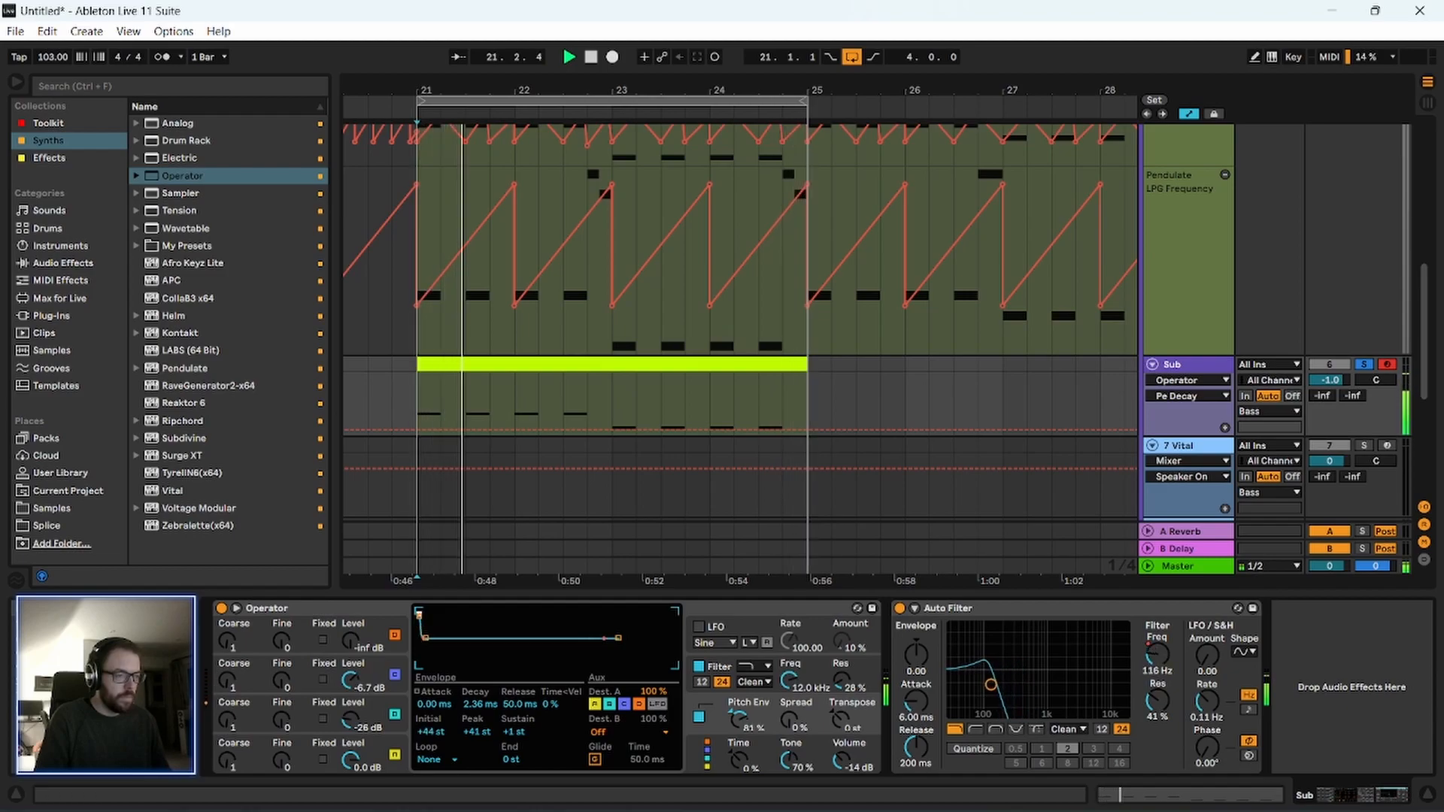
{"action": "left_click_drag", "start_coordinate": [739, 719], "coordinate": [738, 707]}
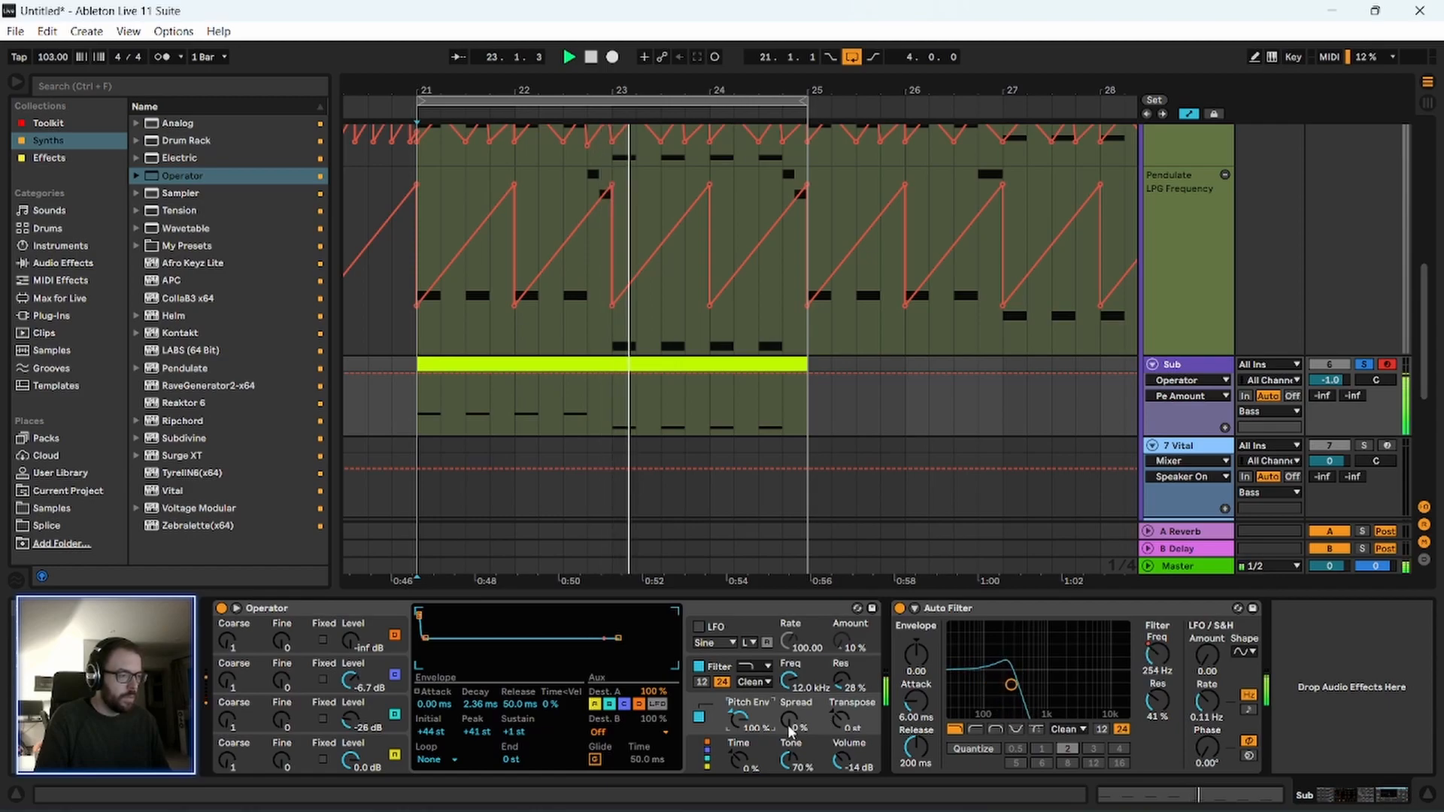
{"action": "left_click", "coordinate": [704, 610]}
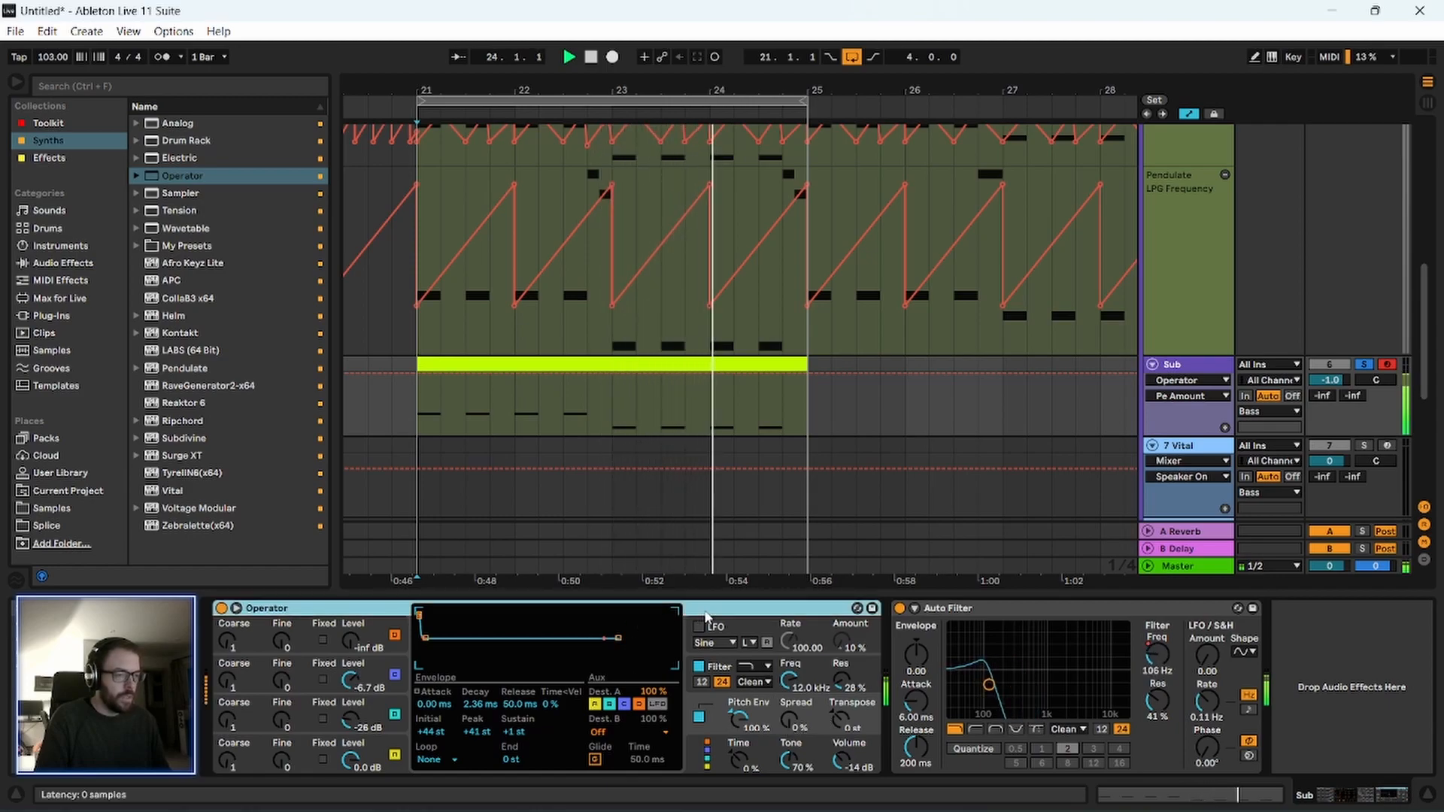
{"action": "mouse_move", "coordinate": [482, 705]}
{"action": "left_mouse_down"}
{"action": "mouse_move", "coordinate": [479, 688]}
{"action": "mouse_move", "coordinate": [480, 715]}
{"action": "left_mouse_up"}
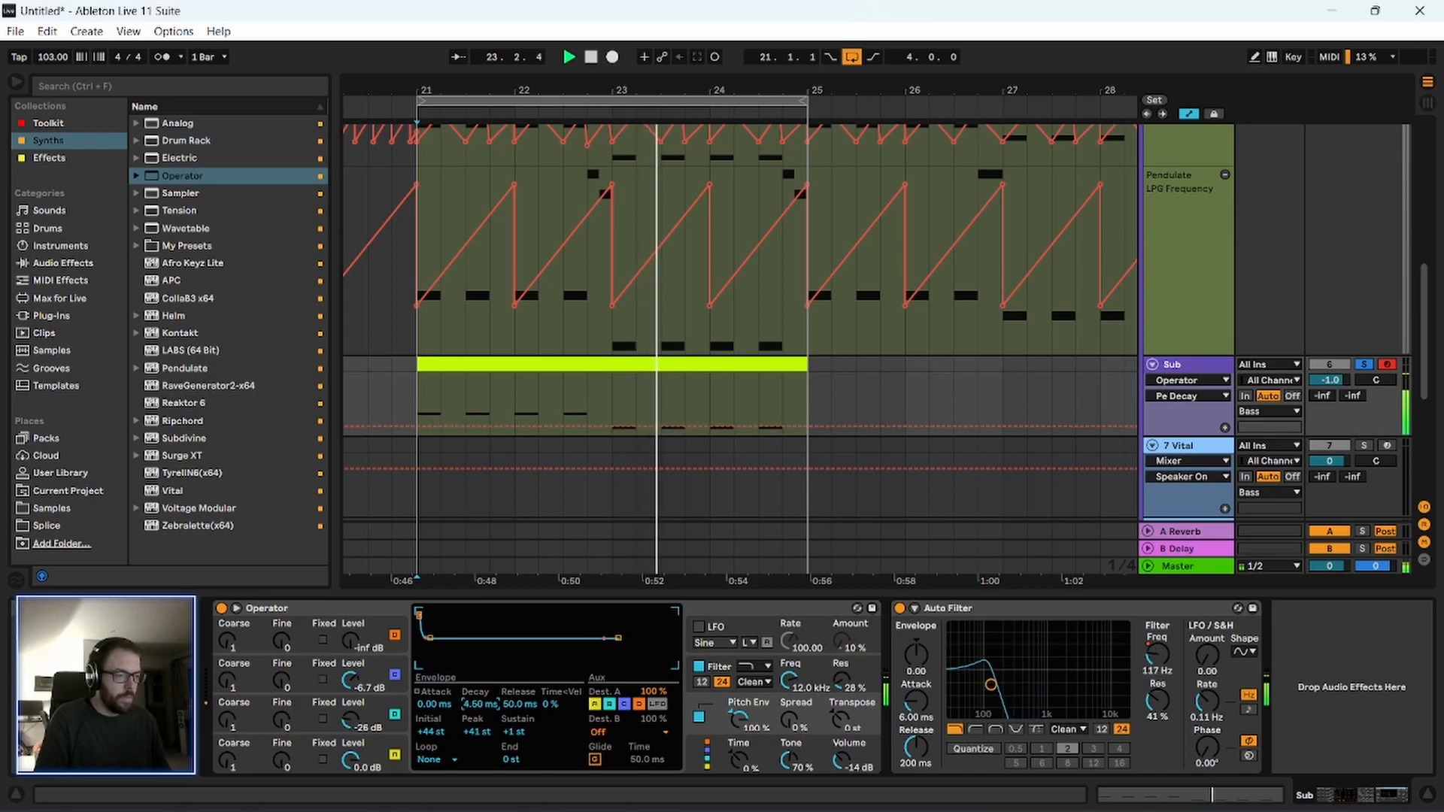
{"action": "left_click", "coordinate": [730, 607]}
Solo the Pendulate track and display its device chain during playback, comparing it with the full mix.
{"action": "scroll", "coordinate": [1193, 366], "scroll_direction": "up", "scroll_amount": 4}
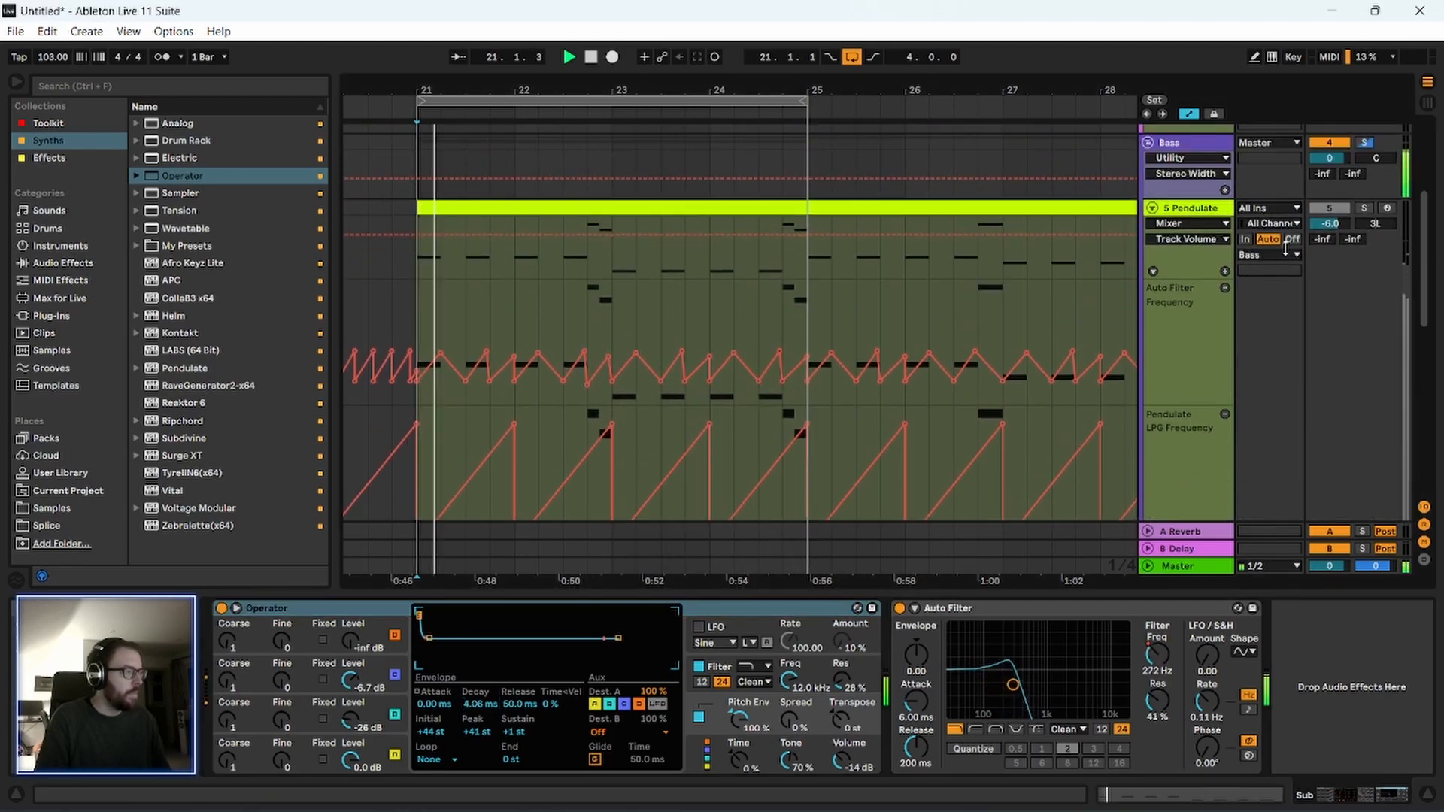
{"action": "left_click", "coordinate": [1192, 209]}
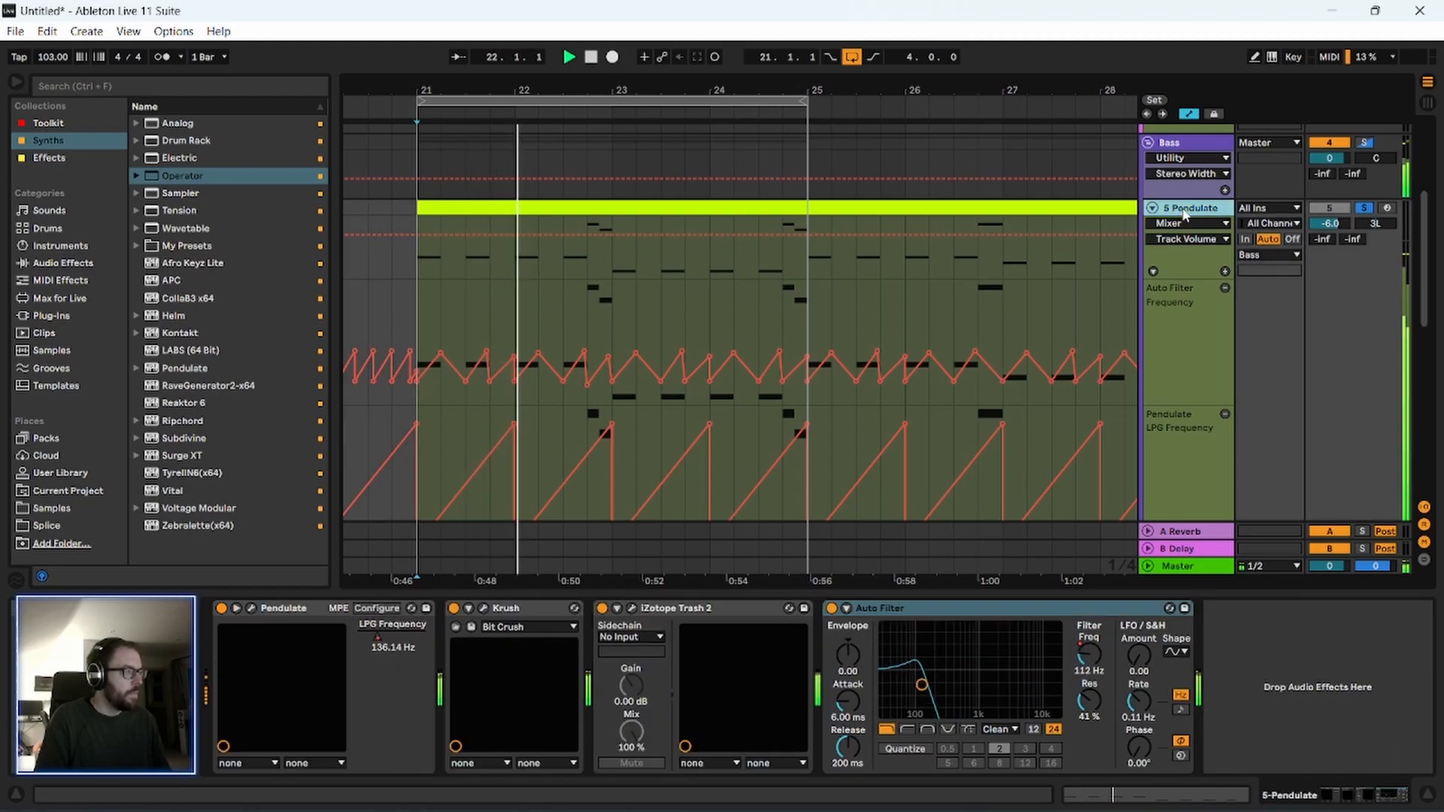
{"action": "left_click", "coordinate": [1363, 208]}
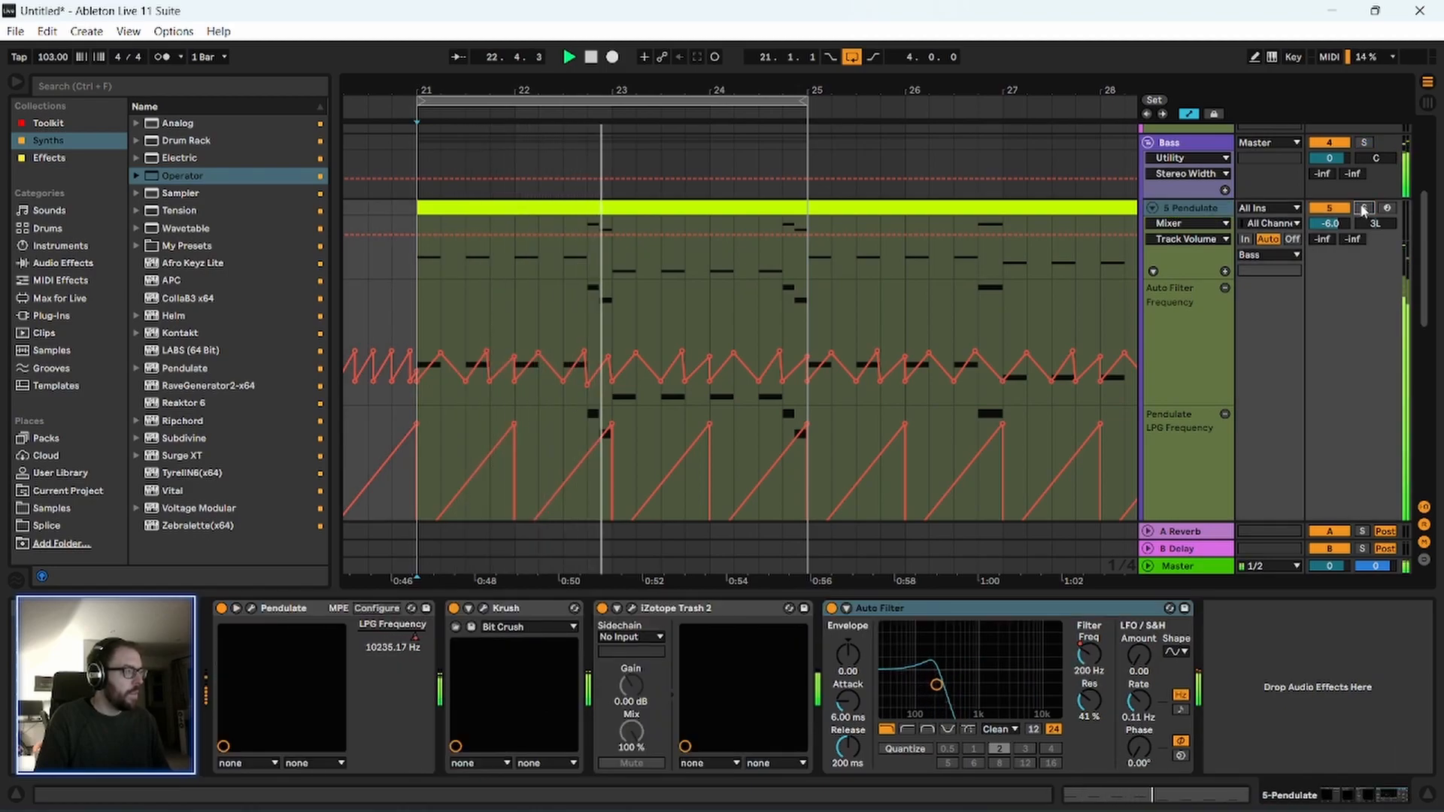
{"action": "left_click", "coordinate": [1201, 208]}
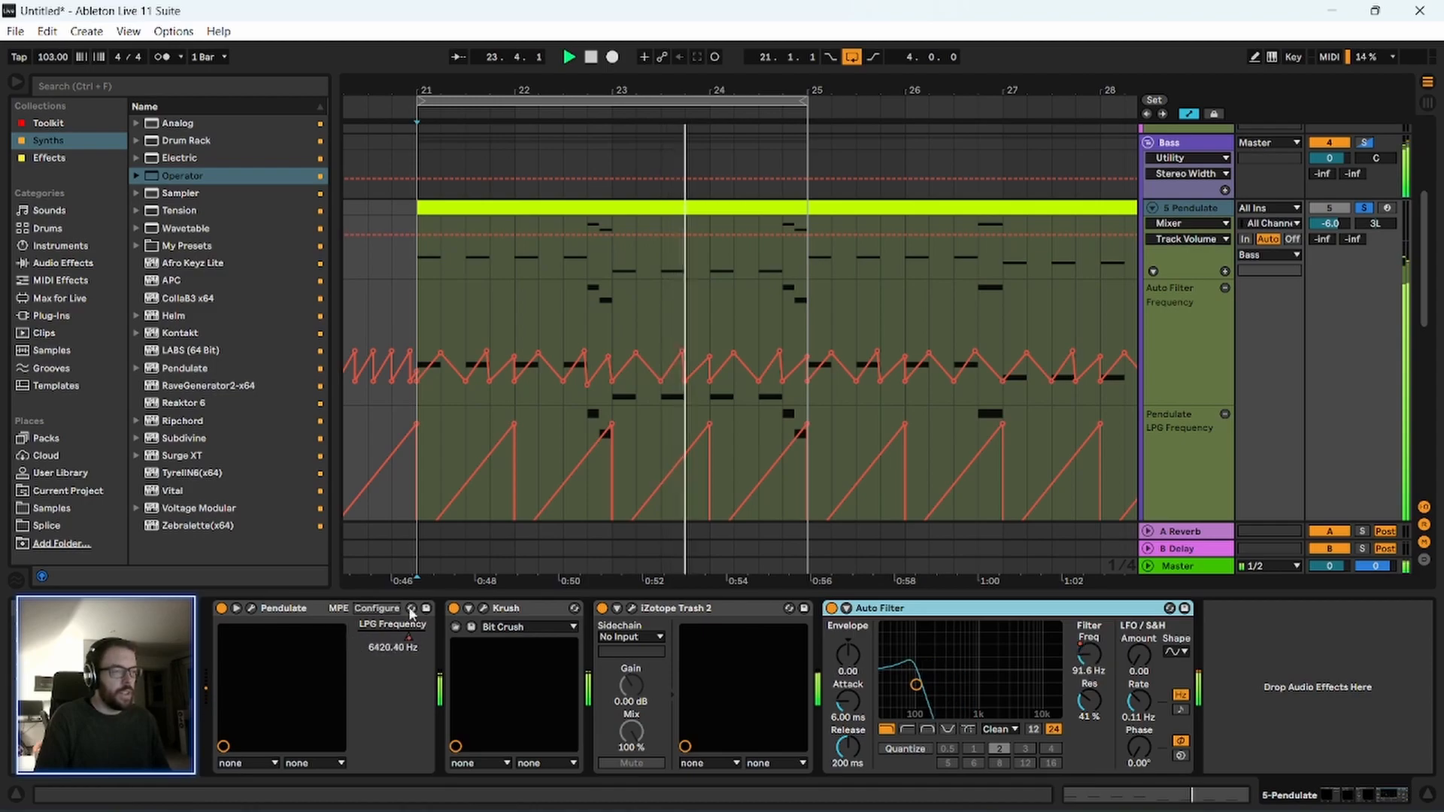
Add EQ Eight from the Toolkit collection at the end of the Pendulate track's chain and stop playback.
{"action": "left_click", "coordinate": [51, 124]}
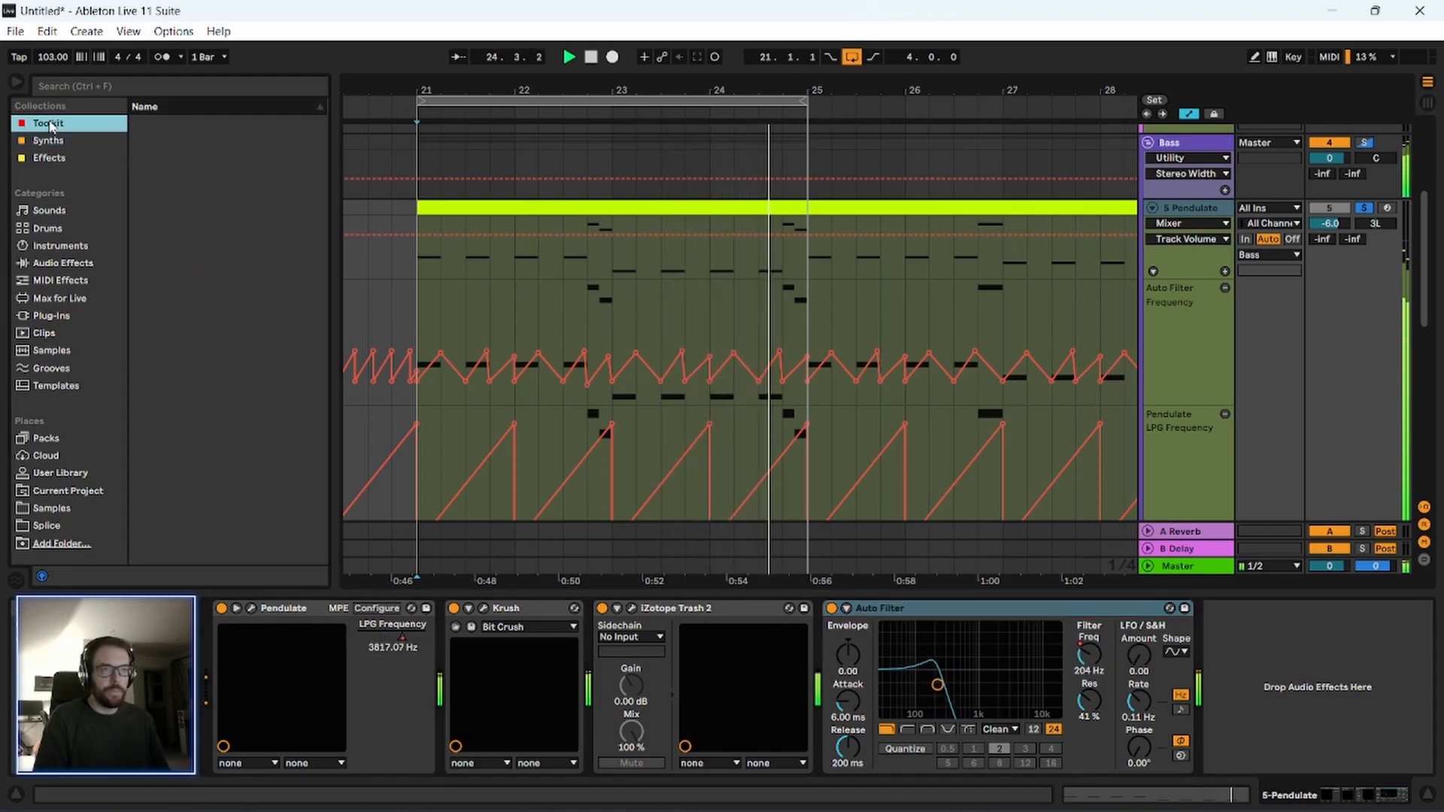
{"action": "left_click_drag", "start_coordinate": [180, 158], "coordinate": [1235, 676]}
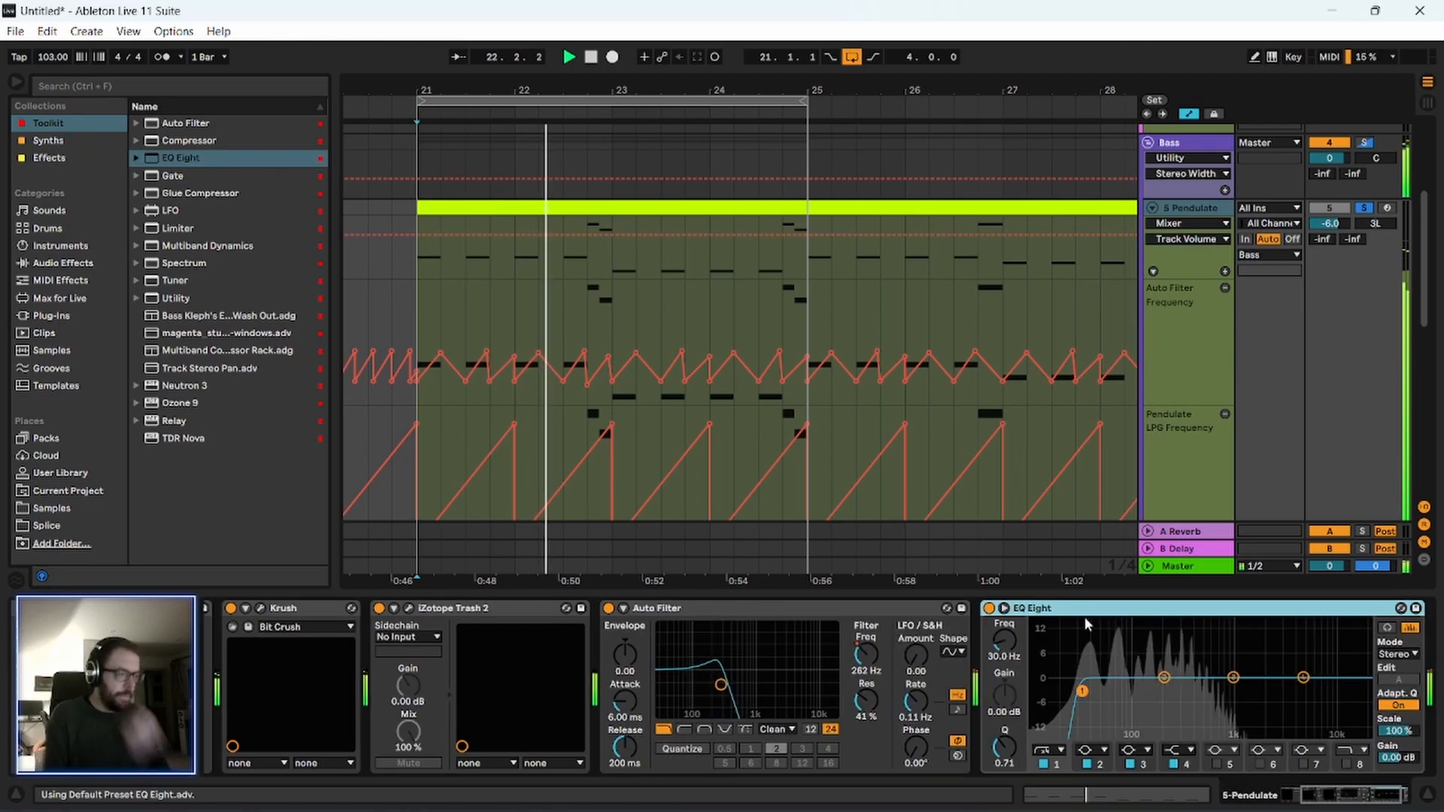
{"action": "key", "text": "space"}
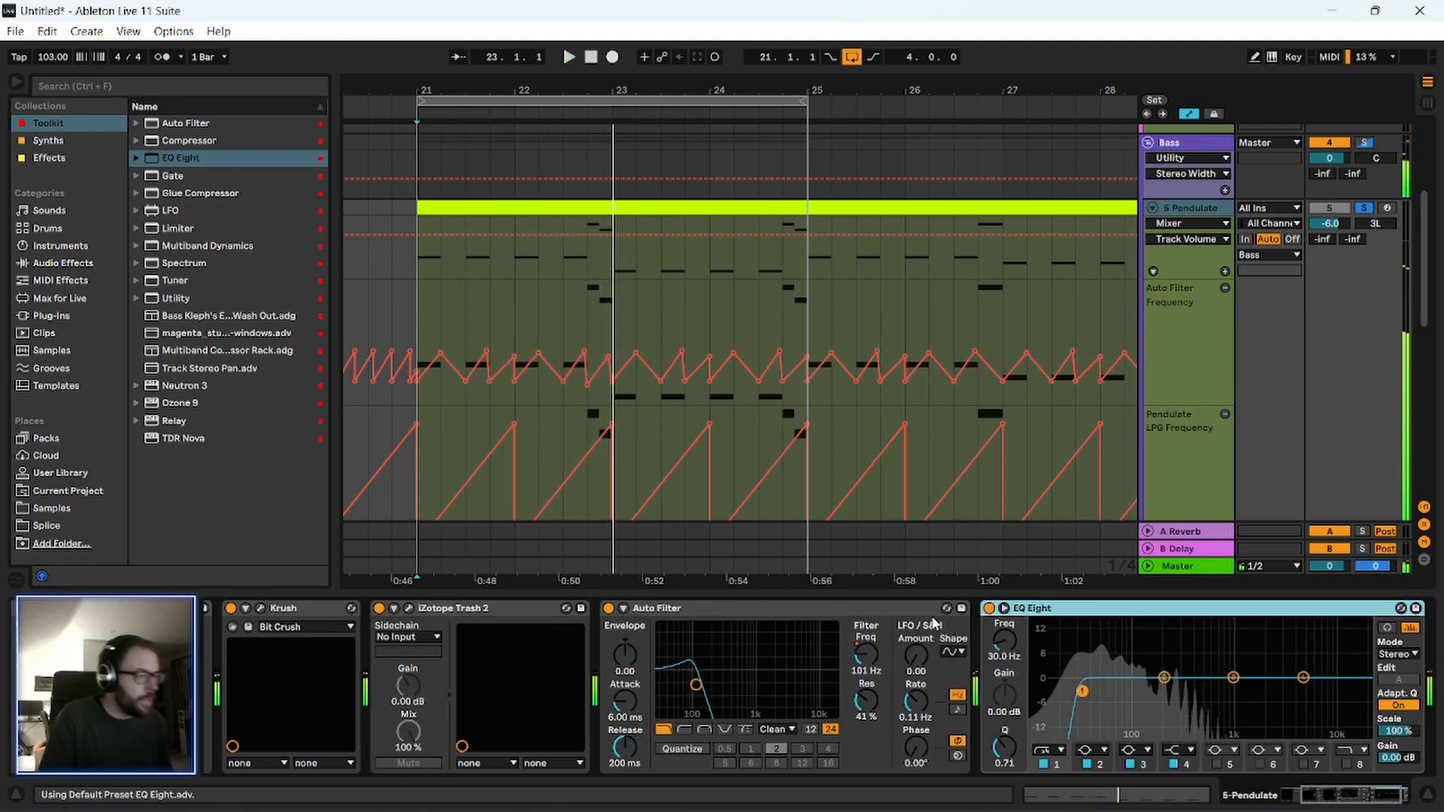
Turn off the Krush device on the Pendulate track and audition the loop.
{"action": "left_click_drag", "start_coordinate": [1356, 795], "coordinate": [1268, 797]}
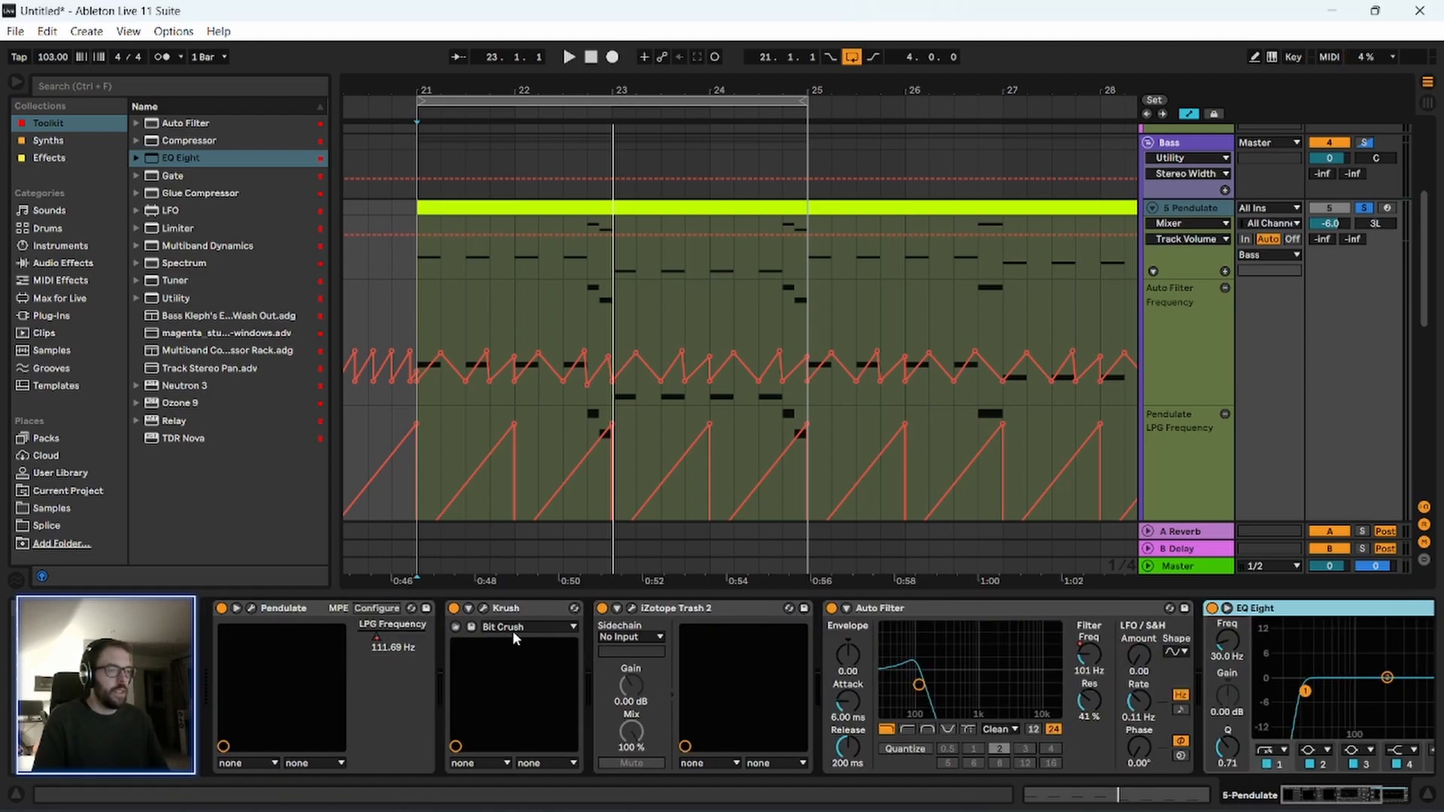
{"action": "key", "text": "space"}
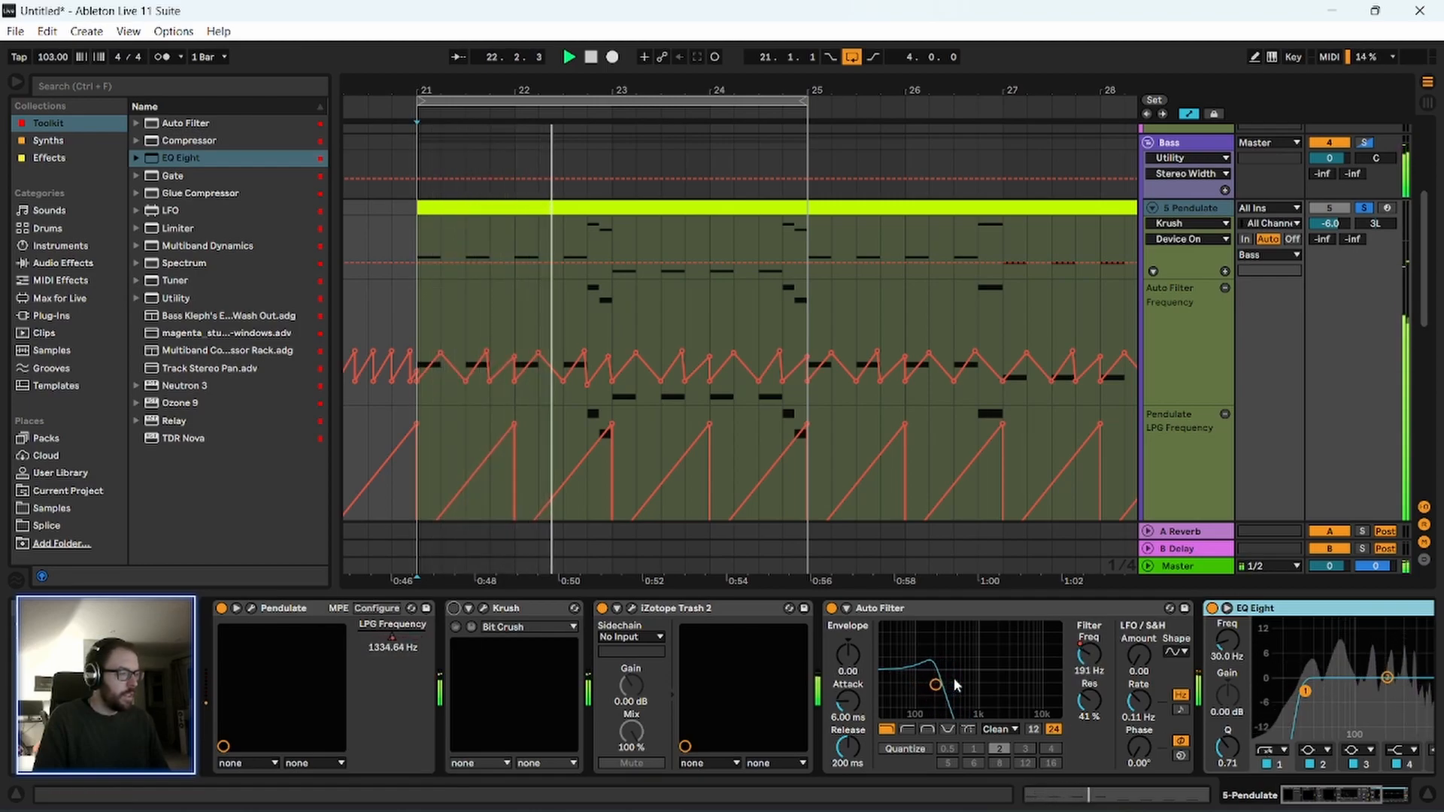
{"action": "key", "text": "space"}
Lower the iZotope Trash 2 output gain to -2.5 dB, restart playback, and close the plugin window.
{"action": "left_click", "coordinate": [670, 610]}
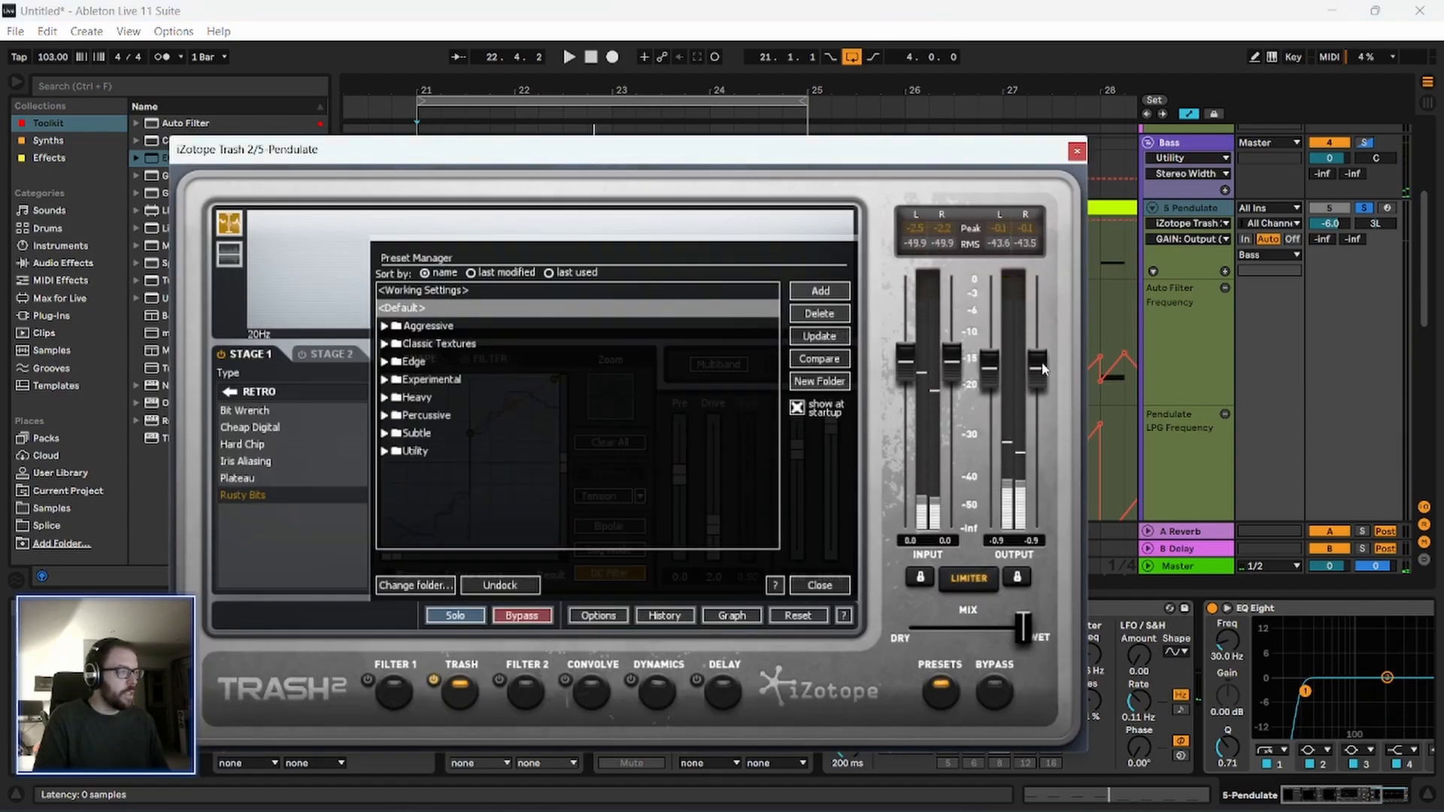
{"action": "left_click_drag", "start_coordinate": [1041, 363], "coordinate": [1044, 380]}
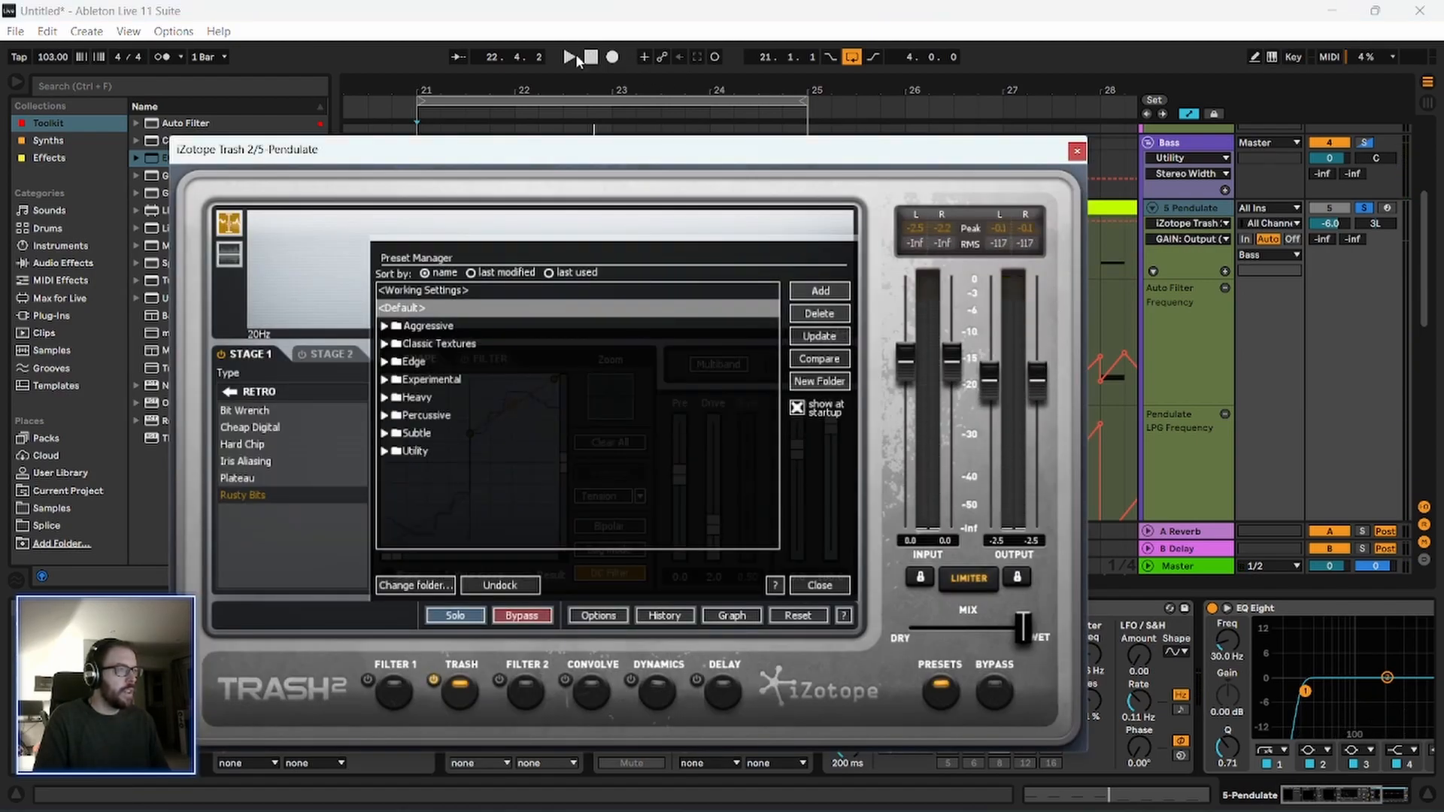
{"action": "key", "text": "space"}
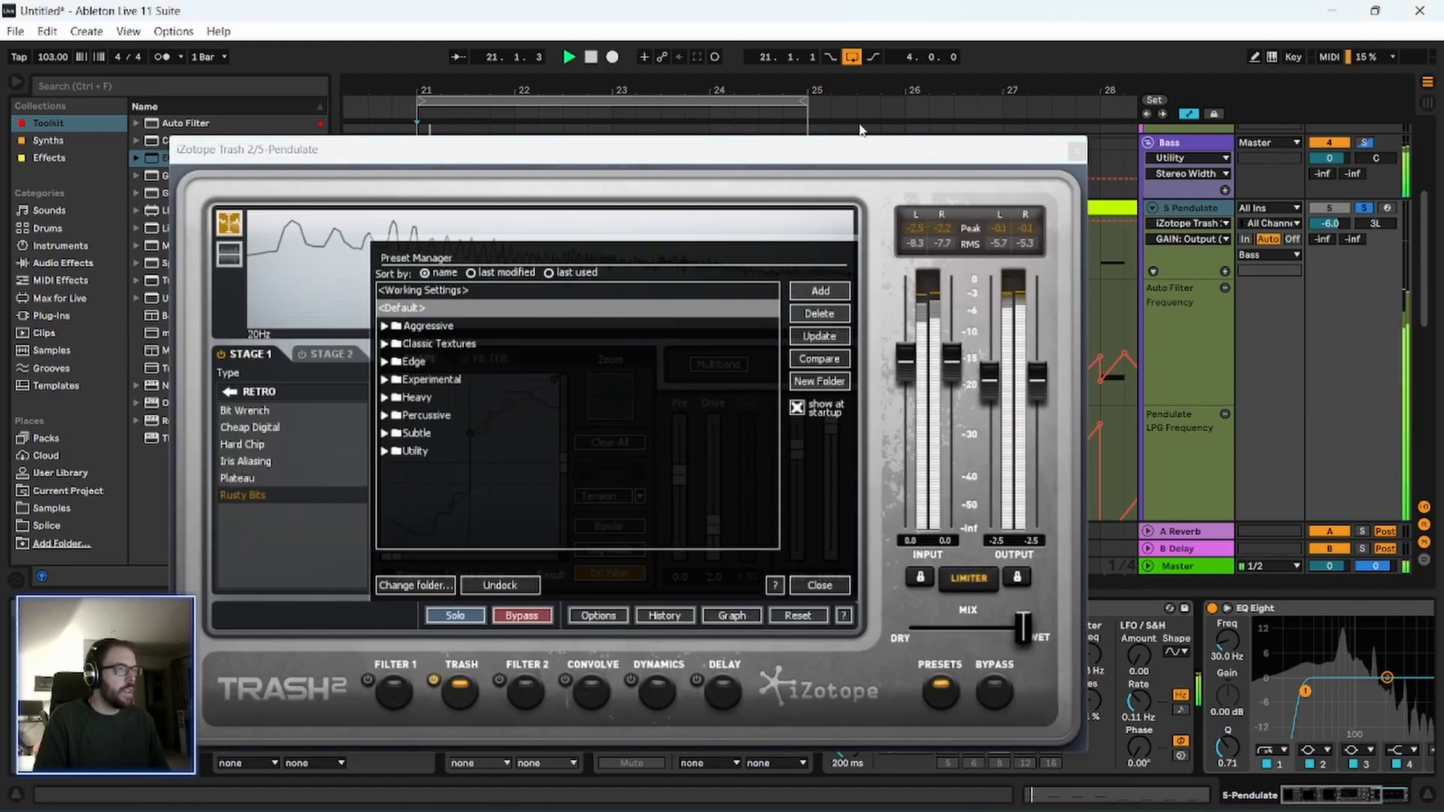
{"action": "left_click", "coordinate": [1077, 152]}
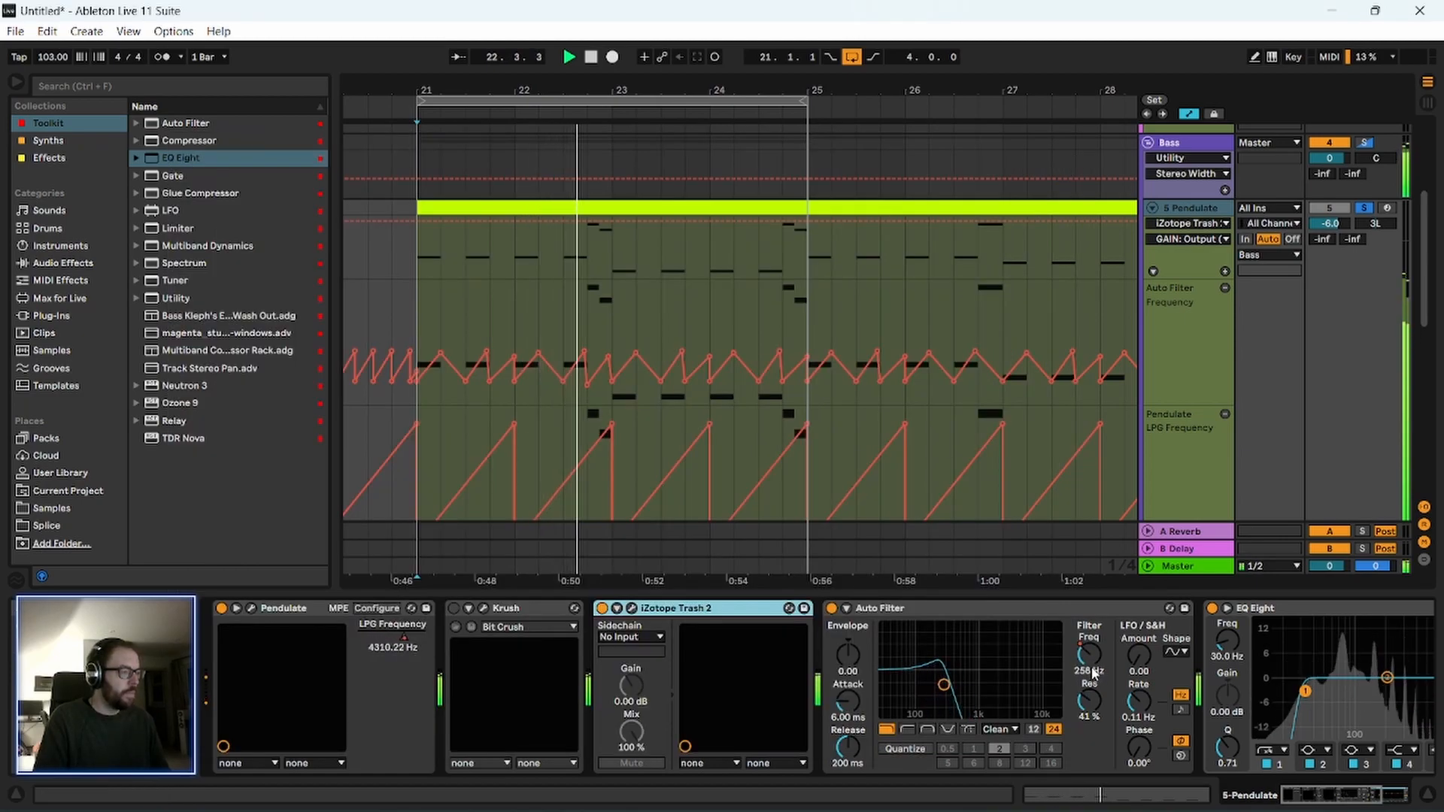
Raise the Pendulate track's Auto Filter frequency automation slightly between bars 21 and 25, and unsolo the track.
{"action": "left_click_drag", "start_coordinate": [422, 316], "coordinate": [827, 324]}
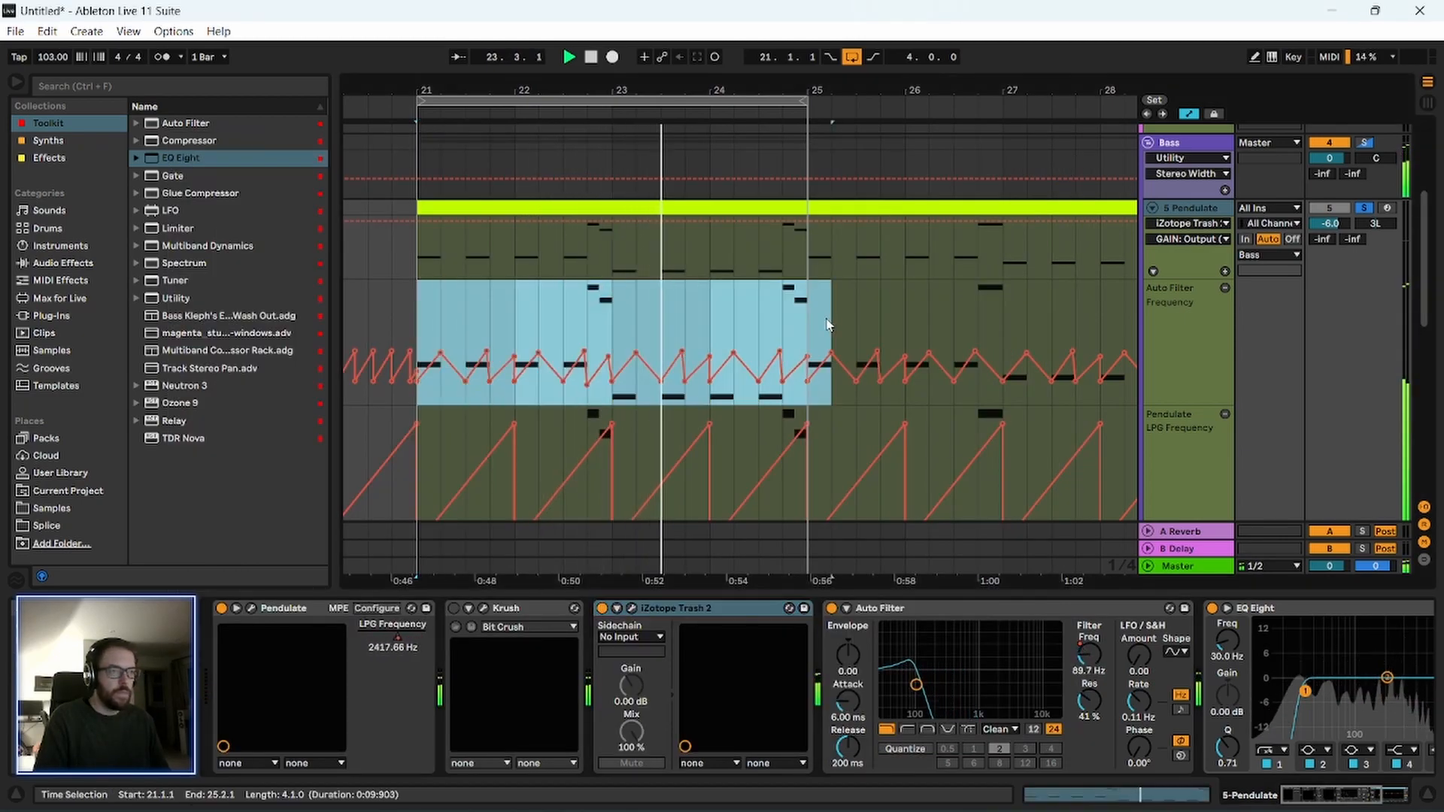
{"action": "left_click", "coordinate": [796, 338]}
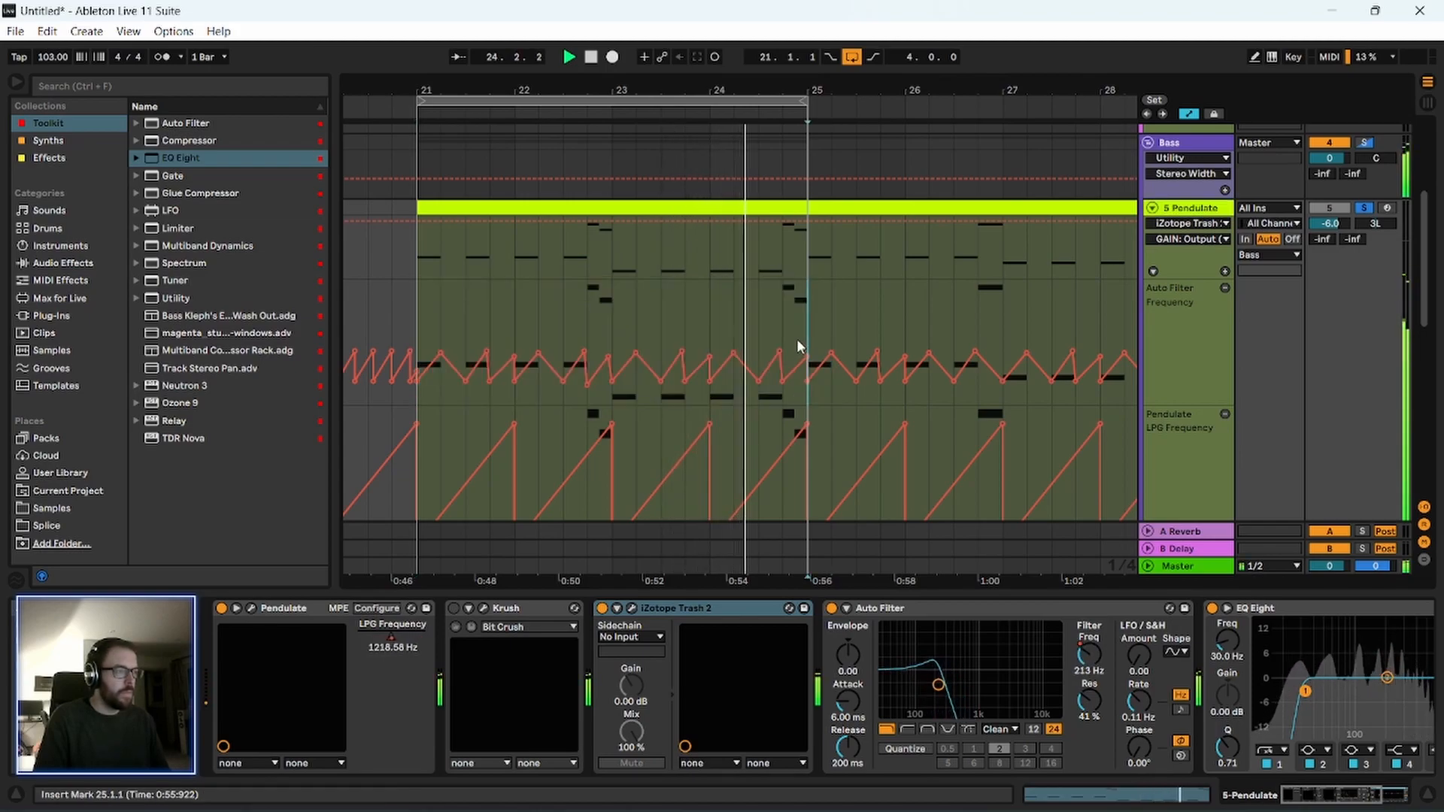
{"action": "left_click_drag", "start_coordinate": [785, 403], "coordinate": [439, 386]}
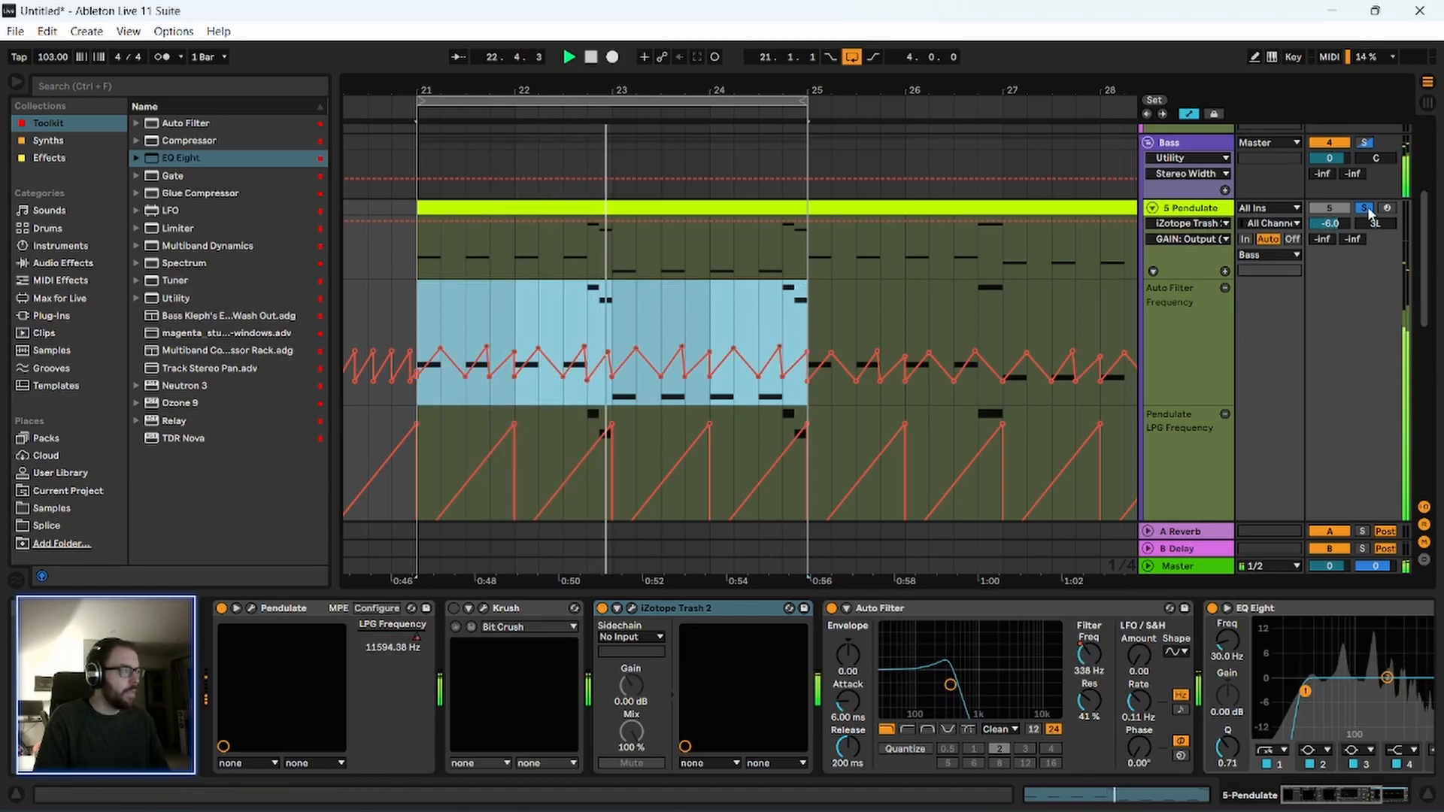
{"action": "left_click", "coordinate": [1366, 144]}
{"action": "left_click", "coordinate": [1367, 144]}
{"action": "scroll", "coordinate": [380, 304], "scroll_direction": "down", "scroll_amount": 2}
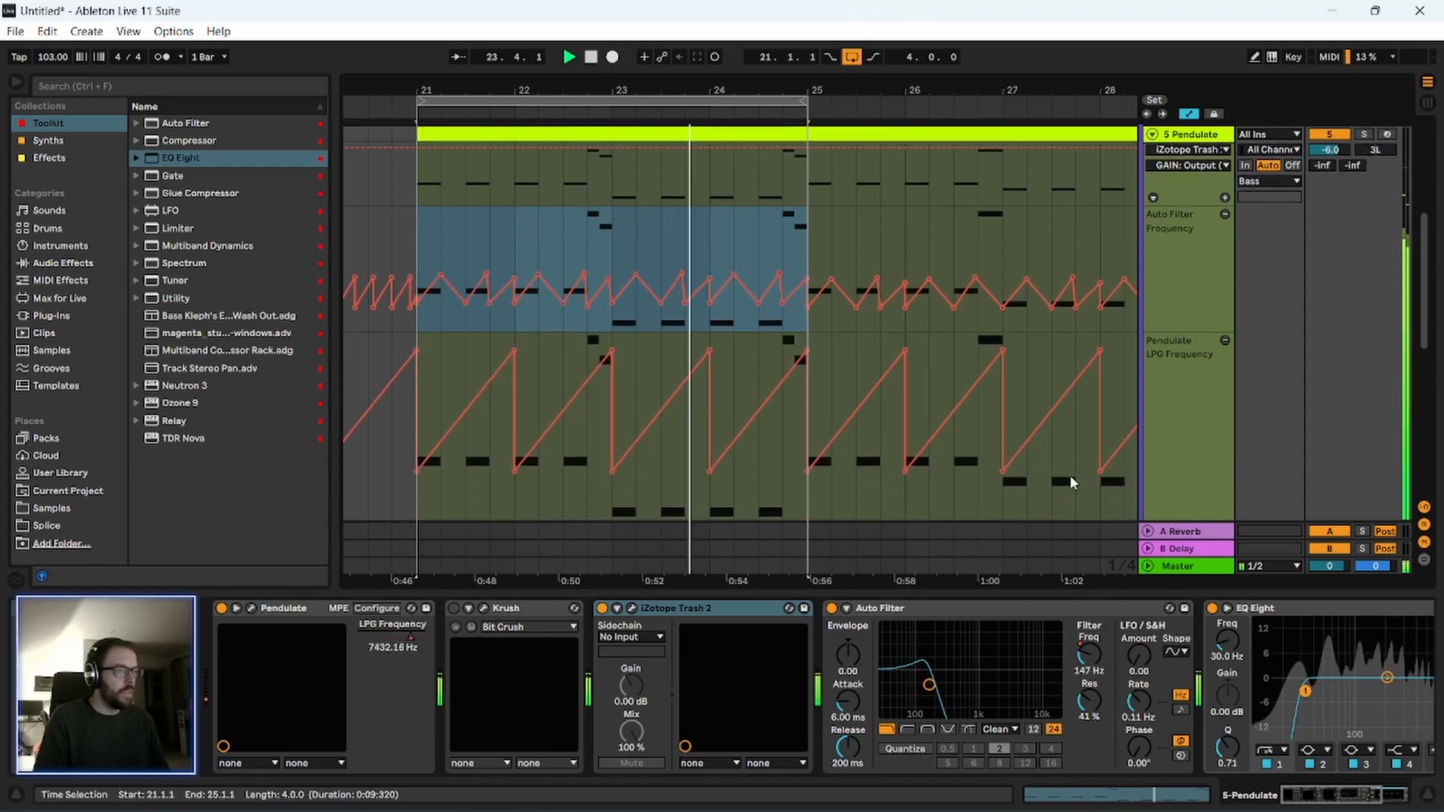
Set the Pendulate EQ Eight's low cut to about 147 Hz and boost band 3 by 1.86 dB at 1.82 kHz.
{"action": "left_click_drag", "start_coordinate": [1321, 797], "coordinate": [1353, 797]}
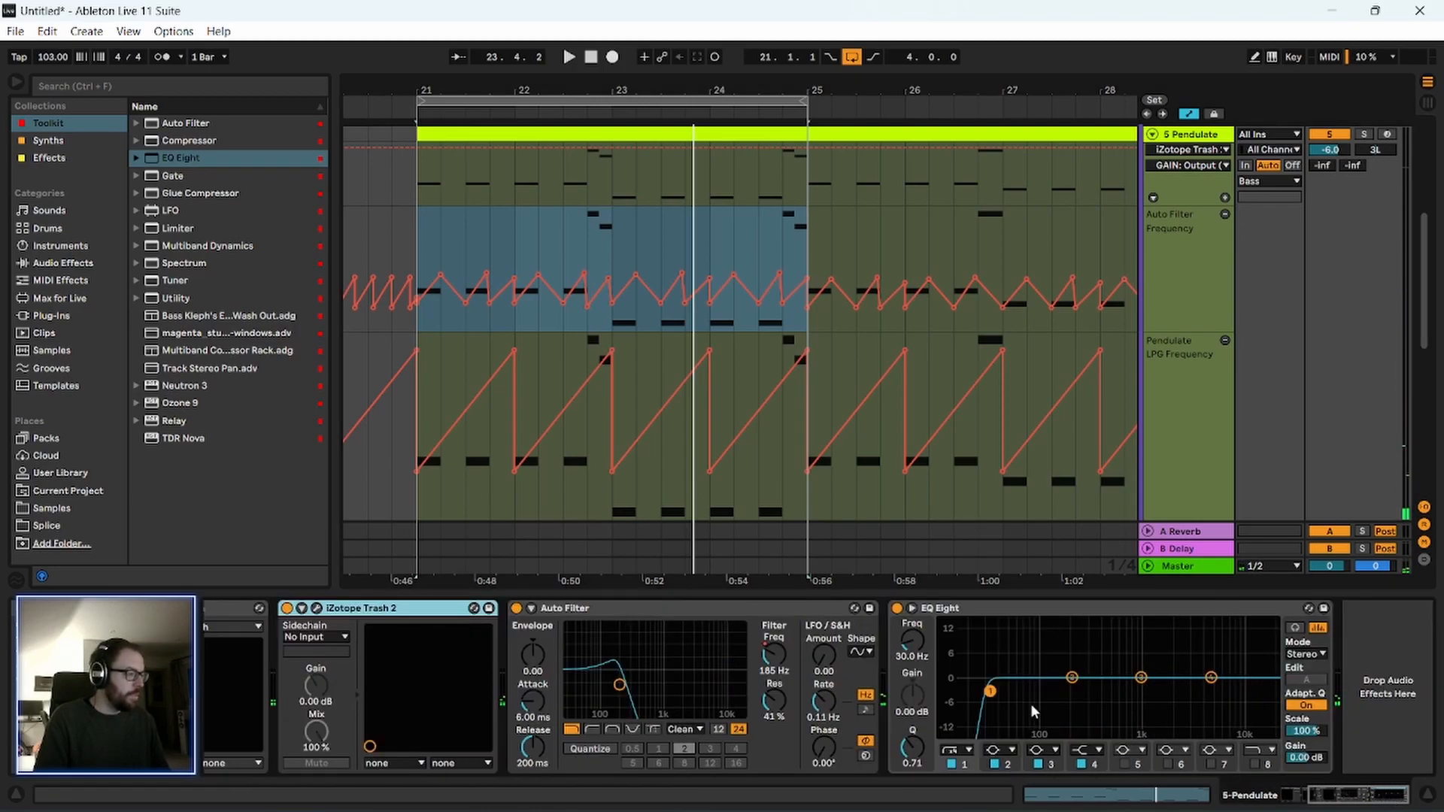
{"action": "key", "text": "space"}
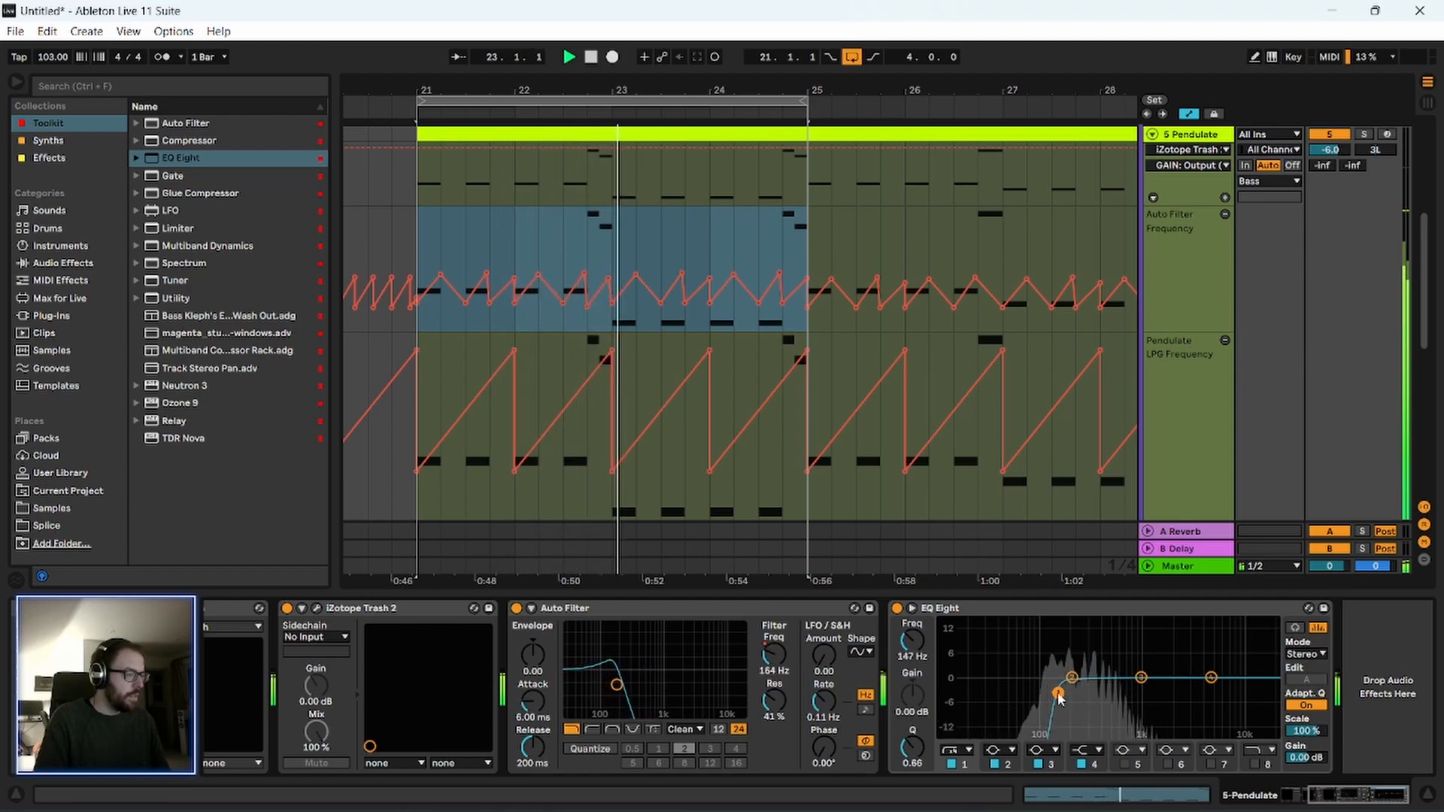
{"action": "left_click_drag", "start_coordinate": [1140, 677], "coordinate": [1164, 670]}
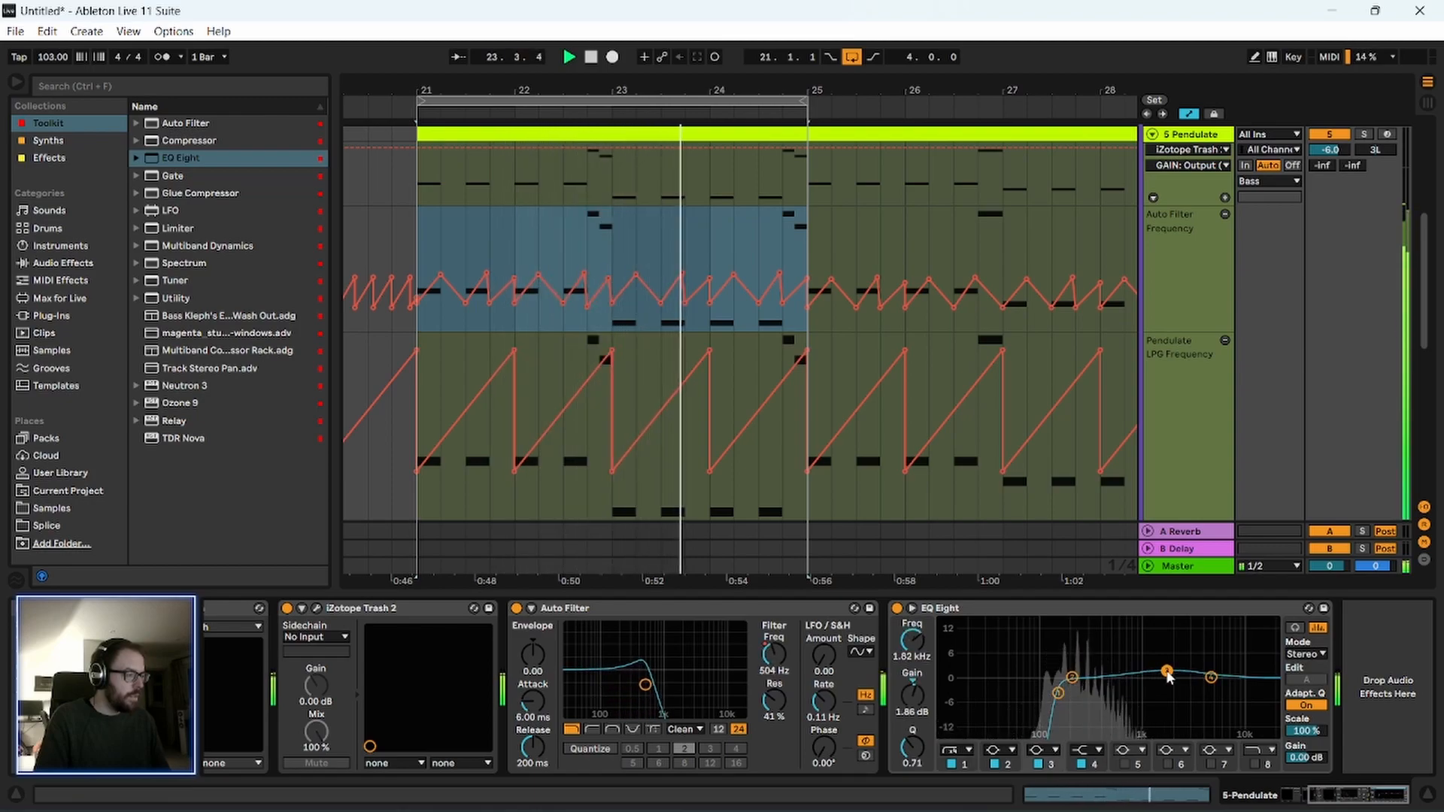
Audition the bass loop and check the Bass group's device chain, then stop playback.
{"action": "left_click", "coordinate": [1015, 614]}
{"action": "left_click", "coordinate": [1249, 331]}
{"action": "scroll", "coordinate": [1249, 332], "scroll_direction": "up", "scroll_amount": 1}
{"action": "scroll", "coordinate": [1249, 332], "scroll_direction": "up", "scroll_amount": 2}
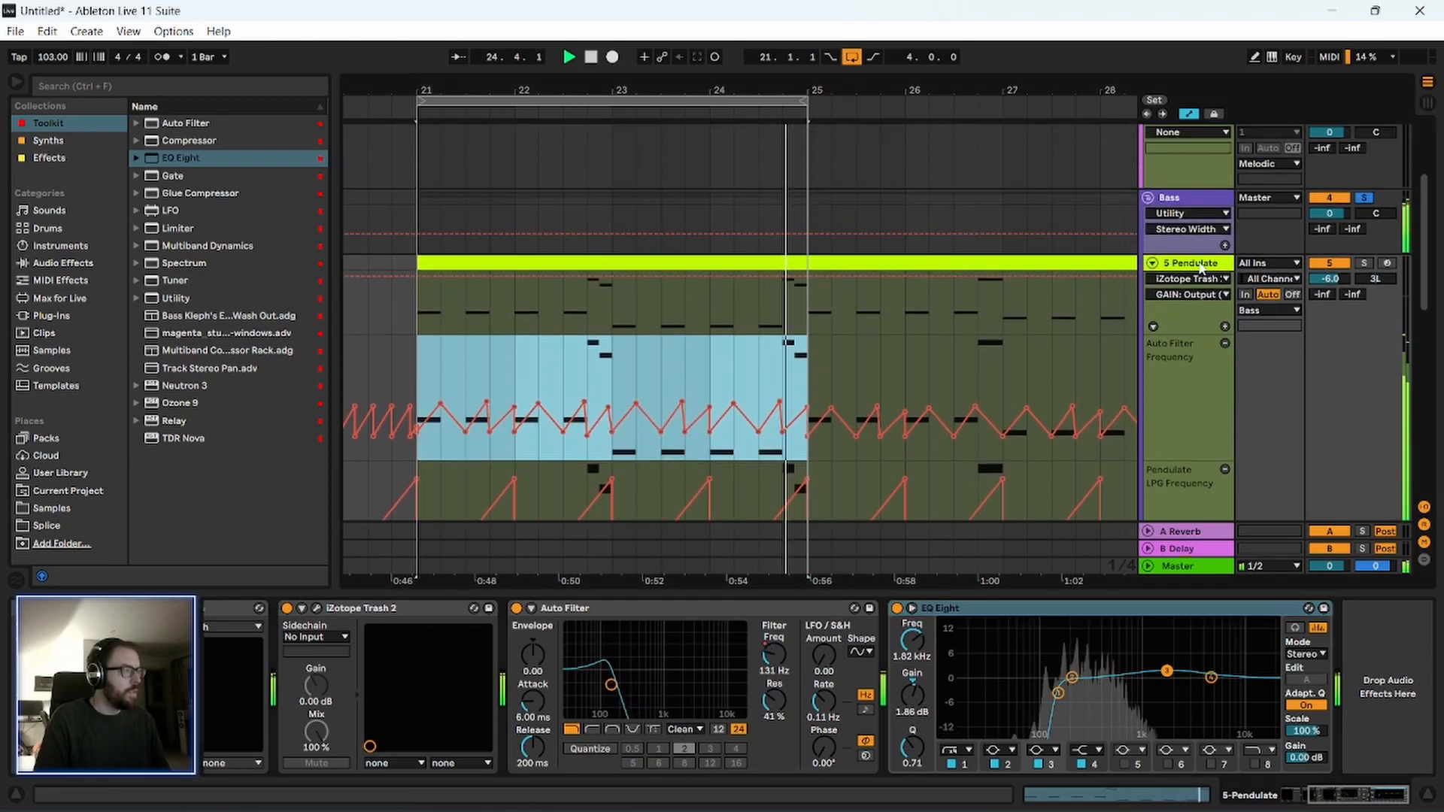
{"action": "left_click", "coordinate": [1198, 194]}
{"action": "scroll", "coordinate": [1194, 311], "scroll_direction": "down", "scroll_amount": 2}
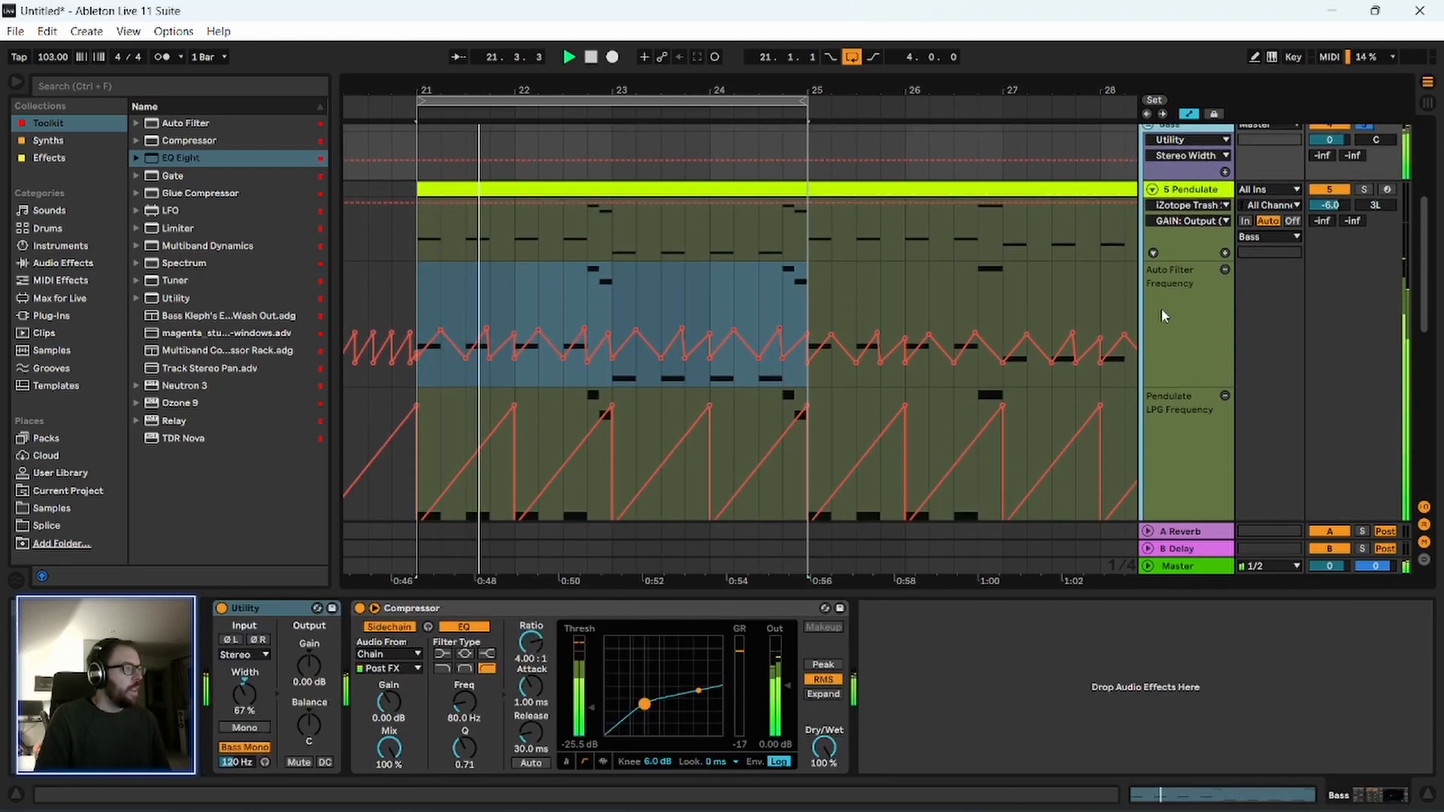
{"action": "scroll", "coordinate": [1161, 308], "scroll_direction": "up", "scroll_amount": 1}
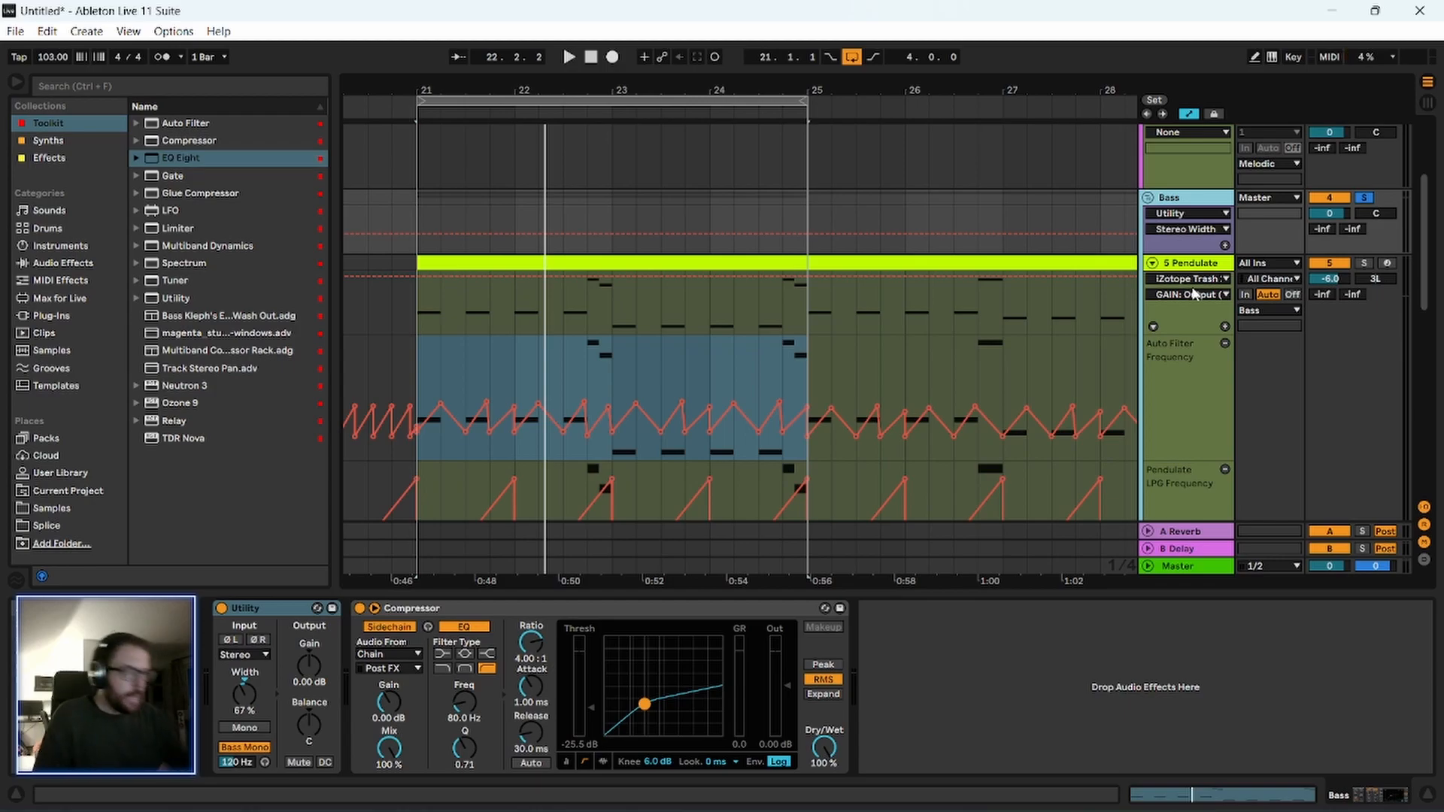
{"action": "left_click_drag", "start_coordinate": [469, 88], "coordinate": [465, 84]}
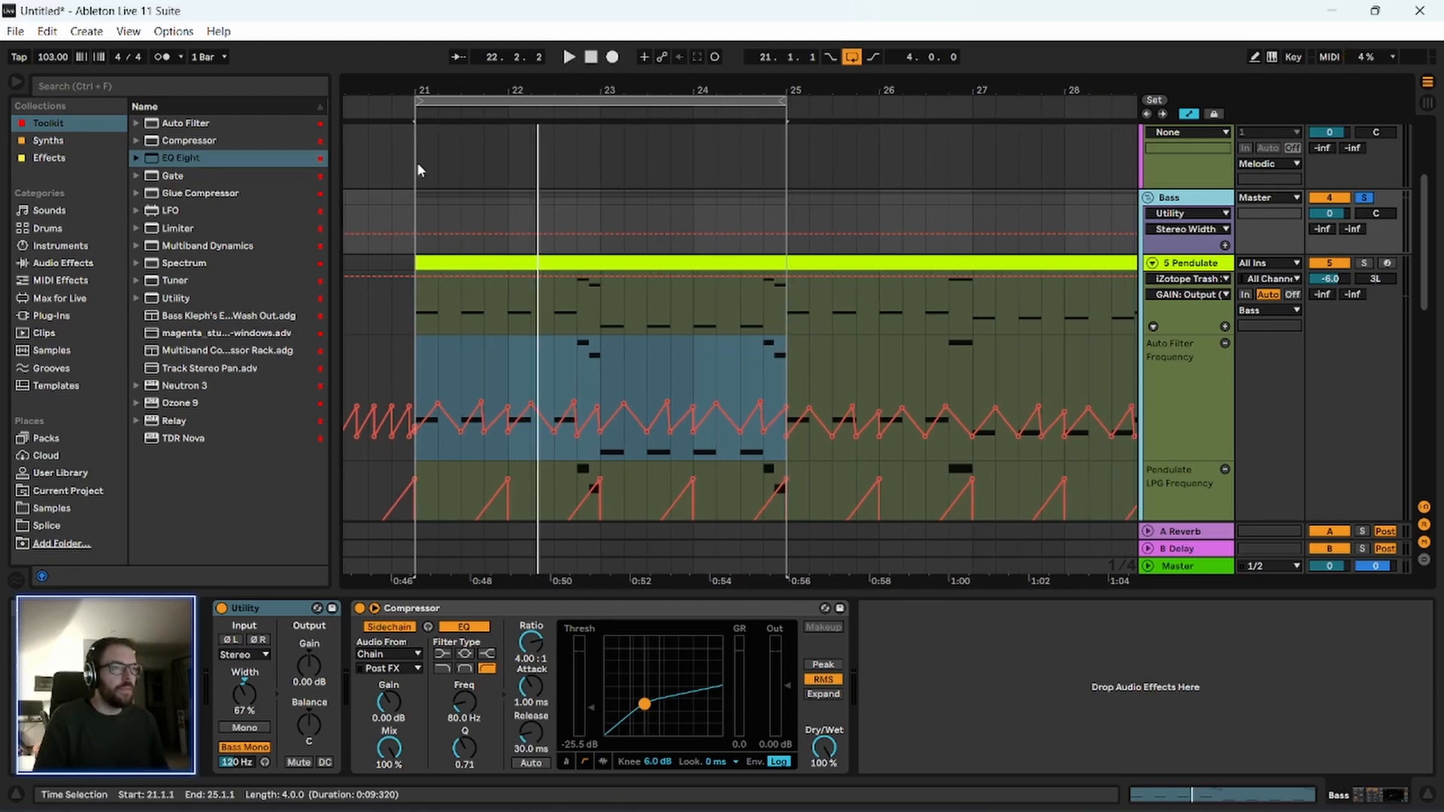
Collapse the Pendulate track, select the Sub clip across bars 21 to 25, and audition the loop.
{"action": "left_click", "coordinate": [1151, 263]}
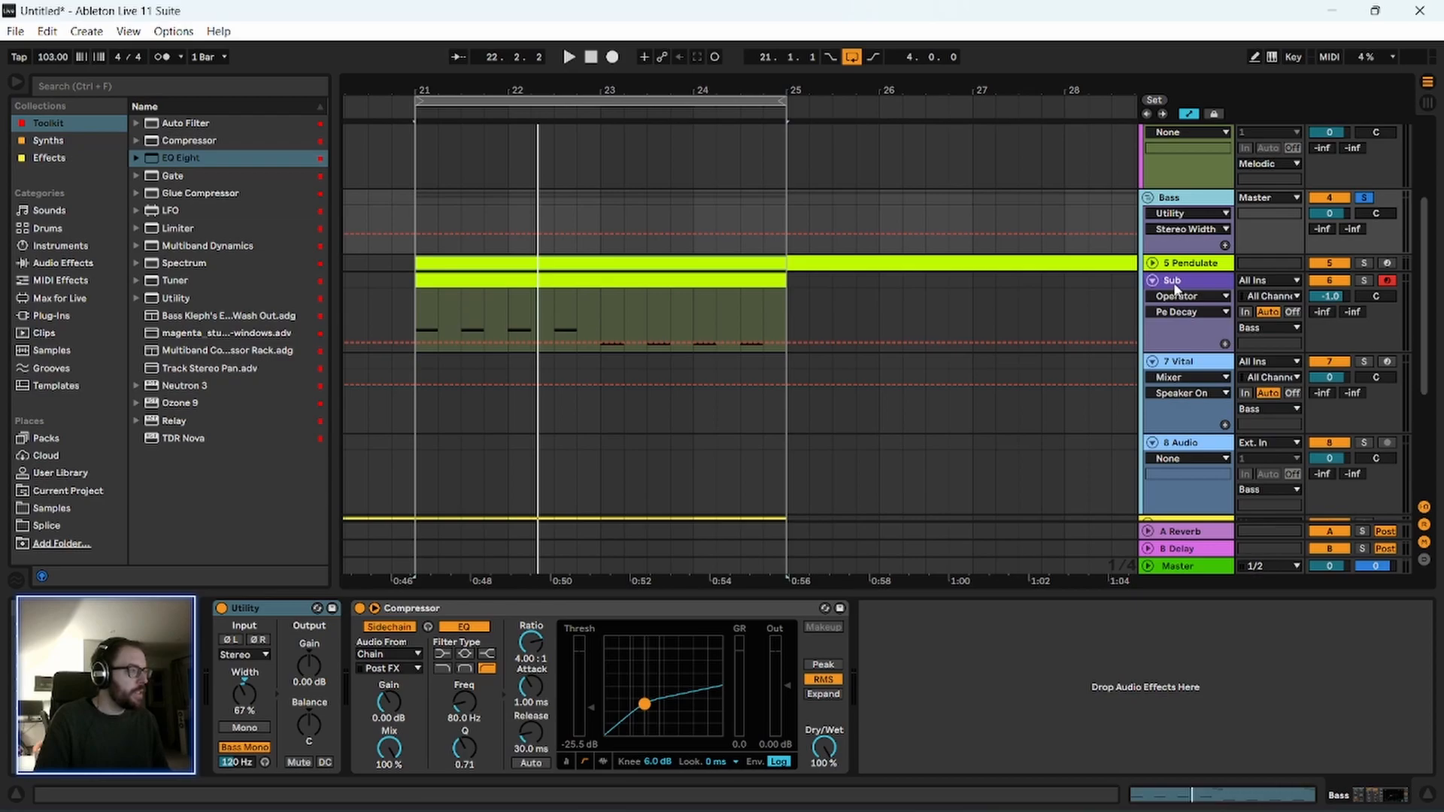
{"action": "left_click", "coordinate": [1174, 281]}
{"action": "left_click_drag", "start_coordinate": [429, 306], "coordinate": [793, 343]}
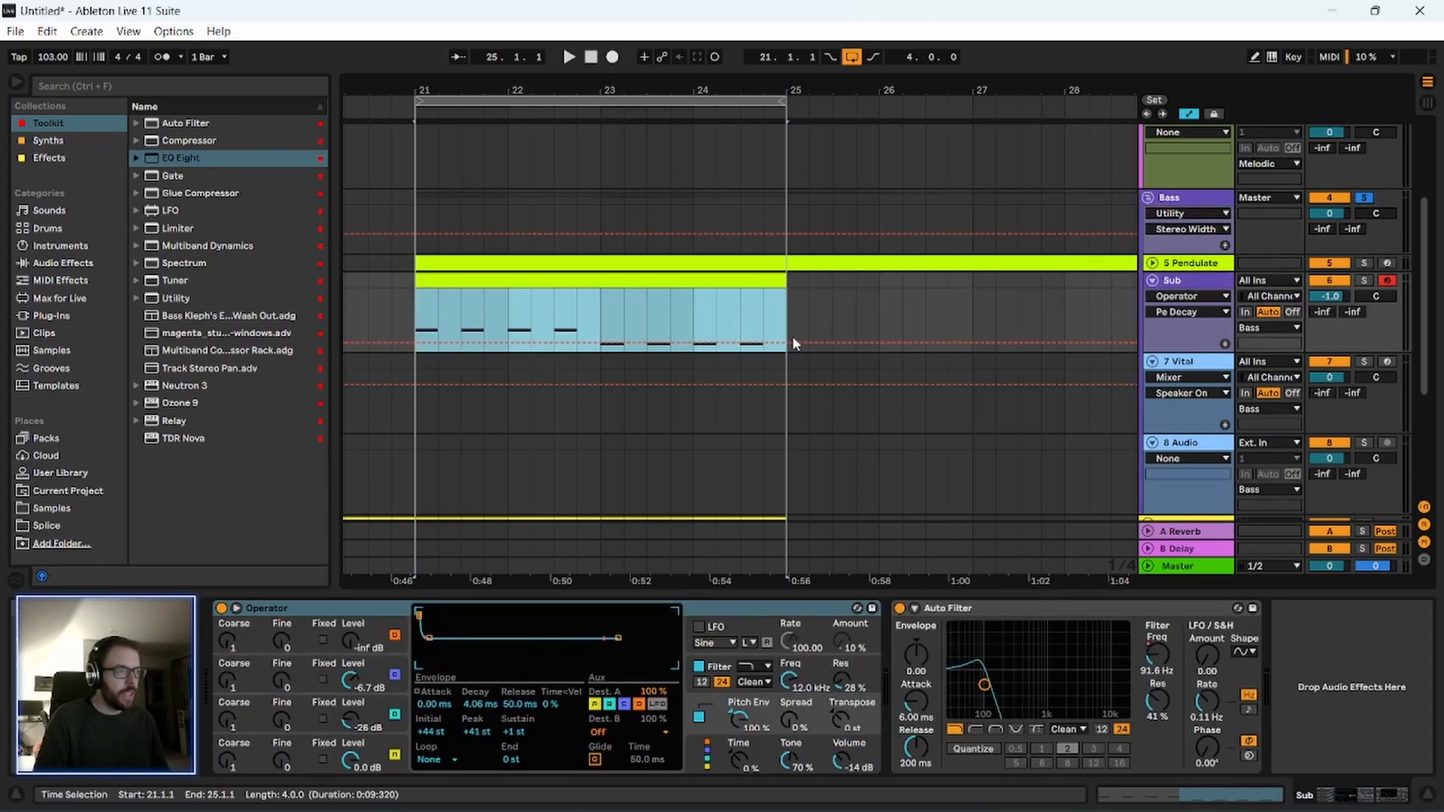
{"action": "key", "text": "ctrl+l"}
{"action": "key", "text": "ctrl+l"}
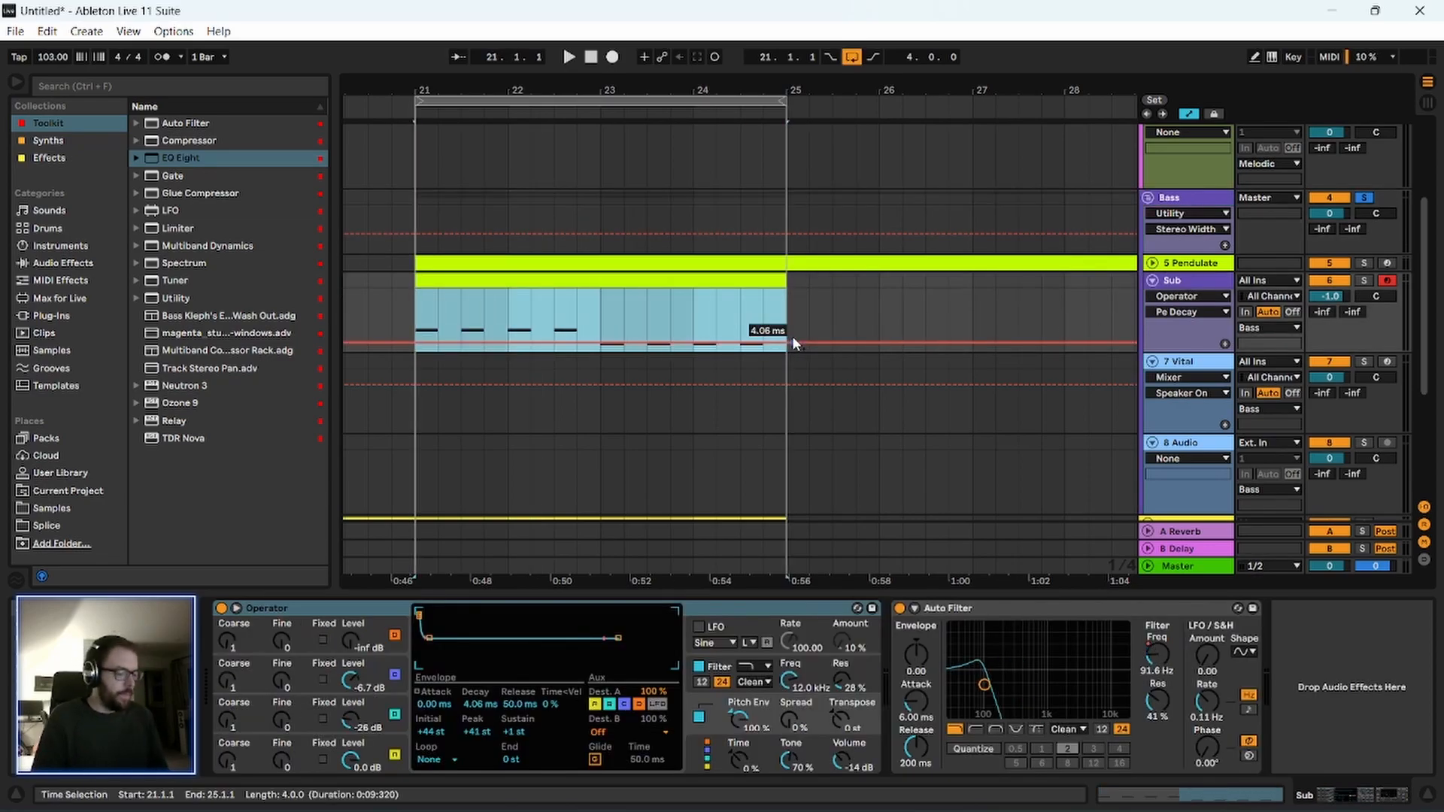
{"action": "key", "text": "space"}
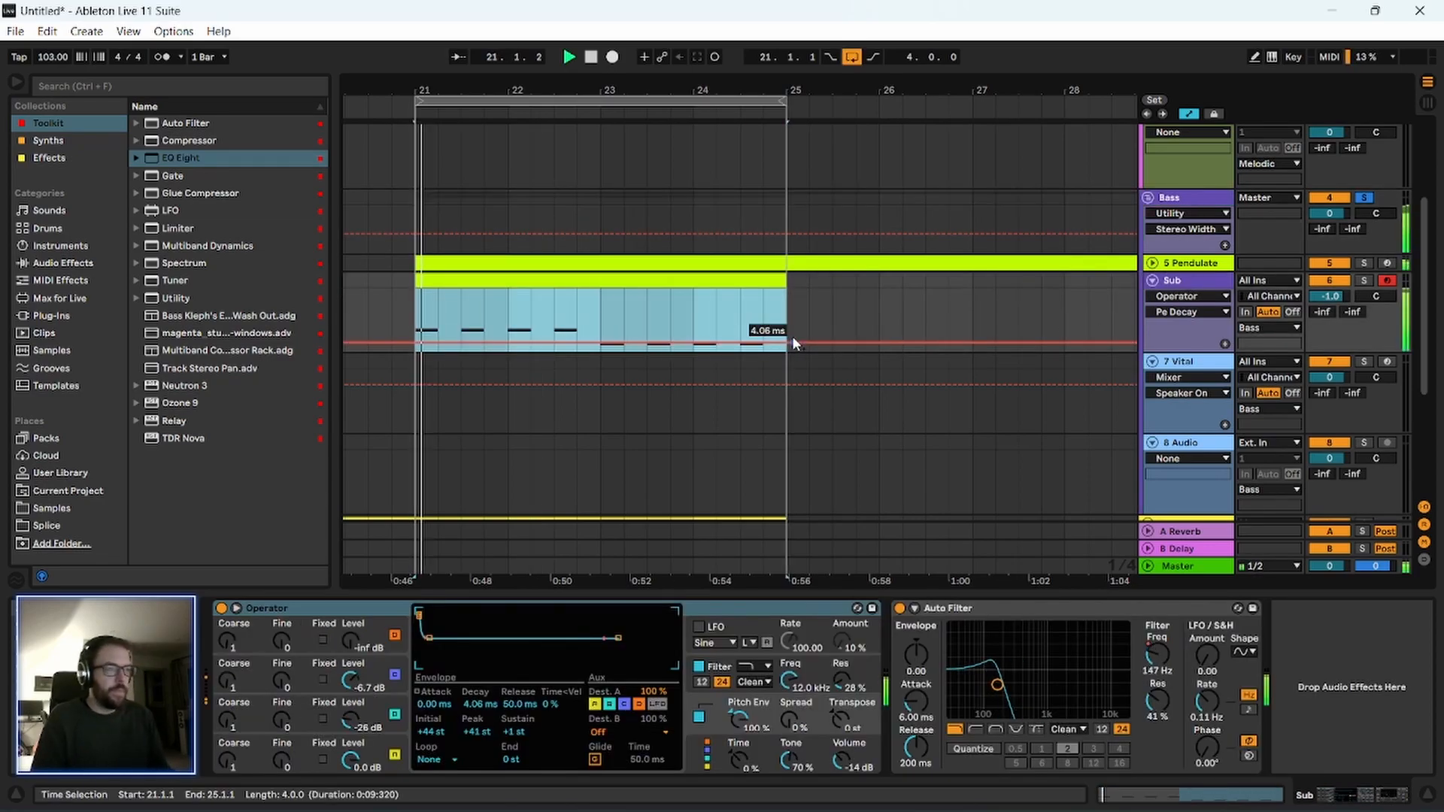
{"action": "left_click", "coordinate": [1189, 281]}
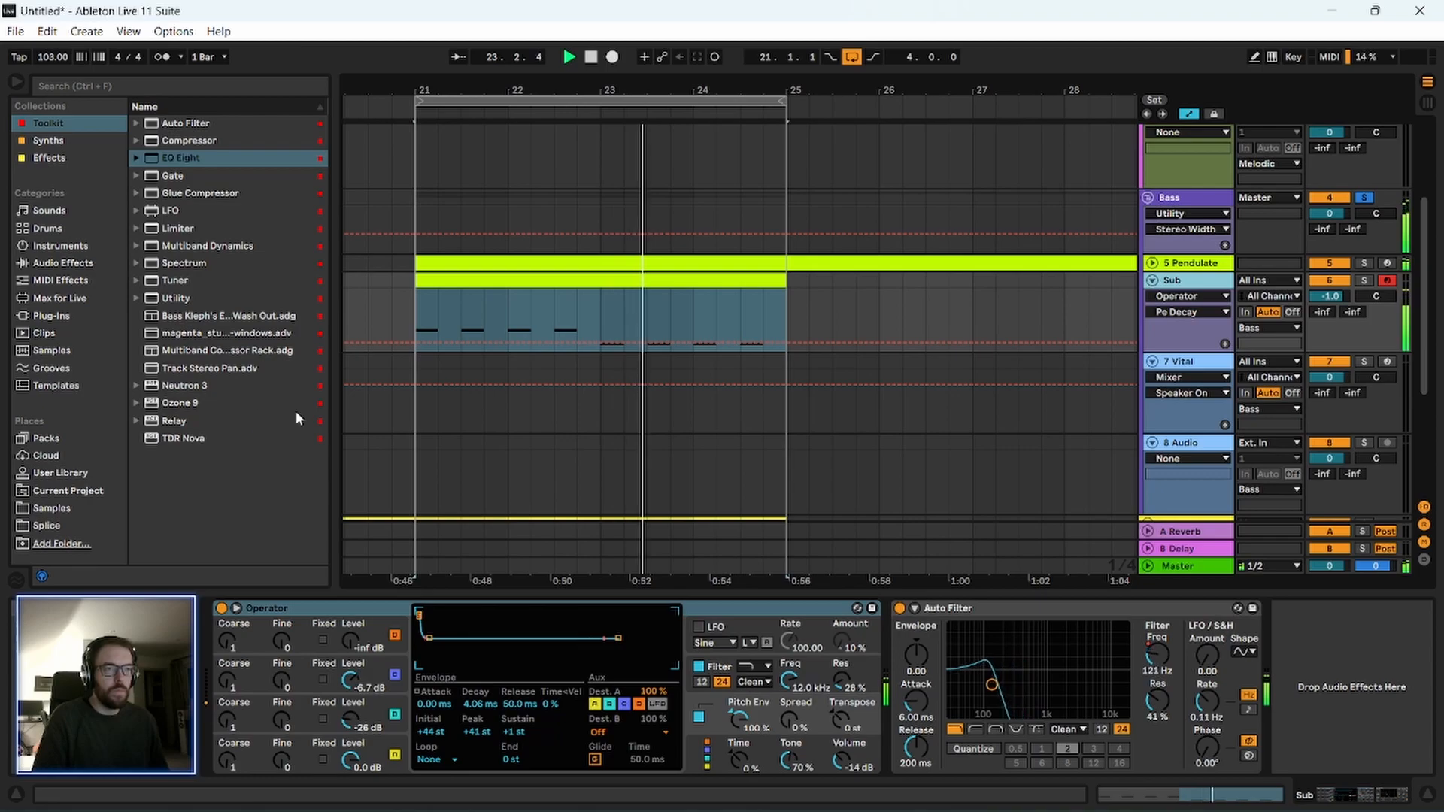
{"action": "key", "text": "space"}
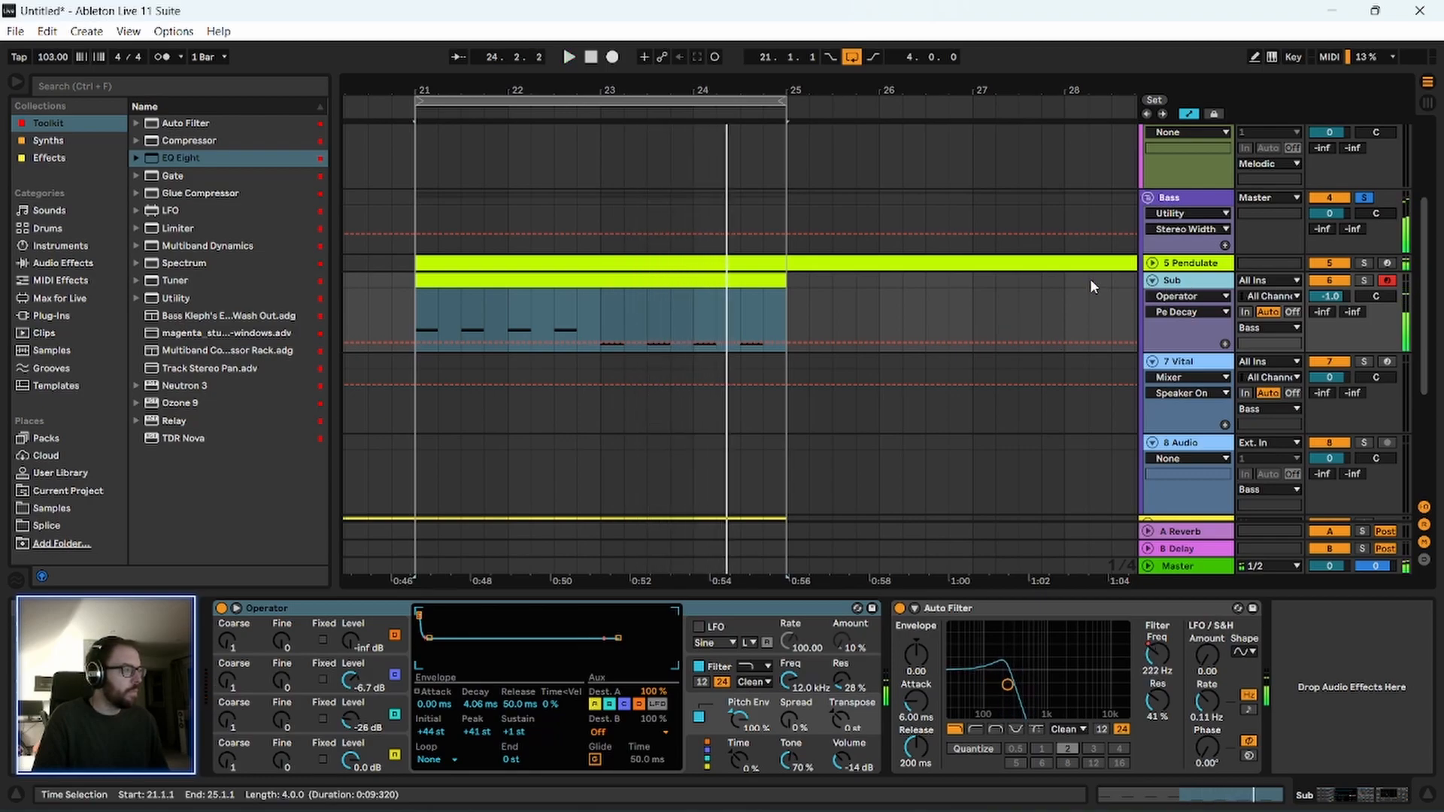
Open the Sub clip's notes and lower the four A#0 notes in its bars 3 and 4 to G#0.
{"action": "double_click", "coordinate": [498, 279]}
{"action": "key", "text": "ctrl+alt+e"}
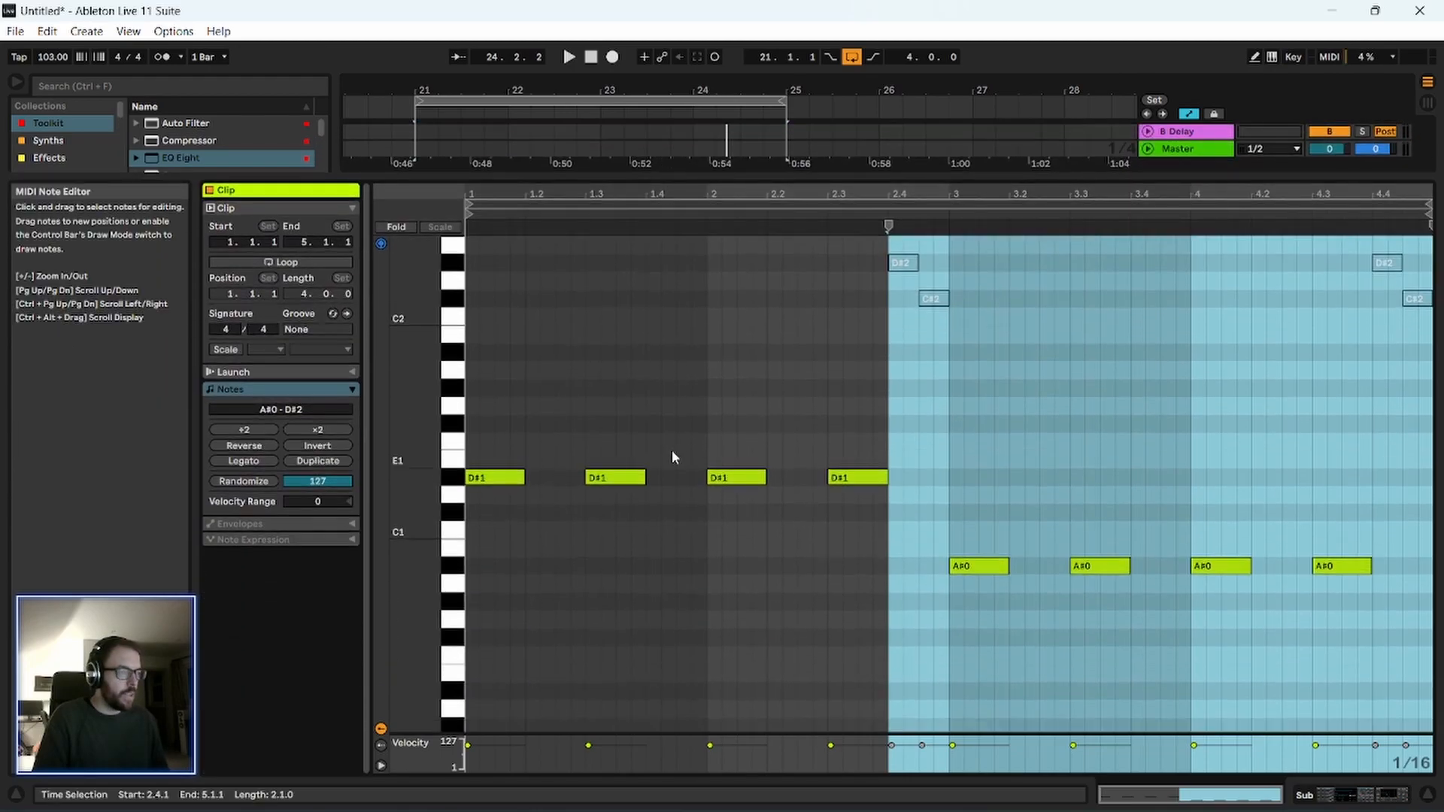
{"action": "left_click", "coordinate": [654, 467]}
{"action": "mouse_move", "coordinate": [496, 421]}
{"action": "left_mouse_down"}
{"action": "mouse_move", "coordinate": [519, 488]}
{"action": "mouse_move", "coordinate": [1354, 643]}
{"action": "left_mouse_up"}
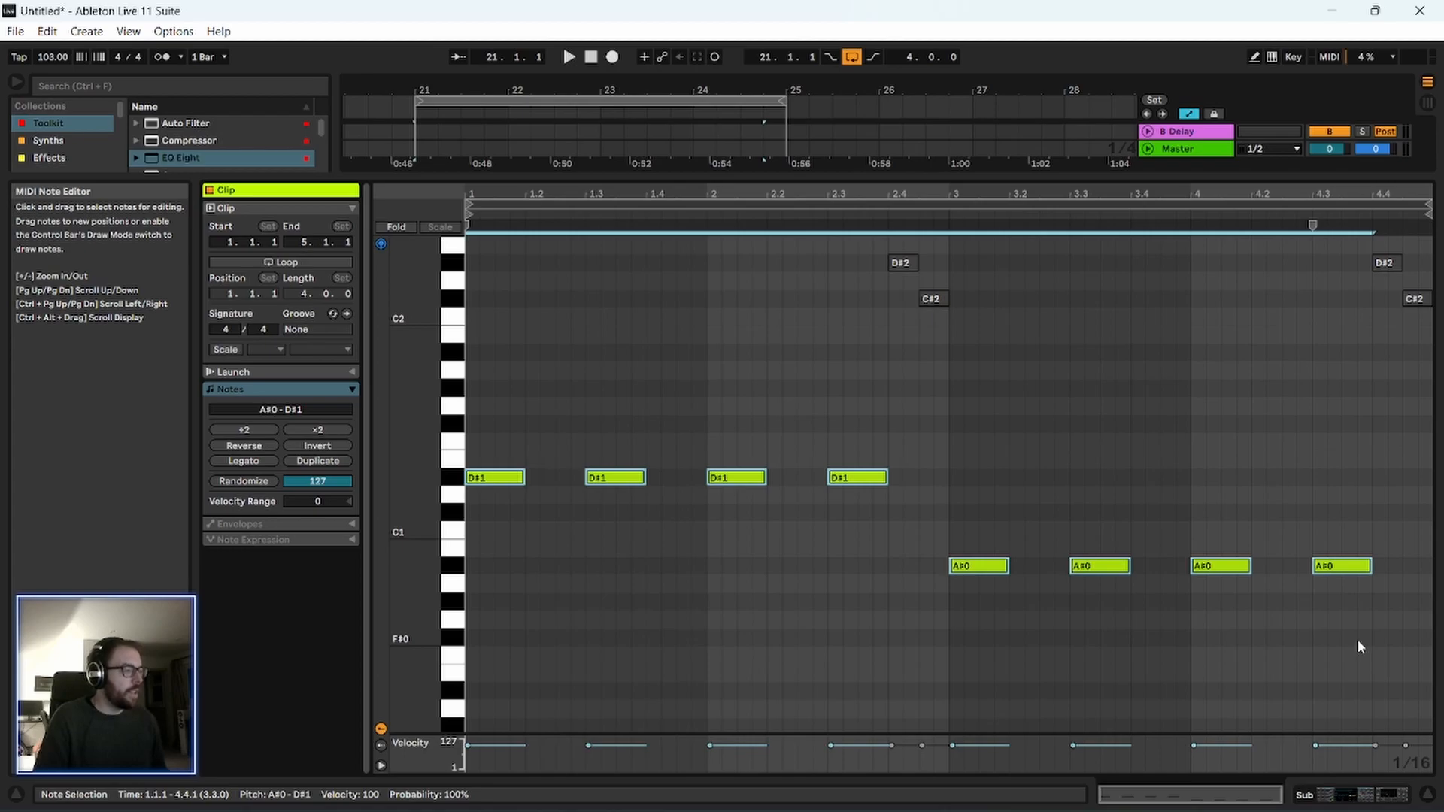
{"action": "left_click", "coordinate": [993, 474]}
{"action": "left_click_drag", "start_coordinate": [944, 490], "coordinate": [1346, 598]}
{"action": "left_click", "coordinate": [934, 535]}
{"action": "left_click", "coordinate": [974, 601]}
{"action": "left_click", "coordinate": [872, 478]}
{"action": "left_click", "coordinate": [986, 603]}
{"action": "key", "text": "space"}
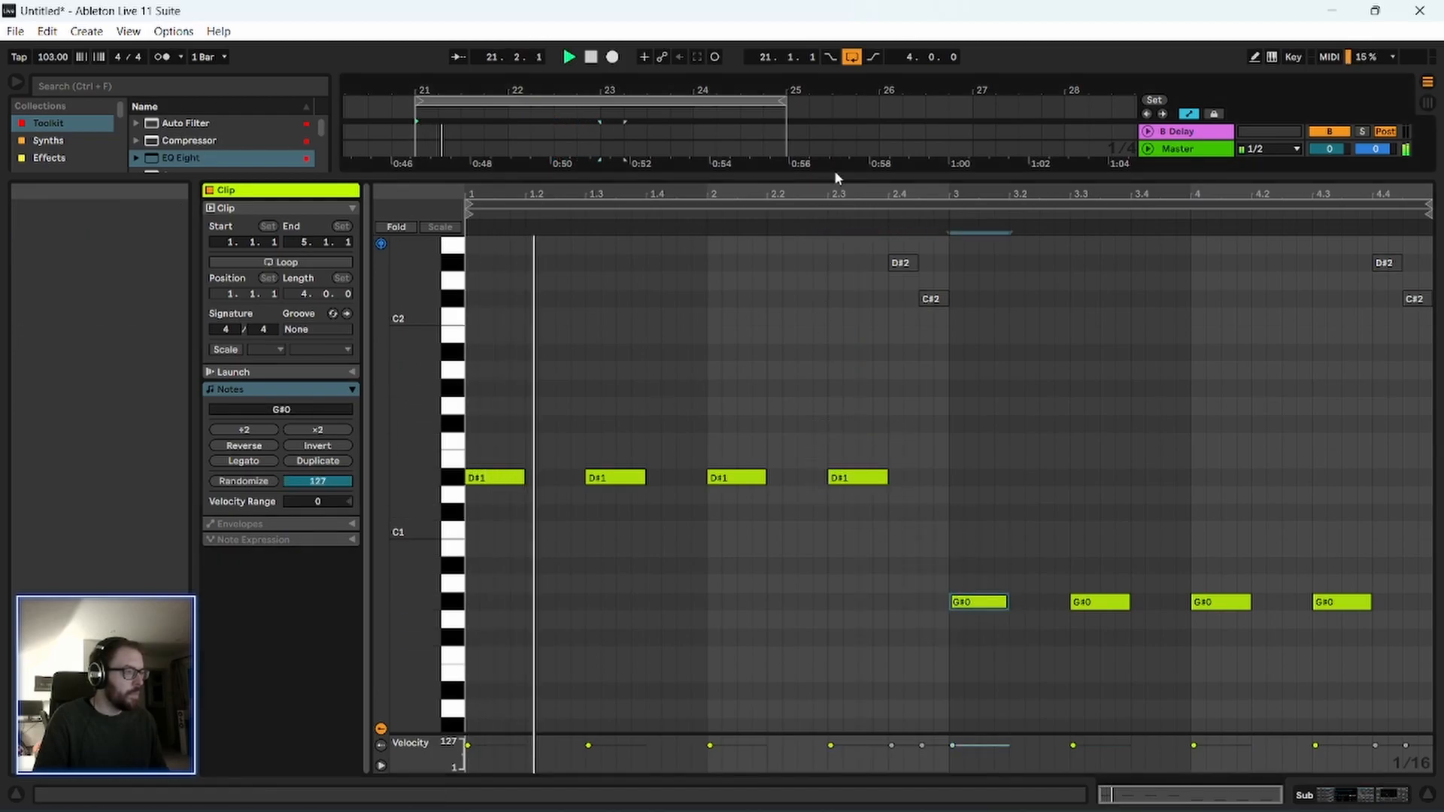
Lower the Sub clip's D#1 notes at 1.3, 2 and 2.3 to G#0, and play the loop.
{"action": "left_click", "coordinate": [741, 479]}
{"action": "key", "text": "space"}
{"action": "left_click", "coordinate": [869, 478], "text": "shift"}
{"action": "left_click_drag", "start_coordinate": [868, 479], "coordinate": [867, 616]}
{"action": "left_click_drag", "start_coordinate": [631, 478], "coordinate": [616, 602]}
{"action": "key", "text": "space"}
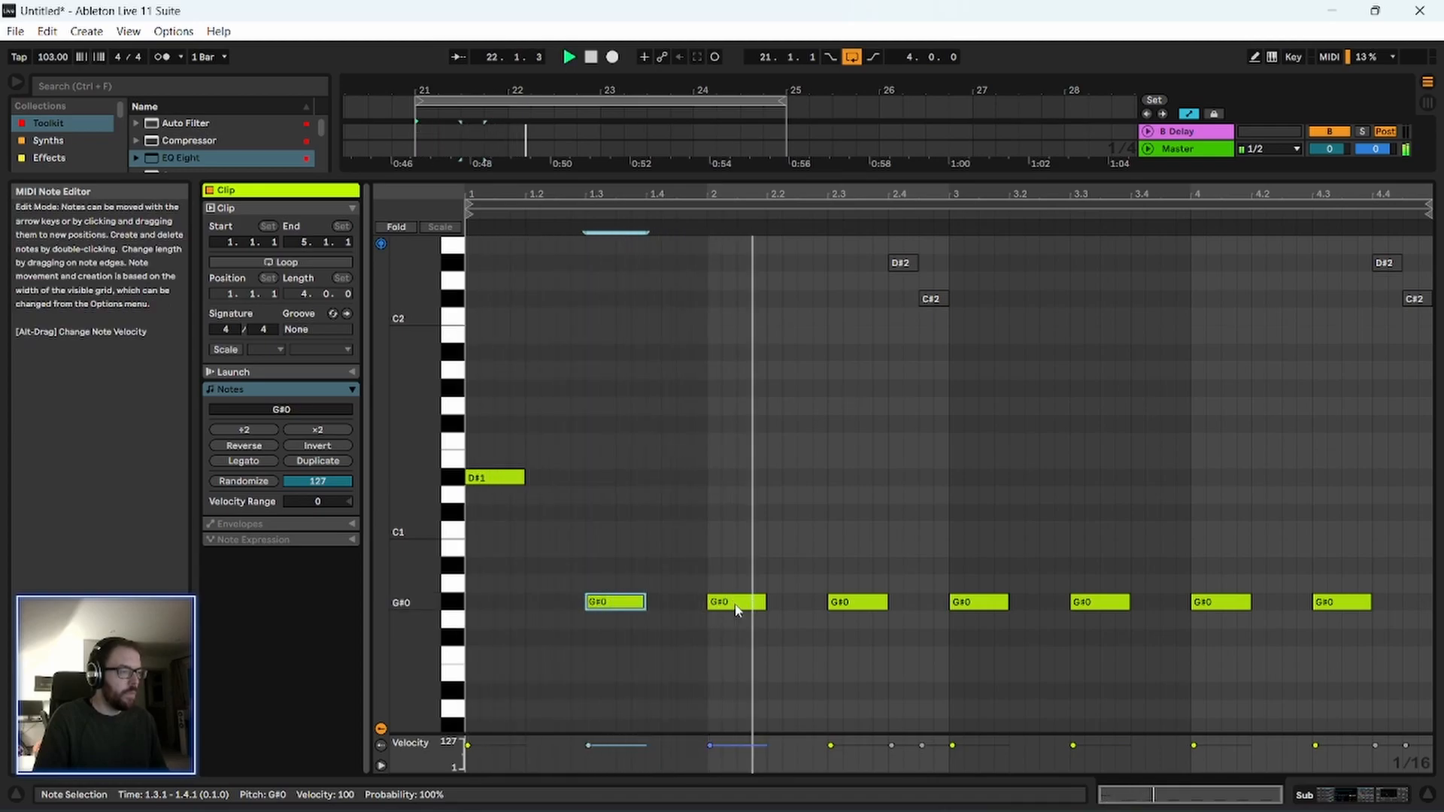
Move the Sub notes at 2.3 and 4 to A#0, at 3 to C#1, and at 3.3 to D#1, and audition the melody.
{"action": "left_click_drag", "start_coordinate": [854, 610], "coordinate": [856, 575]}
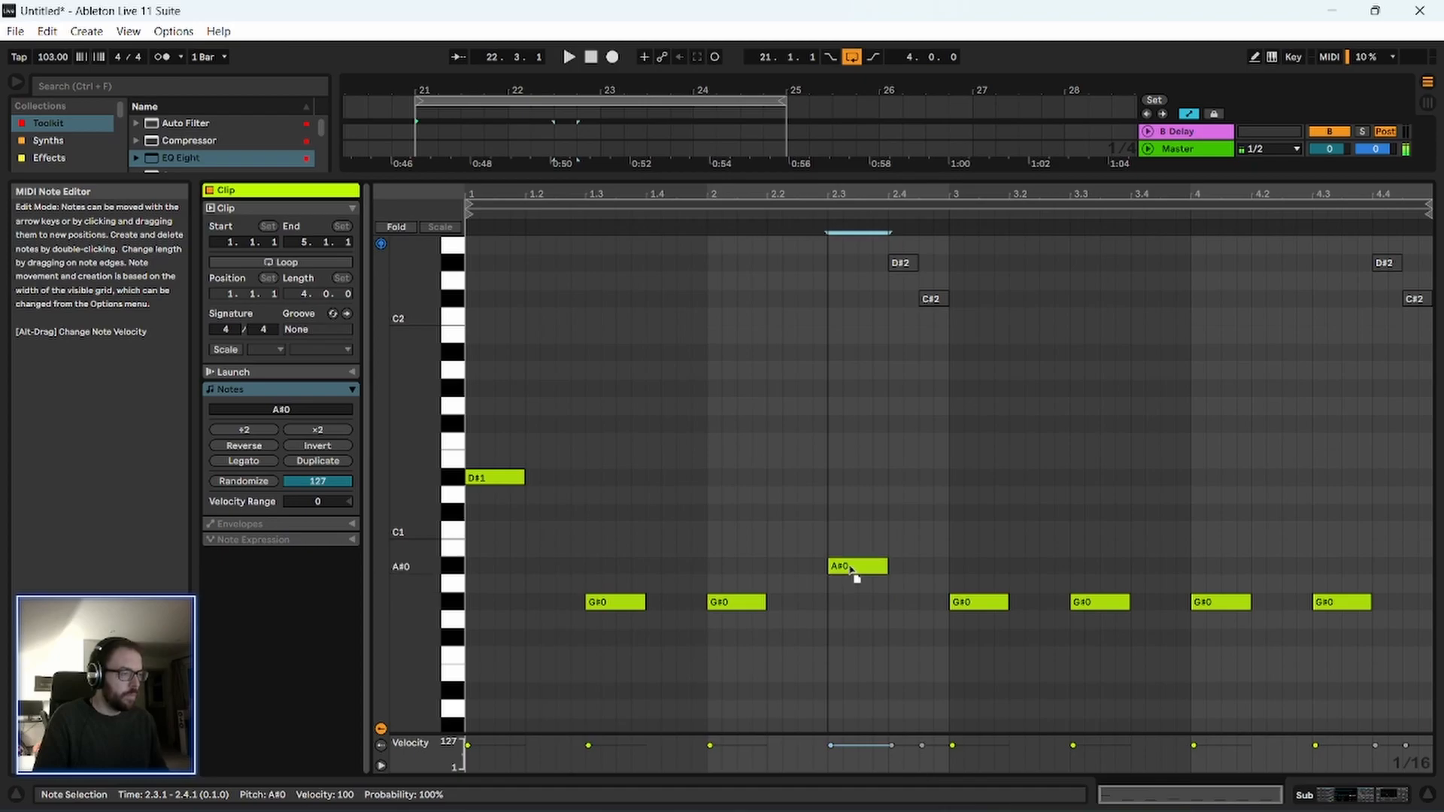
{"action": "left_click_drag", "start_coordinate": [977, 605], "coordinate": [980, 519]}
{"action": "left_click_drag", "start_coordinate": [1114, 602], "coordinate": [1118, 490]}
{"action": "left_click_drag", "start_coordinate": [1224, 606], "coordinate": [1223, 569]}
{"action": "key", "text": "space"}
{"action": "left_click", "coordinate": [1011, 572]}
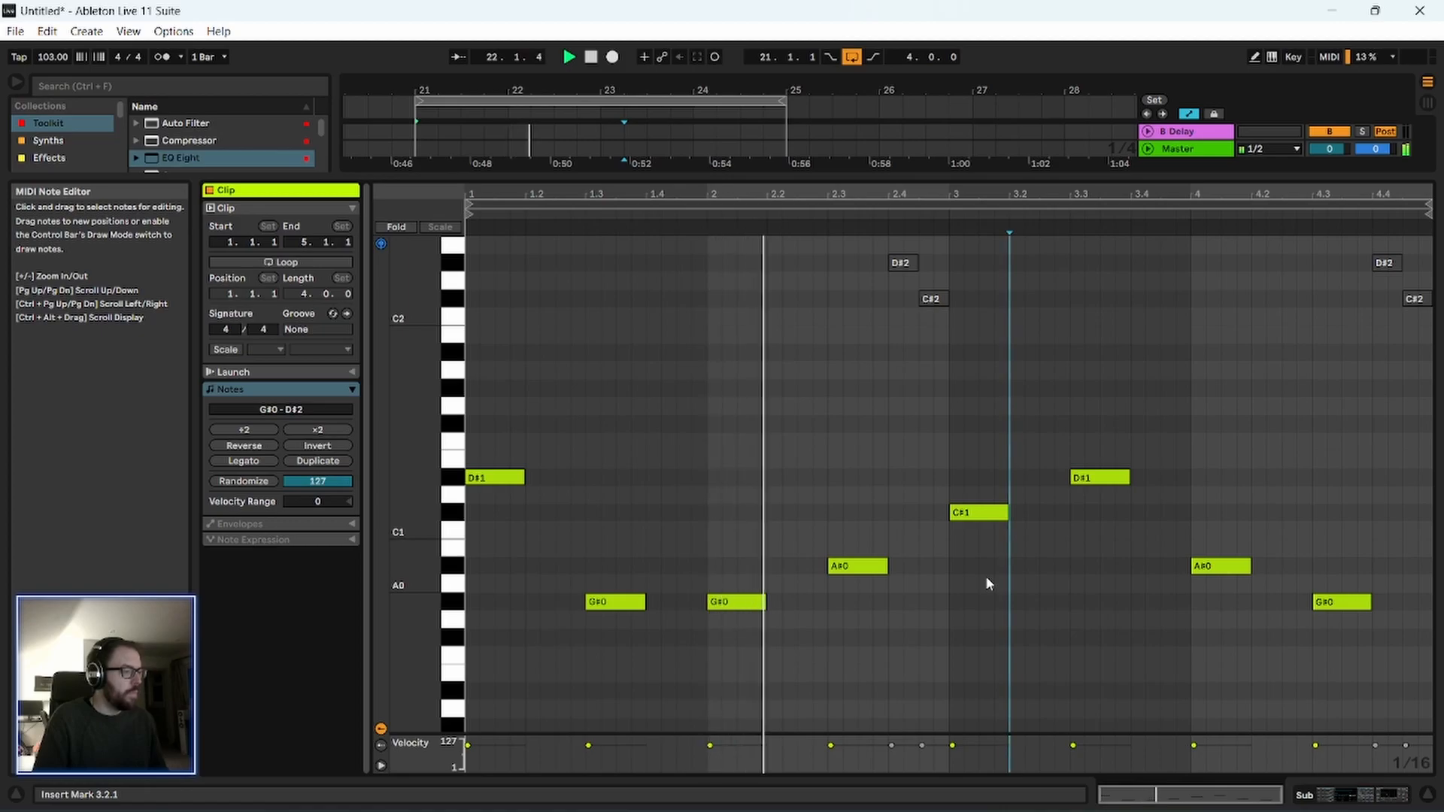
Copy the edited Sub clip onto the expanded Pendulate track at bars 21 to 25 and play the loop.
{"action": "left_click_drag", "start_coordinate": [865, 178], "coordinate": [865, 435]}
{"action": "scroll", "coordinate": [681, 359], "scroll_direction": "up", "scroll_amount": 3}
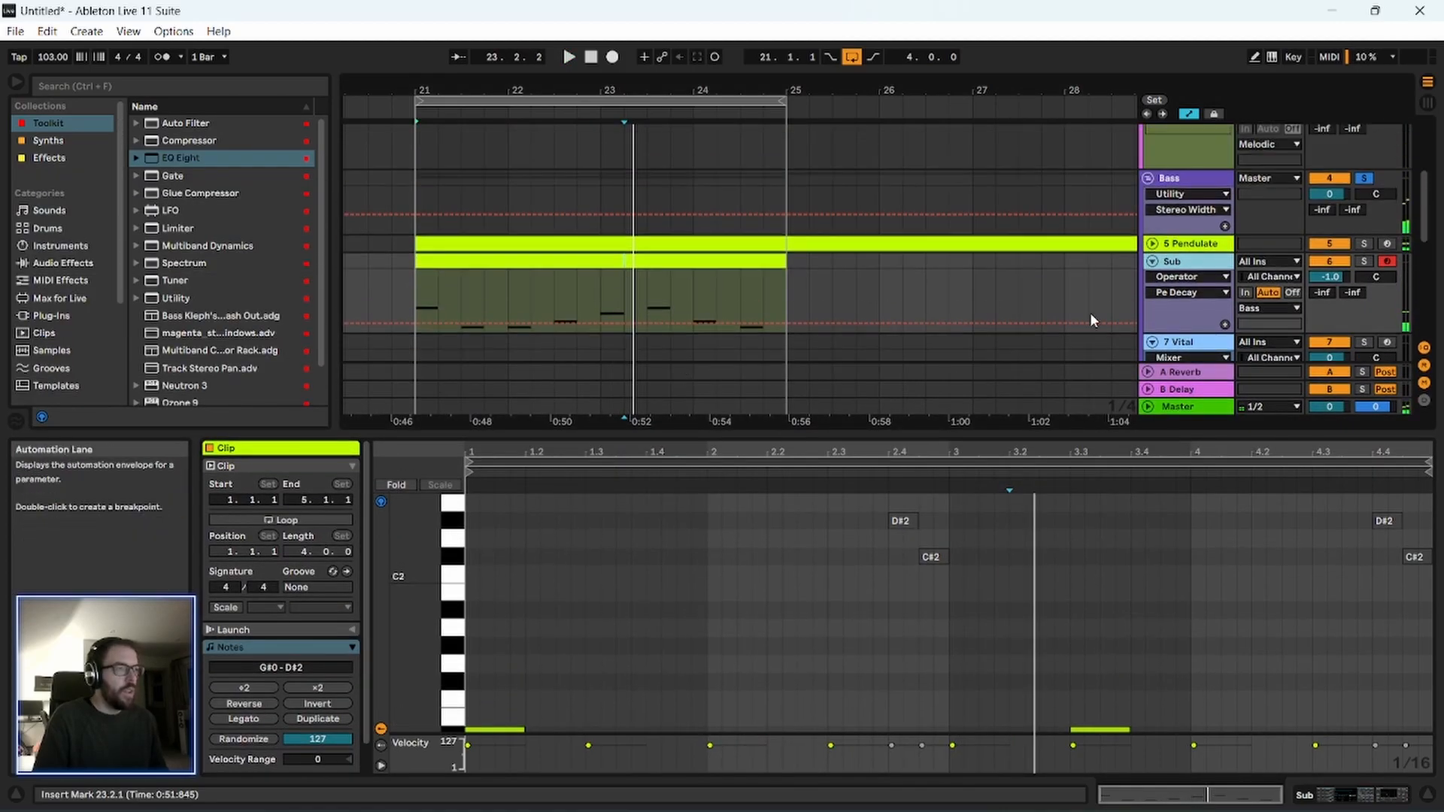
{"action": "left_click", "coordinate": [1152, 242]}
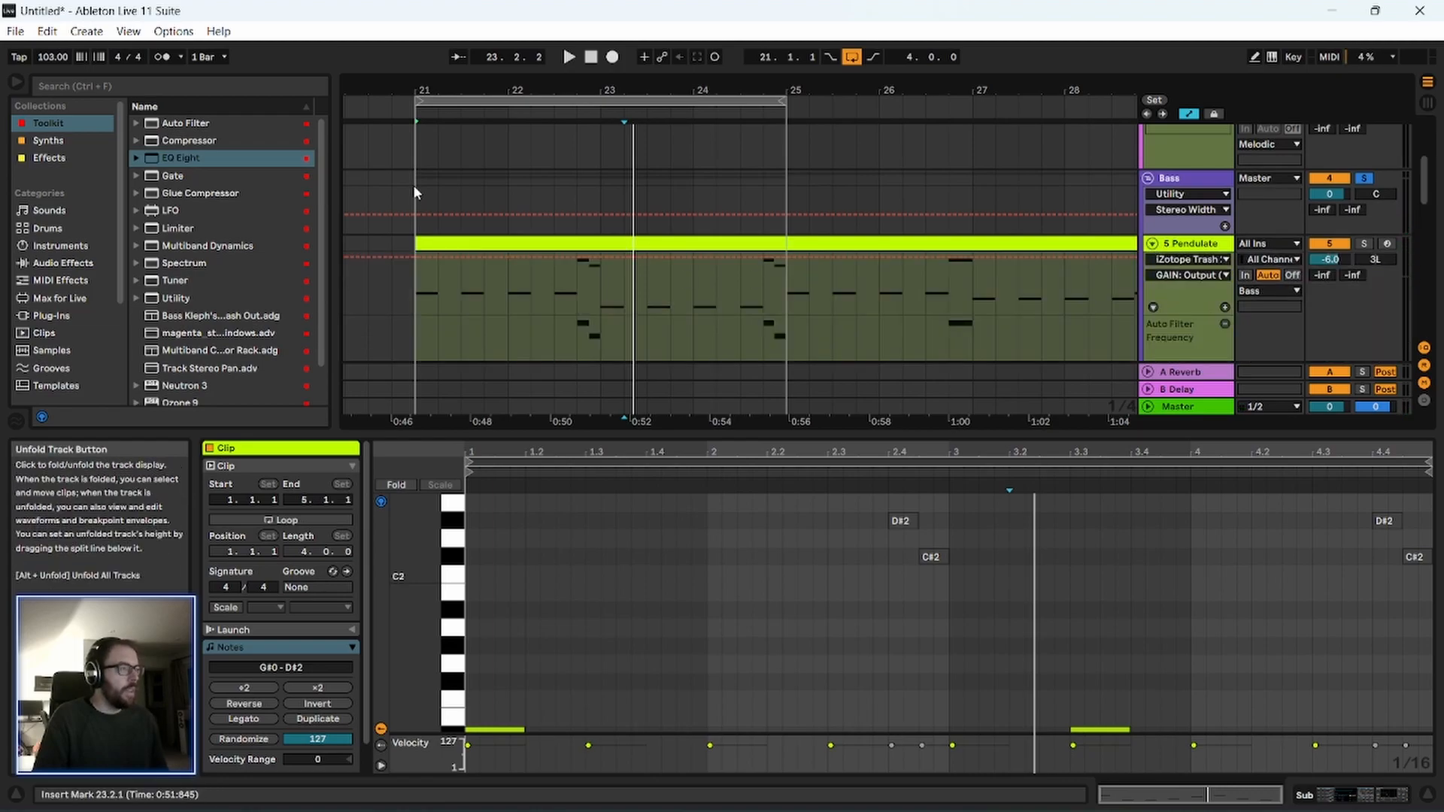
{"action": "scroll", "coordinate": [1149, 211], "scroll_direction": "down", "scroll_amount": 4}
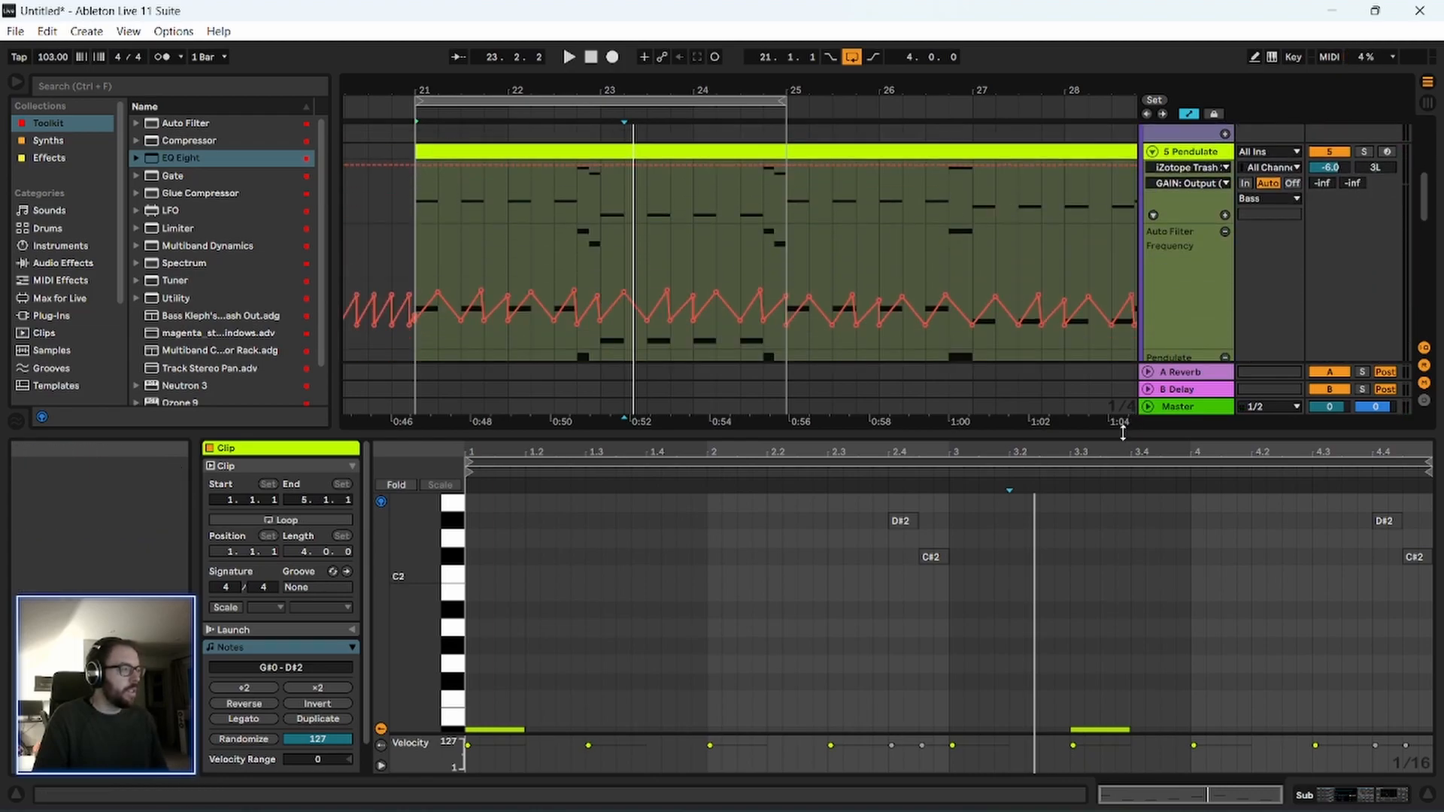
{"action": "left_click_drag", "start_coordinate": [1125, 433], "coordinate": [1083, 700]}
{"action": "left_click_drag", "start_coordinate": [567, 547], "coordinate": [562, 257]}
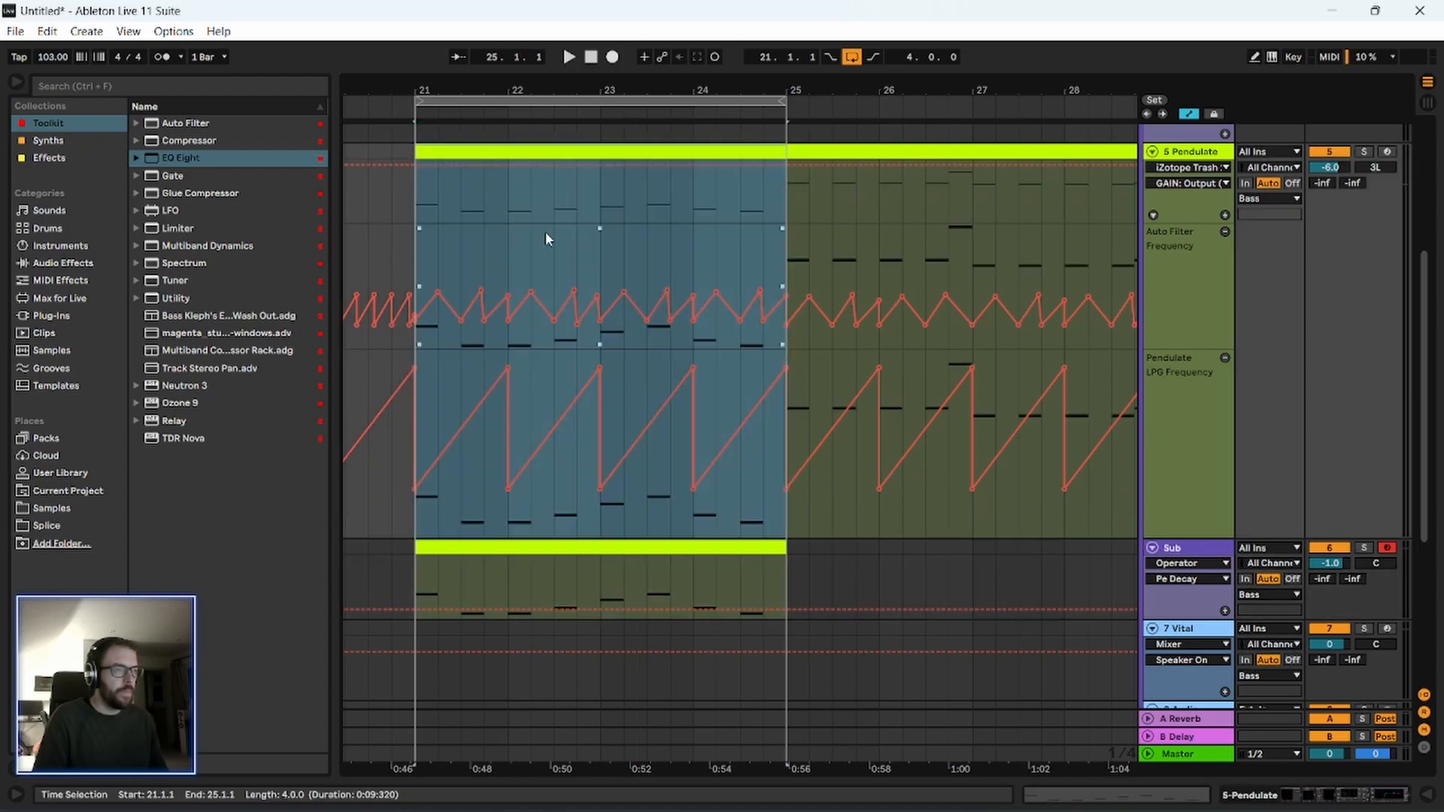
{"action": "key", "text": "space"}
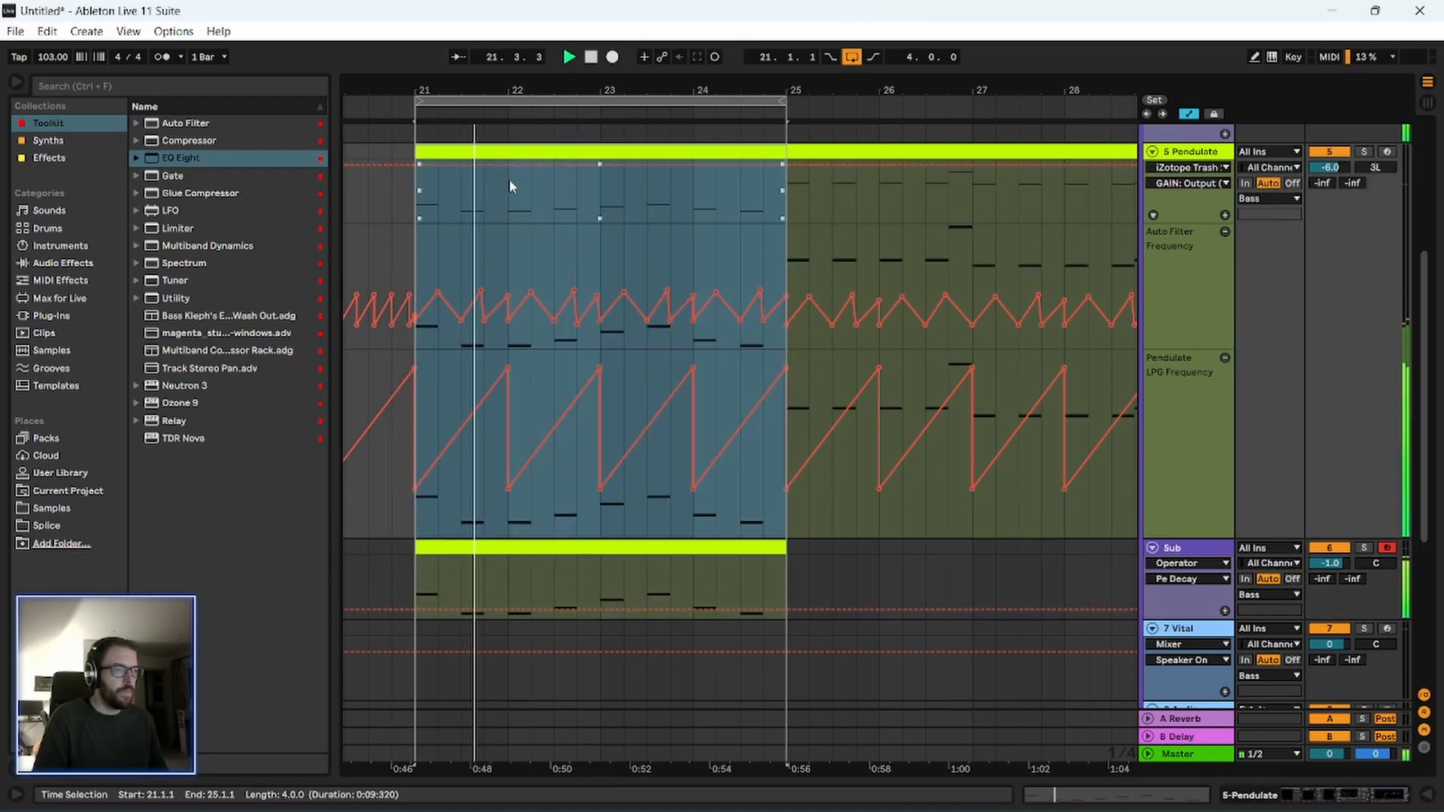
Transpose all notes of the copied Pendulate clip up two octaves and restart playback.
{"action": "double_click", "coordinate": [509, 150]}
{"action": "left_click_drag", "start_coordinate": [611, 593], "coordinate": [628, 268]}
{"action": "left_click", "coordinate": [666, 519]}
{"action": "key", "text": "ctrl+a"}
{"action": "key", "text": "shift+Up"}
{"action": "key", "text": "shift+Up"}
{"action": "key", "text": "space"}
{"action": "left_click_drag", "start_coordinate": [587, 266], "coordinate": [587, 513]}
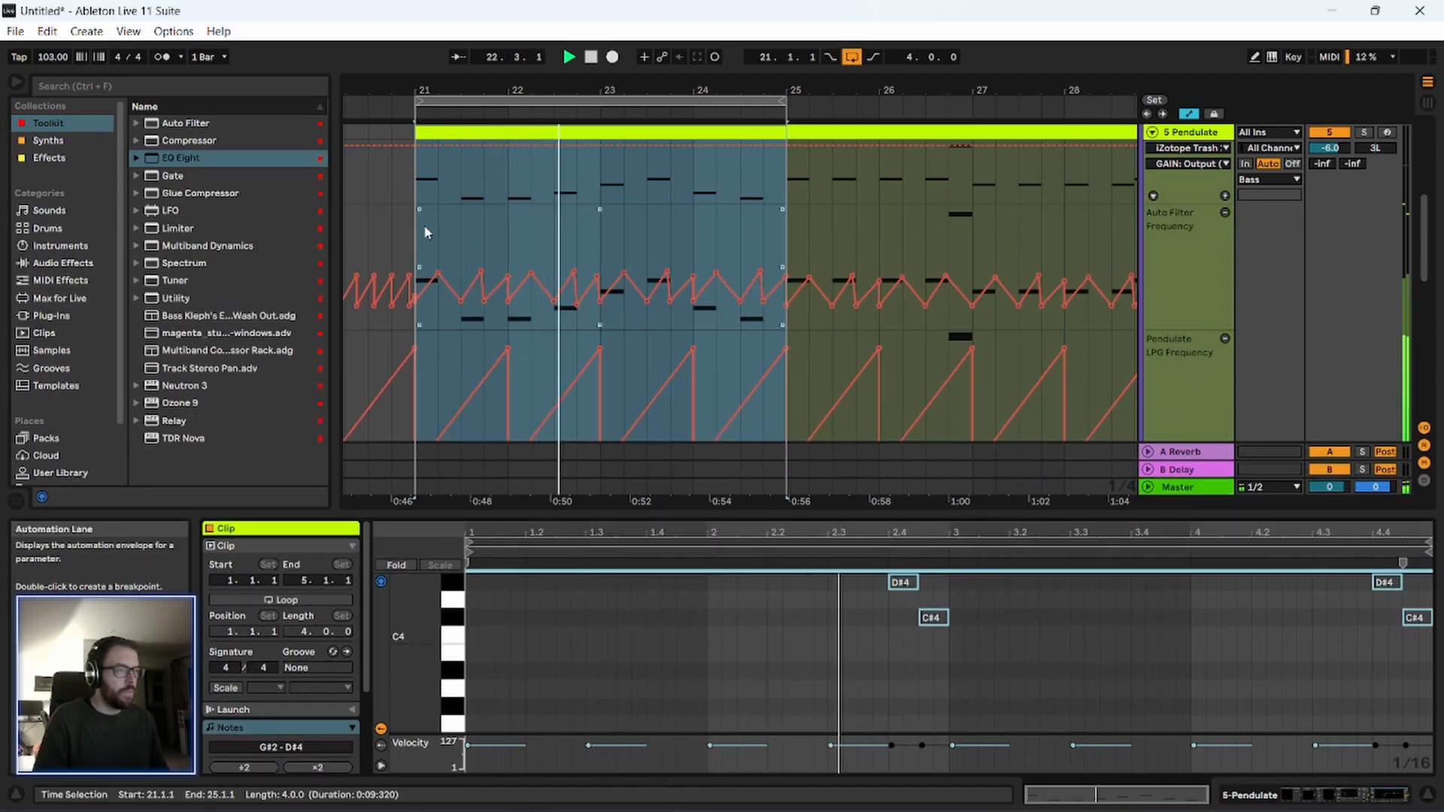
Audition the new bass melody while reviewing the Pendulate automation lanes and the Sub track, and close the clip editor.
{"action": "left_click", "coordinate": [370, 236]}
{"action": "scroll", "coordinate": [394, 254], "scroll_direction": "up", "scroll_amount": 1}
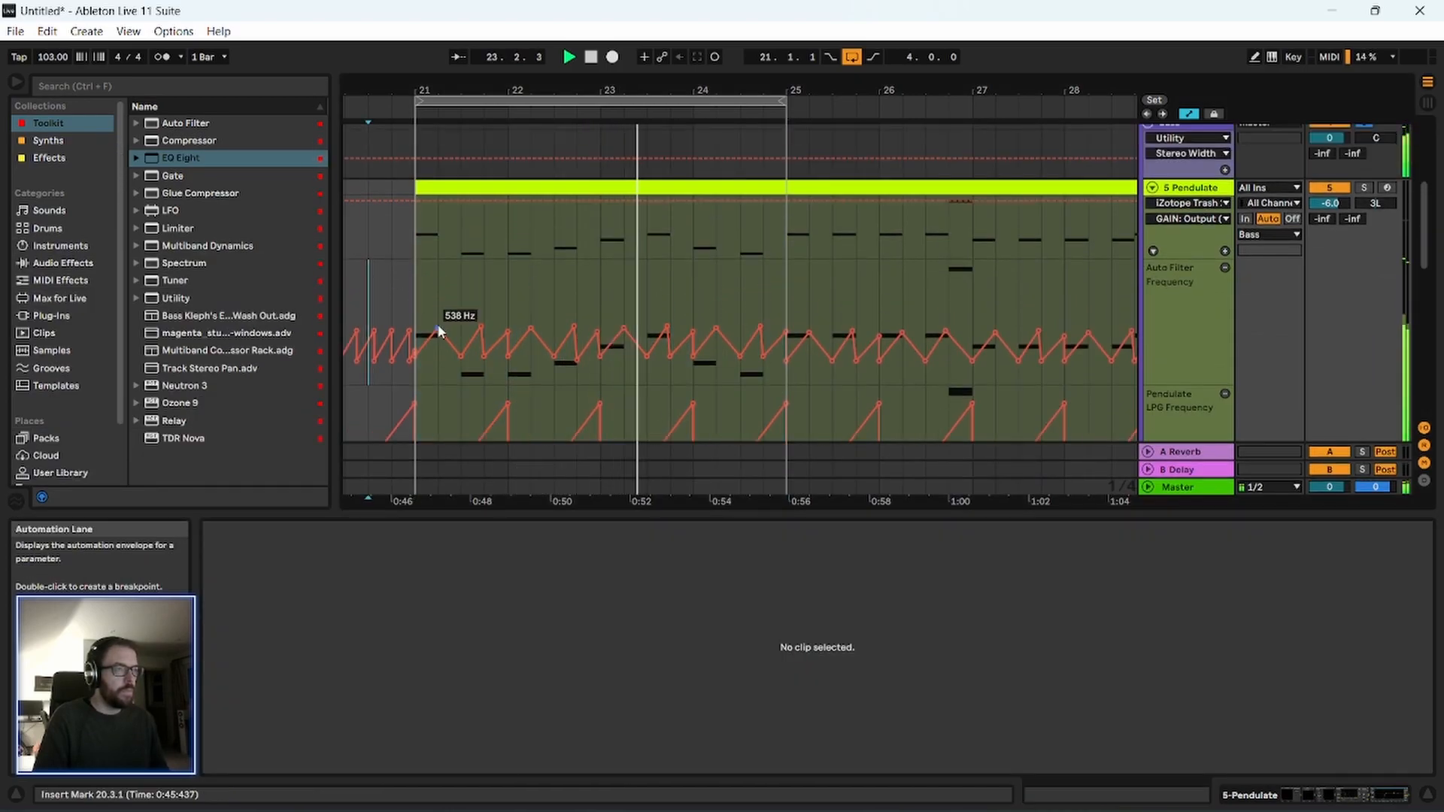
{"action": "scroll", "coordinate": [537, 368], "scroll_direction": "down", "scroll_amount": 3}
{"action": "scroll", "coordinate": [538, 401], "scroll_direction": "down", "scroll_amount": 1}
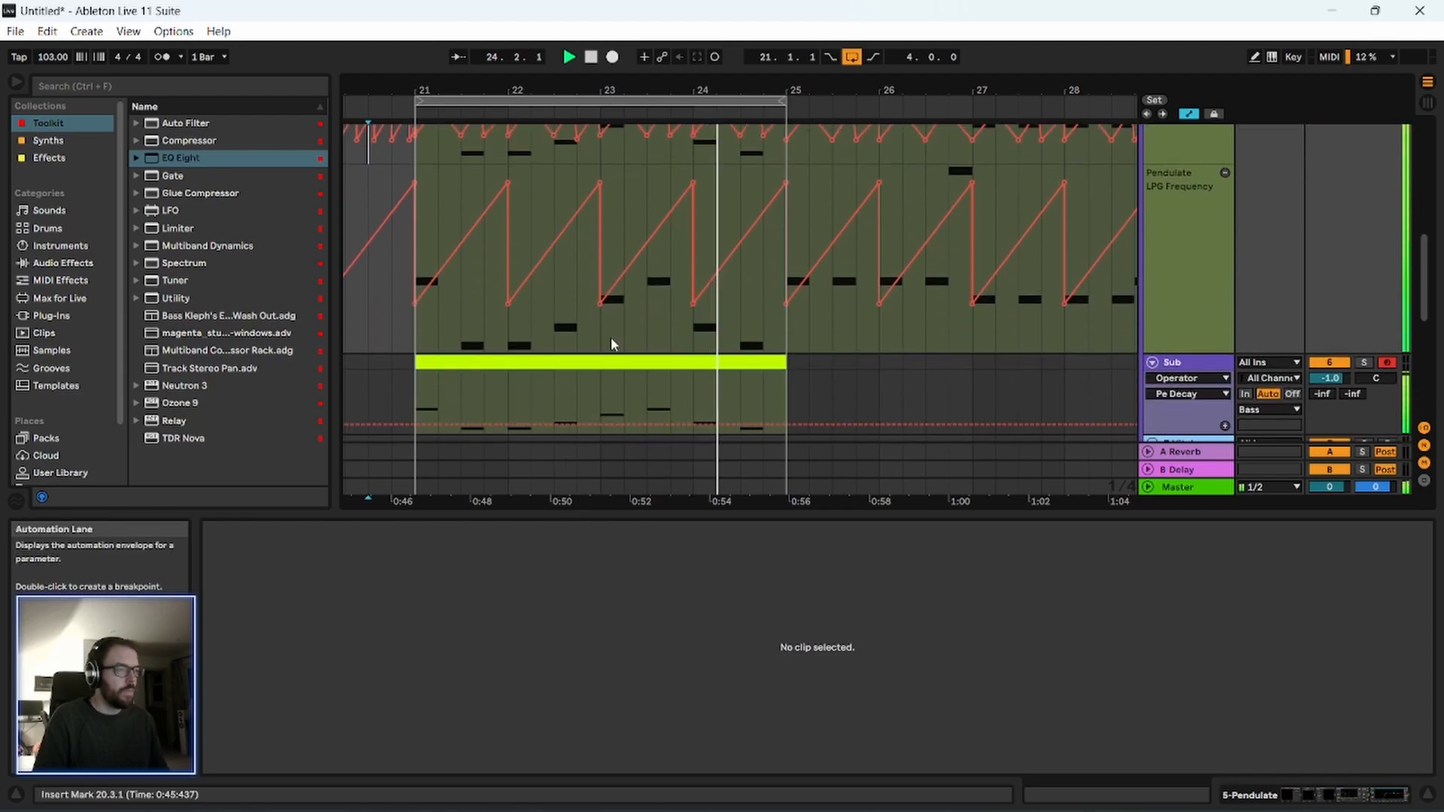
{"action": "scroll", "coordinate": [752, 323], "scroll_direction": "up", "scroll_amount": 4}
{"action": "scroll", "coordinate": [1186, 259], "scroll_direction": "up", "scroll_amount": 1}
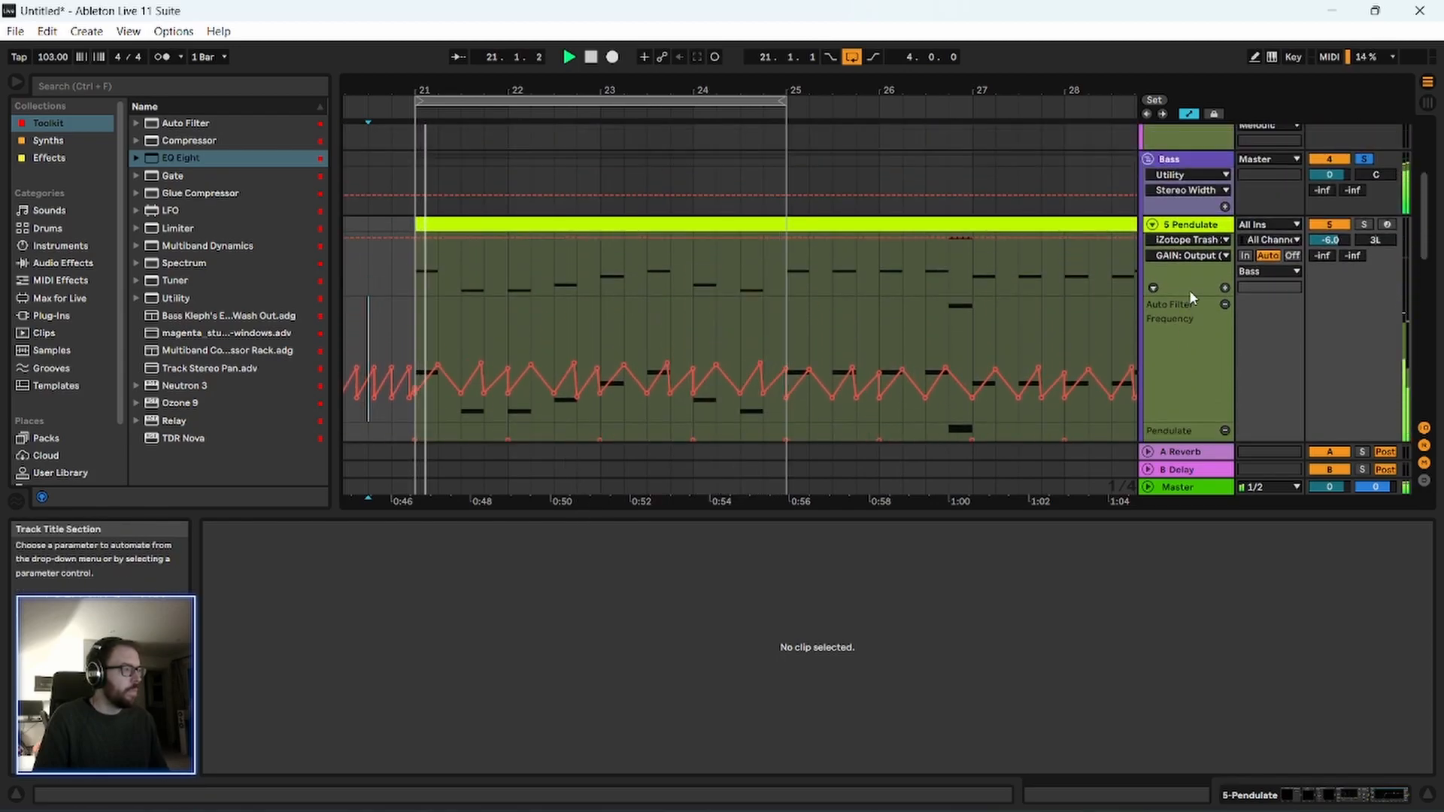
{"action": "scroll", "coordinate": [1196, 248], "scroll_direction": "down", "scroll_amount": 1}
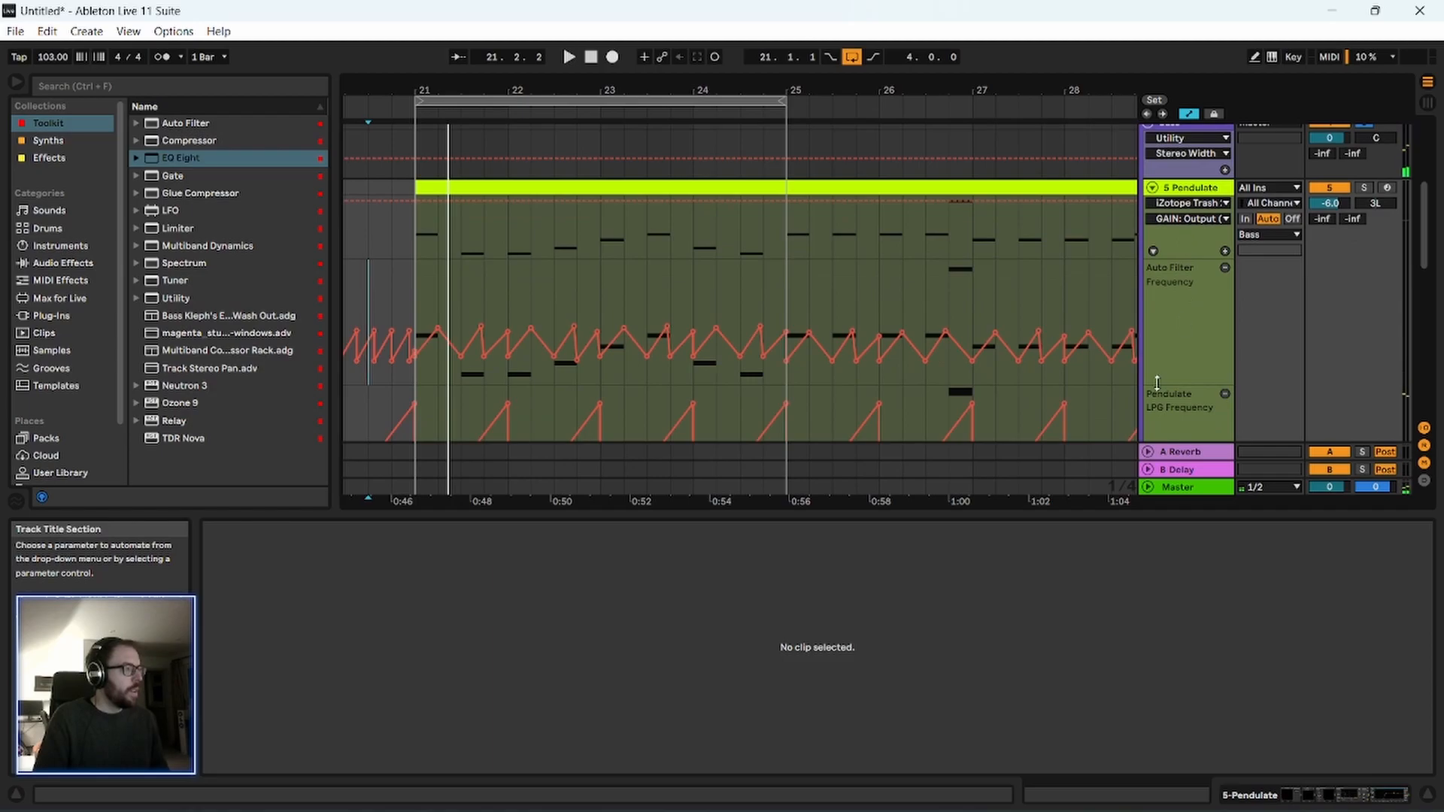
{"action": "left_click_drag", "start_coordinate": [1008, 508], "coordinate": [963, 771]}
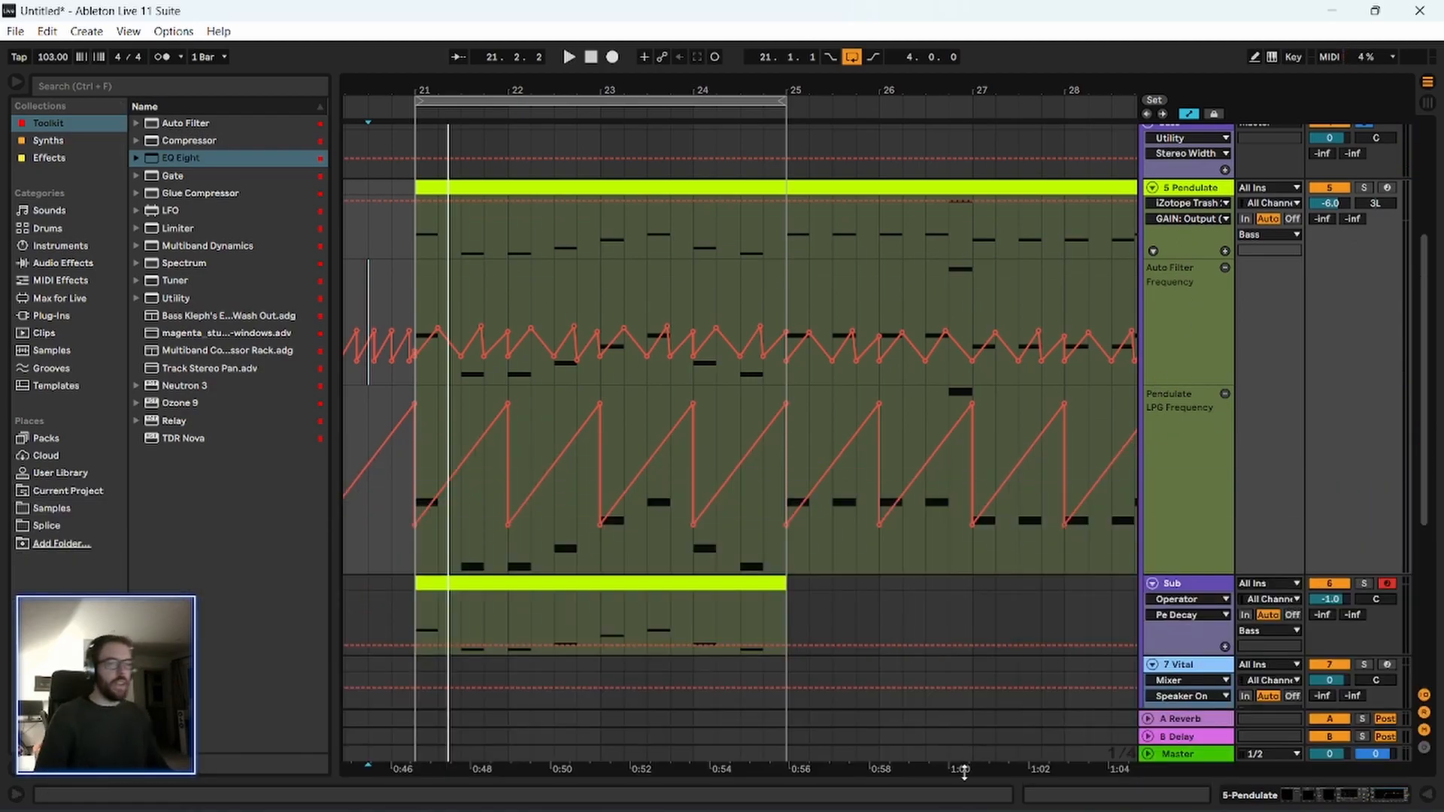
Unsolo the Bass group, collapse the Pendulate track, and play the full mix from bar 21.
{"action": "left_click", "coordinate": [417, 265]}
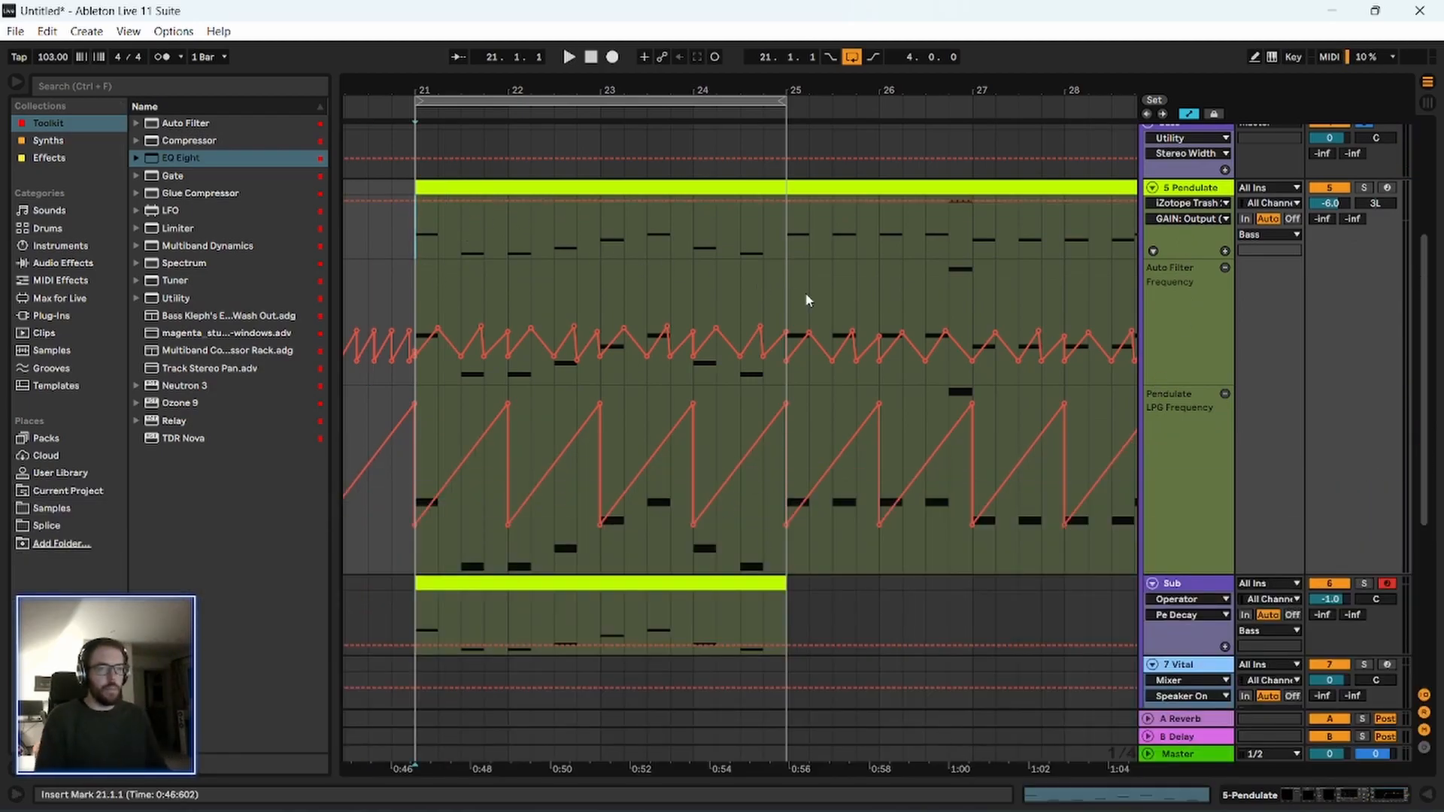
{"action": "scroll", "coordinate": [790, 296], "scroll_direction": "up", "scroll_amount": 3}
{"action": "scroll", "coordinate": [539, 397], "scroll_direction": "down", "scroll_amount": 2}
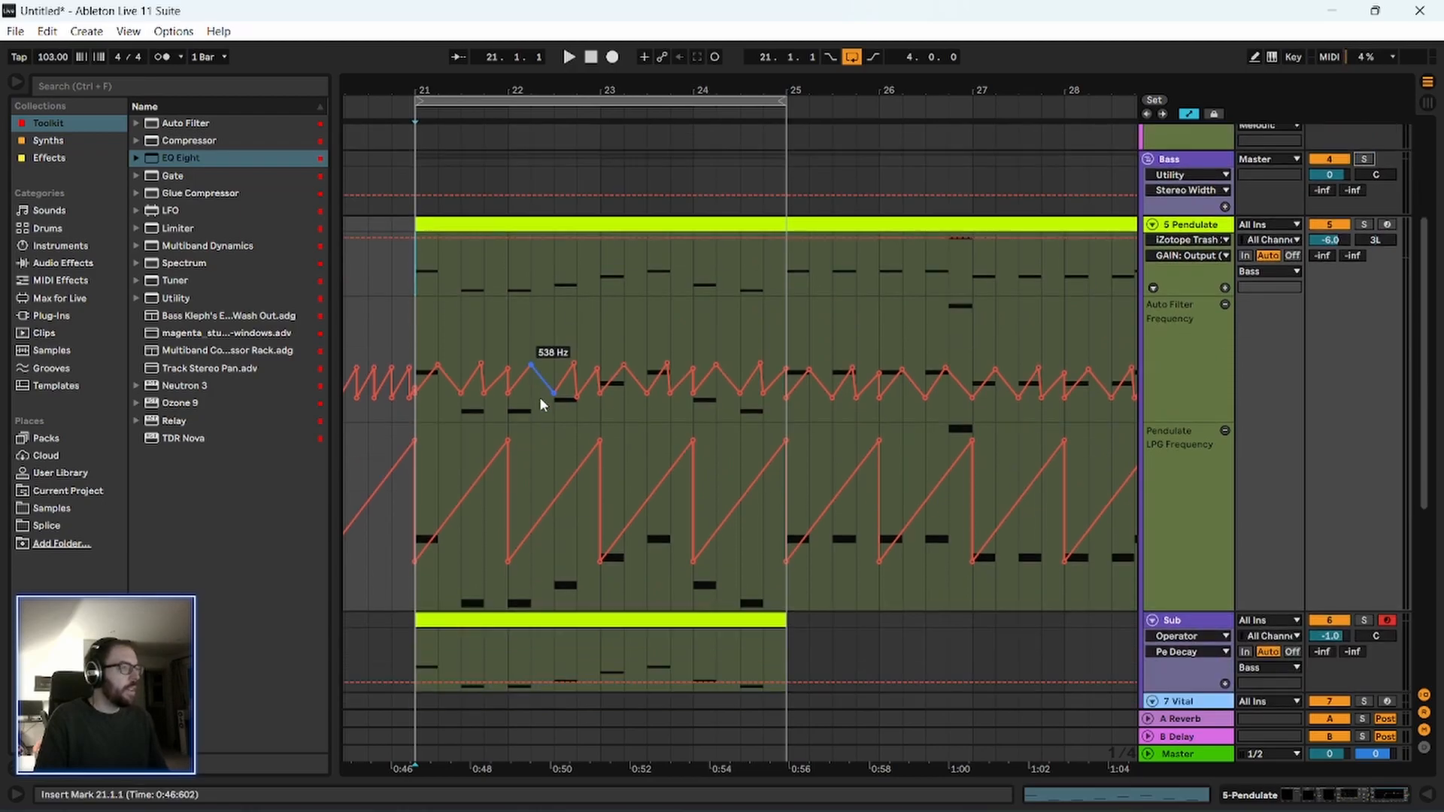
{"action": "scroll", "coordinate": [406, 346], "scroll_direction": "down", "scroll_amount": 1}
{"action": "scroll", "coordinate": [419, 246], "scroll_direction": "down", "scroll_amount": 1}
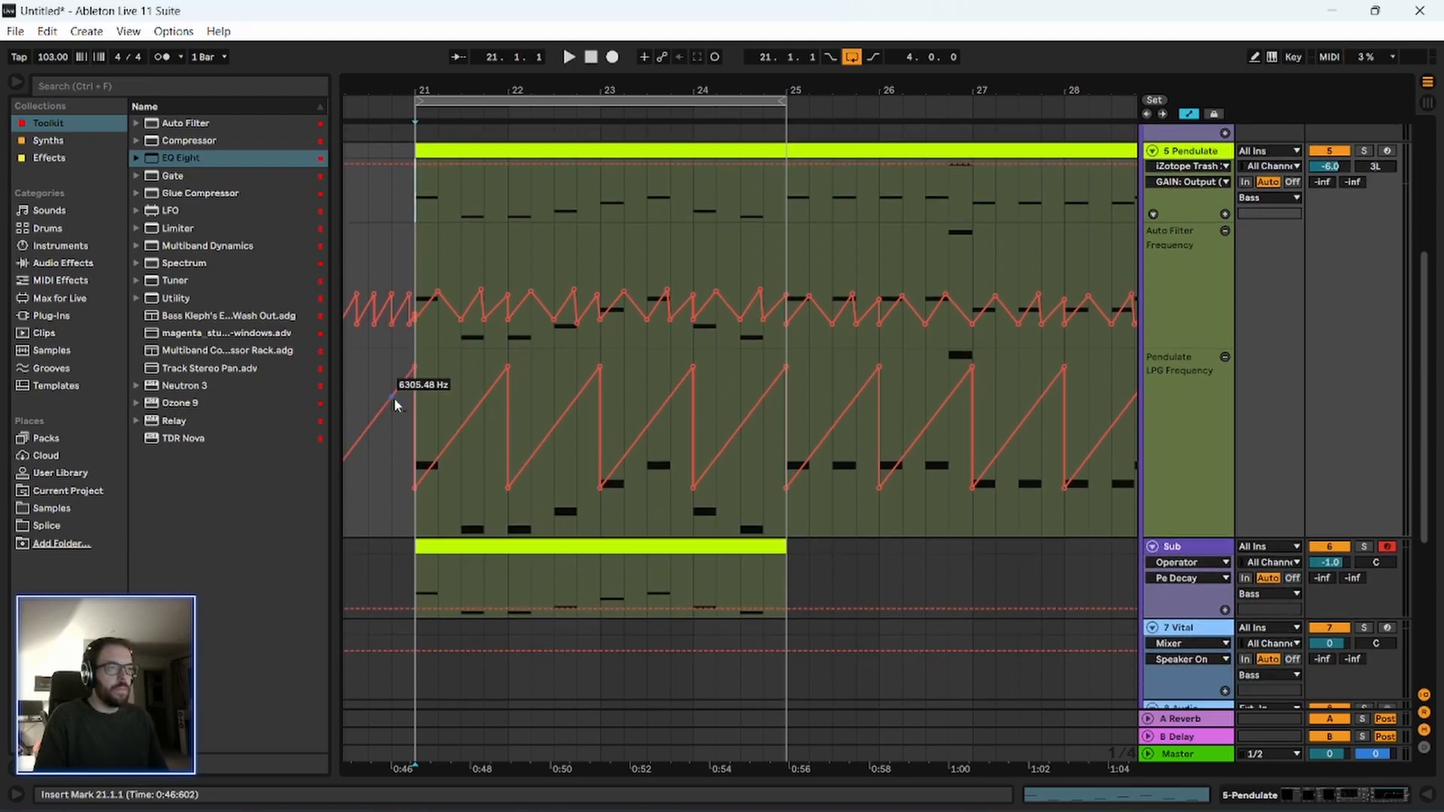
{"action": "left_click_drag", "start_coordinate": [417, 530], "coordinate": [786, 526]}
{"action": "scroll", "coordinate": [1187, 311], "scroll_direction": "up", "scroll_amount": 2}
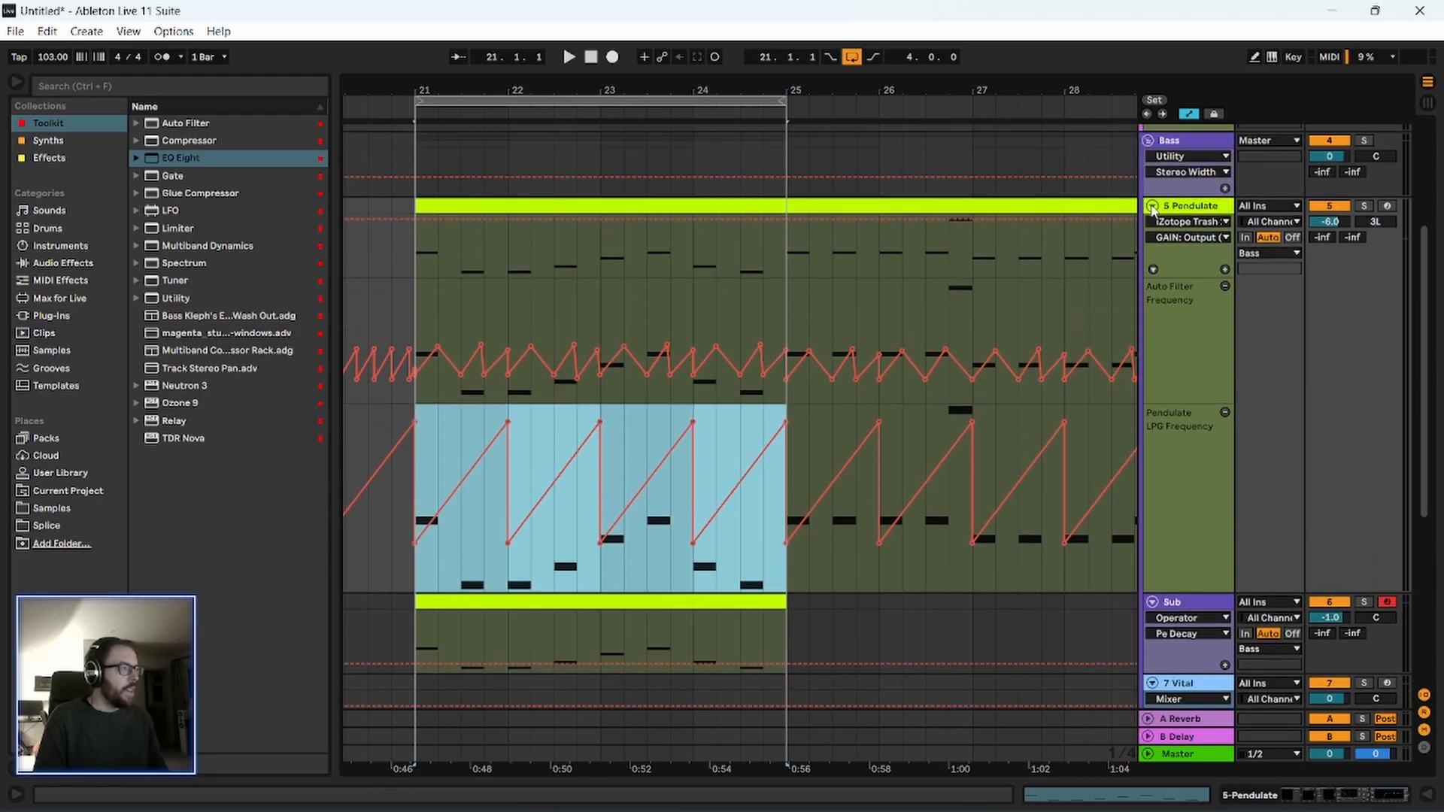
{"action": "left_click", "coordinate": [1152, 207]}
{"action": "left_click", "coordinate": [415, 257]}
{"action": "key", "text": "space"}
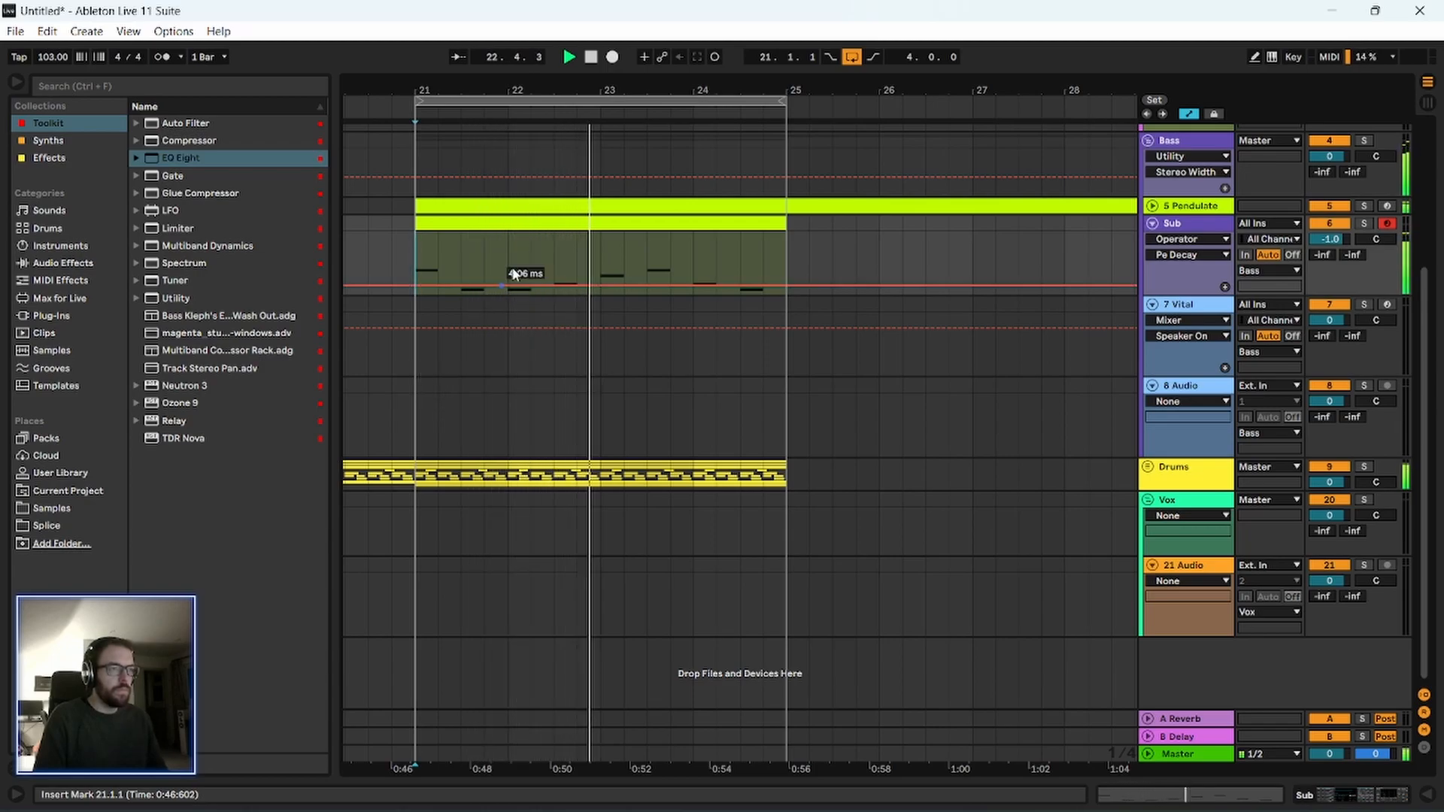
Open the Sub clip's notes, hide the automation lanes, stop playback, and select the Sub clip.
{"action": "double_click", "coordinate": [647, 220]}
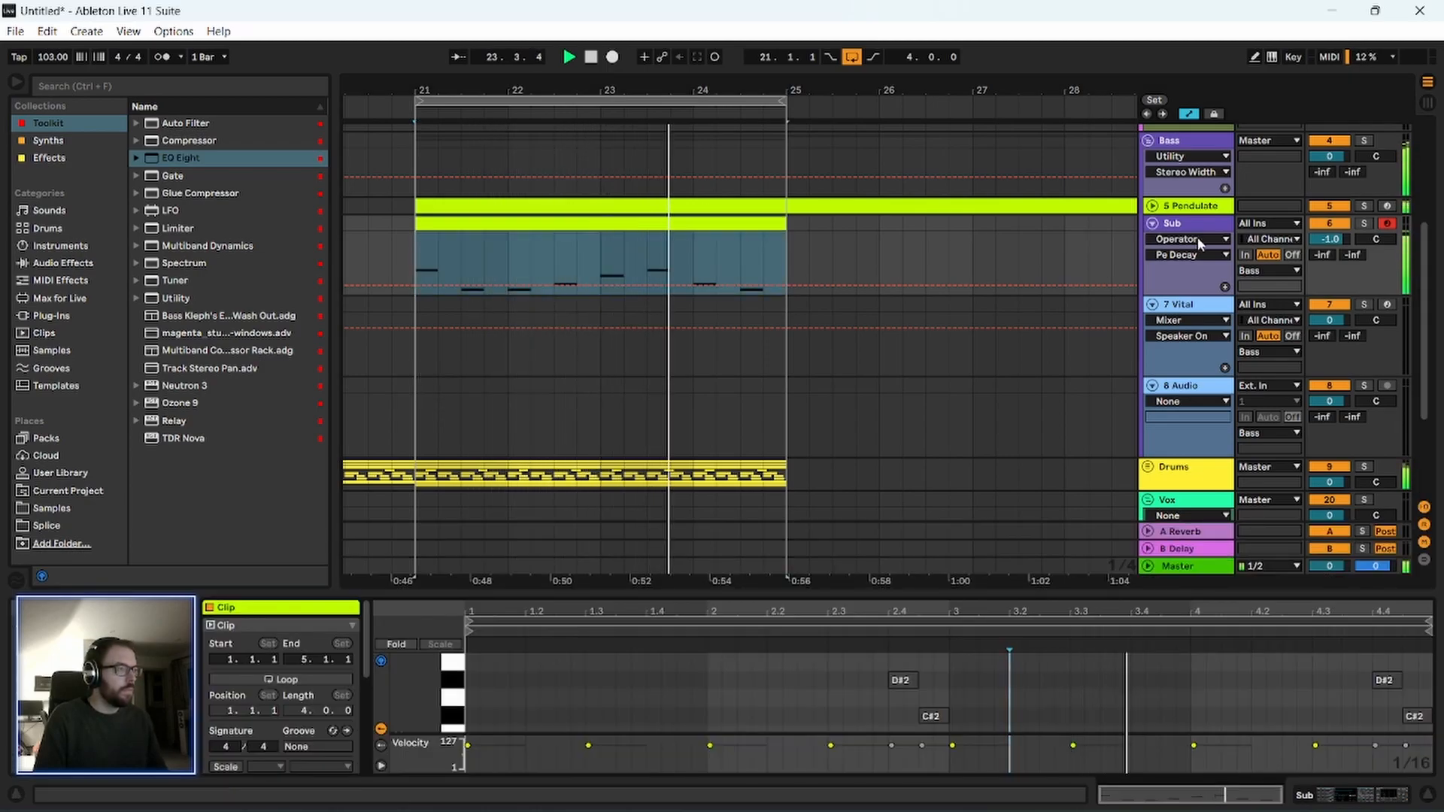
{"action": "left_click", "coordinate": [1151, 206]}
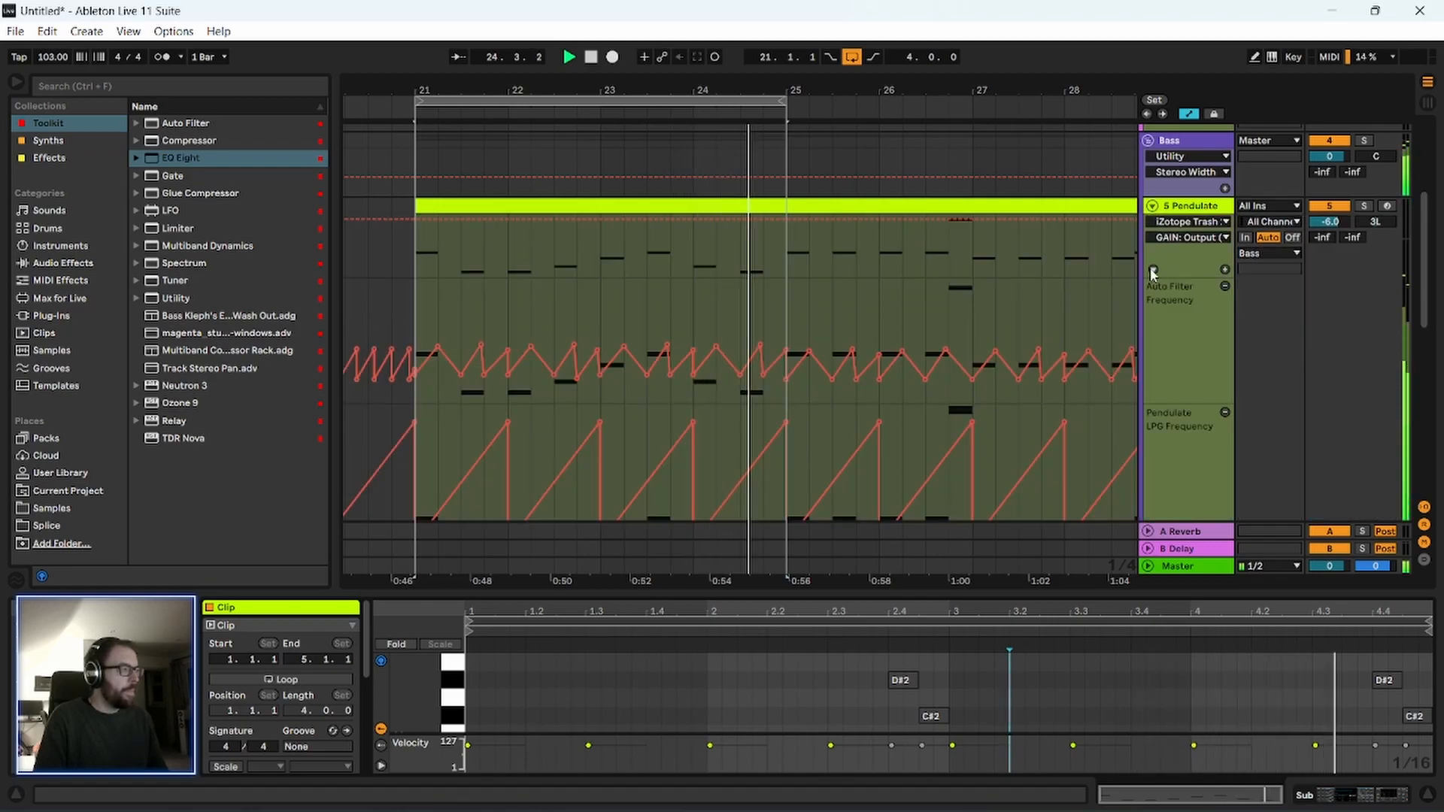
{"action": "key", "text": "a"}
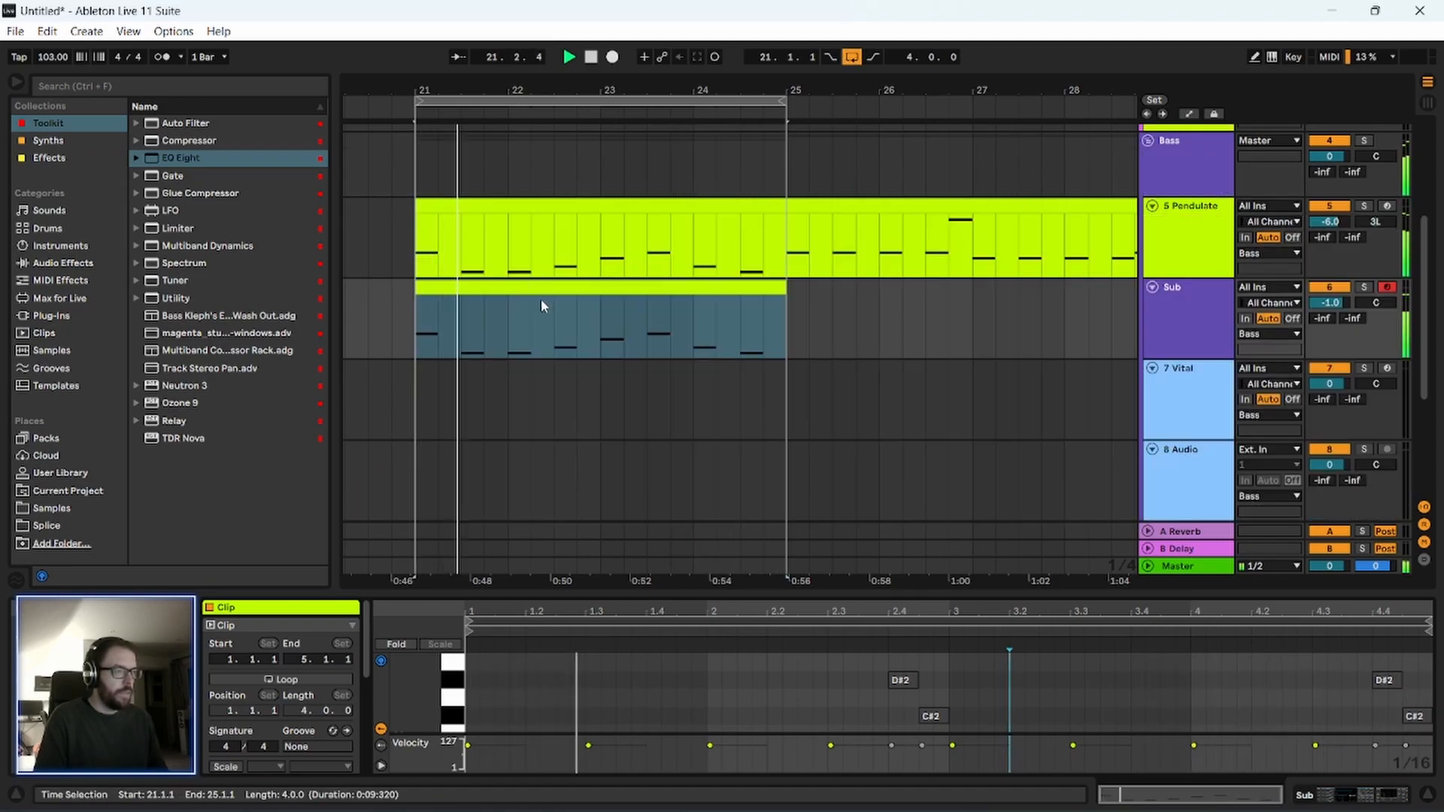
{"action": "key", "text": "space"}
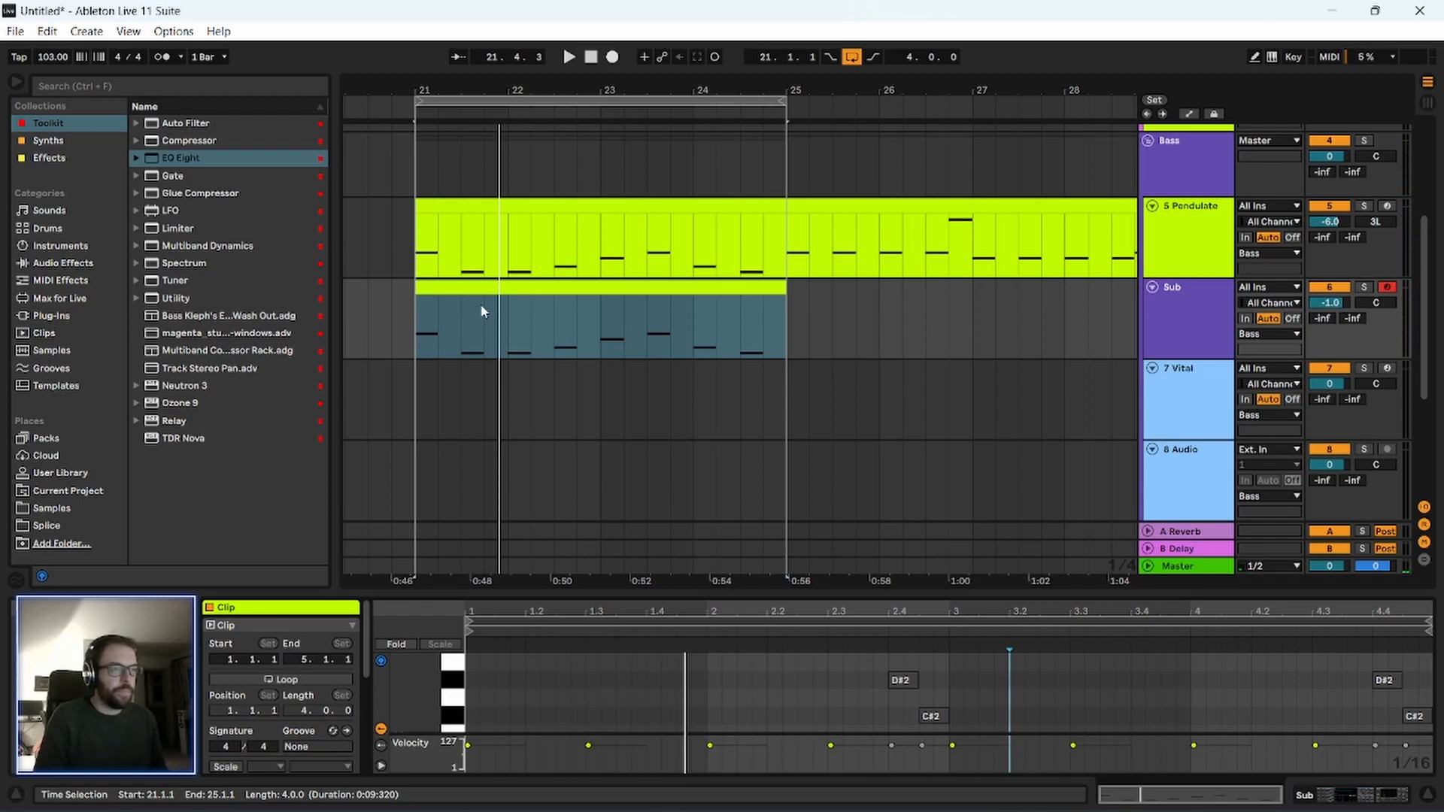
{"action": "left_click", "coordinate": [543, 285]}
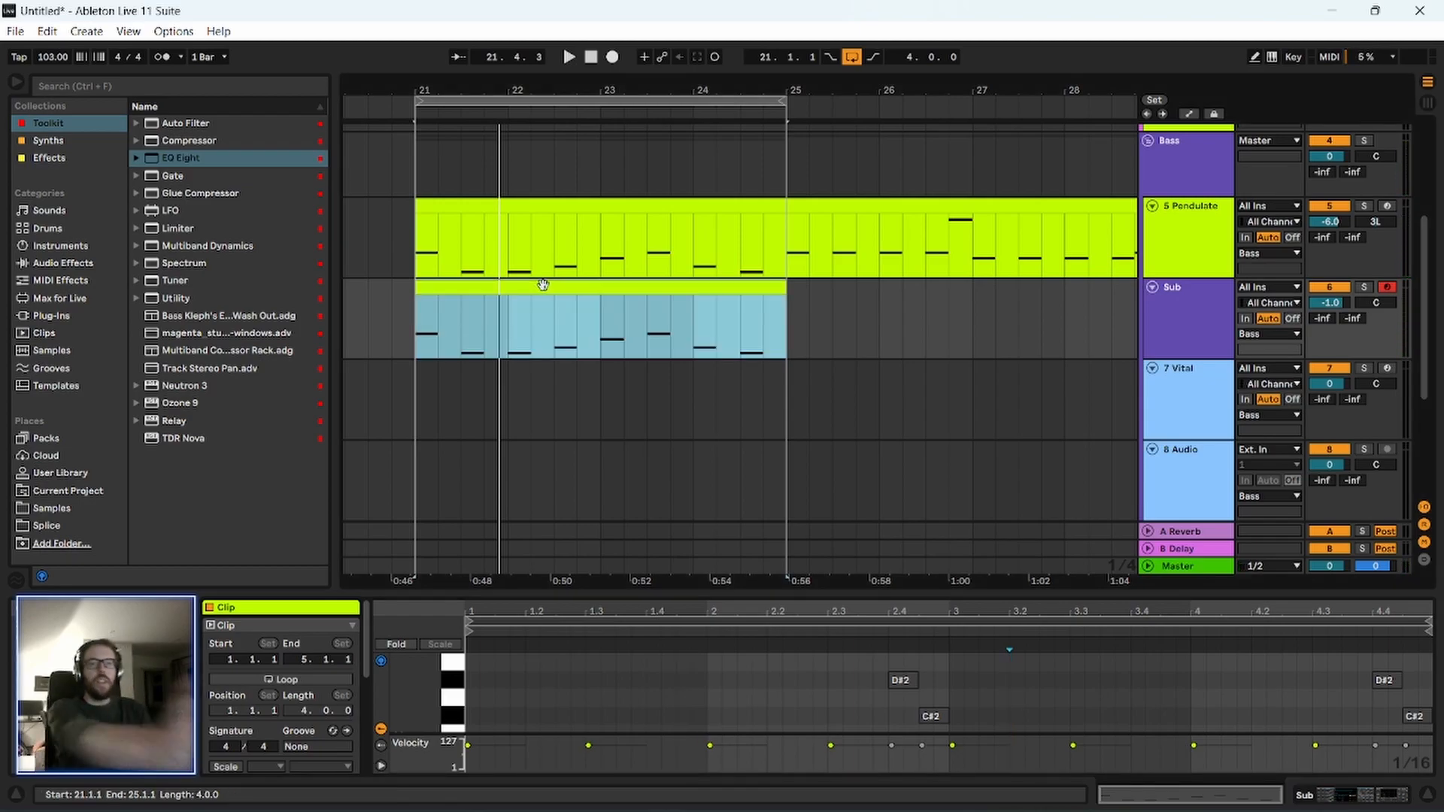
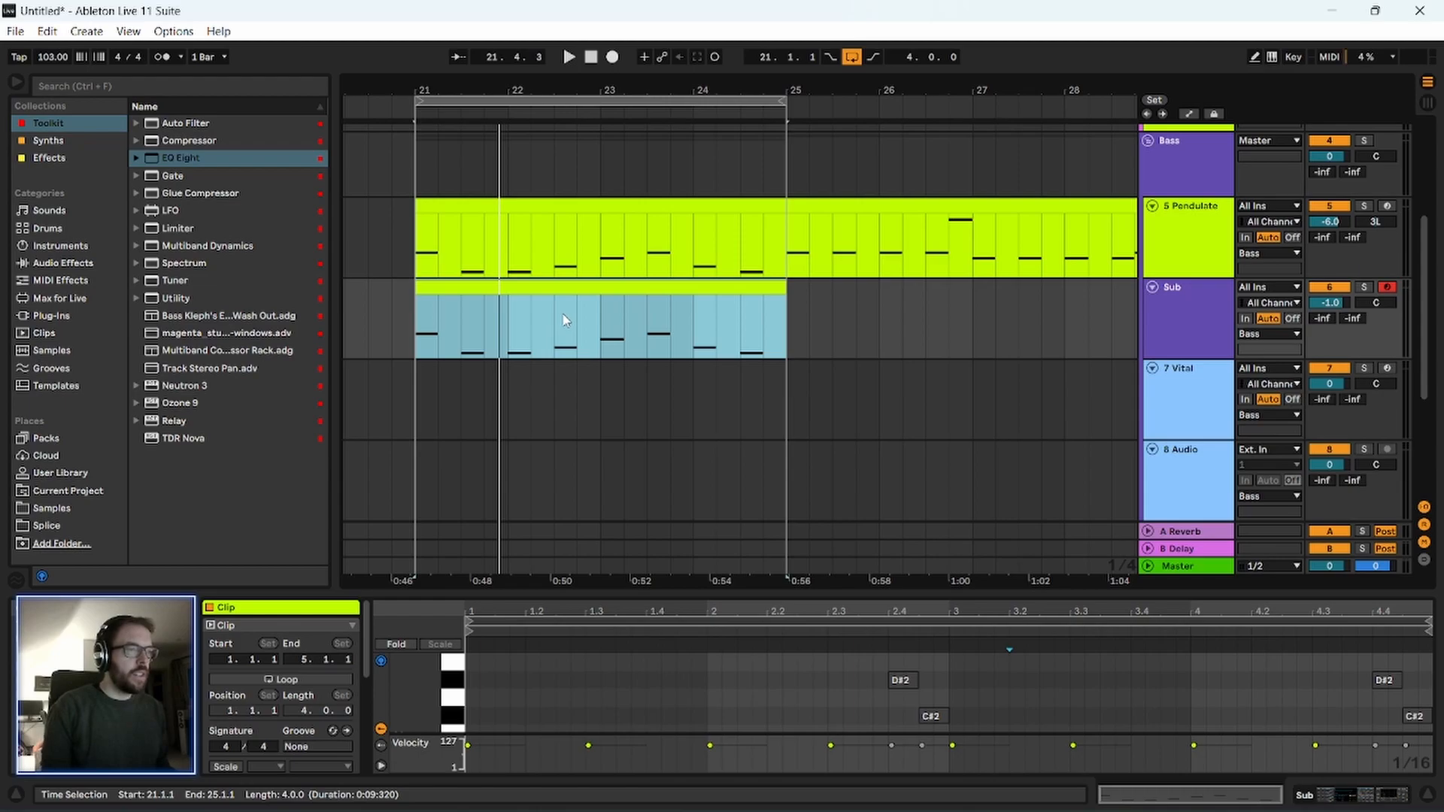
Duplicate the 21.1.1 to 22.3.1 section of the Pendulate and Sub clips twice in succession and play the repeated pattern.
{"action": "left_click_drag", "start_coordinate": [554, 358], "coordinate": [419, 251]}
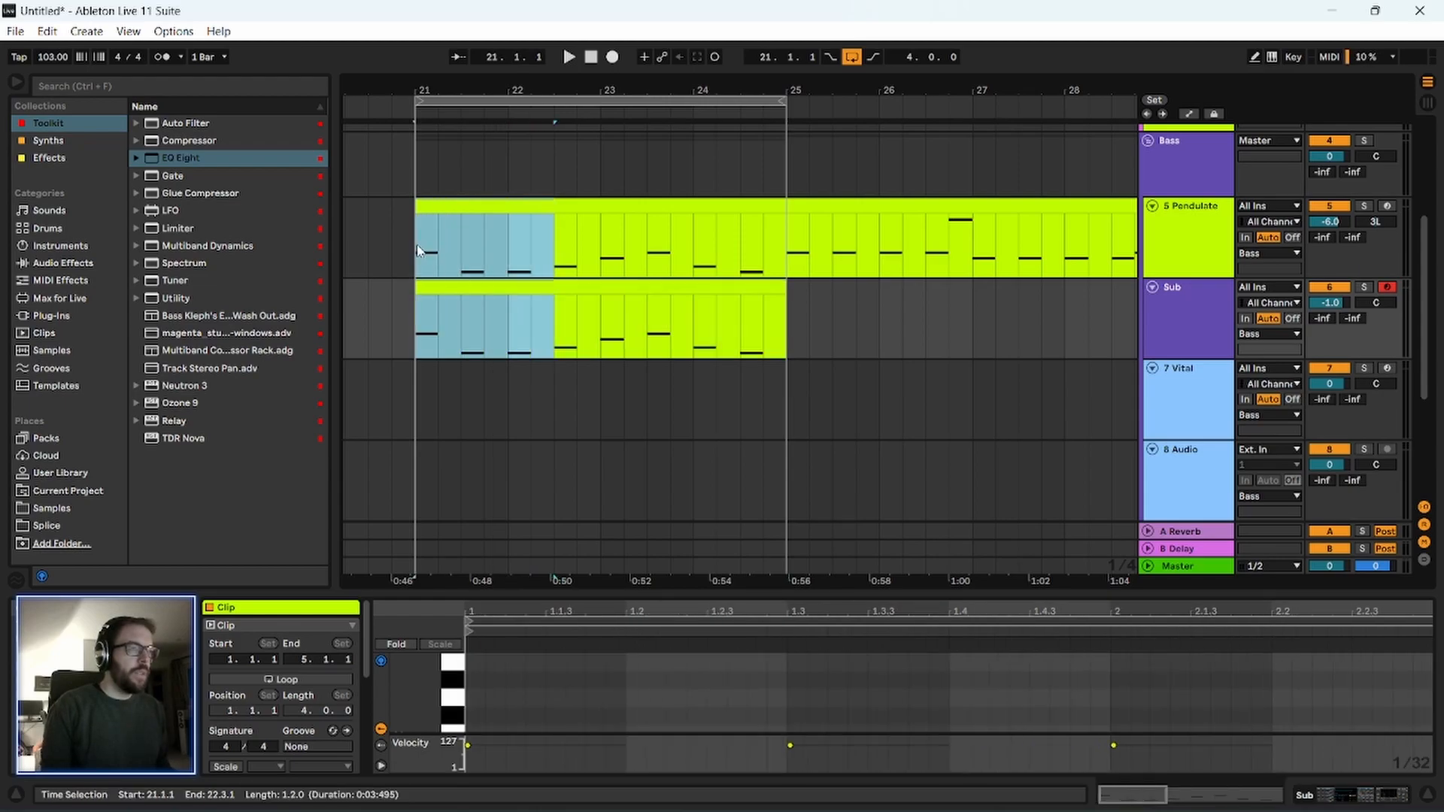
{"action": "key", "text": "ctrl+d"}
{"action": "key", "text": "ctrl+d"}
{"action": "left_click", "coordinate": [482, 238]}
{"action": "key", "text": "space"}
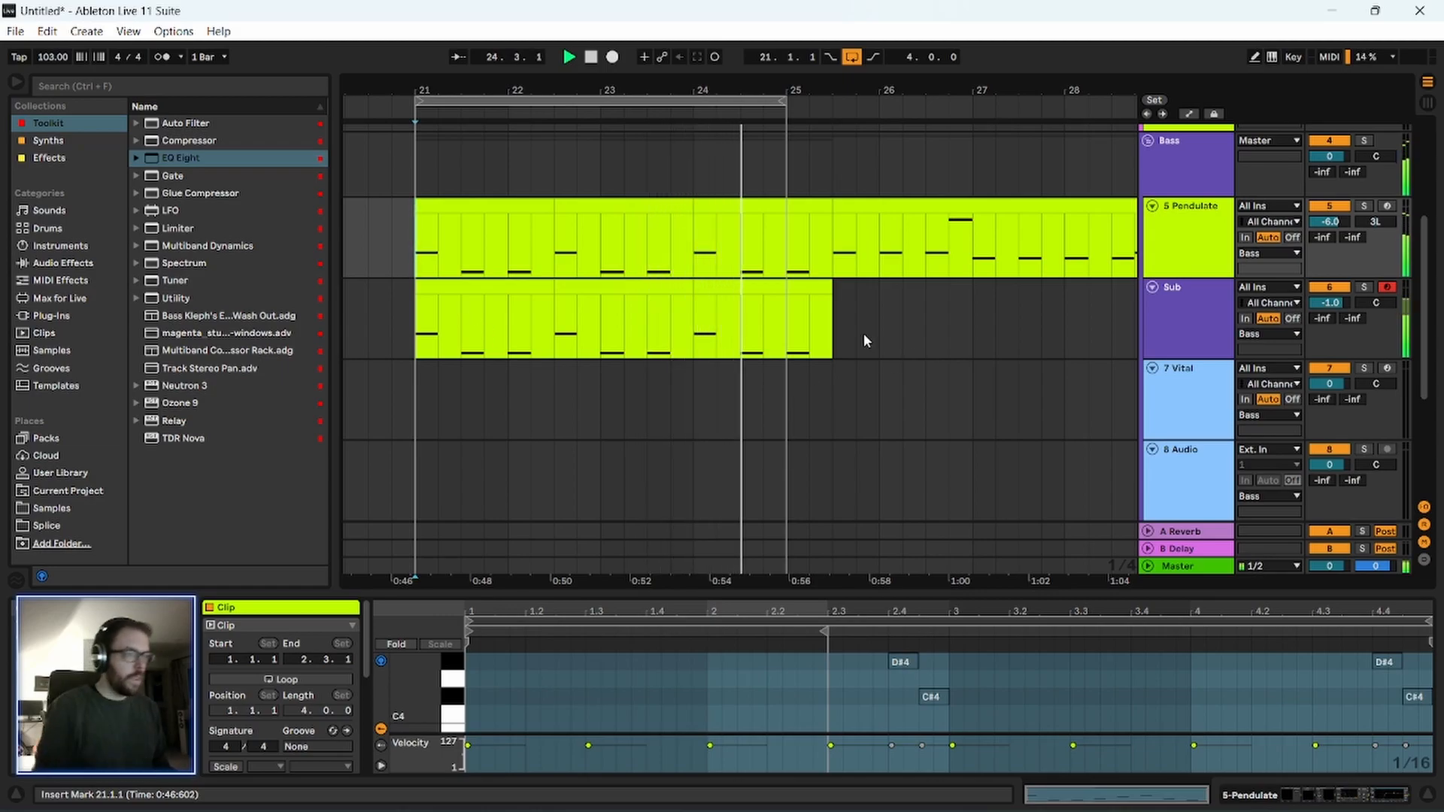
{"action": "key", "text": "space"}
Enlarge the Sub track's lane and review the device chains on the Bass, Pendulate and Sub tracks.
{"action": "left_click", "coordinate": [479, 209]}
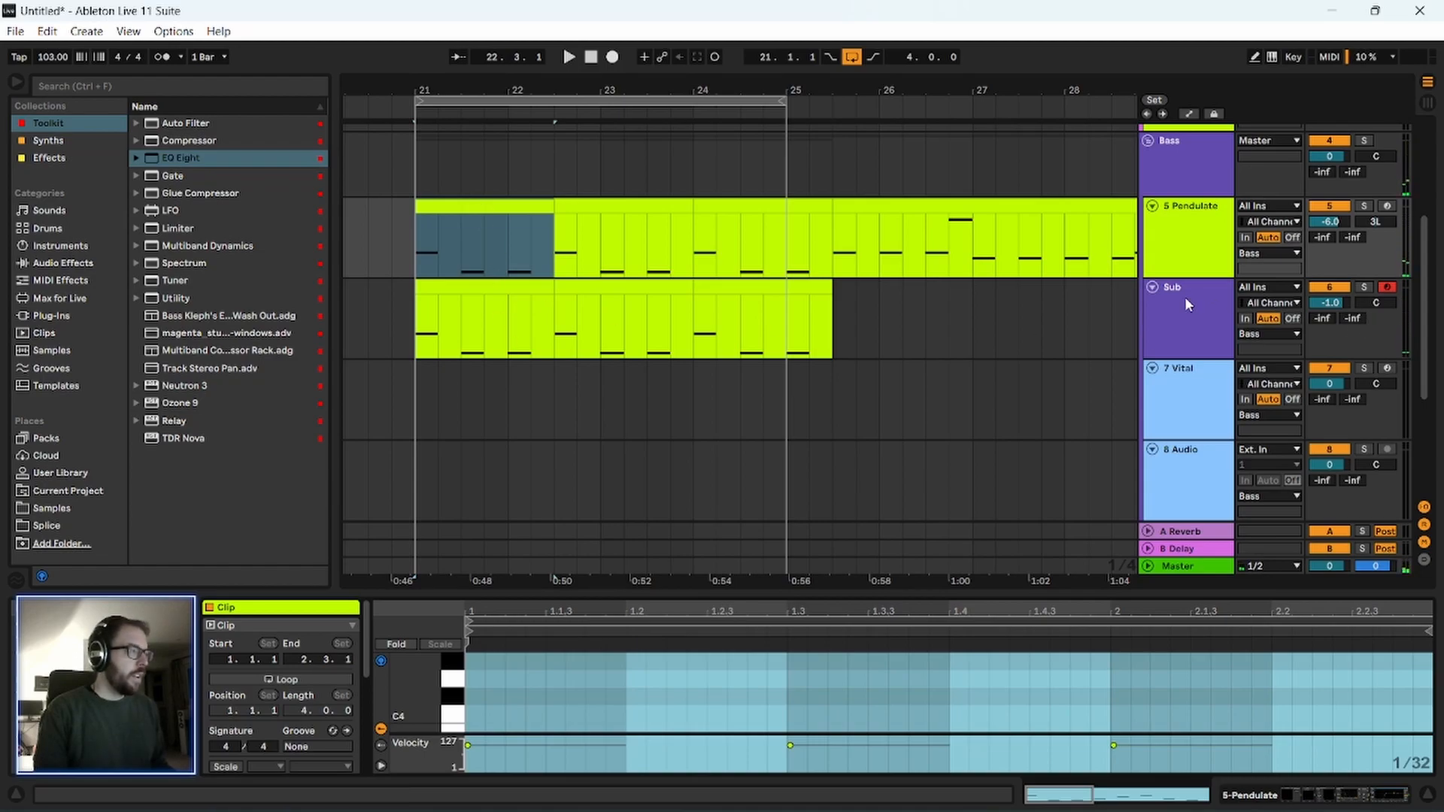
{"action": "left_click_drag", "start_coordinate": [1190, 354], "coordinate": [1190, 368]}
{"action": "left_click_drag", "start_coordinate": [516, 89], "coordinate": [527, 281]}
{"action": "key", "text": "Down"}
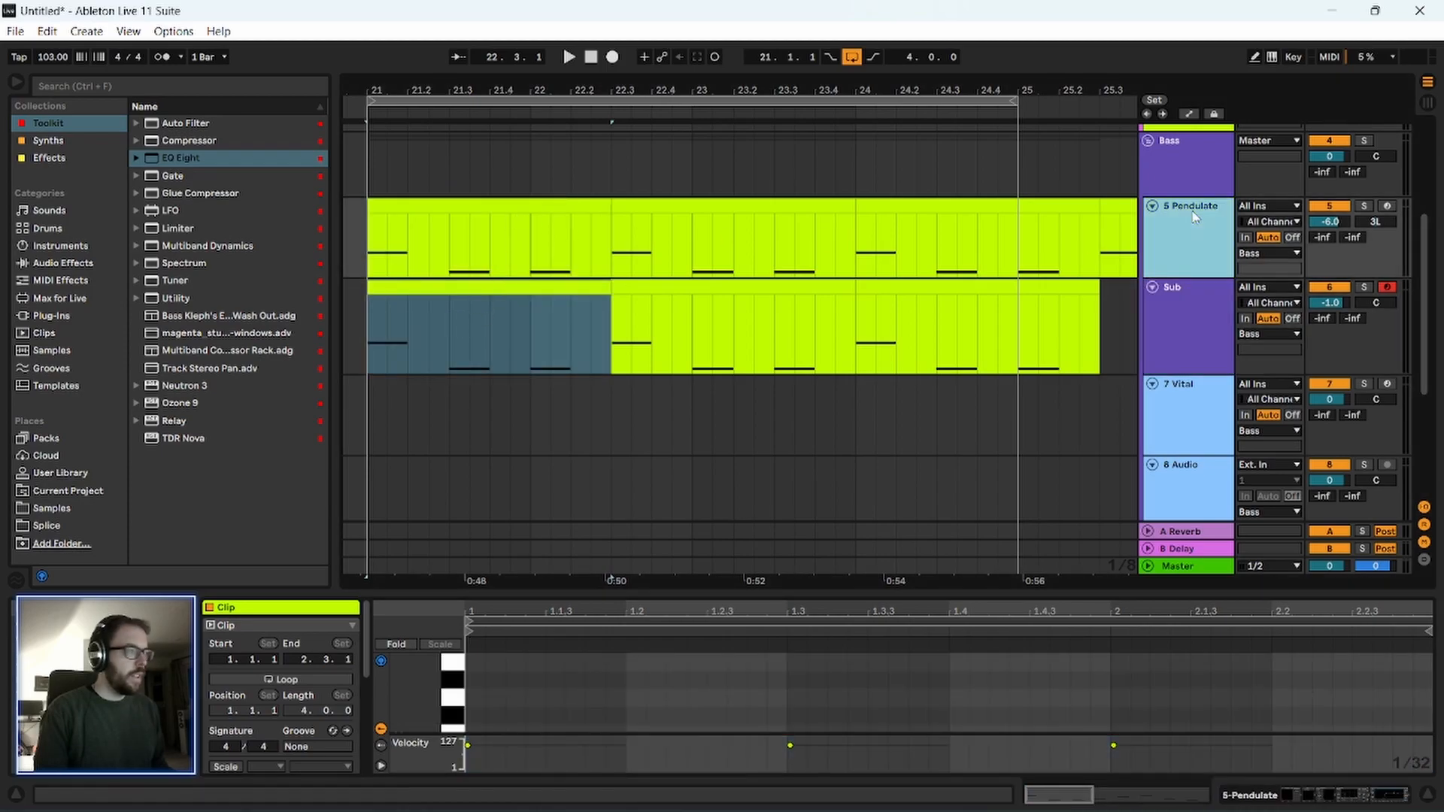
{"action": "left_click", "coordinate": [1190, 162]}
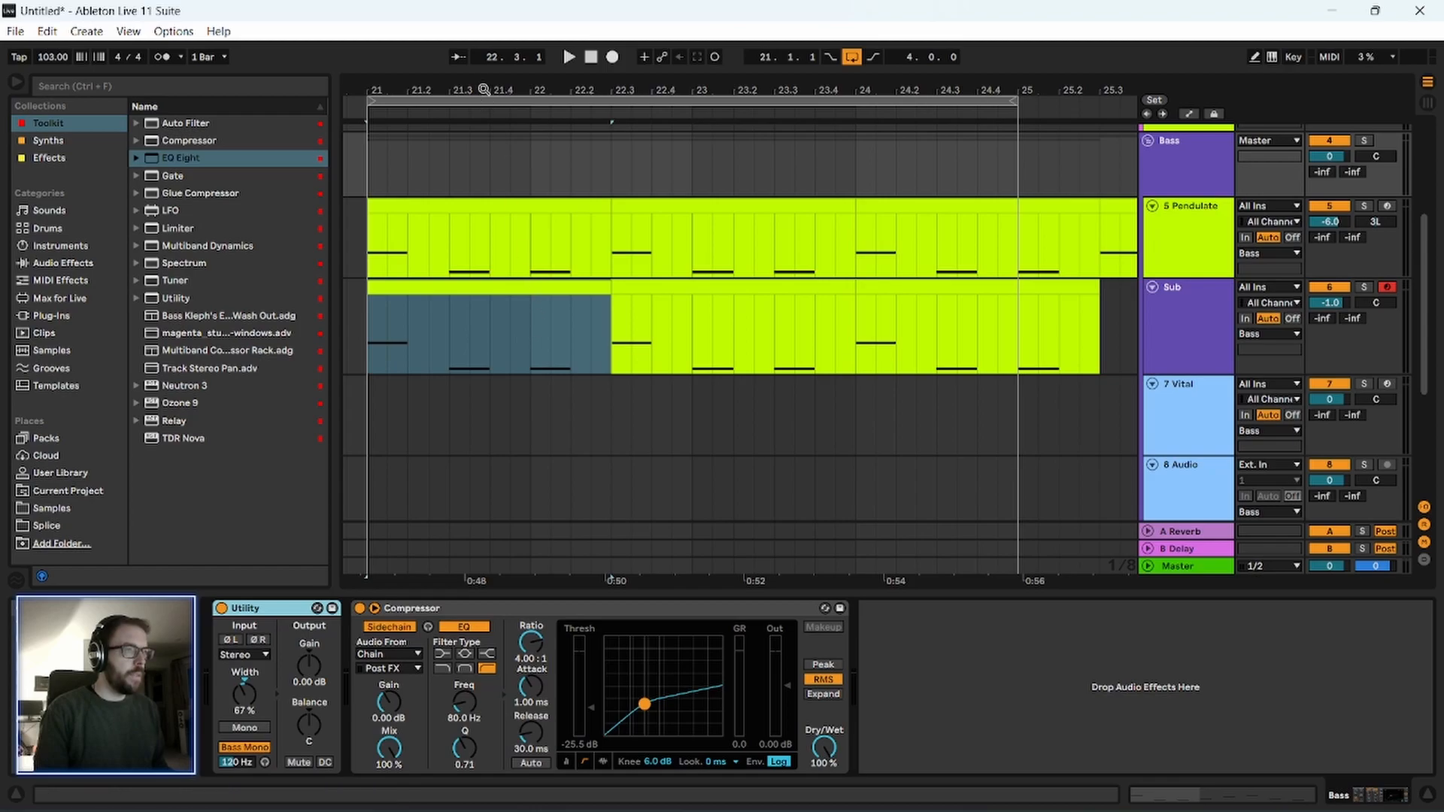
{"action": "left_click_drag", "start_coordinate": [484, 90], "coordinate": [483, 60]}
{"action": "left_click", "coordinate": [455, 311]}
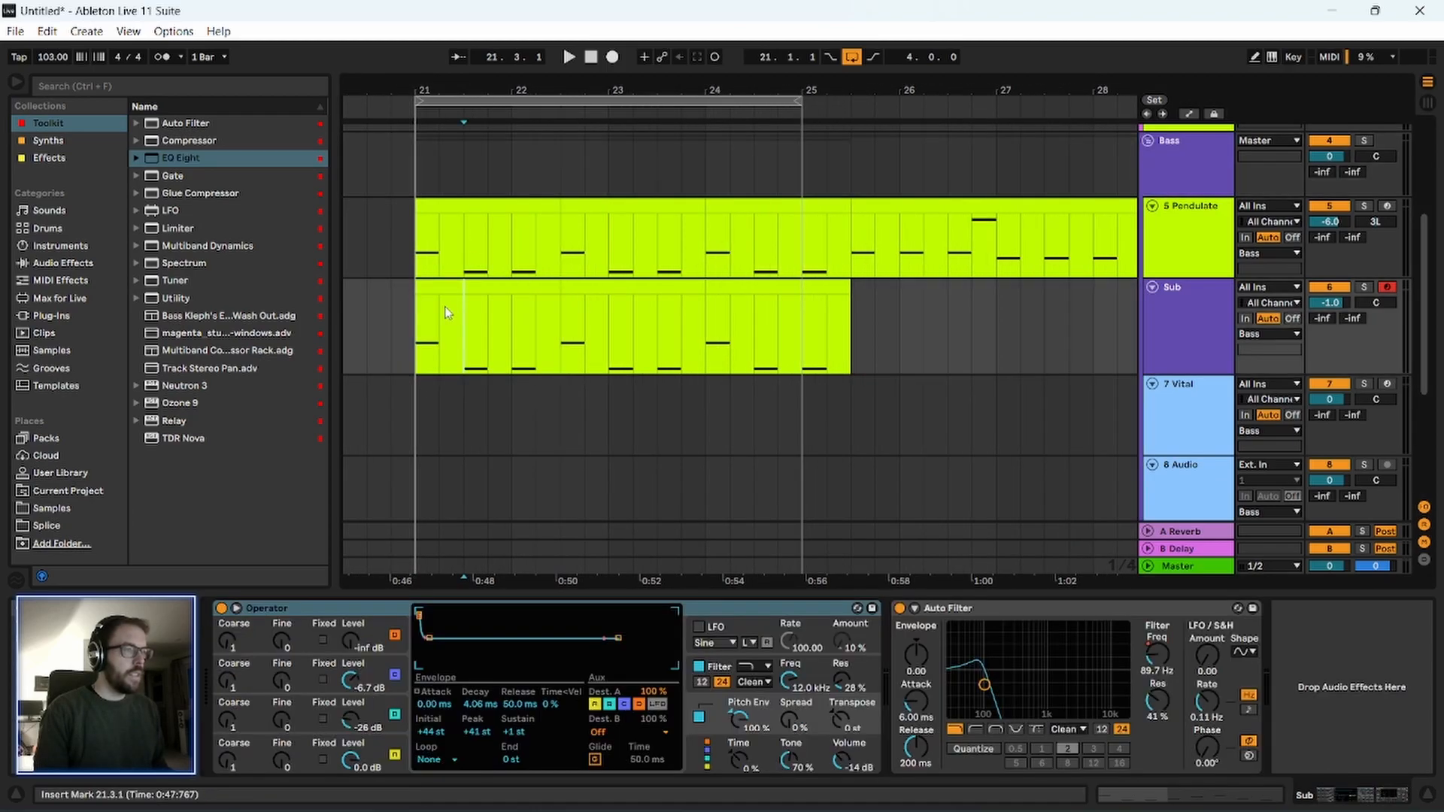
{"action": "left_click", "coordinate": [1209, 235]}
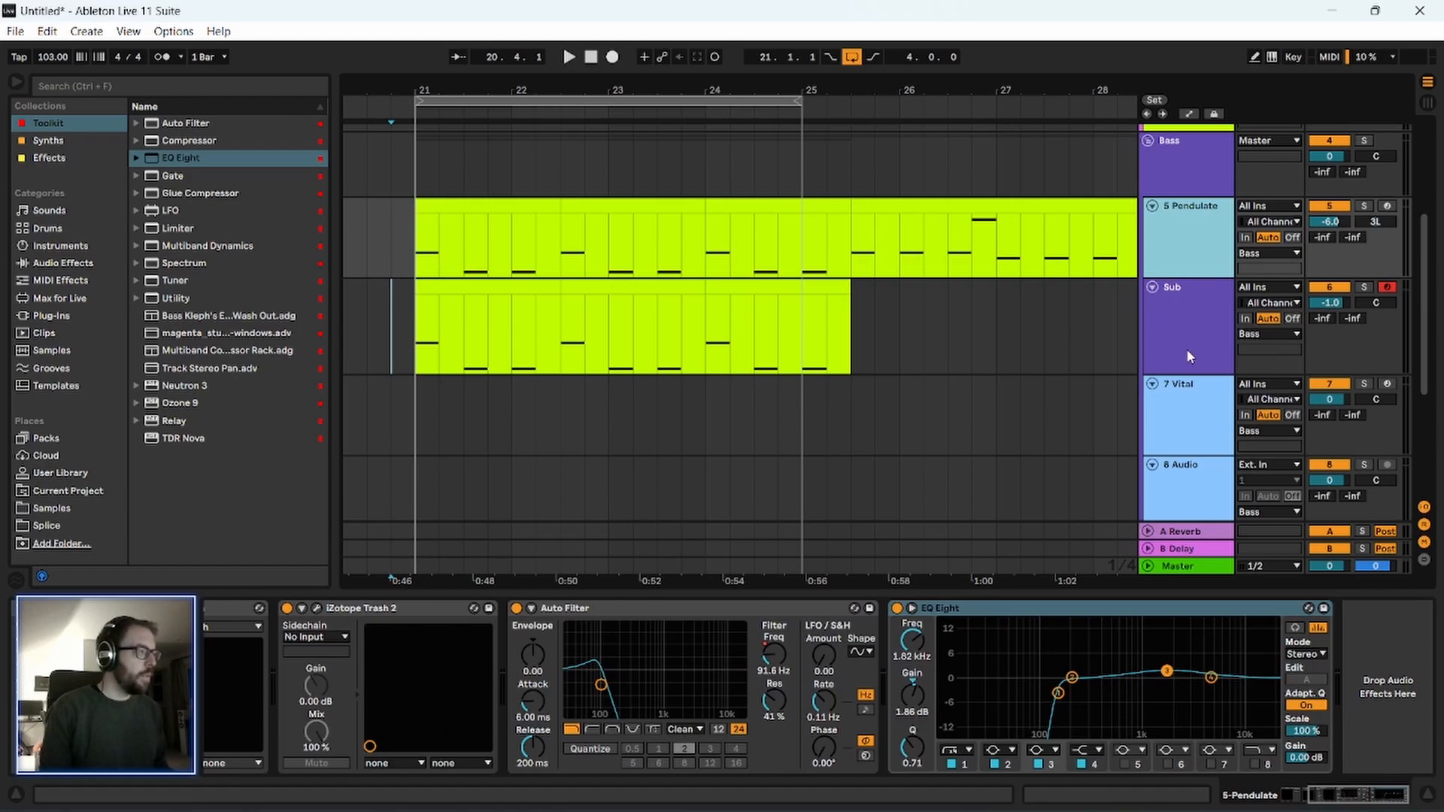
{"action": "left_click", "coordinate": [1189, 354]}
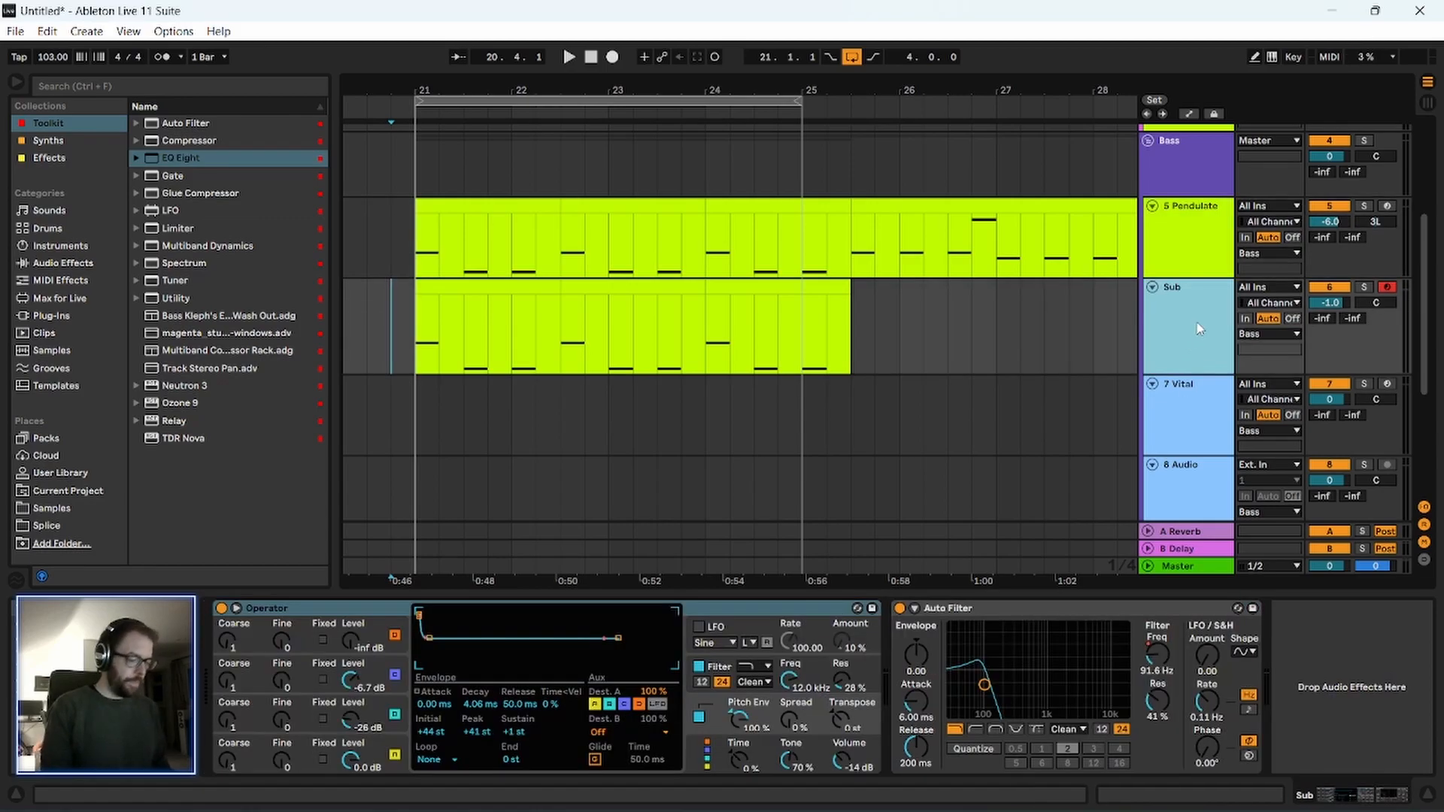
Insert an audio track below Sub, set its input to Resampling and arm it for recording.
{"action": "key", "text": "ctrl+t"}
{"action": "left_click", "coordinate": [1270, 384]}
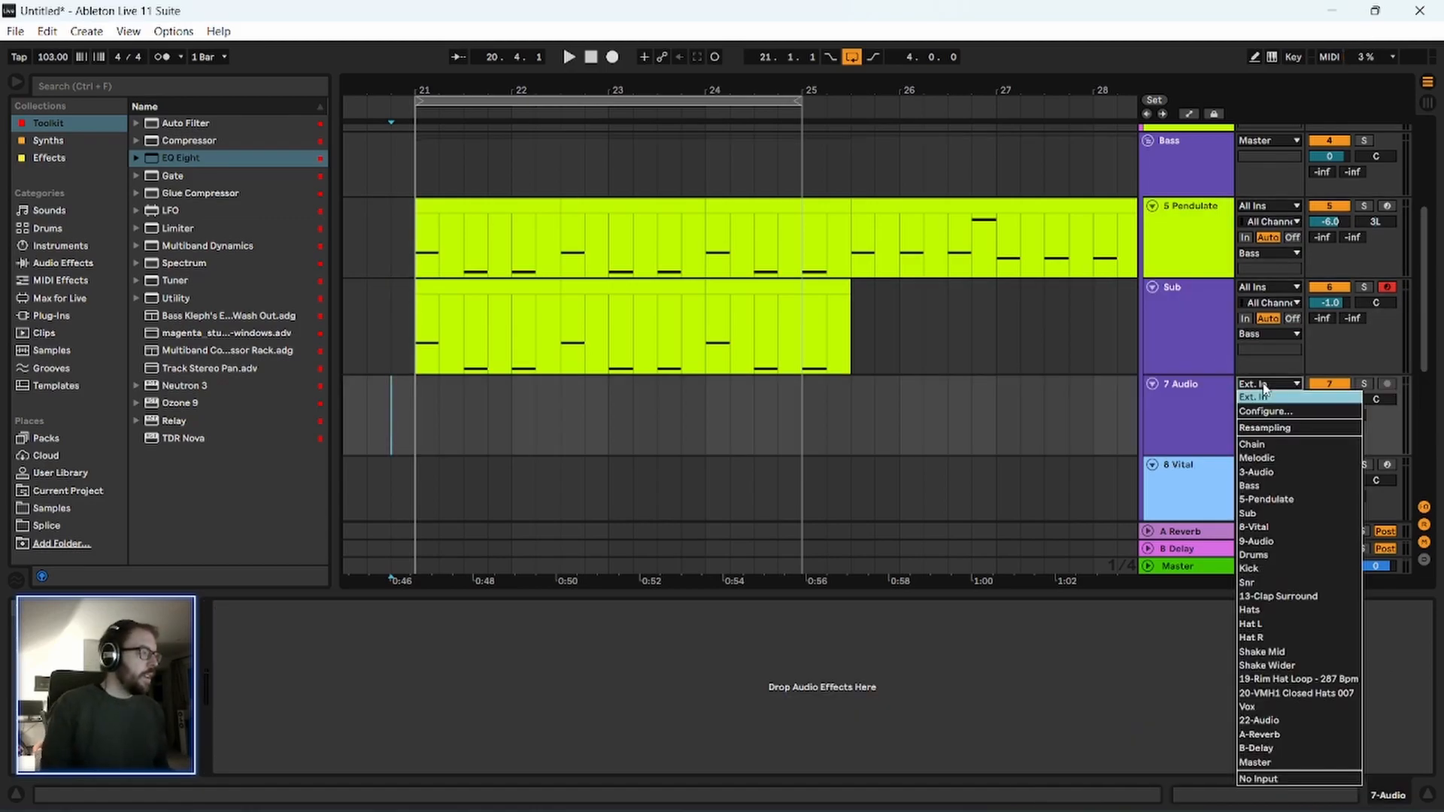
{"action": "left_click", "coordinate": [1276, 428]}
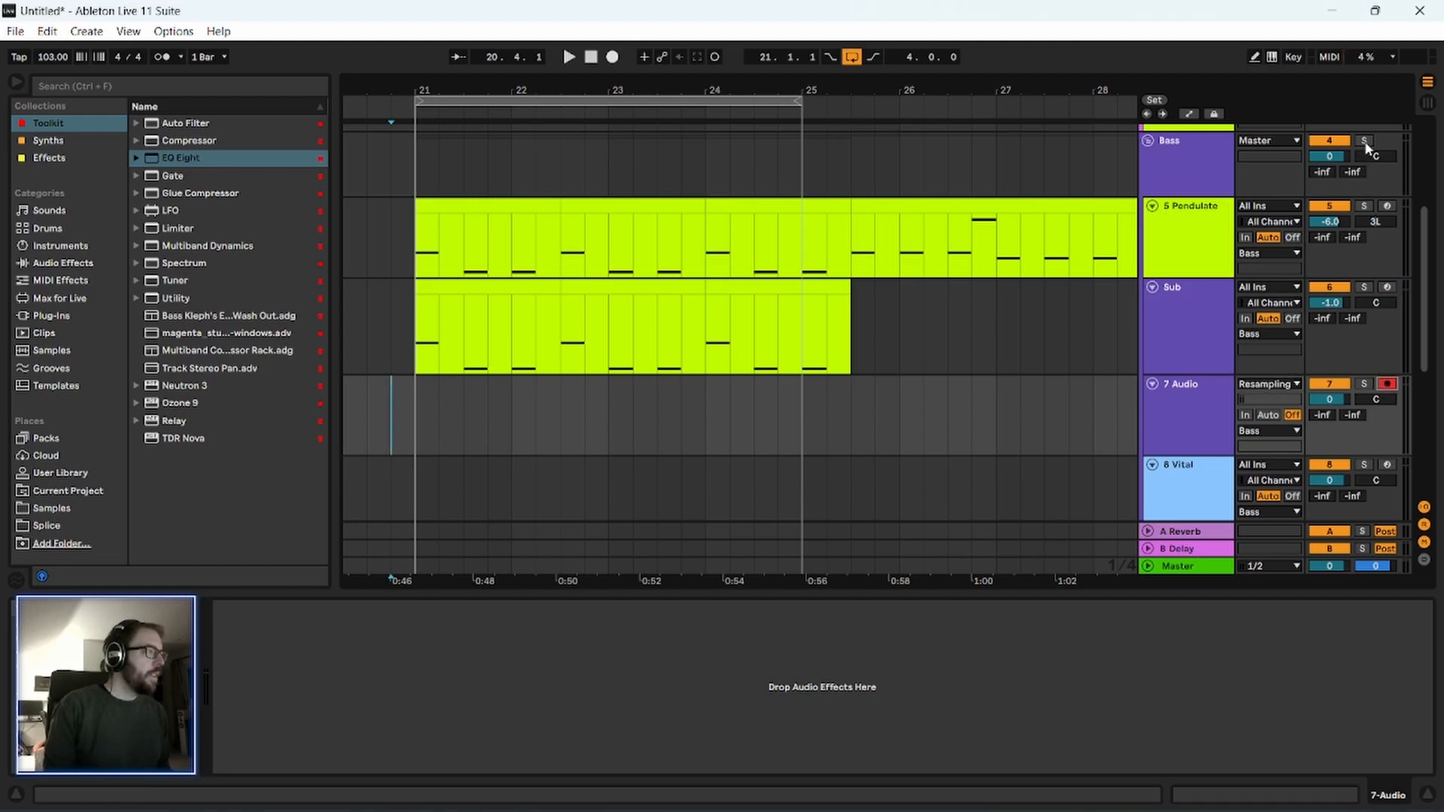
Solo the Pendulate and Sub tracks and record their output onto the resampling track from 20.4.1.
{"action": "left_click", "coordinate": [1363, 287]}
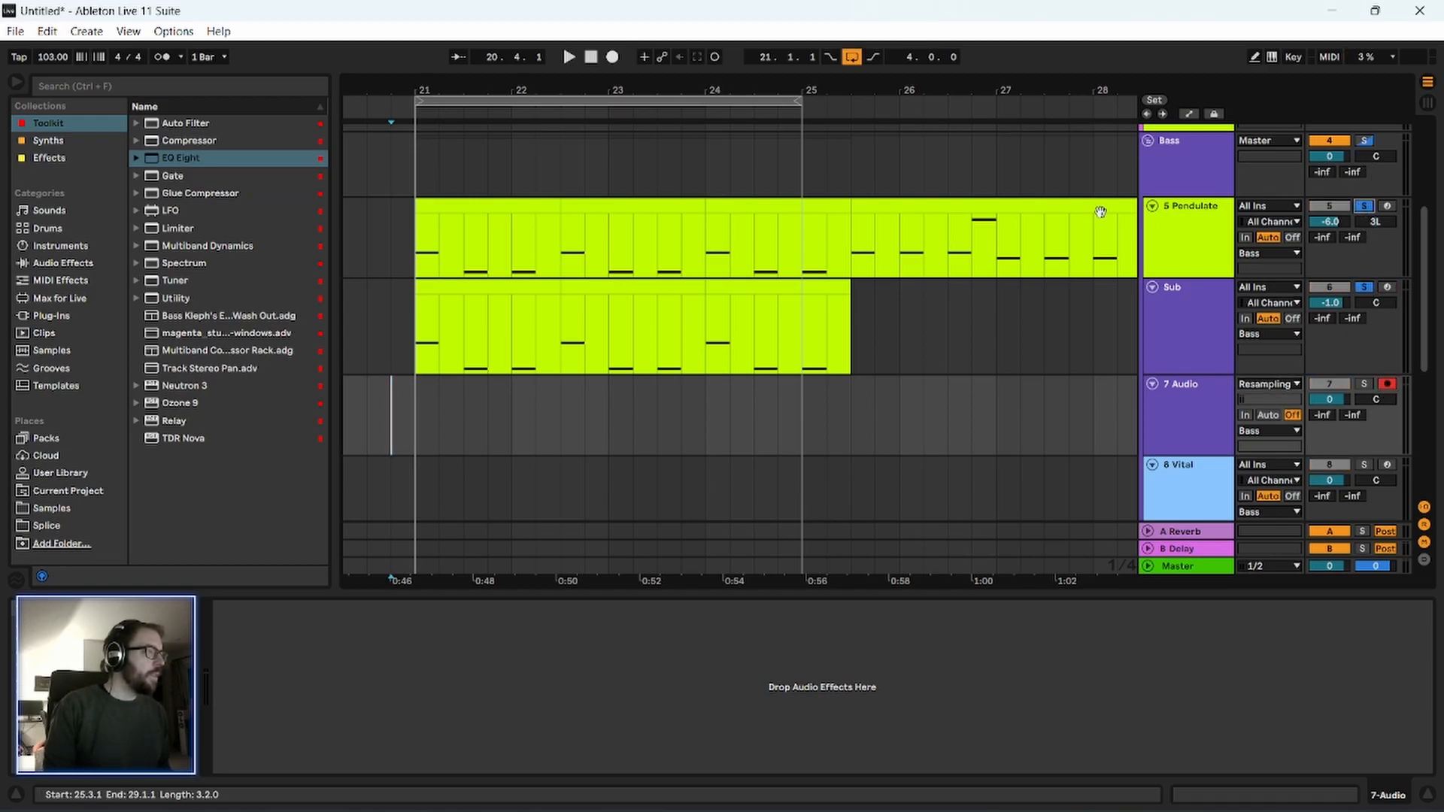
{"action": "left_click", "coordinate": [612, 58]}
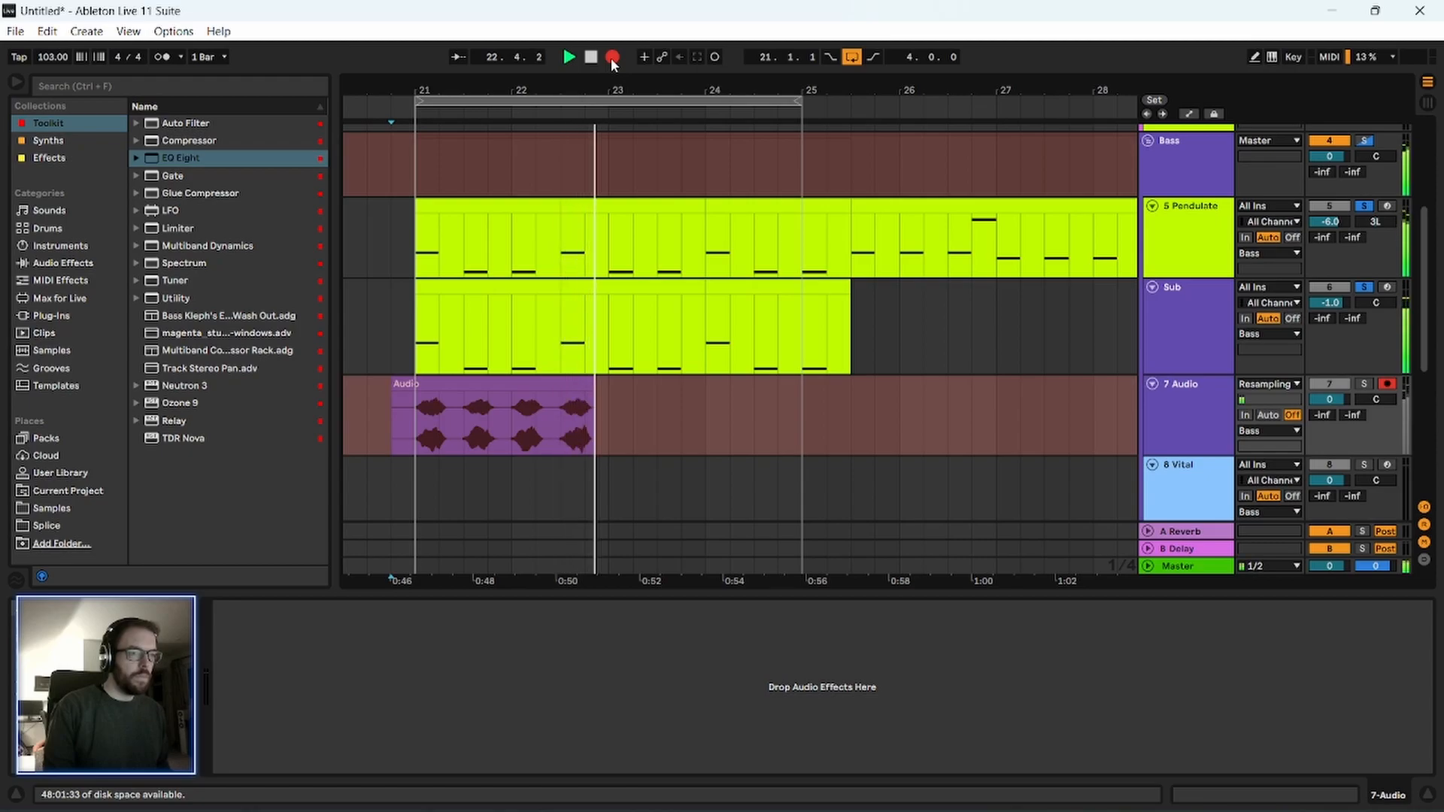
{"action": "key", "text": "space"}
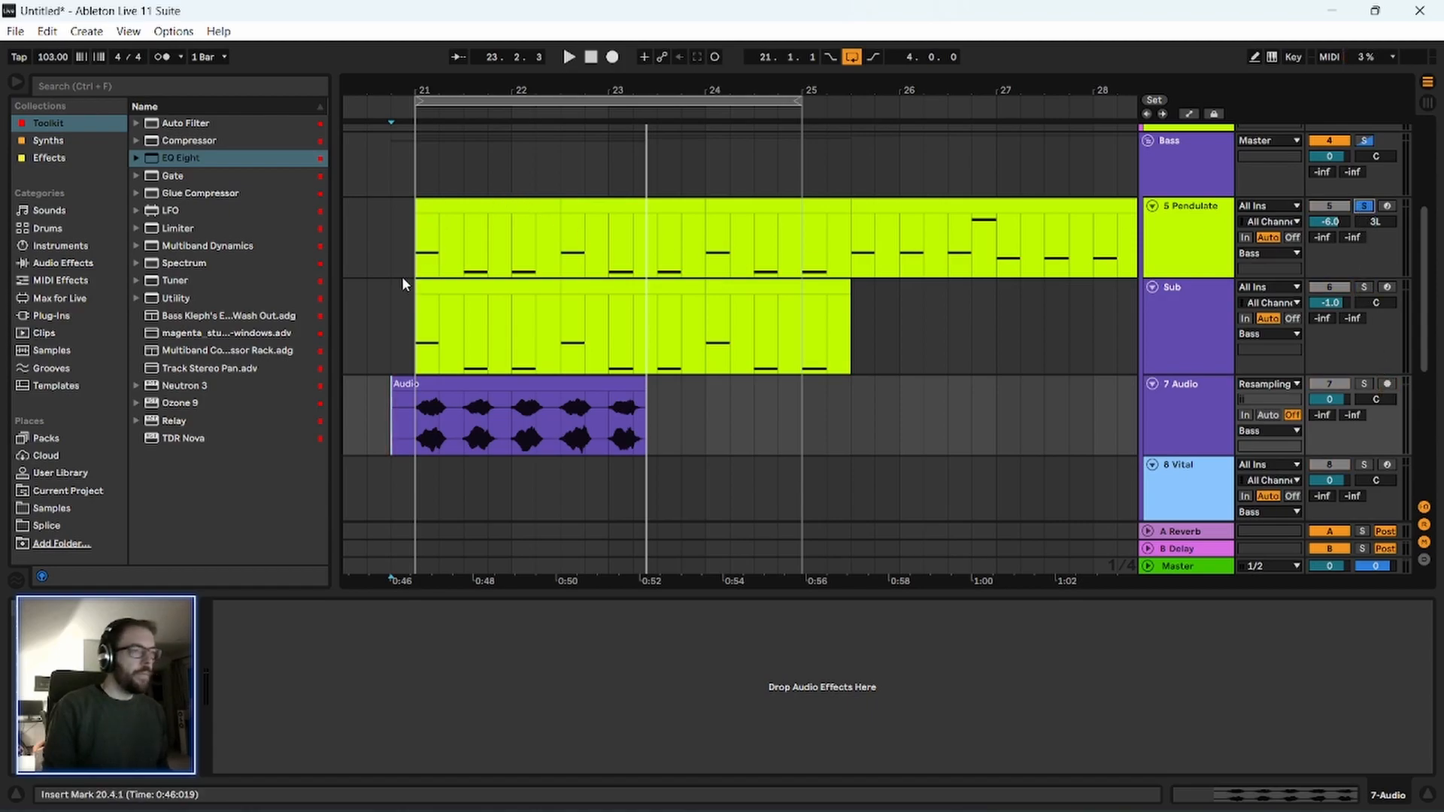
Trim the recorded audio clip to run from 21.1.1 to 21.3.1 and deactivate the unsoloed Pendulate and Sub tracks.
{"action": "left_click_drag", "start_coordinate": [464, 78], "coordinate": [509, 444]}
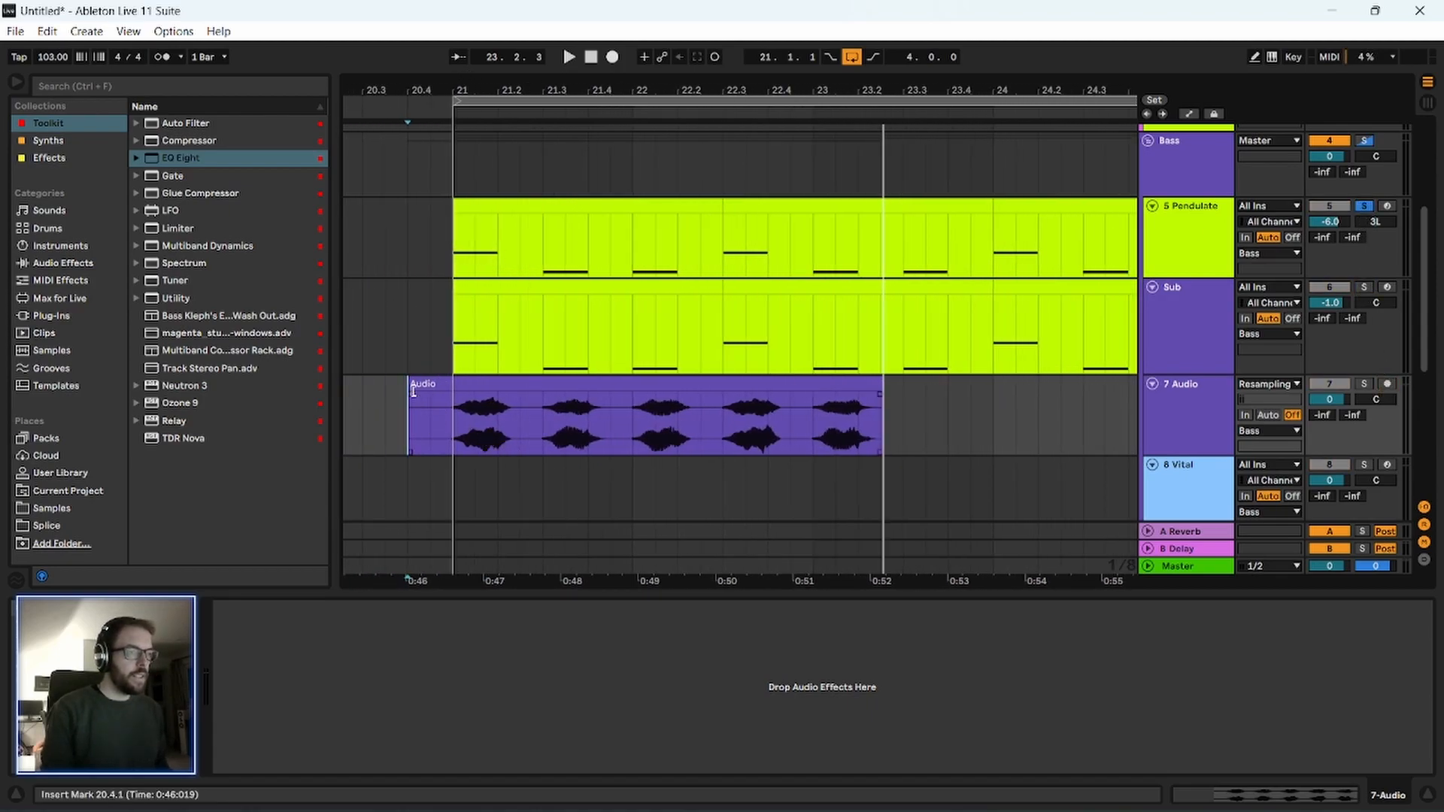
{"action": "left_click_drag", "start_coordinate": [413, 392], "coordinate": [508, 400]}
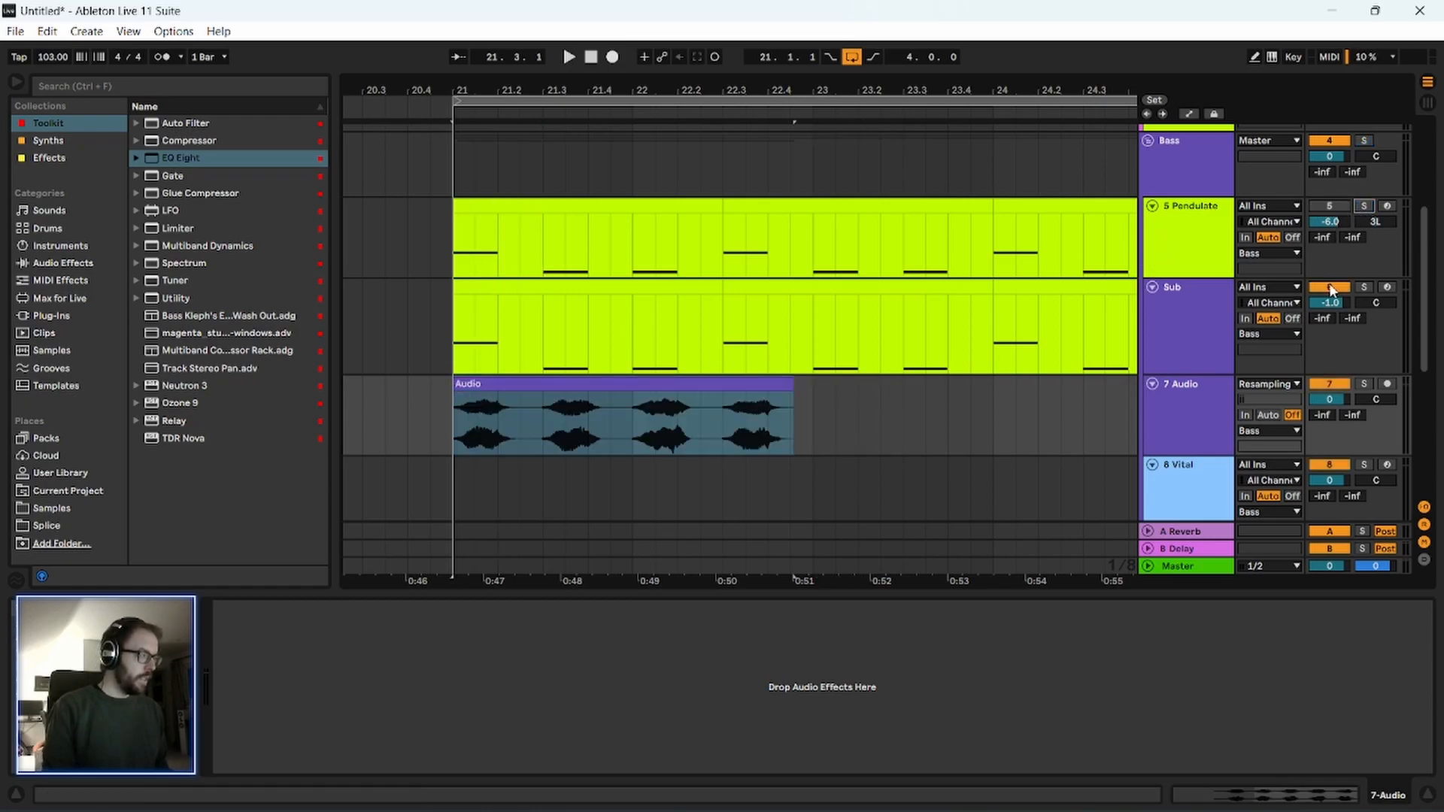
{"action": "key", "text": "ctrl+t"}
{"action": "left_click_drag", "start_coordinate": [793, 354], "coordinate": [536, 355]}
{"action": "left_click_drag", "start_coordinate": [461, 92], "coordinate": [487, 150]}
{"action": "left_click", "coordinate": [1186, 357]}
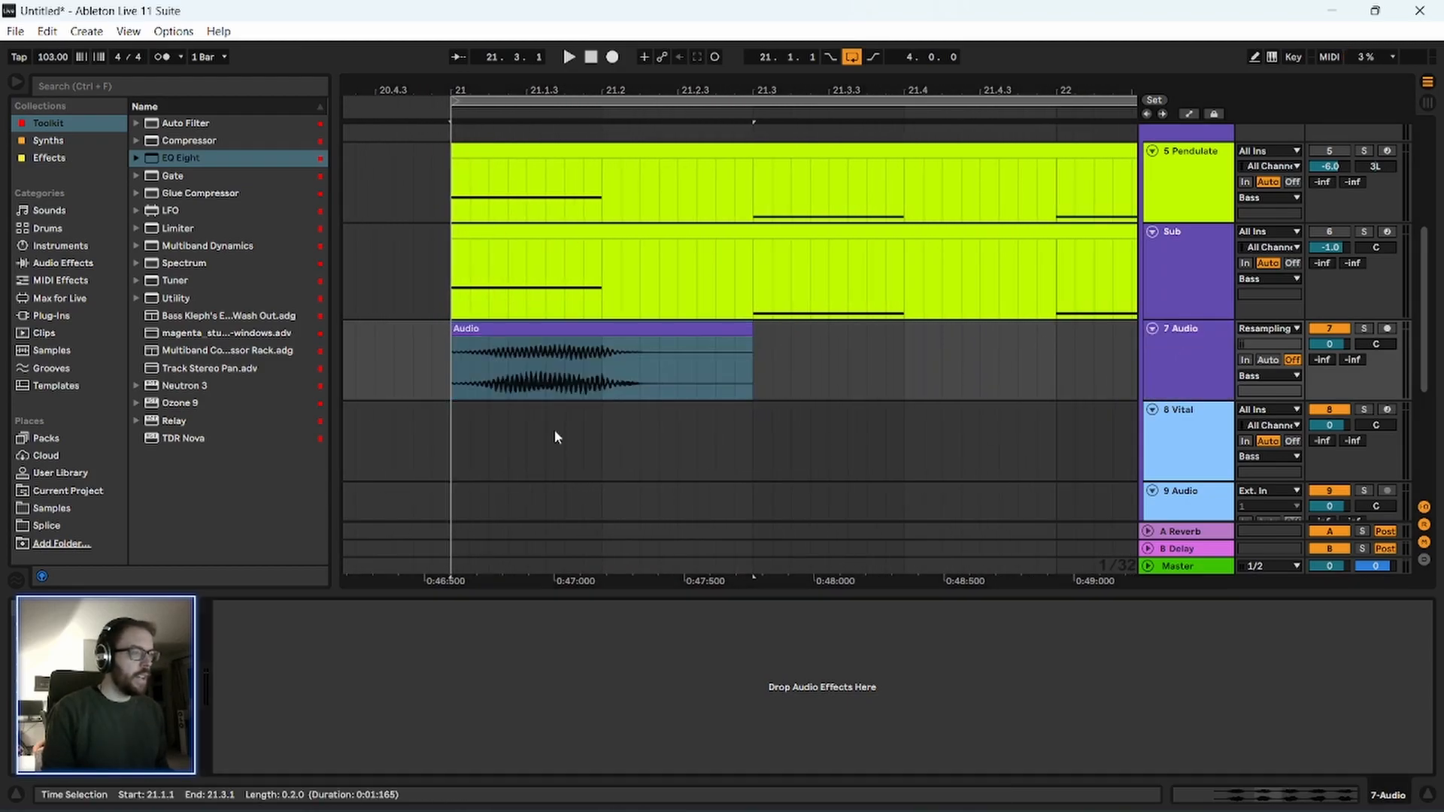
Add a short fade-in to the resampled clip and shorten its end to 21.2.3, auditioning it along the way.
{"action": "left_click", "coordinate": [524, 342]}
{"action": "key", "text": "space"}
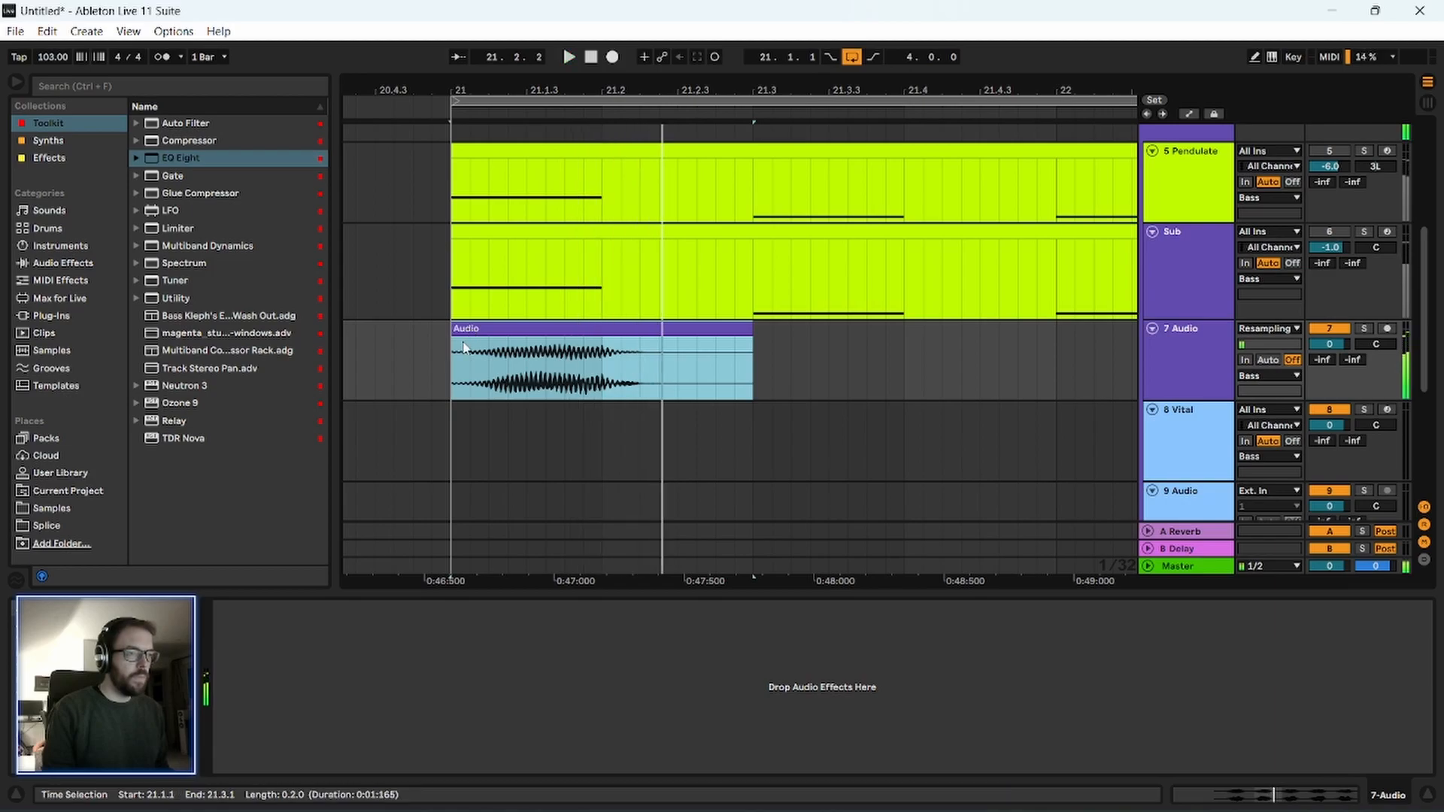
{"action": "left_click_drag", "start_coordinate": [453, 340], "coordinate": [465, 339]}
{"action": "key", "text": "space"}
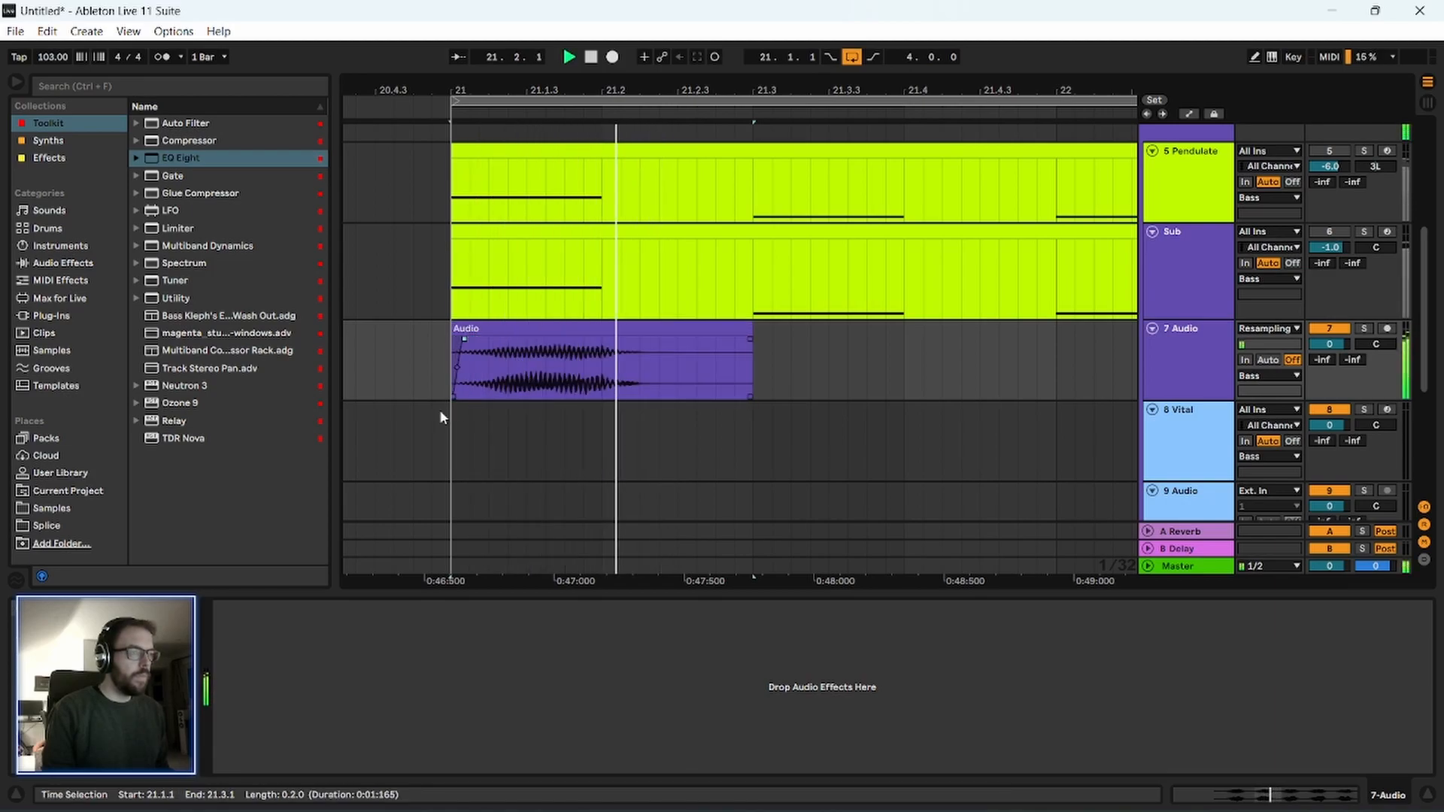
{"action": "scroll", "coordinate": [447, 406], "scroll_direction": "down", "scroll_amount": 1}
{"action": "key", "text": "space"}
{"action": "left_click_drag", "start_coordinate": [744, 314], "coordinate": [677, 315]}
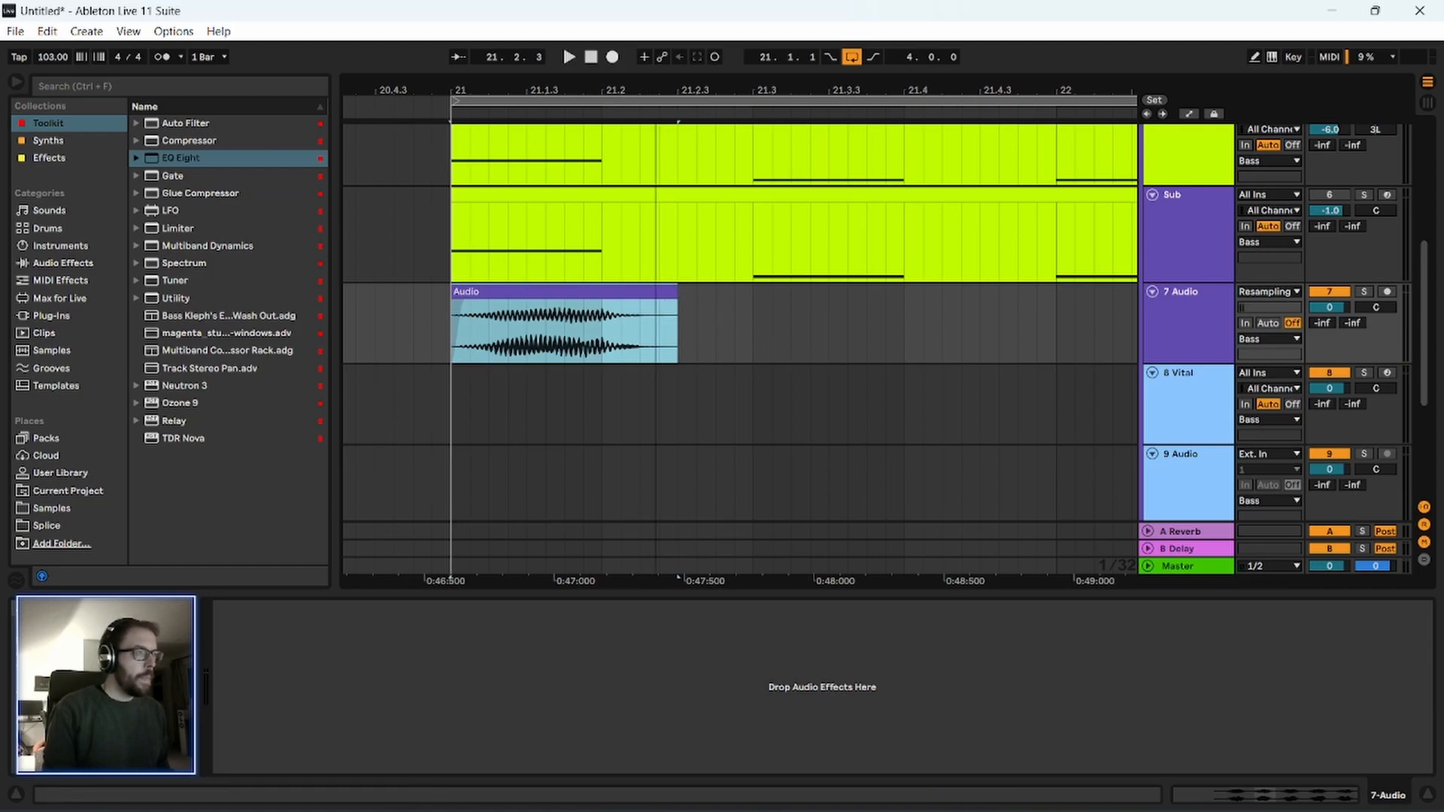
Copy the trimmed bass hit to 21.3.1, then duplicate both hits from 22.1.1 and play them back.
{"action": "scroll", "coordinate": [556, 266], "scroll_direction": "down", "scroll_amount": 4}
{"action": "double_click", "coordinate": [550, 294]}
{"action": "left_click_drag", "start_coordinate": [551, 293], "coordinate": [676, 293]}
{"action": "left_click", "coordinate": [576, 292]}
{"action": "key", "text": "space"}
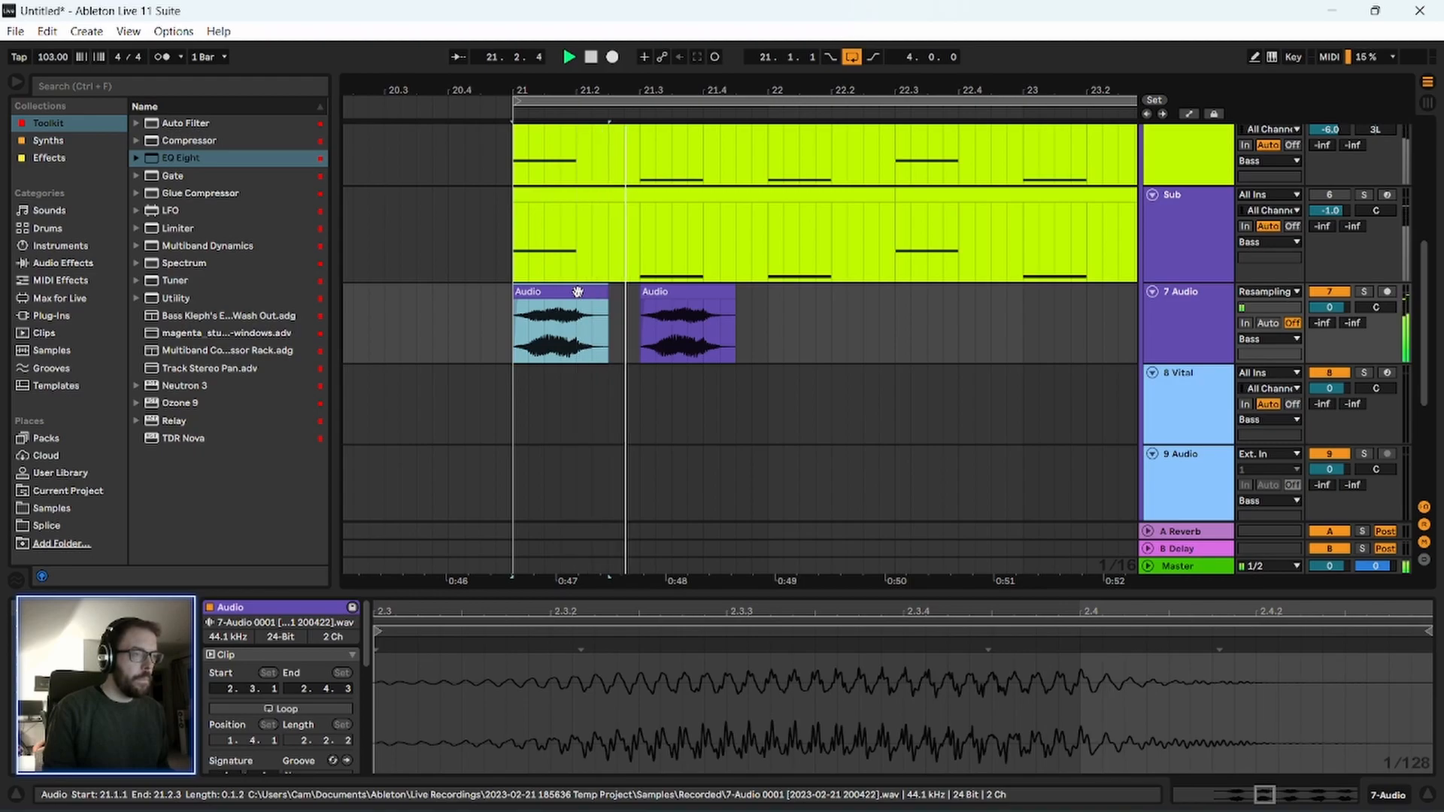
{"action": "key", "text": "space"}
{"action": "left_click_drag", "start_coordinate": [689, 86], "coordinate": [588, 78]}
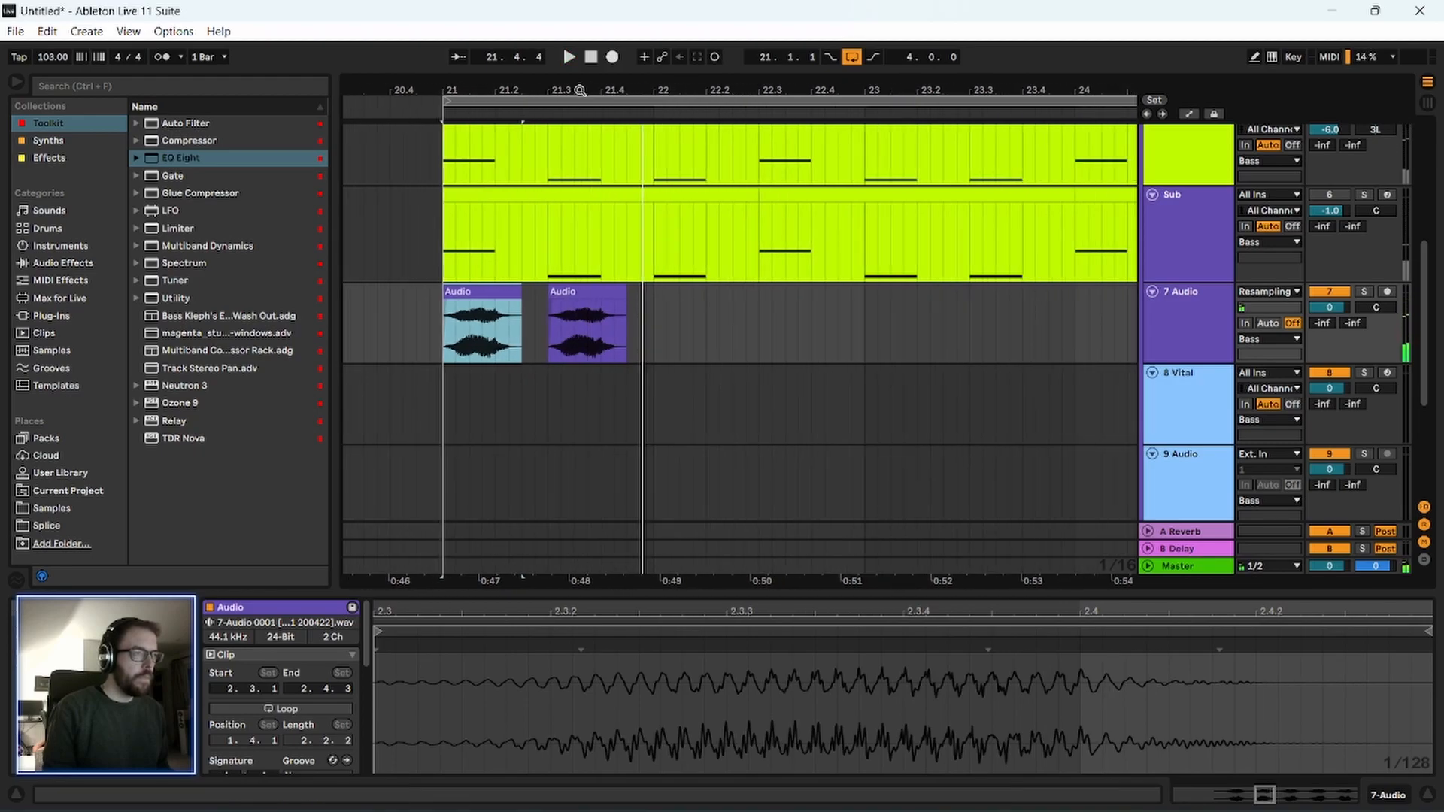
{"action": "mouse_move", "coordinate": [653, 322]}
{"action": "left_mouse_down"}
{"action": "mouse_move", "coordinate": [443, 319]}
{"action": "mouse_move", "coordinate": [686, 314]}
{"action": "mouse_move", "coordinate": [672, 319]}
{"action": "left_mouse_up"}
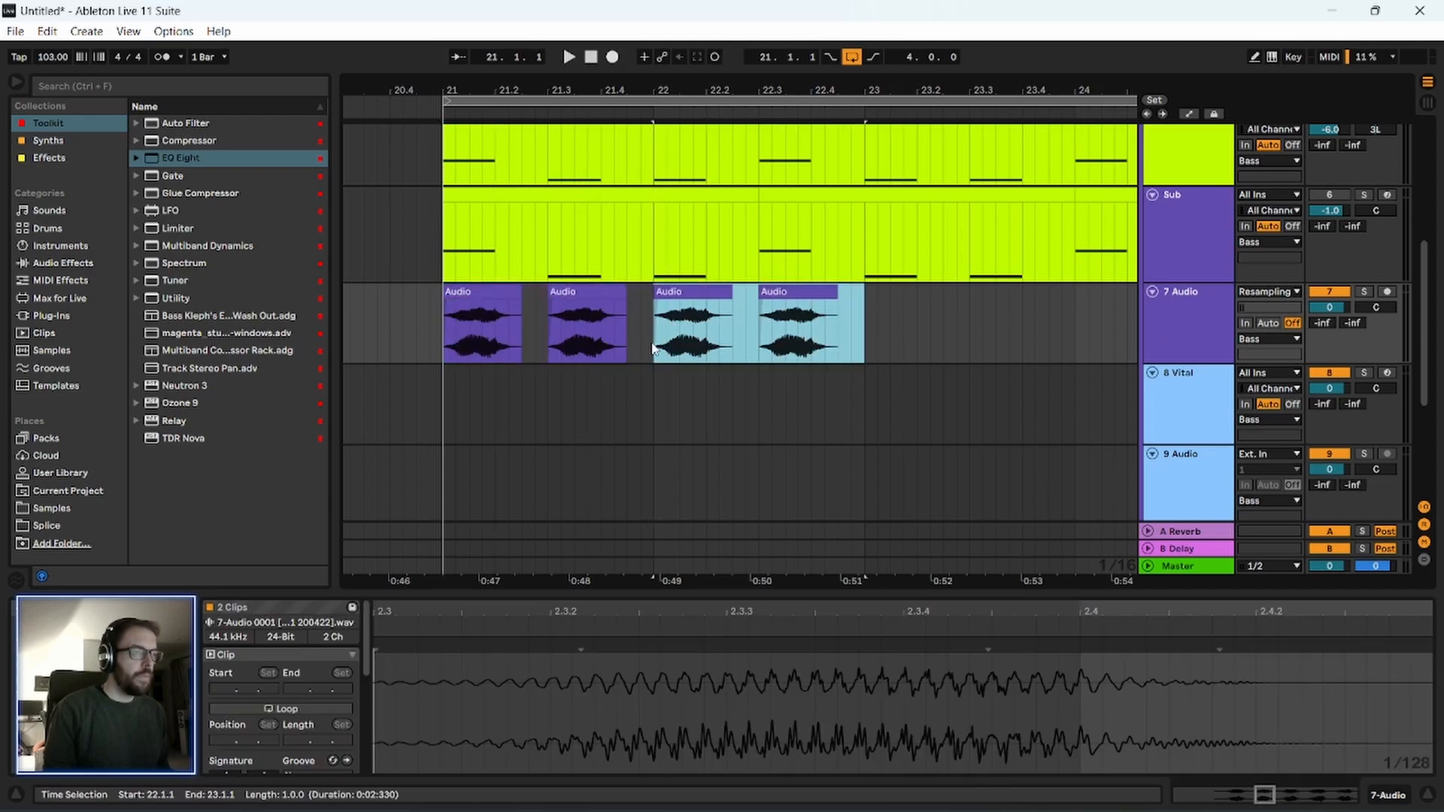
{"action": "left_click", "coordinate": [640, 322]}
{"action": "key", "text": "space"}
Copy the short portion ending at 22.2.1 from the third audio clip and place it so it ends at 22.1.1.
{"action": "left_click_drag", "start_coordinate": [626, 89], "coordinate": [632, 164]}
{"action": "left_click_drag", "start_coordinate": [807, 324], "coordinate": [897, 343]}
{"action": "left_click", "coordinate": [857, 344]}
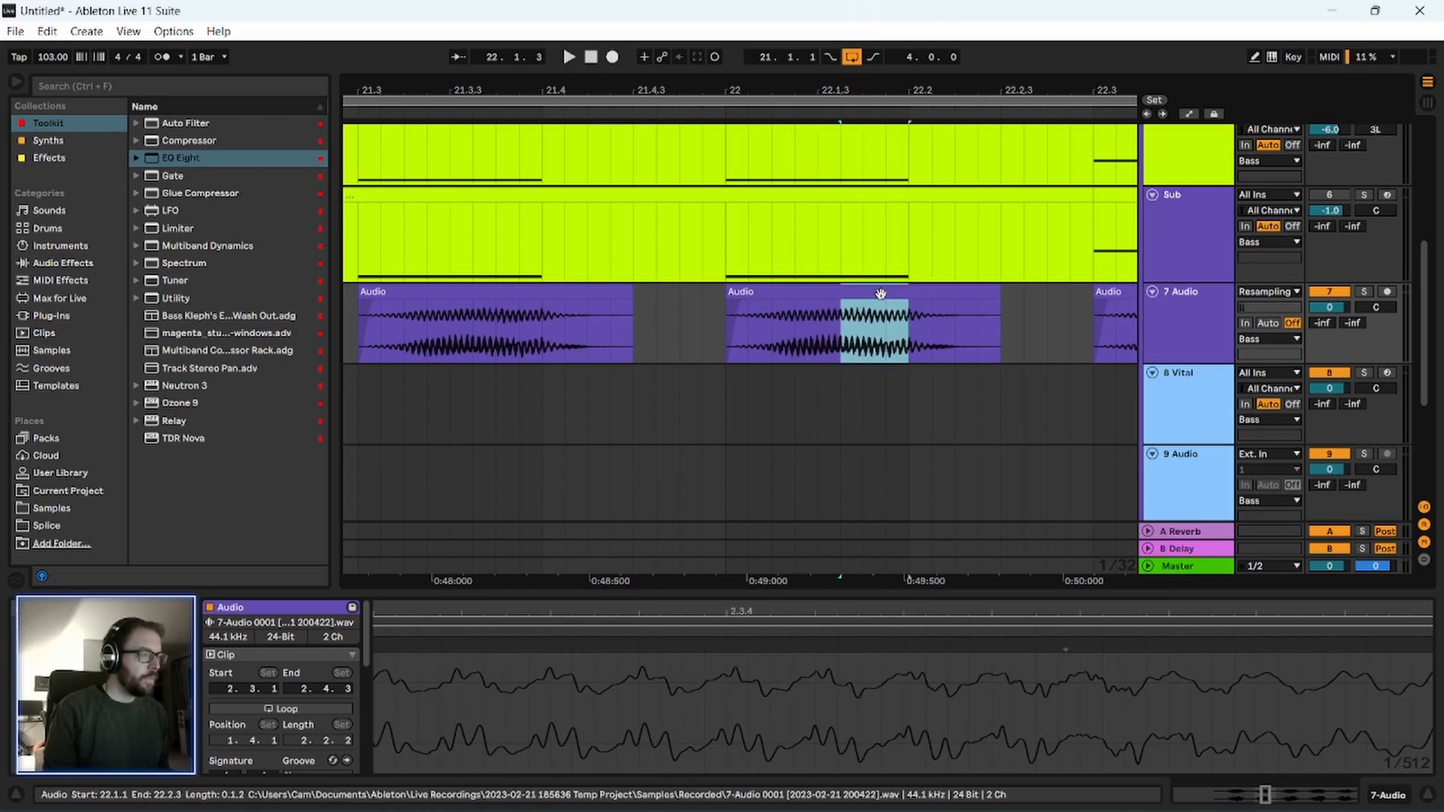
{"action": "left_click_drag", "start_coordinate": [876, 295], "coordinate": [690, 296]}
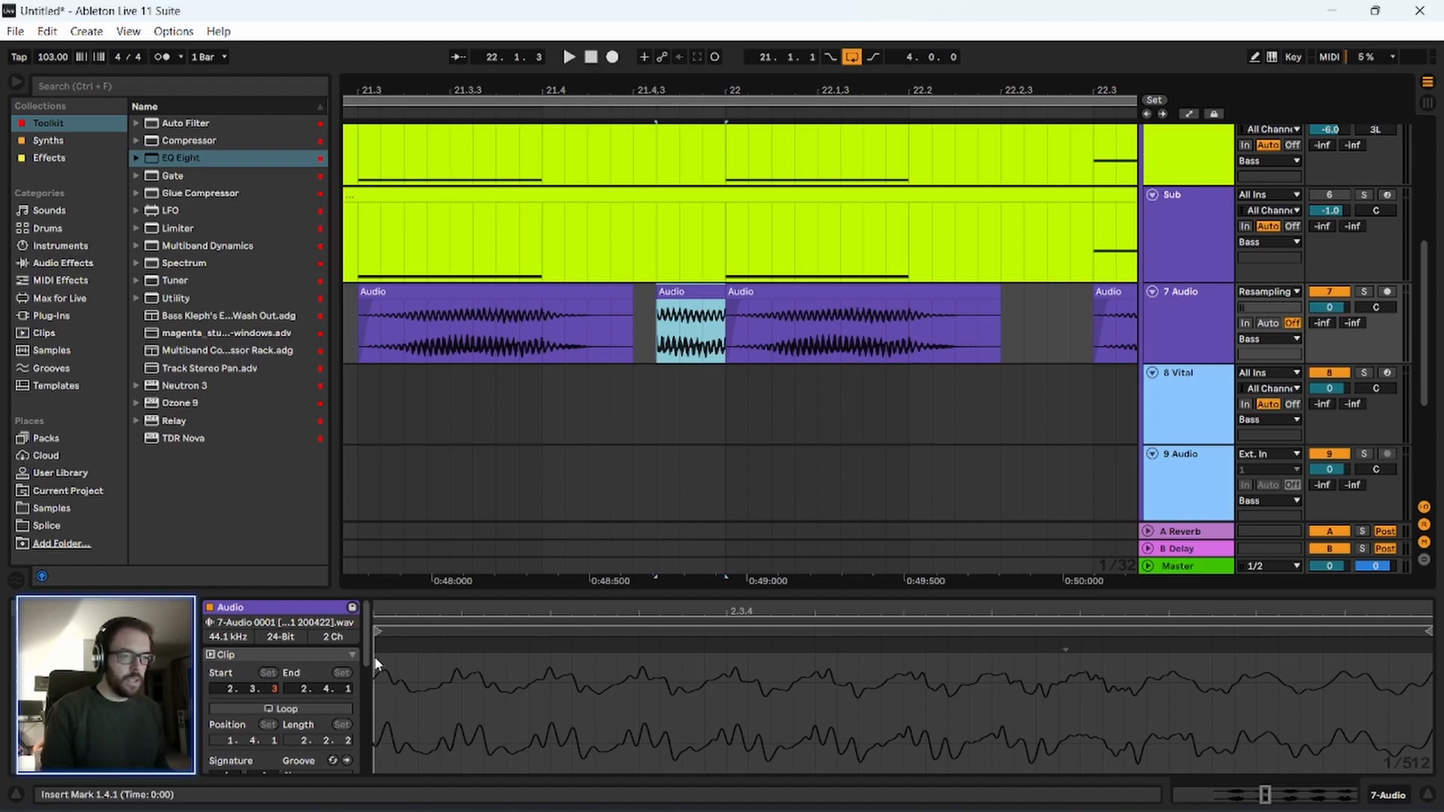
Expand the clip properties, transpose the short audio slice before 22.1.1 up 12 semitones and audition it.
{"action": "left_click_drag", "start_coordinate": [408, 651], "coordinate": [502, 658]}
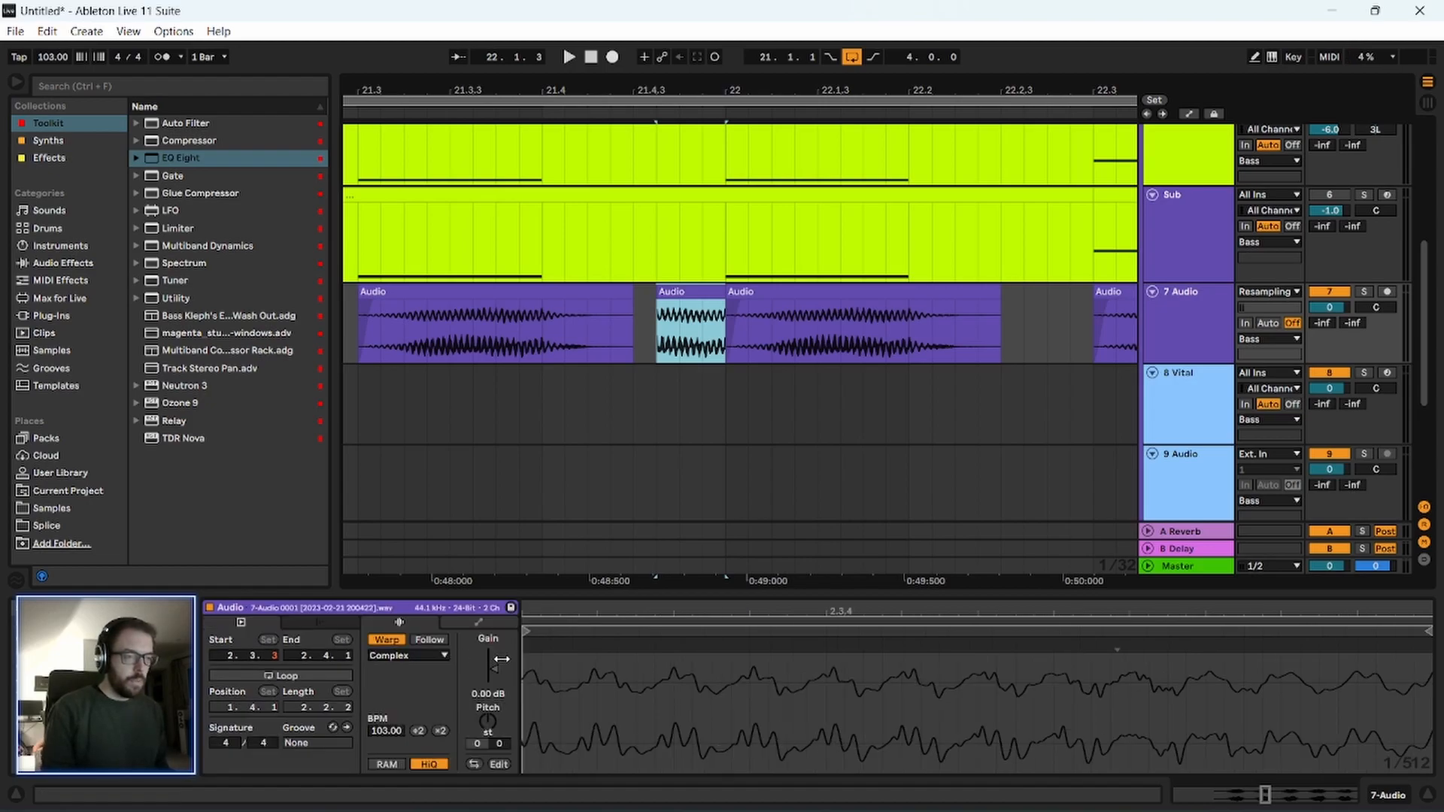
{"action": "left_click", "coordinate": [489, 719]}
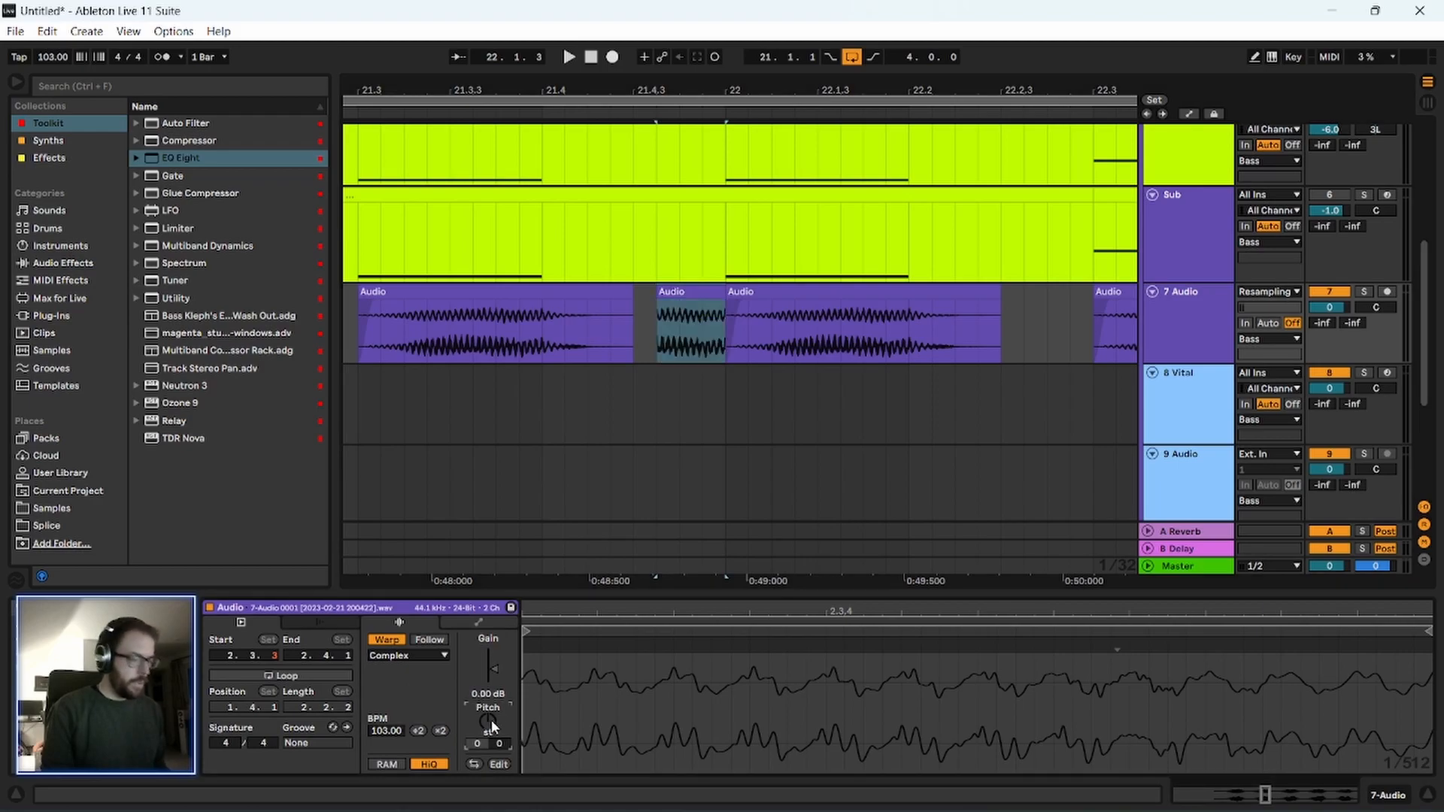
{"action": "left_click", "coordinate": [700, 293]}
{"action": "key", "text": "space"}
{"action": "key", "text": "space"}
Switch warping off and back on for the audio clip starting at 21.3.1, keeping its current timing.
{"action": "left_click", "coordinate": [626, 327]}
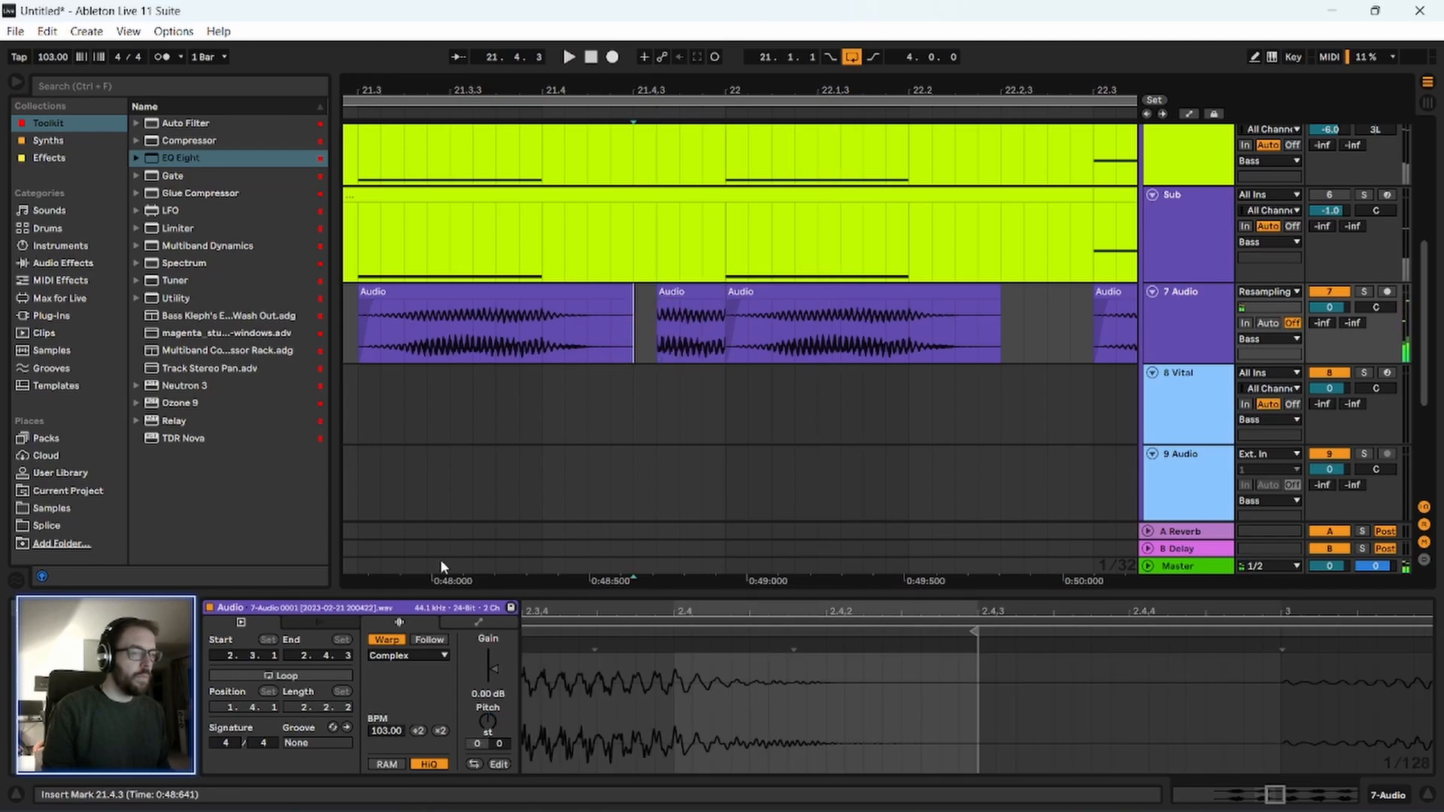
{"action": "left_click", "coordinate": [386, 640]}
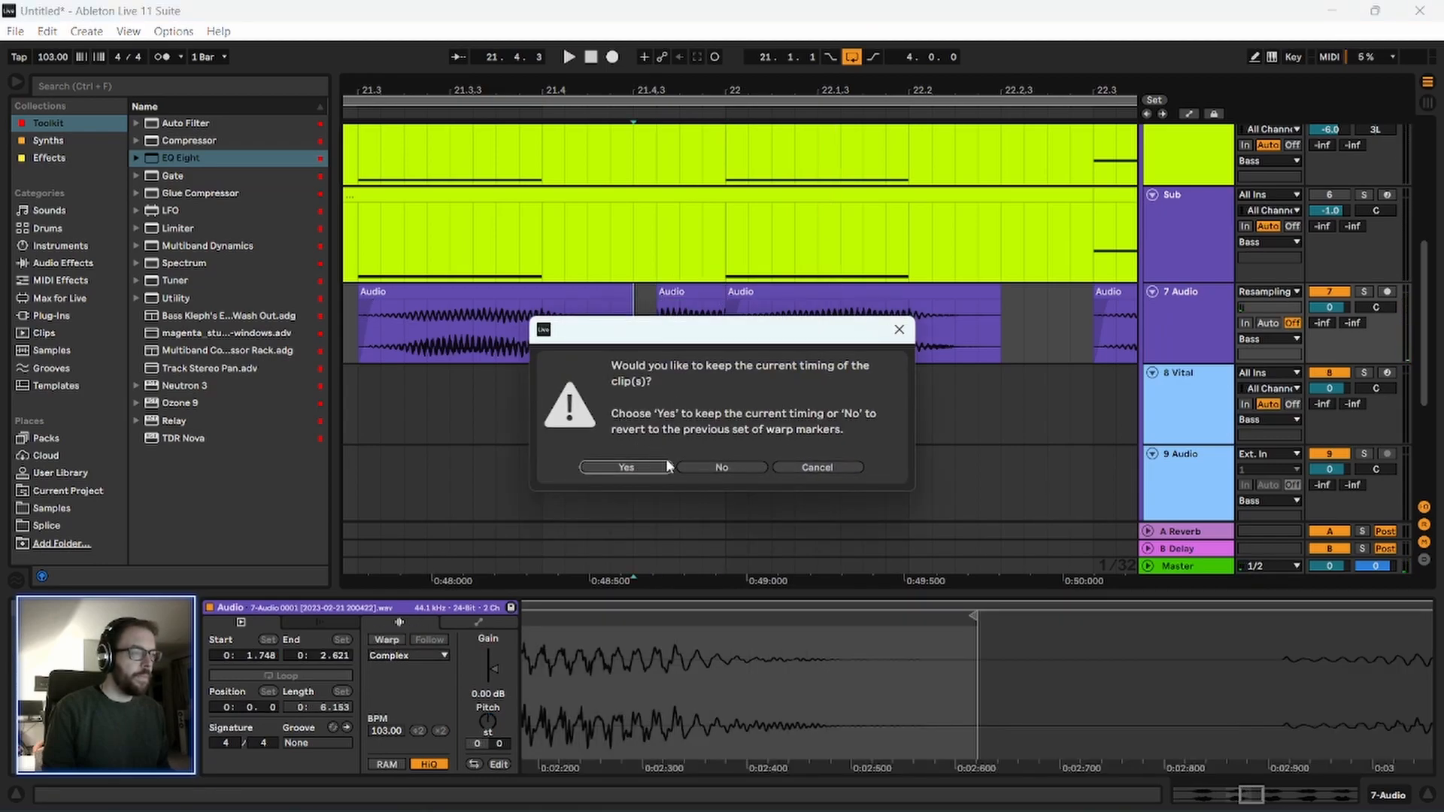
{"action": "left_click", "coordinate": [645, 467]}
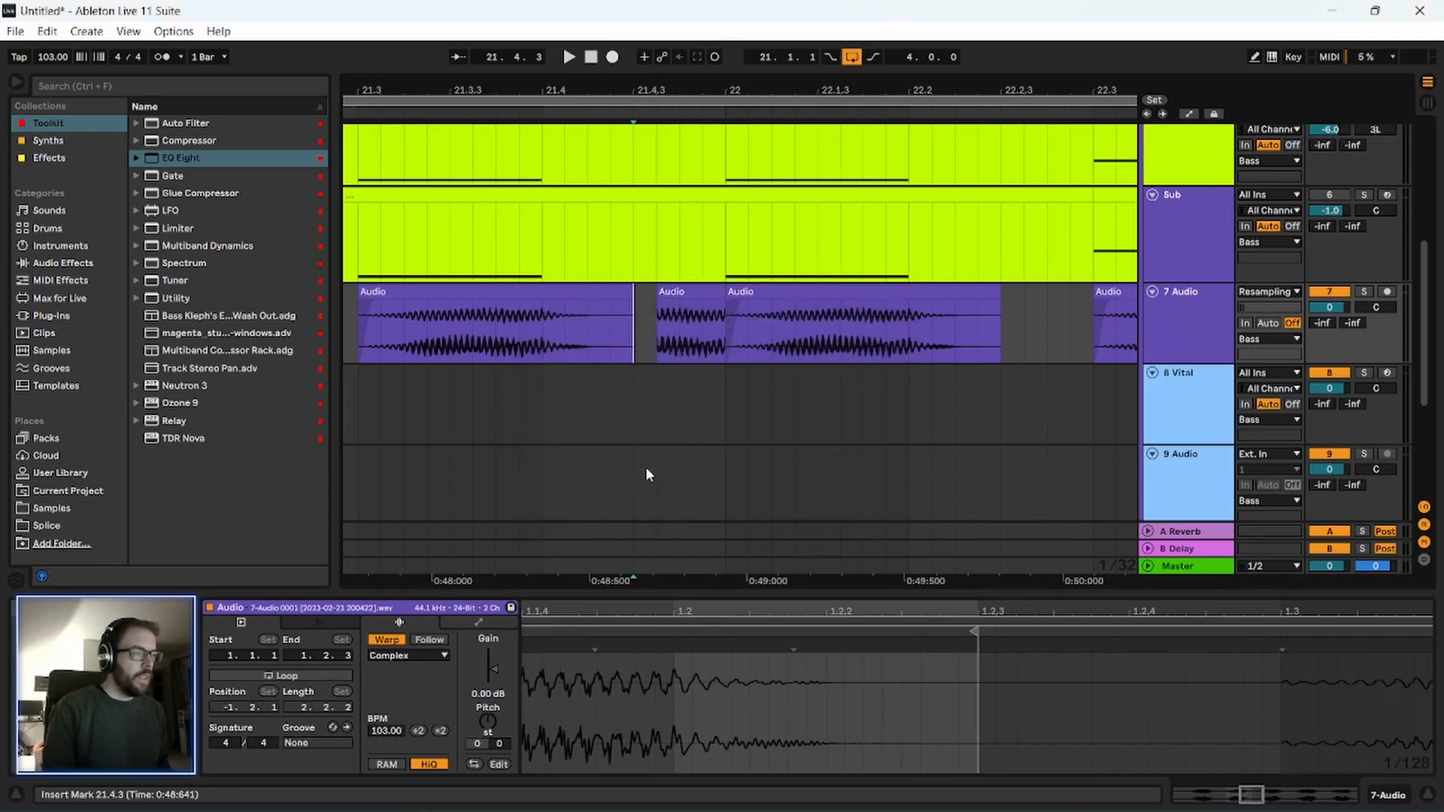
Extend the transposed slice's start to 21.4.3, give it a long fade-in and audition the transition.
{"action": "left_click", "coordinate": [681, 291]}
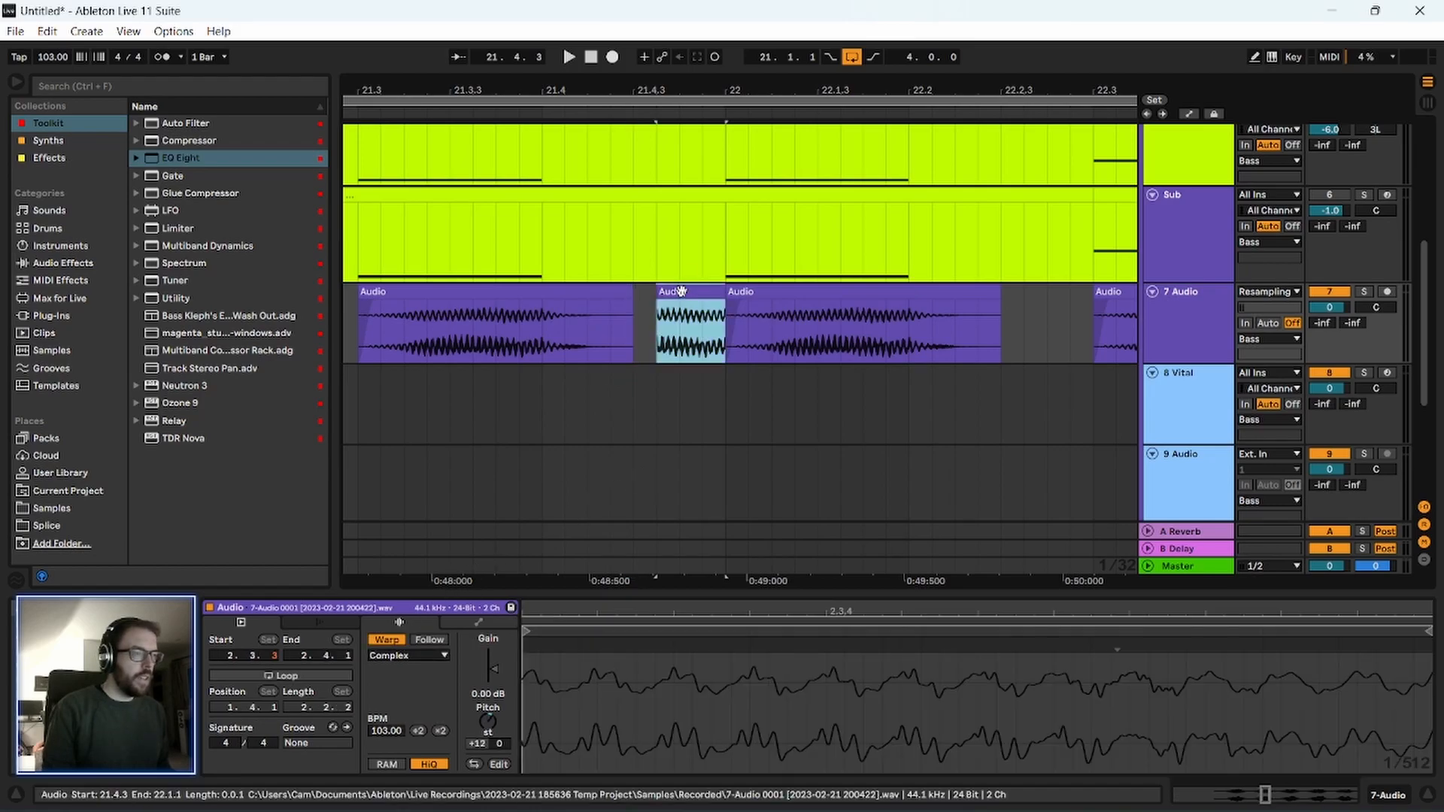
{"action": "key", "text": "space"}
{"action": "mouse_move", "coordinate": [711, 308]}
{"action": "left_mouse_down"}
{"action": "mouse_move", "coordinate": [699, 307]}
{"action": "mouse_move", "coordinate": [721, 310]}
{"action": "left_mouse_up"}
{"action": "key", "text": "space"}
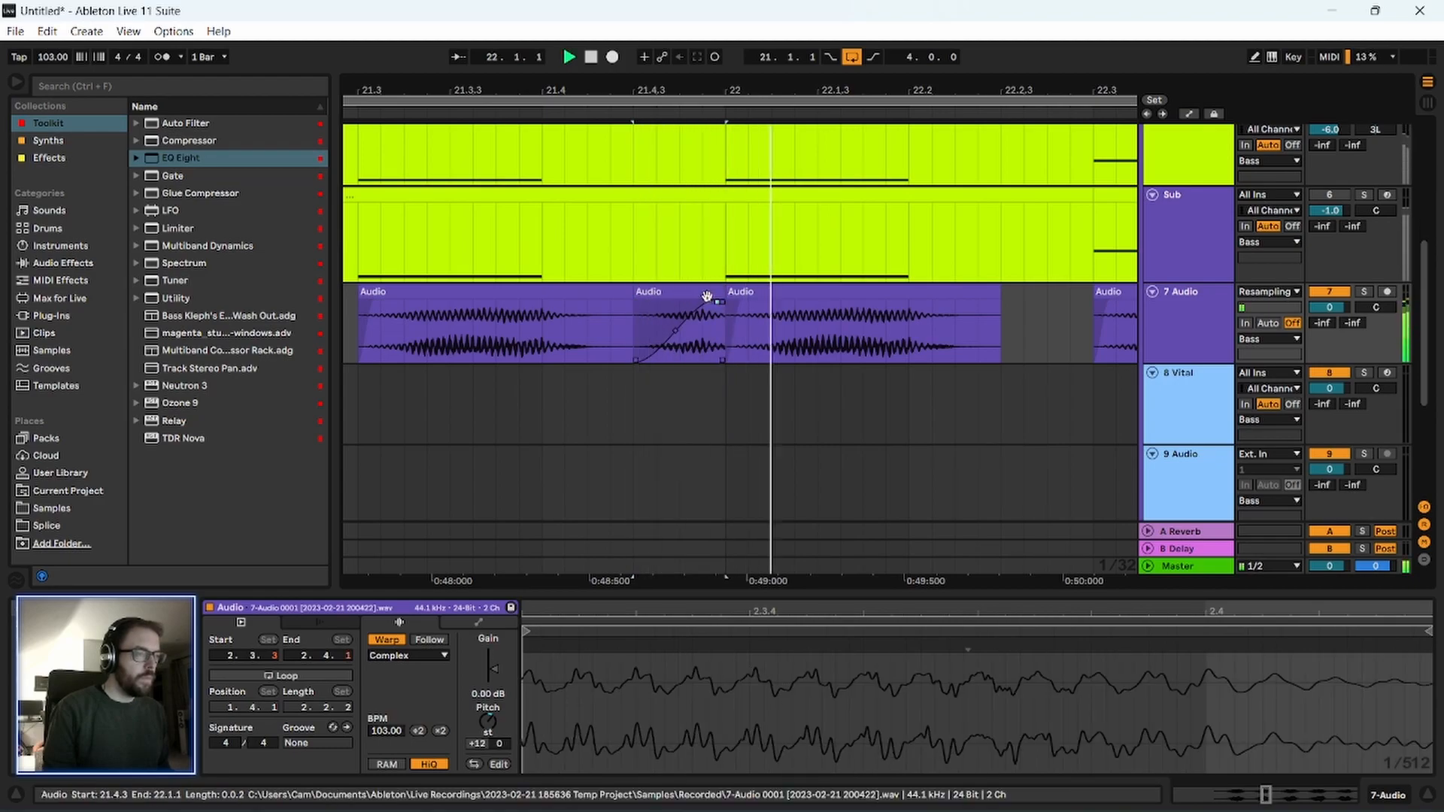
{"action": "left_click", "coordinate": [706, 292]}
{"action": "key", "text": "space"}
Try the slice's transposition at +1 semitone, then set it to +3 semitones while auditioning.
{"action": "left_click", "coordinate": [490, 716]}
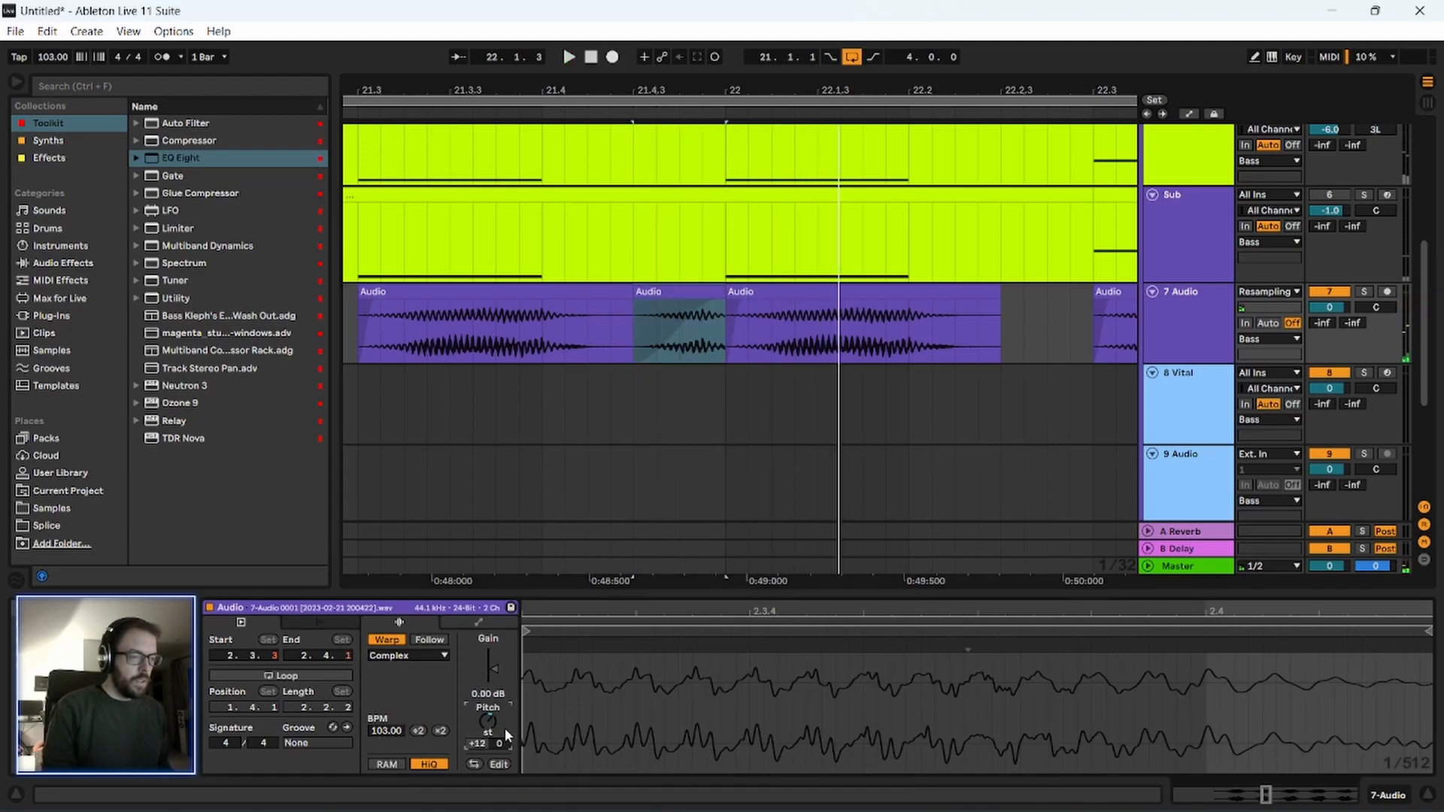
{"action": "key", "text": "Down"}
{"action": "key", "text": "Down"}
{"action": "key", "text": "Down"}
{"action": "key", "text": "space"}
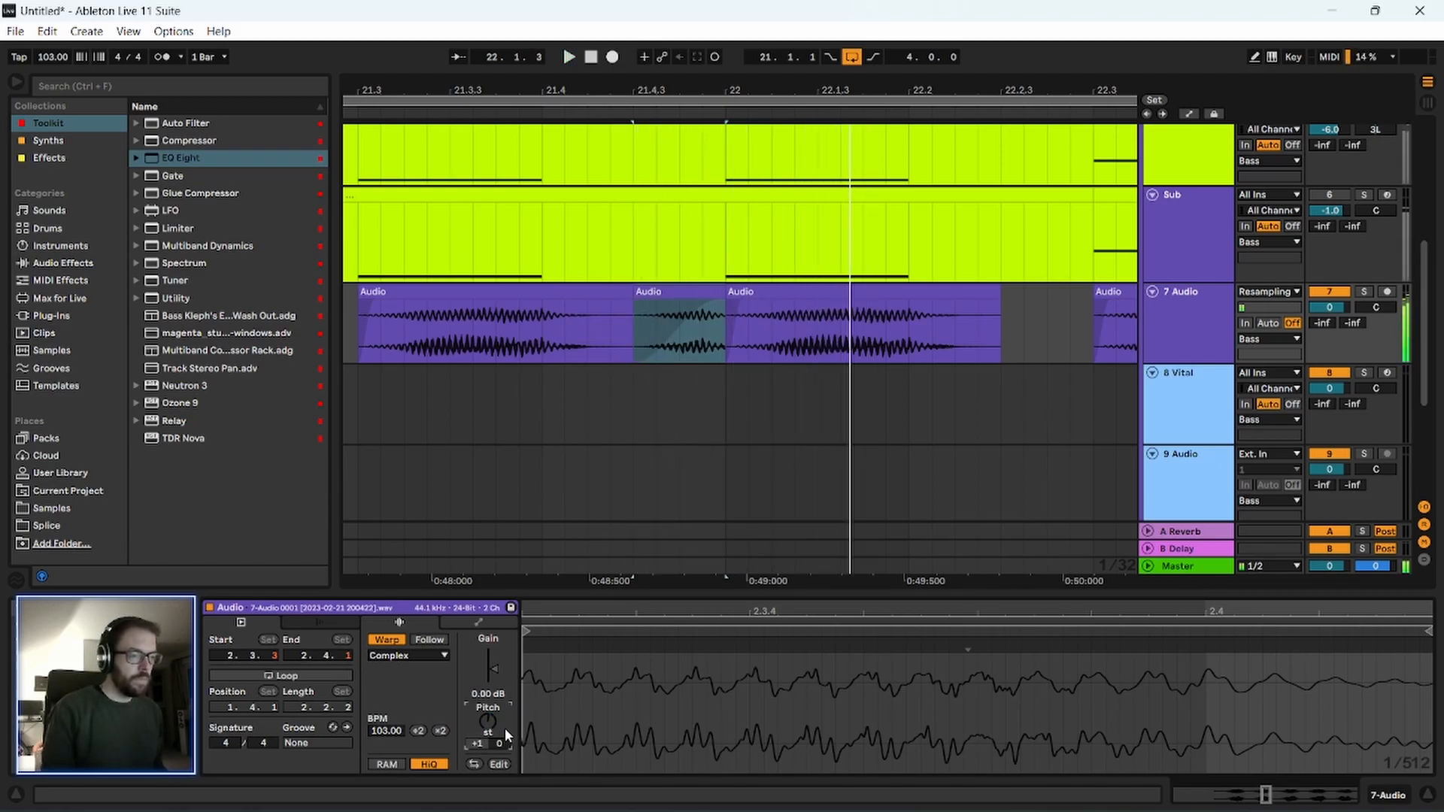
{"action": "key", "text": "Up"}
{"action": "key", "text": "Up"}
{"action": "key", "text": "space"}
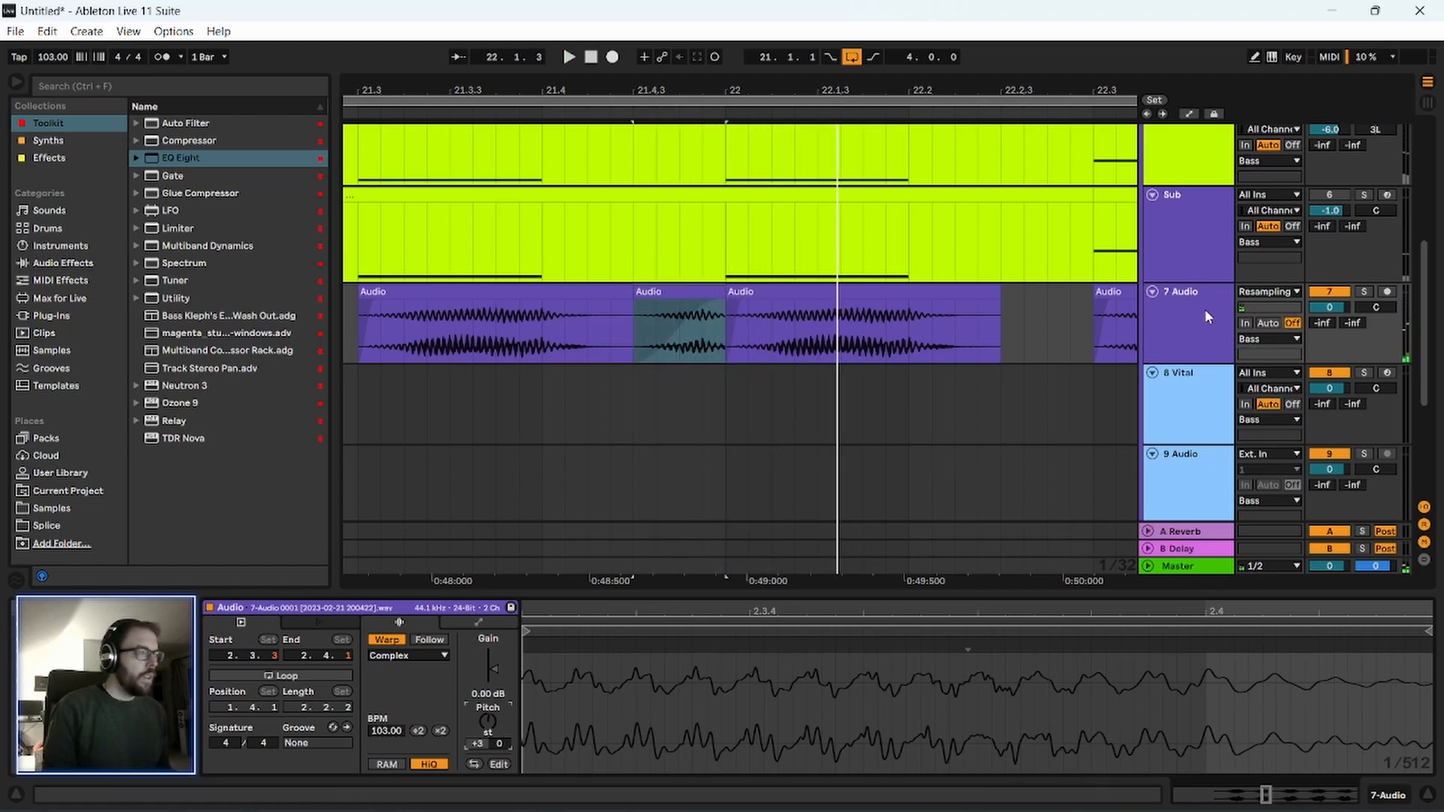
Insert an audio track below the resampled one, try the pitched slice on it during playback and delete the slice.
{"action": "key", "text": "ctrl+t"}
{"action": "left_click_drag", "start_coordinate": [666, 321], "coordinate": [637, 392]}
{"action": "key", "text": "space"}
{"action": "key", "text": "space"}
{"action": "key", "text": "space"}
{"action": "key", "text": "space"}
{"action": "key", "text": "Delete"}
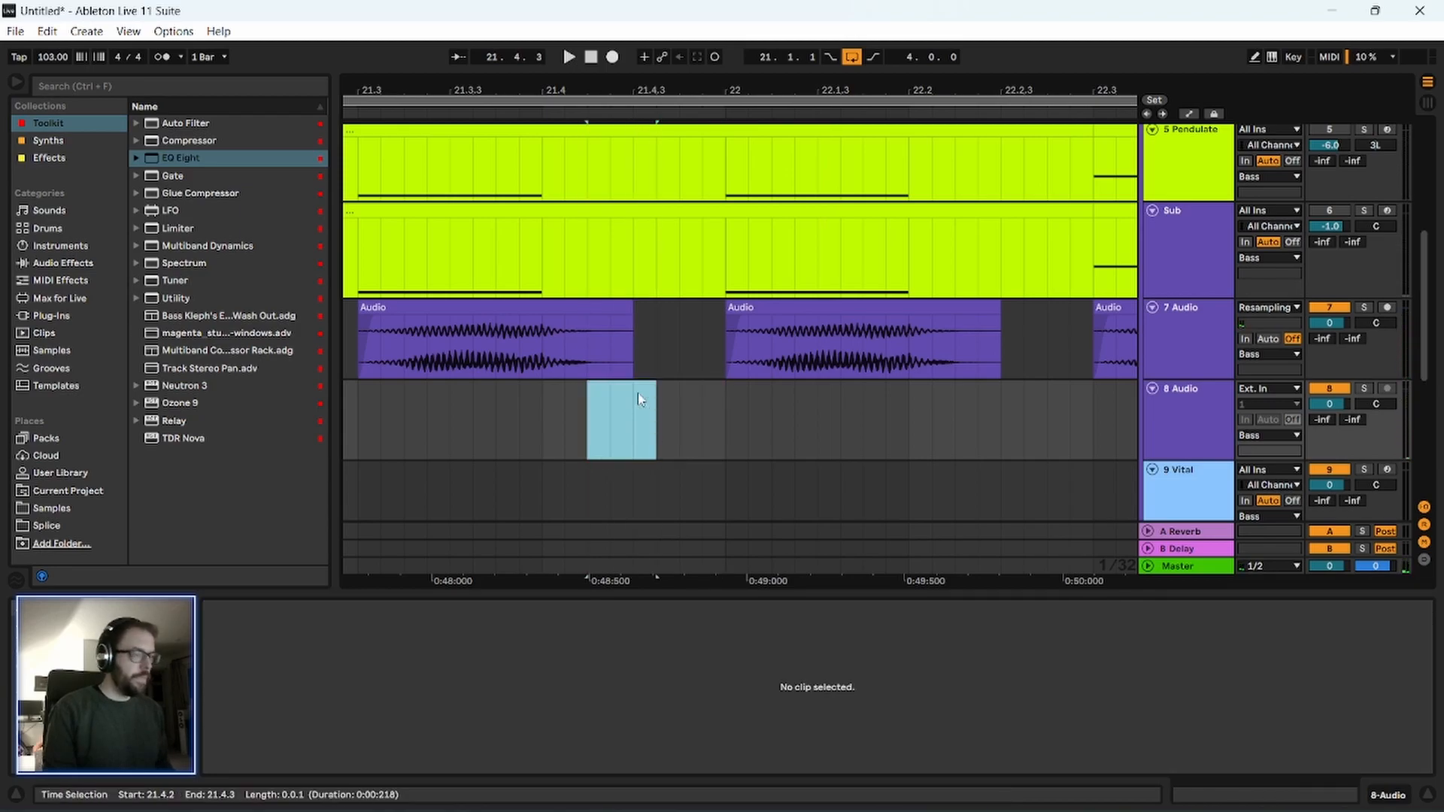
Place the pitched slice on track 8 Audio at 21.4.3 and audition it with the bass clips from 21.1.1.
{"action": "left_click_drag", "start_coordinate": [728, 343], "coordinate": [702, 397]}
{"action": "key", "text": "space"}
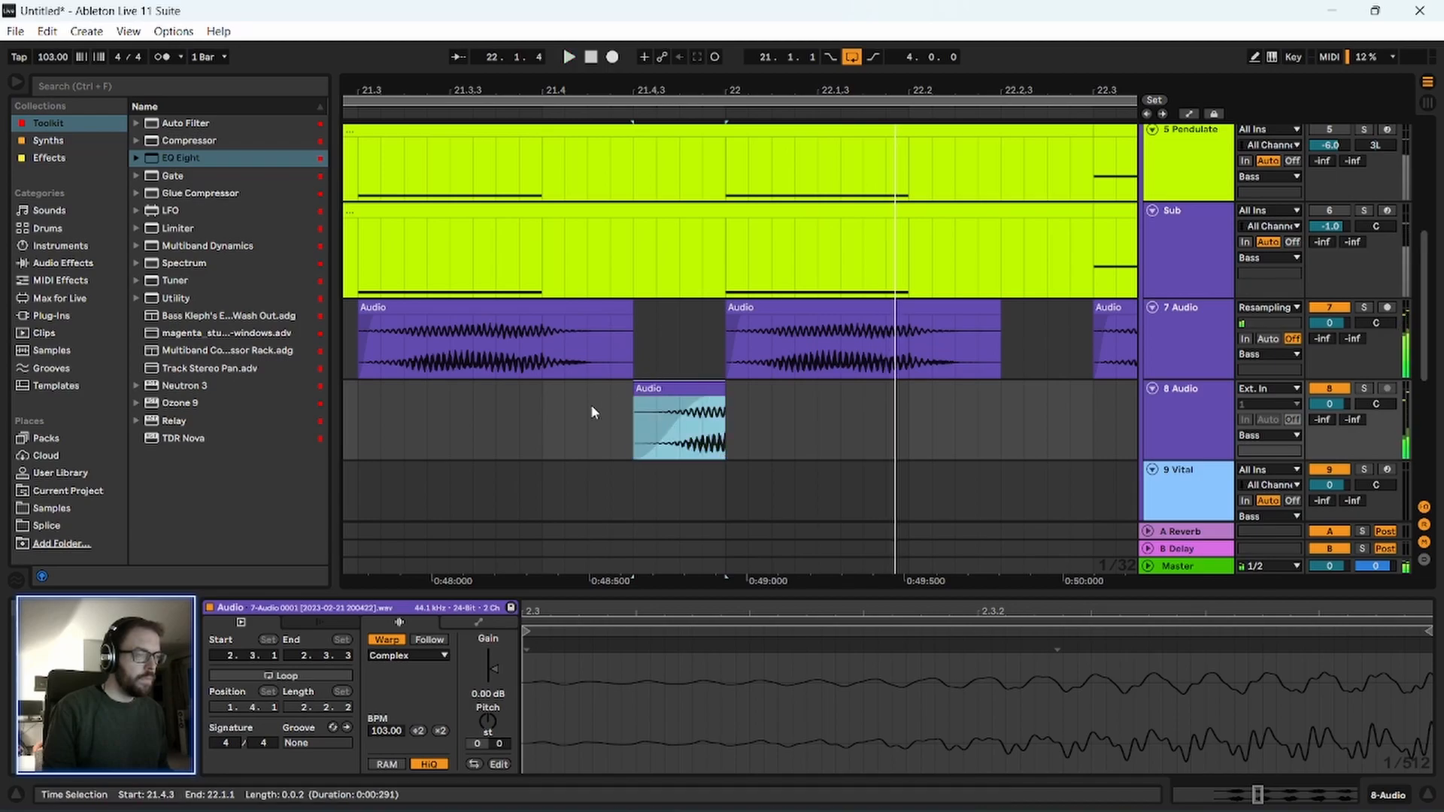
{"action": "left_click_drag", "start_coordinate": [540, 92], "coordinate": [540, 46]}
{"action": "left_click", "coordinate": [385, 430]}
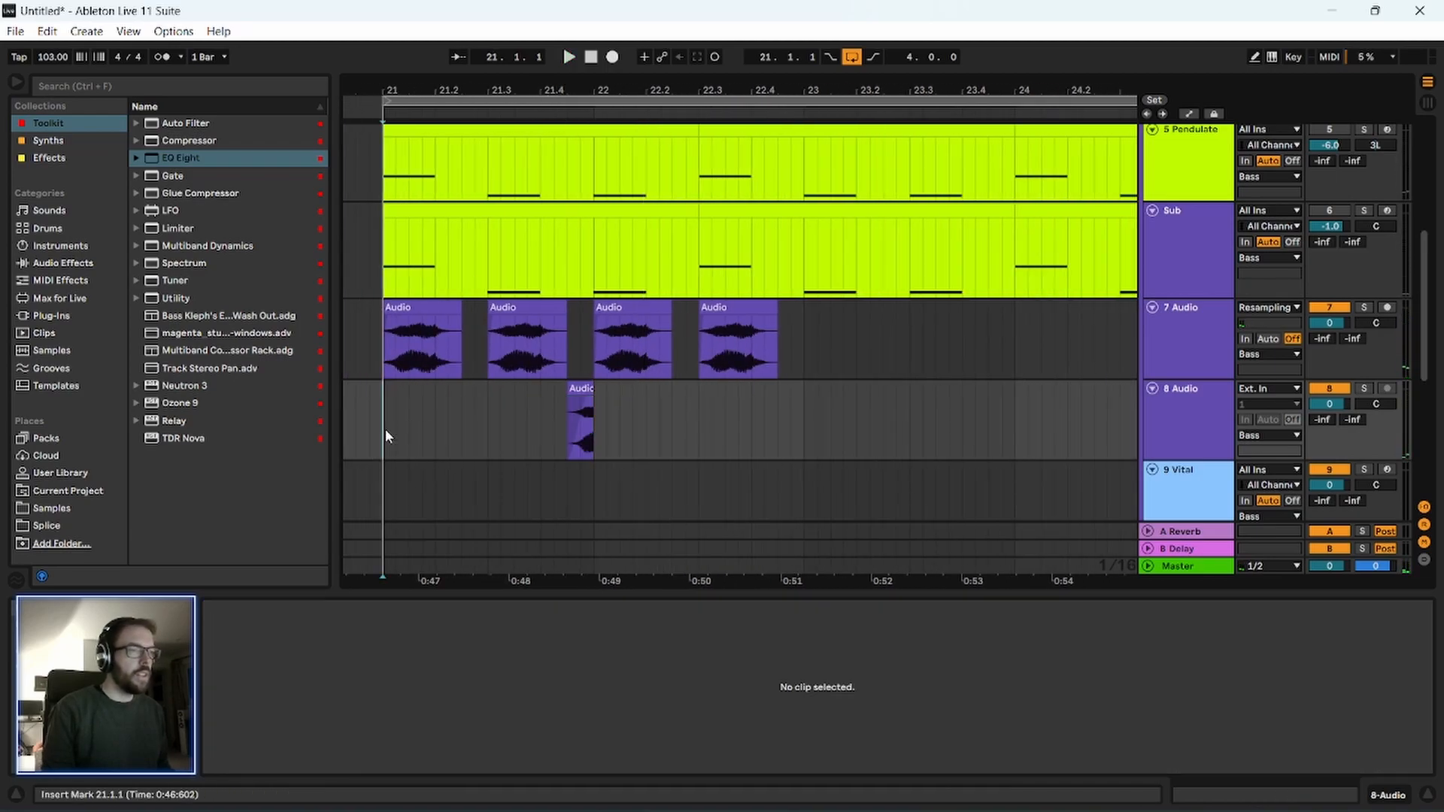
{"action": "key", "text": "space"}
{"action": "key", "text": "space"}
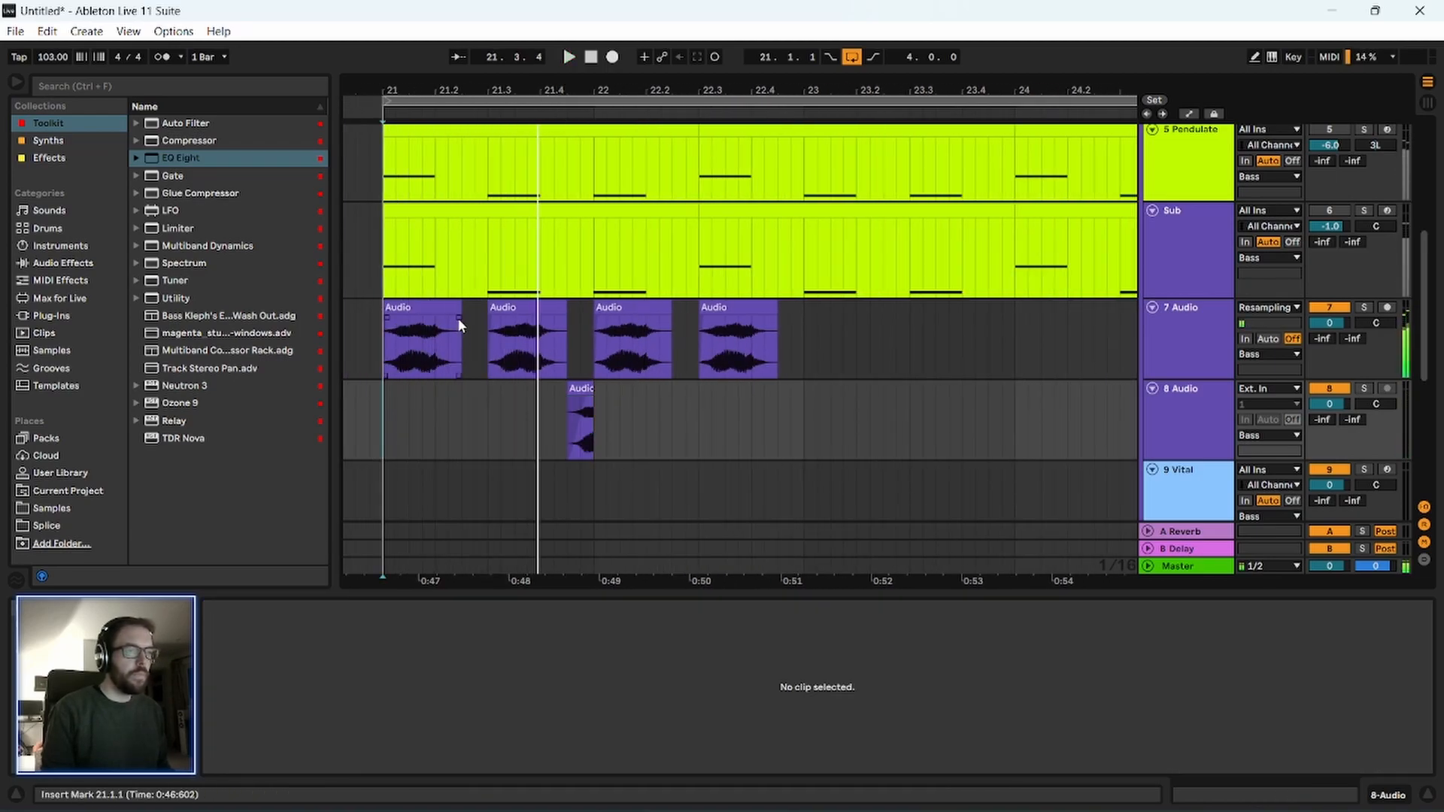
Shorten the first resampled bass clip so it ends at 21.2.1 and audition the cut.
{"action": "left_click_drag", "start_coordinate": [457, 318], "coordinate": [438, 328]}
{"action": "left_click_drag", "start_coordinate": [415, 86], "coordinate": [415, 124]}
{"action": "left_click_drag", "start_coordinate": [560, 90], "coordinate": [563, 100]}
{"action": "left_click_drag", "start_coordinate": [684, 318], "coordinate": [666, 319]}
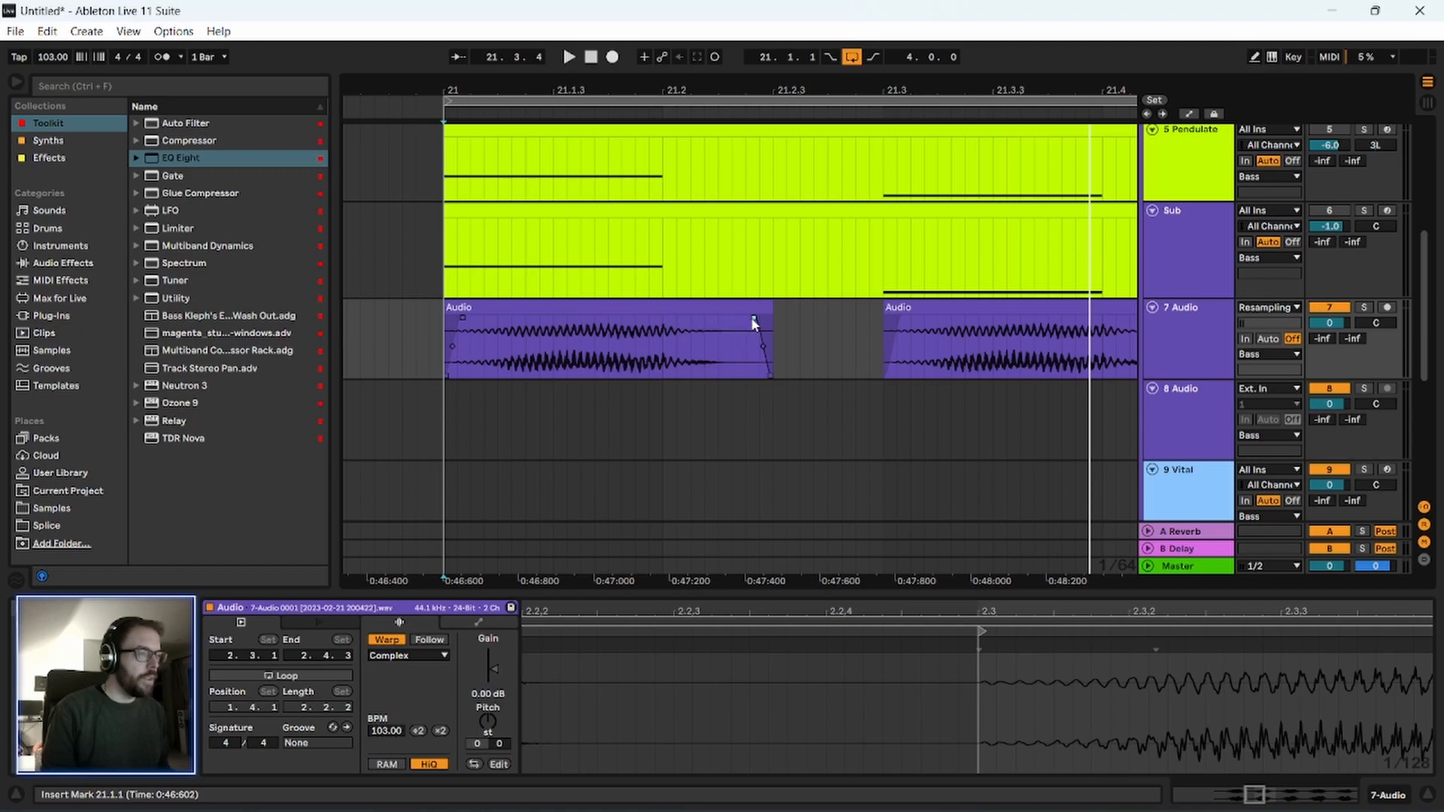
{"action": "left_click_drag", "start_coordinate": [763, 315], "coordinate": [662, 316]}
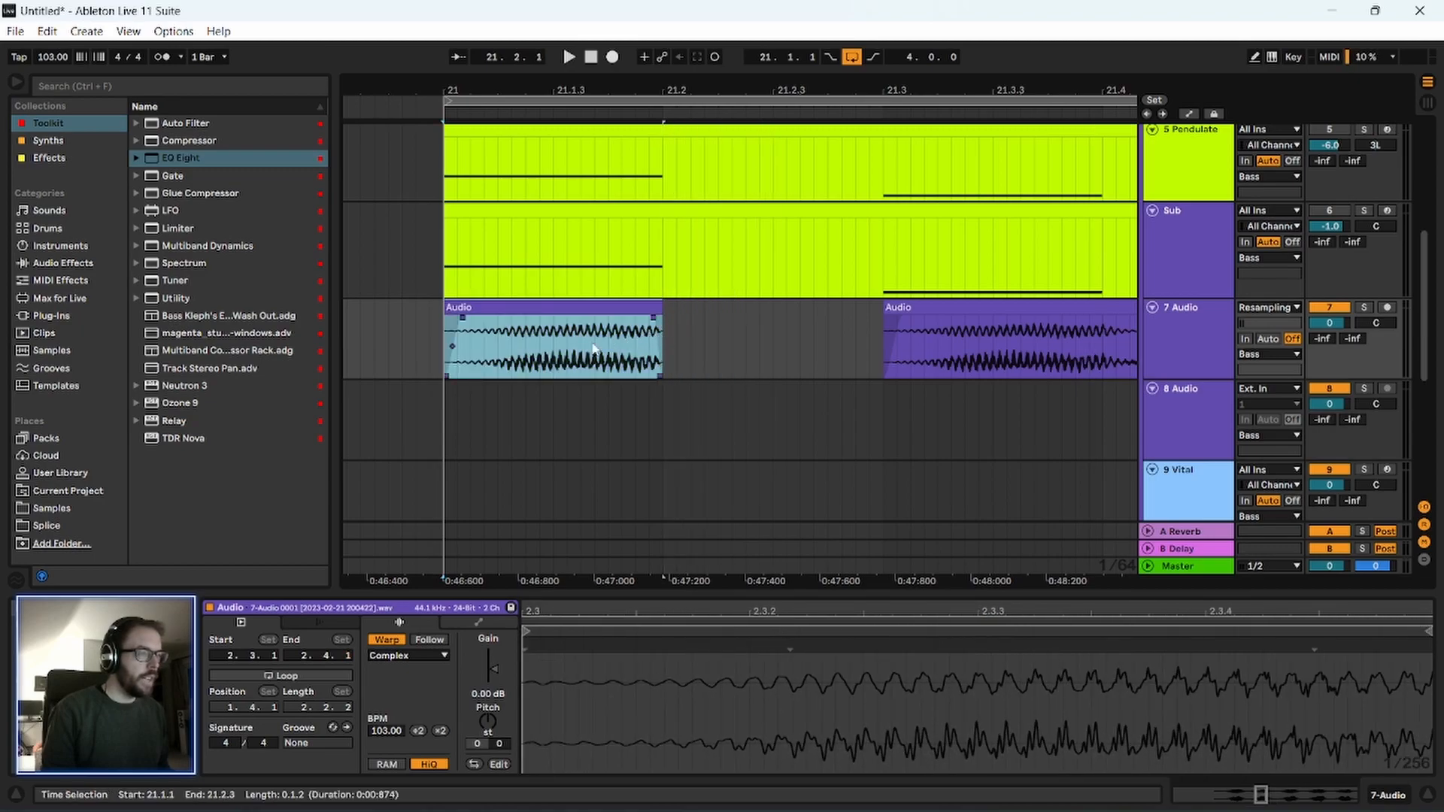
{"action": "left_click", "coordinate": [569, 360]}
{"action": "key", "text": "space"}
{"action": "left_click", "coordinate": [431, 361]}
{"action": "key", "text": "space"}
{"action": "left_click", "coordinate": [453, 397]}
{"action": "key", "text": "space"}
Lengthen the first bass clip's fade-in slightly and audition it from 21.1.1.
{"action": "key", "text": "space"}
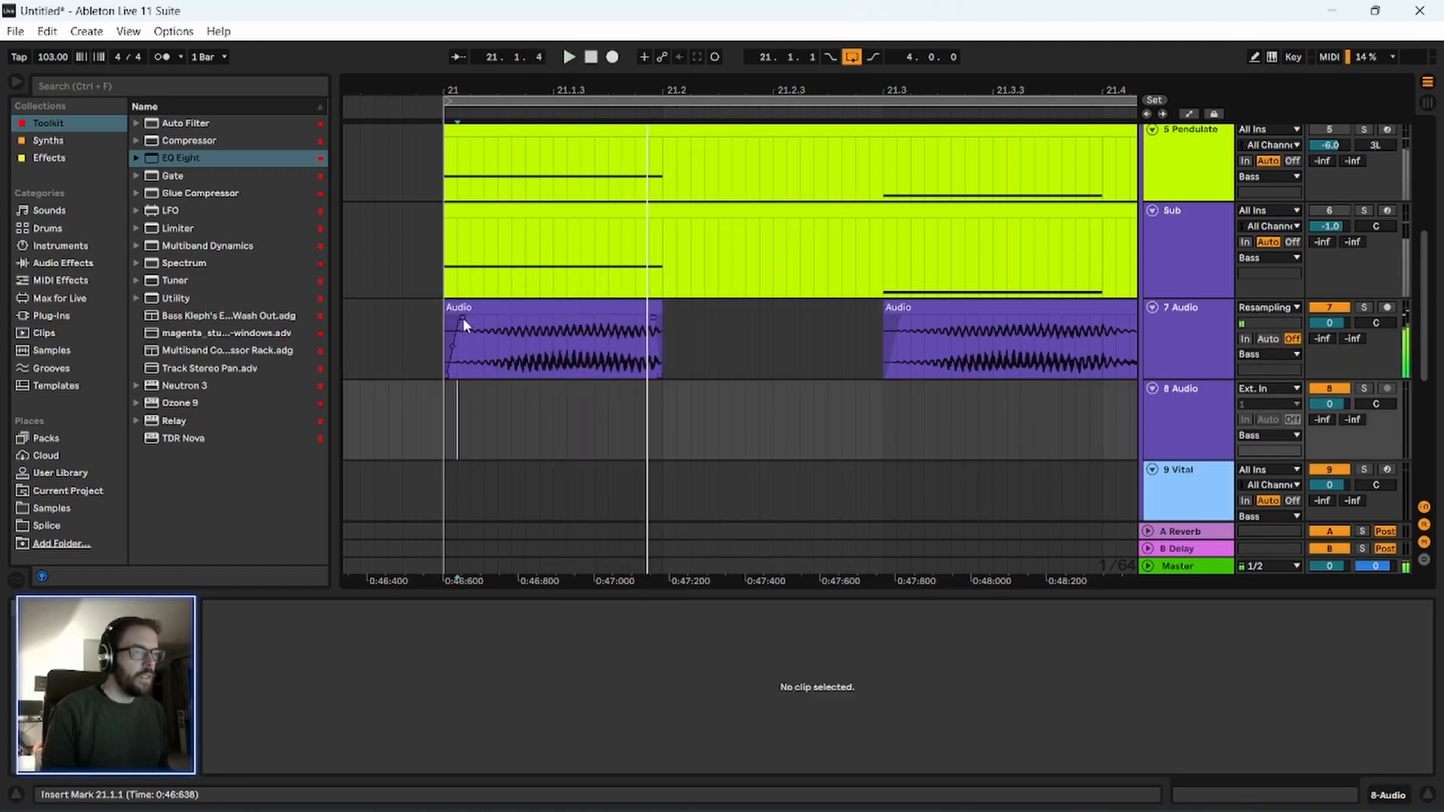
{"action": "left_click_drag", "start_coordinate": [462, 318], "coordinate": [472, 318]}
{"action": "left_click", "coordinate": [464, 313]}
{"action": "key", "text": "space"}
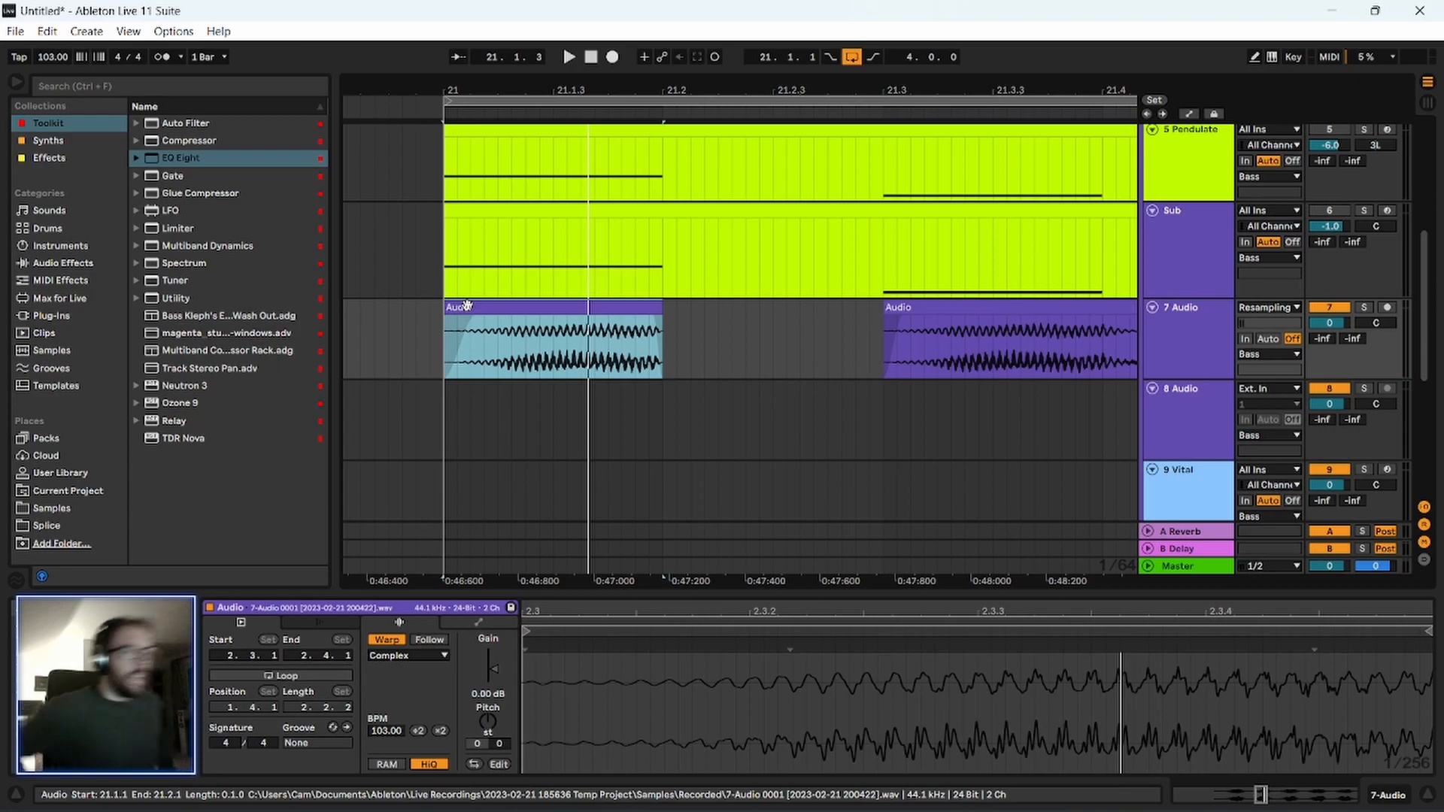
{"action": "left_click", "coordinate": [431, 464]}
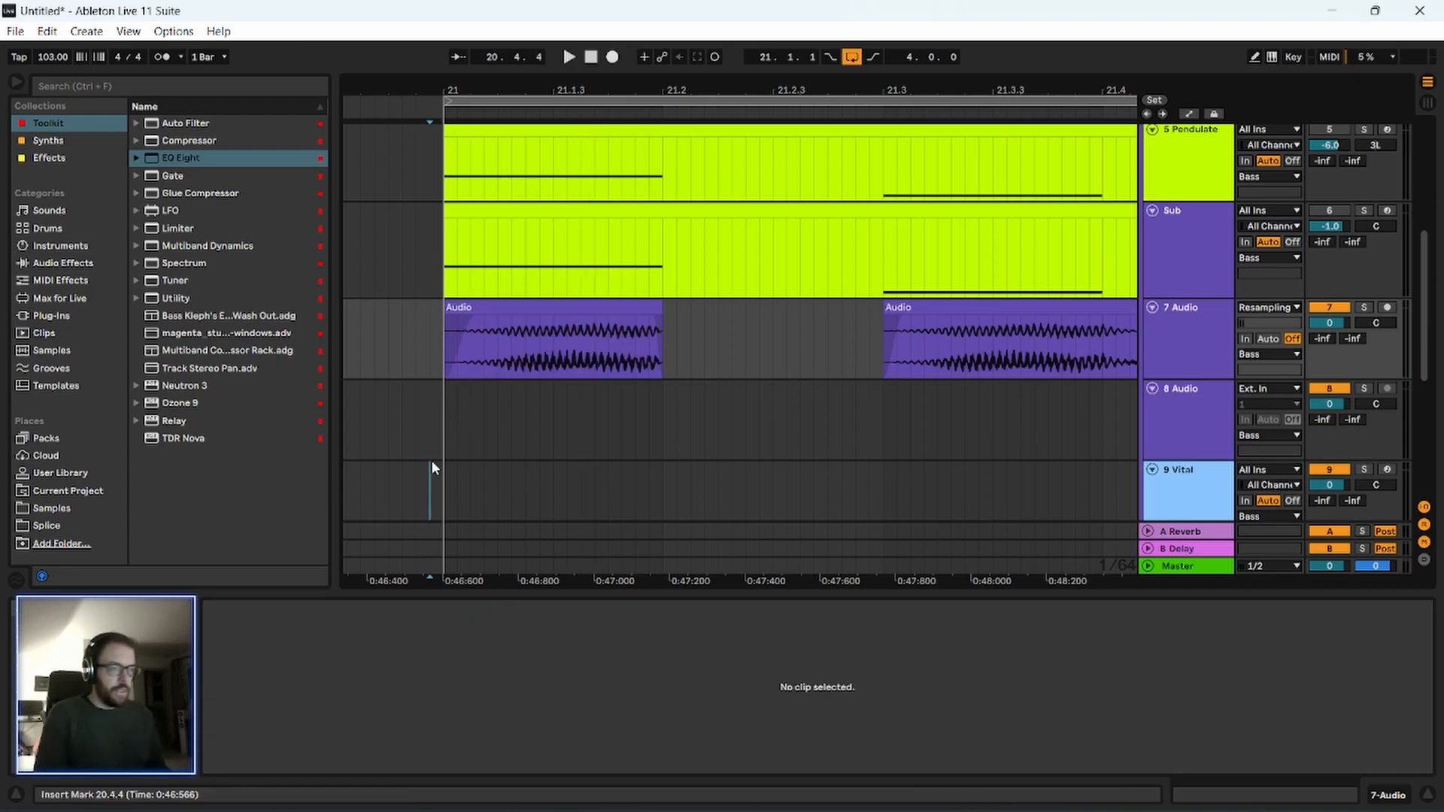
{"action": "left_click", "coordinate": [443, 421]}
{"action": "key", "text": "space"}
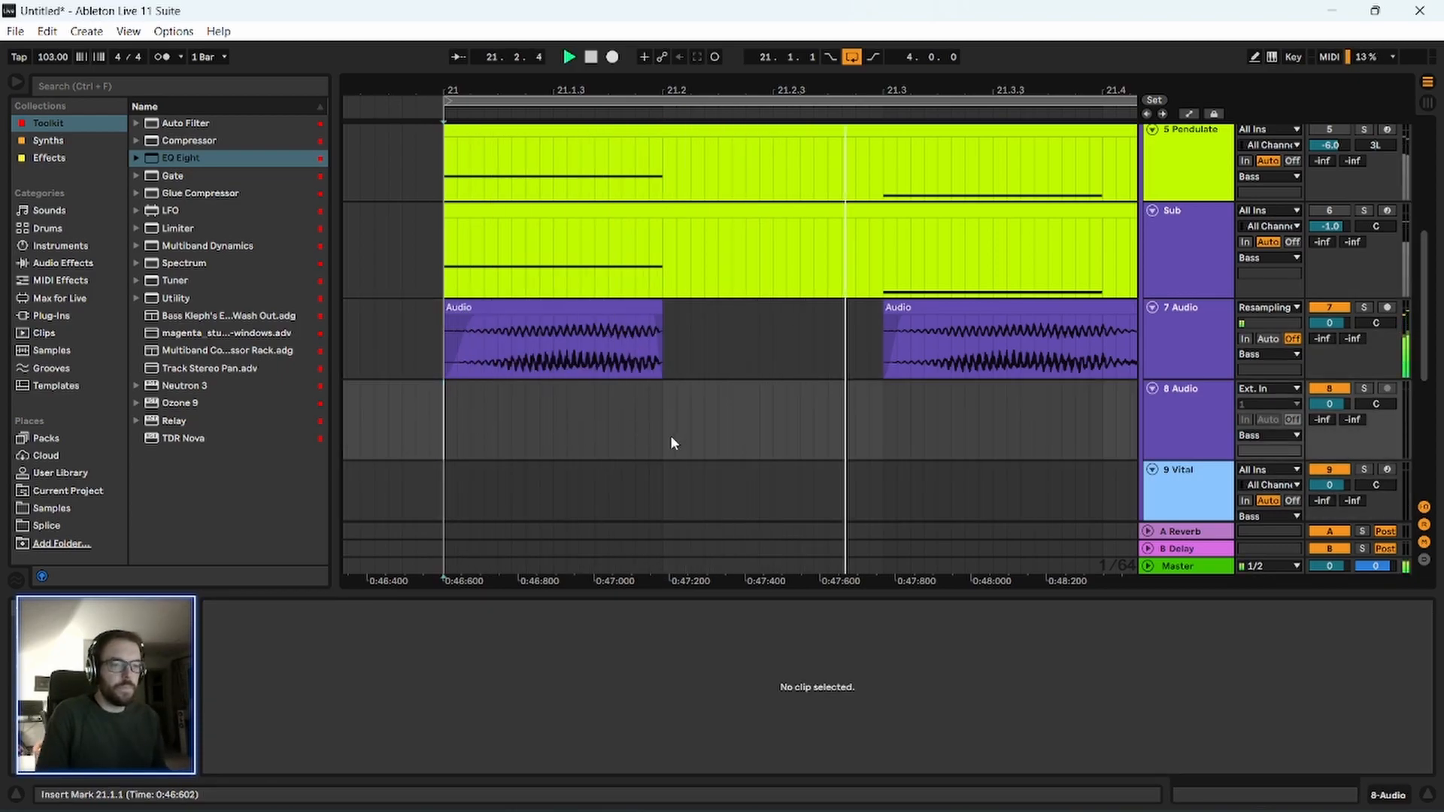
Copy the pitched slice on track 8 Audio to 21.2.2, in the gap after the shortened first clip.
{"action": "left_click_drag", "start_coordinate": [678, 88], "coordinate": [587, 88]}
{"action": "key", "text": "space"}
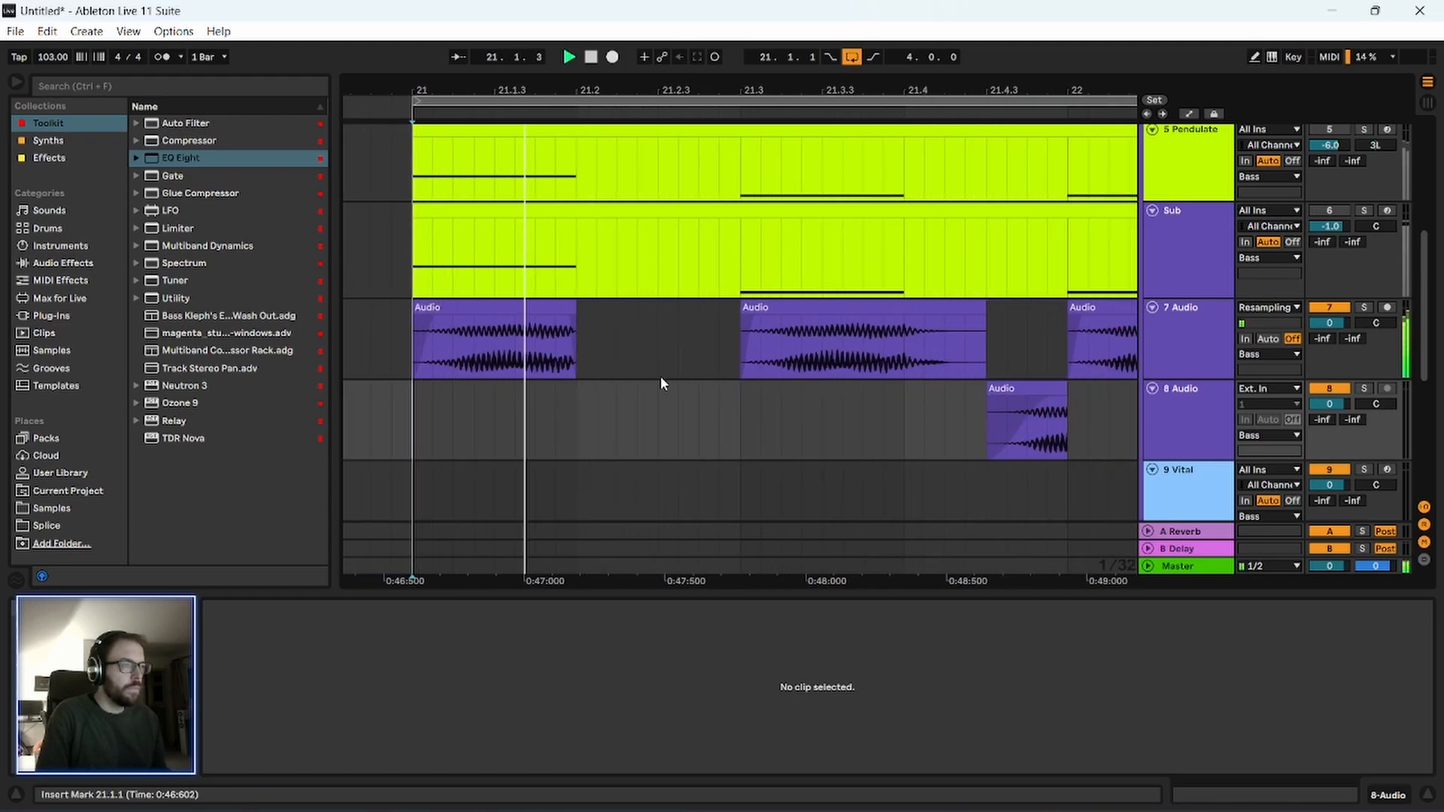
{"action": "scroll", "coordinate": [655, 387], "scroll_direction": "up", "scroll_amount": 1}
{"action": "key", "text": "space"}
{"action": "scroll", "coordinate": [863, 389], "scroll_direction": "down", "scroll_amount": 1}
{"action": "mouse_move", "coordinate": [1033, 378]}
{"action": "left_mouse_down"}
{"action": "mouse_move", "coordinate": [617, 370]}
{"action": "mouse_move", "coordinate": [665, 376]}
{"action": "left_mouse_up"}
{"action": "left_click", "coordinate": [570, 395]}
Audition the copied slice within the bass pattern, playing from 21.2.1 and from 21.1.1.
{"action": "key", "text": "space"}
{"action": "key", "text": "space"}
{"action": "key", "text": "space"}
{"action": "key", "text": "space"}
{"action": "scroll", "coordinate": [602, 403], "scroll_direction": "up", "scroll_amount": 1}
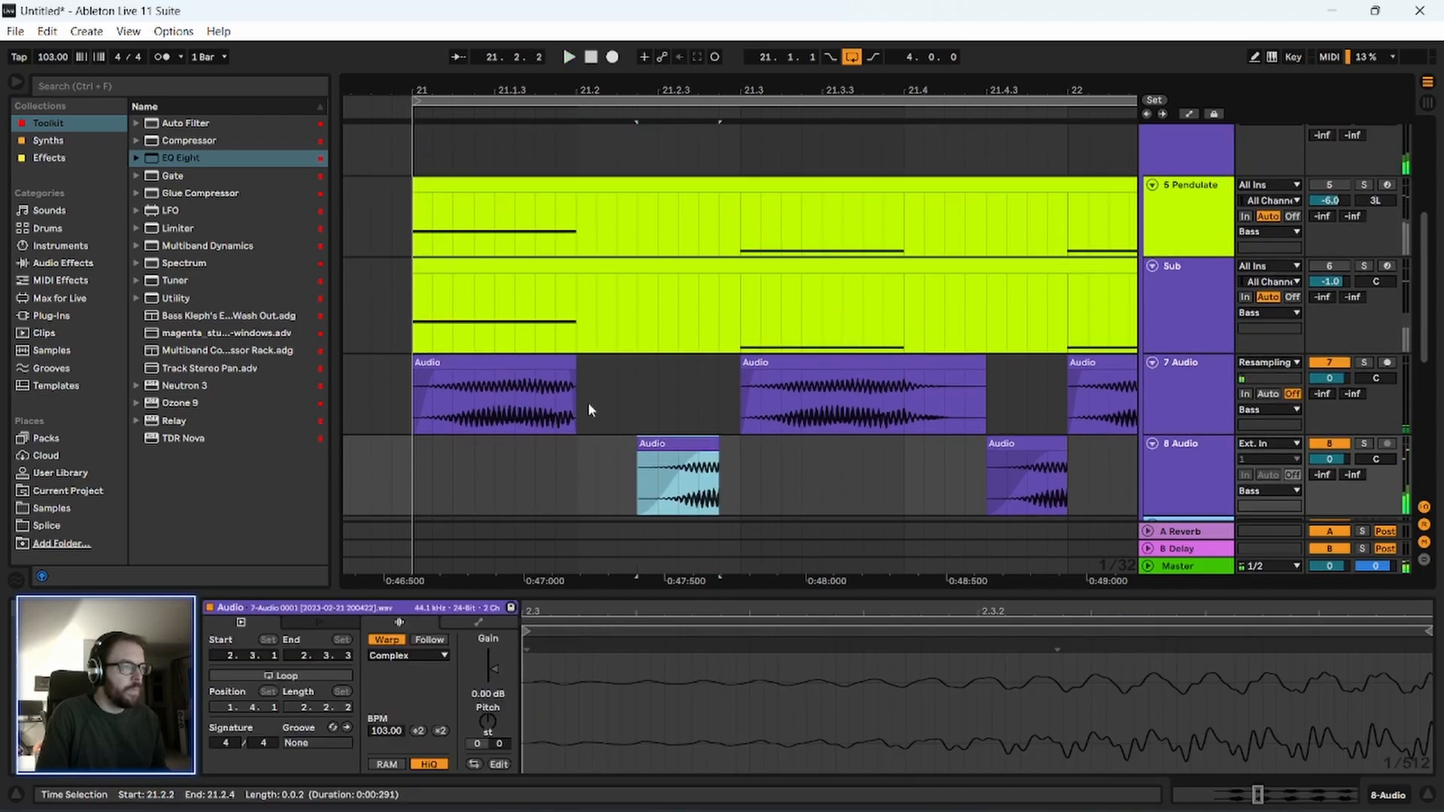
{"action": "left_click", "coordinate": [669, 452]}
{"action": "left_click", "coordinate": [573, 482]}
{"action": "key", "text": "space"}
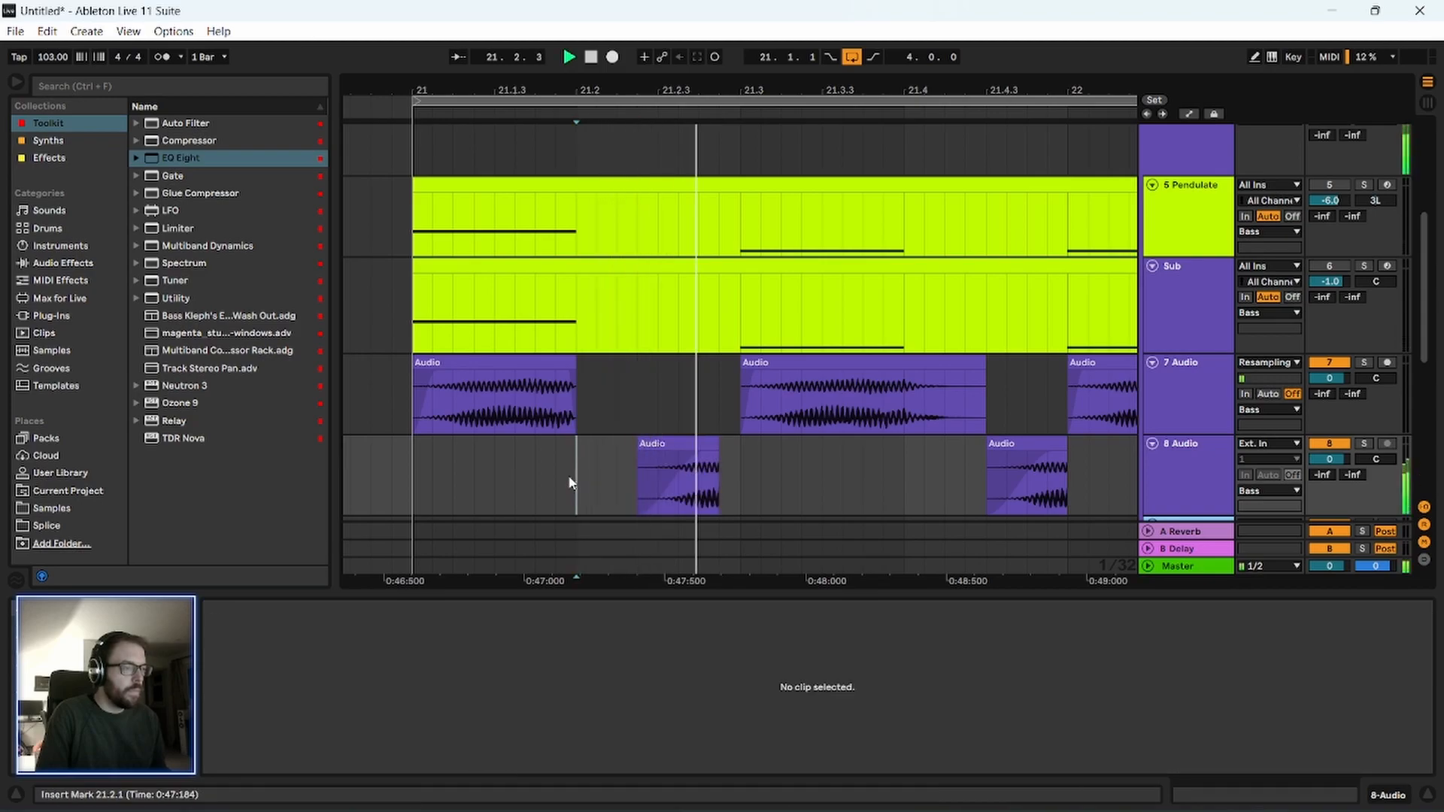
{"action": "left_click", "coordinate": [411, 476]}
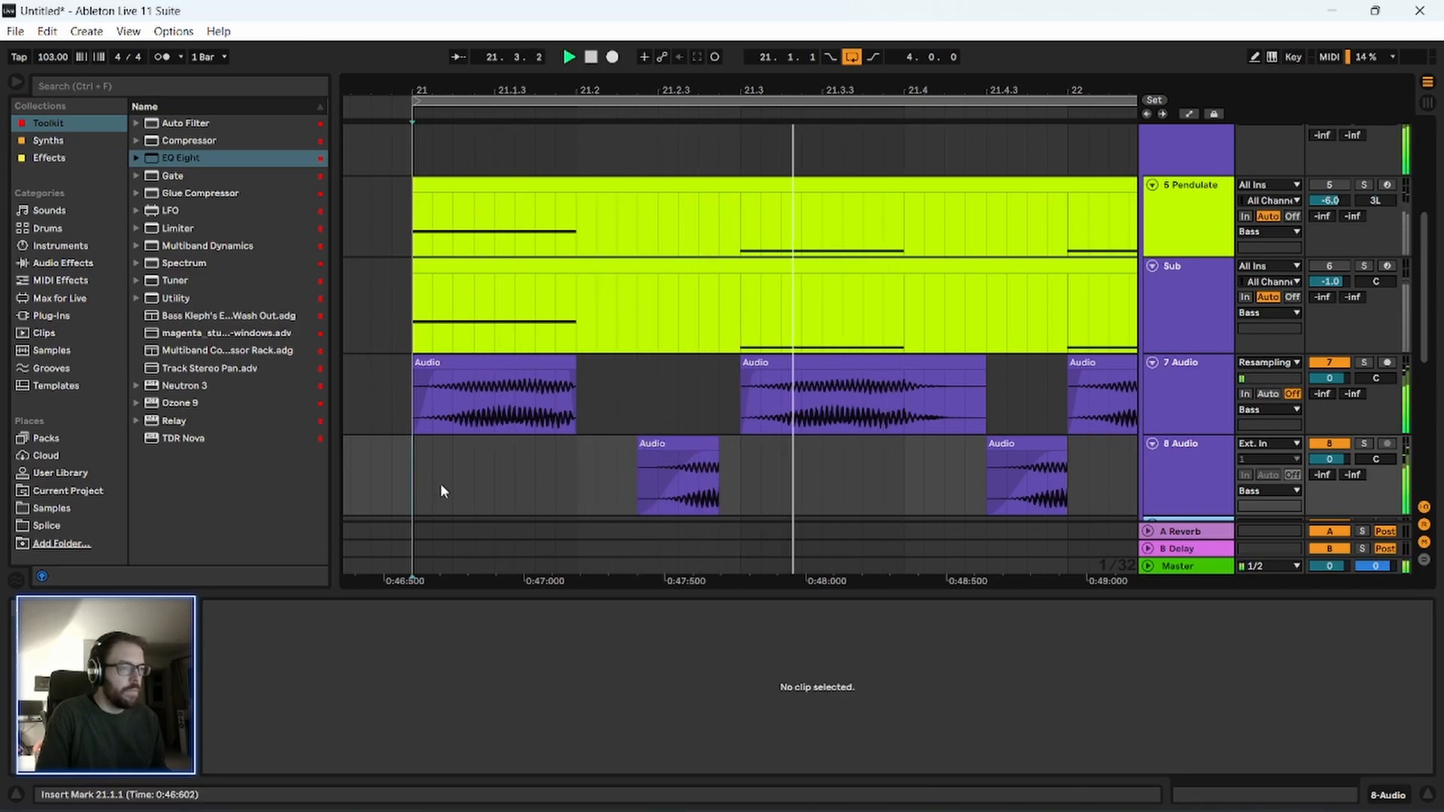
{"action": "key", "text": "space"}
Delete the bass clips from 21.3.1 onwards on both audio tracks.
{"action": "key", "text": "minus"}
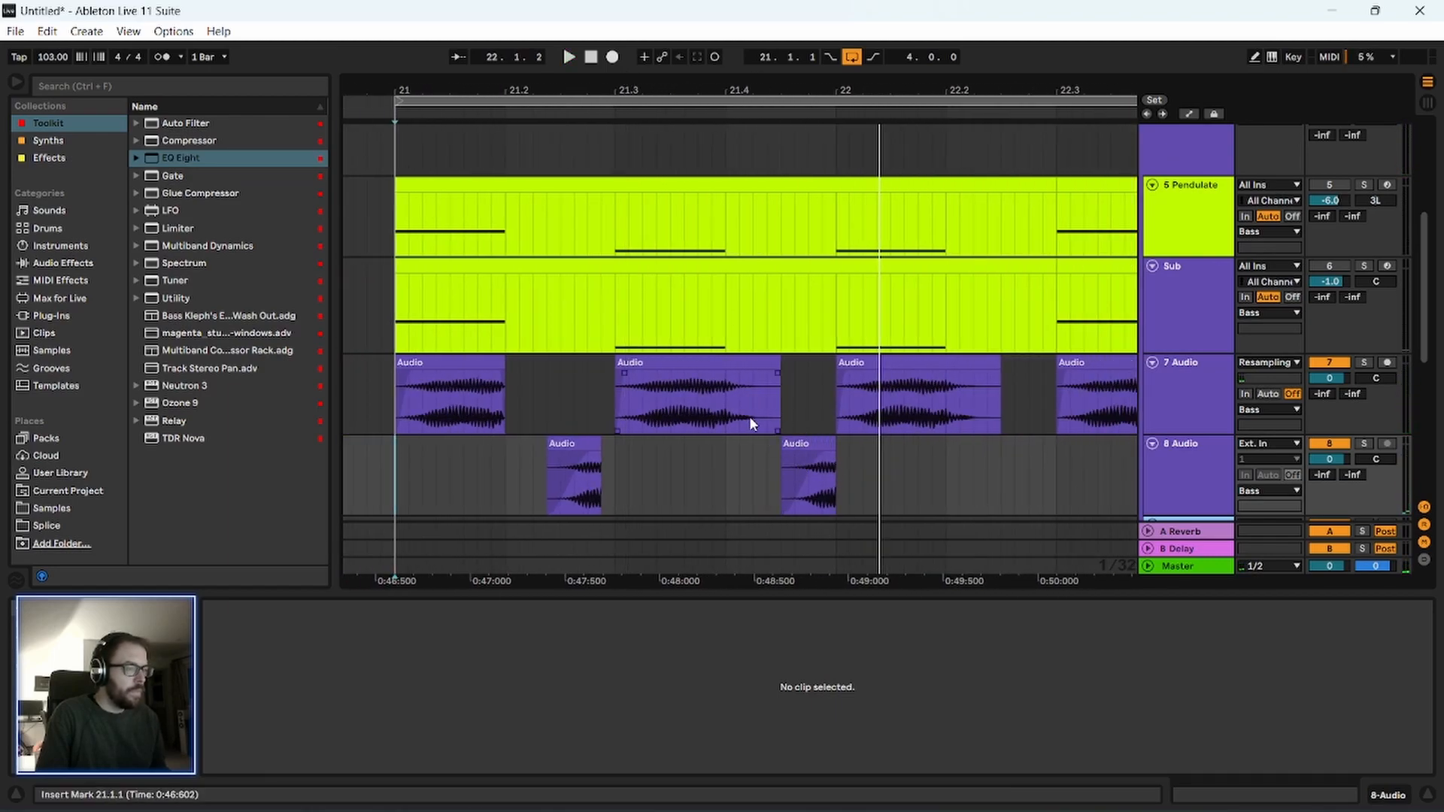
{"action": "left_click_drag", "start_coordinate": [696, 85], "coordinate": [619, 47]}
{"action": "left_click_drag", "start_coordinate": [898, 397], "coordinate": [590, 475]}
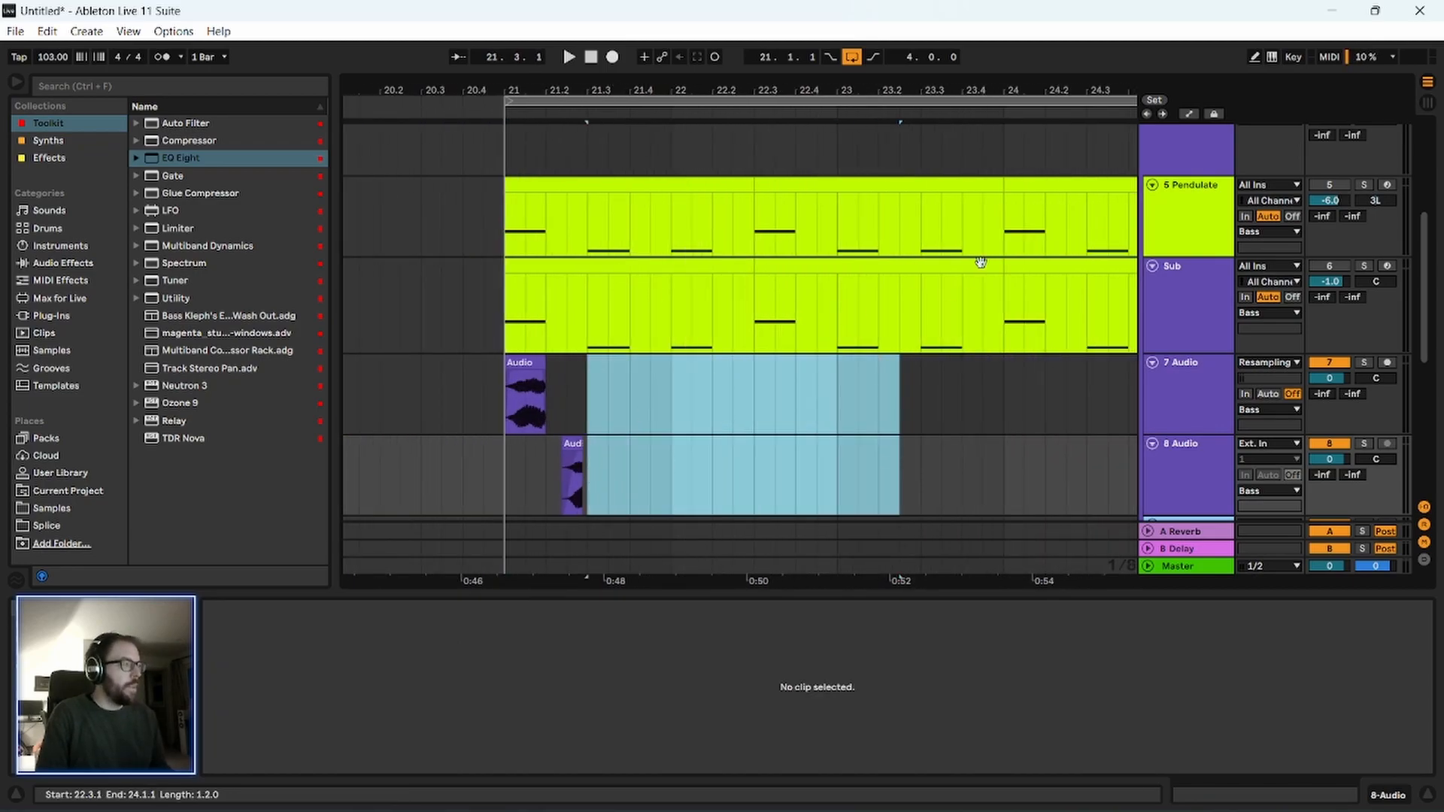
Fold the Pendulate and Sub tracks and recolour both tracks and their MIDI clips the darkest grey.
{"action": "left_click", "coordinate": [1152, 185]}
{"action": "left_click", "coordinate": [1153, 201]}
{"action": "right_click", "coordinate": [1188, 188]}
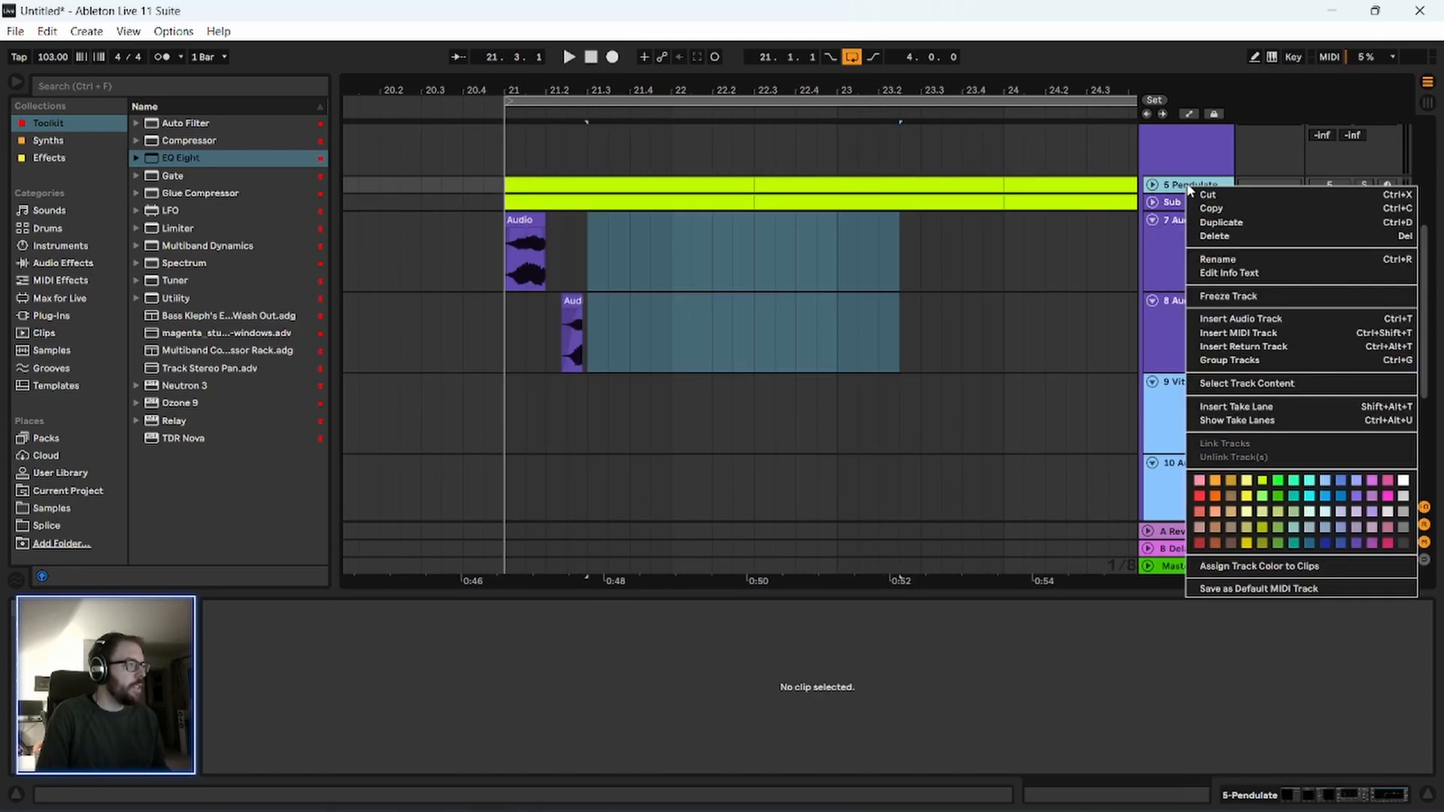
{"action": "left_click", "coordinate": [1174, 187]}
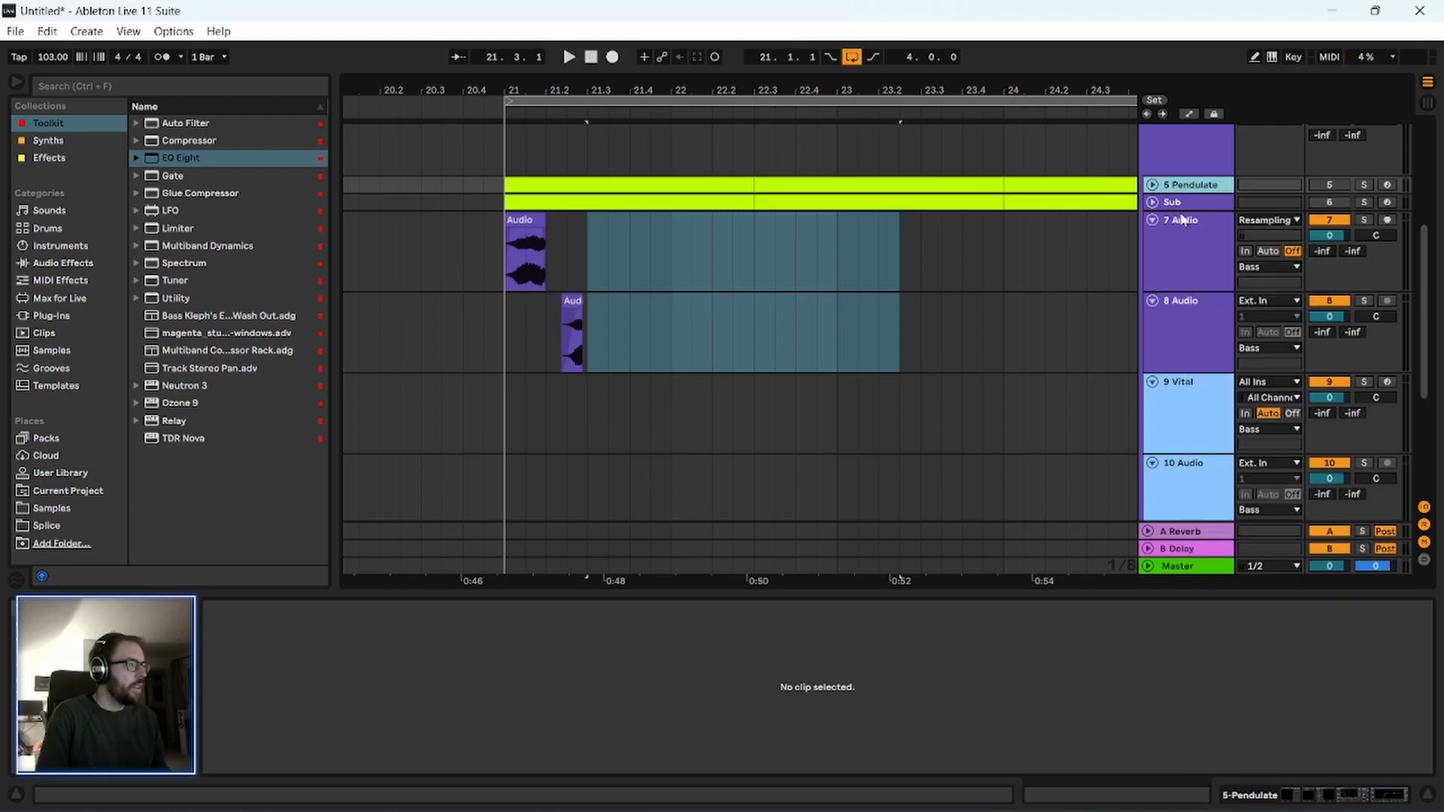
{"action": "left_click_drag", "start_coordinate": [558, 93], "coordinate": [547, 38]}
{"action": "left_click_drag", "start_coordinate": [861, 187], "coordinate": [451, 205]}
{"action": "right_click", "coordinate": [579, 186]}
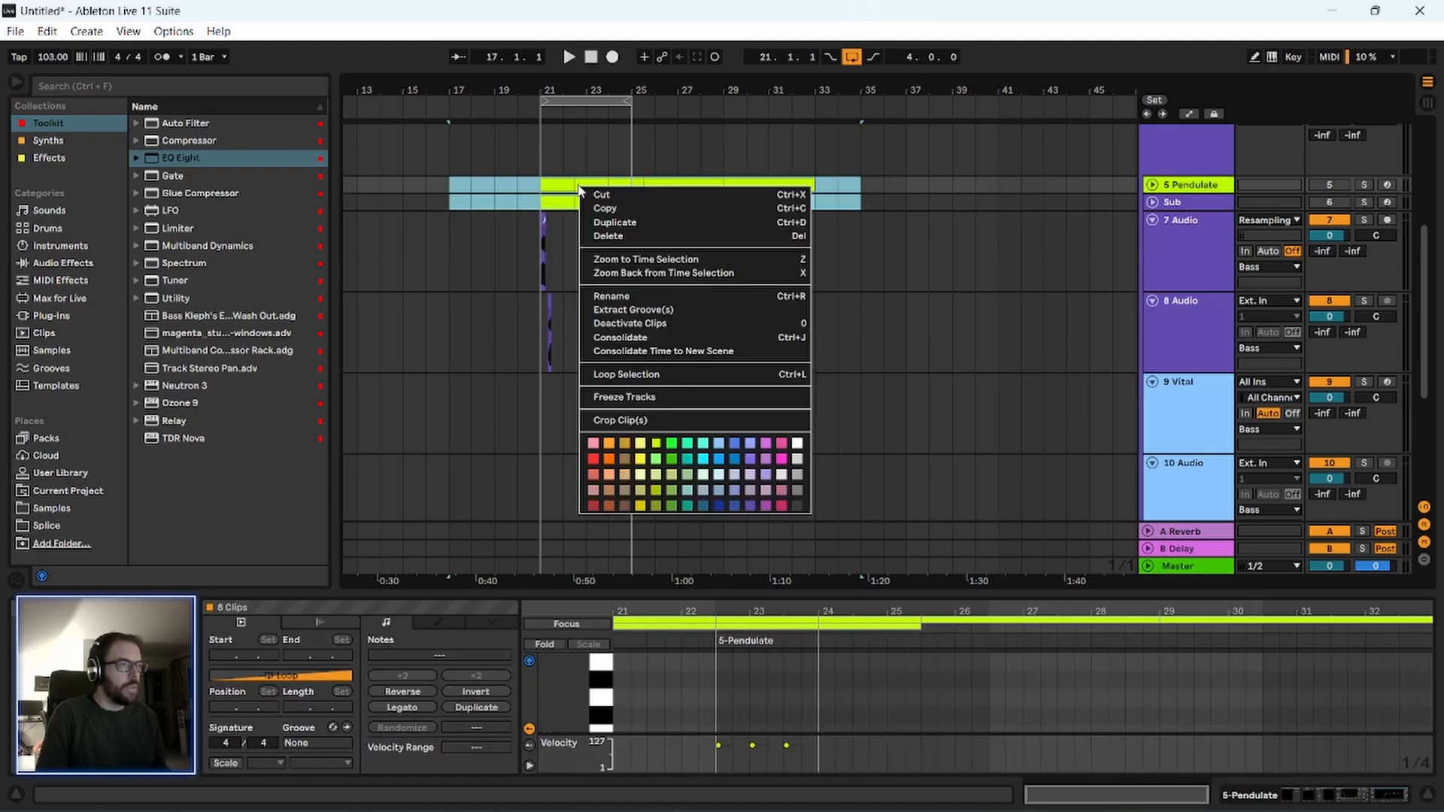
{"action": "left_click", "coordinate": [798, 505]}
{"action": "right_click", "coordinate": [1204, 206]}
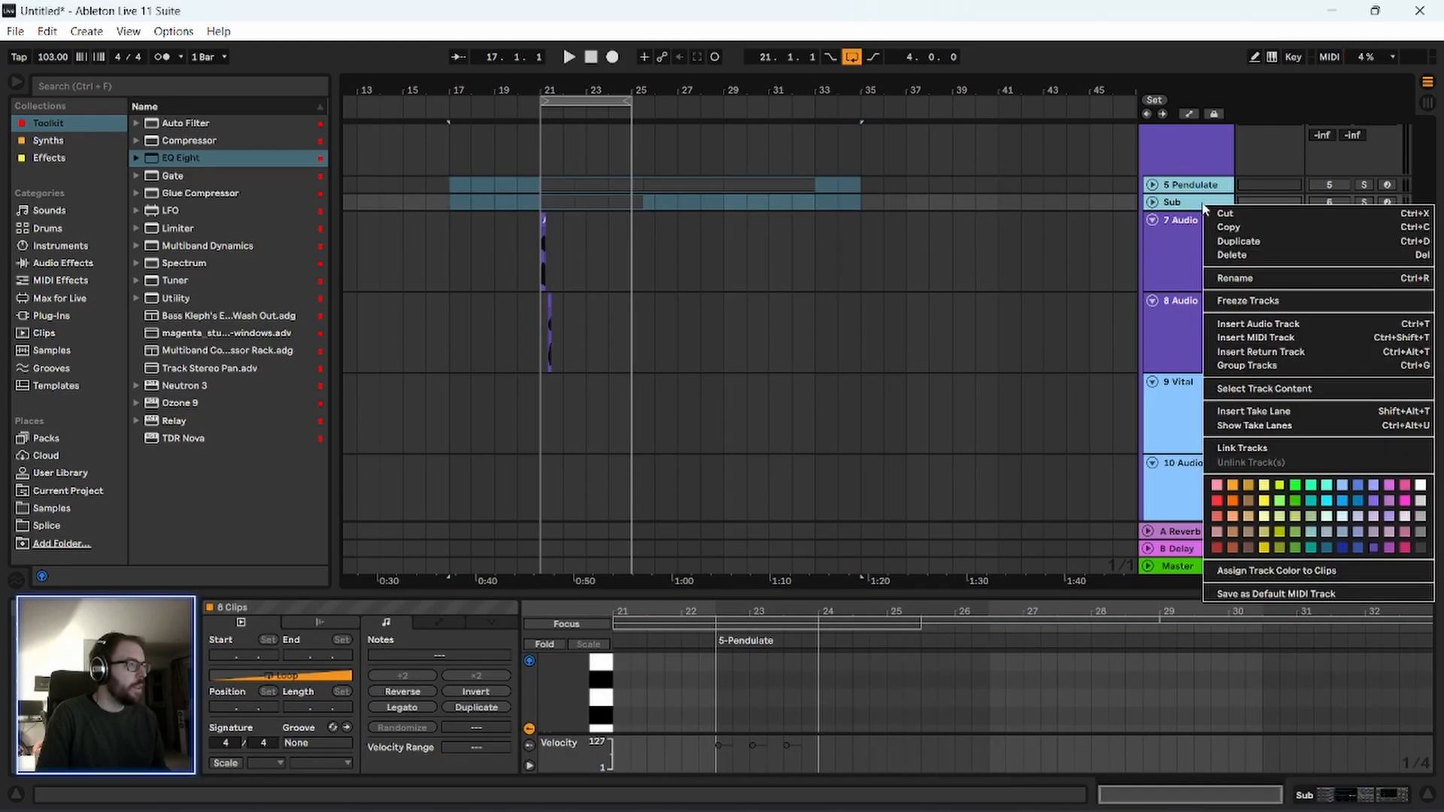
{"action": "left_click", "coordinate": [1422, 548]}
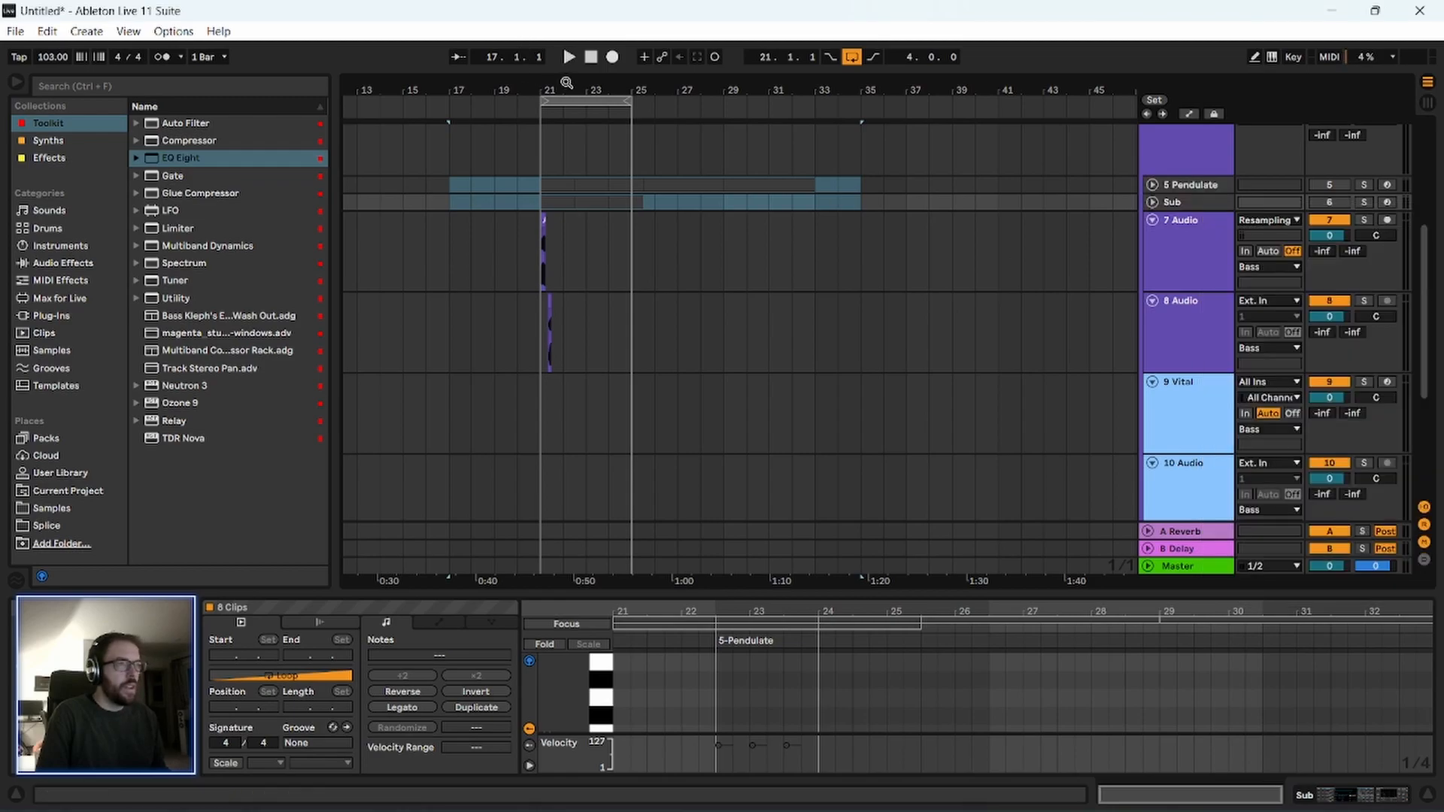
Duplicate the 21.1.1 to 21.3.1 section of both bass audio tracks once and audition the repeat.
{"action": "left_click_drag", "start_coordinate": [567, 83], "coordinate": [486, 188]}
{"action": "left_click", "coordinate": [485, 276]}
{"action": "key", "text": "space"}
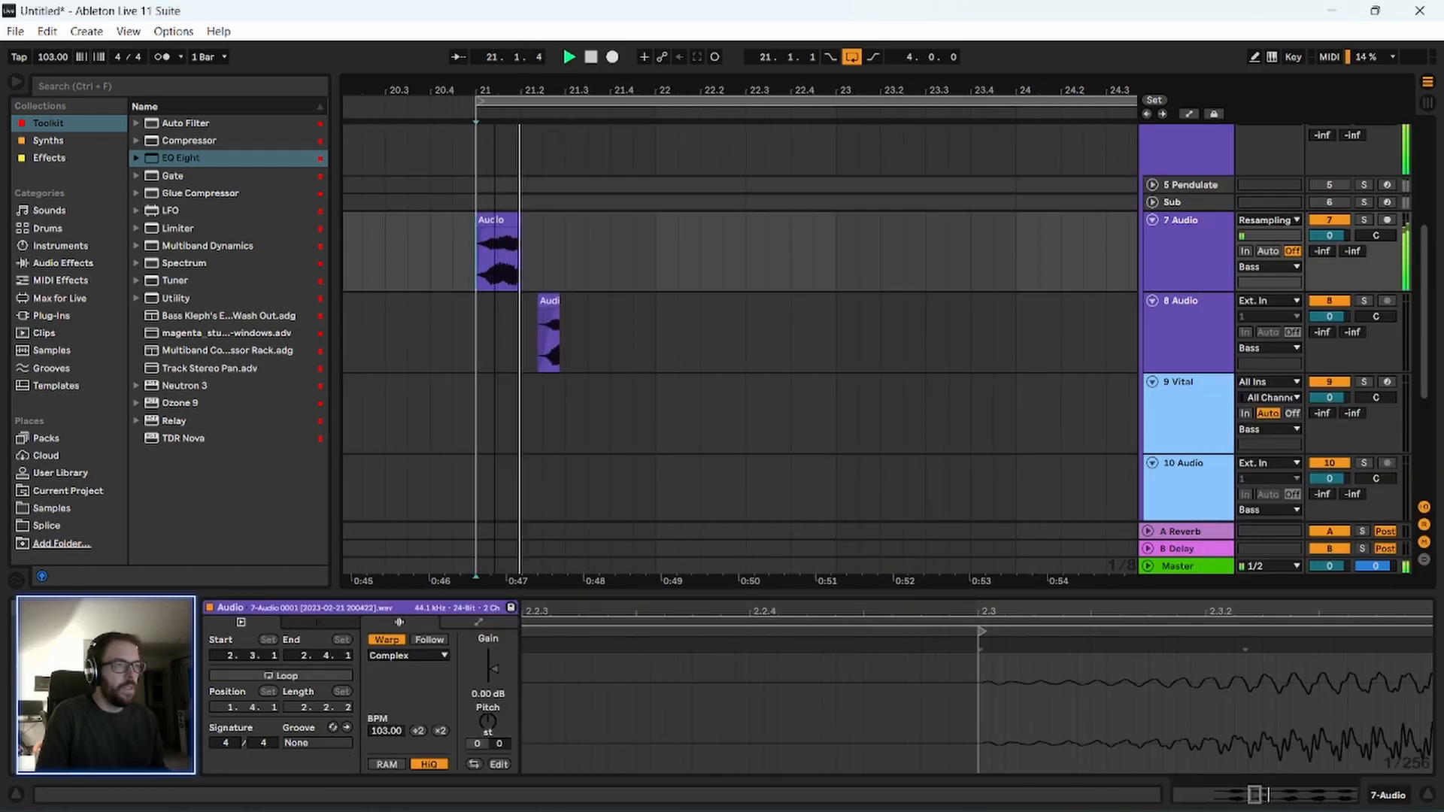
{"action": "left_click_drag", "start_coordinate": [498, 89], "coordinate": [505, 136]}
{"action": "key", "text": "space"}
{"action": "mouse_move", "coordinate": [686, 282]}
{"action": "left_mouse_down"}
{"action": "mouse_move", "coordinate": [648, 321]}
{"action": "mouse_move", "coordinate": [436, 297]}
{"action": "left_mouse_up"}
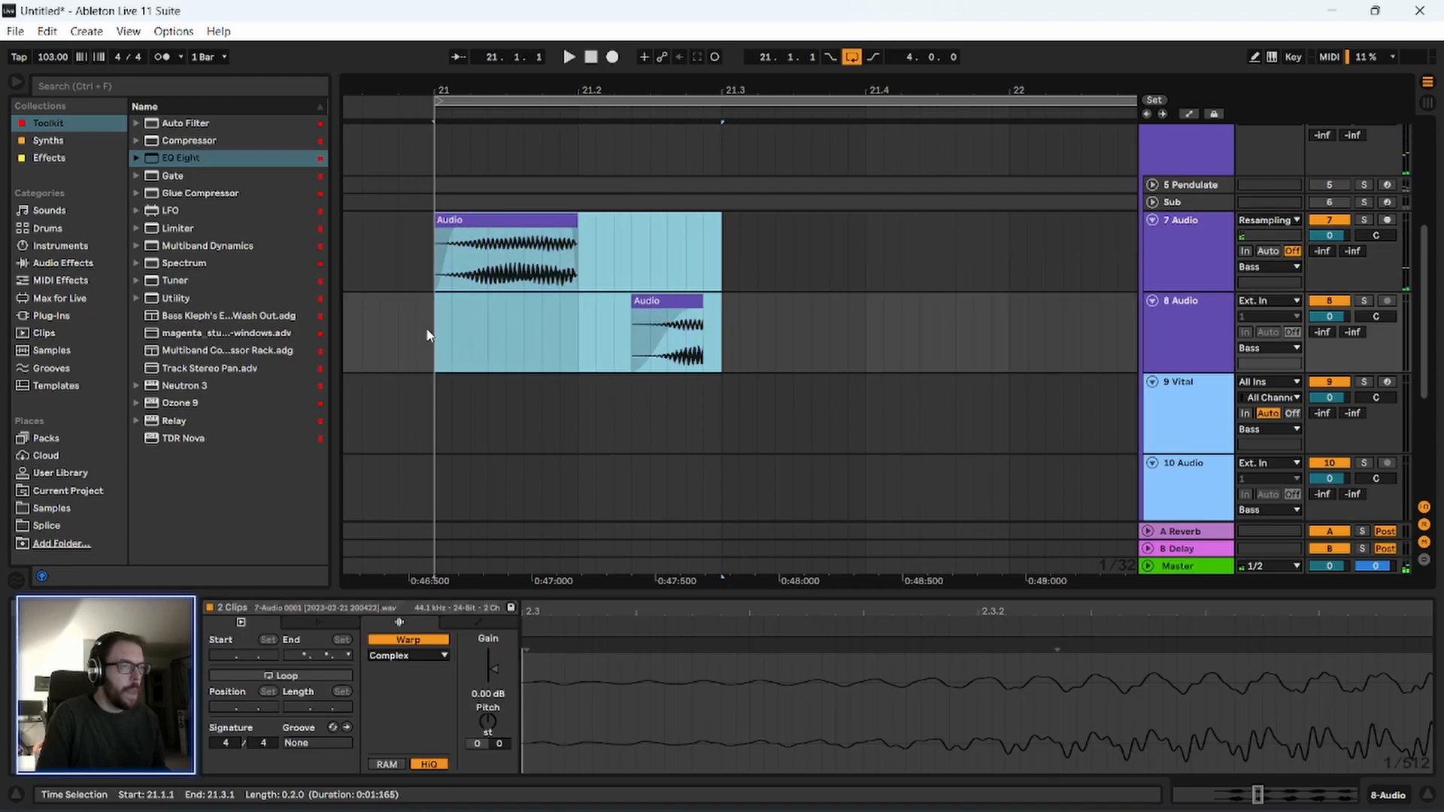
{"action": "key", "text": "ctrl+d"}
{"action": "left_click", "coordinate": [426, 341]}
{"action": "key", "text": "space"}
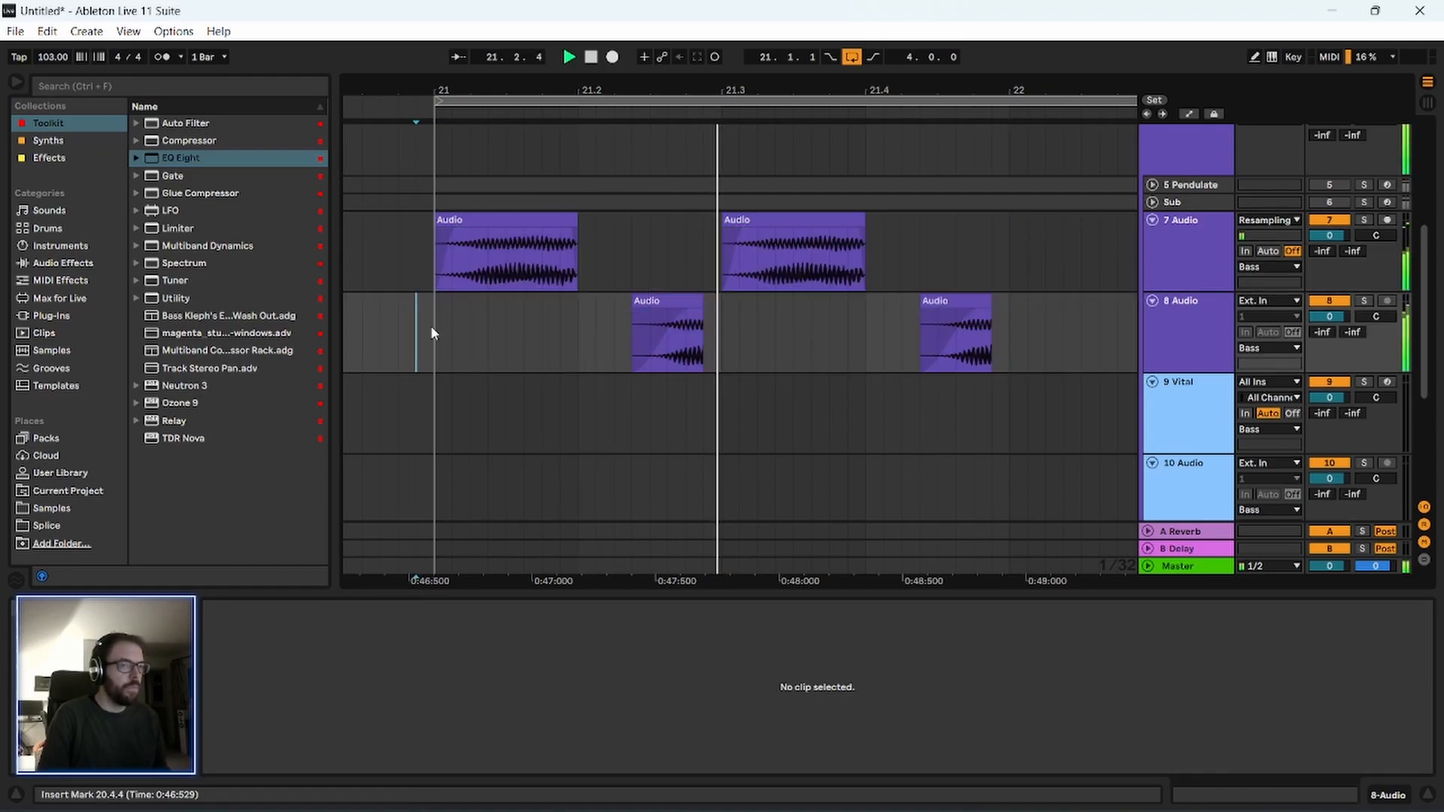
{"action": "left_click_drag", "start_coordinate": [522, 89], "coordinate": [431, 51]}
{"action": "key", "text": "space"}
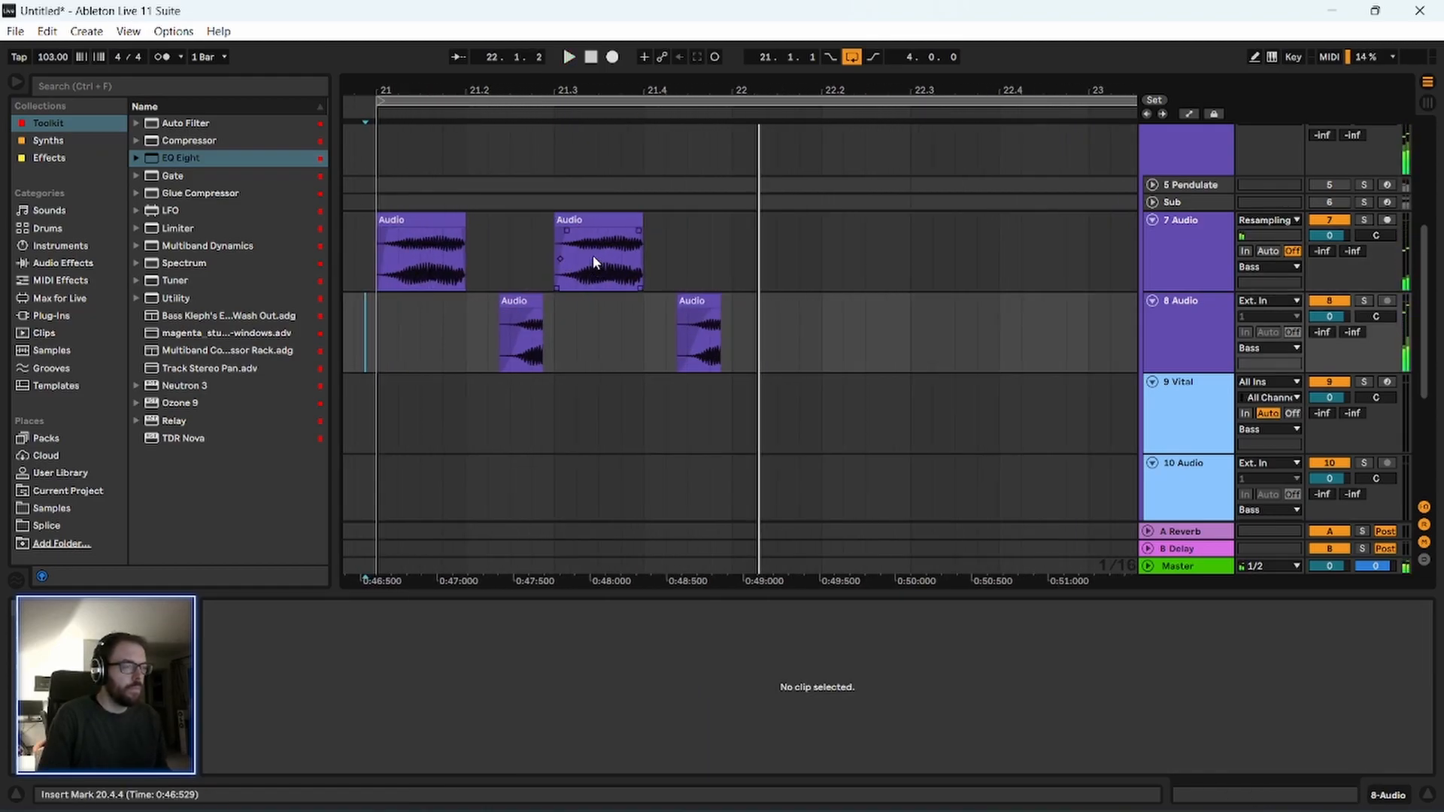
Duplicate the one-bar bass pattern on both audio tracks three times, filling bars 21 to 24.
{"action": "left_click", "coordinate": [412, 222]}
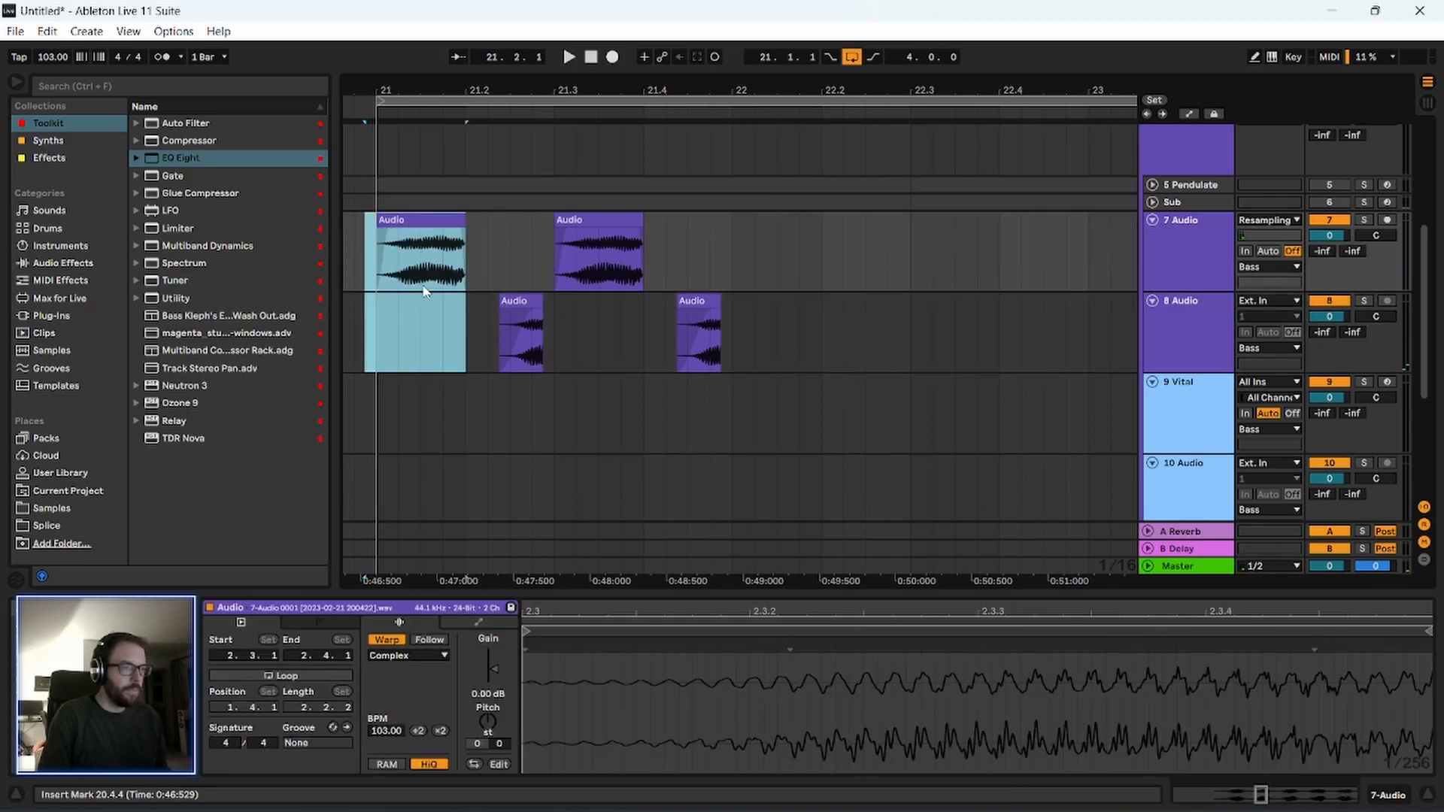
{"action": "left_click", "coordinate": [420, 345]}
{"action": "key", "text": "minus"}
{"action": "scroll", "coordinate": [883, 407], "scroll_direction": "up", "scroll_amount": 5}
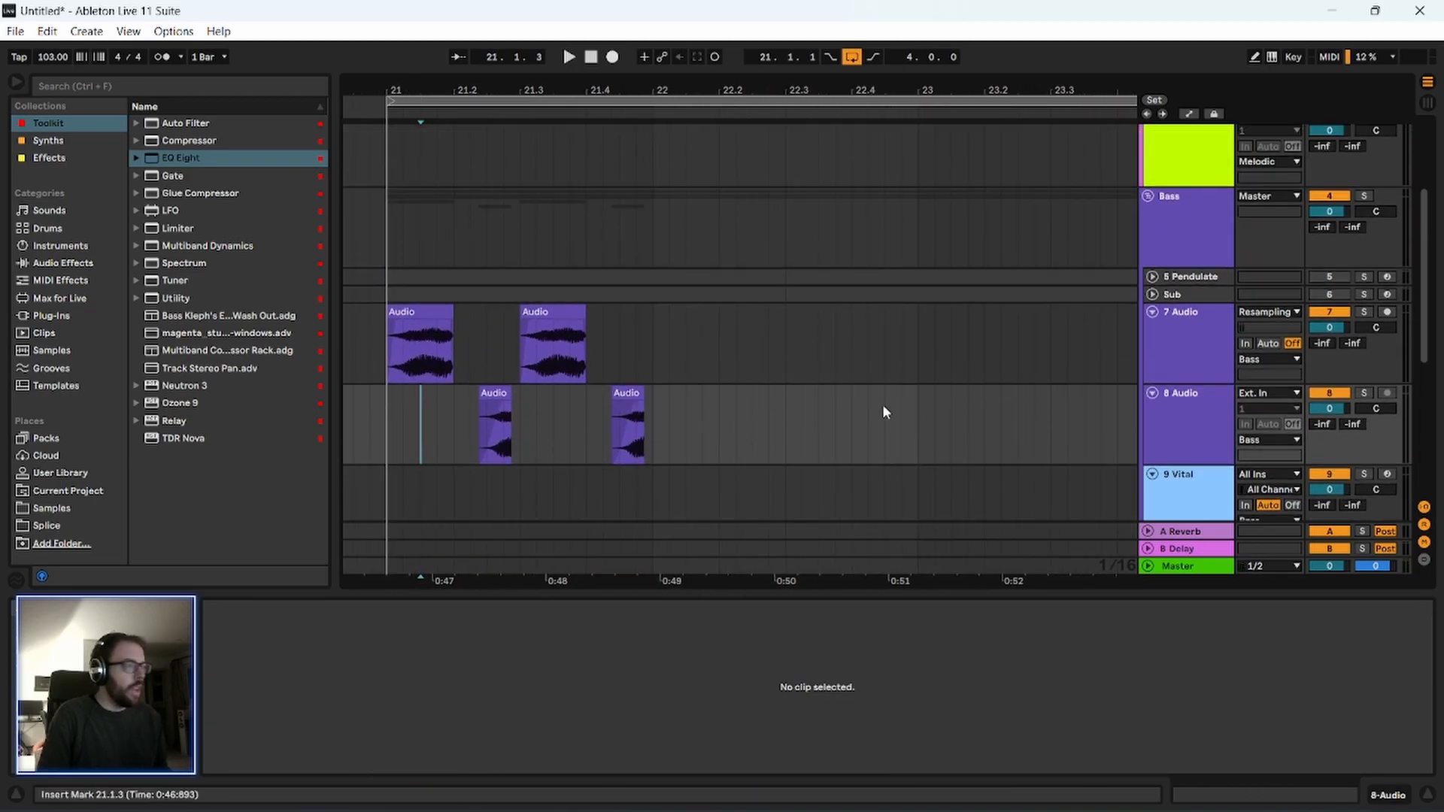
{"action": "left_click_drag", "start_coordinate": [512, 88], "coordinate": [513, 38]}
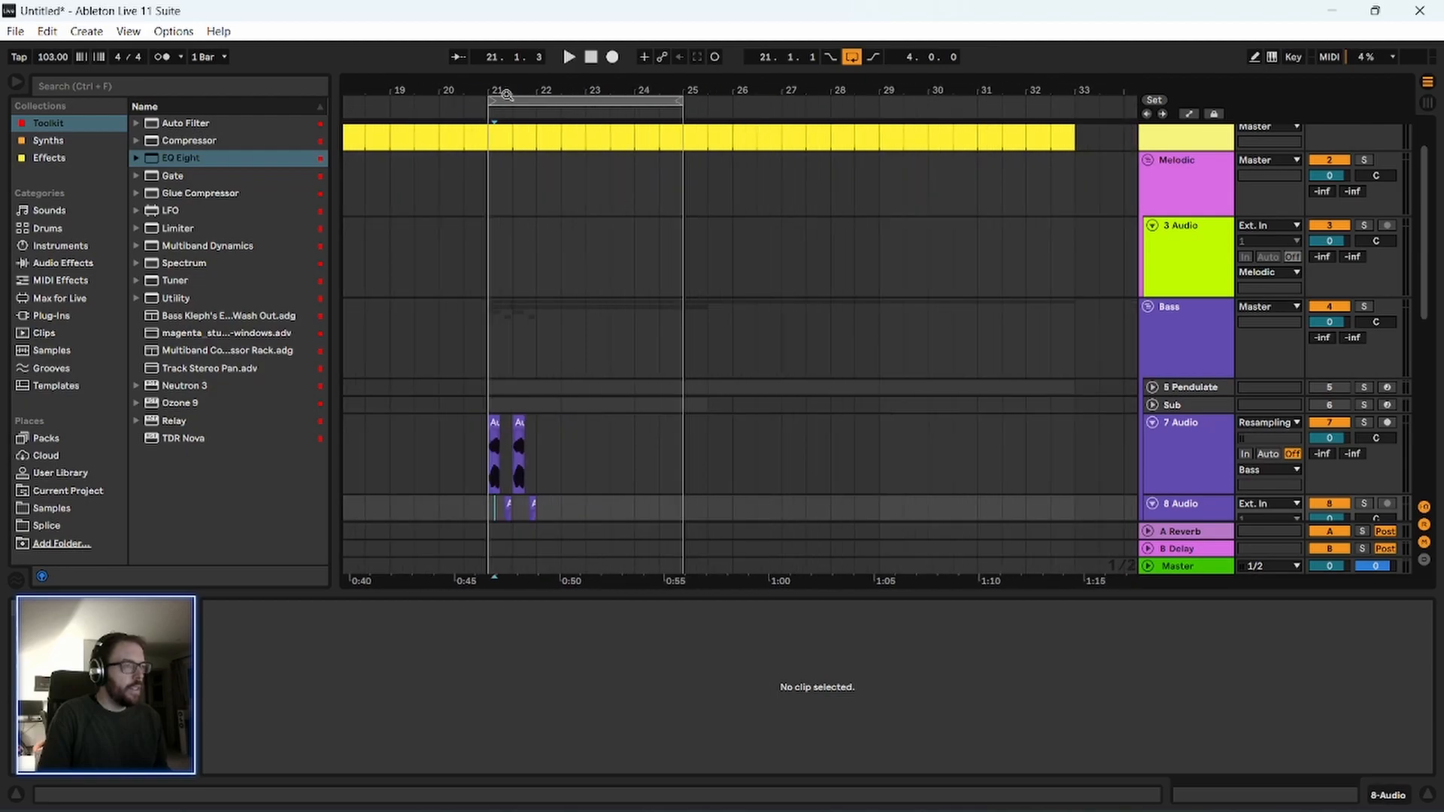
{"action": "scroll", "coordinate": [474, 427], "scroll_direction": "down", "scroll_amount": 5}
{"action": "left_click_drag", "start_coordinate": [486, 274], "coordinate": [549, 386]}
{"action": "key", "text": "ctrl+d"}
{"action": "key", "text": "ctrl+d"}
{"action": "key", "text": "ctrl+d"}
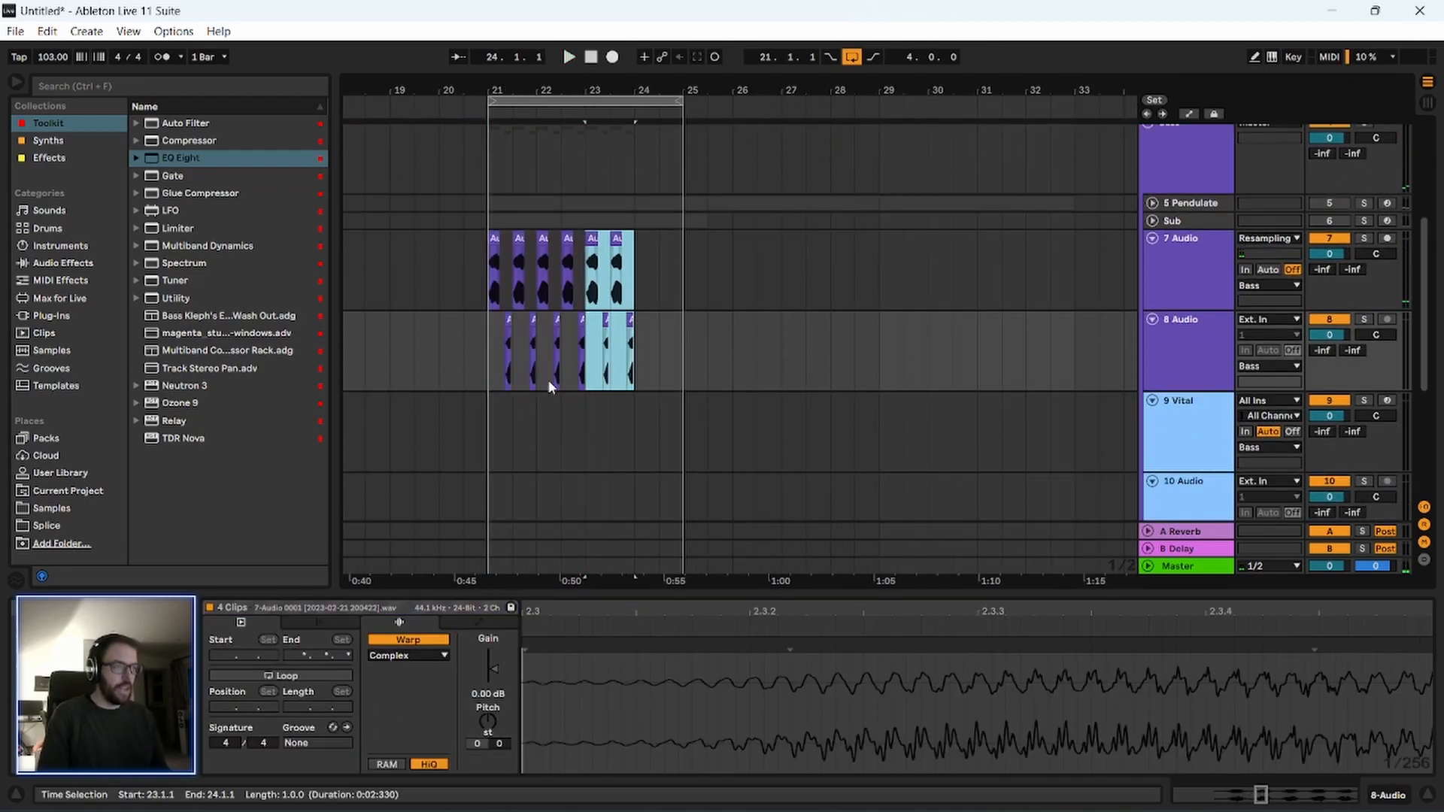
Select the pitched slices on track 8 Audio from 21.1.1 to 25.1.1.
{"action": "left_click", "coordinate": [481, 374]}
{"action": "scroll", "coordinate": [478, 398], "scroll_direction": "down", "scroll_amount": 2}
{"action": "left_click_drag", "start_coordinate": [485, 280], "coordinate": [687, 301]}
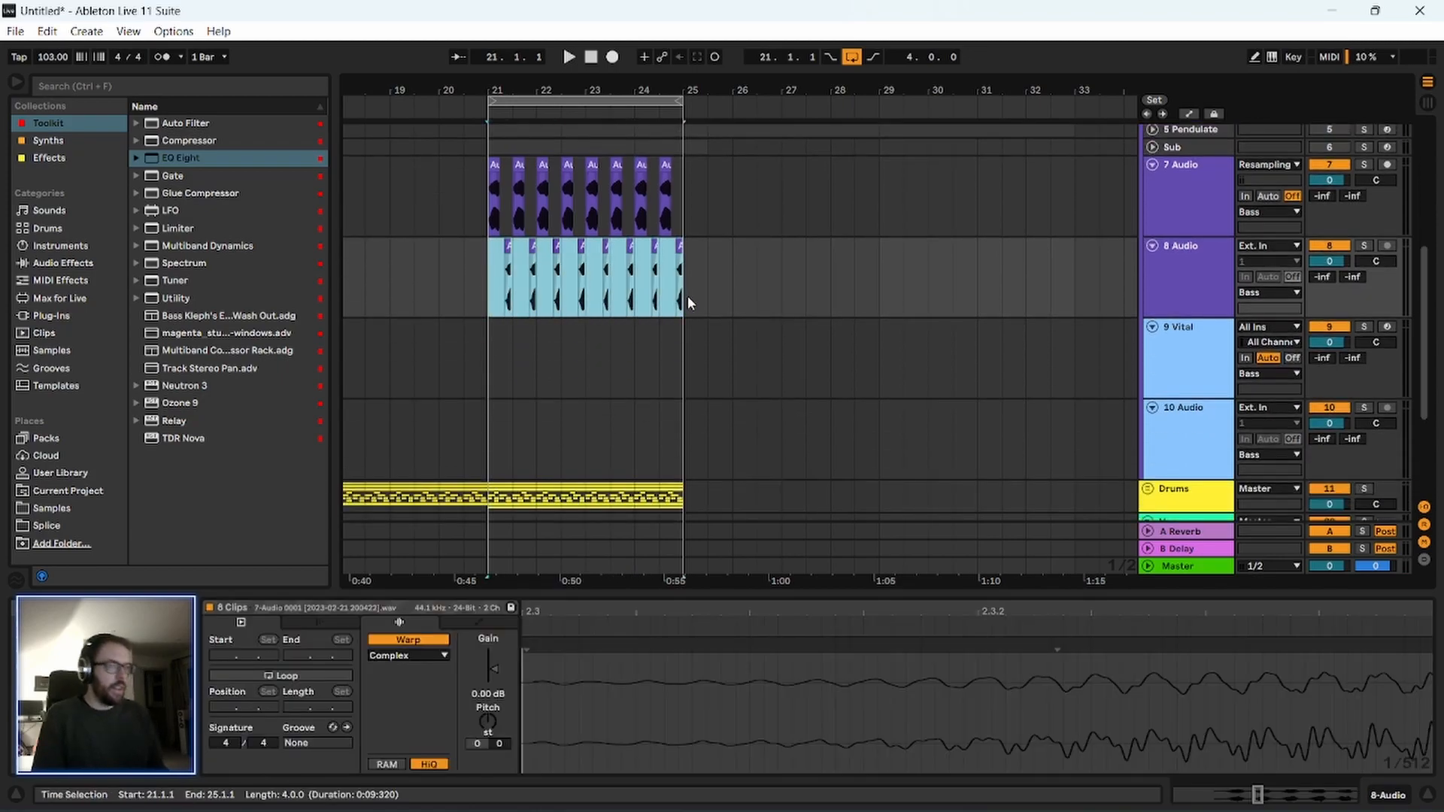
Insert a new MIDI track below track 3 Audio in the Melodic group.
{"action": "scroll", "coordinate": [764, 403], "scroll_direction": "up", "scroll_amount": 5}
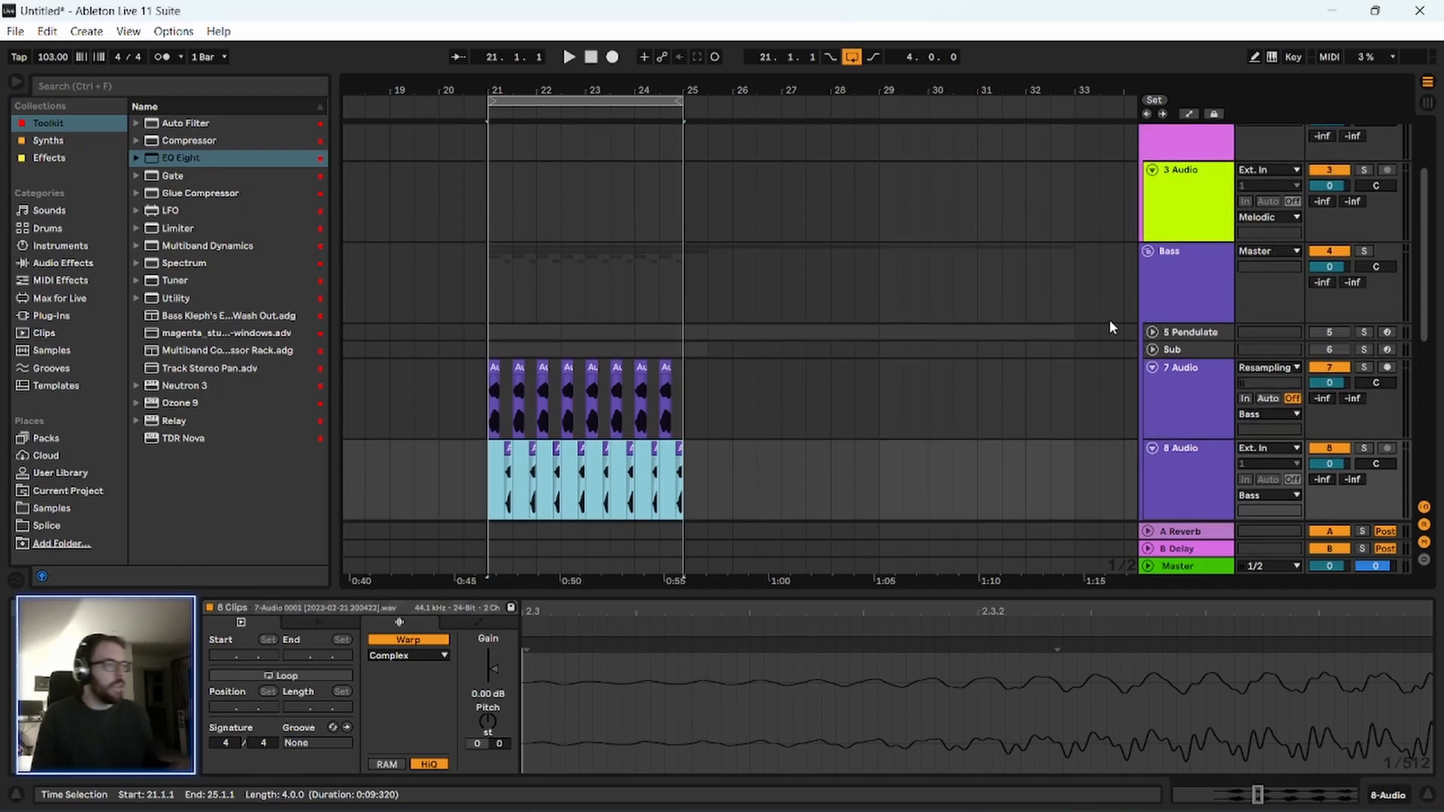
{"action": "scroll", "coordinate": [1109, 319], "scroll_direction": "up", "scroll_amount": 3}
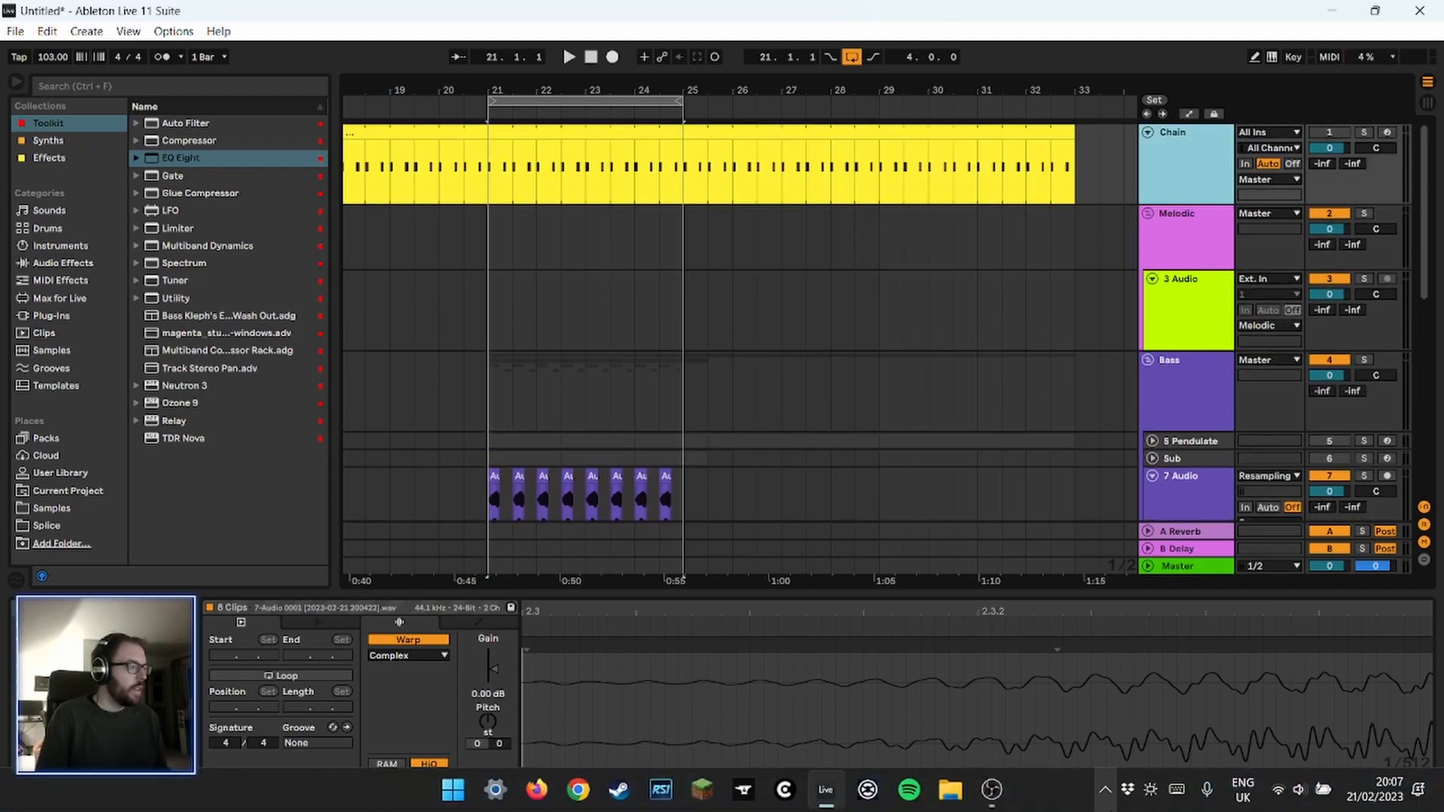
{"action": "left_click", "coordinate": [63, 159]}
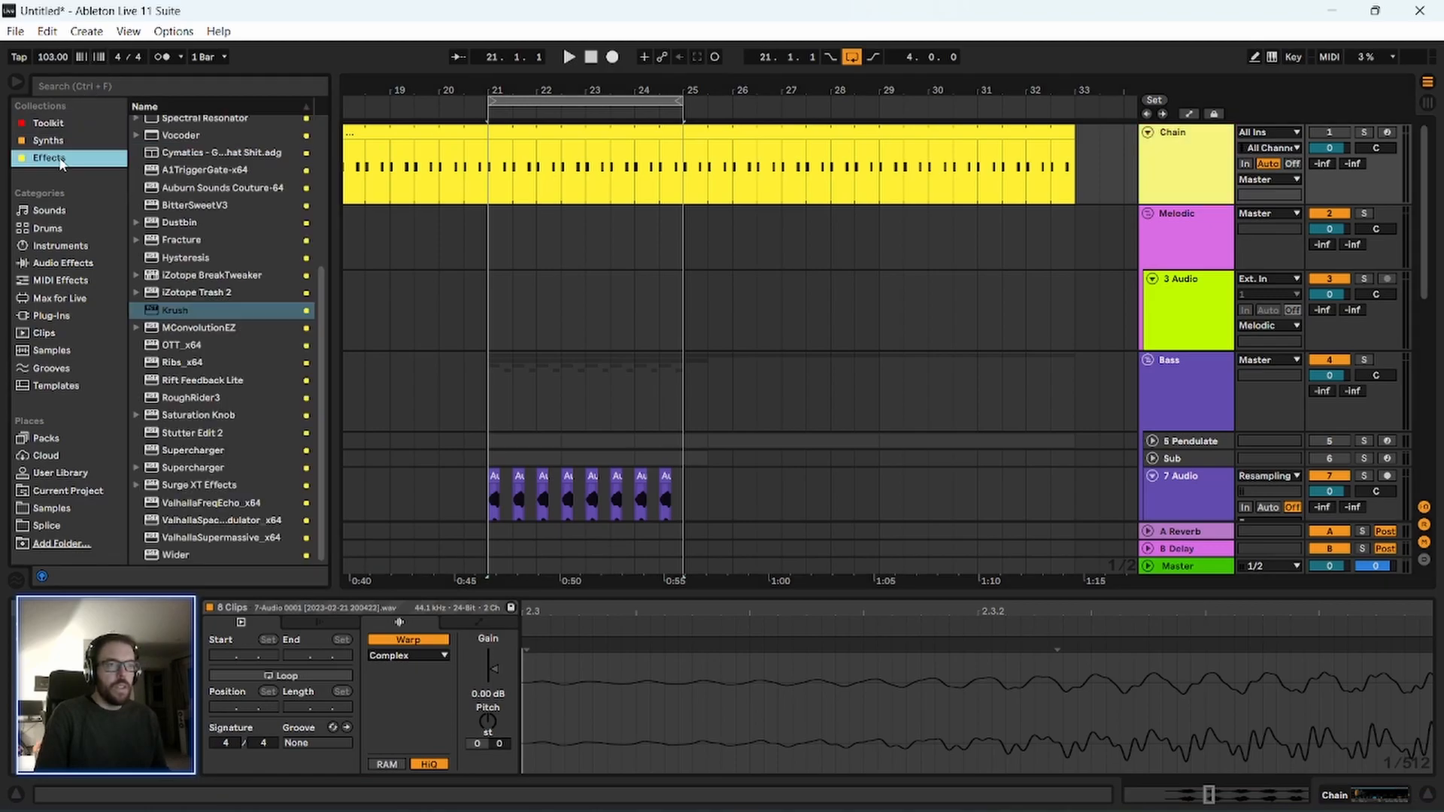
{"action": "left_click", "coordinate": [60, 139]}
{"action": "left_click", "coordinate": [58, 157]}
{"action": "left_click", "coordinate": [59, 142]}
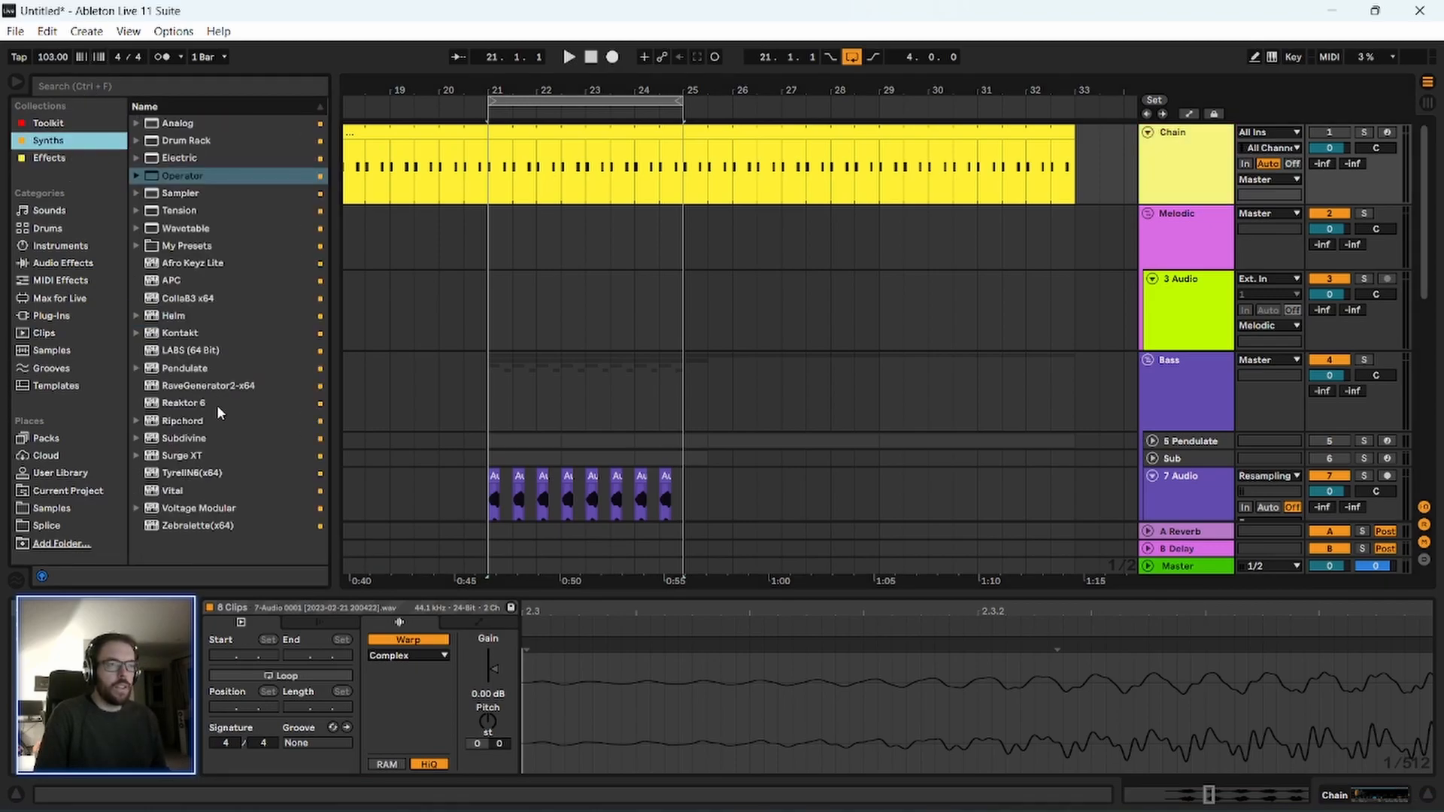
{"action": "left_click", "coordinate": [1169, 333]}
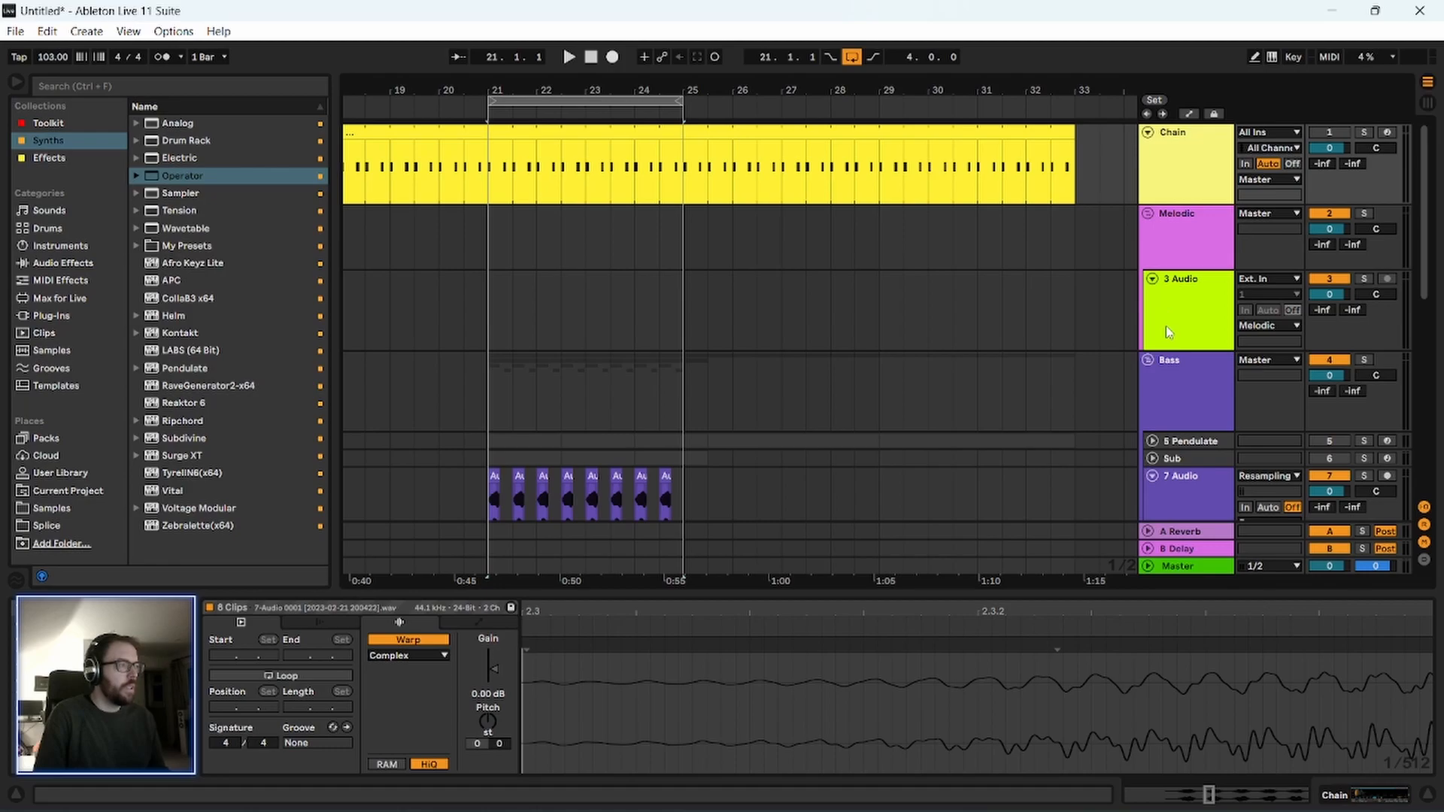
{"action": "left_click", "coordinate": [1181, 297]}
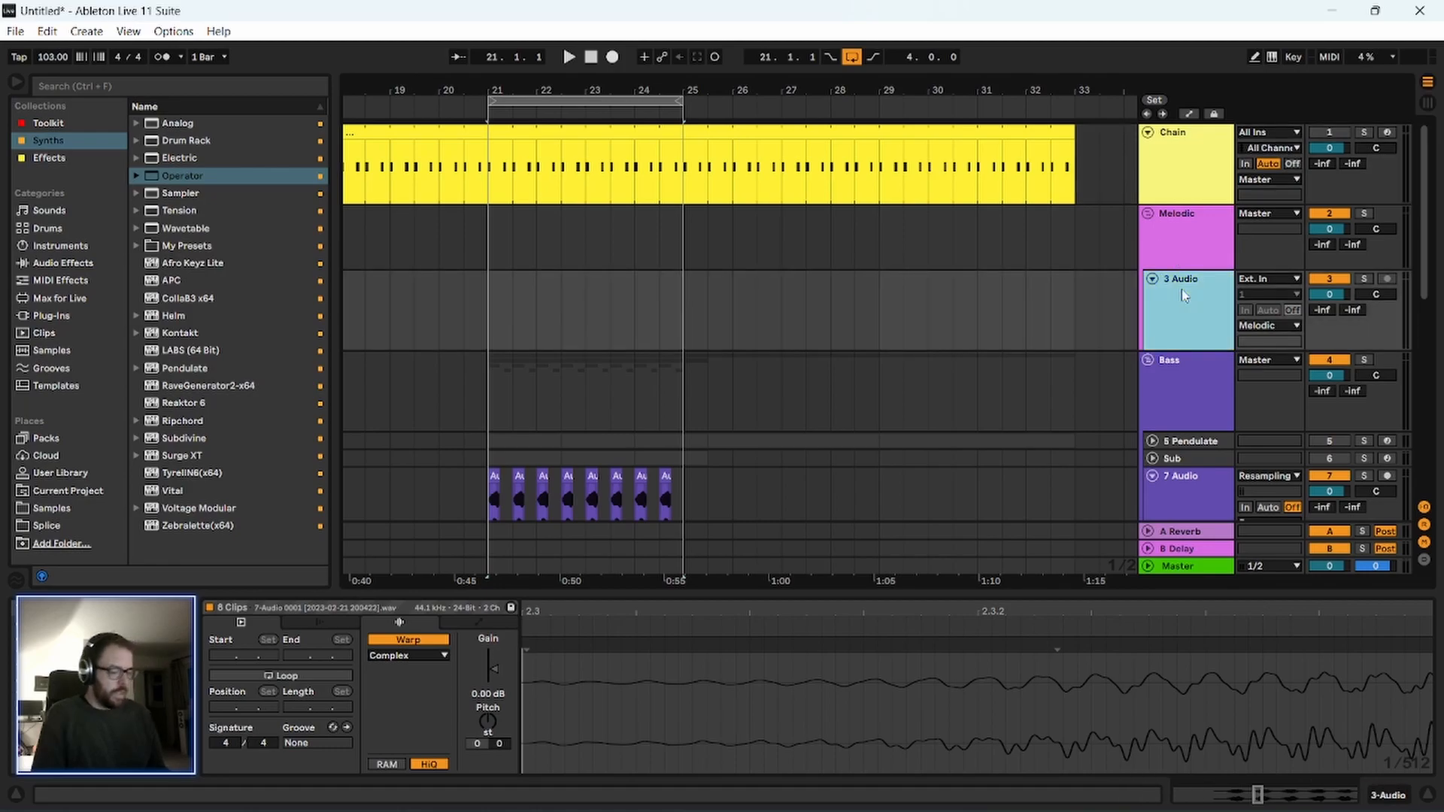
{"action": "key", "text": "ctrl+shift+t"}
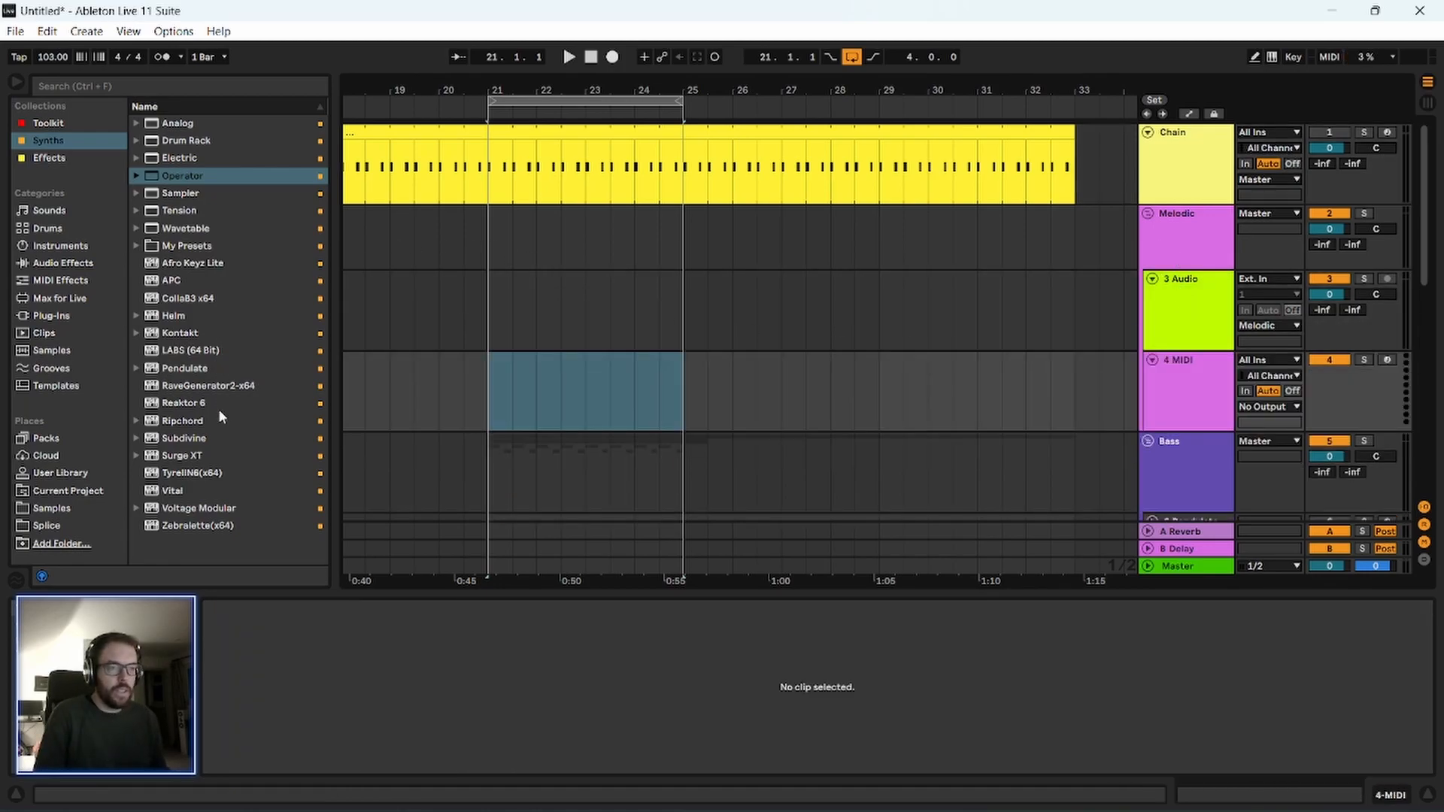
Load the Vital synth onto the new MIDI track and close its plug-in window.
{"action": "left_click_drag", "start_coordinate": [185, 489], "coordinate": [561, 366]}
{"action": "left_click_drag", "start_coordinate": [449, 151], "coordinate": [453, 52]}
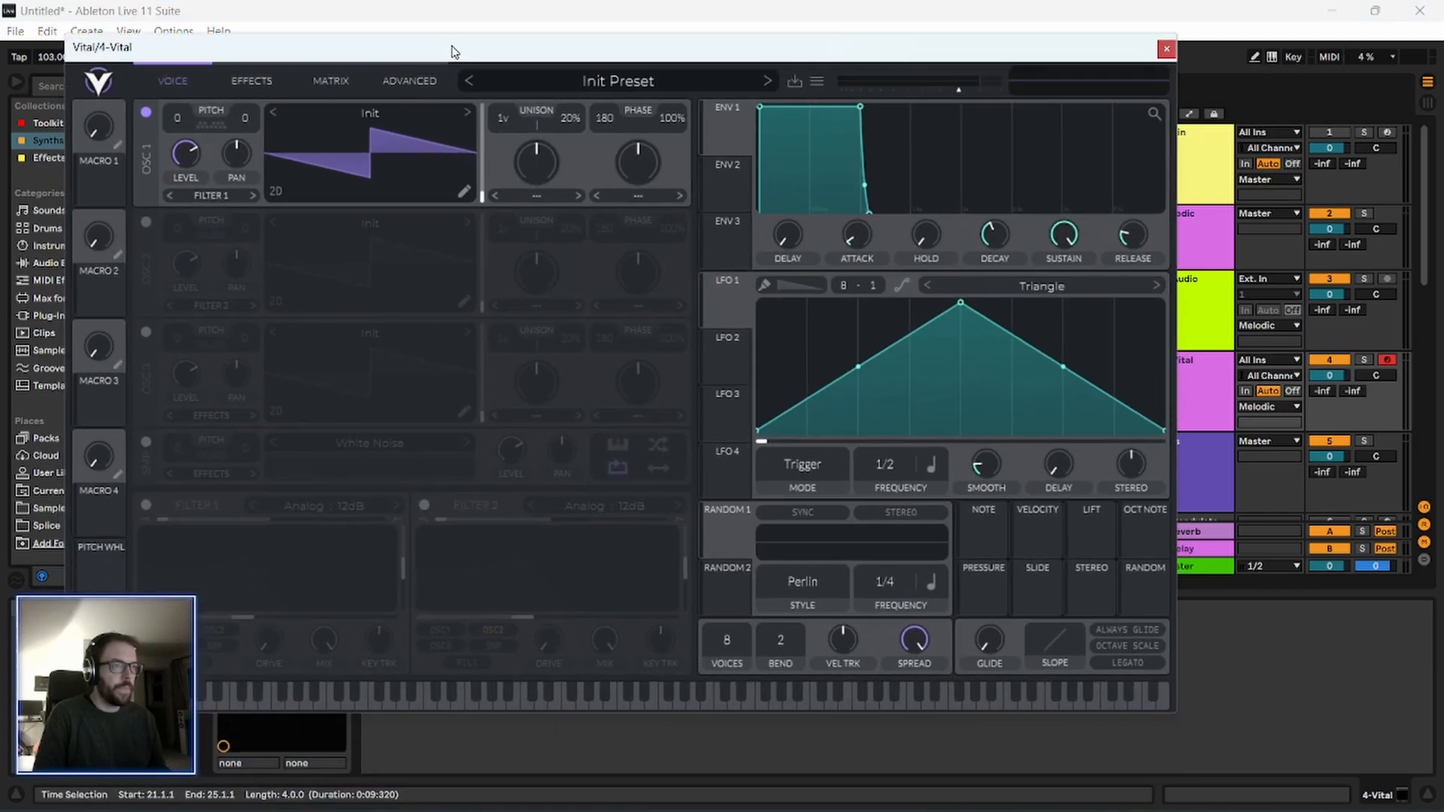
{"action": "left_click_drag", "start_coordinate": [733, 58], "coordinate": [721, 86]}
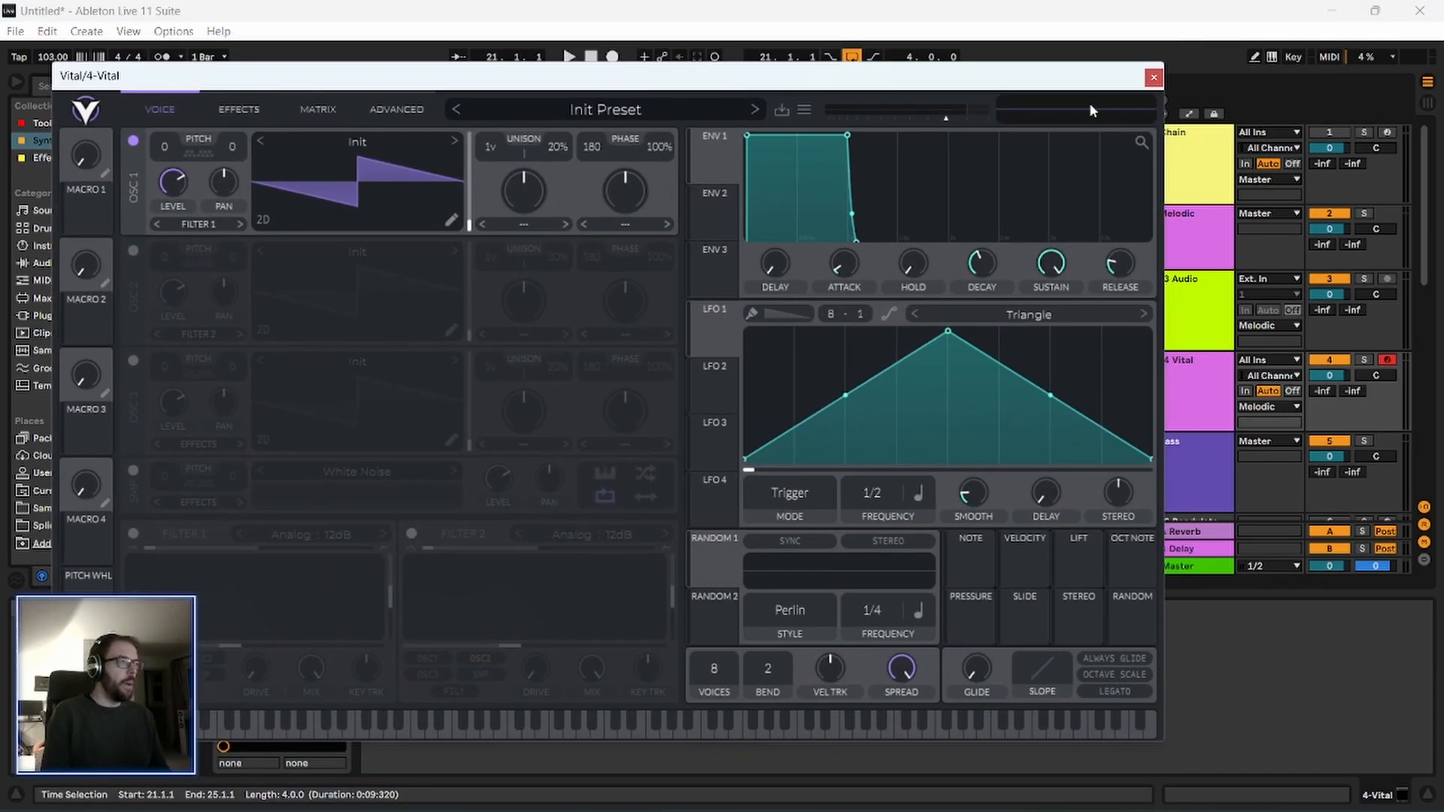
{"action": "left_click", "coordinate": [1155, 78]}
Unfold the Sub track and examine the notes in its MIDI clip as a pitch reference.
{"action": "scroll", "coordinate": [497, 406], "scroll_direction": "down", "scroll_amount": 3}
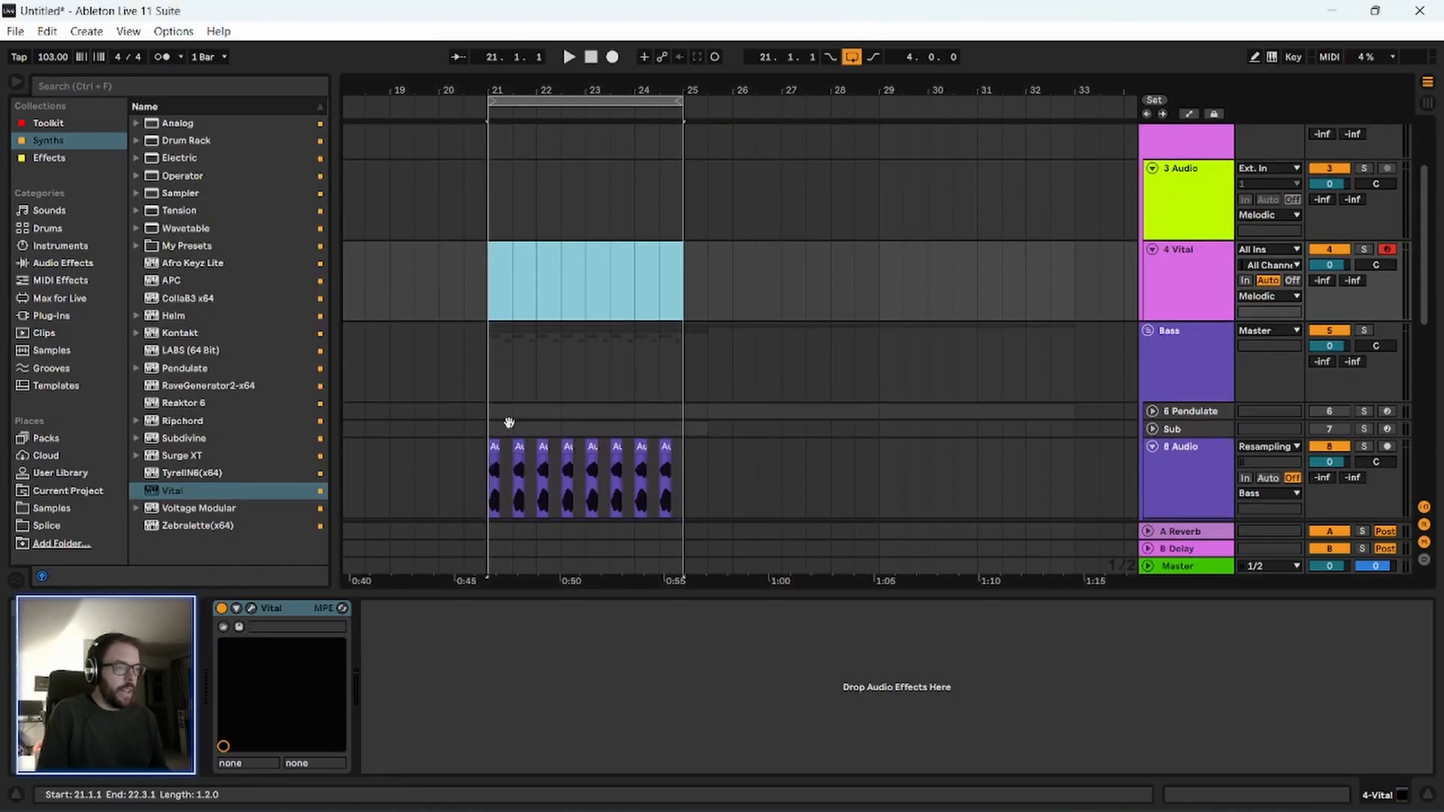
{"action": "scroll", "coordinate": [507, 409], "scroll_direction": "down", "scroll_amount": 2}
{"action": "scroll", "coordinate": [833, 436], "scroll_direction": "down", "scroll_amount": 3}
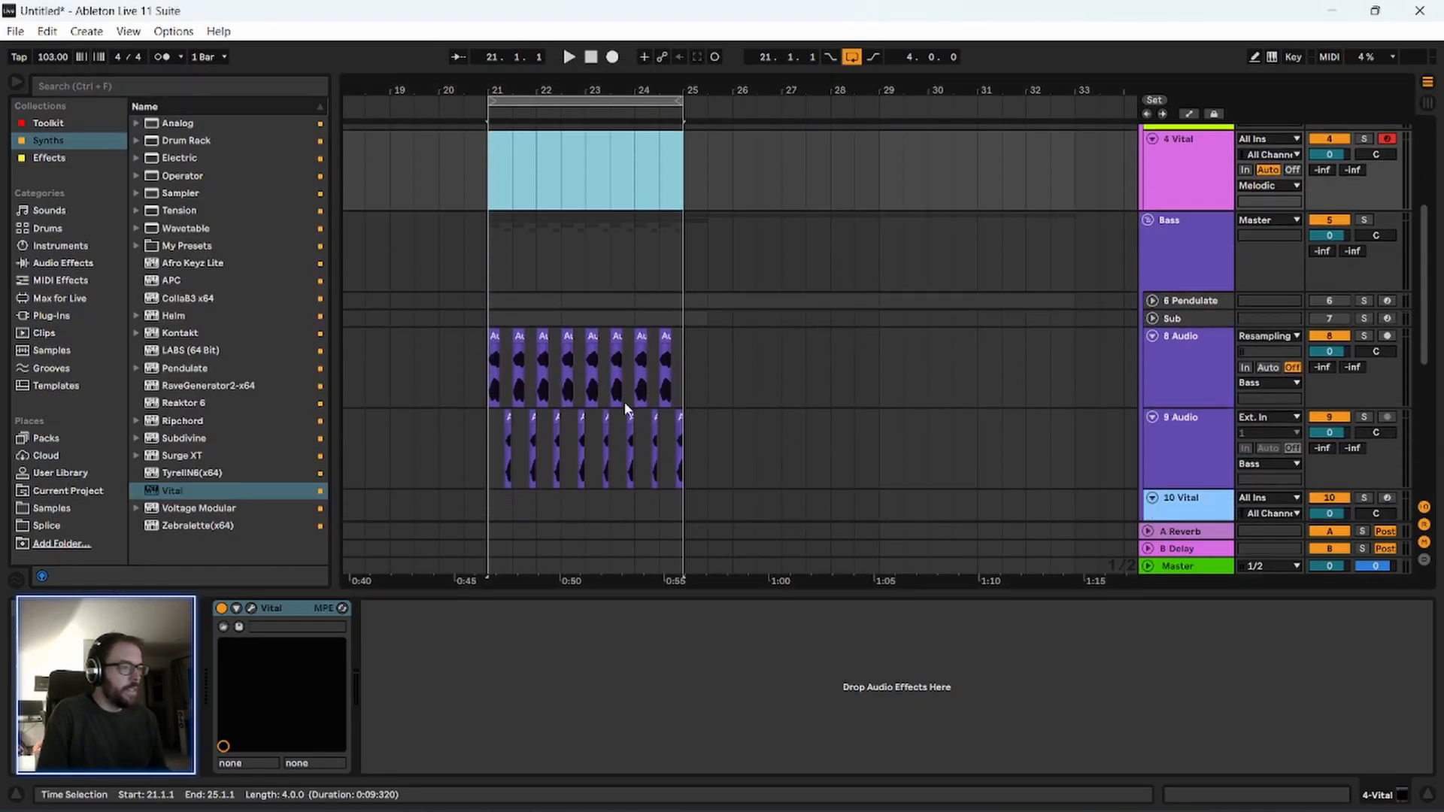
{"action": "scroll", "coordinate": [624, 401], "scroll_direction": "up", "scroll_amount": 4}
{"action": "scroll", "coordinate": [531, 377], "scroll_direction": "down", "scroll_amount": 5}
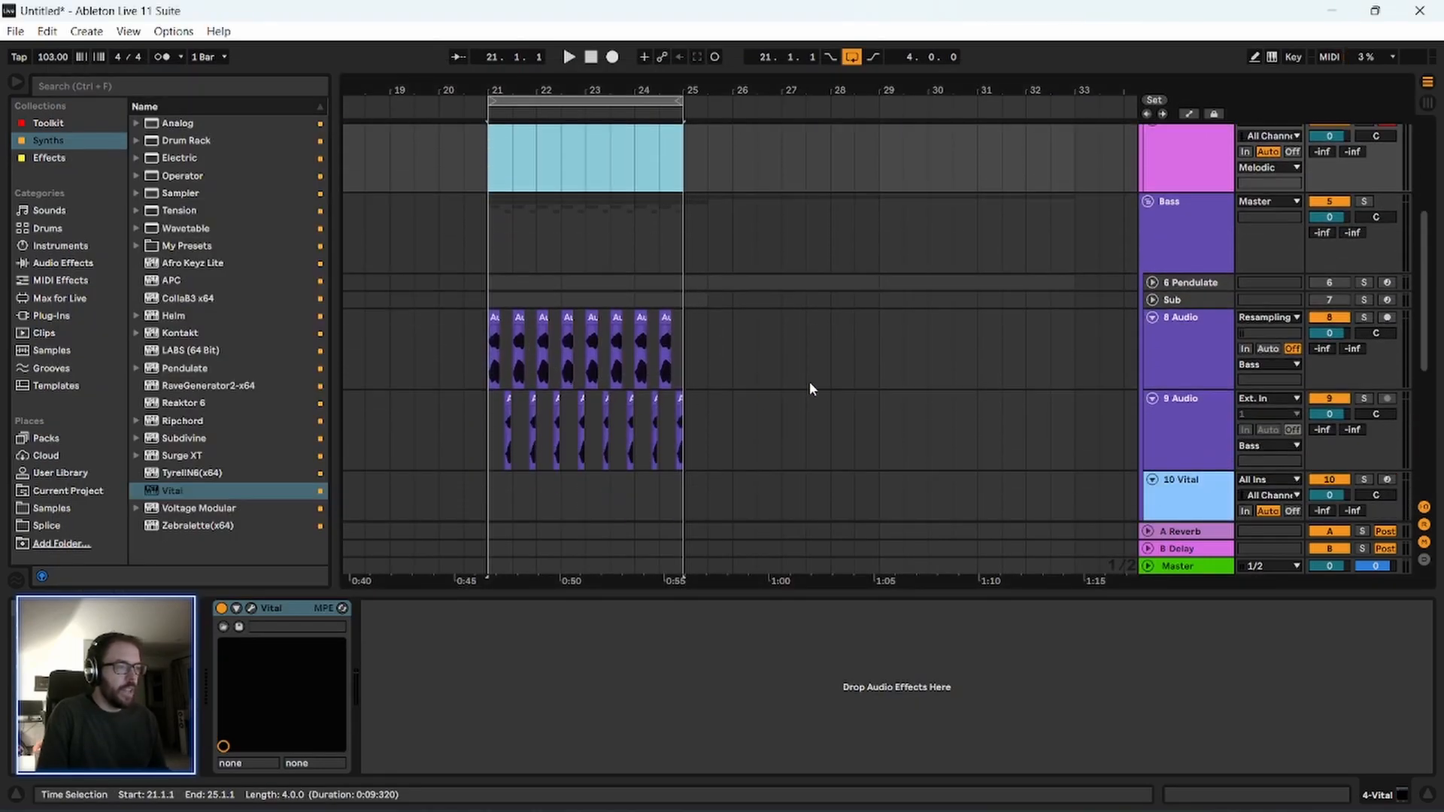
{"action": "left_click", "coordinate": [1152, 300]}
{"action": "left_click", "coordinate": [512, 304]}
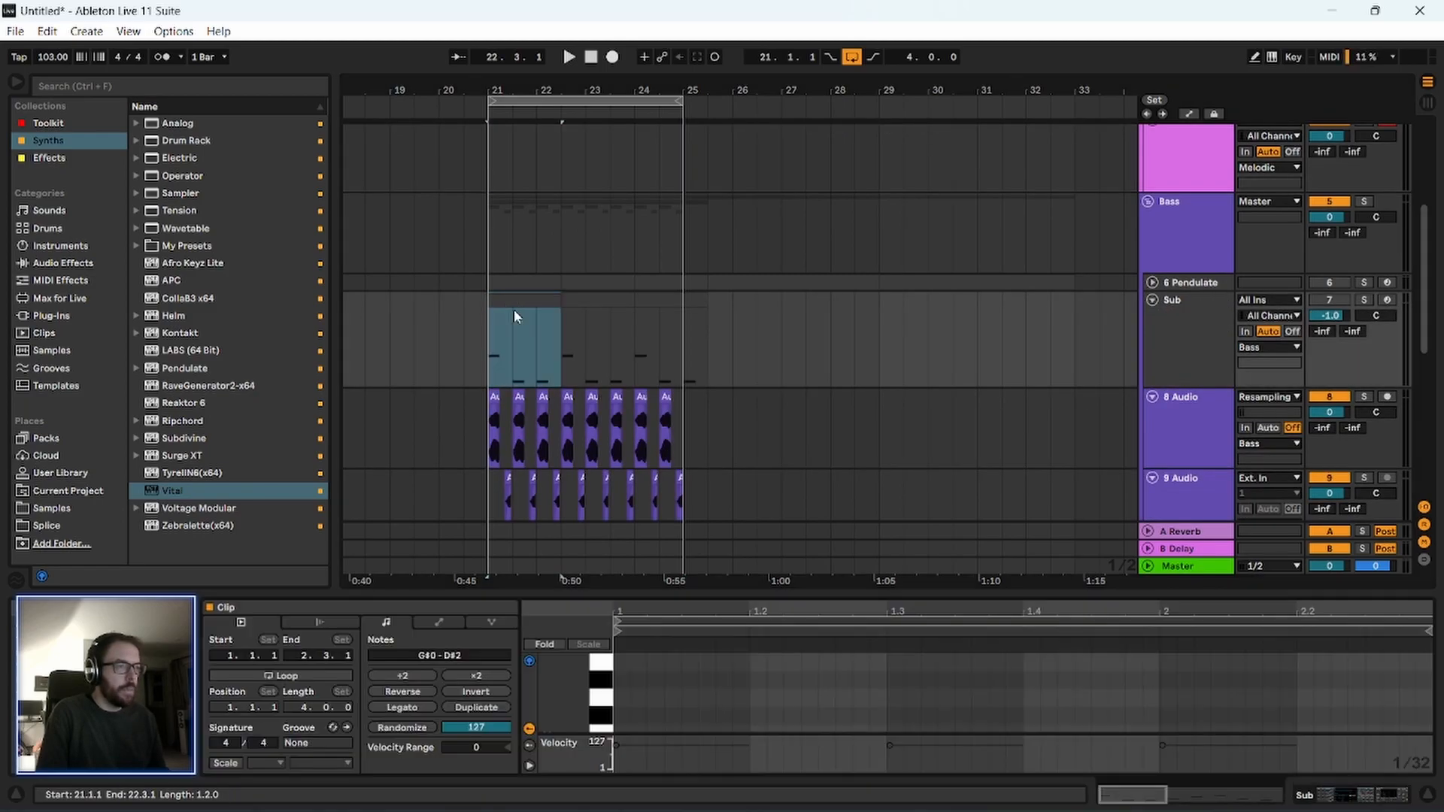
{"action": "left_click_drag", "start_coordinate": [652, 591], "coordinate": [652, 233]}
{"action": "scroll", "coordinate": [669, 512], "scroll_direction": "down", "scroll_amount": 2}
{"action": "left_click_drag", "start_coordinate": [842, 487], "coordinate": [1236, 652]}
{"action": "left_click_drag", "start_coordinate": [1017, 233], "coordinate": [1010, 810]}
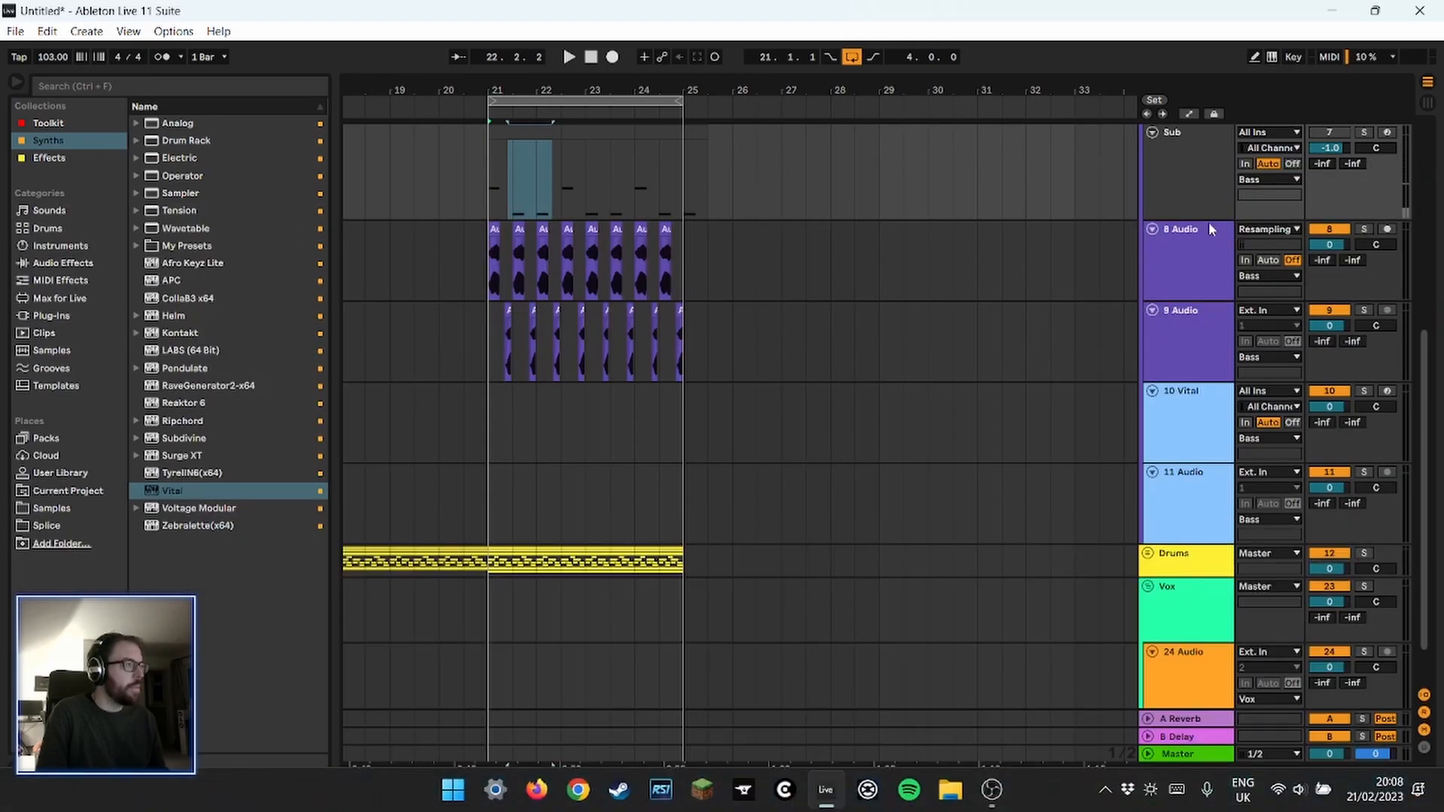
Create a one-bar MIDI clip at 21.1.1 on track 4 Vital and extend its loop to 25.1.1.
{"action": "left_click", "coordinate": [1188, 214]}
{"action": "scroll", "coordinate": [1186, 235], "scroll_direction": "up", "scroll_amount": 1}
{"action": "scroll", "coordinate": [1186, 233], "scroll_direction": "up", "scroll_amount": 5}
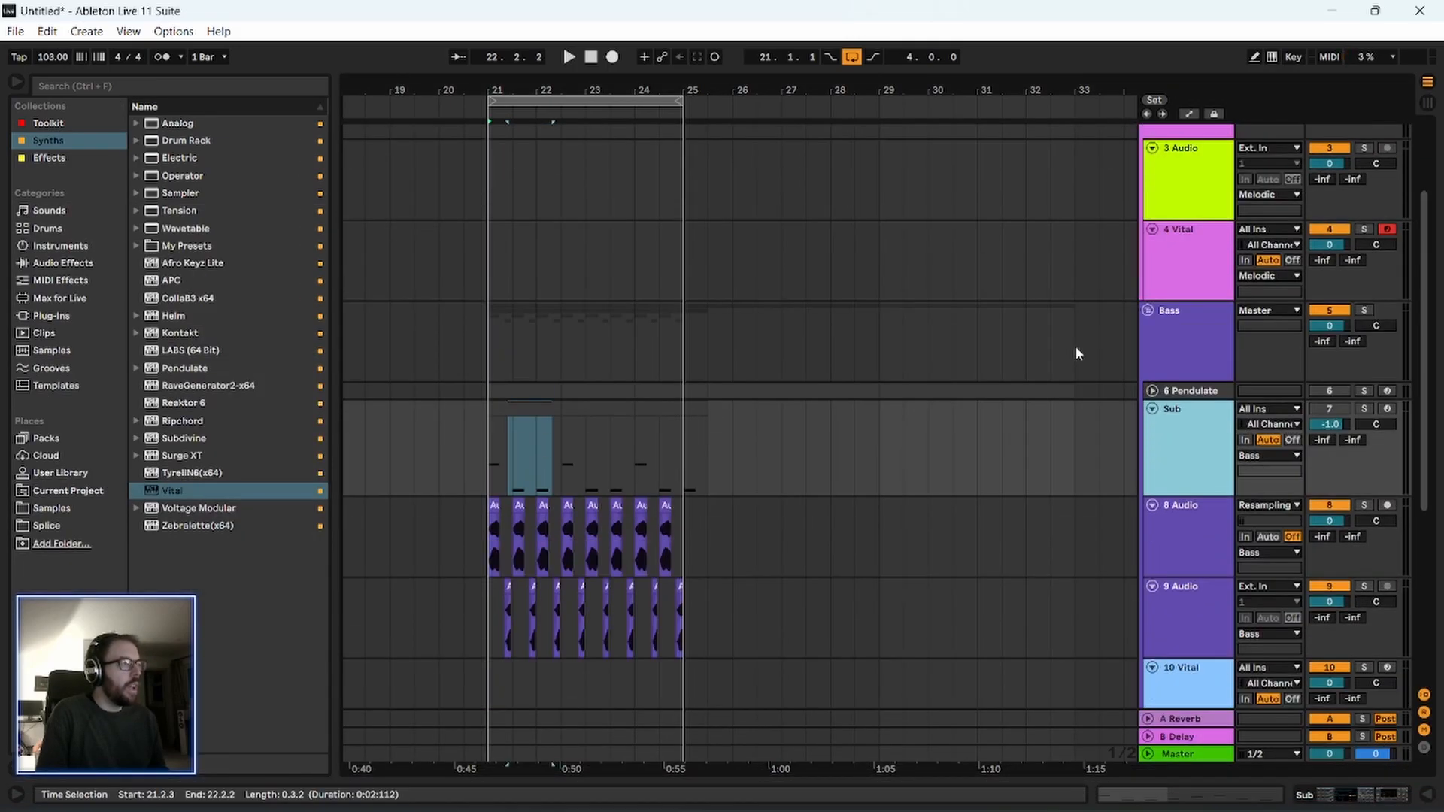
{"action": "scroll", "coordinate": [824, 376], "scroll_direction": "up", "scroll_amount": 3}
{"action": "scroll", "coordinate": [829, 400], "scroll_direction": "down", "scroll_amount": 5}
{"action": "double_click", "coordinate": [1210, 280]}
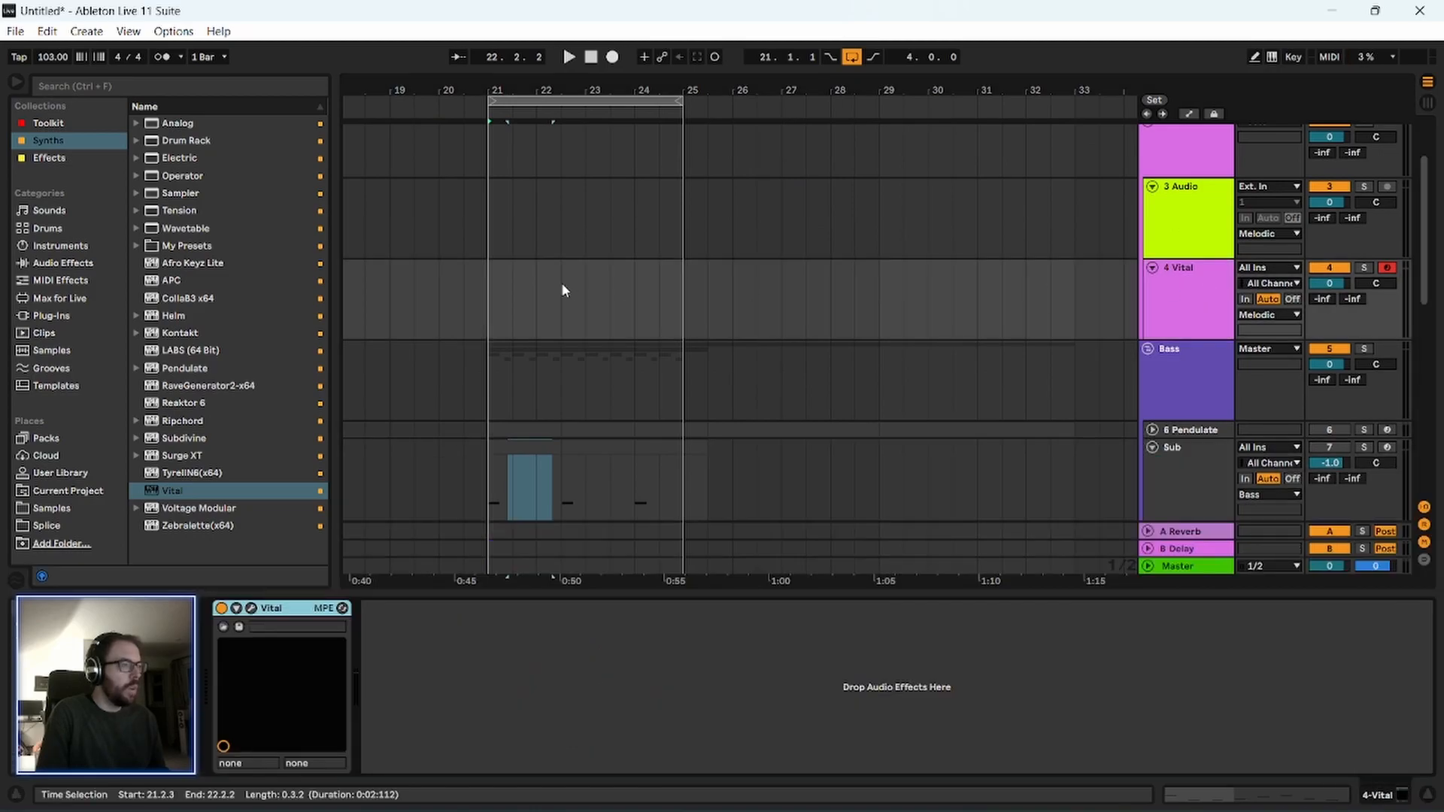
{"action": "left_click", "coordinate": [513, 288]}
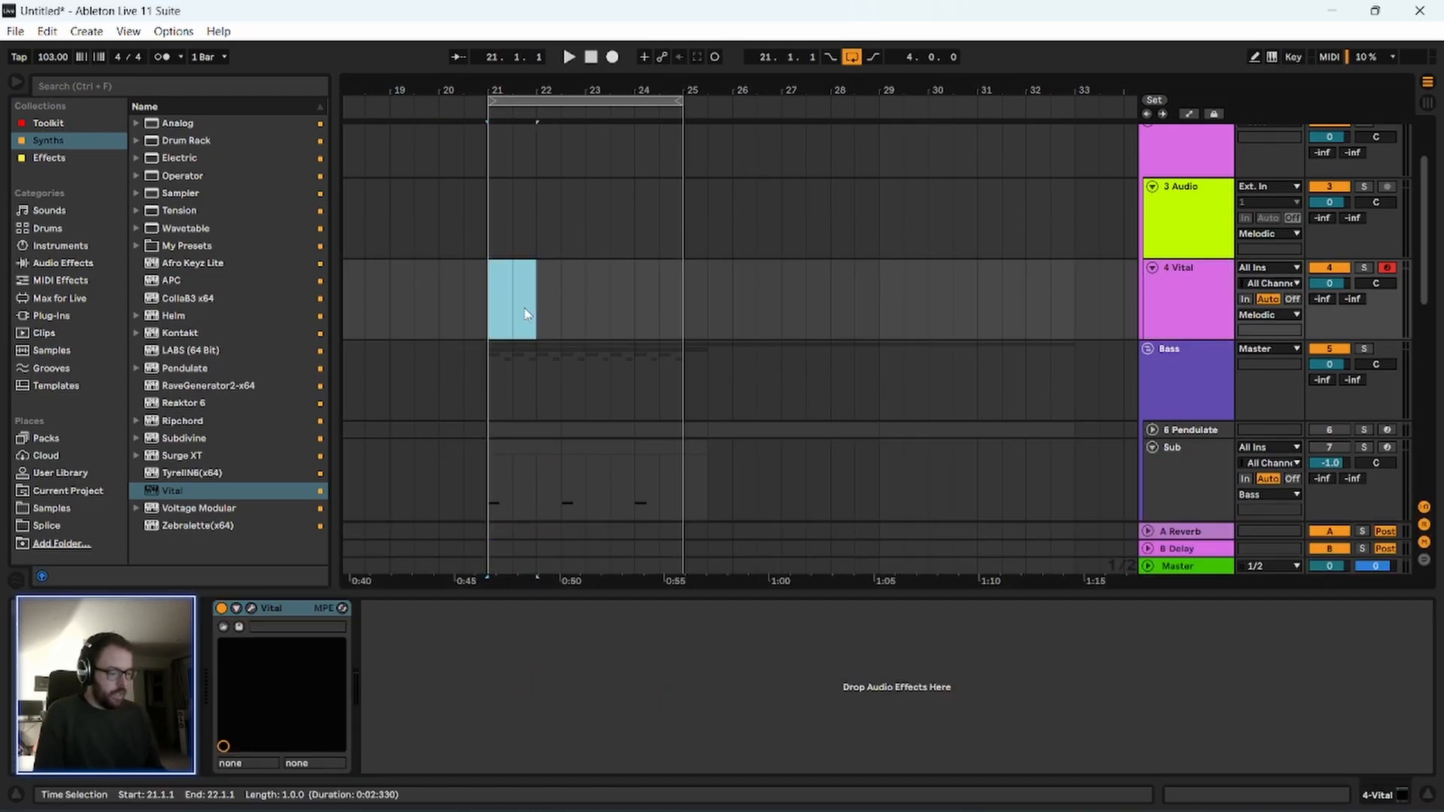
{"action": "double_click", "coordinate": [526, 313]}
{"action": "left_click_drag", "start_coordinate": [526, 263], "coordinate": [683, 267]}
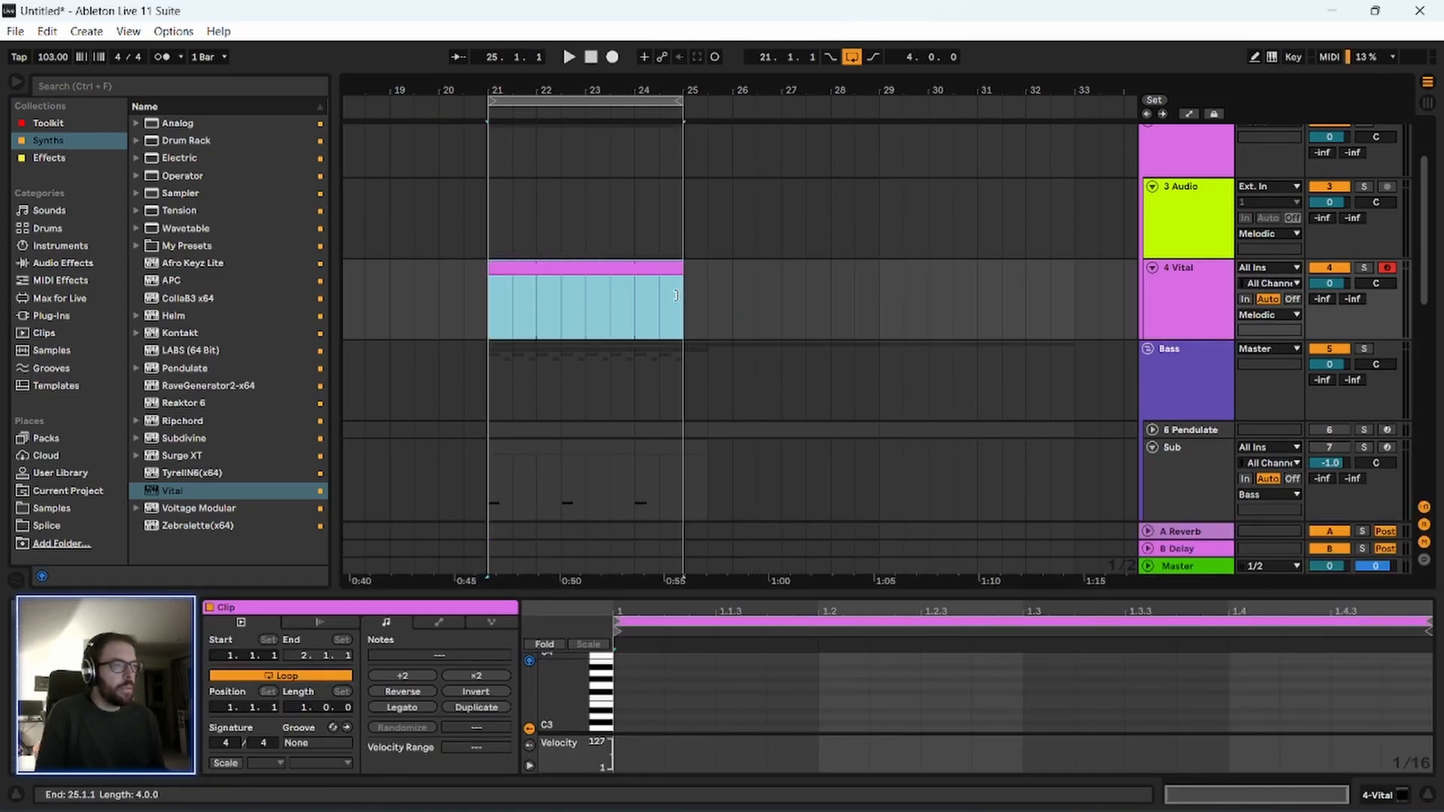
Add a G1 note lasting the whole bar to the new Vital clip.
{"action": "left_click_drag", "start_coordinate": [692, 593], "coordinate": [689, 212]}
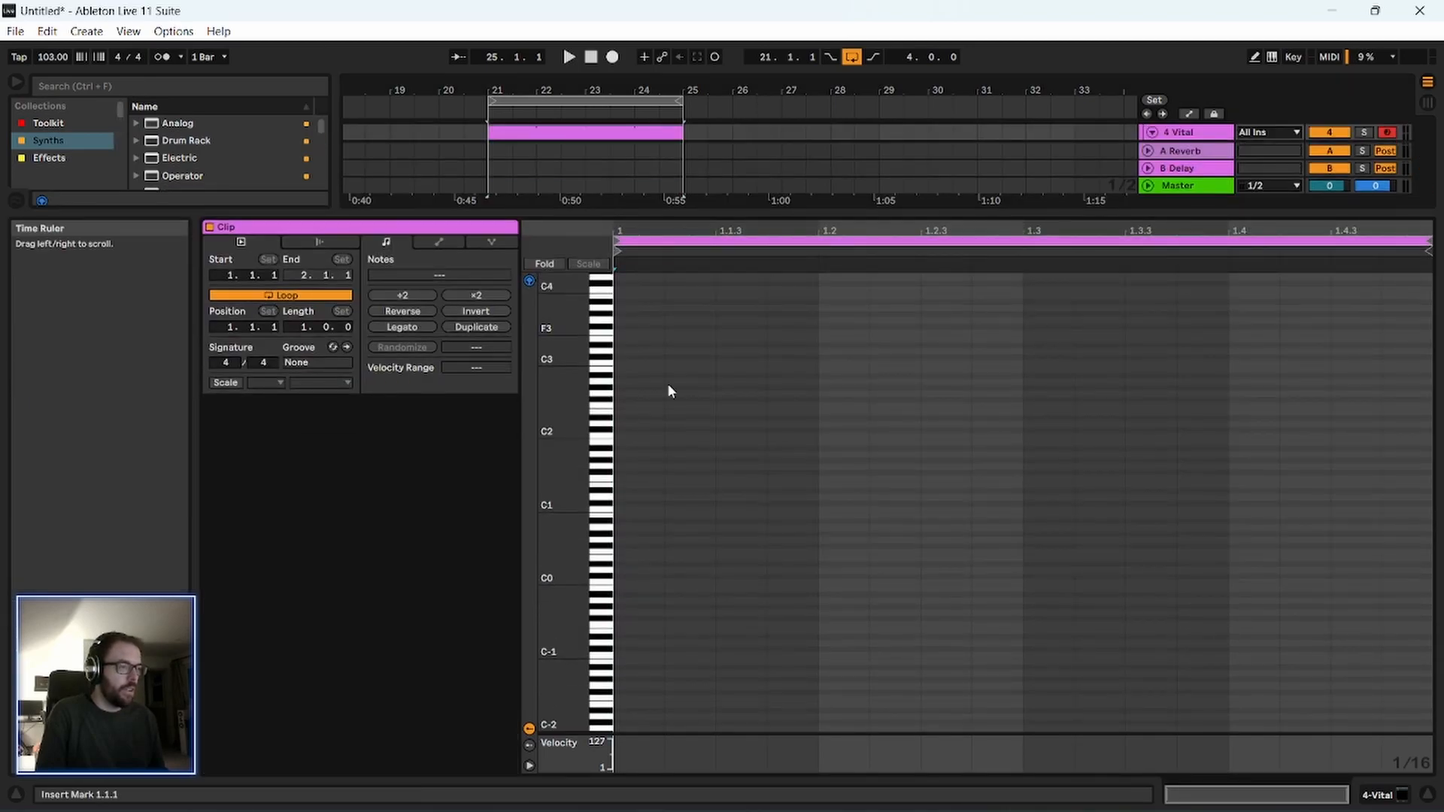
{"action": "left_click_drag", "start_coordinate": [563, 427], "coordinate": [625, 396]}
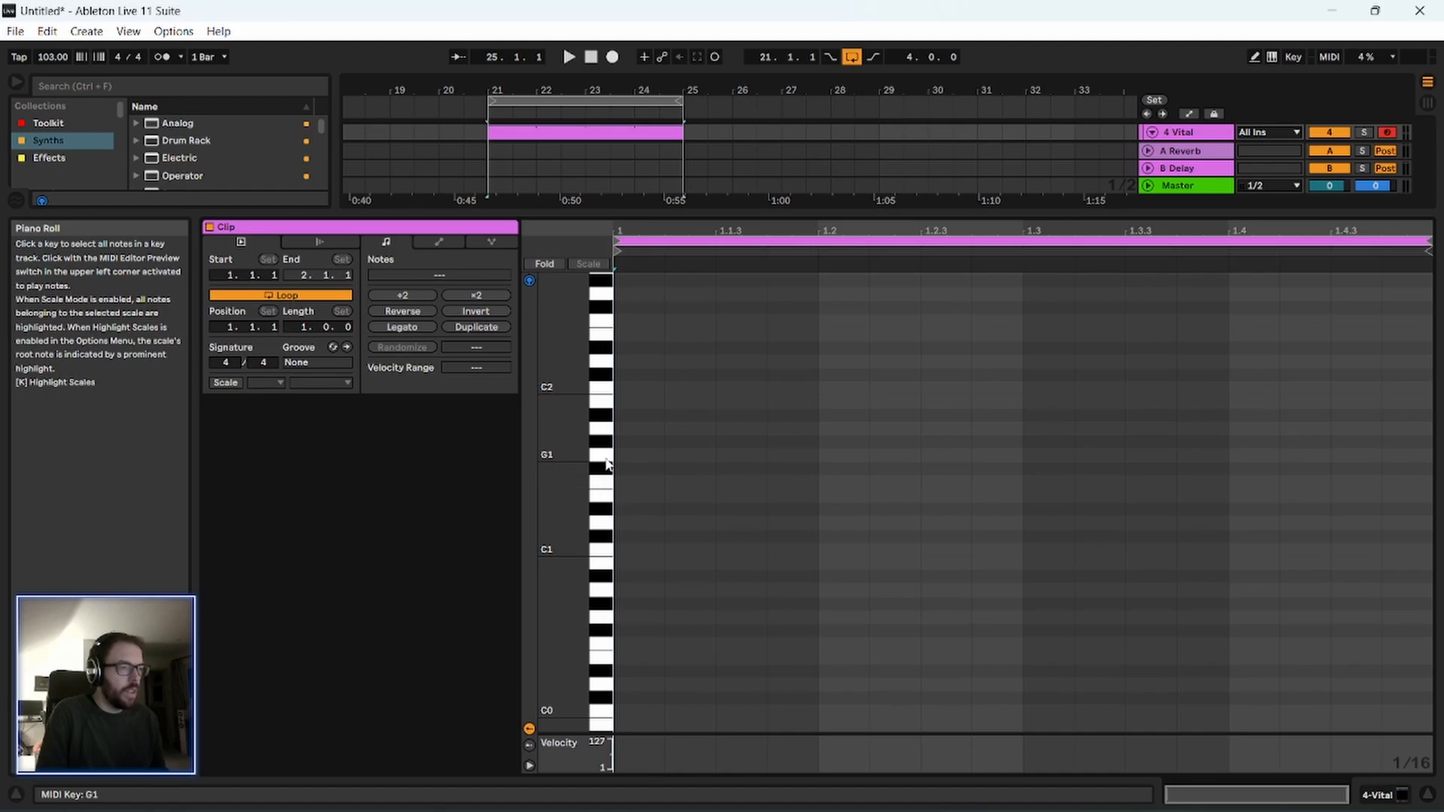
{"action": "double_click", "coordinate": [640, 455]}
{"action": "left_click_drag", "start_coordinate": [663, 455], "coordinate": [1432, 456]}
{"action": "left_click_drag", "start_coordinate": [1194, 214], "coordinate": [1193, 775]}
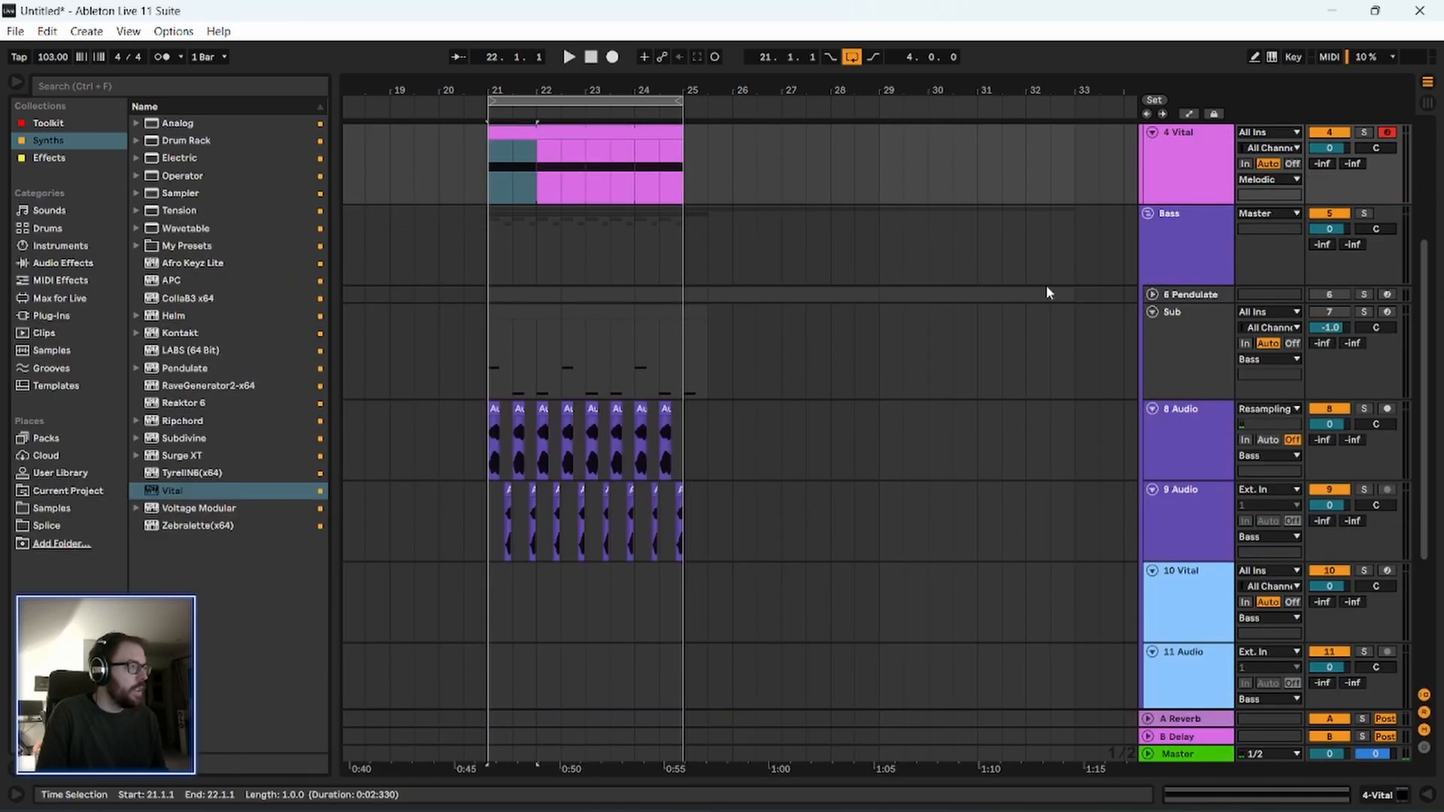
Place the Arpeggiator effect before Vital on track 4.
{"action": "scroll", "coordinate": [1099, 316], "scroll_direction": "up", "scroll_amount": 3}
{"action": "left_click_drag", "start_coordinate": [540, 91], "coordinate": [500, 94]}
{"action": "double_click", "coordinate": [1188, 241]}
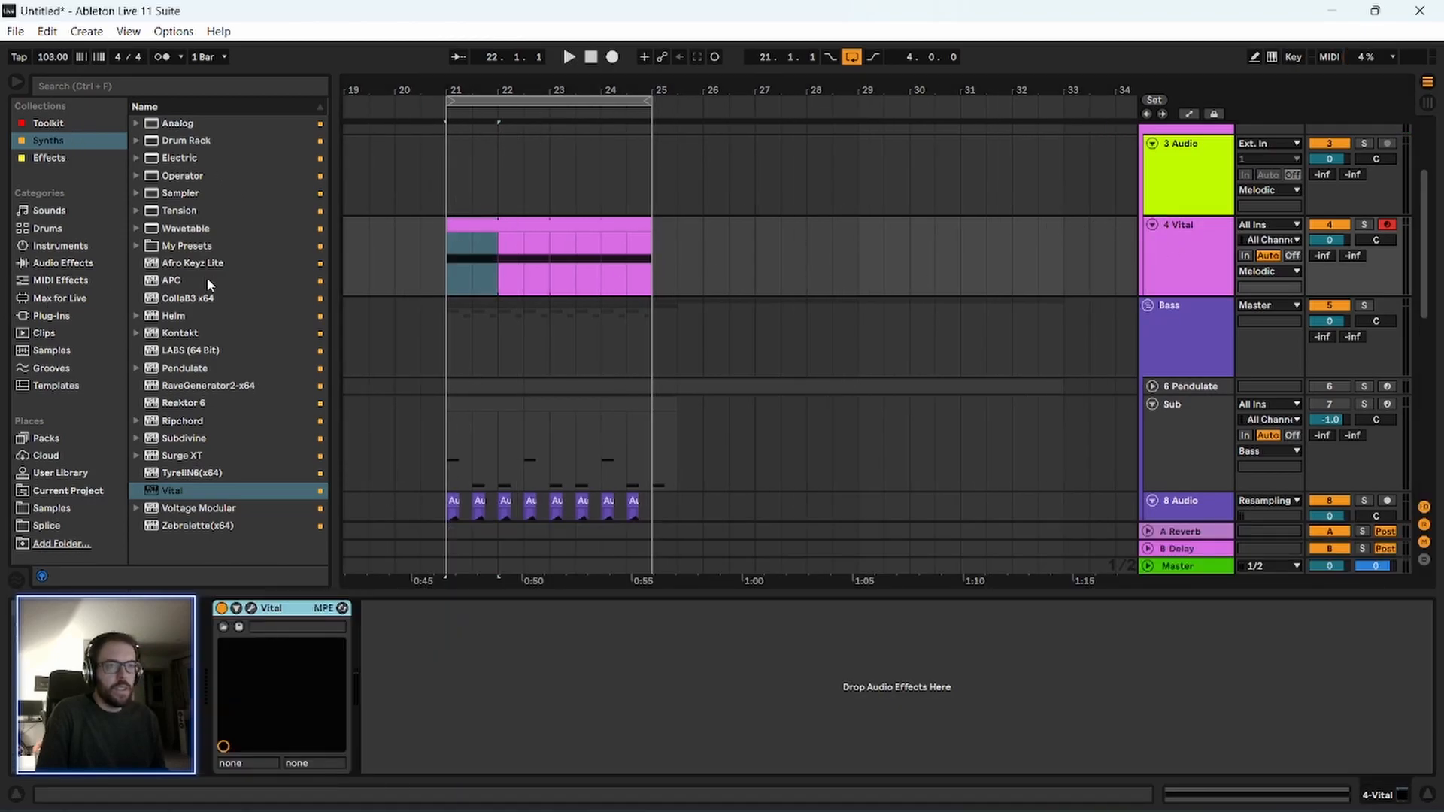
{"action": "left_click", "coordinate": [48, 124]}
{"action": "left_click", "coordinate": [49, 158]}
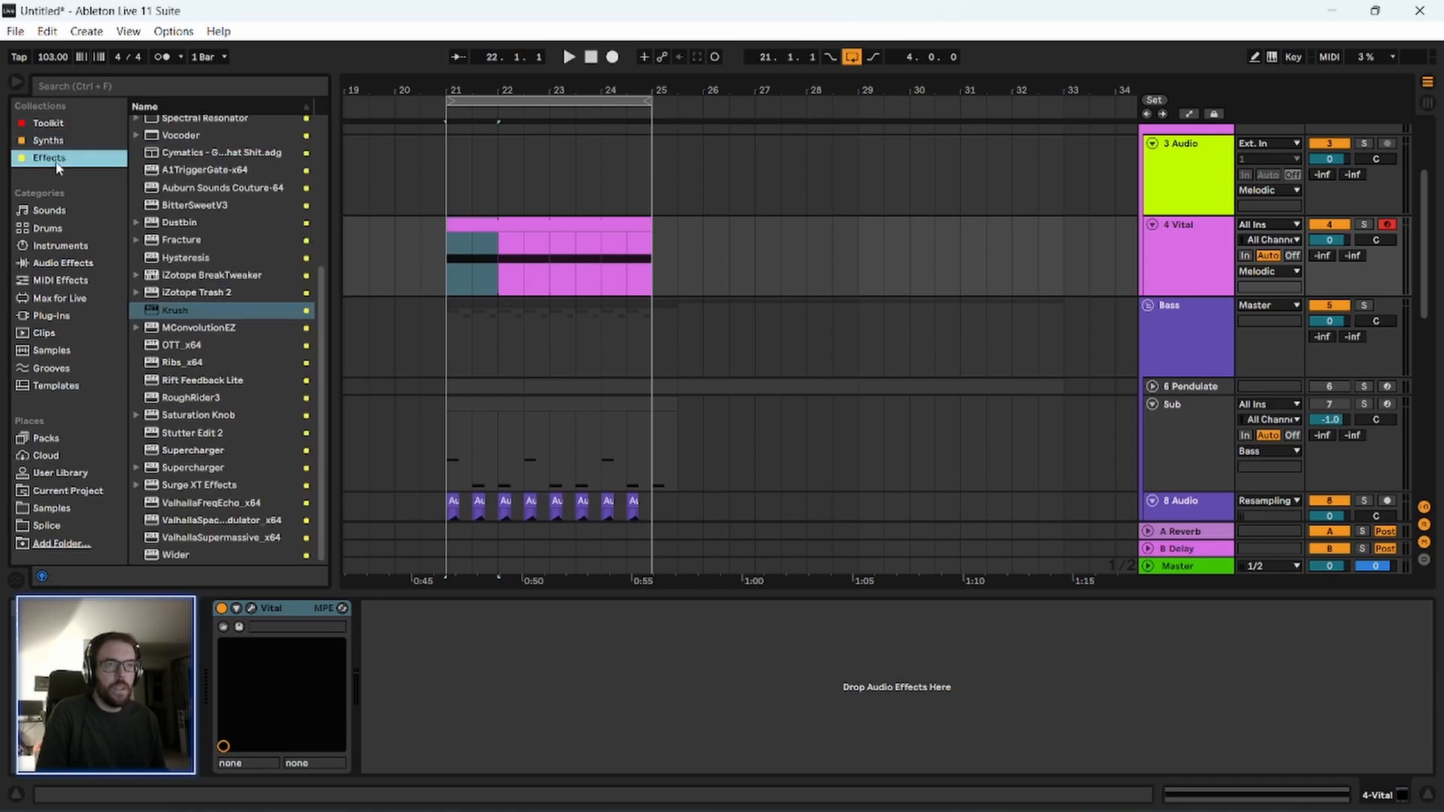
{"action": "scroll", "coordinate": [246, 305], "scroll_direction": "up", "scroll_amount": 5}
{"action": "left_click_drag", "start_coordinate": [197, 142], "coordinate": [214, 152]}
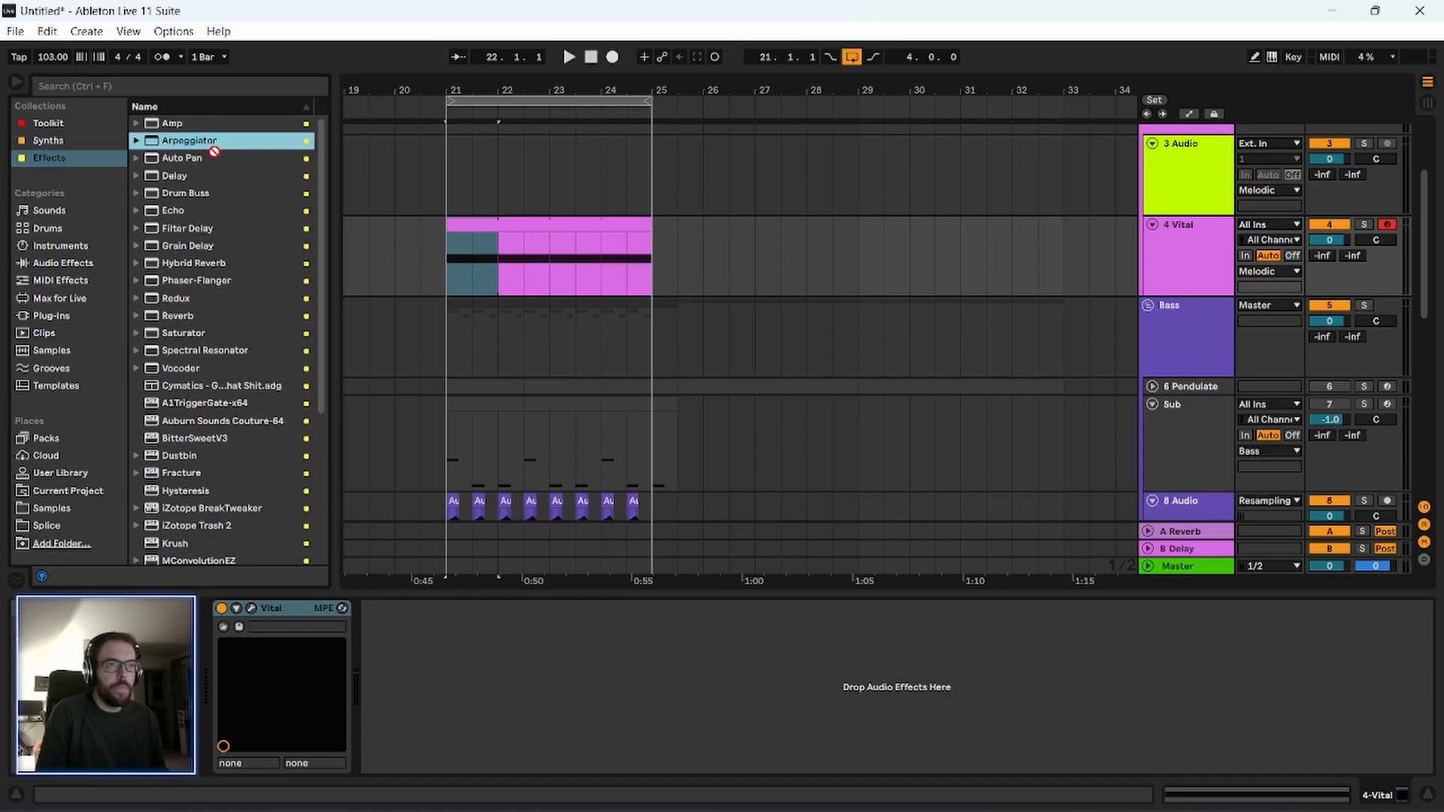
{"action": "left_click_drag", "start_coordinate": [440, 450], "coordinate": [223, 649]}
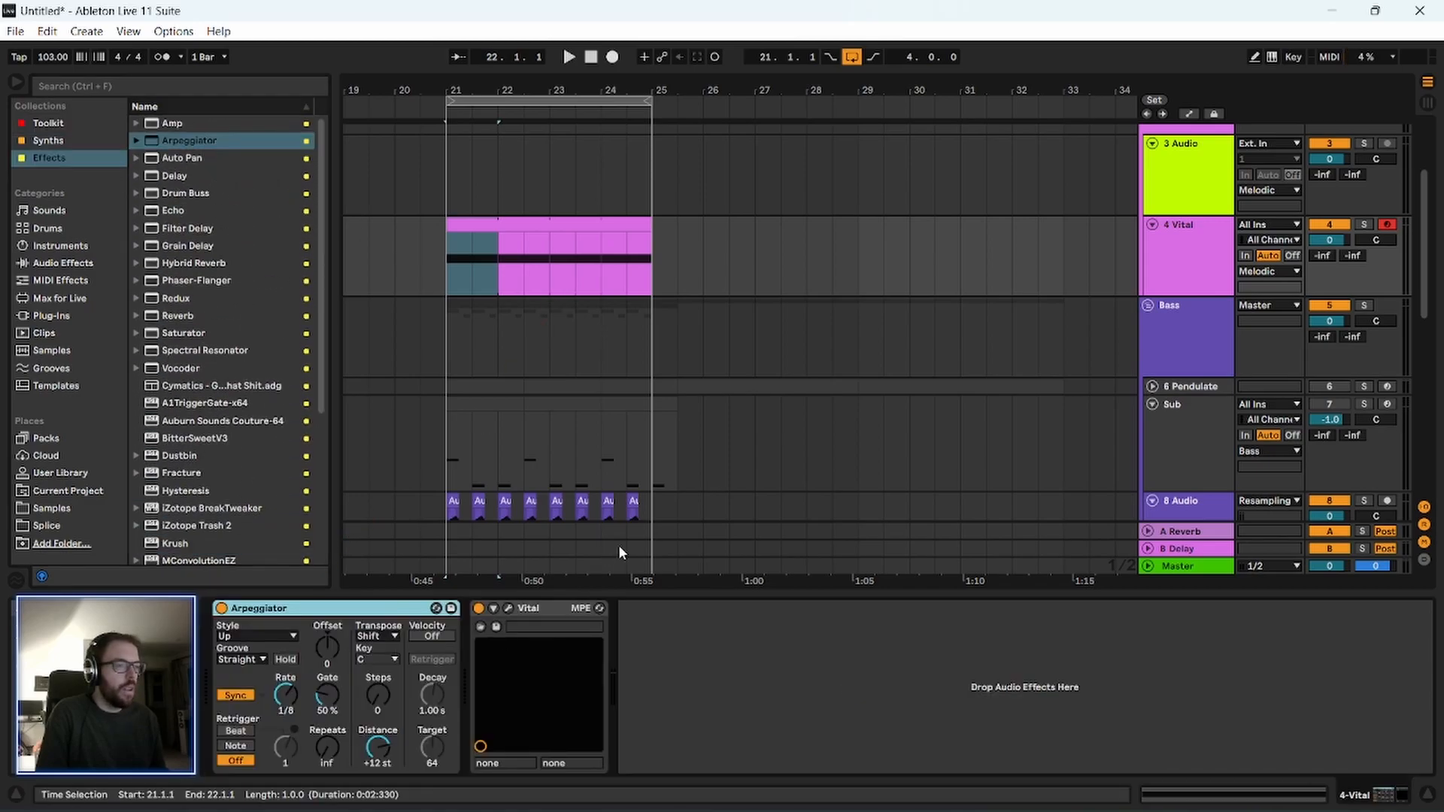
Copy the G1 note up to B1 and D2 to build a chord and audition the arpeggio.
{"action": "left_click", "coordinate": [499, 222]}
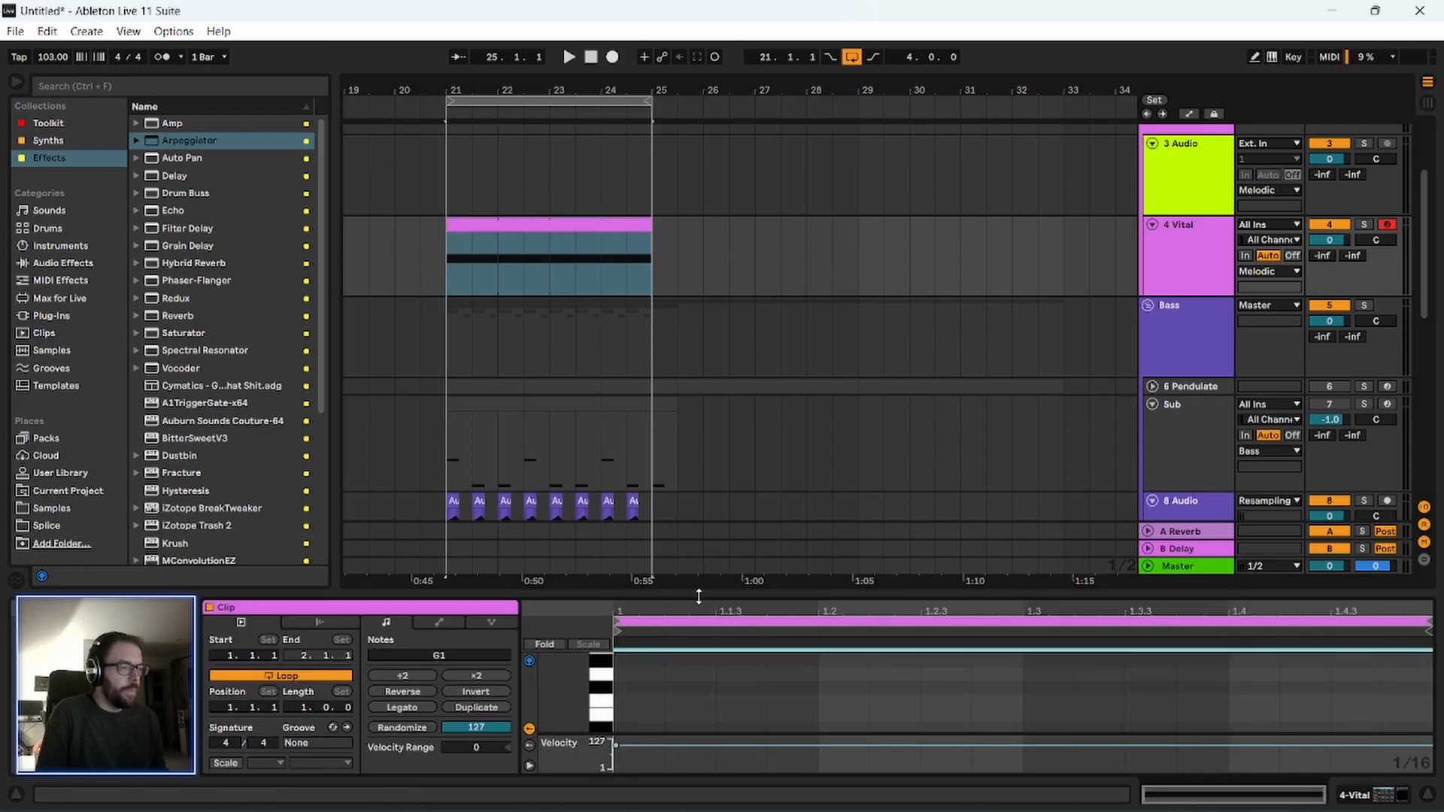
{"action": "left_click_drag", "start_coordinate": [698, 597], "coordinate": [700, 192]}
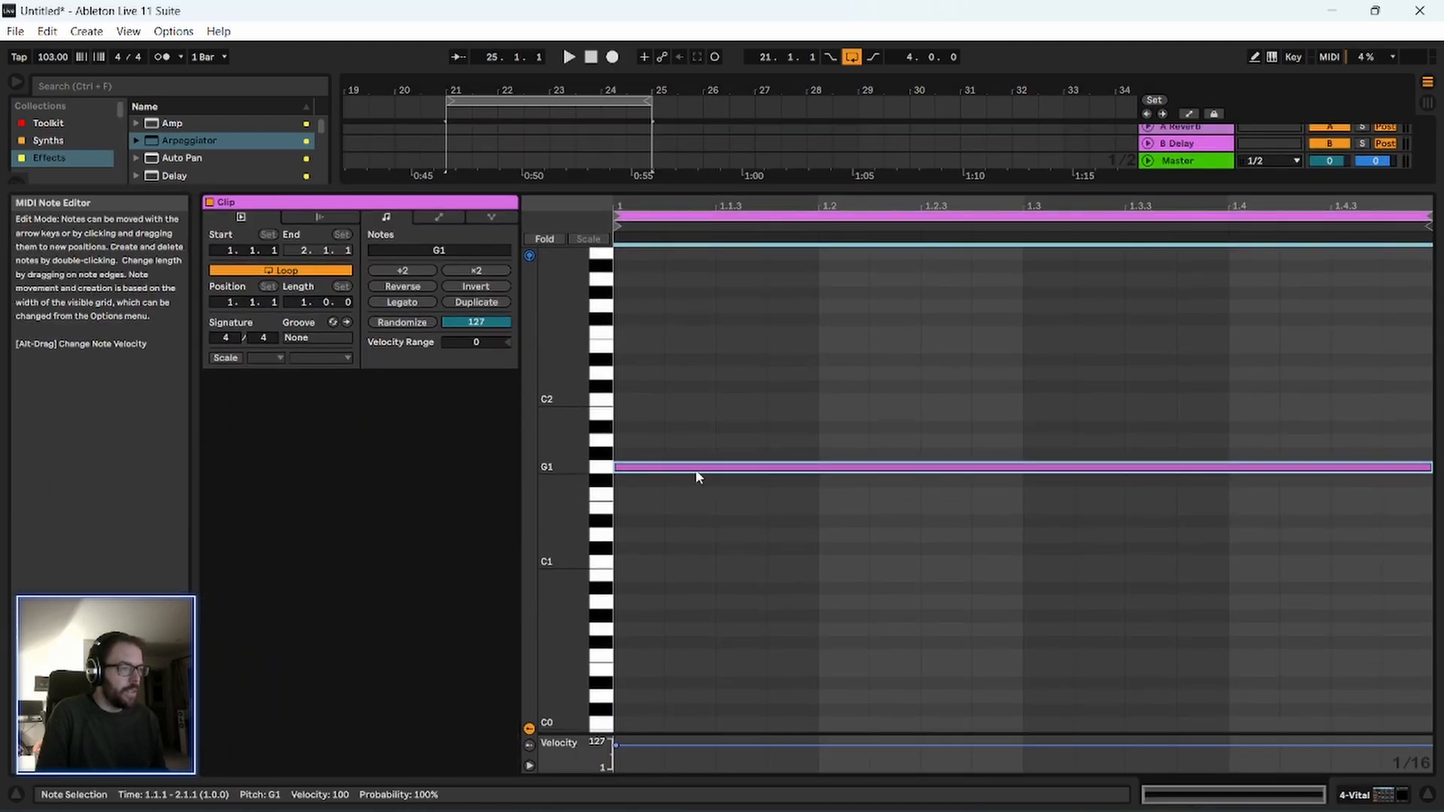
{"action": "left_click_drag", "start_coordinate": [697, 467], "coordinate": [706, 376], "text": "ctrl"}
{"action": "key", "text": "space"}
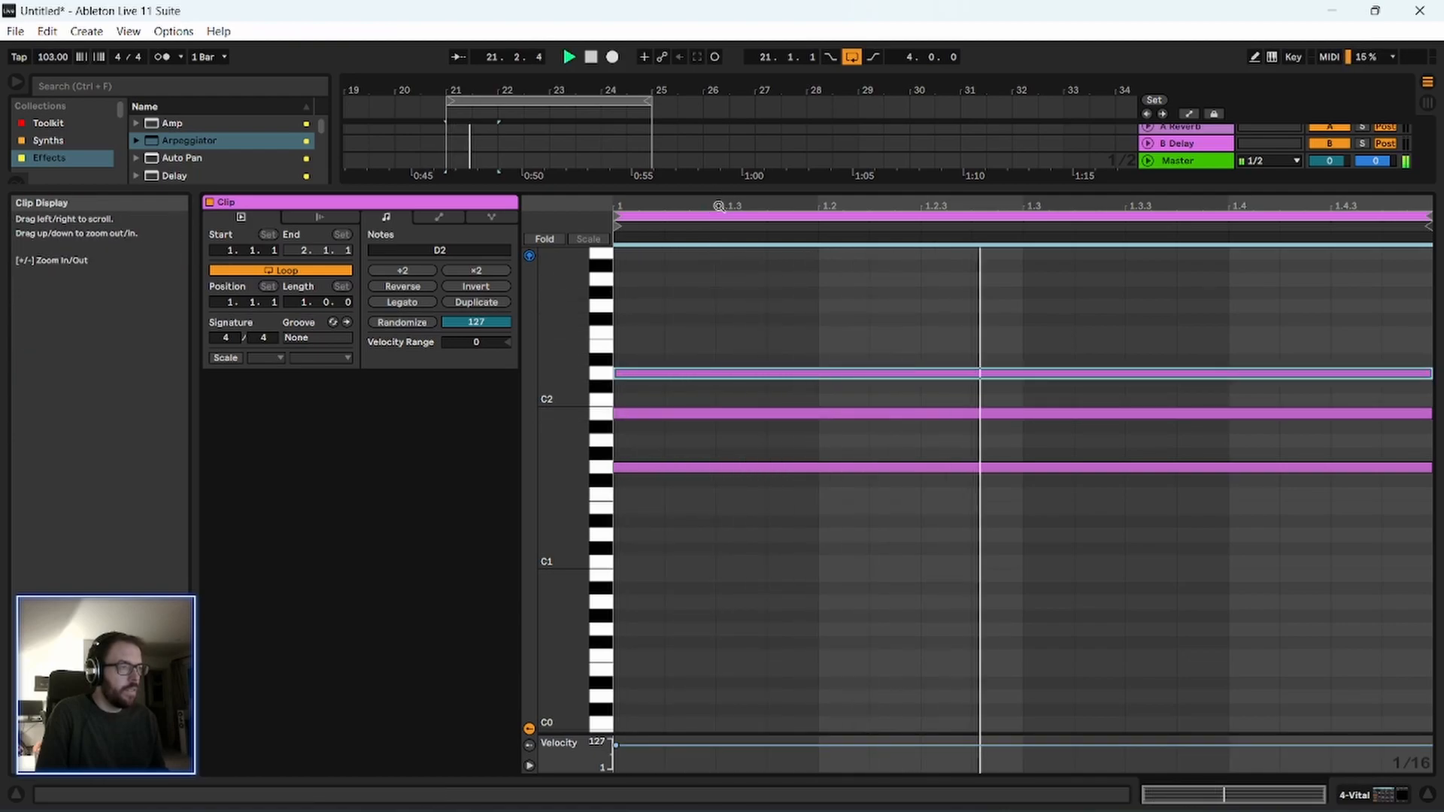
{"action": "key", "text": "space"}
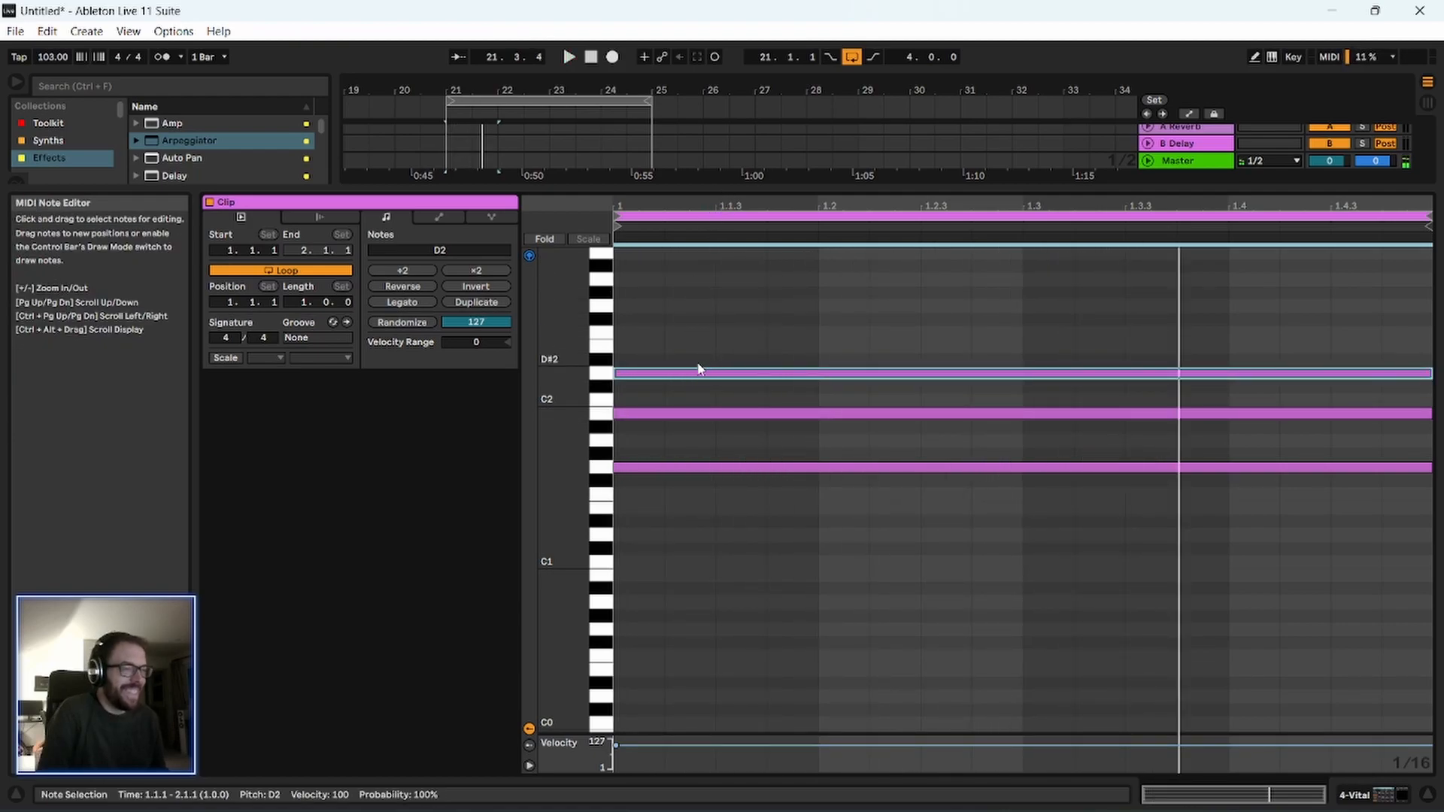
Change the notes above G1 to C2, F2 and G2, auditioning the arpeggio between edits.
{"action": "left_click_drag", "start_coordinate": [683, 412], "coordinate": [690, 313]}
{"action": "key", "text": "space"}
{"action": "key", "text": "space"}
{"action": "mouse_move", "coordinate": [685, 373]}
{"action": "left_mouse_down"}
{"action": "mouse_move", "coordinate": [687, 330]}
{"action": "mouse_move", "coordinate": [661, 420]}
{"action": "mouse_move", "coordinate": [684, 397]}
{"action": "mouse_move", "coordinate": [693, 406]}
{"action": "mouse_move", "coordinate": [672, 395]}
{"action": "left_mouse_up"}
{"action": "key", "text": "space"}
{"action": "key", "text": "space"}
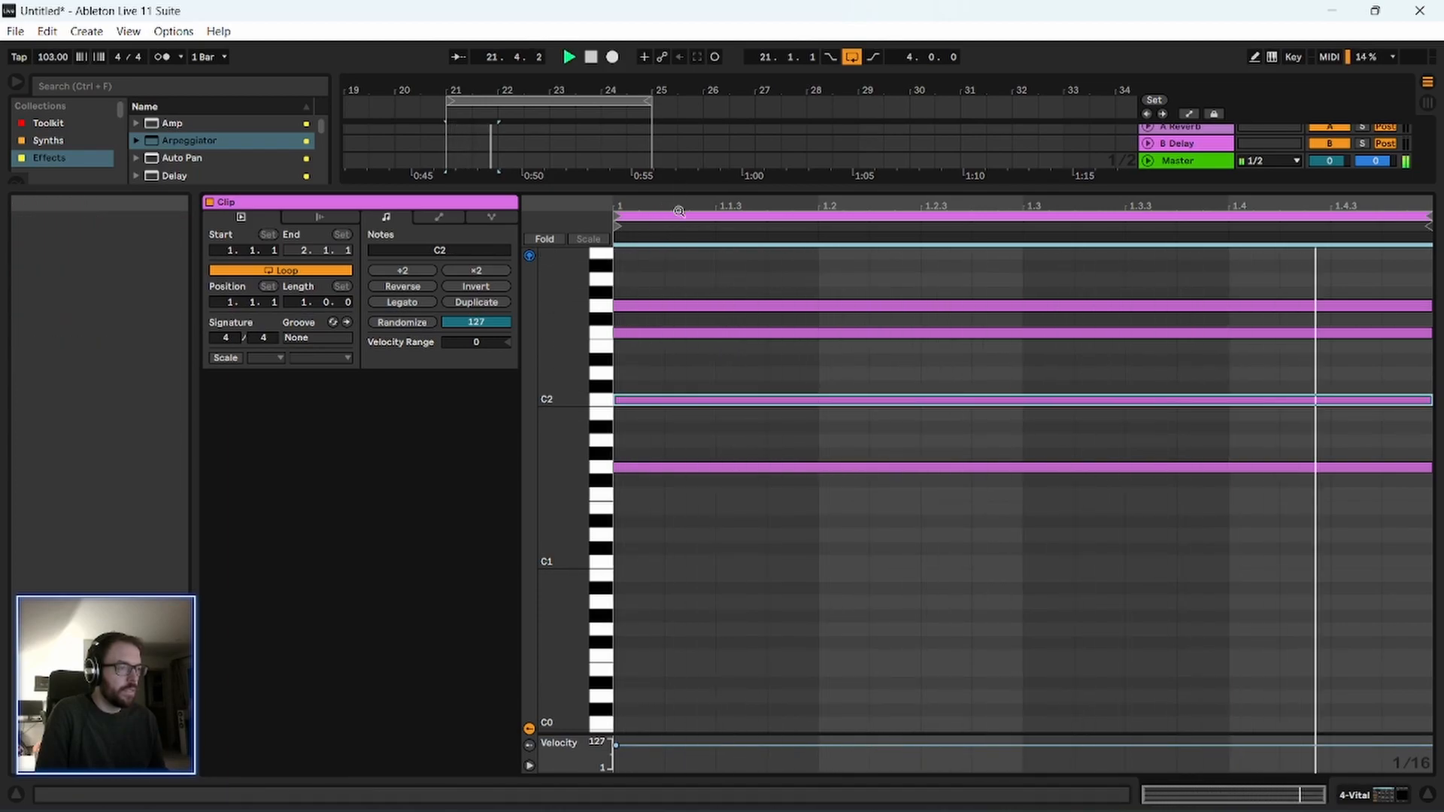
Turn on scale highlighting for the Vital clip and set it to G#/Ab Minor.
{"action": "left_click", "coordinate": [238, 362]}
{"action": "left_click", "coordinate": [273, 360]}
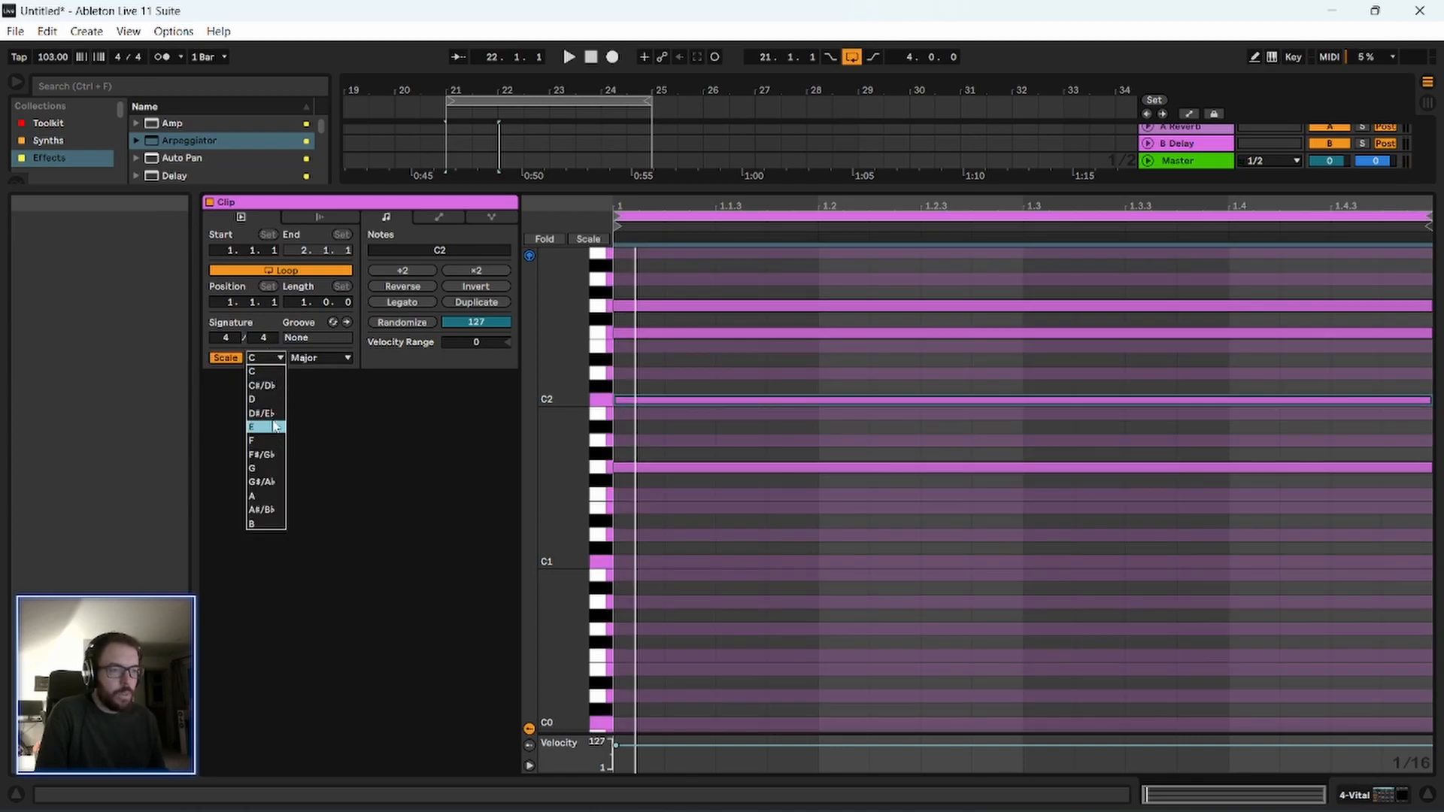
{"action": "left_click", "coordinate": [269, 417]}
{"action": "left_click", "coordinate": [264, 359]}
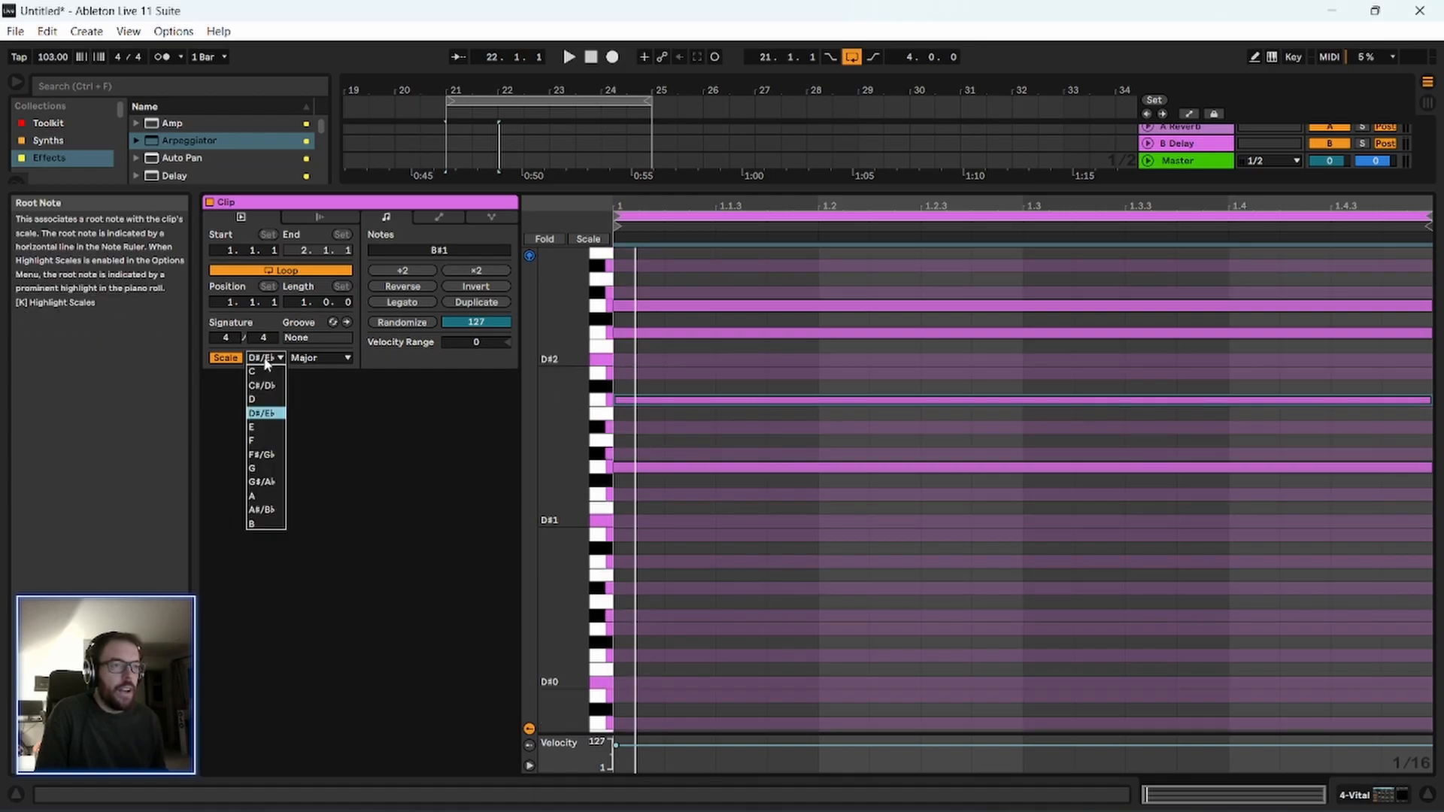
{"action": "left_click", "coordinate": [263, 483]}
{"action": "left_click", "coordinate": [316, 358]}
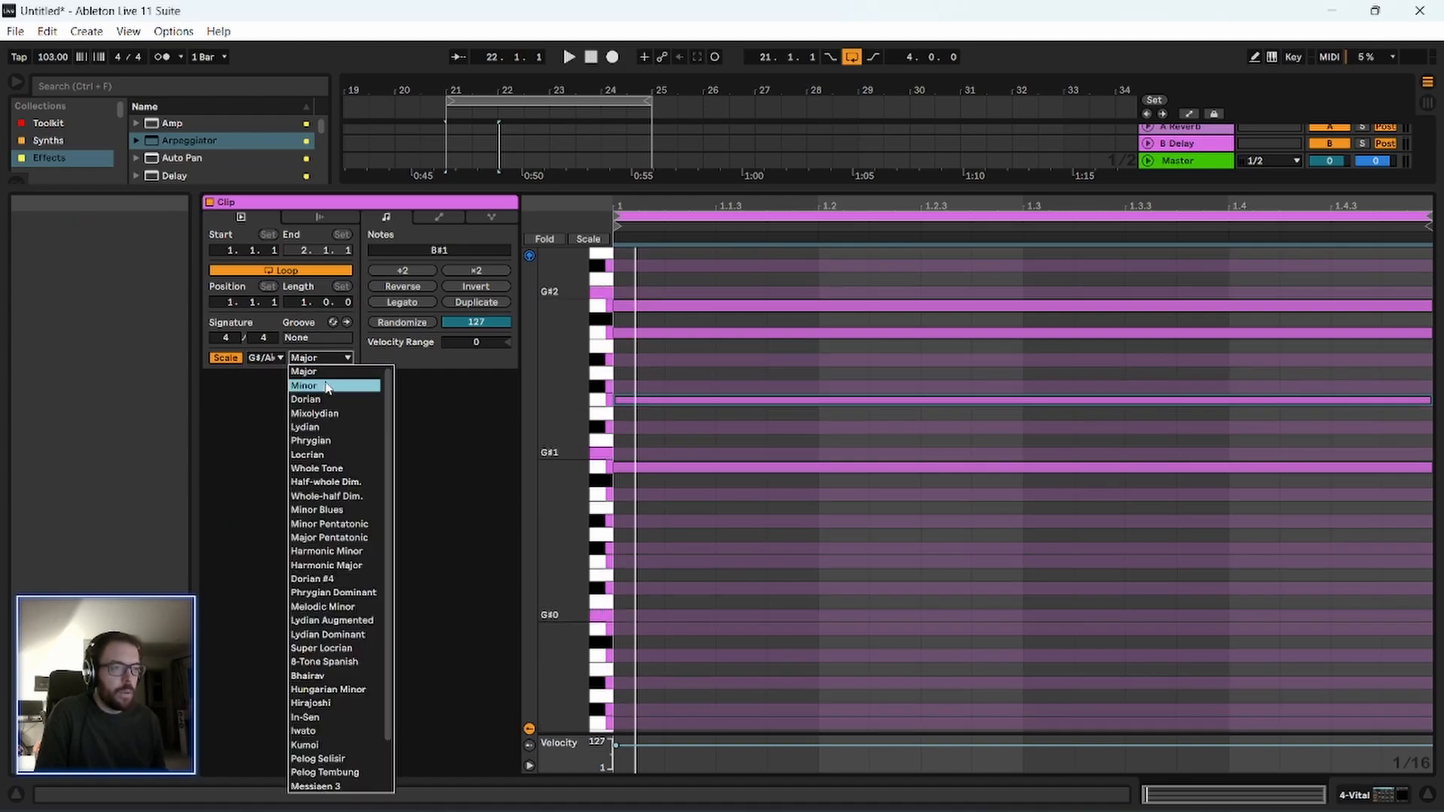
{"action": "left_click", "coordinate": [323, 380]}
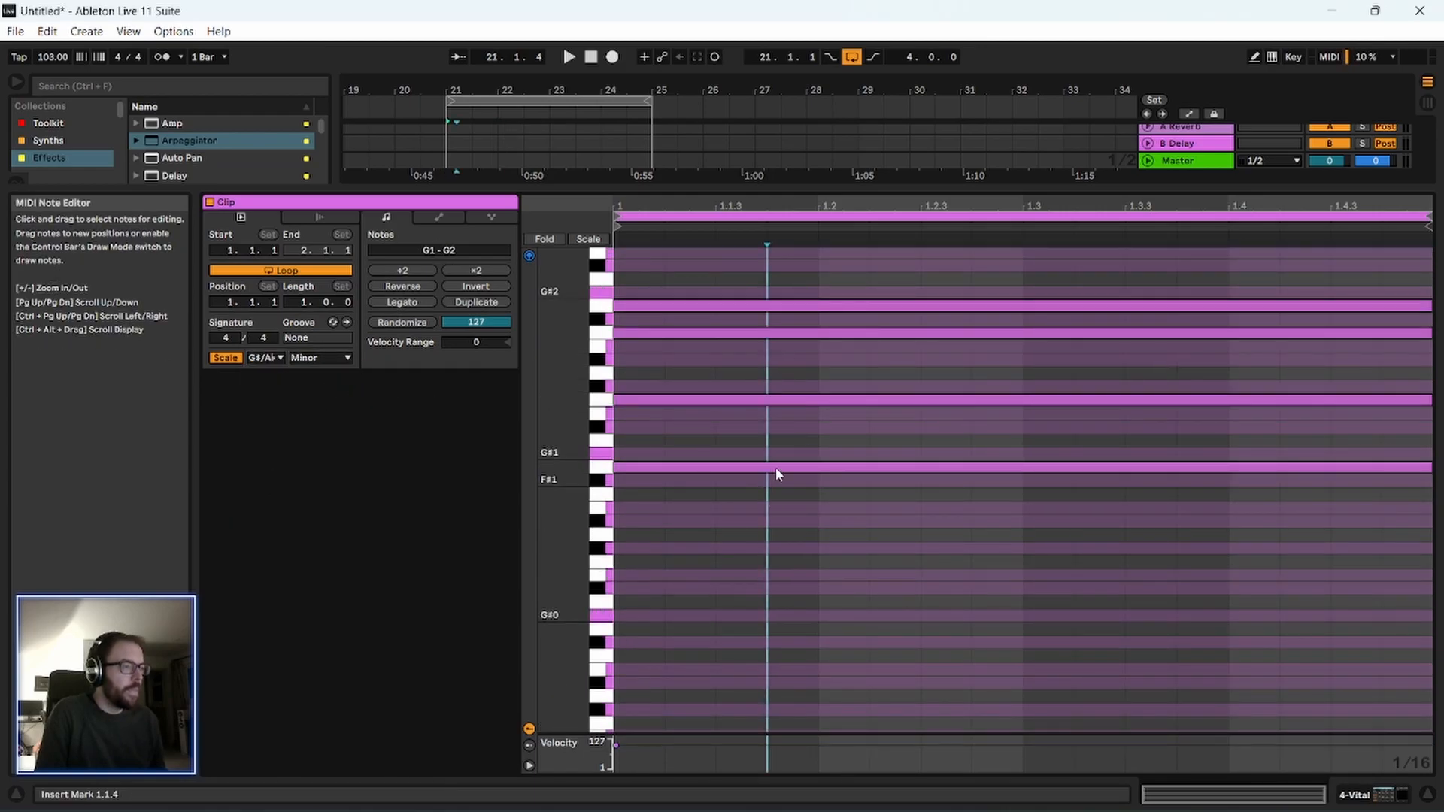
Move the Vital clip's chord notes to G#1, A#1, E2 and F#2 and audition the arpeggio.
{"action": "left_click_drag", "start_coordinate": [780, 403], "coordinate": [783, 432]}
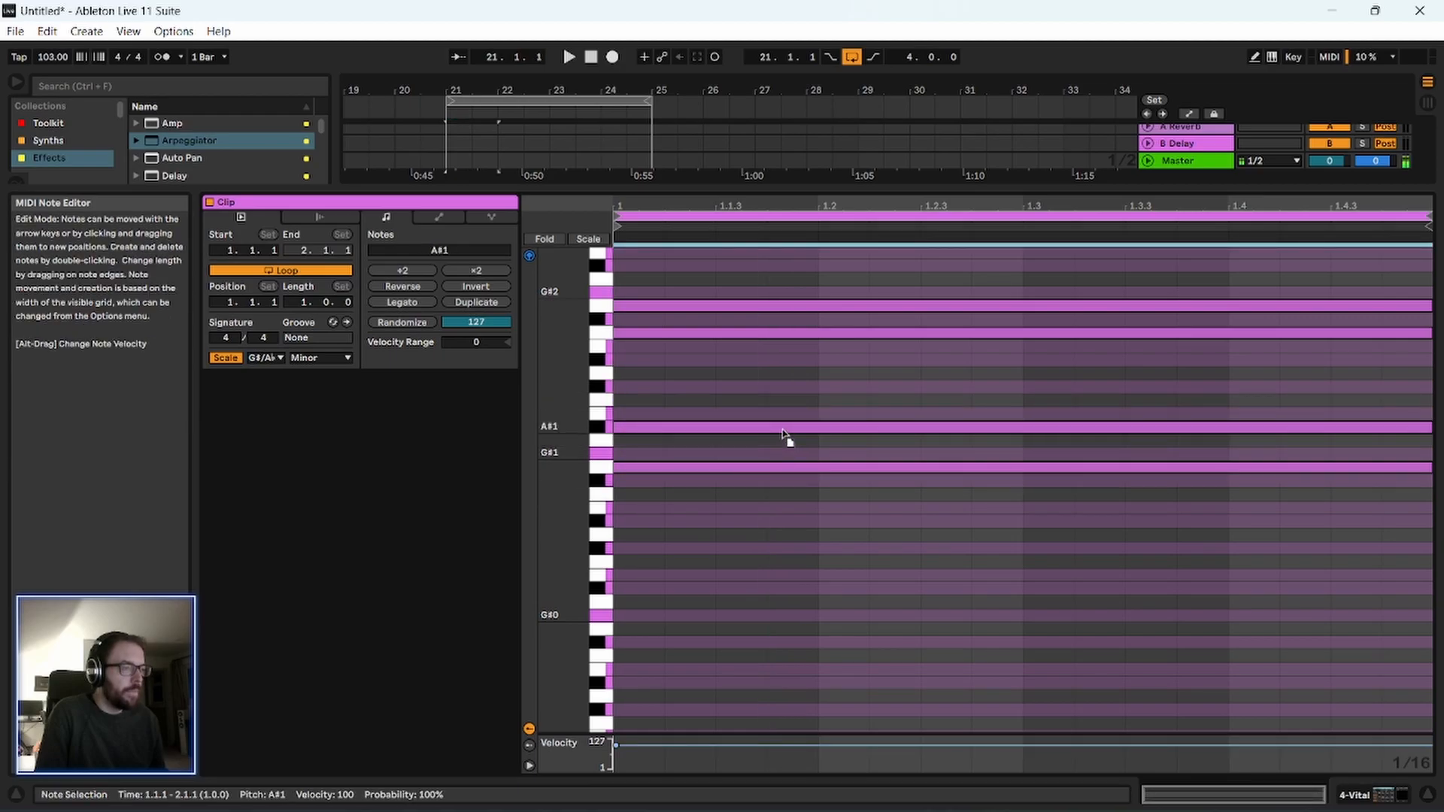
{"action": "left_click", "coordinate": [773, 506]}
{"action": "left_click_drag", "start_coordinate": [672, 471], "coordinate": [675, 452]}
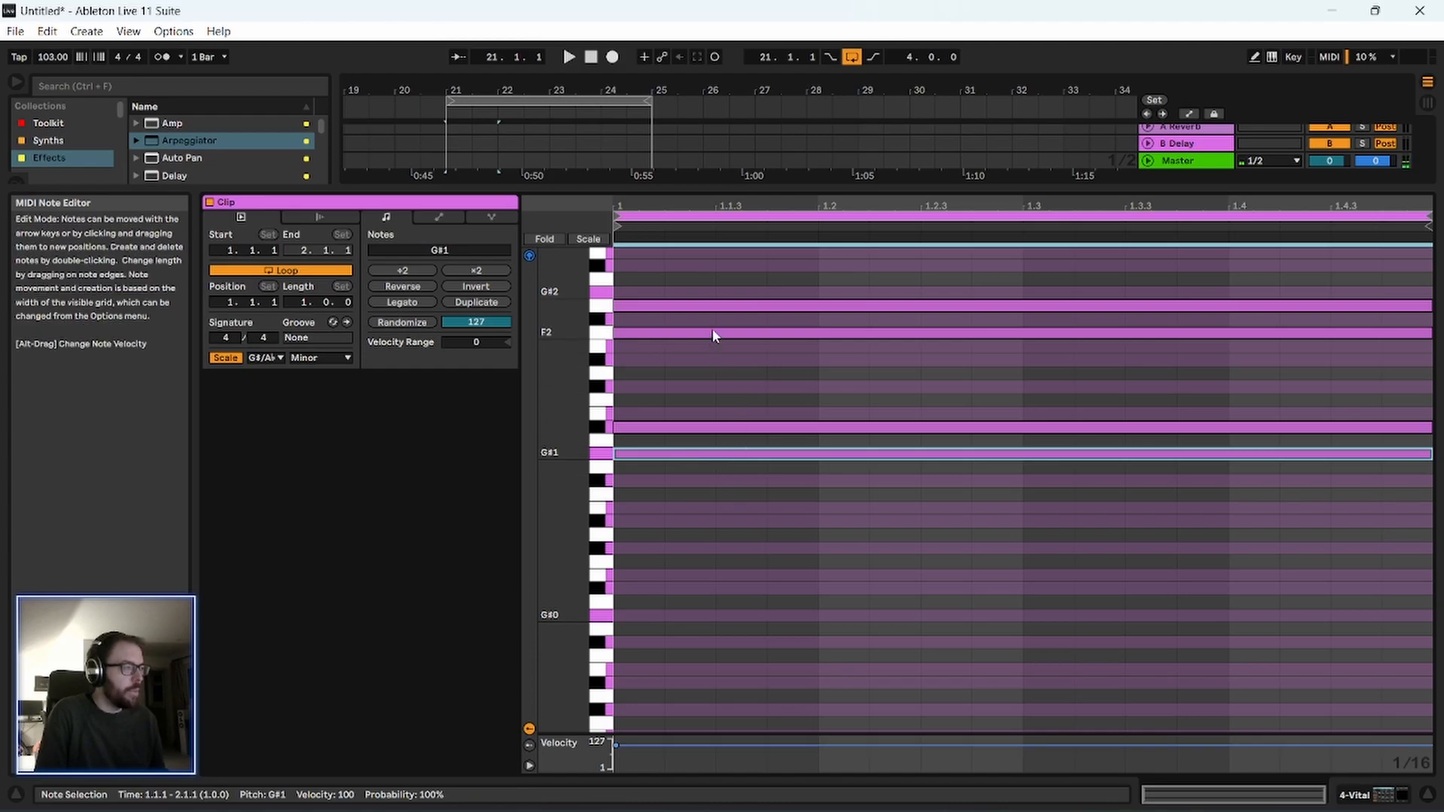
{"action": "mouse_move", "coordinate": [706, 331]}
{"action": "left_mouse_down"}
{"action": "mouse_move", "coordinate": [711, 348]}
{"action": "mouse_move", "coordinate": [725, 320]}
{"action": "left_mouse_up"}
{"action": "key", "text": "space"}
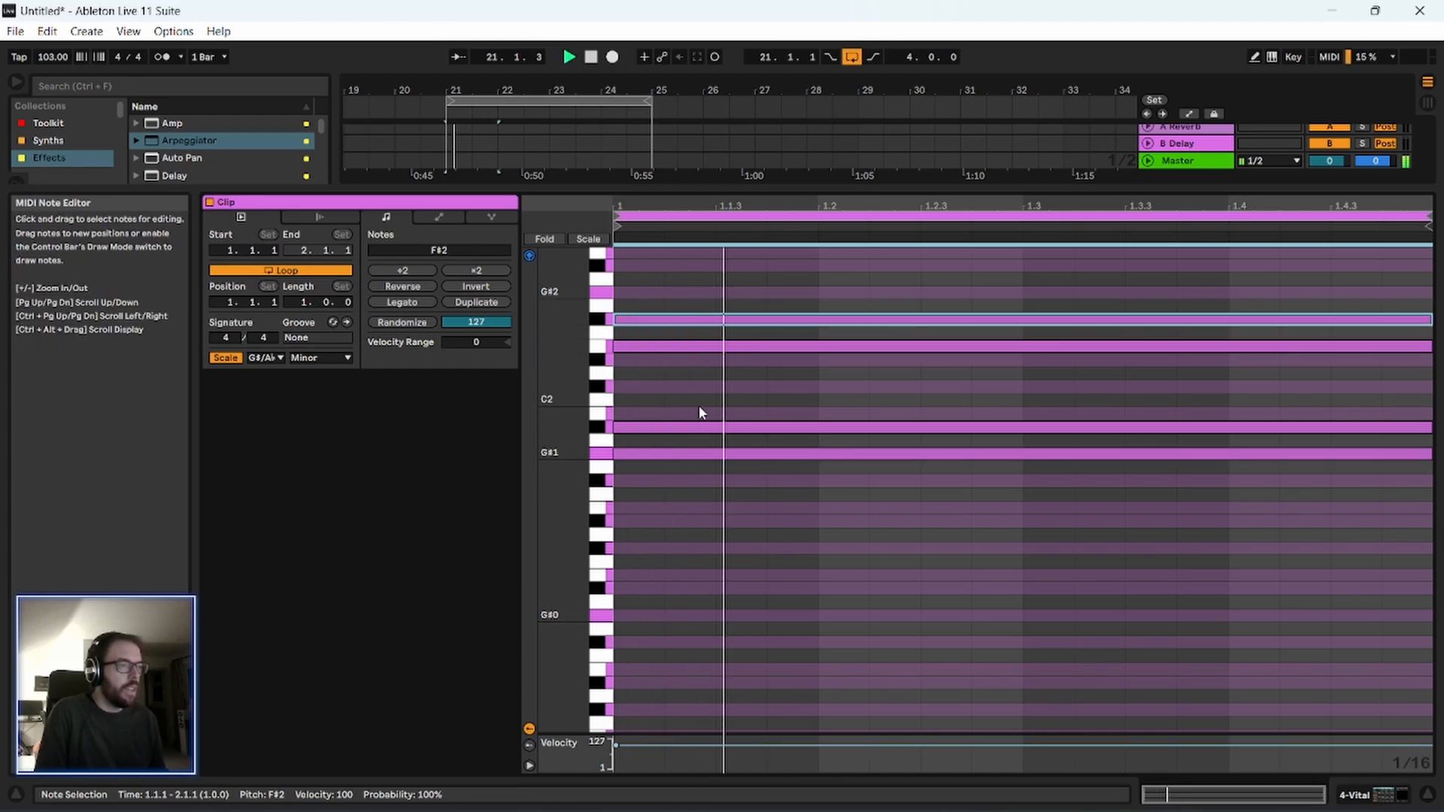
{"action": "key", "text": "space"}
{"action": "left_click_drag", "start_coordinate": [647, 206], "coordinate": [851, 300]}
{"action": "left_click", "coordinate": [636, 427]}
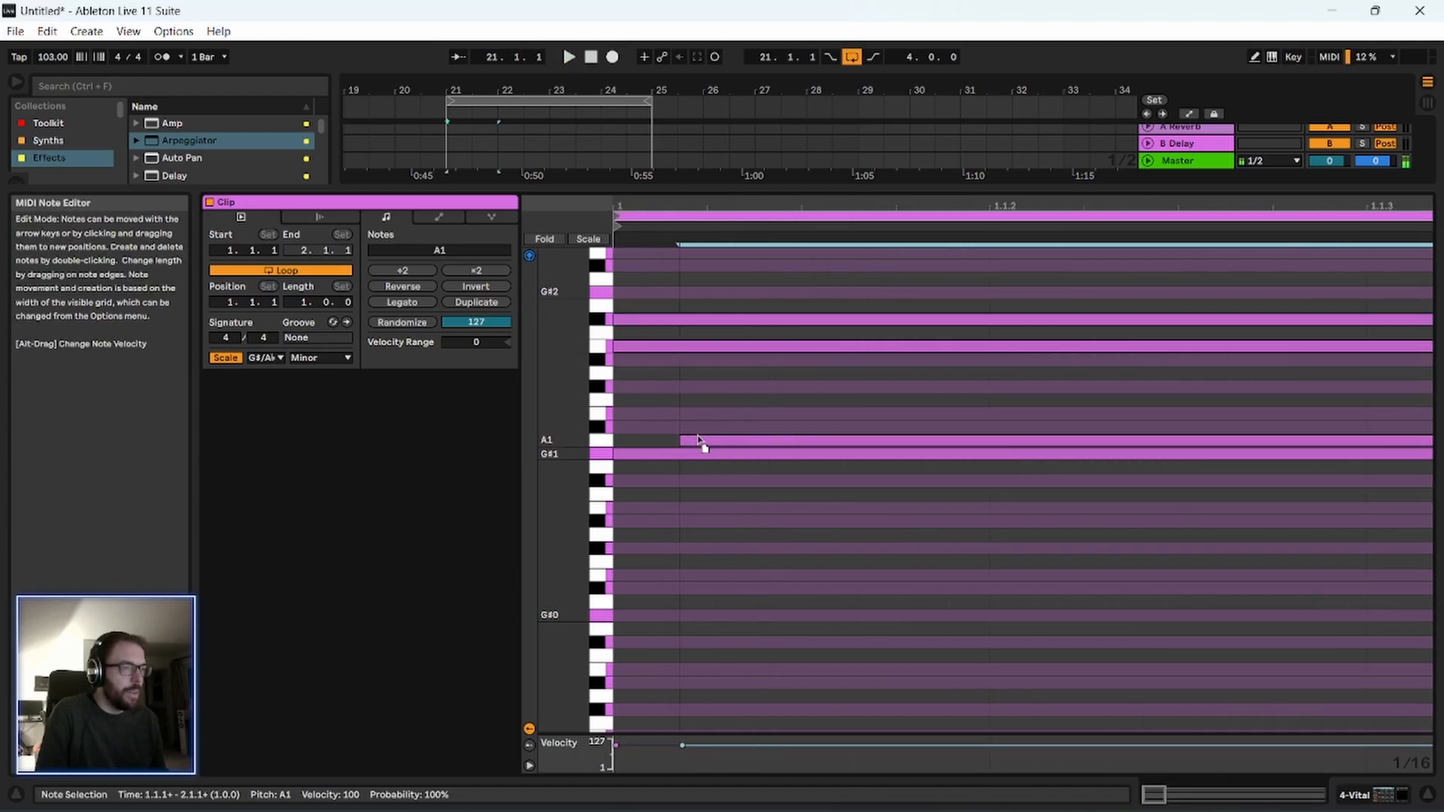
{"action": "mouse_move", "coordinate": [634, 460]}
{"action": "left_mouse_down"}
{"action": "mouse_move", "coordinate": [658, 465]}
{"action": "mouse_move", "coordinate": [637, 470]}
{"action": "mouse_move", "coordinate": [634, 455]}
{"action": "left_mouse_up"}
{"action": "left_click_drag", "start_coordinate": [640, 207], "coordinate": [643, 782]}
Solo the 4 Vital track and play the arpeggio over the bars 21 to 24 loop.
{"action": "left_click_drag", "start_coordinate": [446, 88], "coordinate": [1115, 391]}
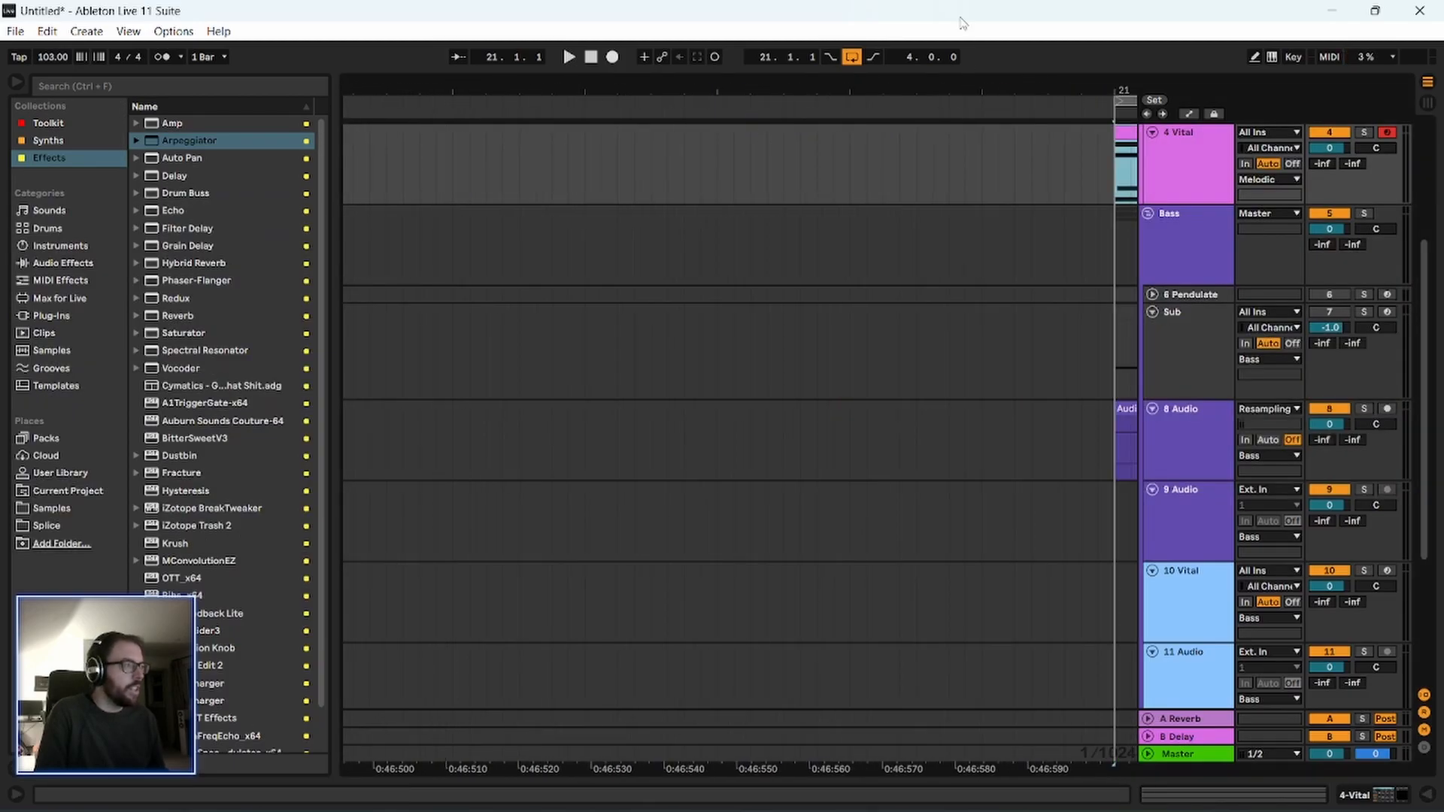
{"action": "left_click_drag", "start_coordinate": [1053, 78], "coordinate": [502, 57]}
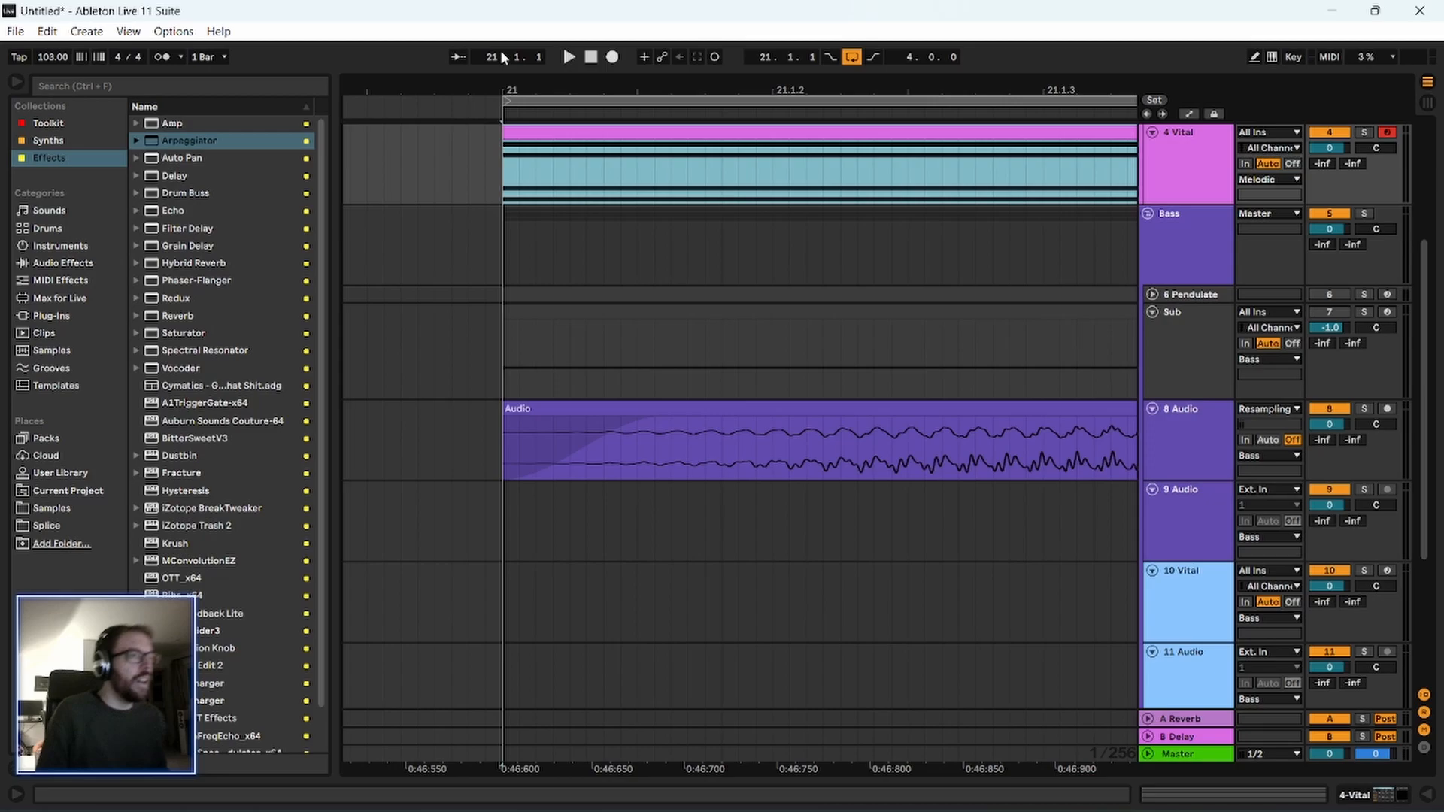
{"action": "double_click", "coordinate": [551, 148]}
{"action": "key", "text": "space"}
{"action": "left_click", "coordinate": [1184, 155]}
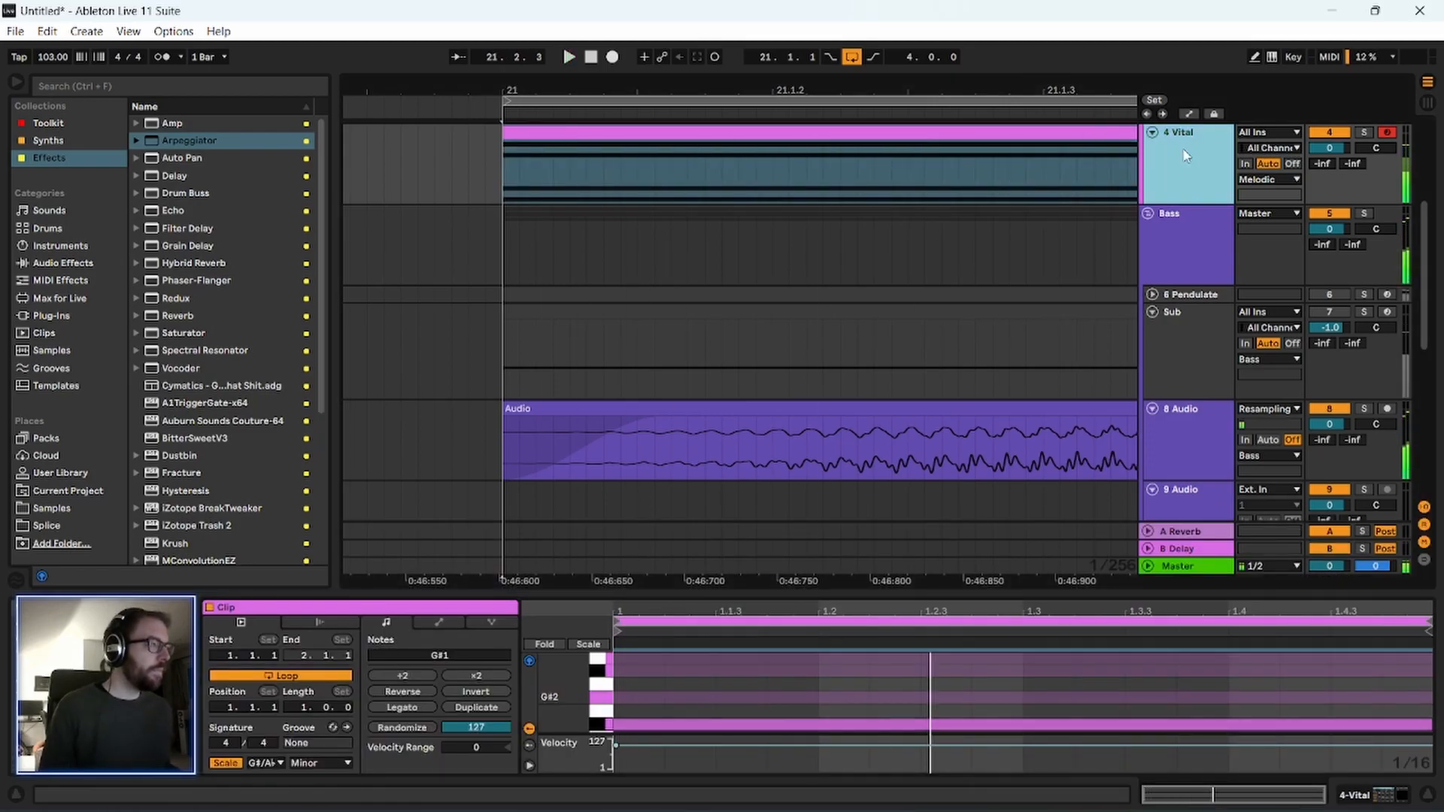
{"action": "scroll", "coordinate": [1189, 165], "scroll_direction": "up", "scroll_amount": 1}
{"action": "left_click", "coordinate": [1364, 205]}
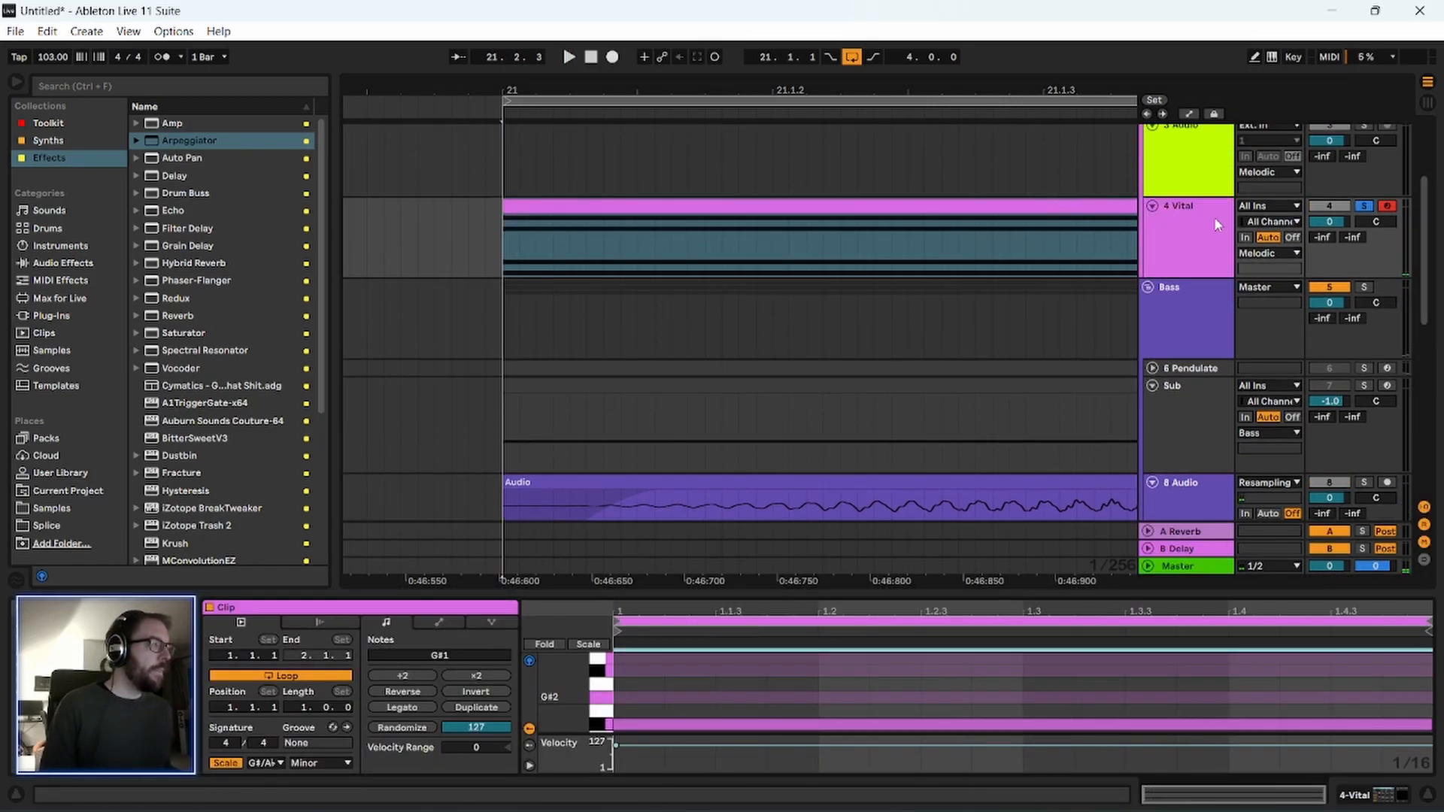
{"action": "left_click_drag", "start_coordinate": [881, 82], "coordinate": [596, 48]}
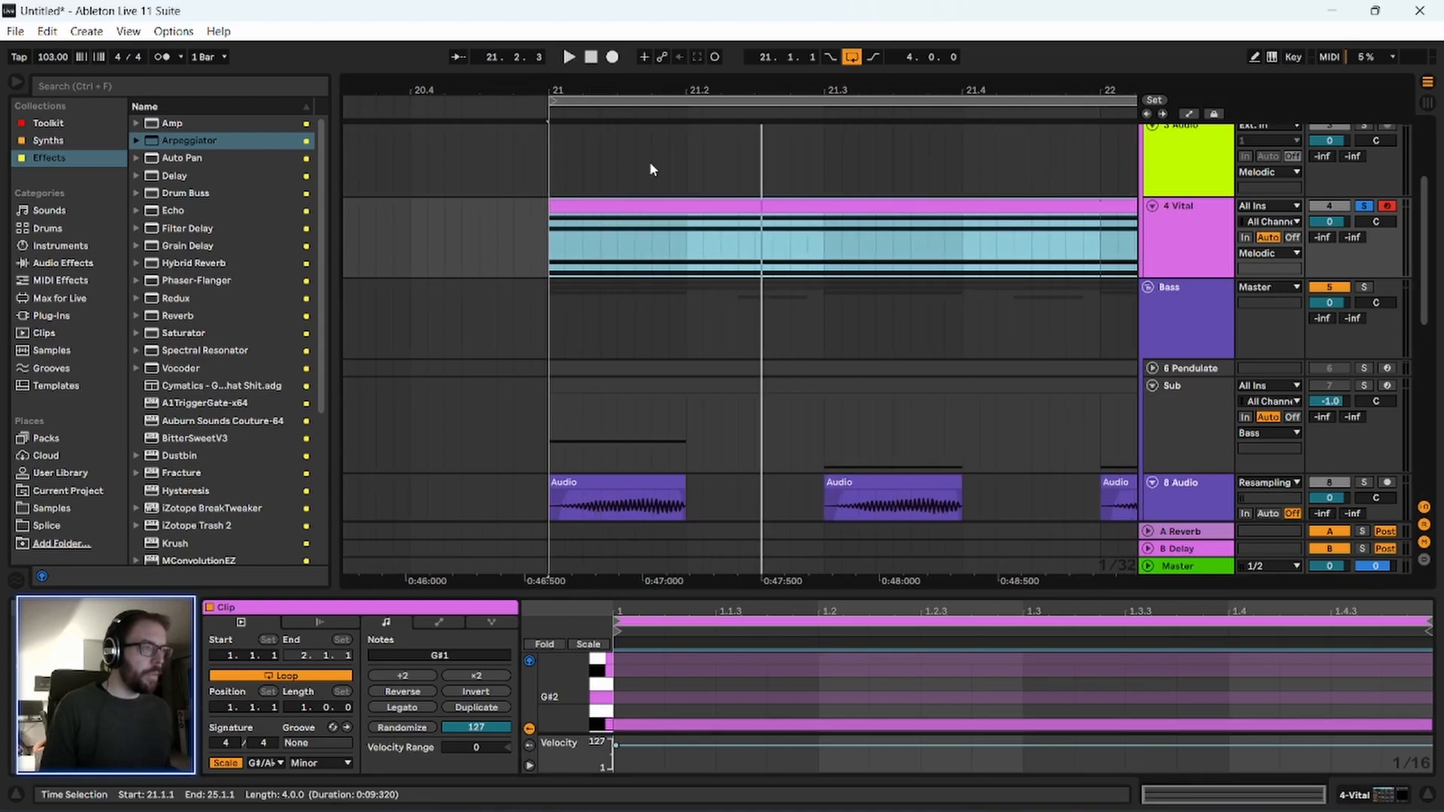
{"action": "left_click_drag", "start_coordinate": [653, 91], "coordinate": [555, 59]}
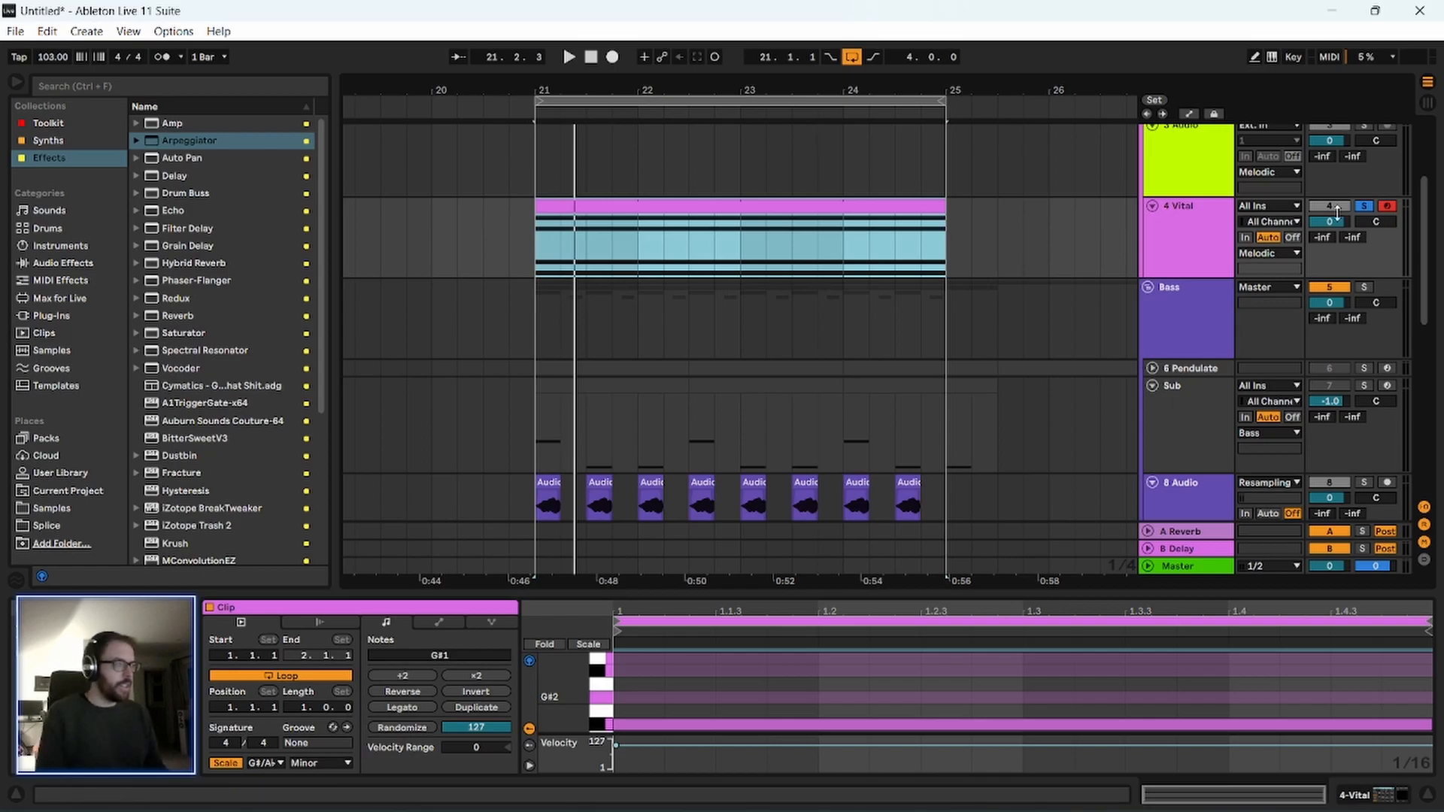
{"action": "key", "text": "space"}
Shape envelope 1 in Vital on track 4 into a short pluck with a quick decay and minimal sustain.
{"action": "left_click", "coordinate": [1209, 233]}
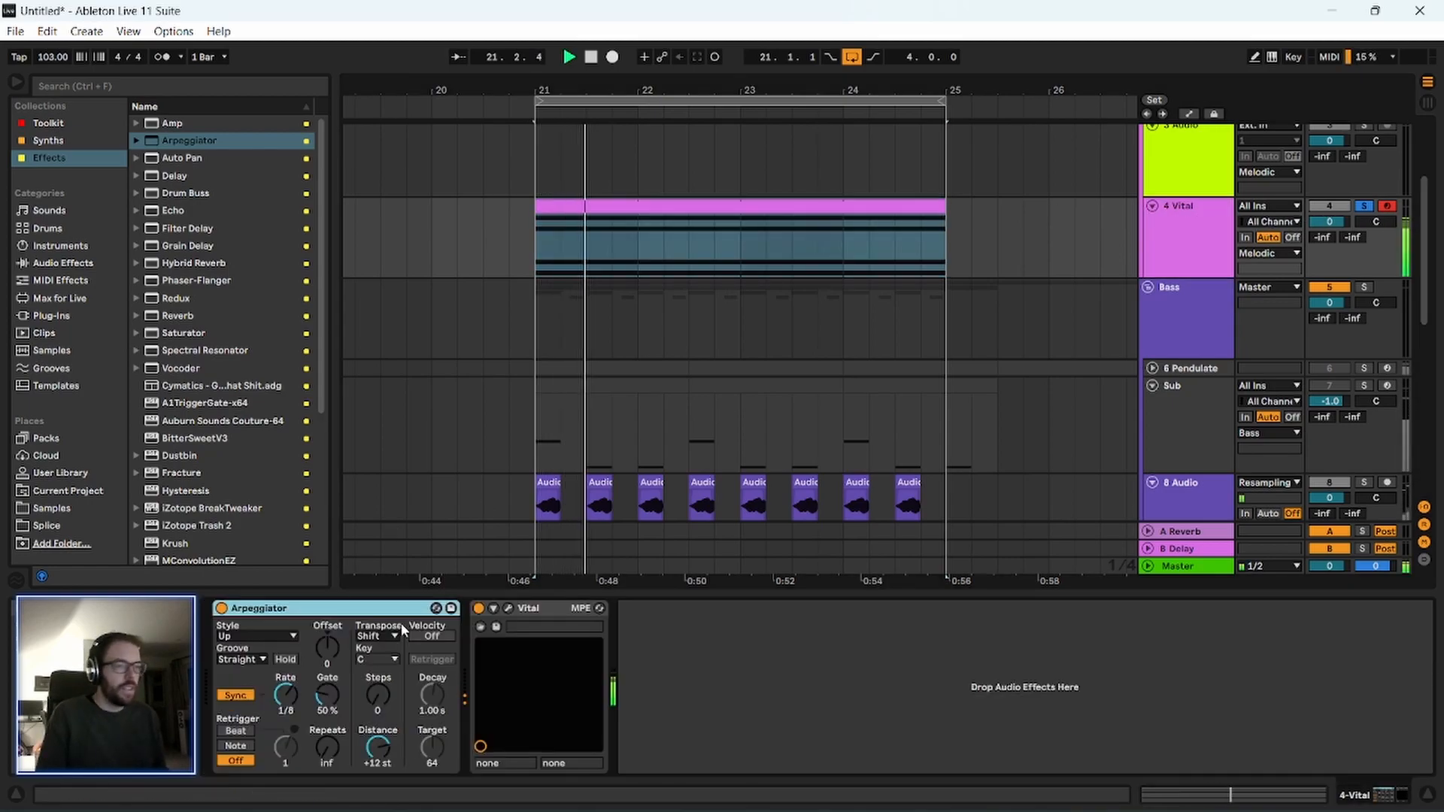
{"action": "left_click", "coordinate": [508, 609]}
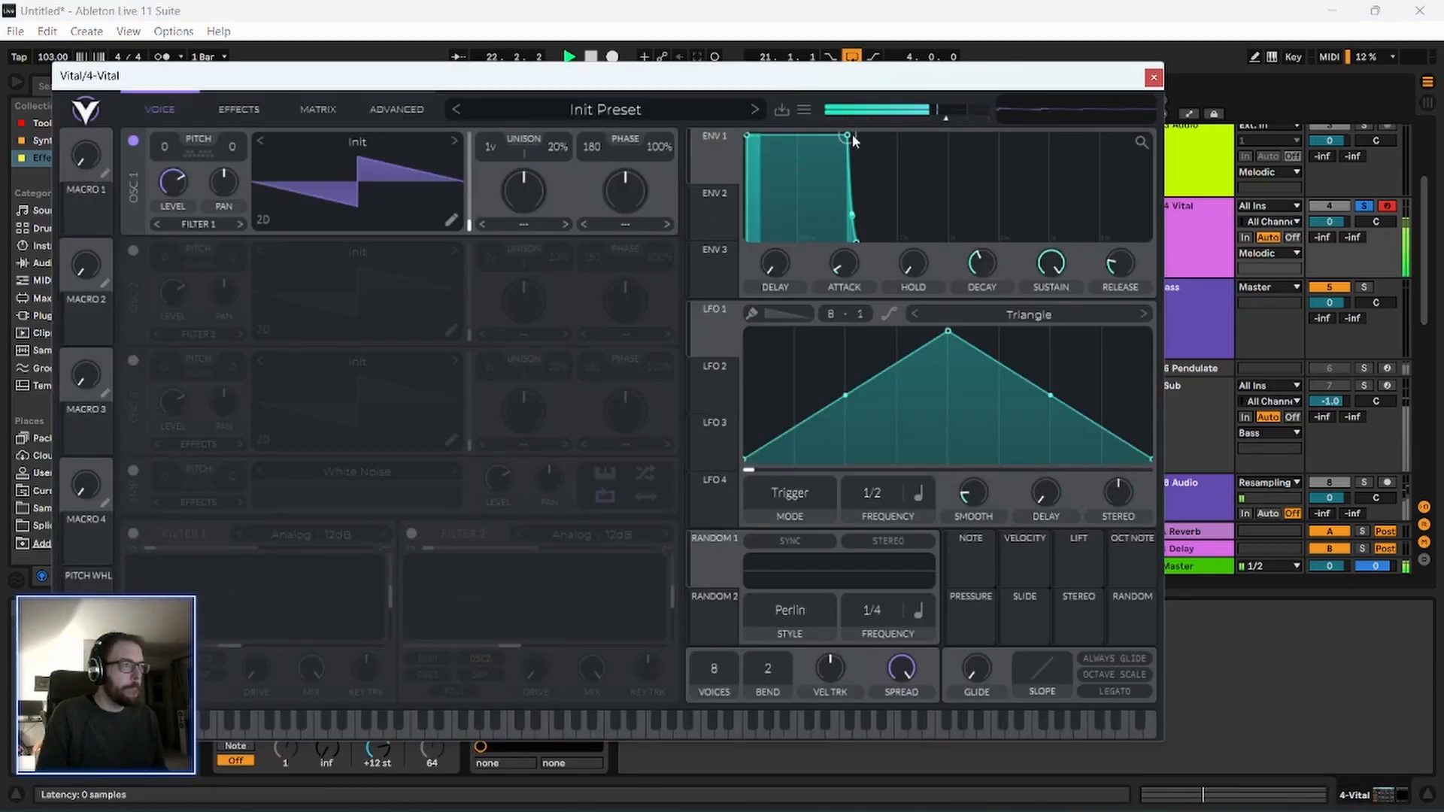
{"action": "left_click_drag", "start_coordinate": [854, 141], "coordinate": [784, 225]}
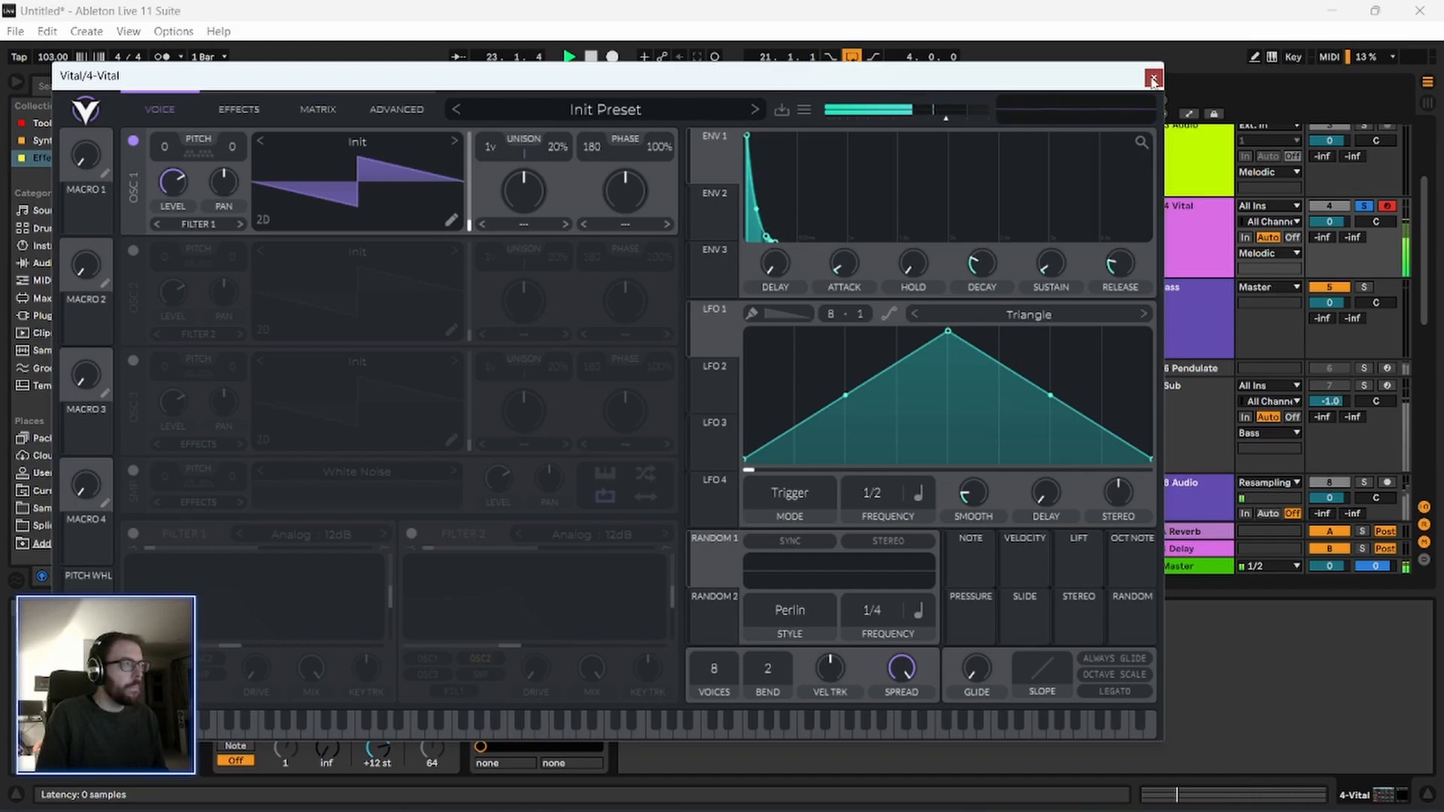
{"action": "left_click", "coordinate": [1153, 78]}
Set the Arpeggiator's rate to 1/12 and its gate to 19 %.
{"action": "left_click_drag", "start_coordinate": [283, 705], "coordinate": [284, 693]}
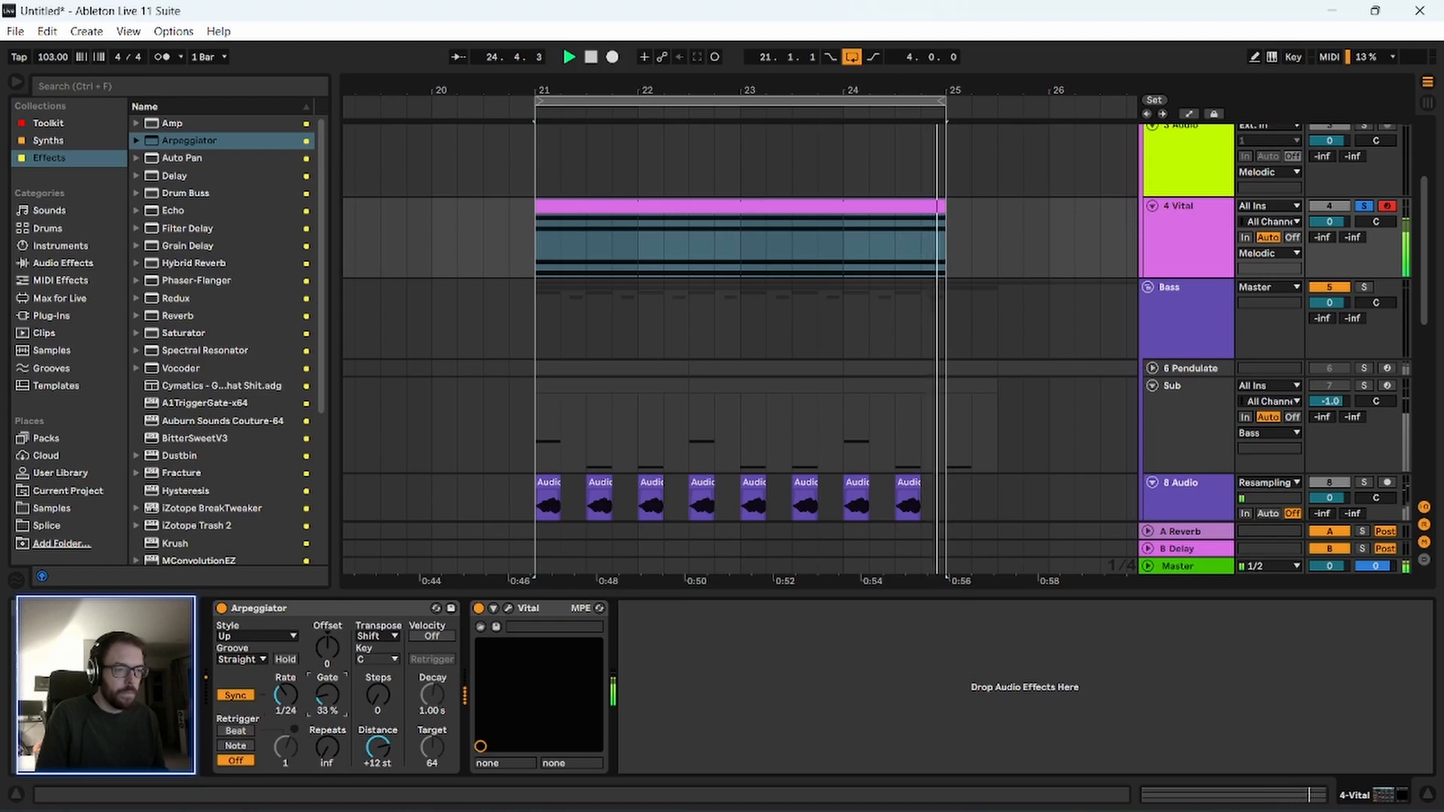
{"action": "left_click_drag", "start_coordinate": [328, 695], "coordinate": [286, 679]}
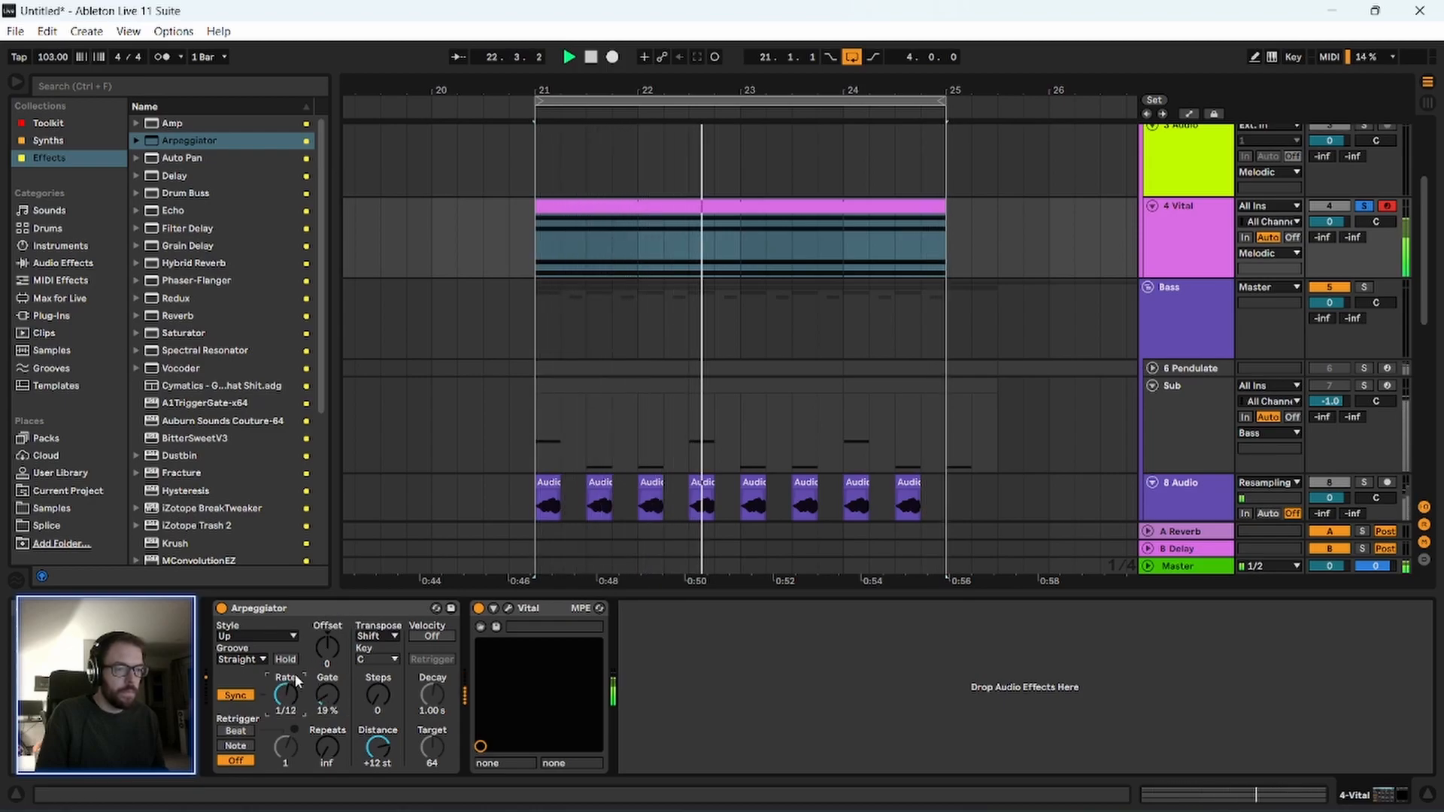
Turn on oscillator 2 in Vital and transpose it up 7 semitones.
{"action": "left_click", "coordinate": [509, 608]}
{"action": "left_click_drag", "start_coordinate": [293, 85], "coordinate": [313, 110]}
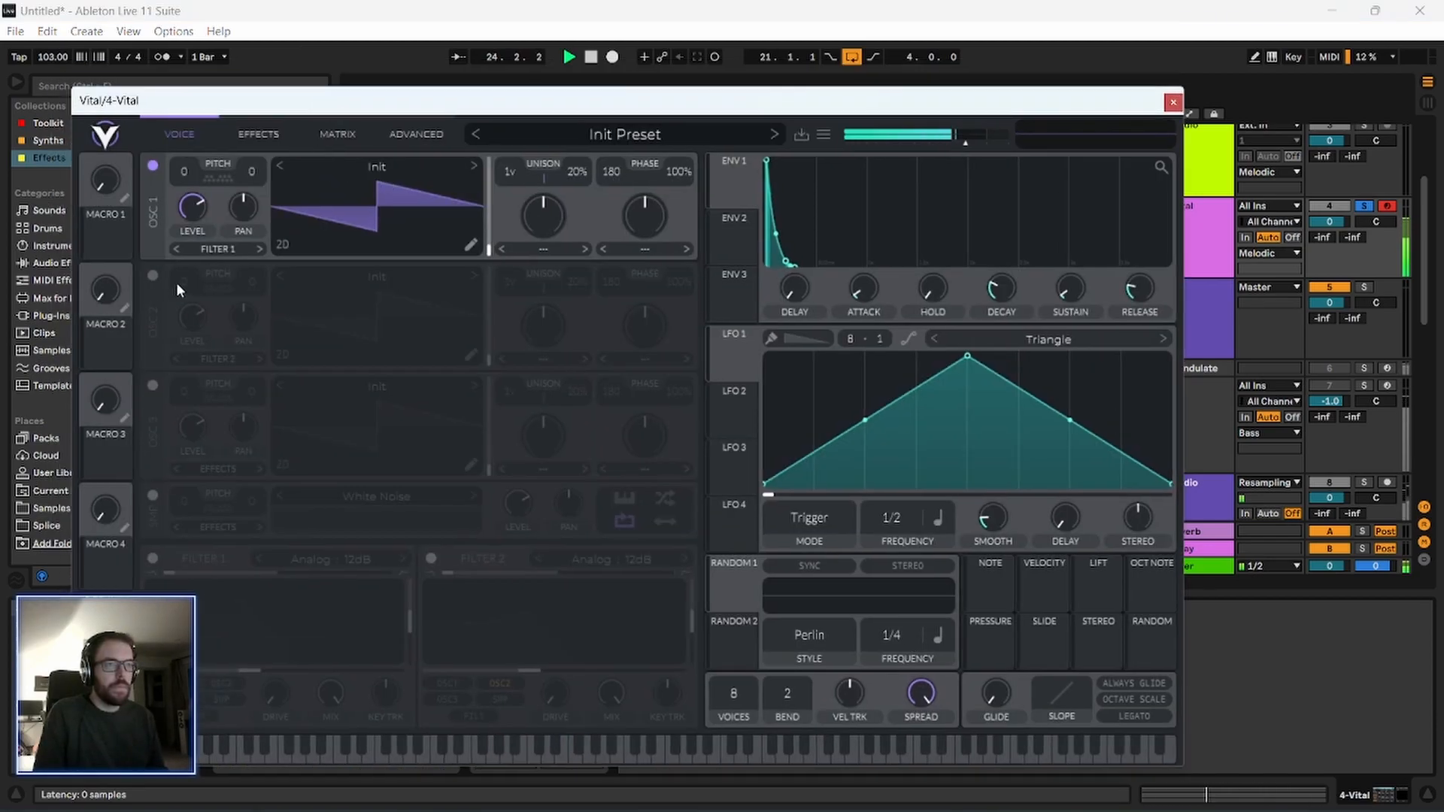
{"action": "left_click", "coordinate": [153, 275]}
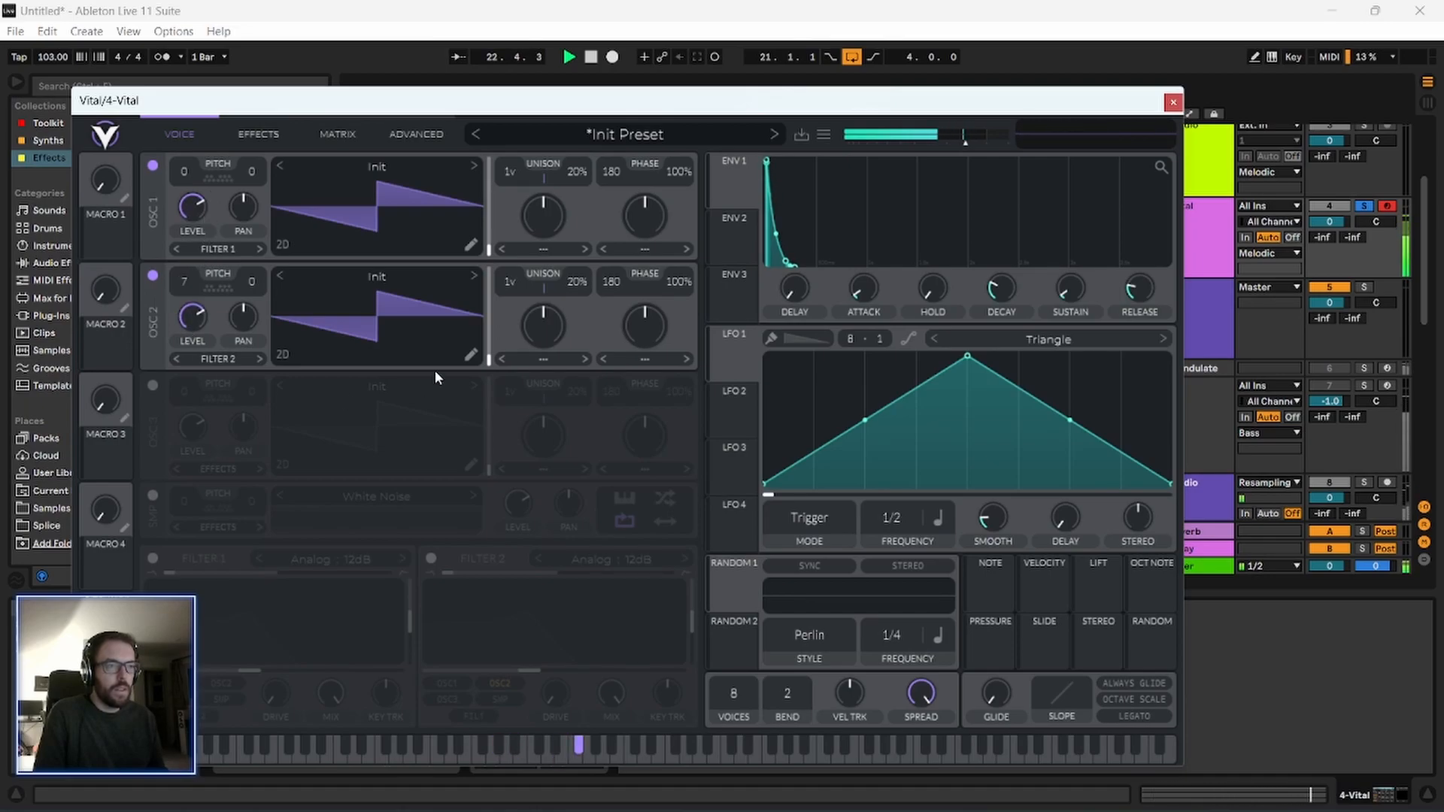
Give oscillator 2 four unison voices at 11% detune, the ESW Acid Powder wavetable and Time Skew.
{"action": "left_click_drag", "start_coordinate": [510, 275], "coordinate": [513, 249]}
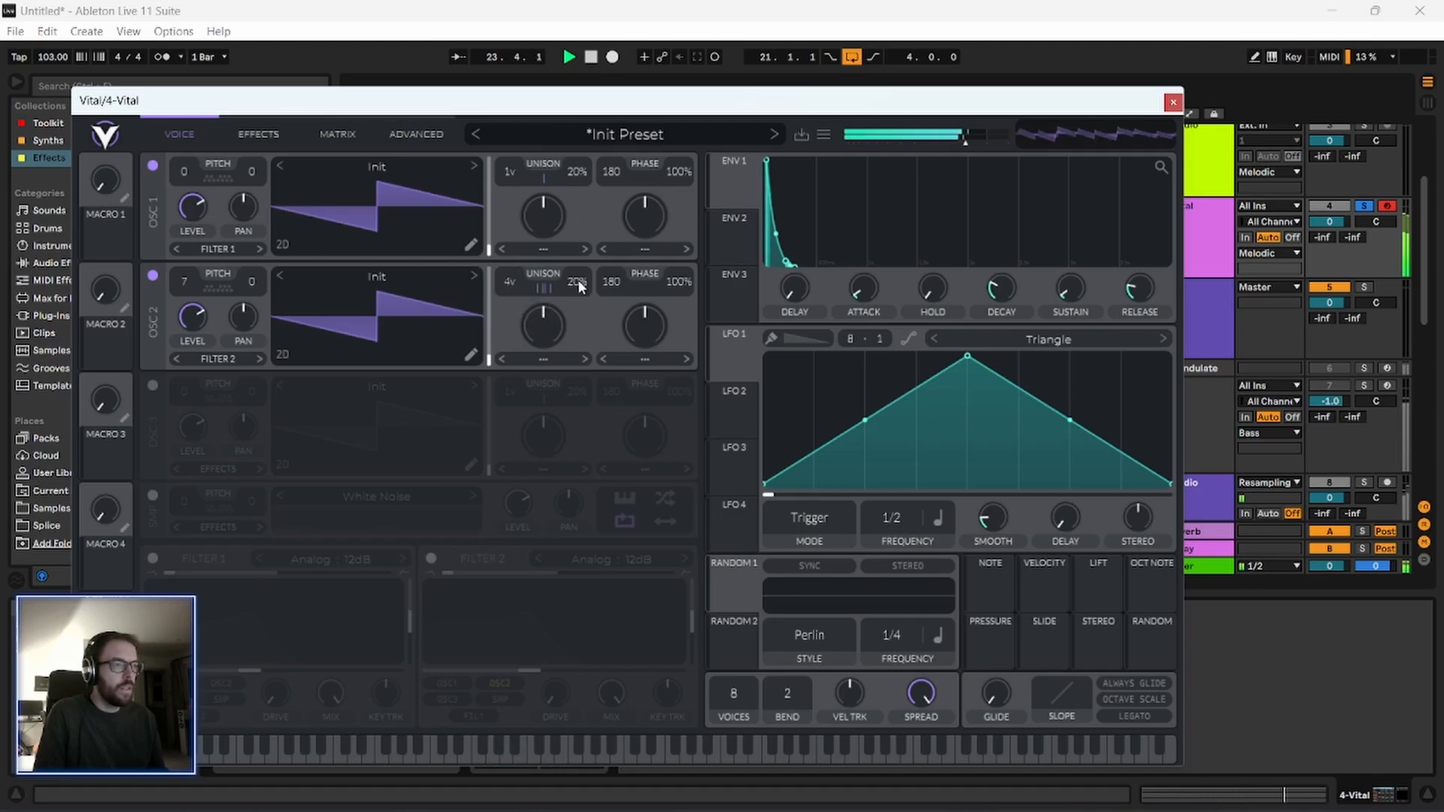
{"action": "left_click_drag", "start_coordinate": [560, 337], "coordinate": [550, 249]}
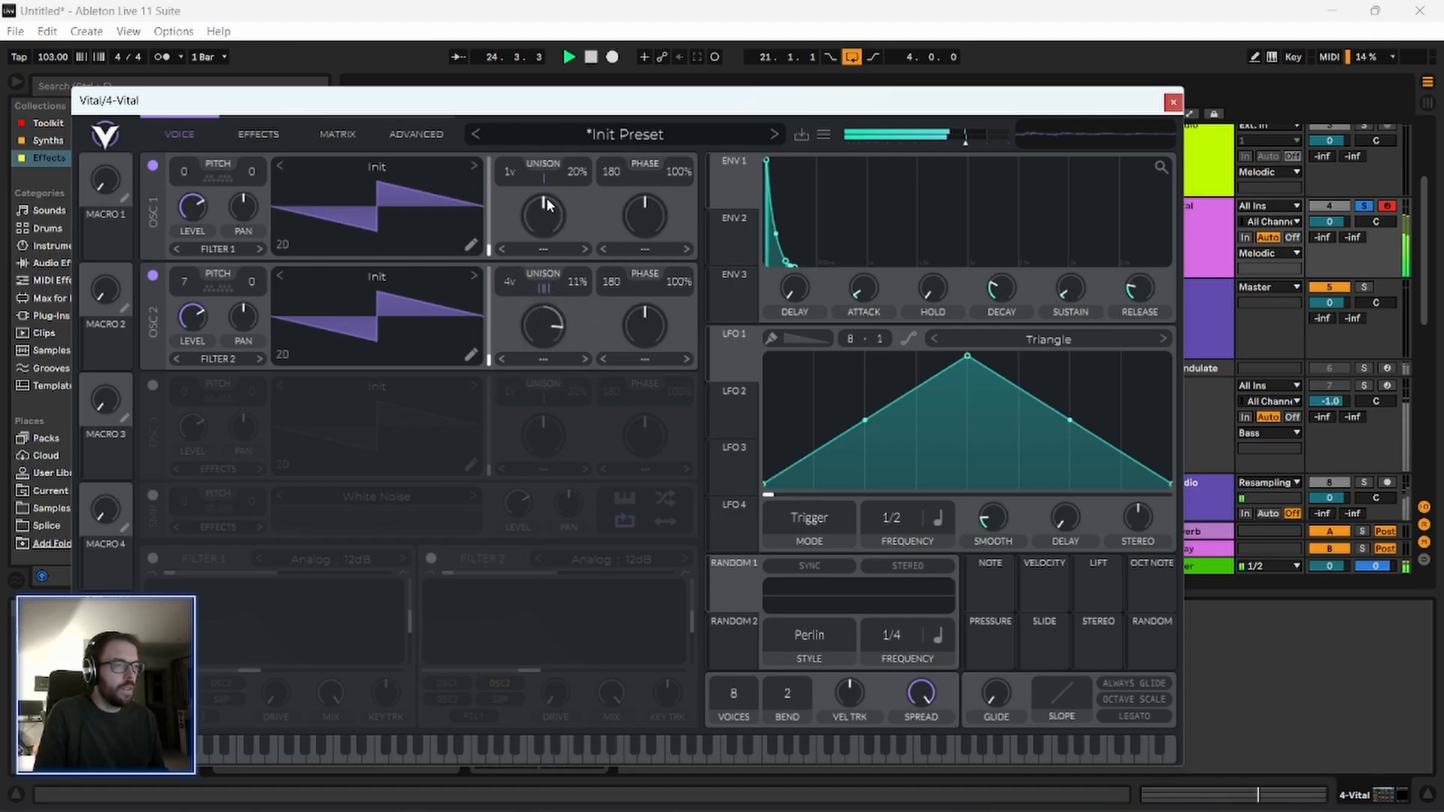
{"action": "left_click", "coordinate": [473, 276]}
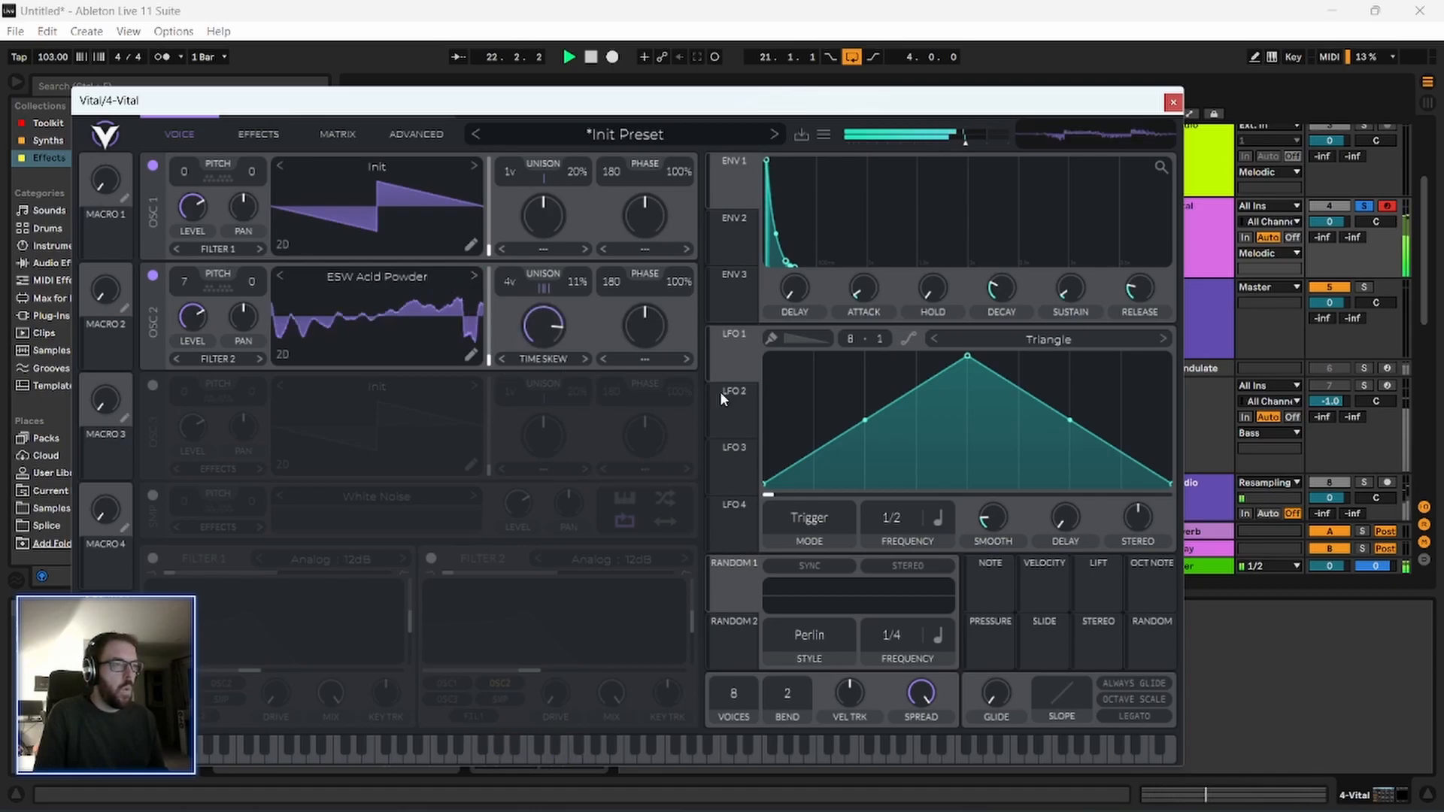
Modulate oscillator 2's wavetable position with LFO 2 and shift that LFO's triangle peak close to its start.
{"action": "left_click_drag", "start_coordinate": [741, 415], "coordinate": [483, 312]}
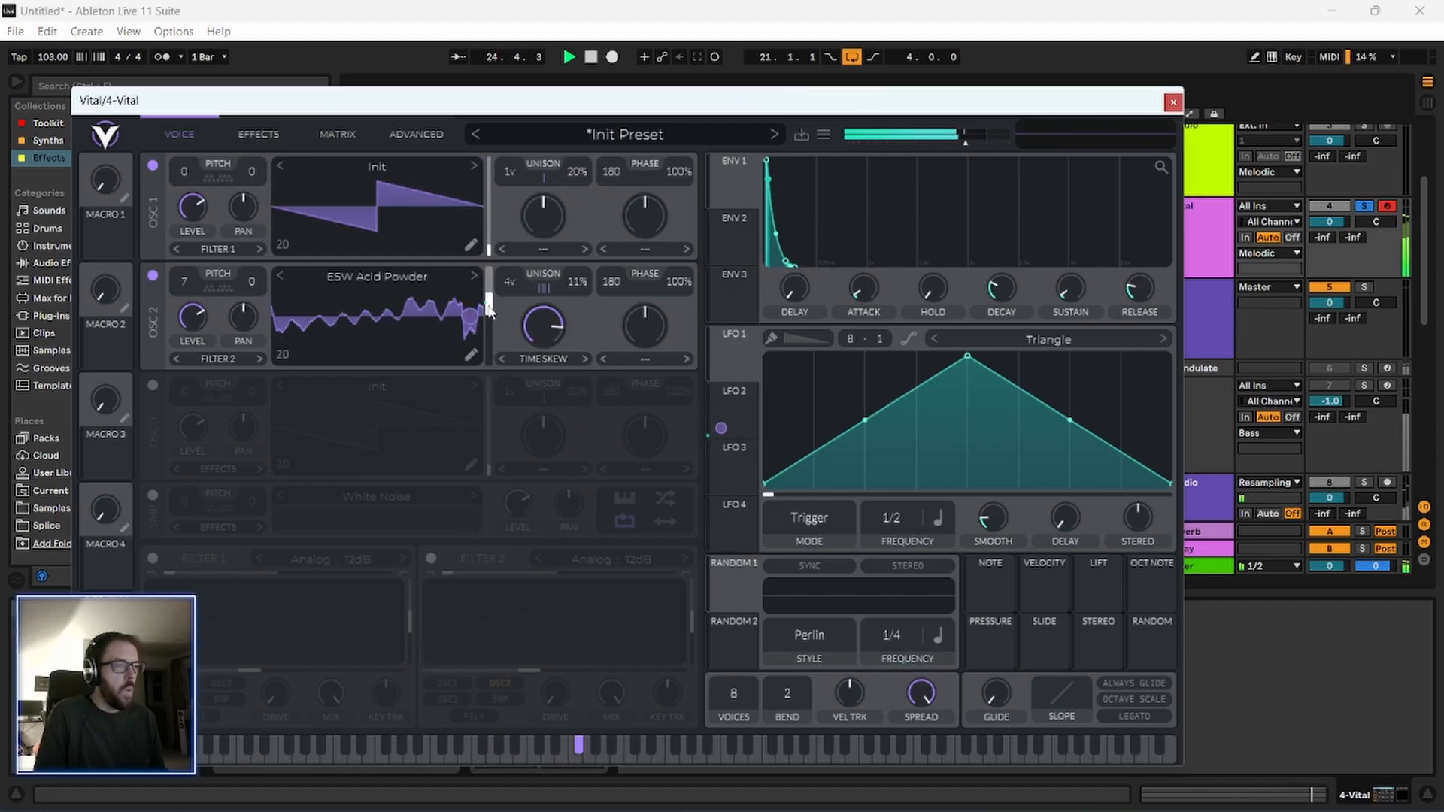
{"action": "left_click", "coordinate": [734, 403]}
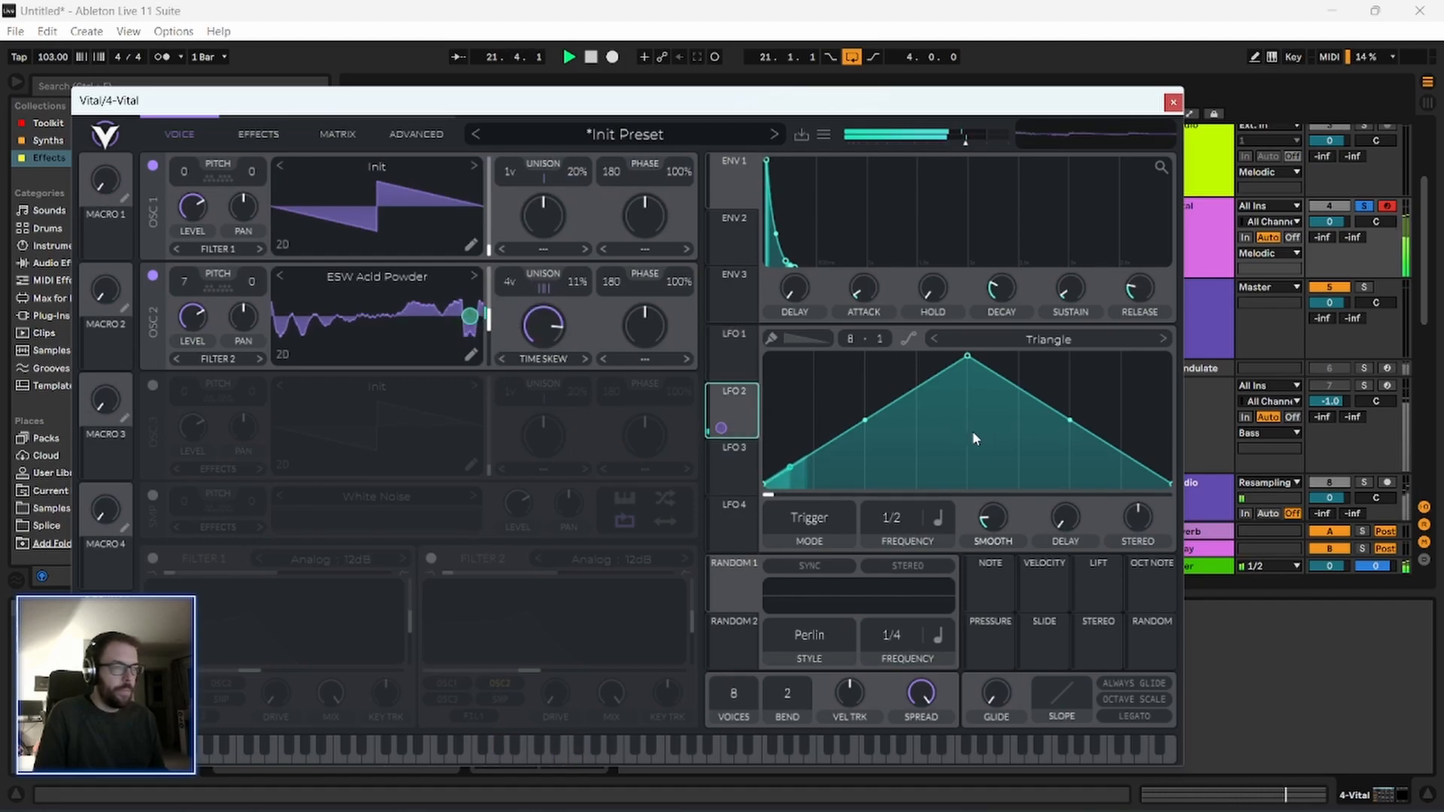
{"action": "left_click_drag", "start_coordinate": [968, 355], "coordinate": [810, 350]}
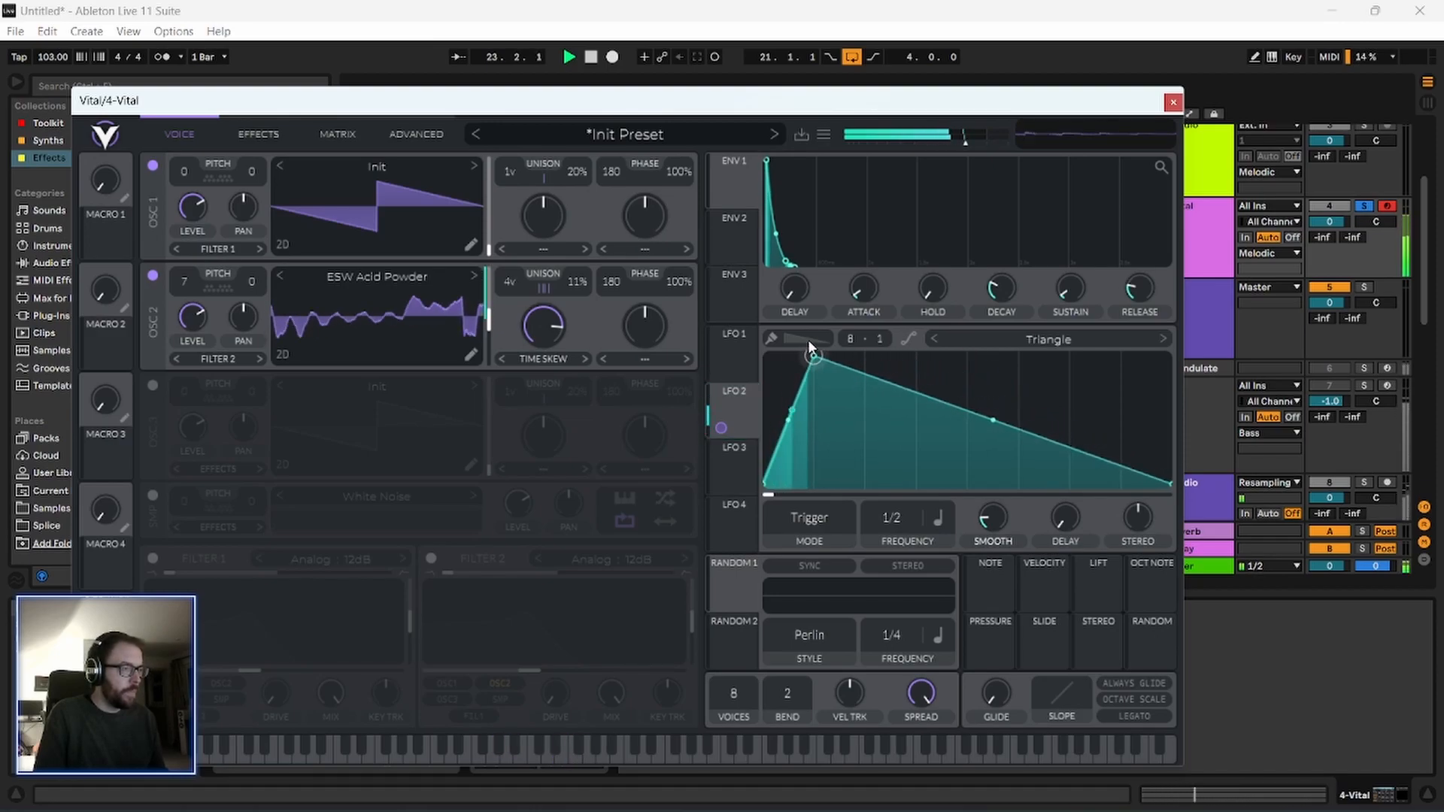
{"action": "left_click", "coordinate": [741, 342]}
Lengthen envelope 1's release and set oscillator 2's transpose to 12 semitones.
{"action": "left_click_drag", "start_coordinate": [1118, 290], "coordinate": [1121, 259]}
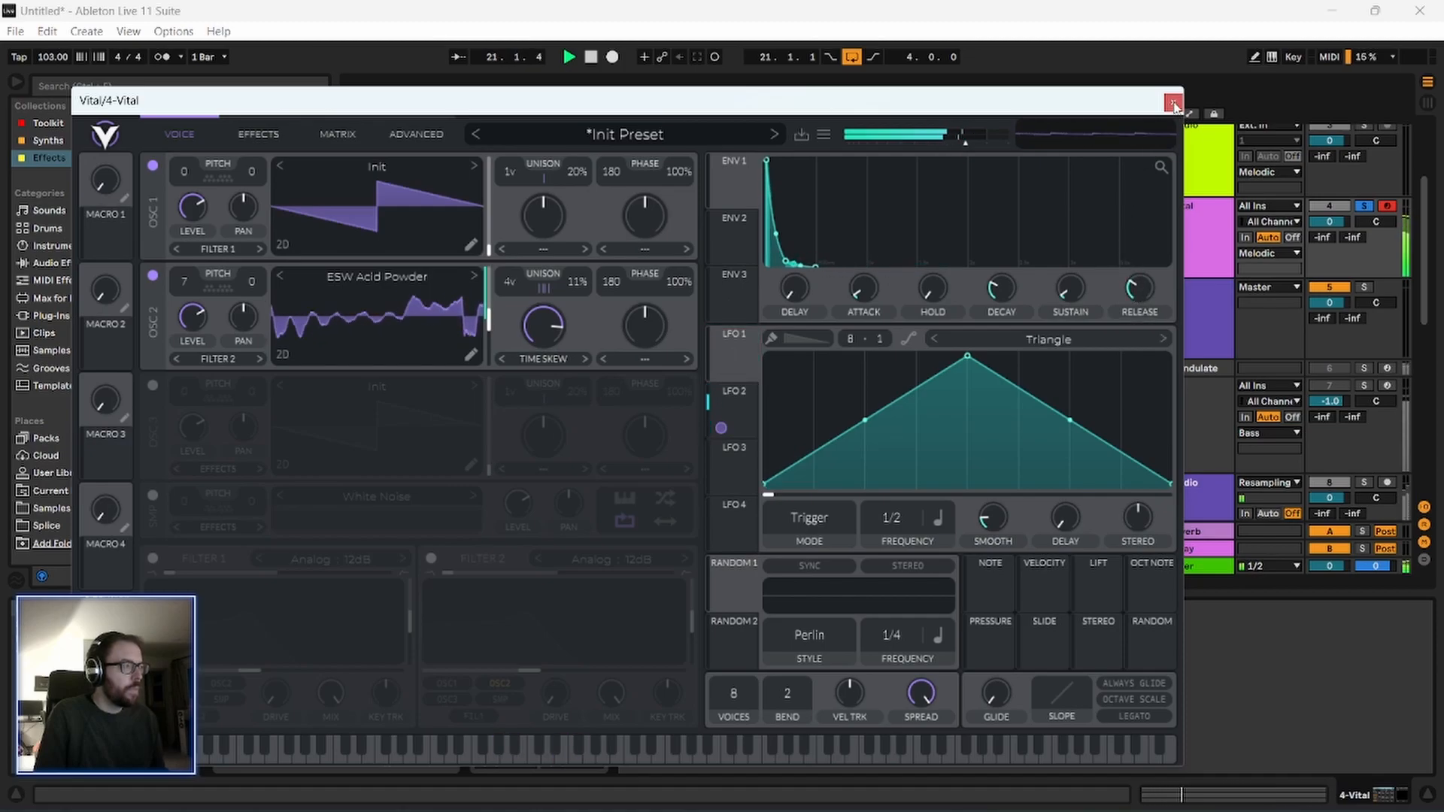
{"action": "left_click_drag", "start_coordinate": [1130, 103], "coordinate": [1127, 115]}
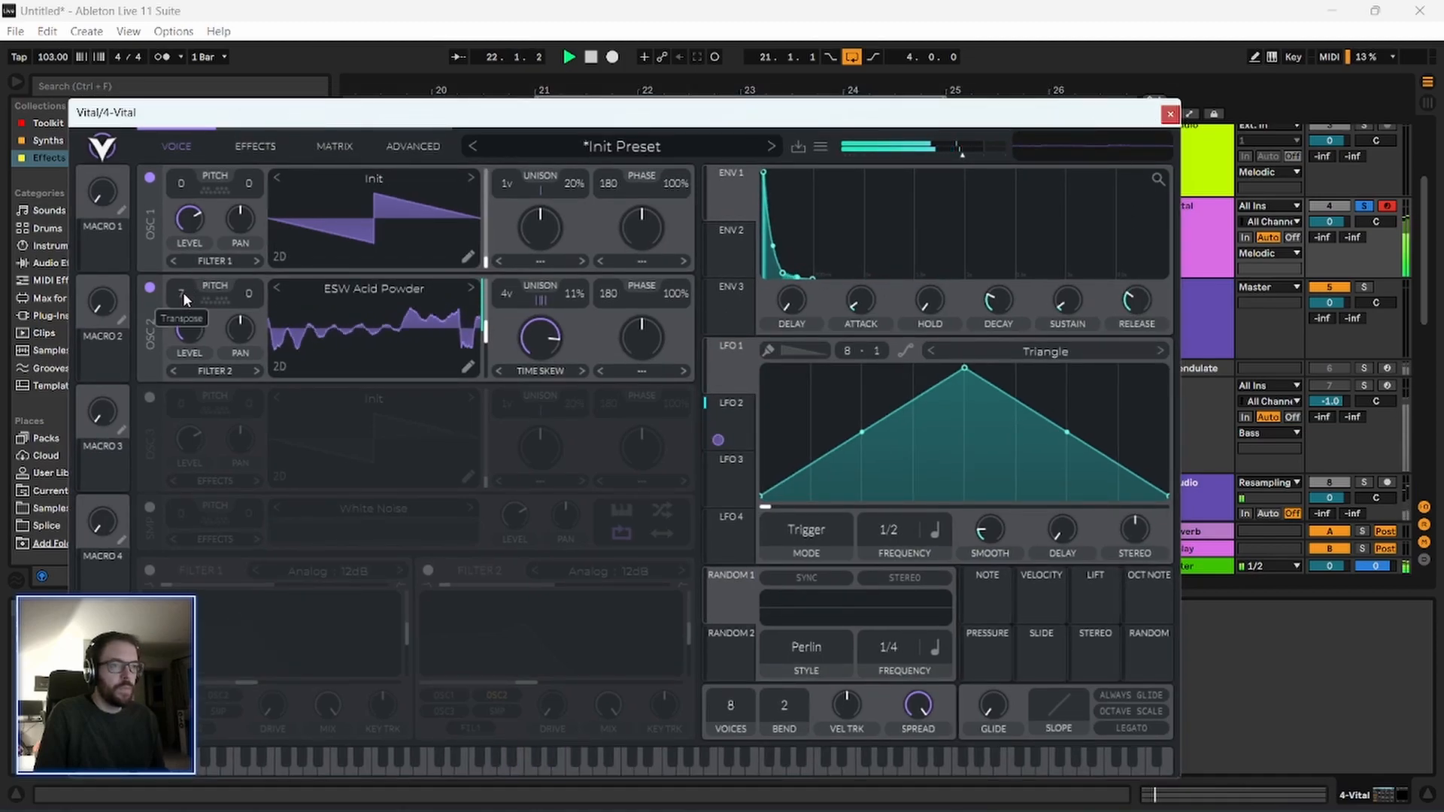
{"action": "left_click_drag", "start_coordinate": [188, 290], "coordinate": [187, 245]}
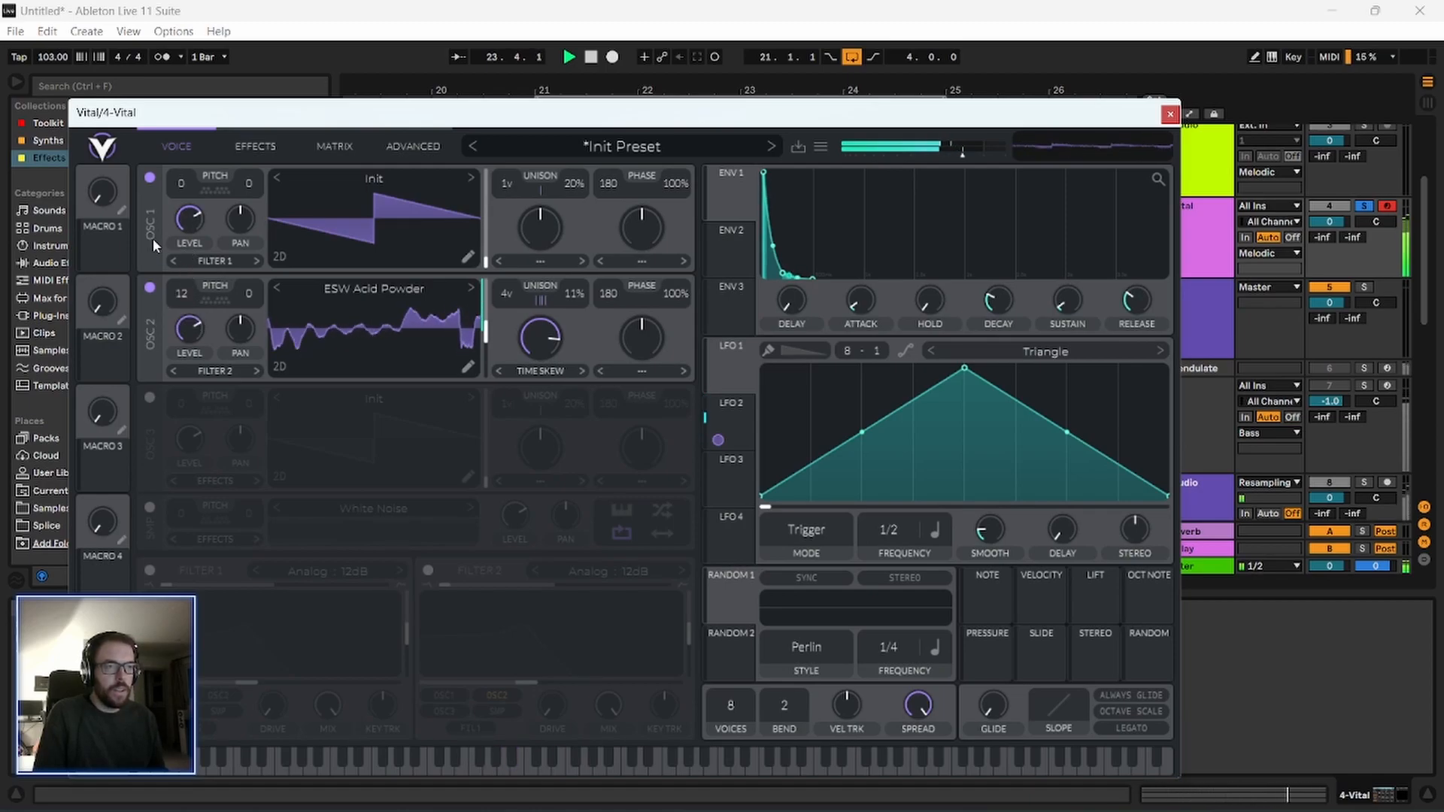
{"action": "left_click", "coordinate": [1170, 115]}
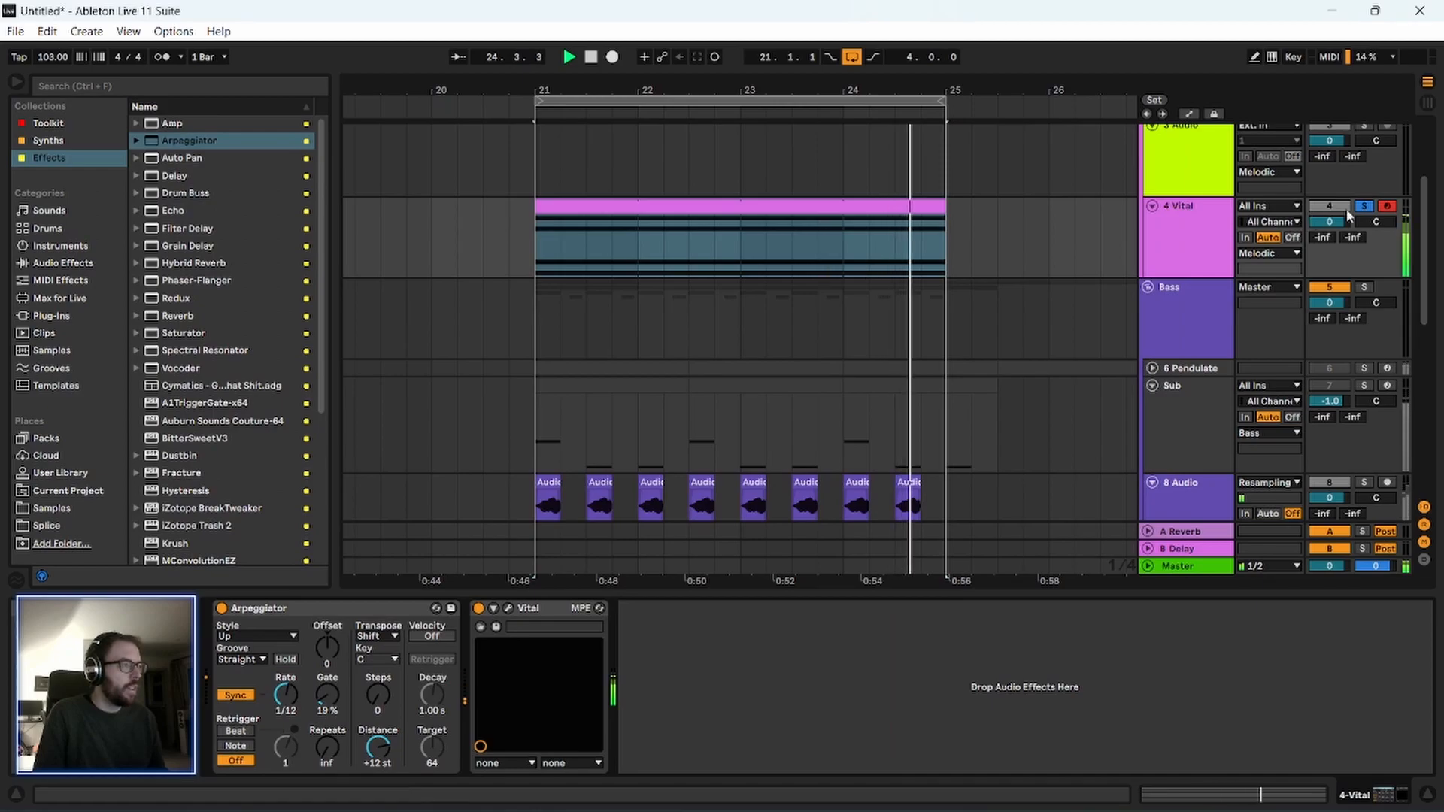
Unsolo the 4 Vital track and set its Arpeggiator's rate to 1/8 while the full loop plays.
{"action": "double_click", "coordinate": [862, 213]}
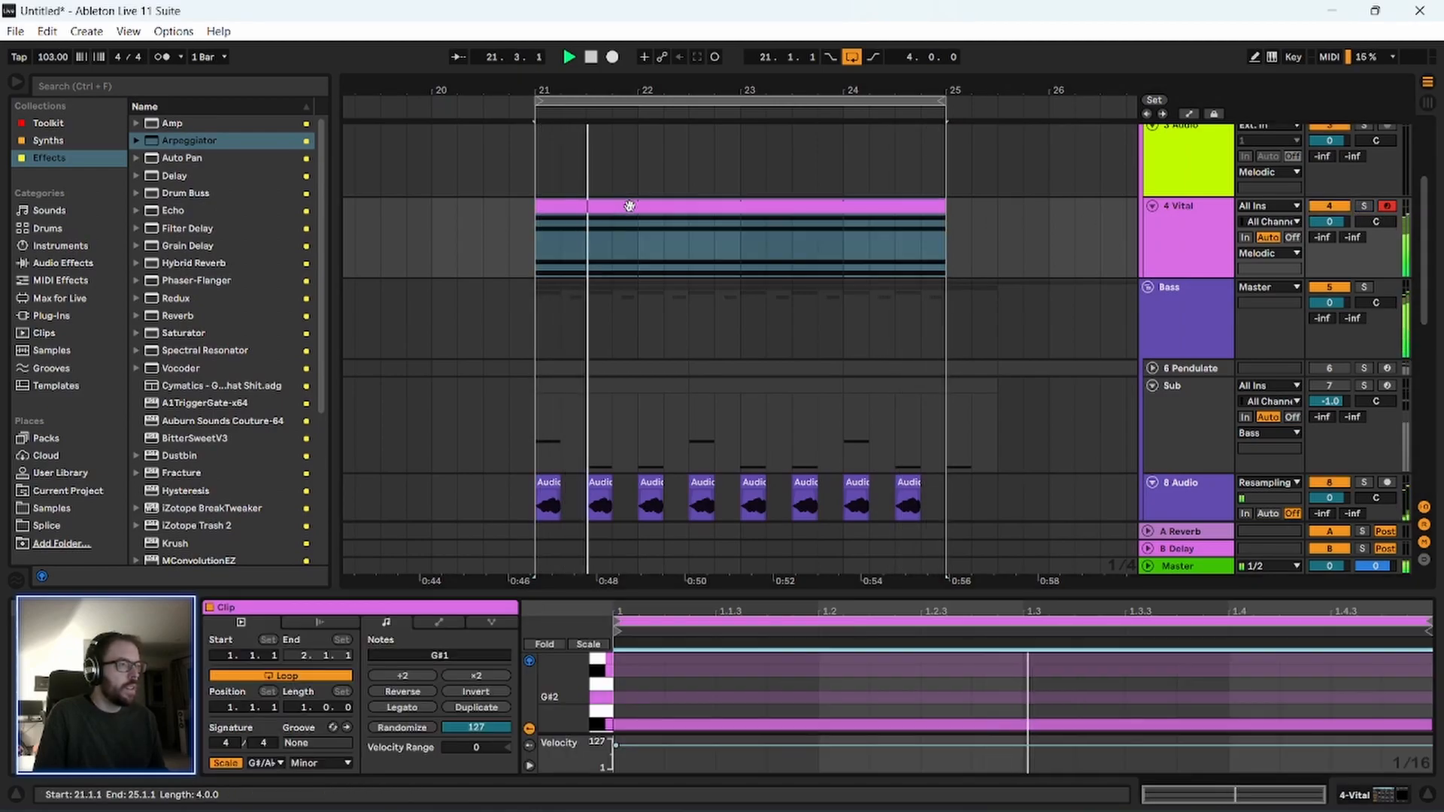
{"action": "left_click_drag", "start_coordinate": [744, 532], "coordinate": [729, 480]}
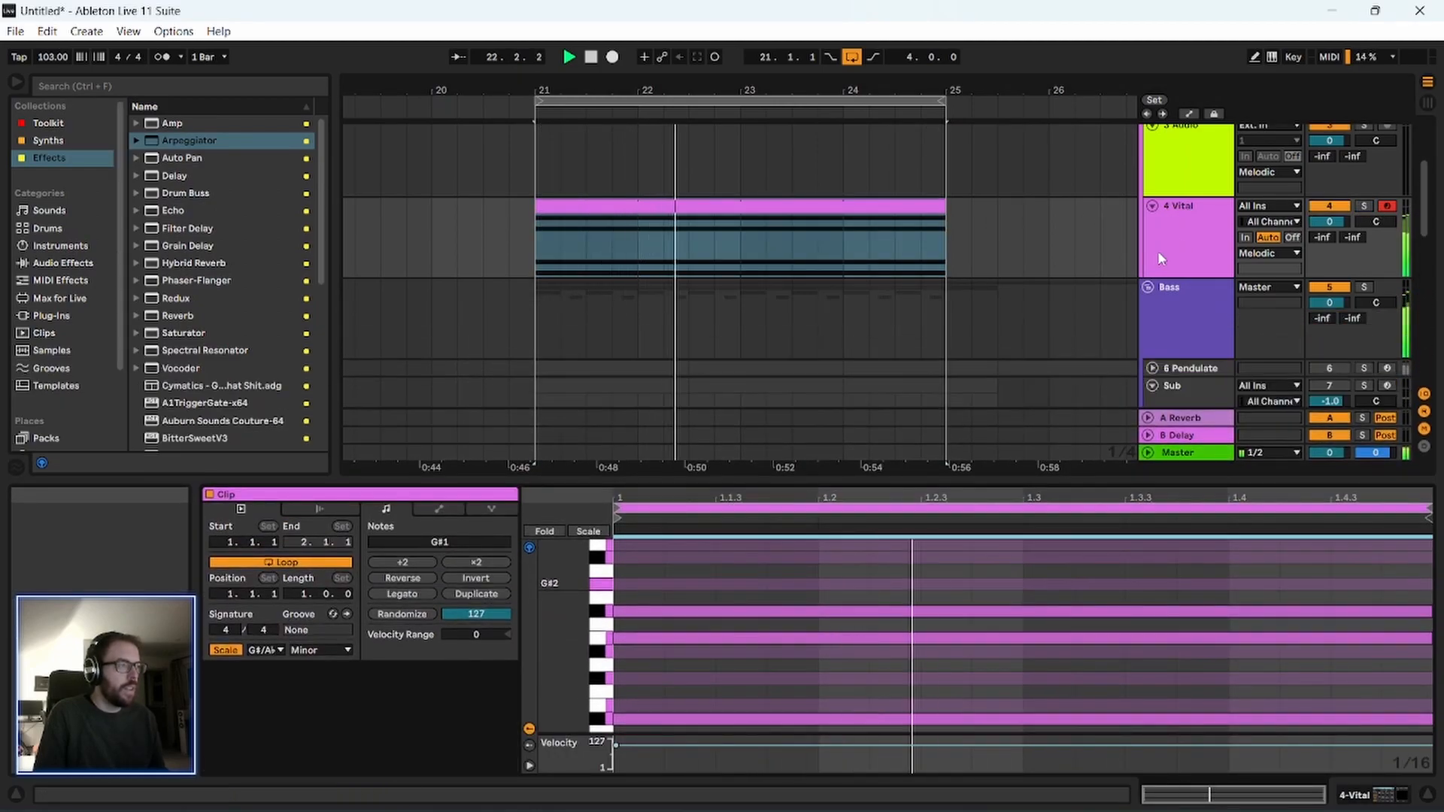
{"action": "double_click", "coordinate": [1190, 232]}
{"action": "left_click", "coordinate": [290, 703]}
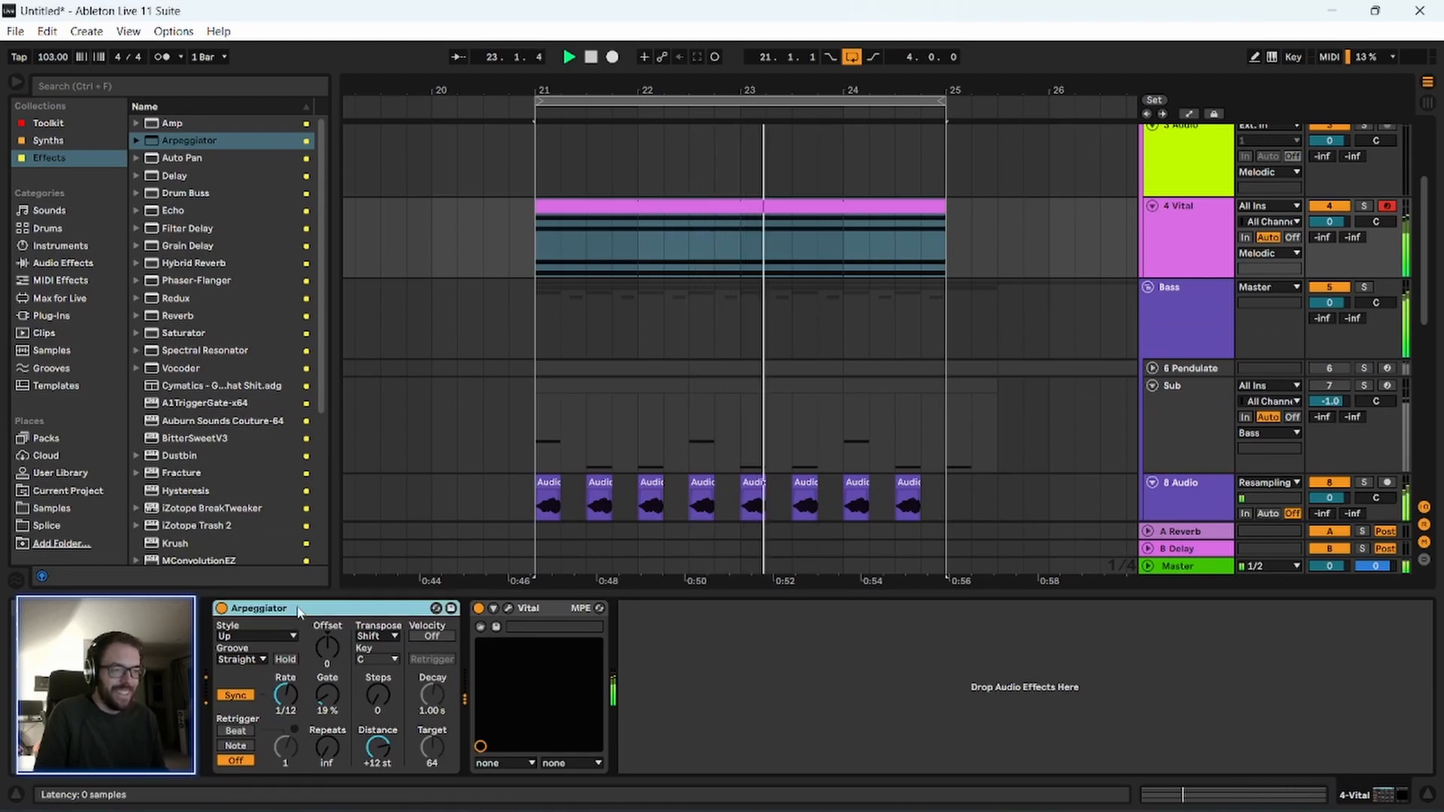
{"action": "left_click_drag", "start_coordinate": [291, 703], "coordinate": [290, 693]}
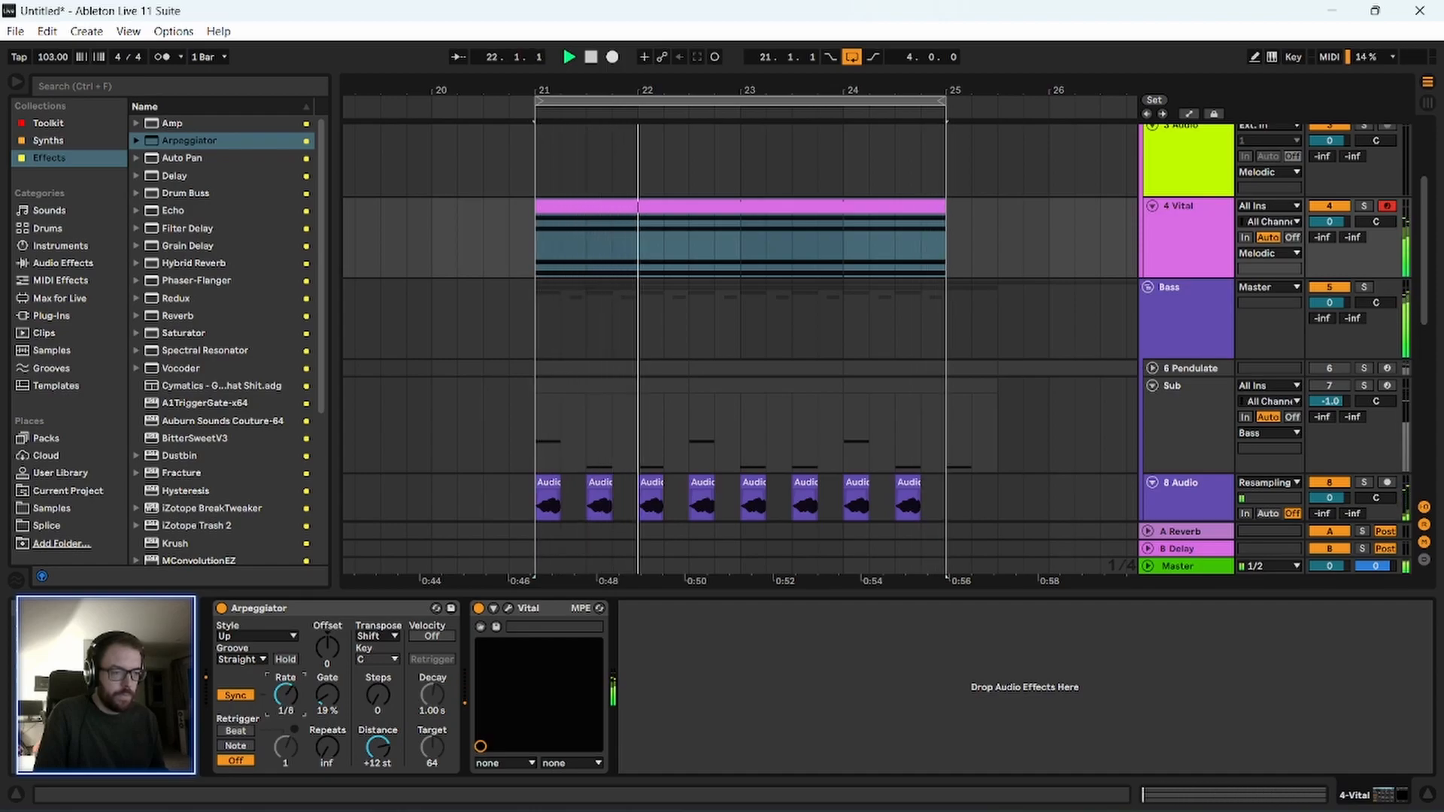
{"action": "left_click", "coordinate": [290, 610]}
{"action": "left_click_drag", "start_coordinate": [285, 690], "coordinate": [284, 697]}
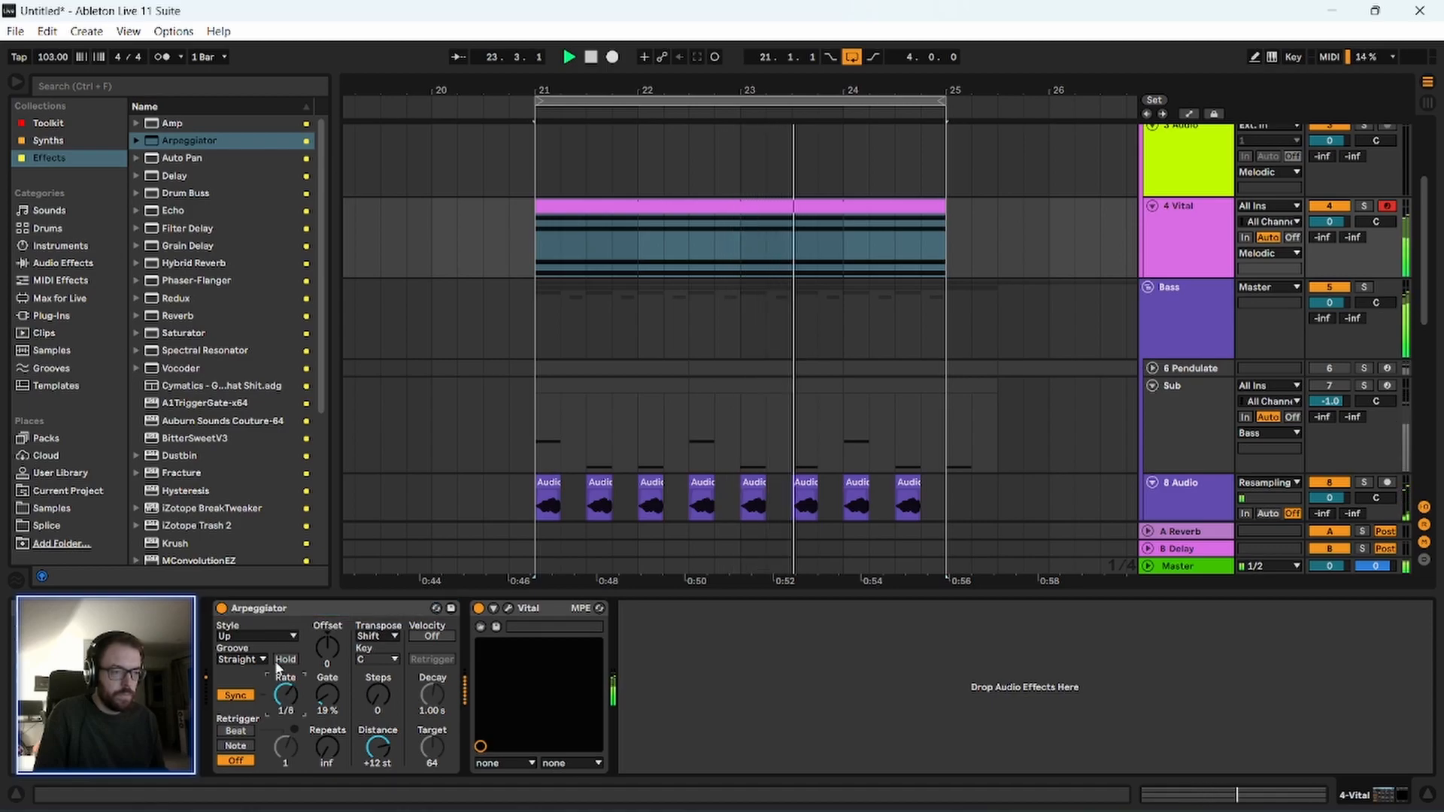
Lower the two highest chord notes in the Vital clip to C#2 and D#2 while the loop plays.
{"action": "double_click", "coordinate": [642, 200]}
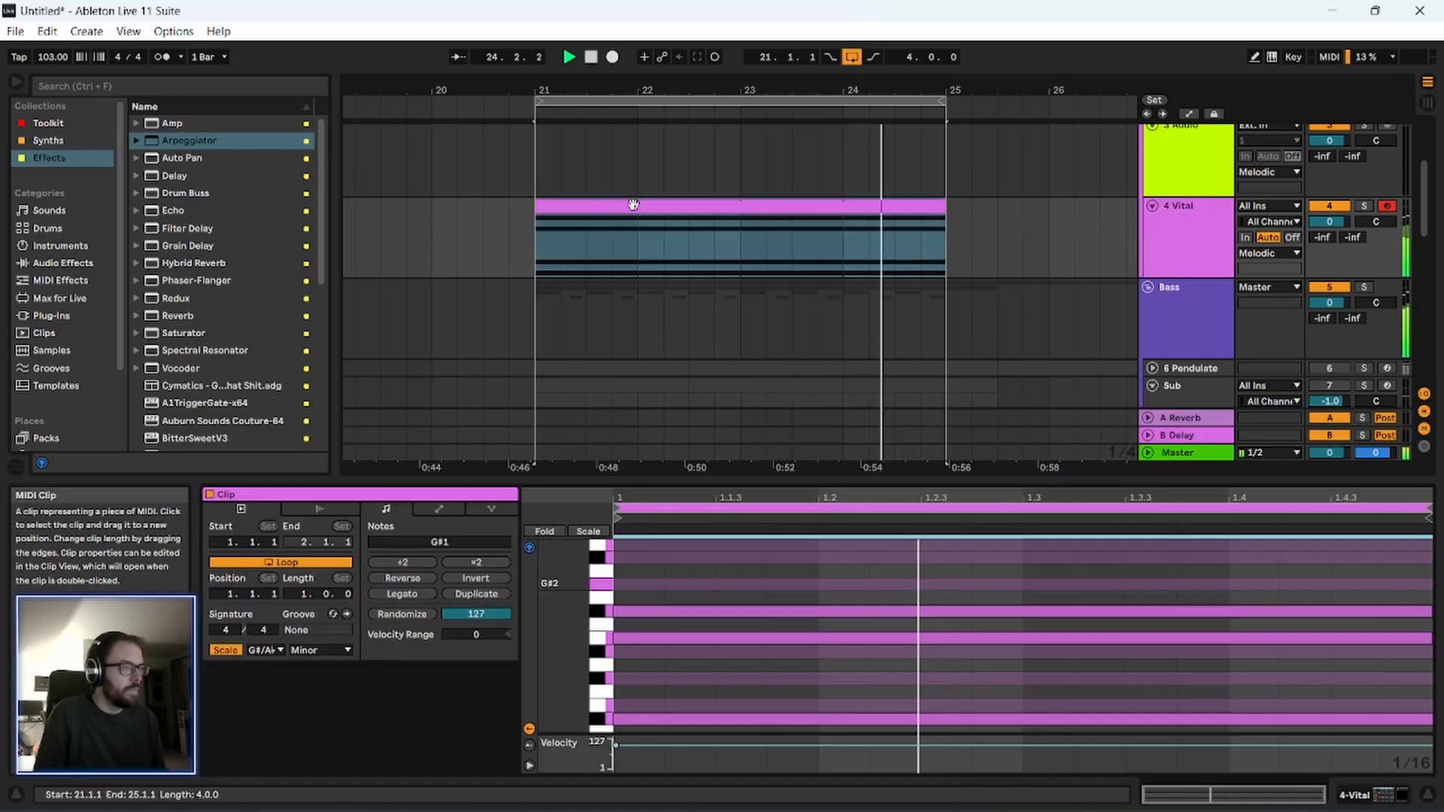
{"action": "left_click_drag", "start_coordinate": [676, 483], "coordinate": [676, 339]}
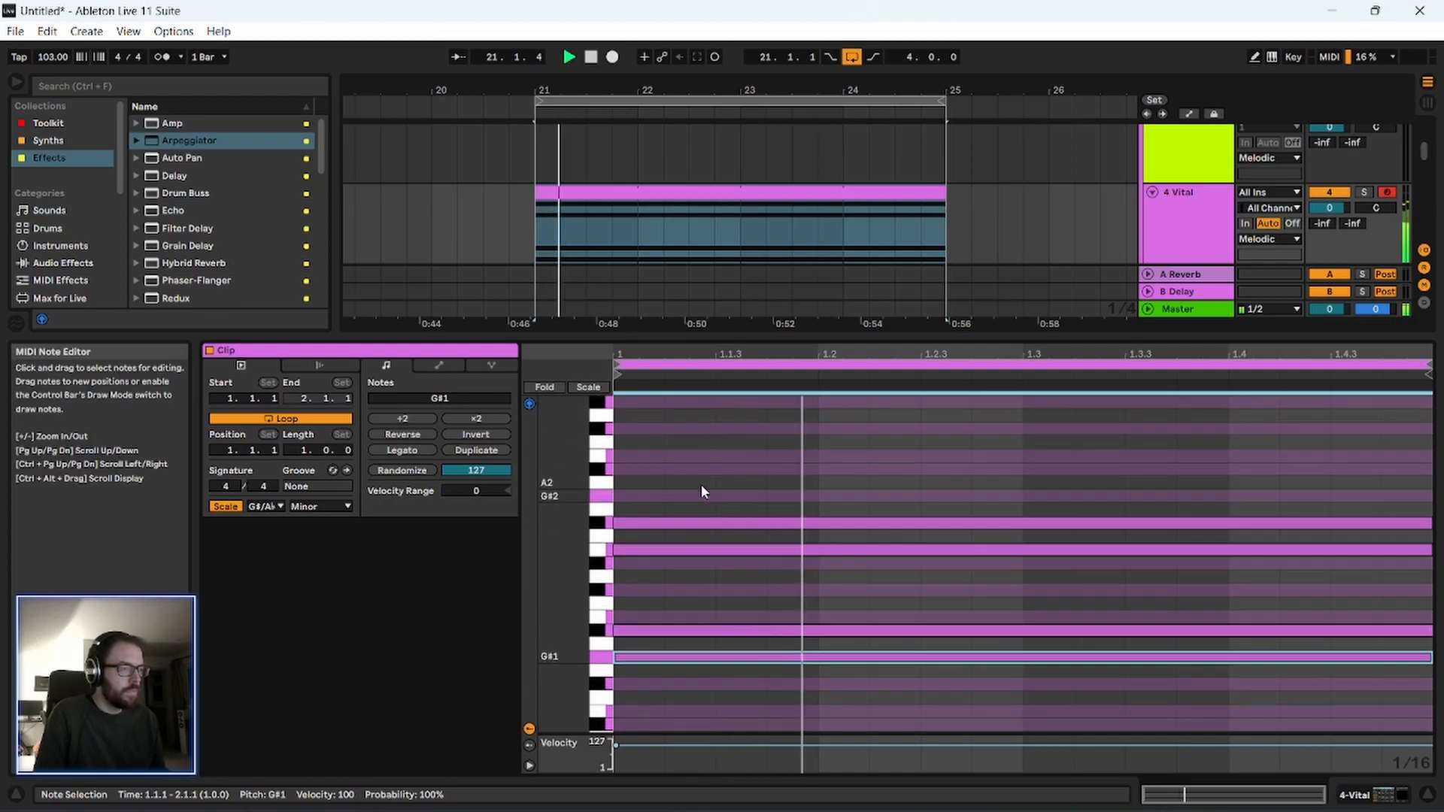
{"action": "left_click_drag", "start_coordinate": [709, 498], "coordinate": [727, 537]}
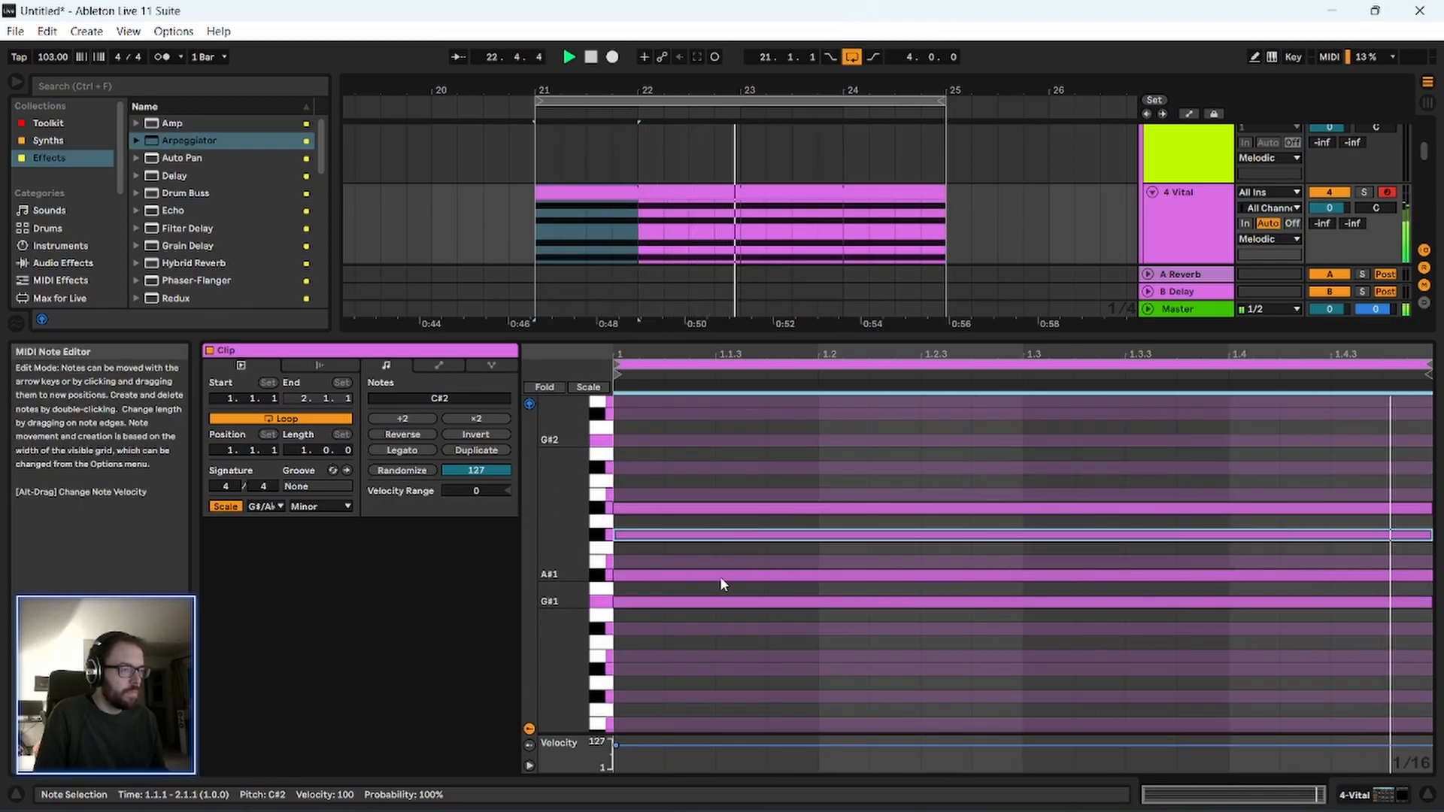
Reduce the Vital clip's chord to G#1, B1 and C#2 and enlarge the arrangement area above the clip editor.
{"action": "left_click_drag", "start_coordinate": [724, 508], "coordinate": [719, 566]}
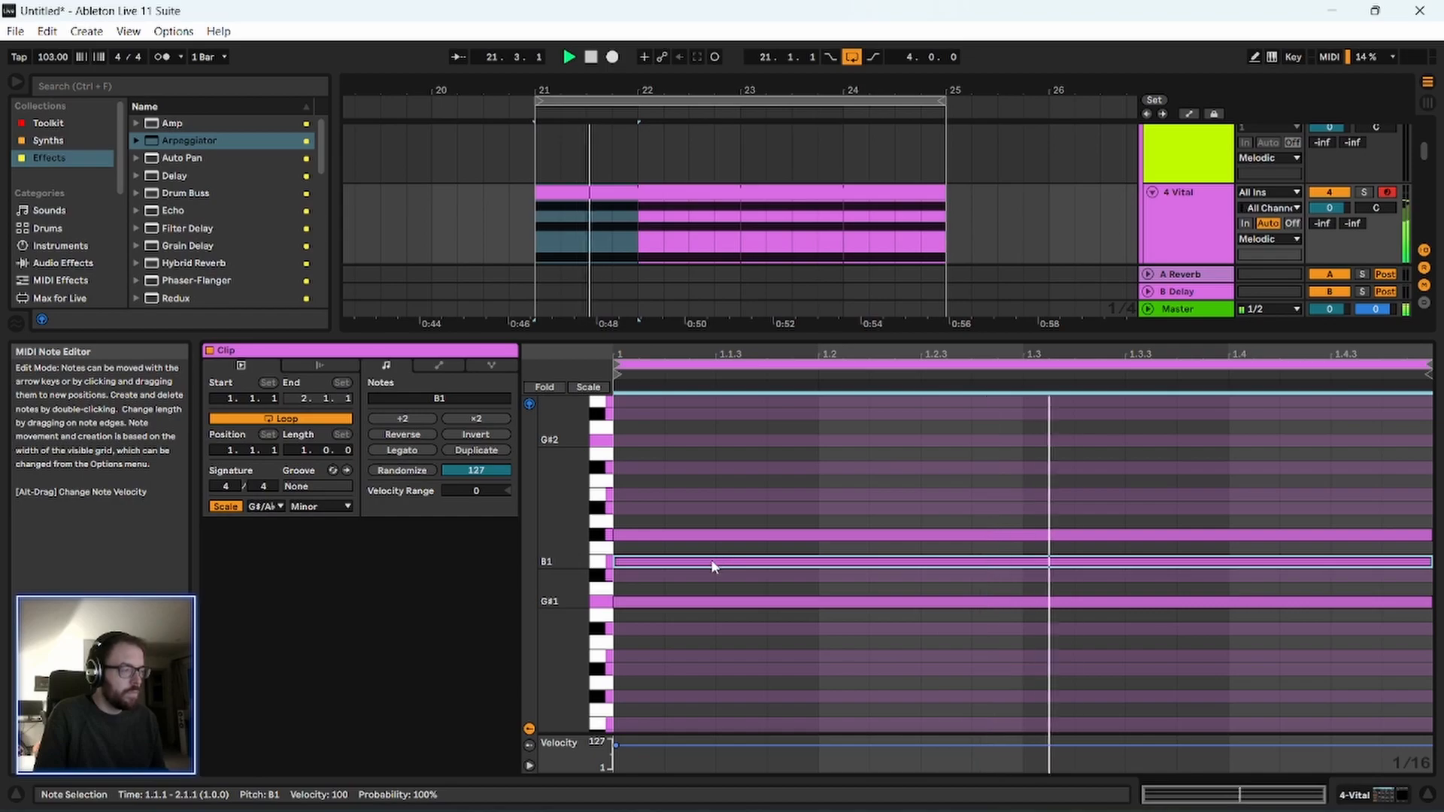
{"action": "left_click_drag", "start_coordinate": [844, 340], "coordinate": [855, 793]}
{"action": "left_click", "coordinate": [1184, 224]}
{"action": "double_click", "coordinate": [607, 190]}
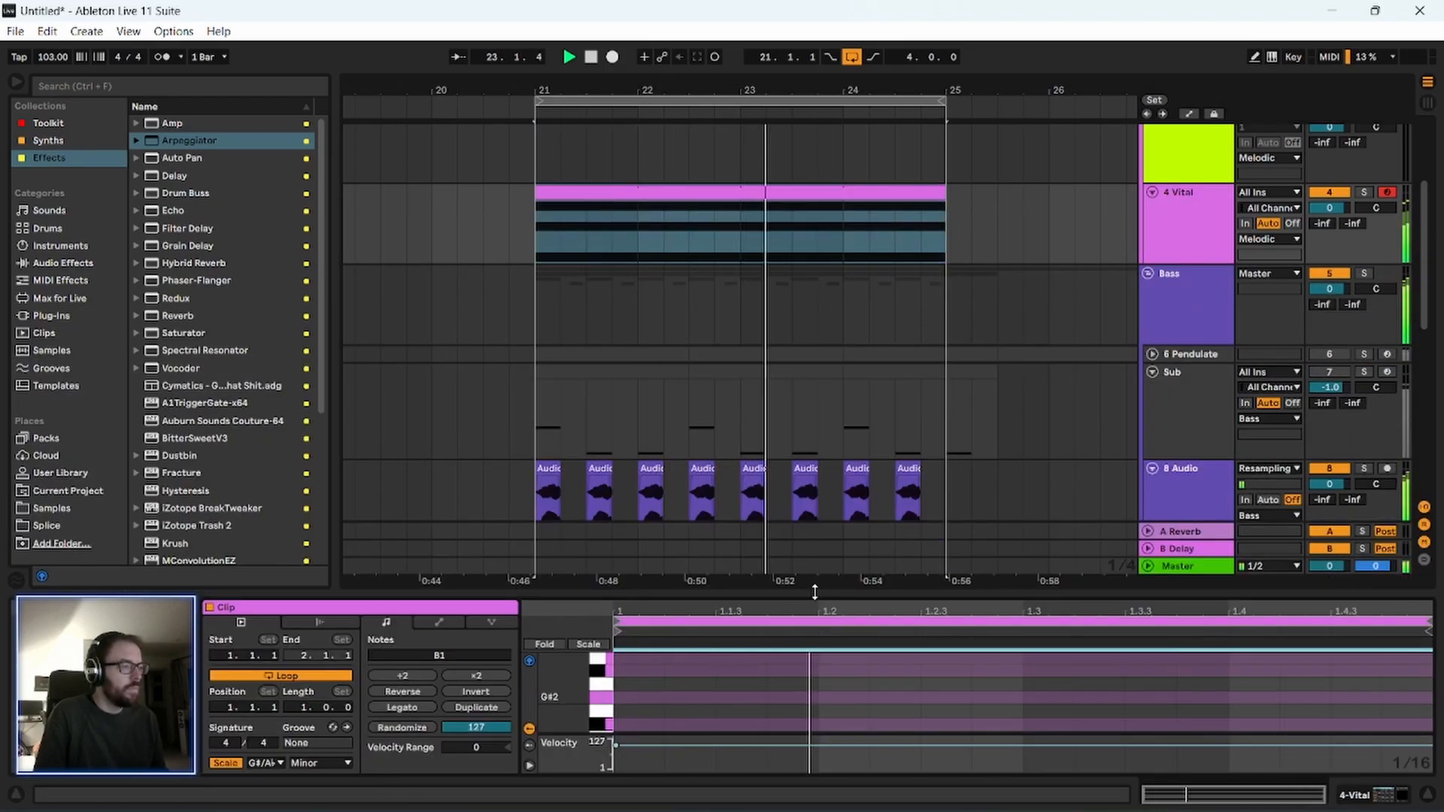
{"action": "left_click_drag", "start_coordinate": [815, 591], "coordinate": [816, 541]}
Open the 4 Vital track's Vital and enable its Compressor effect, trying out the Chorus briefly.
{"action": "left_click", "coordinate": [1202, 164]}
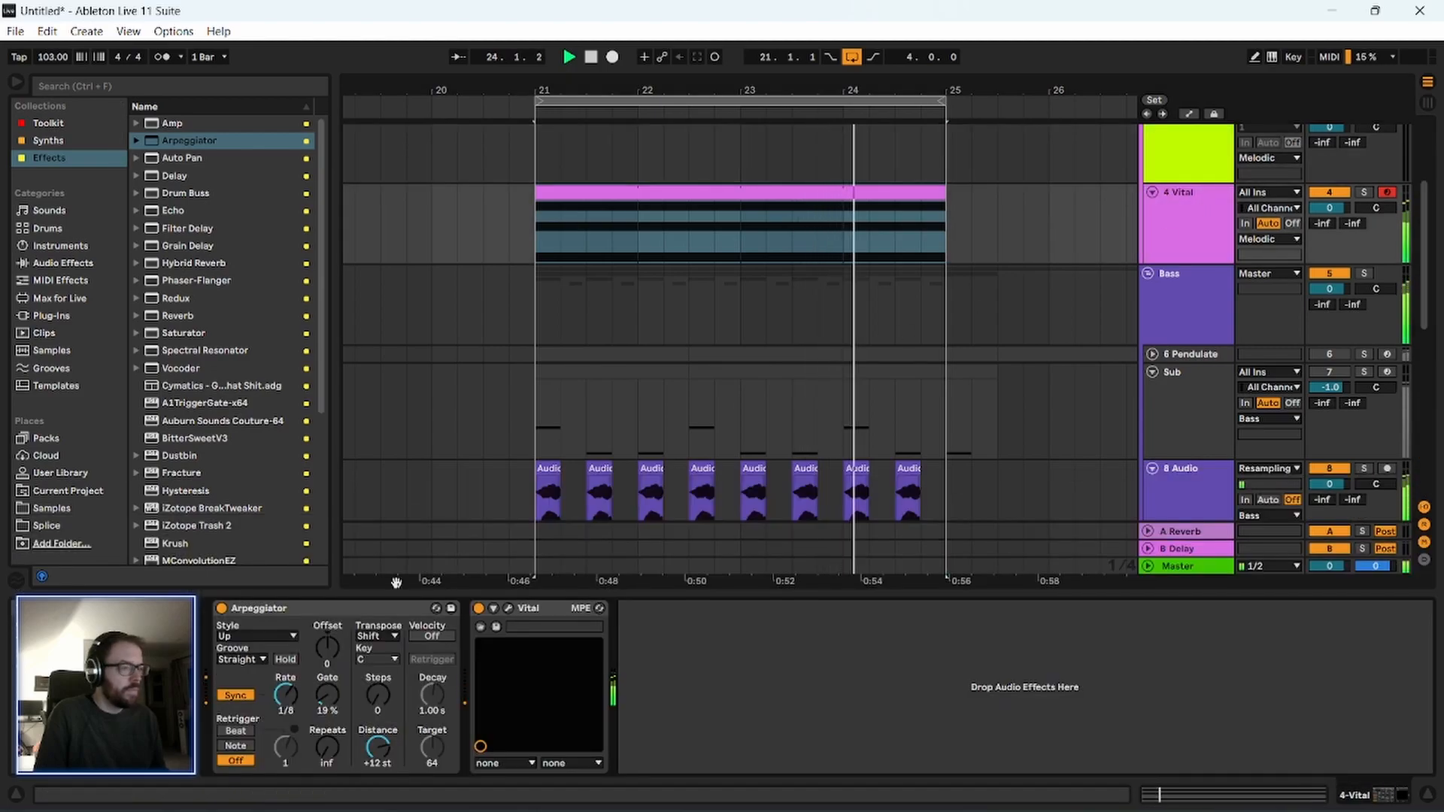
{"action": "left_click", "coordinate": [313, 609]}
{"action": "left_click", "coordinate": [508, 608]}
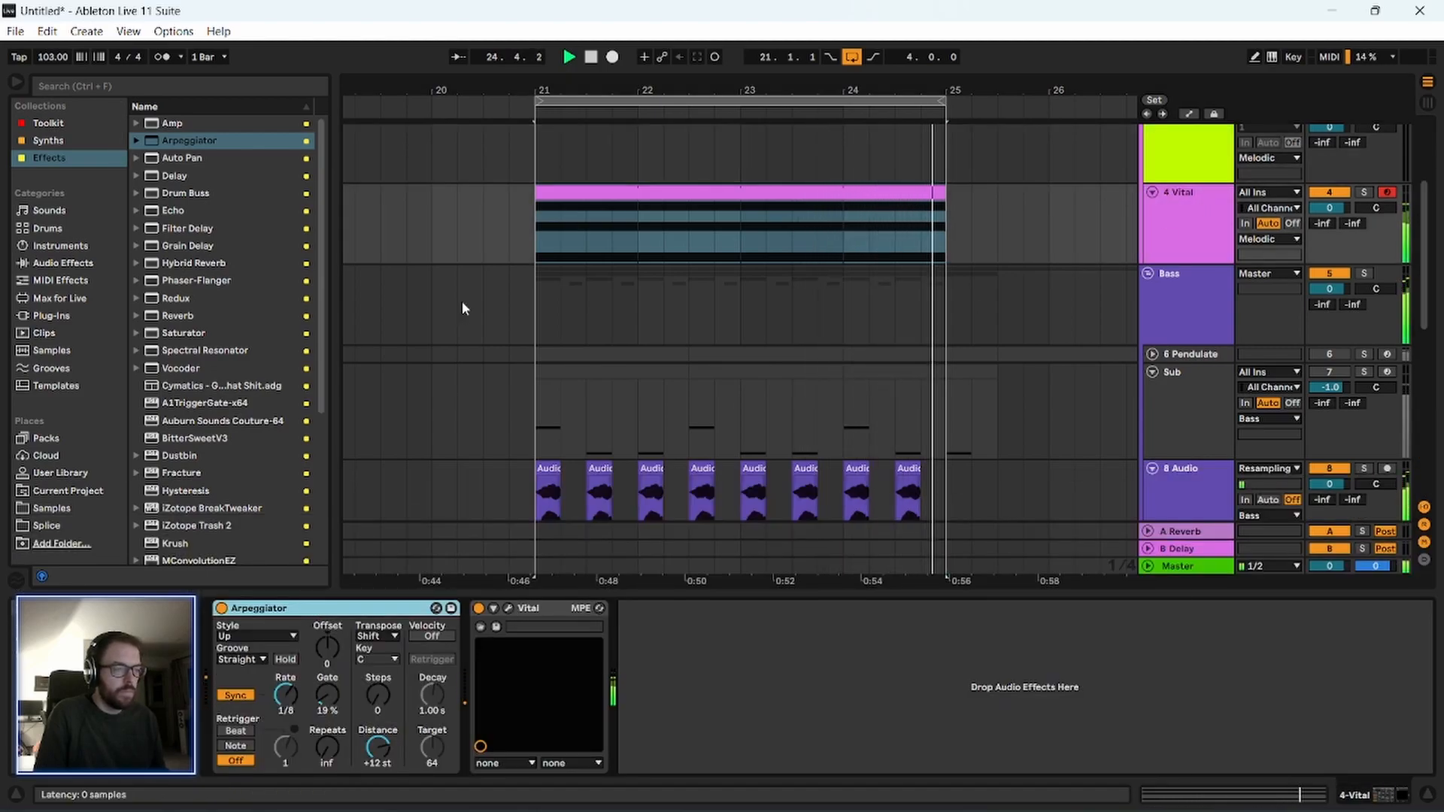
{"action": "left_click", "coordinate": [248, 131]}
{"action": "left_click_drag", "start_coordinate": [254, 106], "coordinate": [262, 94]}
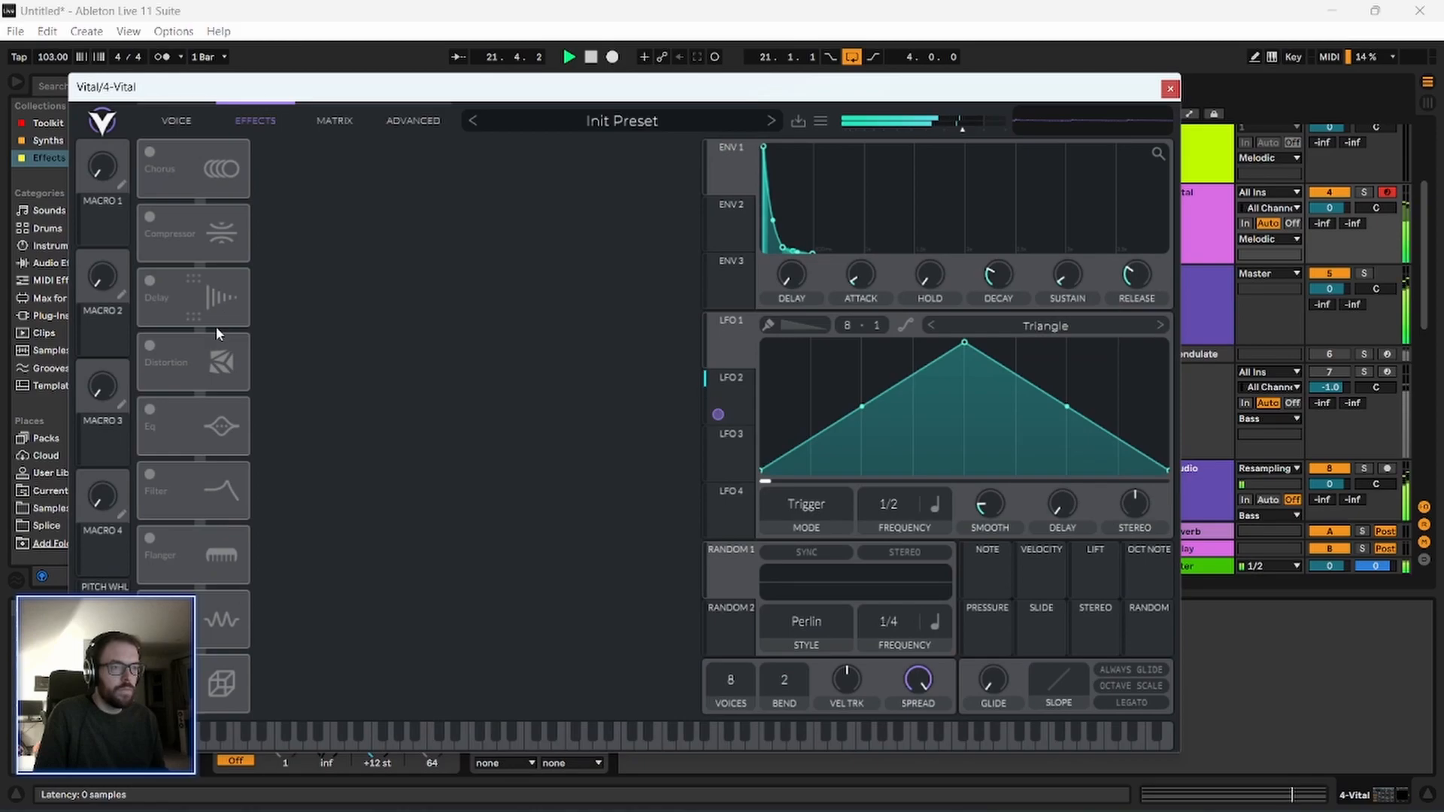
{"action": "left_click", "coordinate": [151, 217]}
{"action": "left_click", "coordinate": [149, 152]}
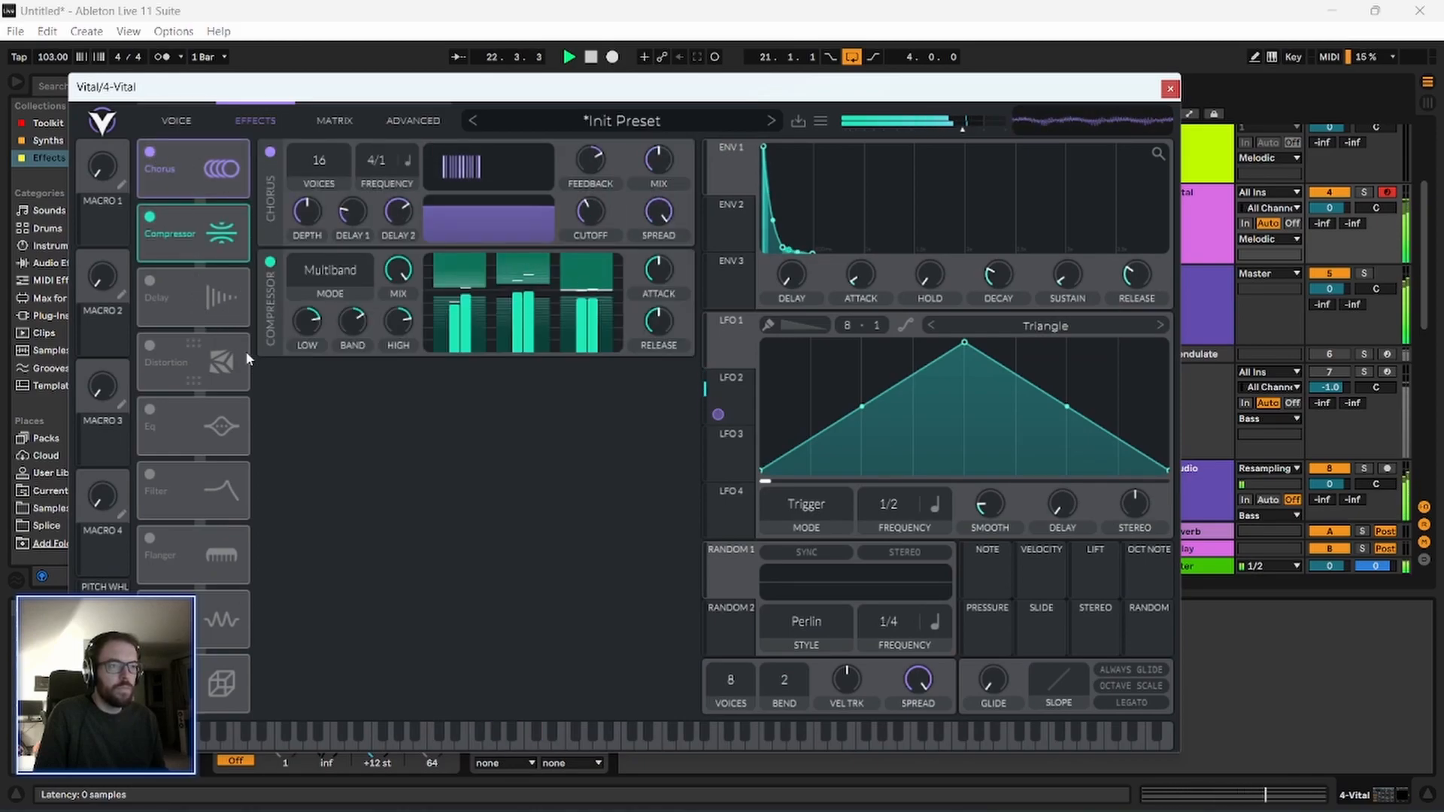
{"action": "left_click", "coordinate": [151, 153]}
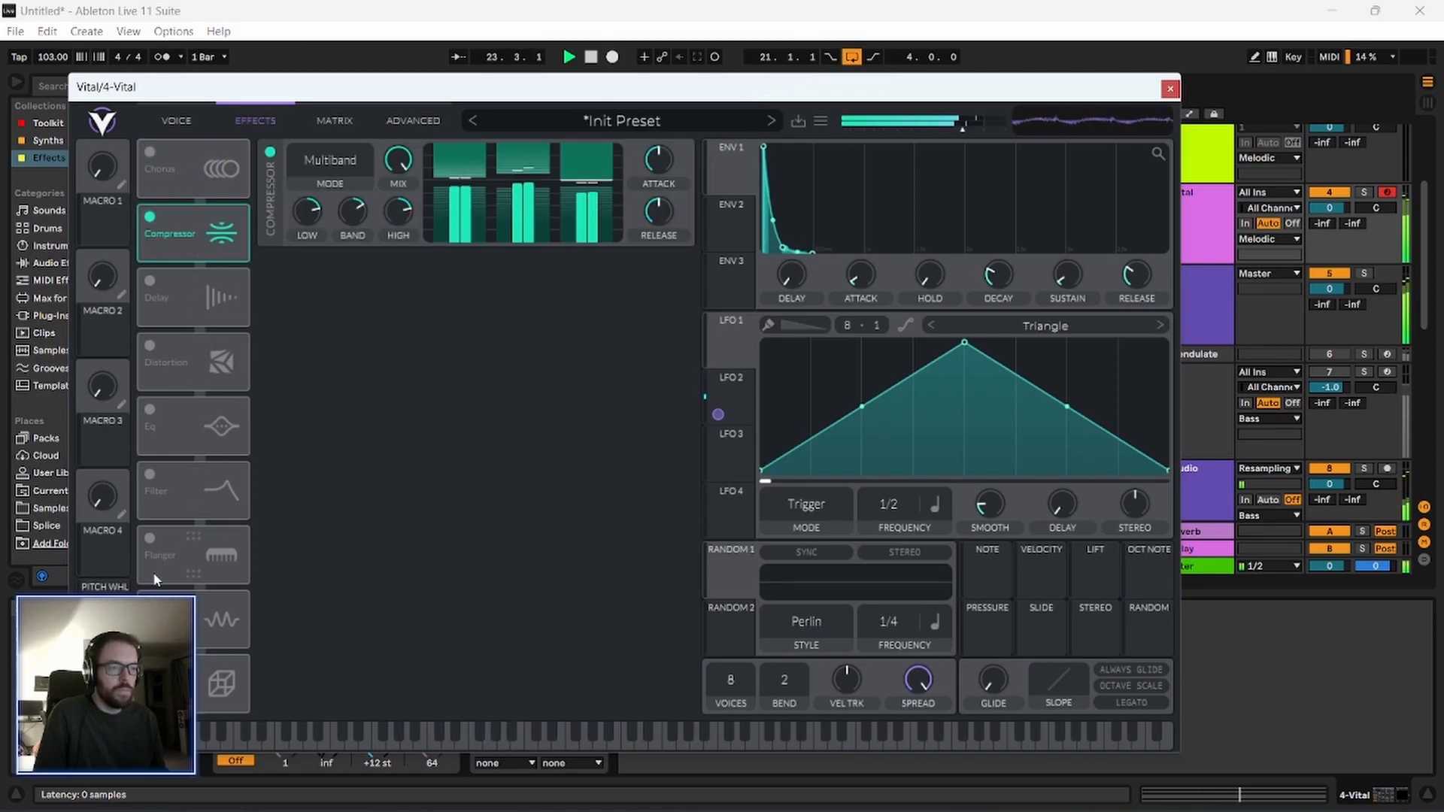
Try Vital's Reverb effect with its mix set to about 29.5%.
{"action": "left_click", "coordinate": [150, 667]}
{"action": "mouse_move", "coordinate": [659, 271]}
{"action": "left_click_drag", "start_coordinate": [640, 263], "coordinate": [634, 286]}
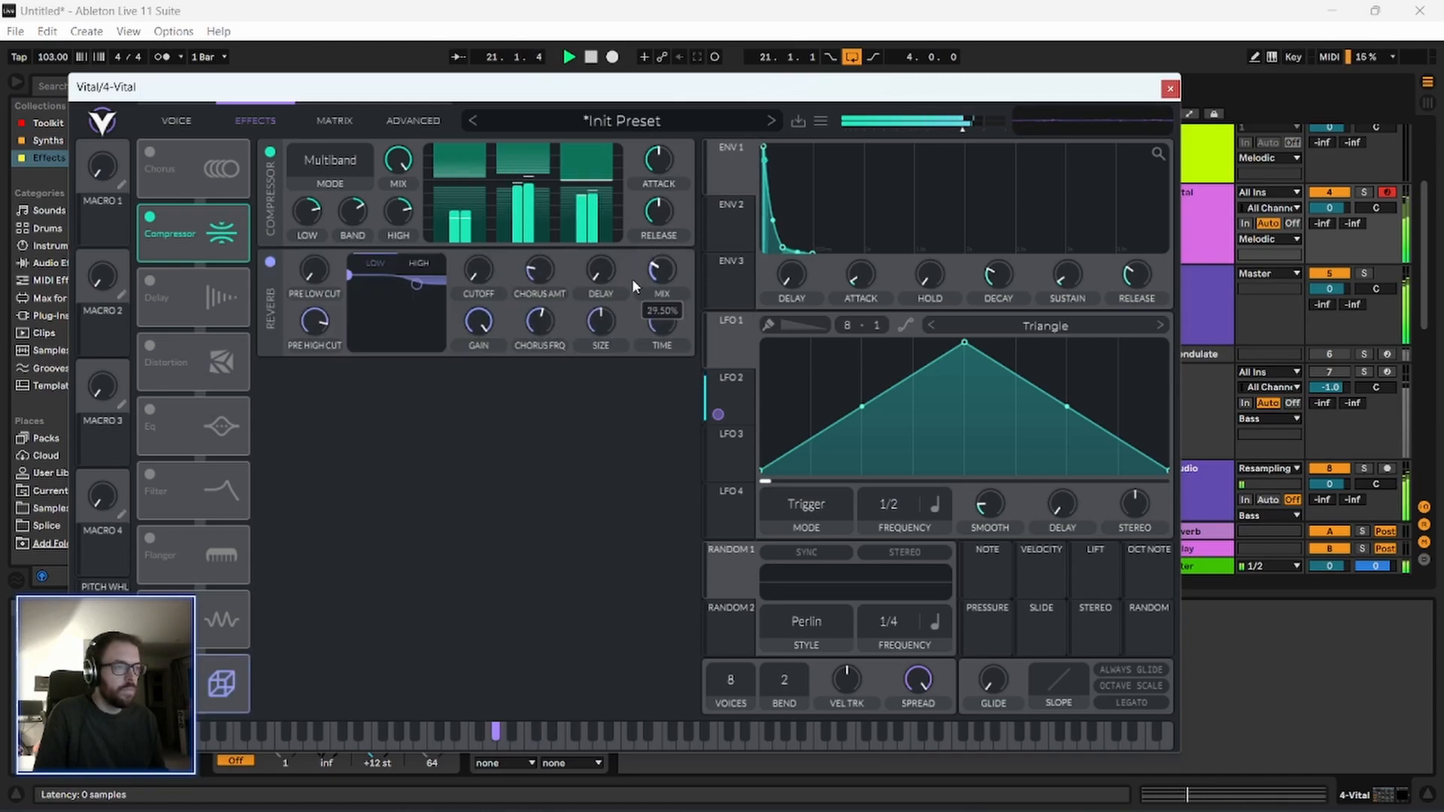
{"action": "left_click", "coordinate": [150, 668]}
Restart playback of the loop and enable Vital's Distortion effect.
{"action": "key", "text": "space"}
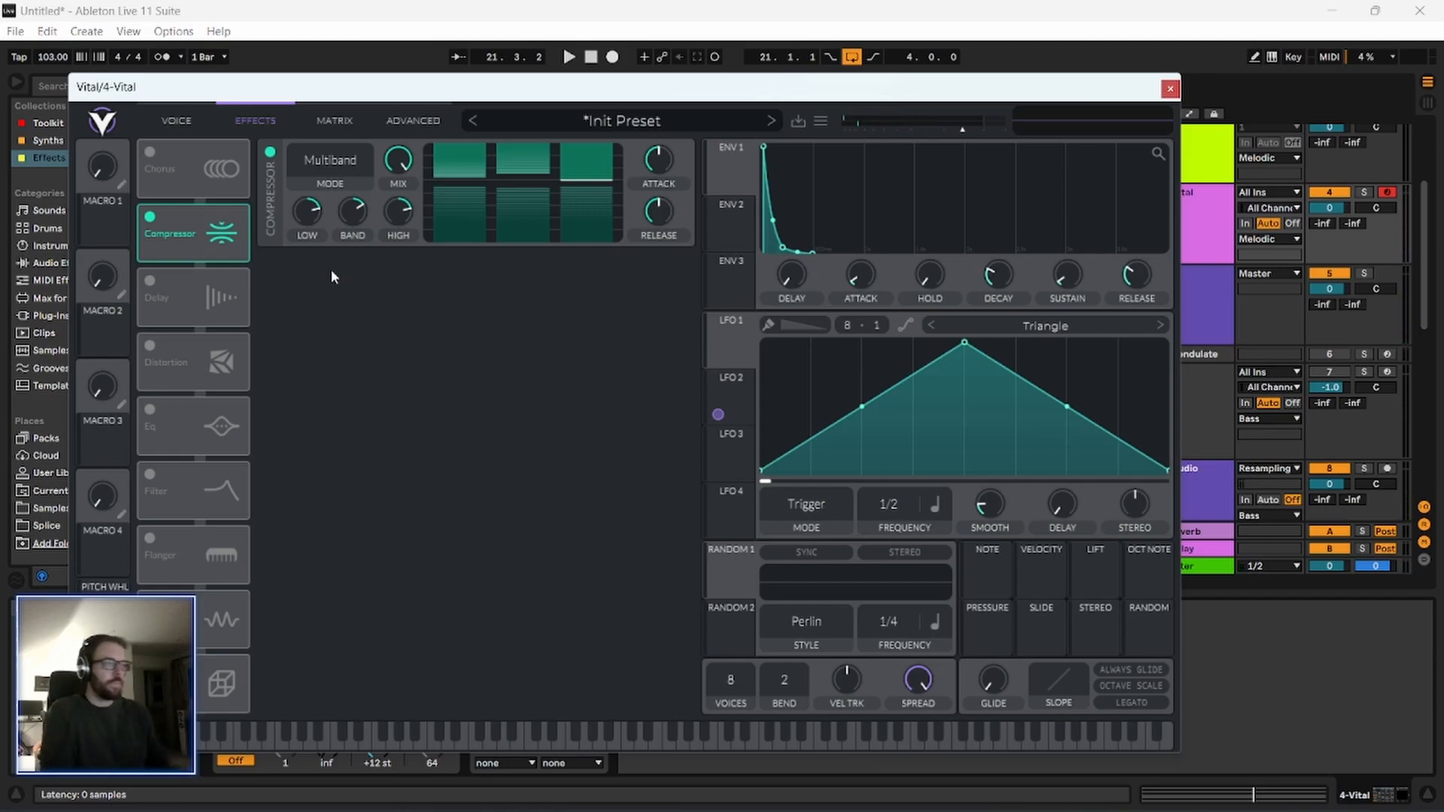
{"action": "left_click_drag", "start_coordinate": [205, 93], "coordinate": [232, 106]}
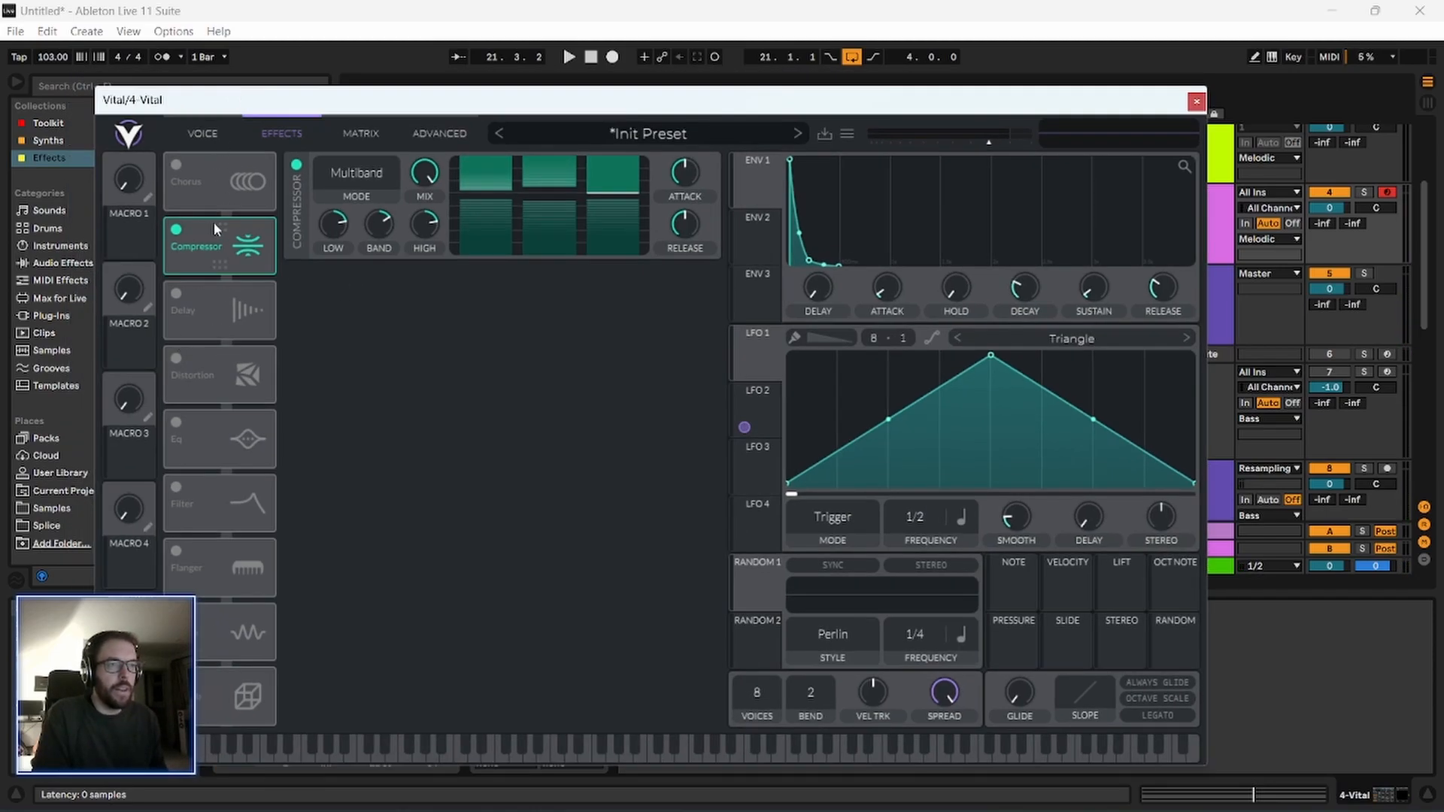
{"action": "key", "text": "space"}
{"action": "left_click", "coordinate": [186, 371]}
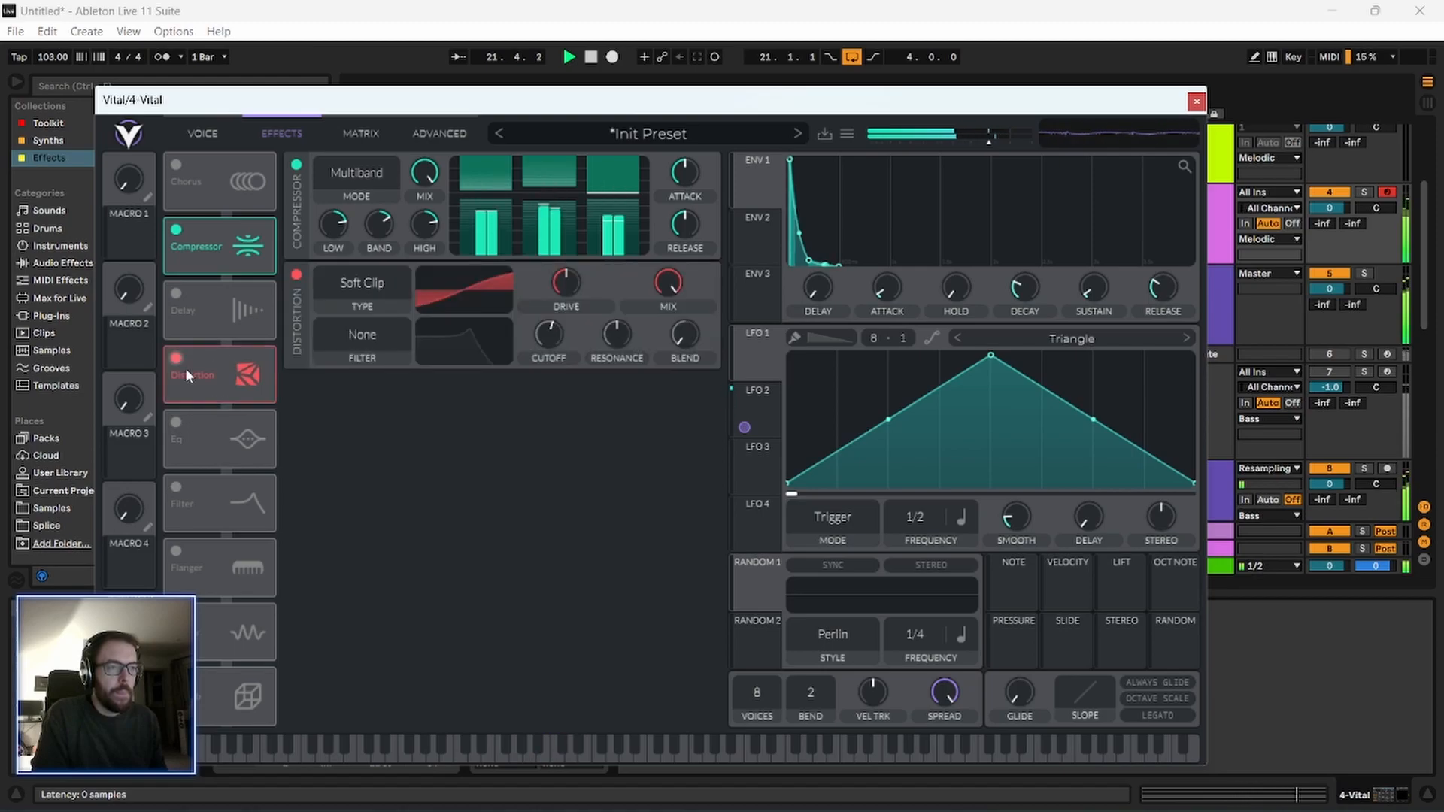
{"action": "left_click_drag", "start_coordinate": [252, 104], "coordinate": [238, 112]}
Load the factory wavetable Drink the Juice into Vital's oscillator 1.
{"action": "left_click", "coordinate": [201, 140]}
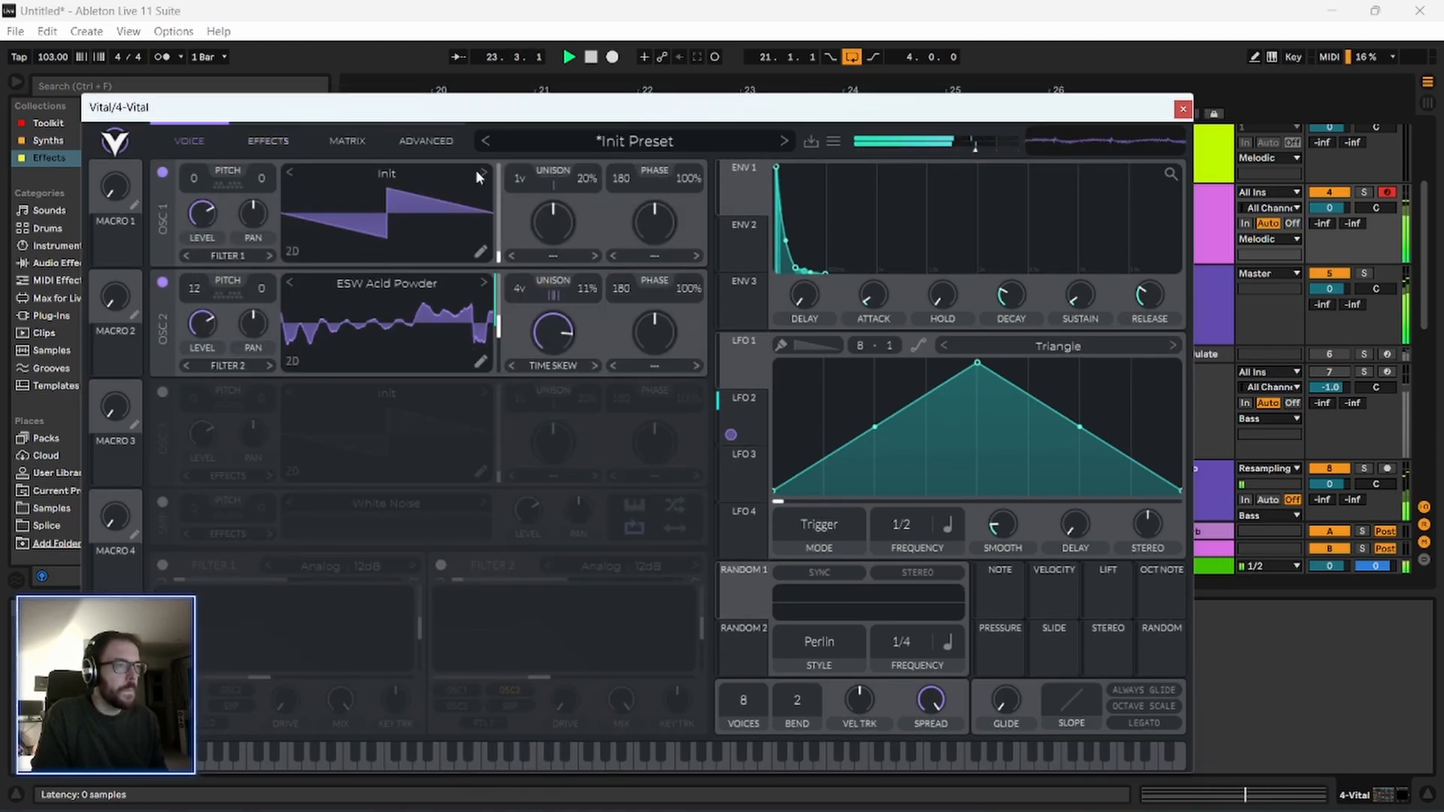
{"action": "left_click", "coordinate": [403, 170]}
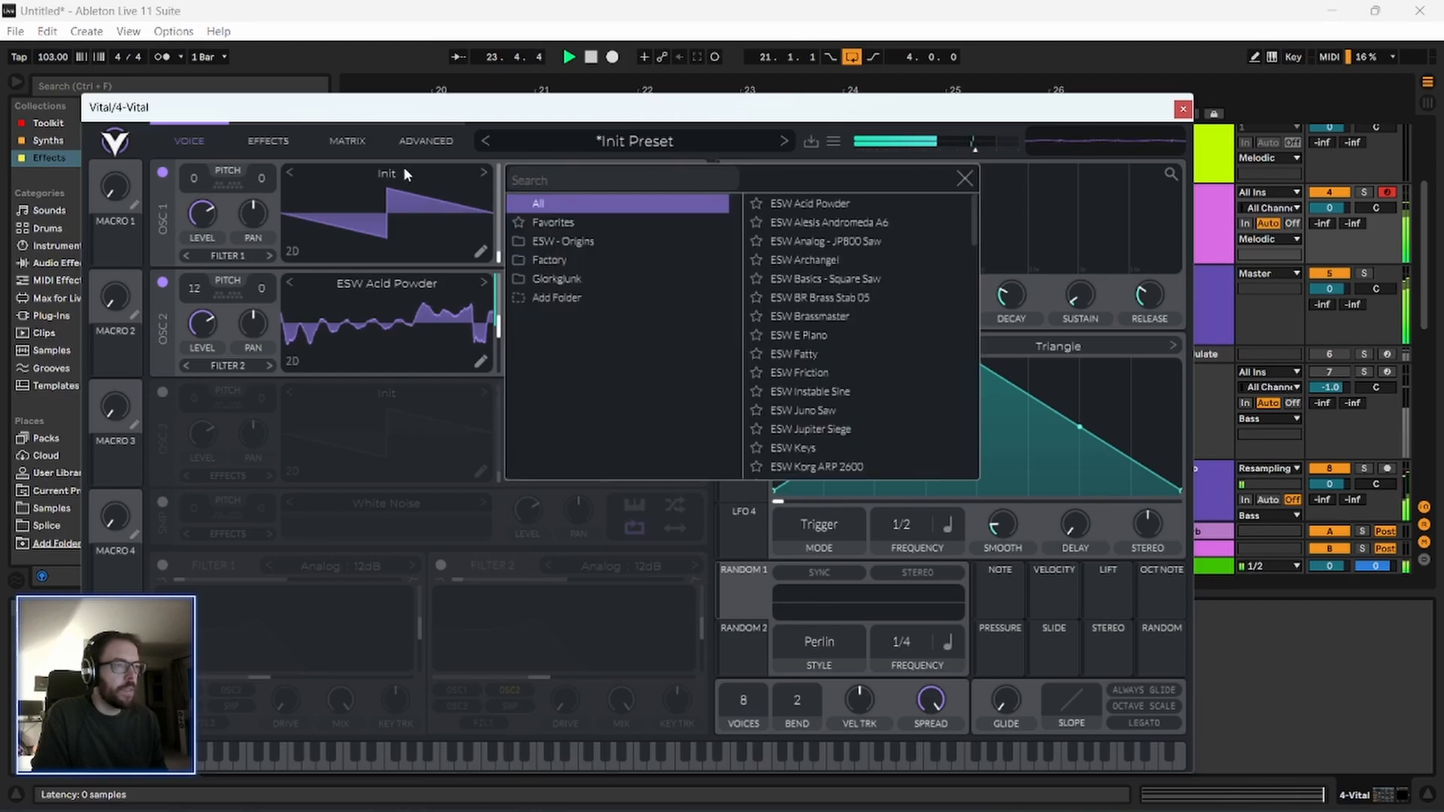
{"action": "left_click", "coordinate": [600, 260]}
{"action": "scroll", "coordinate": [826, 413], "scroll_direction": "down", "scroll_amount": 2}
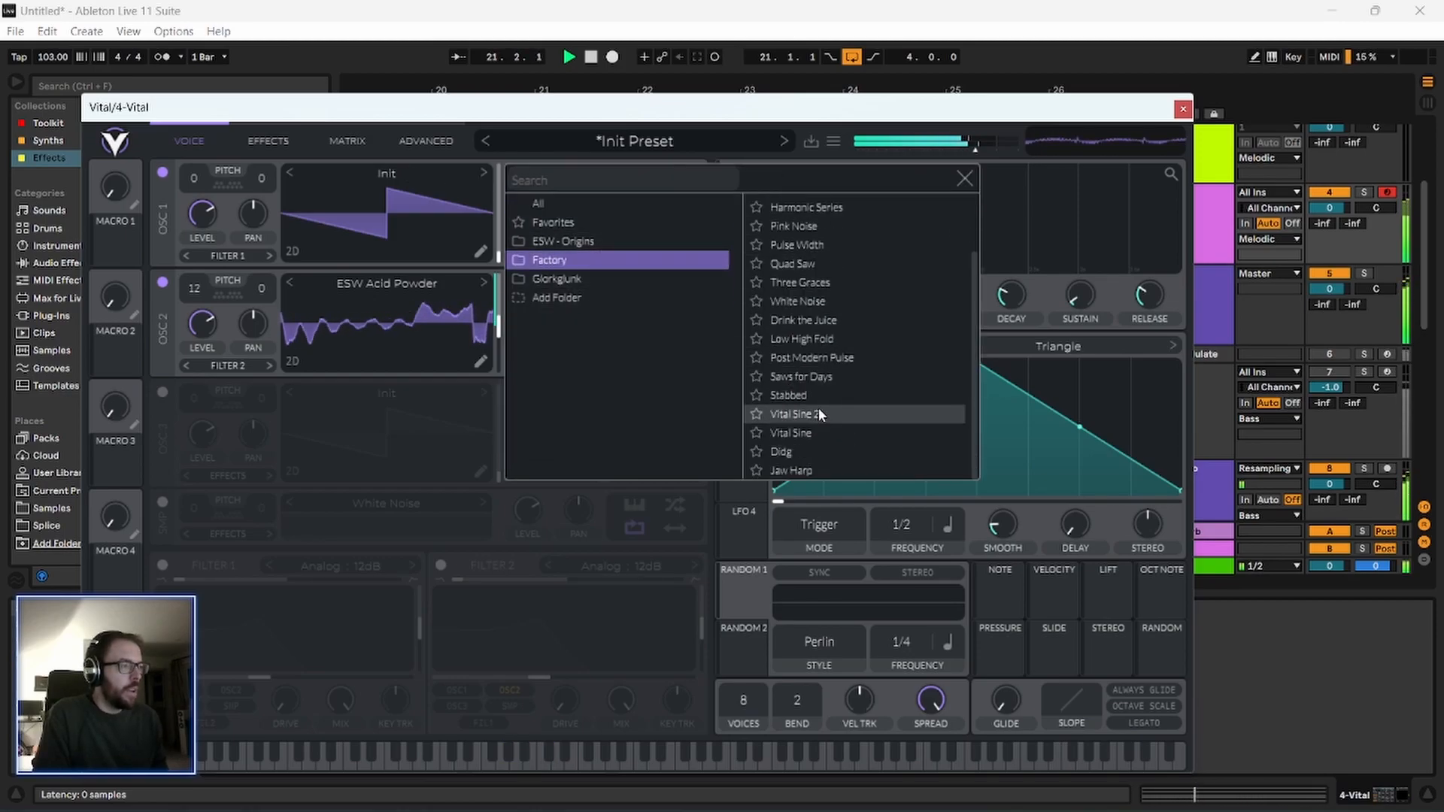
{"action": "left_click", "coordinate": [827, 319]}
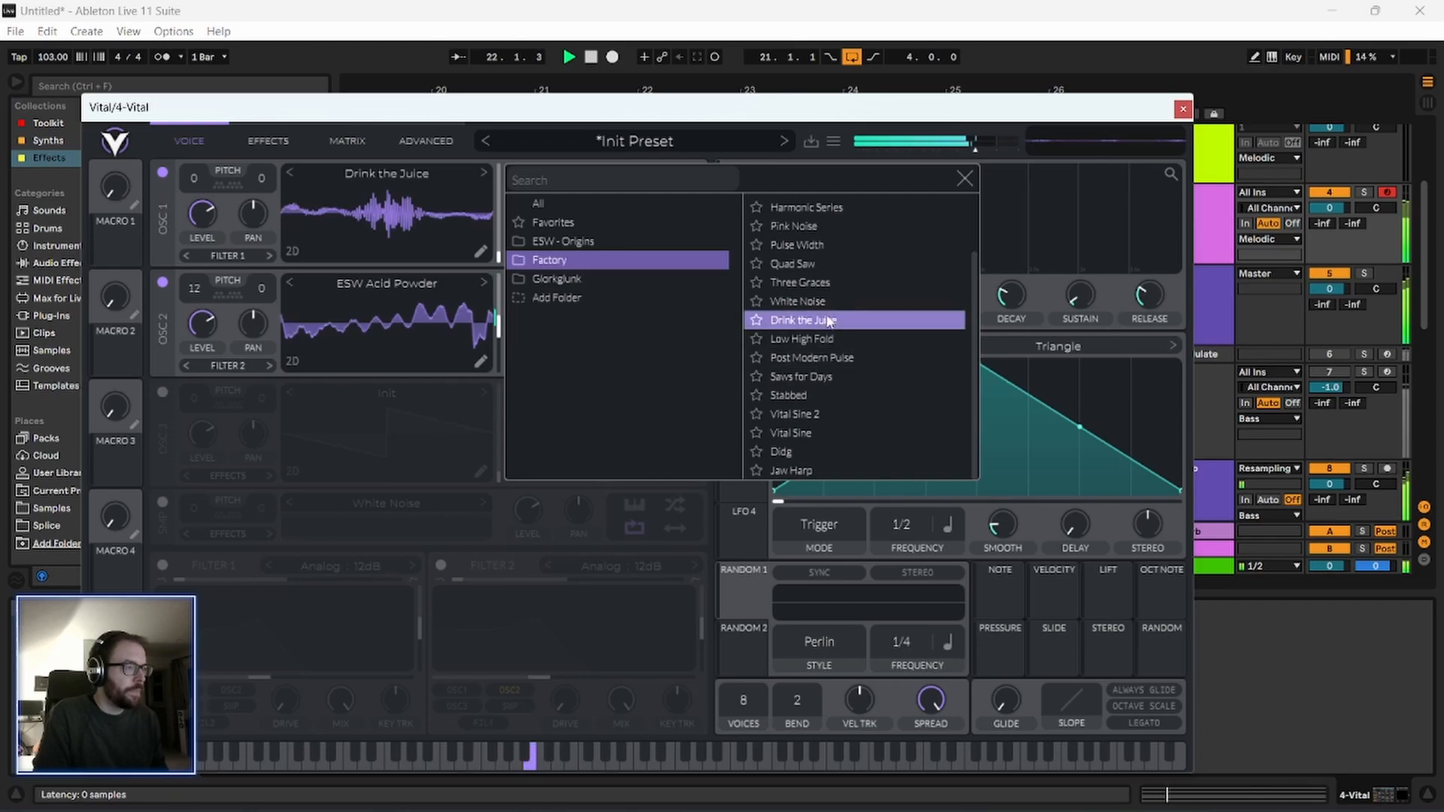
{"action": "left_click", "coordinate": [965, 179]}
{"action": "left_click_drag", "start_coordinate": [470, 111], "coordinate": [434, 118]}
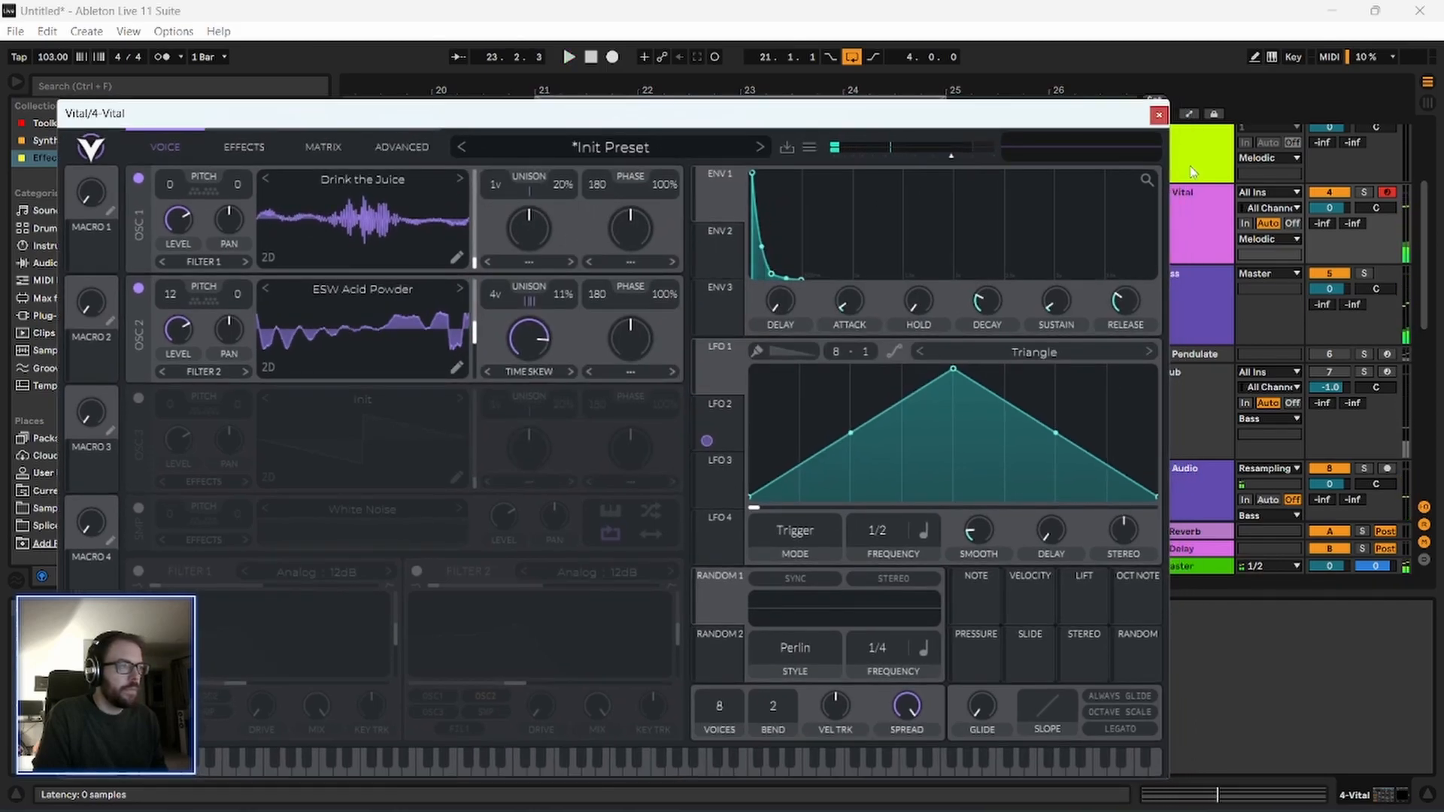
Close the Vital window, solo the 4 Vital track and play its clip from bar 21.
{"action": "scroll", "coordinate": [1227, 276], "scroll_direction": "up", "scroll_amount": 2}
{"action": "left_click", "coordinate": [1157, 115]}
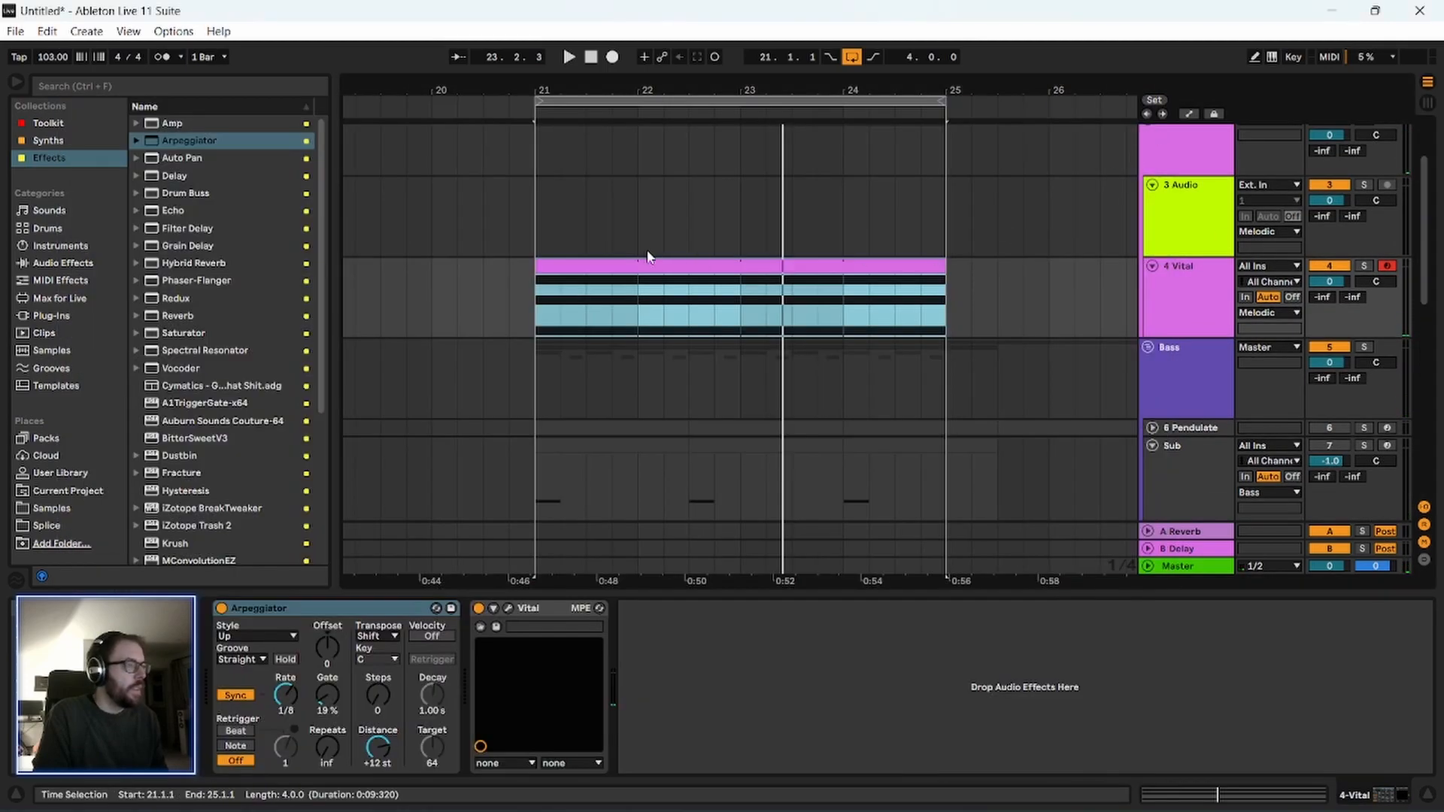
{"action": "left_click", "coordinate": [1364, 266]}
{"action": "left_click", "coordinate": [555, 264]}
{"action": "left_click", "coordinate": [1188, 279]}
{"action": "left_click", "coordinate": [607, 266]}
{"action": "key", "text": "space"}
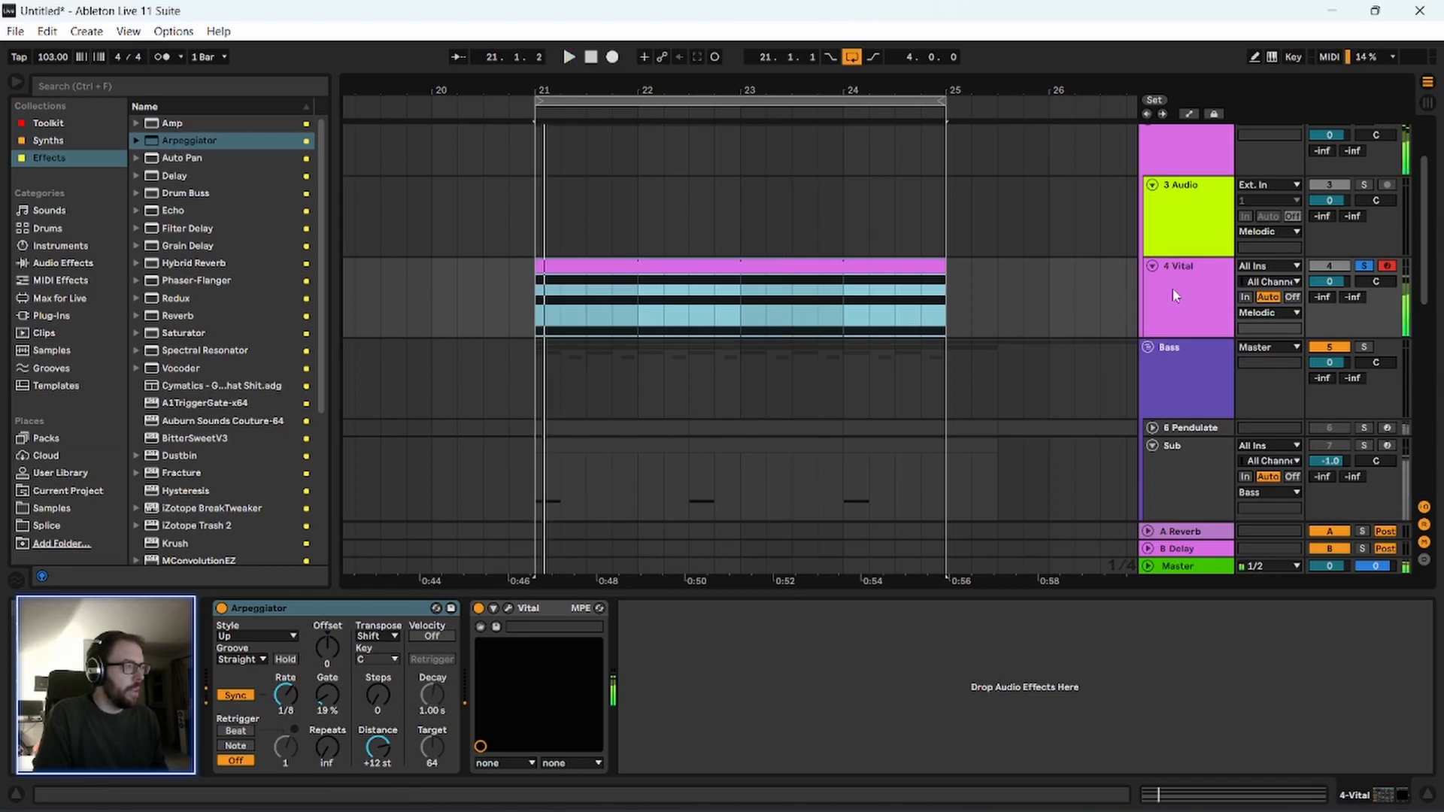
Enable Vital's oscillator 3, transpose it by -12 semitones and load the factory Basic Shapes wavetable.
{"action": "left_click", "coordinate": [1196, 273]}
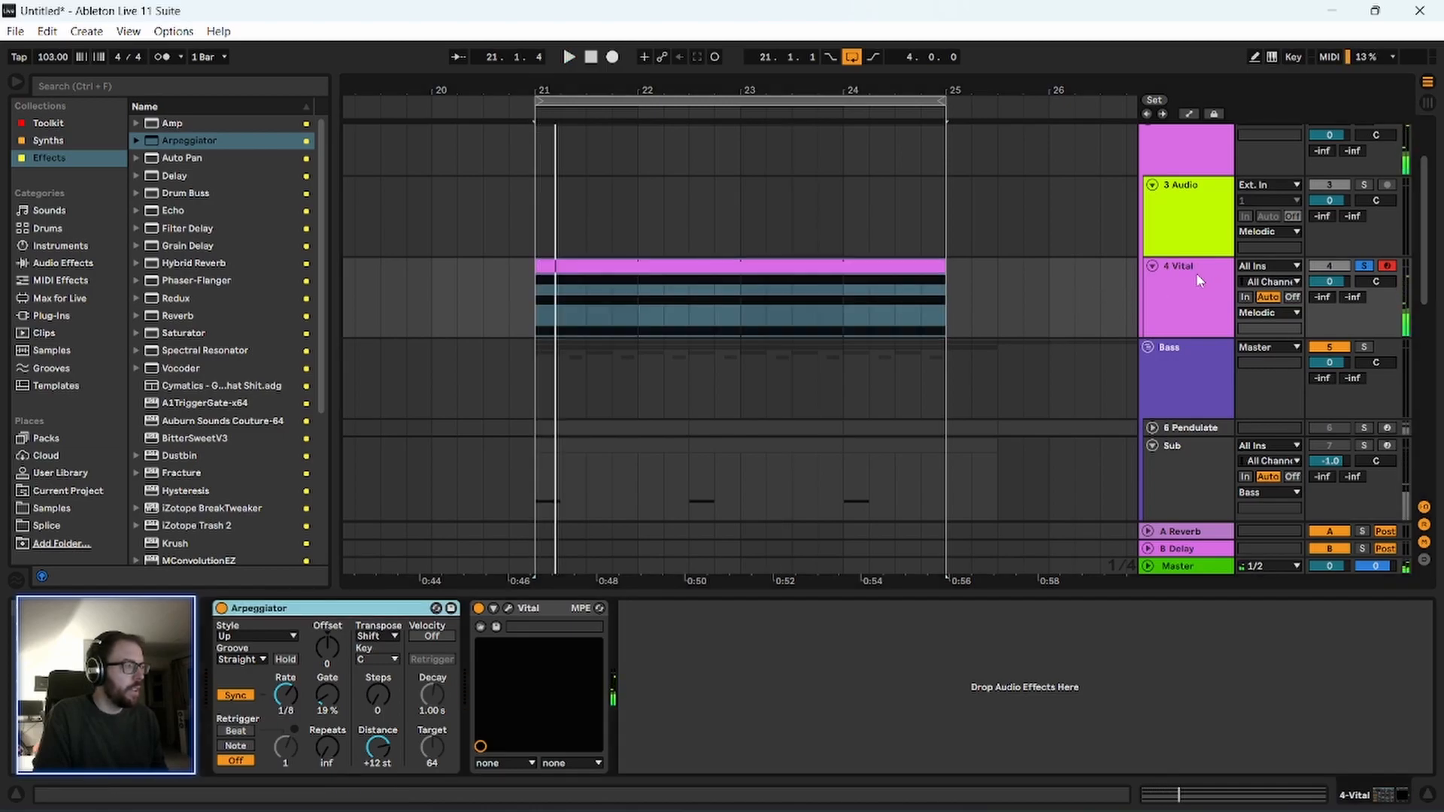
{"action": "left_click", "coordinate": [508, 607]}
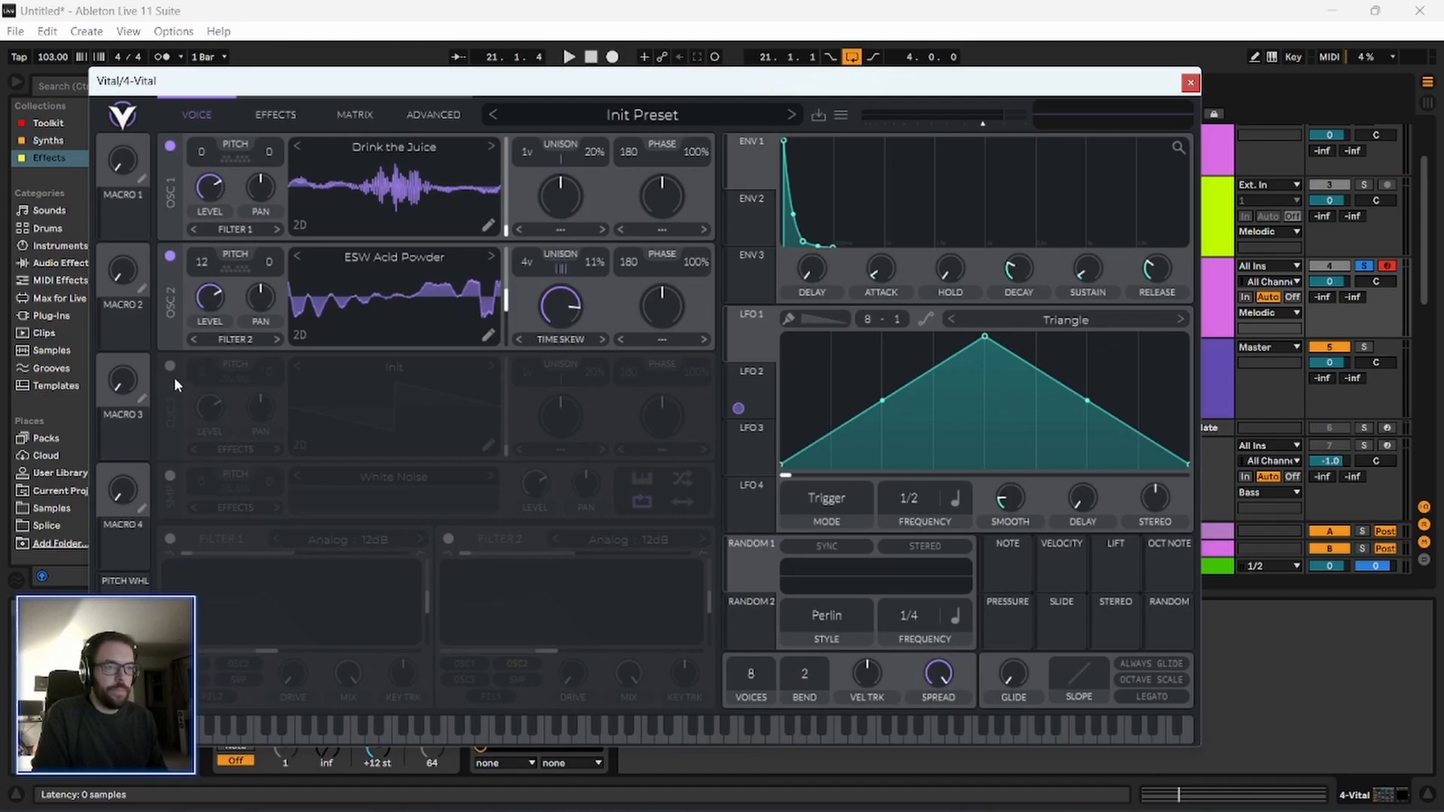
{"action": "left_click", "coordinate": [170, 366]}
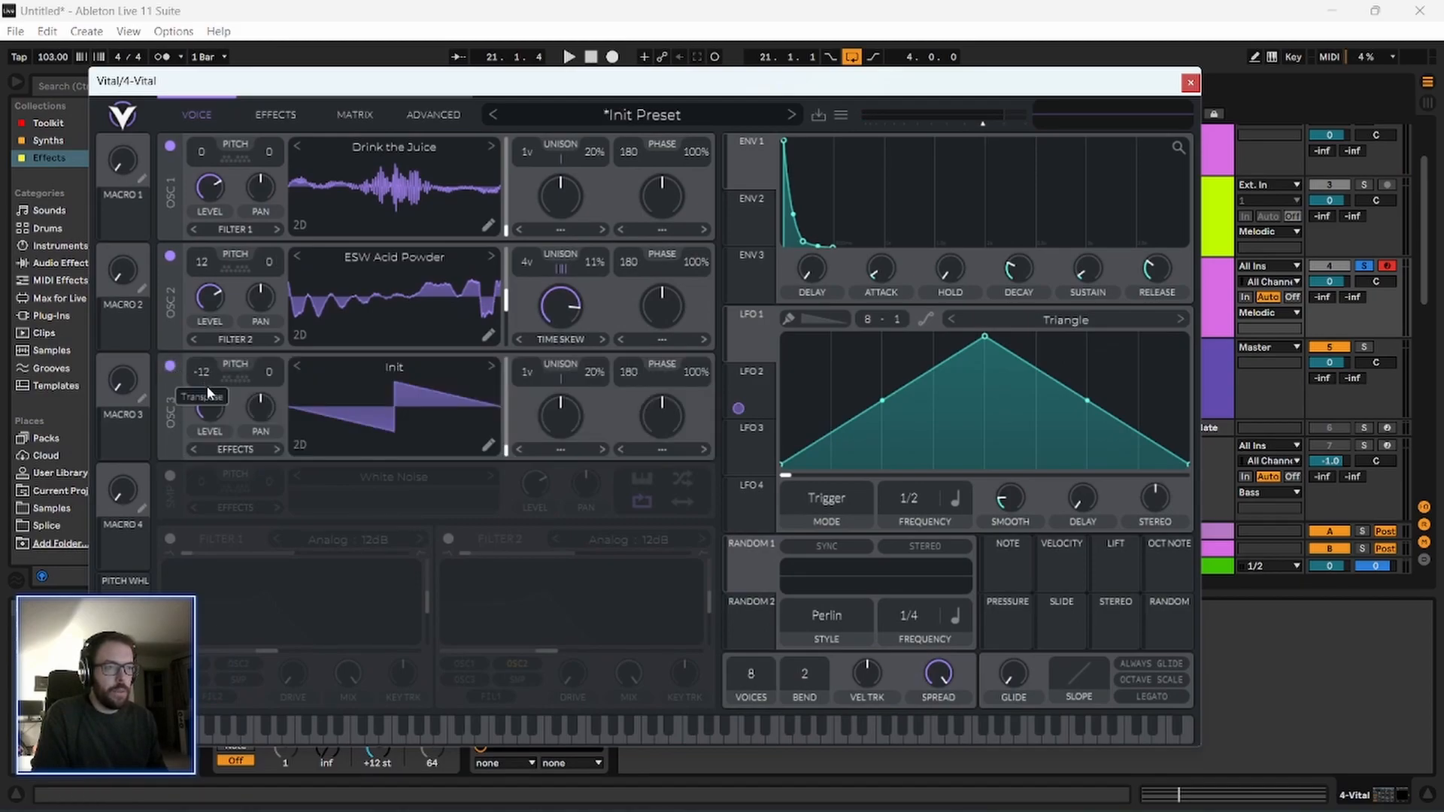
{"action": "left_click", "coordinate": [413, 368]}
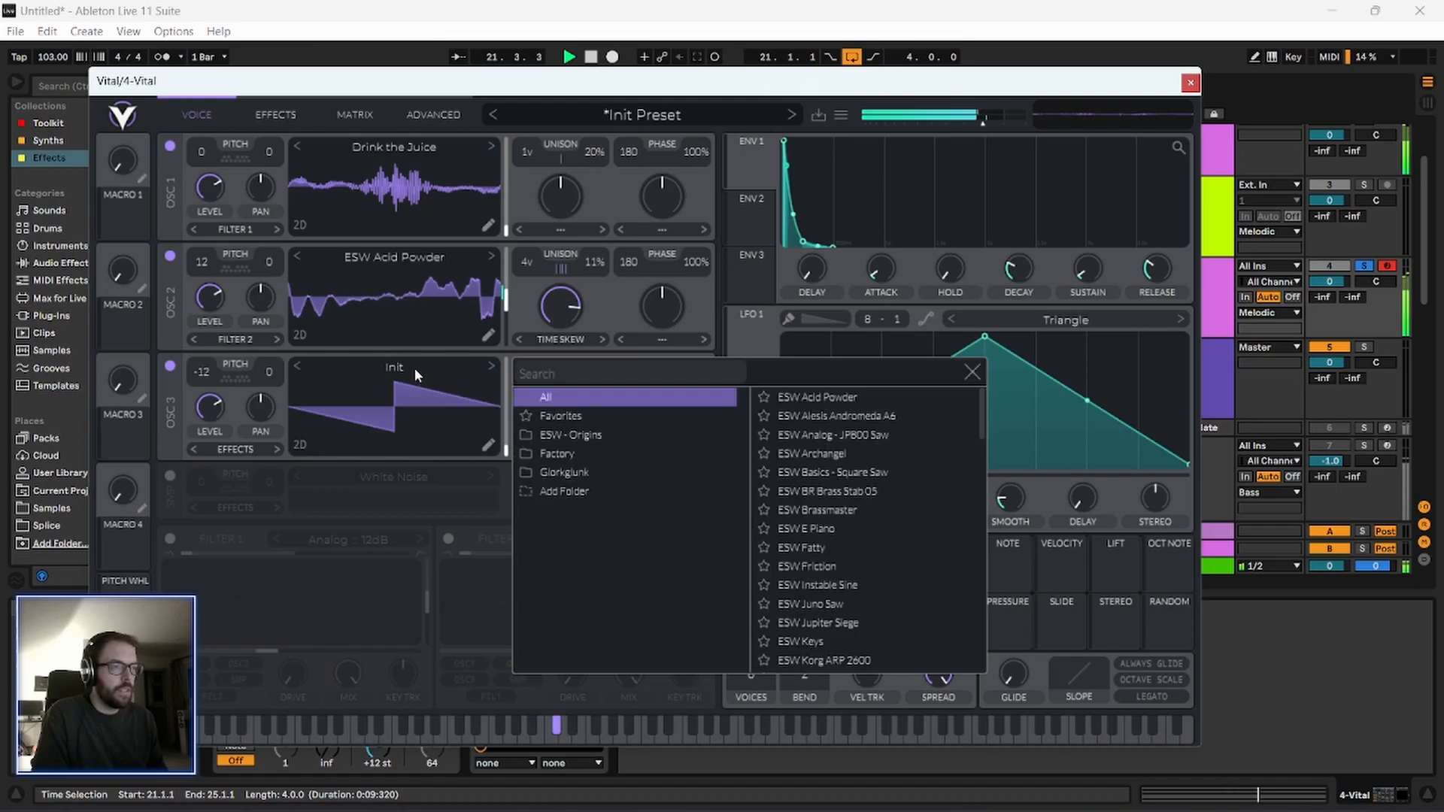
{"action": "key", "text": "space"}
{"action": "left_click", "coordinate": [594, 454]}
{"action": "left_click", "coordinate": [804, 399]}
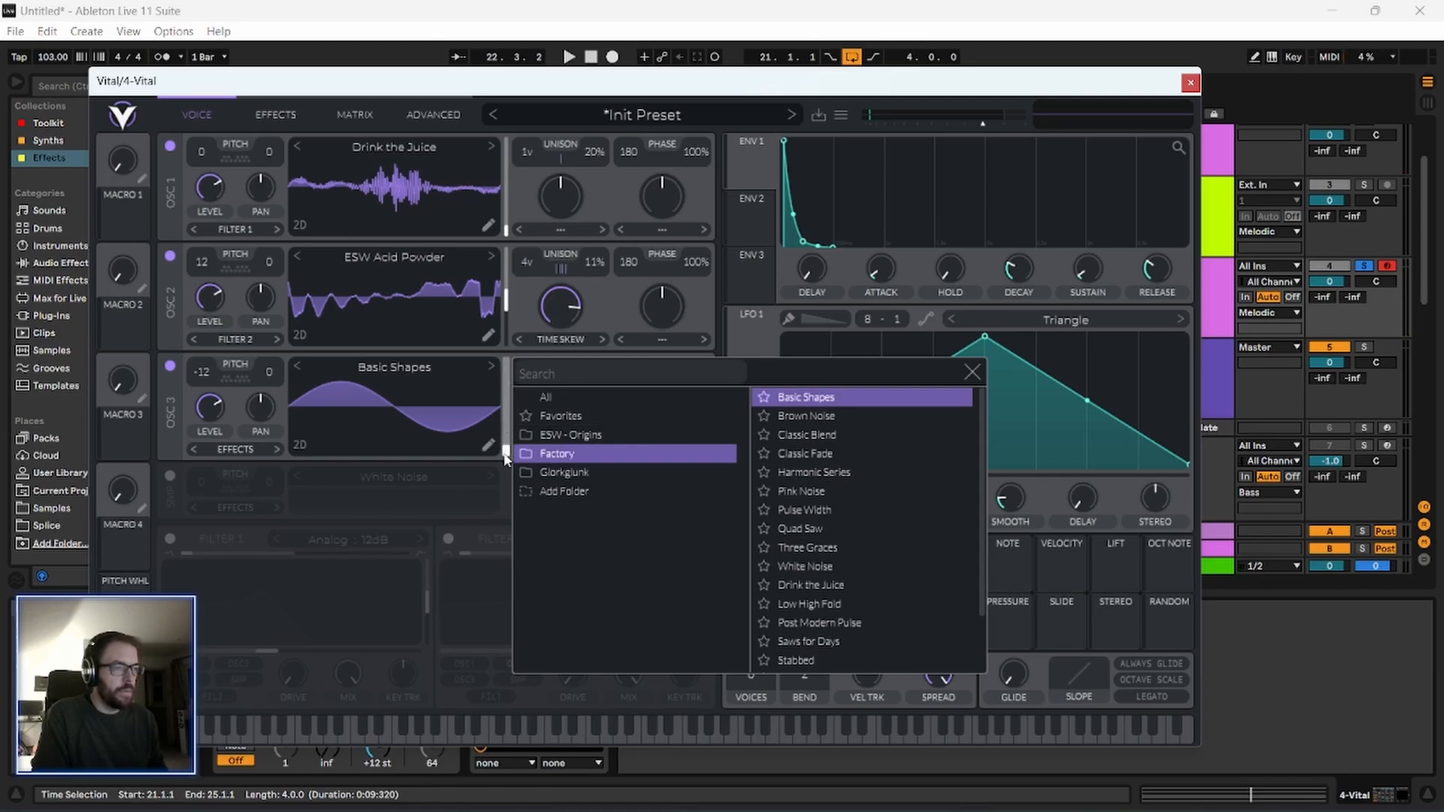
Raise oscillator 3's wavetable position to the square shape and listen with the wavetable browser closed.
{"action": "left_click_drag", "start_coordinate": [505, 459], "coordinate": [508, 388]}
{"action": "key", "text": "space"}
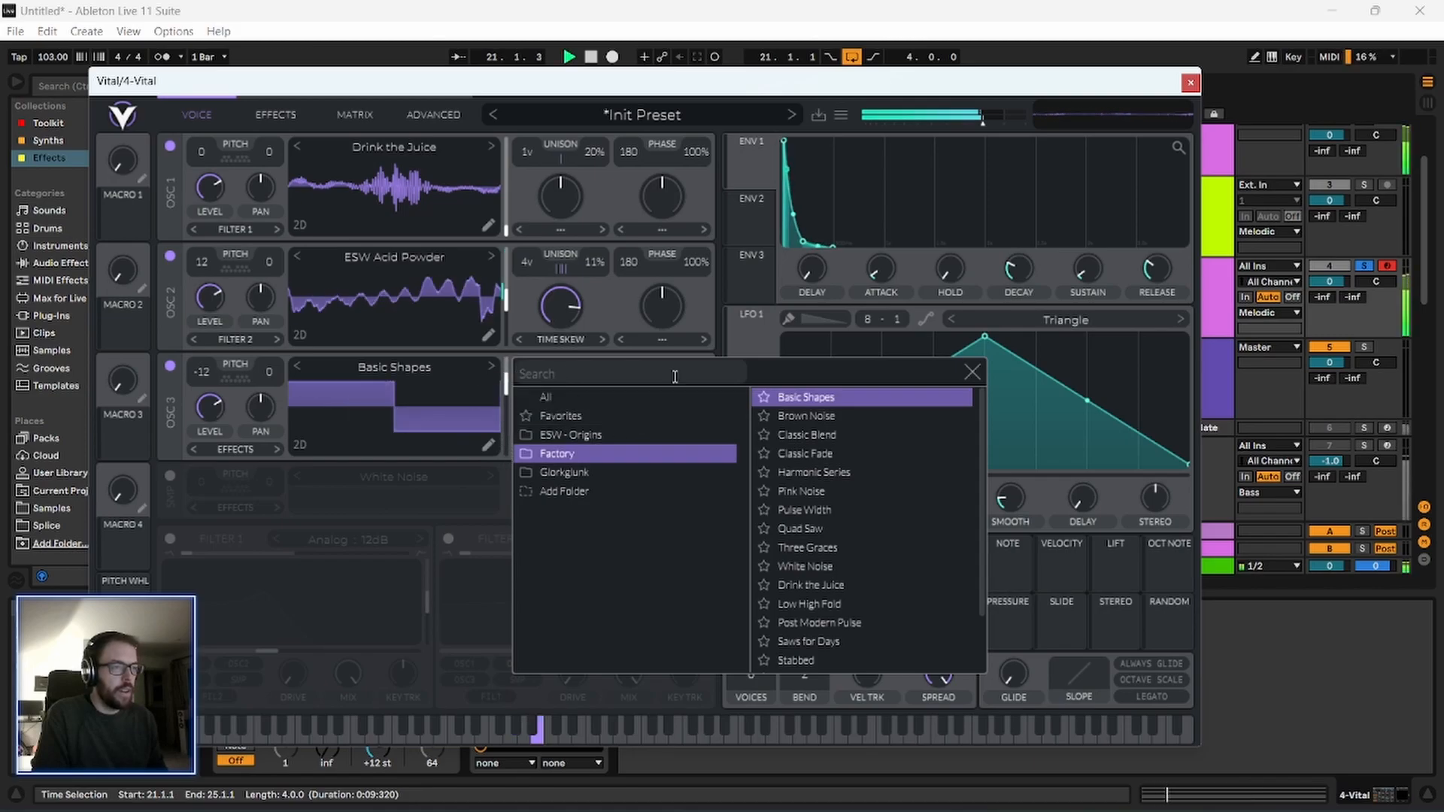
{"action": "left_click", "coordinate": [970, 372]}
{"action": "left_click_drag", "start_coordinate": [451, 82], "coordinate": [446, 76]}
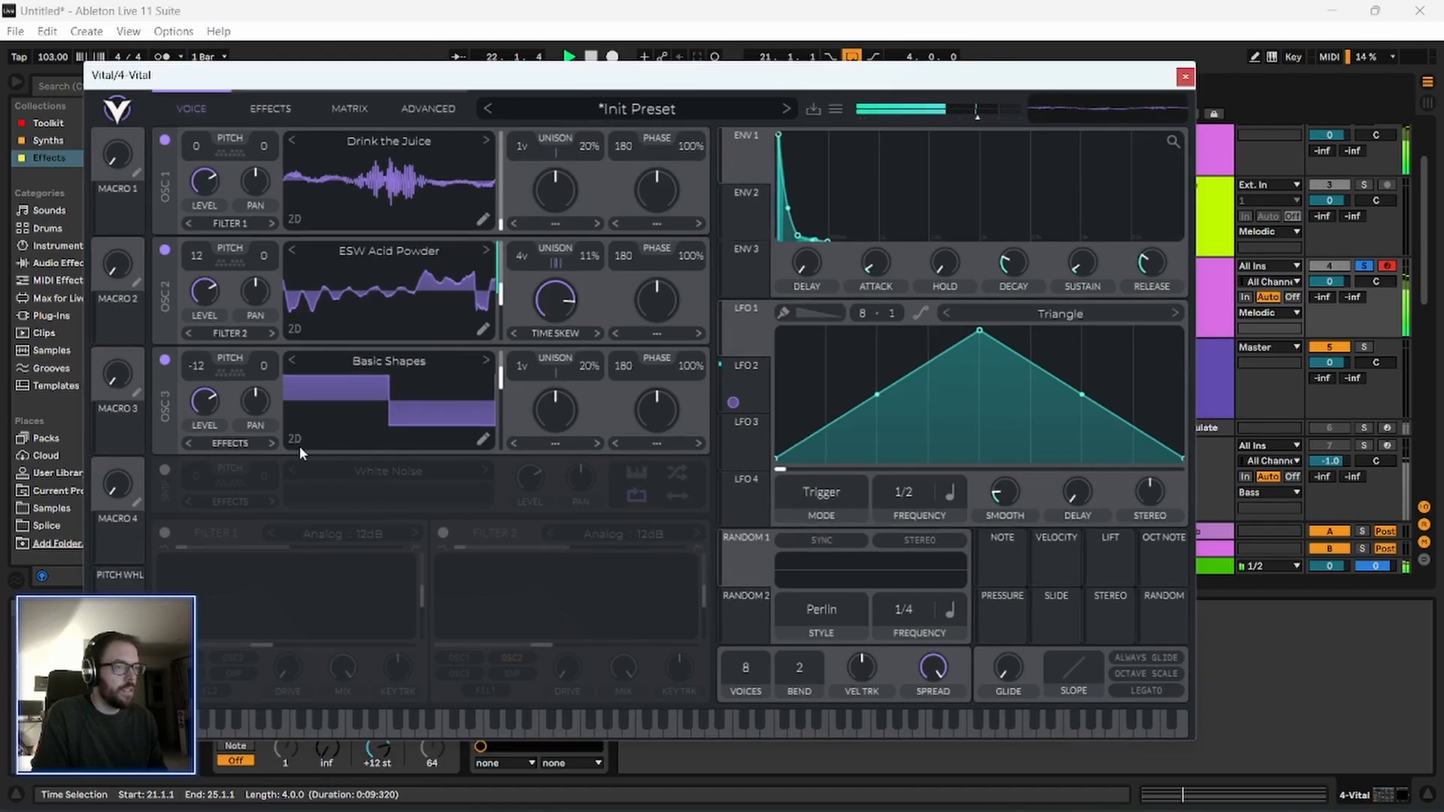
Enable filter 1, route oscillators 2 and 3 into it, and modulate its lowered cutoff with envelope 1.
{"action": "left_click", "coordinate": [166, 533]}
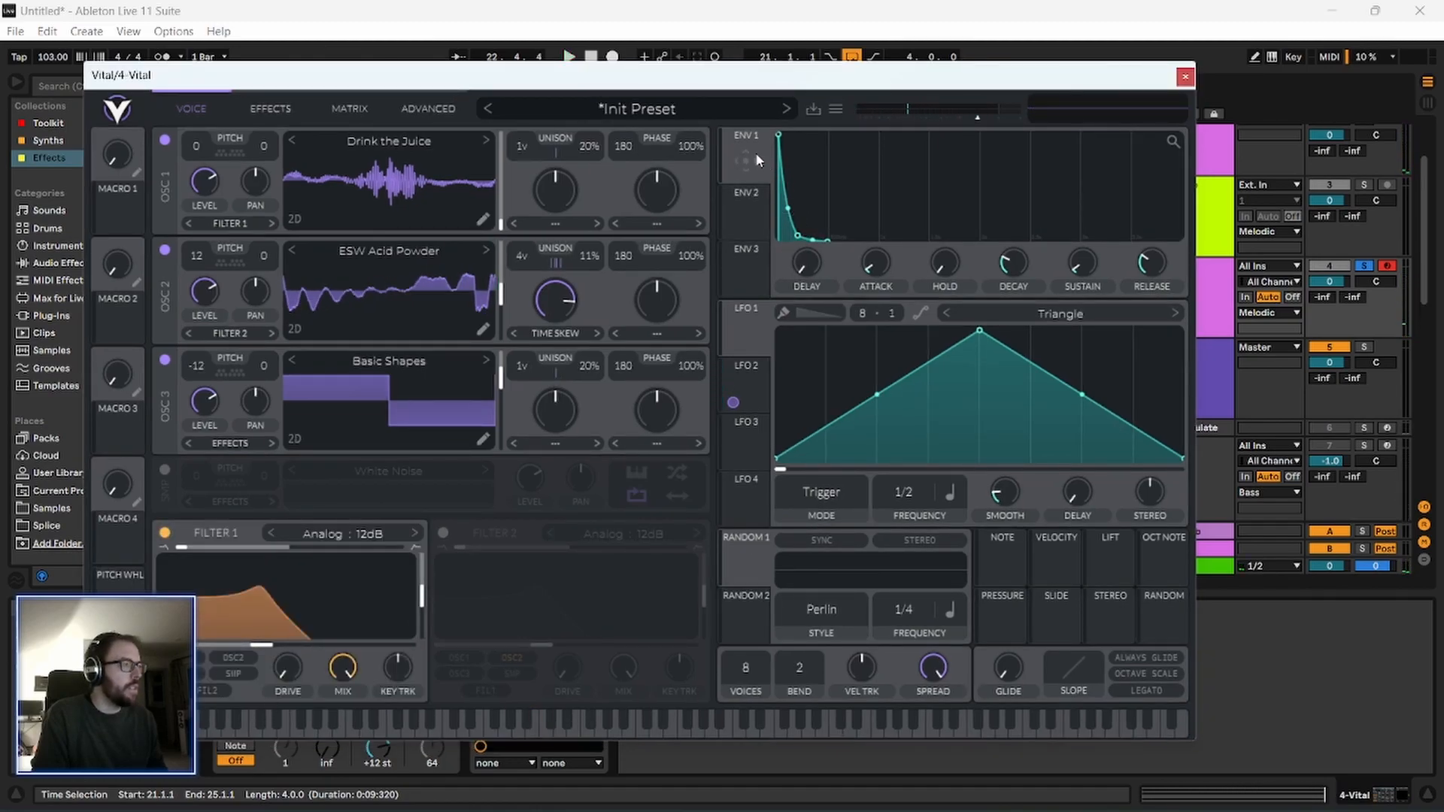
{"action": "left_click_drag", "start_coordinate": [749, 152], "coordinate": [380, 720]}
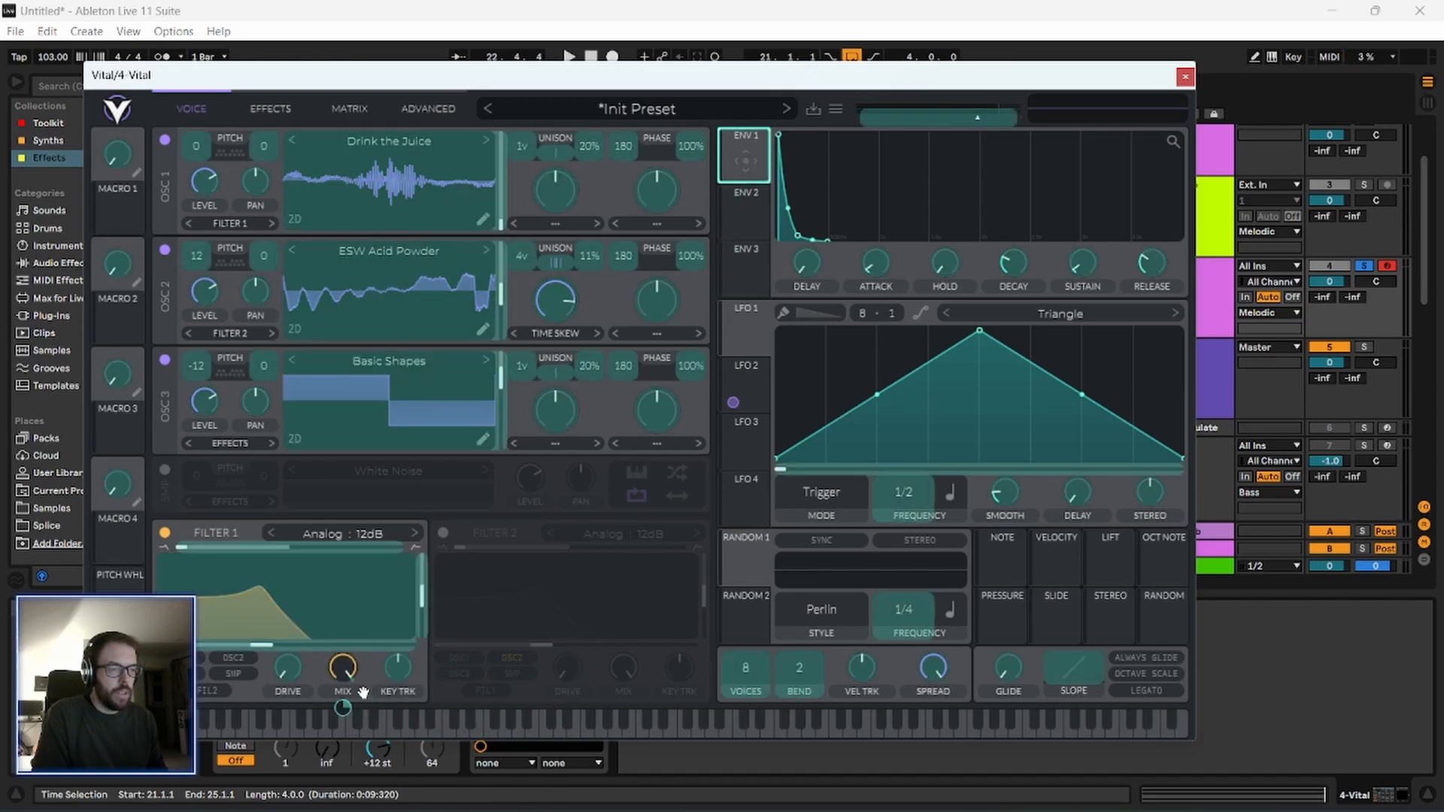
{"action": "left_click_drag", "start_coordinate": [297, 653], "coordinate": [286, 697]}
{"action": "key", "text": "space"}
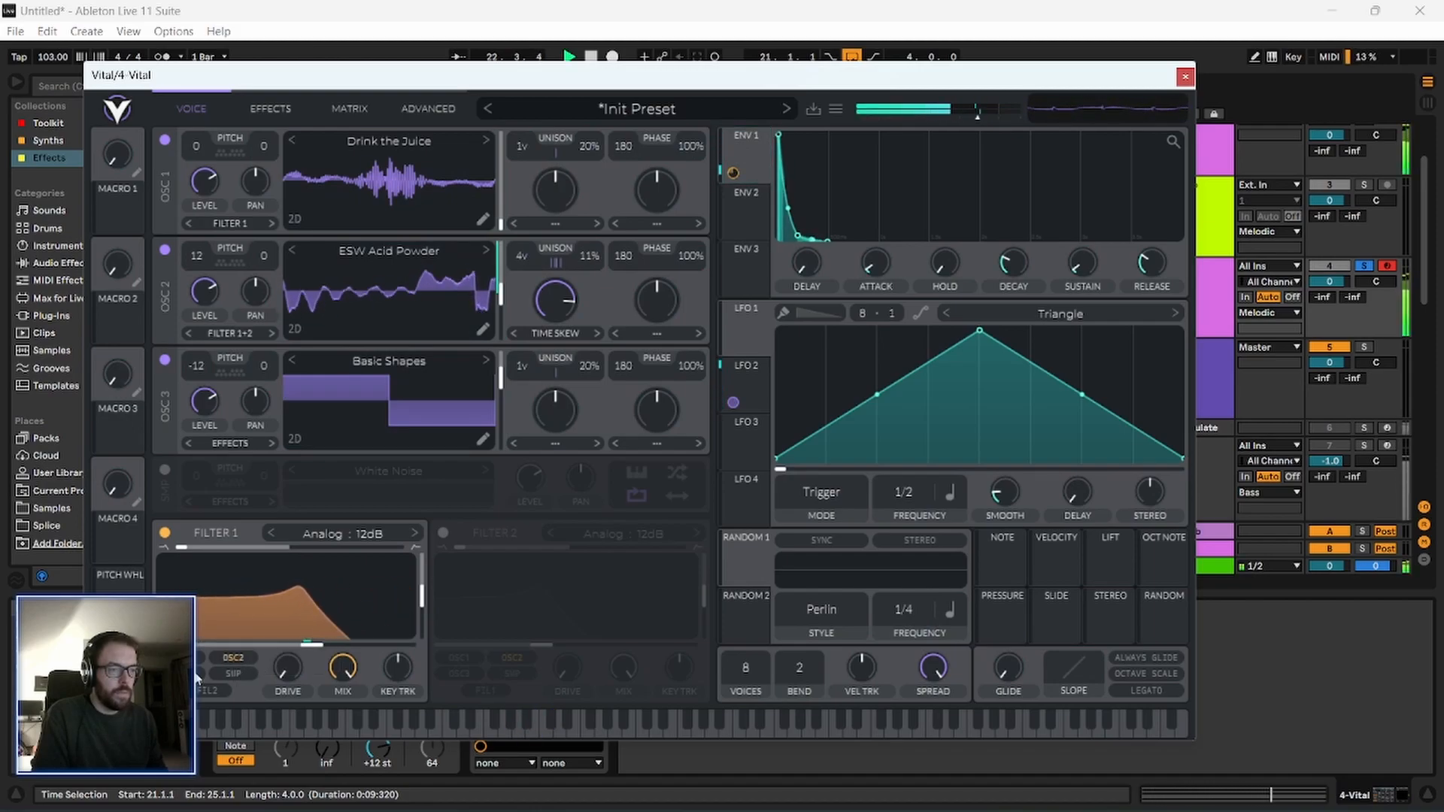
{"action": "left_click_drag", "start_coordinate": [309, 645], "coordinate": [285, 590]}
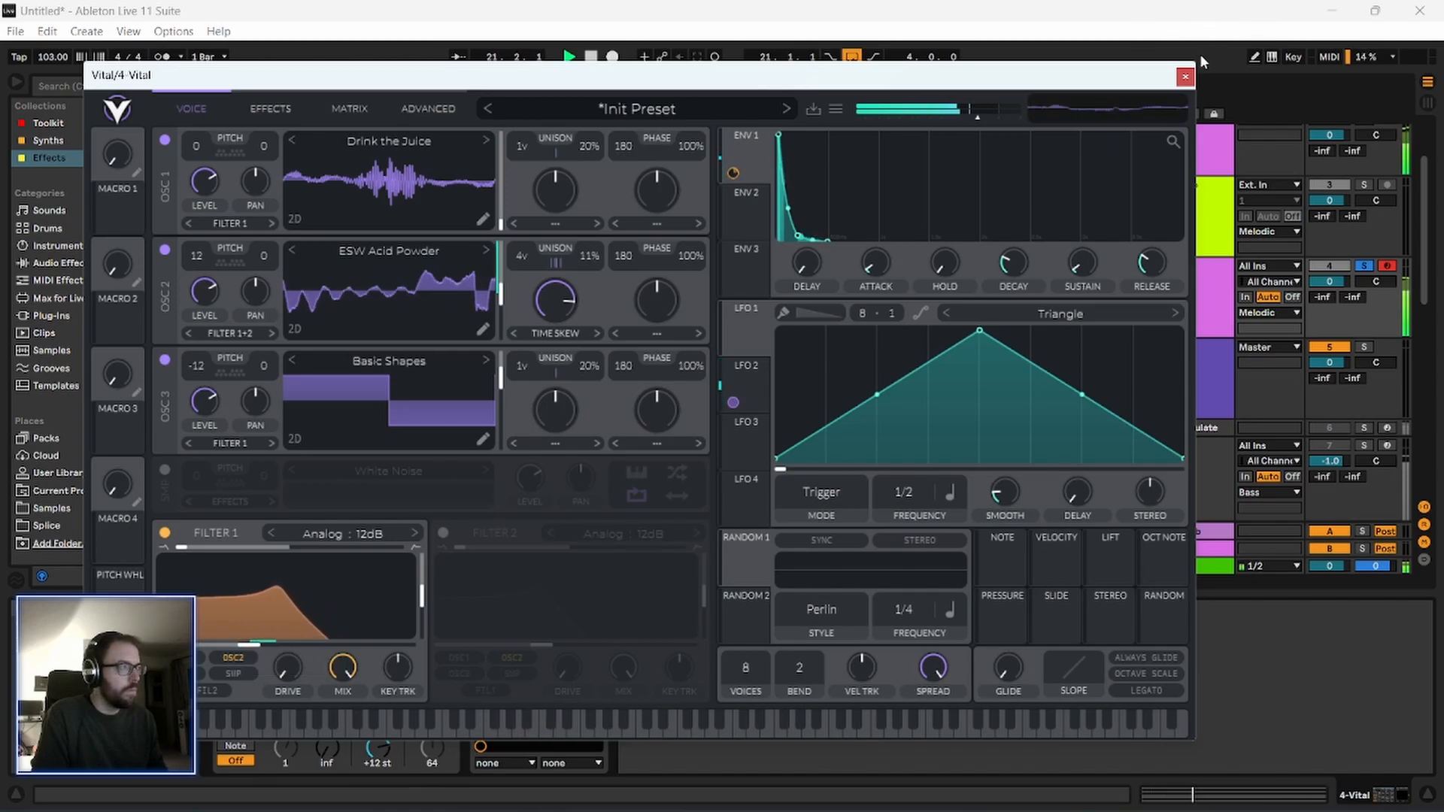
Close Vital, unsolo the 4 Vital track and listen to the loop with all tracks before stopping playback.
{"action": "left_click", "coordinate": [1186, 77]}
{"action": "left_click", "coordinate": [1364, 267]}
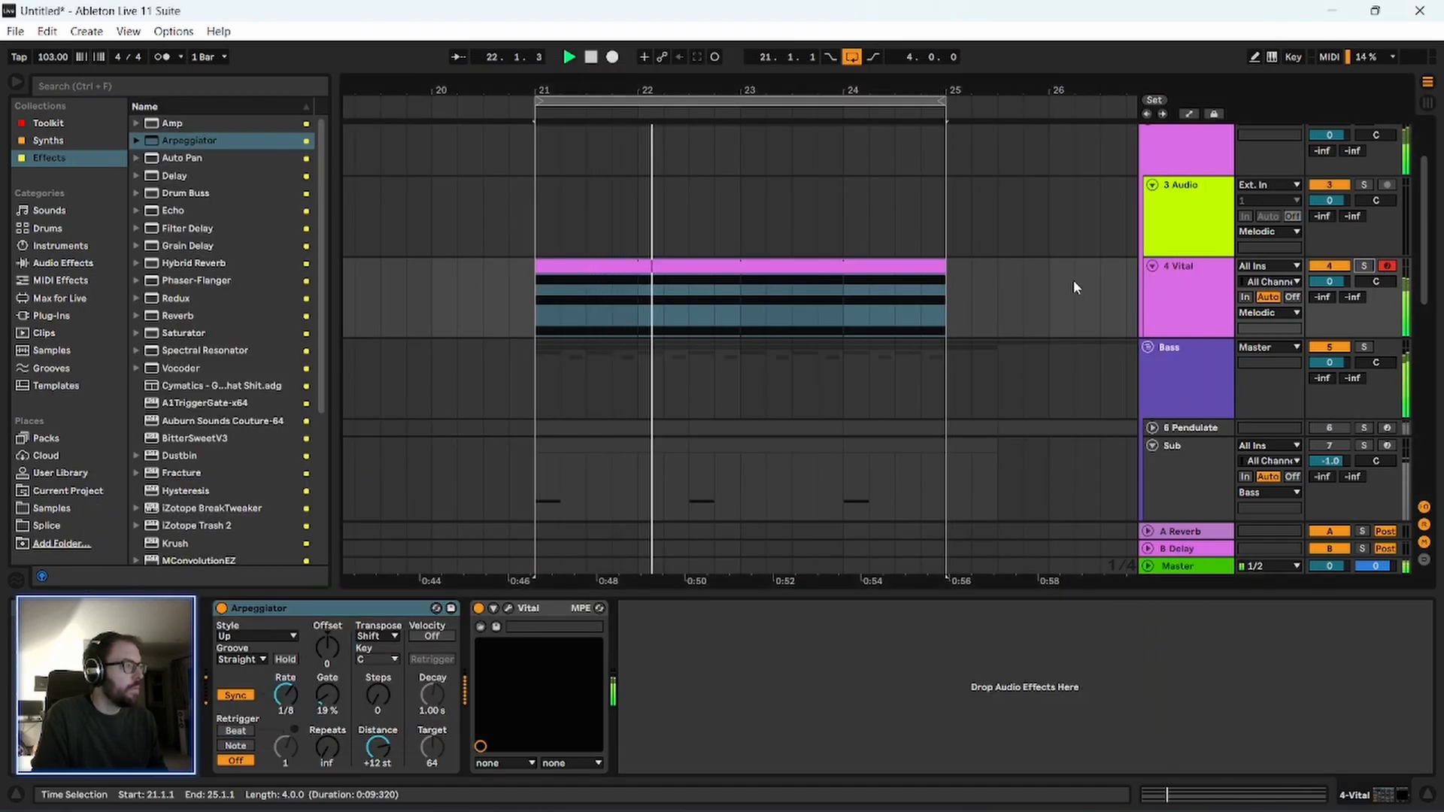
{"action": "scroll", "coordinate": [1068, 280], "scroll_direction": "up", "scroll_amount": 3}
{"action": "key", "text": "space"}
{"action": "scroll", "coordinate": [828, 342], "scroll_direction": "down", "scroll_amount": 2}
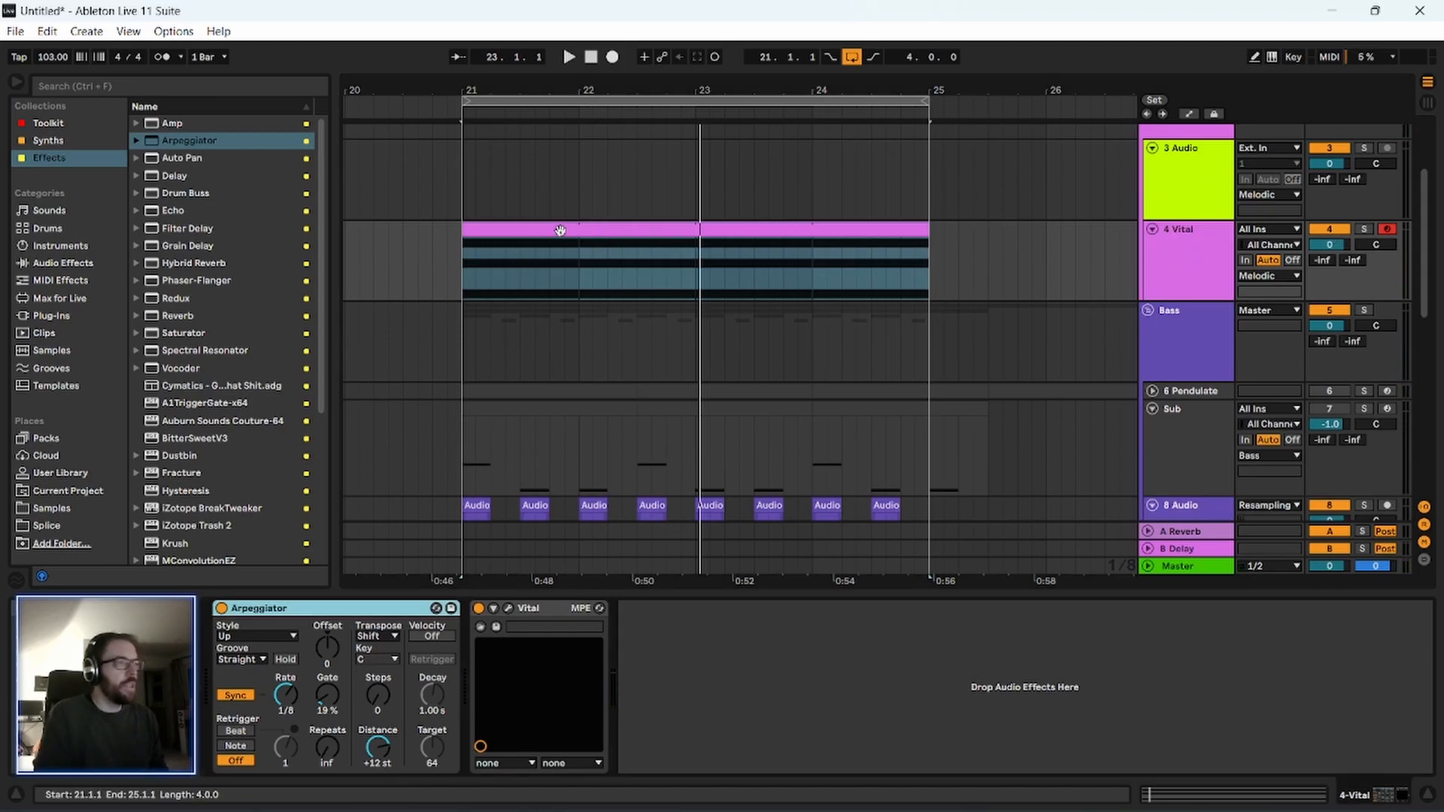
Adjust envelope 1's modulation amount on filter 1's cutoff during playback, close Vital and reselect the 4 Vital track.
{"action": "left_click", "coordinate": [508, 609]}
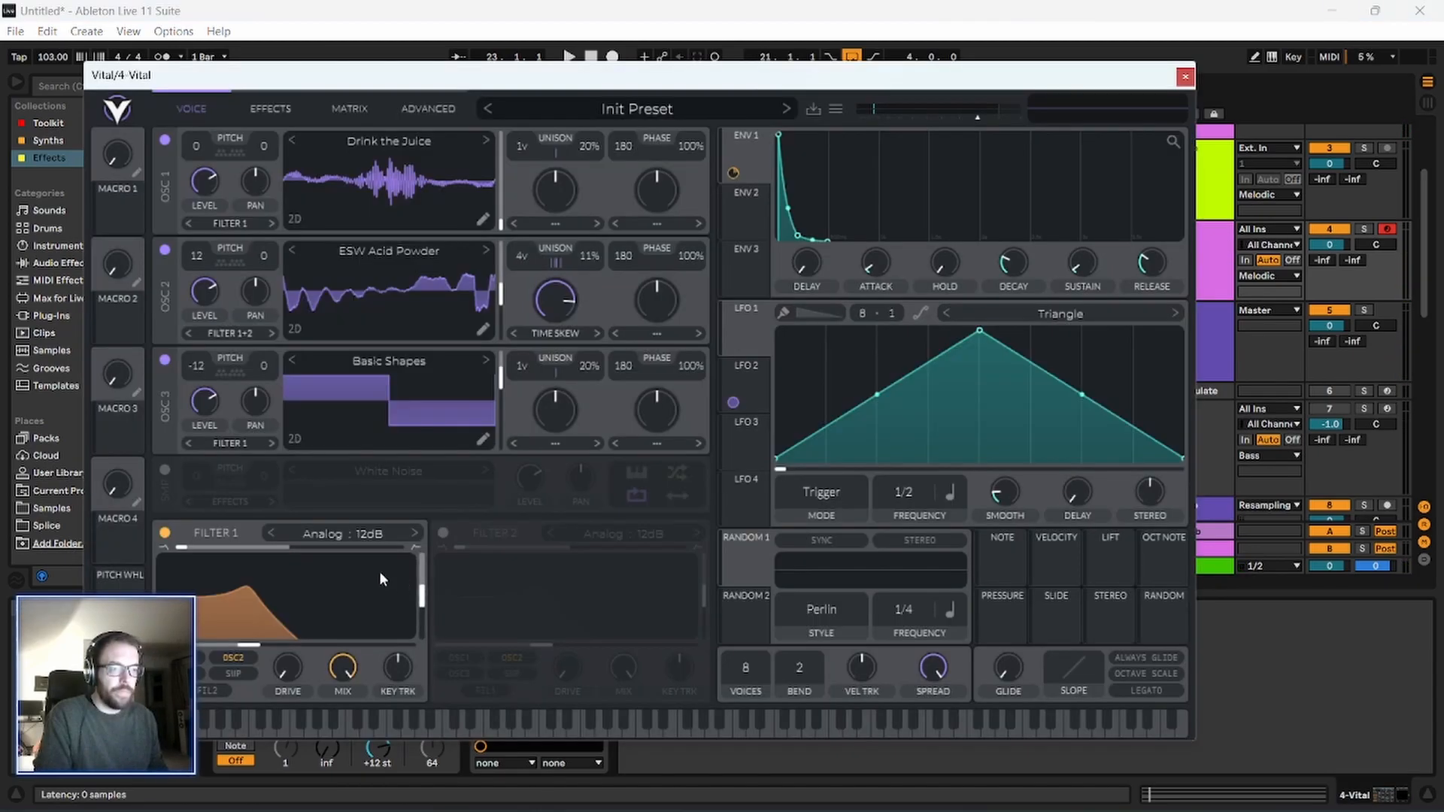
{"action": "key", "text": "space"}
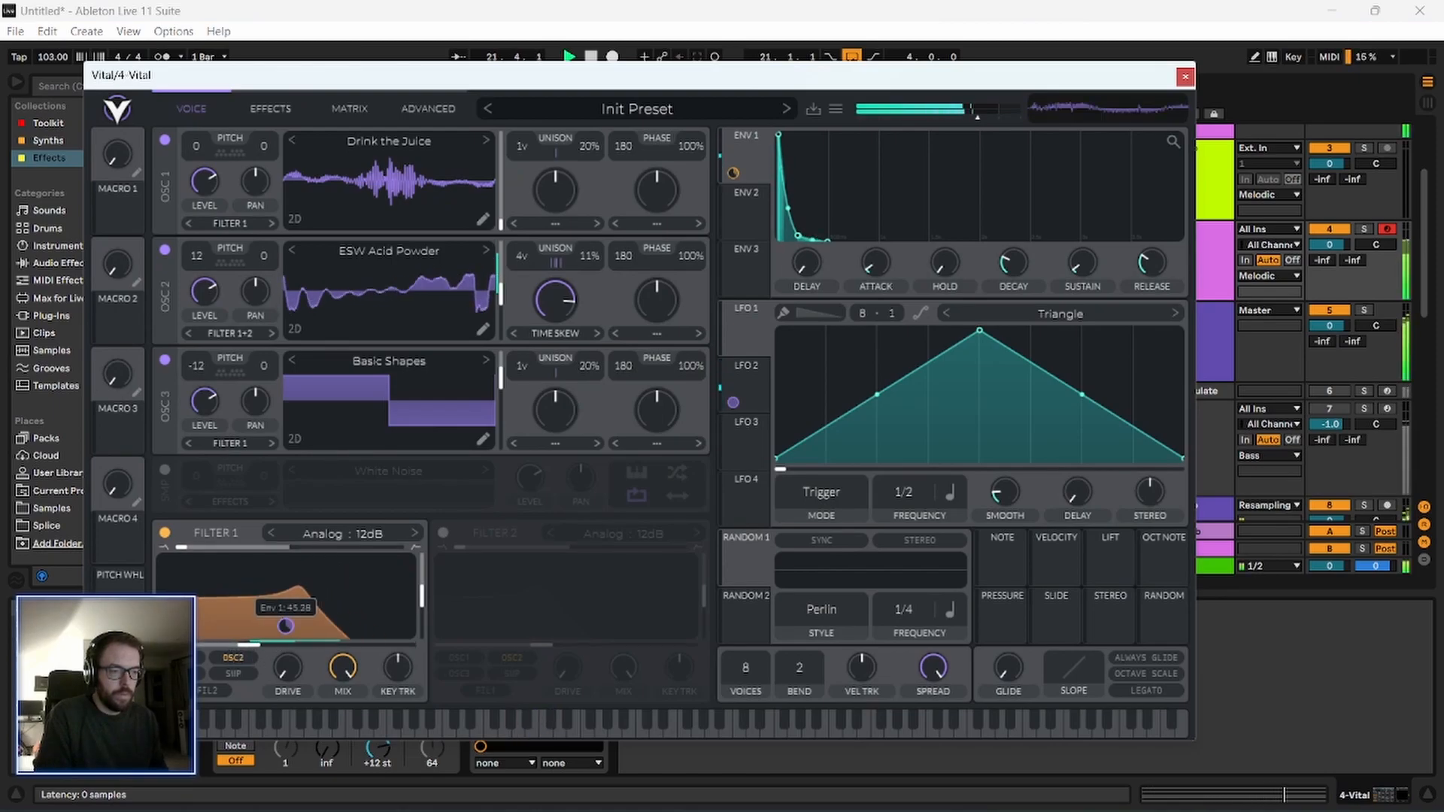
{"action": "left_click_drag", "start_coordinate": [285, 626], "coordinate": [285, 625]}
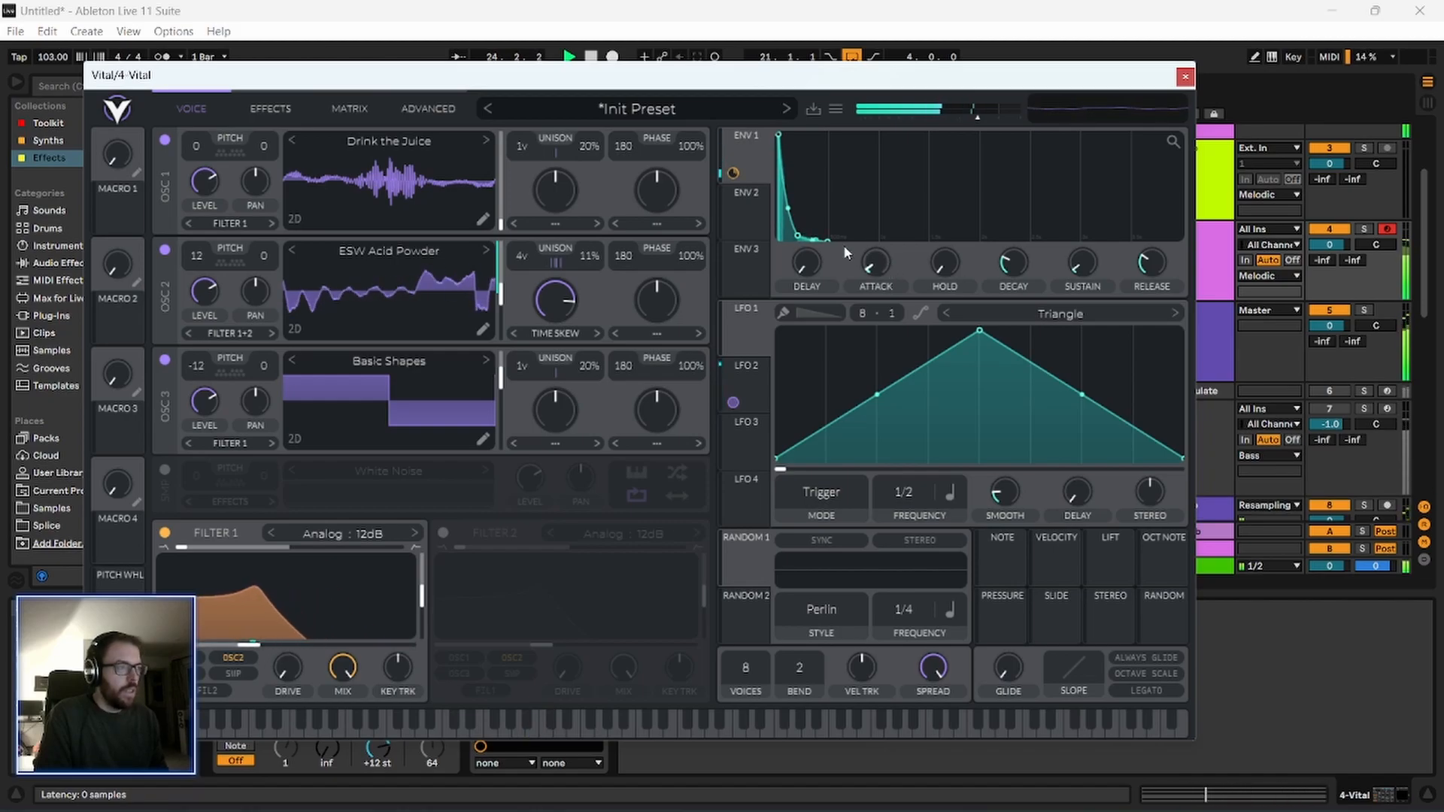
{"action": "left_click", "coordinate": [1186, 76]}
{"action": "left_click", "coordinate": [1193, 181]}
{"action": "left_click", "coordinate": [1192, 242]}
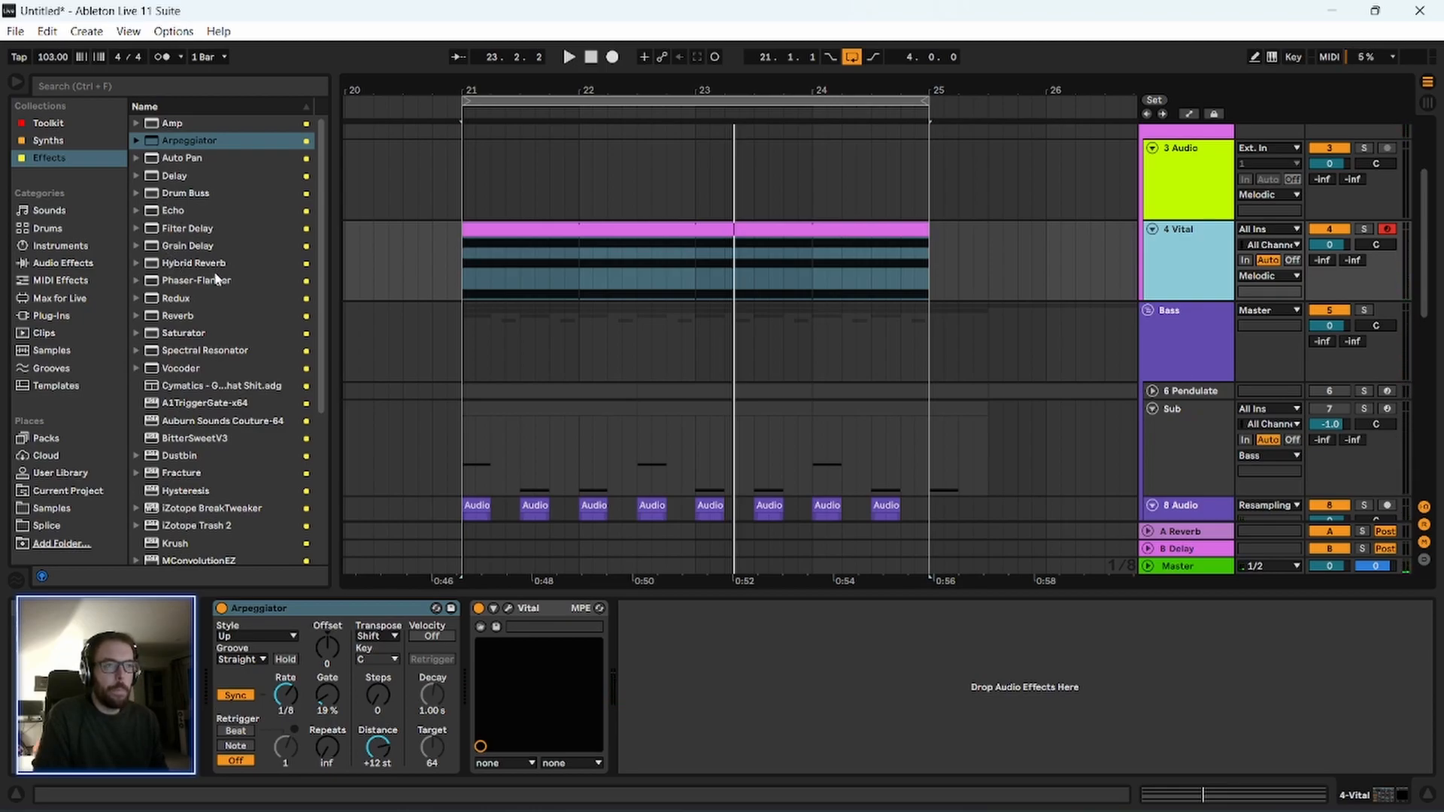
Add Spectral Resonator after Vital on the 4 Vital track, setting its dry/wet to 31% and shift to 12 st during playback.
{"action": "left_click", "coordinate": [297, 608]}
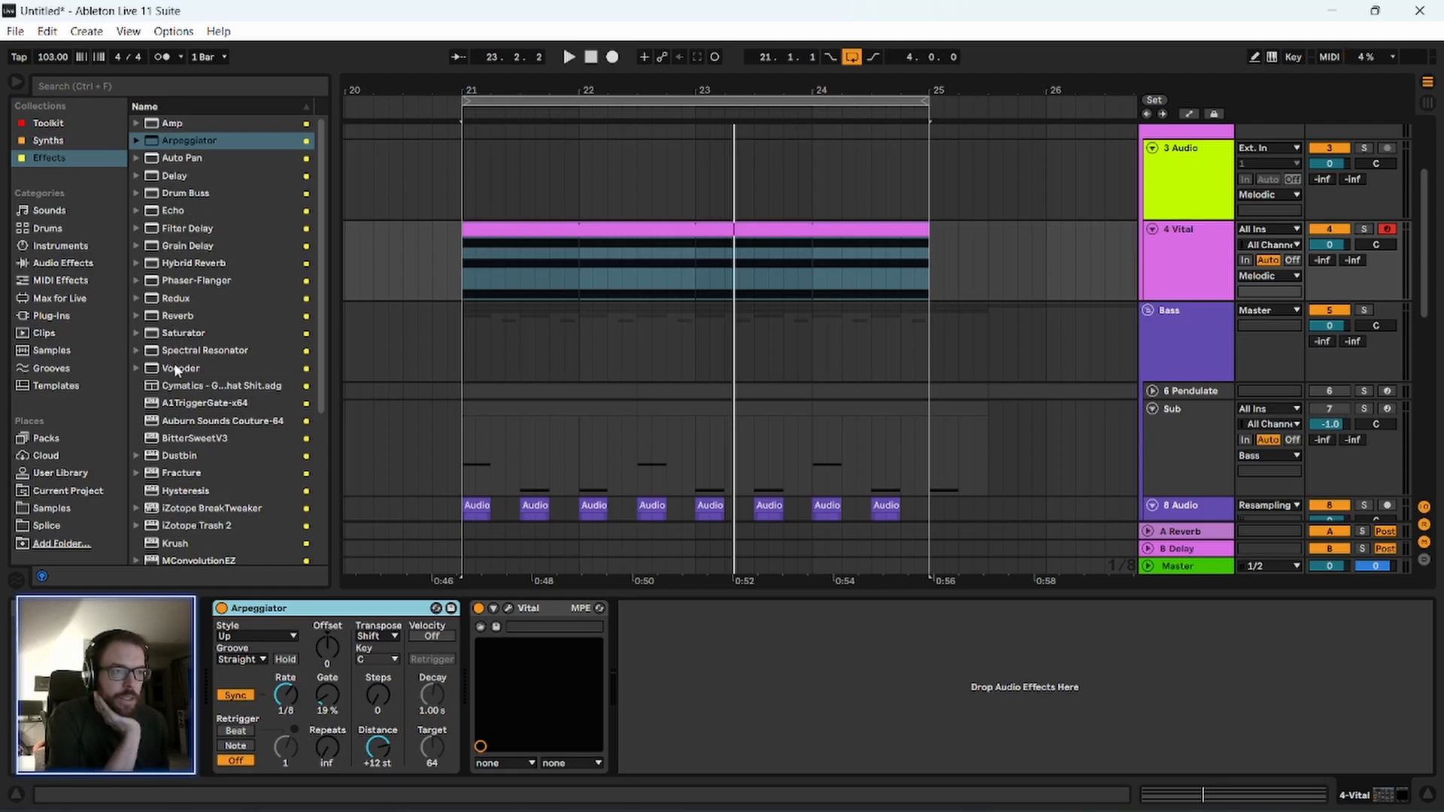
{"action": "left_click_drag", "start_coordinate": [192, 352], "coordinate": [752, 662]}
{"action": "key", "text": "space"}
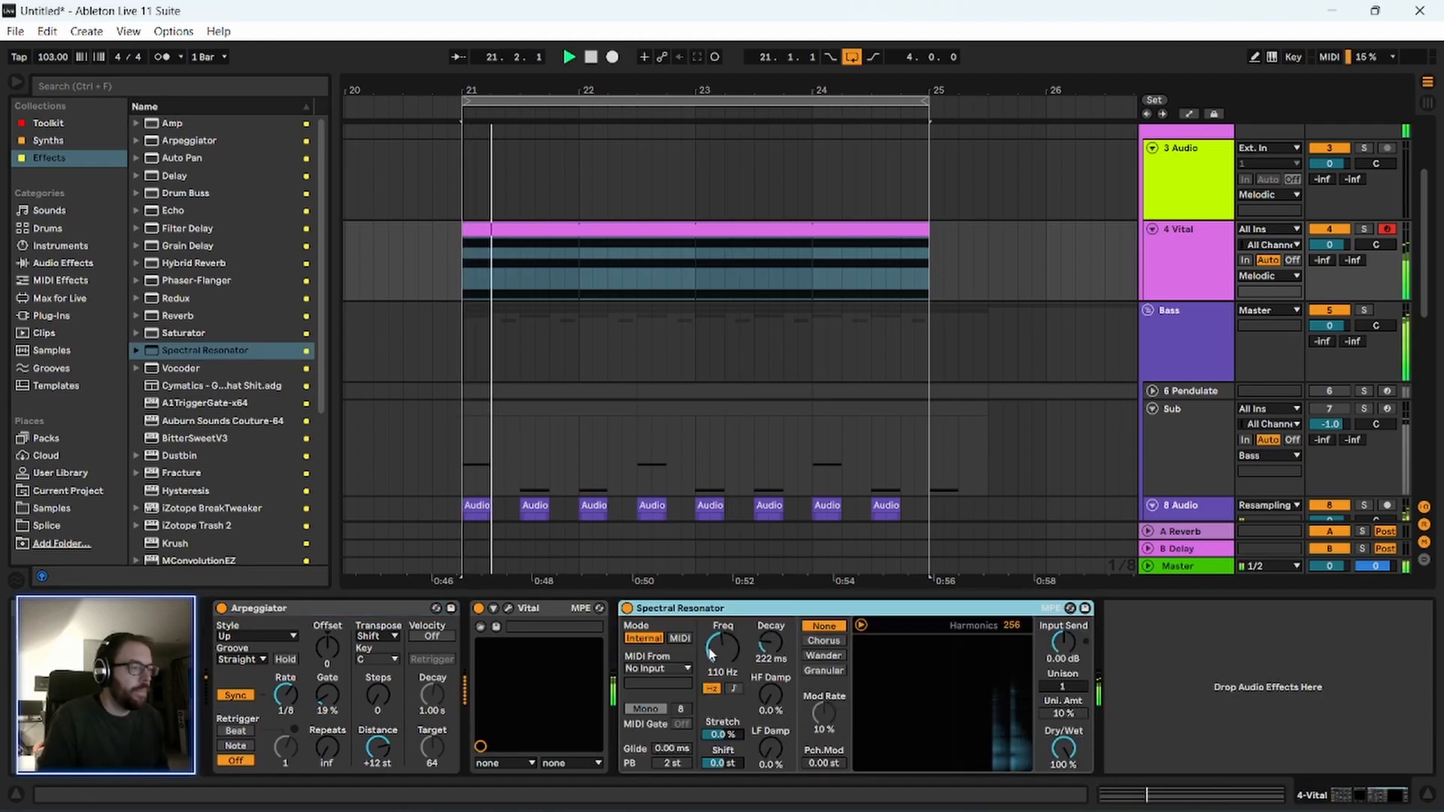
{"action": "left_click_drag", "start_coordinate": [1063, 749], "coordinate": [1064, 801]}
{"action": "mouse_move", "coordinate": [730, 763]}
{"action": "left_mouse_down"}
{"action": "mouse_move", "coordinate": [730, 718]}
{"action": "mouse_move", "coordinate": [731, 780]}
{"action": "left_mouse_up"}
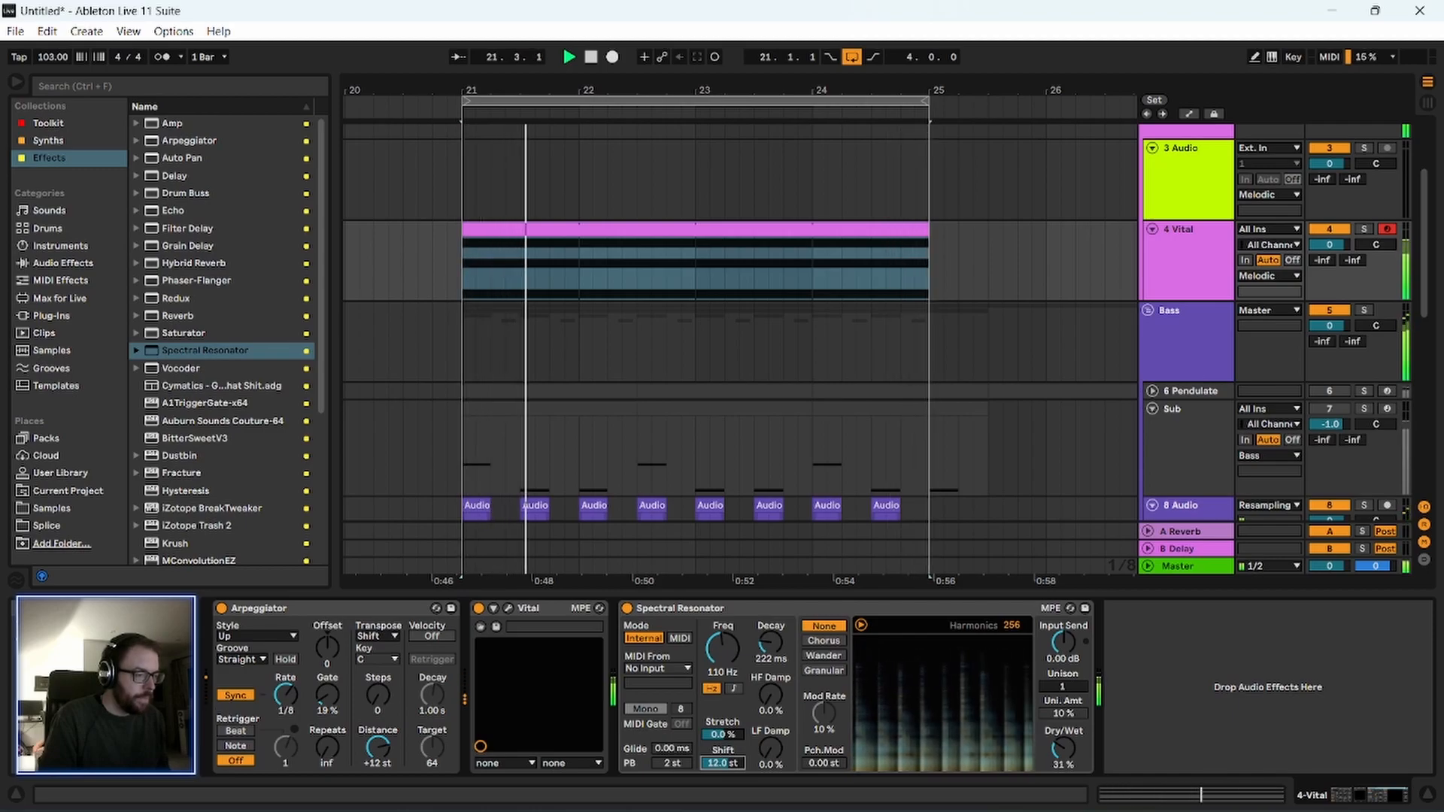
Set Spectral Resonator's decay to 974 ms, modulation to Granular and dry/wet to 81%, and stop playback.
{"action": "mouse_move", "coordinate": [770, 644]}
{"action": "left_mouse_down"}
{"action": "mouse_move", "coordinate": [770, 602]}
{"action": "mouse_move", "coordinate": [770, 628]}
{"action": "left_mouse_up"}
{"action": "left_click", "coordinate": [822, 655]}
{"action": "left_click", "coordinate": [823, 670]}
{"action": "left_click_drag", "start_coordinate": [1063, 748], "coordinate": [1063, 710]}
{"action": "key", "text": "space"}
{"action": "left_click", "coordinate": [720, 610]}
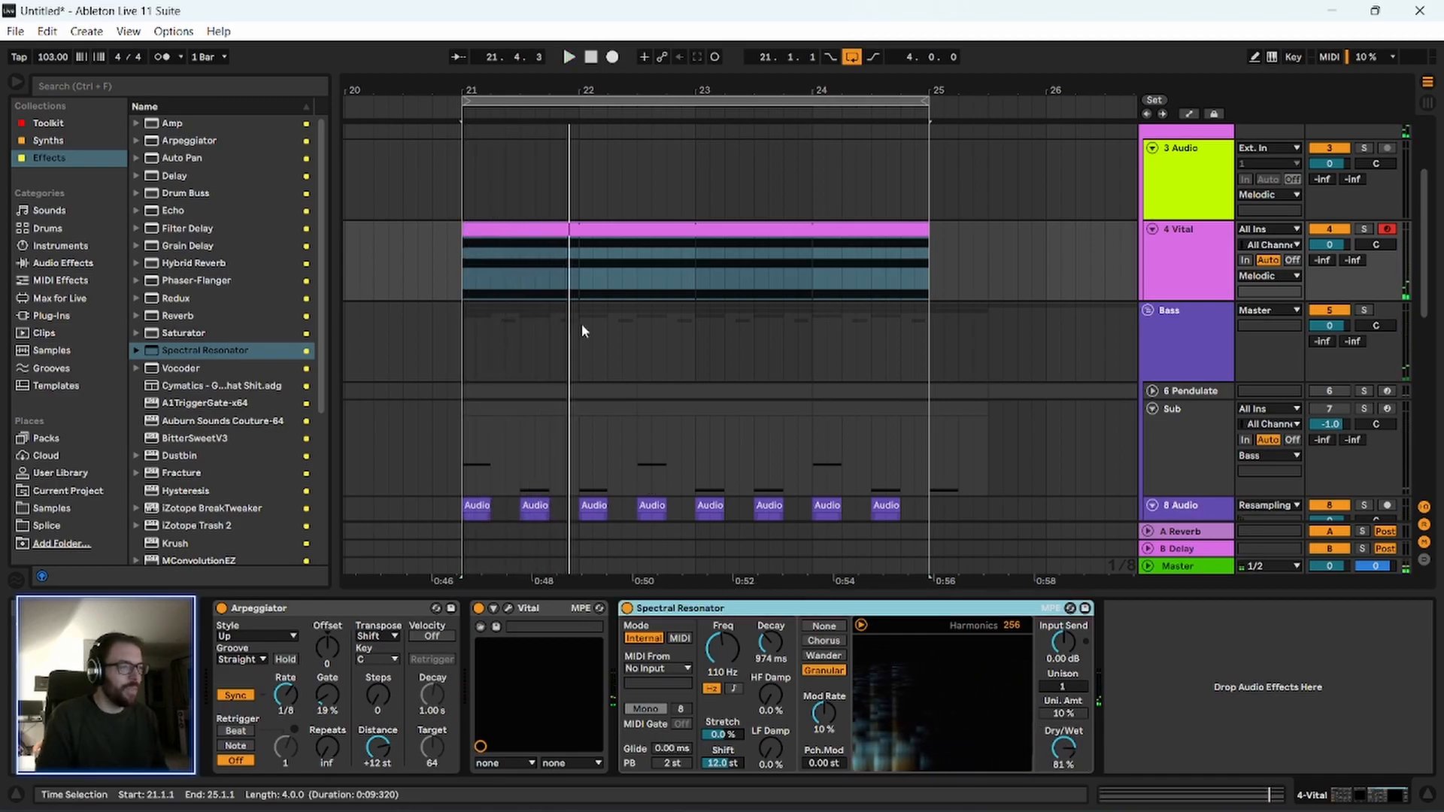
Switch Spectral Resonator's frequency to note mode and tune it to G#1 while the loop plays.
{"action": "left_click_drag", "start_coordinate": [602, 80], "coordinate": [596, 87]}
{"action": "left_click", "coordinate": [463, 230]}
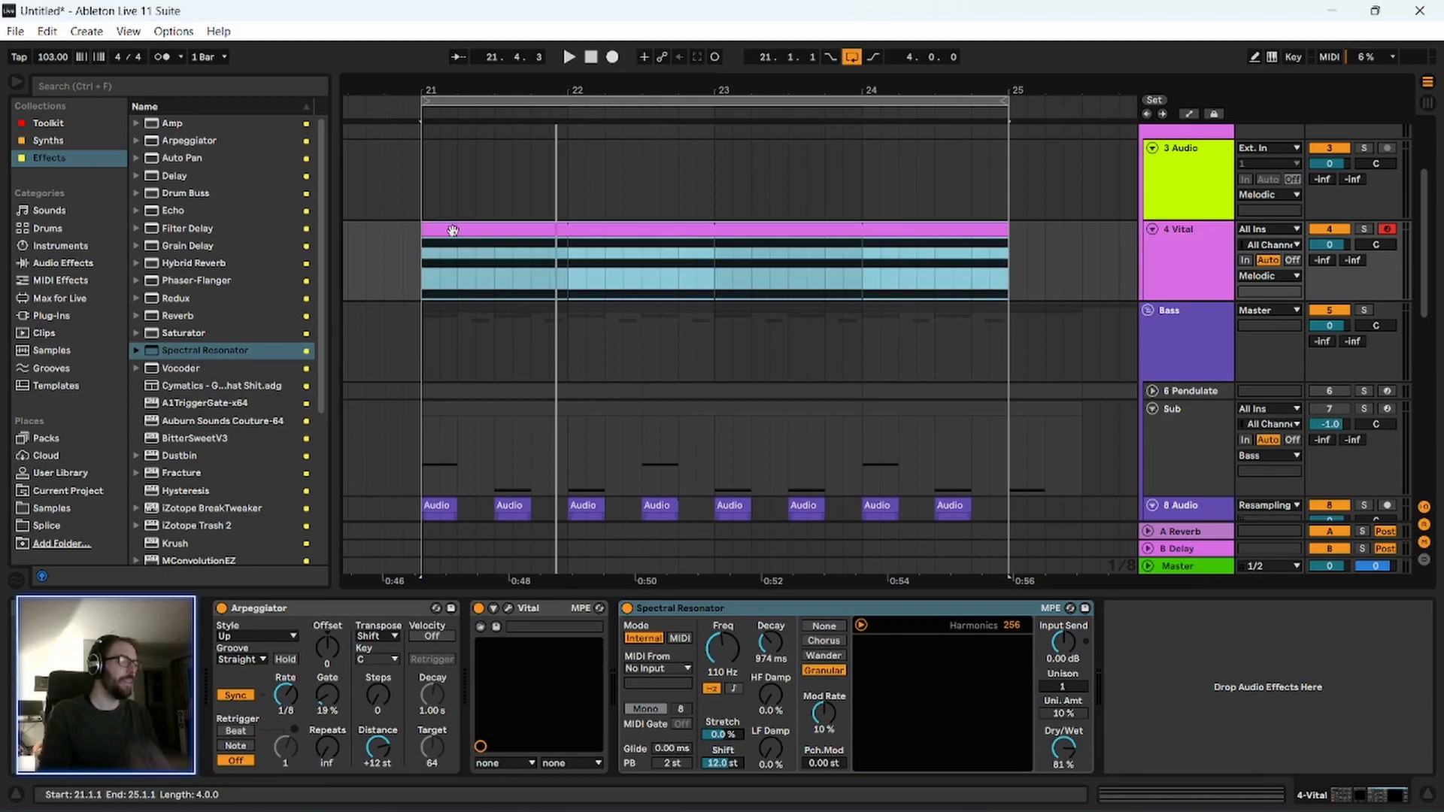
{"action": "left_click", "coordinate": [691, 610]}
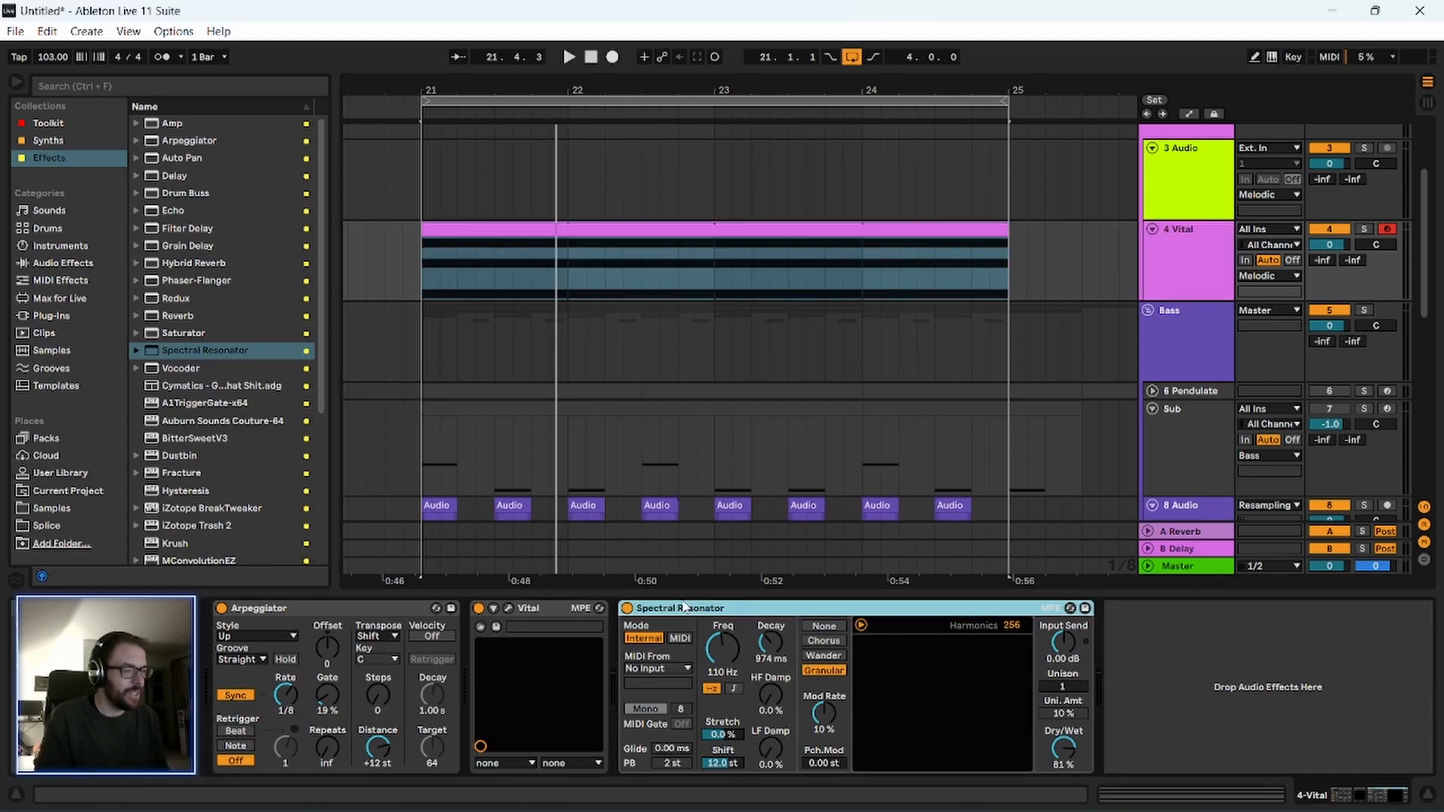
{"action": "key", "text": "space"}
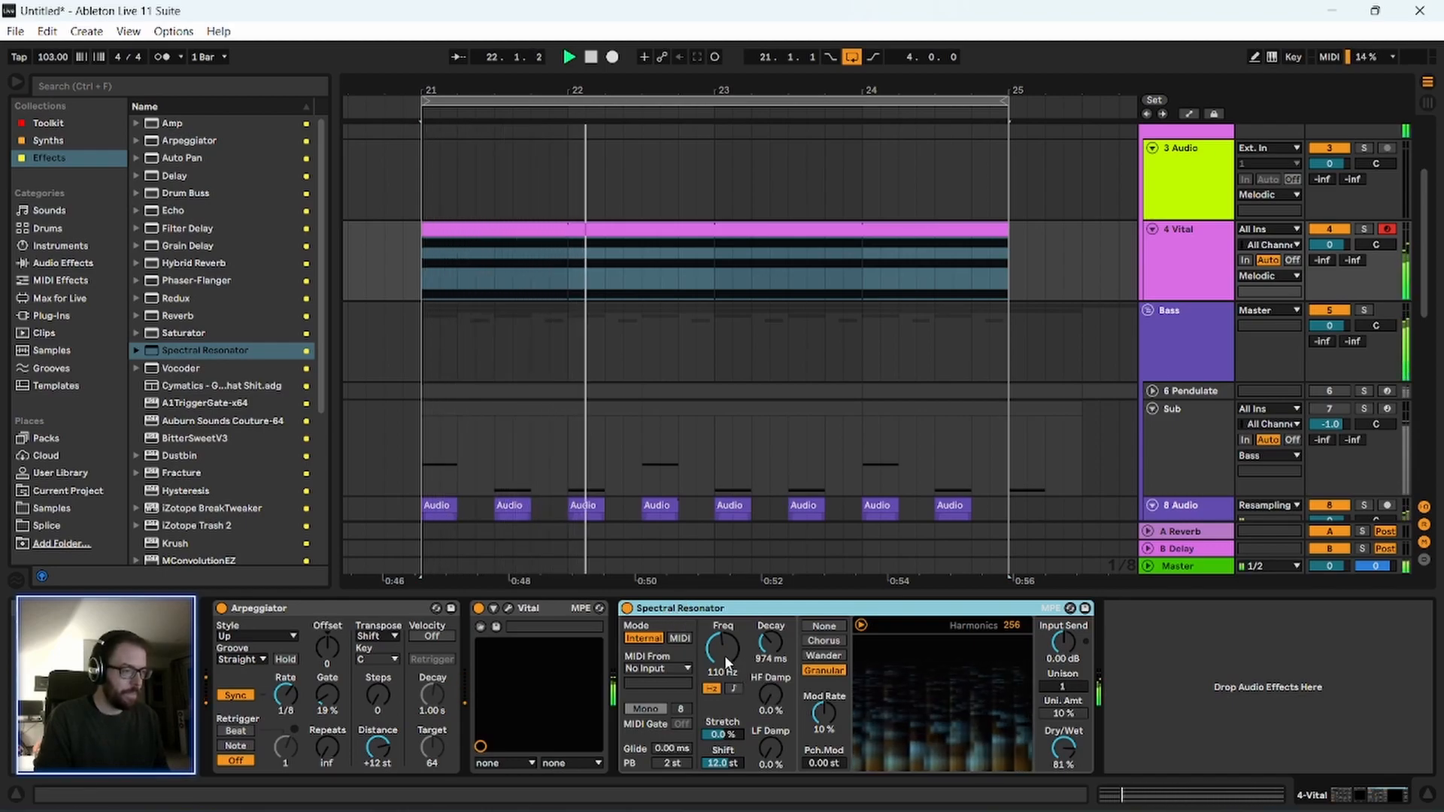
{"action": "left_click", "coordinate": [733, 688]}
{"action": "left_click_drag", "start_coordinate": [722, 649], "coordinate": [722, 650]}
{"action": "left_click", "coordinate": [692, 609]}
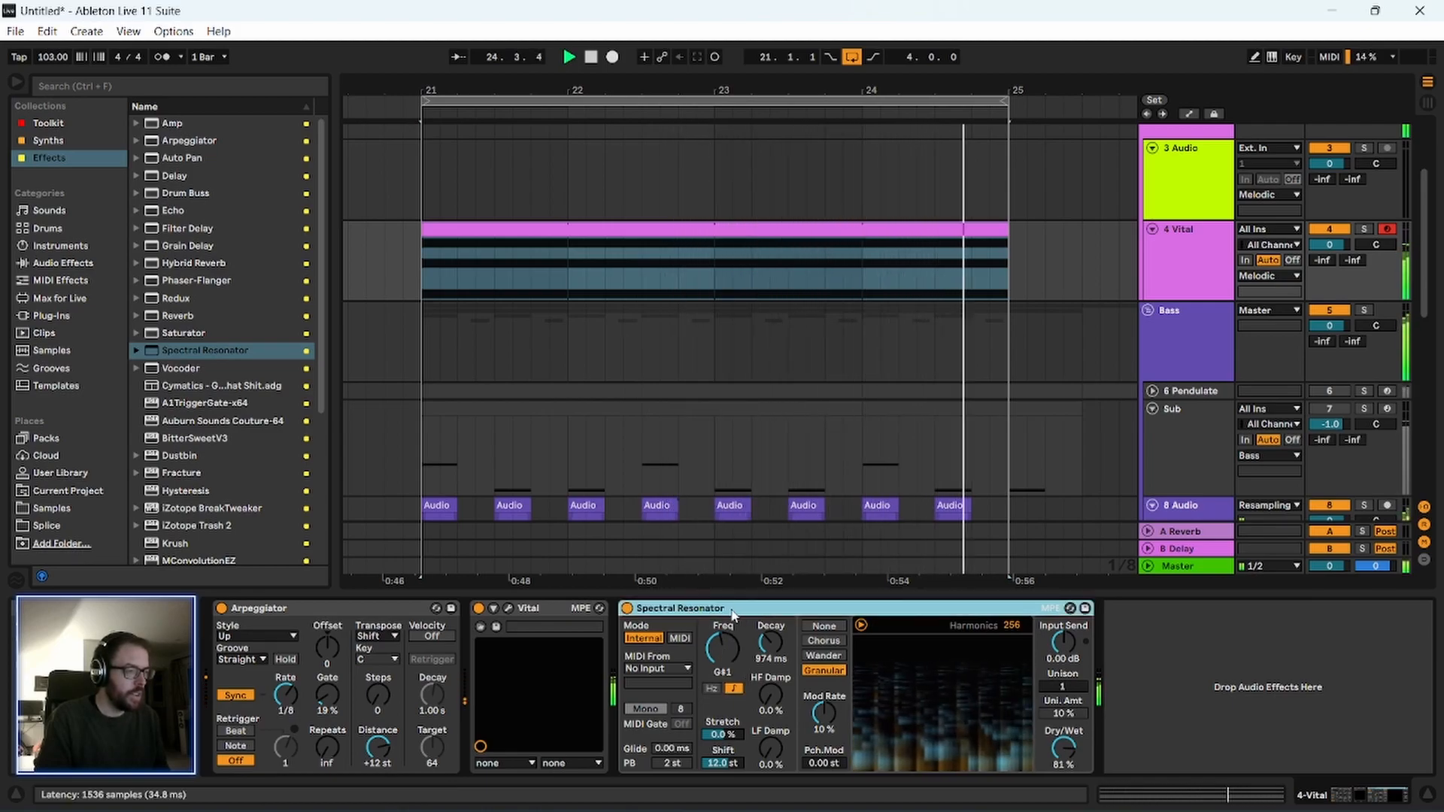
Set Spectral Resonator to Chorus with 0.19 st pitch modulation, 100% stretch, unison 8 at 2.9% amount and 37% dry/wet.
{"action": "left_click_drag", "start_coordinate": [1063, 747], "coordinate": [1063, 805]}
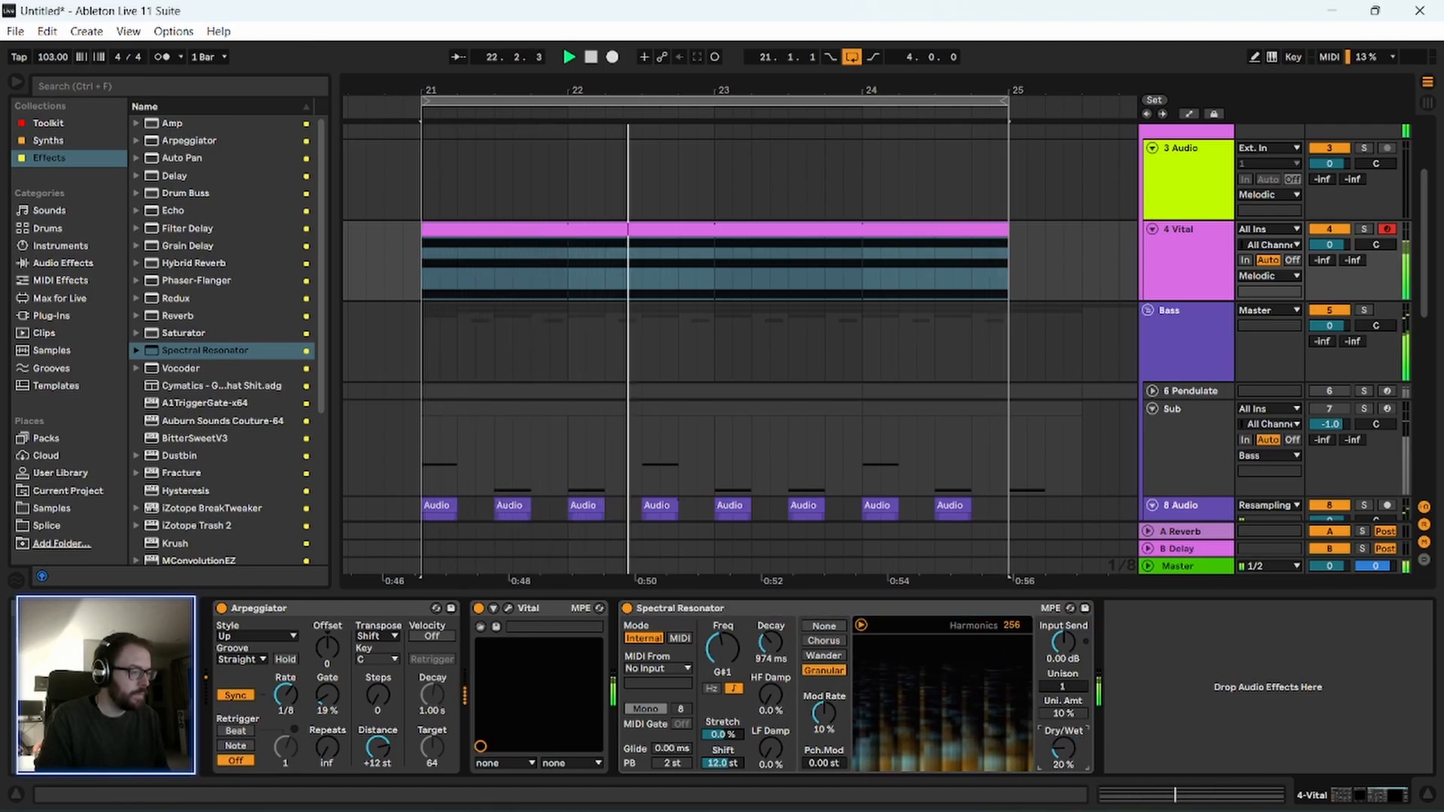
{"action": "left_click", "coordinate": [828, 643]}
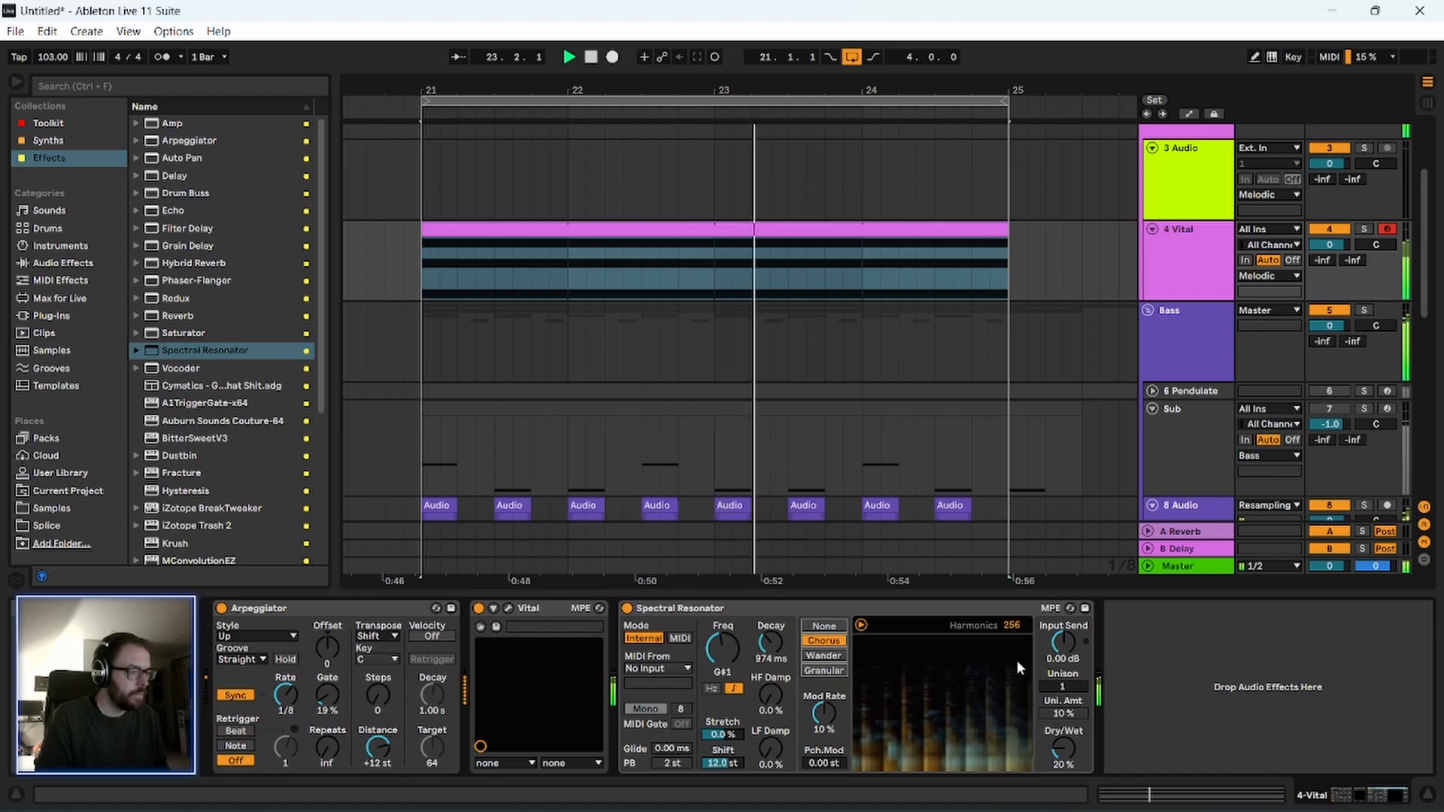
{"action": "mouse_move", "coordinate": [824, 763]}
{"action": "left_mouse_down"}
{"action": "mouse_move", "coordinate": [824, 739]}
{"action": "mouse_move", "coordinate": [823, 761]}
{"action": "left_mouse_up"}
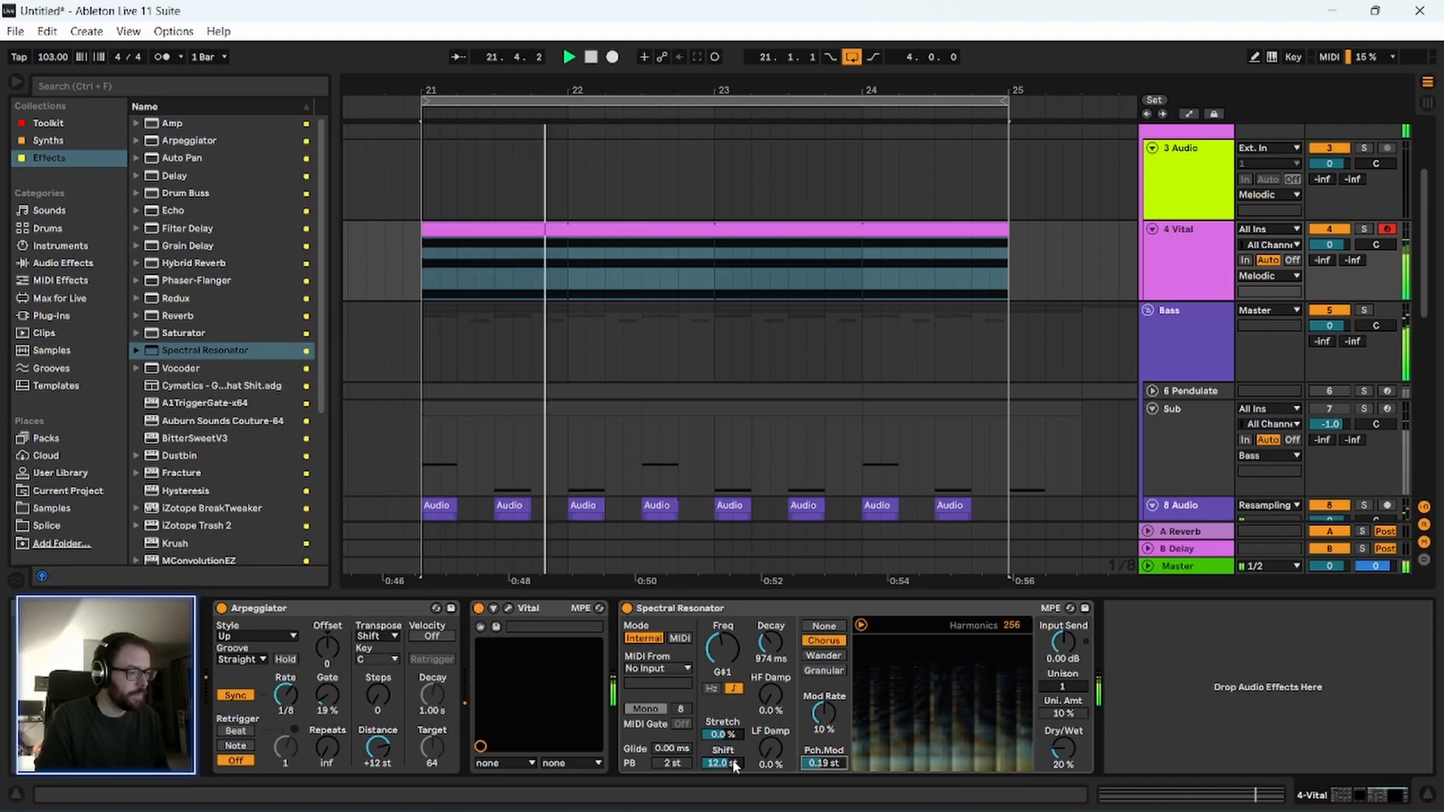
{"action": "left_click_drag", "start_coordinate": [727, 735], "coordinate": [727, 670]}
{"action": "left_click_drag", "start_coordinate": [1068, 690], "coordinate": [1067, 643]}
{"action": "left_click_drag", "start_coordinate": [1065, 749], "coordinate": [1026, 702]}
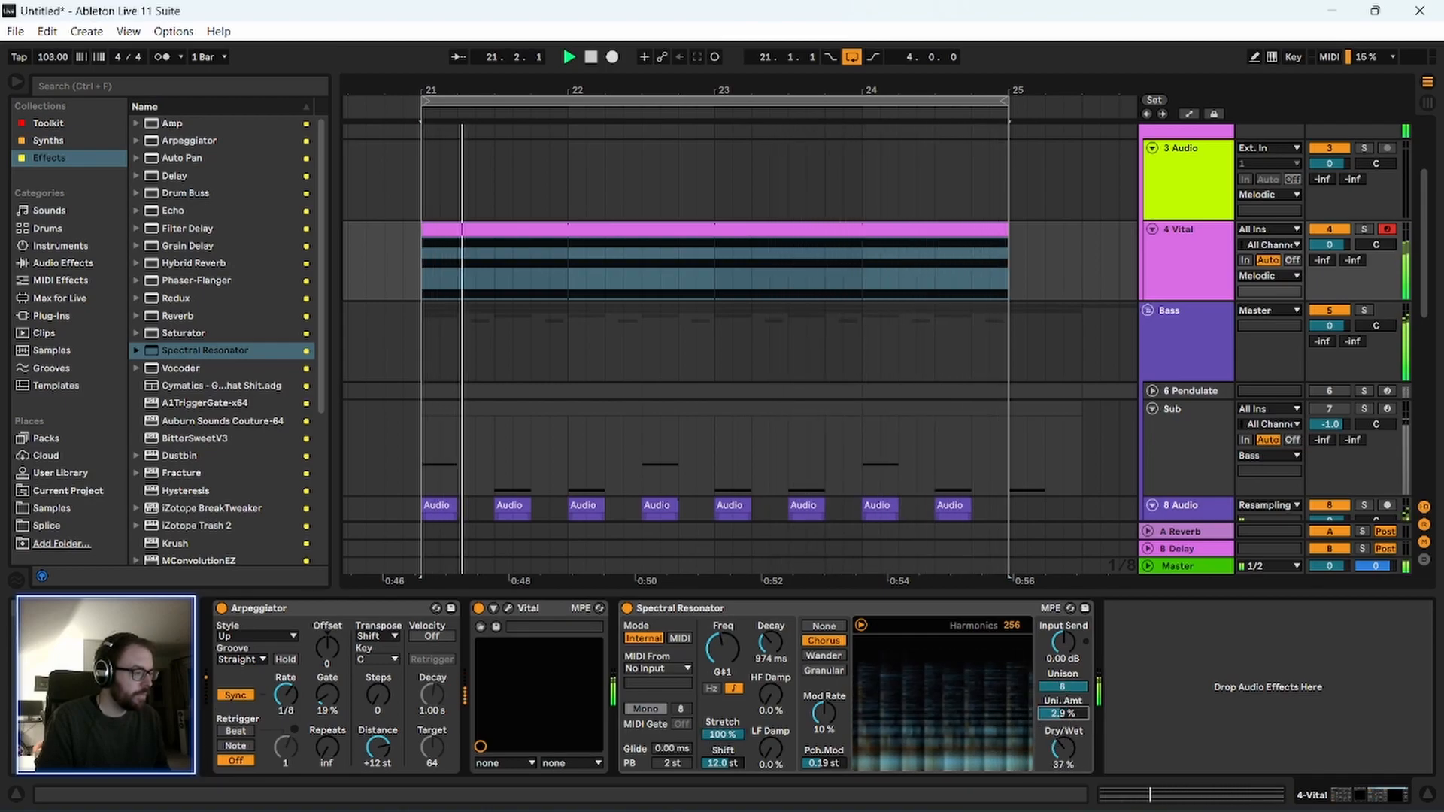
Set Spectral Resonator's dry/wet to 35% and decay to 452 ms, and solo the 4 Vital track.
{"action": "left_click", "coordinate": [716, 608]}
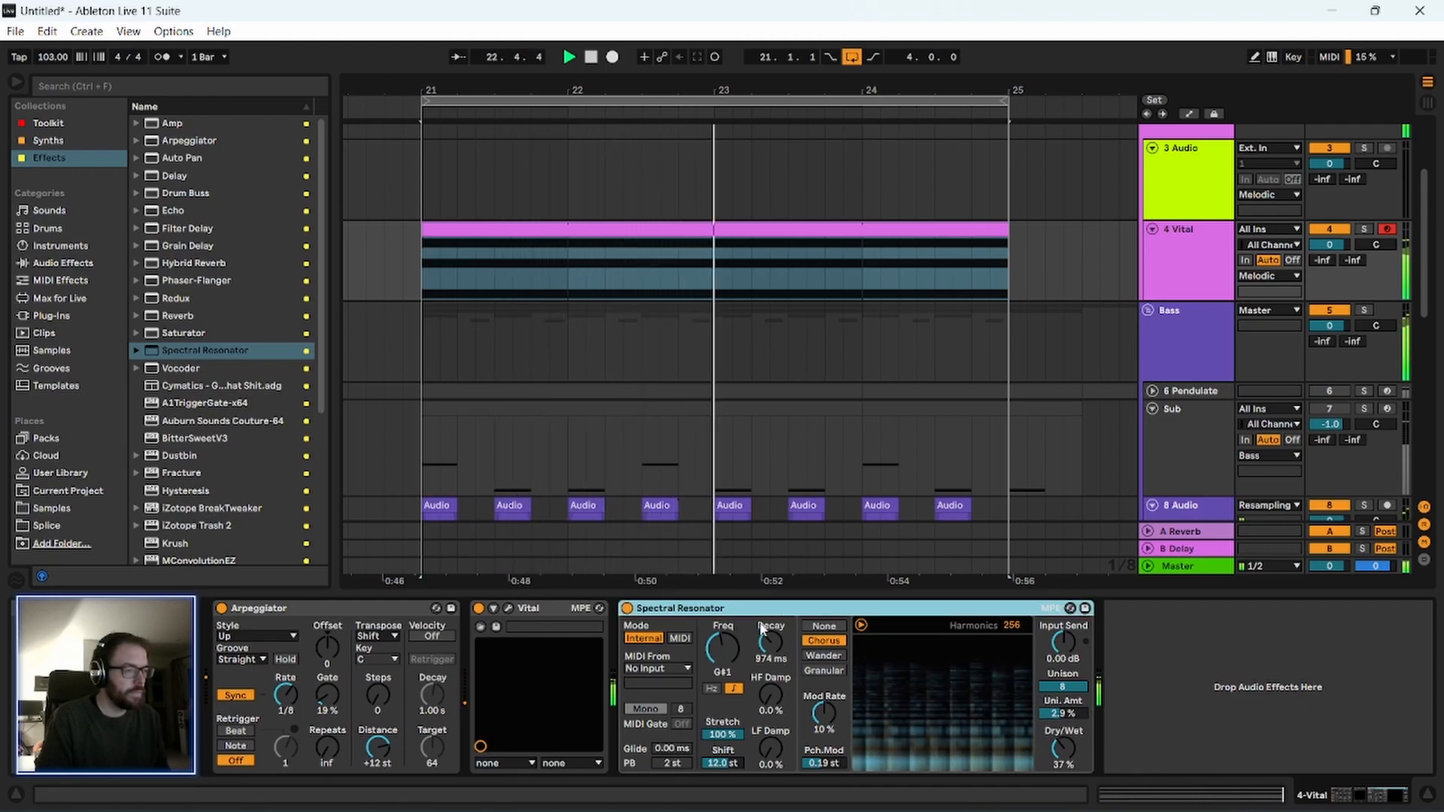
{"action": "left_click_drag", "start_coordinate": [1063, 749], "coordinate": [1063, 753]}
{"action": "mouse_move", "coordinate": [771, 647]}
{"action": "left_mouse_down"}
{"action": "mouse_move", "coordinate": [771, 625]}
{"action": "mouse_move", "coordinate": [771, 661]}
{"action": "left_mouse_up"}
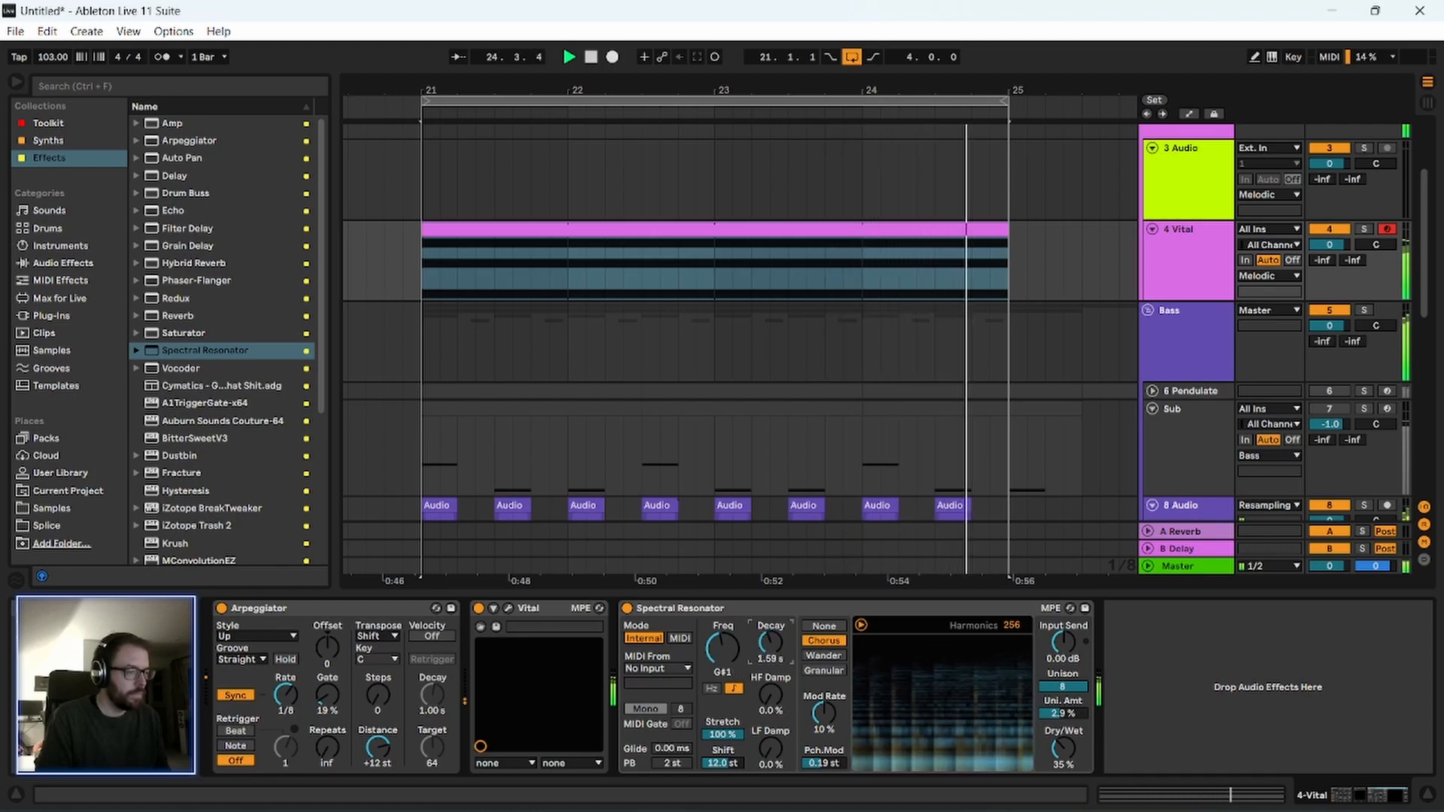
{"action": "left_click", "coordinate": [720, 608]}
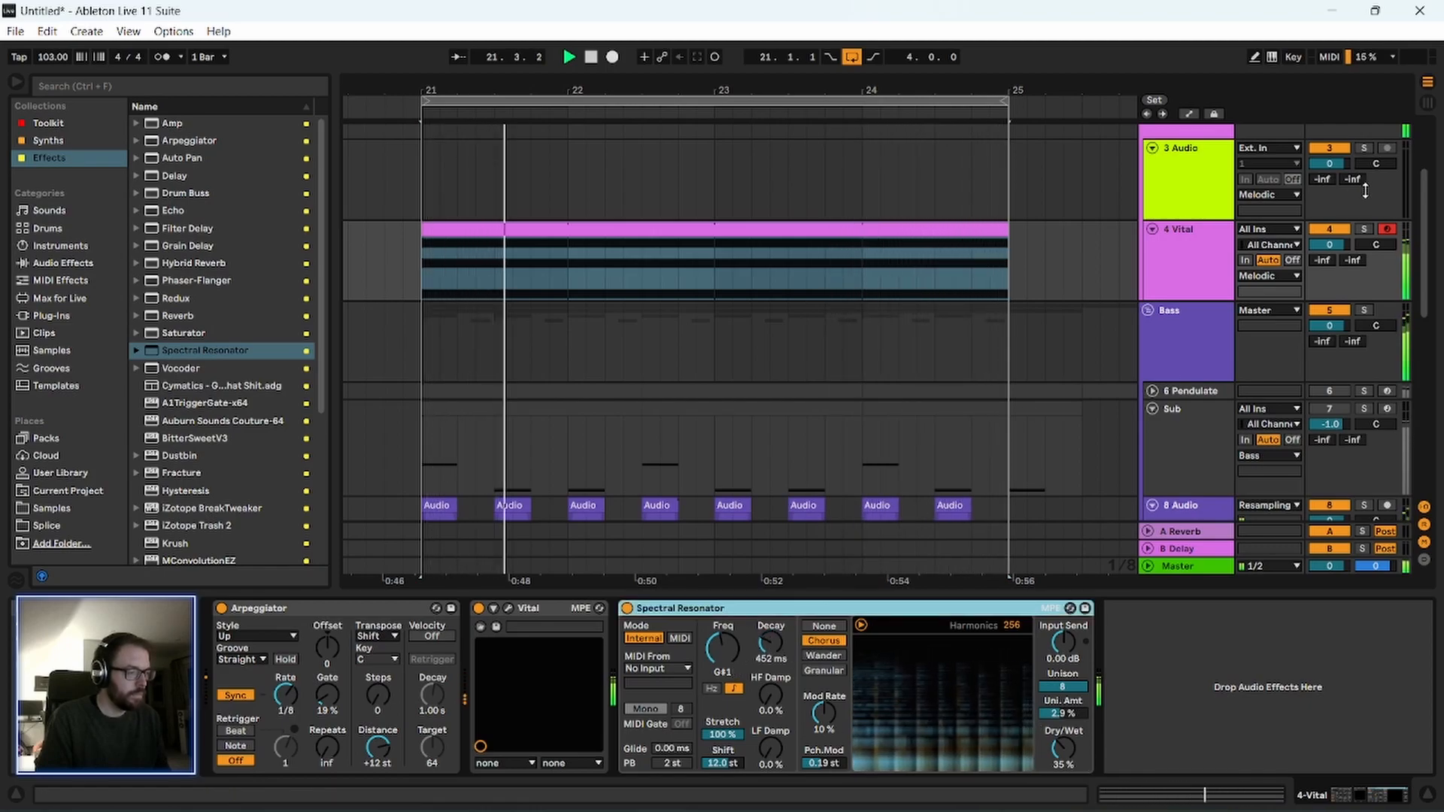
{"action": "left_click", "coordinate": [1364, 229]}
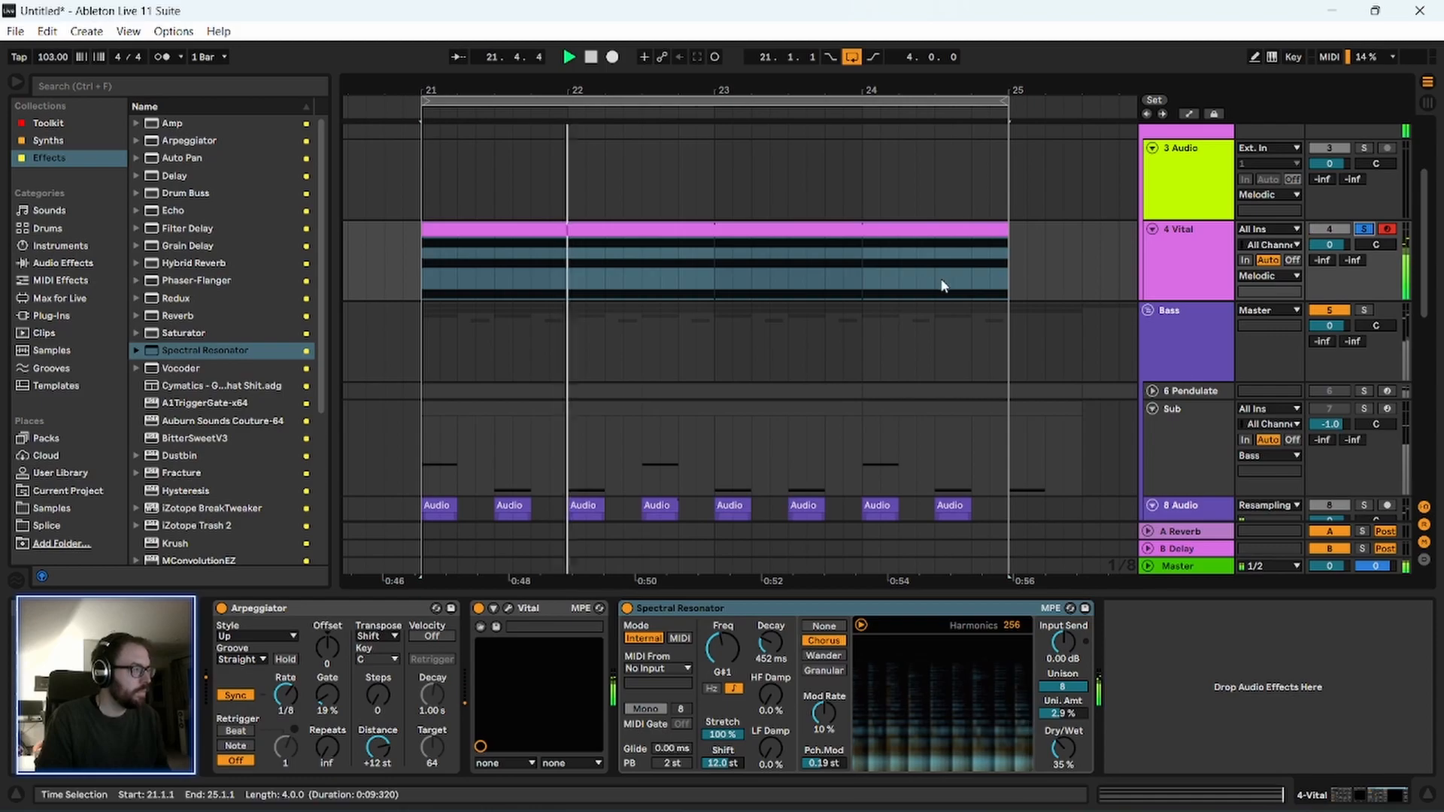
Change Spectral Resonator's modulation to Wander with the mod rate at 0% and pitch modulation at 0 st.
{"action": "left_click", "coordinate": [822, 655]}
{"action": "left_click_drag", "start_coordinate": [824, 713], "coordinate": [824, 673]}
{"action": "left_click_drag", "start_coordinate": [823, 764], "coordinate": [824, 798]}
{"action": "left_click_drag", "start_coordinate": [825, 715], "coordinate": [824, 783]}
Try a negative stretch on Spectral Resonator, return stretch to 100%, and set the HF damp to 55%.
{"action": "left_click_drag", "start_coordinate": [715, 731], "coordinate": [716, 805]}
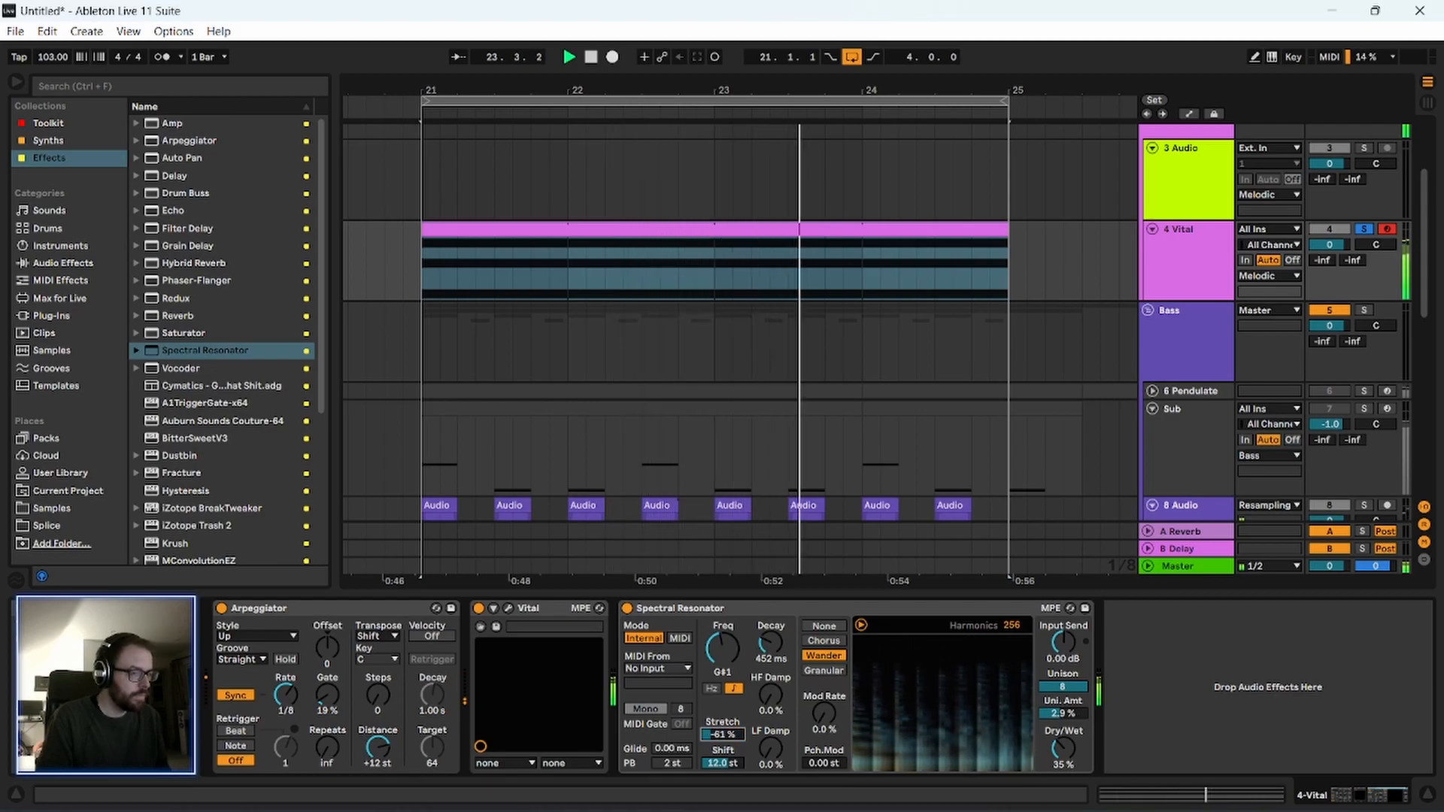
{"action": "left_click_drag", "start_coordinate": [722, 734], "coordinate": [723, 696]}
{"action": "left_click_drag", "start_coordinate": [771, 754], "coordinate": [771, 797]}
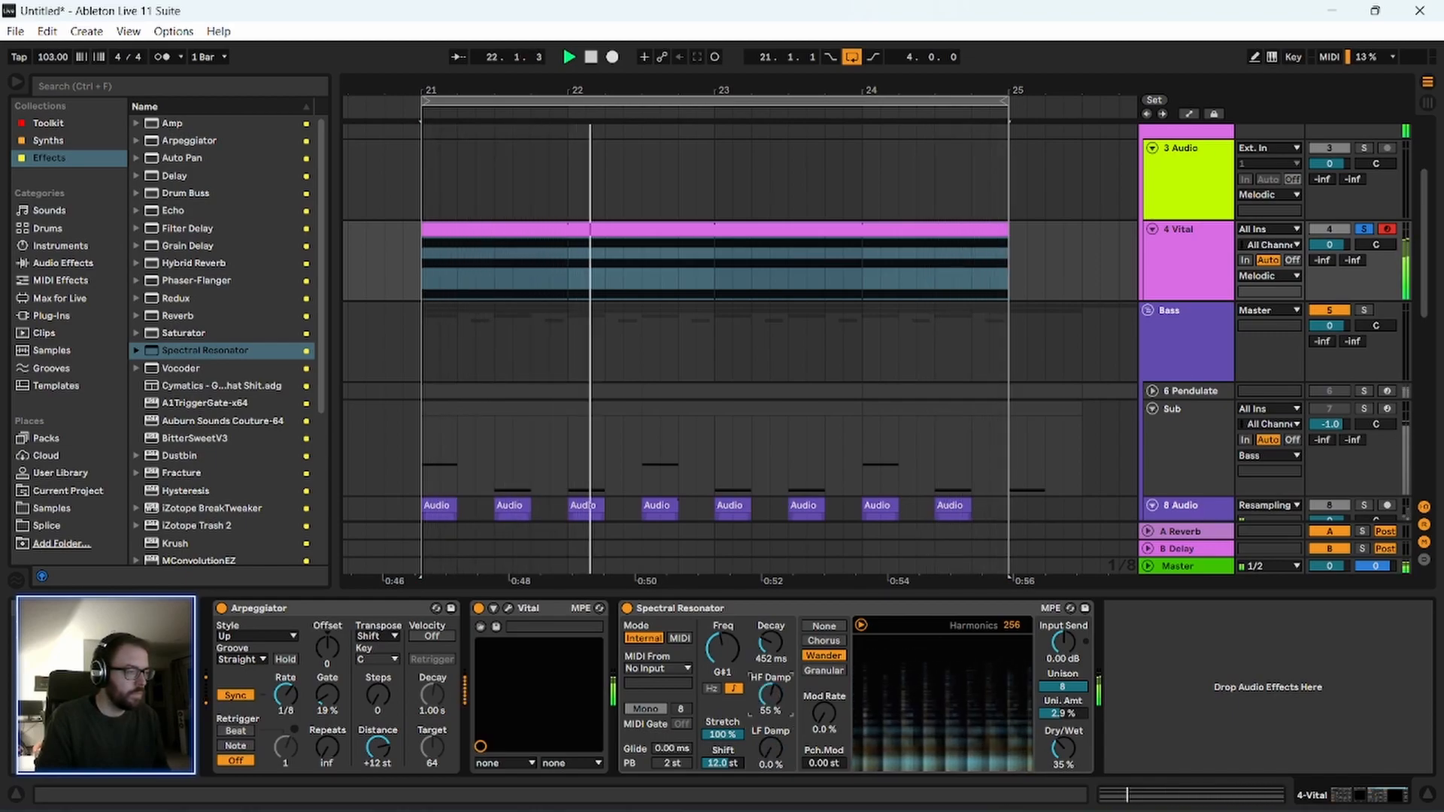
{"action": "left_click", "coordinate": [714, 606]}
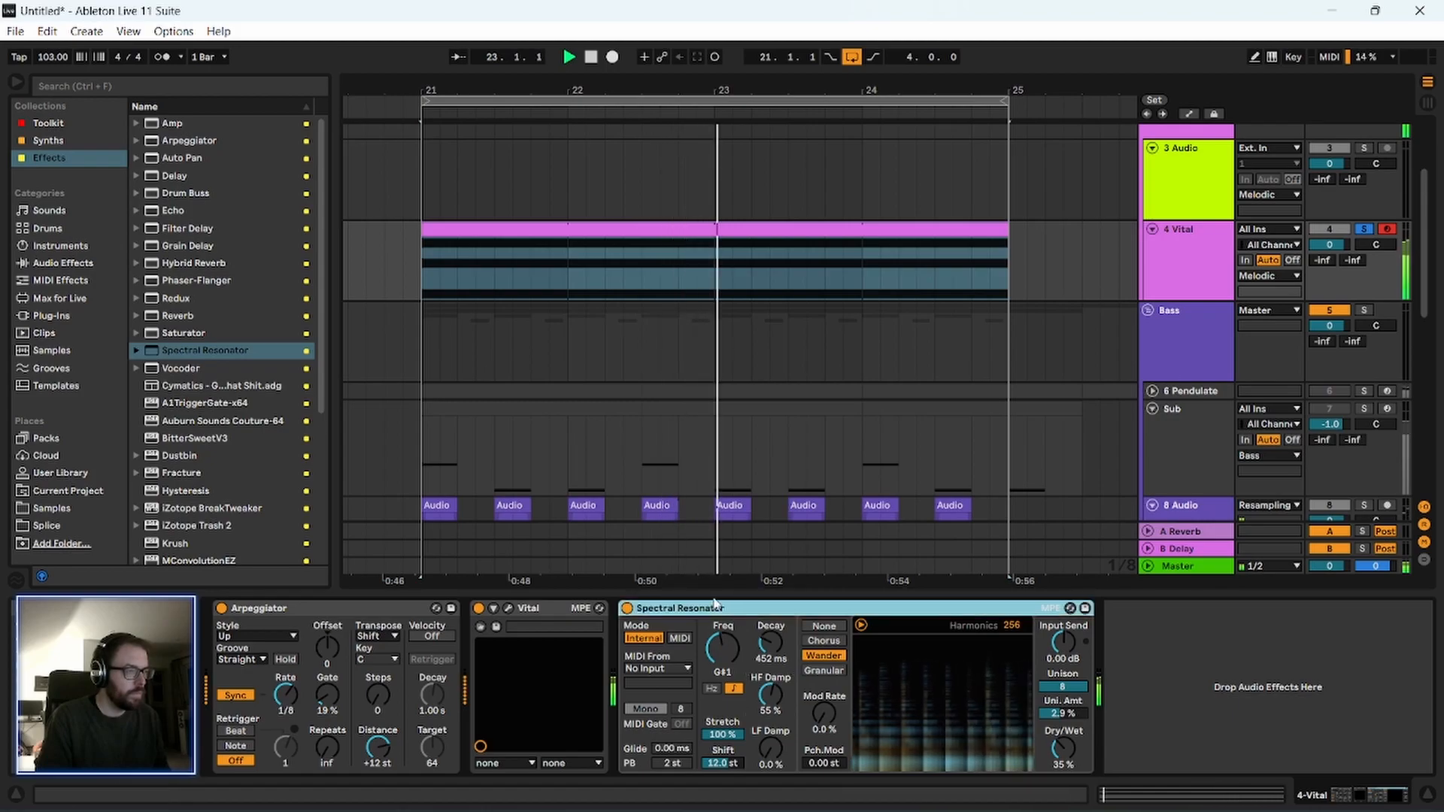
Open the 4 Vital clip's notes, copy chord notes up to F#2 and G#2, and play the loop.
{"action": "double_click", "coordinate": [532, 230]}
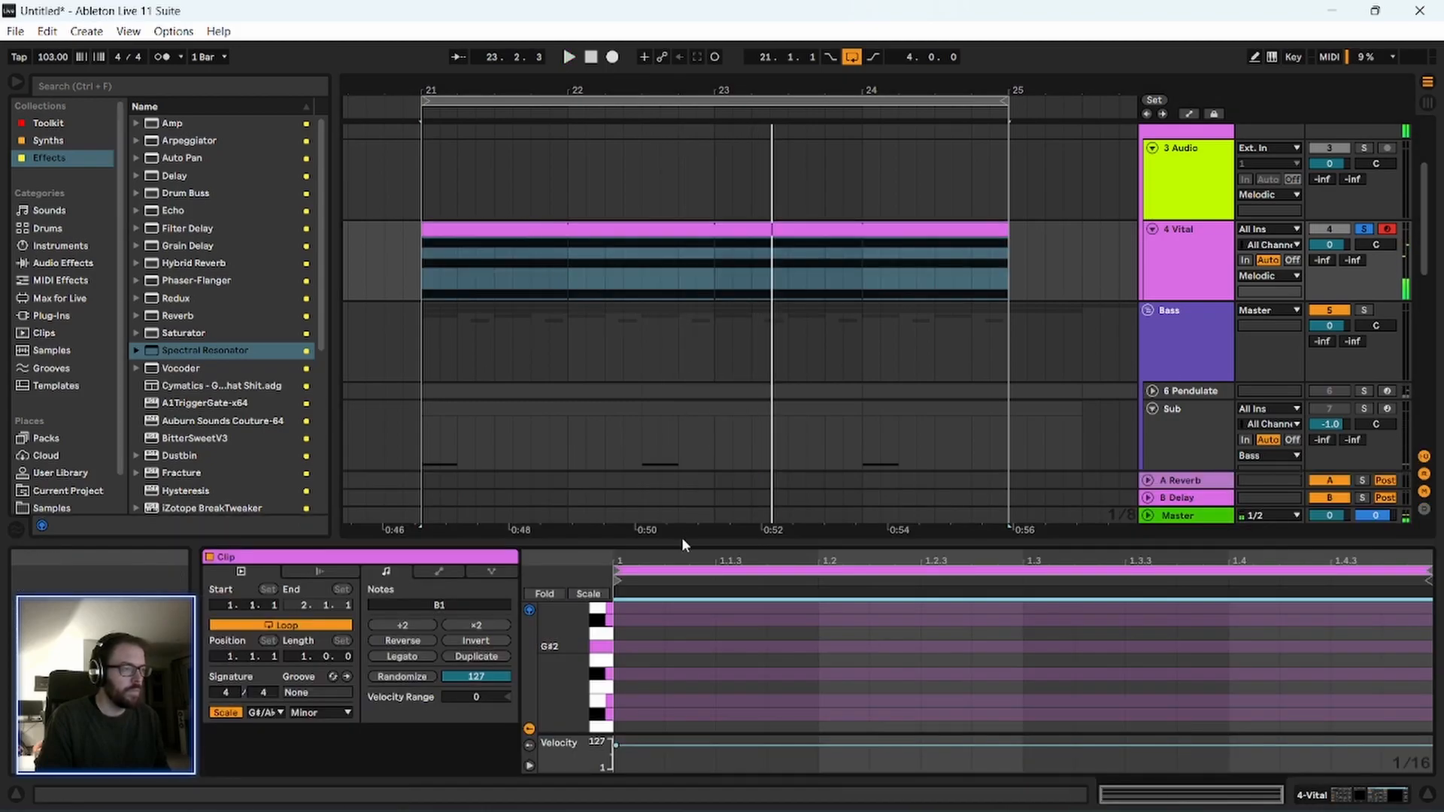
{"action": "left_click_drag", "start_coordinate": [679, 540], "coordinate": [680, 271]}
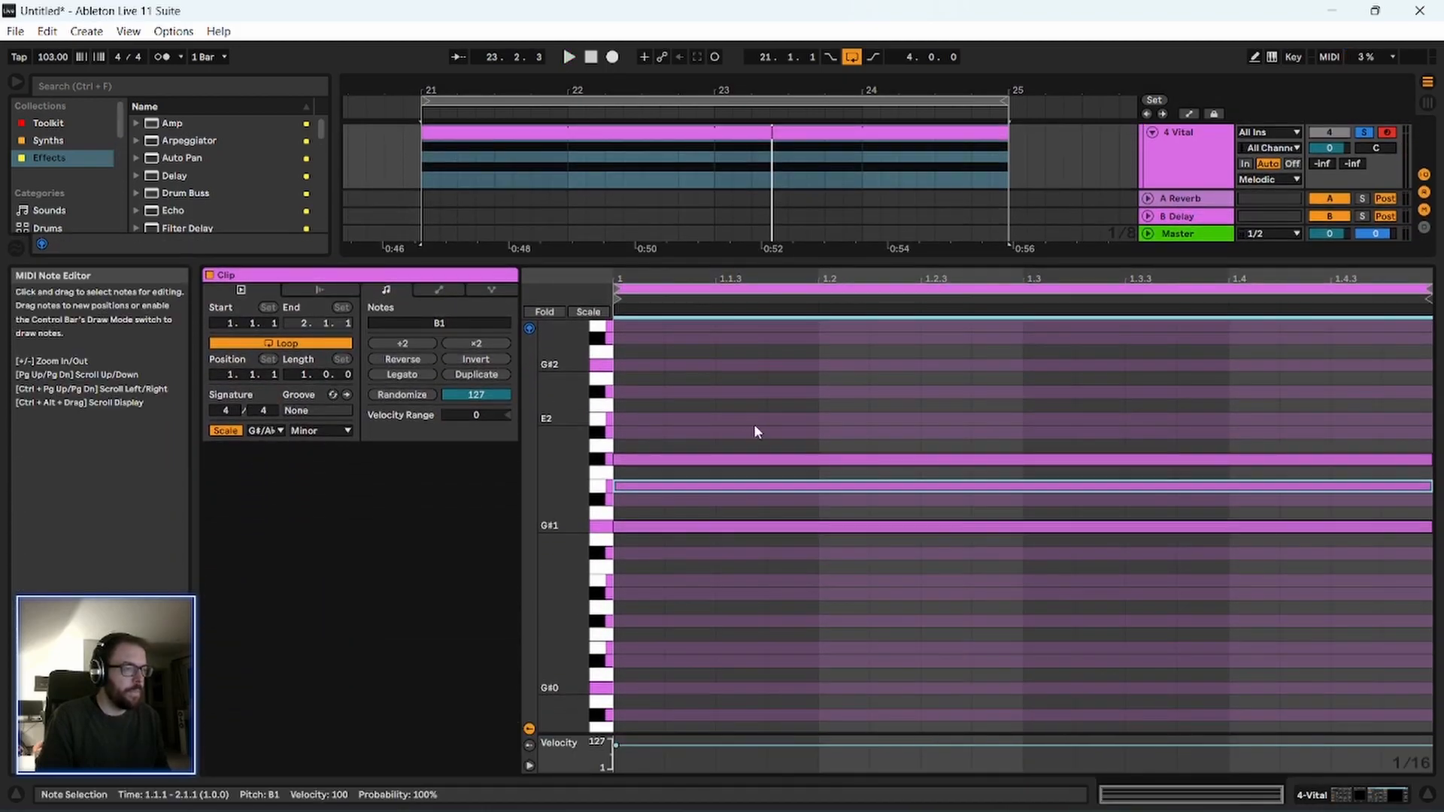
{"action": "left_click_drag", "start_coordinate": [736, 455], "coordinate": [743, 397]}
{"action": "scroll", "coordinate": [737, 466], "scroll_direction": "up", "scroll_amount": 1}
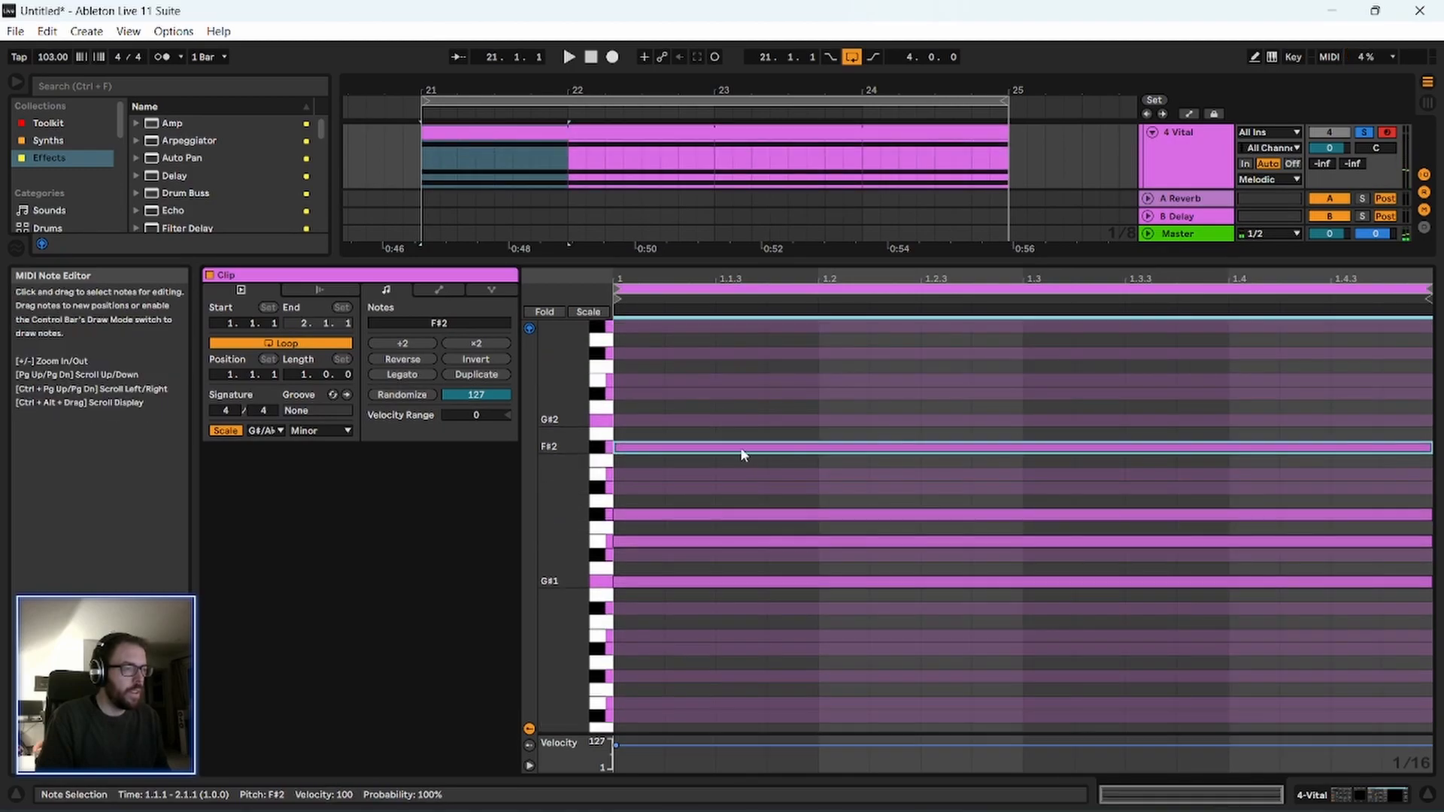
{"action": "left_click_drag", "start_coordinate": [742, 448], "coordinate": [745, 432]}
{"action": "key", "text": "space"}
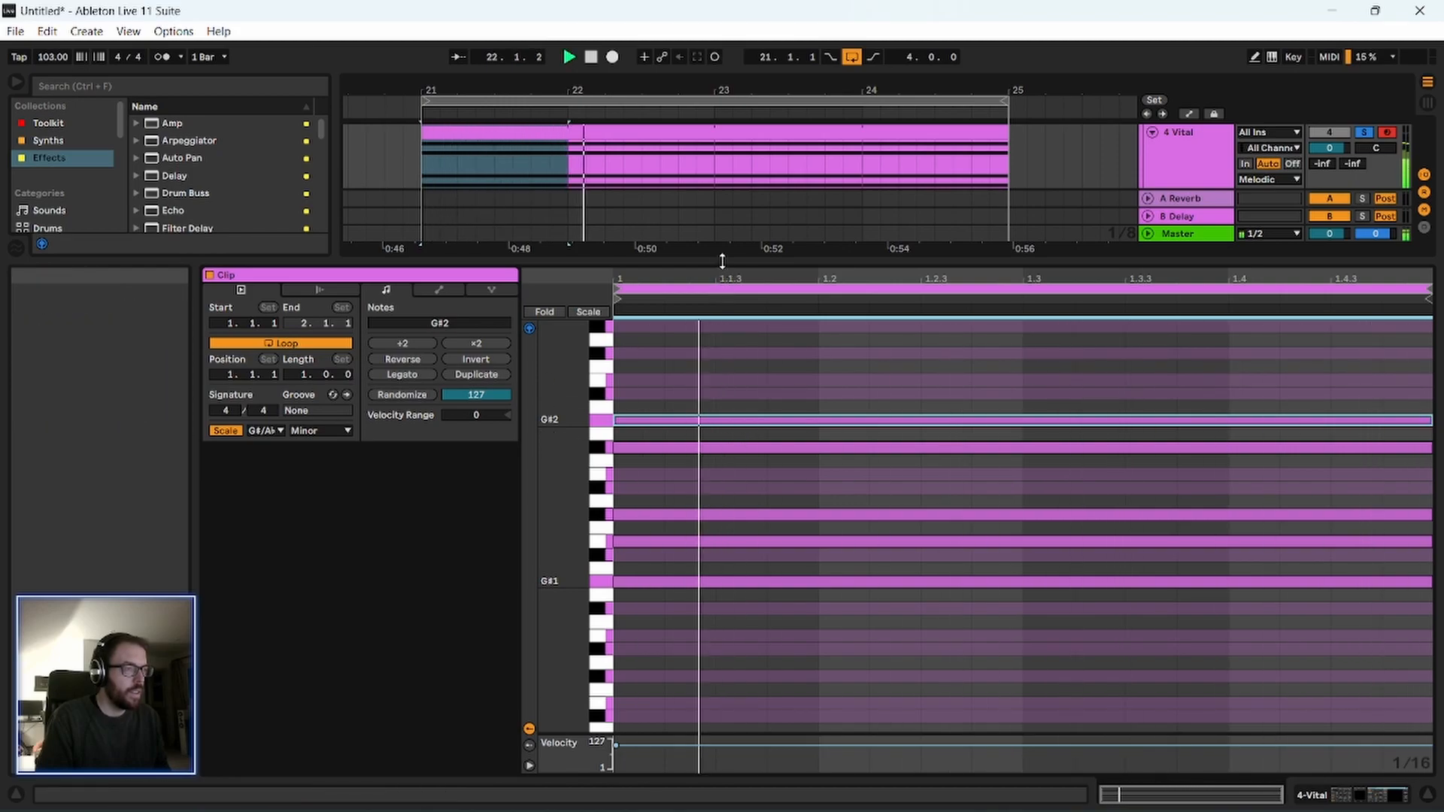
Copy the G#2 note up to A#2 in the 4 Vital clip and close the note editor.
{"action": "left_click_drag", "start_coordinate": [720, 264], "coordinate": [720, 323]}
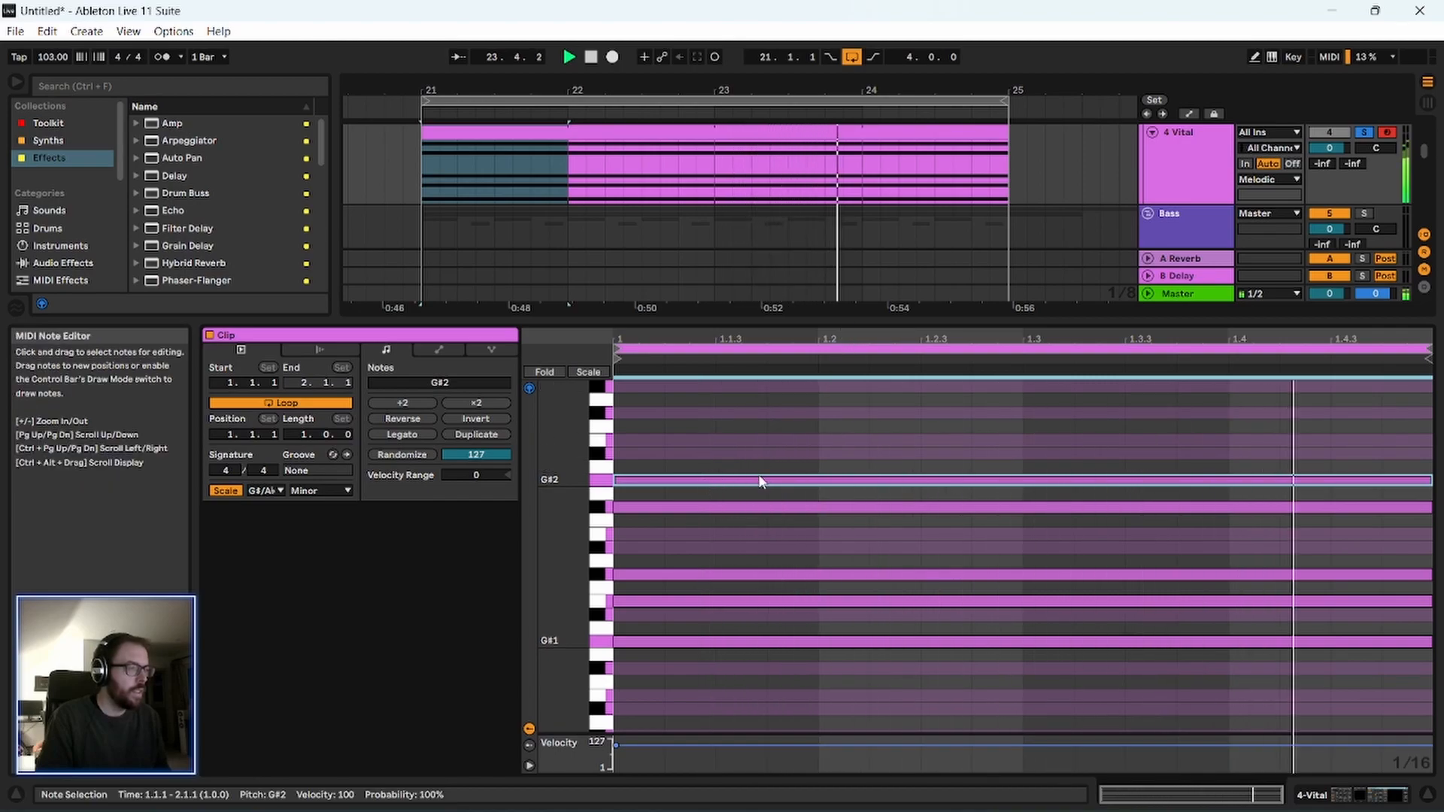
{"action": "left_click_drag", "start_coordinate": [761, 481], "coordinate": [763, 455]}
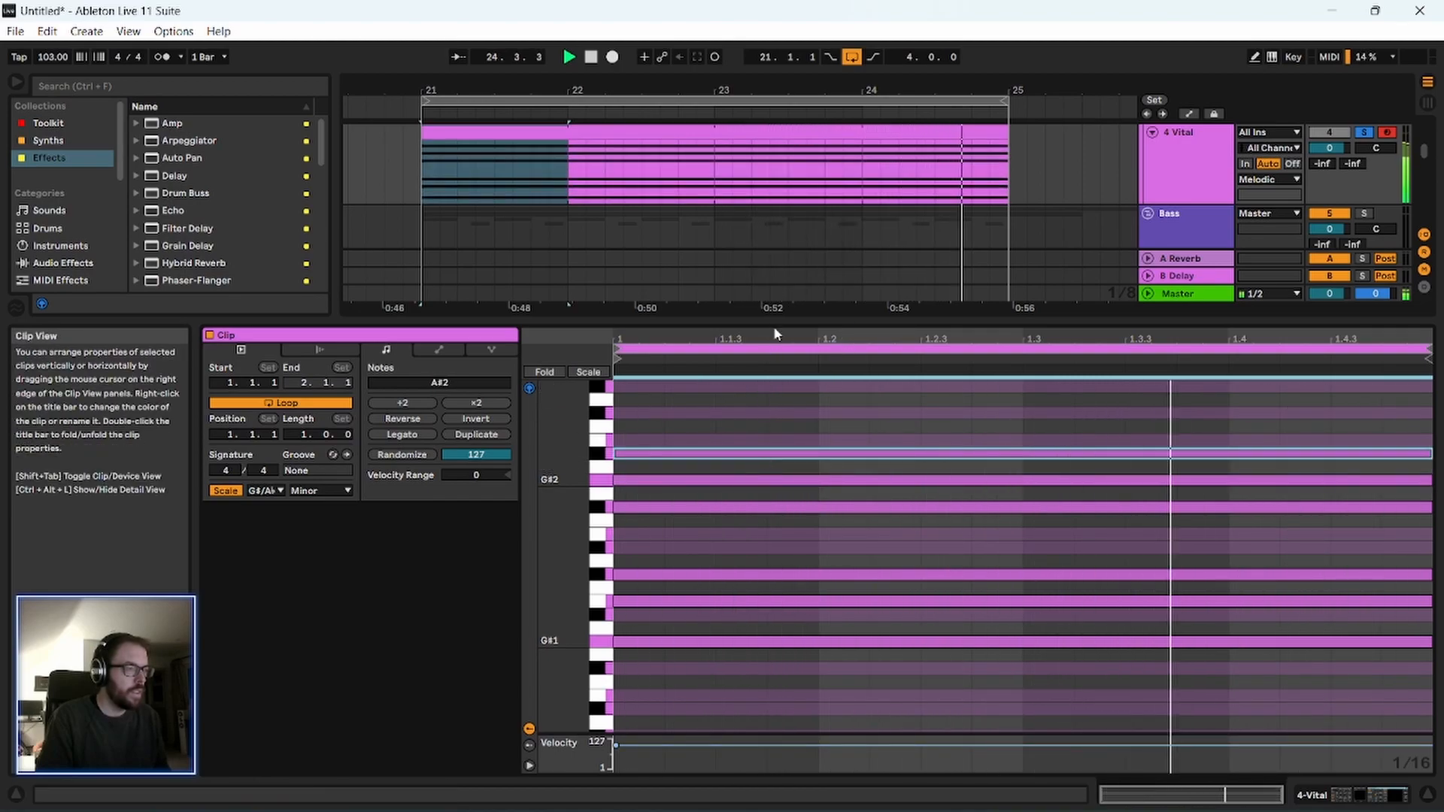
{"action": "left_click_drag", "start_coordinate": [777, 317], "coordinate": [794, 408]}
{"action": "key", "text": "ctrl+alt+l"}
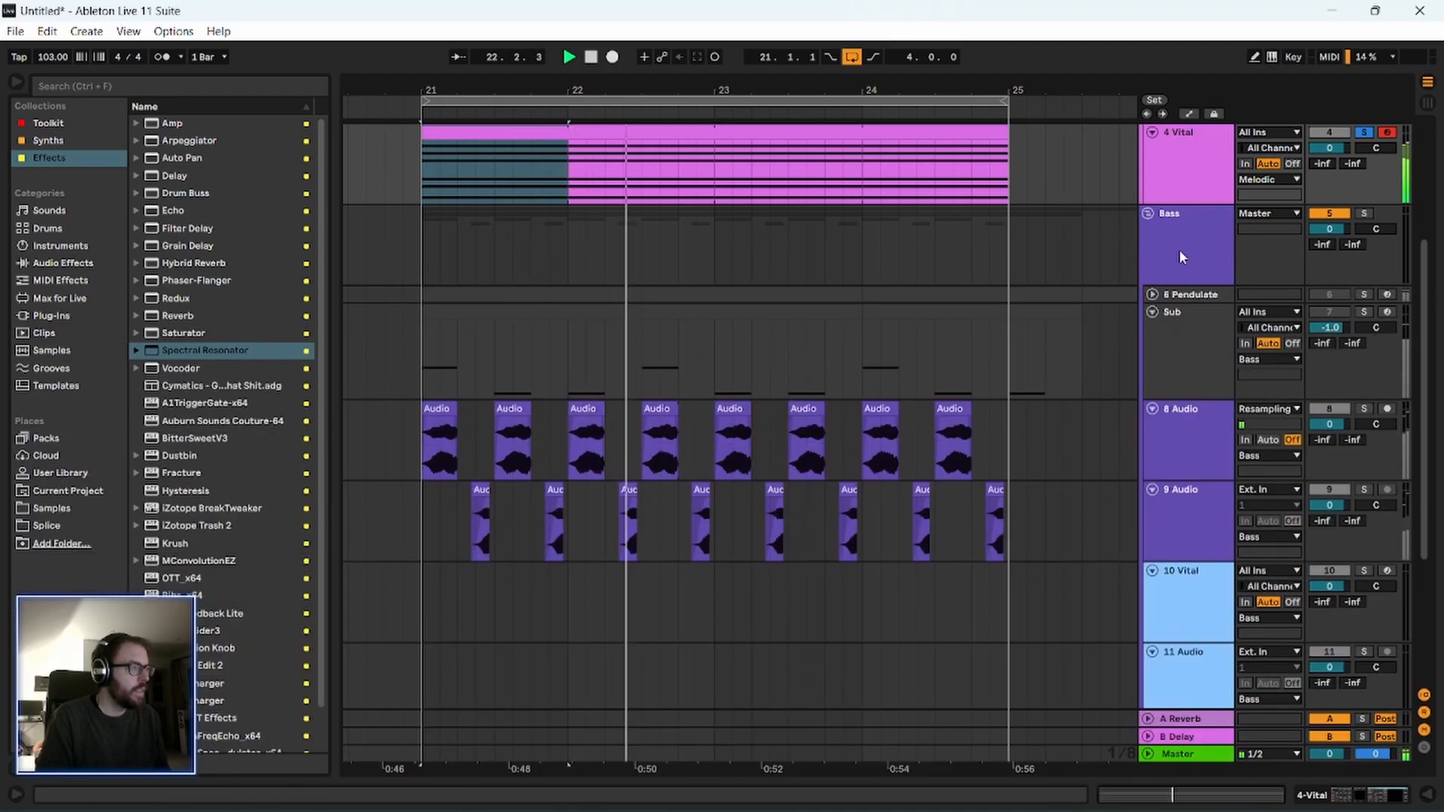
Show the 4 Vital track's devices, set the Arpeggiator's rate to 1/16 and look through its styles.
{"action": "double_click", "coordinate": [1173, 172]}
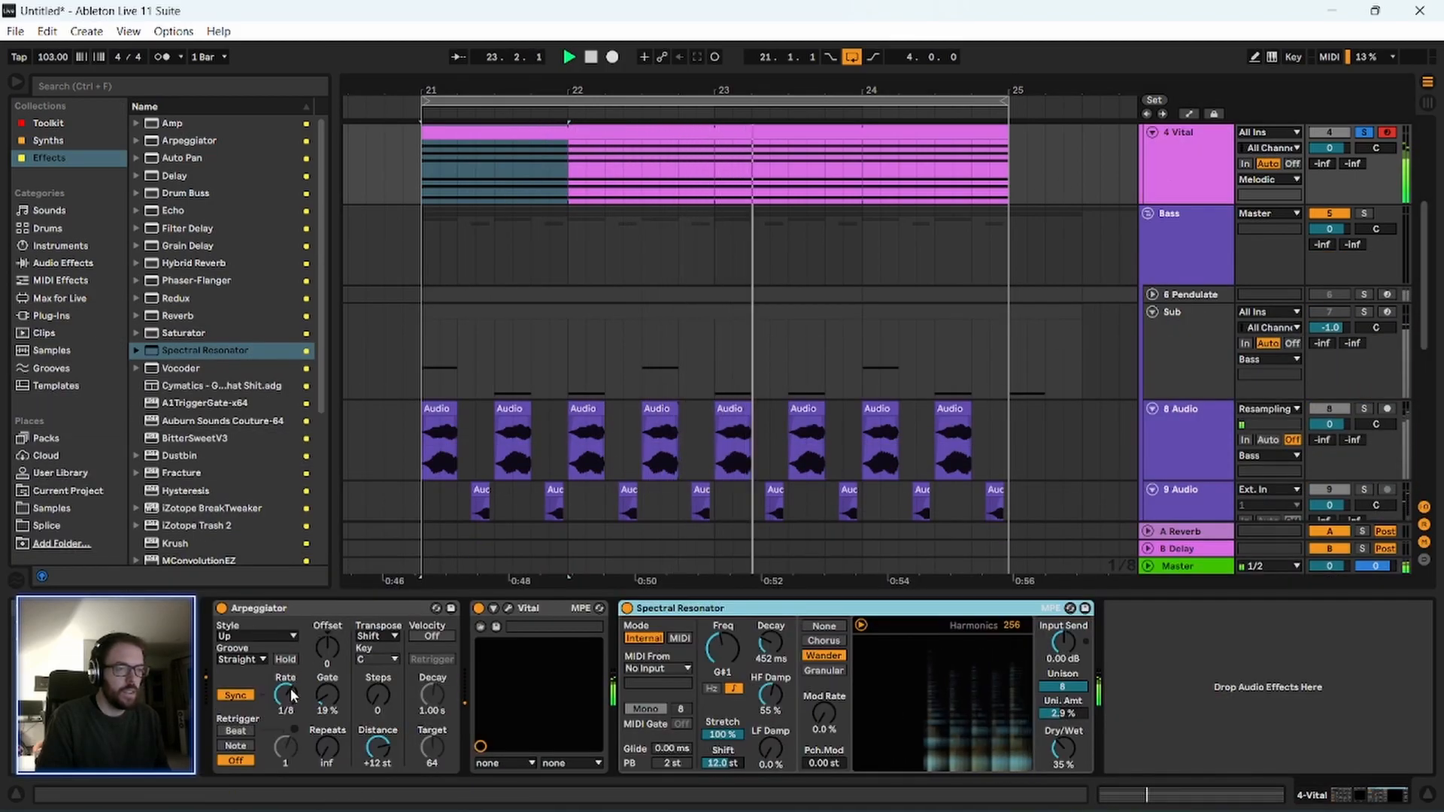
{"action": "left_click_drag", "start_coordinate": [292, 696], "coordinate": [292, 688]}
{"action": "left_click", "coordinate": [295, 639]}
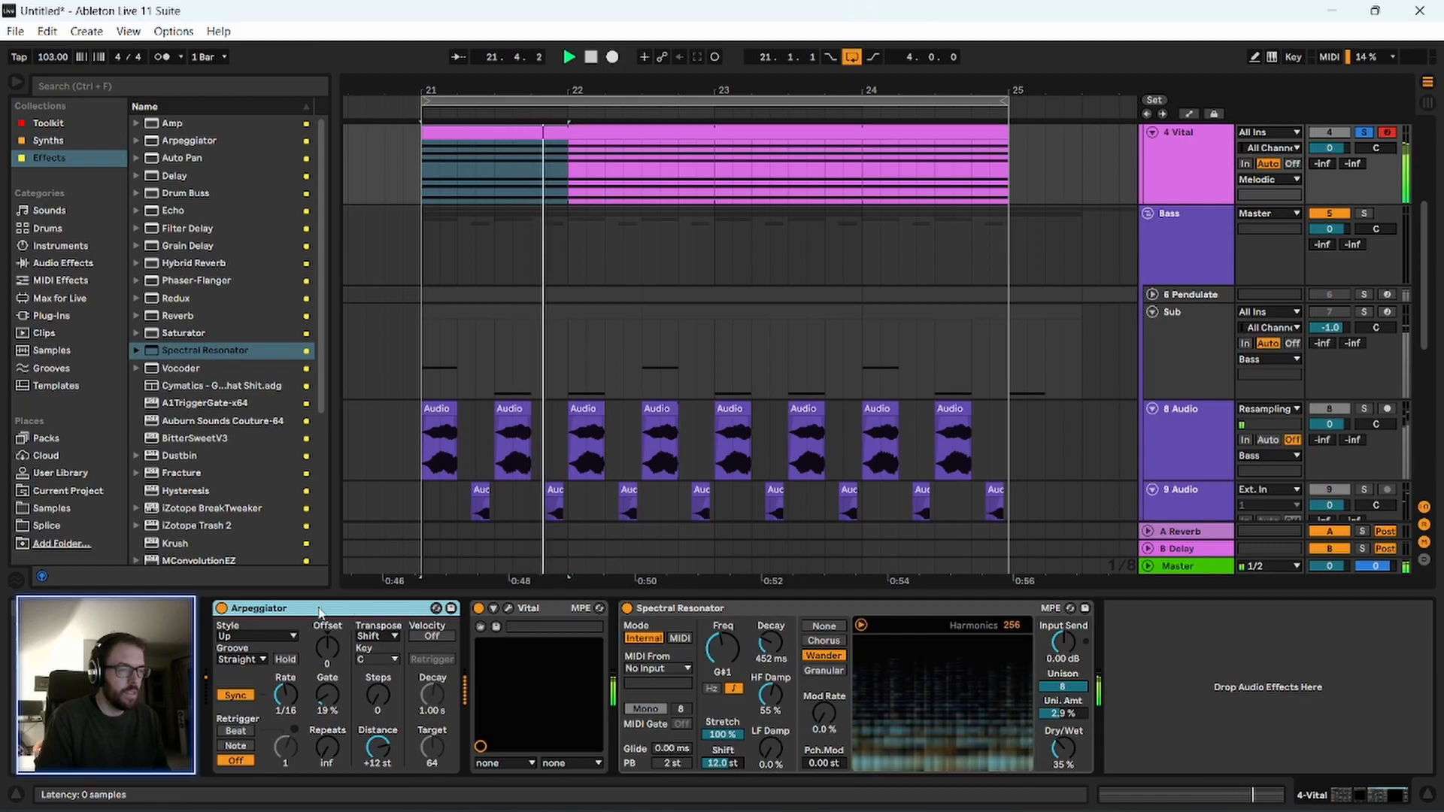
{"action": "left_click", "coordinate": [256, 636]}
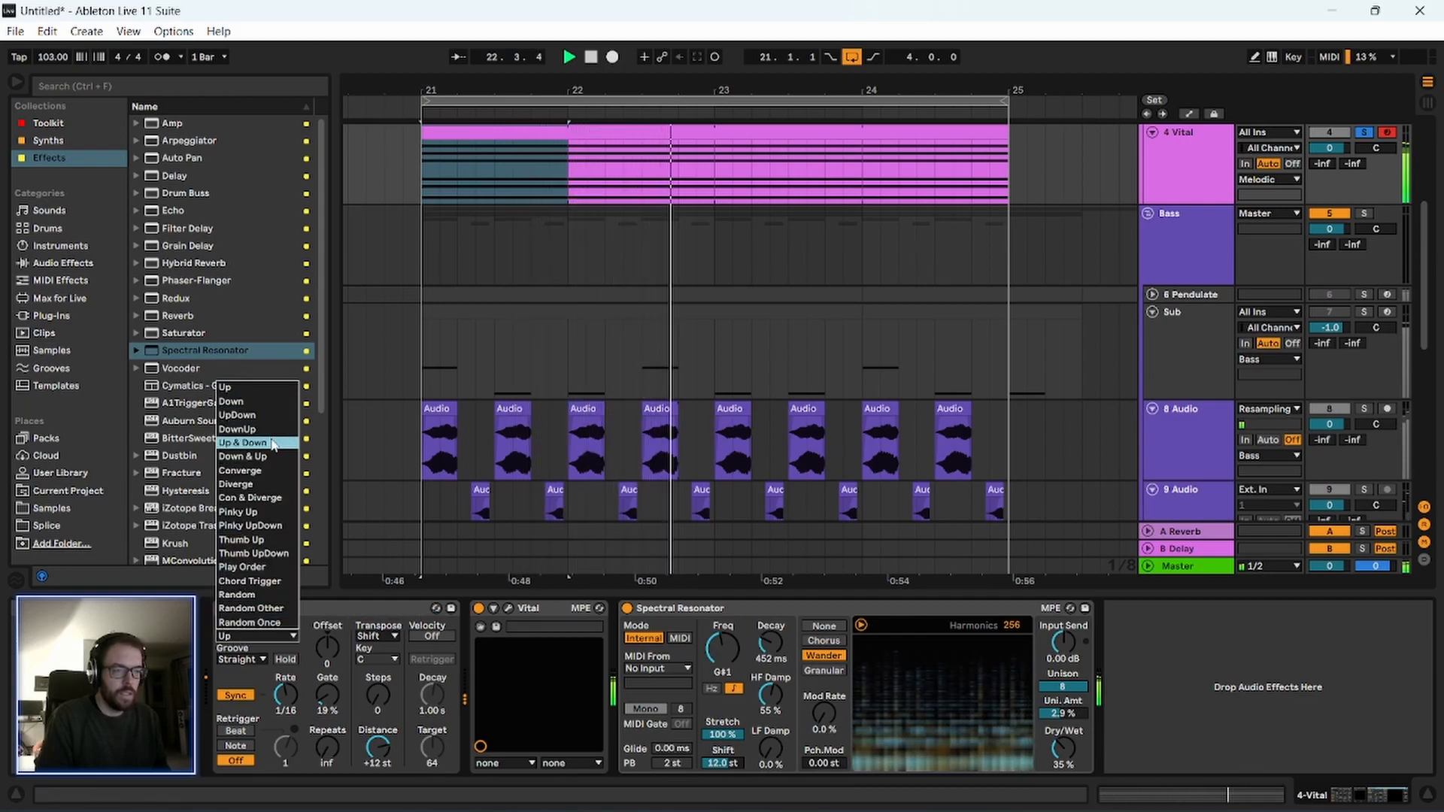
{"action": "left_click", "coordinate": [358, 602]}
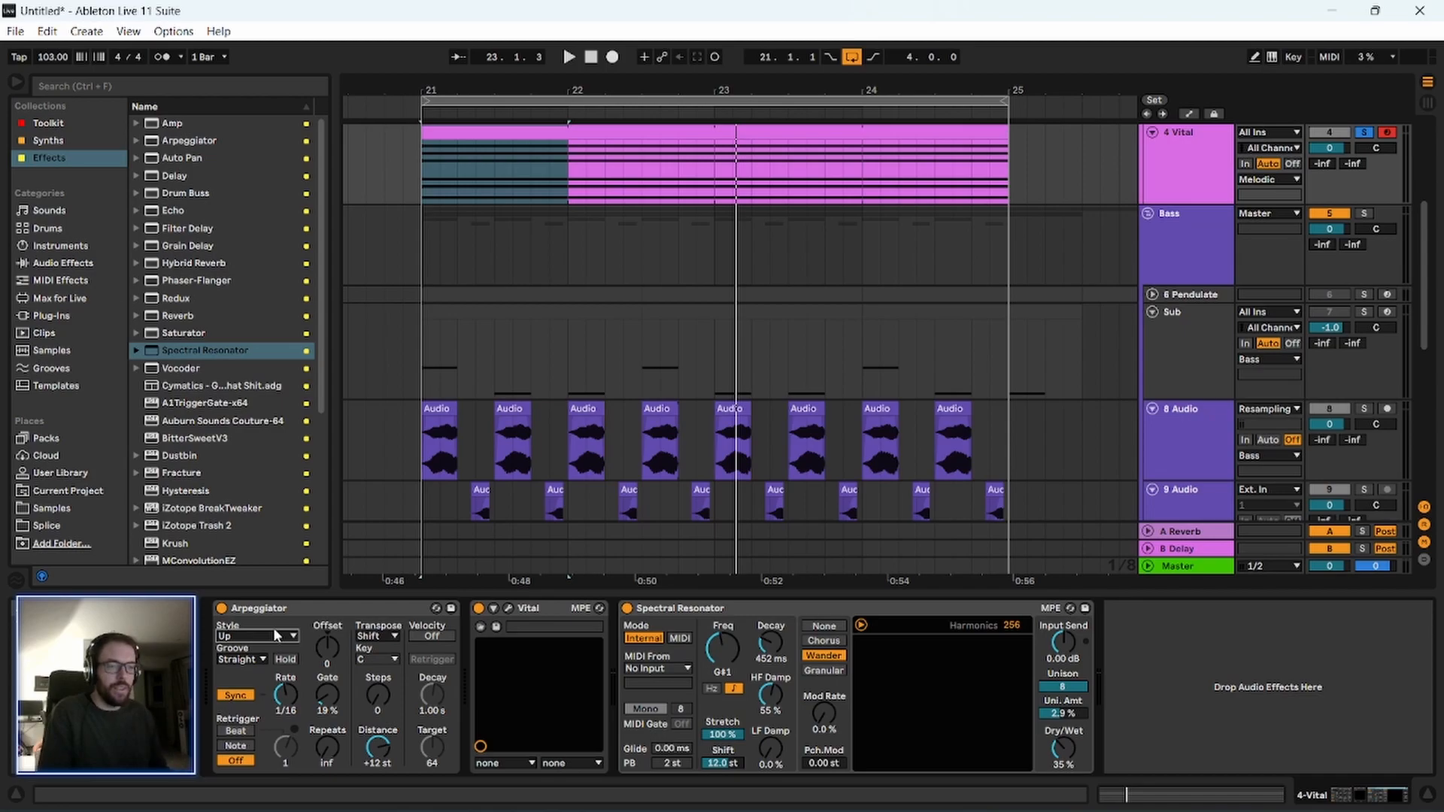
Audition the Arpeggiator's Random style during playback and change the style to Thumb Up.
{"action": "left_click", "coordinate": [249, 635]}
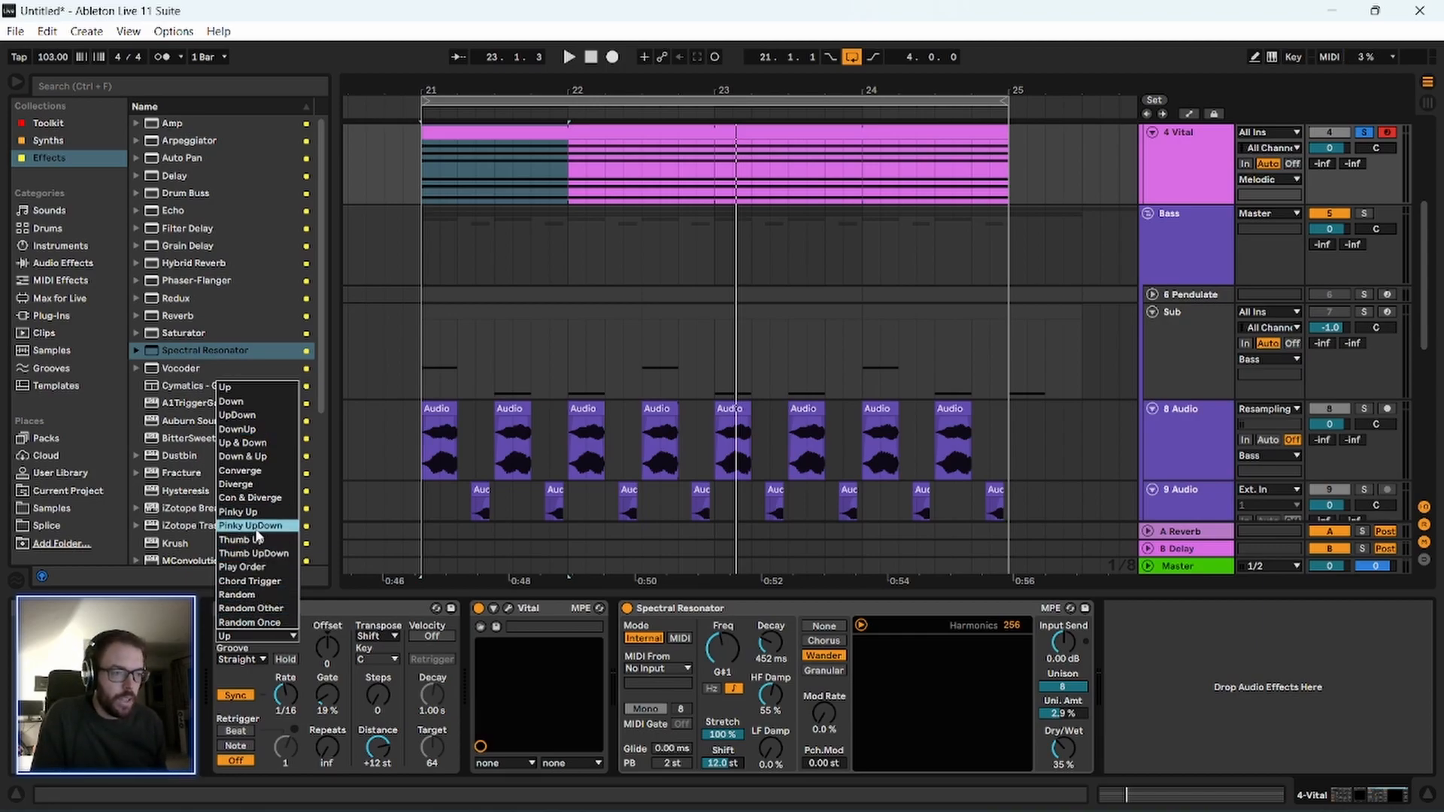
{"action": "left_click", "coordinate": [248, 595]}
{"action": "key", "text": "space"}
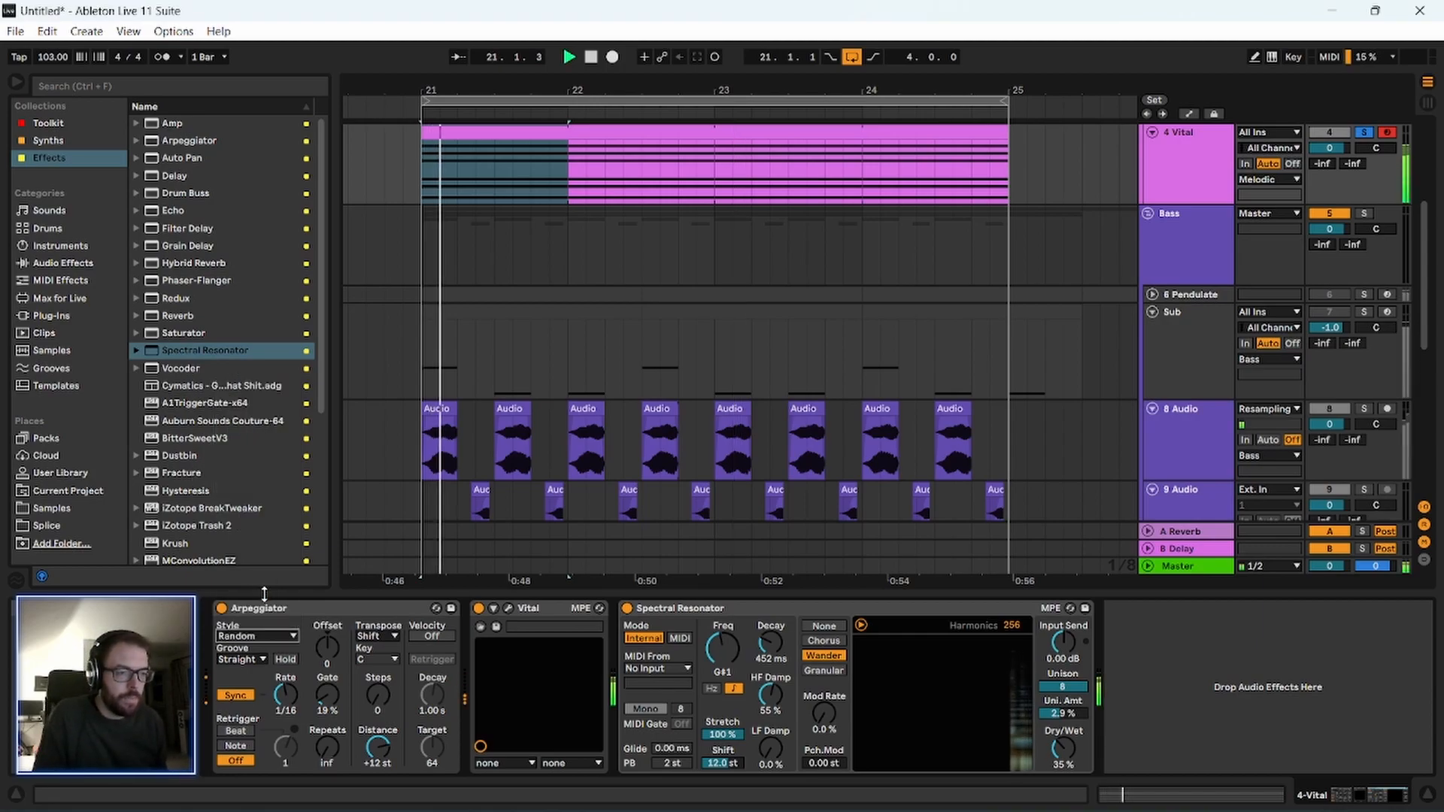
{"action": "left_click", "coordinate": [252, 636]}
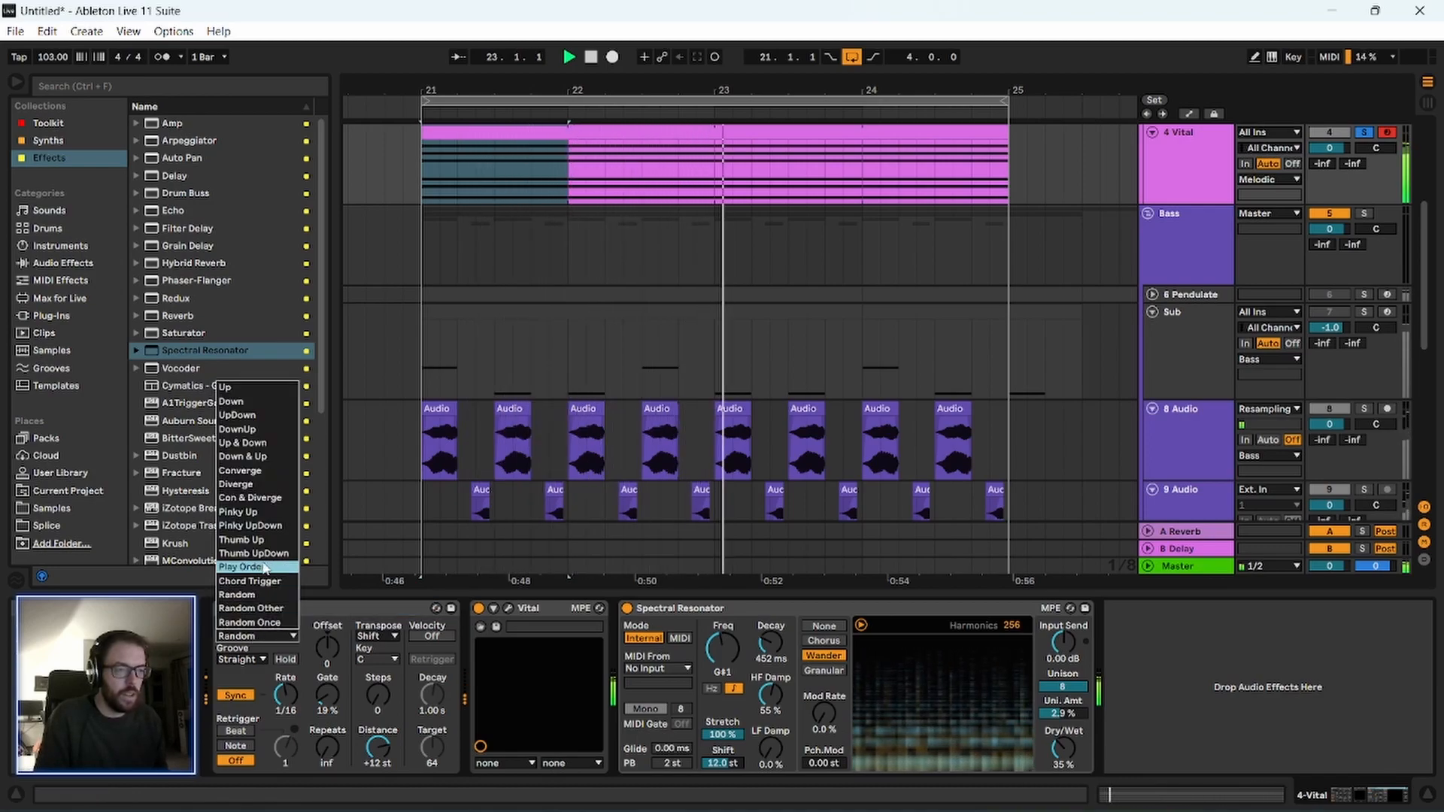
{"action": "left_click", "coordinate": [263, 544]}
{"action": "left_click", "coordinate": [258, 609]}
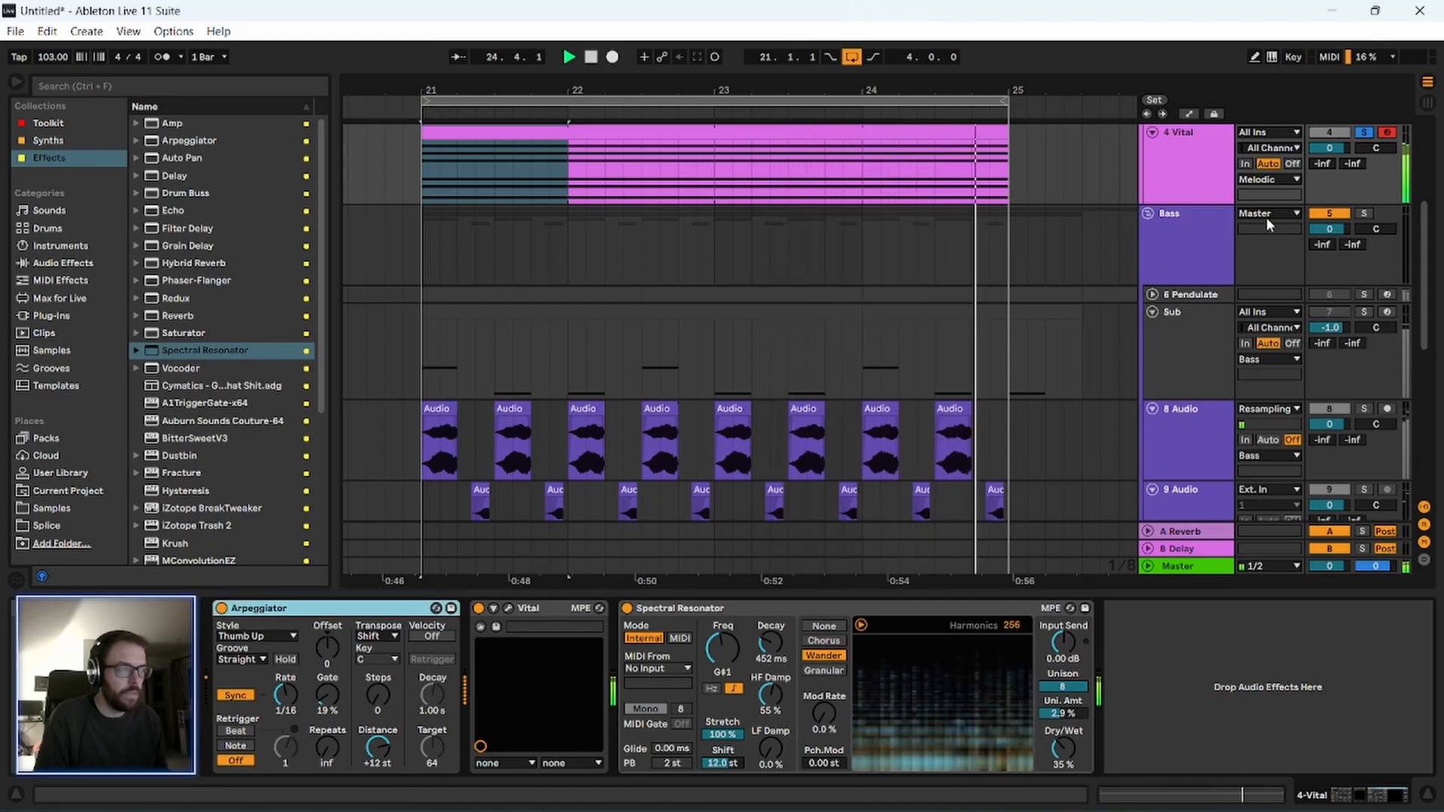
Unsolo the 4 Vital track to hear it with all tracks, keeping the track selected.
{"action": "scroll", "coordinate": [1369, 188], "scroll_direction": "up", "scroll_amount": 2}
{"action": "left_click", "coordinate": [1367, 187]}
{"action": "left_click", "coordinate": [1188, 231]}
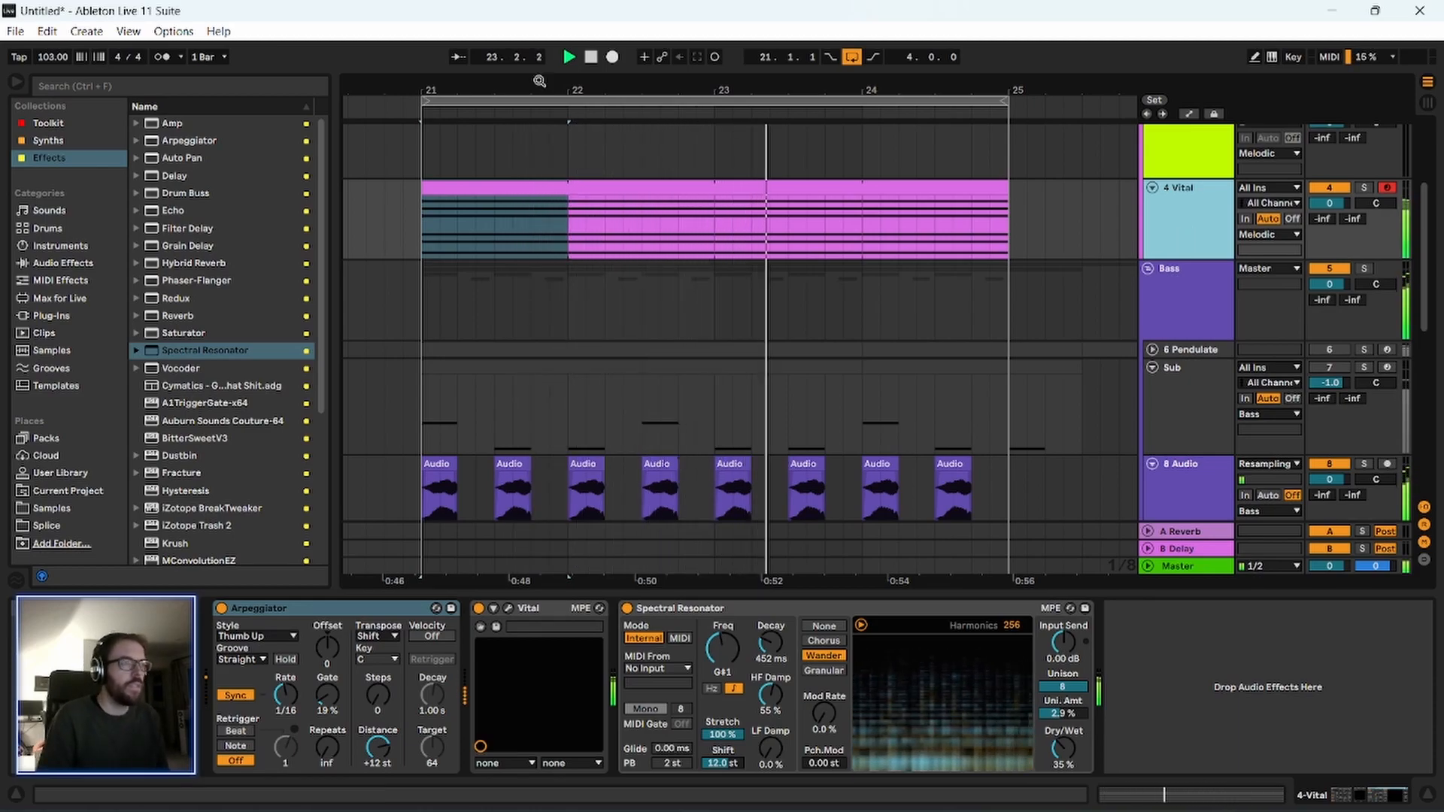
Solo the 4 Vital track and add a Hybrid Reverb after its Spectral Resonator.
{"action": "left_click_drag", "start_coordinate": [538, 83], "coordinate": [477, 81]}
{"action": "scroll", "coordinate": [400, 336], "scroll_direction": "down", "scroll_amount": 4}
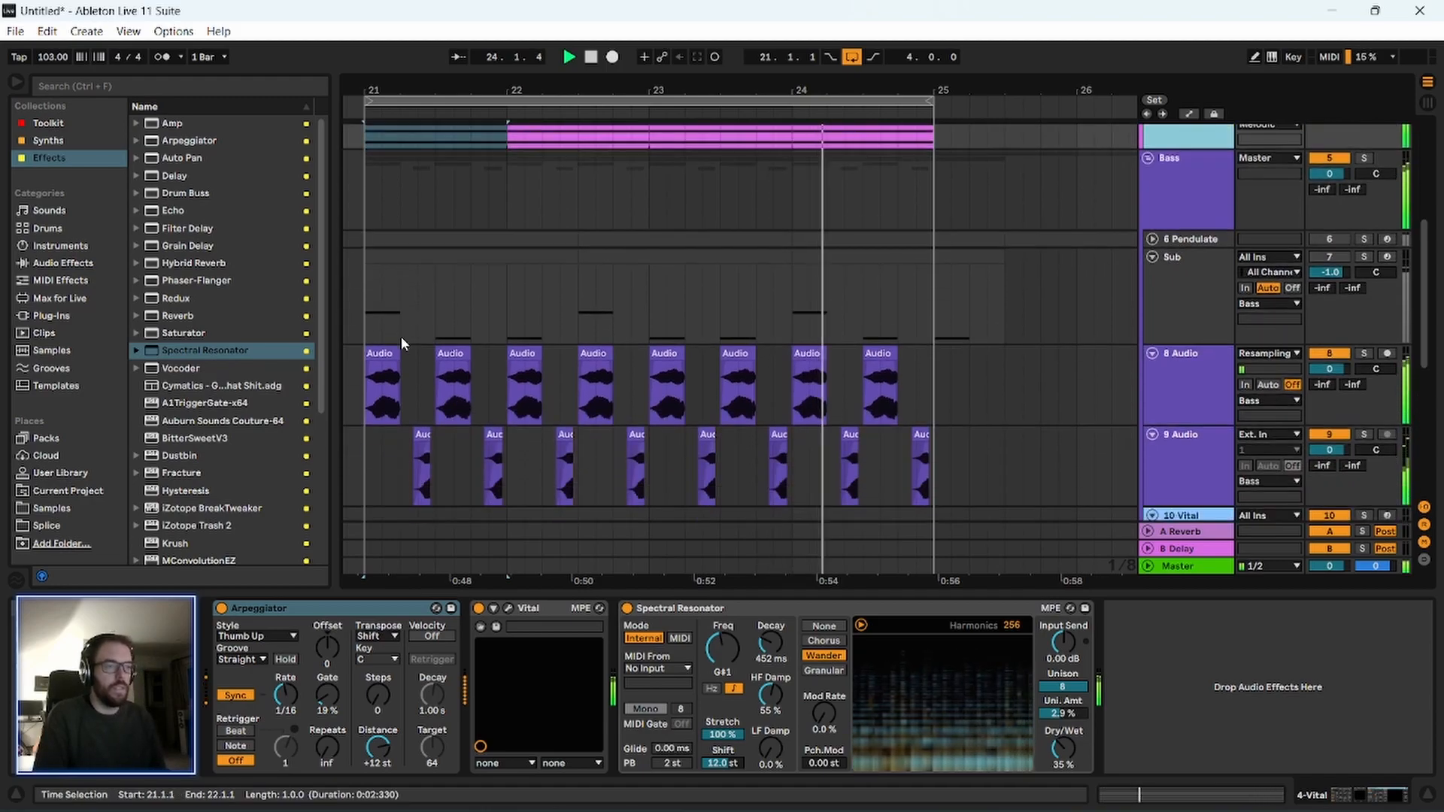
{"action": "scroll", "coordinate": [400, 336], "scroll_direction": "up", "scroll_amount": 3}
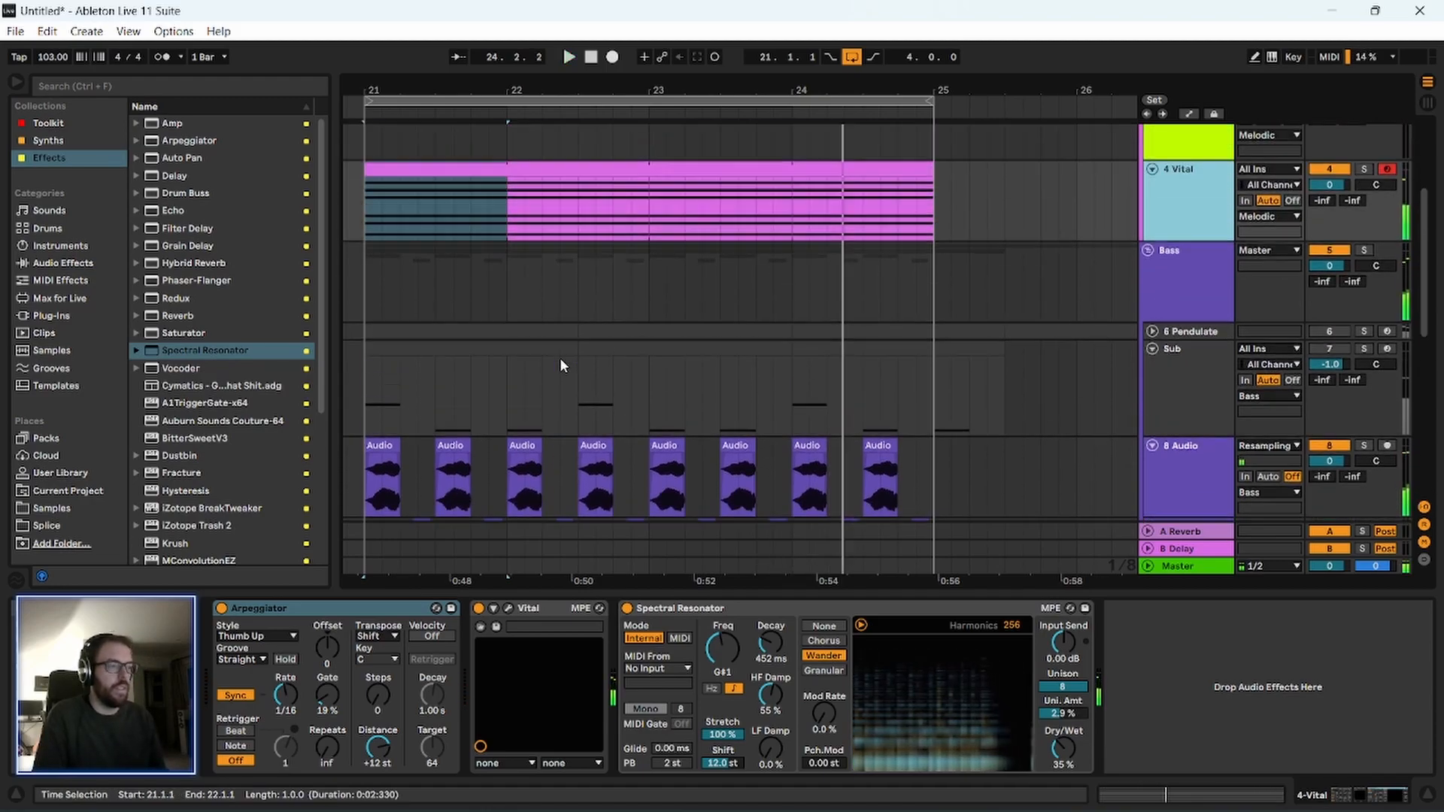
{"action": "left_click", "coordinate": [1365, 170]}
{"action": "left_click_drag", "start_coordinate": [752, 89], "coordinate": [812, 85]}
{"action": "left_click", "coordinate": [456, 117]}
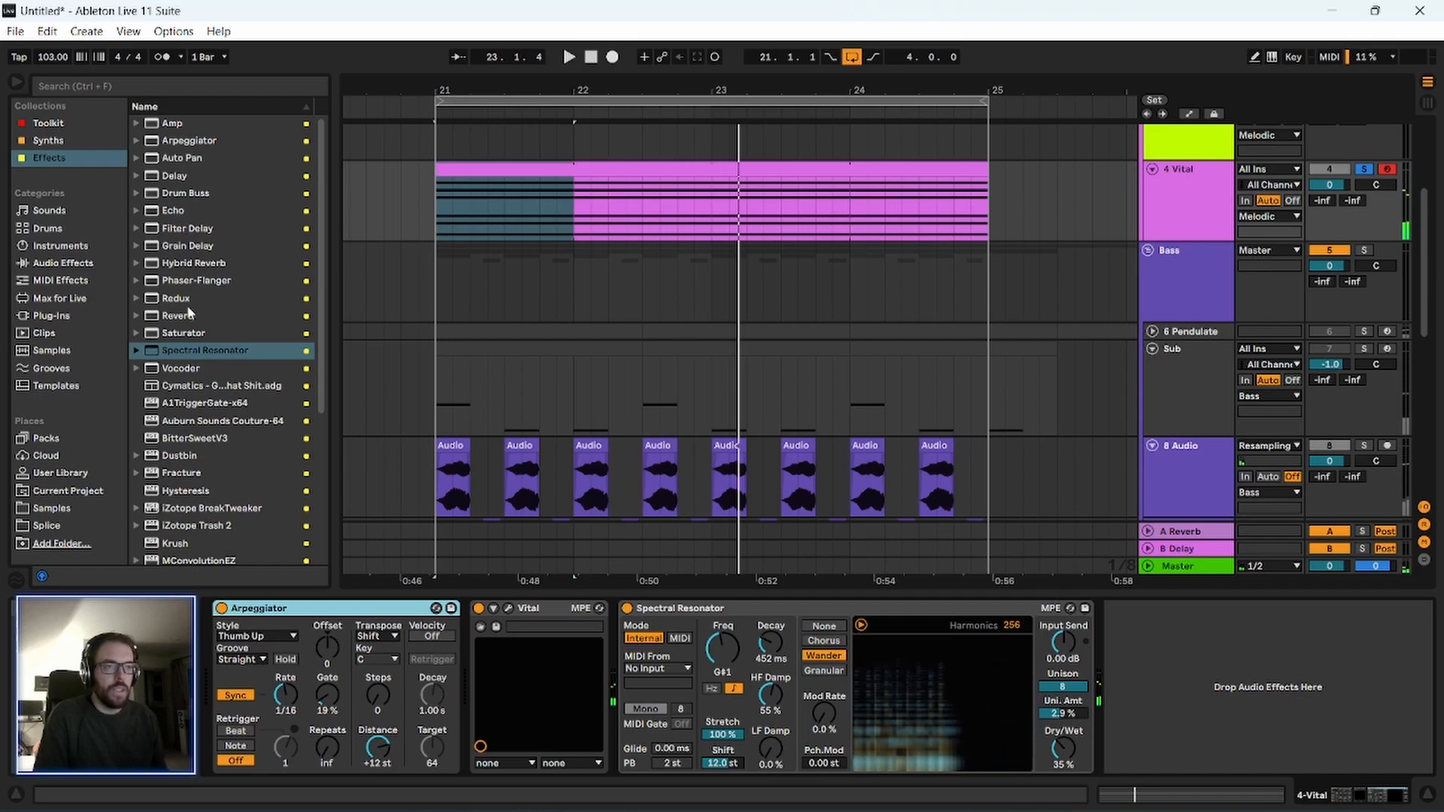
{"action": "left_click", "coordinate": [194, 262]}
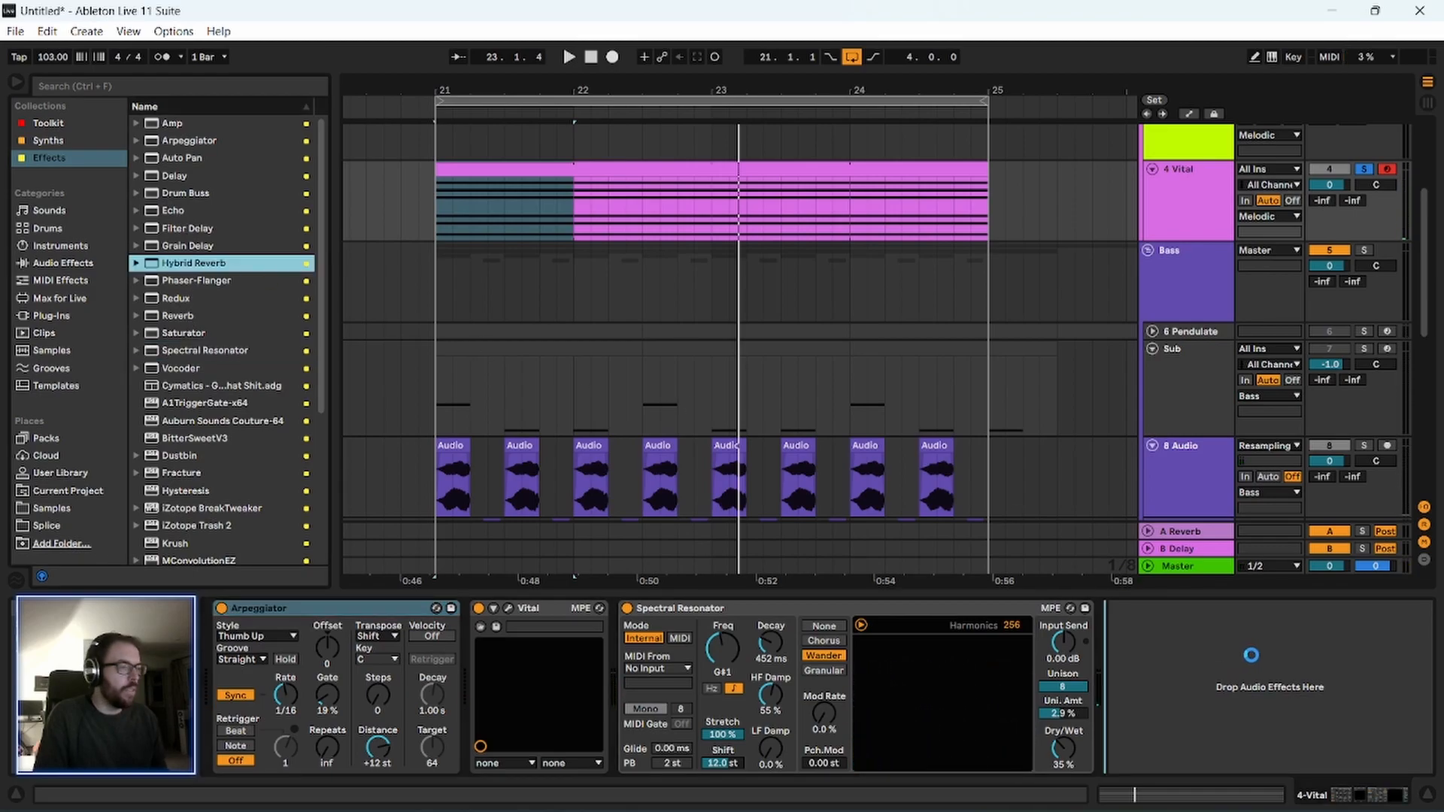
During playback, set the Hybrid Reverb's Blend to 0/100, its Dry/Wet to 25% and its algorithm to Shimmer.
{"action": "key", "text": "space"}
{"action": "left_click_drag", "start_coordinate": [1084, 747], "coordinate": [1084, 754]}
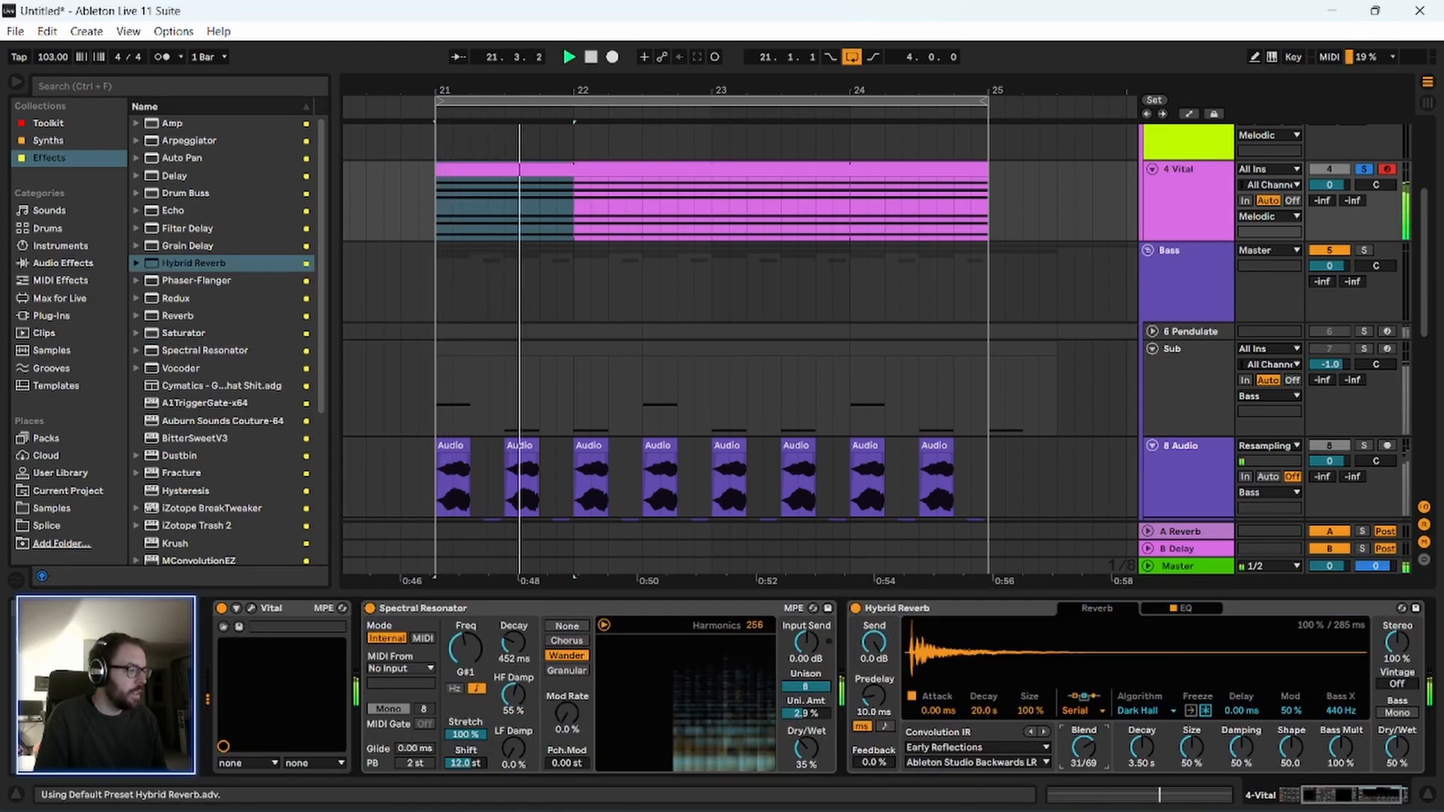
{"action": "left_click_drag", "start_coordinate": [1378, 743], "coordinate": [1378, 761]}
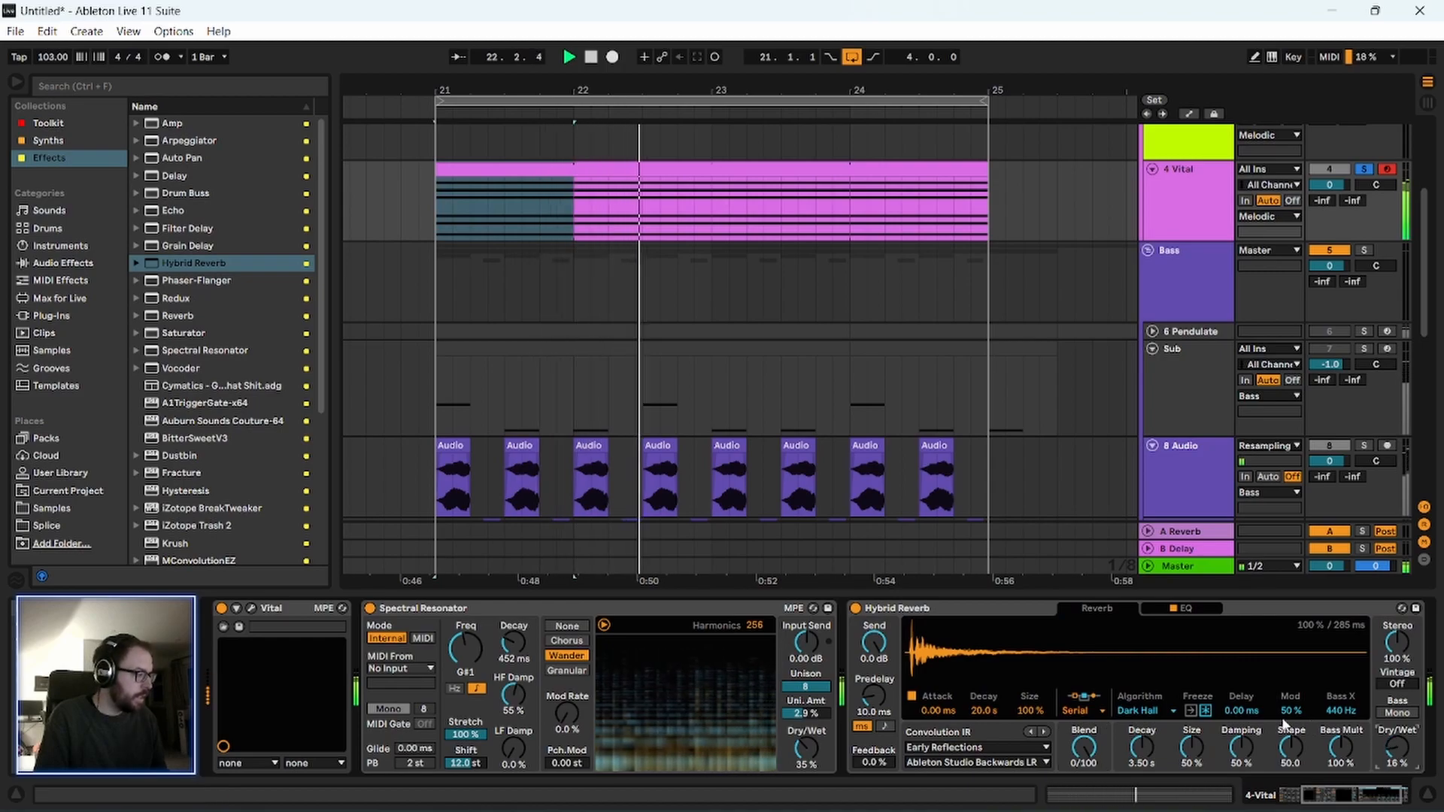
{"action": "left_click", "coordinate": [1147, 707]}
{"action": "left_click", "coordinate": [1153, 757]}
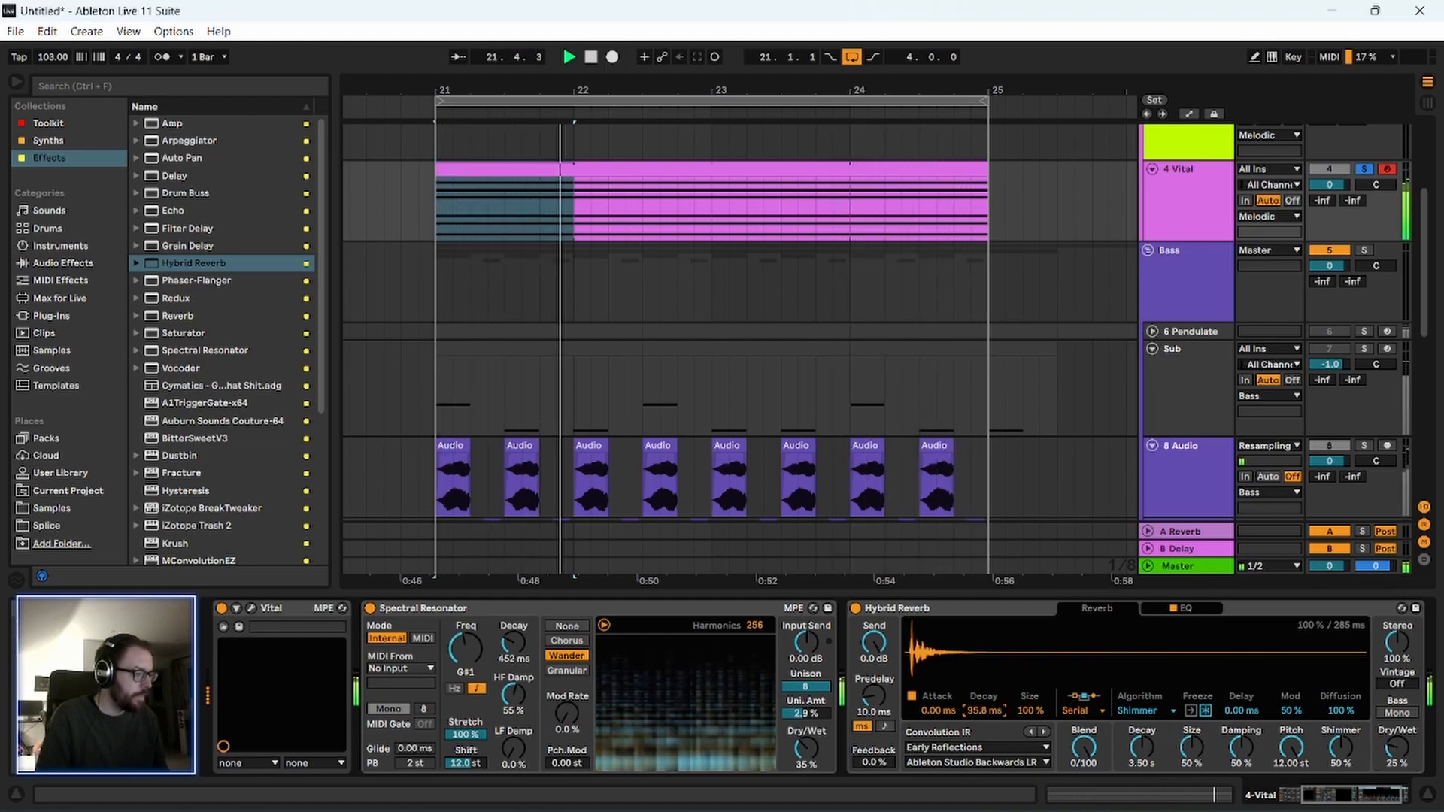
Shape the Hybrid Reverb's EQ with a raised low cut, a 6.2 dB peak at 2.93 kHz and lowered highs, and set Dry/Wet to 21%.
{"action": "left_click", "coordinate": [1186, 609]}
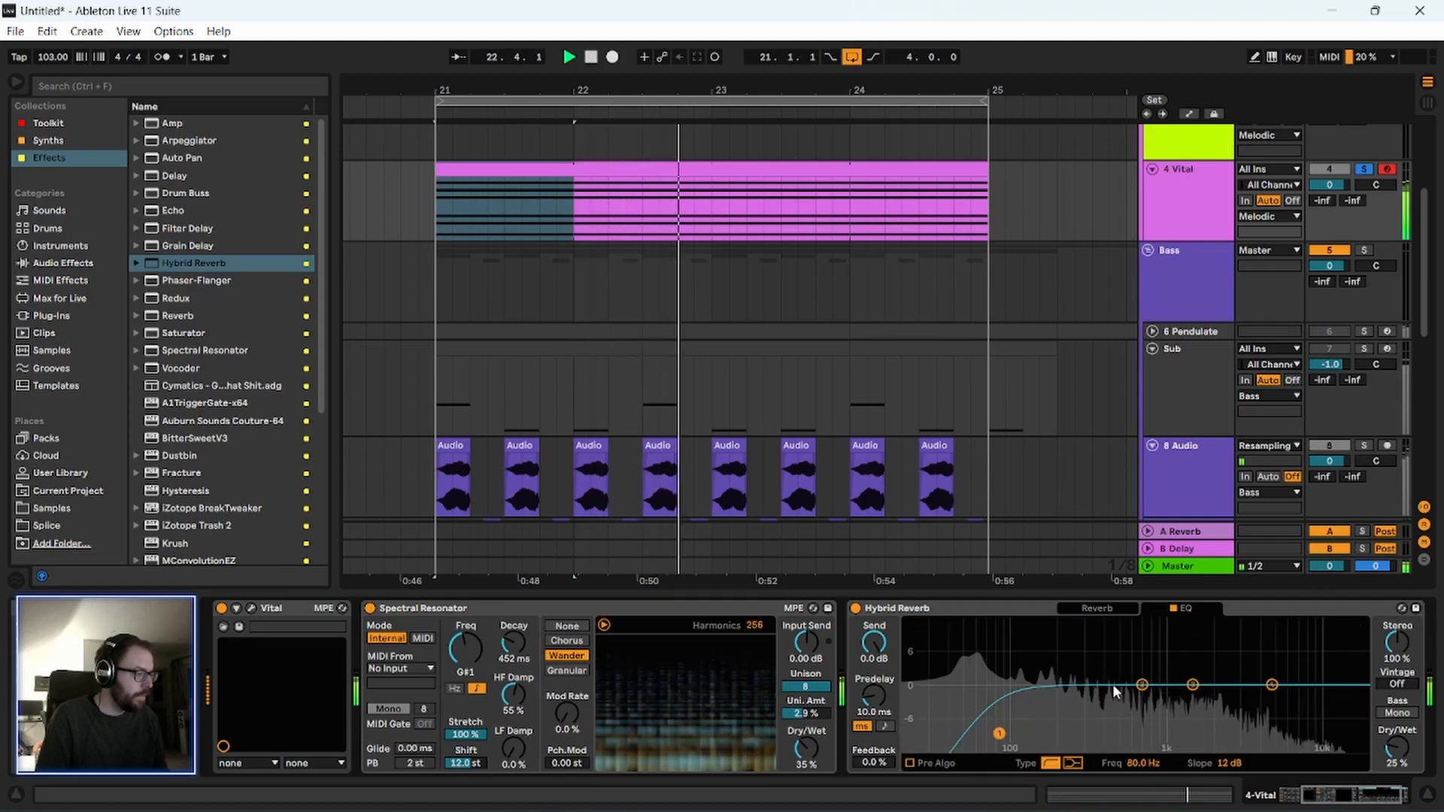
{"action": "left_click_drag", "start_coordinate": [1000, 734], "coordinate": [1276, 663]}
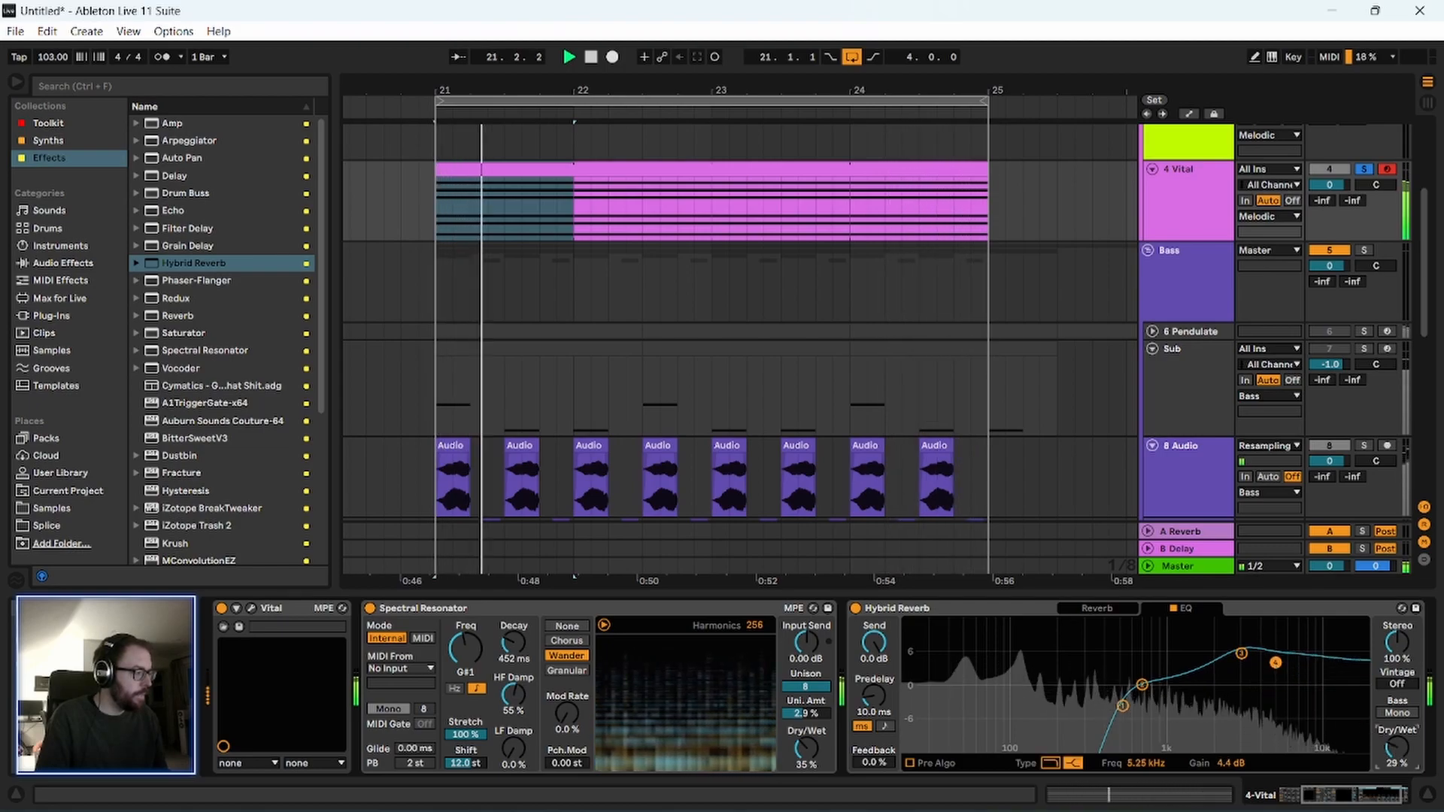
{"action": "left_click_drag", "start_coordinate": [1396, 747], "coordinate": [1396, 753]}
{"action": "mouse_move", "coordinate": [1241, 654]}
{"action": "left_mouse_down"}
{"action": "mouse_move", "coordinate": [1242, 671]}
{"action": "mouse_move", "coordinate": [1275, 665]}
{"action": "mouse_move", "coordinate": [1271, 714]}
{"action": "mouse_move", "coordinate": [1237, 654]}
{"action": "left_mouse_up"}
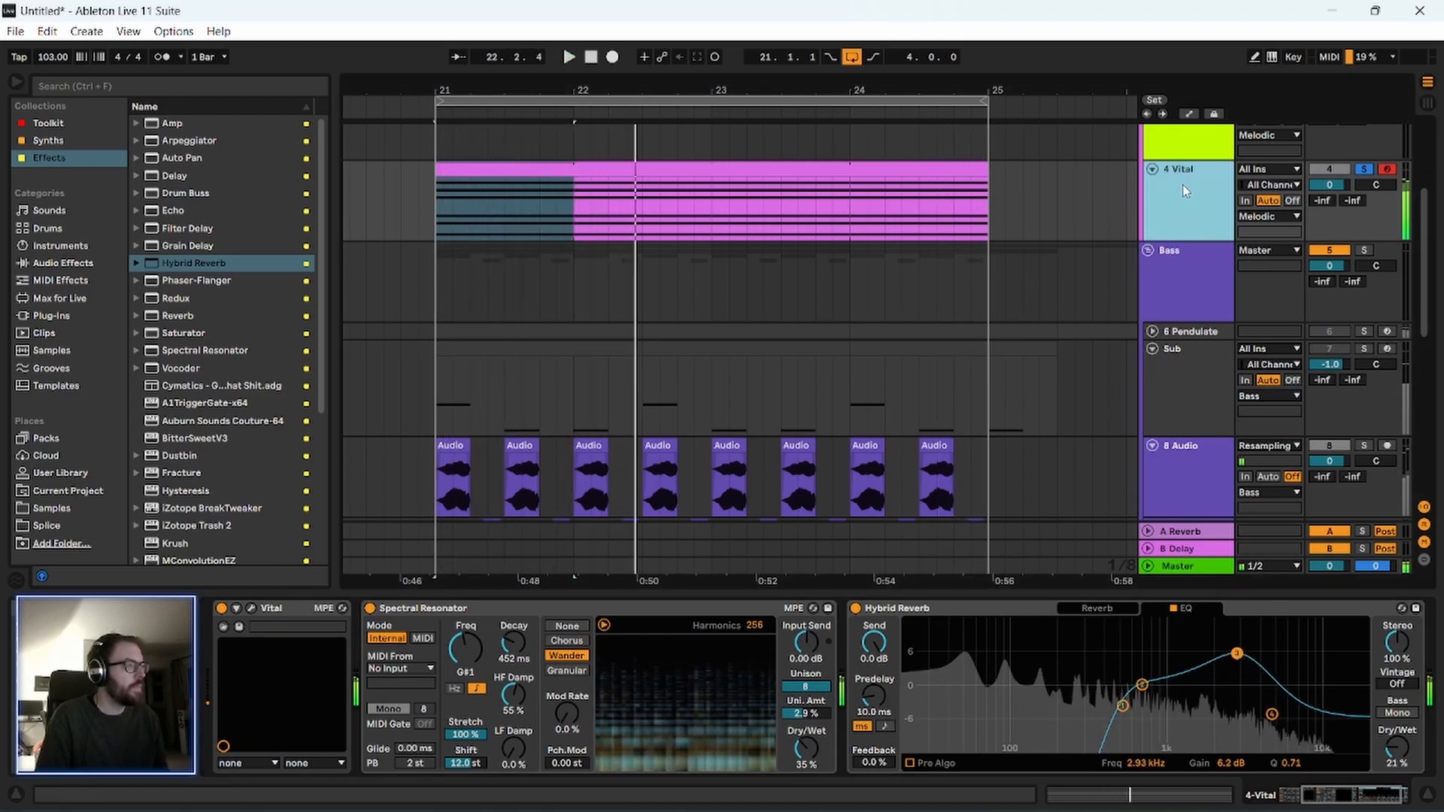
{"action": "key", "text": "space"}
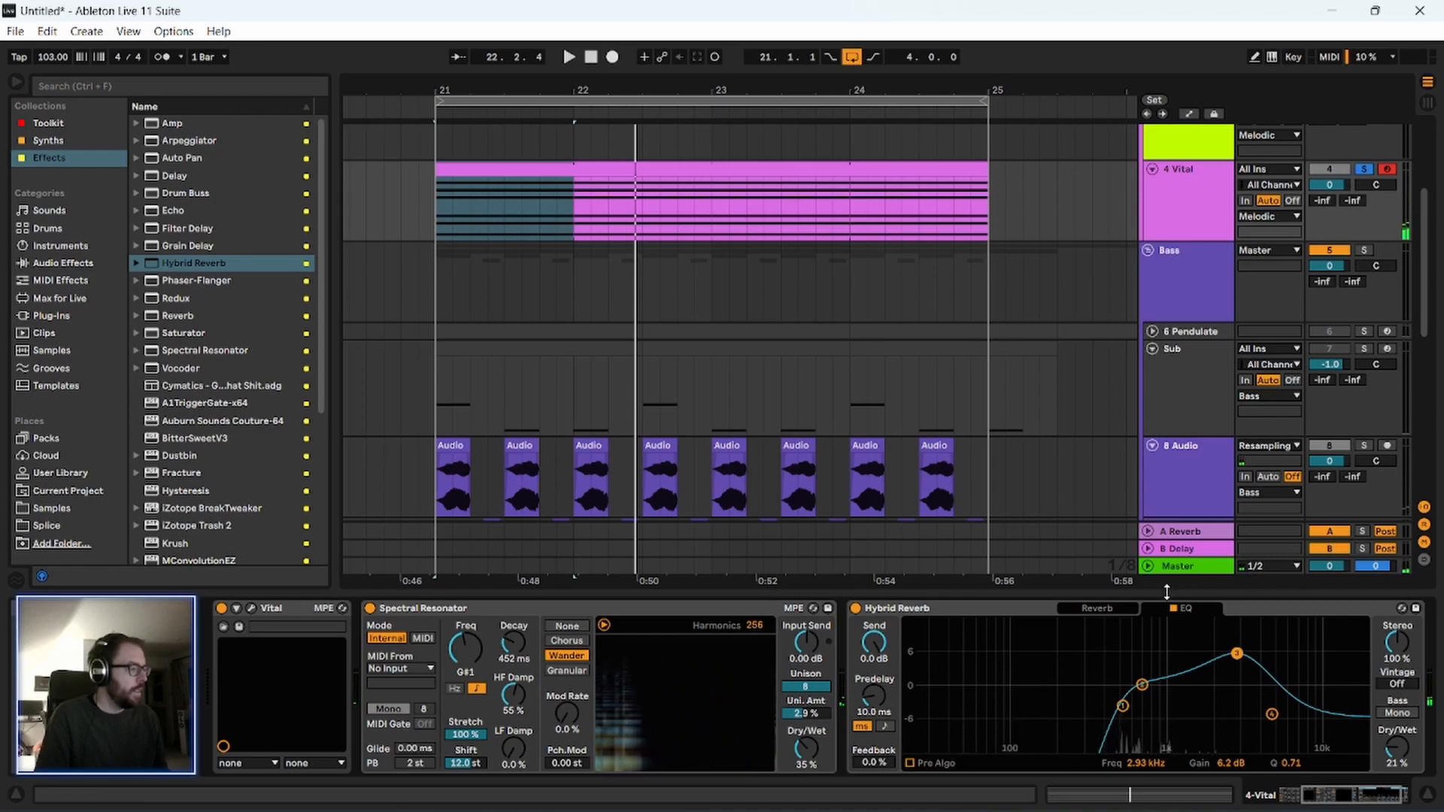
Set the Hybrid Reverb's convolution decay to 80.2 ms and audition the start of the loop.
{"action": "left_click", "coordinate": [1068, 606]}
{"action": "left_click_drag", "start_coordinate": [999, 712], "coordinate": [999, 715]}
{"action": "key", "text": "space"}
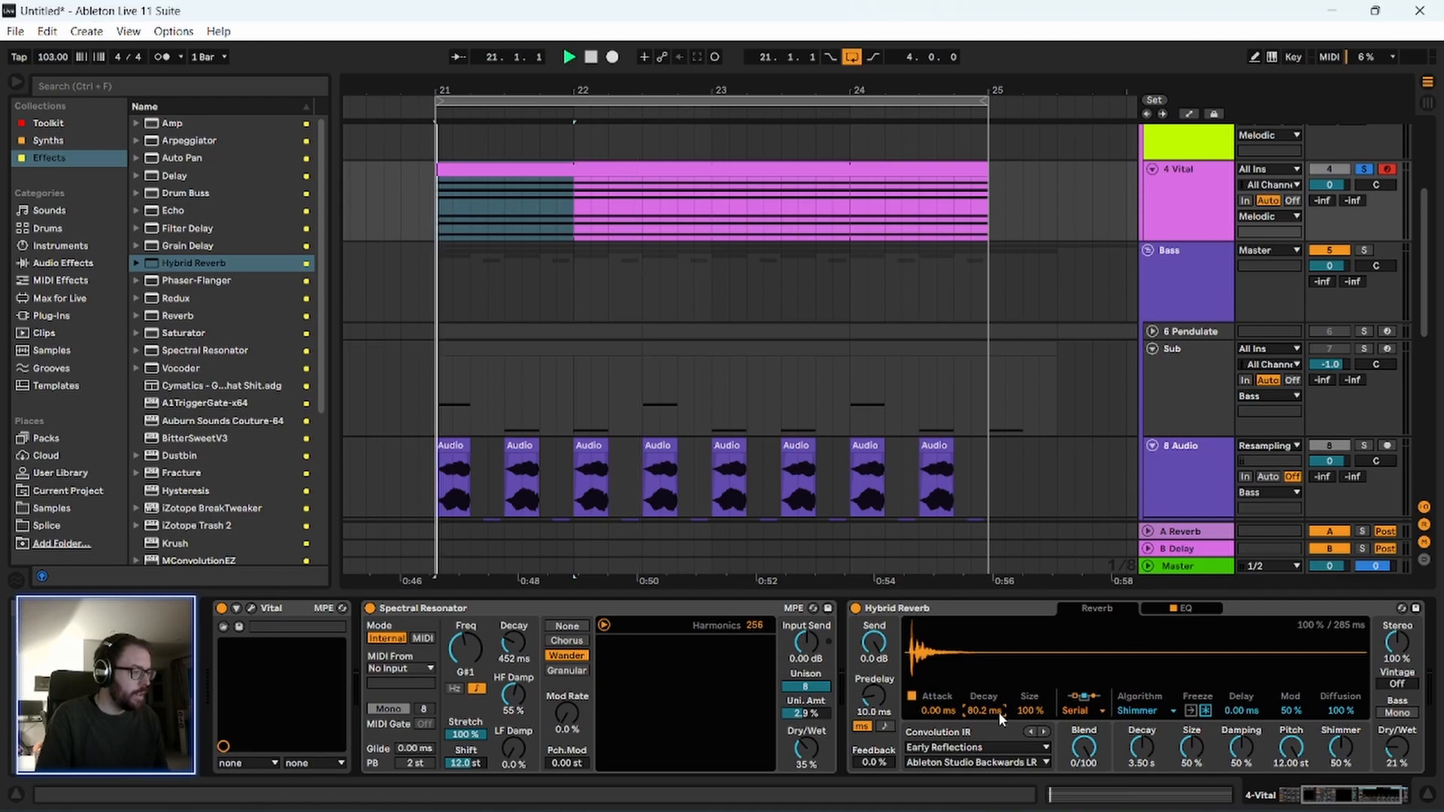
{"action": "key", "text": "space"}
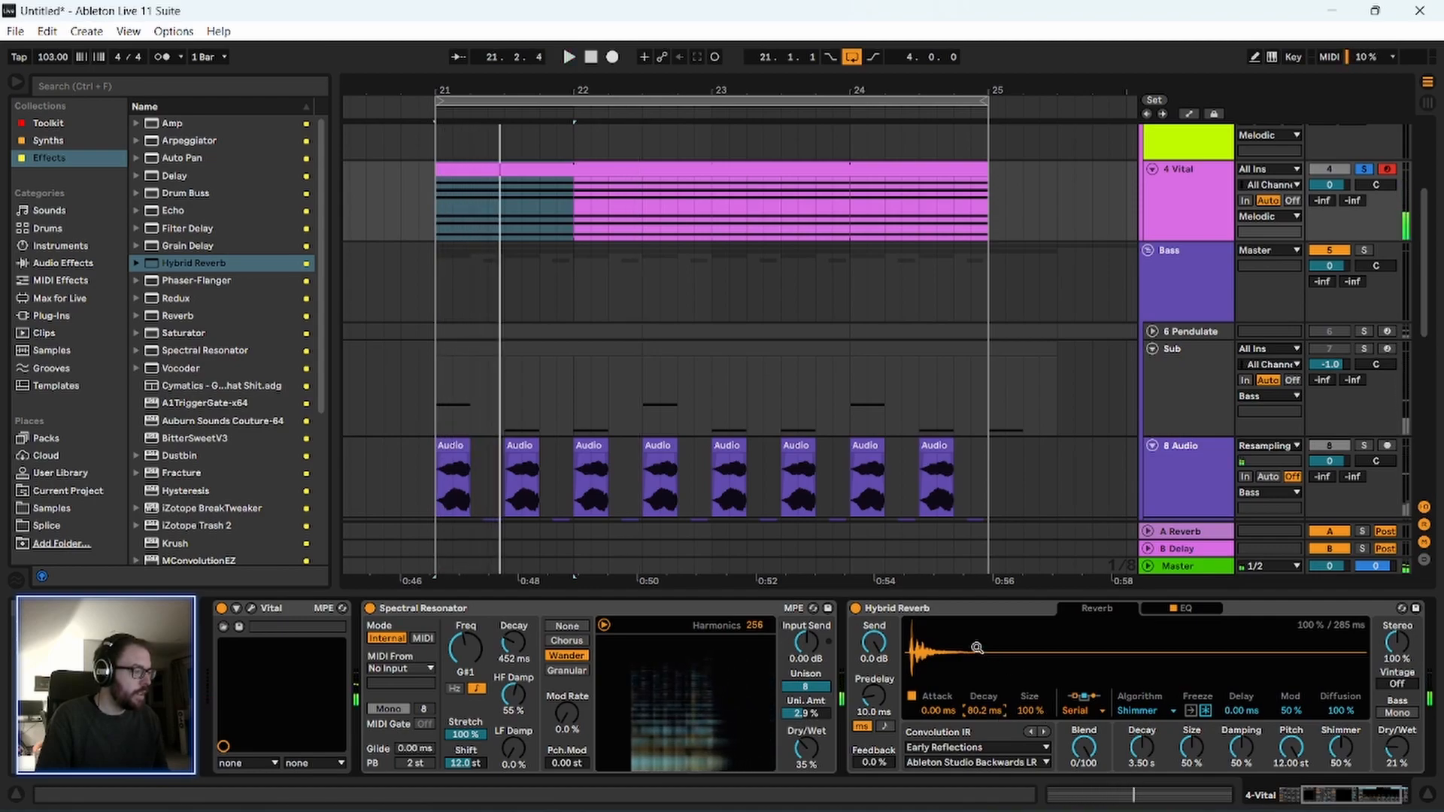
Compare the soloed Vital part with the Hybrid Reverb bypassed and enabled.
{"action": "left_click", "coordinate": [936, 610]}
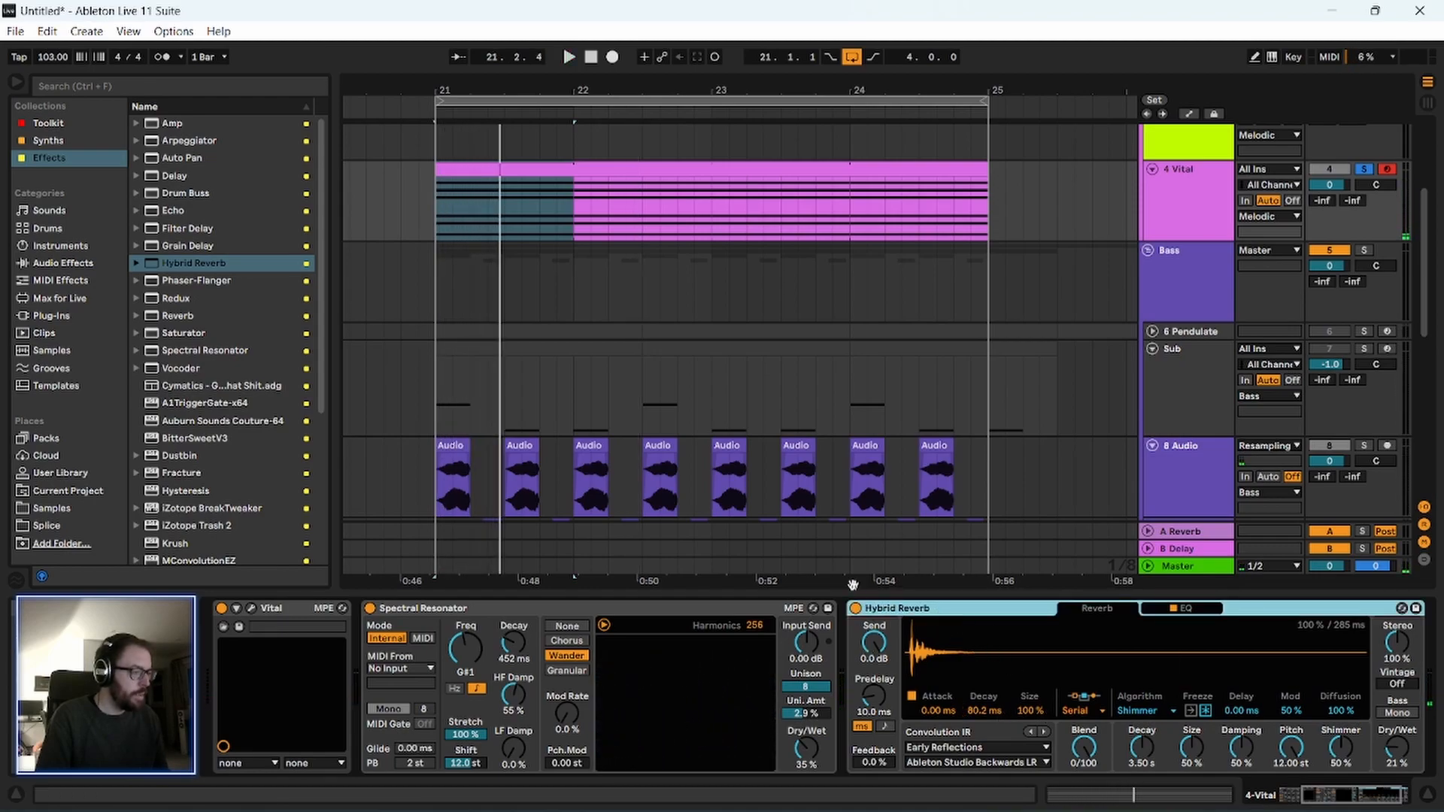
{"action": "left_click", "coordinate": [855, 607]}
{"action": "key", "text": "space"}
{"action": "left_click", "coordinate": [856, 608]}
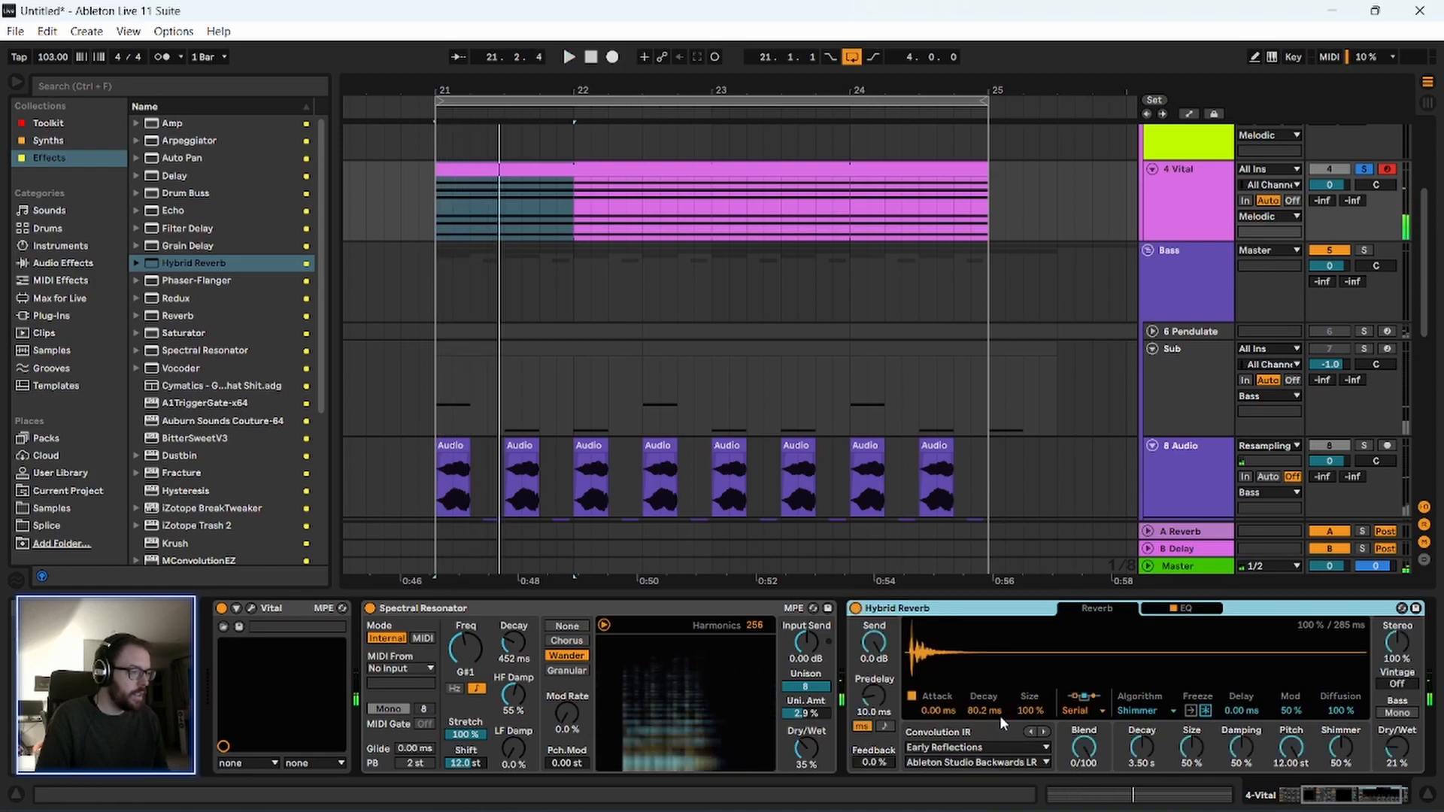
Shorten the Hybrid Reverb's convolution decay to 58.6 ms and its algorithm decay to 973 ms, auditioning the changes.
{"action": "left_click_drag", "start_coordinate": [983, 710], "coordinate": [983, 716]}
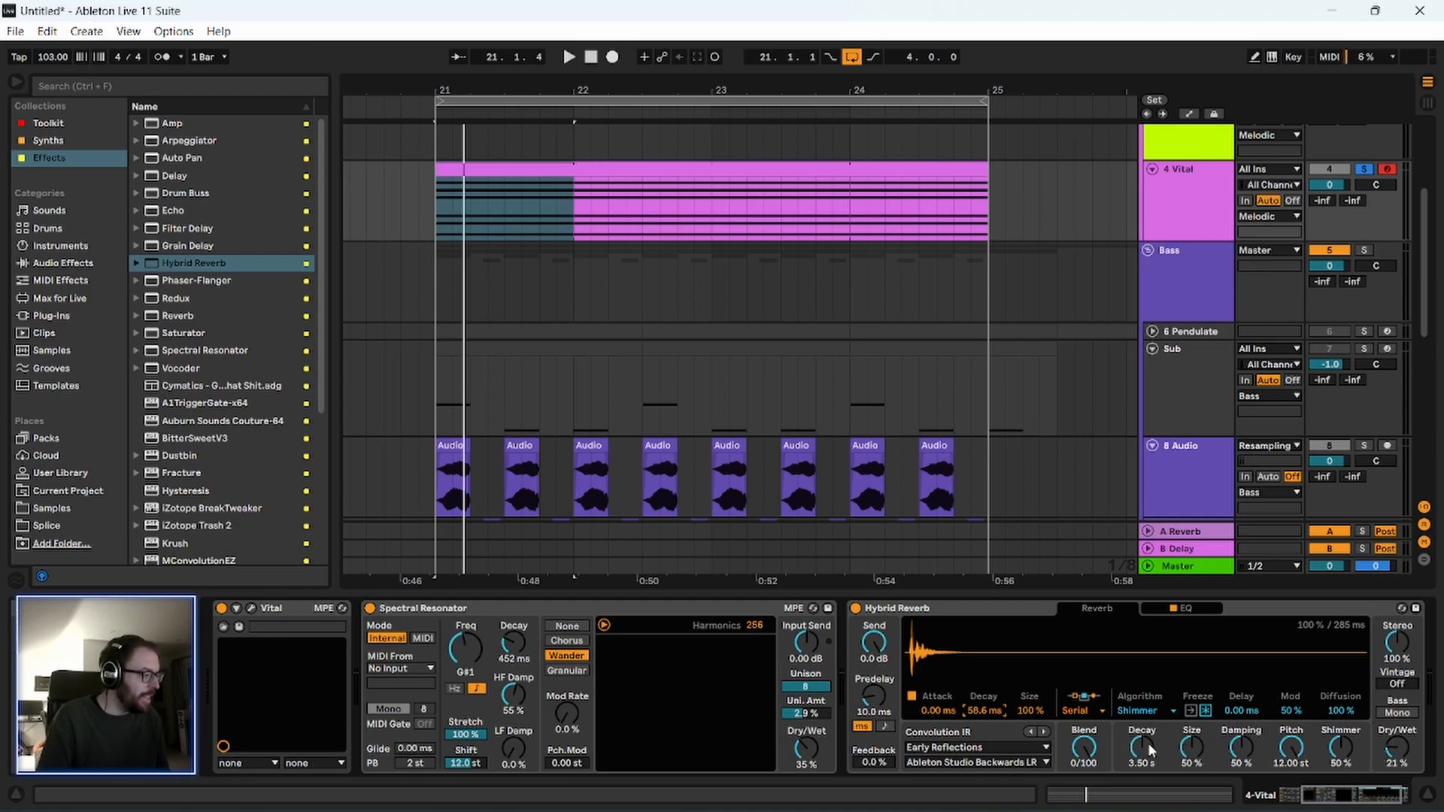
{"action": "key", "text": "space"}
{"action": "mouse_move", "coordinate": [1146, 743]}
{"action": "left_mouse_down"}
{"action": "mouse_move", "coordinate": [1143, 766]}
{"action": "mouse_move", "coordinate": [1142, 754]}
{"action": "left_mouse_up"}
{"action": "key", "text": "space"}
{"action": "key", "text": "space"}
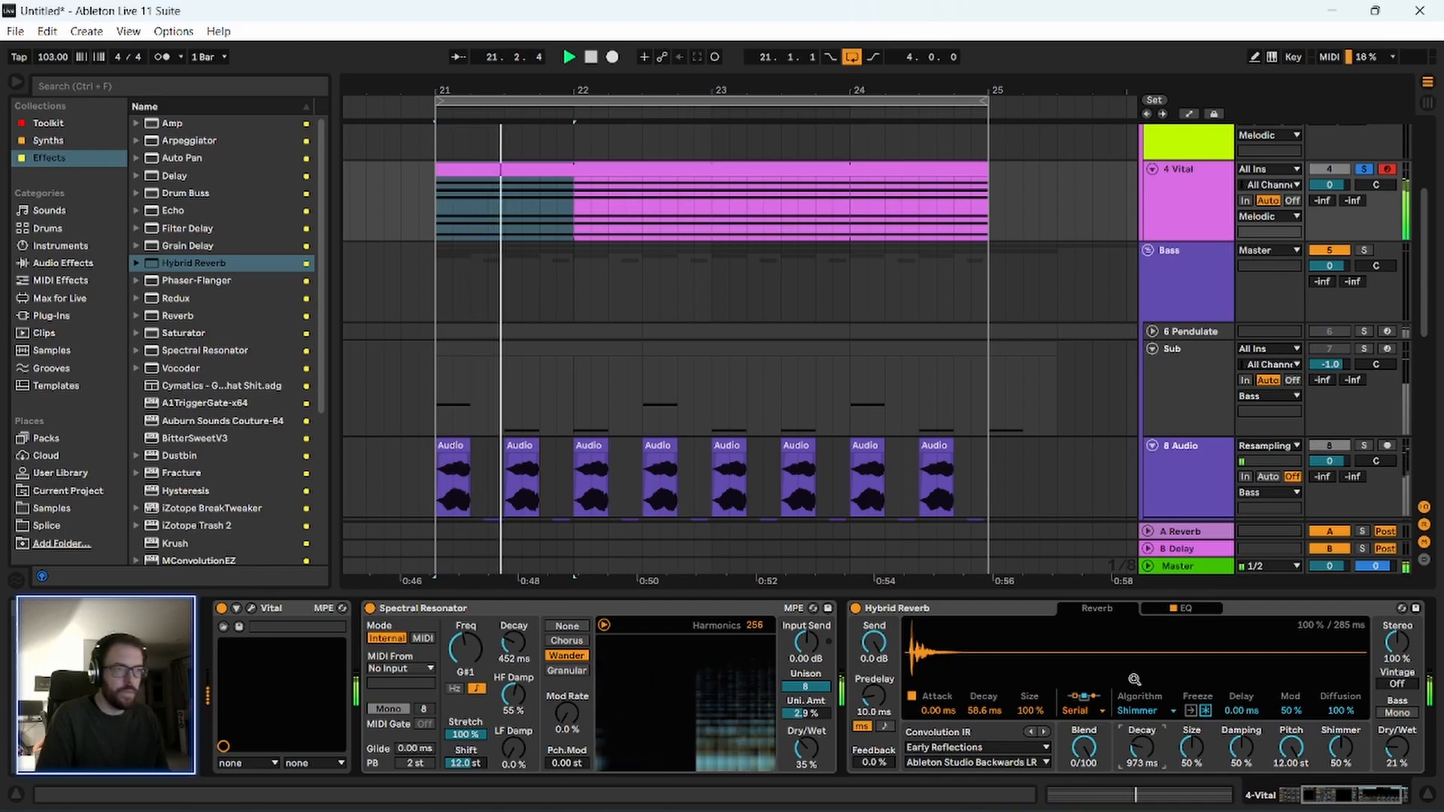
{"action": "key", "text": "space"}
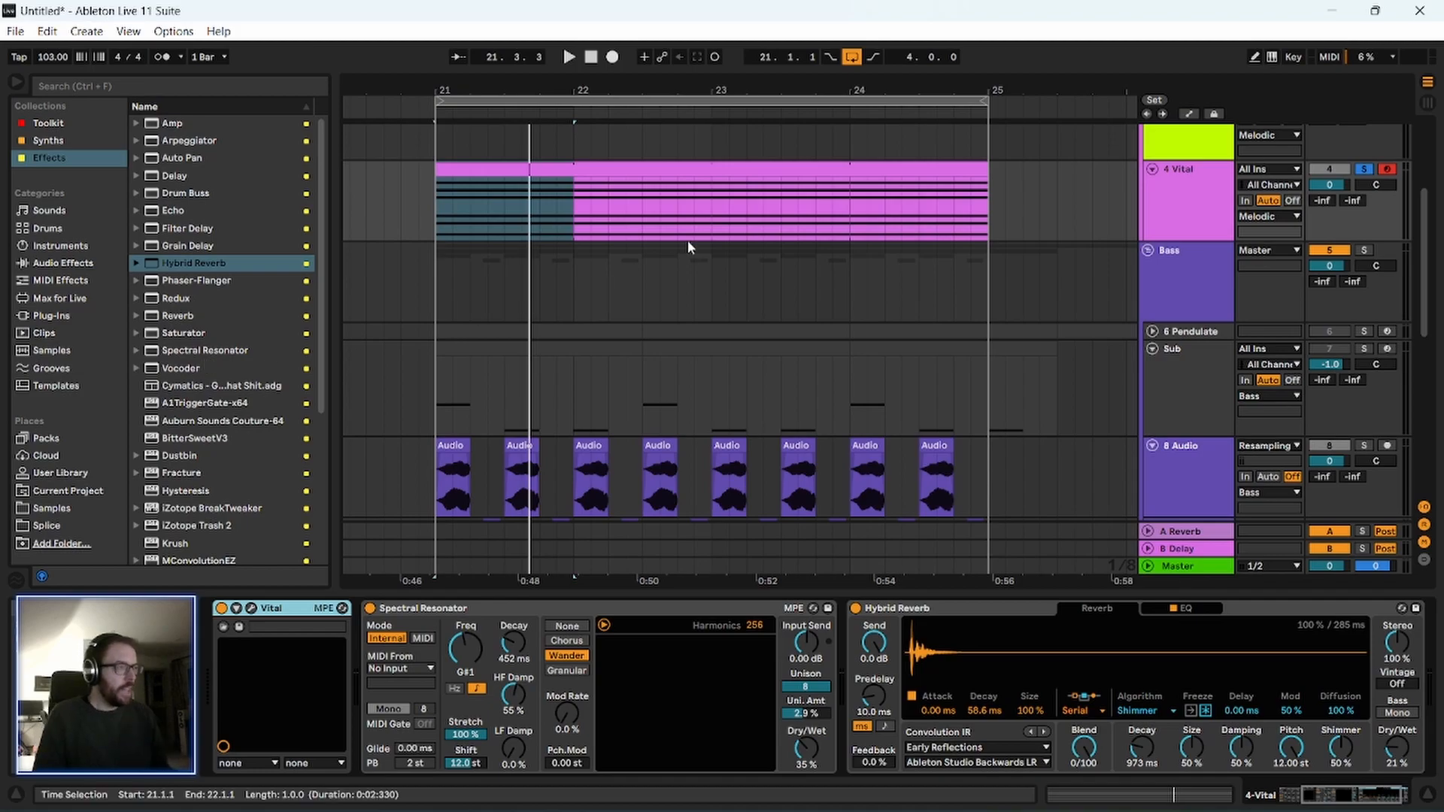
Set the Chain track as the sidechain source of the Melodic group's Compressor.
{"action": "scroll", "coordinate": [752, 254], "scroll_direction": "up", "scroll_amount": 3}
{"action": "left_click", "coordinate": [1170, 250]}
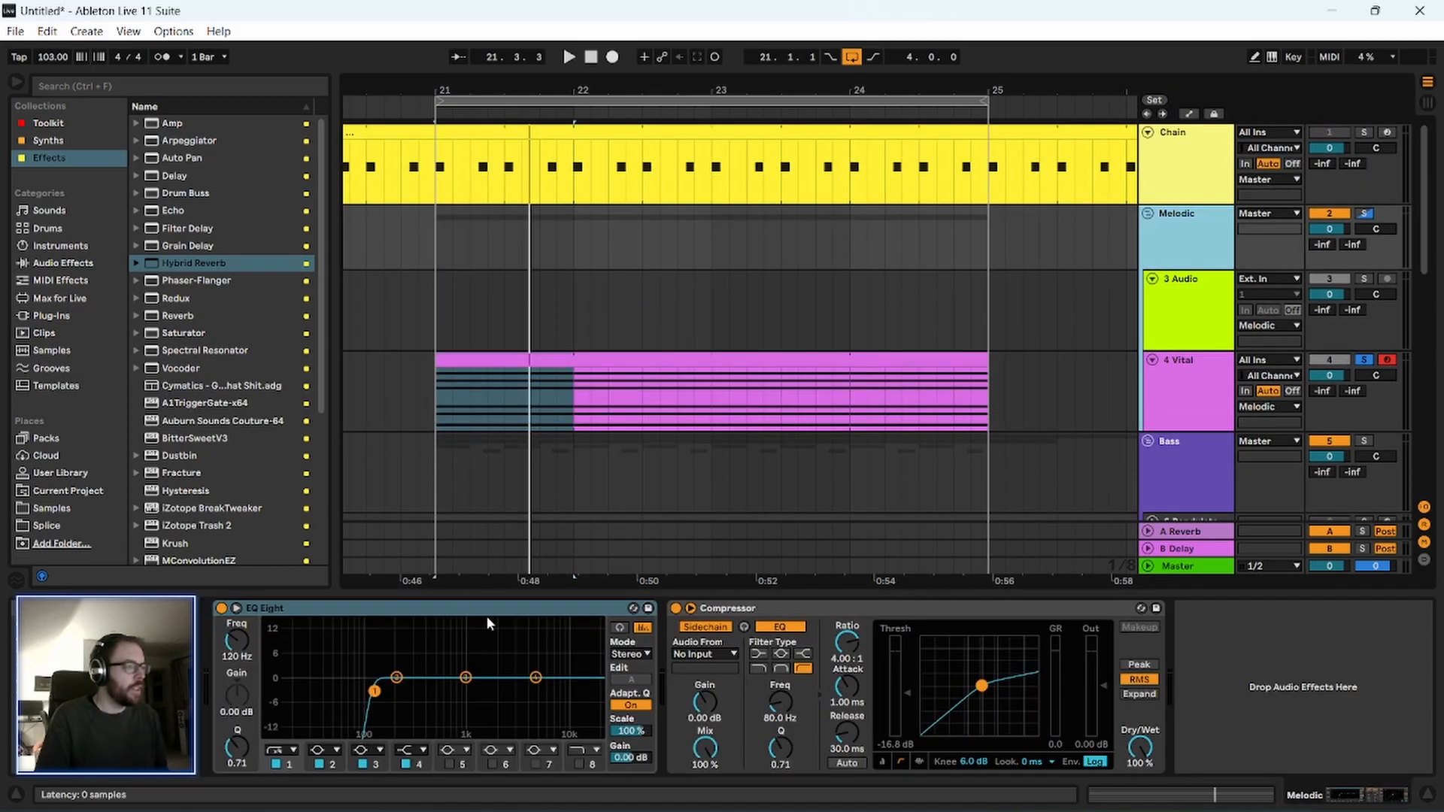
{"action": "left_click", "coordinate": [690, 655]}
{"action": "left_click", "coordinate": [690, 264]}
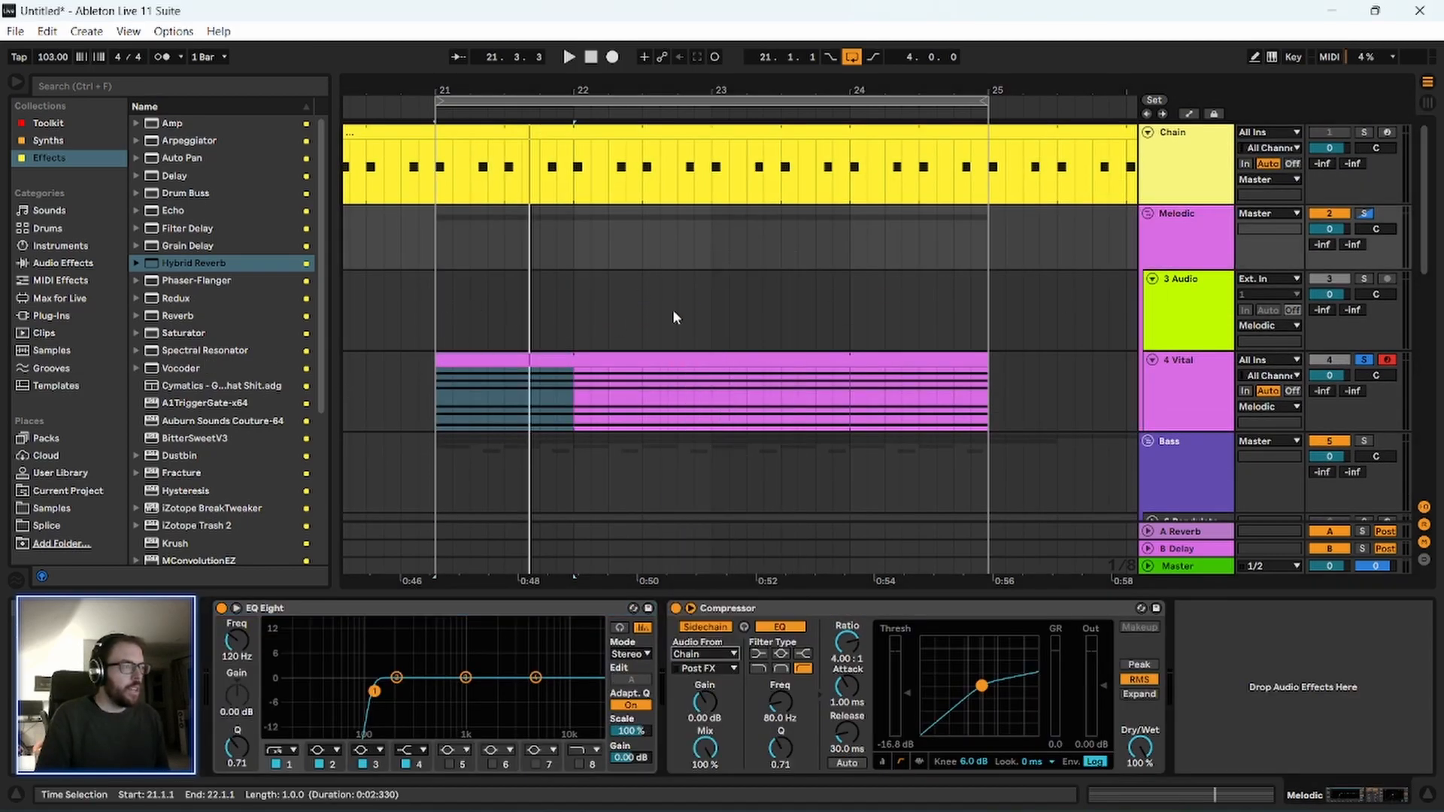
Unsolo the 4 Vital track and play the loop over bars 21 to 24 with all tracks.
{"action": "scroll", "coordinate": [1211, 344], "scroll_direction": "down", "scroll_amount": 2}
{"action": "left_click", "coordinate": [1364, 287]}
{"action": "key", "text": "space"}
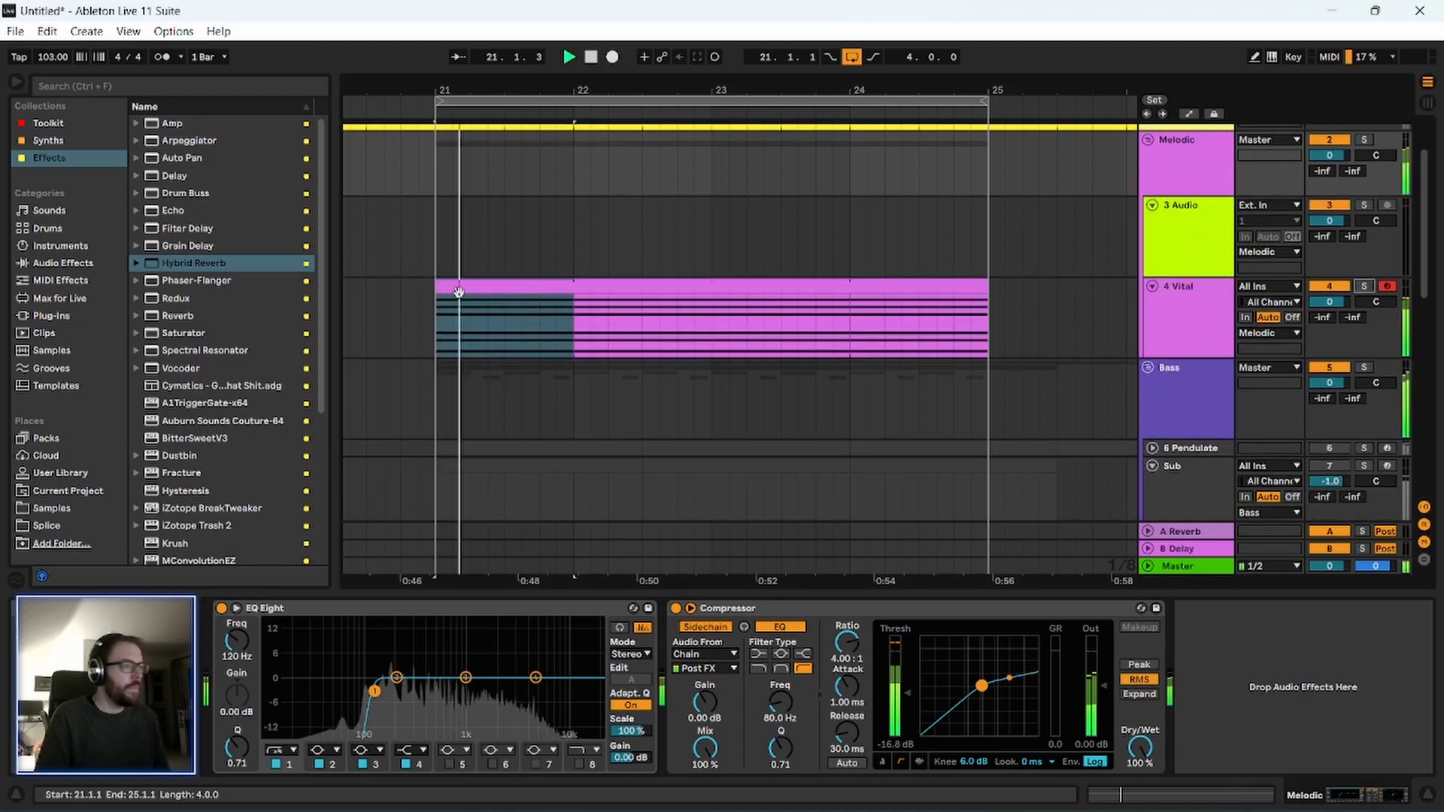
{"action": "left_click", "coordinate": [414, 325]}
{"action": "scroll", "coordinate": [410, 339], "scroll_direction": "up", "scroll_amount": 1}
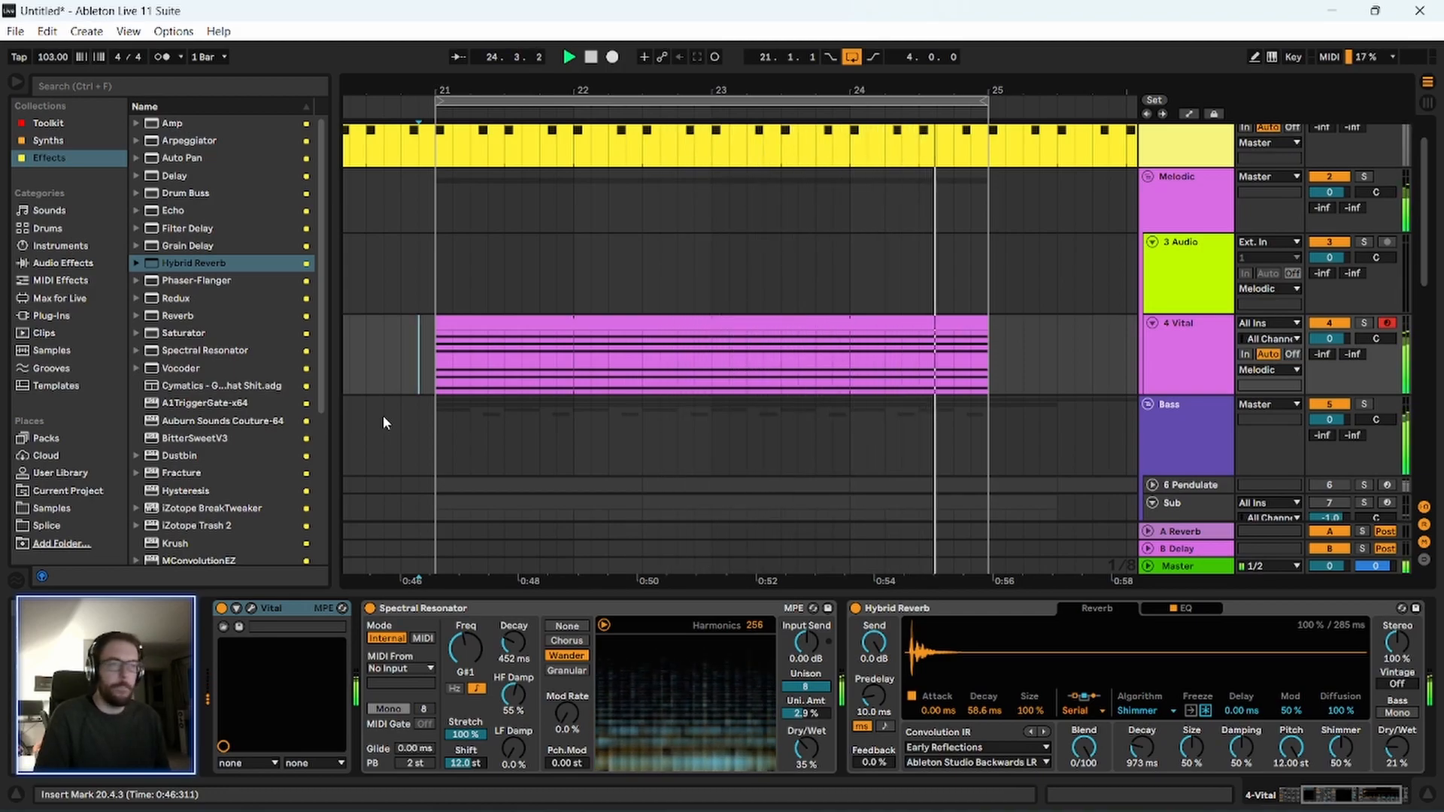
{"action": "key", "text": "space"}
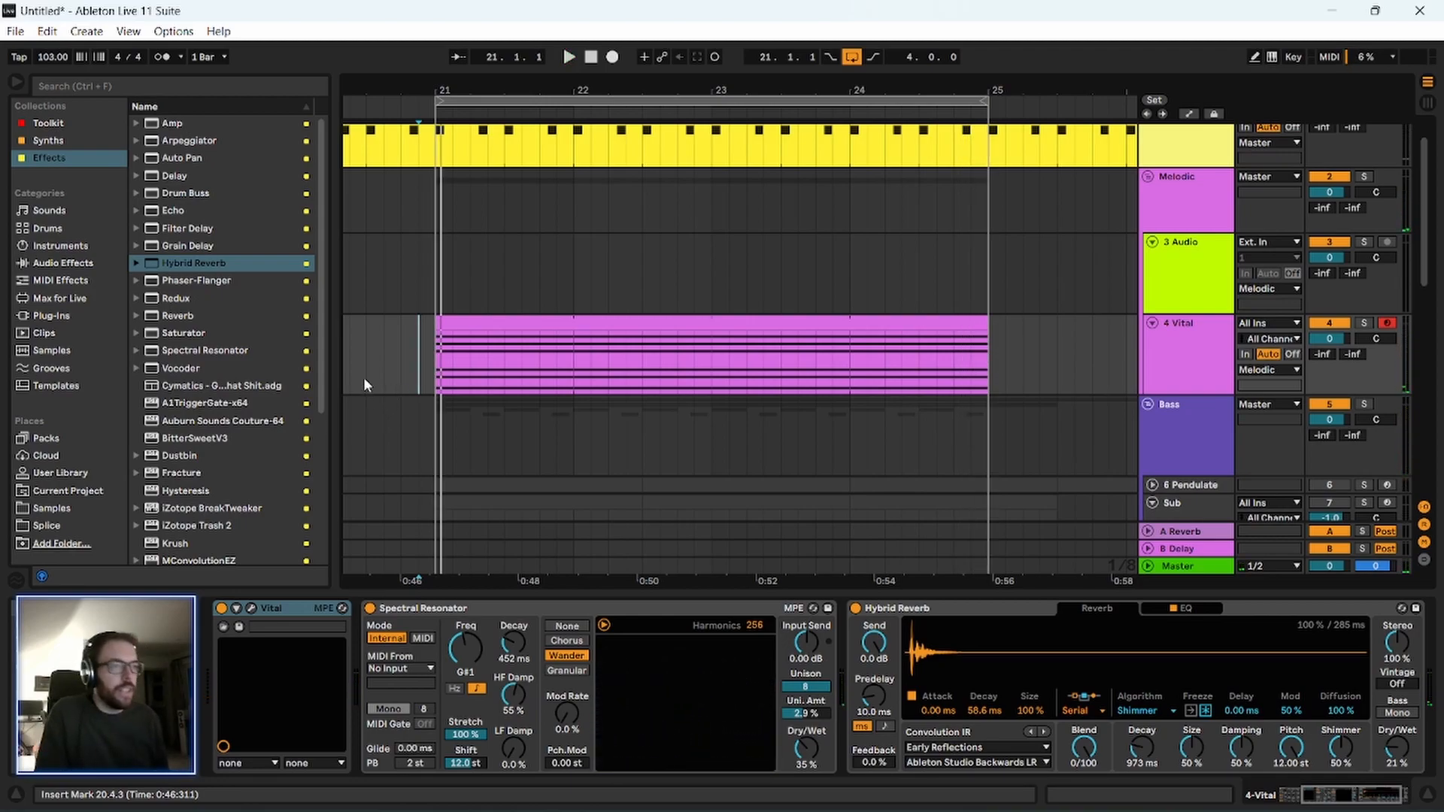
{"action": "scroll", "coordinate": [363, 376], "scroll_direction": "down", "scroll_amount": 2}
{"action": "scroll", "coordinate": [1143, 376], "scroll_direction": "down", "scroll_amount": 2}
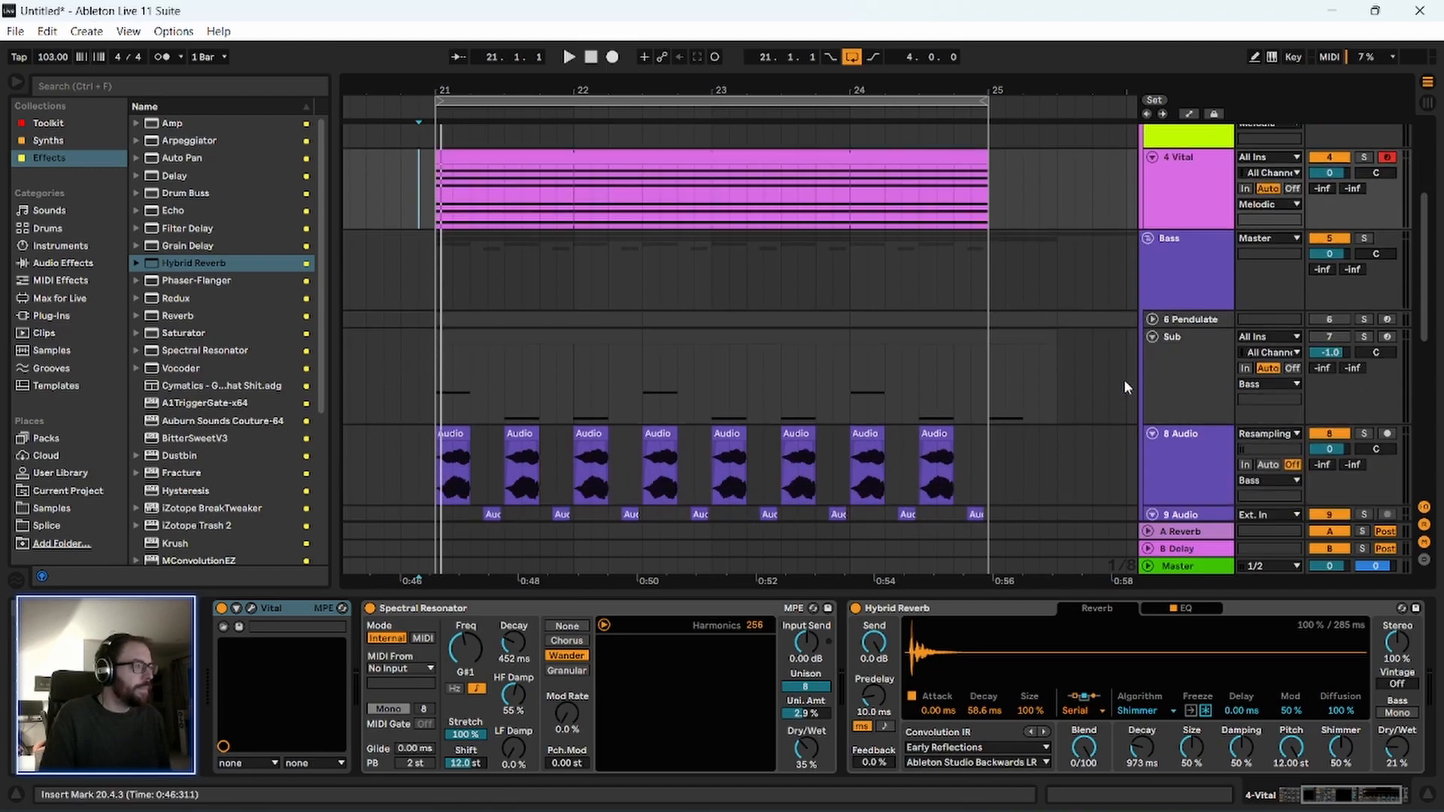
{"action": "scroll", "coordinate": [1128, 361], "scroll_direction": "up", "scroll_amount": 3}
{"action": "left_click", "coordinate": [1196, 297]}
{"action": "scroll", "coordinate": [1180, 318], "scroll_direction": "up", "scroll_amount": 1}
{"action": "scroll", "coordinate": [1185, 325], "scroll_direction": "up", "scroll_amount": 1}
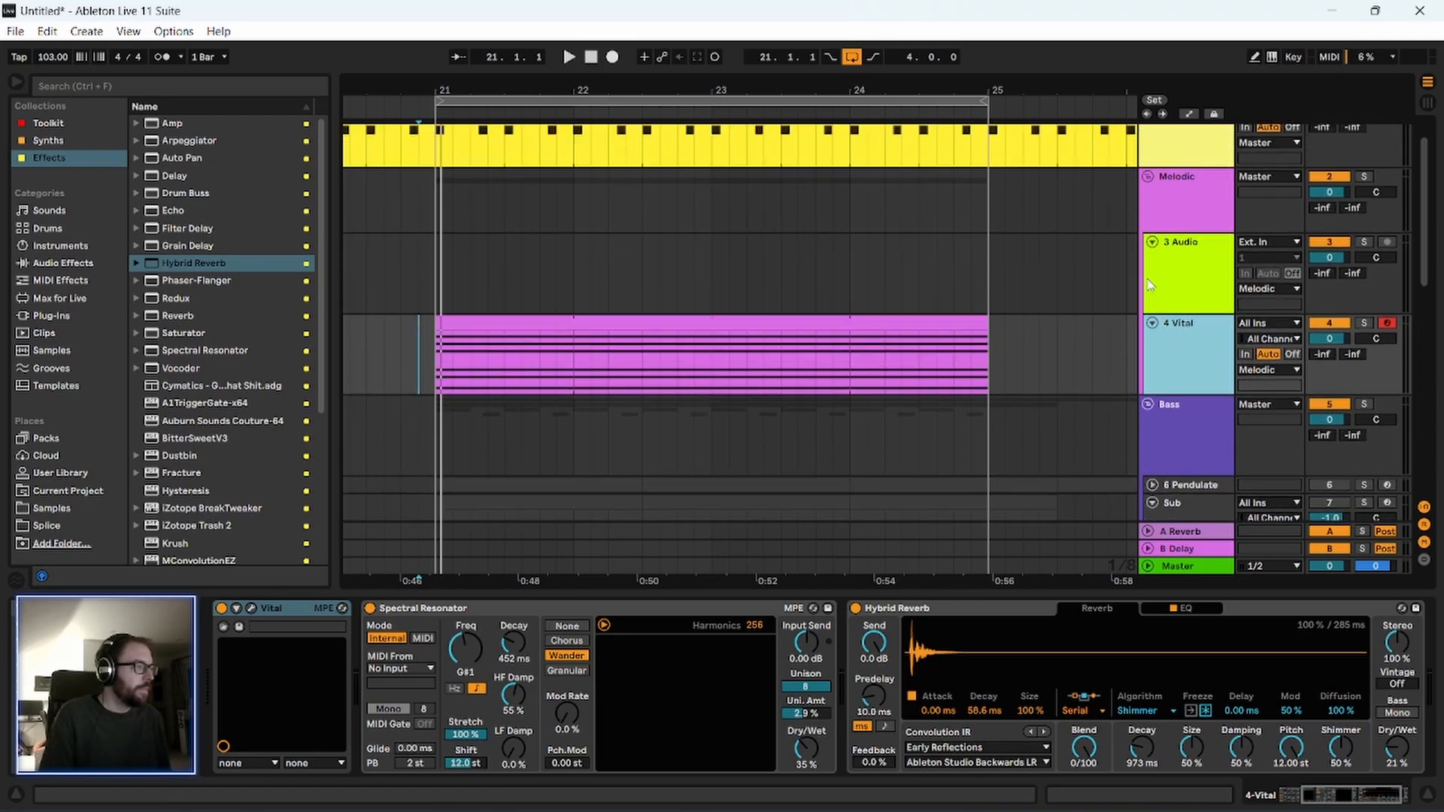
{"action": "scroll", "coordinate": [564, 131], "scroll_direction": "down", "scroll_amount": 2}
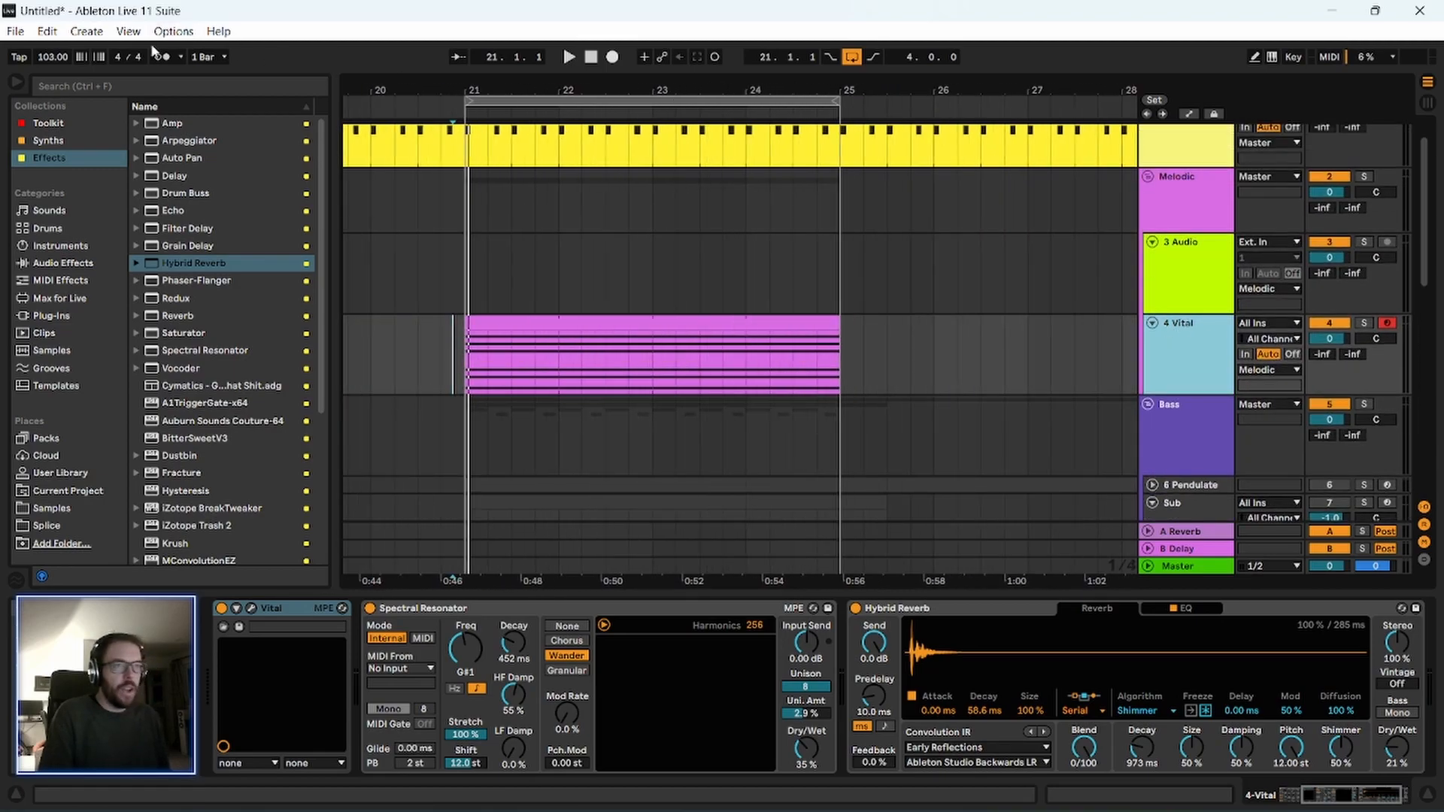
Search the browser for "g#" to find material in the track's key.
{"action": "left_click", "coordinate": [106, 85]}
{"action": "type", "text": "ge"}
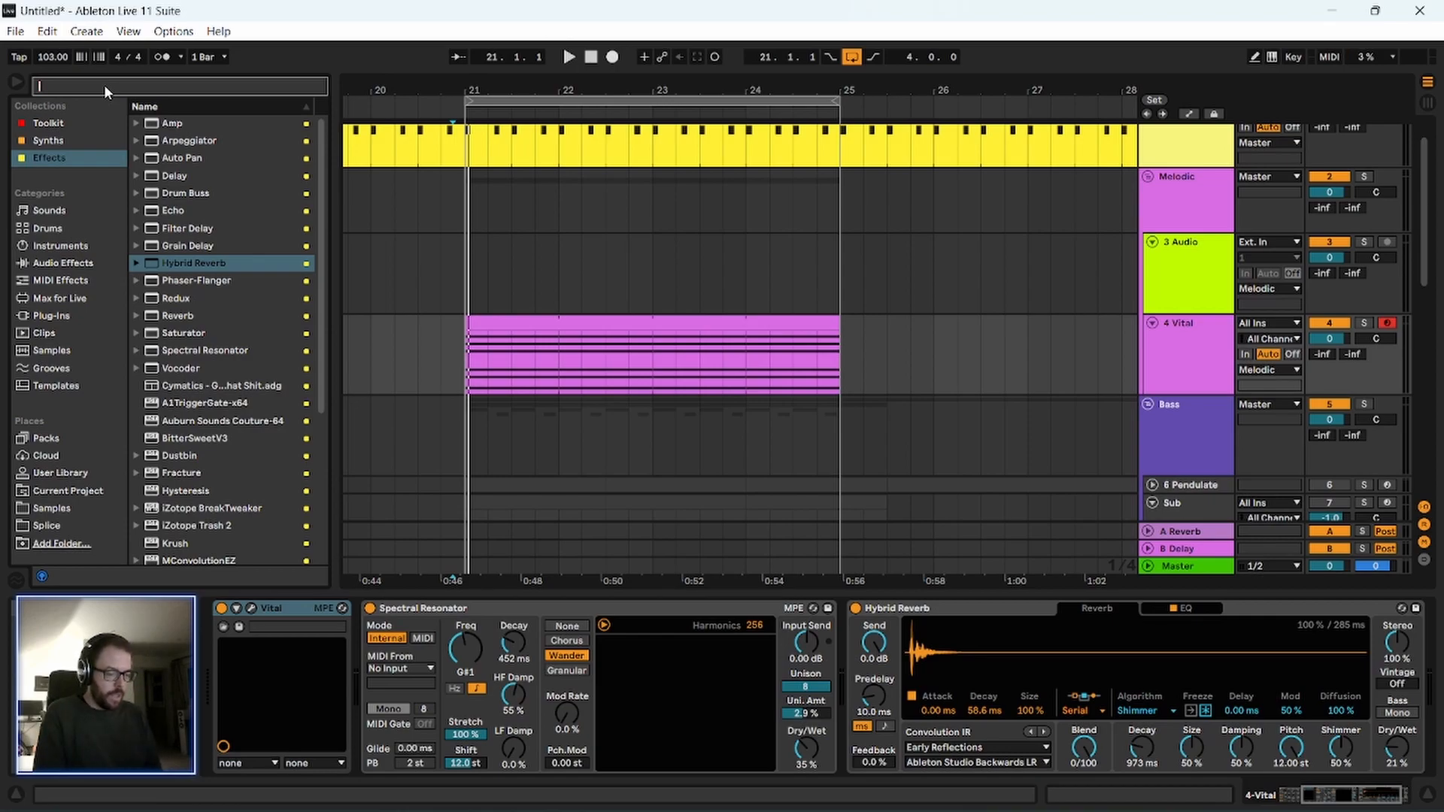
{"action": "key", "text": "BackSpace"}
{"action": "type", "text": "3"}
{"action": "key", "text": "BackSpace"}
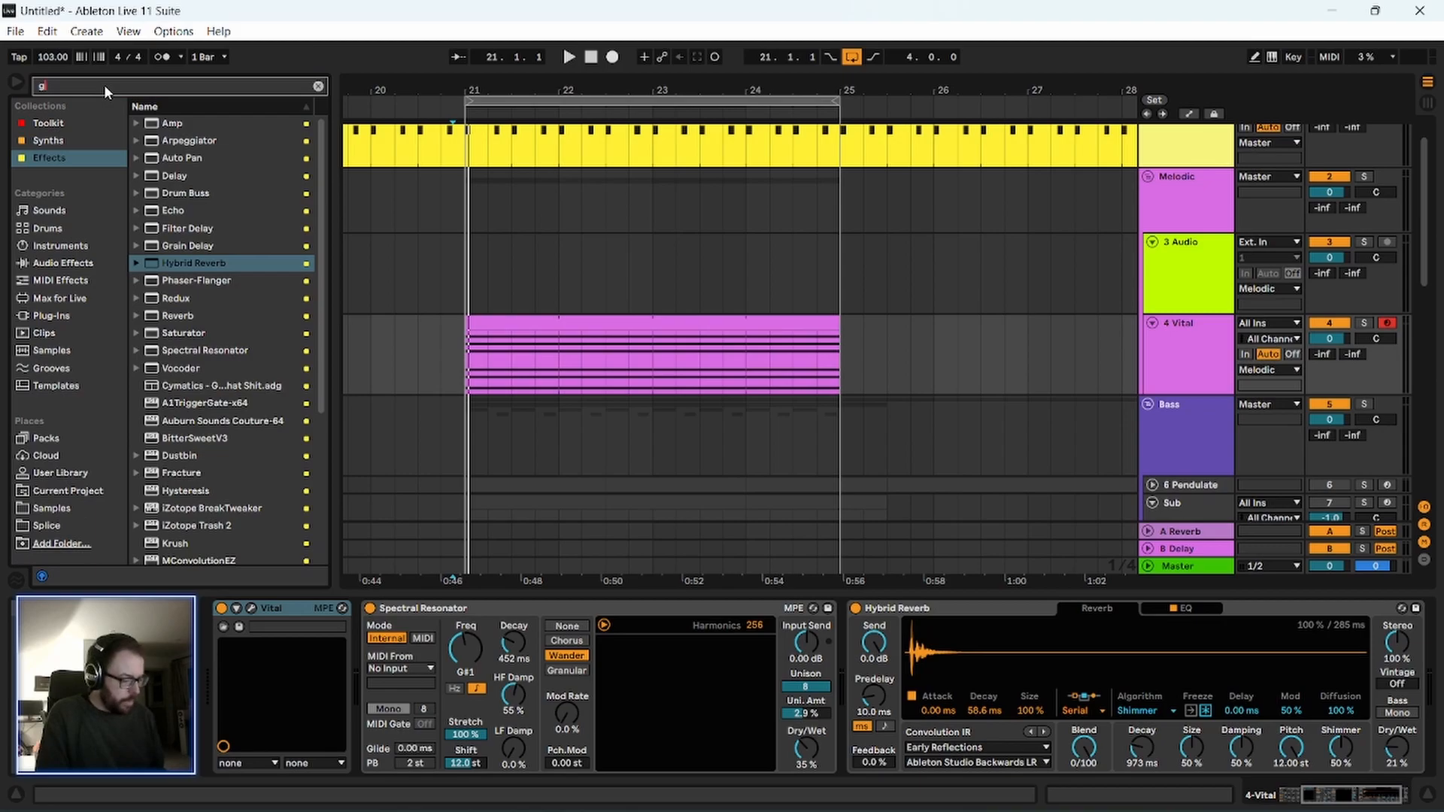
{"action": "type", "text": "~"}
{"action": "key", "text": "BackSpace"}
{"action": "type", "text": "#"}
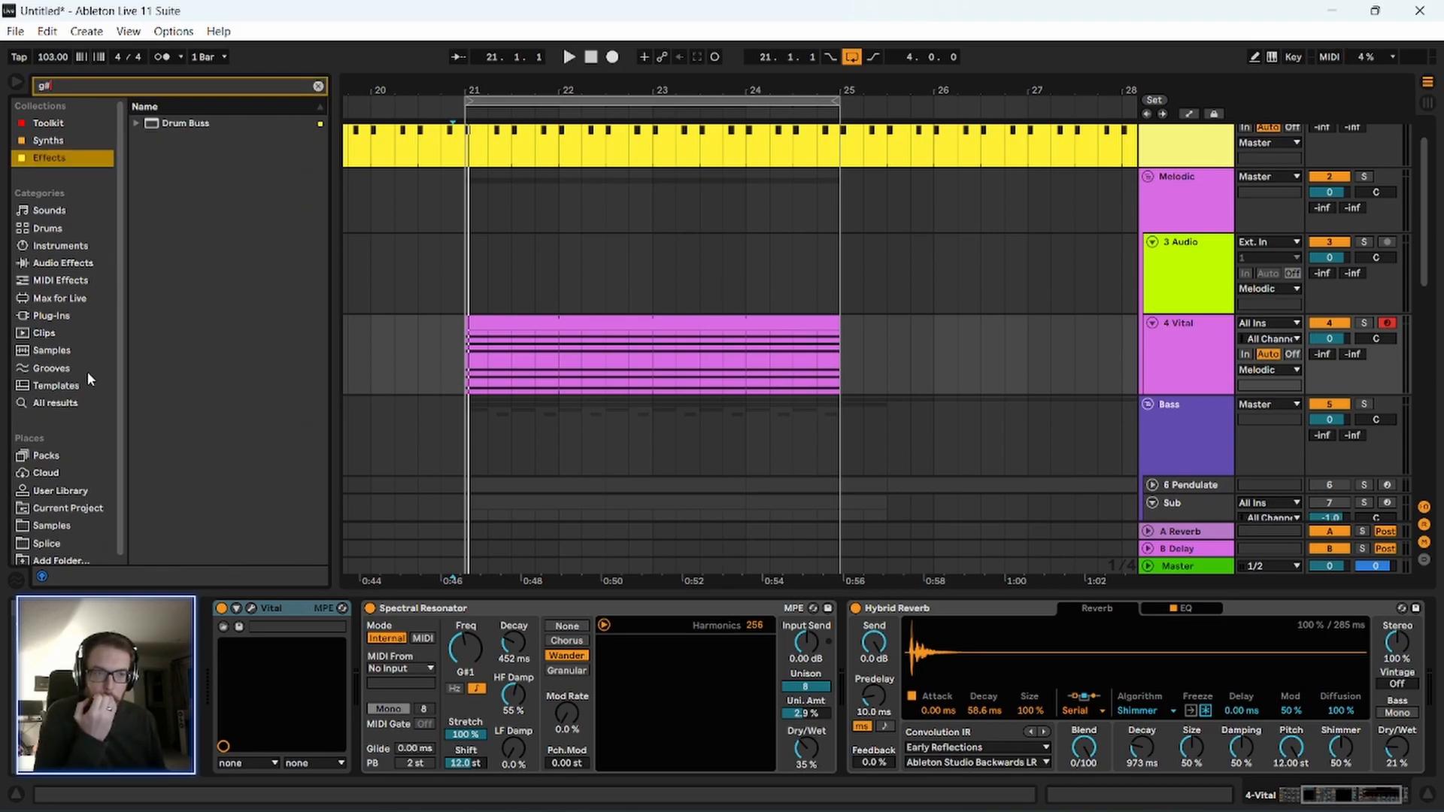
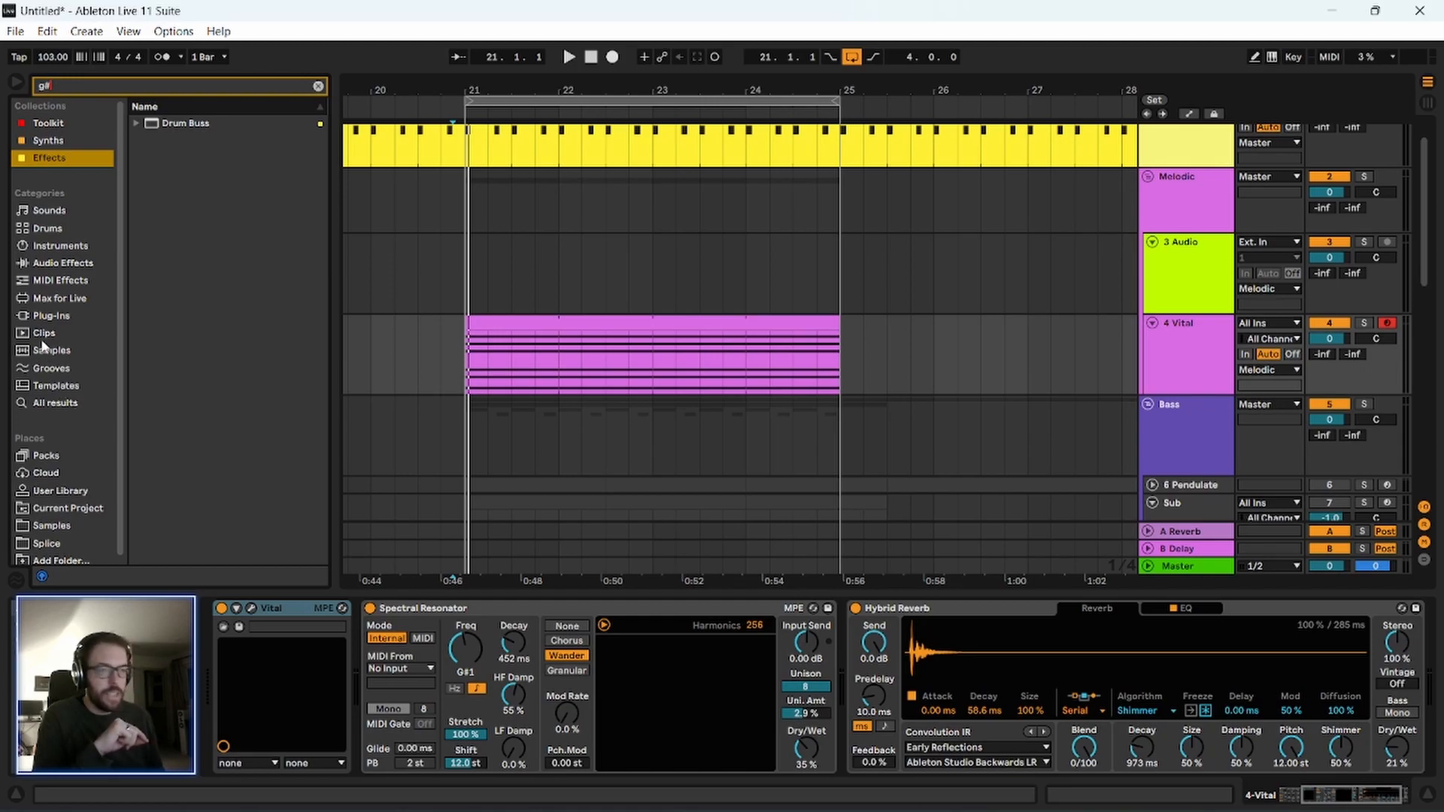
Widen the "g#" search to all results and browse the list down to the VEC1 Sounds samples.
{"action": "left_click", "coordinate": [54, 404]}
{"action": "scroll", "coordinate": [214, 431], "scroll_direction": "down", "scroll_amount": 2}
{"action": "scroll", "coordinate": [225, 392], "scroll_direction": "up", "scroll_amount": 2}
{"action": "left_click", "coordinate": [245, 350]}
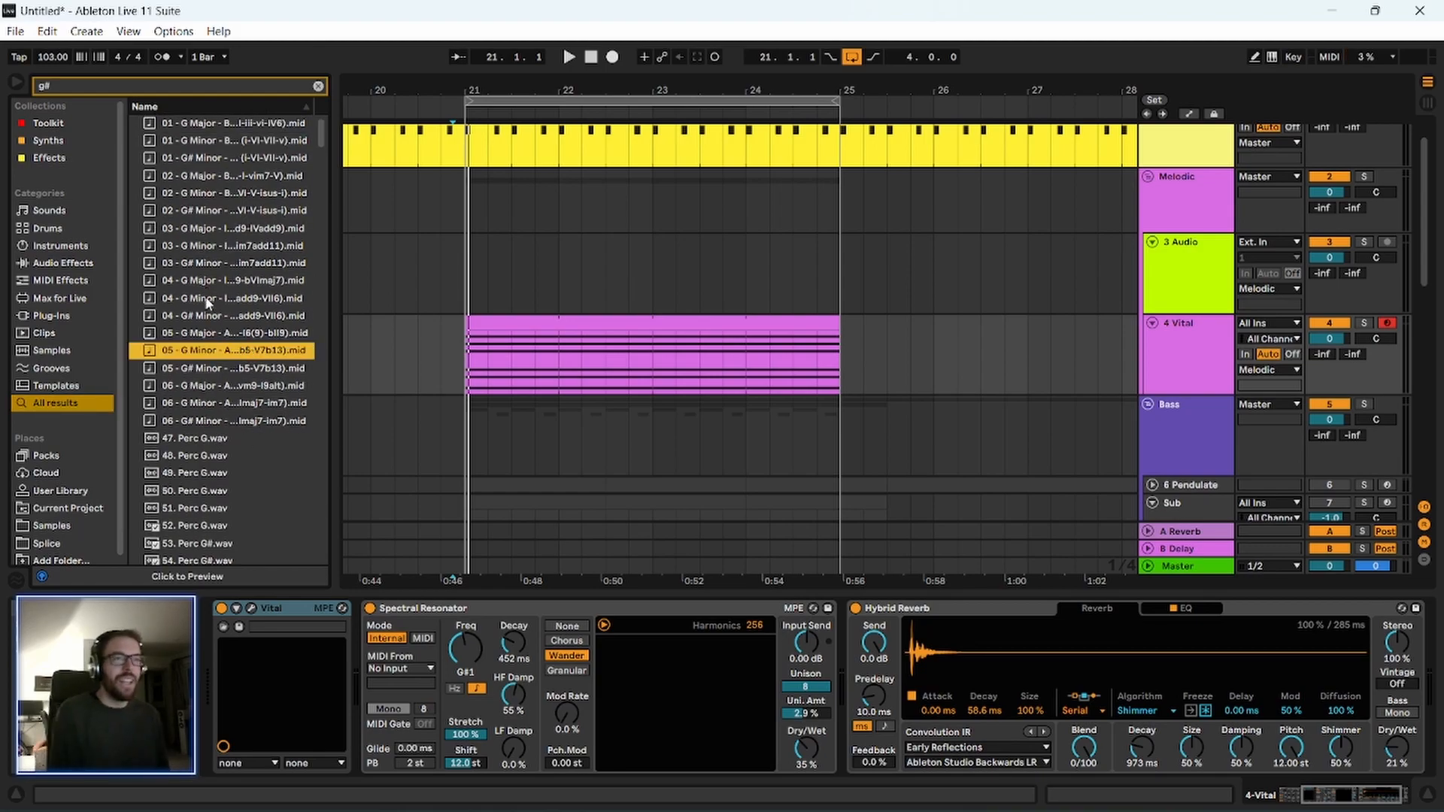
{"action": "scroll", "coordinate": [210, 318], "scroll_direction": "down", "scroll_amount": 20}
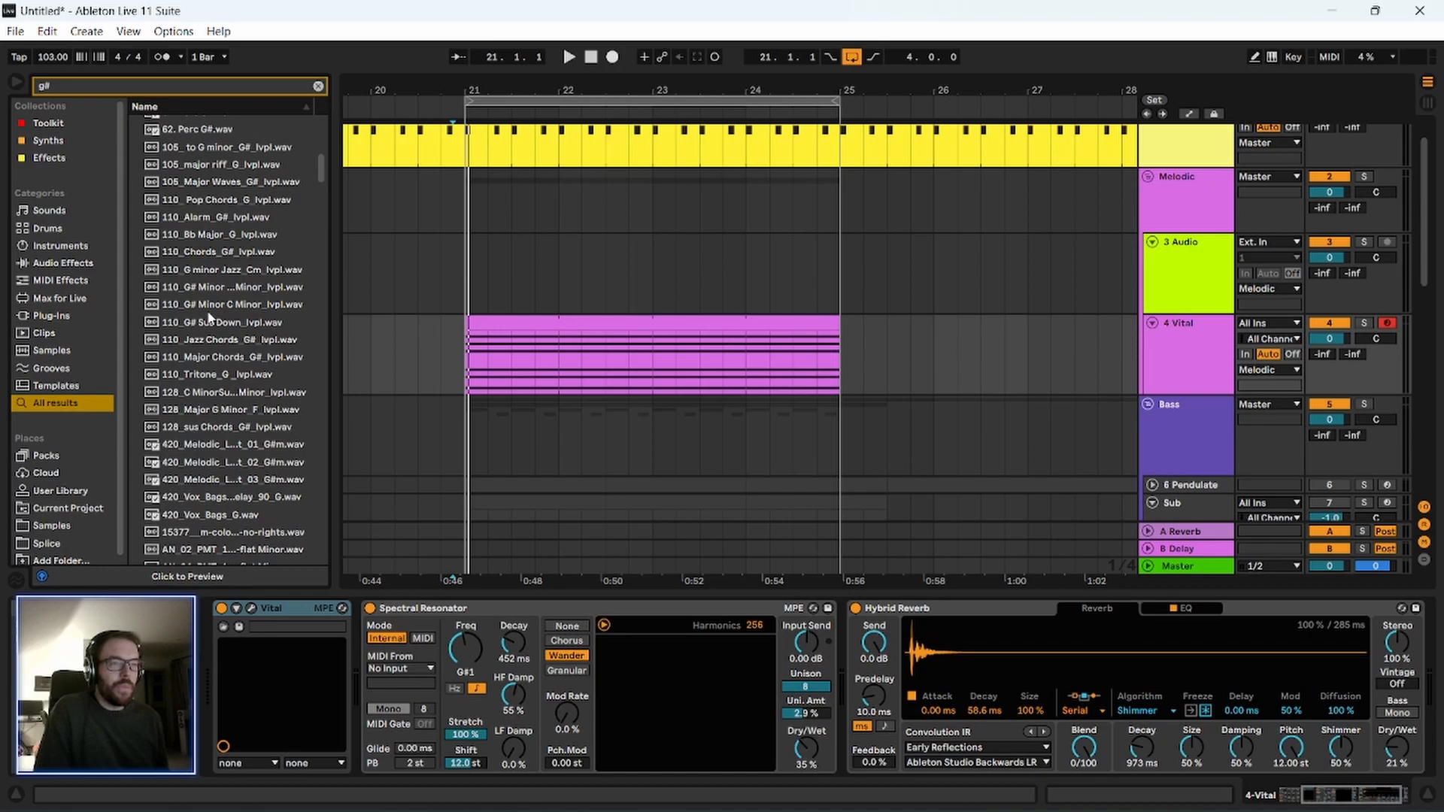
{"action": "scroll", "coordinate": [211, 317], "scroll_direction": "down", "scroll_amount": 20}
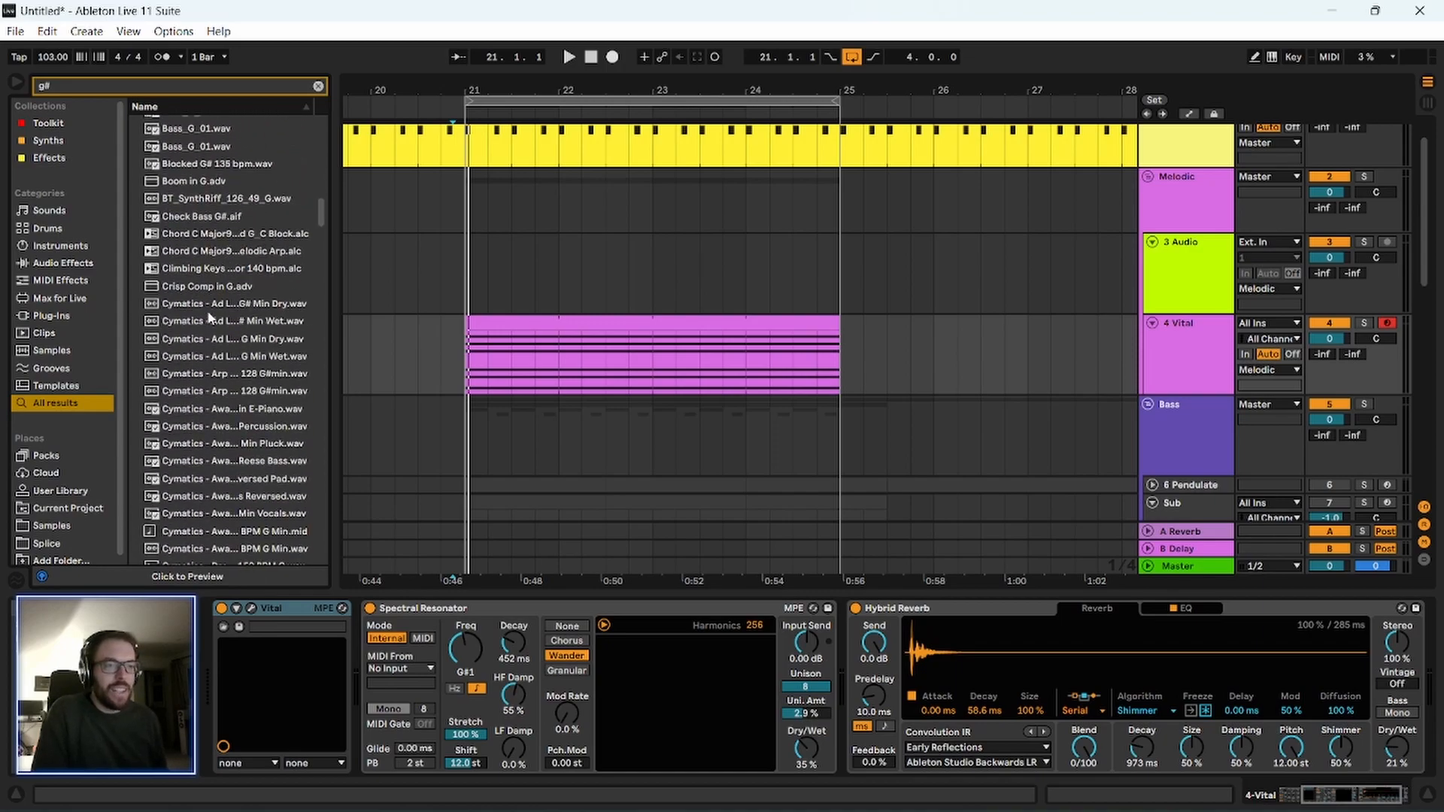
{"action": "scroll", "coordinate": [208, 310], "scroll_direction": "down", "scroll_amount": 5}
{"action": "left_click_drag", "start_coordinate": [324, 233], "coordinate": [324, 452]}
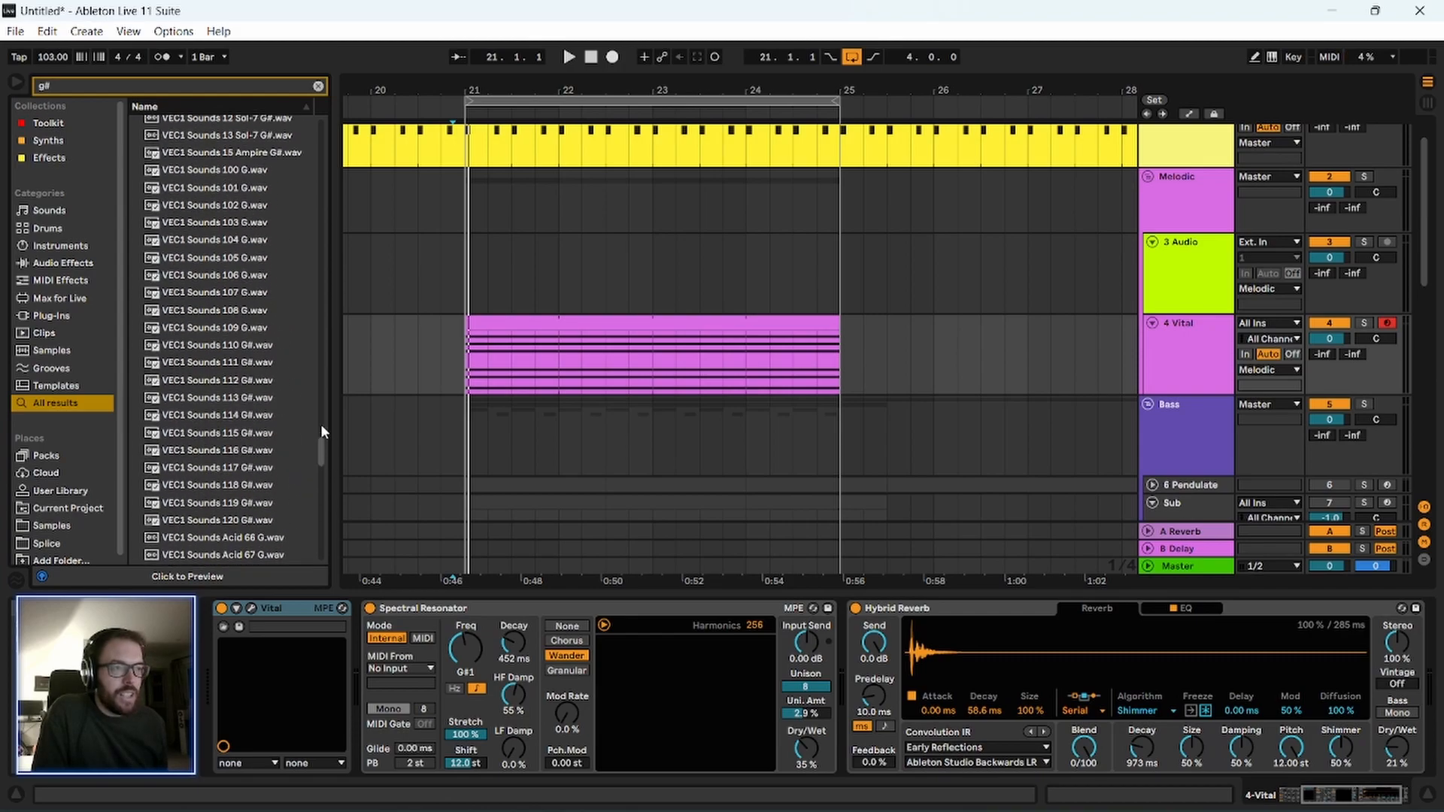
Audition the VEC1 Sounds G# samples one after another and select VEC1 Sounds 118 G#.wav.
{"action": "left_click", "coordinate": [245, 328]}
{"action": "key", "text": "Down"}
{"action": "key", "text": "Down"}
{"action": "key", "text": "Down"}
{"action": "key", "text": "Down"}
{"action": "key", "text": "Down"}
{"action": "key", "text": "Down"}
{"action": "key", "text": "Down"}
{"action": "key", "text": "Down"}
{"action": "key", "text": "Down"}
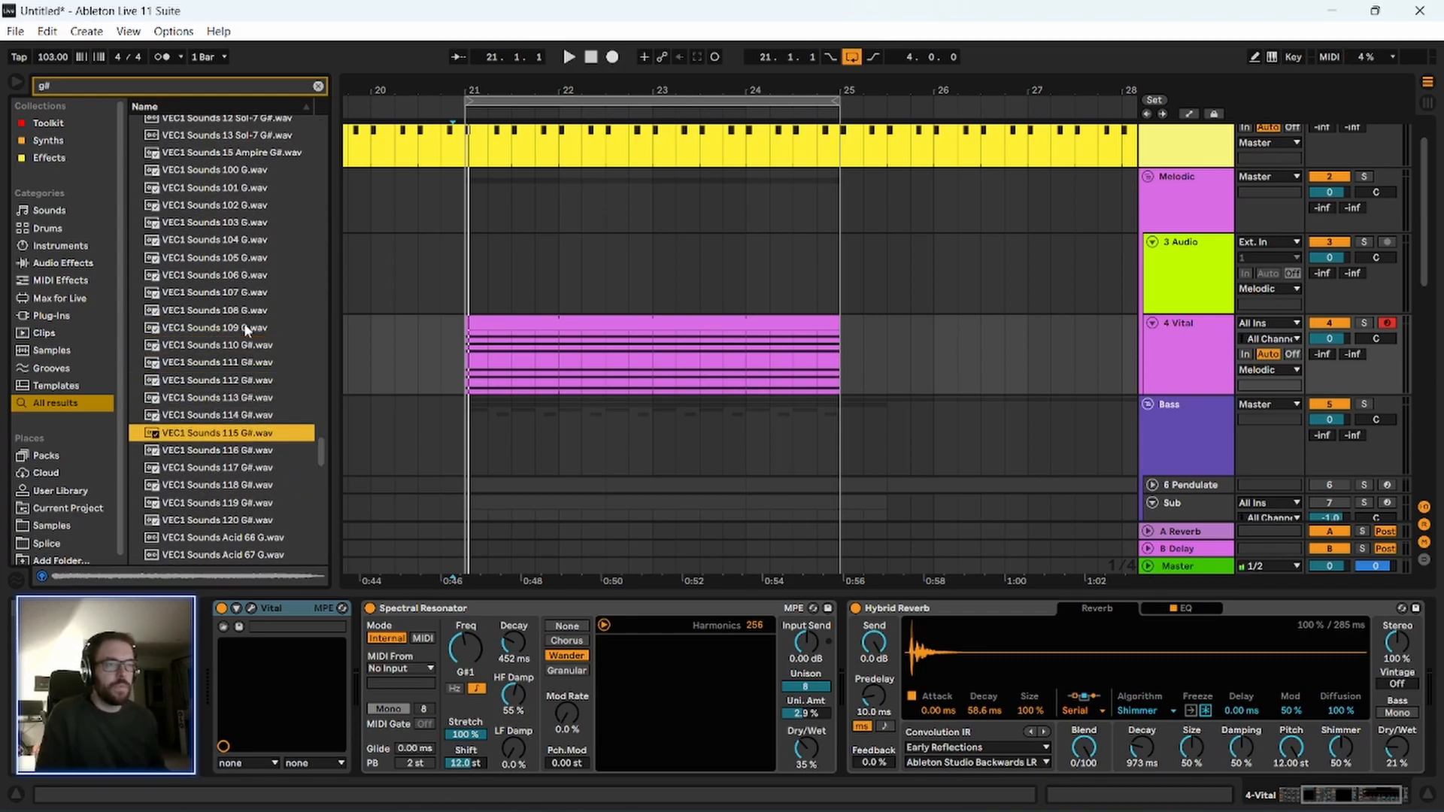
{"action": "key", "text": "Down"}
{"action": "key", "text": "Down"}
{"action": "key", "text": "Up"}
{"action": "key", "text": "Up"}
{"action": "key", "text": "space"}
{"action": "key", "text": "space"}
{"action": "key", "text": "space"}
{"action": "key", "text": "space"}
Add an audio track below the Vox group and name it FX.
{"action": "scroll", "coordinate": [1185, 339], "scroll_direction": "down", "scroll_amount": 2}
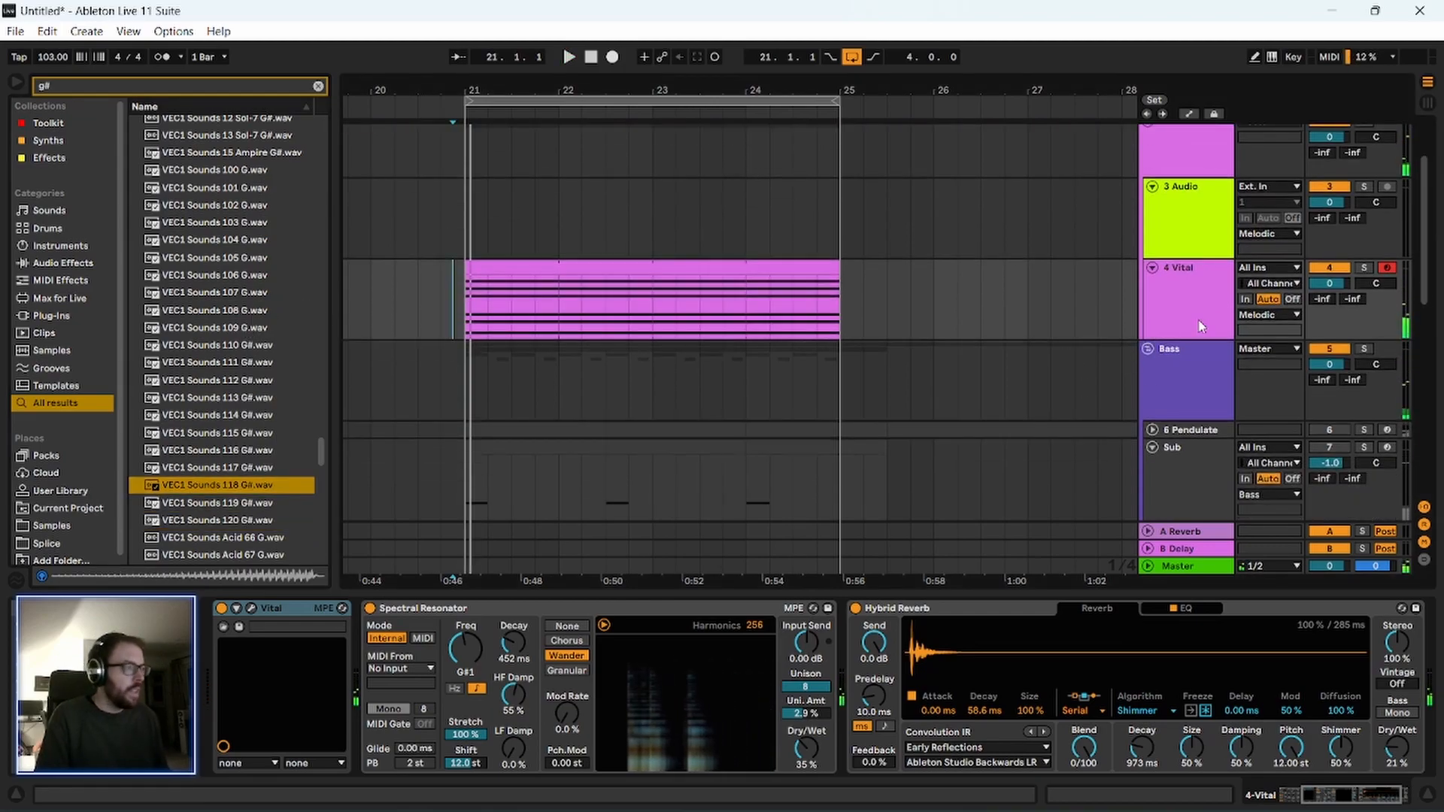
{"action": "scroll", "coordinate": [1178, 361], "scroll_direction": "down", "scroll_amount": 6}
{"action": "scroll", "coordinate": [1178, 361], "scroll_direction": "down", "scroll_amount": 5}
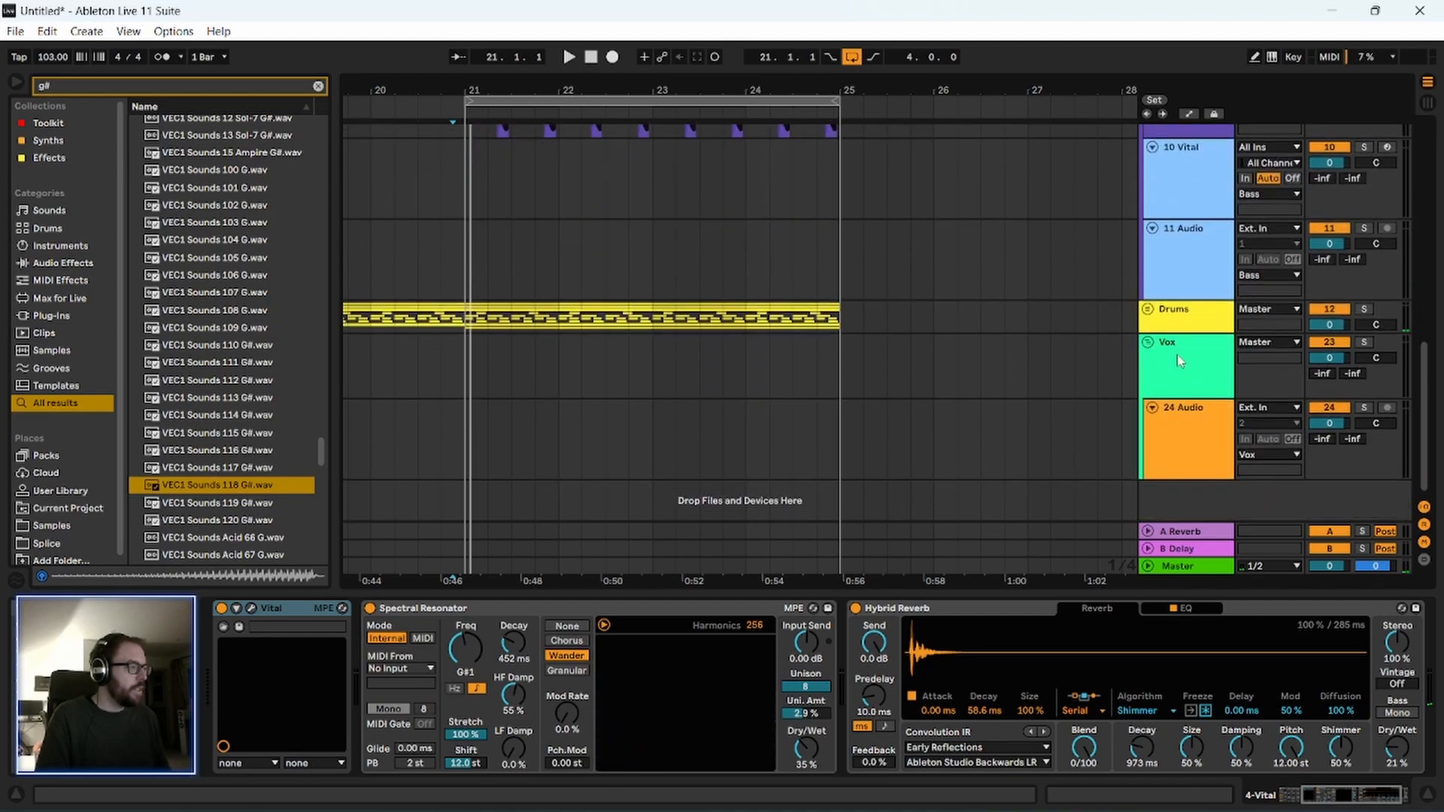
{"action": "left_click", "coordinate": [1191, 376]}
{"action": "key", "text": "ctrl+t"}
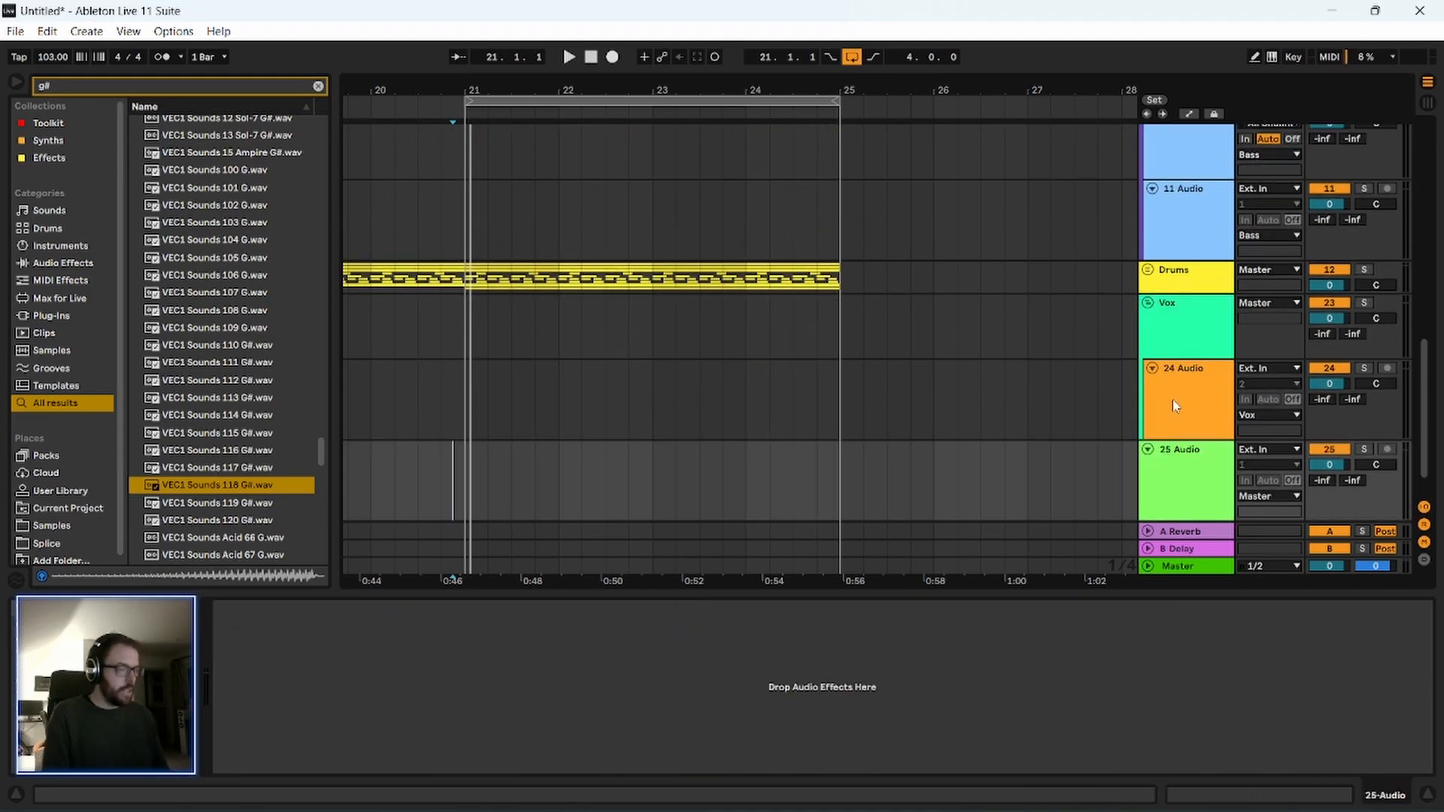
{"action": "key", "text": "ctrl+r"}
{"action": "type", "text": "FX"}
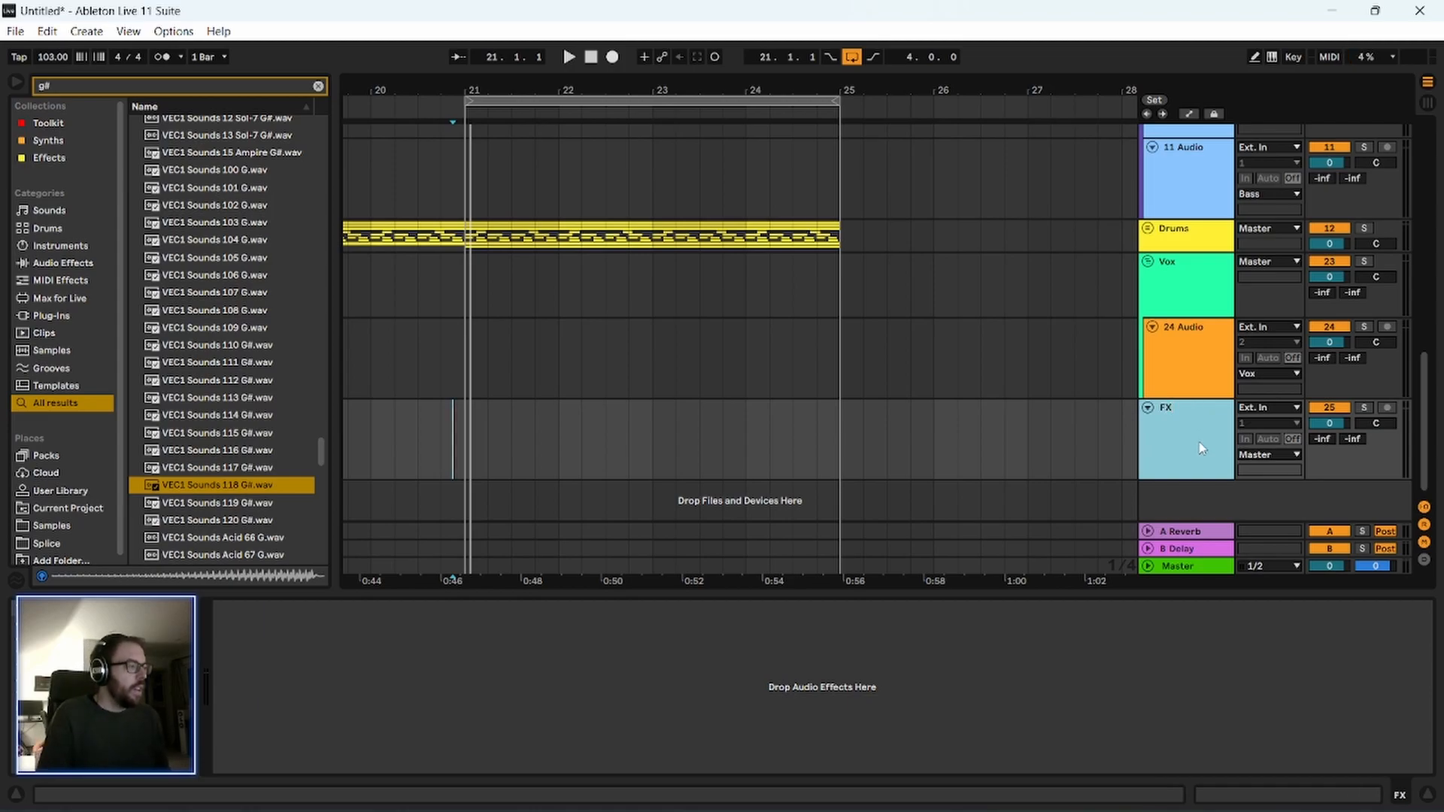
Add another audio track, group it with the FX track and name the group FX.
{"action": "key", "text": "ctrl+t"}
{"action": "left_click", "coordinate": [1194, 462]}
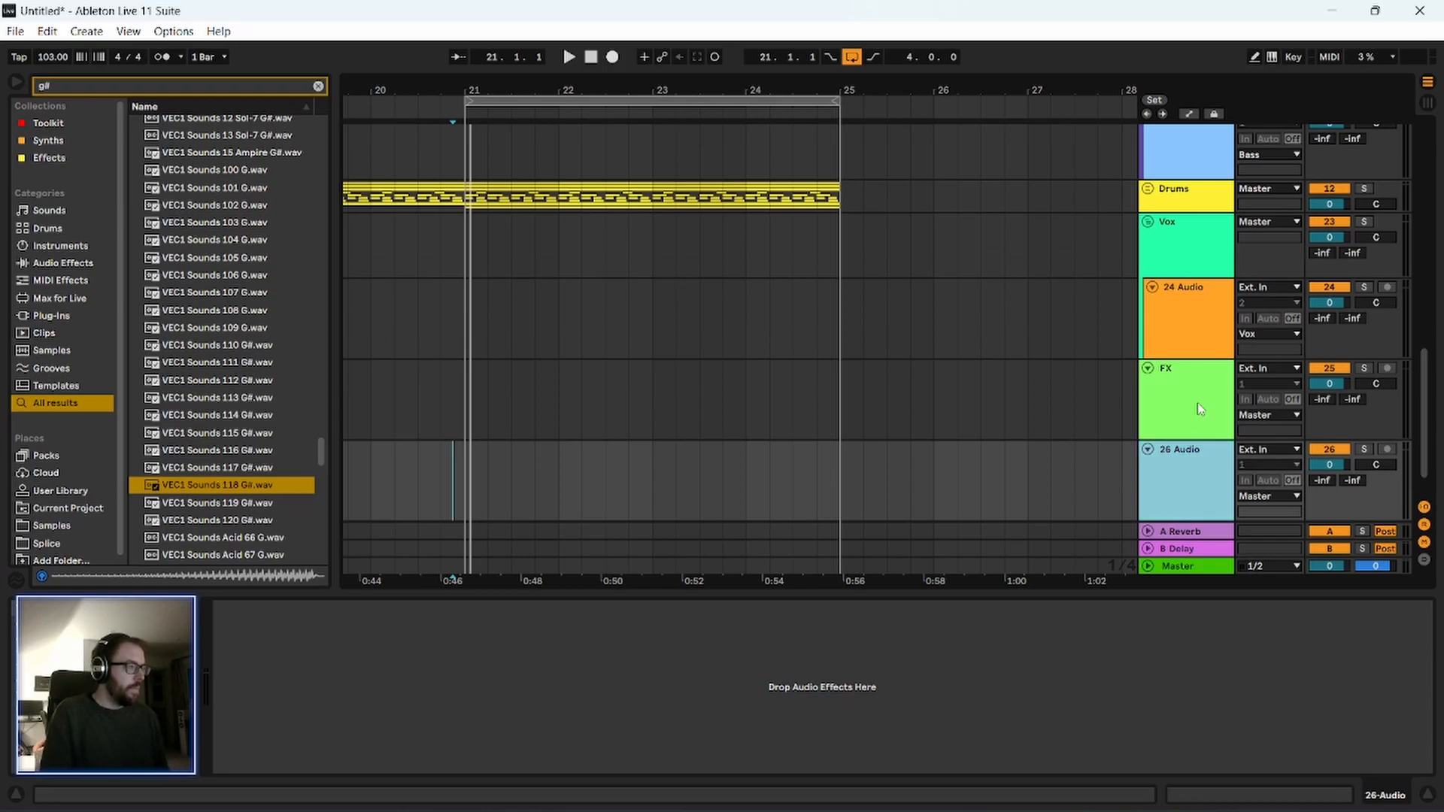
{"action": "left_click", "coordinate": [1197, 404], "text": "shift"}
{"action": "key", "text": "ctrl+g"}
{"action": "key", "text": "ctrl+r"}
{"action": "type", "text": "FX"}
{"action": "key", "text": "Return"}
Rename the first audio track inside the FX group as Wamp.
{"action": "left_click", "coordinate": [1175, 440]}
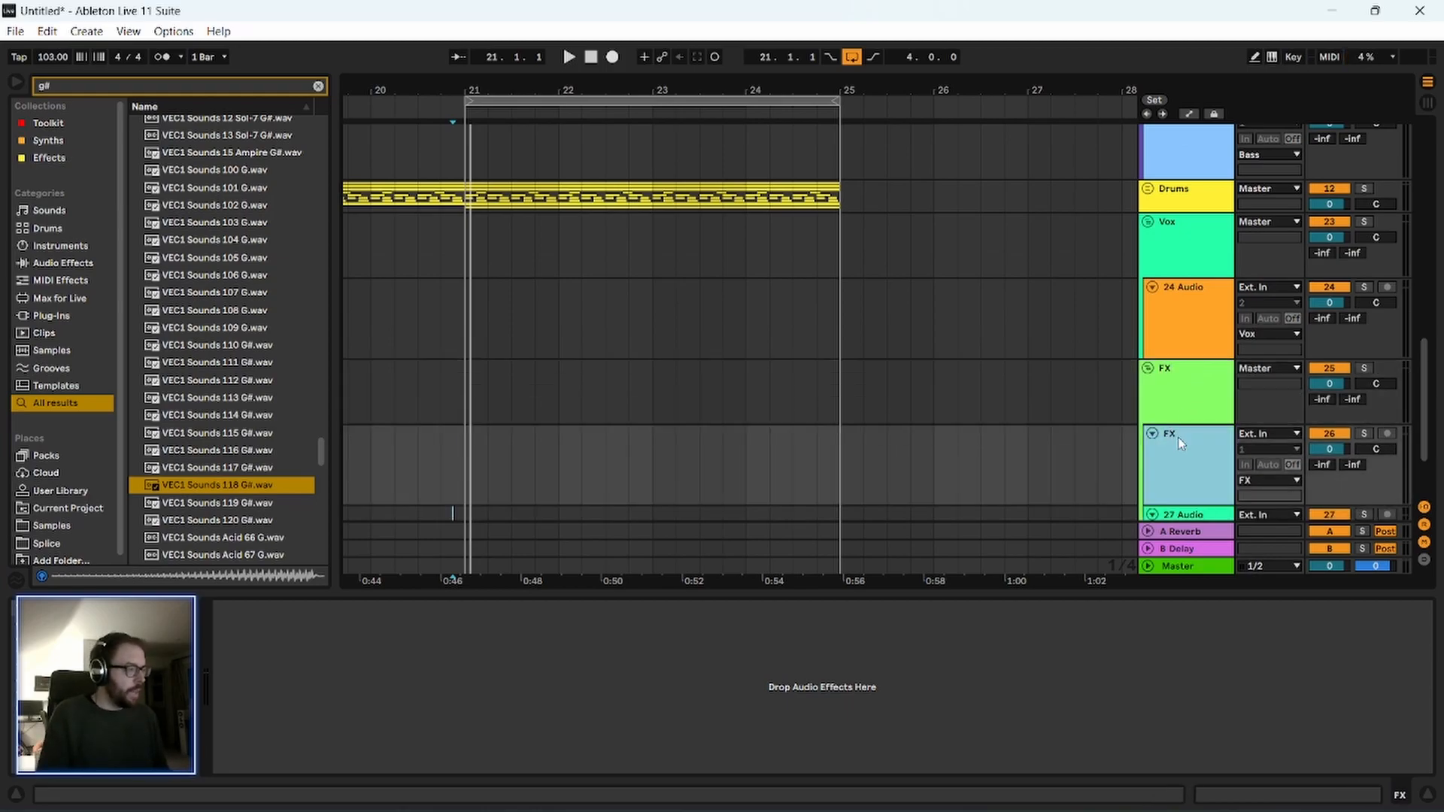
{"action": "type", "text": "Wamp"}
{"action": "key", "text": "Return"}
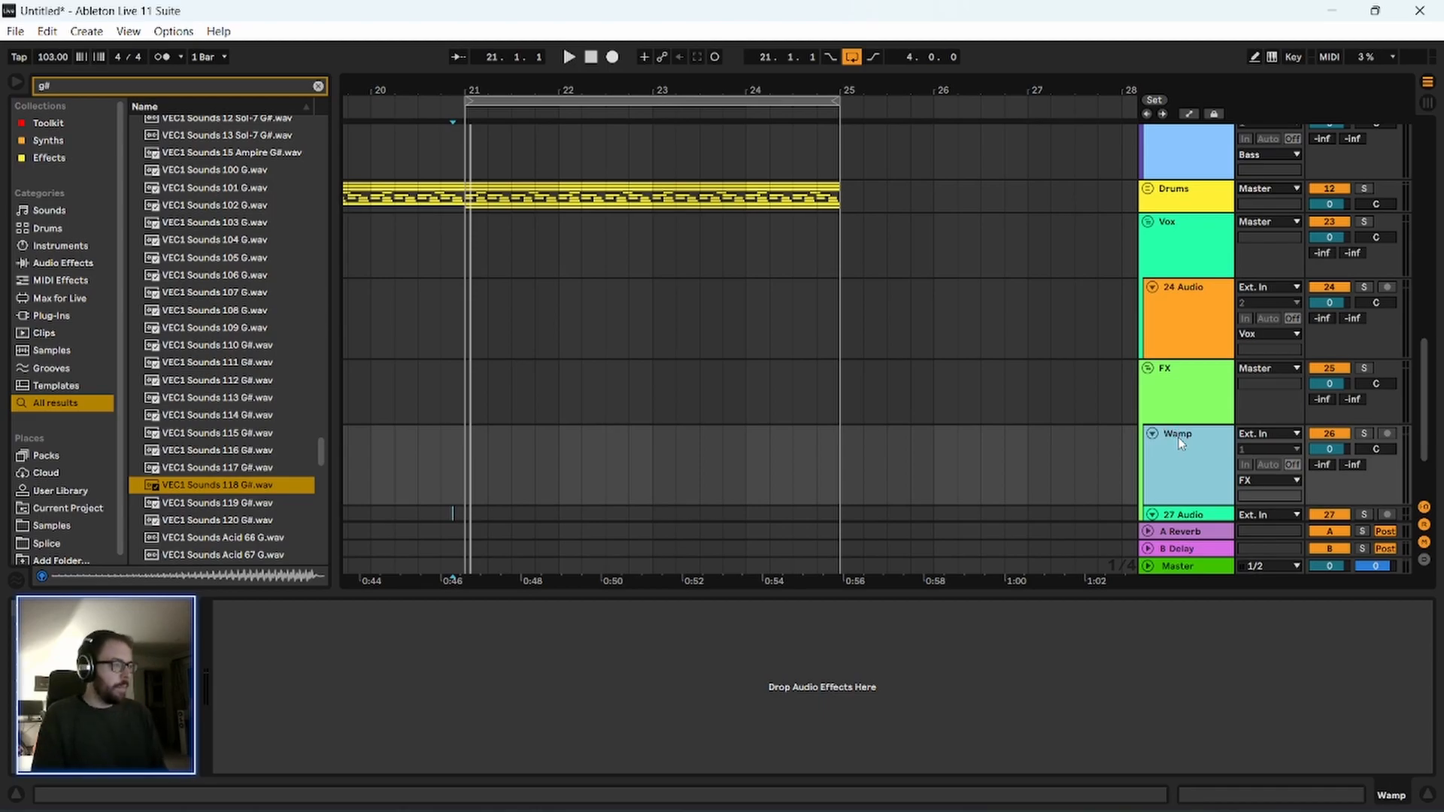
Insert VEC1 Sounds 118 G# on the Wamp track, align its end exactly with bar 25 and play it back.
{"action": "left_click", "coordinate": [831, 451]}
{"action": "key", "text": "Return"}
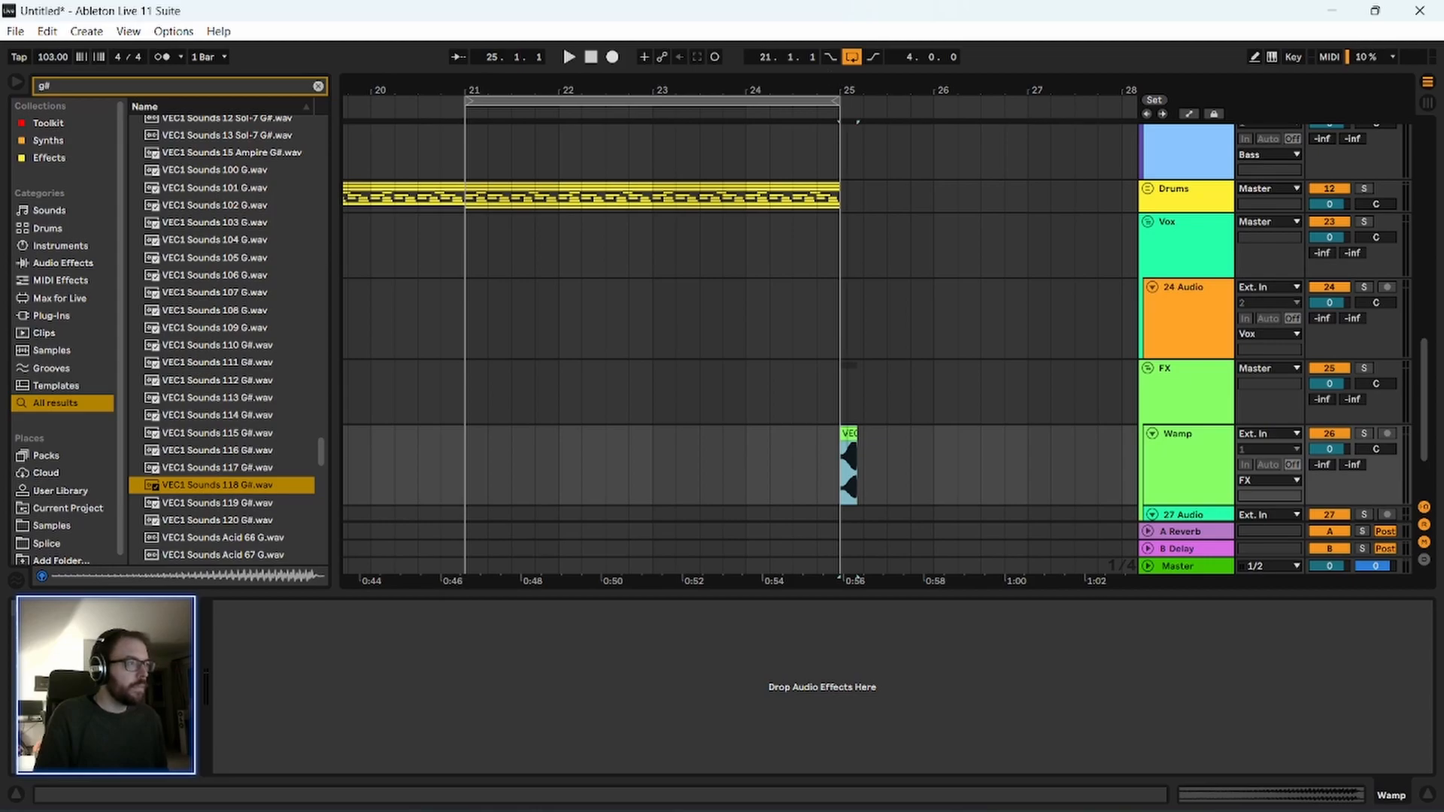
{"action": "left_click_drag", "start_coordinate": [847, 89], "coordinate": [847, 196]}
{"action": "left_click_drag", "start_coordinate": [935, 434], "coordinate": [753, 435]}
{"action": "left_click_drag", "start_coordinate": [759, 89], "coordinate": [751, 184]}
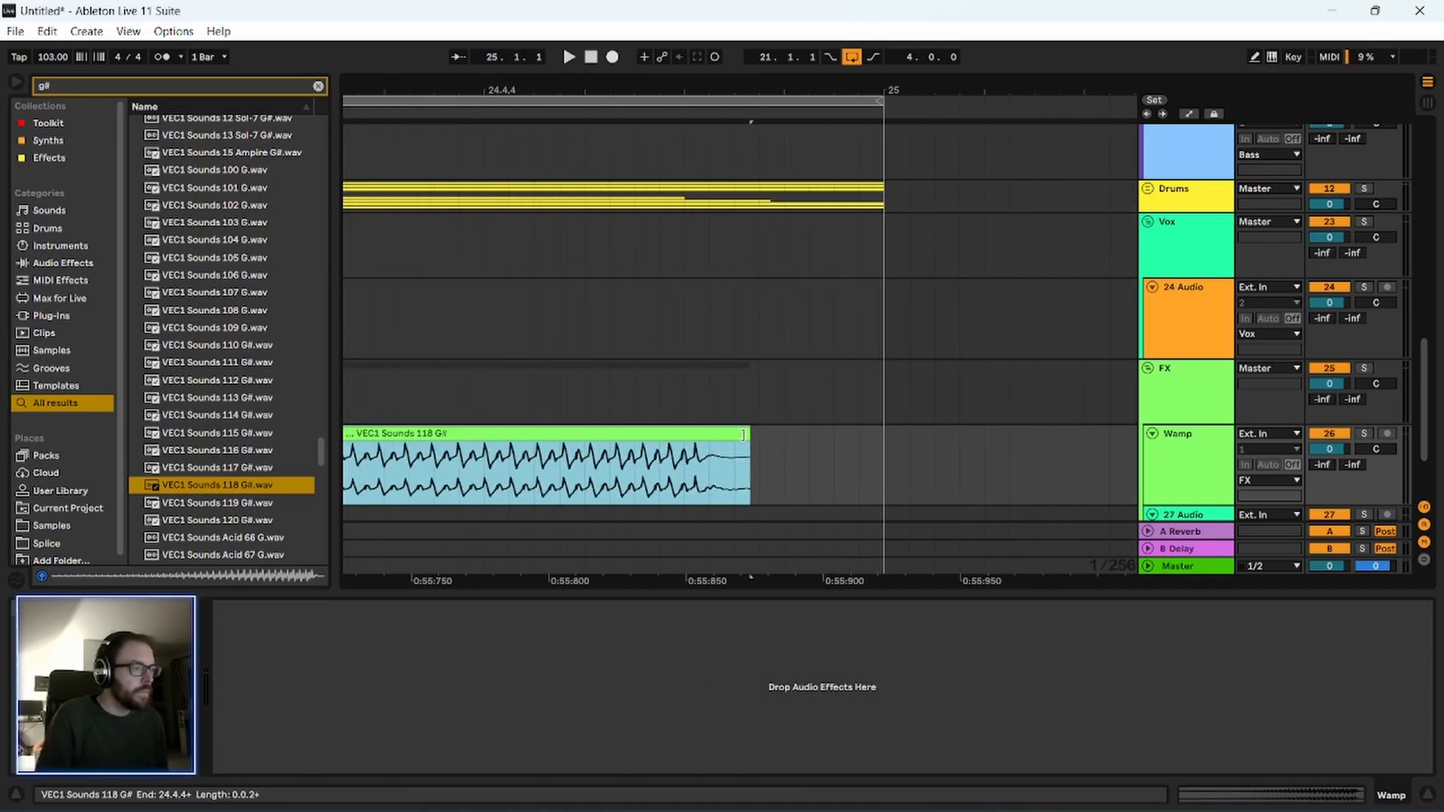
{"action": "left_click_drag", "start_coordinate": [744, 435], "coordinate": [884, 451]}
{"action": "left_click", "coordinate": [809, 382]}
{"action": "key", "text": "space"}
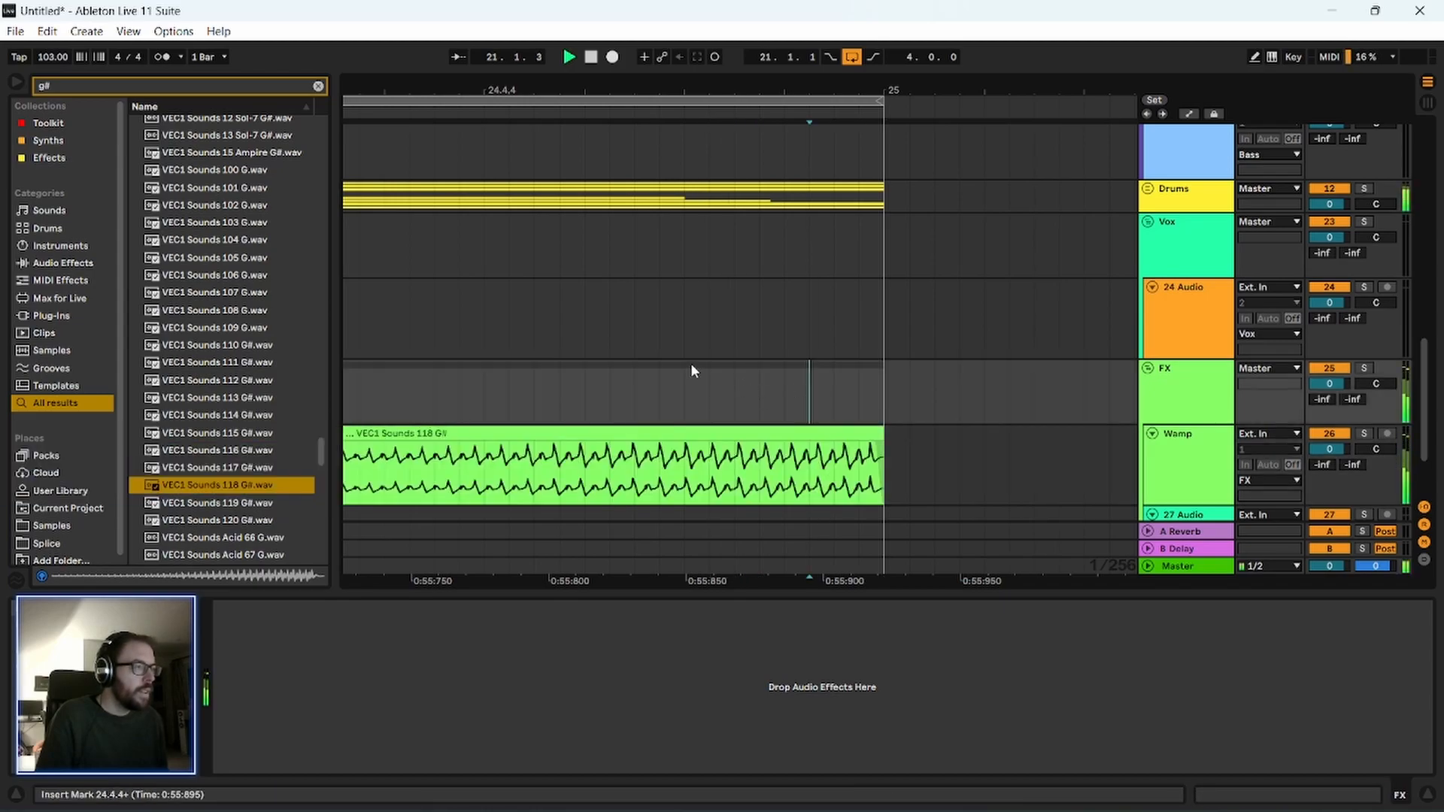
{"action": "key", "text": "space"}
Add a fade-in over about the first half of the Wamp clip and audition it.
{"action": "left_click_drag", "start_coordinate": [525, 89], "coordinate": [600, 30]}
{"action": "left_click", "coordinate": [511, 460]}
{"action": "left_click_drag", "start_coordinate": [459, 439], "coordinate": [566, 459]}
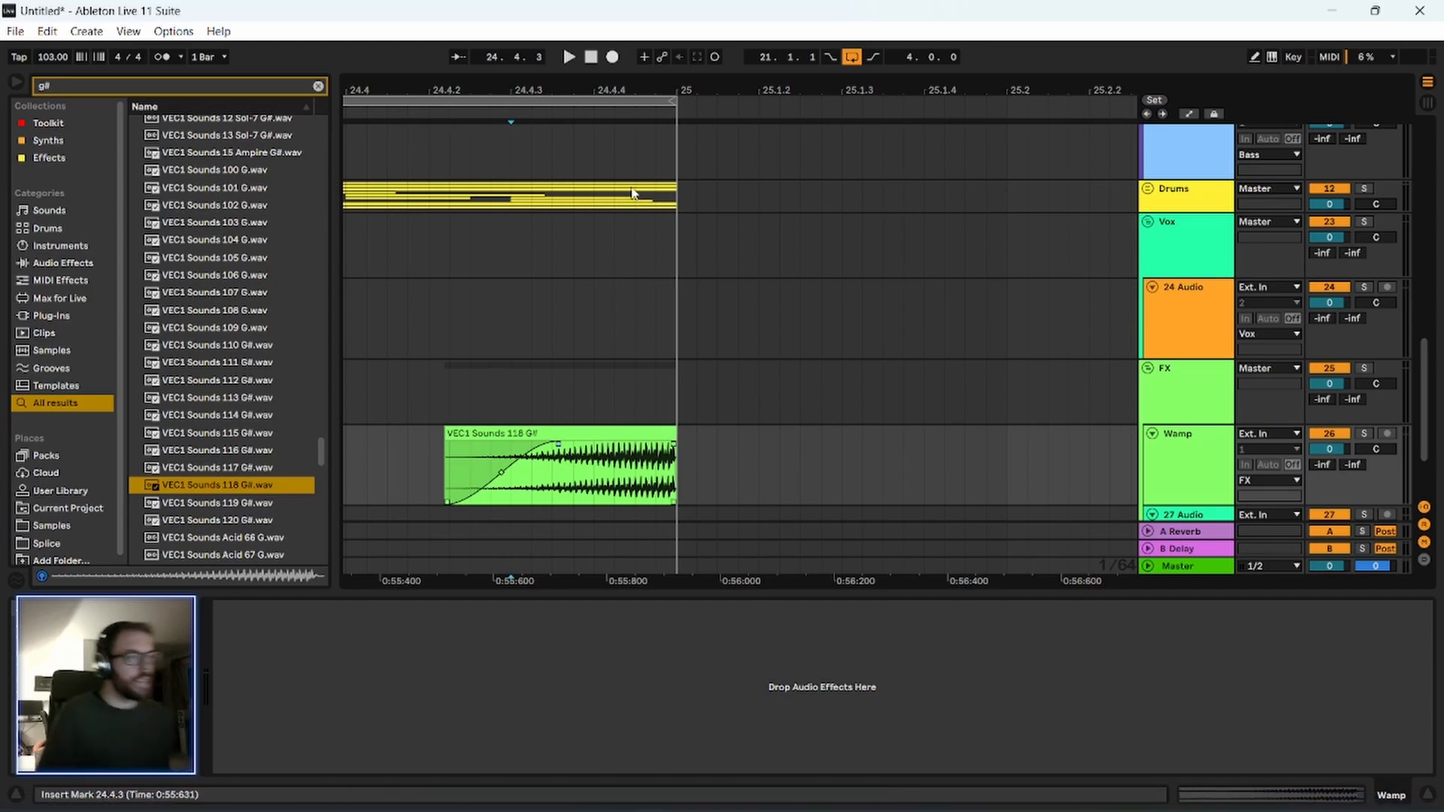
{"action": "left_click_drag", "start_coordinate": [537, 86], "coordinate": [664, 60]}
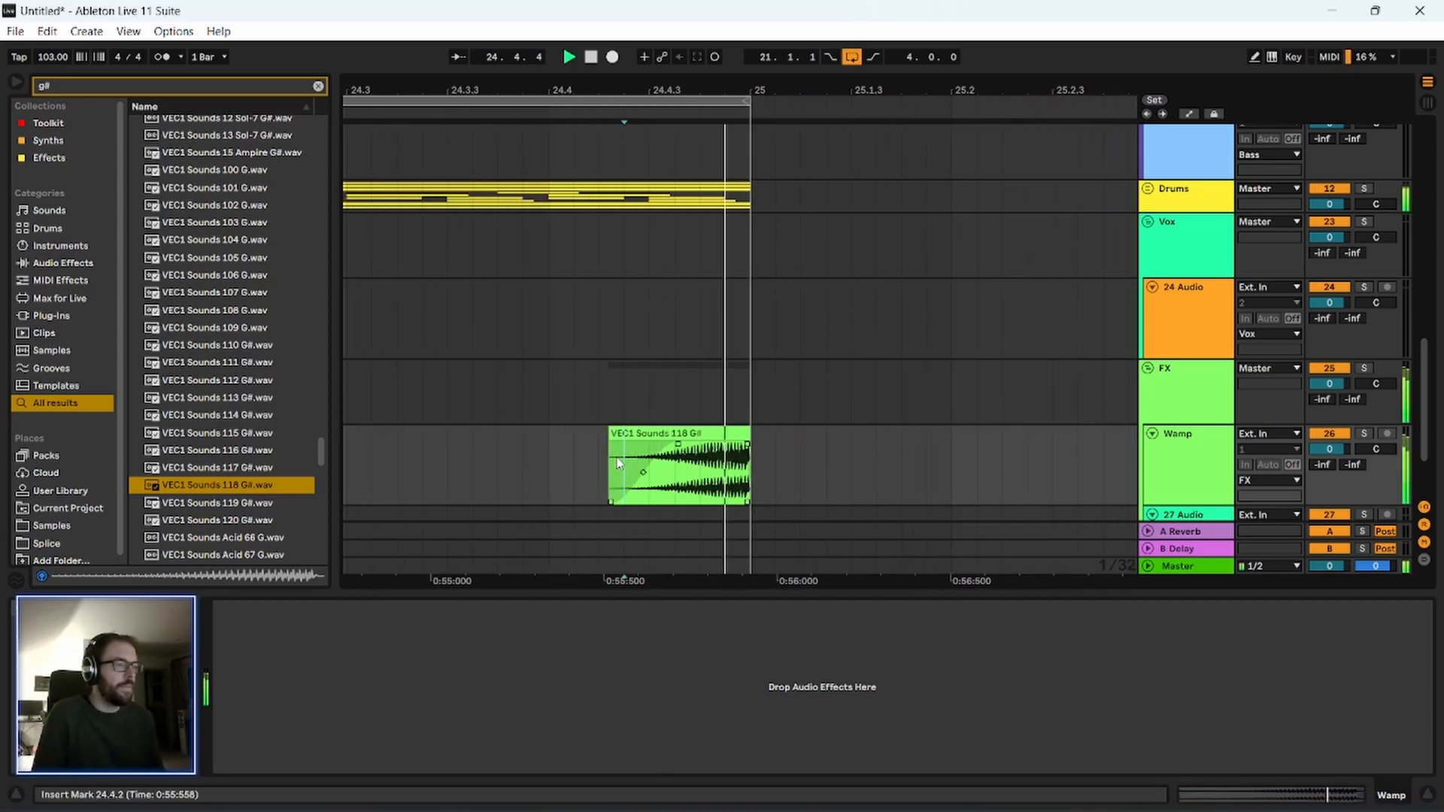
{"action": "left_click", "coordinate": [548, 458]}
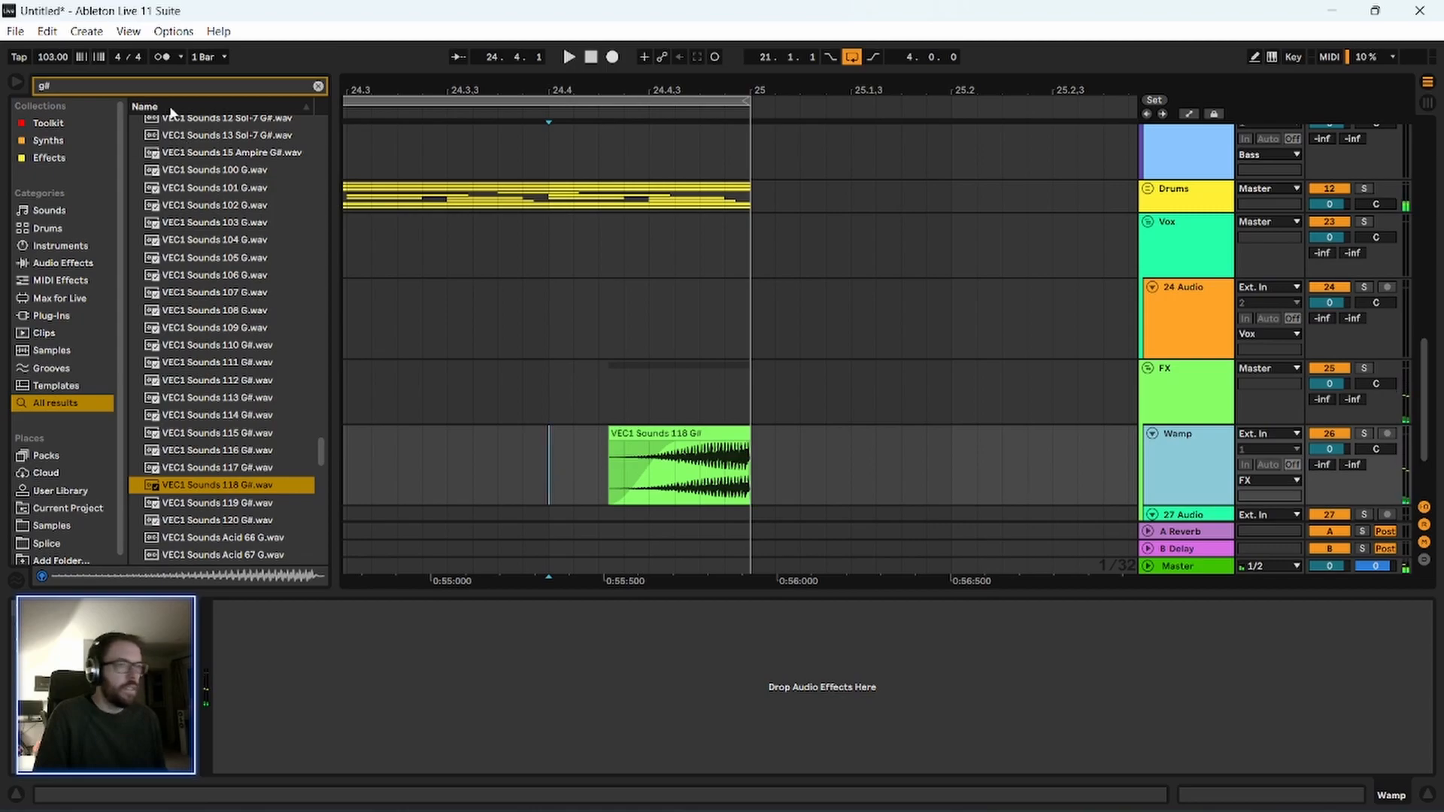
Load Auto Filter from the Toolkit collection onto the Wamp track and set its frequency to 3.69 kHz with 46% resonance.
{"action": "left_click", "coordinate": [318, 86]}
{"action": "left_click", "coordinate": [74, 124]}
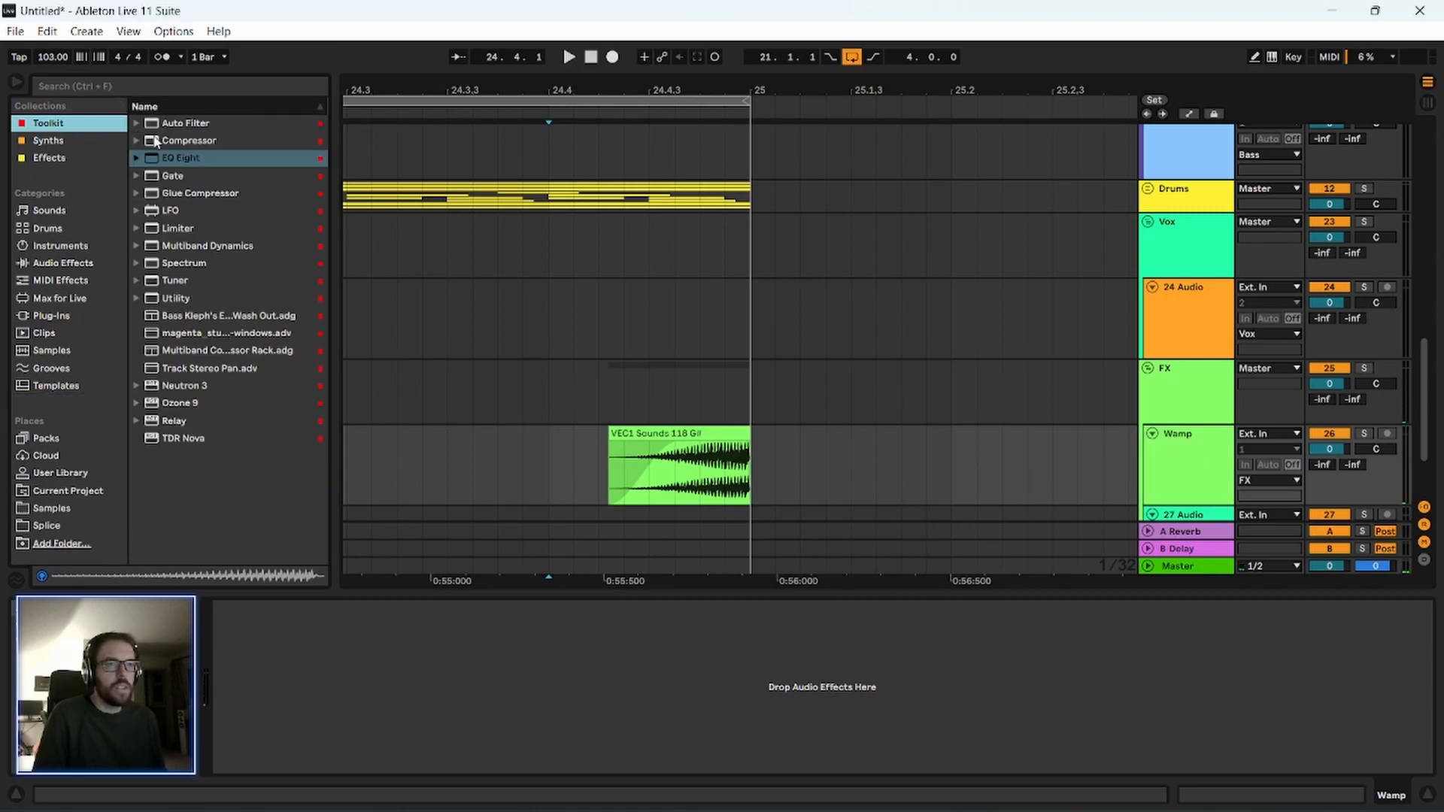
{"action": "left_click", "coordinate": [197, 126]}
{"action": "left_click_drag", "start_coordinate": [704, 466], "coordinate": [703, 467]}
{"action": "mouse_move", "coordinate": [491, 677]}
{"action": "left_mouse_down"}
{"action": "mouse_move", "coordinate": [492, 654]}
{"action": "mouse_move", "coordinate": [485, 696]}
{"action": "left_mouse_up"}
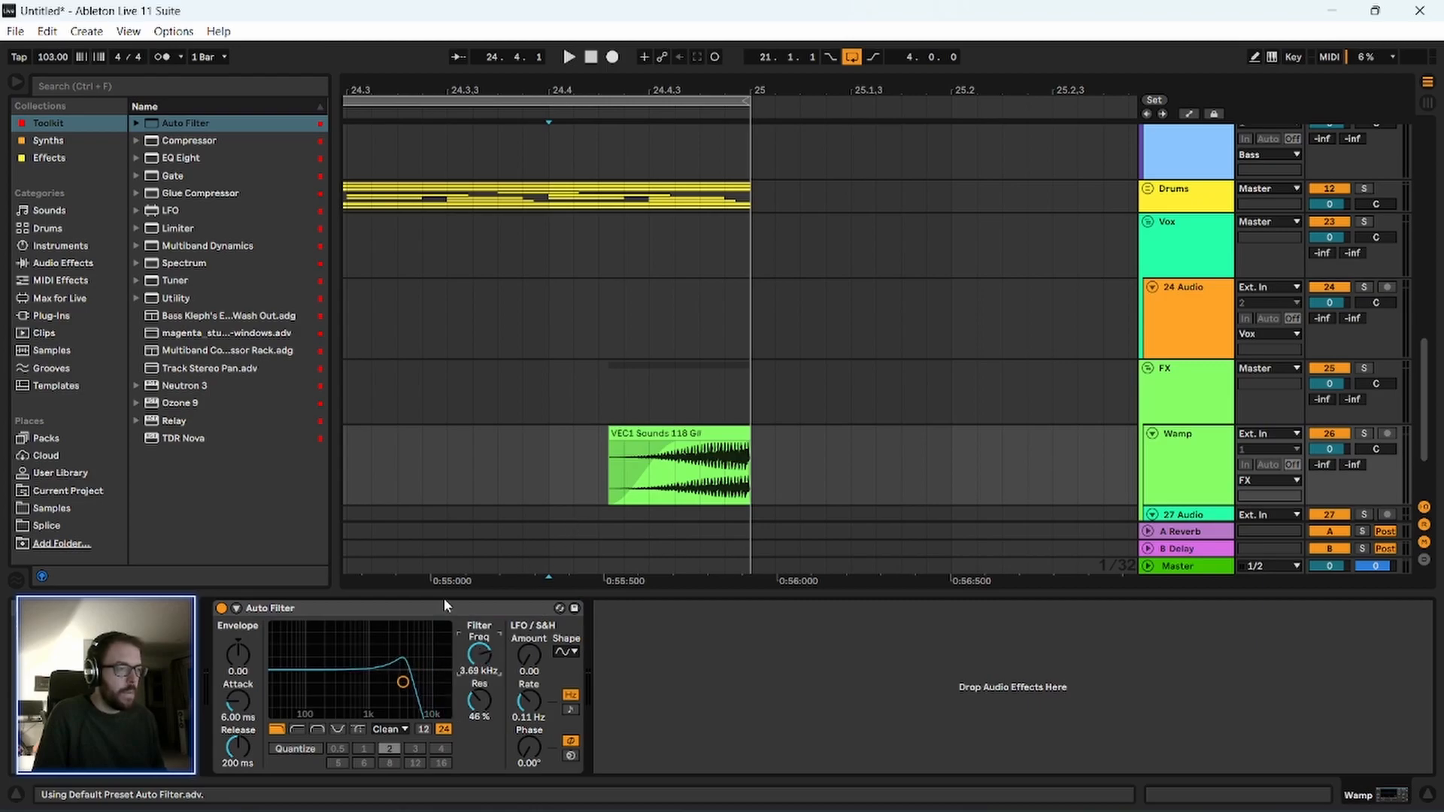
Automate the Auto Filter frequency to ramp upward across the Wamp clip until bar 25, and play the result.
{"action": "key", "text": "a"}
{"action": "left_click", "coordinate": [1225, 497]}
{"action": "scroll", "coordinate": [656, 378], "scroll_direction": "down", "scroll_amount": 2}
{"action": "mouse_move", "coordinate": [752, 423]}
{"action": "left_mouse_down"}
{"action": "mouse_move", "coordinate": [611, 435]}
{"action": "mouse_move", "coordinate": [750, 446]}
{"action": "left_mouse_up"}
{"action": "left_click", "coordinate": [751, 443]}
{"action": "key", "text": "space"}
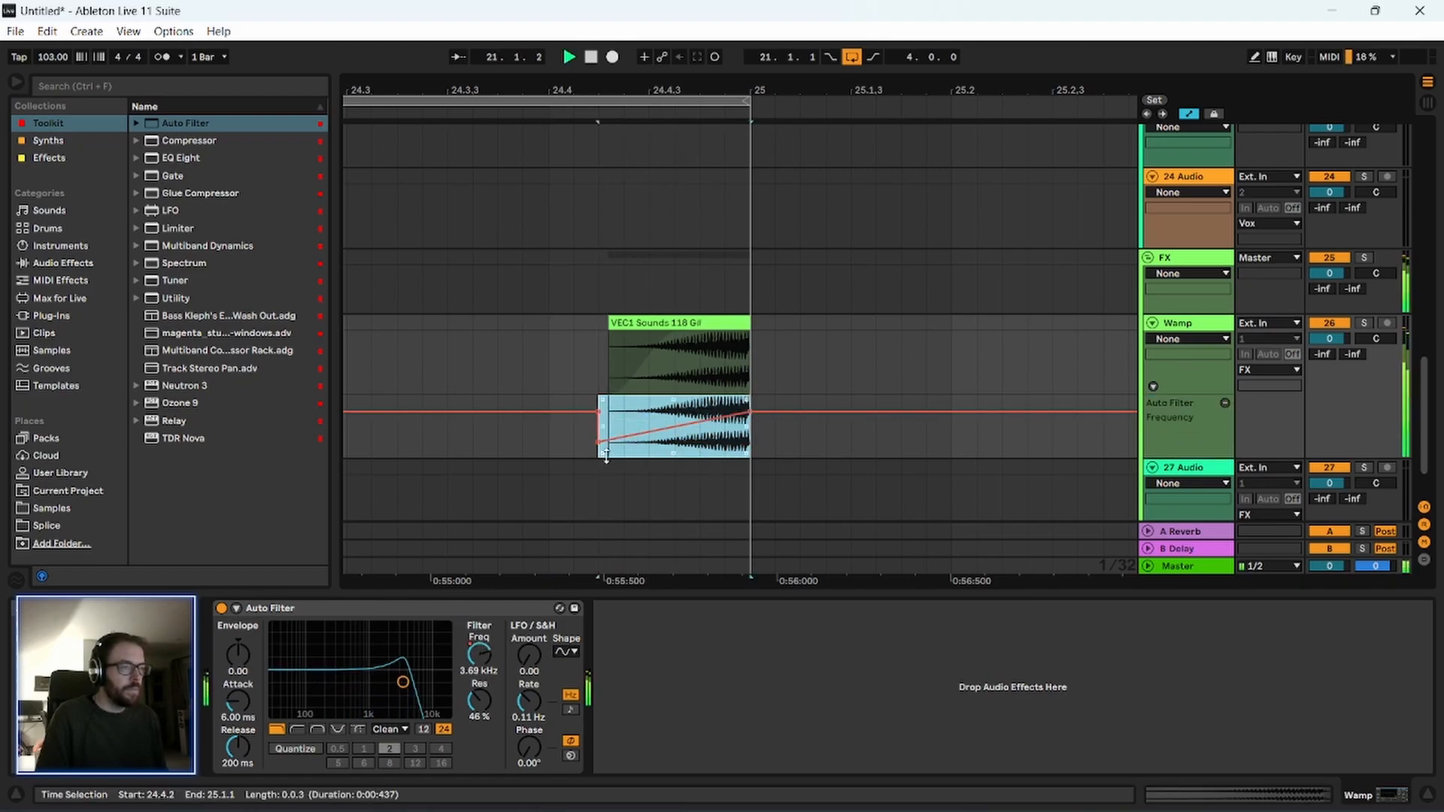
{"action": "left_click", "coordinate": [487, 367]}
{"action": "key", "text": "space"}
Search all browser results for "super" and load ValhallaSupermassive_x64 onto the Wamp track.
{"action": "left_click_drag", "start_coordinate": [468, 89], "coordinate": [626, 58]}
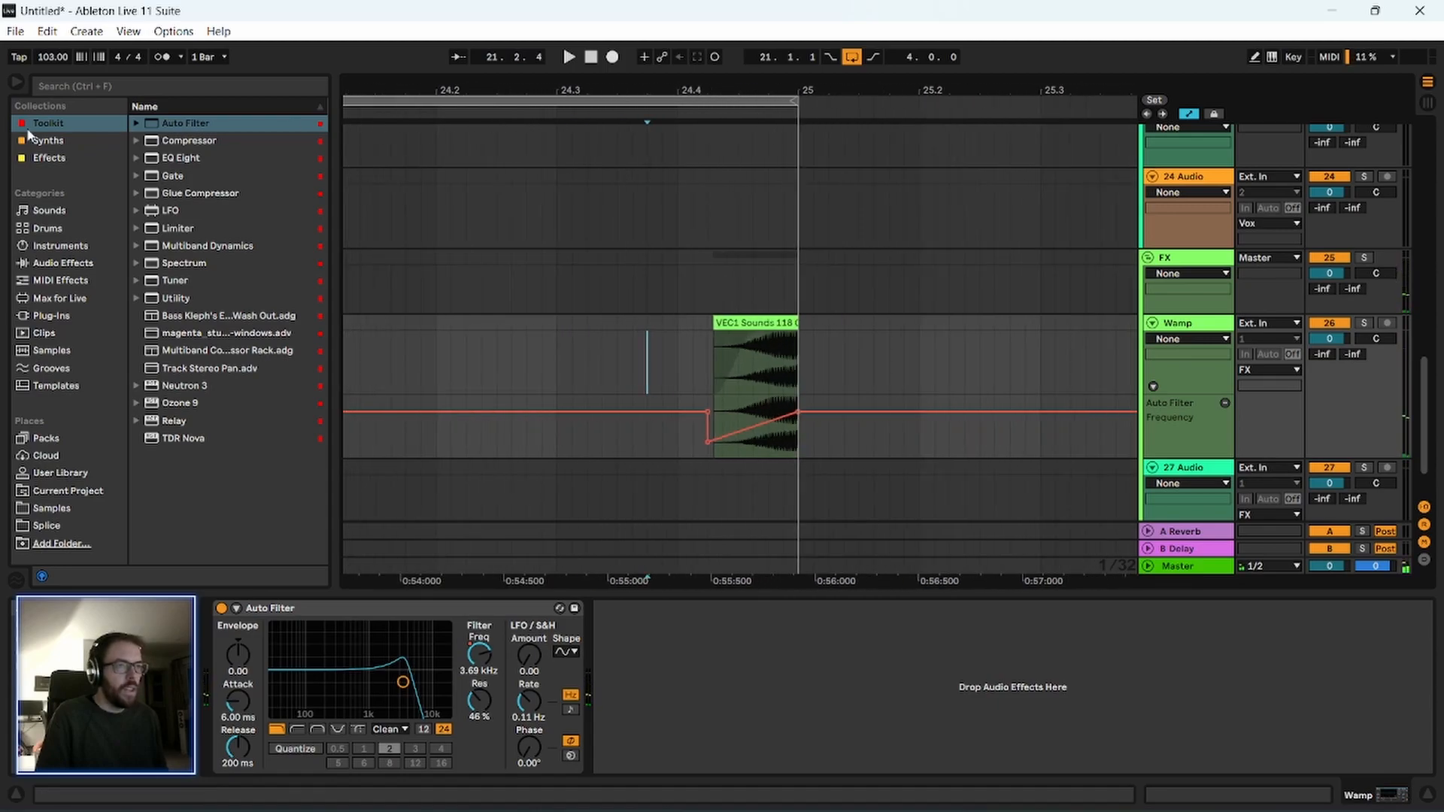
{"action": "left_click", "coordinate": [63, 87]}
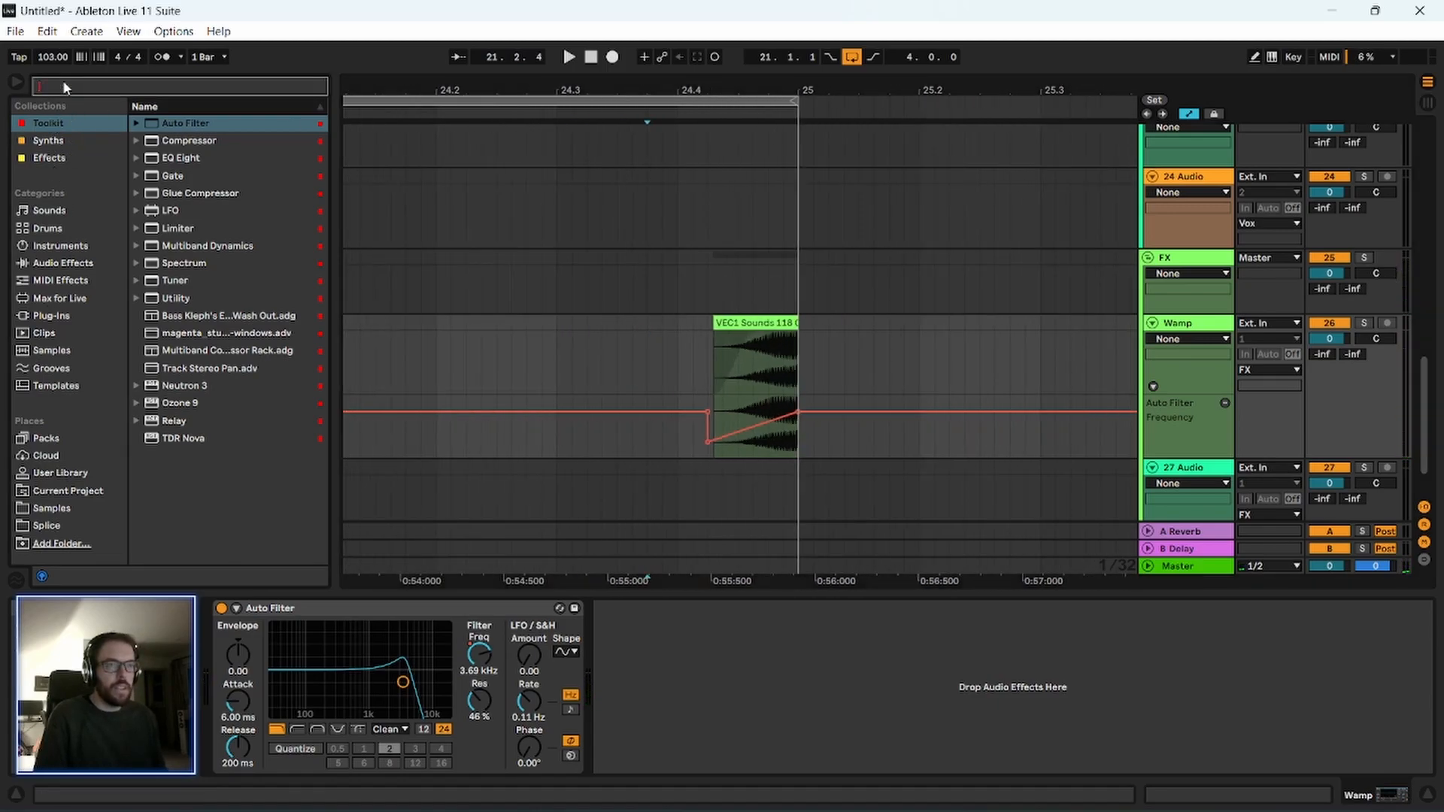
{"action": "type", "text": "super"}
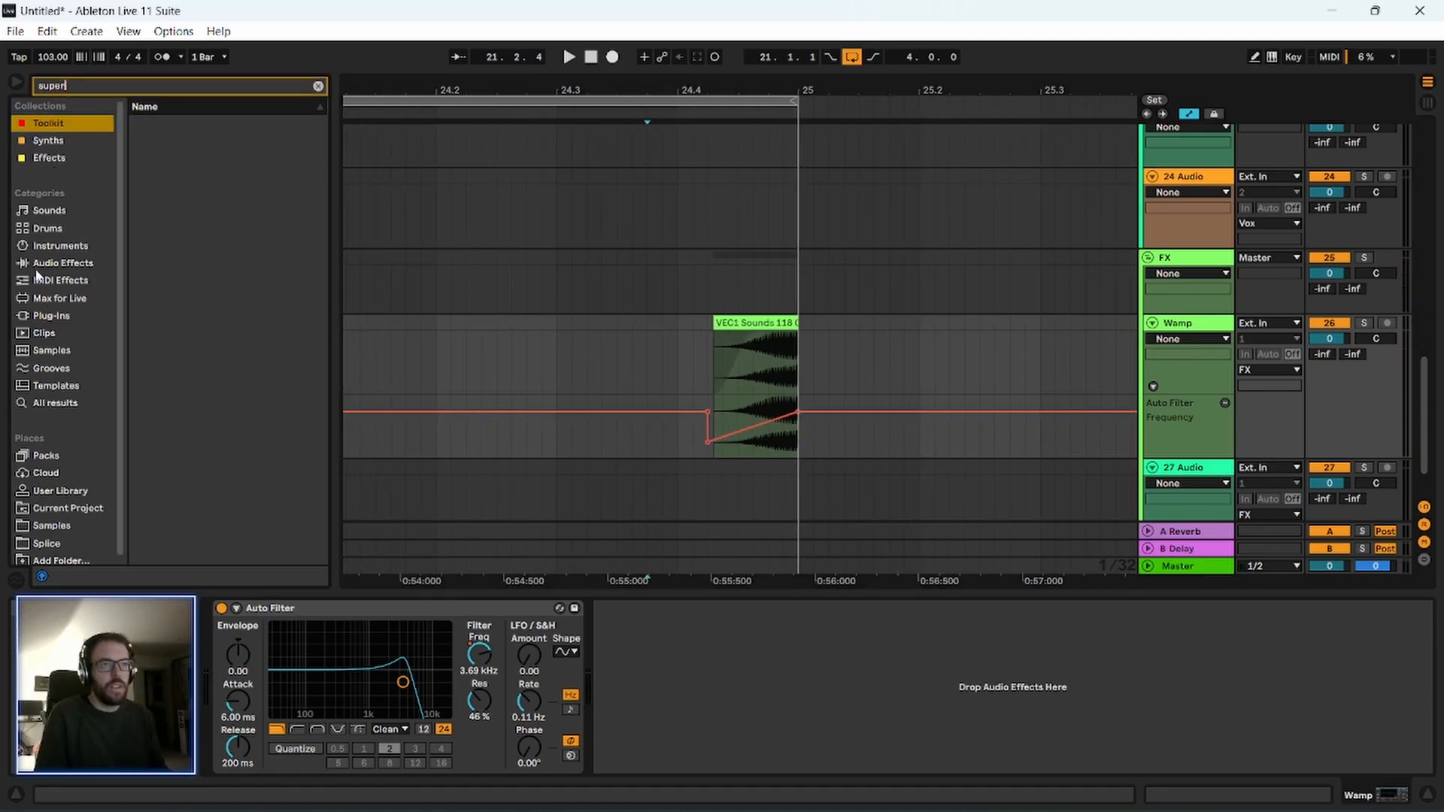
{"action": "left_click", "coordinate": [51, 404]}
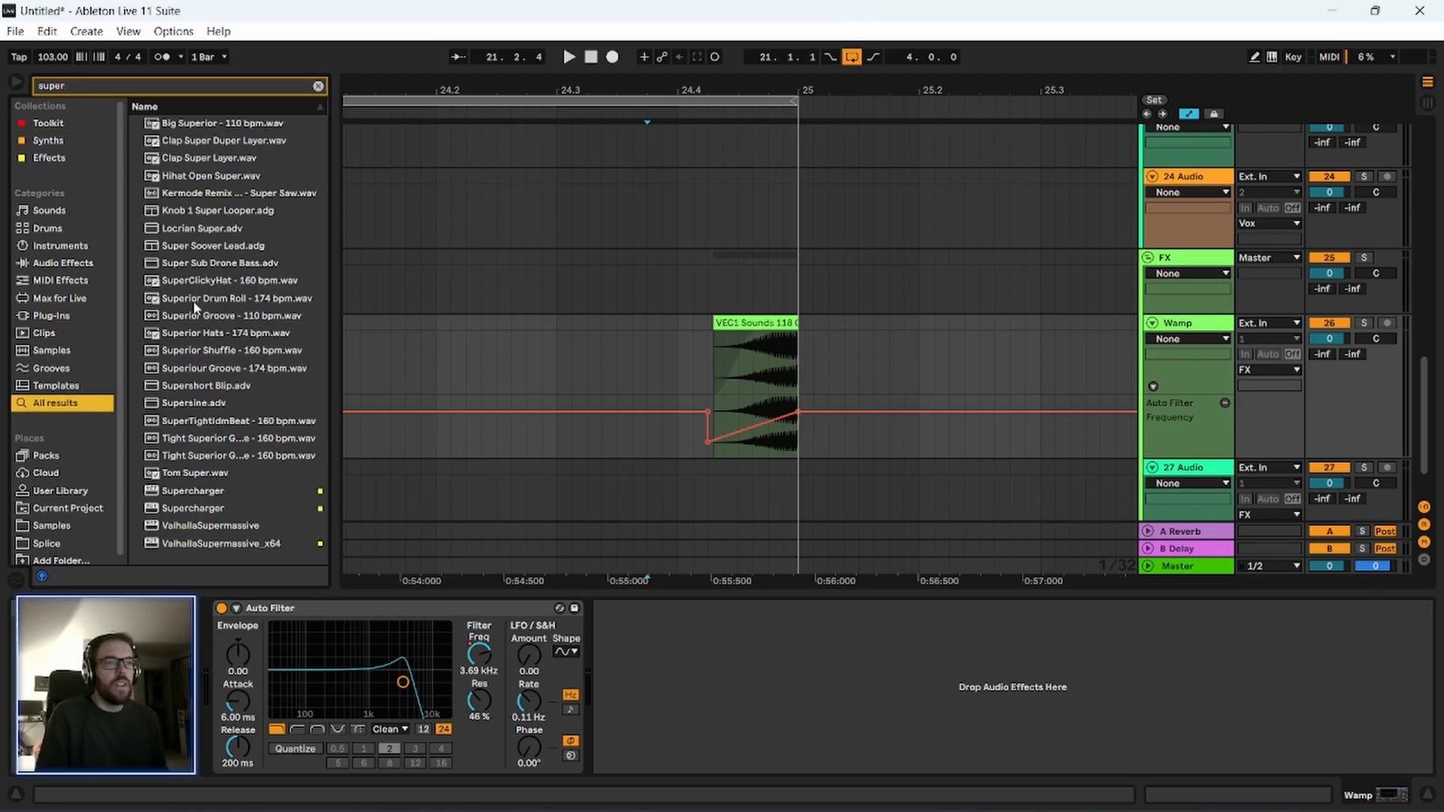
{"action": "double_click", "coordinate": [205, 543]}
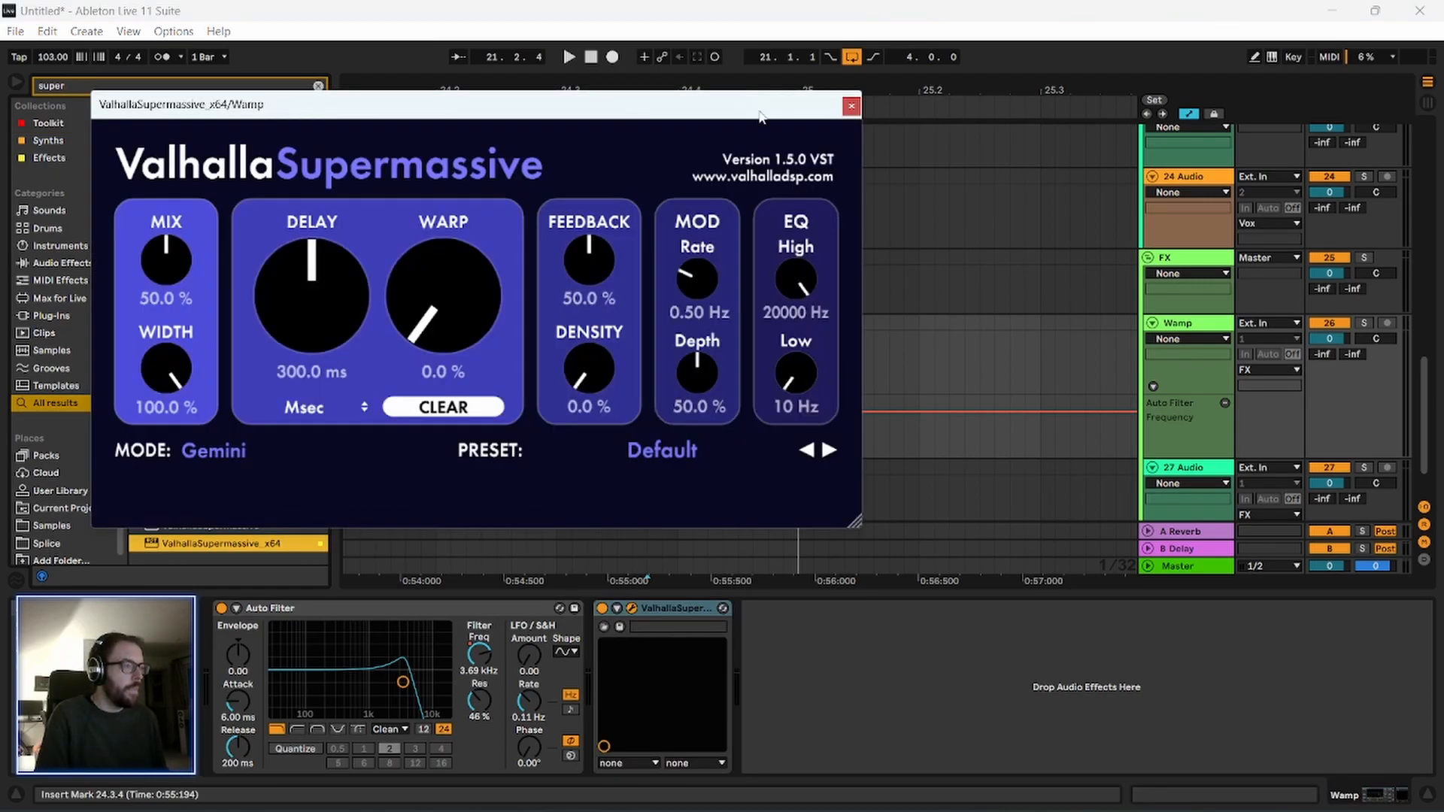
Solo the FX group, load the Dotted8thChorusEcho preset in ValhallaSupermassive and audition it.
{"action": "left_click", "coordinate": [718, 448]}
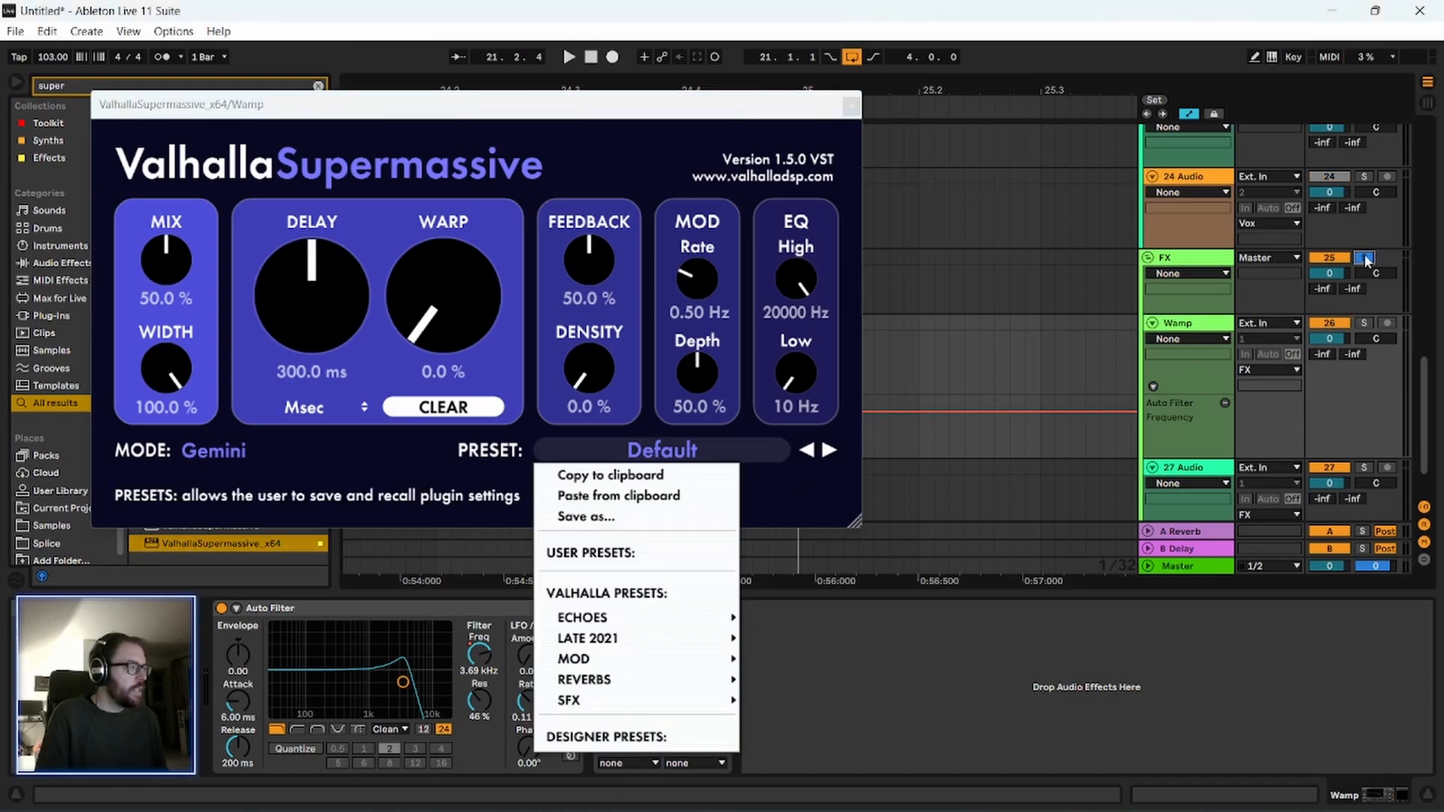
{"action": "mouse_move", "coordinate": [623, 641]}
{"action": "mouse_move", "coordinate": [693, 618]}
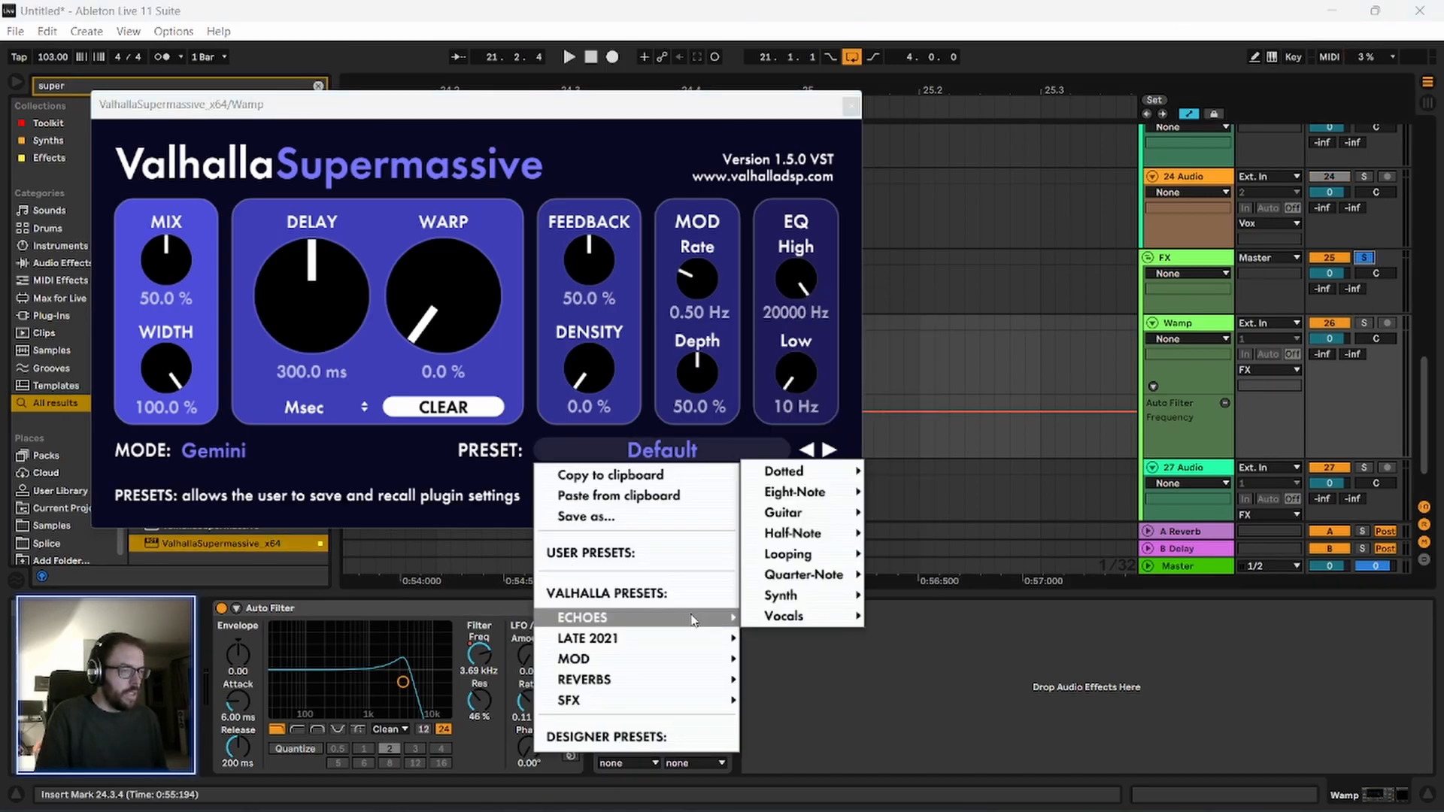
{"action": "mouse_move", "coordinate": [841, 472]}
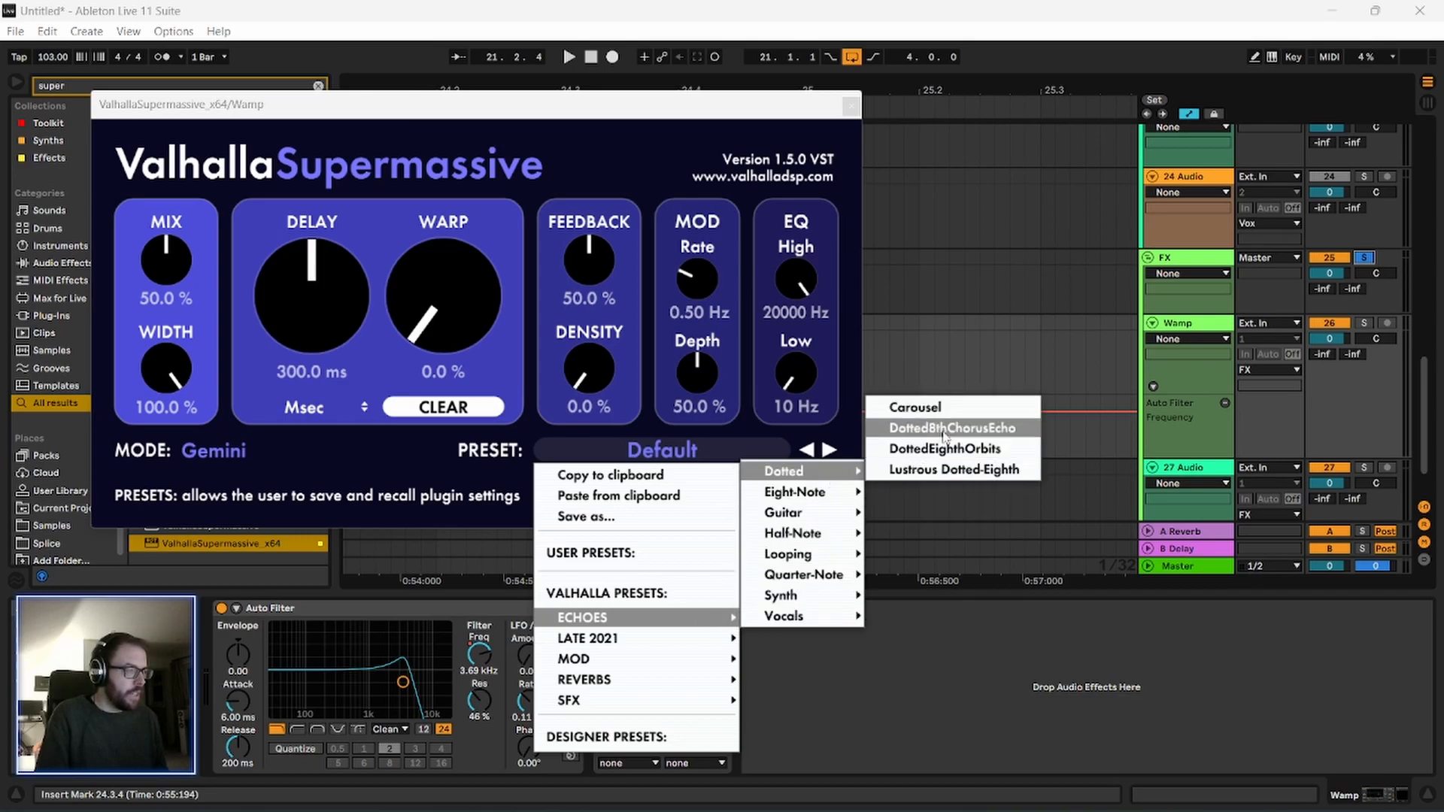
{"action": "left_click", "coordinate": [999, 429]}
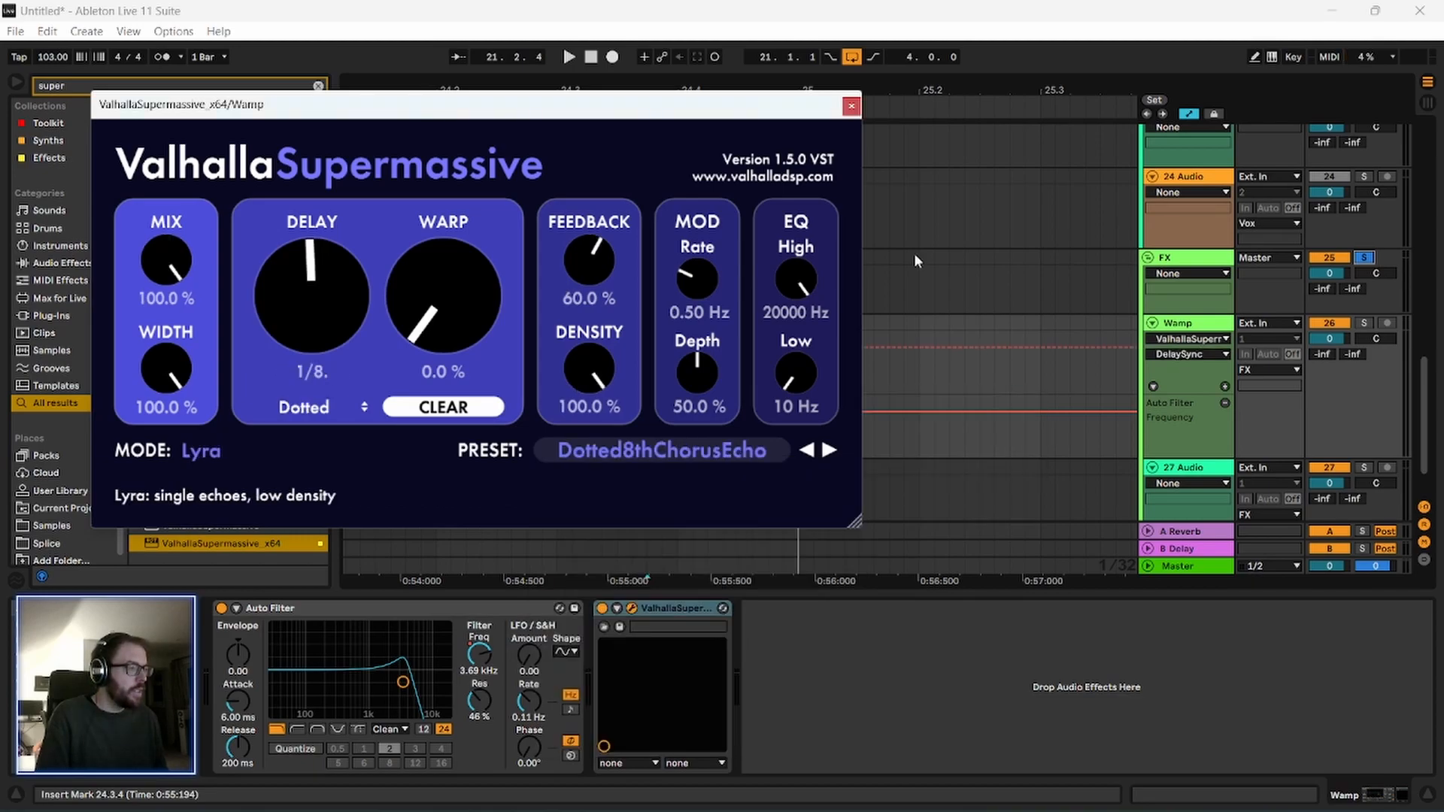
{"action": "key", "text": "space"}
{"action": "left_click", "coordinate": [850, 104]}
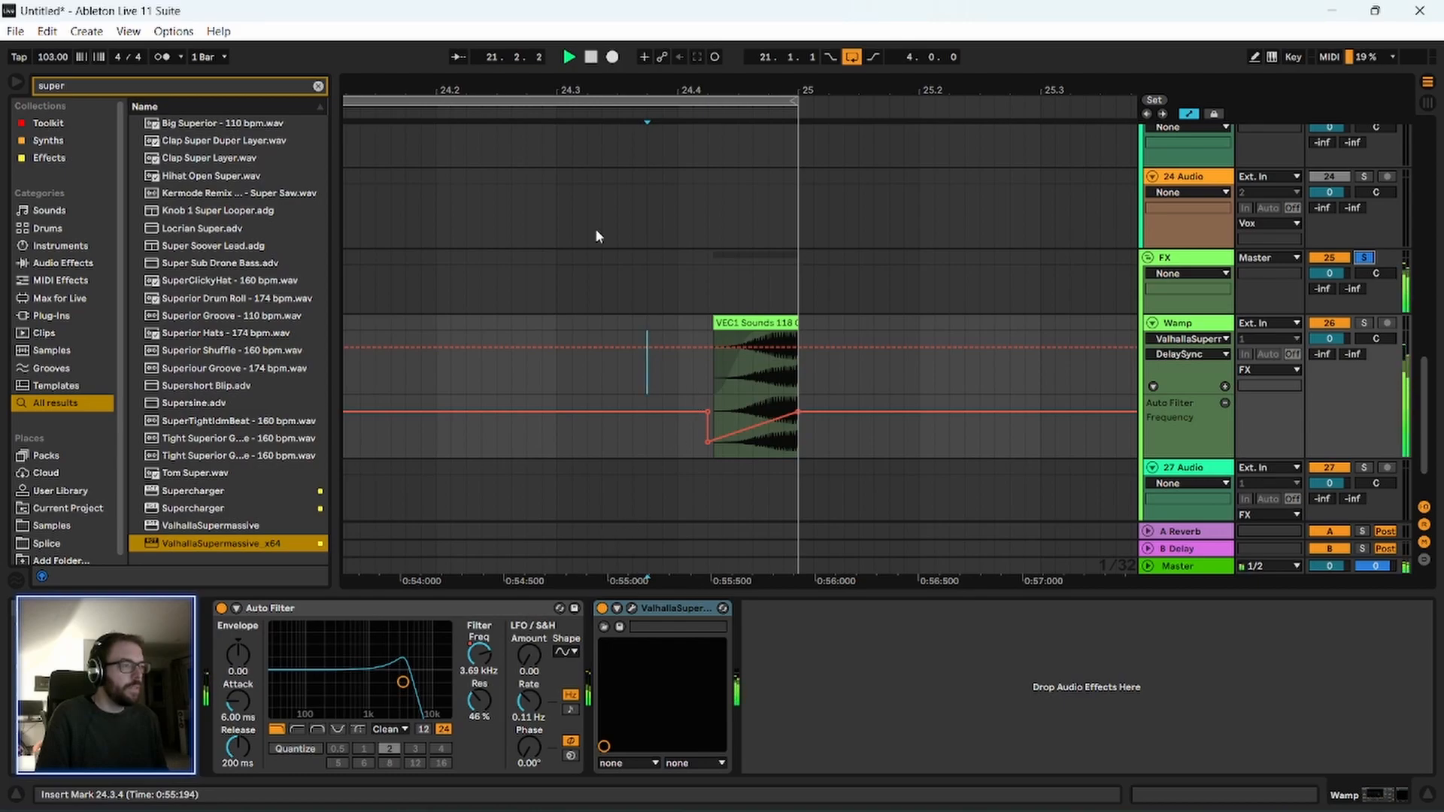
{"action": "left_click_drag", "start_coordinate": [478, 89], "coordinate": [618, 89]}
Reopen ValhallaSupermassive on the Wamp track and lower its Mix to 39.6% while the loop plays.
{"action": "left_click", "coordinate": [1214, 325]}
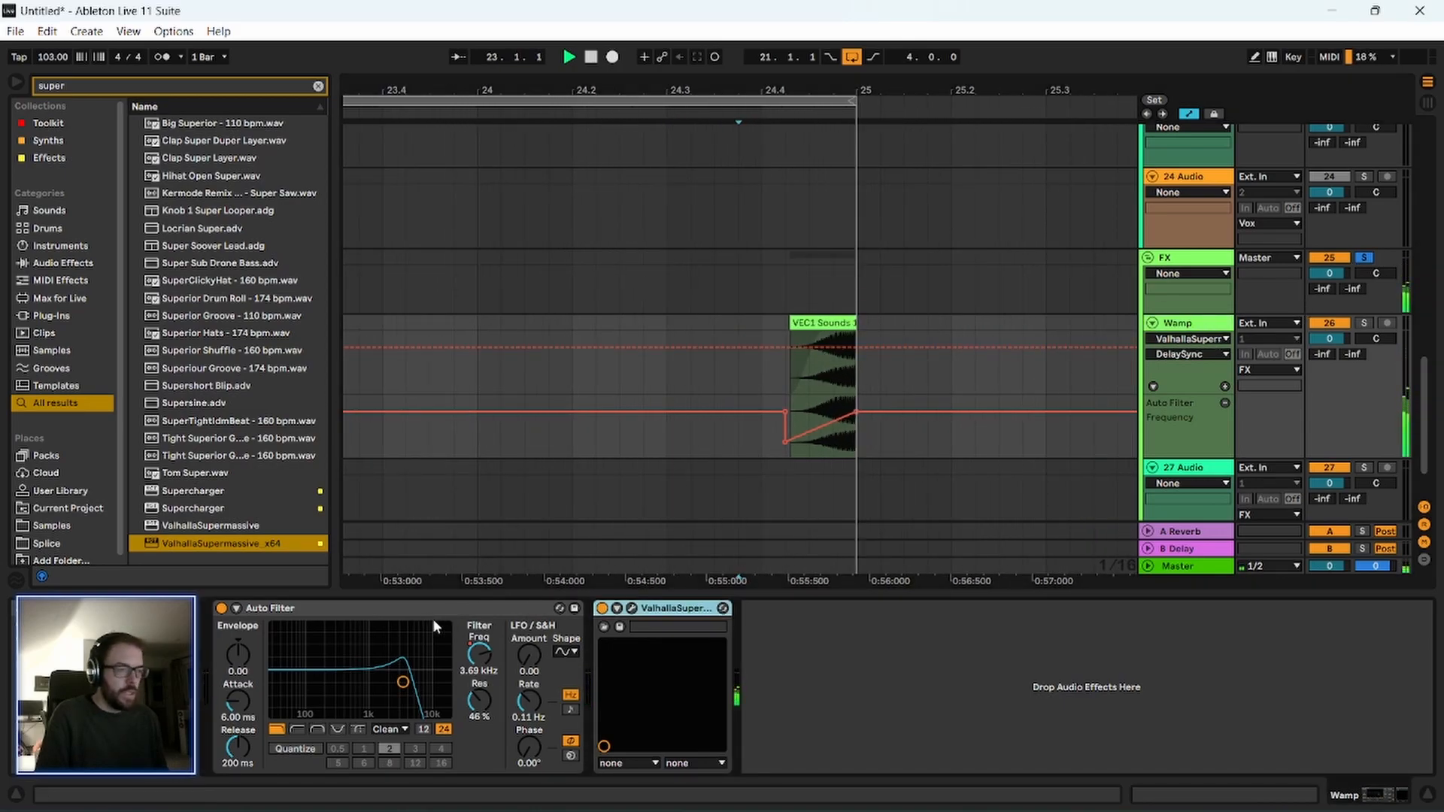
{"action": "left_click", "coordinate": [631, 608]}
{"action": "left_click_drag", "start_coordinate": [384, 104], "coordinate": [434, 108]}
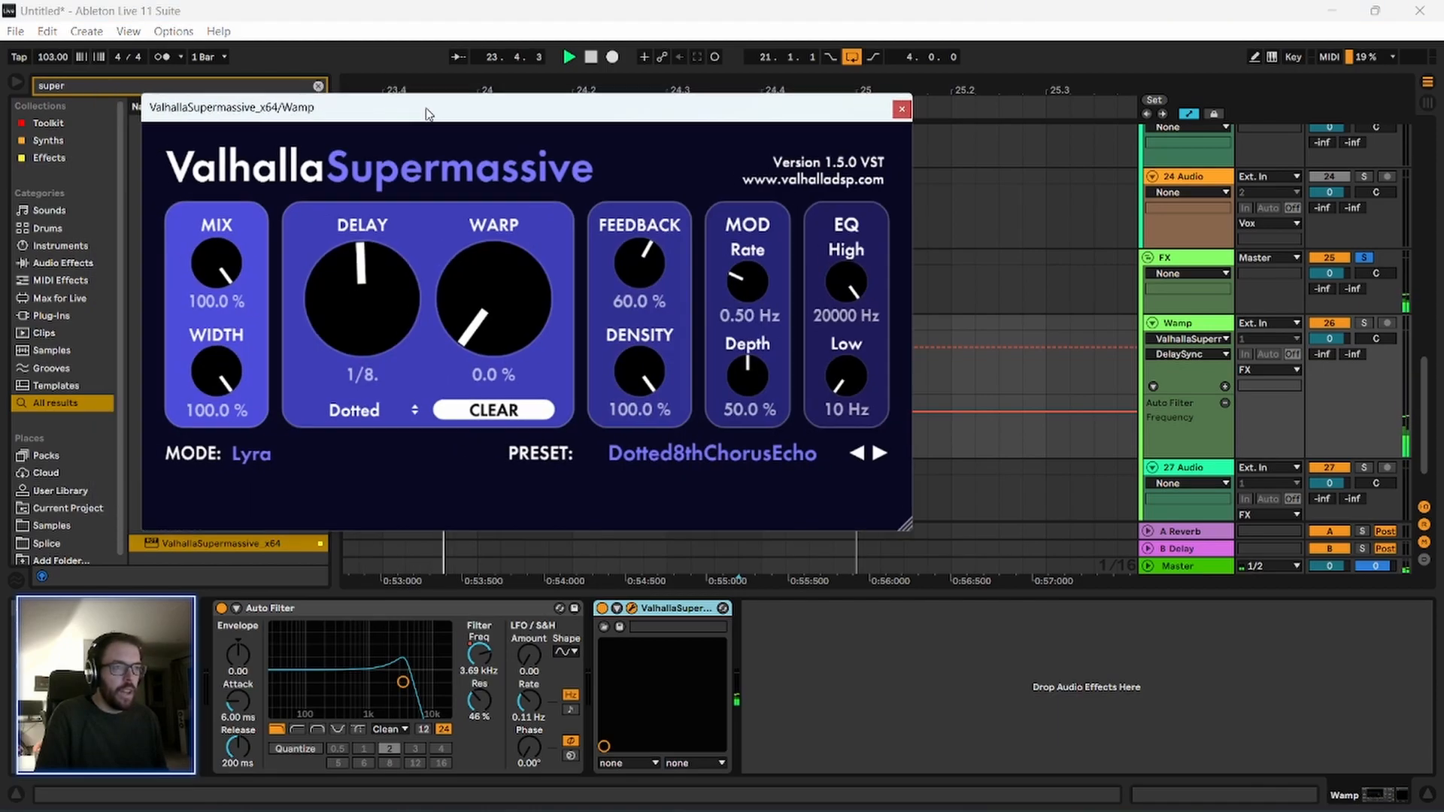
{"action": "left_click_drag", "start_coordinate": [217, 263], "coordinate": [242, 403]}
{"action": "key", "text": "space"}
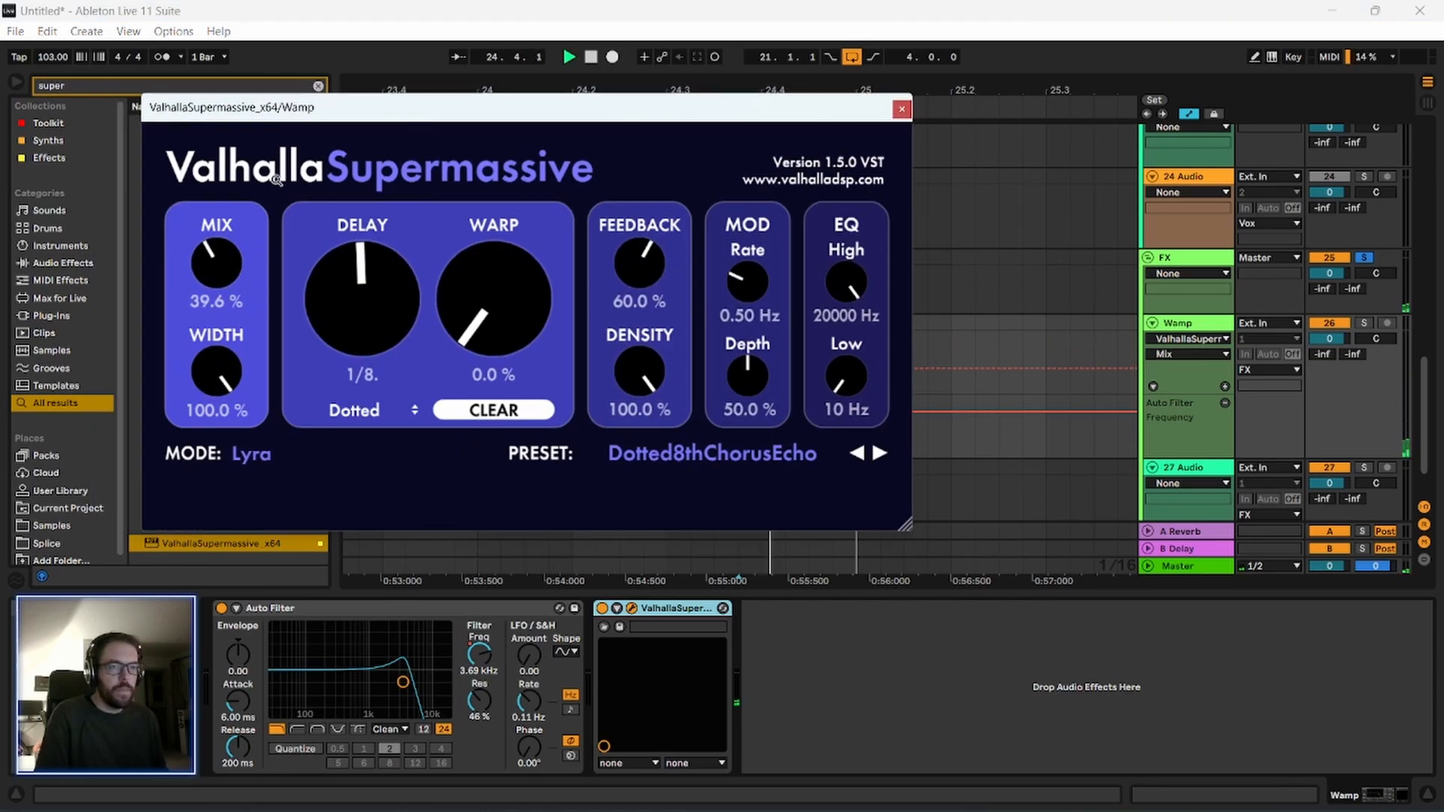
{"action": "left_click_drag", "start_coordinate": [327, 110], "coordinate": [317, 109]}
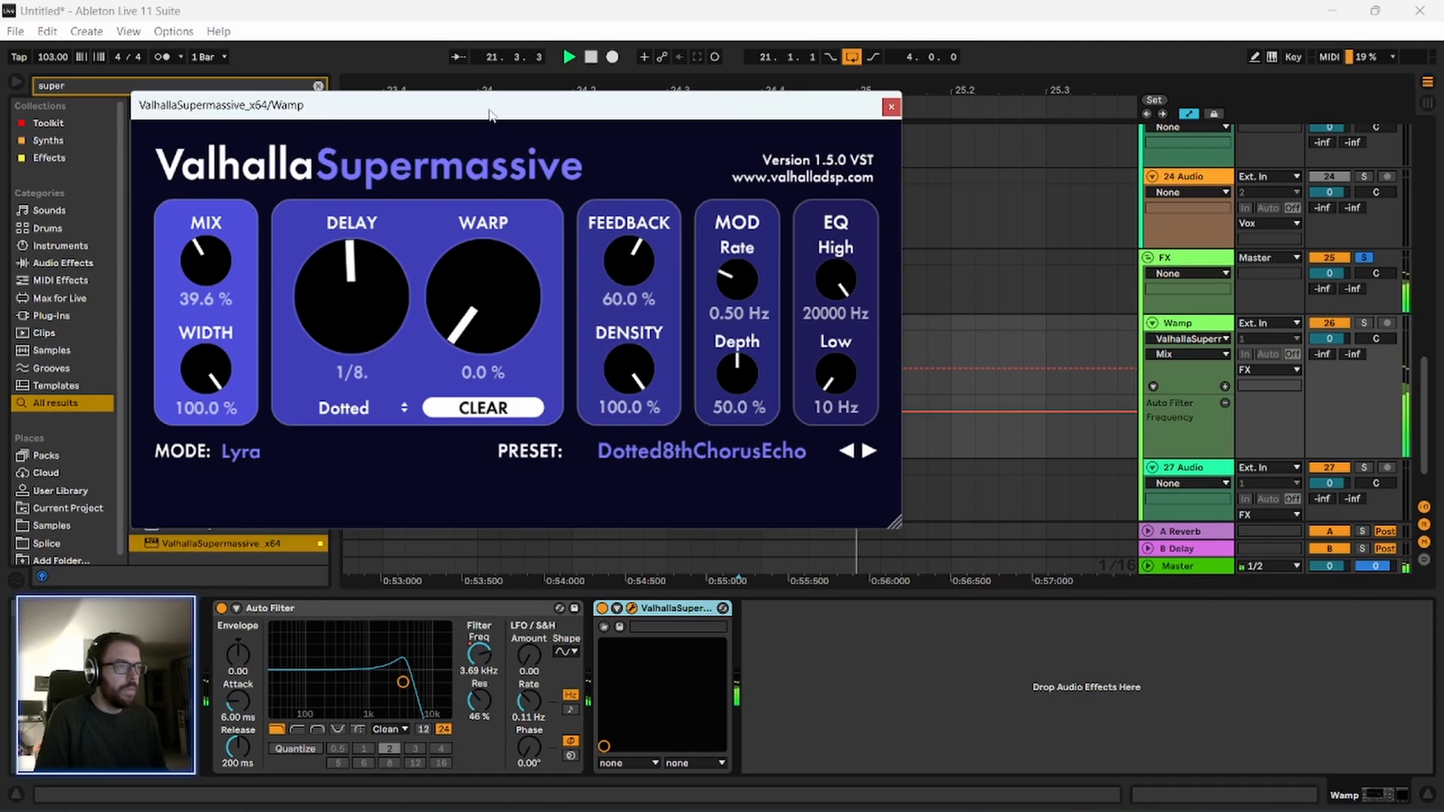
In ValhallaSupermassive, set Density to 23.2%, Warp to 27.6% and Delay to dotted 1/4, and close the plug-in window.
{"action": "left_click_drag", "start_coordinate": [490, 113], "coordinate": [491, 128]}
{"action": "key", "text": "space"}
{"action": "key", "text": "space"}
{"action": "left_click_drag", "start_coordinate": [633, 395], "coordinate": [639, 572]}
{"action": "left_click_drag", "start_coordinate": [622, 122], "coordinate": [626, 144]}
{"action": "left_click_drag", "start_coordinate": [460, 330], "coordinate": [459, 211]}
{"action": "left_click_drag", "start_coordinate": [484, 146], "coordinate": [483, 170]}
{"action": "left_click_drag", "start_coordinate": [498, 379], "coordinate": [495, 434]}
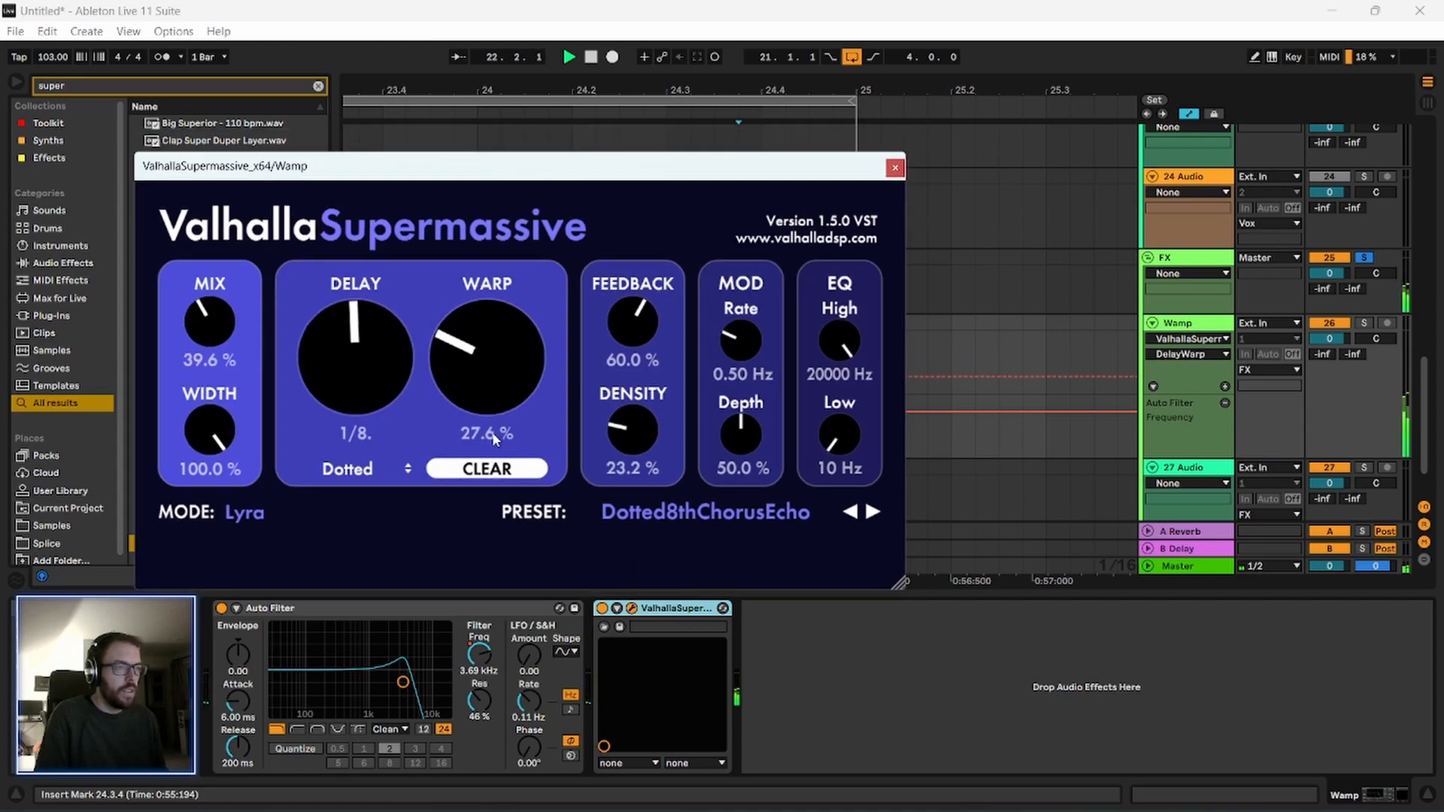
{"action": "left_click_drag", "start_coordinate": [350, 391], "coordinate": [346, 355]}
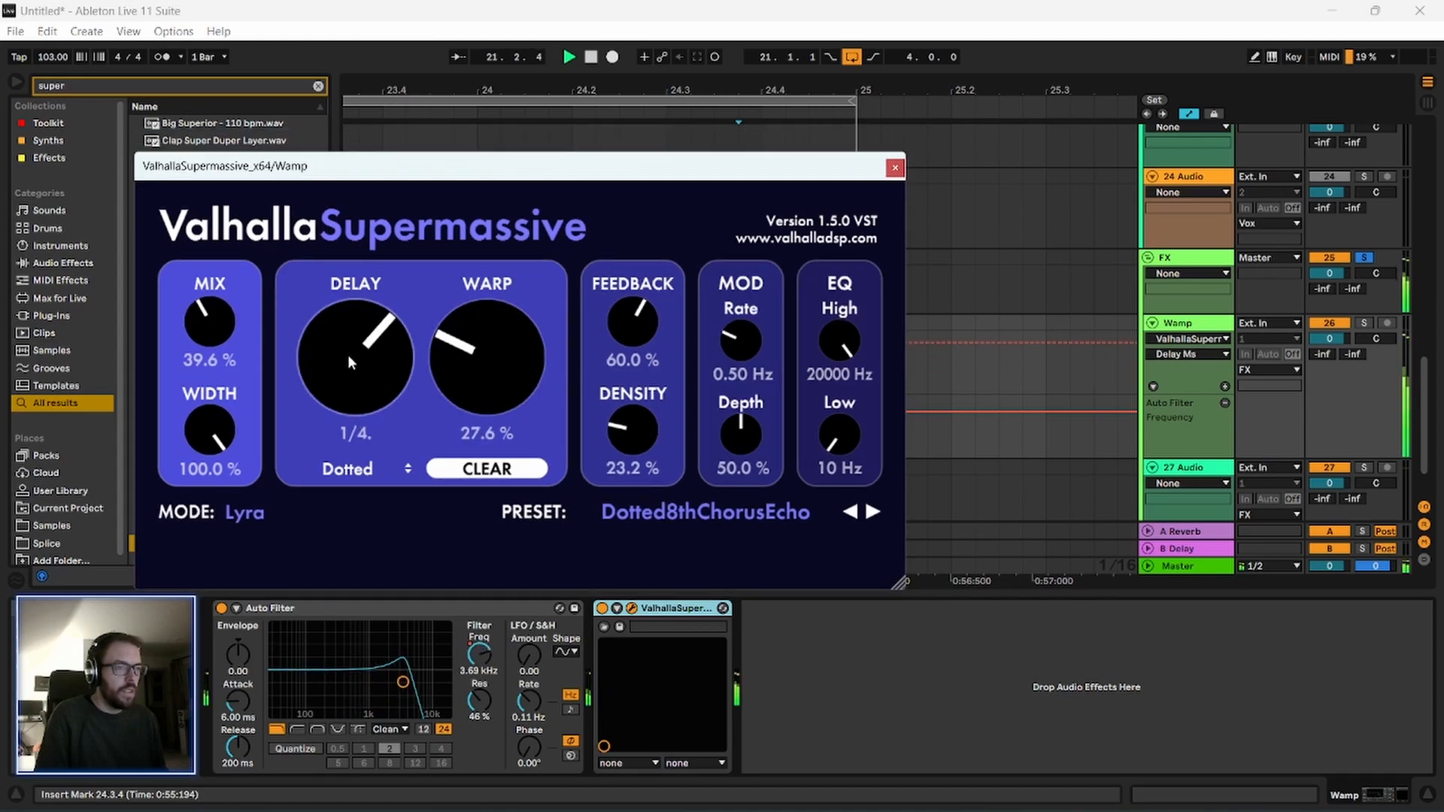
{"action": "left_click", "coordinate": [895, 168]}
Play the loop from bar 21 to hear the Wamp swell in the mix, and stop playback.
{"action": "left_click_drag", "start_coordinate": [907, 89], "coordinate": [1023, 21]}
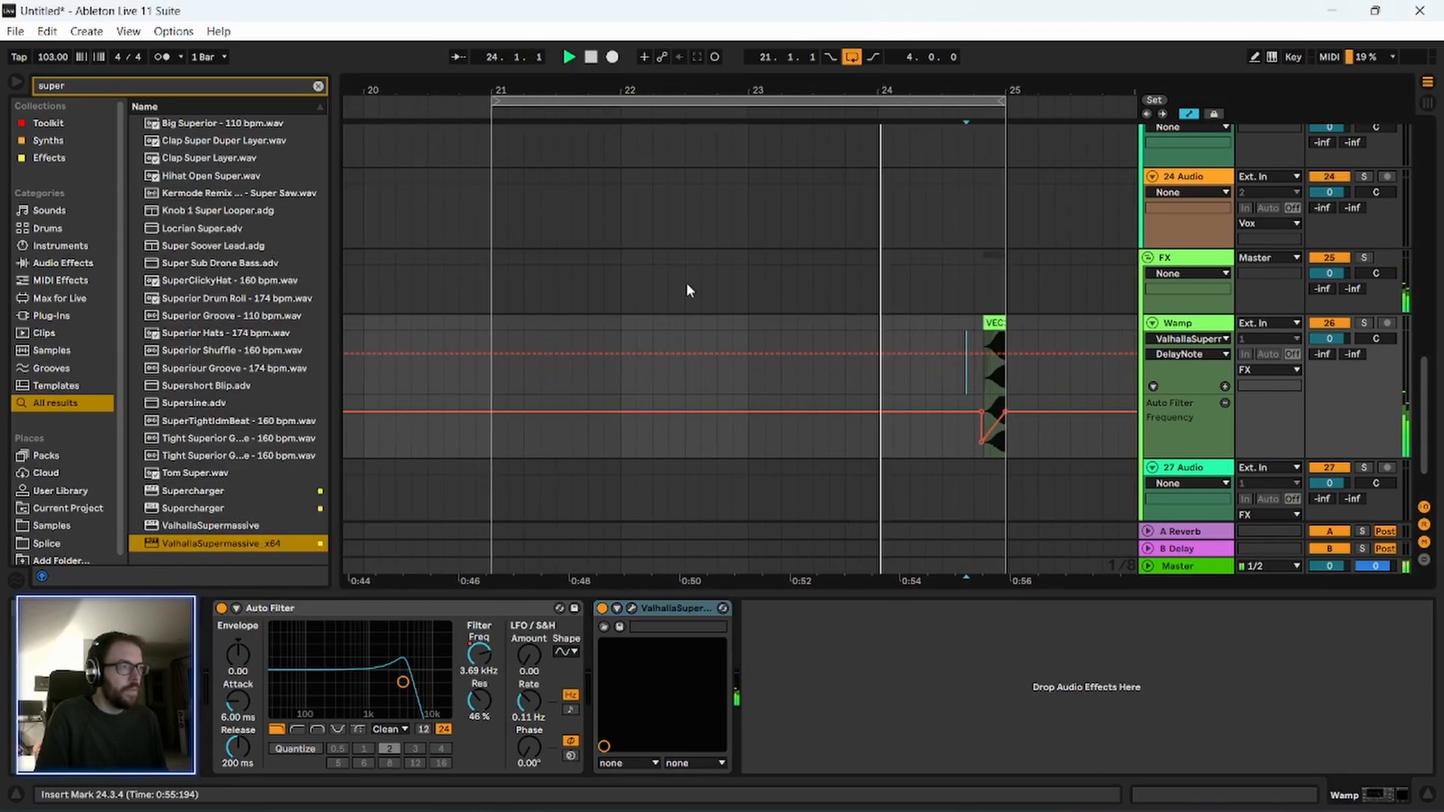
{"action": "left_click", "coordinate": [490, 329]}
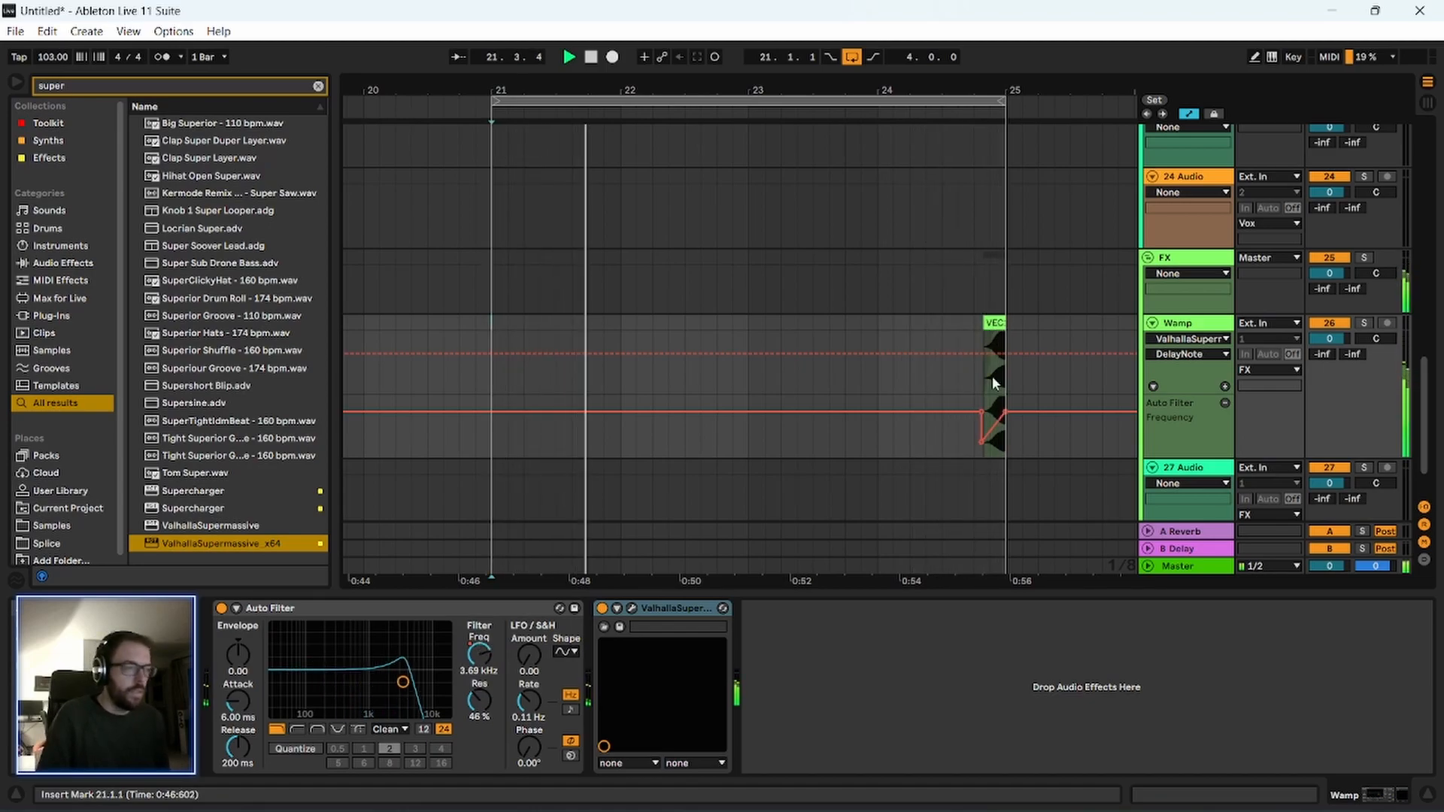
{"action": "left_click_drag", "start_coordinate": [735, 90], "coordinate": [722, 174]}
{"action": "key", "text": "space"}
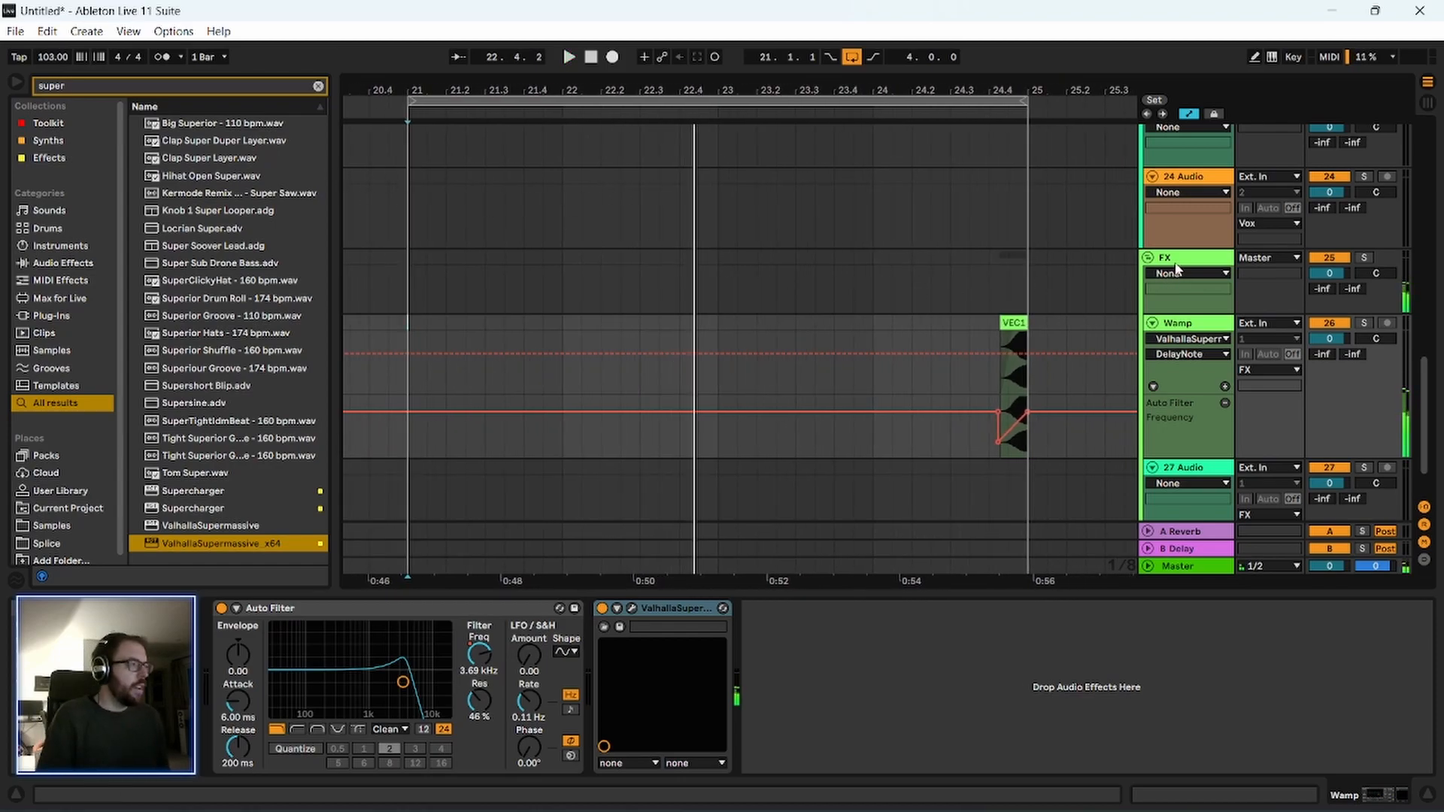
{"action": "left_click", "coordinate": [841, 298]}
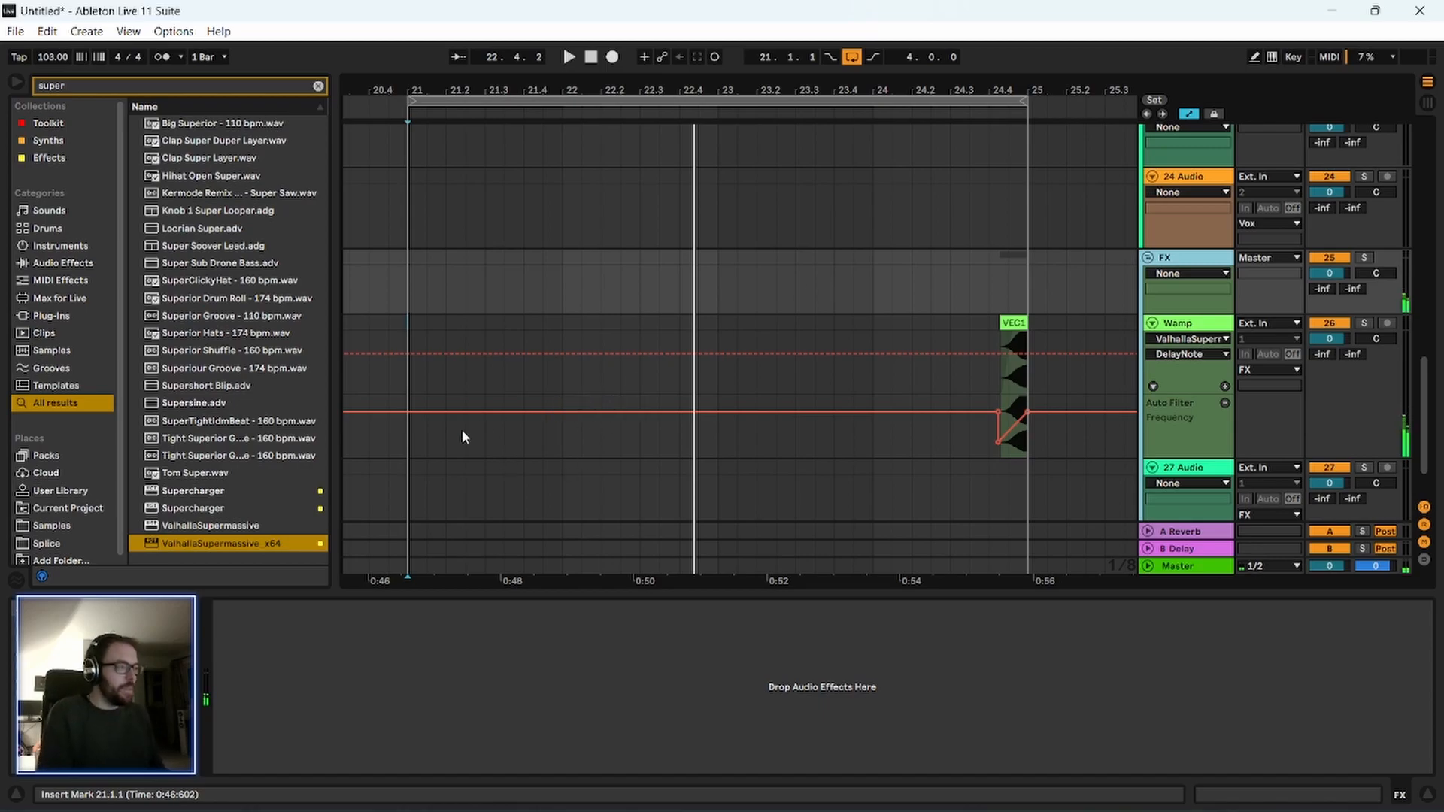
{"action": "left_click", "coordinate": [399, 441]}
{"action": "key", "text": "space"}
{"action": "left_click_drag", "start_coordinate": [406, 91], "coordinate": [529, 19]}
{"action": "scroll", "coordinate": [539, 248], "scroll_direction": "up", "scroll_amount": 3}
{"action": "key", "text": "space"}
Fold the Chain, Melodic, Bass and Vox tracks and hide the automation lanes for a compact arrangement view.
{"action": "scroll", "coordinate": [993, 379], "scroll_direction": "up", "scroll_amount": 5}
{"action": "scroll", "coordinate": [1134, 347], "scroll_direction": "up", "scroll_amount": 8}
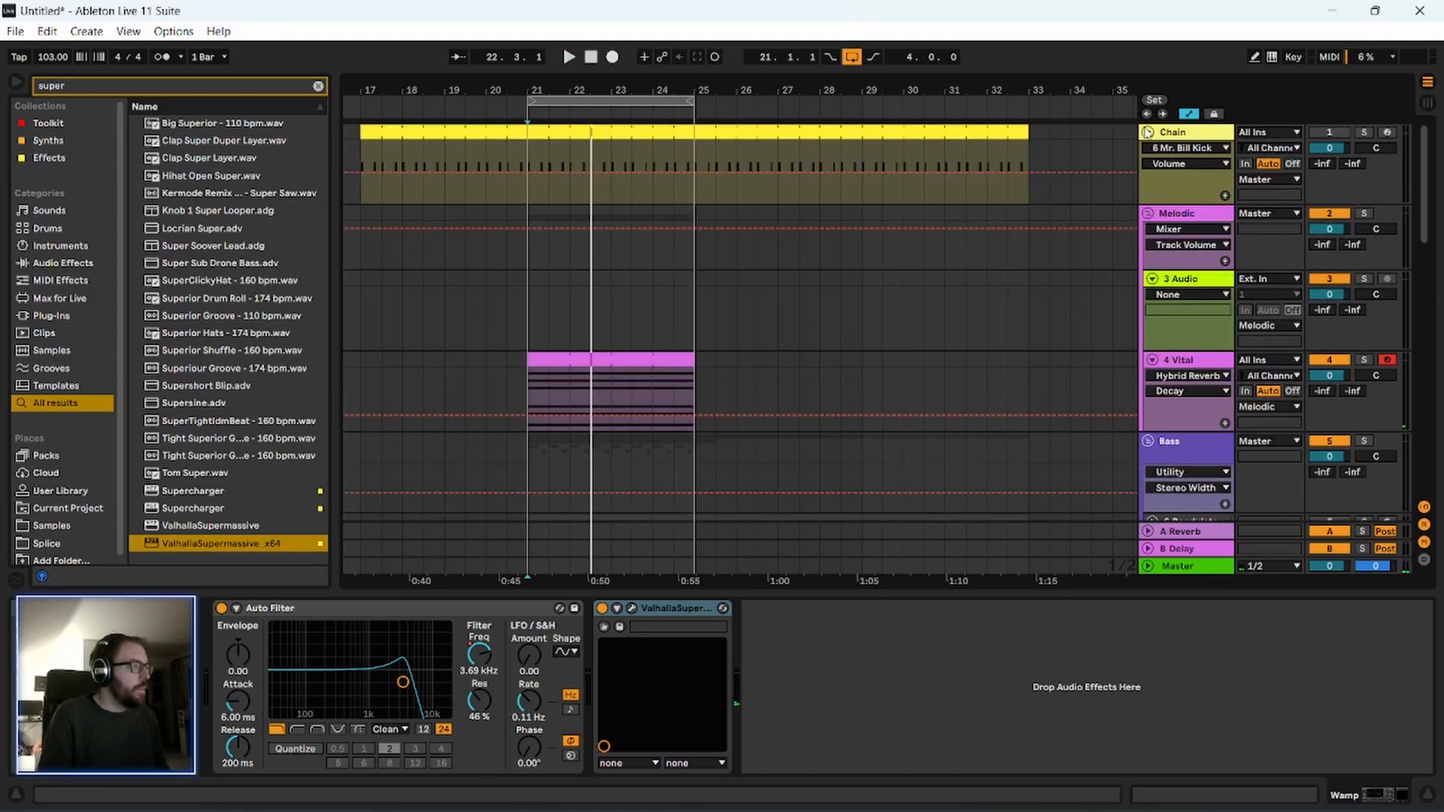
{"action": "left_click", "coordinate": [1149, 133]}
{"action": "left_click", "coordinate": [1148, 150]}
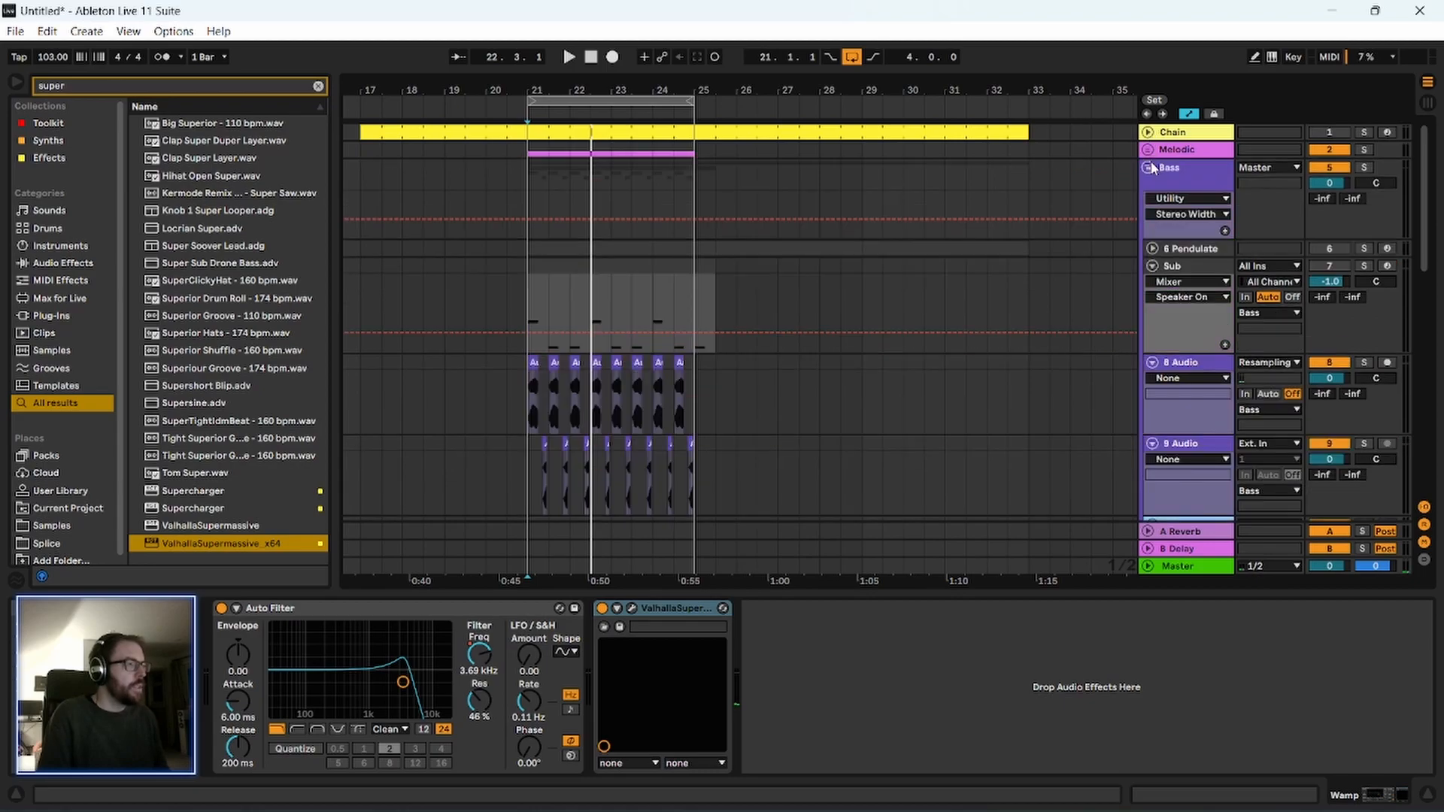
{"action": "left_click", "coordinate": [1148, 168]}
{"action": "left_click", "coordinate": [1149, 232]}
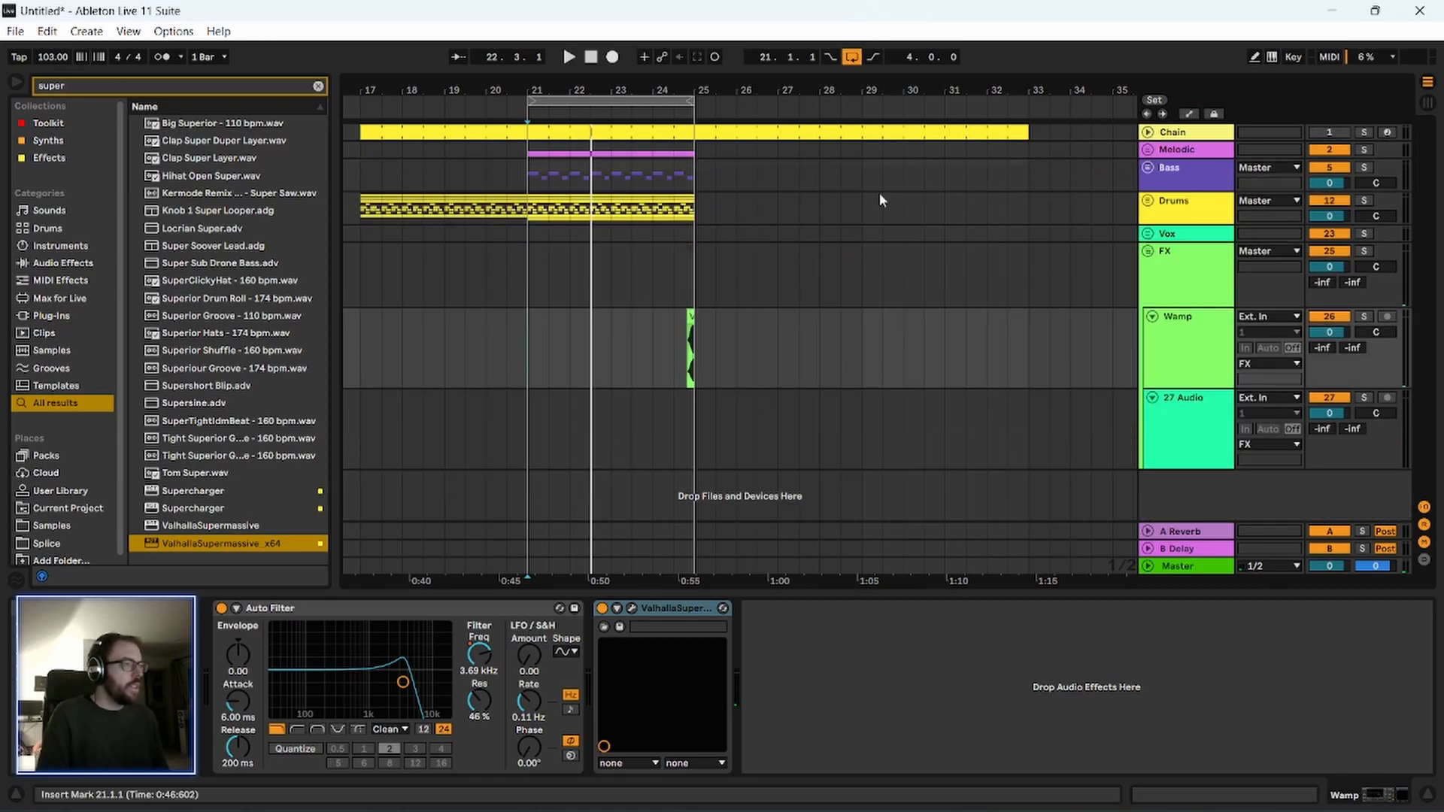
{"action": "scroll", "coordinate": [666, 221], "scroll_direction": "down", "scroll_amount": 3, "text": "ctrl"}
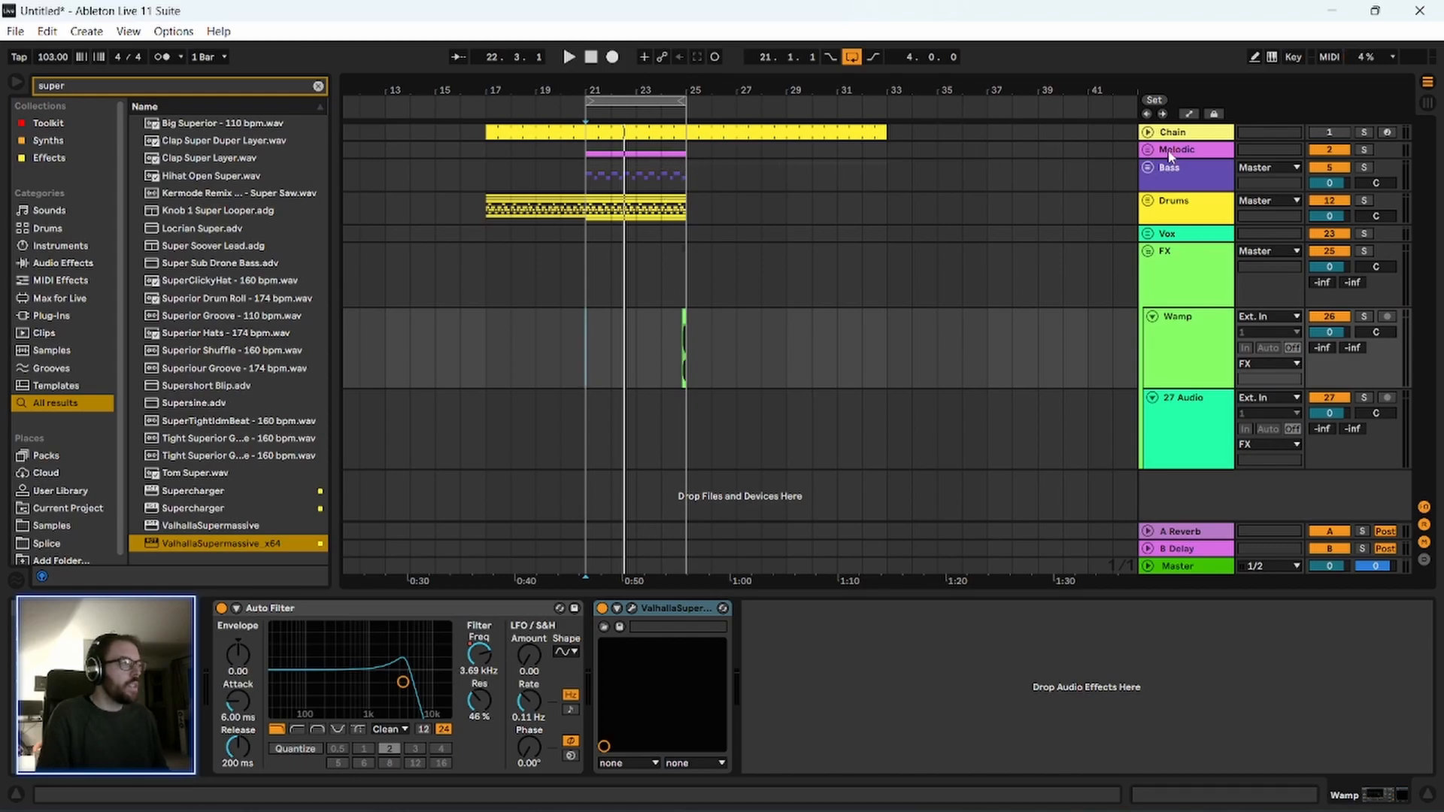
Unfold the Melodic group and move the Vital clip four bars earlier so it starts at bar 17.
{"action": "left_click", "coordinate": [1148, 150]}
{"action": "left_click_drag", "start_coordinate": [657, 297], "coordinate": [552, 301]}
{"action": "scroll", "coordinate": [443, 334], "scroll_direction": "down", "scroll_amount": 2}
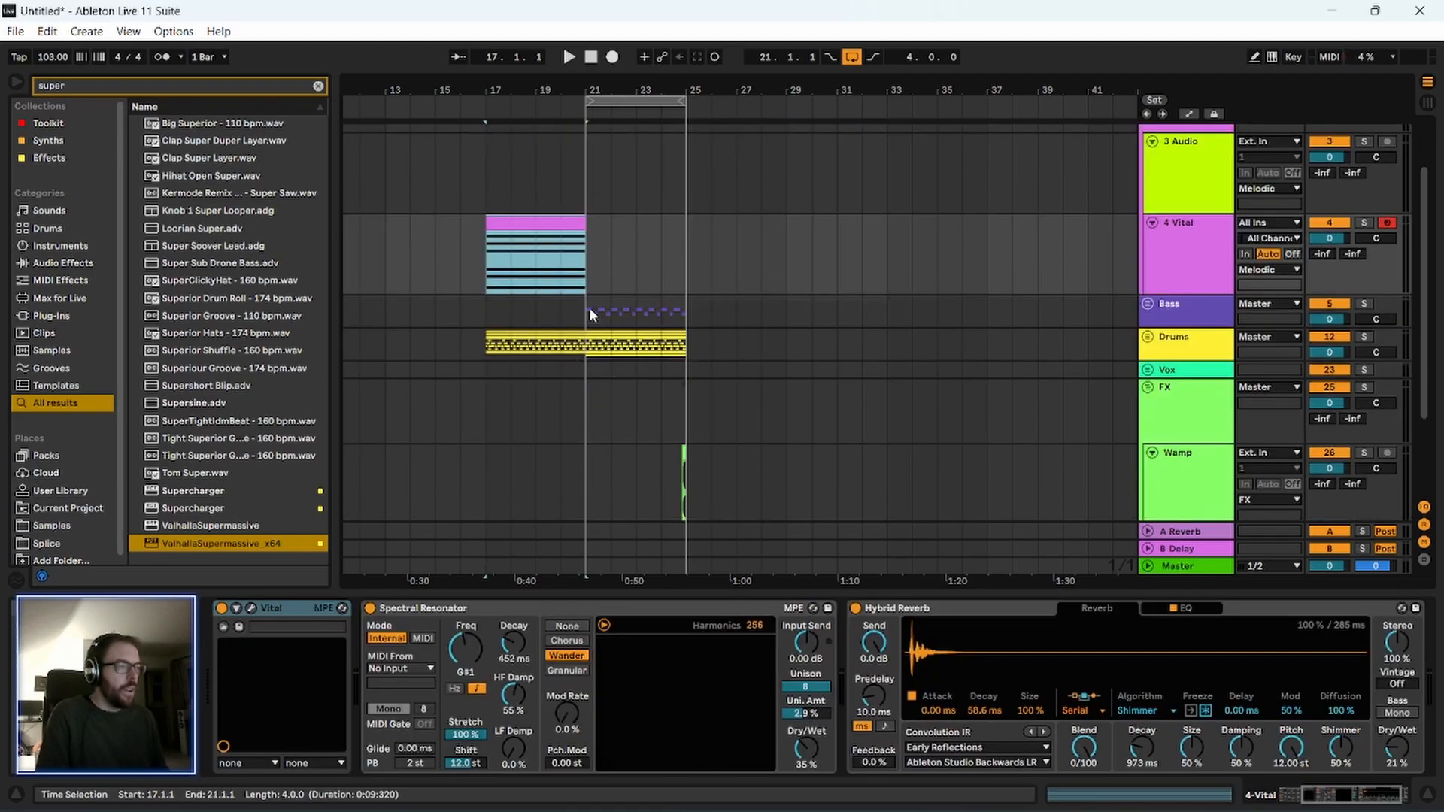
Unfold the Drums group and move all its clips four bars later so they span bars 21 to 29.
{"action": "left_click_drag", "start_coordinate": [686, 343], "coordinate": [537, 356]}
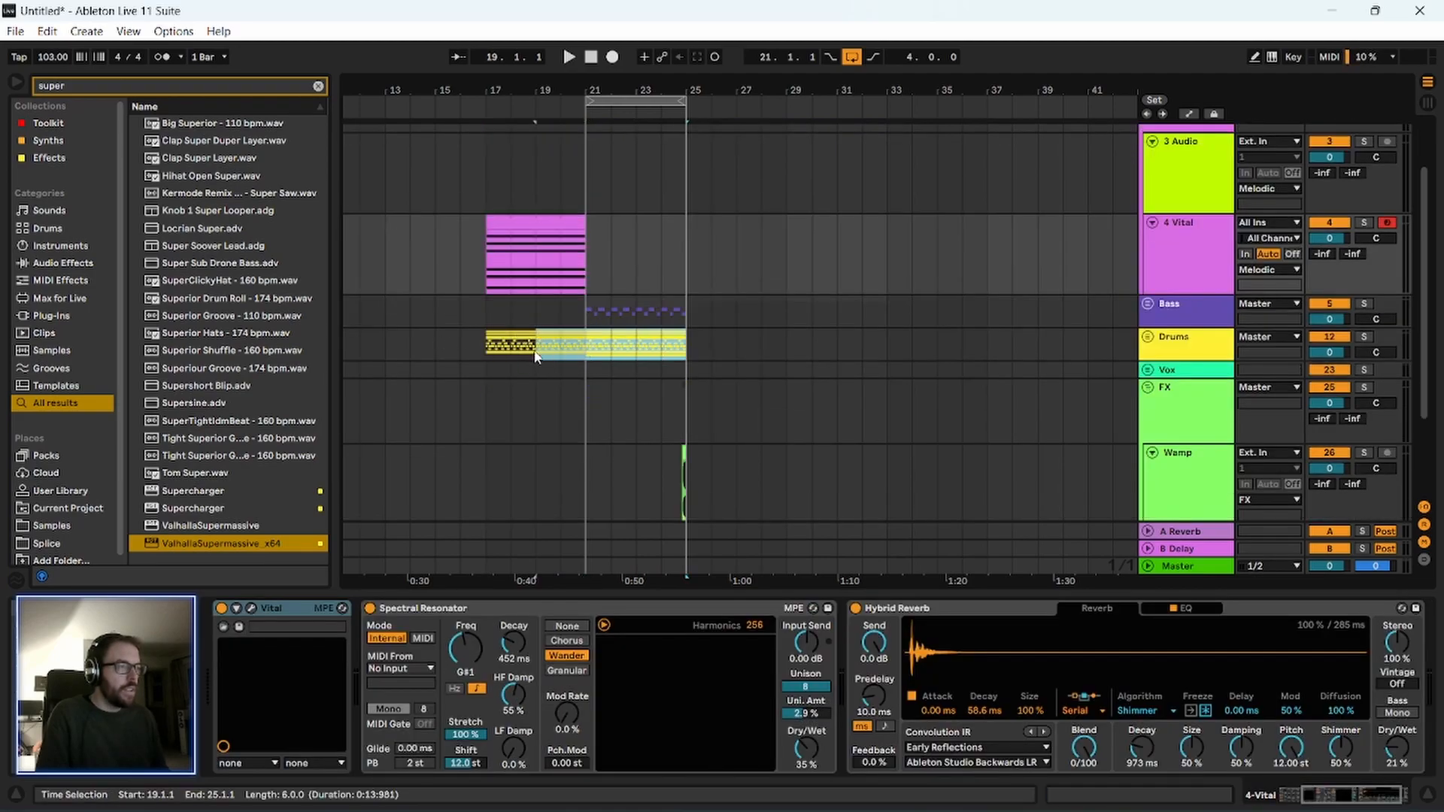
{"action": "left_click", "coordinate": [482, 358]}
{"action": "key", "text": "u"}
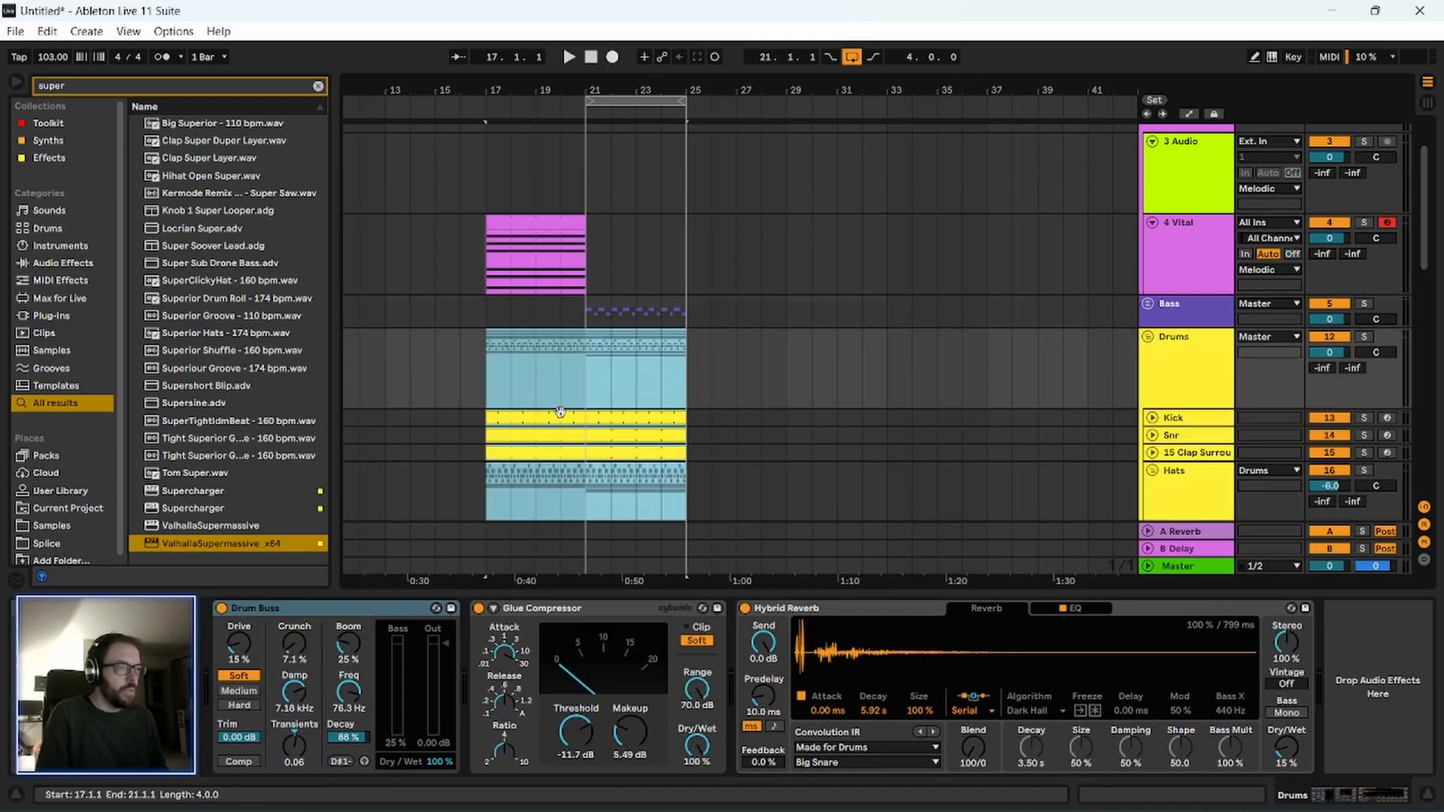
{"action": "left_click_drag", "start_coordinate": [536, 416], "coordinate": [638, 425]}
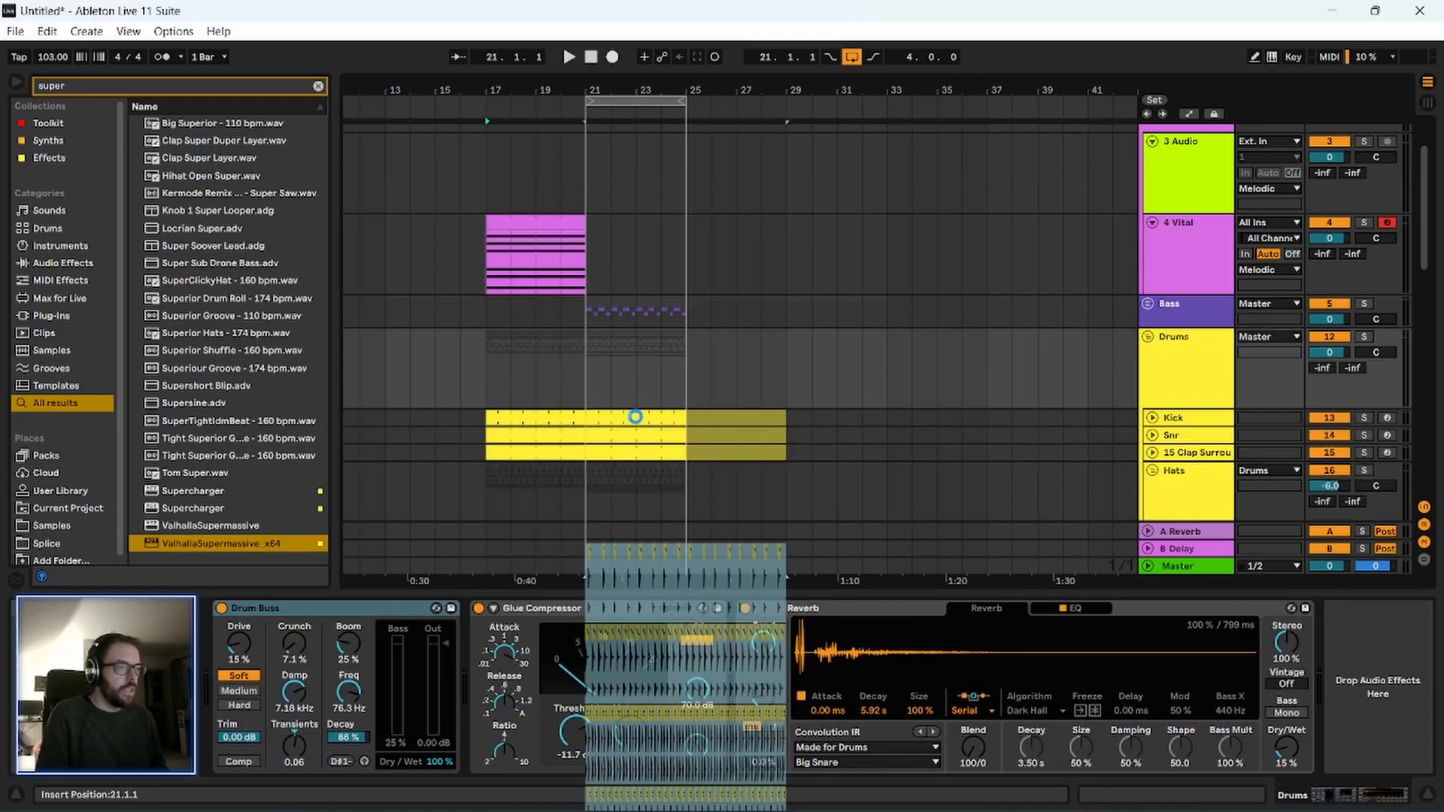
{"action": "scroll", "coordinate": [525, 363], "scroll_direction": "down", "scroll_amount": 8}
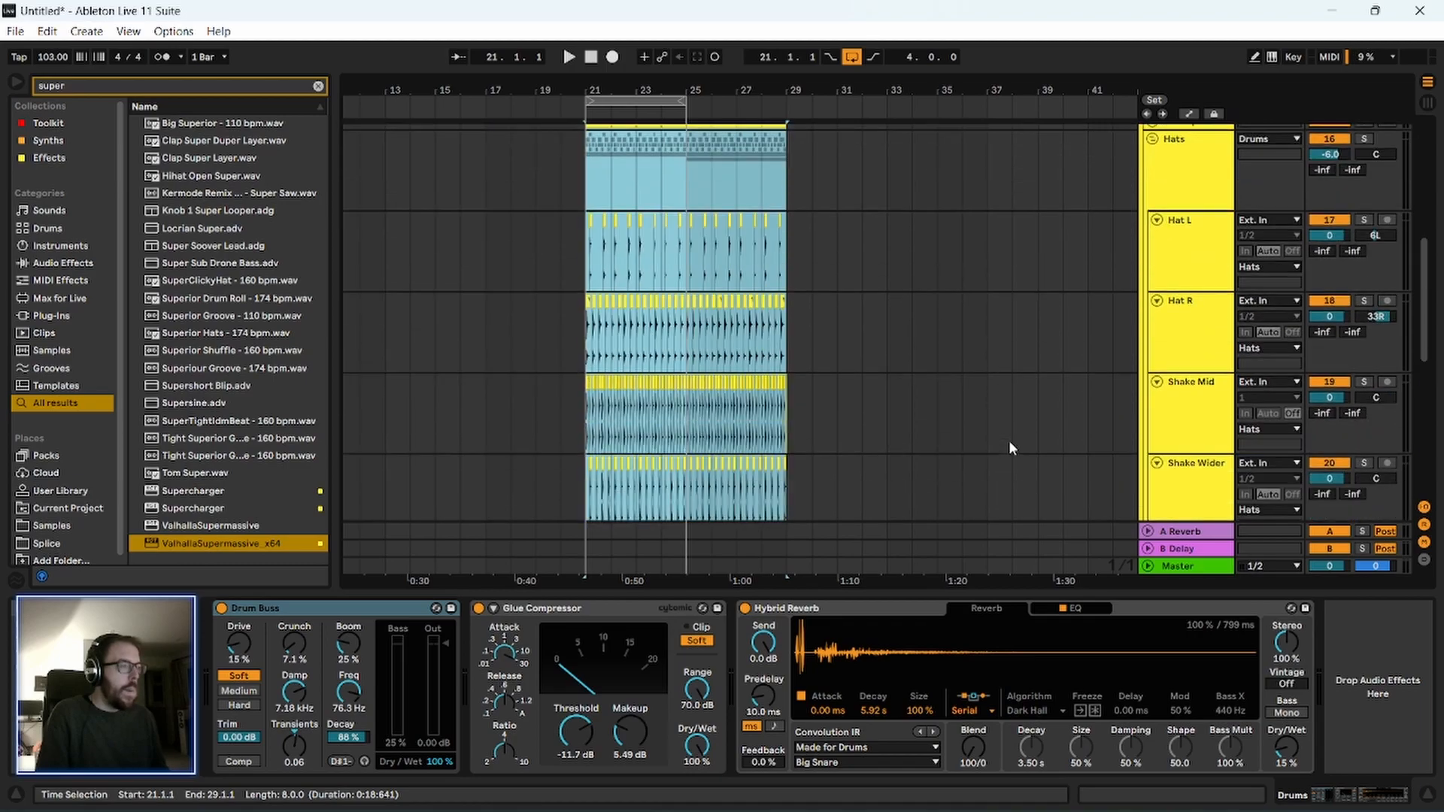
{"action": "scroll", "coordinate": [1009, 440], "scroll_direction": "down", "scroll_amount": 6}
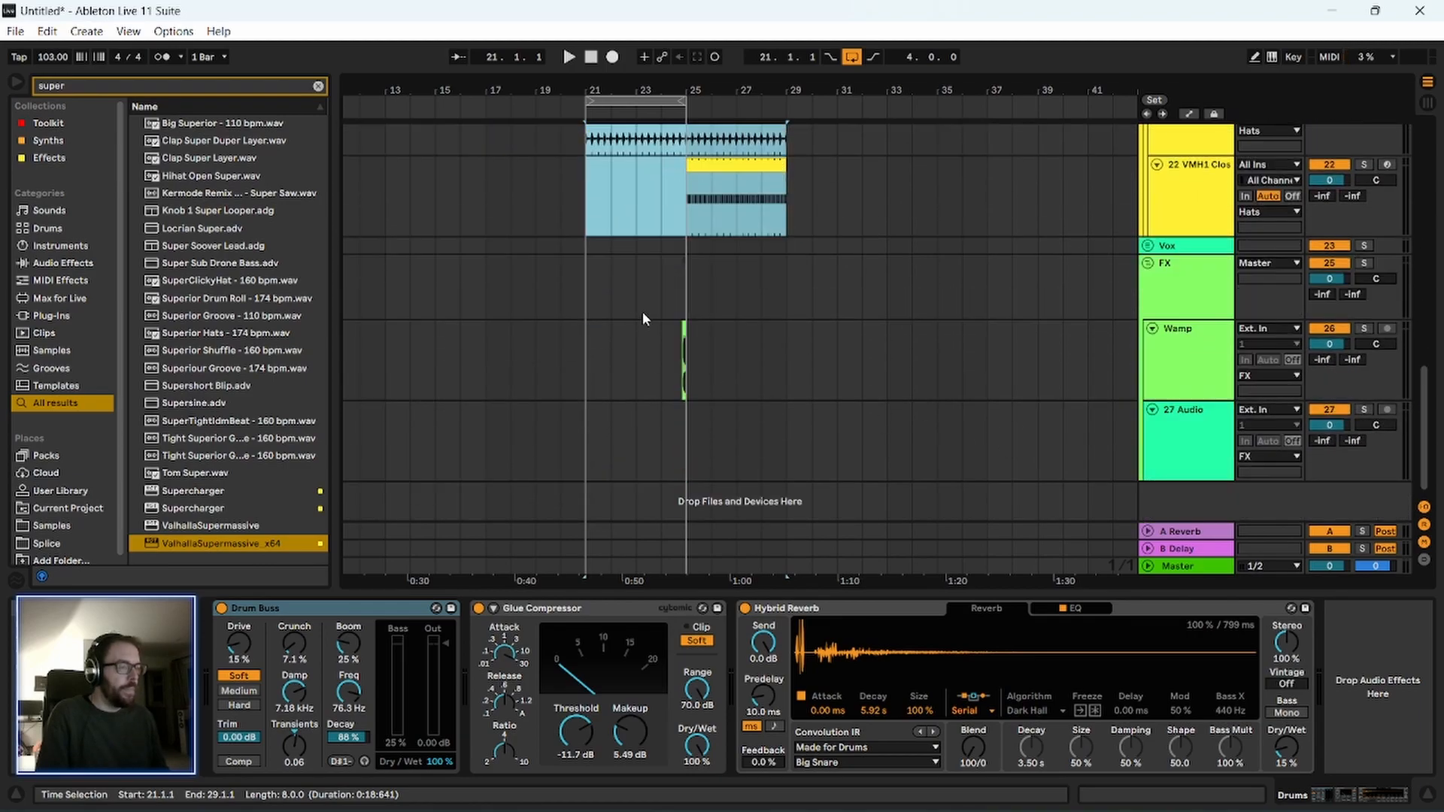
Duplicate the Wamp track's bars 21 to 25 so the swell repeats before bar 29.
{"action": "left_click_drag", "start_coordinate": [581, 401], "coordinate": [687, 405]}
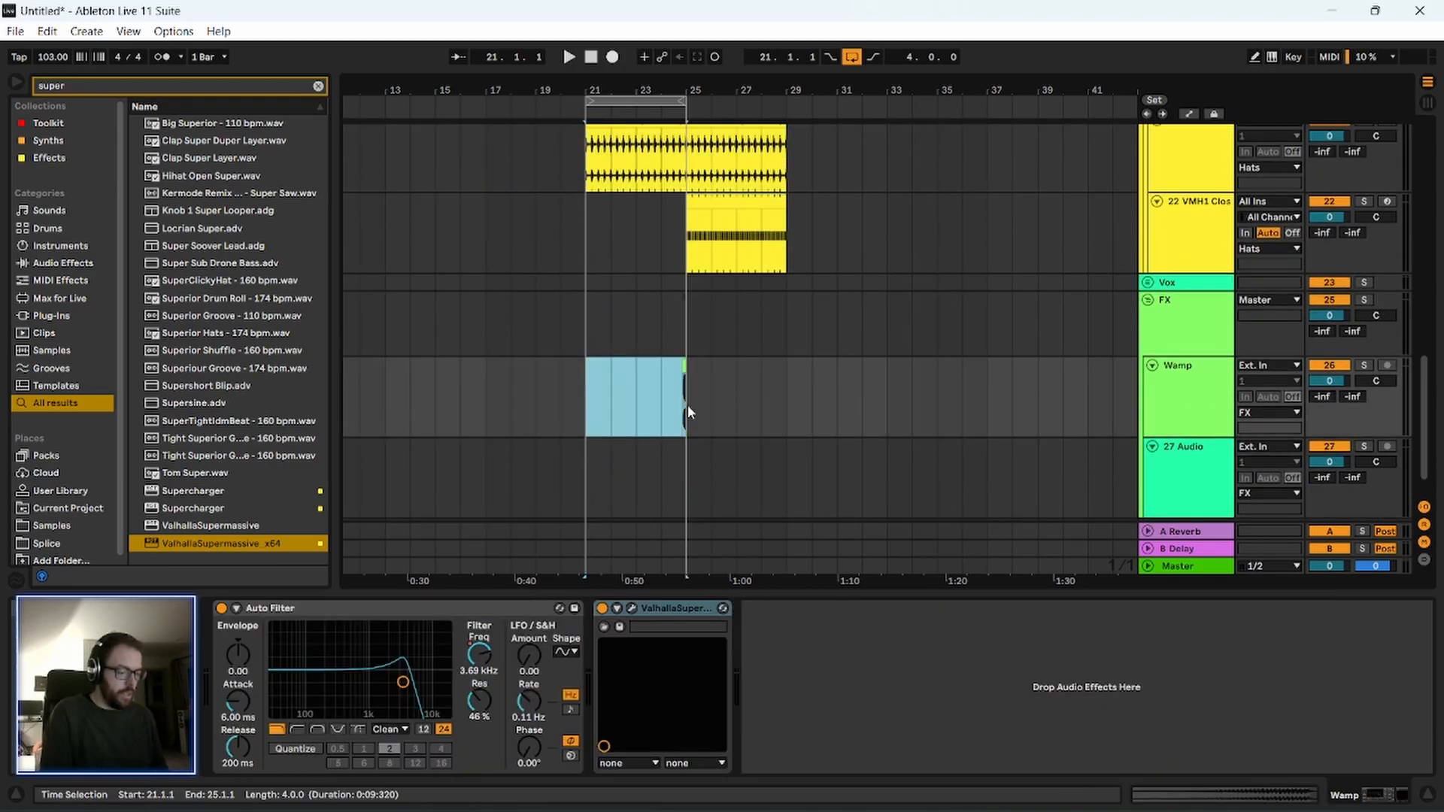
{"action": "key", "text": "ctrl+d"}
{"action": "scroll", "coordinate": [594, 361], "scroll_direction": "up", "scroll_amount": 3}
{"action": "scroll", "coordinate": [594, 361], "scroll_direction": "up", "scroll_amount": 10}
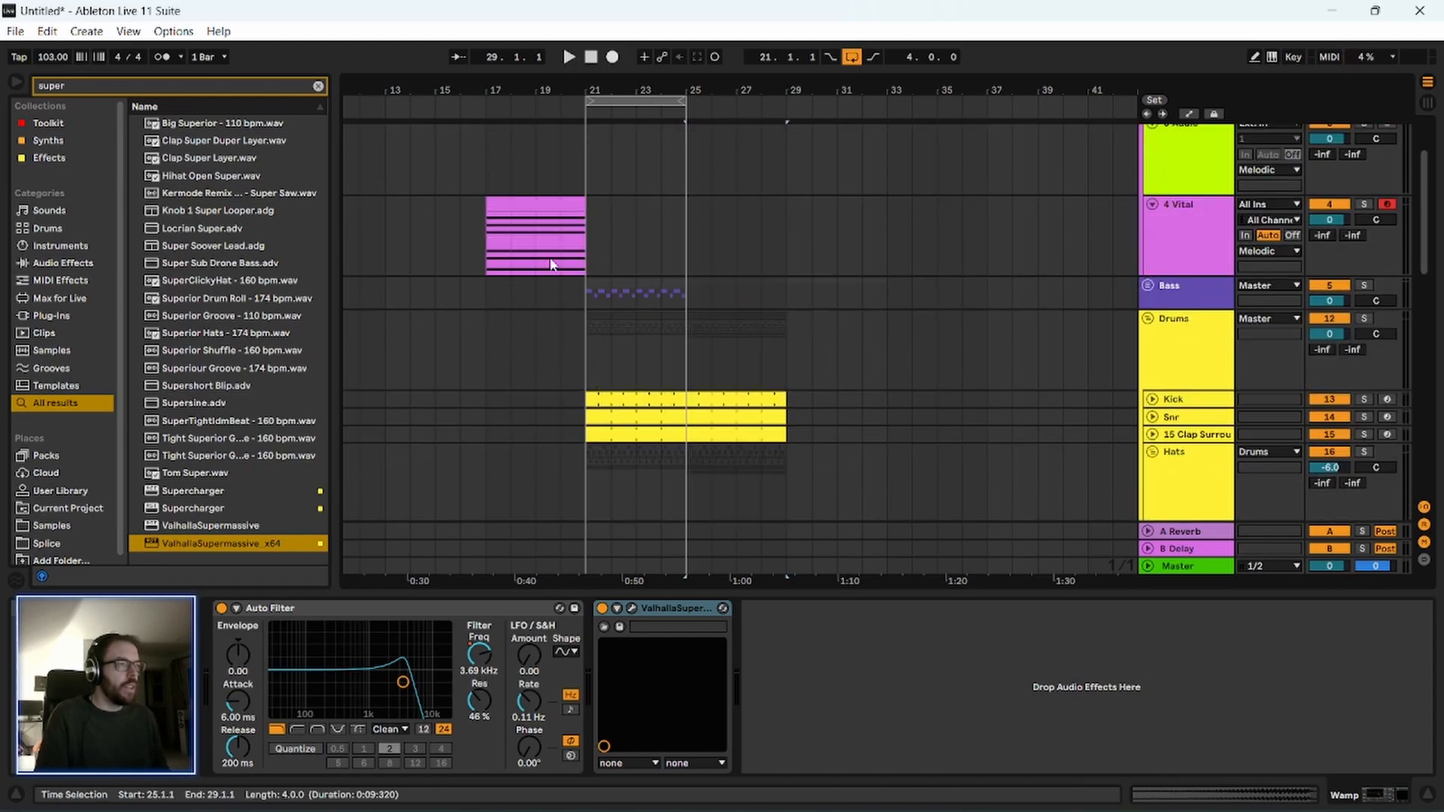
Extend the Vital clip to bar 29 and duplicate the Bass group's four-bar clips into bars 25 to 29.
{"action": "left_click_drag", "start_coordinate": [584, 204], "coordinate": [785, 227]}
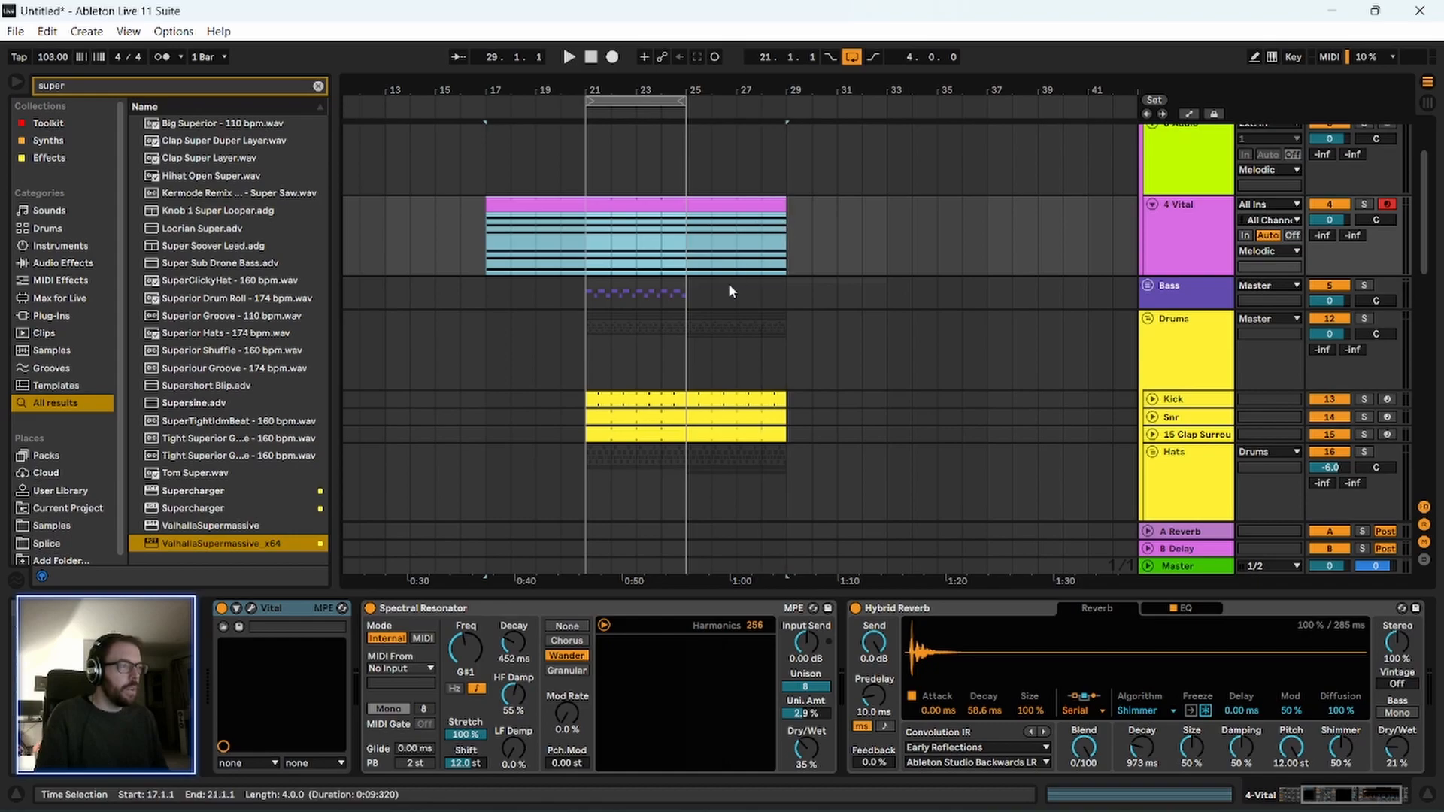
{"action": "left_click", "coordinate": [728, 292]}
{"action": "left_click", "coordinate": [586, 301]}
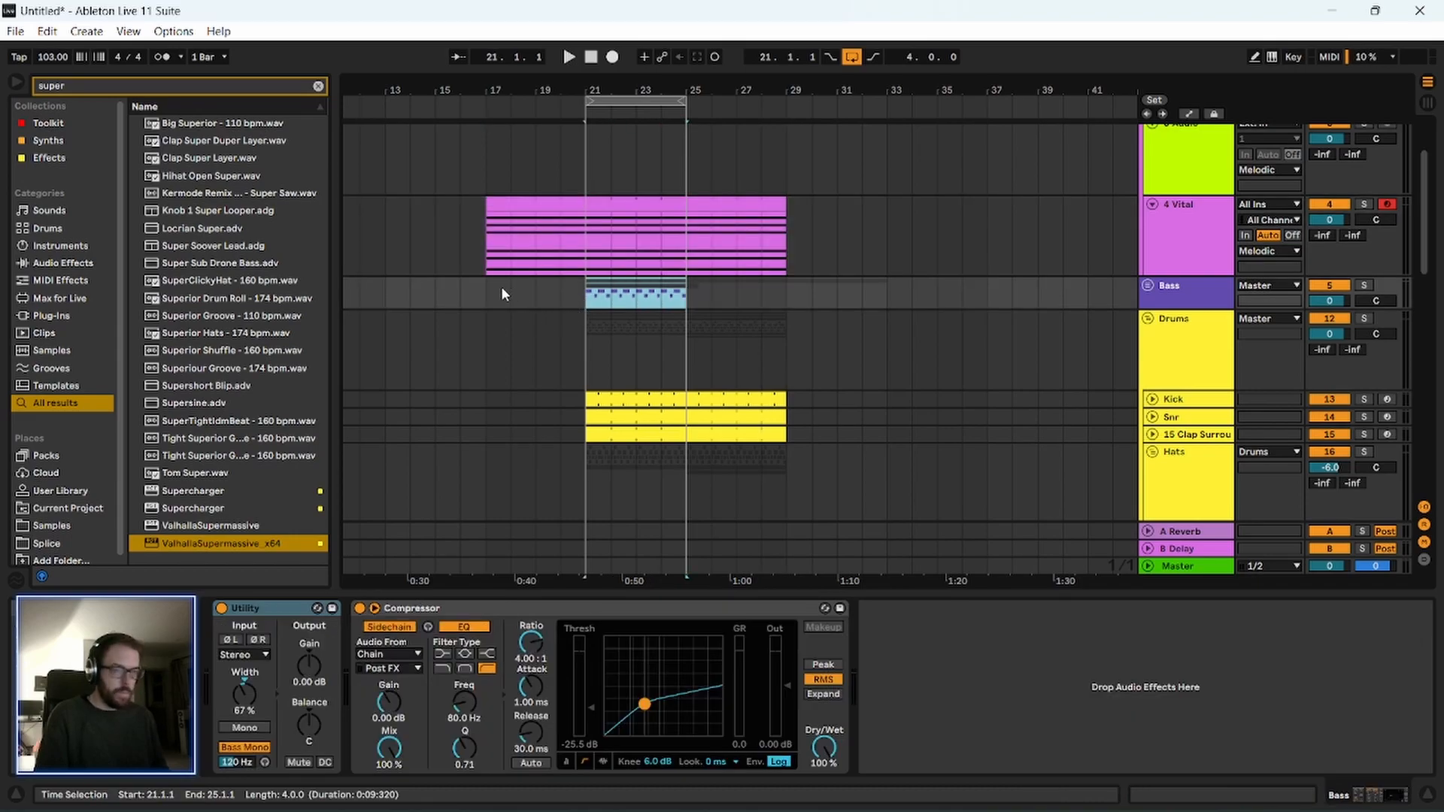
{"action": "key", "text": "ctrl+d"}
{"action": "left_click", "coordinate": [589, 302]}
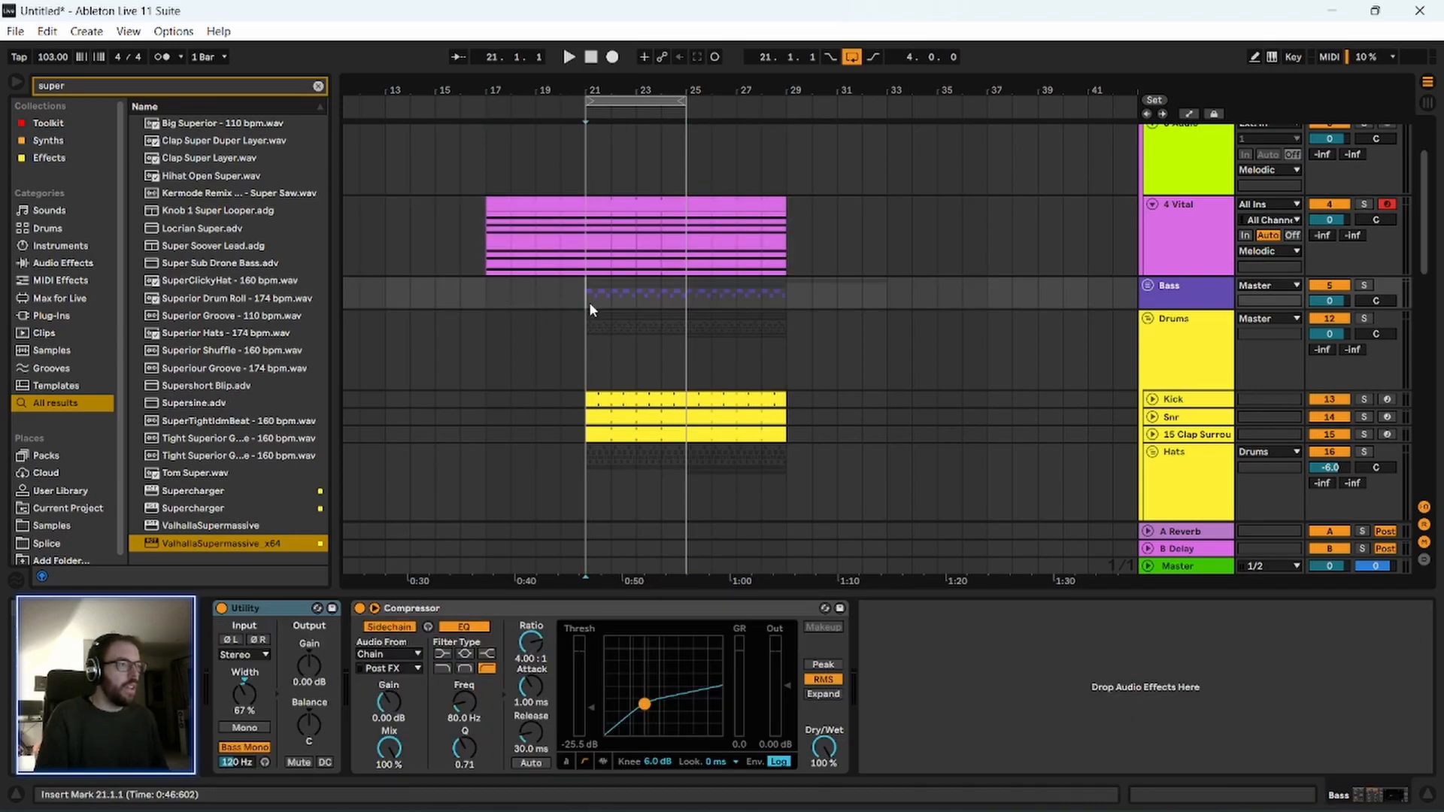
Look over the rearranged tracks and briefly play the melodic intro from bar 17.
{"action": "scroll", "coordinate": [459, 373], "scroll_direction": "up", "scroll_amount": 2}
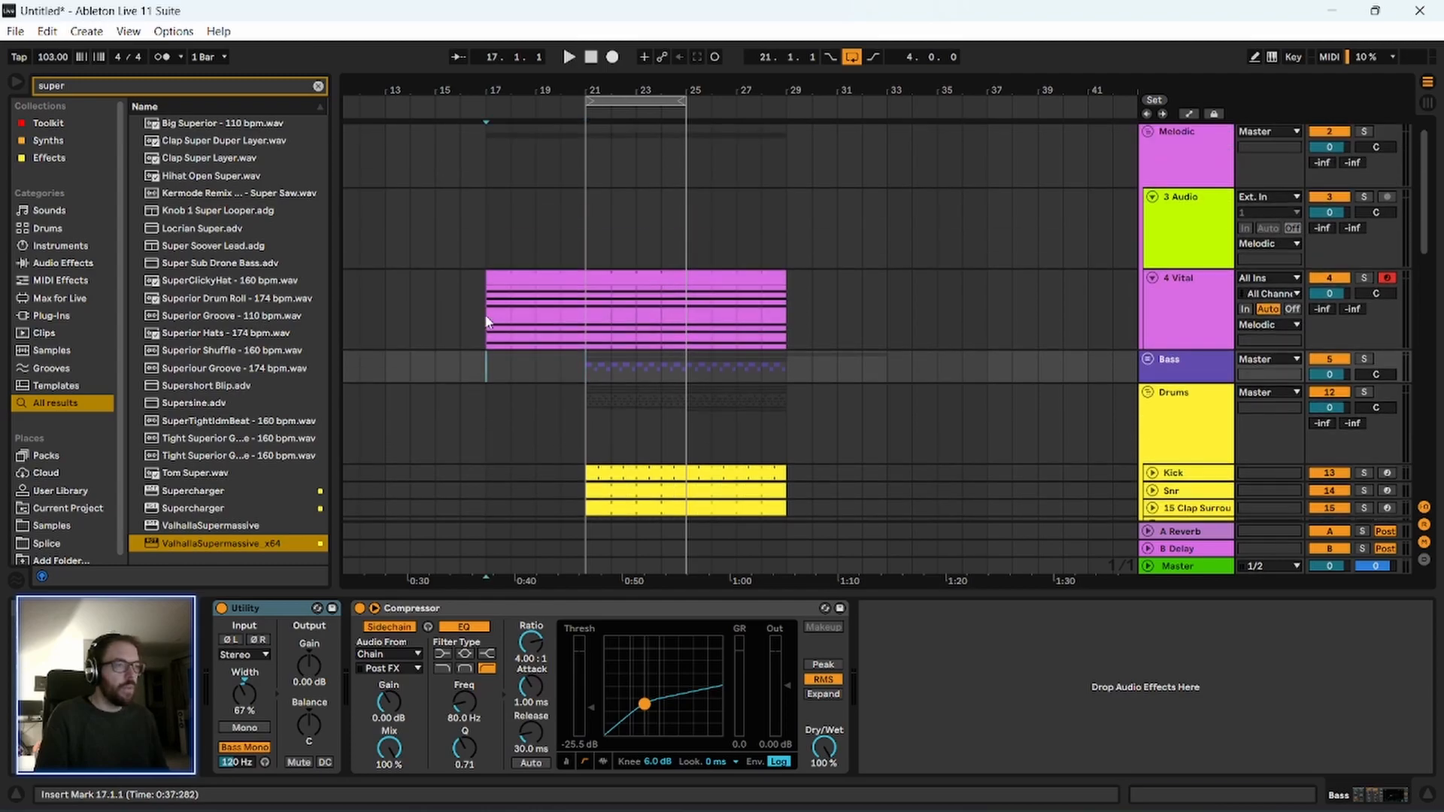
{"action": "left_click", "coordinate": [486, 310]}
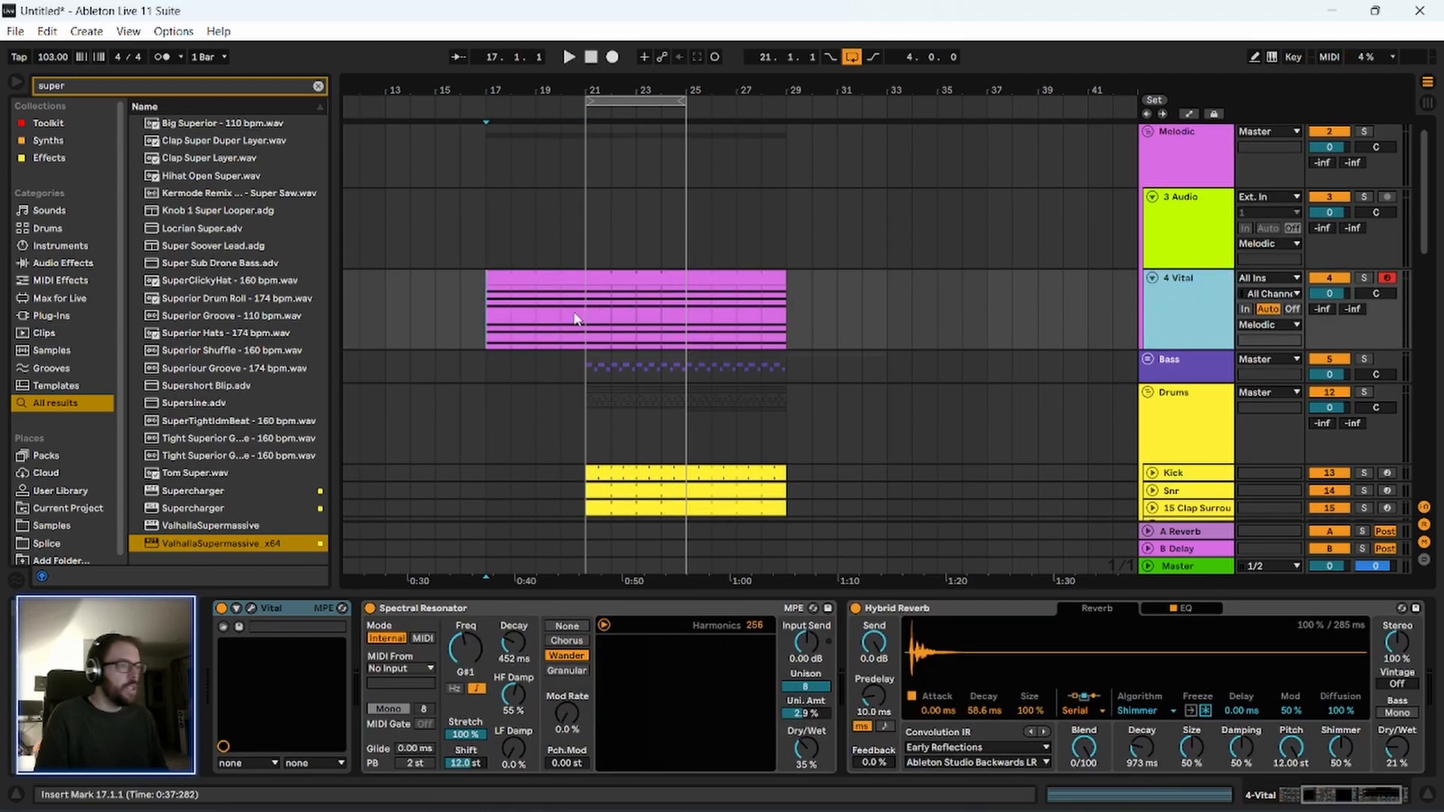
{"action": "scroll", "coordinate": [534, 384], "scroll_direction": "down", "scroll_amount": 4}
{"action": "scroll", "coordinate": [536, 381], "scroll_direction": "up", "scroll_amount": 2}
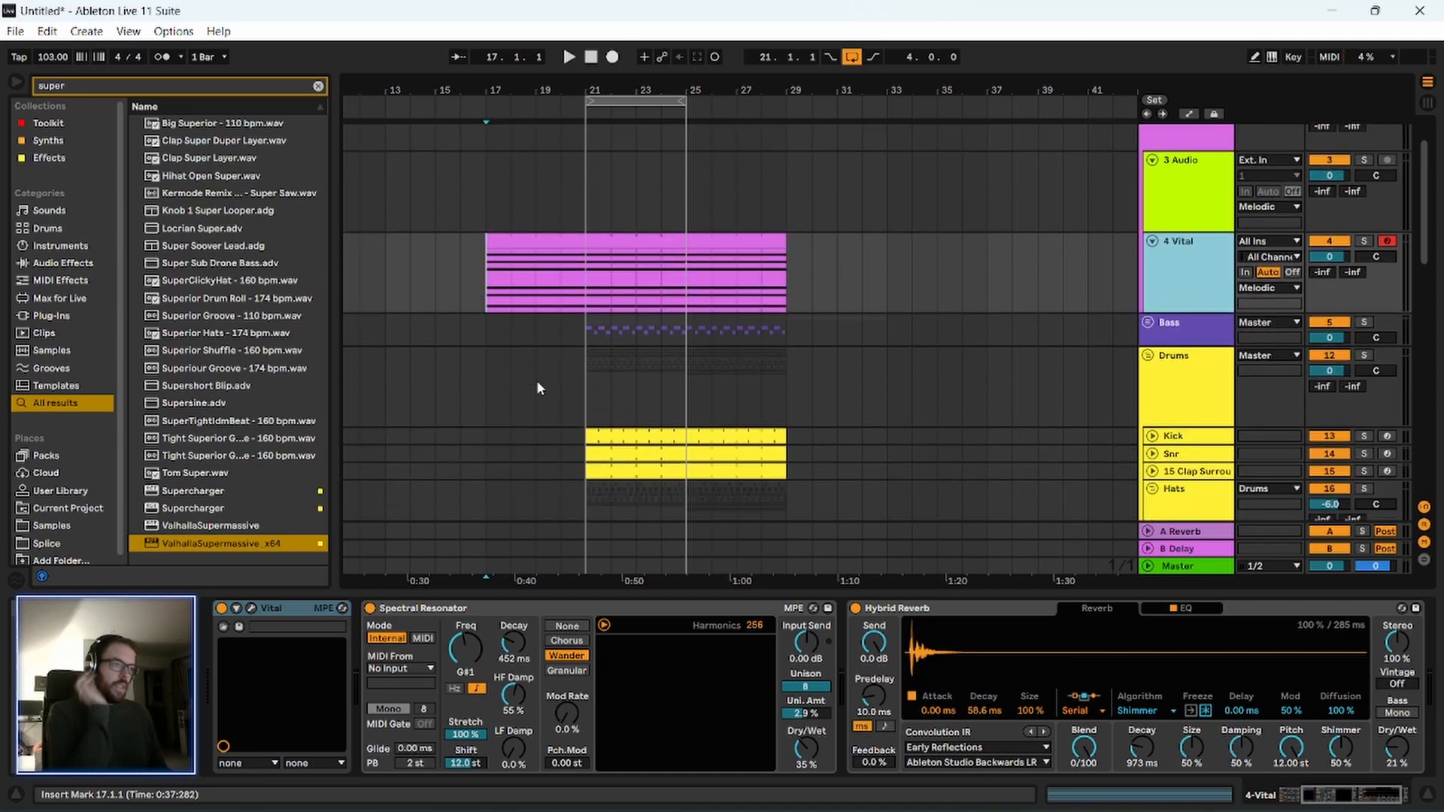
{"action": "scroll", "coordinate": [513, 366], "scroll_direction": "down", "scroll_amount": 3}
{"action": "scroll", "coordinate": [511, 372], "scroll_direction": "down", "scroll_amount": 2}
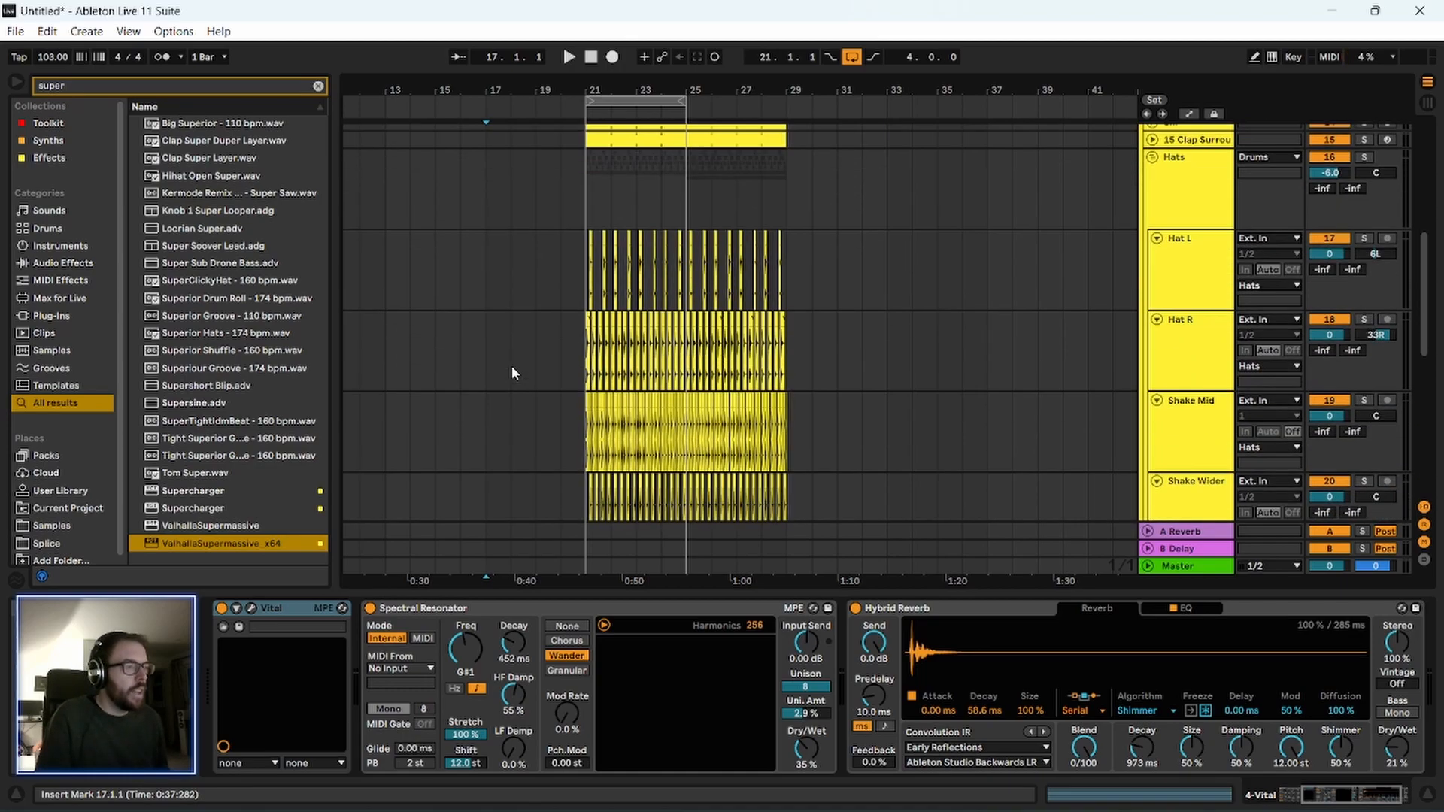
{"action": "scroll", "coordinate": [518, 365], "scroll_direction": "up", "scroll_amount": 4}
{"action": "left_click", "coordinate": [488, 260]}
{"action": "key", "text": "space"}
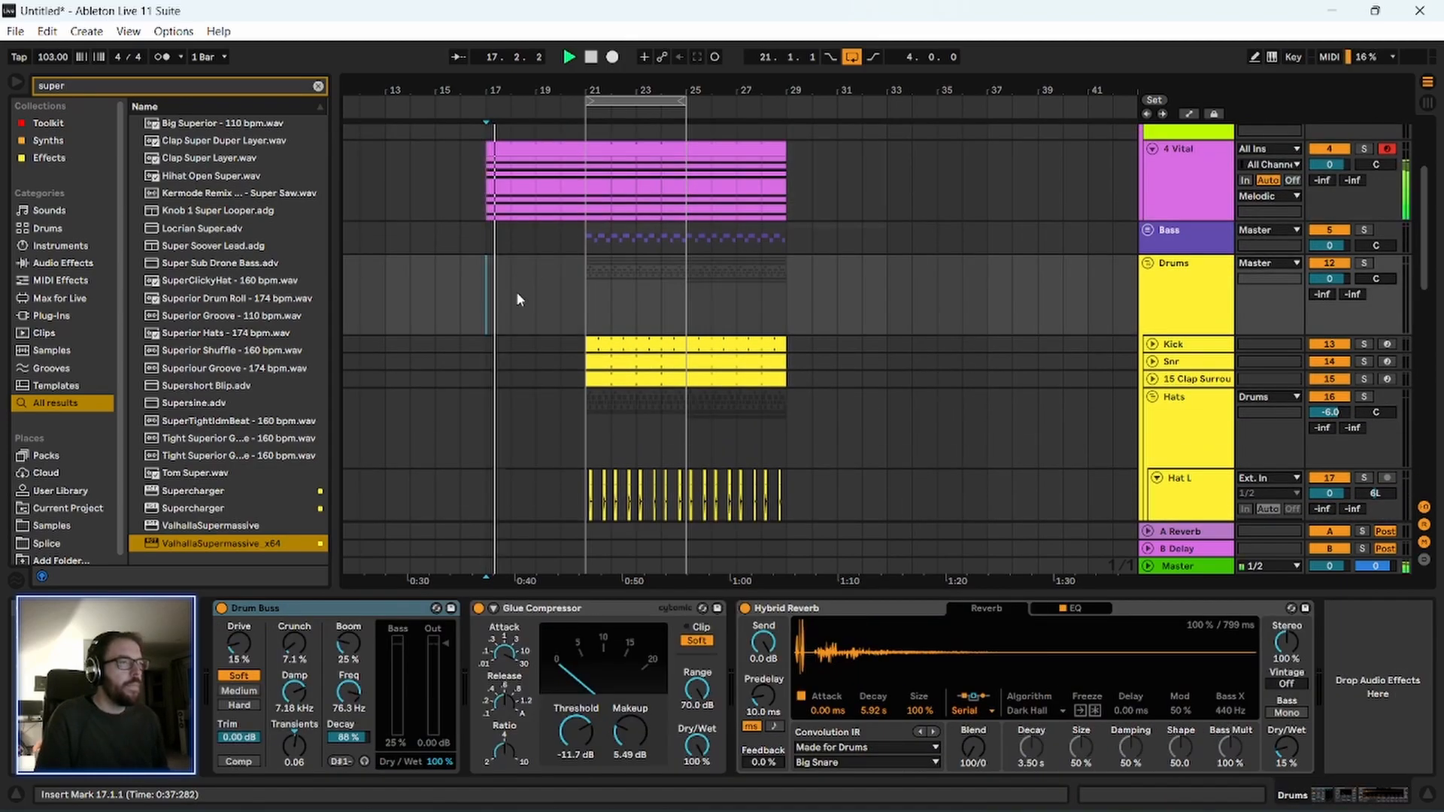
{"action": "scroll", "coordinate": [516, 292], "scroll_direction": "down", "scroll_amount": 4}
{"action": "scroll", "coordinate": [508, 331], "scroll_direction": "up", "scroll_amount": 5}
{"action": "key", "text": "space"}
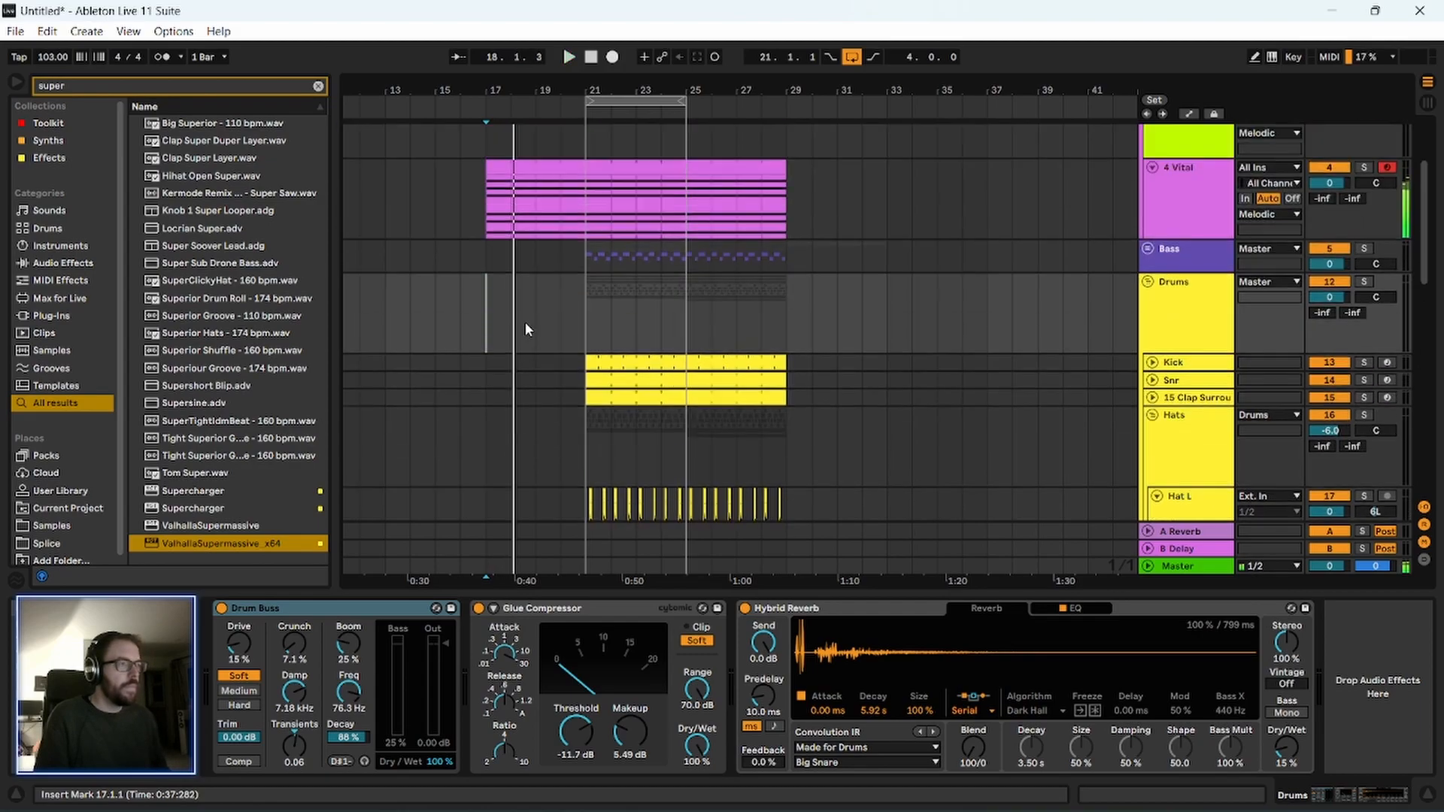
Move the Chain clip four bars later so it starts at bar 21, and play from bar 17.
{"action": "left_click_drag", "start_coordinate": [495, 125], "coordinate": [648, 147]}
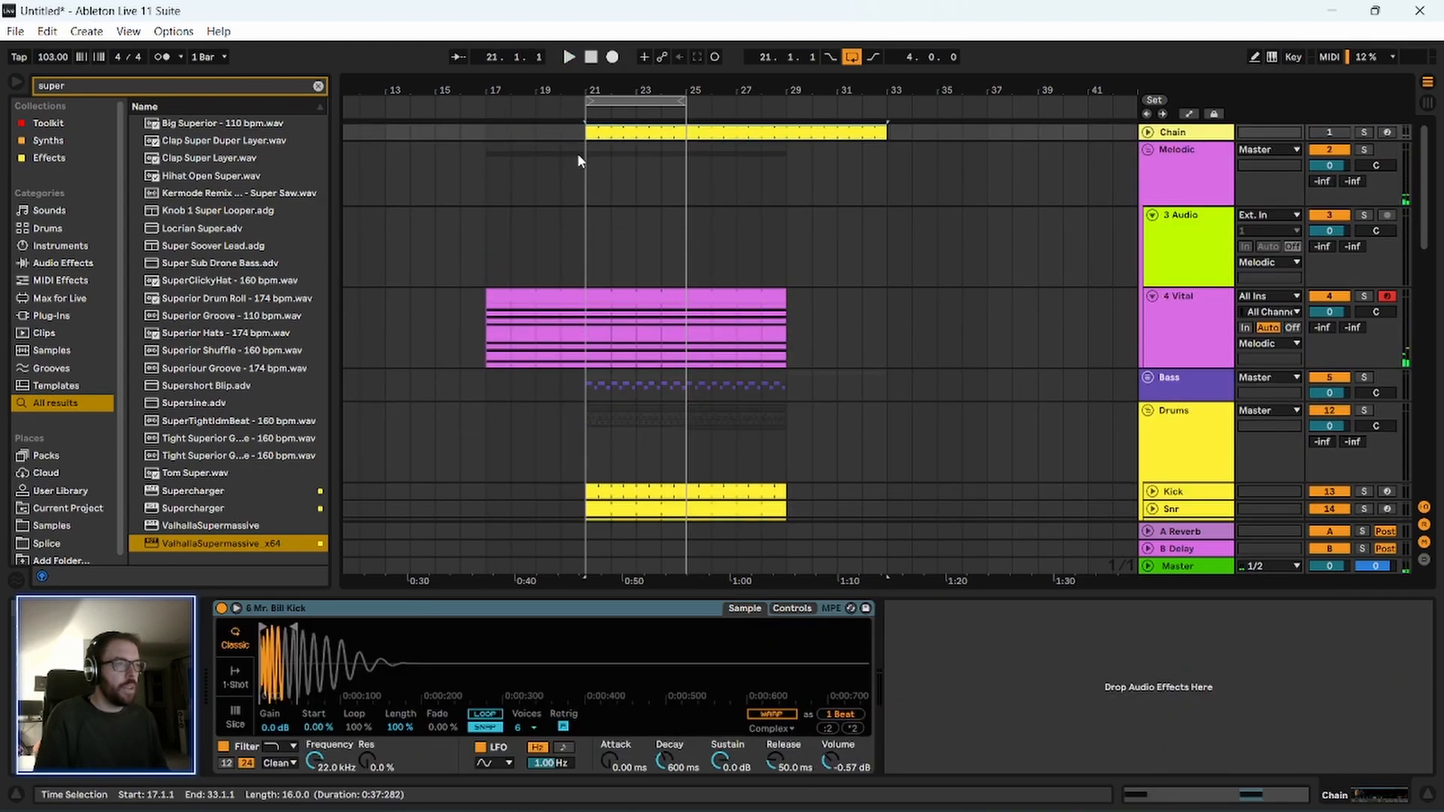
{"action": "left_click", "coordinate": [496, 263]}
{"action": "key", "text": "space"}
{"action": "scroll", "coordinate": [502, 331], "scroll_direction": "down", "scroll_amount": 1}
{"action": "scroll", "coordinate": [500, 234], "scroll_direction": "up", "scroll_amount": 1}
Set the arrangement loop to the Vital clip's length, and move its start to bar 21 so it ends at bar 29.
{"action": "left_click_drag", "start_coordinate": [487, 235], "coordinate": [786, 219]}
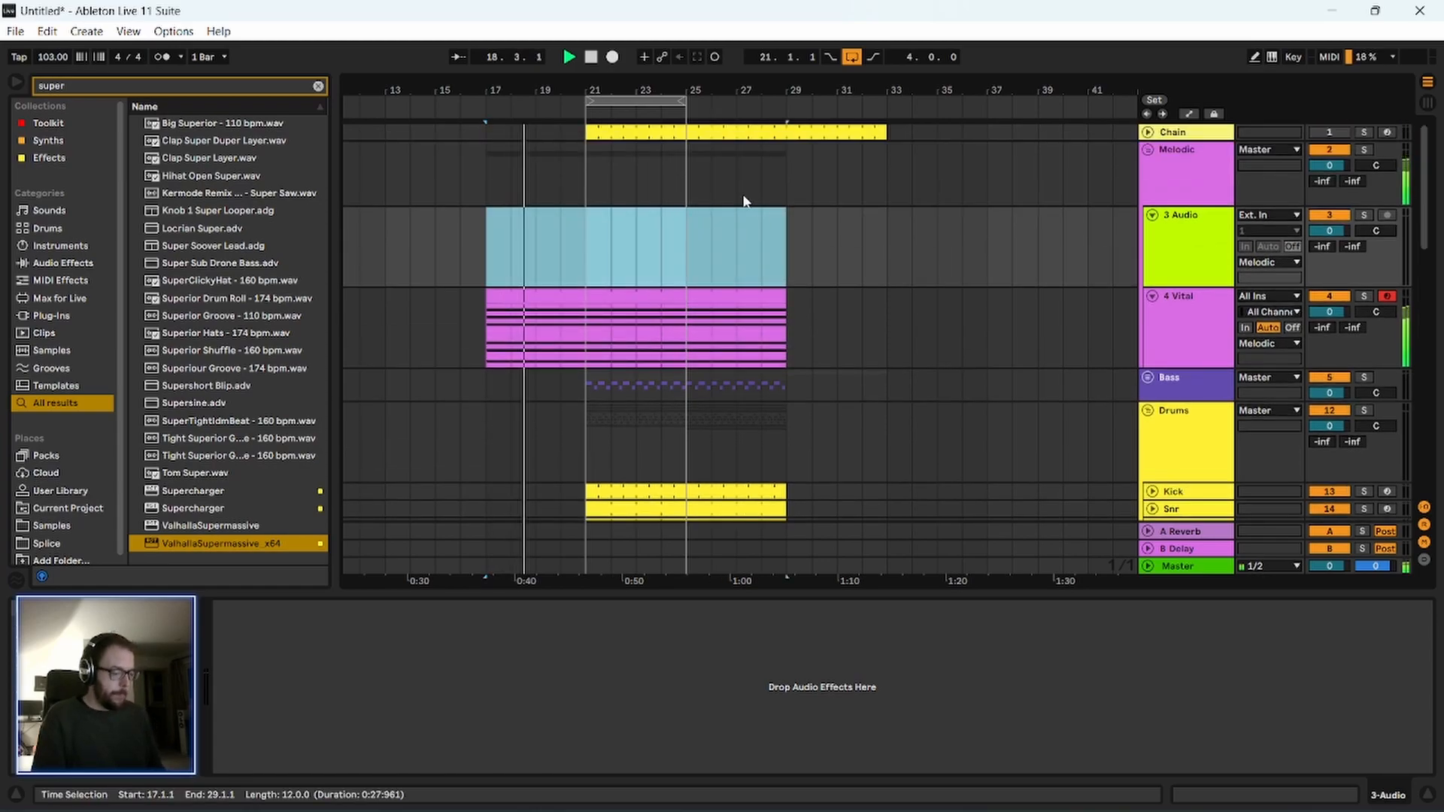
{"action": "key", "text": "ctrl+l"}
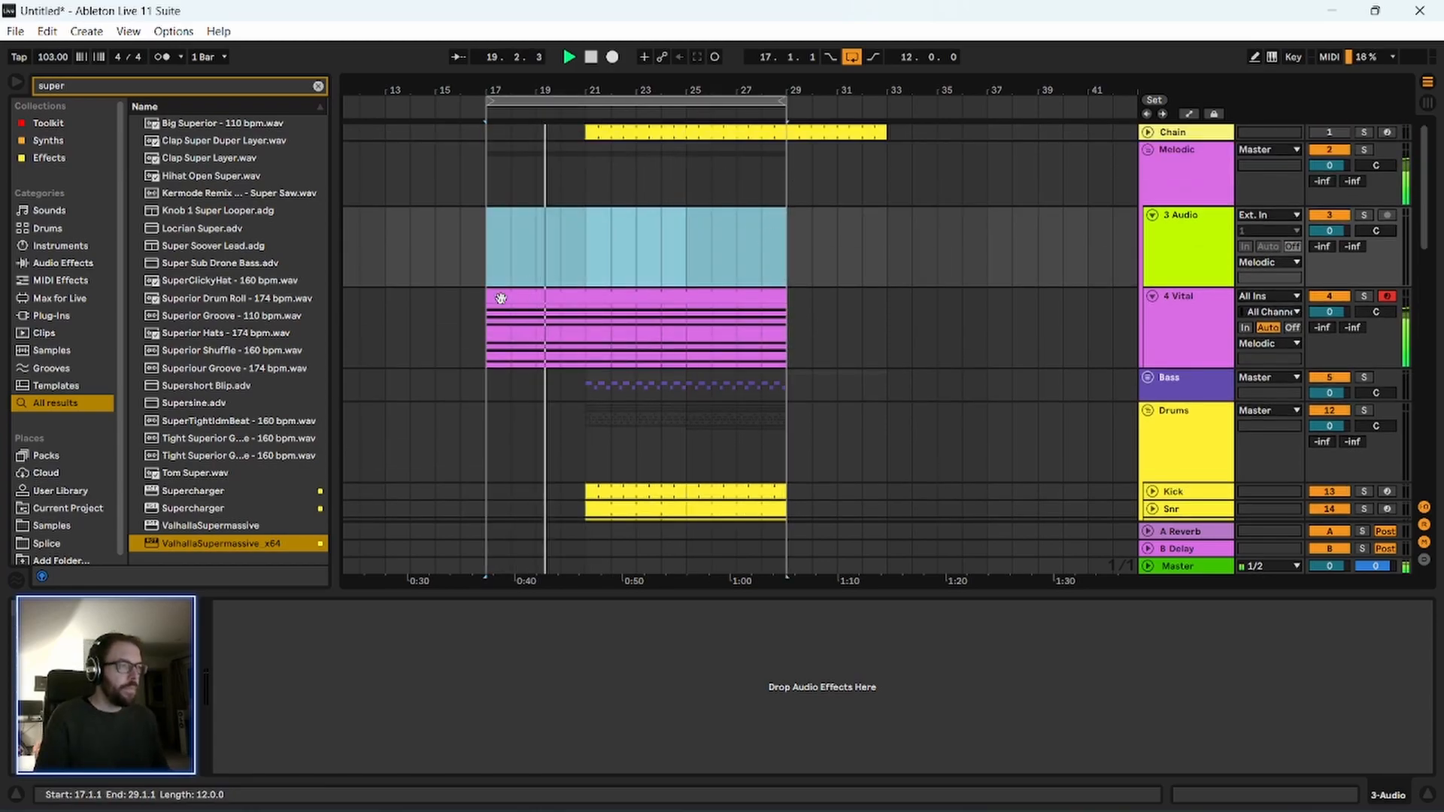
{"action": "scroll", "coordinate": [500, 293], "scroll_direction": "down", "scroll_amount": 3}
{"action": "left_click_drag", "start_coordinate": [489, 103], "coordinate": [587, 114]}
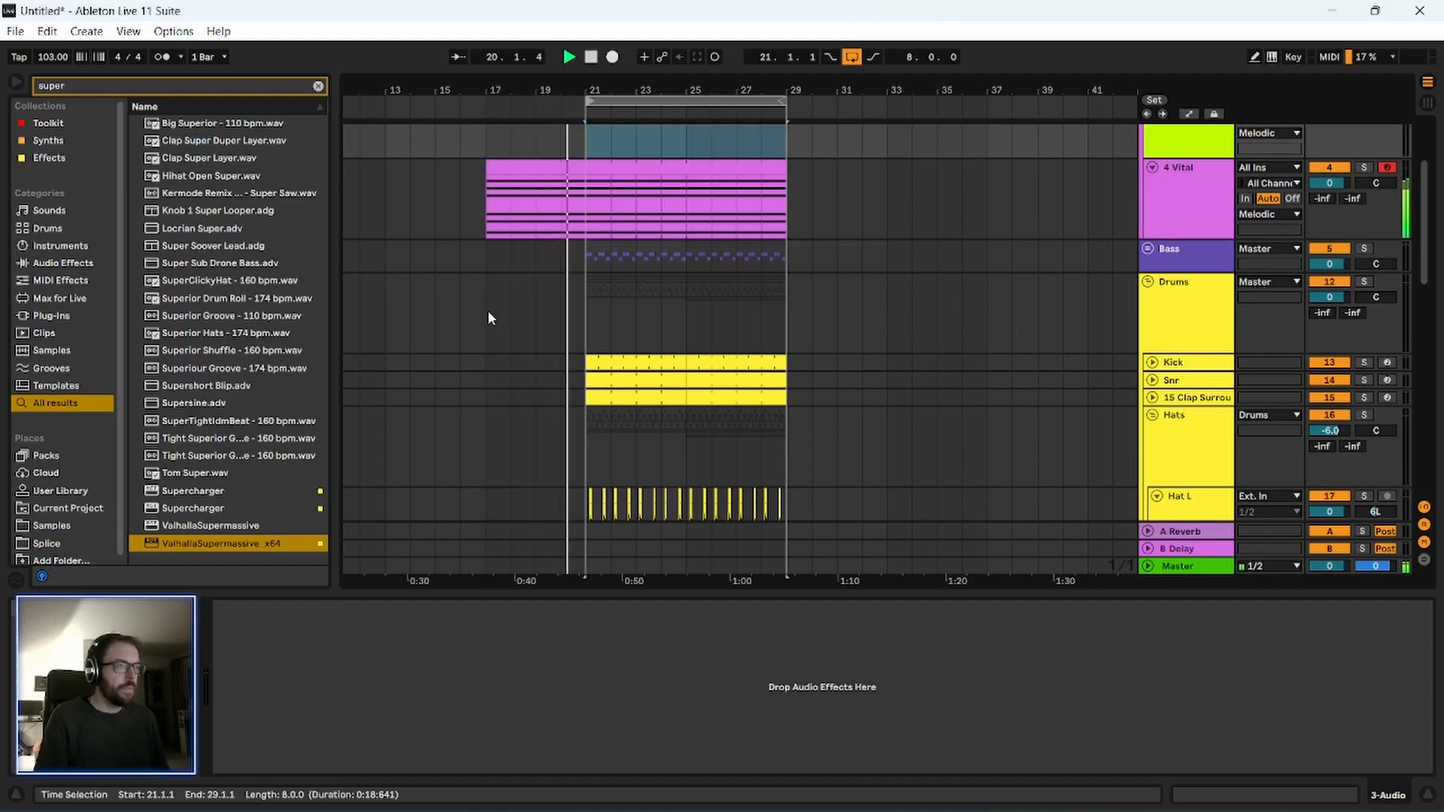
Examine the hat, shaker and FX clips from bar 21 while the loop plays, and stop playback.
{"action": "scroll", "coordinate": [450, 324], "scroll_direction": "down", "scroll_amount": 8}
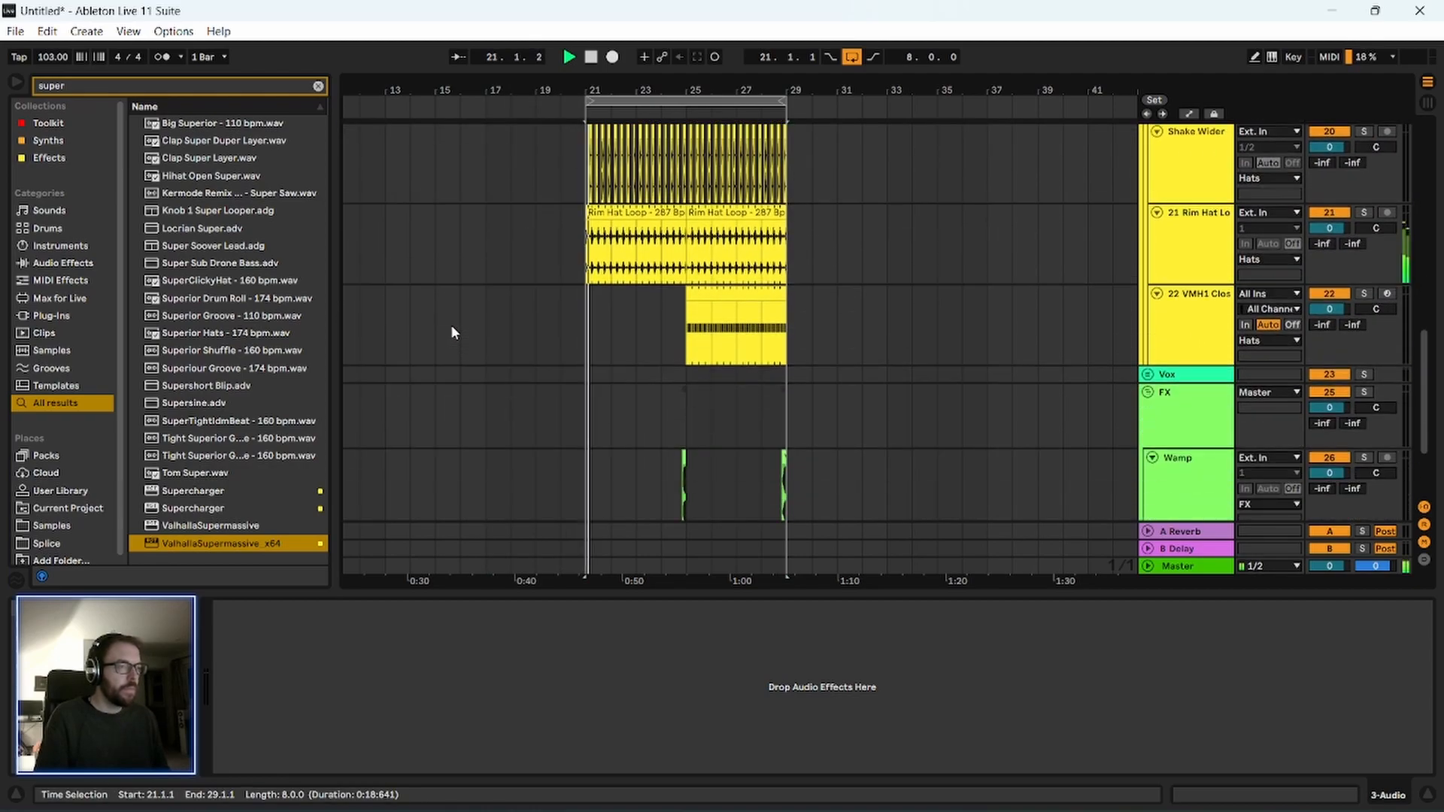
{"action": "left_click_drag", "start_coordinate": [654, 90], "coordinate": [654, 120]}
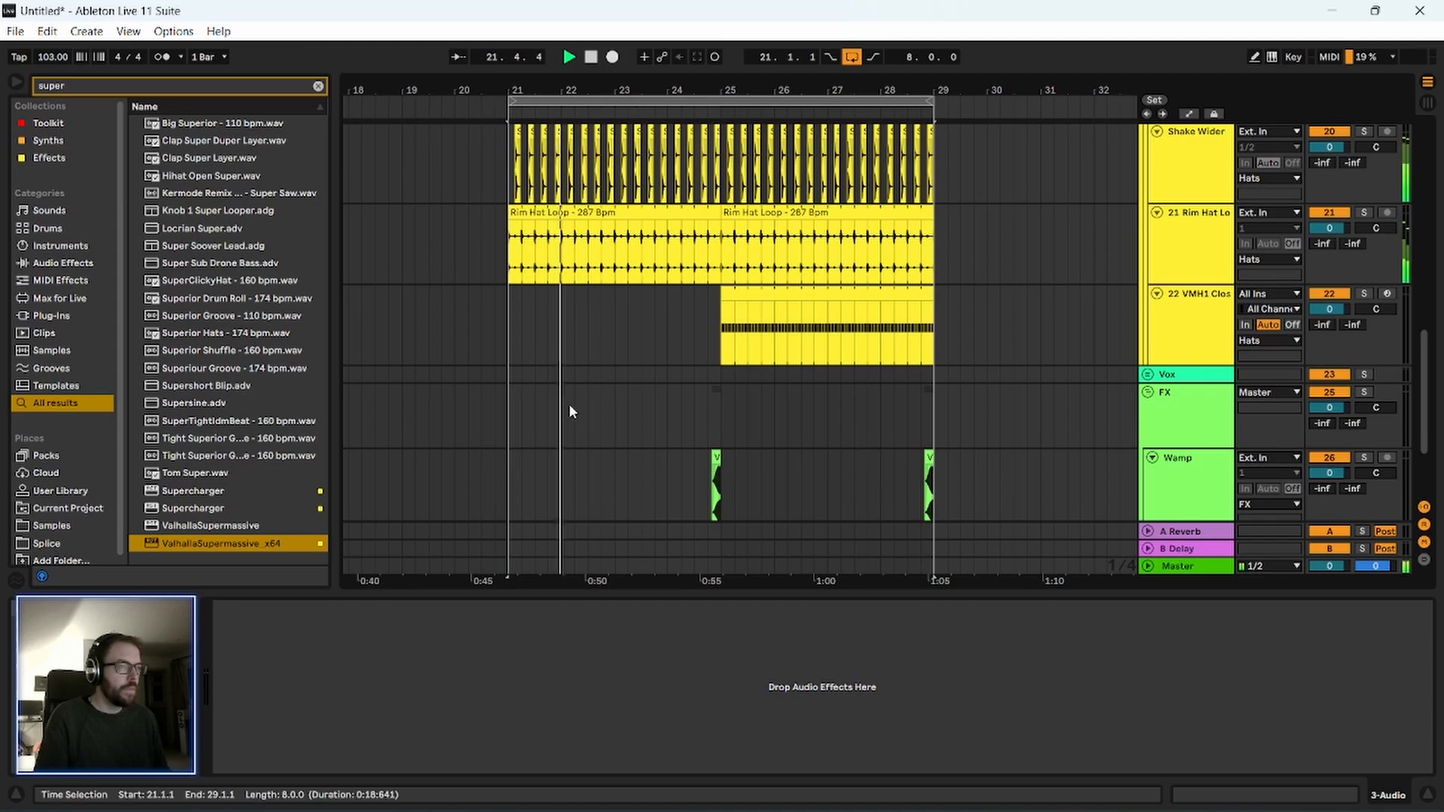
{"action": "scroll", "coordinate": [574, 391], "scroll_direction": "up", "scroll_amount": 3}
{"action": "scroll", "coordinate": [689, 373], "scroll_direction": "up", "scroll_amount": 2}
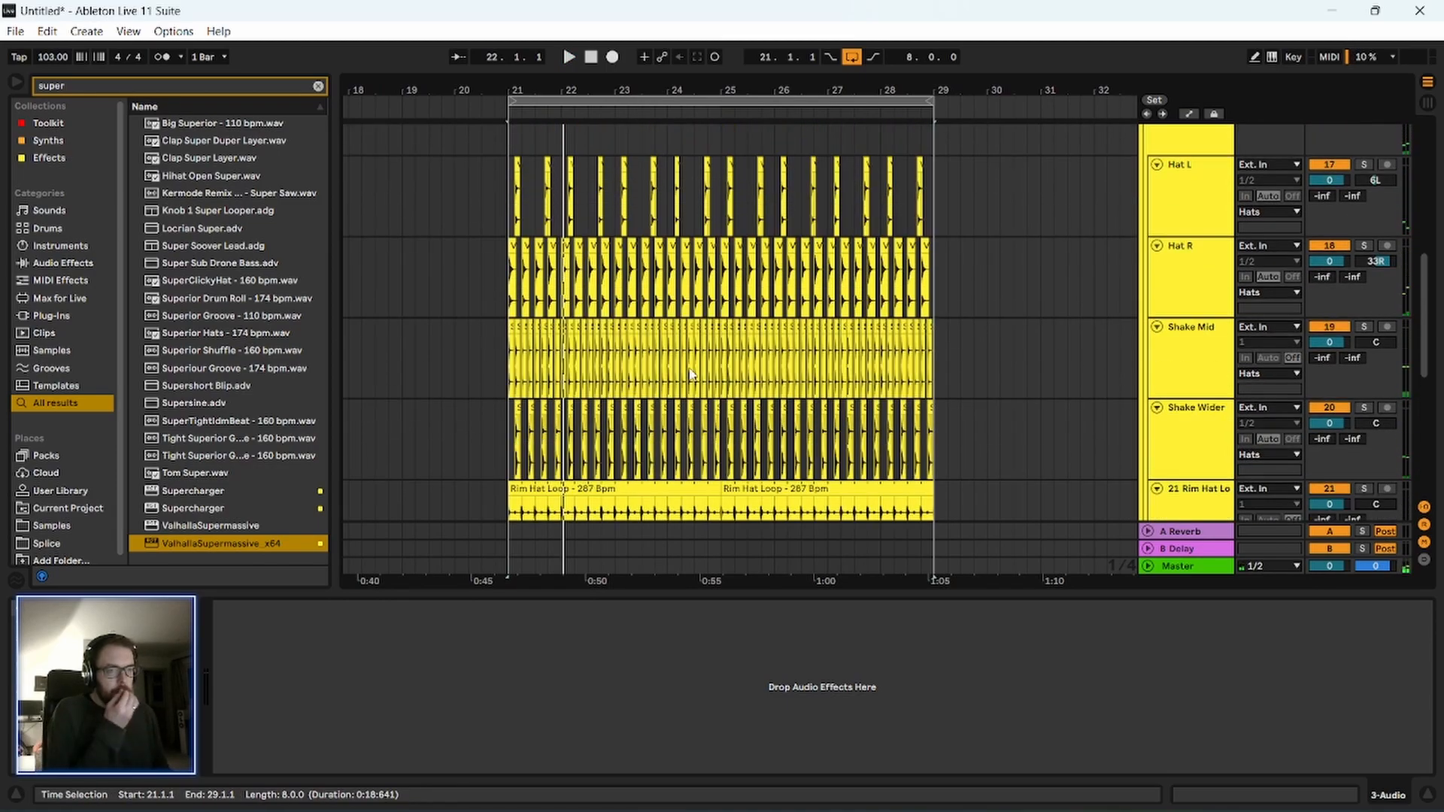
{"action": "scroll", "coordinate": [690, 374], "scroll_direction": "down", "scroll_amount": 2}
{"action": "left_click_drag", "start_coordinate": [562, 85], "coordinate": [561, 103]}
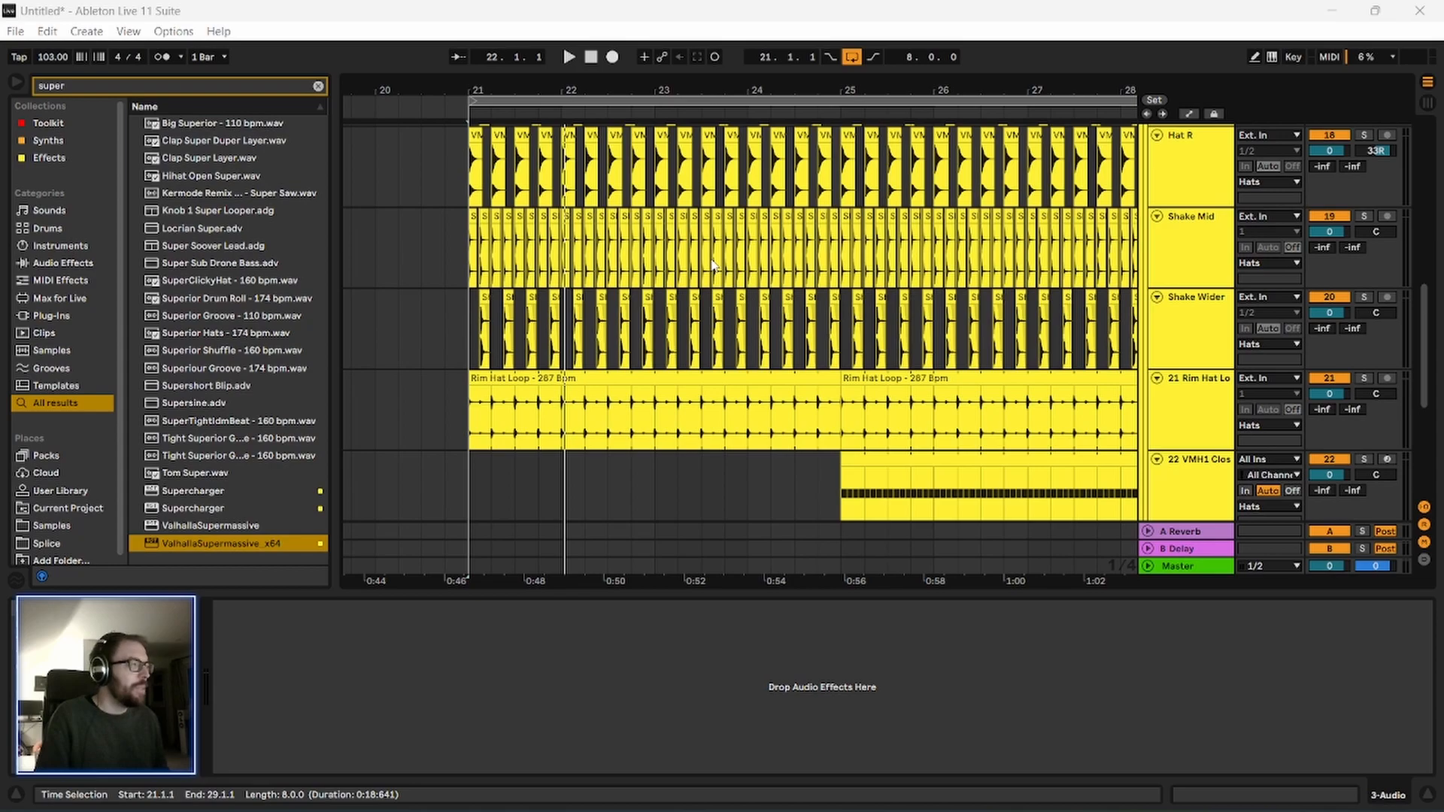
Play briefly from bar 17 and look over the hat and shaker clips between bars 21 and 29.
{"action": "left_click", "coordinate": [517, 104]}
{"action": "key", "text": "z"}
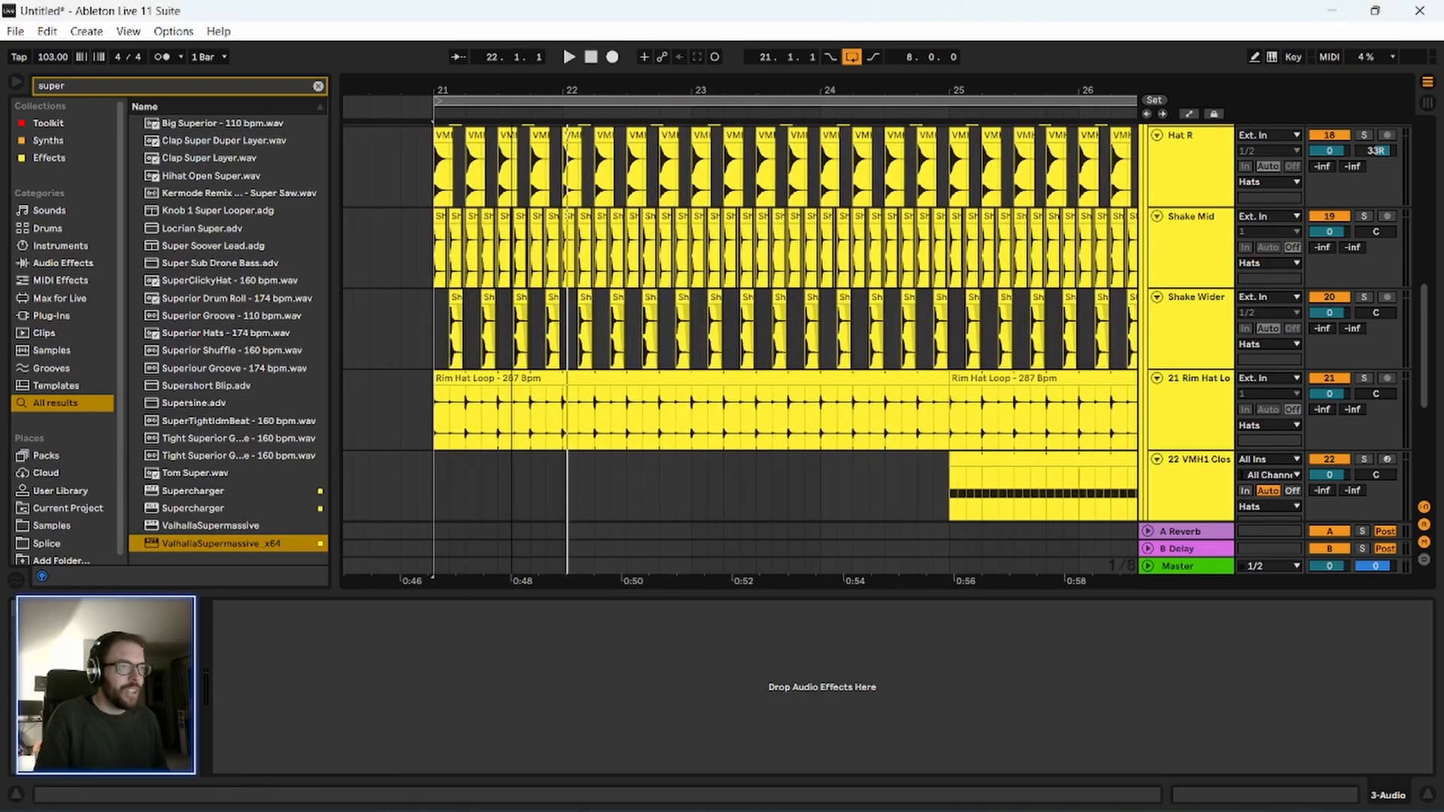
{"action": "scroll", "coordinate": [415, 376], "scroll_direction": "up", "scroll_amount": 2}
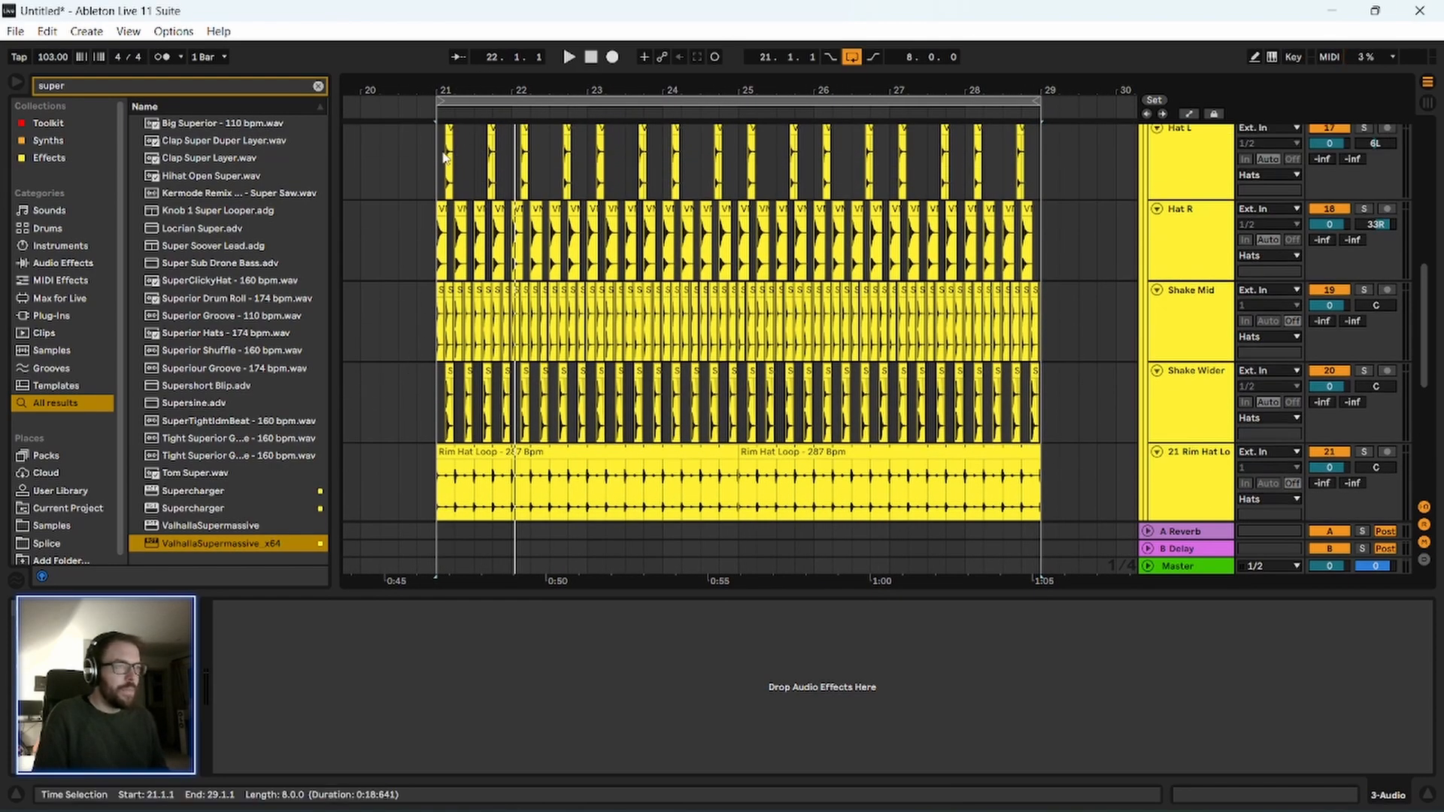
{"action": "left_click_drag", "start_coordinate": [417, 93], "coordinate": [613, 46]}
{"action": "scroll", "coordinate": [521, 288], "scroll_direction": "up", "scroll_amount": 6}
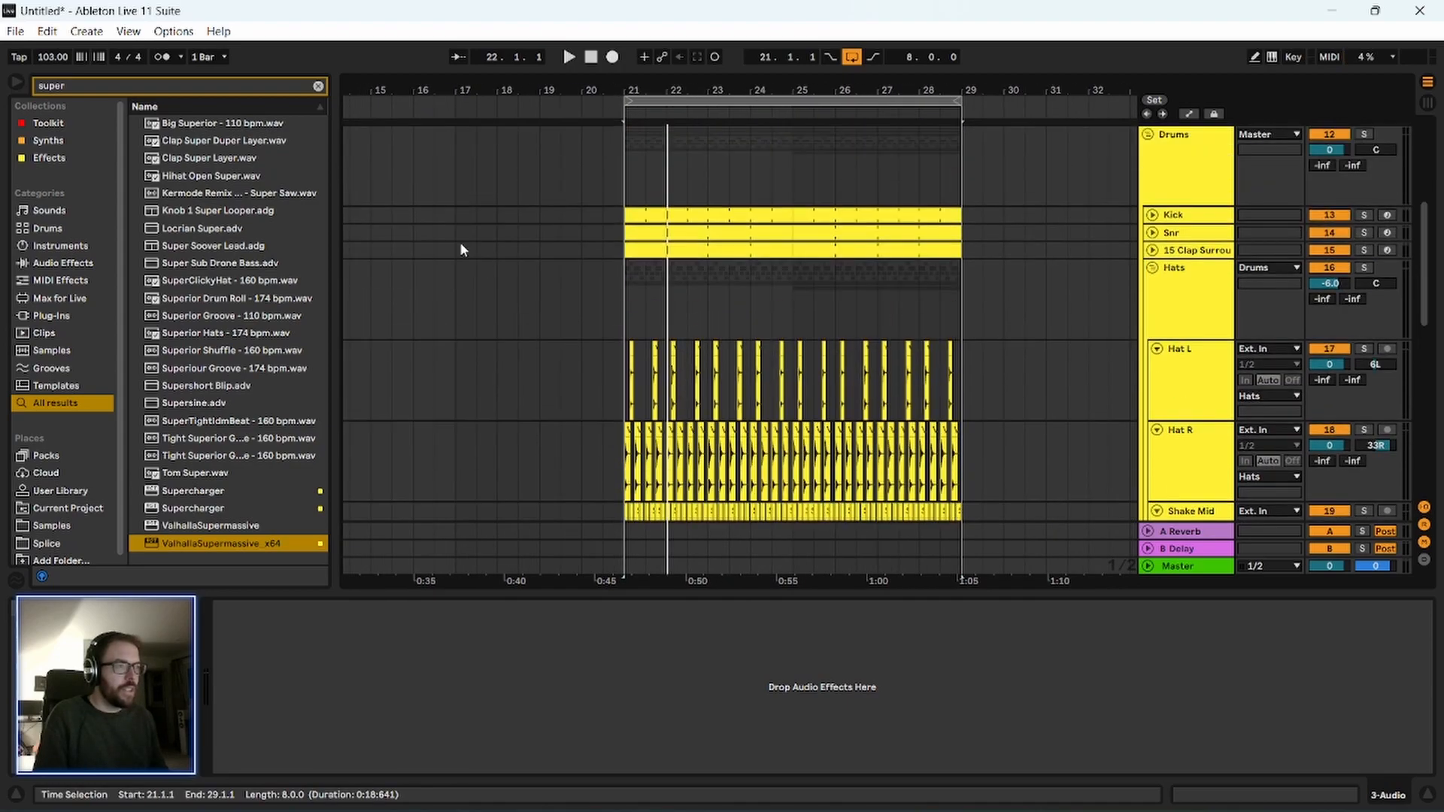
{"action": "left_click", "coordinate": [462, 250]}
{"action": "key", "text": "space"}
{"action": "scroll", "coordinate": [613, 190], "scroll_direction": "down", "scroll_amount": 2}
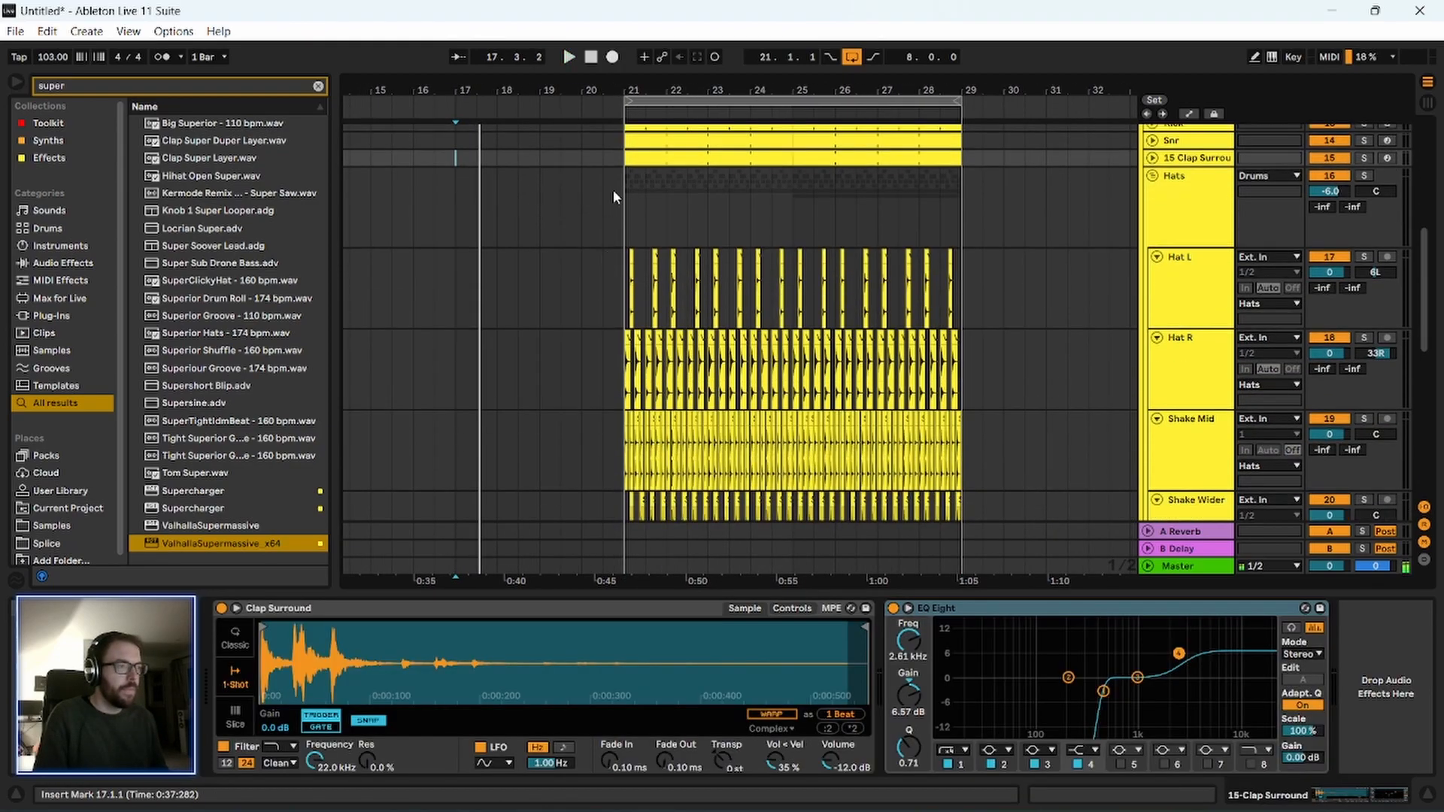
{"action": "left_click_drag", "start_coordinate": [719, 83], "coordinate": [715, 121]}
{"action": "scroll", "coordinate": [501, 363], "scroll_direction": "down", "scroll_amount": 1}
{"action": "left_click_drag", "start_coordinate": [576, 106], "coordinate": [631, 116]}
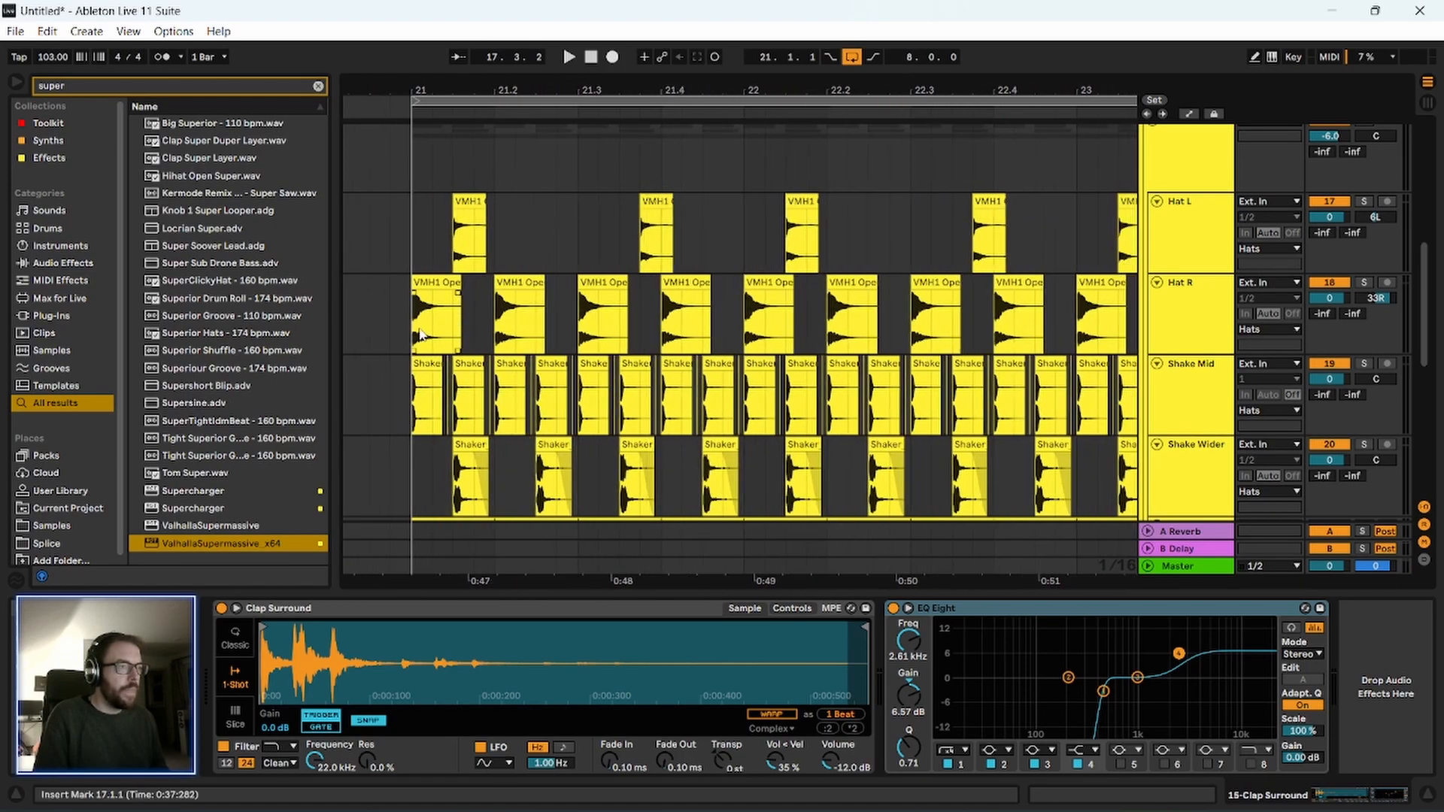
Unfold the Kick, Snr and Clap Surround tracks, and play their pattern from bar 20.
{"action": "scroll", "coordinate": [815, 339], "scroll_direction": "up", "scroll_amount": 4}
{"action": "scroll", "coordinate": [977, 339], "scroll_direction": "down", "scroll_amount": 1}
{"action": "left_click", "coordinate": [1159, 235]}
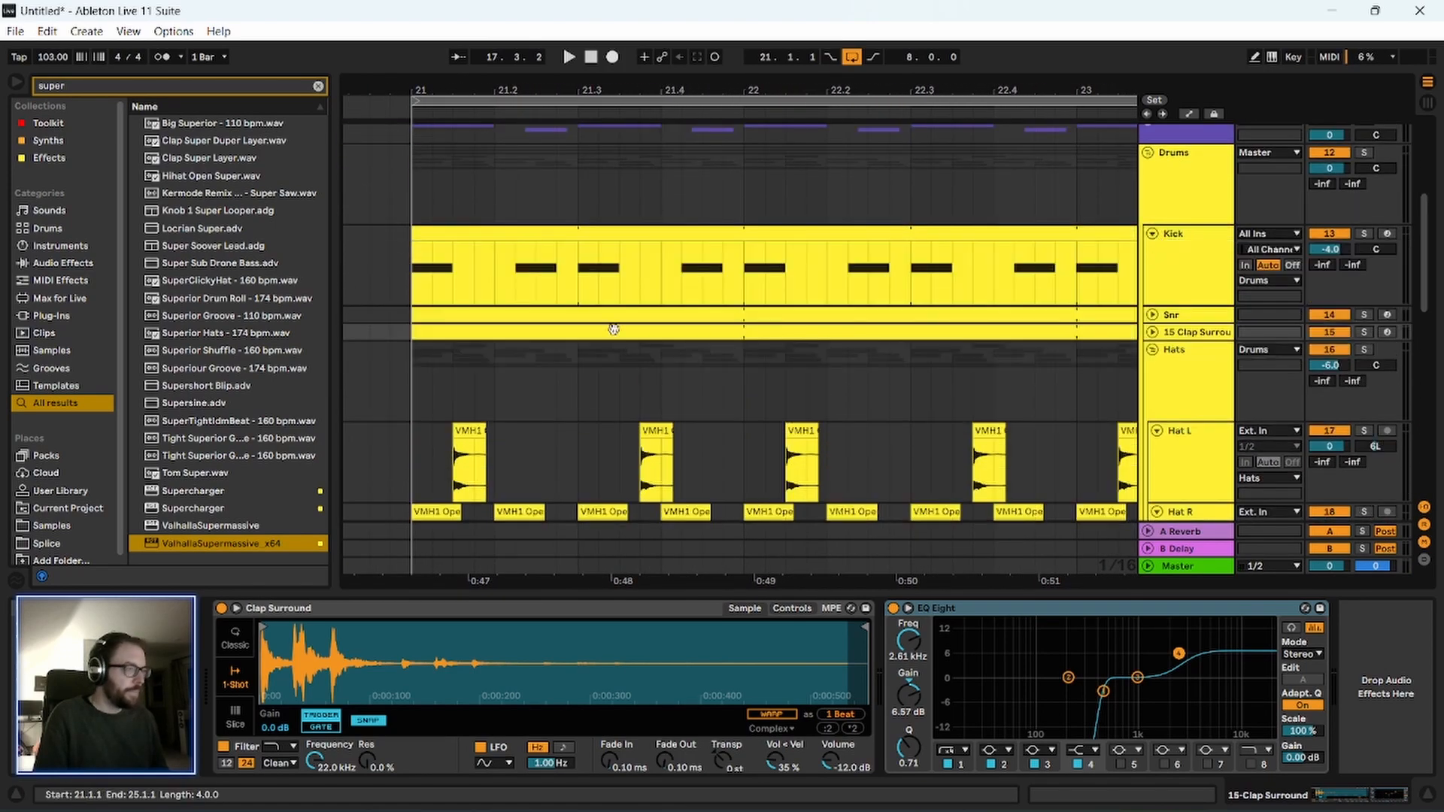
{"action": "scroll", "coordinate": [1139, 237], "scroll_direction": "down", "scroll_amount": 1}
{"action": "left_click", "coordinate": [1152, 242]}
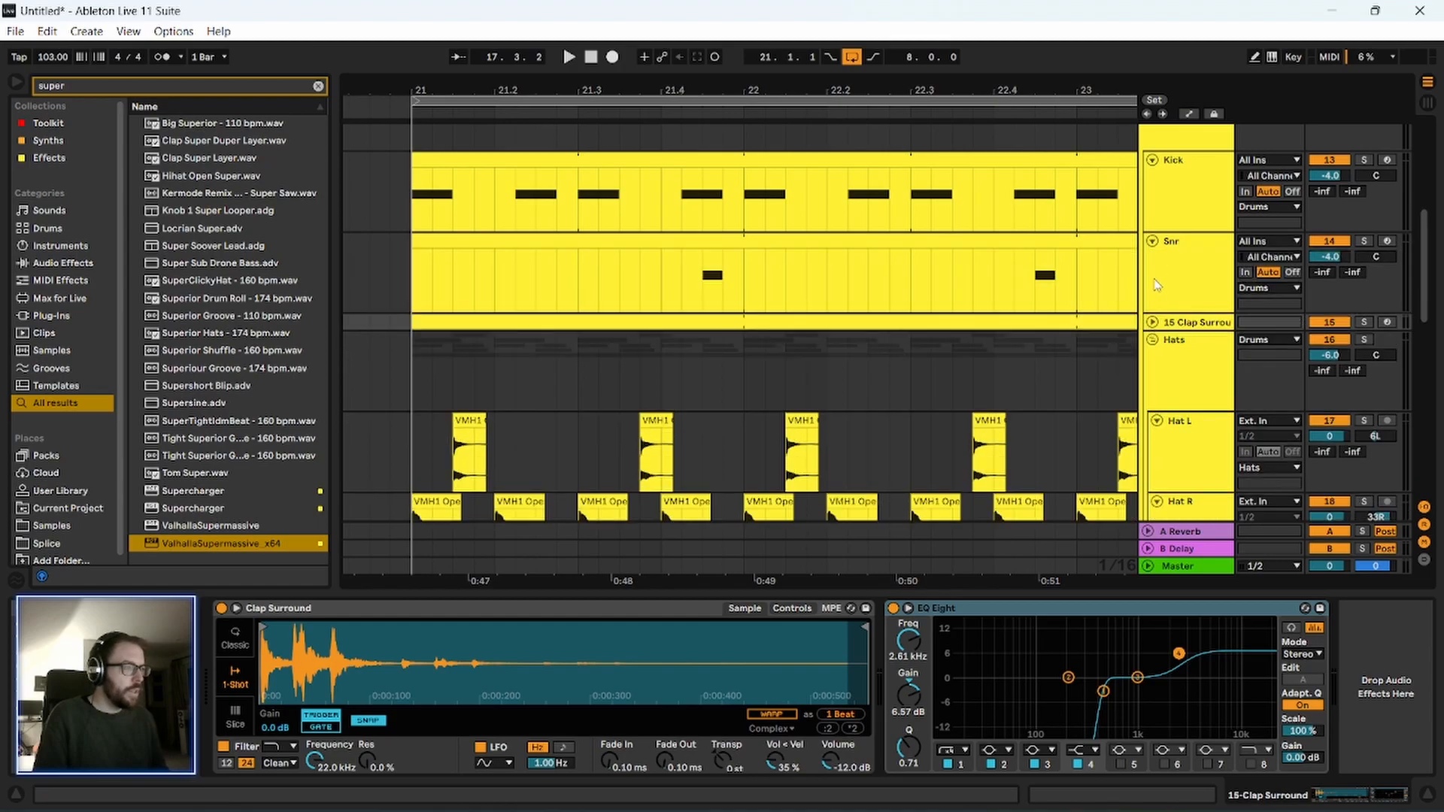
{"action": "left_click", "coordinate": [1151, 323]}
{"action": "left_click_drag", "start_coordinate": [693, 88], "coordinate": [688, 26]}
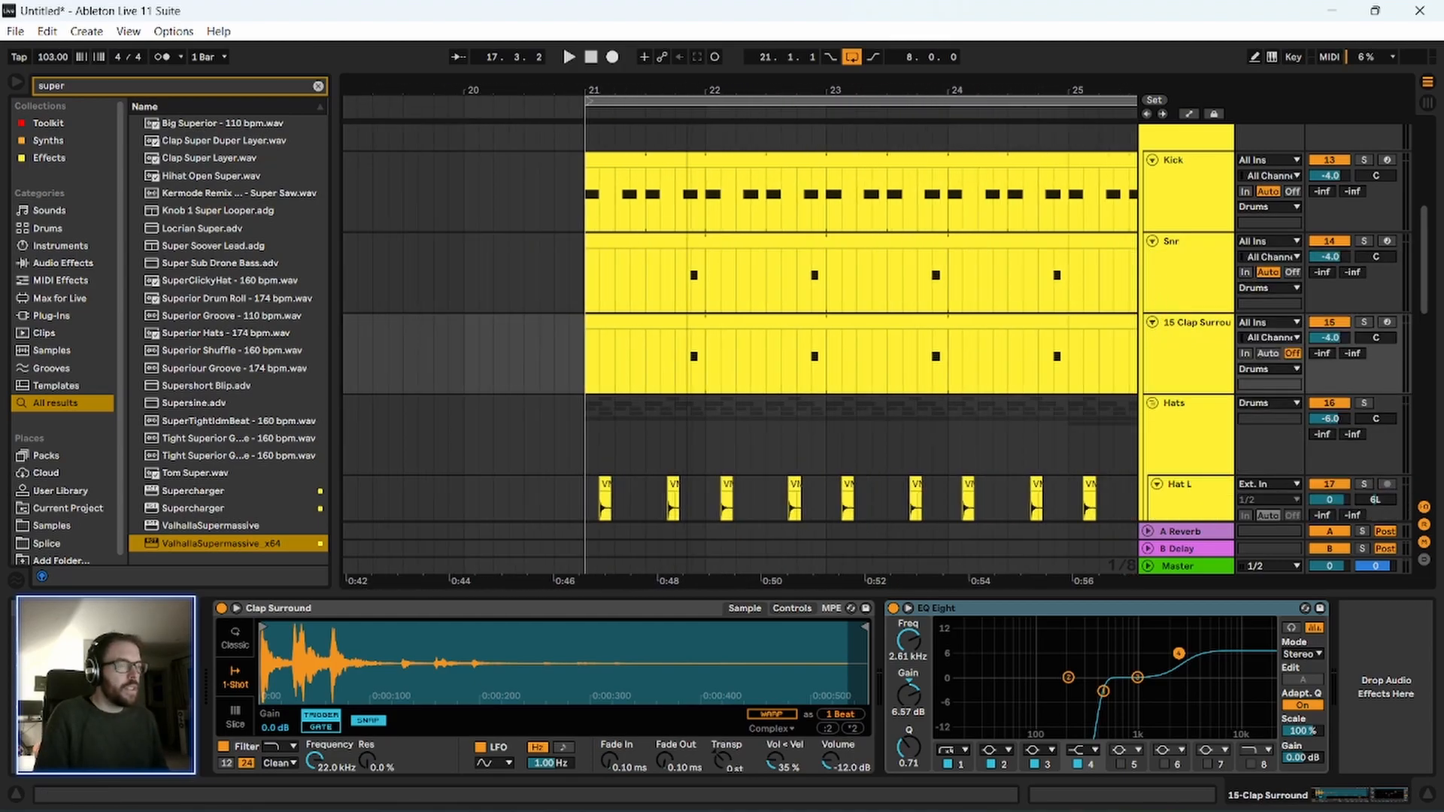
{"action": "left_click", "coordinate": [373, 218]}
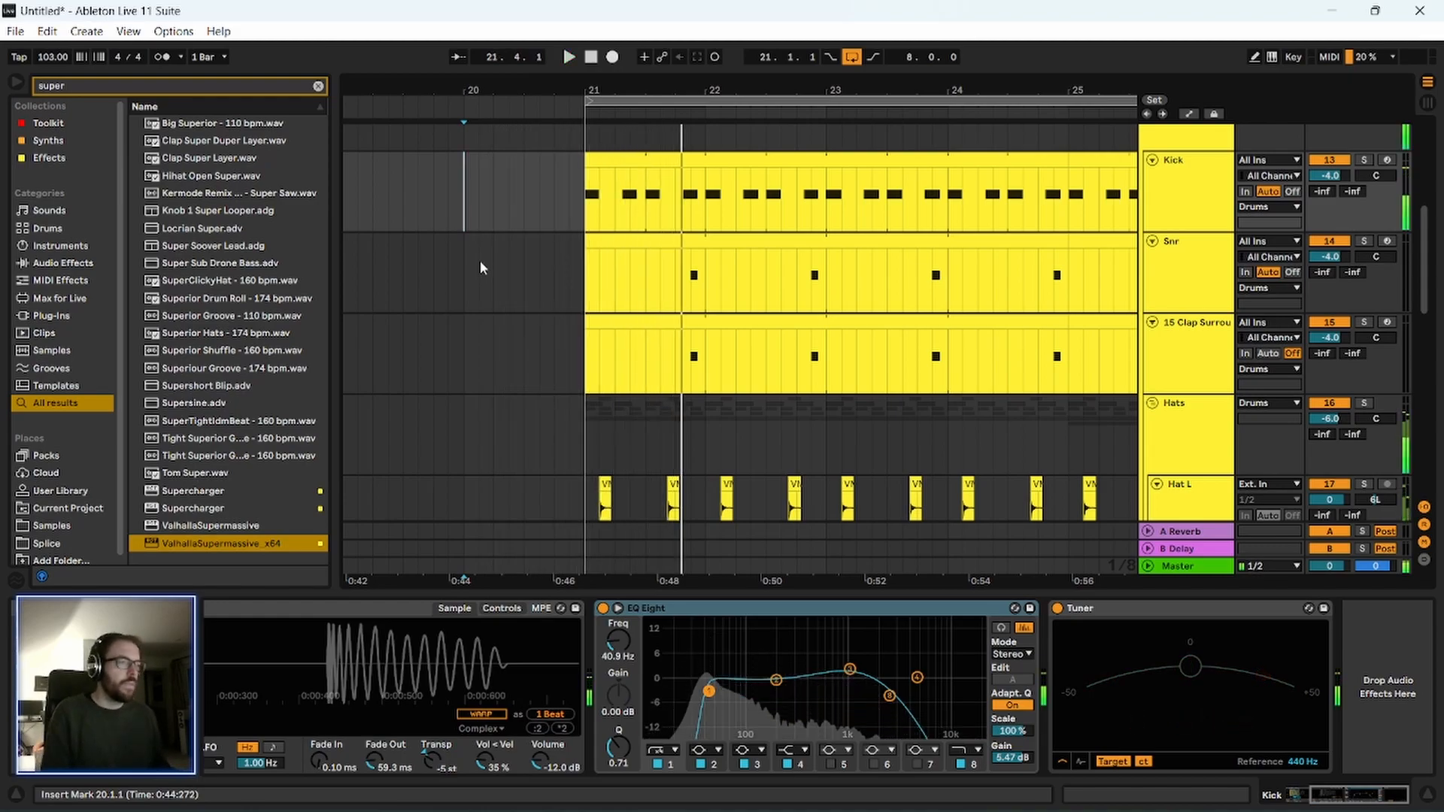
{"action": "left_click_drag", "start_coordinate": [637, 82], "coordinate": [603, 86]}
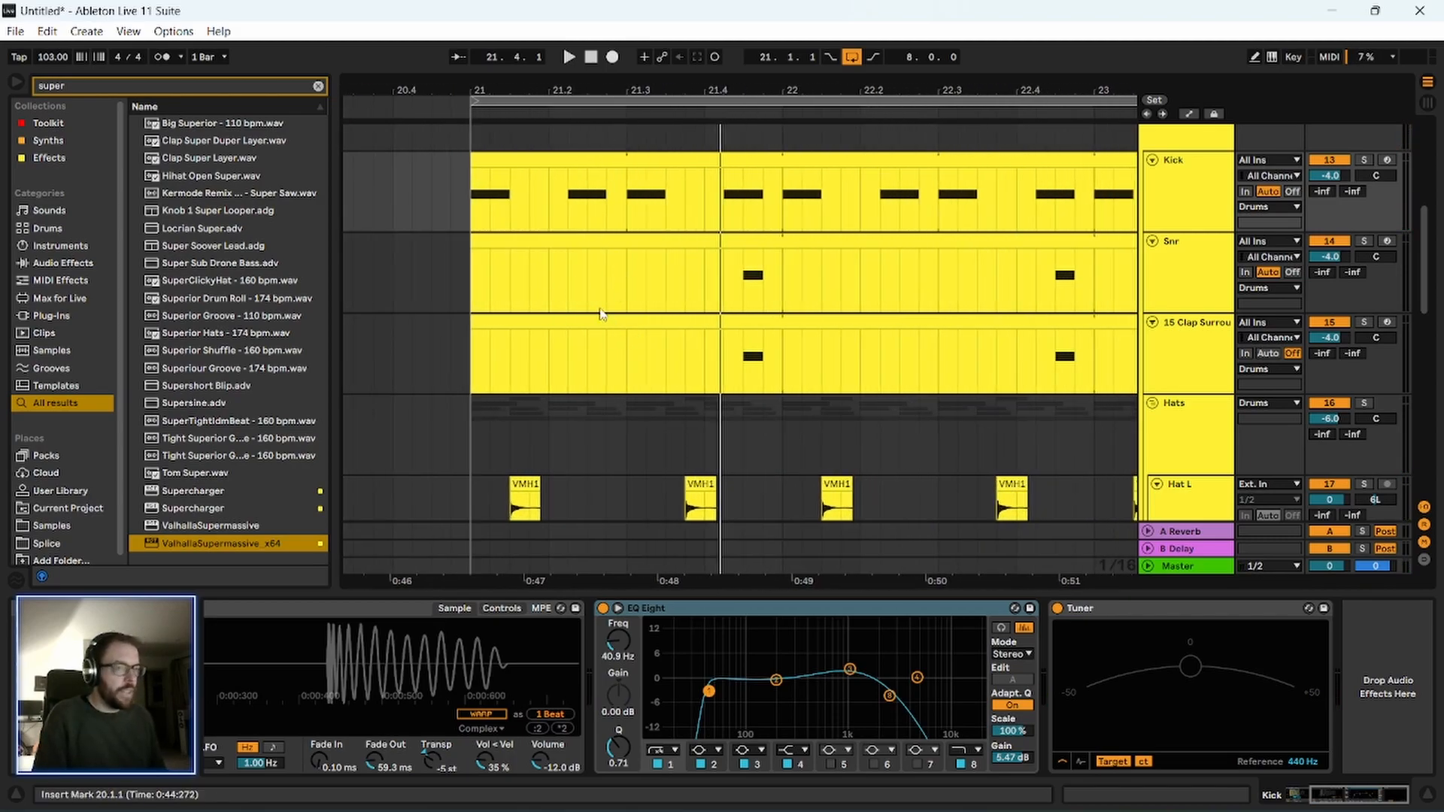
Fold the Hats group and move its clips from bars 21 to 29 so they start at bar 29.
{"action": "left_click_drag", "start_coordinate": [861, 84], "coordinate": [572, 47]}
{"action": "scroll", "coordinate": [471, 399], "scroll_direction": "down", "scroll_amount": 5}
{"action": "scroll", "coordinate": [471, 394], "scroll_direction": "down", "scroll_amount": 3}
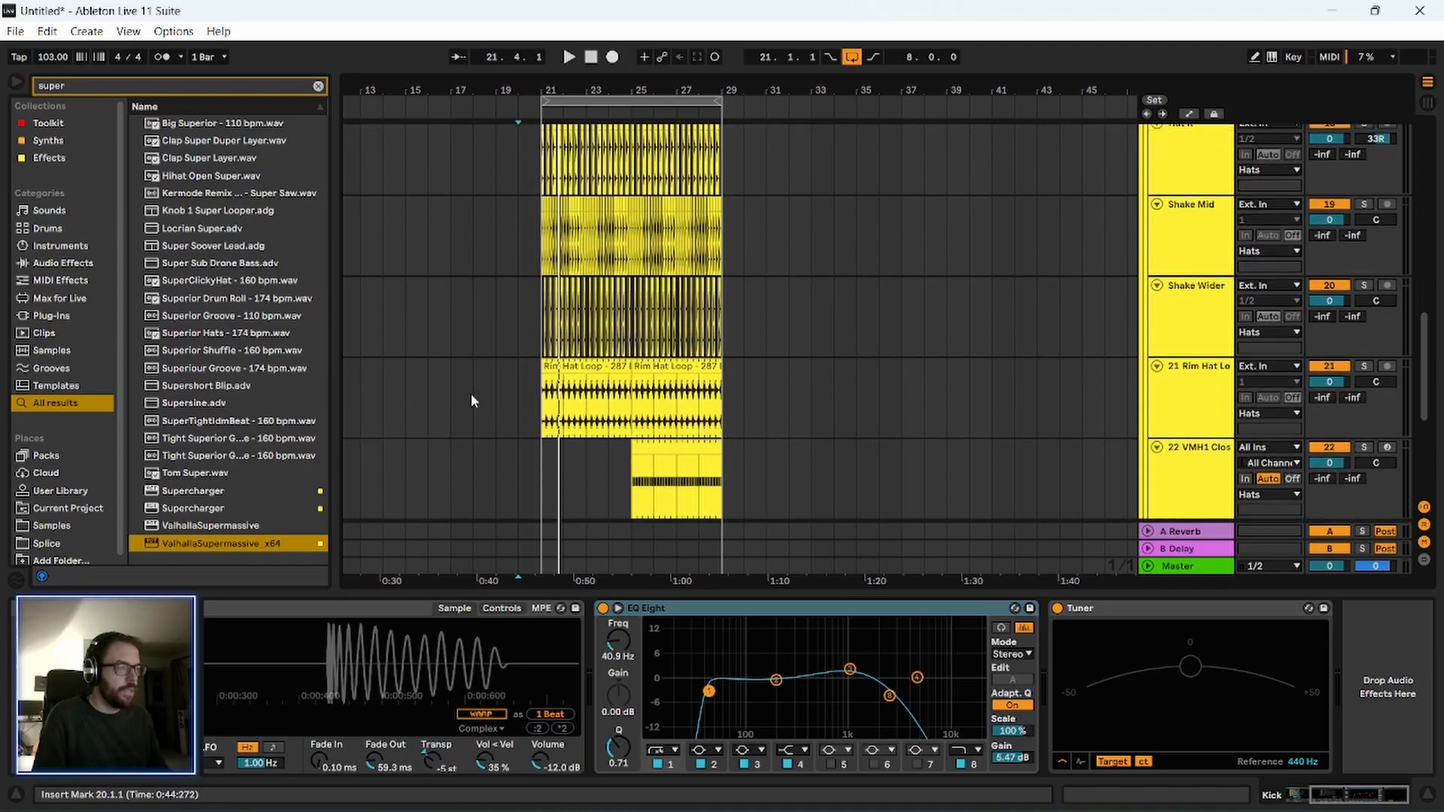
{"action": "scroll", "coordinate": [775, 406], "scroll_direction": "up", "scroll_amount": 6}
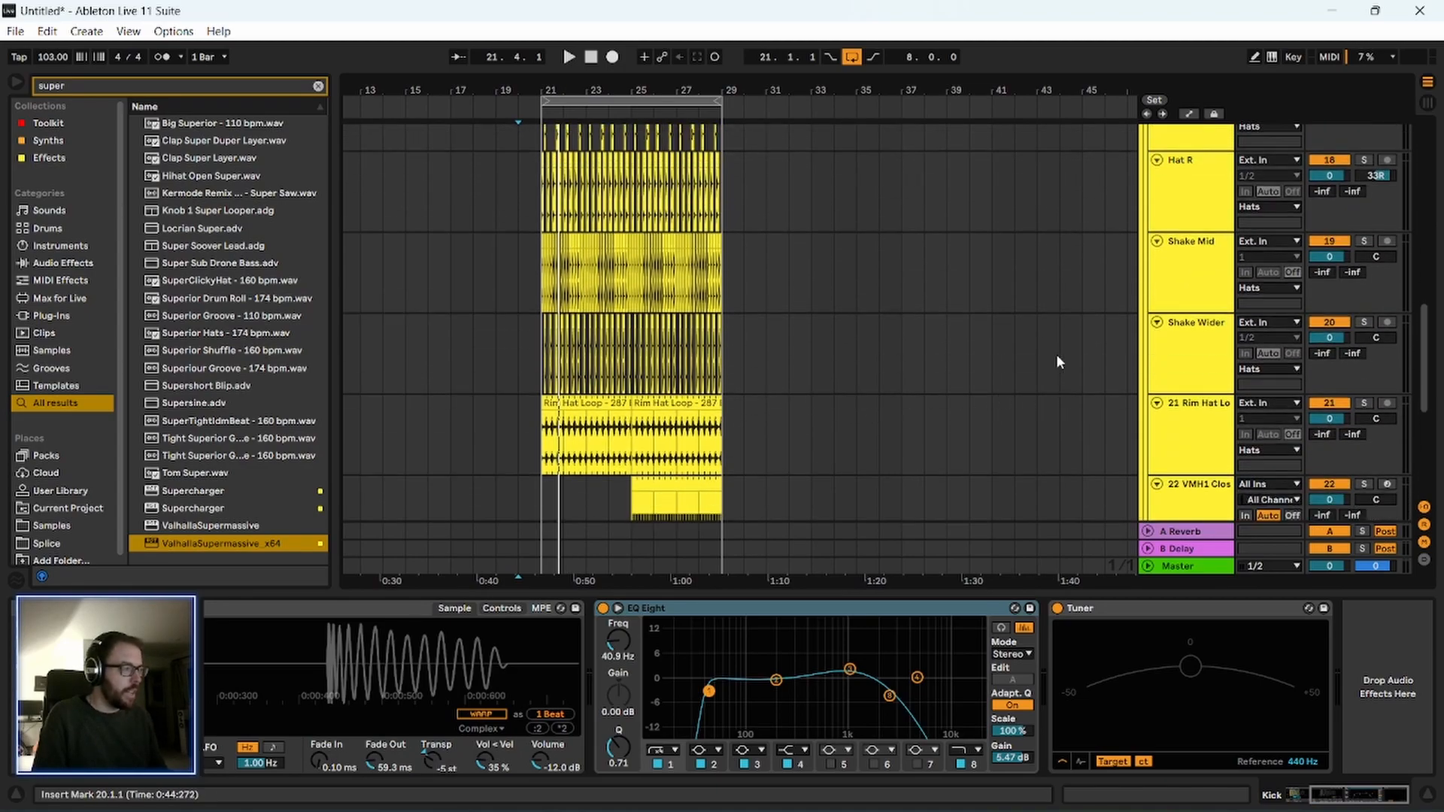
{"action": "left_click", "coordinate": [1151, 182]}
{"action": "left_click_drag", "start_coordinate": [728, 194], "coordinate": [566, 183]}
{"action": "left_click", "coordinate": [547, 192]}
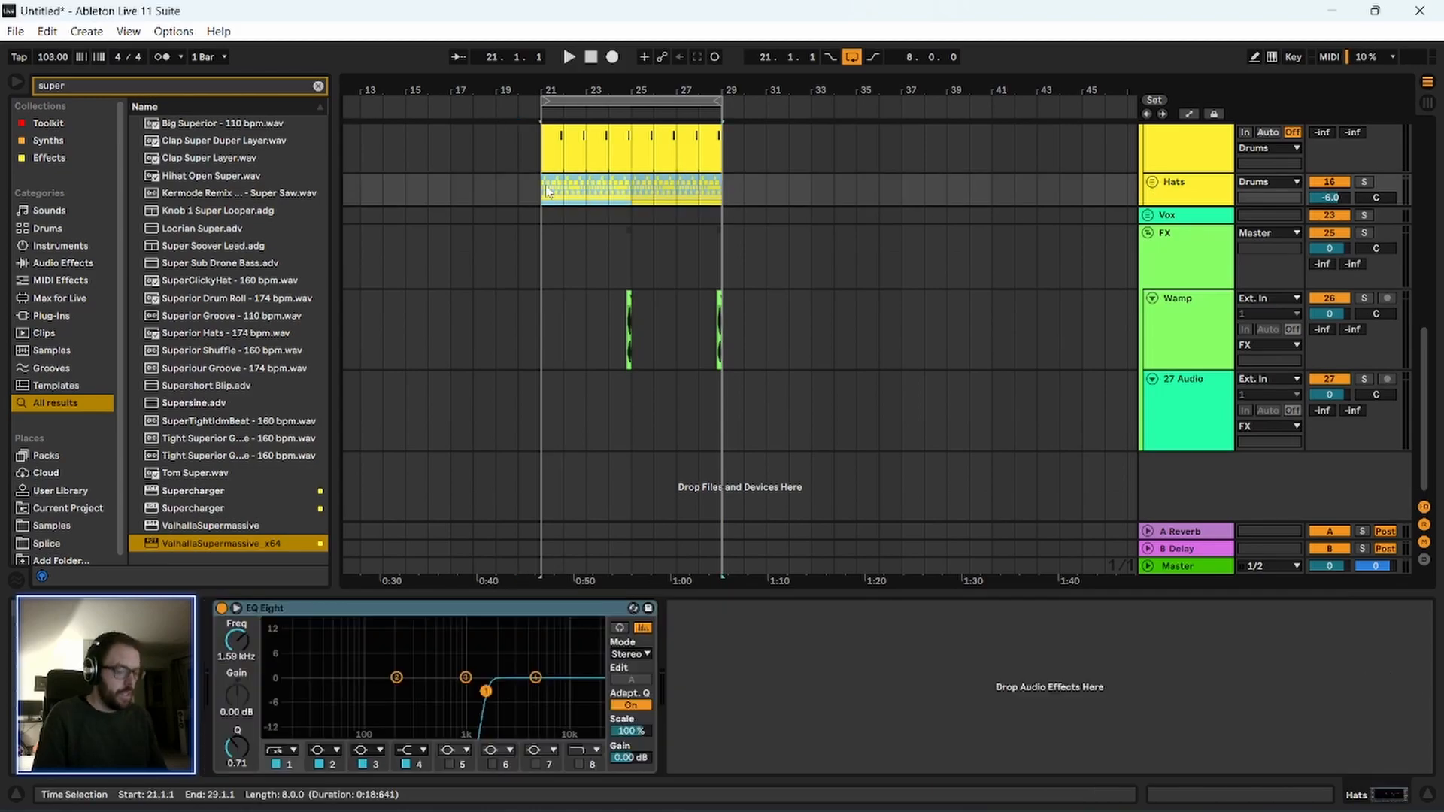
{"action": "key", "text": "Delete"}
{"action": "left_click", "coordinate": [724, 191]}
{"action": "key", "text": "ctrl+v"}
Play the kick, snare and clap pattern without hats, starting just before bar 21.
{"action": "scroll", "coordinate": [527, 421], "scroll_direction": "up", "scroll_amount": 3}
{"action": "scroll", "coordinate": [543, 356], "scroll_direction": "up", "scroll_amount": 1}
{"action": "left_click_drag", "start_coordinate": [566, 87], "coordinate": [566, 172]}
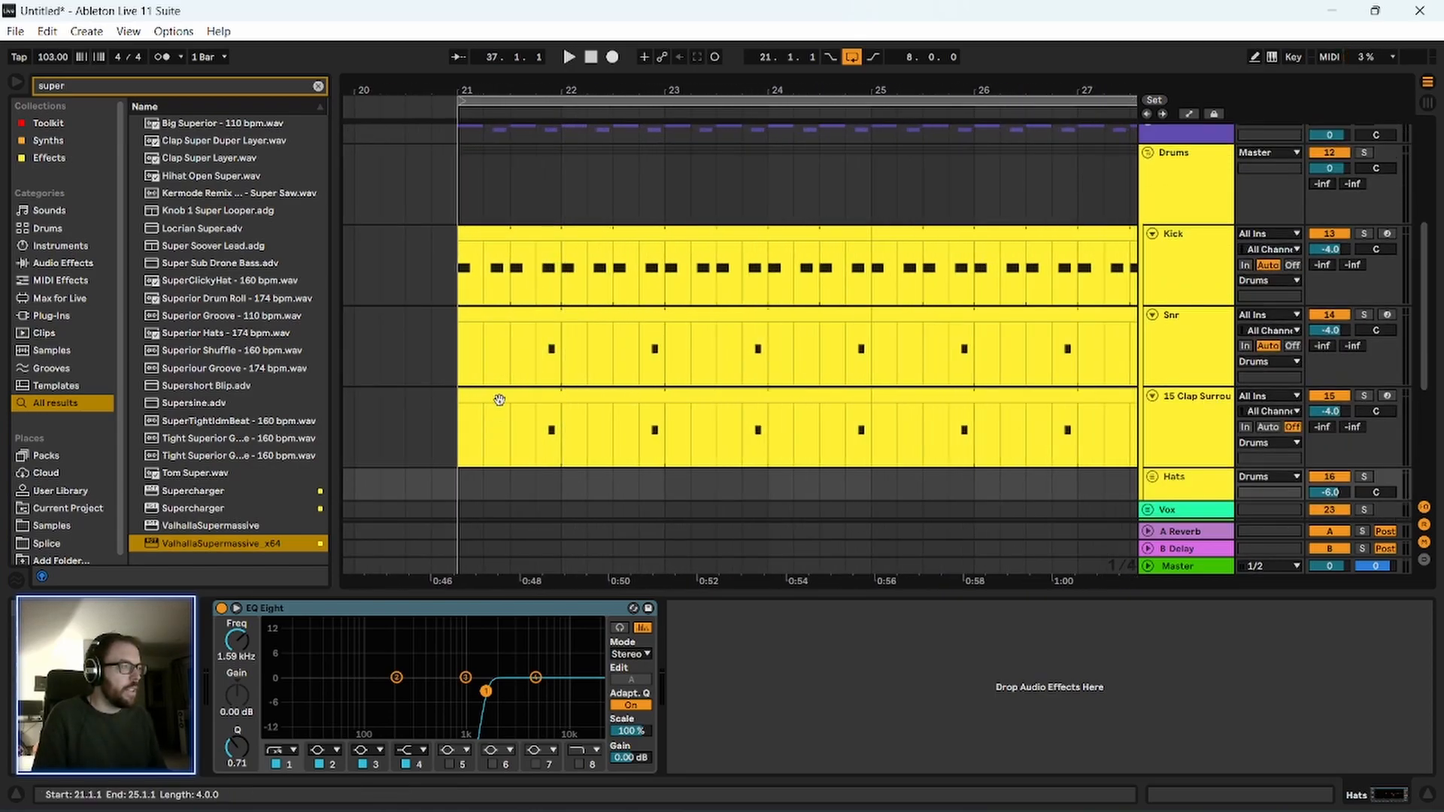
{"action": "scroll", "coordinate": [468, 407], "scroll_direction": "down", "scroll_amount": 1}
{"action": "left_click", "coordinate": [443, 323]}
{"action": "key", "text": "space"}
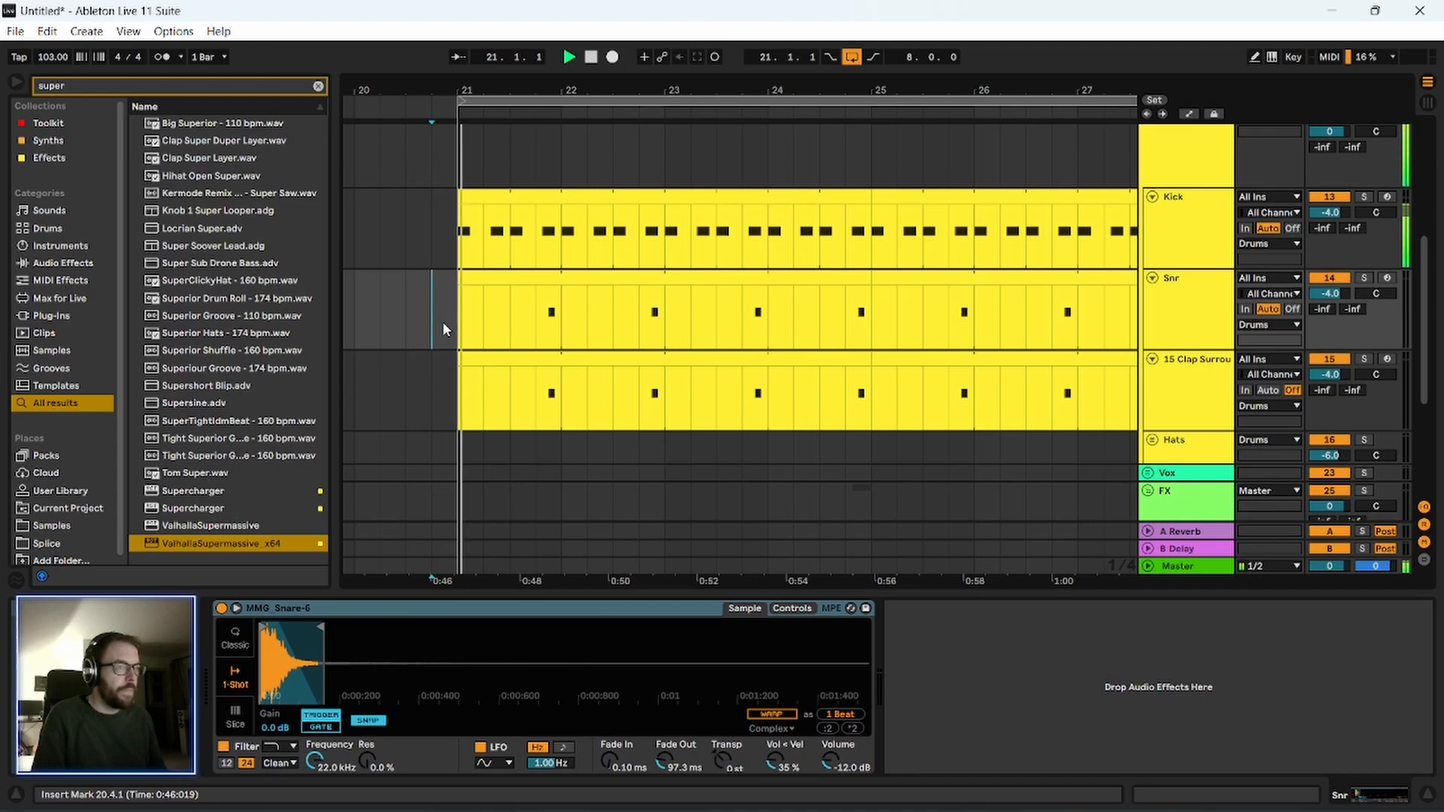
{"action": "key", "text": "space"}
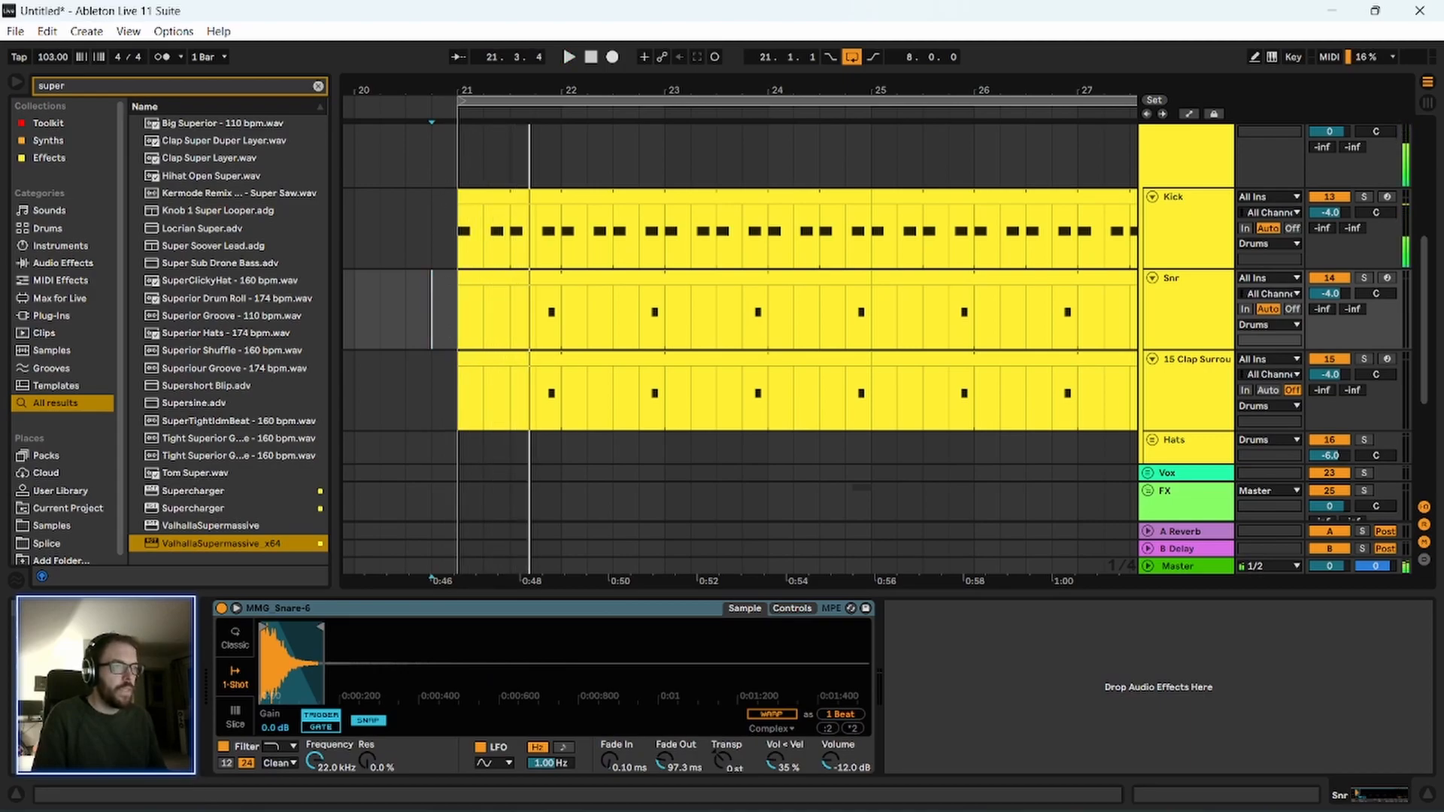
Move the snare and clap hits of bar 21 to beat 3, remove the kick on that beat, and play the bar.
{"action": "left_click_drag", "start_coordinate": [458, 104], "coordinate": [472, 114]}
{"action": "left_click_drag", "start_coordinate": [741, 328], "coordinate": [775, 391]}
{"action": "left_click_drag", "start_coordinate": [764, 283], "coordinate": [643, 304]}
{"action": "left_click", "coordinate": [467, 310]}
{"action": "left_click_drag", "start_coordinate": [615, 216], "coordinate": [807, 219]}
{"action": "left_click", "coordinate": [480, 249]}
{"action": "key", "text": "space"}
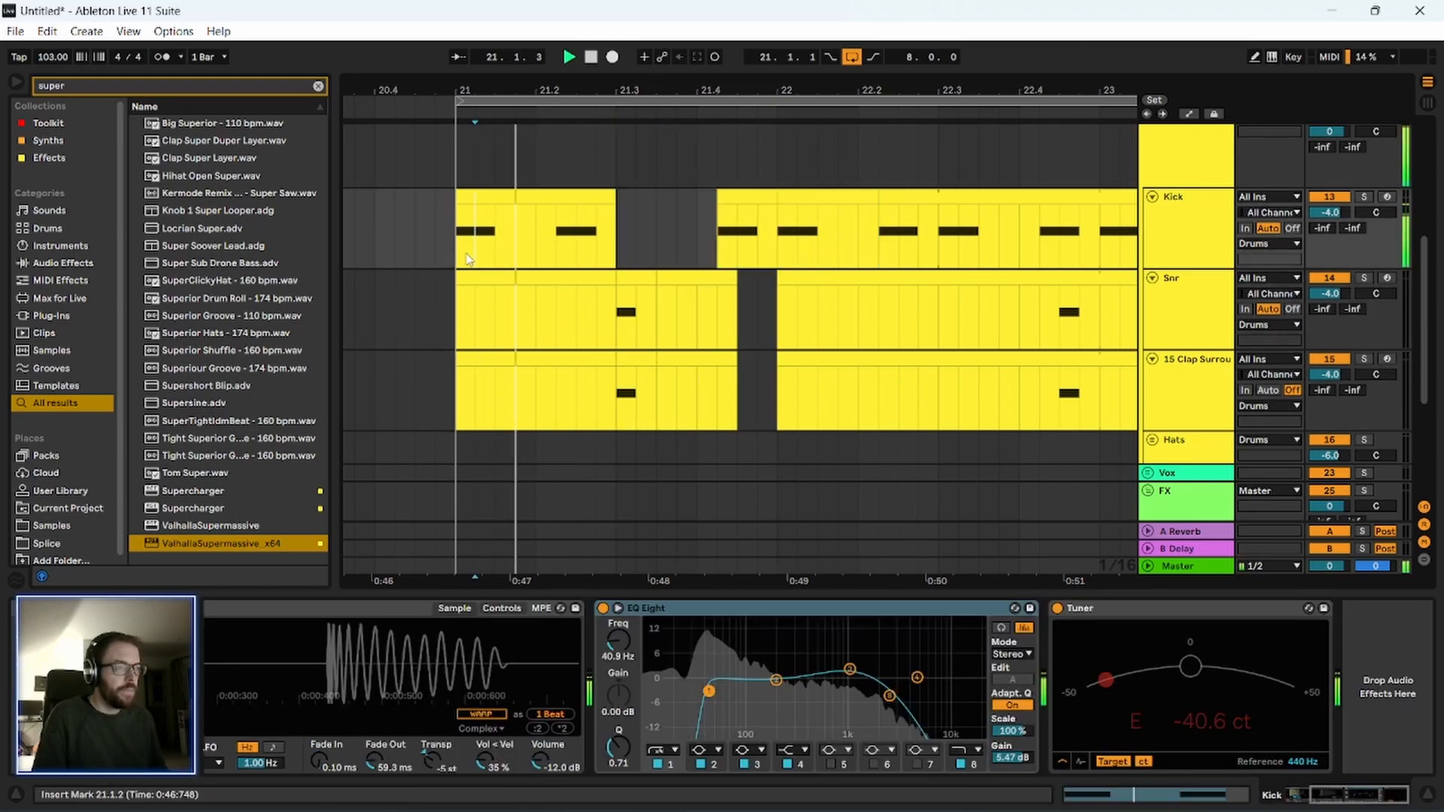
{"action": "left_click", "coordinate": [461, 376]}
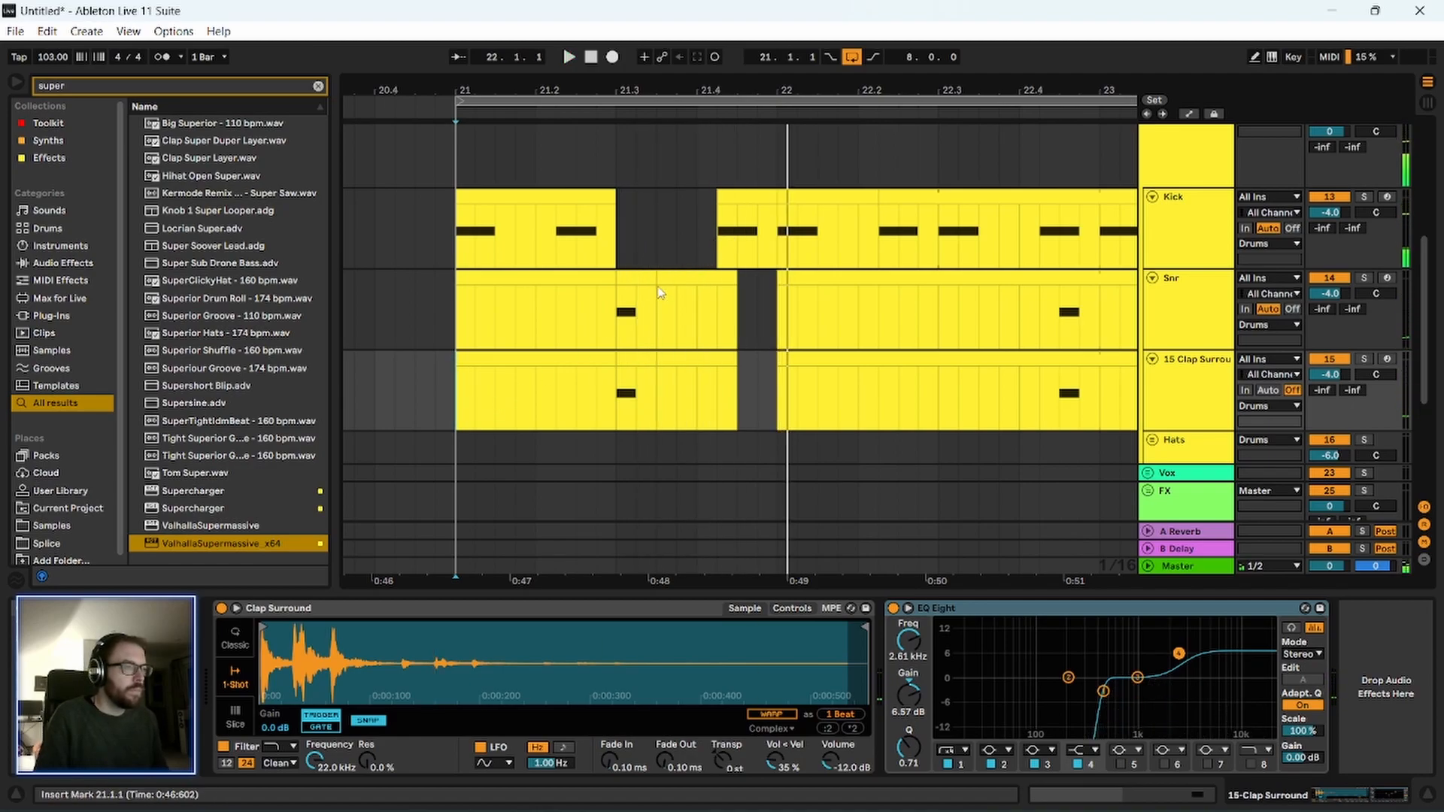
{"action": "key", "text": "space"}
Try bar 21 with its last kick on beat 4 and an extra snare and clap hit half a beat after it.
{"action": "left_click_drag", "start_coordinate": [645, 278], "coordinate": [631, 354]}
{"action": "left_click_drag", "start_coordinate": [641, 279], "coordinate": [761, 277]}
{"action": "left_click_drag", "start_coordinate": [760, 194], "coordinate": [740, 194]}
{"action": "left_click", "coordinate": [703, 230]}
{"action": "key", "text": "space"}
{"action": "key", "text": "space"}
{"action": "left_click", "coordinate": [461, 273]}
{"action": "key", "text": "space"}
{"action": "key", "text": "space"}
Copy the snare and clap hits to beats 2 and 4 of bar 21, and delete those at the end of the bar.
{"action": "left_click_drag", "start_coordinate": [617, 277], "coordinate": [662, 436]}
{"action": "left_click_drag", "start_coordinate": [655, 279], "coordinate": [723, 306]}
{"action": "left_click", "coordinate": [757, 279]}
{"action": "left_click", "coordinate": [760, 358]}
{"action": "key", "text": "Delete"}
{"action": "left_click", "coordinate": [746, 280]}
{"action": "key", "text": "Delete"}
Delete the snare and clap hits on beat 3 of bar 21, and play the bar.
{"action": "left_click", "coordinate": [636, 309]}
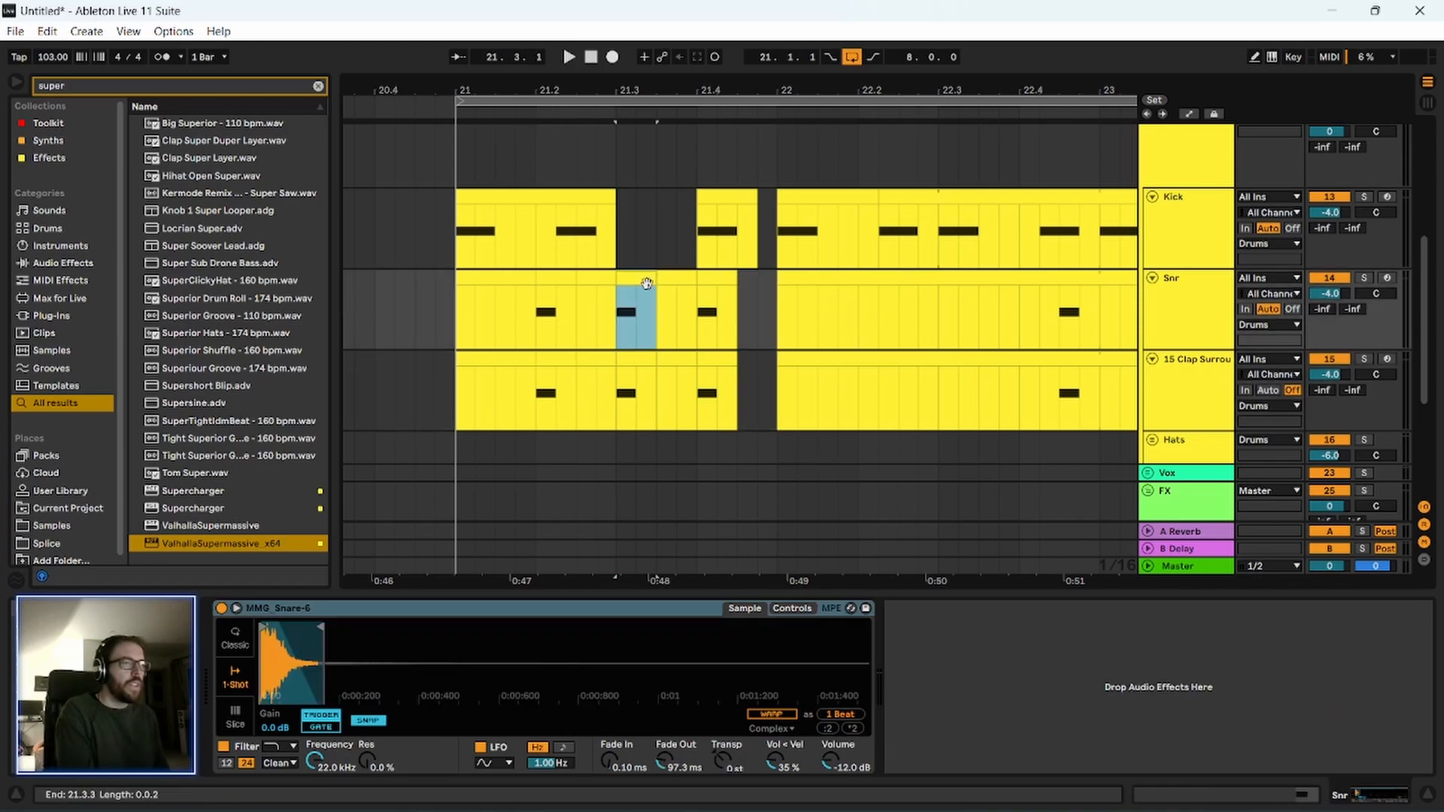
{"action": "key", "text": "Delete"}
{"action": "left_click", "coordinate": [637, 391]}
{"action": "key", "text": "Delete"}
{"action": "left_click", "coordinate": [436, 331]}
{"action": "key", "text": "space"}
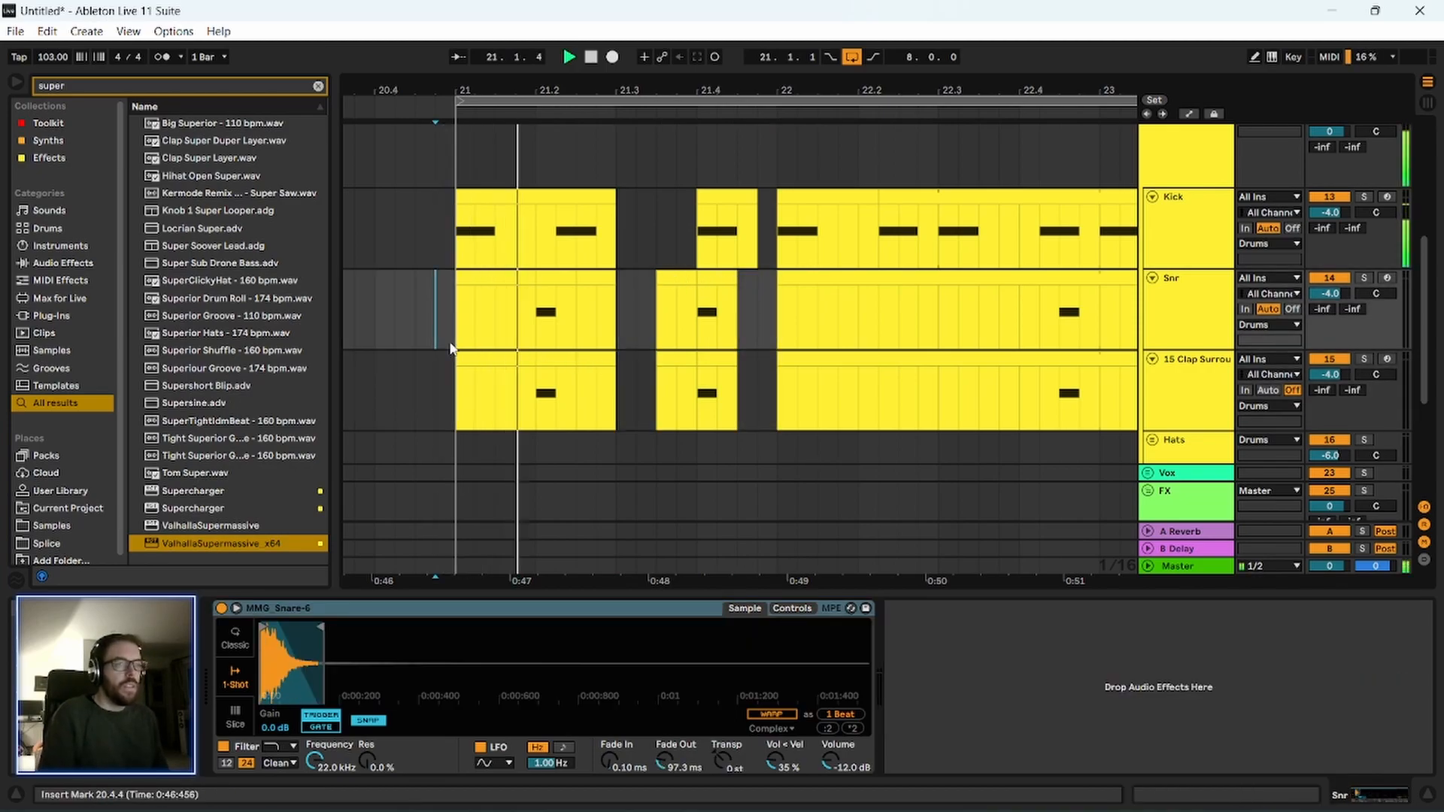
Move the last kick of bar 21 to 21.3.3, and play the new groove.
{"action": "left_click", "coordinate": [726, 226]}
{"action": "left_click_drag", "start_coordinate": [726, 225], "coordinate": [686, 226]}
{"action": "key", "text": "space"}
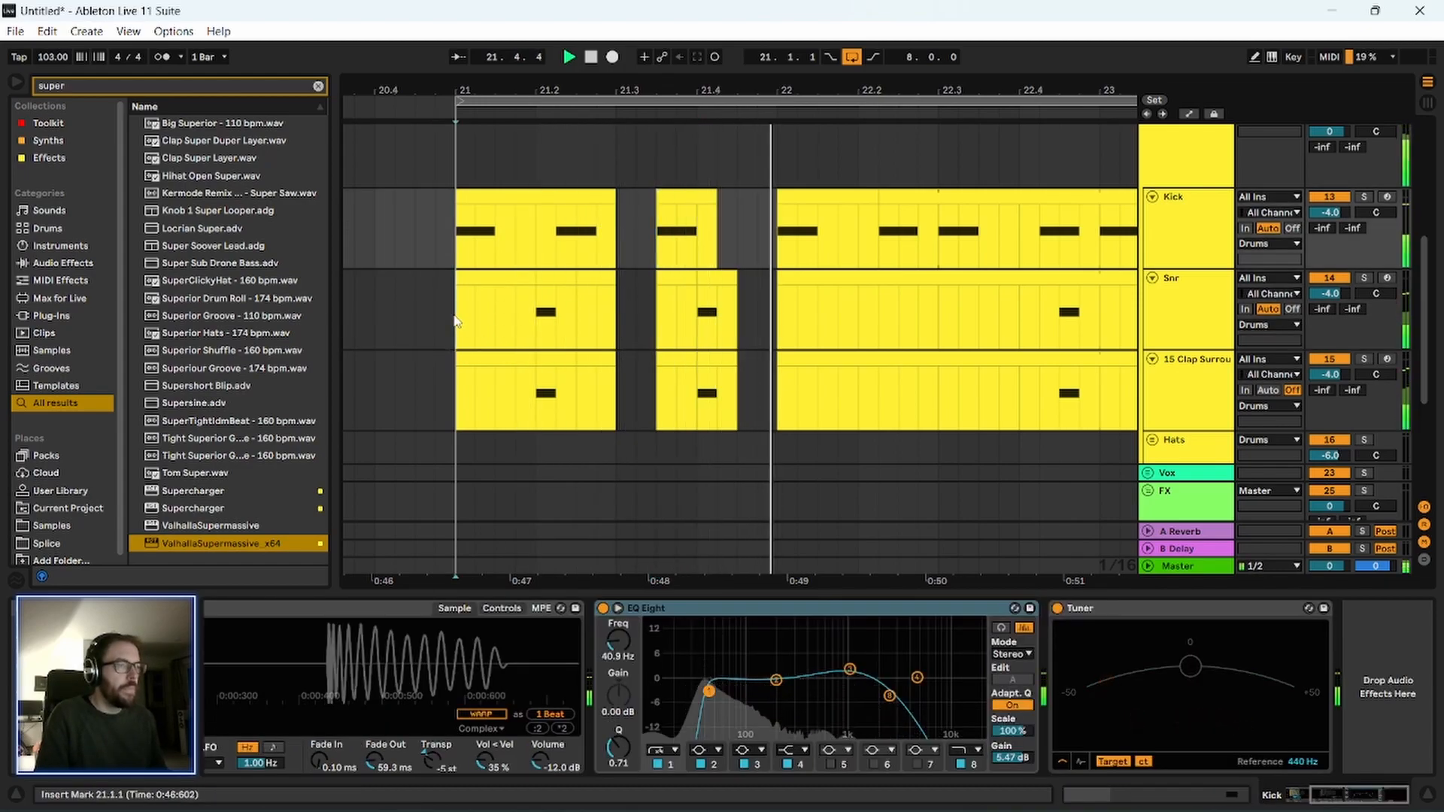
{"action": "left_click", "coordinate": [457, 314]}
{"action": "key", "text": "space"}
{"action": "left_click_drag", "start_coordinate": [667, 90], "coordinate": [491, 54]}
{"action": "key", "text": "space"}
Delete the Kick, Snr and Clap Surround clips from bar 22 onward, and consolidate bar 21 of each track into a one-bar clip.
{"action": "left_click_drag", "start_coordinate": [555, 91], "coordinate": [555, 59]}
{"action": "left_click_drag", "start_coordinate": [557, 220], "coordinate": [941, 363]}
{"action": "key", "text": "Delete"}
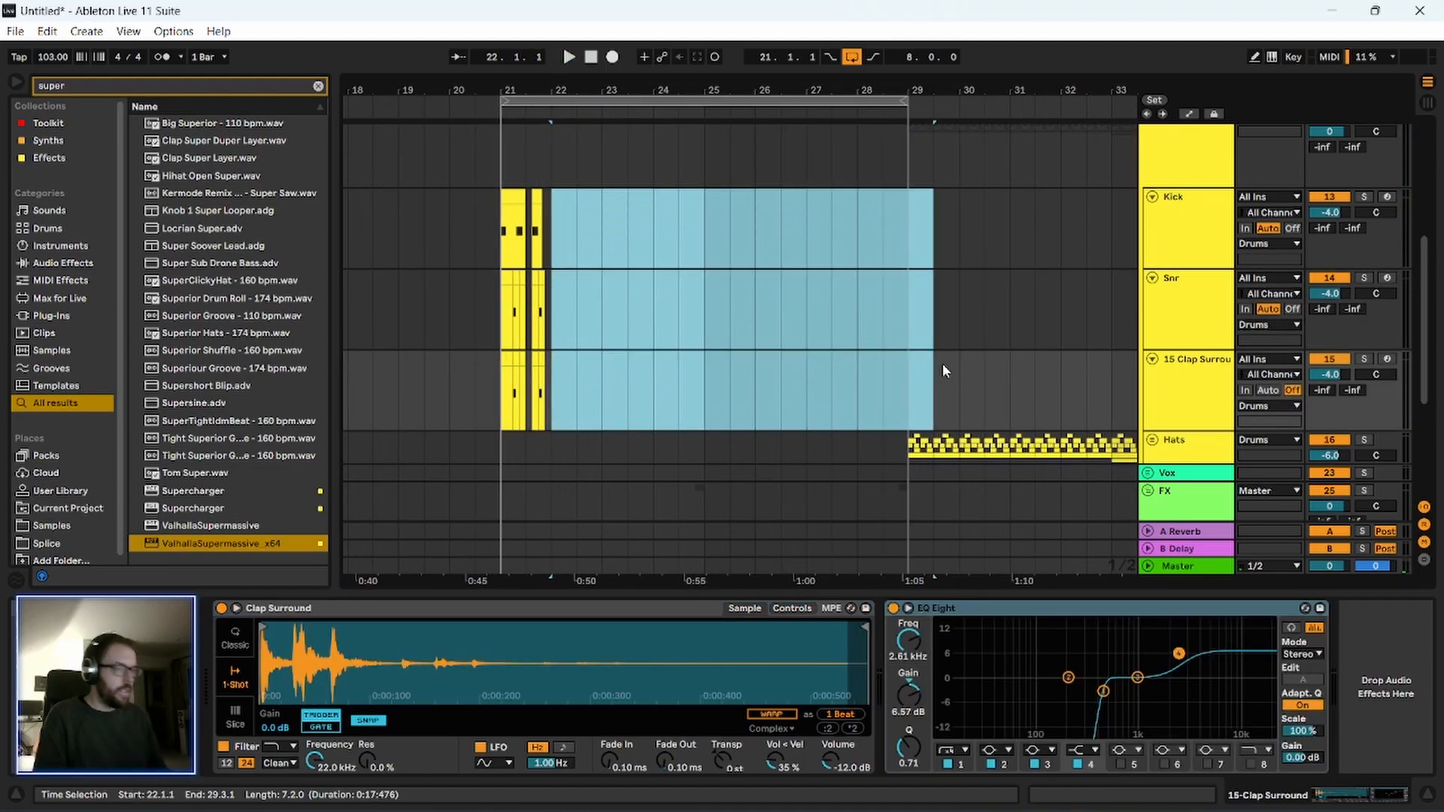
{"action": "left_click_drag", "start_coordinate": [493, 216], "coordinate": [549, 388]}
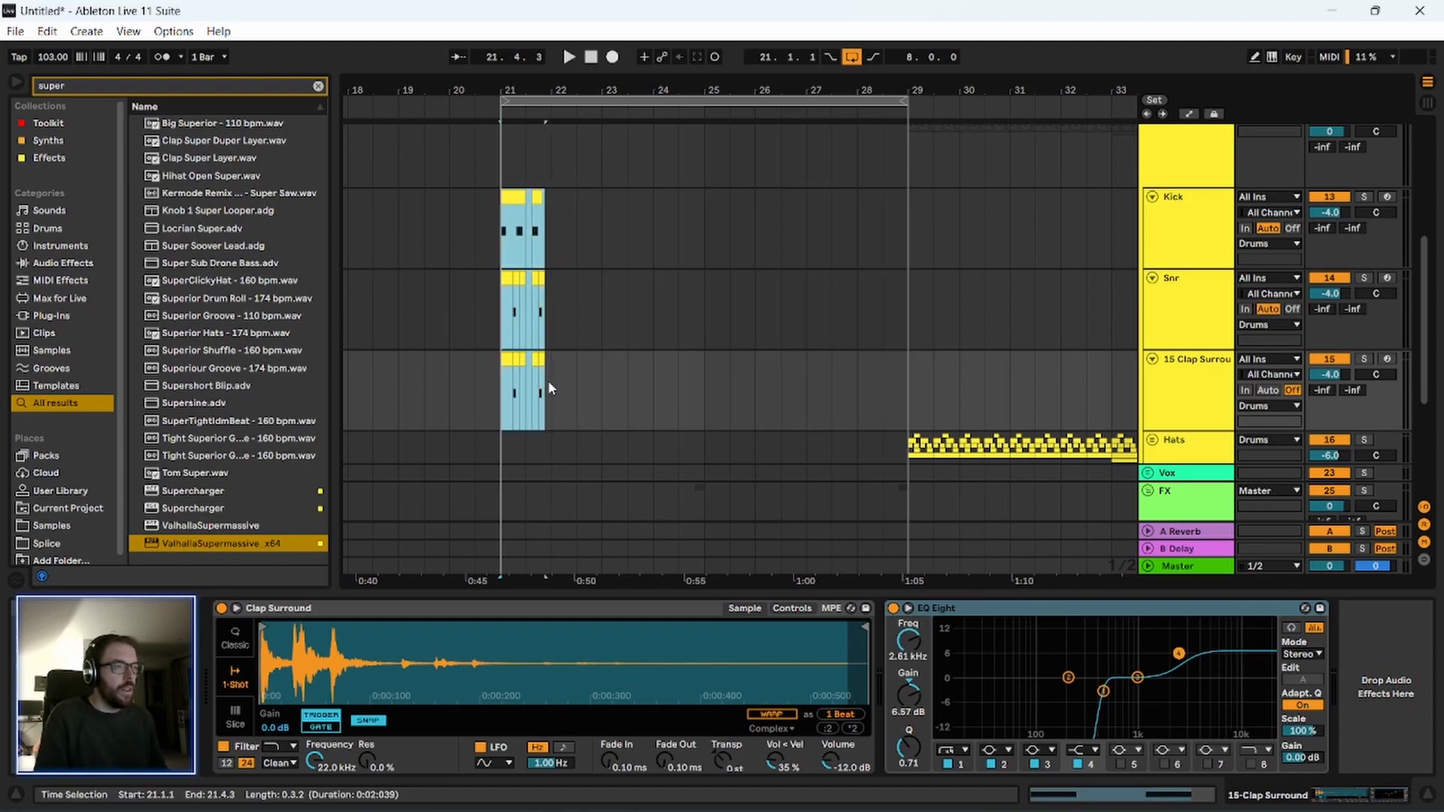
{"action": "left_click_drag", "start_coordinate": [558, 79], "coordinate": [557, 105]}
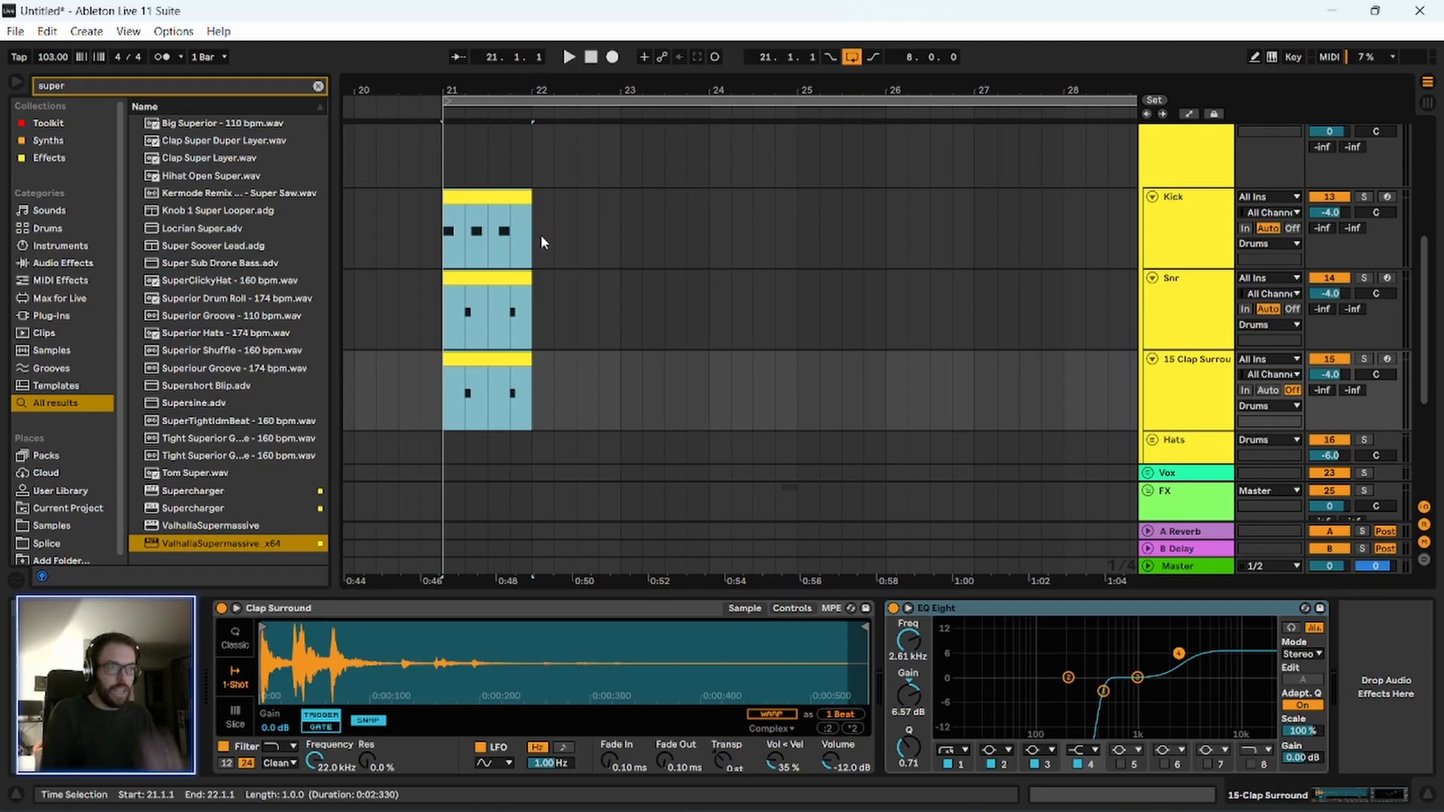
{"action": "left_click_drag", "start_coordinate": [568, 83], "coordinate": [497, 81]}
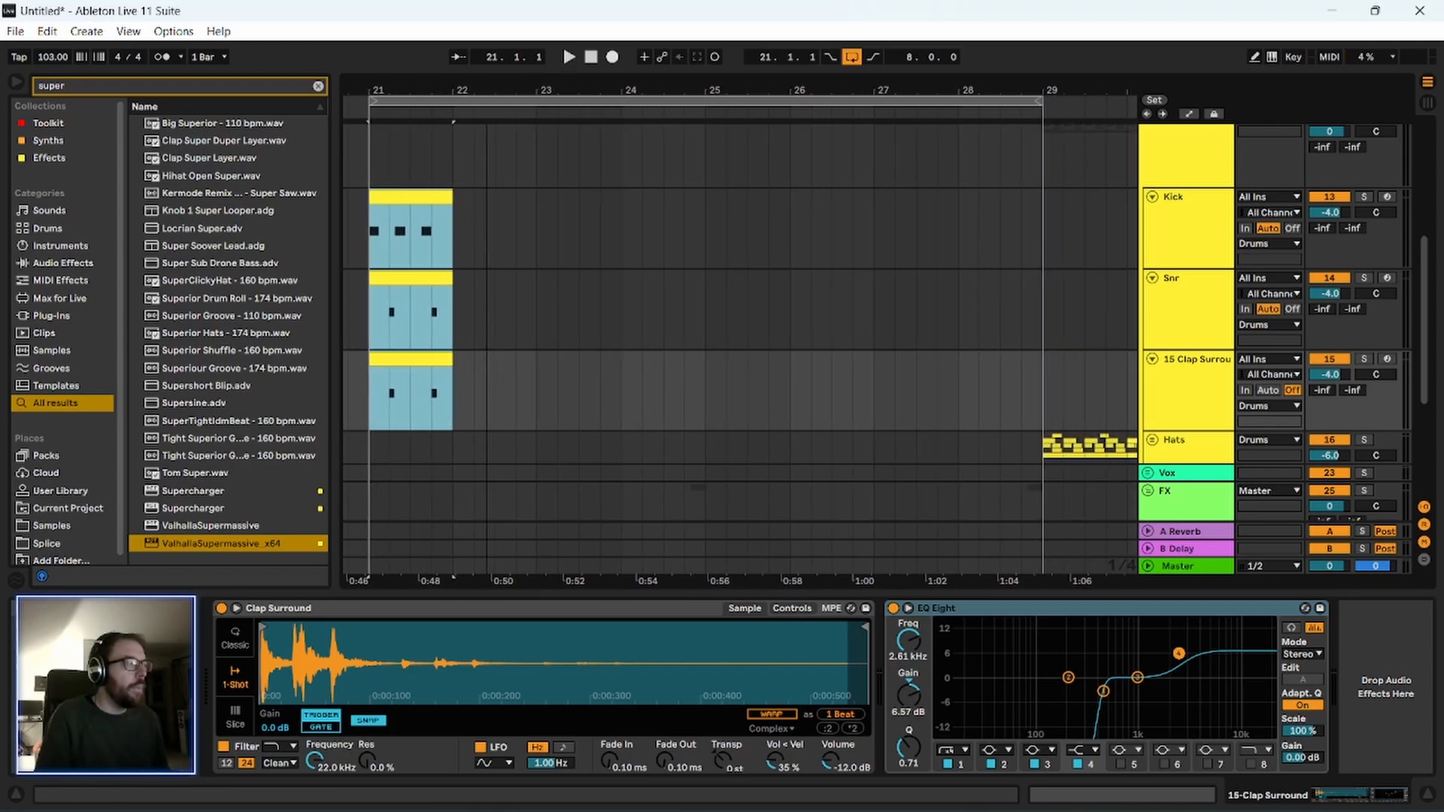
Turn on looping for the one-bar Kick clip and extend it to bar 29.
{"action": "left_click", "coordinate": [443, 197]}
{"action": "left_click_drag", "start_coordinate": [451, 199], "coordinate": [454, 252]}
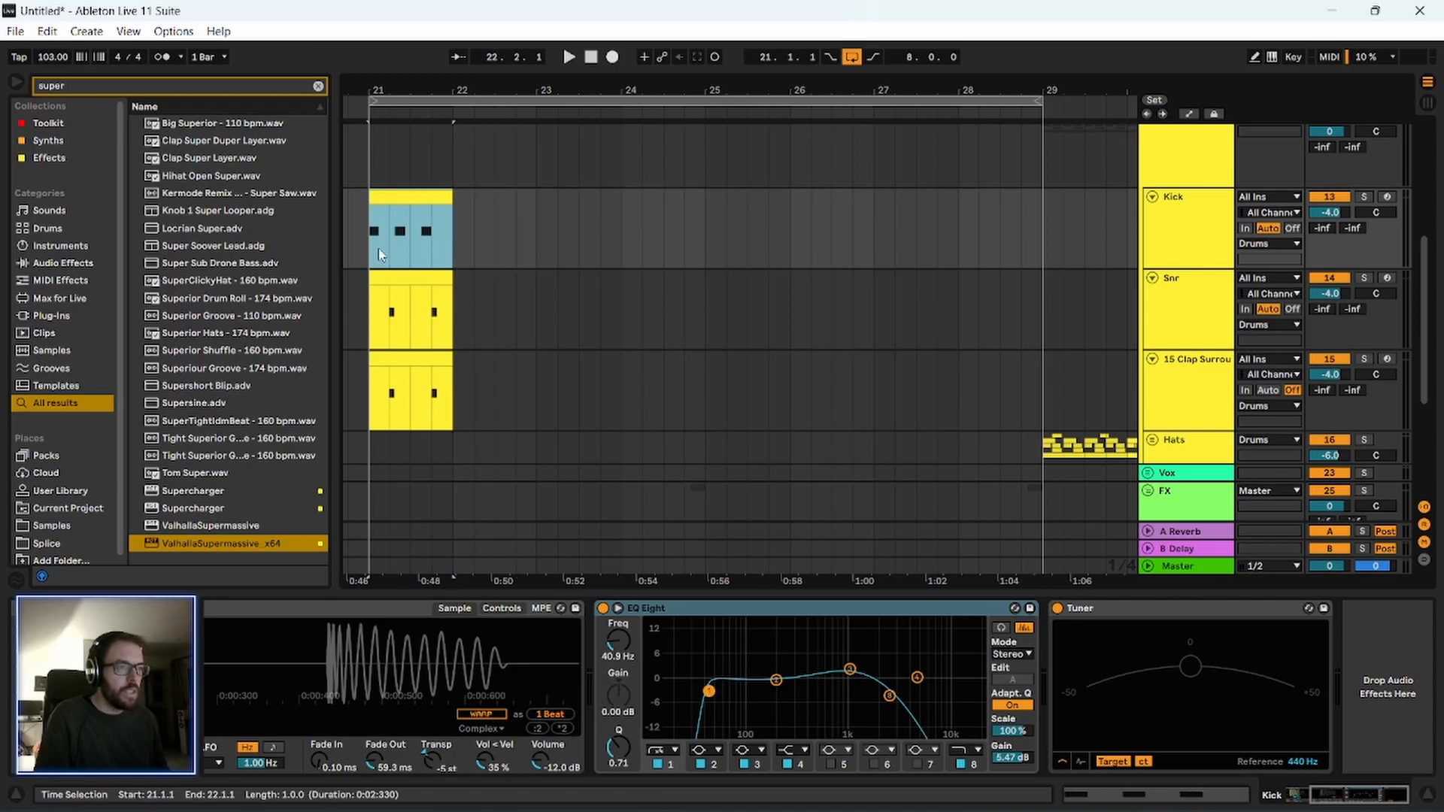
{"action": "double_click", "coordinate": [419, 201]}
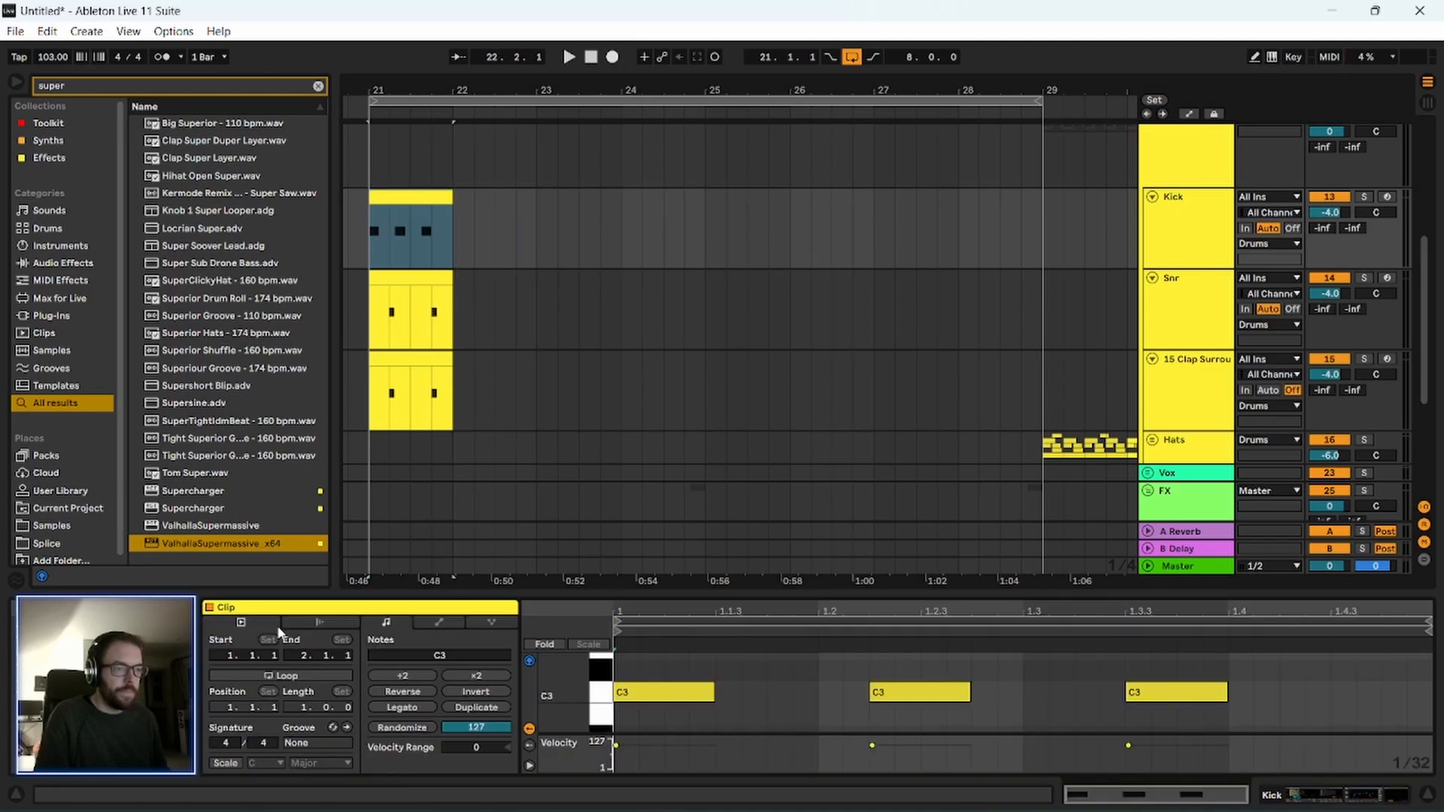
{"action": "left_click", "coordinate": [287, 674]}
{"action": "left_click_drag", "start_coordinate": [443, 194], "coordinate": [1038, 256]}
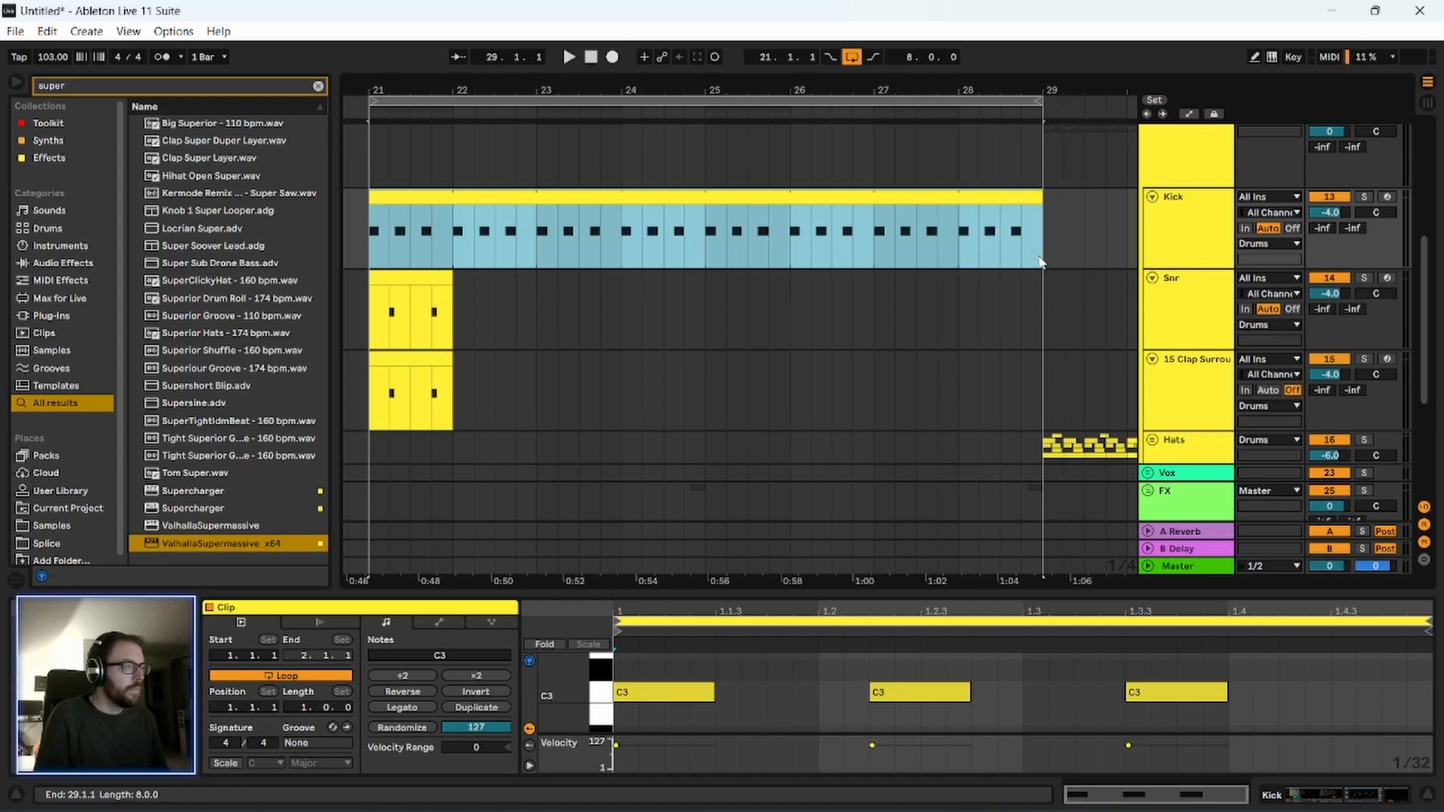
Turn on looping for the one-bar Snr and Clap Surround clips and extend both to bar 29.
{"action": "left_click", "coordinate": [424, 282]}
{"action": "left_click", "coordinate": [314, 674]}
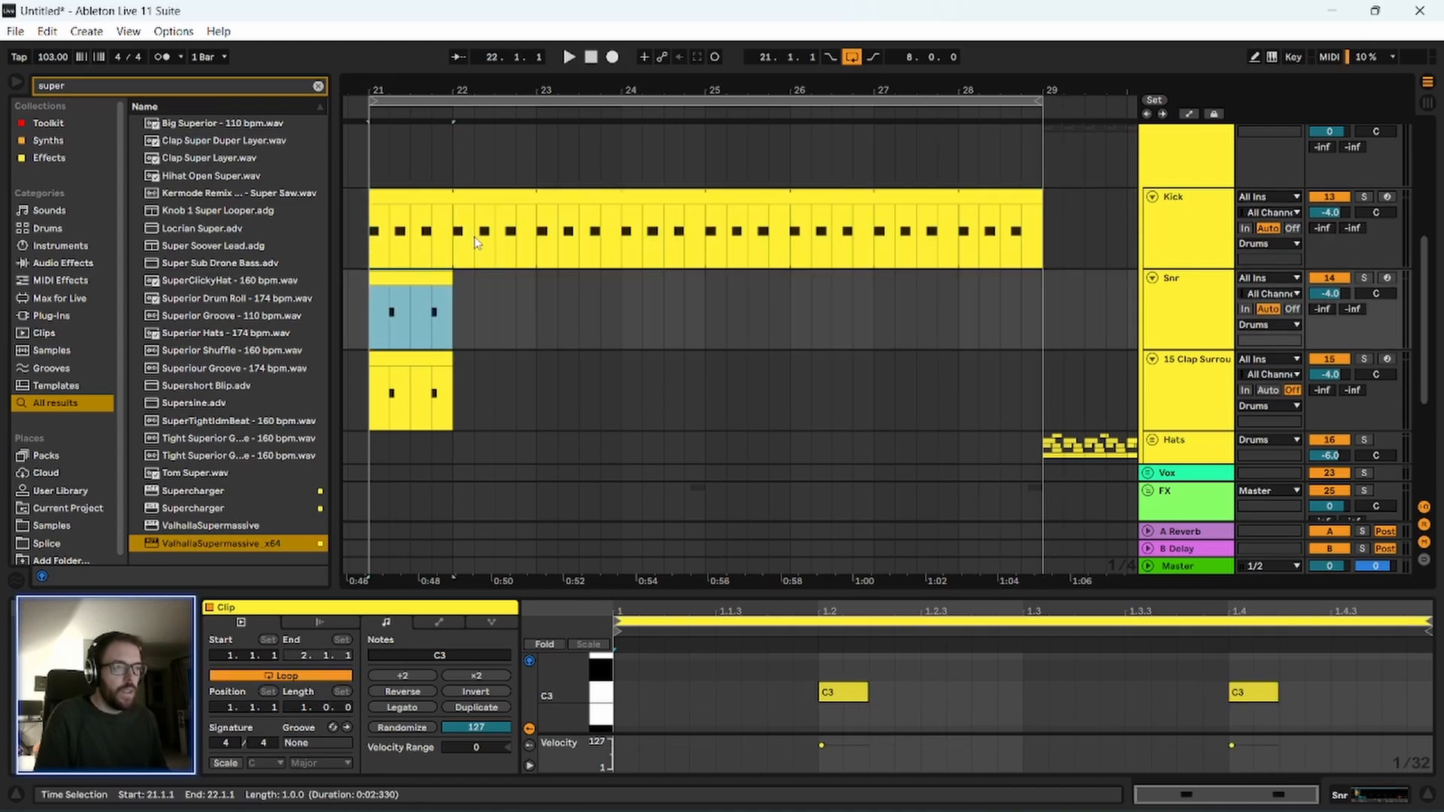
{"action": "left_click_drag", "start_coordinate": [449, 280], "coordinate": [1042, 320]}
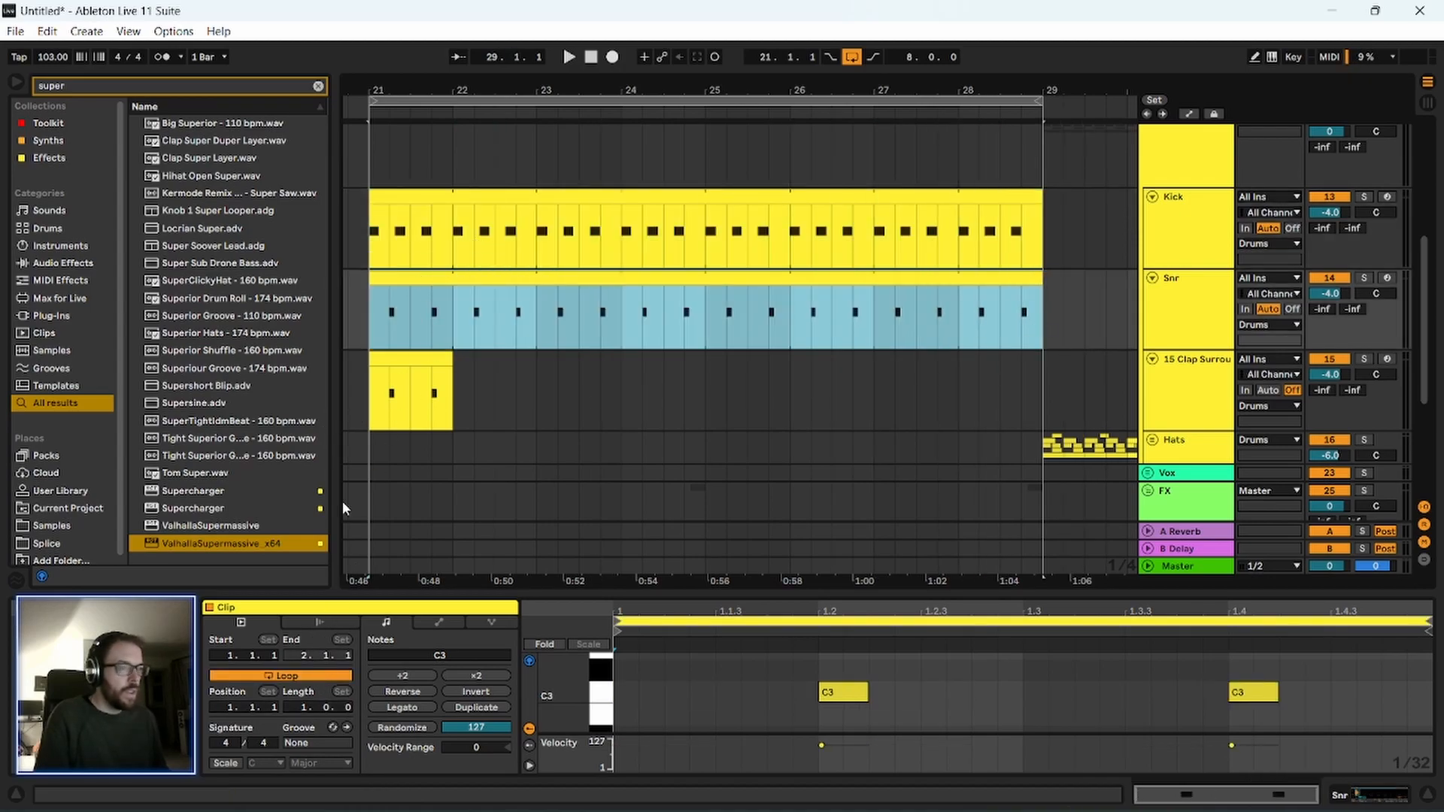
{"action": "left_click", "coordinate": [391, 421]}
{"action": "left_click", "coordinate": [310, 672]}
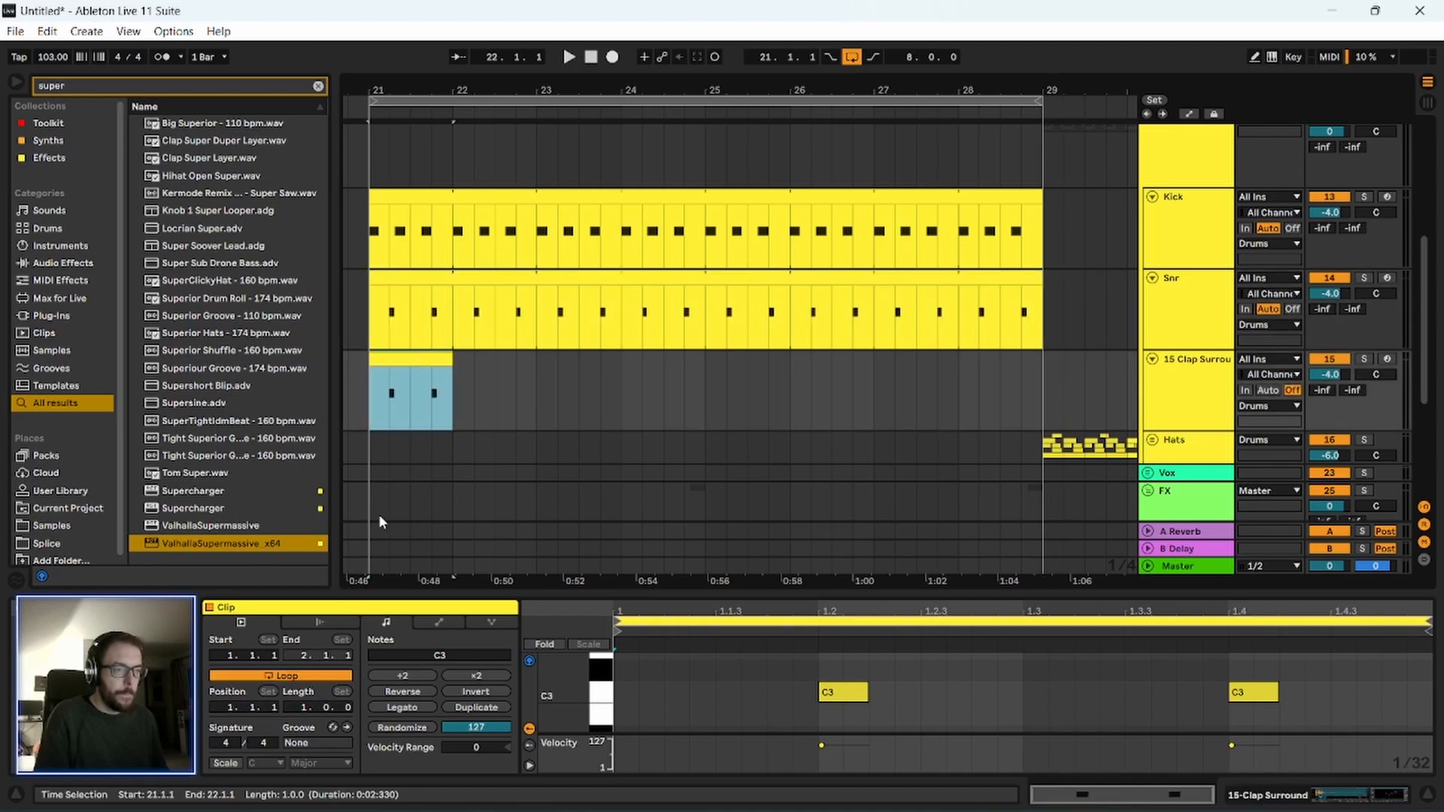
{"action": "left_click_drag", "start_coordinate": [444, 353], "coordinate": [1037, 374]}
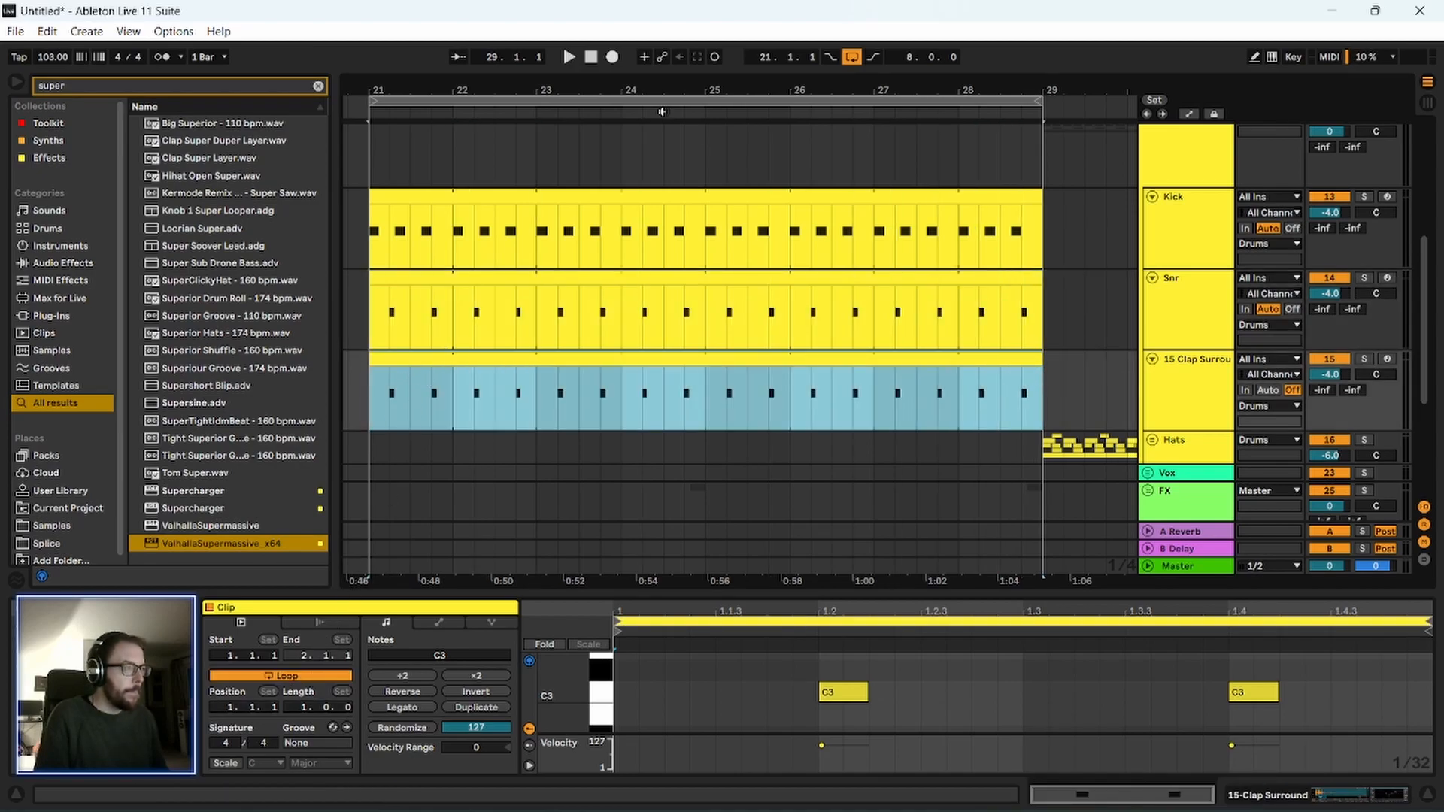
Play the looped kick, snare and clap groove from bar 21.
{"action": "left_click_drag", "start_coordinate": [621, 90], "coordinate": [604, 34]}
{"action": "key", "text": "space"}
{"action": "scroll", "coordinate": [672, 475], "scroll_direction": "down", "scroll_amount": 3}
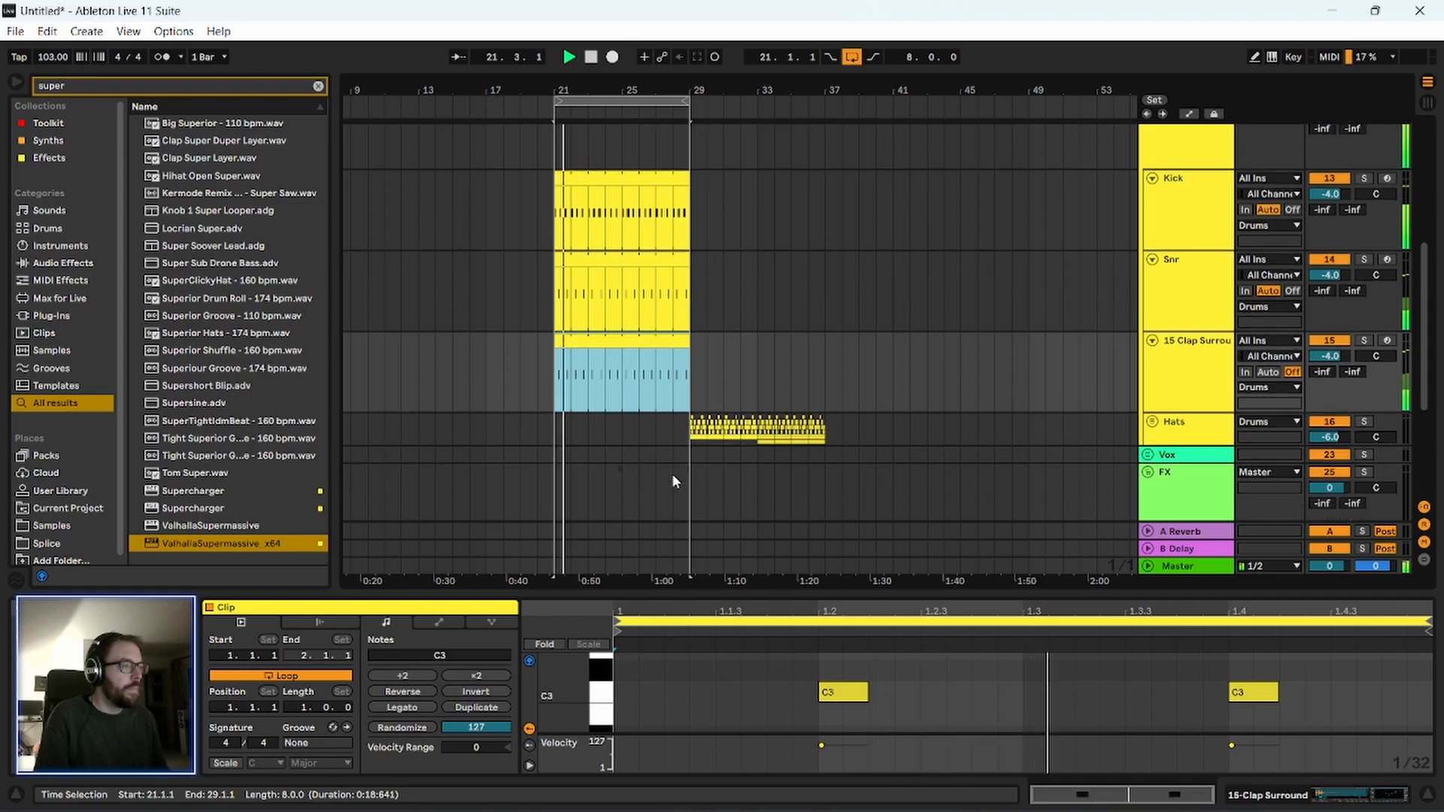
{"action": "key", "text": "space"}
Move the Hats group's clips from bar 29 back to bar 21, and play them with the new groove.
{"action": "scroll", "coordinate": [670, 426], "scroll_direction": "down", "scroll_amount": 3}
{"action": "left_click_drag", "start_coordinate": [690, 269], "coordinate": [826, 275]}
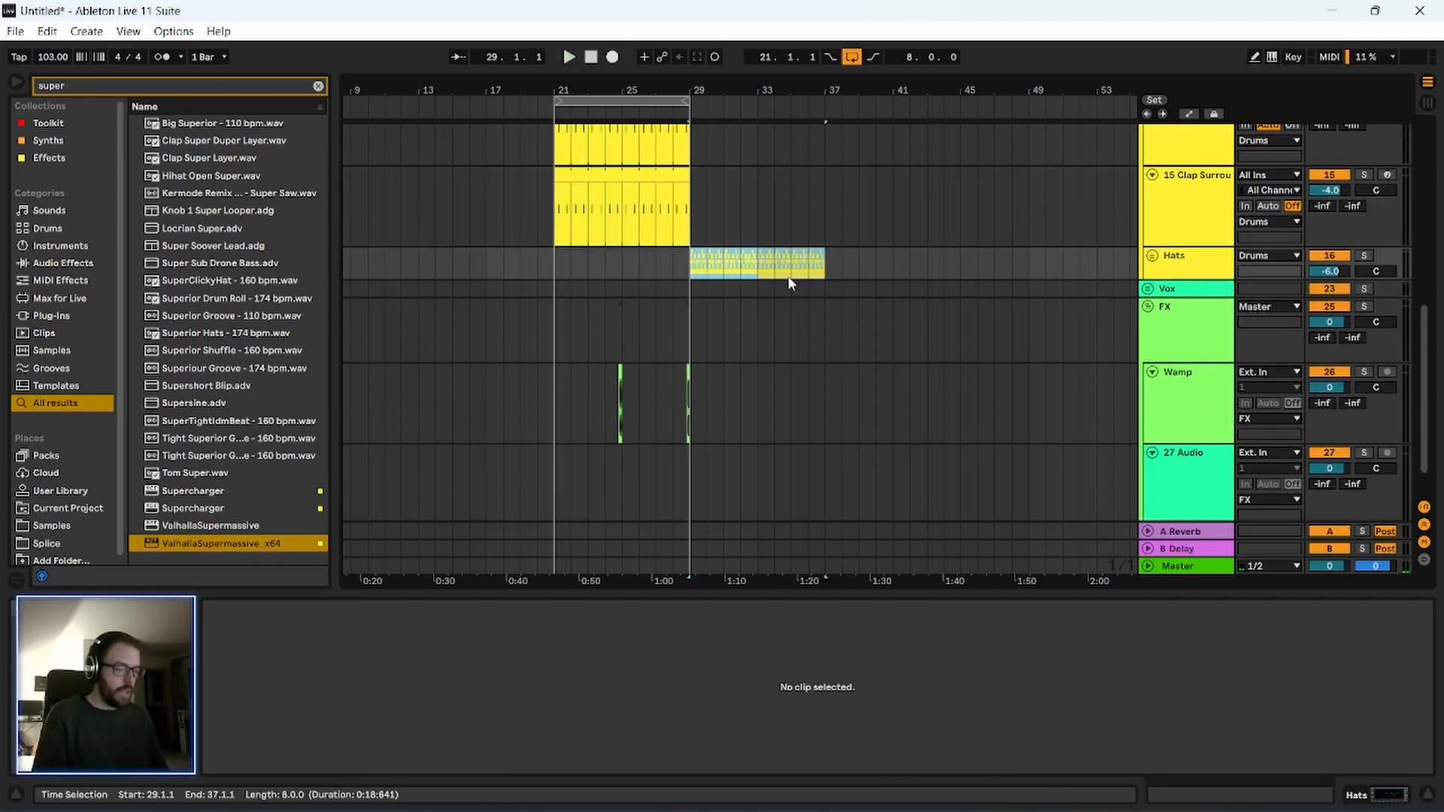
{"action": "key", "text": "ctrl+x"}
{"action": "left_click", "coordinate": [555, 268]}
{"action": "key", "text": "ctrl+v"}
{"action": "key", "text": "space"}
{"action": "left_click_drag", "start_coordinate": [588, 90], "coordinate": [584, 134]}
{"action": "left_click_drag", "start_coordinate": [531, 91], "coordinate": [489, 87]}
{"action": "key", "text": "space"}
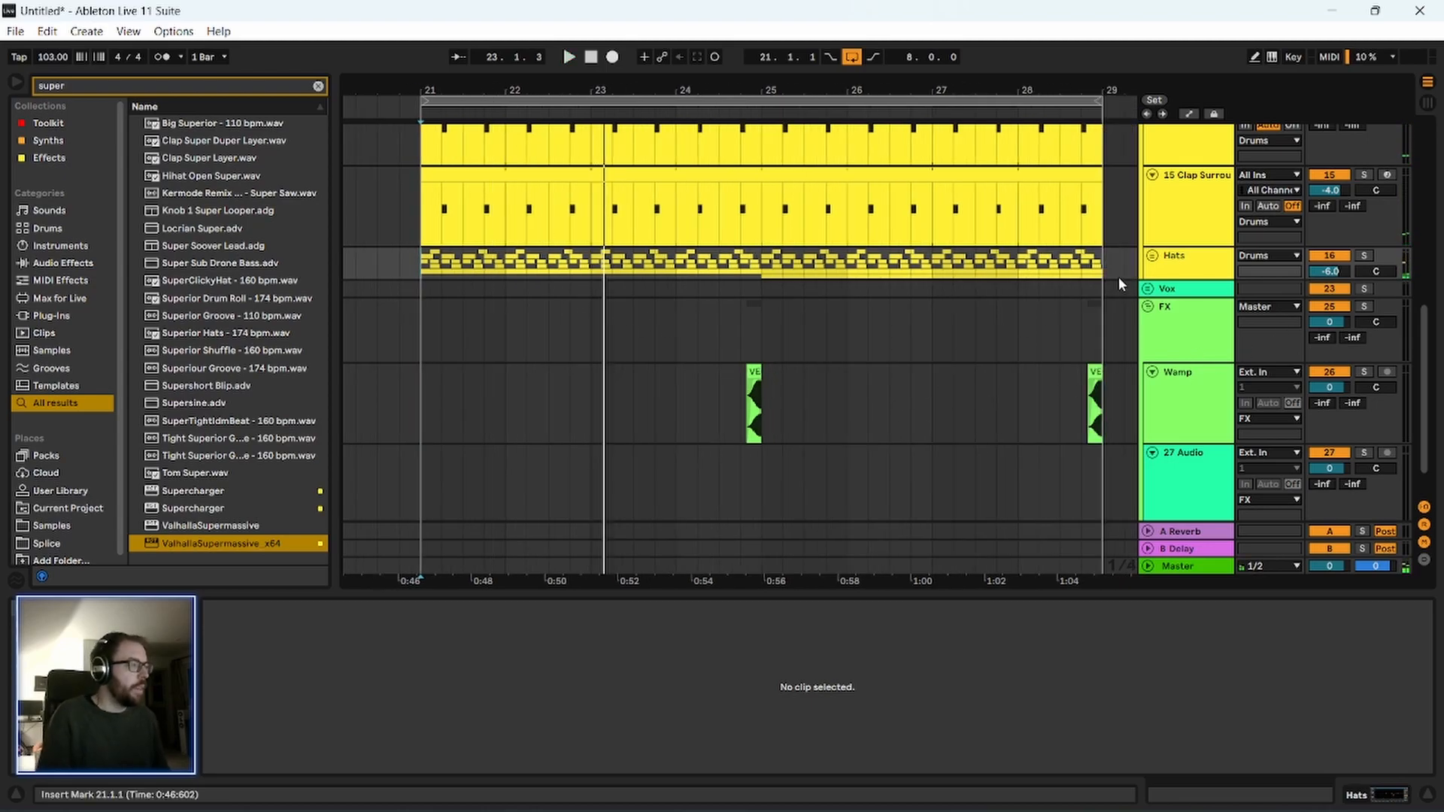
Unfold the Hats group and play its hat, shaker and rim loop patterns from bar 21.
{"action": "left_click", "coordinate": [1153, 256]}
{"action": "left_click_drag", "start_coordinate": [424, 88], "coordinate": [366, 128]}
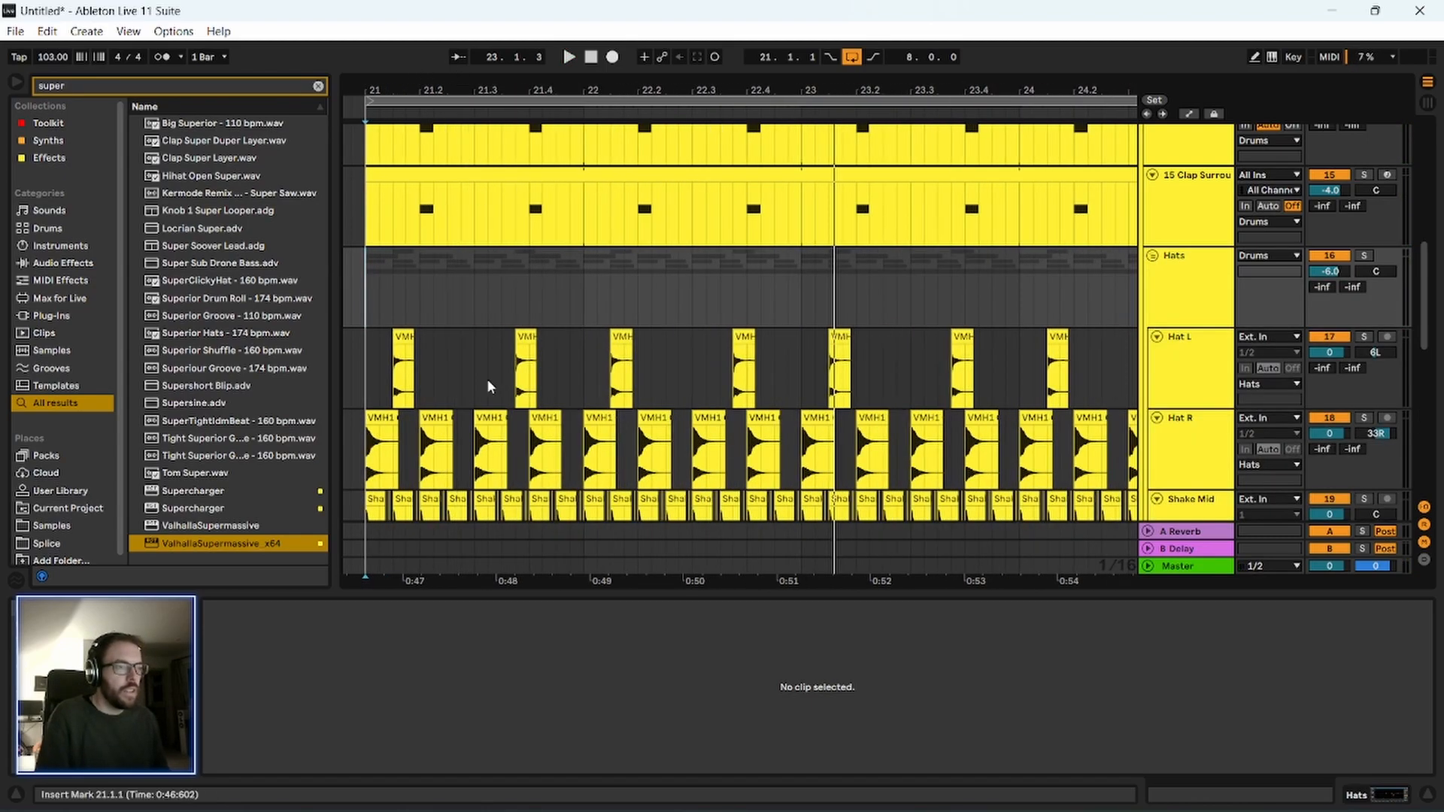
{"action": "scroll", "coordinate": [488, 384], "scroll_direction": "down", "scroll_amount": 5}
{"action": "key", "text": "space"}
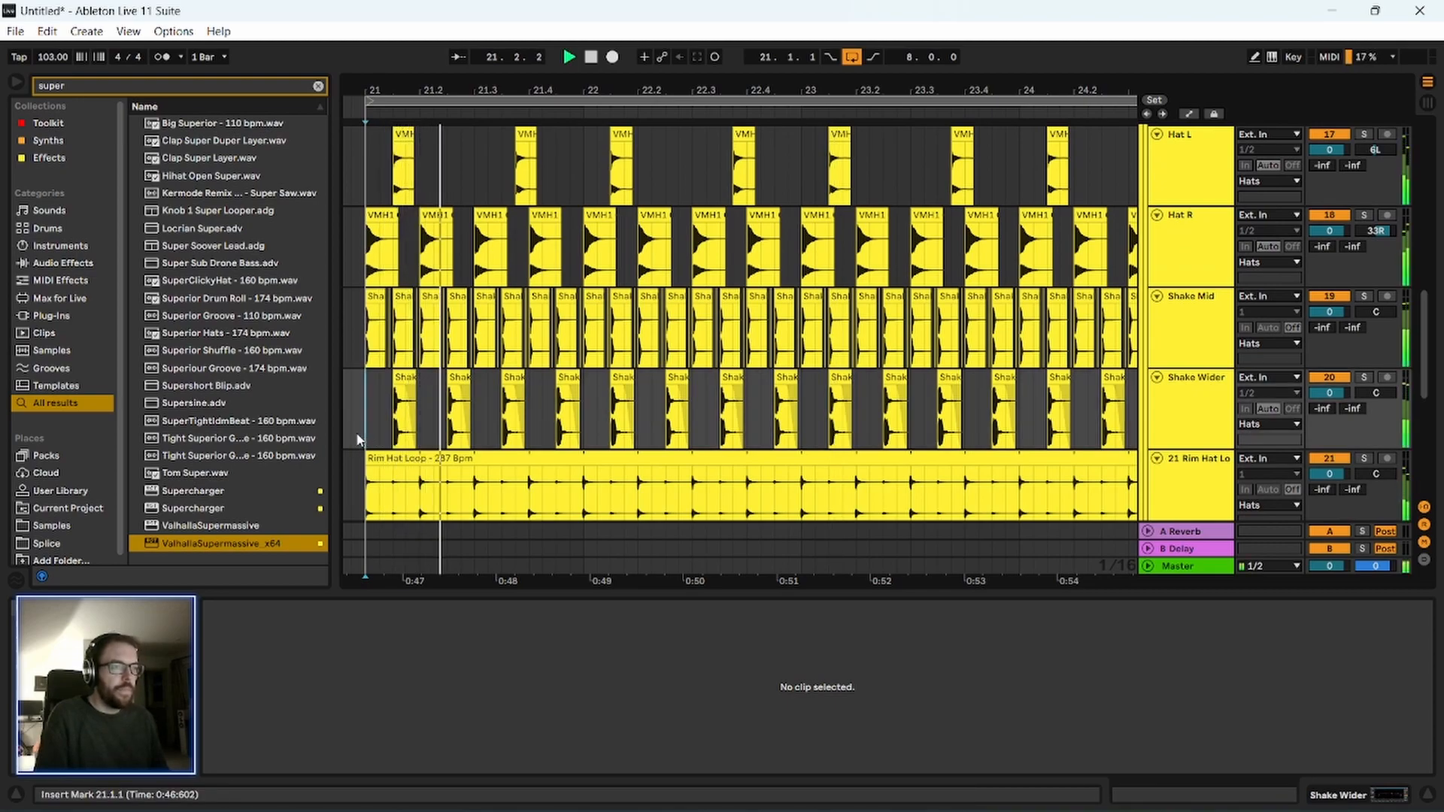
{"action": "scroll", "coordinate": [358, 438], "scroll_direction": "down", "scroll_amount": 2}
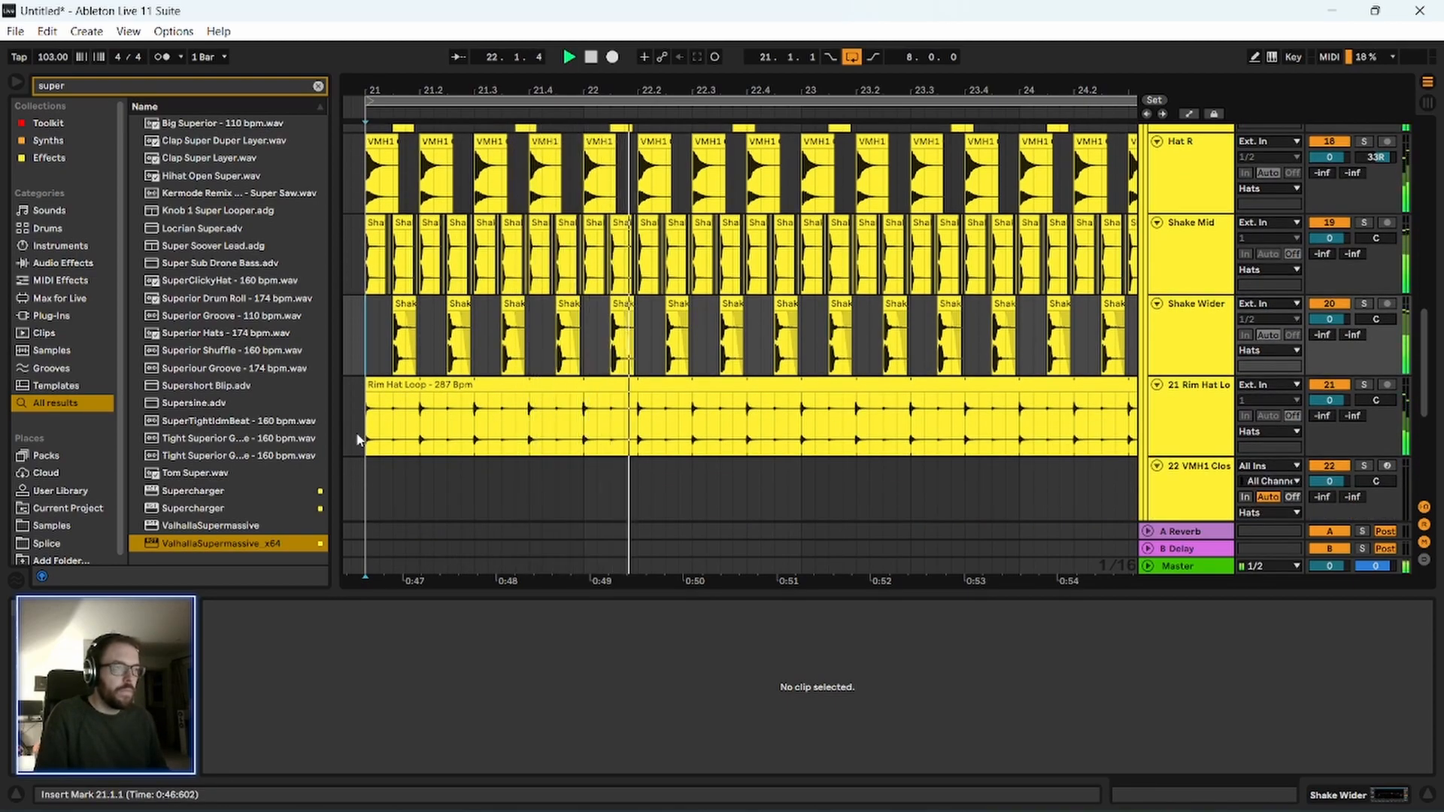
{"action": "scroll", "coordinate": [359, 439], "scroll_direction": "up", "scroll_amount": 3}
{"action": "key", "text": "space"}
{"action": "scroll", "coordinate": [359, 439], "scroll_direction": "down", "scroll_amount": 1}
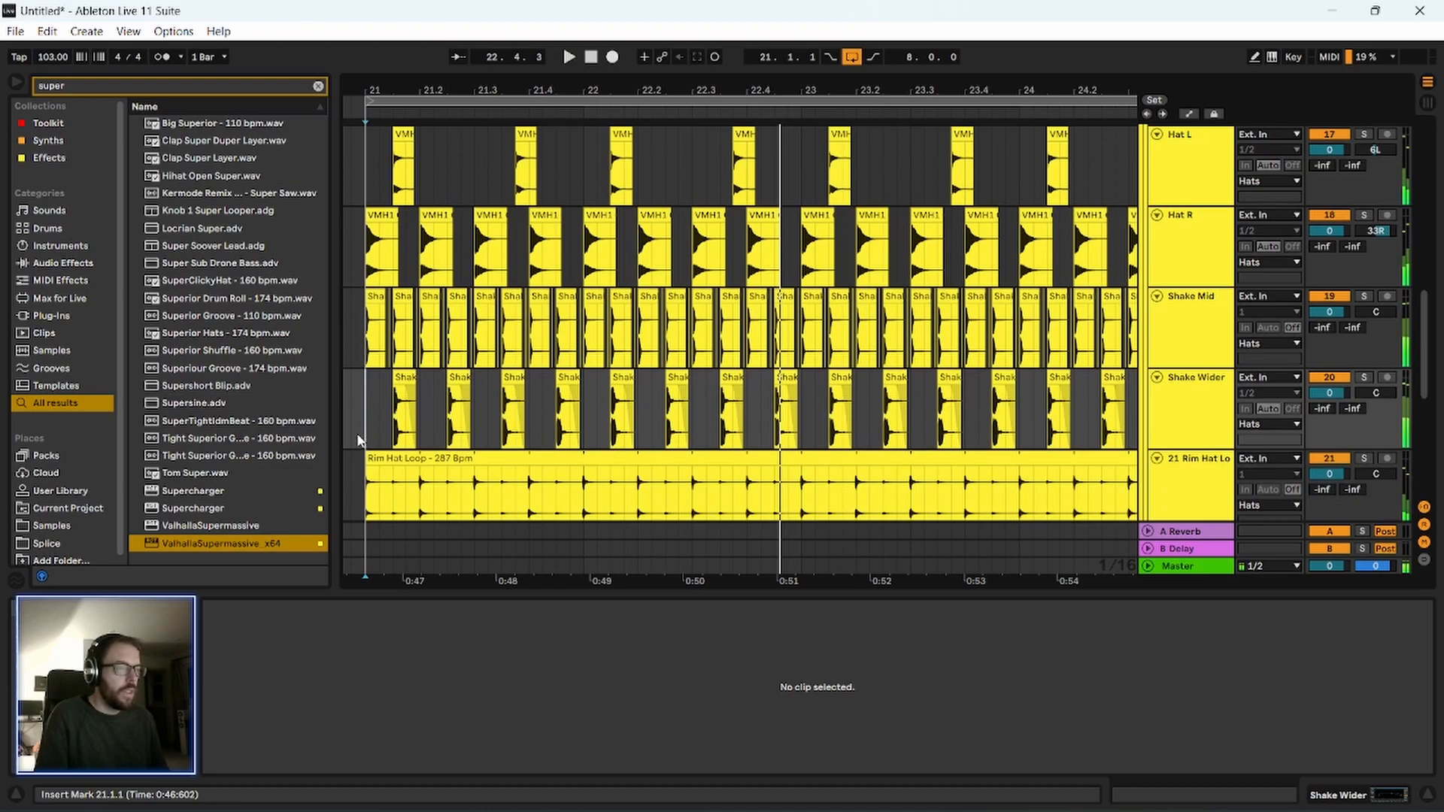
{"action": "left_click_drag", "start_coordinate": [422, 91], "coordinate": [548, 150]}
{"action": "key", "text": "space"}
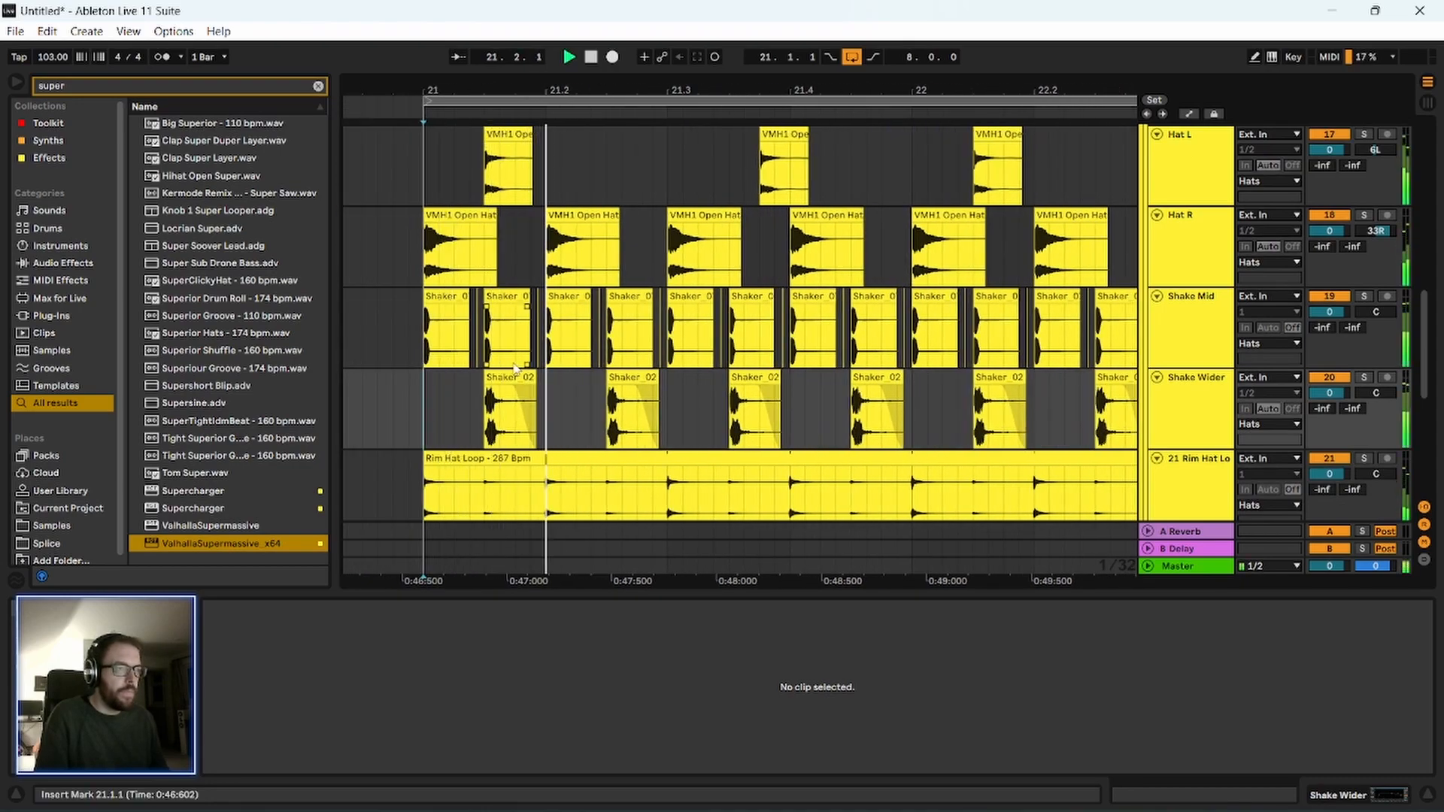
{"action": "key", "text": "space"}
Delete the stray sliver clips between the Shaker_07 hits on Shake Mid in the first half of bar 21.
{"action": "left_click", "coordinate": [703, 248]}
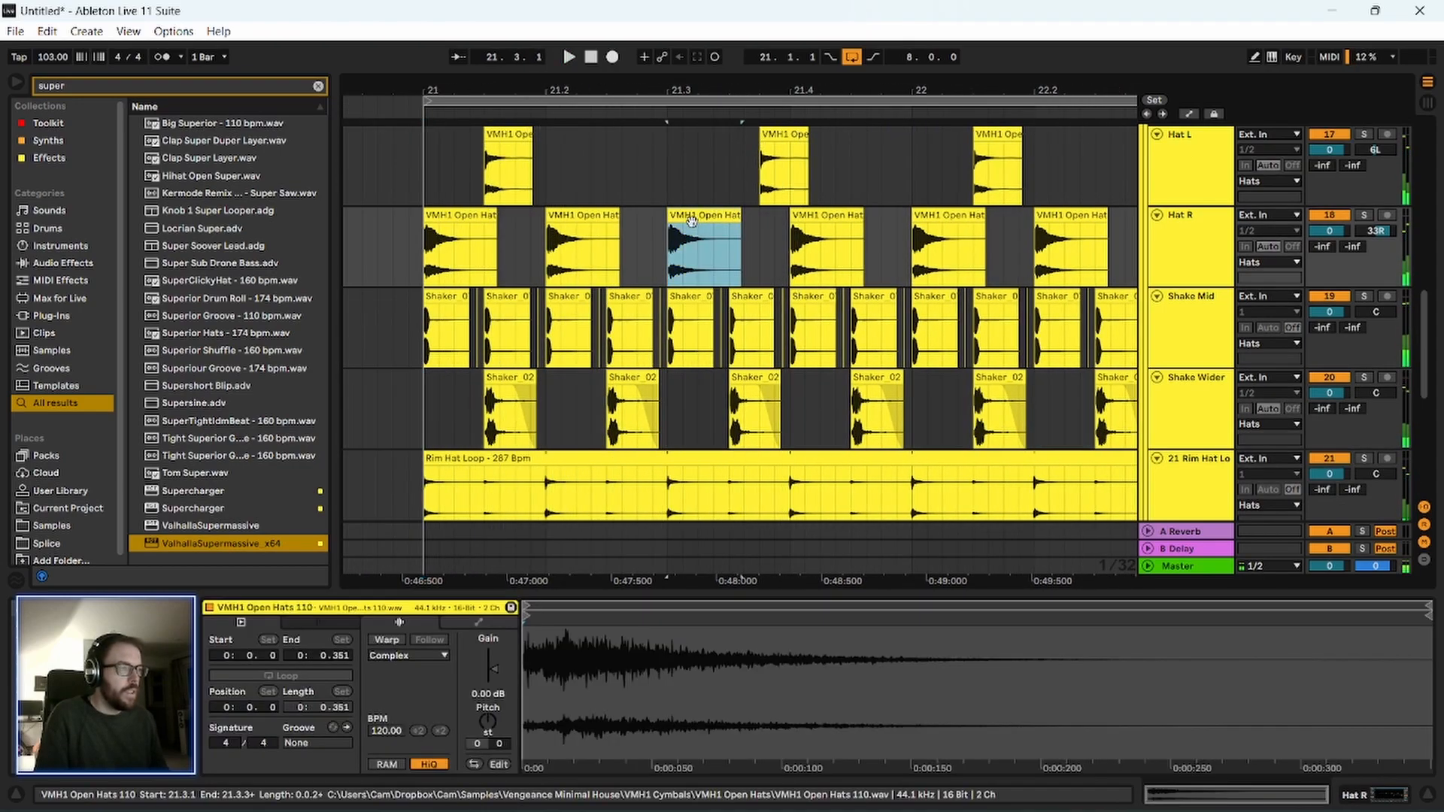
{"action": "left_click_drag", "start_coordinate": [677, 87], "coordinate": [672, 245]}
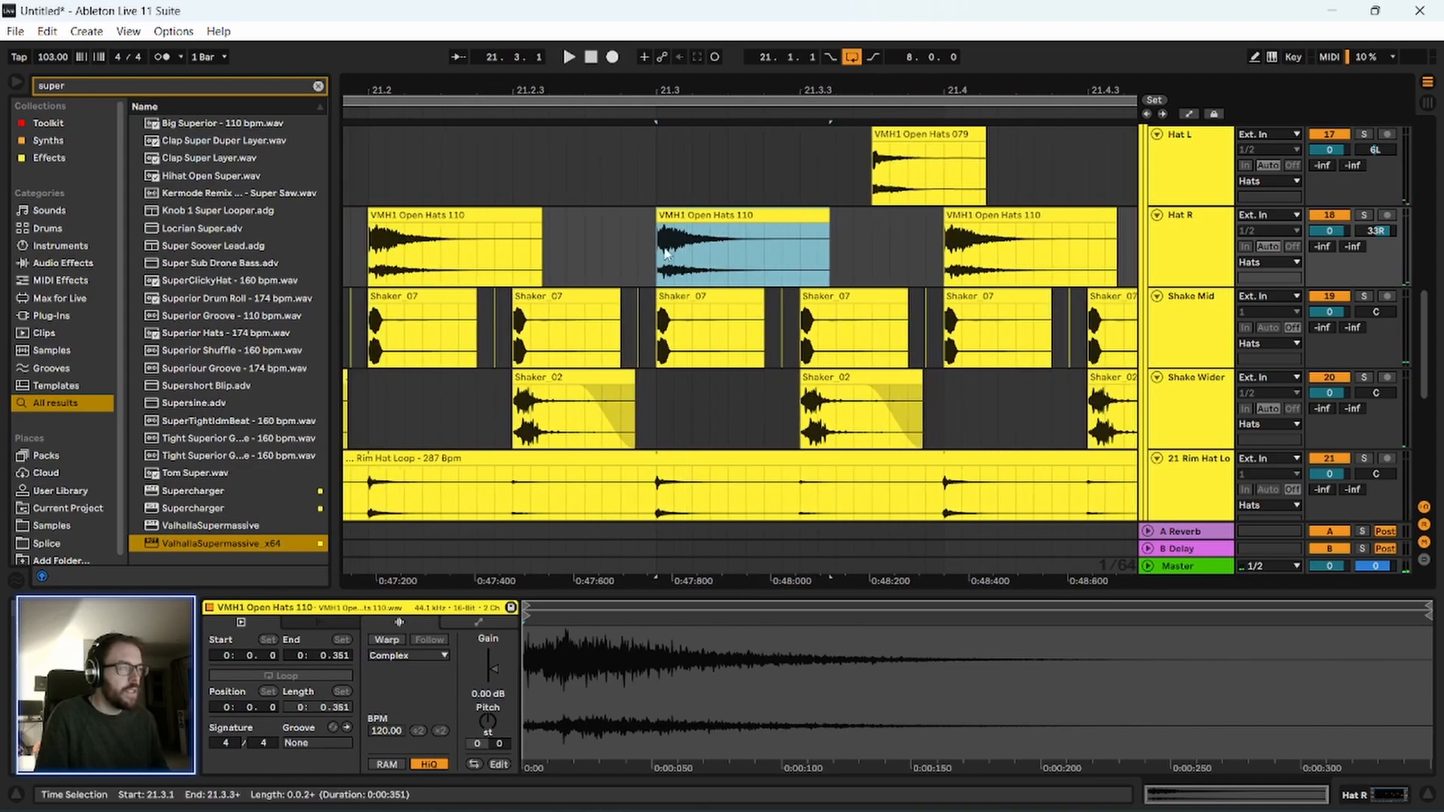
{"action": "left_click_drag", "start_coordinate": [672, 245], "coordinate": [685, 325]}
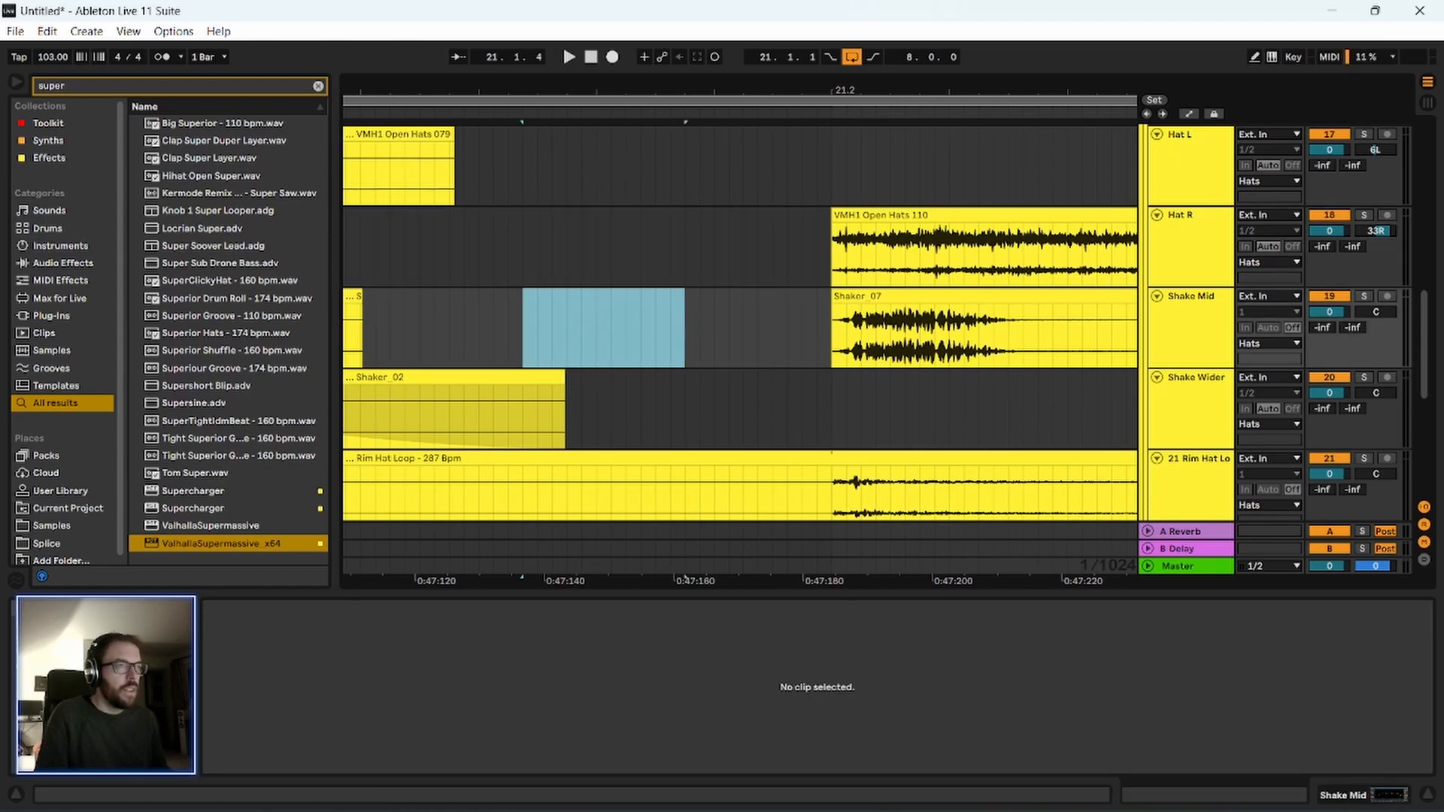
{"action": "left_click_drag", "start_coordinate": [746, 88], "coordinate": [745, 30]}
{"action": "left_click_drag", "start_coordinate": [545, 90], "coordinate": [549, 61]}
{"action": "left_click", "coordinate": [620, 335]}
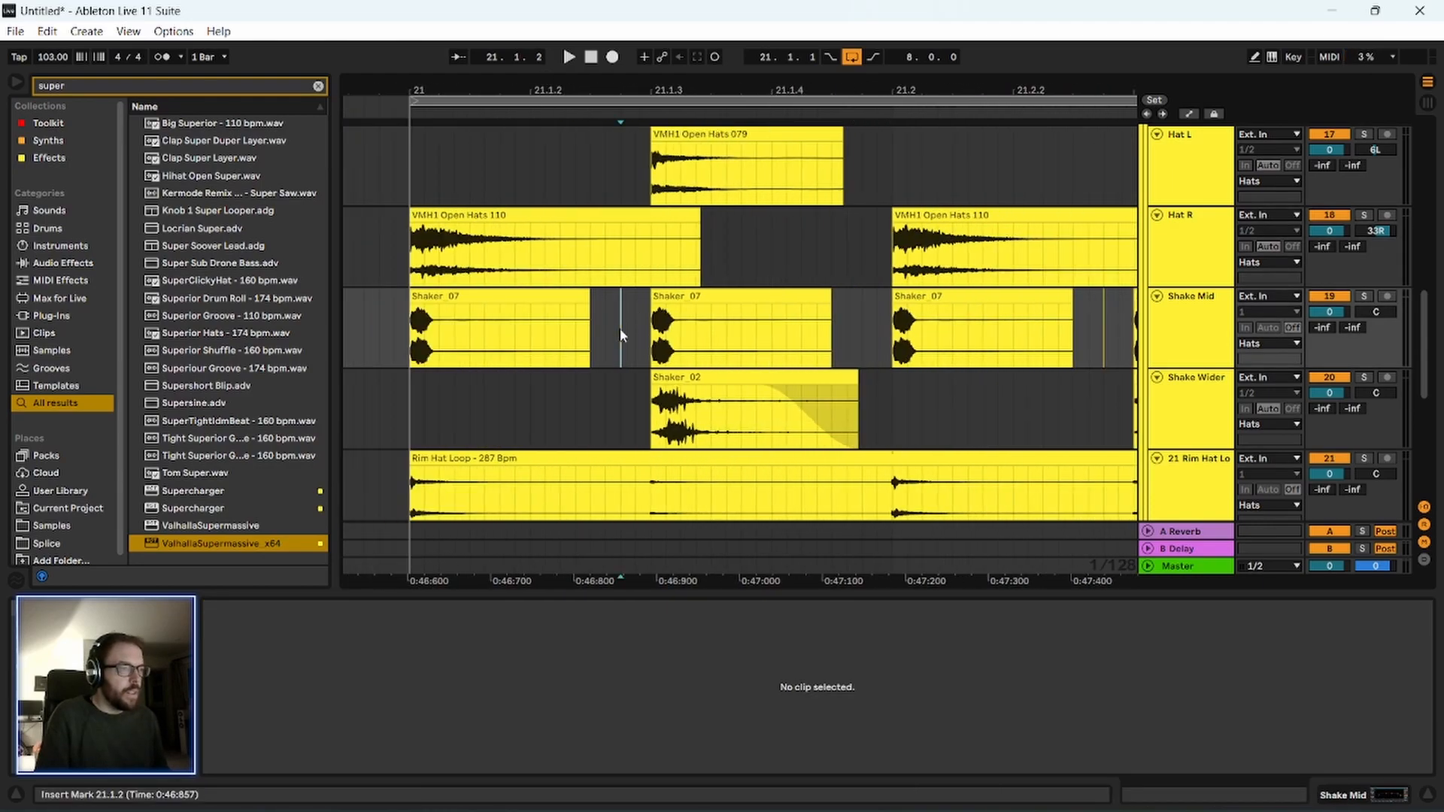
{"action": "key", "text": "Delete"}
{"action": "left_click_drag", "start_coordinate": [676, 88], "coordinate": [421, 37]}
{"action": "left_click_drag", "start_coordinate": [532, 334], "coordinate": [592, 349]}
{"action": "key", "text": "Delete"}
Delete the clips from 21.3 to bar 29 on all tracks from Hat L to Rim Hat Loop.
{"action": "key", "text": "Delete"}
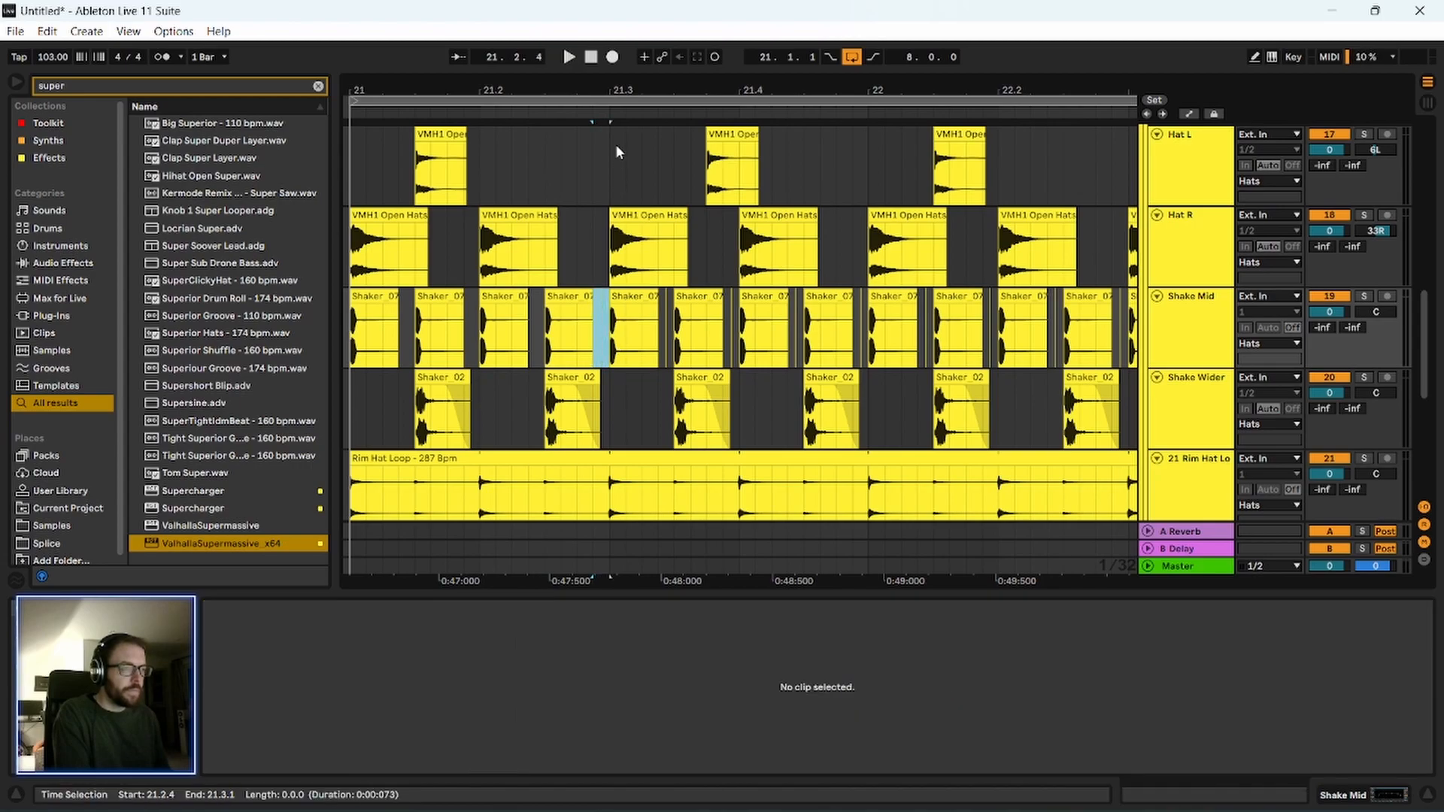
{"action": "left_click_drag", "start_coordinate": [618, 91], "coordinate": [574, 40]}
{"action": "left_click_drag", "start_coordinate": [571, 158], "coordinate": [1059, 457]}
{"action": "key", "text": "Delete"}
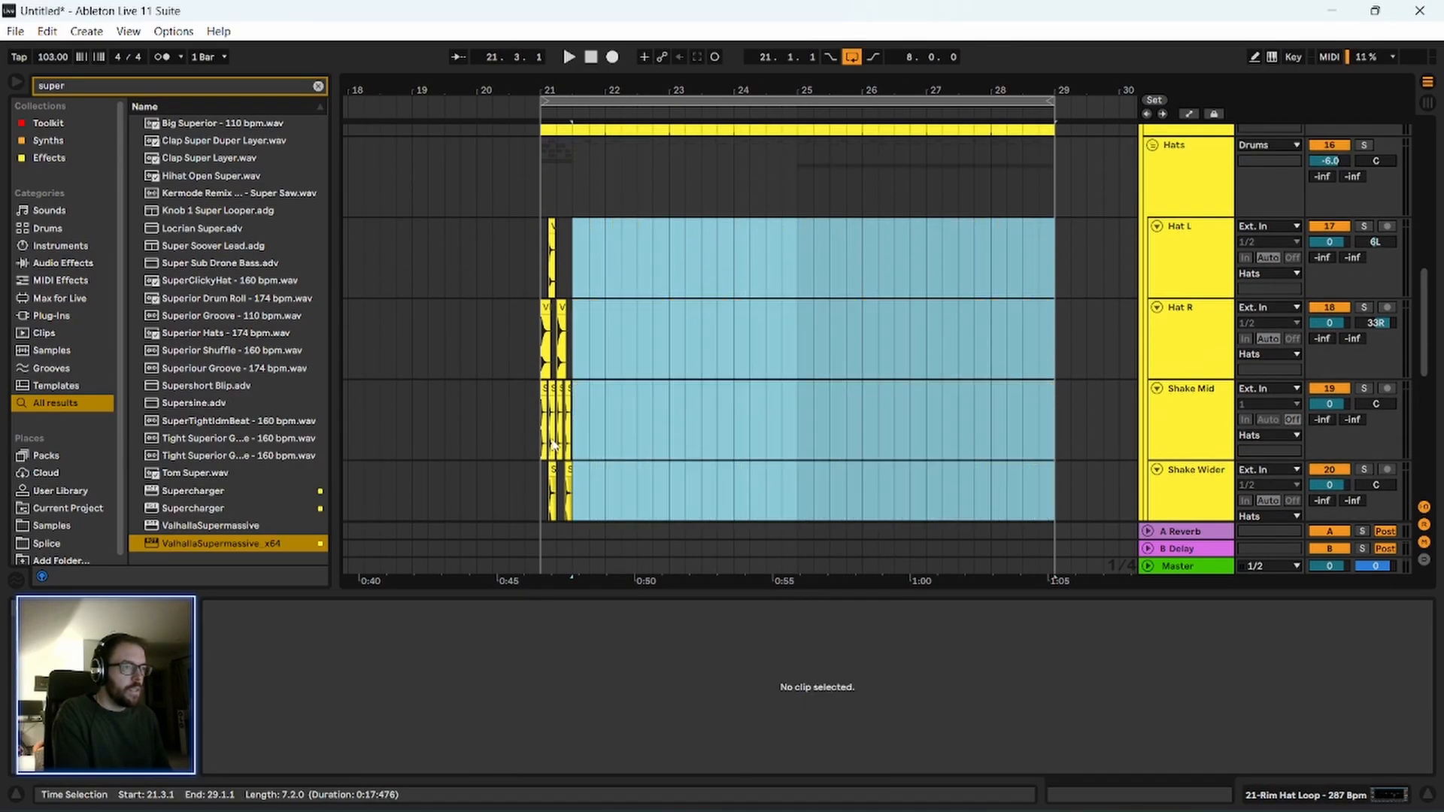
Select the remaining half-bar hat and shaker pattern at bar 21, zoom to it and play it.
{"action": "scroll", "coordinate": [590, 193], "scroll_direction": "down", "scroll_amount": 3}
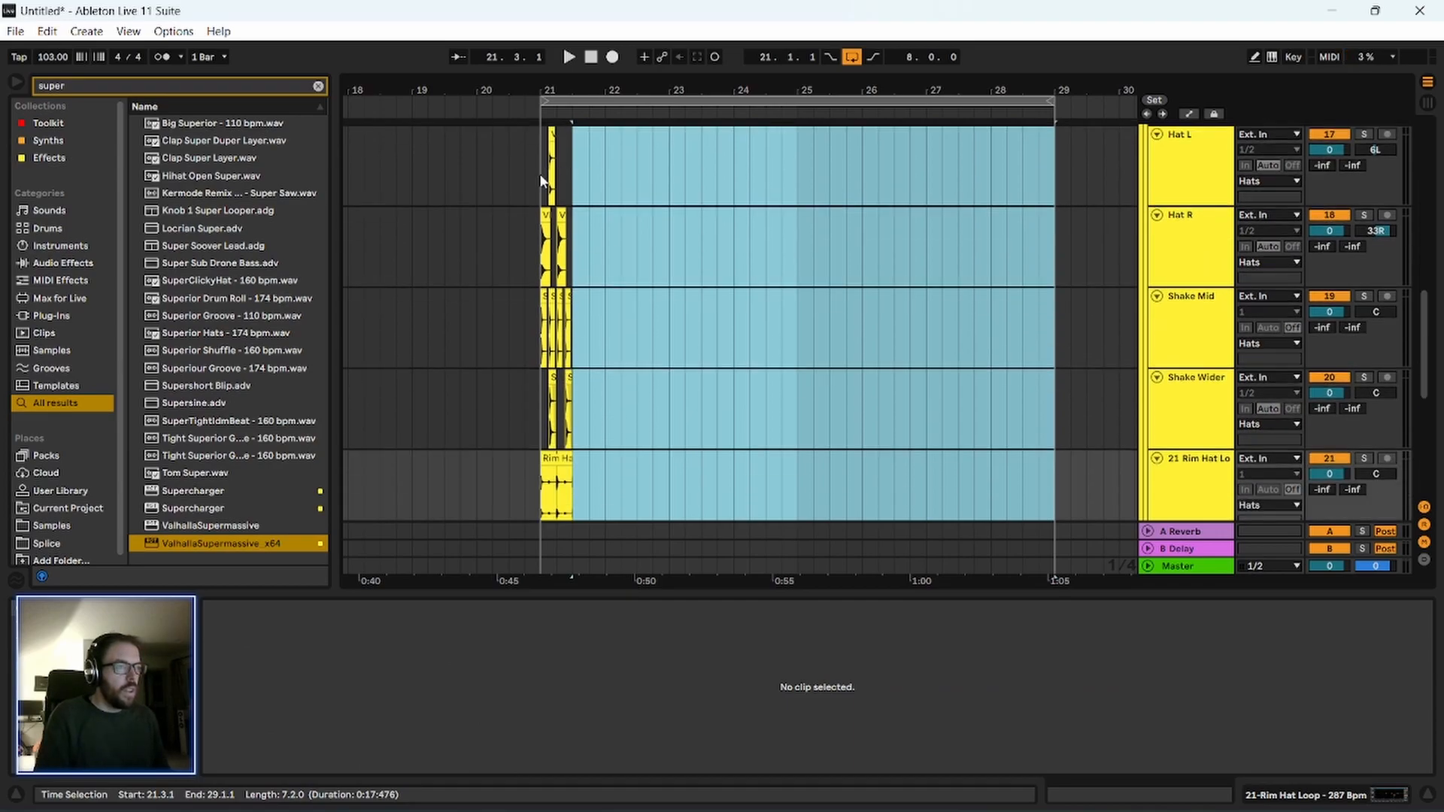
{"action": "scroll", "coordinate": [542, 181], "scroll_direction": "down", "scroll_amount": 2}
{"action": "left_click_drag", "start_coordinate": [547, 140], "coordinate": [576, 439]}
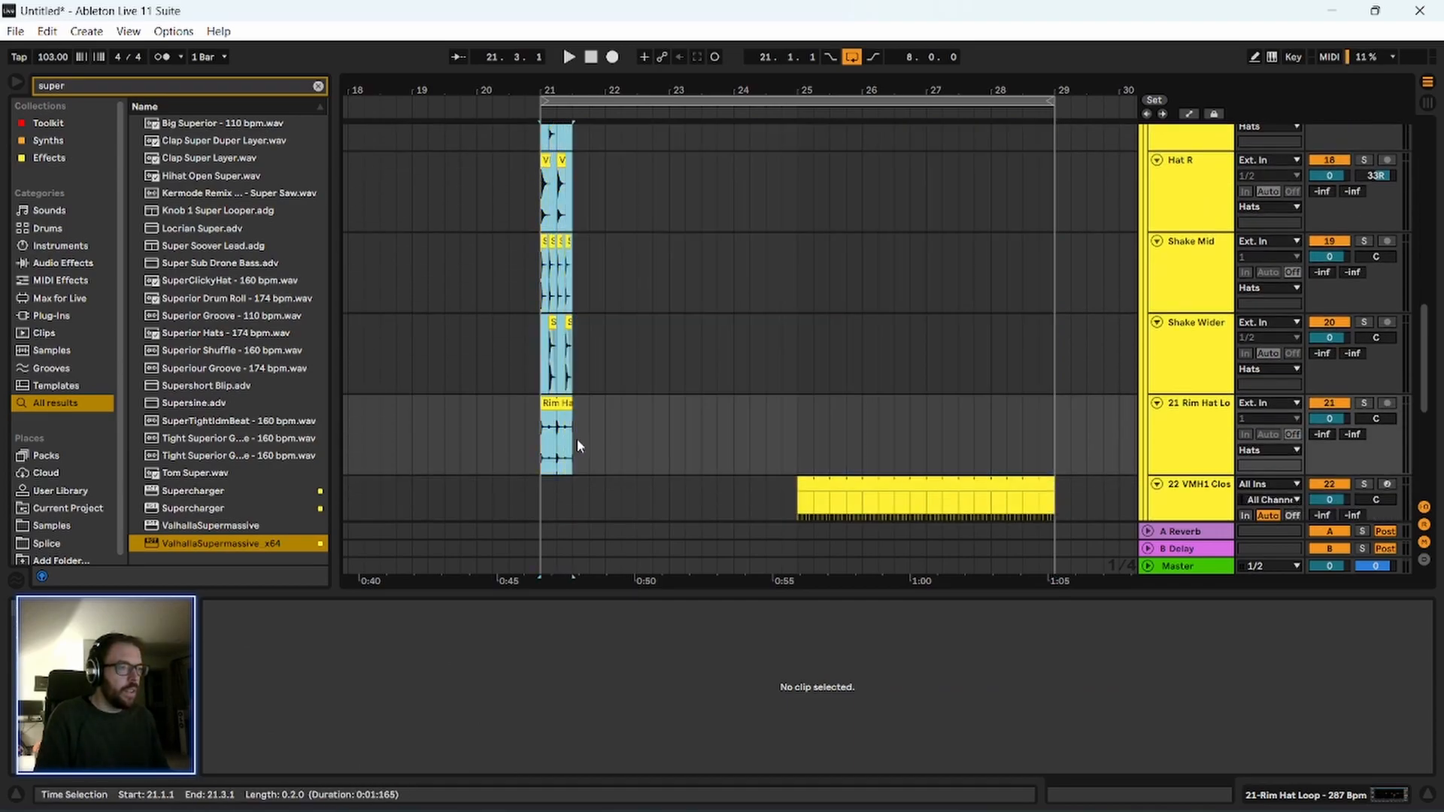
{"action": "key", "text": "z"}
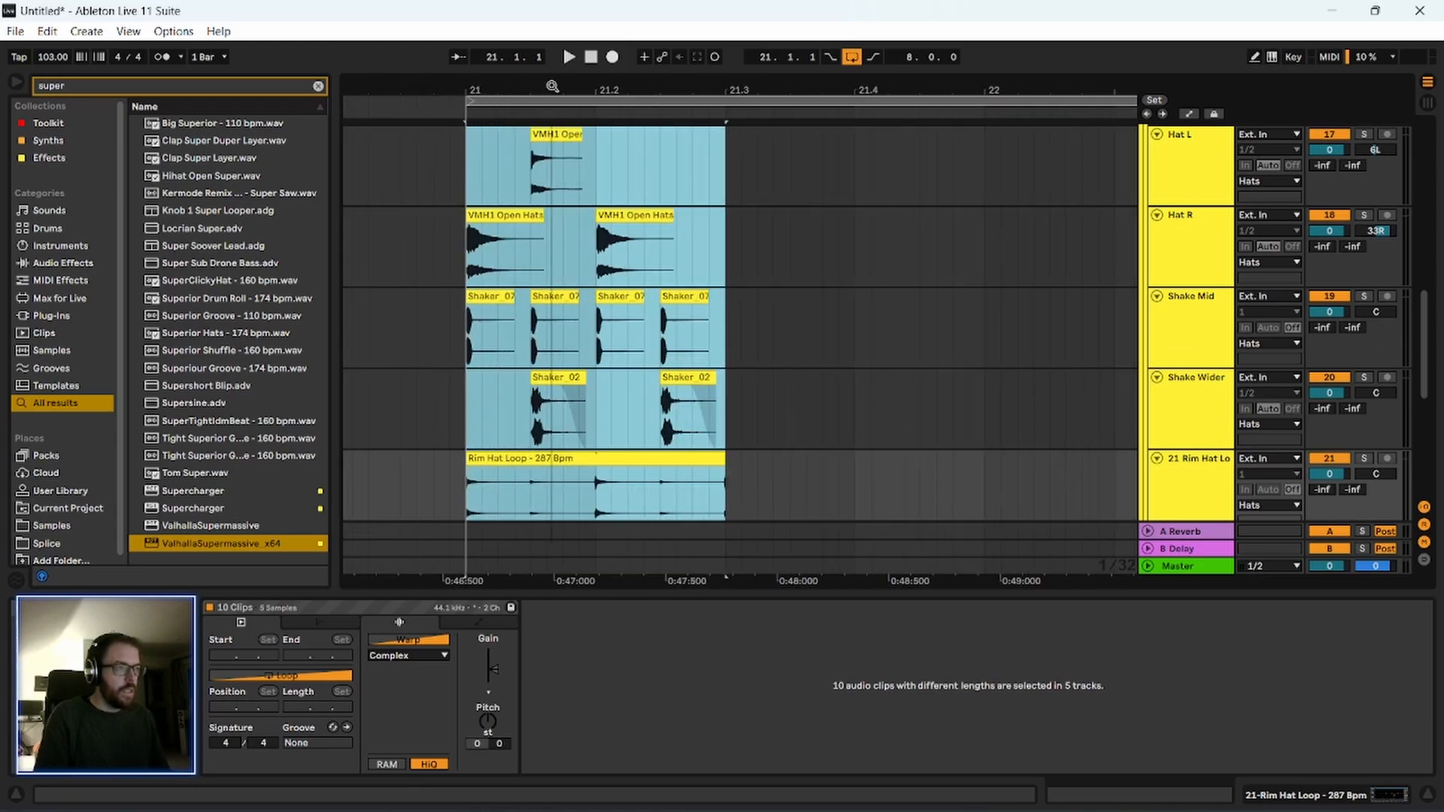
{"action": "key", "text": "space"}
{"action": "scroll", "coordinate": [465, 324], "scroll_direction": "down", "scroll_amount": 1}
{"action": "key", "text": "space"}
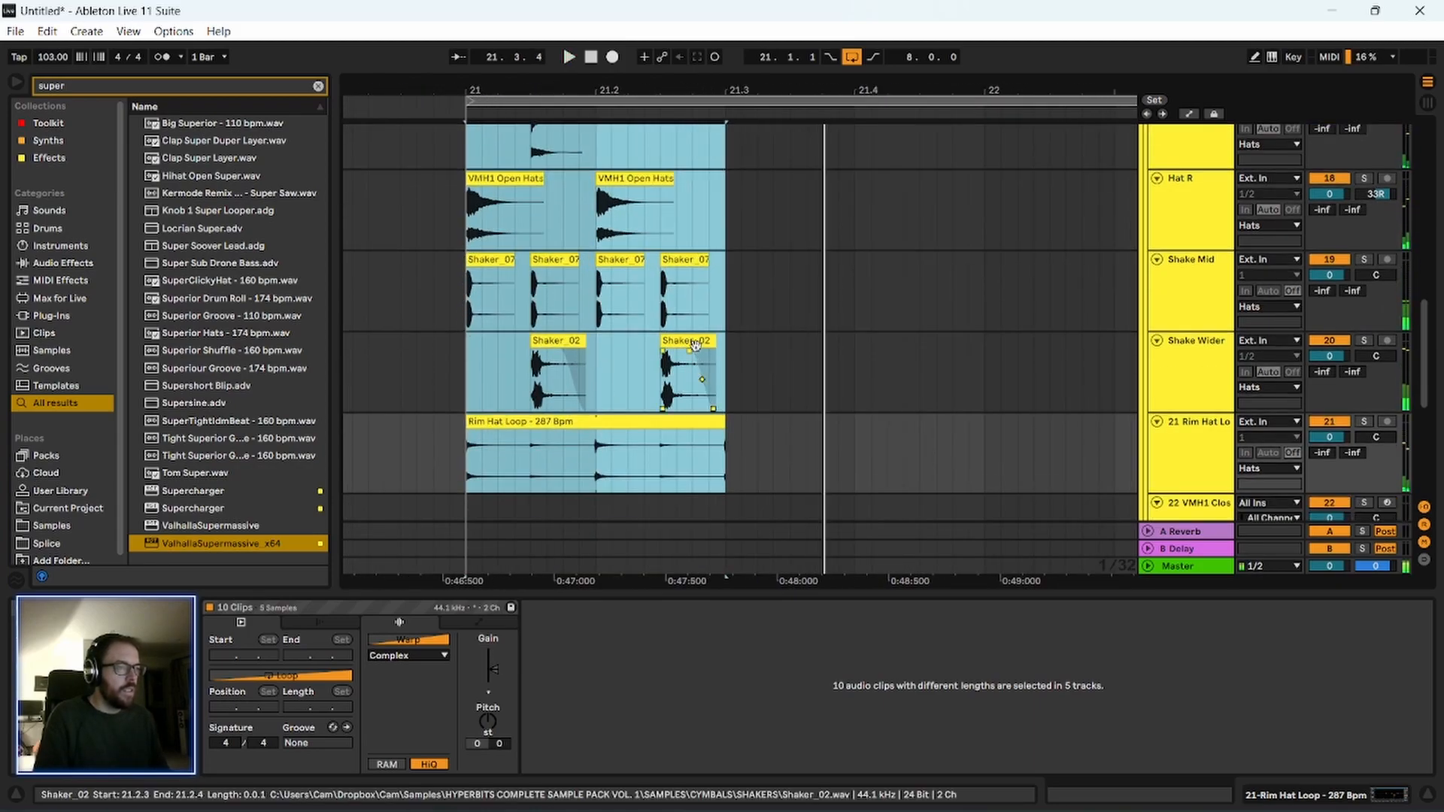
Try shifting the last Shaker_02 and Shaker_07 hits a sixteenth later to 21.2.4, and play from bar 21.
{"action": "left_click", "coordinate": [684, 344]}
{"action": "left_click_drag", "start_coordinate": [683, 345], "coordinate": [724, 343]}
{"action": "left_click_drag", "start_coordinate": [689, 261], "coordinate": [722, 260]}
{"action": "left_click", "coordinate": [622, 381]}
{"action": "key", "text": "space"}
{"action": "left_click", "coordinate": [566, 384]}
{"action": "left_click", "coordinate": [462, 385]}
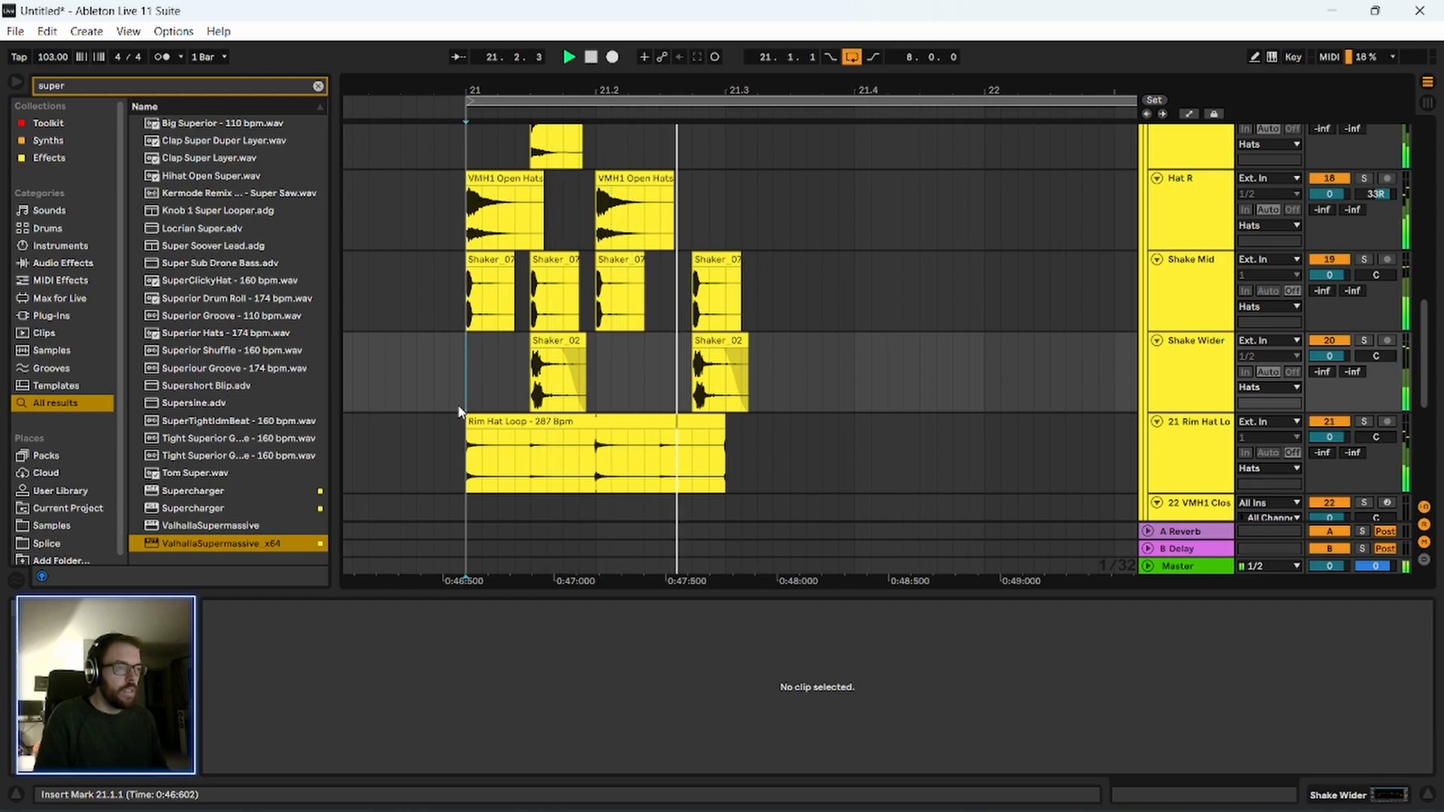
{"action": "key", "text": "space"}
Move the last Shaker_07 and Shaker_02 hits back to 21.2.3 and play the pattern from bar 21.
{"action": "left_click", "coordinate": [721, 260]}
{"action": "left_click_drag", "start_coordinate": [721, 258], "coordinate": [689, 271]}
{"action": "left_click_drag", "start_coordinate": [712, 341], "coordinate": [680, 352]}
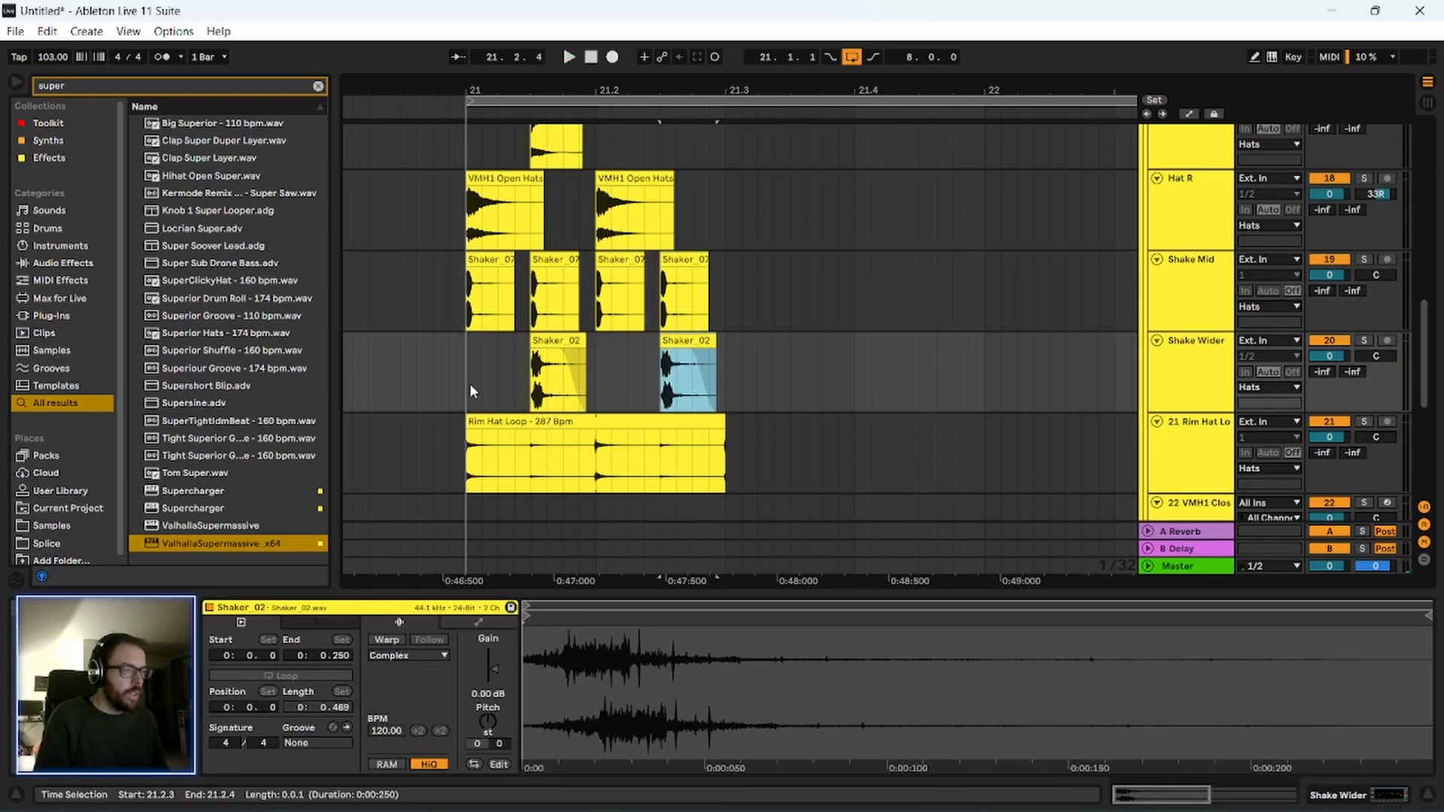
{"action": "left_click", "coordinate": [459, 388]}
{"action": "key", "text": "space"}
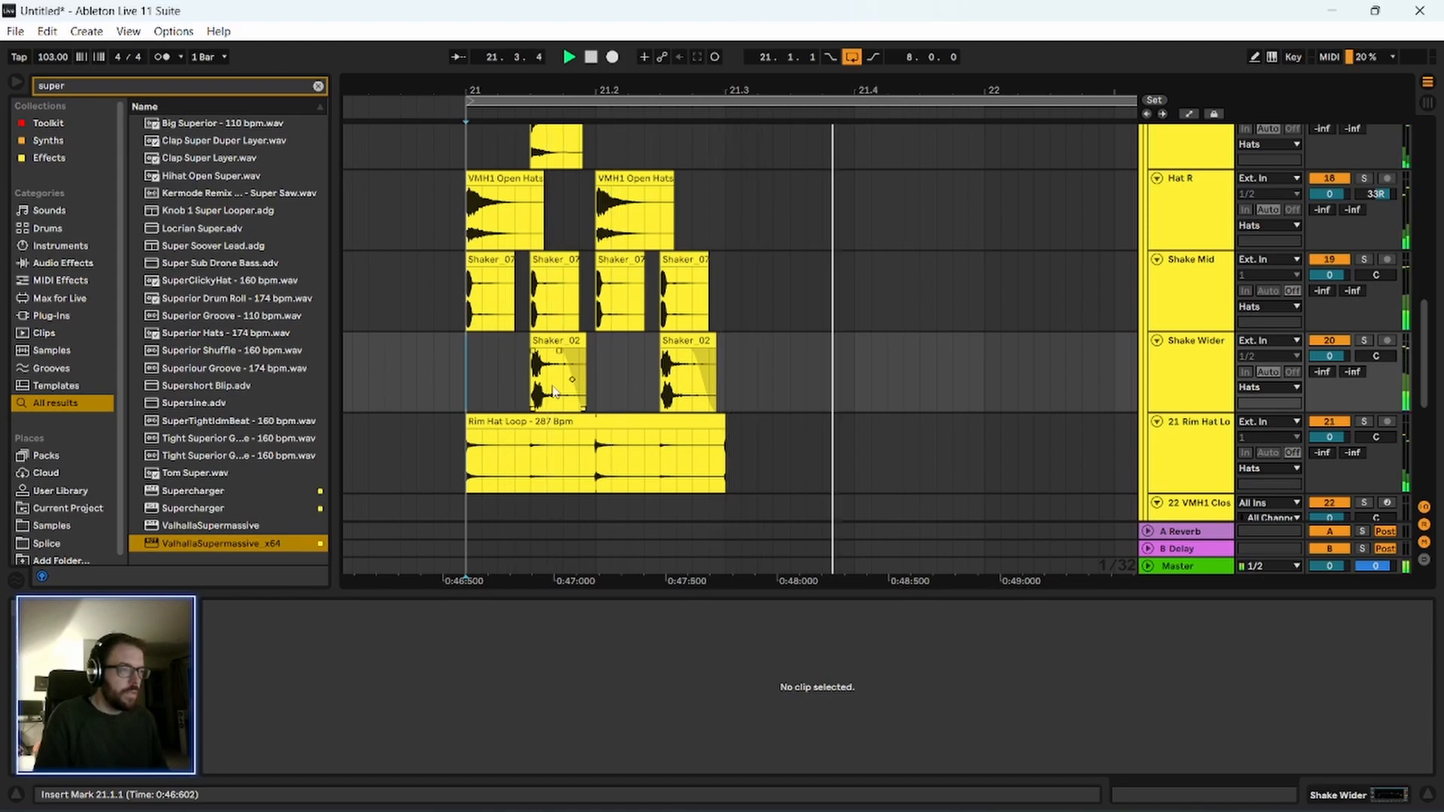
{"action": "scroll", "coordinate": [628, 361], "scroll_direction": "up", "scroll_amount": 2}
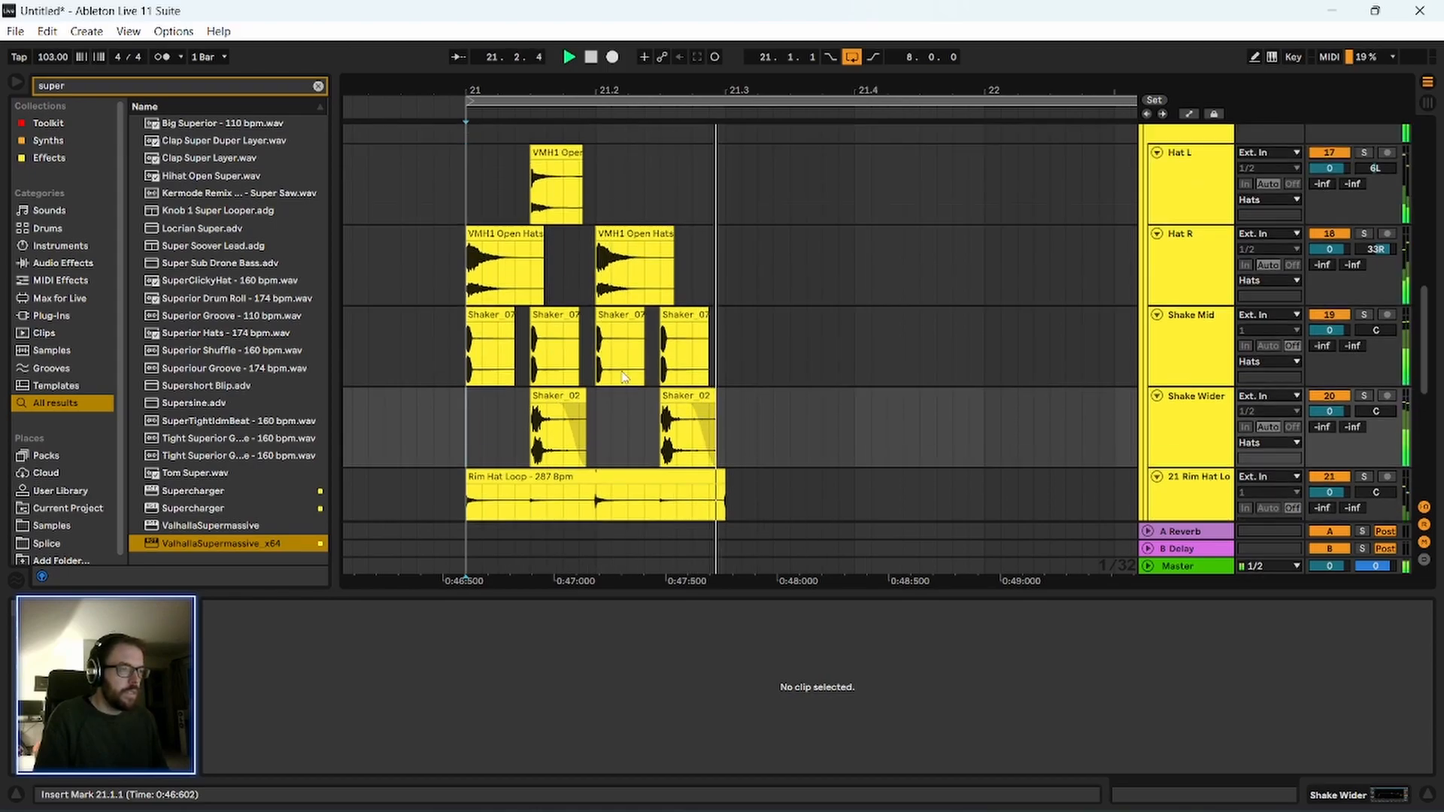
{"action": "key", "text": "space"}
Delete the second and fourth Shaker_07 hits on Shake Mid, and play the thinned pattern from bar 21.
{"action": "left_click", "coordinate": [556, 311]}
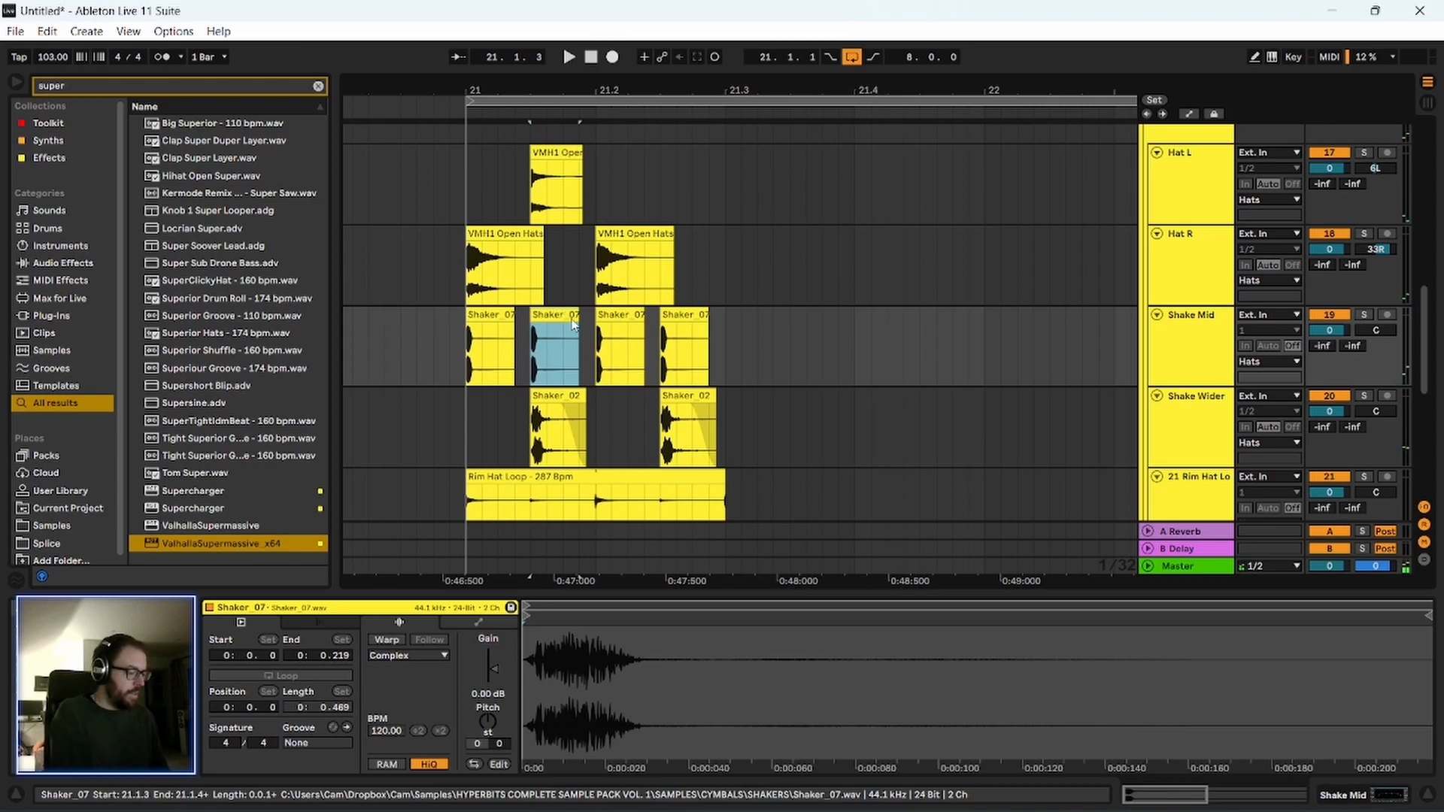
{"action": "key", "text": "Delete"}
{"action": "left_click", "coordinate": [686, 315]}
{"action": "key", "text": "Delete"}
{"action": "left_click", "coordinate": [466, 418]}
{"action": "key", "text": "space"}
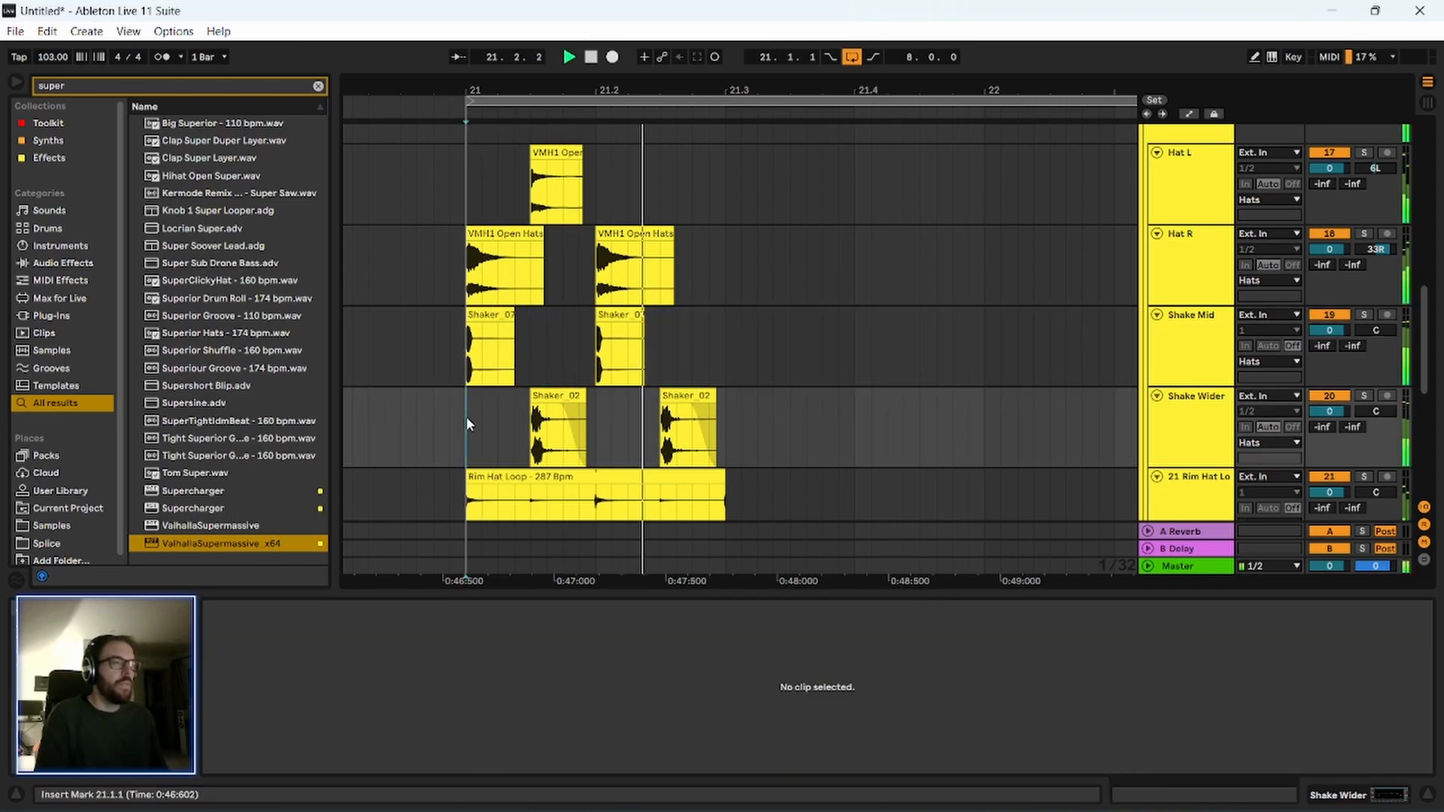
{"action": "key", "text": "space"}
{"action": "scroll", "coordinate": [647, 319], "scroll_direction": "down", "scroll_amount": 1}
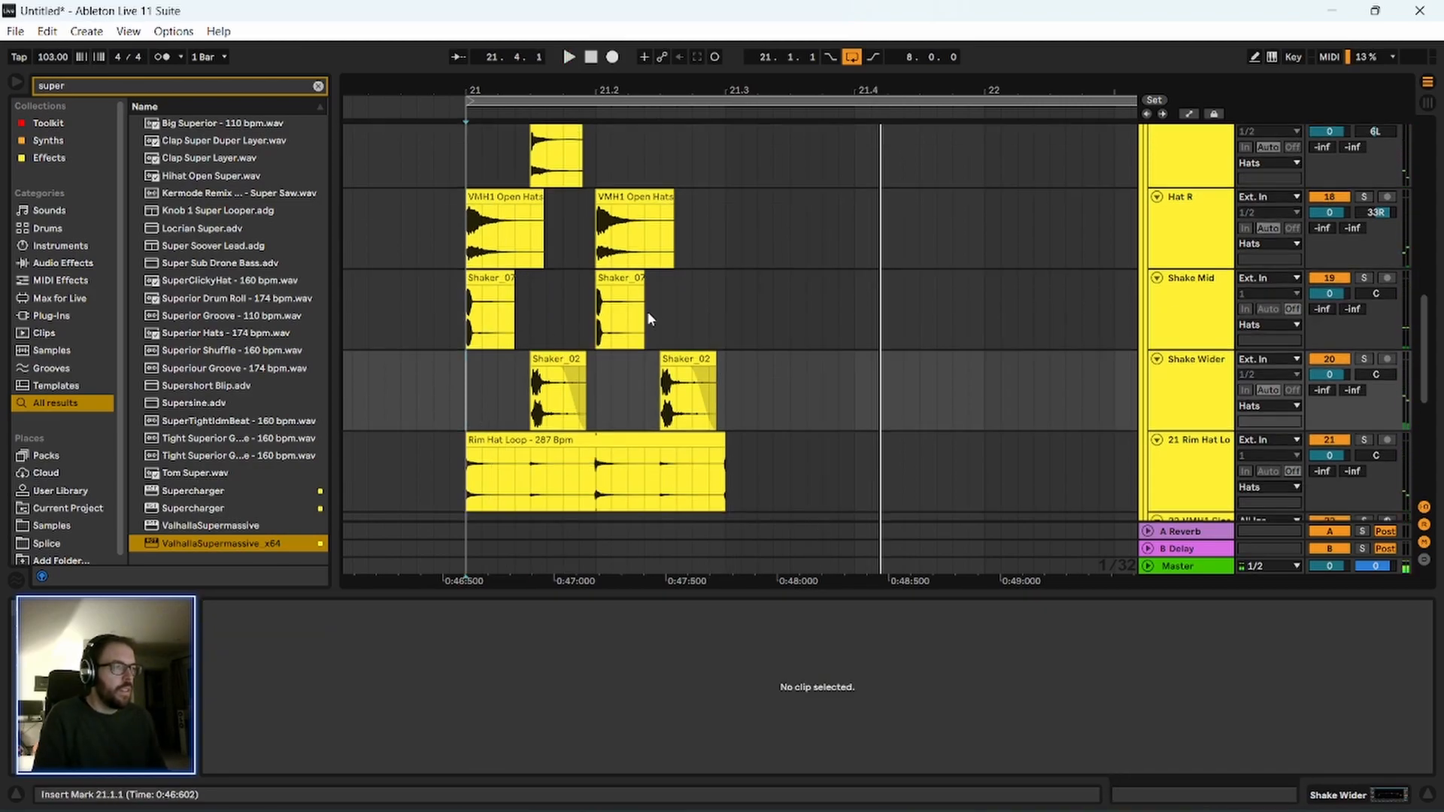
{"action": "scroll", "coordinate": [704, 323], "scroll_direction": "up", "scroll_amount": 1}
{"action": "left_click_drag", "start_coordinate": [727, 165], "coordinate": [503, 492]}
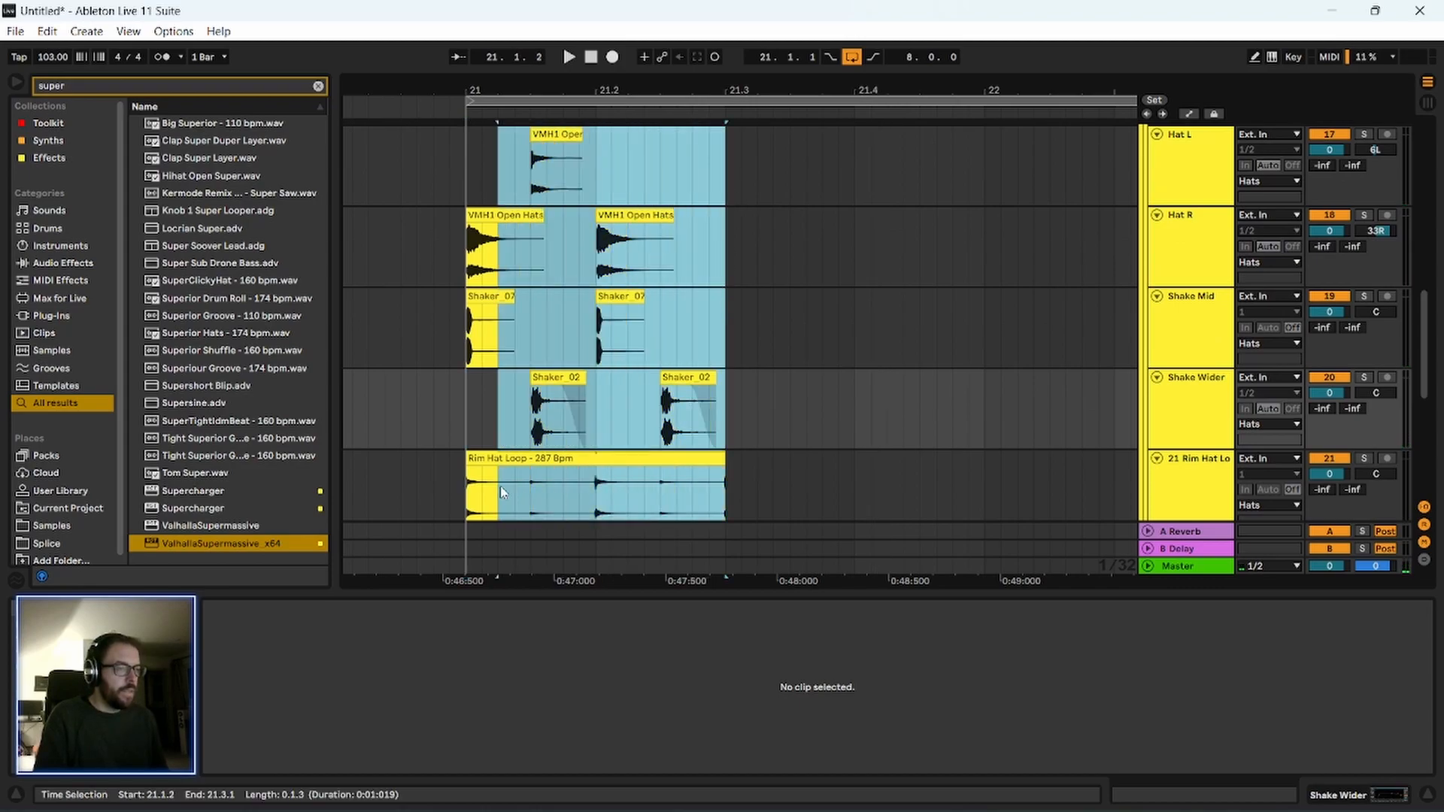
{"action": "left_click", "coordinate": [725, 479]}
{"action": "left_click", "coordinate": [728, 278]}
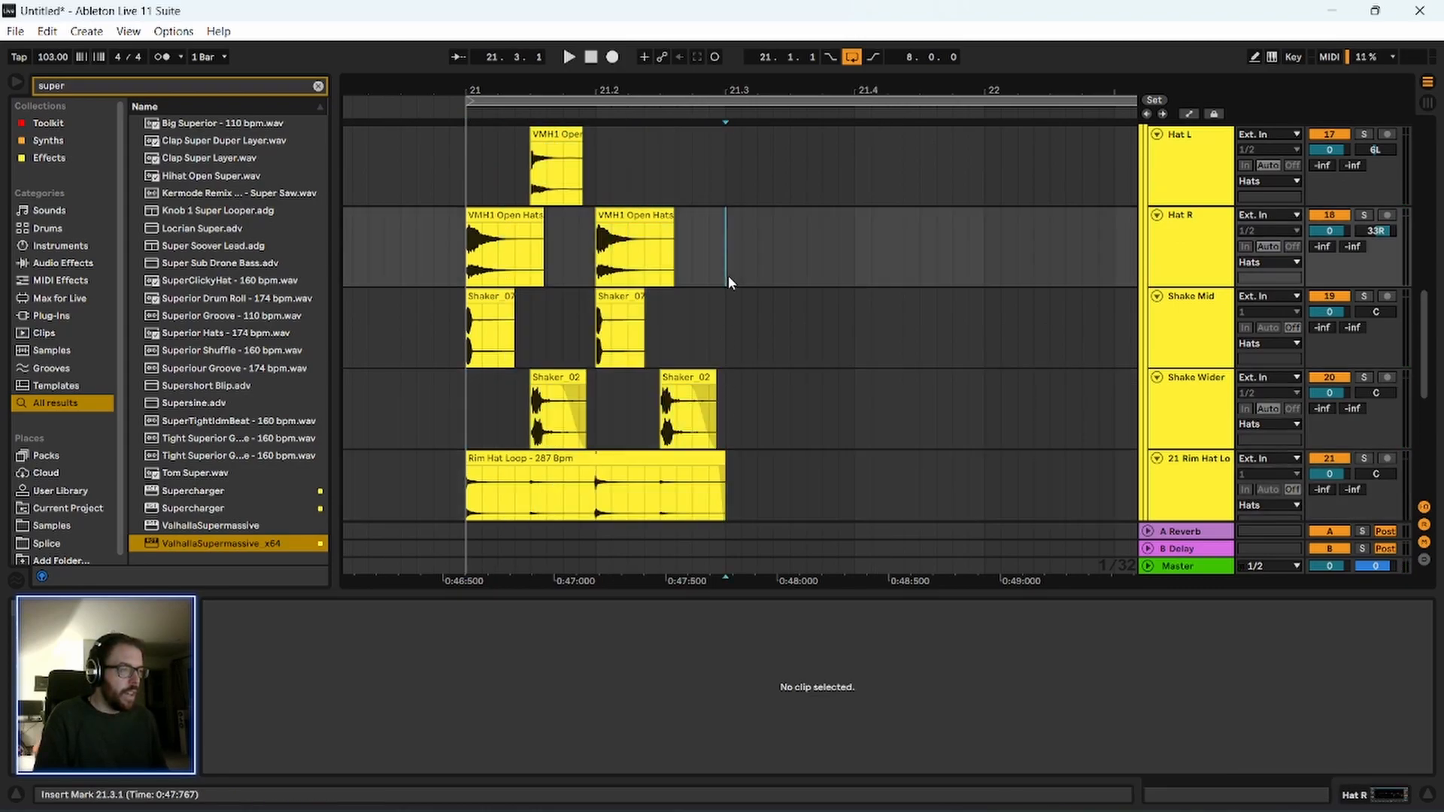
{"action": "scroll", "coordinate": [727, 345], "scroll_direction": "down", "scroll_amount": 5}
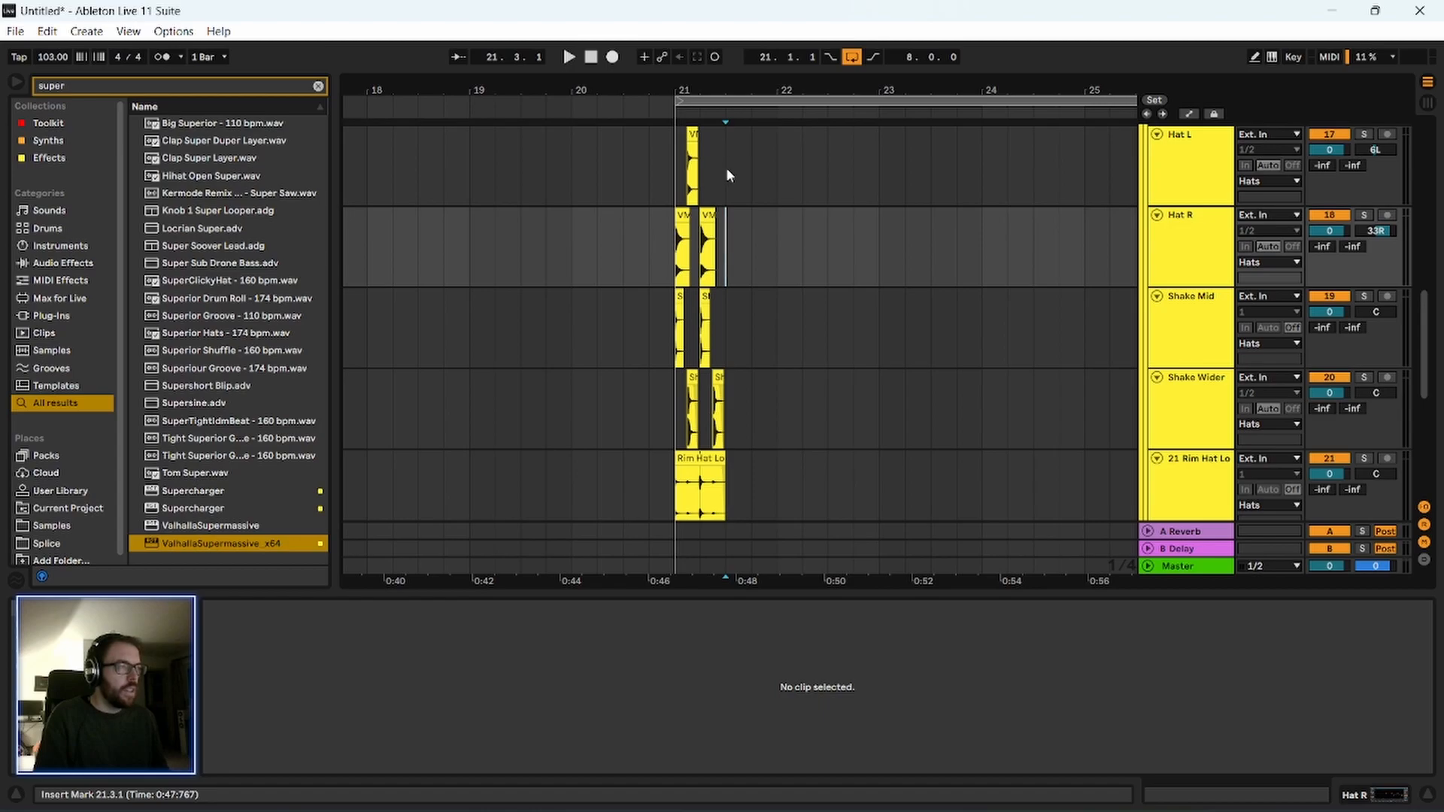
{"action": "scroll", "coordinate": [738, 306], "scroll_direction": "up", "scroll_amount": 1}
{"action": "scroll", "coordinate": [738, 304], "scroll_direction": "up", "scroll_amount": 2}
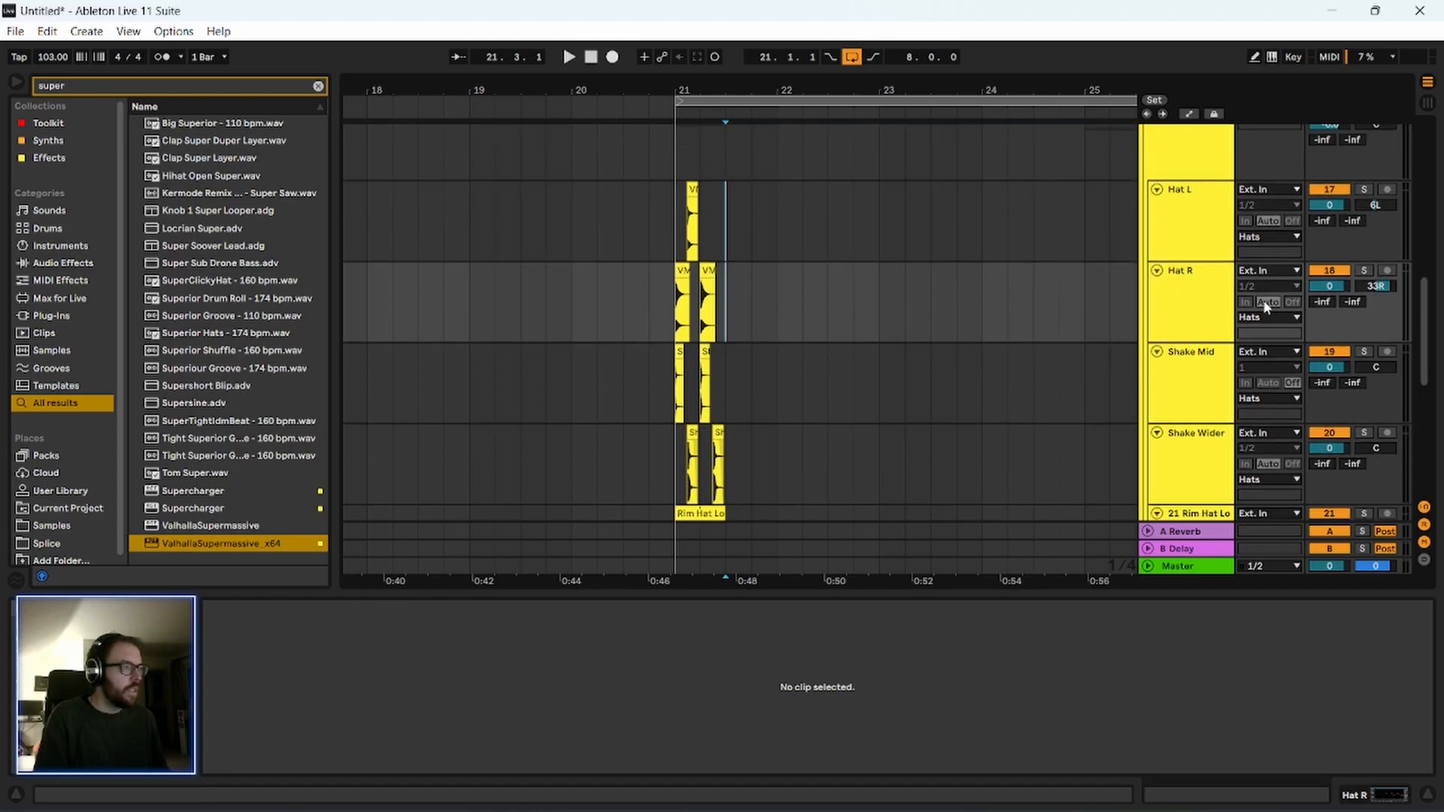
{"action": "scroll", "coordinate": [1255, 300], "scroll_direction": "down", "scroll_amount": 1}
{"action": "scroll", "coordinate": [1021, 374], "scroll_direction": "right", "scroll_amount": 1}
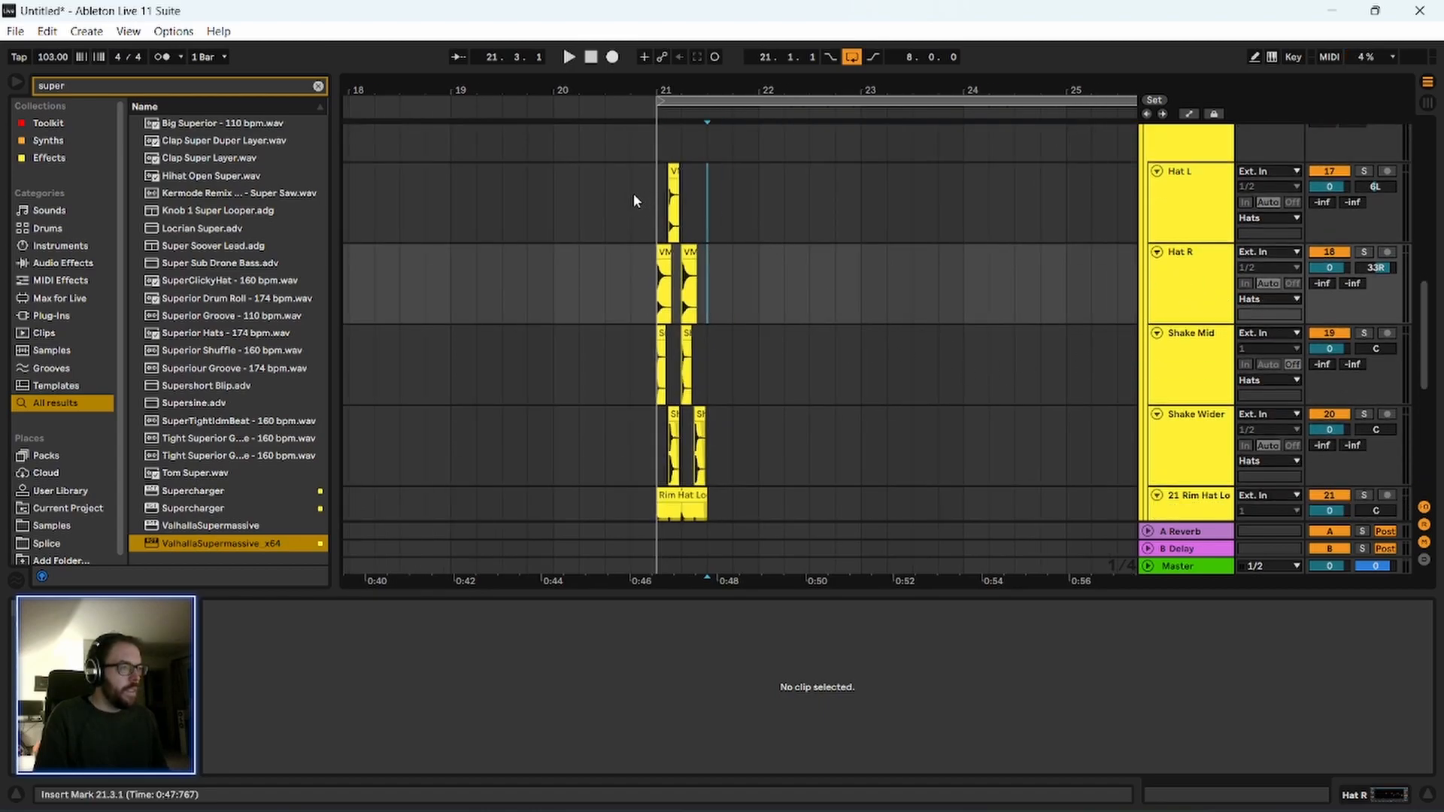
Duplicate the half-bar pattern on Hat L through Rim Hat Loop repeatedly, filling bars 21 to 29.
{"action": "left_click_drag", "start_coordinate": [668, 205], "coordinate": [712, 508]}
{"action": "scroll", "coordinate": [759, 478], "scroll_direction": "down", "scroll_amount": 6}
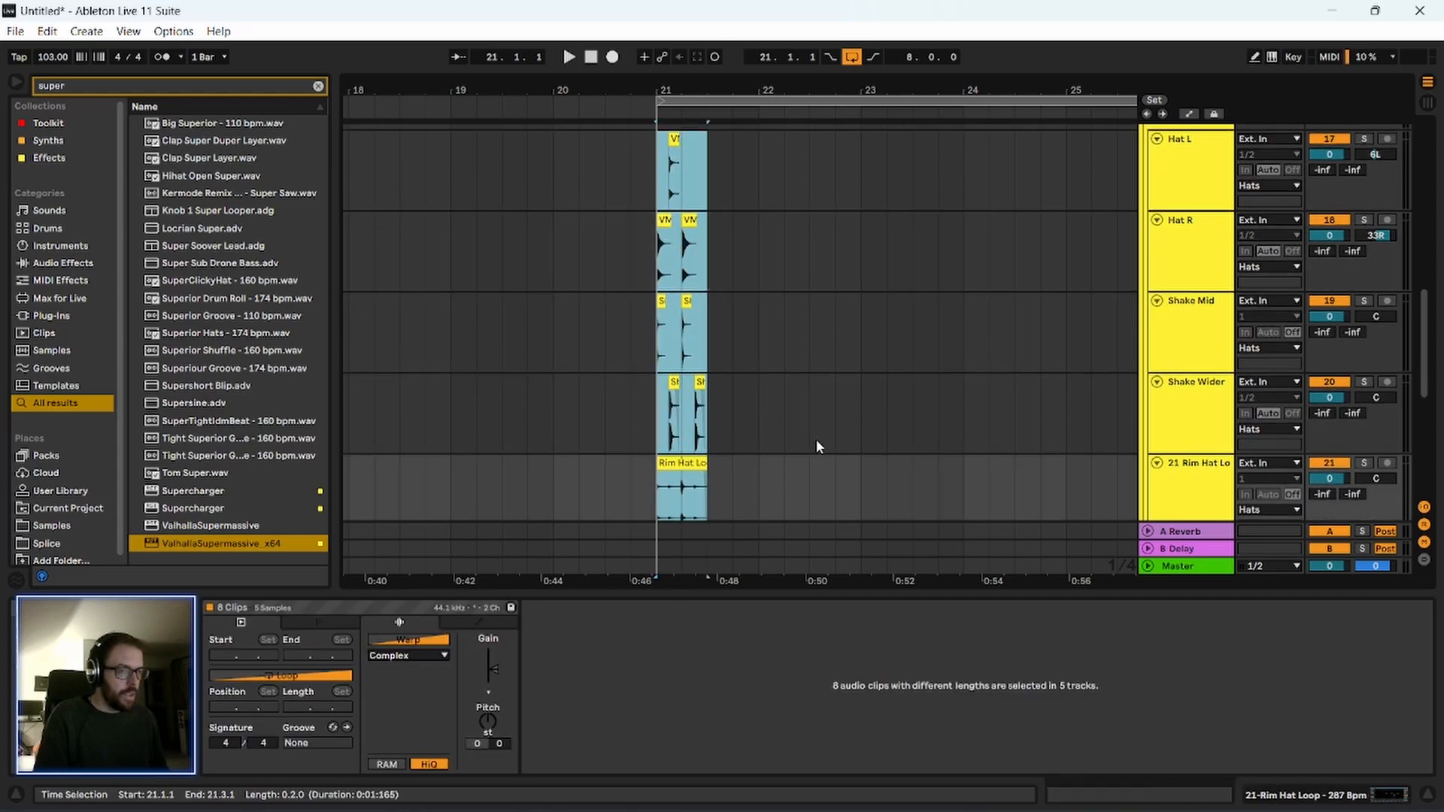
{"action": "scroll", "coordinate": [814, 414], "scroll_direction": "up", "scroll_amount": 8}
{"action": "scroll", "coordinate": [814, 412], "scroll_direction": "down", "scroll_amount": 2}
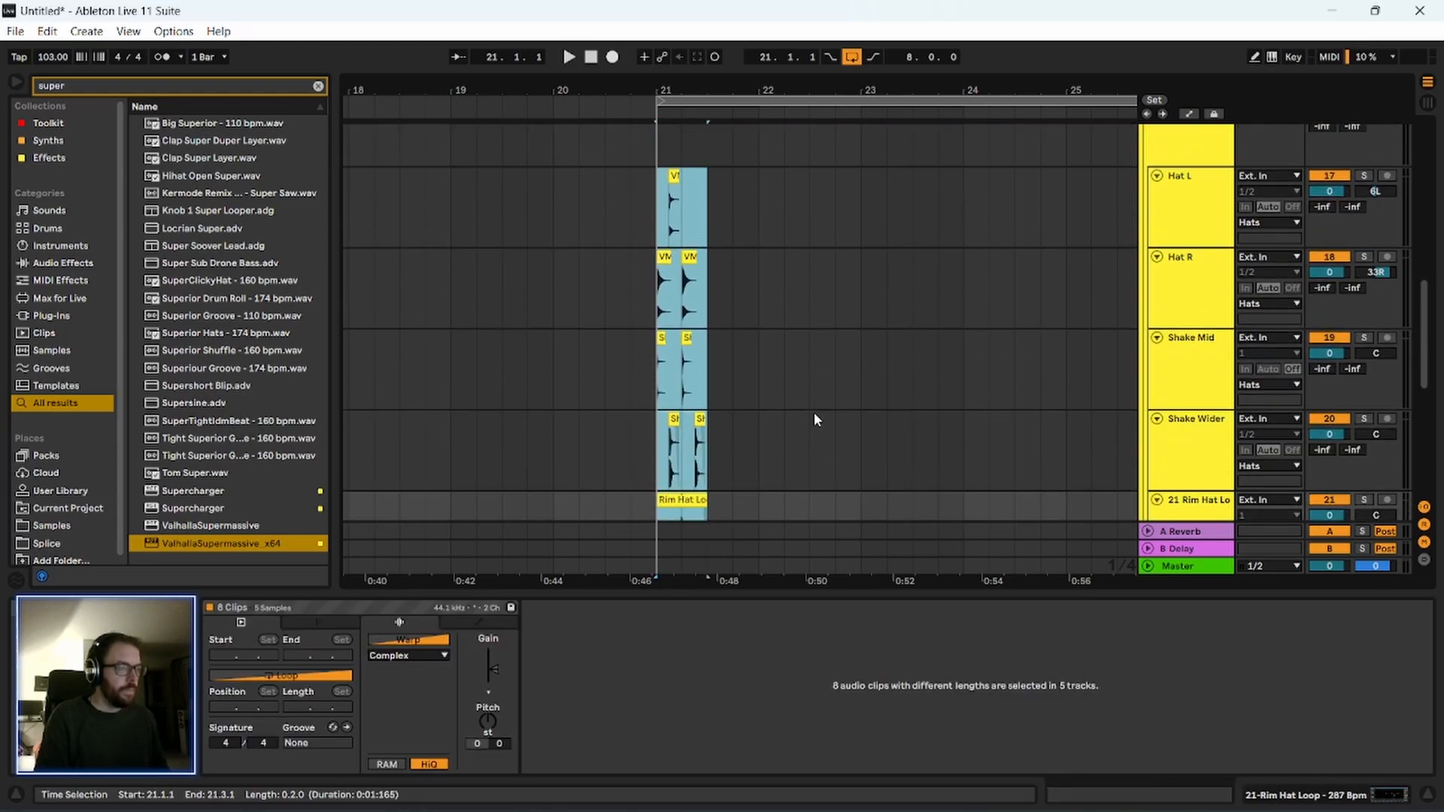
{"action": "key", "text": "ctrl+d"}
{"action": "key", "text": "minus"}
{"action": "key", "text": "ctrl+d"}
{"action": "key", "text": "ctrl+d"}
{"action": "key", "text": "ctrl+d"}
{"action": "key", "text": "ctrl+d"}
{"action": "key", "text": "ctrl+d"}
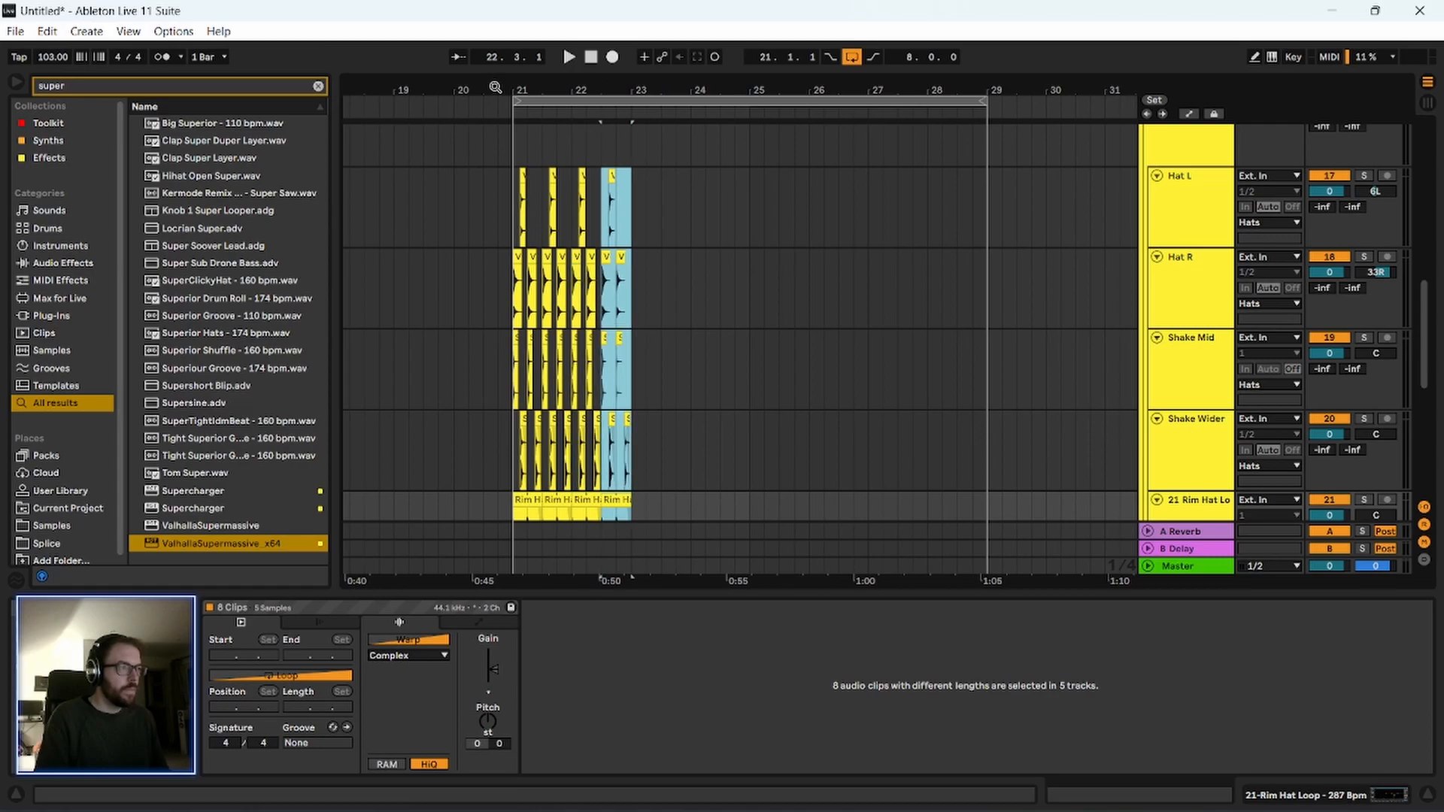
{"action": "key", "text": "ctrl+d"}
{"action": "key", "text": "ctrl+d"}
{"action": "key", "text": "ctrl+d"}
{"action": "key", "text": "ctrl+d"}
{"action": "key", "text": "ctrl+d"}
{"action": "key", "text": "ctrl+d"}
{"action": "key", "text": "ctrl+d"}
{"action": "key", "text": "ctrl+d"}
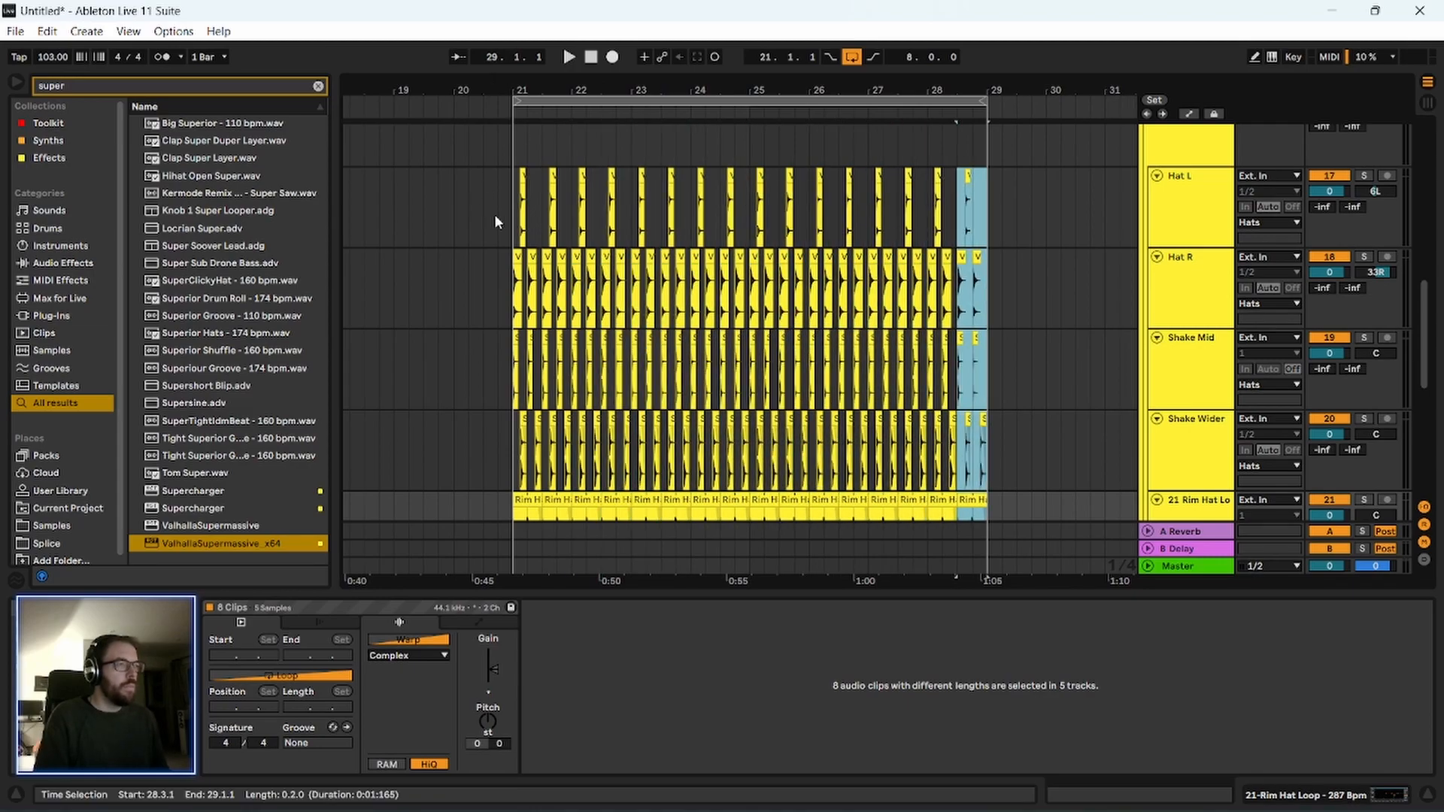
Play the rebuilt groove from bar 21, and play the arrangement from the melodic intro at bar 17.
{"action": "left_click", "coordinate": [510, 233]}
{"action": "key", "text": "space"}
{"action": "scroll", "coordinate": [497, 301], "scroll_direction": "up", "scroll_amount": 8}
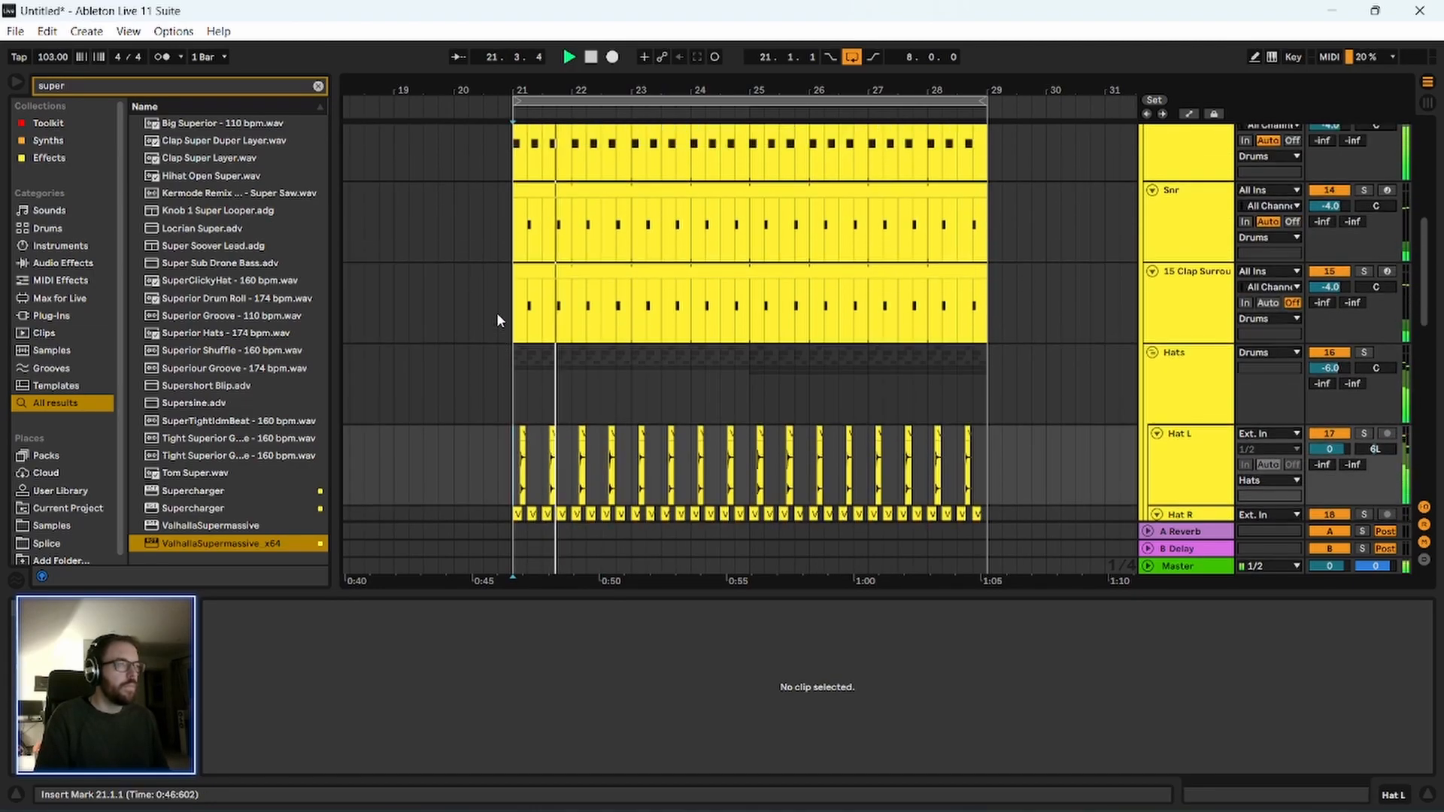
{"action": "scroll", "coordinate": [493, 313], "scroll_direction": "up", "scroll_amount": 4}
{"action": "key", "text": "minus"}
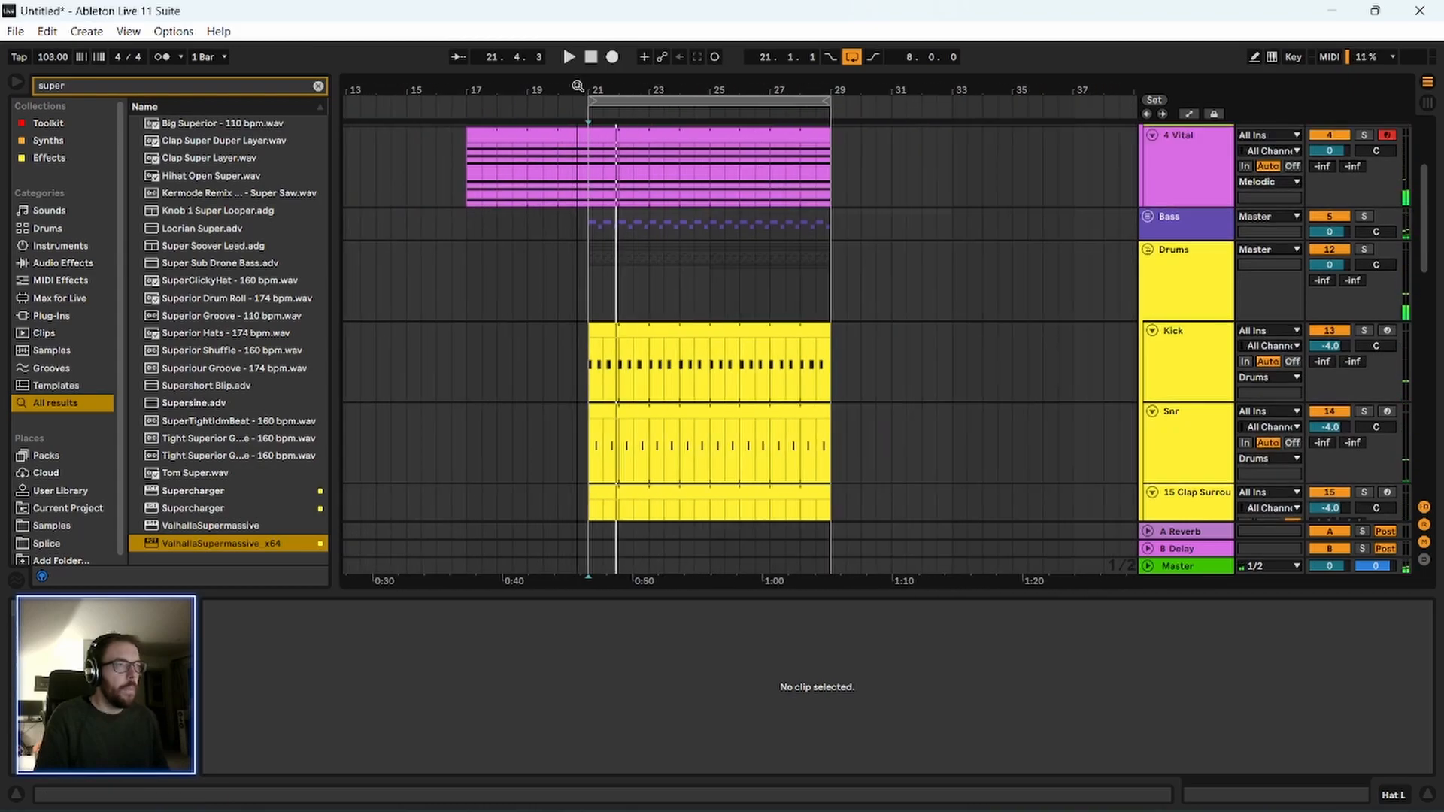
{"action": "left_click", "coordinate": [460, 223]}
{"action": "key", "text": "space"}
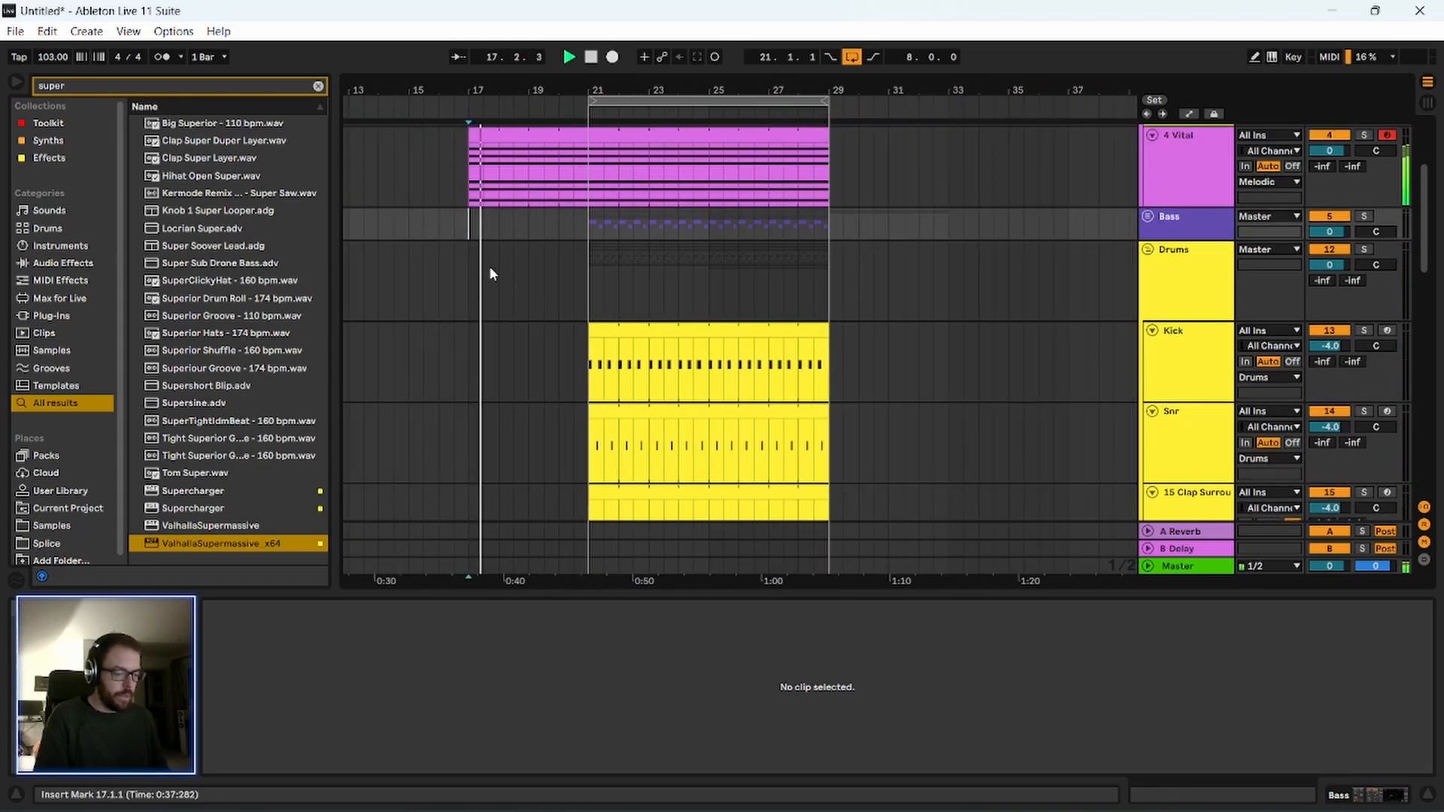
Save the Live Set as Outrun Garbage.als in the Ableton folder, and proceed with copying the samples.
{"action": "key", "text": "ctrl+s"}
{"action": "left_click", "coordinate": [516, 132]}
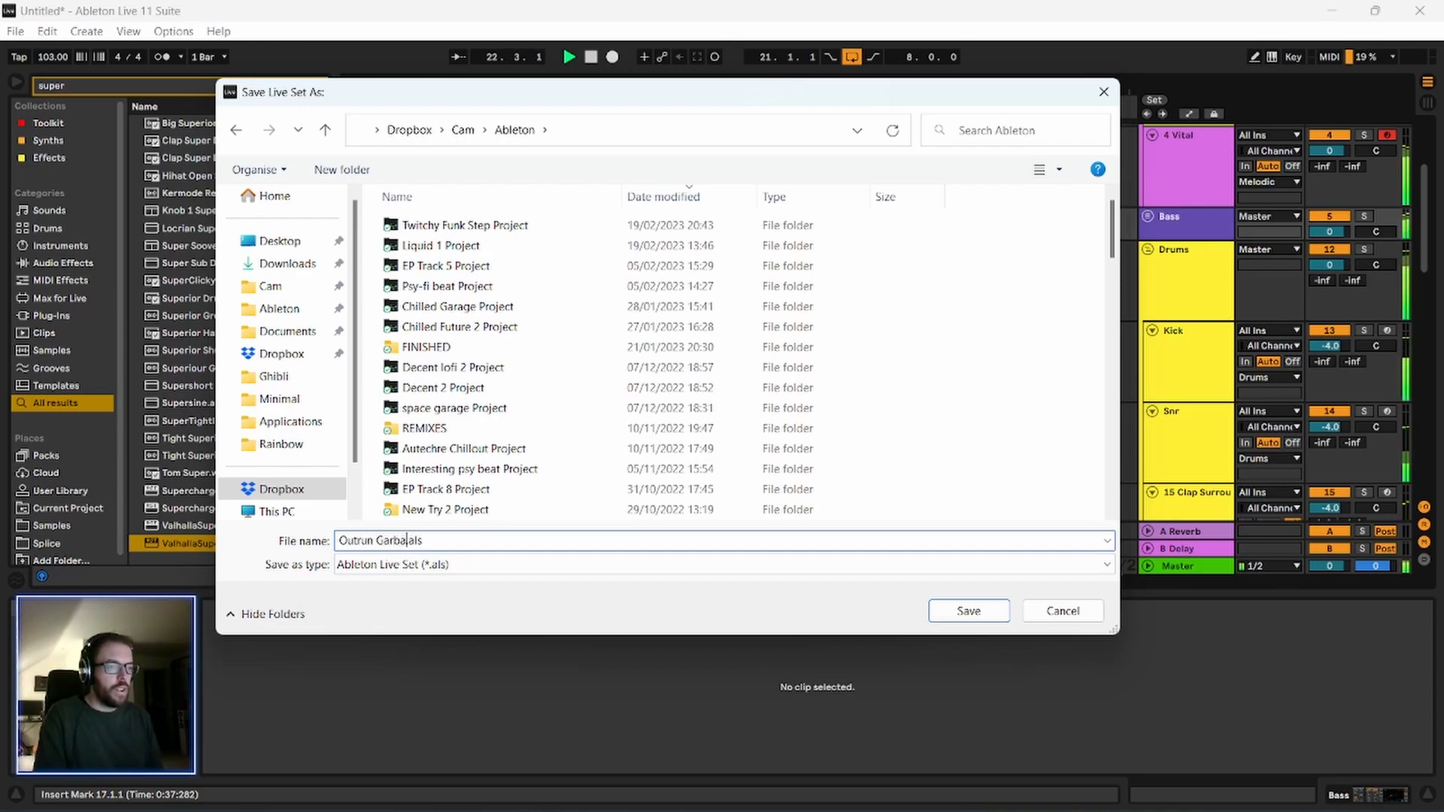
{"action": "left_click", "coordinate": [969, 611]}
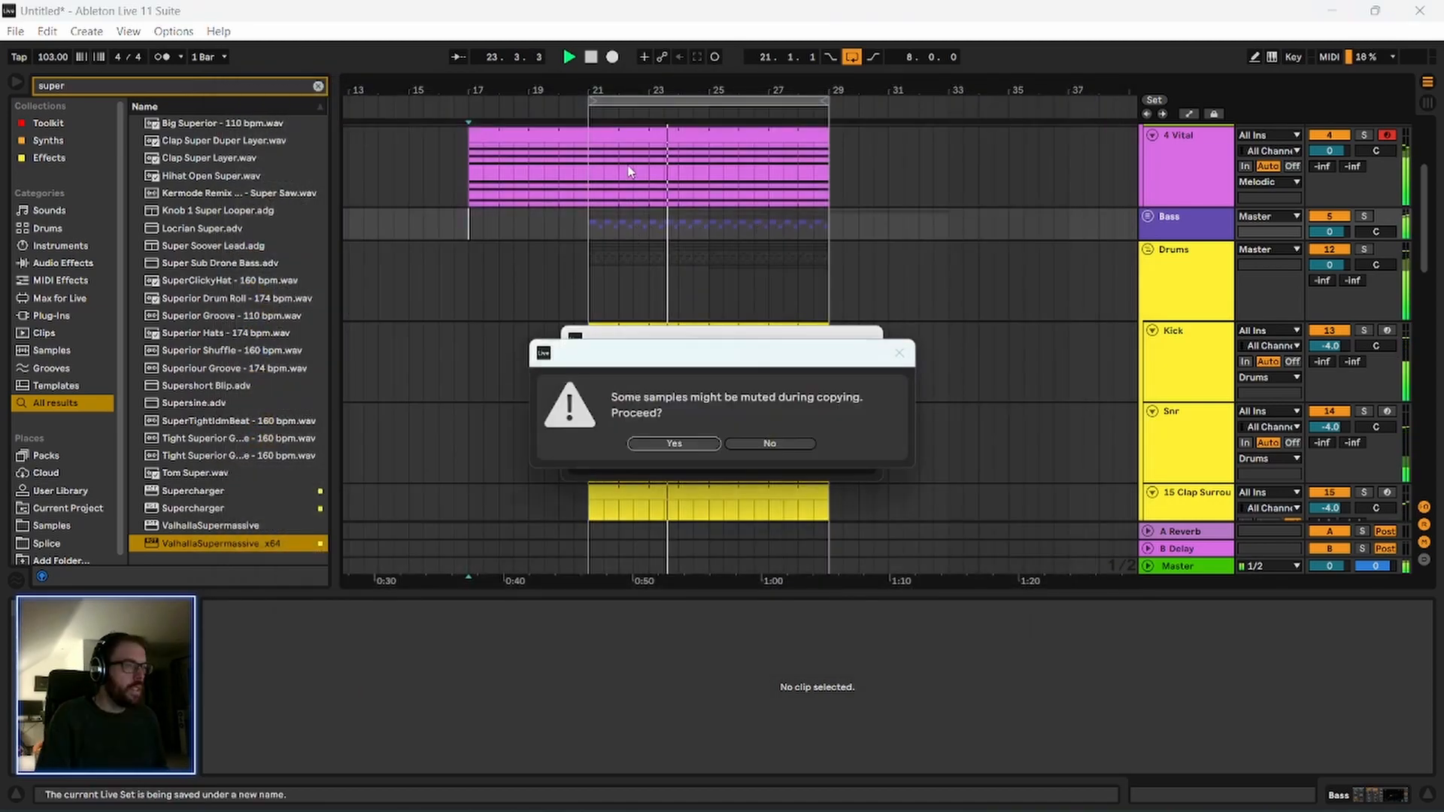
{"action": "left_click", "coordinate": [680, 446]}
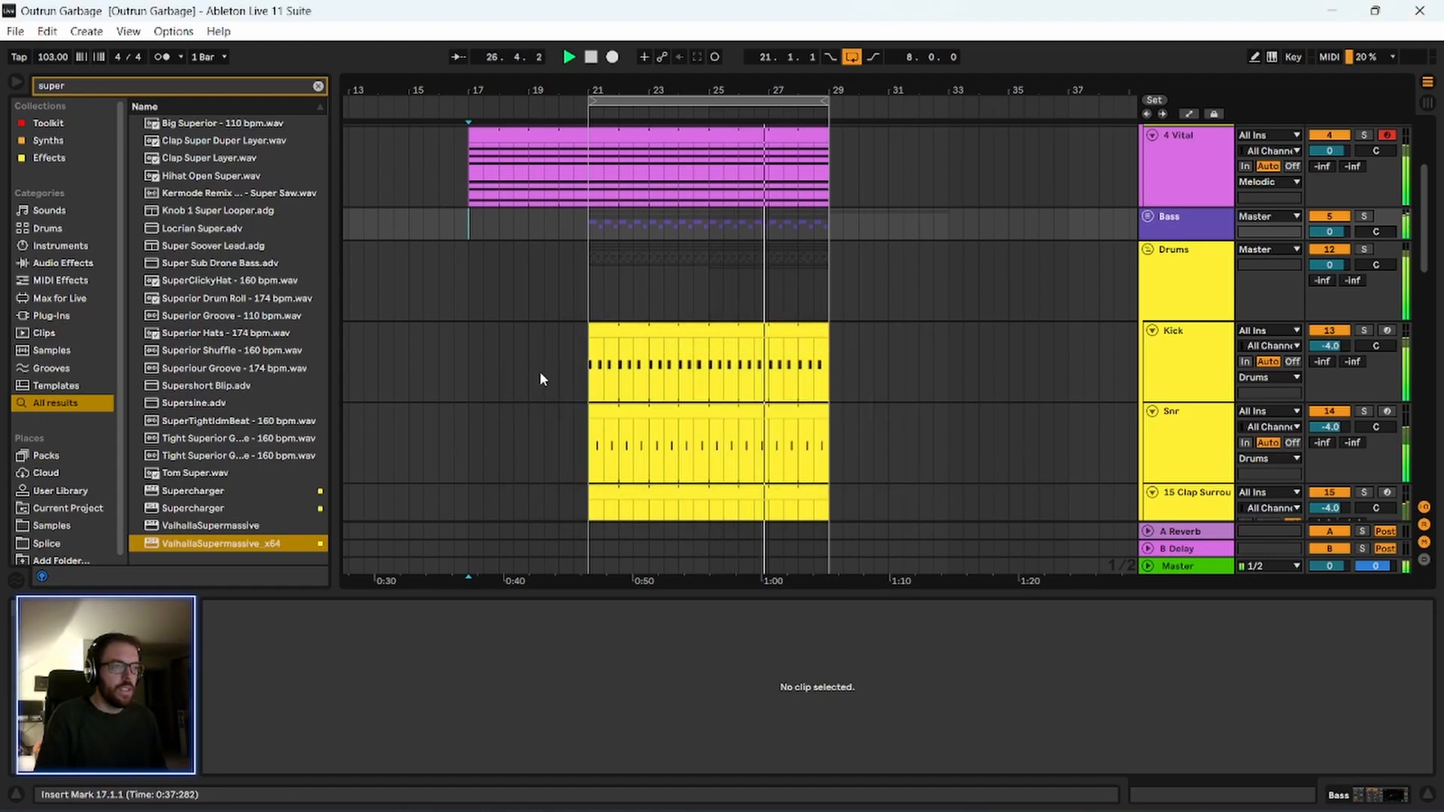
Look over the arrangement's tracks and play the melodic intro from bar 17.
{"action": "left_click_drag", "start_coordinate": [683, 90], "coordinate": [541, 63]}
{"action": "scroll", "coordinate": [598, 391], "scroll_direction": "down", "scroll_amount": 4}
{"action": "scroll", "coordinate": [600, 399], "scroll_direction": "up", "scroll_amount": 2}
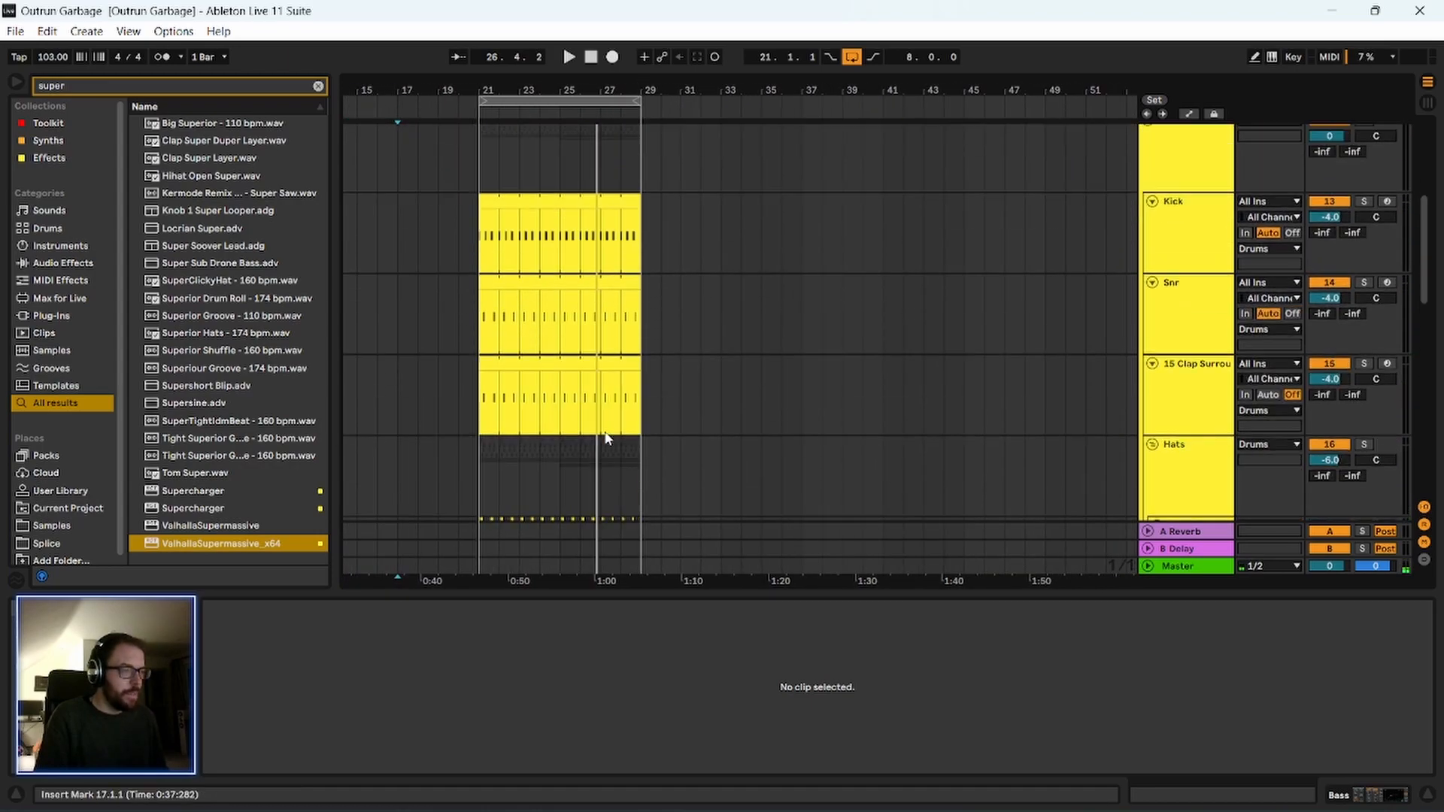
{"action": "scroll", "coordinate": [604, 435], "scroll_direction": "up", "scroll_amount": 5}
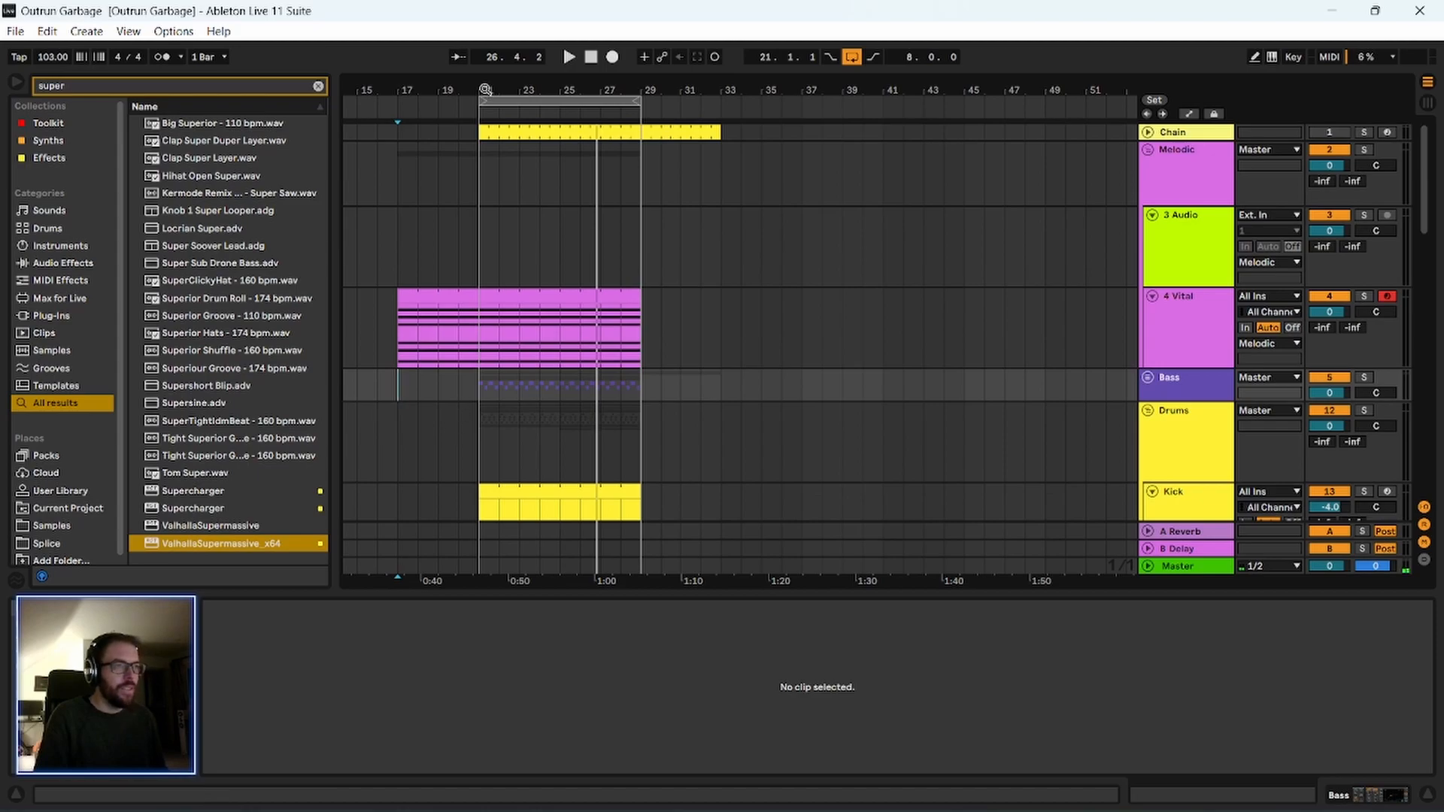
{"action": "left_click_drag", "start_coordinate": [486, 89], "coordinate": [532, 103]}
{"action": "left_click_drag", "start_coordinate": [325, 141], "coordinate": [305, 141]}
{"action": "left_click", "coordinate": [478, 251]}
{"action": "key", "text": "space"}
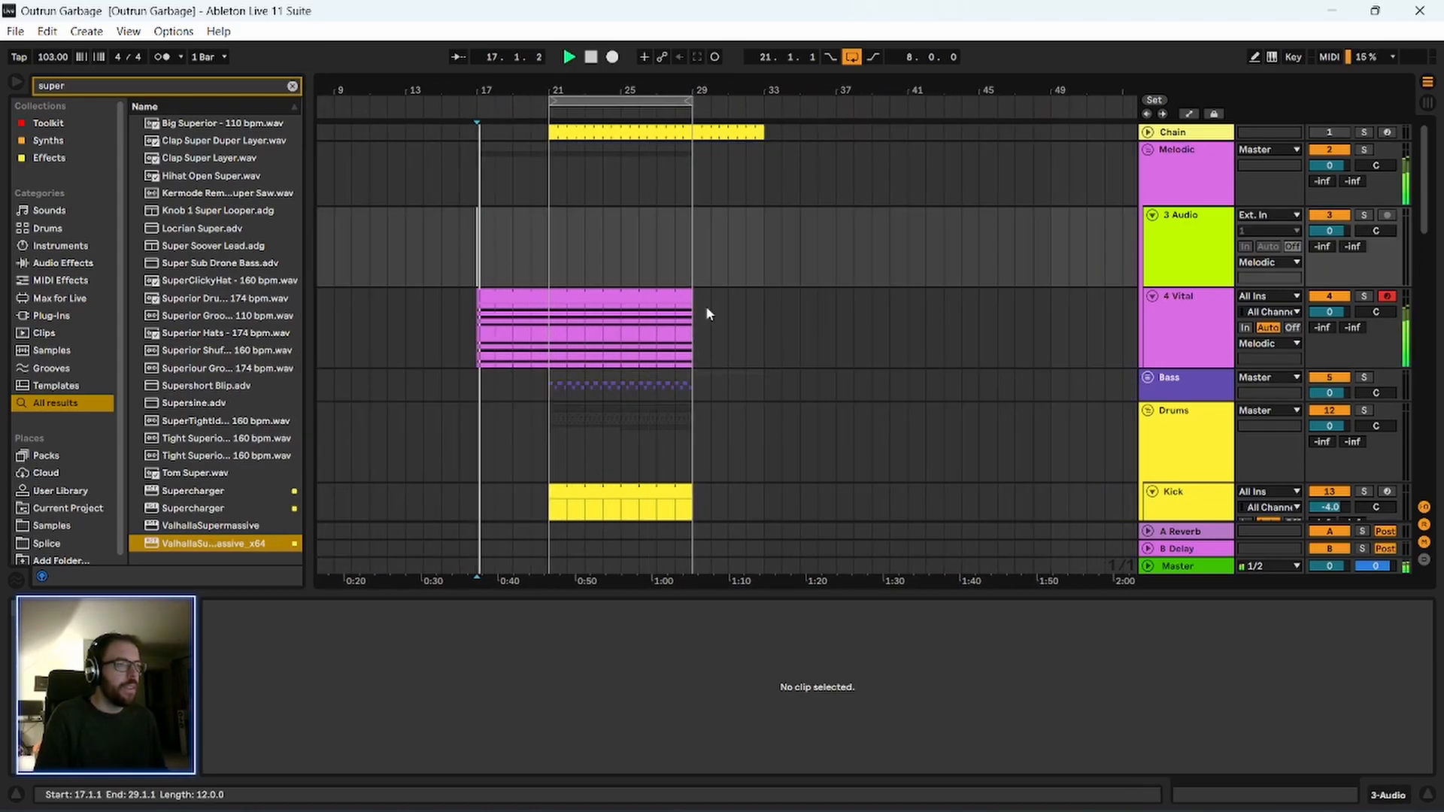
{"action": "scroll", "coordinate": [817, 391], "scroll_direction": "down", "scroll_amount": 5}
{"action": "scroll", "coordinate": [815, 390], "scroll_direction": "down", "scroll_amount": 3}
{"action": "scroll", "coordinate": [812, 384], "scroll_direction": "up", "scroll_amount": 5}
{"action": "scroll", "coordinate": [816, 384], "scroll_direction": "up", "scroll_amount": 4}
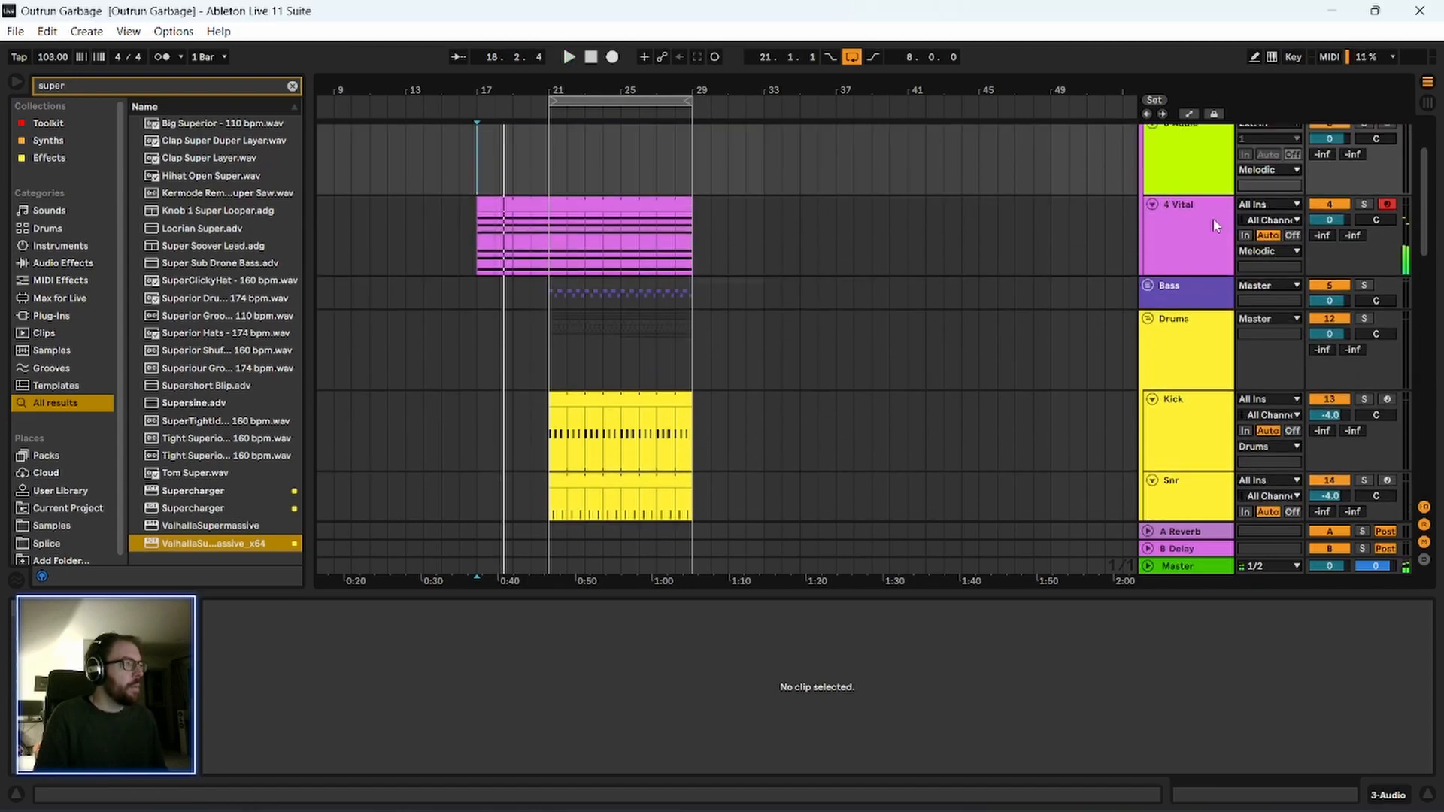
Add an Auto Filter to the 4 Vital track with its frequency at 293 Hz and resonance at 34%, and play it.
{"action": "left_click", "coordinate": [1217, 230]}
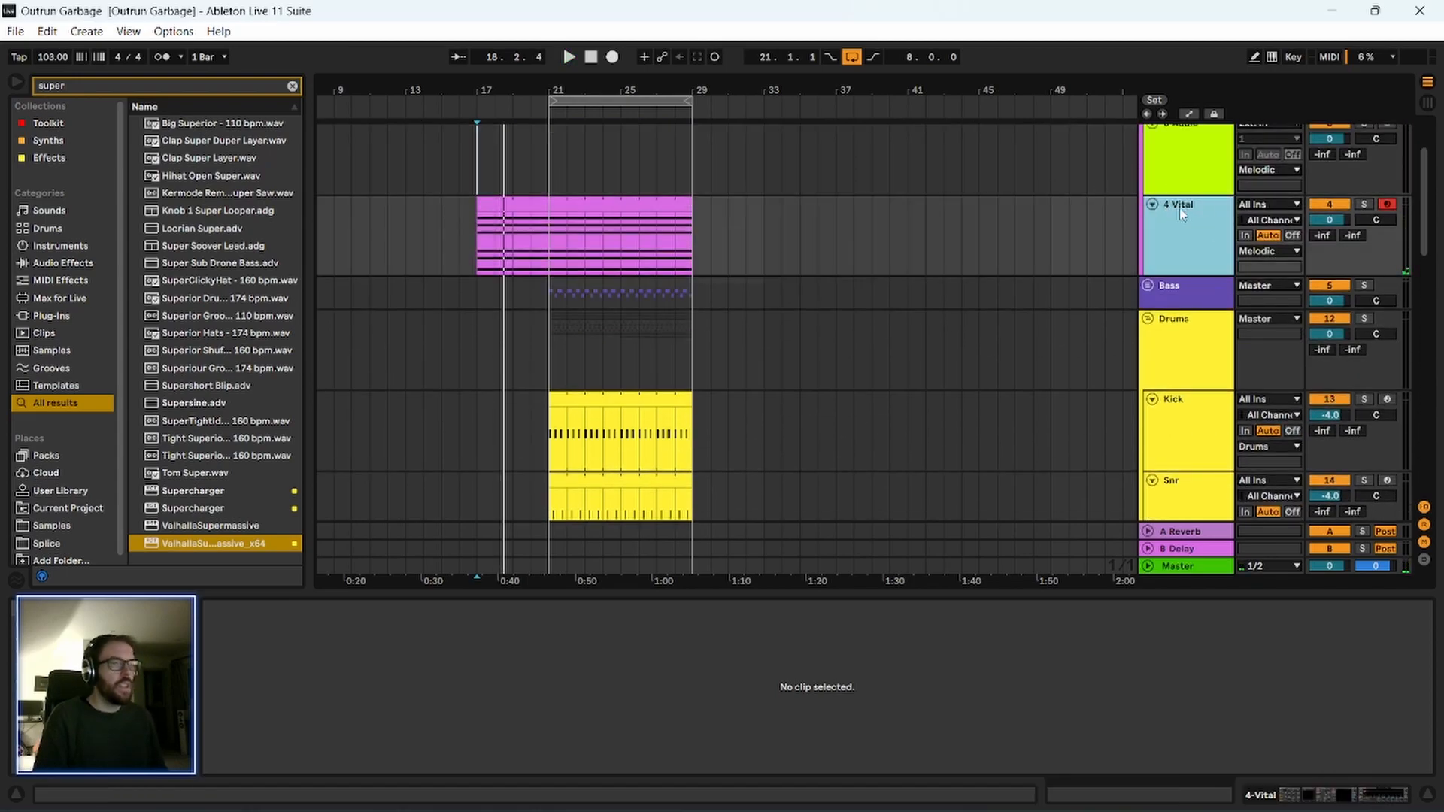
{"action": "left_click", "coordinate": [292, 87]}
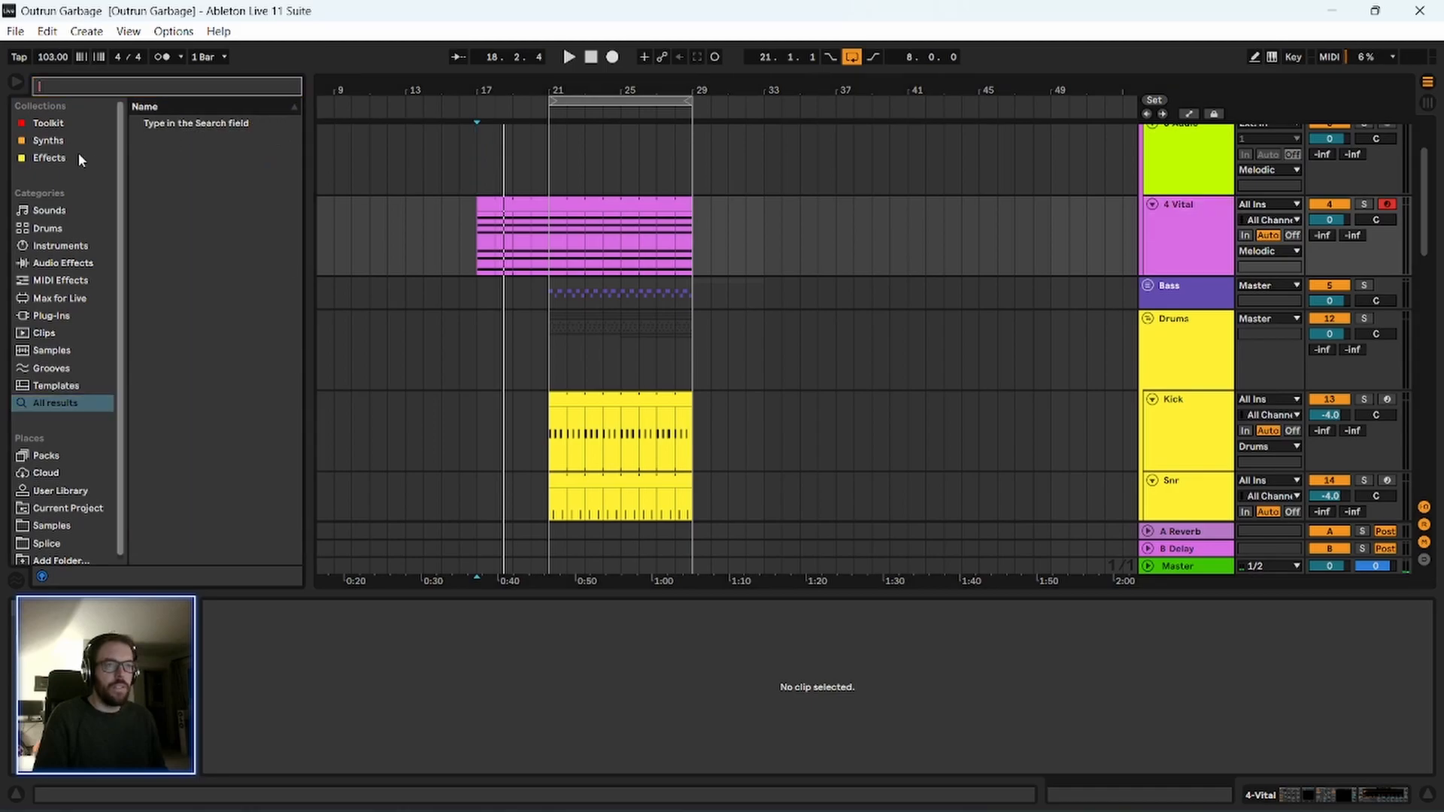
{"action": "left_click", "coordinate": [53, 128]}
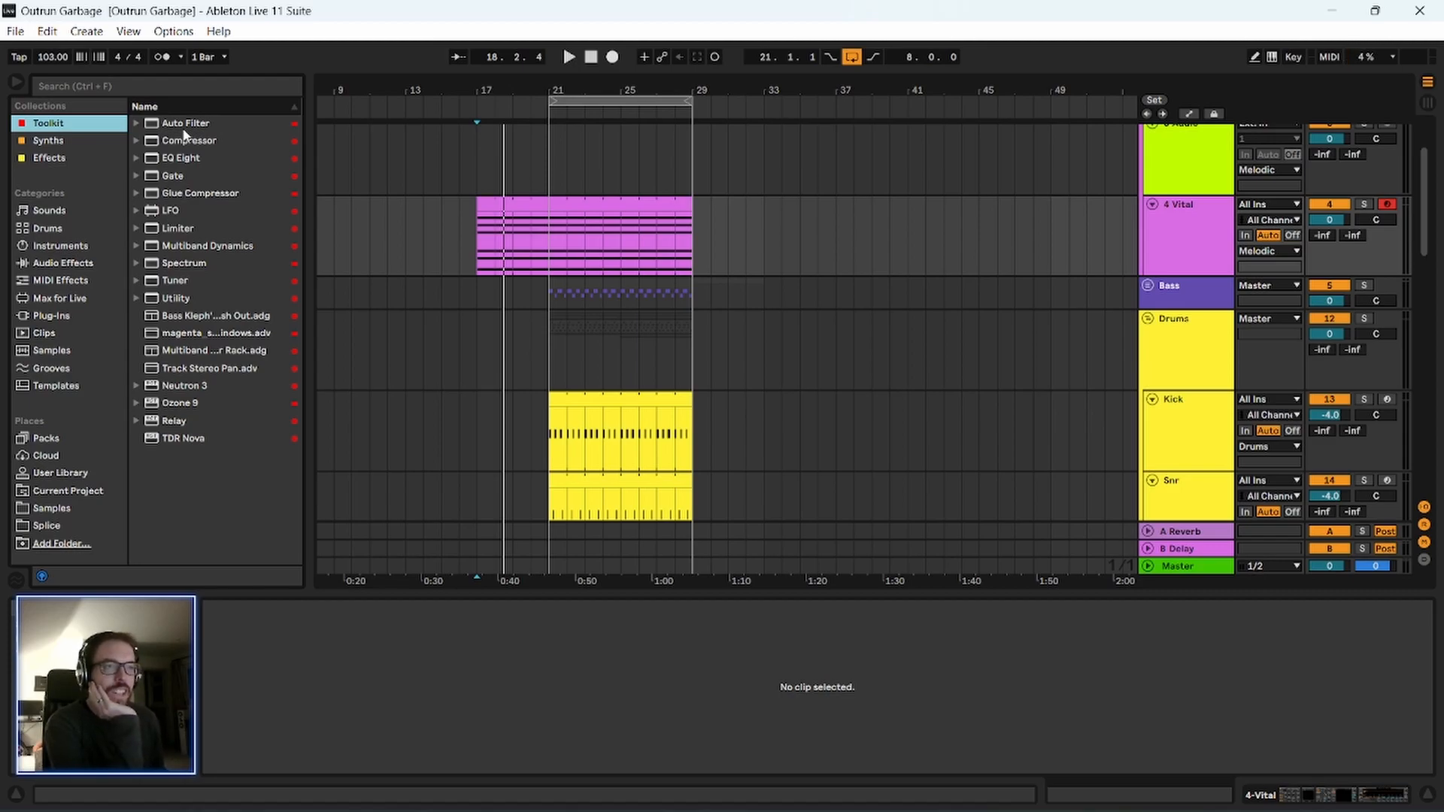
{"action": "left_click_drag", "start_coordinate": [181, 130], "coordinate": [246, 178]}
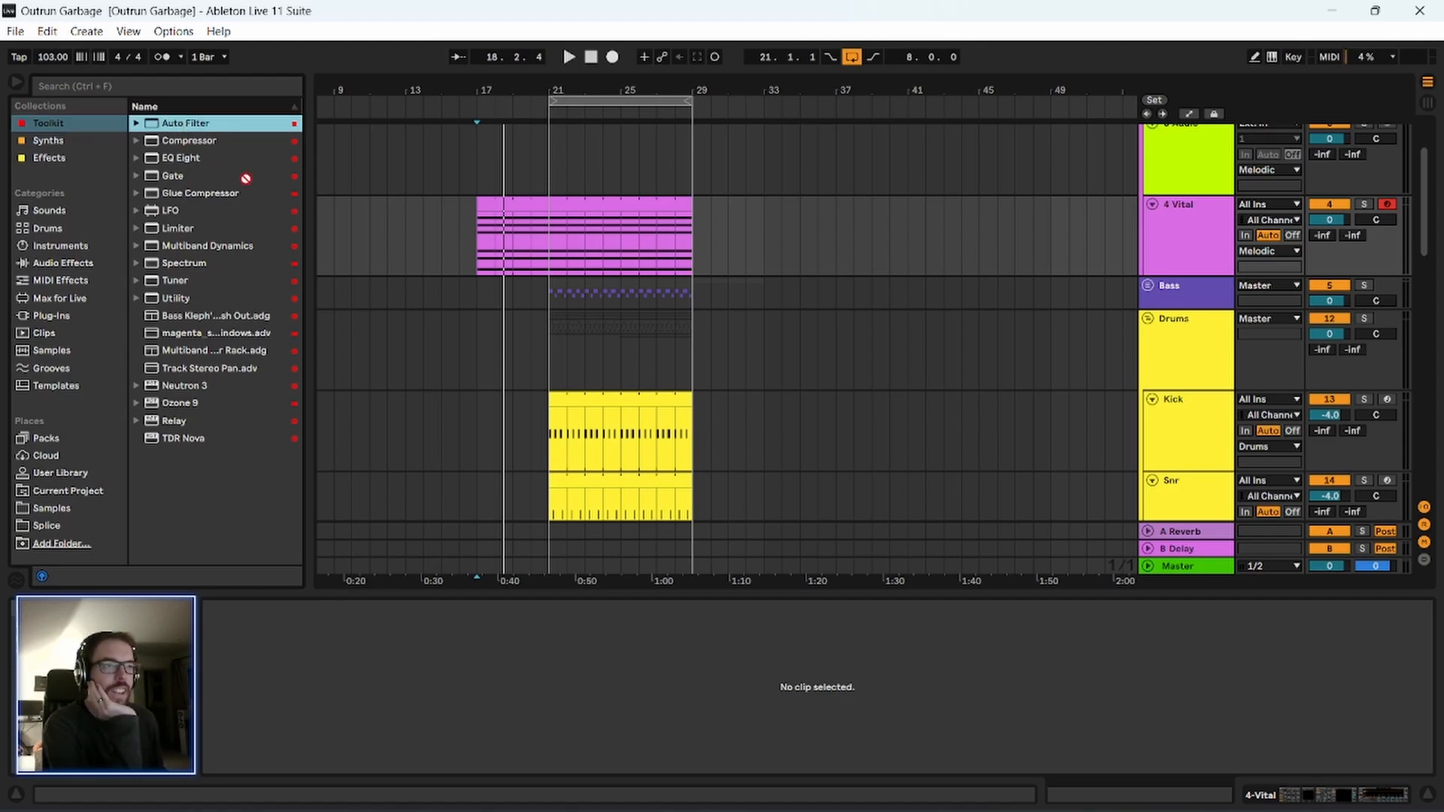
{"action": "left_click_drag", "start_coordinate": [504, 244], "coordinate": [505, 246]}
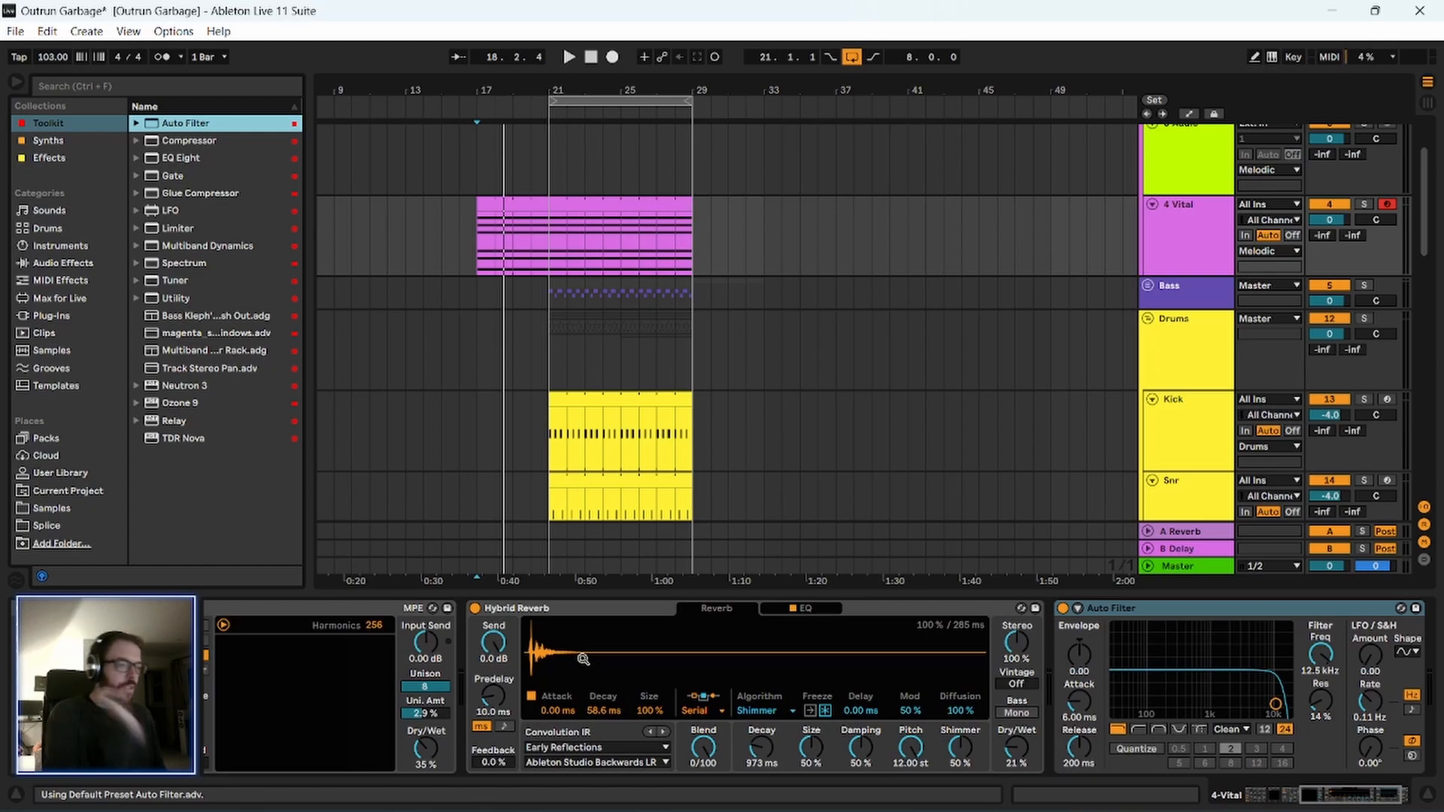
{"action": "left_click_drag", "start_coordinate": [1330, 707], "coordinate": [1309, 665]}
{"action": "key", "text": "space"}
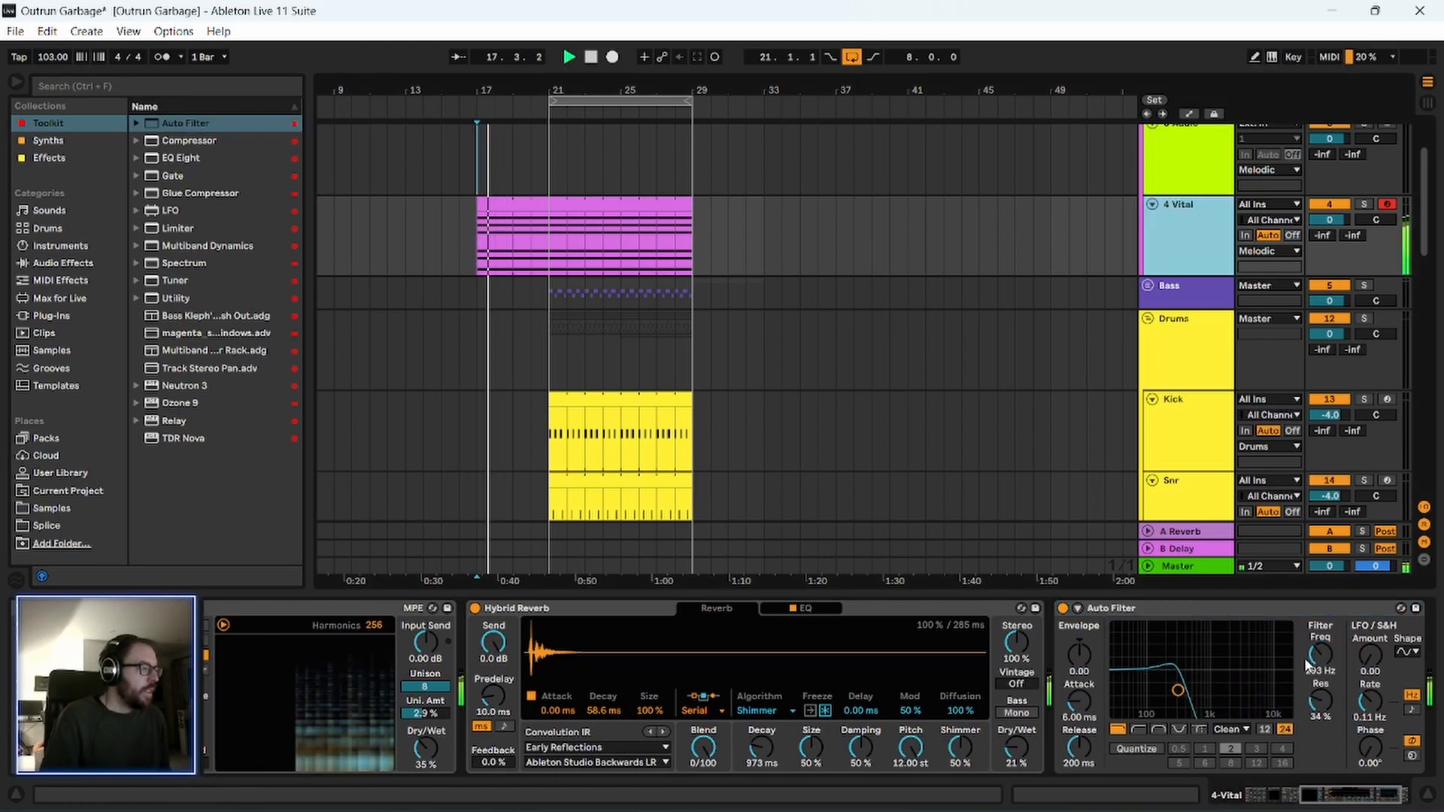
Automate the Vital track's Auto Filter frequency to ramp up from bar 17 to bar 21, and play the sweep from bar 17.
{"action": "key", "text": "a"}
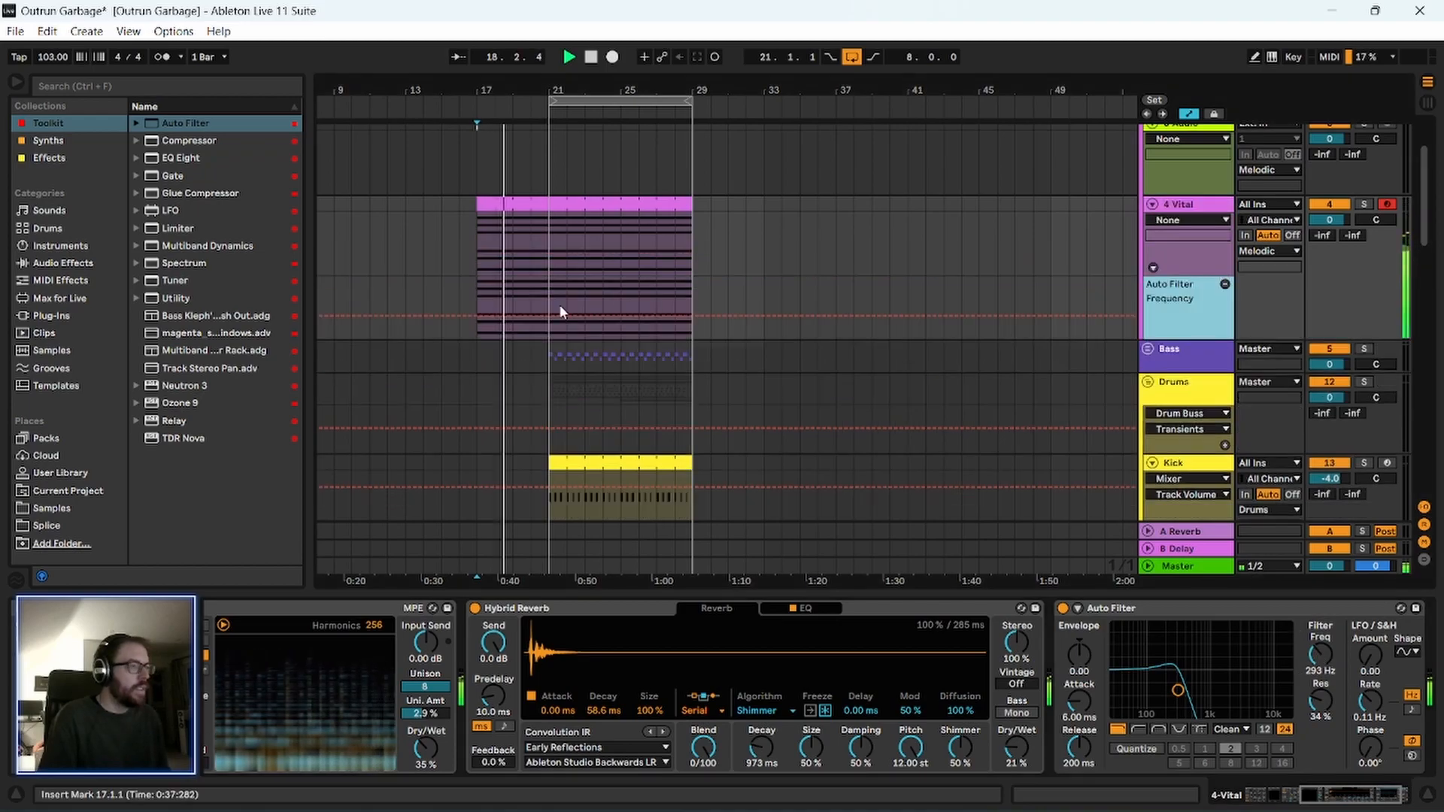
{"action": "left_click_drag", "start_coordinate": [548, 313], "coordinate": [549, 279]}
{"action": "left_click", "coordinate": [548, 297]}
{"action": "left_click", "coordinate": [471, 296]}
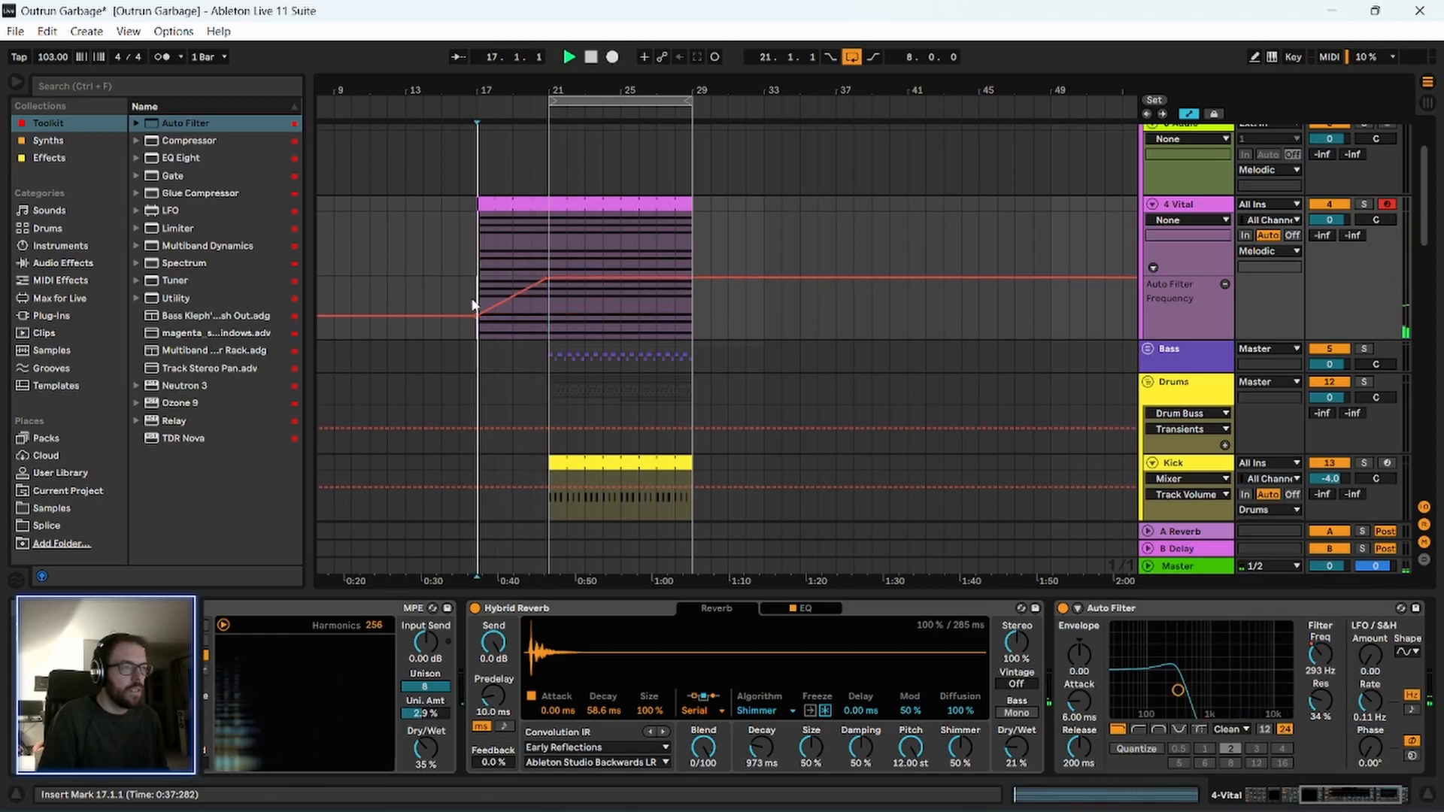
{"action": "key", "text": "space"}
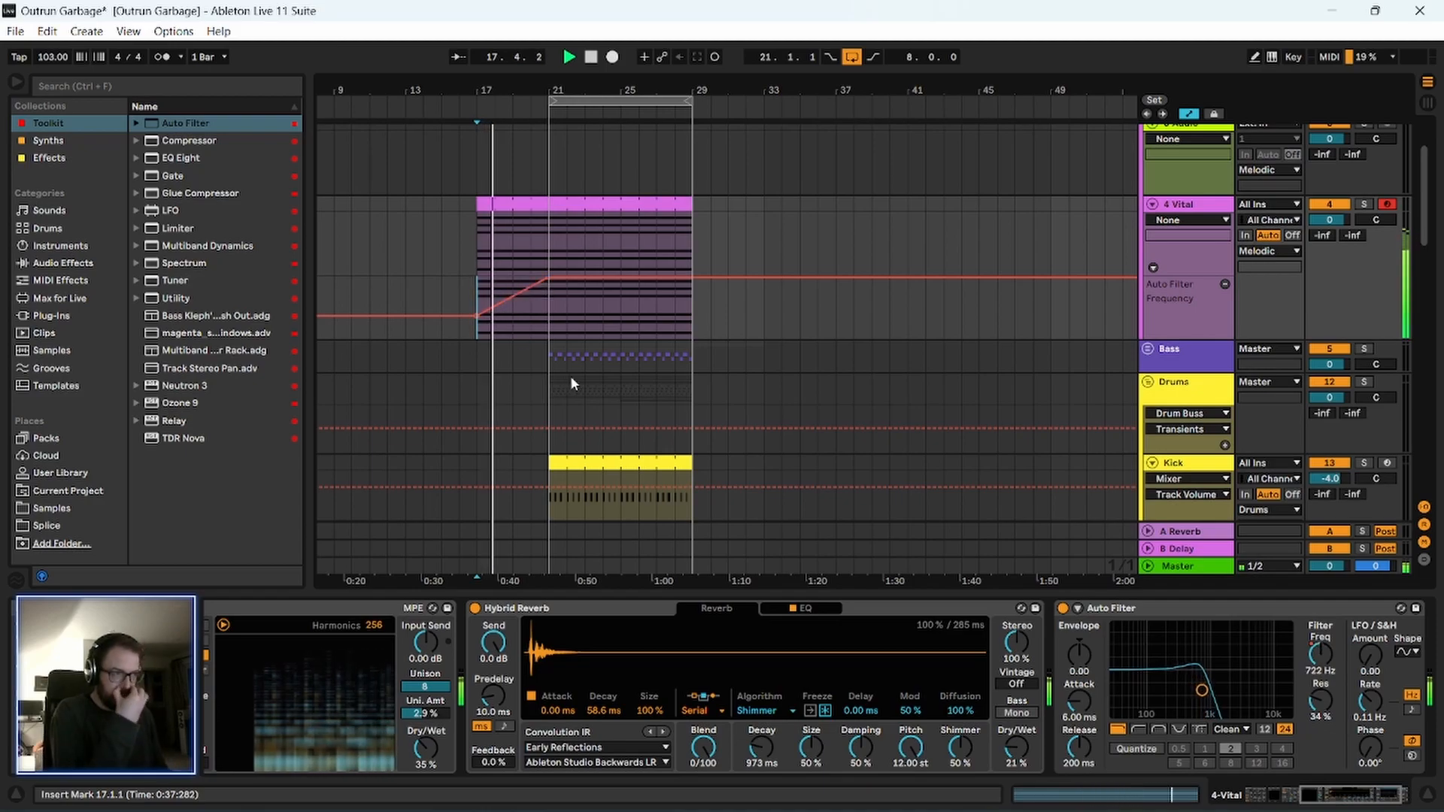
{"action": "left_click_drag", "start_coordinate": [519, 91], "coordinate": [519, 114]}
{"action": "scroll", "coordinate": [473, 350], "scroll_direction": "down", "scroll_amount": 7}
{"action": "scroll", "coordinate": [474, 350], "scroll_direction": "down", "scroll_amount": 10}
{"action": "key", "text": "space"}
Copy the half bar before bar 25 on the Wamp track to 20.3.1, and play the transition into bar 21.
{"action": "scroll", "coordinate": [1422, 382], "scroll_direction": "down", "scroll_amount": 5}
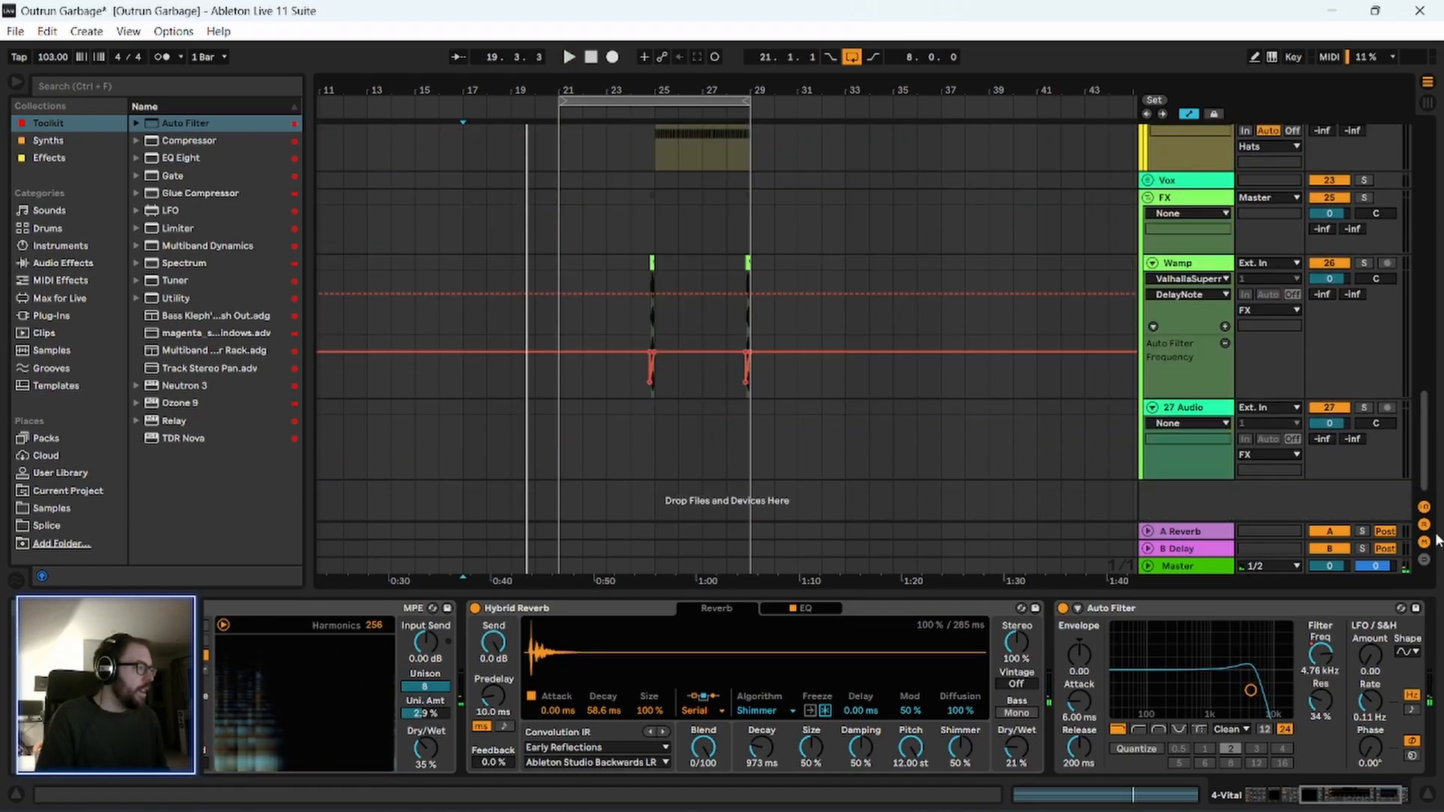
{"action": "left_click_drag", "start_coordinate": [636, 91], "coordinate": [686, 203]}
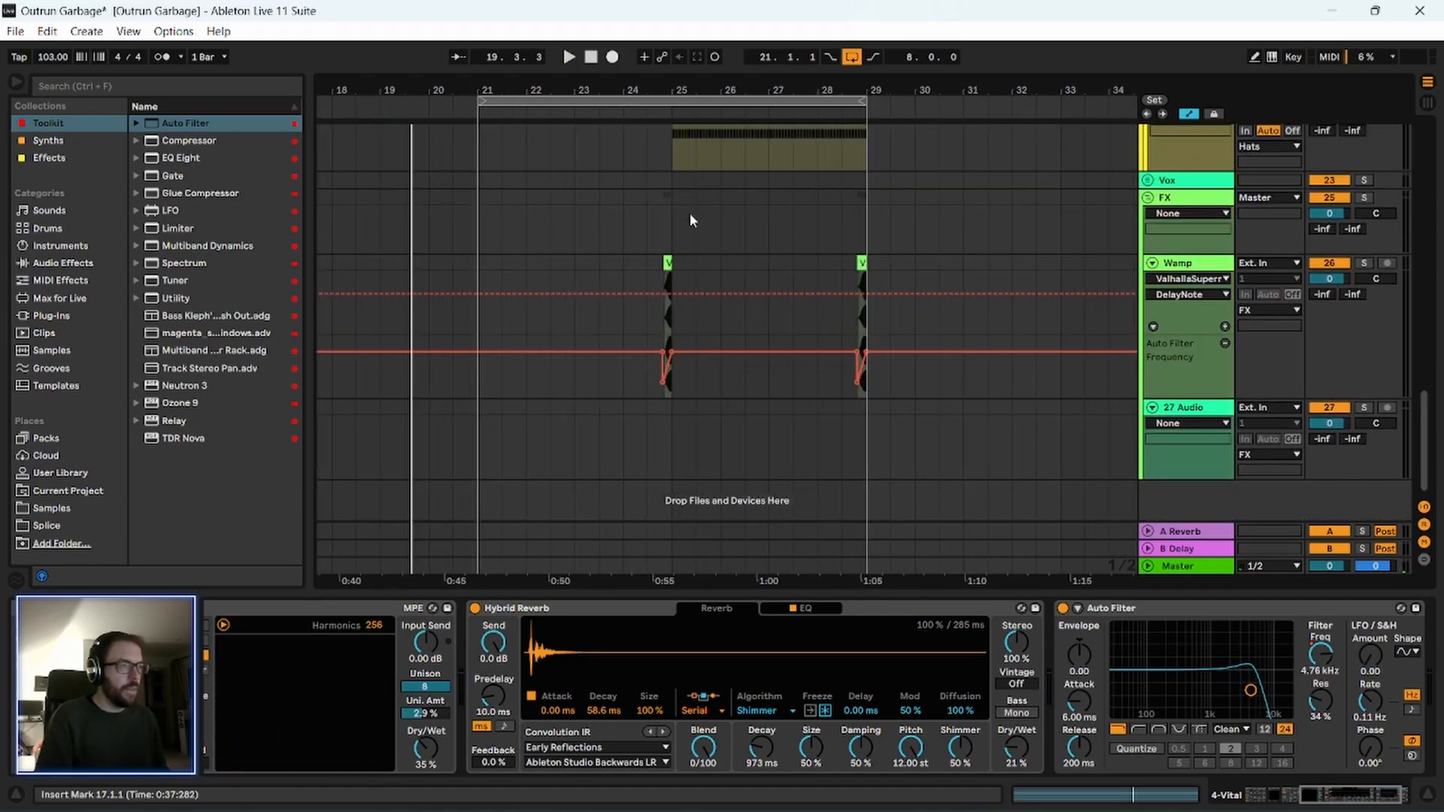
{"action": "left_click", "coordinate": [672, 264]}
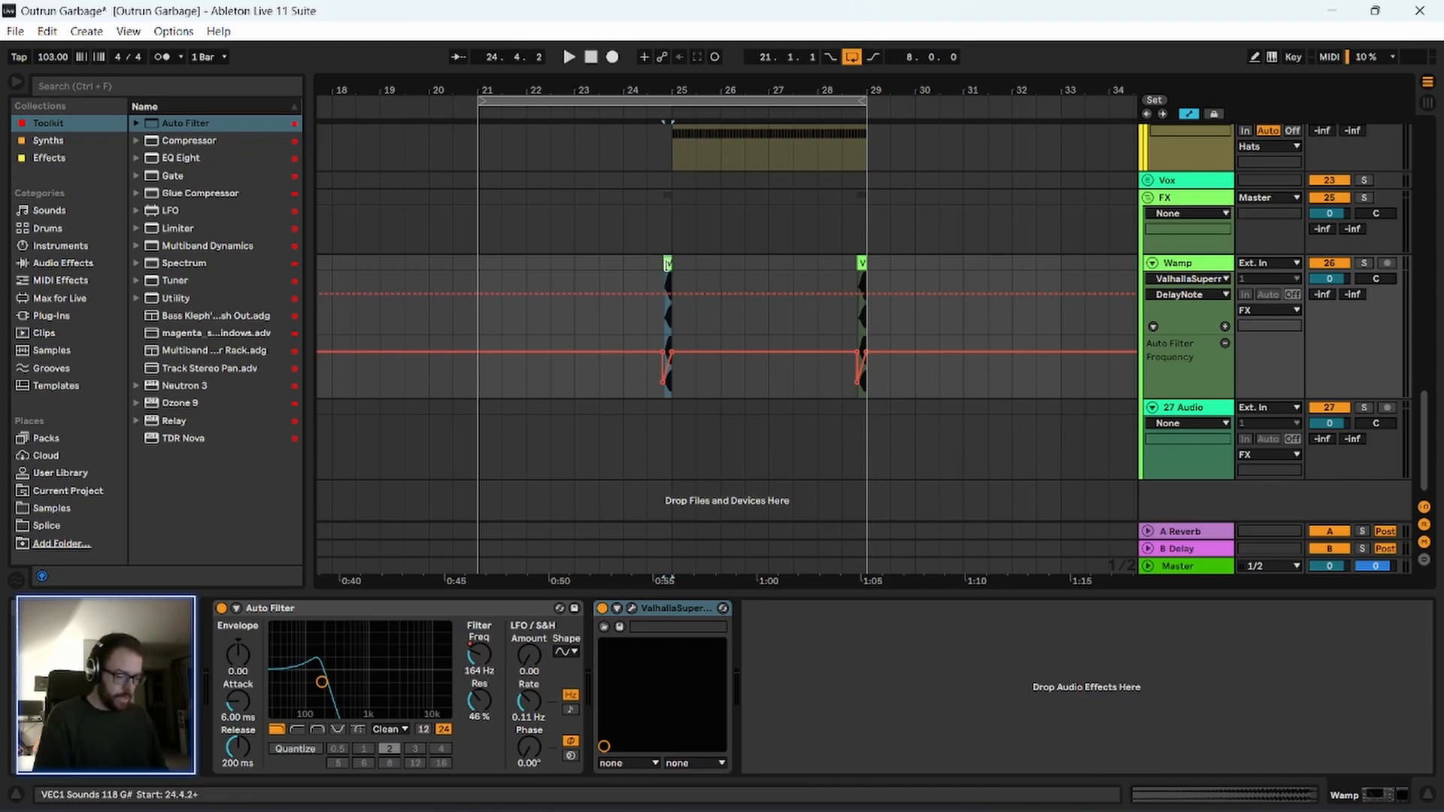
{"action": "left_click_drag", "start_coordinate": [445, 91], "coordinate": [518, 84]}
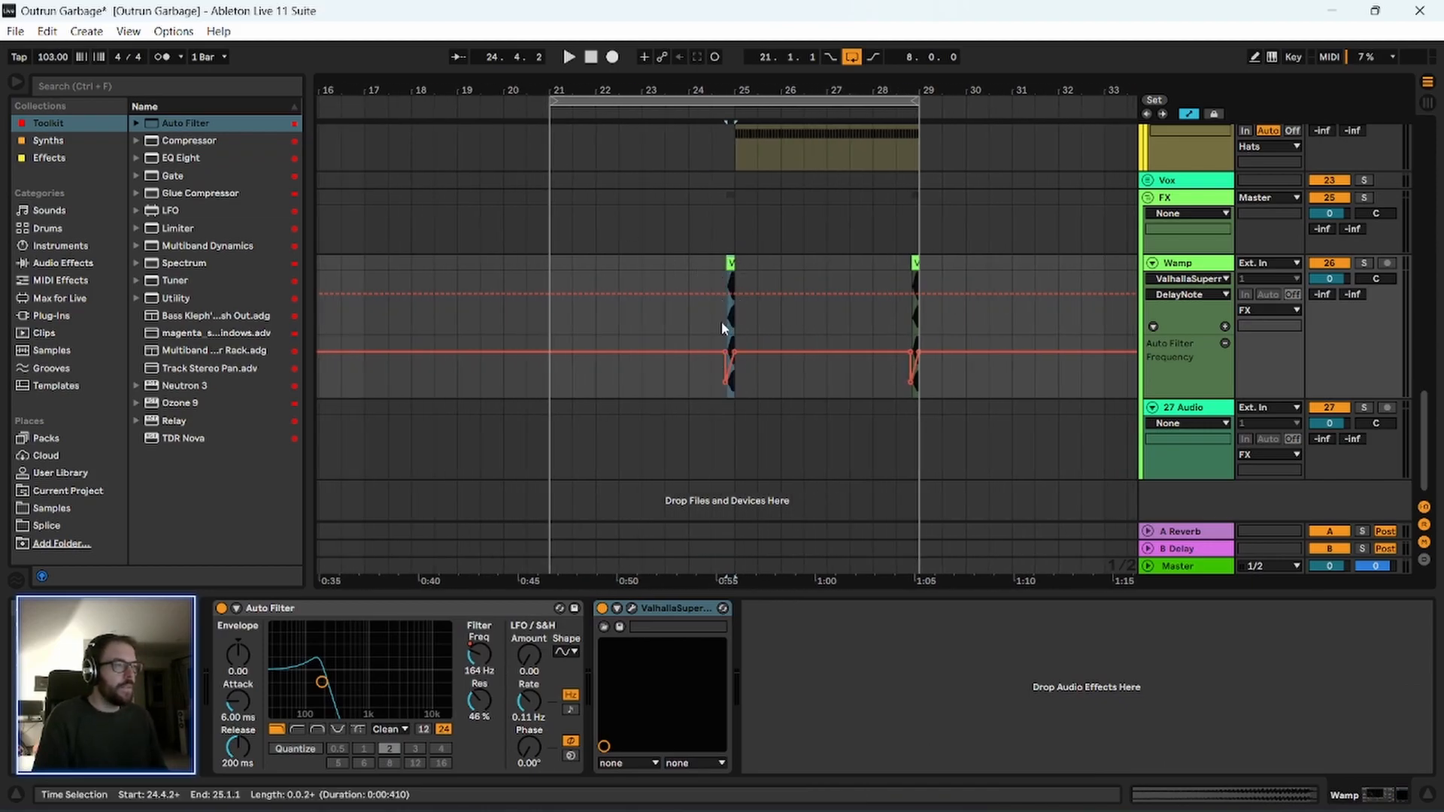
{"action": "key", "text": "a"}
{"action": "mouse_move", "coordinate": [718, 314]}
{"action": "left_mouse_down"}
{"action": "mouse_move", "coordinate": [748, 313]}
{"action": "mouse_move", "coordinate": [713, 303]}
{"action": "mouse_move", "coordinate": [733, 307]}
{"action": "left_mouse_up"}
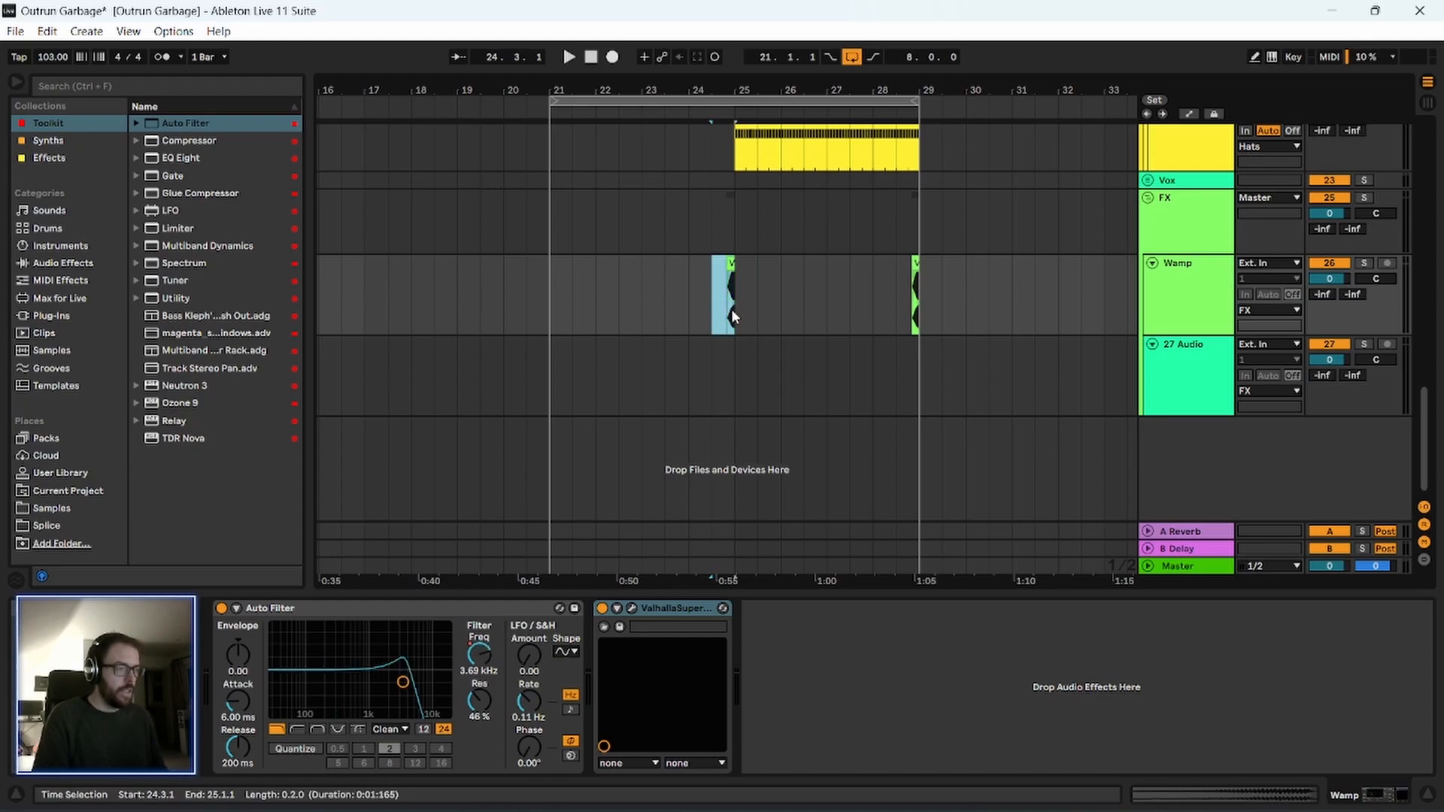
{"action": "left_click", "coordinate": [528, 303]}
{"action": "key", "text": "ctrl+v"}
{"action": "left_click", "coordinate": [530, 305]}
{"action": "key", "text": "space"}
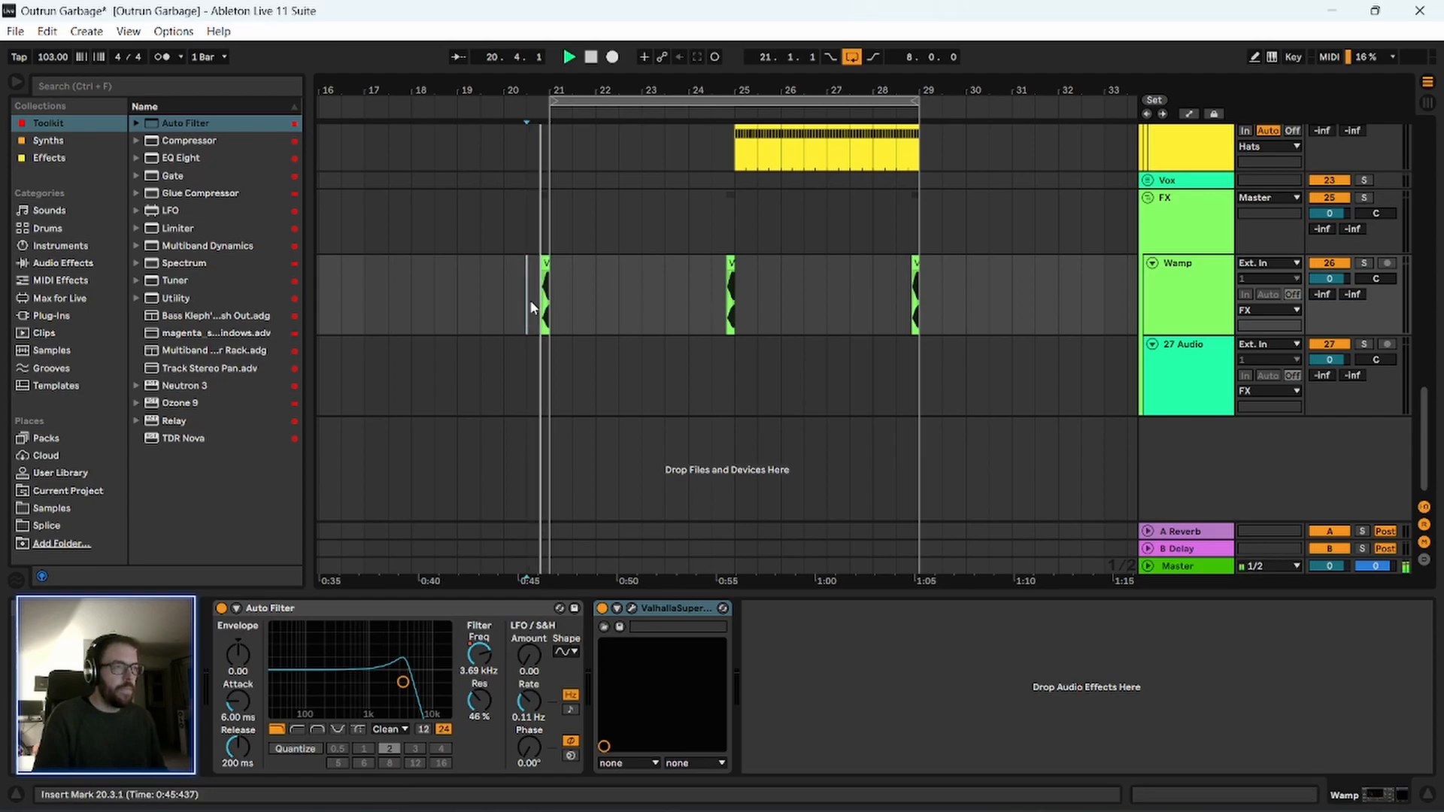
Reshape the Wamp filter frequency automation at bar 21 into a low rise ending at about 602 Hz, and play it from 20.4.2.
{"action": "scroll", "coordinate": [707, 361], "scroll_direction": "down", "scroll_amount": 2}
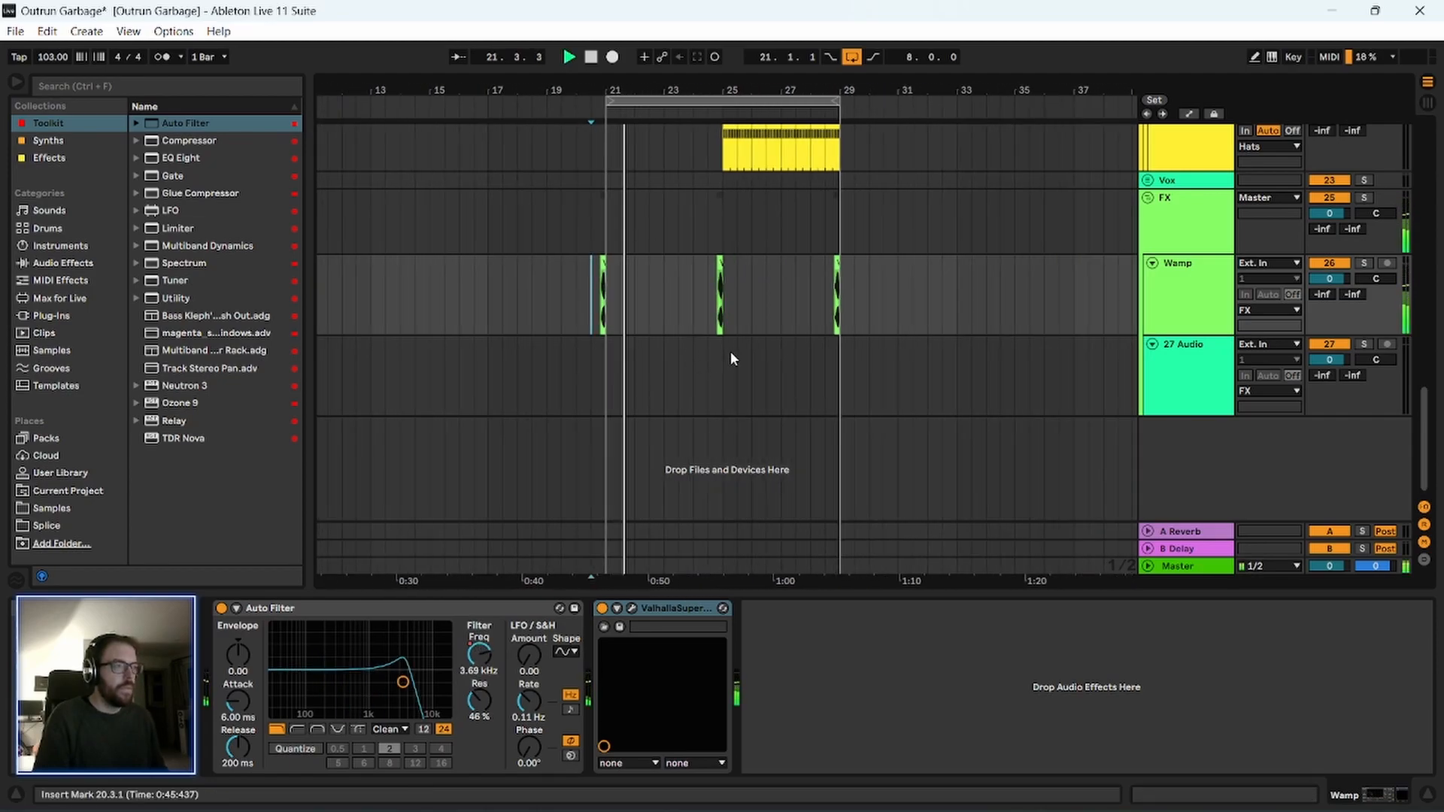
{"action": "left_click", "coordinate": [1176, 291]}
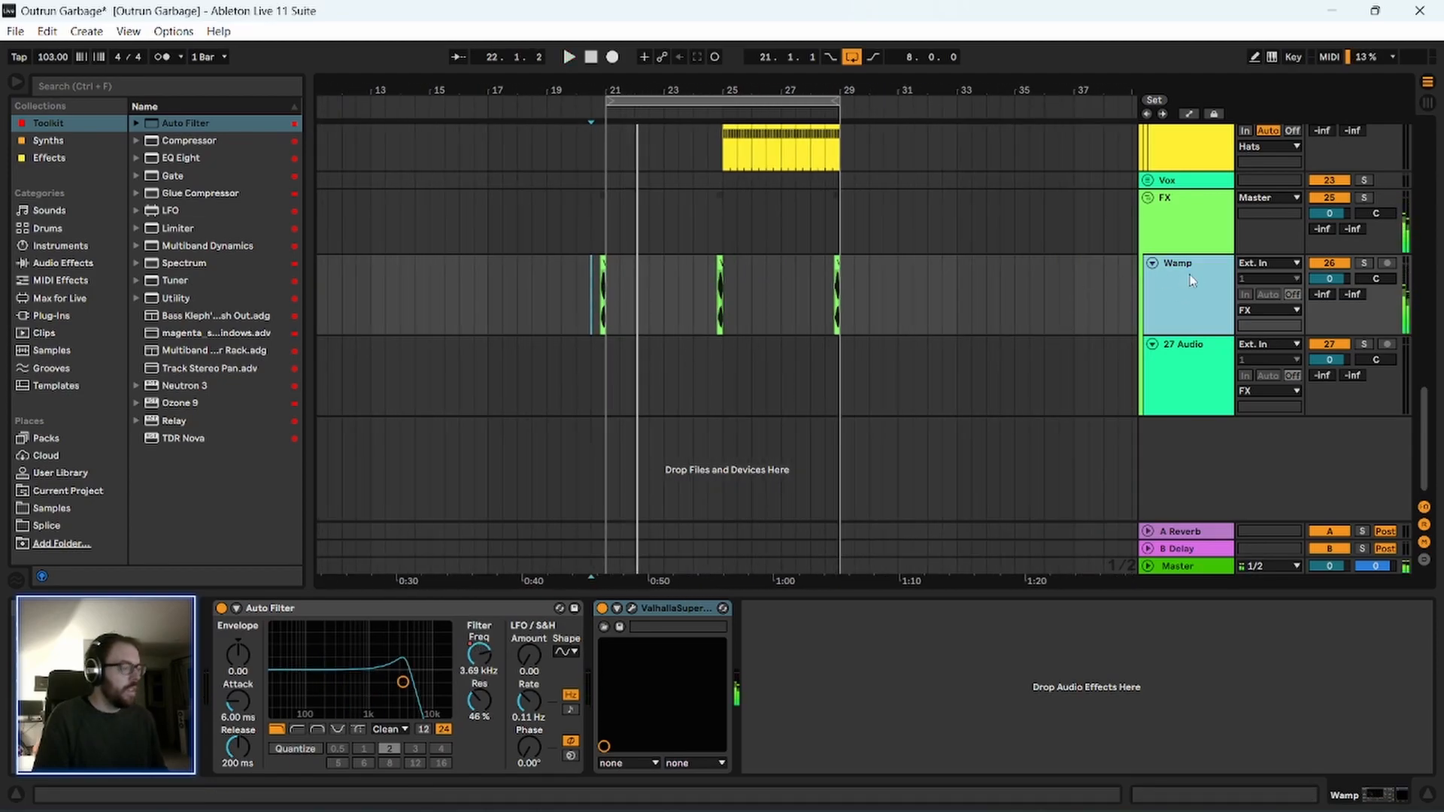
{"action": "key", "text": "a"}
{"action": "scroll", "coordinate": [617, 271], "scroll_direction": "up", "scroll_amount": 10}
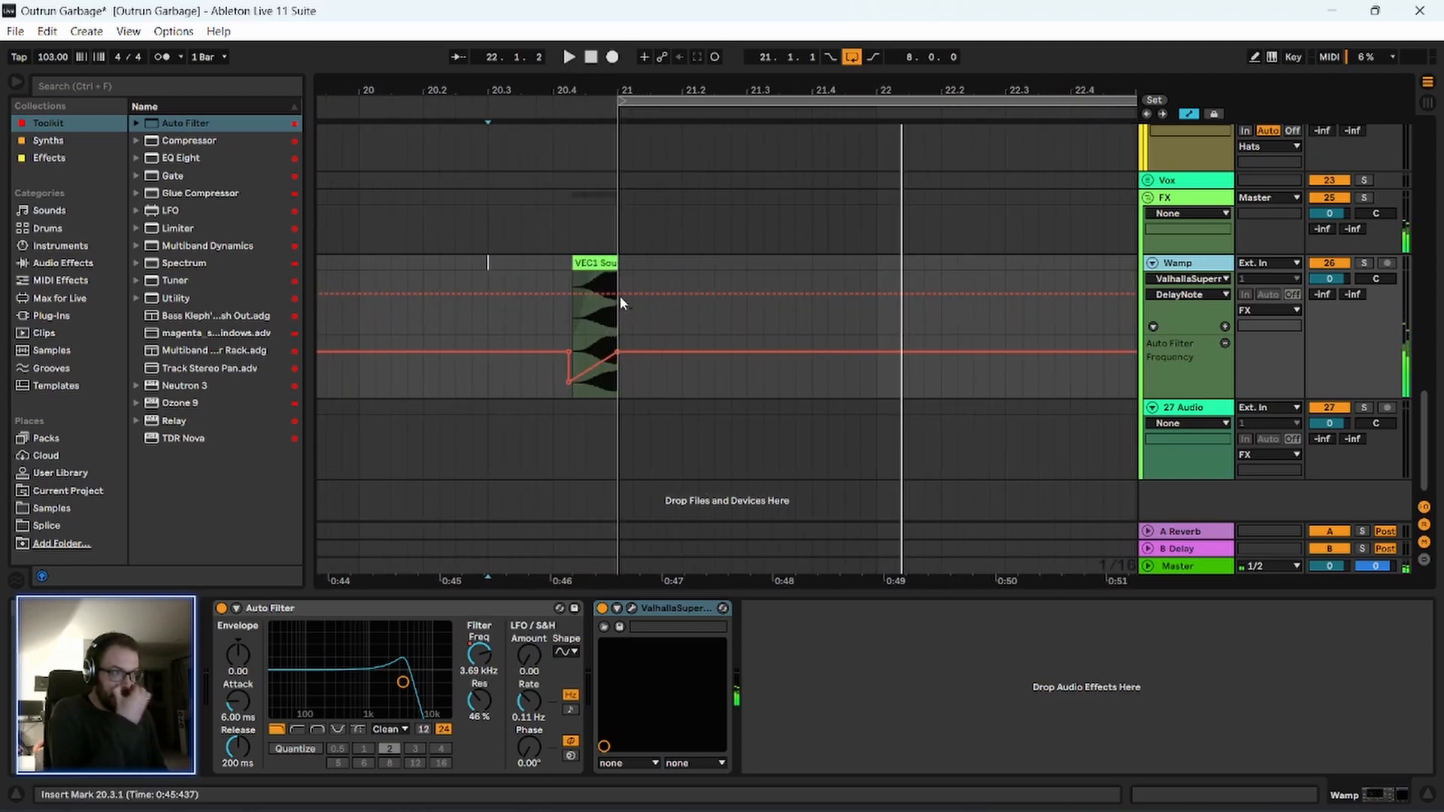
{"action": "left_click", "coordinate": [565, 349]}
{"action": "left_click_drag", "start_coordinate": [616, 353], "coordinate": [617, 364]}
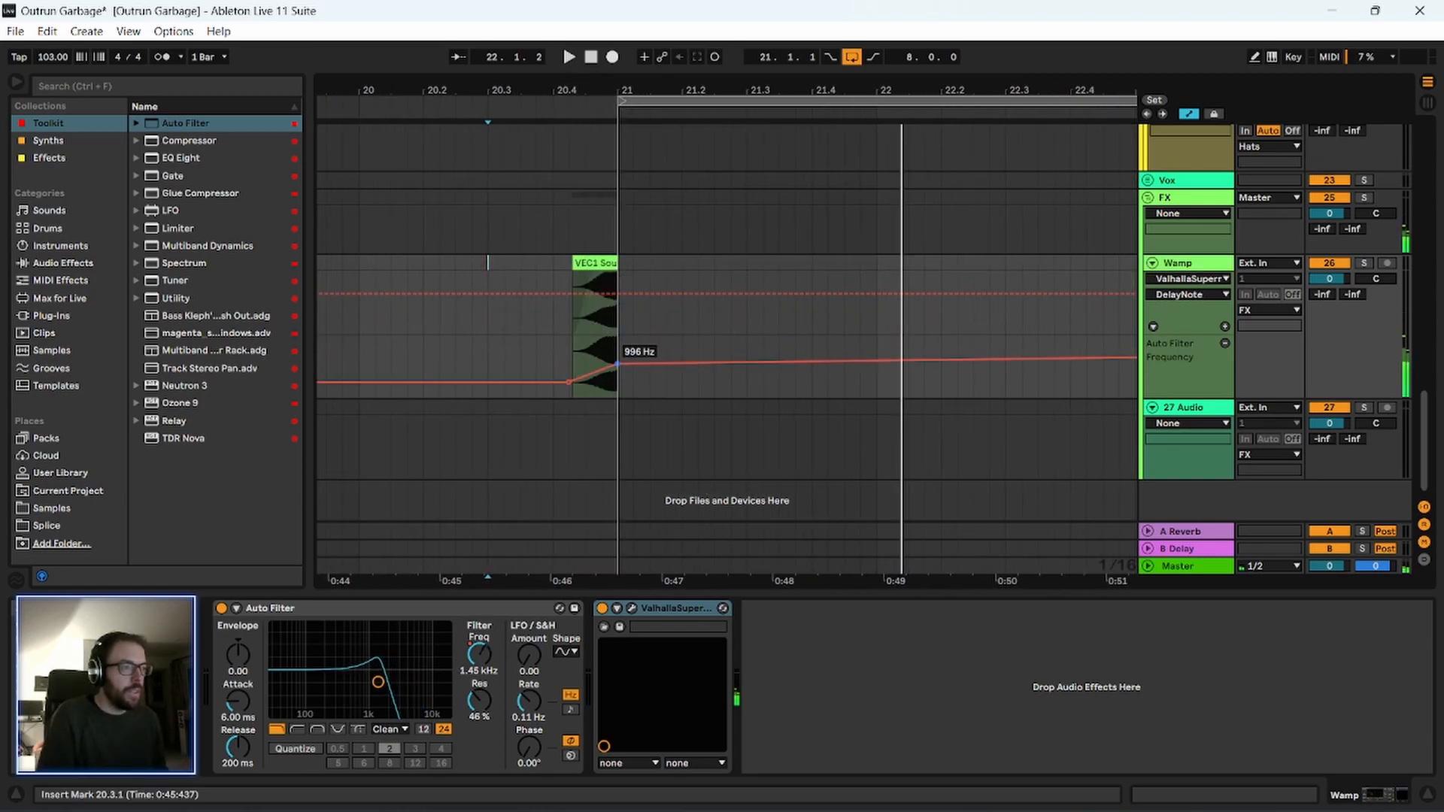
{"action": "left_click", "coordinate": [570, 354]}
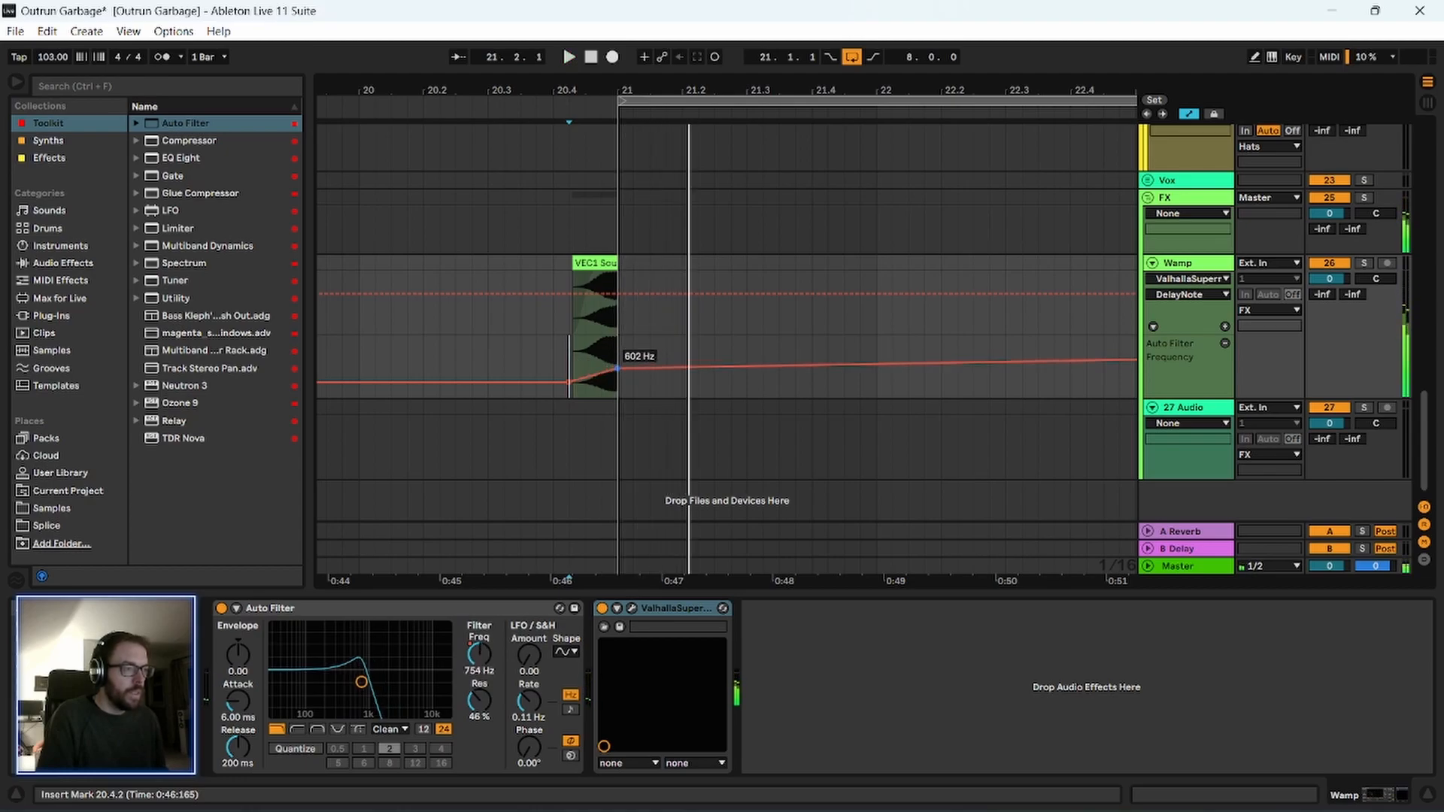
{"action": "key", "text": "space"}
Duplicate the Wamp filter automation from 20.3.1 to 24.3.1 twice, extending it to 32.3.1, and play it from 20.3.1.
{"action": "left_click_drag", "start_coordinate": [730, 93], "coordinate": [537, 21]}
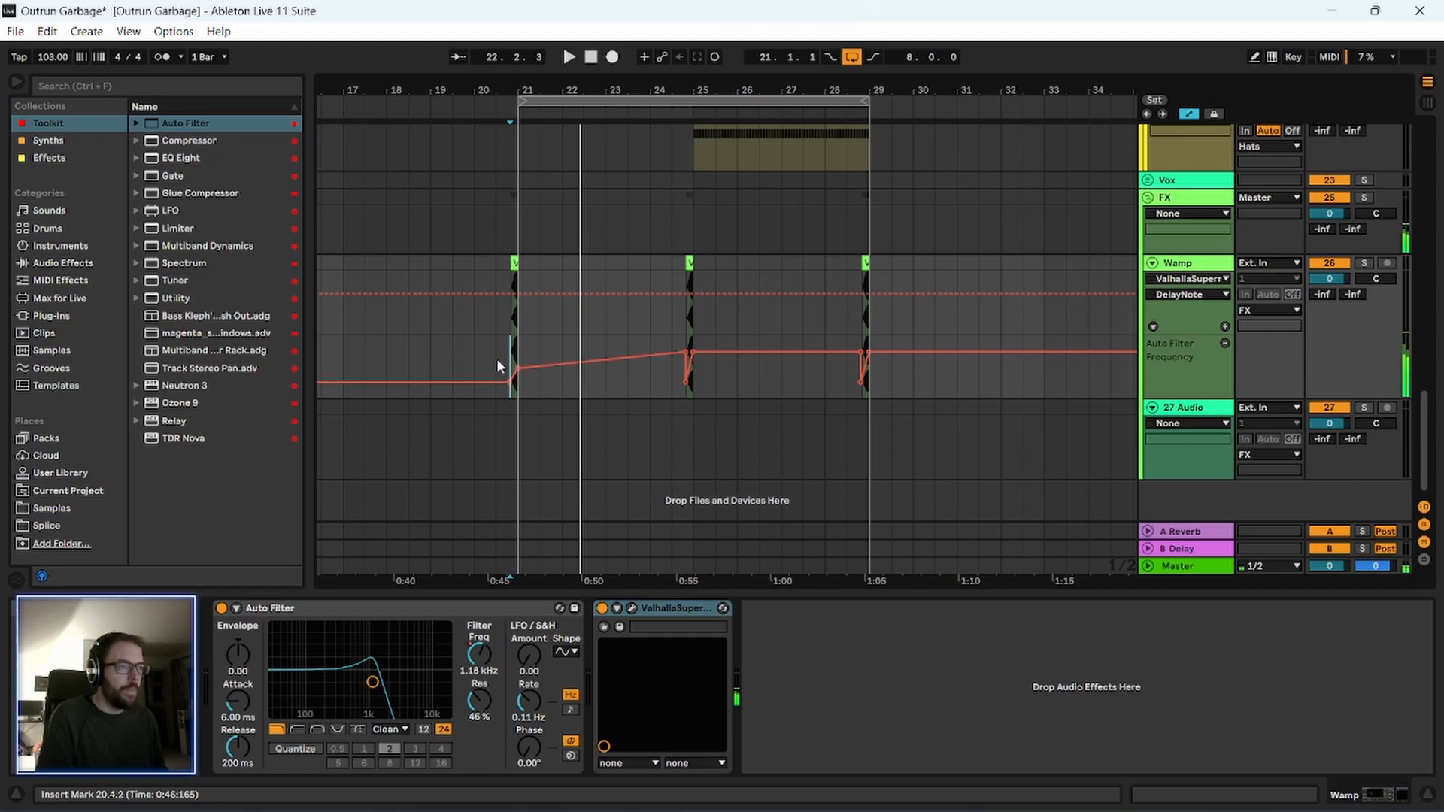
{"action": "left_click_drag", "start_coordinate": [490, 364], "coordinate": [659, 367]}
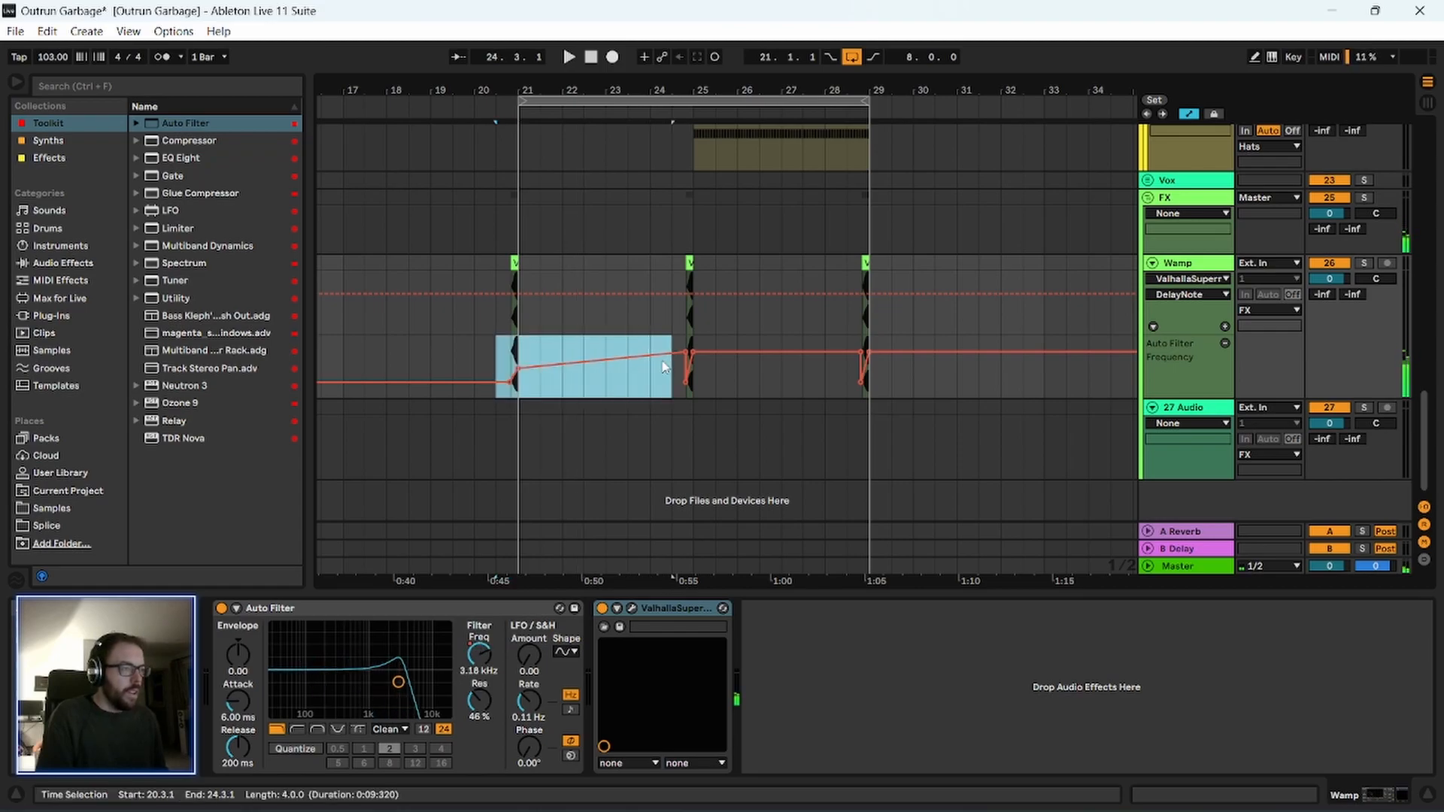
{"action": "key", "text": "ctrl+d"}
{"action": "key", "text": "ctrl+d"}
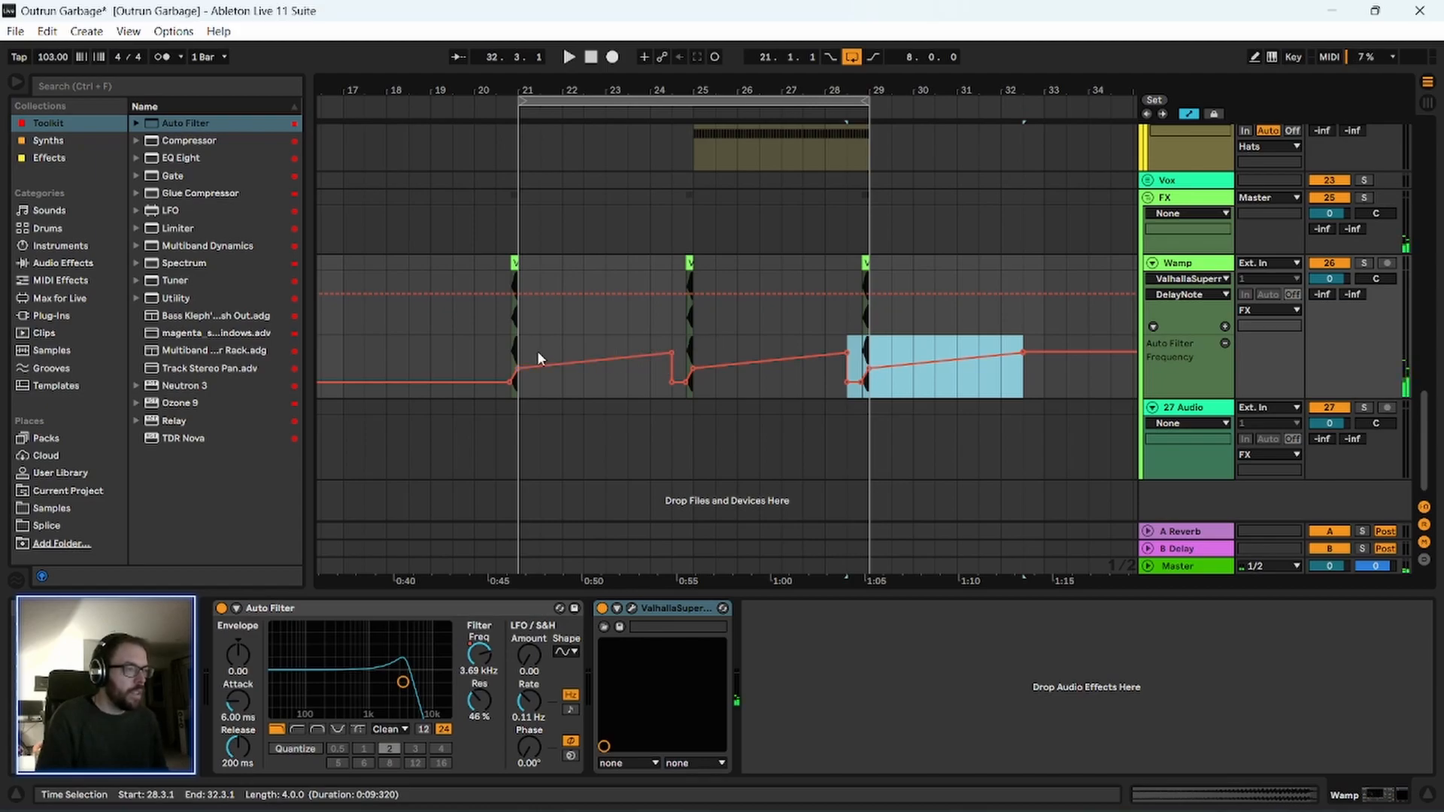
{"action": "left_click", "coordinate": [498, 361]}
{"action": "key", "text": "space"}
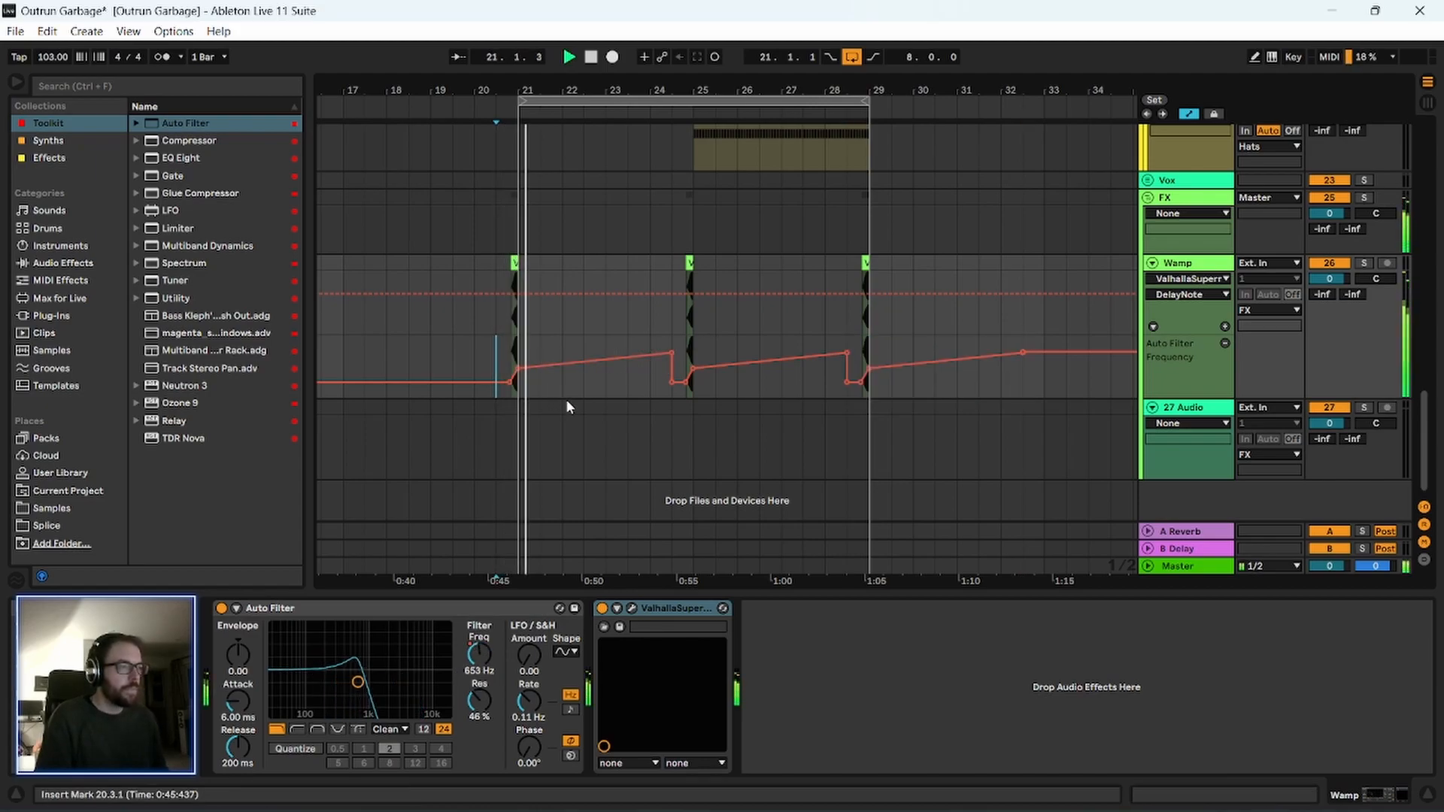
{"action": "left_click_drag", "start_coordinate": [556, 86], "coordinate": [566, 80]}
{"action": "key", "text": "space"}
Solo the Wamp track, add Hybrid Reverb after ValhallaSupermassive, and set its dry/wet to 30% while playing from 20.3.1.
{"action": "left_click", "coordinate": [1364, 262]}
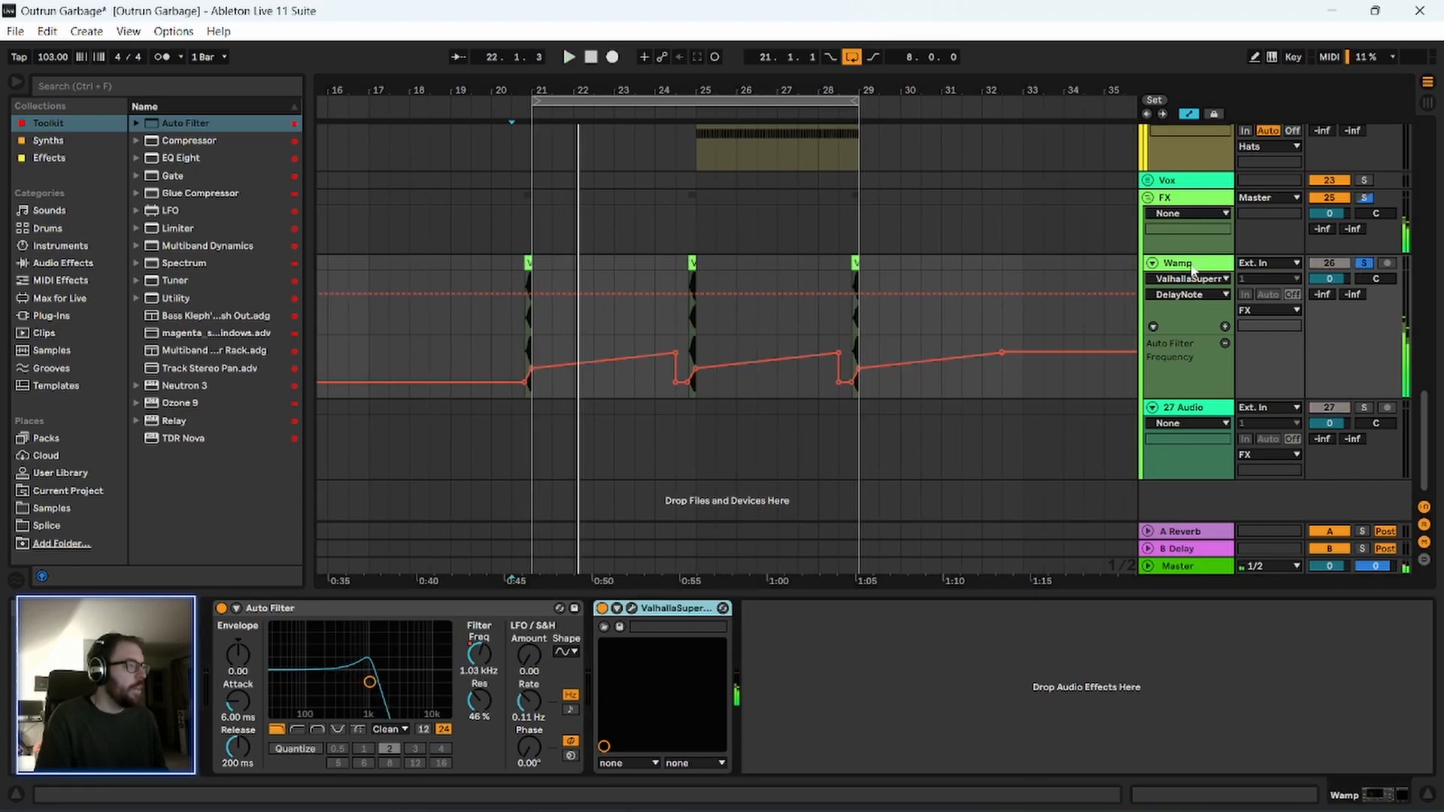
{"action": "left_click", "coordinate": [49, 158]}
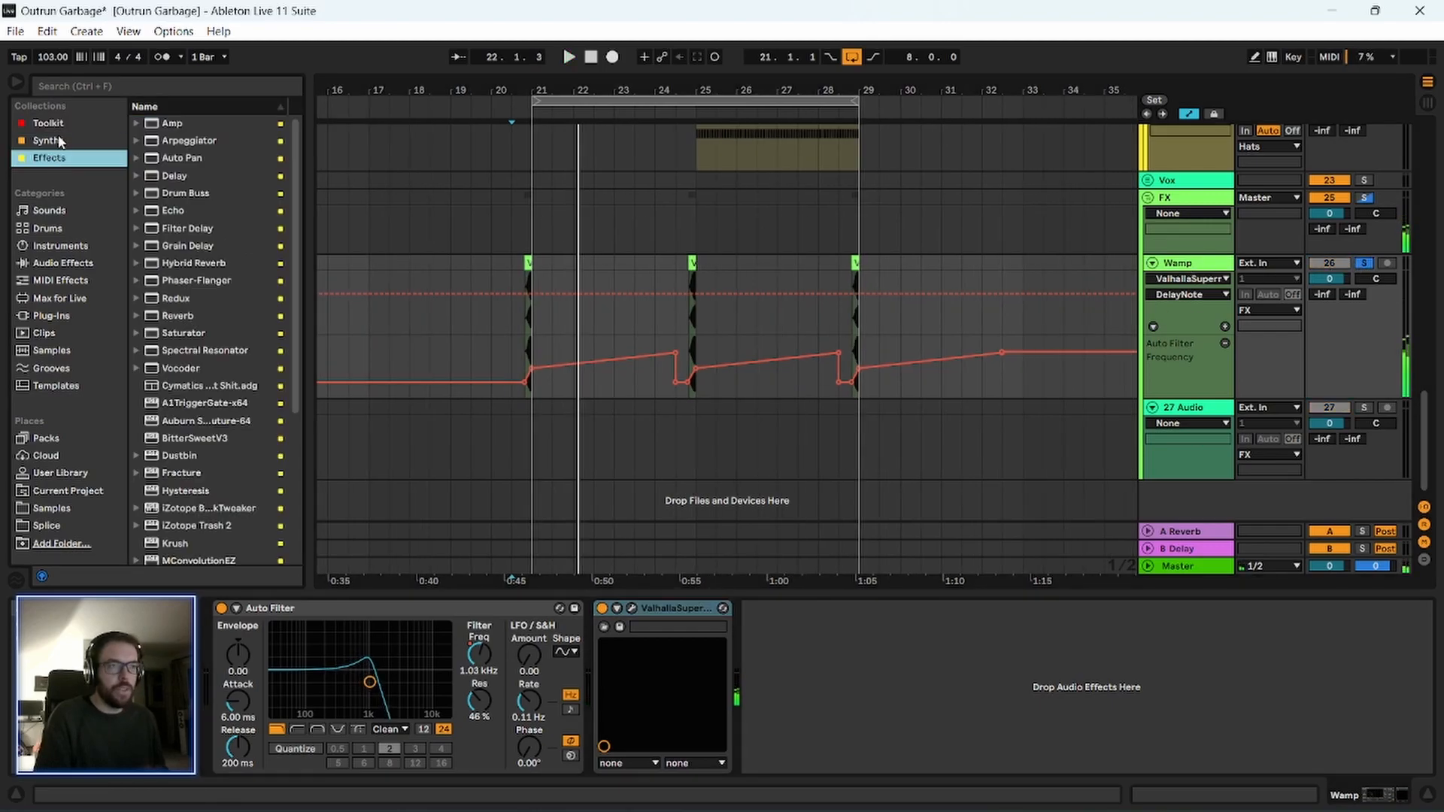
{"action": "left_click", "coordinate": [48, 125]}
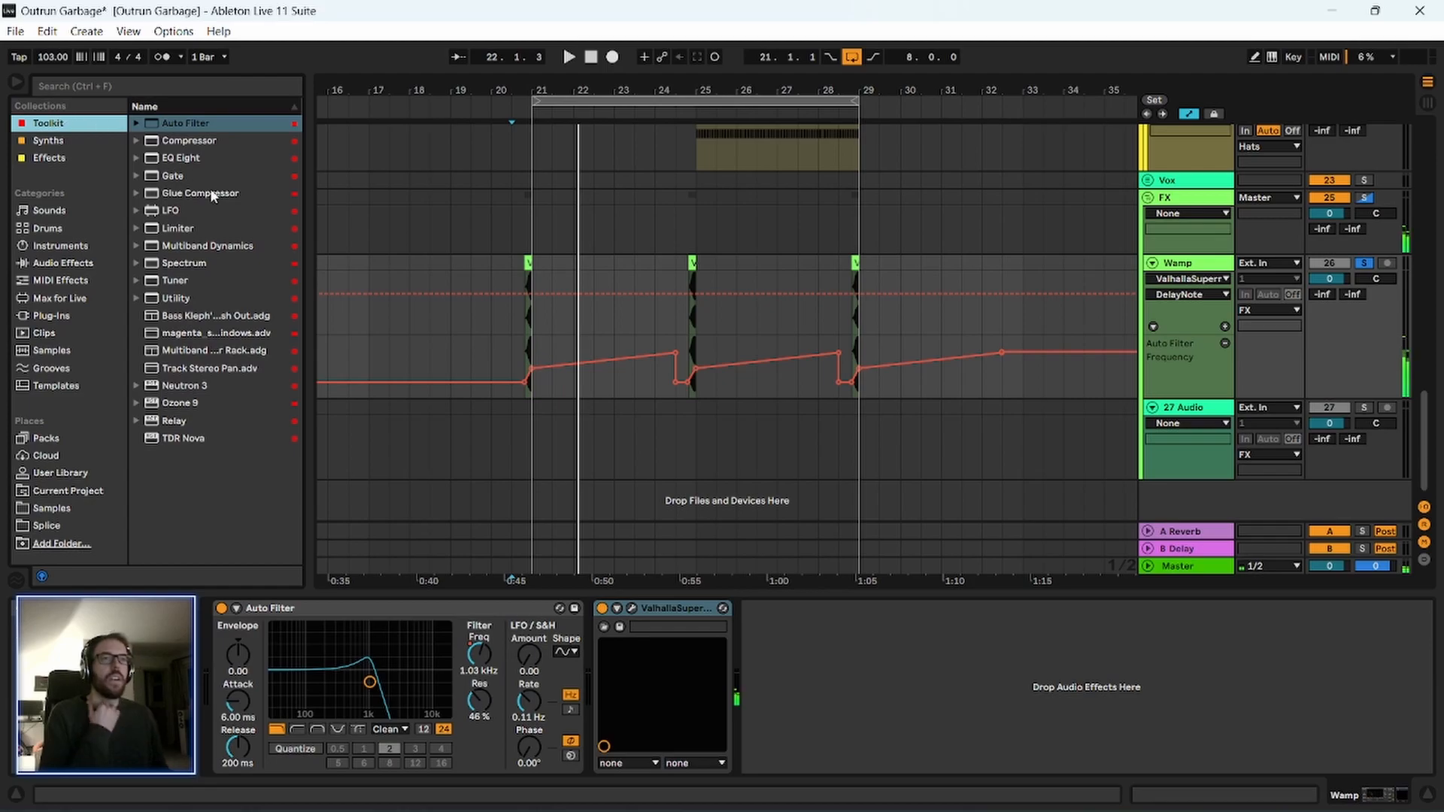
{"action": "left_click", "coordinate": [63, 163]}
{"action": "left_click_drag", "start_coordinate": [205, 263], "coordinate": [211, 265]}
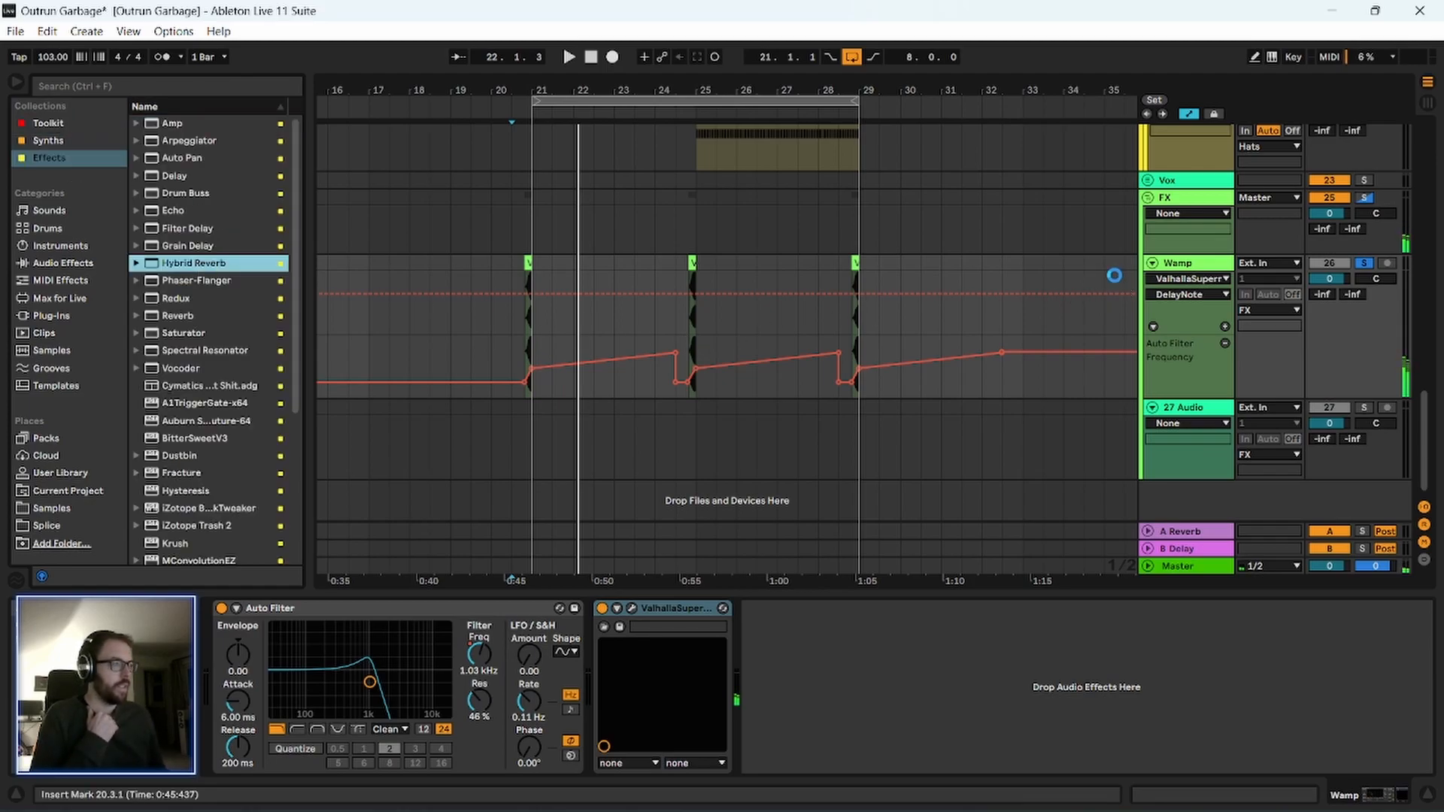
{"action": "key", "text": "space"}
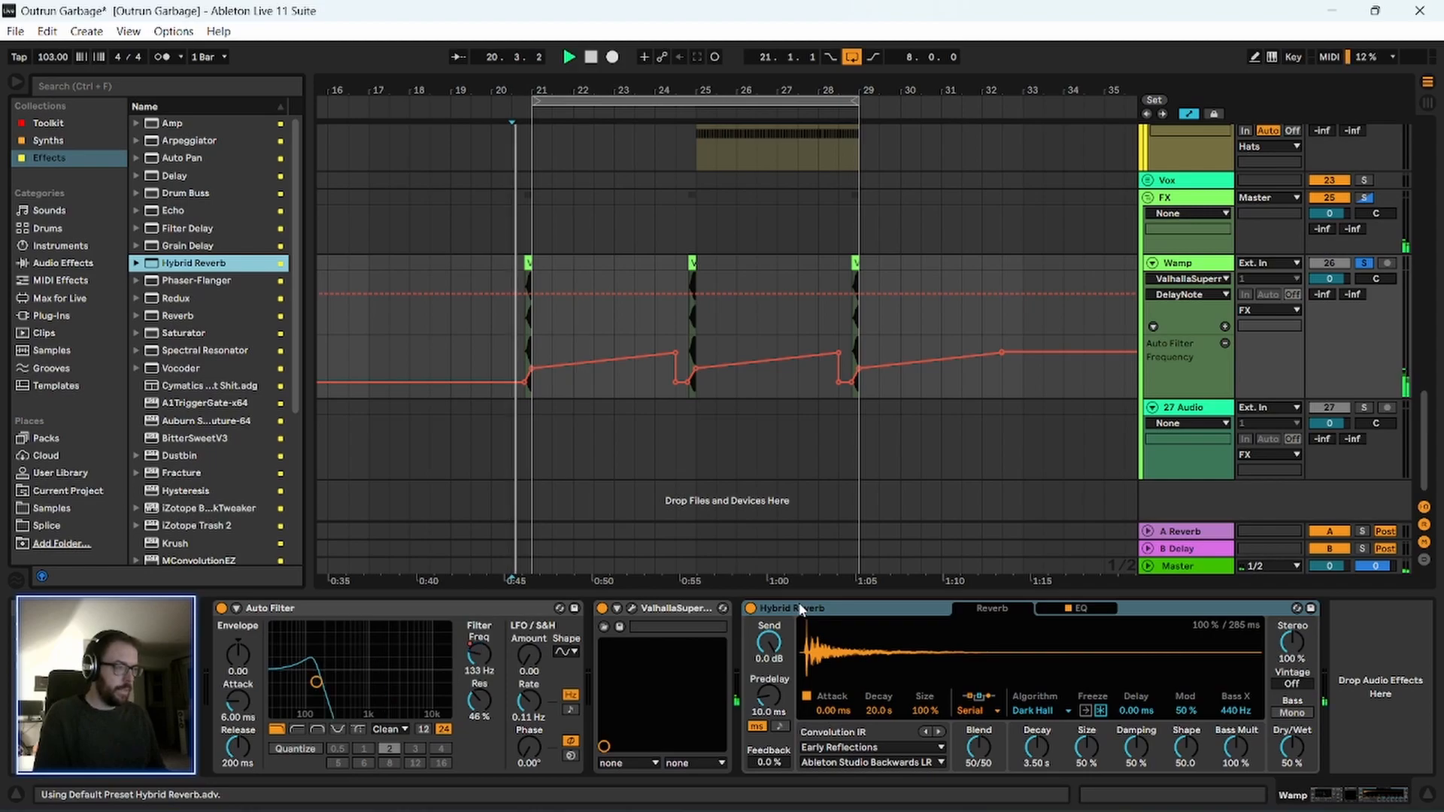
{"action": "left_click_drag", "start_coordinate": [1305, 739], "coordinate": [1305, 754]}
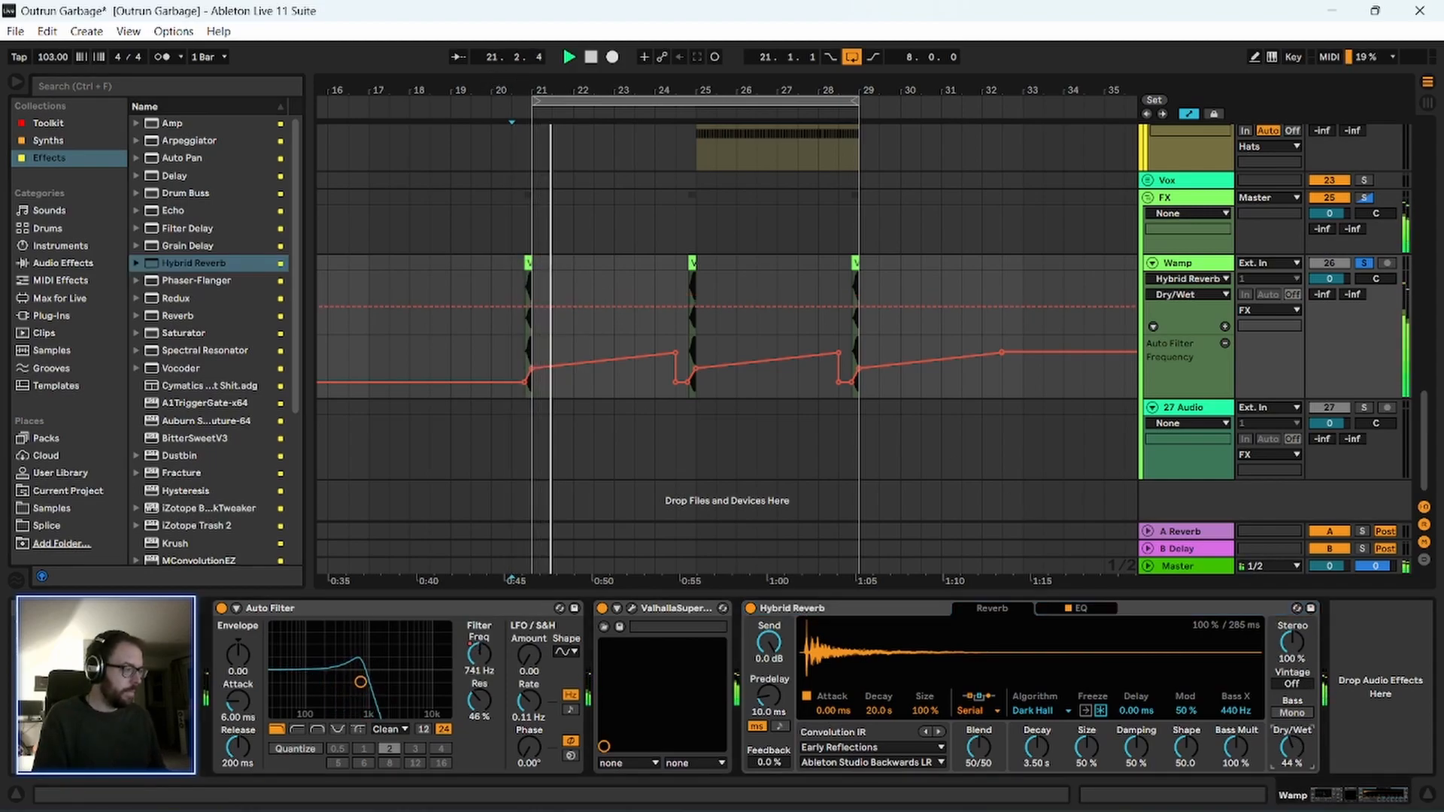
{"action": "key", "text": "space"}
Set the Hybrid Reverb blend to 0/100 and its algorithm to Quartz, and play the Wamp transition.
{"action": "left_click", "coordinate": [1034, 710]}
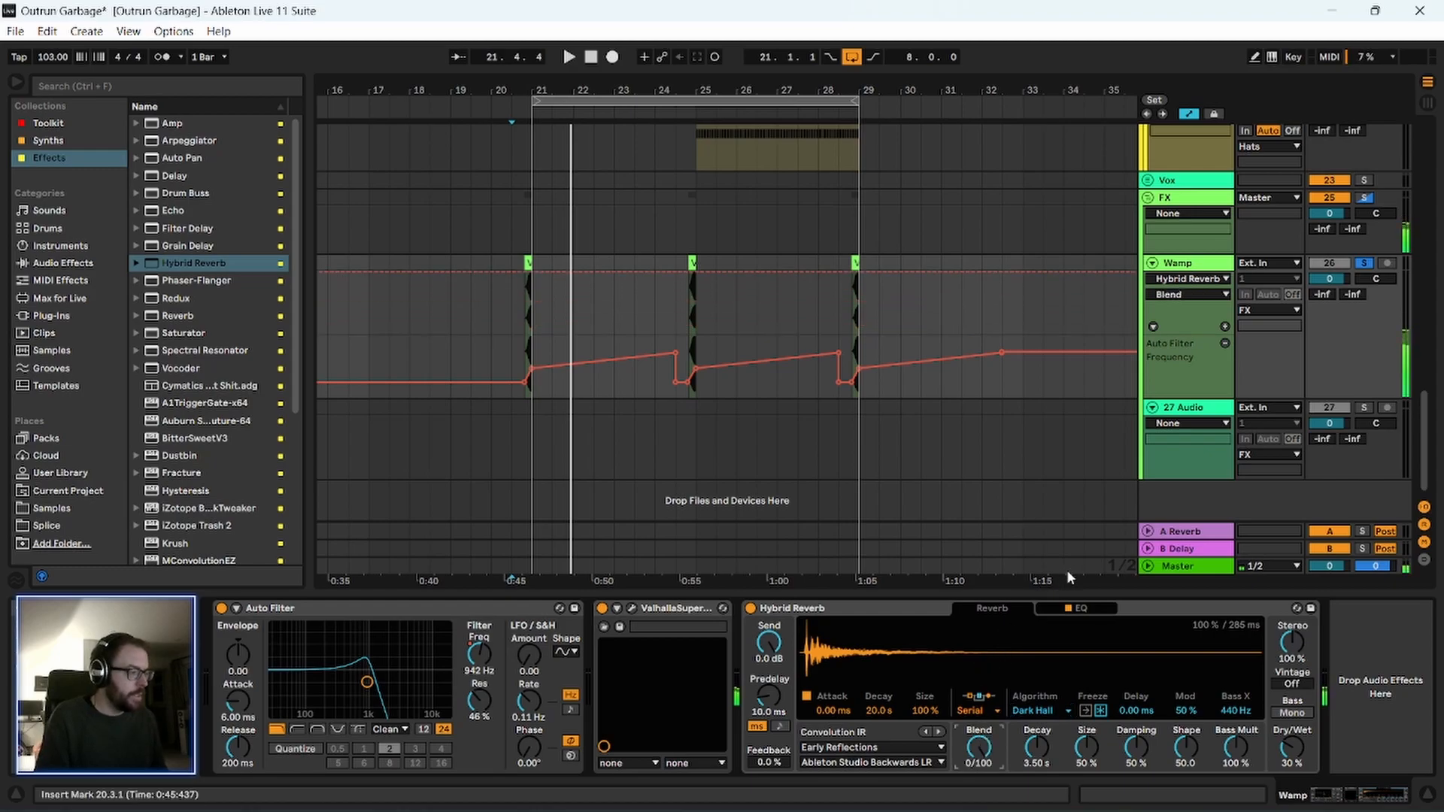
{"action": "left_click", "coordinate": [1145, 614]}
{"action": "left_click", "coordinate": [1034, 712]}
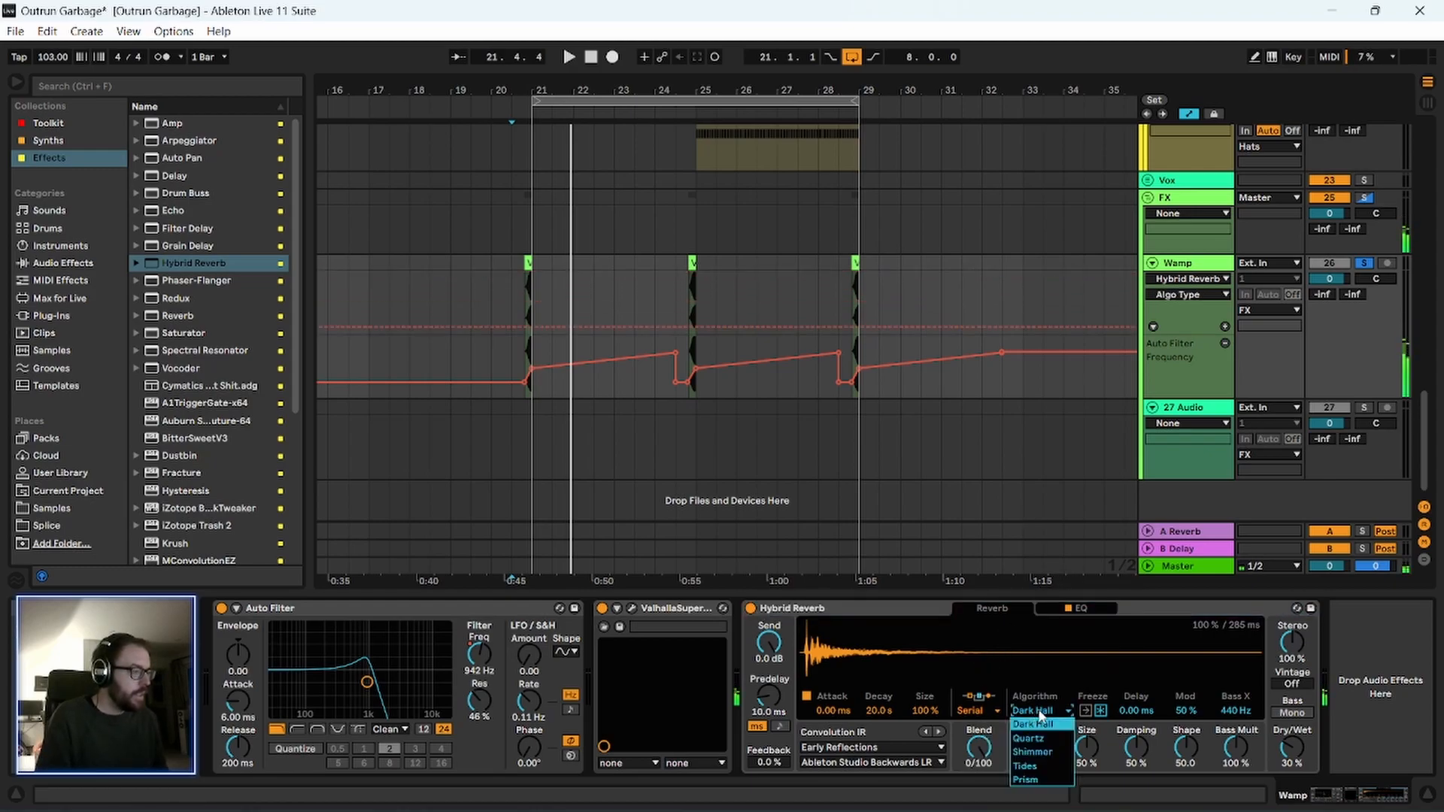
{"action": "left_click", "coordinate": [1145, 607]}
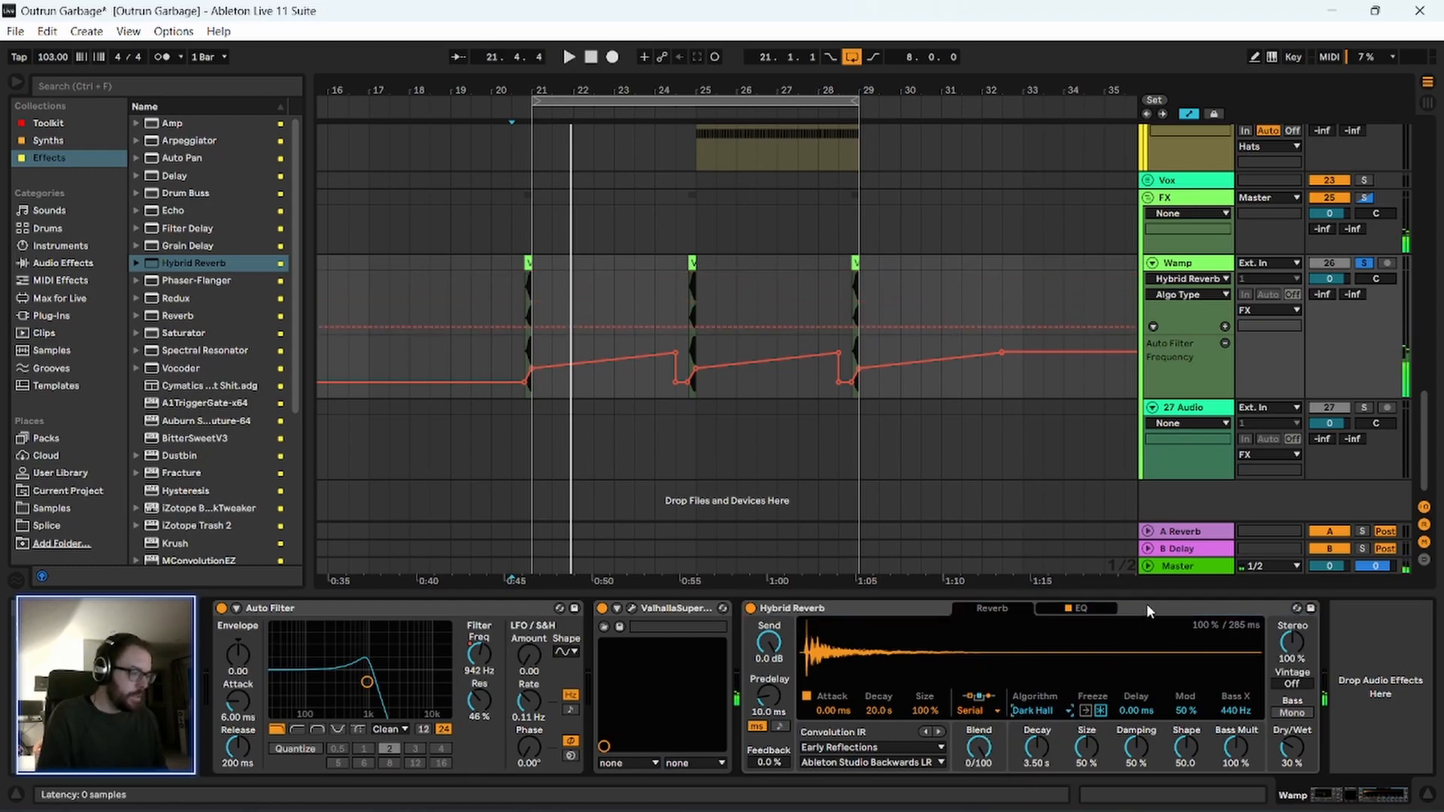
{"action": "left_click", "coordinate": [1045, 712]}
{"action": "left_click", "coordinate": [1052, 740]}
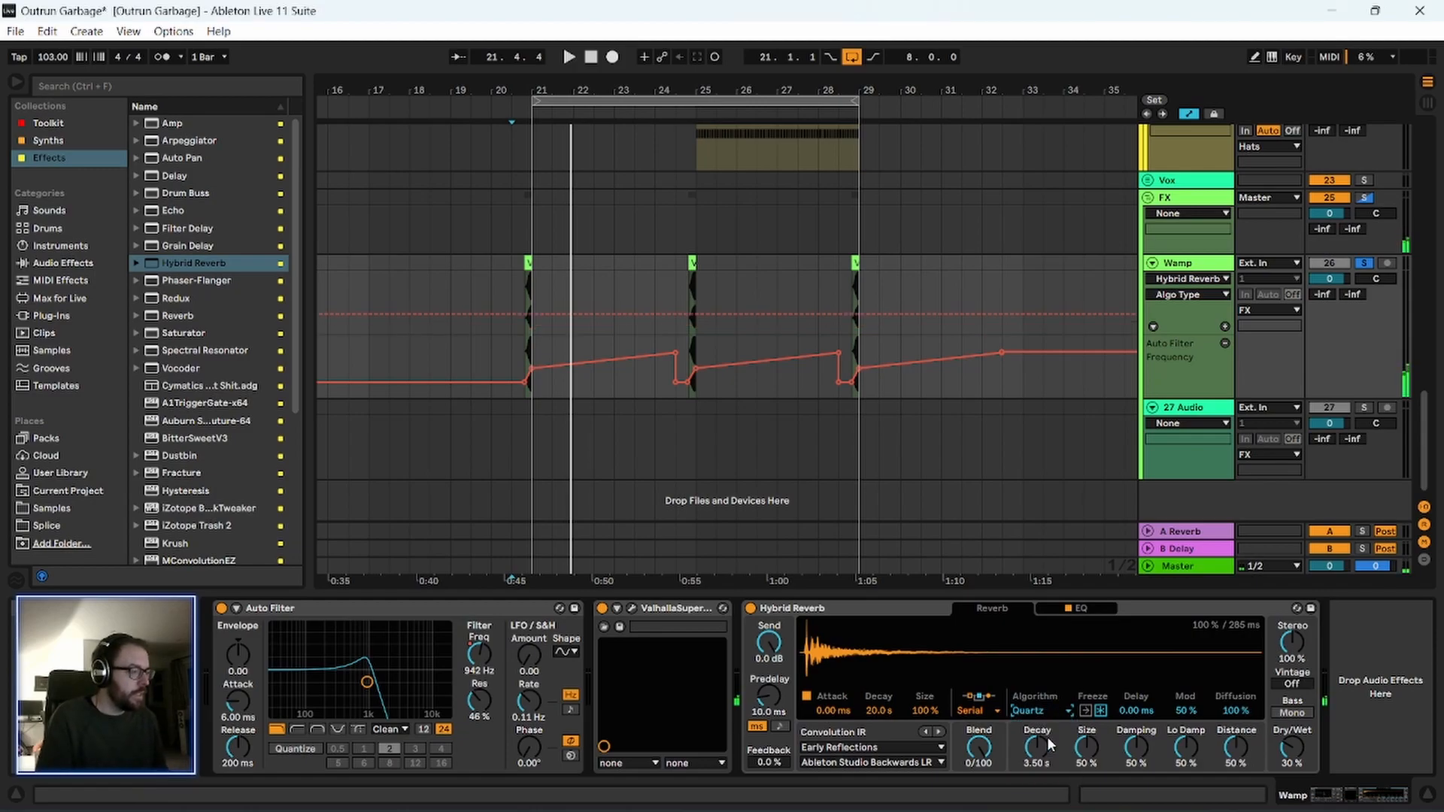
{"action": "key", "text": "space"}
Set the Hybrid Reverb dry/wet to 100% and switch its algorithm to Shimmer.
{"action": "left_click", "coordinate": [1162, 662]}
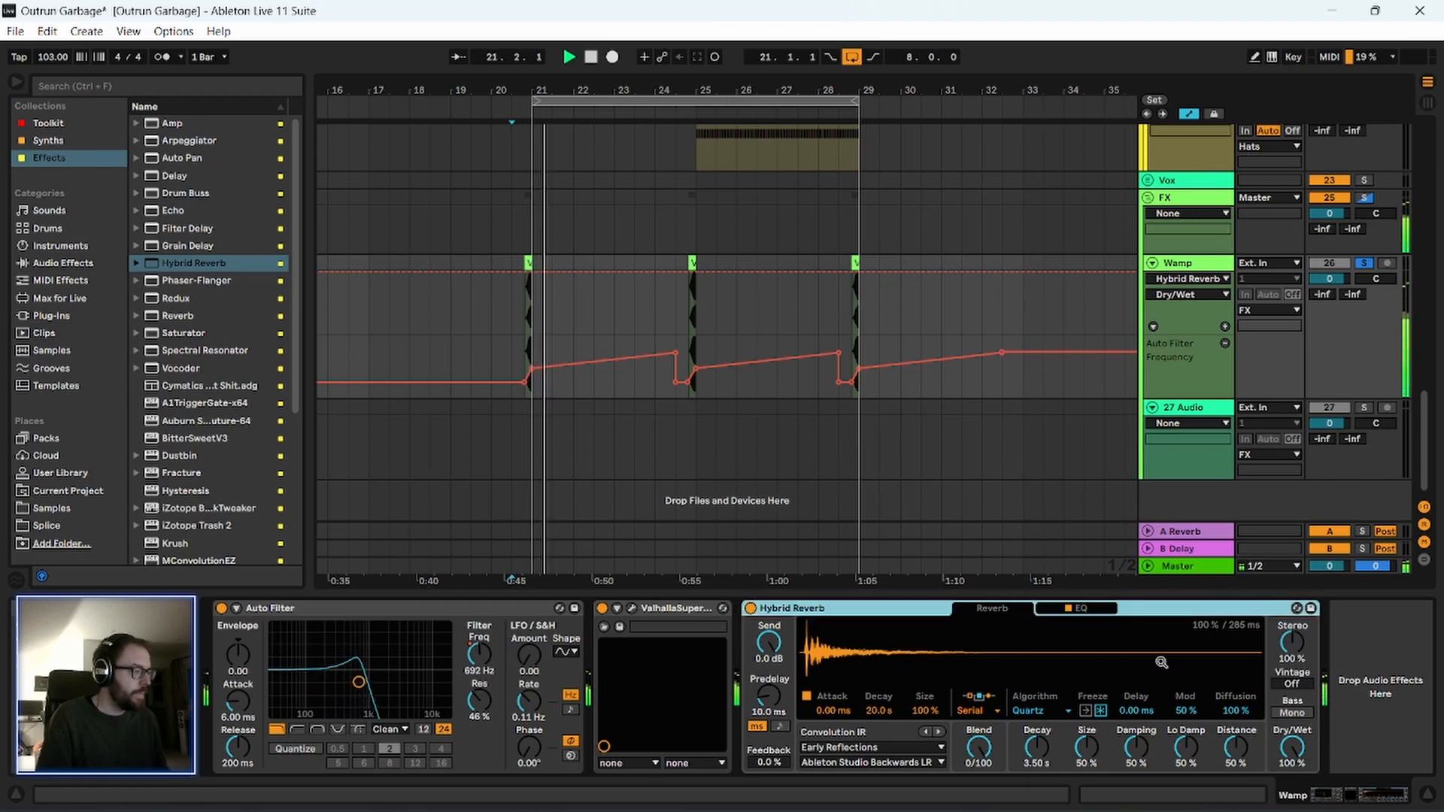
{"action": "left_click", "coordinate": [1038, 711]}
{"action": "left_click", "coordinate": [1042, 741]}
{"action": "key", "text": "space"}
Raise the low cut in the Hybrid Reverb EQ to 459 Hz with a 24 dB slope, and play the result.
{"action": "left_click", "coordinate": [1090, 608]}
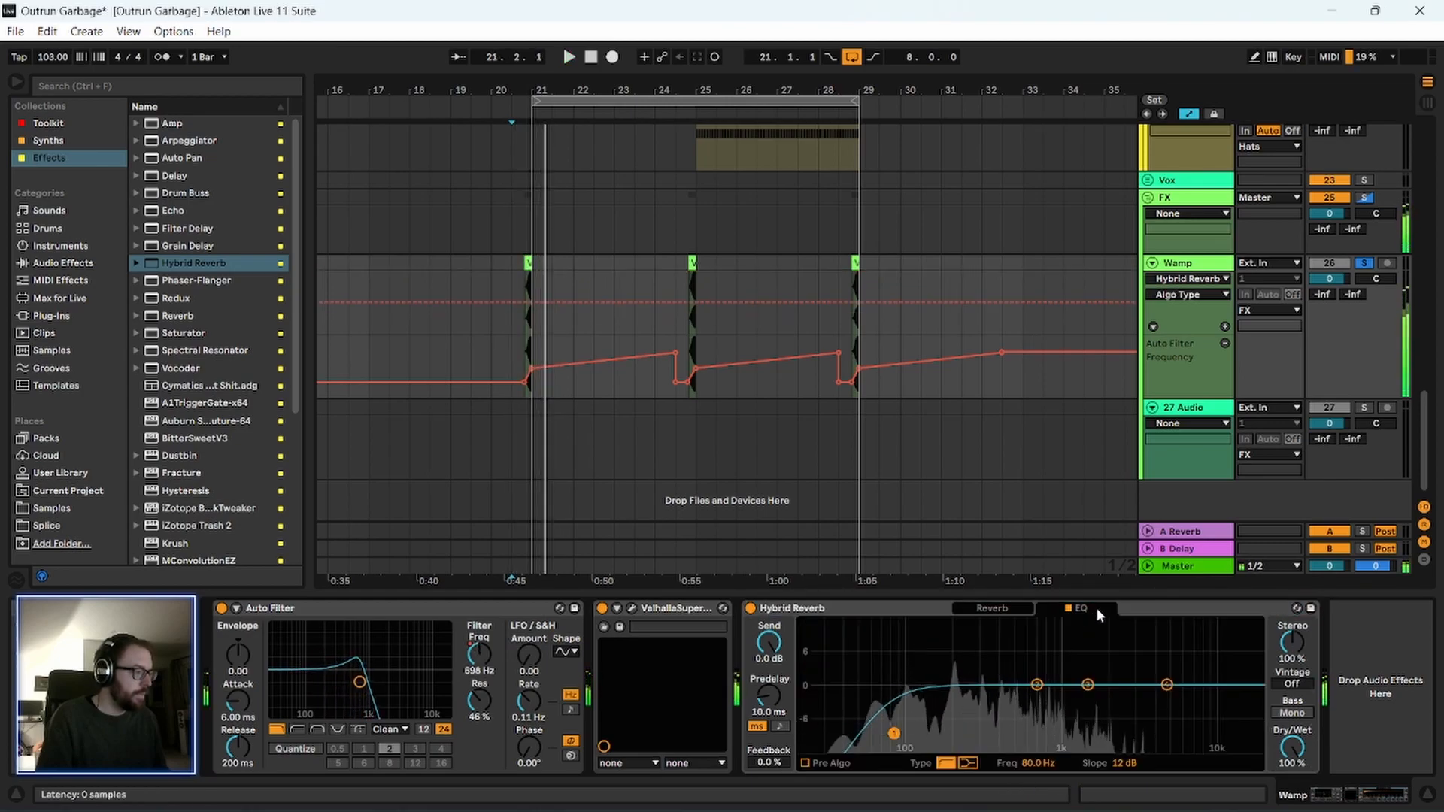
{"action": "left_click_drag", "start_coordinate": [932, 719], "coordinate": [1009, 706]}
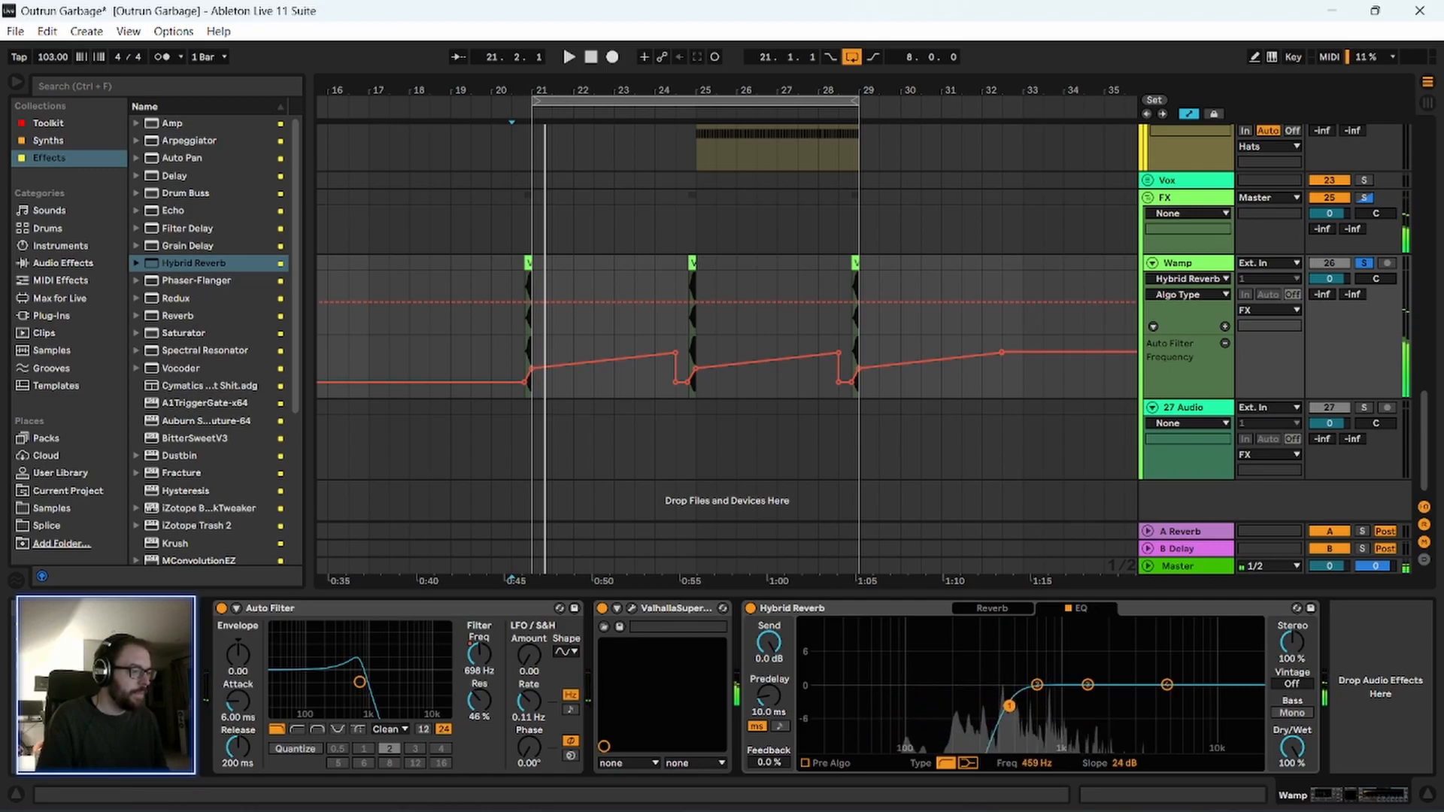
{"action": "key", "text": "space"}
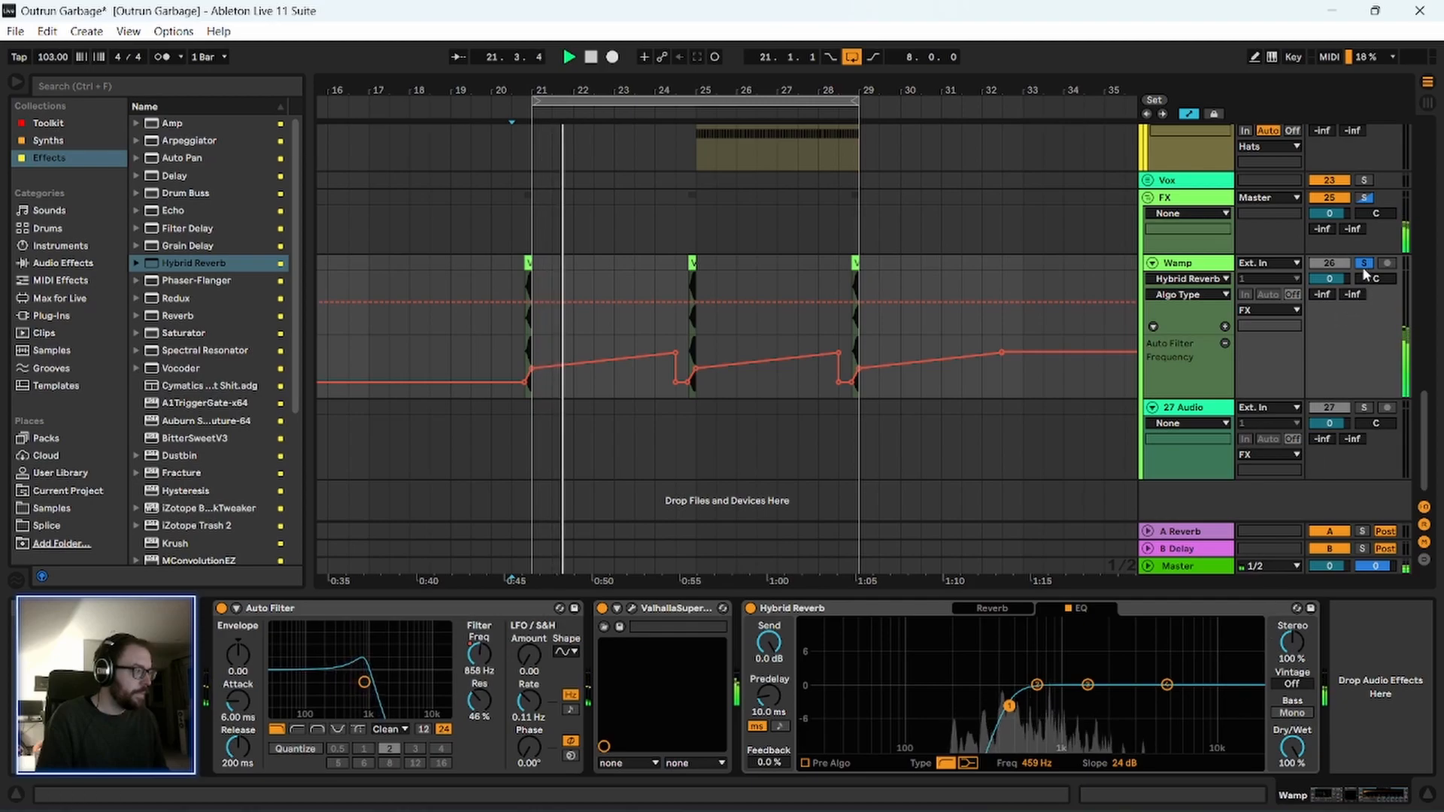
Adjust the Hybrid Reverb to a 3.55 s decay and 37% dry/wet while playing the transition from 20.3.1.
{"action": "left_click", "coordinate": [992, 608]}
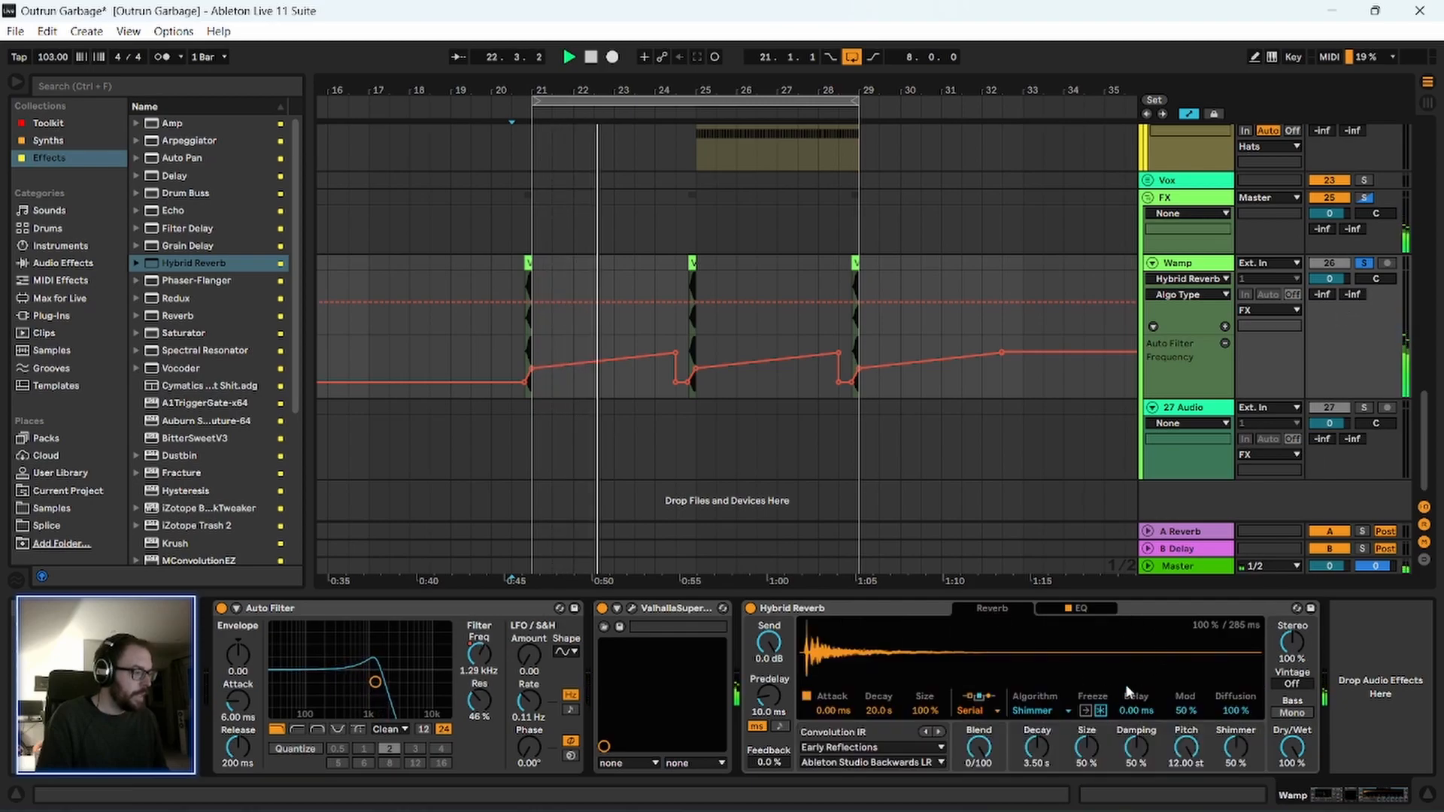
{"action": "left_click_drag", "start_coordinate": [1045, 745], "coordinate": [1045, 782]}
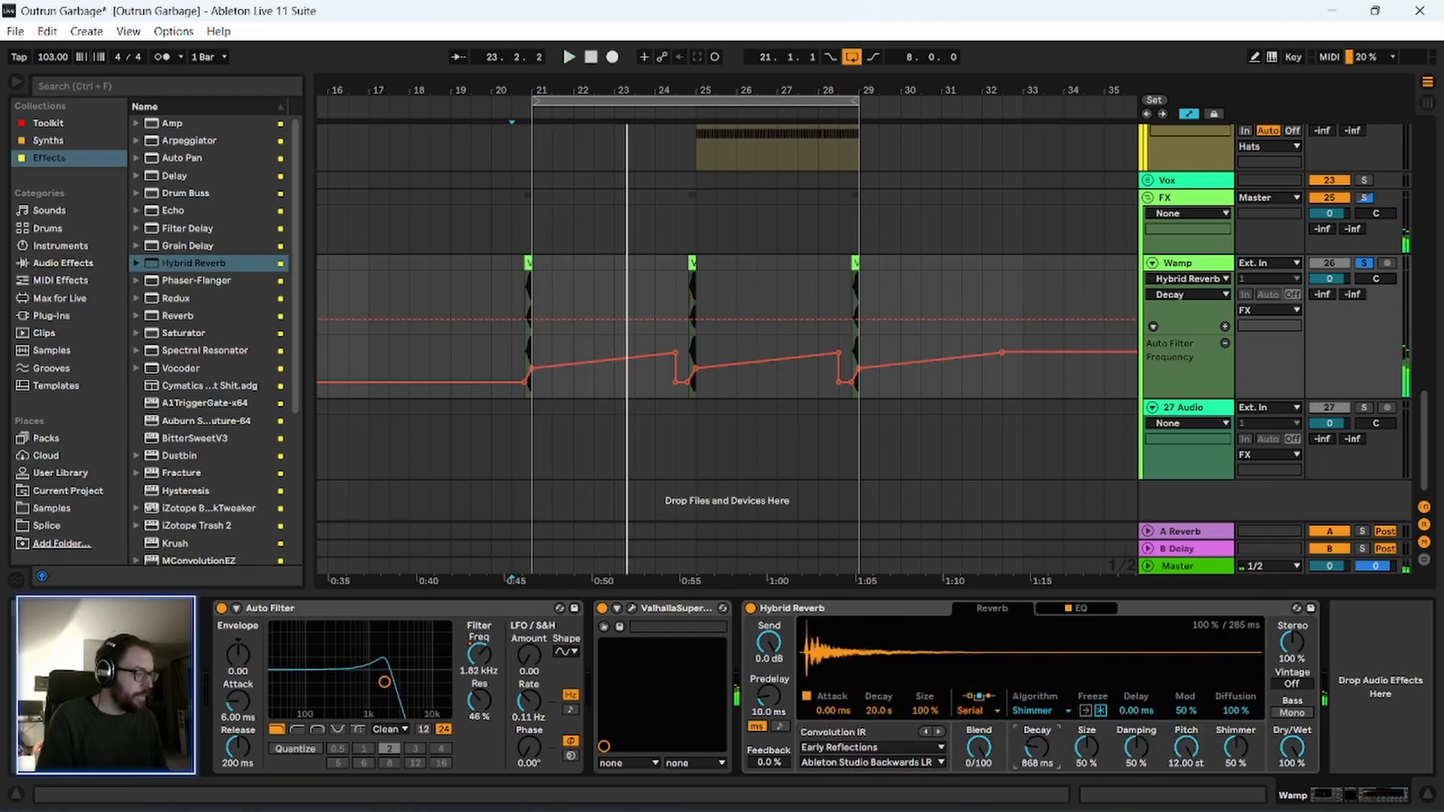
{"action": "key", "text": "space"}
{"action": "left_click_drag", "start_coordinate": [1292, 747], "coordinate": [1292, 787]}
{"action": "key", "text": "space"}
{"action": "key", "text": "space"}
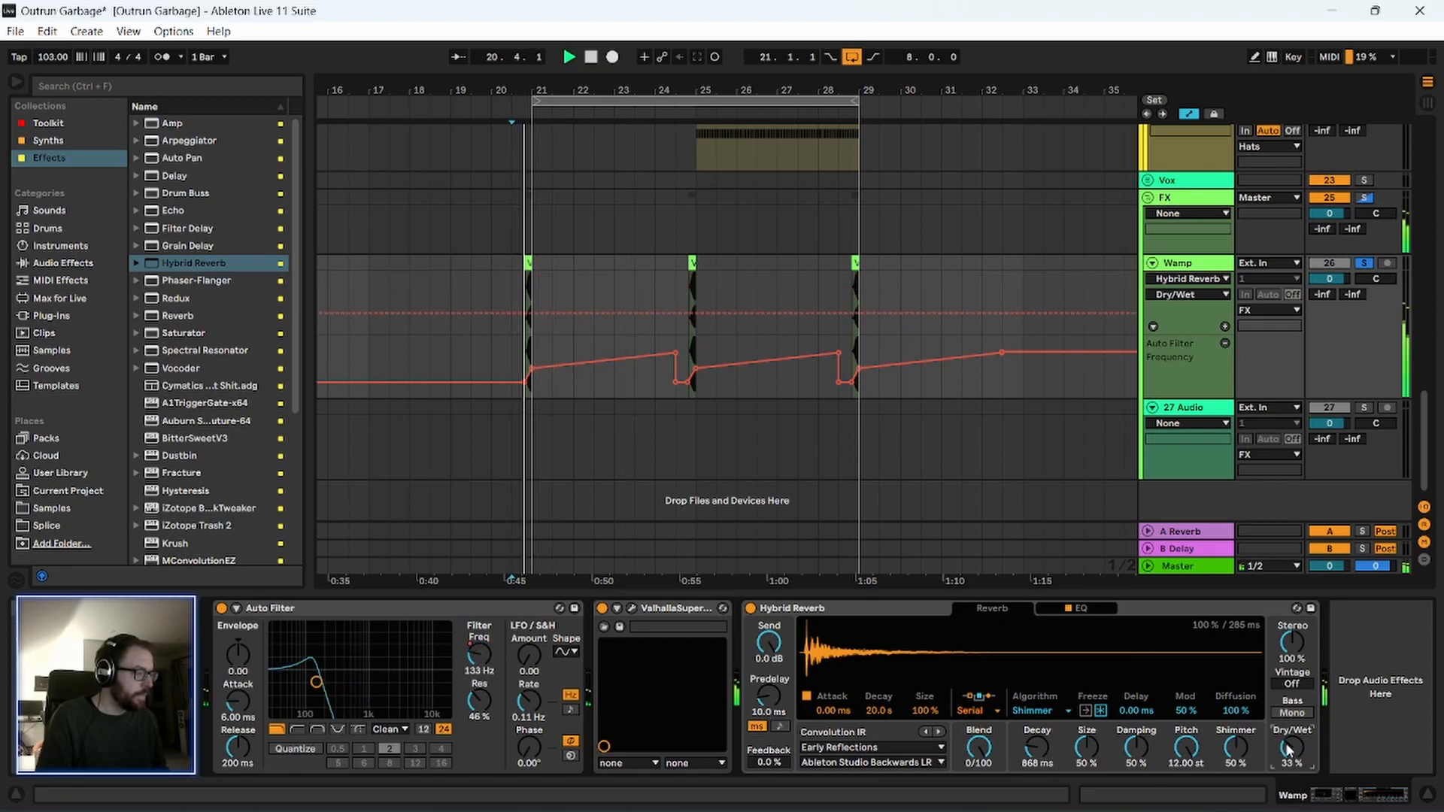
{"action": "left_click_drag", "start_coordinate": [1037, 748], "coordinate": [1037, 722]}
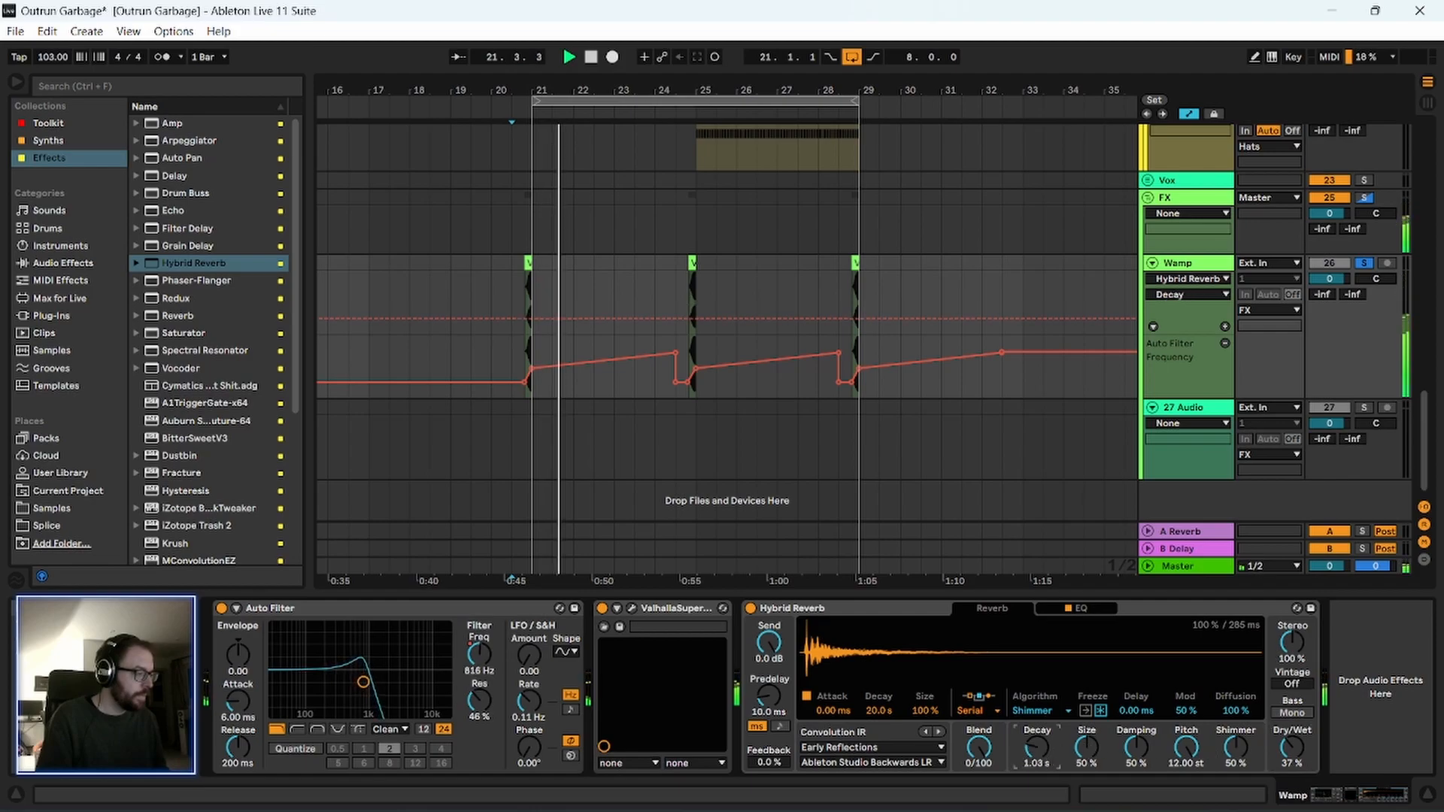
{"action": "key", "text": "space"}
{"action": "key", "text": "space"}
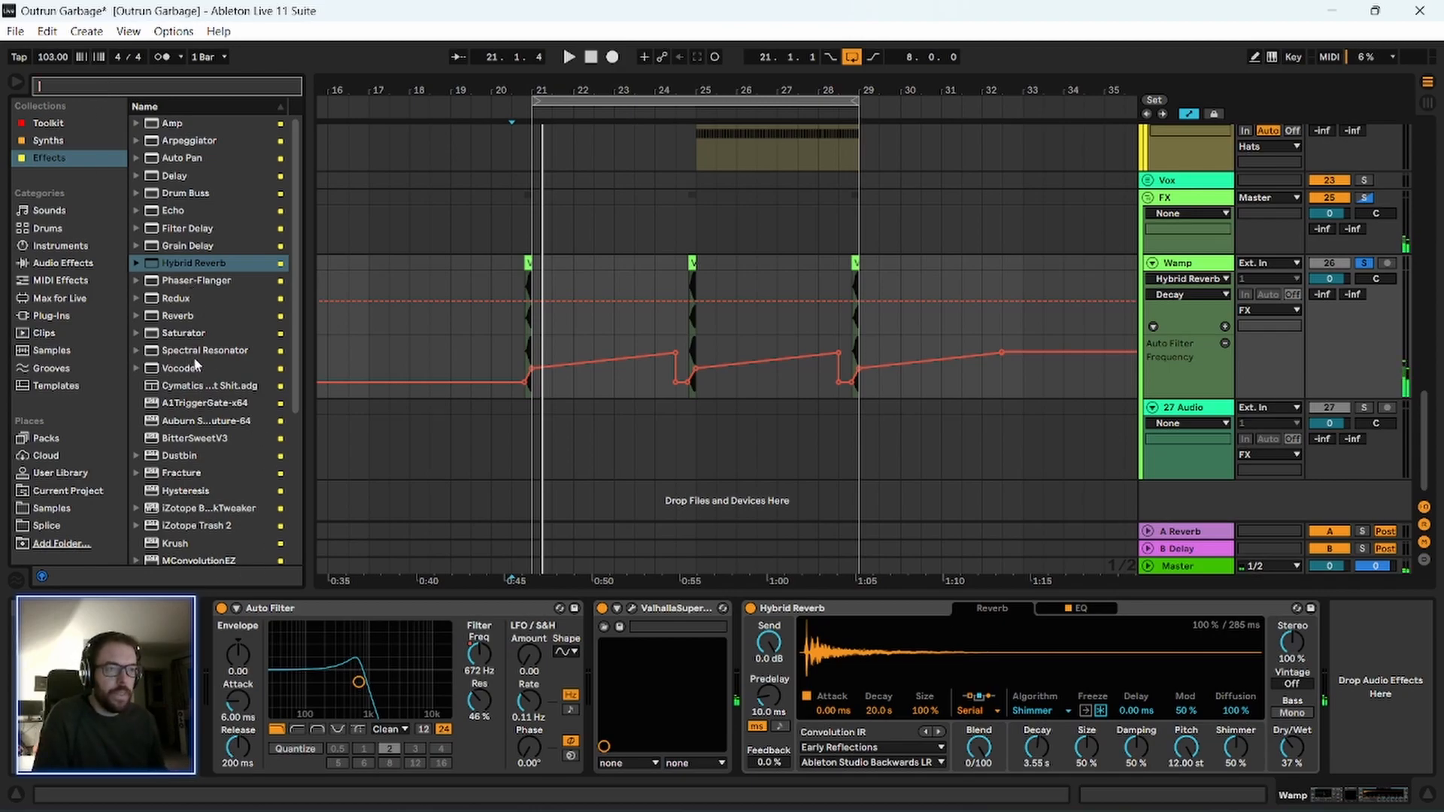
Insert Redux before ValhallaSupermassive on the Wamp track and set its rate to 5.66 kHz during playback.
{"action": "left_click_drag", "start_coordinate": [187, 303], "coordinate": [627, 689]}
{"action": "key", "text": "space"}
{"action": "key", "text": "space"}
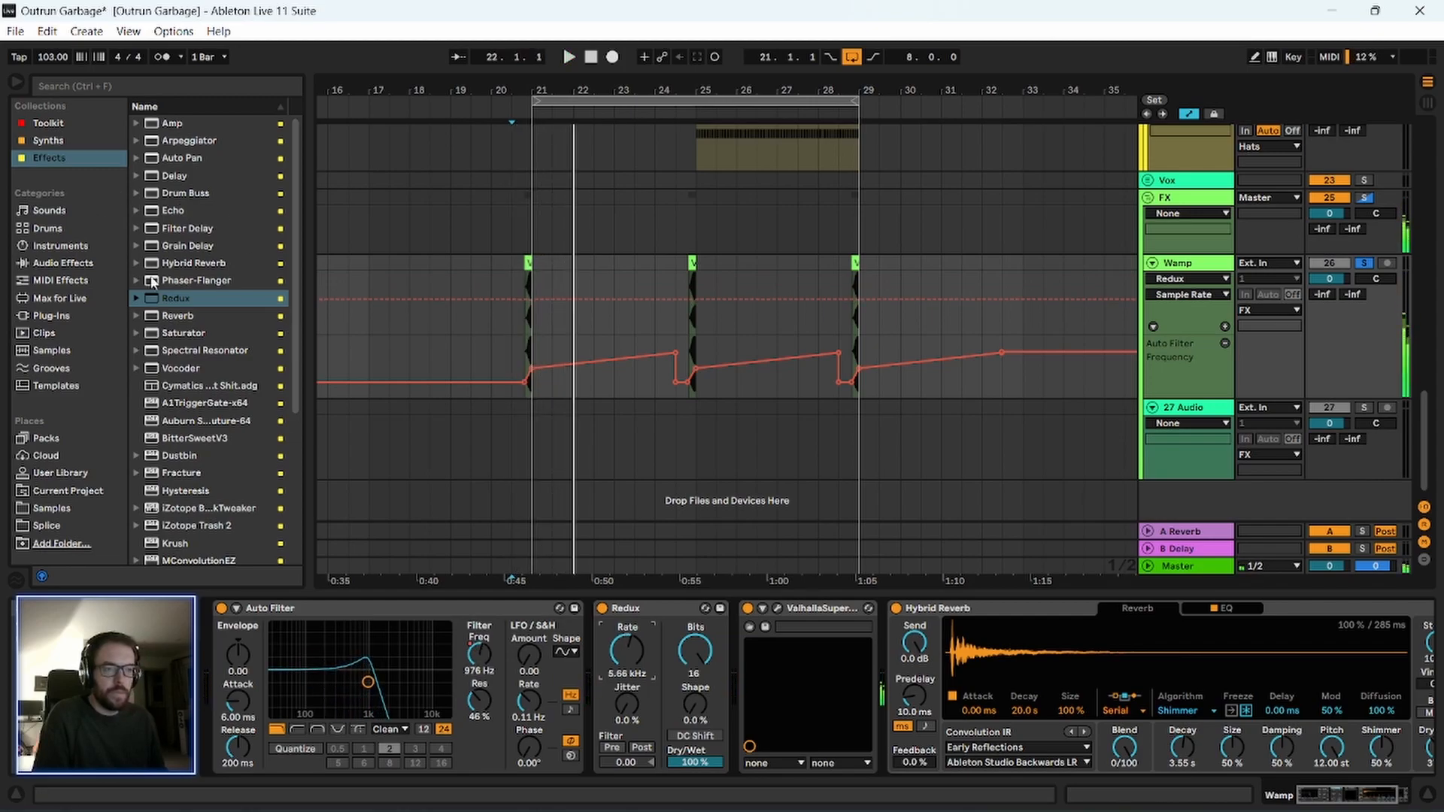
Insert EQ Eight before Redux on the Wamp track, set a low cut at 267 Hz, and play the transition.
{"action": "scroll", "coordinate": [167, 433], "scroll_direction": "down", "scroll_amount": 1}
{"action": "scroll", "coordinate": [179, 464], "scroll_direction": "down", "scroll_amount": 5}
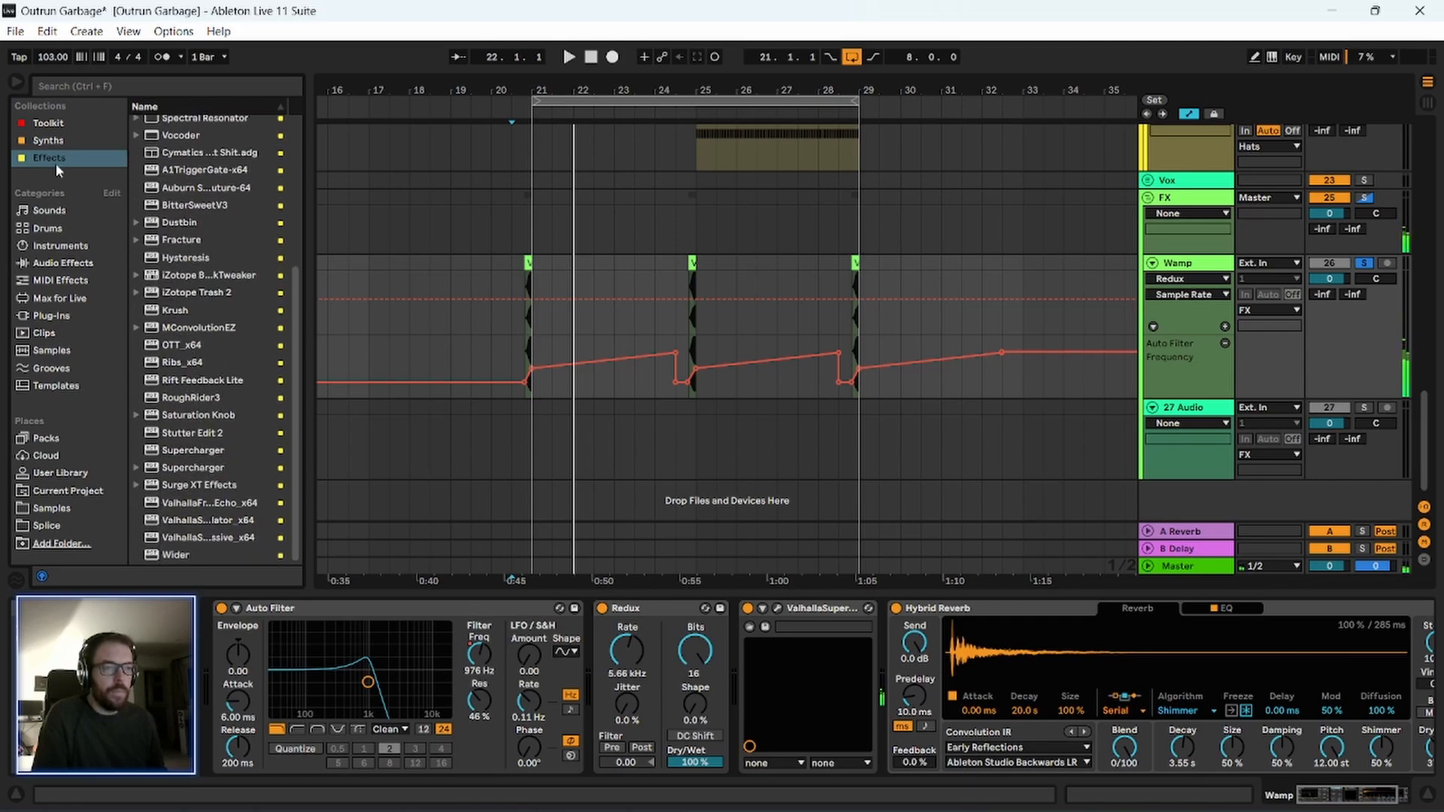
{"action": "left_click", "coordinate": [47, 123]}
{"action": "left_click_drag", "start_coordinate": [181, 159], "coordinate": [631, 691]}
{"action": "left_click", "coordinate": [696, 691]}
{"action": "key", "text": "space"}
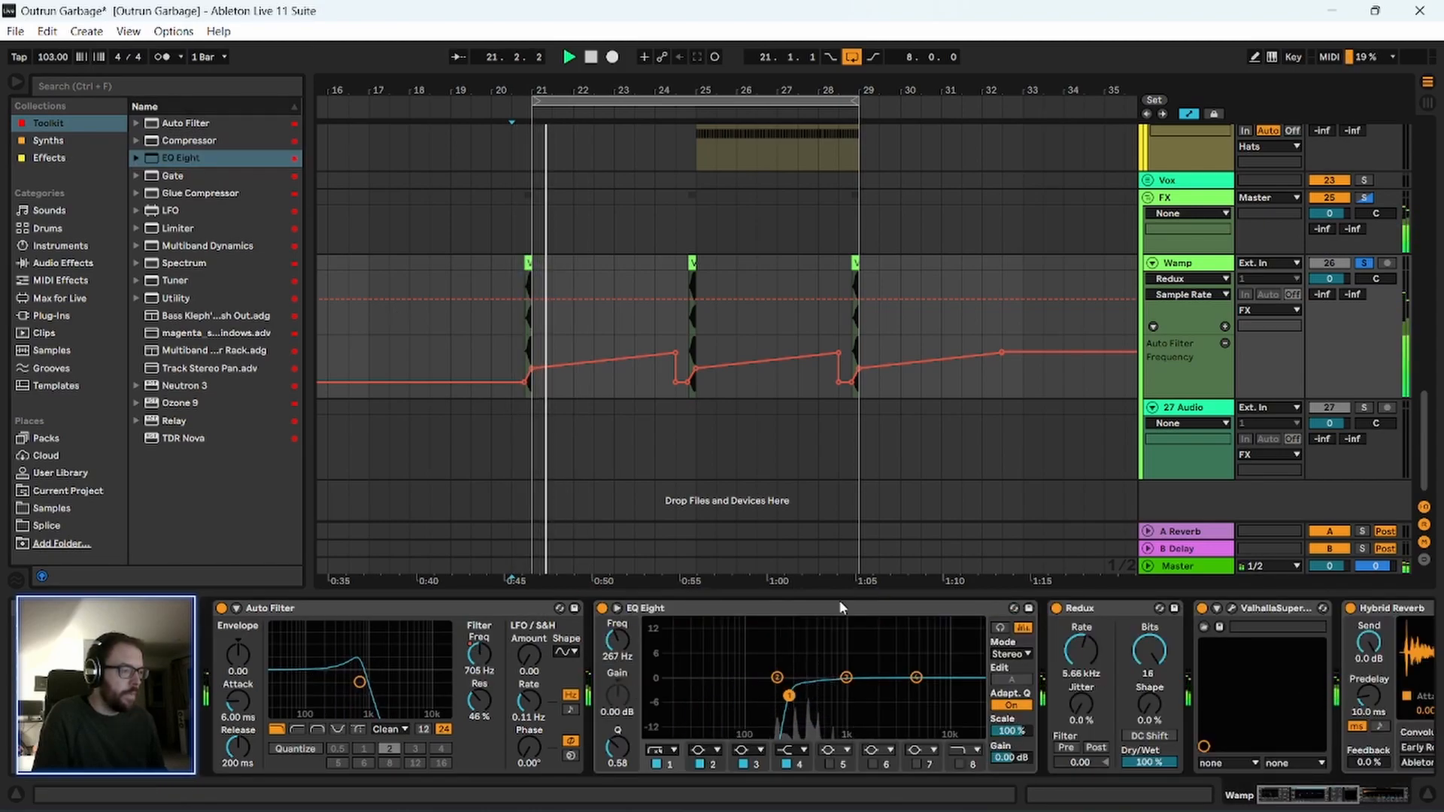
Unsolo the Wamp track and play the transition into bar 21 in the full mix.
{"action": "key", "text": "space"}
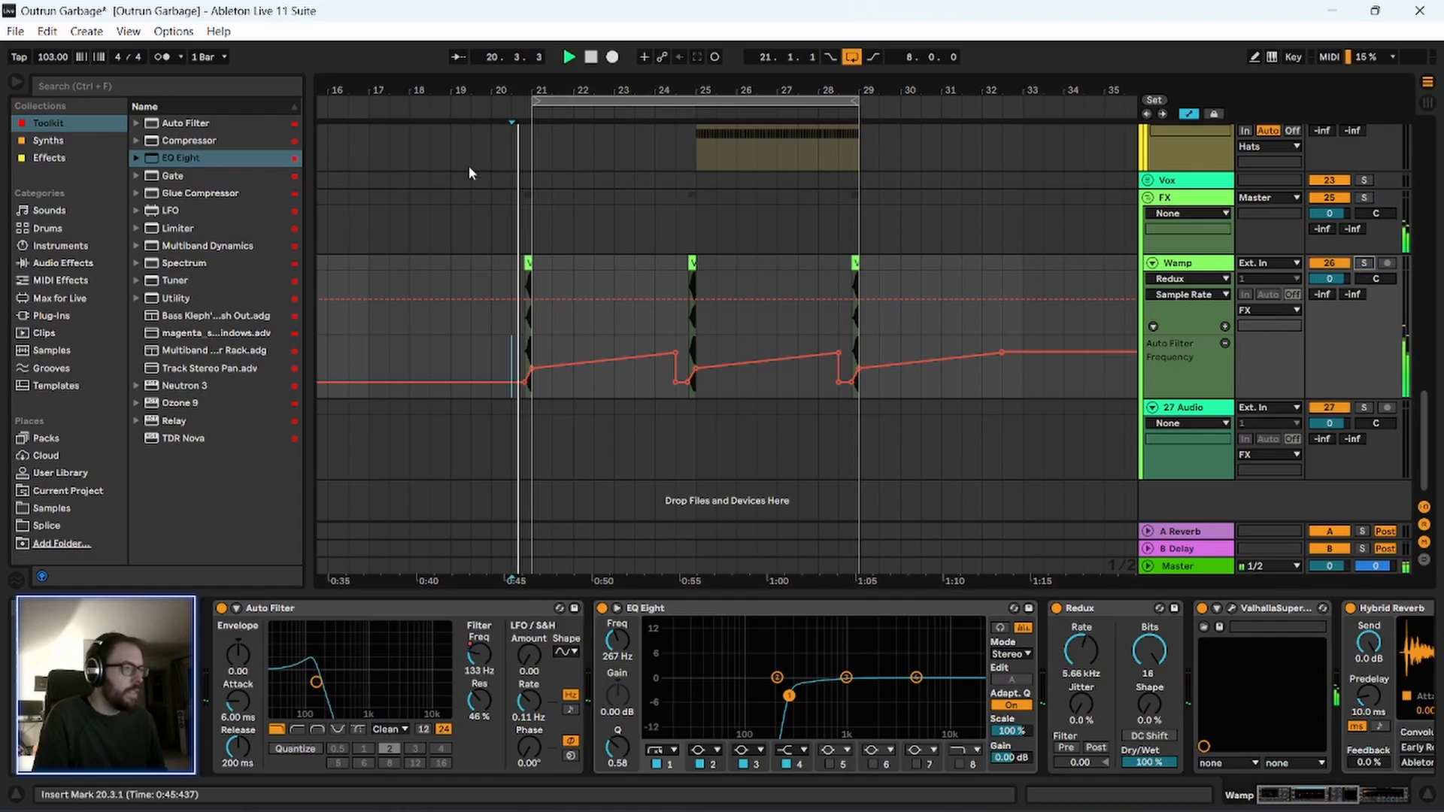
{"action": "scroll", "coordinate": [549, 160], "scroll_direction": "up", "scroll_amount": 5}
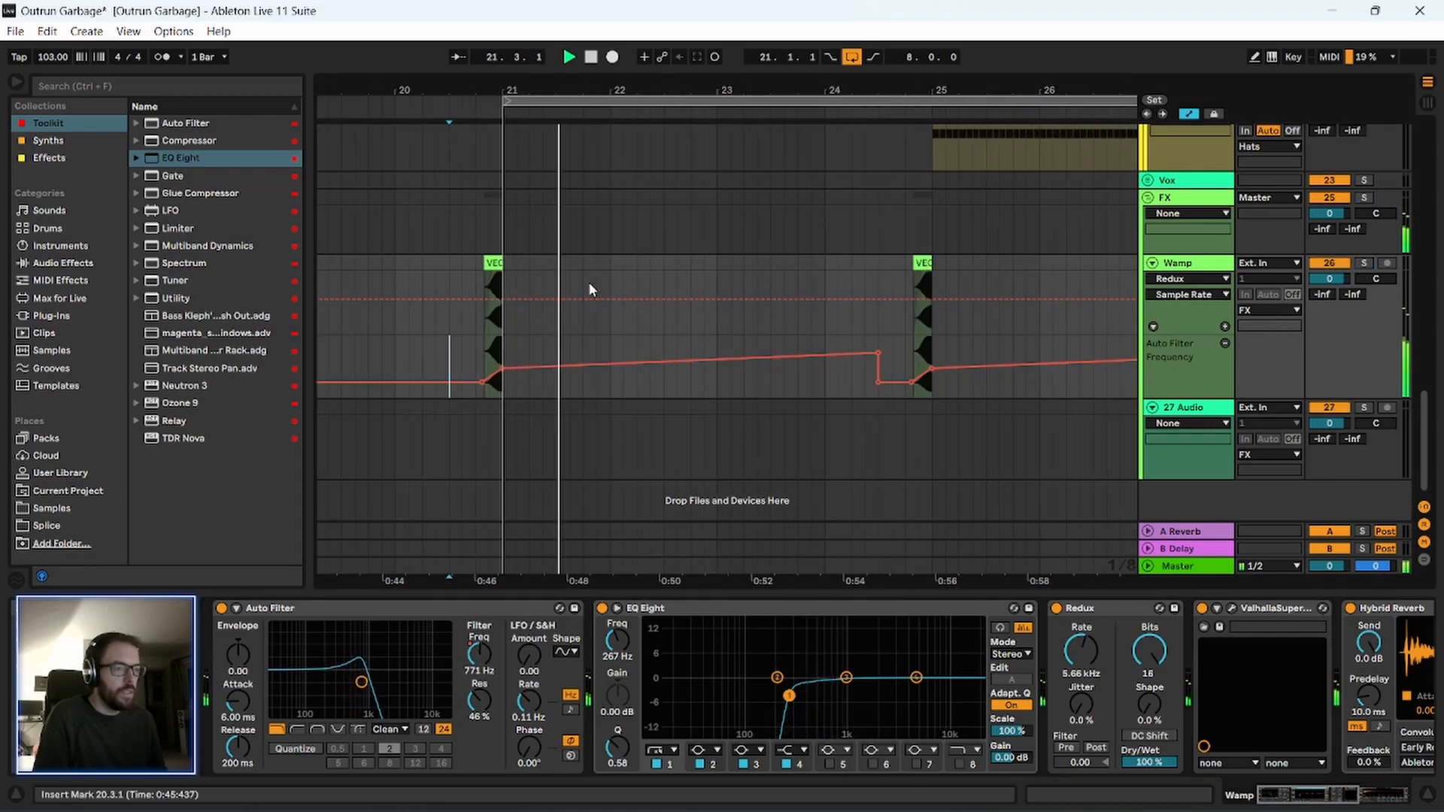
{"action": "key", "text": "space"}
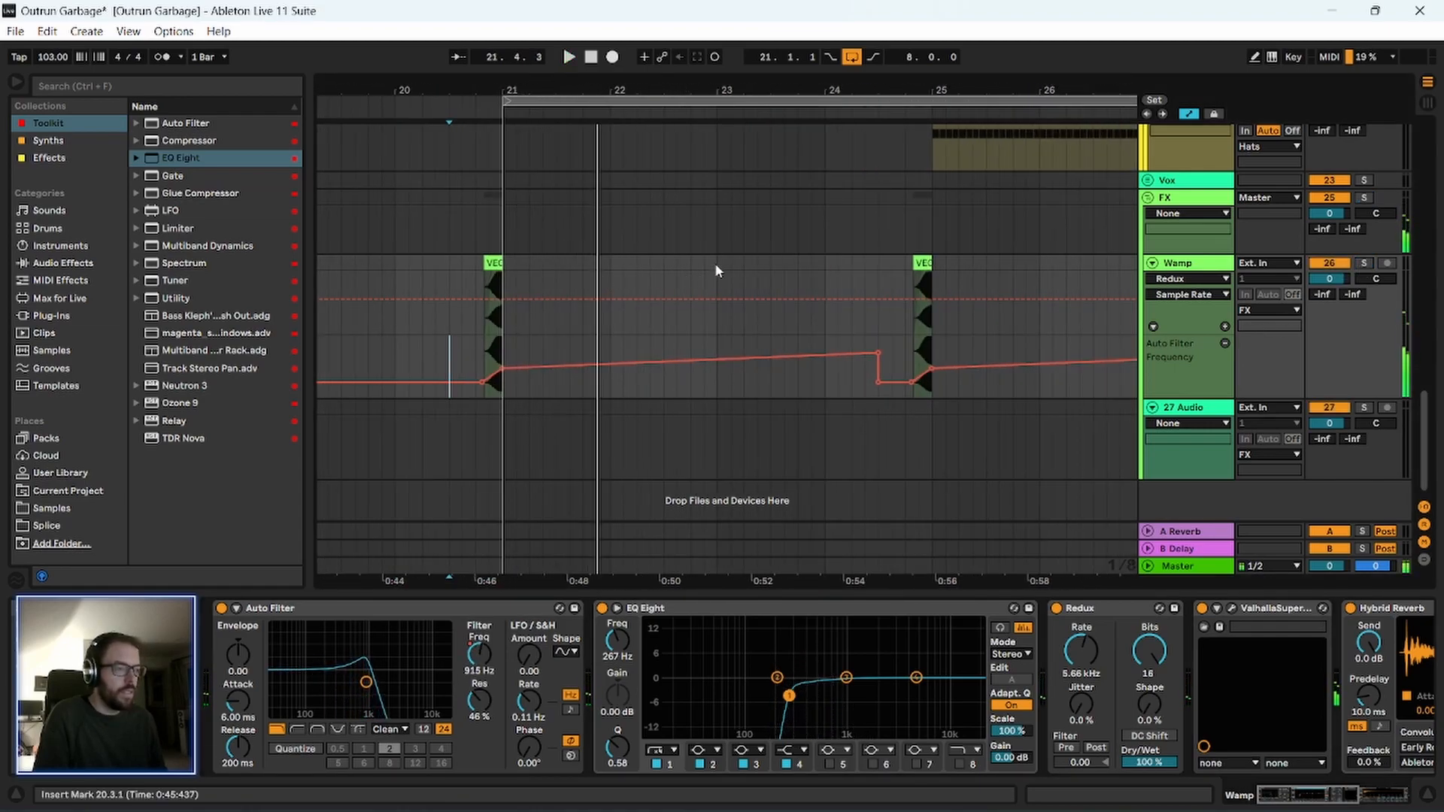
Move Hybrid Reverb ahead of ValhallaSupermassive in the Wamp device chain and play from 20.3.1.
{"action": "left_click", "coordinate": [1290, 804]}
{"action": "left_click_drag", "start_coordinate": [936, 611], "coordinate": [613, 610]}
{"action": "key", "text": "space"}
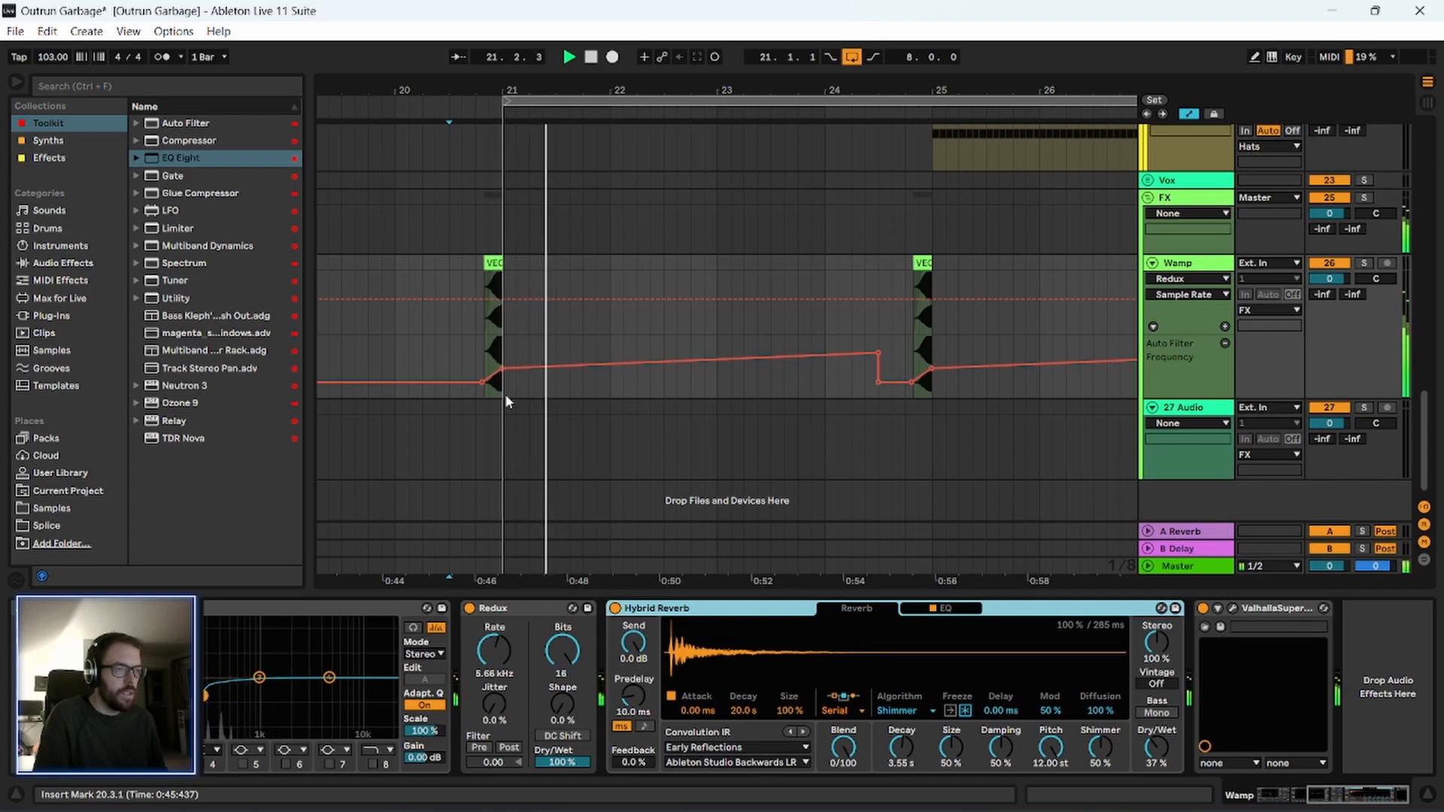
{"action": "left_click", "coordinate": [449, 369]}
Solo the Wamp track during playback and check the ValhallaSupermassive plug-in window.
{"action": "left_click", "coordinate": [1363, 263]}
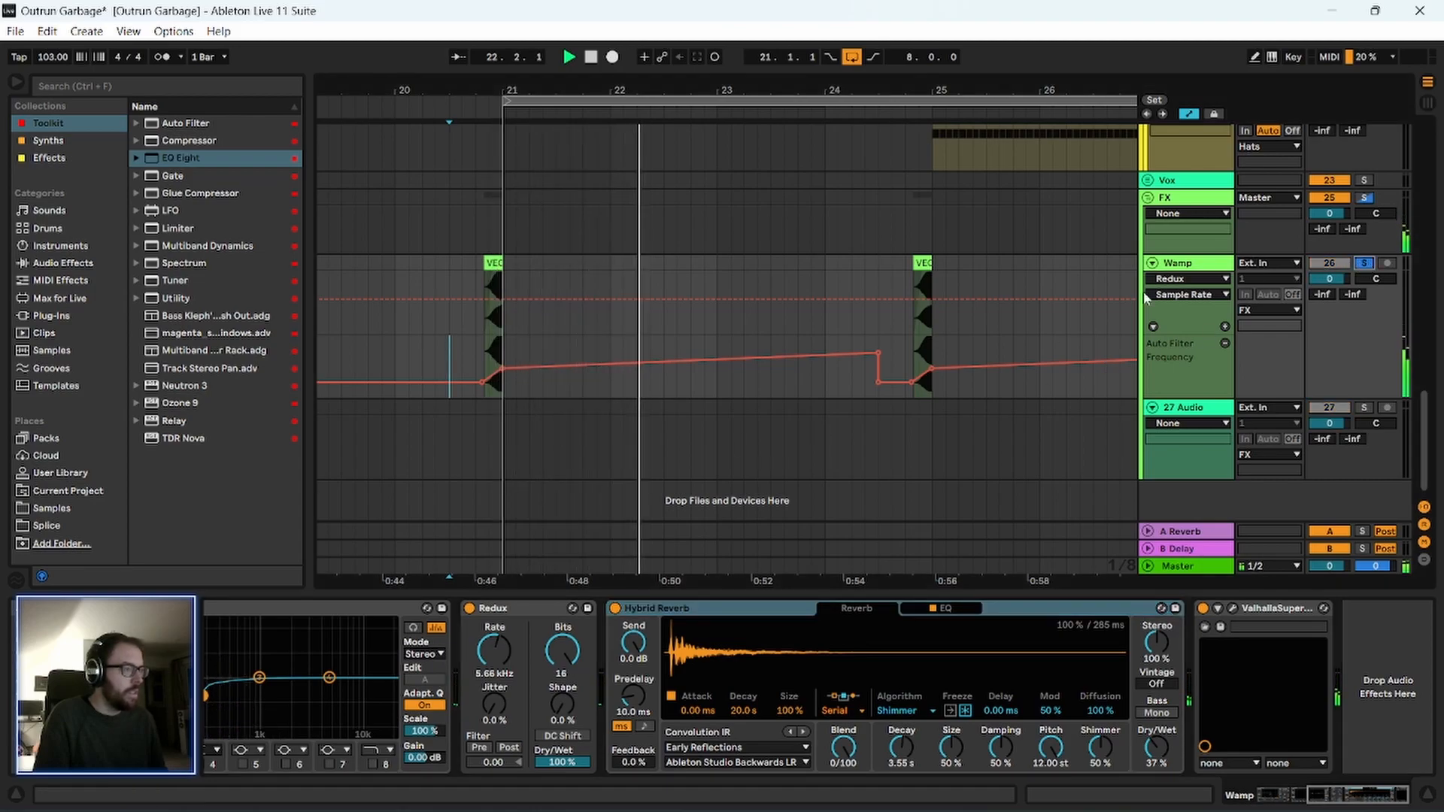
{"action": "left_click", "coordinate": [1232, 609]}
{"action": "left_click", "coordinate": [895, 169]}
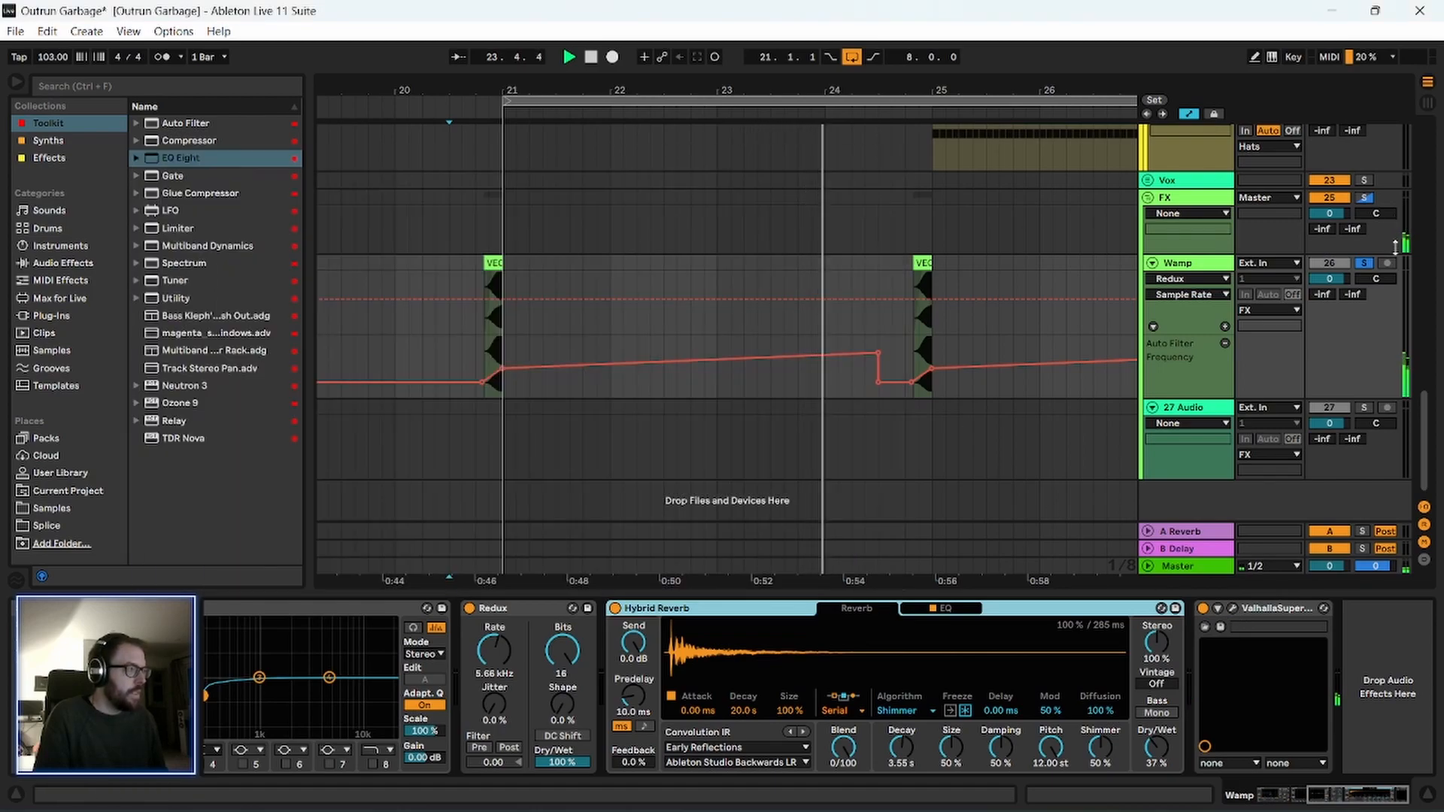
Raise the Redux rate on the Wamp track to 13.5 kHz while playing bars 21–29 in the full mix.
{"action": "left_click_drag", "start_coordinate": [519, 90], "coordinate": [519, 30]}
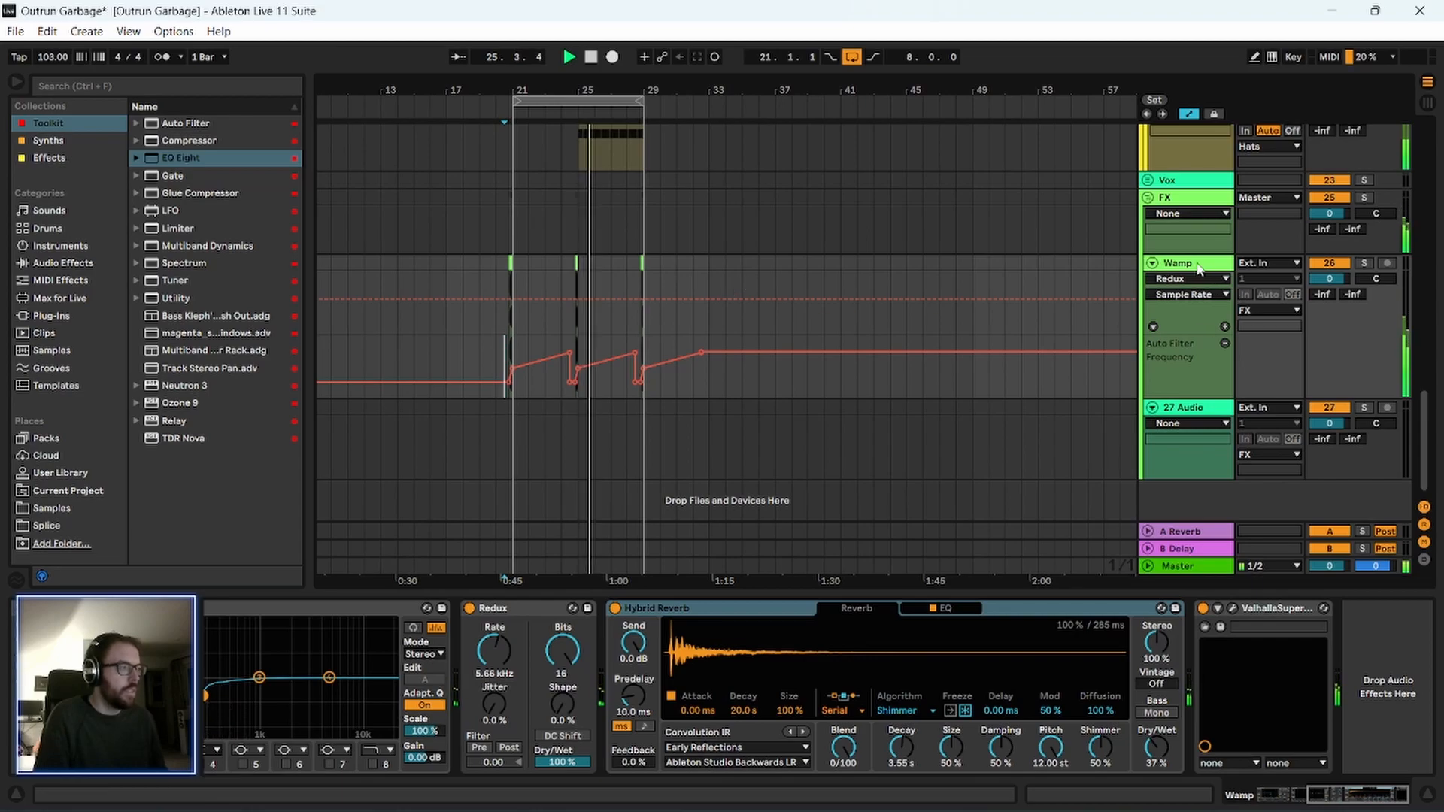
{"action": "left_click_drag", "start_coordinate": [501, 624], "coordinate": [500, 595]}
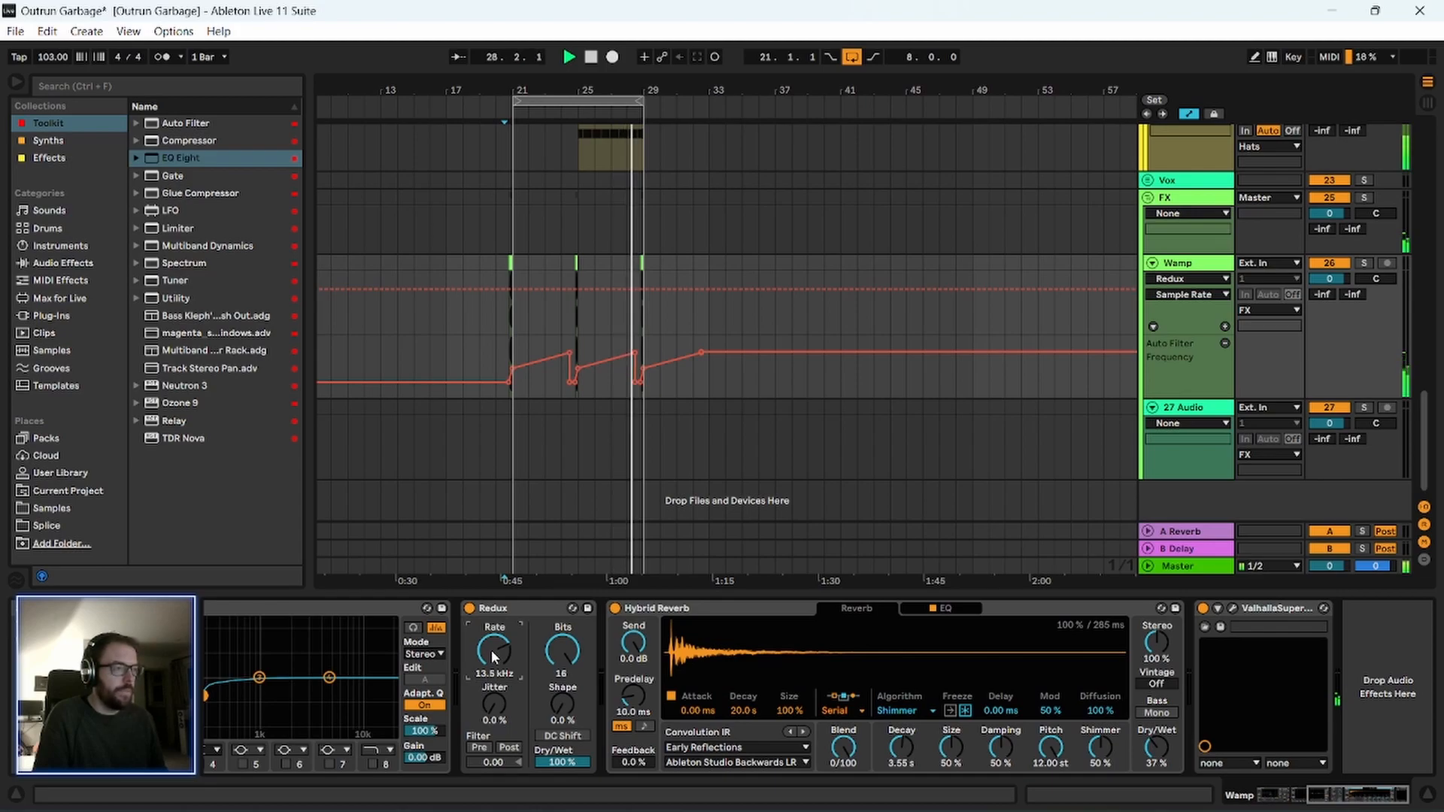
{"action": "left_click_drag", "start_coordinate": [573, 91], "coordinate": [574, 166]}
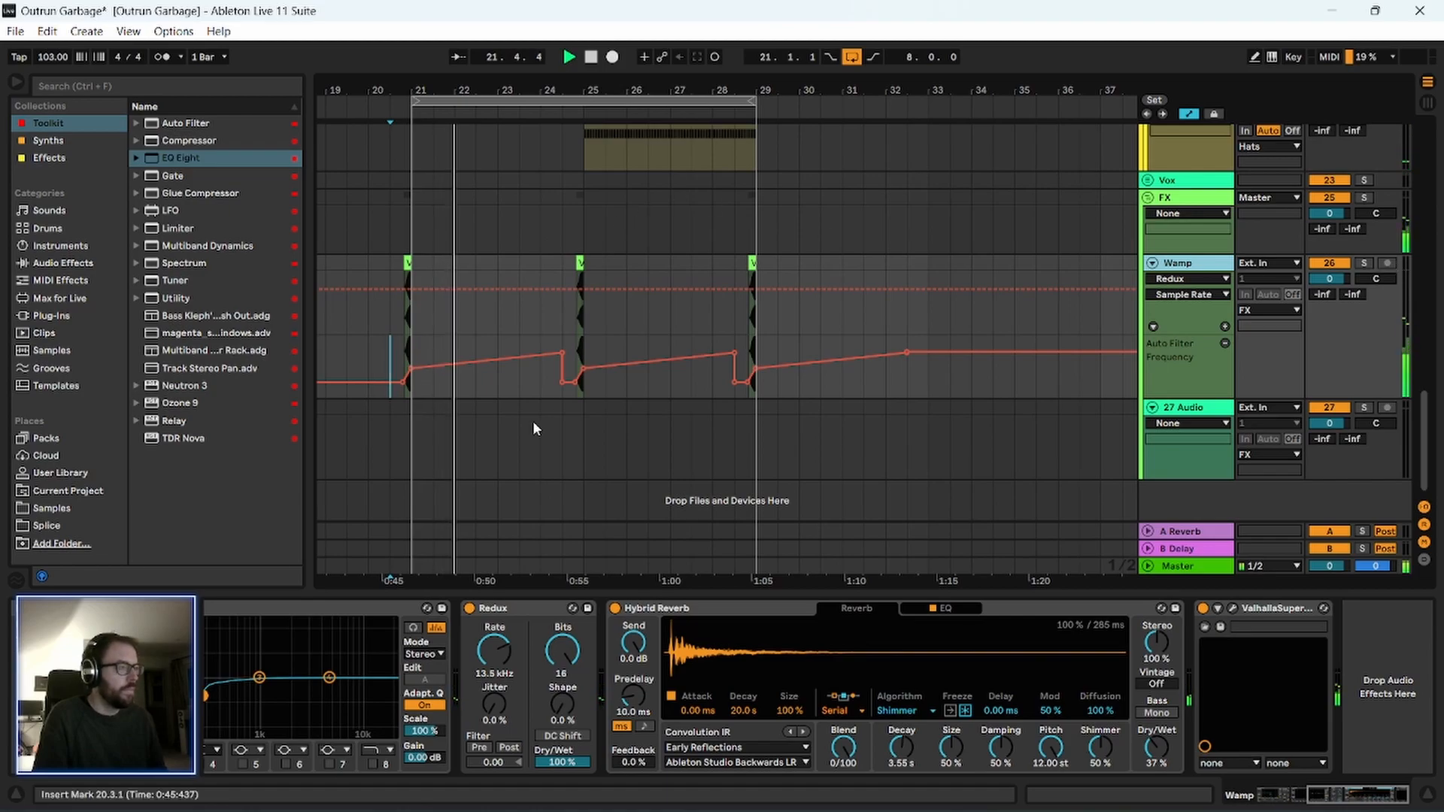
{"action": "left_click_drag", "start_coordinate": [573, 91], "coordinate": [574, 173]}
Select the Wamp clip just before bar 25, audition it repeatedly, and set the Redux rate to 6.80 kHz.
{"action": "key", "text": "space"}
{"action": "left_click", "coordinate": [609, 262]}
{"action": "key", "text": "space"}
{"action": "key", "text": "space"}
{"action": "key", "text": "space"}
{"action": "key", "text": "space"}
{"action": "left_click_drag", "start_coordinate": [494, 651], "coordinate": [495, 641]}
{"action": "key", "text": "space"}
{"action": "key", "text": "space"}
{"action": "key", "text": "space"}
Insert the OTT plug-in before Redux on the Wamp track, play the clip before bar 25, and close the plug-in window.
{"action": "key", "text": "space"}
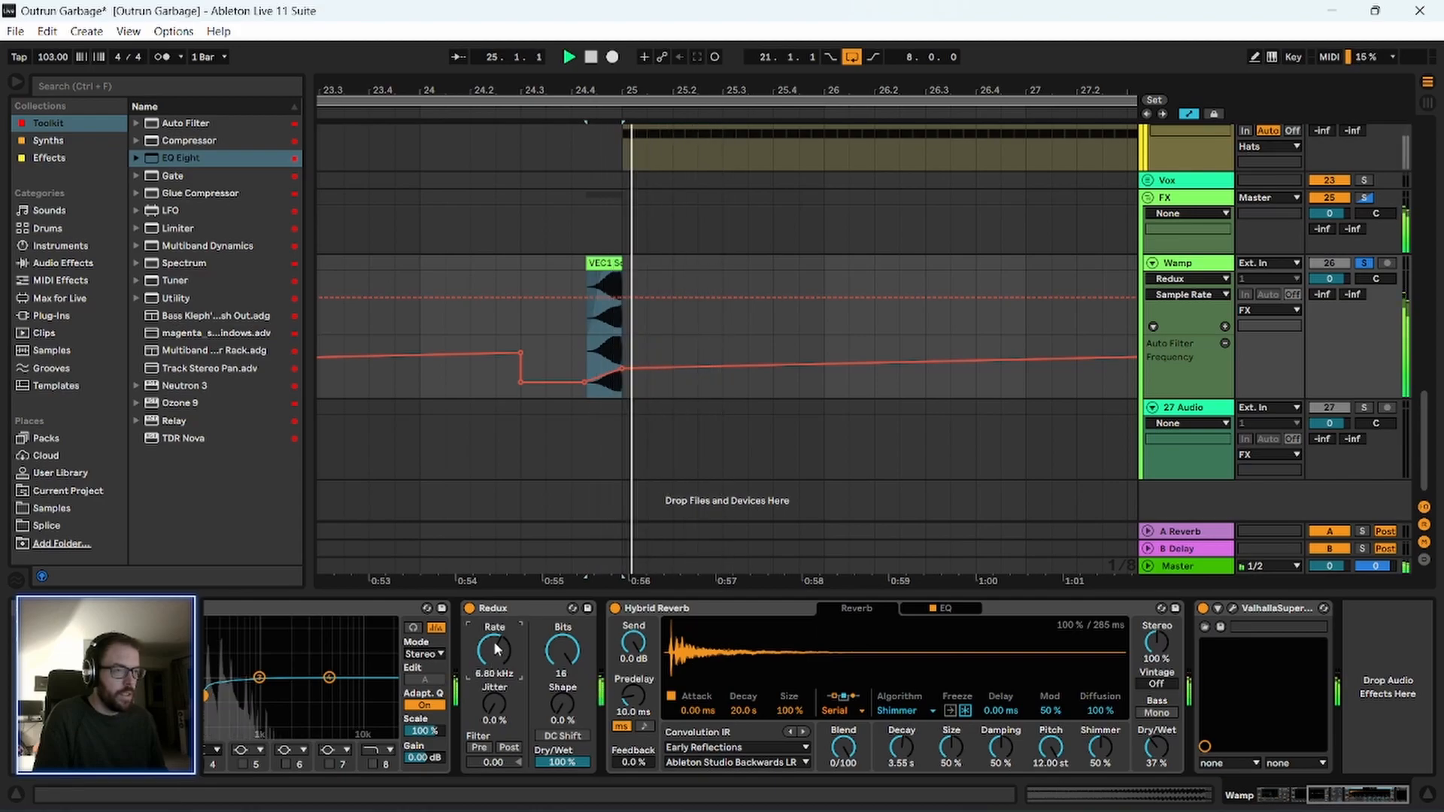
{"action": "left_click", "coordinate": [51, 155]}
{"action": "left_click_drag", "start_coordinate": [188, 345], "coordinate": [440, 643]}
{"action": "key", "text": "space"}
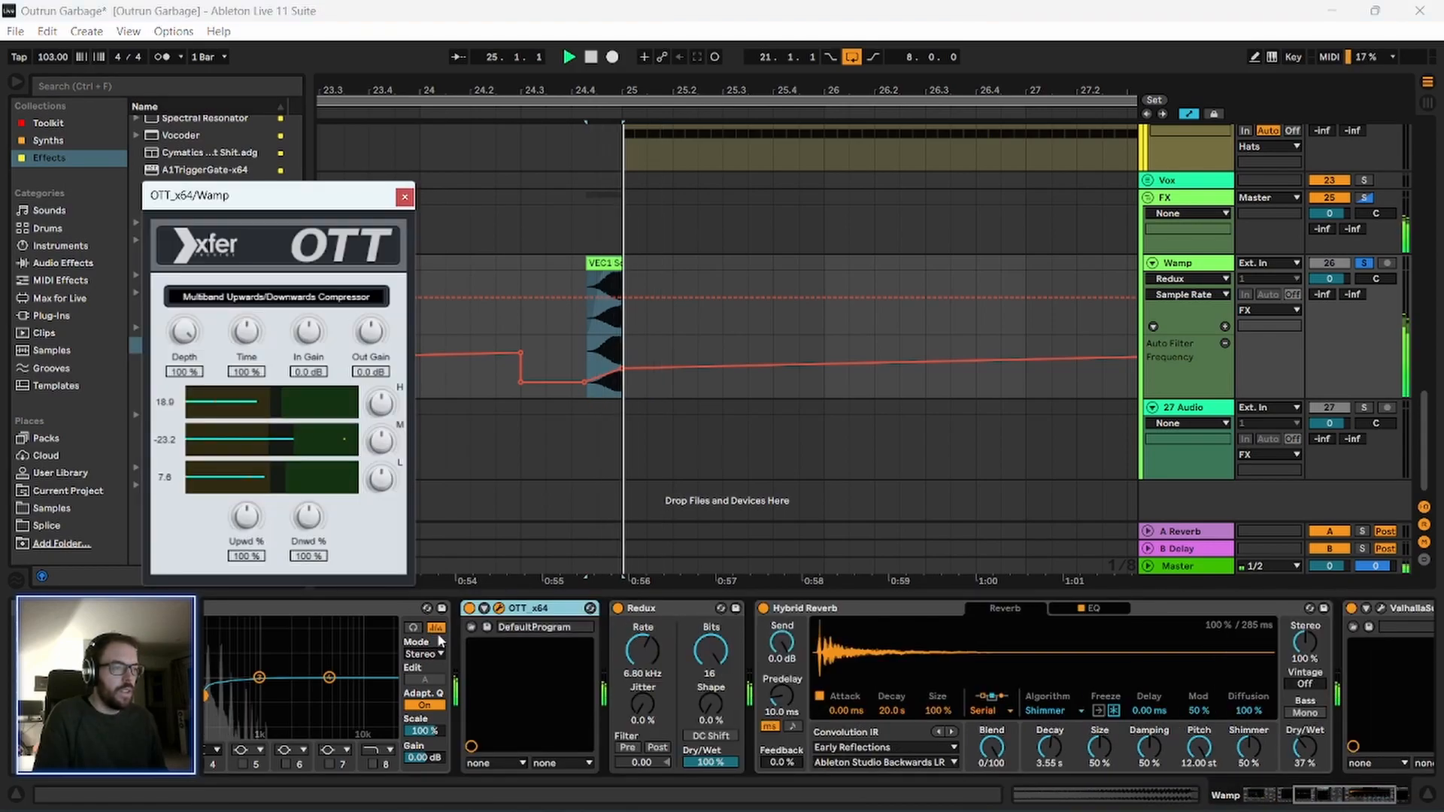
{"action": "left_click", "coordinate": [405, 196]}
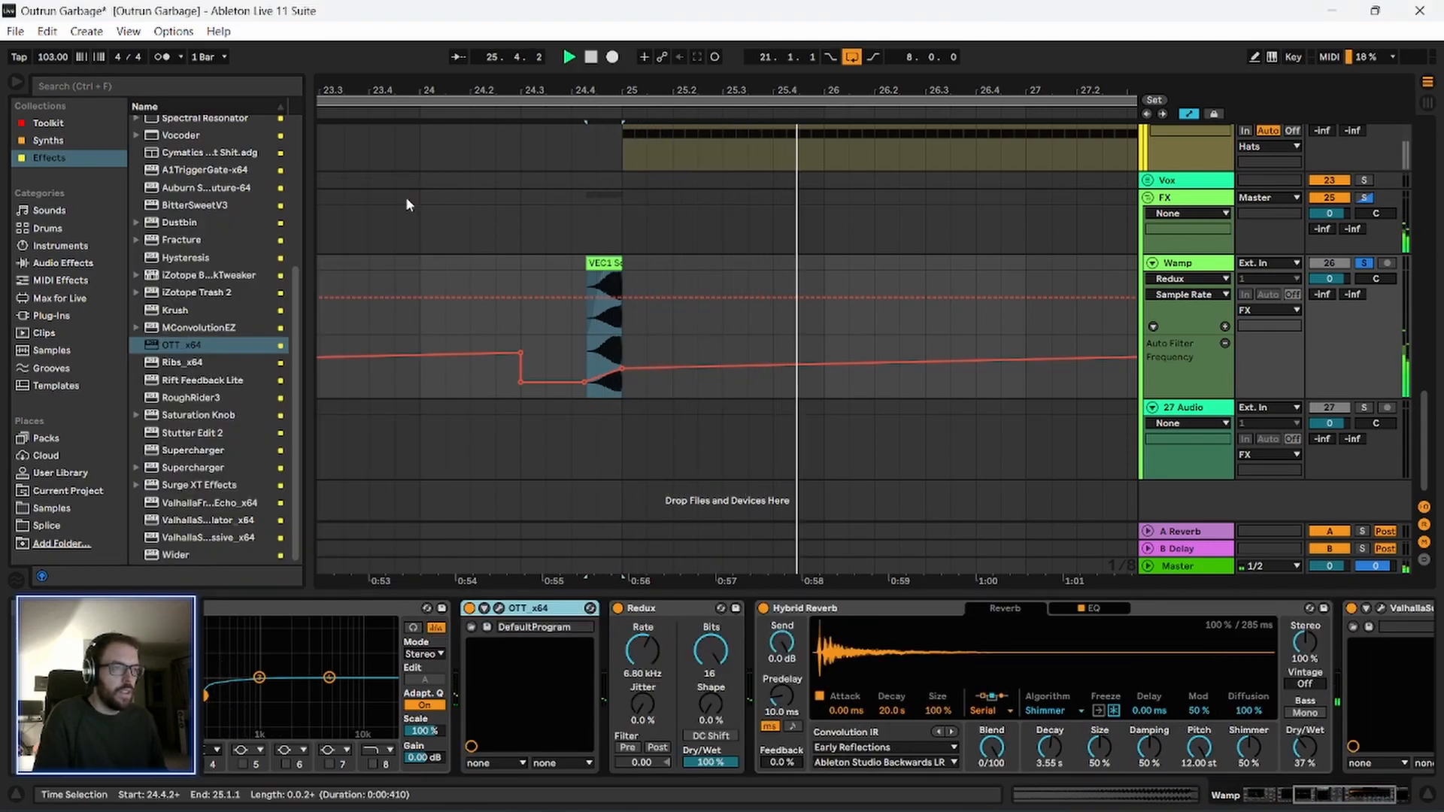
Move OTT to sit between Redux and Hybrid Reverb, and play the transition into bar 25.
{"action": "key", "text": "space"}
{"action": "key", "text": "space"}
{"action": "left_click_drag", "start_coordinate": [553, 608], "coordinate": [768, 681]}
{"action": "key", "text": "space"}
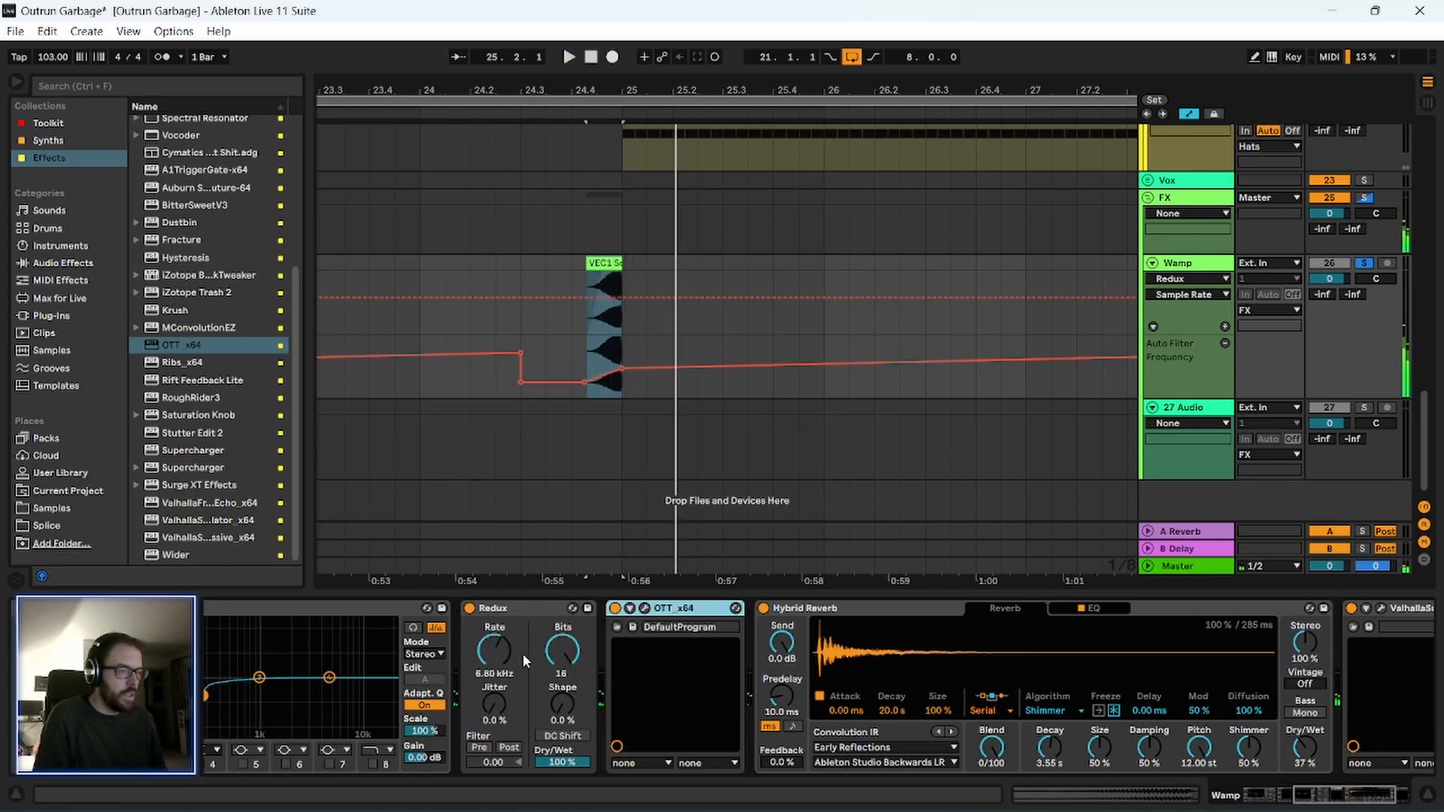
Set the Redux rate on the Wamp track to 7.43 kHz while playing the transition into bar 25.
{"action": "key", "text": "space"}
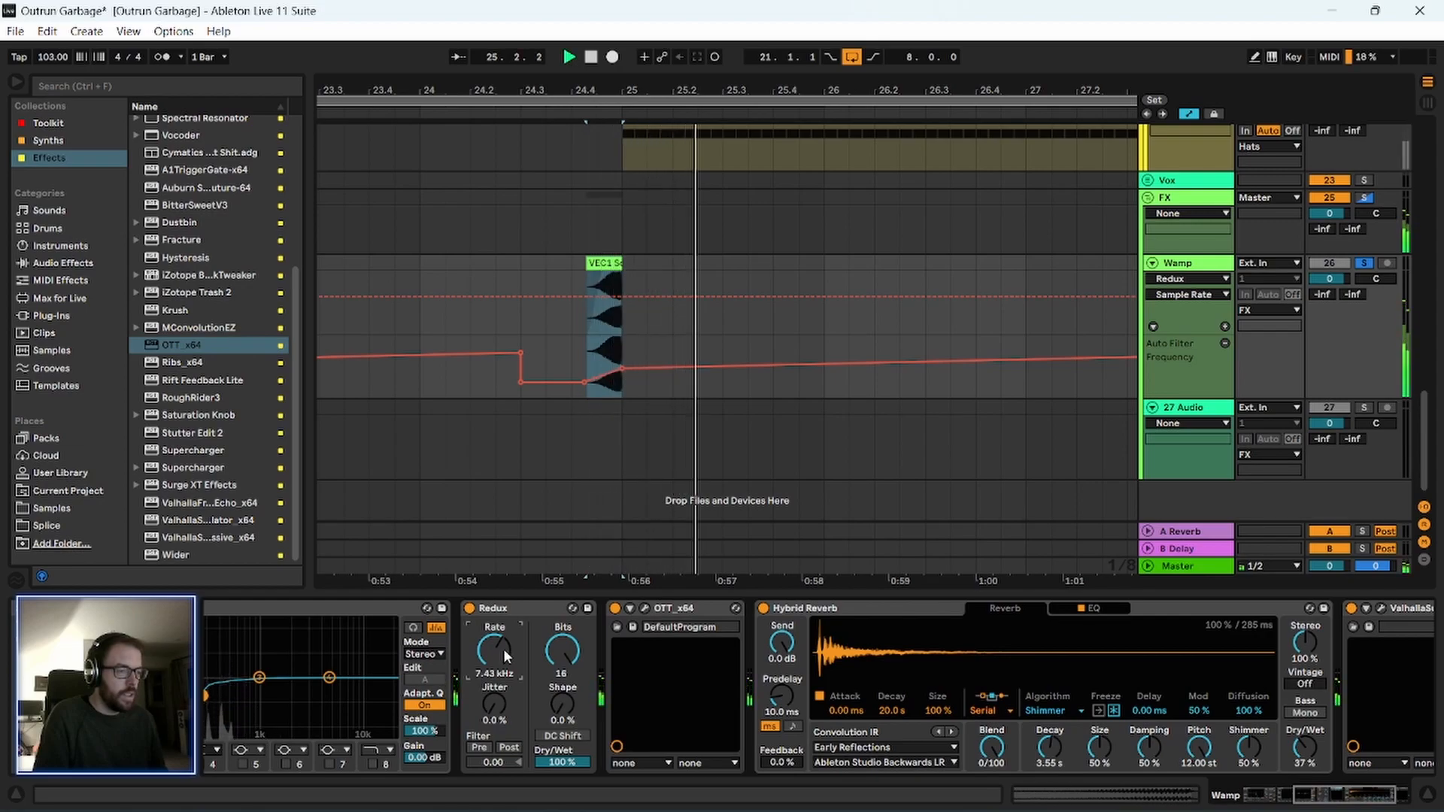
{"action": "key", "text": "space"}
{"action": "left_click", "coordinate": [665, 609]}
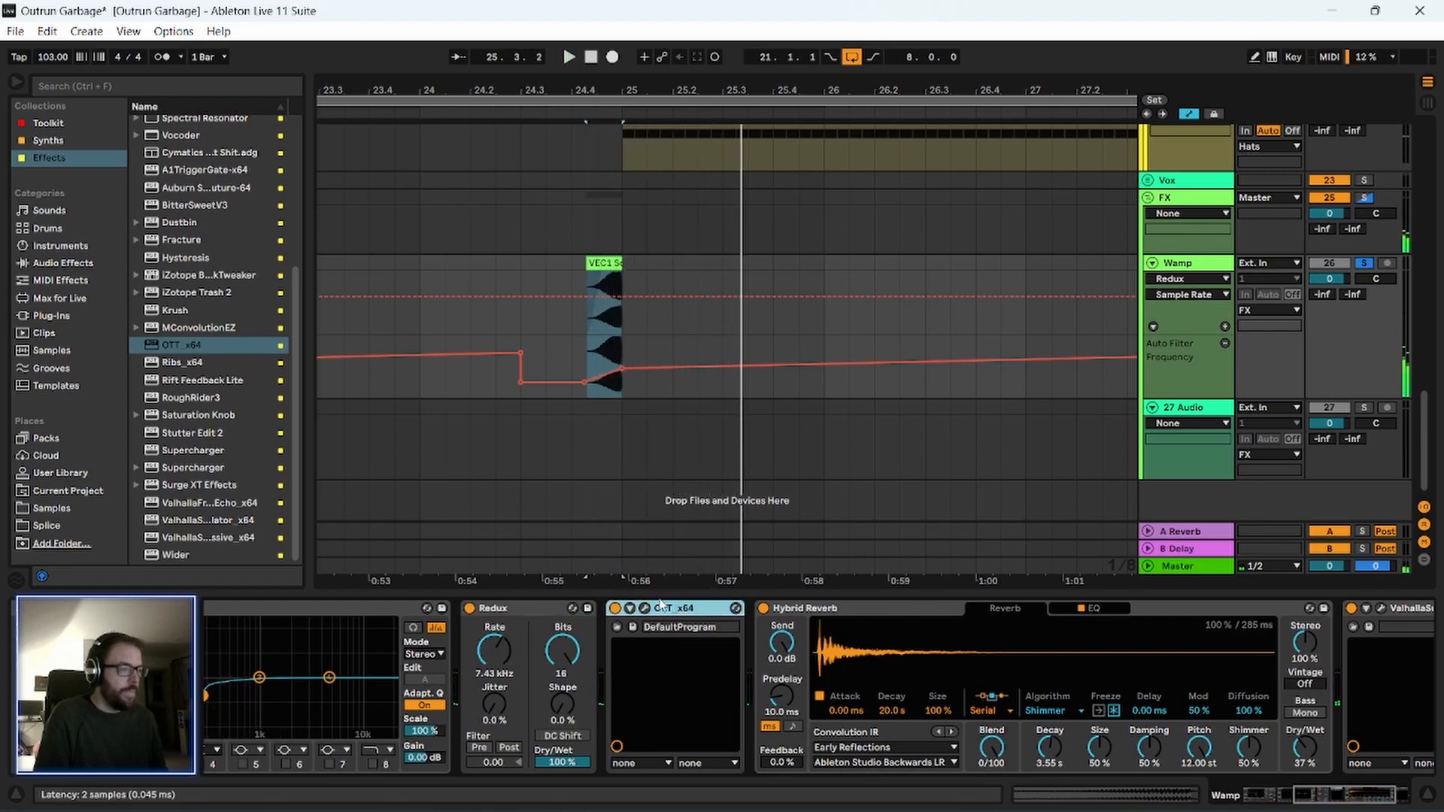
Turn off Redux and OTT on the Wamp track and play the transition into bar 25.
{"action": "left_click_drag", "start_coordinate": [1296, 792], "coordinate": [1278, 805]}
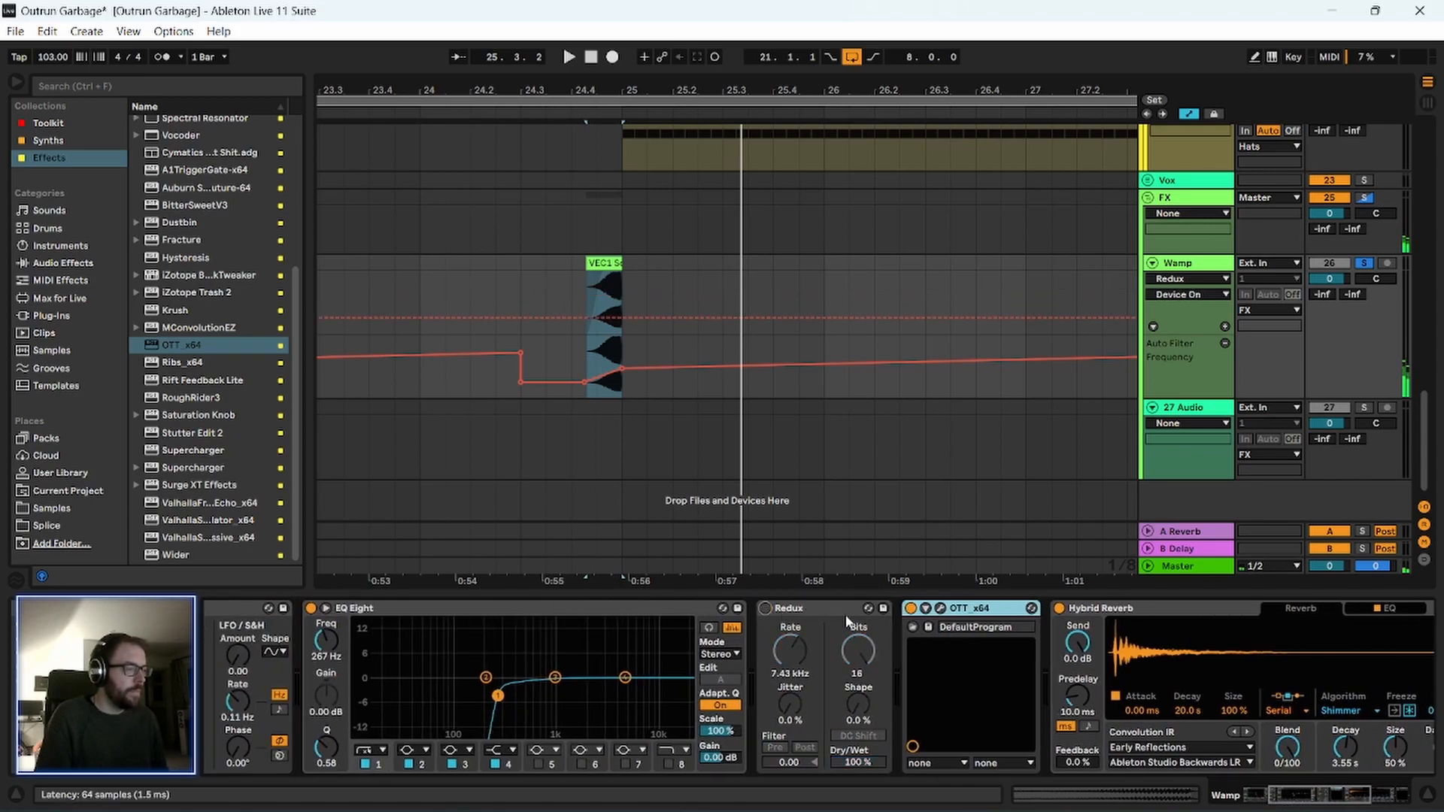
{"action": "left_click", "coordinate": [912, 610]}
{"action": "key", "text": "space"}
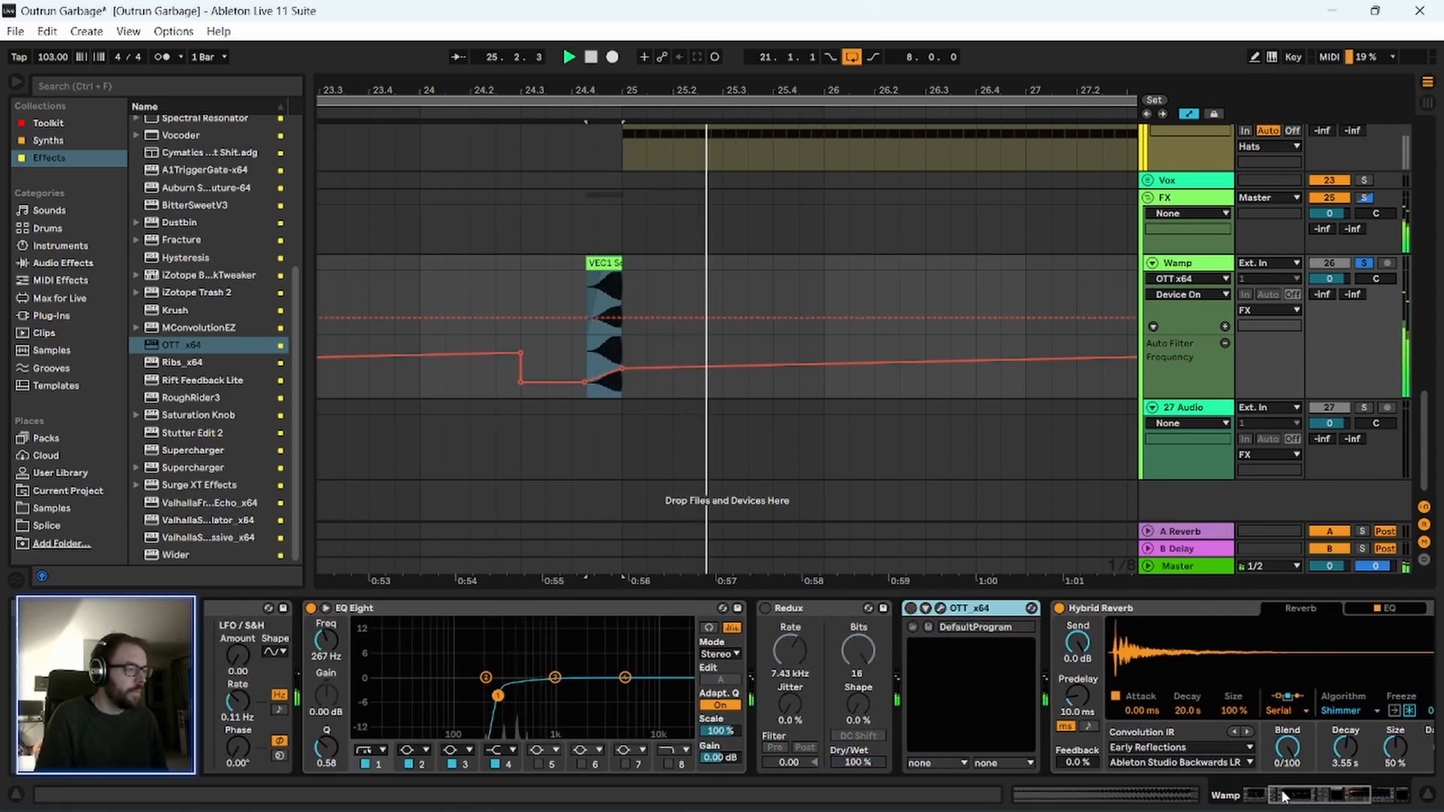
Lower the Hybrid Reverb Dry/Wet on the Wamp track to 18 % and replay the transition into bar 25.
{"action": "left_click_drag", "start_coordinate": [1288, 797], "coordinate": [1306, 800]}
{"action": "left_click_drag", "start_coordinate": [1395, 749], "coordinate": [1395, 774]}
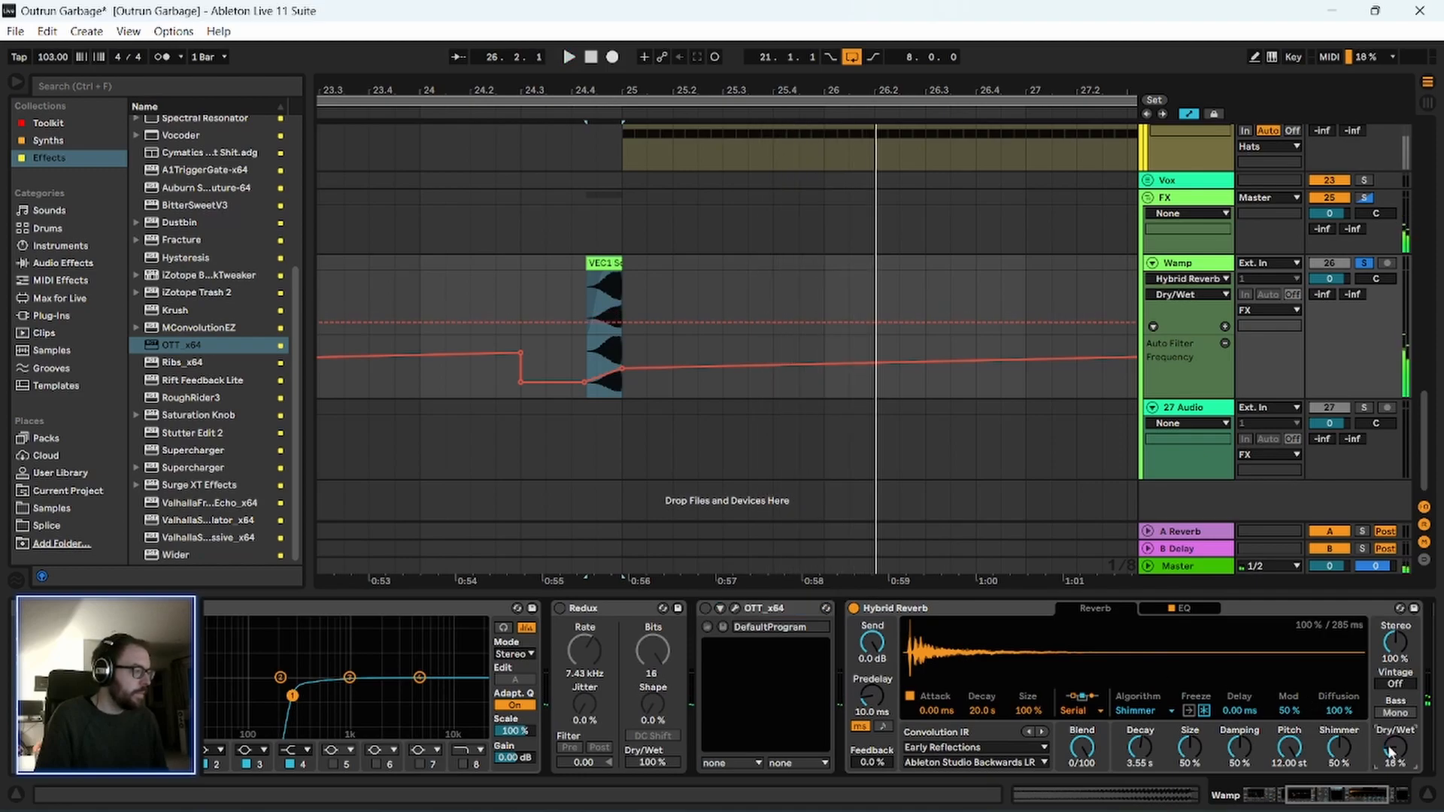
{"action": "key", "text": "space"}
{"action": "key", "text": "space"}
{"action": "key", "text": "space"}
Delete Hybrid Reverb from the Wamp track's device chain.
{"action": "left_click", "coordinate": [981, 603]}
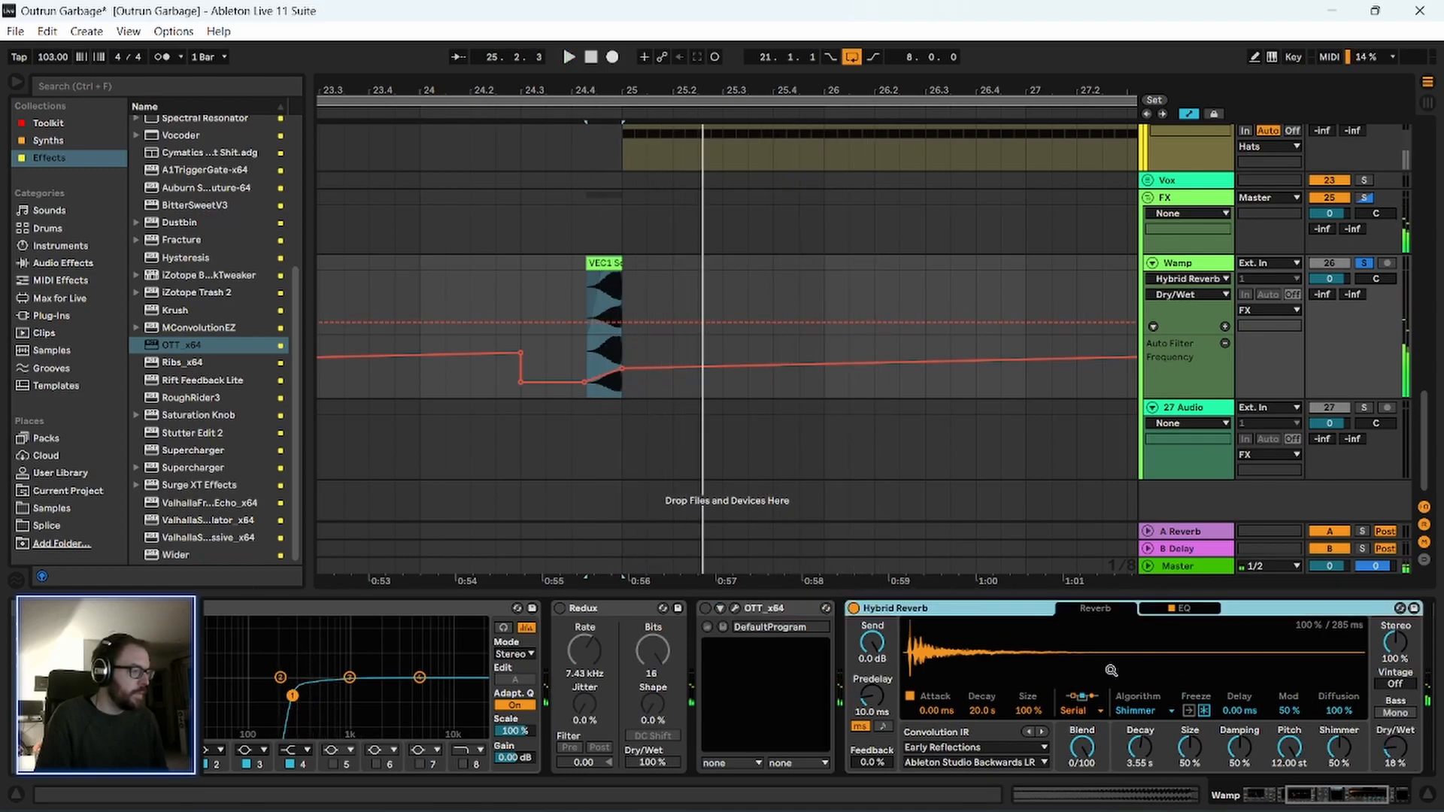
{"action": "left_click", "coordinate": [1345, 797]}
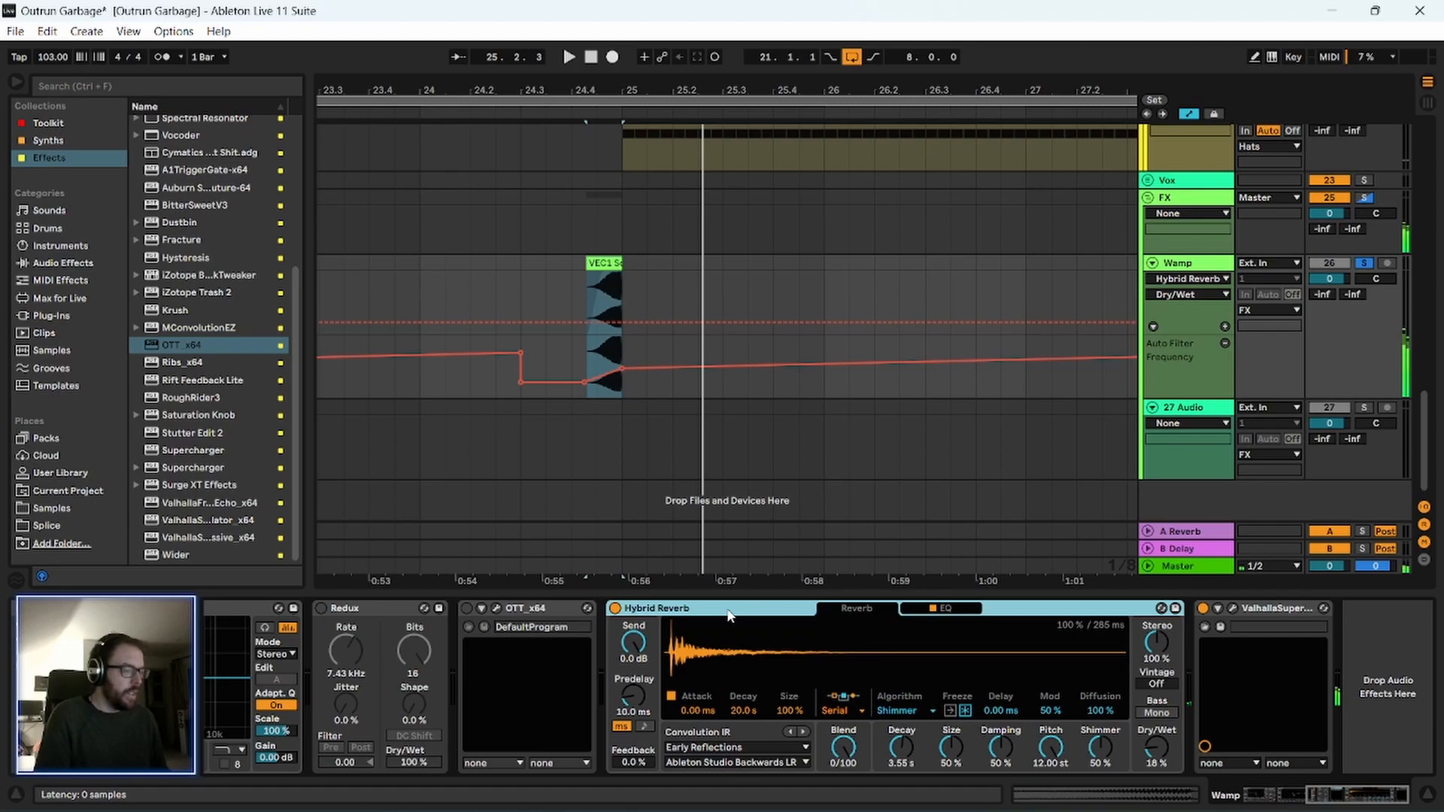
{"action": "key", "text": "Delete"}
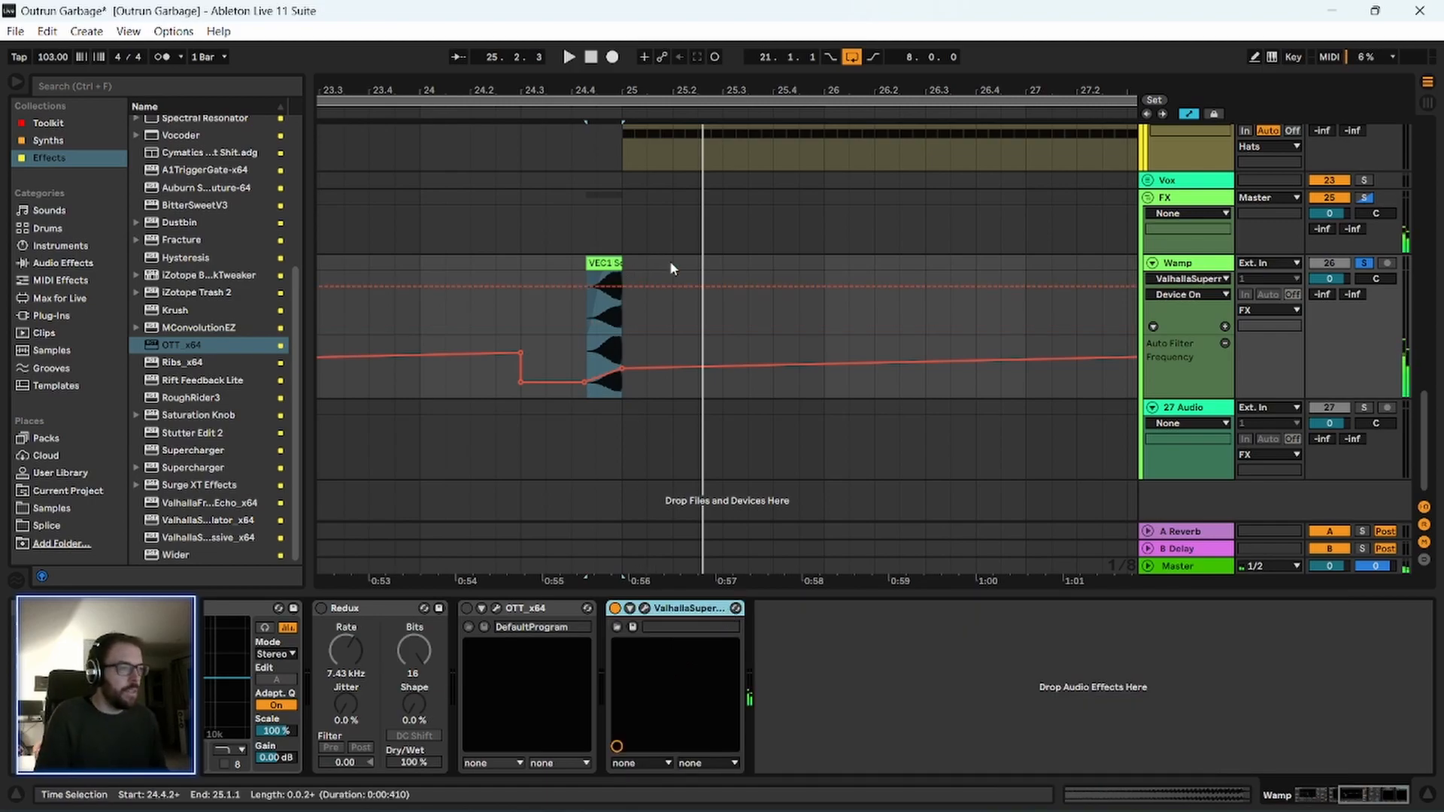
Replace the Reverb device on return track A with Hybrid Reverb from the Effects collection.
{"action": "left_click", "coordinate": [1184, 534]}
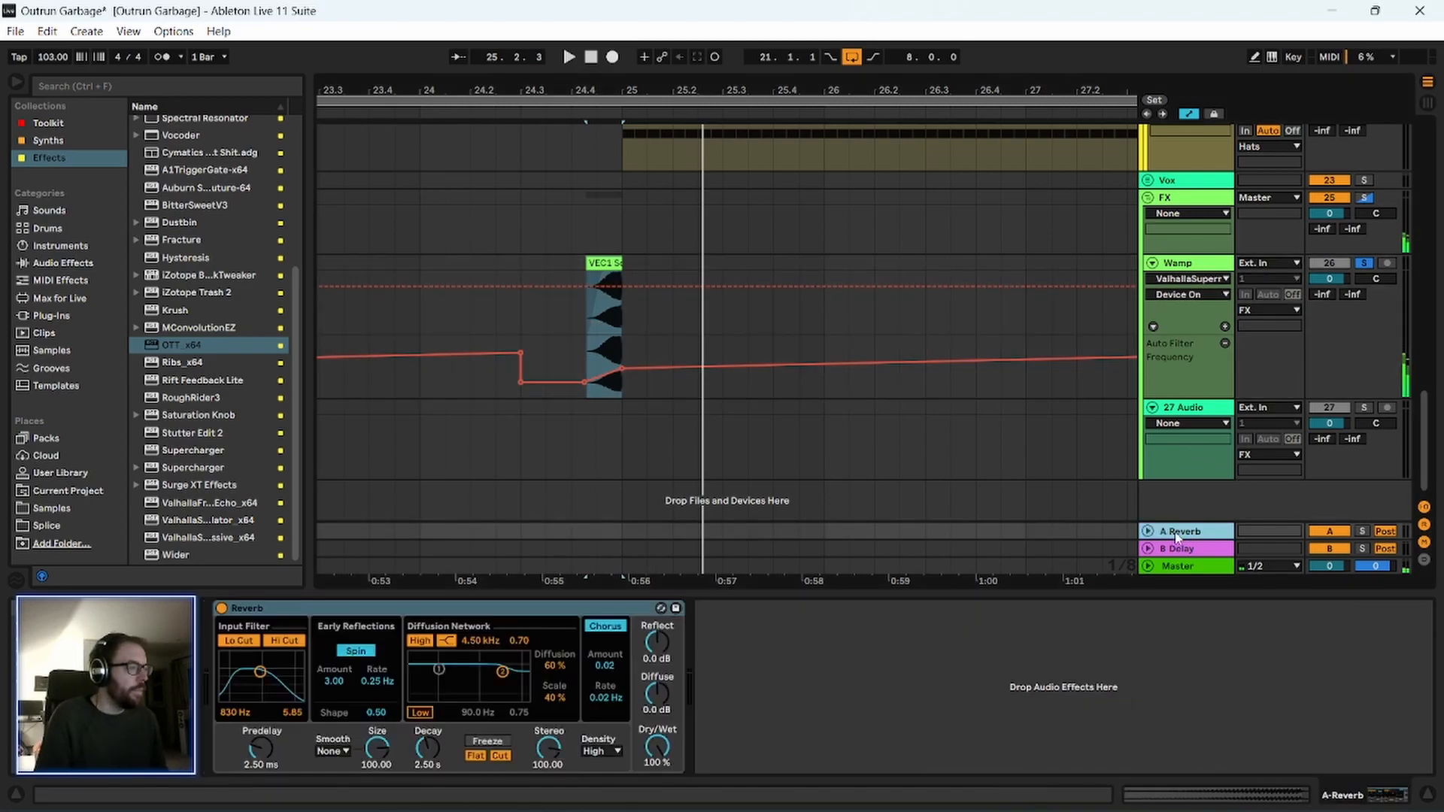
{"action": "left_click", "coordinate": [488, 608]}
{"action": "key", "text": "Delete"}
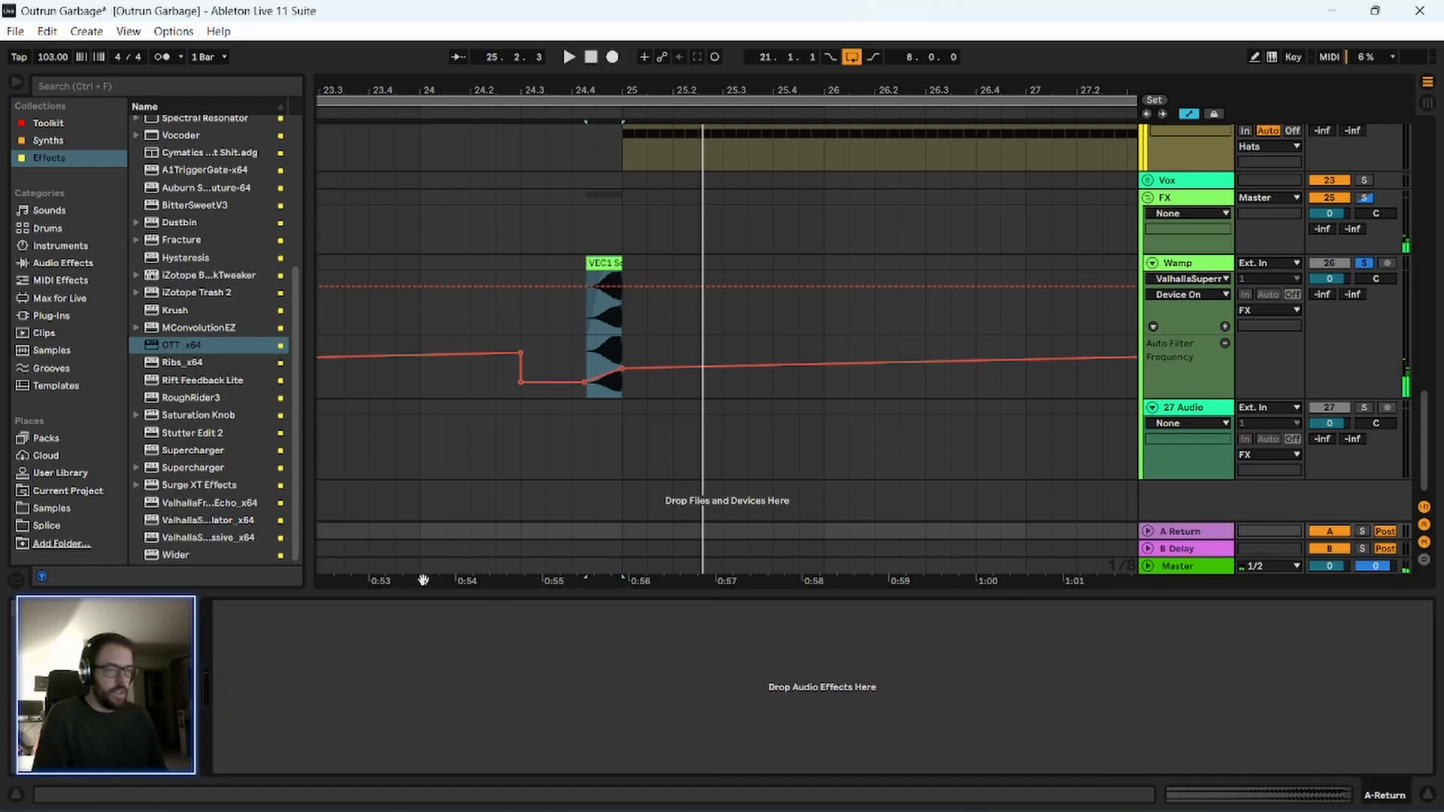
{"action": "scroll", "coordinate": [233, 312], "scroll_direction": "up", "scroll_amount": 3}
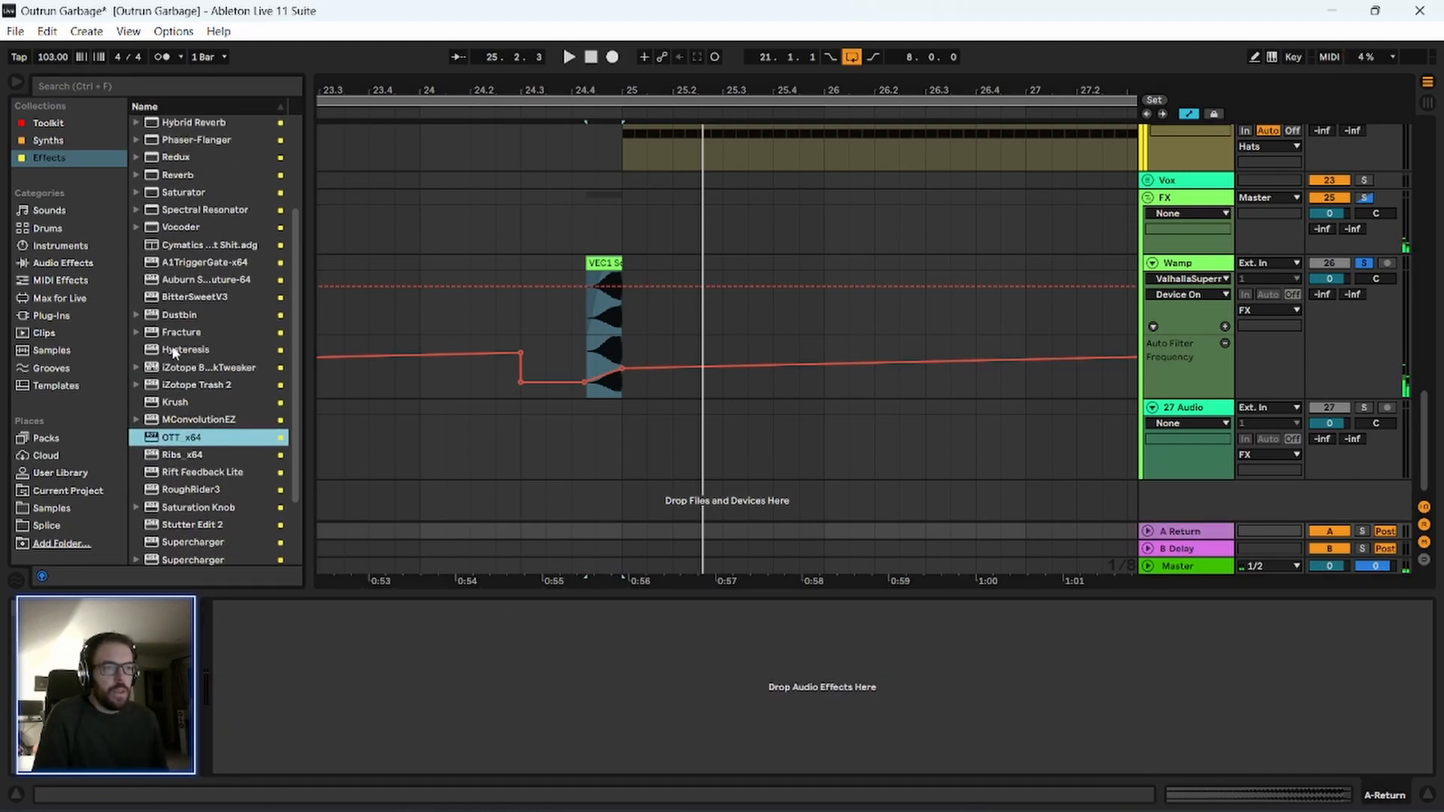
{"action": "scroll", "coordinate": [218, 332], "scroll_direction": "up", "scroll_amount": 5}
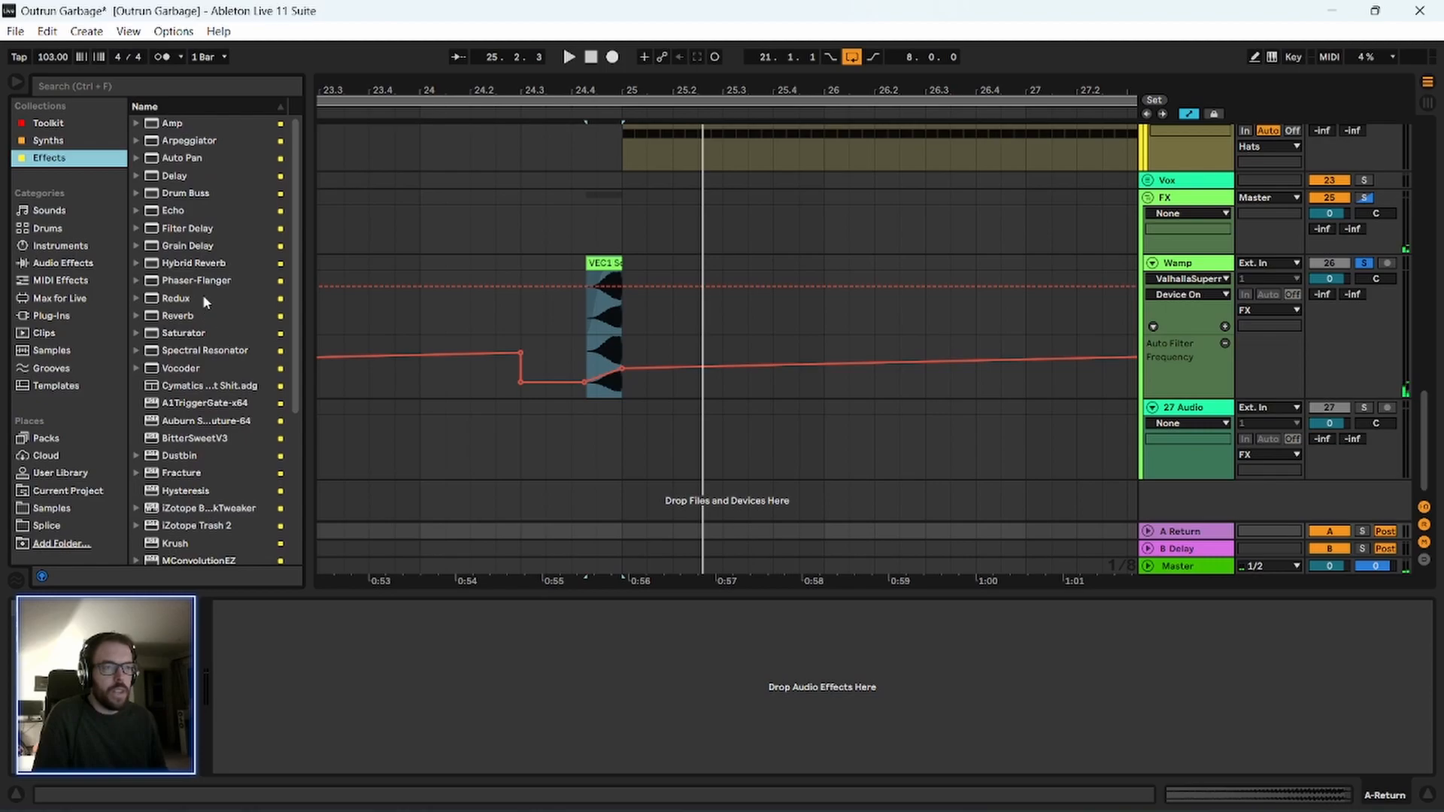
{"action": "left_click", "coordinate": [206, 269]}
{"action": "left_click_drag", "start_coordinate": [460, 743], "coordinate": [460, 743]}
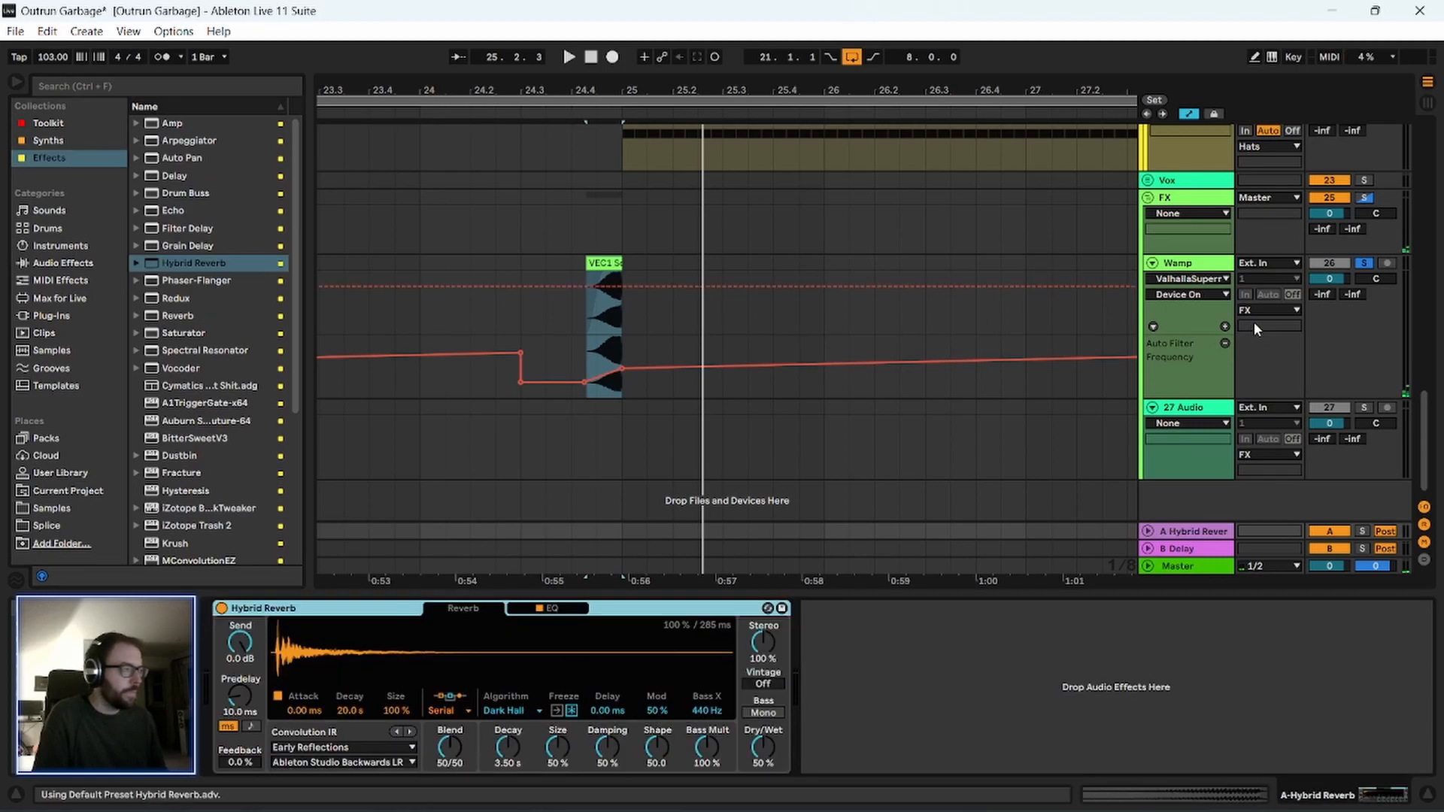
Automate the Wamp track's send to return A as a ramp rising from 24.4.1 to bar 25, and play it.
{"action": "left_click", "coordinate": [1318, 294]}
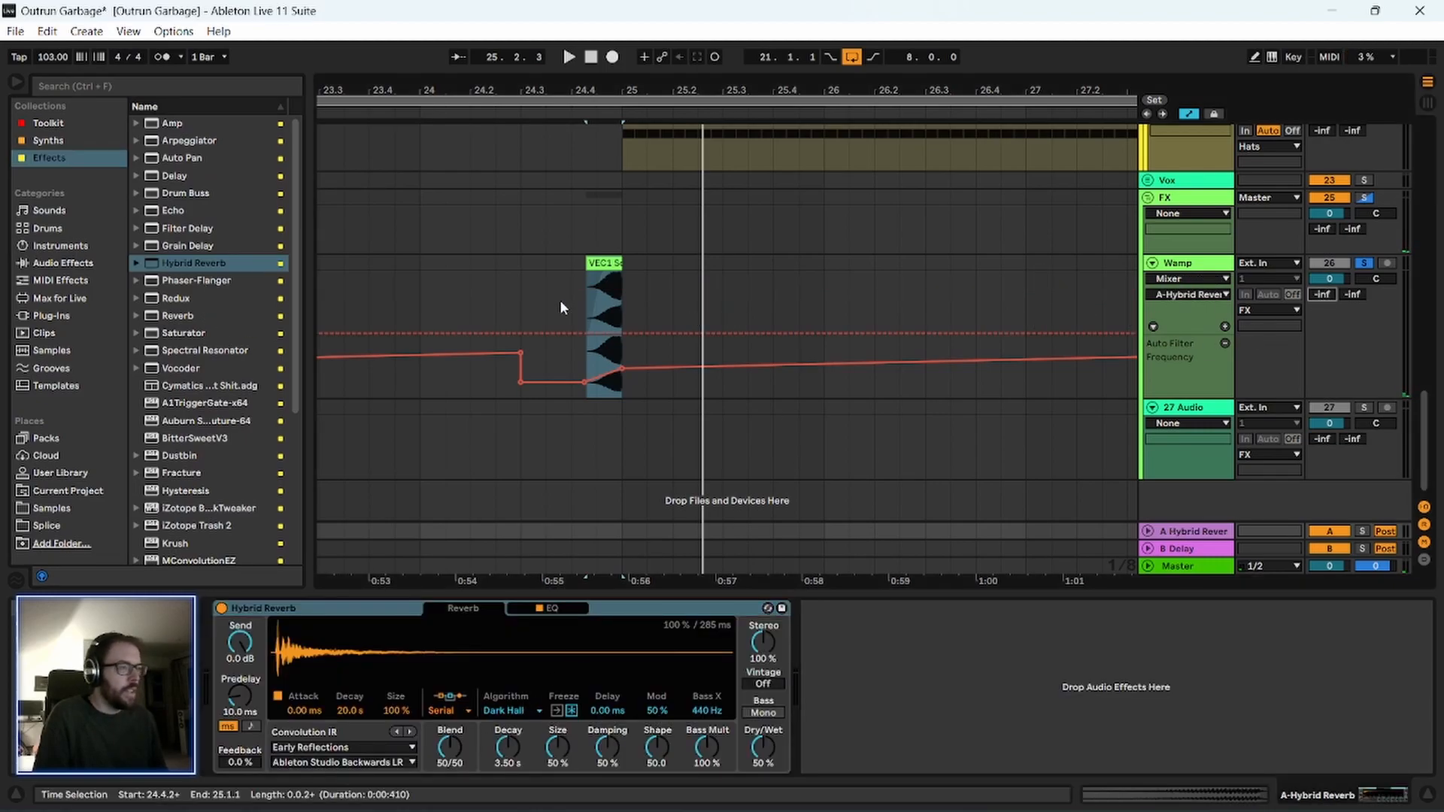
{"action": "left_click_drag", "start_coordinate": [582, 309], "coordinate": [623, 304]}
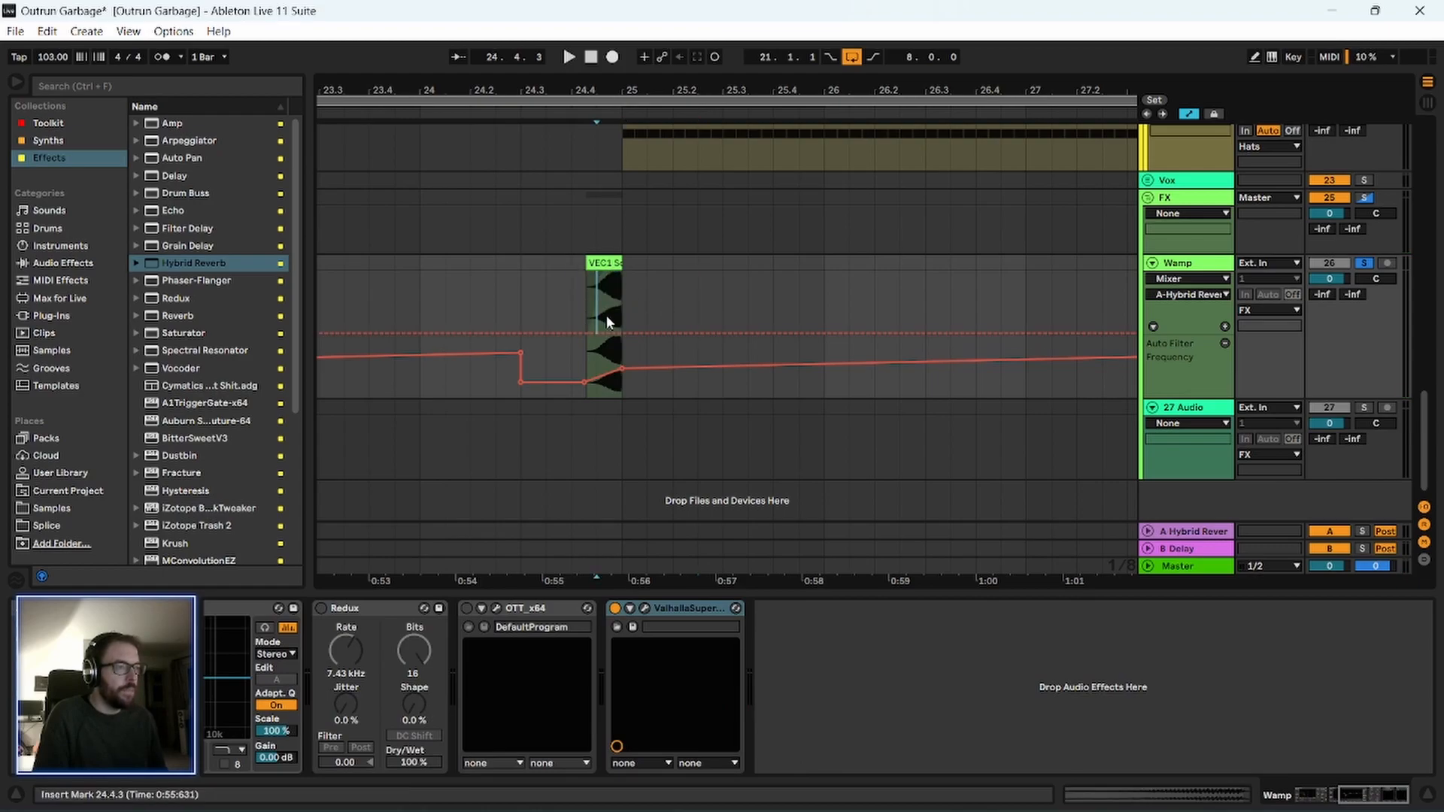
{"action": "left_click_drag", "start_coordinate": [598, 329], "coordinate": [574, 277]}
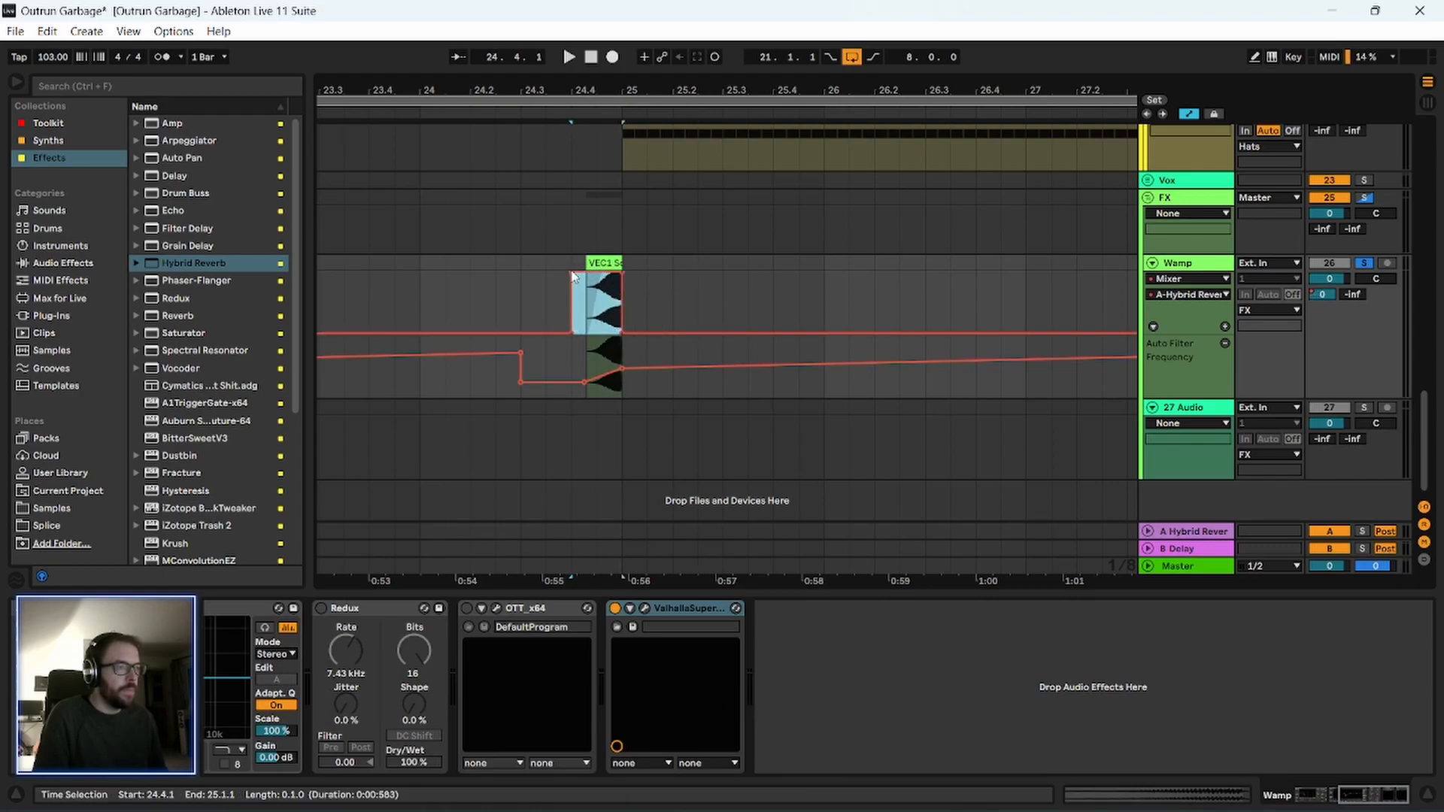
{"action": "left_click", "coordinate": [563, 116]}
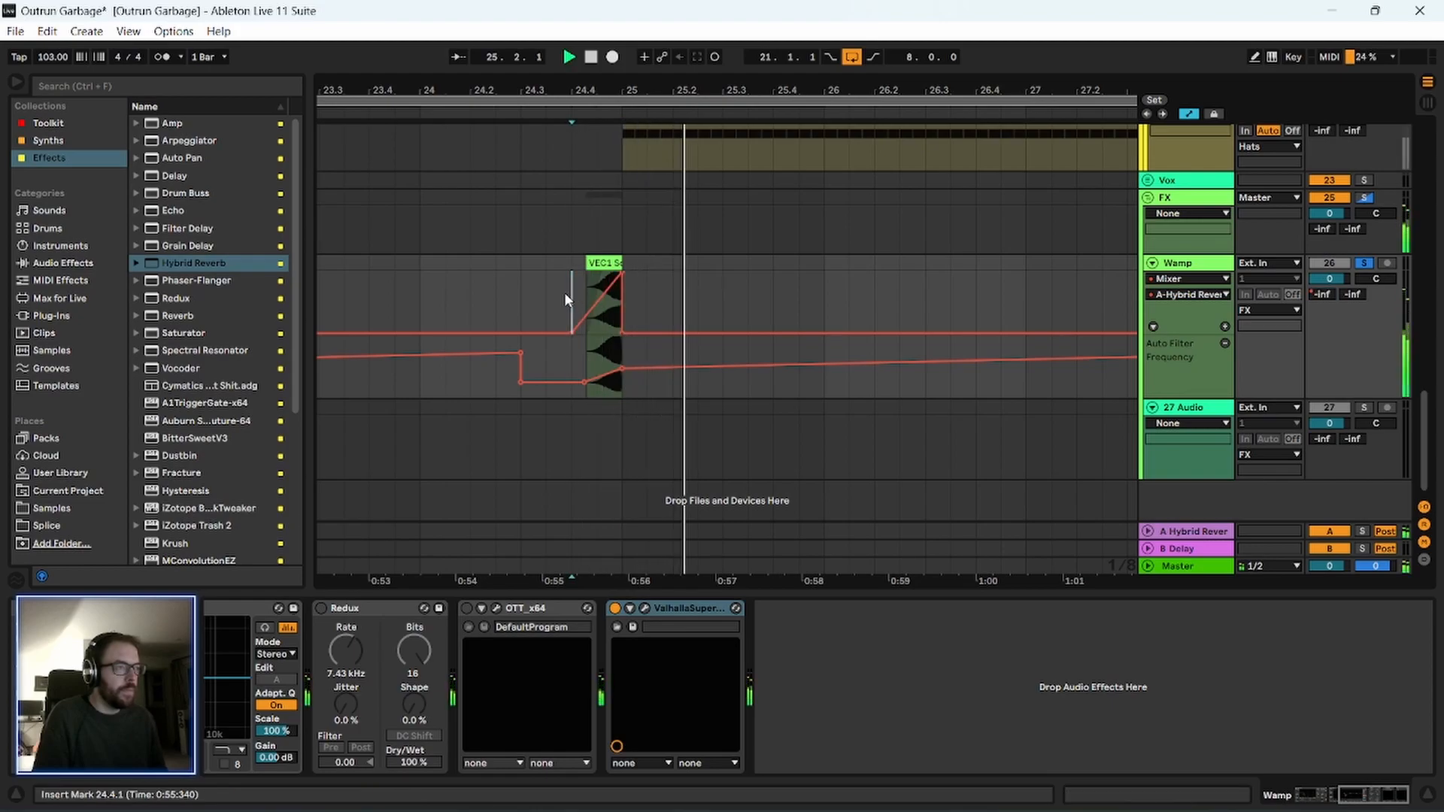
{"action": "key", "text": "space"}
{"action": "scroll", "coordinate": [576, 226], "scroll_direction": "down", "scroll_amount": 4}
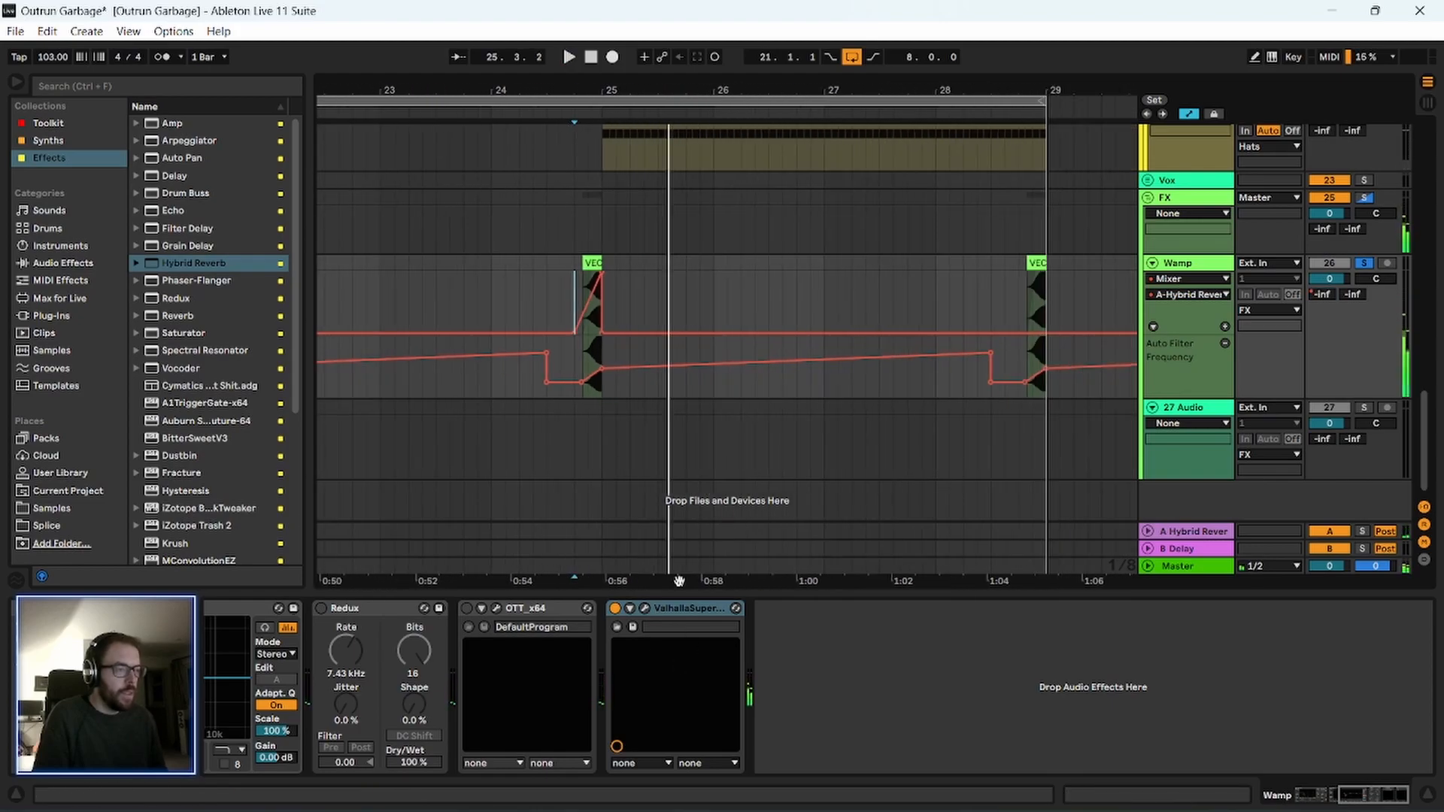
Set the return track's Hybrid Reverb Blend to 0/100 and its algorithm to Prism, and play the transition.
{"action": "left_click", "coordinate": [1172, 528]}
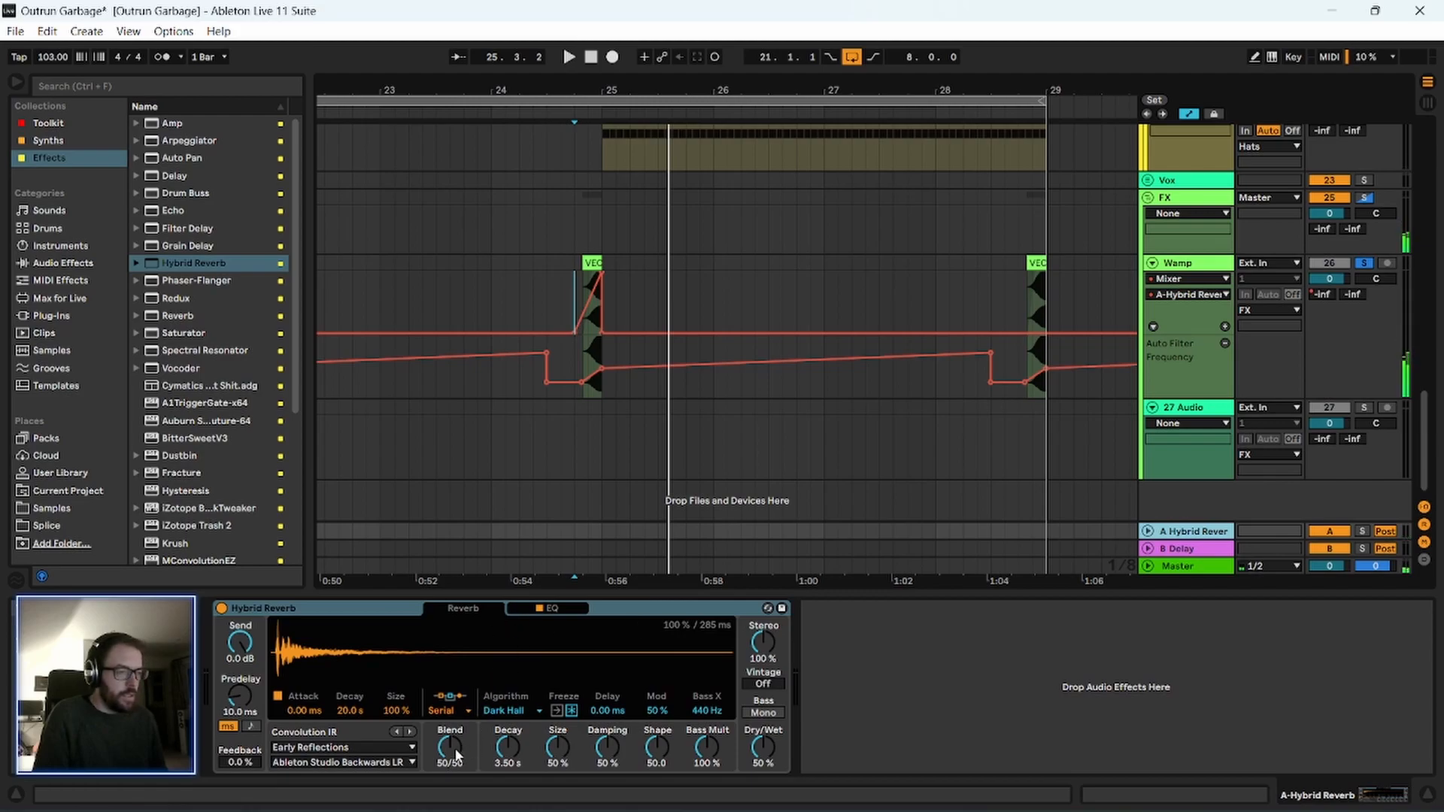
{"action": "left_click_drag", "start_coordinate": [457, 754], "coordinate": [457, 789]}
{"action": "left_click", "coordinate": [519, 712]}
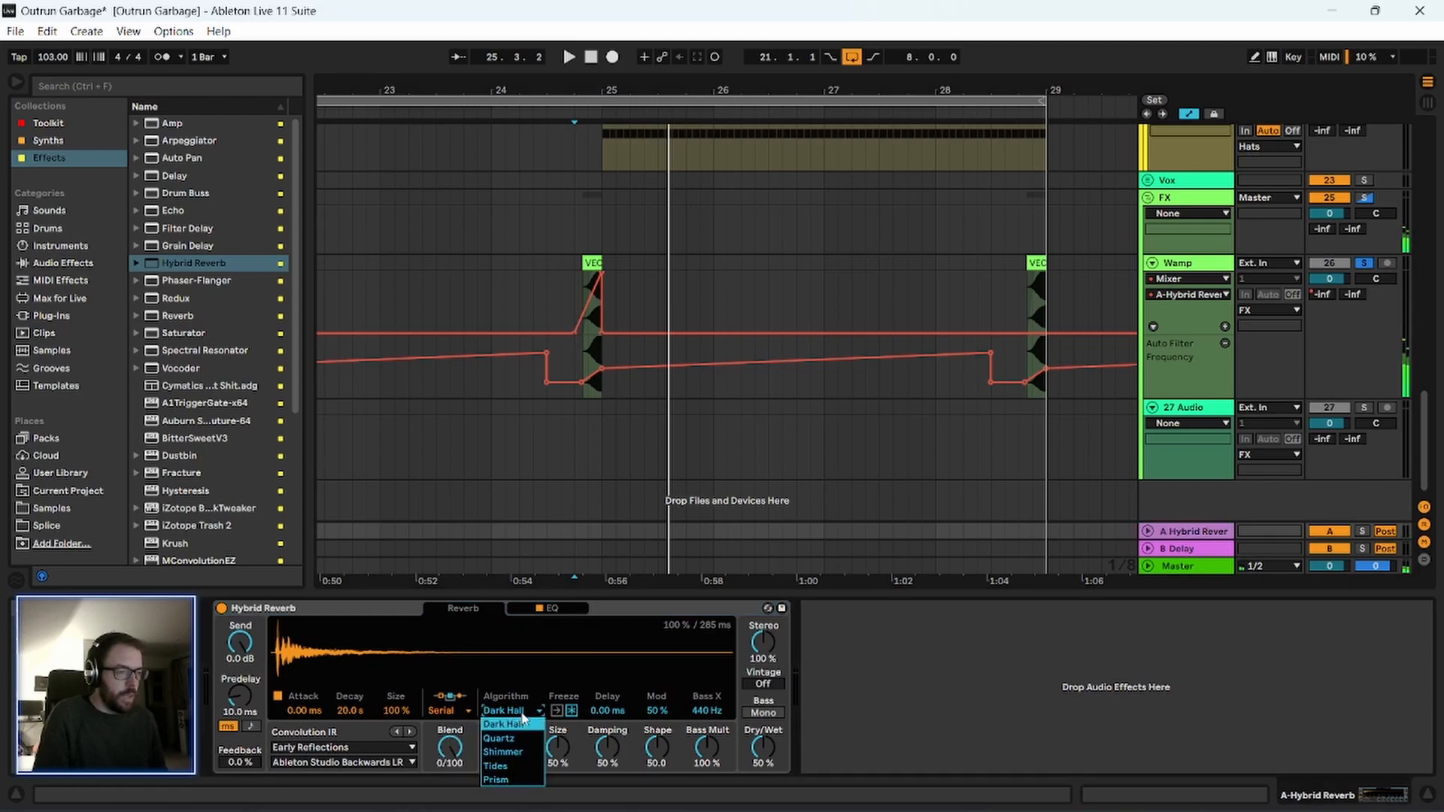
{"action": "left_click", "coordinate": [516, 767]}
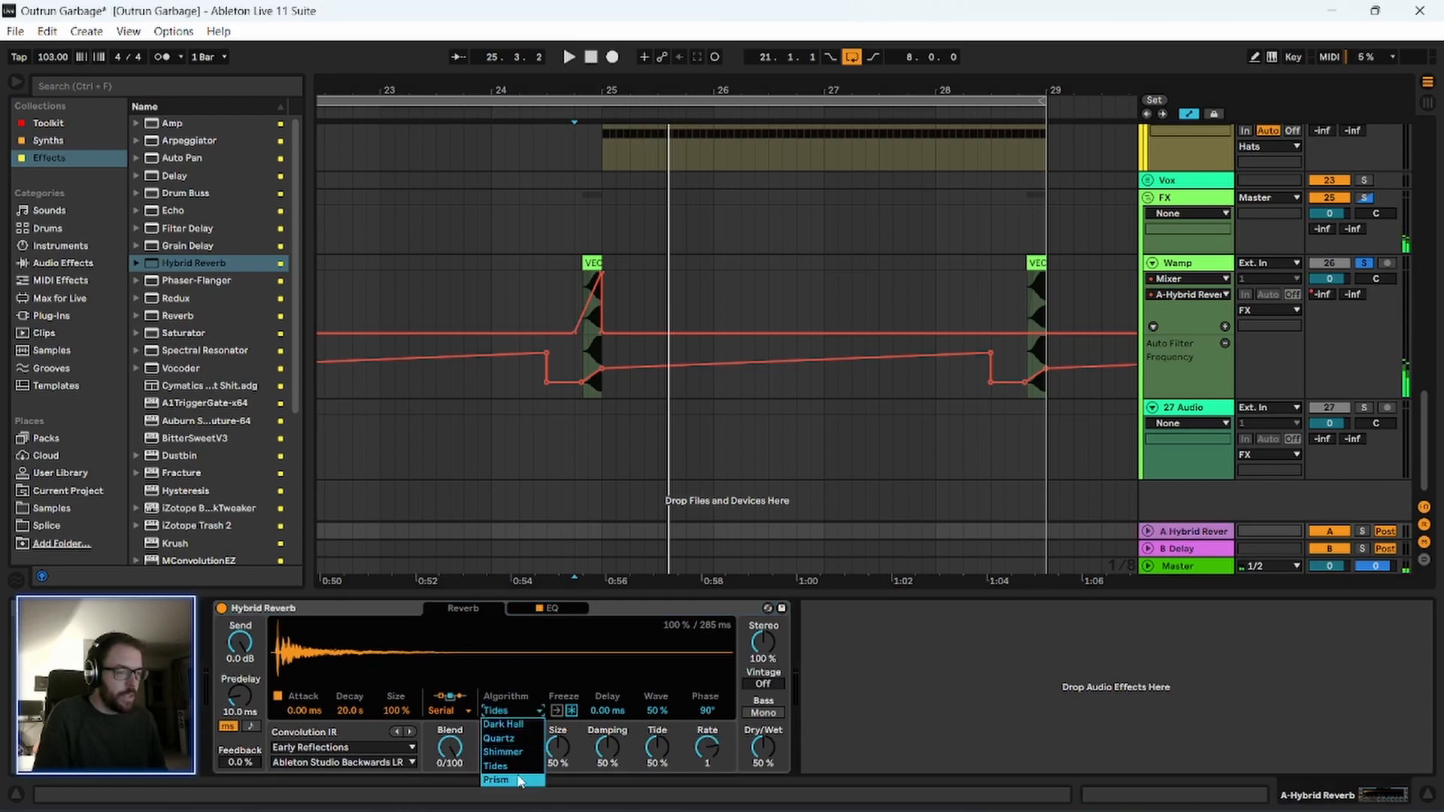
{"action": "key", "text": "space"}
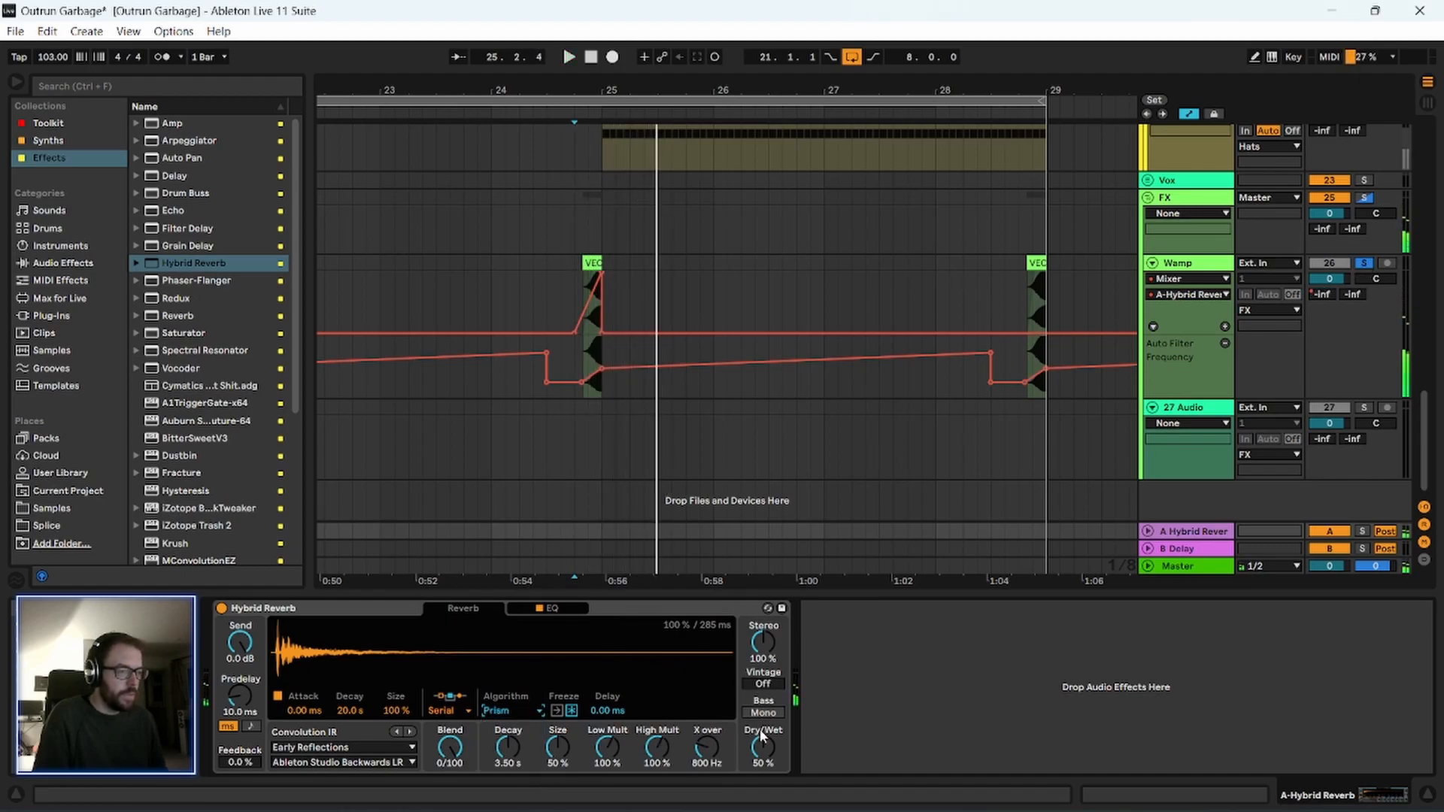
Check the return reverb's EQ page, switch the algorithm to Tides, and raise Dry/Wet to 100 %.
{"action": "left_click", "coordinate": [555, 610]}
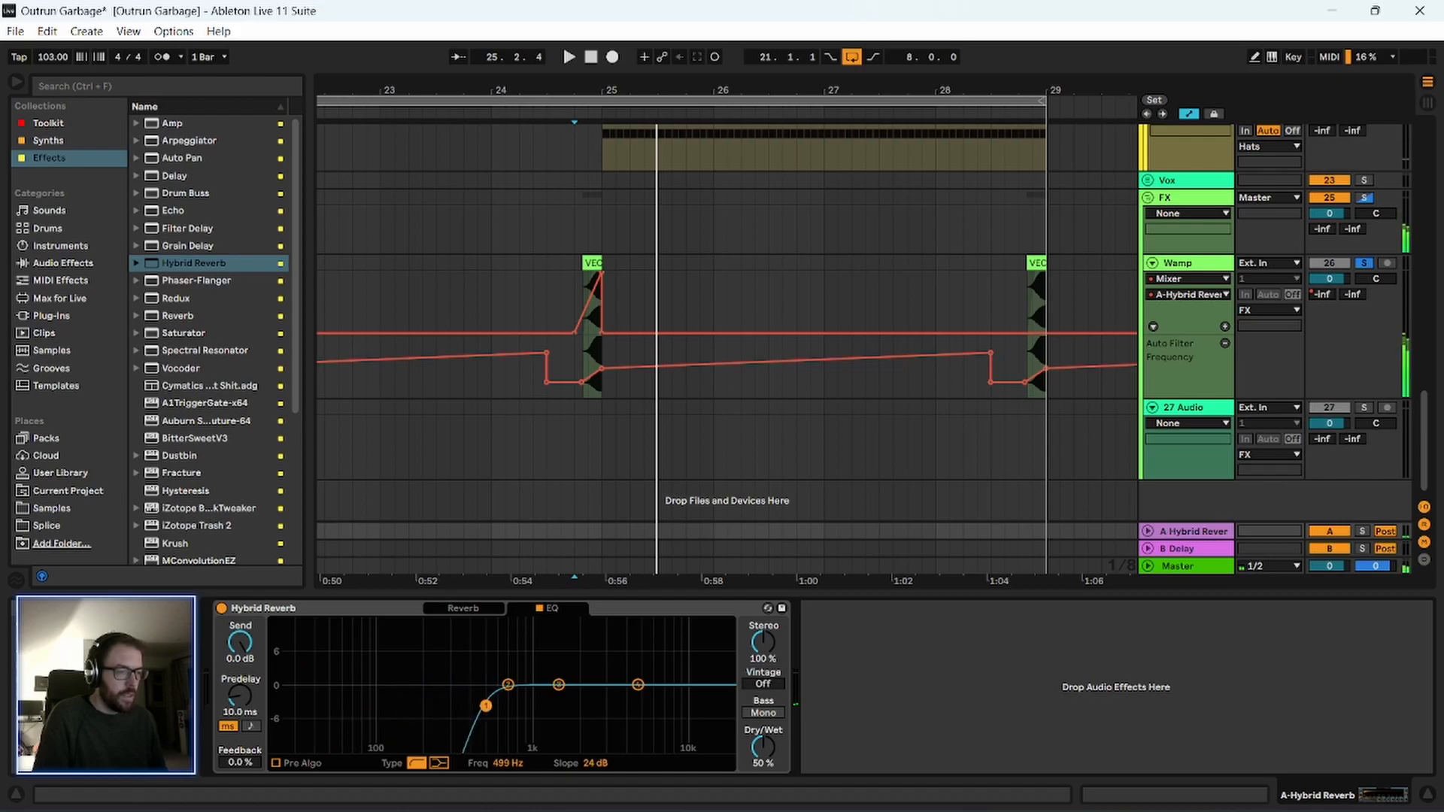
{"action": "left_click", "coordinate": [467, 608]}
{"action": "key", "text": "space"}
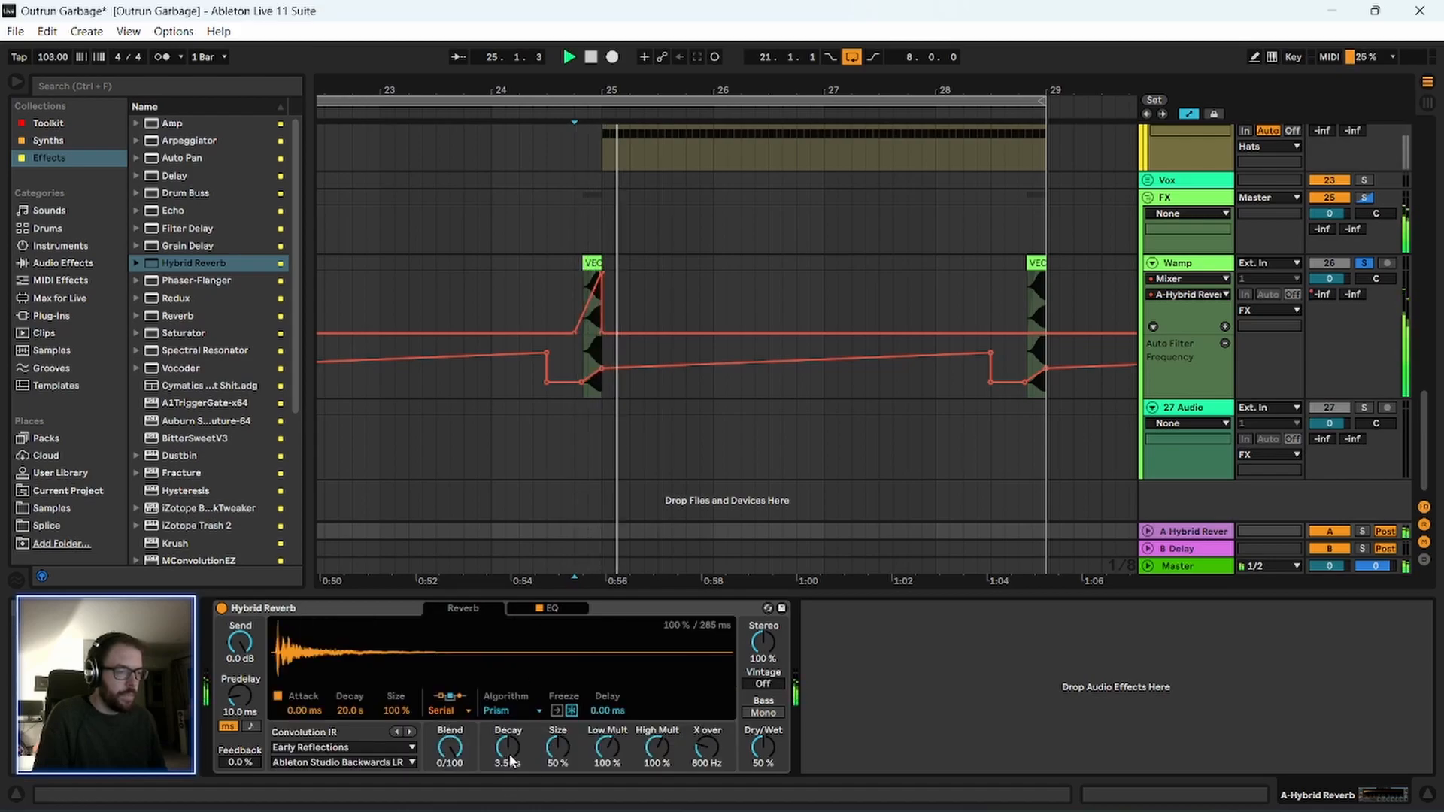
{"action": "left_click", "coordinate": [501, 710]}
{"action": "left_click", "coordinate": [512, 764]}
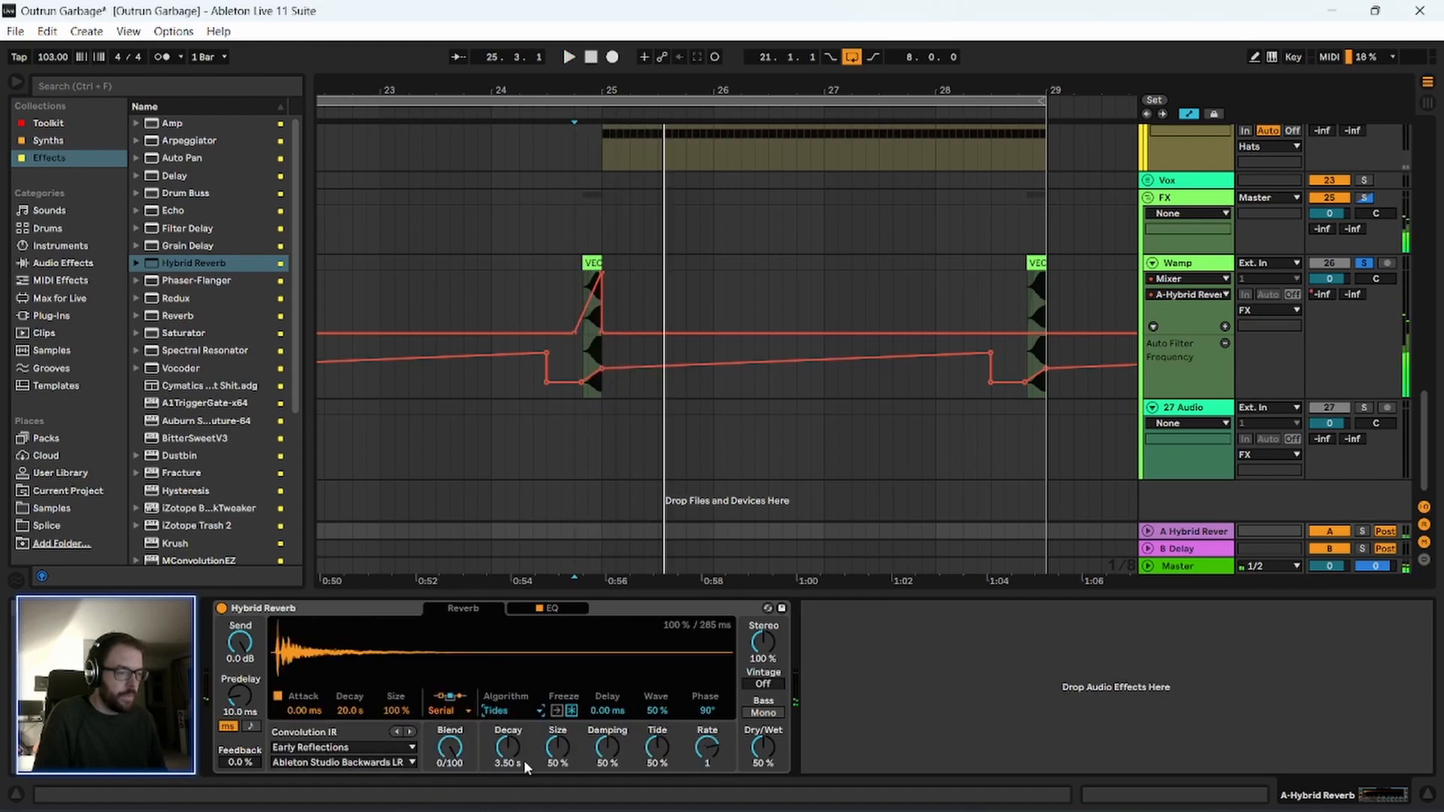
{"action": "left_click_drag", "start_coordinate": [762, 752], "coordinate": [762, 699]}
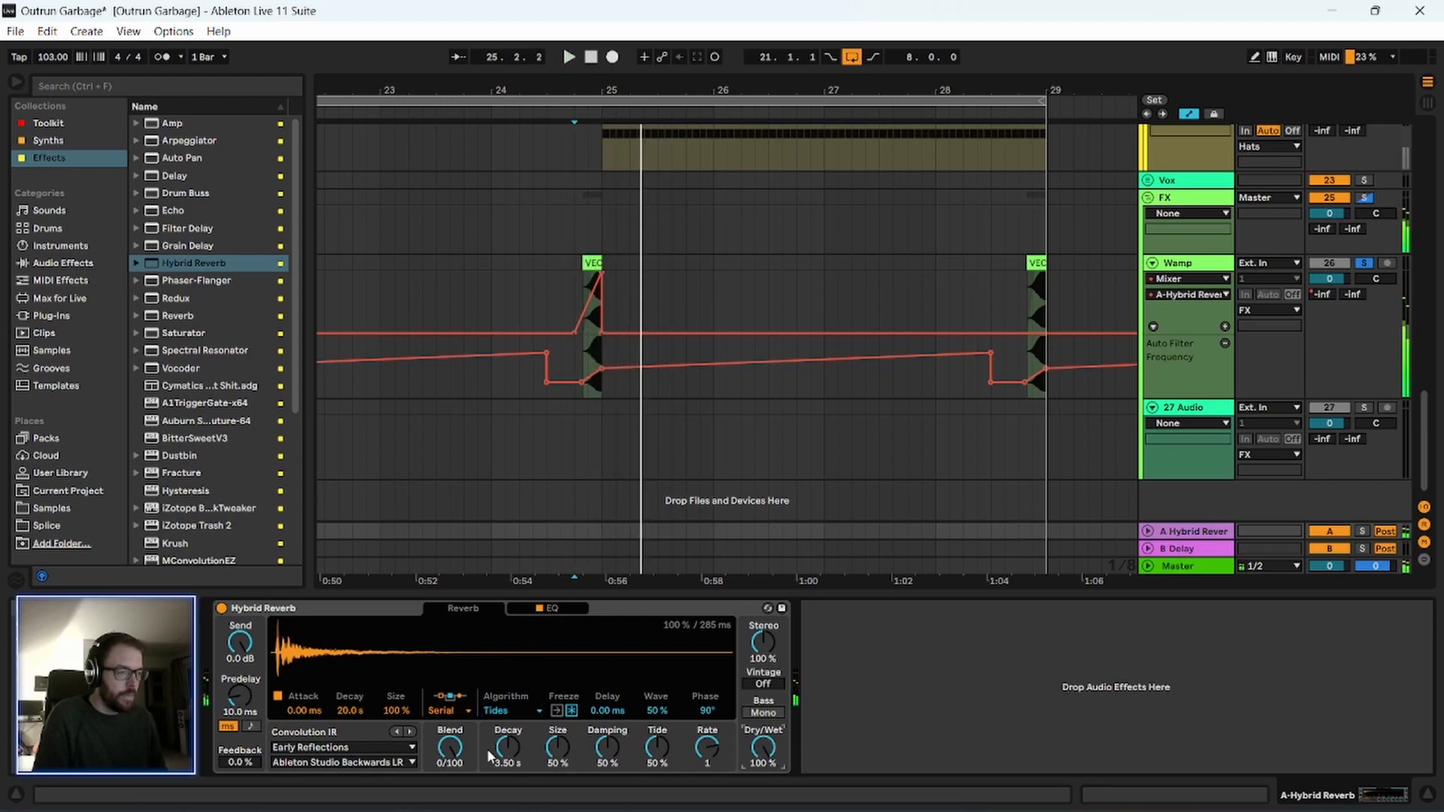
Try the Shimmer and Quartz algorithms in the return reverb while playing the transition into bar 25.
{"action": "left_click", "coordinate": [508, 712]}
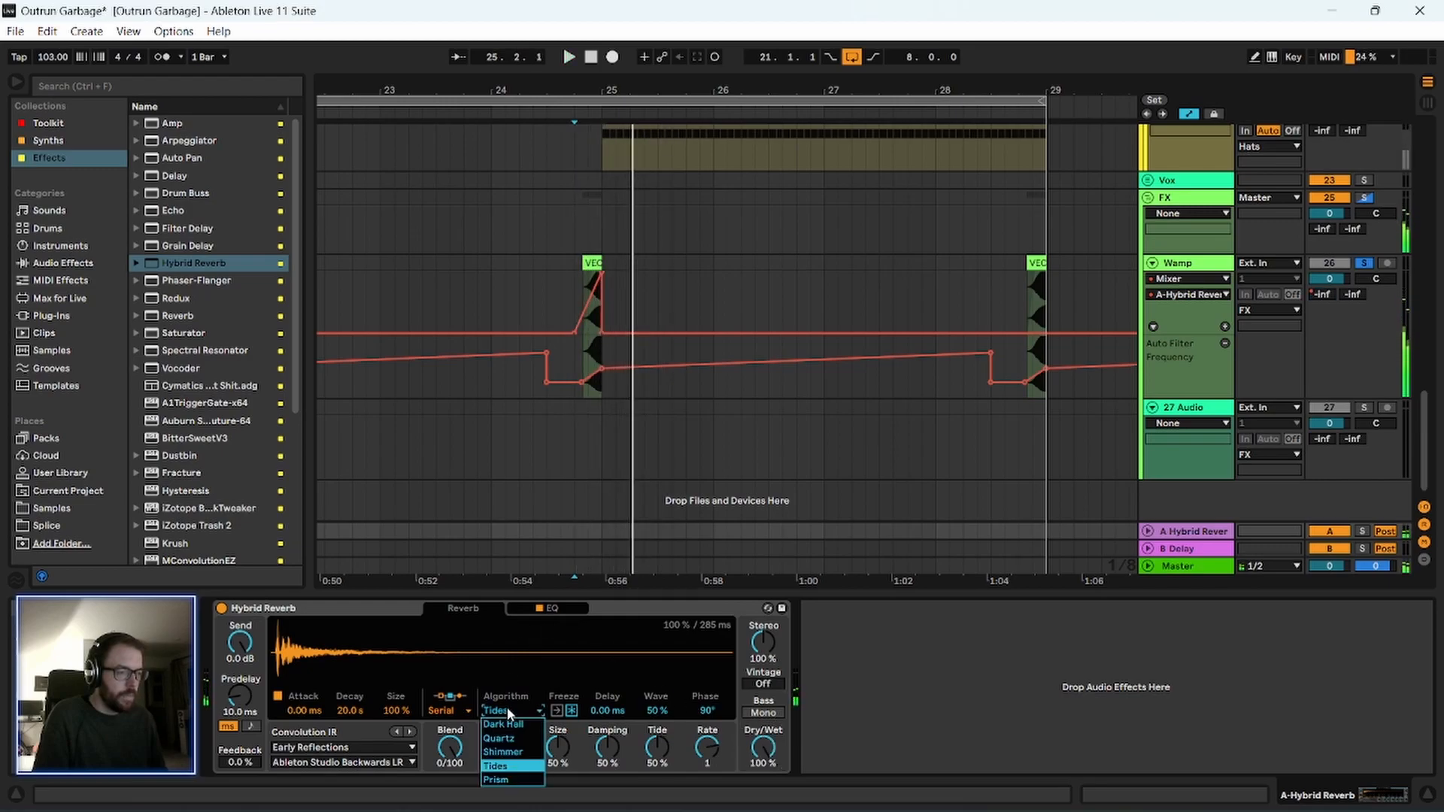
{"action": "left_click", "coordinate": [513, 752]}
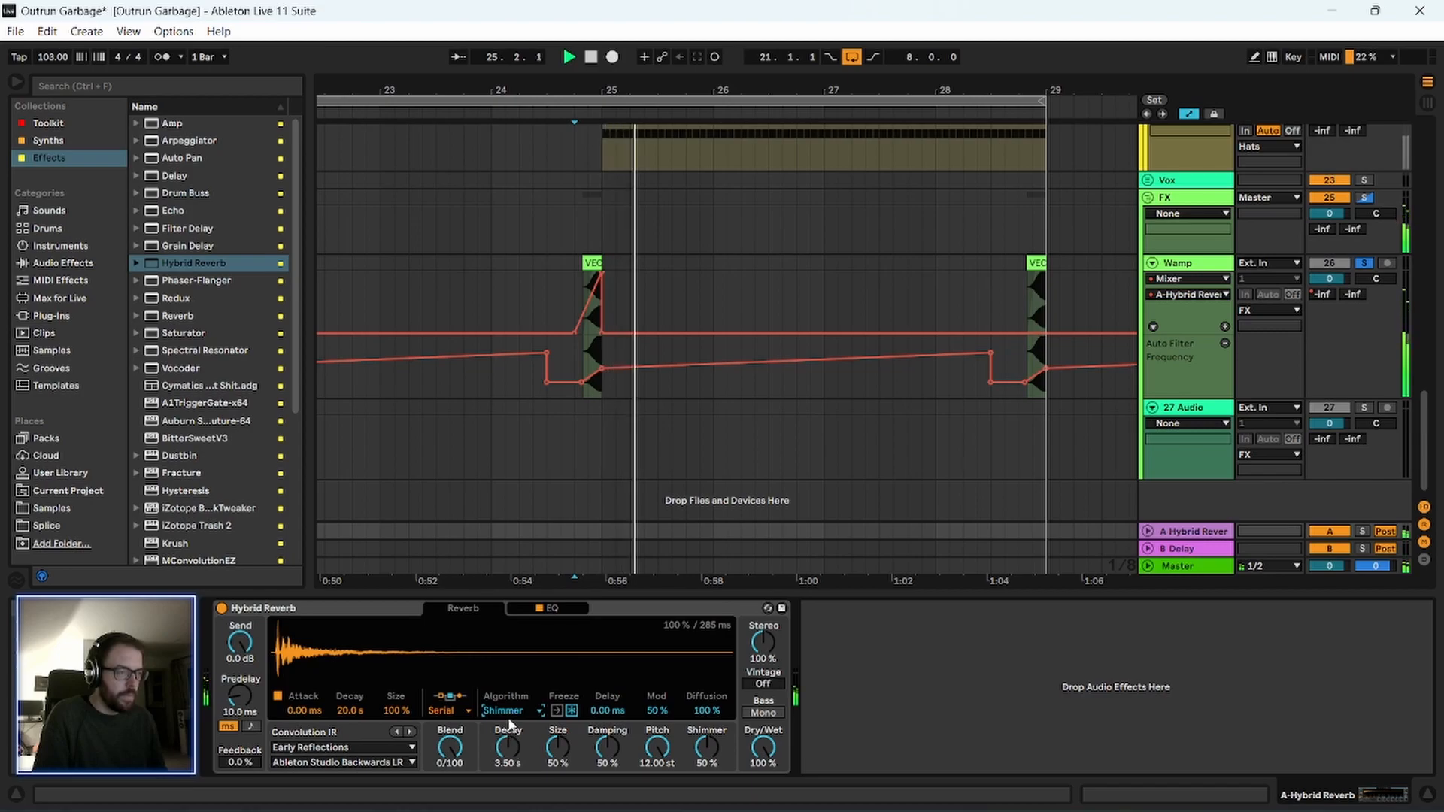
{"action": "left_click", "coordinate": [509, 711]}
{"action": "left_click", "coordinate": [512, 739]}
{"action": "key", "text": "space"}
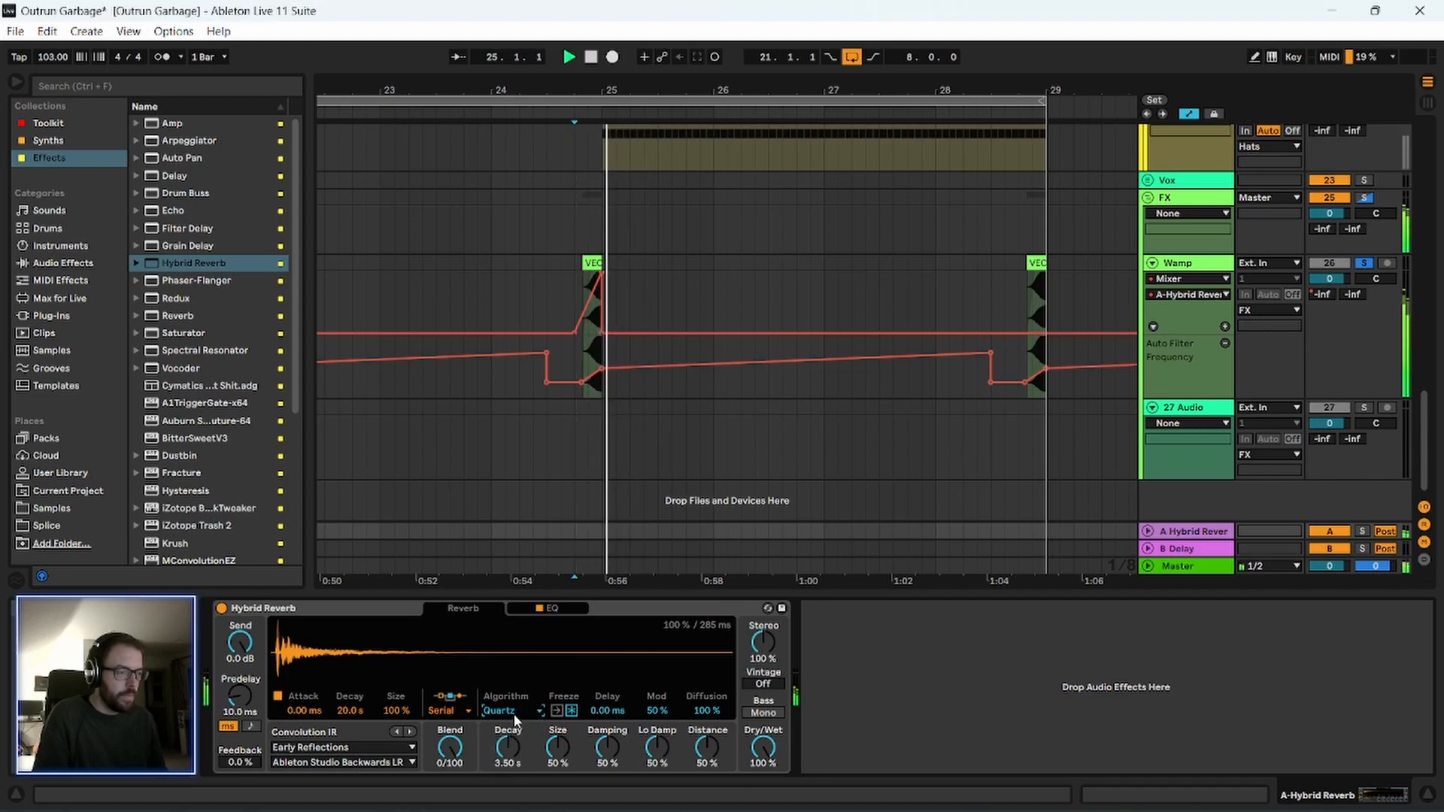
Switch the return reverb back to Shimmer, set its Size to 79 %, and replay the transition.
{"action": "left_click", "coordinate": [513, 712]}
{"action": "left_click", "coordinate": [513, 755]}
{"action": "key", "text": "space"}
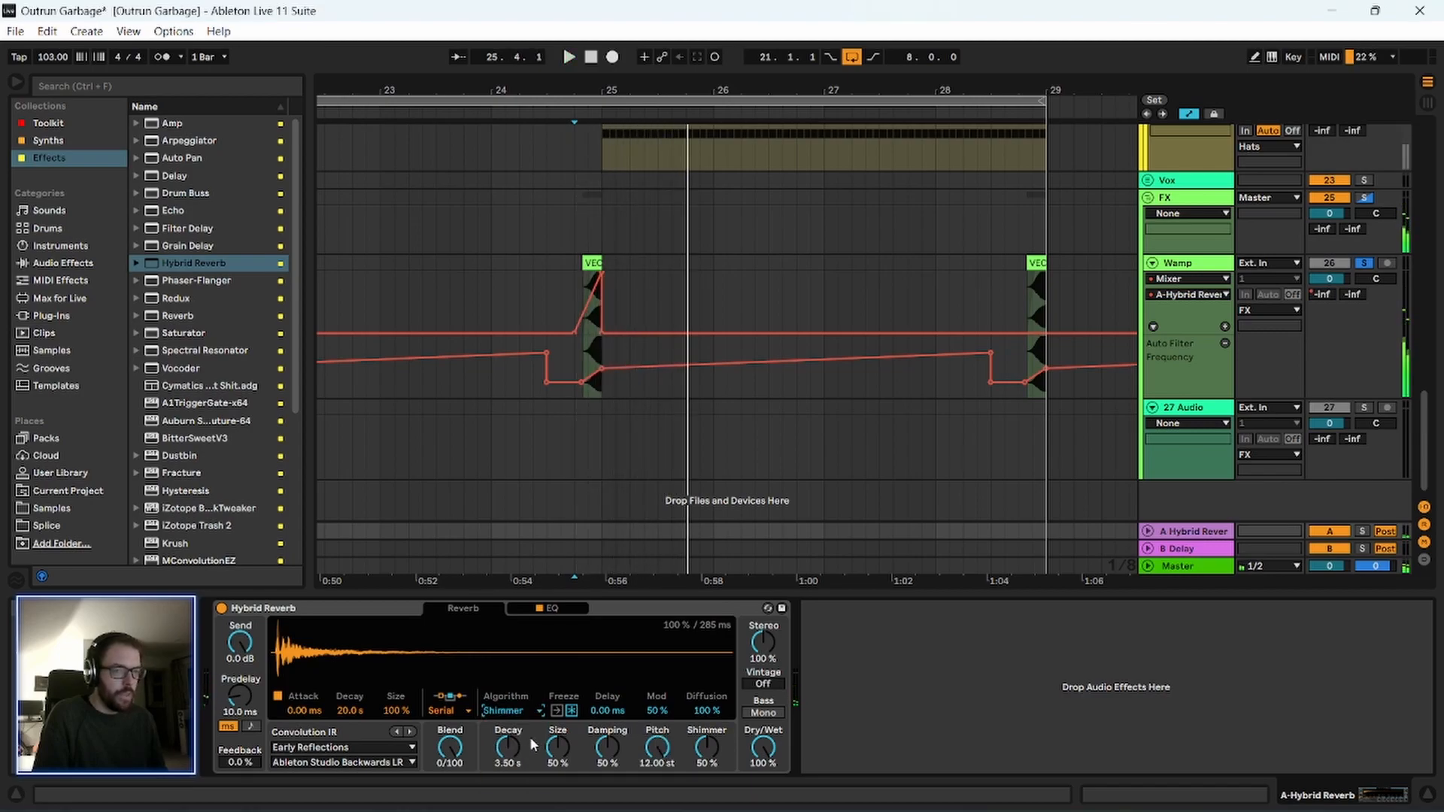
{"action": "key", "text": "space"}
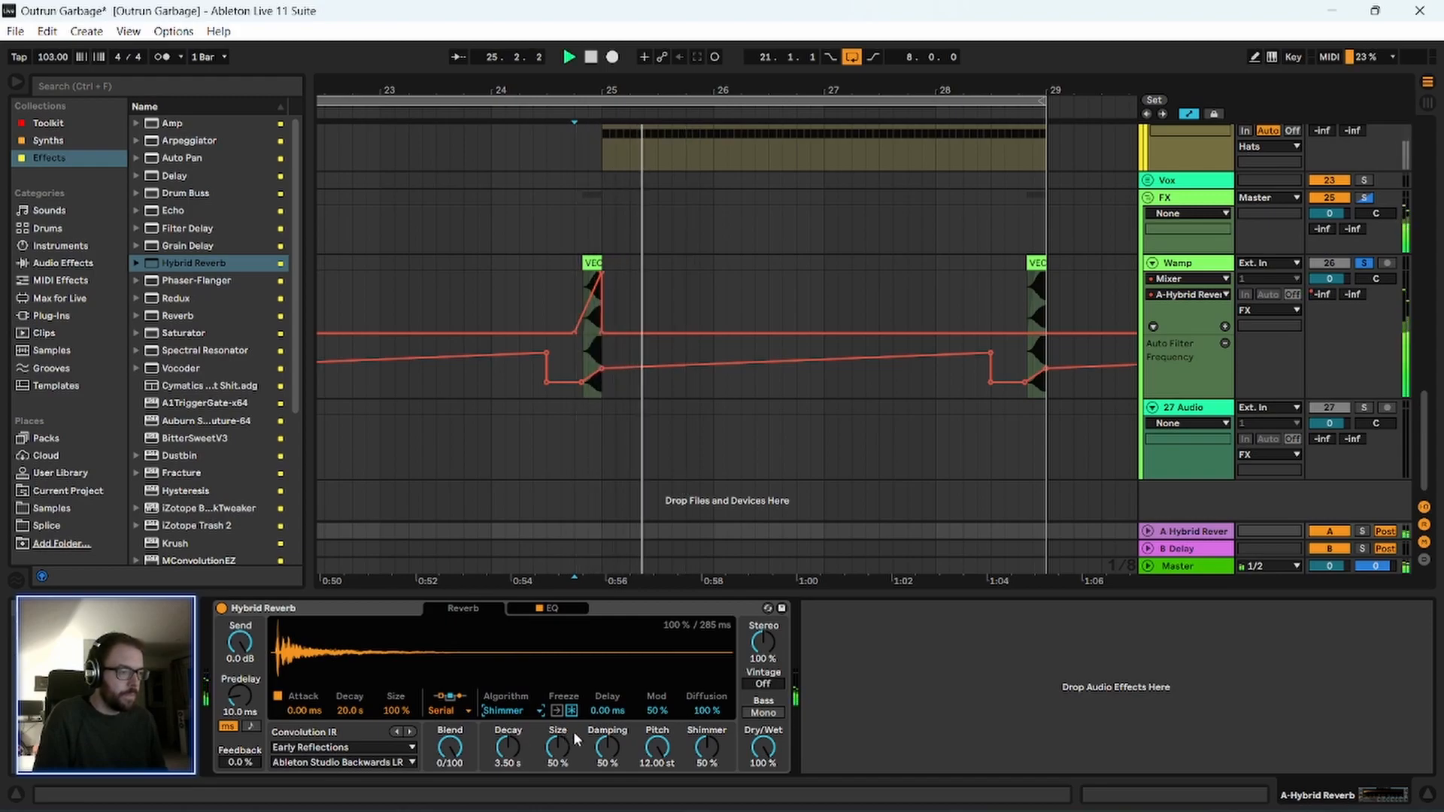
{"action": "key", "text": "space"}
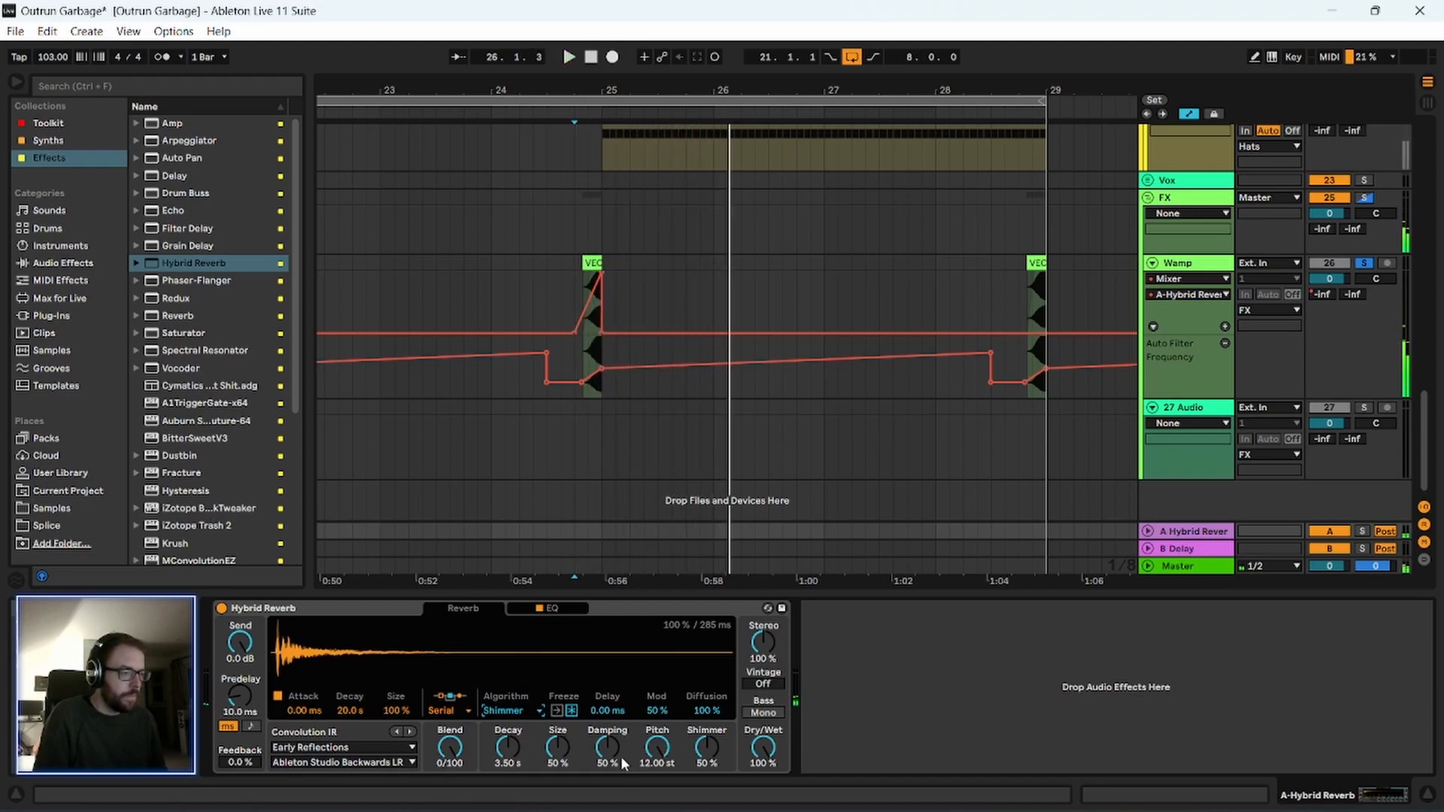
{"action": "left_click_drag", "start_coordinate": [561, 749], "coordinate": [560, 722]}
{"action": "key", "text": "space"}
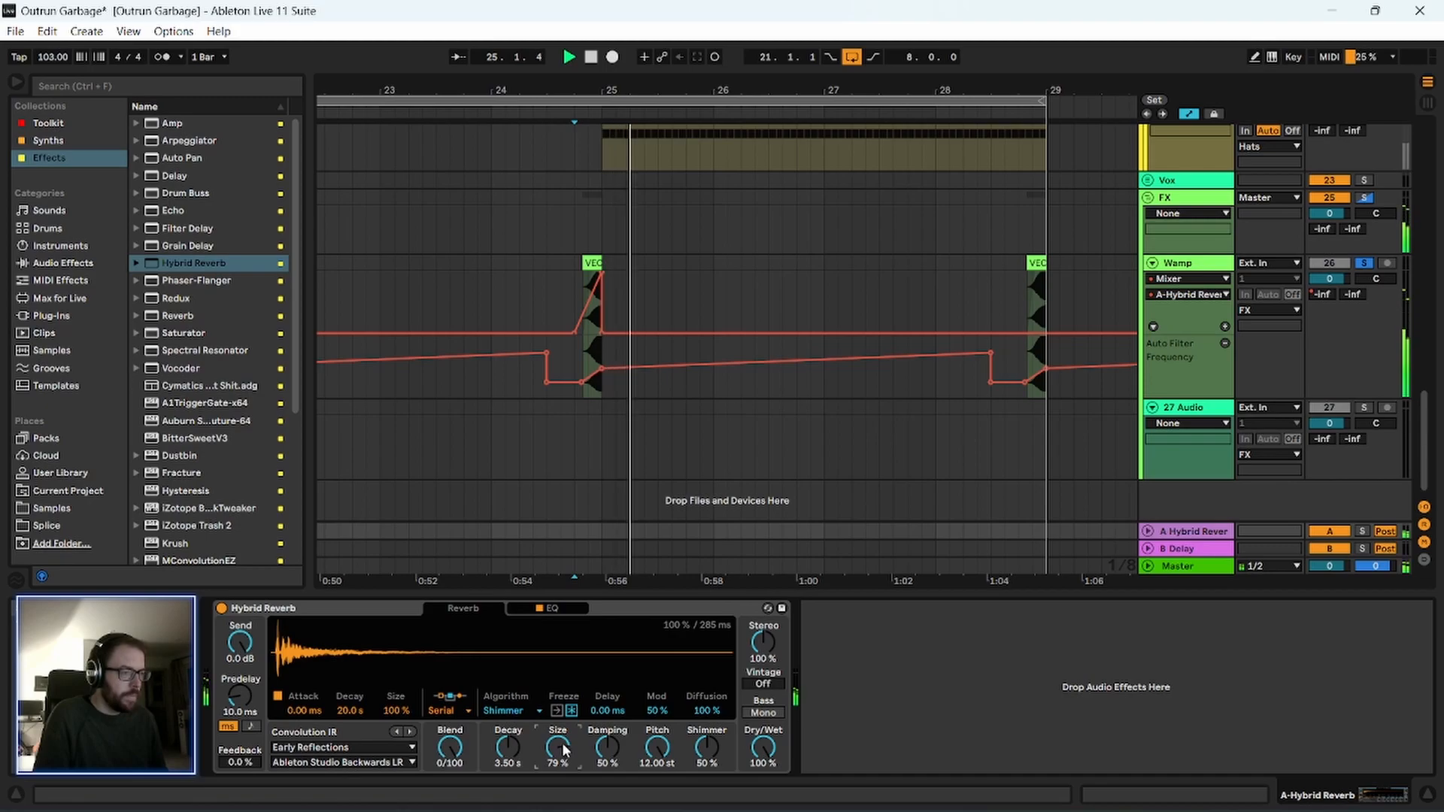
Set the return reverb's algorithm to Tides and its Decay to 3.67 s, and replay the transition.
{"action": "left_click", "coordinate": [508, 711]}
{"action": "left_click", "coordinate": [519, 763]}
{"action": "key", "text": "space"}
{"action": "key", "text": "space"}
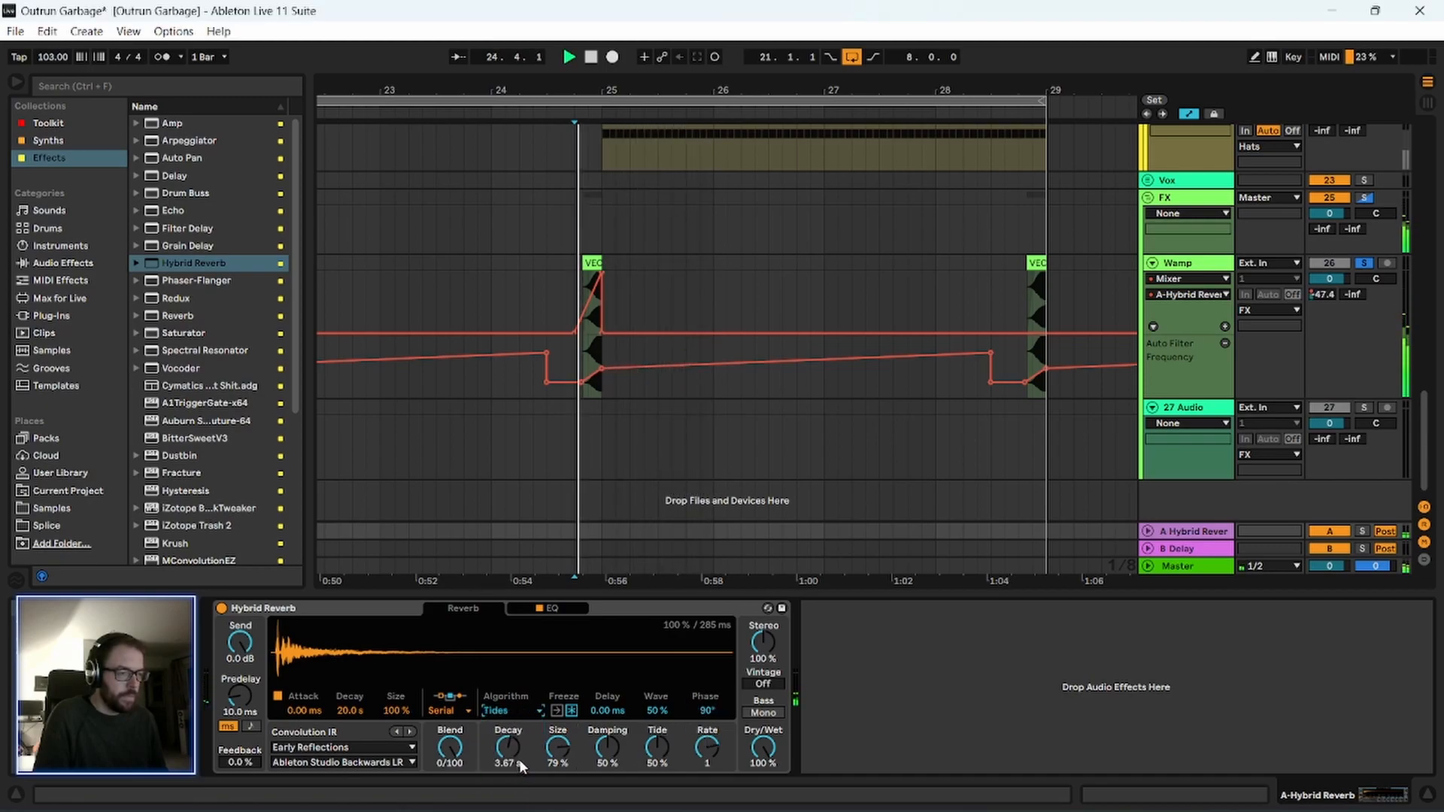
Change the return reverb's algorithm to Prism and play the transition into bar 25.
{"action": "left_click", "coordinate": [508, 711]}
{"action": "left_click", "coordinate": [506, 777]}
{"action": "key", "text": "space"}
{"action": "key", "text": "space"}
{"action": "left_click", "coordinate": [652, 610]}
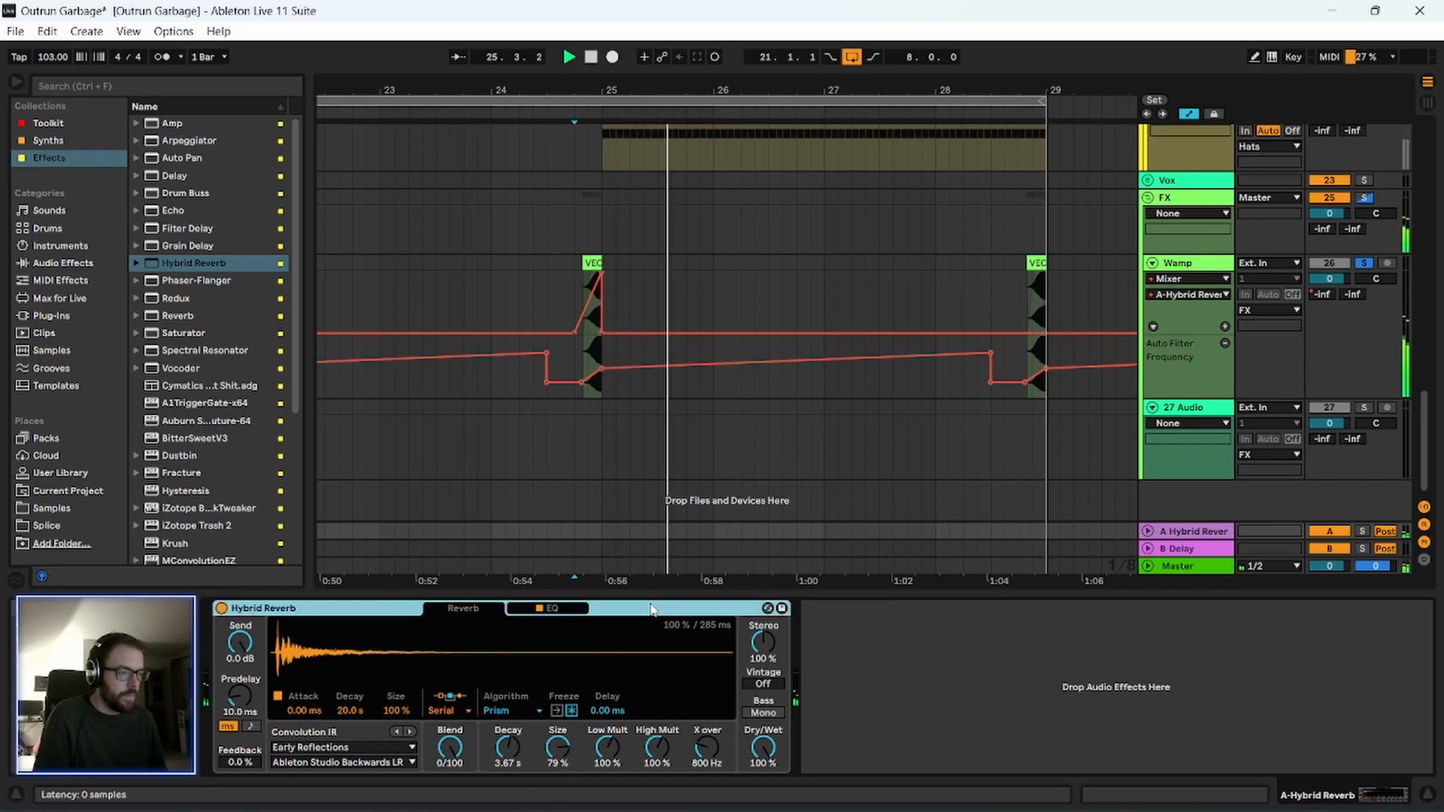
Remove the OTT from the Wamp track's device chain and set Redux's Rate to 6.71 kHz while playing the transition.
{"action": "key", "text": "space"}
{"action": "left_click_drag", "start_coordinate": [647, 89], "coordinate": [690, 42]}
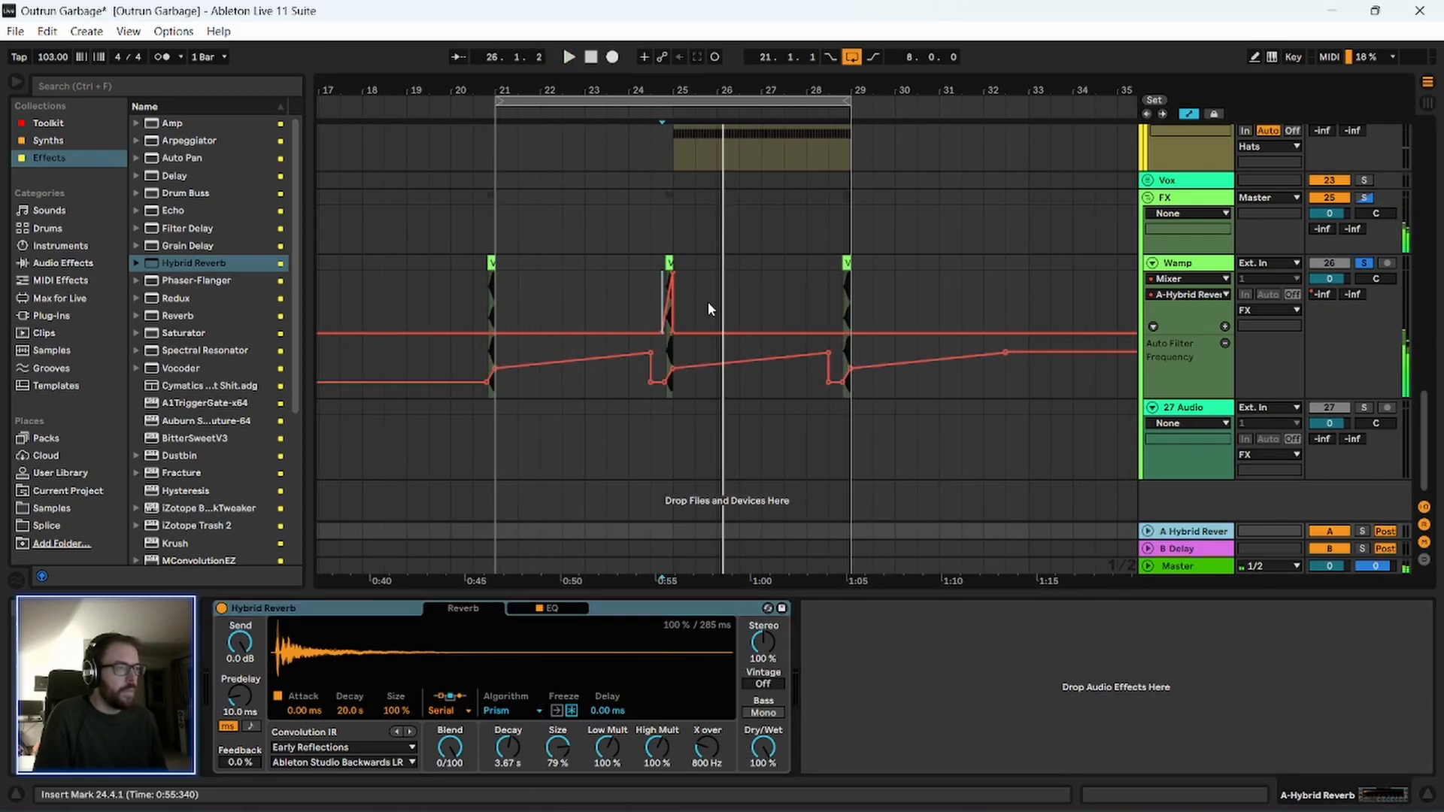
{"action": "left_click", "coordinate": [1190, 270]}
{"action": "left_click", "coordinate": [323, 608]}
{"action": "left_click", "coordinate": [466, 608]}
{"action": "key", "text": "space"}
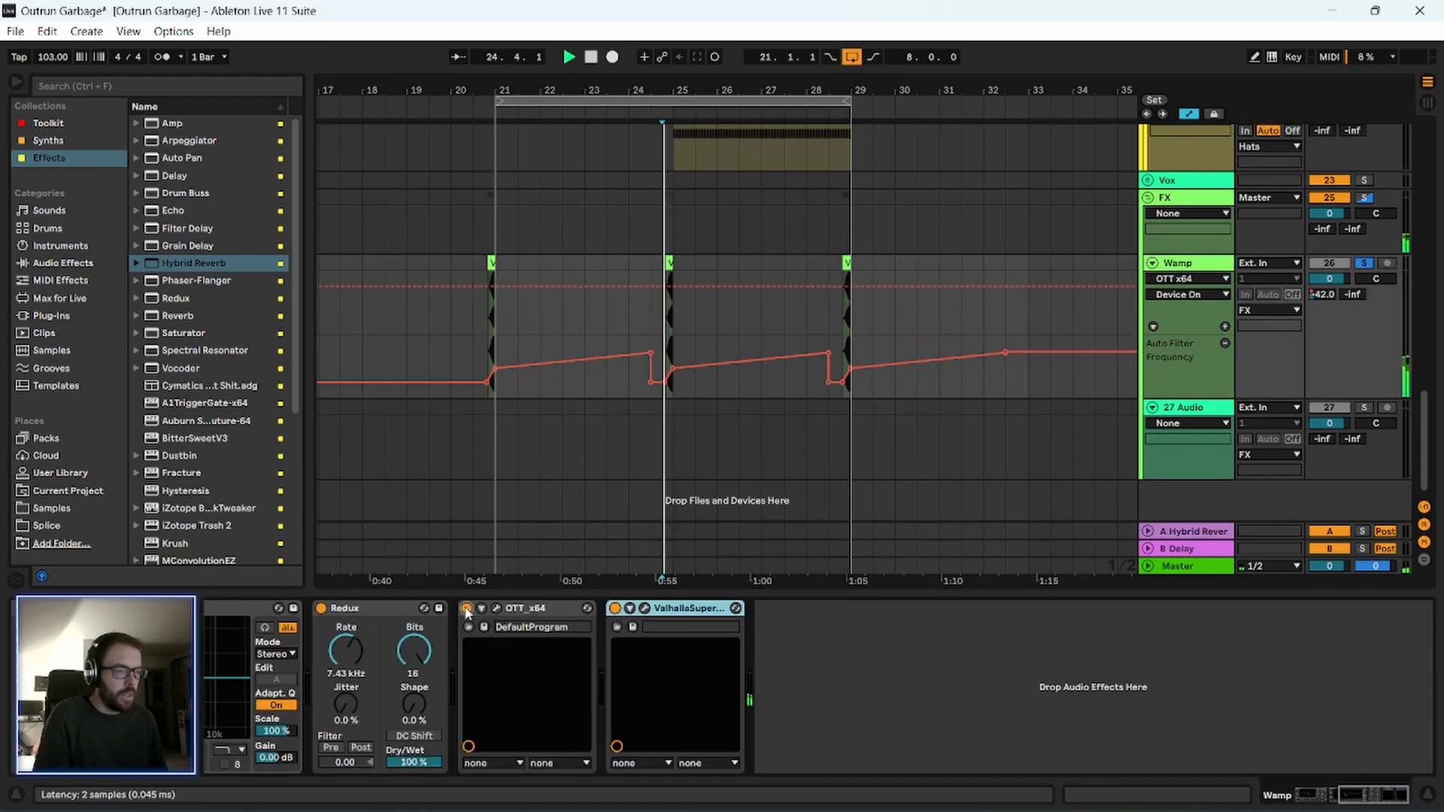
{"action": "left_click", "coordinate": [465, 608]}
{"action": "left_click", "coordinate": [540, 609]}
{"action": "key", "text": "Delete"}
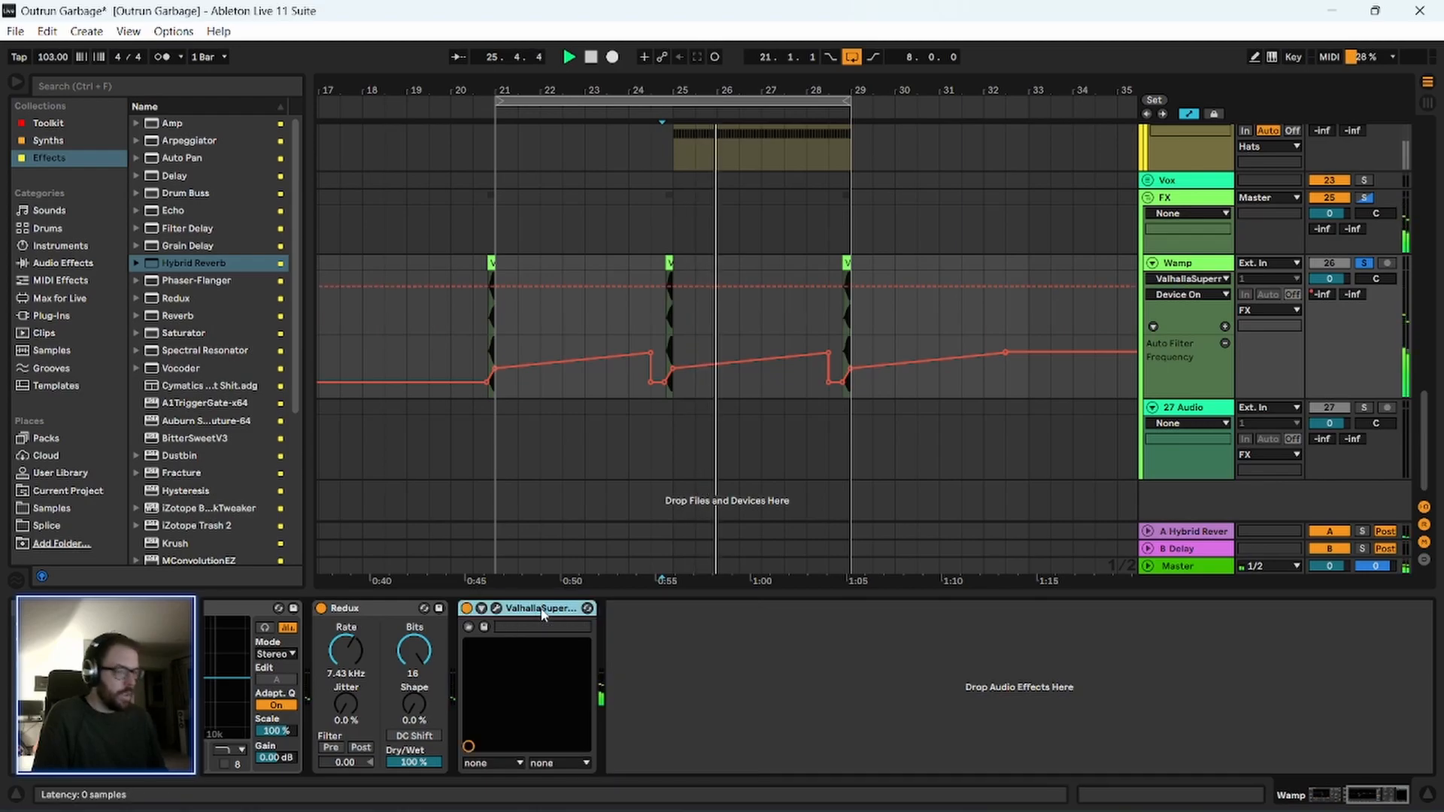
{"action": "left_click", "coordinate": [346, 651]}
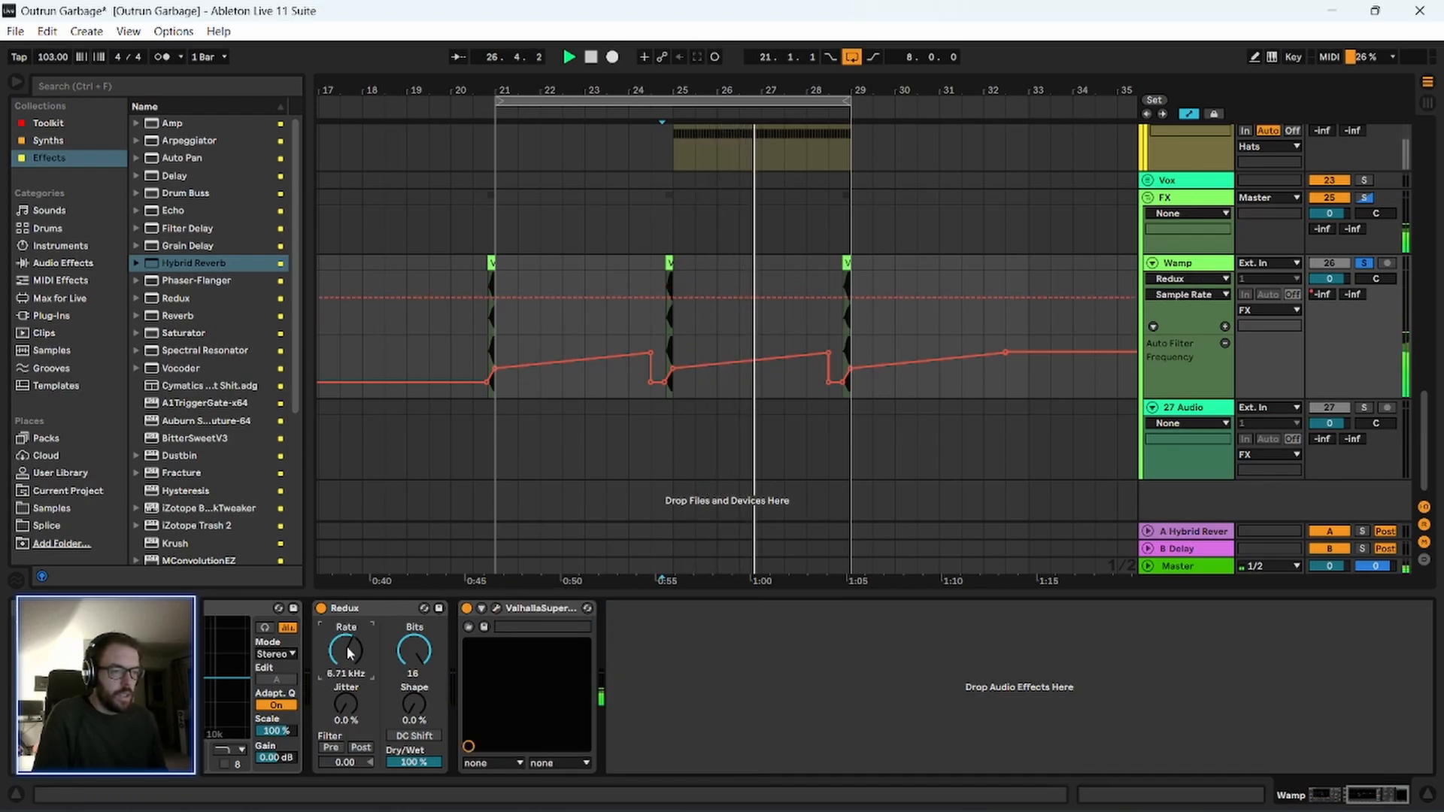
{"action": "key", "text": "space"}
Enlarge the Wamp filter-frequency automation lane, lower the breakpoint at bar 25 to 327 Hz, and replay the transition.
{"action": "left_click_drag", "start_coordinate": [665, 85], "coordinate": [632, 147]}
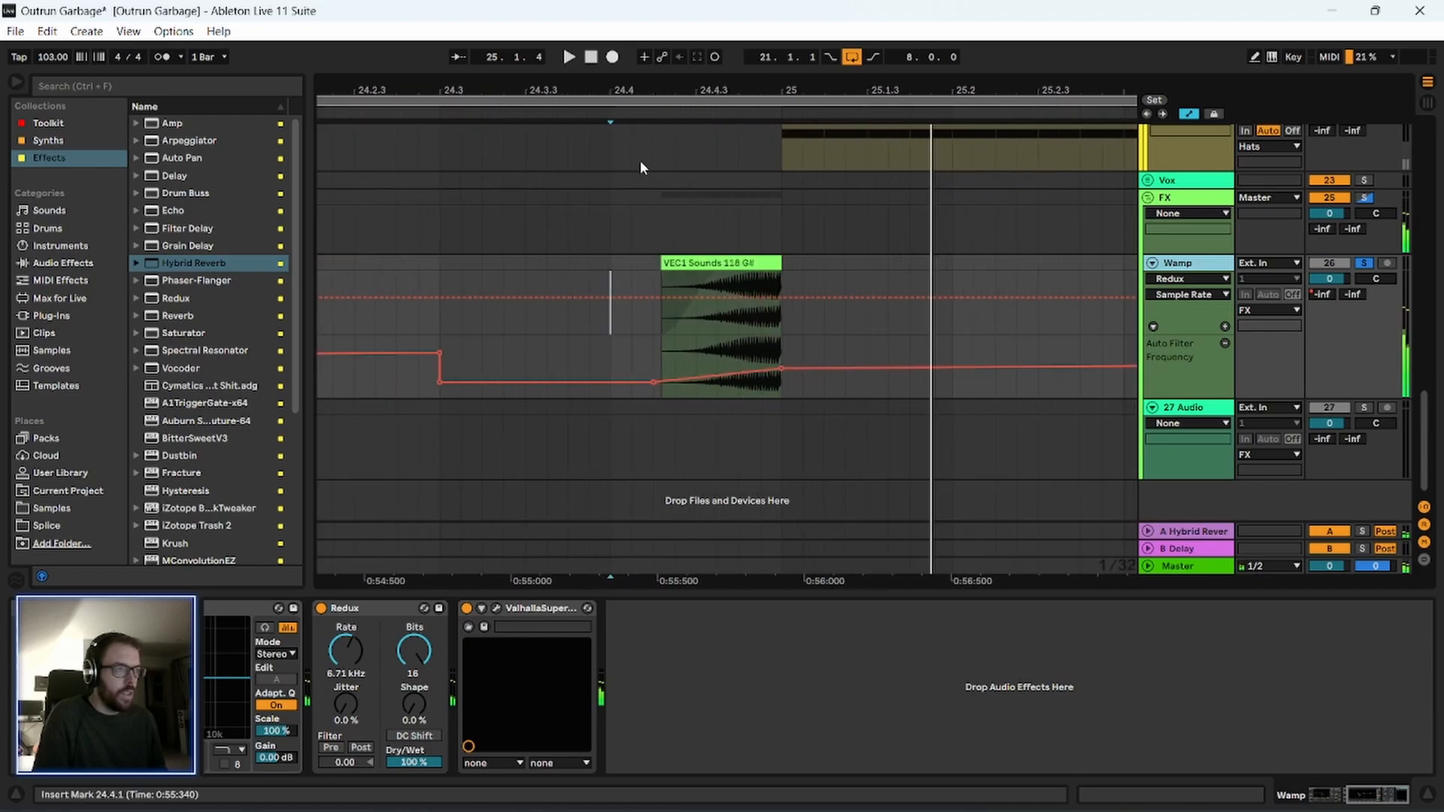
{"action": "left_click_drag", "start_coordinate": [1203, 398], "coordinate": [1201, 647]}
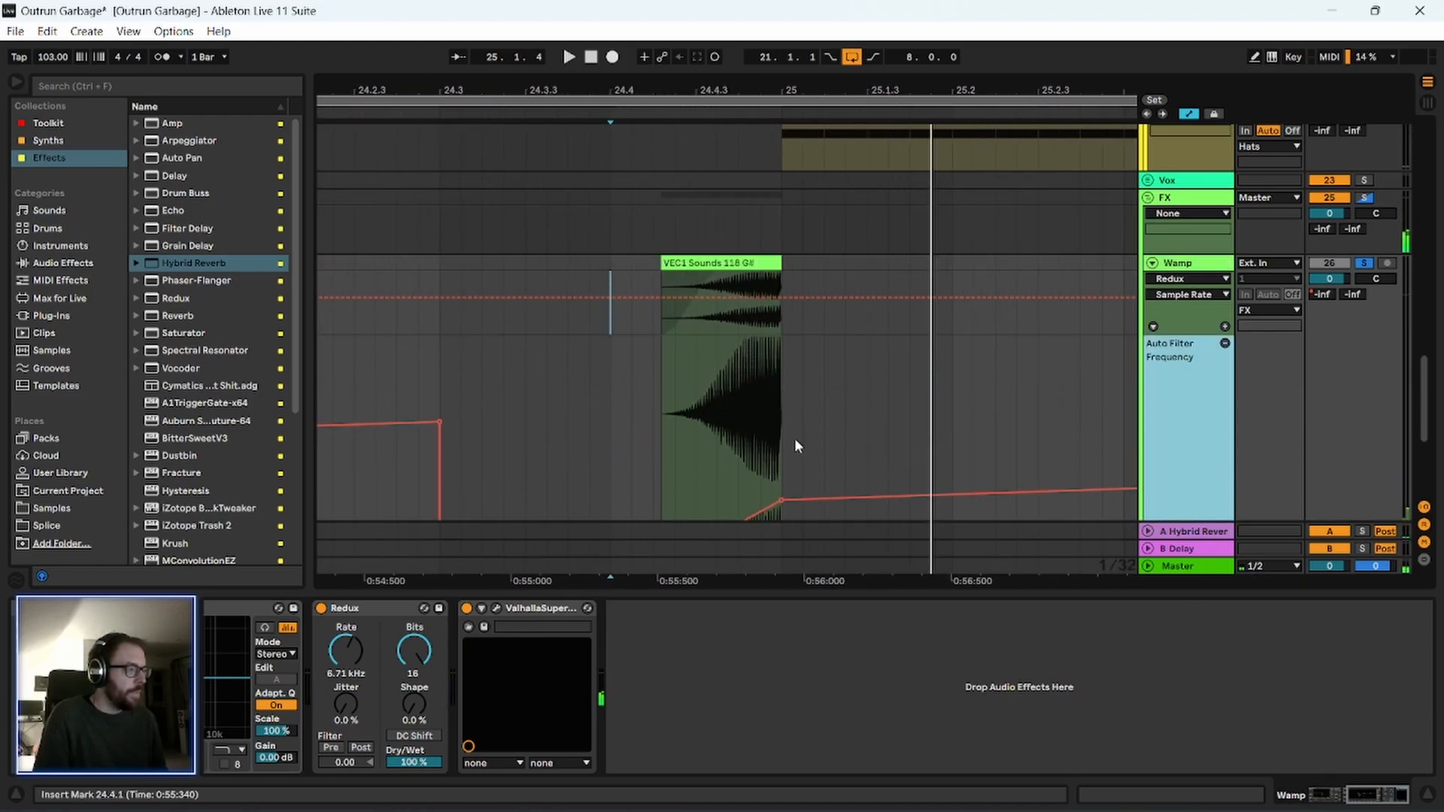
{"action": "scroll", "coordinate": [639, 415], "scroll_direction": "down", "scroll_amount": 3}
{"action": "left_click_drag", "start_coordinate": [782, 336], "coordinate": [782, 363]}
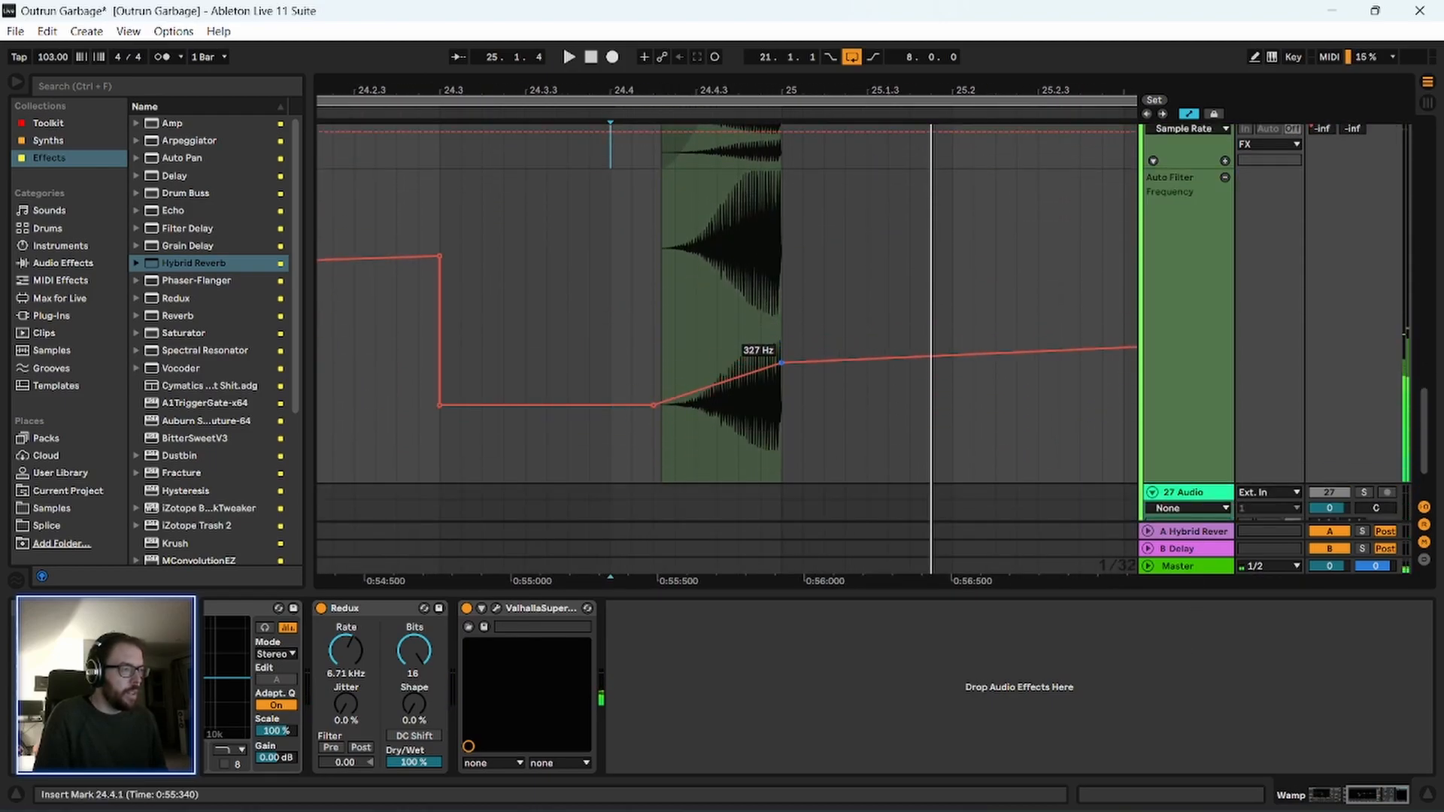
{"action": "left_click", "coordinate": [642, 340]}
{"action": "key", "text": "space"}
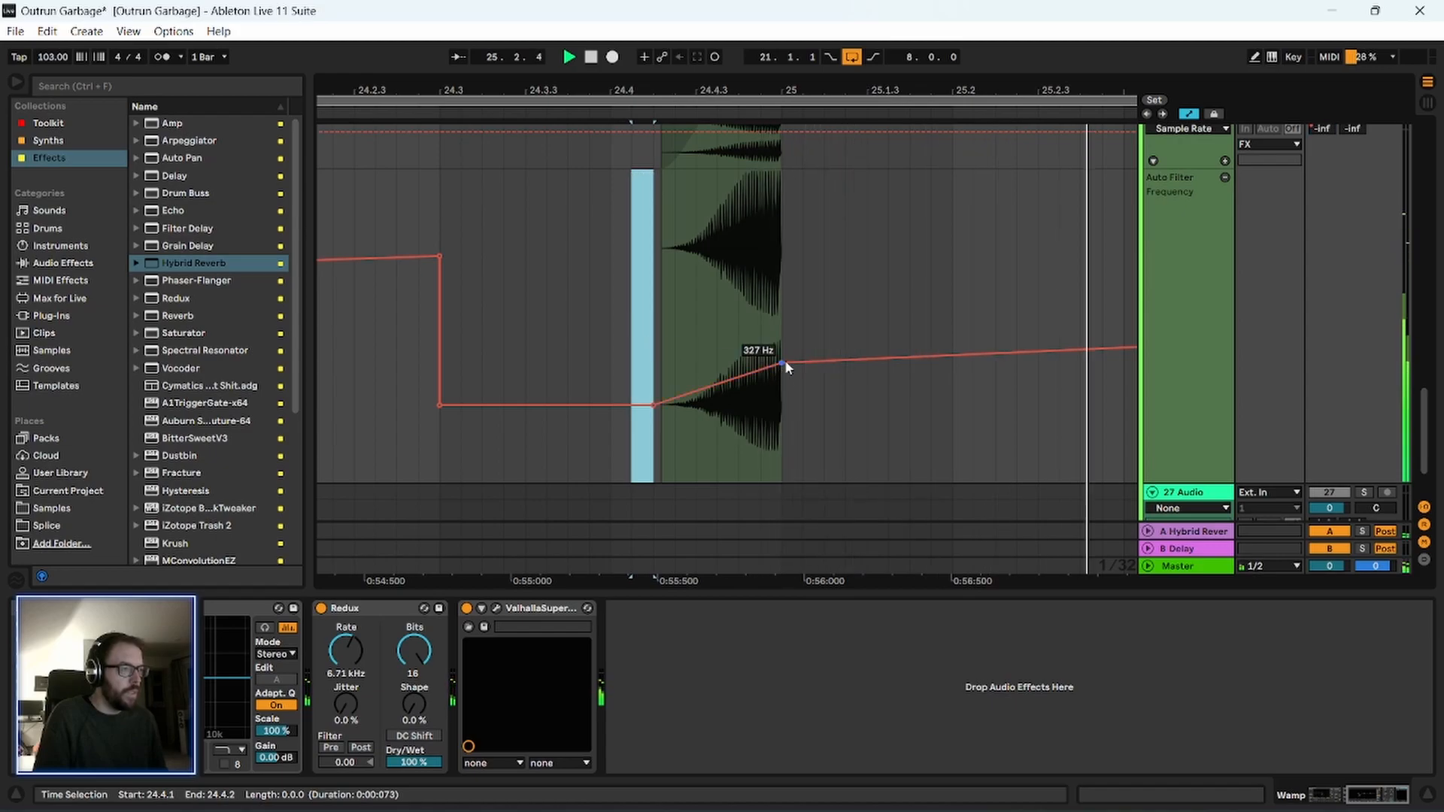
{"action": "left_click", "coordinate": [663, 287]}
Lower the first band of the Wamp track's EQ Eight to 310 Hz and replay the transition into bar 25.
{"action": "left_click_drag", "start_coordinate": [521, 91], "coordinate": [743, 72]}
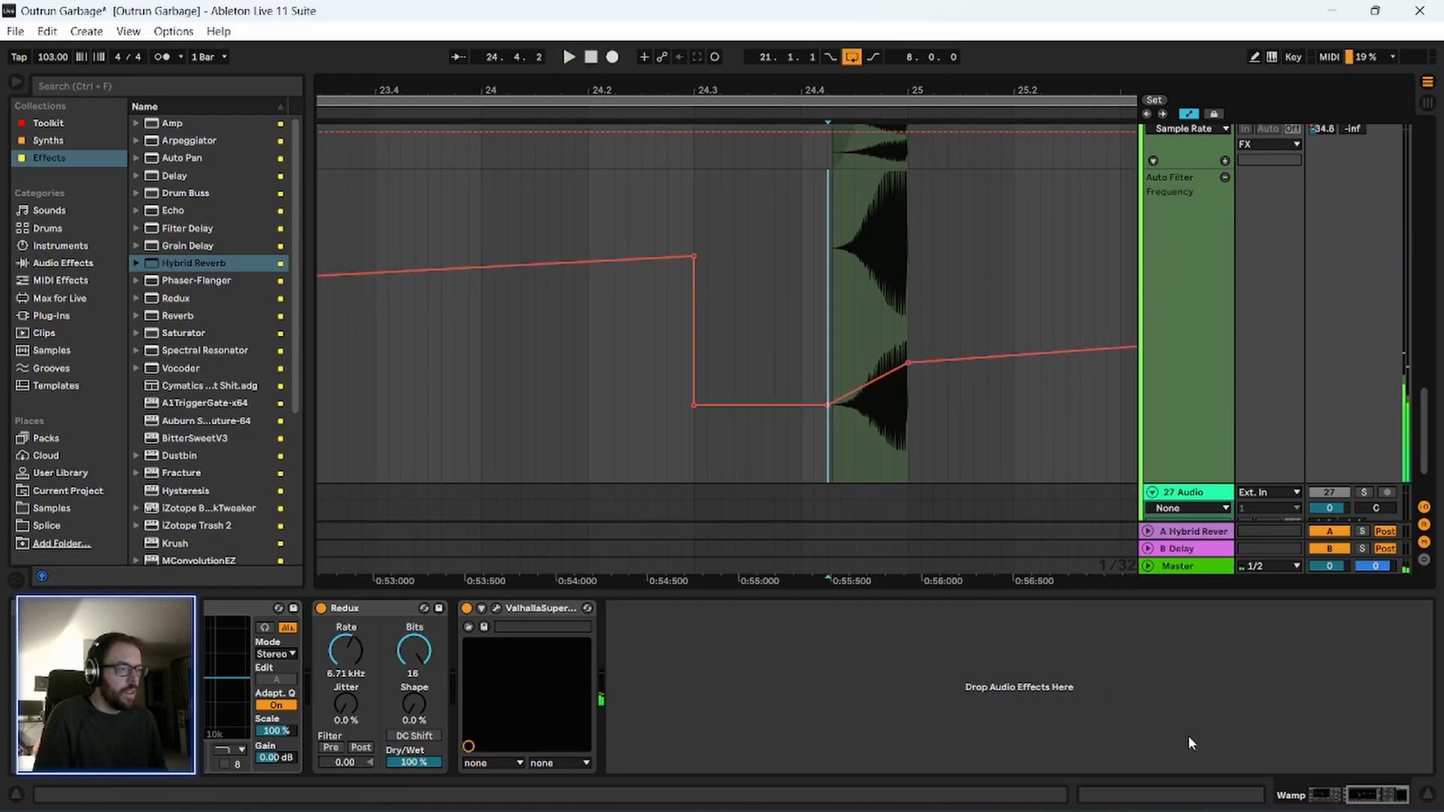
{"action": "left_click", "coordinate": [1338, 795]}
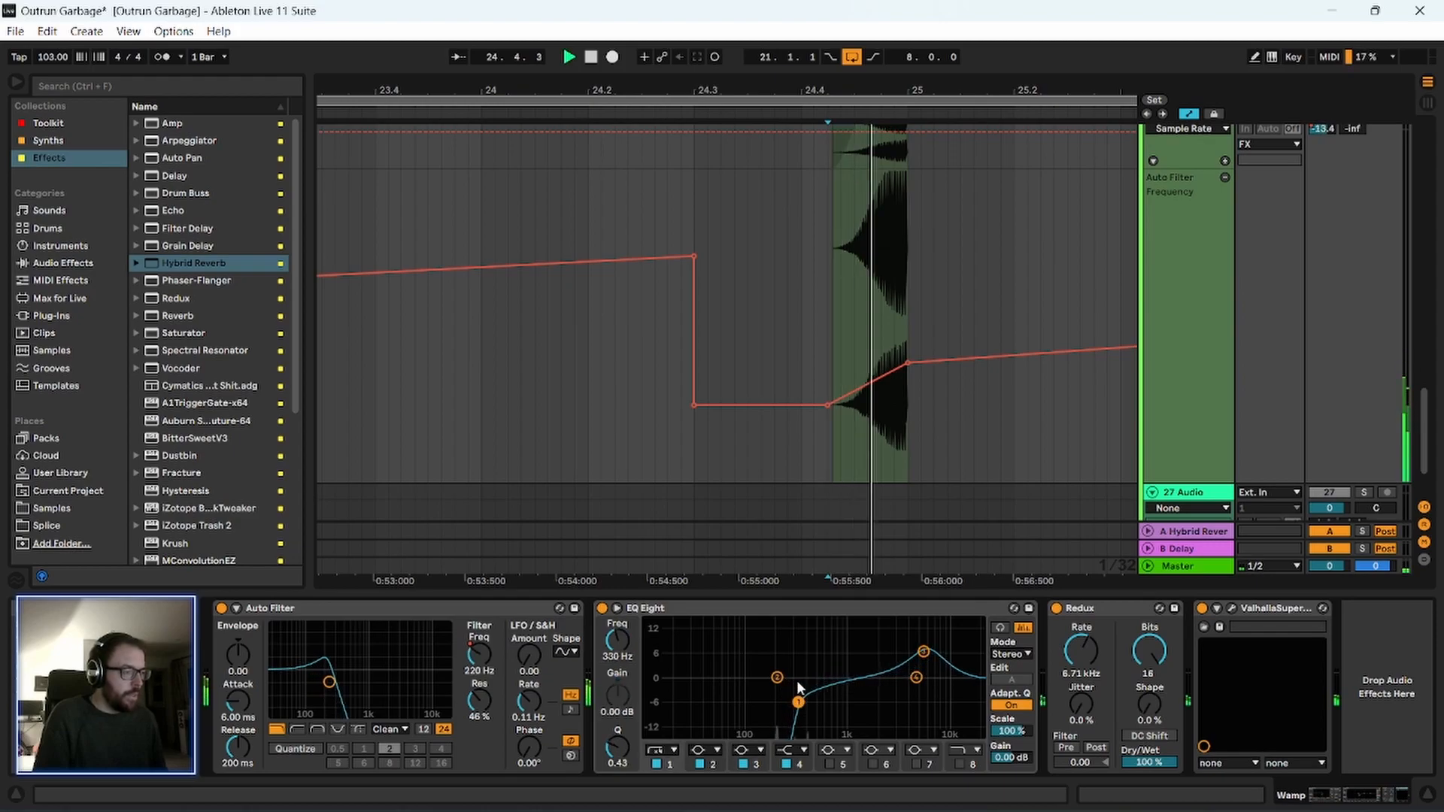
{"action": "key", "text": "space"}
{"action": "left_click_drag", "start_coordinate": [798, 701], "coordinate": [796, 703]}
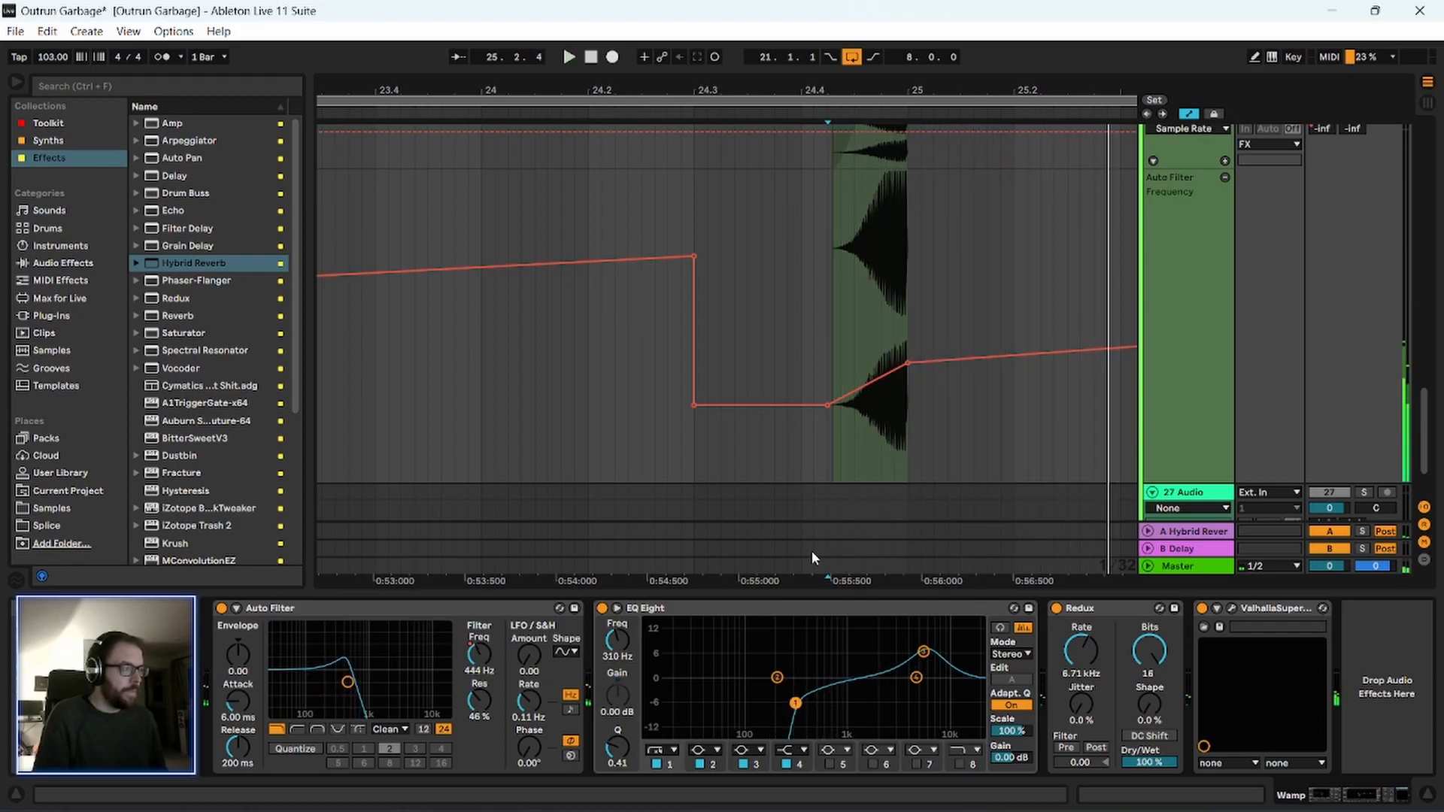
{"action": "left_click", "coordinate": [816, 229]}
{"action": "key", "text": "space"}
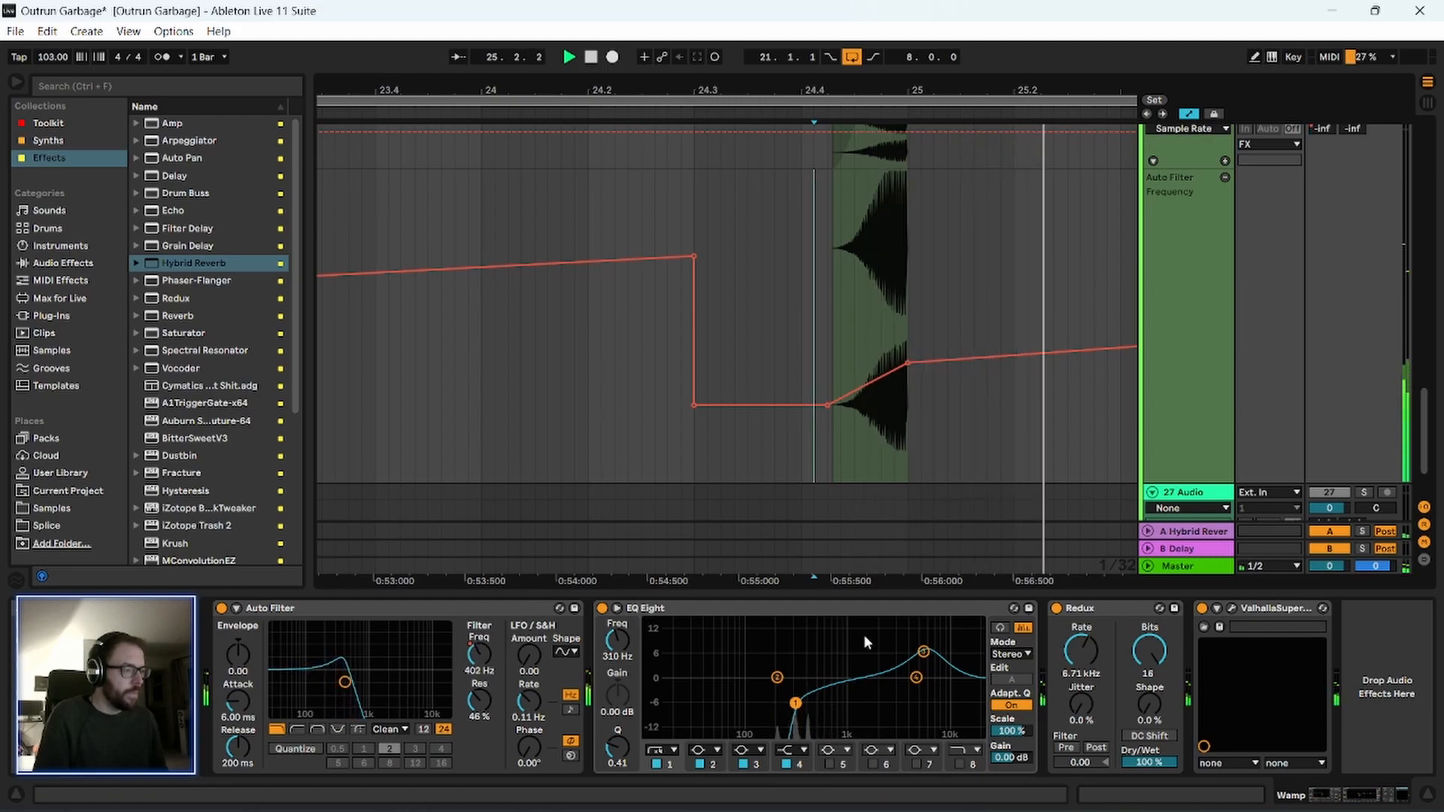
{"action": "key", "text": "space"}
{"action": "scroll", "coordinate": [1216, 357], "scroll_direction": "up", "scroll_amount": 2}
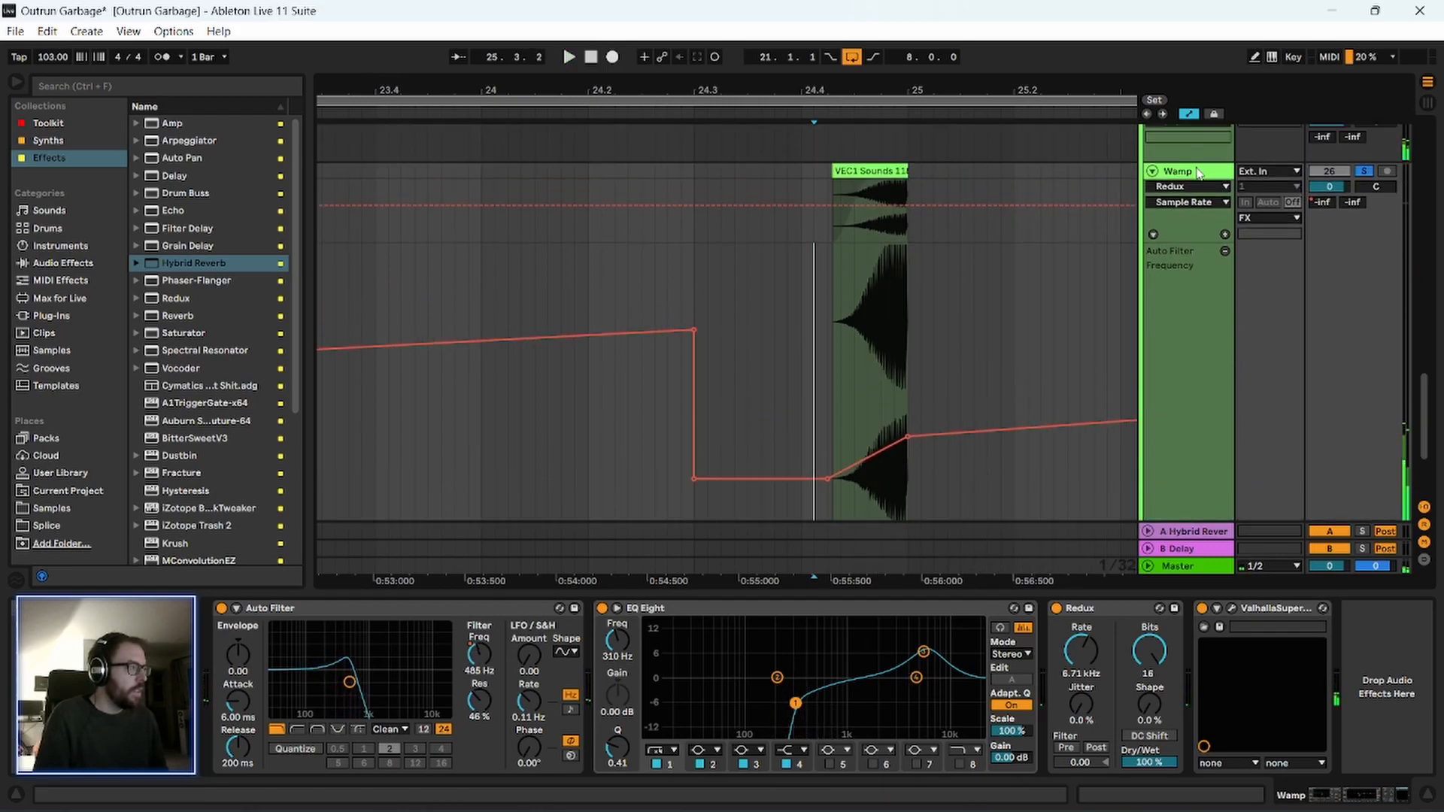
{"action": "key", "text": "space"}
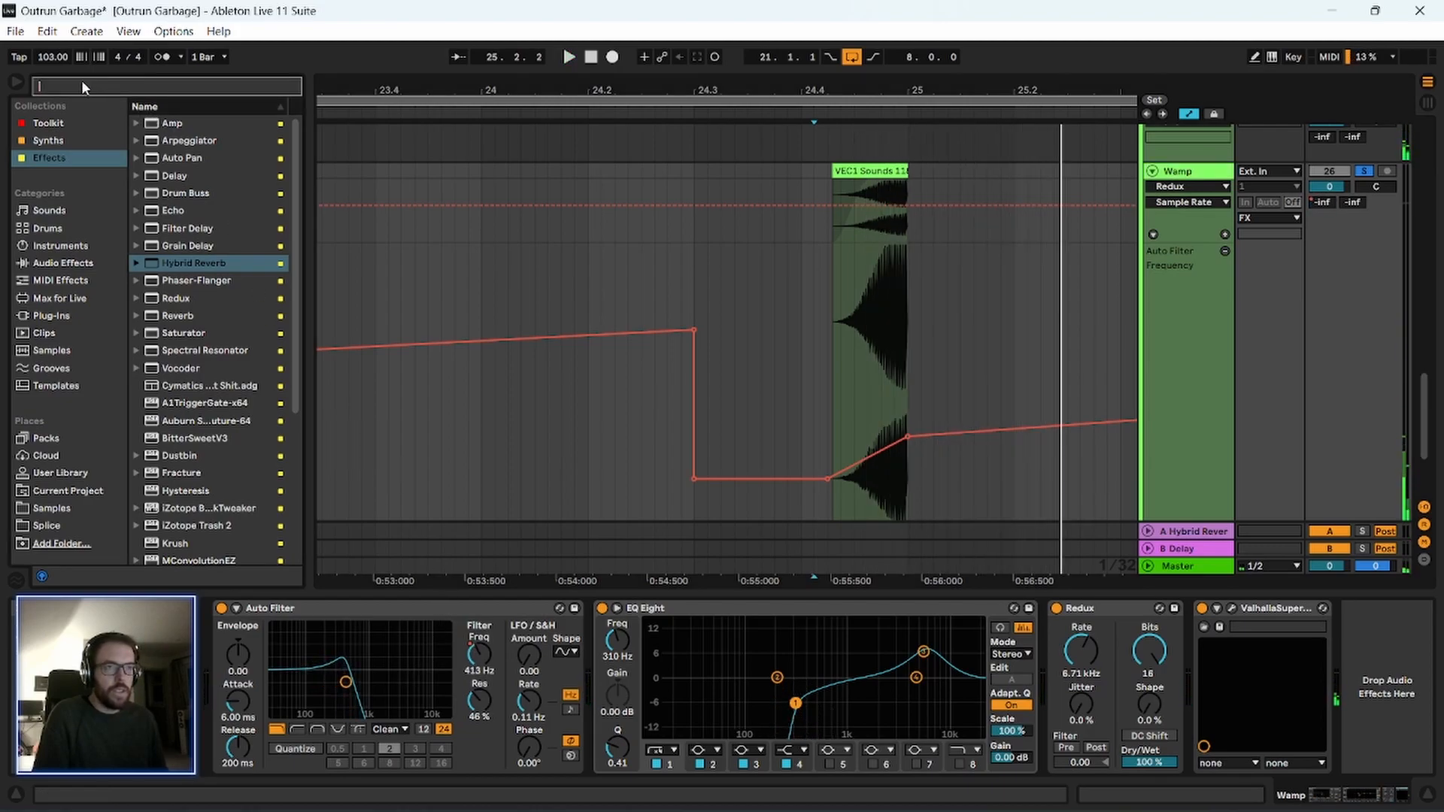
Add a Utility at the end of the Wamp device chain and raise its Gain to 8 dB during playback.
{"action": "left_click", "coordinate": [63, 124]}
{"action": "left_click", "coordinate": [203, 124]}
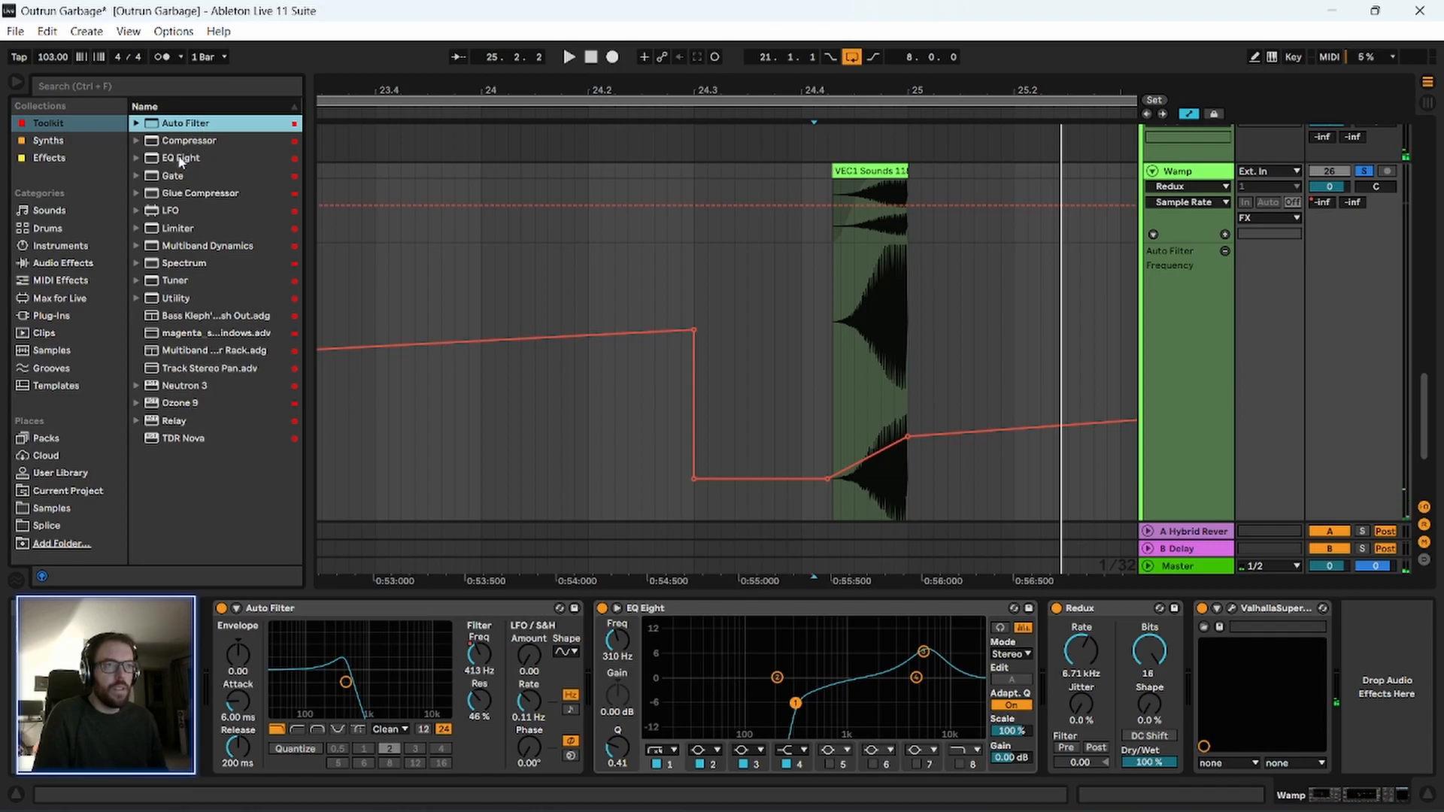
{"action": "left_click_drag", "start_coordinate": [176, 303], "coordinate": [1354, 681]}
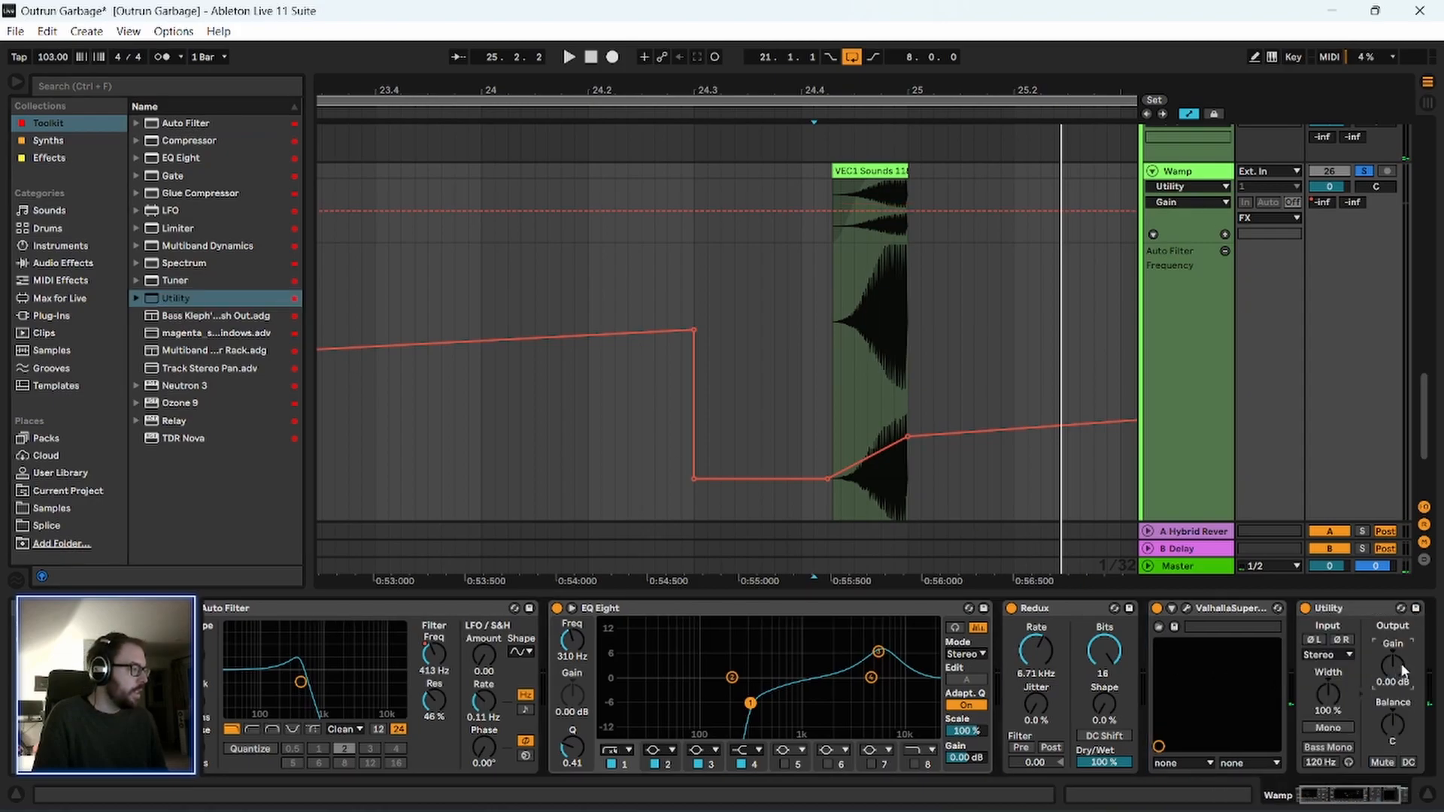
{"action": "key", "text": "space"}
{"action": "scroll", "coordinate": [1403, 671], "scroll_direction": "up", "scroll_amount": 3}
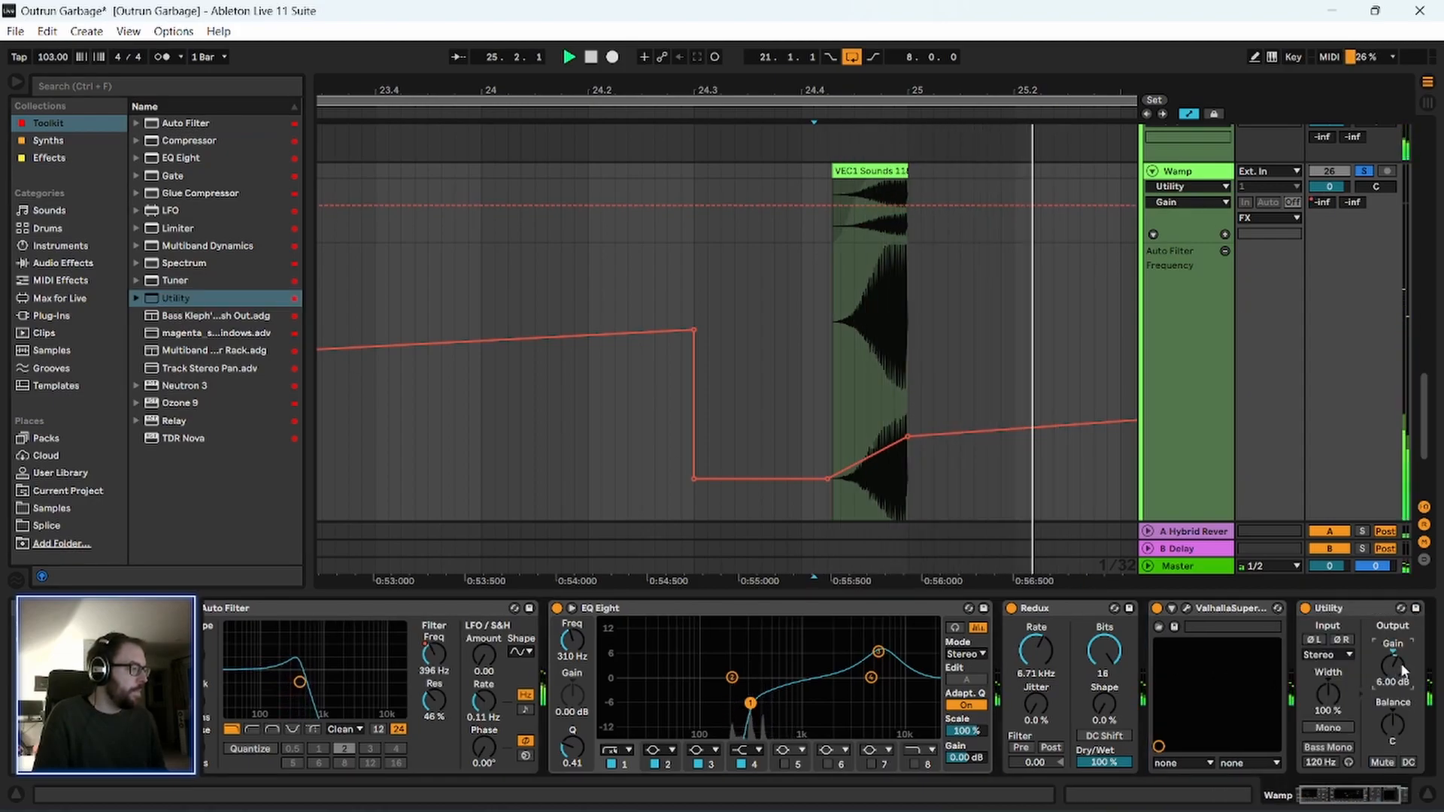
Open the Wamp track's ValhallaSupermassive and set its Warp to 22.8 % and Mix to 47.6 % while playing the transition.
{"action": "left_click", "coordinate": [1189, 609]}
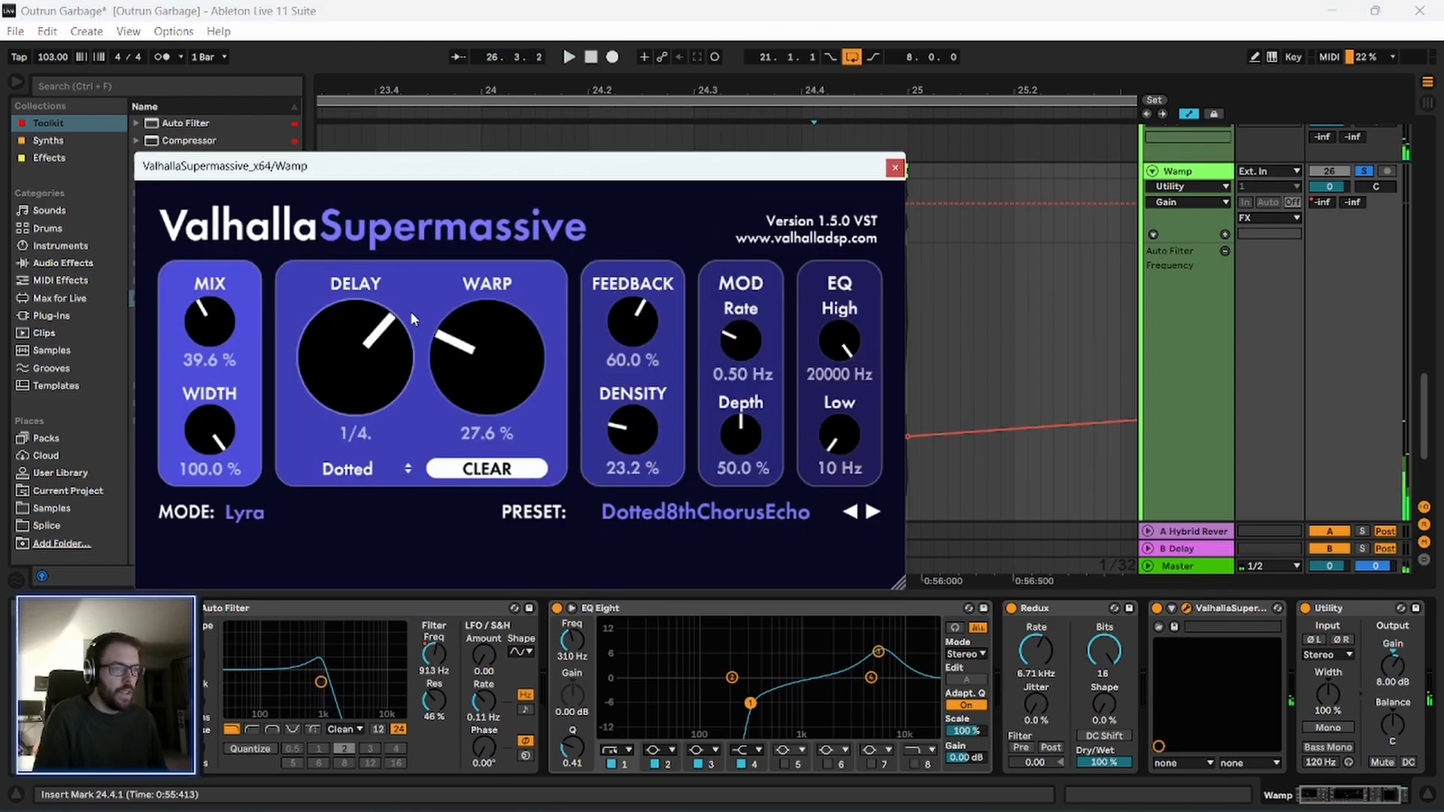
{"action": "left_click_drag", "start_coordinate": [490, 388], "coordinate": [515, 412]}
{"action": "key", "text": "space"}
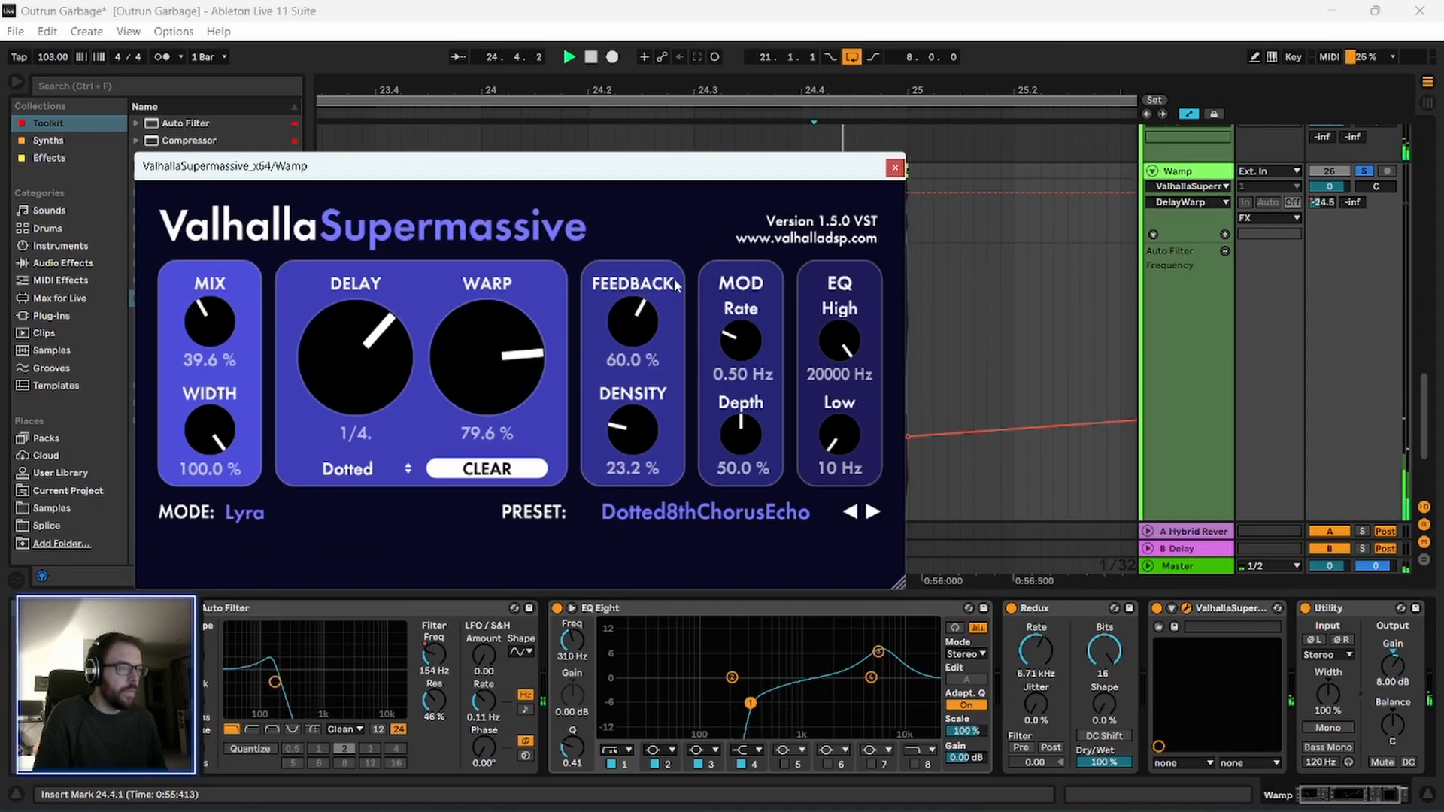
{"action": "left_click_drag", "start_coordinate": [502, 361], "coordinate": [503, 421]}
{"action": "left_click_drag", "start_coordinate": [225, 336], "coordinate": [208, 289]}
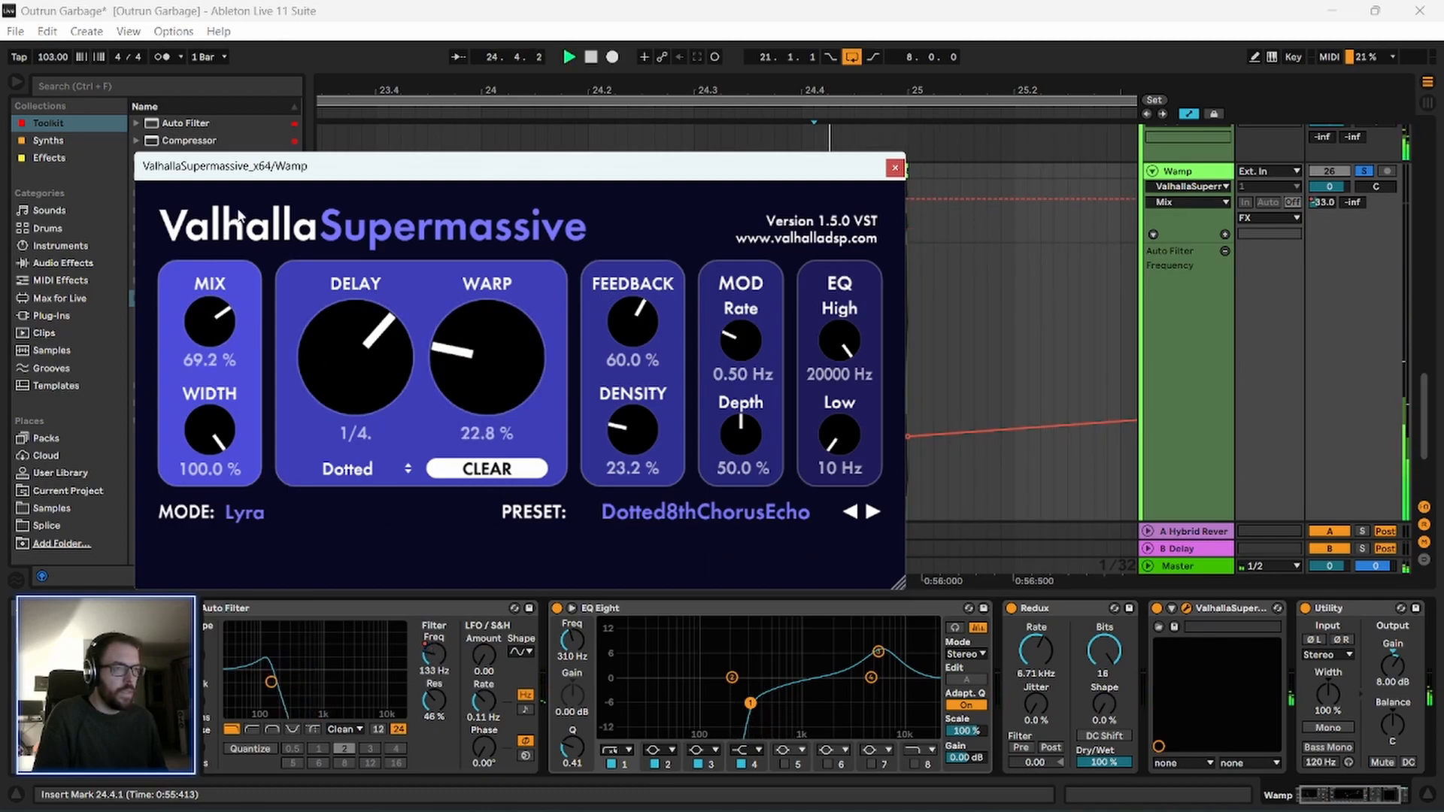
{"action": "left_click_drag", "start_coordinate": [258, 165], "coordinate": [243, 133]}
{"action": "left_click_drag", "start_coordinate": [199, 293], "coordinate": [202, 325]}
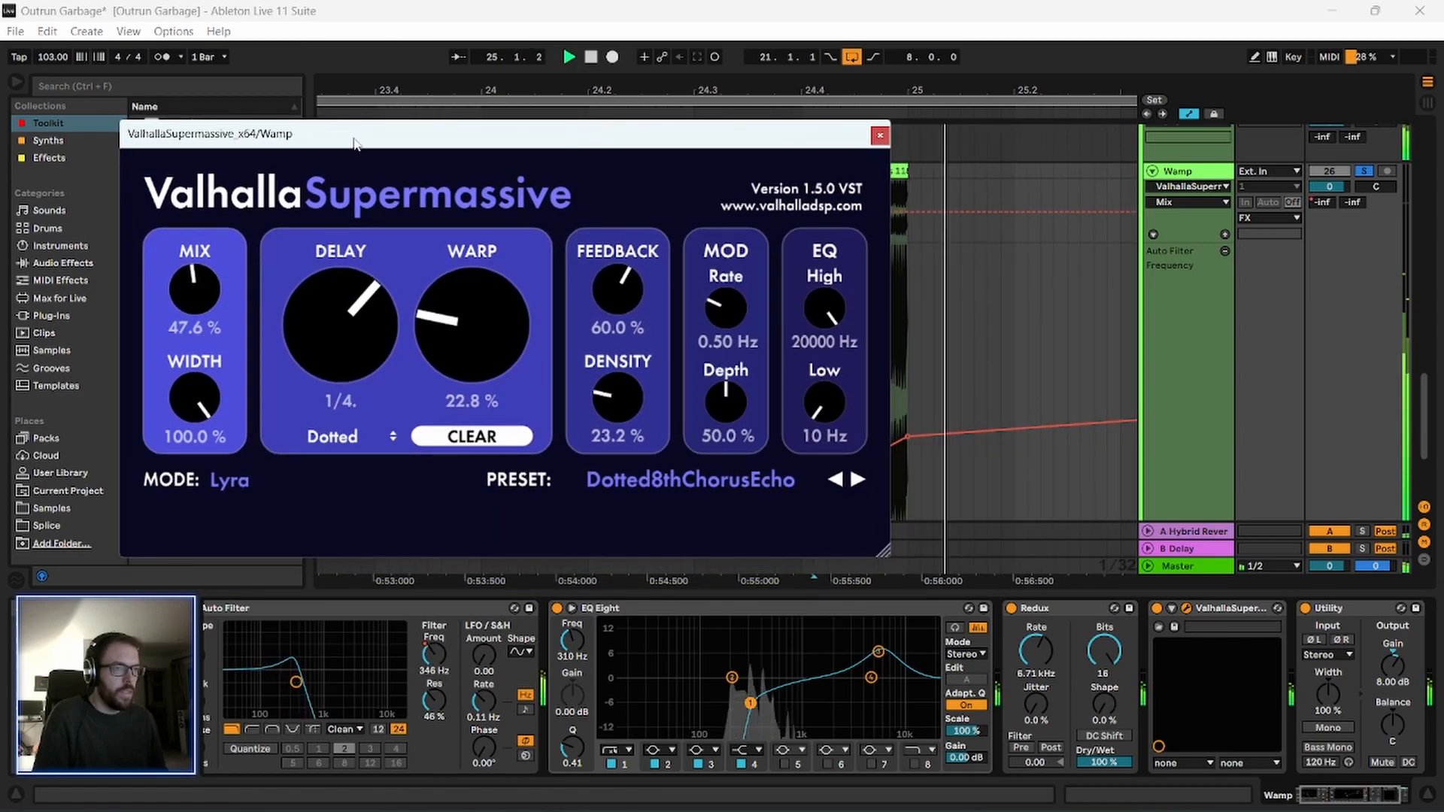
Set ValhallaSupermassive's Feedback to 62.8 % and Density to 72.8 %, and close the plug-in window.
{"action": "left_click_drag", "start_coordinate": [324, 136], "coordinate": [302, 129]}
{"action": "left_click_drag", "start_coordinate": [596, 299], "coordinate": [596, 295]}
{"action": "left_click_drag", "start_coordinate": [596, 393], "coordinate": [604, 354]}
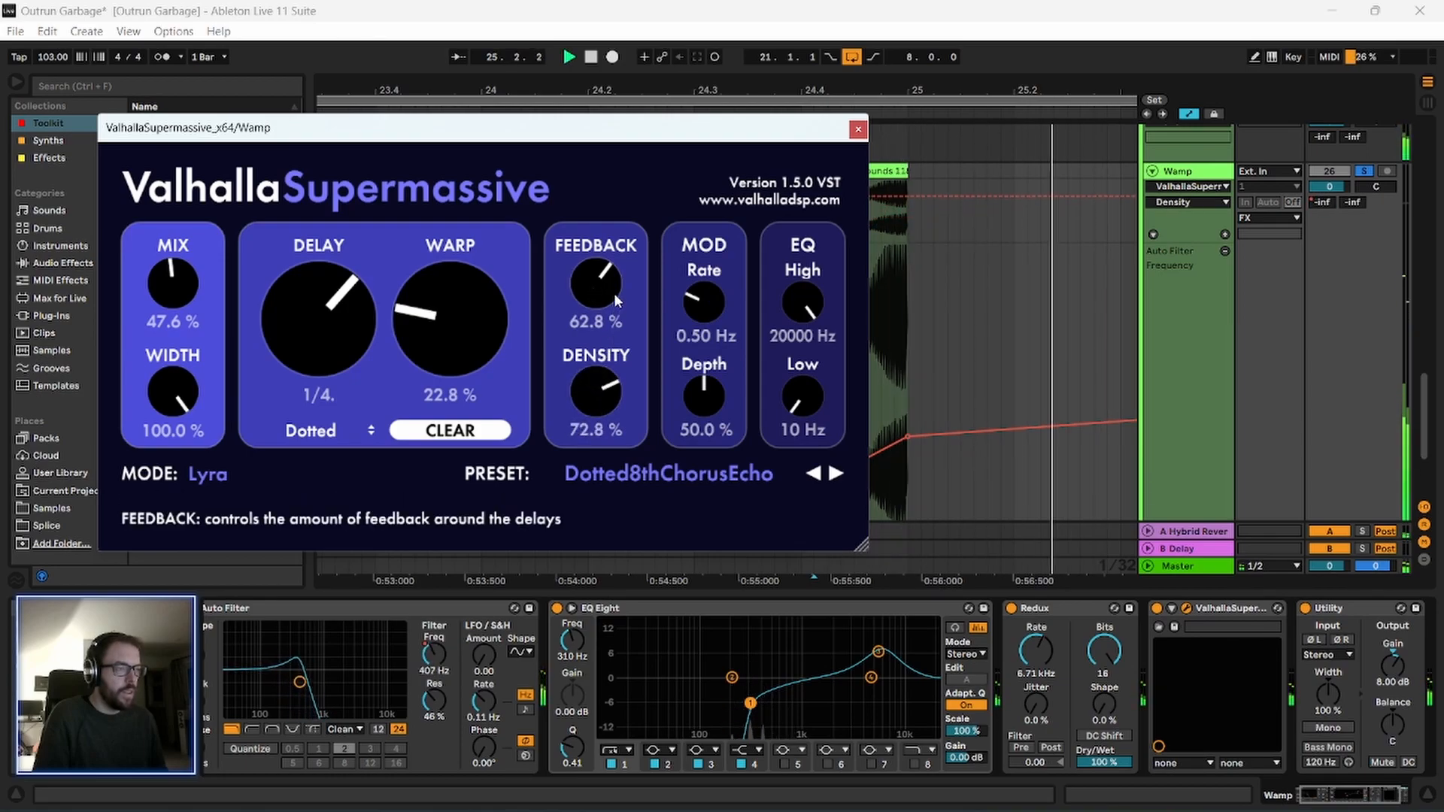
{"action": "left_click", "coordinate": [857, 132]}
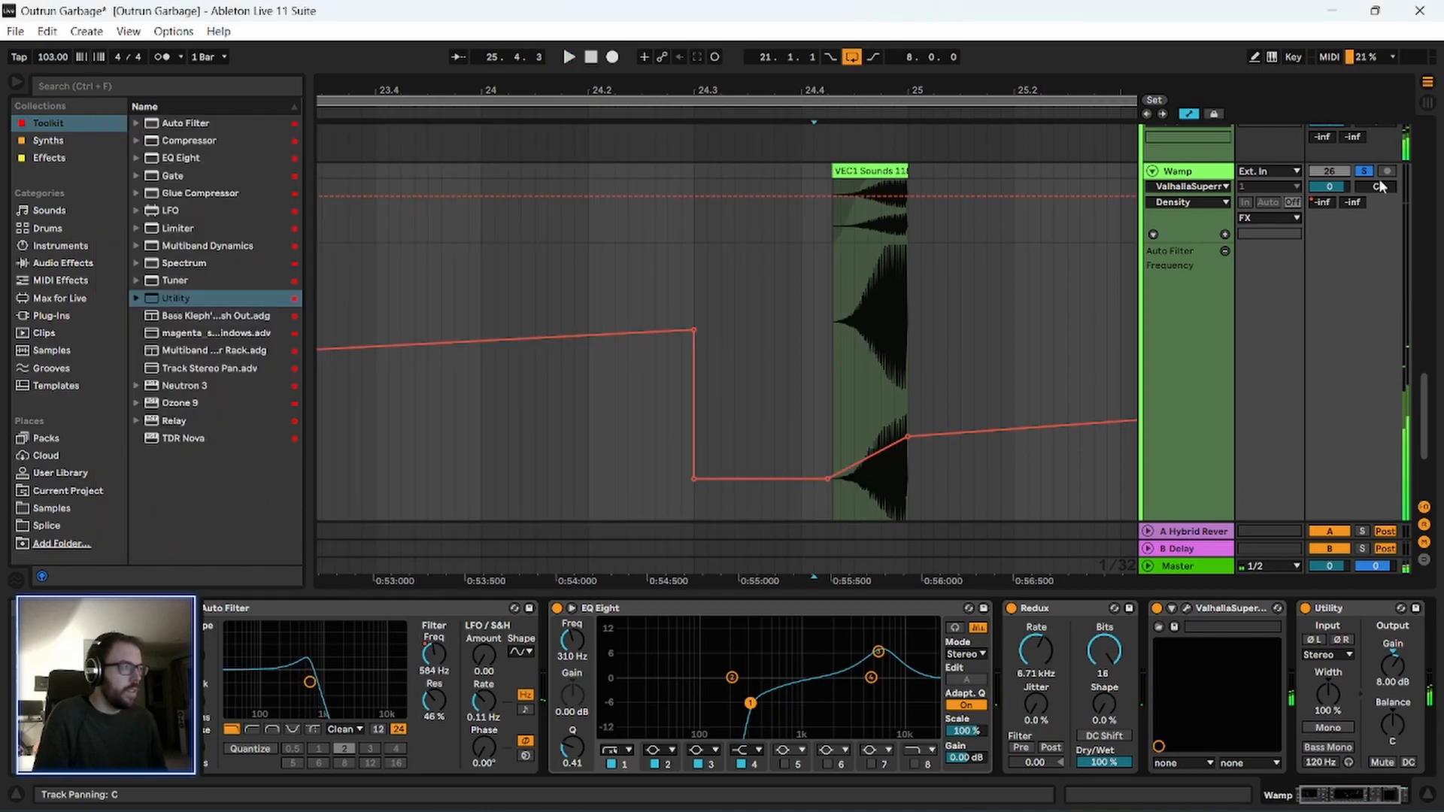
Unsolo the Wamp track and play the full arrangement from bar 21.
{"action": "left_click_drag", "start_coordinate": [711, 96], "coordinate": [665, 7]}
{"action": "scroll", "coordinate": [535, 336], "scroll_direction": "up", "scroll_amount": 2}
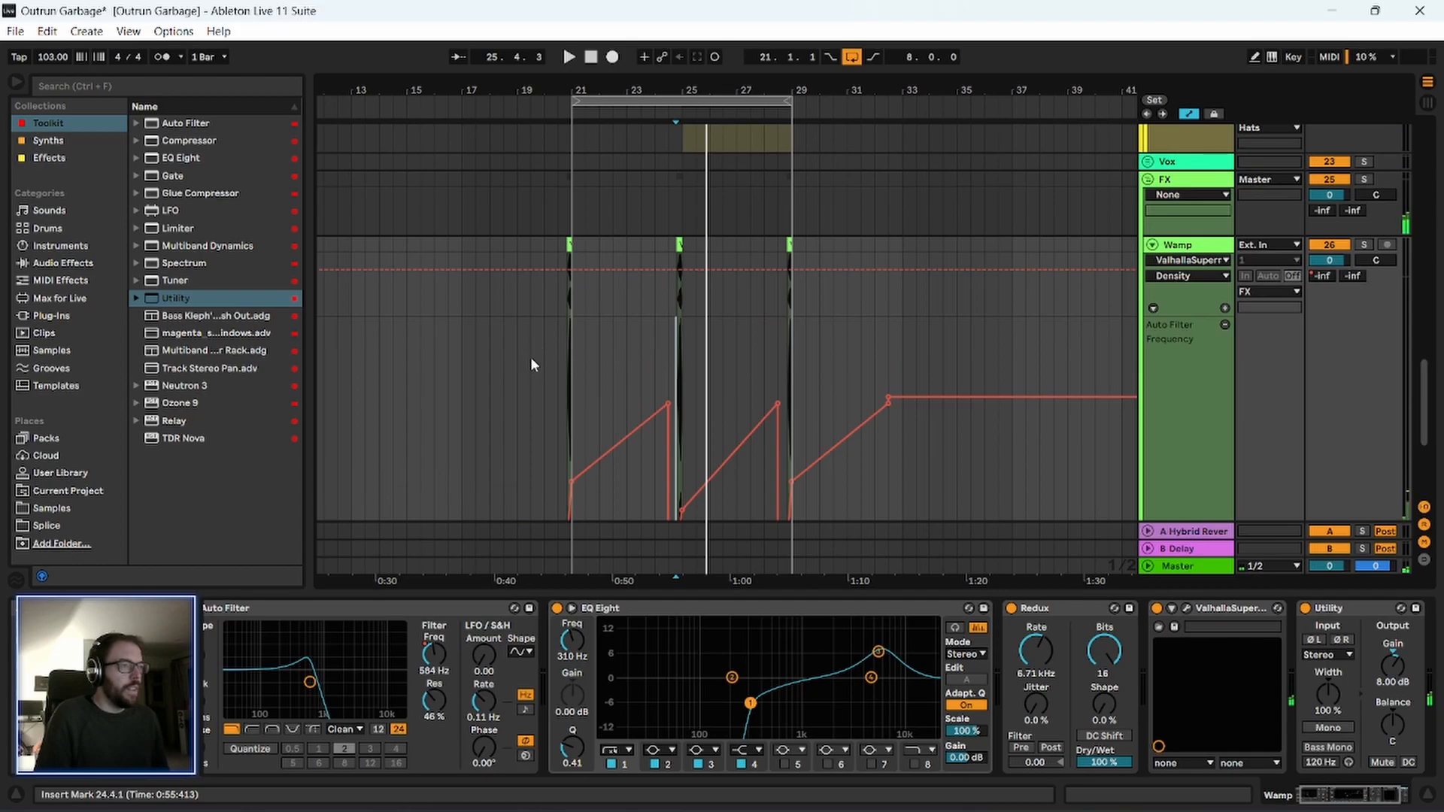
{"action": "left_click", "coordinate": [574, 302]}
{"action": "left_click_drag", "start_coordinate": [722, 86], "coordinate": [722, 121]}
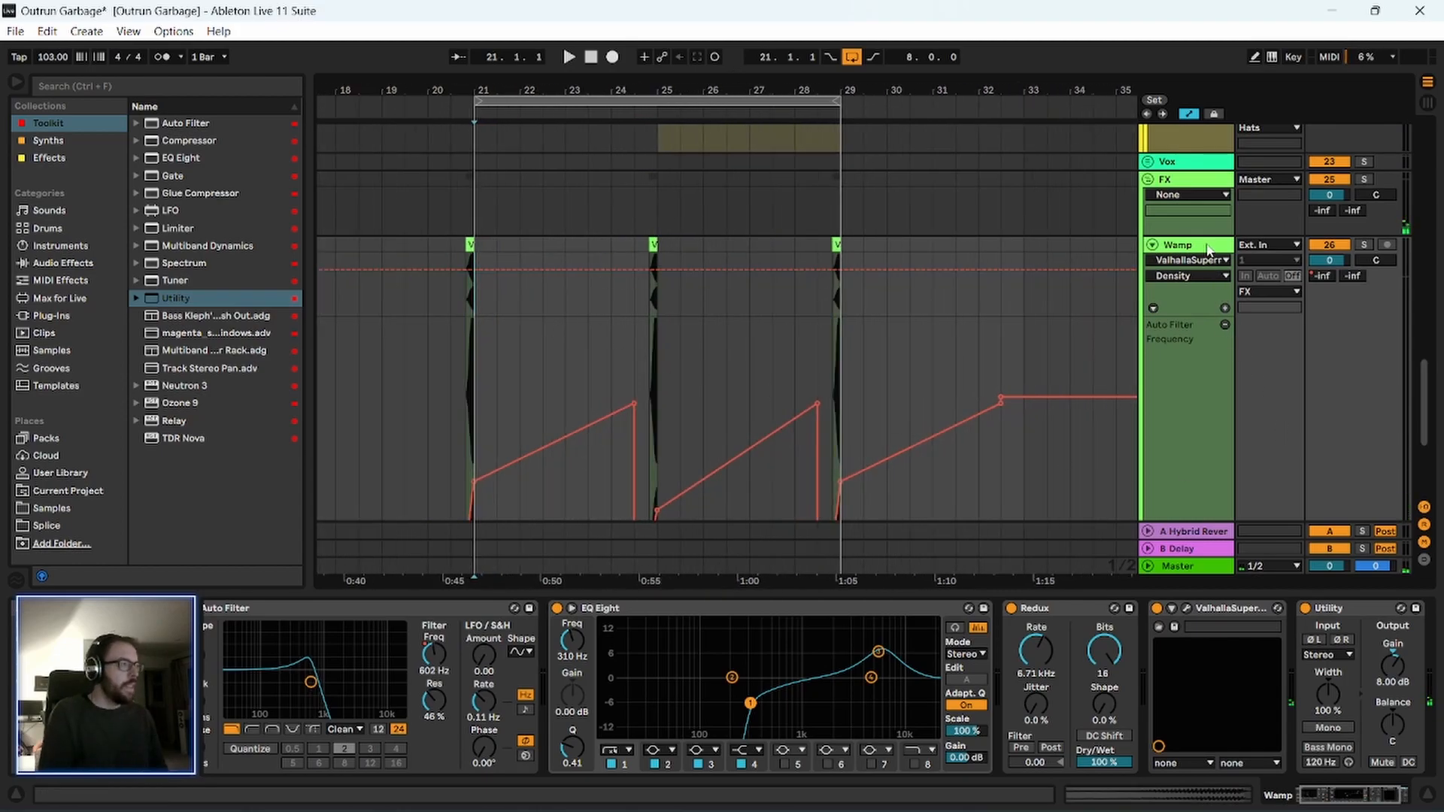
{"action": "left_click", "coordinate": [1177, 385]}
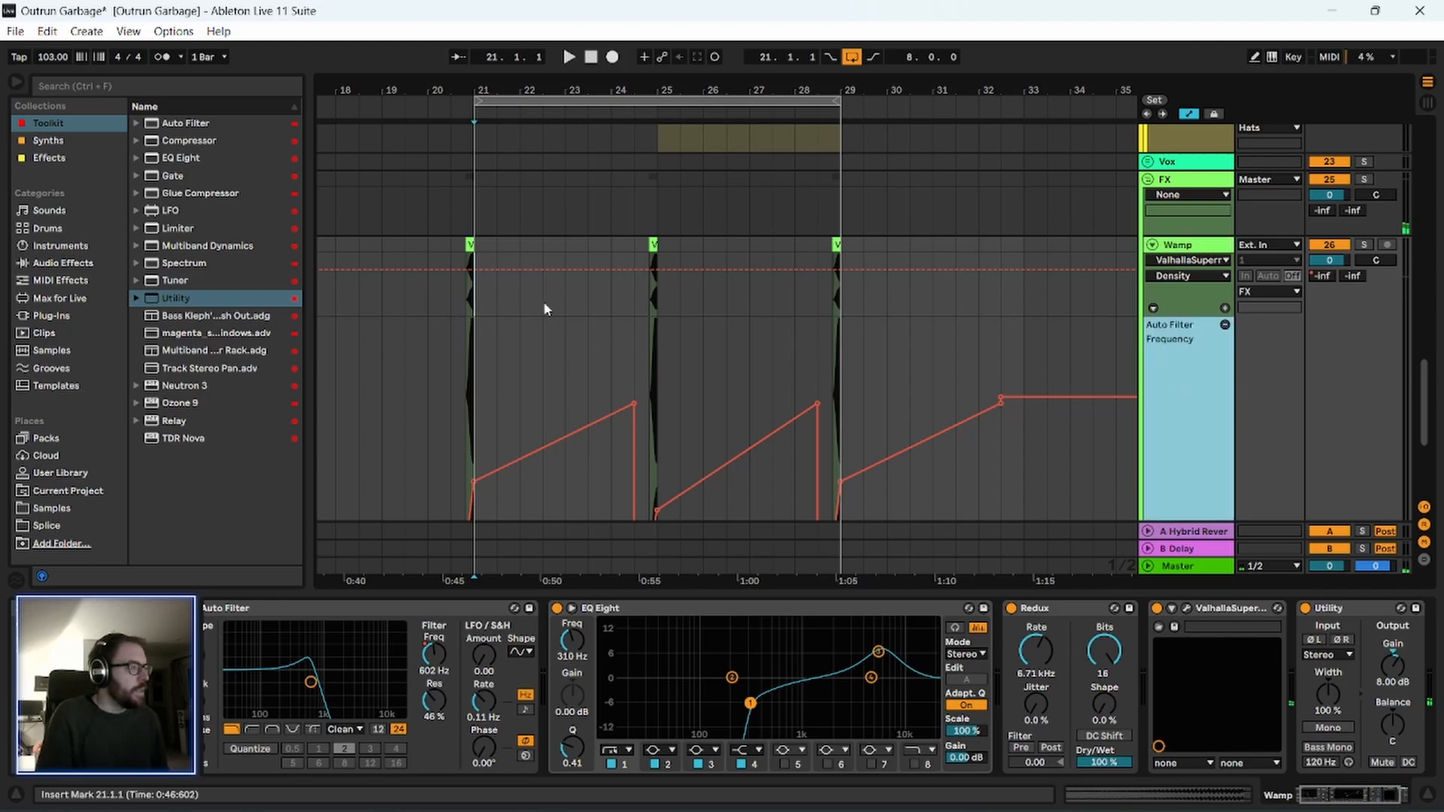
{"action": "key", "text": "space"}
{"action": "scroll", "coordinate": [489, 324], "scroll_direction": "up", "scroll_amount": 2}
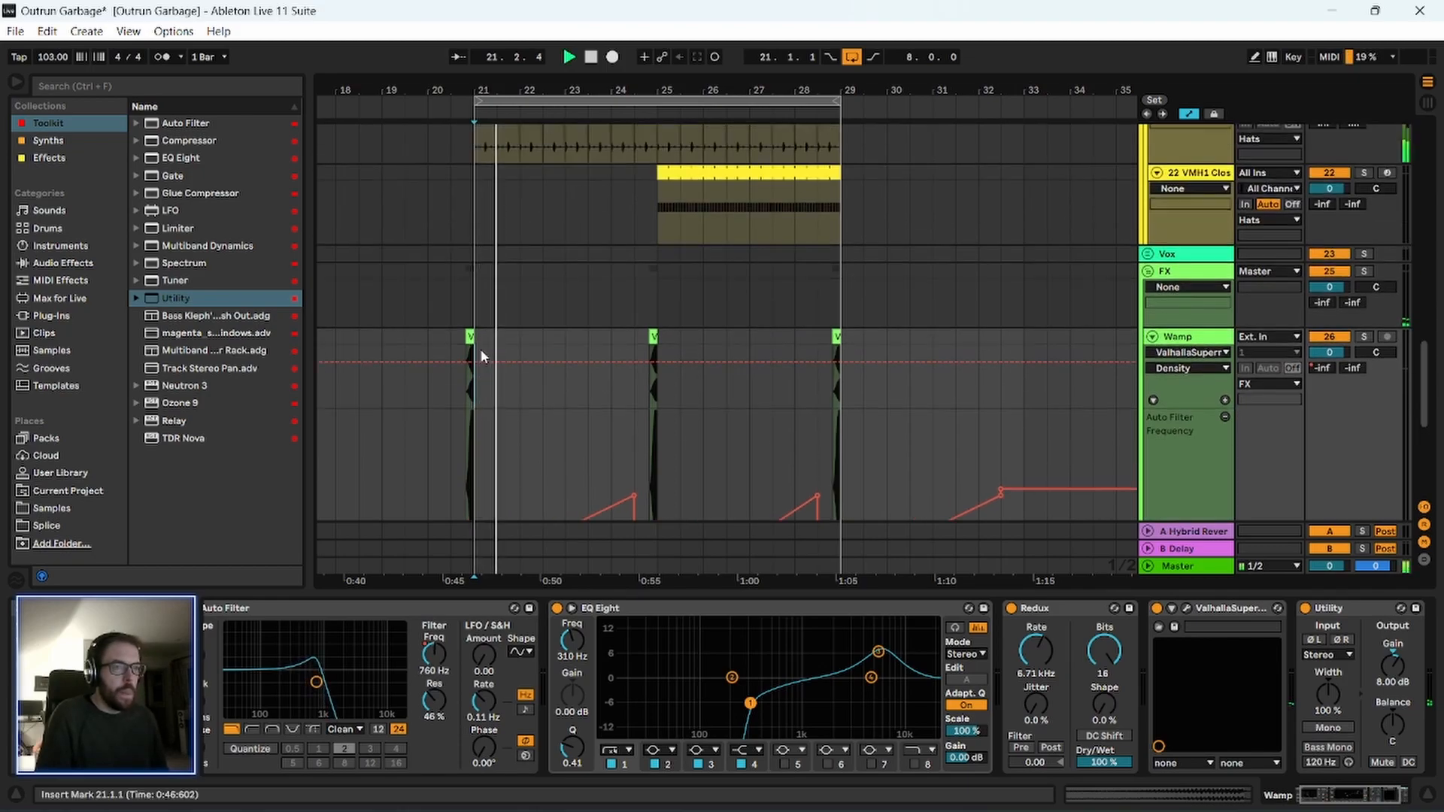
{"action": "left_click_drag", "start_coordinate": [606, 88], "coordinate": [606, 106]}
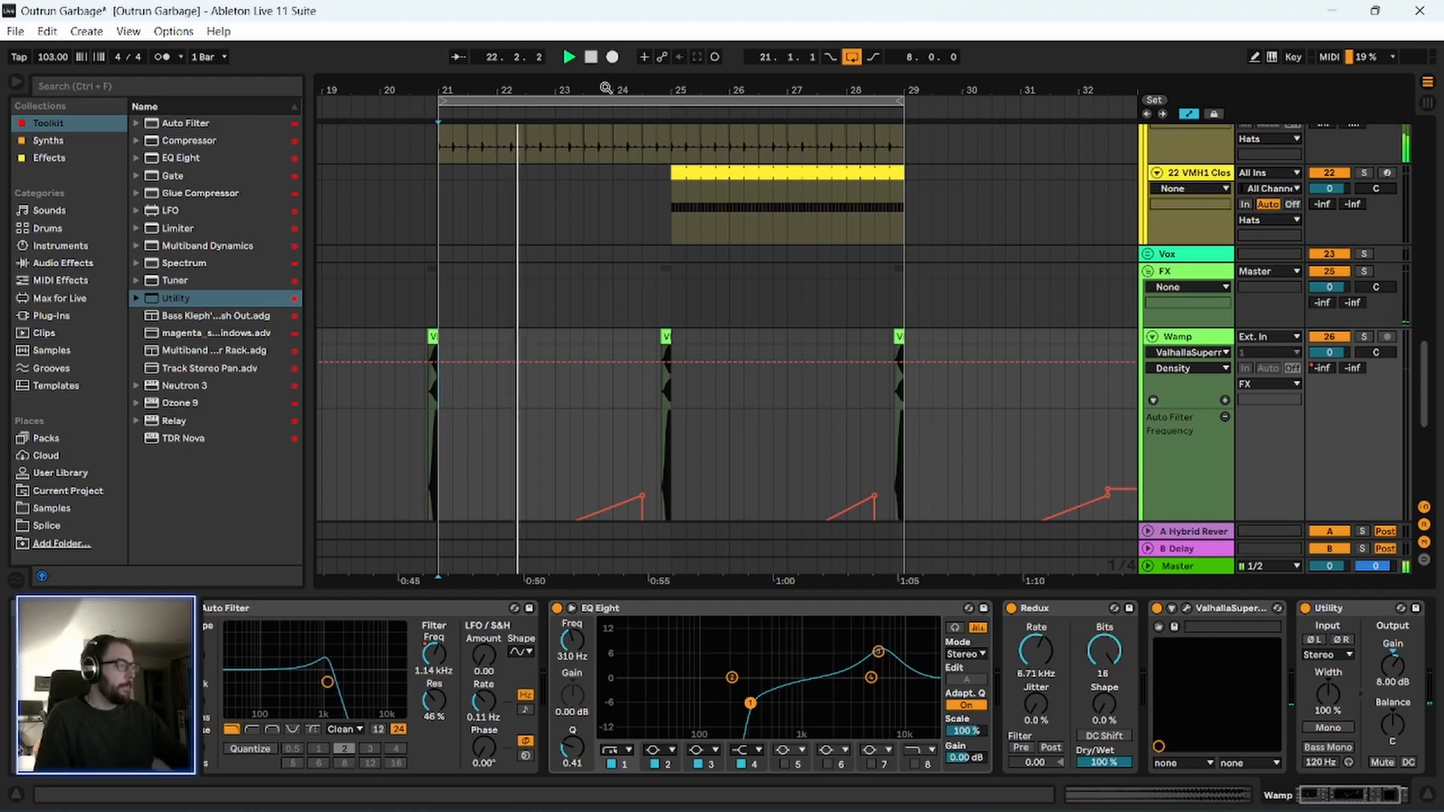
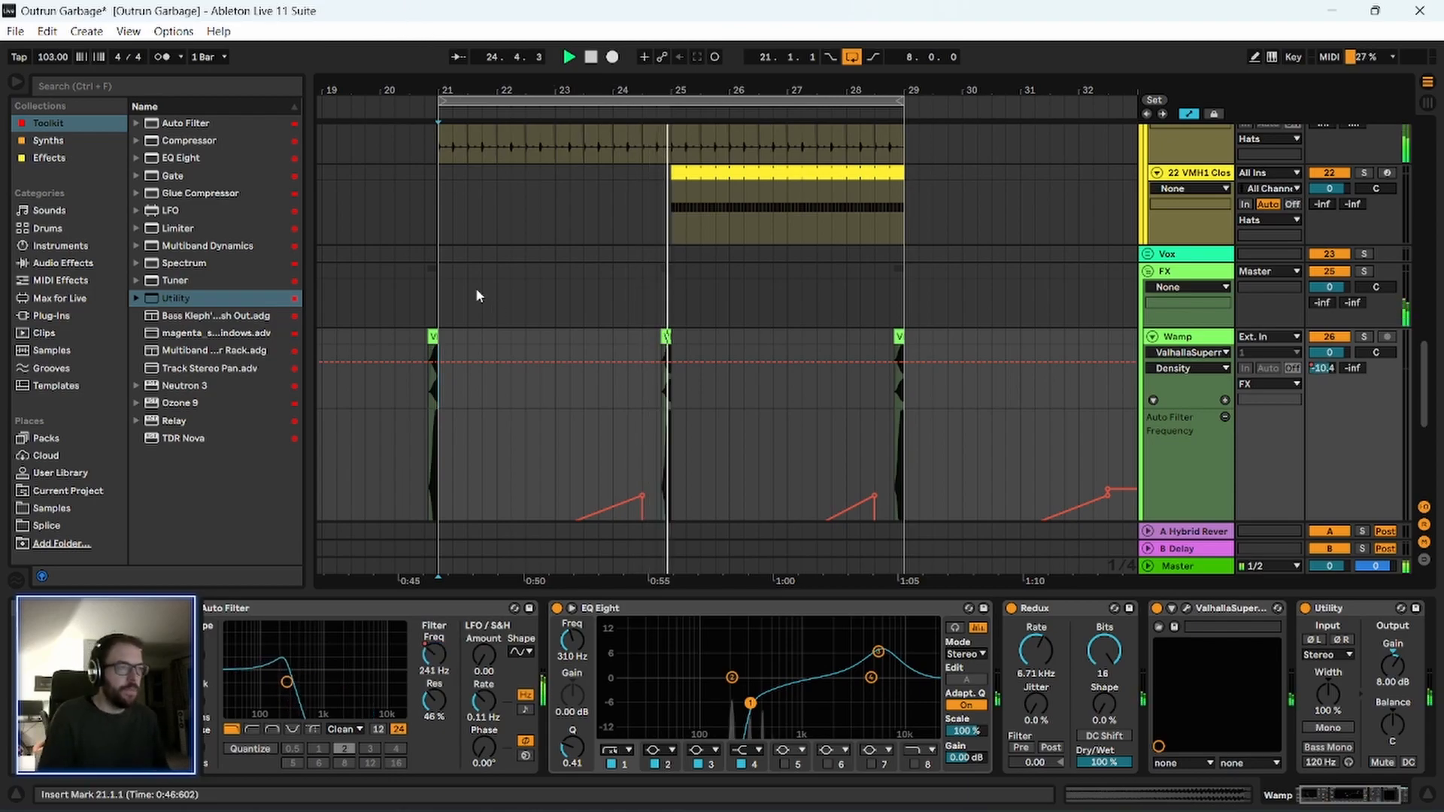
Enable Warp on the first Wamp clip, just before bar 21, and double its segment BPM to 206.
{"action": "left_click_drag", "start_coordinate": [649, 89], "coordinate": [604, 90]}
{"action": "left_click", "coordinate": [1192, 339]}
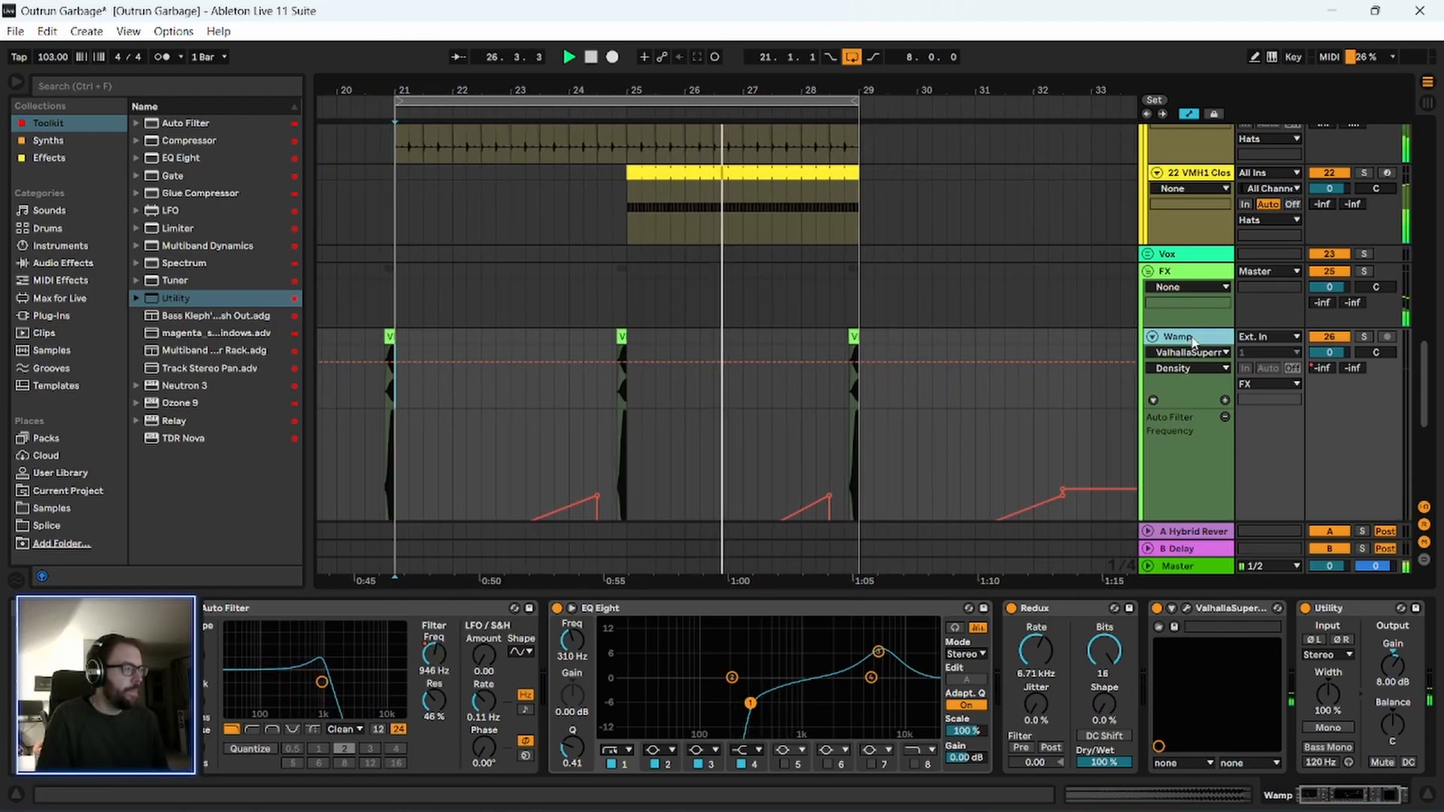
{"action": "scroll", "coordinate": [739, 436], "scroll_direction": "down", "scroll_amount": 3}
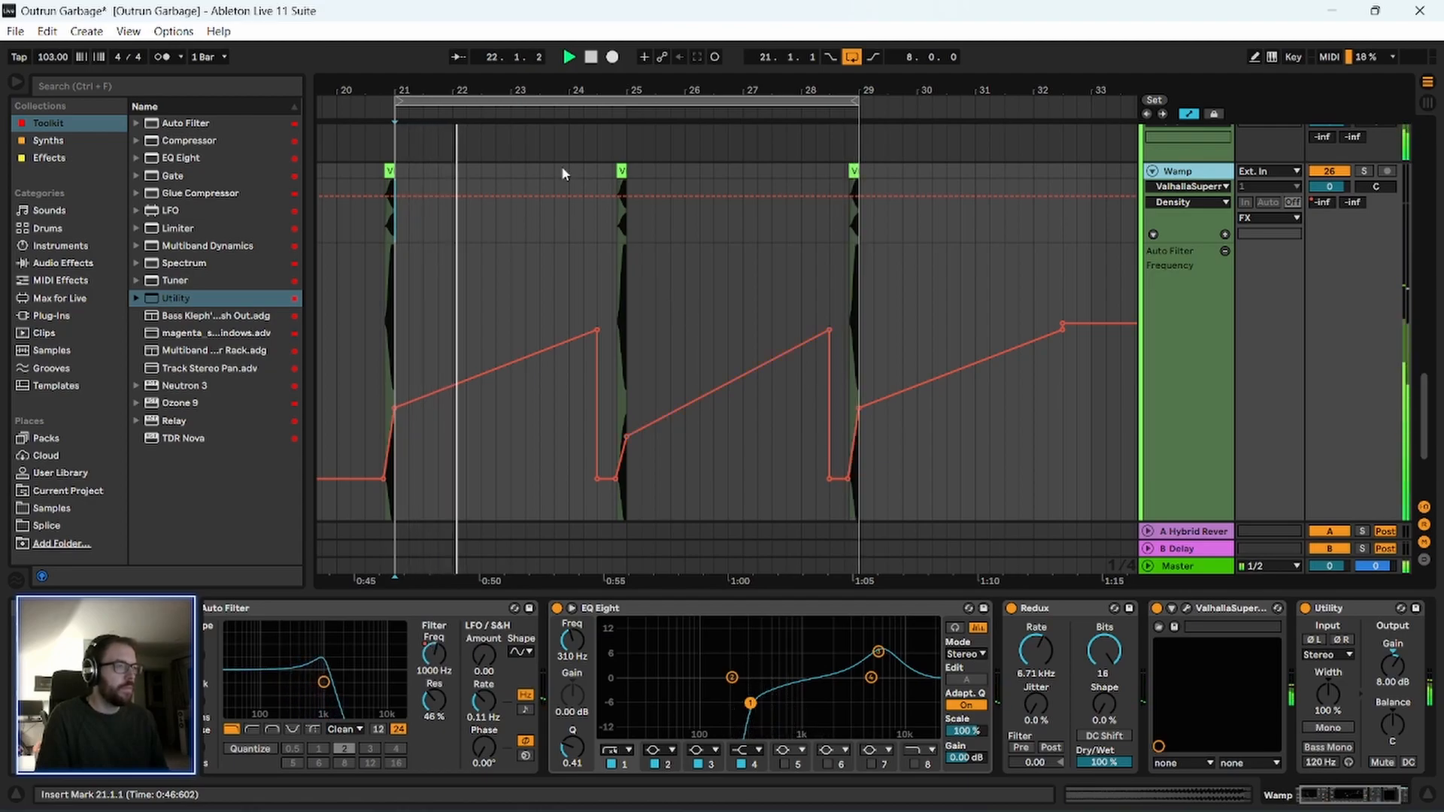
{"action": "left_click_drag", "start_coordinate": [496, 89], "coordinate": [525, 82]}
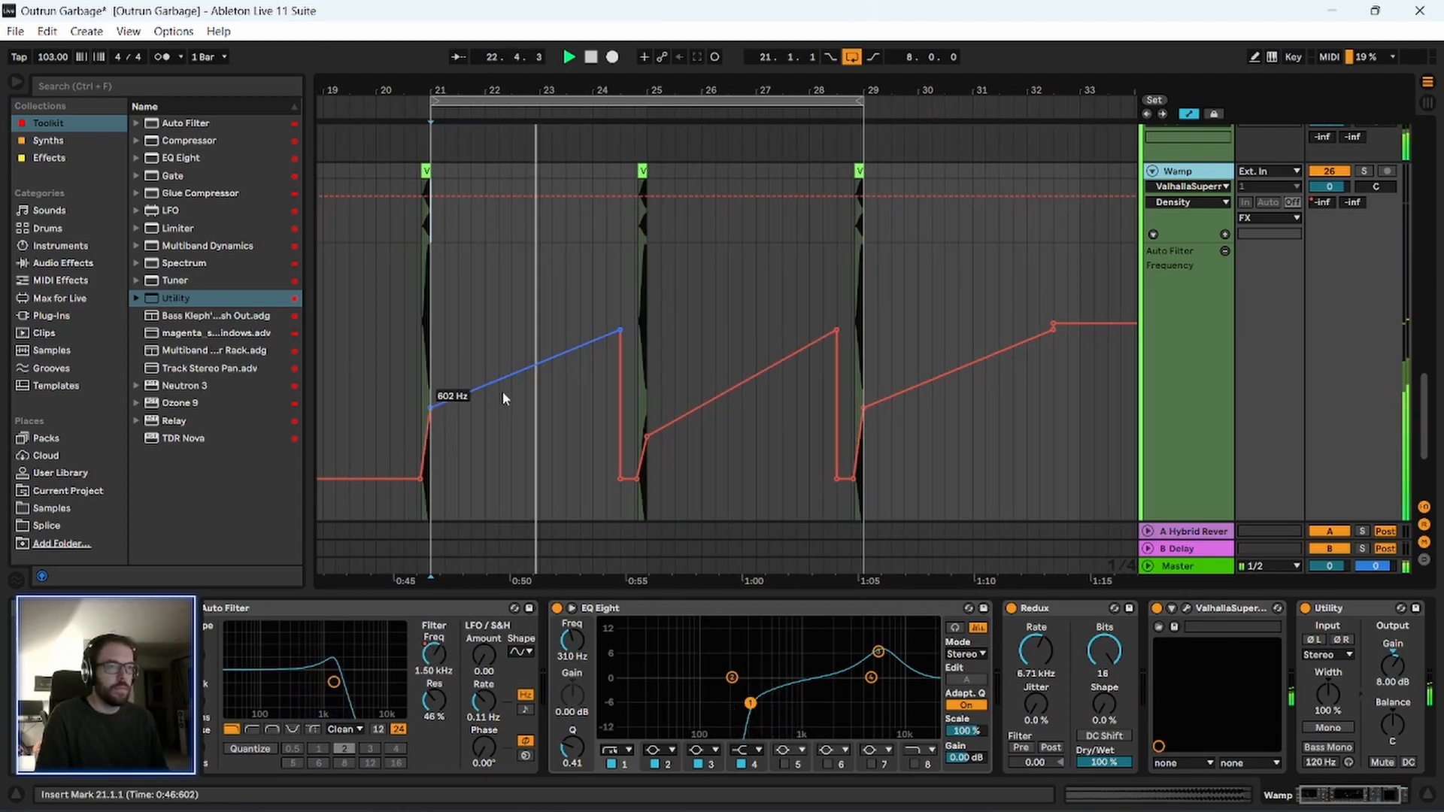
{"action": "left_click_drag", "start_coordinate": [420, 83], "coordinate": [501, 164]}
{"action": "left_click", "coordinate": [527, 170]}
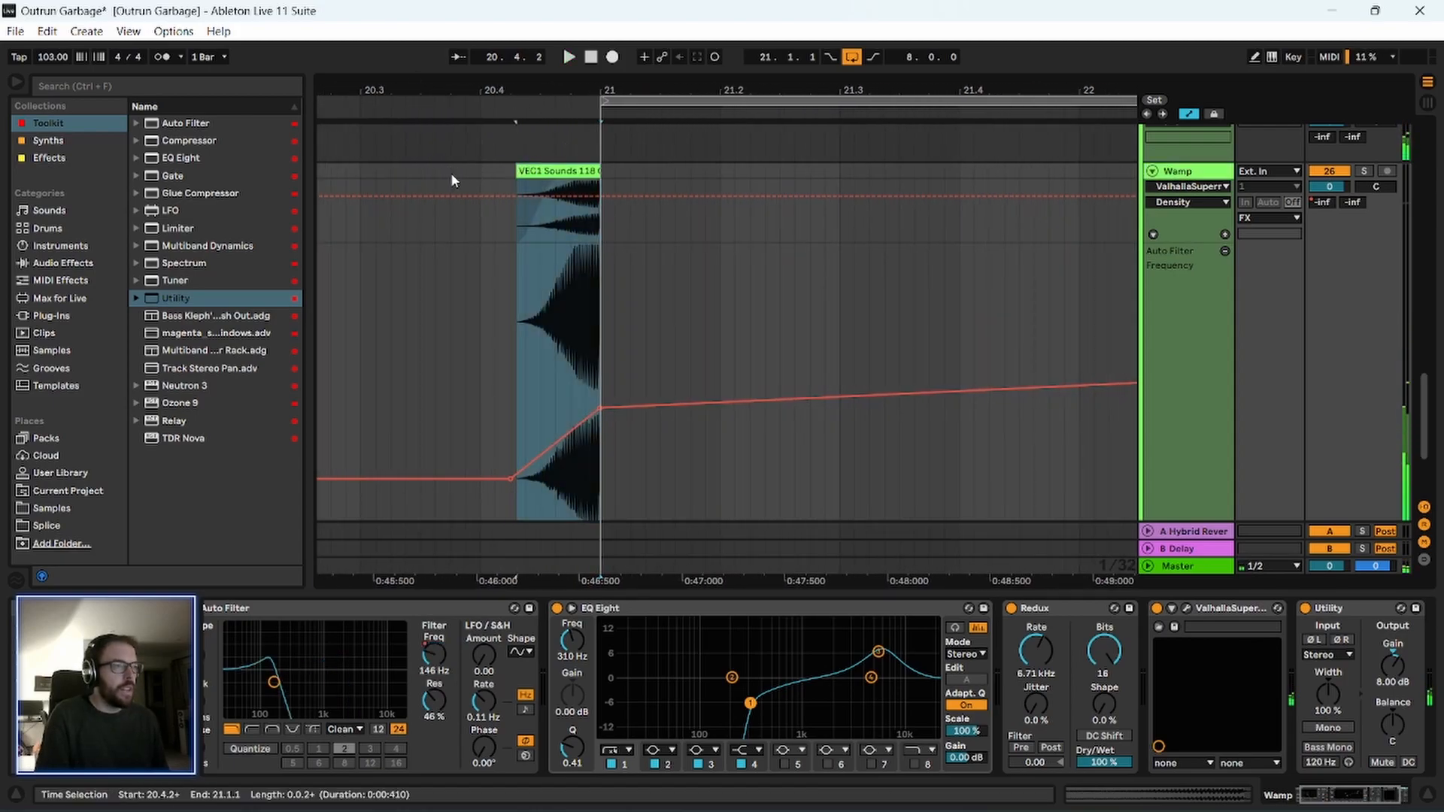
{"action": "double_click", "coordinate": [568, 171]}
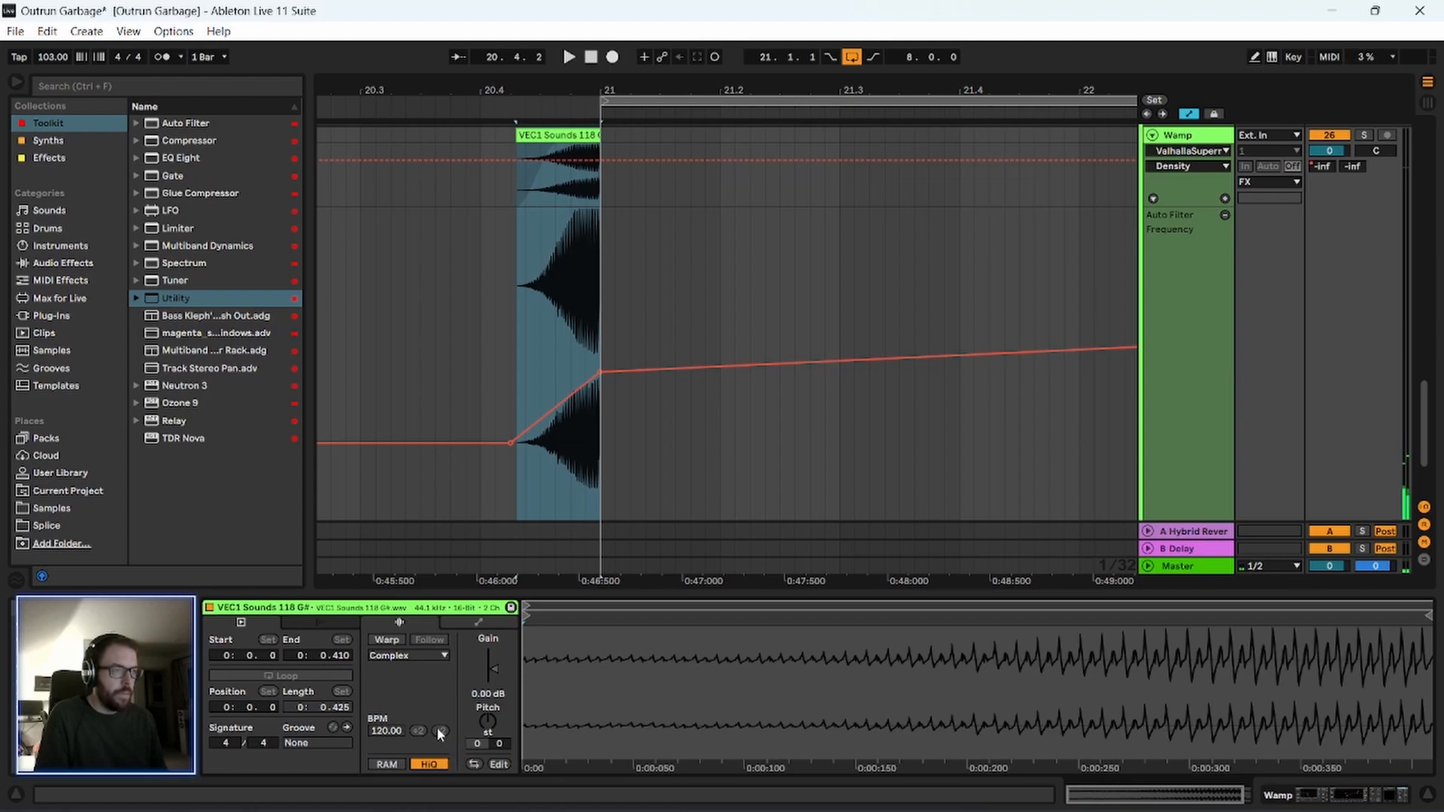
{"action": "left_click", "coordinate": [387, 641]}
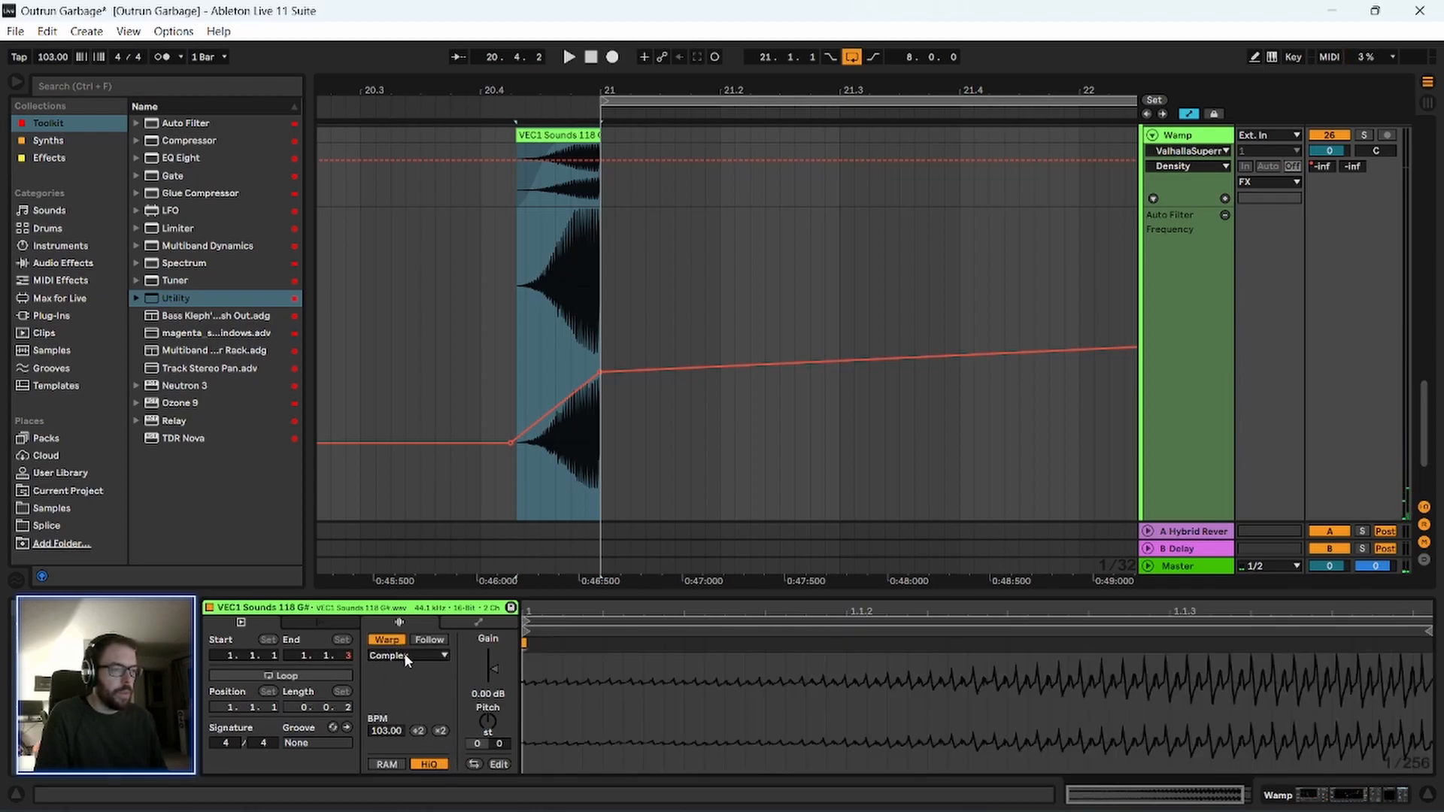
{"action": "left_click", "coordinate": [388, 641]}
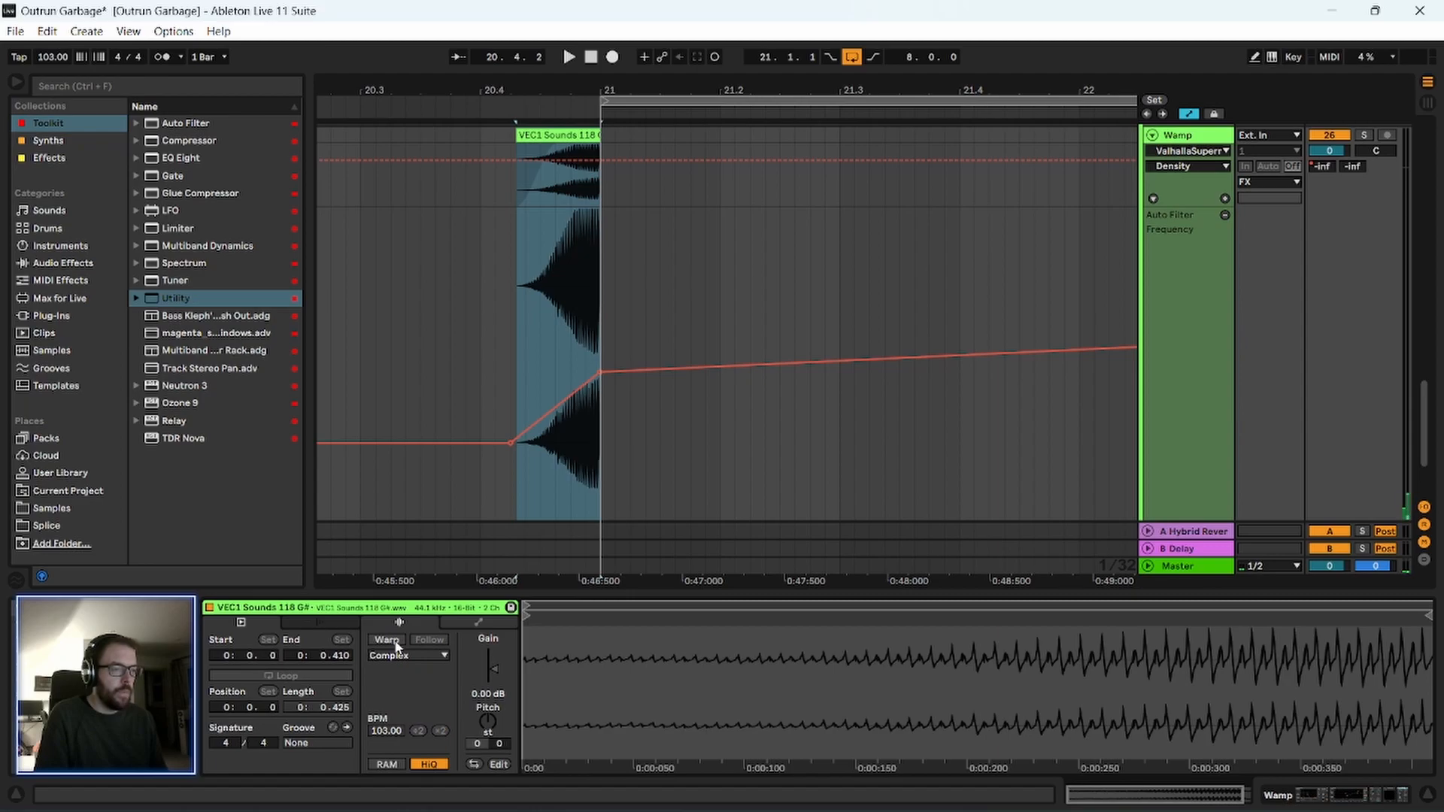
{"action": "left_click", "coordinate": [386, 641]}
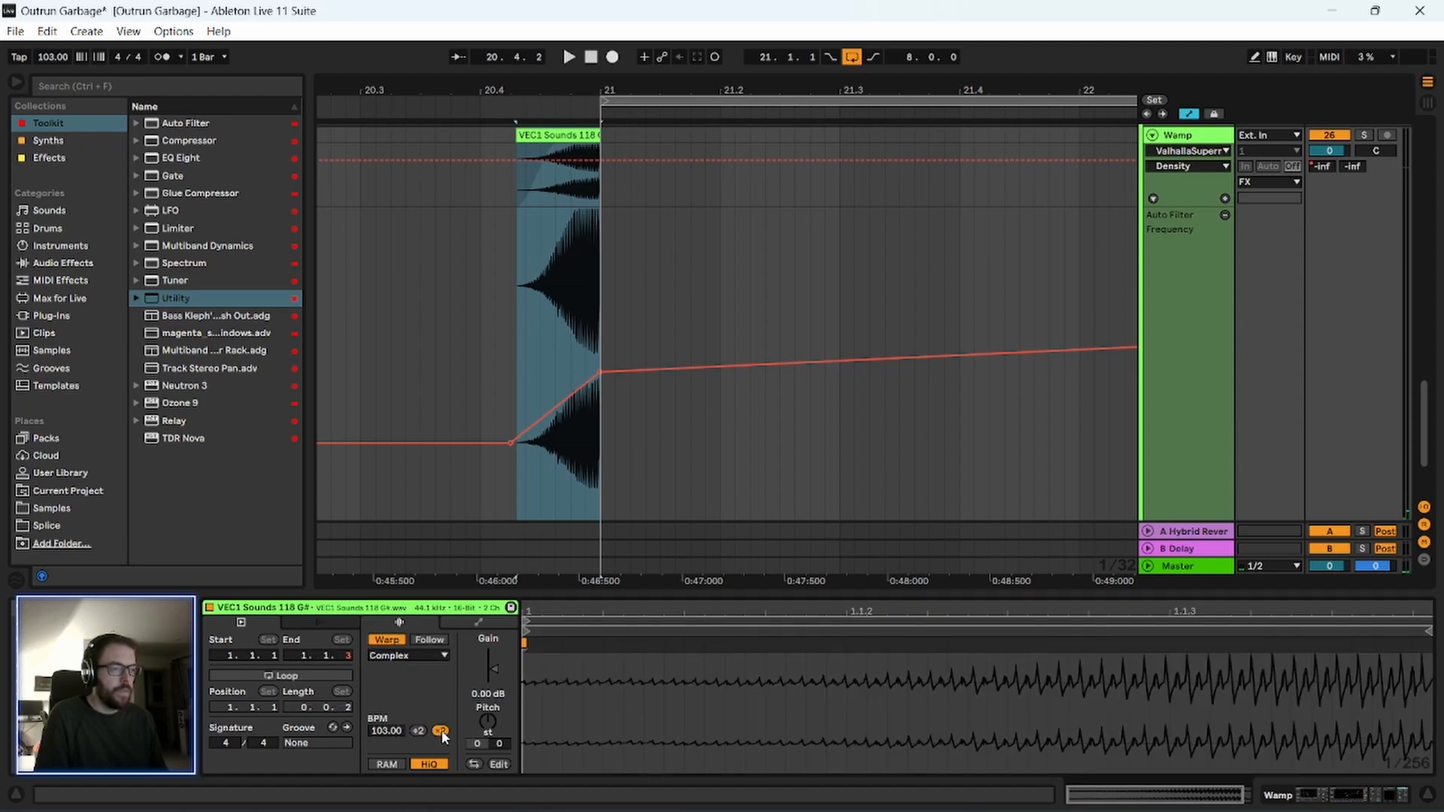
{"action": "left_click", "coordinate": [441, 731]}
Move the stretched Wamp clip earlier so that it ends at bar 21, and play the transition.
{"action": "left_click_drag", "start_coordinate": [666, 134], "coordinate": [576, 220]}
{"action": "left_click_drag", "start_coordinate": [587, 91], "coordinate": [698, 197]}
{"action": "left_click_drag", "start_coordinate": [715, 90], "coordinate": [722, 15]}
{"action": "key", "text": "space"}
{"action": "left_click_drag", "start_coordinate": [659, 107], "coordinate": [659, 45]}
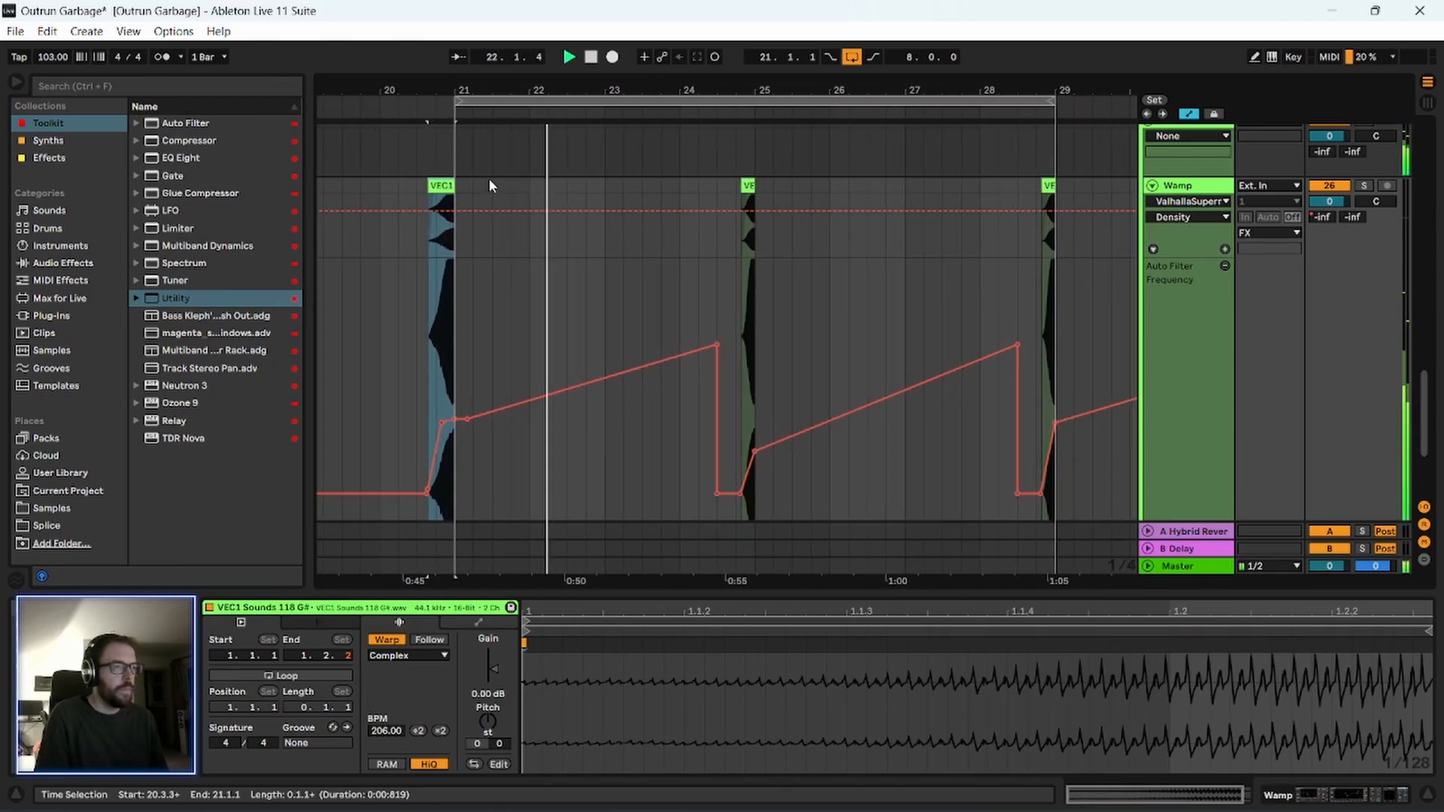
Move the Auto Filter Frequency breakpoint to the end of the first Wamp clip at bar 21 and play from 20.4.1.
{"action": "key", "text": "space"}
{"action": "left_click_drag", "start_coordinate": [442, 427], "coordinate": [455, 421]}
{"action": "key", "text": "space"}
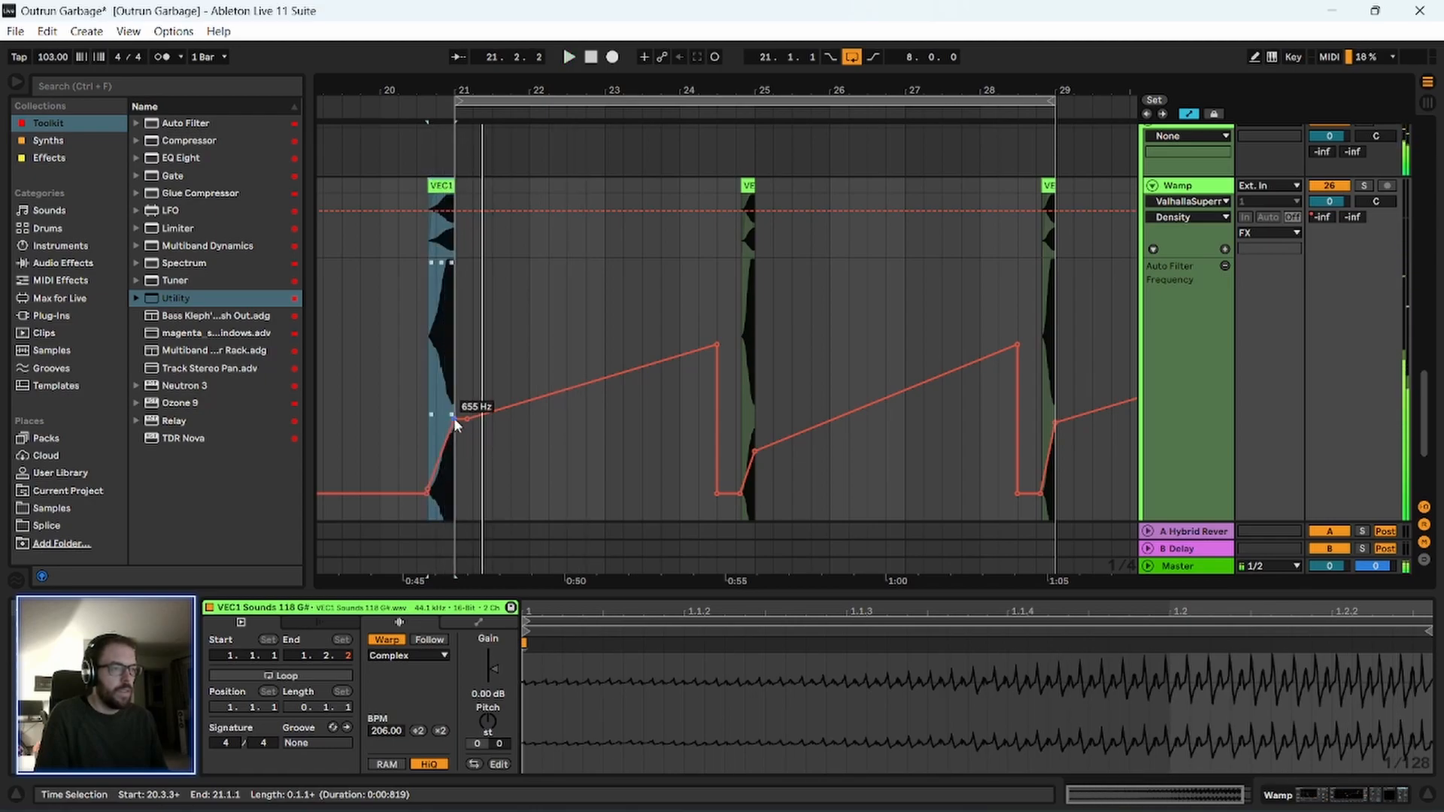
{"action": "left_click", "coordinate": [431, 388]}
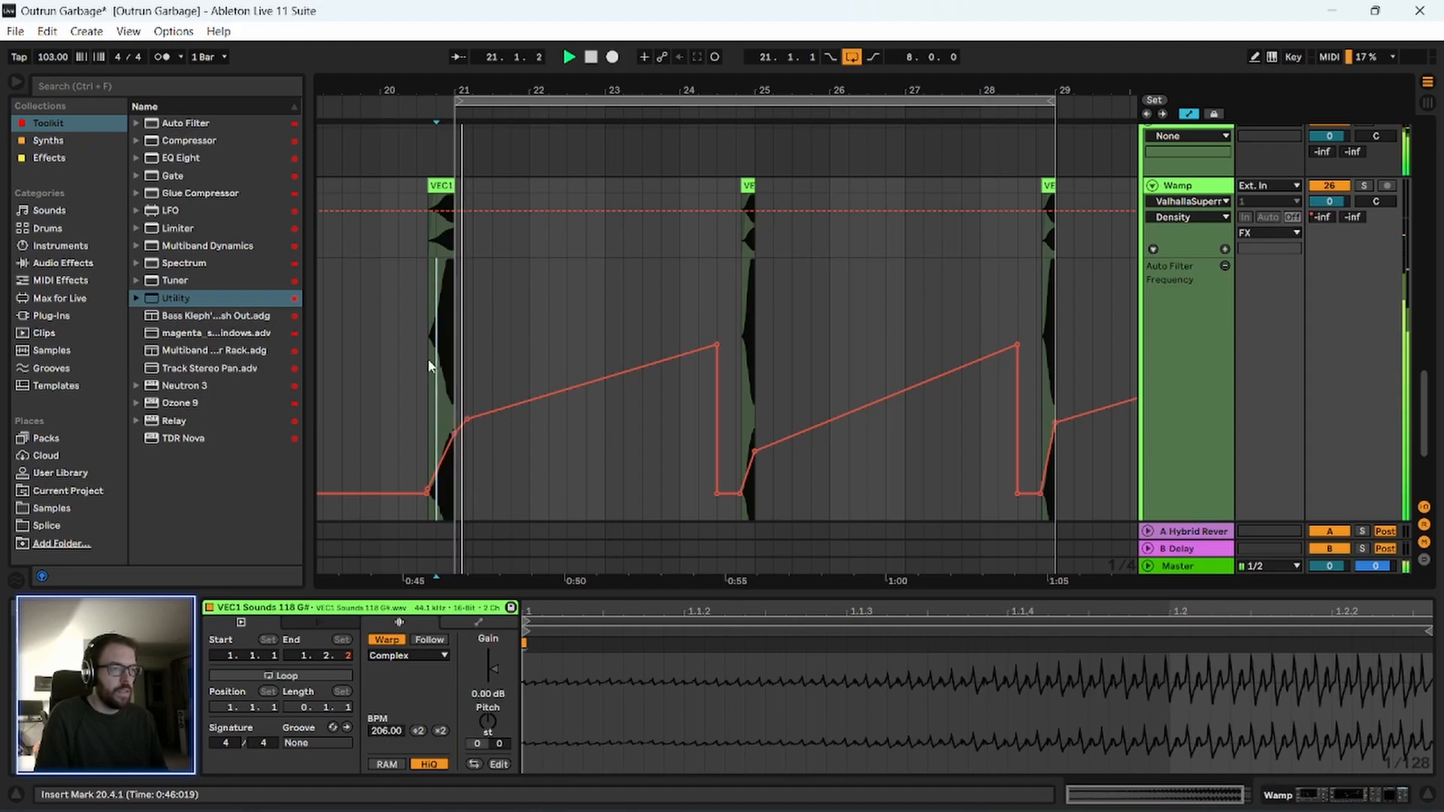
{"action": "key", "text": "space"}
Try to duplicate bars 17–21 of the Wamp track twice across bars 21–29.
{"action": "left_click", "coordinate": [440, 185]}
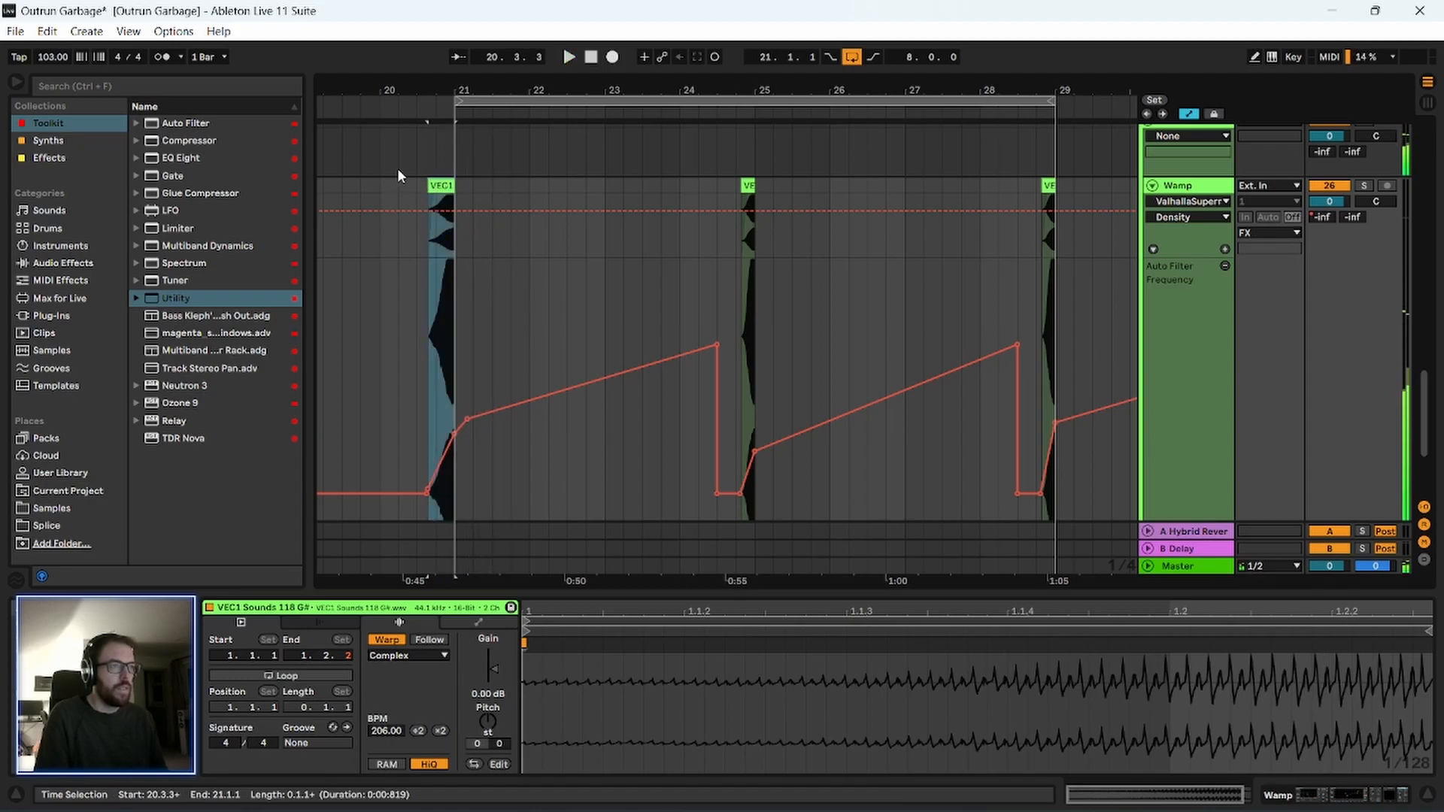
{"action": "left_click_drag", "start_coordinate": [526, 90], "coordinate": [558, 34]}
{"action": "left_click_drag", "start_coordinate": [465, 252], "coordinate": [543, 251]}
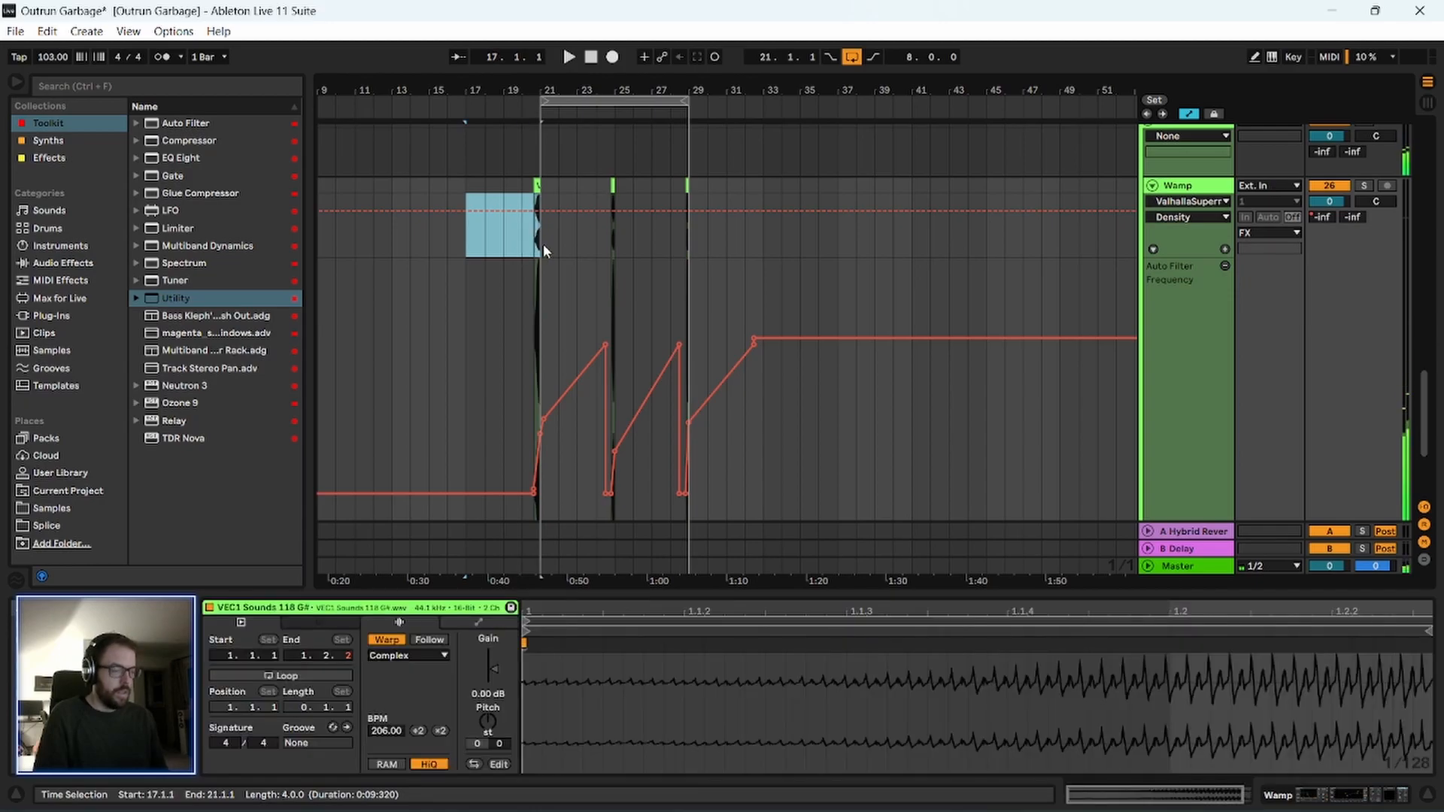
{"action": "key", "text": "ctrl+d"}
{"action": "key", "text": "ctrl+d"}
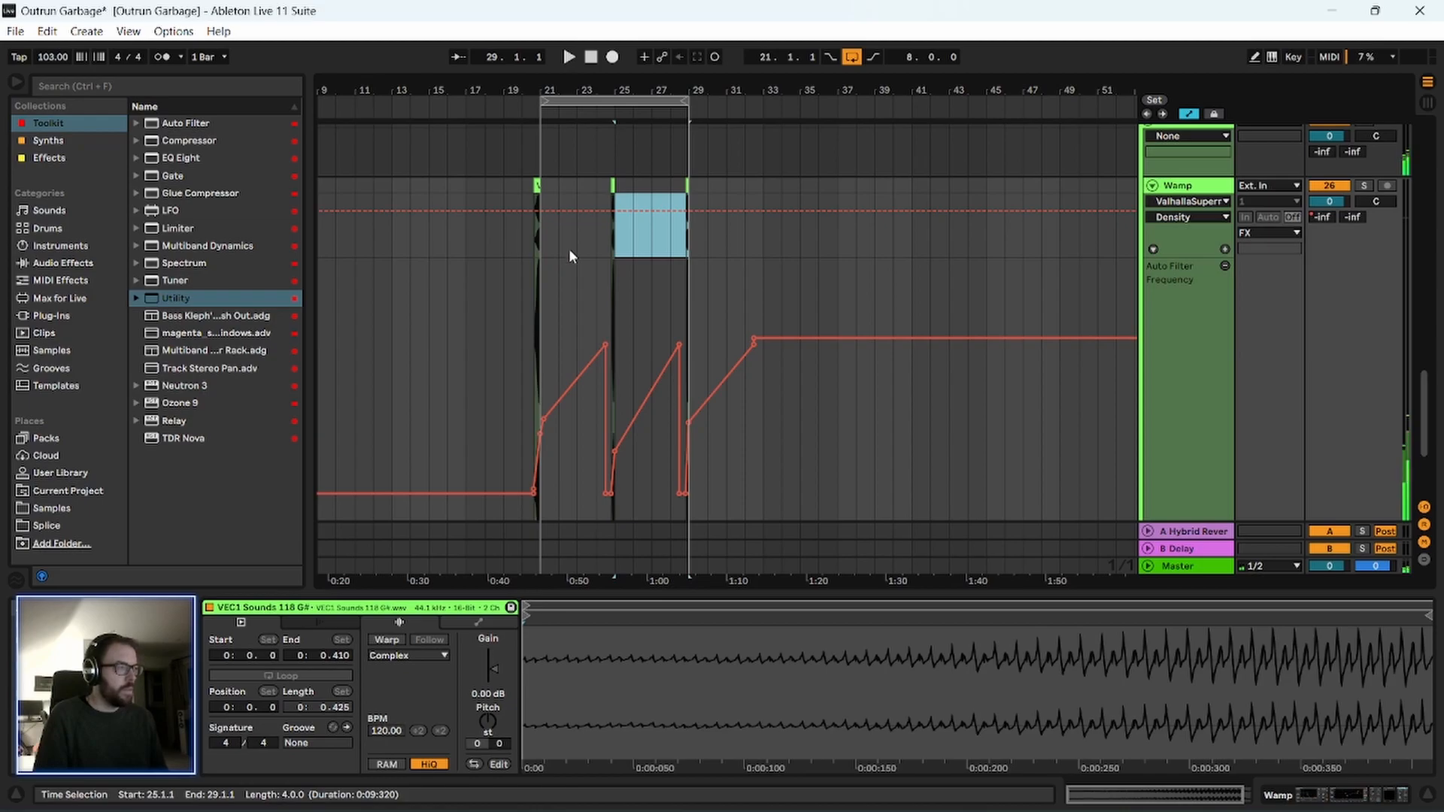
Add an audio track below Wamp, duplicate Wamp's bars 17–21 twice with automation hidden, and play from bar 20.
{"action": "left_click", "coordinate": [670, 266]}
{"action": "key", "text": "ctrl+t"}
{"action": "left_click_drag", "start_coordinate": [469, 219], "coordinate": [541, 221]}
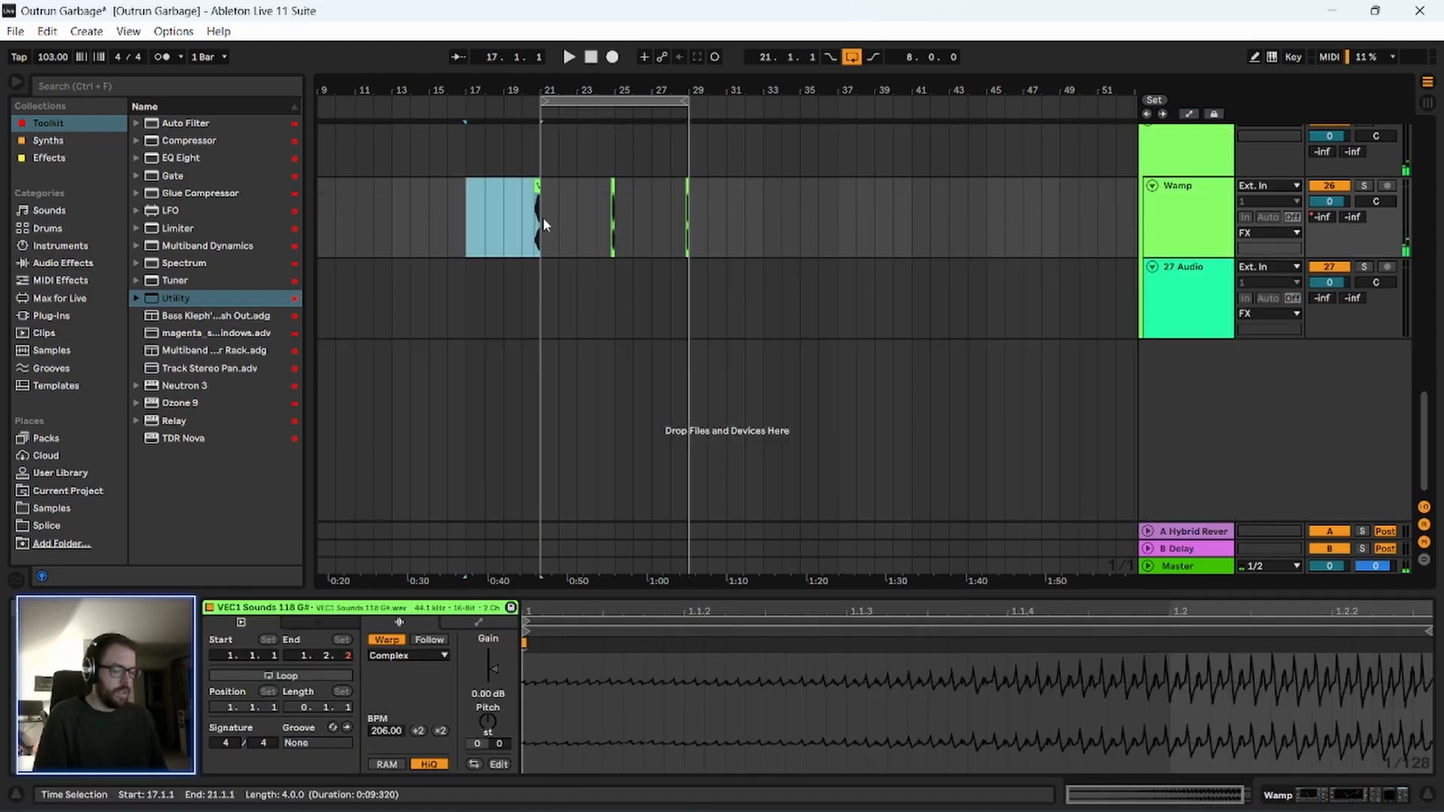
{"action": "key", "text": "ctrl+d"}
{"action": "key", "text": "ctrl+d"}
{"action": "left_click", "coordinate": [524, 218]}
{"action": "key", "text": "space"}
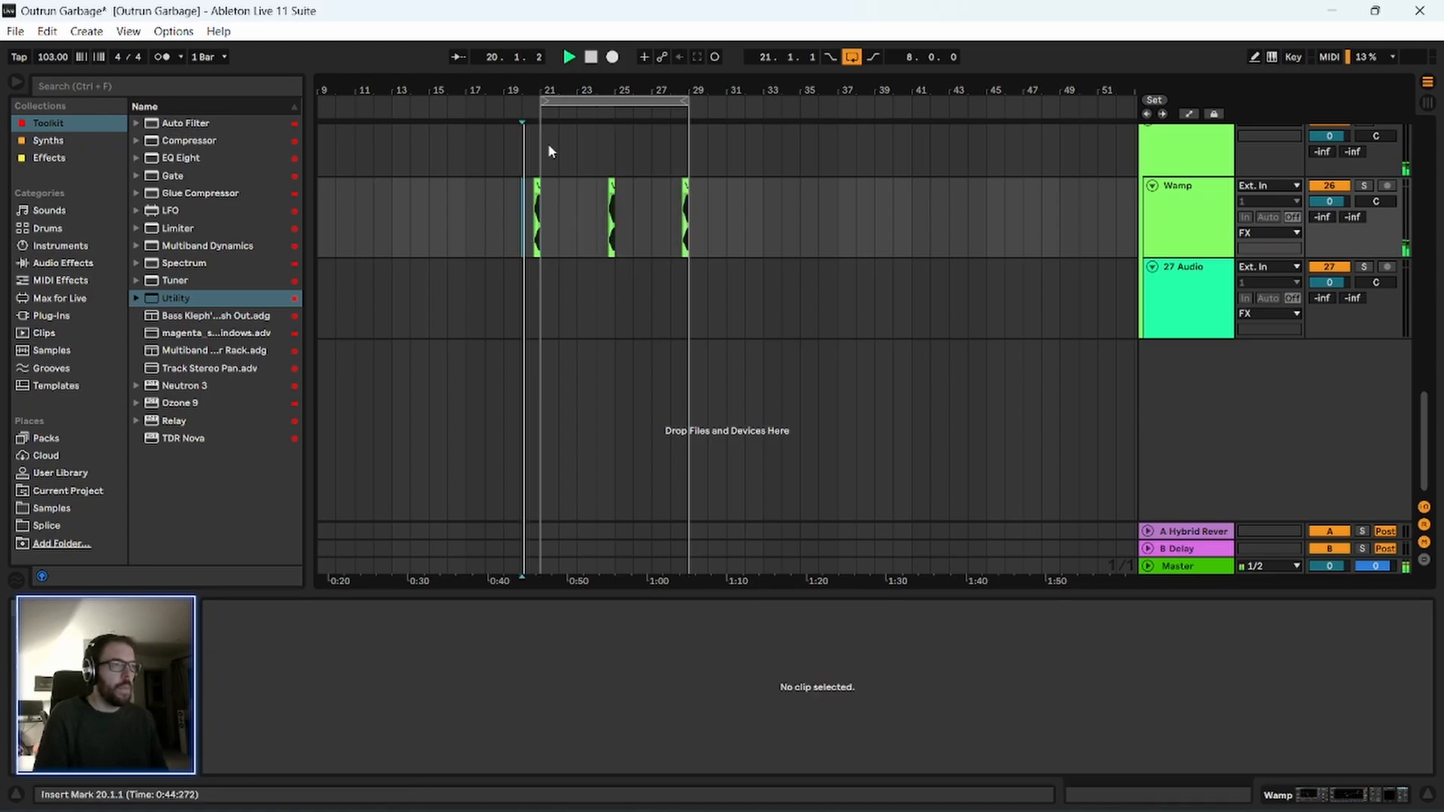
{"action": "left_click_drag", "start_coordinate": [539, 86], "coordinate": [538, 151]}
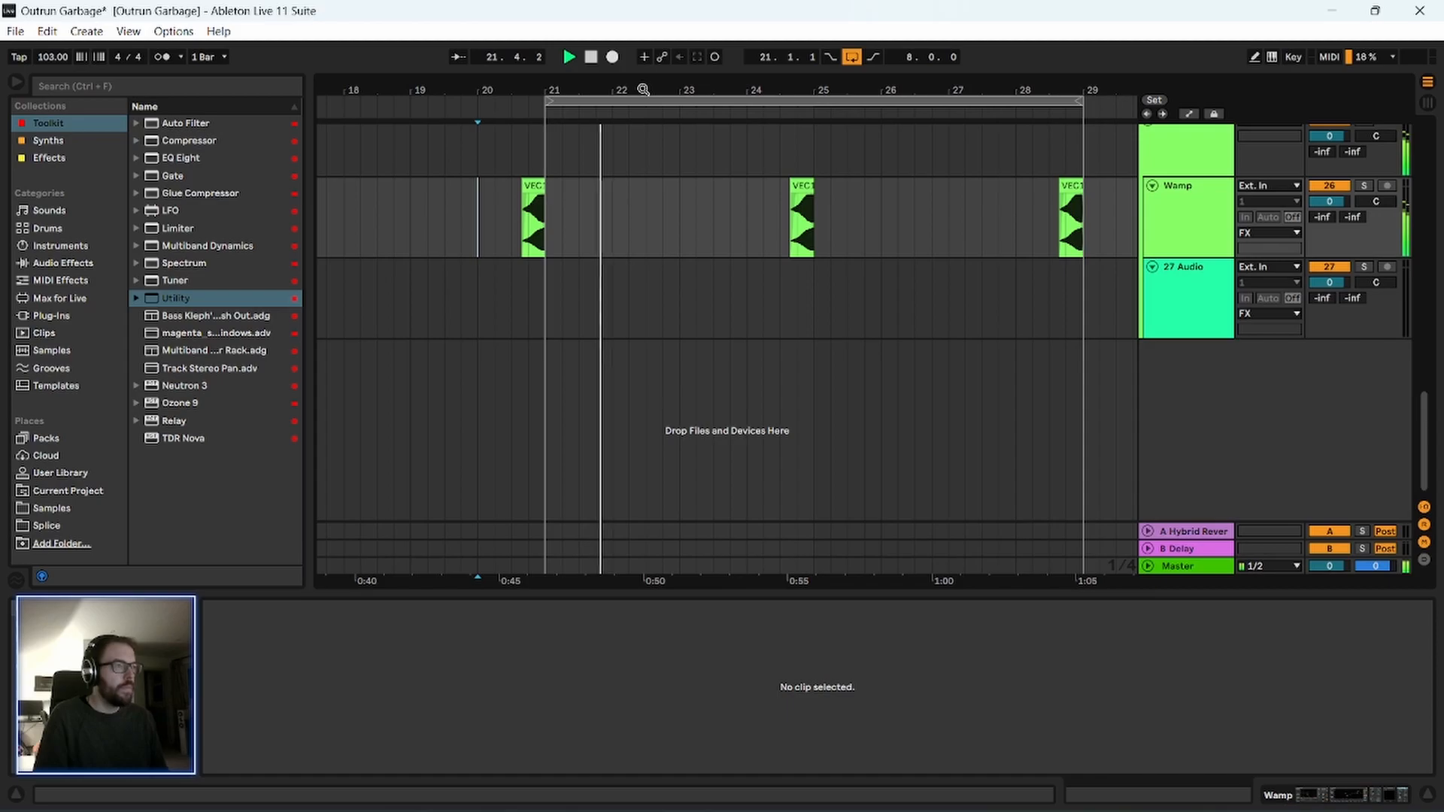
{"action": "left_click_drag", "start_coordinate": [643, 90], "coordinate": [641, 79]}
{"action": "scroll", "coordinate": [493, 296], "scroll_direction": "up", "scroll_amount": 3}
In the Wamp track's EQ Eight, turn off band 3 and set band 4 to 2.50 kHz with 5.58 dB gain.
{"action": "left_click", "coordinate": [1214, 304]}
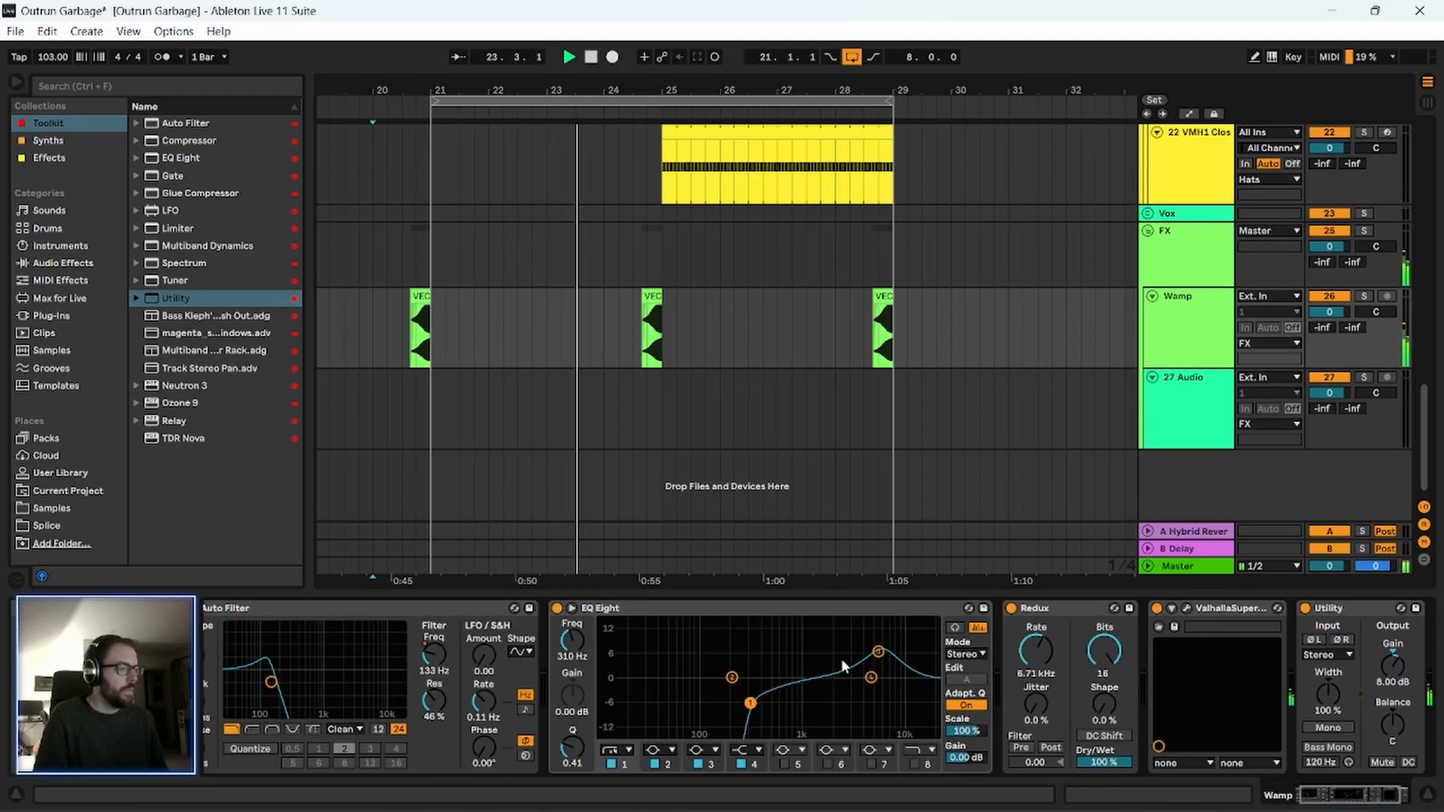
{"action": "left_click", "coordinate": [877, 651]}
{"action": "double_click", "coordinate": [878, 651]}
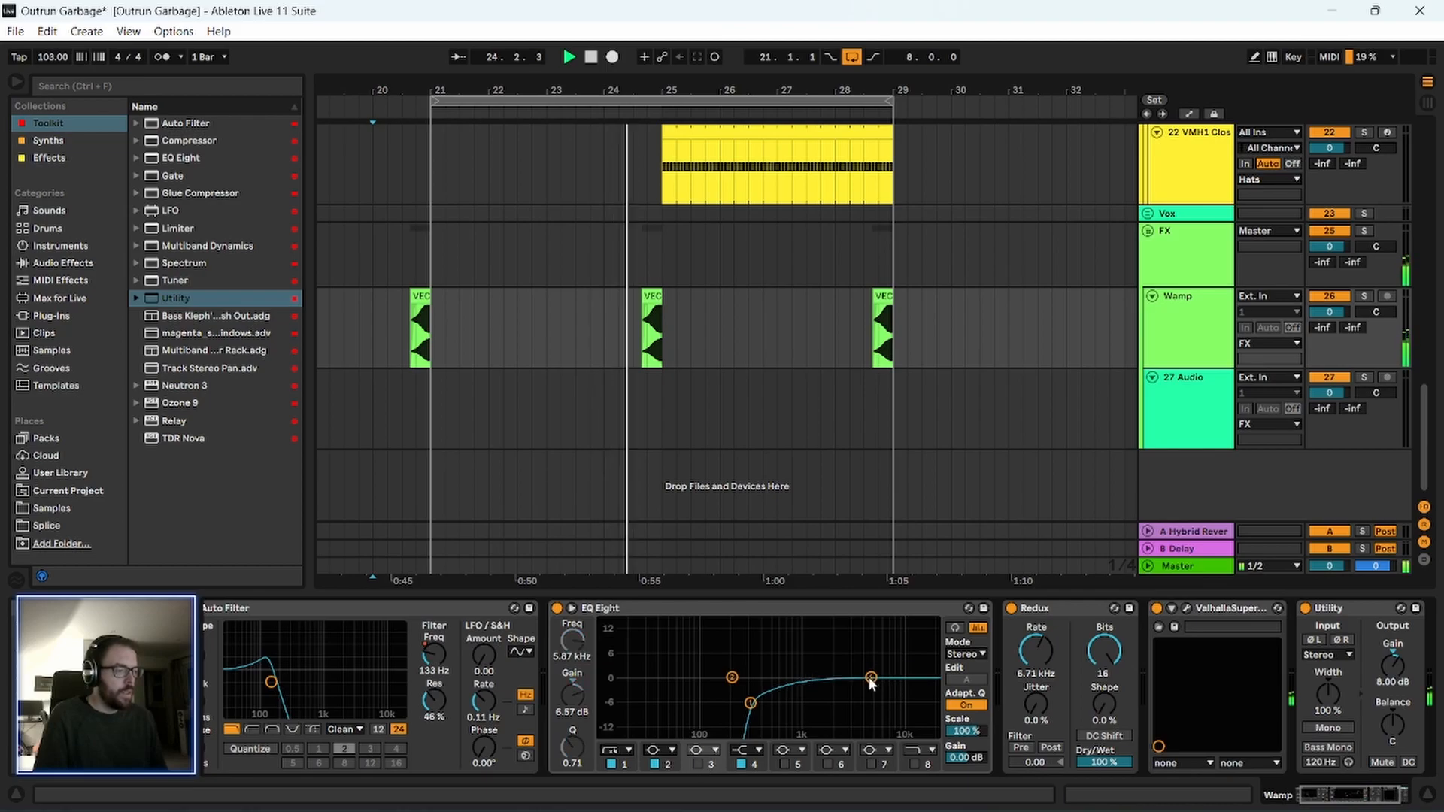
{"action": "left_click_drag", "start_coordinate": [871, 681], "coordinate": [840, 661]}
Adjust Redux's Rate on the Wamp track while the arrangement plays.
{"action": "left_click", "coordinate": [1048, 611]}
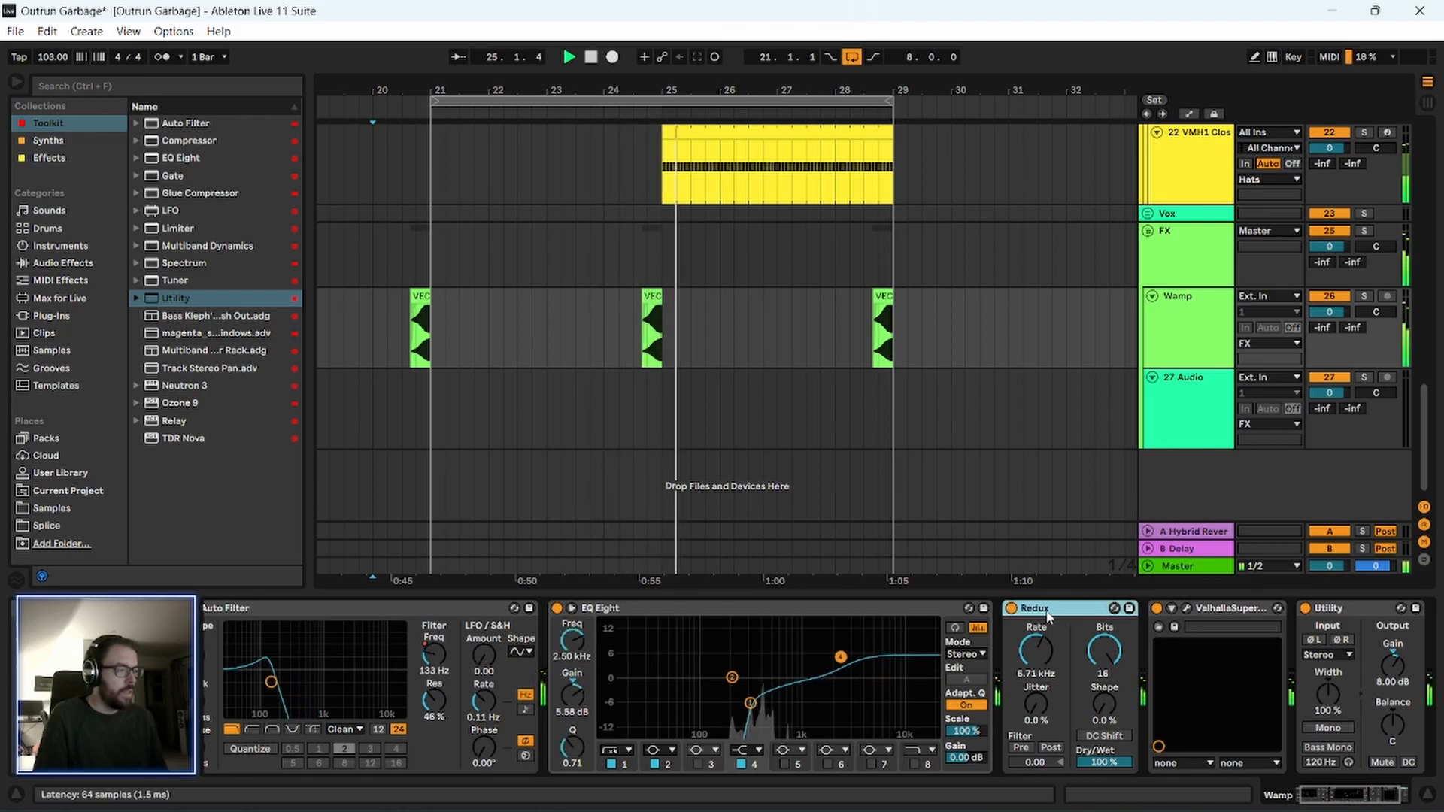
{"action": "left_click", "coordinate": [1036, 651]}
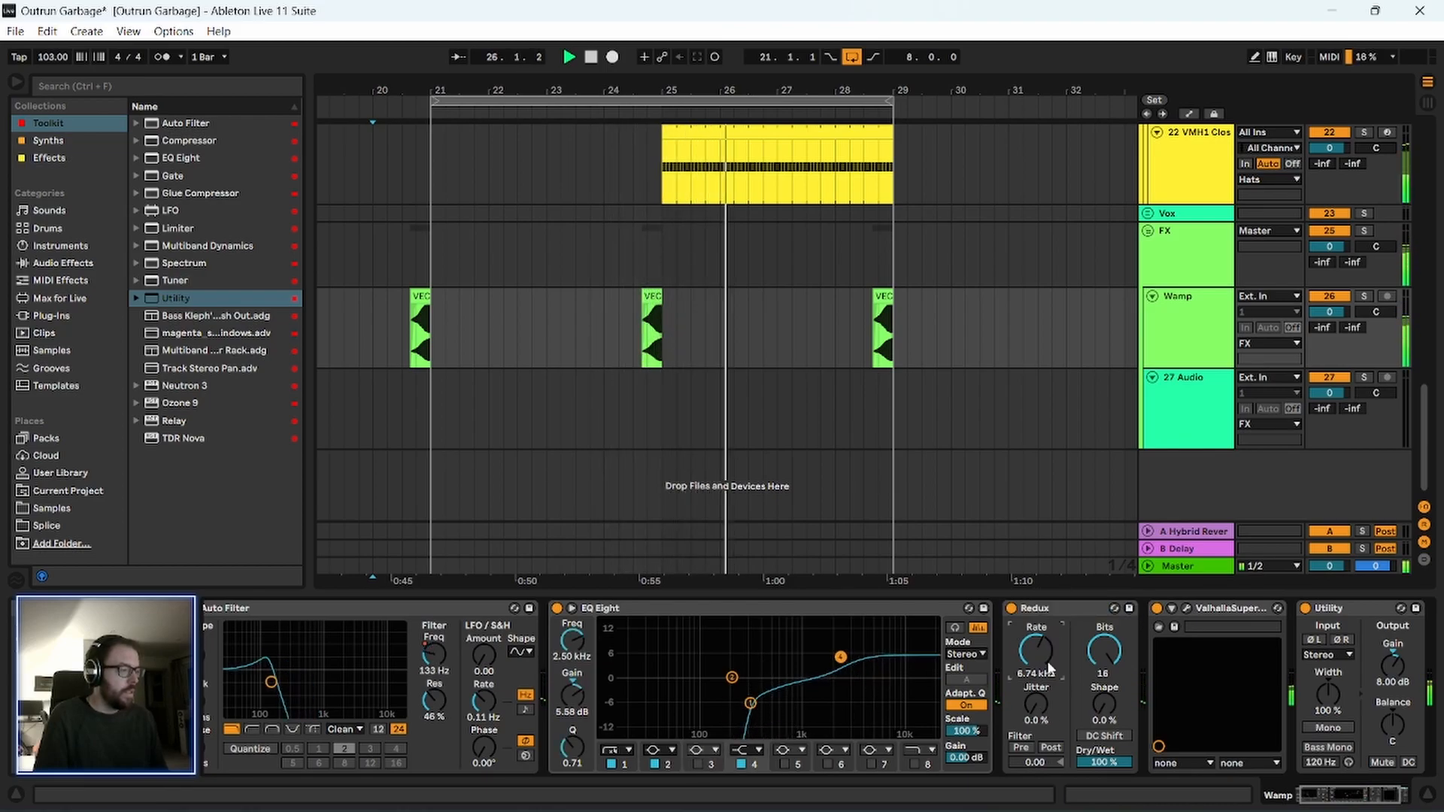
{"action": "left_click_drag", "start_coordinate": [1036, 652], "coordinate": [1037, 657]}
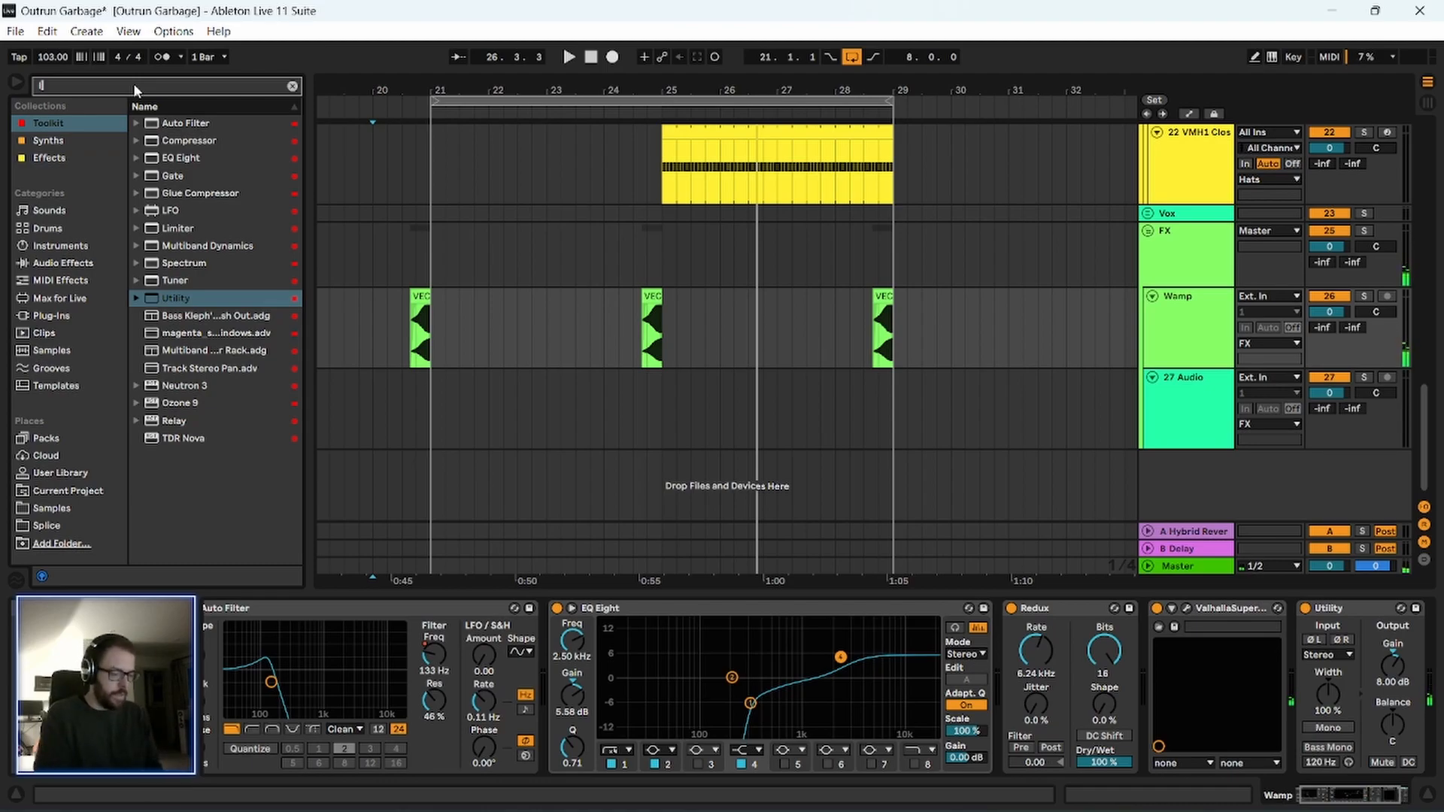
Insert an LFO after Redux, map it to Redux's Rate, and set the LFO Rate to 0.09 Hz and Depth to 15 %.
{"action": "type", "text": "lfo"}
{"action": "left_click_drag", "start_coordinate": [182, 125], "coordinate": [1200, 664]}
{"action": "left_click", "coordinate": [1038, 648]}
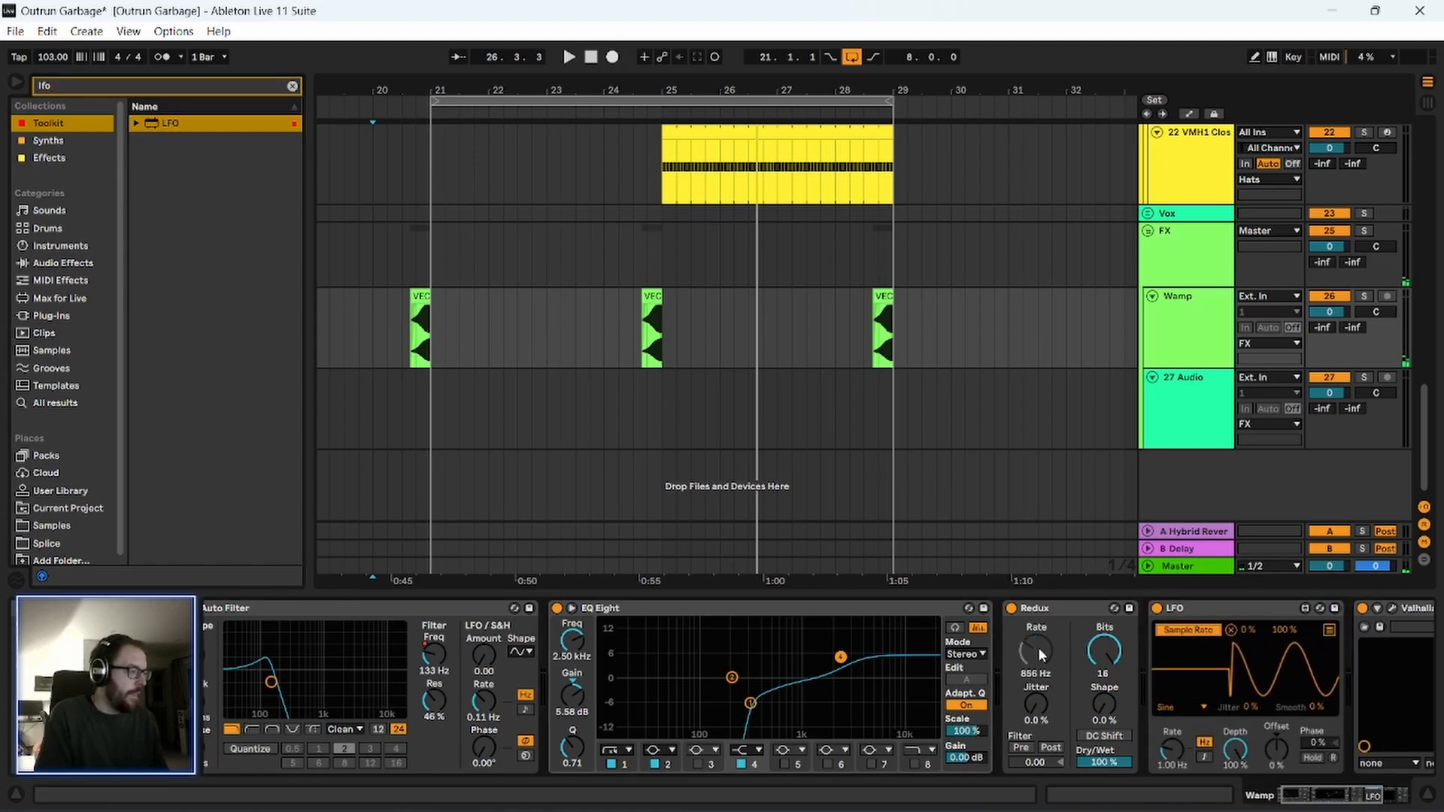
{"action": "left_click_drag", "start_coordinate": [1172, 750], "coordinate": [1172, 778]}
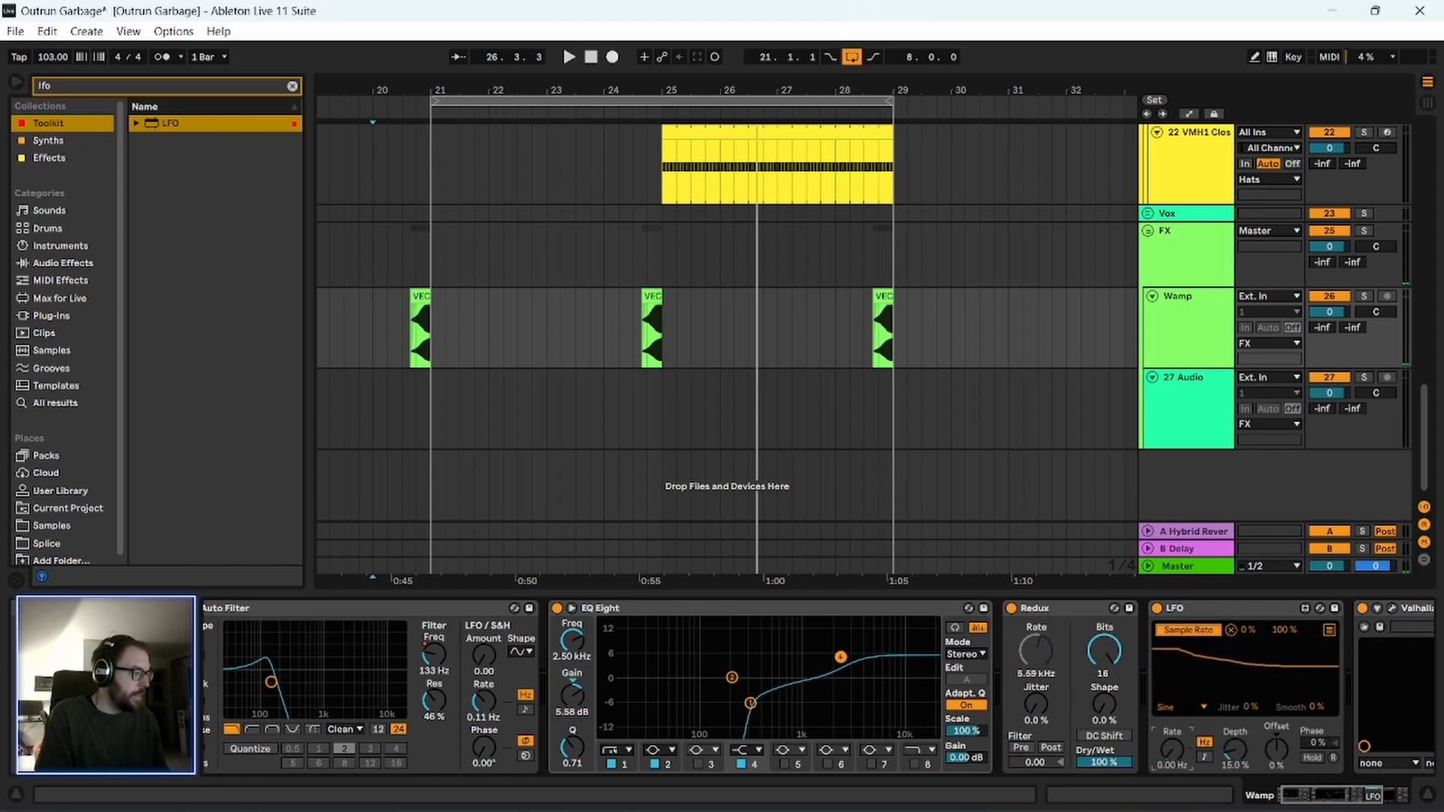
Play from bar 20 to check how the LFO-modulated Redux sounds on the Wamp transitions.
{"action": "left_click", "coordinate": [376, 316]}
{"action": "key", "text": "space"}
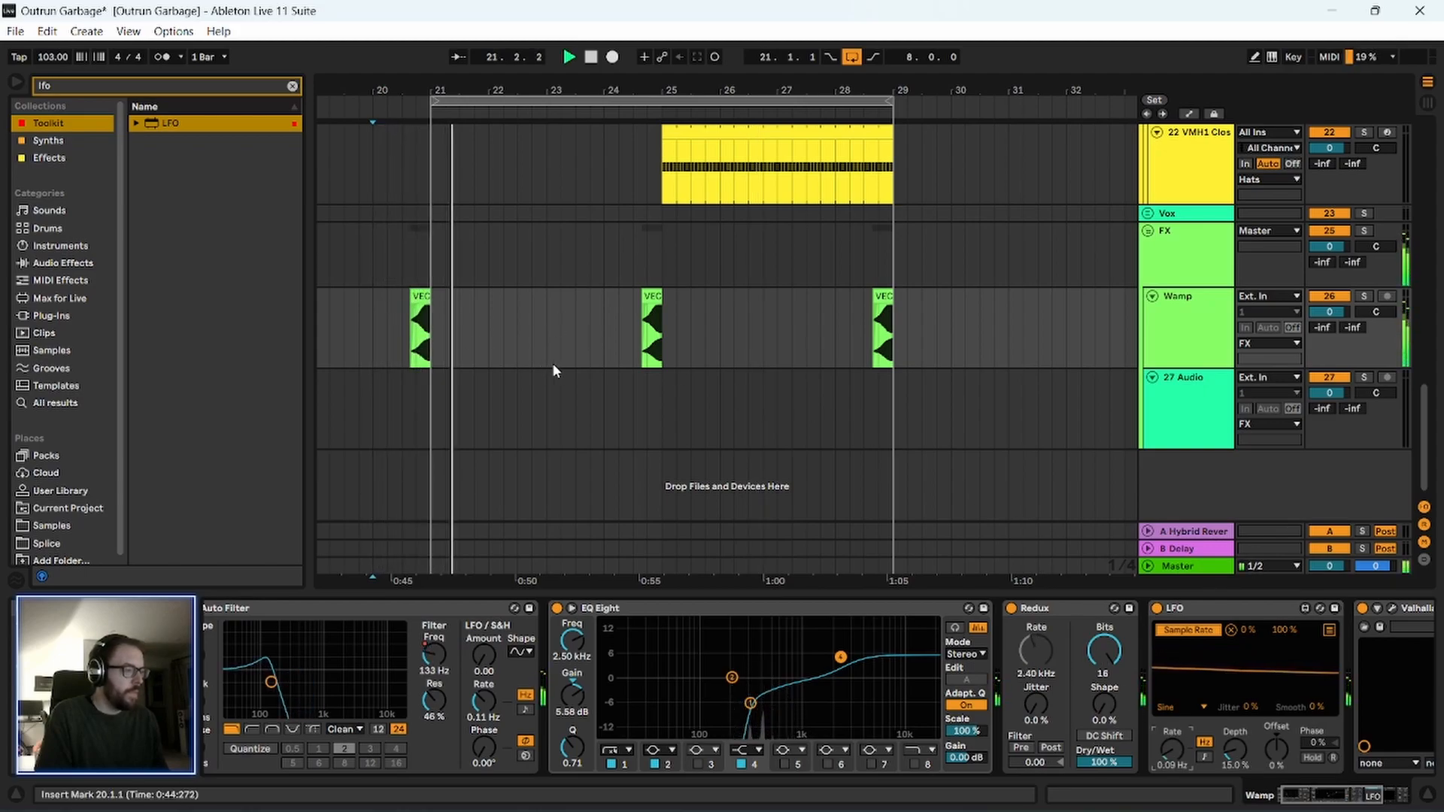
{"action": "left_click", "coordinate": [1195, 331]}
{"action": "key", "text": "minus"}
{"action": "key", "text": "minus"}
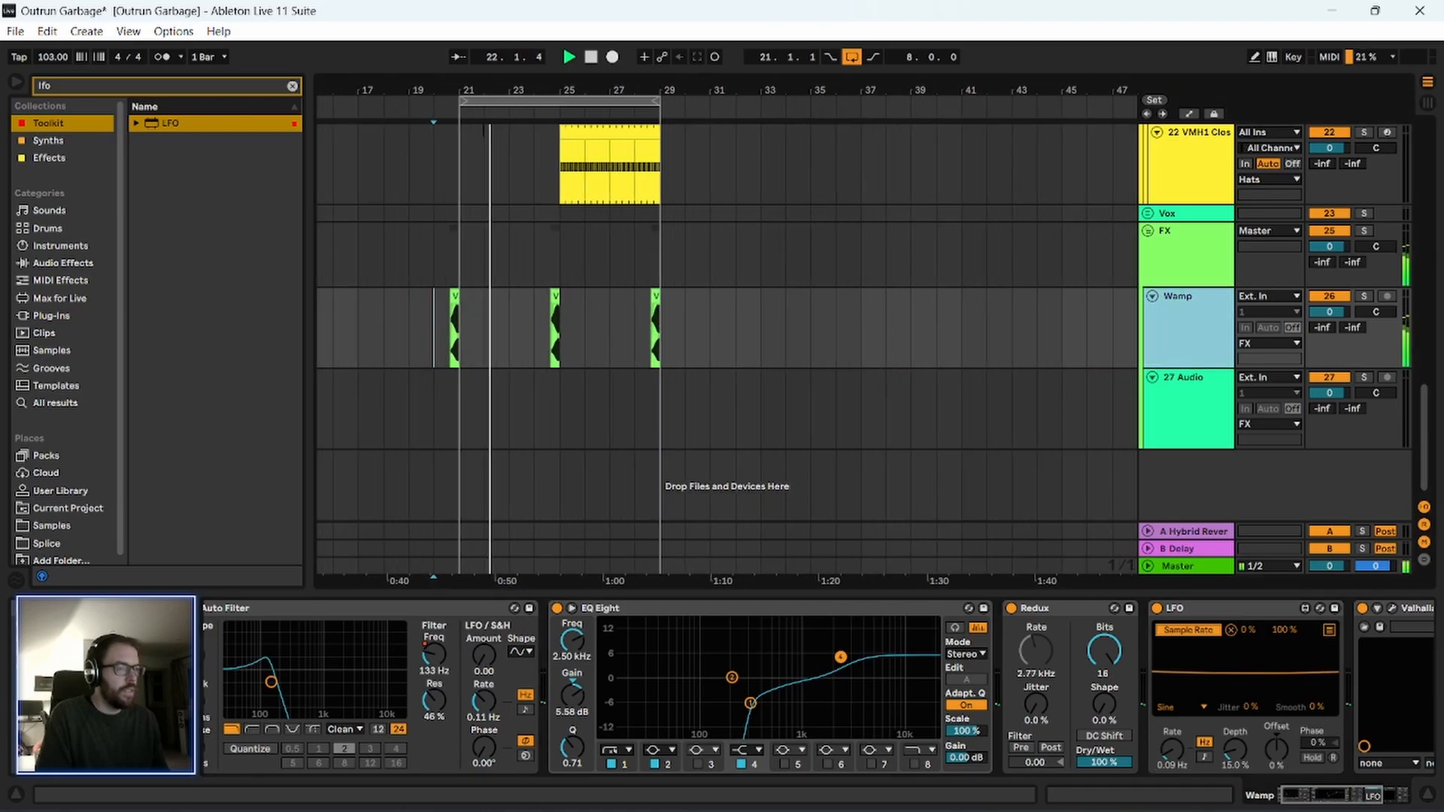
{"action": "scroll", "coordinate": [968, 386], "scroll_direction": "up", "scroll_amount": 2}
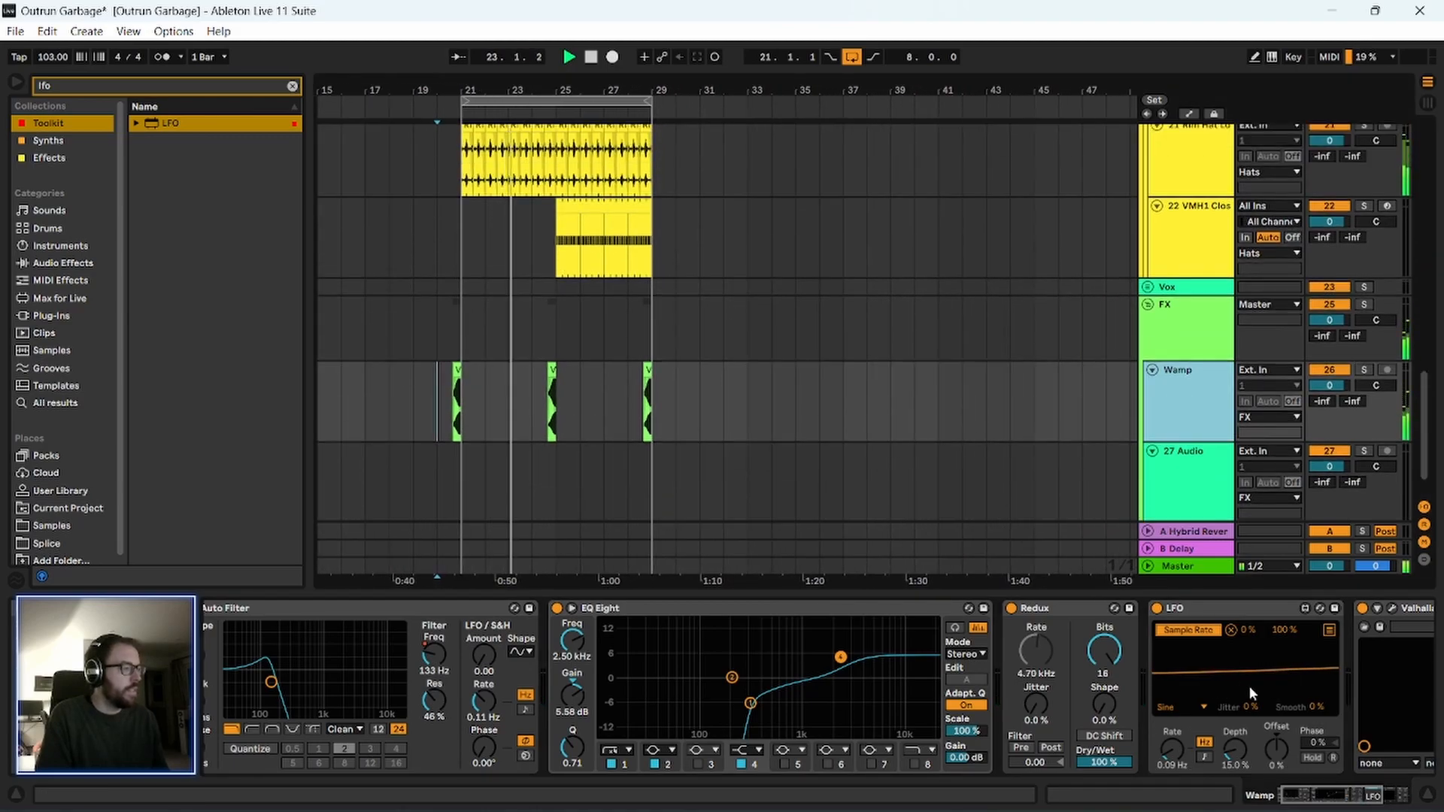
{"action": "left_click", "coordinate": [1328, 800]}
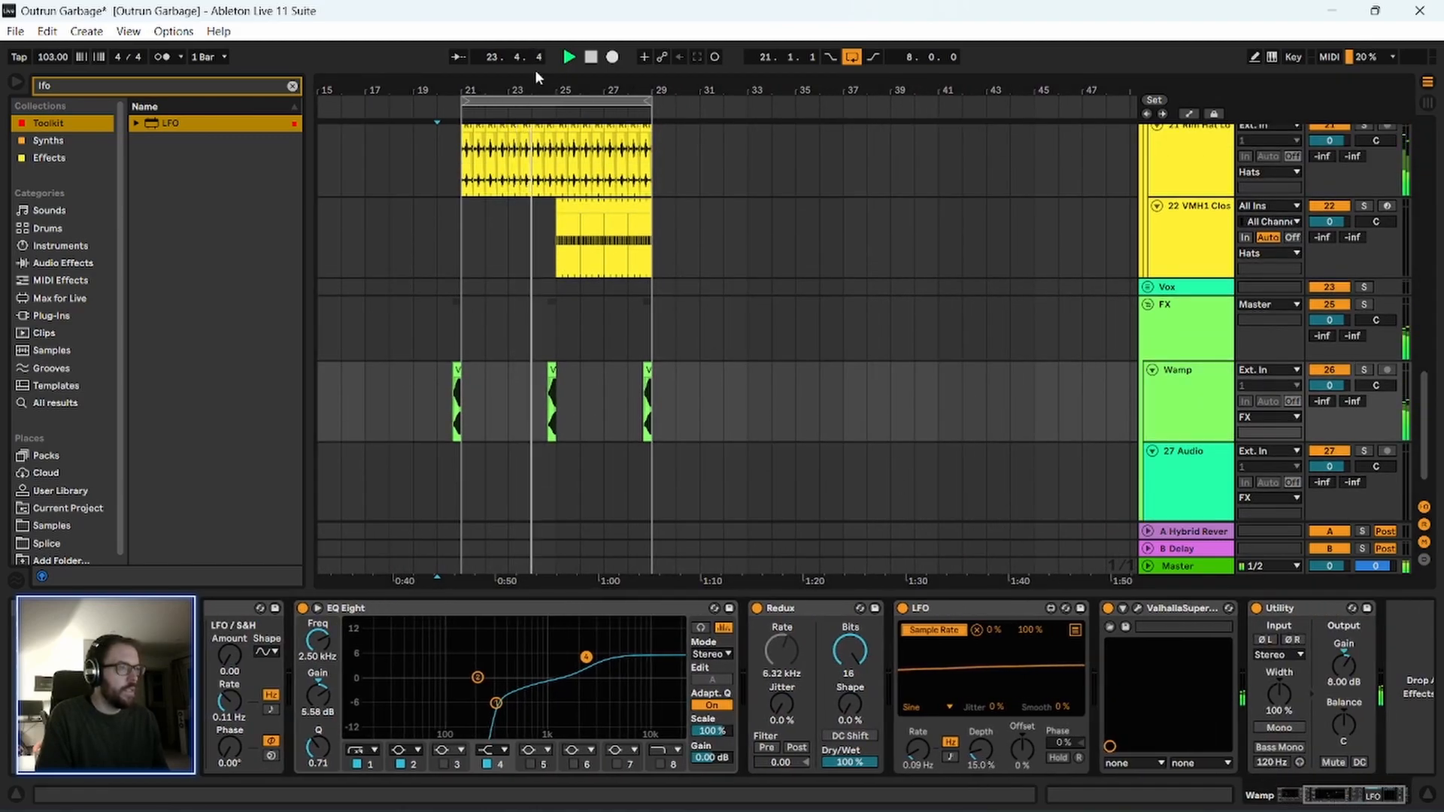
{"action": "scroll", "coordinate": [459, 382], "scroll_direction": "up", "scroll_amount": 2}
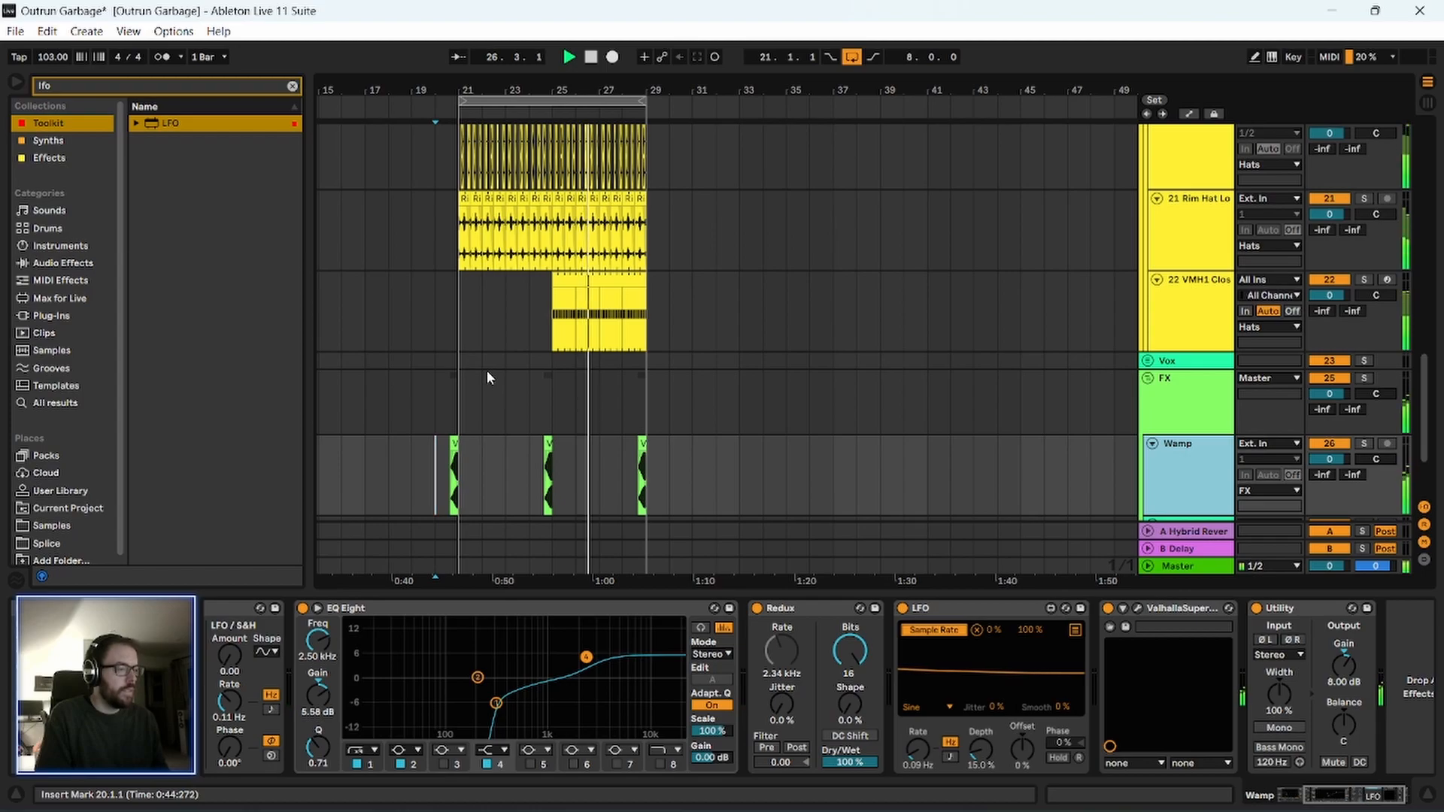
{"action": "key", "text": "space"}
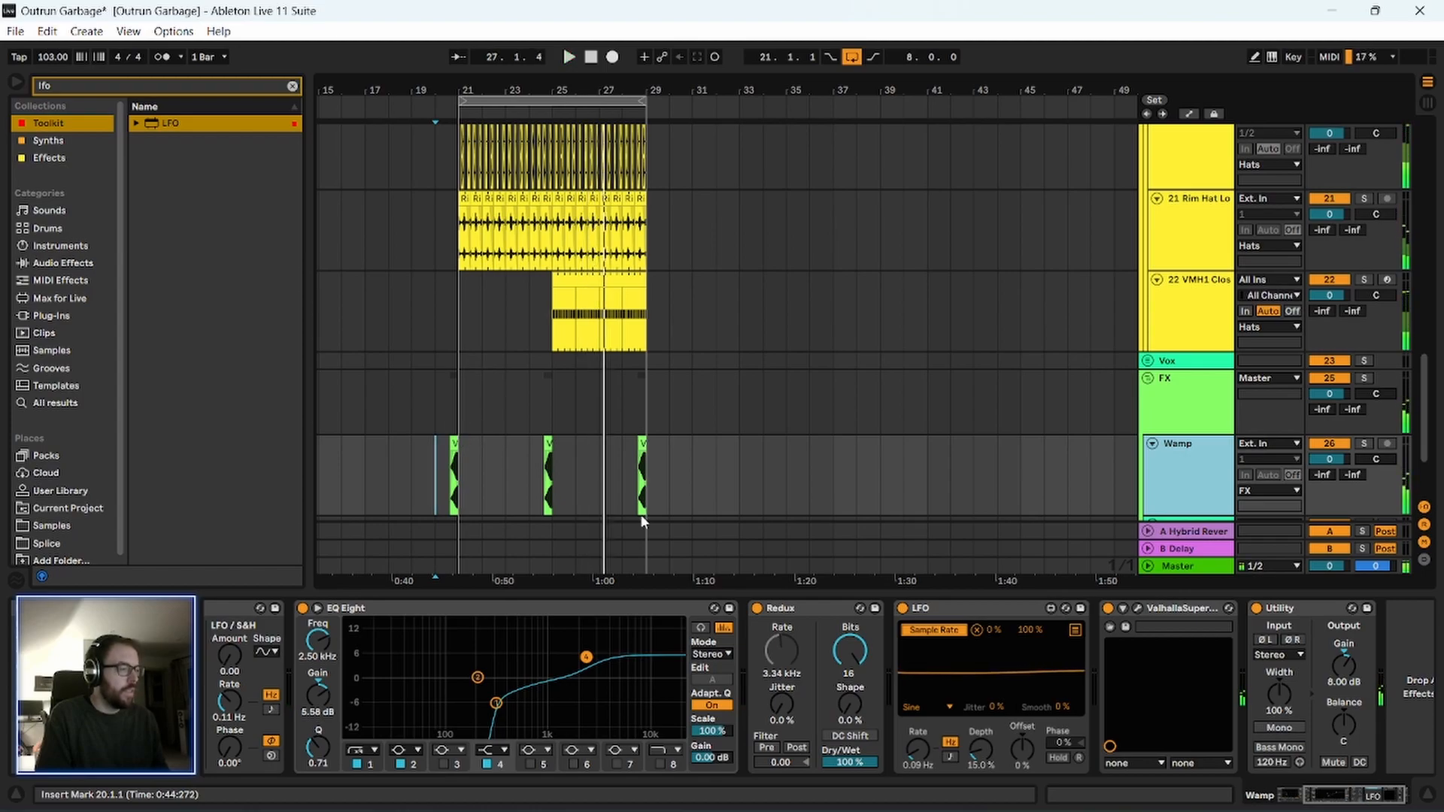
Try an LFO Depth of 9.45 % and remove the LFO from the Wamp device chain.
{"action": "left_click", "coordinate": [981, 750]}
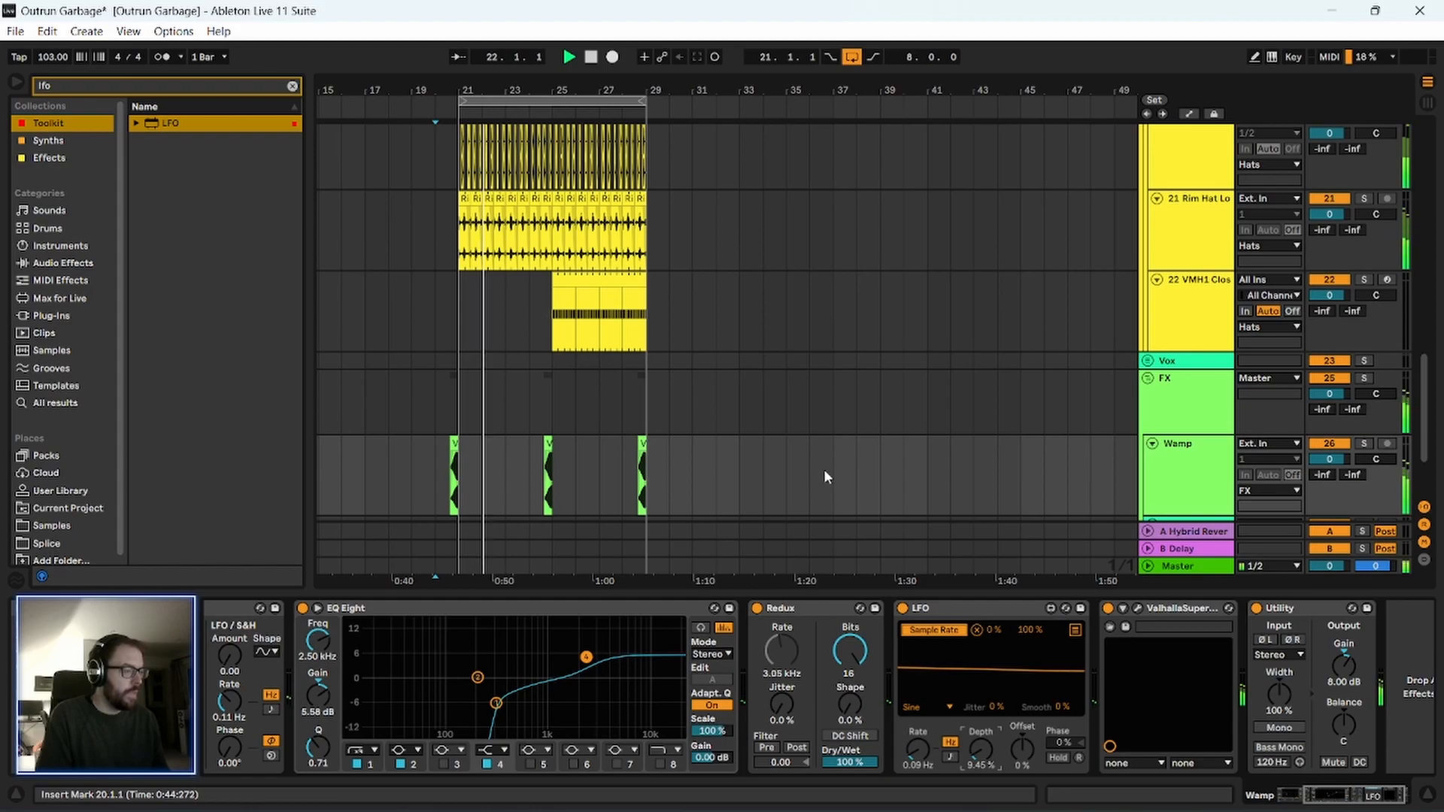
{"action": "left_click", "coordinate": [939, 613]}
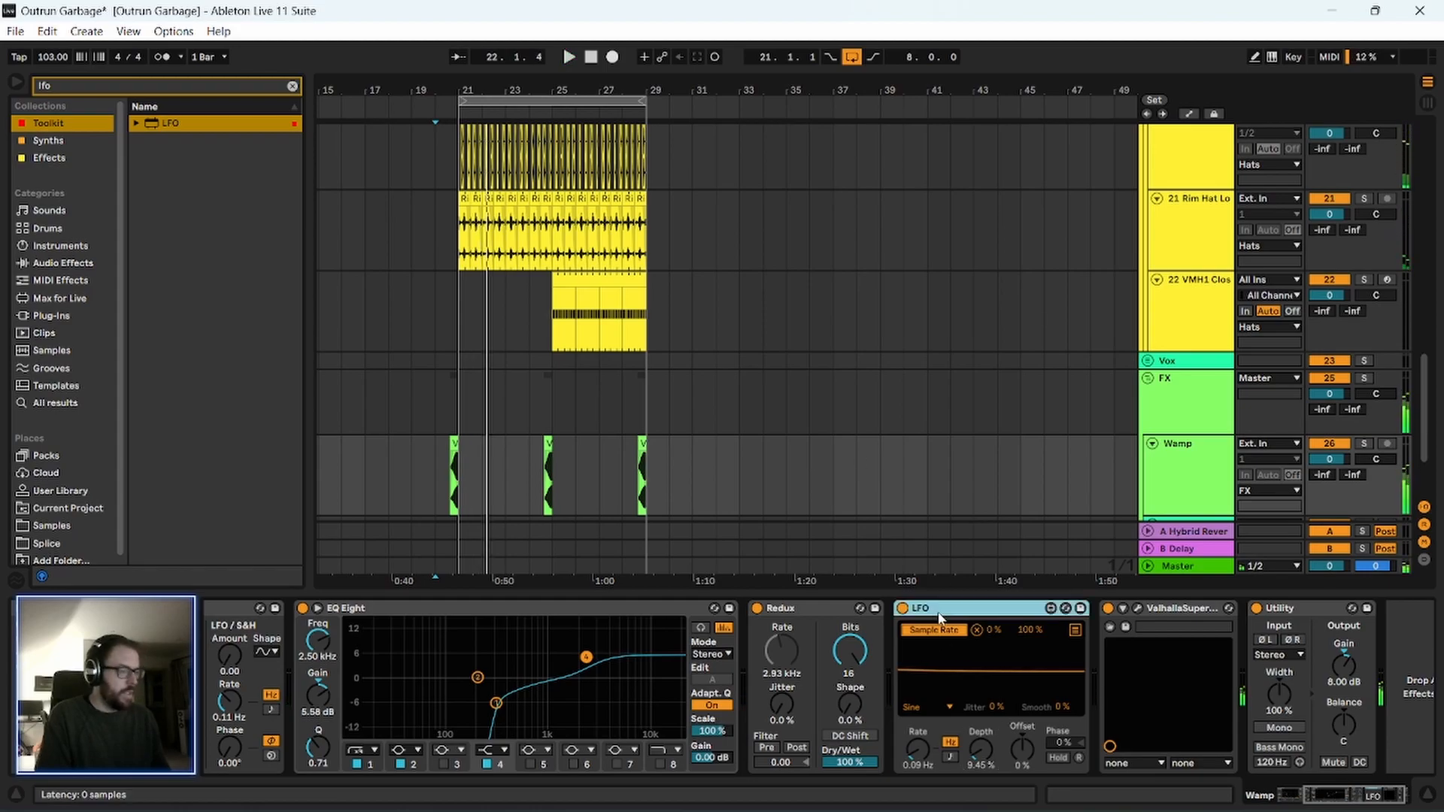
{"action": "key", "text": "Delete"}
Show automation on the Wamp track with a separate lane for Redux Sample Rate around the clip before bar 21.
{"action": "left_click_drag", "start_coordinate": [488, 90], "coordinate": [589, 295]}
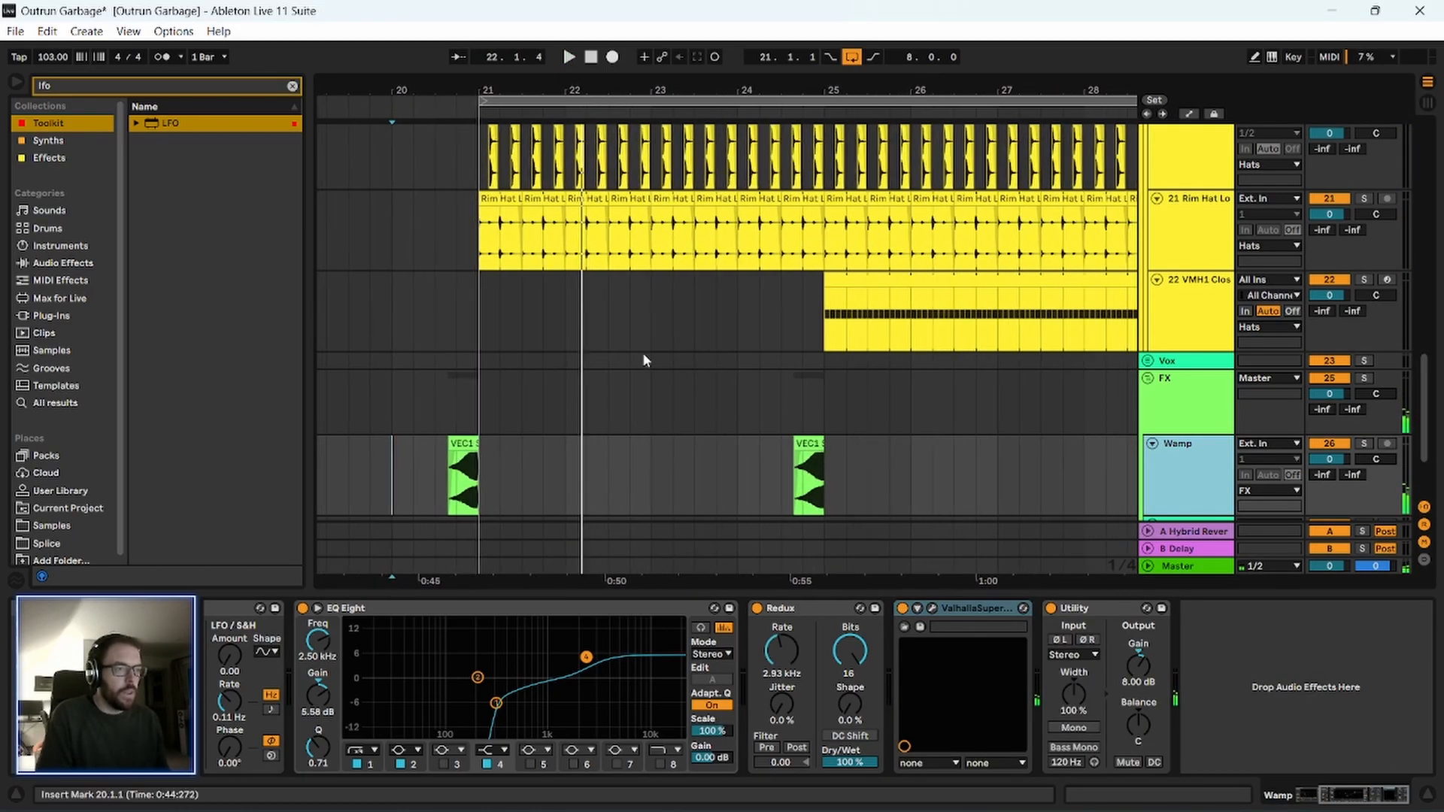
{"action": "left_click", "coordinate": [786, 656]}
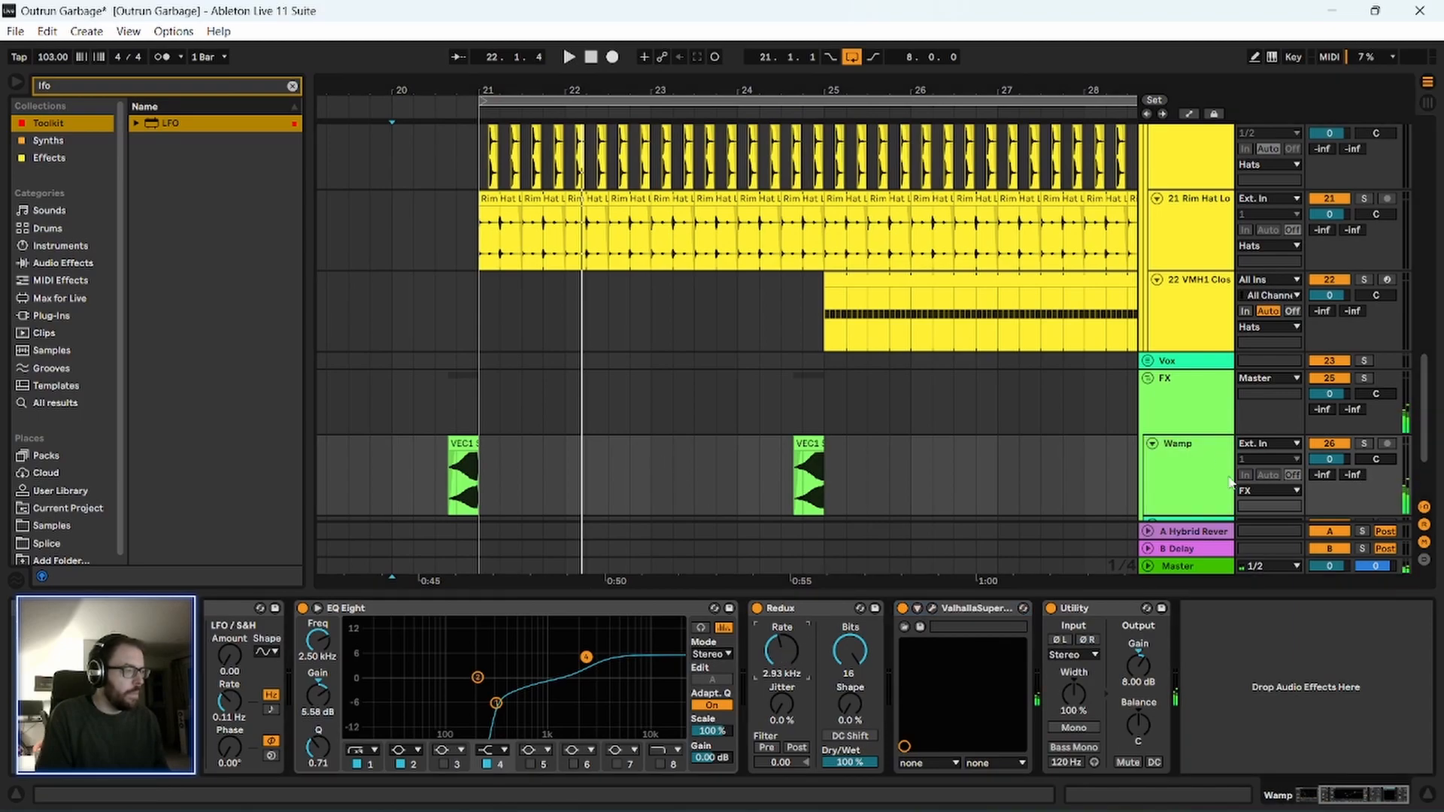
{"action": "key", "text": "a"}
{"action": "left_click", "coordinate": [1225, 416]}
{"action": "scroll", "coordinate": [452, 316], "scroll_direction": "down", "scroll_amount": 2}
{"action": "scroll", "coordinate": [463, 325], "scroll_direction": "up", "scroll_amount": 3, "text": "ctrl"}
{"action": "scroll", "coordinate": [474, 325], "scroll_direction": "down", "scroll_amount": 3}
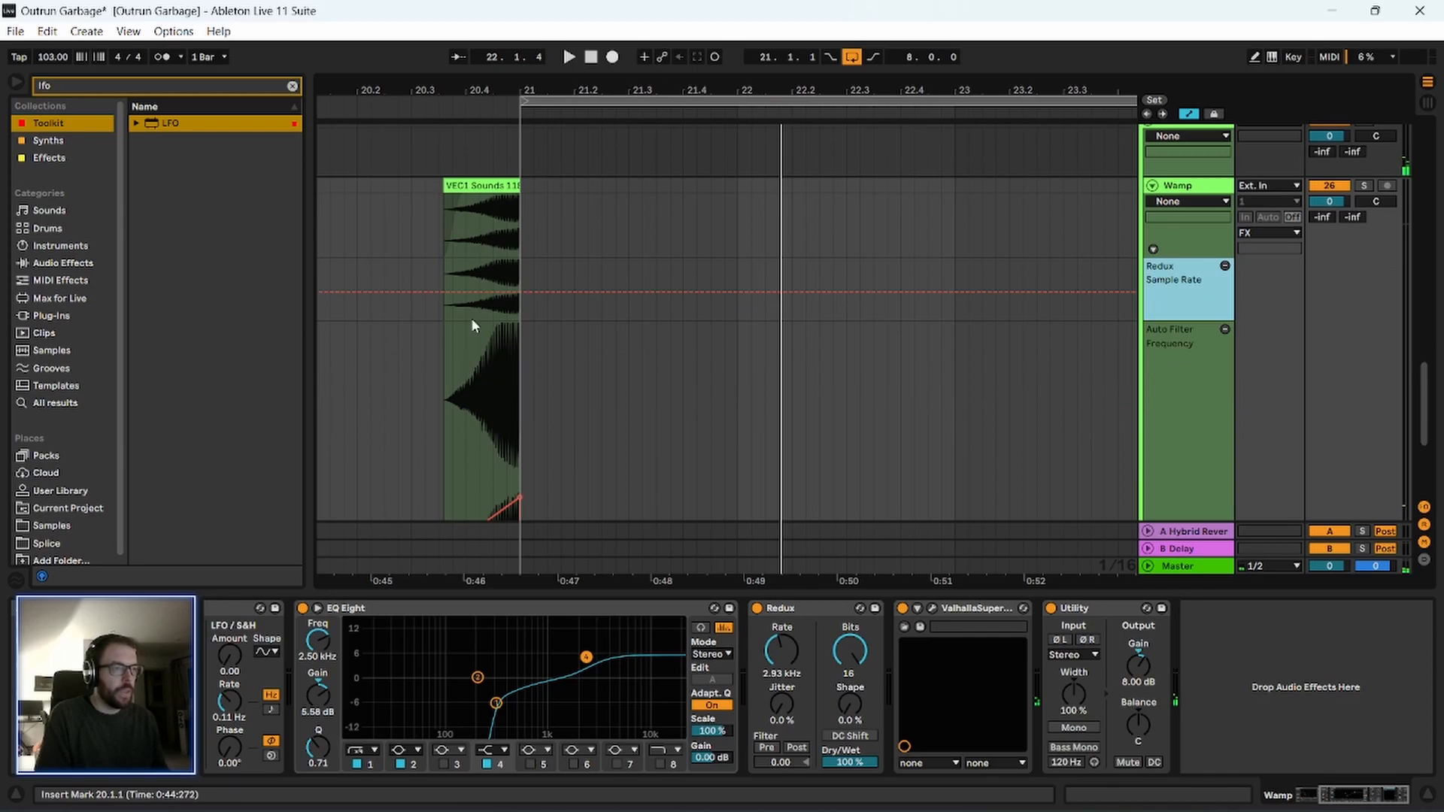
Draw a slightly rising Redux Sample Rate automation ramp over the Wamp clip before bar 21, starting at 3.03 kHz.
{"action": "left_click_drag", "start_coordinate": [423, 86], "coordinate": [426, 118]}
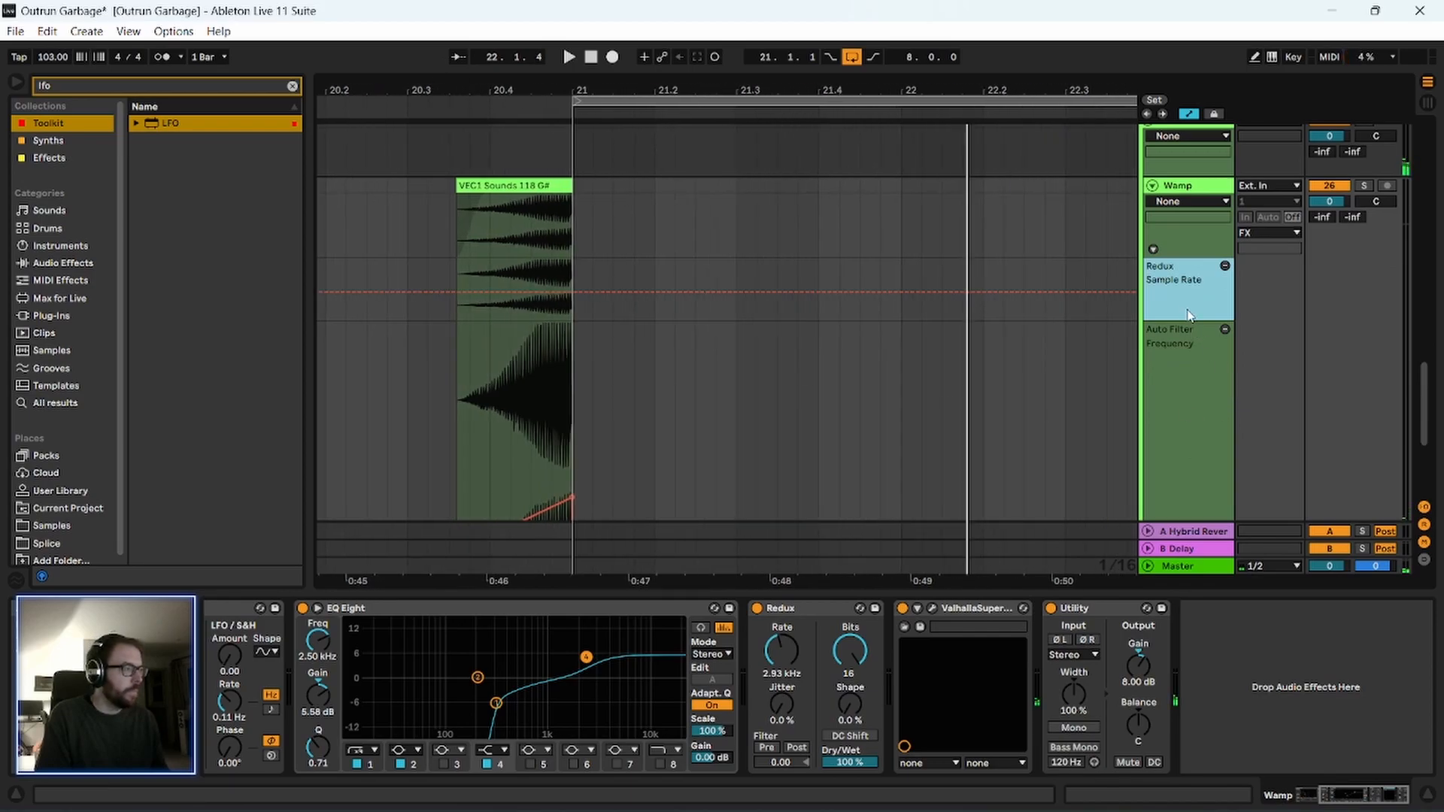
{"action": "left_click_drag", "start_coordinate": [1185, 319], "coordinate": [1179, 447]}
{"action": "left_click_drag", "start_coordinate": [488, 81], "coordinate": [507, 138]}
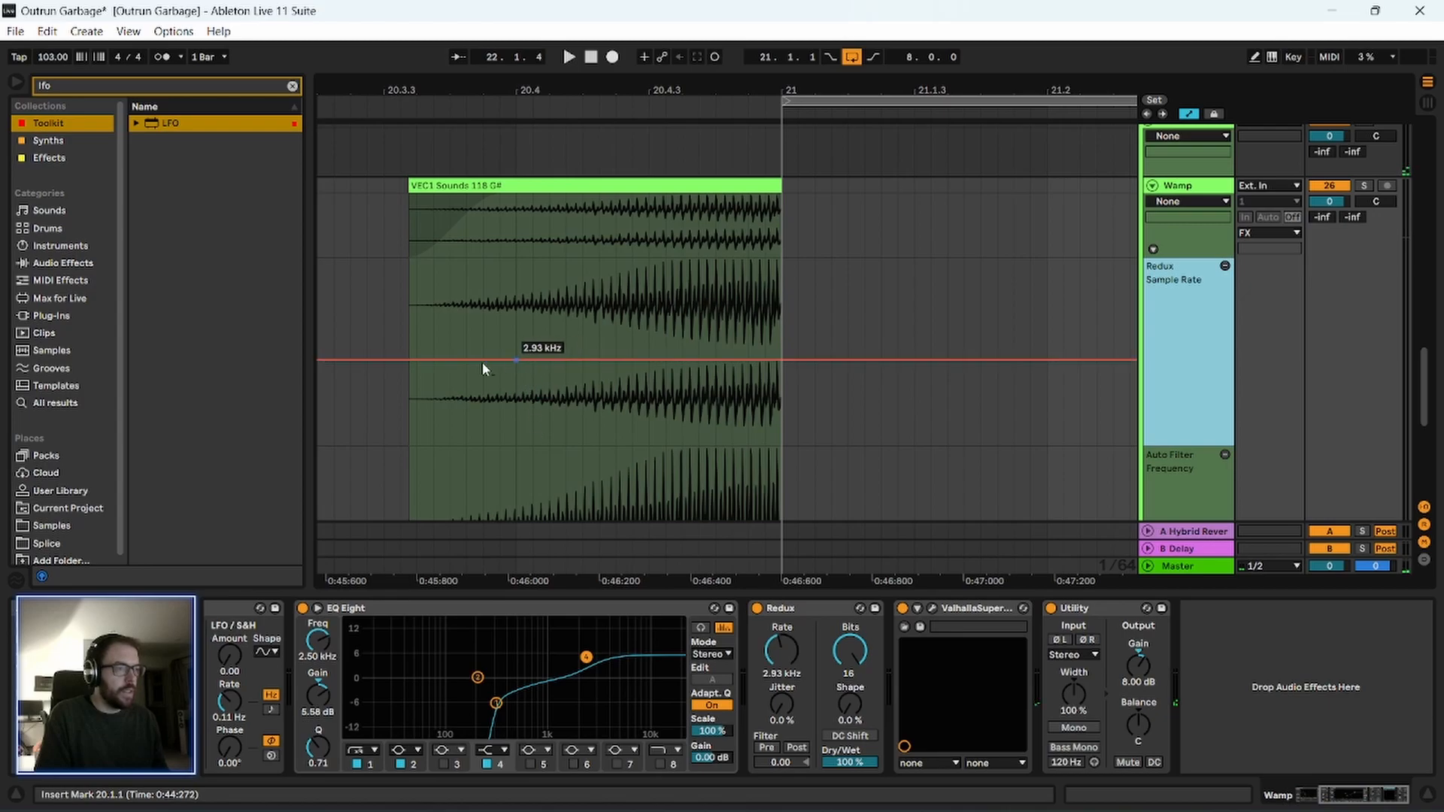
{"action": "left_click_drag", "start_coordinate": [410, 365], "coordinate": [698, 411]}
{"action": "left_click_drag", "start_coordinate": [783, 401], "coordinate": [782, 339]}
{"action": "left_click_drag", "start_coordinate": [407, 401], "coordinate": [408, 355]}
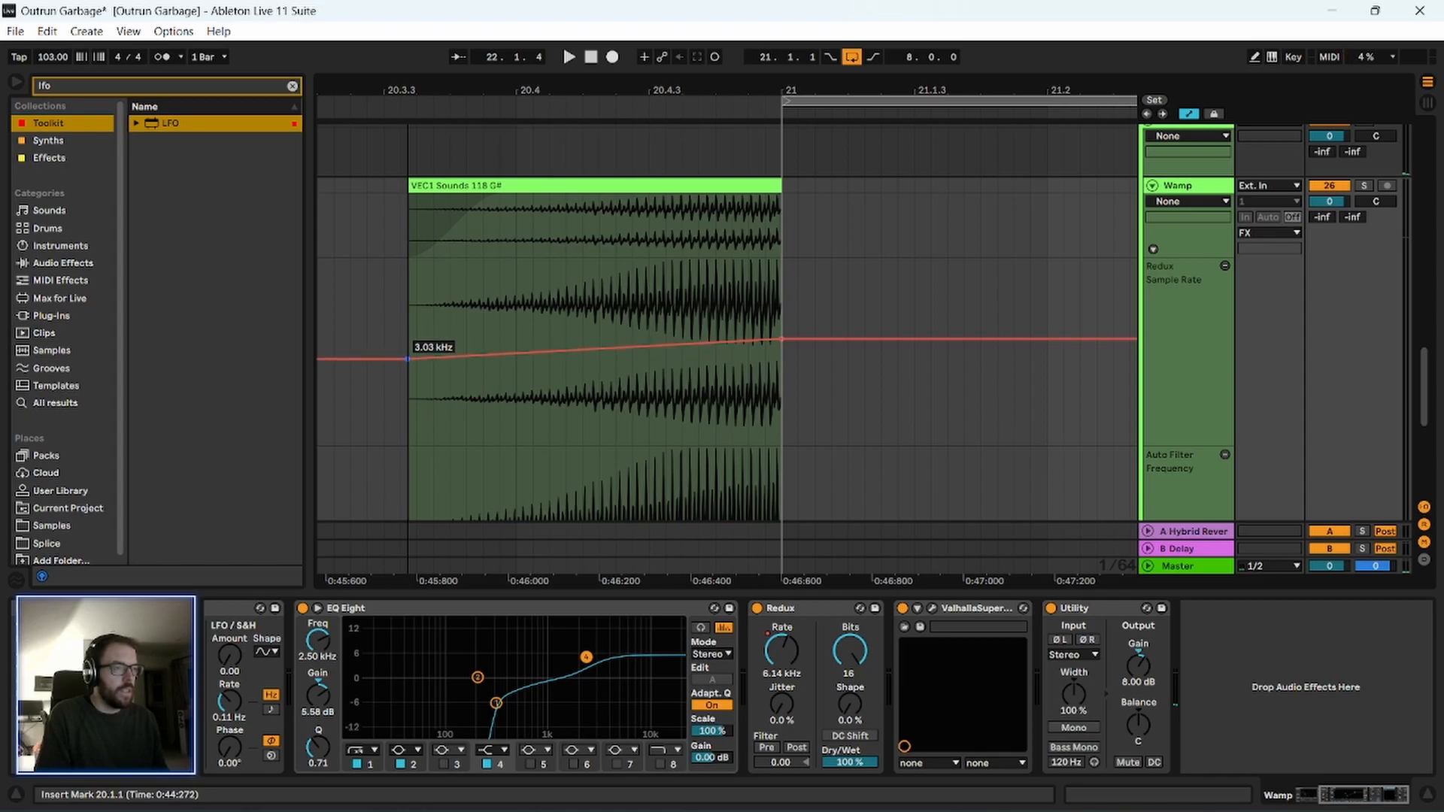
{"action": "left_click_drag", "start_coordinate": [782, 340], "coordinate": [782, 355]}
Play from 20.4.1 to check how the Sample Rate ramp sounds going into bar 21.
{"action": "left_click", "coordinate": [570, 323]}
{"action": "key", "text": "space"}
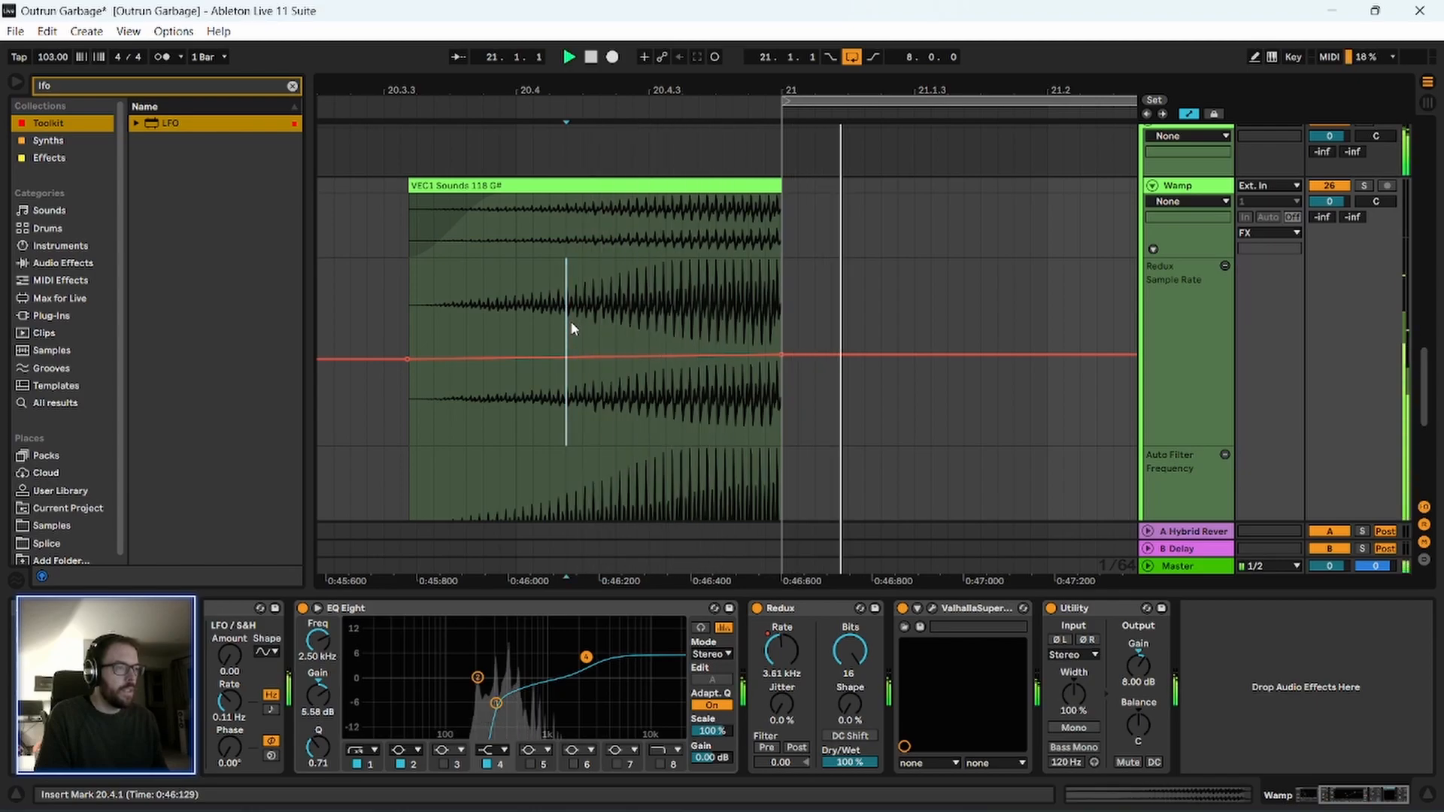
{"action": "left_click_drag", "start_coordinate": [548, 95], "coordinate": [425, 312]}
{"action": "key", "text": "space"}
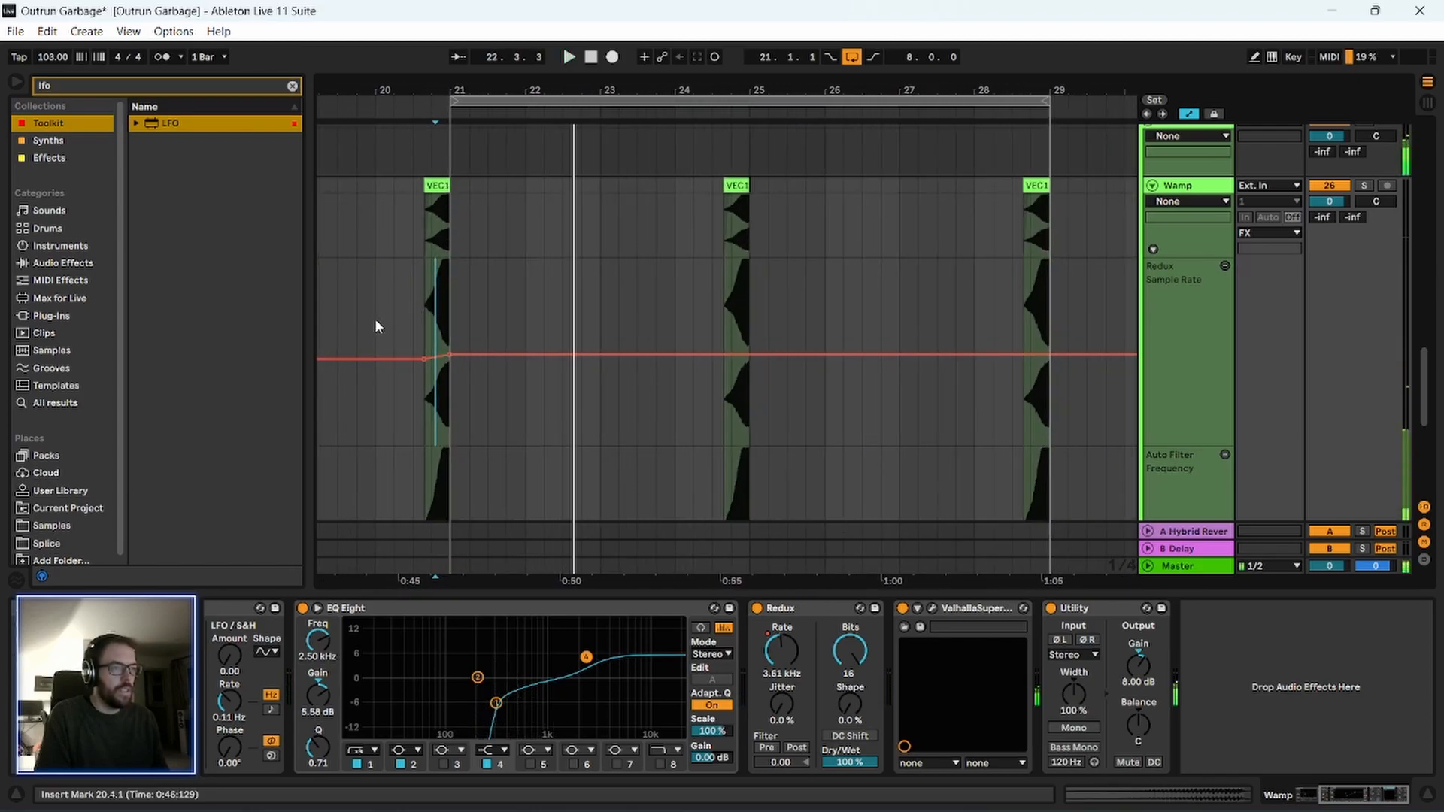
Duplicate the Sample Rate automation of bars 17–21 twice to cover the clips before bars 25 and 29, and play a passage from bar 23.
{"action": "left_click_drag", "start_coordinate": [388, 91], "coordinate": [625, 91]}
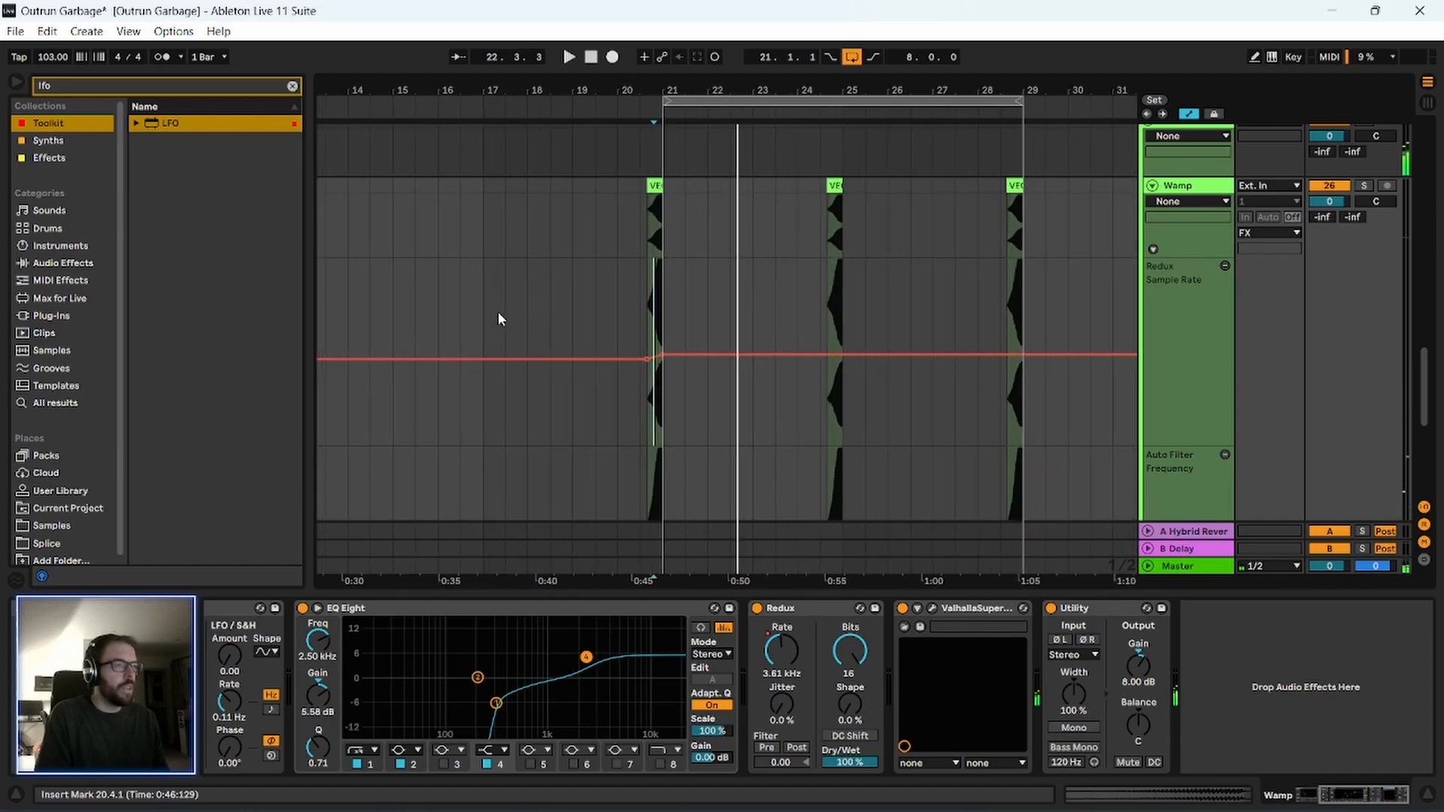
{"action": "left_click_drag", "start_coordinate": [482, 329], "coordinate": [665, 323]}
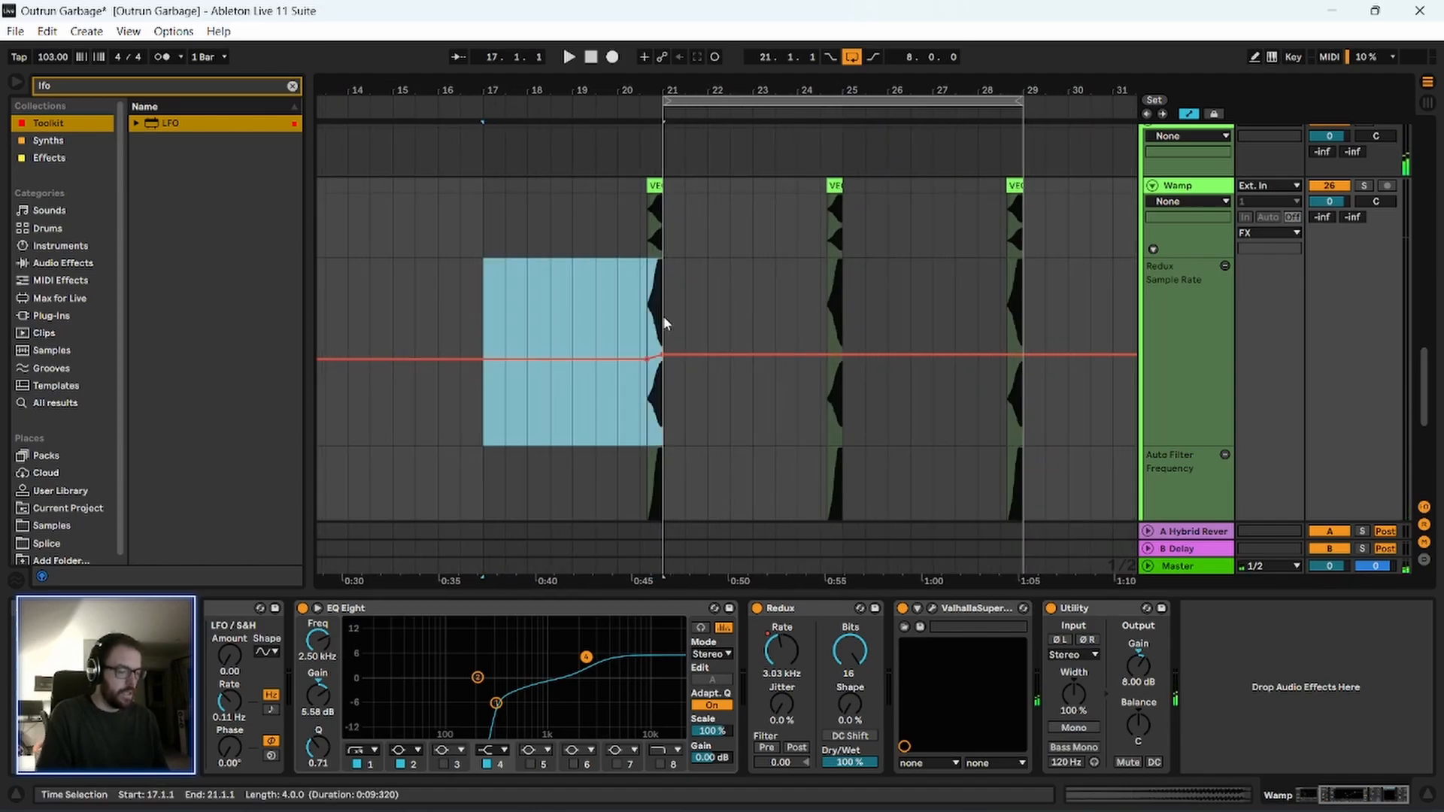
{"action": "key", "text": "ctrl+d"}
{"action": "key", "text": "ctrl+d"}
{"action": "left_click", "coordinate": [752, 314]}
{"action": "key", "text": "space"}
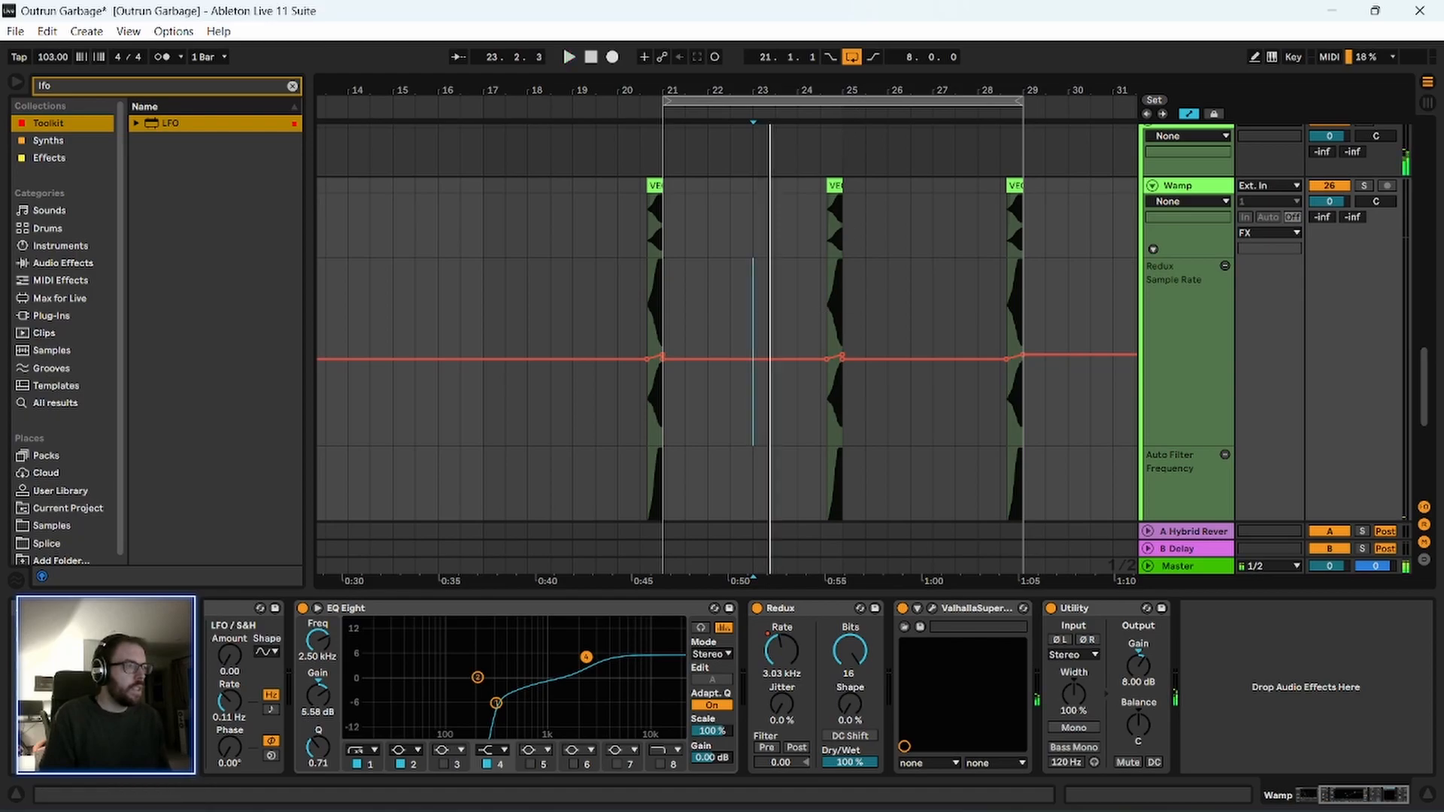
Lower the Sample Rate ramp over the clip before bar 25 so it ends at about 2.82 kHz, and play the transition.
{"action": "left_click_drag", "start_coordinate": [829, 91], "coordinate": [703, 177]}
{"action": "left_click", "coordinate": [693, 304]}
{"action": "key", "text": "space"}
{"action": "left_click_drag", "start_coordinate": [771, 91], "coordinate": [720, 162]}
{"action": "key", "text": "space"}
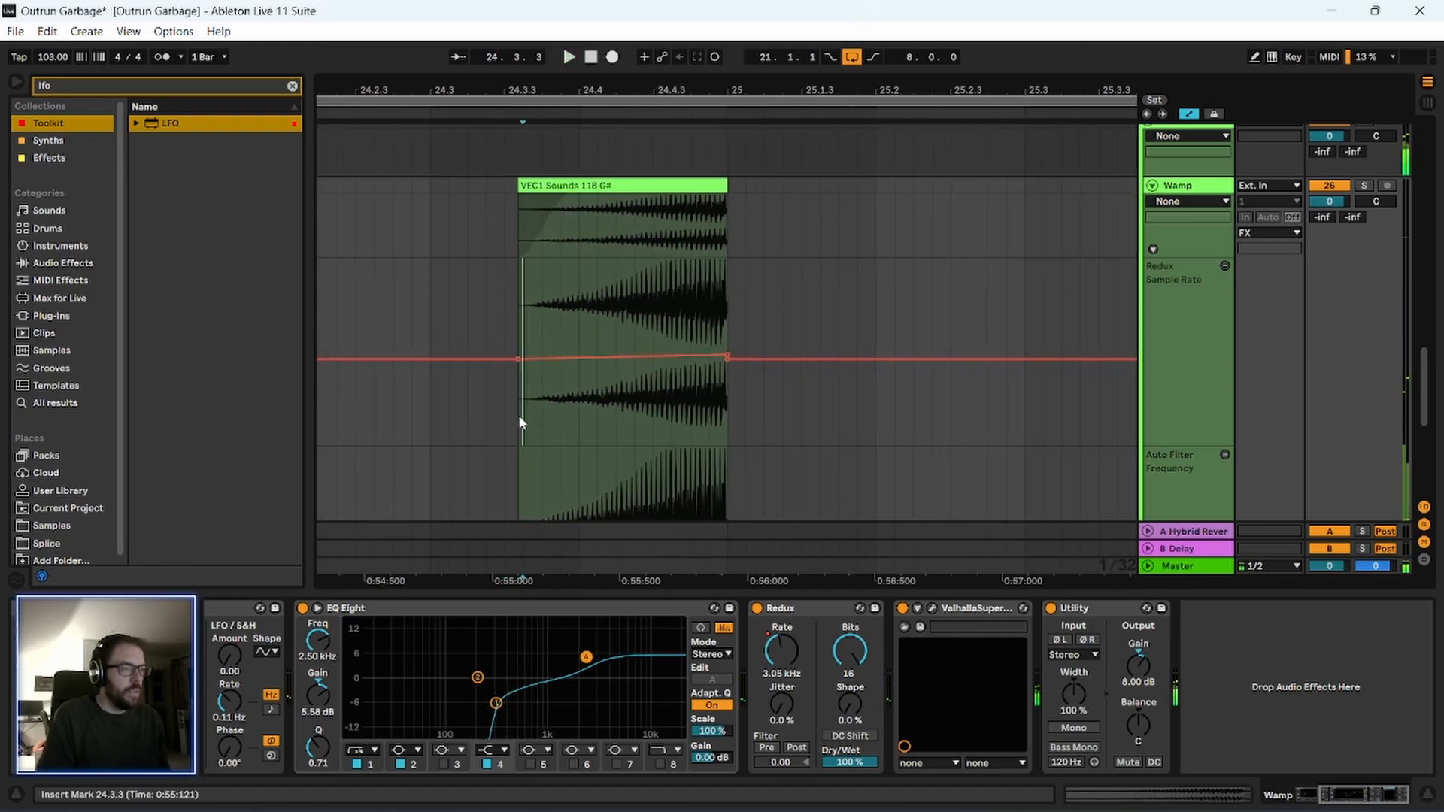
{"action": "left_click_drag", "start_coordinate": [521, 423], "coordinate": [726, 415]}
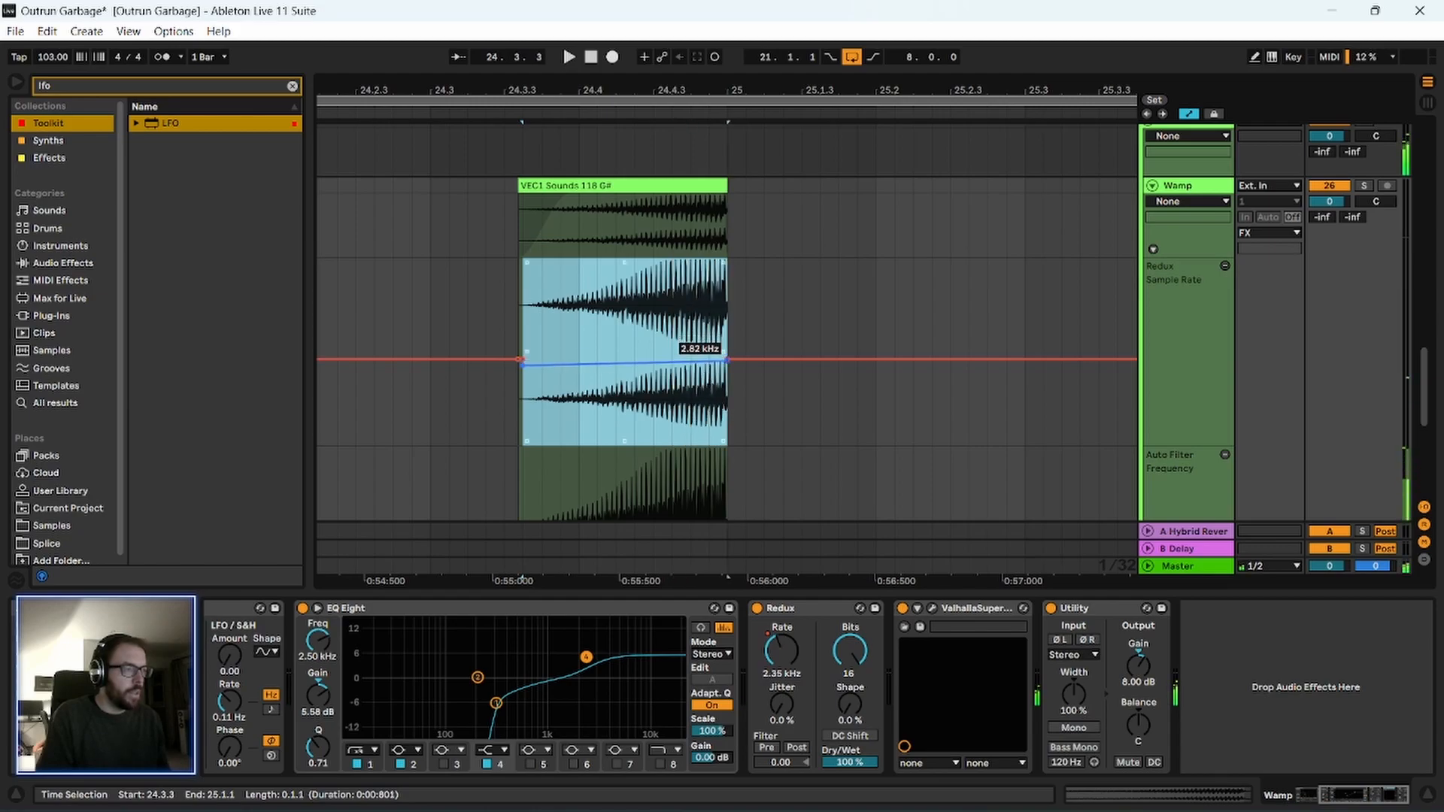
{"action": "left_click", "coordinate": [561, 315]}
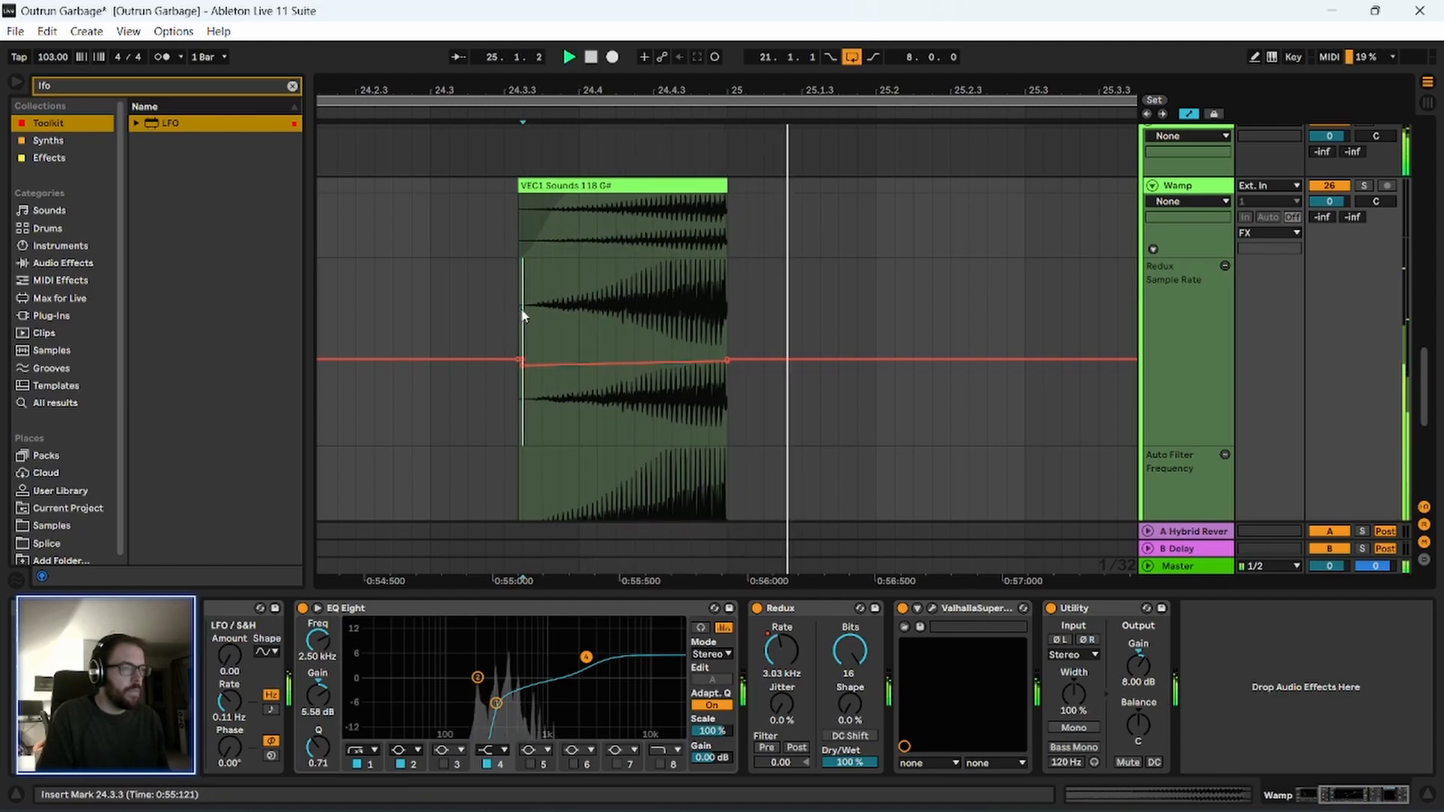
{"action": "left_click_drag", "start_coordinate": [434, 88], "coordinate": [433, 30]}
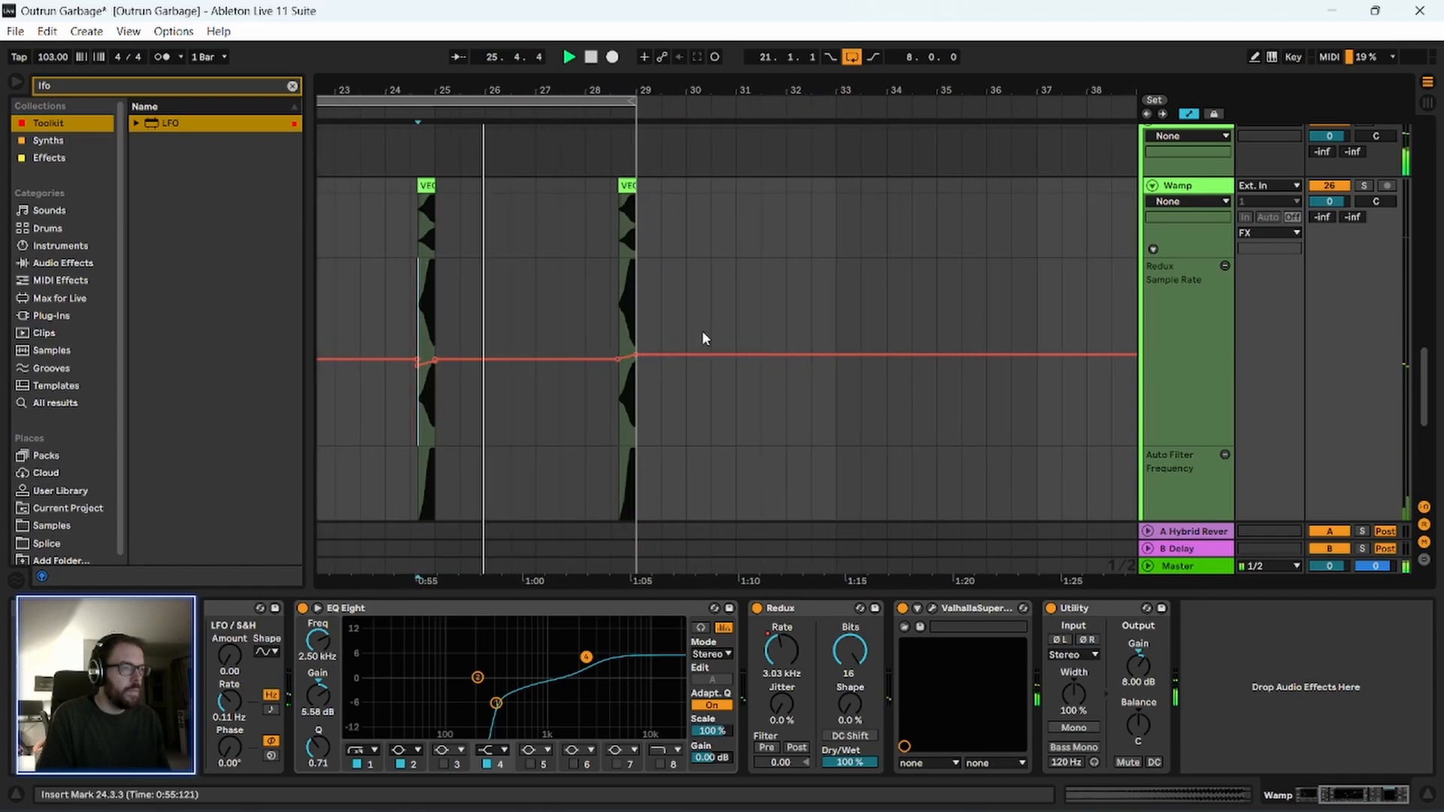
{"action": "key", "text": "space"}
Lower the Sample Rate ramp over the Wamp clip before bar 29 to start at about 2.25 kHz.
{"action": "left_click_drag", "start_coordinate": [590, 88], "coordinate": [587, 124]}
{"action": "scroll", "coordinate": [652, 378], "scroll_direction": "up", "scroll_amount": 2}
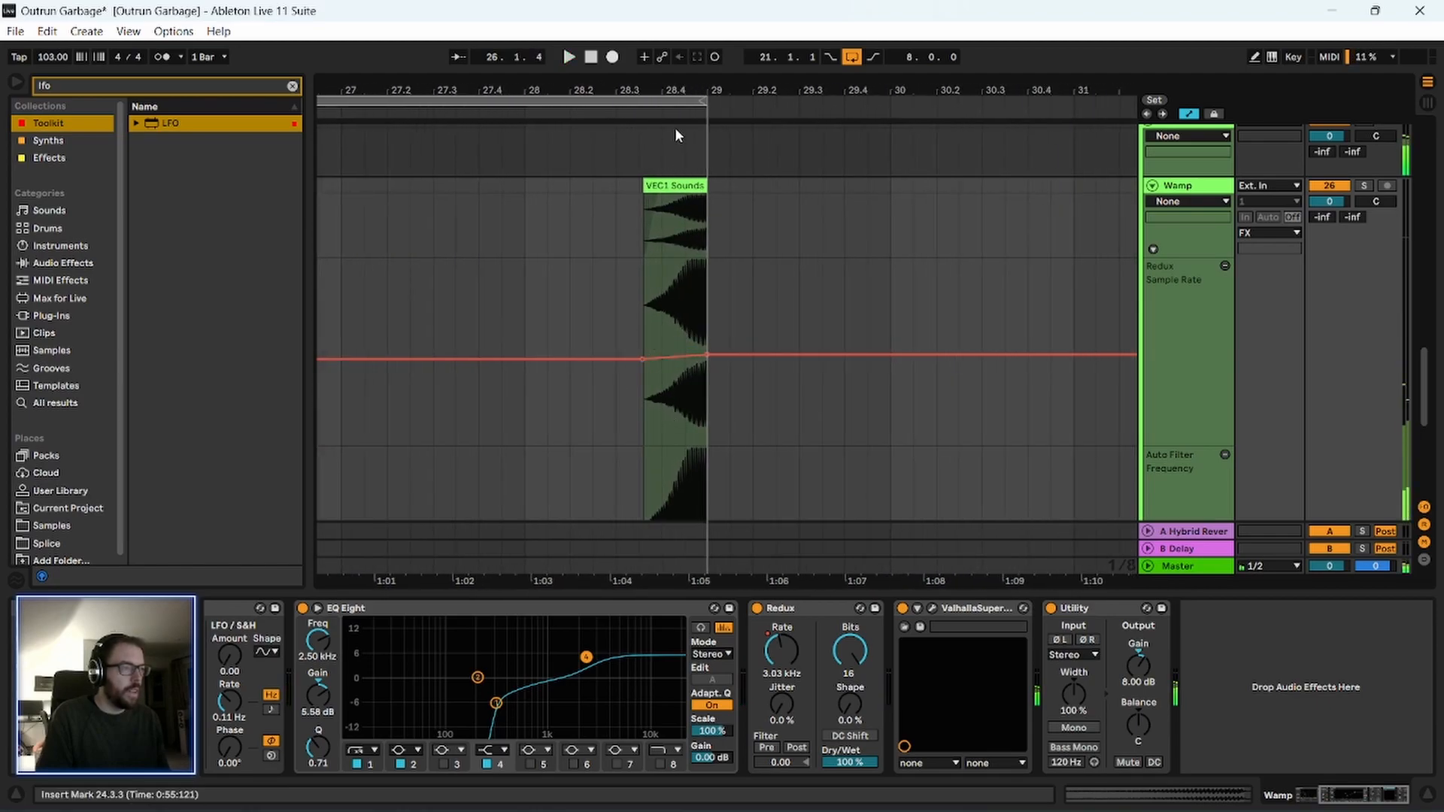
{"action": "scroll", "coordinate": [677, 143], "scroll_direction": "up", "scroll_amount": 3}
{"action": "left_click_drag", "start_coordinate": [603, 322], "coordinate": [735, 323]}
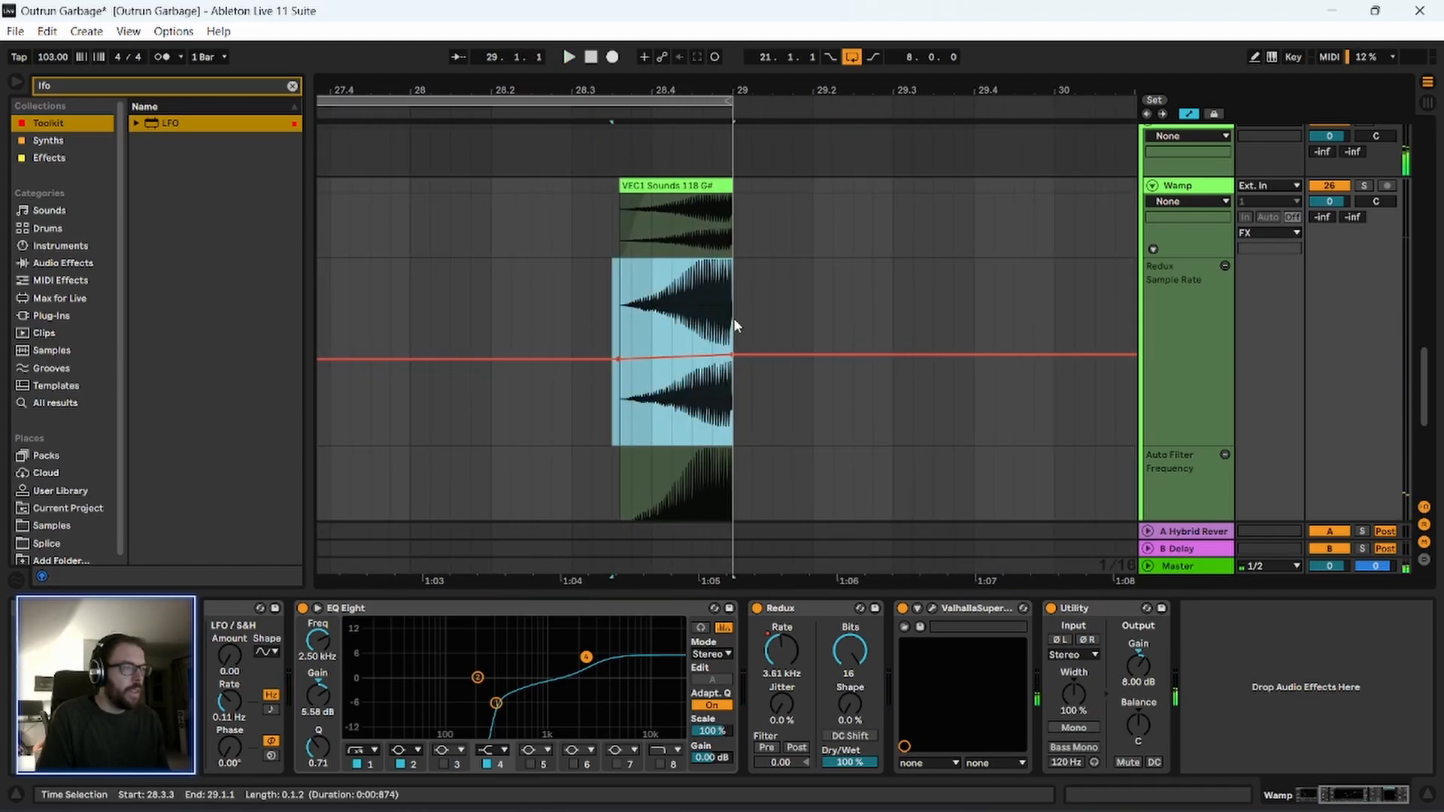
{"action": "left_click", "coordinate": [608, 107]}
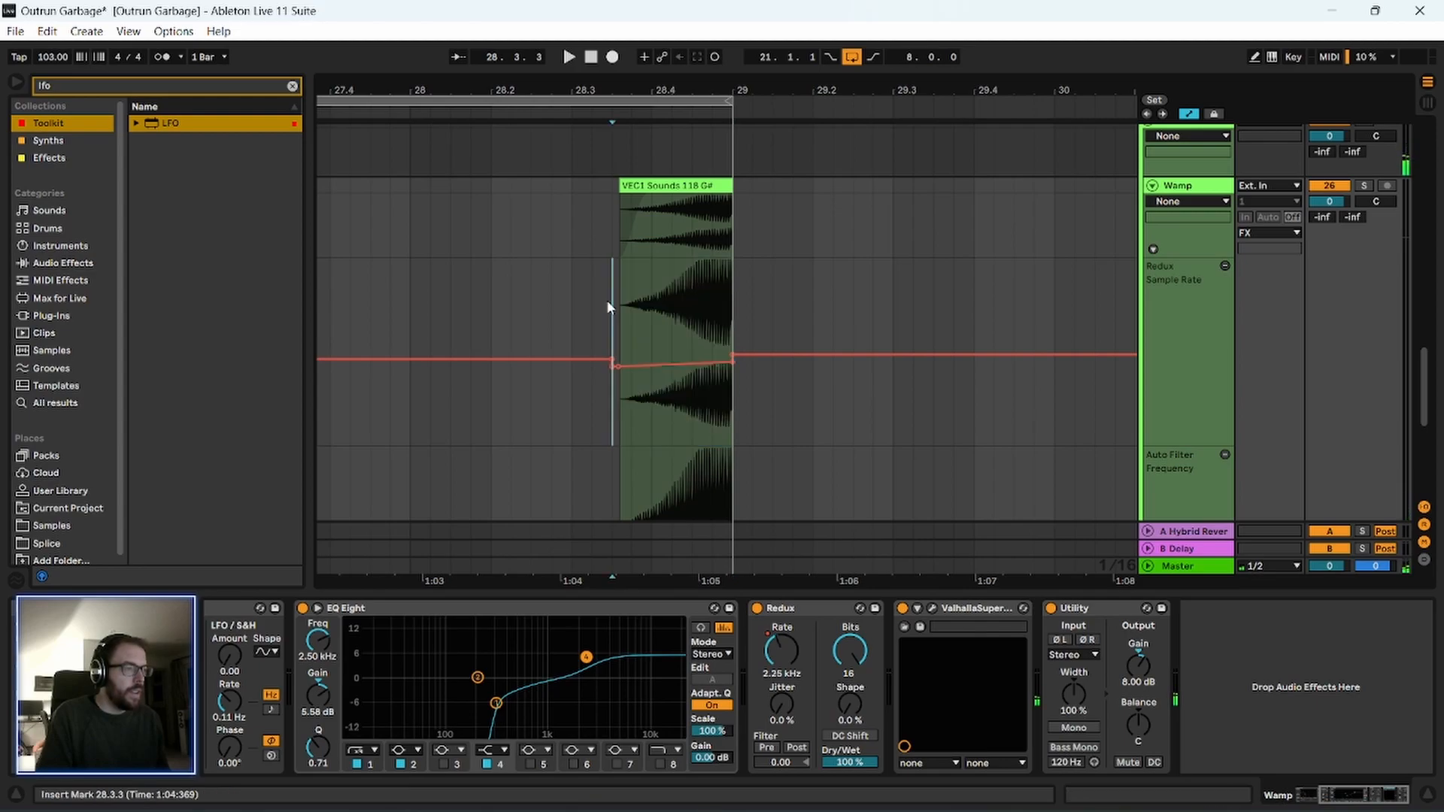
Lower the Sample Rate ramp over the clip before bar 21 to start at about 2.17 kHz, and play the transition.
{"action": "left_click_drag", "start_coordinate": [733, 90], "coordinate": [982, 18]}
{"action": "left_click", "coordinate": [676, 316]}
{"action": "key", "text": "space"}
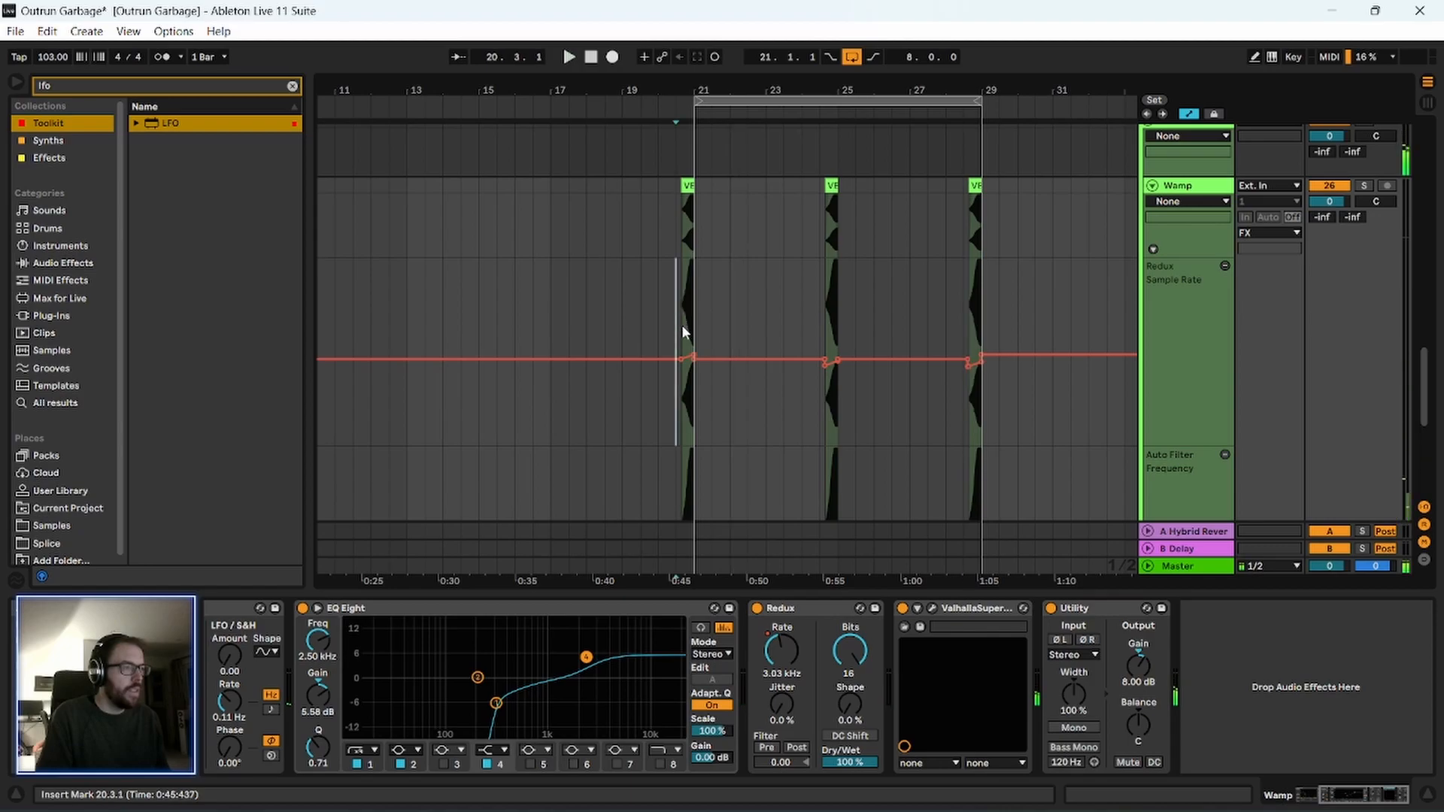
{"action": "left_click_drag", "start_coordinate": [707, 80], "coordinate": [708, 301]}
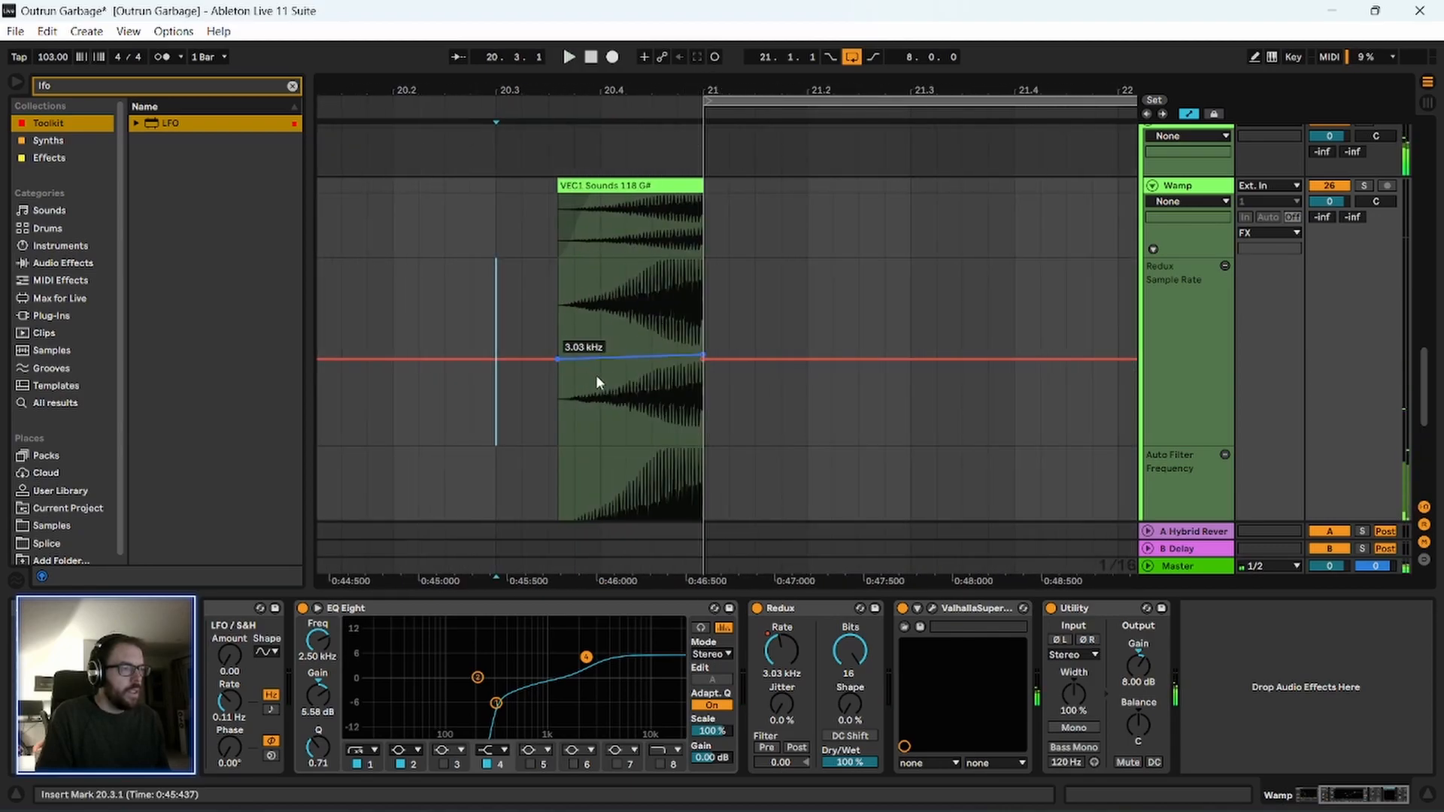
{"action": "left_click_drag", "start_coordinate": [640, 370], "coordinate": [641, 379]}
{"action": "key", "text": "space"}
{"action": "key", "text": "minus"}
{"action": "left_click_drag", "start_coordinate": [573, 80], "coordinate": [573, 6]}
{"action": "key", "text": "space"}
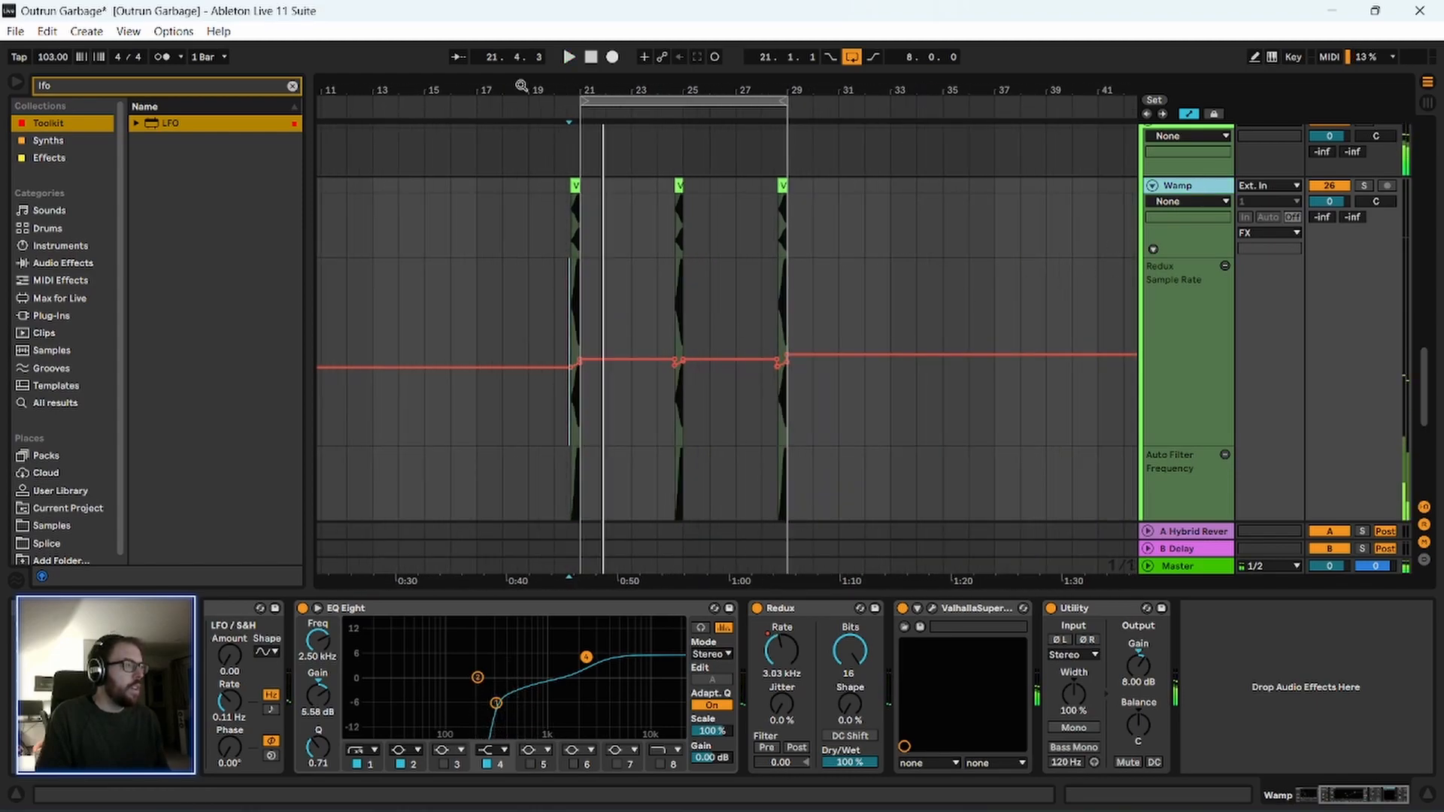
Search all results for "wider" and insert the Wider plug-in between ValhallaSupermassive and Utility on the Wamp track.
{"action": "left_click", "coordinate": [292, 87]}
{"action": "type", "text": "wider"}
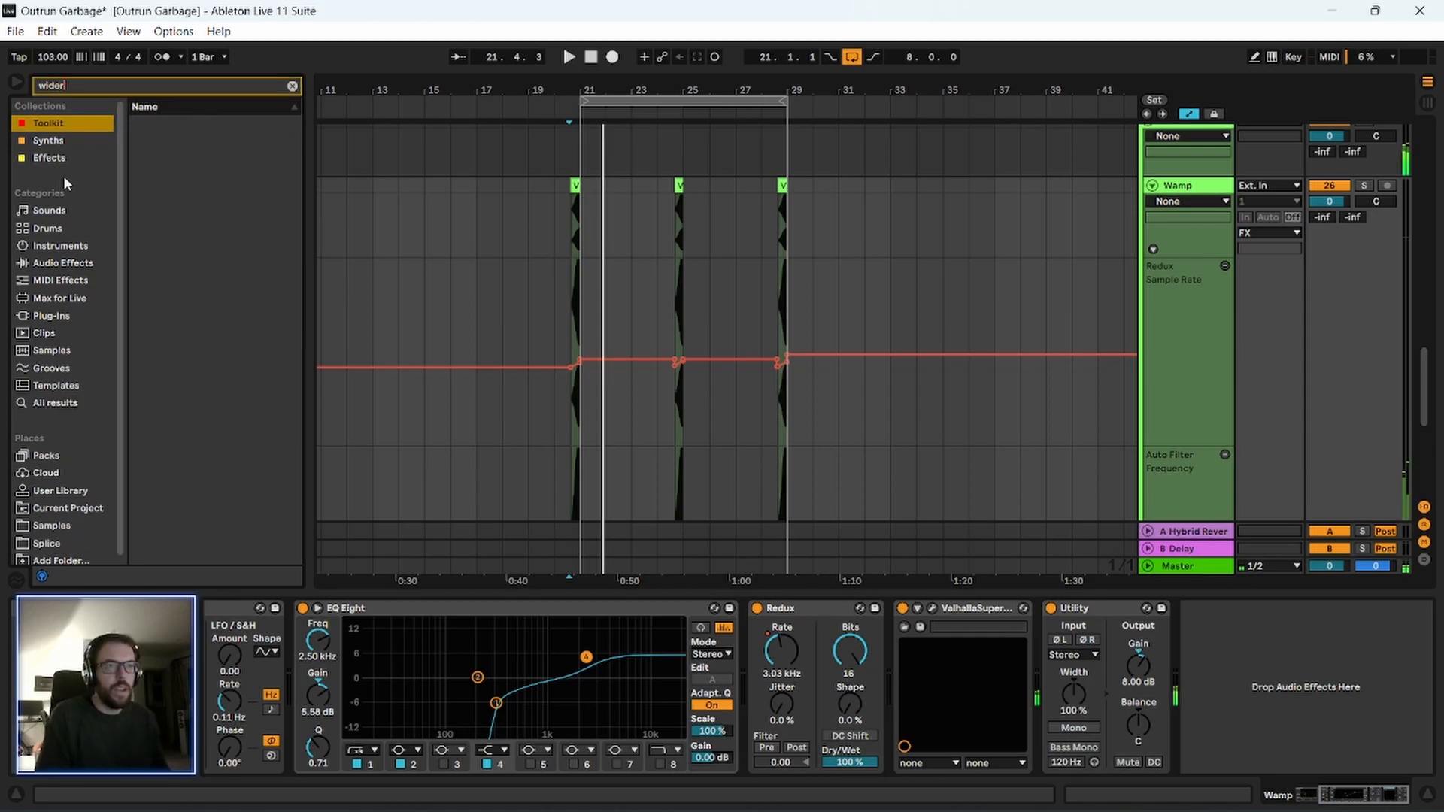
{"action": "left_click", "coordinate": [72, 409]}
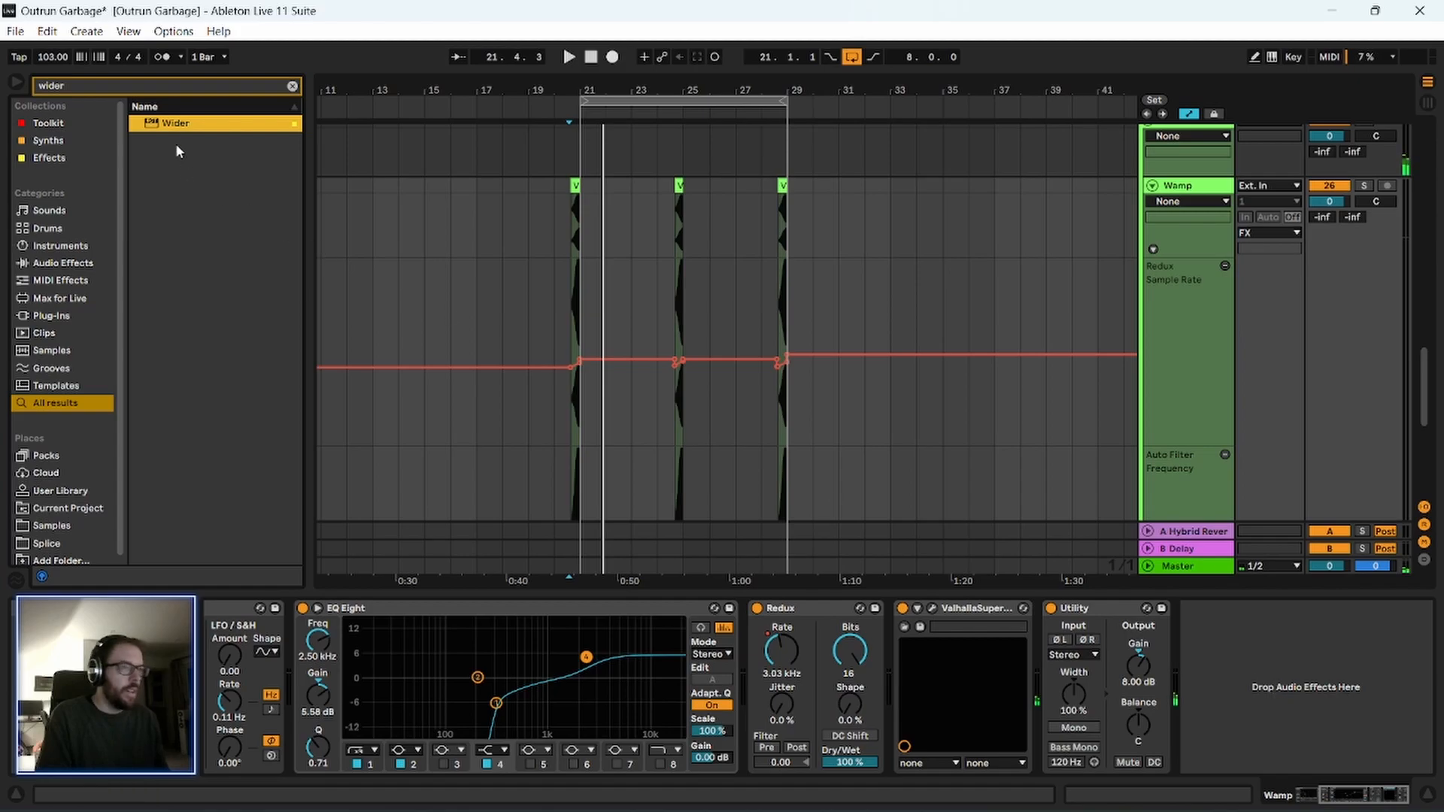
{"action": "left_click_drag", "start_coordinate": [333, 292], "coordinate": [1047, 647]}
Set Wider's amount to 89 % while playing the transition into bar 21, and close the plug-in window.
{"action": "key", "text": "space"}
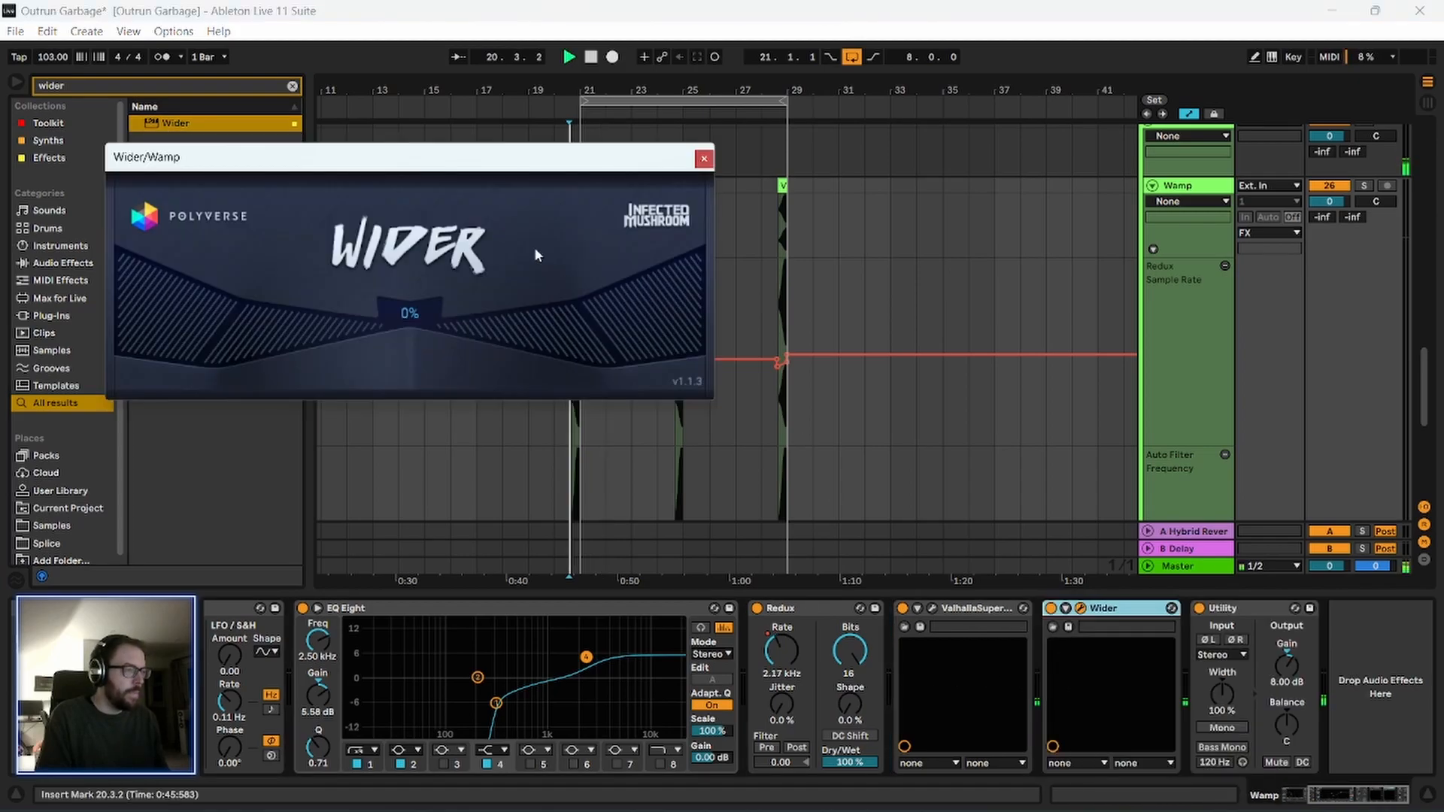
{"action": "left_click_drag", "start_coordinate": [403, 310], "coordinate": [405, 191]}
{"action": "left_click_drag", "start_coordinate": [643, 159], "coordinate": [631, 348]}
{"action": "left_click_drag", "start_coordinate": [570, 90], "coordinate": [572, 161]}
{"action": "left_click", "coordinate": [588, 185]}
{"action": "key", "text": "space"}
{"action": "left_click_drag", "start_coordinate": [461, 349], "coordinate": [526, 315]}
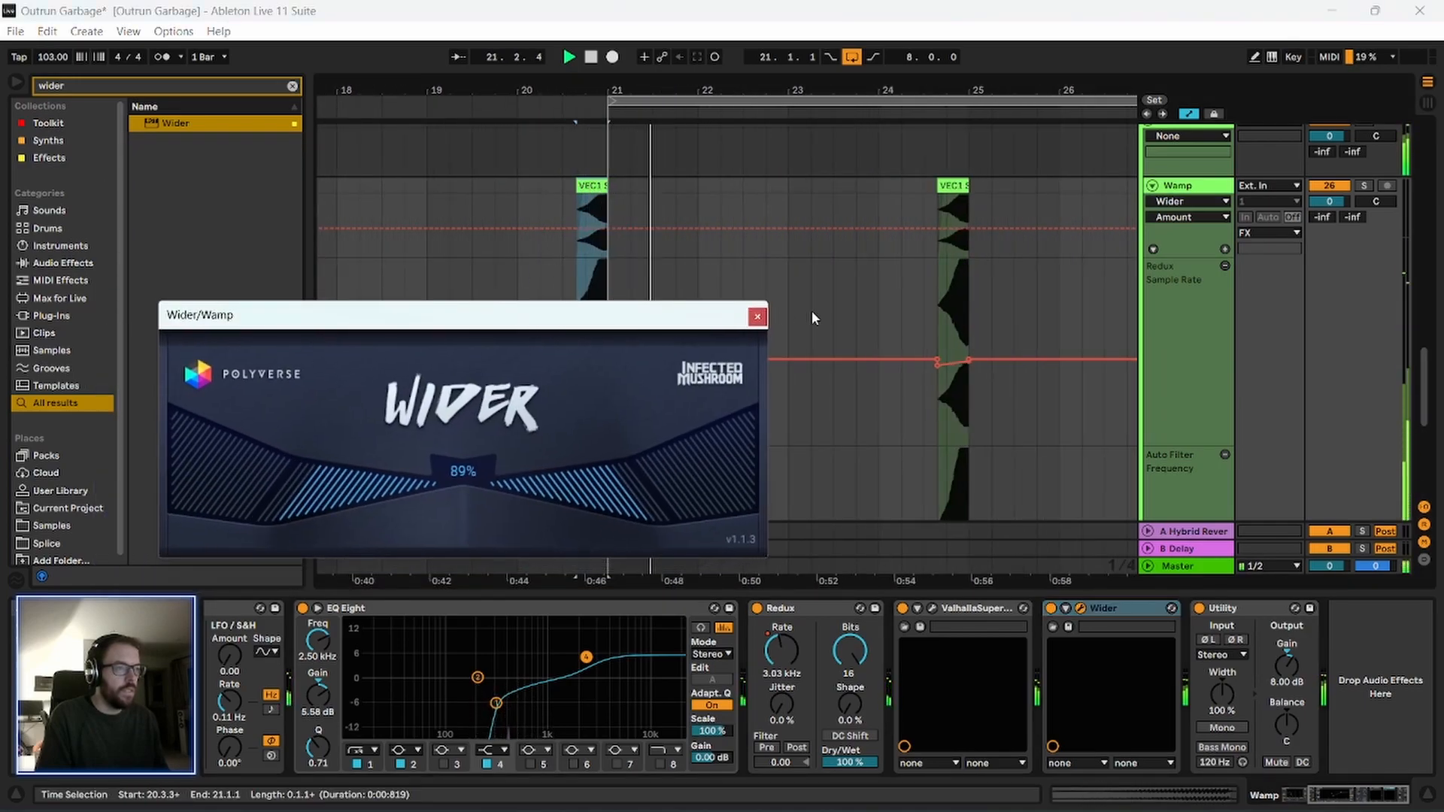
{"action": "left_click", "coordinate": [756, 320]}
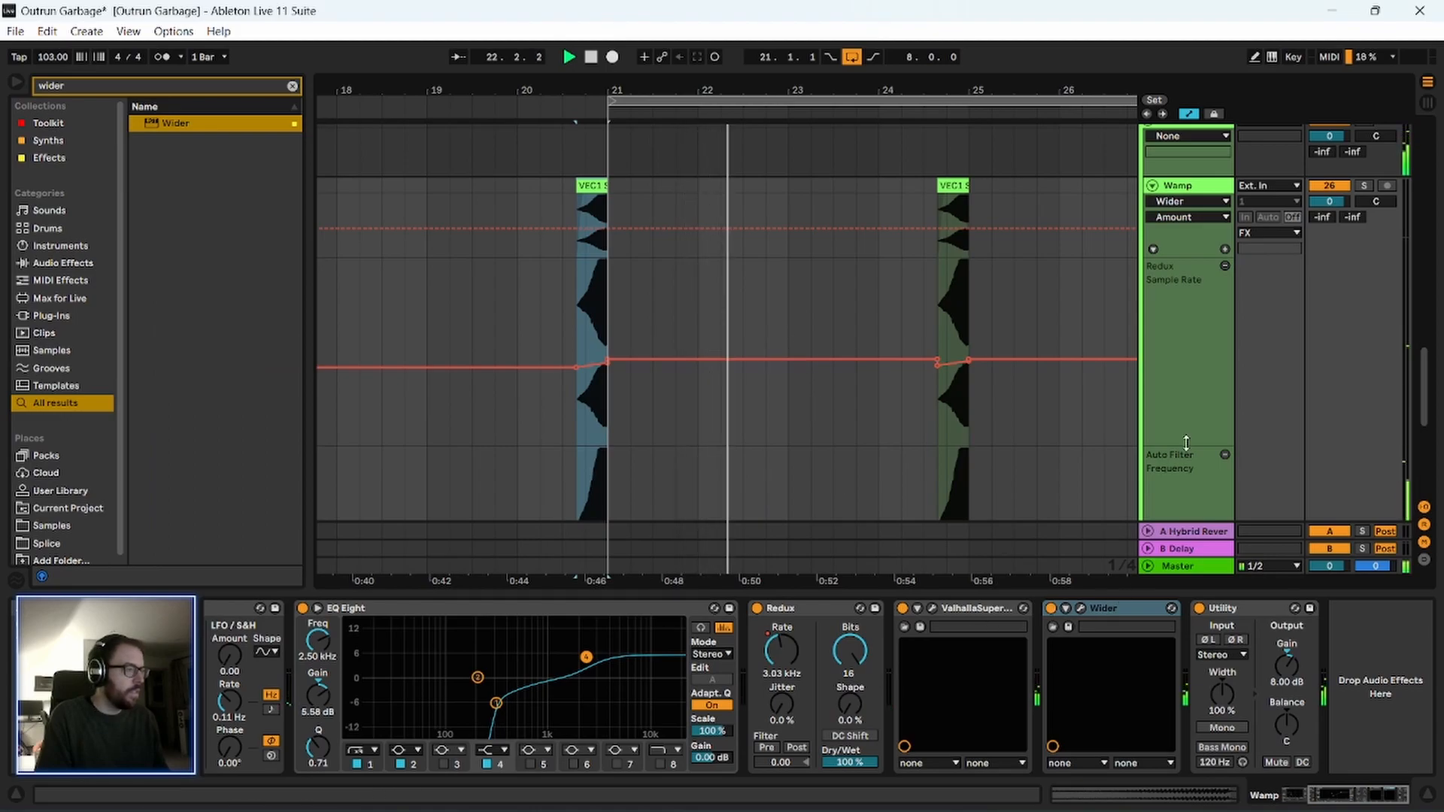
{"action": "key", "text": "space"}
Show the Wamp track's A-Hybrid Reverb send automation in a separate lane.
{"action": "key", "text": "a"}
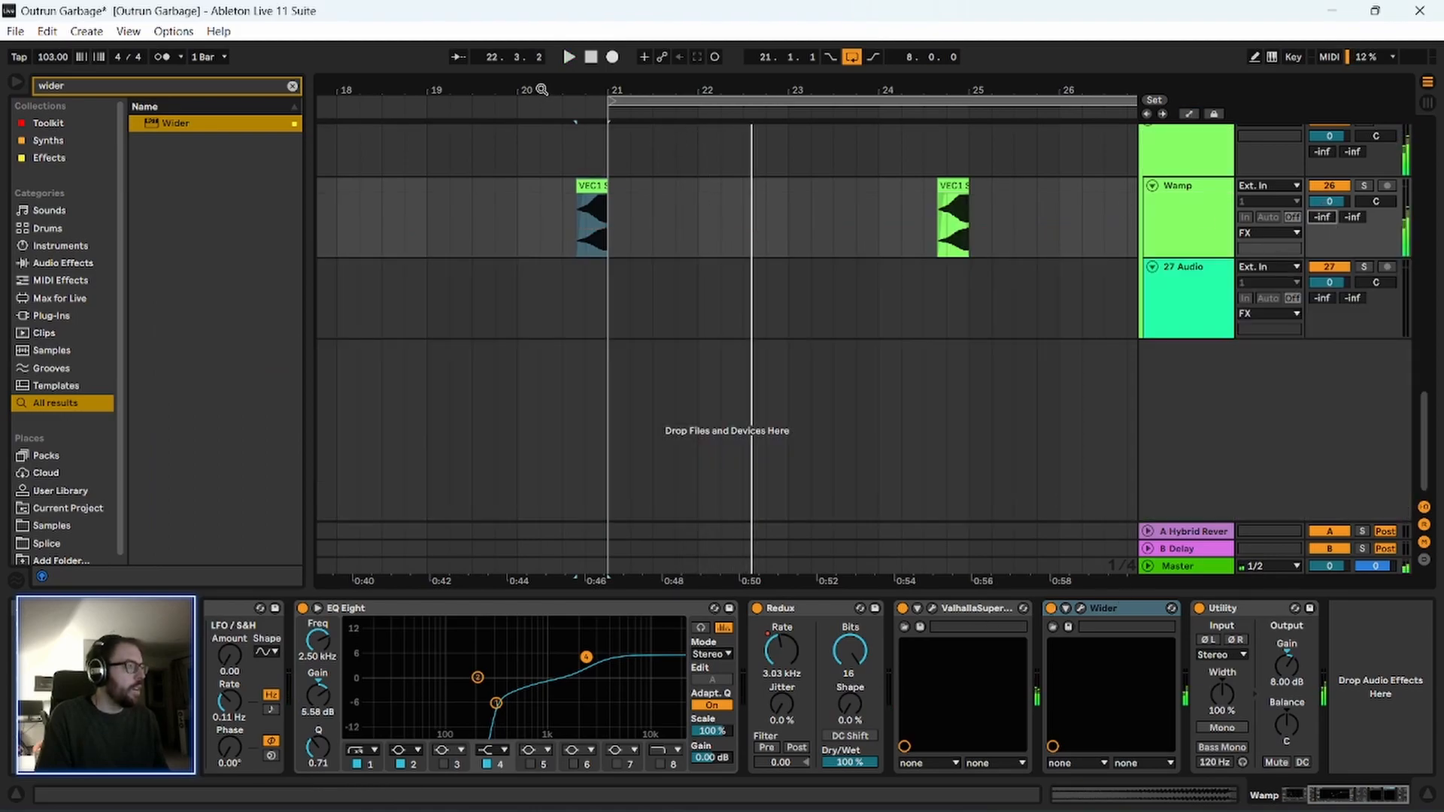
{"action": "left_click_drag", "start_coordinate": [542, 88], "coordinate": [449, 45]}
{"action": "key", "text": "a"}
{"action": "scroll", "coordinate": [412, 326], "scroll_direction": "down", "scroll_amount": 5}
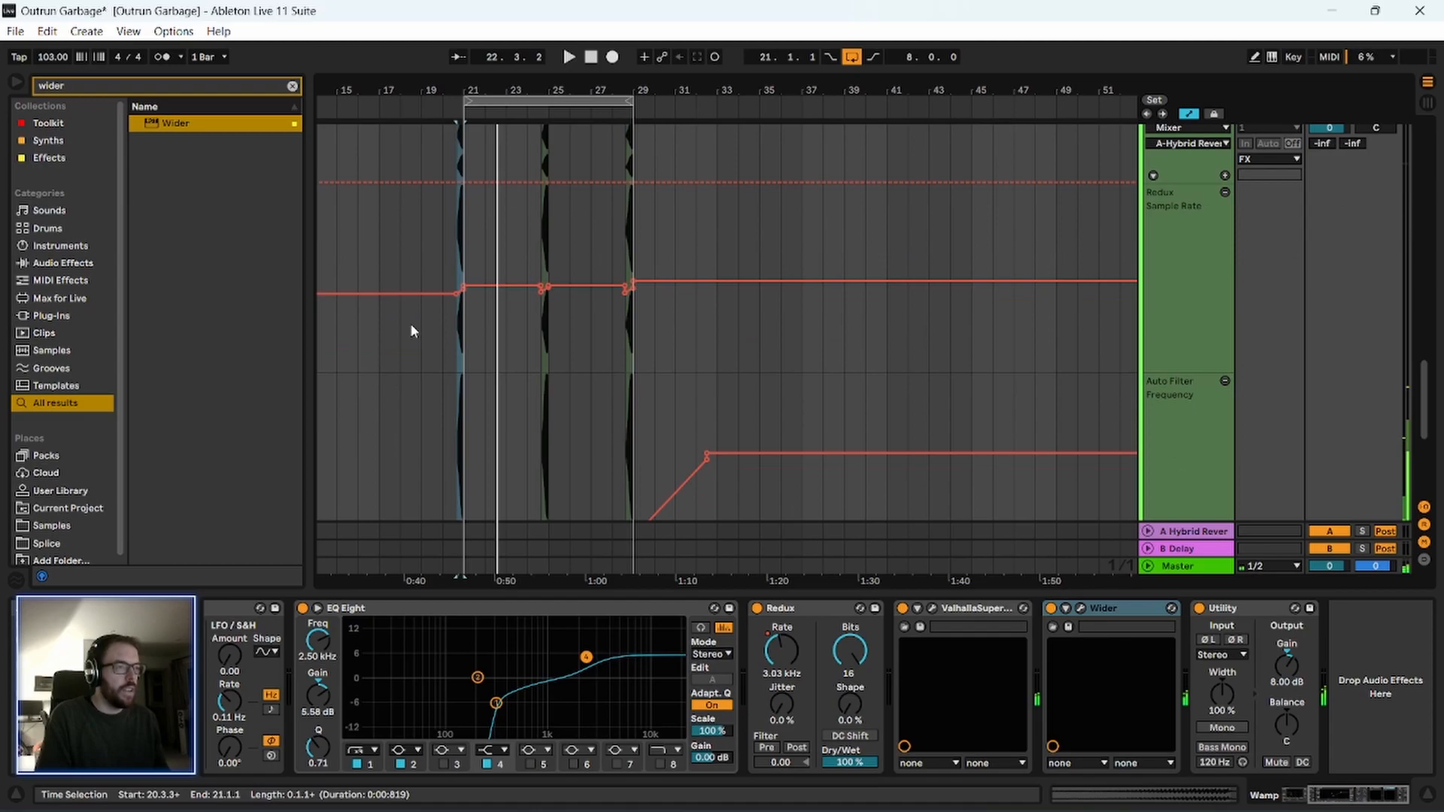
{"action": "scroll", "coordinate": [700, 399], "scroll_direction": "up", "scroll_amount": 5}
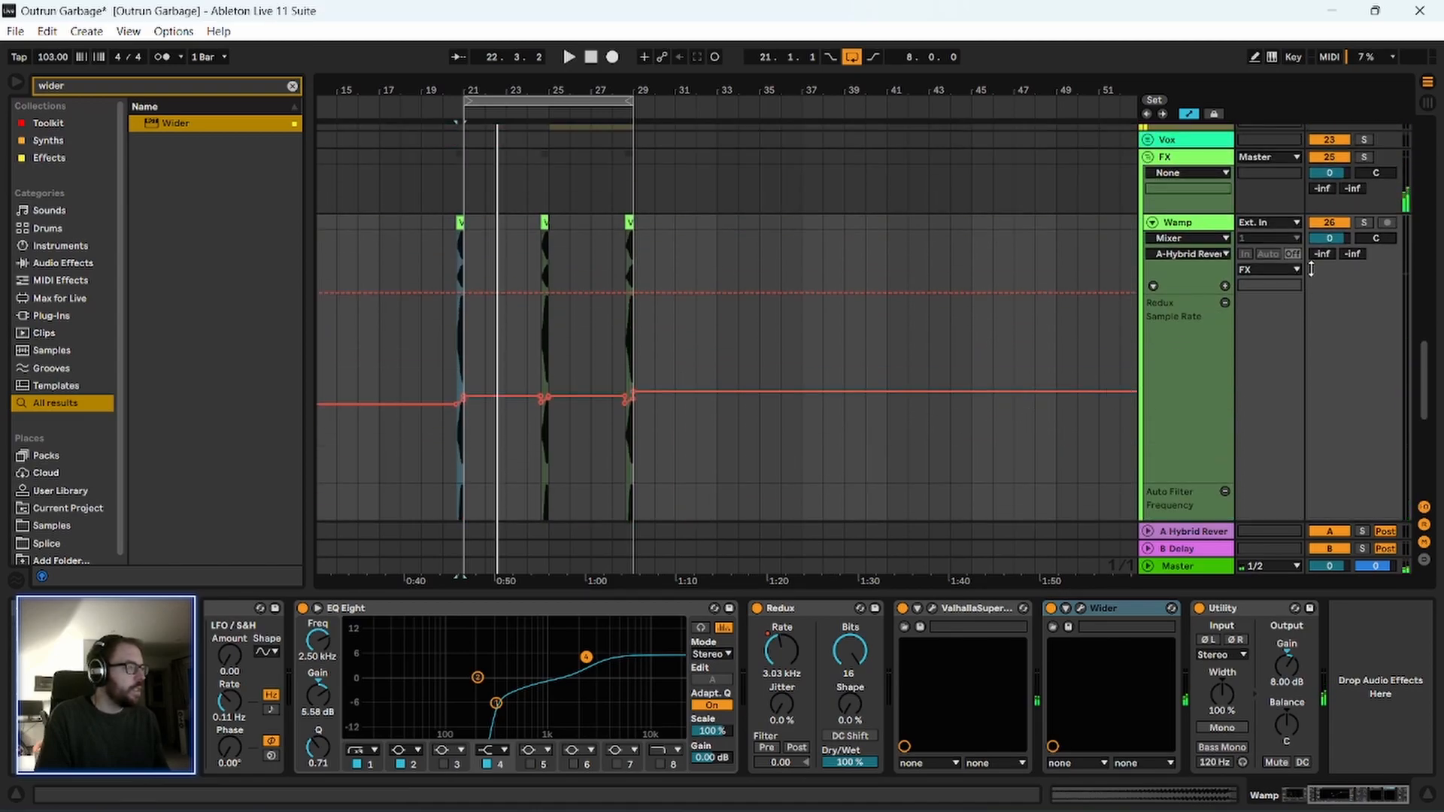
{"action": "key", "text": "a"}
{"action": "key", "text": "a"}
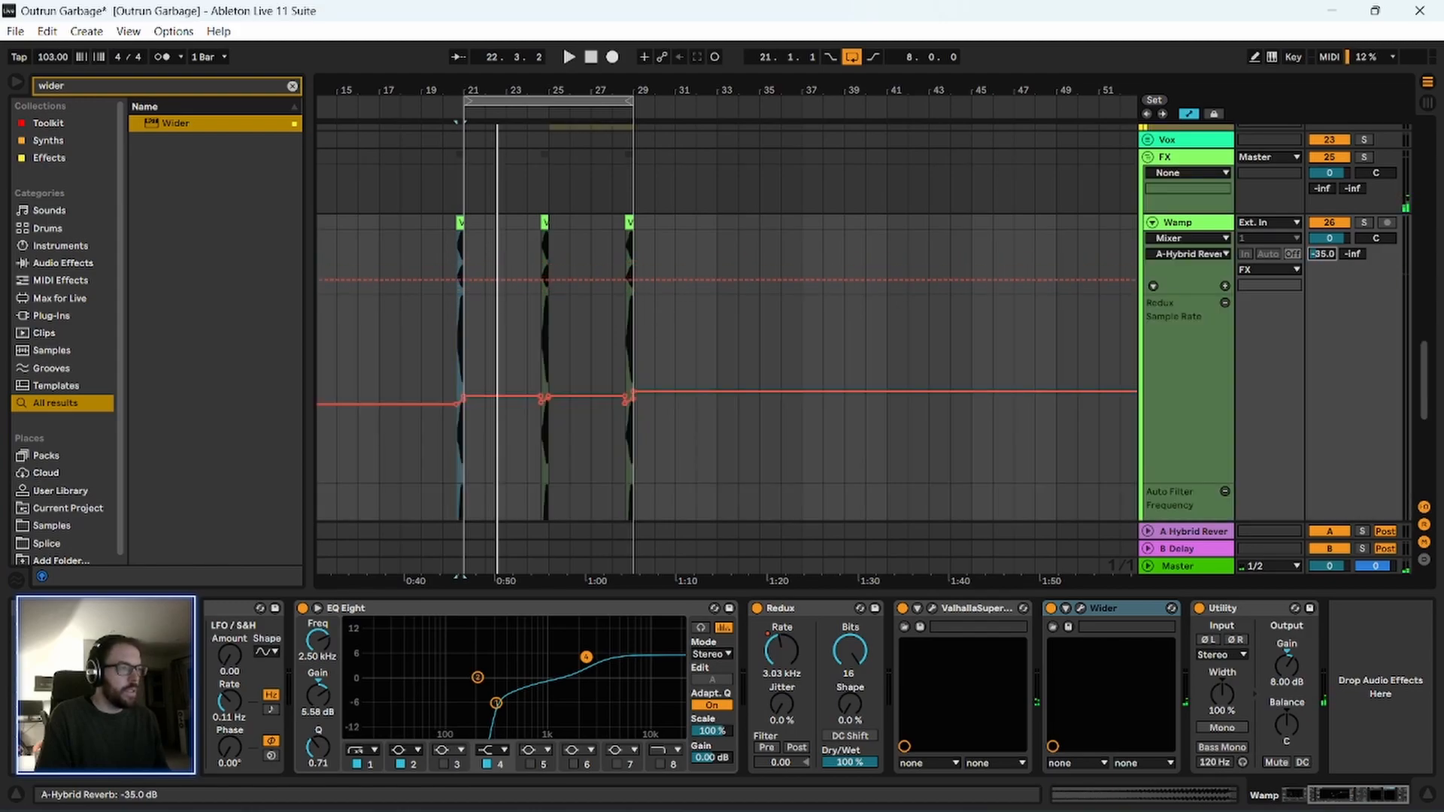
{"action": "left_click", "coordinate": [1224, 287]}
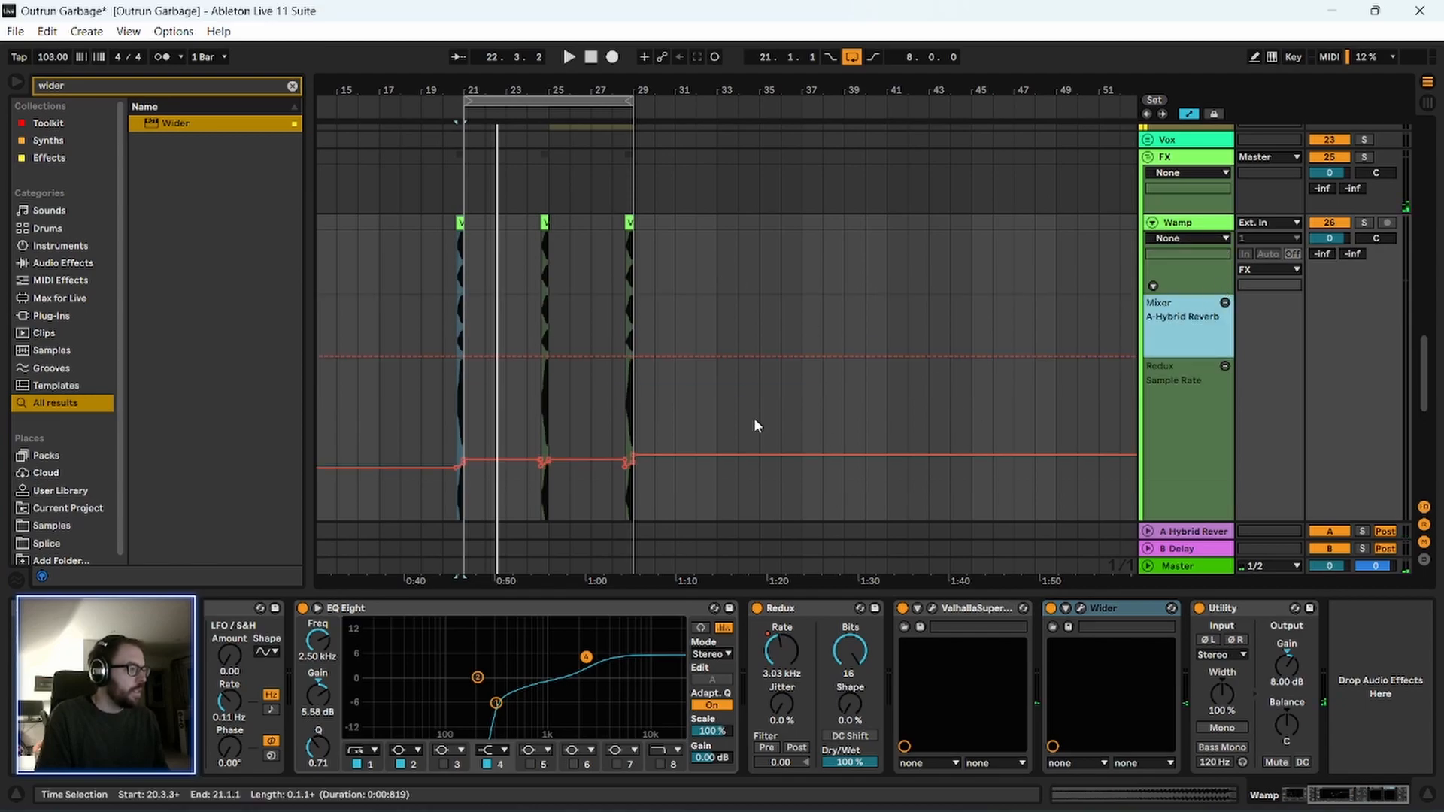
Draw an A-Hybrid Reverb send ramp from minimum up to 0.0 dB over the Wamp clip before bar 21.
{"action": "left_click_drag", "start_coordinate": [446, 88], "coordinate": [449, 262]}
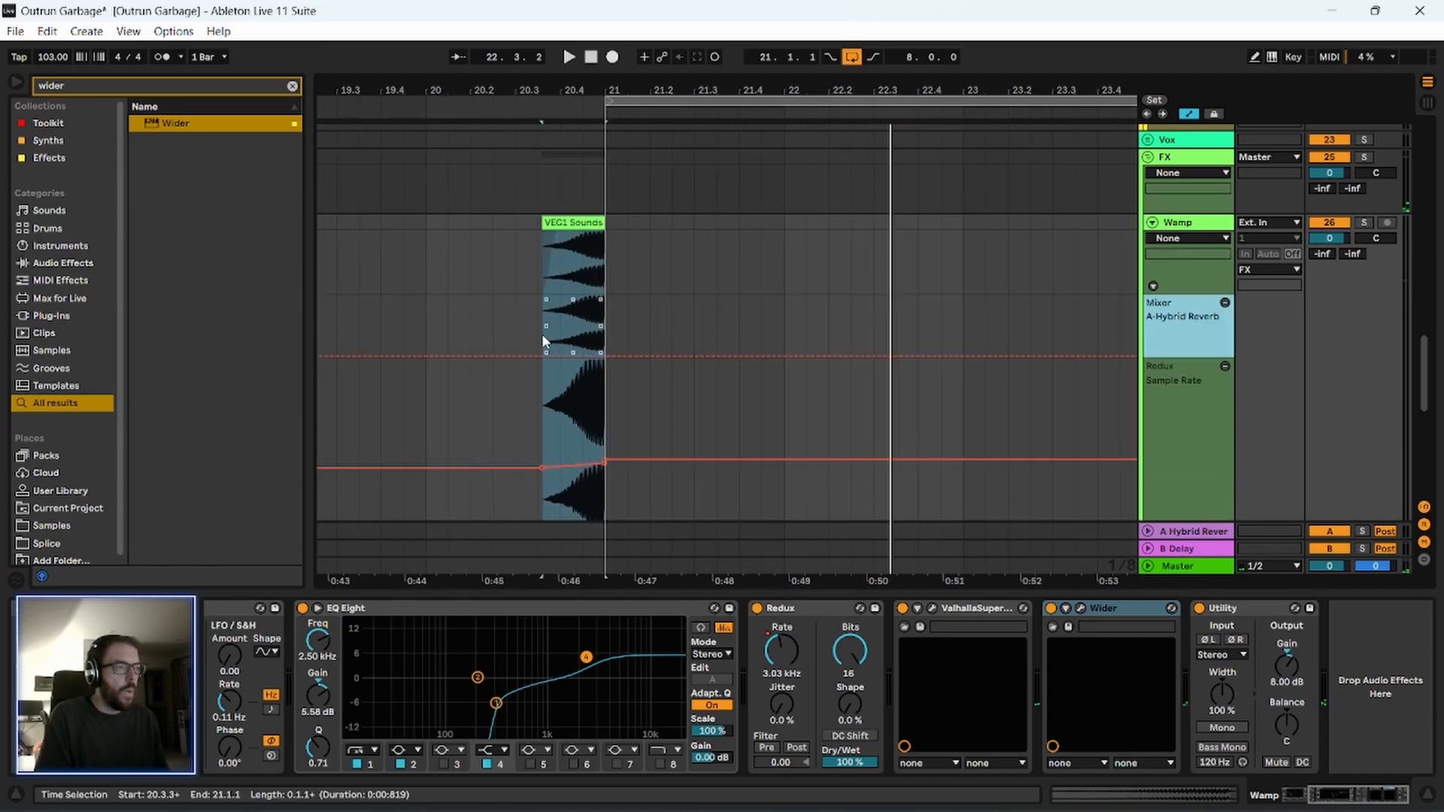
{"action": "mouse_move", "coordinate": [542, 335]}
{"action": "left_mouse_down"}
{"action": "mouse_move", "coordinate": [607, 336]}
{"action": "mouse_move", "coordinate": [558, 339]}
{"action": "left_mouse_up"}
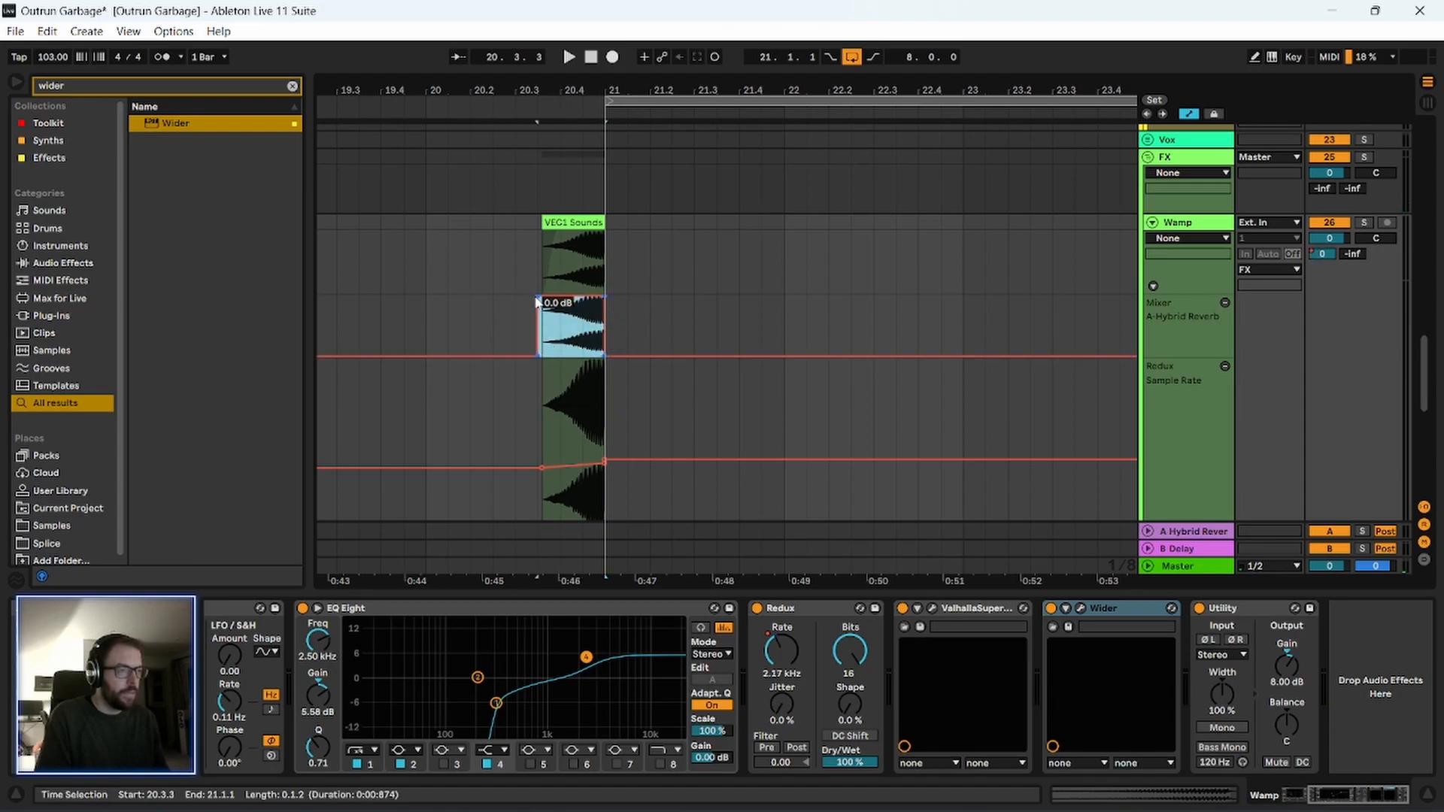
{"action": "left_click_drag", "start_coordinate": [546, 89], "coordinate": [548, 15]}
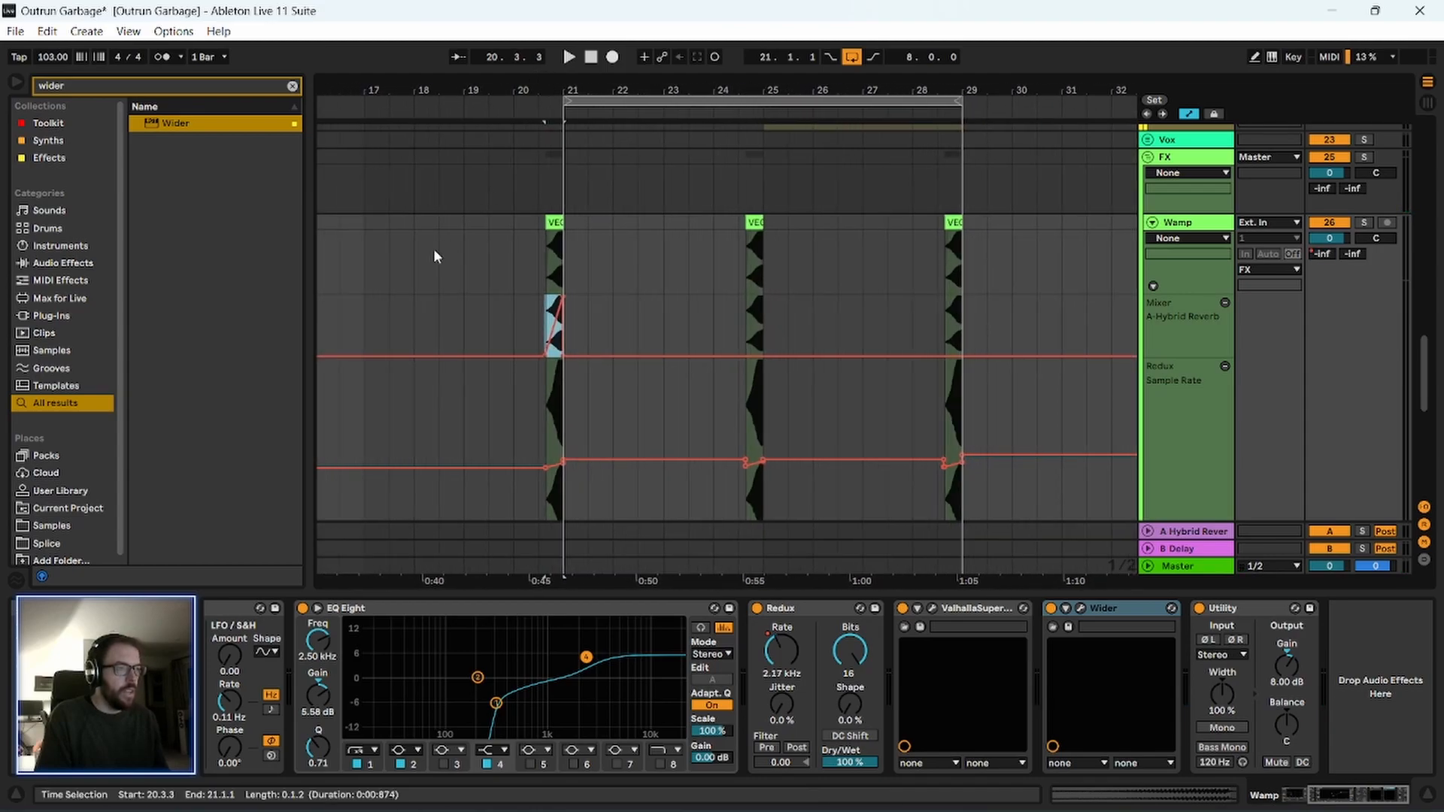
Duplicate the reverb send automation of bars 17–21 twice to cover the clips before bars 25 and 29, and play from 20.3.1.
{"action": "left_click_drag", "start_coordinate": [364, 332], "coordinate": [555, 347]}
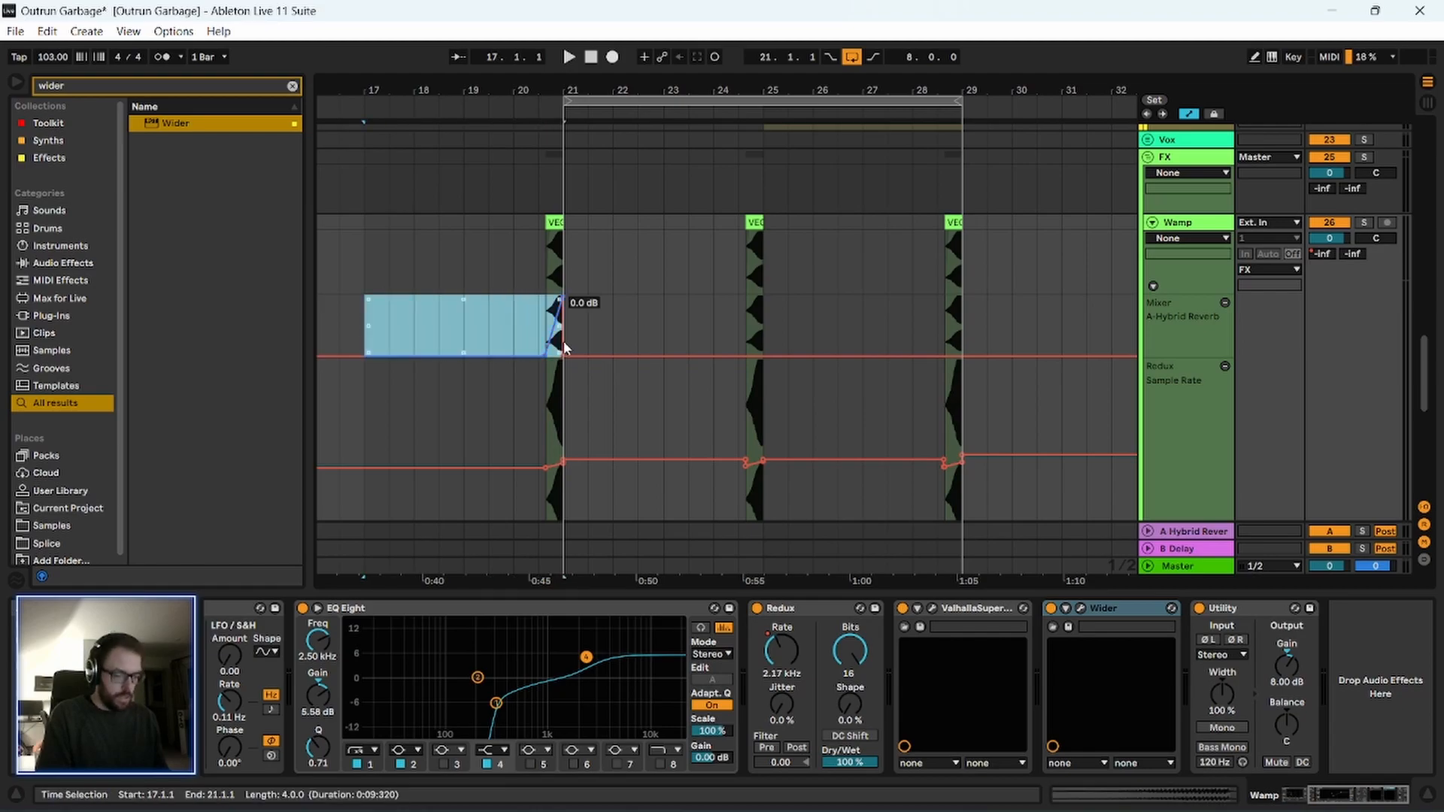
{"action": "key", "text": "ctrl+d"}
{"action": "key", "text": "ctrl+d"}
{"action": "scroll", "coordinate": [536, 440], "scroll_direction": "down", "scroll_amount": 5}
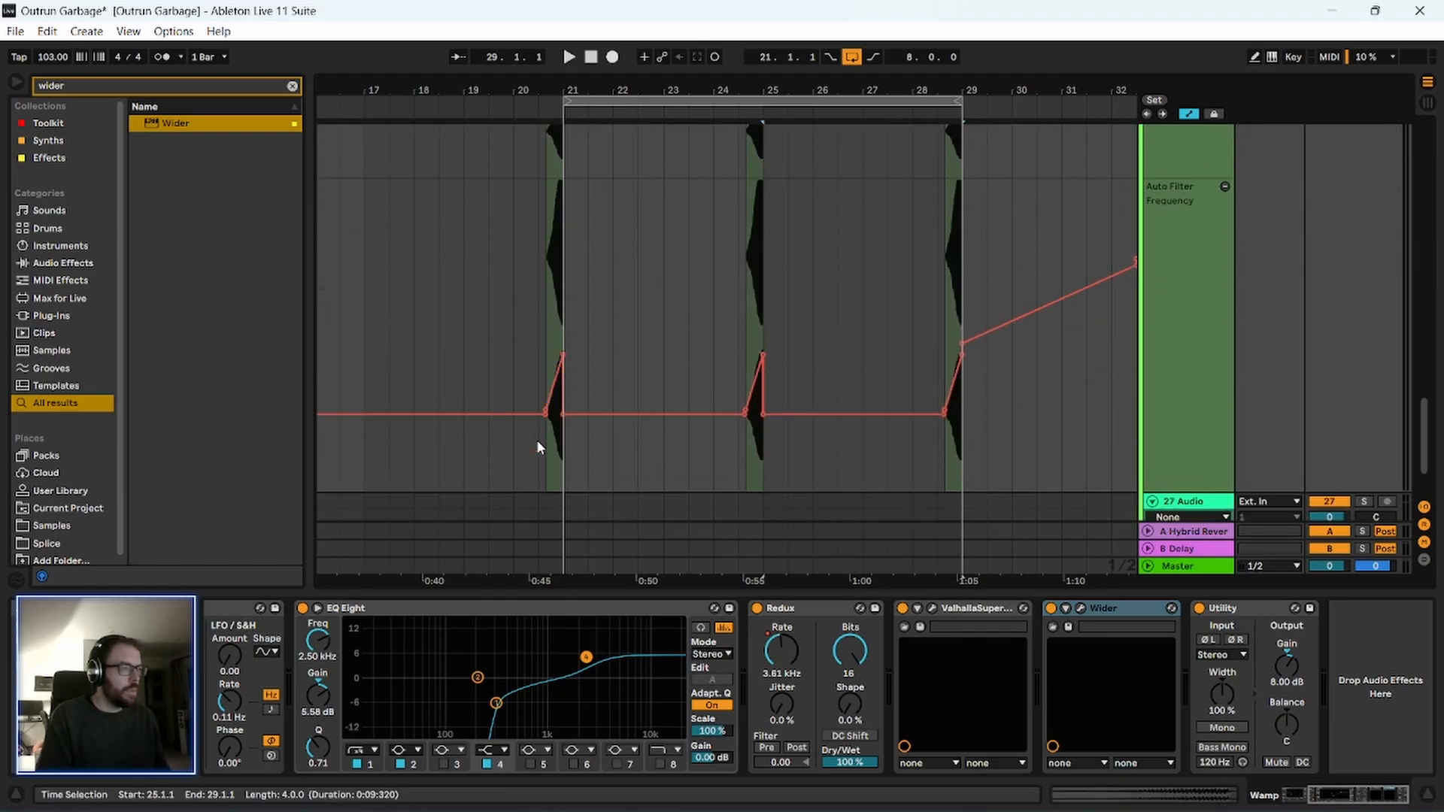
{"action": "scroll", "coordinate": [506, 378], "scroll_direction": "up", "scroll_amount": 5}
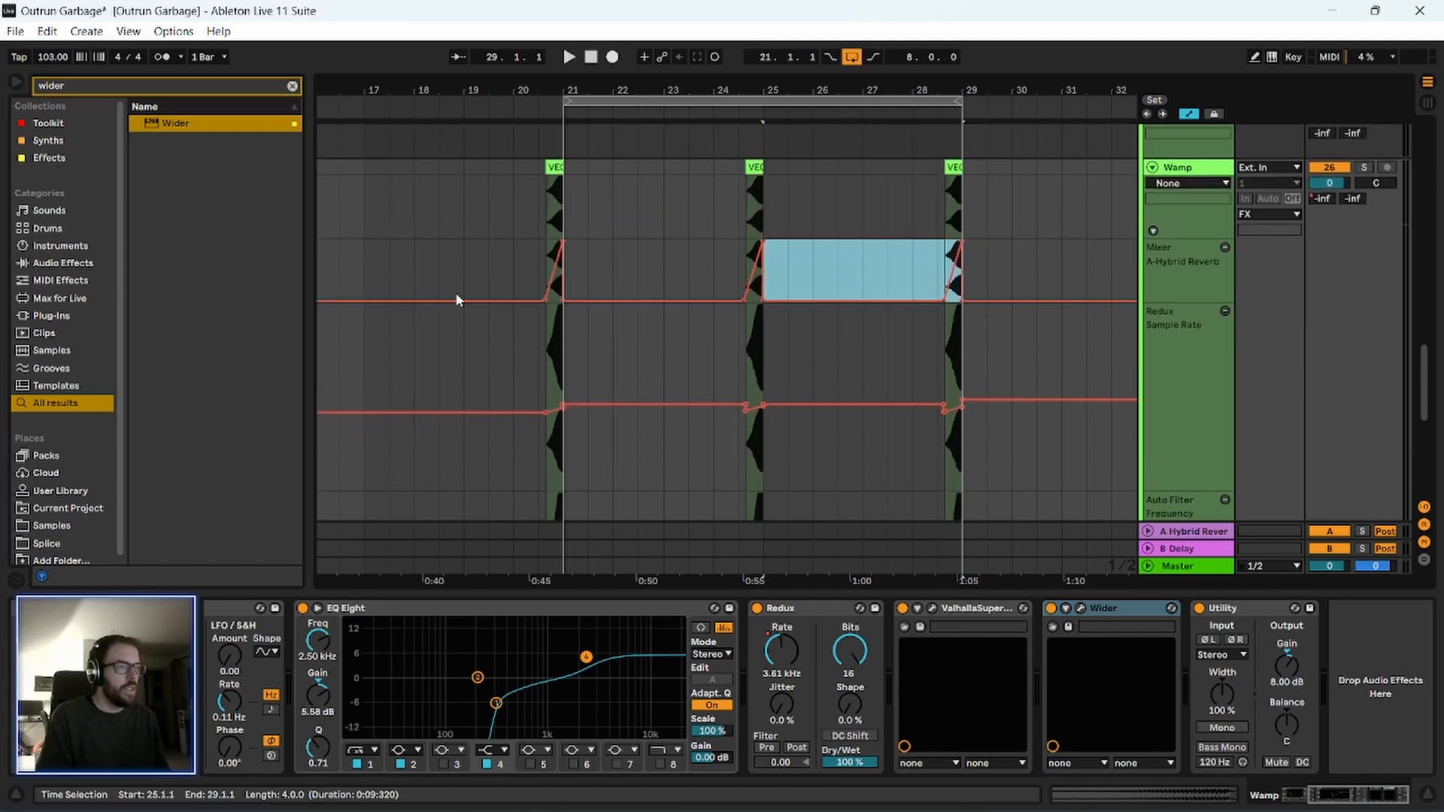
{"action": "left_click", "coordinate": [537, 267]}
{"action": "key", "text": "space"}
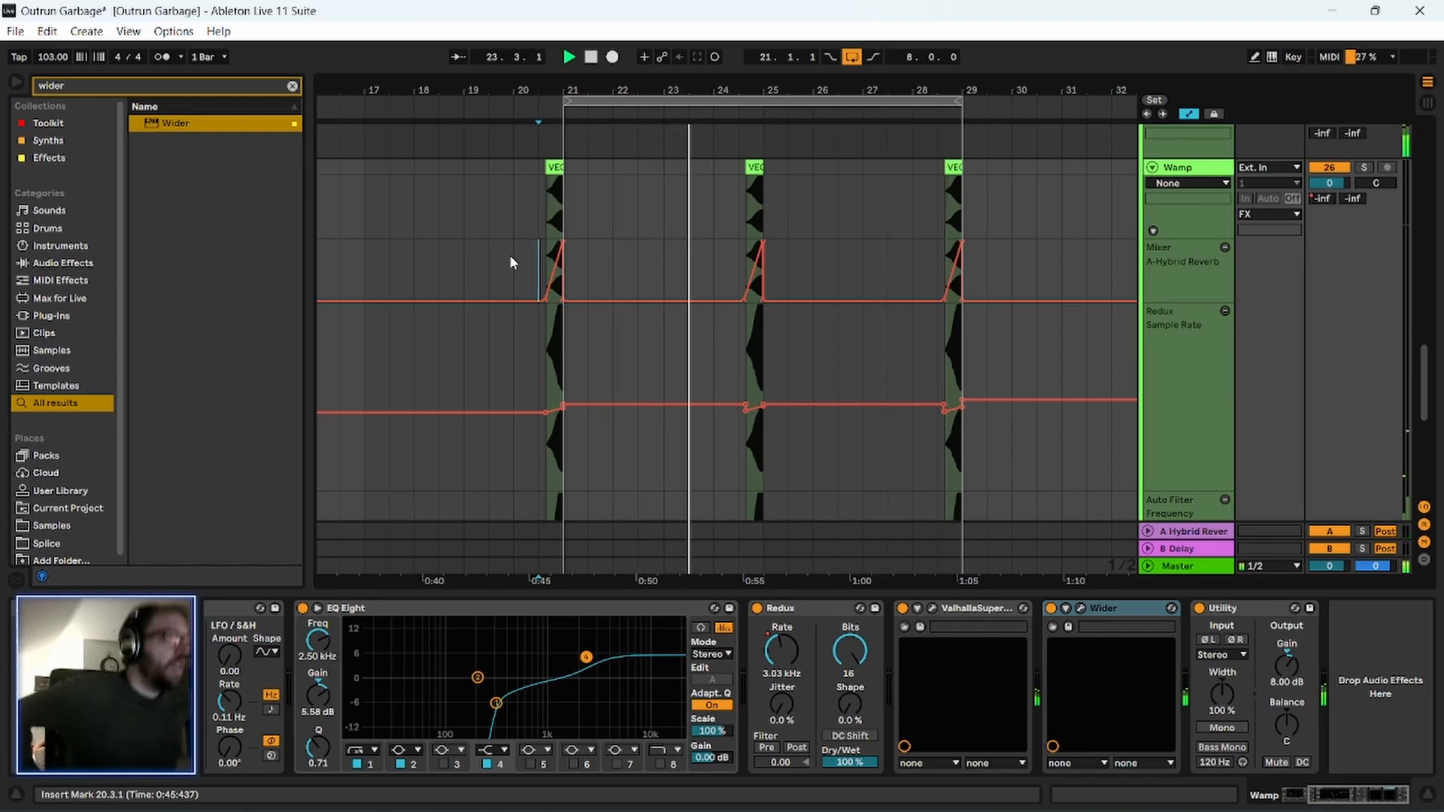
Inspect the A-Hybrid Reverb return's settings and play from the Wamp clip before bar 21.
{"action": "left_click_drag", "start_coordinate": [647, 91], "coordinate": [617, 129]}
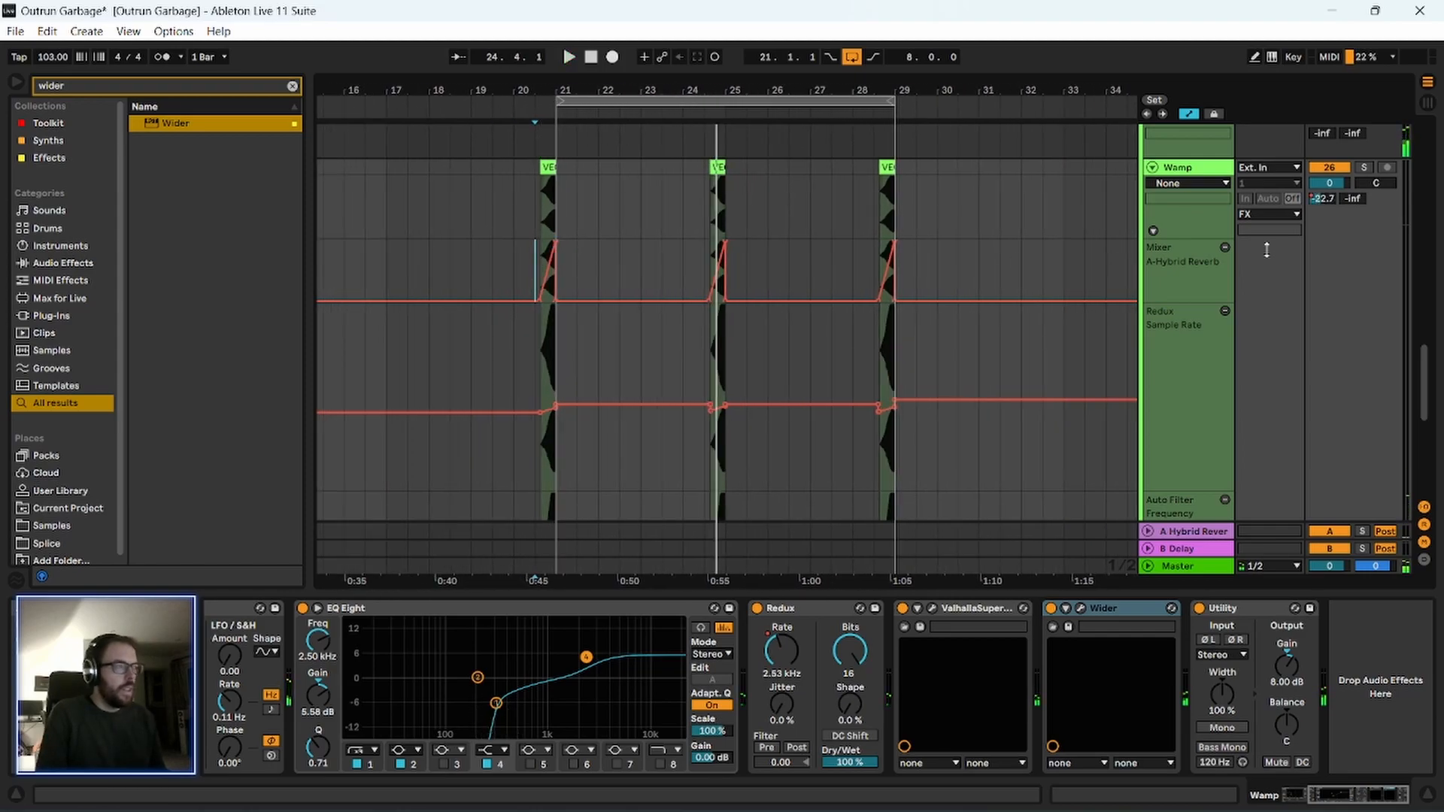
{"action": "left_click", "coordinate": [1194, 531]}
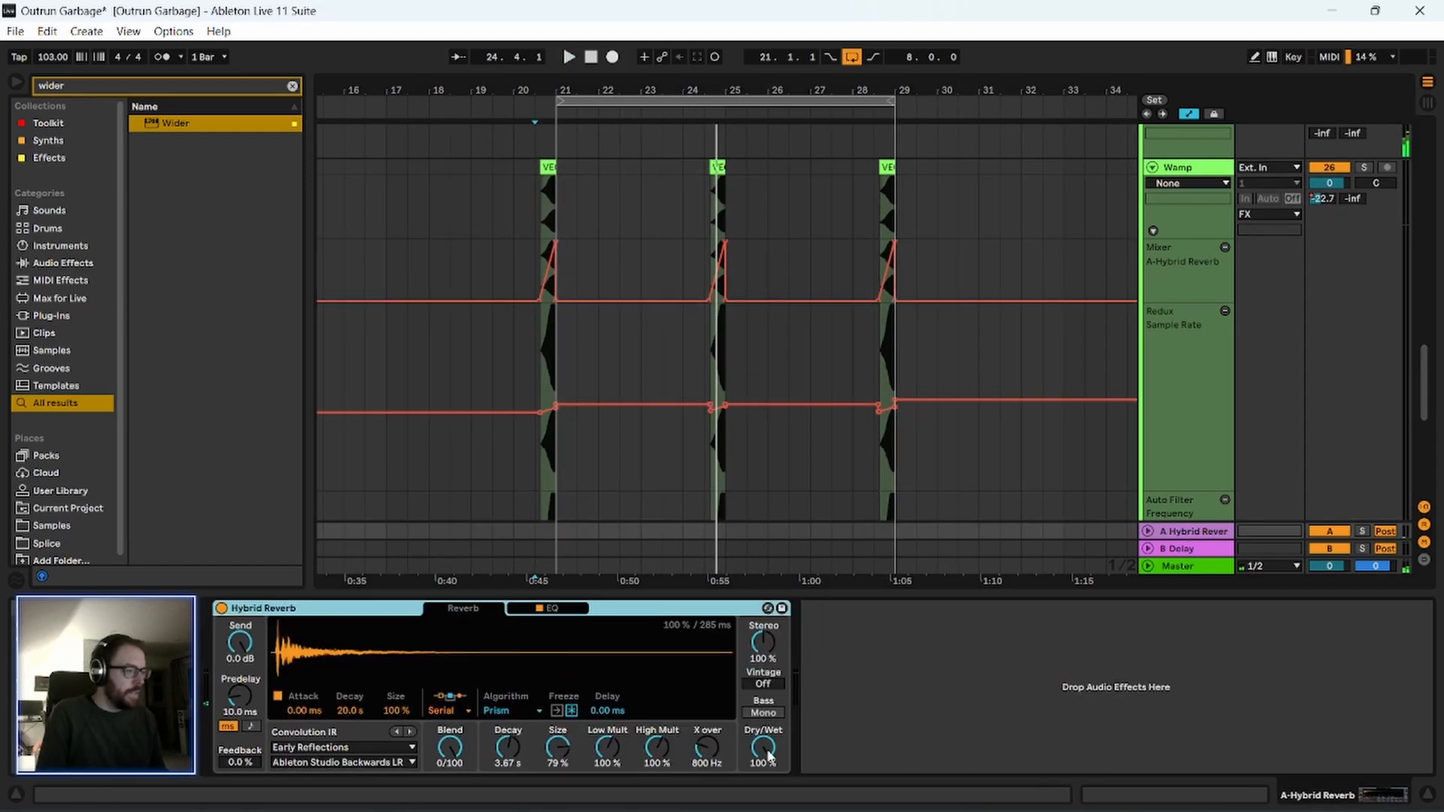
{"action": "left_click", "coordinate": [542, 199]}
{"action": "key", "text": "space"}
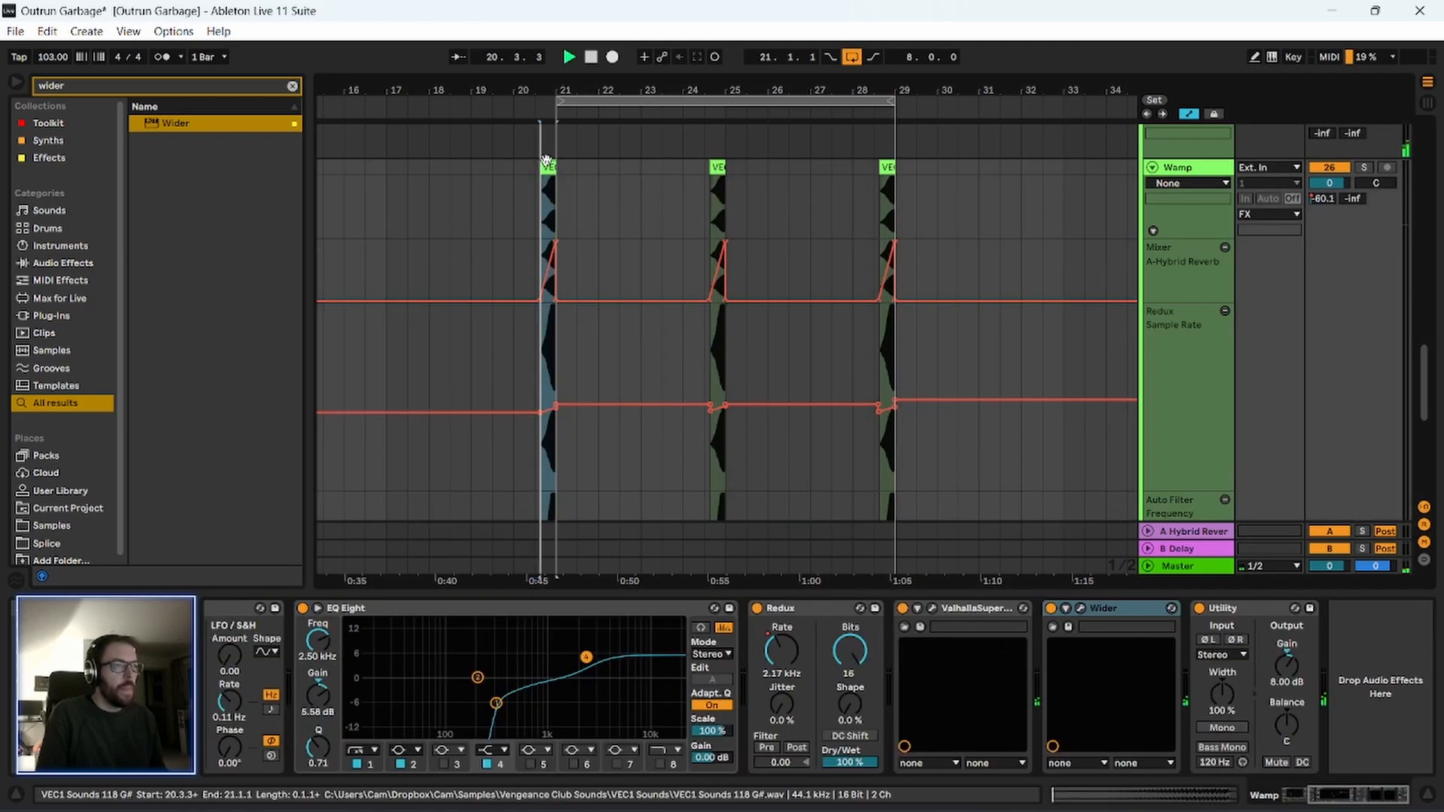
Fold the Wamp track while playing through the section after bar 21, and stop playback.
{"action": "scroll", "coordinate": [493, 239], "scroll_direction": "up", "scroll_amount": 1}
{"action": "scroll", "coordinate": [431, 358], "scroll_direction": "up", "scroll_amount": 3}
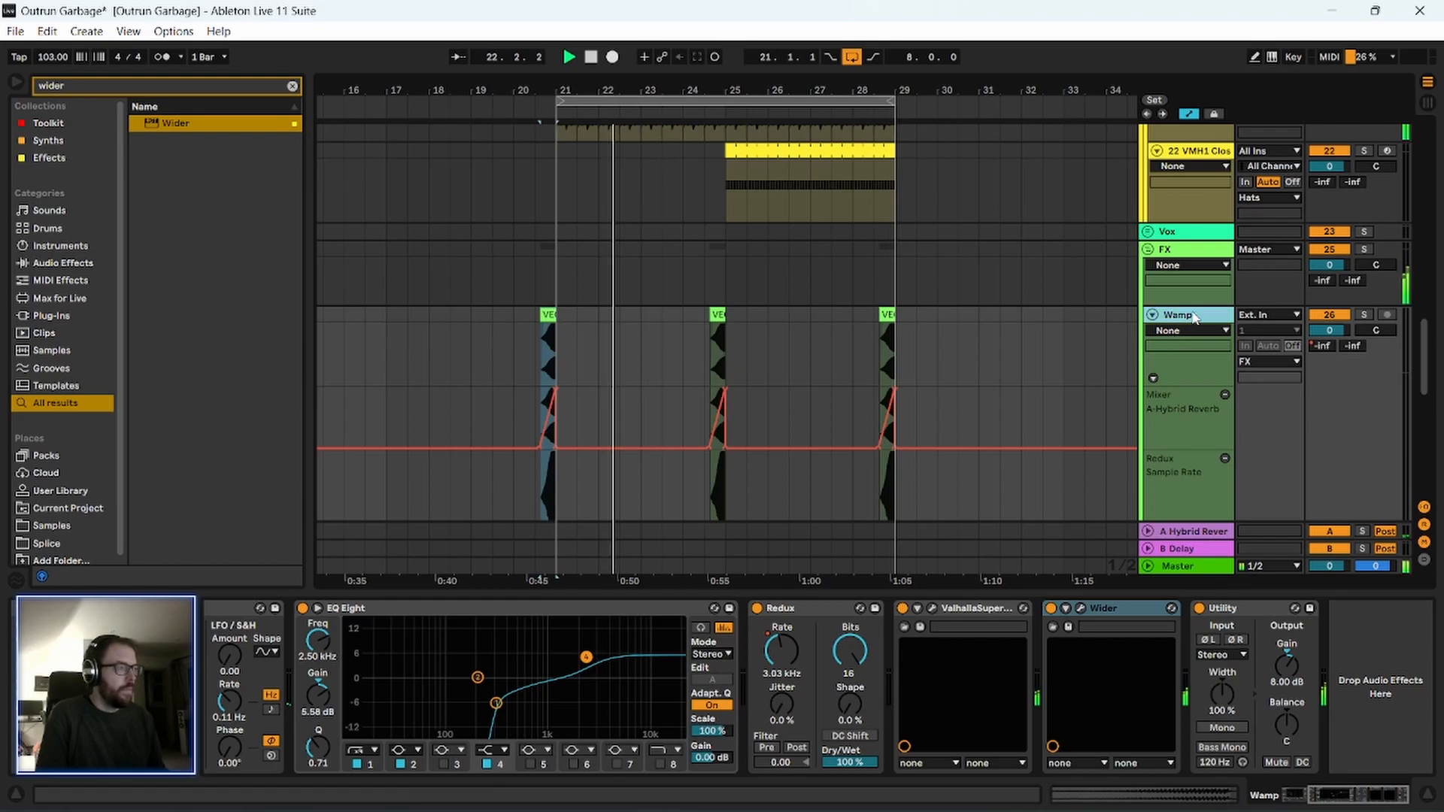
{"action": "scroll", "coordinate": [1151, 372], "scroll_direction": "up", "scroll_amount": 2}
{"action": "left_click", "coordinate": [1152, 389]}
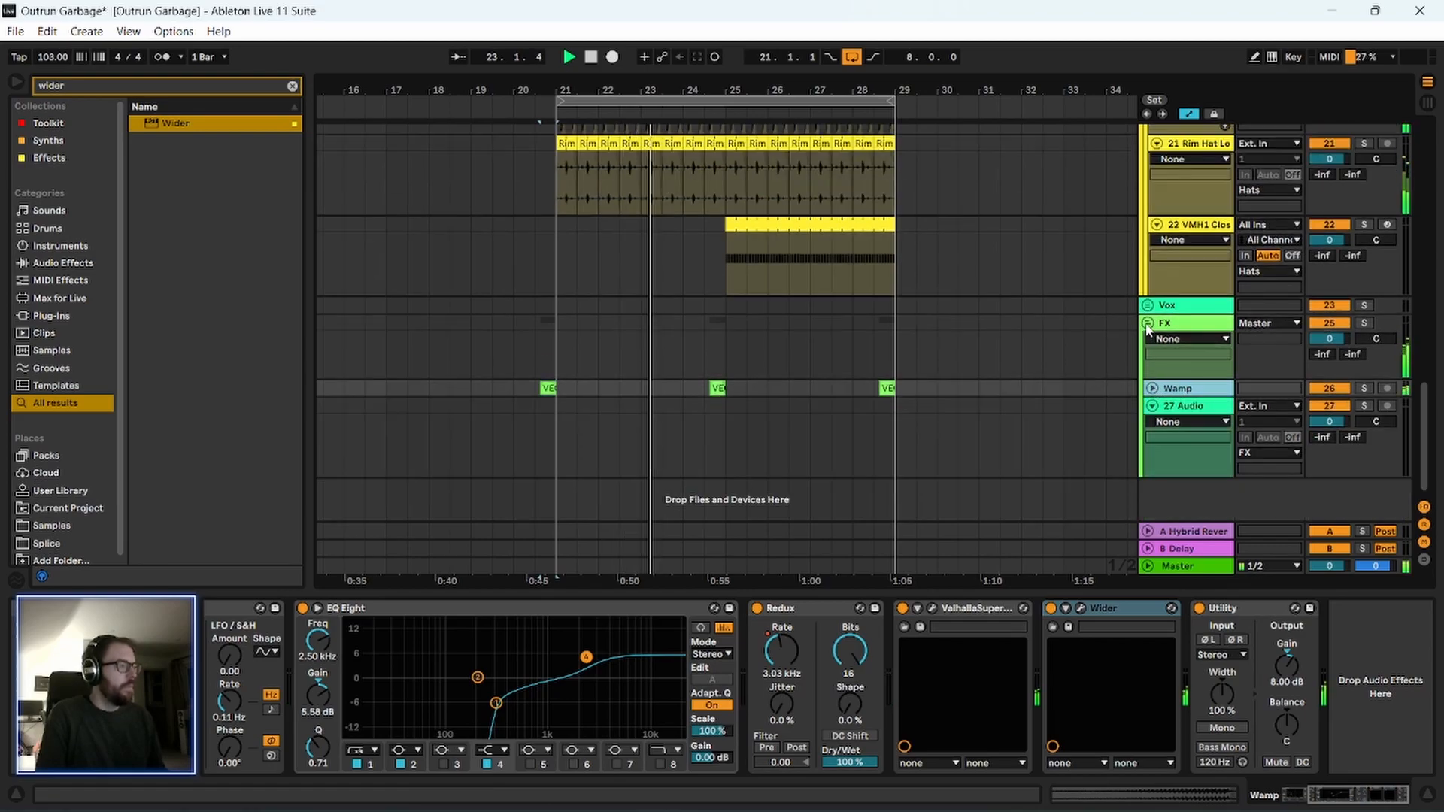
{"action": "scroll", "coordinate": [1042, 391], "scroll_direction": "up", "scroll_amount": 2}
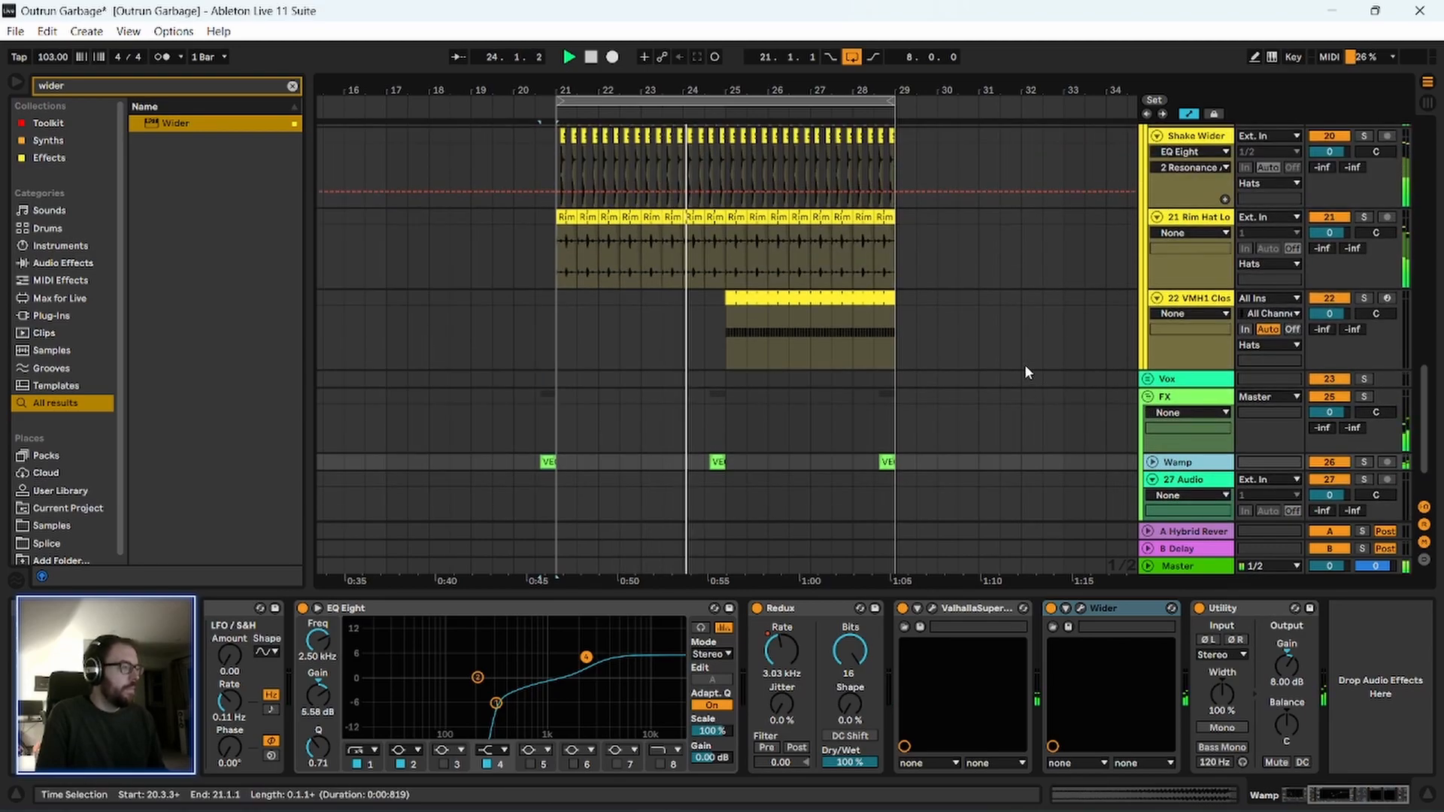
{"action": "scroll", "coordinate": [958, 418], "scroll_direction": "up", "scroll_amount": 2}
{"action": "left_click_drag", "start_coordinate": [788, 82], "coordinate": [786, 82]}
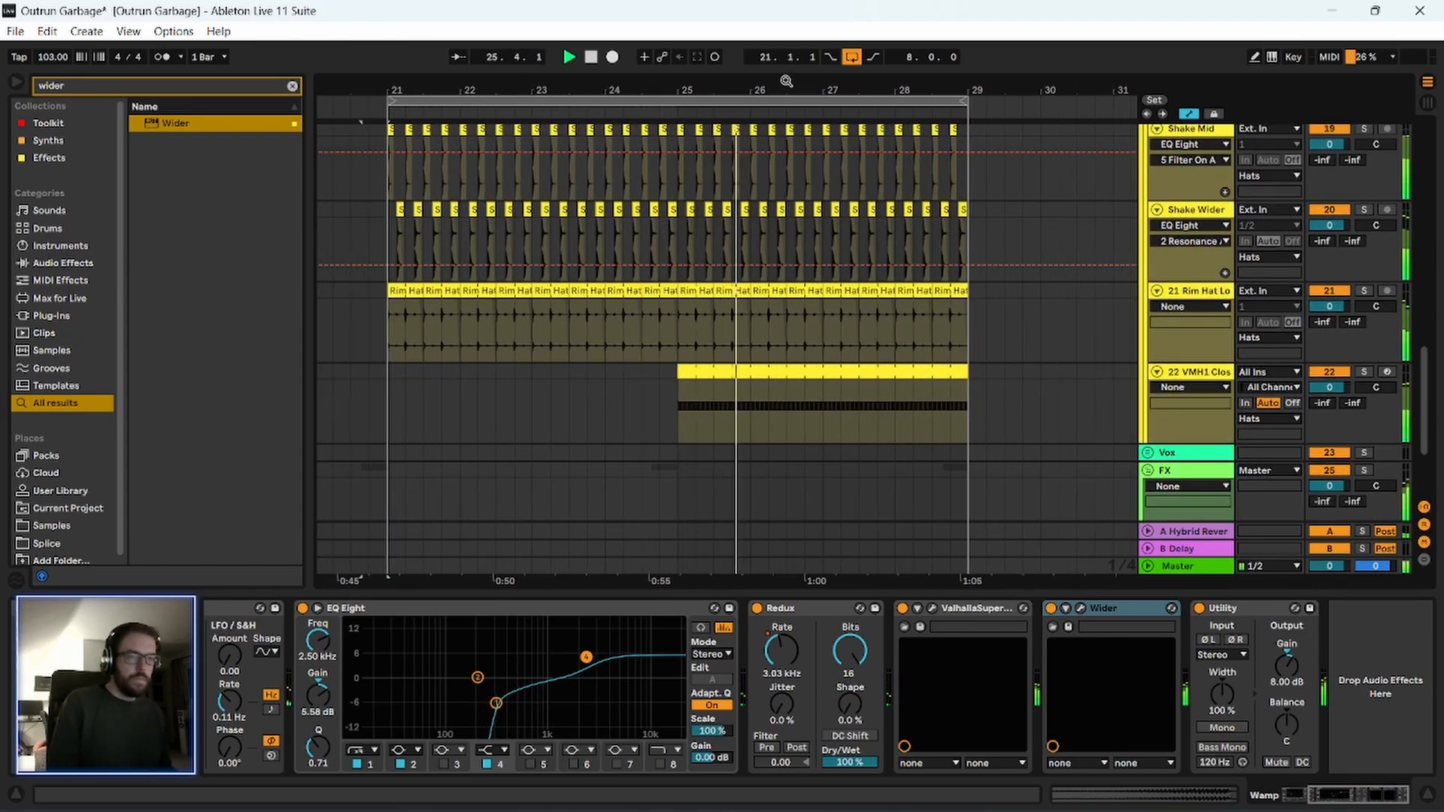
{"action": "key", "text": "space"}
Turn off the arrangement loop and fold the Drums and Melodic groups.
{"action": "scroll", "coordinate": [795, 223], "scroll_direction": "up", "scroll_amount": 4}
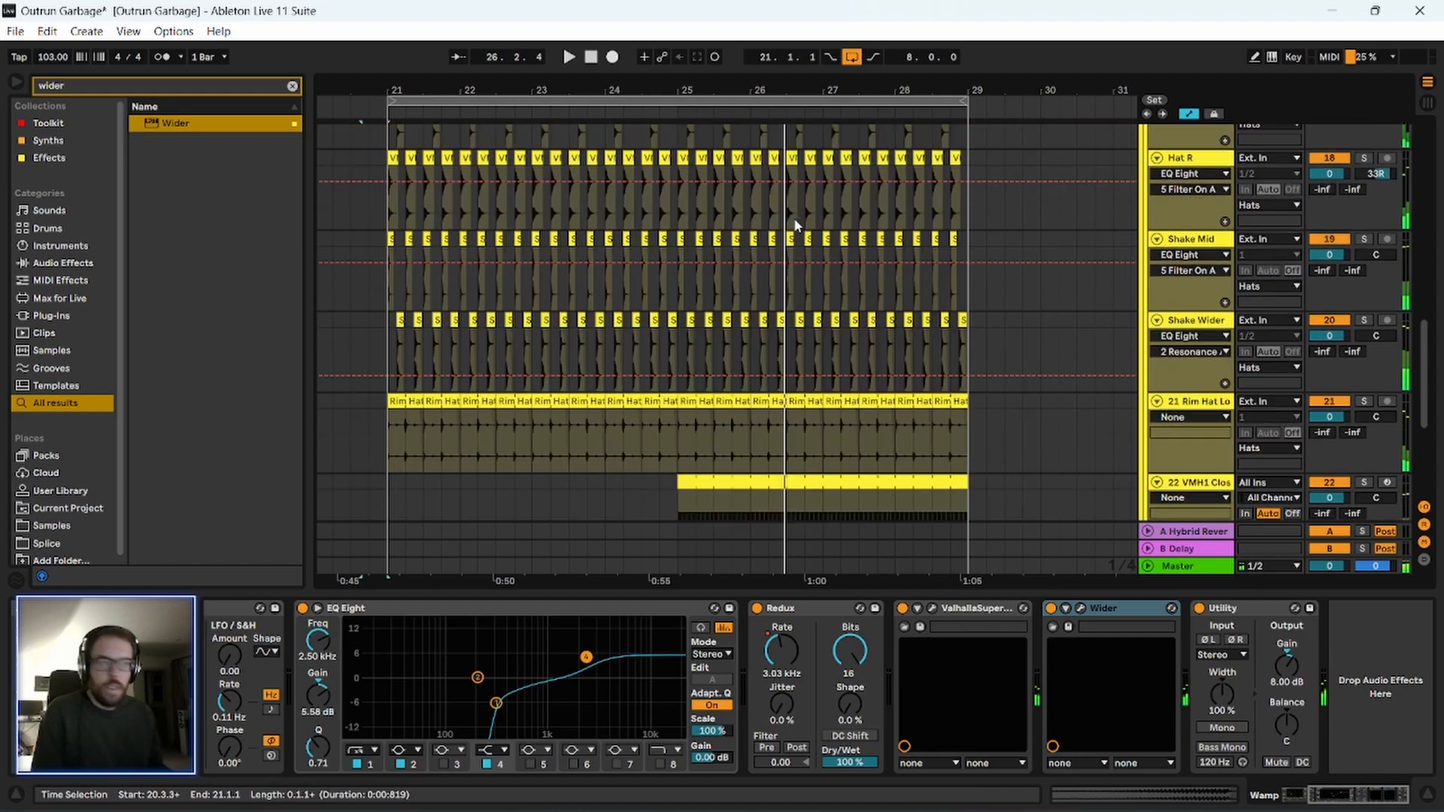
{"action": "left_click_drag", "start_coordinate": [770, 89], "coordinate": [673, 82]}
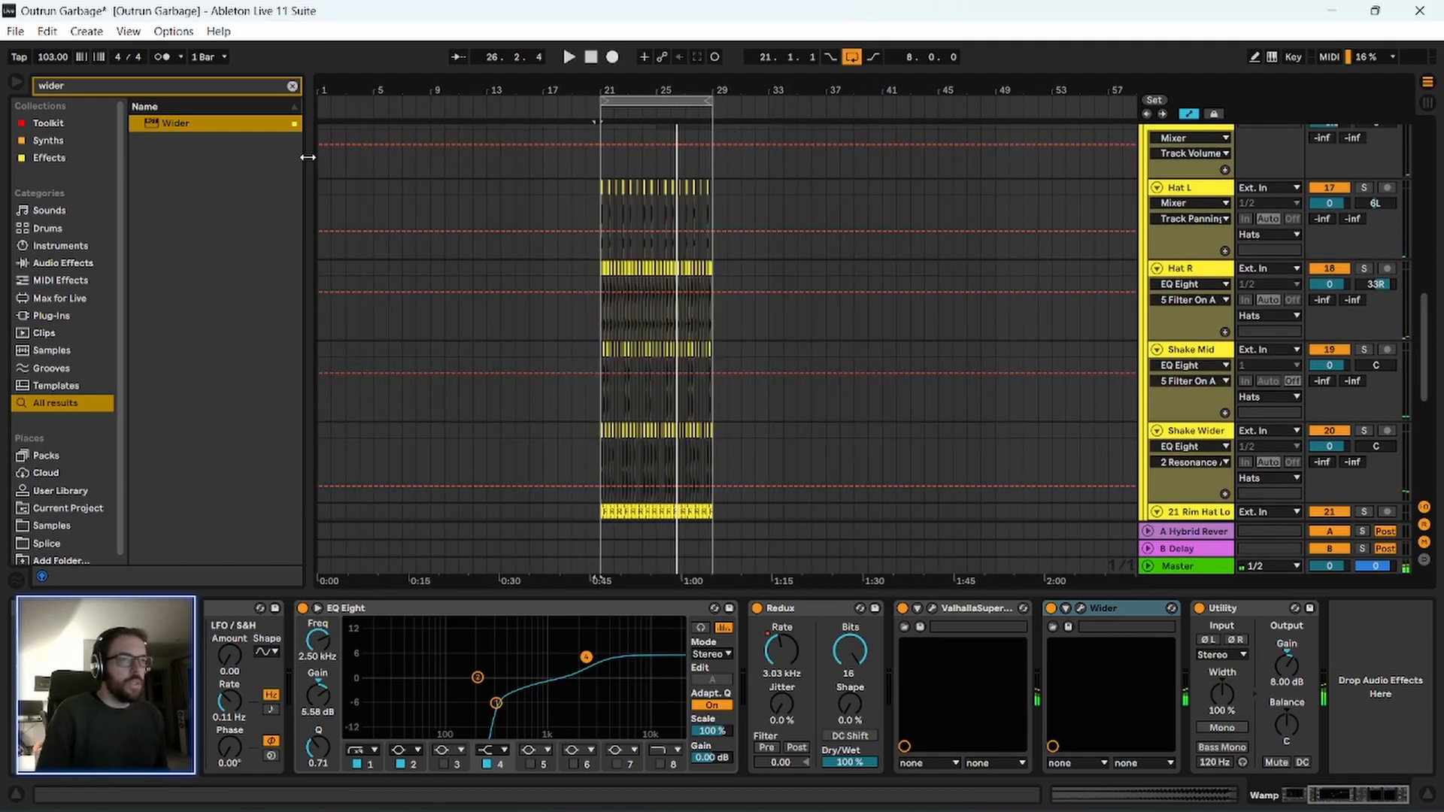
{"action": "scroll", "coordinate": [928, 280], "scroll_direction": "up", "scroll_amount": 3}
{"action": "left_click", "coordinate": [859, 58]}
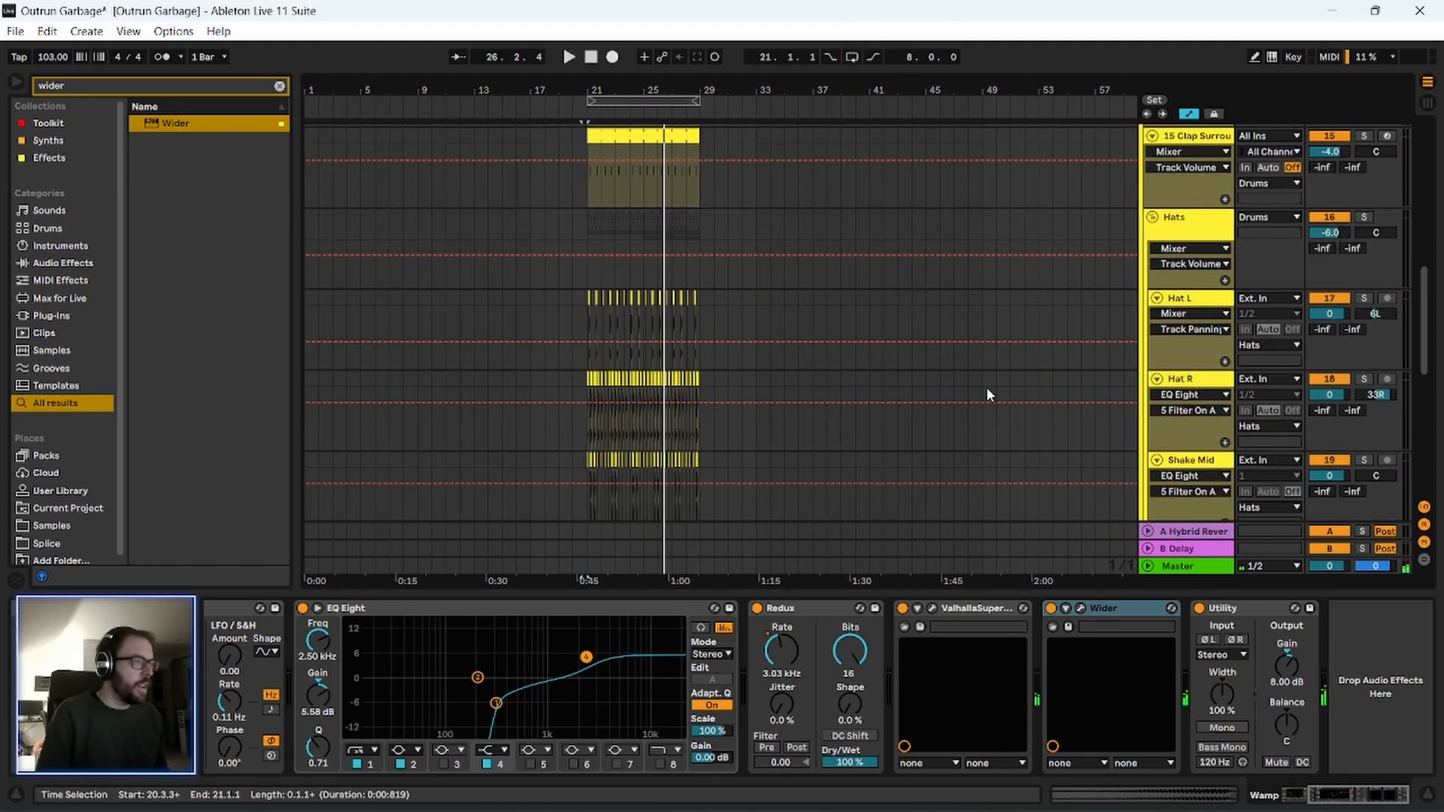
{"action": "scroll", "coordinate": [992, 390], "scroll_direction": "up", "scroll_amount": 6}
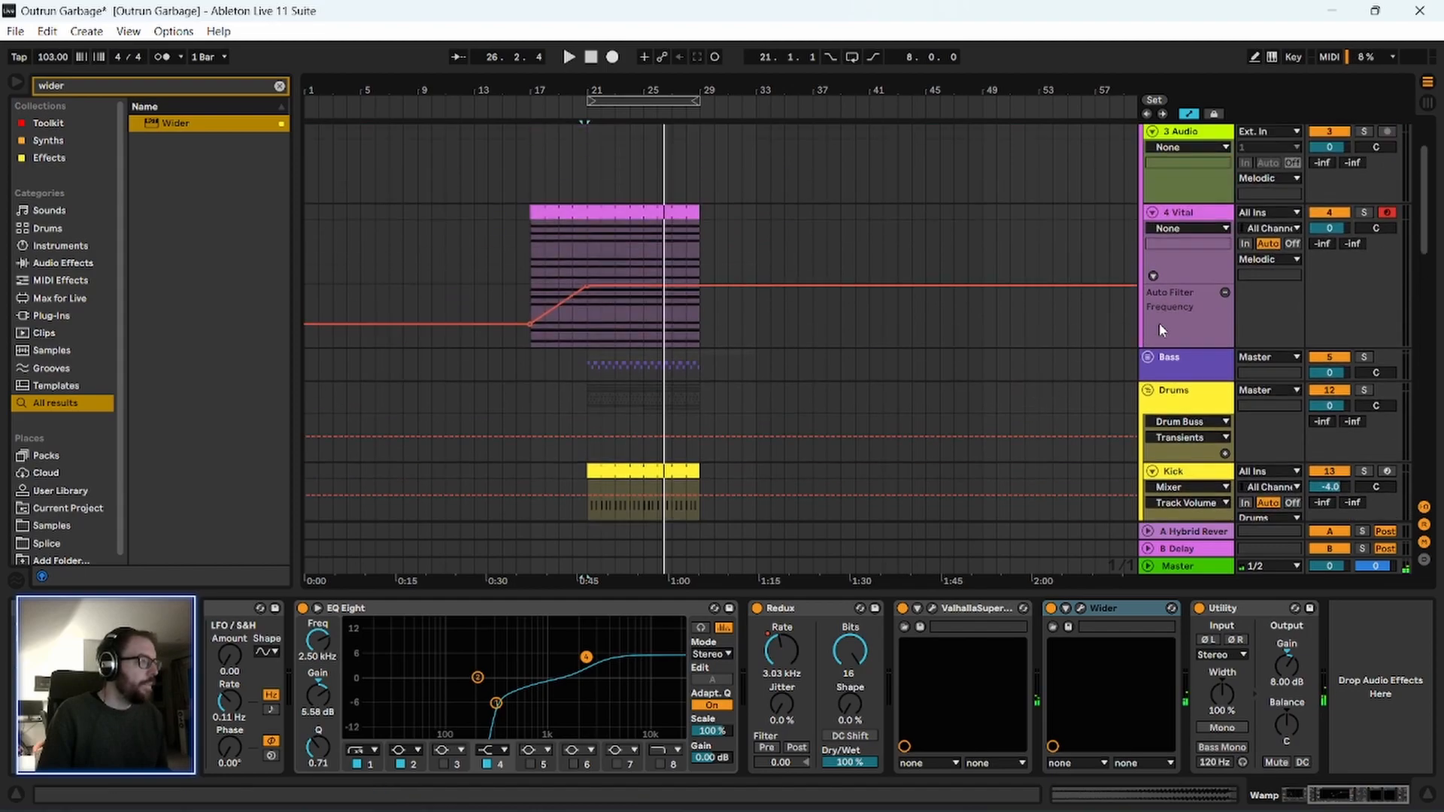
{"action": "left_click", "coordinate": [1148, 390]}
{"action": "scroll", "coordinate": [1180, 220], "scroll_direction": "up", "scroll_amount": 2}
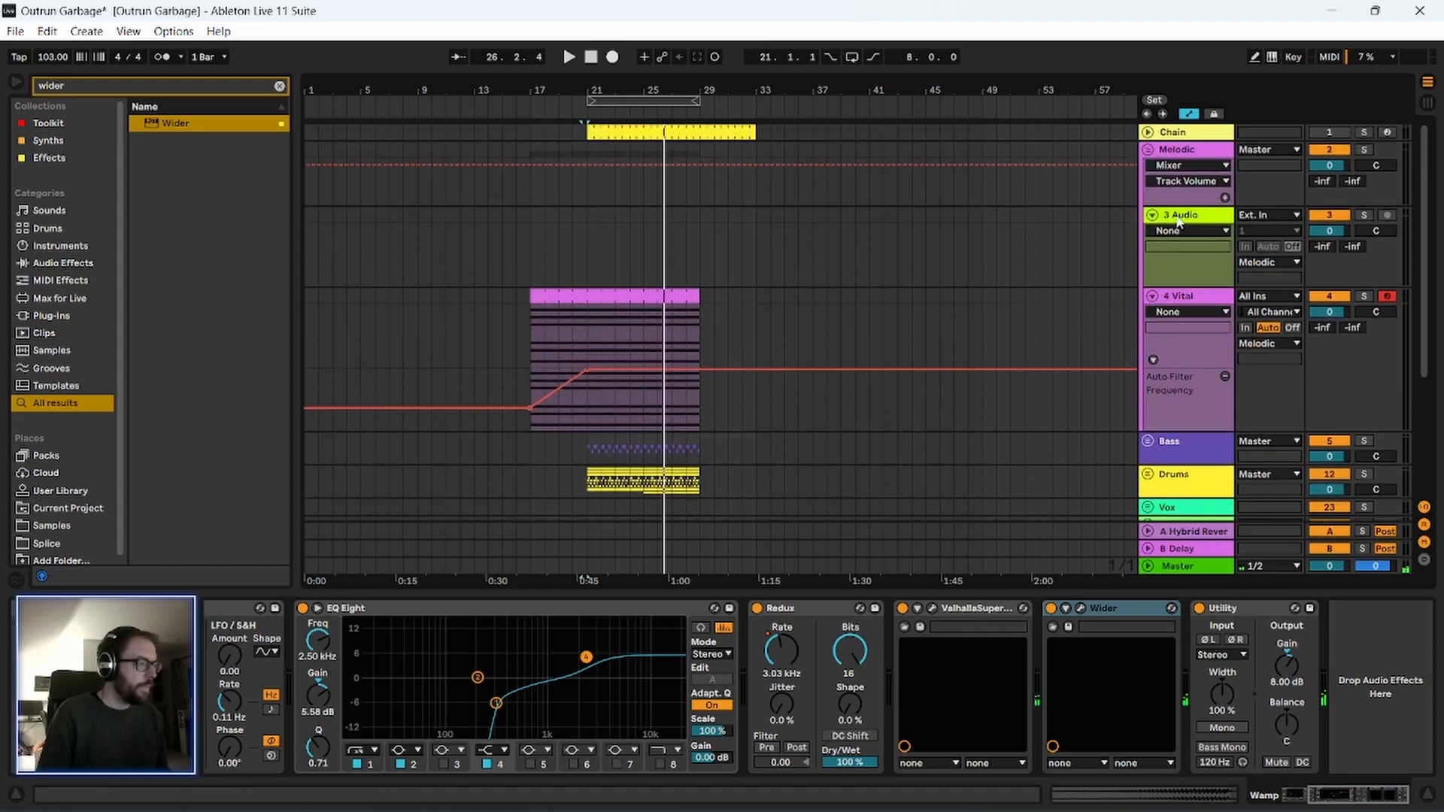
{"action": "left_click", "coordinate": [1148, 149]}
Duplicate bars 25–29 across all tracks from Melodic down to 27 Audio, and loop the copied bars 29–33.
{"action": "left_click_drag", "start_coordinate": [646, 188], "coordinate": [700, 313]}
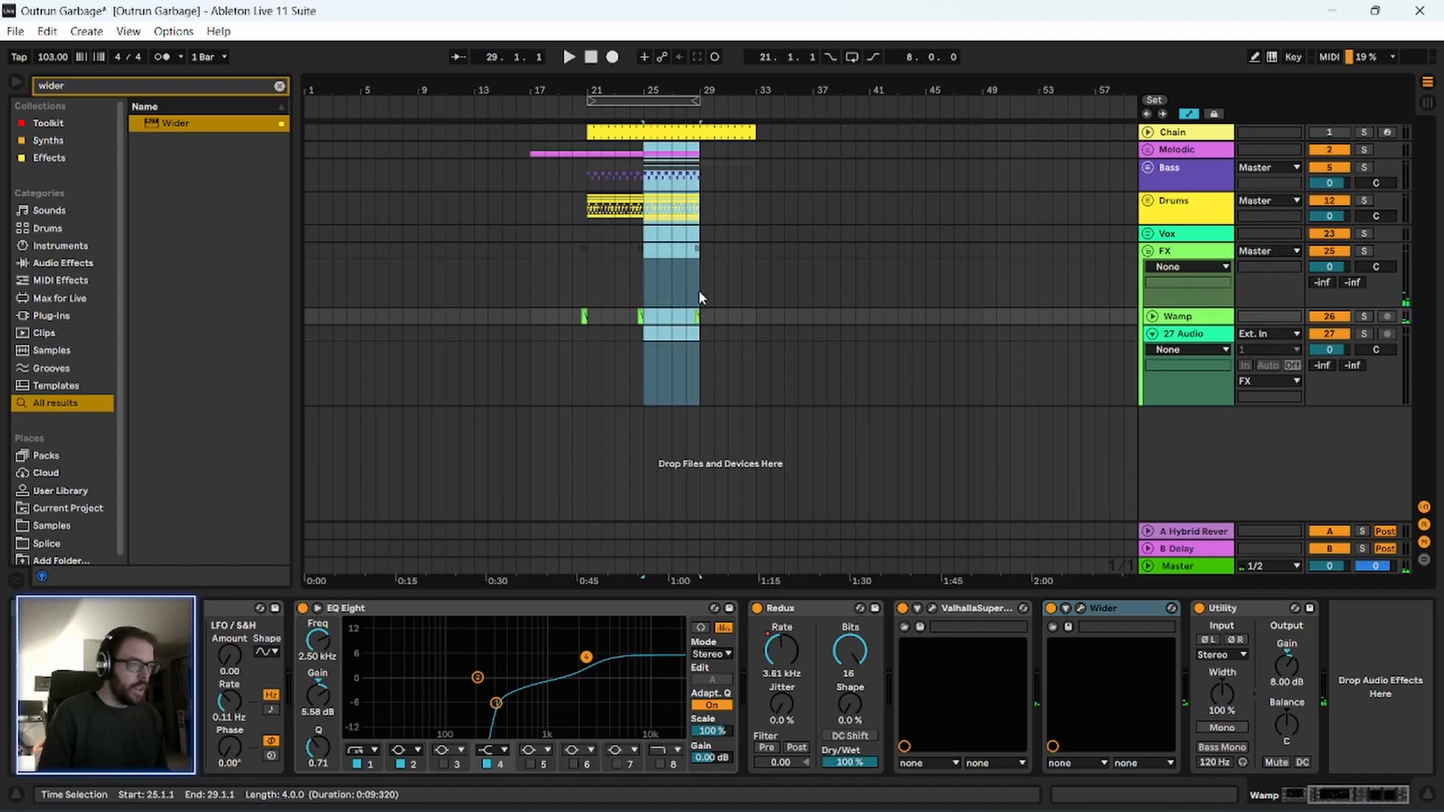
{"action": "left_click", "coordinate": [698, 290]}
{"action": "key", "text": "ctrl+d"}
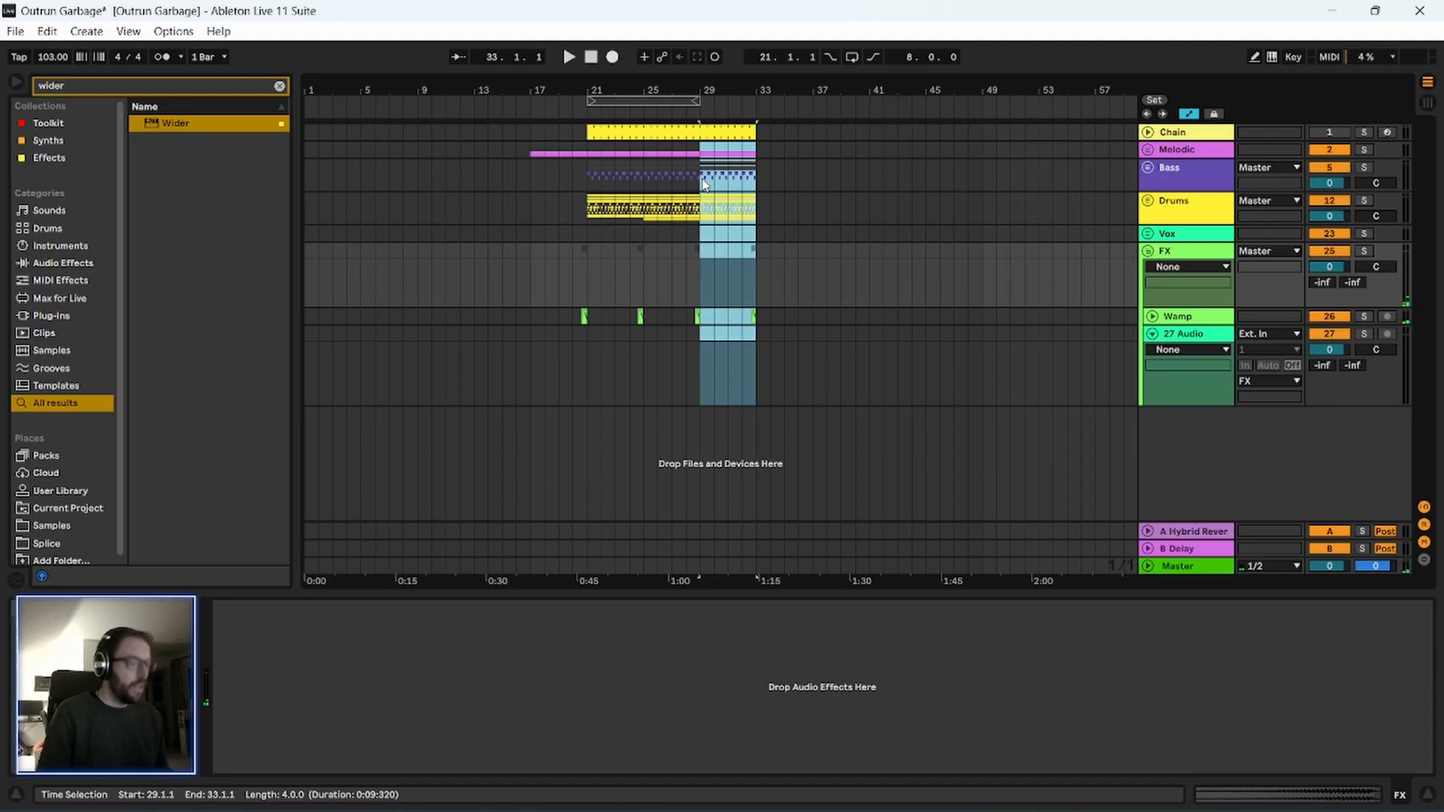
{"action": "key", "text": "ctrl+l"}
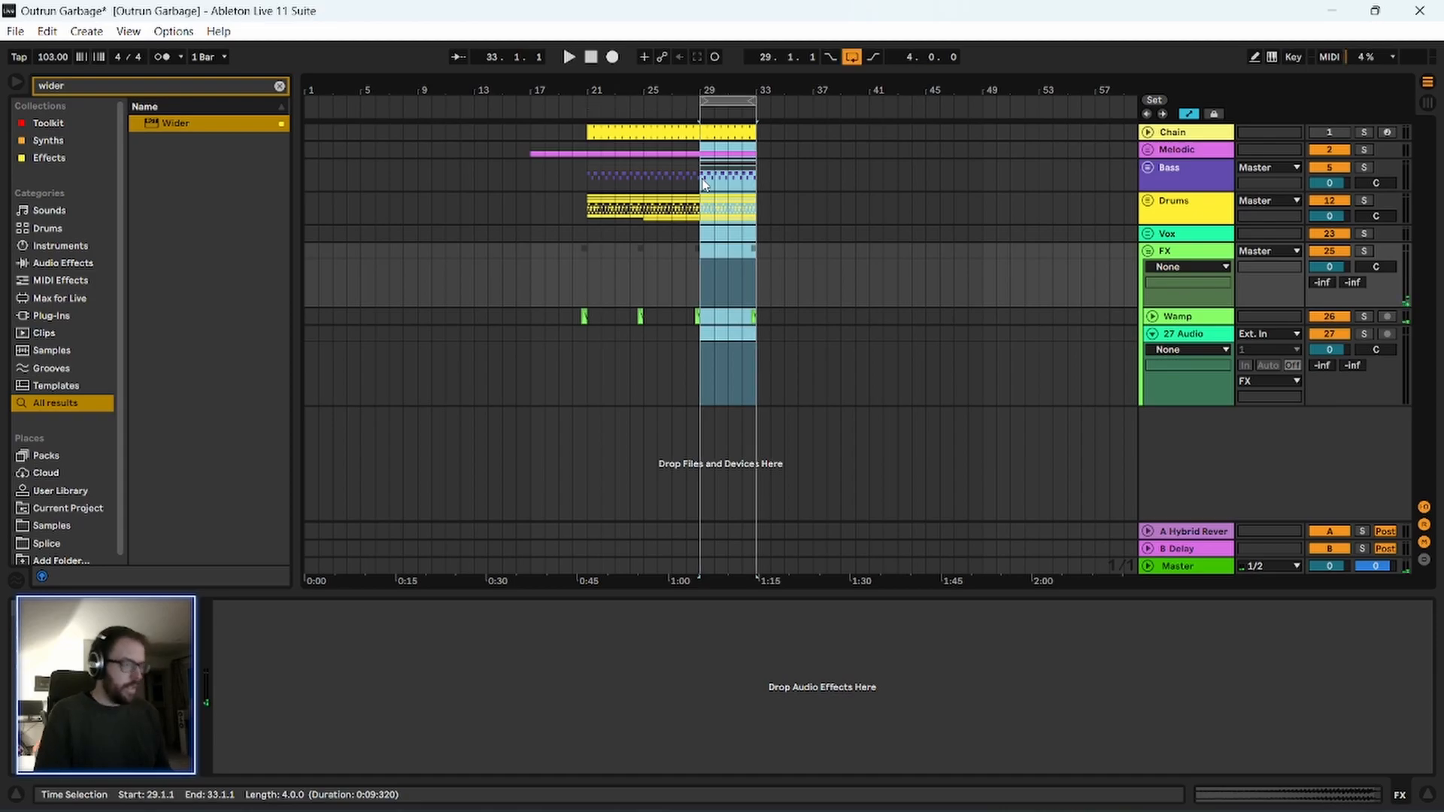
Unfold the Melodic group, hide automation, duplicate the 4 Vital track, and delete the copy's material in bars 17–29.
{"action": "left_click", "coordinate": [1146, 151]}
{"action": "key", "text": "a"}
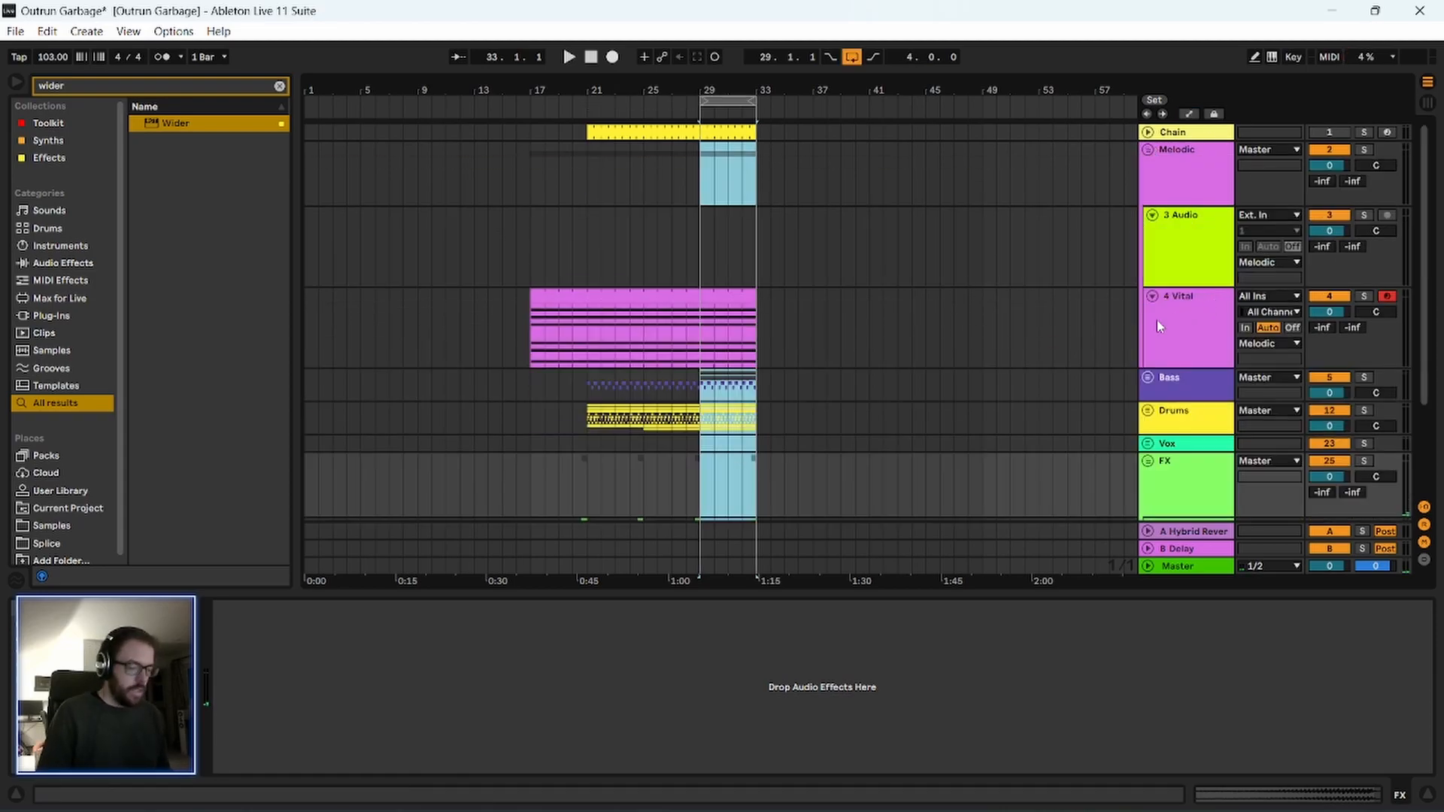
{"action": "left_click", "coordinate": [1185, 321]}
{"action": "key", "text": "ctrl+d"}
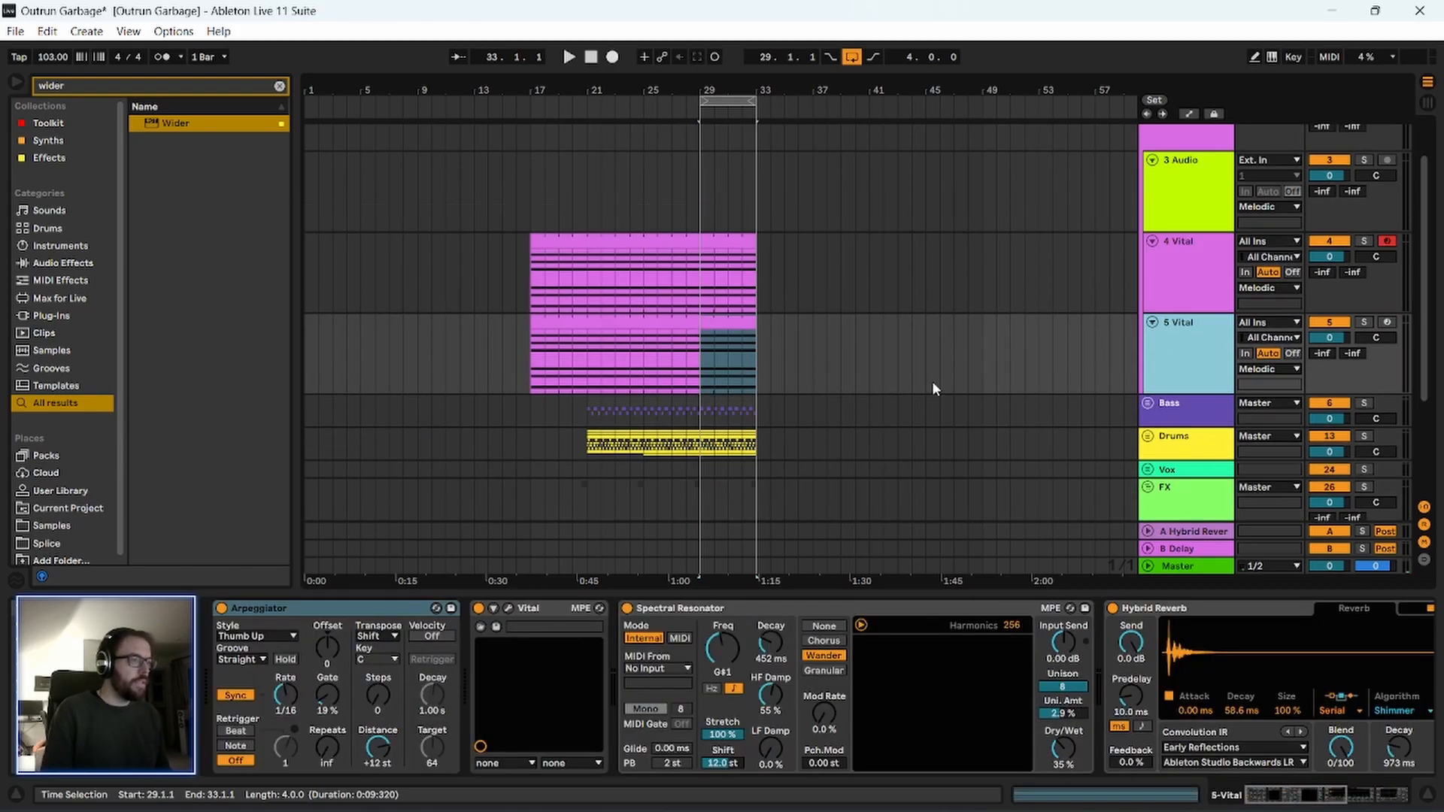
{"action": "left_click_drag", "start_coordinate": [531, 328], "coordinate": [702, 322]}
{"action": "left_click", "coordinate": [727, 324]}
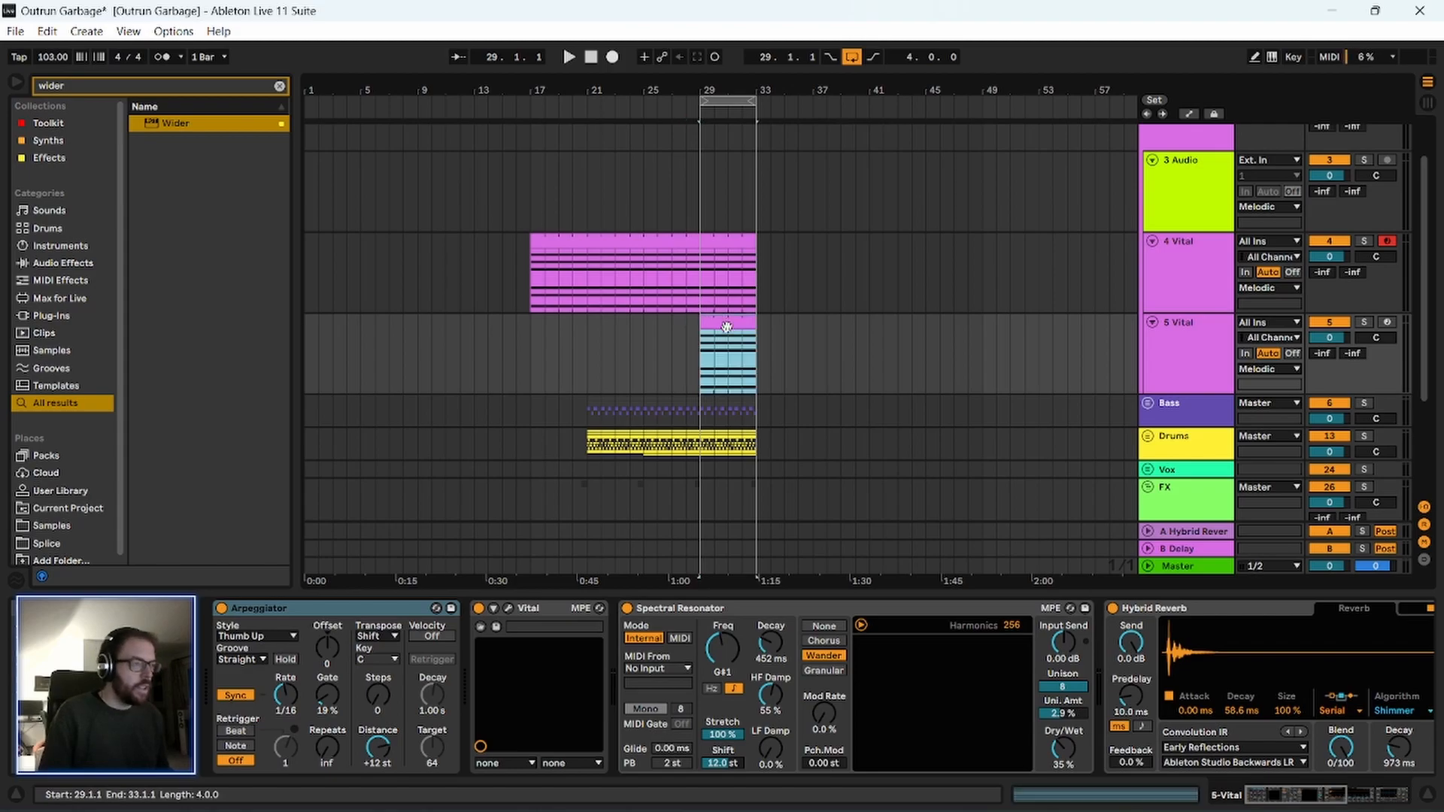
Transpose all notes of the 5 Vital clip at bar 29 up two octaves, to G#3–A#4.
{"action": "double_click", "coordinate": [735, 323]}
{"action": "left_click", "coordinate": [1212, 317]}
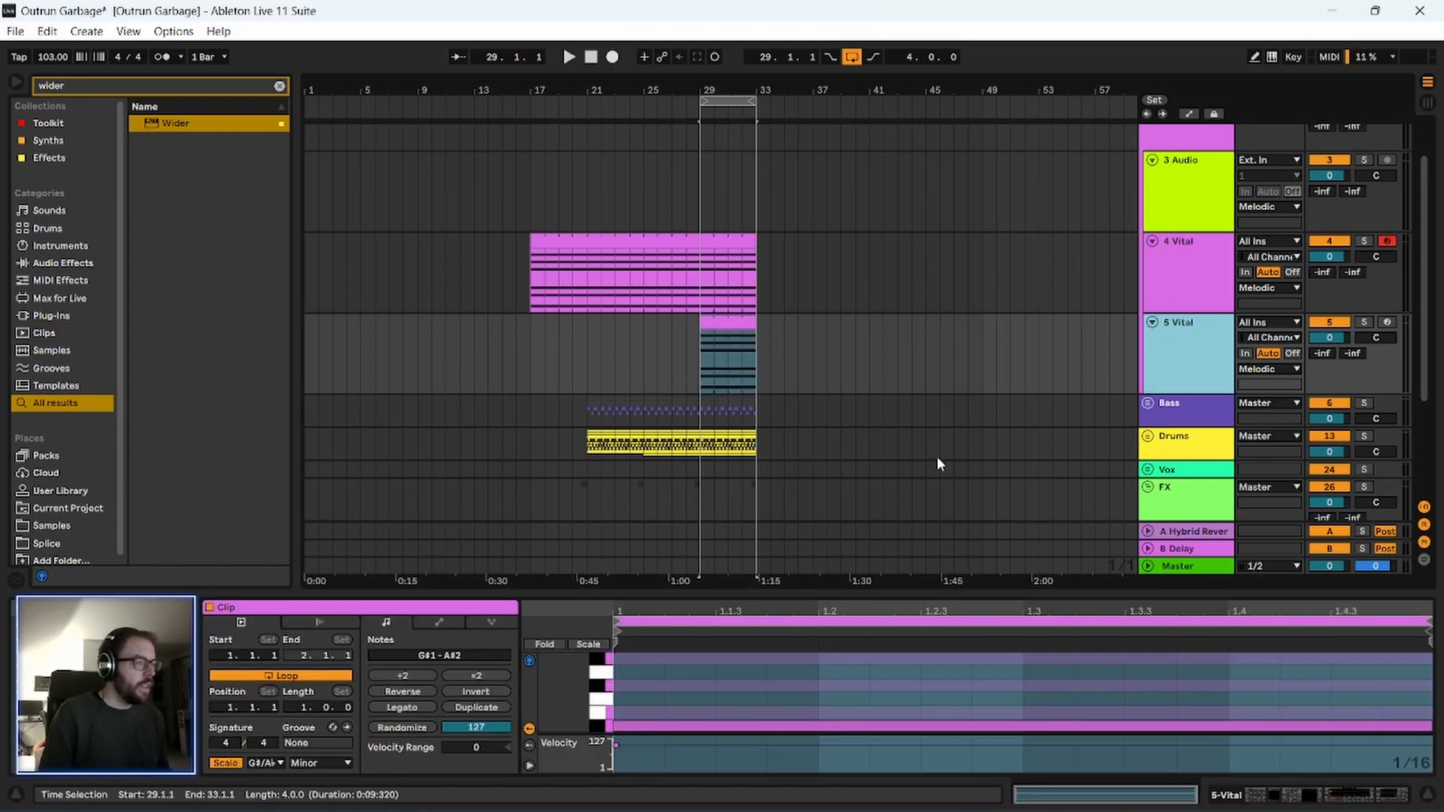
{"action": "left_click_drag", "start_coordinate": [753, 593], "coordinate": [774, 219]}
{"action": "left_click", "coordinate": [821, 530]}
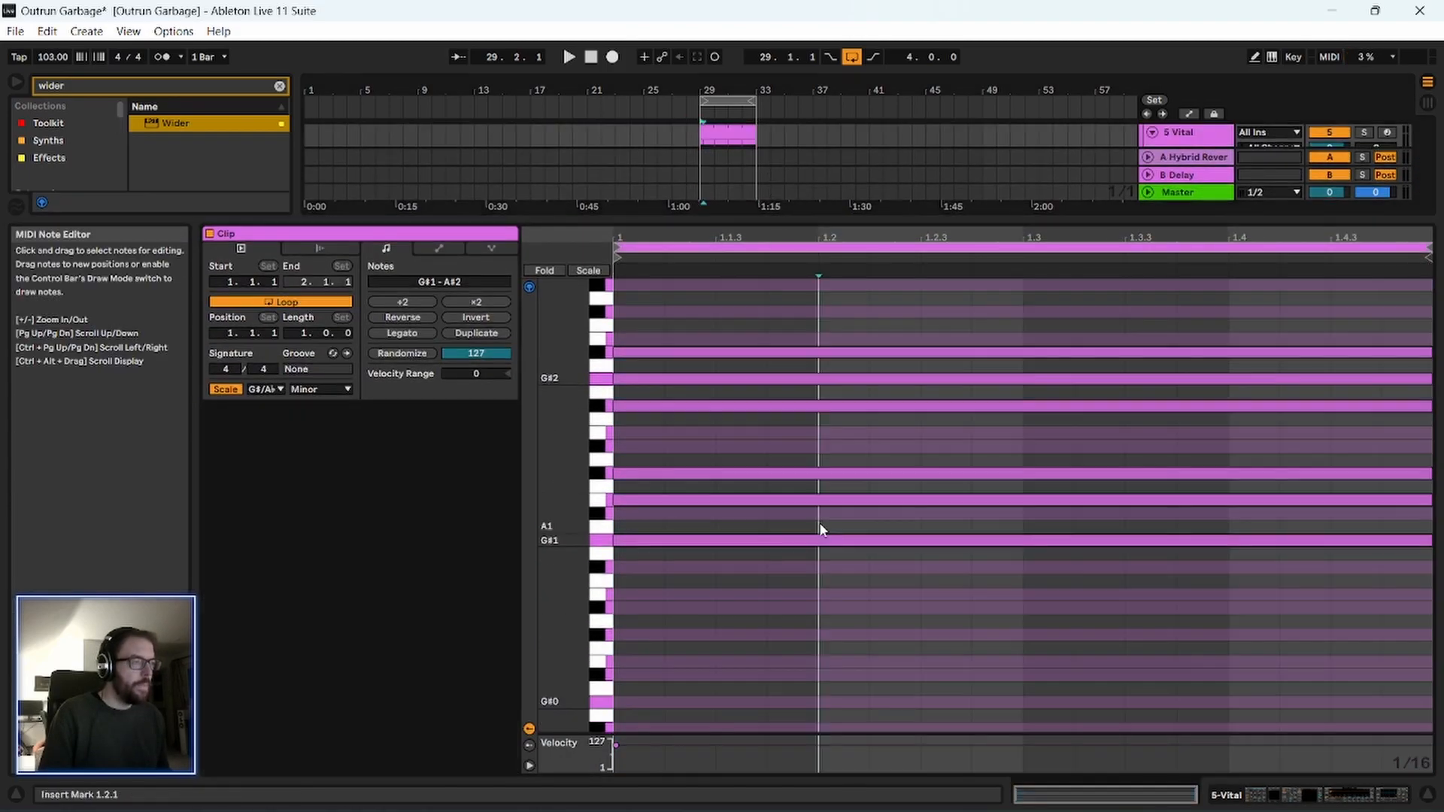
{"action": "key", "text": "ctrl+a"}
{"action": "key", "text": "shift+Up"}
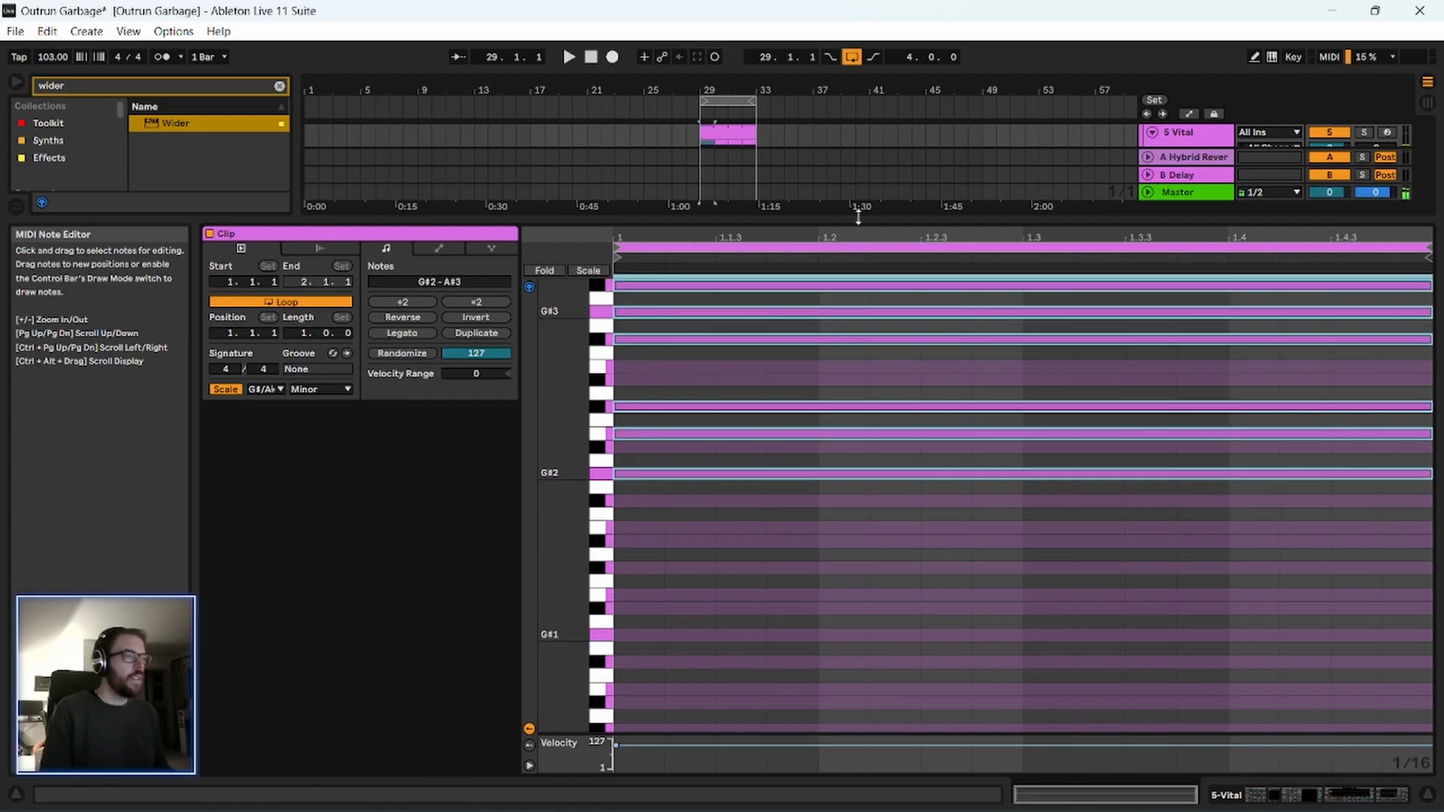
{"action": "key", "text": "shift+Up"}
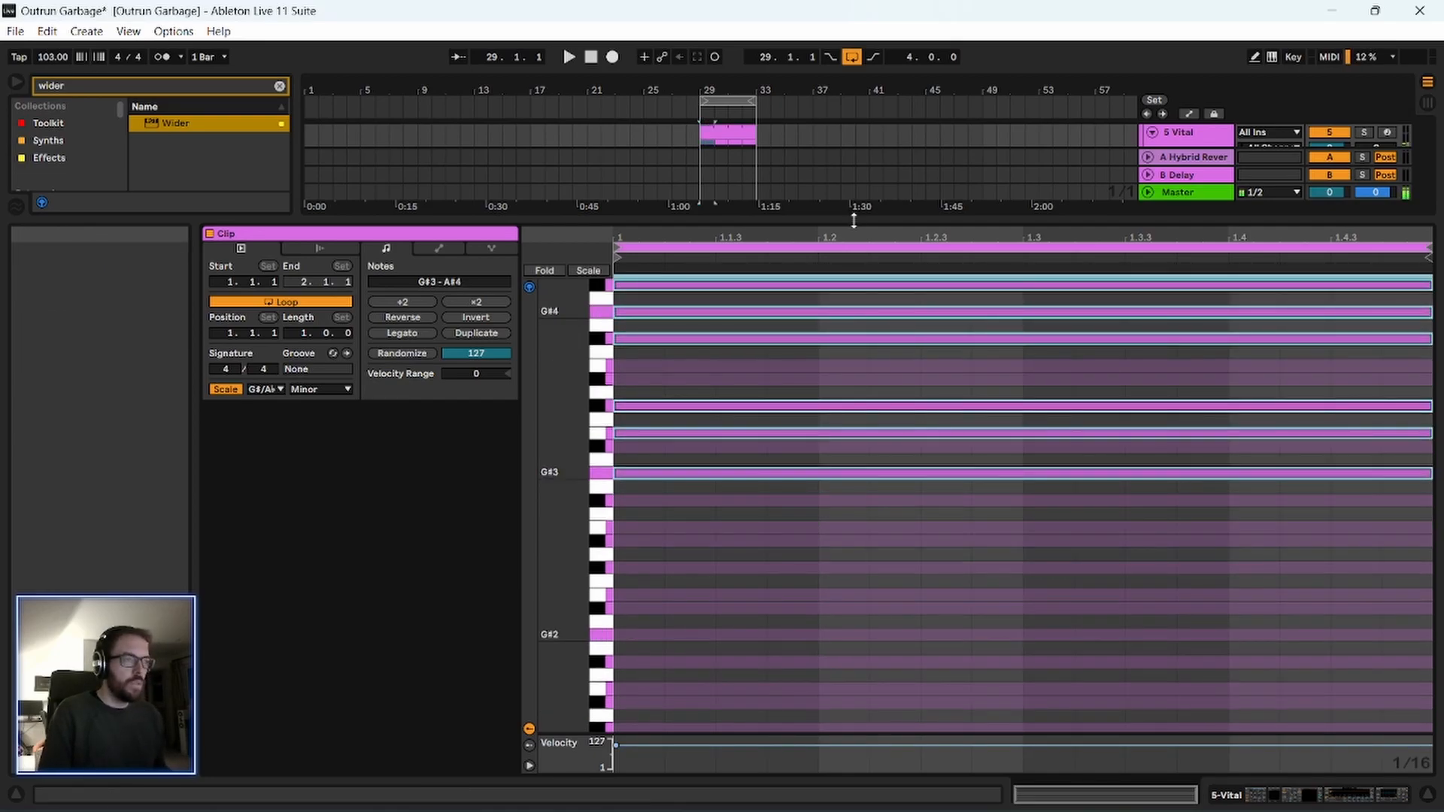
Shrink the clip view and play the layered Vital parts from bar 29.
{"action": "left_click_drag", "start_coordinate": [854, 220], "coordinate": [835, 502]}
{"action": "scroll", "coordinate": [803, 301], "scroll_direction": "up", "scroll_amount": 3}
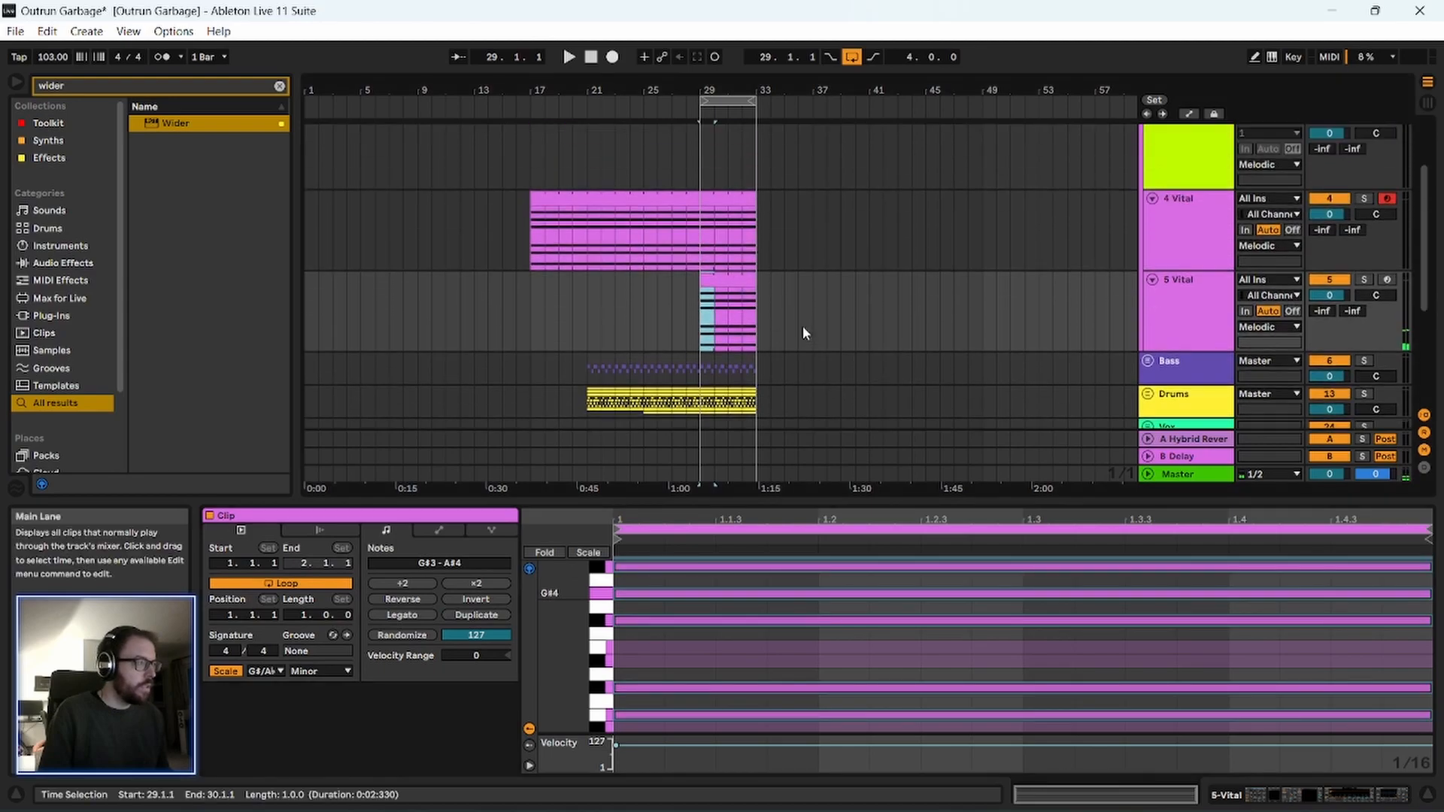
{"action": "scroll", "coordinate": [1389, 234], "scroll_direction": "up", "scroll_amount": 3}
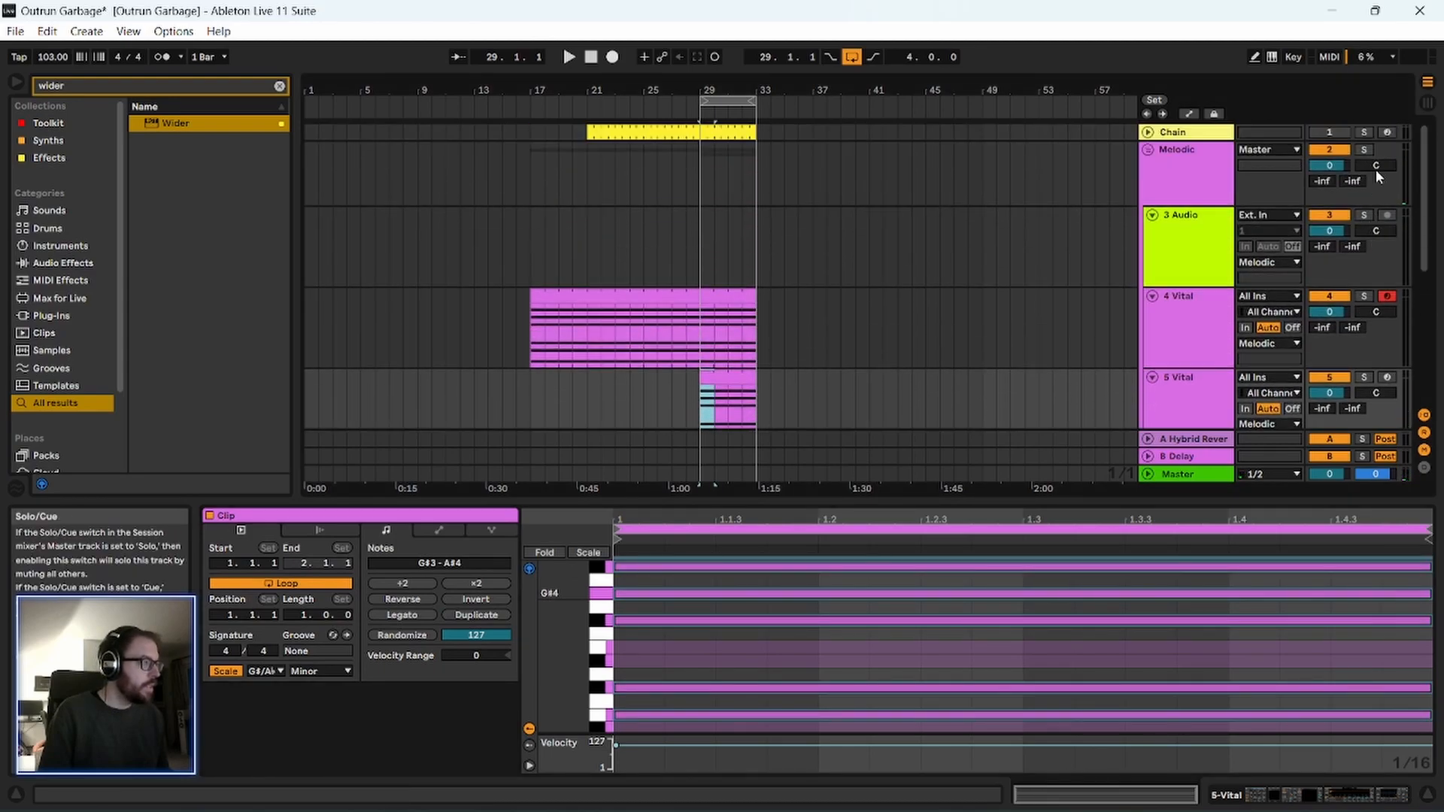
{"action": "key", "text": "space"}
{"action": "left_click_drag", "start_coordinate": [750, 85], "coordinate": [754, 155]}
{"action": "scroll", "coordinate": [678, 322], "scroll_direction": "down", "scroll_amount": 3}
{"action": "key", "text": "space"}
Clear the browser search and insert an EQ Eight from the Toolkit collection between Vital and Spectral Resonator on the 5 Vital track.
{"action": "left_click", "coordinate": [1185, 288]}
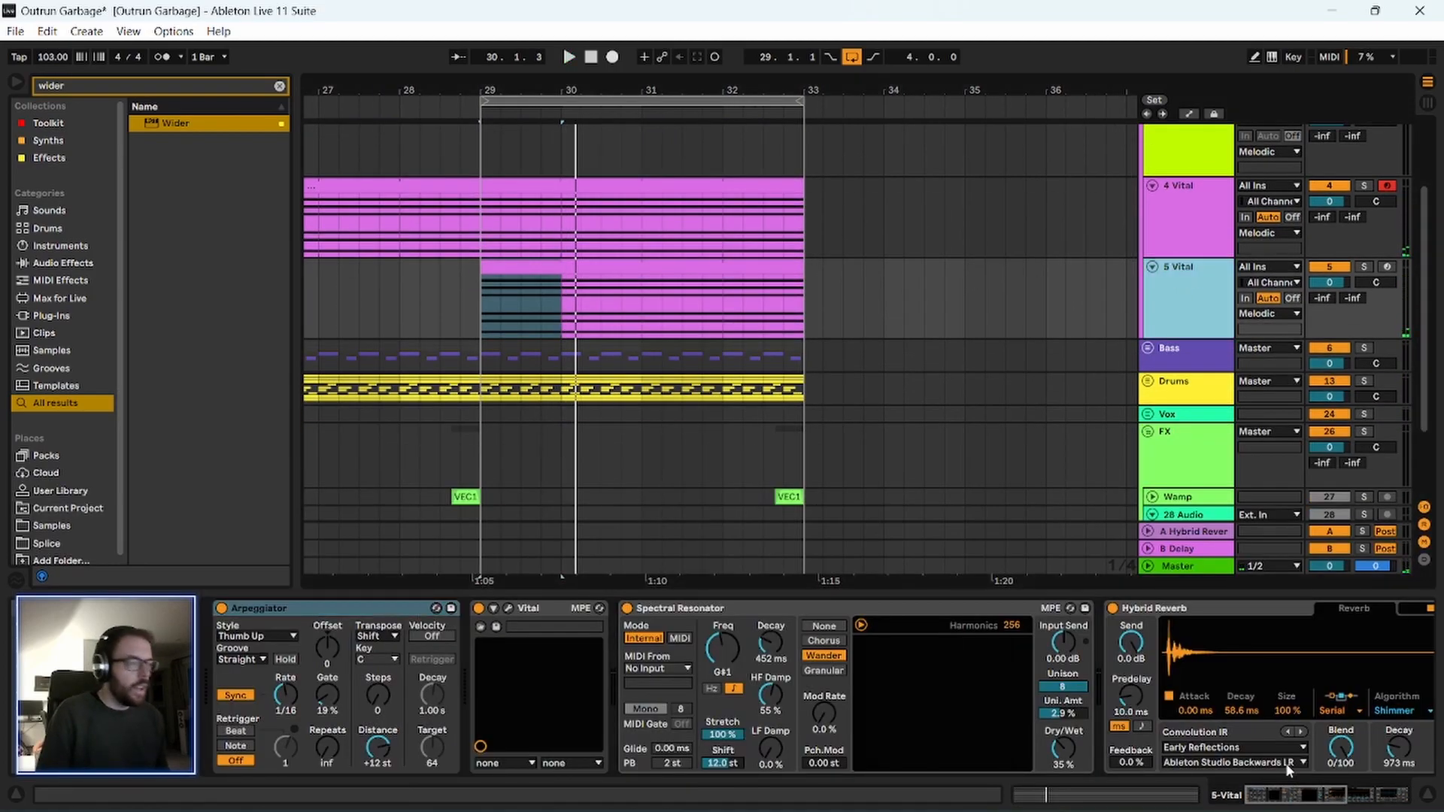
{"action": "left_click", "coordinate": [1282, 800]}
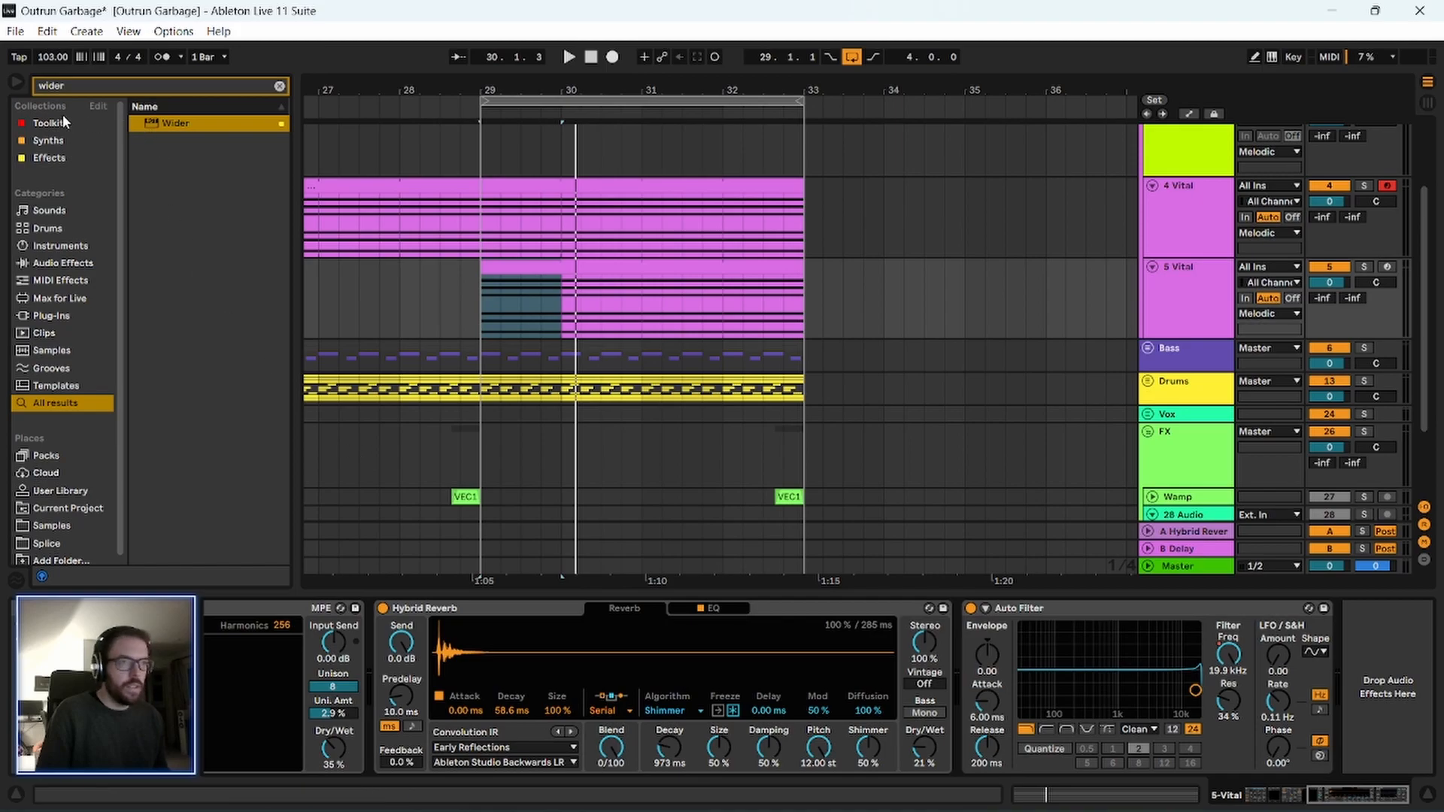
{"action": "left_click", "coordinate": [68, 122]}
{"action": "left_click", "coordinate": [279, 86]}
{"action": "left_click_drag", "start_coordinate": [193, 162], "coordinate": [285, 693]}
{"action": "left_click_drag", "start_coordinate": [470, 708], "coordinate": [625, 650]}
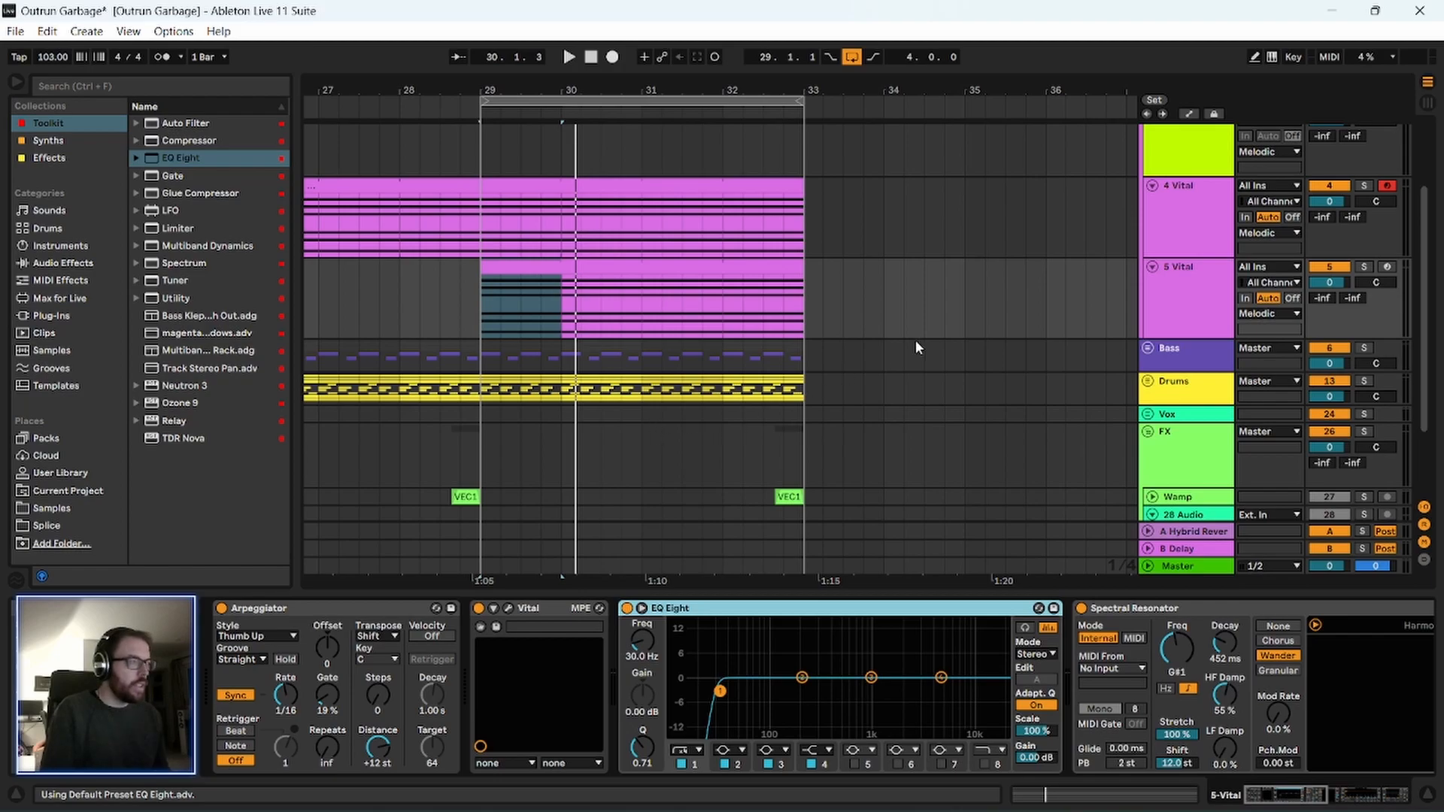
Rename the 4 Vital track as Outrun Chug and the 5 Vital track as Chug High.
{"action": "left_click", "coordinate": [1186, 191]}
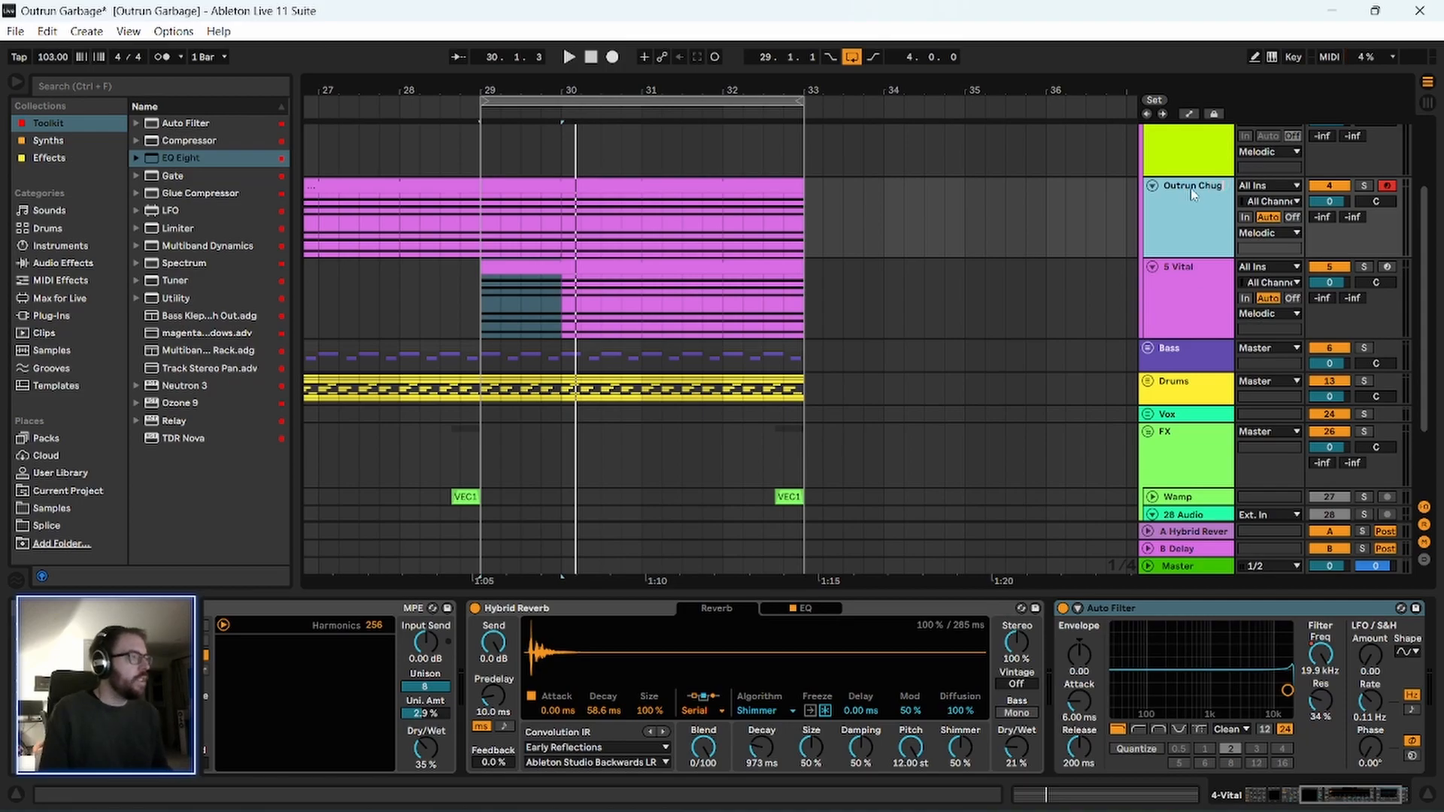
{"action": "left_click", "coordinate": [1190, 274]}
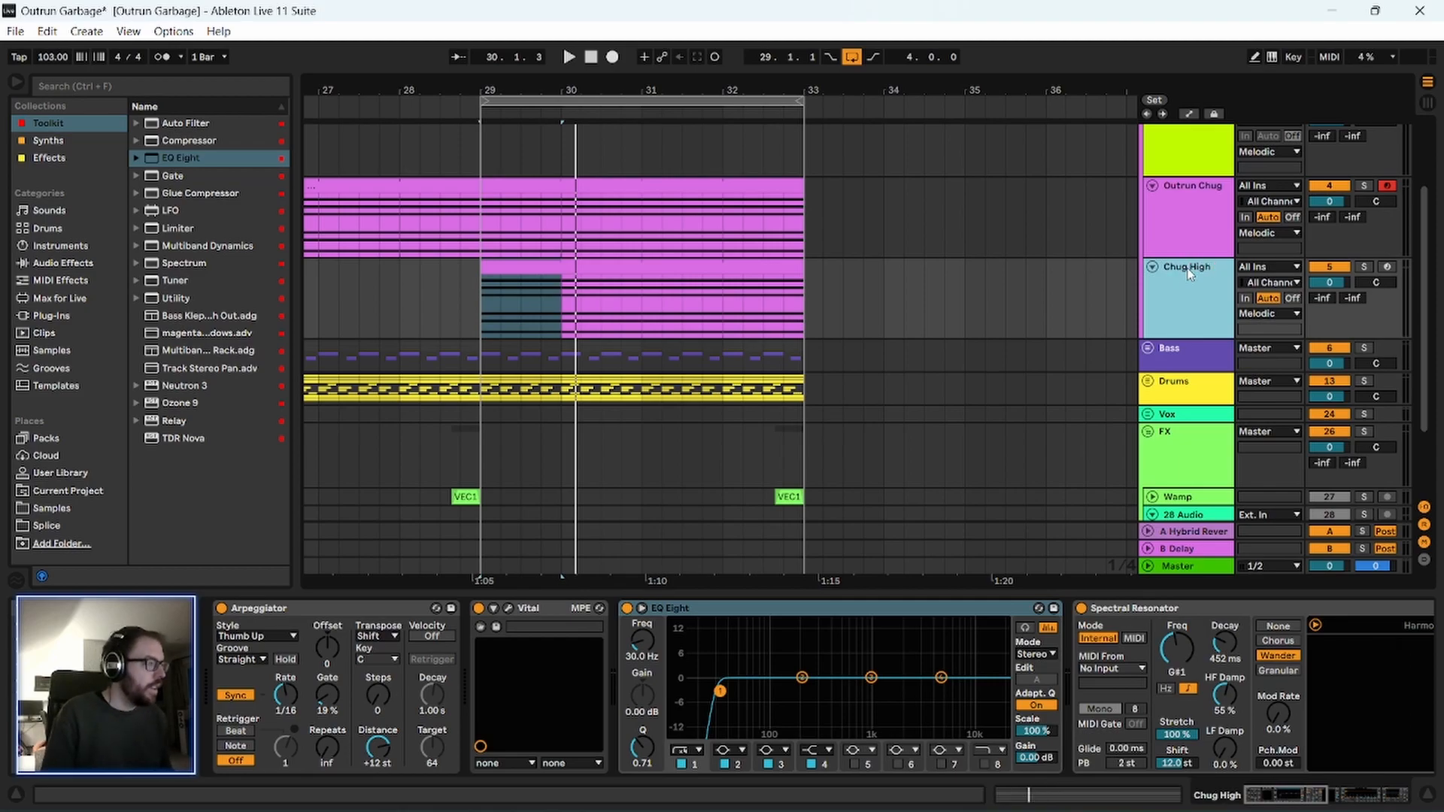
{"action": "double_click", "coordinate": [1179, 268]}
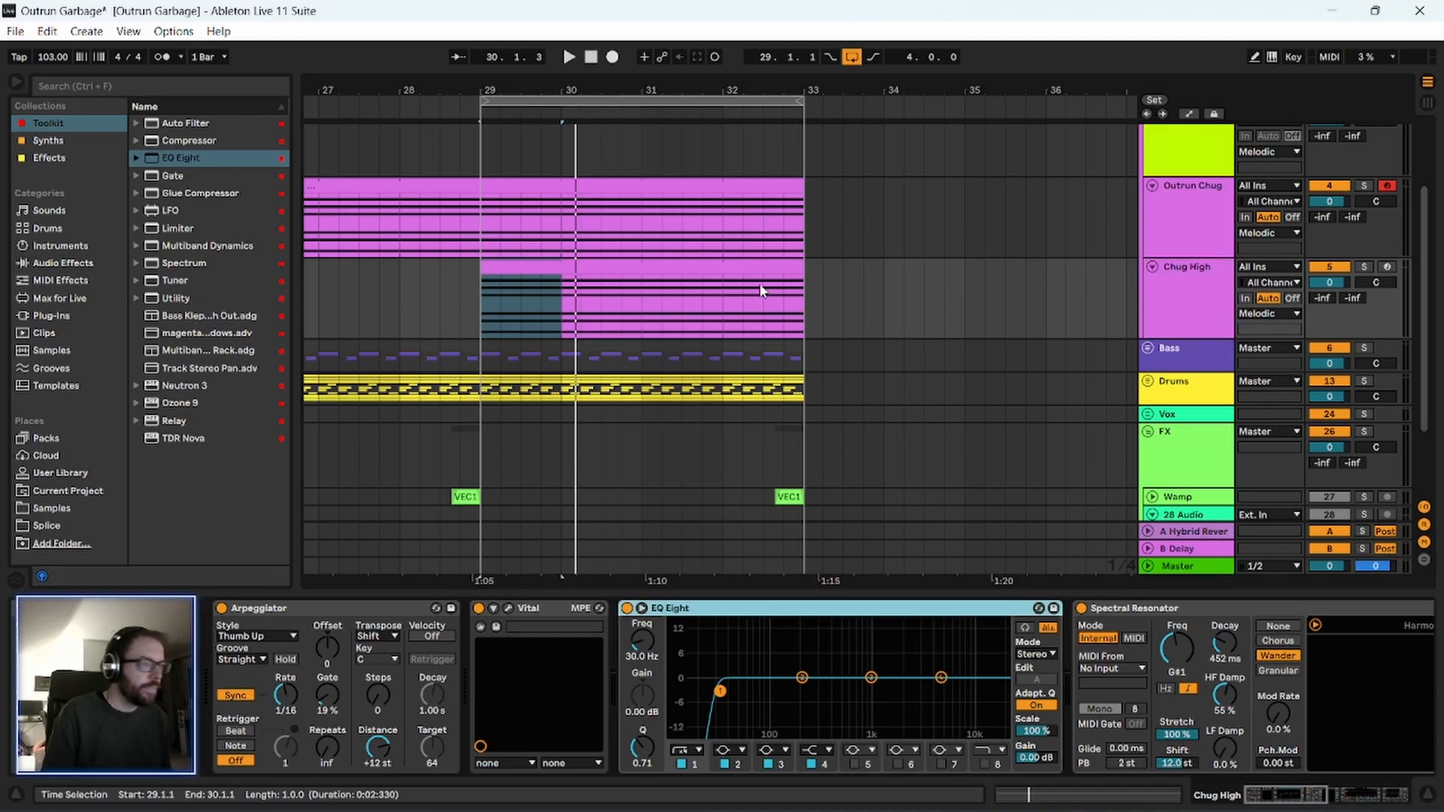
Raise the low-cut band of Chug High's EQ Eight to 245 Hz and play from bar 29.
{"action": "left_click", "coordinate": [527, 271]}
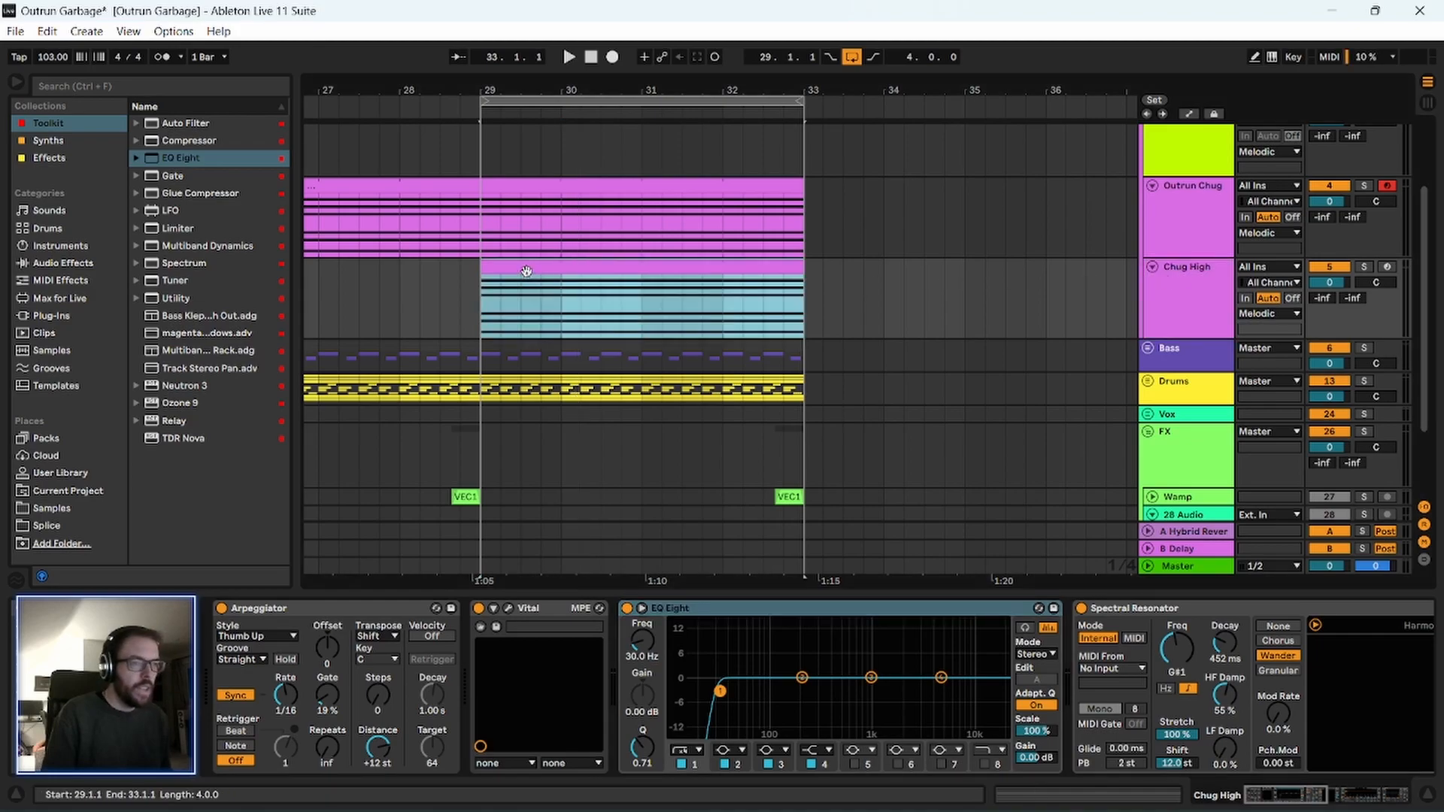
{"action": "left_click", "coordinate": [1189, 284]}
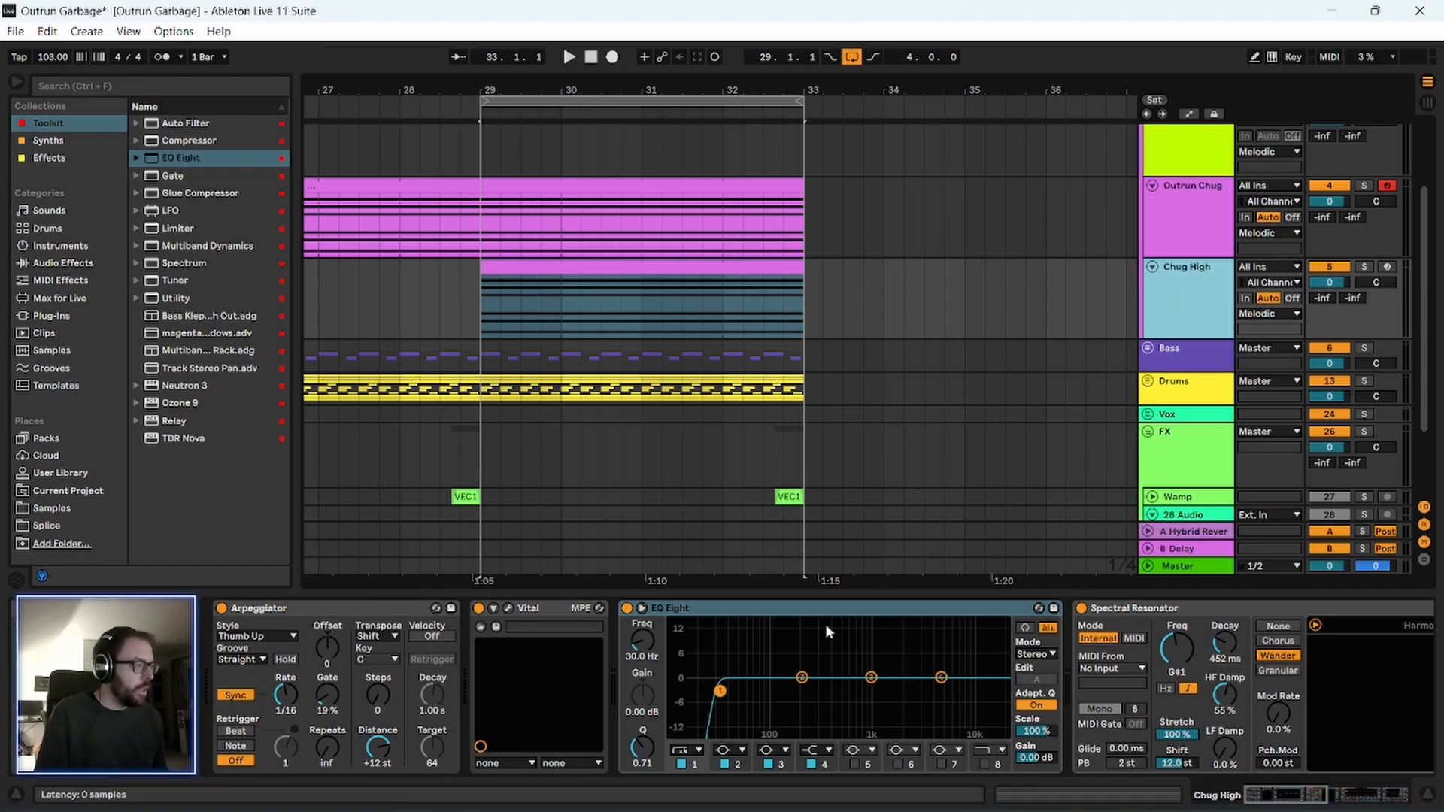
{"action": "left_click_drag", "start_coordinate": [725, 692], "coordinate": [810, 691]}
{"action": "key", "text": "space"}
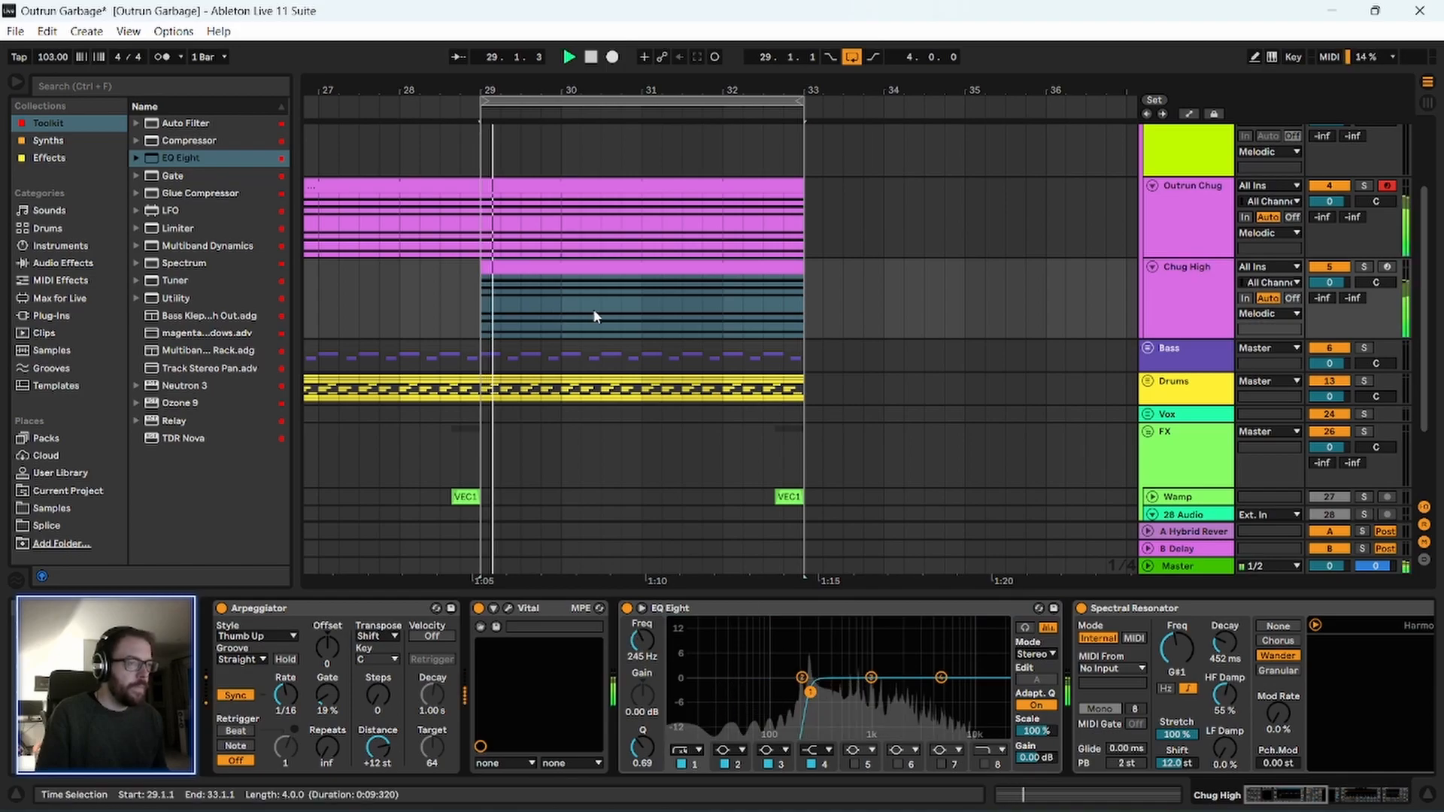
Solo the Chug High track during playback of bars 29–33.
{"action": "scroll", "coordinate": [1219, 283], "scroll_direction": "up", "scroll_amount": 2}
{"action": "left_click", "coordinate": [1365, 179]}
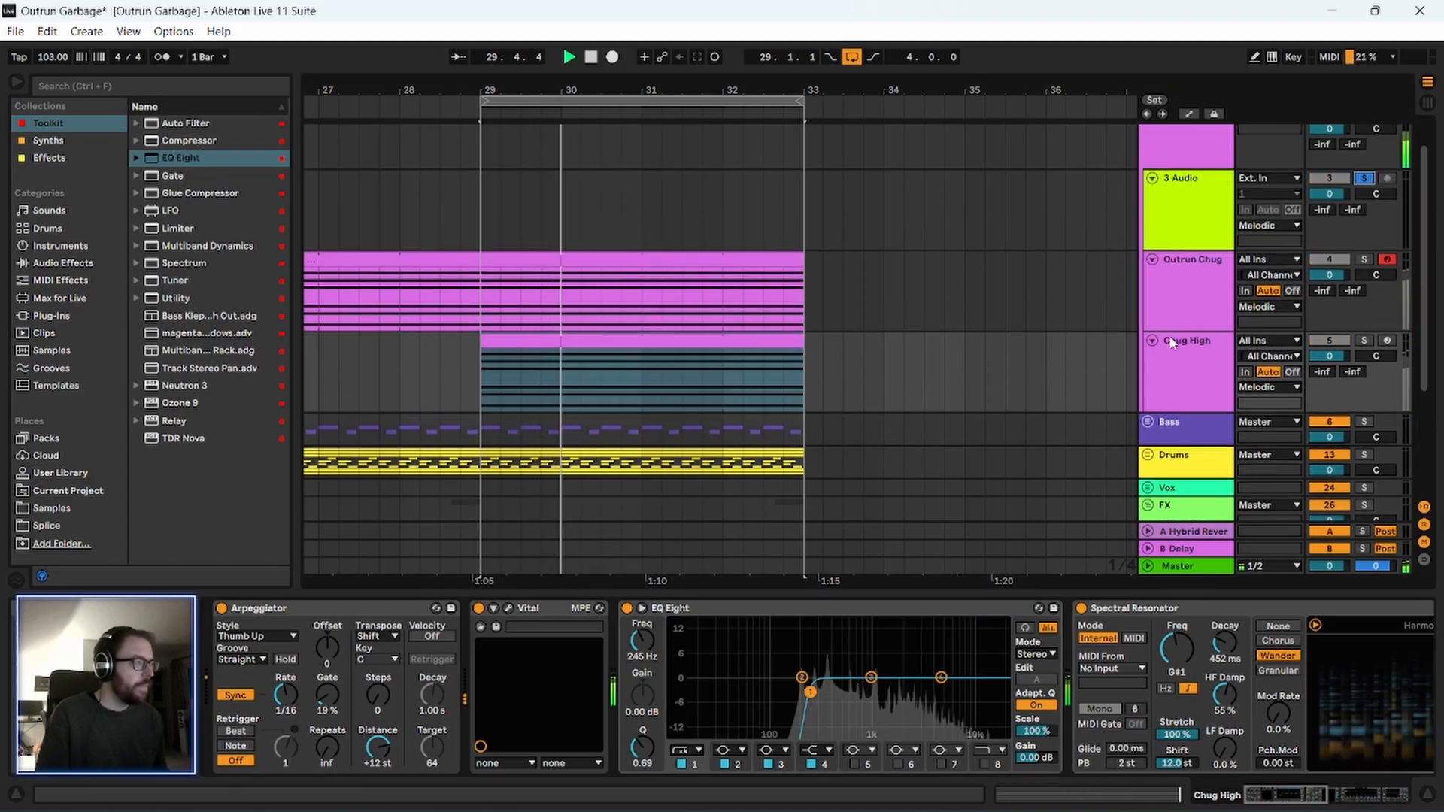
{"action": "scroll", "coordinate": [1181, 324], "scroll_direction": "down", "scroll_amount": 2}
{"action": "left_click", "coordinate": [1196, 289]}
{"action": "left_click", "coordinate": [1364, 268]}
{"action": "left_click", "coordinate": [1198, 292]}
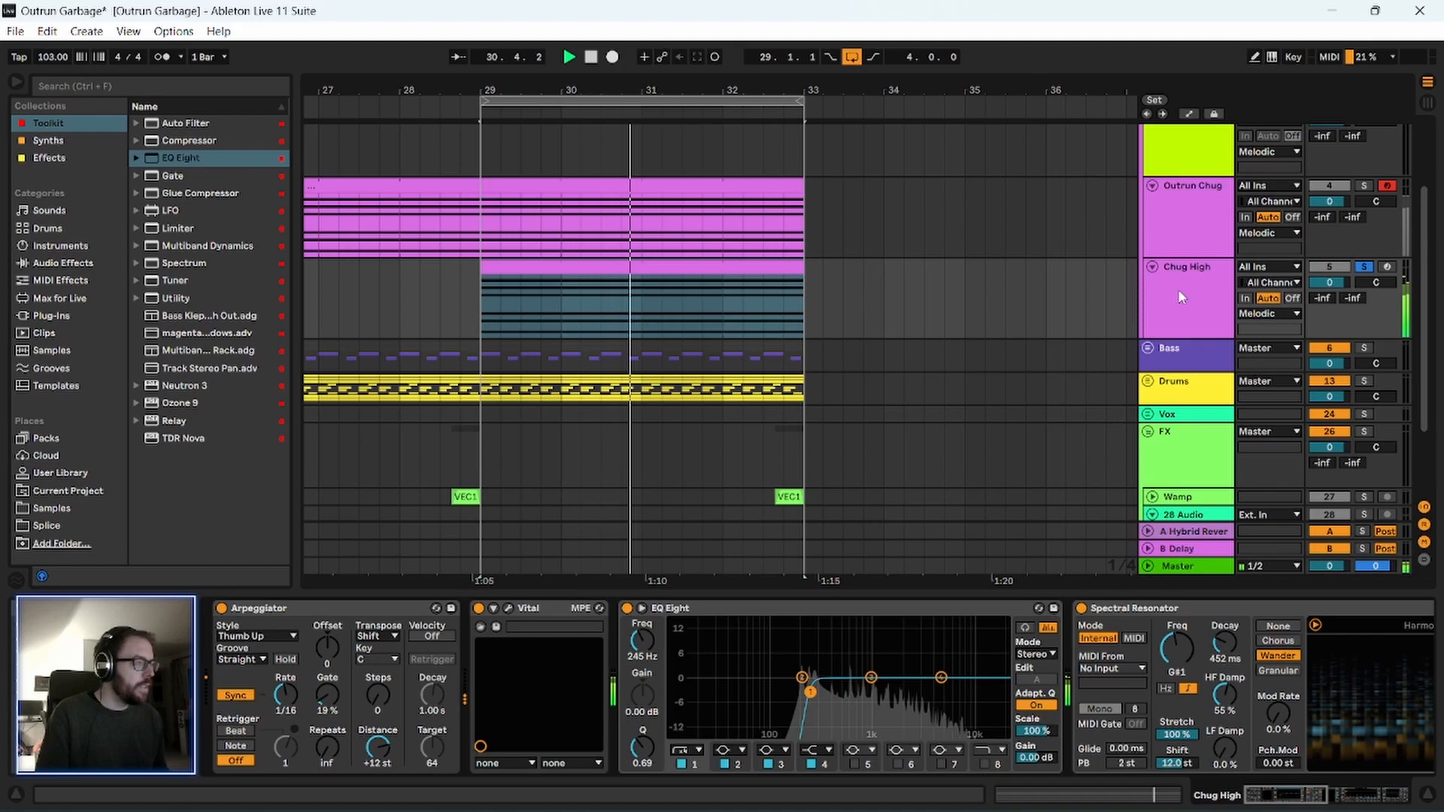
Stop playback and compare the Vital synth settings of the Chug High track with those of the Outrun Chug track.
{"action": "left_click", "coordinate": [506, 608]}
{"action": "key", "text": "space"}
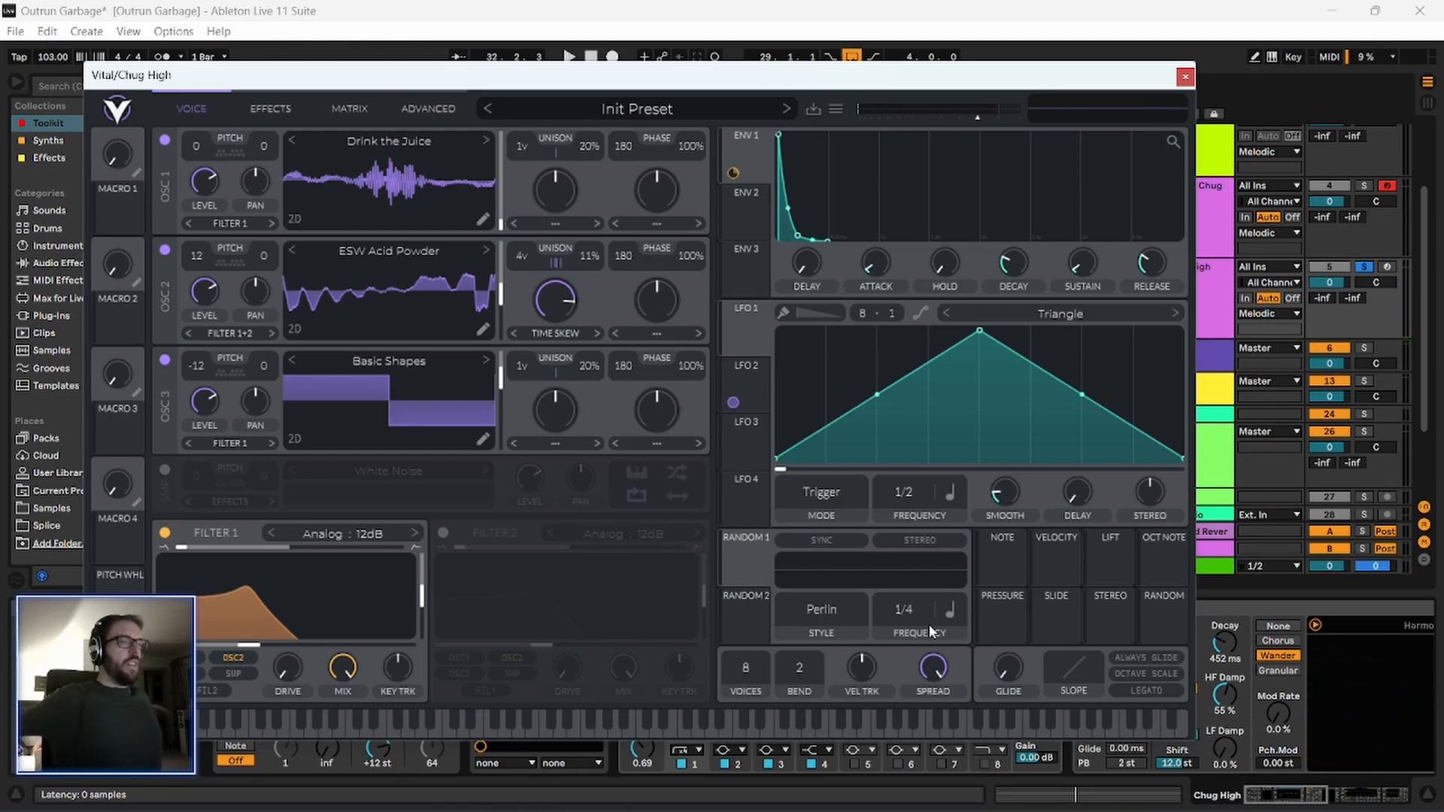
{"action": "left_click", "coordinate": [1190, 77]}
{"action": "left_click", "coordinate": [1189, 246]}
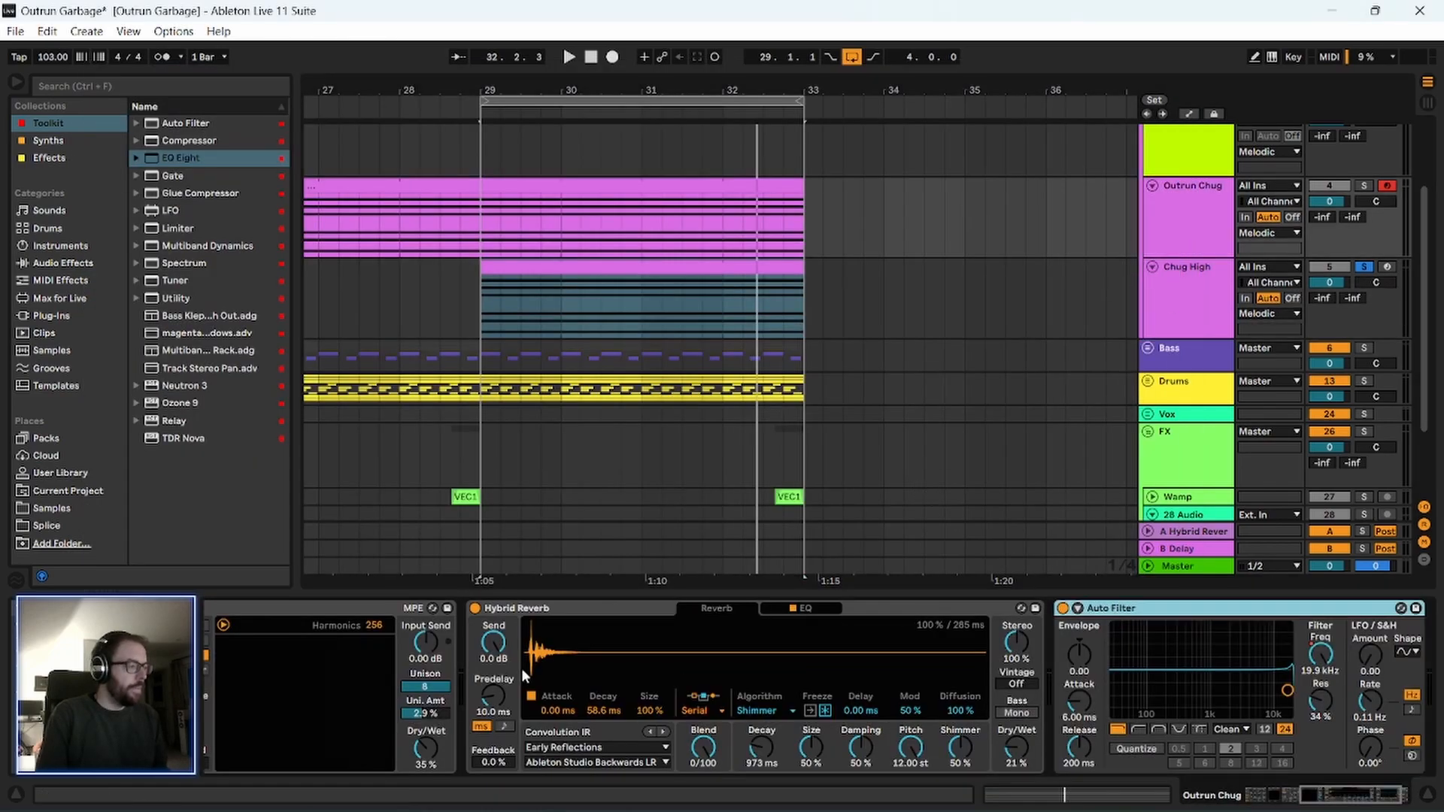
{"action": "left_click_drag", "start_coordinate": [1326, 806], "coordinate": [887, 788]}
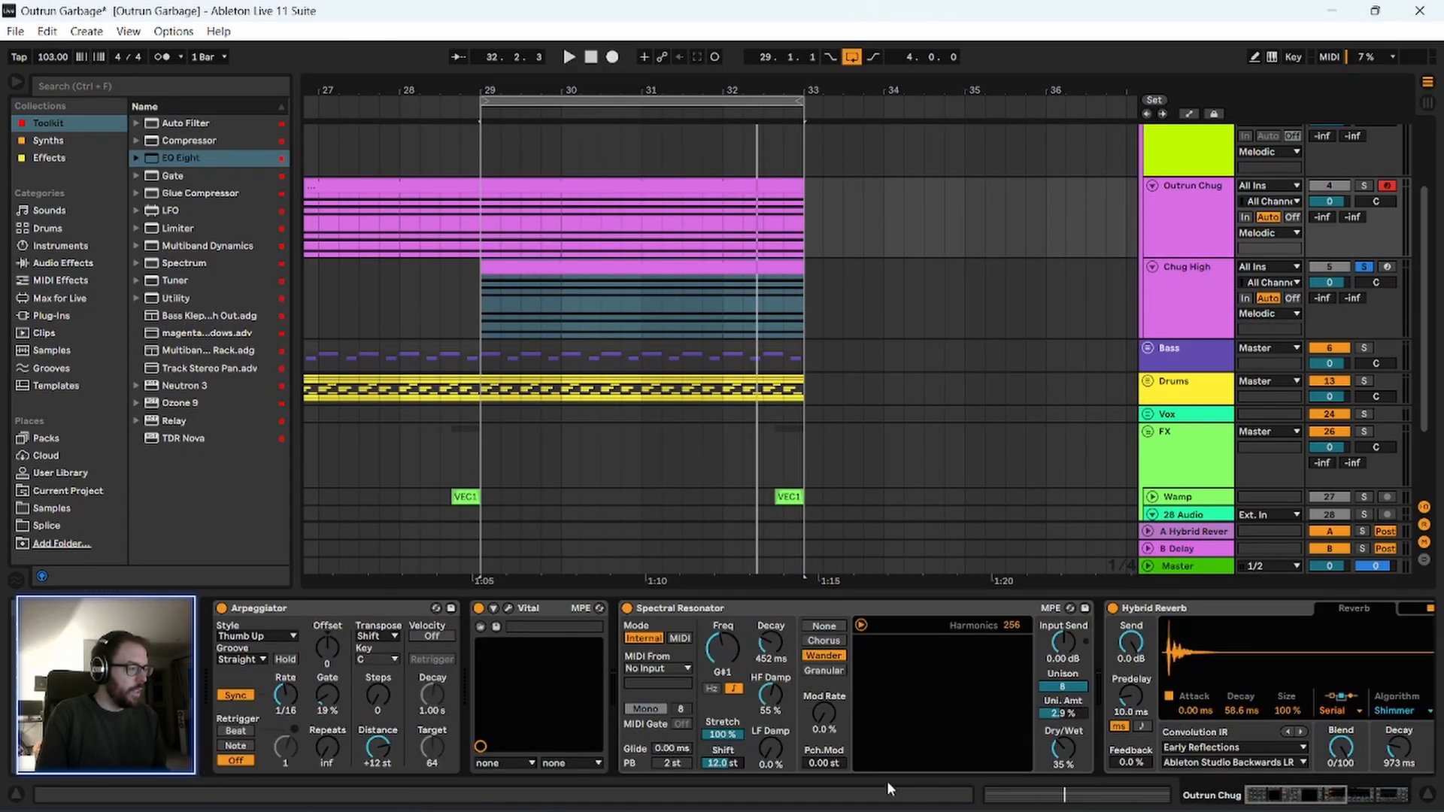
{"action": "left_click", "coordinate": [507, 611]}
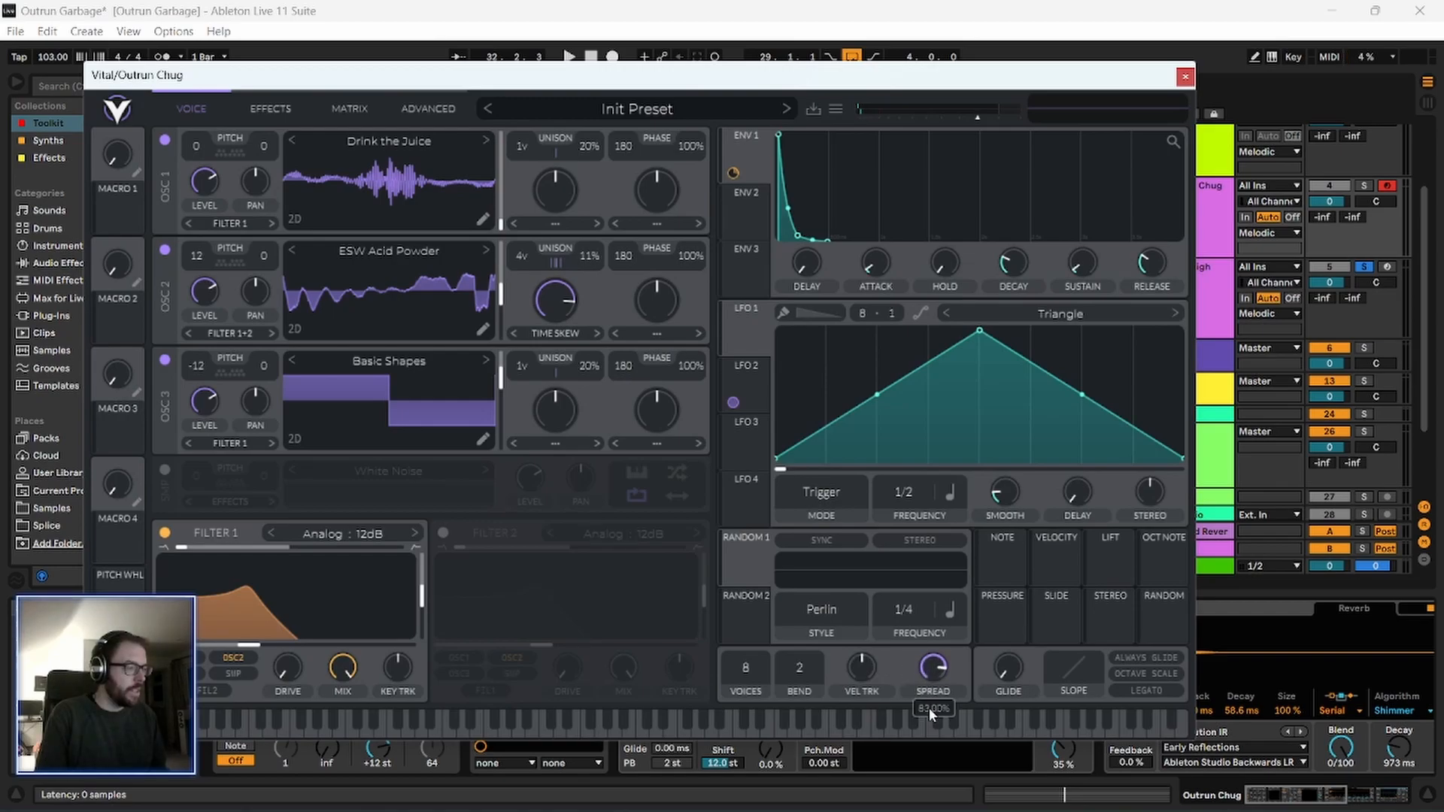
Play the loop with Outrun Chug soloed alongside Chug High, and close Outrun Chug's Vital window.
{"action": "key", "text": "space"}
{"action": "scroll", "coordinate": [1324, 301], "scroll_direction": "up", "scroll_amount": 2}
{"action": "left_click", "coordinate": [1363, 260]}
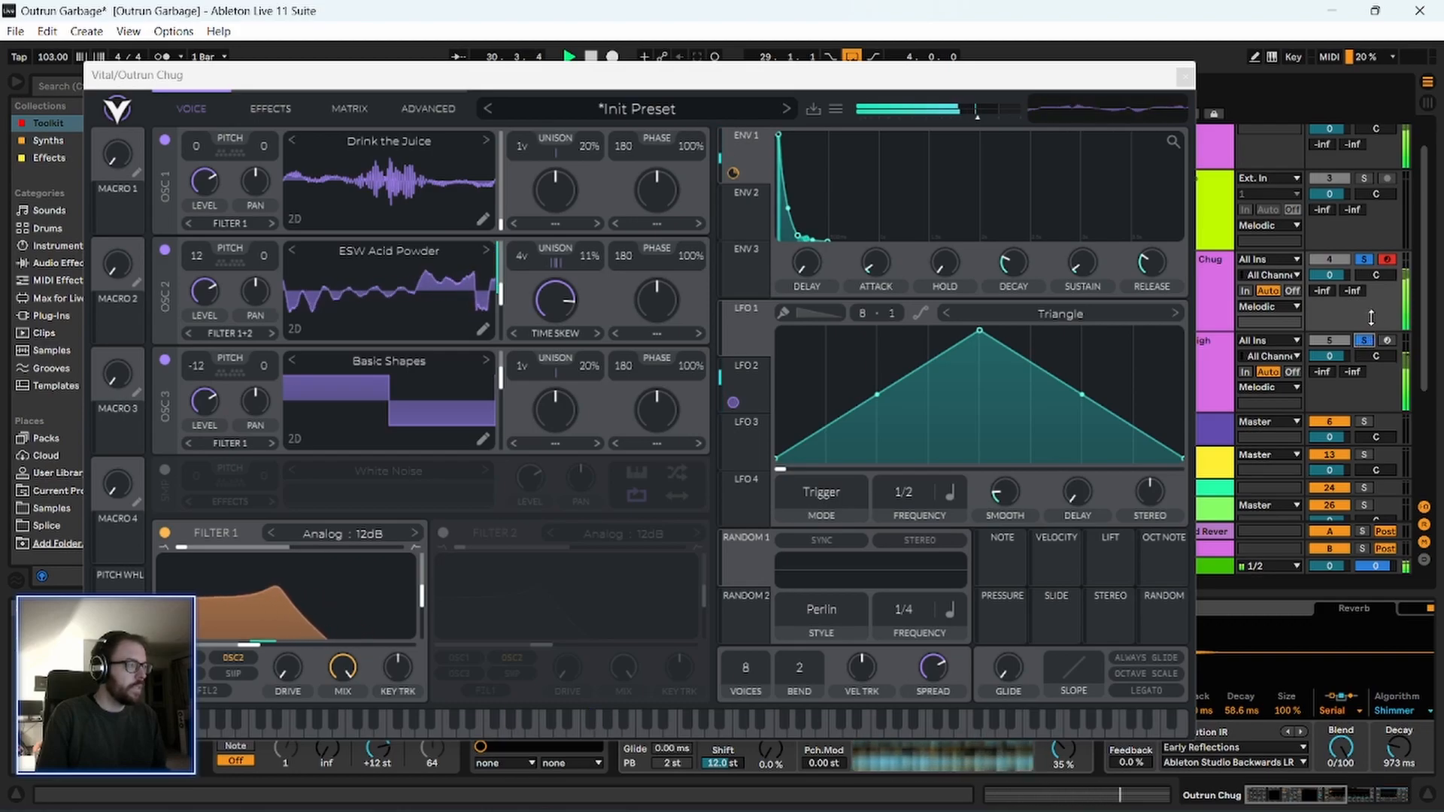
{"action": "scroll", "coordinate": [1371, 316], "scroll_direction": "up", "scroll_amount": 1}
{"action": "key", "text": "space"}
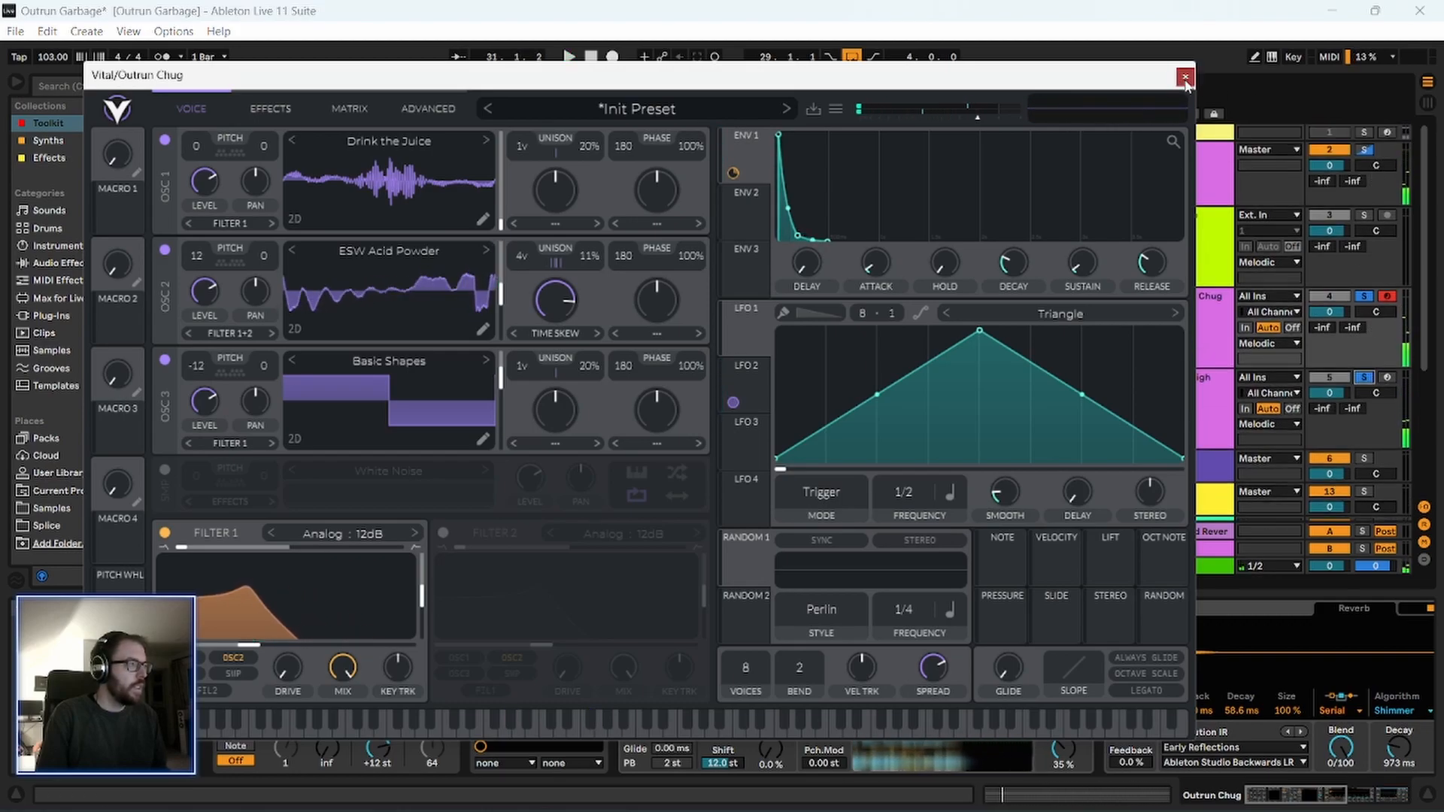
{"action": "left_click", "coordinate": [1186, 81]}
Search the browser for "phase" and add a Phaser-Flanger after the Auto Filter on the Chug High track.
{"action": "left_click", "coordinate": [1192, 170]}
{"action": "left_click", "coordinate": [1197, 329]}
{"action": "scroll", "coordinate": [1204, 423], "scroll_direction": "down", "scroll_amount": 1}
{"action": "left_click", "coordinate": [1201, 327]}
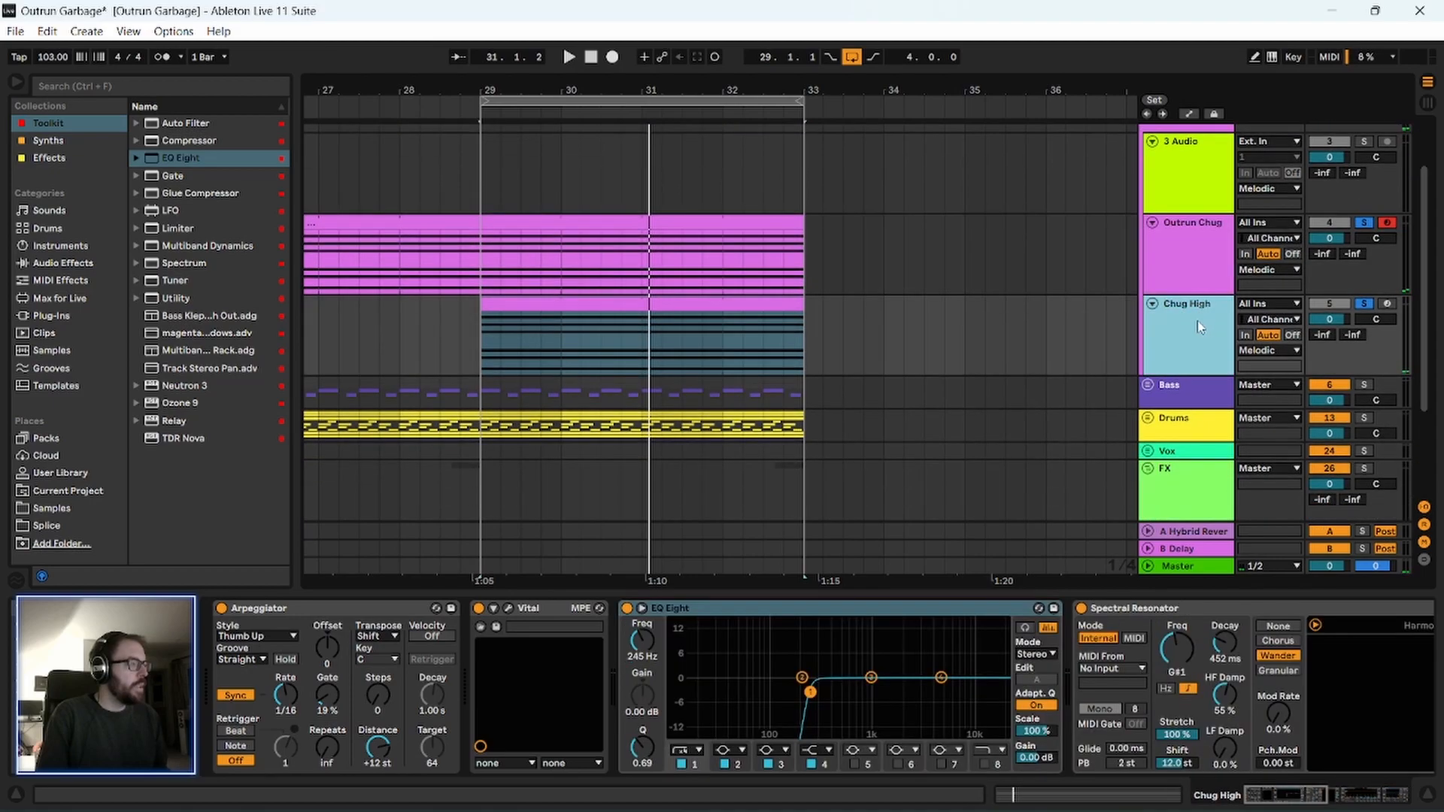
{"action": "left_click", "coordinate": [116, 84]}
{"action": "type", "text": "pasa"}
{"action": "key", "text": "BackSpace"}
{"action": "key", "text": "BackSpace"}
{"action": "key", "text": "BackSpace"}
{"action": "type", "text": "l"}
{"action": "key", "text": "BackSpace"}
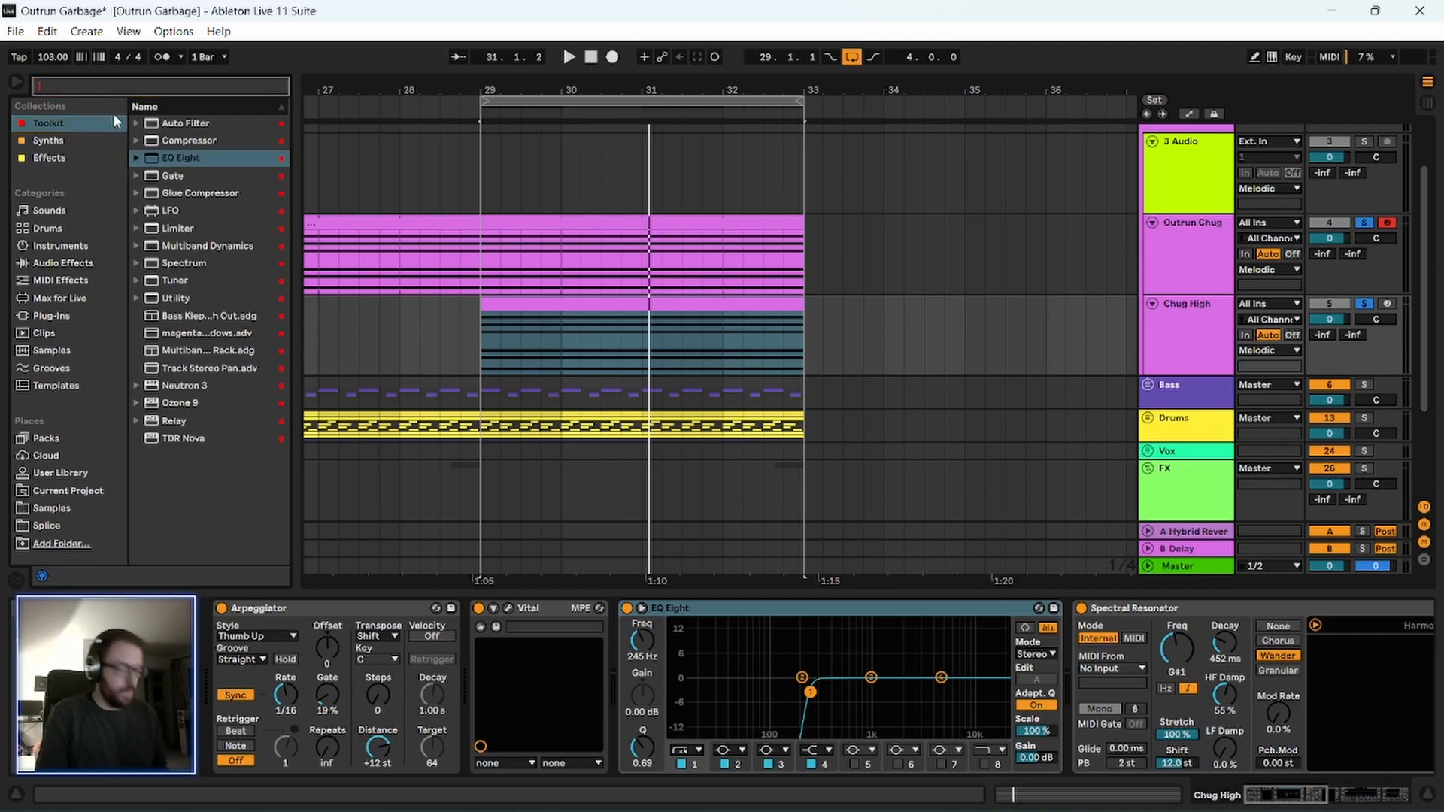
{"action": "type", "text": "hase"}
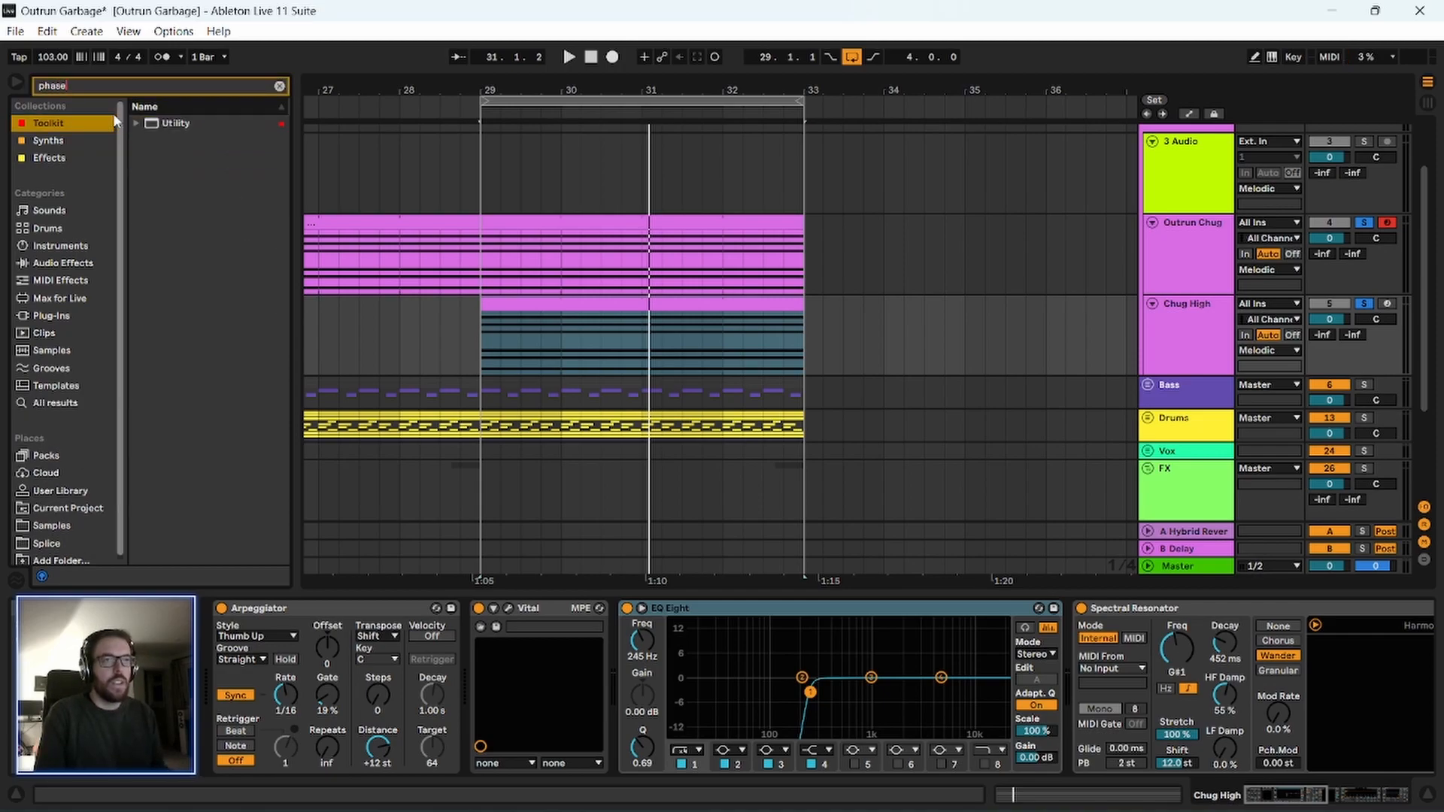
{"action": "left_click_drag", "start_coordinate": [197, 128], "coordinate": [828, 535]}
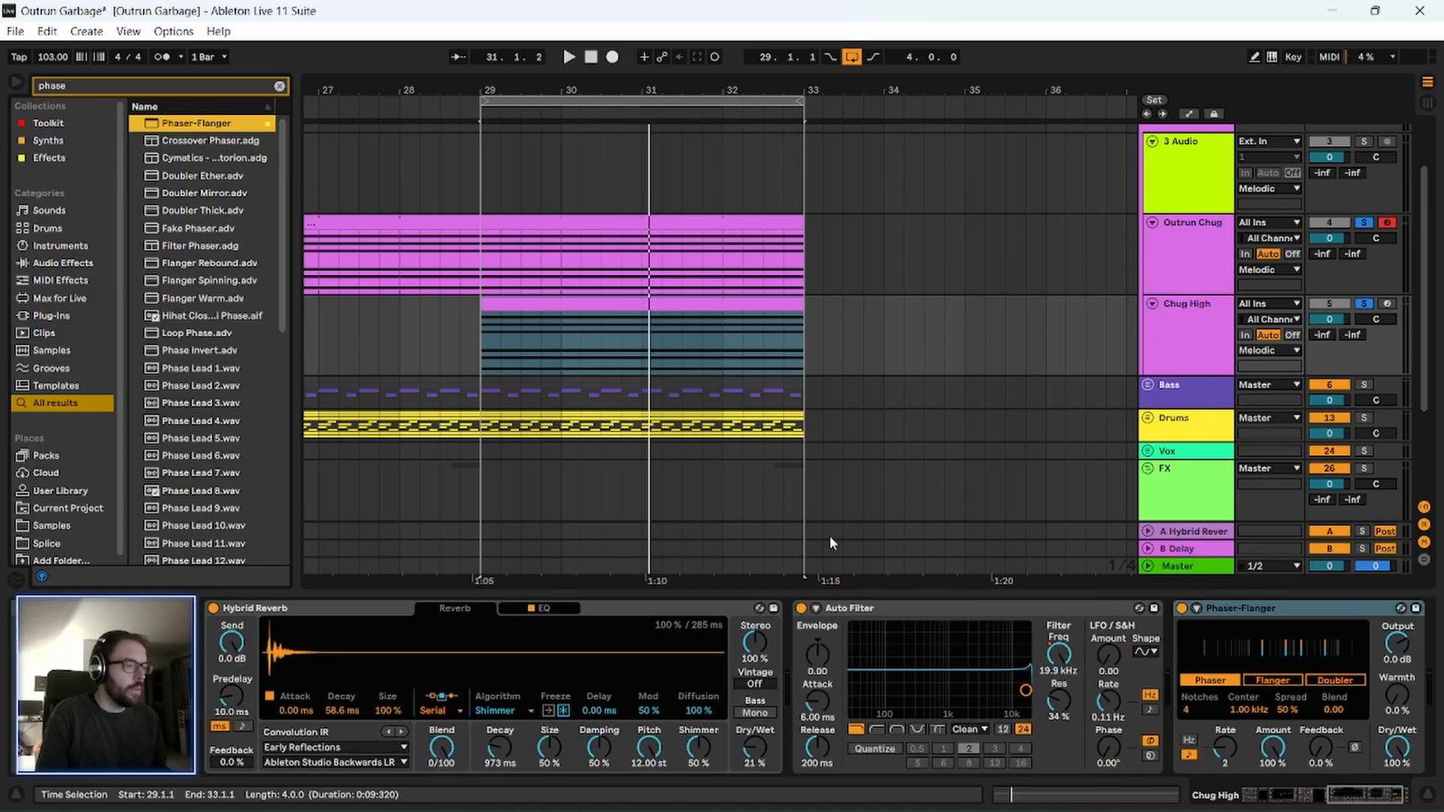
During playback, set Chug High's Phaser-Flanger to 32% Warmth, a Rate of 1.5 and 64% Feedback.
{"action": "left_click", "coordinate": [1367, 795]}
{"action": "key", "text": "space"}
{"action": "left_click_drag", "start_coordinate": [1229, 748], "coordinate": [1306, 650]}
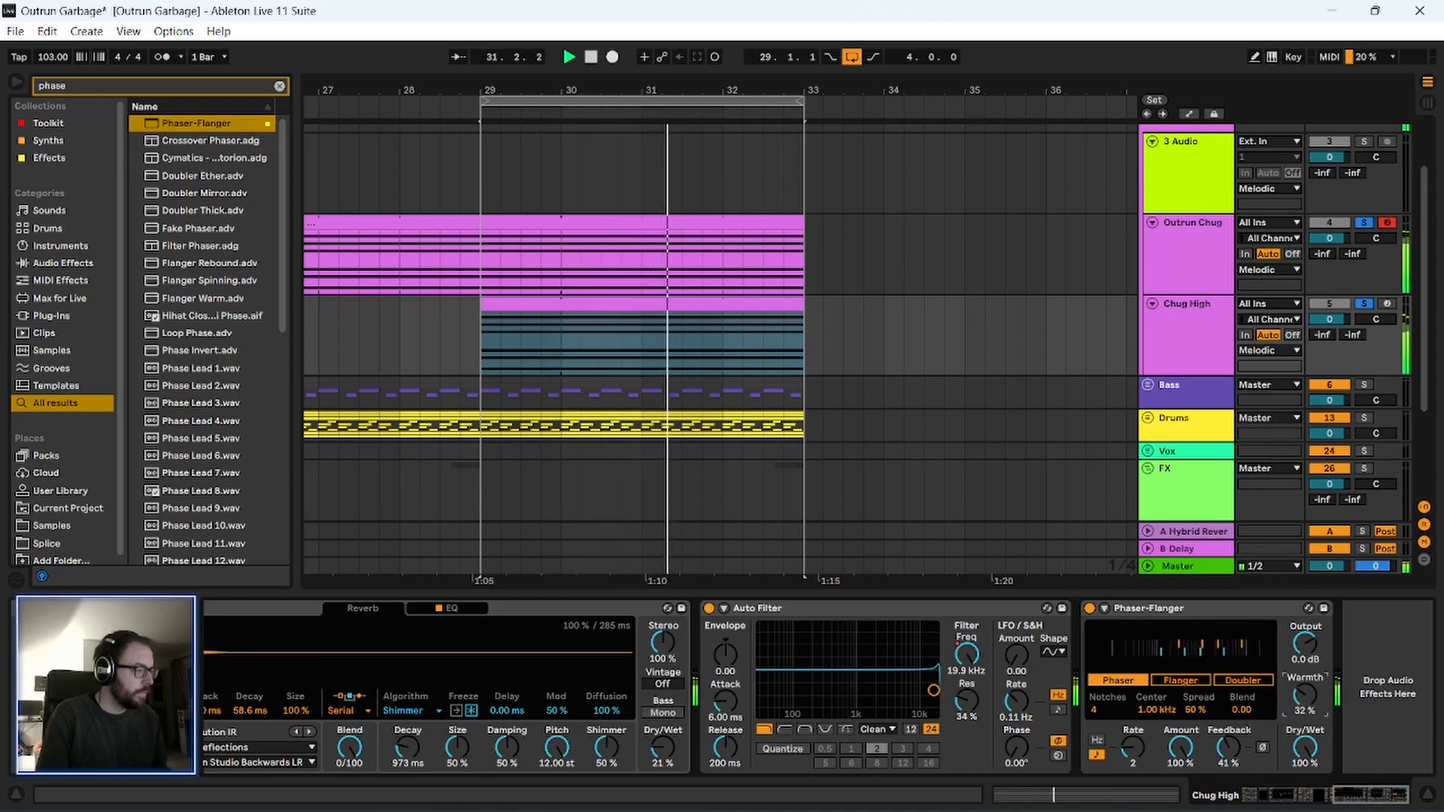
{"action": "left_click_drag", "start_coordinate": [1132, 748], "coordinate": [1132, 737]}
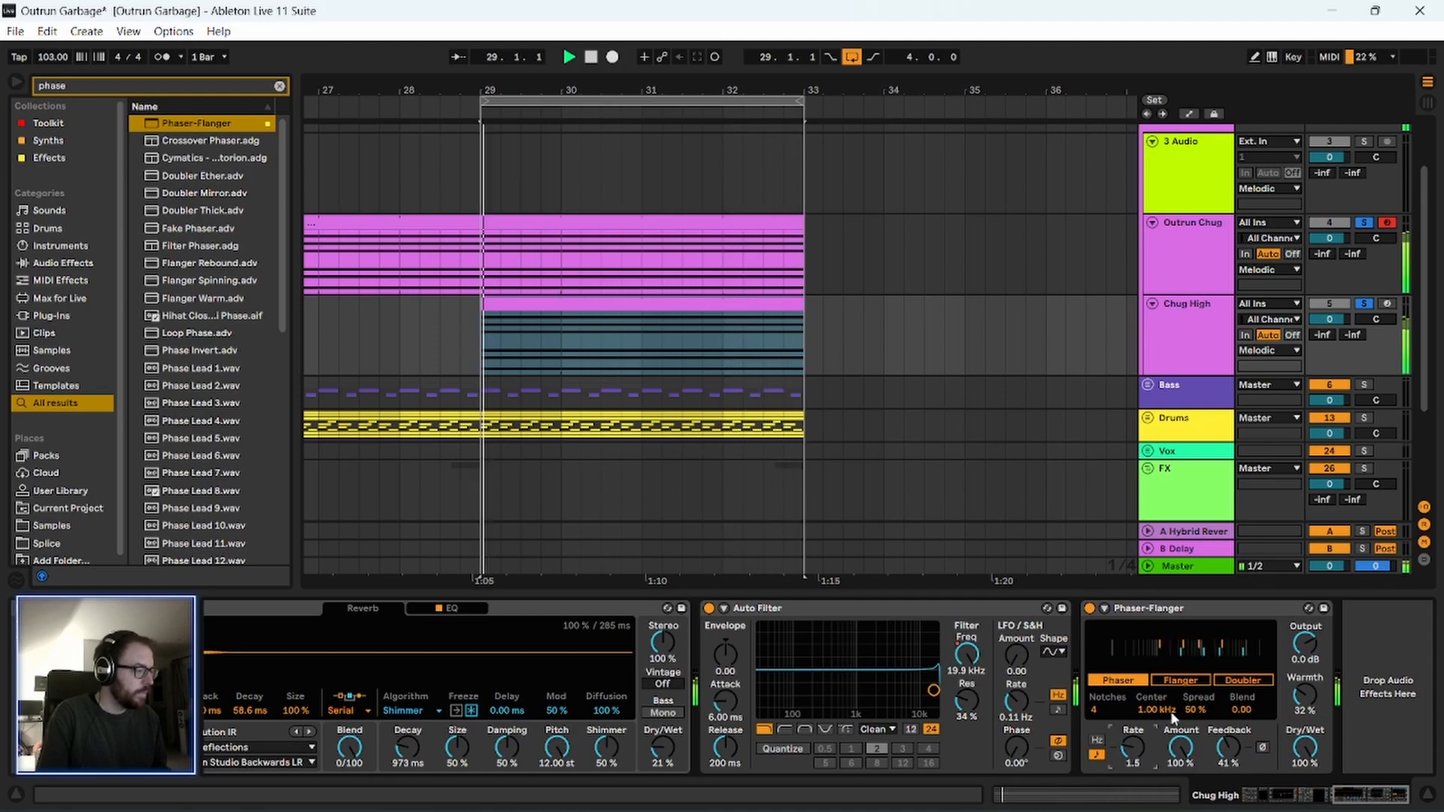
{"action": "left_click_drag", "start_coordinate": [1229, 747], "coordinate": [1229, 713]}
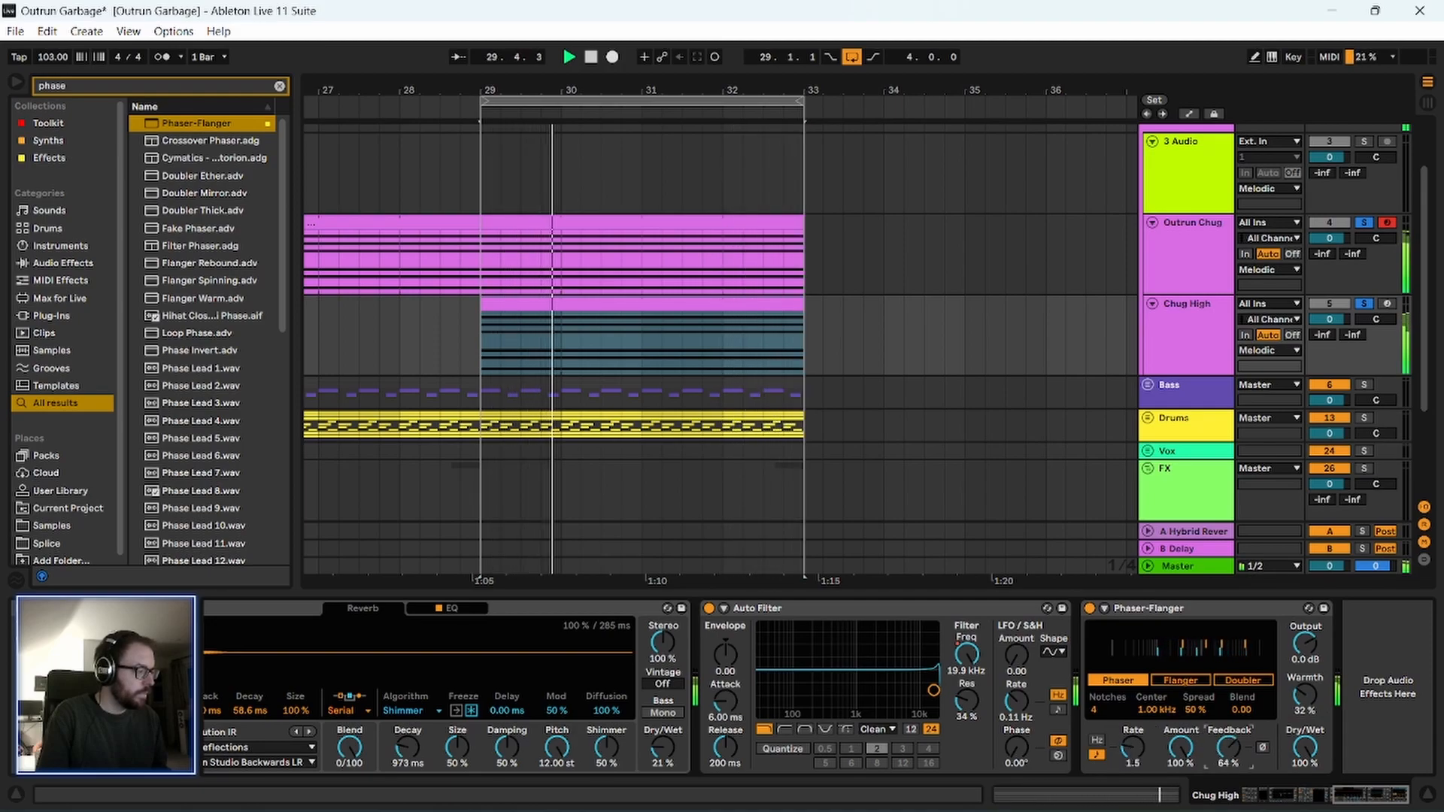
{"action": "left_click", "coordinate": [1096, 613]}
{"action": "key", "text": "space"}
Play from bar 25 with Outrun Chug and Chug High unsoloed, and save the set.
{"action": "left_click_drag", "start_coordinate": [590, 79], "coordinate": [518, 350]}
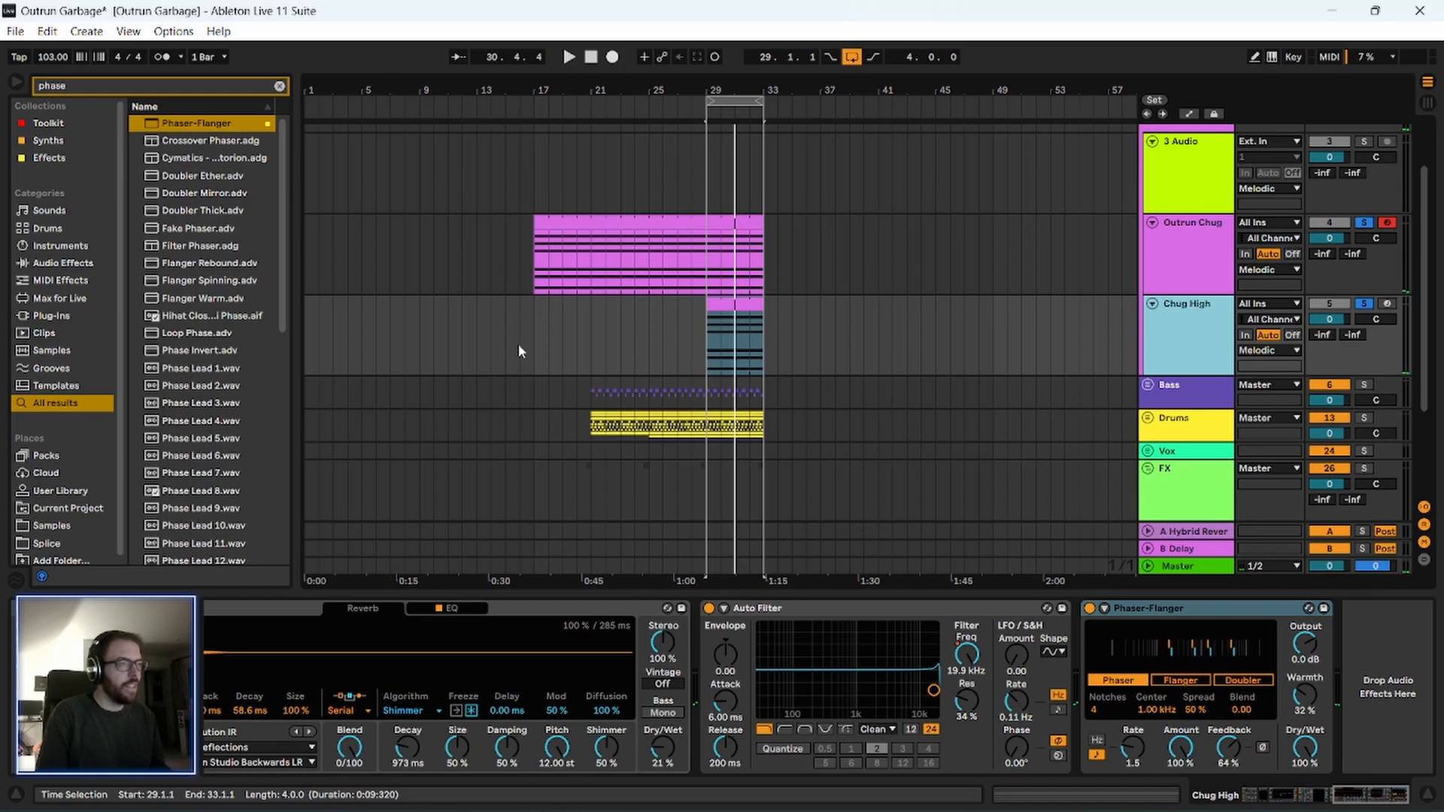
{"action": "scroll", "coordinate": [527, 369], "scroll_direction": "down", "scroll_amount": 5}
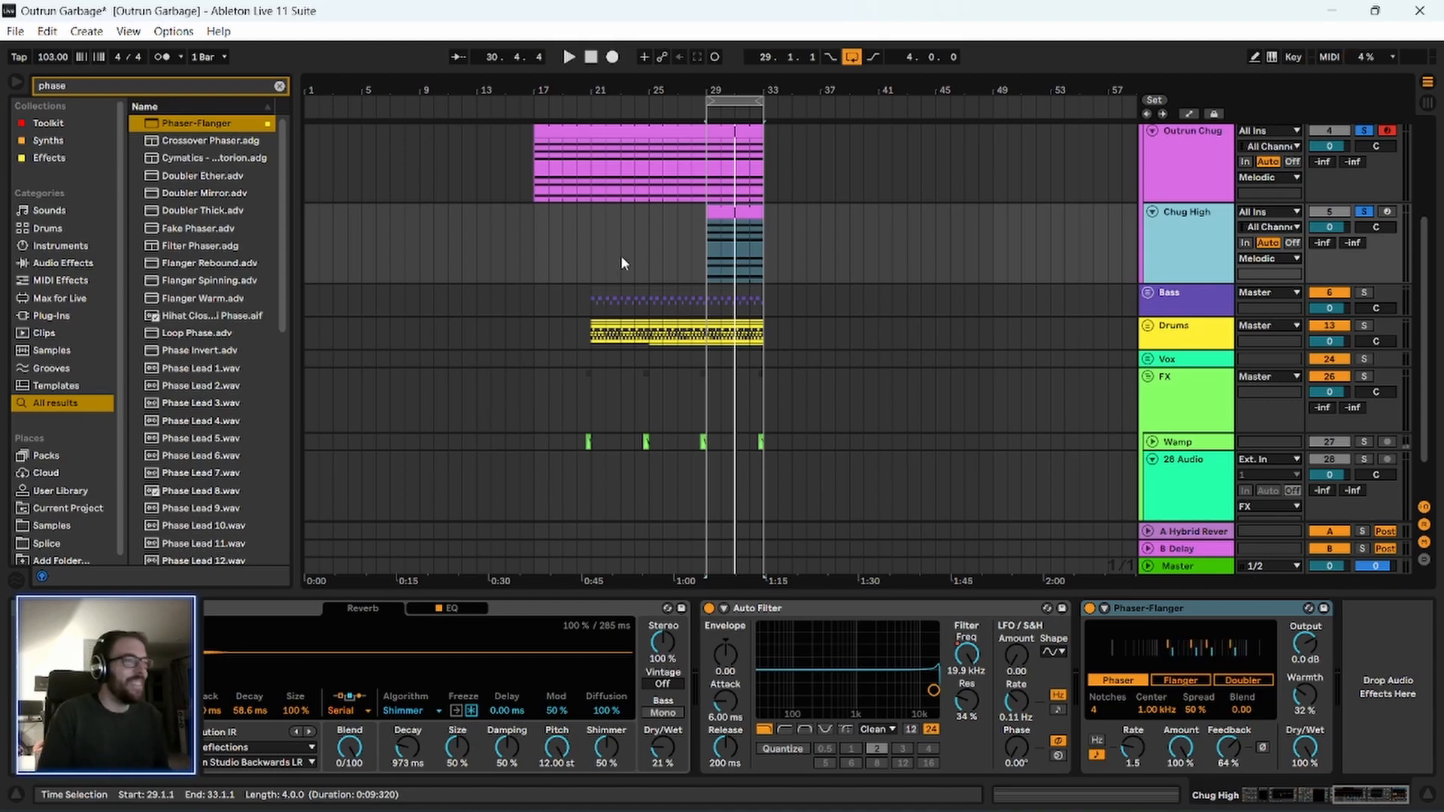
{"action": "left_click", "coordinate": [651, 261]}
{"action": "left_click_drag", "start_coordinate": [732, 78], "coordinate": [729, 89]}
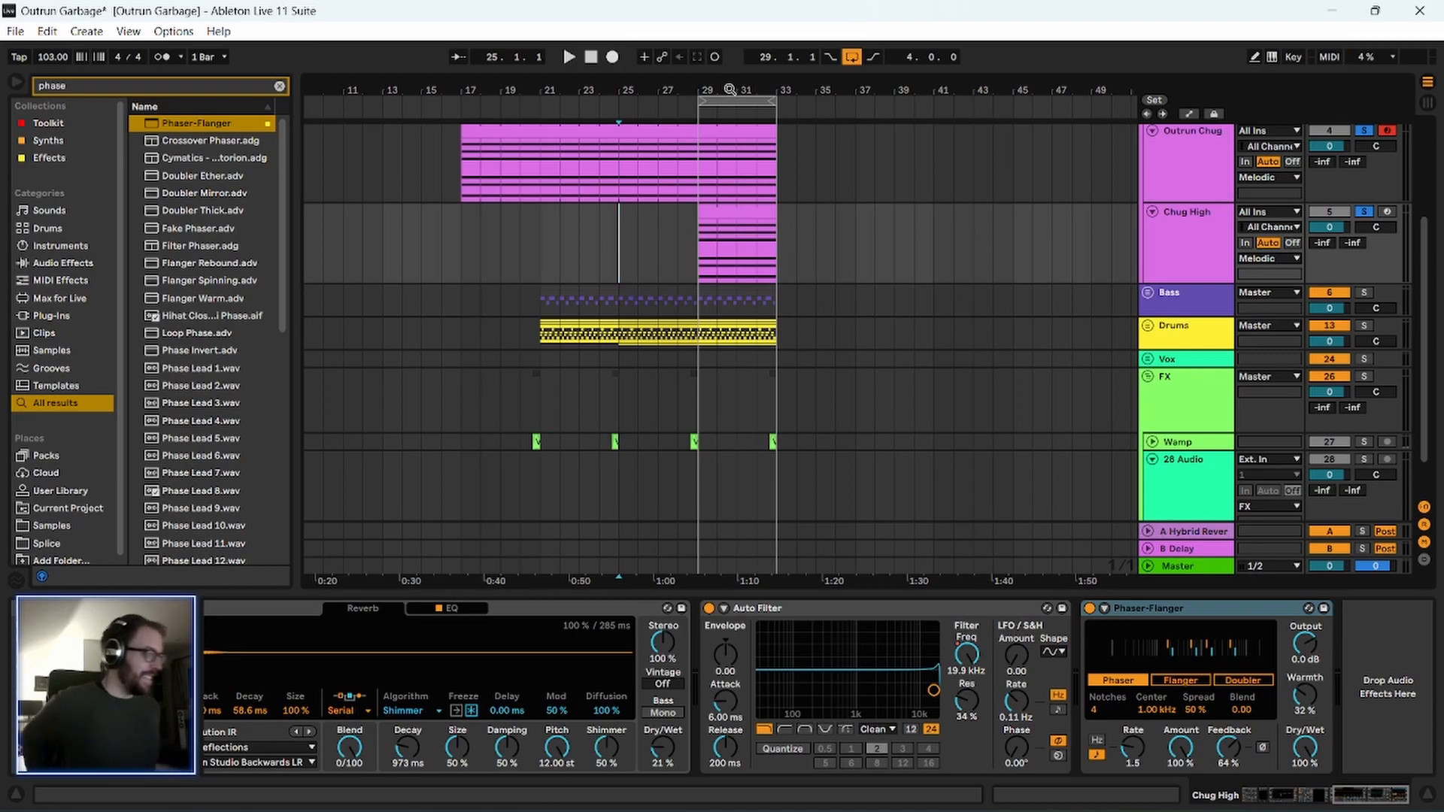
{"action": "scroll", "coordinate": [579, 261], "scroll_direction": "up", "scroll_amount": 1}
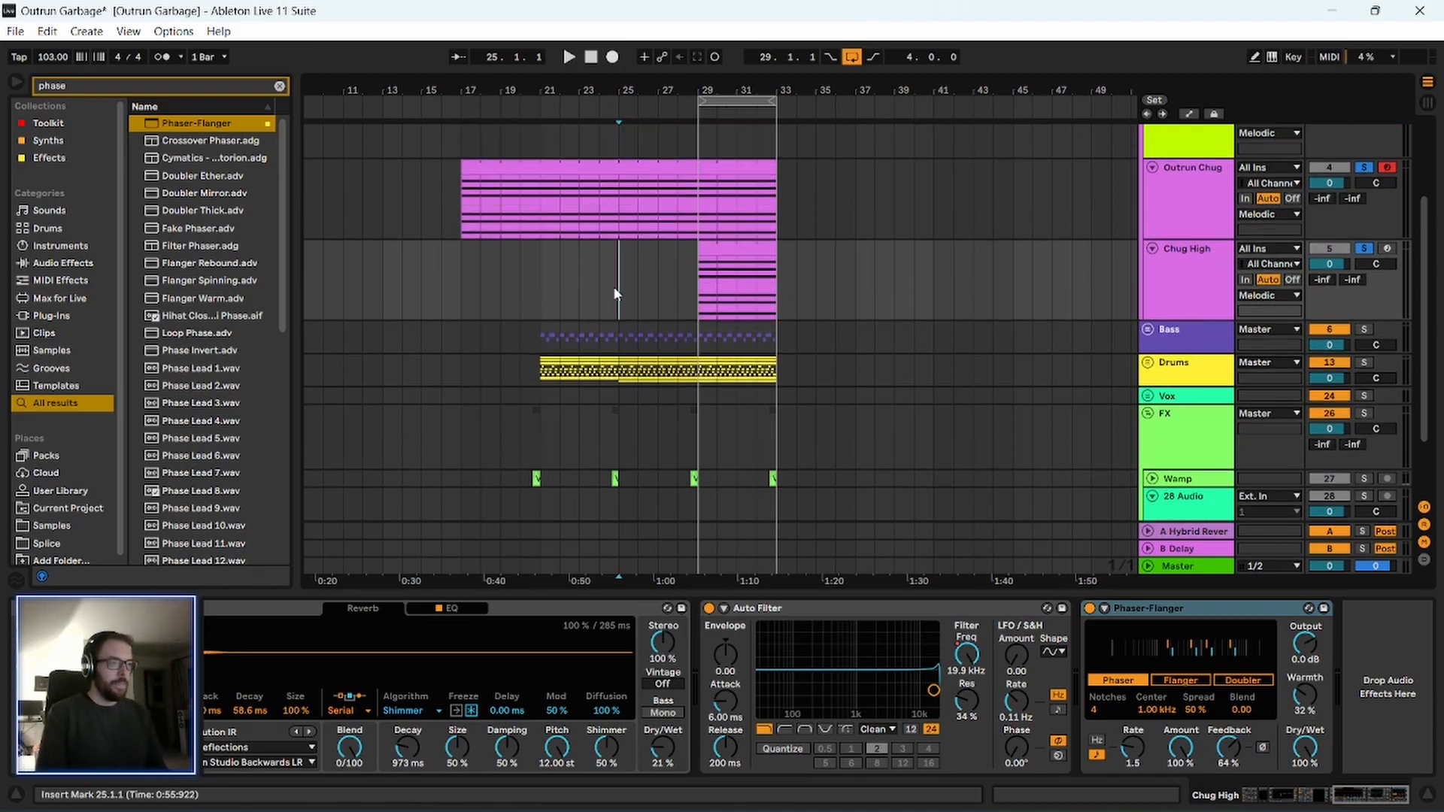
{"action": "key", "text": "space"}
{"action": "scroll", "coordinate": [827, 367], "scroll_direction": "up", "scroll_amount": 2}
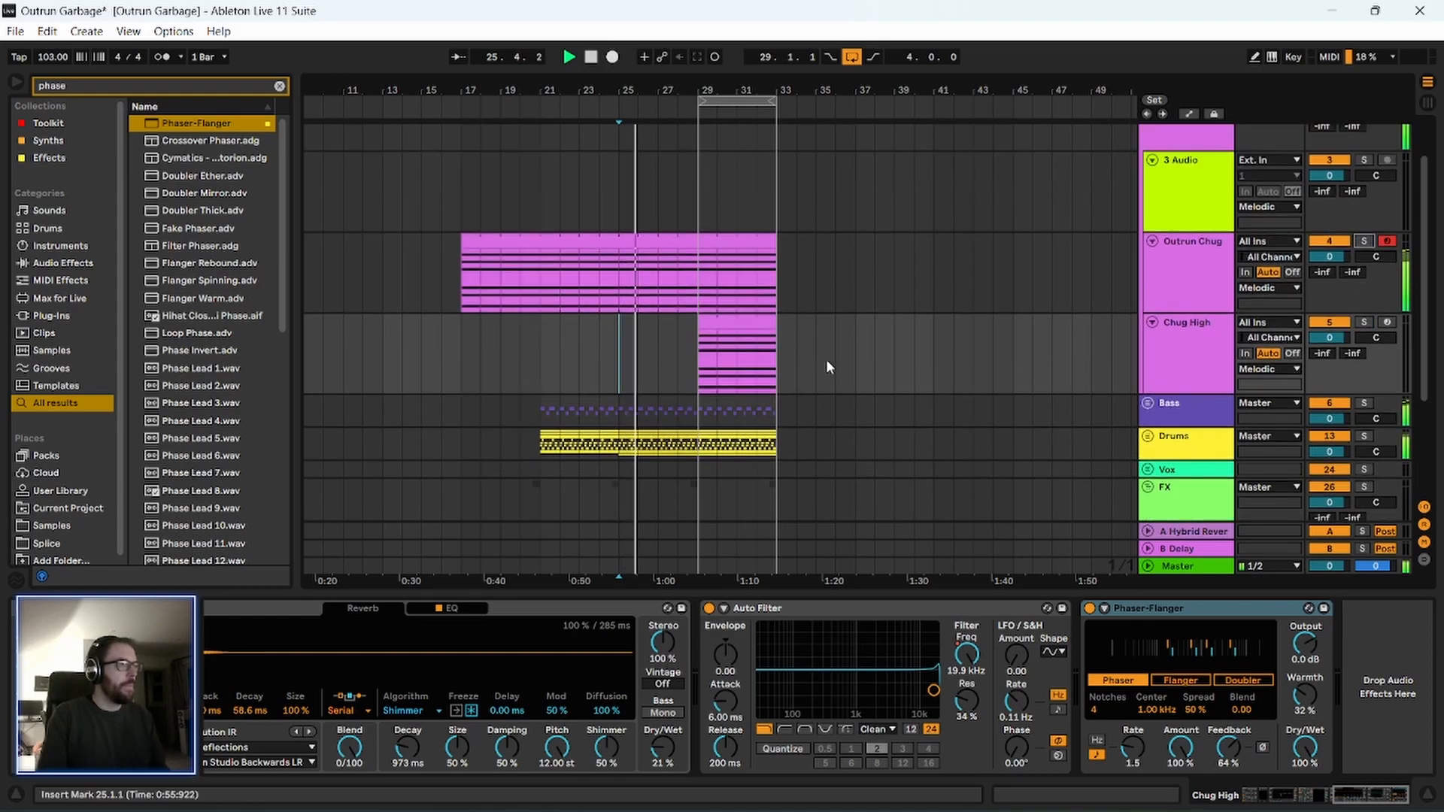
{"action": "key", "text": "ctrl+s"}
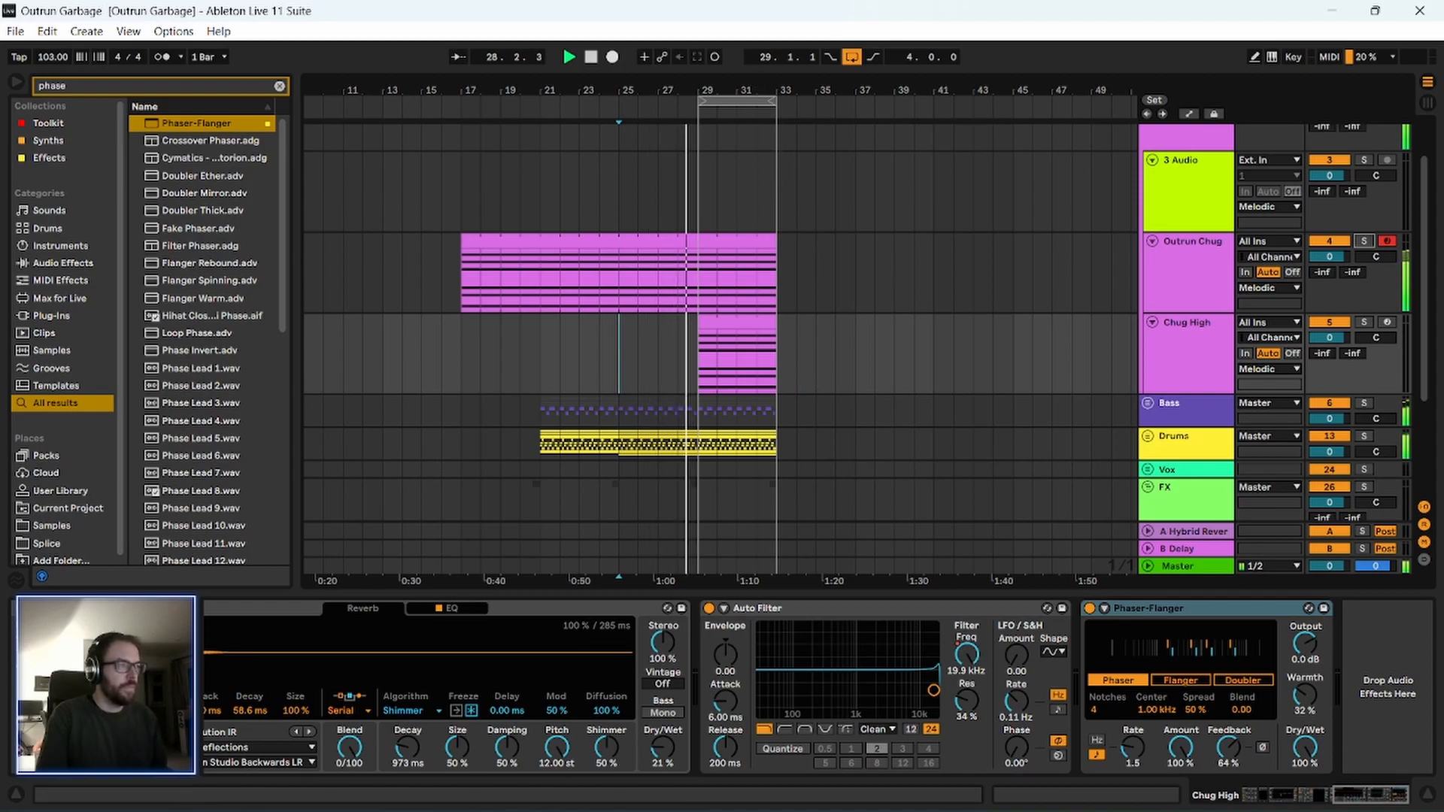
Unfold the Drums group around bar 29 and collapse its Kick, Snr and Clap tracks.
{"action": "left_click_drag", "start_coordinate": [755, 84], "coordinate": [754, 112]}
{"action": "left_click_drag", "start_coordinate": [612, 87], "coordinate": [607, 111]}
{"action": "scroll", "coordinate": [599, 340], "scroll_direction": "down", "scroll_amount": 2}
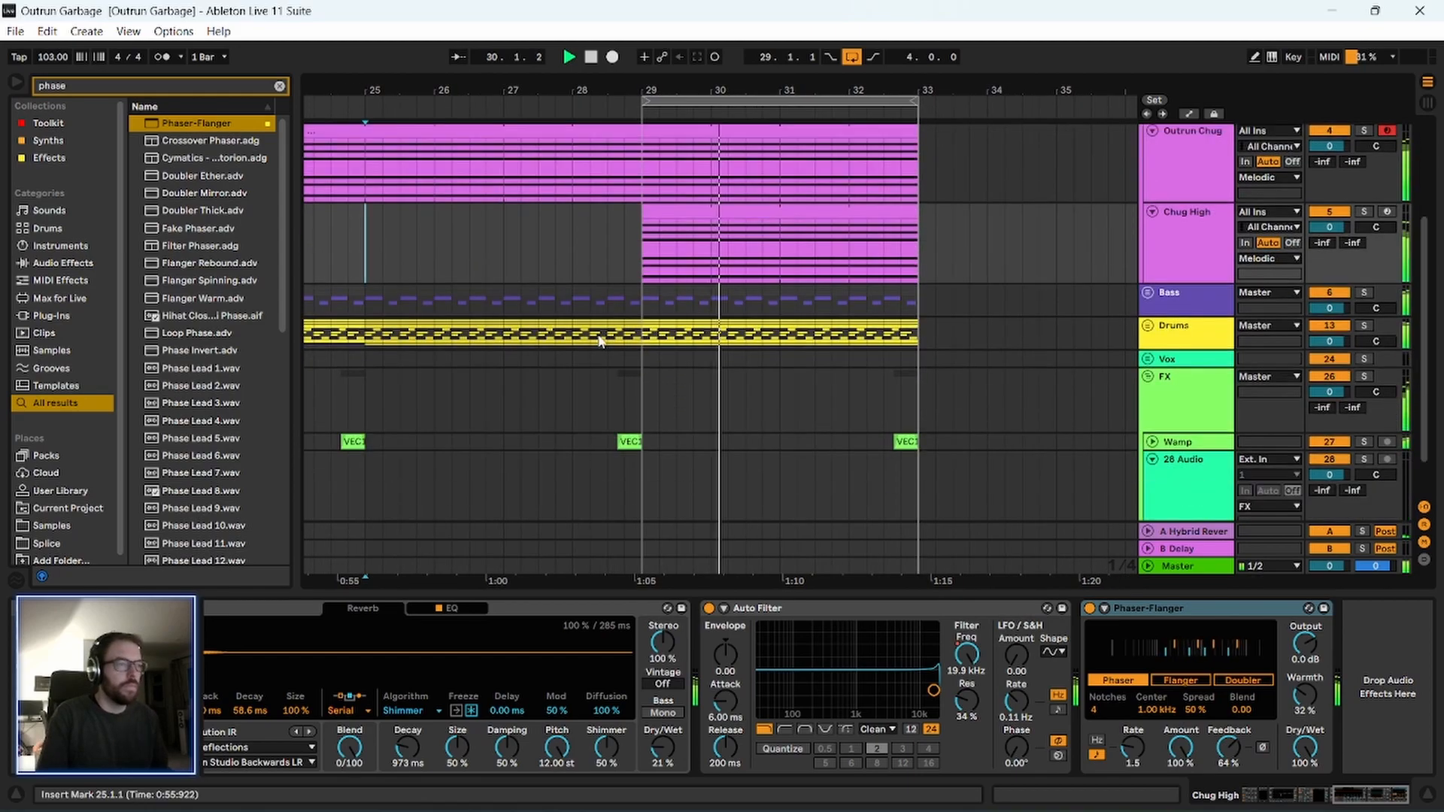
{"action": "scroll", "coordinate": [600, 340], "scroll_direction": "down", "scroll_amount": 1}
{"action": "left_click_drag", "start_coordinate": [645, 87], "coordinate": [645, 120]}
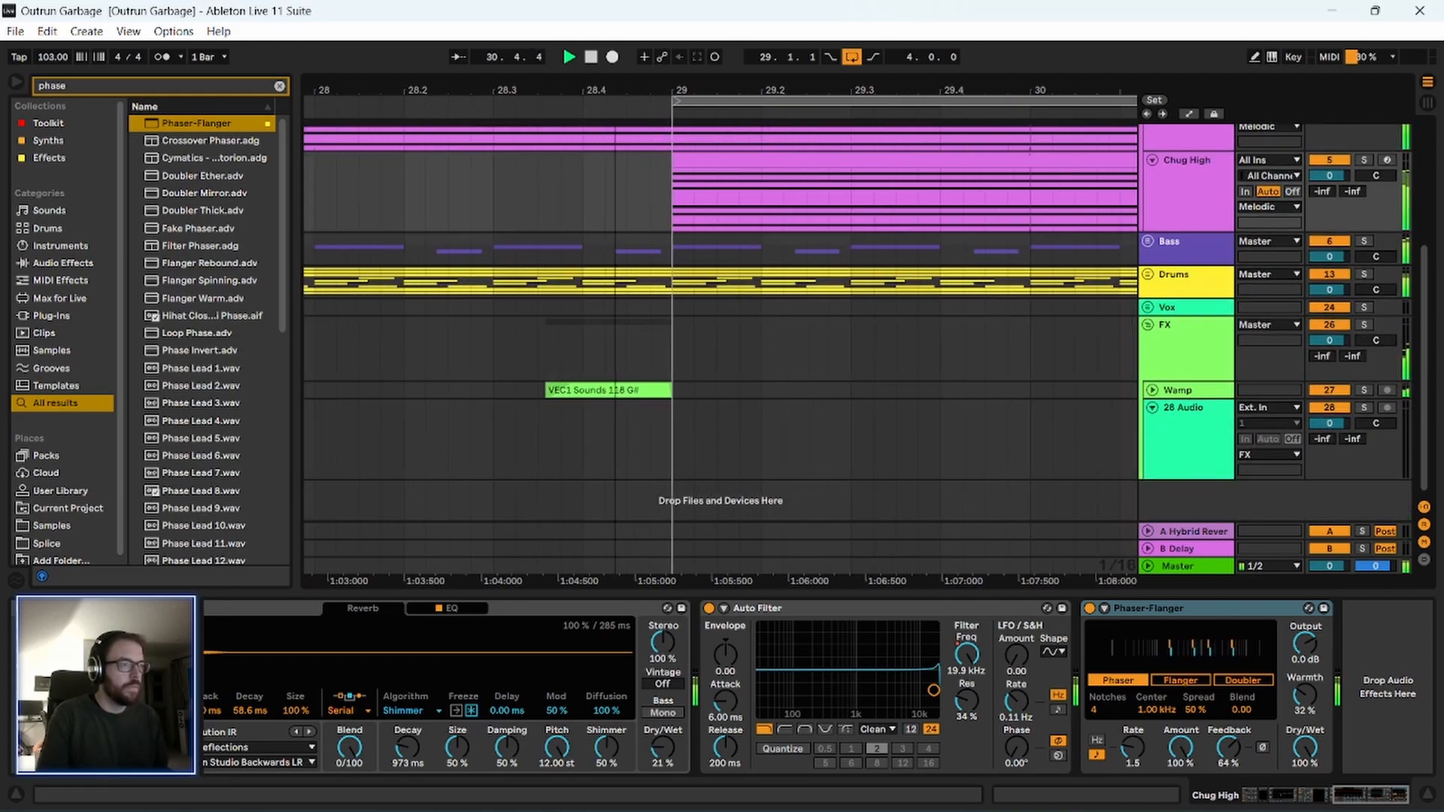
{"action": "left_click", "coordinate": [1147, 275]}
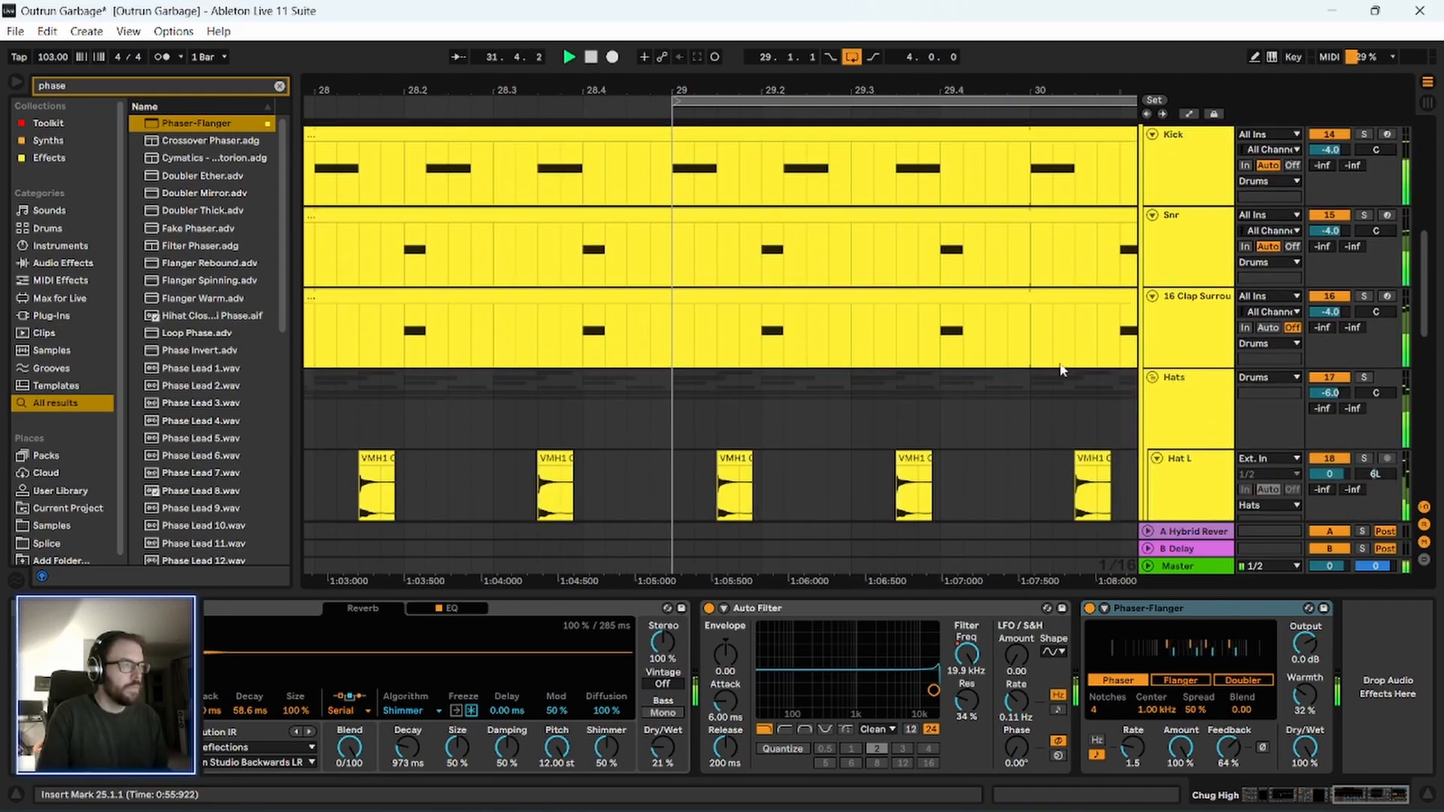
{"action": "left_click", "coordinate": [1152, 225]}
{"action": "left_click", "coordinate": [1152, 243]}
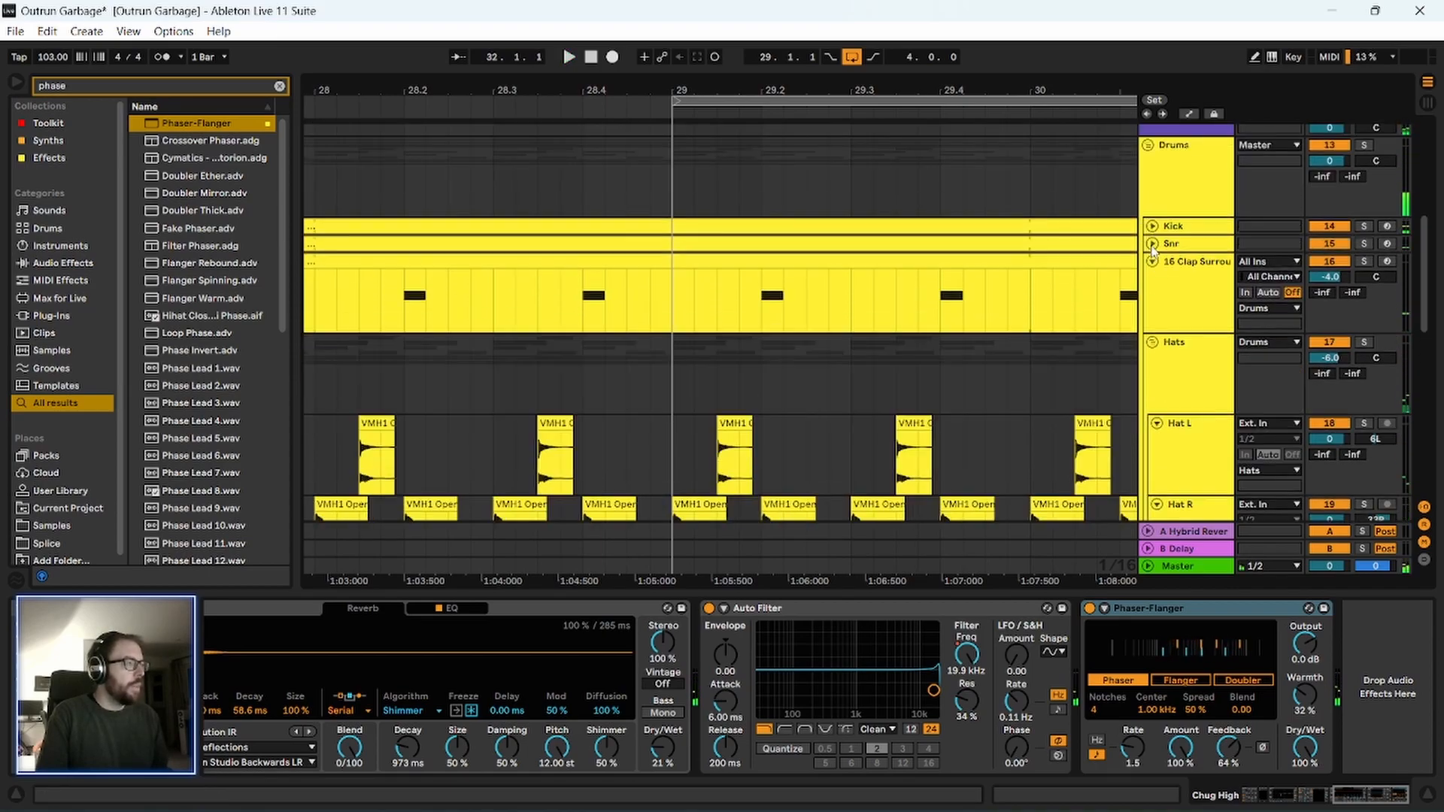
{"action": "left_click", "coordinate": [1152, 261]}
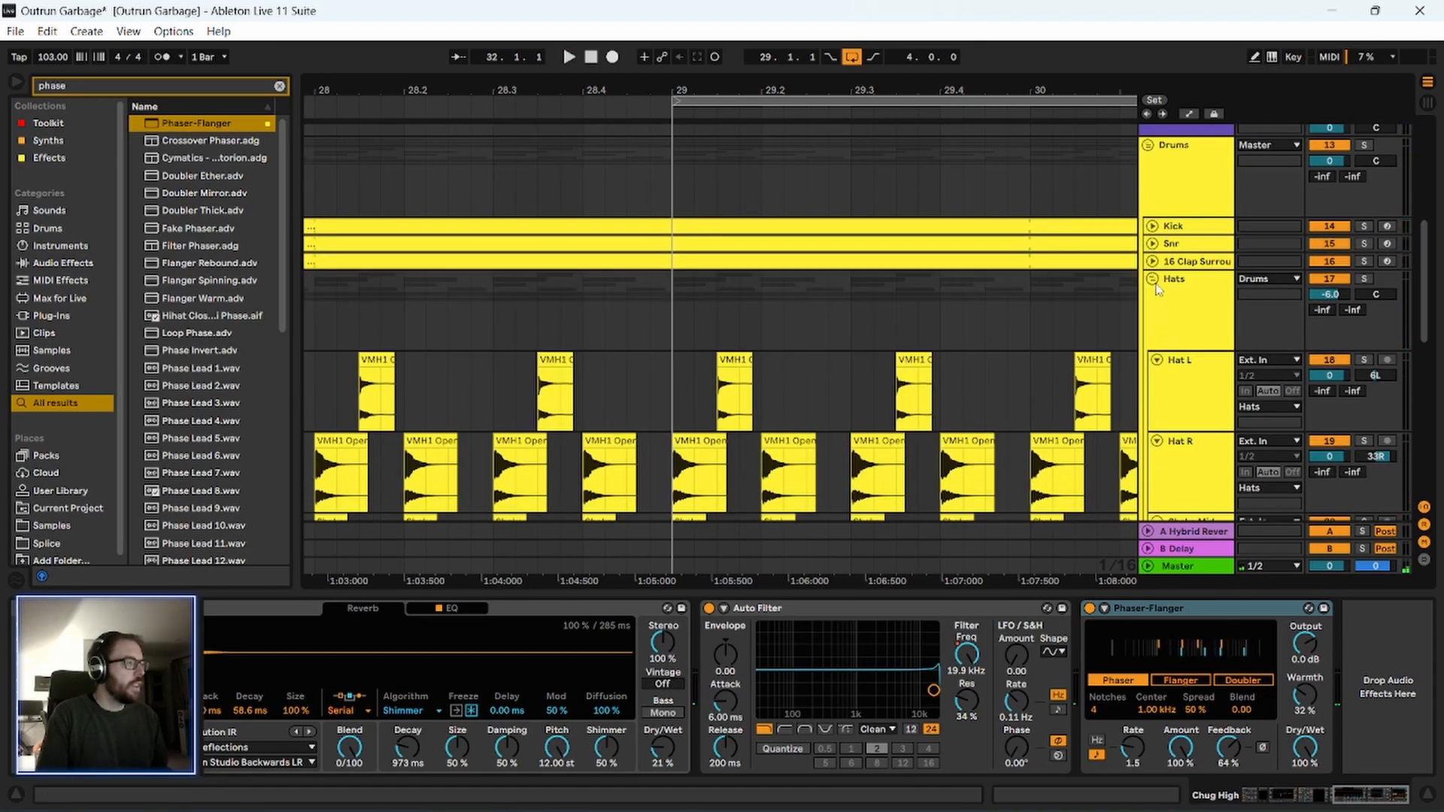
Collapse all six tracks inside the Hats group, from Hat L down to track 23.
{"action": "left_click", "coordinate": [1157, 361]}
{"action": "left_click", "coordinate": [1157, 377]}
{"action": "left_click", "coordinate": [1158, 396]}
{"action": "left_click", "coordinate": [1157, 412]}
{"action": "left_click", "coordinate": [1158, 429]}
{"action": "left_click", "coordinate": [1158, 448]}
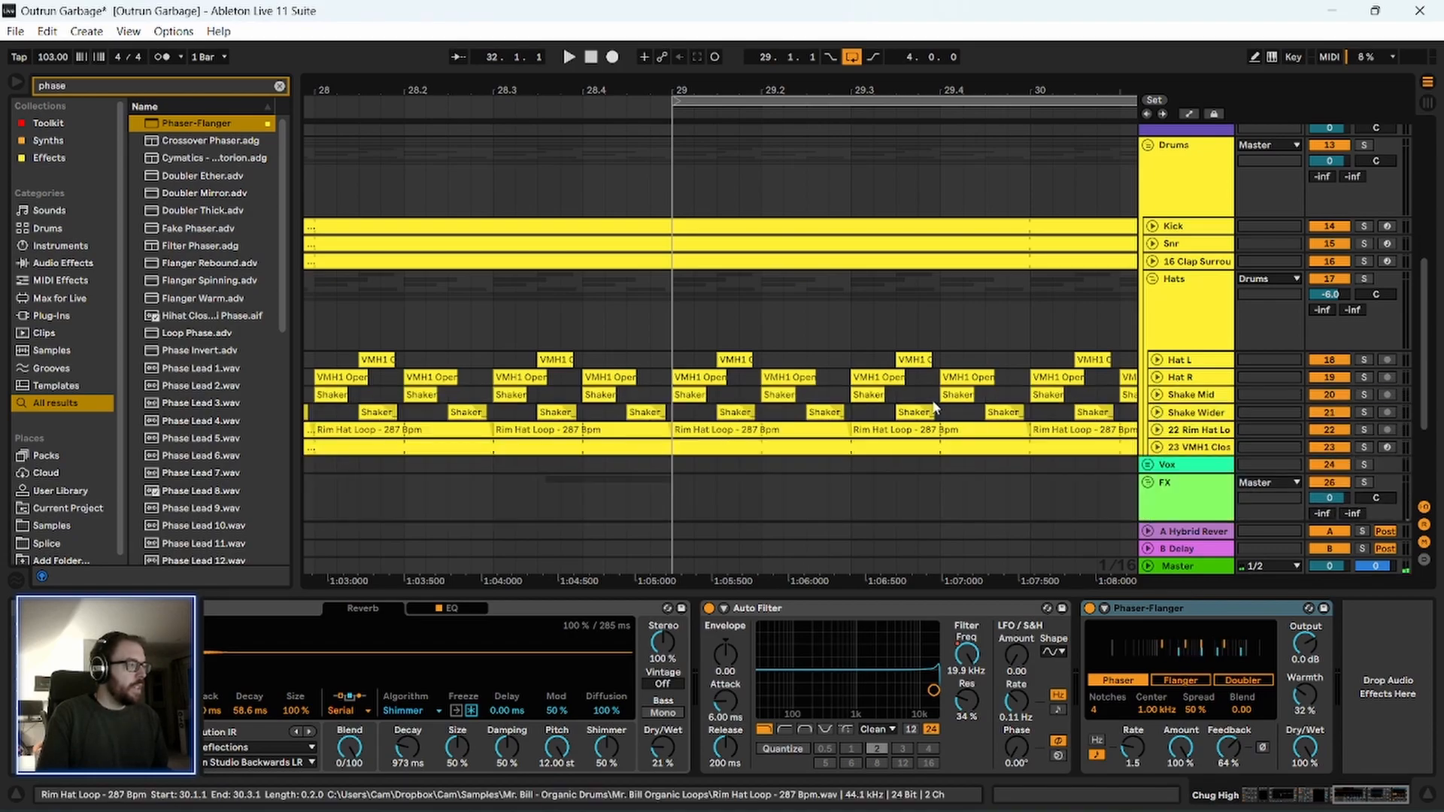
Delete the material on all drum tracks from 28.4.2 to 29.1.1 and play the transition from 28.2.4.
{"action": "scroll", "coordinate": [641, 276], "scroll_direction": "down", "scroll_amount": 3}
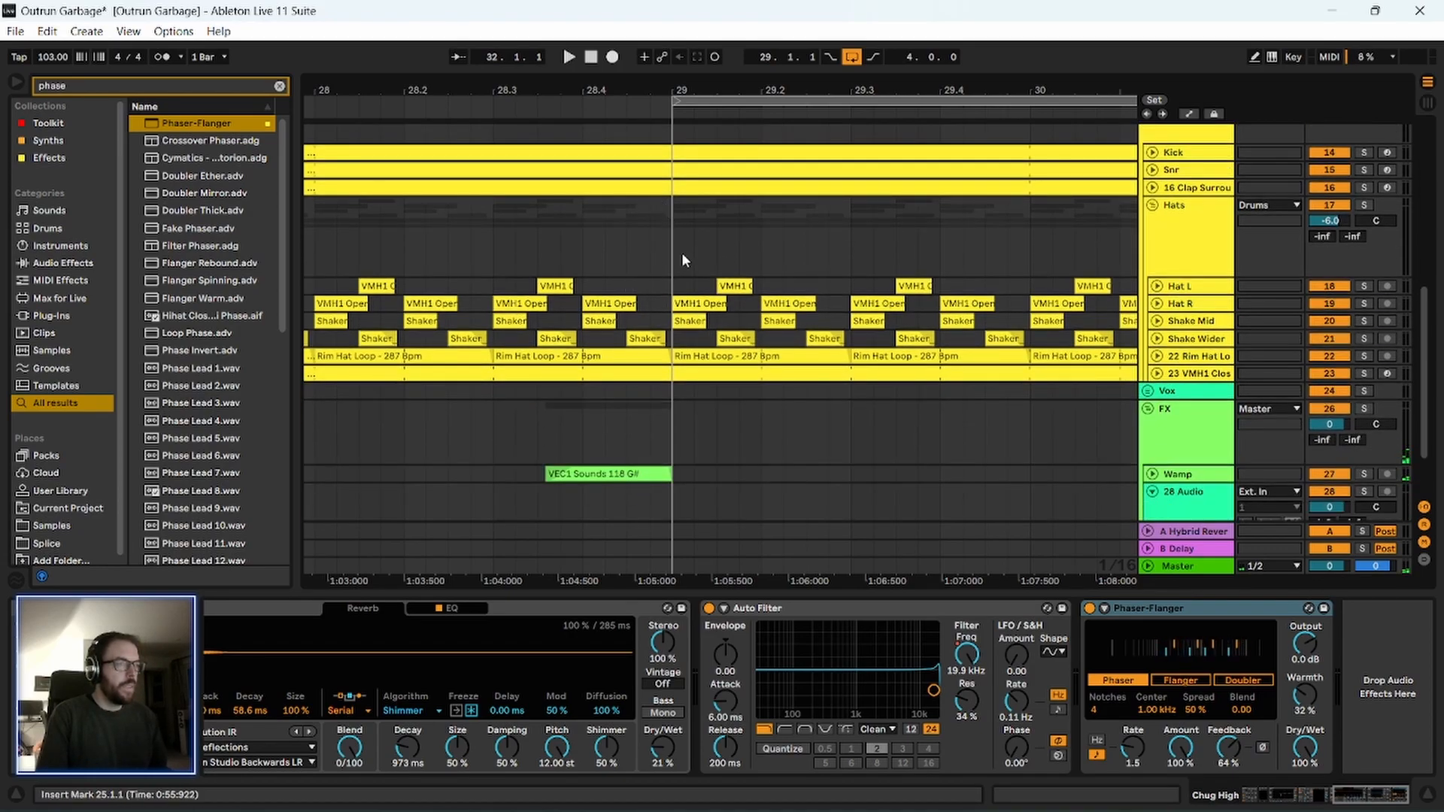
{"action": "left_click", "coordinate": [671, 169]}
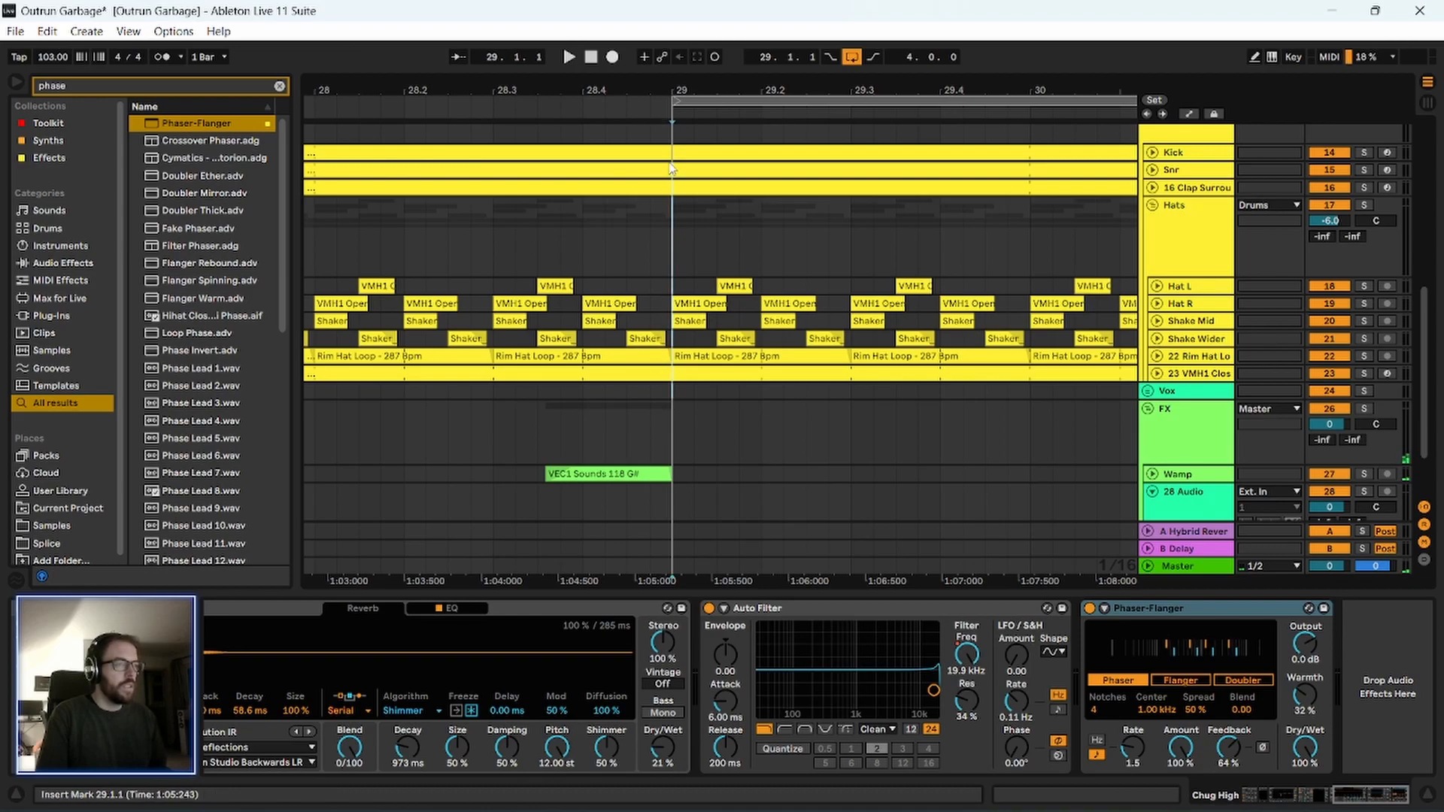
{"action": "left_click", "coordinate": [1153, 171]}
{"action": "left_click", "coordinate": [1153, 170]}
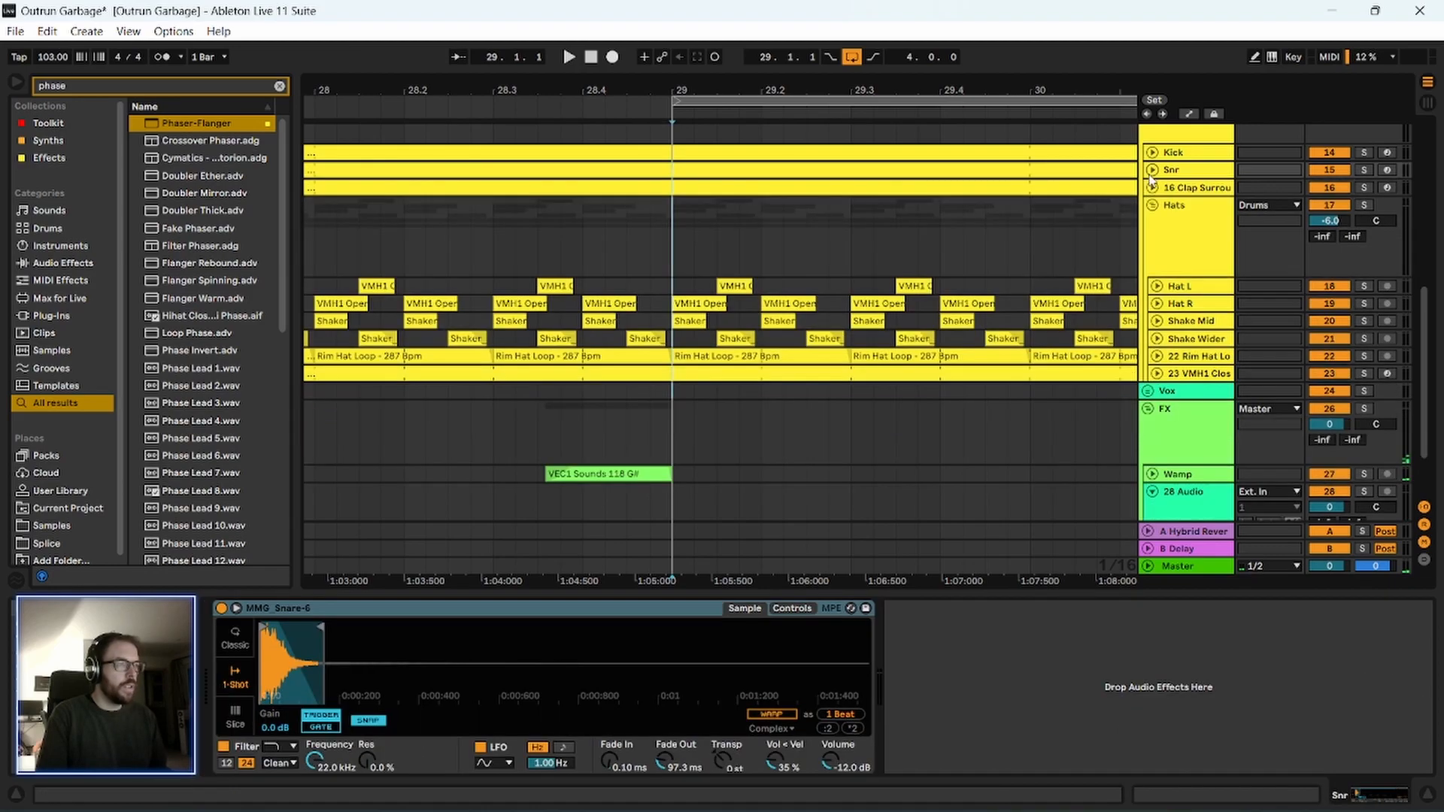
{"action": "left_click_drag", "start_coordinate": [669, 390], "coordinate": [600, 191]}
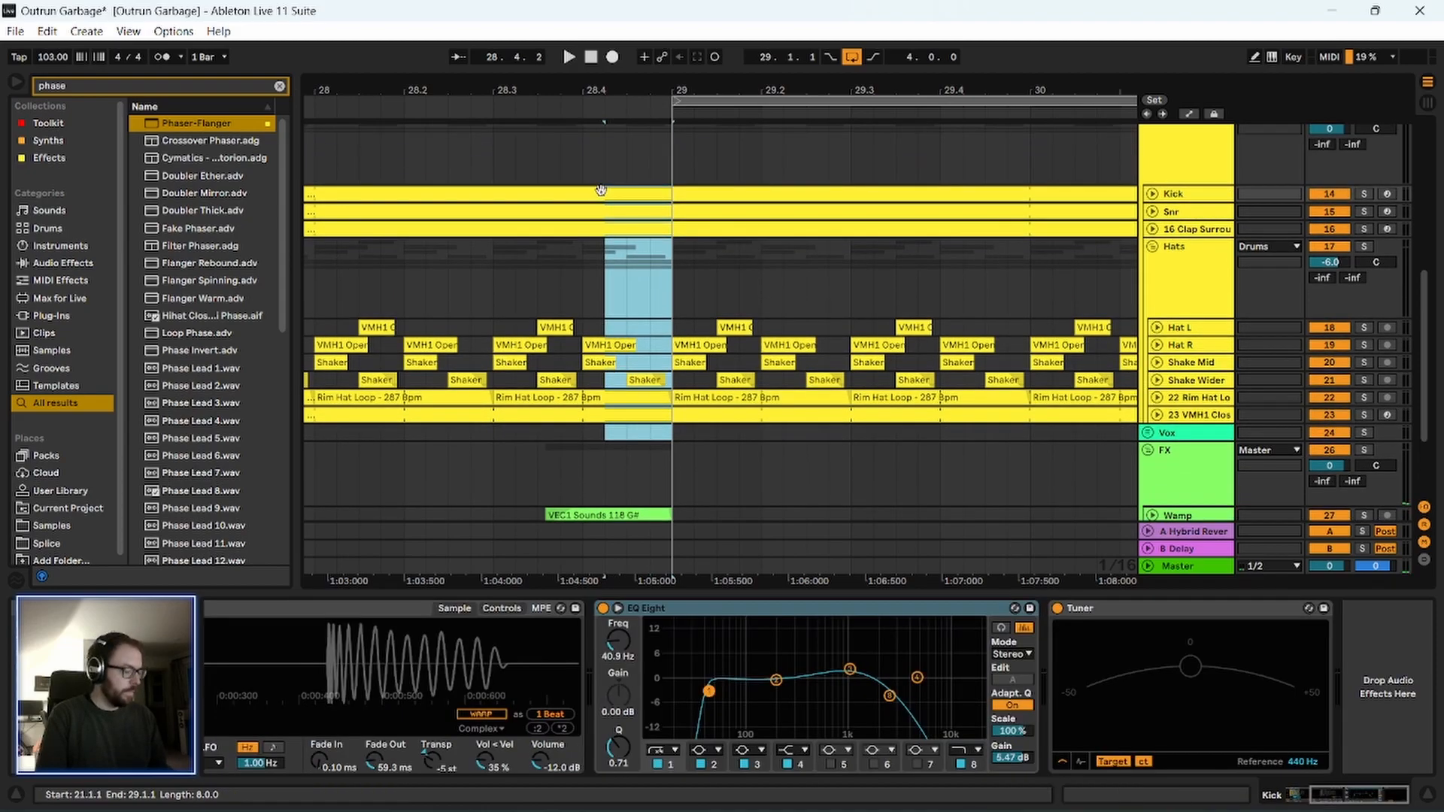
{"action": "key", "text": "Delete"}
{"action": "left_click", "coordinate": [476, 287]}
{"action": "key", "text": "space"}
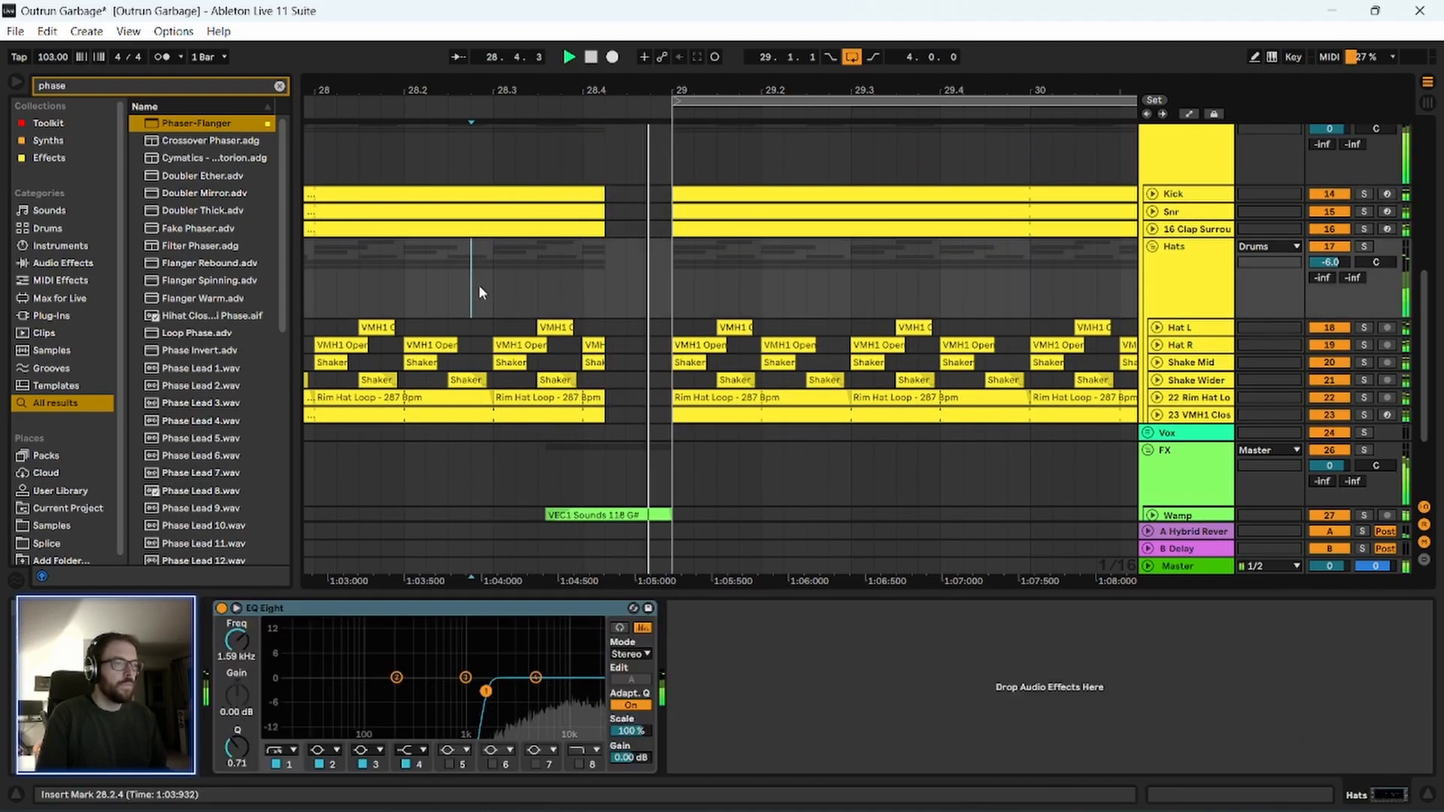
Stop playback and unfold the Snr track to show its notes leading up to bar 25.
{"action": "left_click_drag", "start_coordinate": [544, 86], "coordinate": [456, 18]}
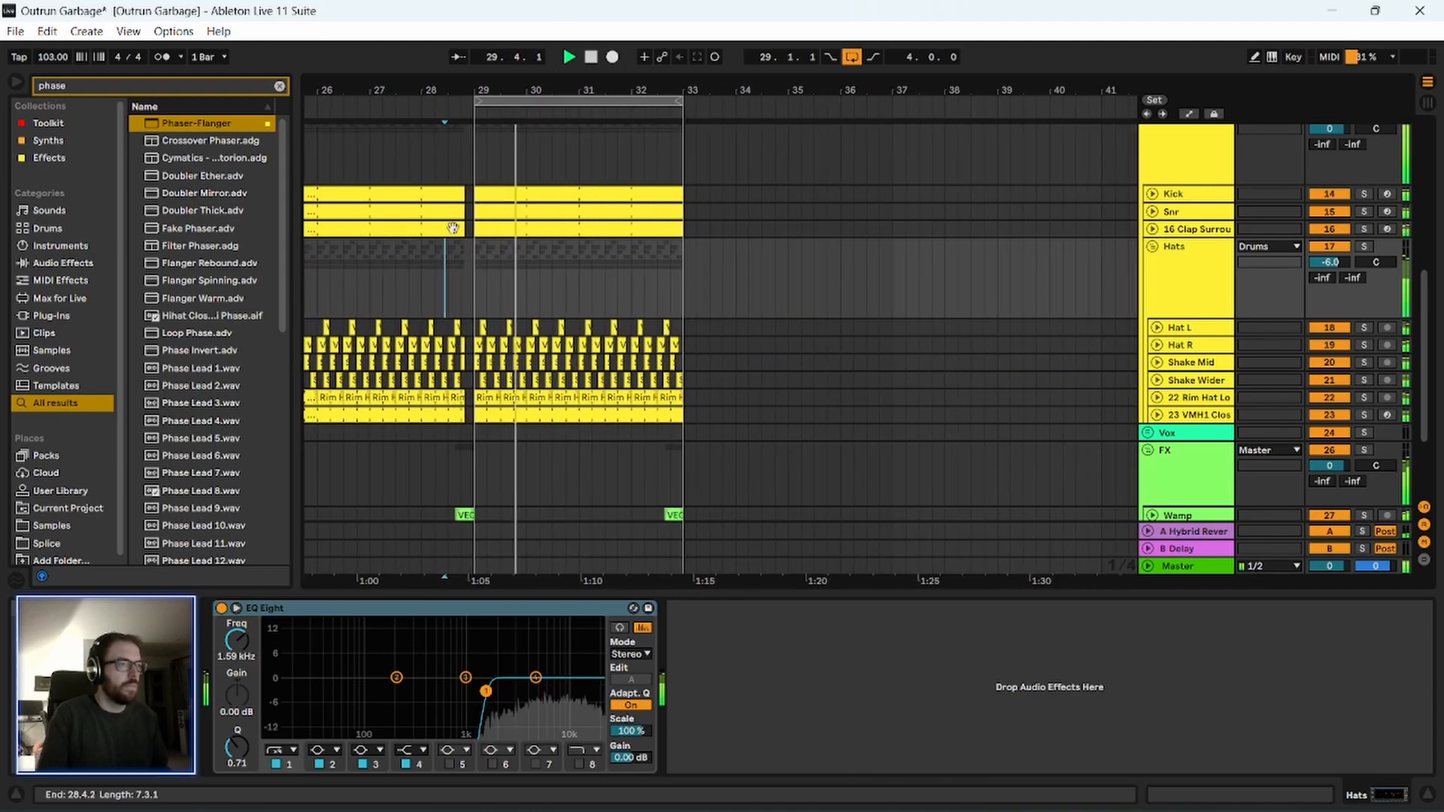
{"action": "left_click_drag", "start_coordinate": [453, 88], "coordinate": [520, 71]}
{"action": "key", "text": "space"}
{"action": "double_click", "coordinate": [392, 88]}
{"action": "left_click_drag", "start_coordinate": [653, 83], "coordinate": [553, 181]}
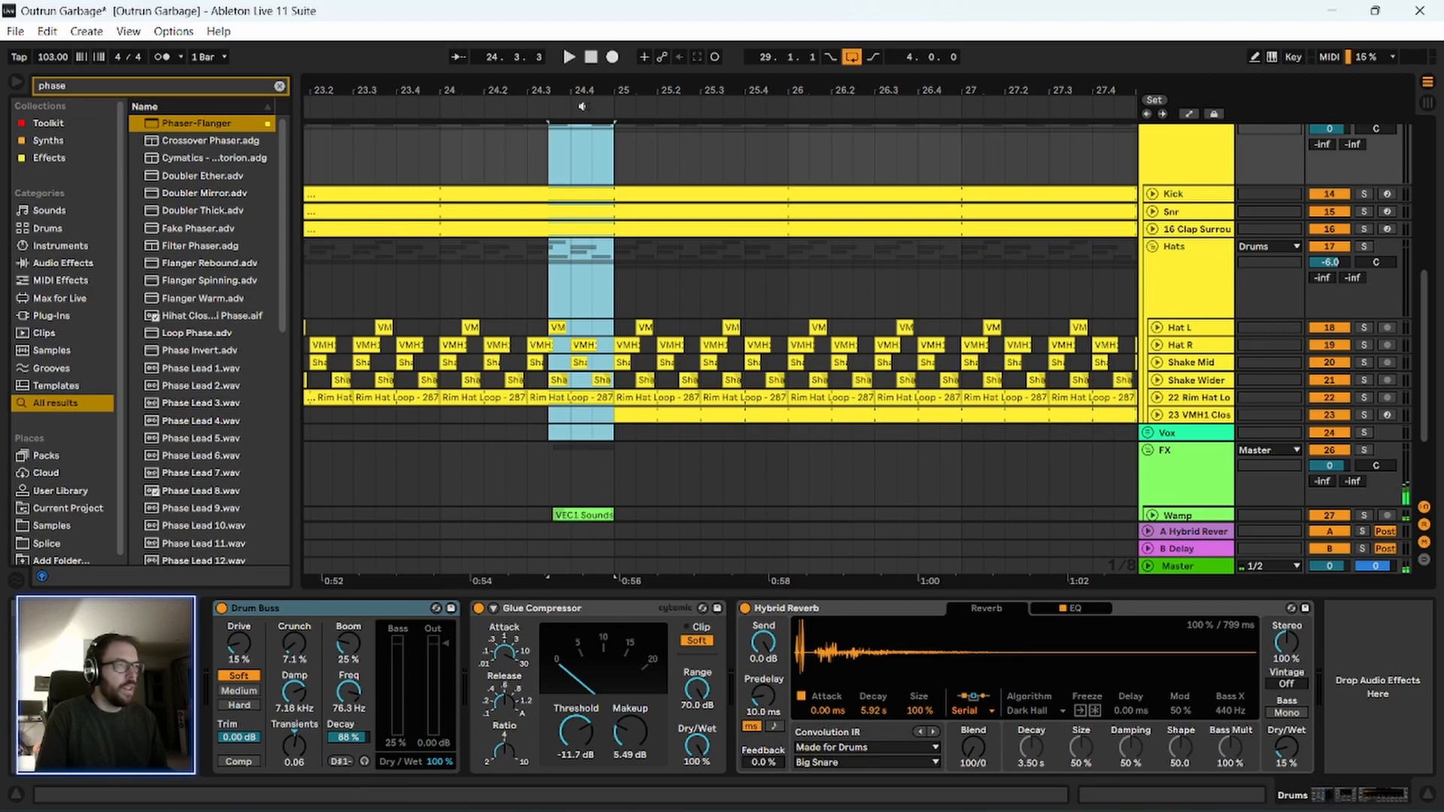
{"action": "left_click_drag", "start_coordinate": [595, 89], "coordinate": [591, 209]}
{"action": "left_click", "coordinate": [1152, 211]}
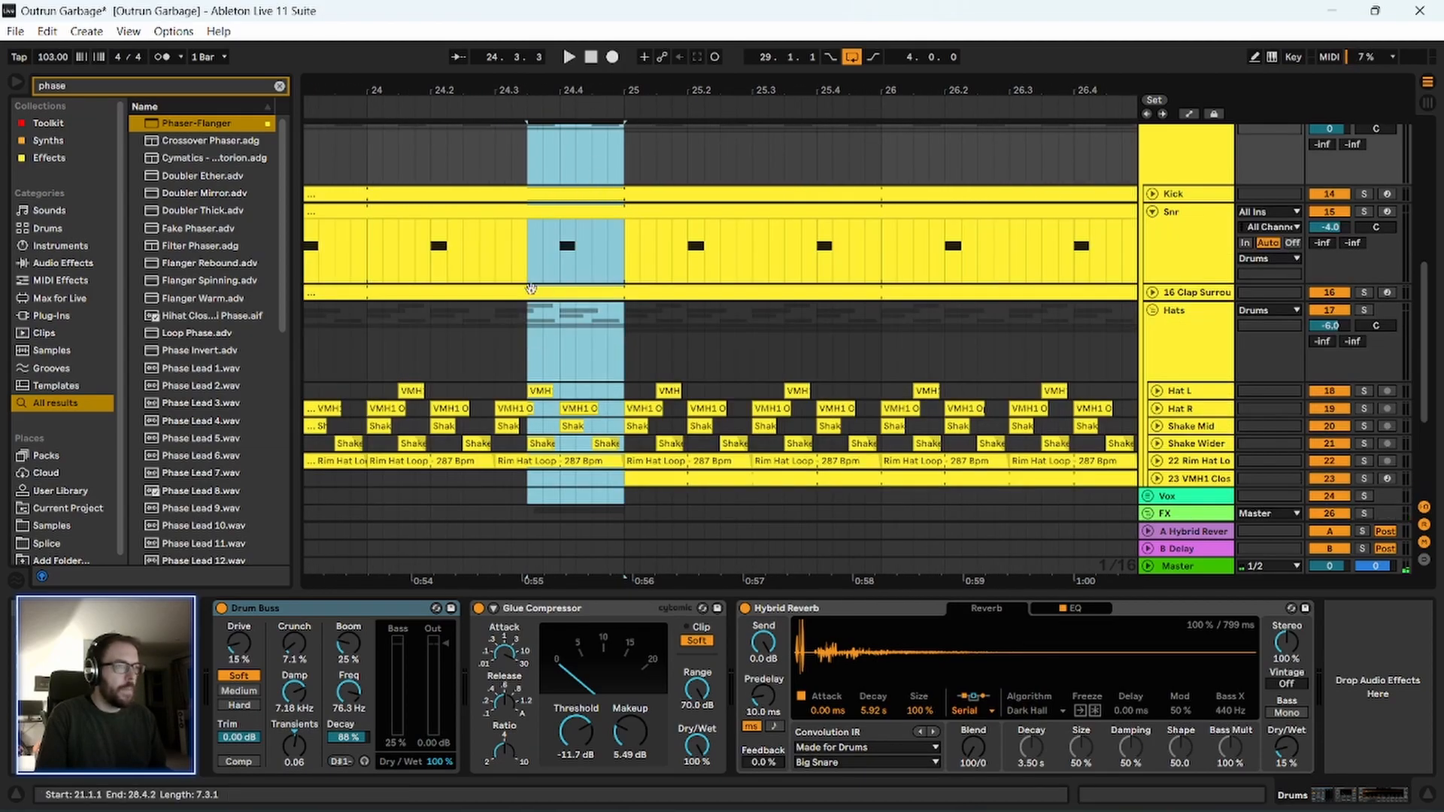
Delete the material on all drum tracks from 24.4.2 to 25.1.1 and play the transition from 24.2.4.
{"action": "scroll", "coordinate": [902, 225], "scroll_direction": "down", "scroll_amount": 1}
{"action": "left_click_drag", "start_coordinate": [623, 197], "coordinate": [578, 150]}
{"action": "key", "text": "Delete"}
{"action": "left_click", "coordinate": [482, 235]}
{"action": "key", "text": "space"}
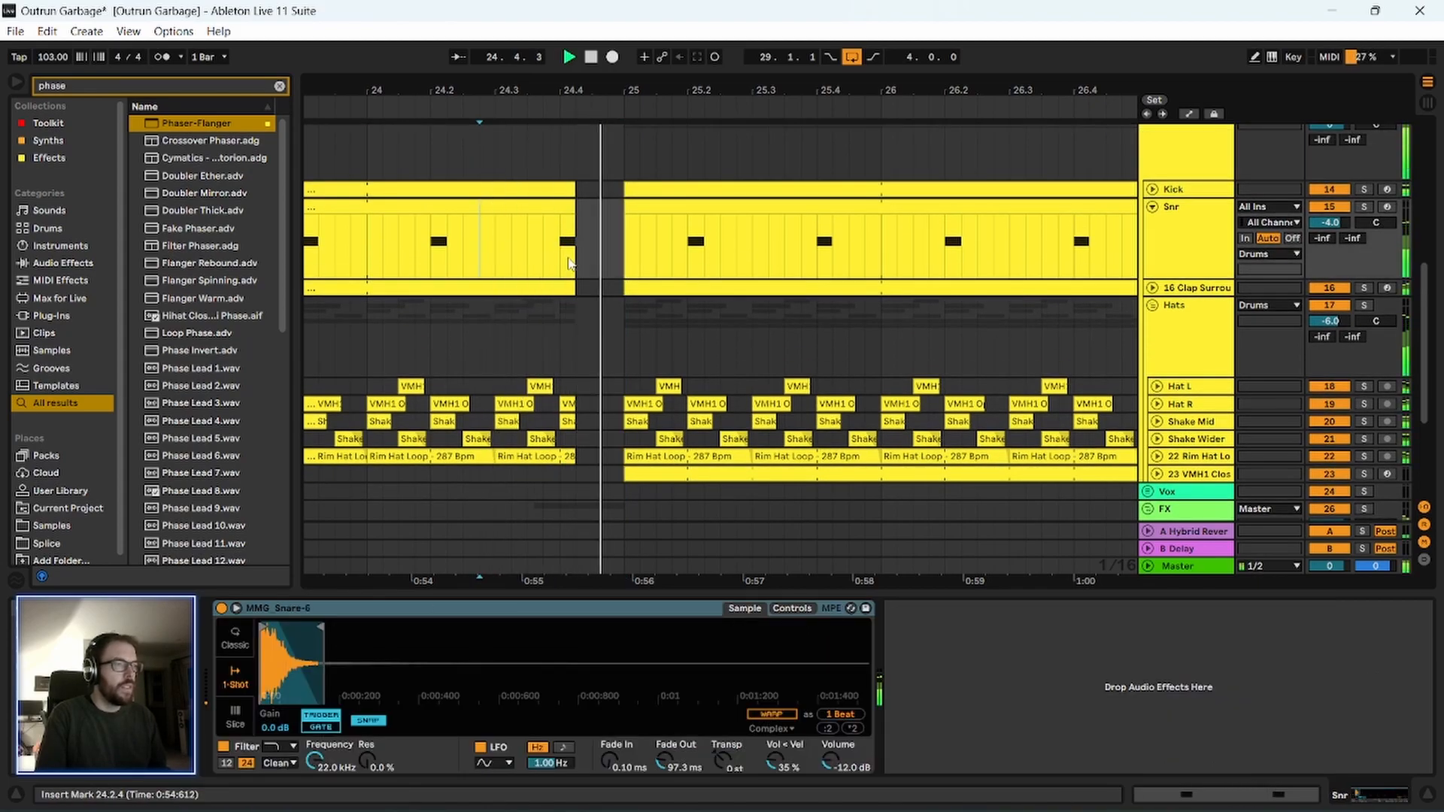
{"action": "scroll", "coordinate": [564, 301], "scroll_direction": "down", "scroll_amount": 6}
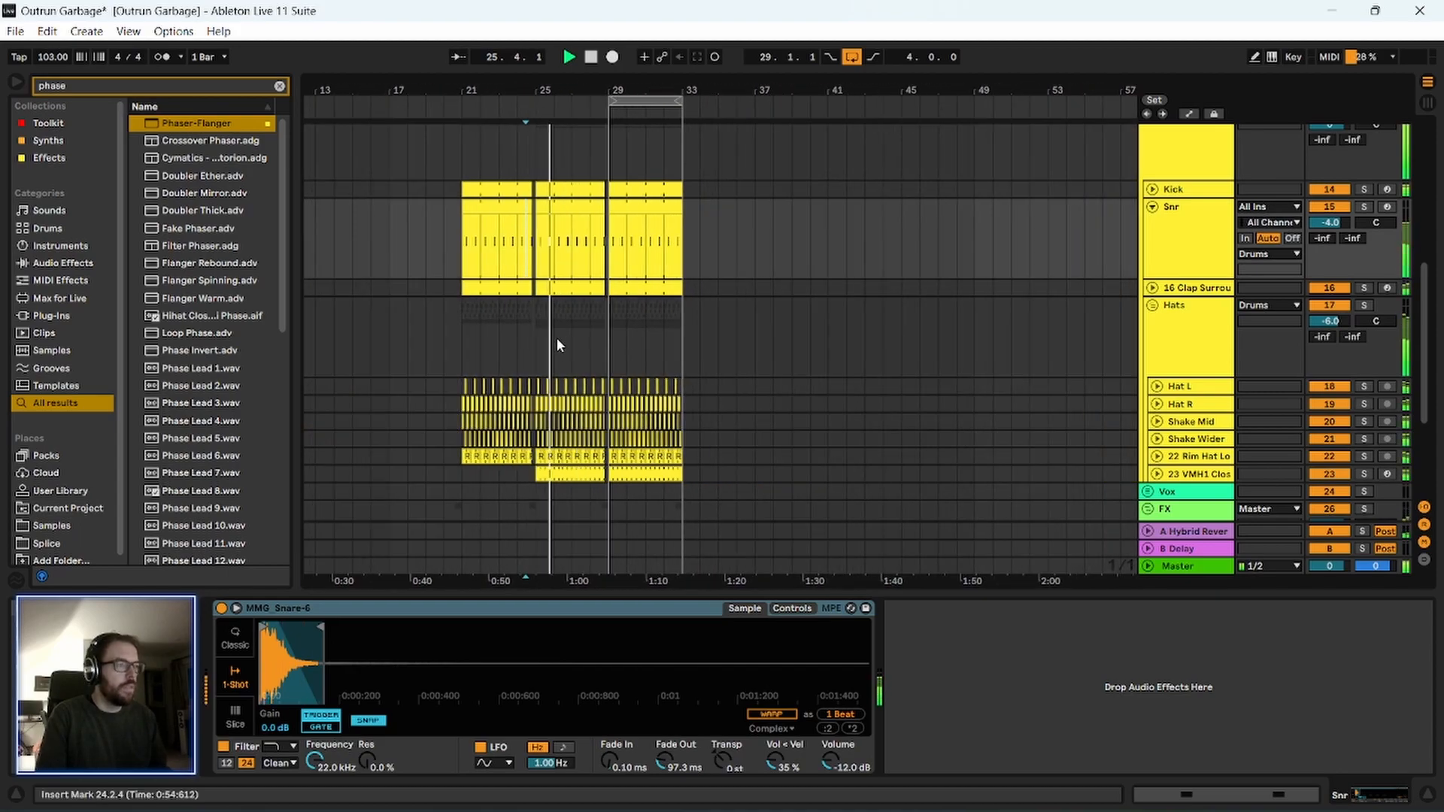
Play the arrangement through to bar 29, then audition the Chug High clip from 29.1.1 with the other parts.
{"action": "scroll", "coordinate": [602, 350], "scroll_direction": "down", "scroll_amount": 5}
{"action": "scroll", "coordinate": [664, 358], "scroll_direction": "up", "scroll_amount": 9}
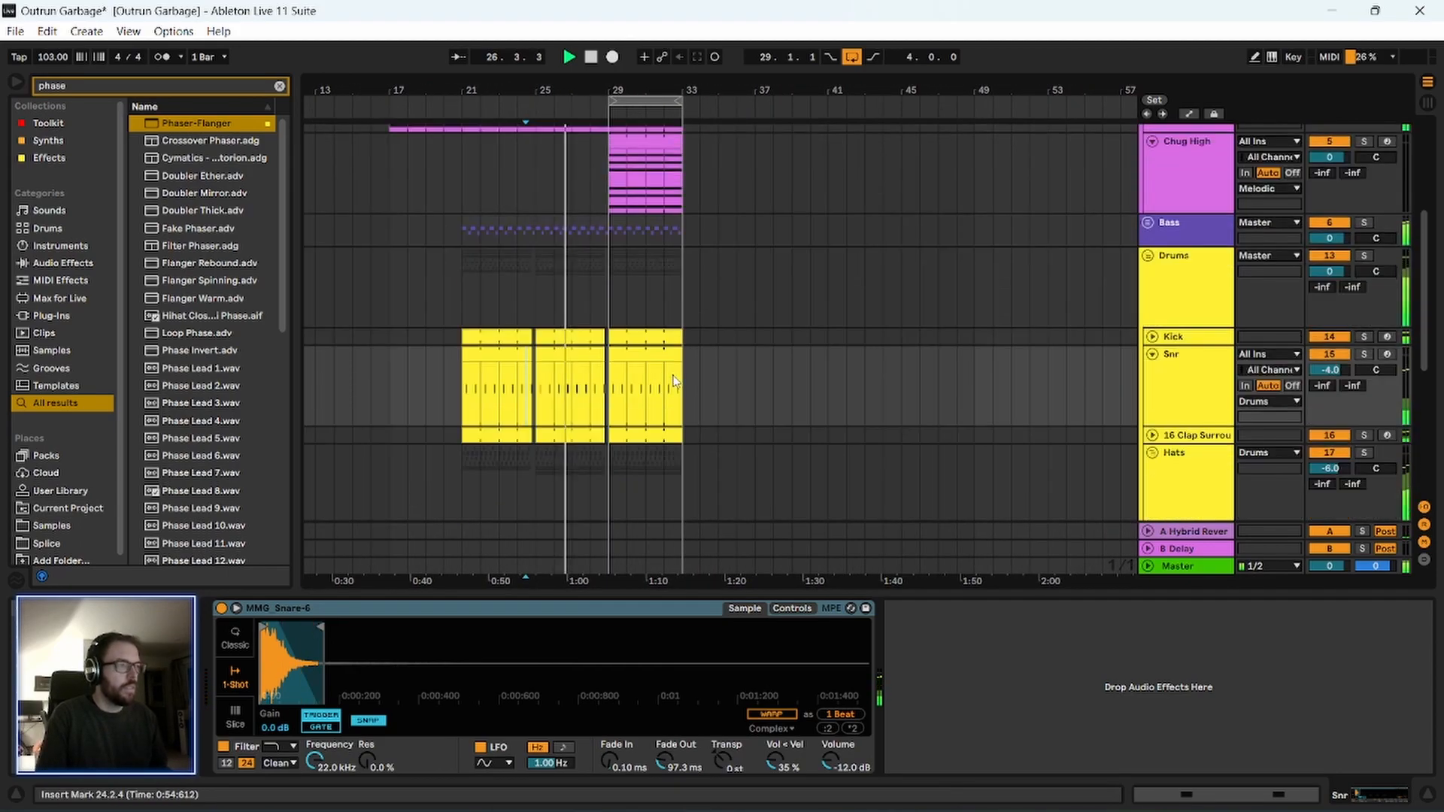
{"action": "scroll", "coordinate": [662, 353], "scroll_direction": "up", "scroll_amount": 3}
{"action": "scroll", "coordinate": [648, 312], "scroll_direction": "up", "scroll_amount": 5}
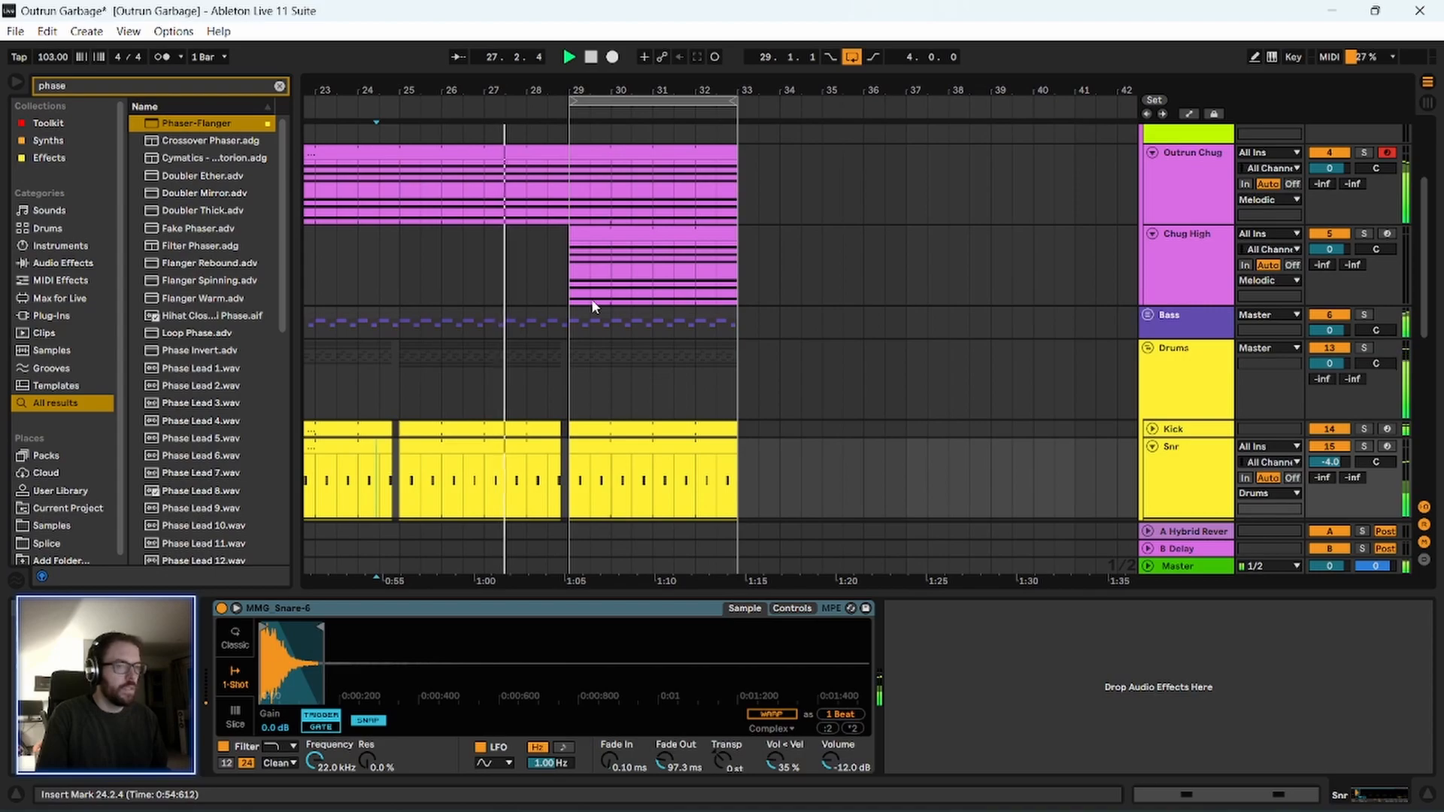
{"action": "scroll", "coordinate": [639, 151], "scroll_direction": "up", "scroll_amount": 4}
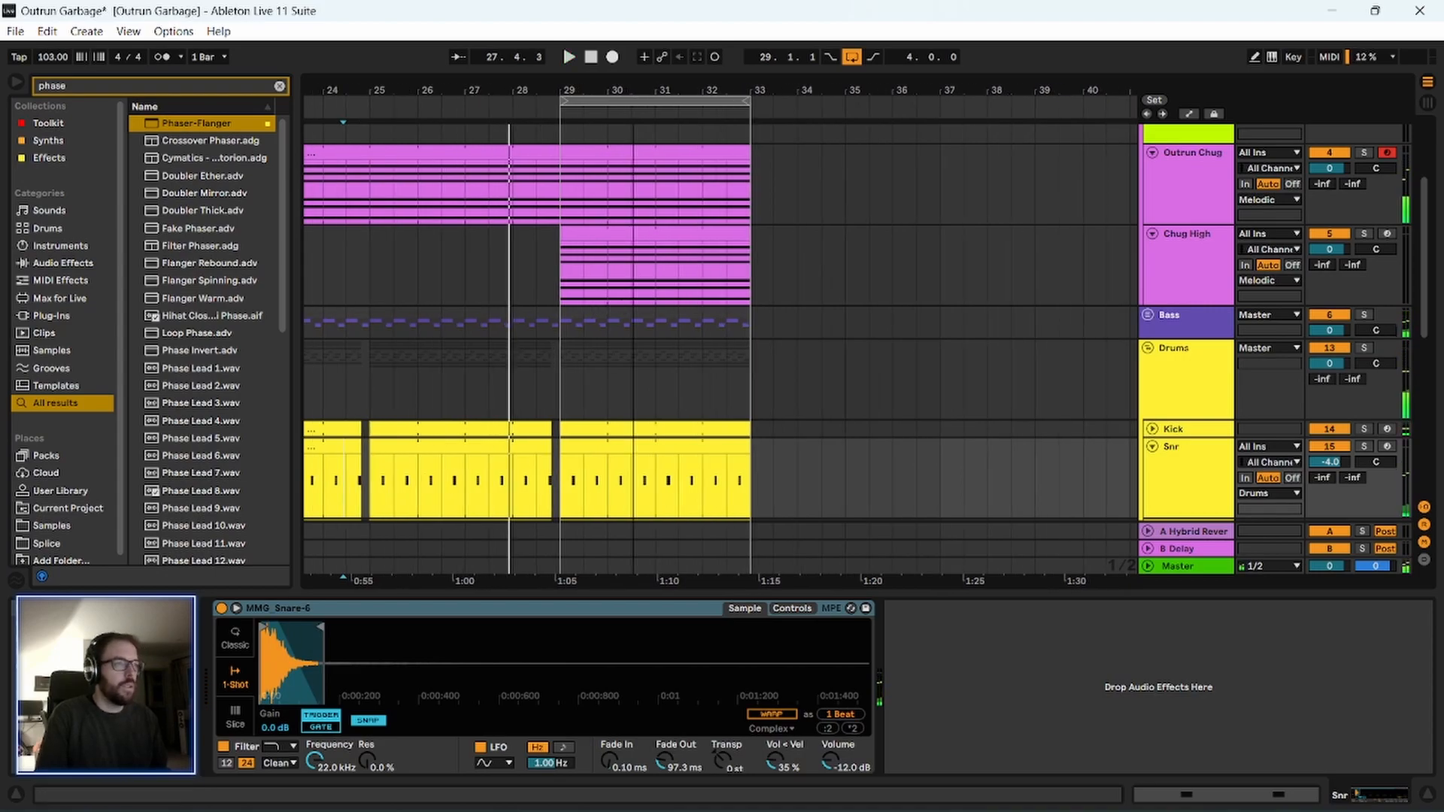
{"action": "left_click", "coordinate": [504, 233]}
{"action": "key", "text": "space"}
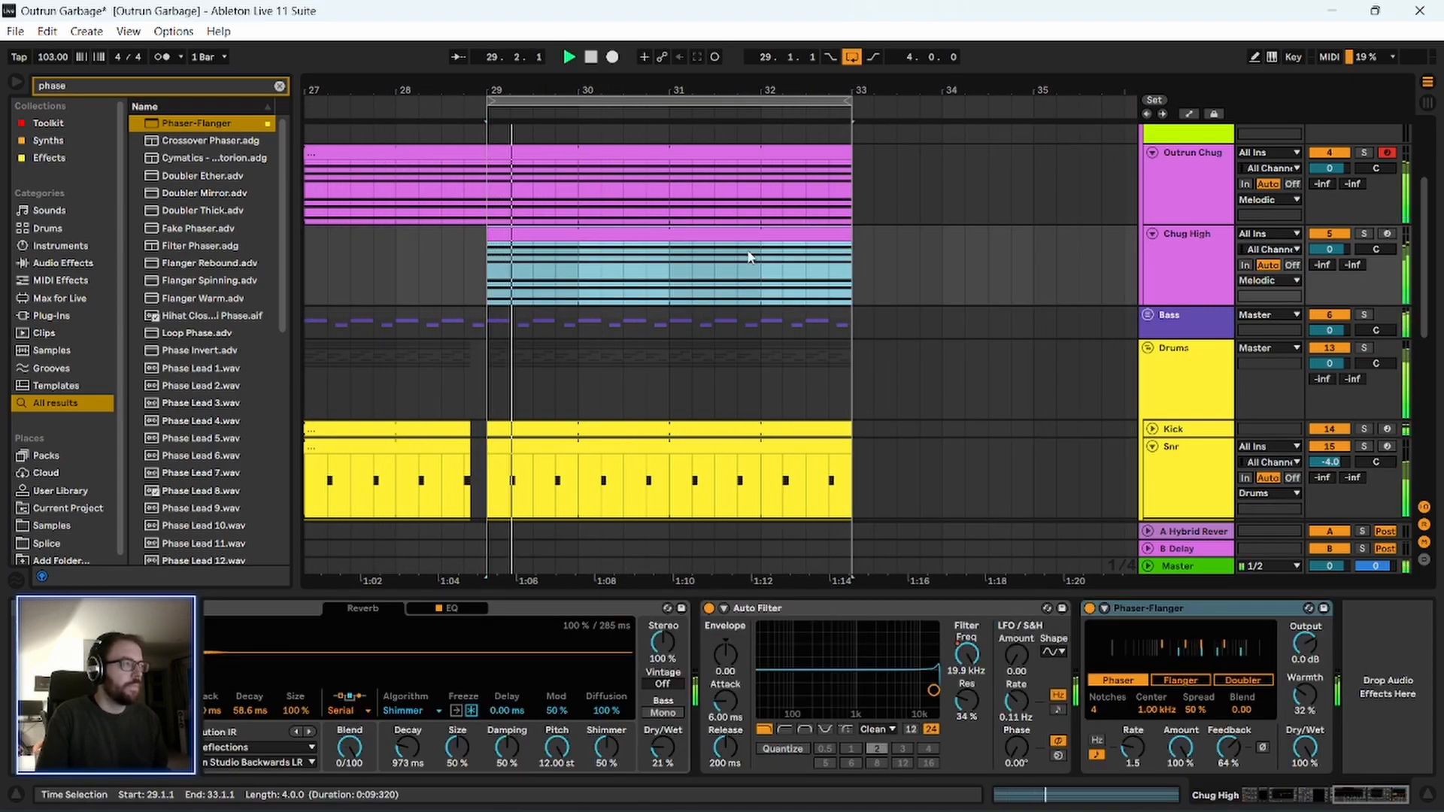
{"action": "left_click_drag", "start_coordinate": [619, 83], "coordinate": [619, 90]}
{"action": "key", "text": "space"}
Clear the browser search and add OTT_x64 from the Effects collection to the end of the Chug High device chain.
{"action": "left_click", "coordinate": [1196, 233]}
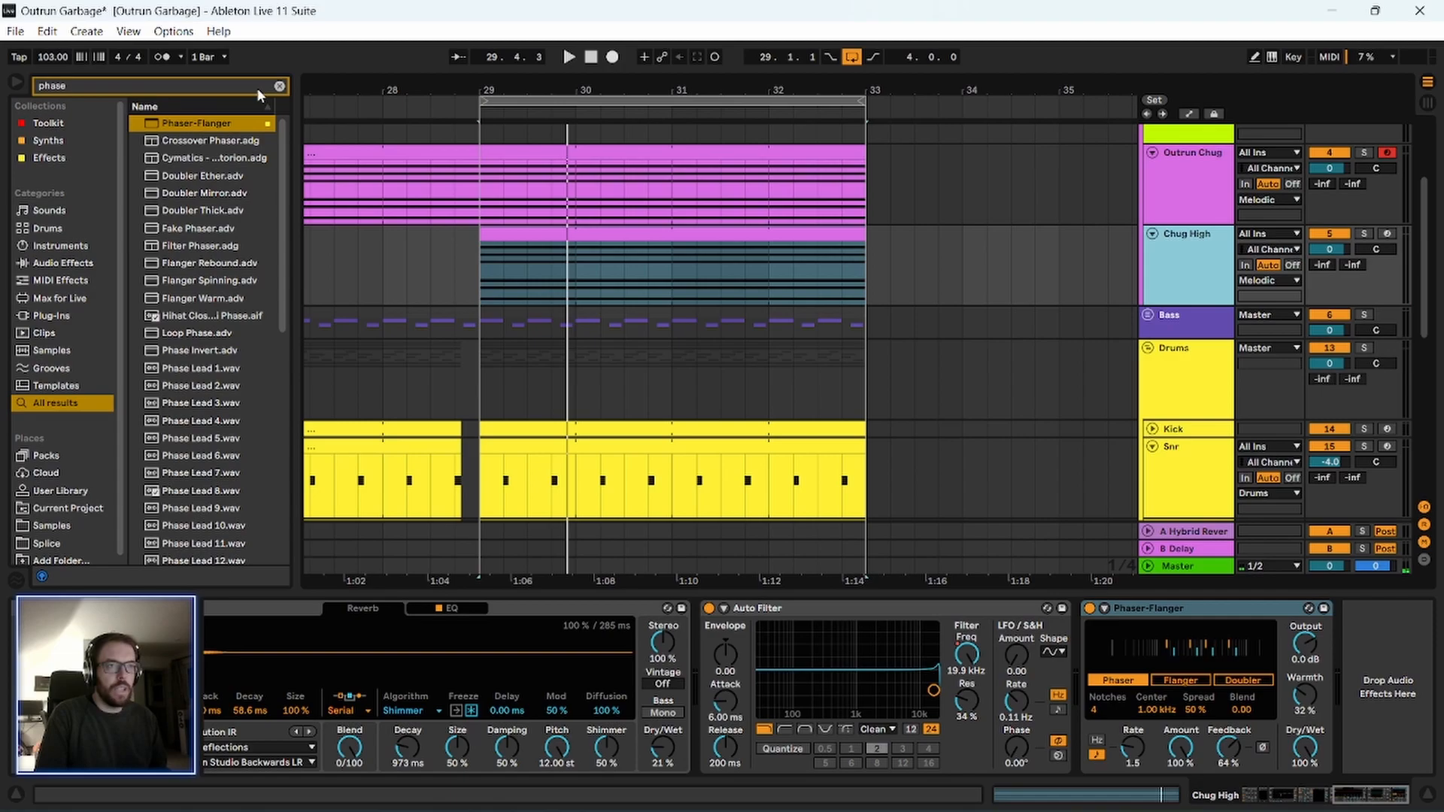
{"action": "key", "text": "ctrl+f"}
{"action": "key", "text": "BackSpace"}
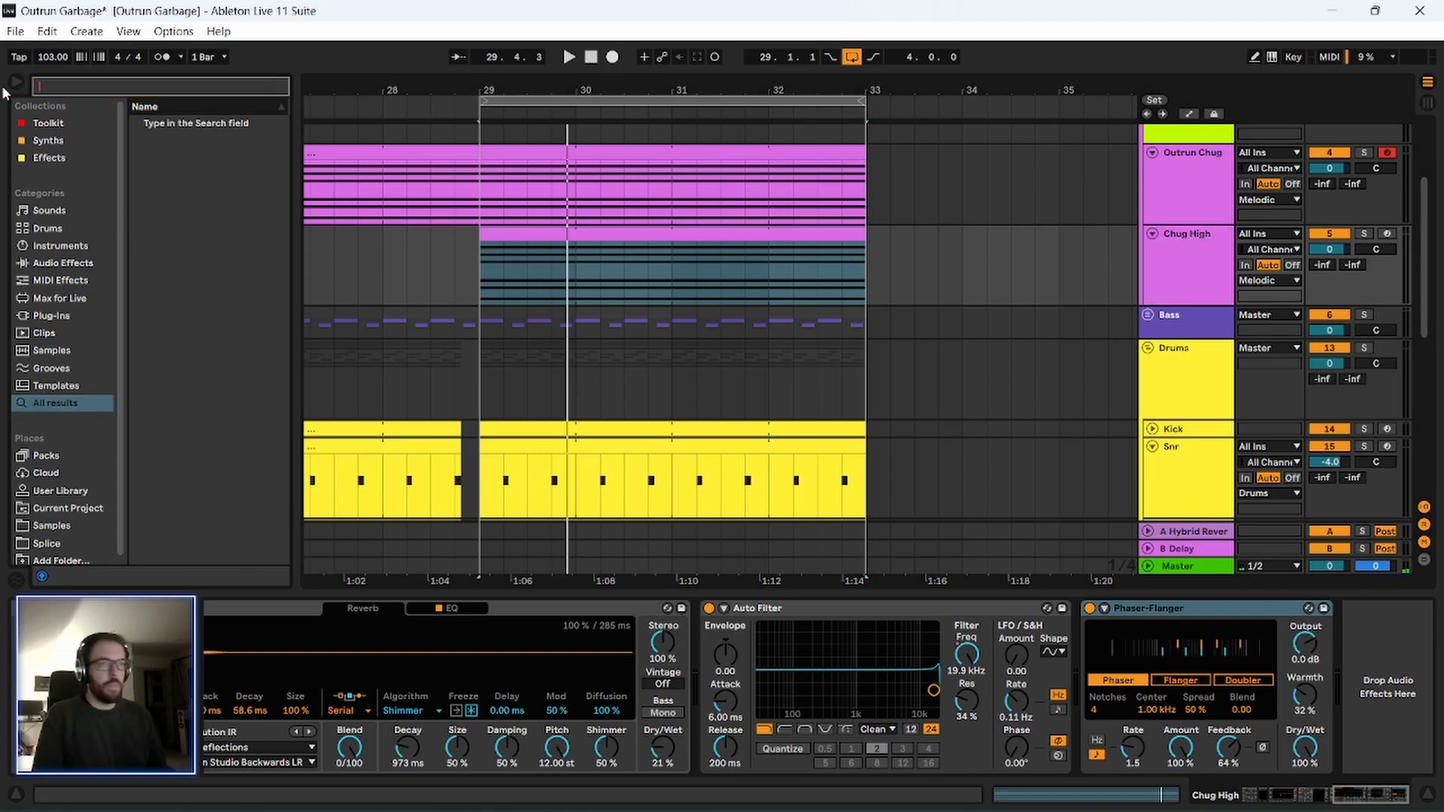
{"action": "left_click", "coordinate": [50, 124]}
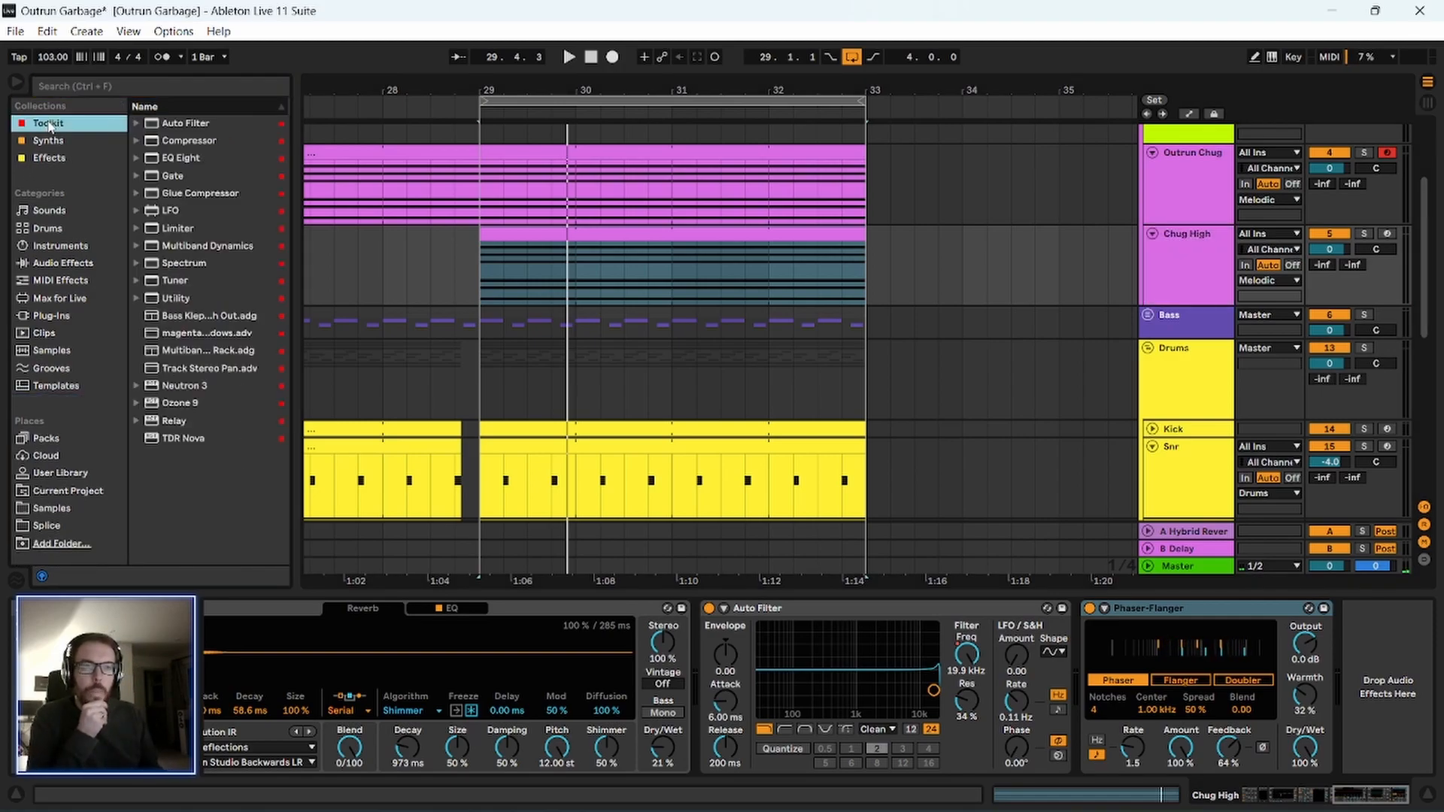
{"action": "left_click", "coordinate": [53, 158]}
{"action": "scroll", "coordinate": [203, 335], "scroll_direction": "down", "scroll_amount": 3}
{"action": "left_click_drag", "start_coordinate": [176, 449], "coordinate": [287, 397]}
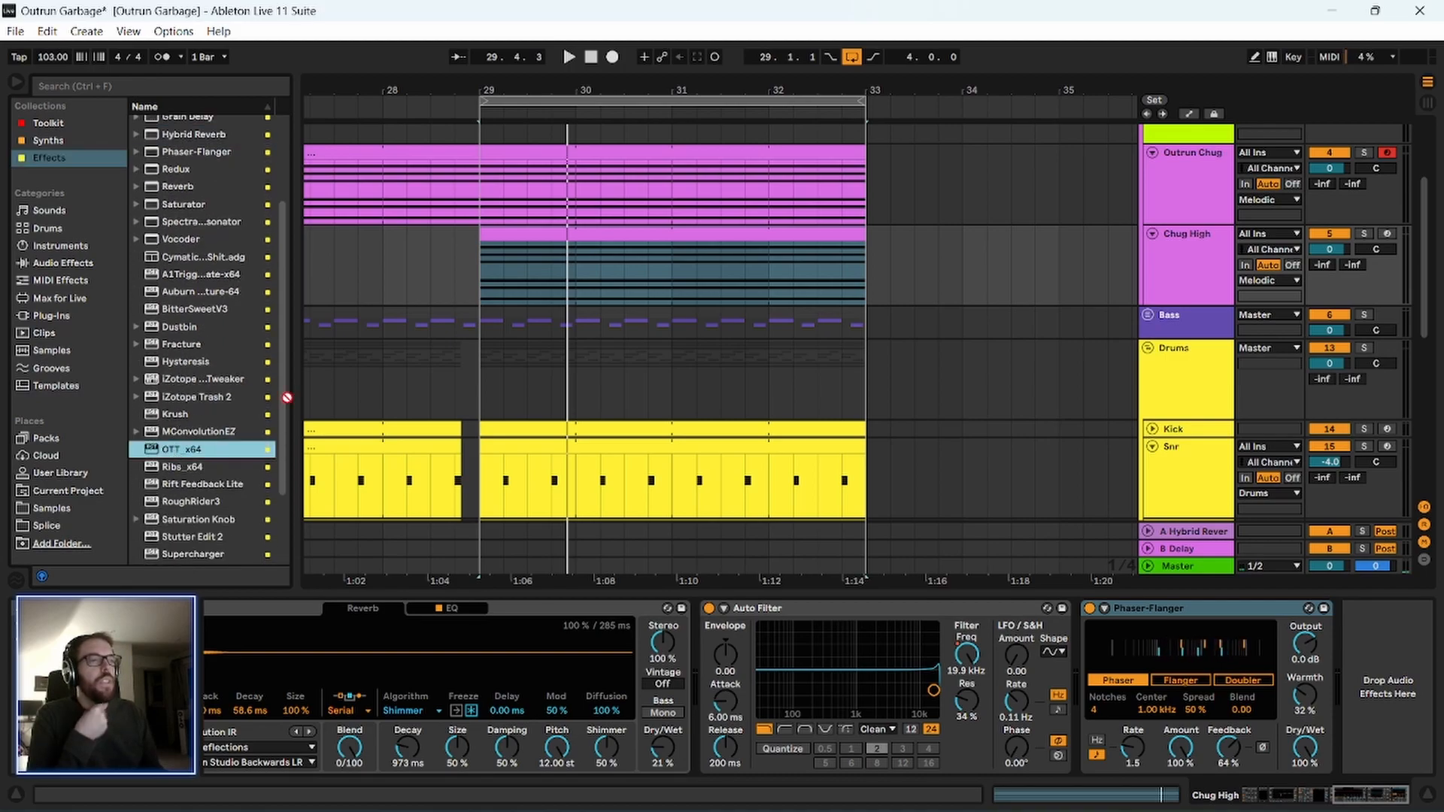
{"action": "left_click_drag", "start_coordinate": [742, 263], "coordinate": [739, 300]}
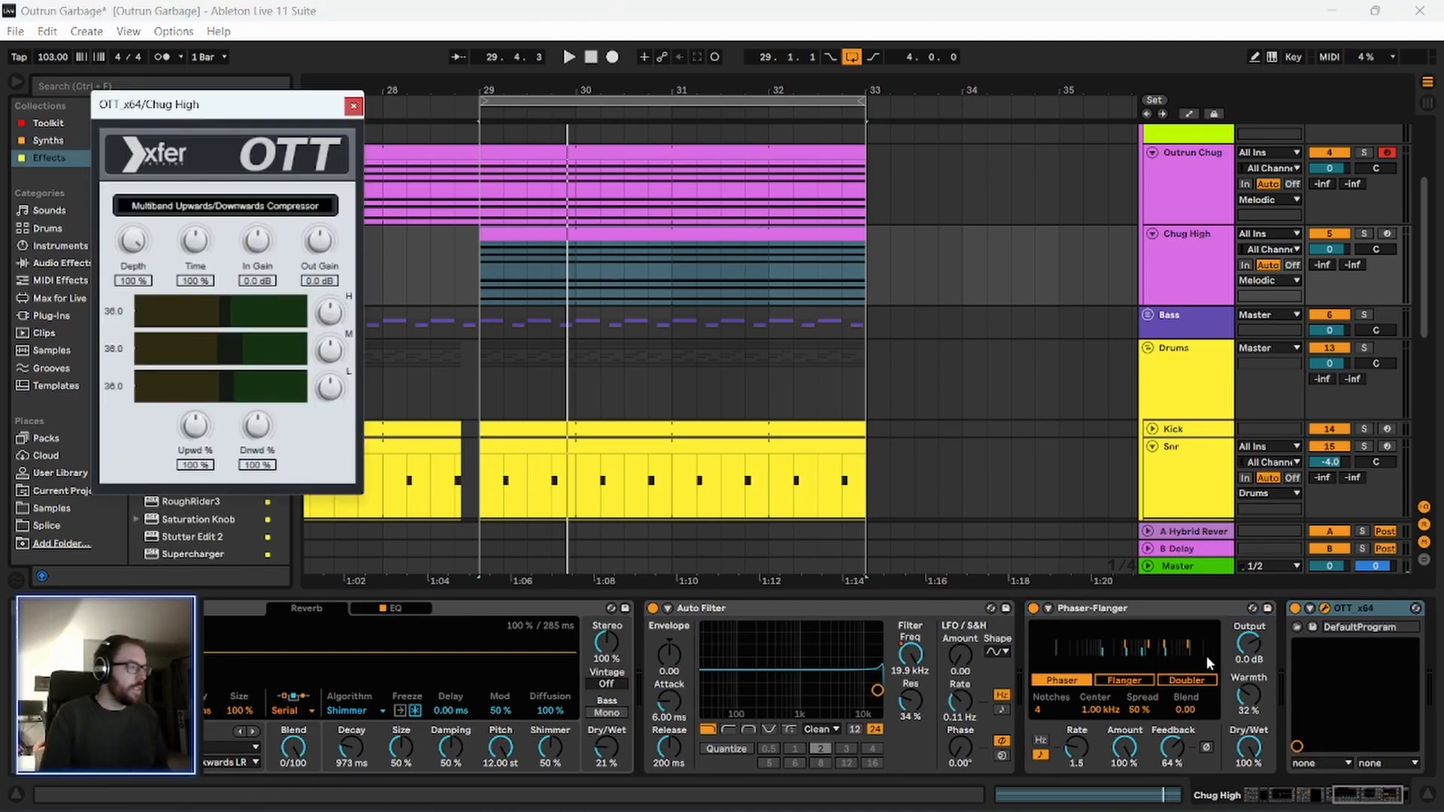
Play the Chug High section from bar 29, move OTT ahead of the Phaser-Flanger, and close the OTT window.
{"action": "left_click", "coordinate": [1370, 607]}
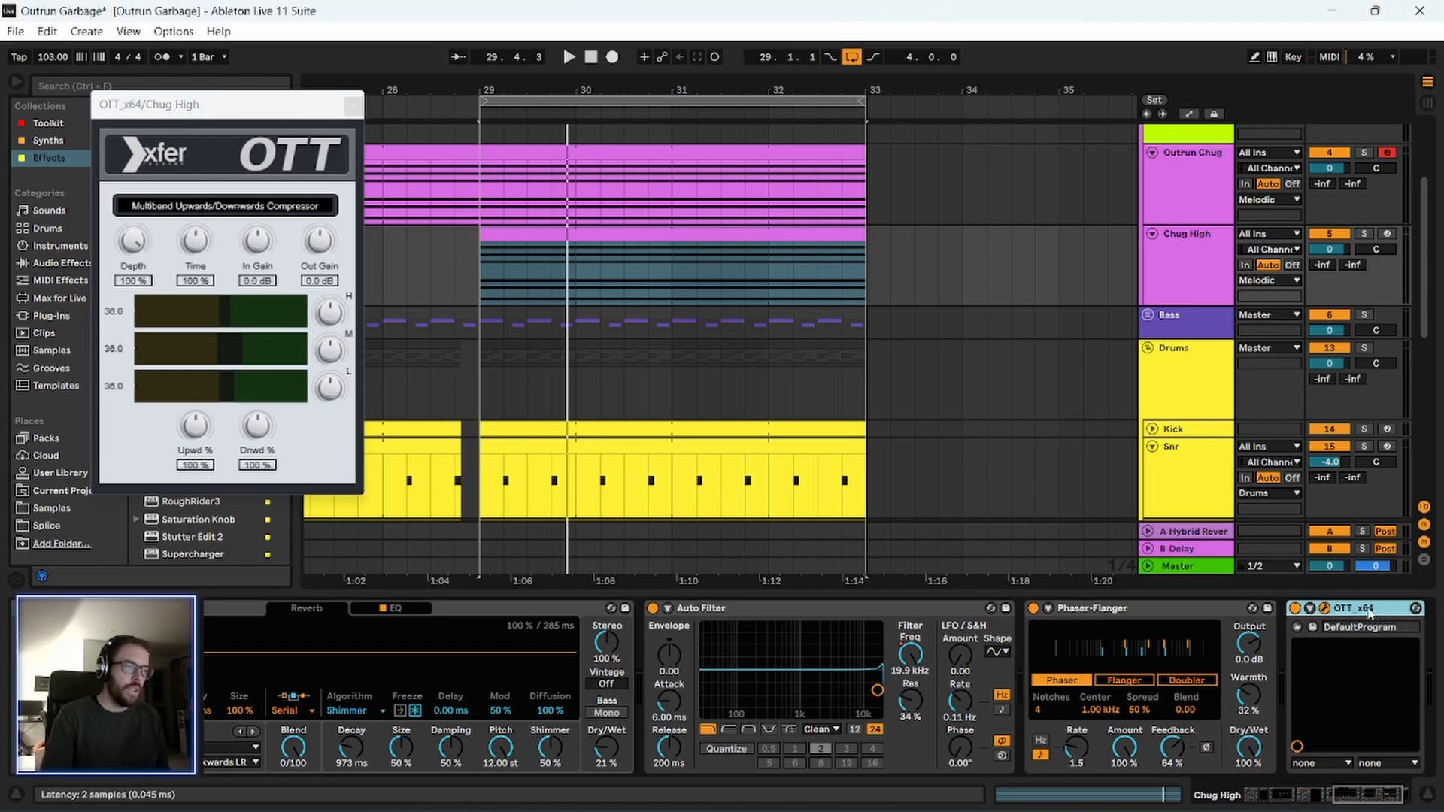
{"action": "left_click", "coordinate": [625, 272]}
{"action": "key", "text": "space"}
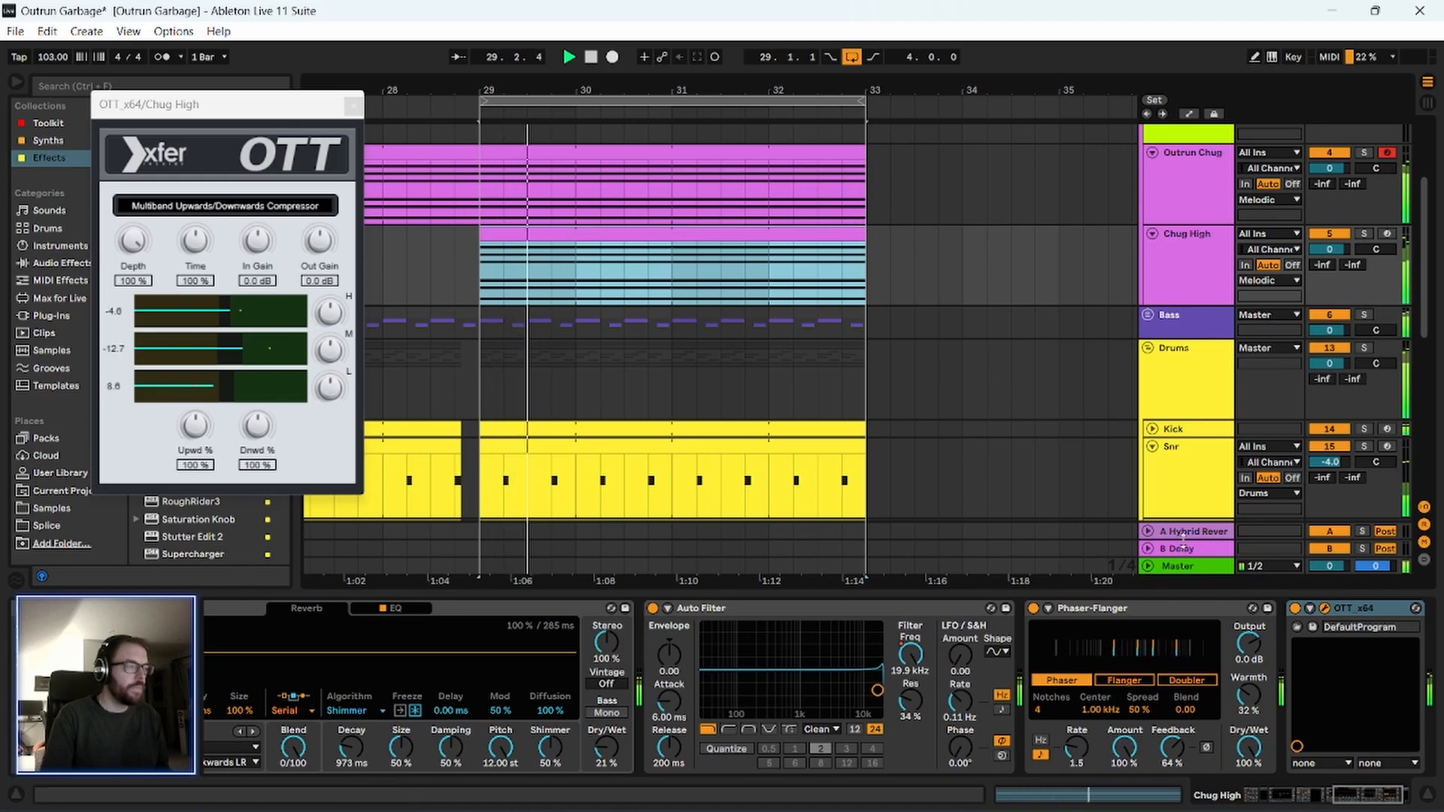
{"action": "left_click", "coordinate": [1094, 607]}
{"action": "left_click_drag", "start_coordinate": [1325, 609], "coordinate": [1090, 608]}
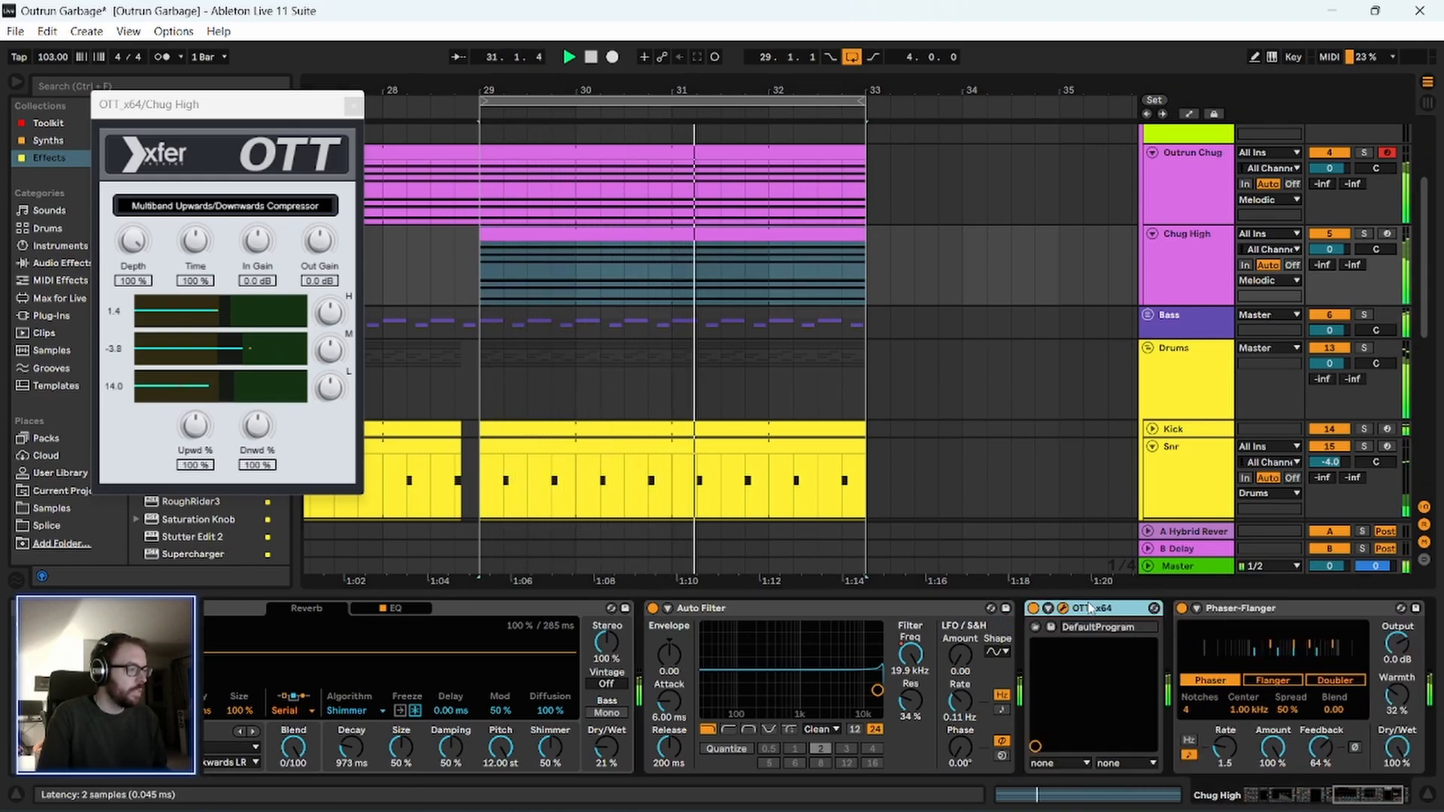
{"action": "left_click", "coordinate": [353, 105]}
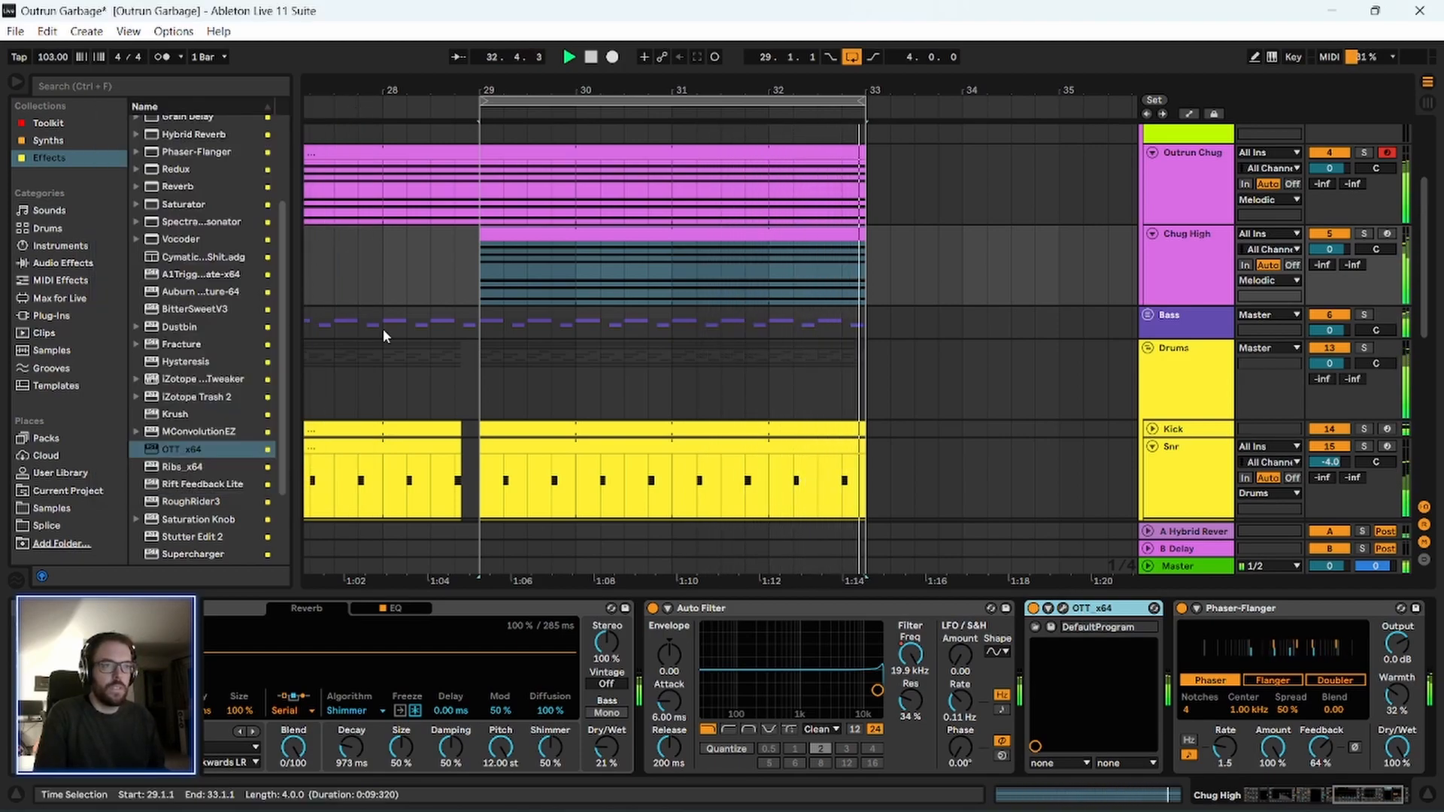
Unfold the Wamp track and lower its volume to -5.0 dB while auditioning its last clip, before bar 33.
{"action": "scroll", "coordinate": [391, 340], "scroll_direction": "down", "scroll_amount": 1}
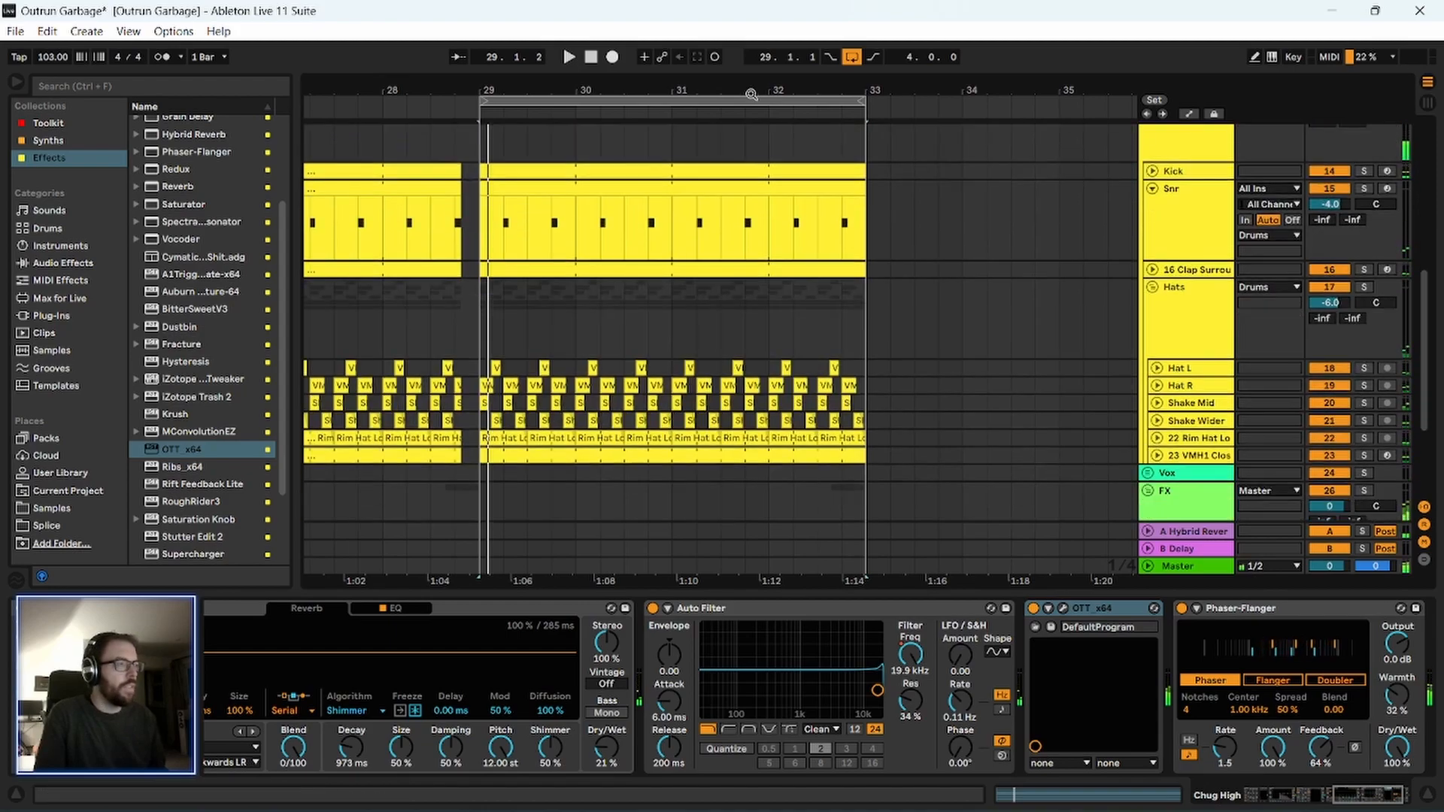
{"action": "left_click_drag", "start_coordinate": [751, 93], "coordinate": [751, 47]}
{"action": "scroll", "coordinate": [751, 282], "scroll_direction": "down", "scroll_amount": 4}
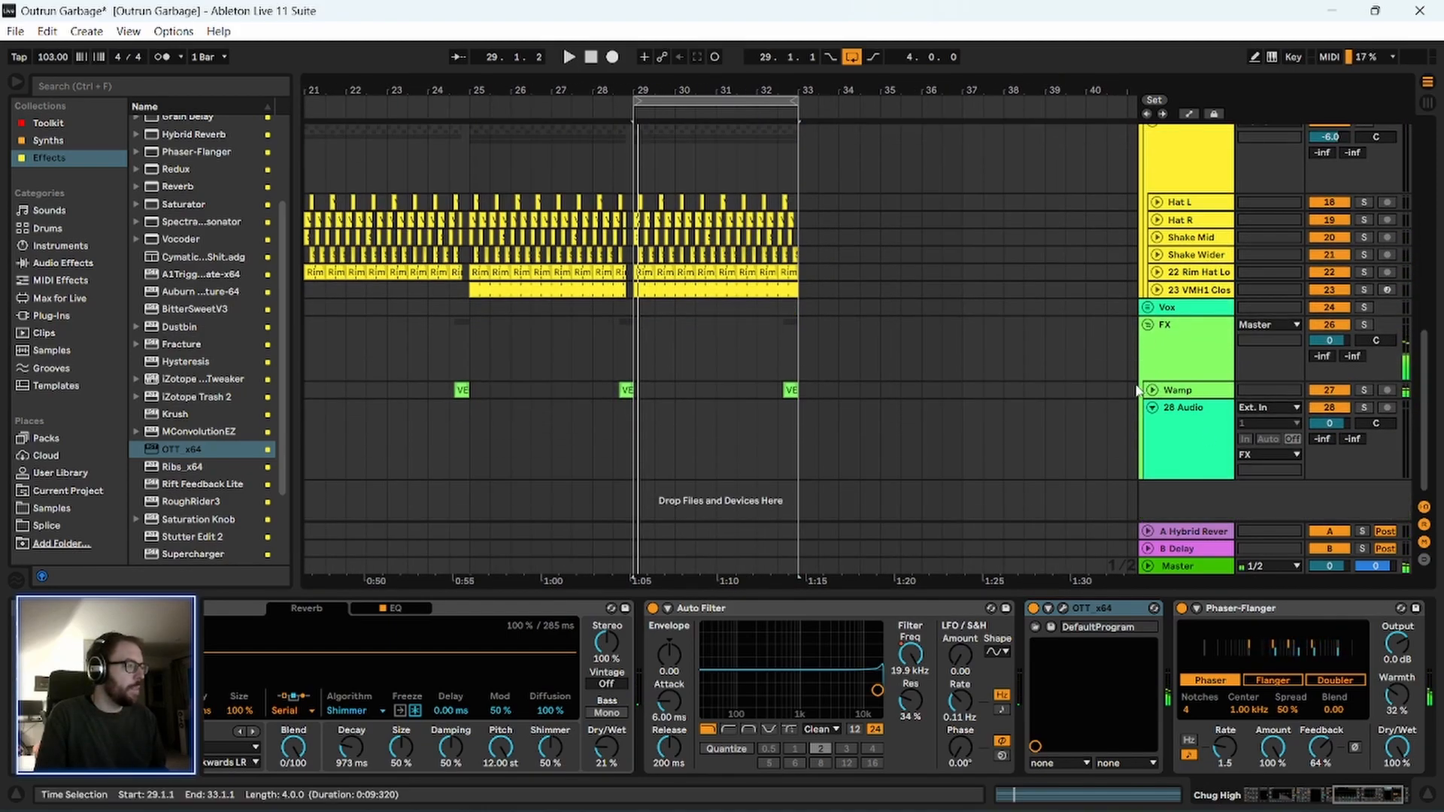
{"action": "left_click", "coordinate": [1153, 389]}
{"action": "left_click_drag", "start_coordinate": [1332, 407], "coordinate": [1332, 419]}
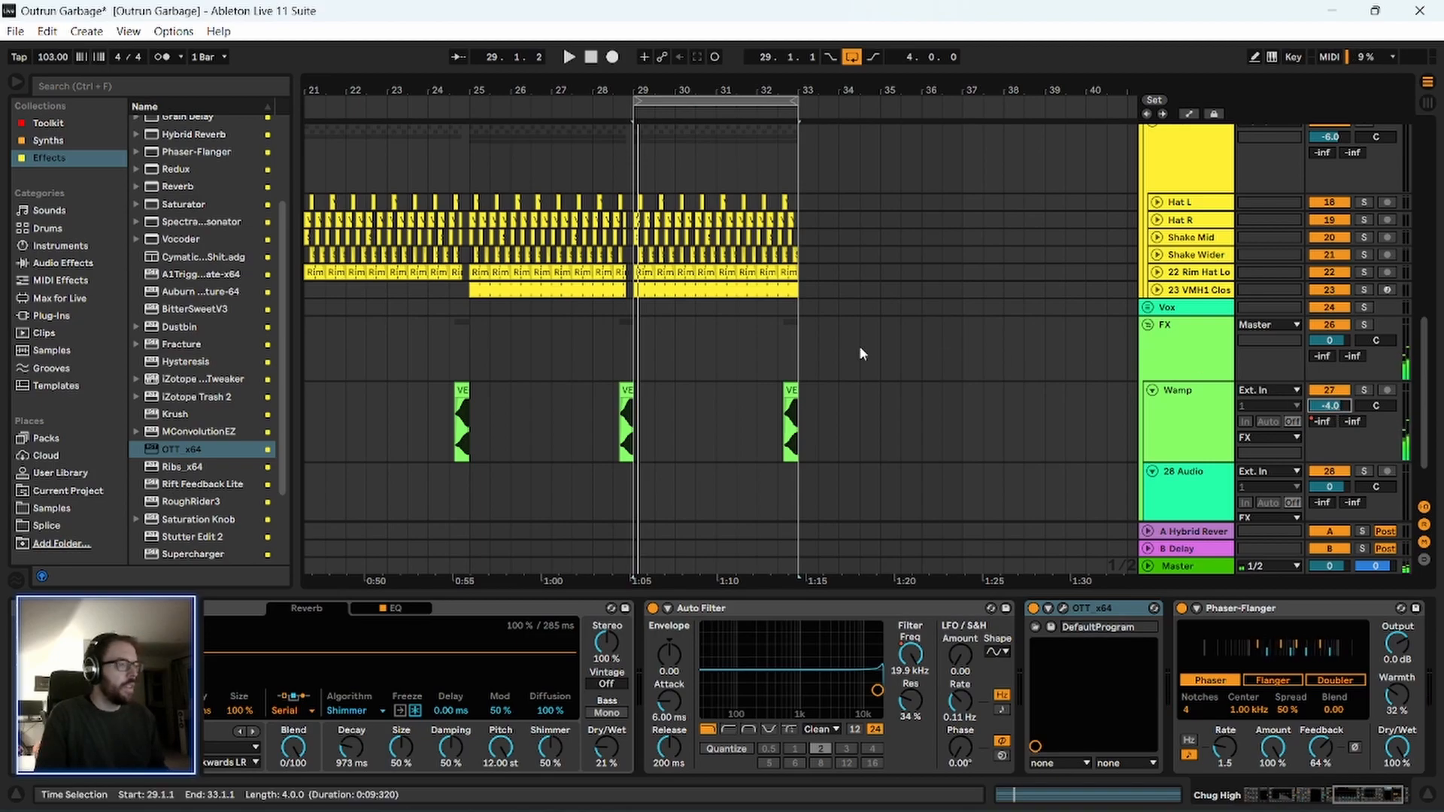
{"action": "left_click", "coordinate": [785, 388]}
{"action": "key", "text": "space"}
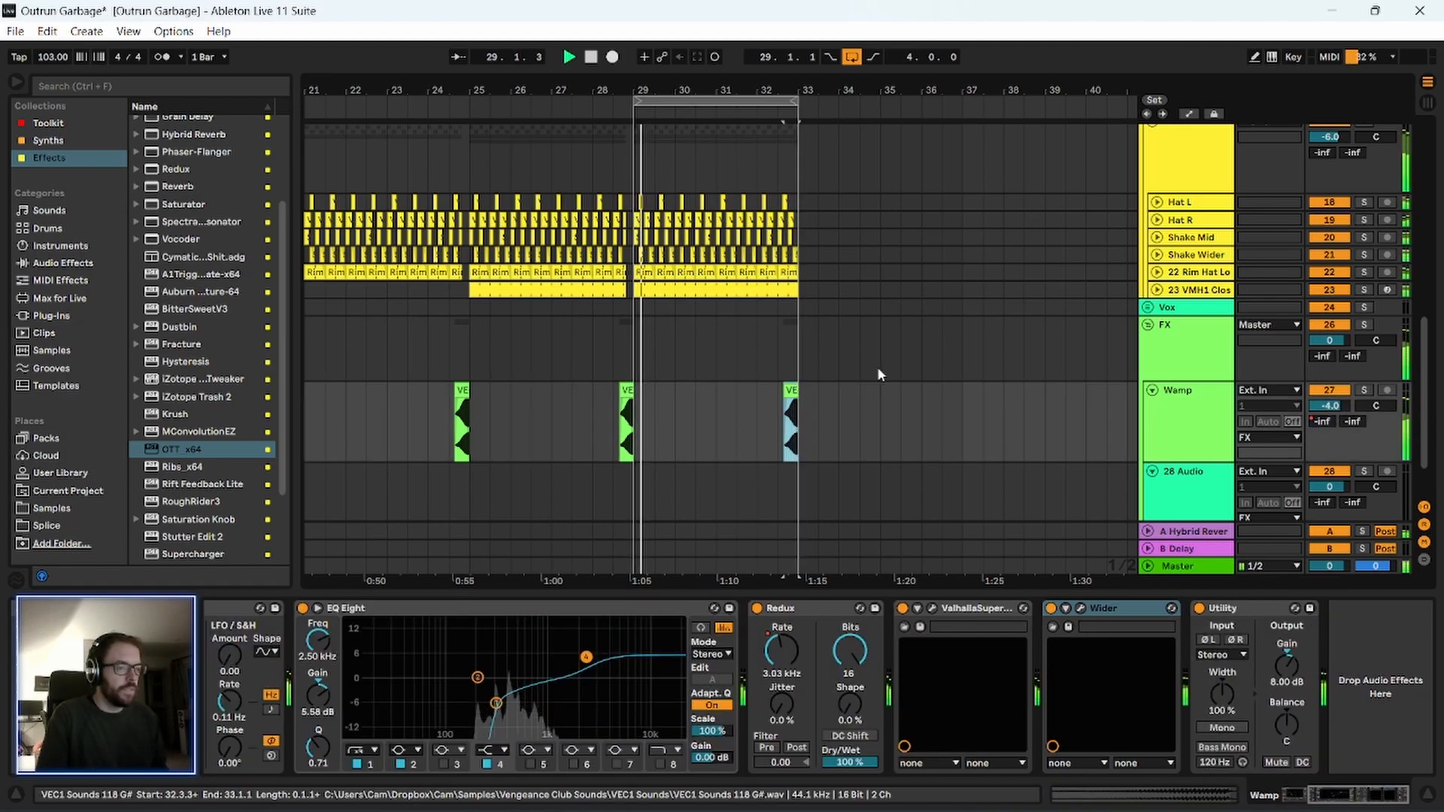
{"action": "left_click", "coordinate": [1328, 408]}
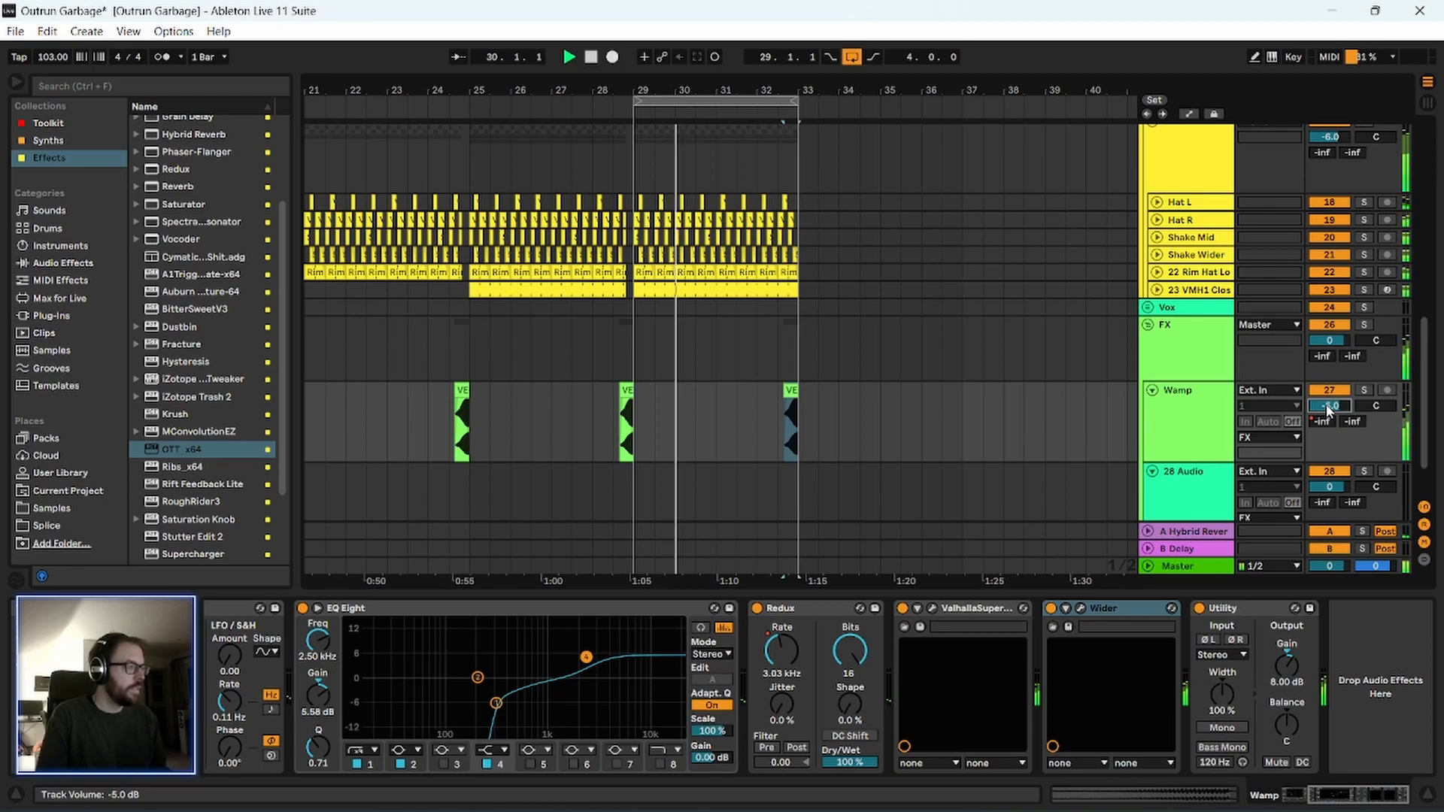
Examine the device chains of the FX and Drums groups between short playbacks.
{"action": "scroll", "coordinate": [1025, 384], "scroll_direction": "up", "scroll_amount": 2}
{"action": "left_click", "coordinate": [1228, 421]}
{"action": "key", "text": "space"}
{"action": "scroll", "coordinate": [988, 422], "scroll_direction": "up", "scroll_amount": 6}
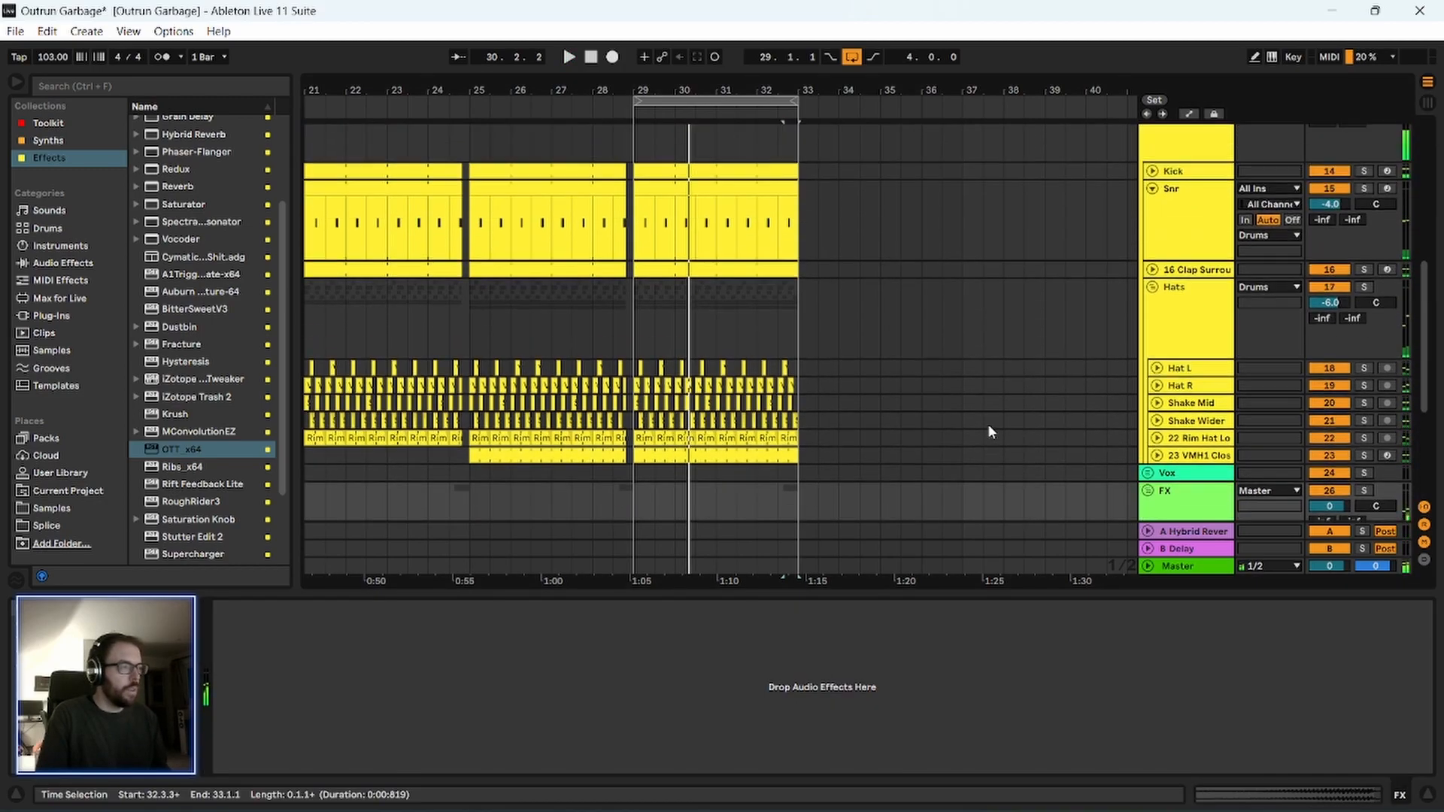
{"action": "key", "text": "space"}
{"action": "left_click", "coordinate": [1186, 327]}
{"action": "key", "text": "space"}
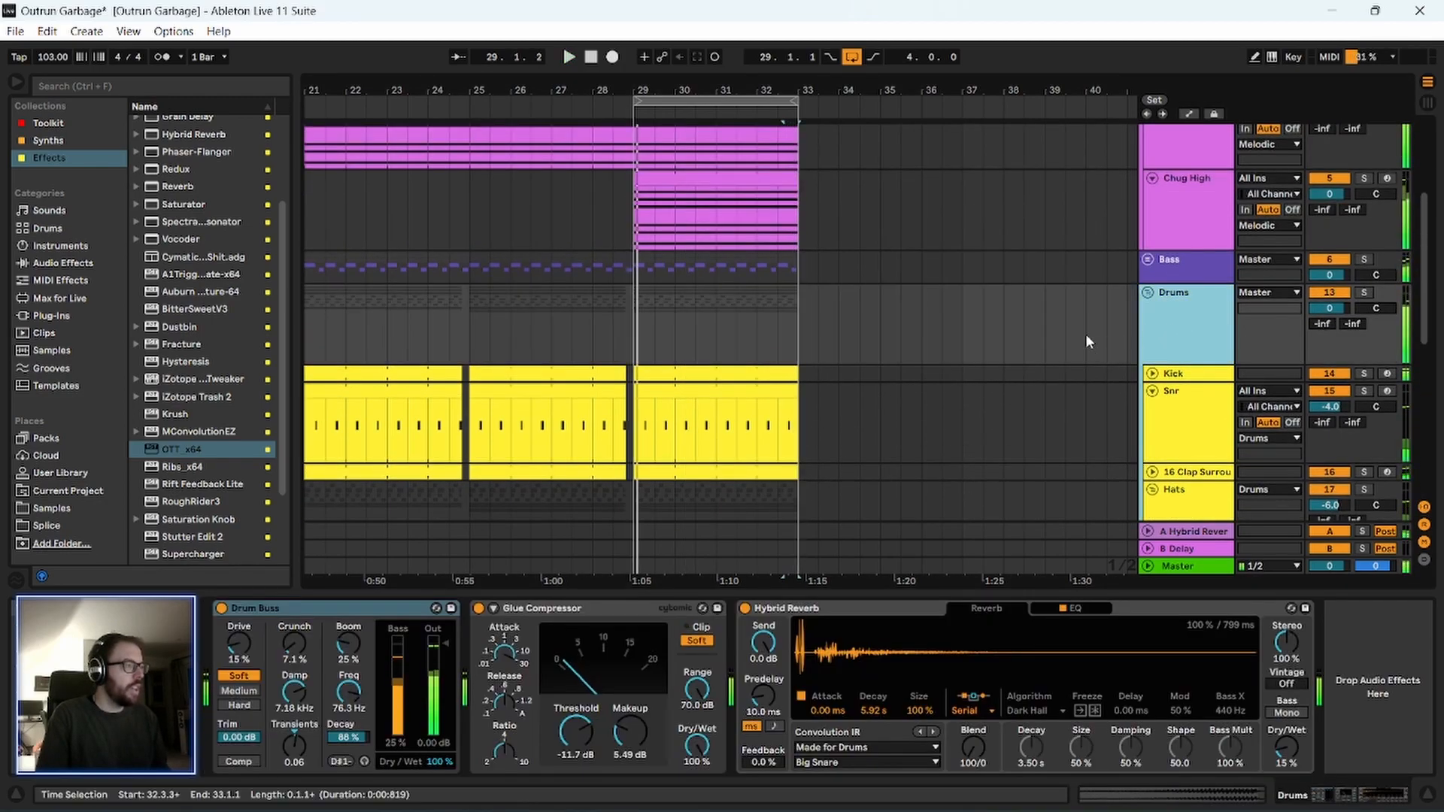
{"action": "scroll", "coordinate": [1086, 333], "scroll_direction": "up", "scroll_amount": 4}
{"action": "scroll", "coordinate": [900, 356], "scroll_direction": "down", "scroll_amount": 1}
Inspect the Phaser-Flanger and OTT on the Chug High track, opening and closing the OTT window.
{"action": "left_click", "coordinate": [1179, 324]}
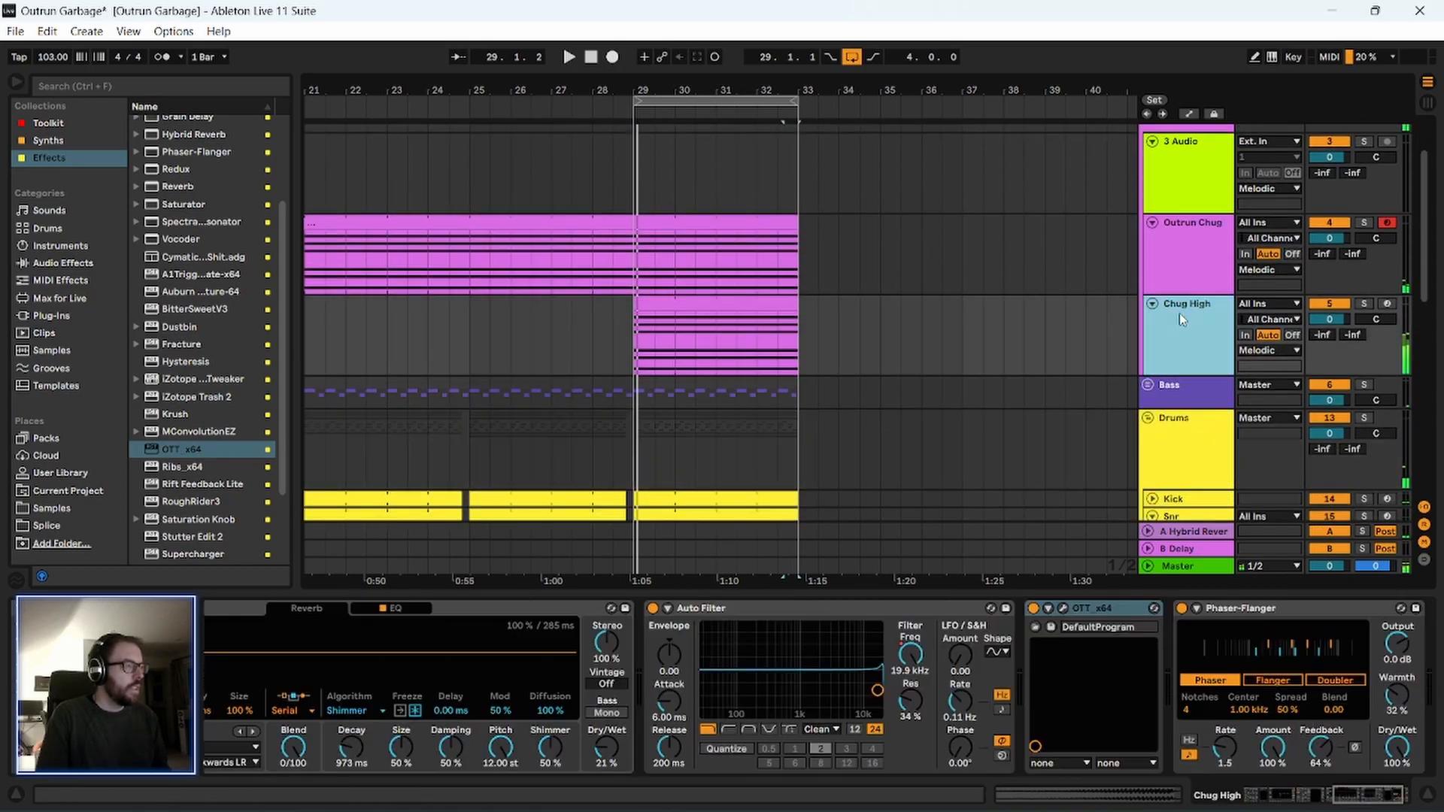
{"action": "scroll", "coordinate": [999, 418], "scroll_direction": "down", "scroll_amount": 3}
{"action": "left_click", "coordinate": [1290, 611]}
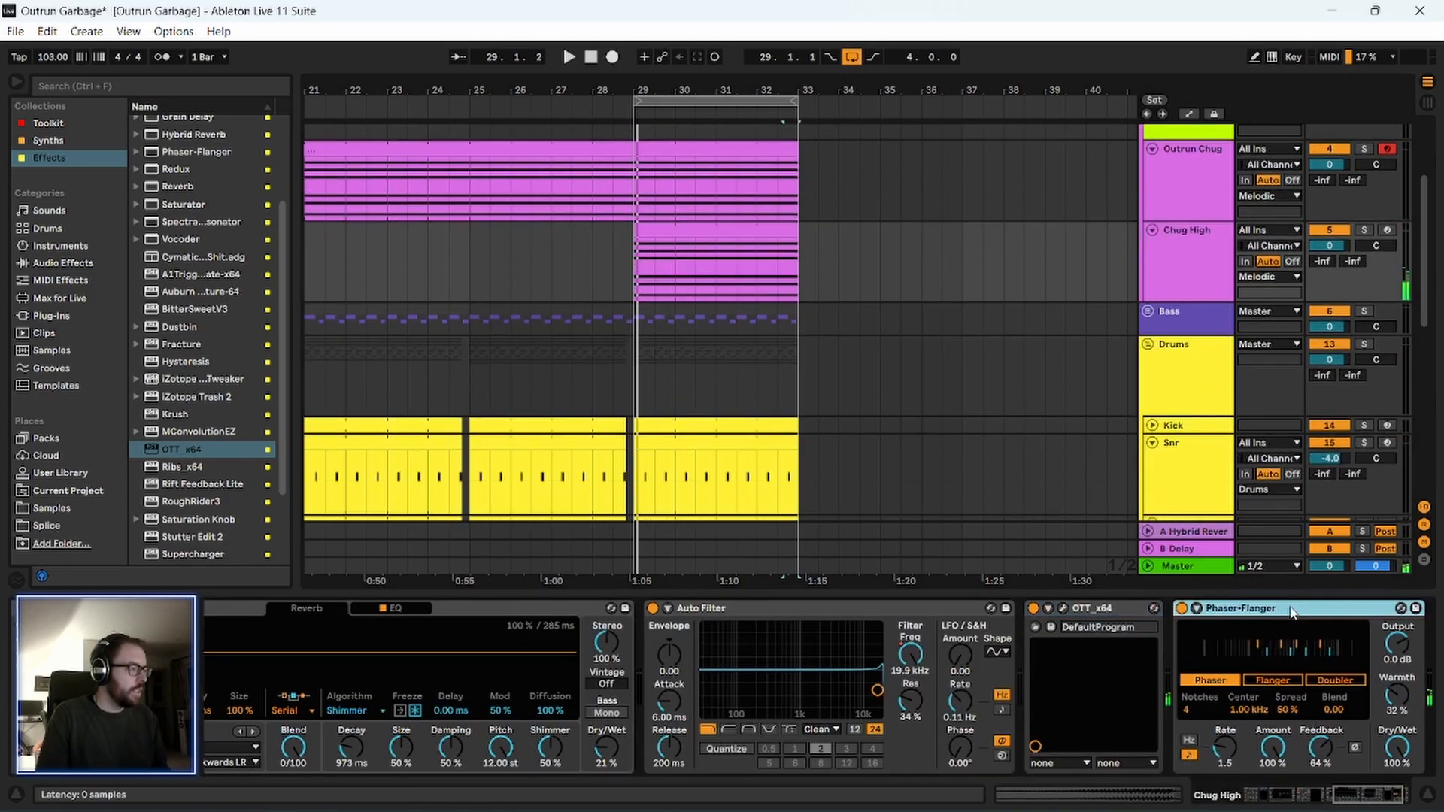
{"action": "left_click", "coordinate": [1090, 610]}
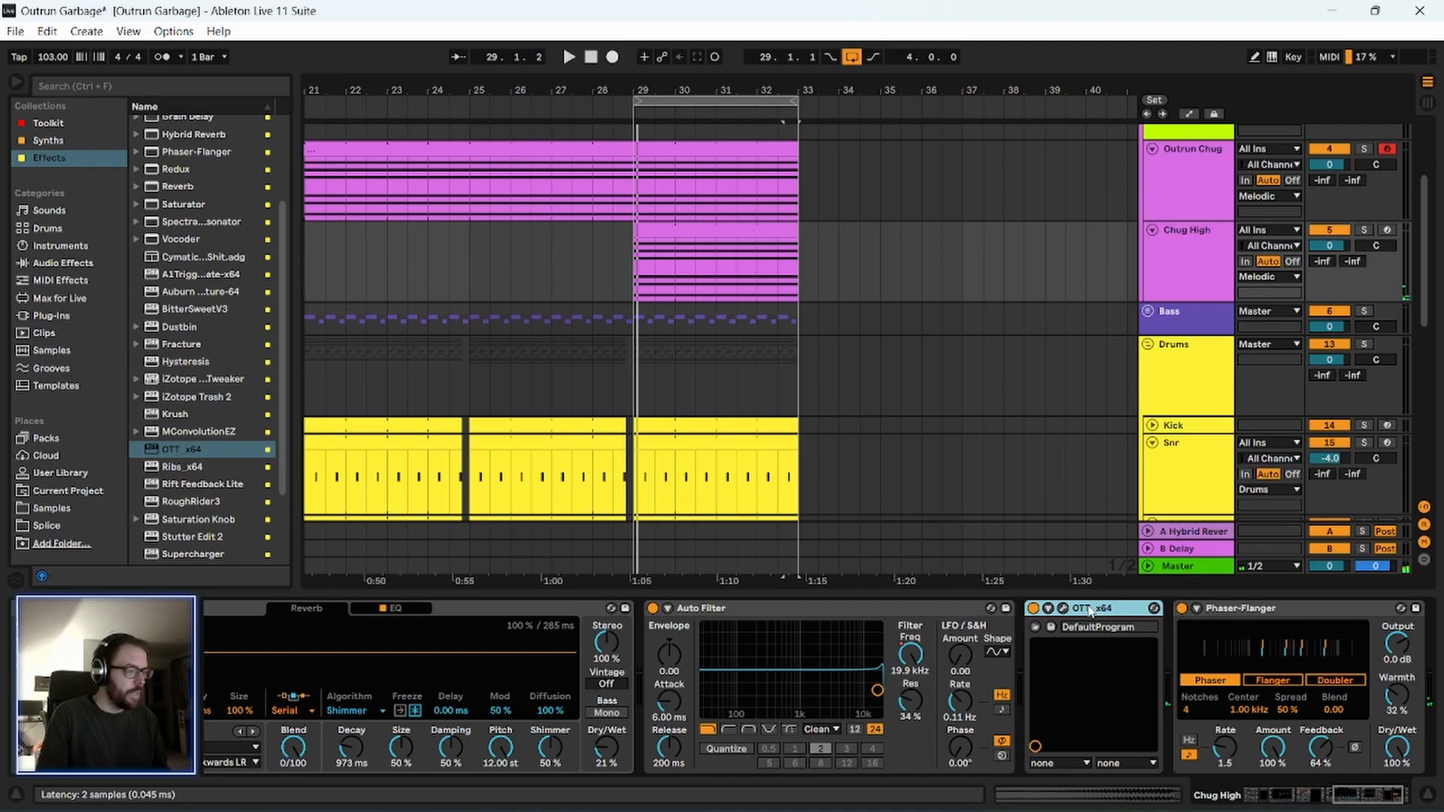
{"action": "left_click", "coordinate": [1064, 608]}
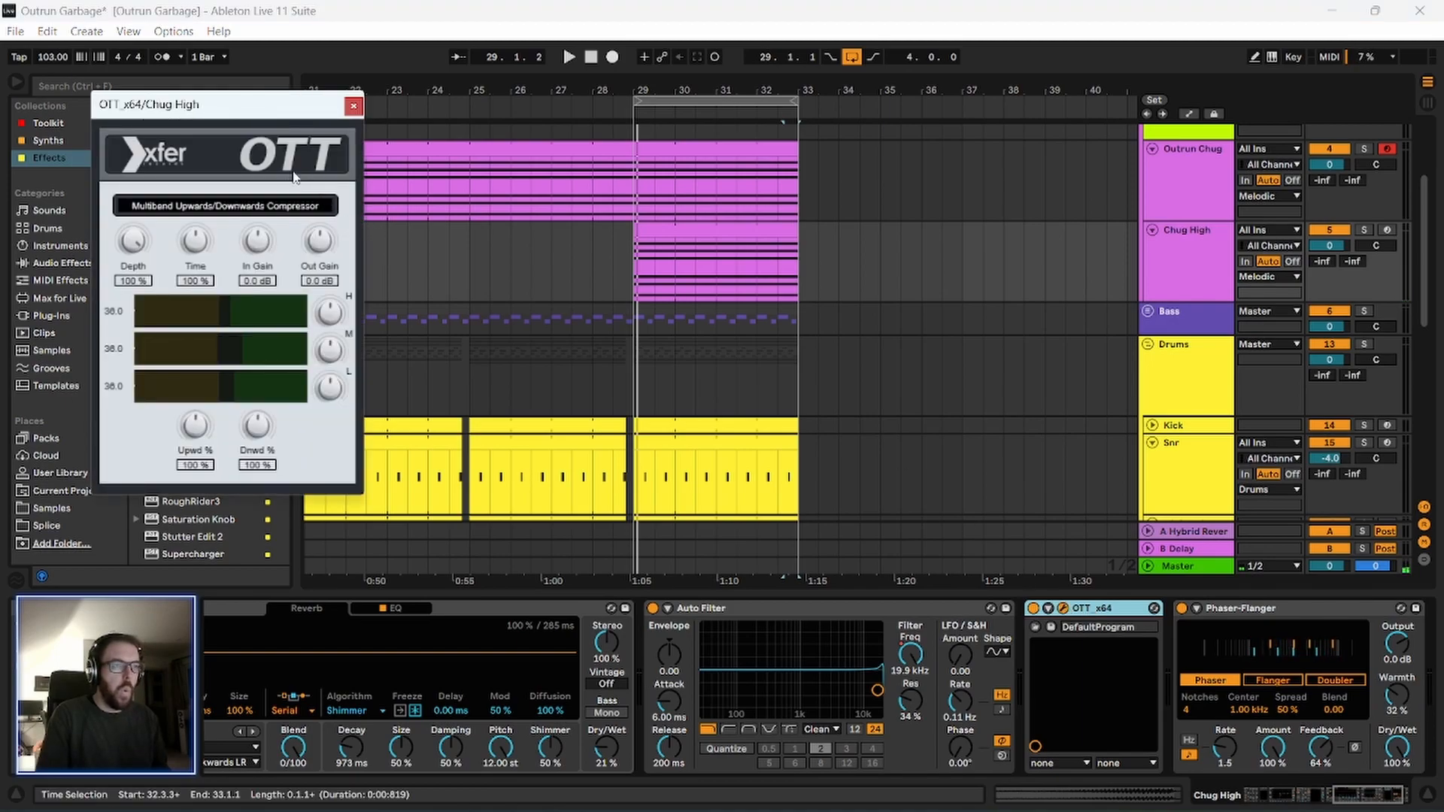
{"action": "left_click", "coordinate": [352, 107]}
Copy the sidechain Compressor from the Melodic group to the empty FX group device chain.
{"action": "scroll", "coordinate": [1199, 233], "scroll_direction": "up", "scroll_amount": 4}
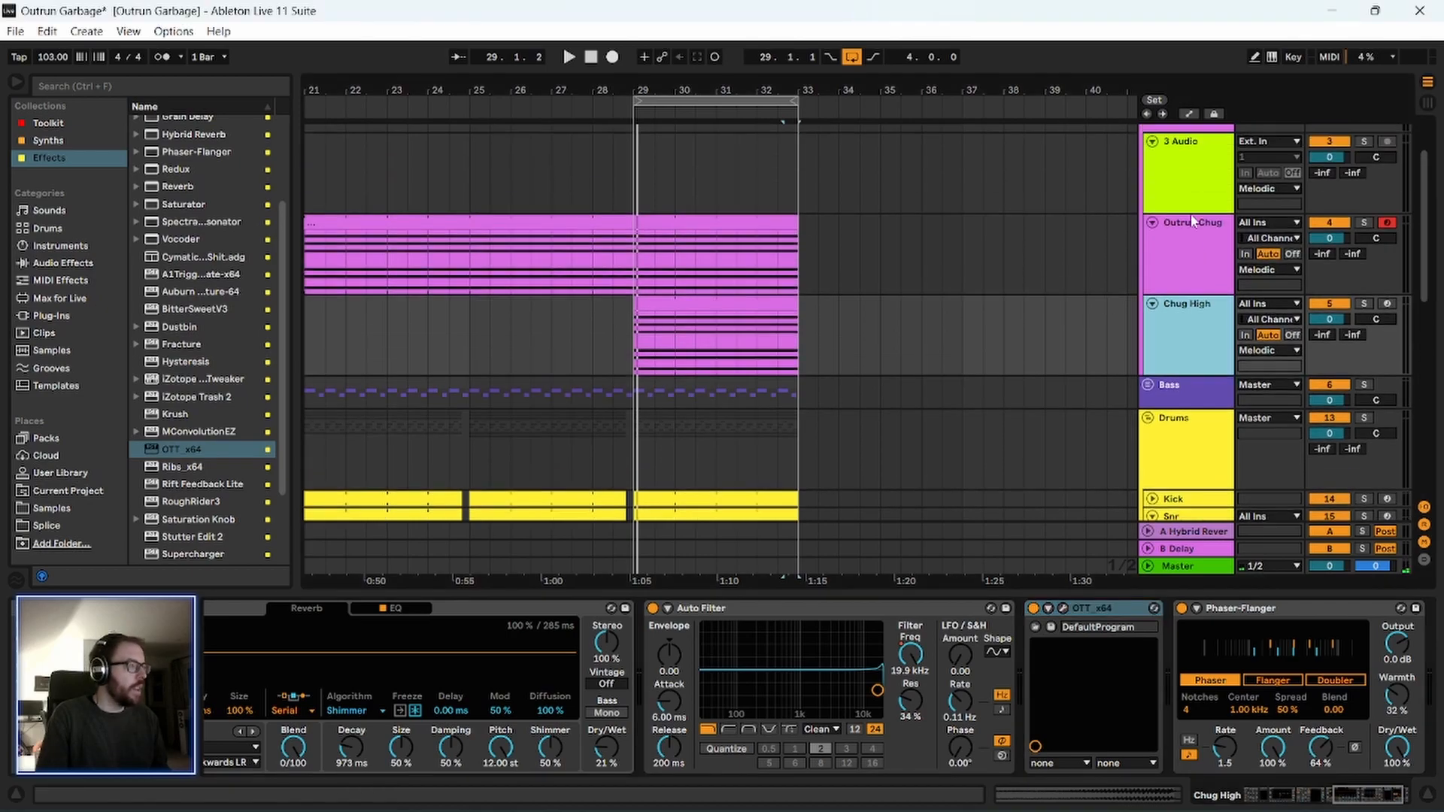
{"action": "left_click", "coordinate": [1183, 167]}
{"action": "left_click", "coordinate": [726, 610]}
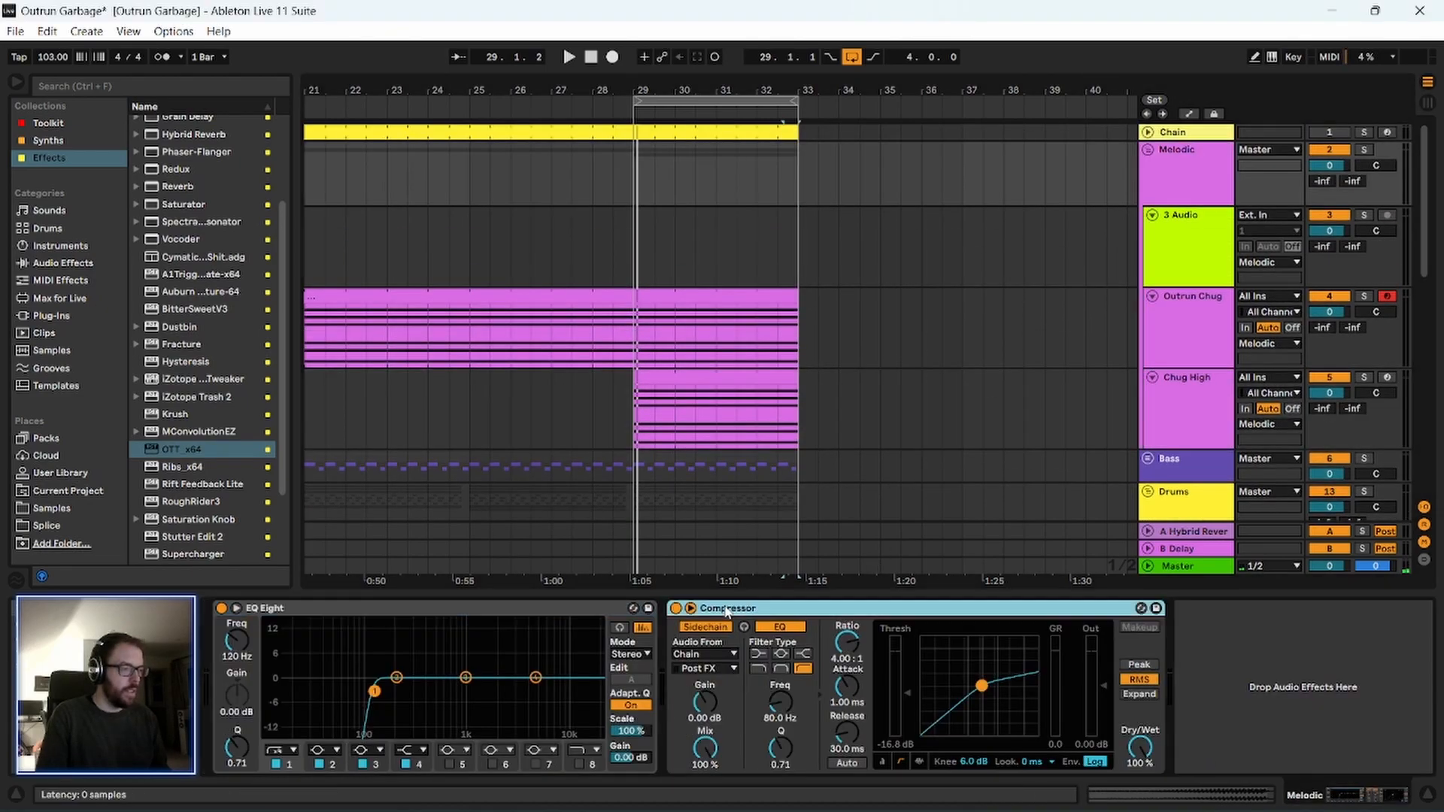
{"action": "scroll", "coordinate": [1077, 370], "scroll_direction": "down", "scroll_amount": 10}
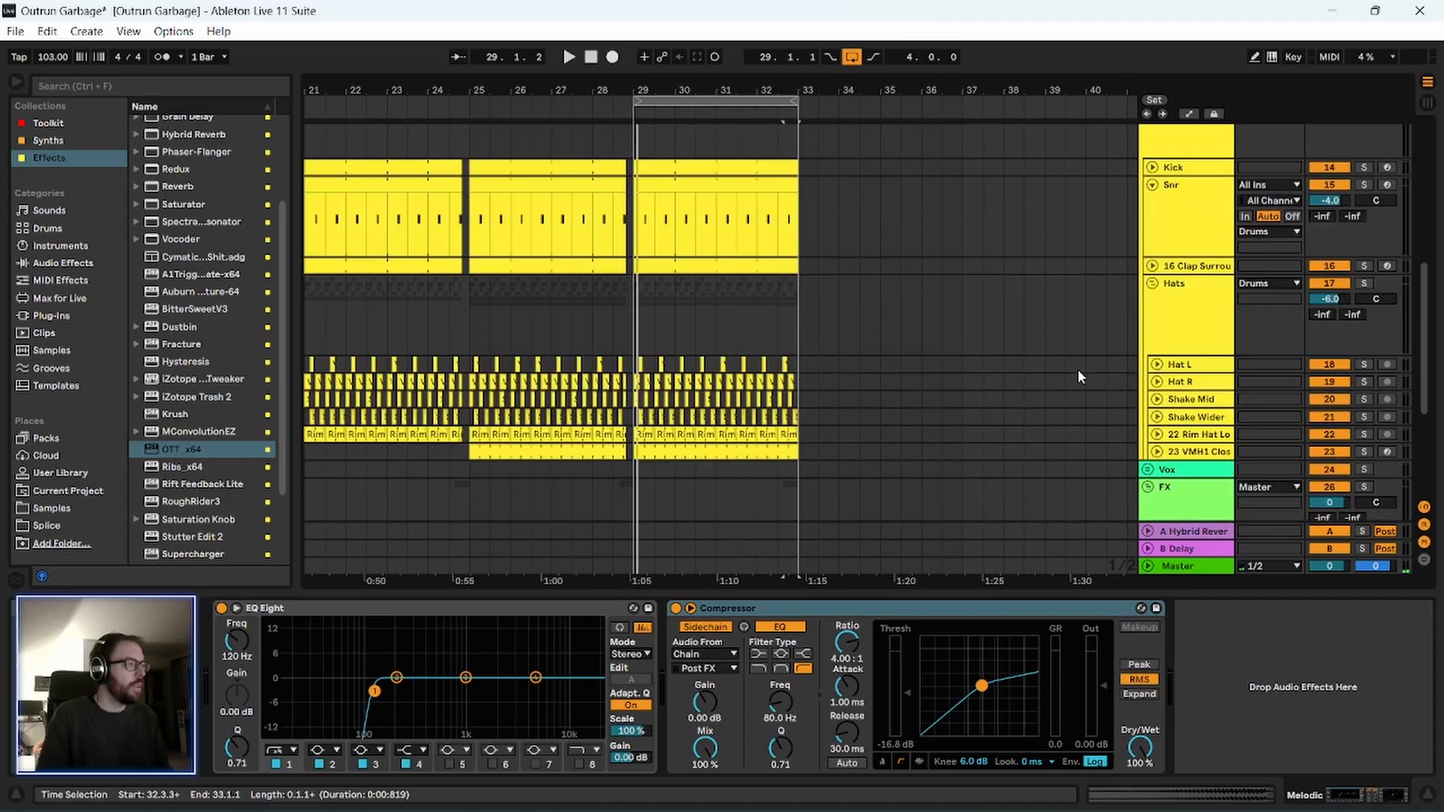
{"action": "left_click", "coordinate": [1181, 361]}
{"action": "left_click", "coordinate": [844, 696]}
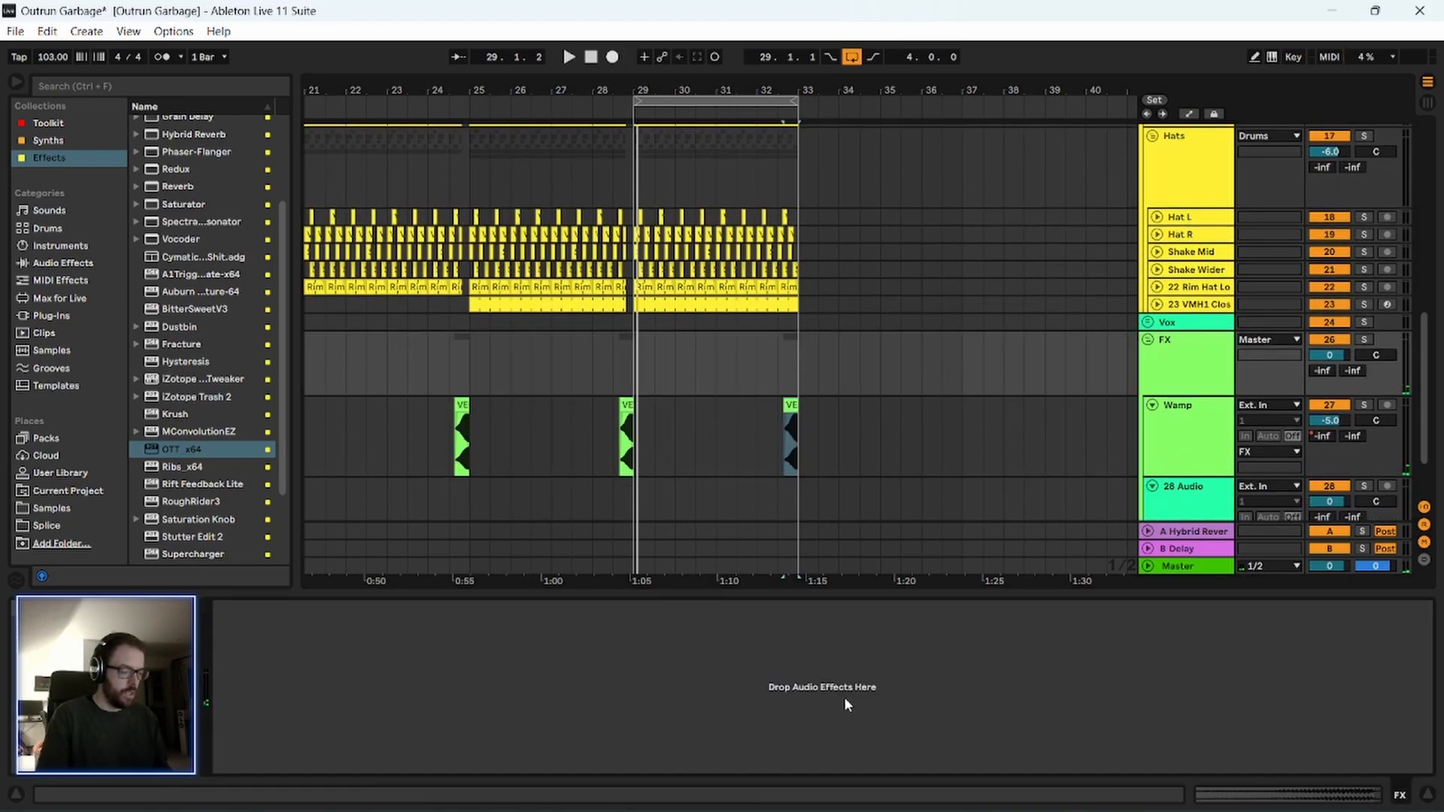
{"action": "key", "text": "ctrl+v"}
Copy the EQ Eight from the Melodic group to the FX group and place it before the Compressor.
{"action": "scroll", "coordinate": [1299, 341], "scroll_direction": "up", "scroll_amount": 3}
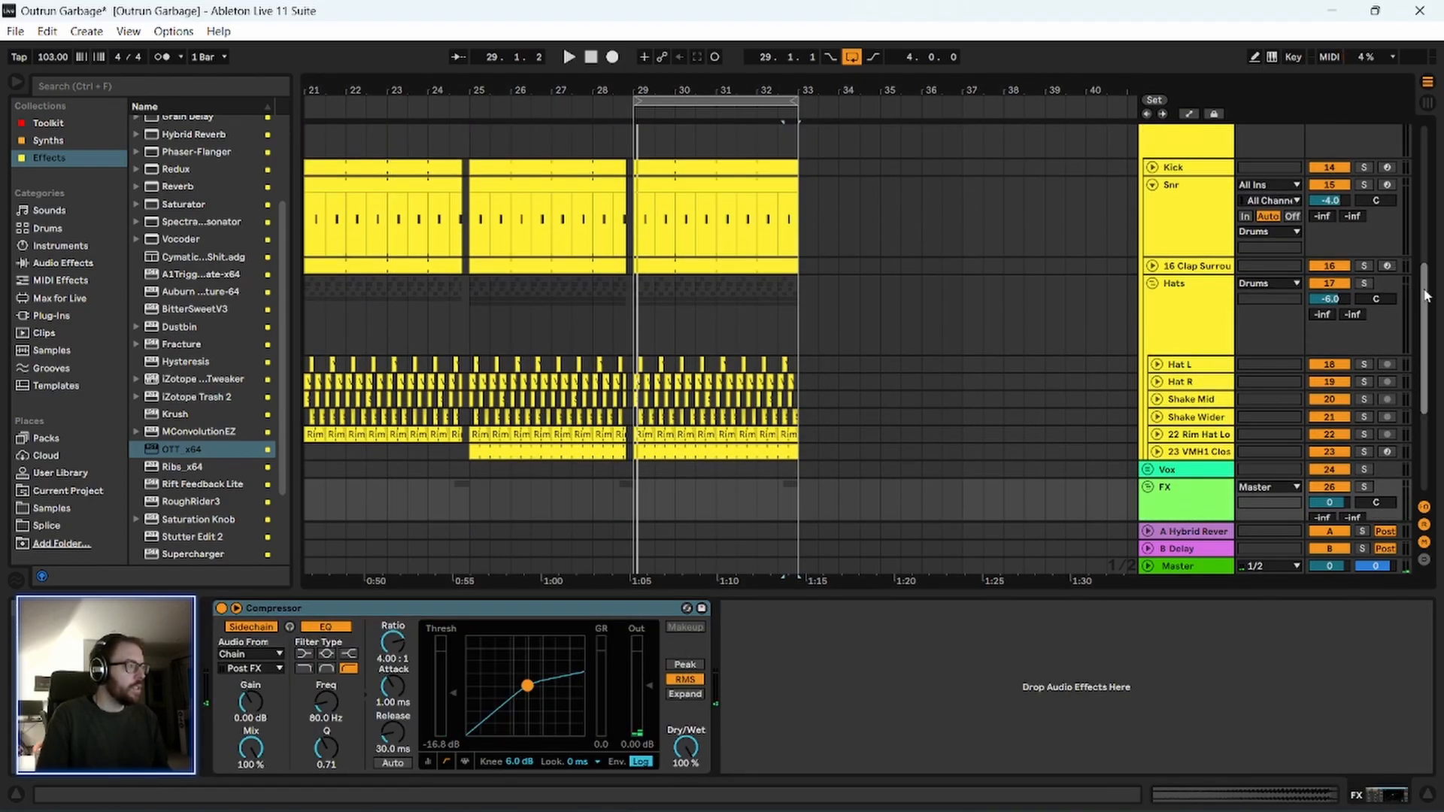
{"action": "left_click_drag", "start_coordinate": [1427, 295], "coordinate": [1426, 158]}
{"action": "left_click", "coordinate": [1230, 186]}
{"action": "left_click", "coordinate": [280, 608]}
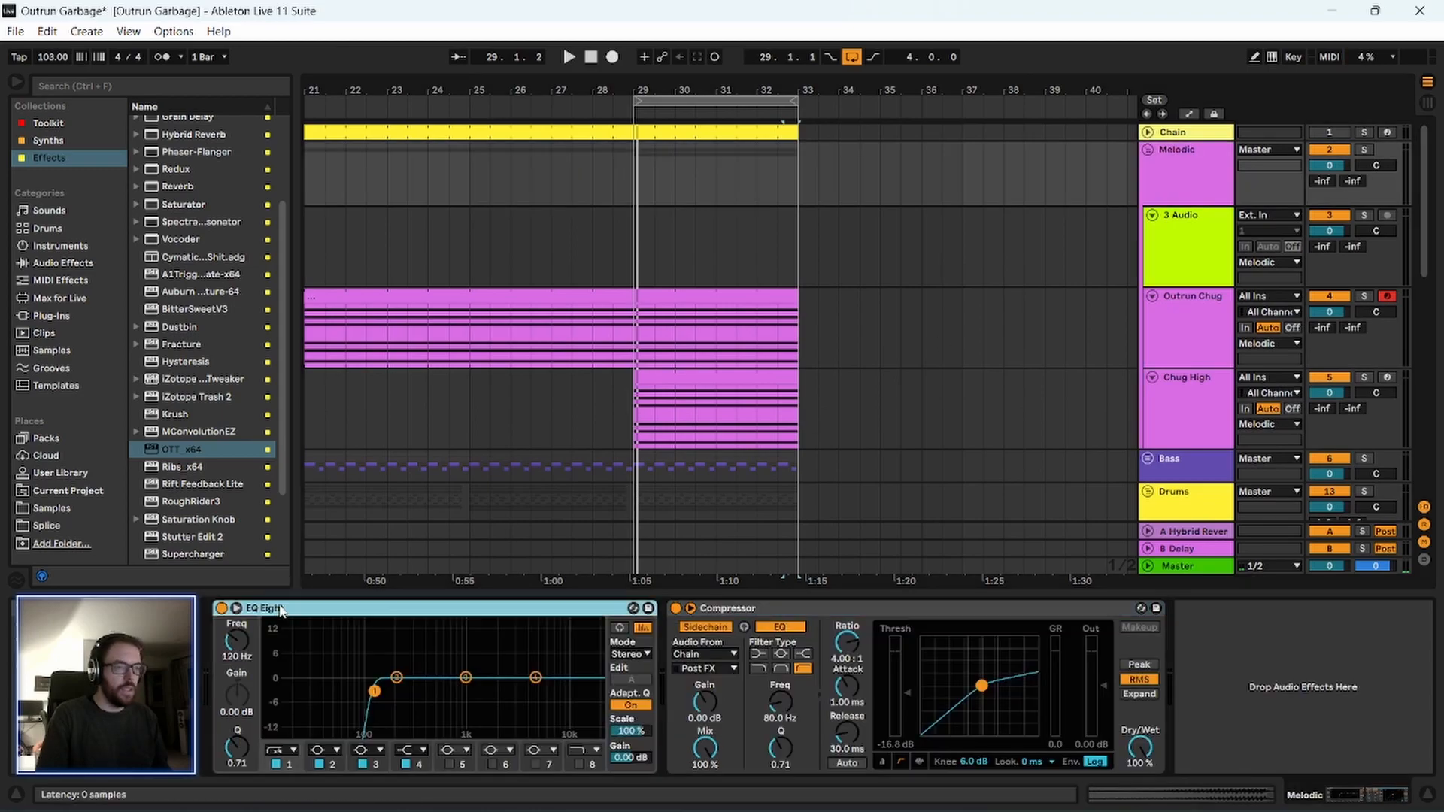
{"action": "scroll", "coordinate": [1126, 447], "scroll_direction": "down", "scroll_amount": 15}
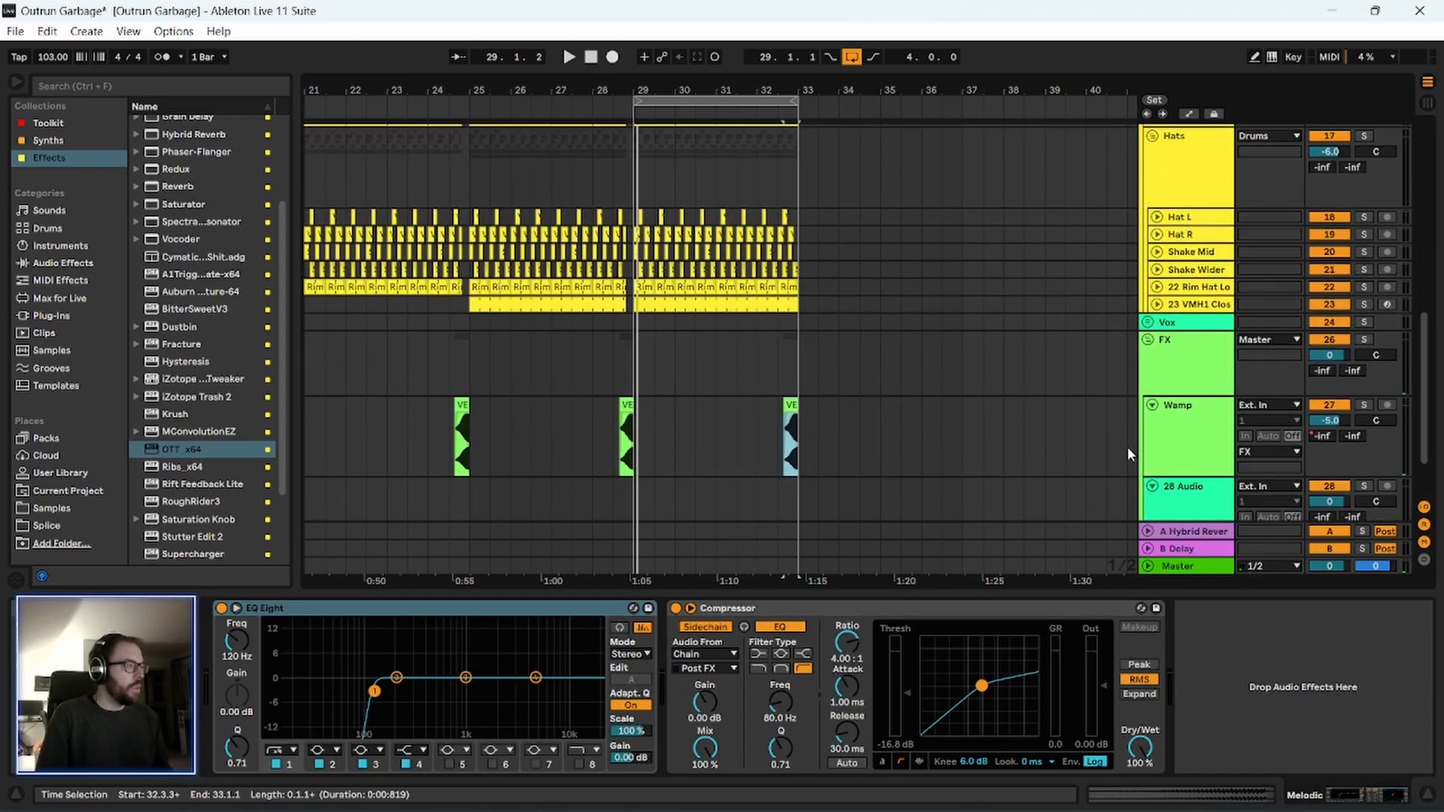
{"action": "left_click", "coordinate": [1187, 283]}
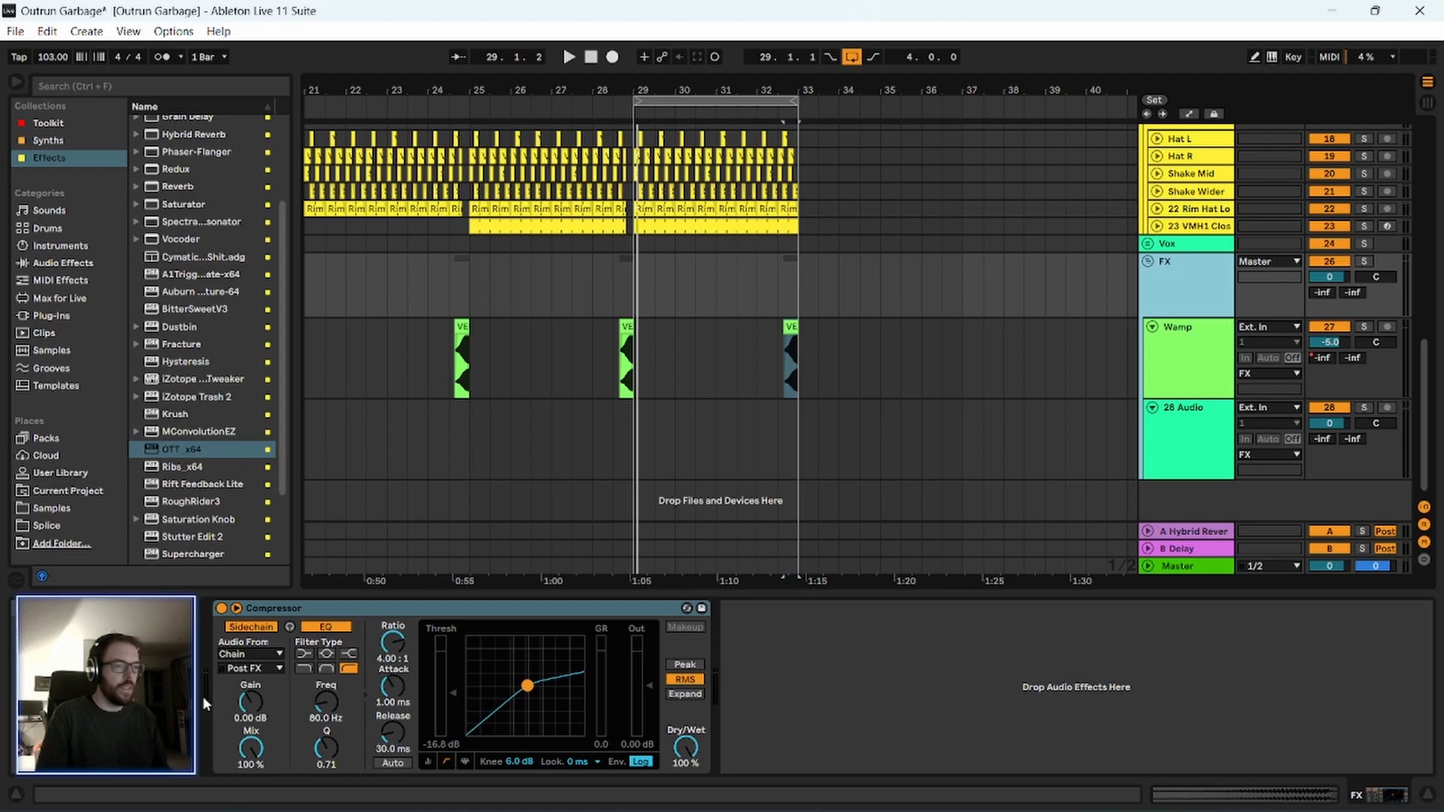
{"action": "left_click", "coordinate": [952, 703]}
{"action": "key", "text": "ctrl+v"}
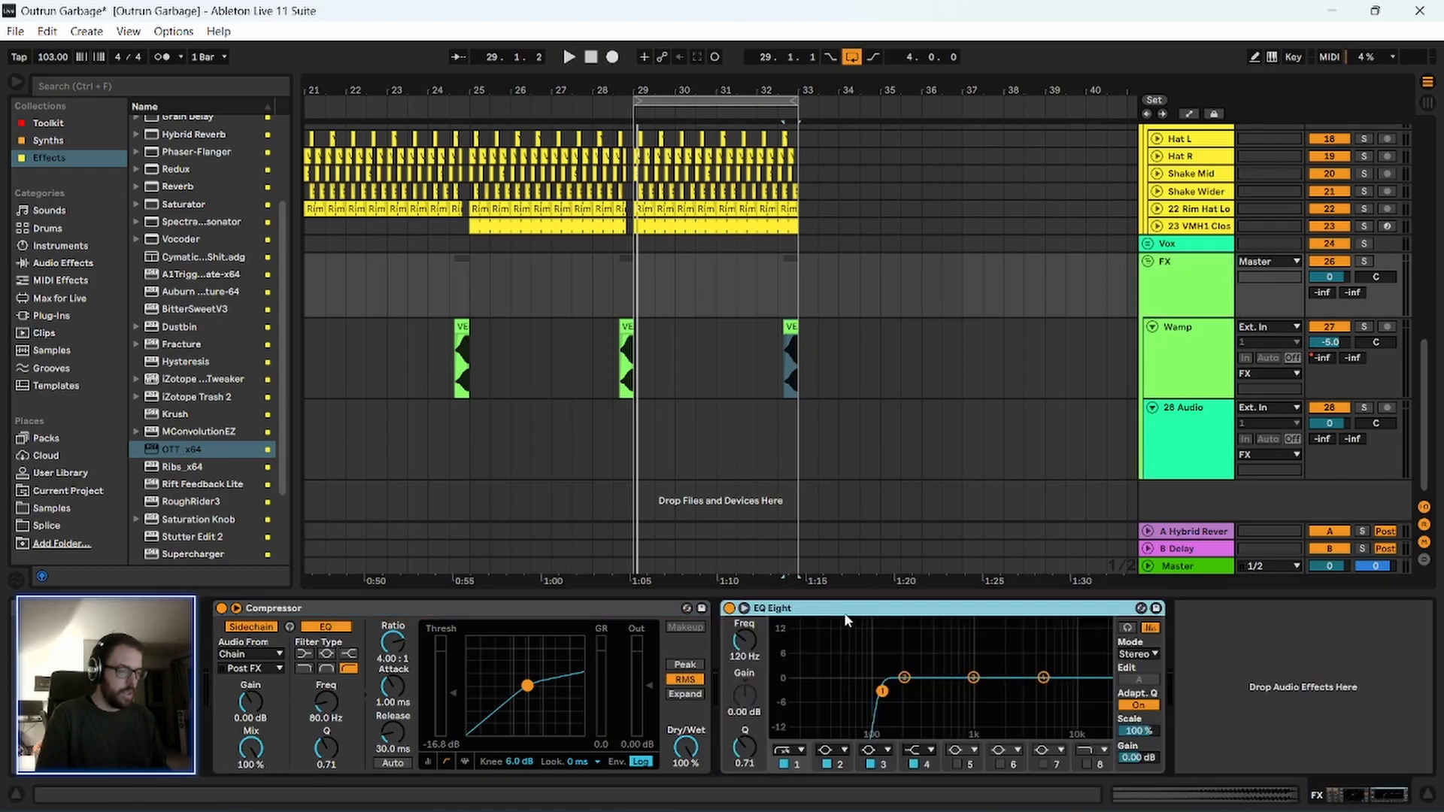
{"action": "left_click_drag", "start_coordinate": [217, 638], "coordinate": [234, 637]}
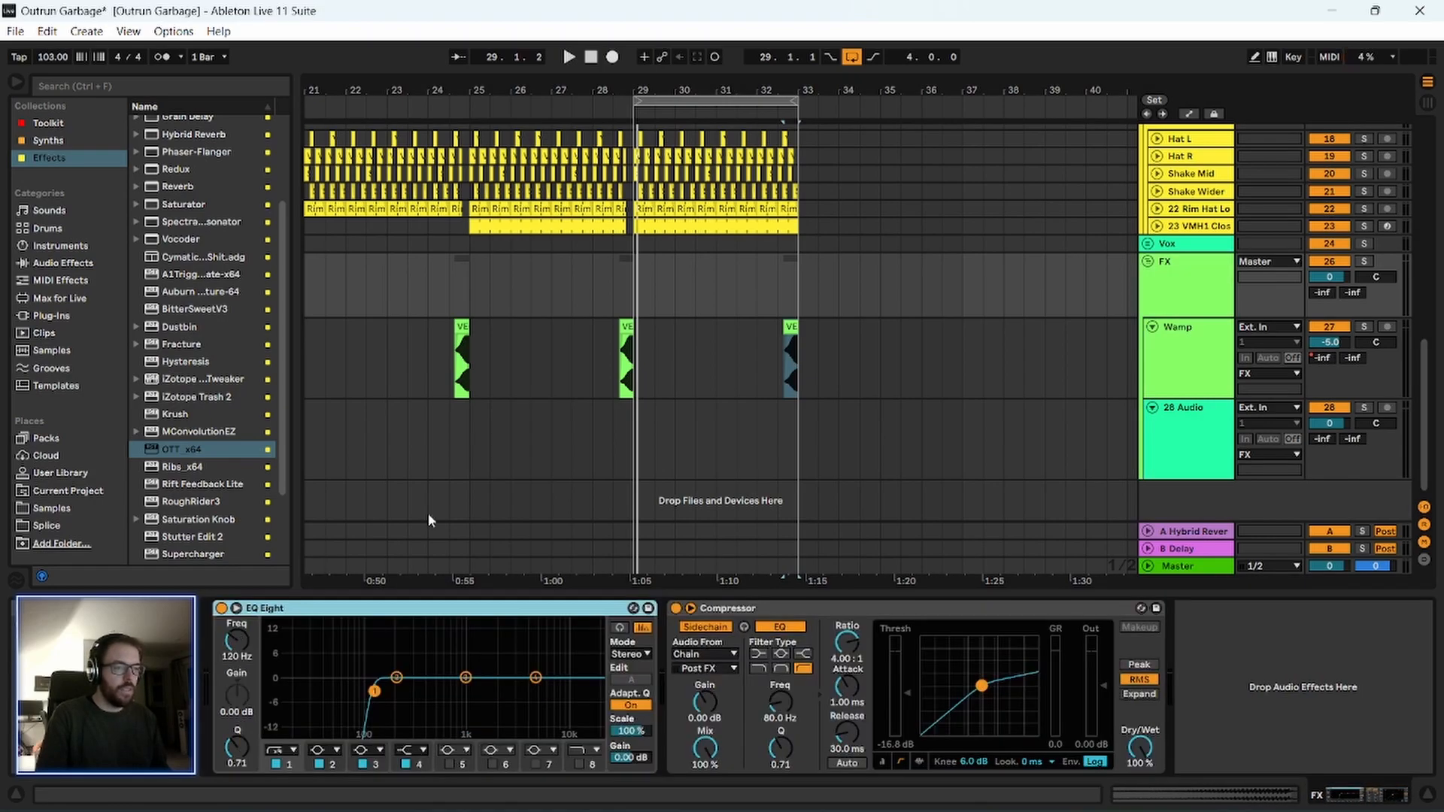
Play from the last Wamp clip, before bar 33, and monitor the FX group's EQ Eight and Compressor.
{"action": "left_click", "coordinate": [635, 372]}
{"action": "left_click", "coordinate": [790, 361]}
{"action": "key", "text": "space"}
{"action": "left_click", "coordinate": [1213, 294]}
{"action": "scroll", "coordinate": [936, 322], "scroll_direction": "up", "scroll_amount": 6}
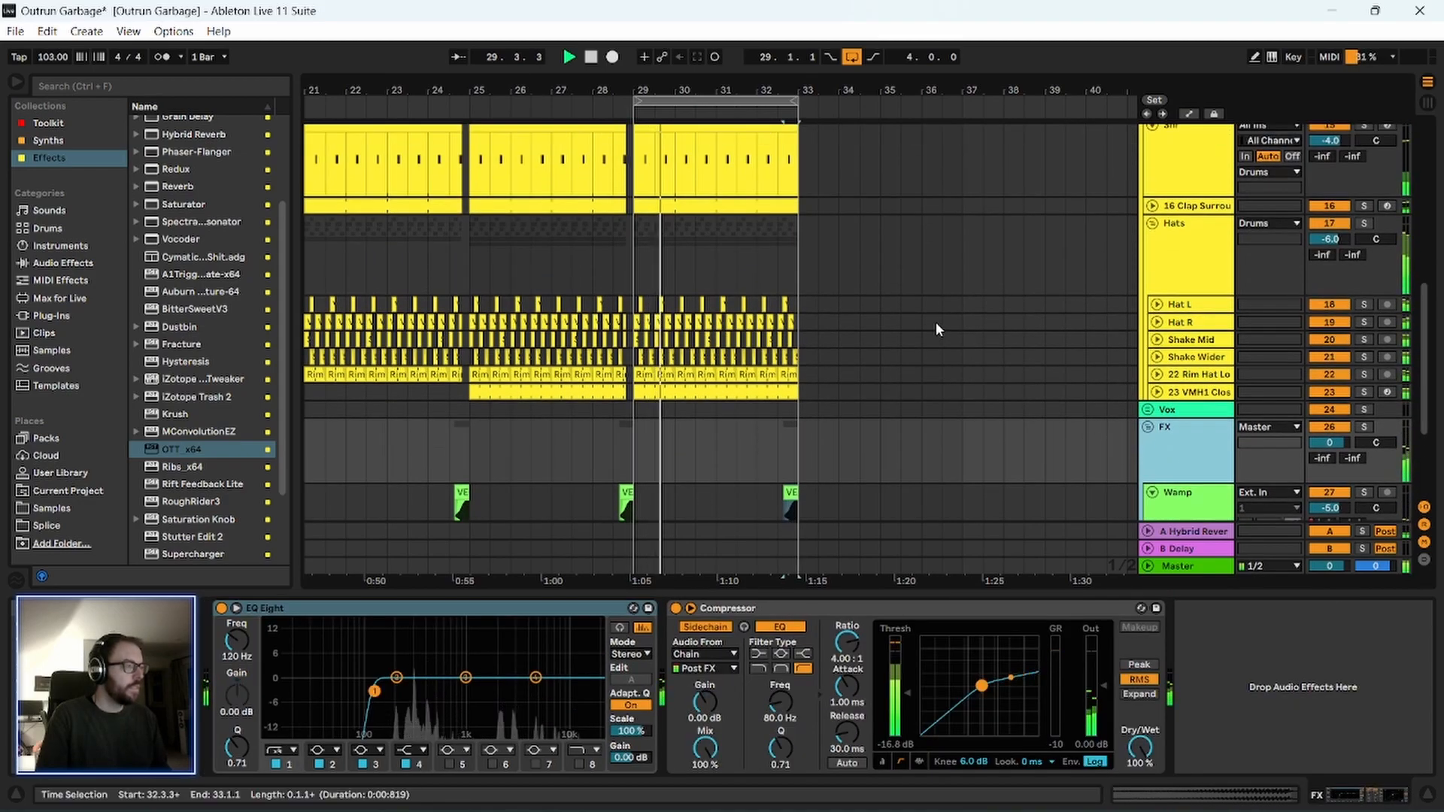
Examine the tracks of the looped bars 29–33 during playback, and the device chains of Chug High and Outrun Chug.
{"action": "scroll", "coordinate": [734, 327], "scroll_direction": "up", "scroll_amount": 3}
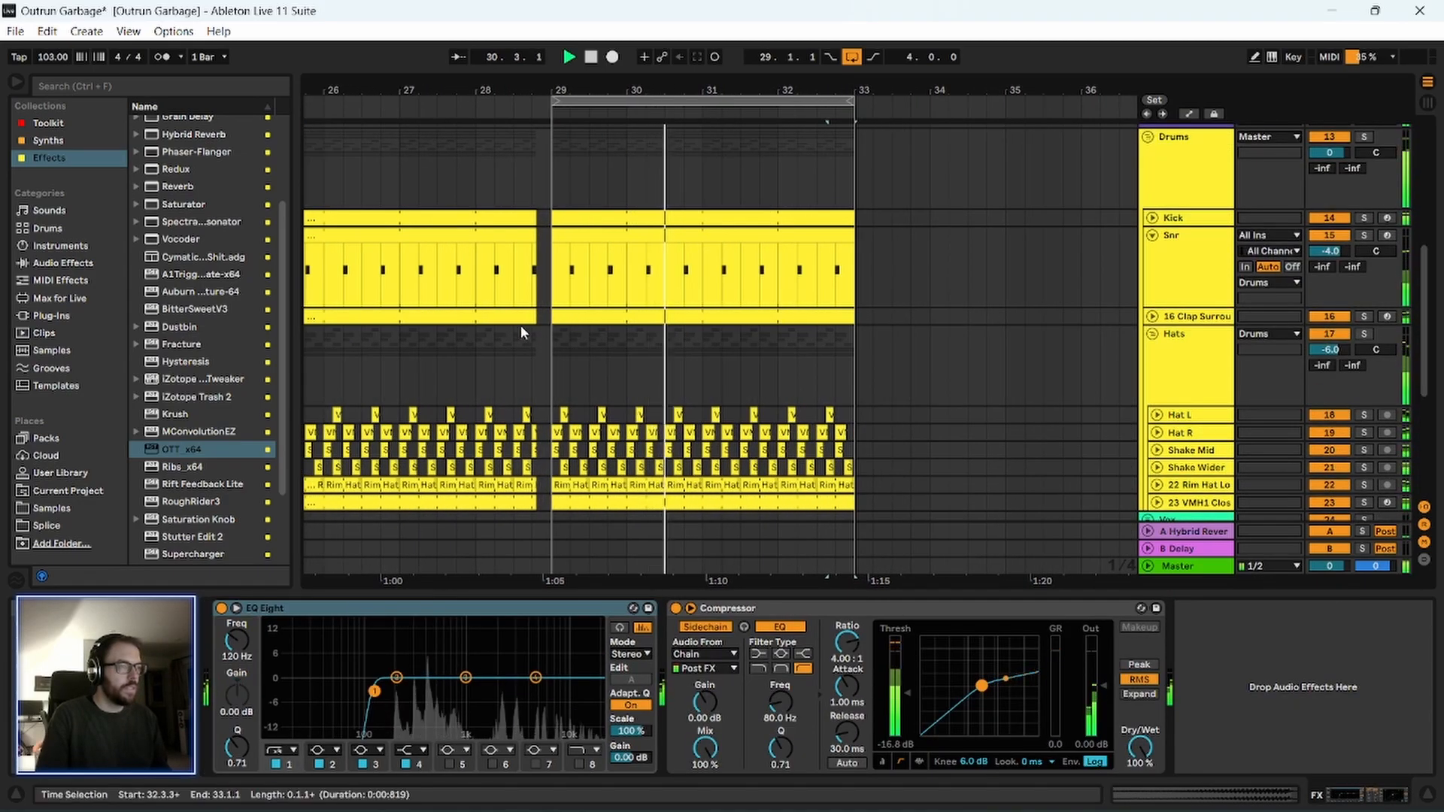
{"action": "scroll", "coordinate": [526, 323], "scroll_direction": "down", "scroll_amount": 2}
{"action": "scroll", "coordinate": [601, 241], "scroll_direction": "up", "scroll_amount": 2}
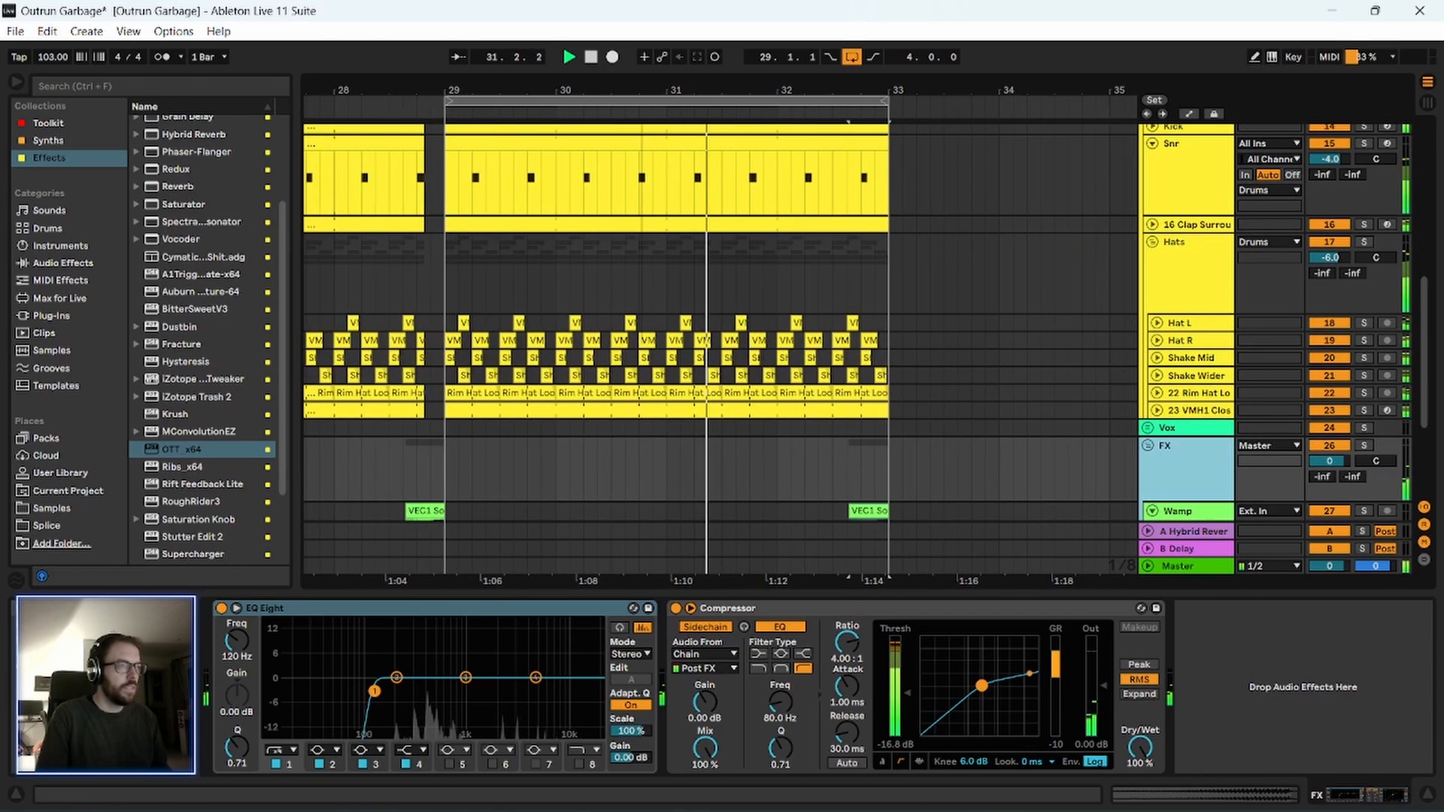
{"action": "scroll", "coordinate": [544, 293], "scroll_direction": "up", "scroll_amount": 2}
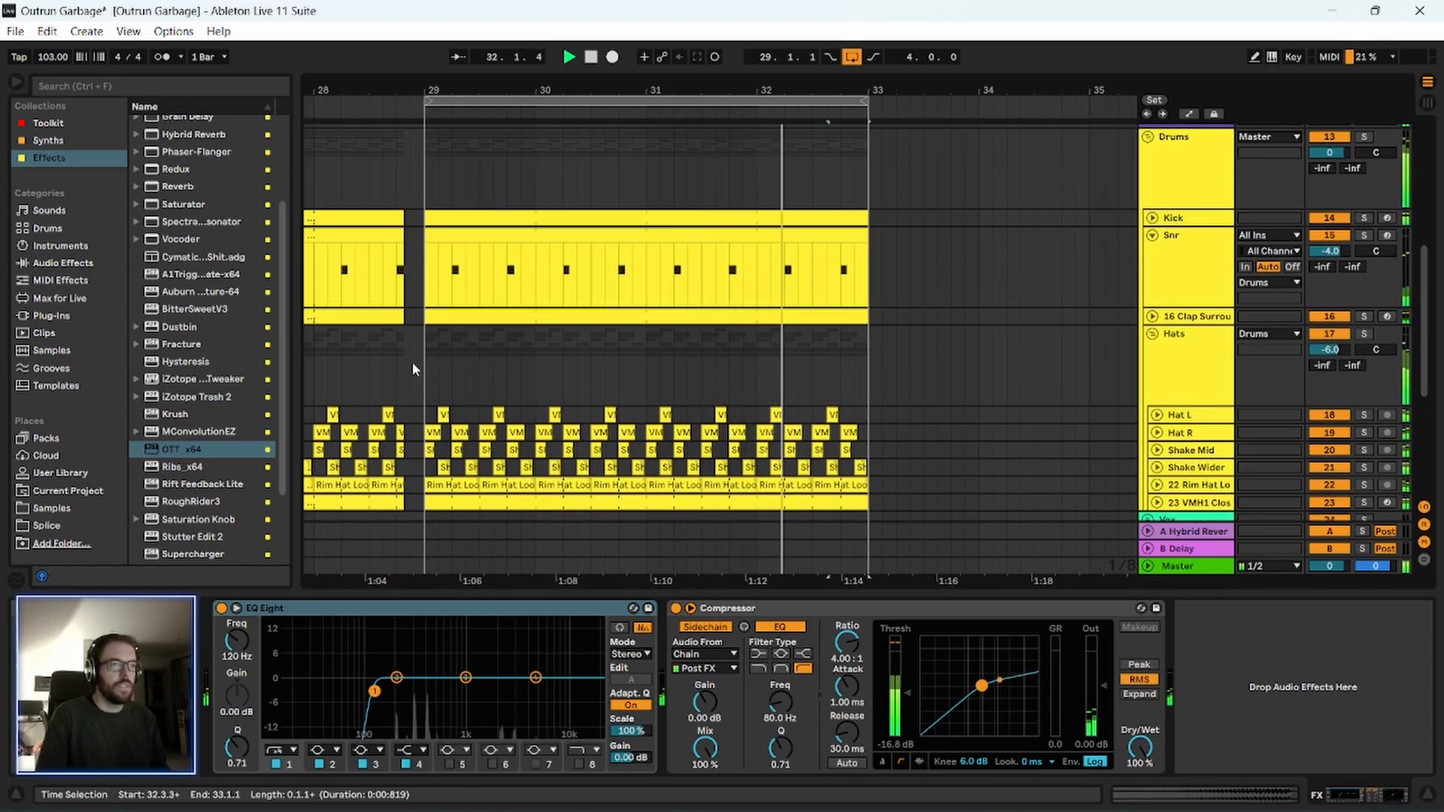
{"action": "scroll", "coordinate": [1053, 319], "scroll_direction": "up", "scroll_amount": 5}
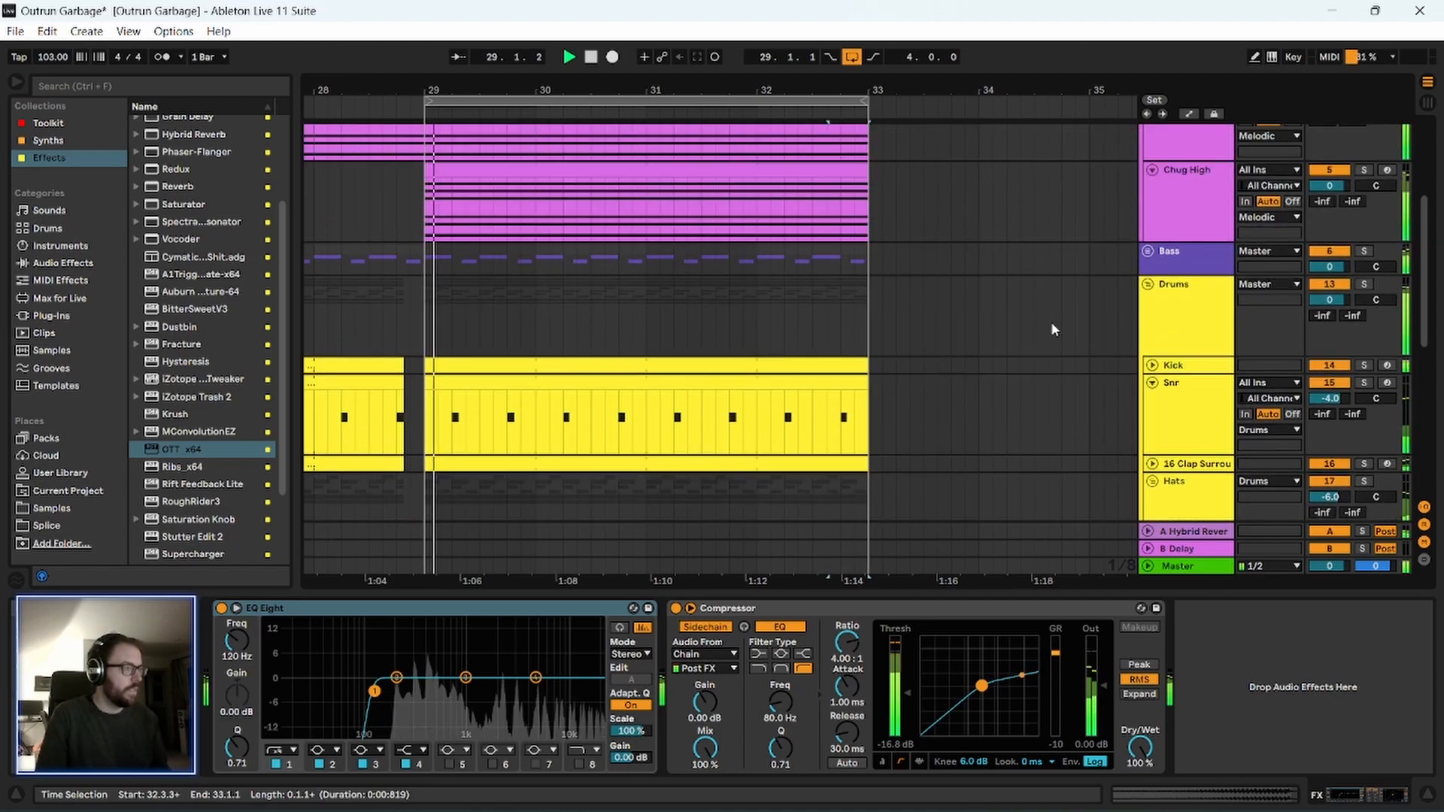
{"action": "left_click_drag", "start_coordinate": [553, 85], "coordinate": [670, 174]}
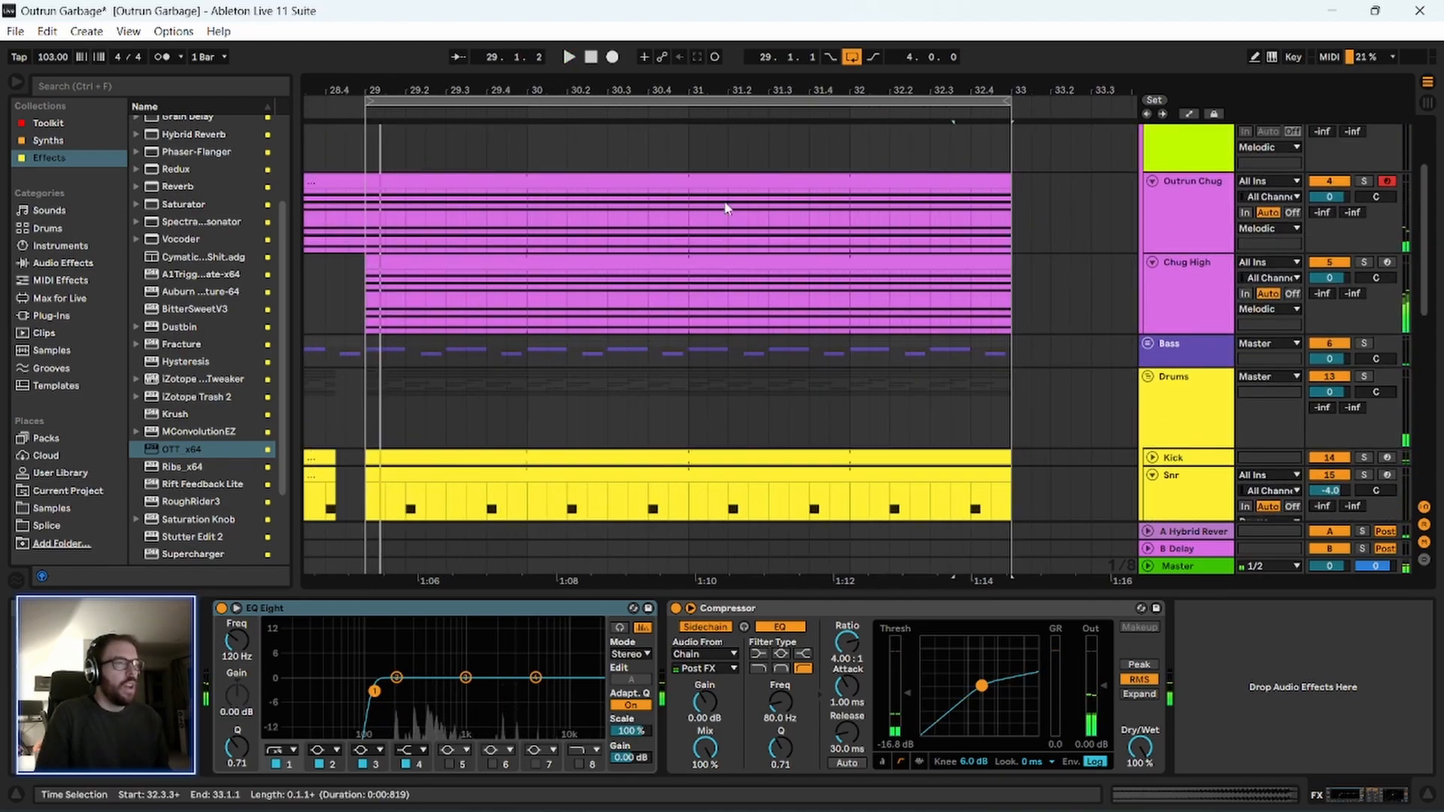
{"action": "left_click", "coordinate": [546, 265]}
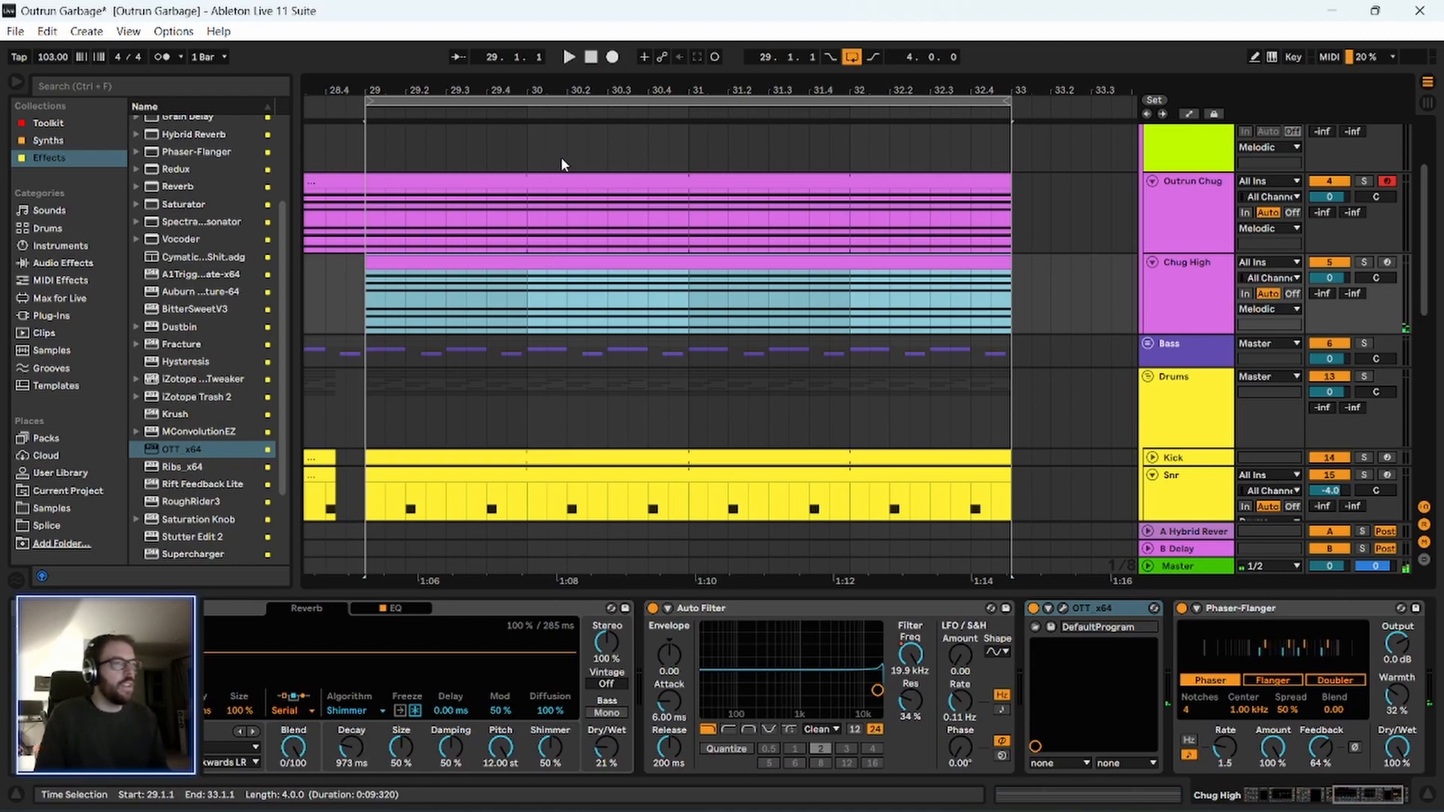
{"action": "left_click", "coordinate": [567, 181]}
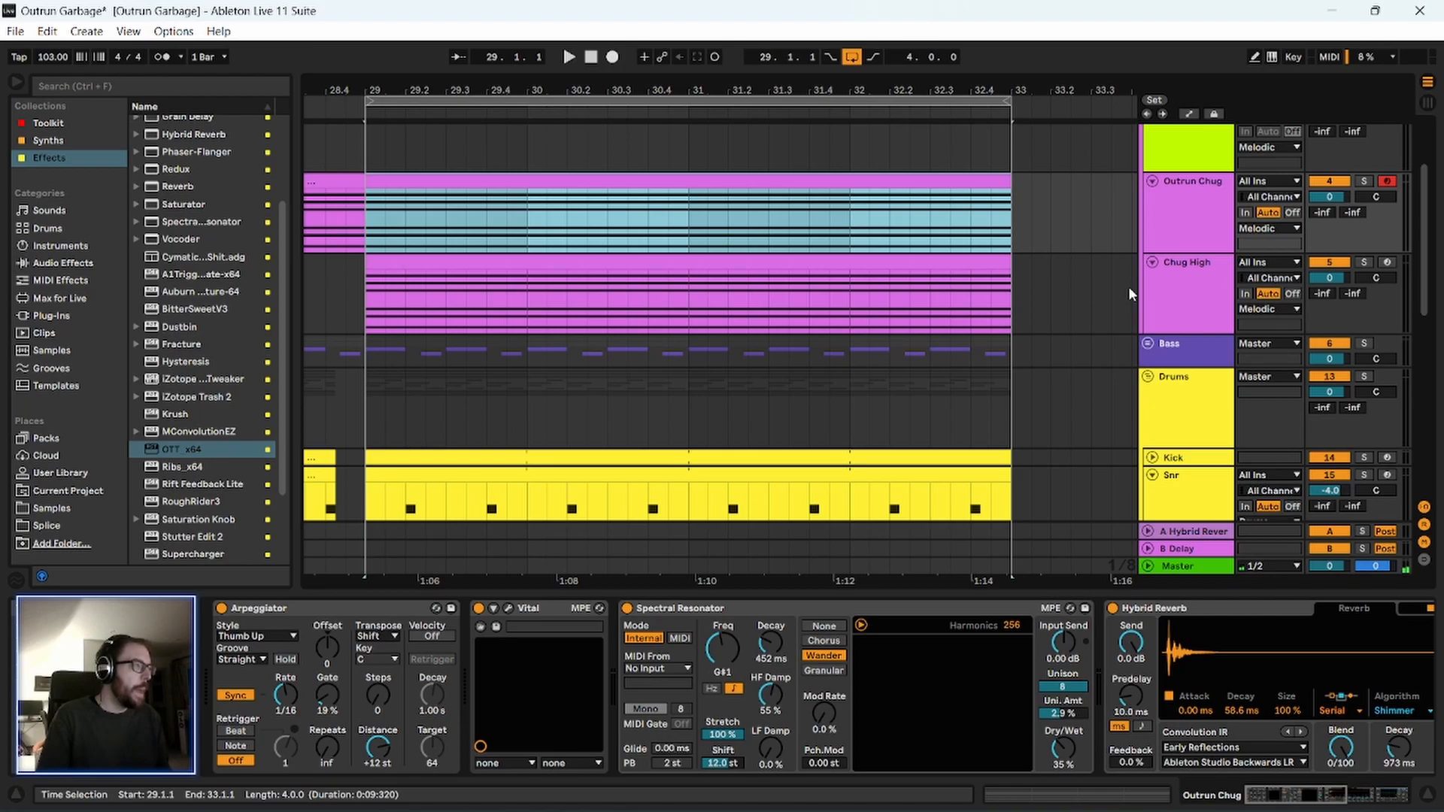
Open the notes of the Outrun Chug clip at bar 29, solo that track, and enlarge the note editor.
{"action": "scroll", "coordinate": [1076, 323], "scroll_direction": "up", "scroll_amount": 3}
{"action": "double_click", "coordinate": [772, 273]}
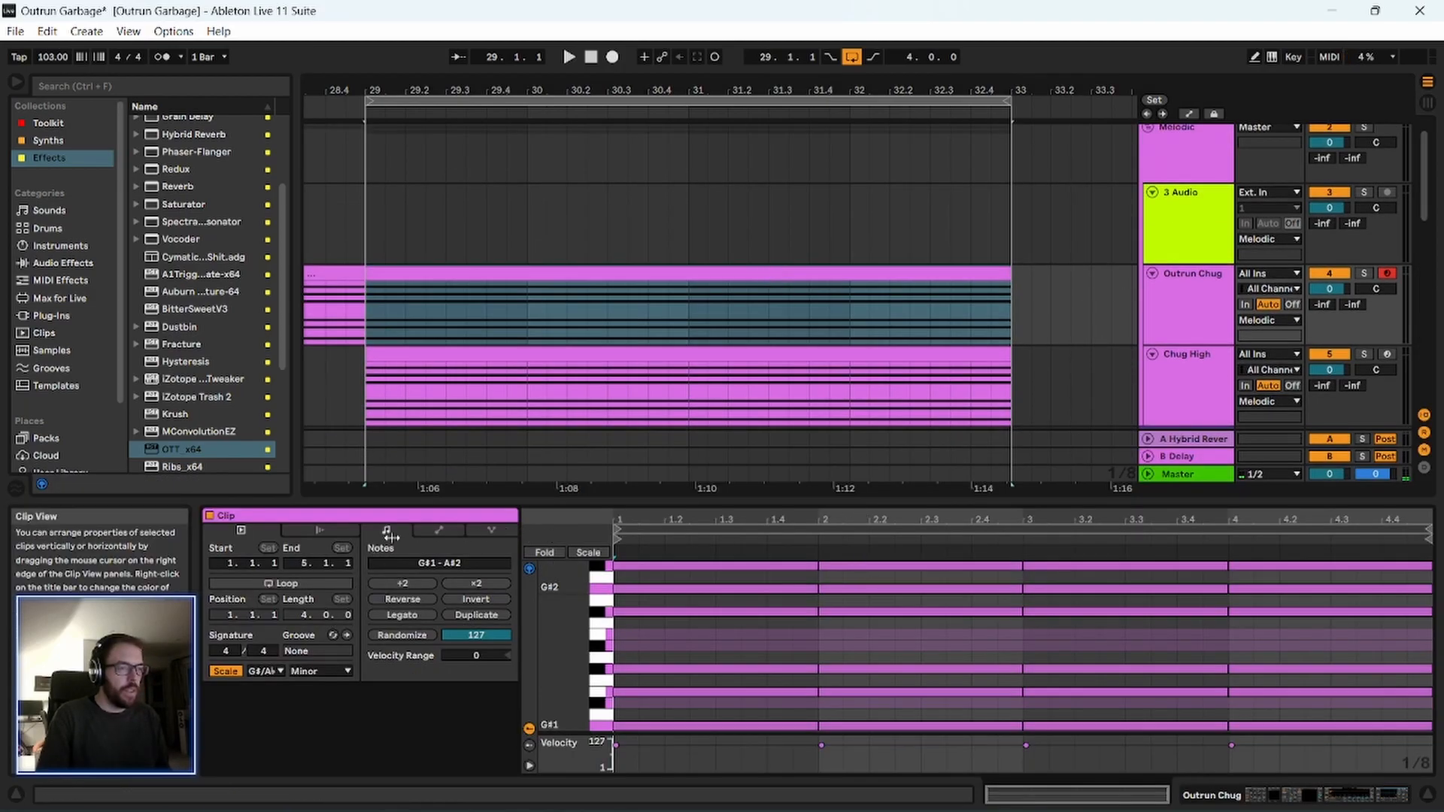
{"action": "left_click_drag", "start_coordinate": [392, 536], "coordinate": [361, 536]}
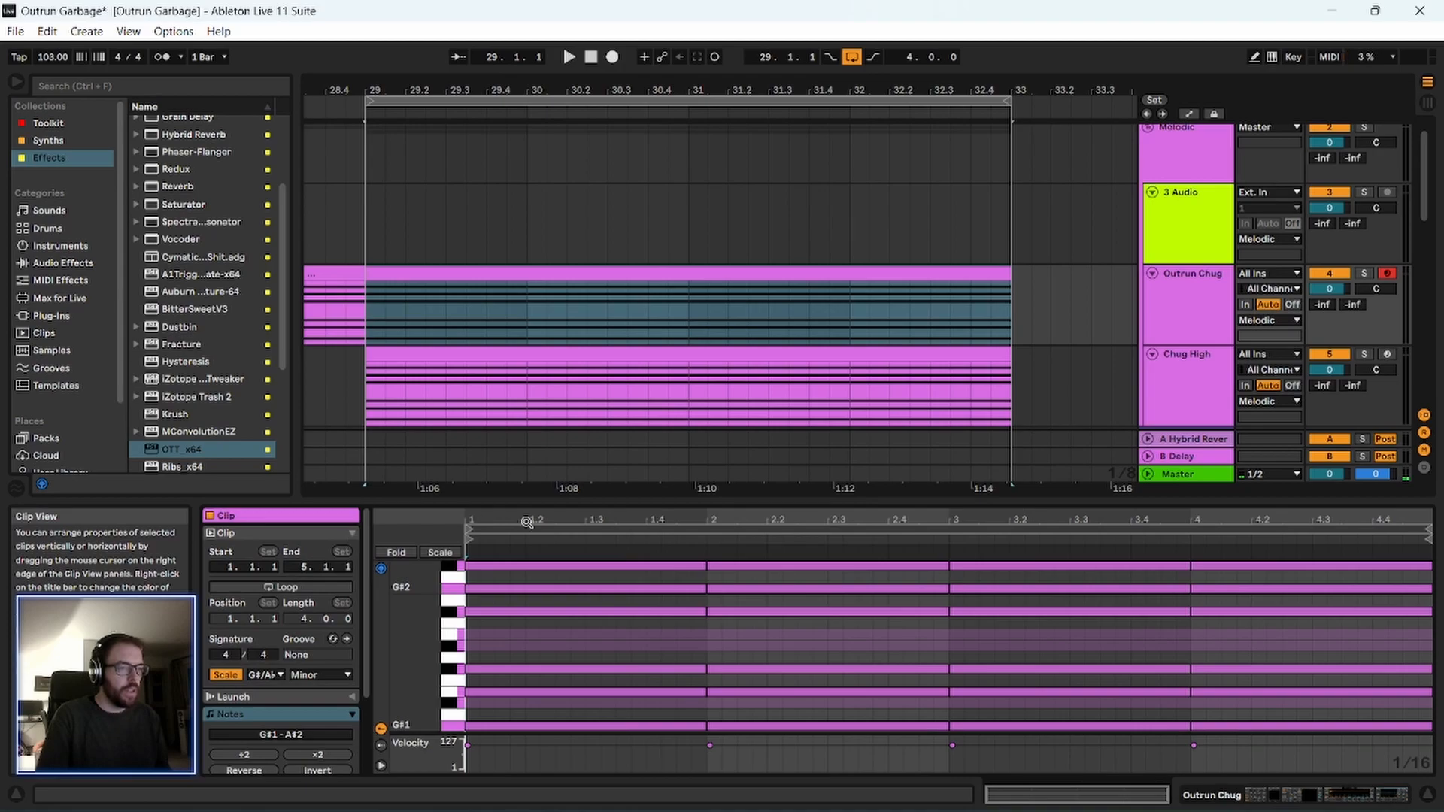
{"action": "left_click", "coordinate": [1364, 273]}
{"action": "scroll", "coordinate": [1192, 286], "scroll_direction": "down", "scroll_amount": 2}
{"action": "left_click", "coordinate": [1193, 219]}
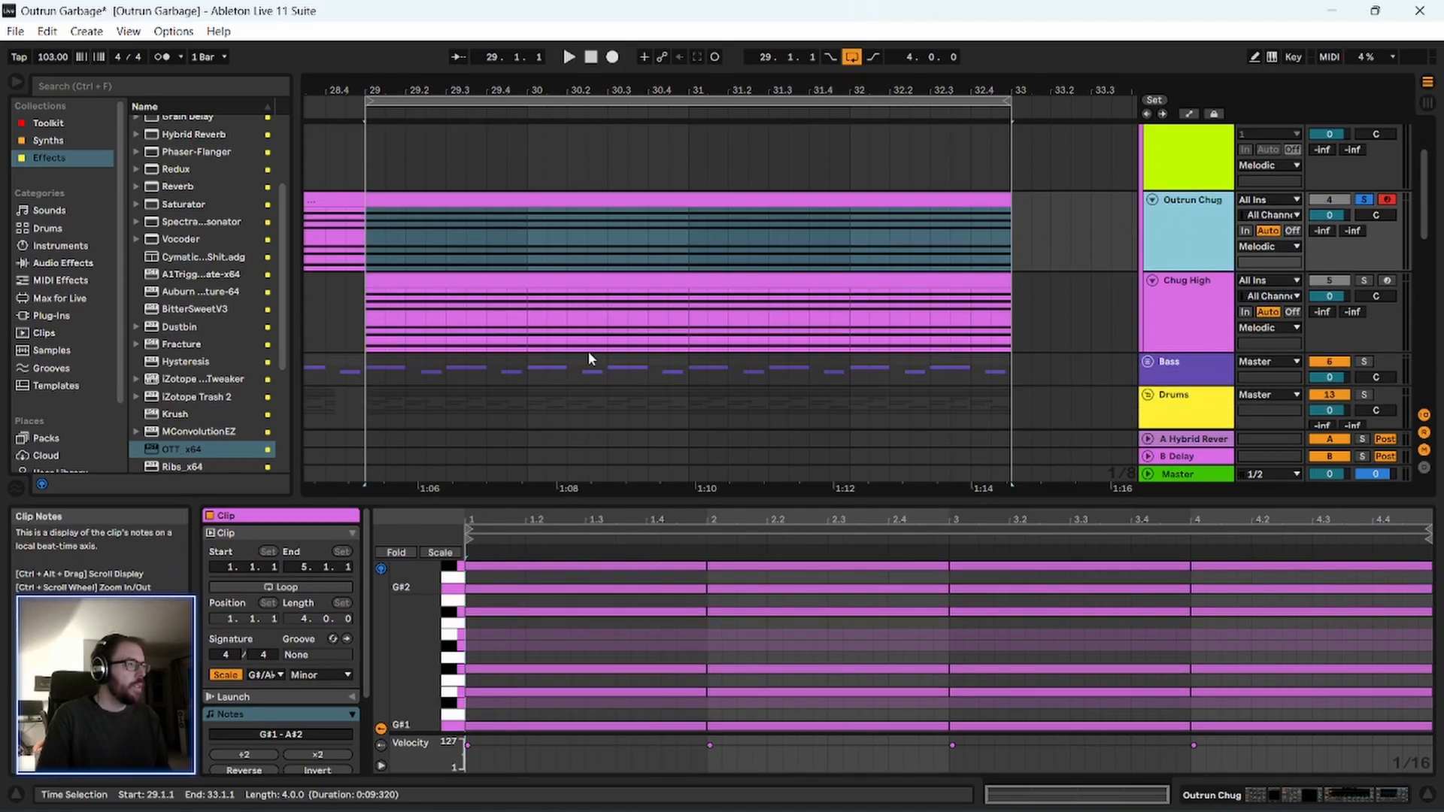
{"action": "scroll", "coordinate": [629, 322], "scroll_direction": "down", "scroll_amount": 2}
{"action": "left_click_drag", "start_coordinate": [587, 500], "coordinate": [586, 329]}
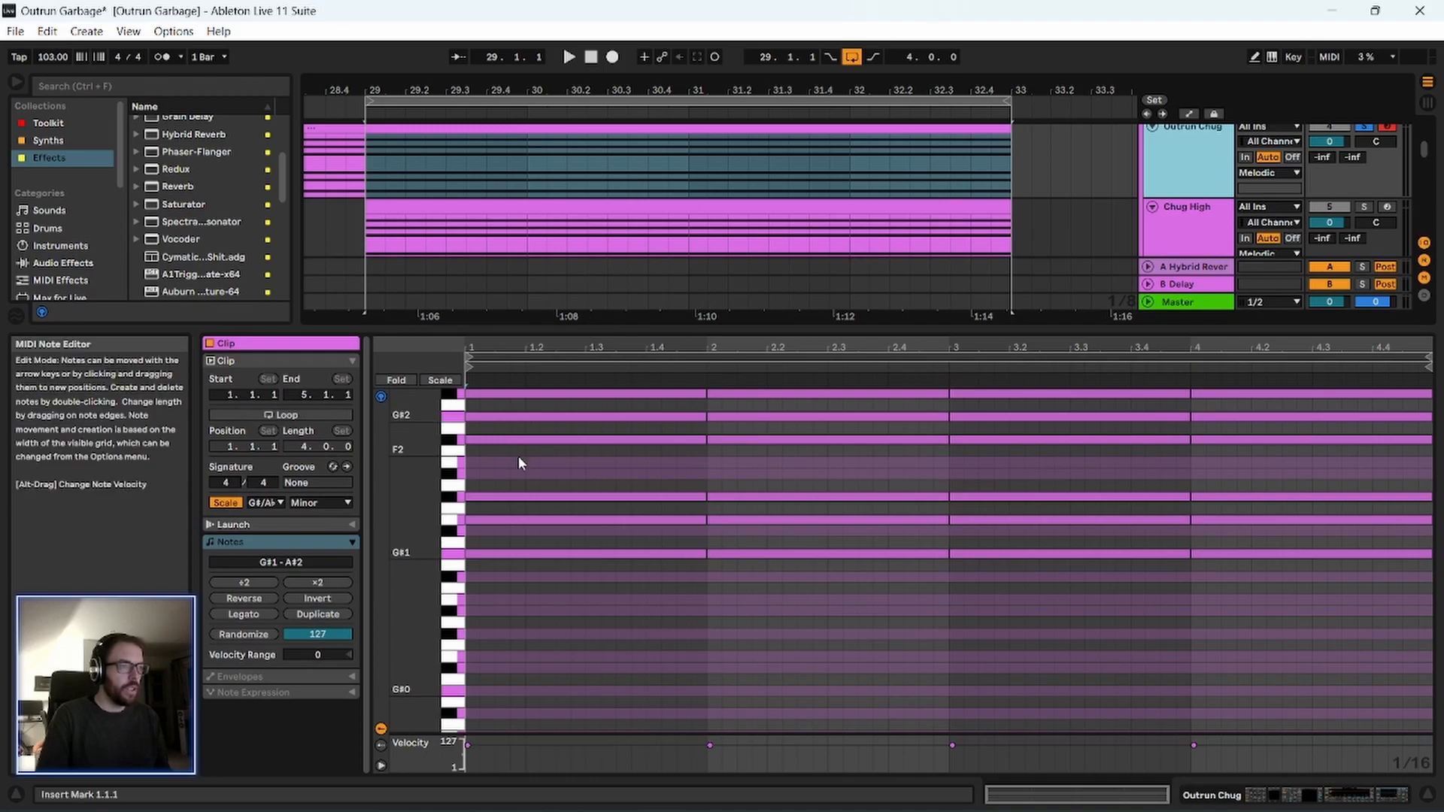
Move the clip's bar 3 notes G#2 to D#3 and G#1 to D#2, auditioning the chord.
{"action": "scroll", "coordinate": [522, 474], "scroll_direction": "up", "scroll_amount": 2}
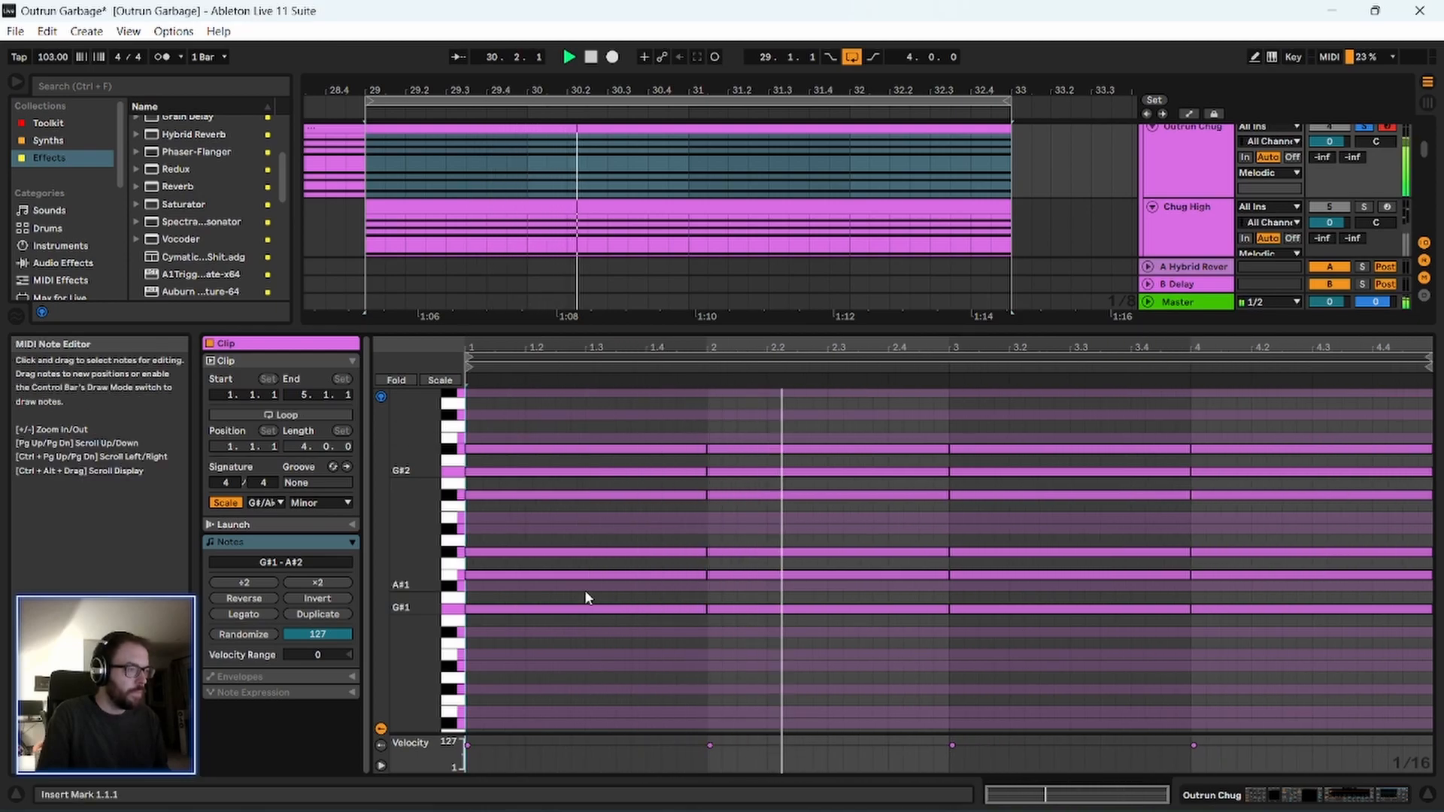
{"action": "scroll", "coordinate": [602, 583], "scroll_direction": "up", "scroll_amount": 1}
{"action": "key", "text": "space"}
{"action": "left_click_drag", "start_coordinate": [1049, 511], "coordinate": [1055, 432]}
{"action": "key", "text": "space"}
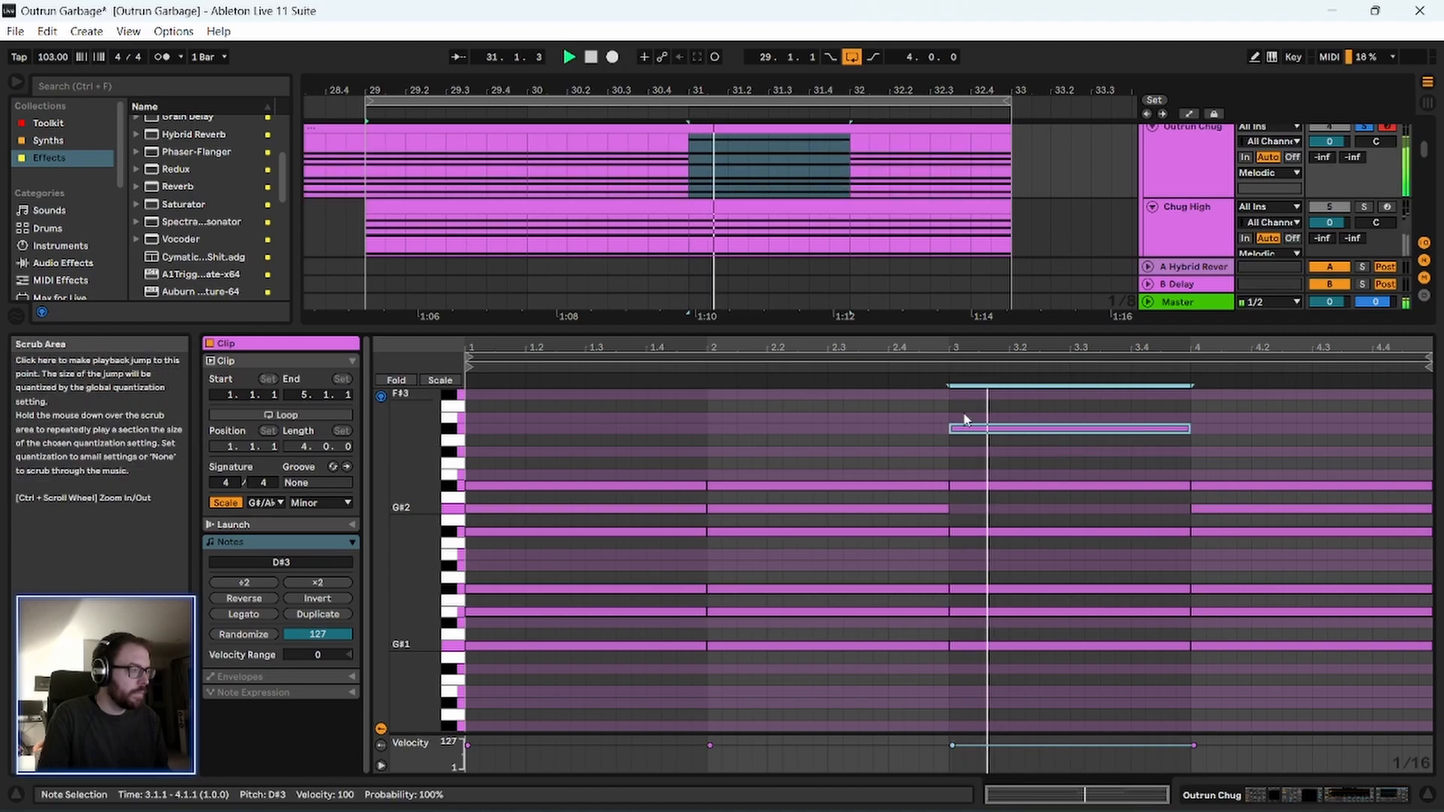
{"action": "left_click_drag", "start_coordinate": [1076, 348], "coordinate": [1056, 351]}
{"action": "key", "text": "space"}
{"action": "double_click", "coordinate": [1000, 554]}
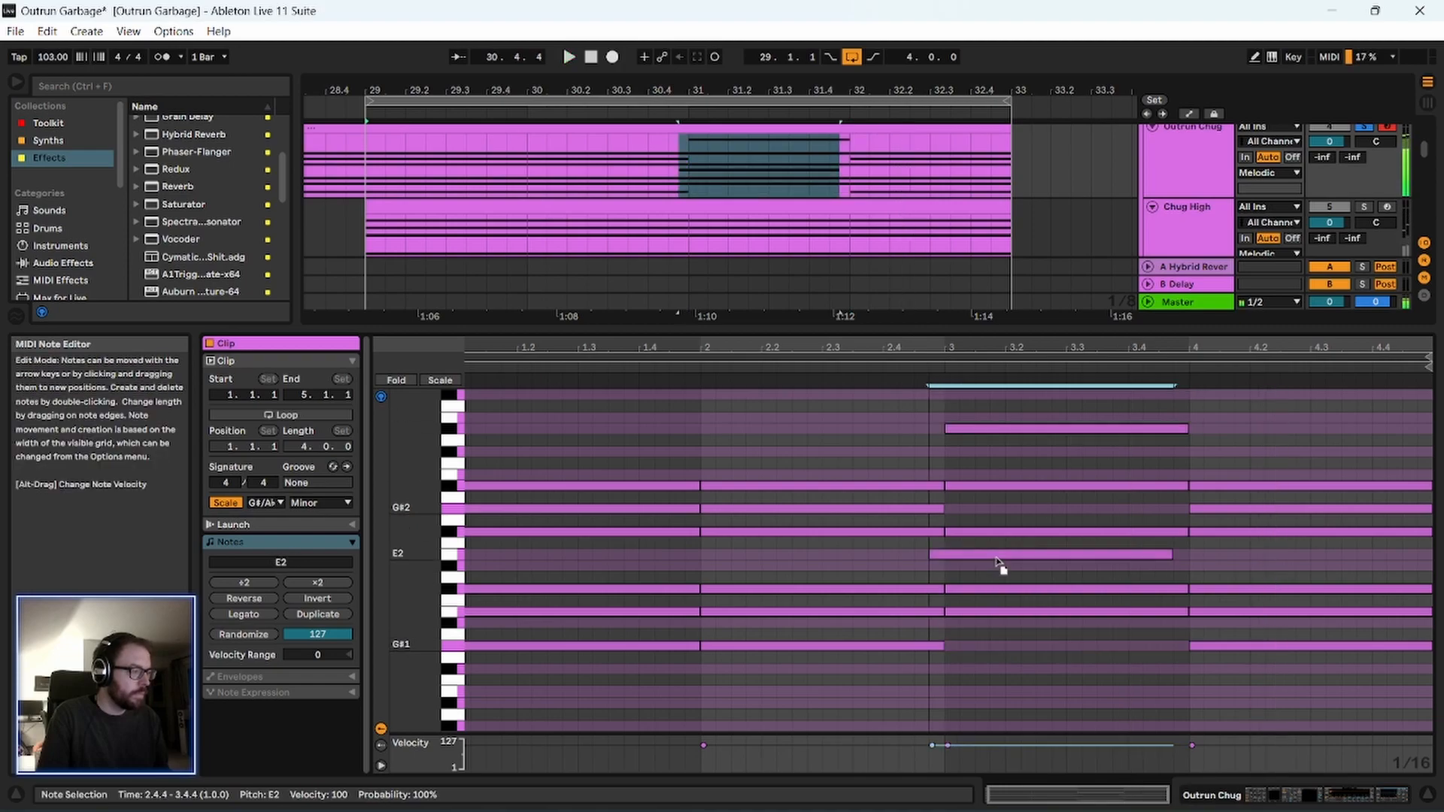
{"action": "left_click_drag", "start_coordinate": [1002, 556], "coordinate": [1003, 567]}
{"action": "left_click", "coordinate": [931, 367]}
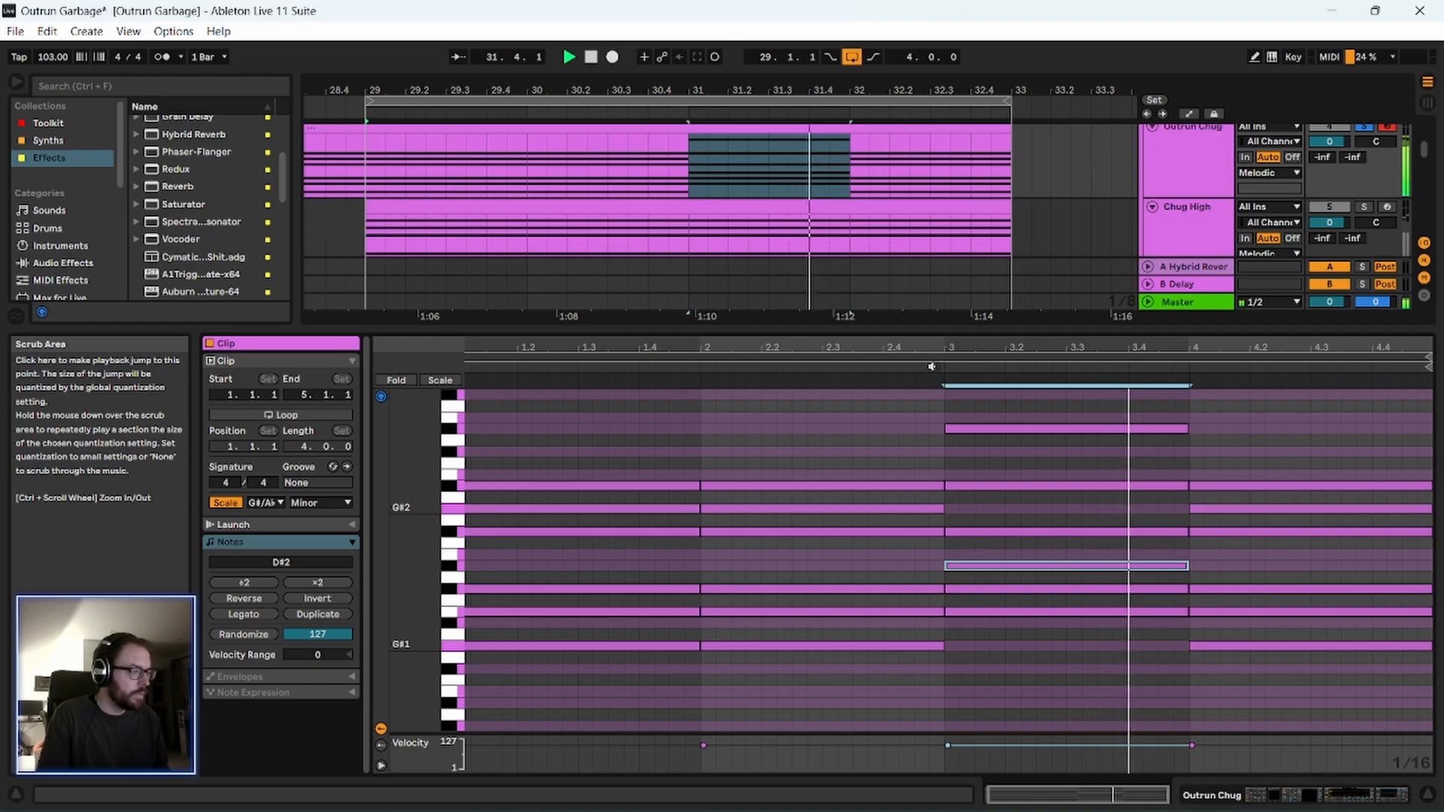
Lower the D#3 note in the clip's bar 3 by way of C#3 to B2, auditioning each pitch.
{"action": "left_click_drag", "start_coordinate": [1008, 428], "coordinate": [1003, 453]}
{"action": "key", "text": "space"}
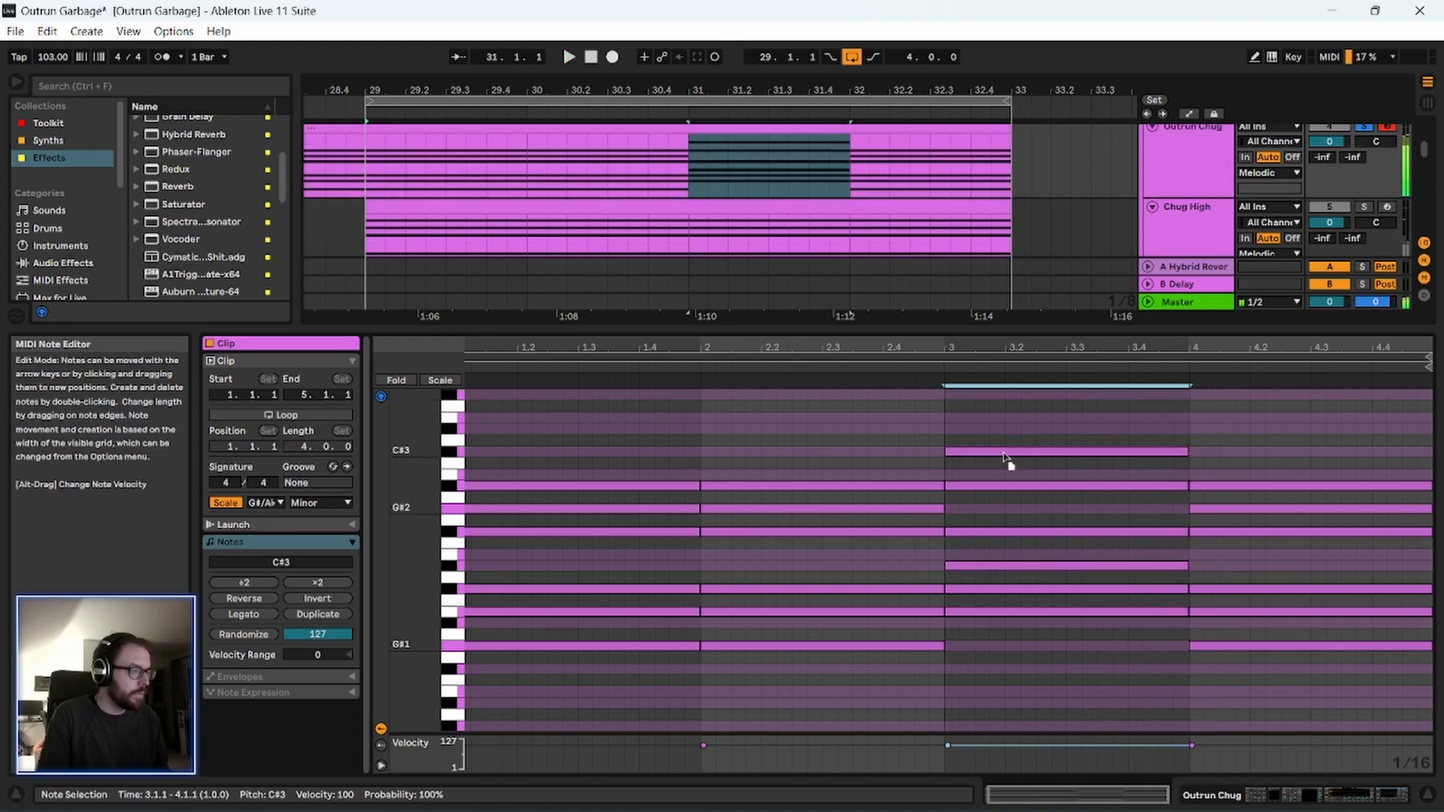
{"action": "left_click", "coordinate": [925, 364]}
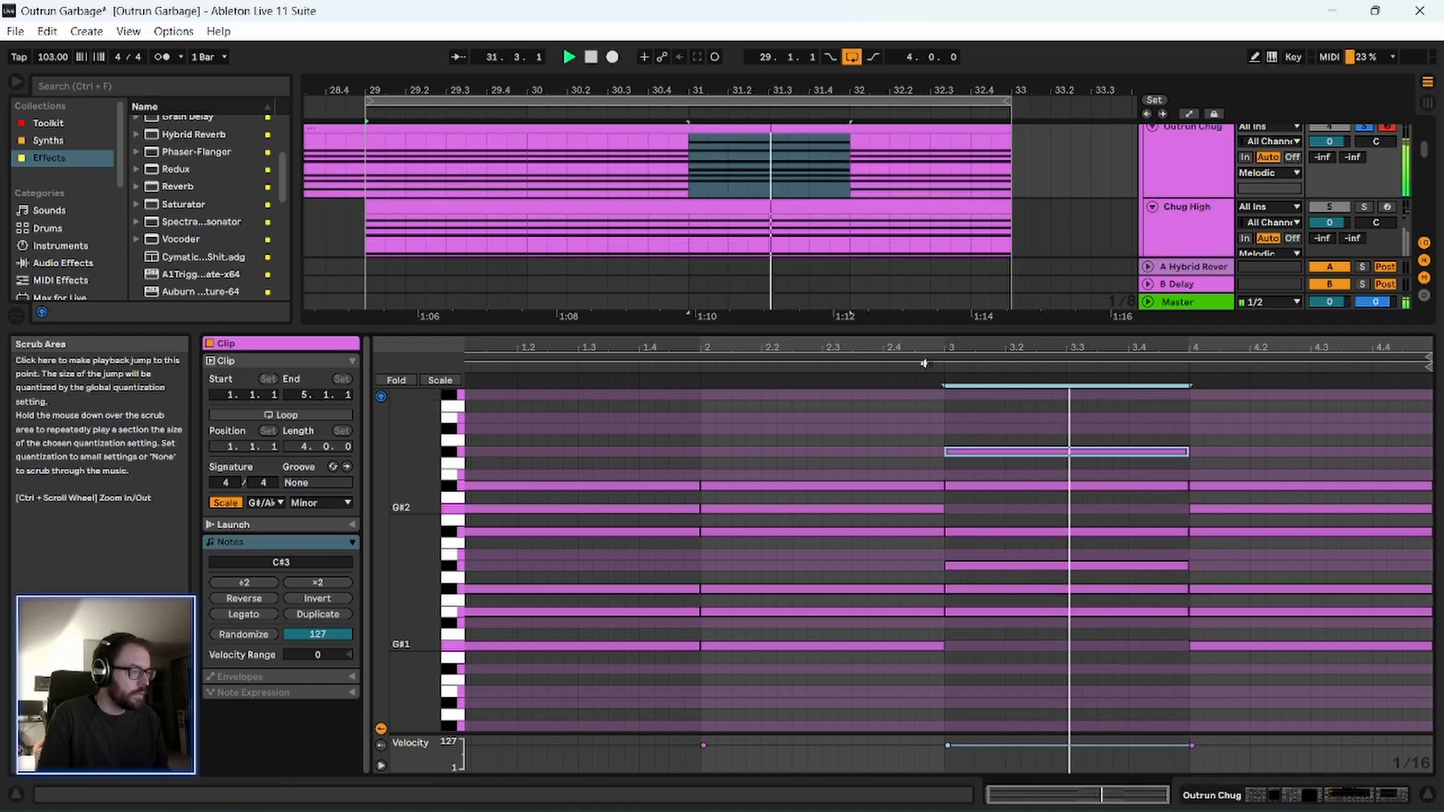
{"action": "key", "text": "space"}
{"action": "mouse_move", "coordinate": [1041, 449]}
{"action": "left_mouse_down"}
{"action": "mouse_move", "coordinate": [1048, 490]}
{"action": "mouse_move", "coordinate": [1042, 474]}
{"action": "left_mouse_up"}
{"action": "left_click", "coordinate": [928, 364]}
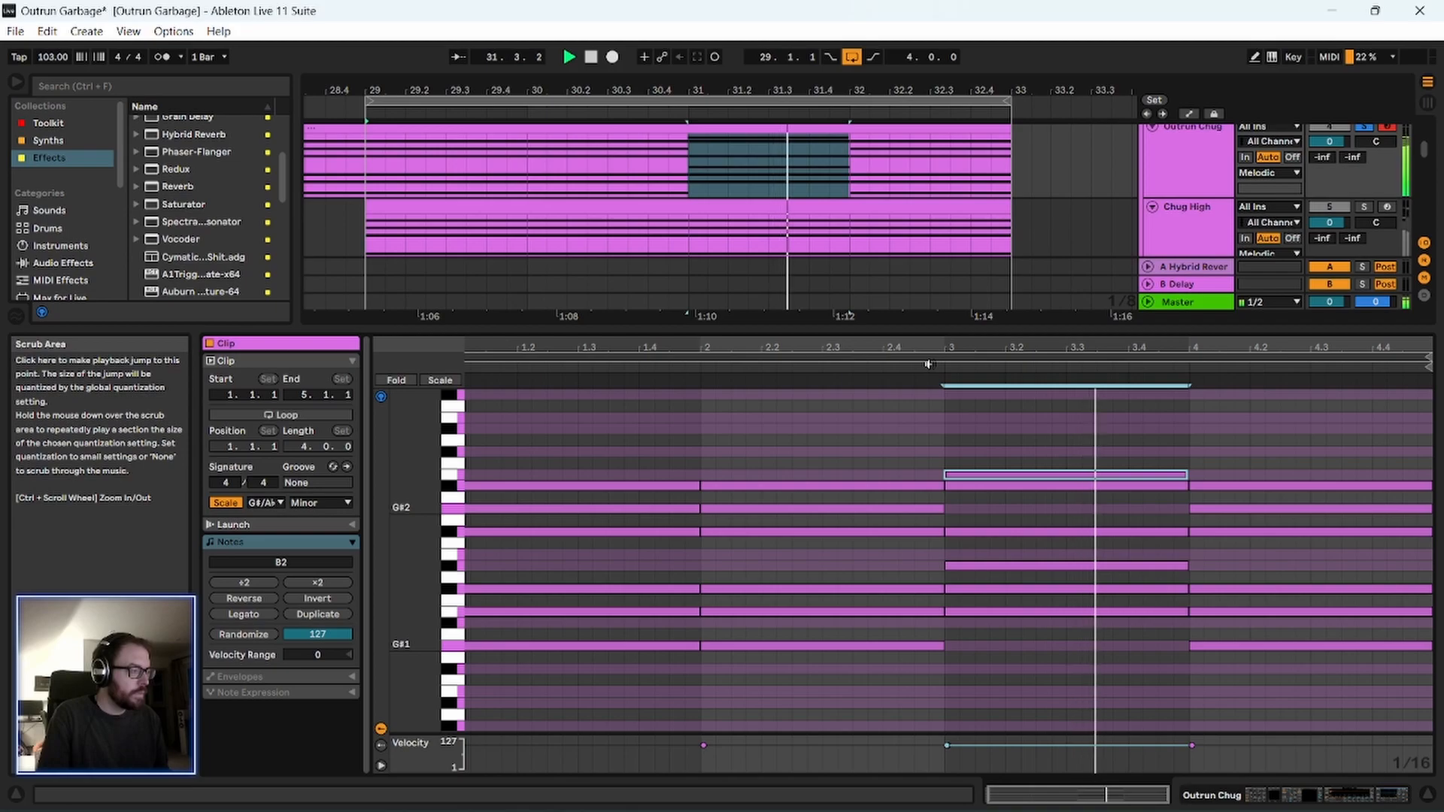
Add a G#2 note spanning the whole of the clip's bar 3 and play the chord.
{"action": "left_click_drag", "start_coordinate": [1066, 347], "coordinate": [876, 381]}
{"action": "key", "text": "space"}
{"action": "left_click_drag", "start_coordinate": [814, 474], "coordinate": [819, 489]}
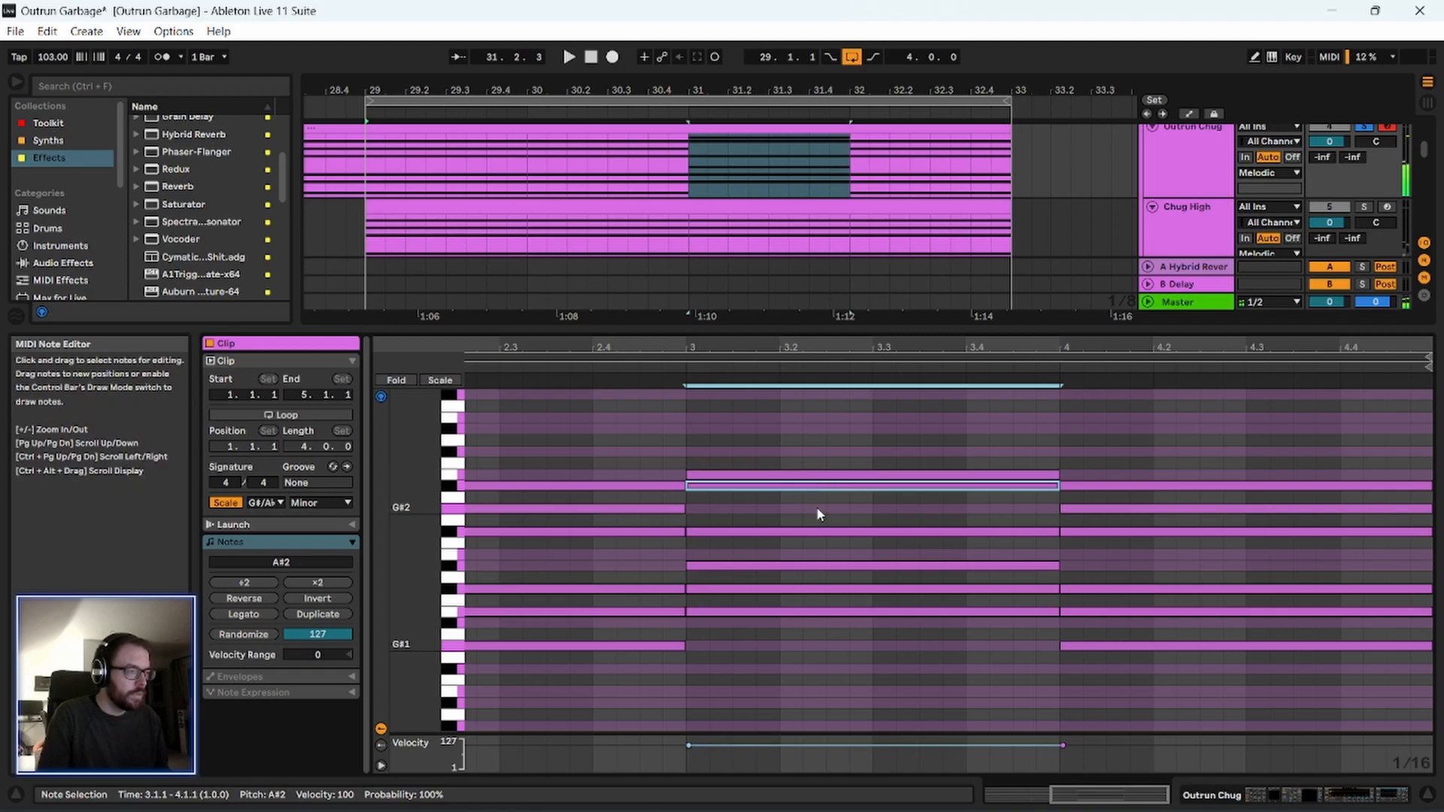
{"action": "double_click", "coordinate": [817, 512]}
{"action": "left_click_drag", "start_coordinate": [817, 510], "coordinate": [1058, 516]}
{"action": "left_click", "coordinate": [661, 364]}
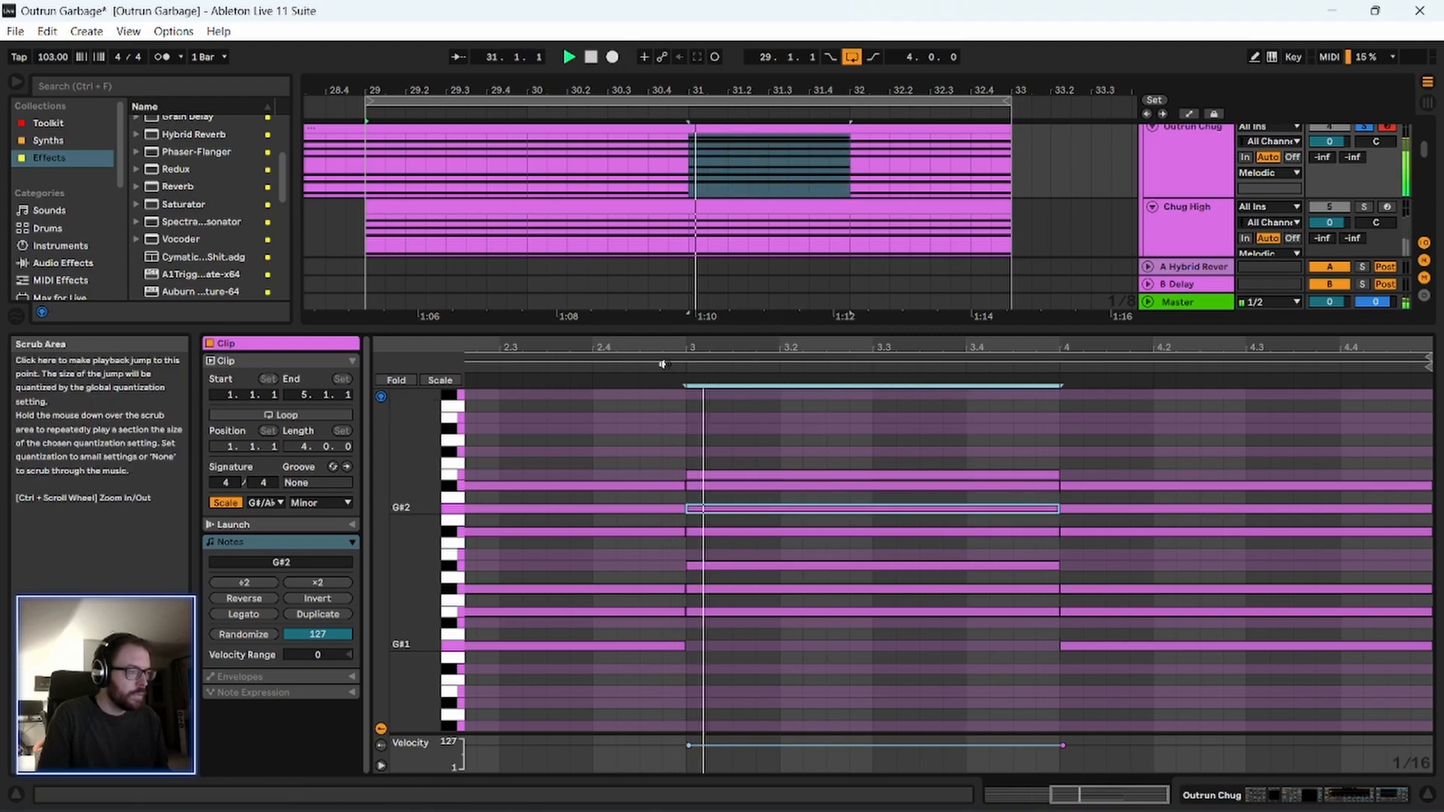
Try the B1 note in the clip's bar 3 at E2 and play the chord.
{"action": "left_click", "coordinate": [798, 612]}
{"action": "key", "text": "space"}
{"action": "key", "text": "Up"}
{"action": "key", "text": "Up"}
{"action": "key", "text": "Up"}
{"action": "key", "text": "Up"}
{"action": "key", "text": "Up"}
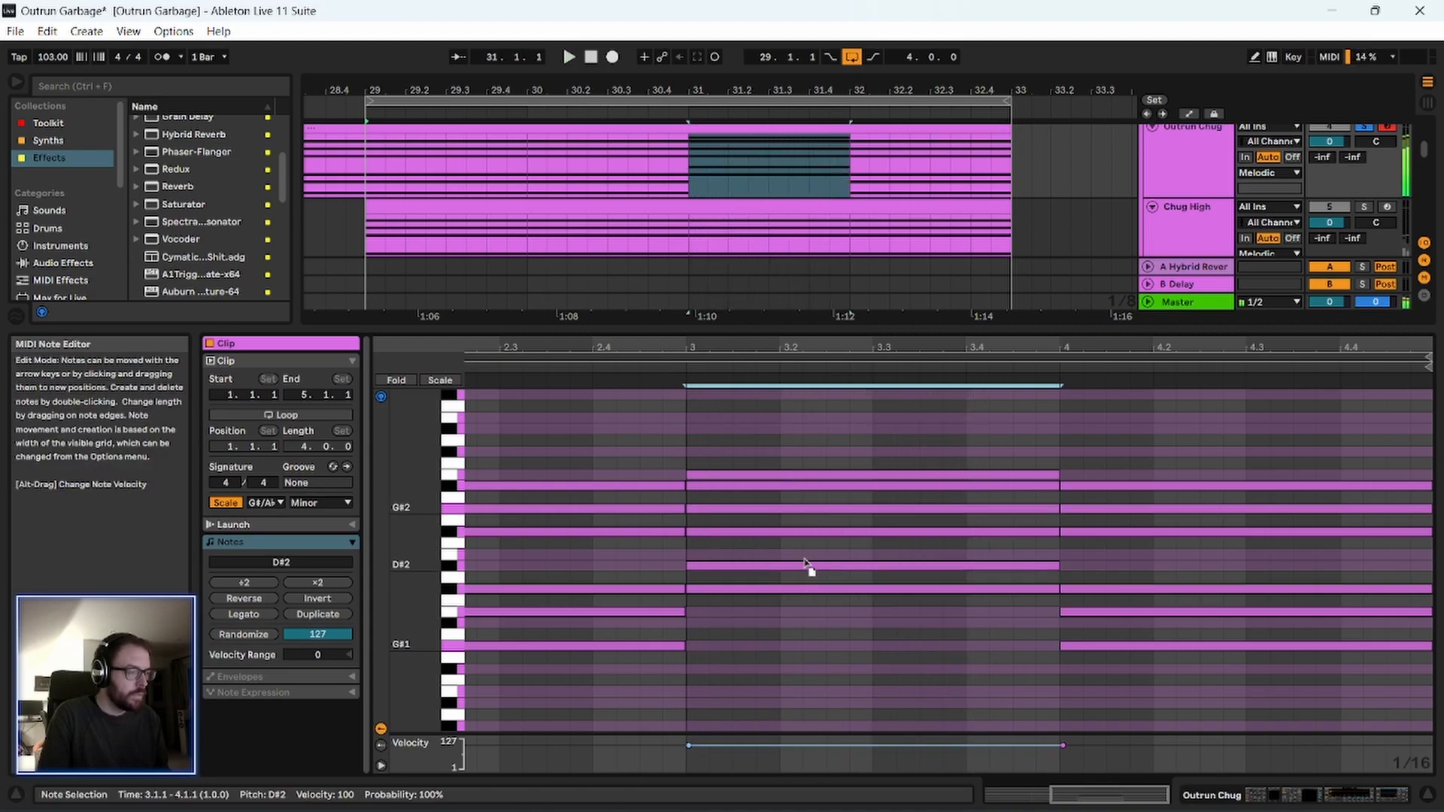
{"action": "left_click", "coordinate": [665, 364]}
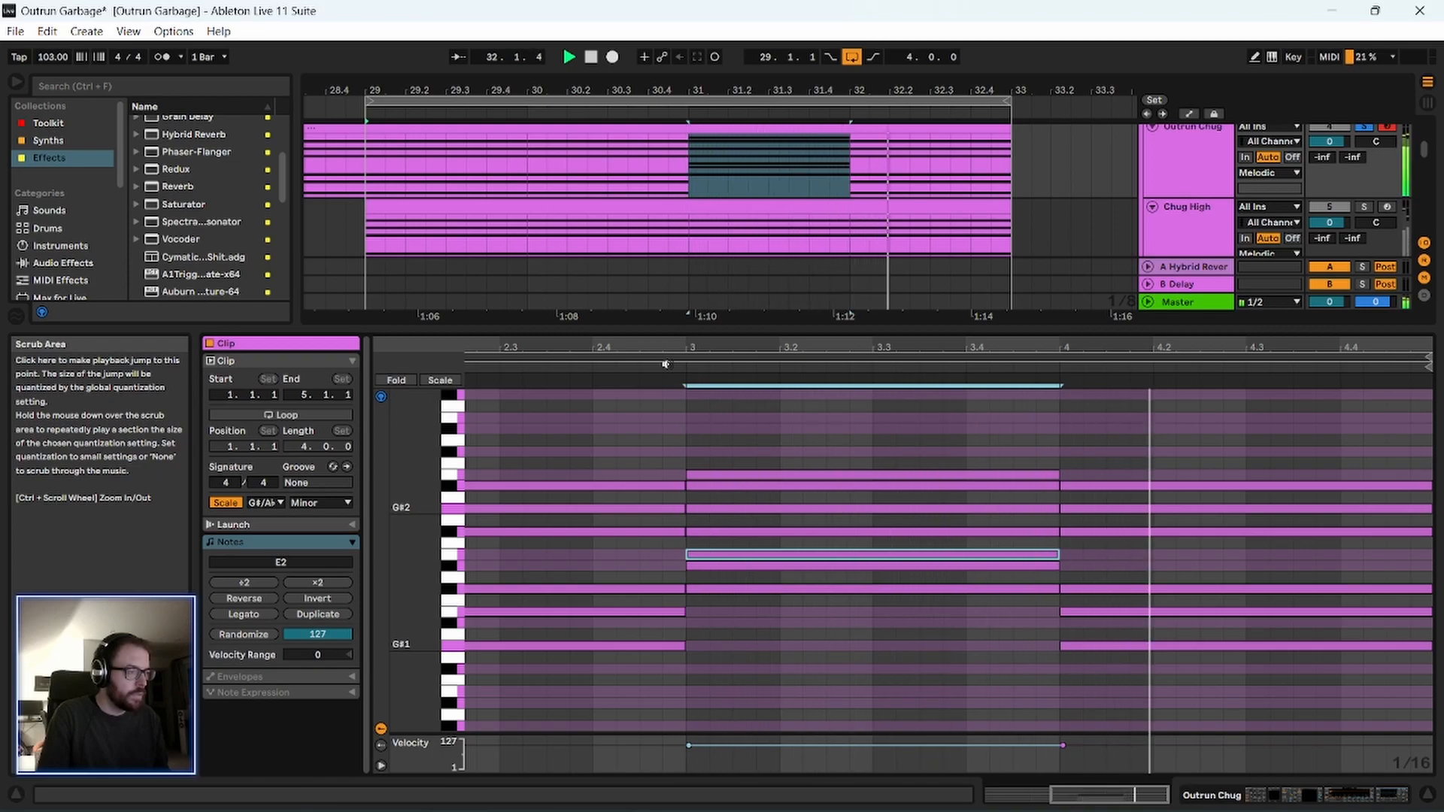
Bring the raised E2 note in the clip's bar 3 down to A#1, auditioning B1 on the way.
{"action": "key", "text": "space"}
{"action": "left_click_drag", "start_coordinate": [933, 557], "coordinate": [931, 612]}
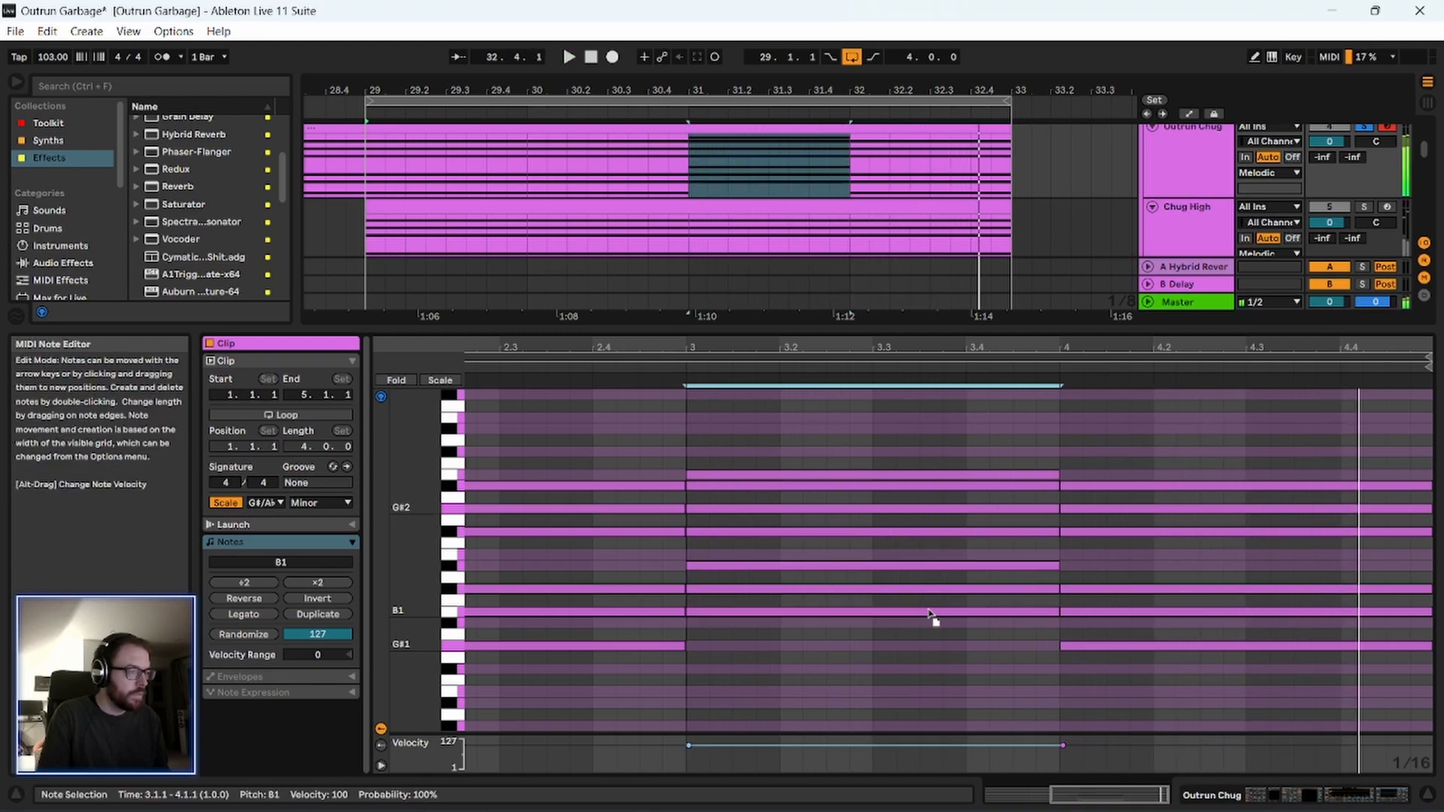
{"action": "left_click", "coordinate": [654, 381]}
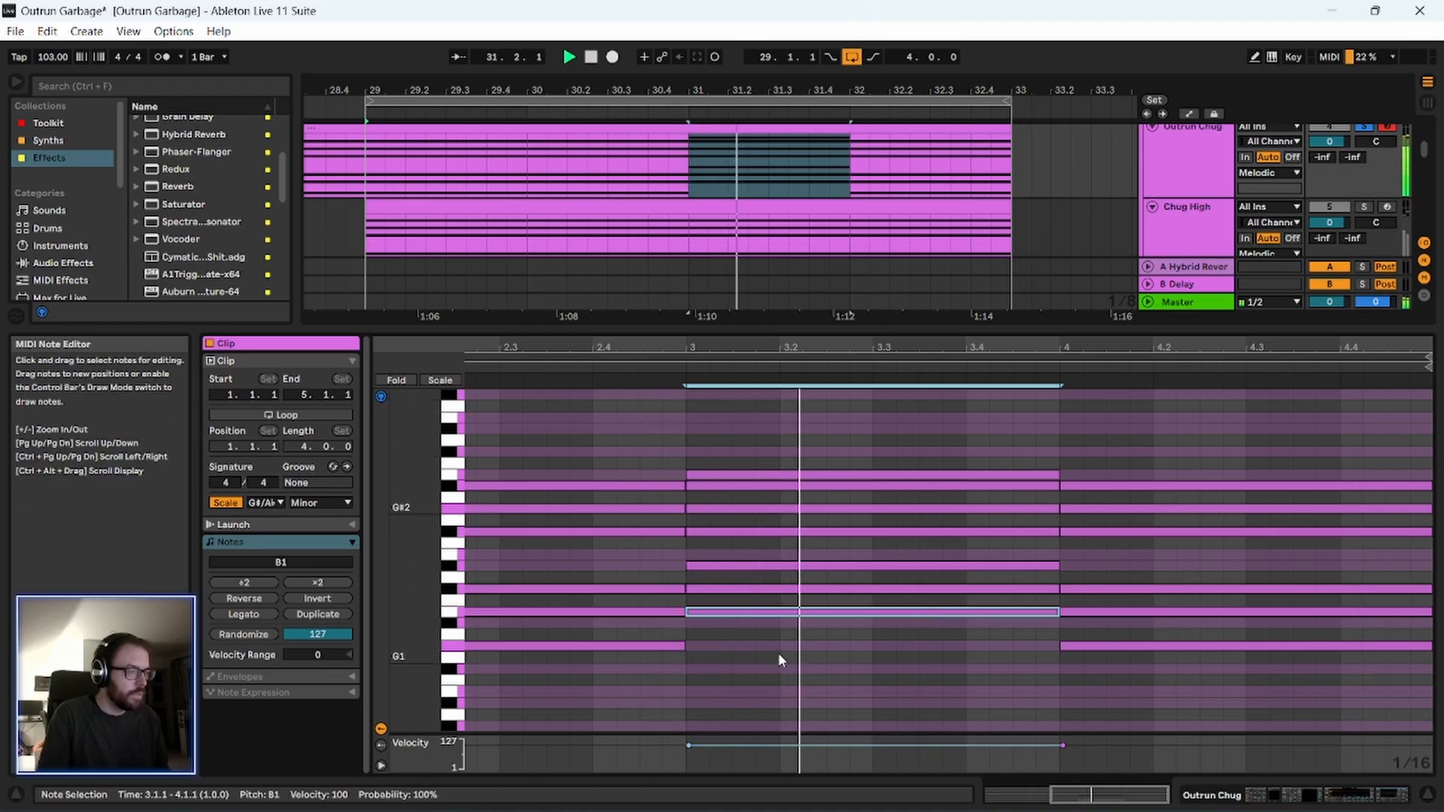
{"action": "key", "text": "Down"}
{"action": "left_click", "coordinate": [661, 372]}
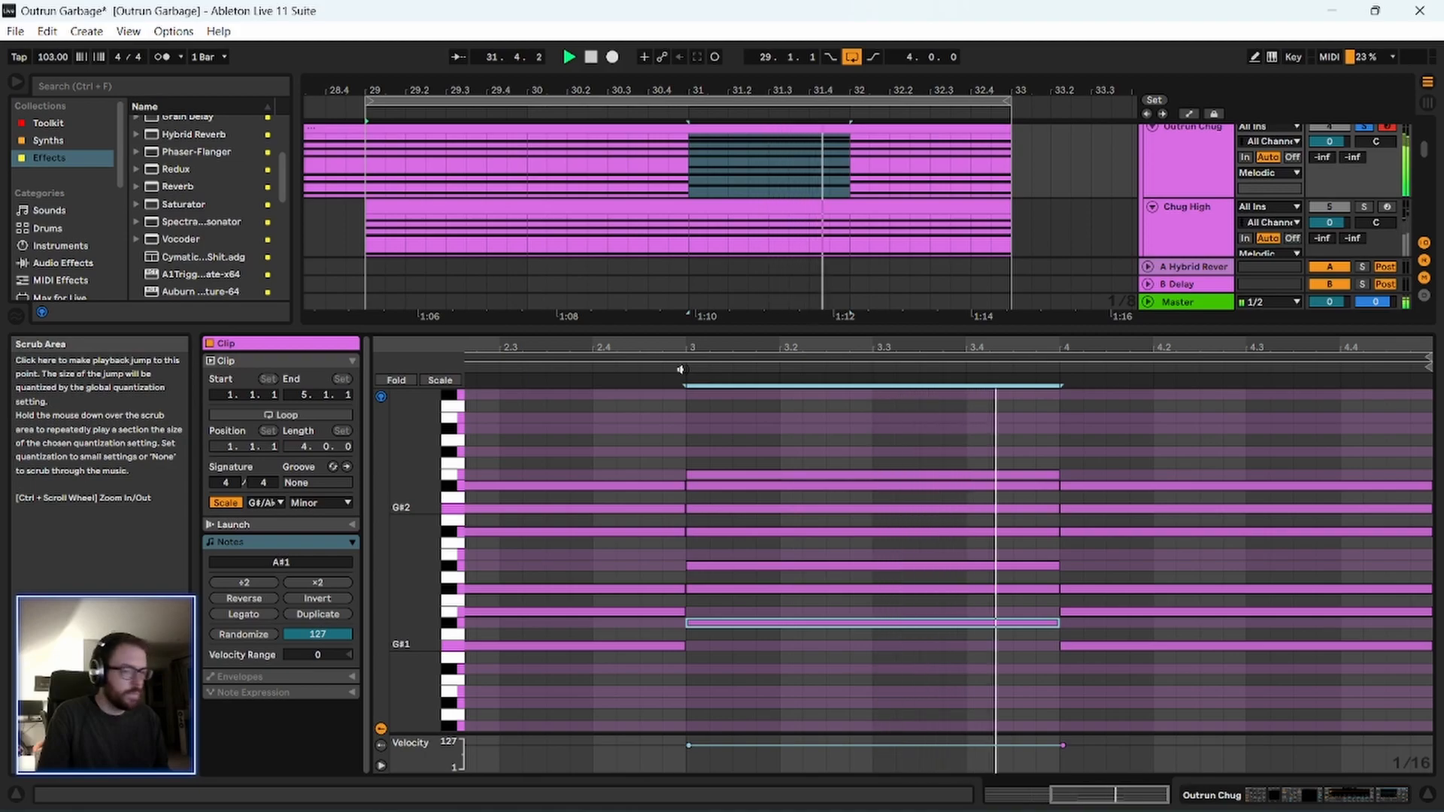
Delete the chord in the clip's bar 2 and move the edited bar 3 chord into its place.
{"action": "left_click_drag", "start_coordinate": [1012, 347], "coordinate": [968, 331]}
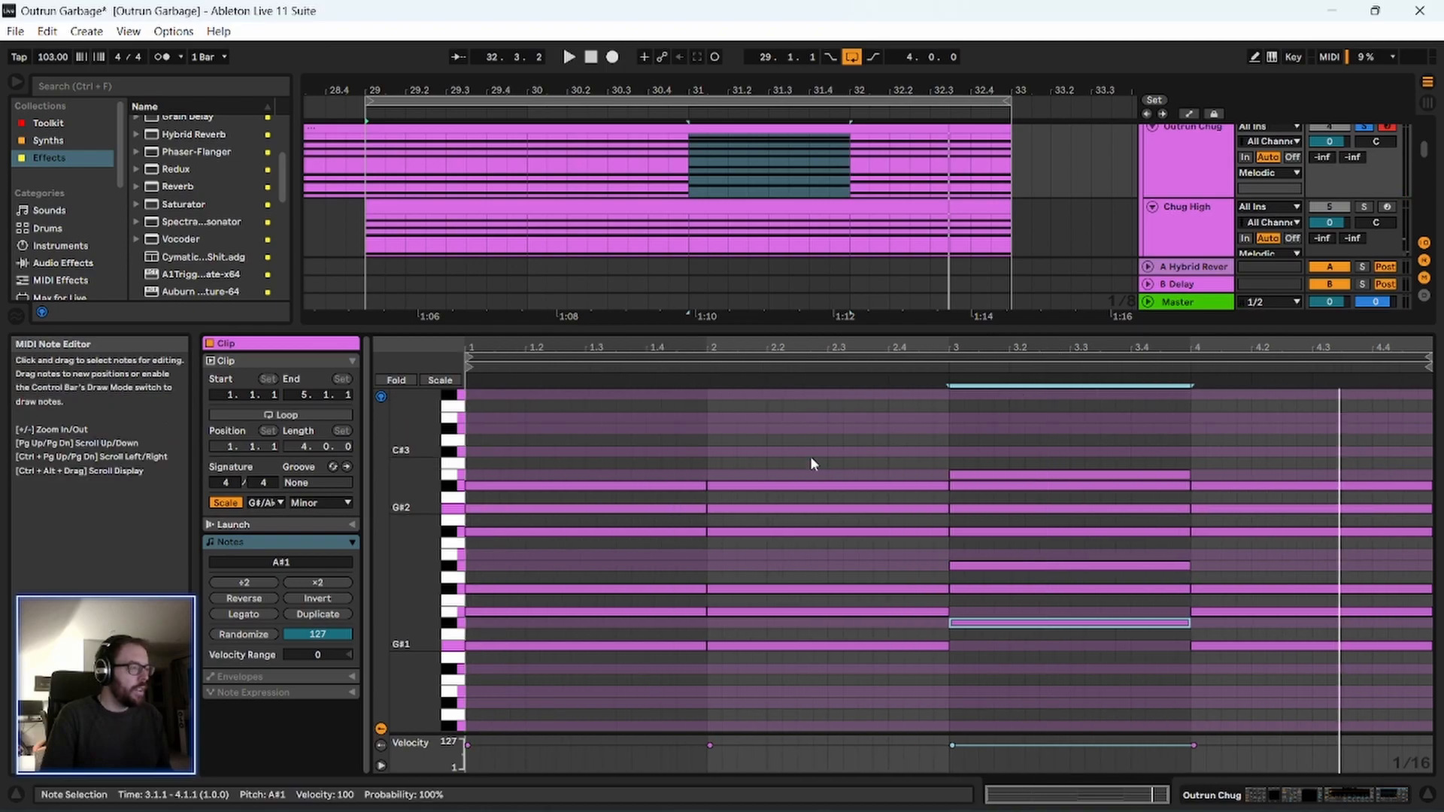
{"action": "left_click_drag", "start_coordinate": [794, 431], "coordinate": [628, 656]}
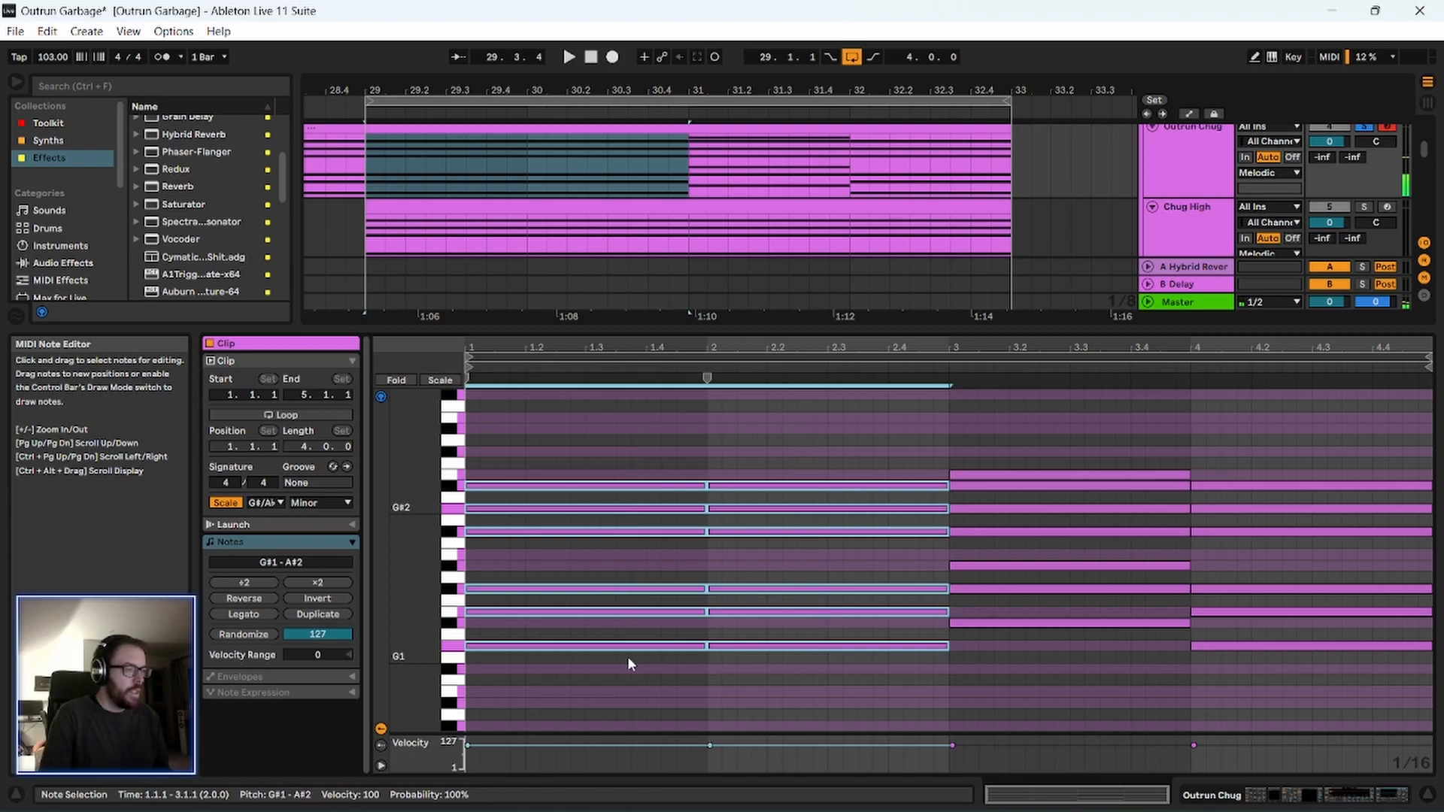
{"action": "left_click", "coordinate": [825, 701]}
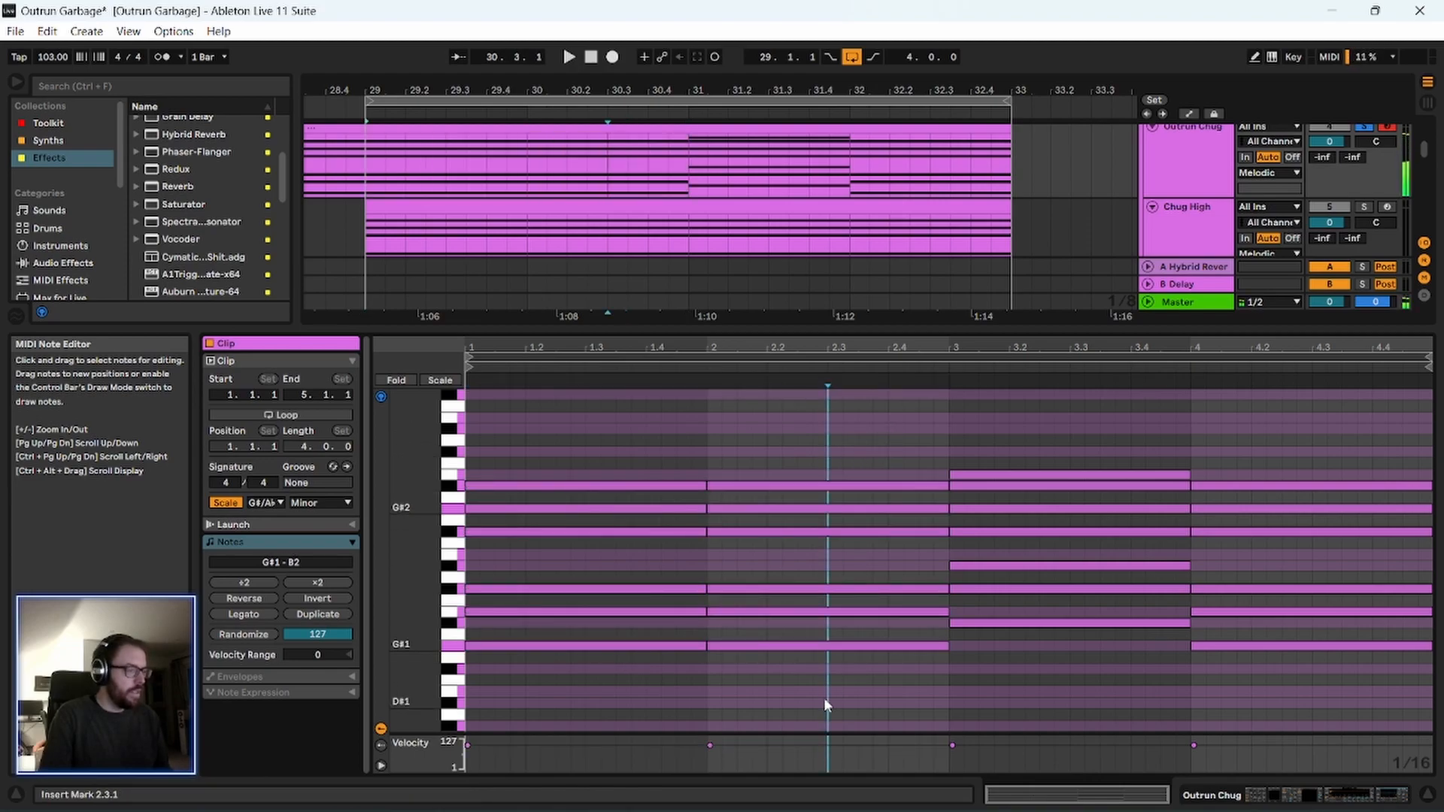
{"action": "left_click_drag", "start_coordinate": [843, 408], "coordinate": [855, 683]}
{"action": "key", "text": "Delete"}
{"action": "left_click_drag", "start_coordinate": [879, 437], "coordinate": [1015, 647]}
{"action": "left_click_drag", "start_coordinate": [1049, 477], "coordinate": [828, 475]}
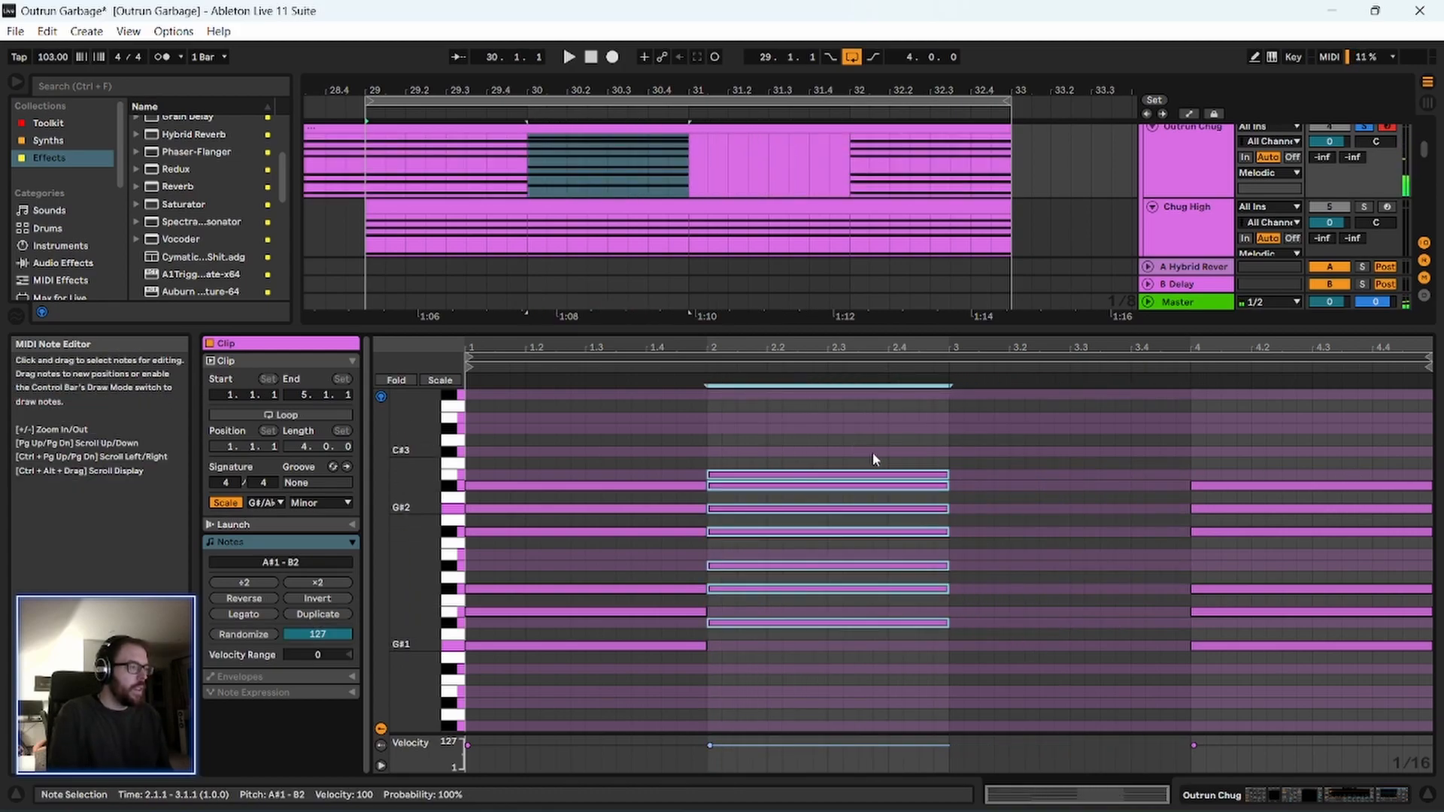
Delete the bar 4 chord and duplicate the two chords of bars 1–2 into bars 3–4 of the clip.
{"action": "left_click_drag", "start_coordinate": [1145, 388], "coordinate": [1282, 659]}
{"action": "key", "text": "Delete"}
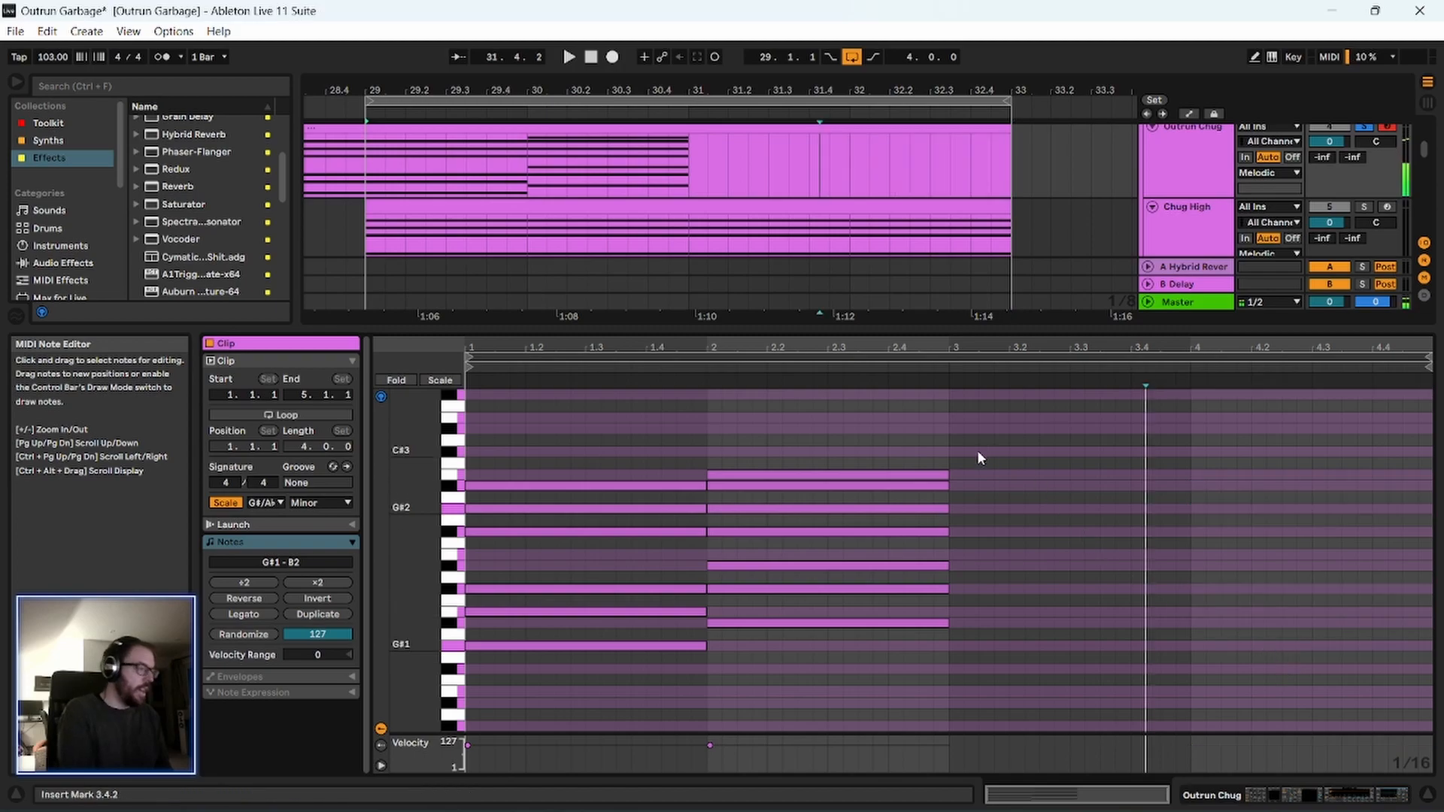
{"action": "left_click_drag", "start_coordinate": [936, 445], "coordinate": [606, 689]}
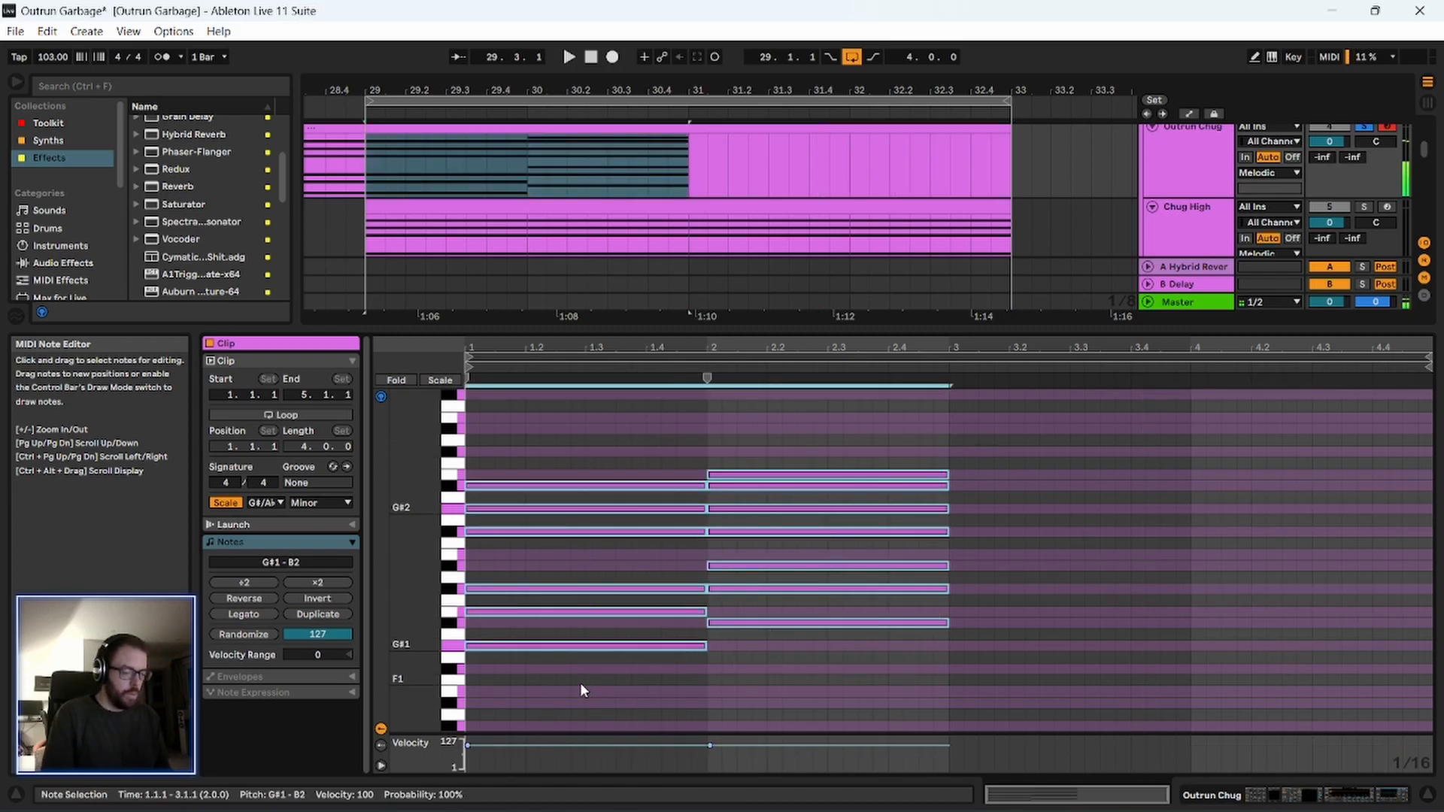
{"action": "key", "text": "ctrl+d"}
{"action": "left_click", "coordinate": [661, 426]}
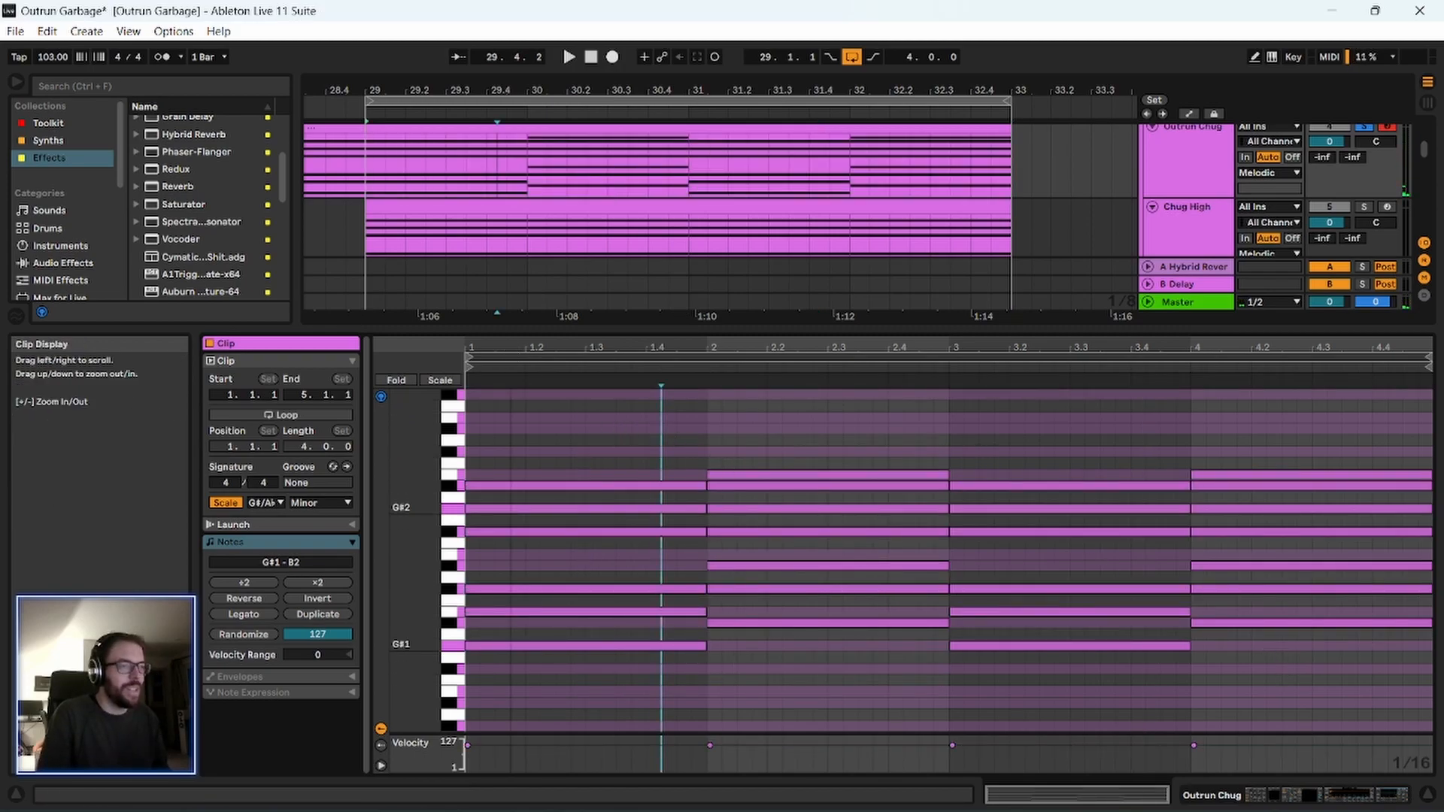
Play the progression and transpose the whole bar 3 chord of the clip up three semitones.
{"action": "key", "text": "space"}
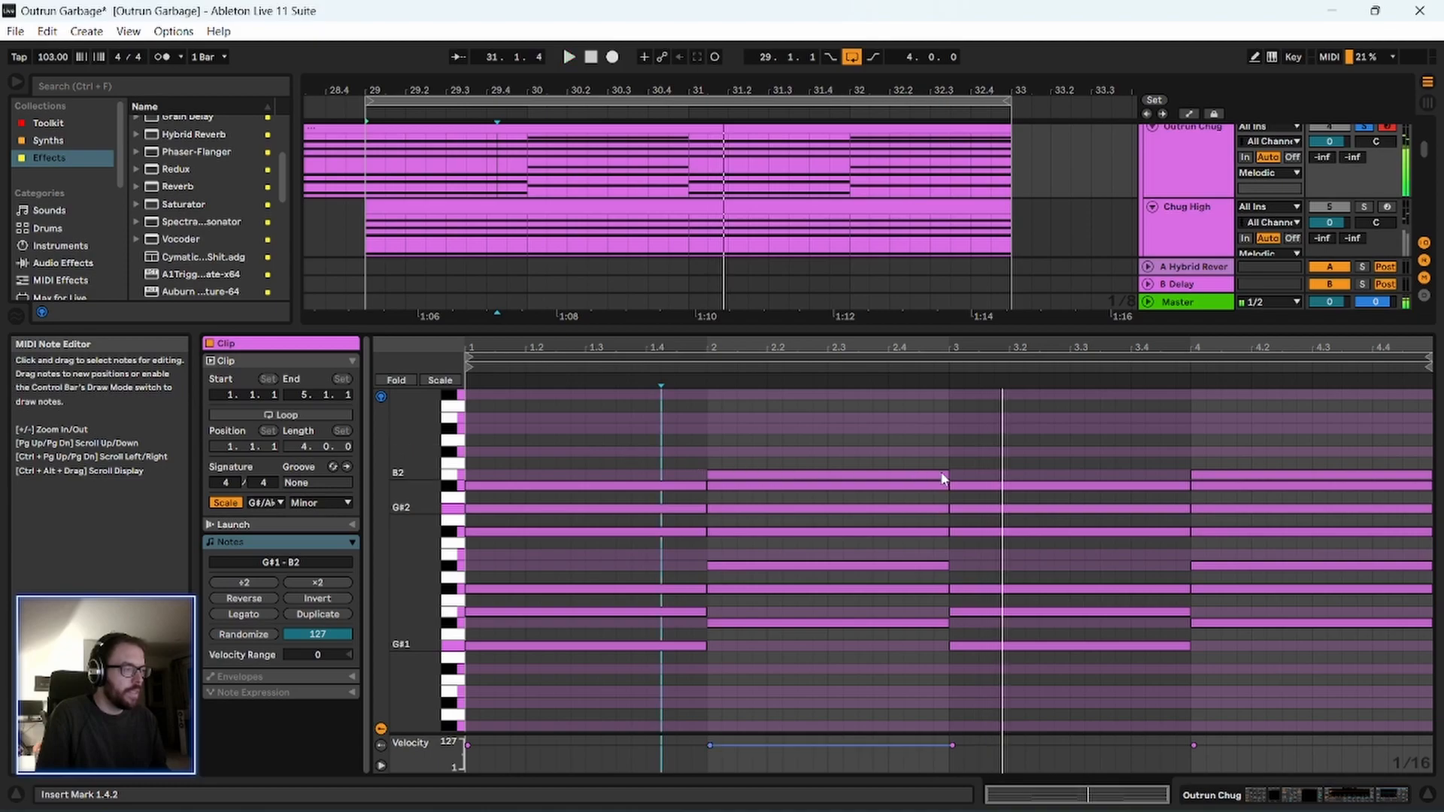
{"action": "left_click_drag", "start_coordinate": [1074, 460], "coordinate": [1092, 672]}
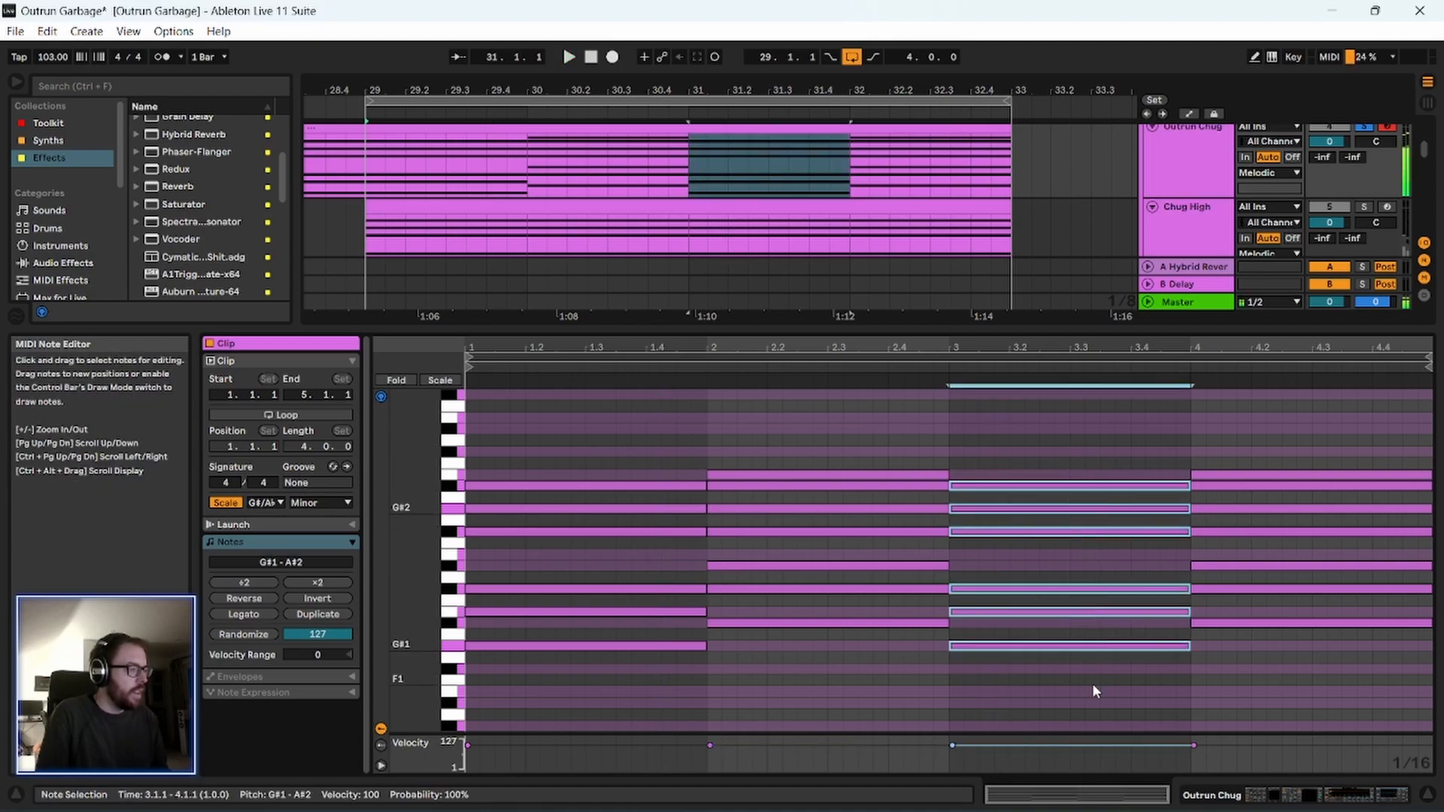
{"action": "key", "text": "Up"}
{"action": "key", "text": "Up"}
{"action": "key", "text": "Up"}
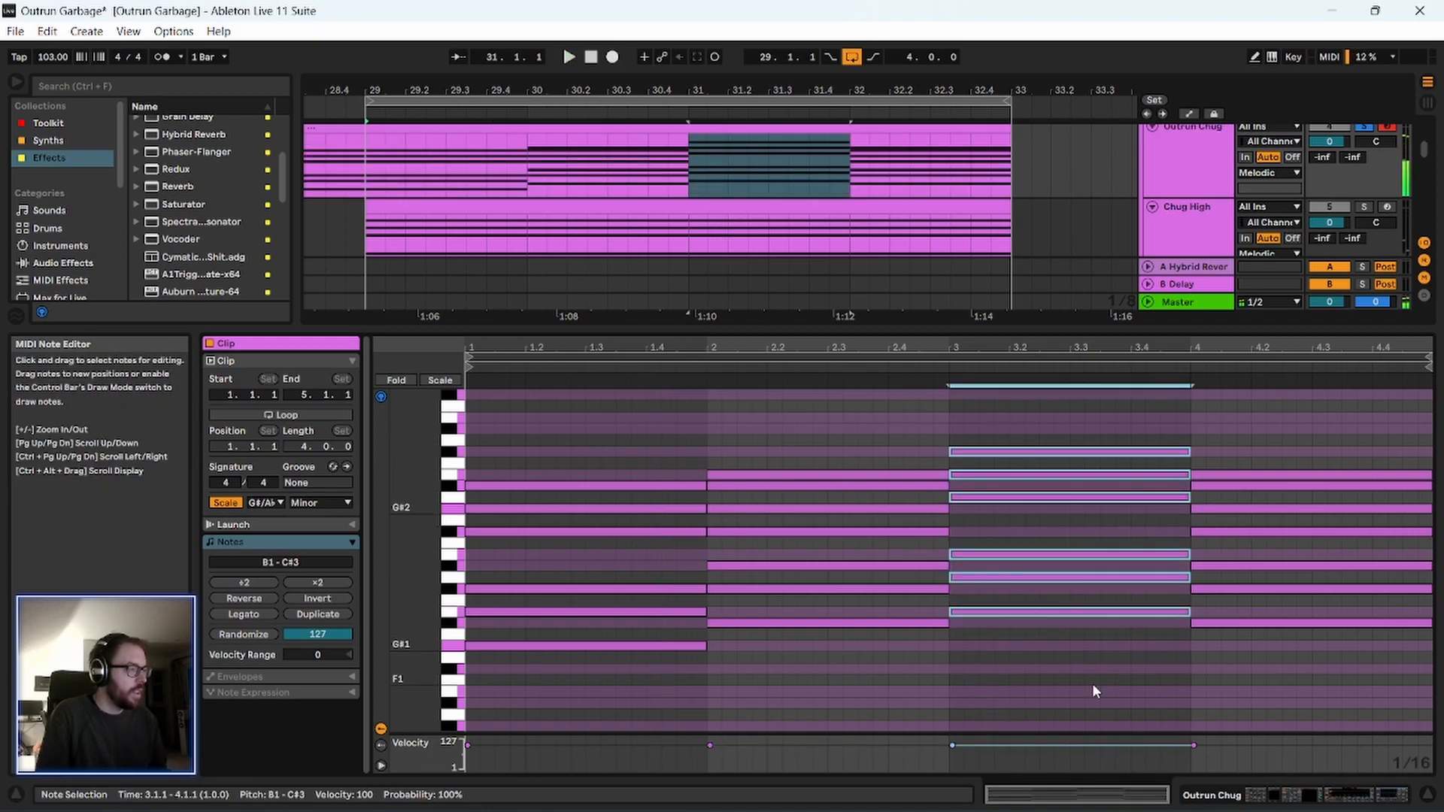
Try higher and lower transpositions of the clip's bar 3 chord, and delete the chord.
{"action": "key", "text": "Up"}
{"action": "key", "text": "Up"}
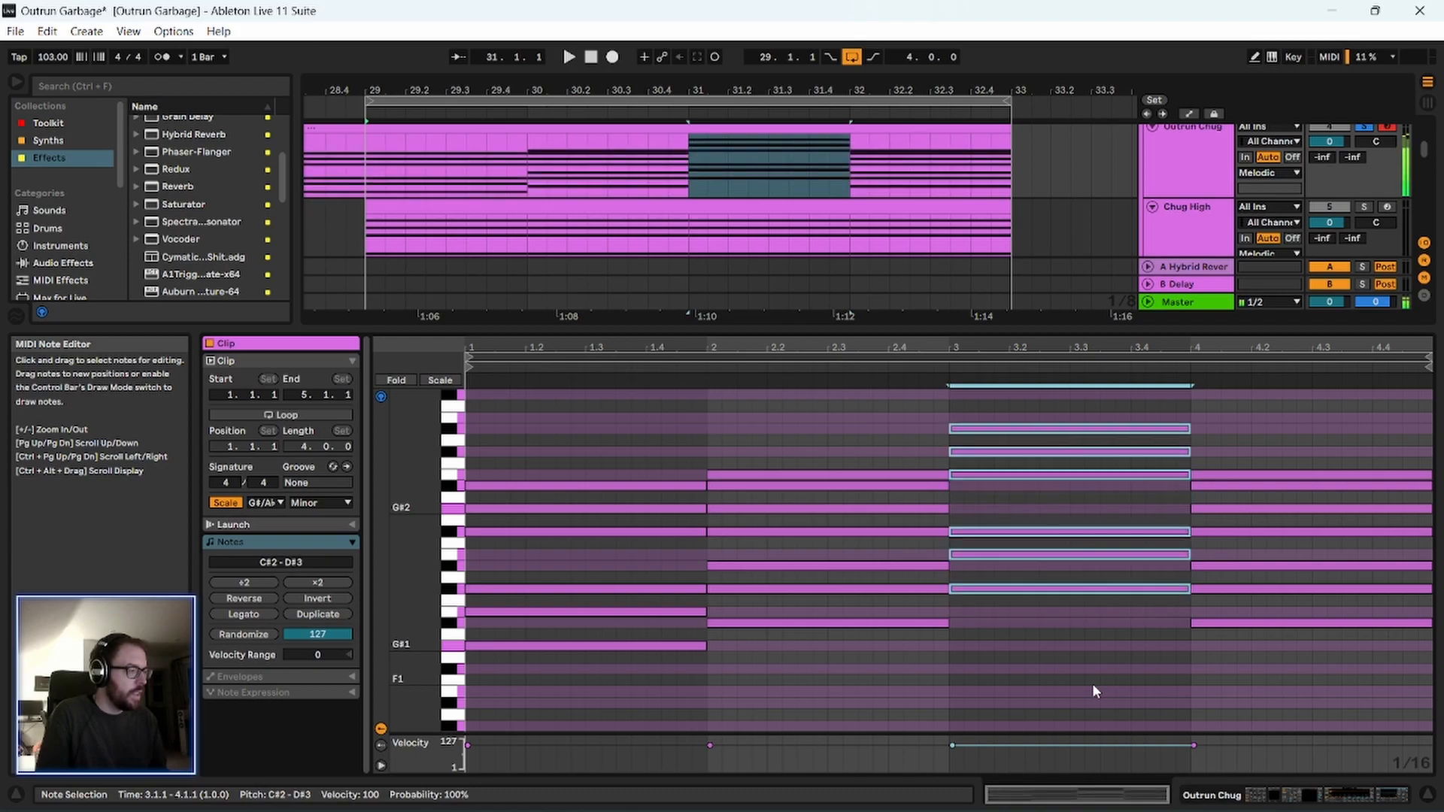
{"action": "key", "text": "Up"}
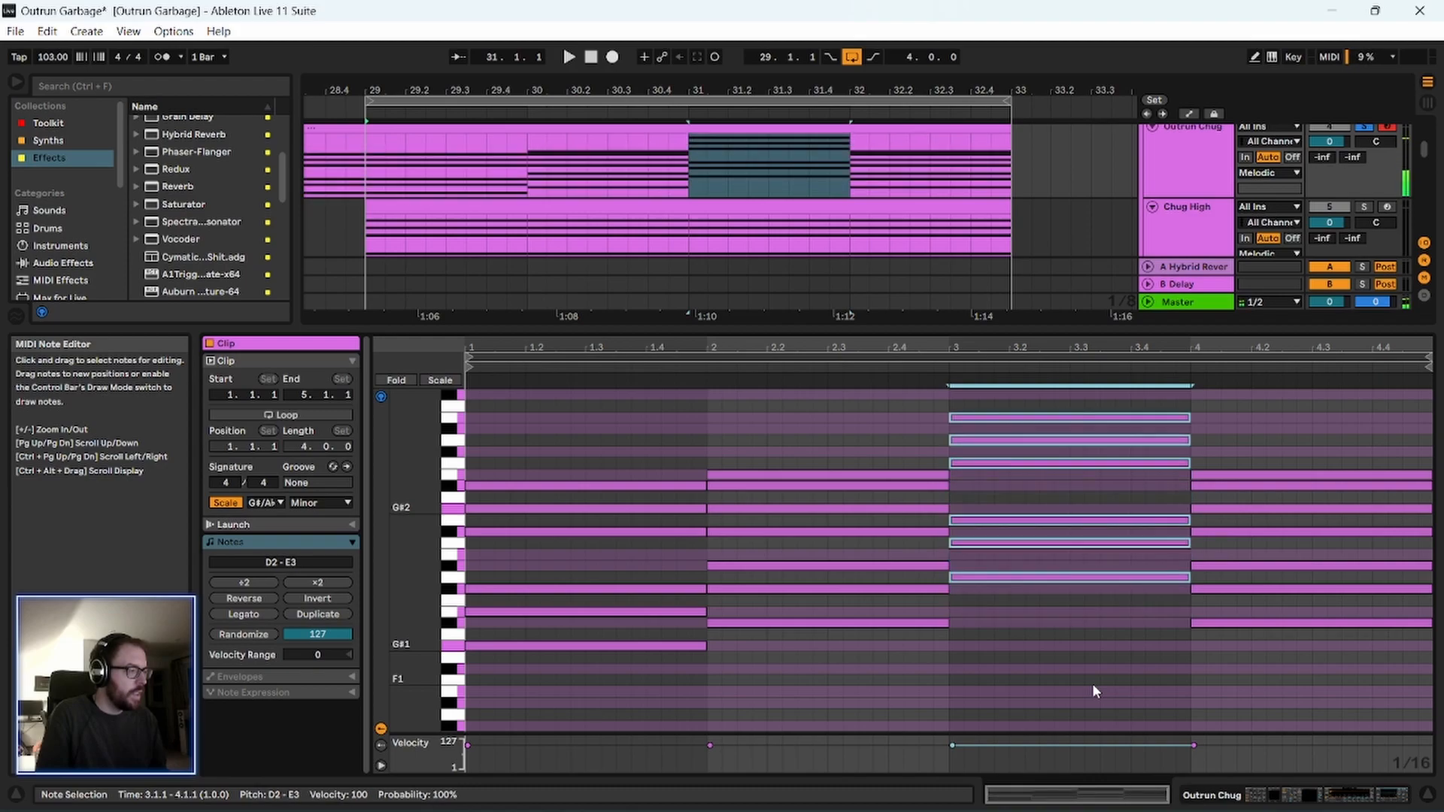
{"action": "key", "text": "Down"}
{"action": "key", "text": "Down"}
{"action": "key", "text": "Down"}
{"action": "key", "text": "Down"}
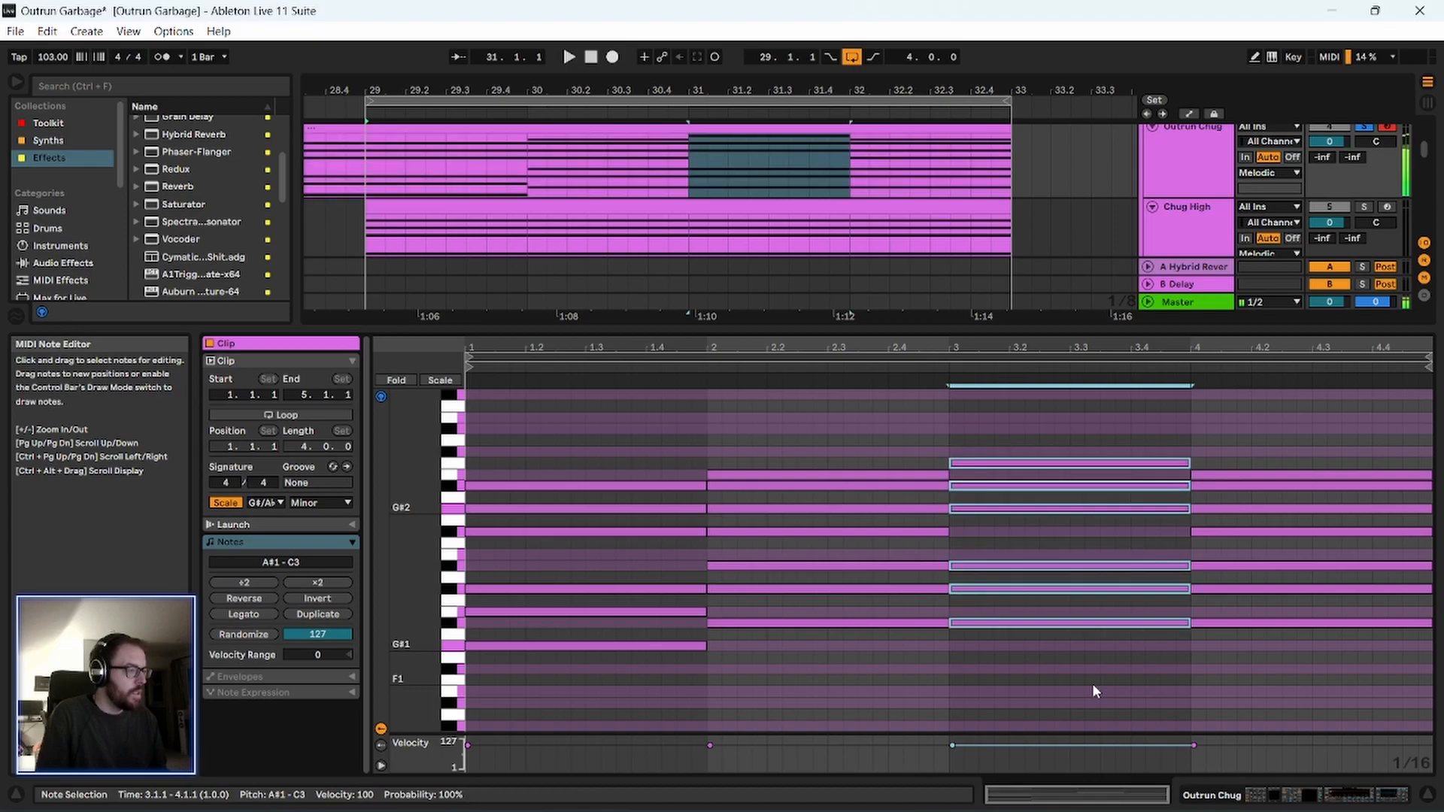
{"action": "key", "text": "Delete"}
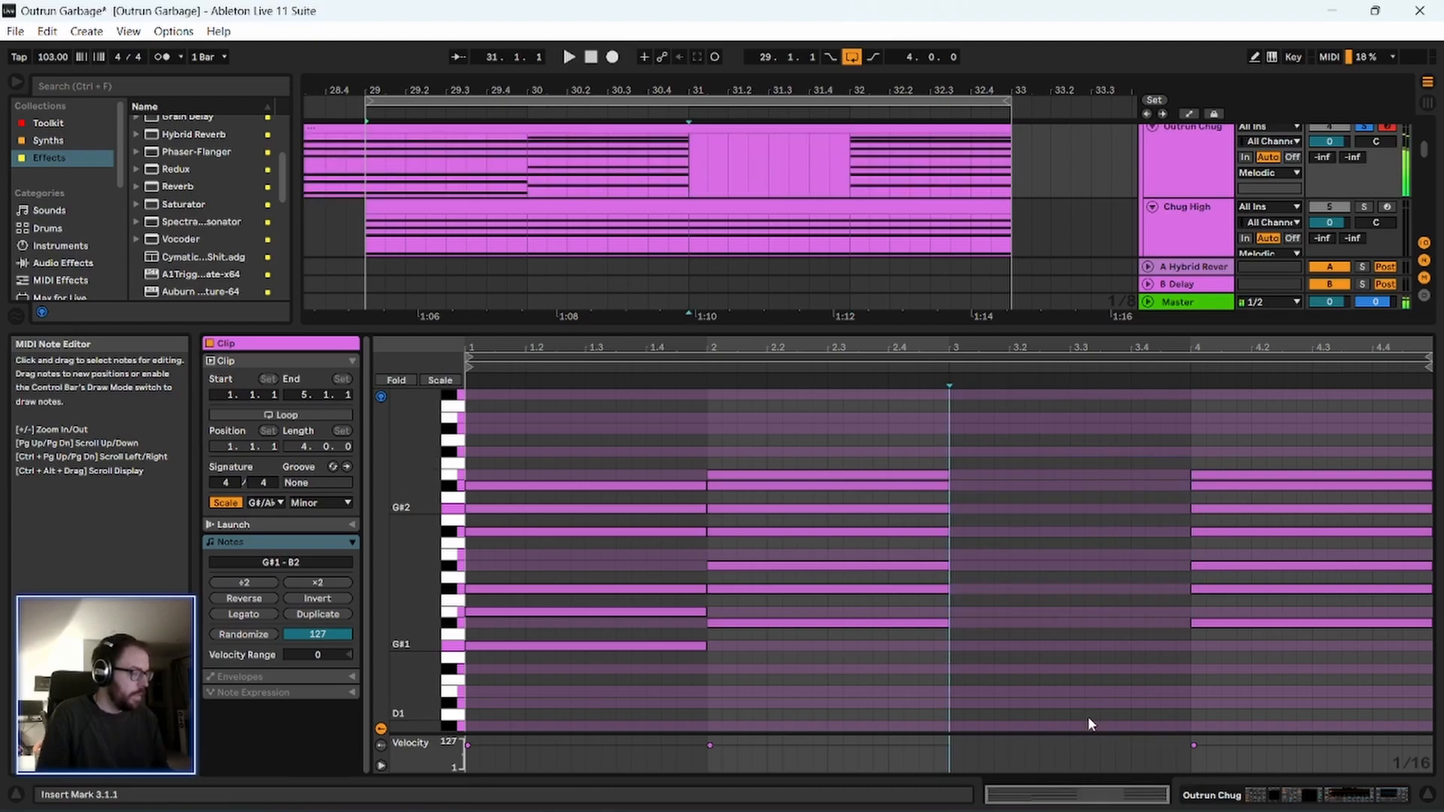
Play back the clip and raise the A#2 note of the bar 2 chord to D#3.
{"action": "left_click_drag", "start_coordinate": [1073, 345], "coordinate": [1027, 356]}
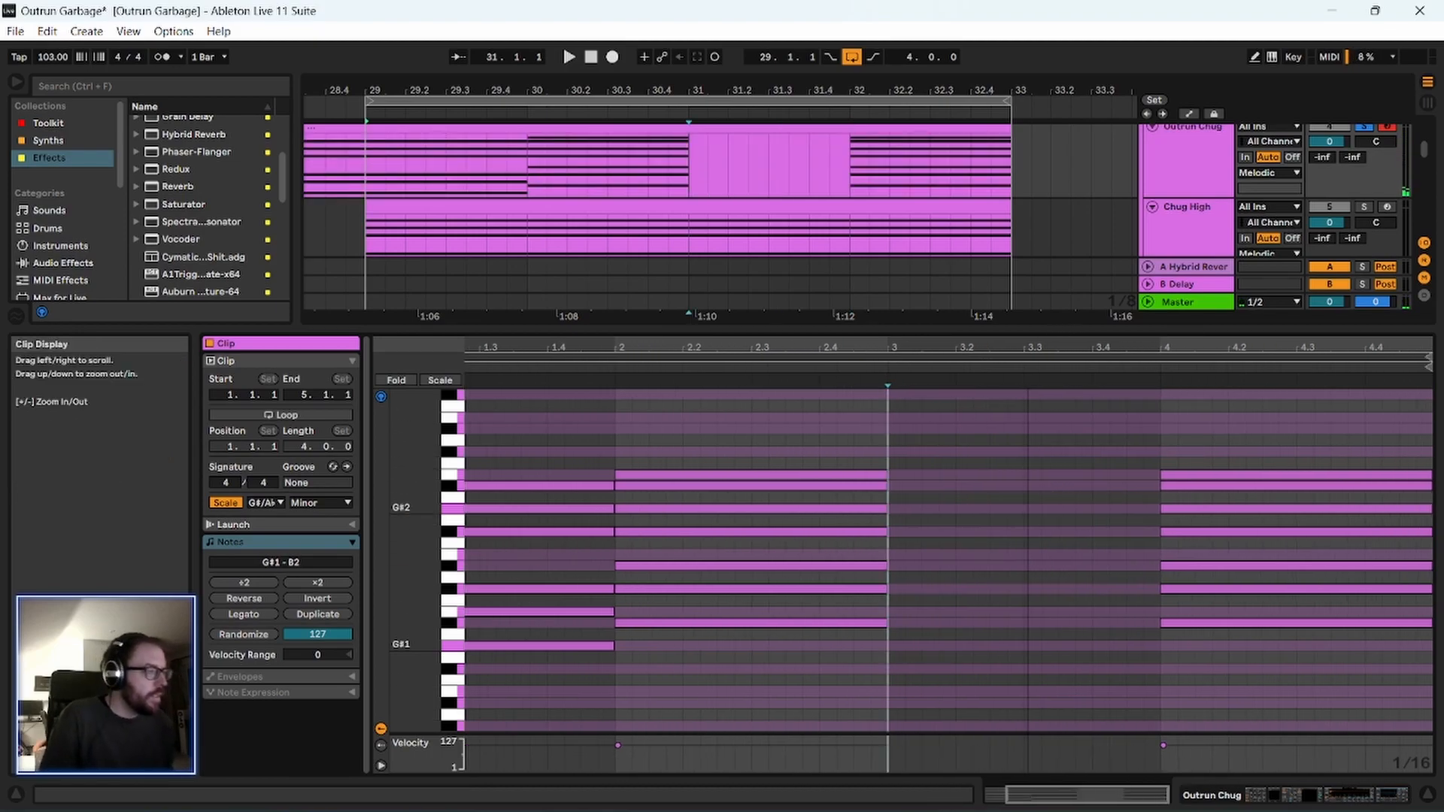
{"action": "key", "text": "space"}
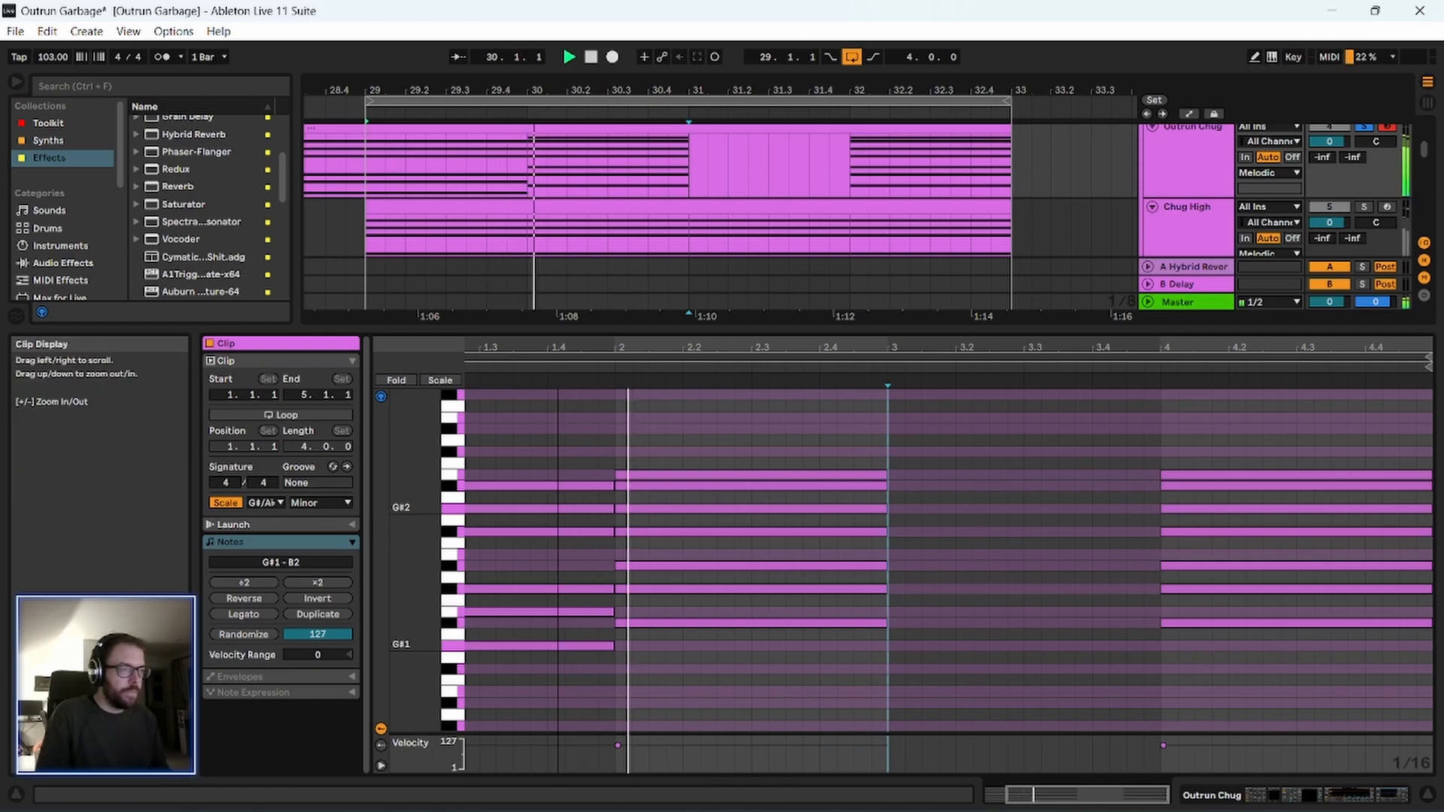
{"action": "left_click_drag", "start_coordinate": [601, 342], "coordinate": [601, 346]}
{"action": "key", "text": "space"}
{"action": "left_click_drag", "start_coordinate": [716, 485], "coordinate": [718, 434]}
{"action": "left_click", "coordinate": [612, 372]}
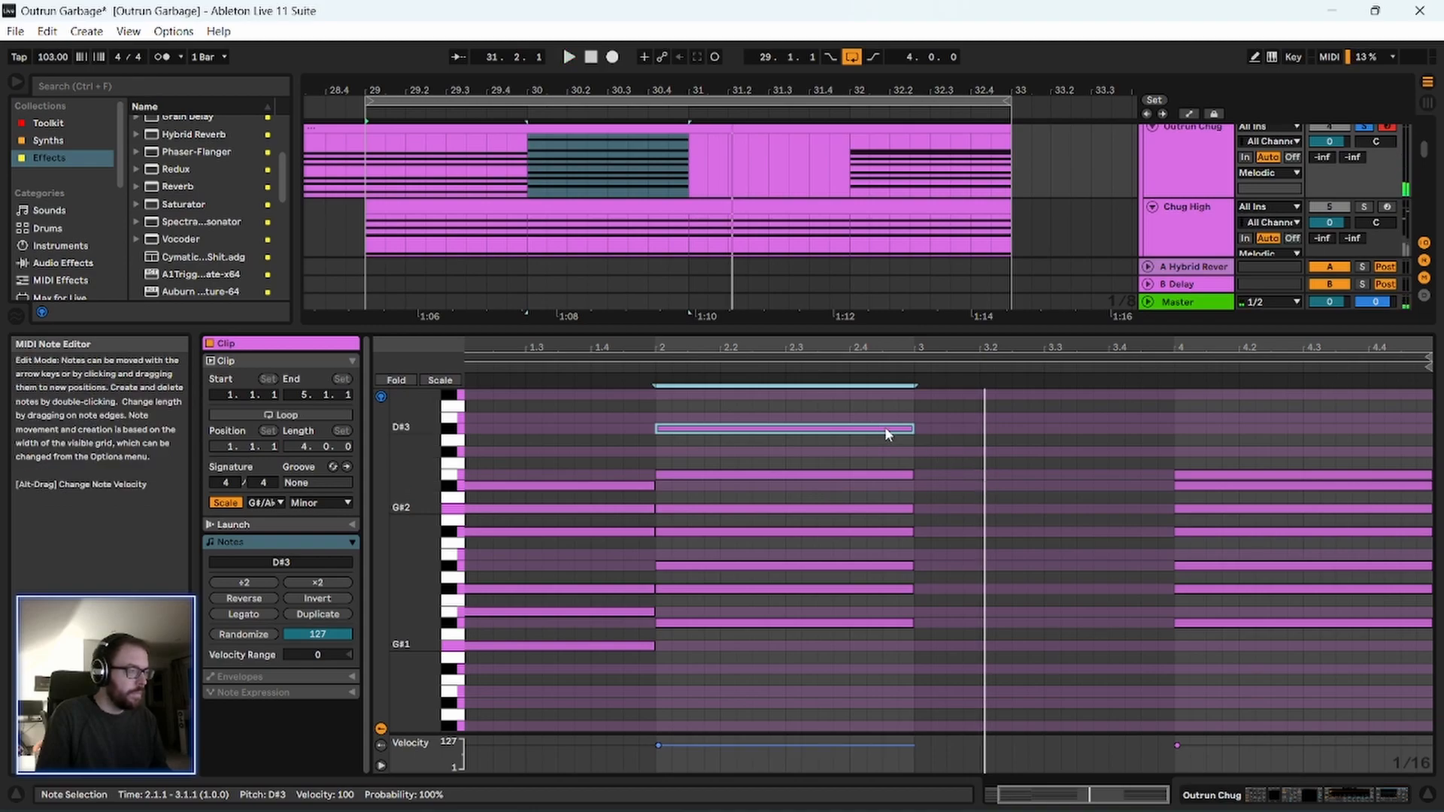
Draw a one-bar C#3 note in the clip's empty bar 3 and delete the B2 note from the bar 4 chord.
{"action": "double_click", "coordinate": [921, 451]}
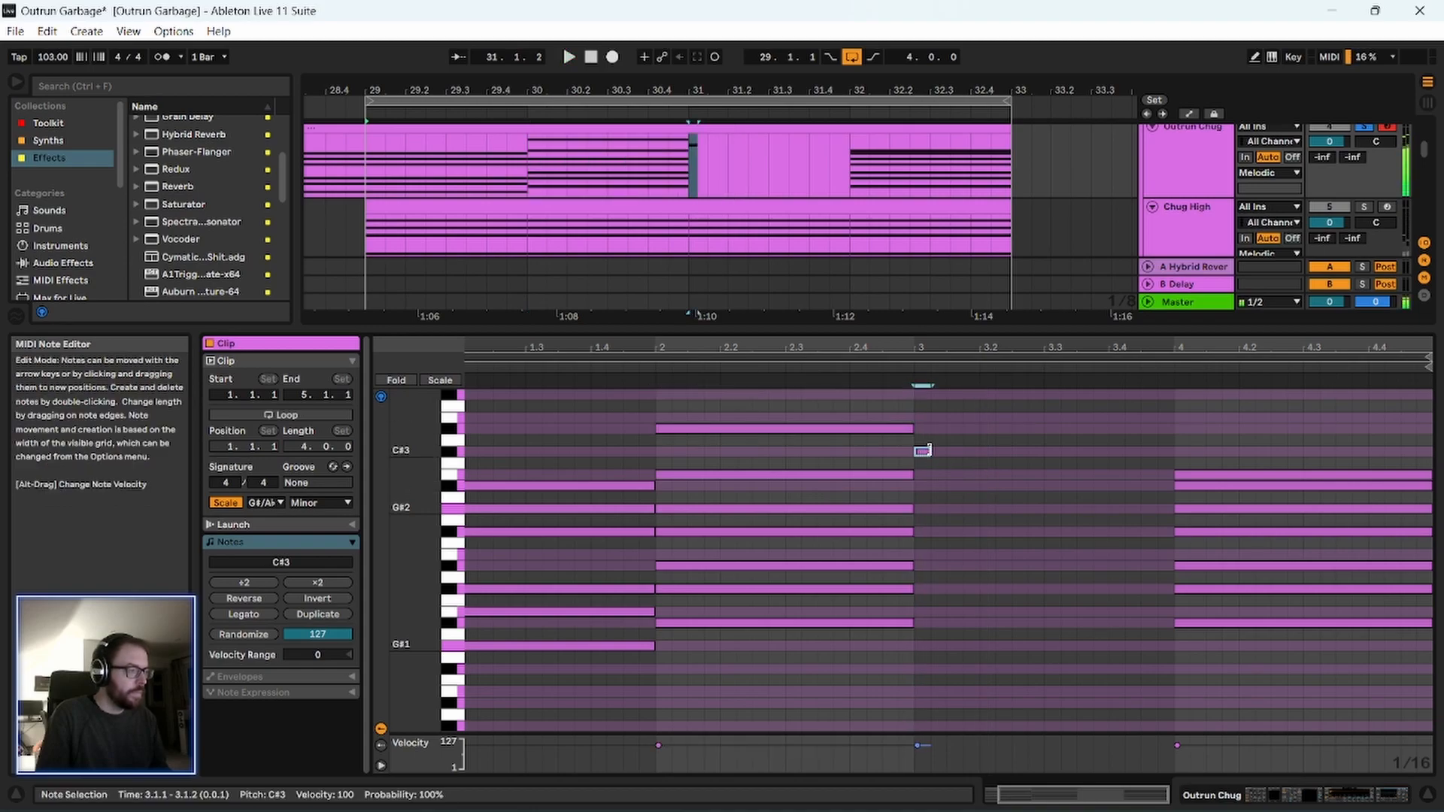
{"action": "left_click_drag", "start_coordinate": [931, 451], "coordinate": [1151, 451]}
{"action": "left_click", "coordinate": [1231, 476]}
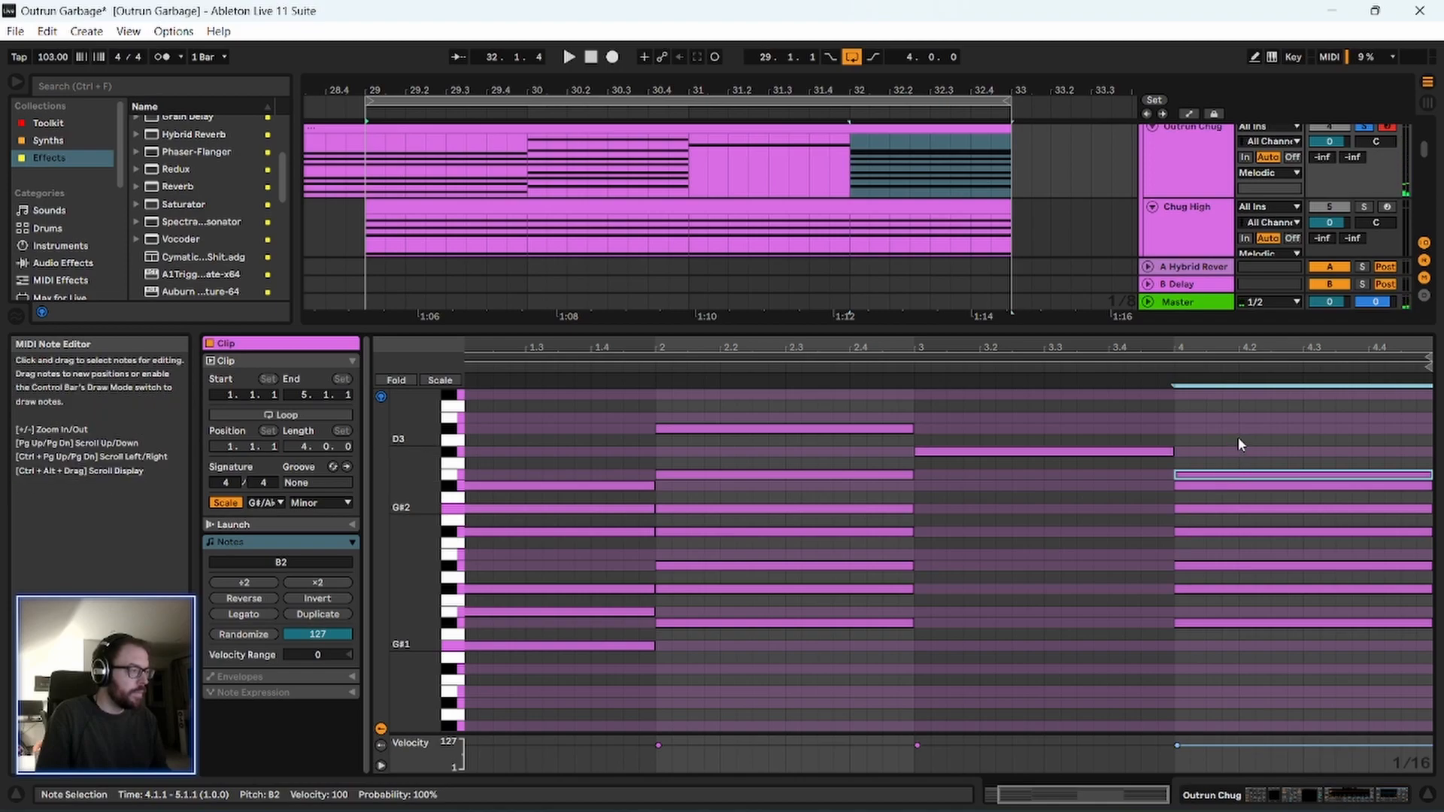
{"action": "key", "text": "Delete"}
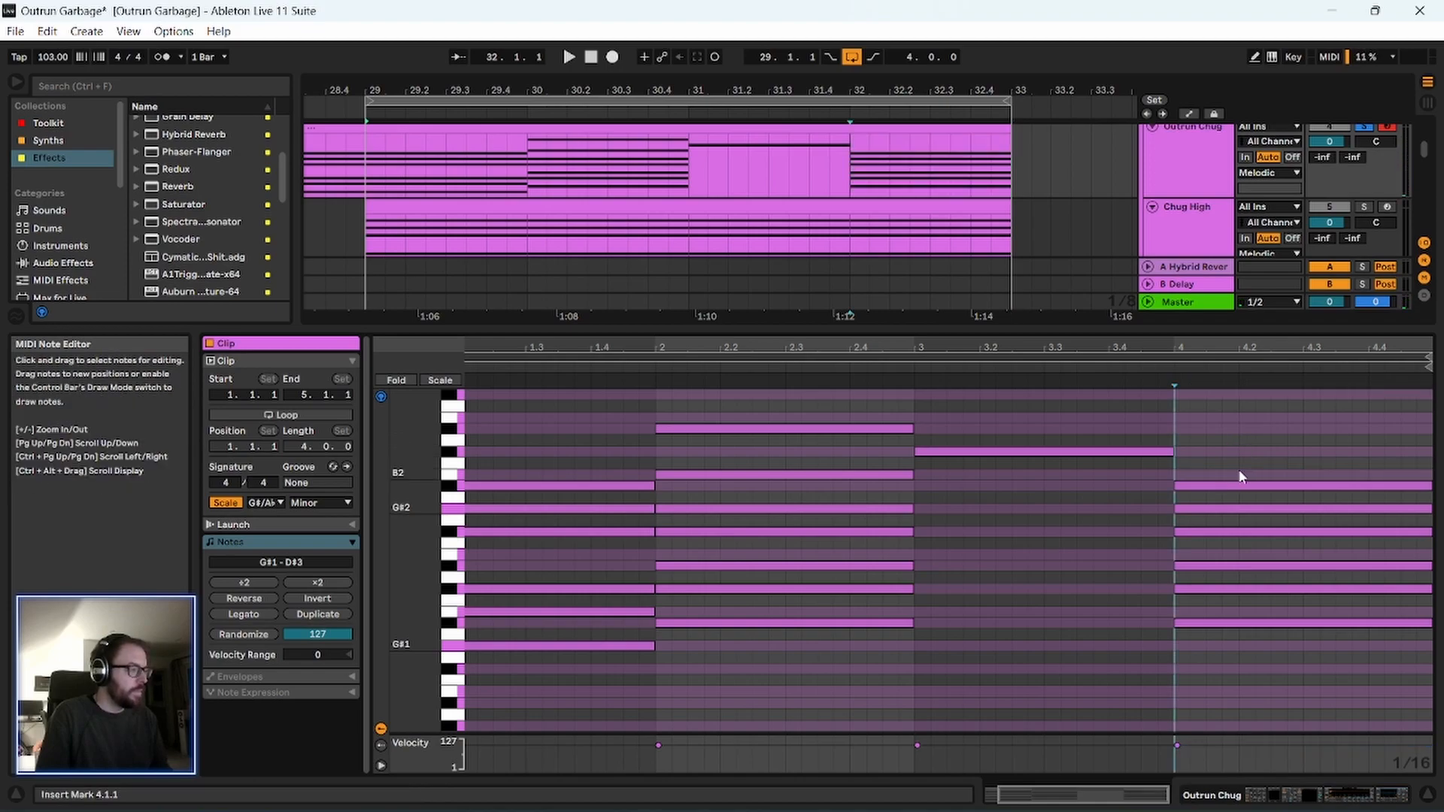
Add one-bar A#2, G#2, E2 and C#2 notes beneath the C#3 in the clip's bar 3.
{"action": "double_click", "coordinate": [920, 482]}
{"action": "left_click_drag", "start_coordinate": [927, 486], "coordinate": [1173, 497]}
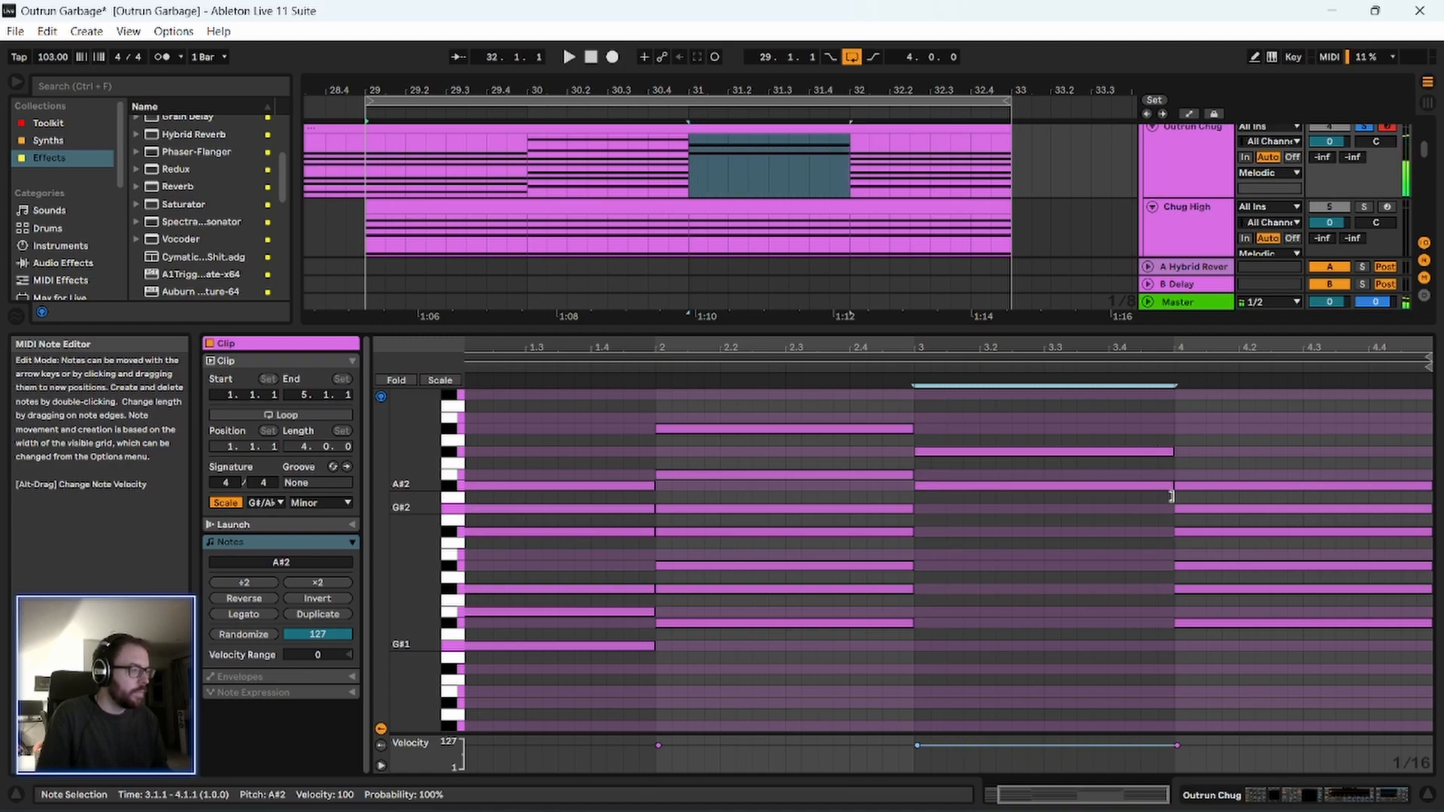
{"action": "left_click_drag", "start_coordinate": [922, 509], "coordinate": [1156, 516]}
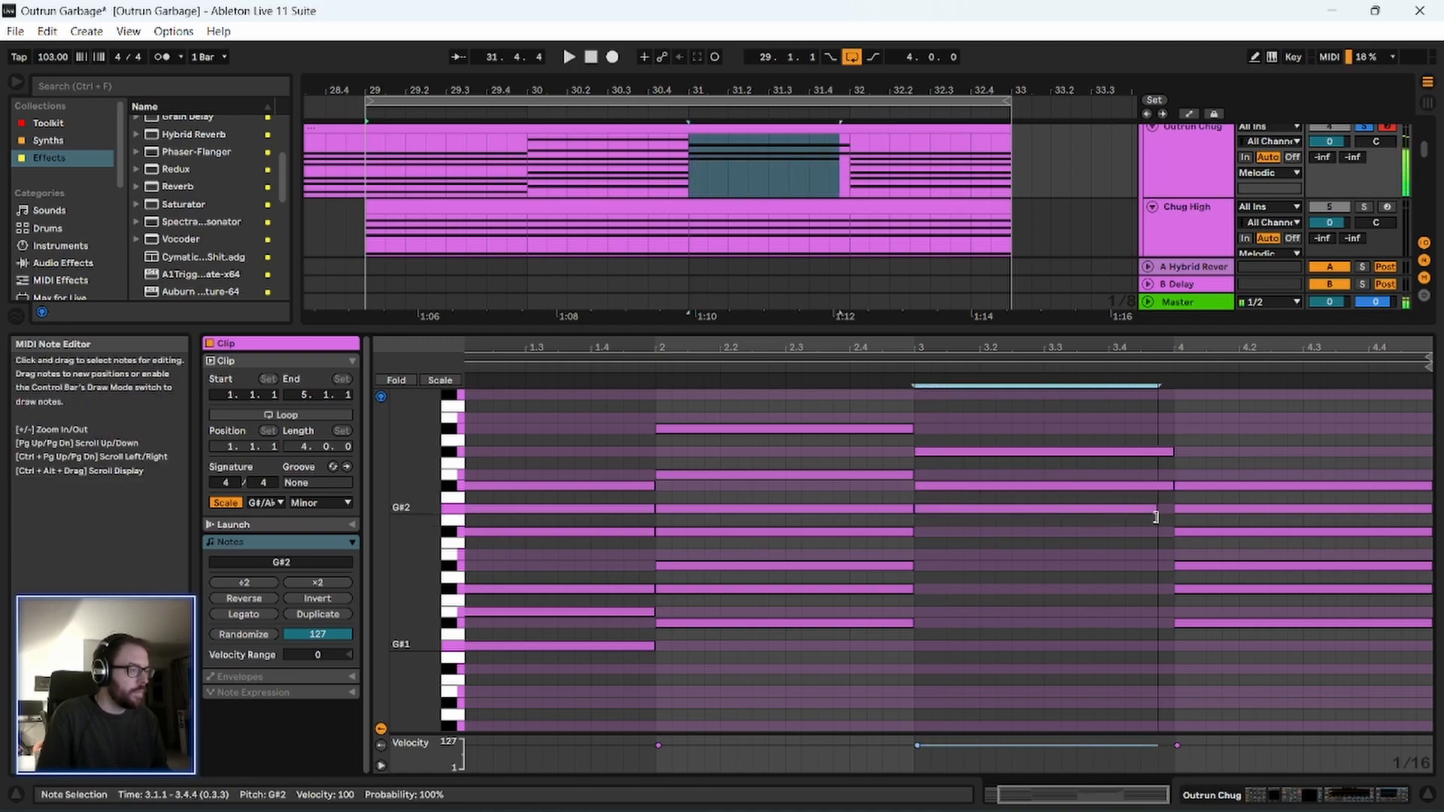
{"action": "double_click", "coordinate": [921, 553]}
{"action": "left_click_drag", "start_coordinate": [930, 555], "coordinate": [1165, 552]}
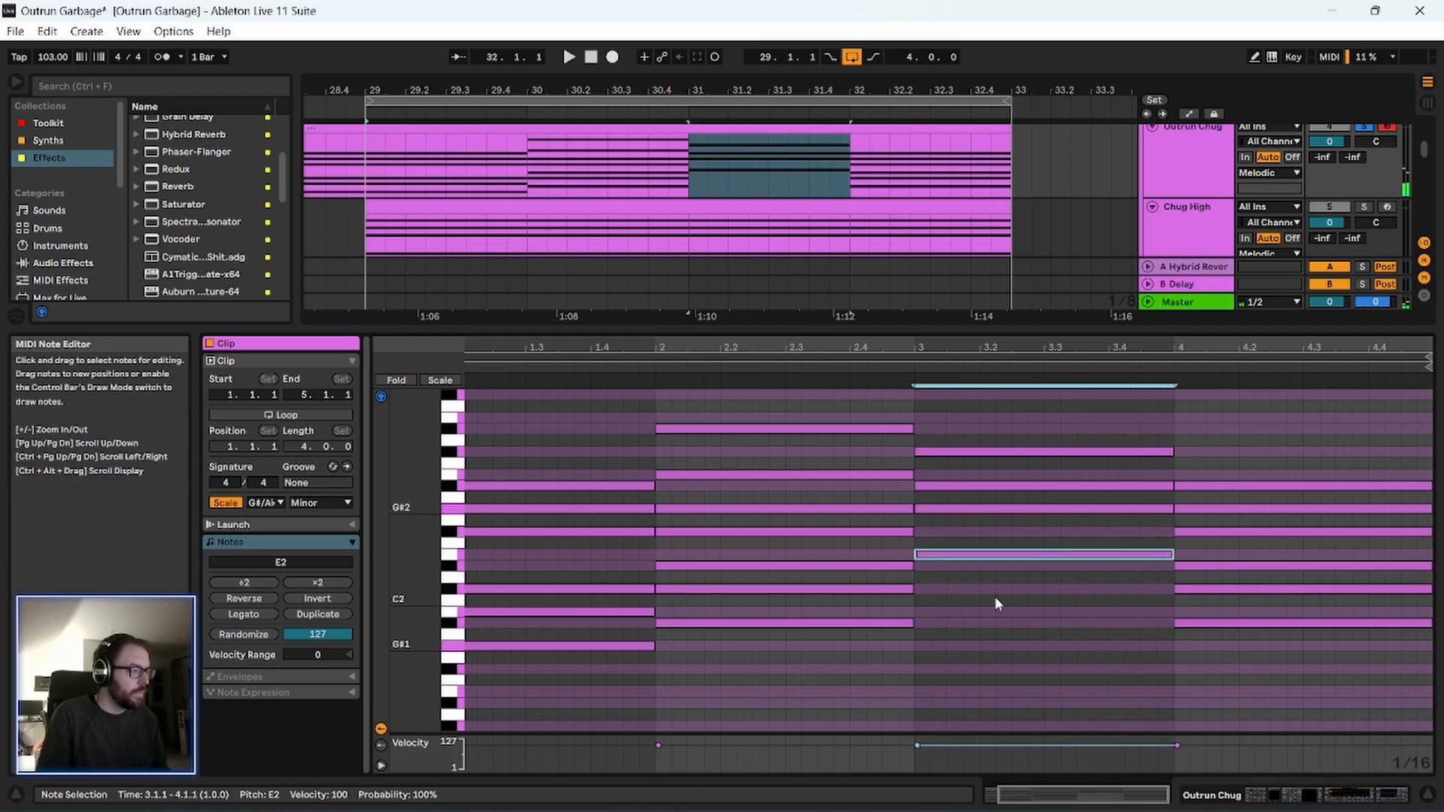
{"action": "double_click", "coordinate": [920, 589]}
{"action": "left_click_drag", "start_coordinate": [930, 588], "coordinate": [1175, 589]}
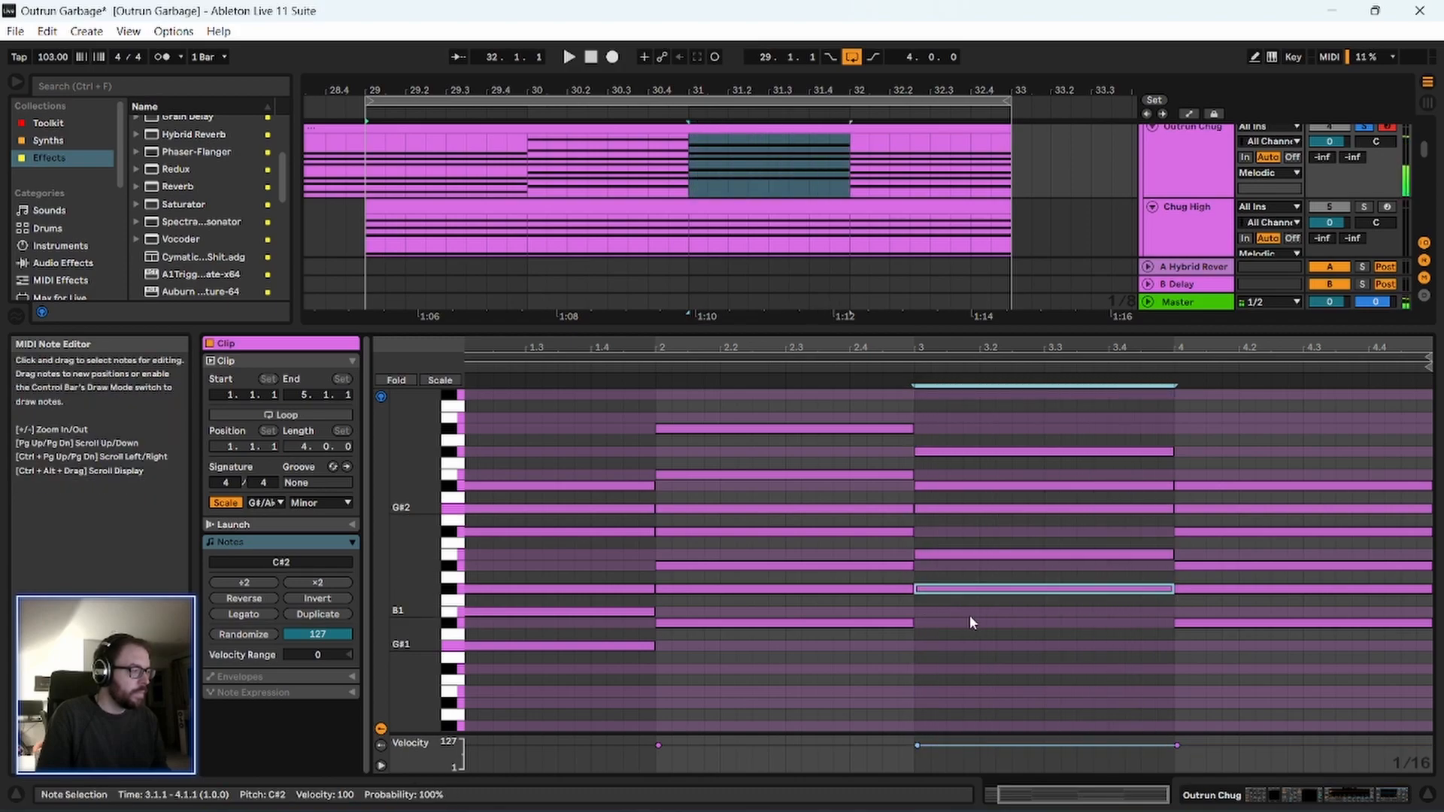
Complete the bar 3 chord with a full-bar B1 note copied from its C#2.
{"action": "left_click", "coordinate": [921, 615]}
{"action": "double_click", "coordinate": [954, 613]}
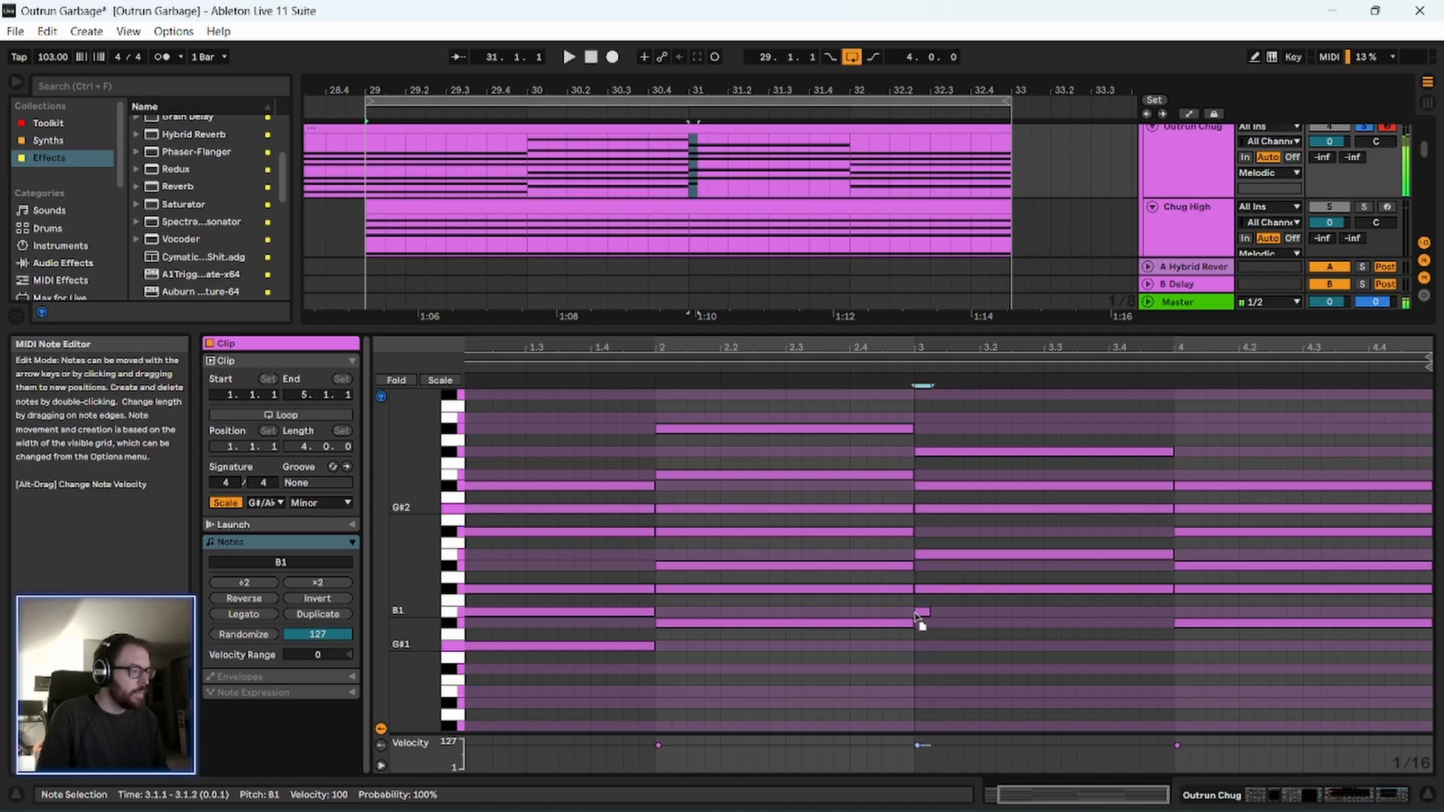
{"action": "key", "text": "Delete"}
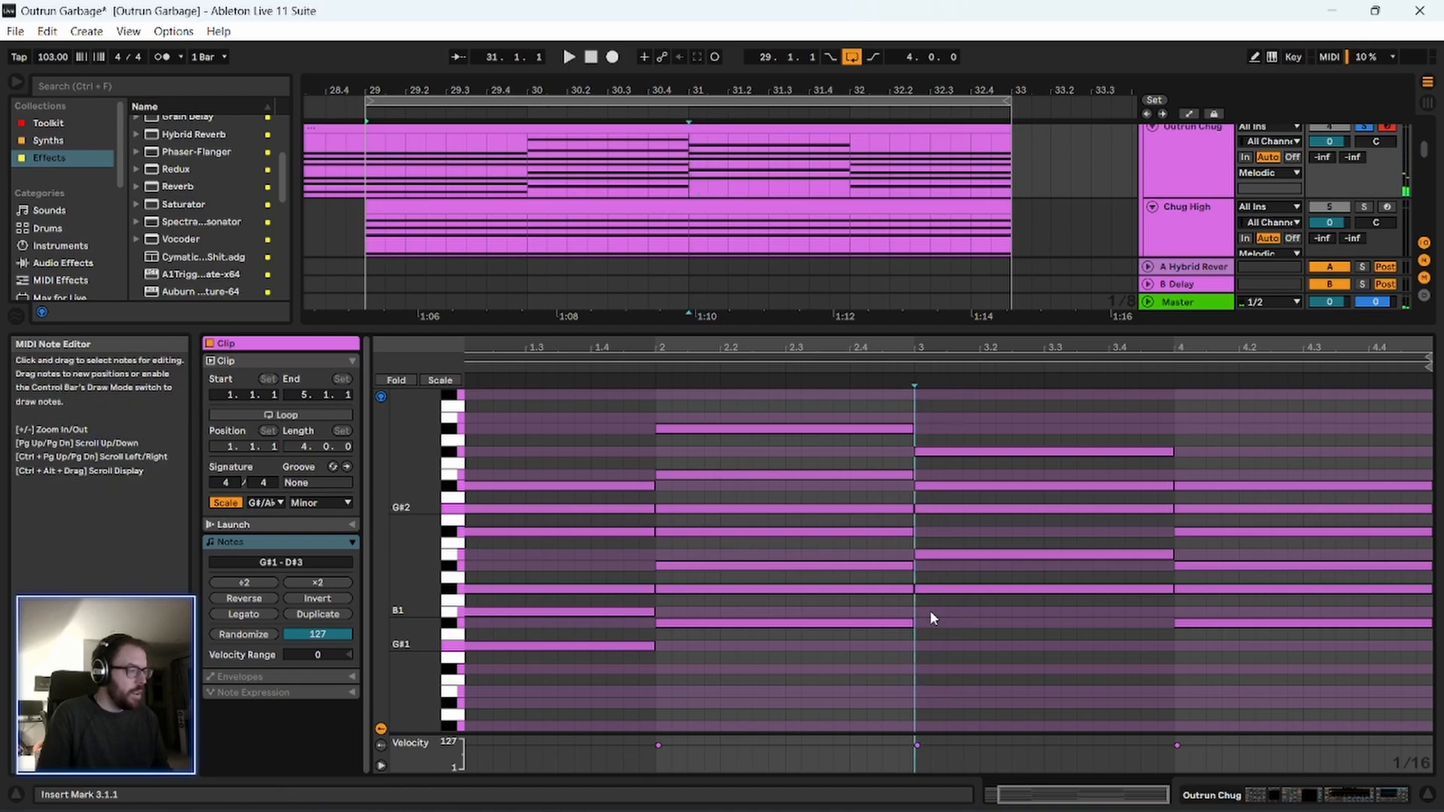
{"action": "left_click_drag", "start_coordinate": [959, 591], "coordinate": [958, 613], "text": "ctrl"}
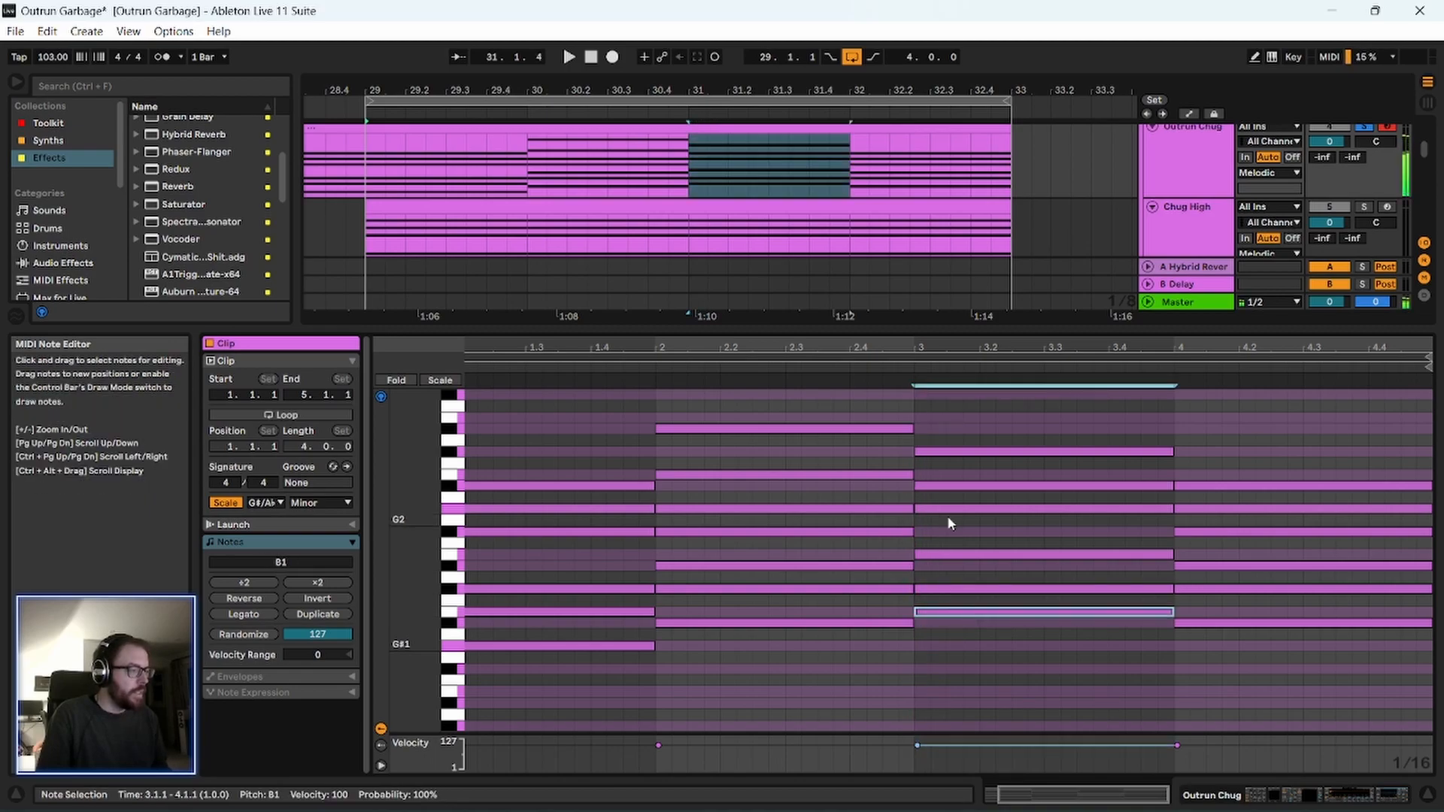
Play the reworked progression and take the Outrun Chug track out of solo.
{"action": "key", "text": "space"}
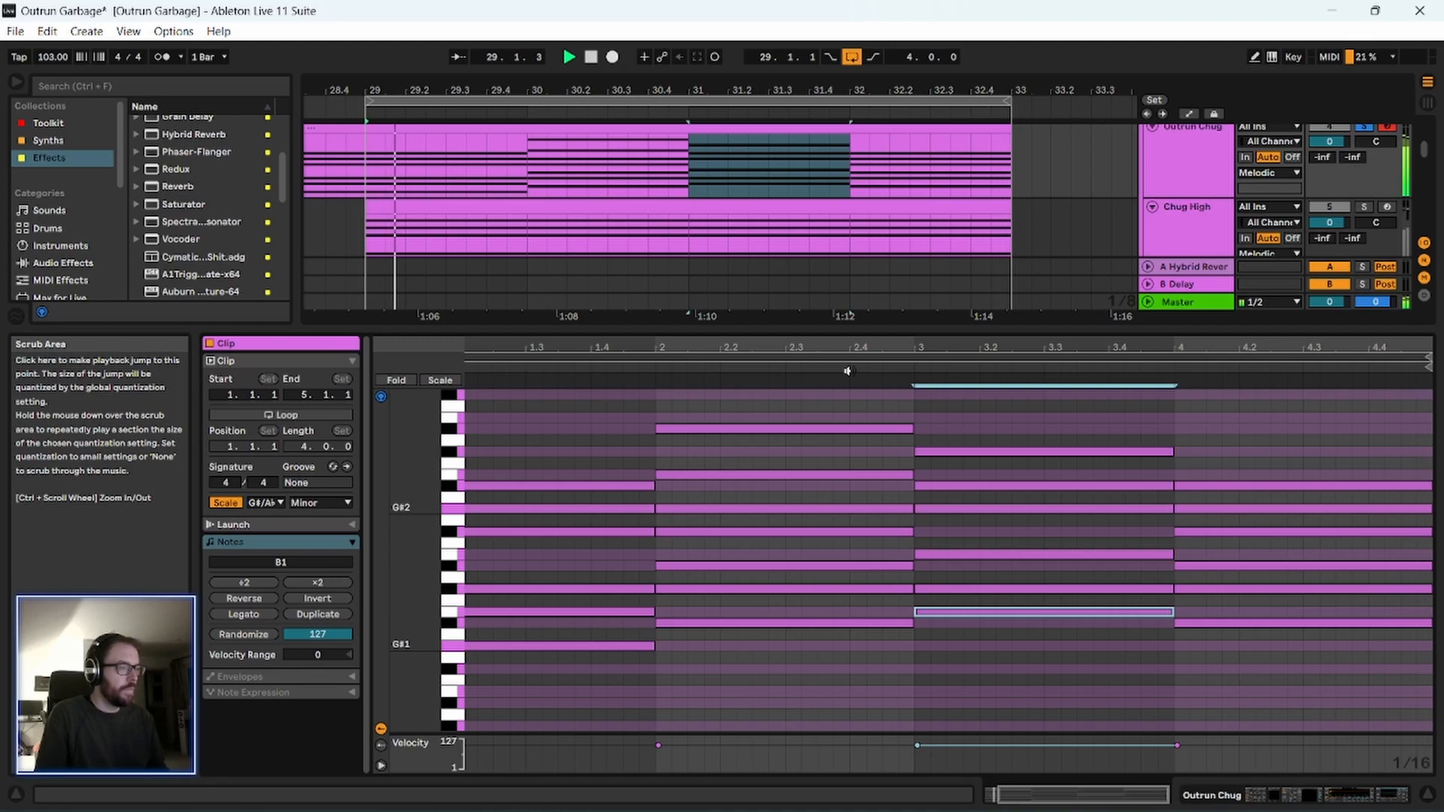
{"action": "left_click_drag", "start_coordinate": [782, 347], "coordinate": [781, 324]}
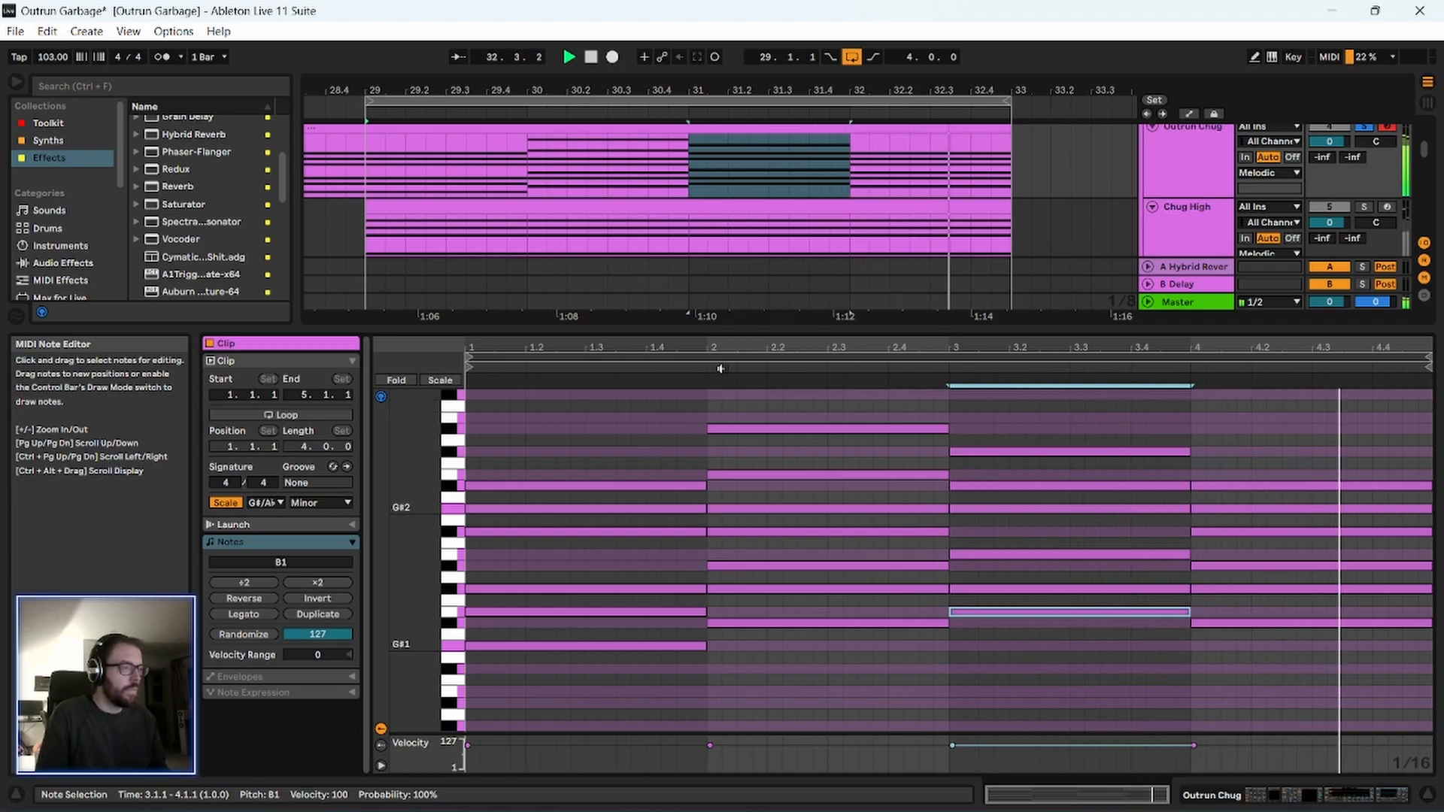
{"action": "left_click", "coordinate": [1368, 129]}
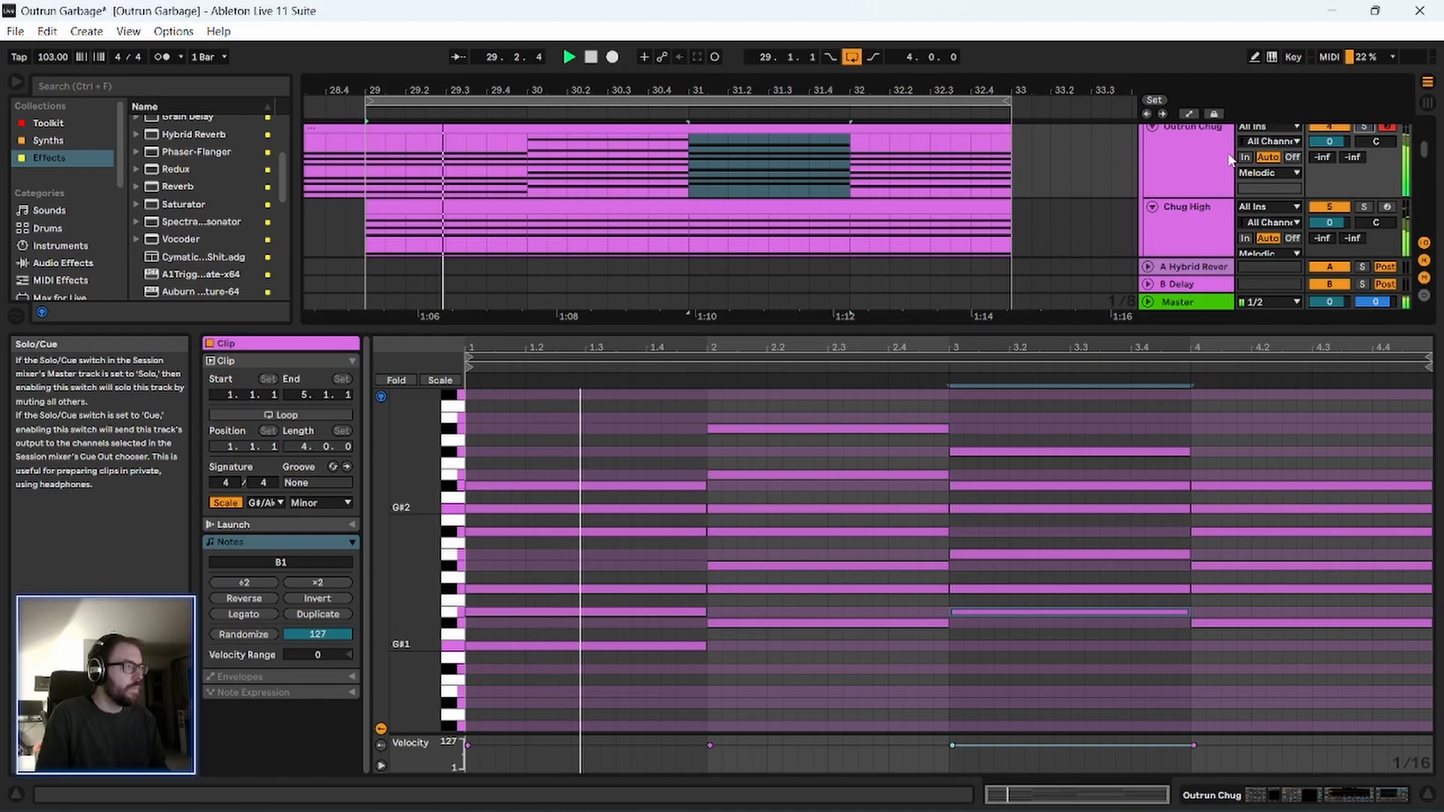
{"action": "key", "text": "space"}
Replace the Chug High clip at bar 29 with a copy of the Outrun Chug progression, and play it with the full mix.
{"action": "left_click_drag", "start_coordinate": [1074, 325], "coordinate": [939, 808]}
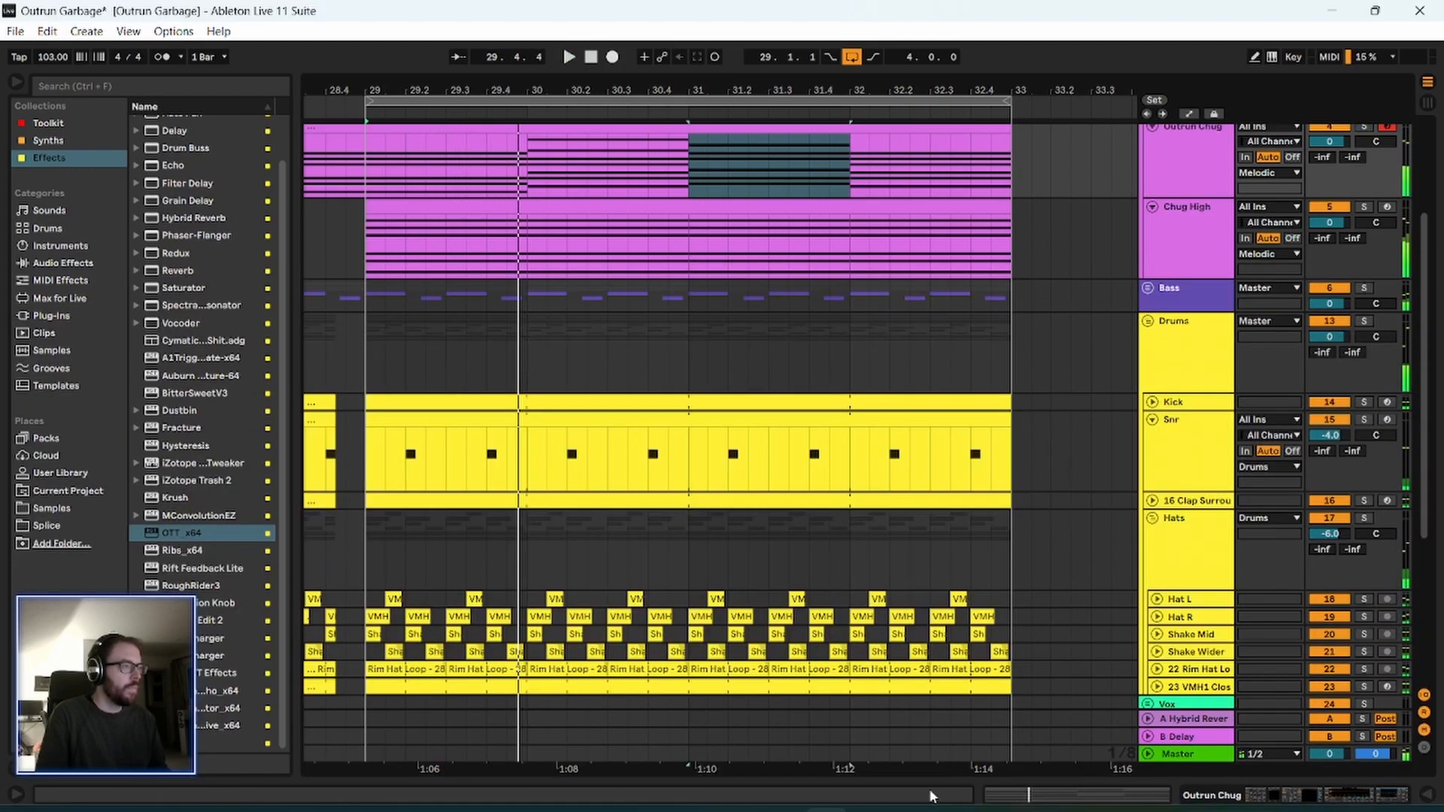
{"action": "scroll", "coordinate": [1036, 320], "scroll_direction": "up", "scroll_amount": 3}
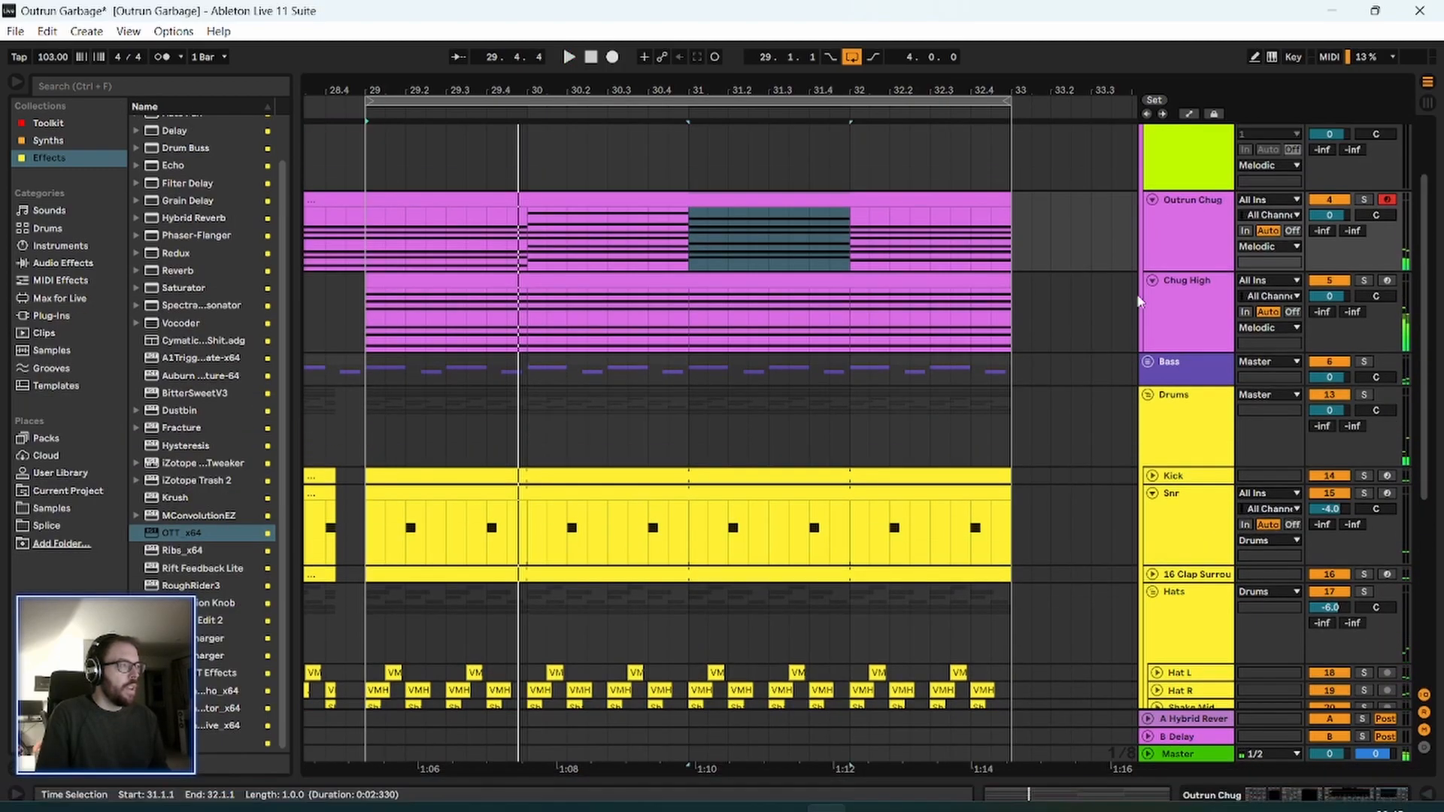
{"action": "left_click", "coordinate": [469, 202]}
{"action": "left_click", "coordinate": [566, 294]}
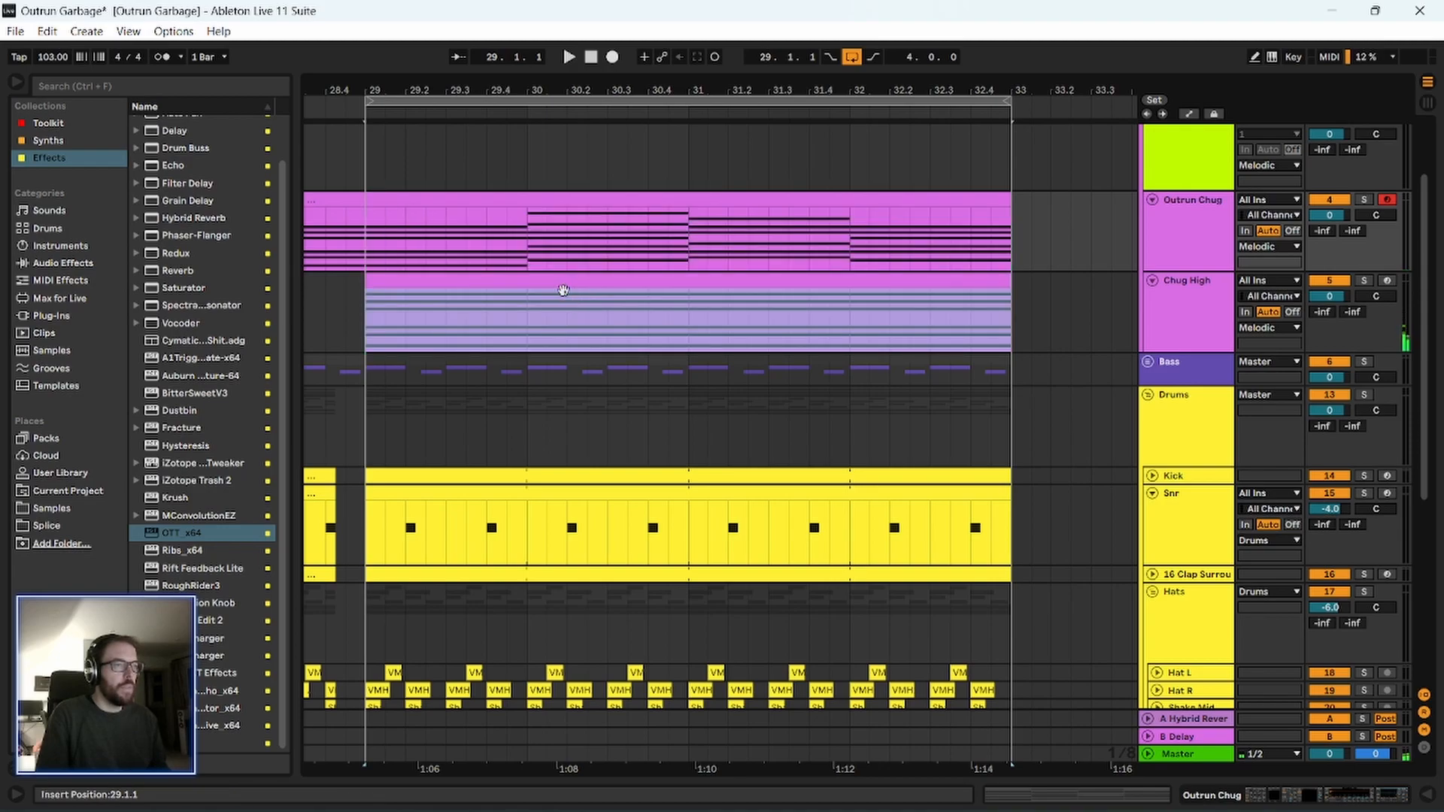
{"action": "left_click", "coordinate": [359, 309]}
{"action": "key", "text": "space"}
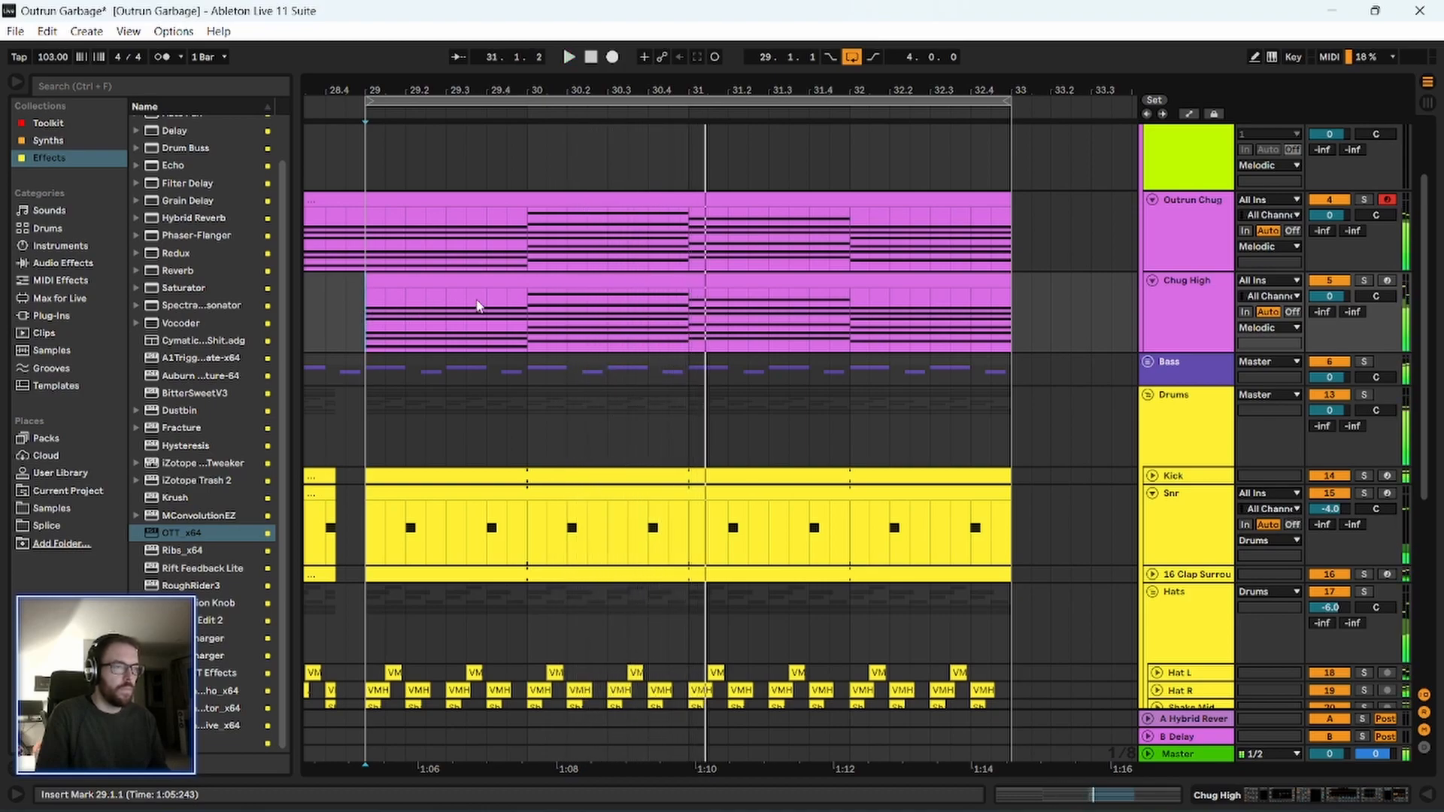
Lower the Phaser-Flanger feedback on Chug High to 51 % and audition the track in solo.
{"action": "left_click", "coordinate": [1184, 314]}
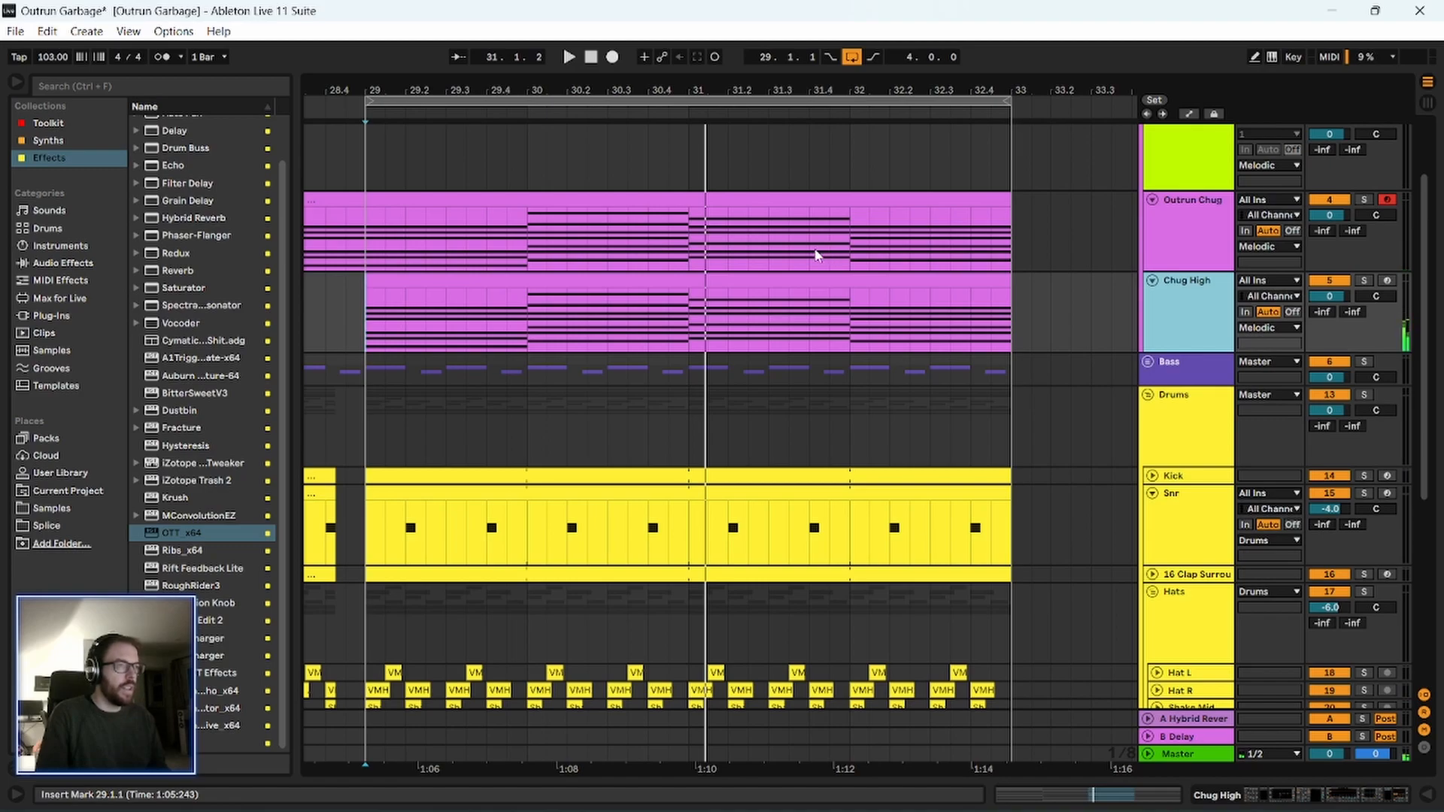
{"action": "double_click", "coordinate": [1191, 293]}
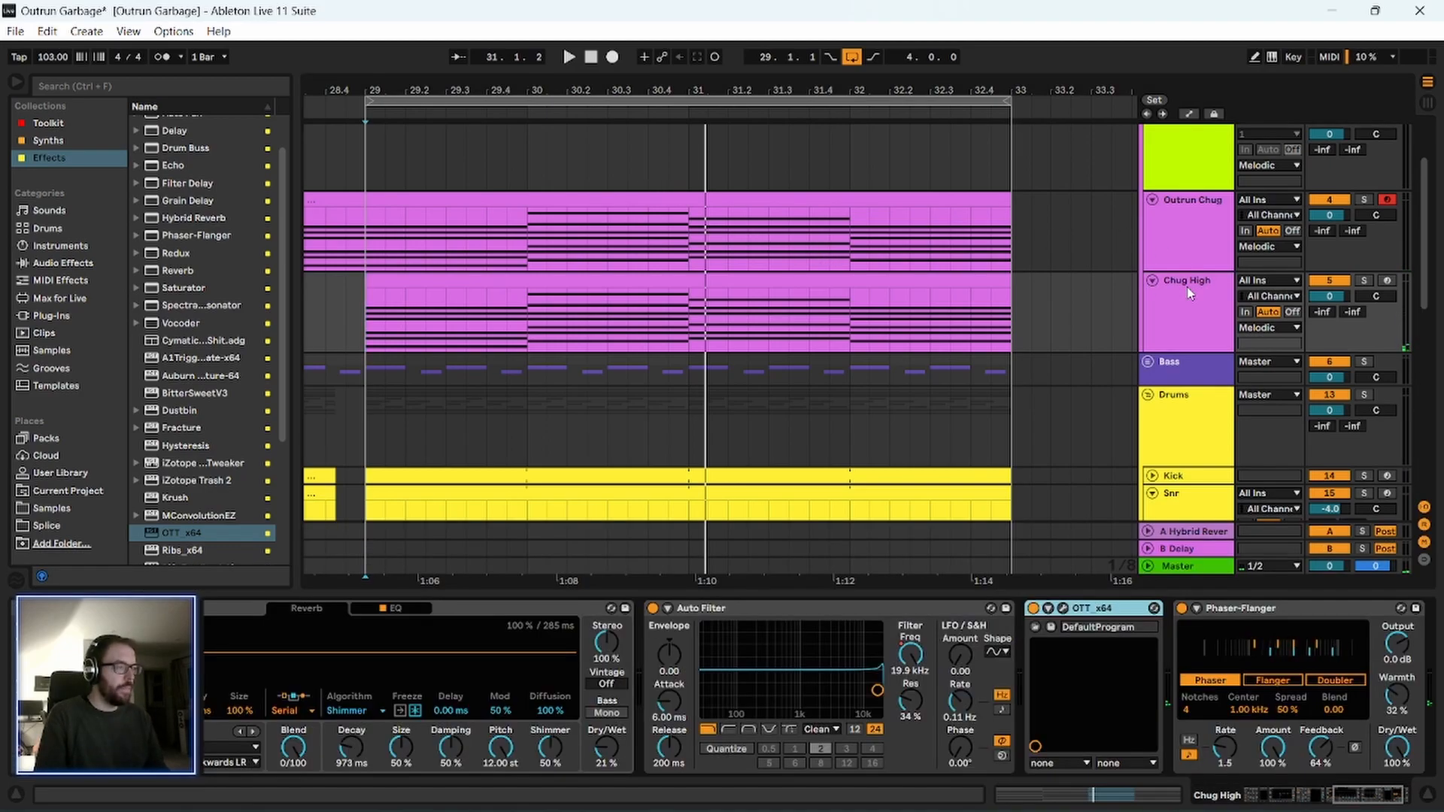
{"action": "left_click_drag", "start_coordinate": [1360, 801], "coordinate": [1372, 801]}
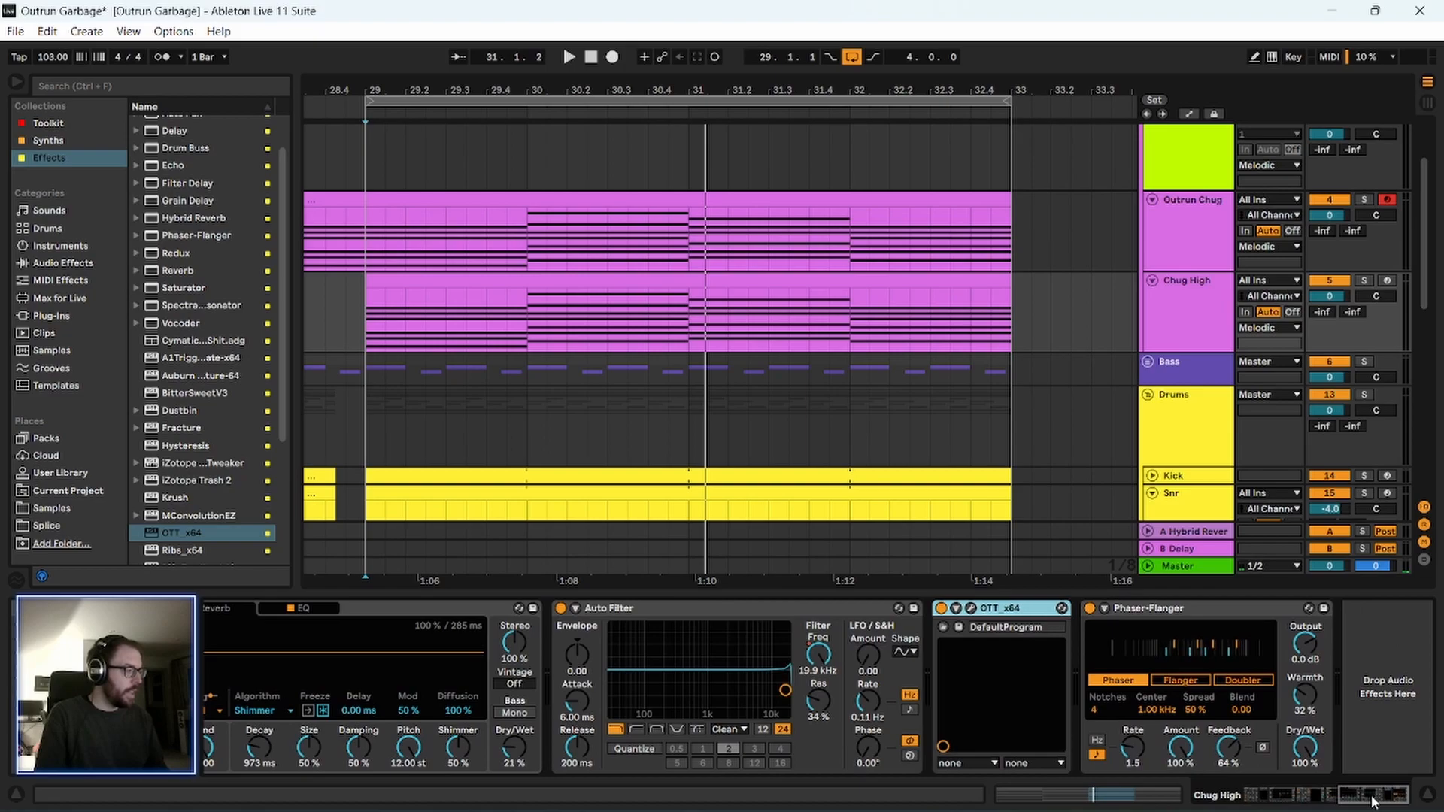
{"action": "left_click_drag", "start_coordinate": [1232, 754], "coordinate": [1232, 758]}
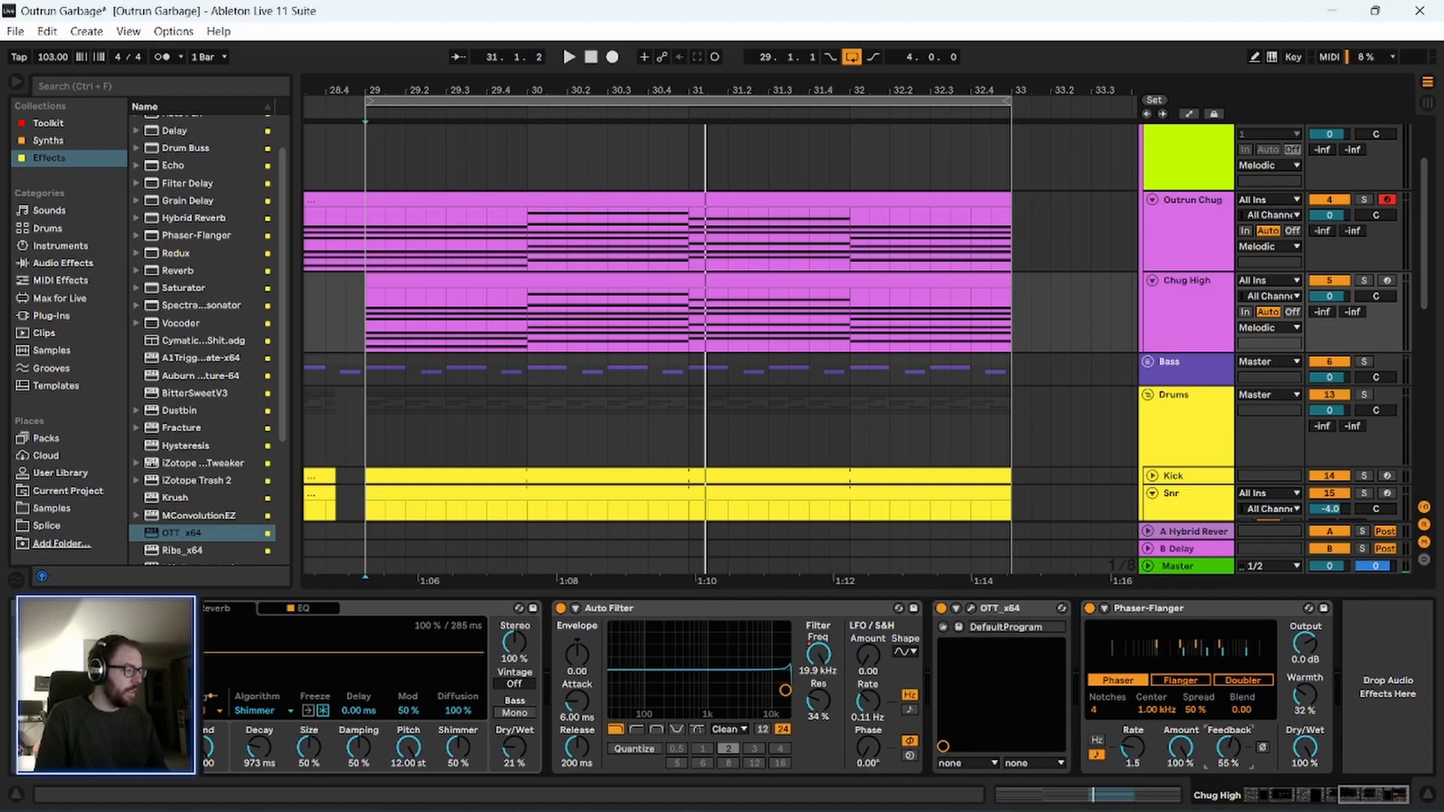
{"action": "left_click", "coordinate": [1365, 280]}
{"action": "key", "text": "space"}
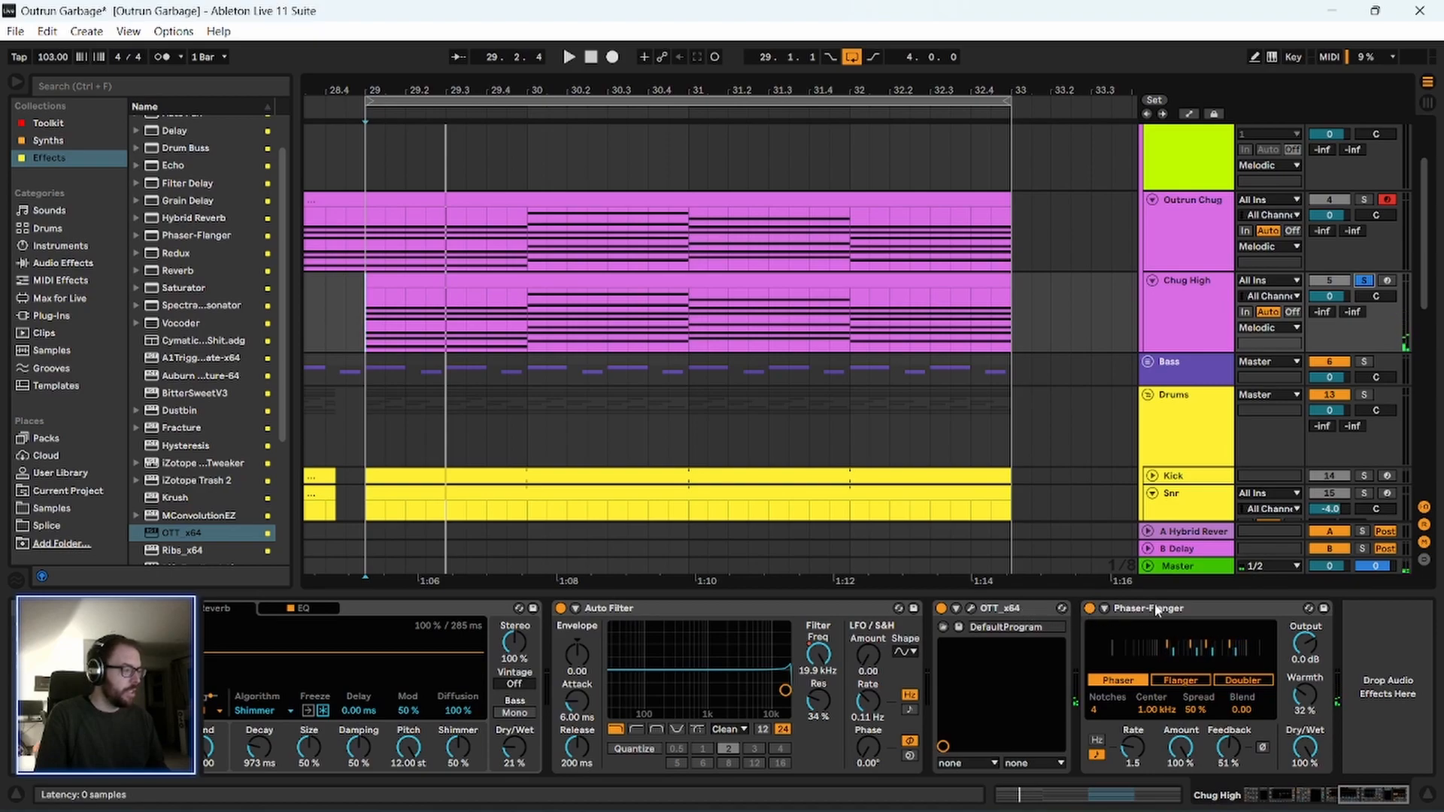
Set the OTT output gain on Chug High to -2.3 dB and the Phaser-Flanger feedback to 5.5 % during playback.
{"action": "left_click", "coordinate": [971, 606]}
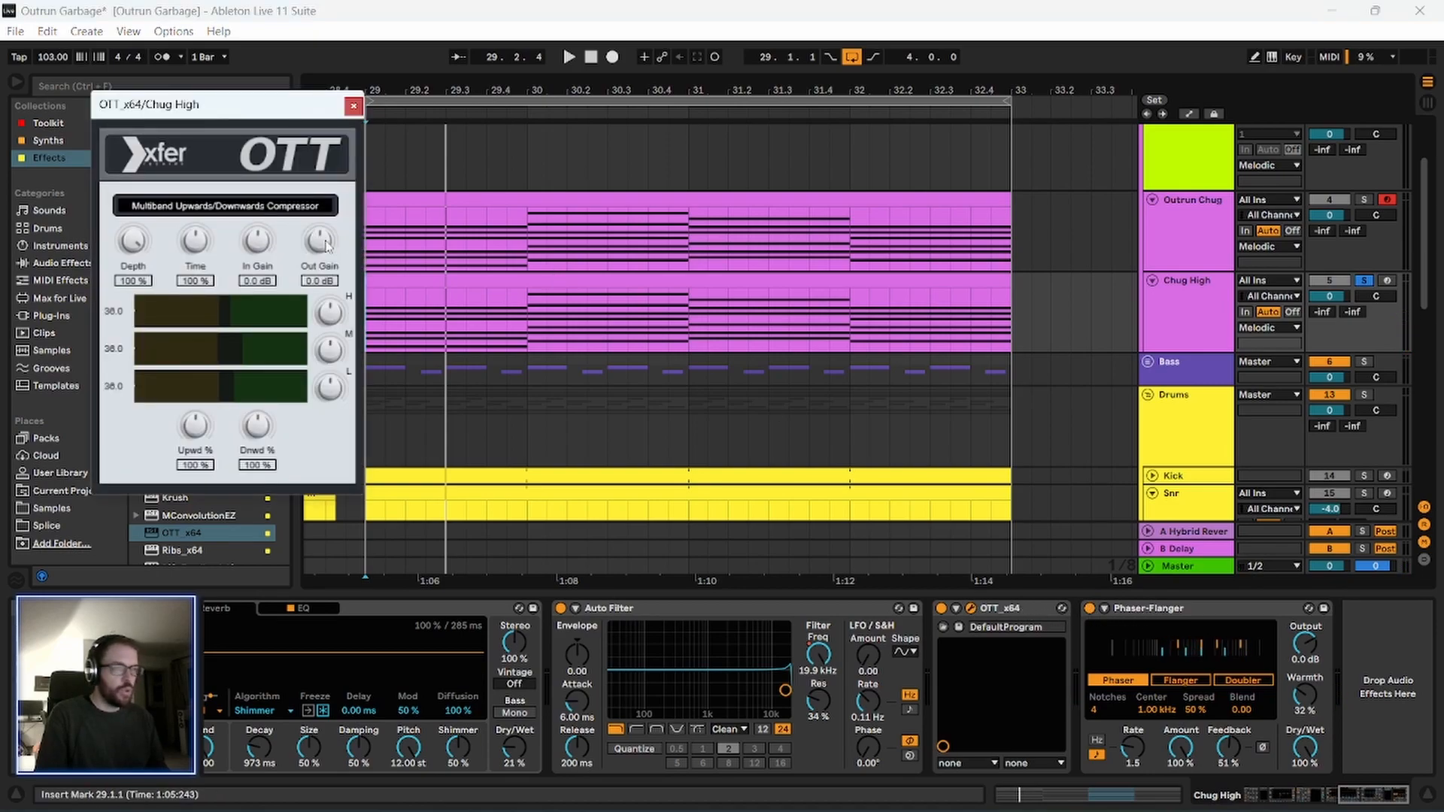
{"action": "key", "text": "space"}
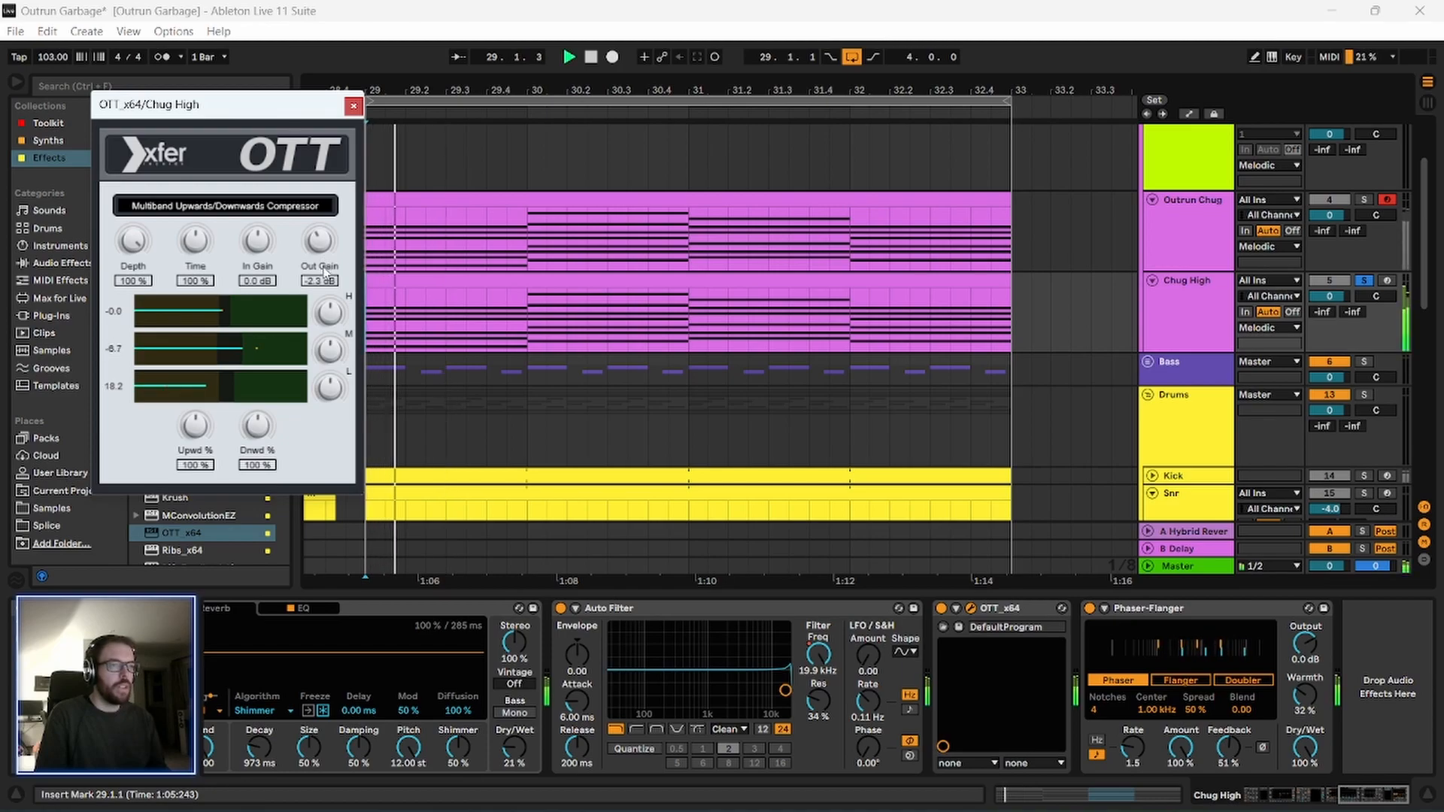
{"action": "mouse_move", "coordinate": [1235, 748]}
{"action": "left_mouse_down"}
{"action": "mouse_move", "coordinate": [1236, 804]}
{"action": "mouse_move", "coordinate": [1232, 738]}
{"action": "left_mouse_up"}
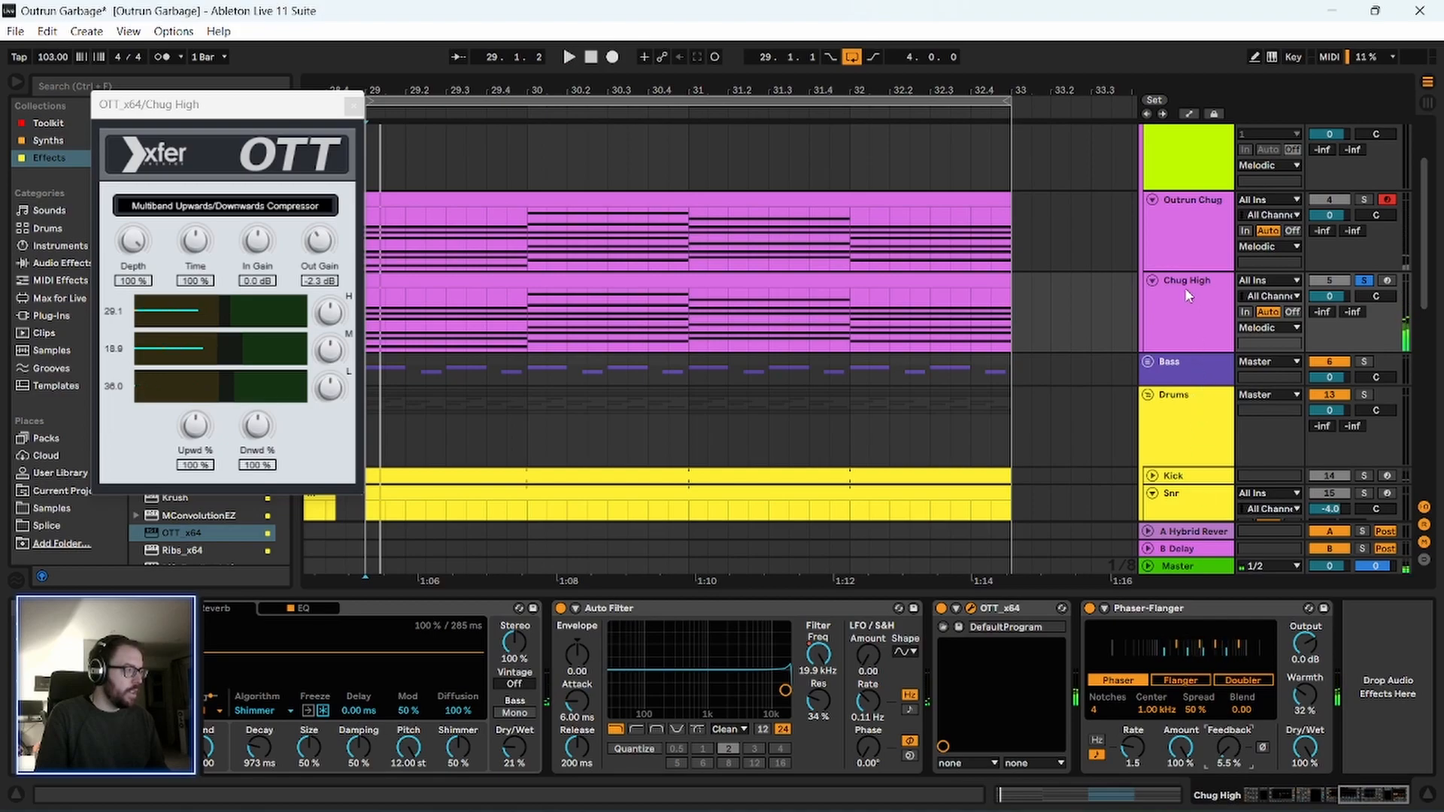
Open the Vital synth at the start of the Chug High device chain to view its oscillators and envelopes.
{"action": "left_click", "coordinate": [1157, 311]}
{"action": "left_click_drag", "start_coordinate": [1347, 795], "coordinate": [1277, 807]}
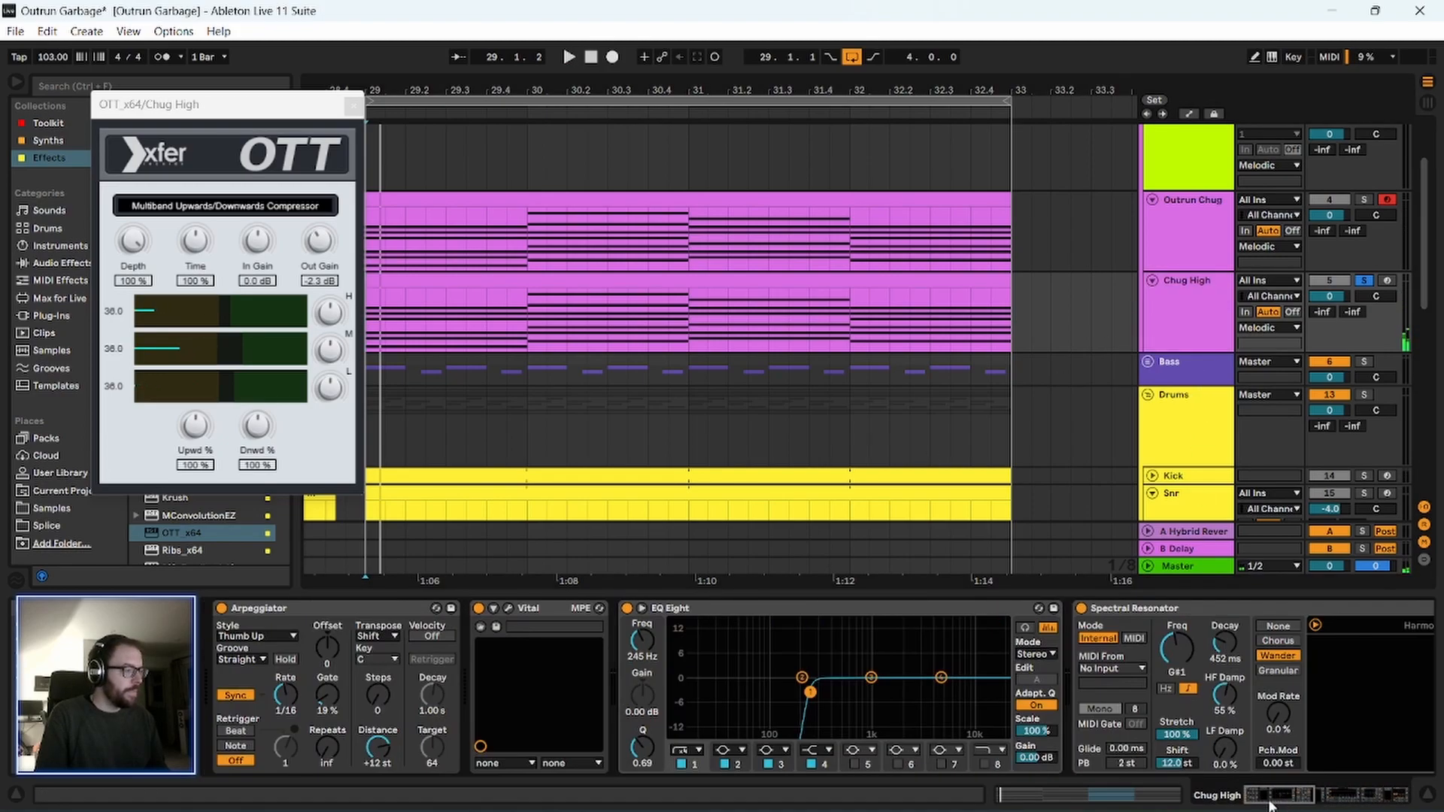
{"action": "left_click", "coordinate": [514, 607]}
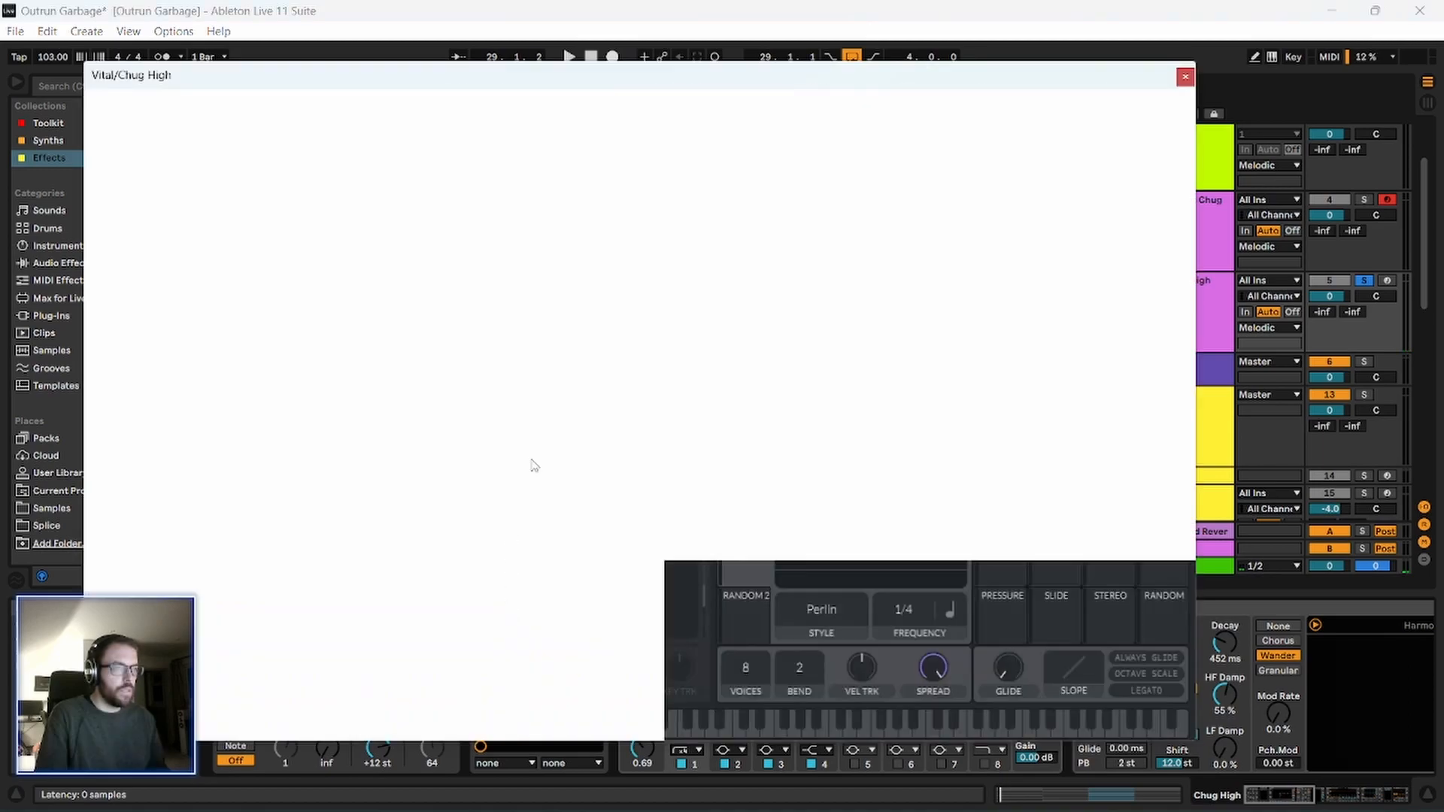
{"action": "left_click_drag", "start_coordinate": [533, 72], "coordinate": [530, 69]}
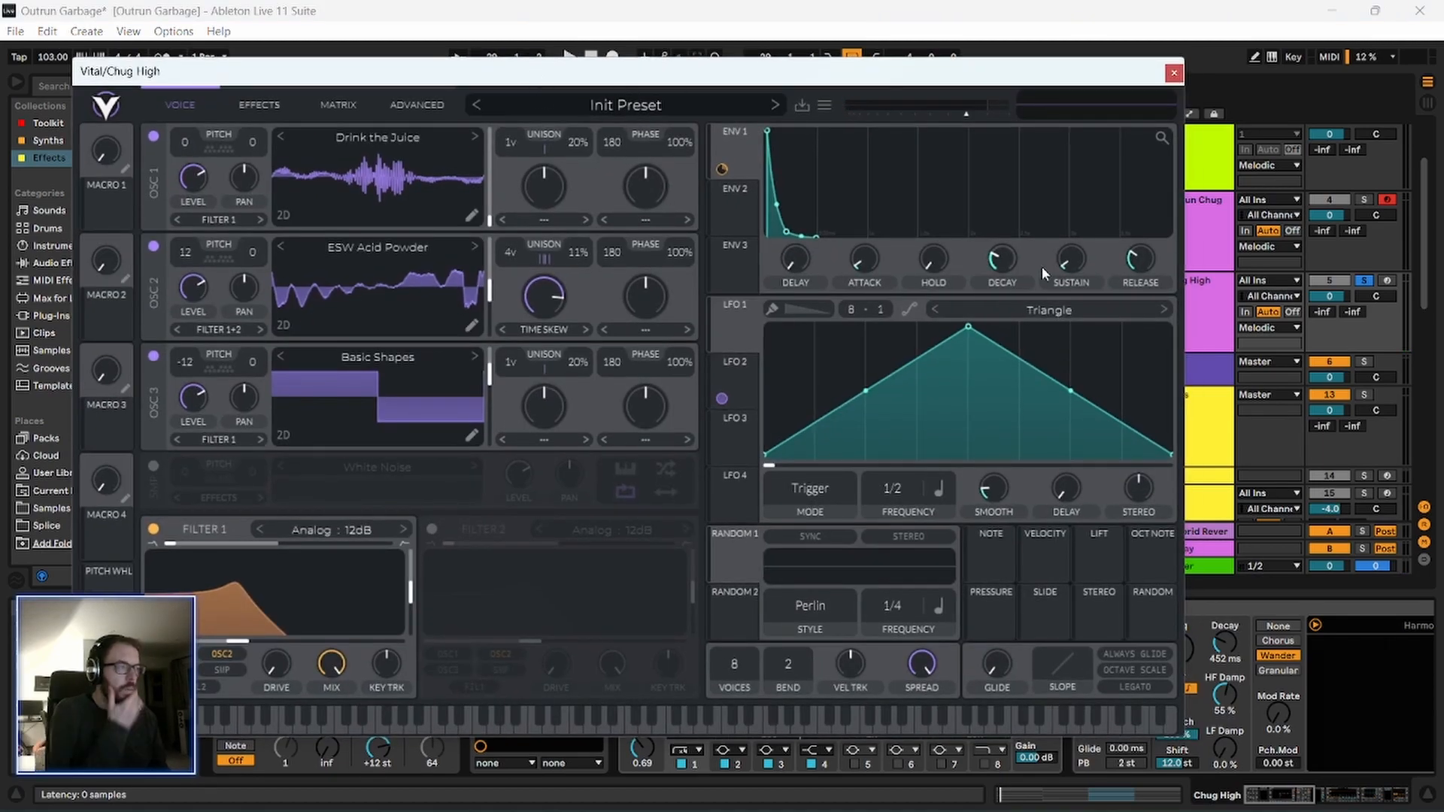
Check the effects used in the Vital synth on Chug High and close its window.
{"action": "left_click", "coordinate": [258, 105]}
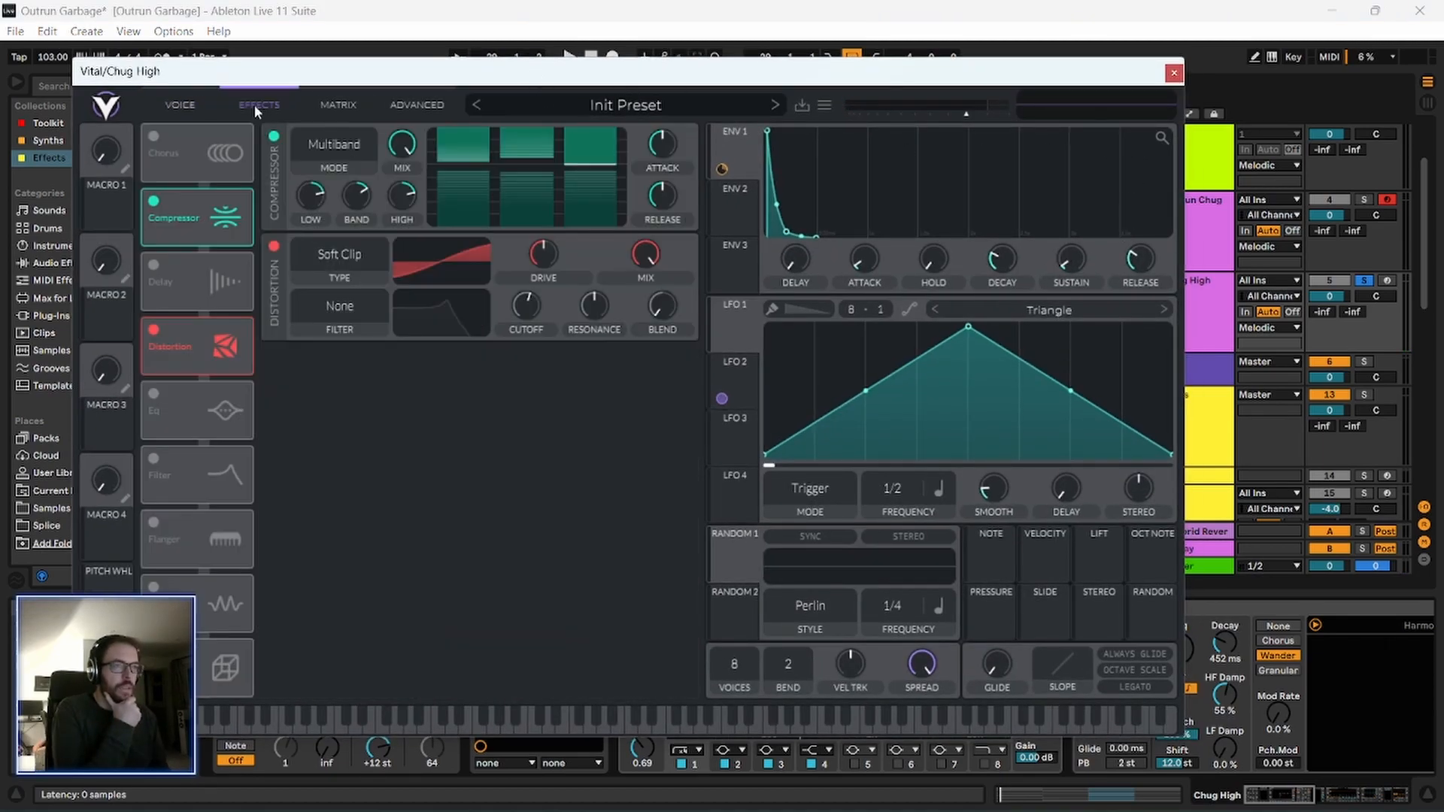
{"action": "left_click", "coordinate": [1174, 74]}
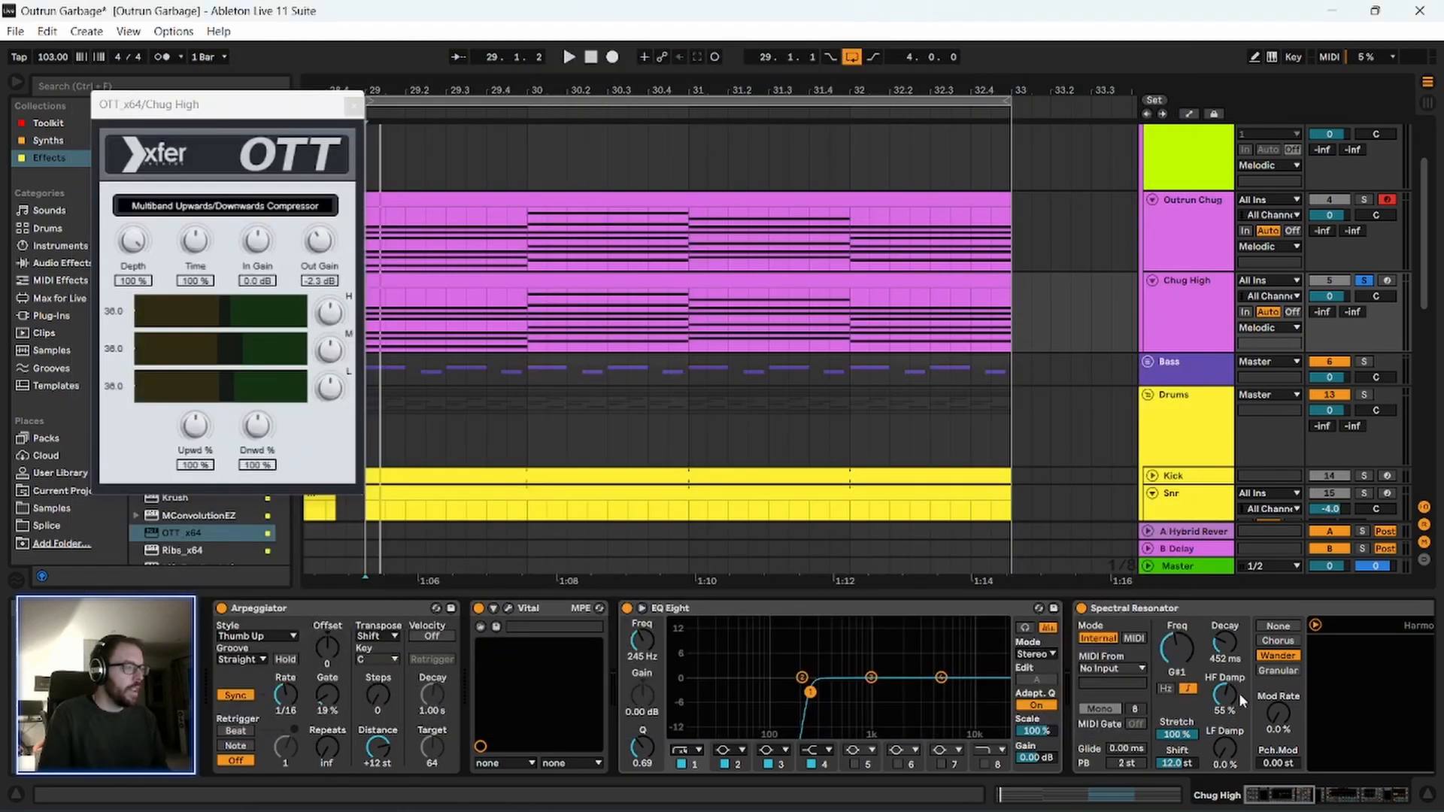
Audition Chug High with OTT bypassed, and switch OTT back on.
{"action": "left_click_drag", "start_coordinate": [1295, 797], "coordinate": [1405, 797]}
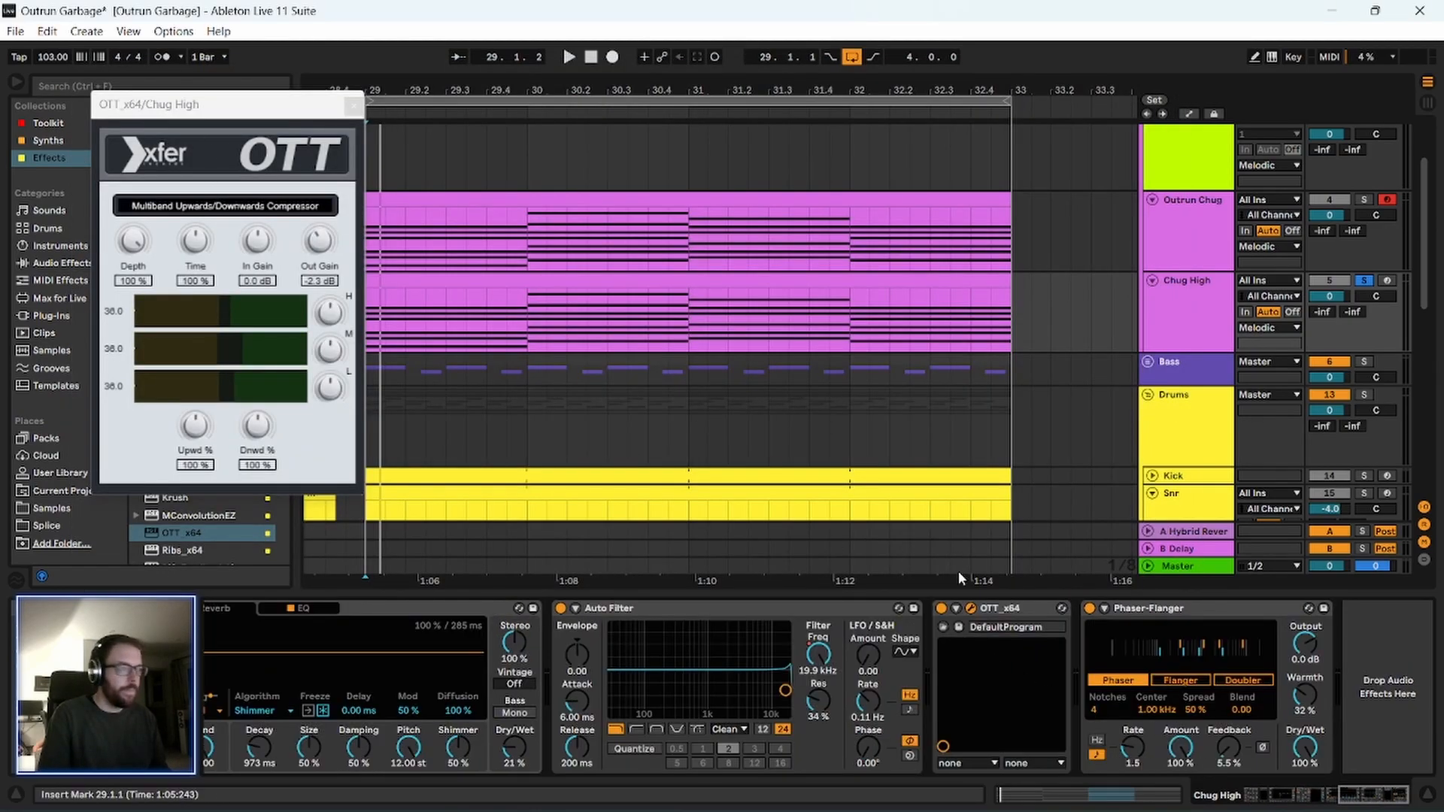
{"action": "key", "text": "space"}
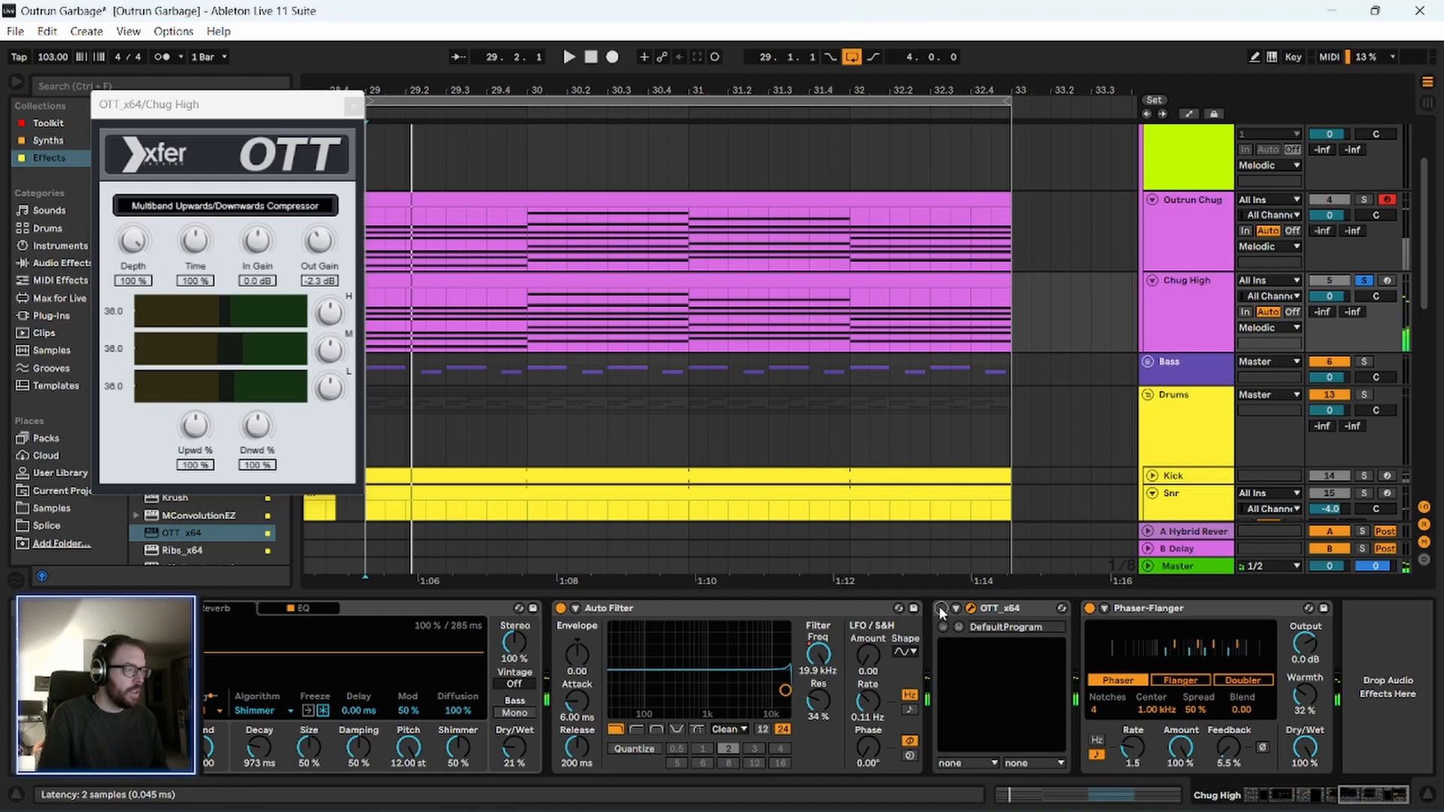
{"action": "left_click_drag", "start_coordinate": [1382, 809], "coordinate": [1345, 803]}
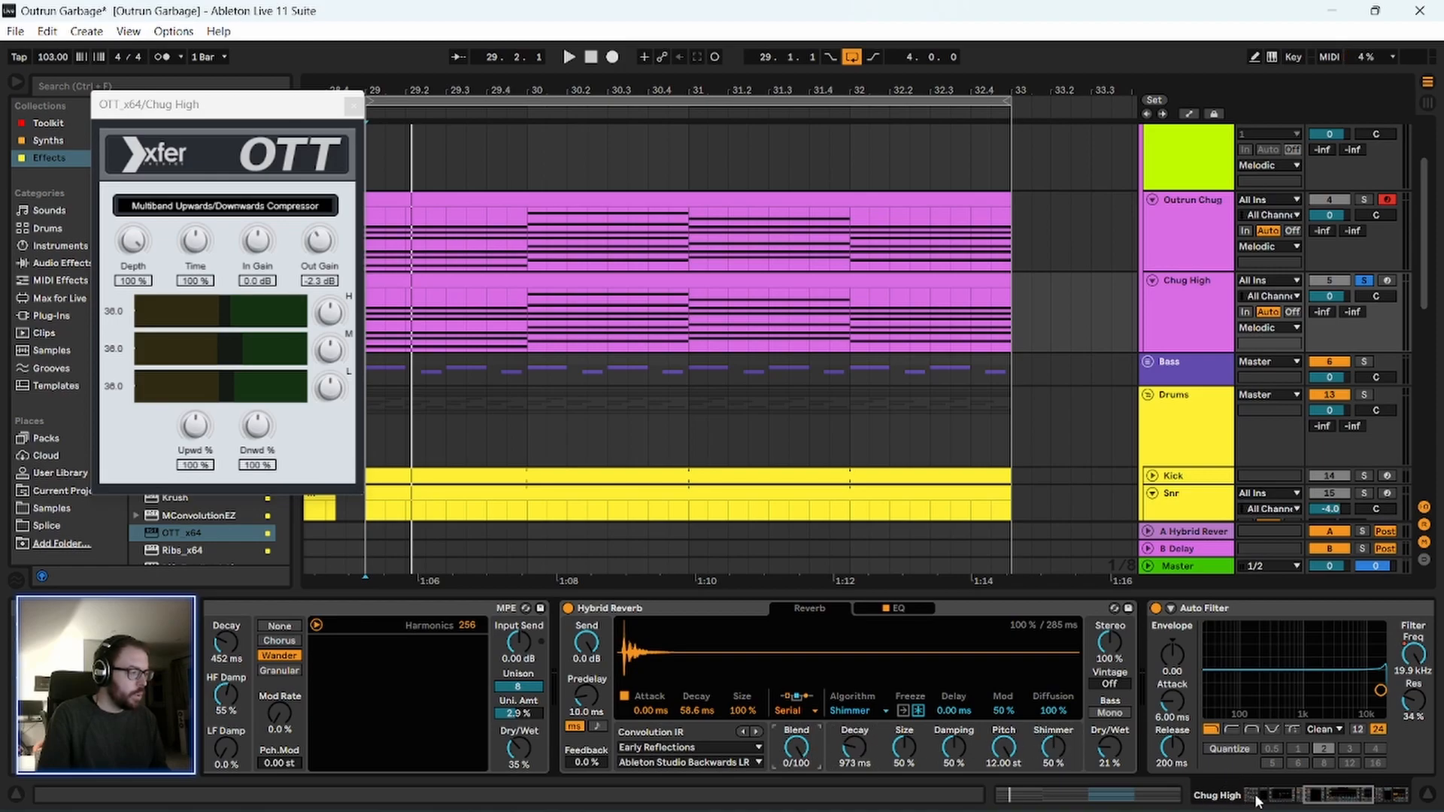
{"action": "left_click_drag", "start_coordinate": [1317, 801], "coordinate": [1363, 799]}
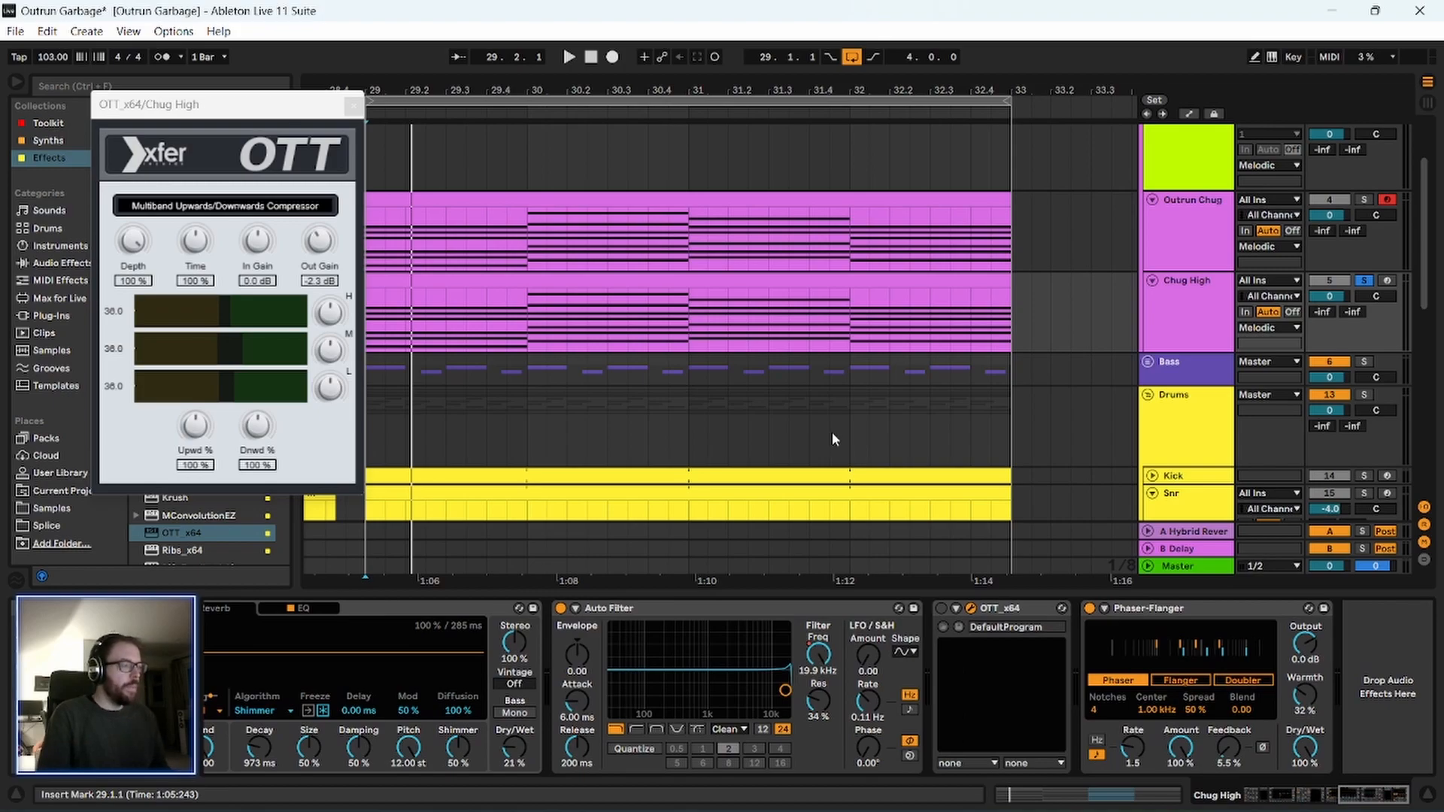
{"action": "left_click", "coordinate": [941, 609]}
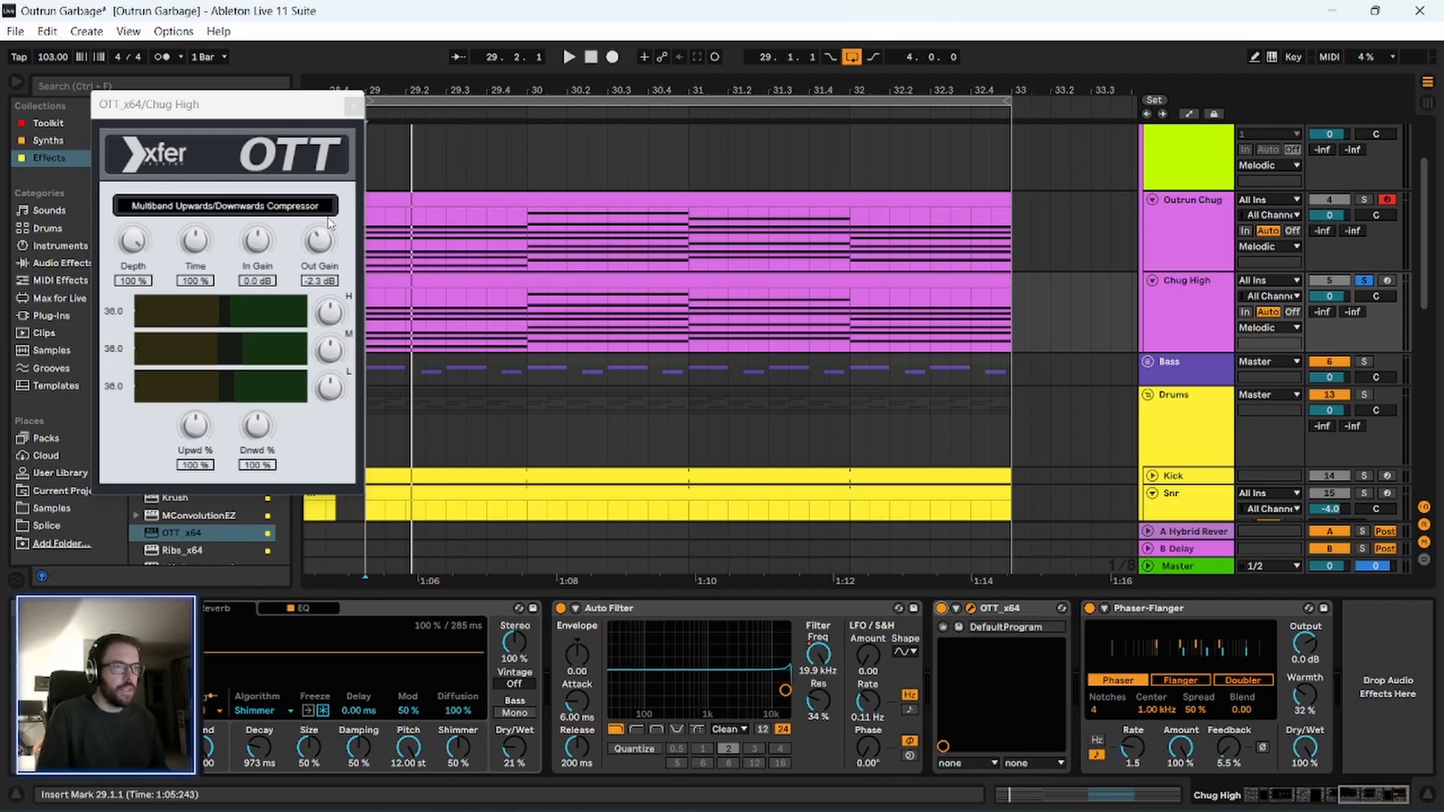
Set the OTT output gain to -1.4 dB and the Phaser-Flanger feedback to 56 % on Chug High, and close the OTT window during playback.
{"action": "left_click", "coordinate": [321, 249]}
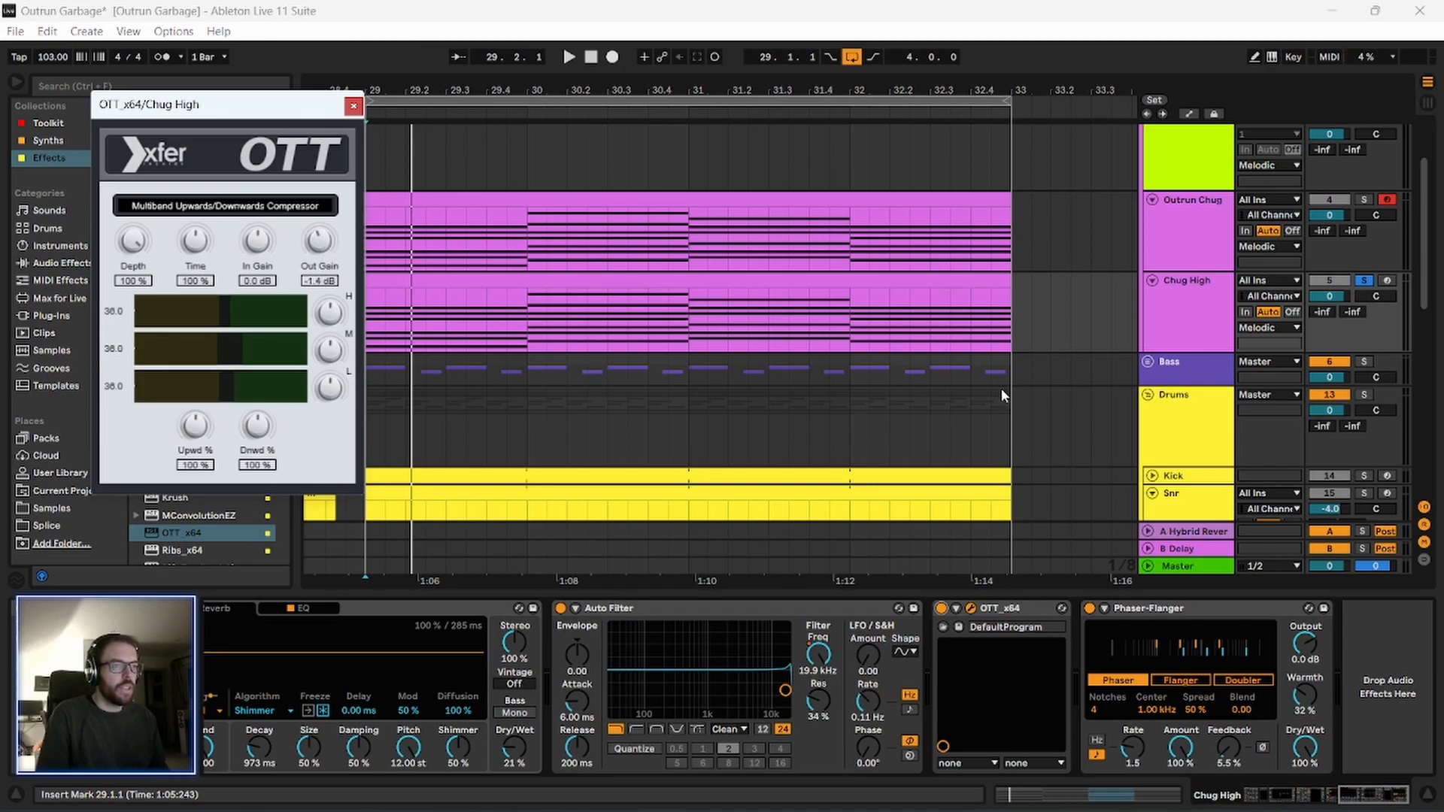
{"action": "left_click_drag", "start_coordinate": [1228, 749], "coordinate": [1227, 677]}
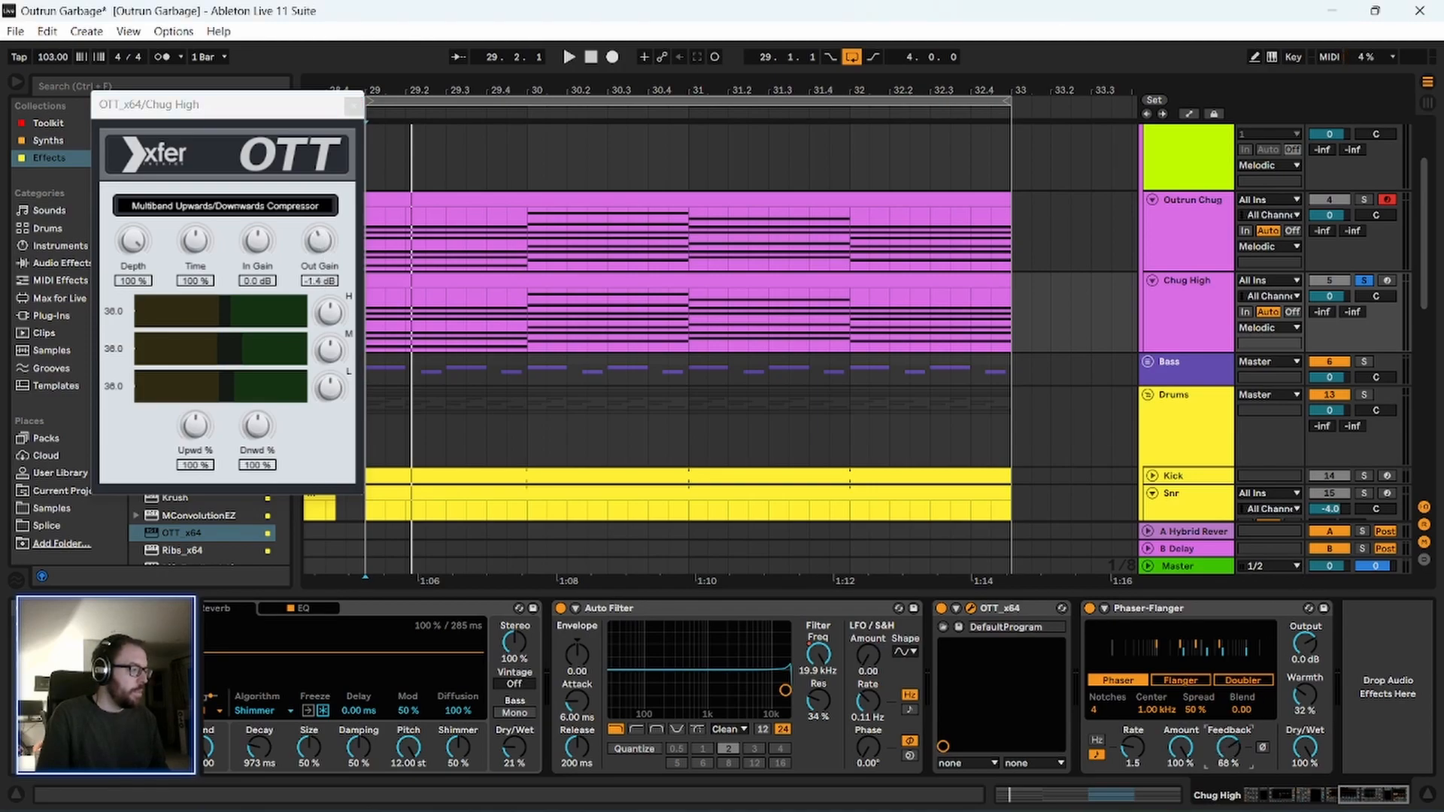
{"action": "key", "text": "space"}
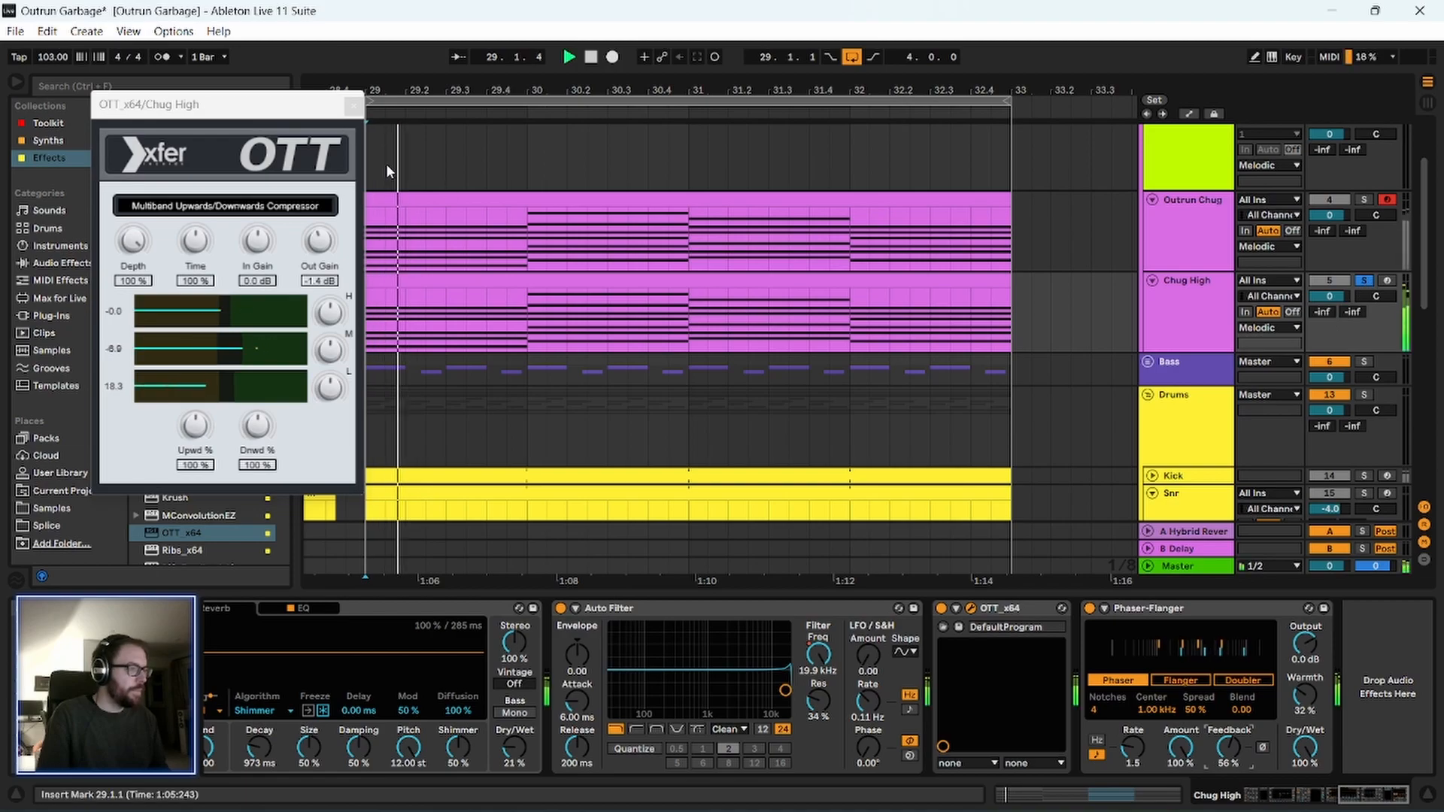
{"action": "left_click", "coordinate": [354, 105]}
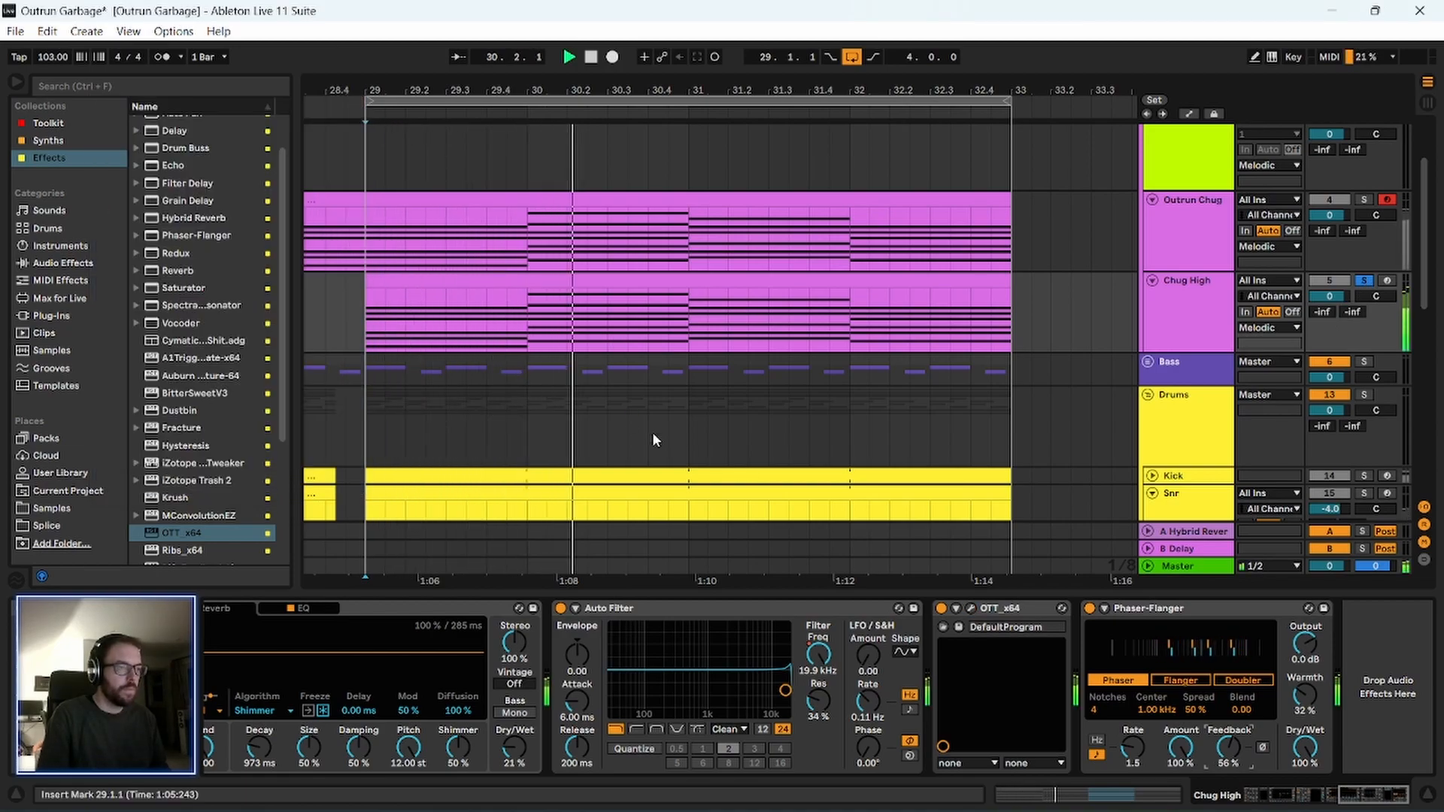
Take Chug High out of solo and duplicate the bar 29 chord over bar 30 on both Outrun Chug and Chug High.
{"action": "left_click", "coordinate": [1212, 224]}
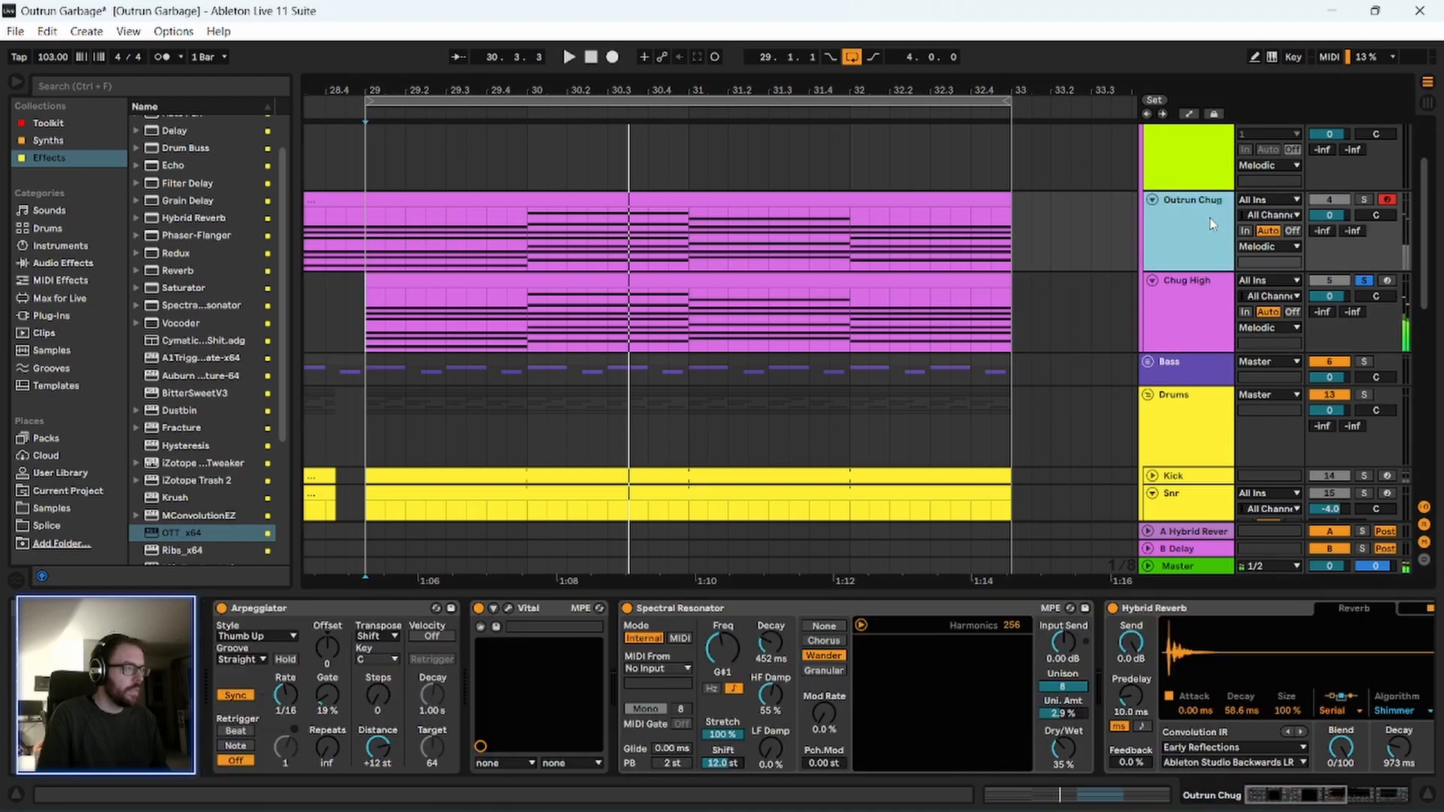
{"action": "left_click", "coordinate": [1365, 282]}
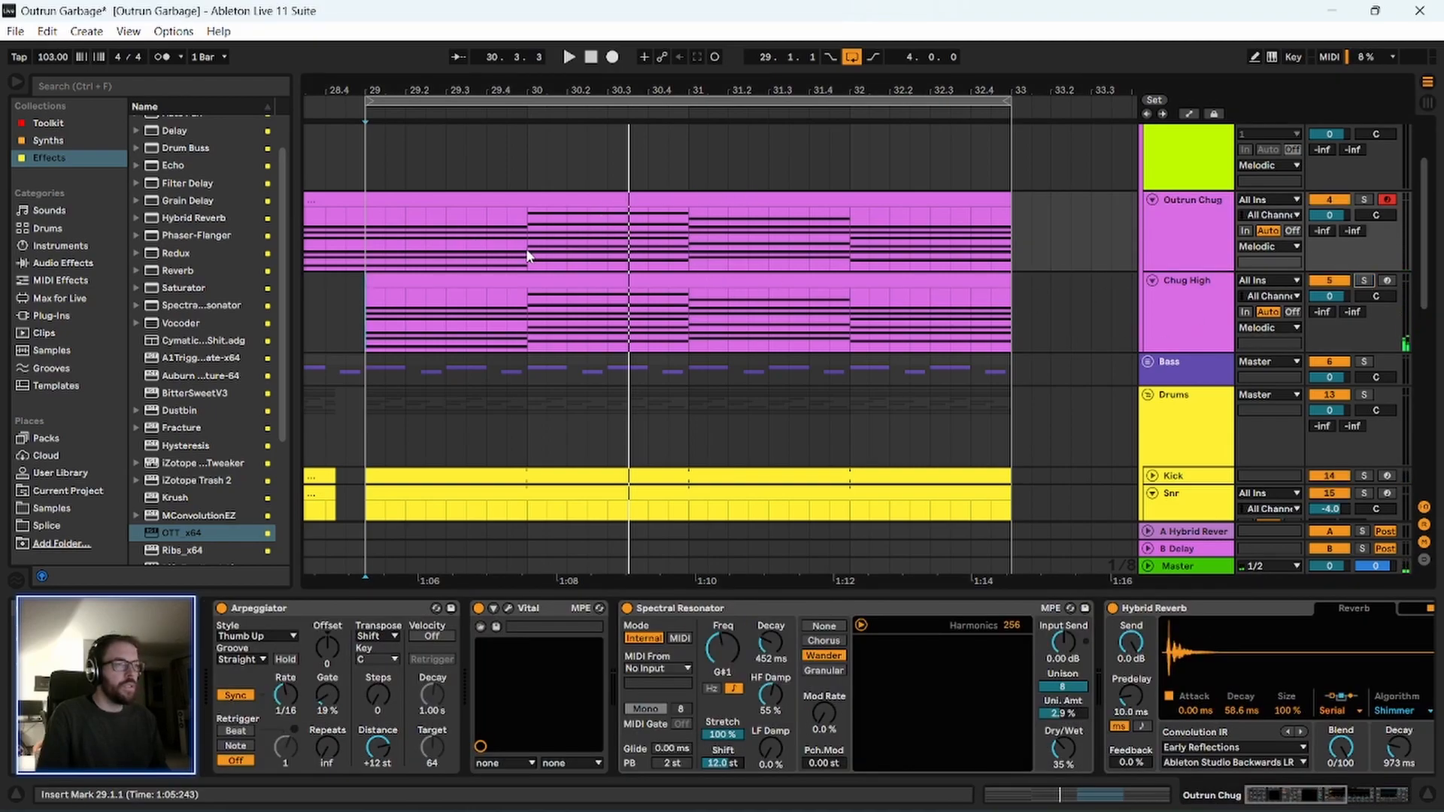
{"action": "left_click_drag", "start_coordinate": [527, 256], "coordinate": [396, 248]}
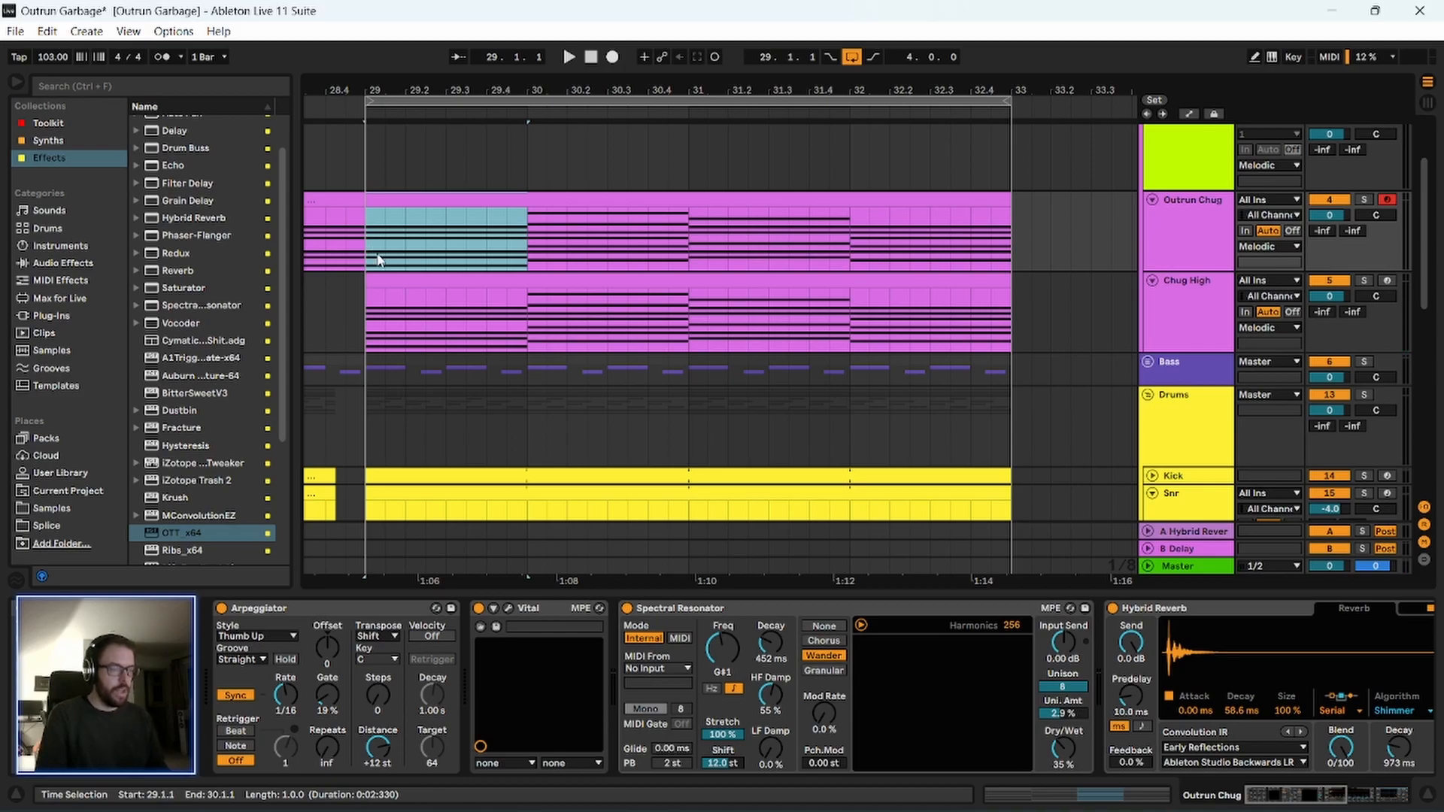
{"action": "key", "text": "ctrl+d"}
{"action": "left_click_drag", "start_coordinate": [527, 337], "coordinate": [390, 333]}
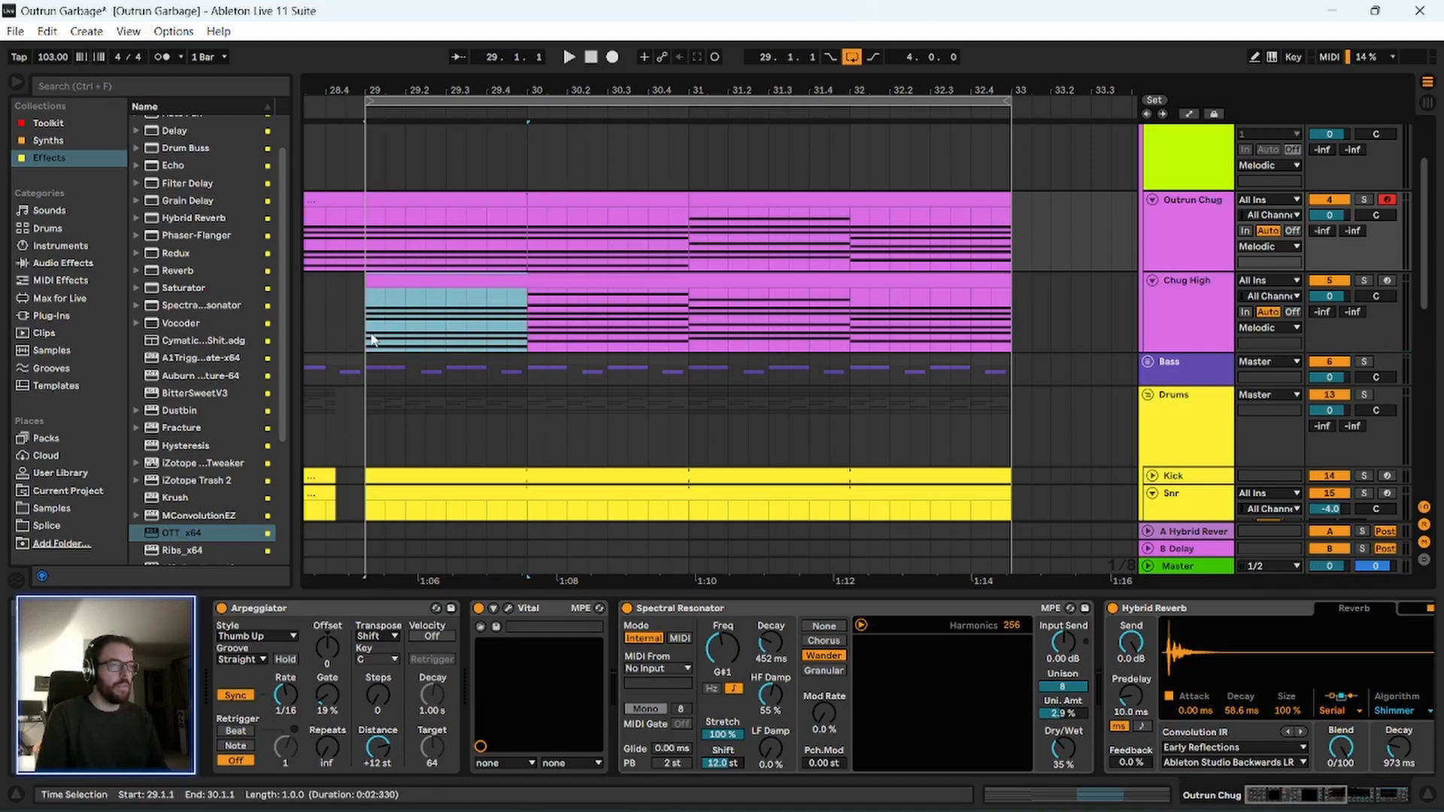
{"action": "key", "text": "ctrl+d"}
Play bars 29 to 33 with the full mix and lower the Chug High track volume to -2.0 dB.
{"action": "key", "text": "minus"}
{"action": "left_click_drag", "start_coordinate": [421, 338], "coordinate": [924, 241]}
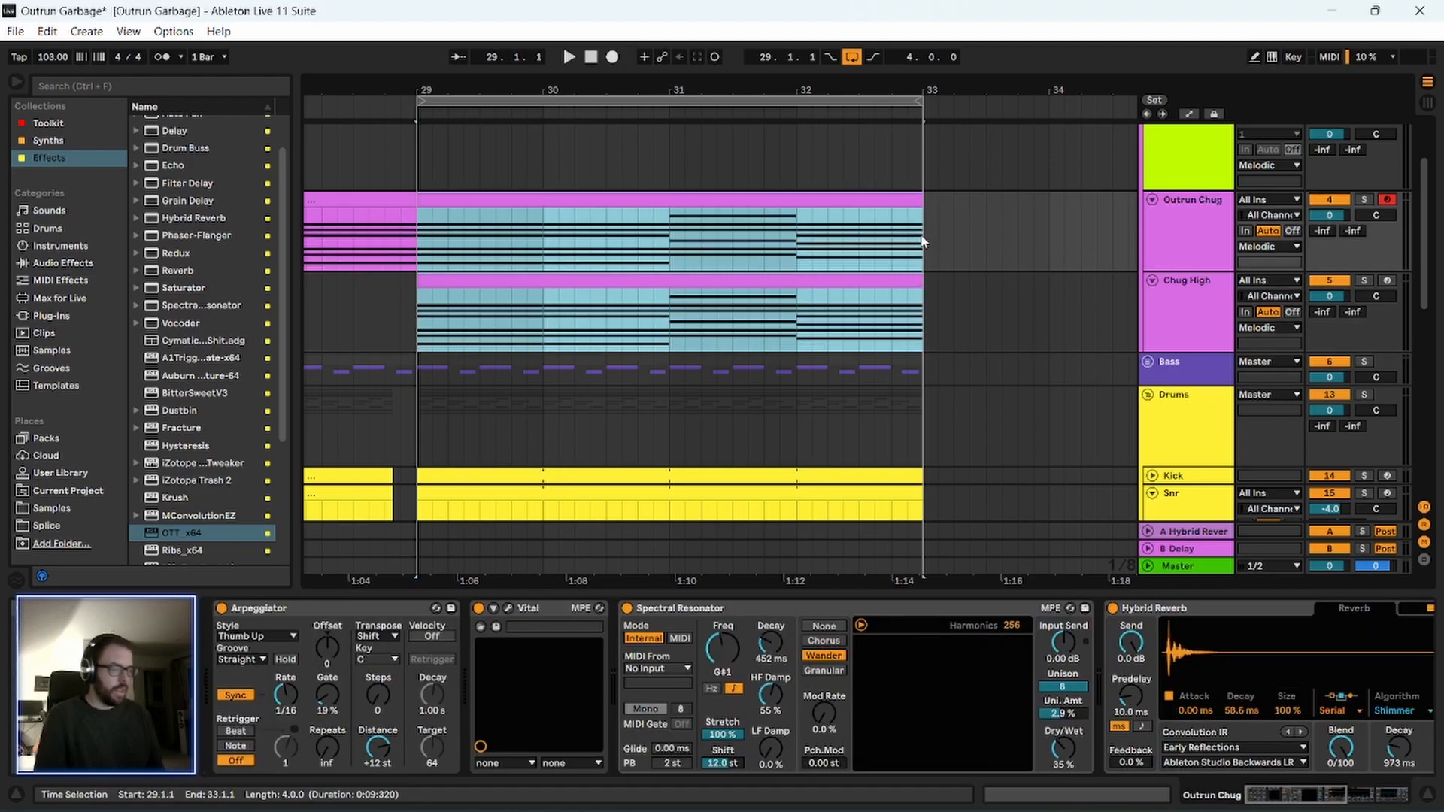
{"action": "key", "text": "space"}
{"action": "left_click", "coordinate": [1018, 241]}
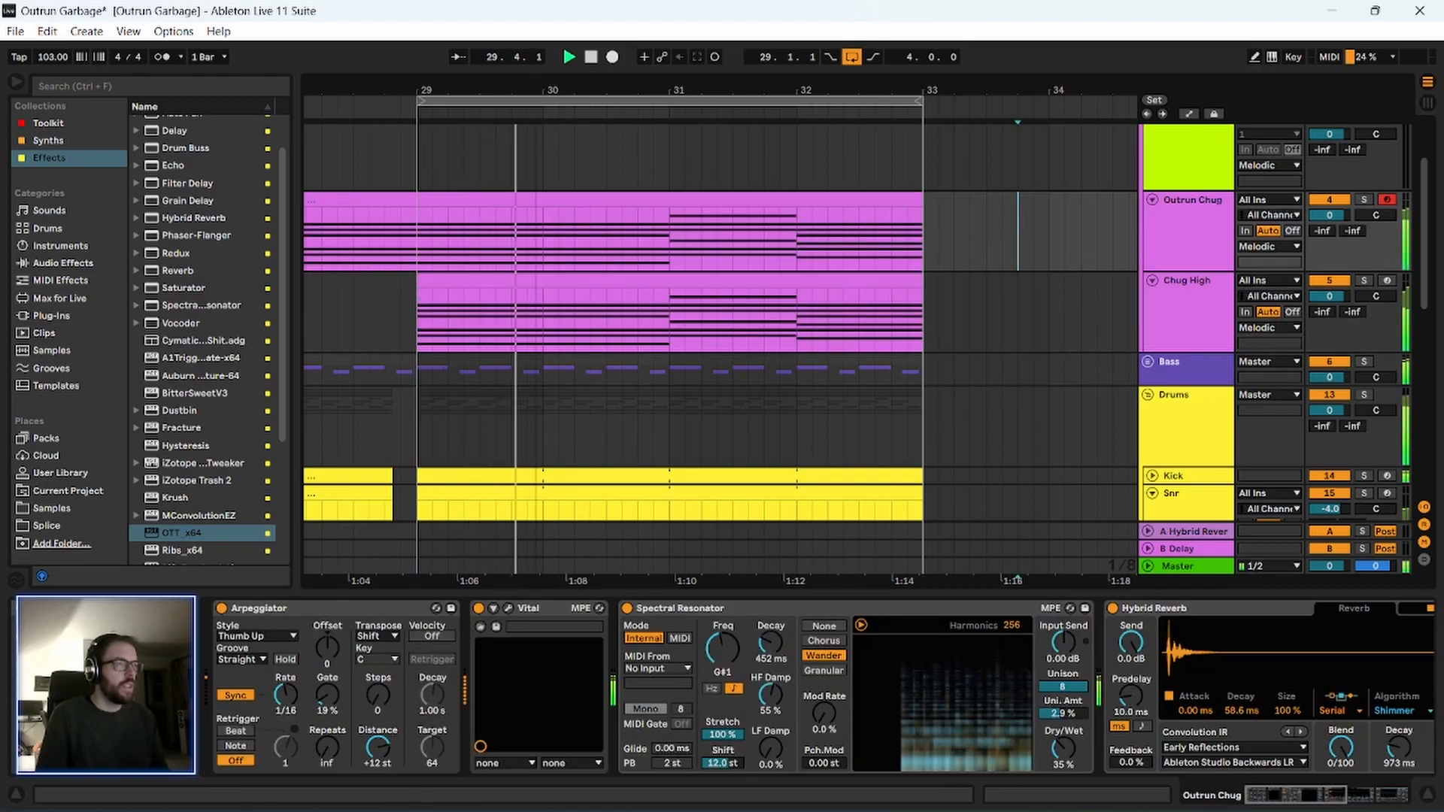
{"action": "key", "text": "minus"}
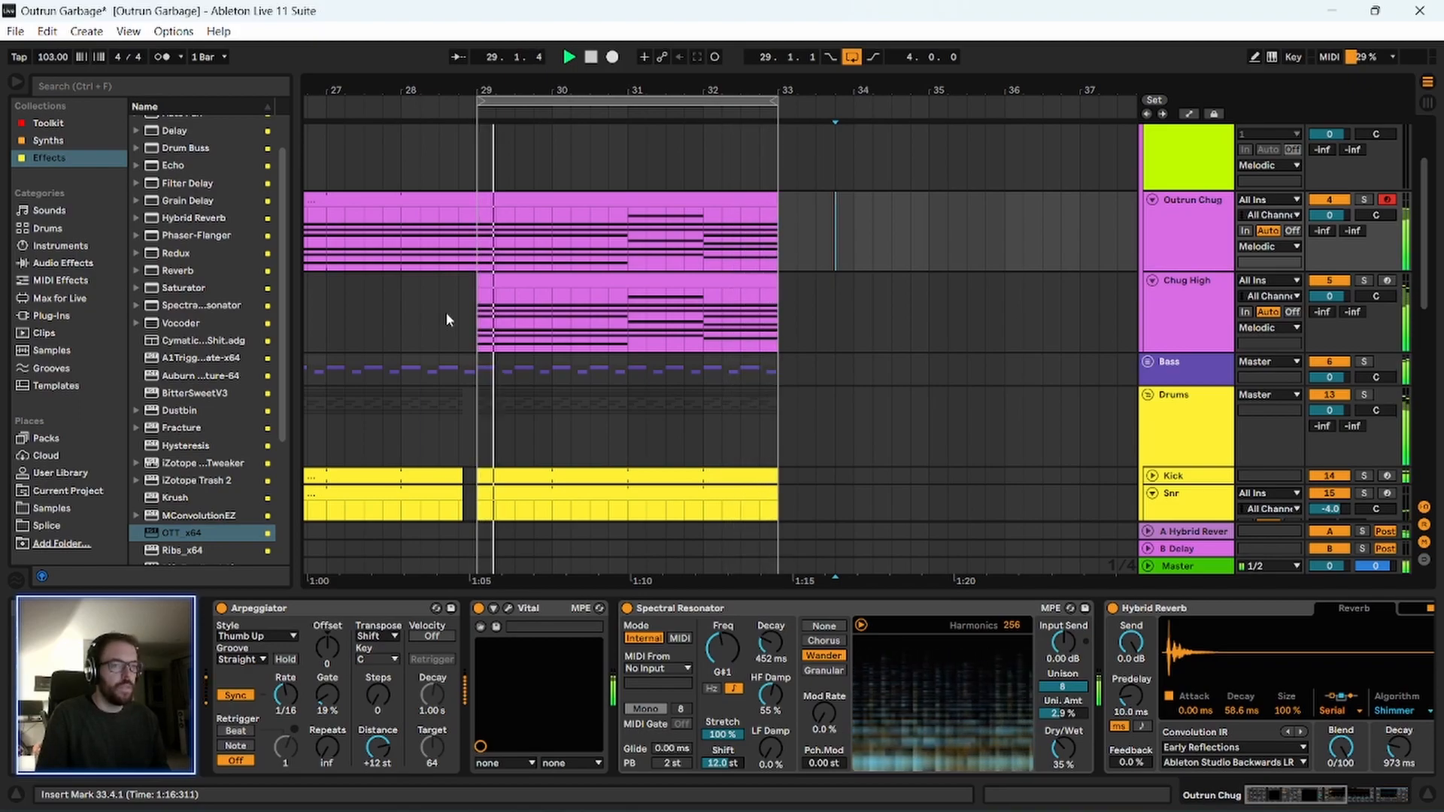
{"action": "scroll", "coordinate": [445, 319], "scroll_direction": "down", "scroll_amount": 2}
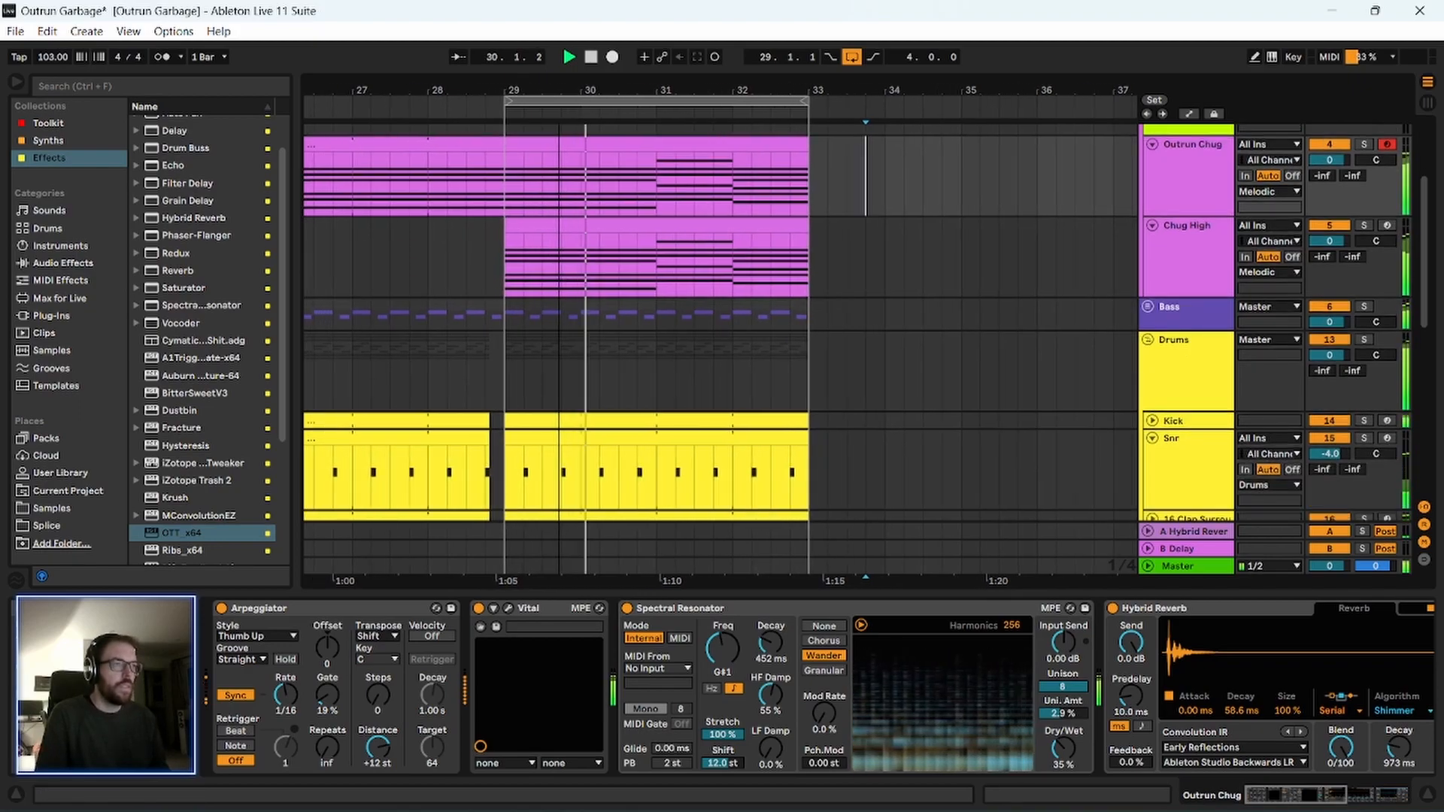
{"action": "scroll", "coordinate": [1059, 368], "scroll_direction": "up", "scroll_amount": 2}
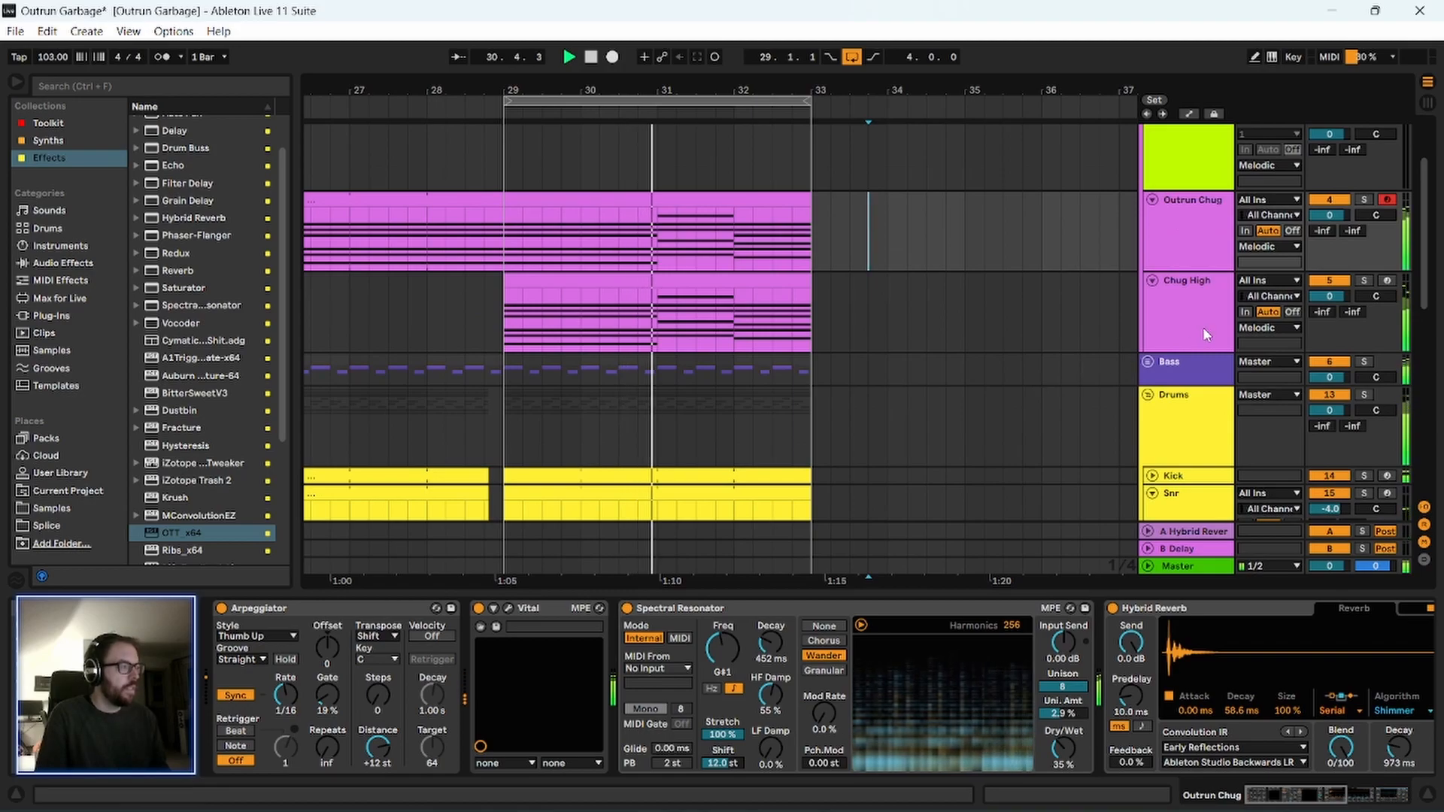
{"action": "scroll", "coordinate": [1203, 328], "scroll_direction": "up", "scroll_amount": 1}
{"action": "left_click_drag", "start_coordinate": [1336, 313], "coordinate": [1341, 318]}
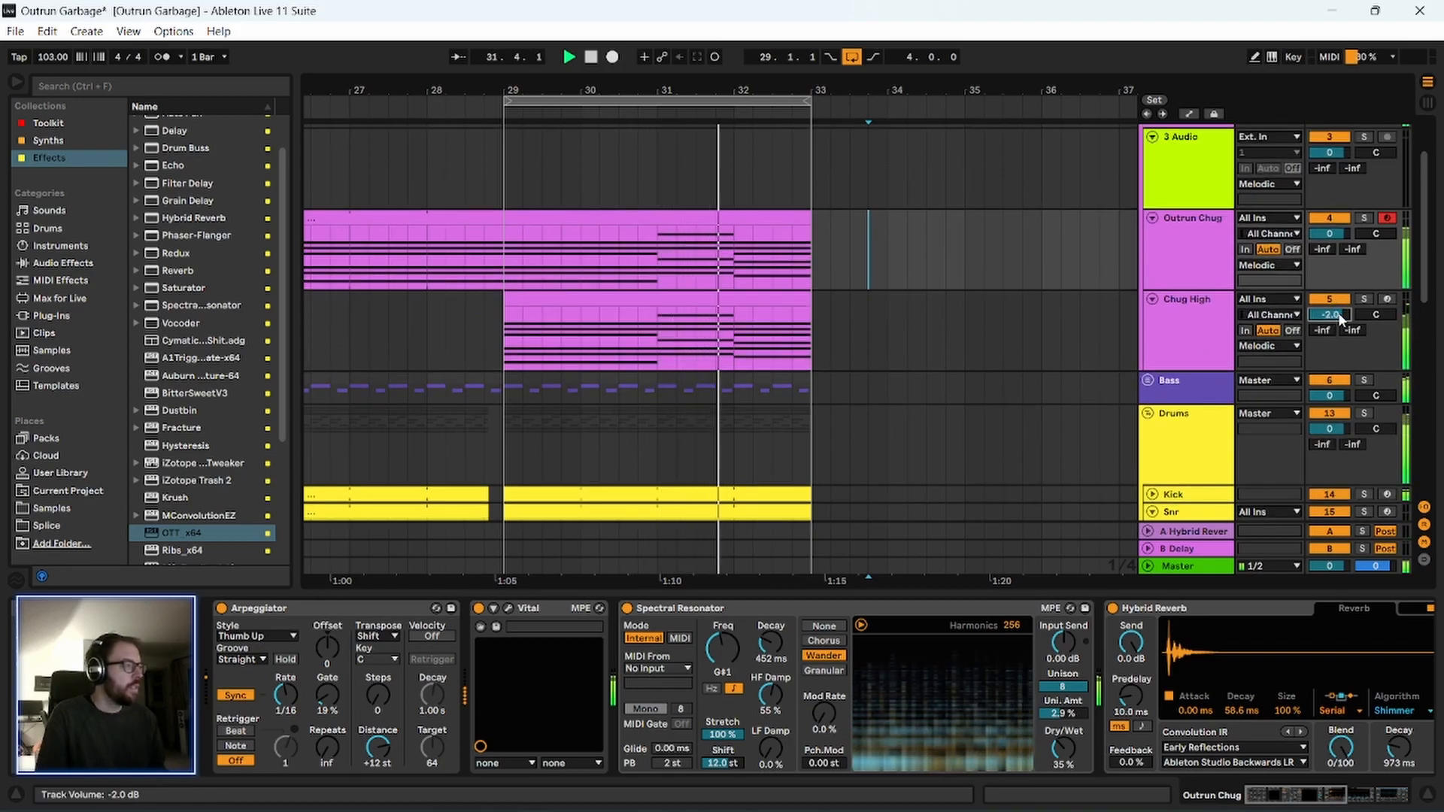
{"action": "key", "text": "space"}
Lower the Phaser-Flanger feedback on Chug High to 46 %.
{"action": "left_click", "coordinate": [1305, 795]}
{"action": "left_click_drag", "start_coordinate": [1305, 796], "coordinate": [1369, 799]}
{"action": "key", "text": "Down"}
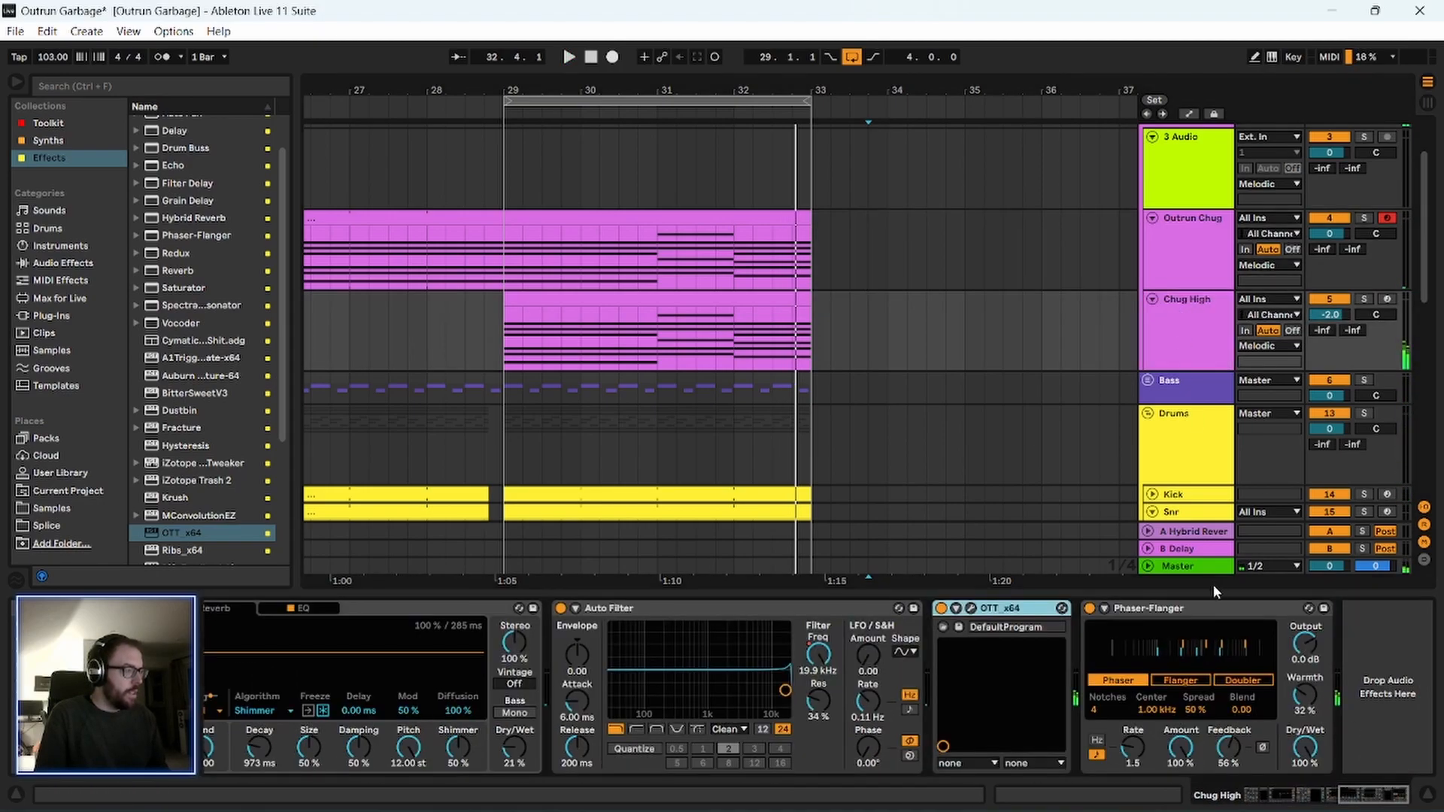
{"action": "left_click", "coordinate": [1166, 609]}
{"action": "left_click_drag", "start_coordinate": [1237, 745], "coordinate": [1238, 754]}
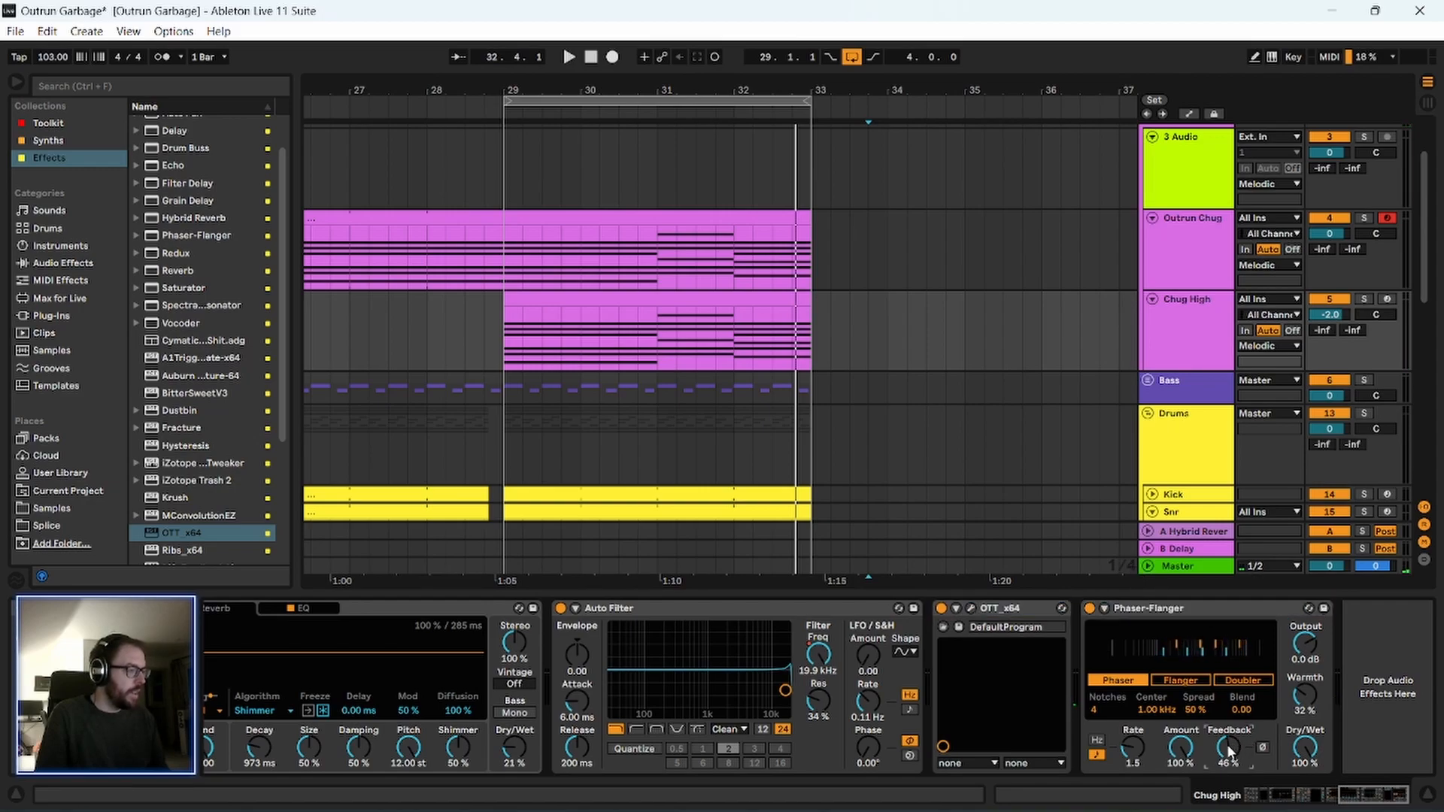
{"action": "left_click", "coordinate": [1398, 681]}
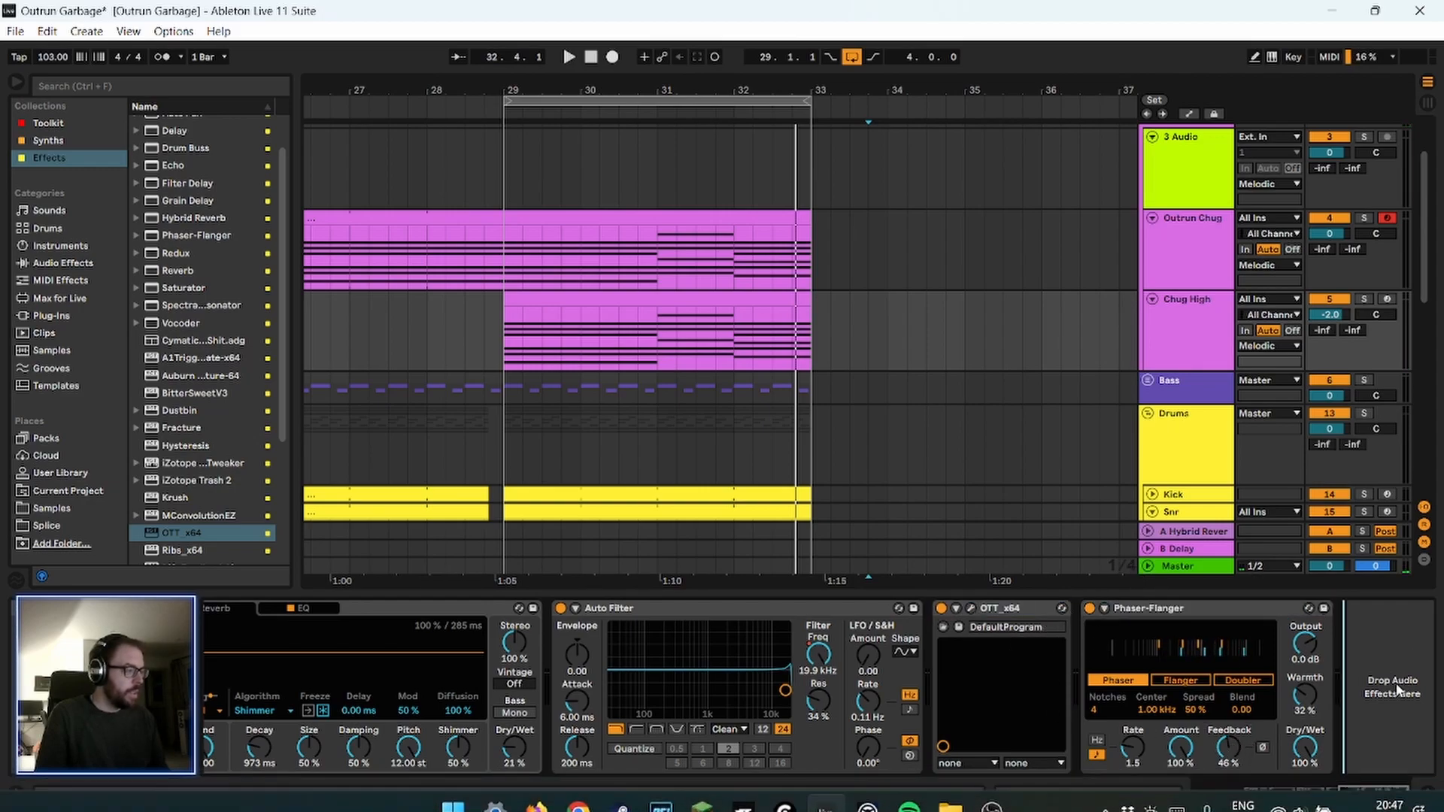
Move OTT between Spectral Resonator and Hybrid Reverb in the Chug High chain and play from bar 29.
{"action": "left_click", "coordinate": [1376, 795]}
{"action": "left_click_drag", "start_coordinate": [1006, 612], "coordinate": [358, 656]}
{"action": "key", "text": "space"}
{"action": "left_click", "coordinate": [565, 302]}
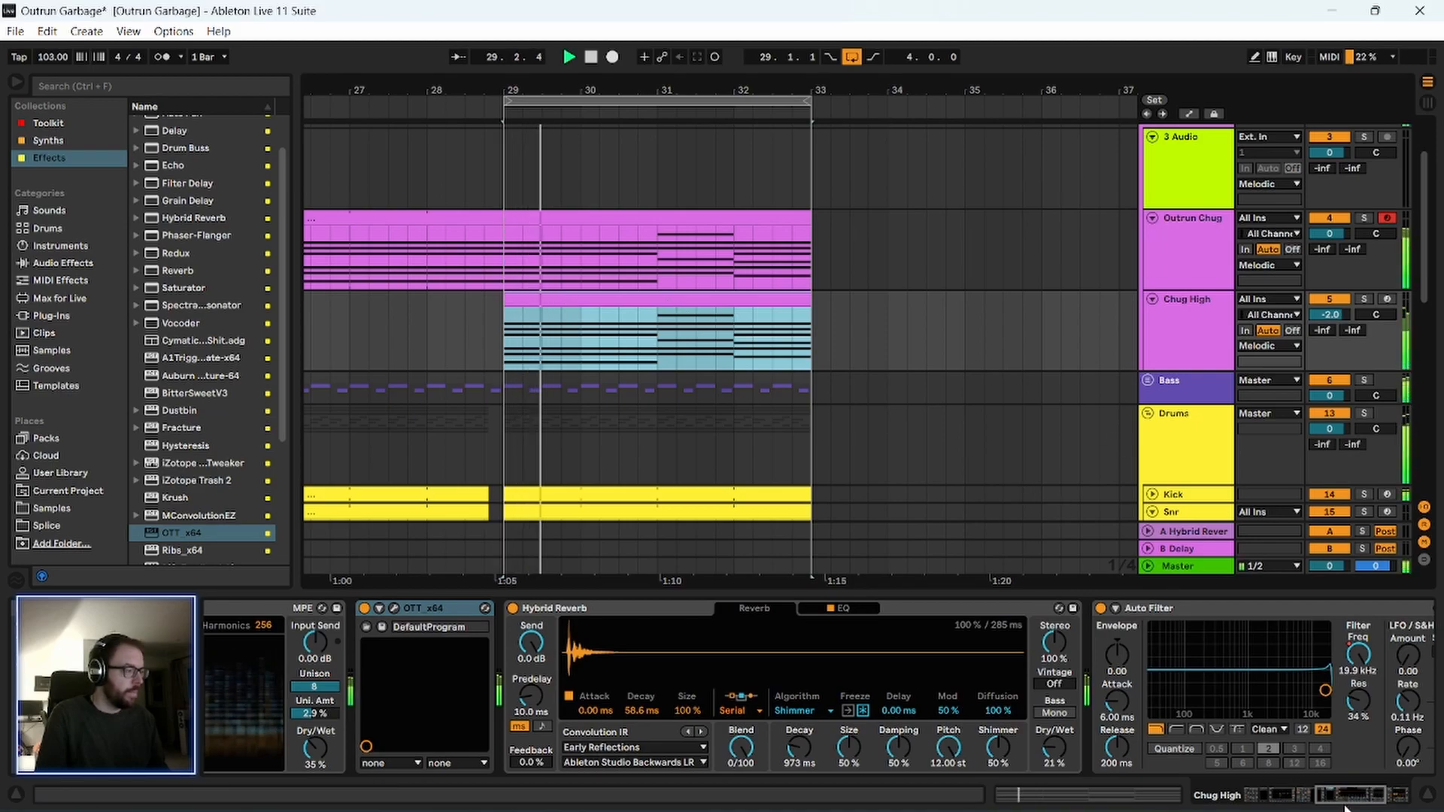
Set the Phaser-Flanger on Chug High to 54 % feedback and a rate of 2 during playback.
{"action": "left_click", "coordinate": [1369, 803]}
{"action": "left_click_drag", "start_coordinate": [1369, 803], "coordinate": [1391, 804]}
{"action": "left_click", "coordinate": [1162, 610]}
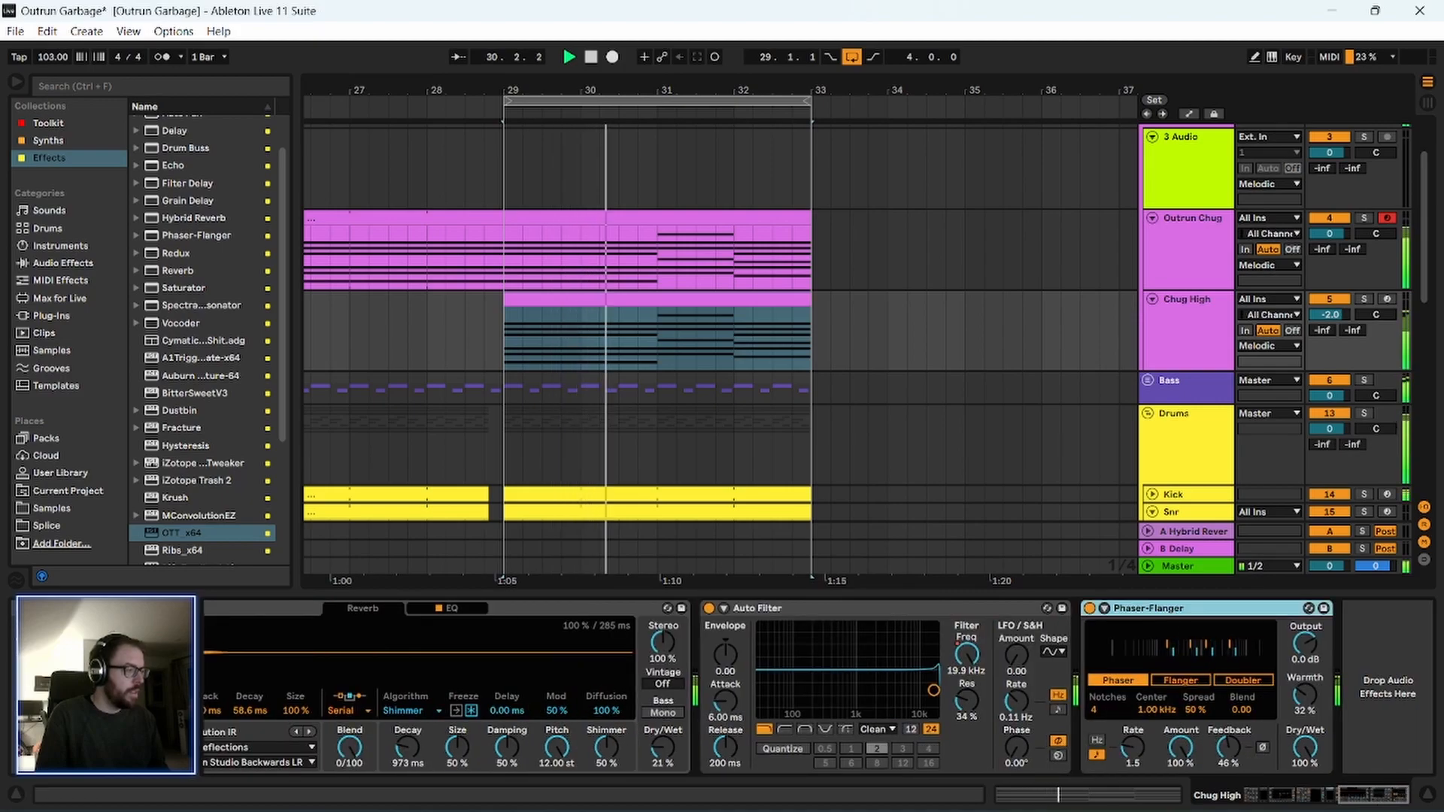
{"action": "left_click", "coordinate": [1228, 746]}
{"action": "left_click_drag", "start_coordinate": [1228, 747], "coordinate": [1229, 759]}
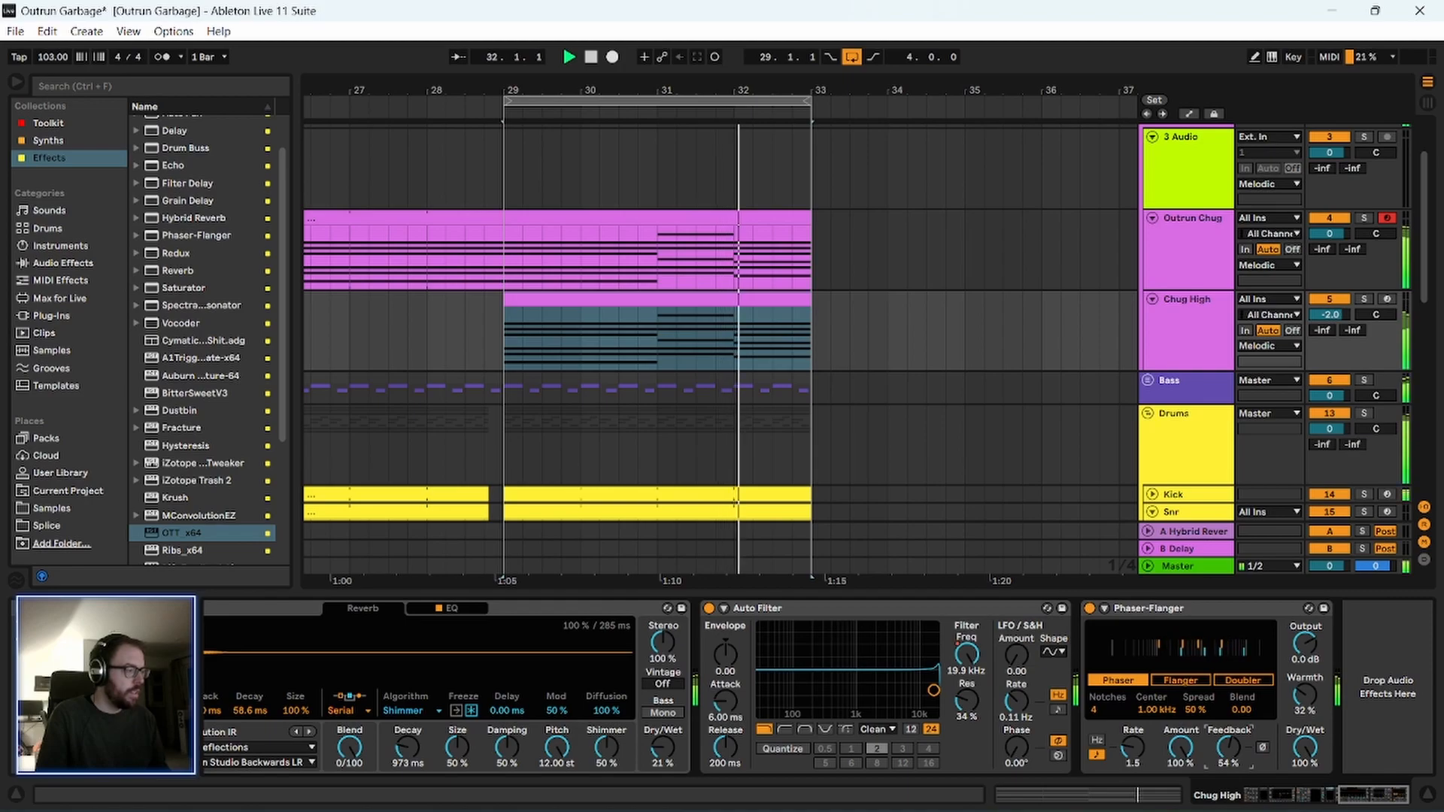
{"action": "left_click_drag", "start_coordinate": [1139, 752], "coordinate": [1139, 747]}
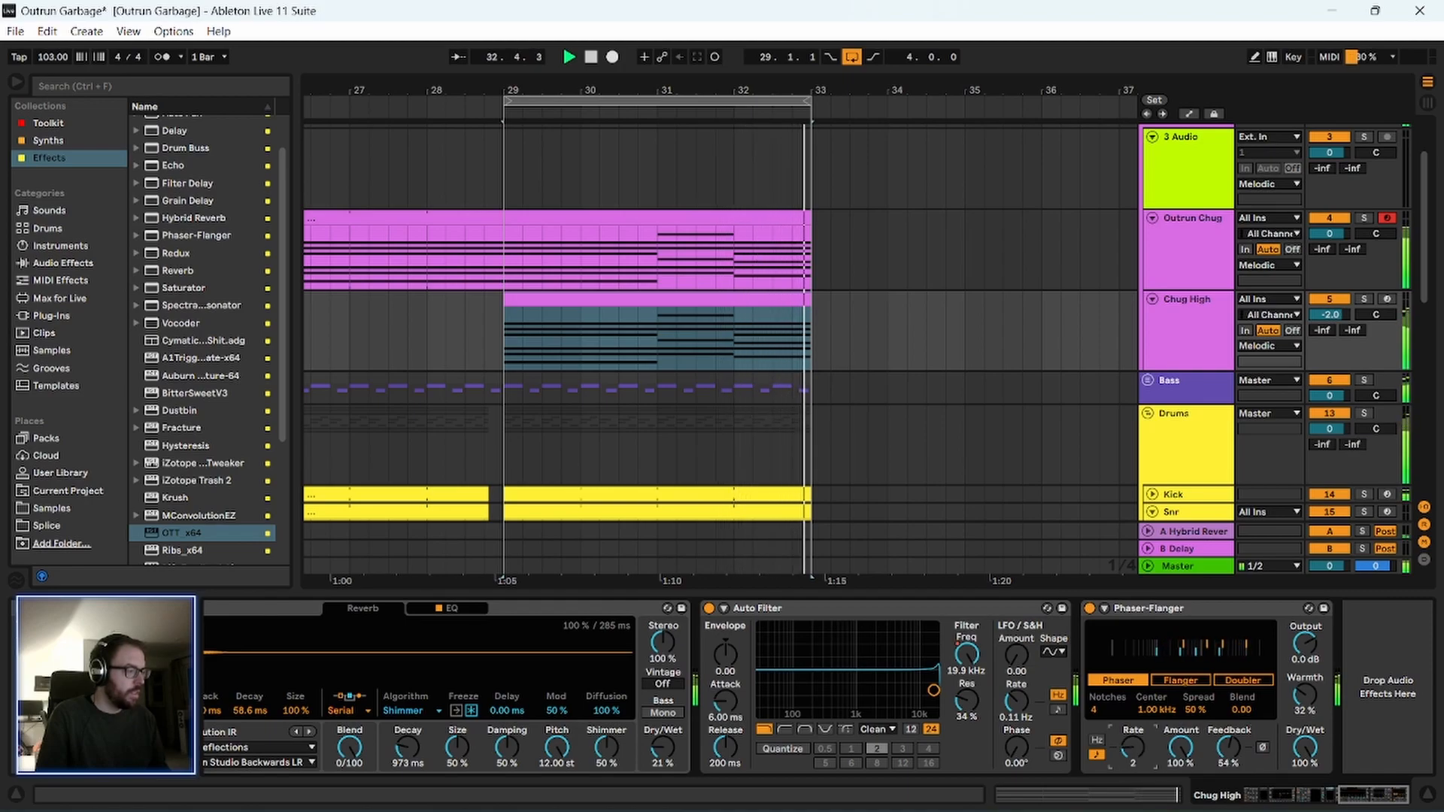
{"action": "left_click", "coordinate": [1140, 610]}
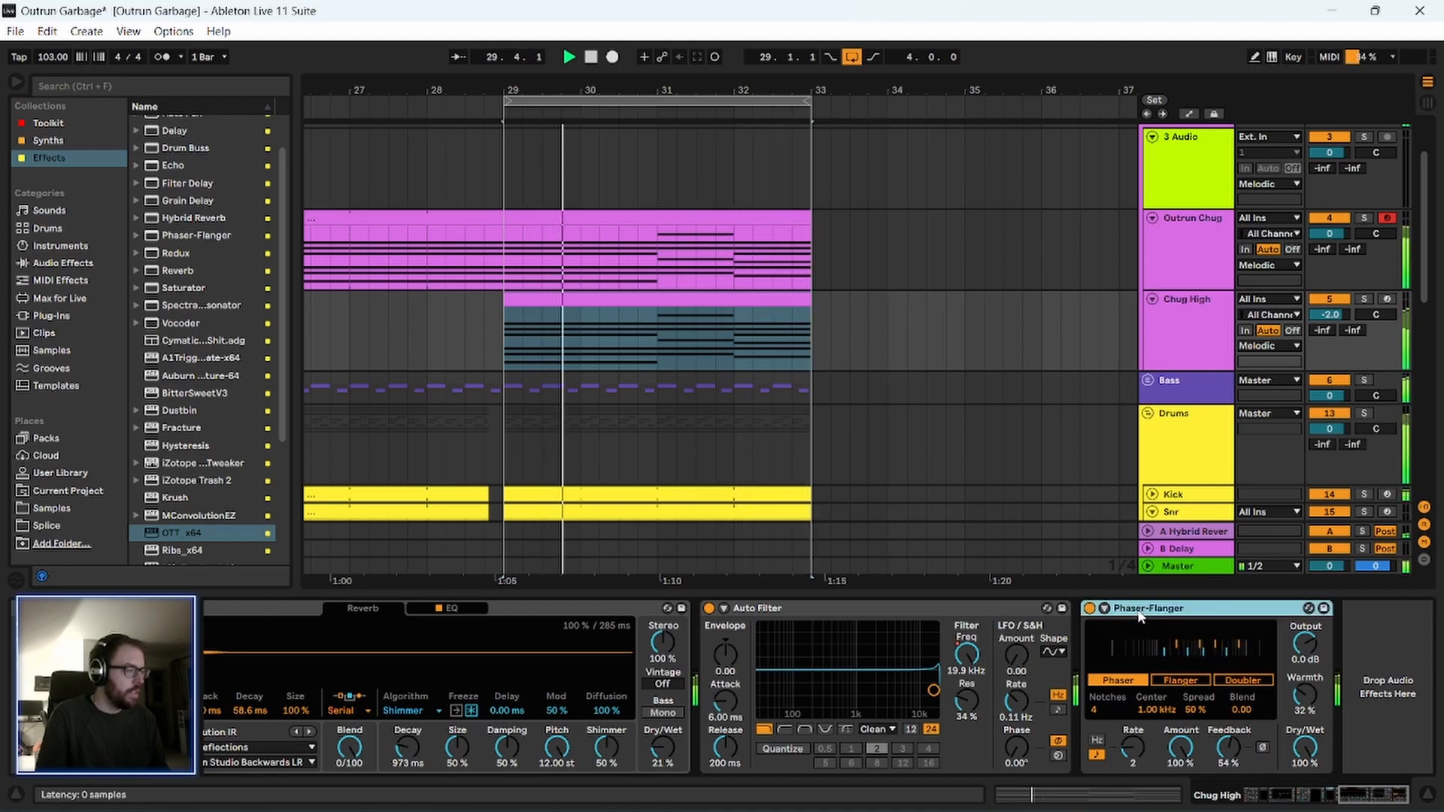
Solo the Melodic group while bars 29 to 33 keep looping.
{"action": "scroll", "coordinate": [895, 343], "scroll_direction": "up", "scroll_amount": 2}
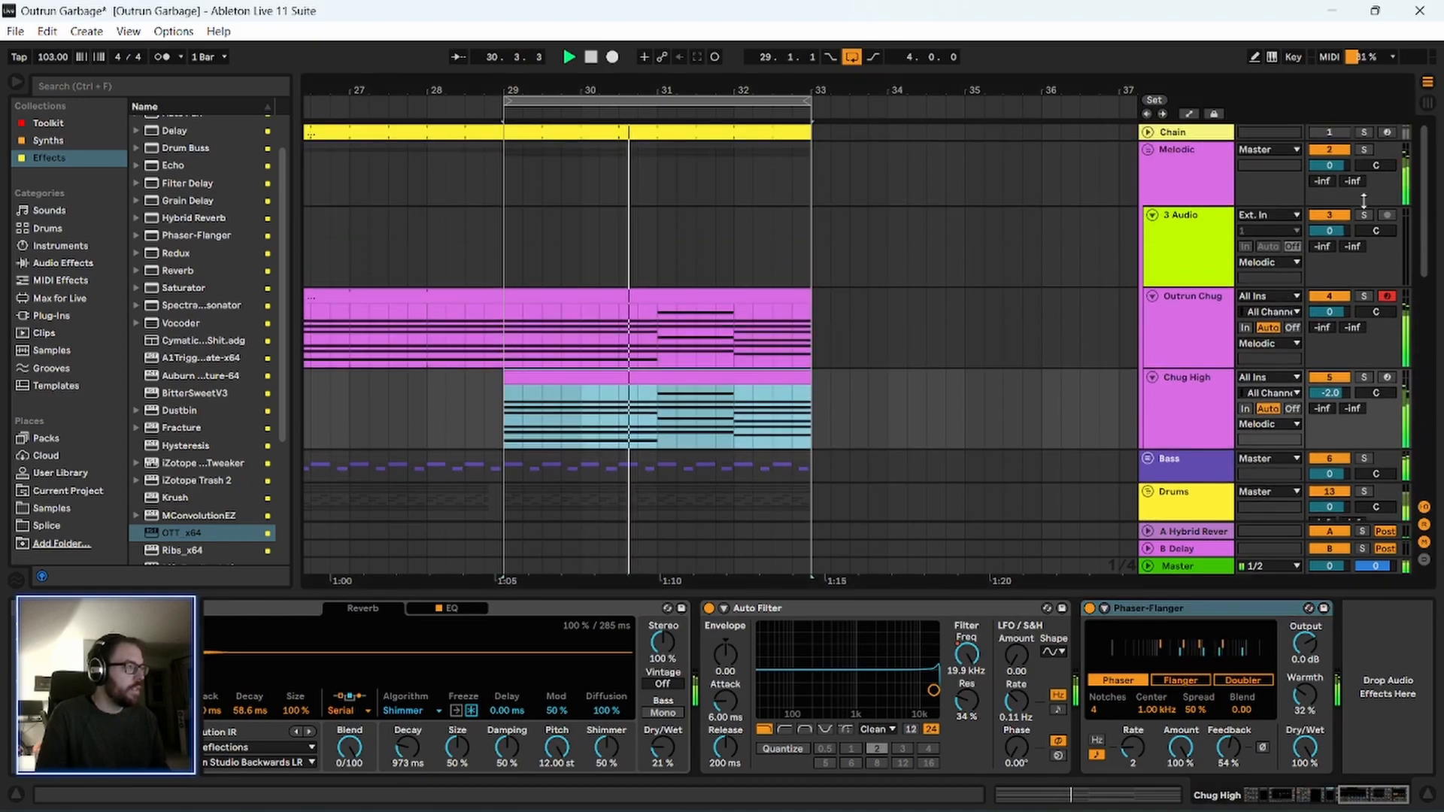
{"action": "left_click", "coordinate": [1363, 150]}
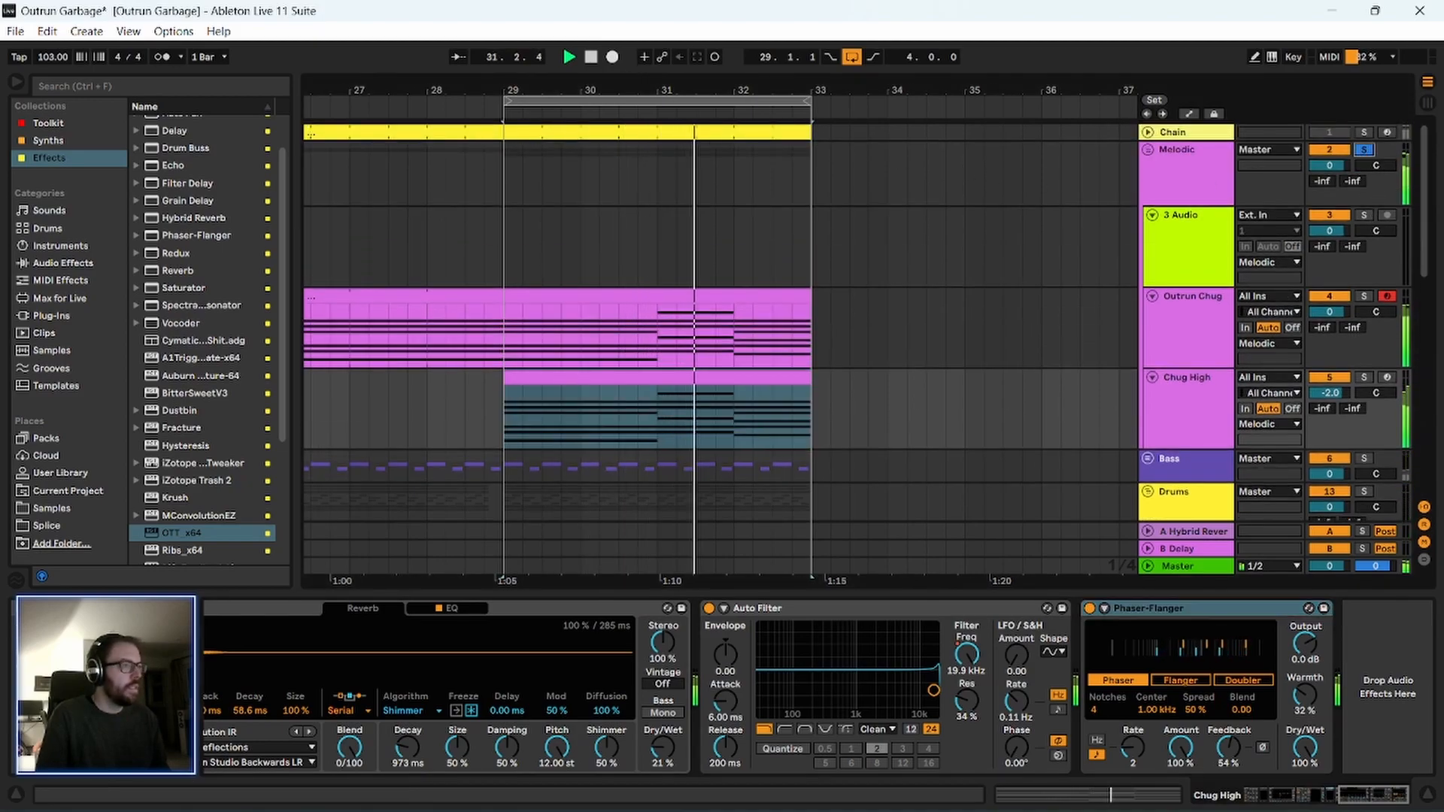
{"action": "left_click_drag", "start_coordinate": [627, 89], "coordinate": [627, 109]}
{"action": "scroll", "coordinate": [497, 276], "scroll_direction": "down", "scroll_amount": 2}
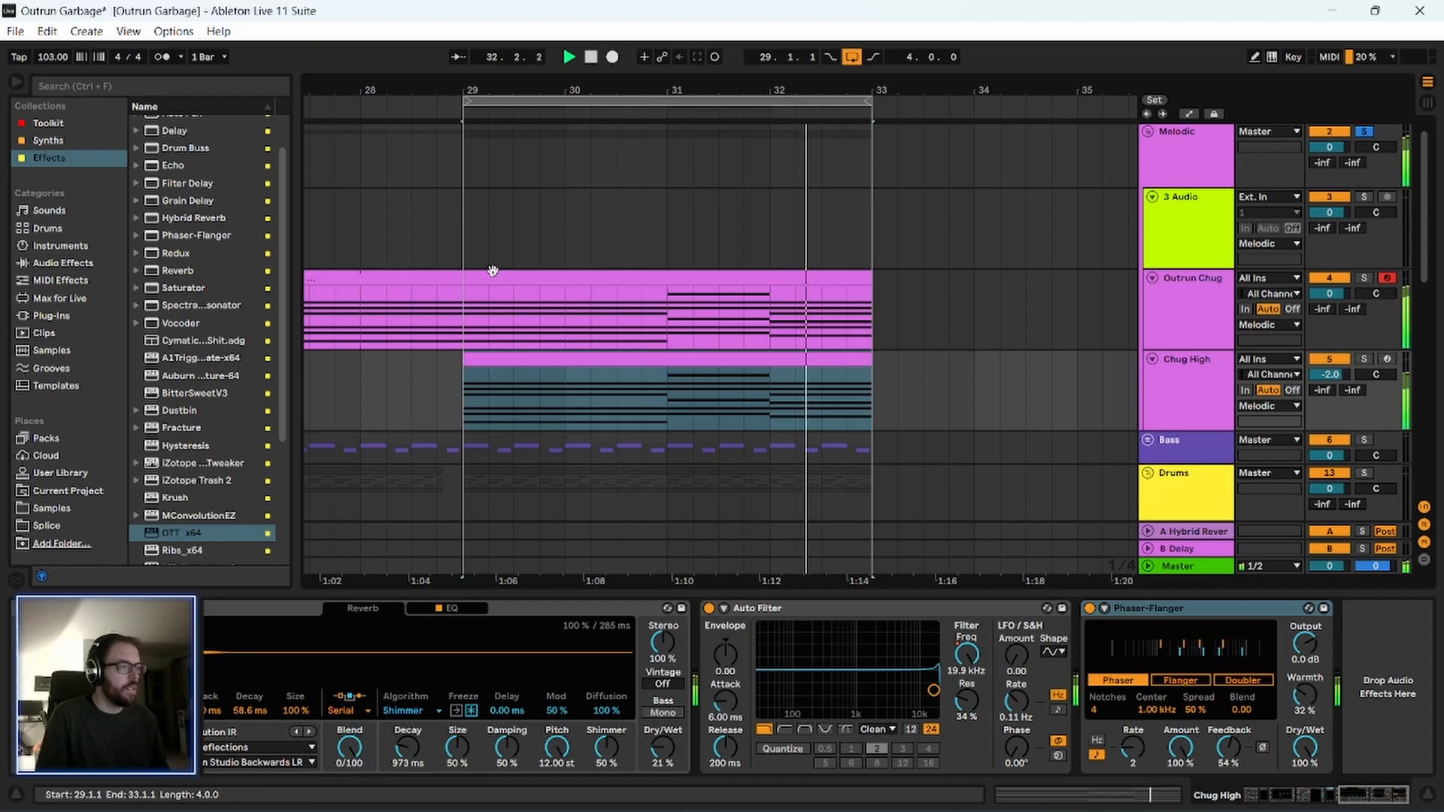
{"action": "scroll", "coordinate": [1193, 188], "scroll_direction": "up", "scroll_amount": 2}
Set the Melodic group's sidechain Compressor to a ratio of 18.0:1 and a threshold of -17.5 dB, and play the loop.
{"action": "left_click", "coordinate": [1194, 185]}
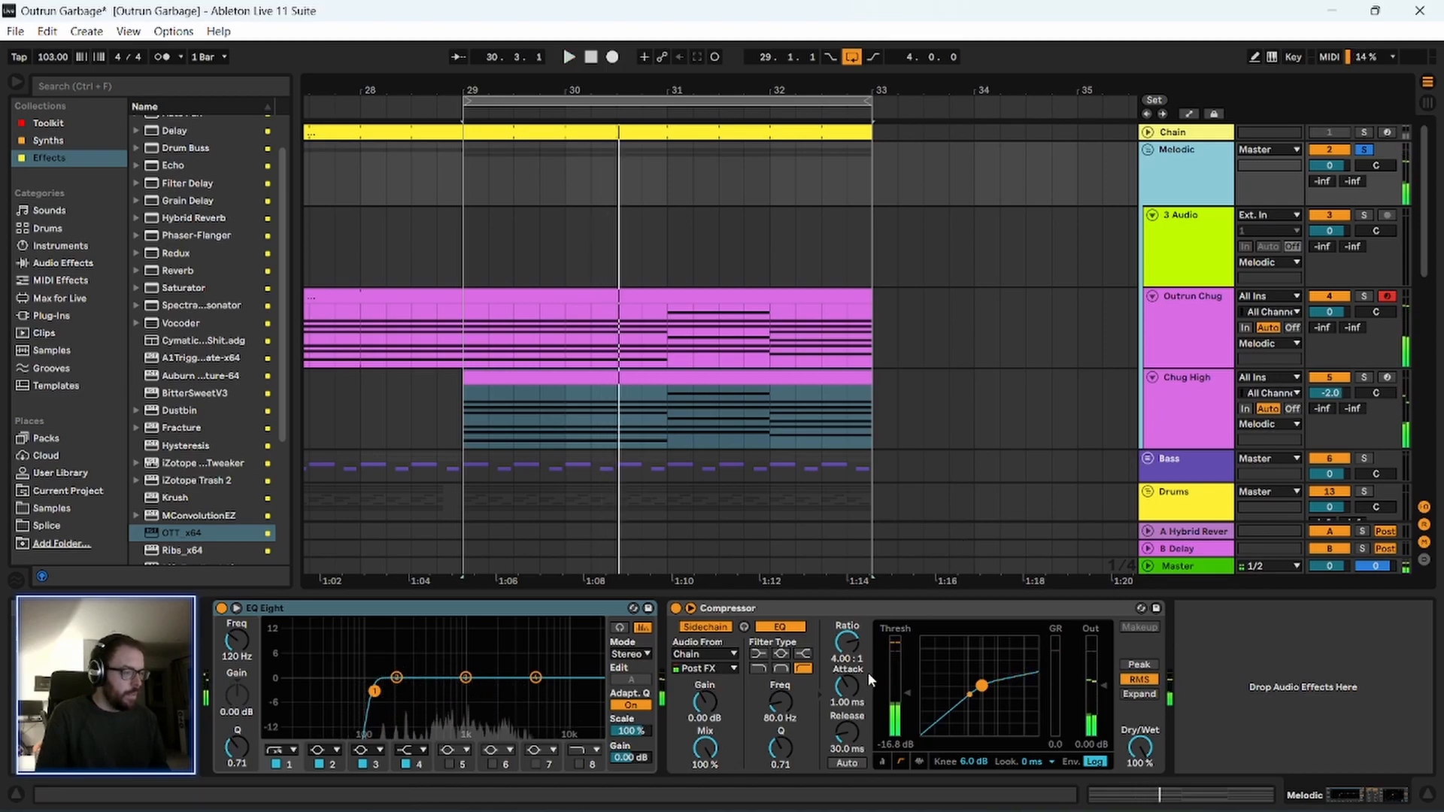
{"action": "left_click_drag", "start_coordinate": [849, 647], "coordinate": [848, 628]}
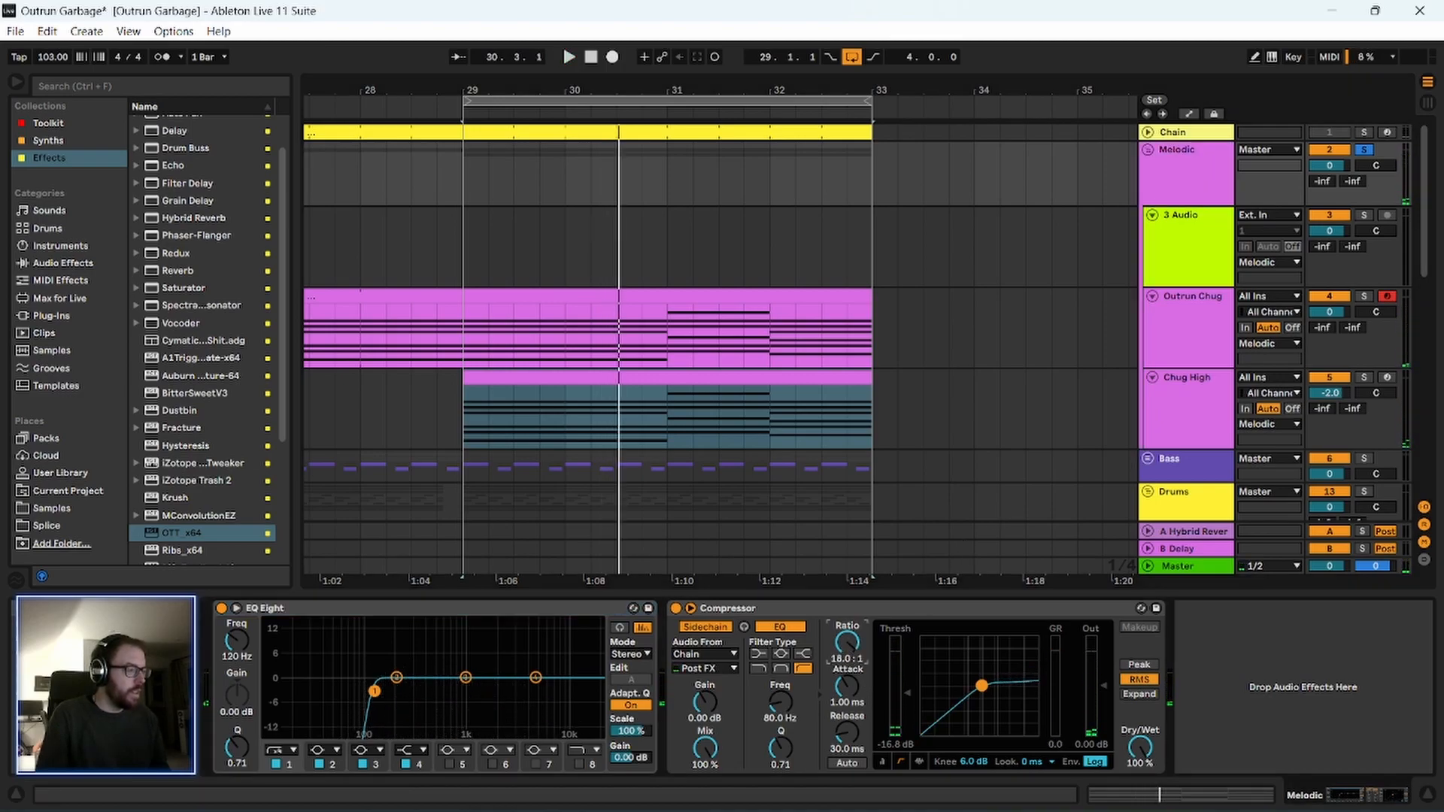
{"action": "left_click_drag", "start_coordinate": [910, 693], "coordinate": [910, 695]}
{"action": "key", "text": "space"}
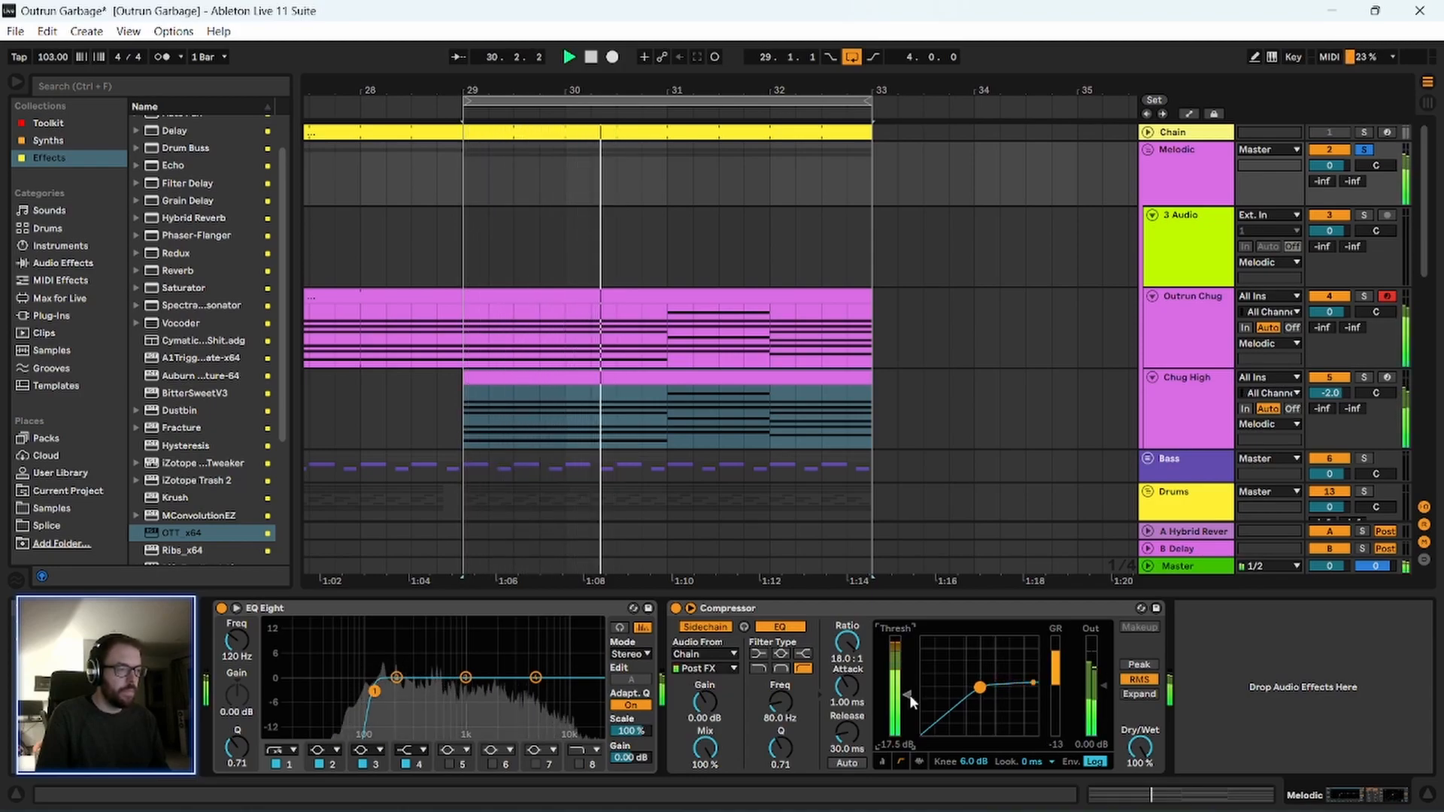
Set the lookahead of the Melodic group's Compressor to 10 ms and play the loop from bar 29.
{"action": "key", "text": "space"}
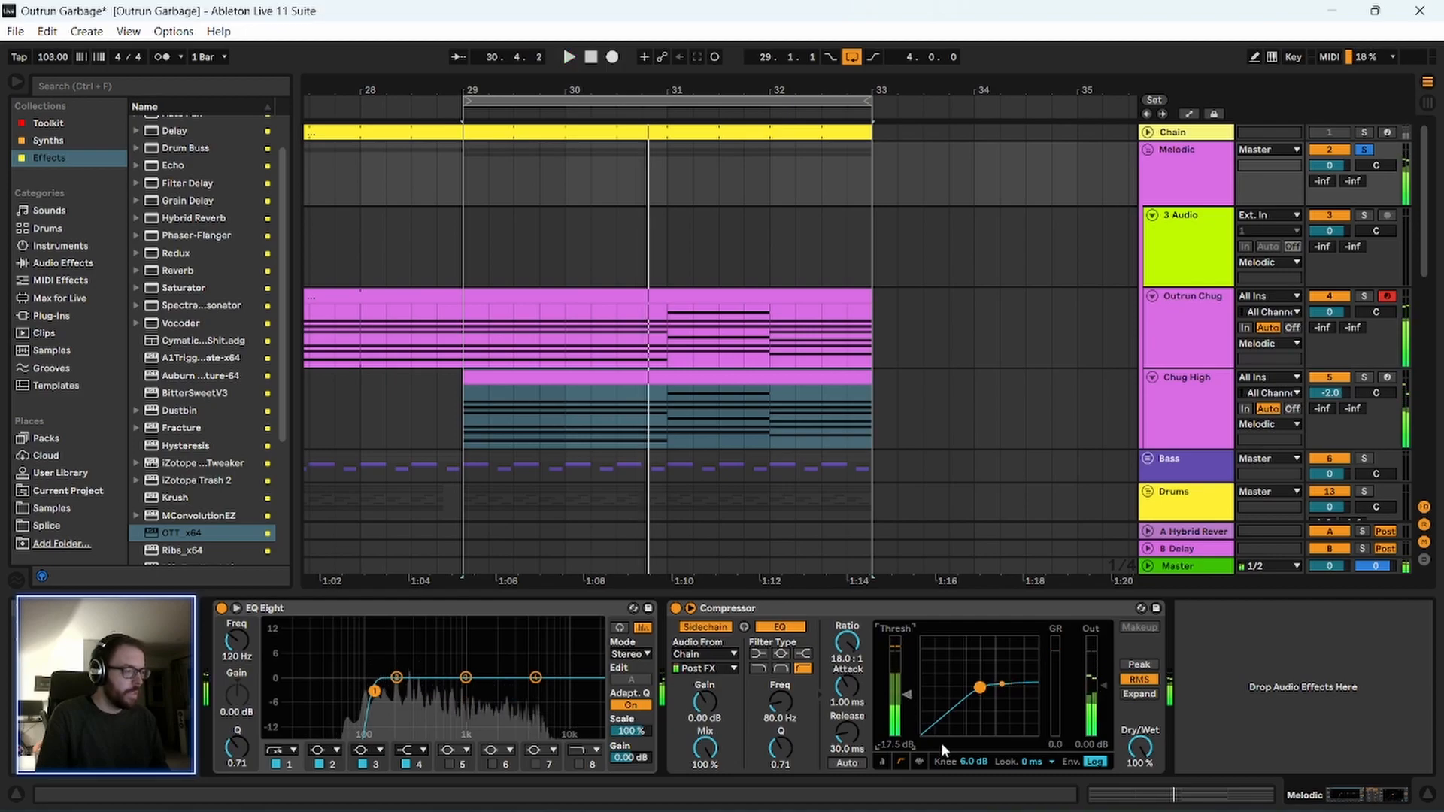
{"action": "left_click", "coordinate": [1035, 748]}
{"action": "key", "text": "space"}
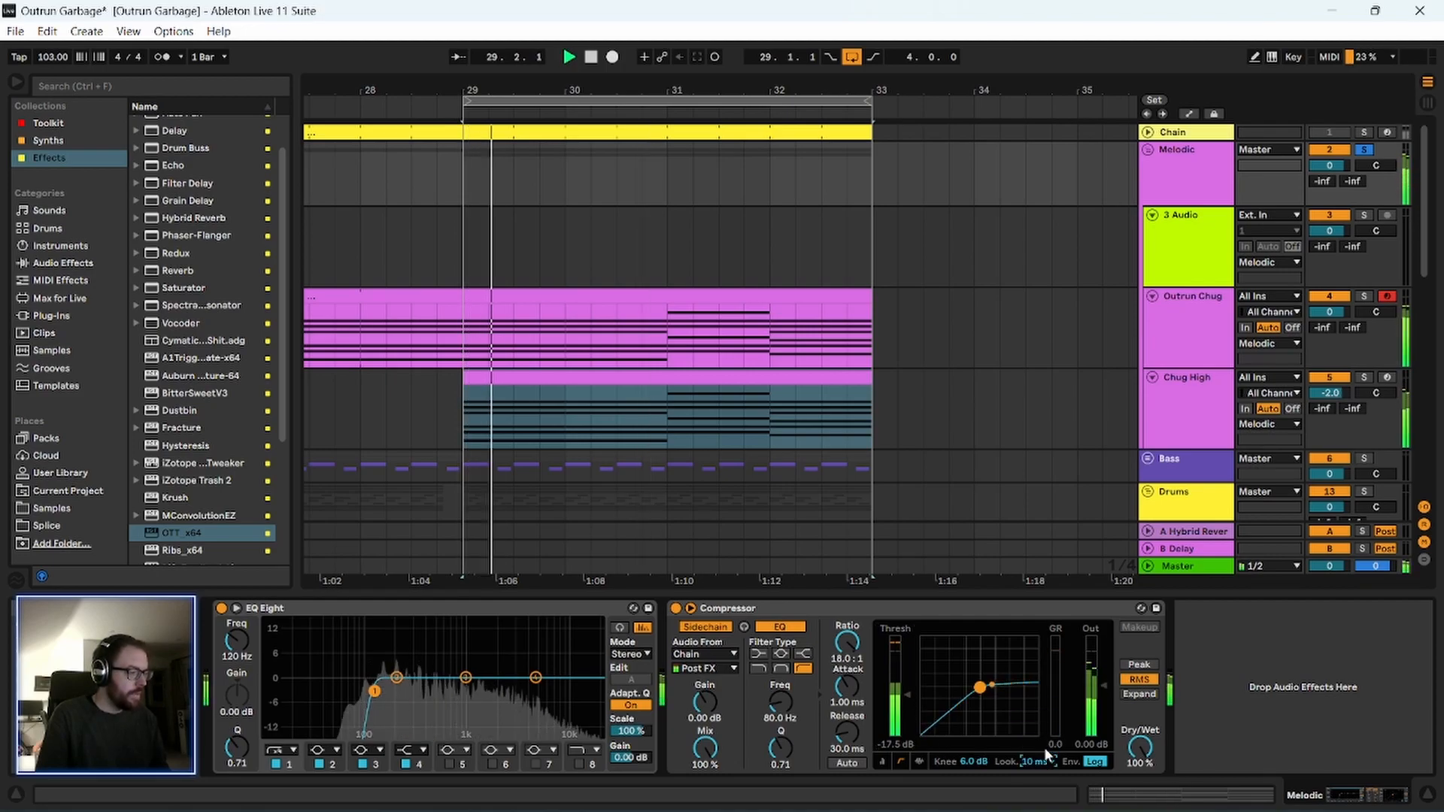
{"action": "key", "text": "space"}
Delete the empty 3 Audio track from the Melodic group.
{"action": "left_click", "coordinate": [1189, 177]}
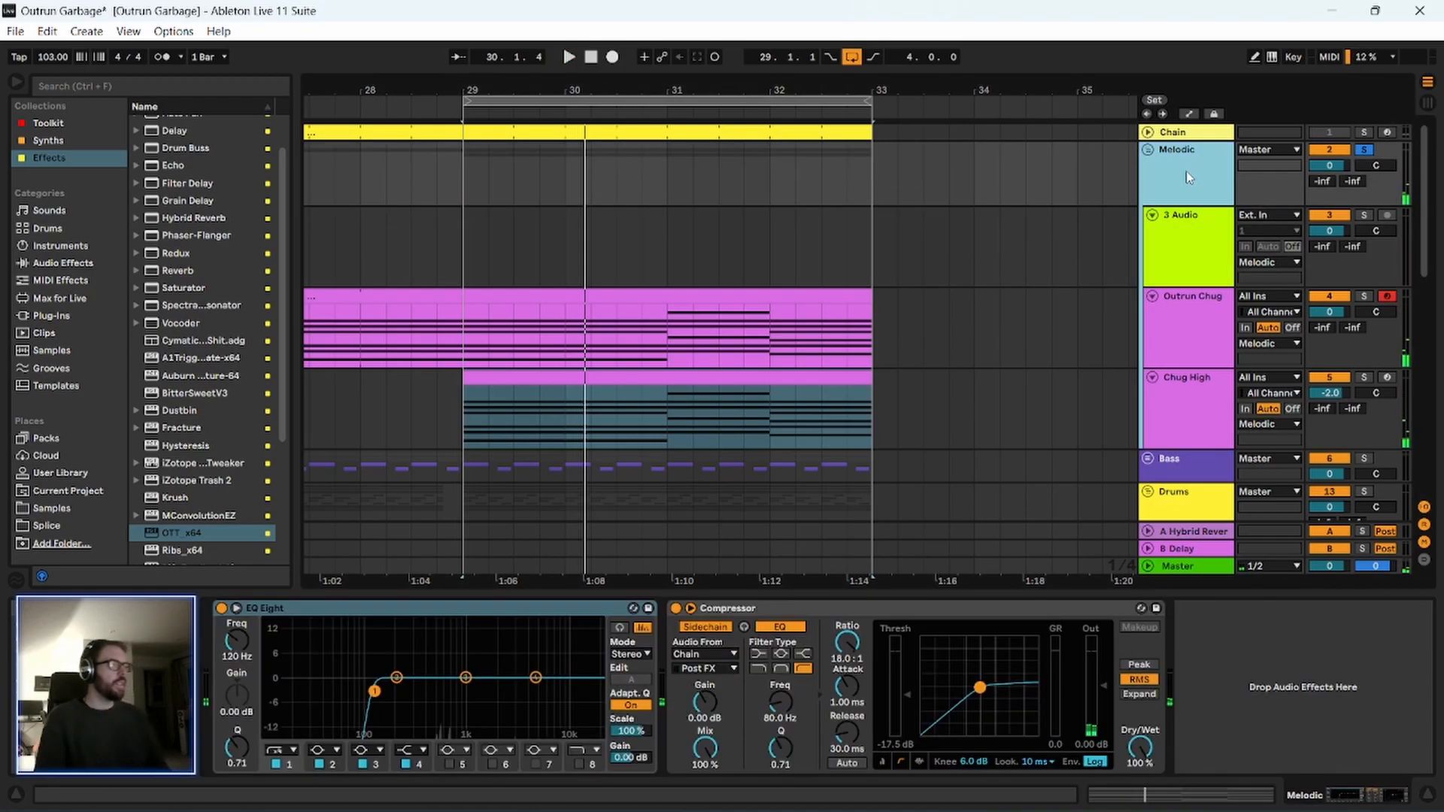
{"action": "left_click_drag", "start_coordinate": [607, 89], "coordinate": [607, 45]}
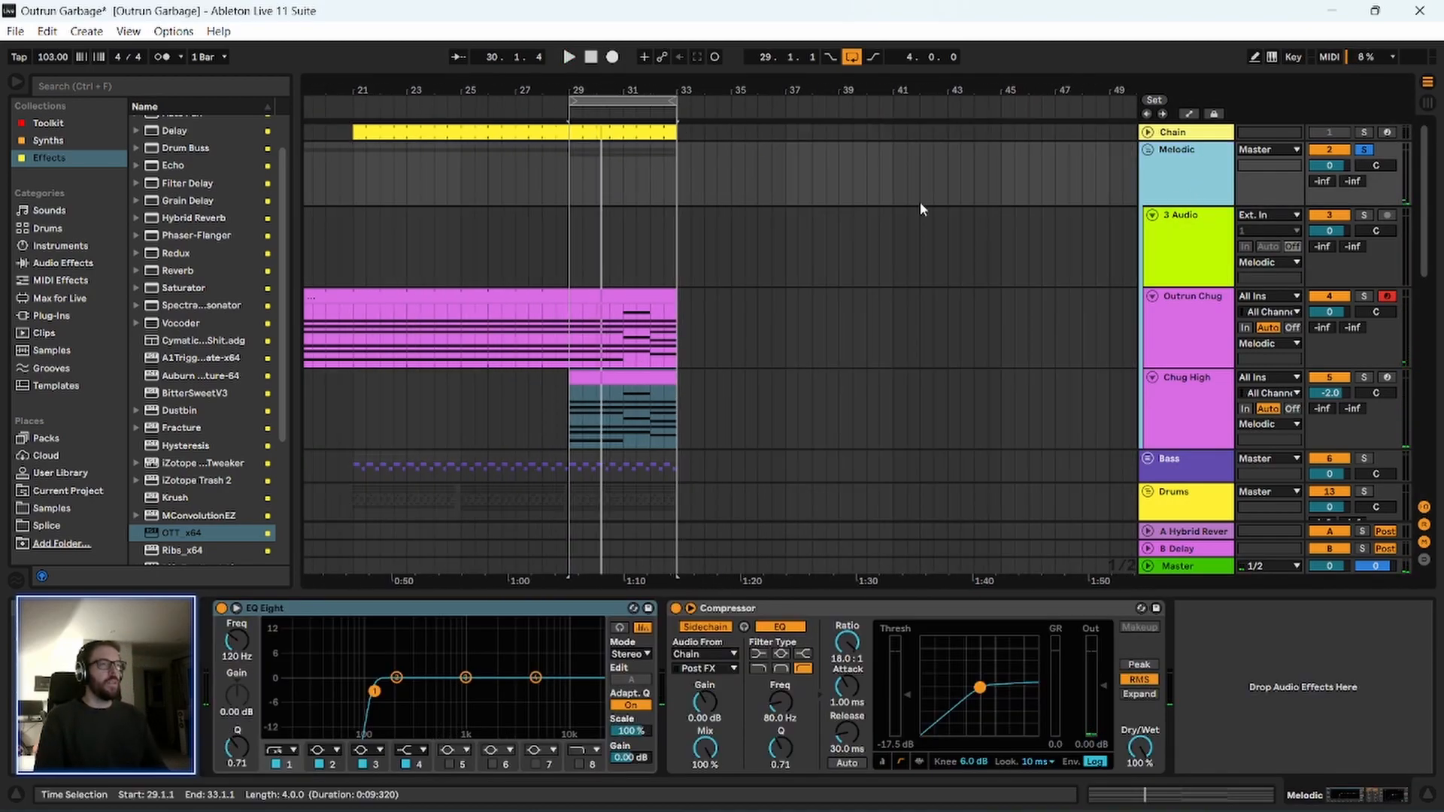
{"action": "left_click", "coordinate": [1220, 229]}
{"action": "key", "text": "Delete"}
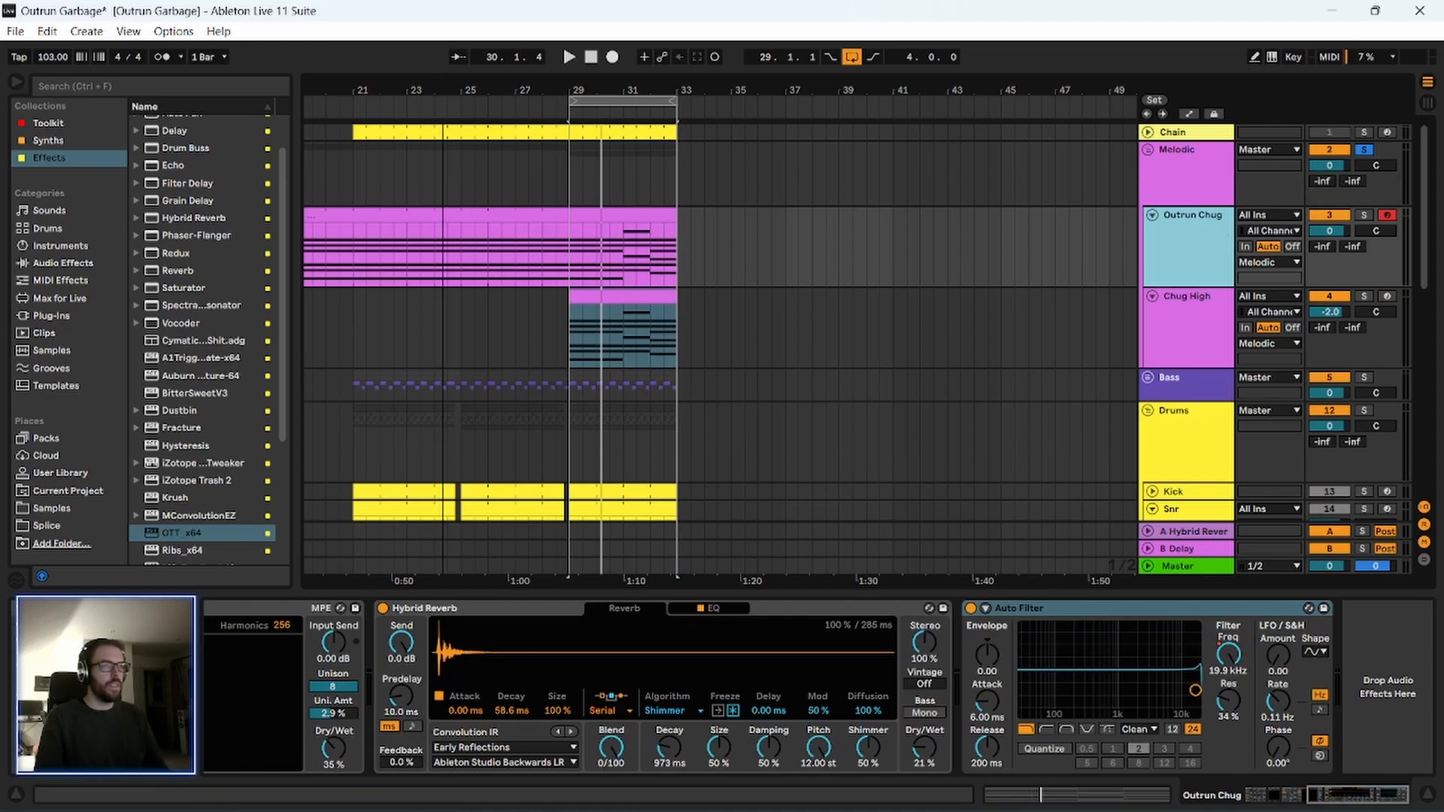
{"action": "left_click_drag", "start_coordinate": [442, 102], "coordinate": [639, 88]}
{"action": "key", "text": "ctrl+z"}
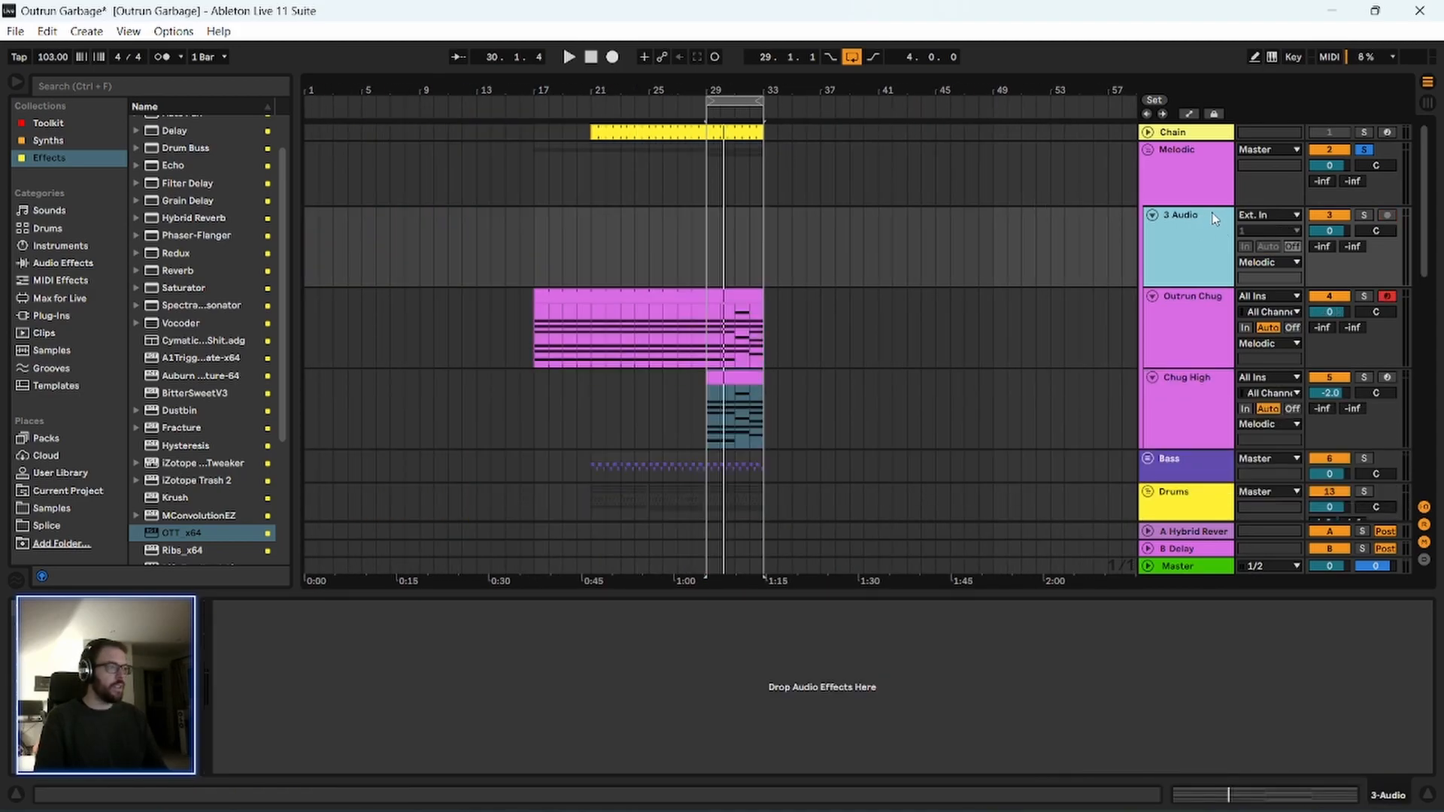
{"action": "key", "text": "Delete"}
Play the full mix from bar 29 with the Melodic group unsoloed and the arrangement loop turned off.
{"action": "left_click", "coordinate": [709, 312]}
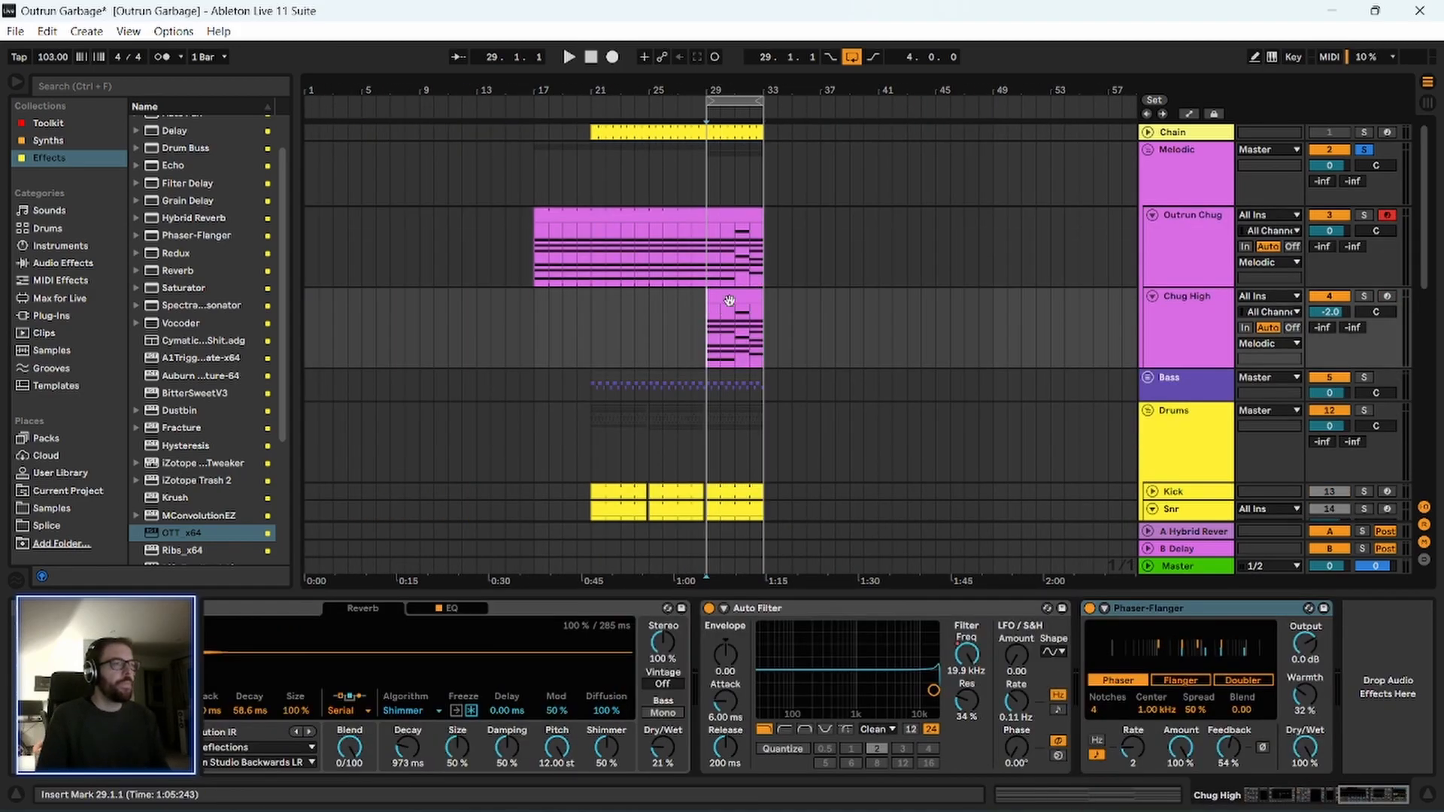
{"action": "key", "text": "space"}
{"action": "left_click", "coordinate": [1366, 151]}
{"action": "left_click_drag", "start_coordinate": [756, 89], "coordinate": [692, 105]}
{"action": "left_click", "coordinate": [847, 60]}
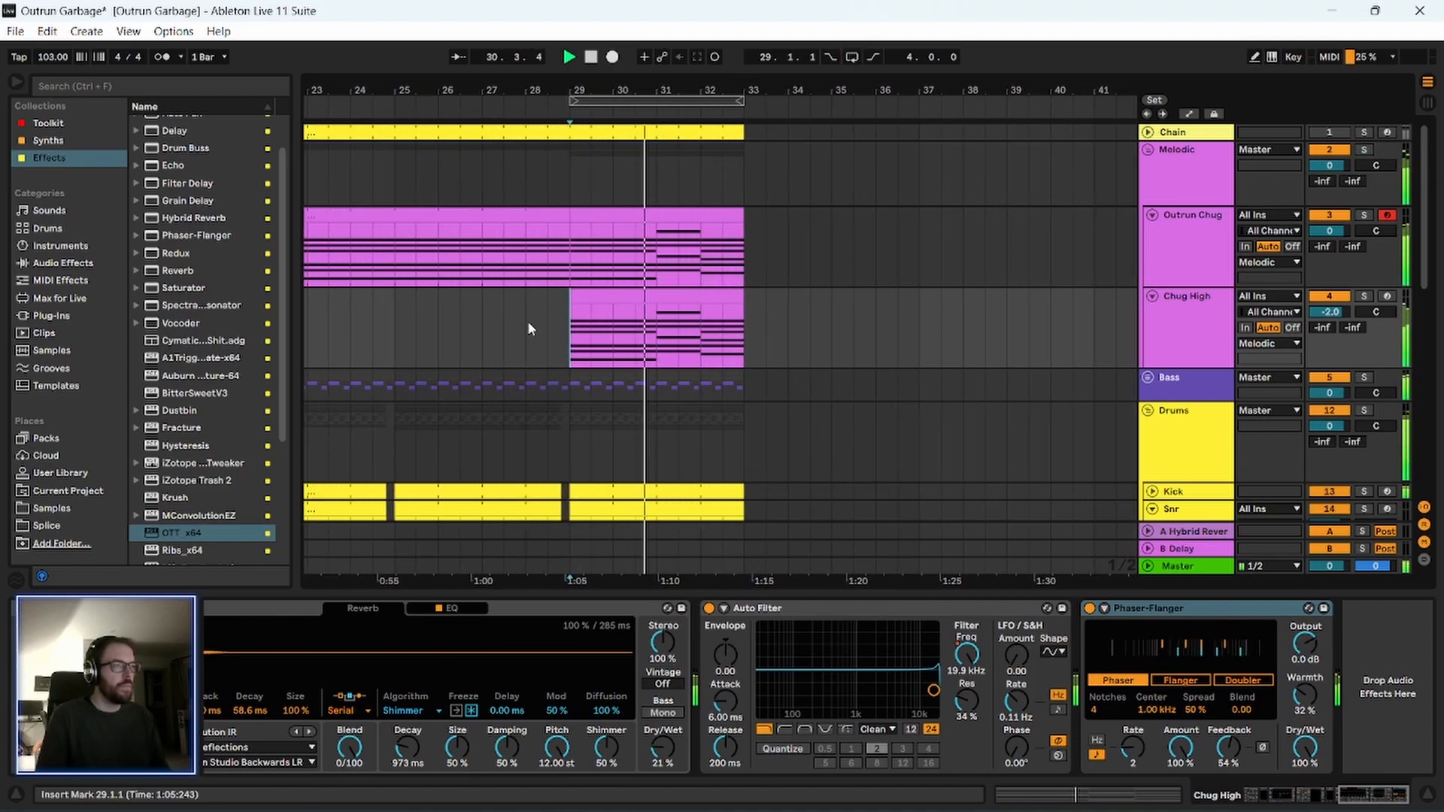
Open the Chug High clip at bars 29 to 33 to view its notes while playback continues.
{"action": "scroll", "coordinate": [516, 382], "scroll_direction": "down", "scroll_amount": 3}
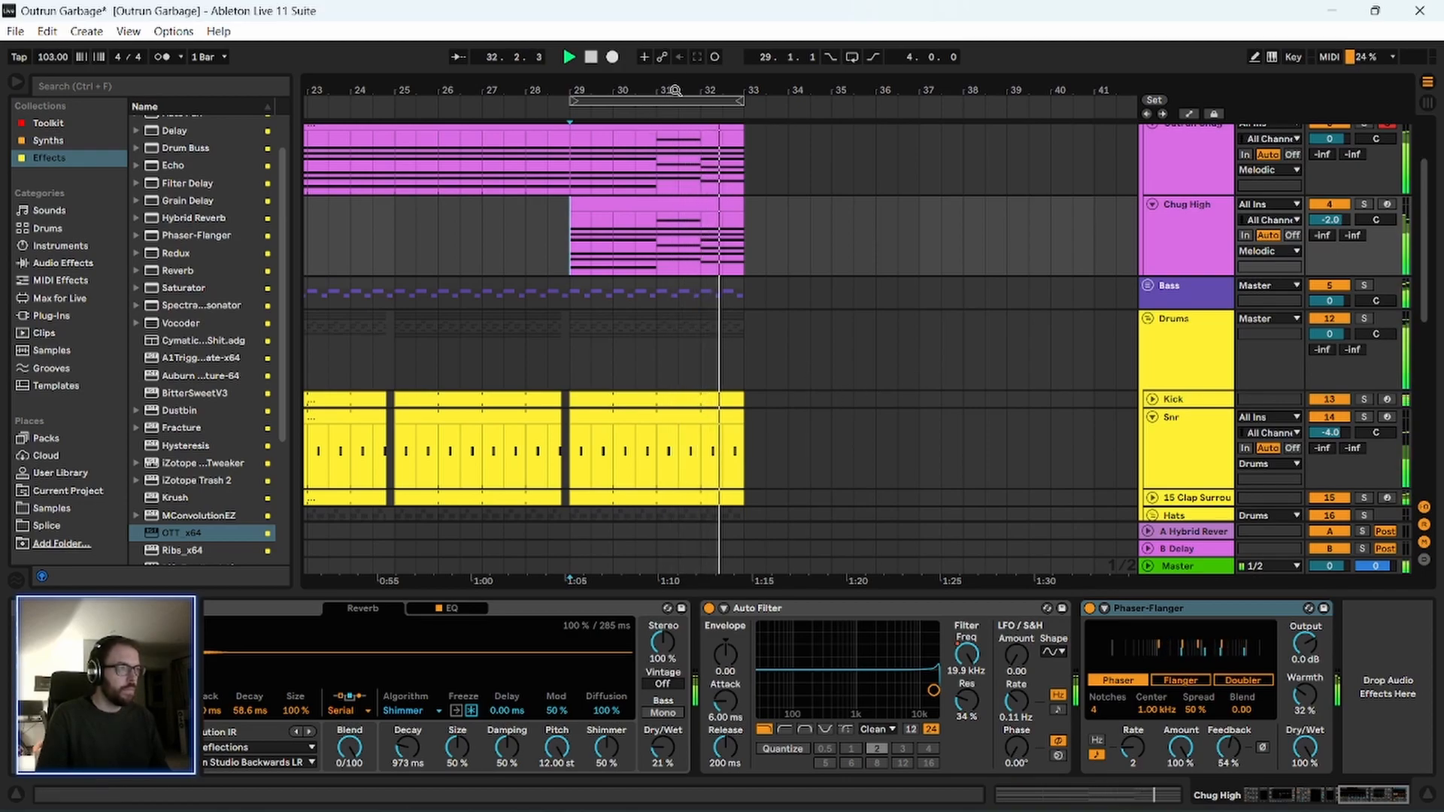
{"action": "left_click_drag", "start_coordinate": [674, 89], "coordinate": [674, 104]}
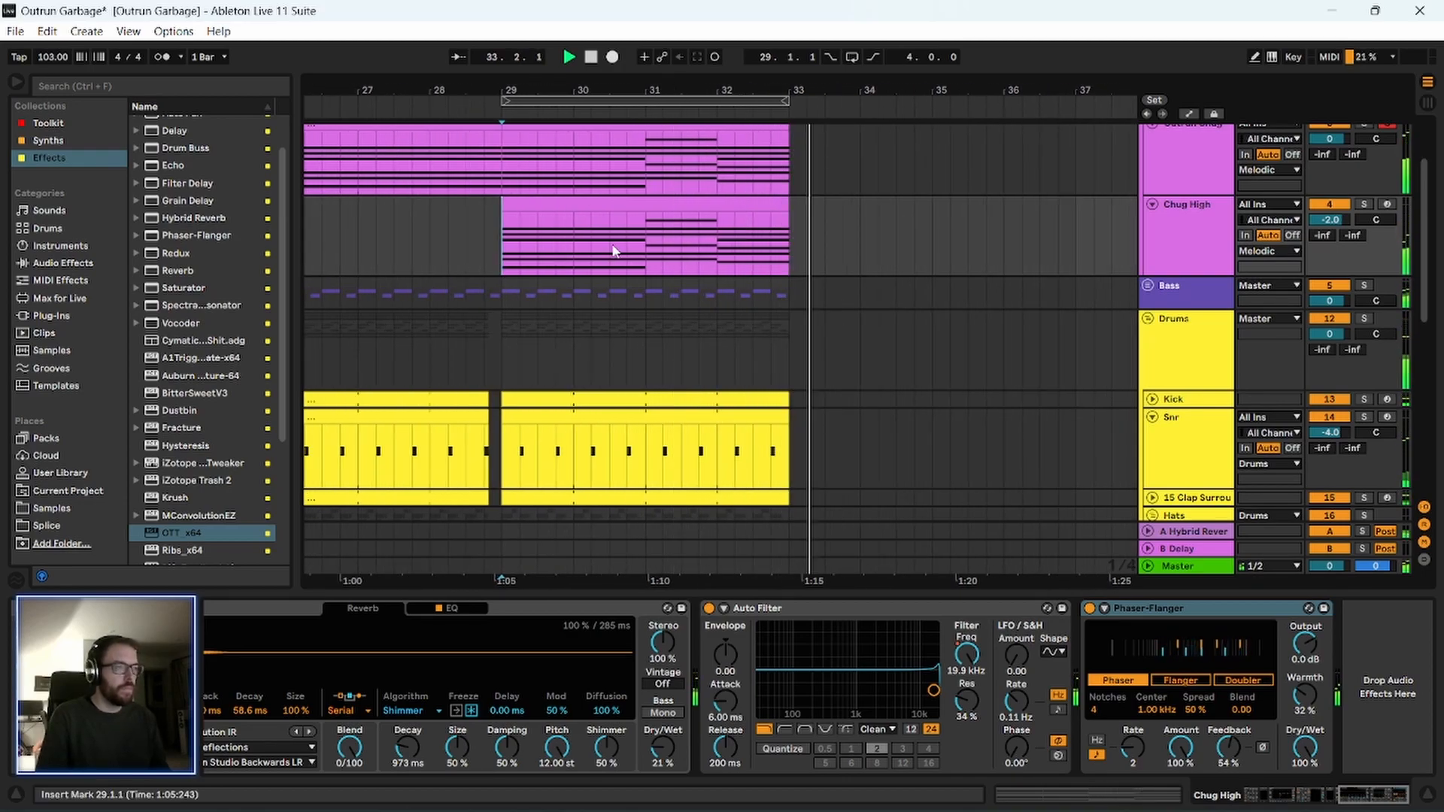
{"action": "double_click", "coordinate": [660, 207]}
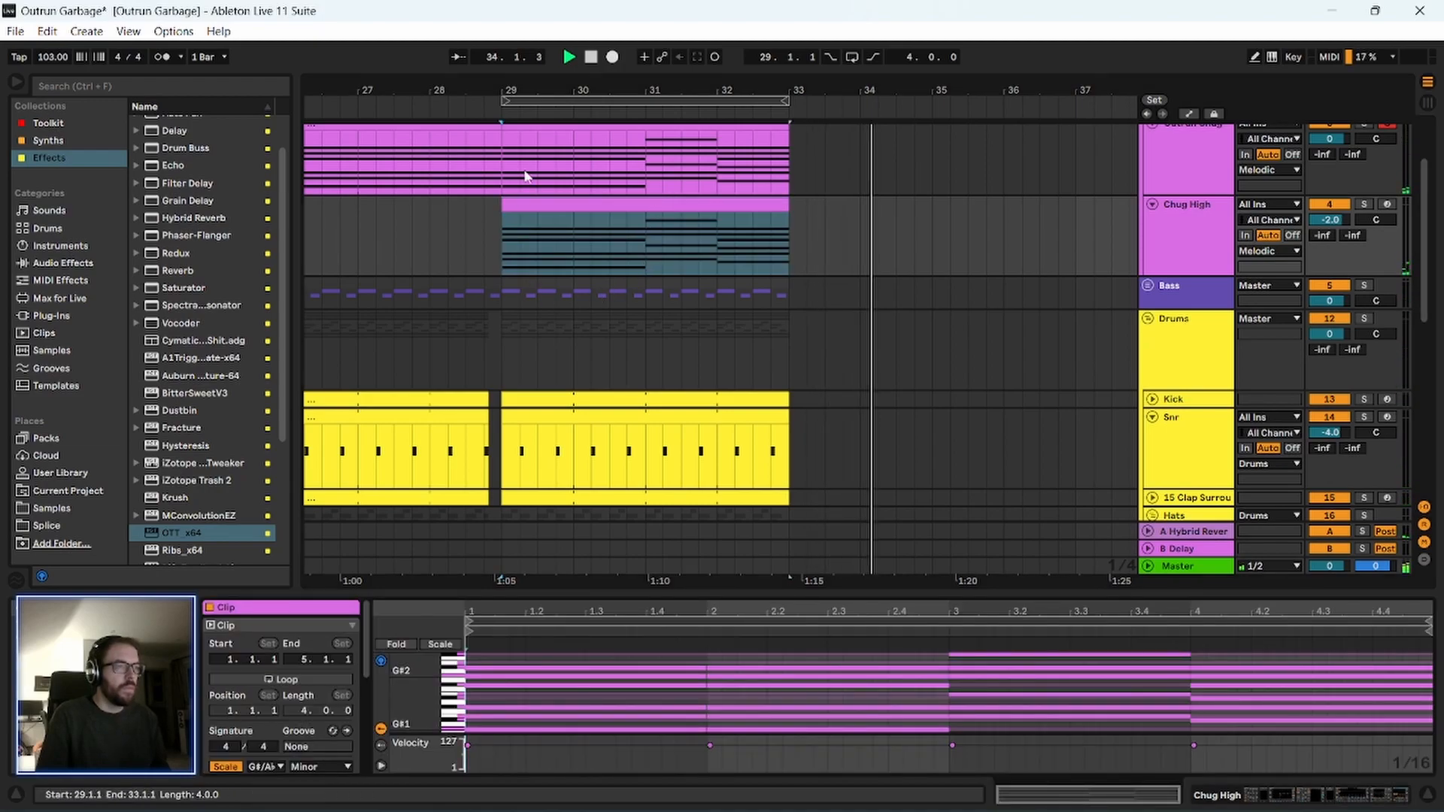
{"action": "left_click_drag", "start_coordinate": [550, 79], "coordinate": [667, 34]}
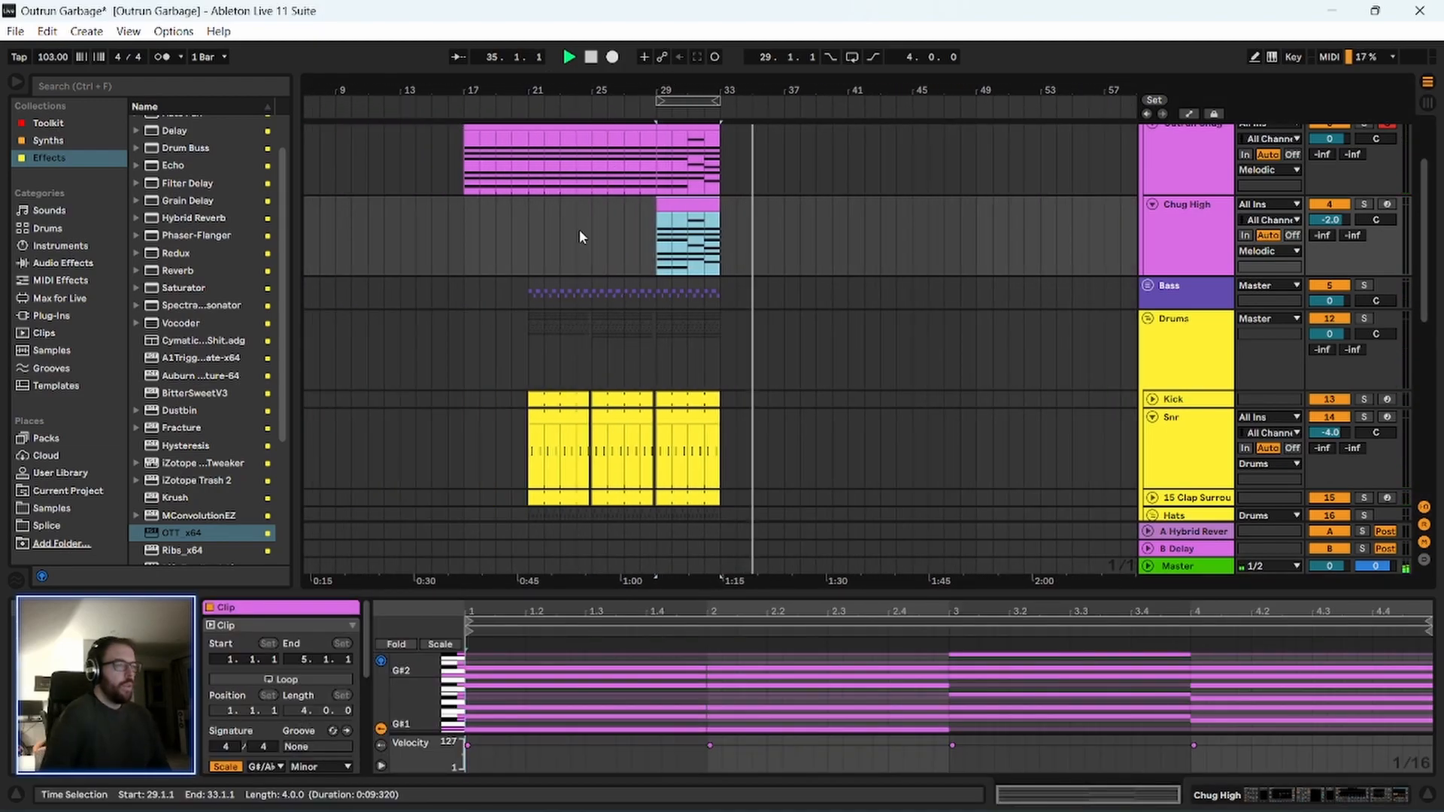
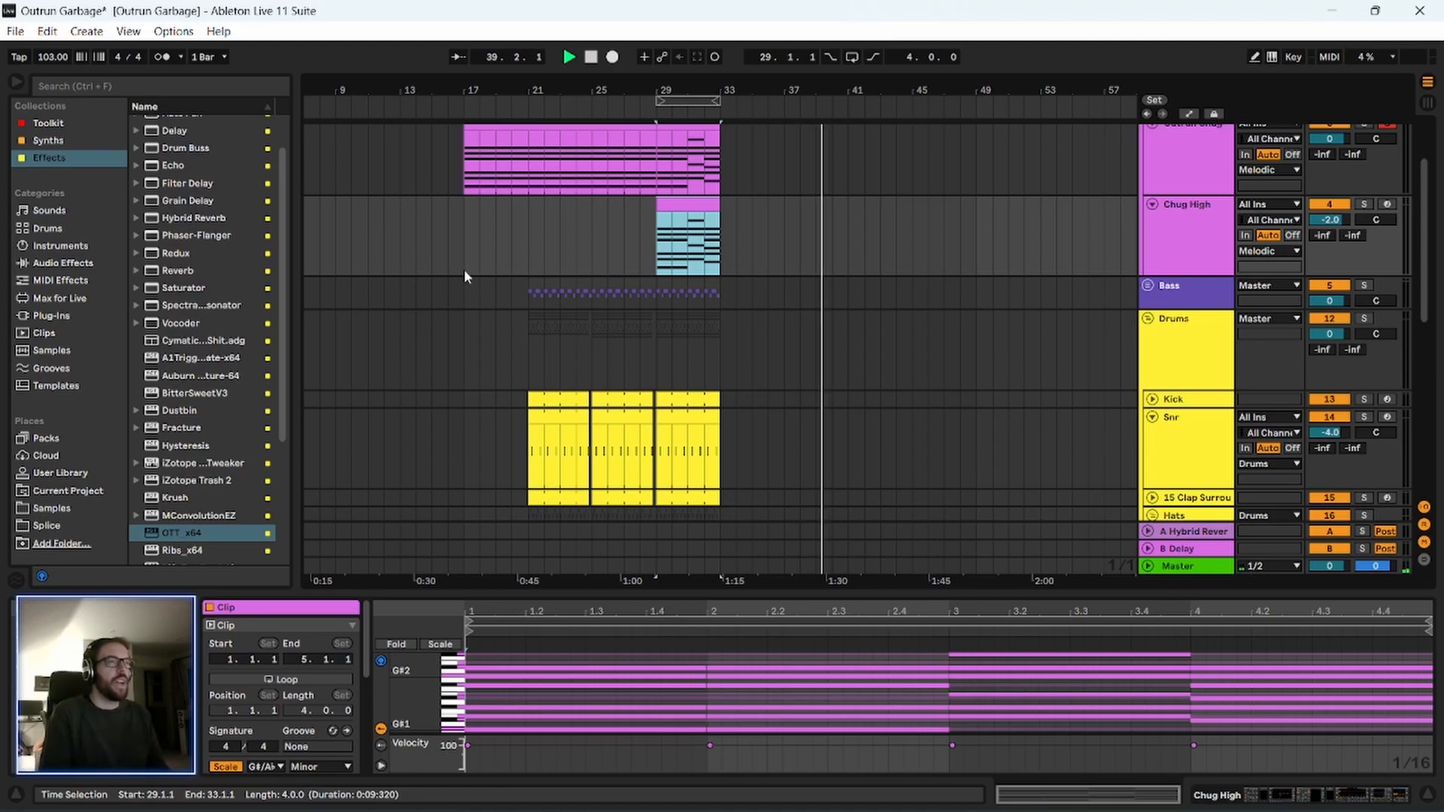
Look over the tracks from the Melodic group down to FX during playback, stop, and show the arrangement from bar 1.
{"action": "scroll", "coordinate": [458, 273], "scroll_direction": "up", "scroll_amount": 2}
{"action": "scroll", "coordinate": [459, 394], "scroll_direction": "down", "scroll_amount": 1}
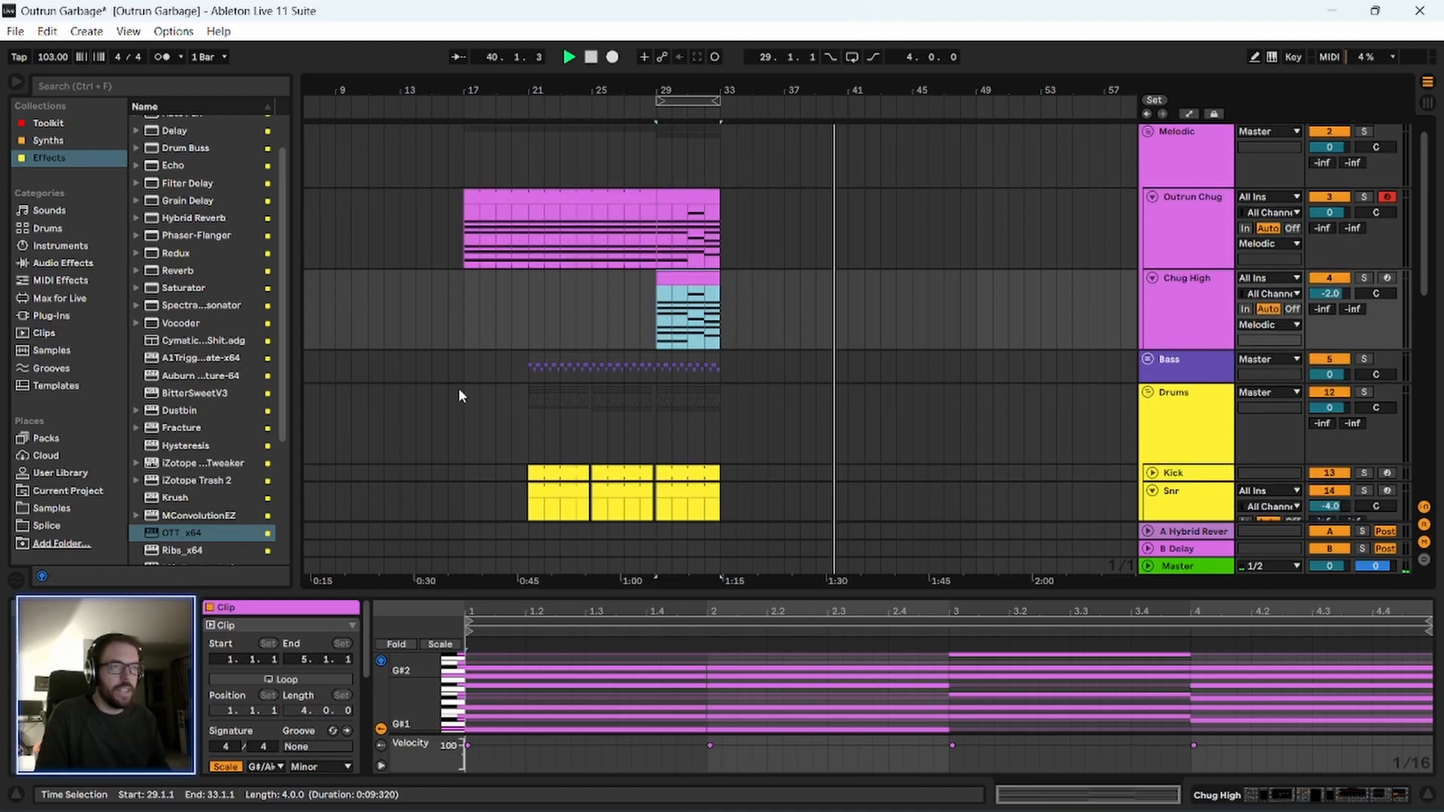
{"action": "scroll", "coordinate": [461, 395], "scroll_direction": "down", "scroll_amount": 10}
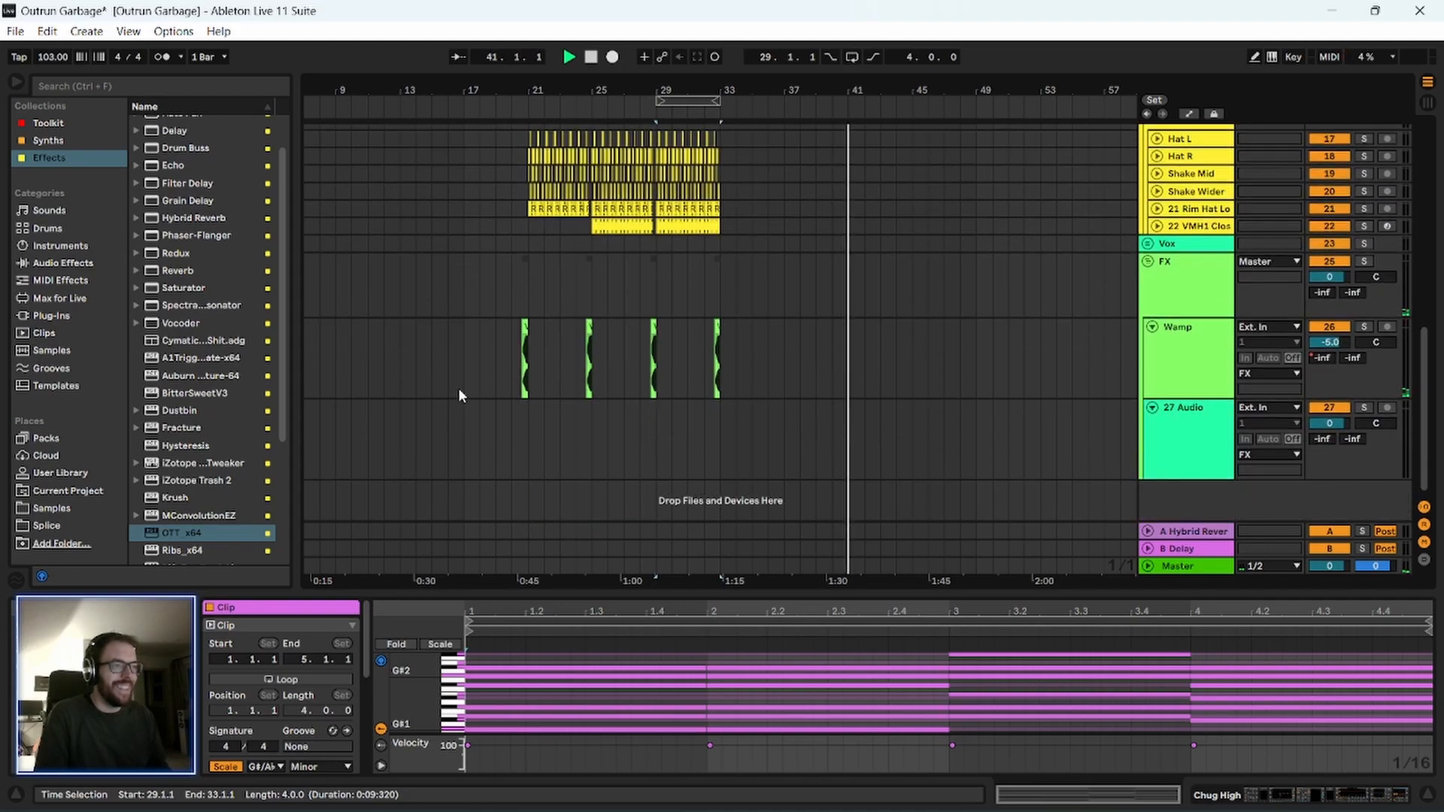
{"action": "scroll", "coordinate": [460, 395], "scroll_direction": "up", "scroll_amount": 8}
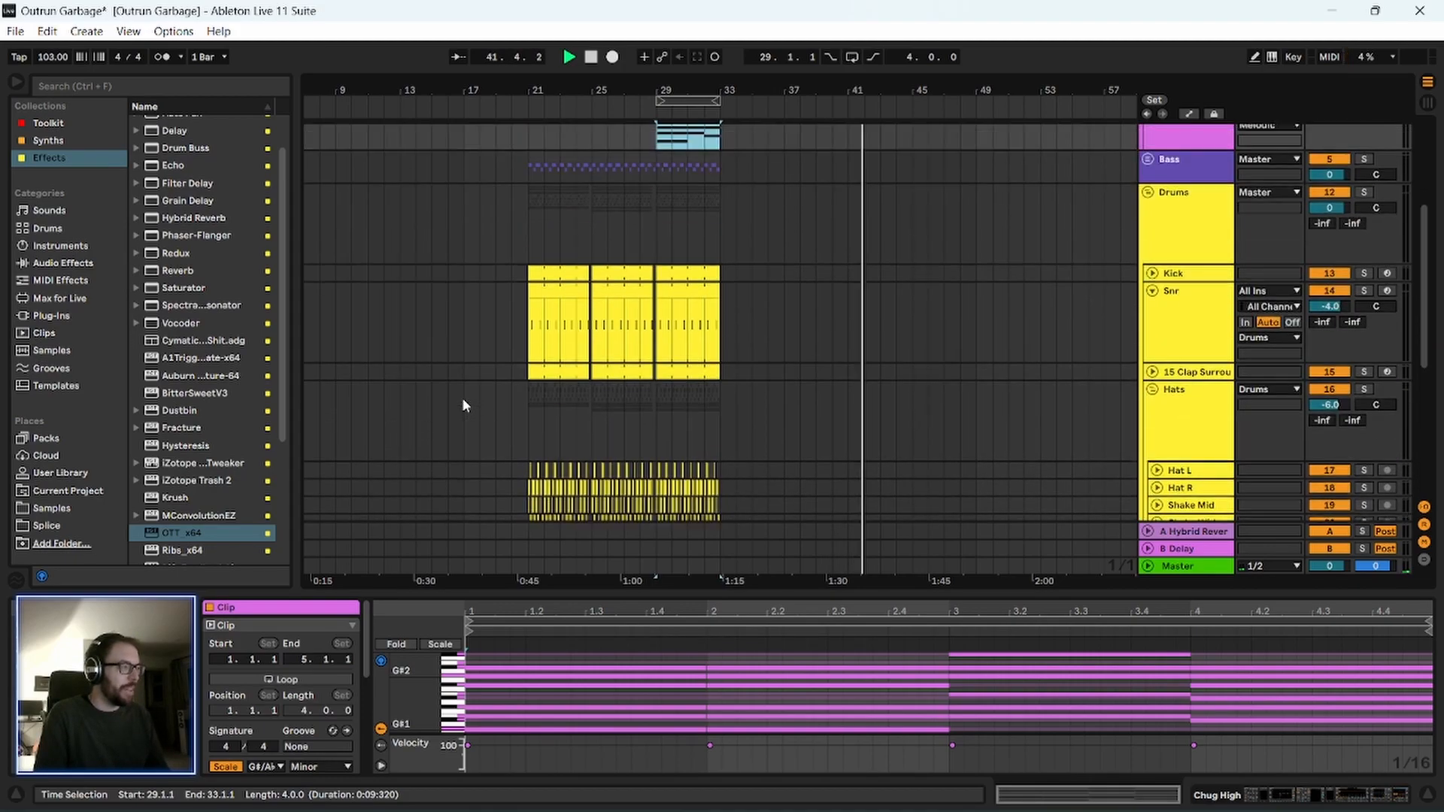
{"action": "scroll", "coordinate": [463, 397], "scroll_direction": "up", "scroll_amount": 5}
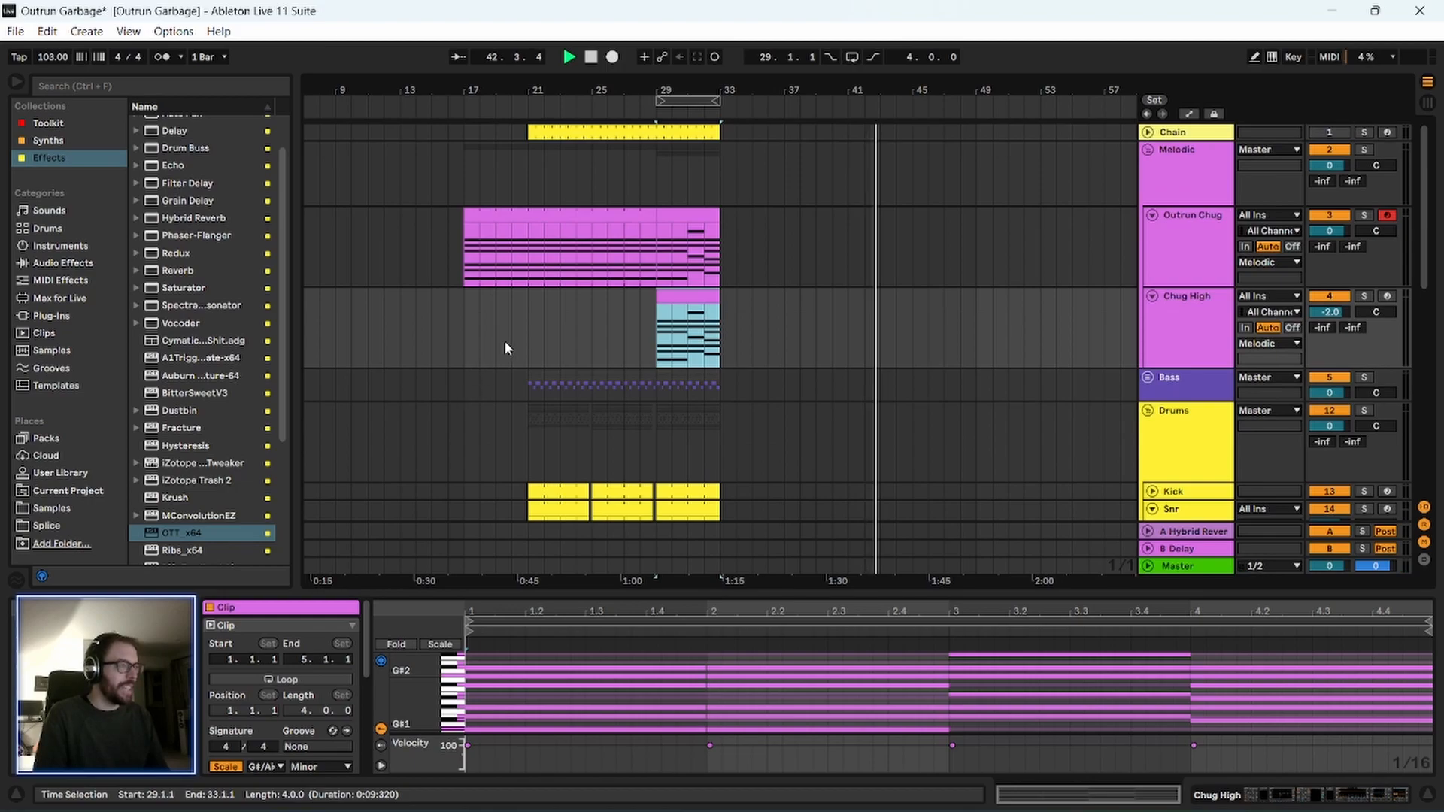
{"action": "left_click_drag", "start_coordinate": [495, 85], "coordinate": [494, 118]}
{"action": "key", "text": "space"}
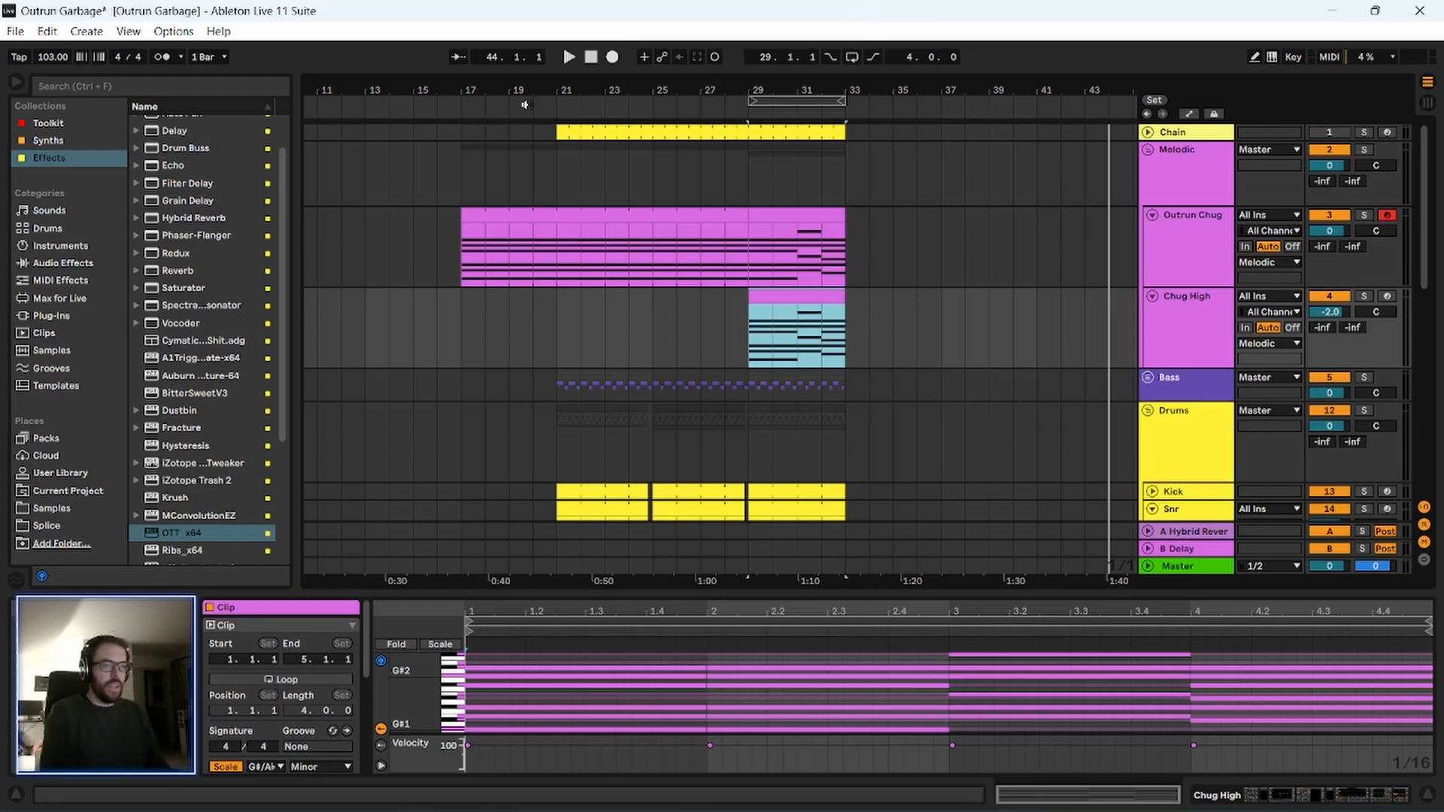
{"action": "left_click_drag", "start_coordinate": [341, 83], "coordinate": [462, 86]}
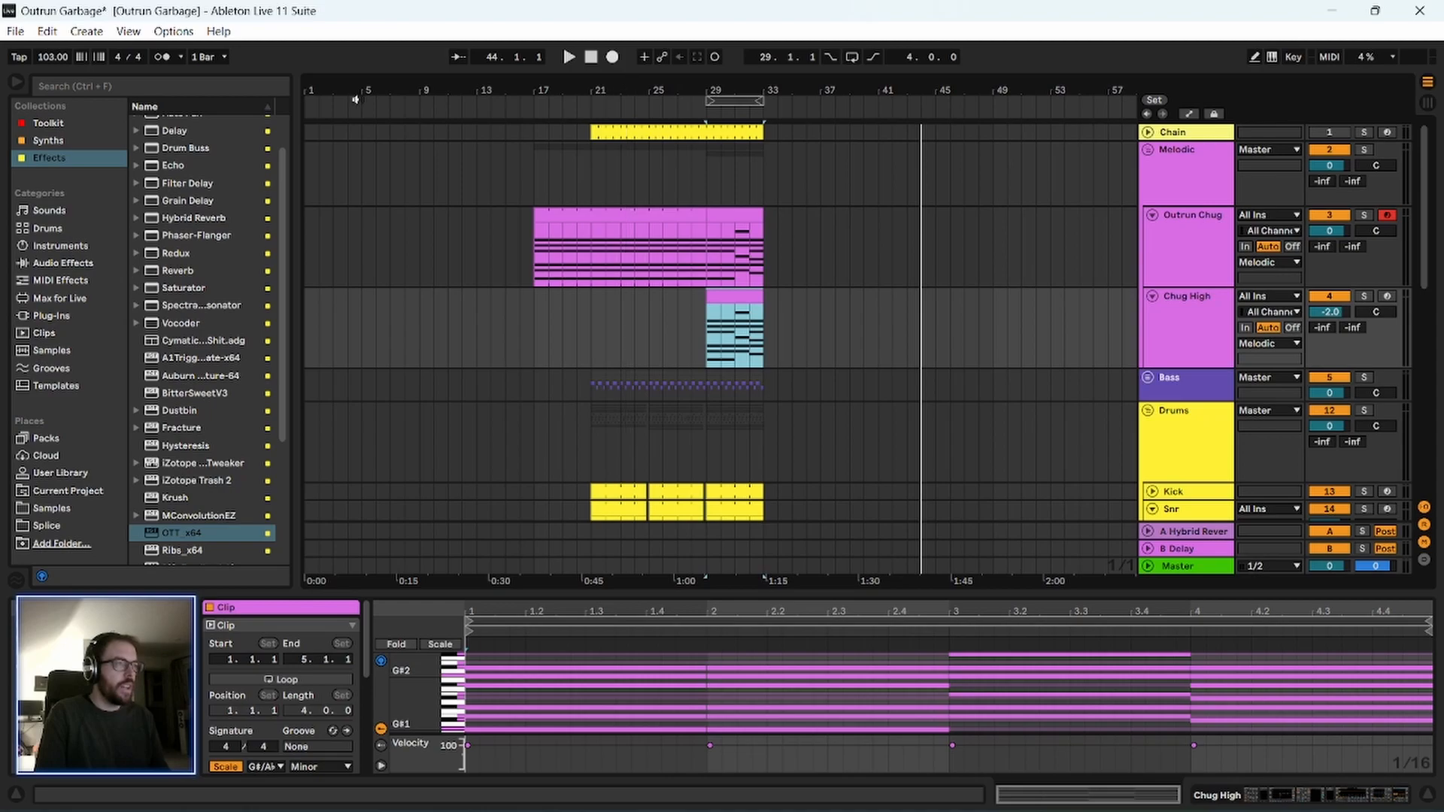
Search the whole library for "g#", showing all results.
{"action": "left_click", "coordinate": [79, 88]}
{"action": "type", "text": "d"}
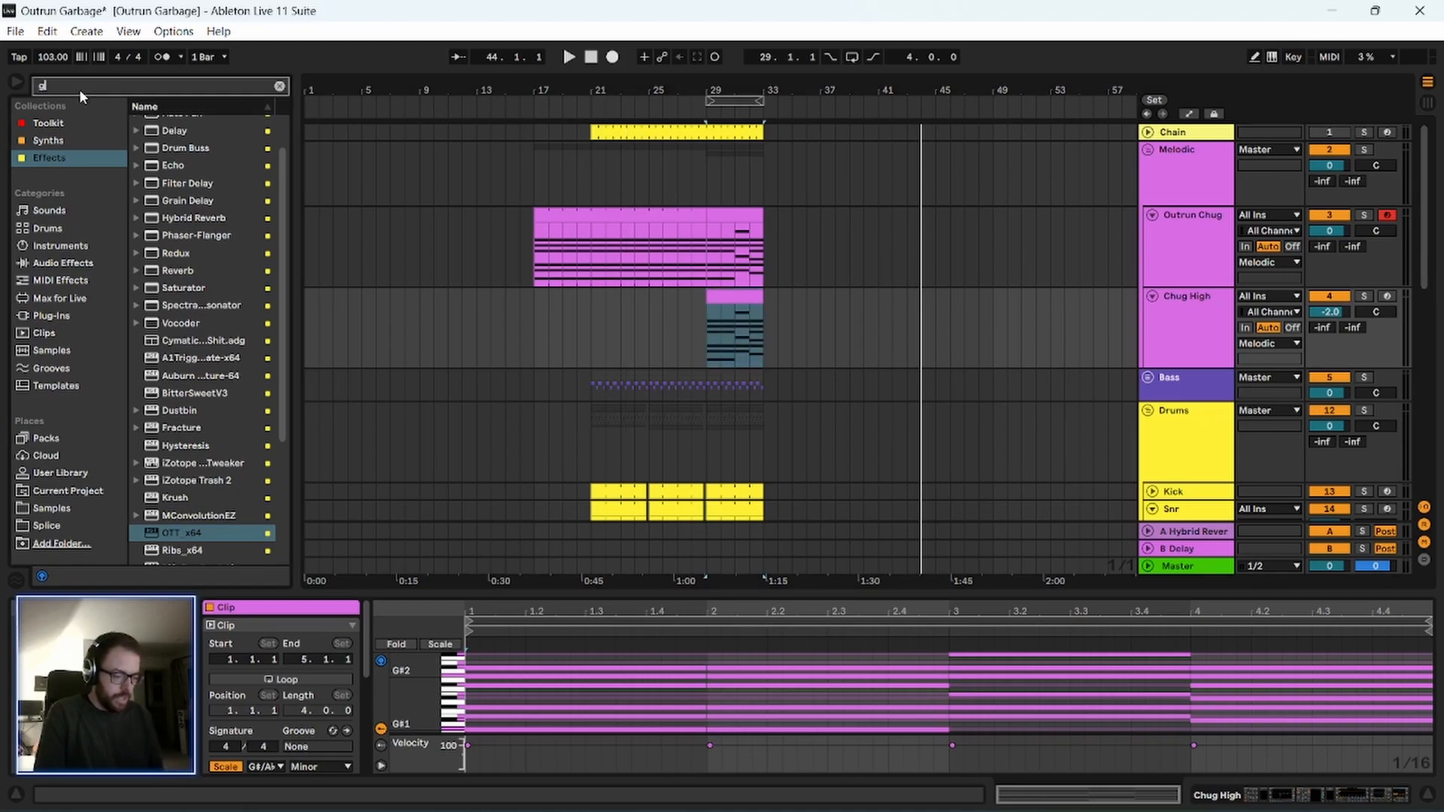
{"action": "type", "text": "#"}
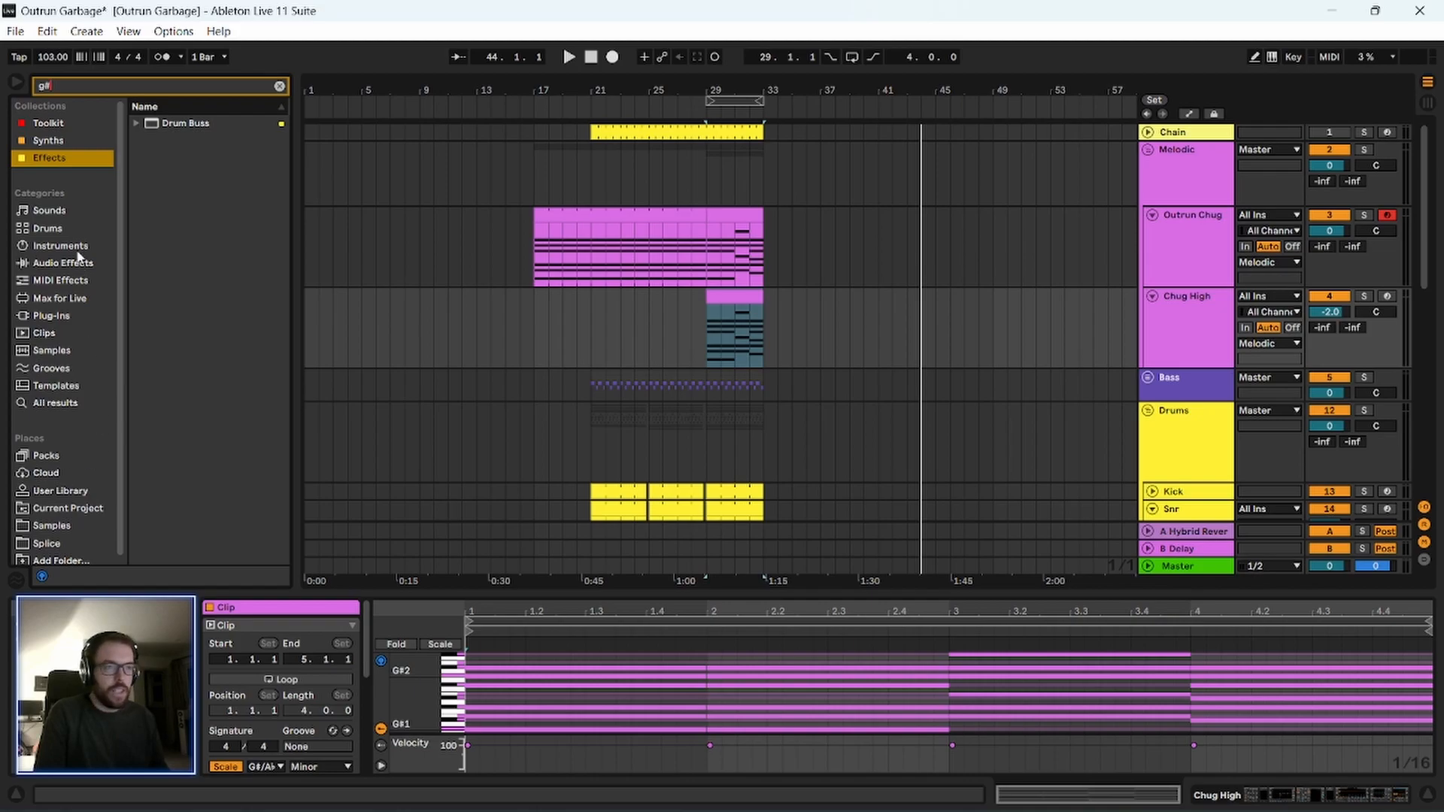
{"action": "left_click", "coordinate": [57, 406]}
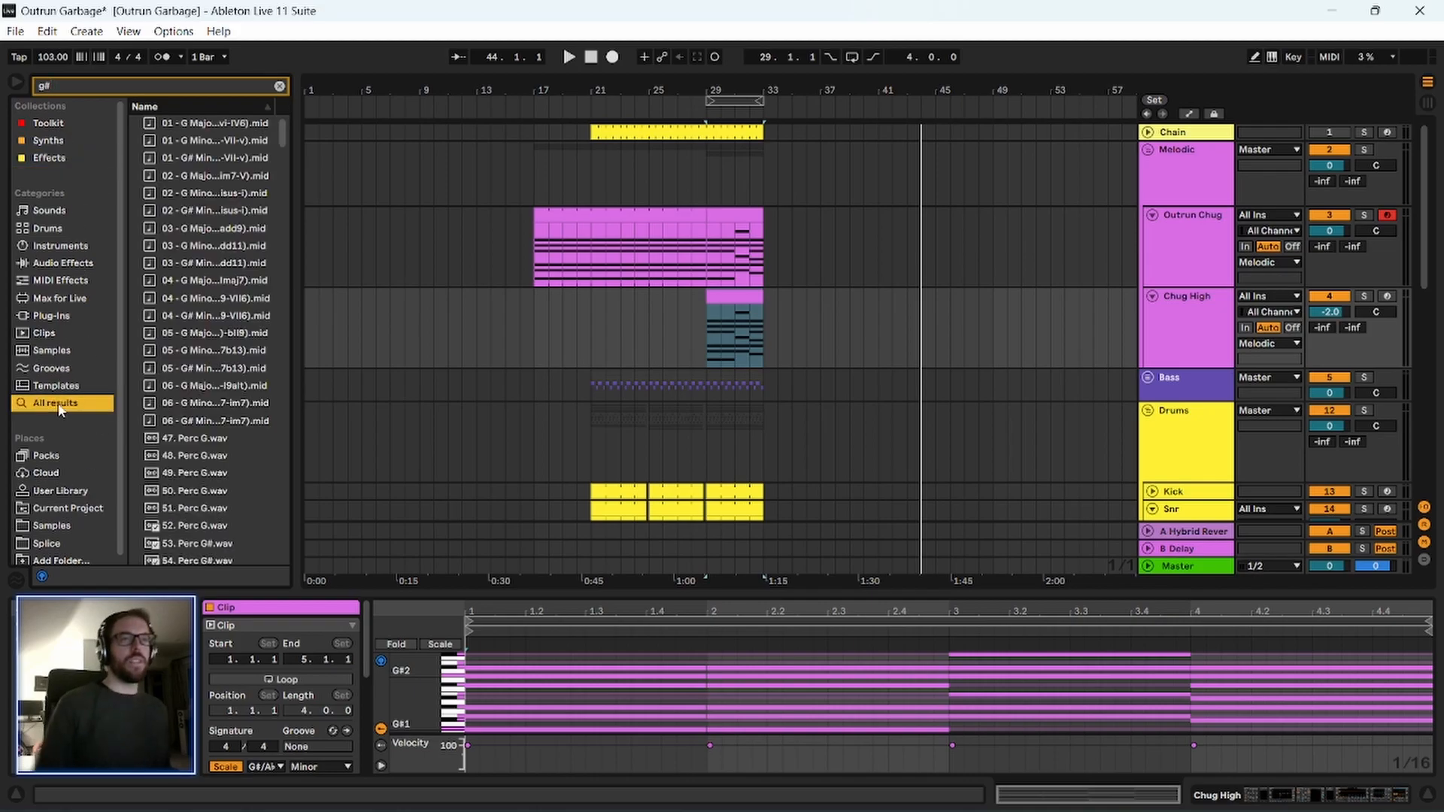
Preview the Cymatics Riser 10 sample and widen the browser so full file names are readable.
{"action": "scroll", "coordinate": [211, 465], "scroll_direction": "down", "scroll_amount": 5}
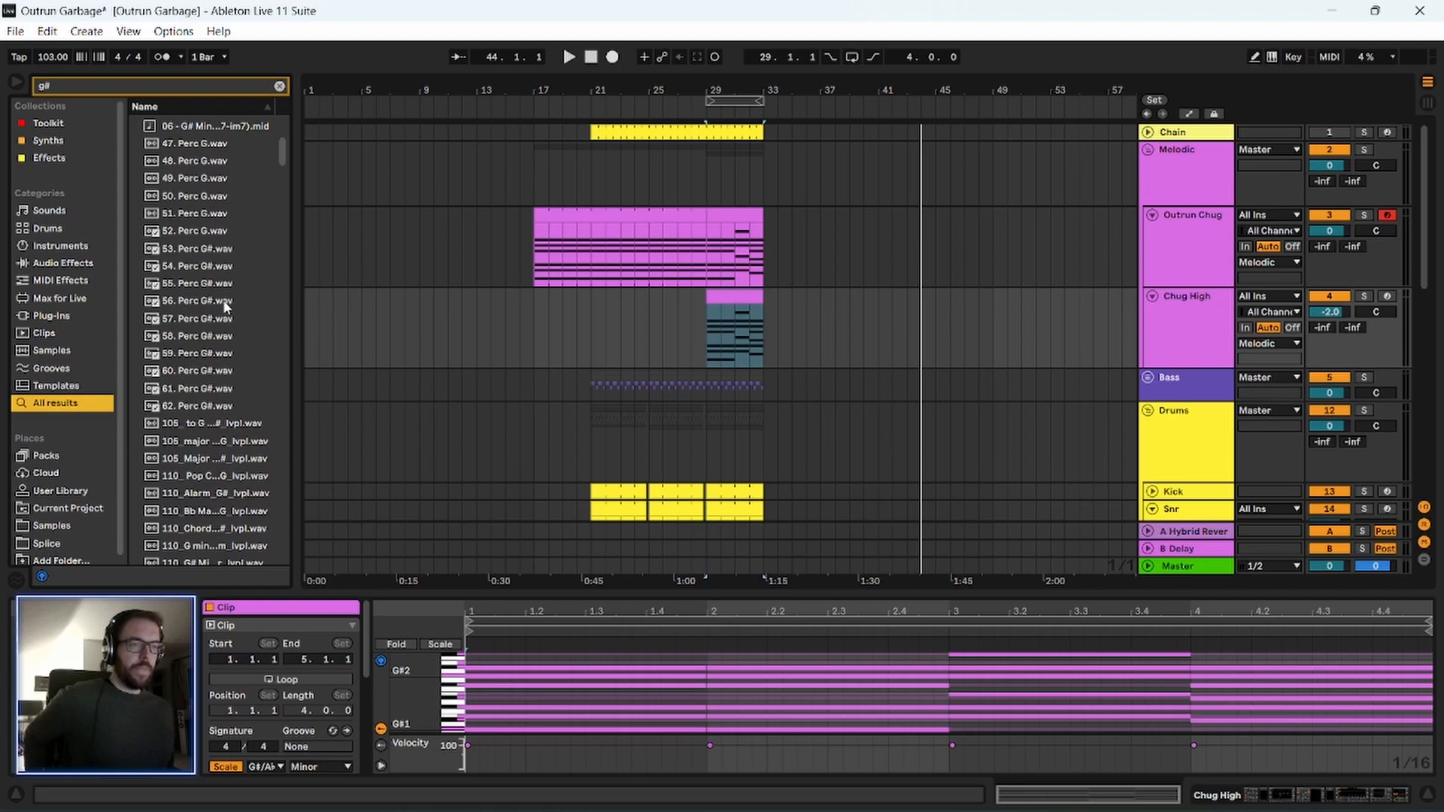
{"action": "left_click_drag", "start_coordinate": [282, 152], "coordinate": [277, 241]}
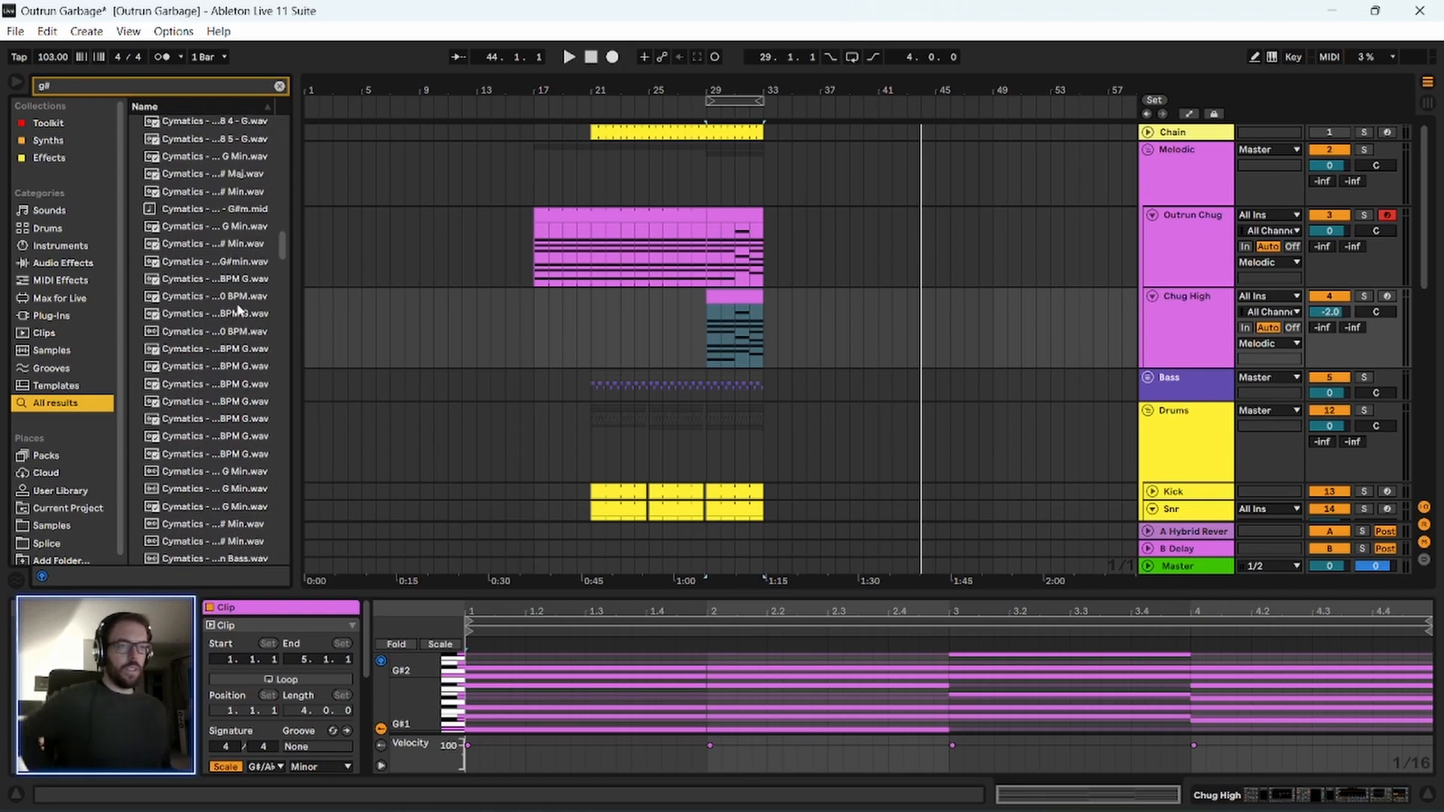
{"action": "left_click", "coordinate": [236, 317]}
{"action": "key", "text": "Down"}
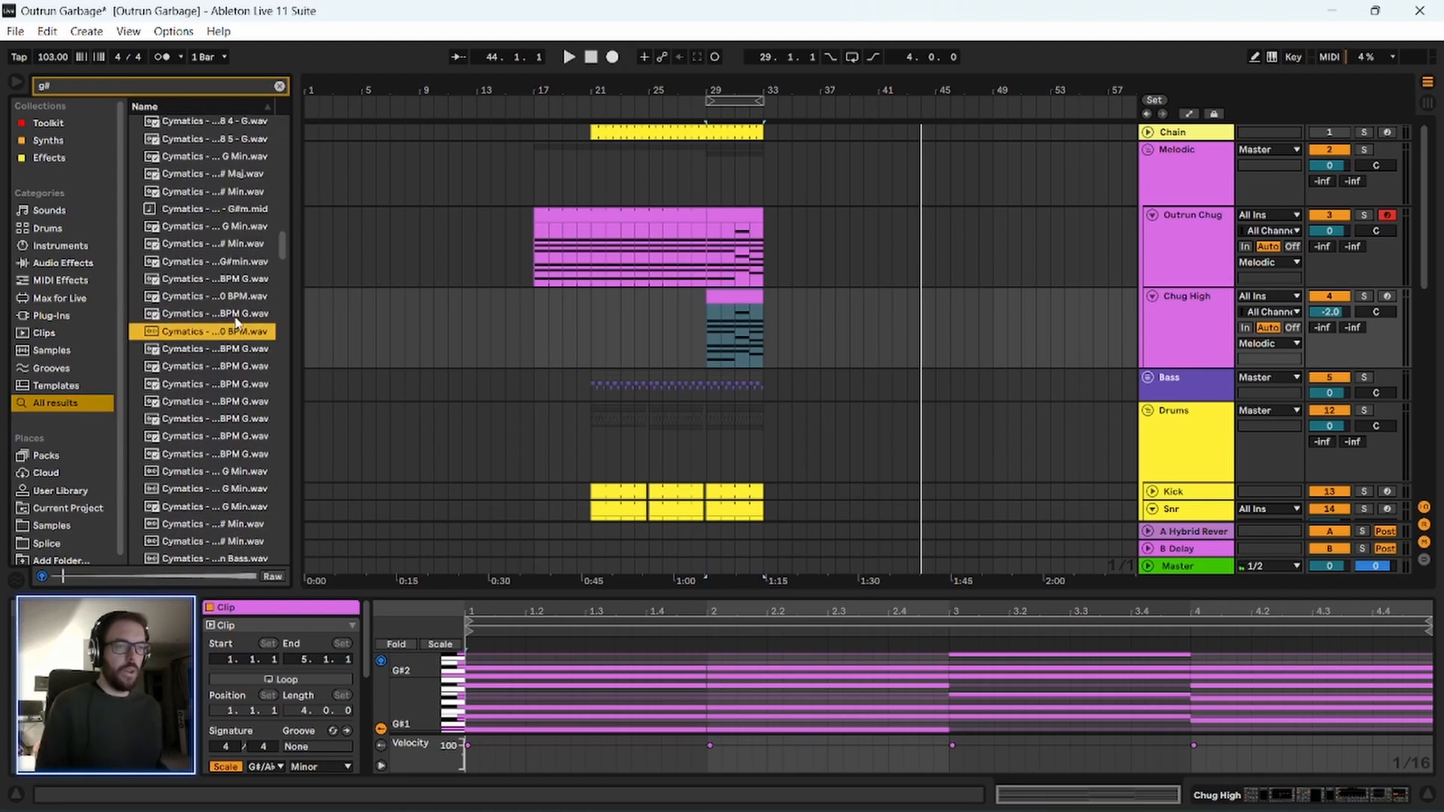
{"action": "left_click_drag", "start_coordinate": [289, 283], "coordinate": [444, 283]}
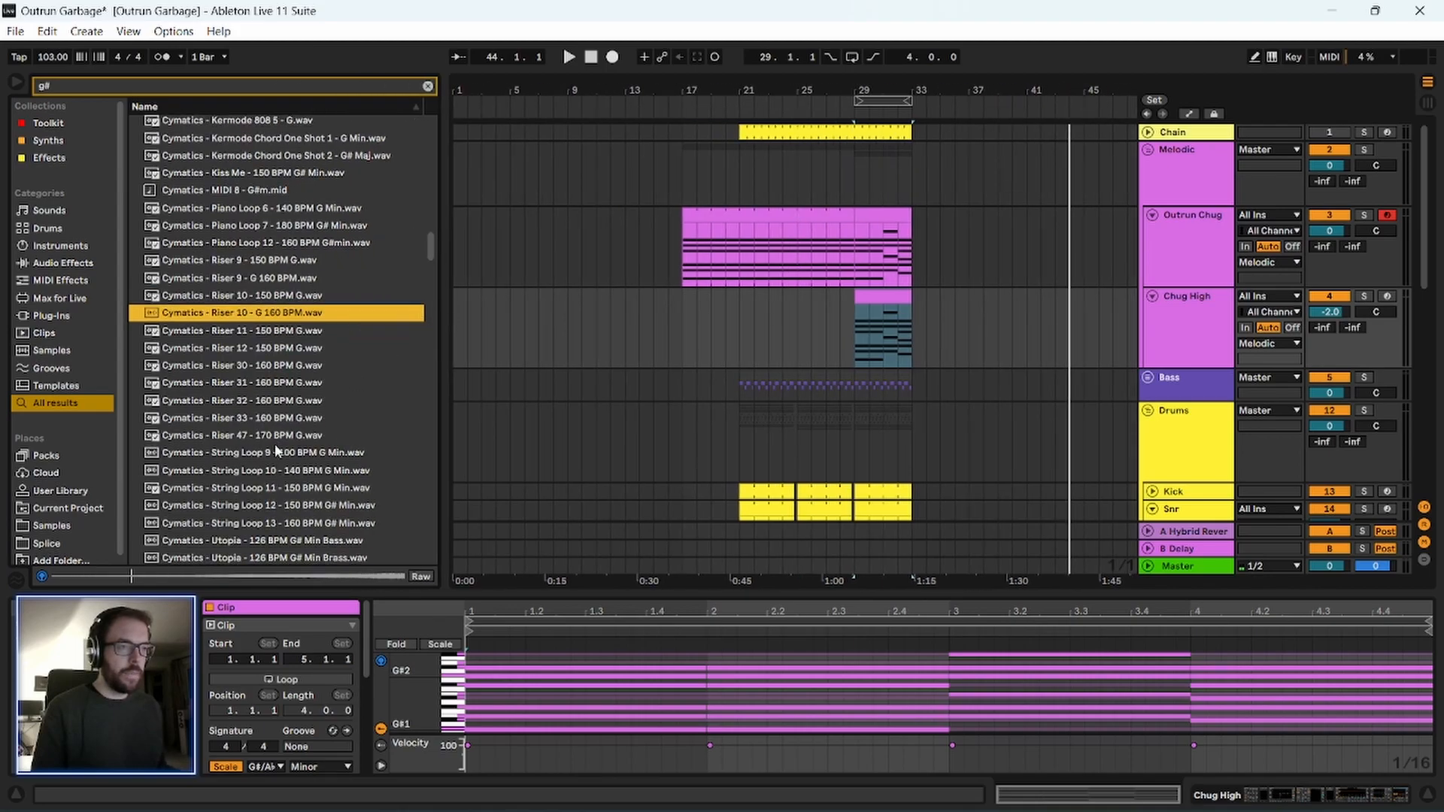
Audition the Cymatics loops and vocal chops among the G# results, including Vocal Chop 12 - 140 BPM G# Min.
{"action": "key", "text": "Down"}
{"action": "key", "text": "Down"}
{"action": "scroll", "coordinate": [242, 430], "scroll_direction": "down", "scroll_amount": 2}
{"action": "scroll", "coordinate": [242, 430], "scroll_direction": "down", "scroll_amount": 1}
{"action": "left_click", "coordinate": [242, 431]}
{"action": "scroll", "coordinate": [252, 482], "scroll_direction": "down", "scroll_amount": 9}
{"action": "left_click", "coordinate": [270, 406]}
{"action": "scroll", "coordinate": [291, 456], "scroll_direction": "down", "scroll_amount": 5}
{"action": "key", "text": "Down"}
{"action": "key", "text": "Down"}
{"action": "key", "text": "Down"}
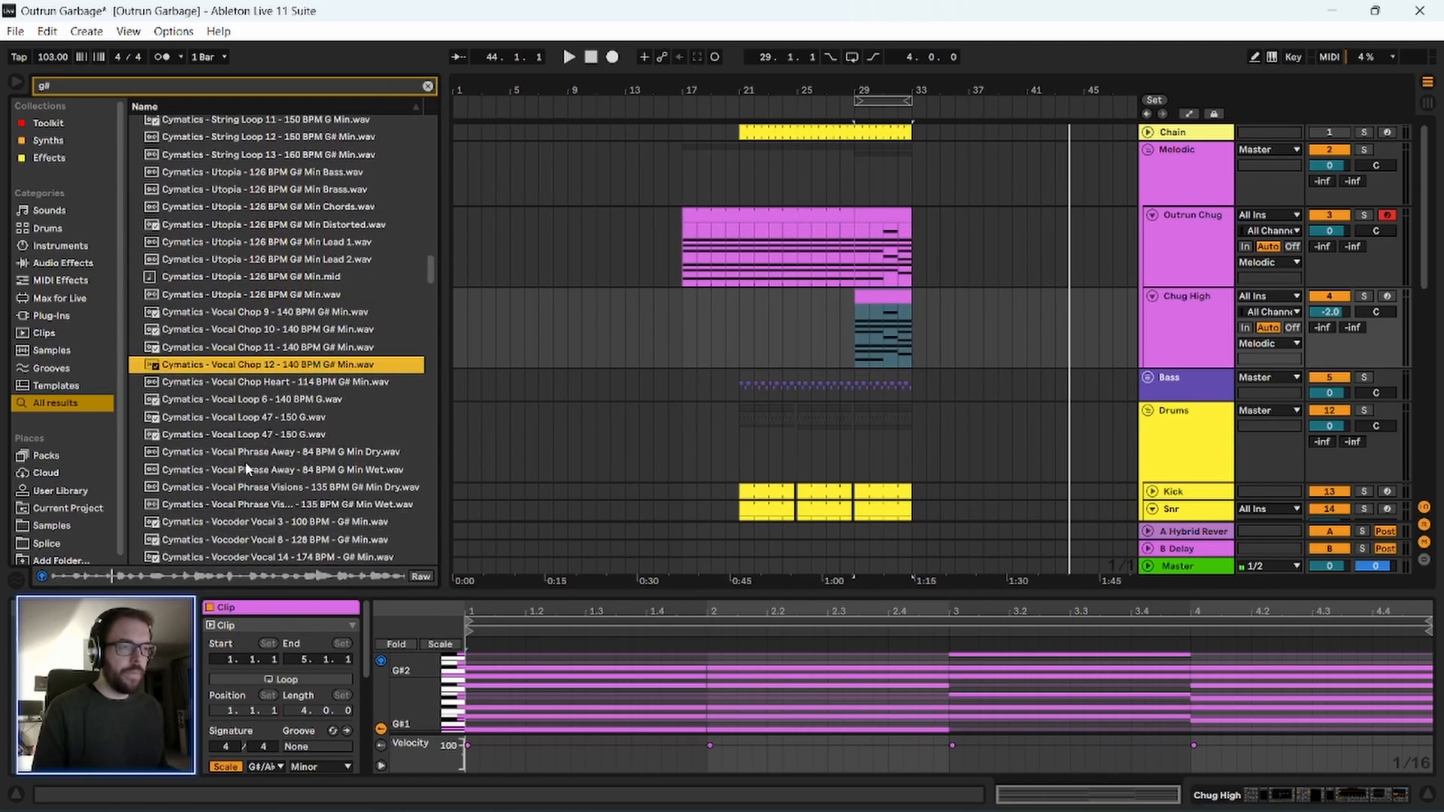
{"action": "scroll", "coordinate": [230, 501], "scroll_direction": "down", "scroll_amount": 2}
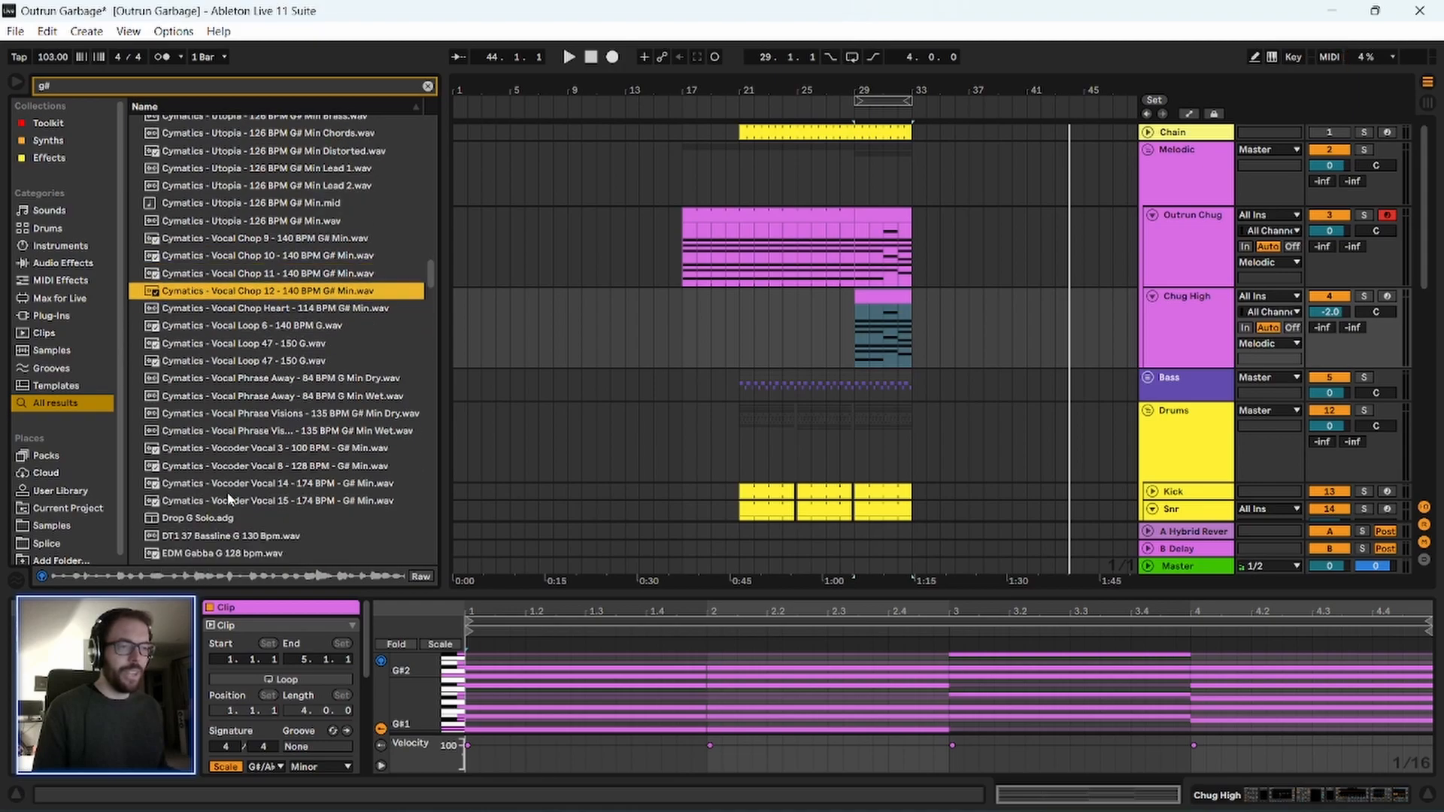
{"action": "scroll", "coordinate": [243, 473], "scroll_direction": "down", "scroll_amount": 2}
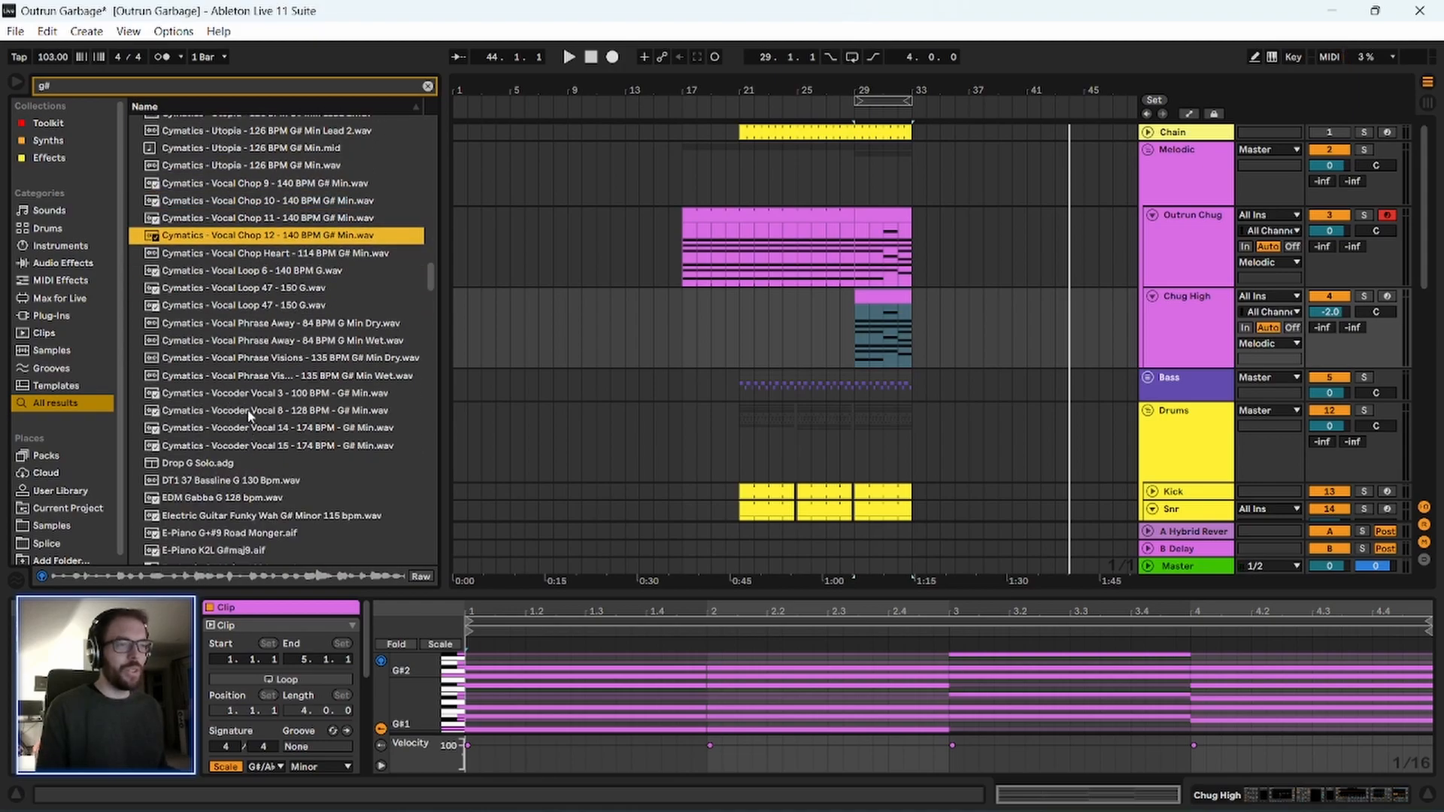
{"action": "scroll", "coordinate": [248, 414], "scroll_direction": "down", "scroll_amount": 6}
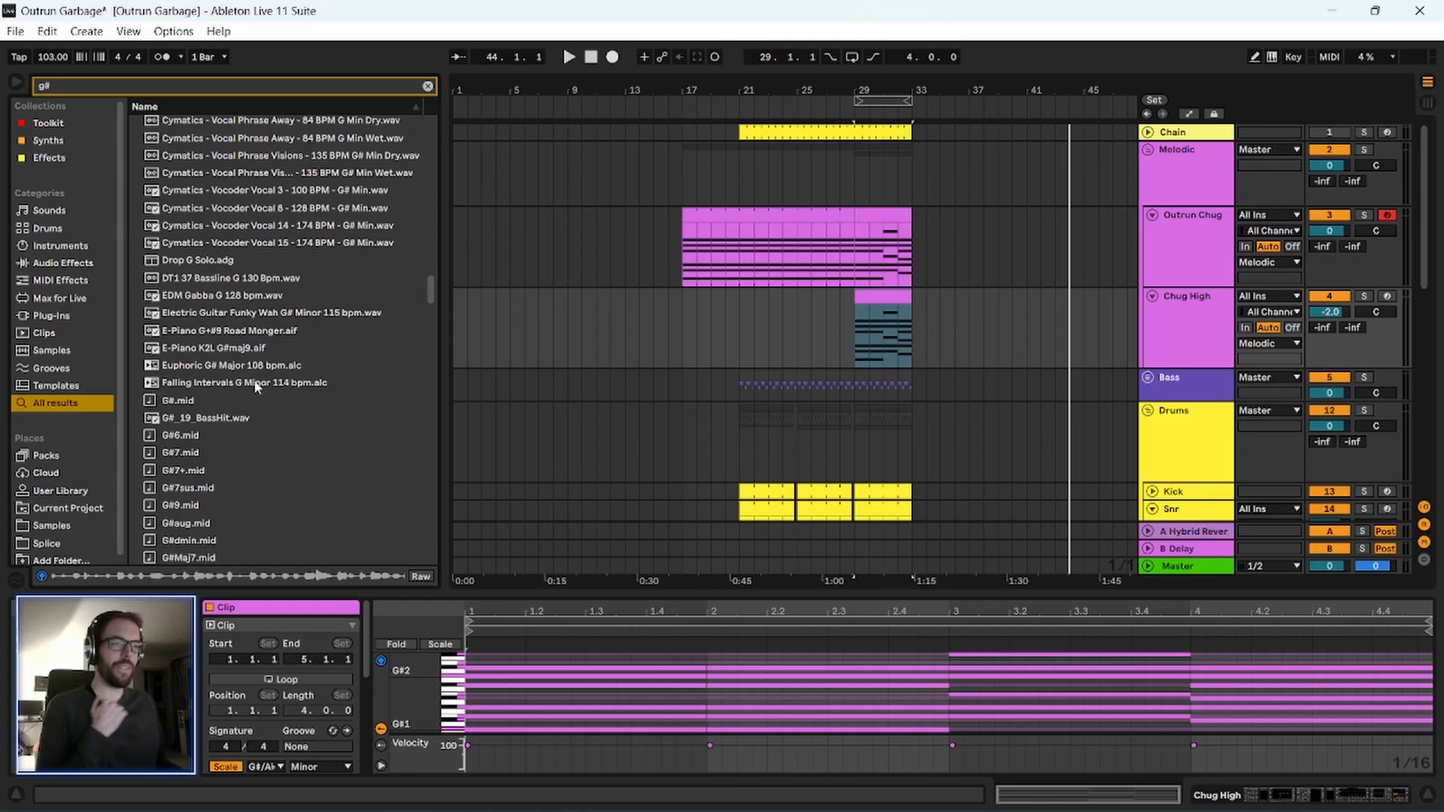
Audition the Electric Guitar Funky Wah G# Minor 115 bpm loop and check the G# chord MIDI files.
{"action": "left_click", "coordinate": [285, 309]}
{"action": "scroll", "coordinate": [236, 466], "scroll_direction": "down", "scroll_amount": 6}
{"action": "scroll", "coordinate": [244, 450], "scroll_direction": "down", "scroll_amount": 1}
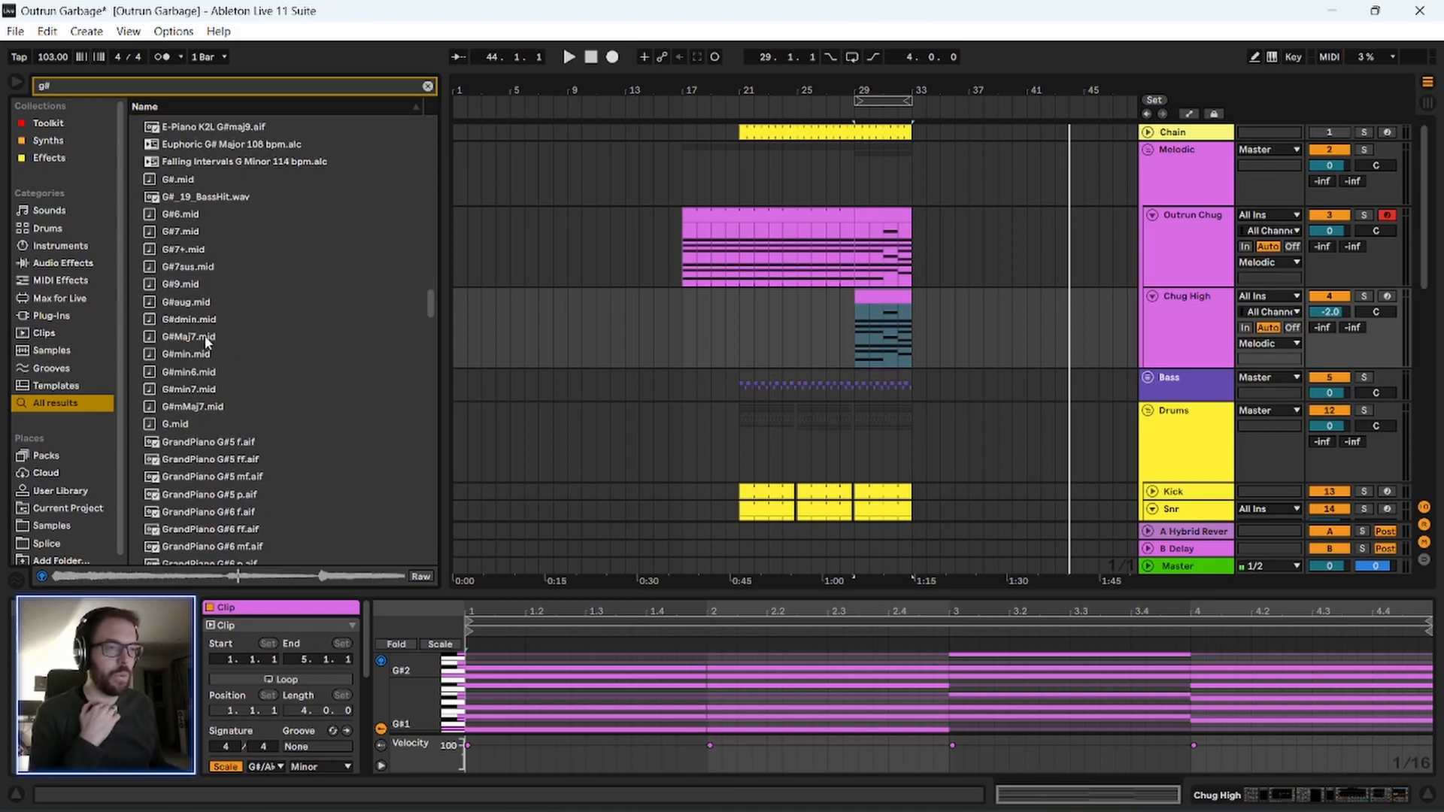
{"action": "left_click", "coordinate": [203, 320]}
{"action": "left_click", "coordinate": [203, 336]}
{"action": "left_click", "coordinate": [201, 372]}
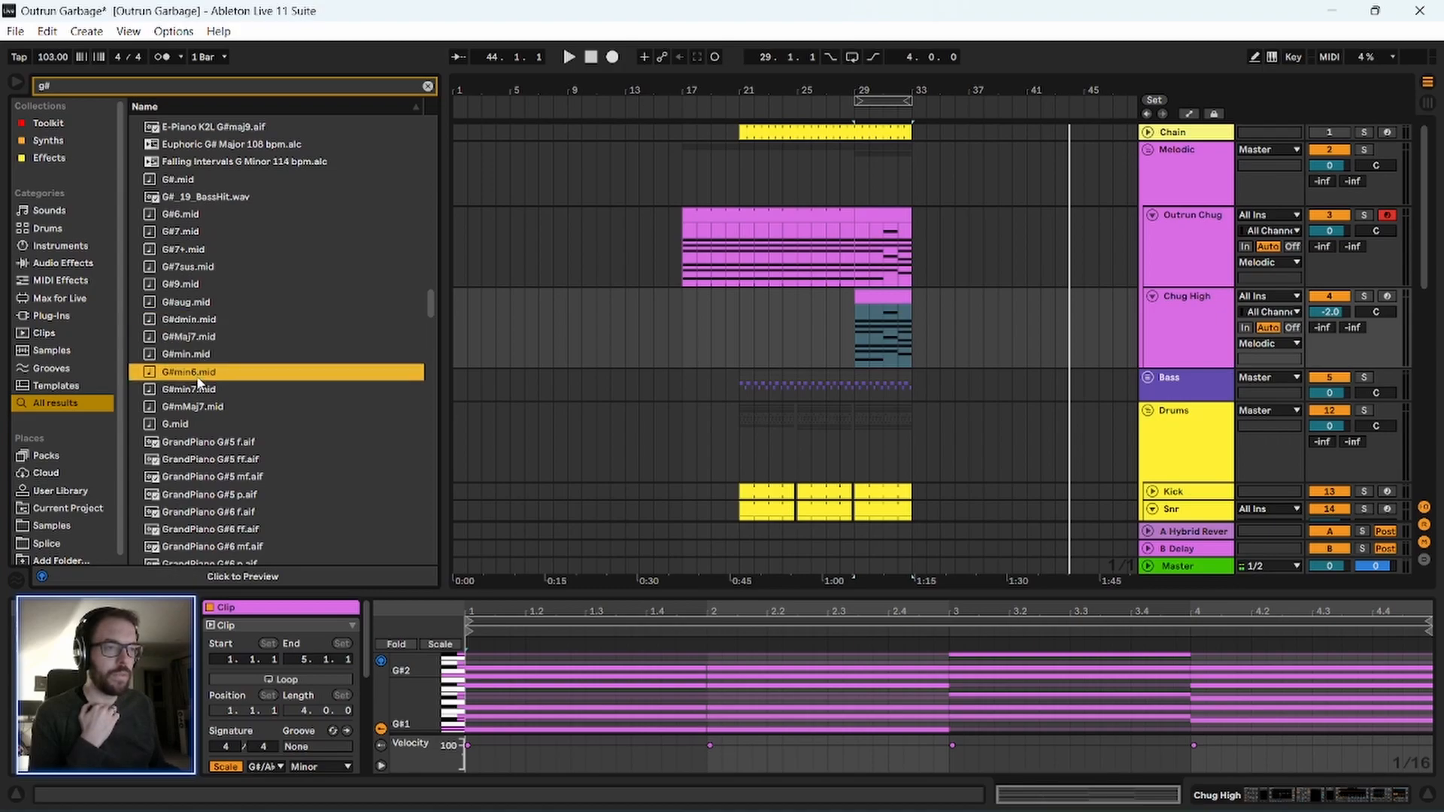
{"action": "left_click", "coordinate": [200, 389]}
Audition the GrandPiano G#5 and G#6 samples, ending on GrandPiano G#5 p.aif.
{"action": "left_click", "coordinate": [210, 494]}
{"action": "scroll", "coordinate": [210, 489], "scroll_direction": "down", "scroll_amount": 3}
{"action": "left_click", "coordinate": [211, 455]}
{"action": "scroll", "coordinate": [210, 464], "scroll_direction": "down", "scroll_amount": 2}
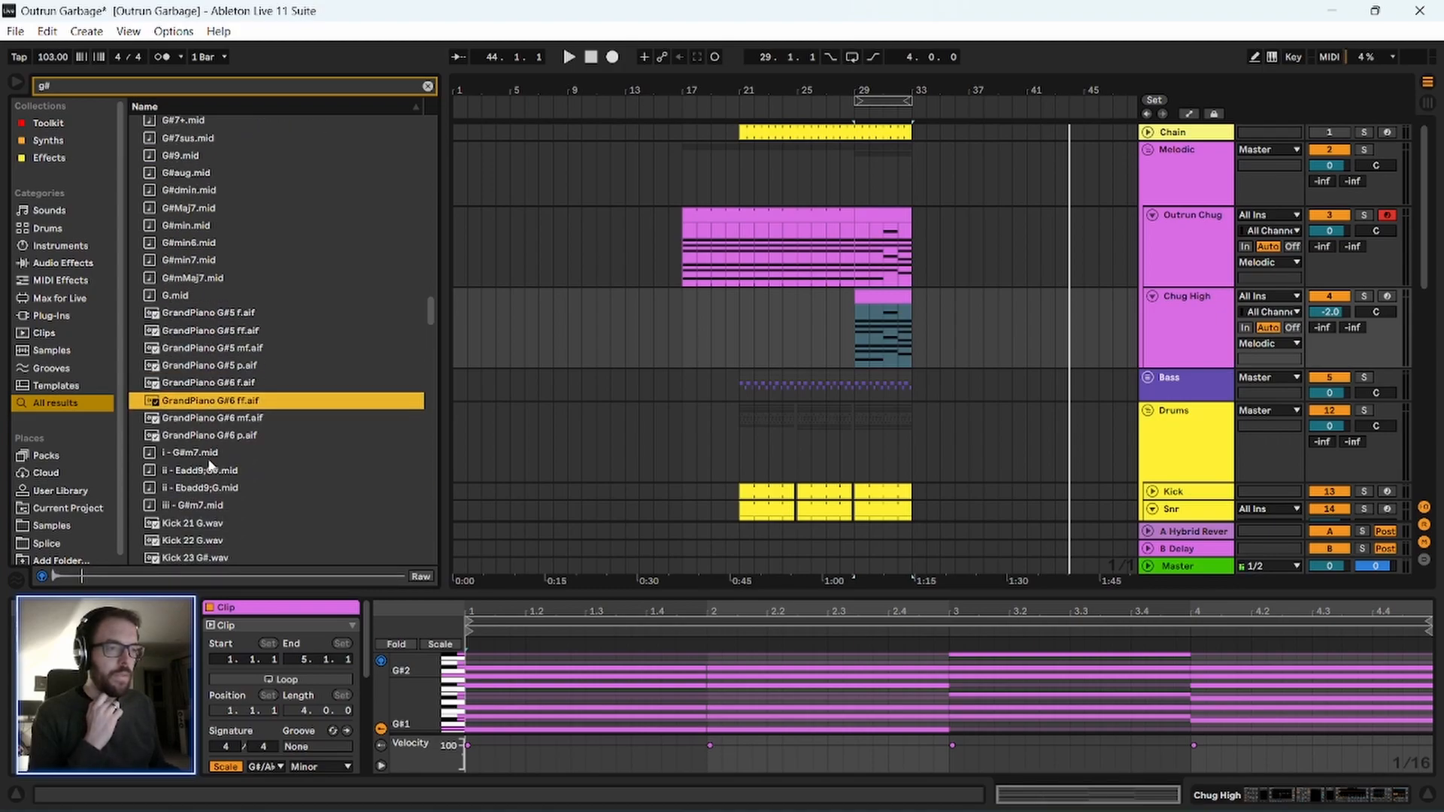
{"action": "left_click", "coordinate": [219, 367]}
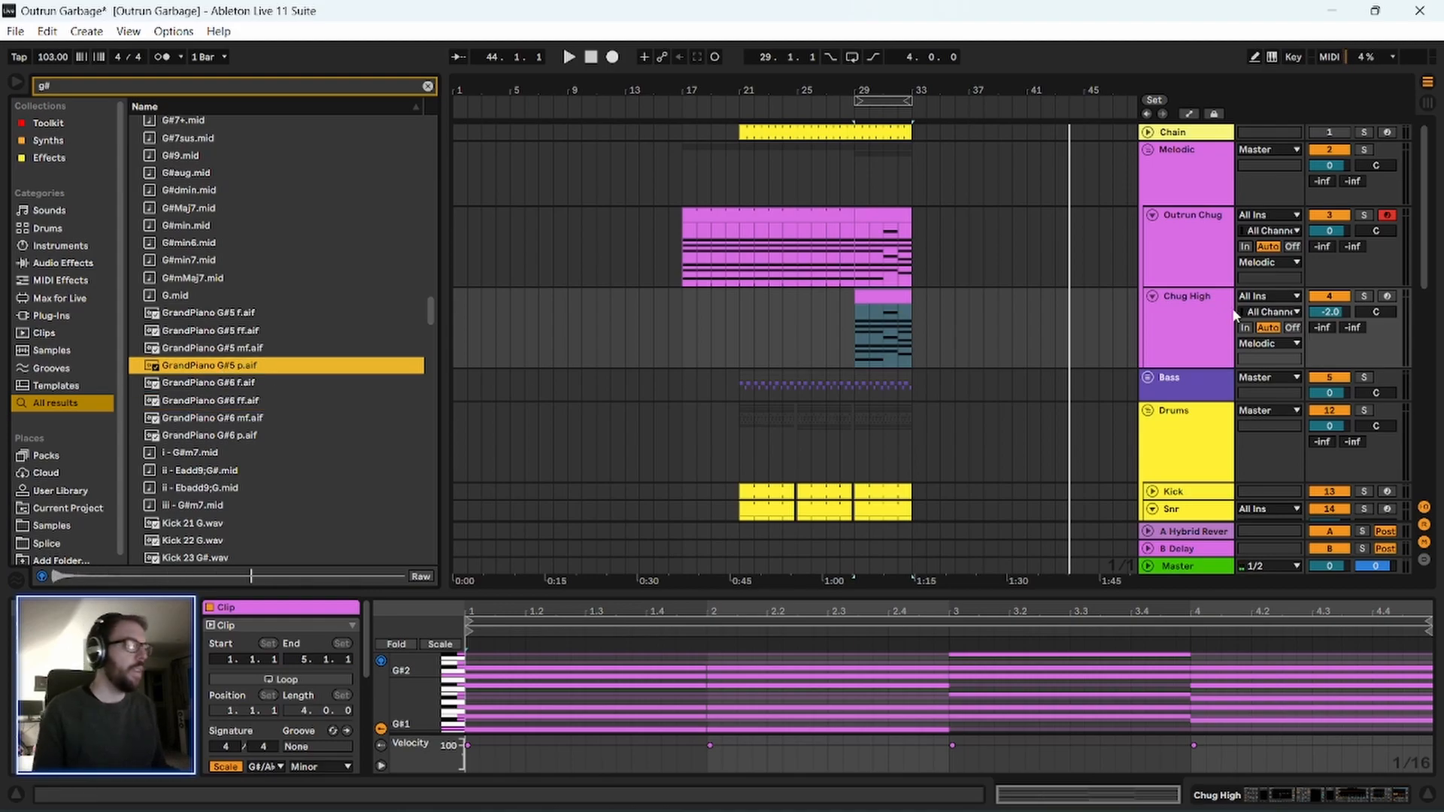
Add a track below Chug High and place the GrandPiano G#5 p.aif sample there from bar 31.
{"action": "left_click", "coordinate": [1204, 319]}
{"action": "key", "text": "ctrl+shift+t"}
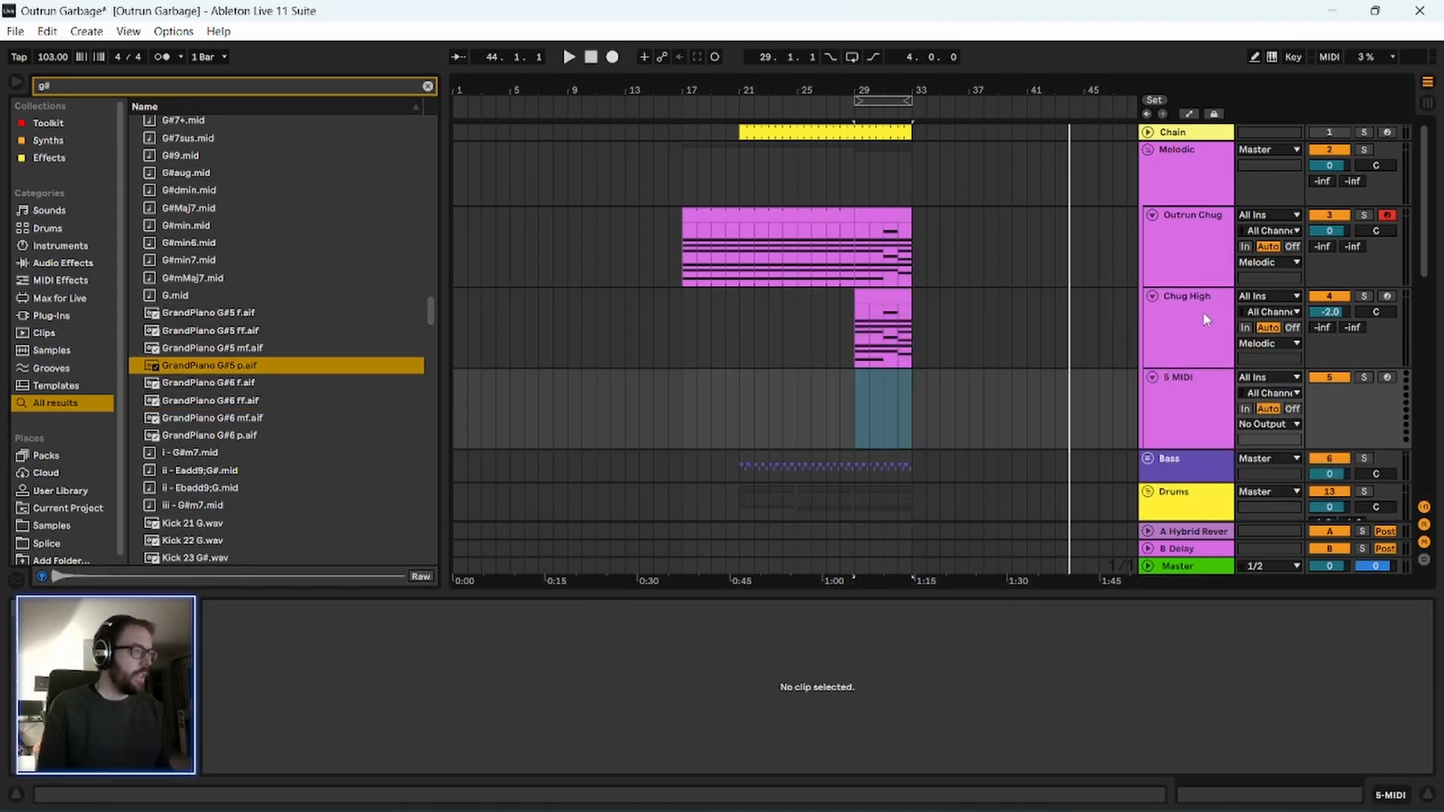
{"action": "left_click_drag", "start_coordinate": [186, 372], "coordinate": [891, 406]}
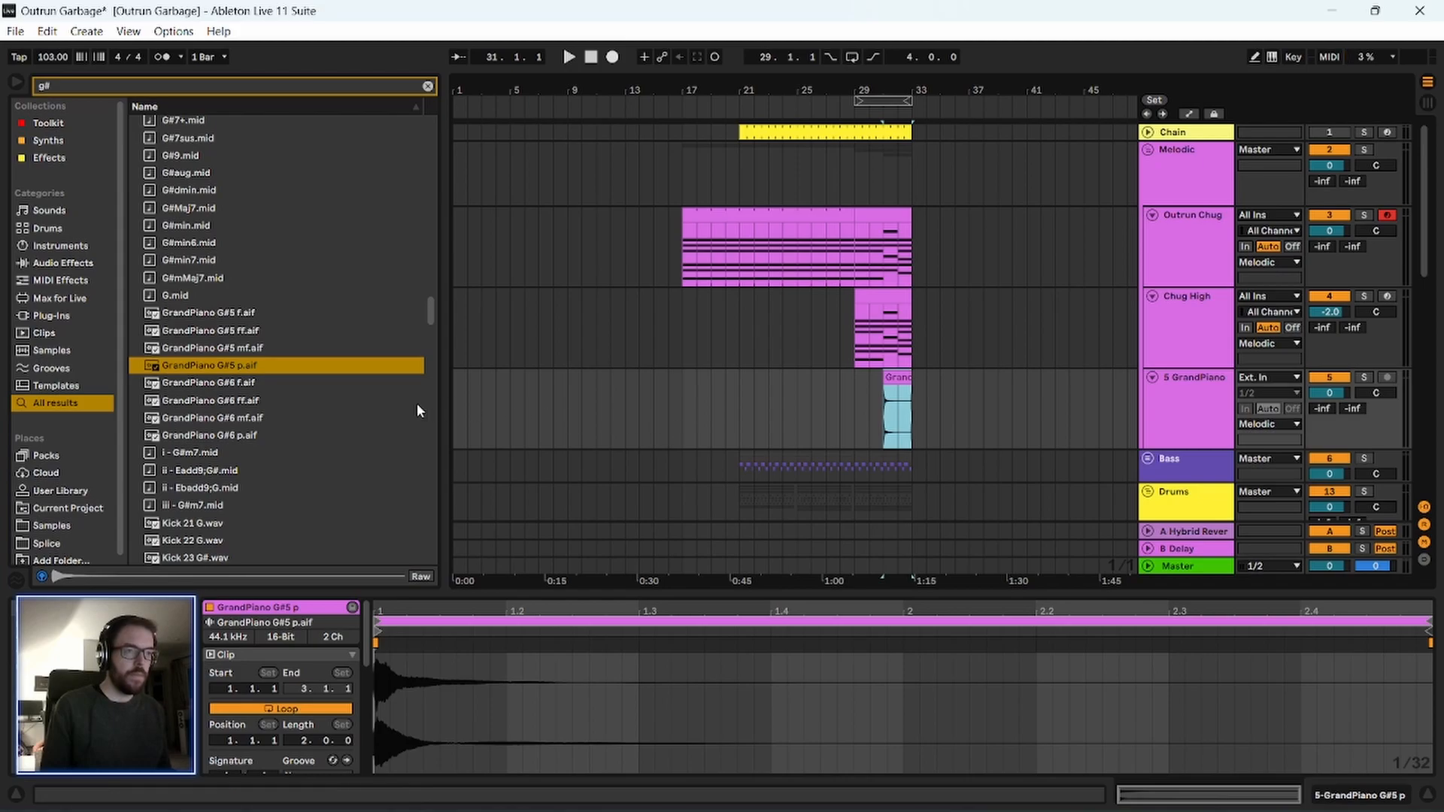
{"action": "scroll", "coordinate": [278, 425], "scroll_direction": "down", "scroll_amount": 1}
Delete the GrandPiano G#5 p clip and the audio track that held it.
{"action": "left_click", "coordinate": [1186, 383]}
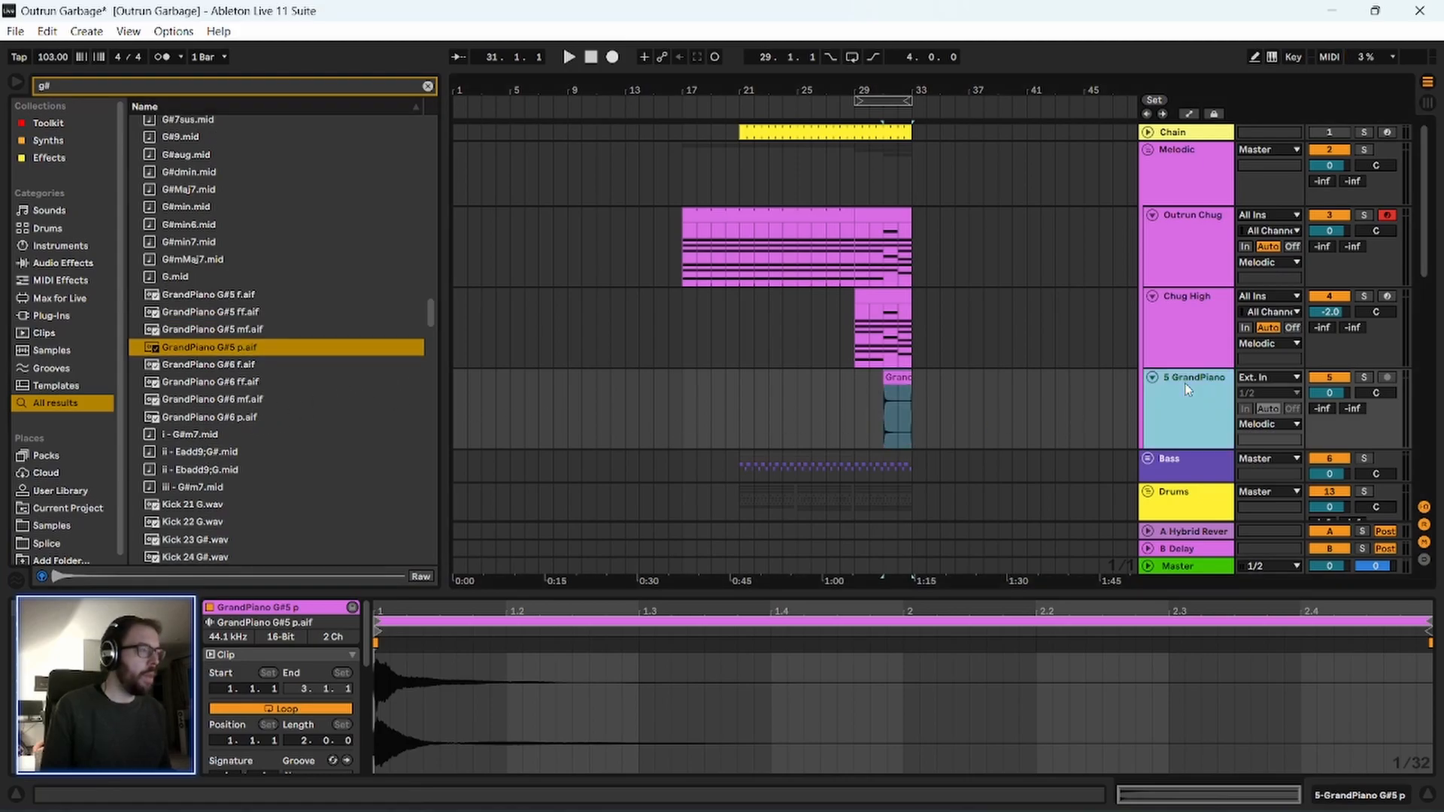
{"action": "left_click", "coordinate": [891, 377]}
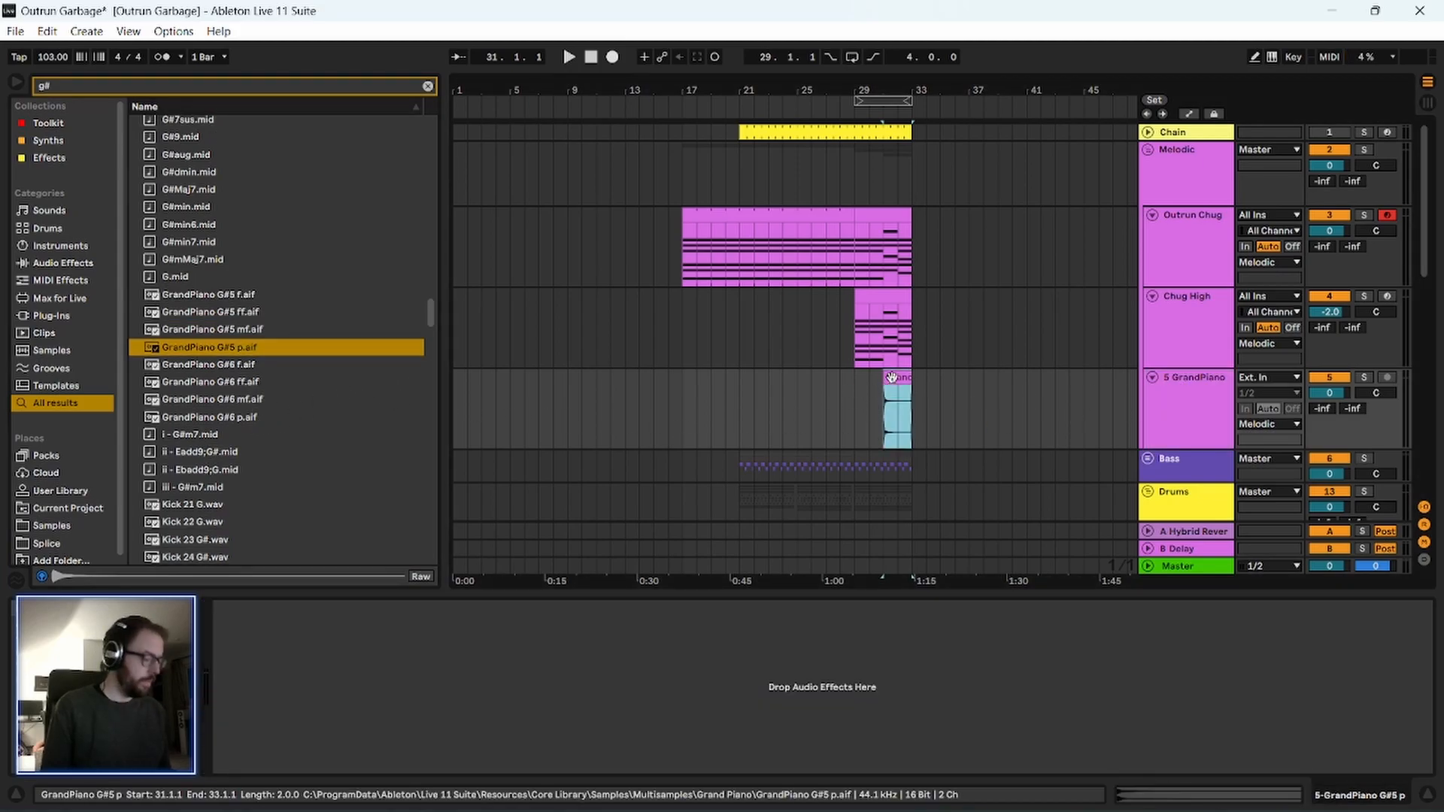
{"action": "key", "text": "Delete"}
{"action": "left_click", "coordinate": [1178, 392]}
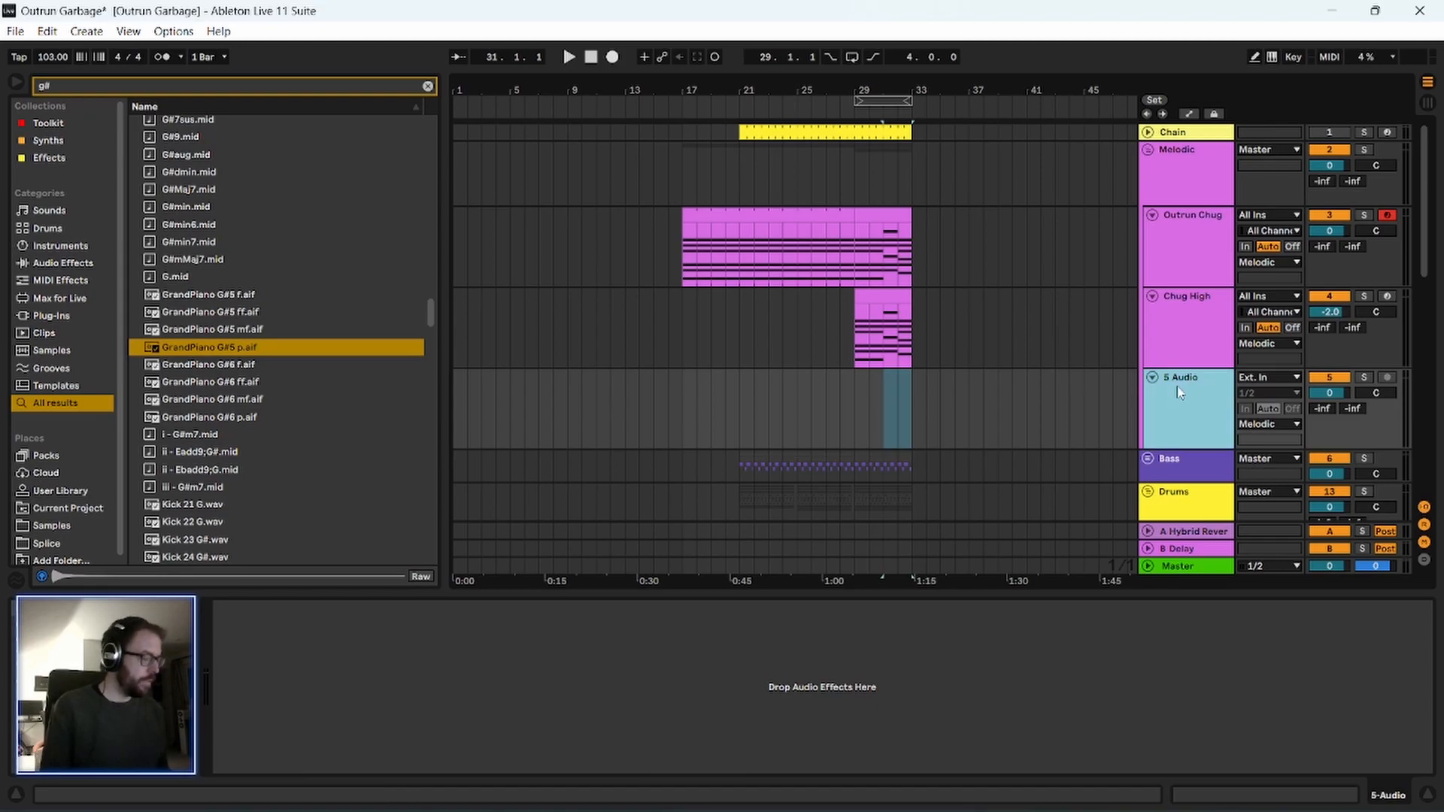
{"action": "key", "text": "Delete"}
Insert a new MIDI track below Chug High and search the whole library for "grand".
{"action": "left_click", "coordinate": [1181, 331]}
{"action": "key", "text": "ctrl+shift+t"}
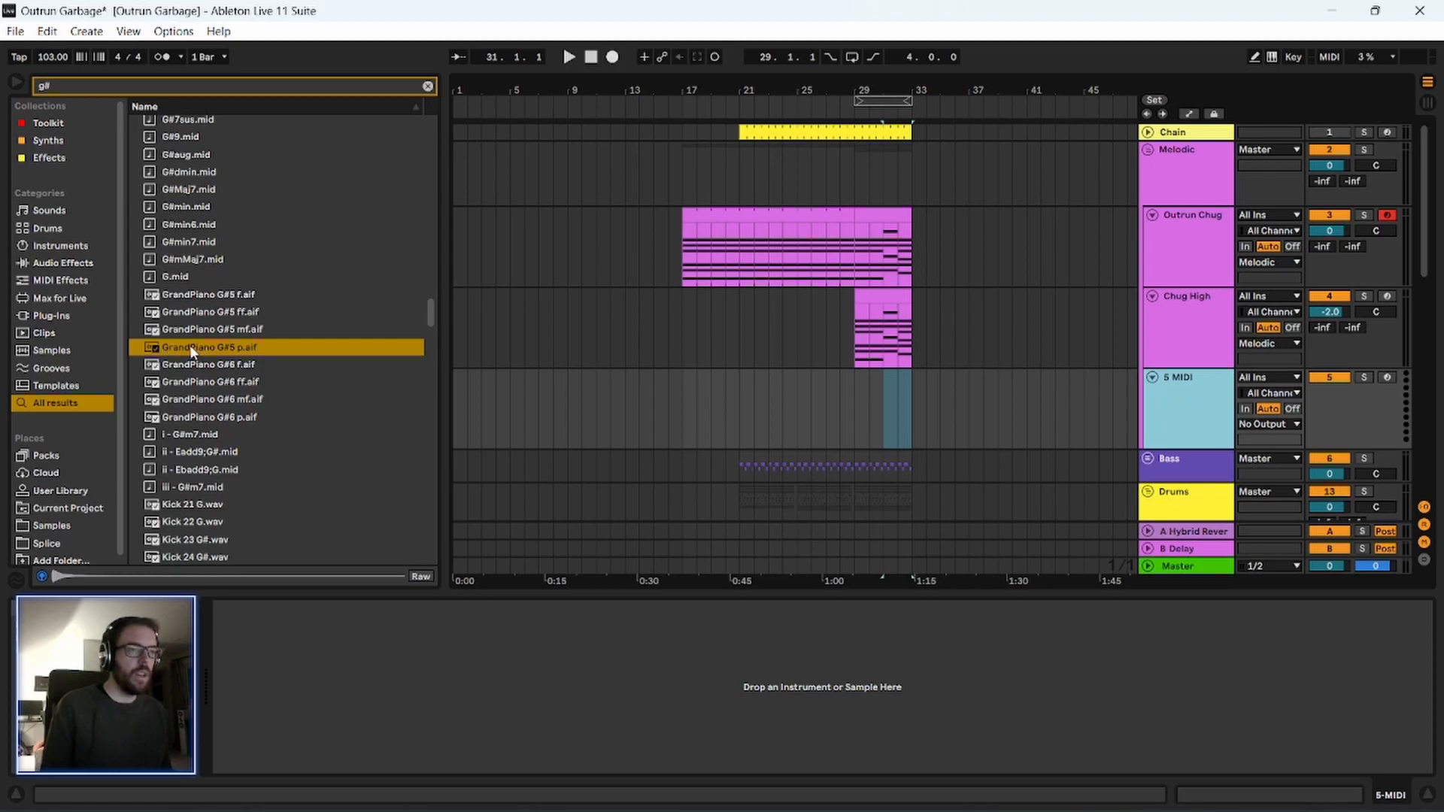
{"action": "left_click", "coordinate": [49, 158]}
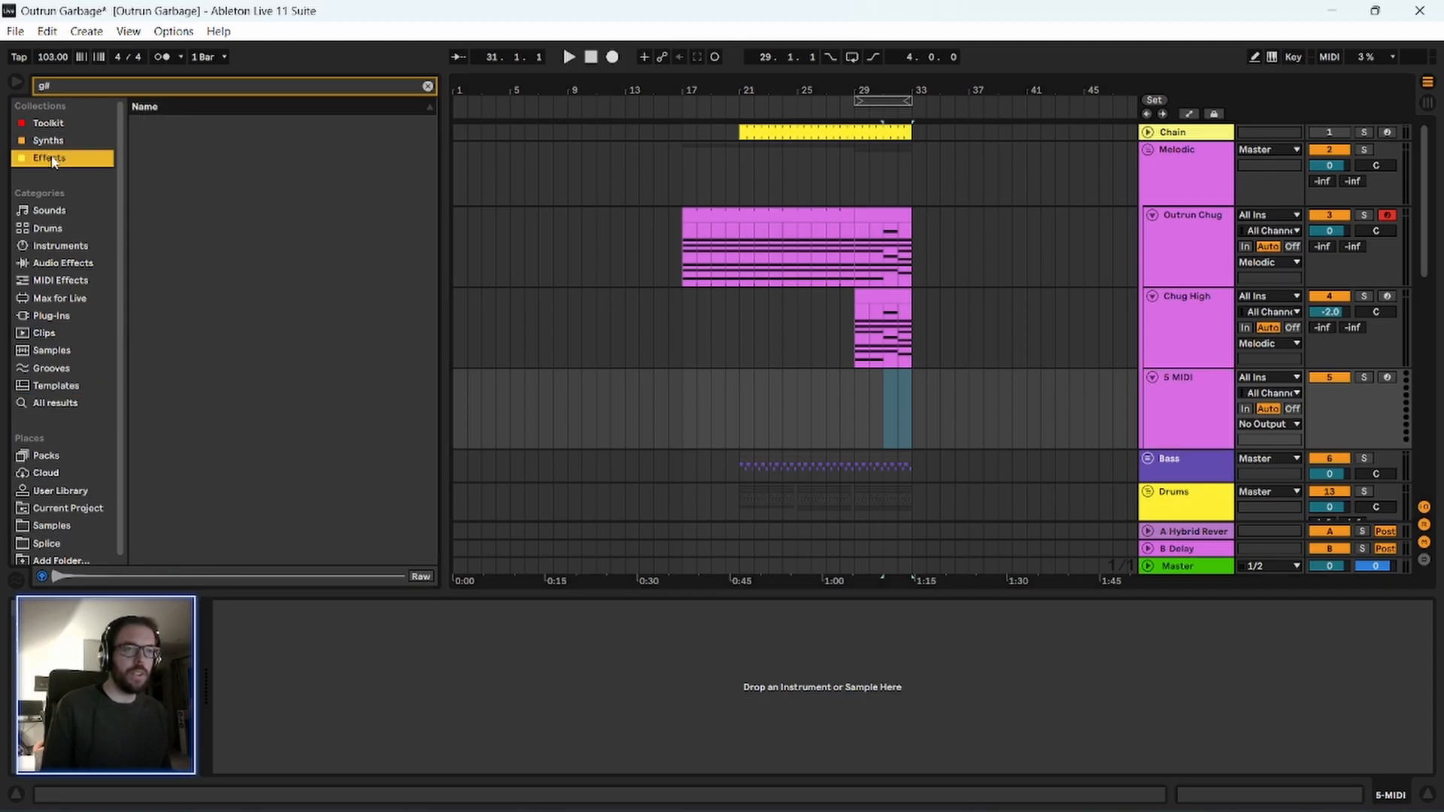
{"action": "left_click", "coordinate": [428, 87]}
{"action": "left_click", "coordinate": [251, 81]}
{"action": "type", "text": "grand"}
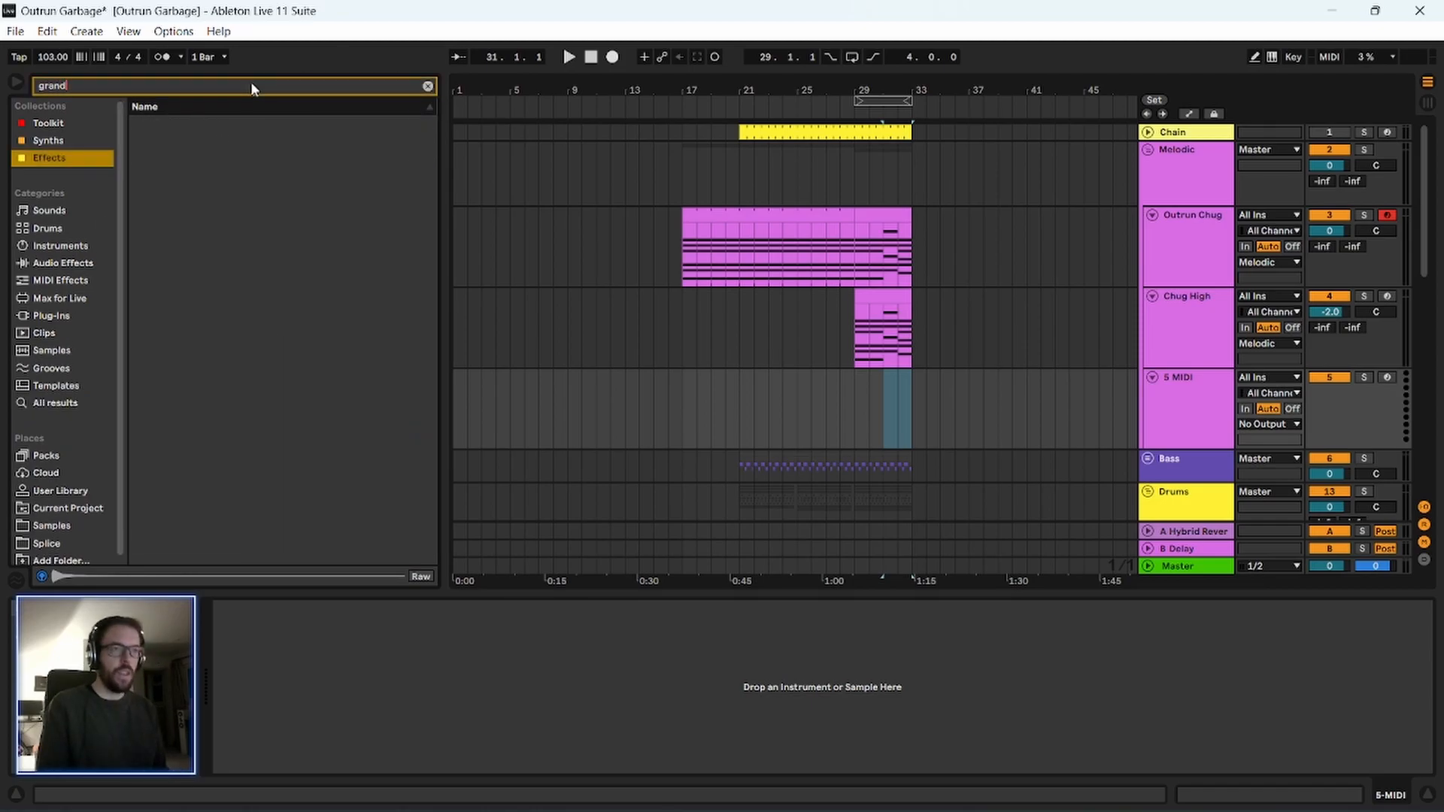
{"action": "left_click", "coordinate": [56, 404]}
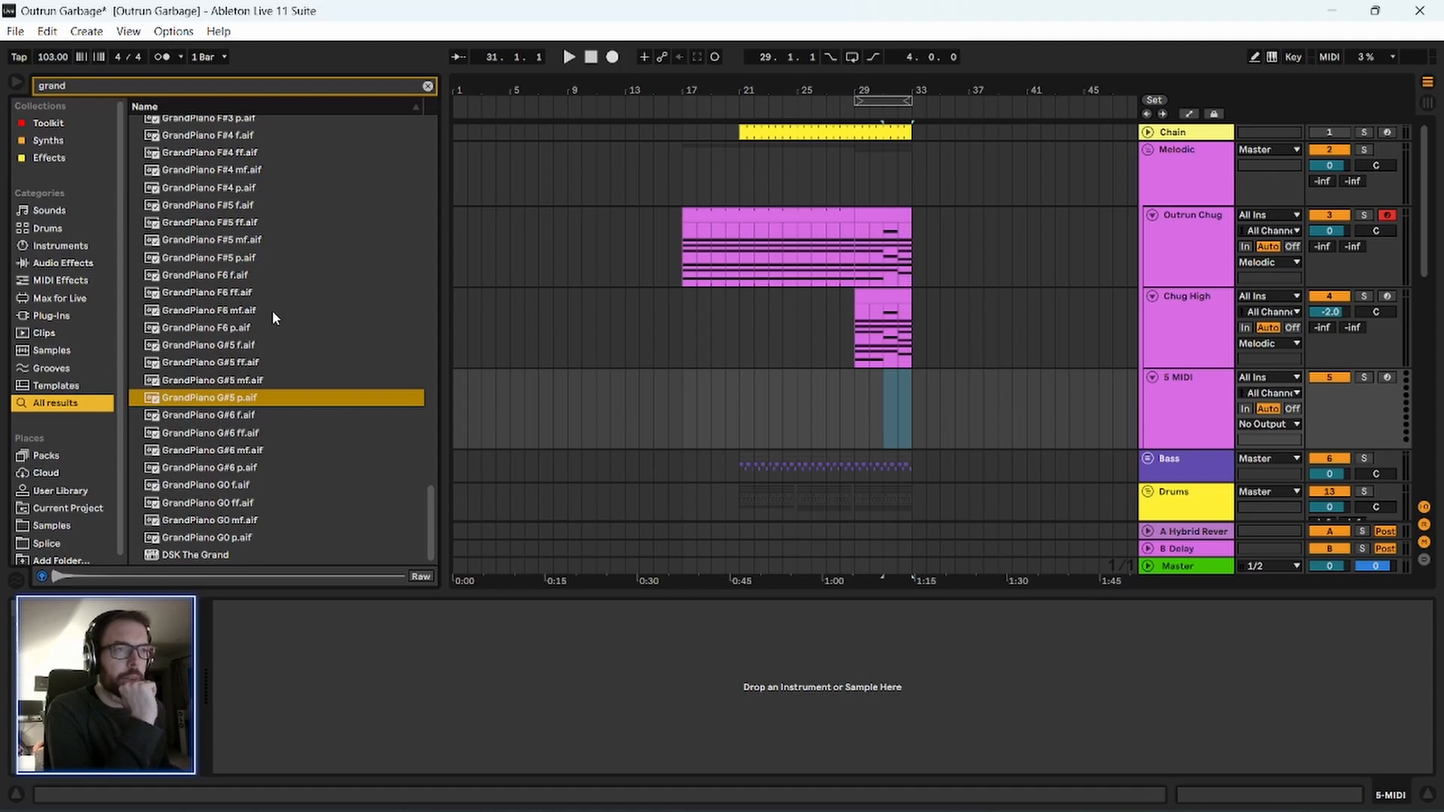
Load the DSK The Grand instrument onto the new MIDI track and try out notes on its keyboard.
{"action": "scroll", "coordinate": [221, 500], "scroll_direction": "up", "scroll_amount": 2}
{"action": "scroll", "coordinate": [229, 477], "scroll_direction": "down", "scroll_amount": 2}
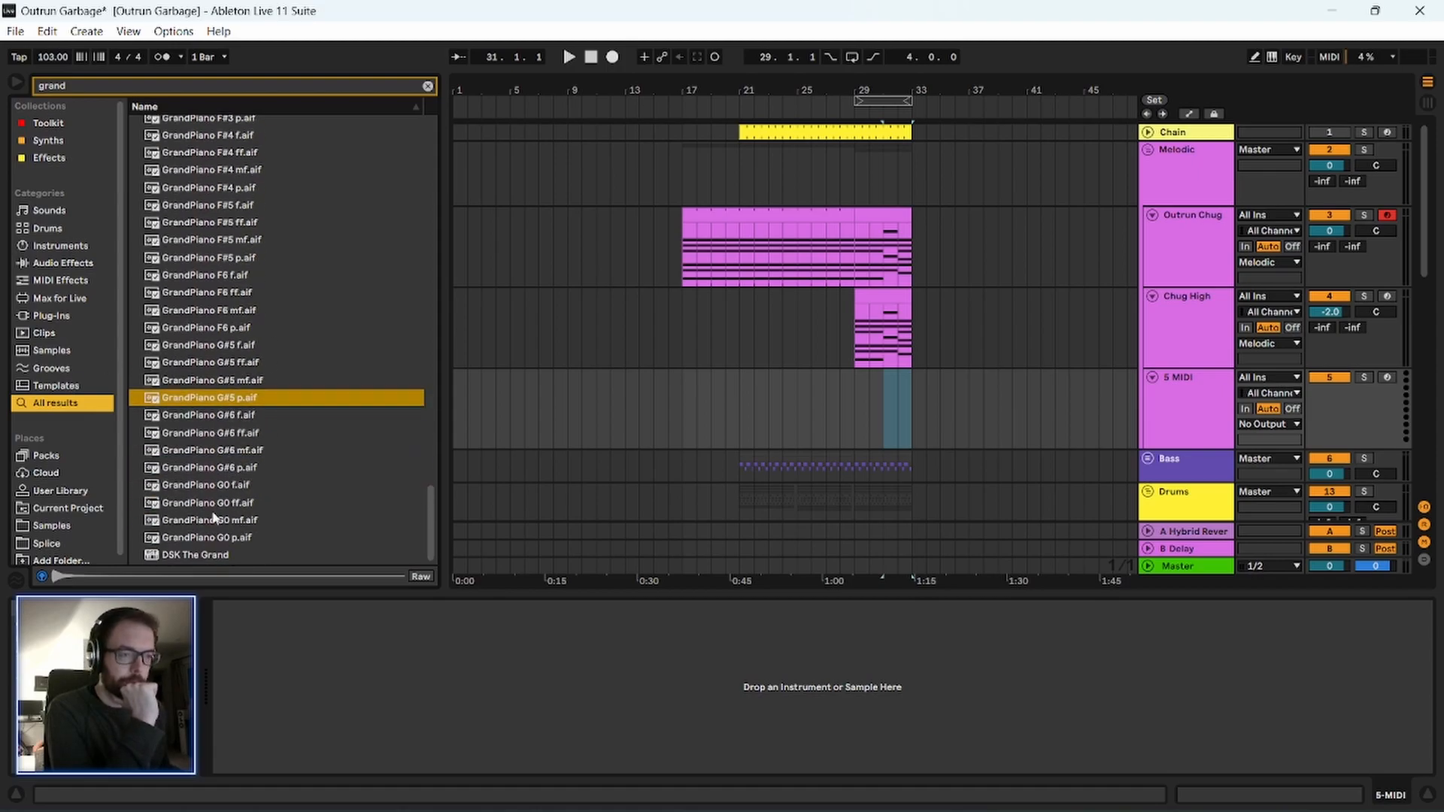
{"action": "double_click", "coordinate": [206, 554]}
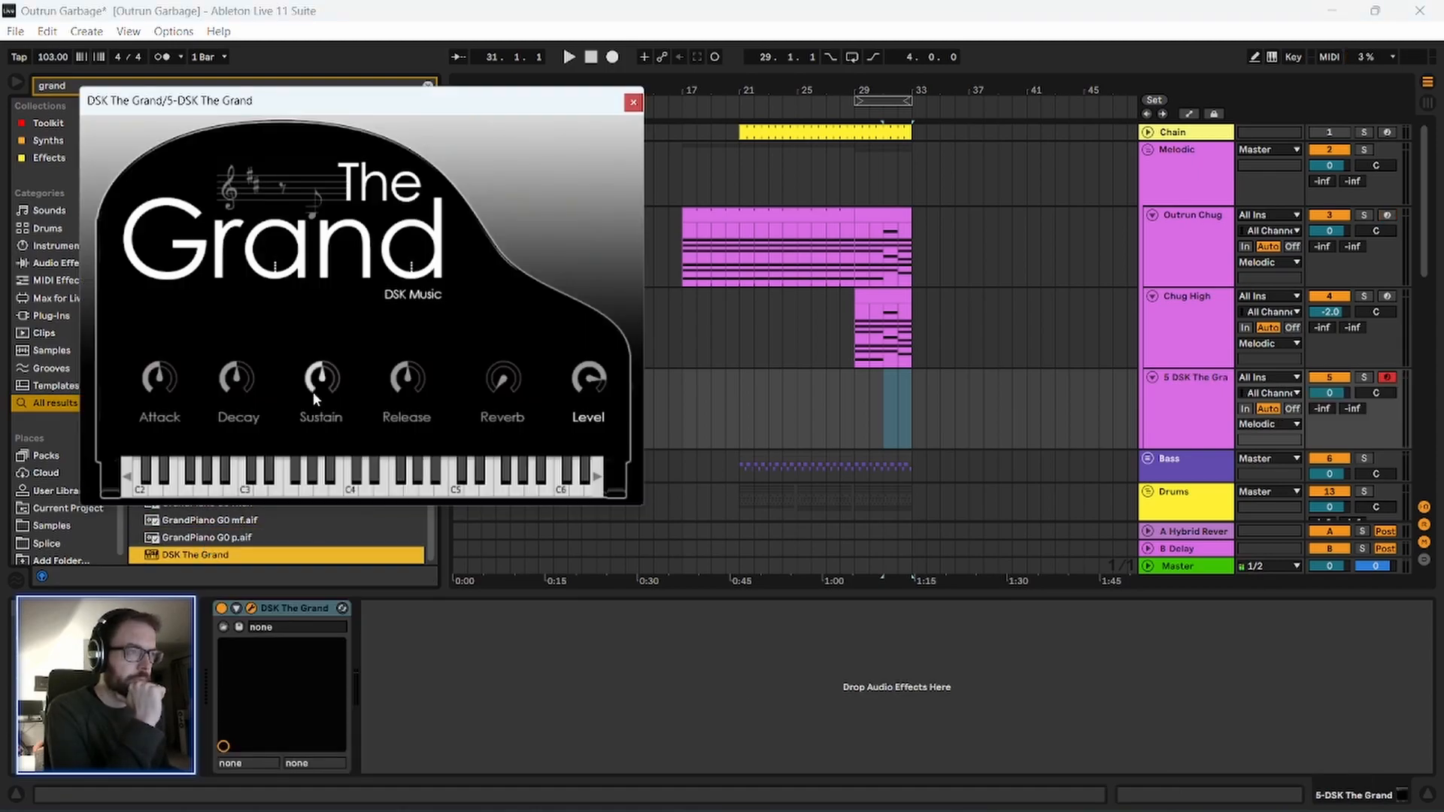
{"action": "left_click_drag", "start_coordinate": [210, 485], "coordinate": [489, 485]}
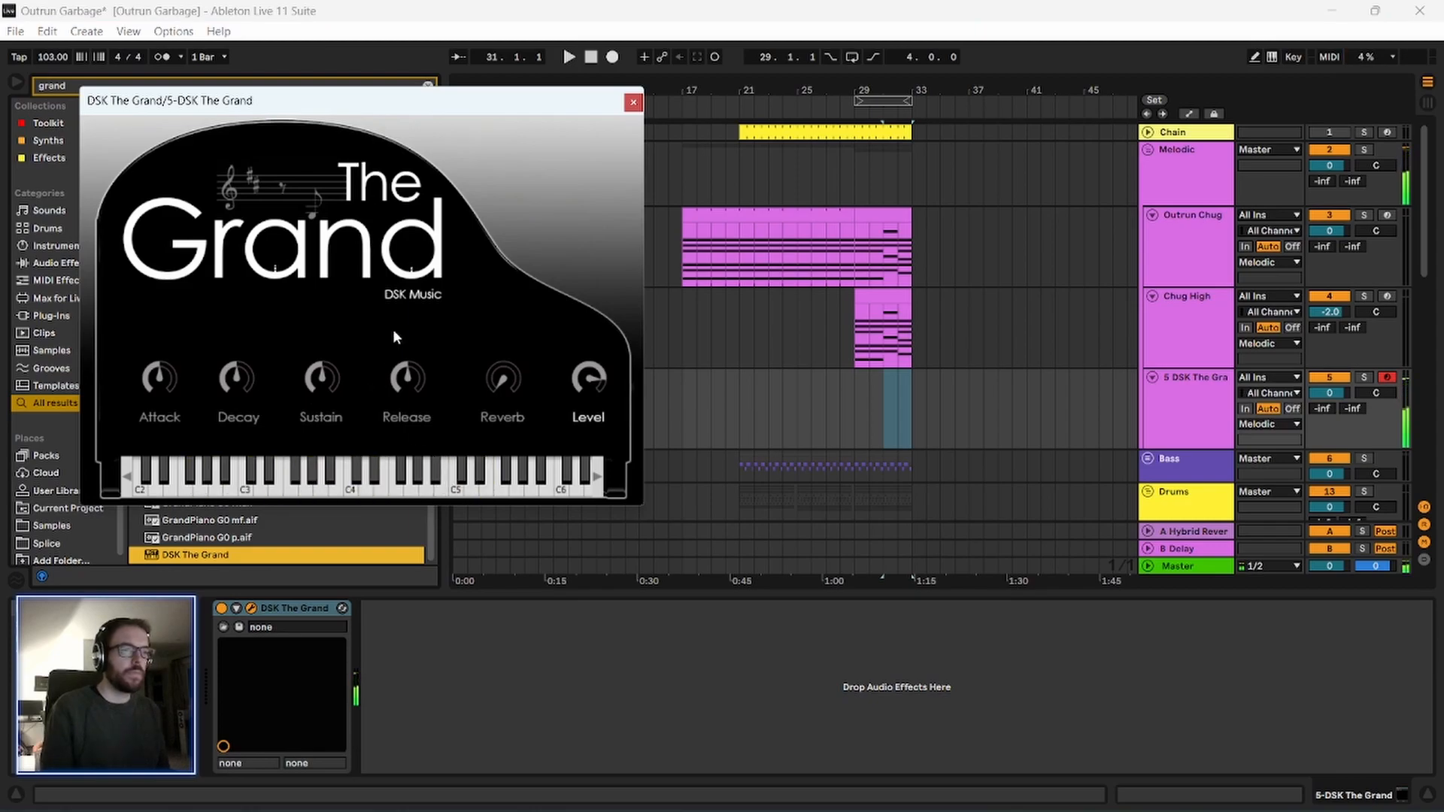
{"action": "left_click_drag", "start_coordinate": [420, 107], "coordinate": [446, 110]}
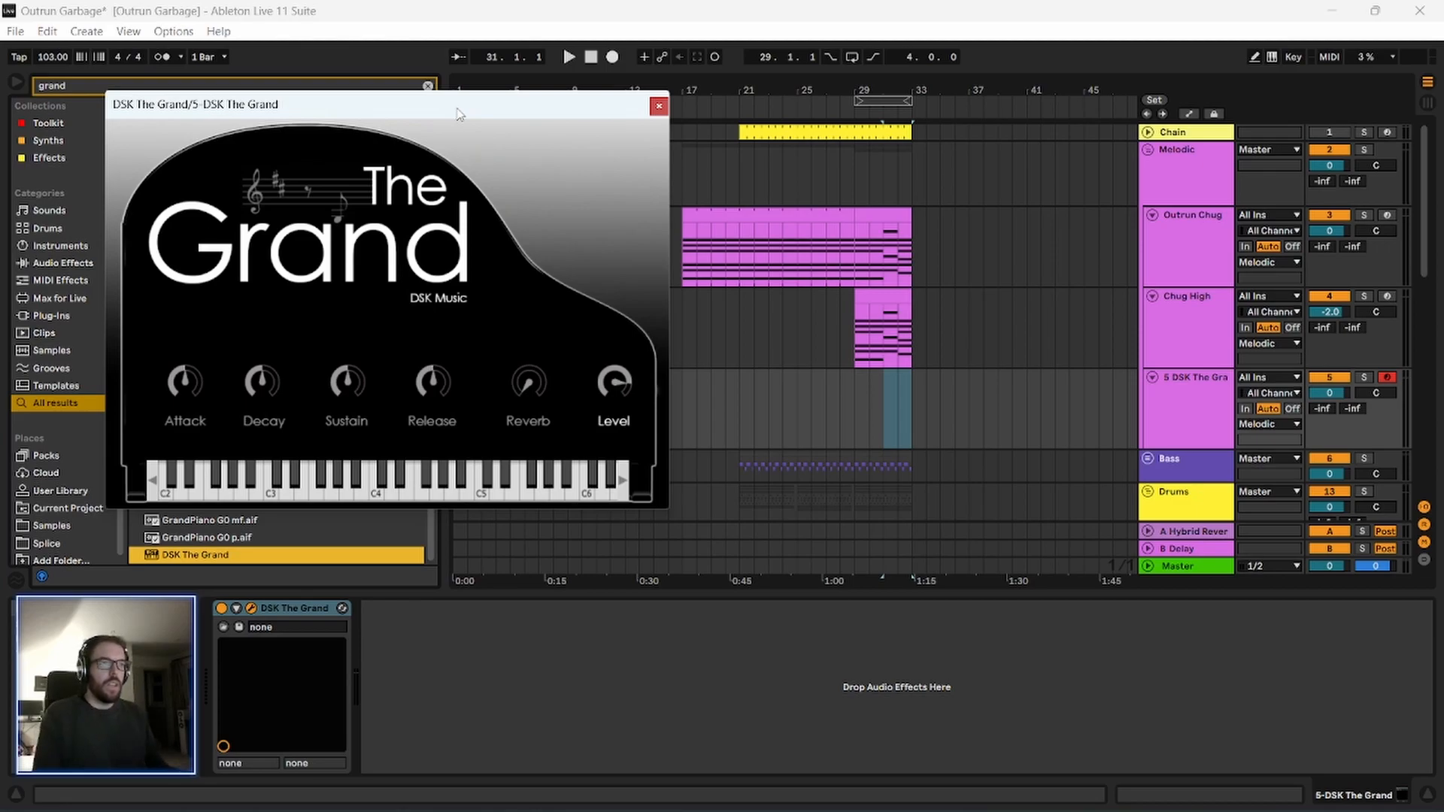
{"action": "left_click_drag", "start_coordinate": [377, 106], "coordinate": [329, 139]}
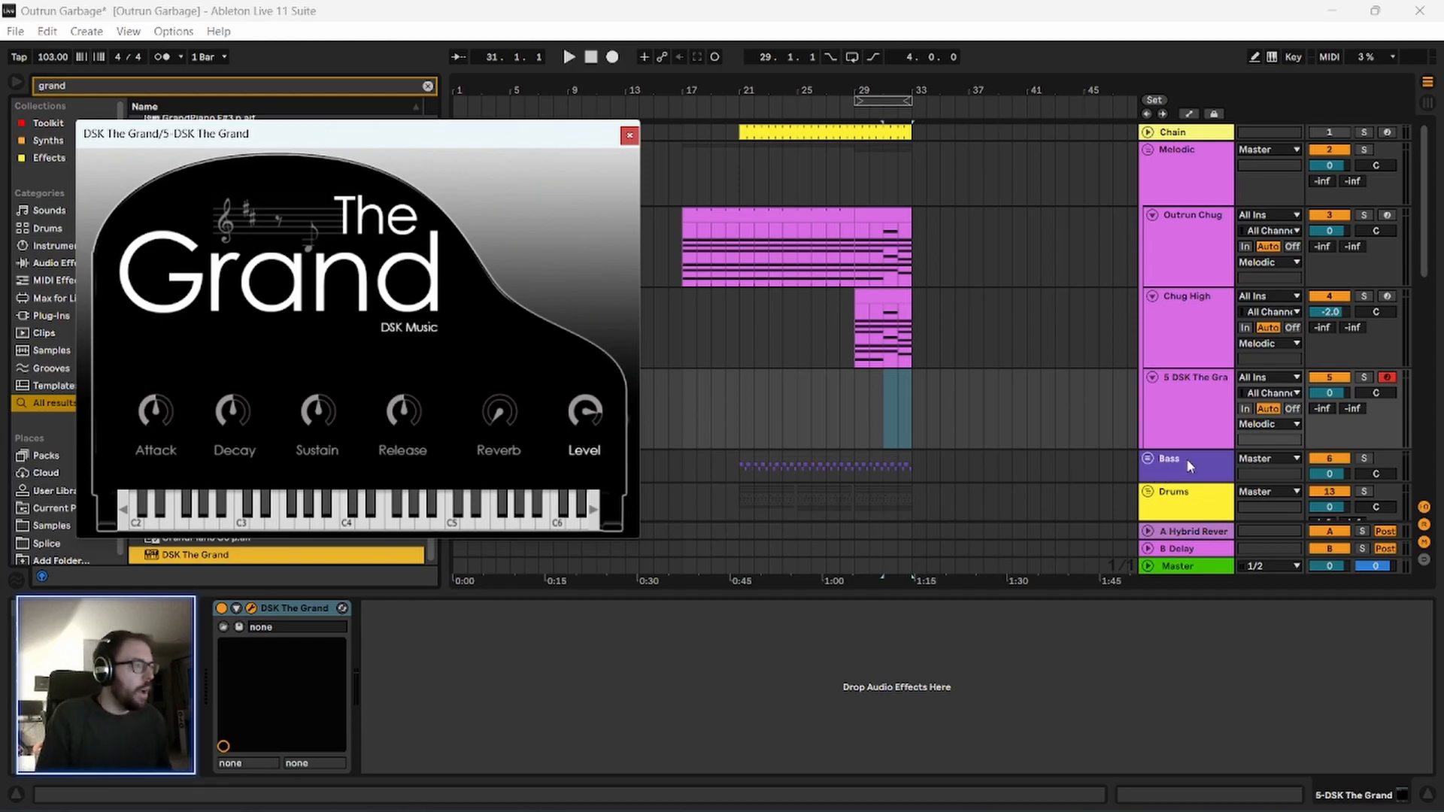
Enable the computer MIDI keyboard and try out notes and chords on the DSK The Grand piano.
{"action": "left_click", "coordinate": [1271, 57]}
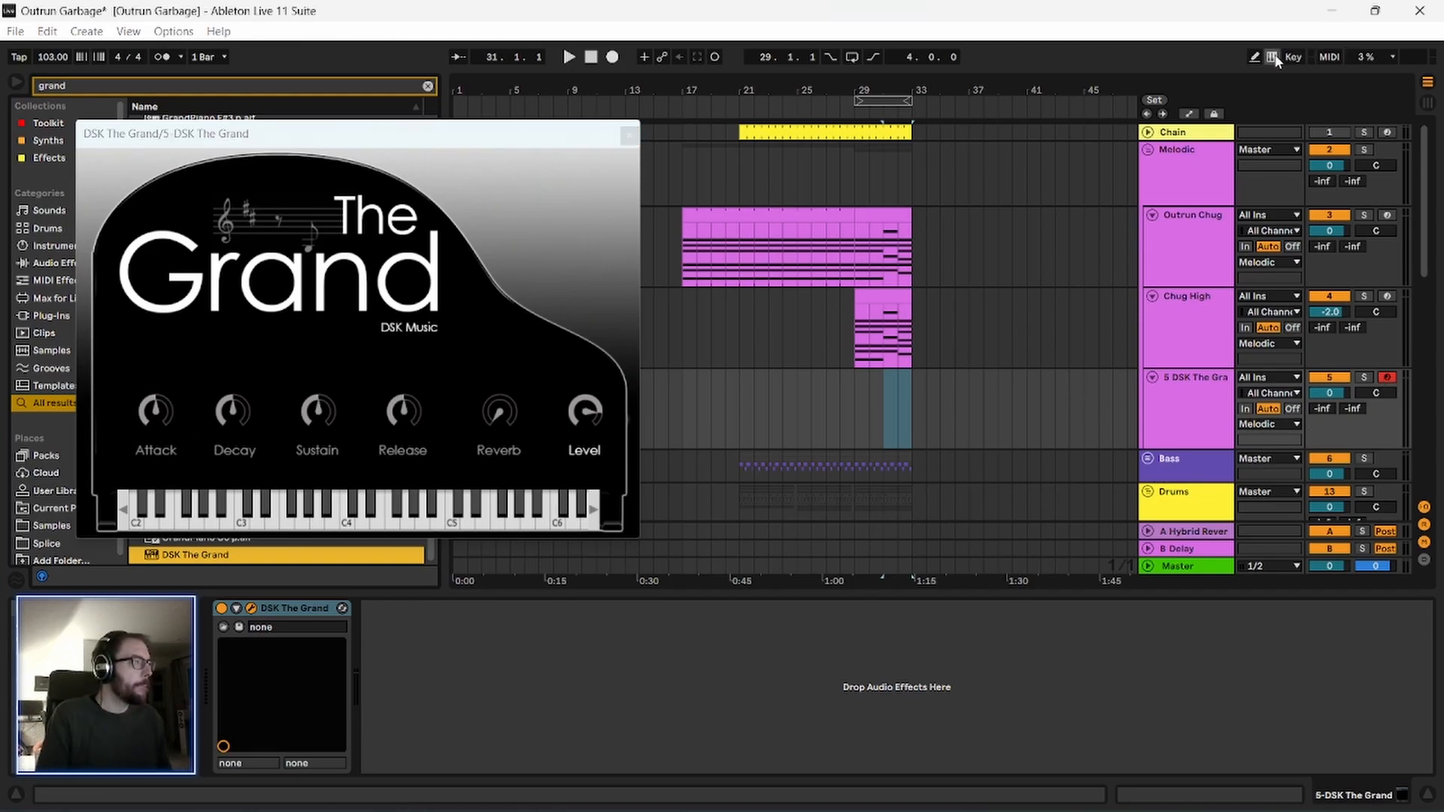
{"action": "key", "text": "a"}
{"action": "key", "text": "f"}
{"action": "key", "text": "a"}
{"action": "key", "text": "f"}
{"action": "key", "text": "a"}
{"action": "key", "text": "g"}
{"action": "key", "text": "a"}
{"action": "key", "text": "g"}
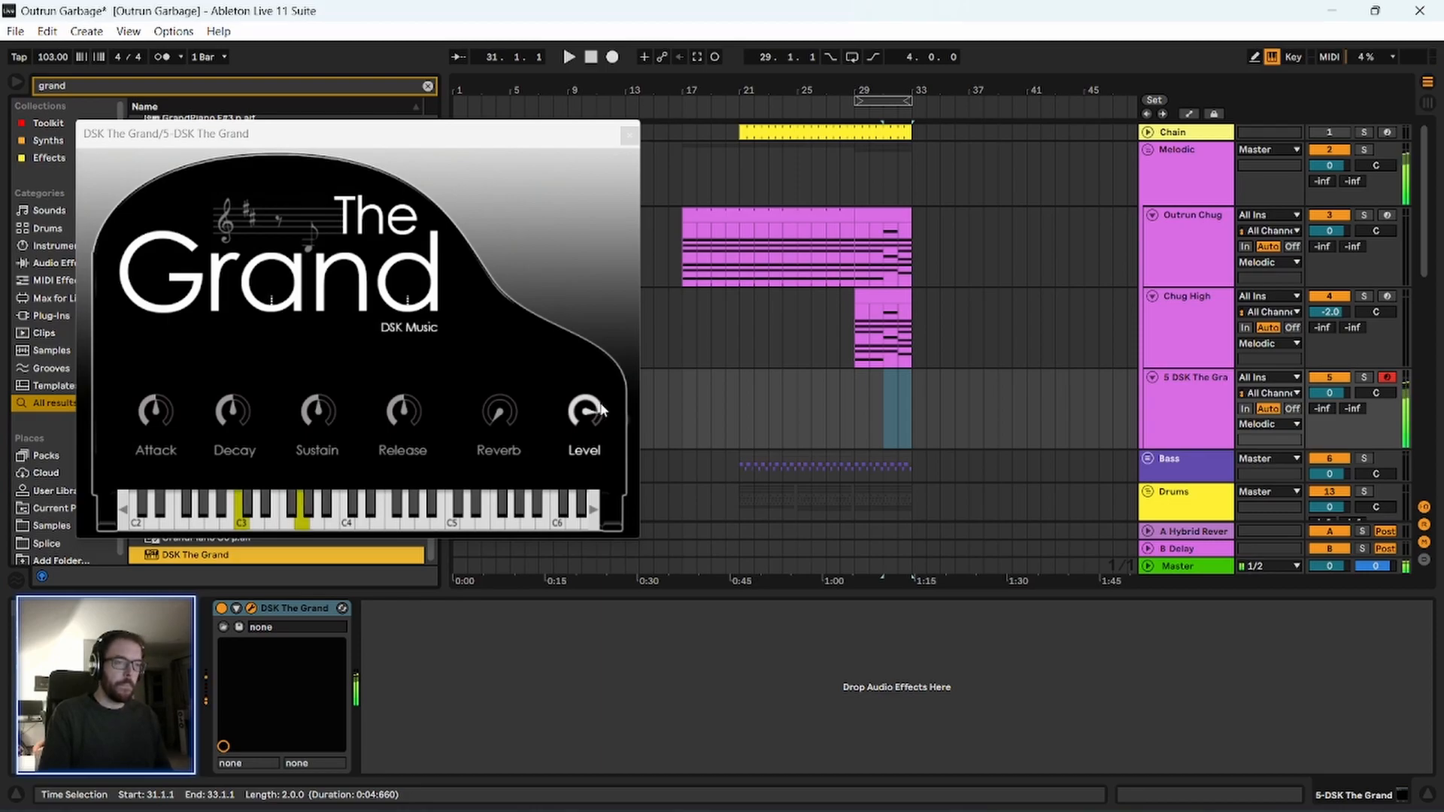
{"action": "key", "text": "a"}
{"action": "key", "text": "f"}
{"action": "key", "text": "j"}
{"action": "key", "text": "l"}
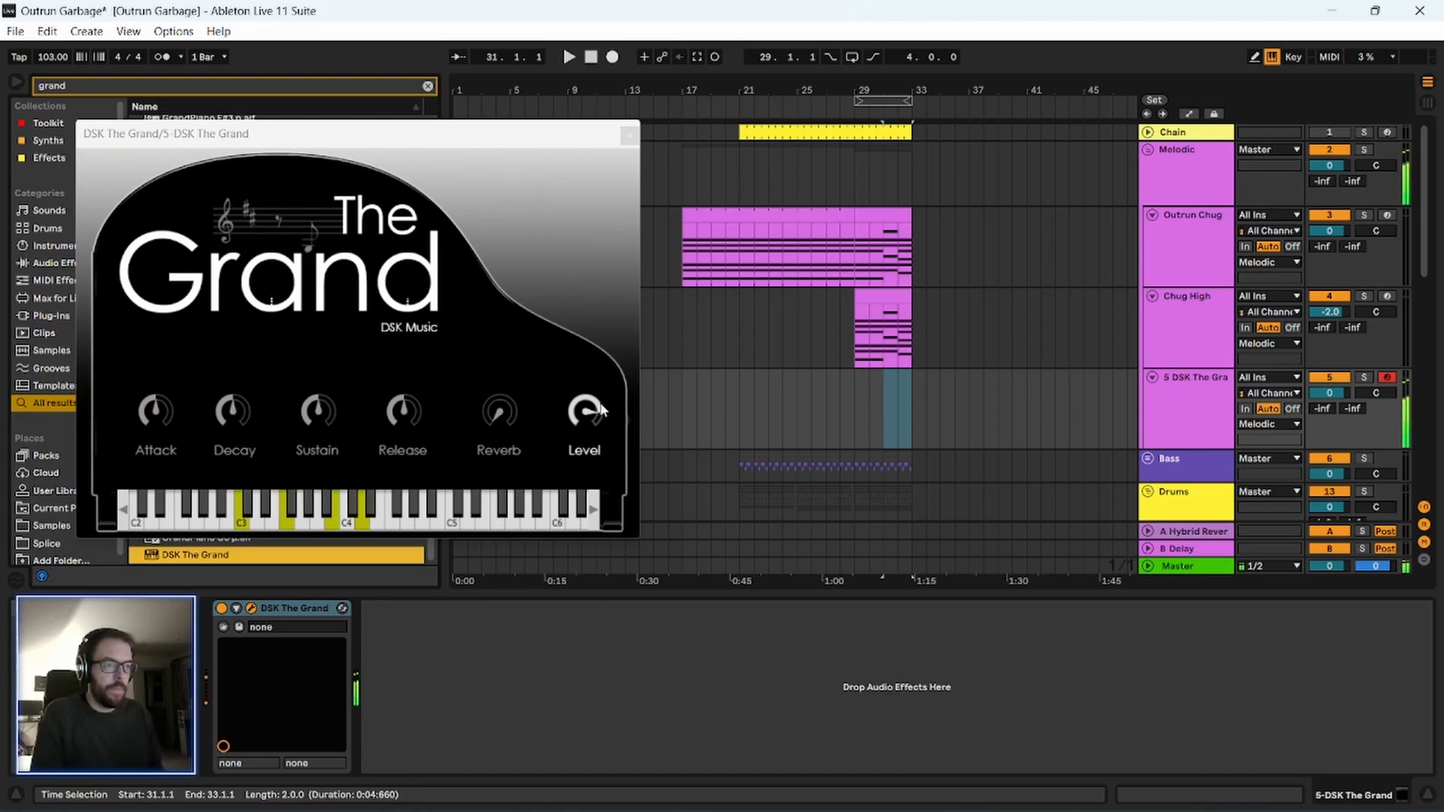
{"action": "key", "text": "j"}
{"action": "key", "text": "k"}
{"action": "key", "text": "l"}
{"action": "key", "text": "l"}
{"action": "key", "text": "h"}
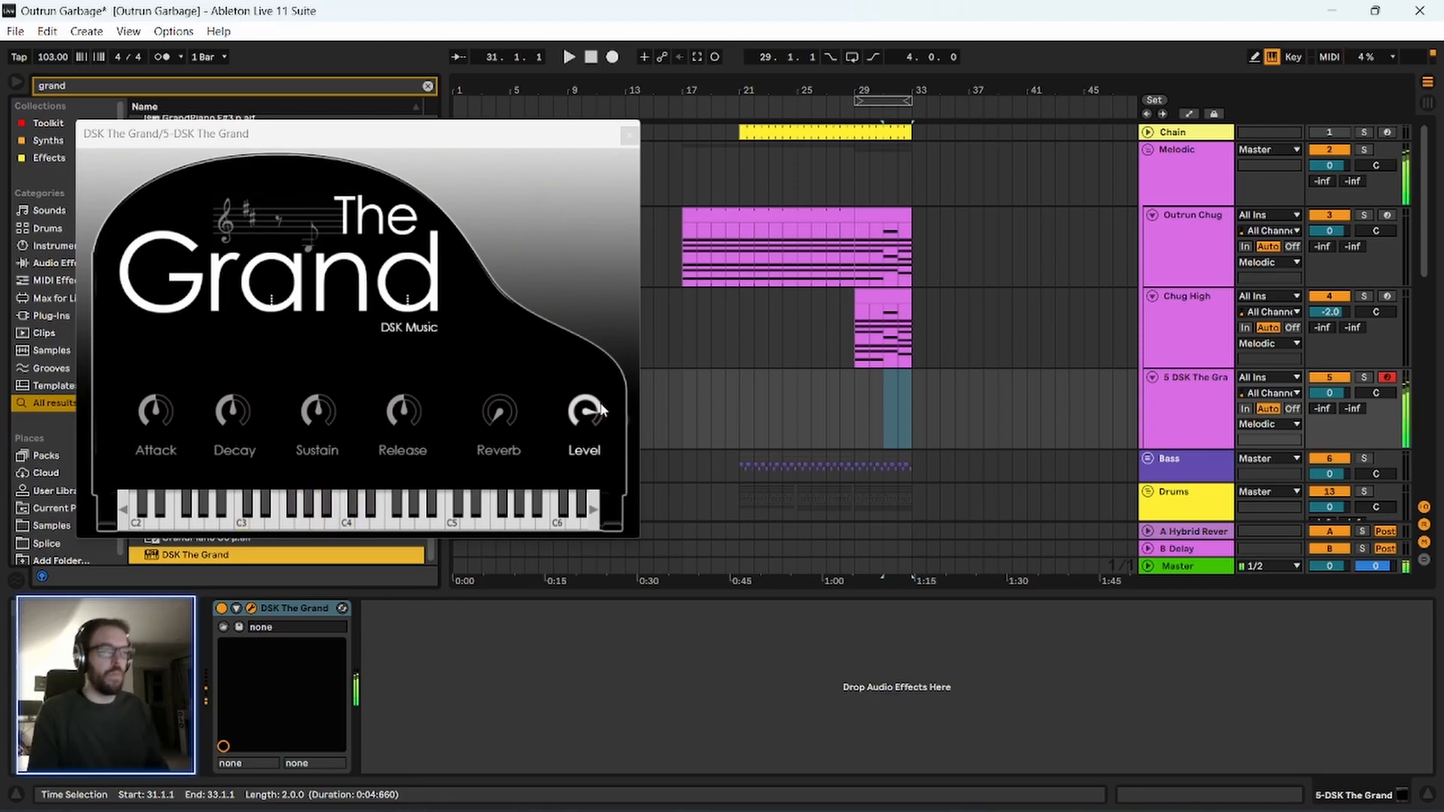
Try a raised Reverb on DSK The Grand, then return it to its minimum.
{"action": "left_click_drag", "start_coordinate": [520, 418], "coordinate": [514, 273]}
{"action": "key", "text": "f"}
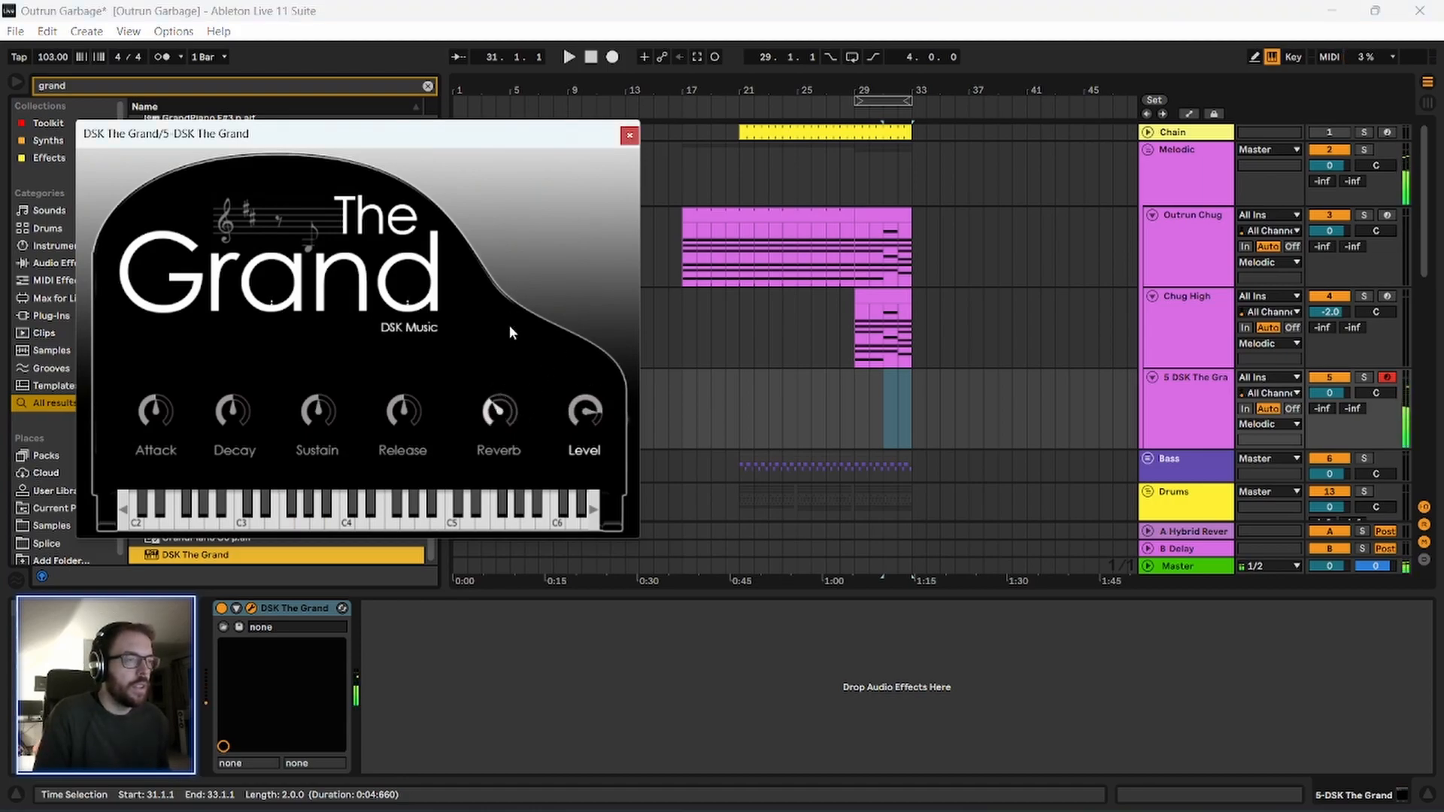
{"action": "left_click_drag", "start_coordinate": [494, 407], "coordinate": [500, 570]}
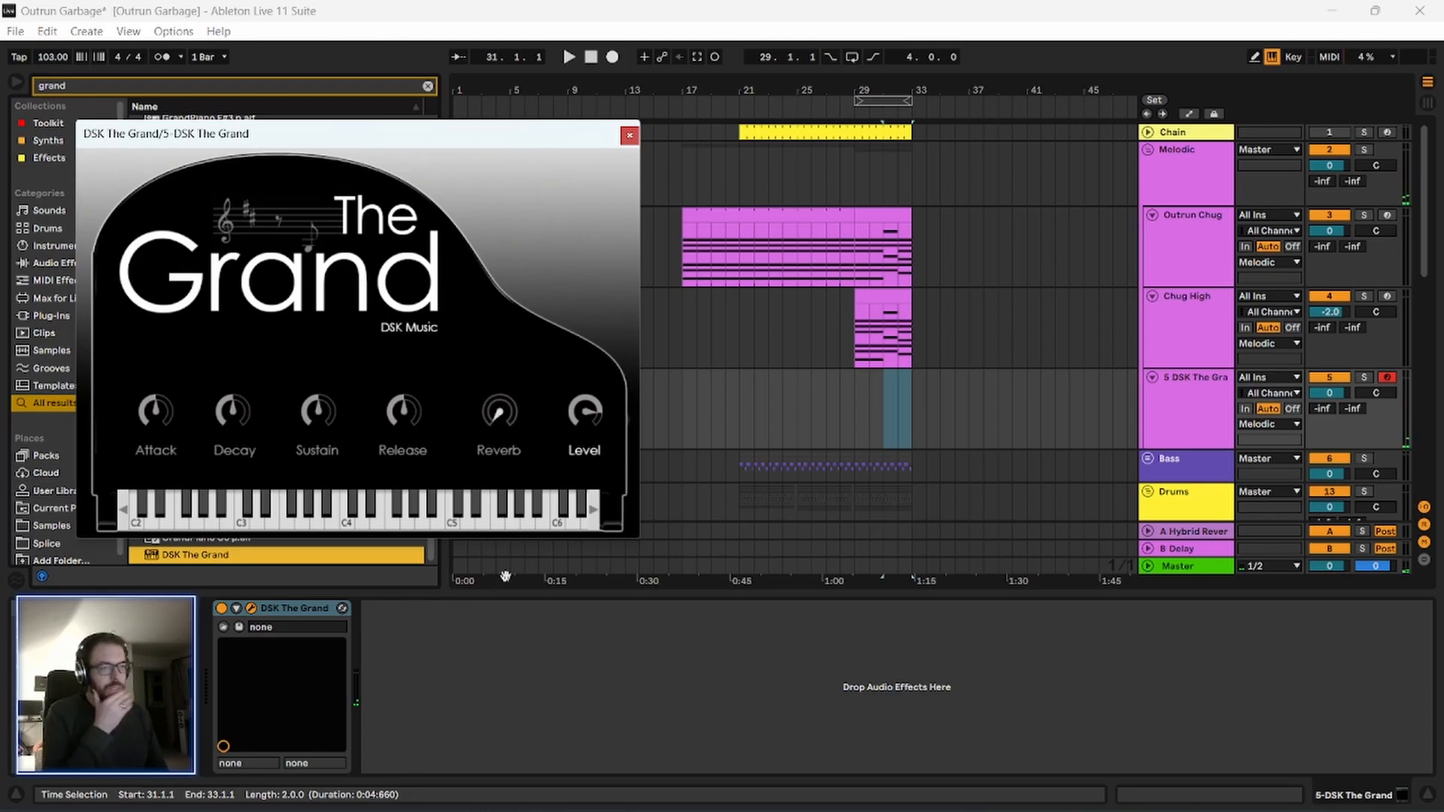
Play a few more notes on DSK The Grand and close its plug-in window.
{"action": "key", "text": "f"}
{"action": "key", "text": "g"}
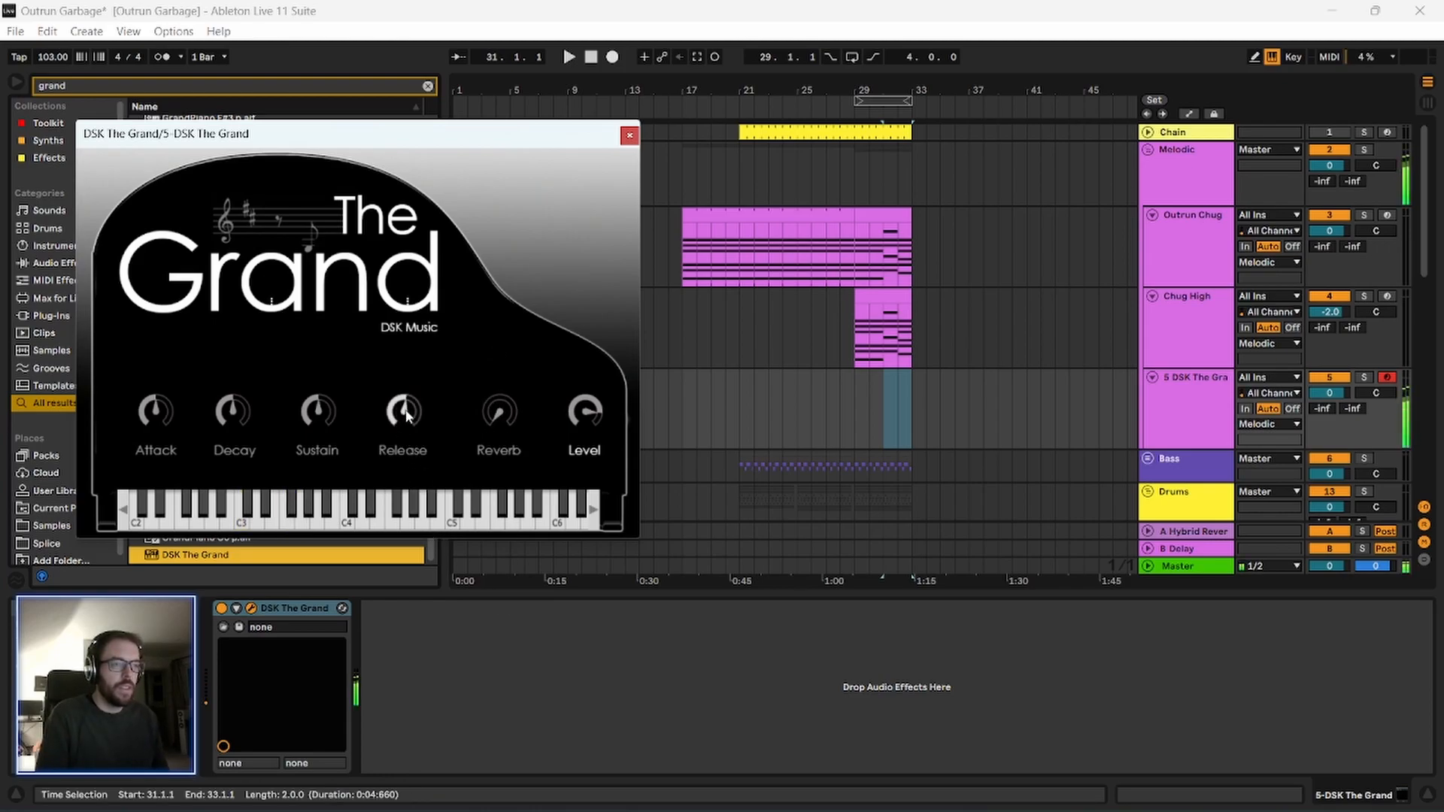
{"action": "key", "text": "h"}
{"action": "left_click", "coordinate": [629, 136]}
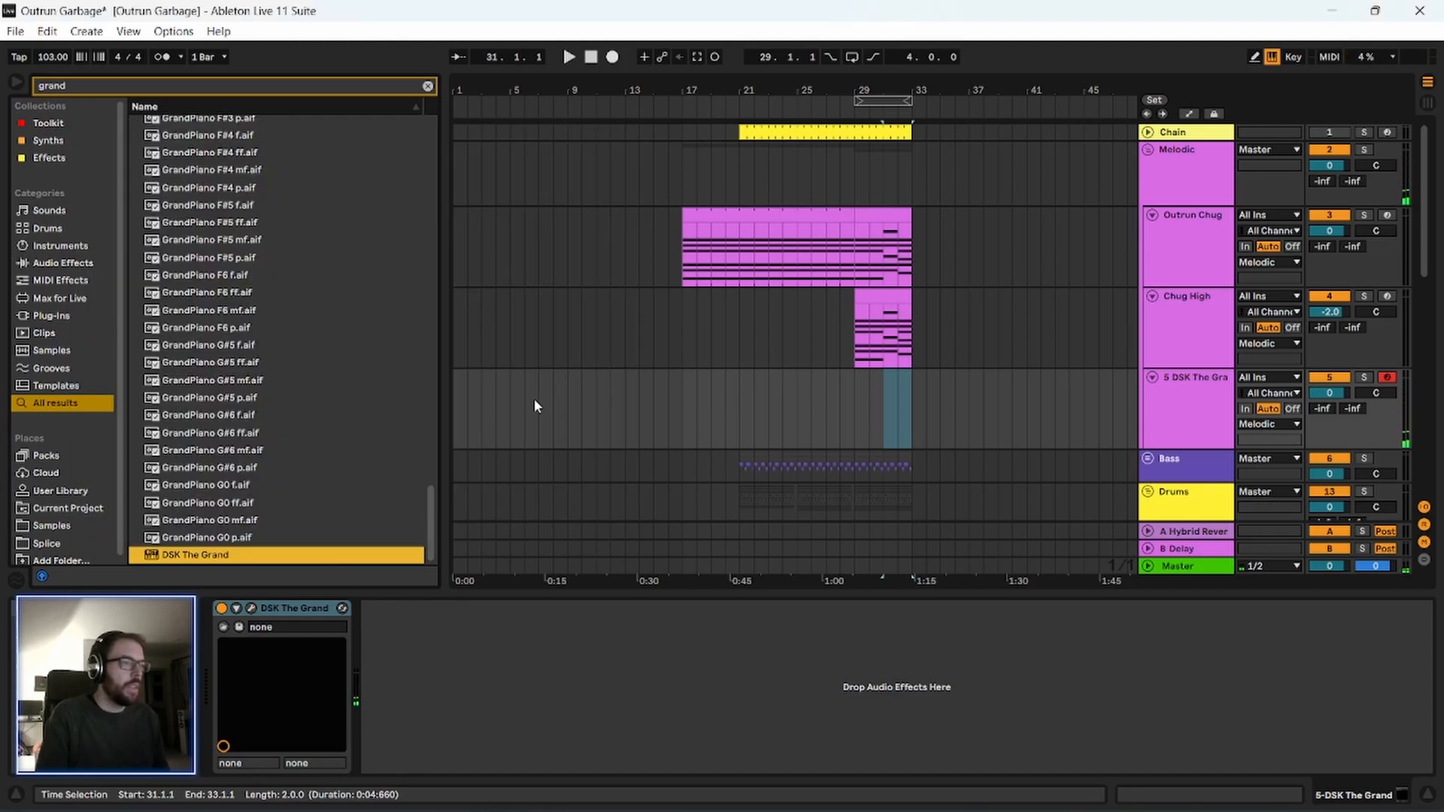
Create an empty MIDI clip on the DSK The Grand track from bar 29 to bar 33.
{"action": "left_click_drag", "start_coordinate": [940, 90], "coordinate": [936, 151]}
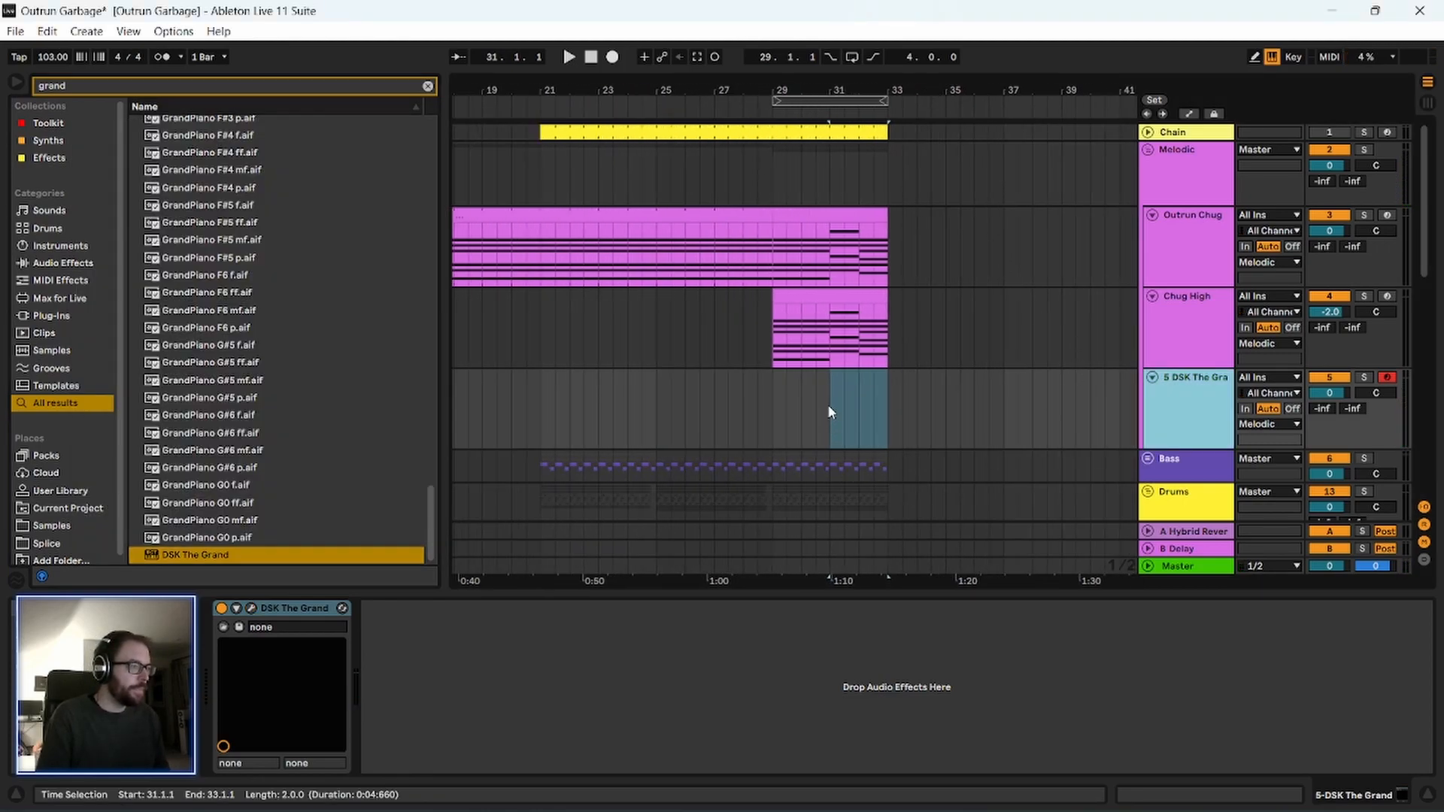
{"action": "left_click_drag", "start_coordinate": [854, 90], "coordinate": [812, 129]}
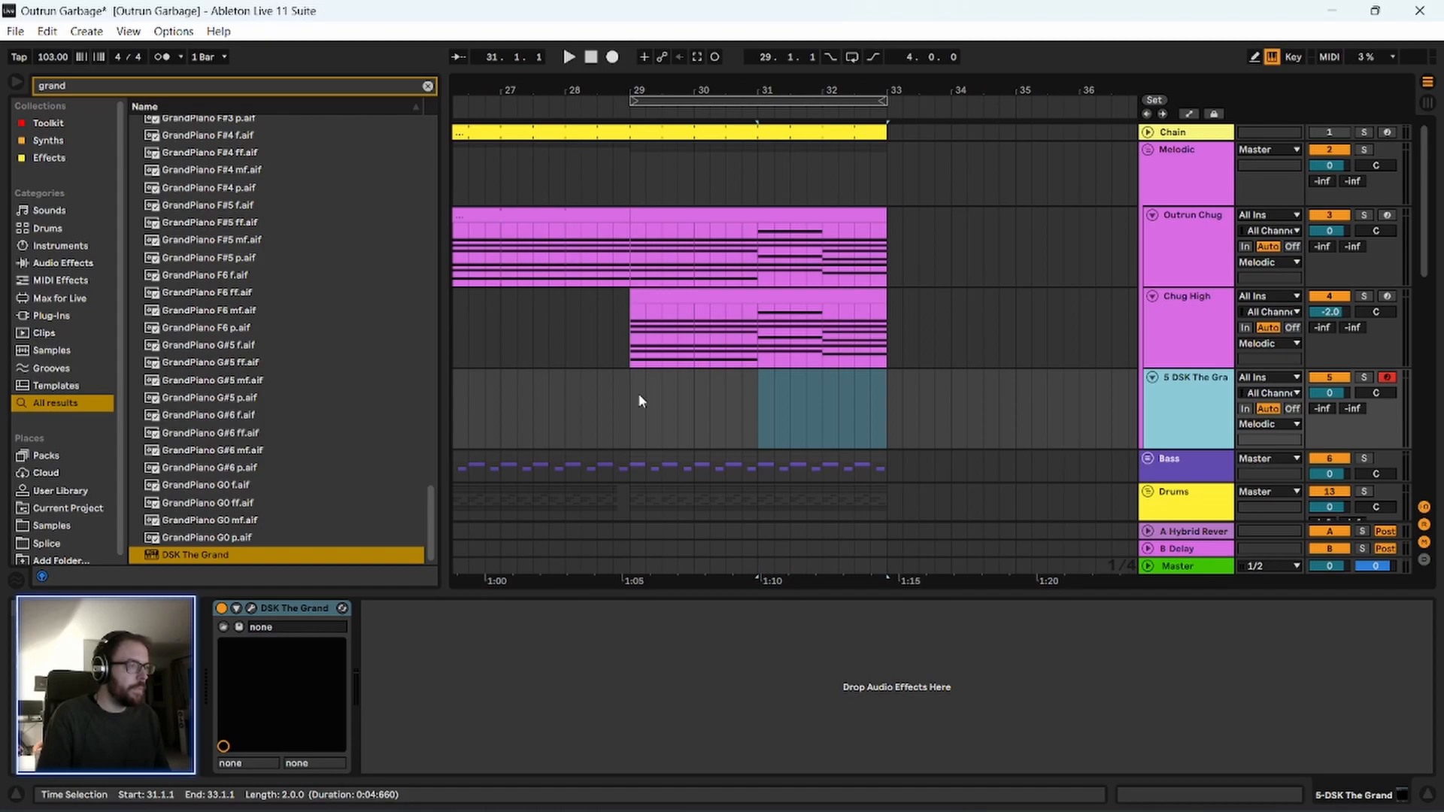
{"action": "left_click_drag", "start_coordinate": [628, 426], "coordinate": [888, 434]}
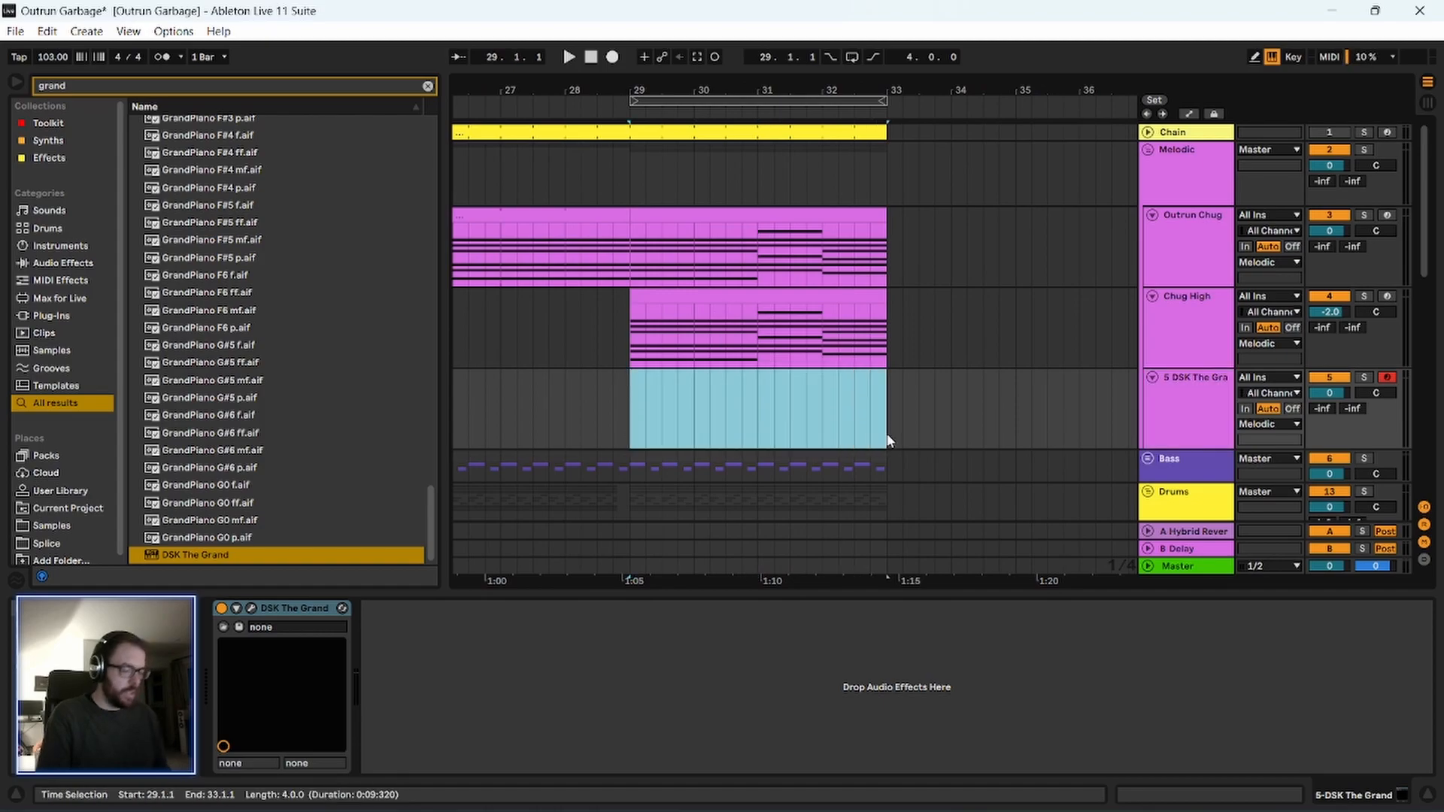
{"action": "key", "text": "ctrl+shift+m"}
Loop bars 29 to 33 around the new piano clip and start playback.
{"action": "left_click_drag", "start_coordinate": [787, 89], "coordinate": [745, 113]}
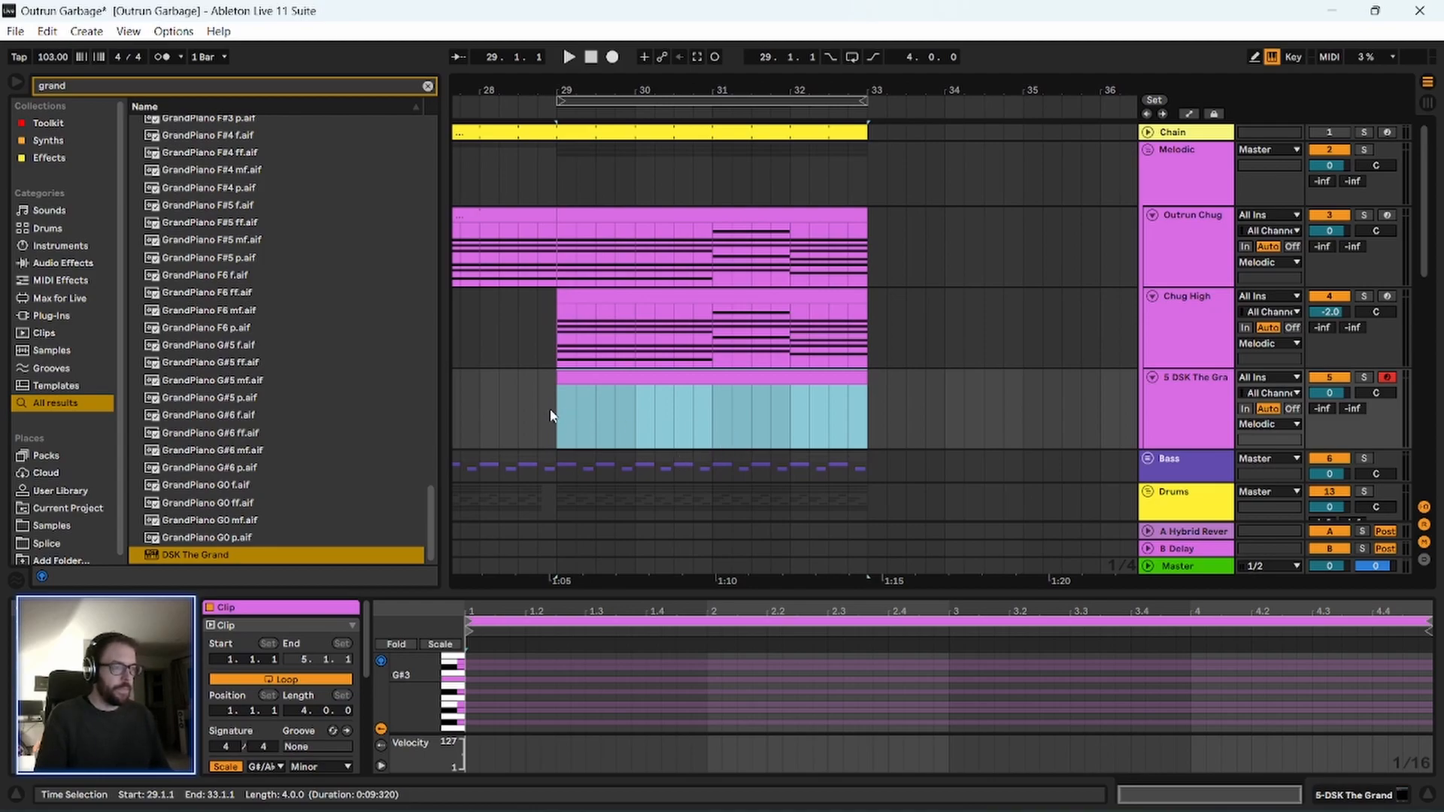
{"action": "key", "text": "ctrl+l"}
{"action": "key", "text": "space"}
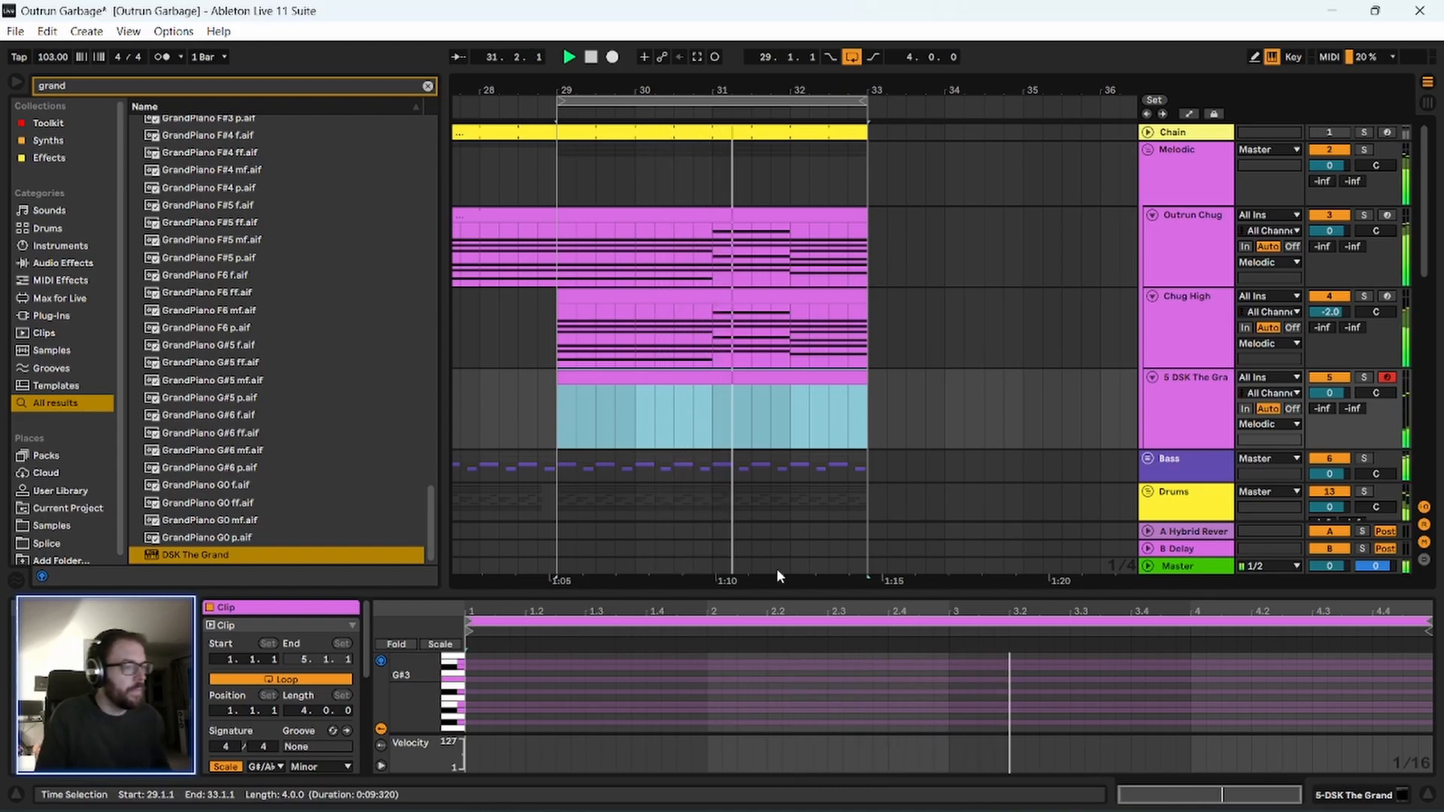
Enlarge the piano clip's note editor, audition piano keys around octaves 2 and 3 against the loop, and stop playback.
{"action": "left_click_drag", "start_coordinate": [776, 591], "coordinate": [738, 258]}
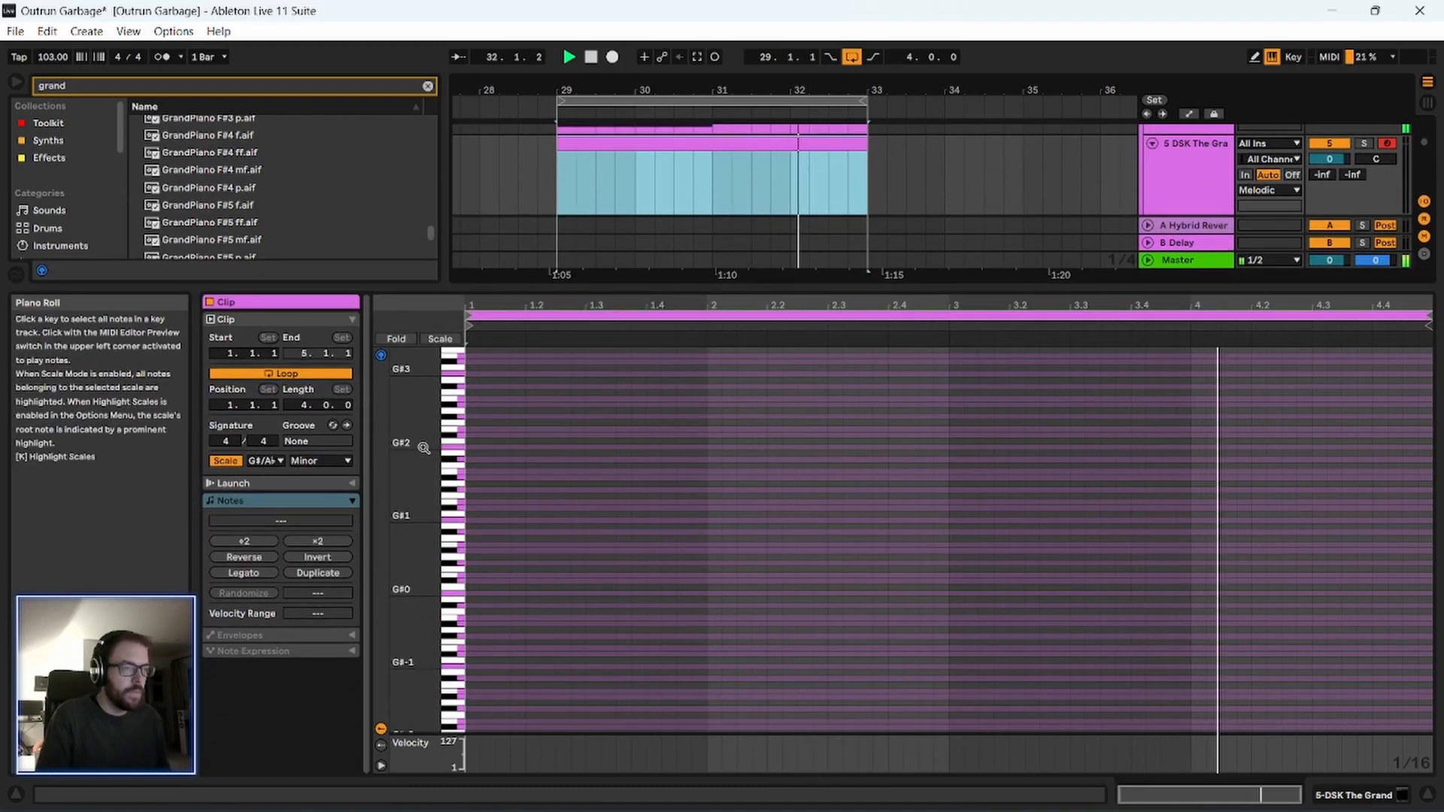
{"action": "left_click_drag", "start_coordinate": [427, 447], "coordinate": [415, 444]}
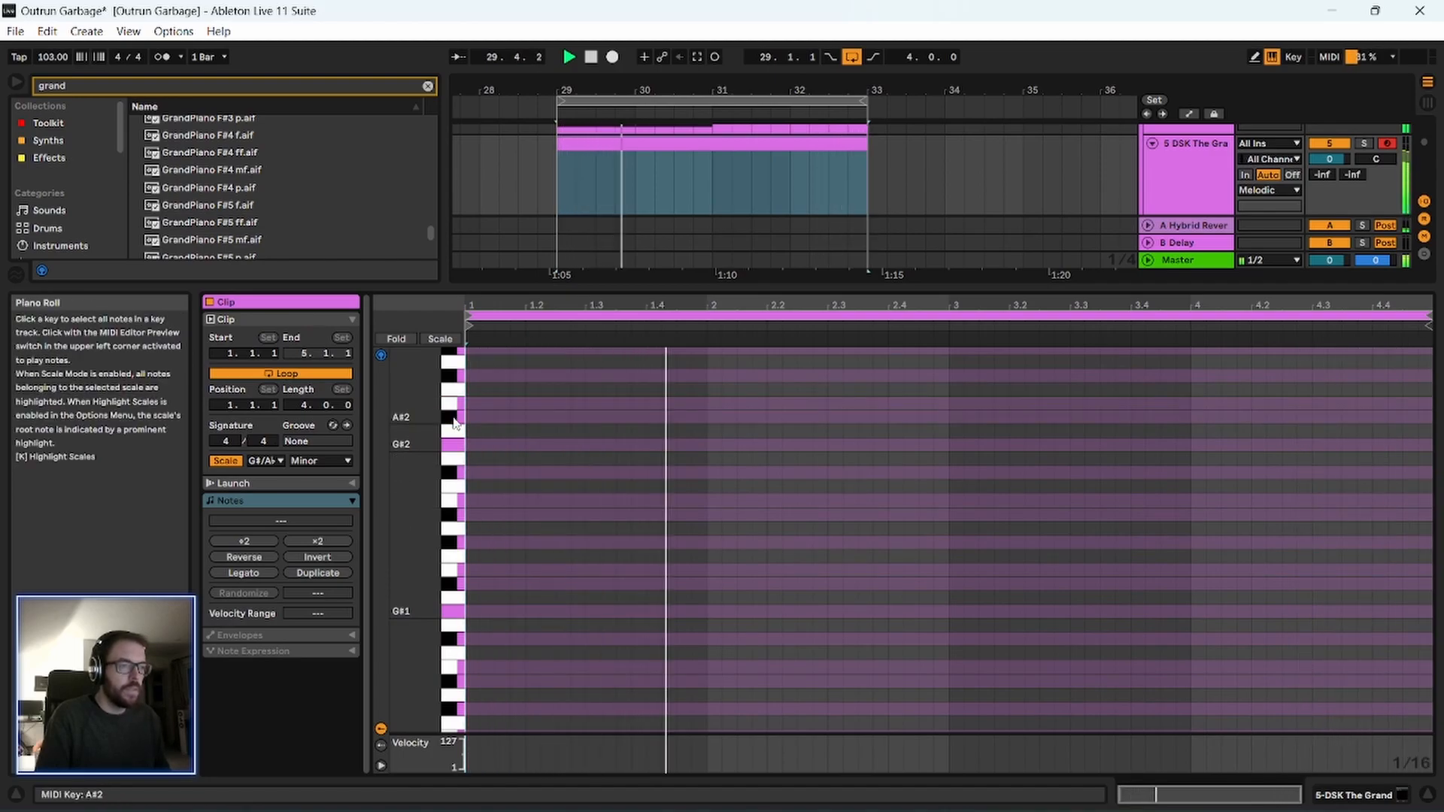
{"action": "scroll", "coordinate": [444, 454], "scroll_direction": "up", "scroll_amount": 3}
{"action": "scroll", "coordinate": [444, 454], "scroll_direction": "up", "scroll_amount": 3}
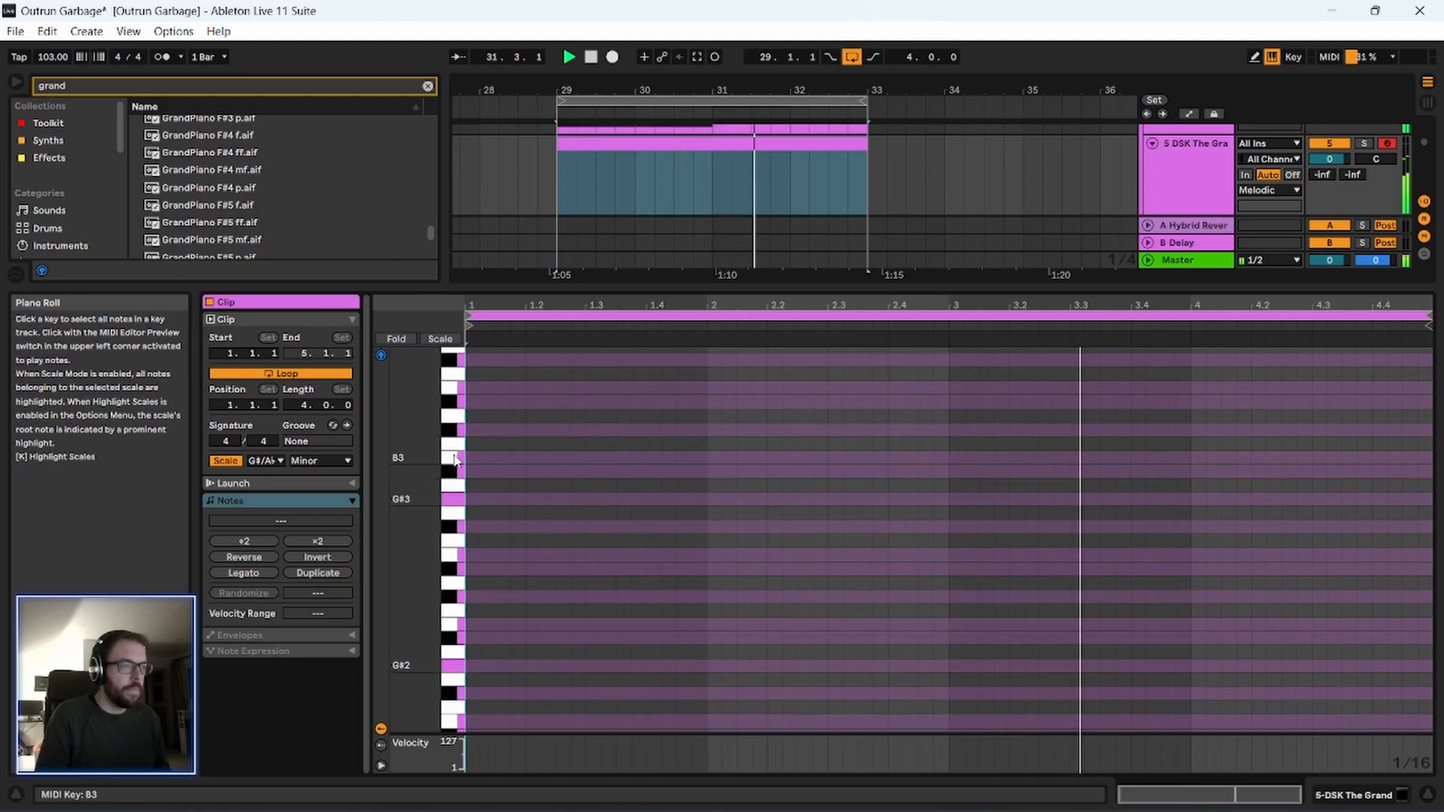
{"action": "left_click", "coordinate": [455, 529]}
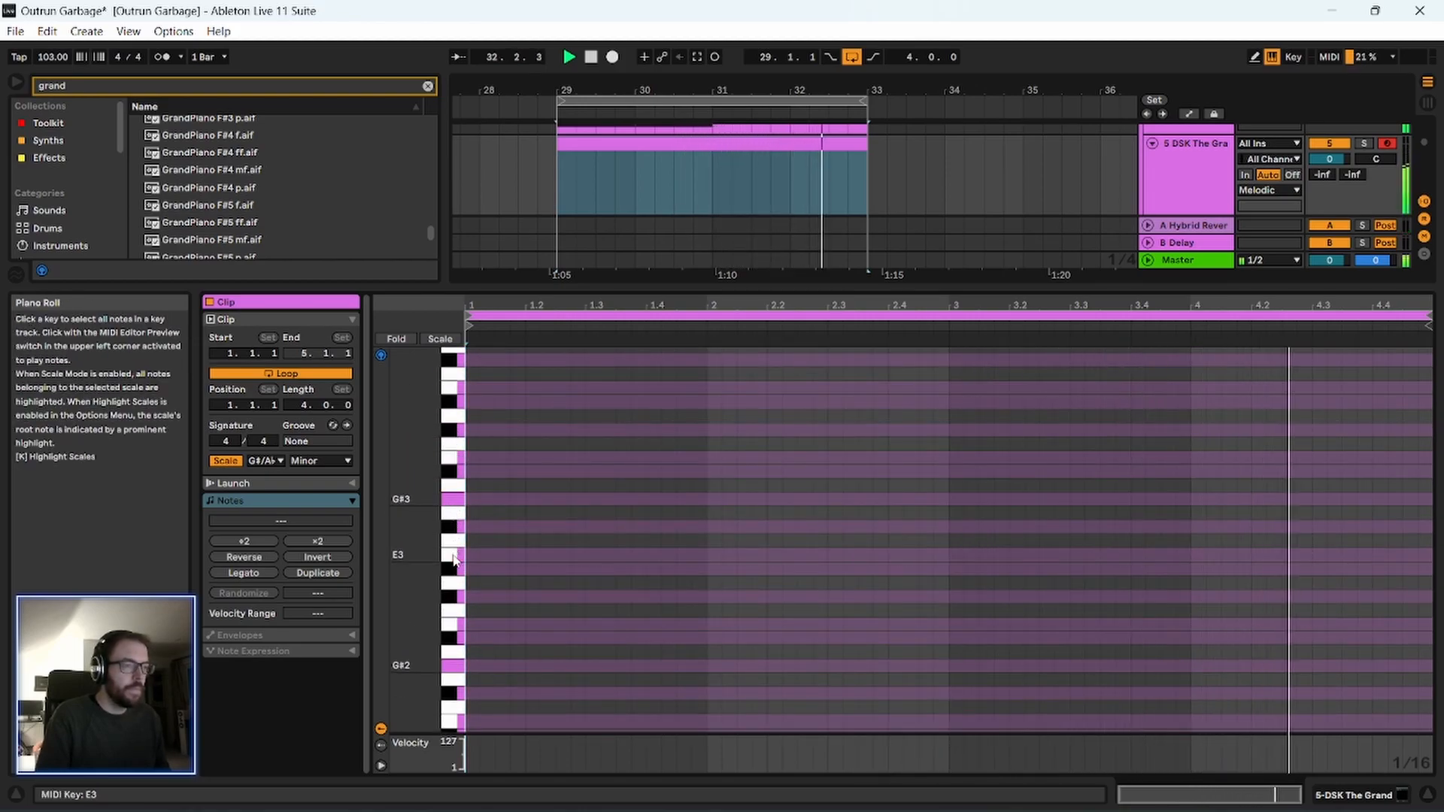
{"action": "key", "text": "space"}
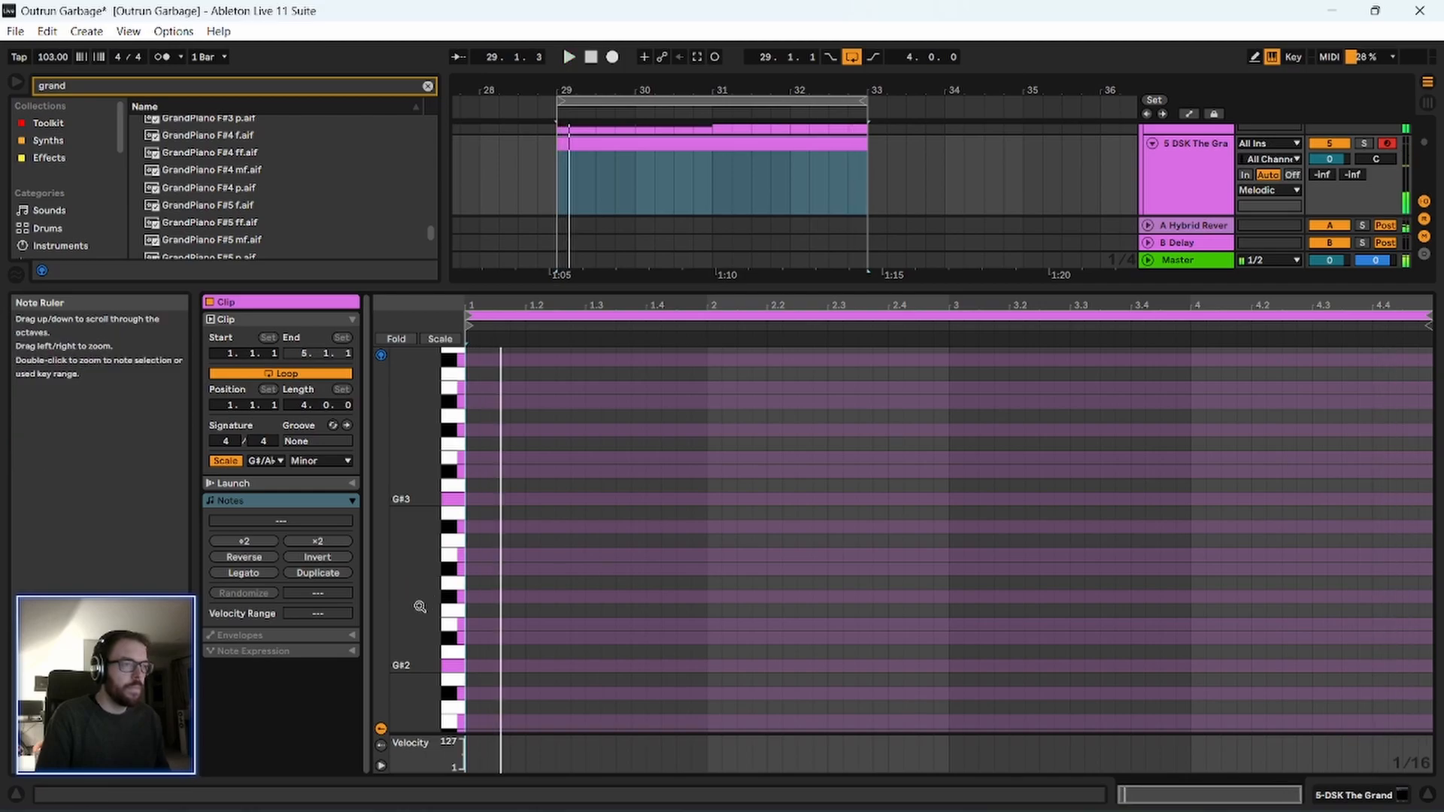
{"action": "scroll", "coordinate": [419, 603], "scroll_direction": "up", "scroll_amount": 3}
Hide the enlarged note editor and move the empty DSK The Grand clip to bars 33 to 37.
{"action": "left_click_drag", "start_coordinate": [609, 286], "coordinate": [557, 765]}
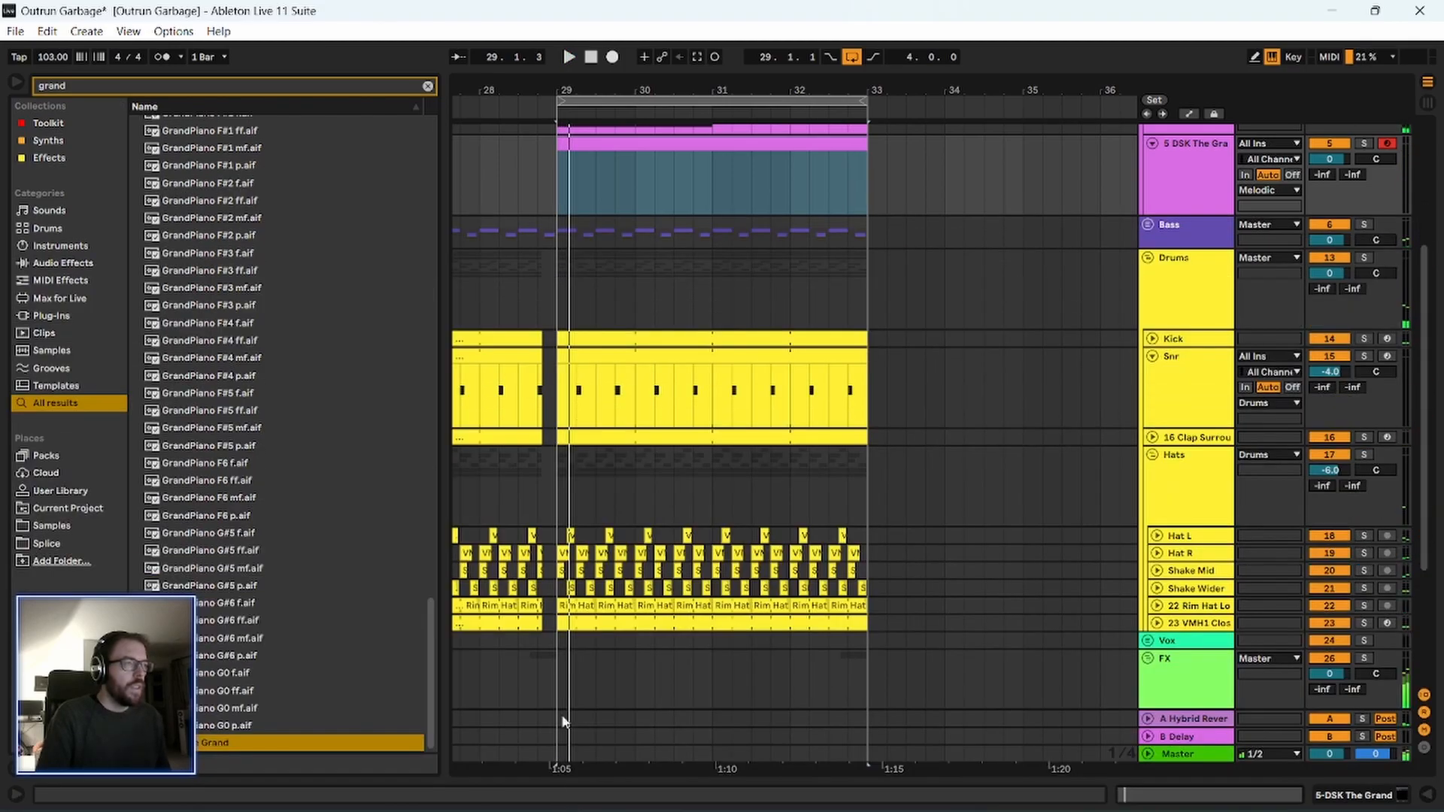
{"action": "left_click_drag", "start_coordinate": [684, 88], "coordinate": [587, 88]}
{"action": "scroll", "coordinate": [636, 289], "scroll_direction": "up", "scroll_amount": 3}
{"action": "scroll", "coordinate": [646, 318], "scroll_direction": "up", "scroll_amount": 1}
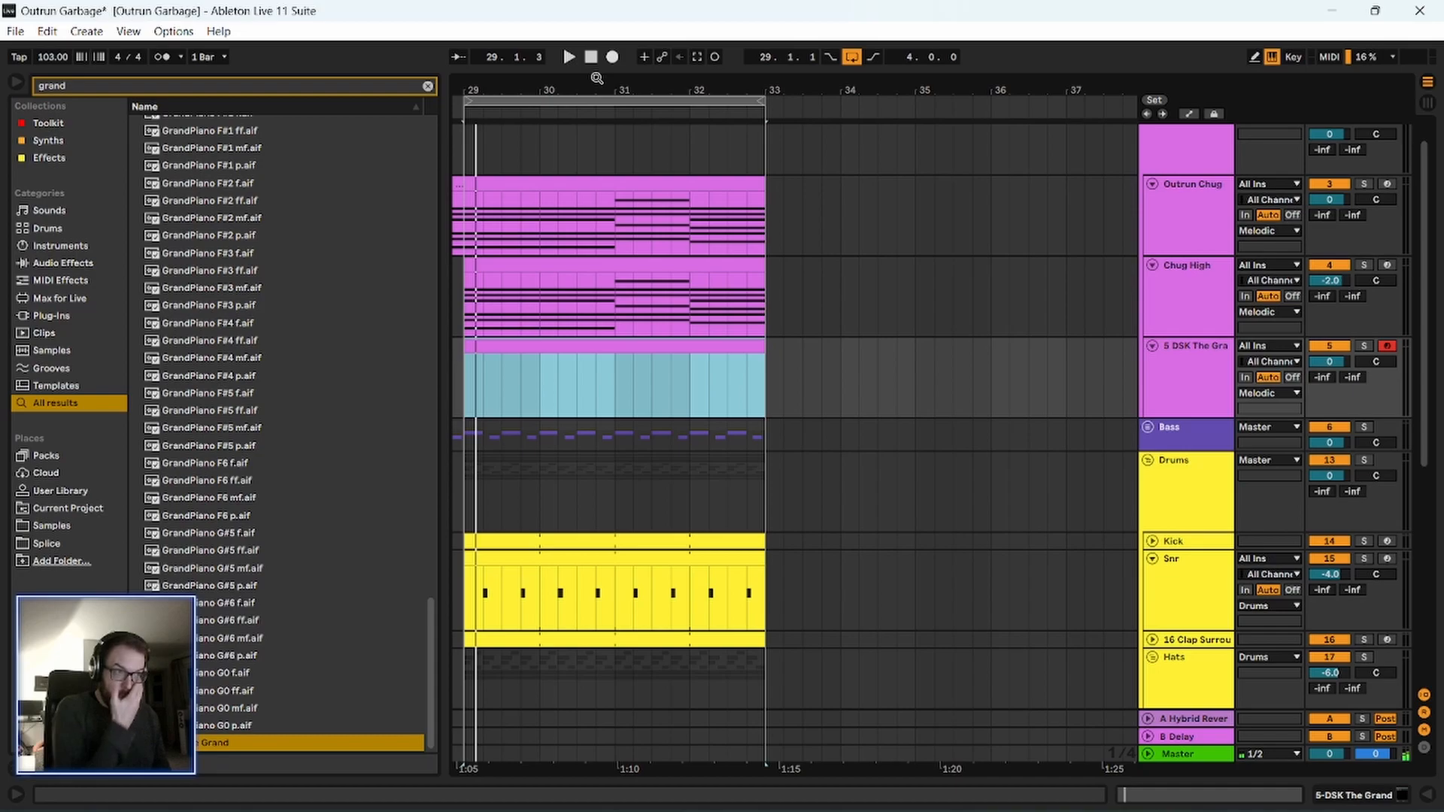
{"action": "scroll", "coordinate": [640, 319], "scroll_direction": "down", "scroll_amount": 5}
{"action": "left_click_drag", "start_coordinate": [617, 369], "coordinate": [728, 361]}
{"action": "left_click", "coordinate": [601, 351]}
{"action": "left_click_drag", "start_coordinate": [600, 350], "coordinate": [691, 358]}
{"action": "scroll", "coordinate": [1109, 231], "scroll_direction": "up", "scroll_amount": 1}
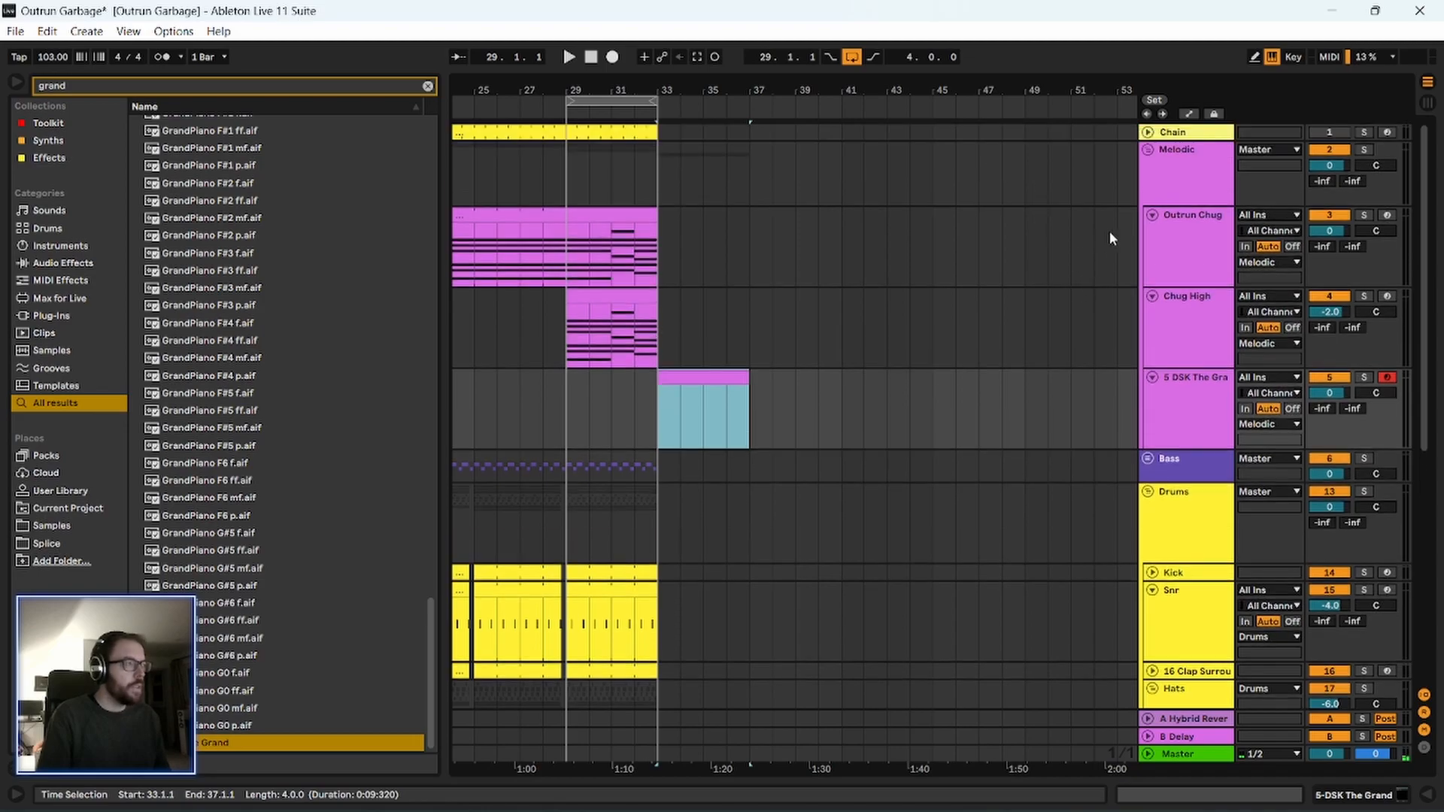
Collapse the Melodic and Drums groups and duplicate bars 29 to 33 of all tracks to bar 33.
{"action": "left_click", "coordinate": [1147, 149]}
{"action": "left_click", "coordinate": [1147, 200]}
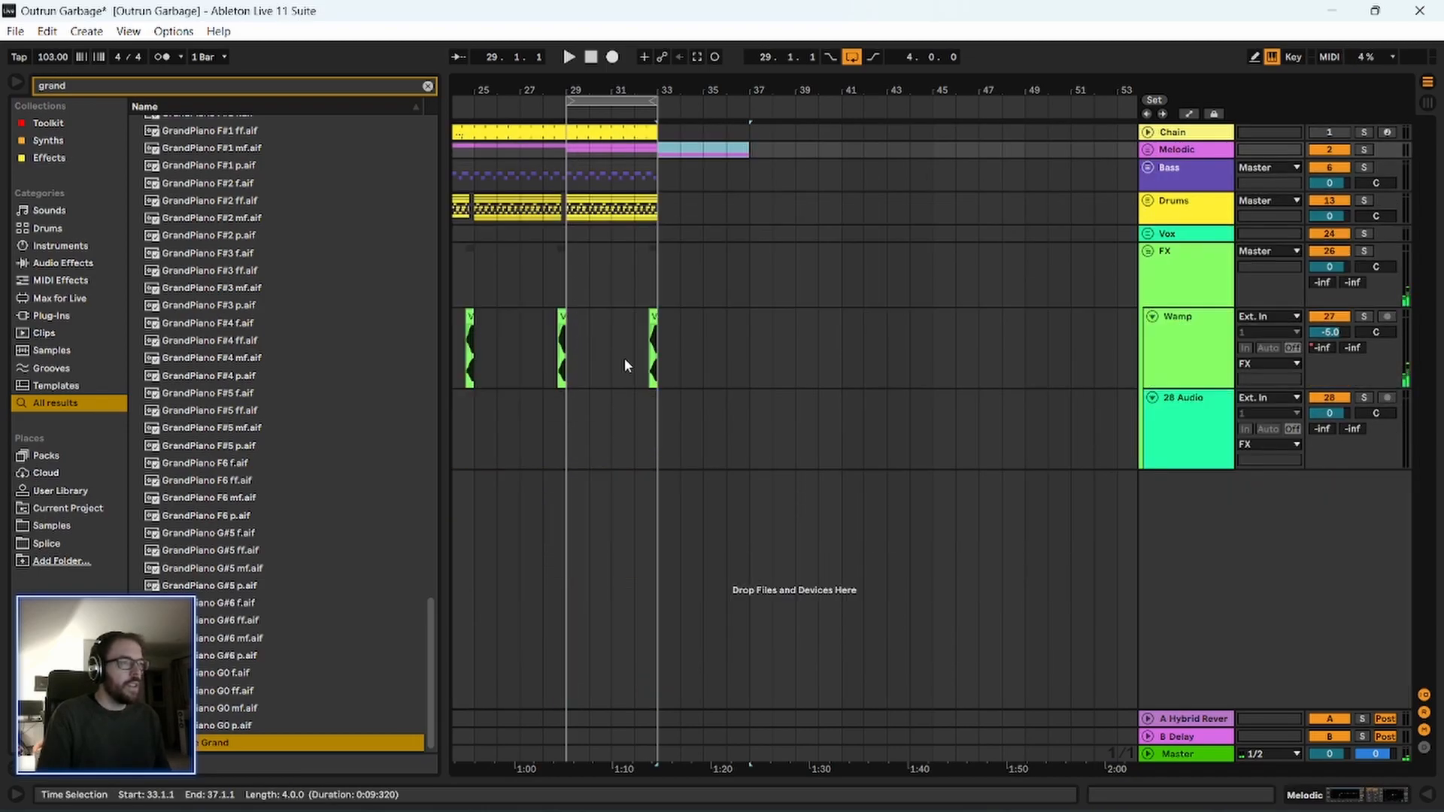
{"action": "left_click_drag", "start_coordinate": [645, 434], "coordinate": [569, 152]}
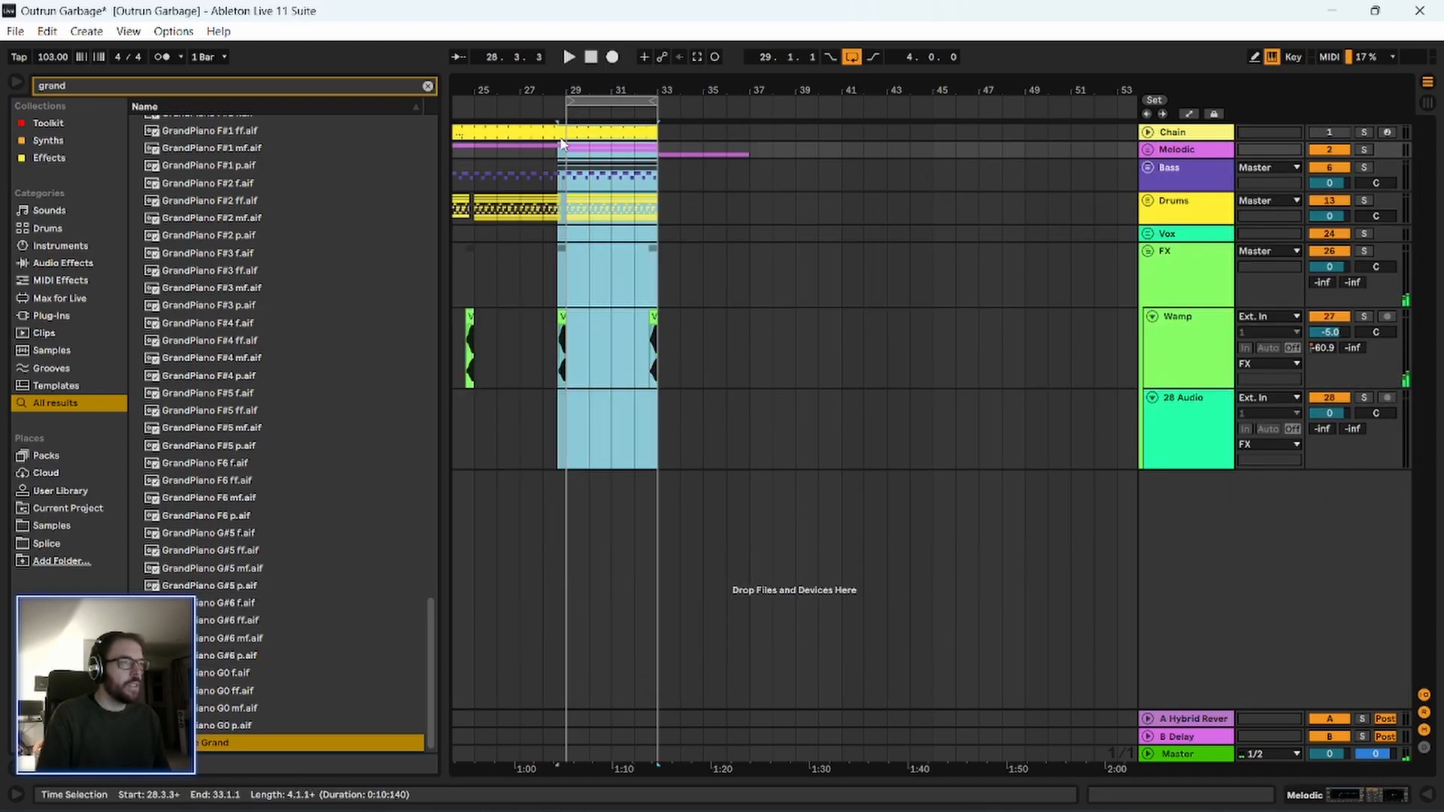
{"action": "left_click_drag", "start_coordinate": [569, 144], "coordinate": [569, 134]}
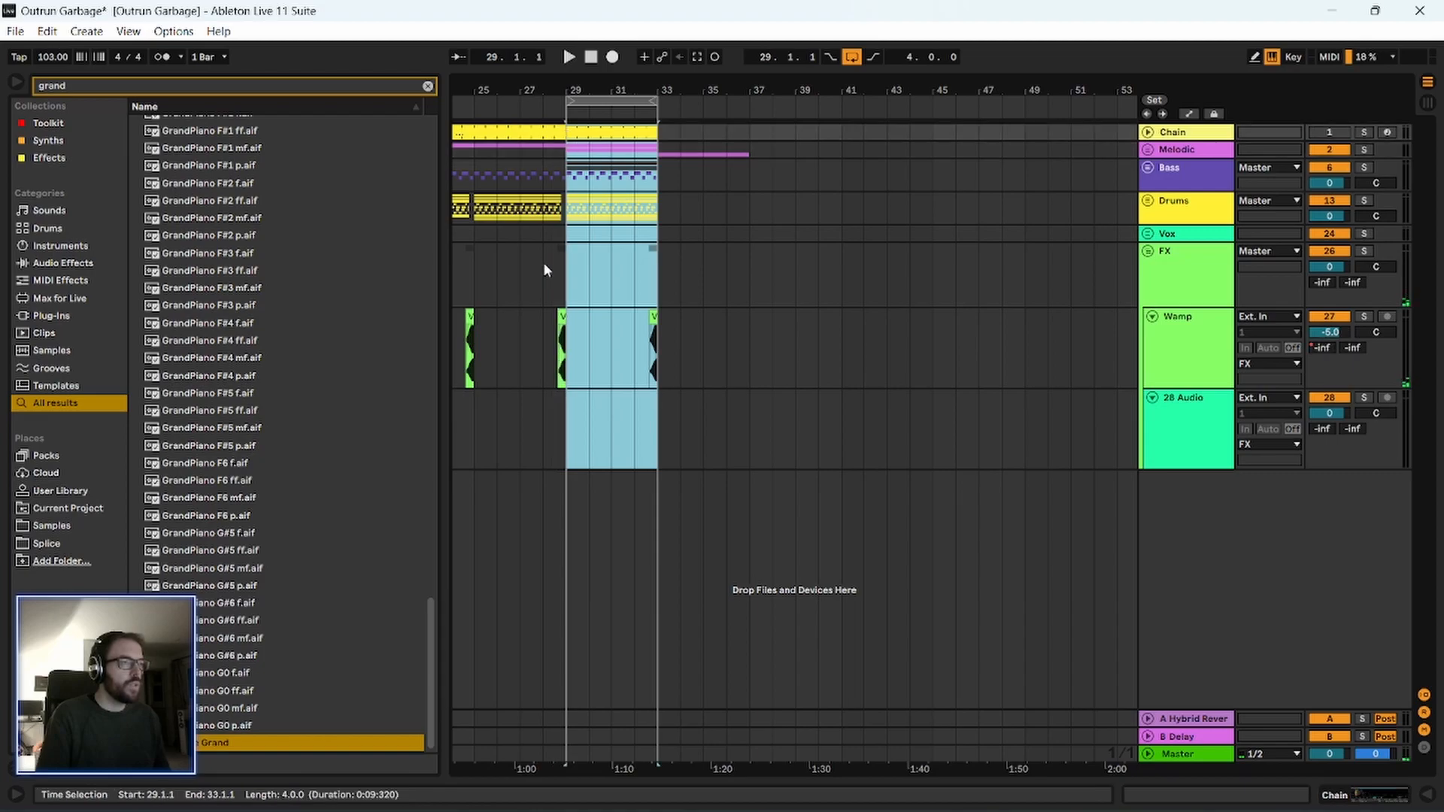
{"action": "key", "text": "ctrl+d"}
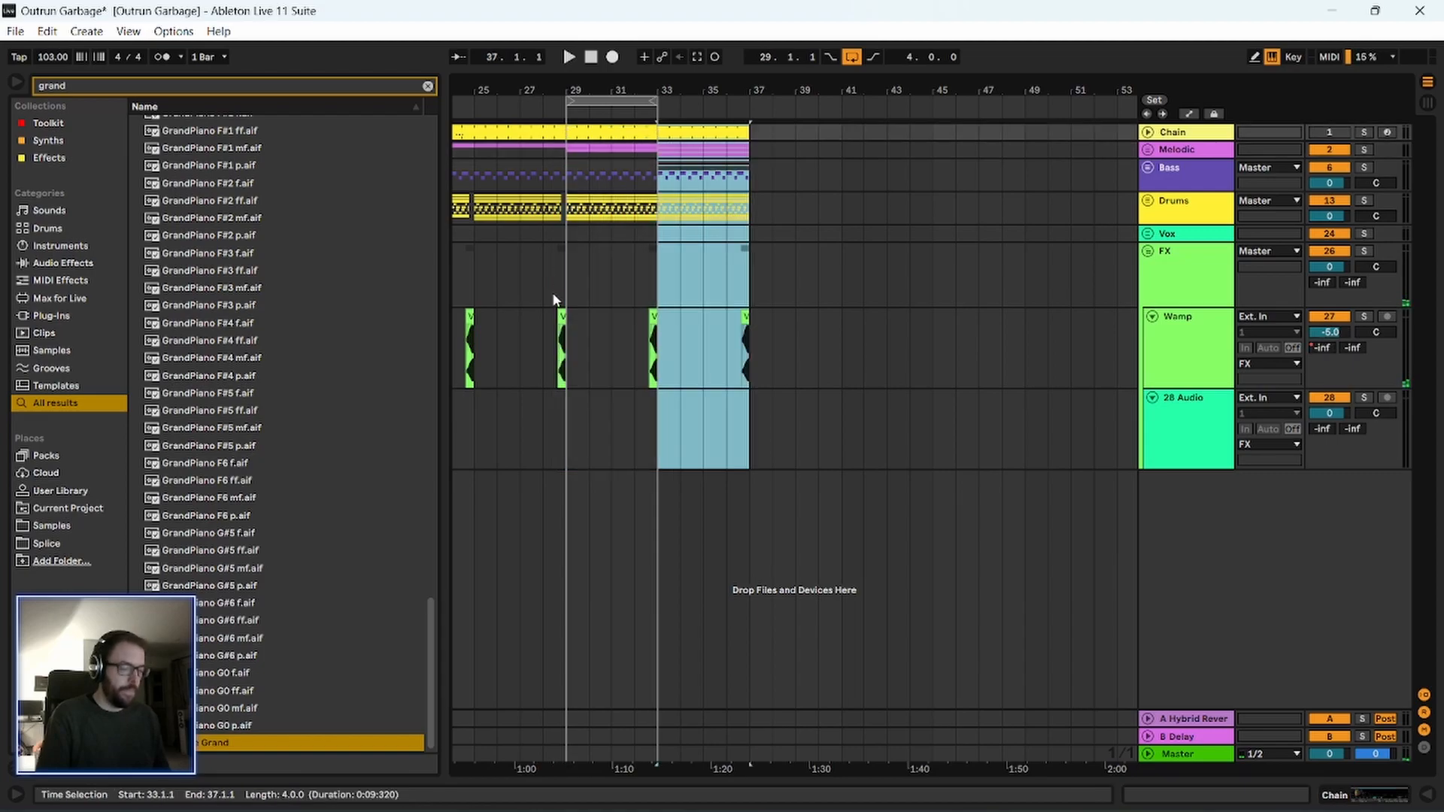
Expand the Drums group and clear all its clips from 32.4.2 up to bar 33.
{"action": "left_click_drag", "start_coordinate": [651, 91], "coordinate": [651, 214]}
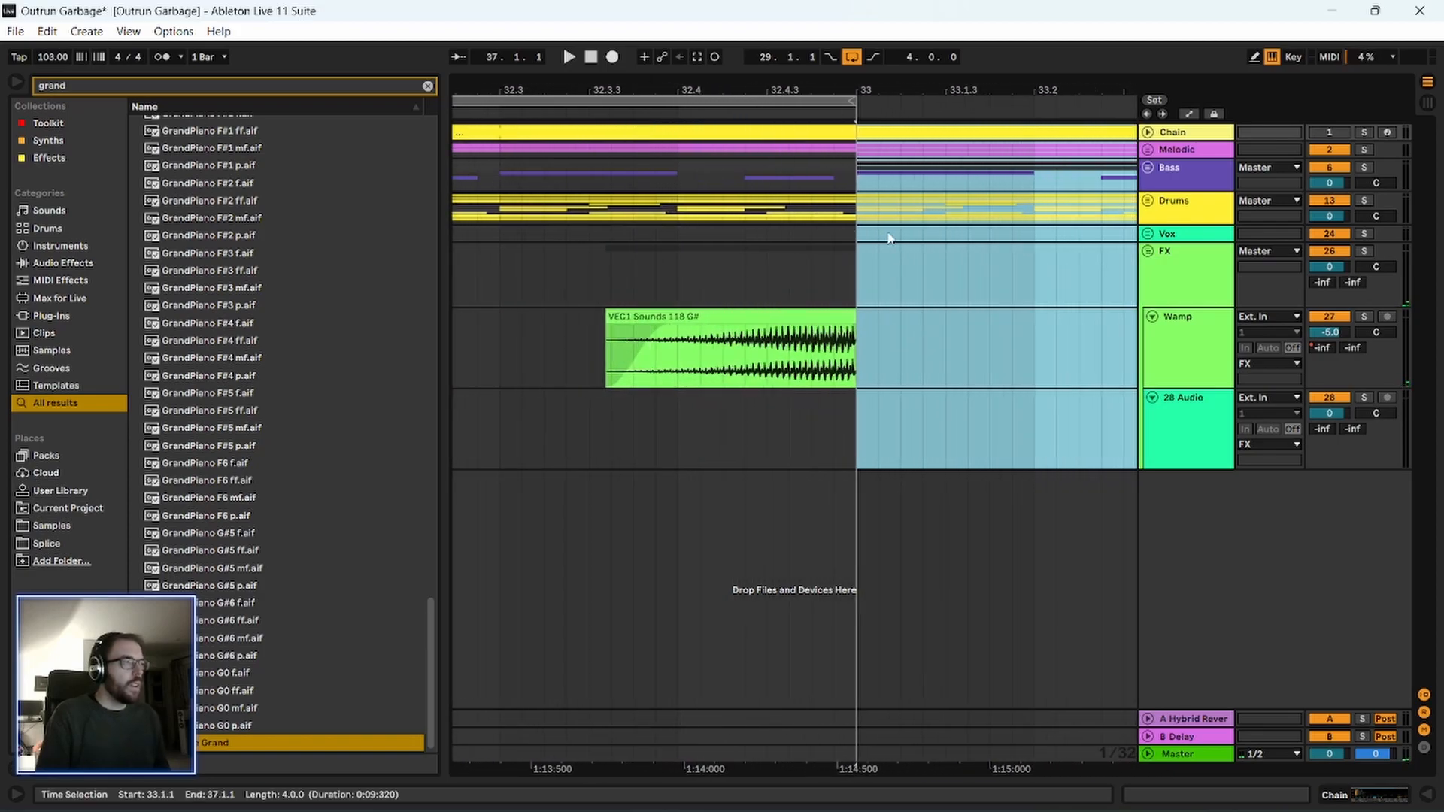
{"action": "left_click", "coordinate": [1148, 204]}
{"action": "scroll", "coordinate": [846, 383], "scroll_direction": "down", "scroll_amount": 2}
{"action": "left_click_drag", "start_coordinate": [846, 512], "coordinate": [724, 193]}
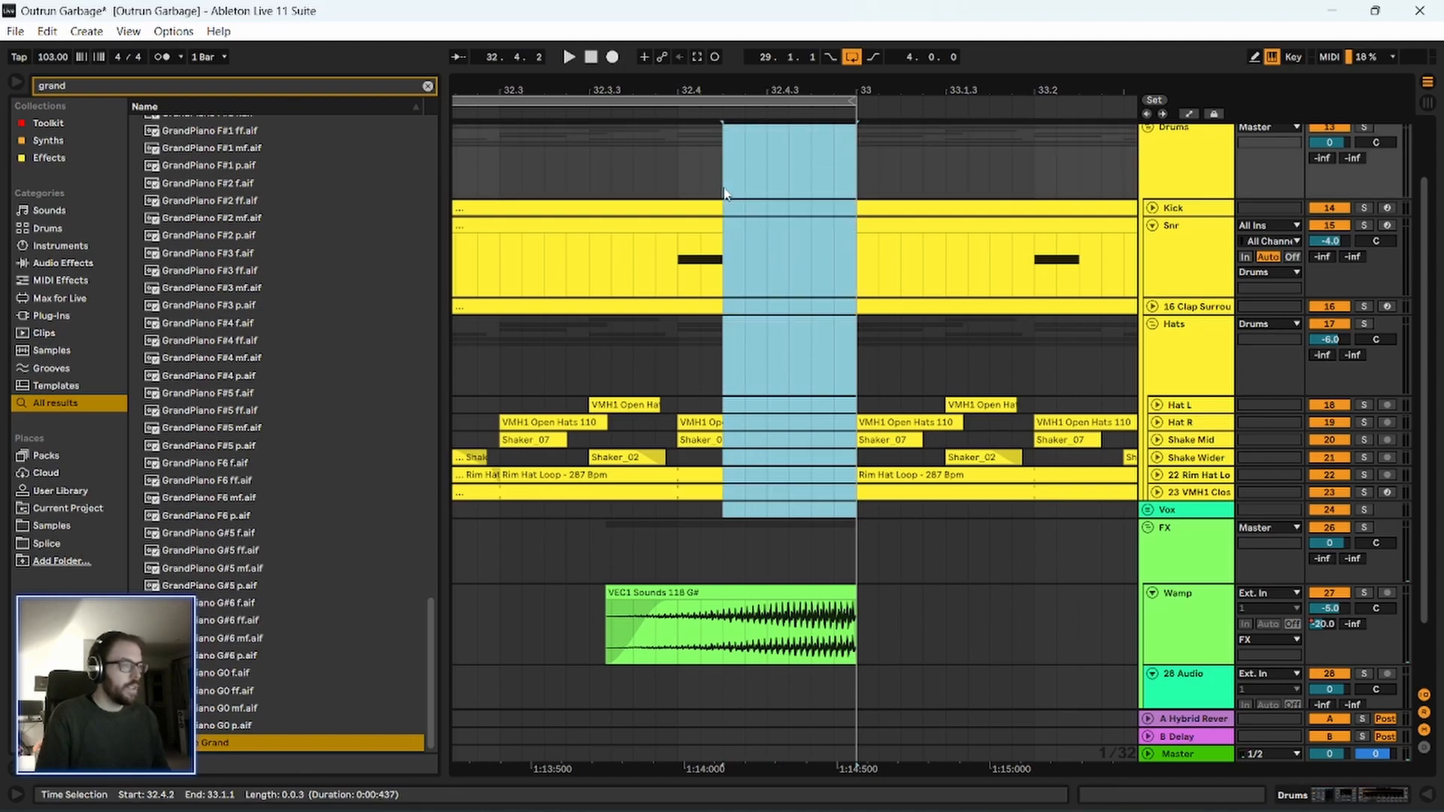
Play back the loop to check the new drum break before bar 33, and stop playback.
{"action": "left_click", "coordinate": [587, 348]}
{"action": "key", "text": "space"}
{"action": "left_click_drag", "start_coordinate": [692, 87], "coordinate": [525, 50]}
{"action": "key", "text": "space"}
{"action": "scroll", "coordinate": [571, 335], "scroll_direction": "up", "scroll_amount": 2}
{"action": "left_click_drag", "start_coordinate": [634, 89], "coordinate": [625, 59]}
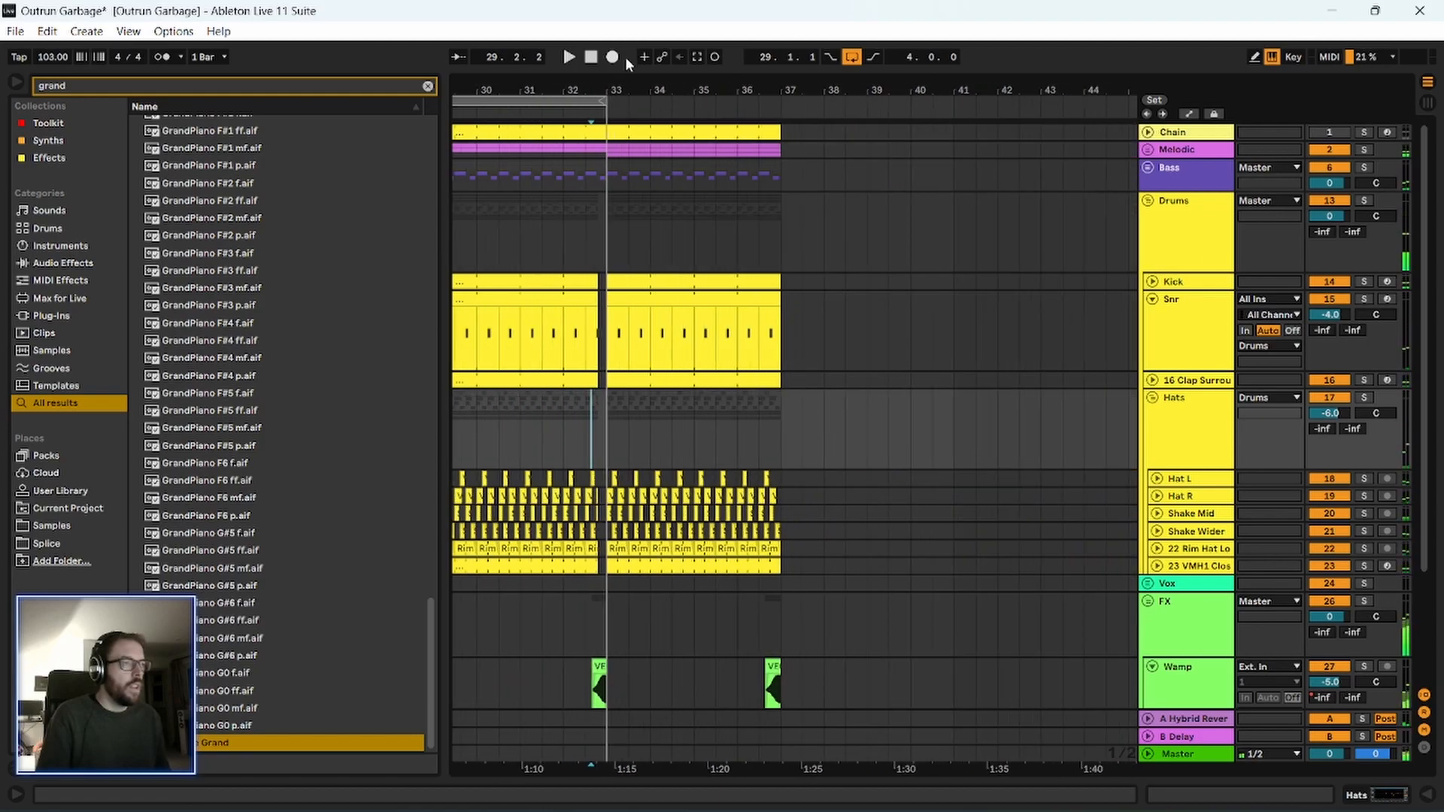
Clear the library search and add ValhallaFreqEcho from the Effects collection to the DSK The Grand track.
{"action": "left_click", "coordinate": [428, 85]}
{"action": "left_click", "coordinate": [55, 159]}
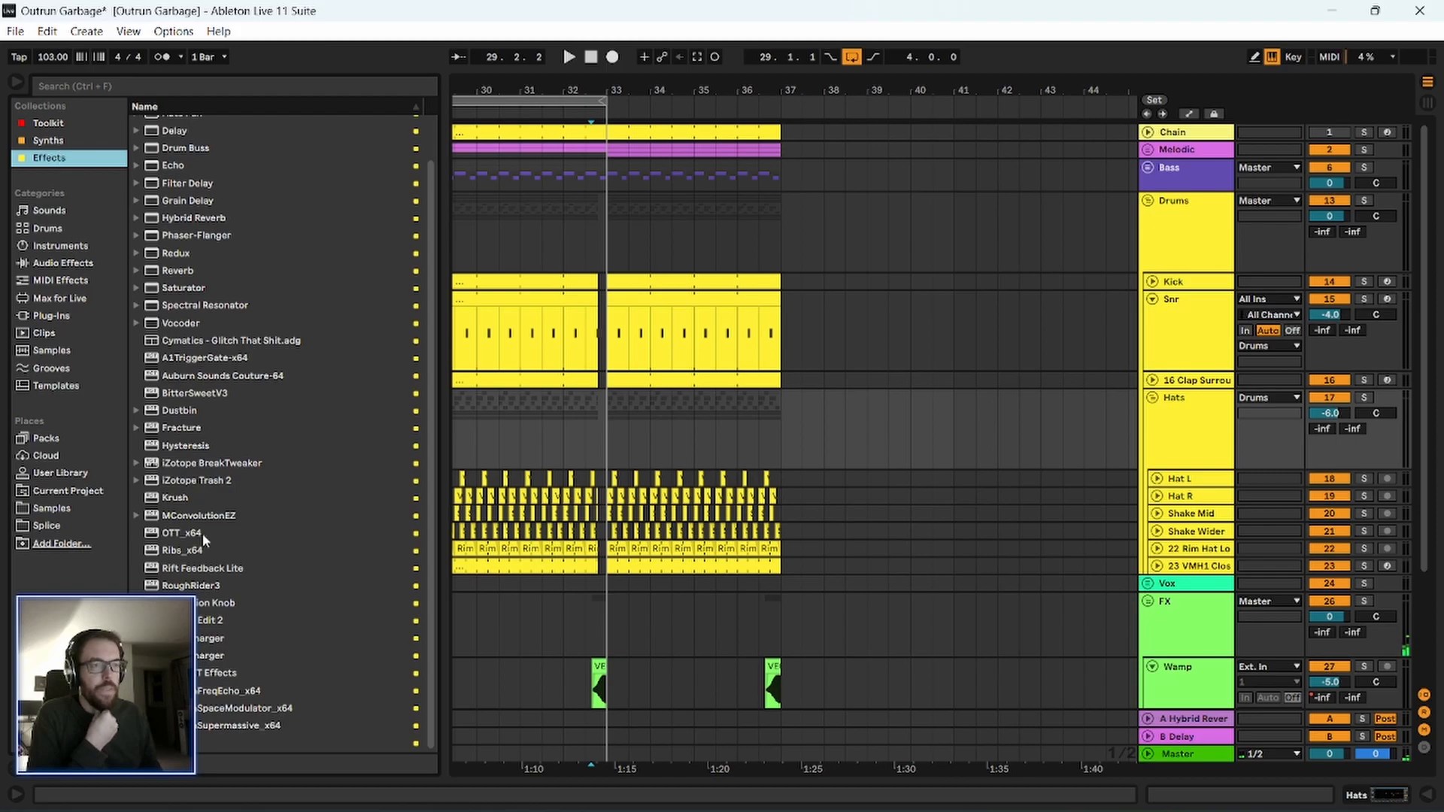
{"action": "left_click", "coordinate": [202, 727]}
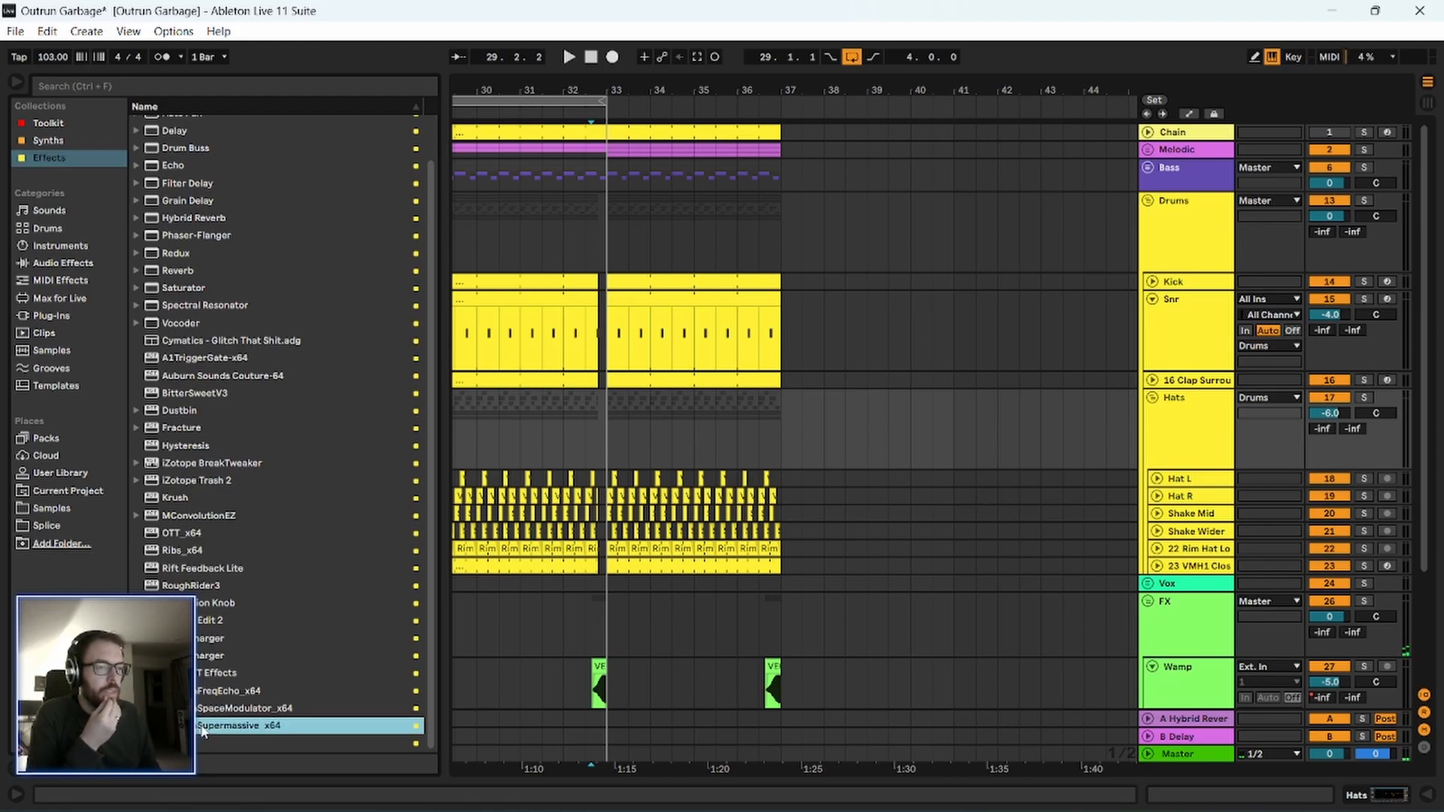
{"action": "left_click", "coordinate": [201, 693]}
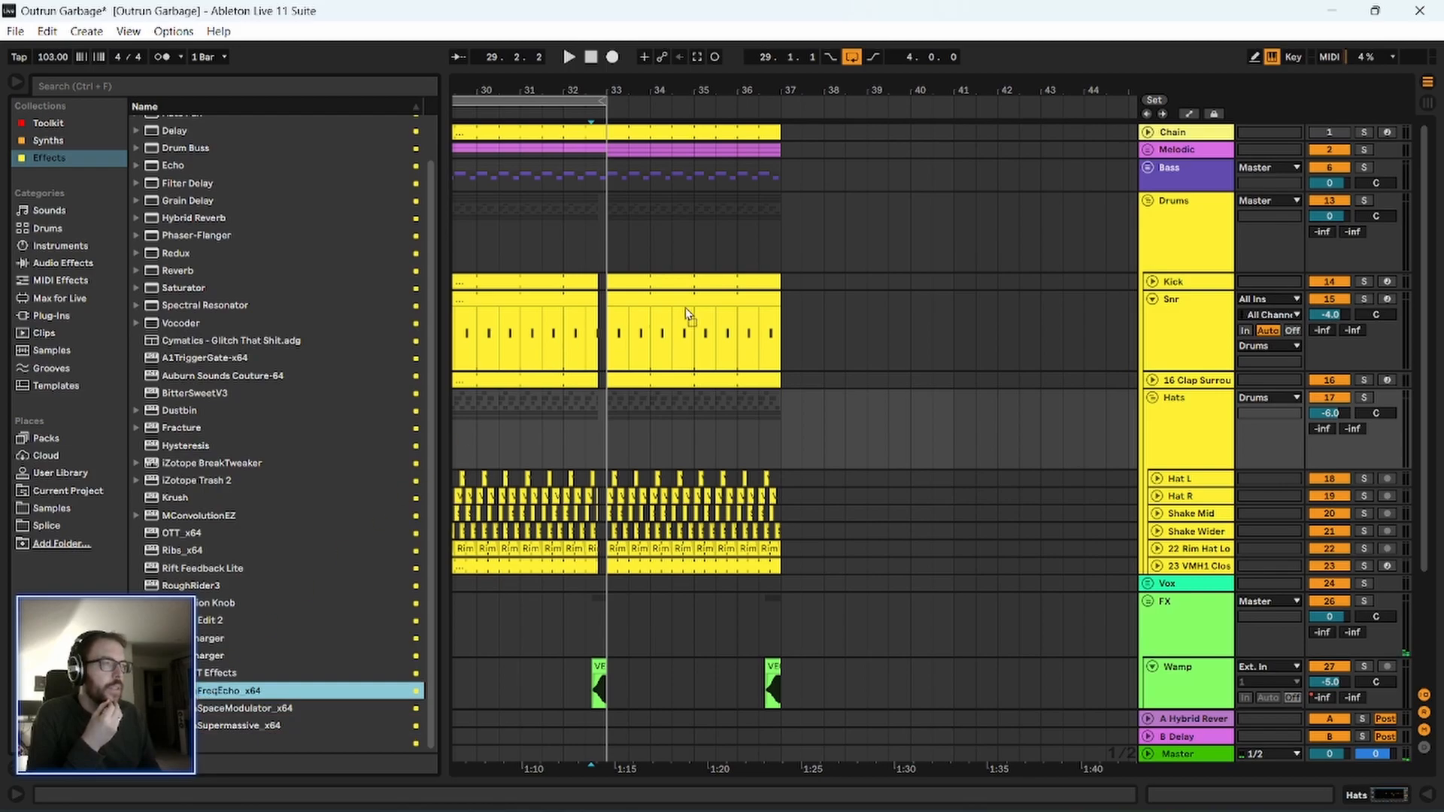
{"action": "left_click", "coordinate": [1148, 149]}
{"action": "left_click", "coordinate": [950, 443]}
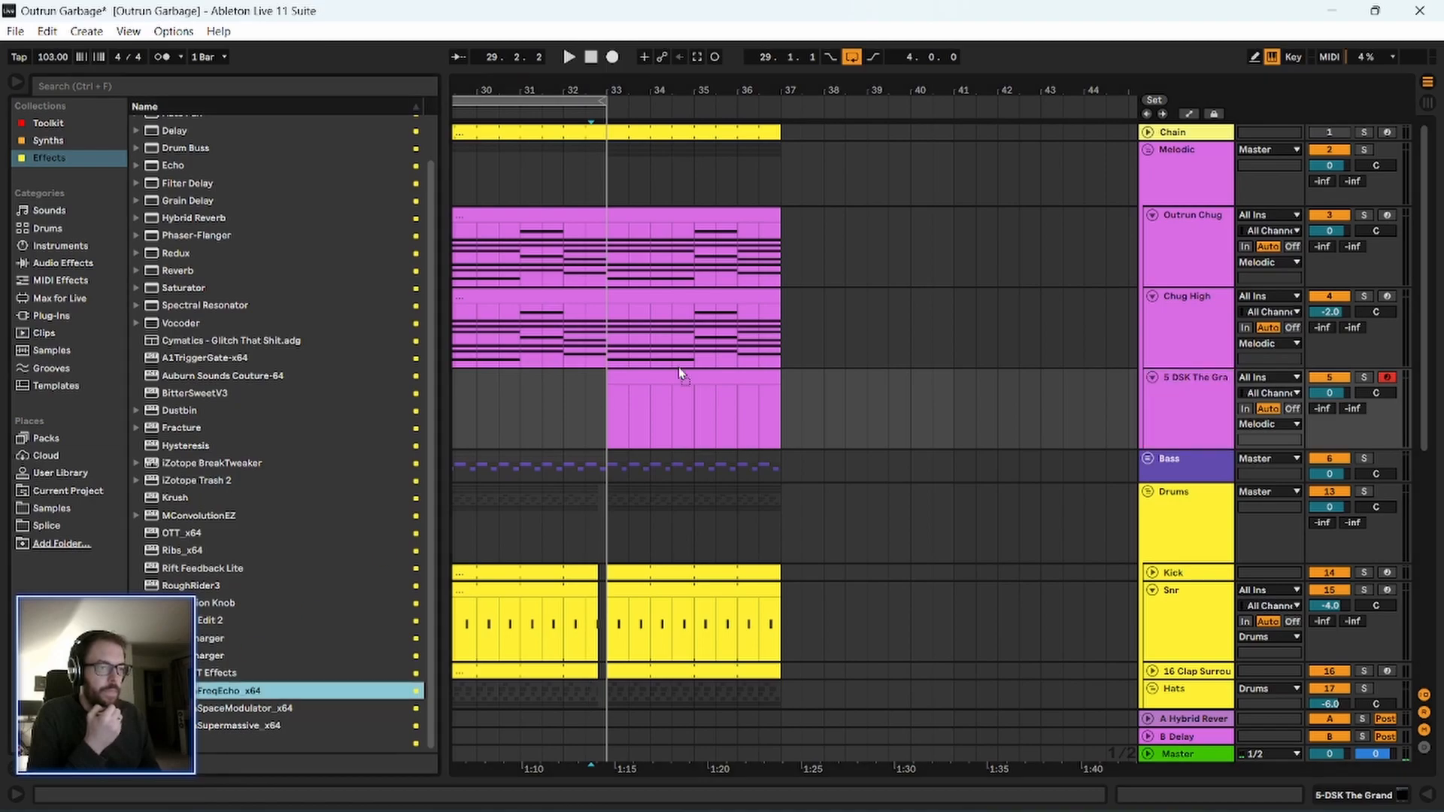
{"action": "key", "text": "Return"}
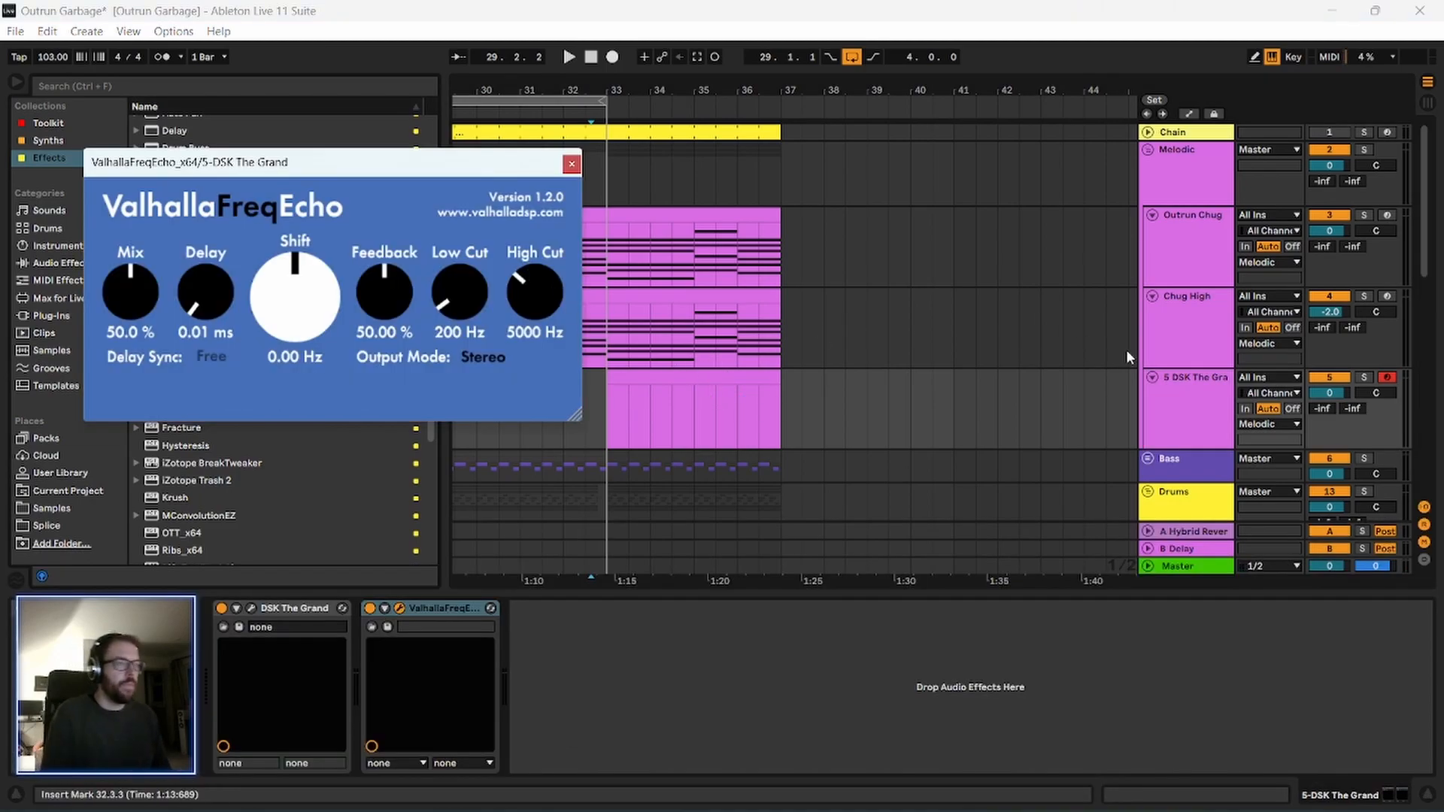
Set ValhallaFreqEcho on the grand piano to 82.8% mix, 462.79 ms delay and 0.08 Hz shift, with delay sync at dotted 1/8.
{"action": "left_click_drag", "start_coordinate": [421, 165], "coordinate": [444, 179]}
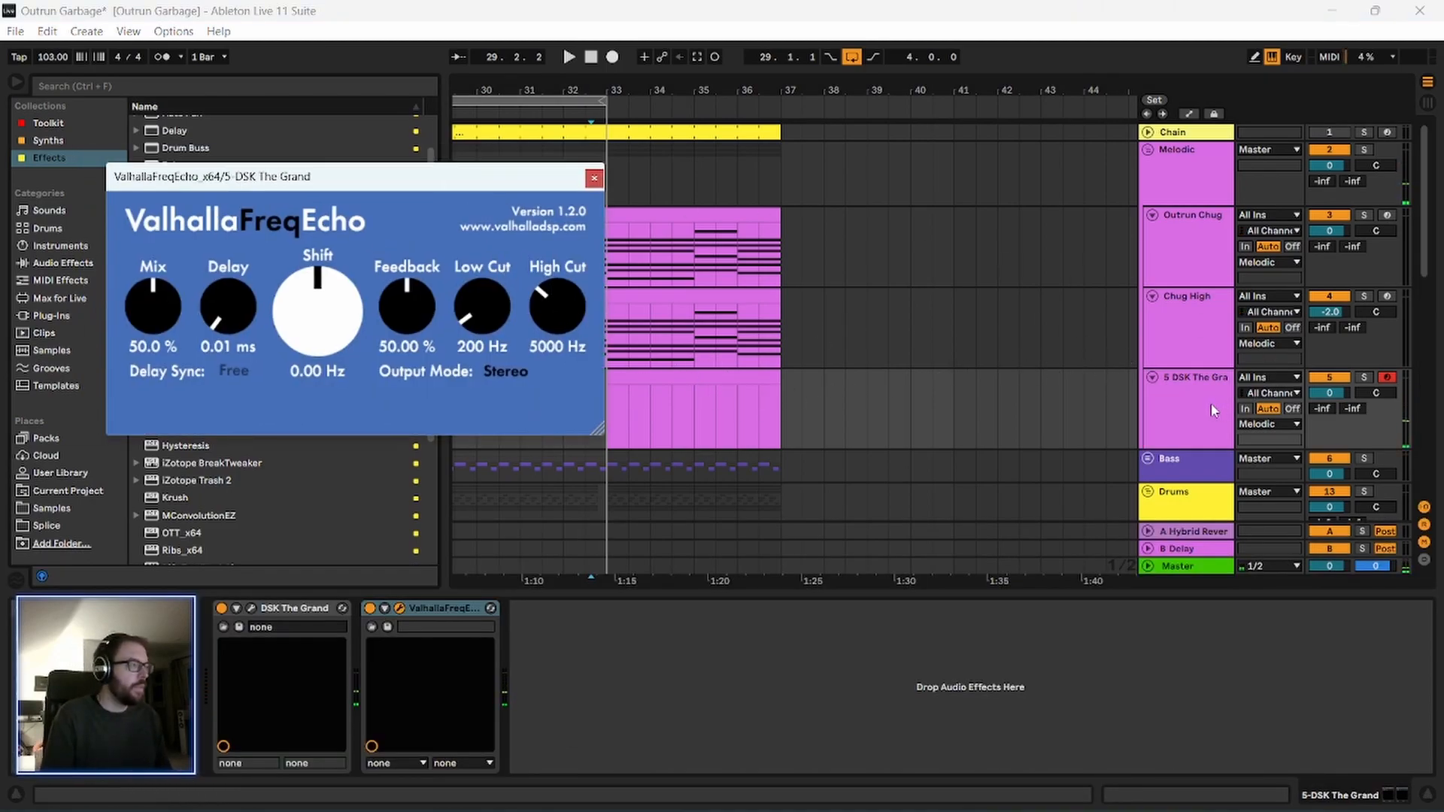
{"action": "left_click_drag", "start_coordinate": [331, 293], "coordinate": [331, 284]}
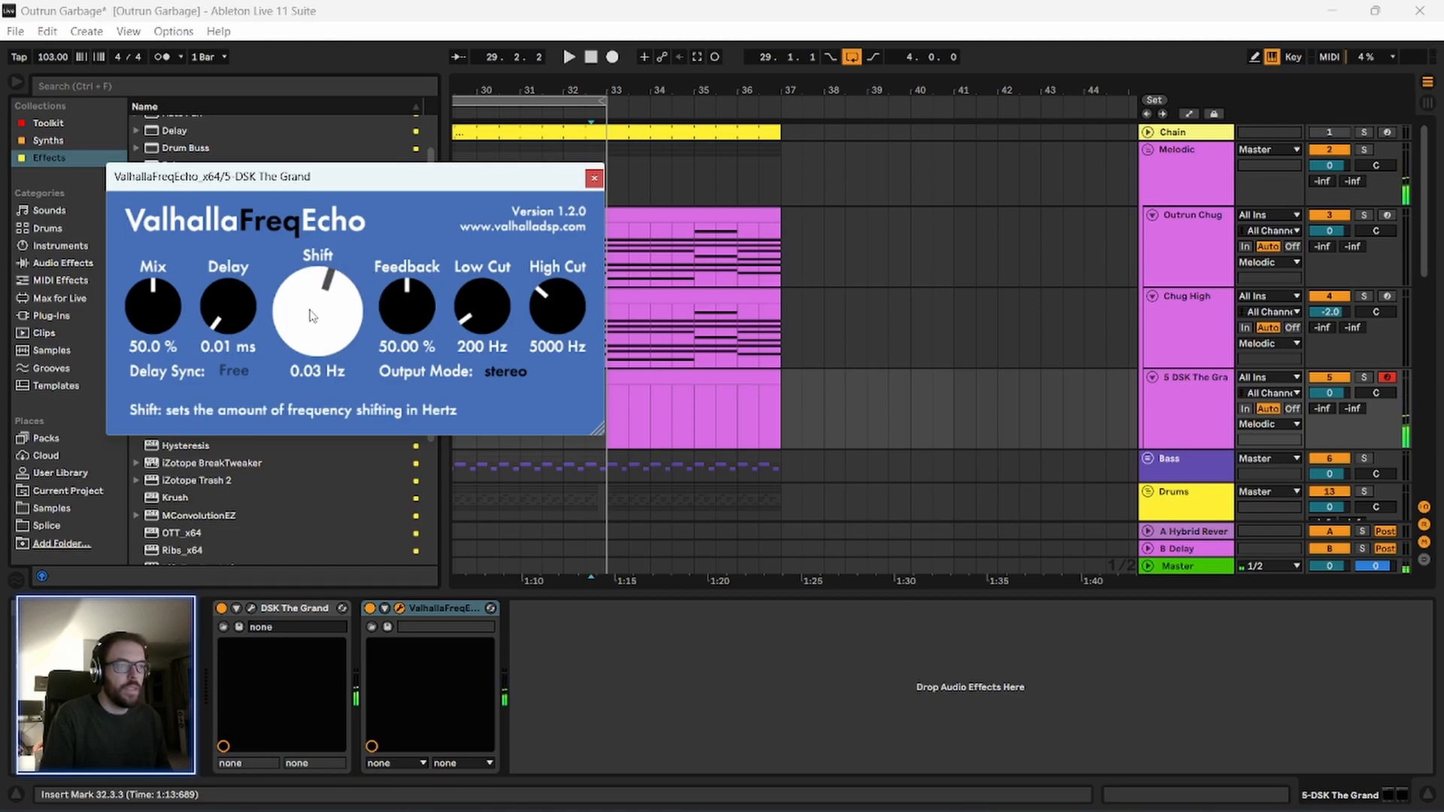
{"action": "left_click_drag", "start_coordinate": [135, 299], "coordinate": [135, 278]}
{"action": "left_click_drag", "start_coordinate": [223, 301], "coordinate": [233, 210]}
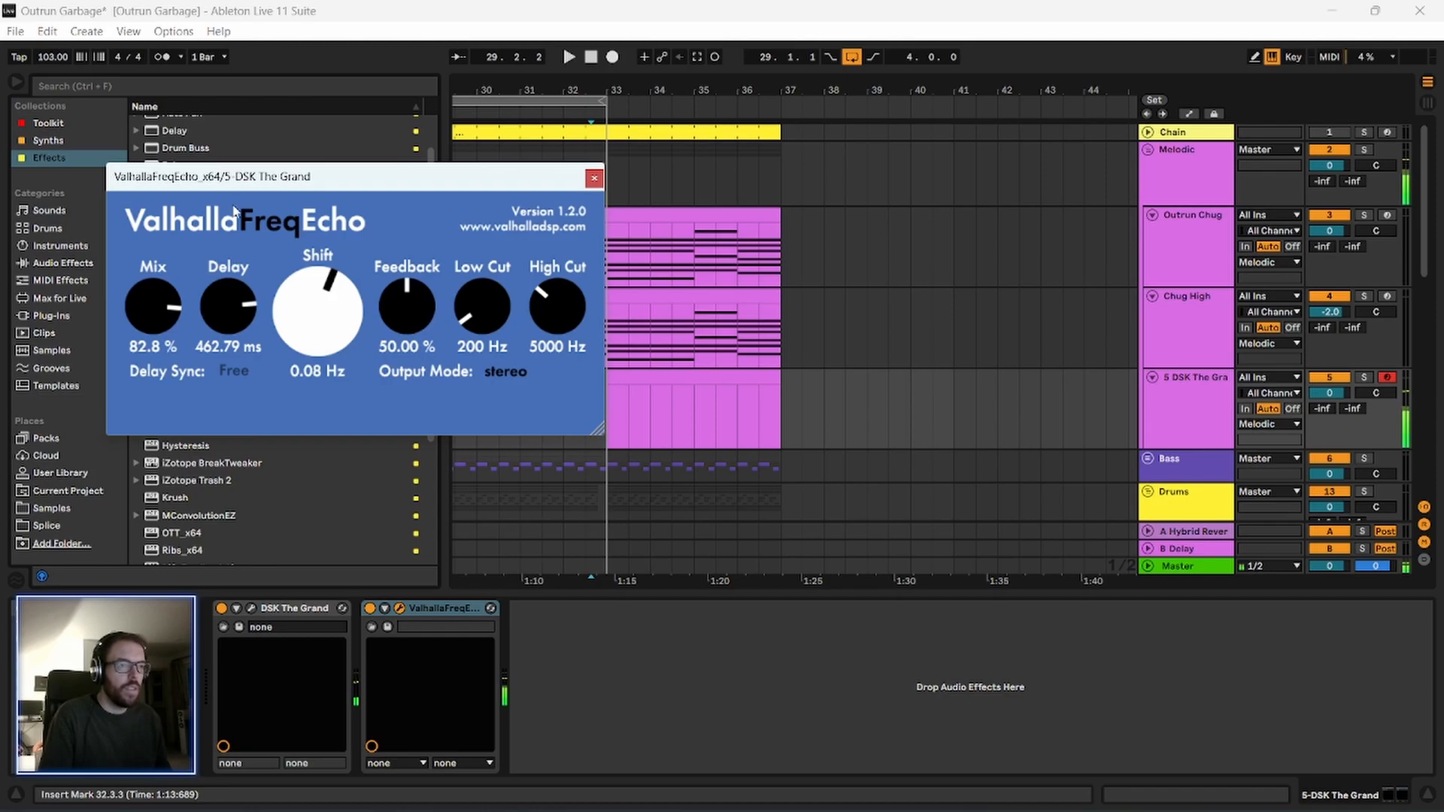
{"action": "left_click", "coordinate": [234, 371]}
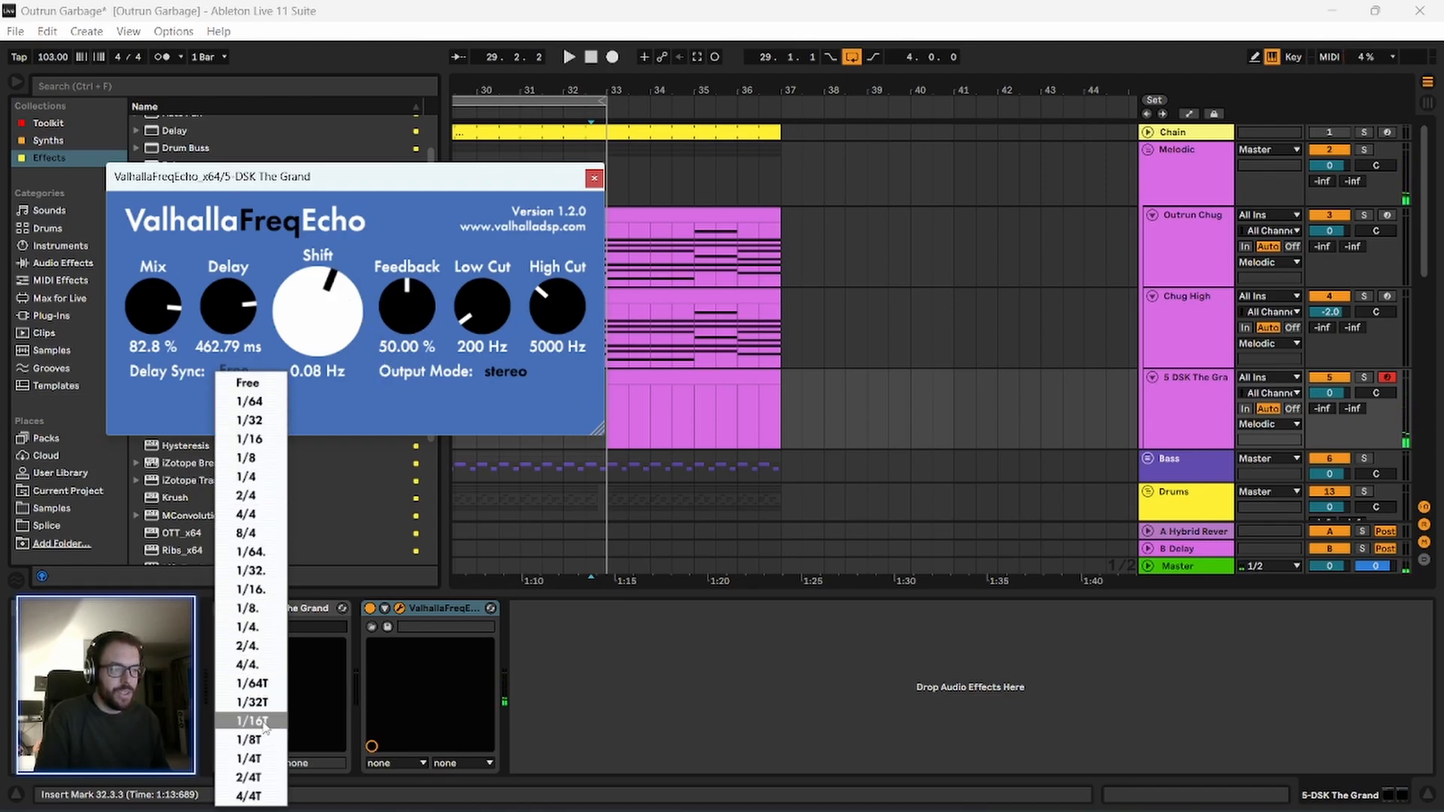
{"action": "left_click", "coordinate": [248, 608]}
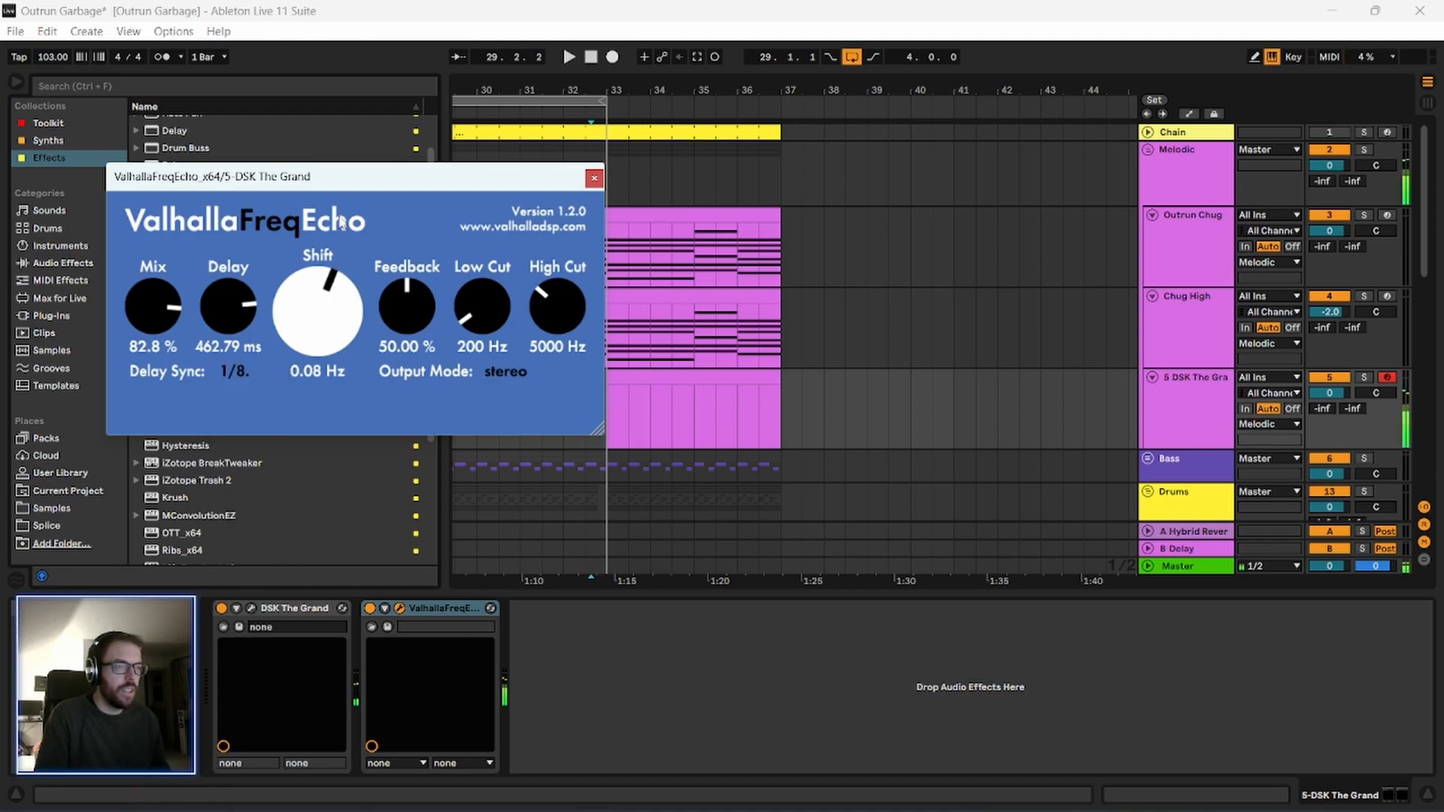
Raise the ValhallaFreqEcho feedback to 64%, adjust its shift to -0.93 Hz, and close the plug-in window.
{"action": "left_click_drag", "start_coordinate": [426, 188], "coordinate": [411, 184]}
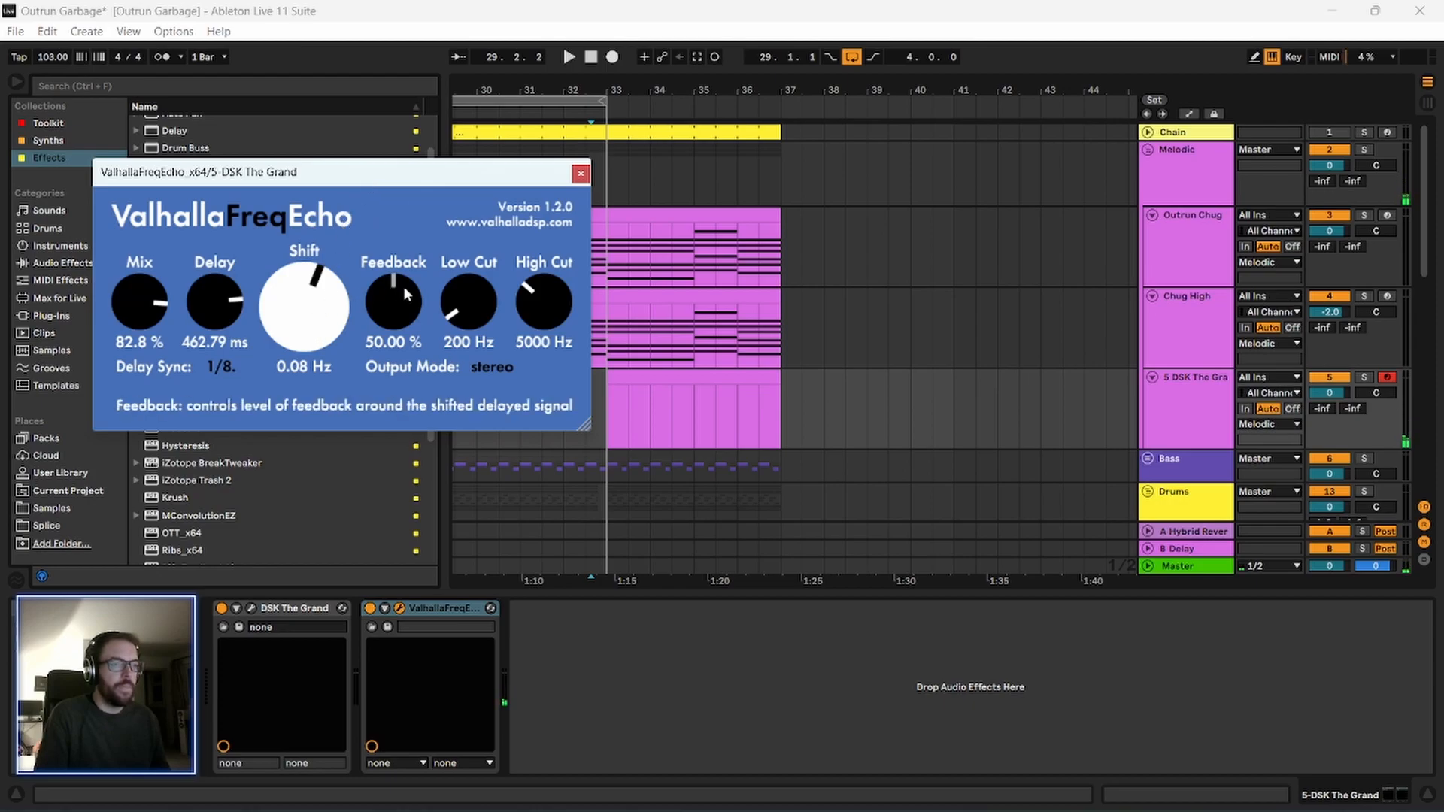
{"action": "left_click_drag", "start_coordinate": [399, 294], "coordinate": [296, 346]}
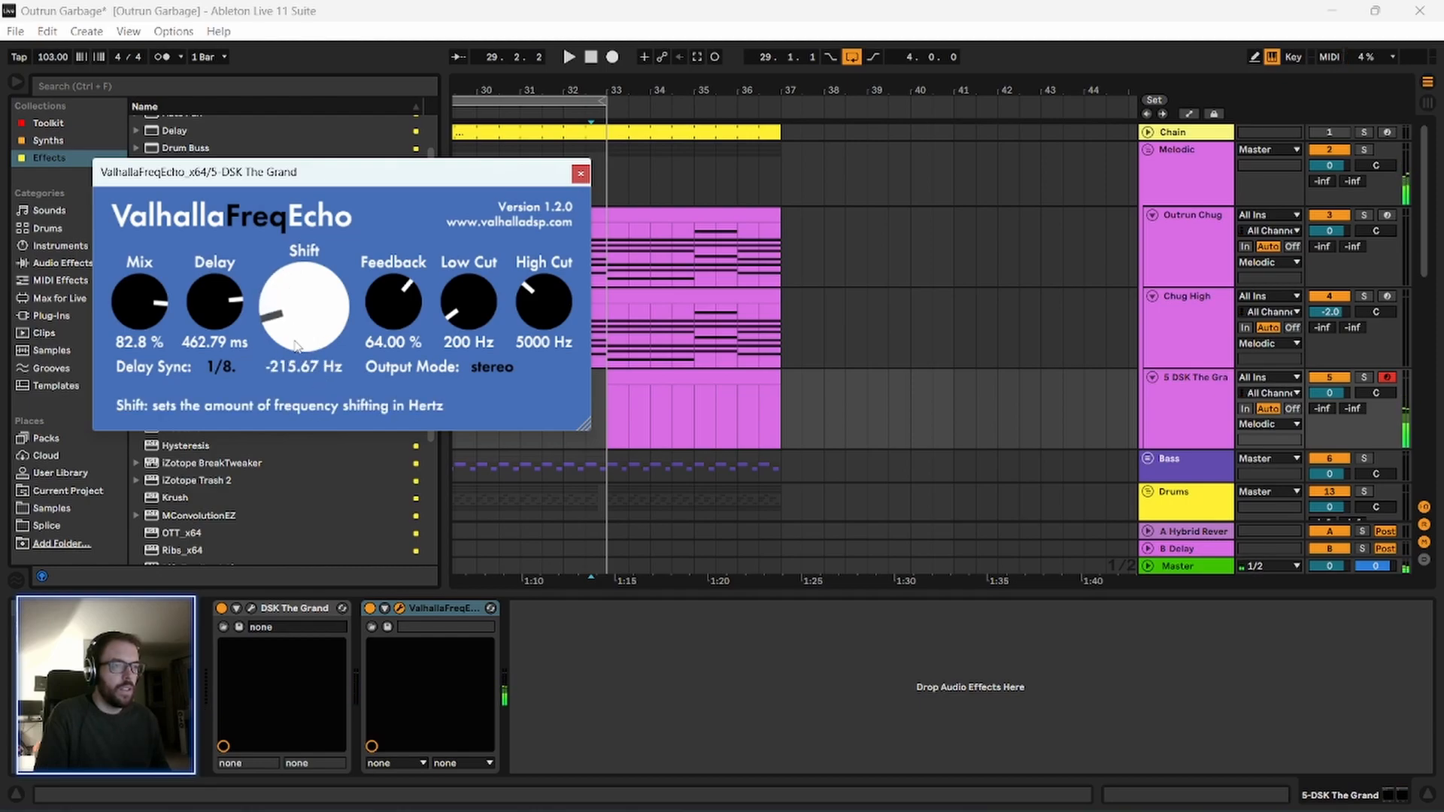
{"action": "left_click_drag", "start_coordinate": [391, 172], "coordinate": [427, 182]}
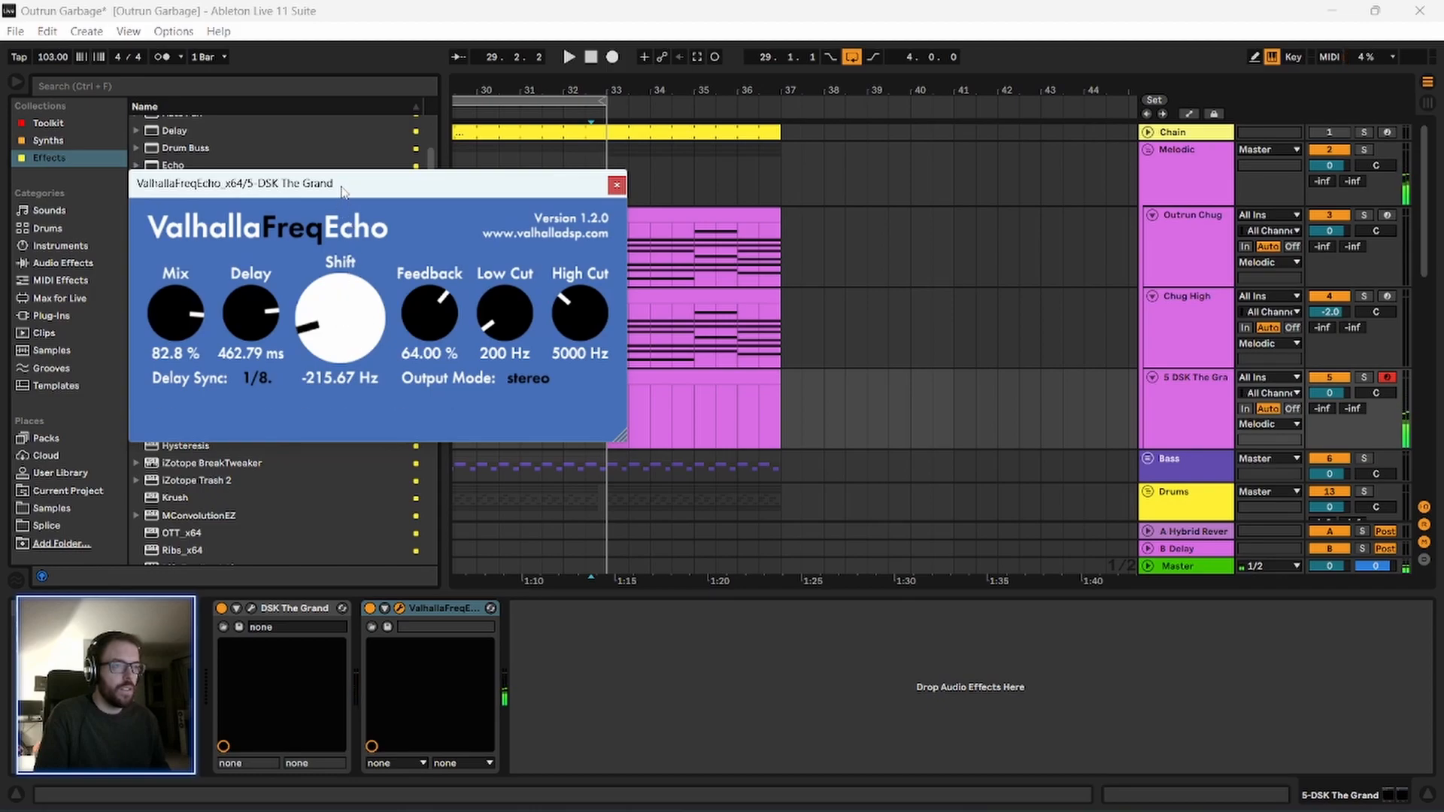
{"action": "left_click_drag", "start_coordinate": [344, 188], "coordinate": [348, 189]}
{"action": "left_click_drag", "start_coordinate": [348, 319], "coordinate": [350, 291]}
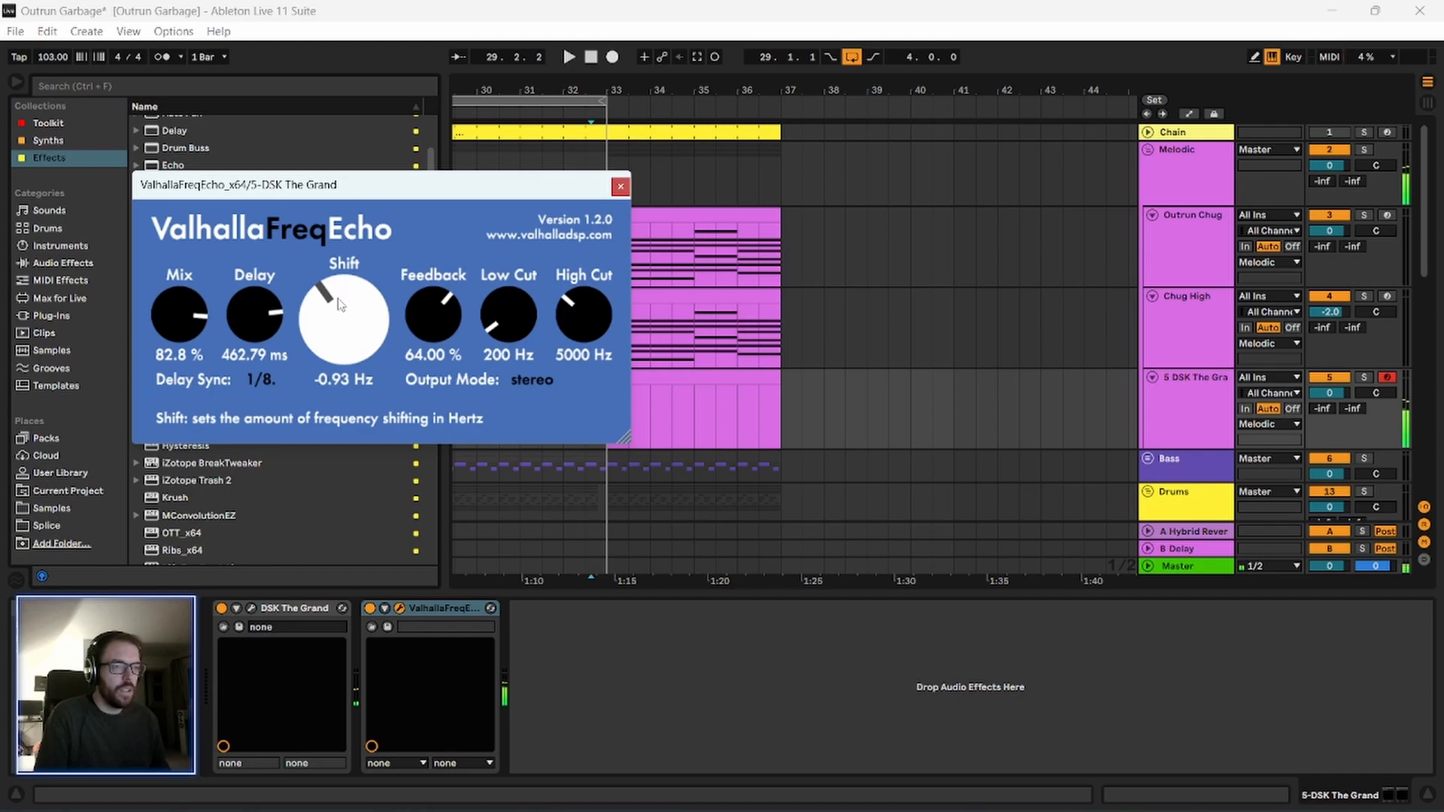
{"action": "left_click", "coordinate": [620, 186]}
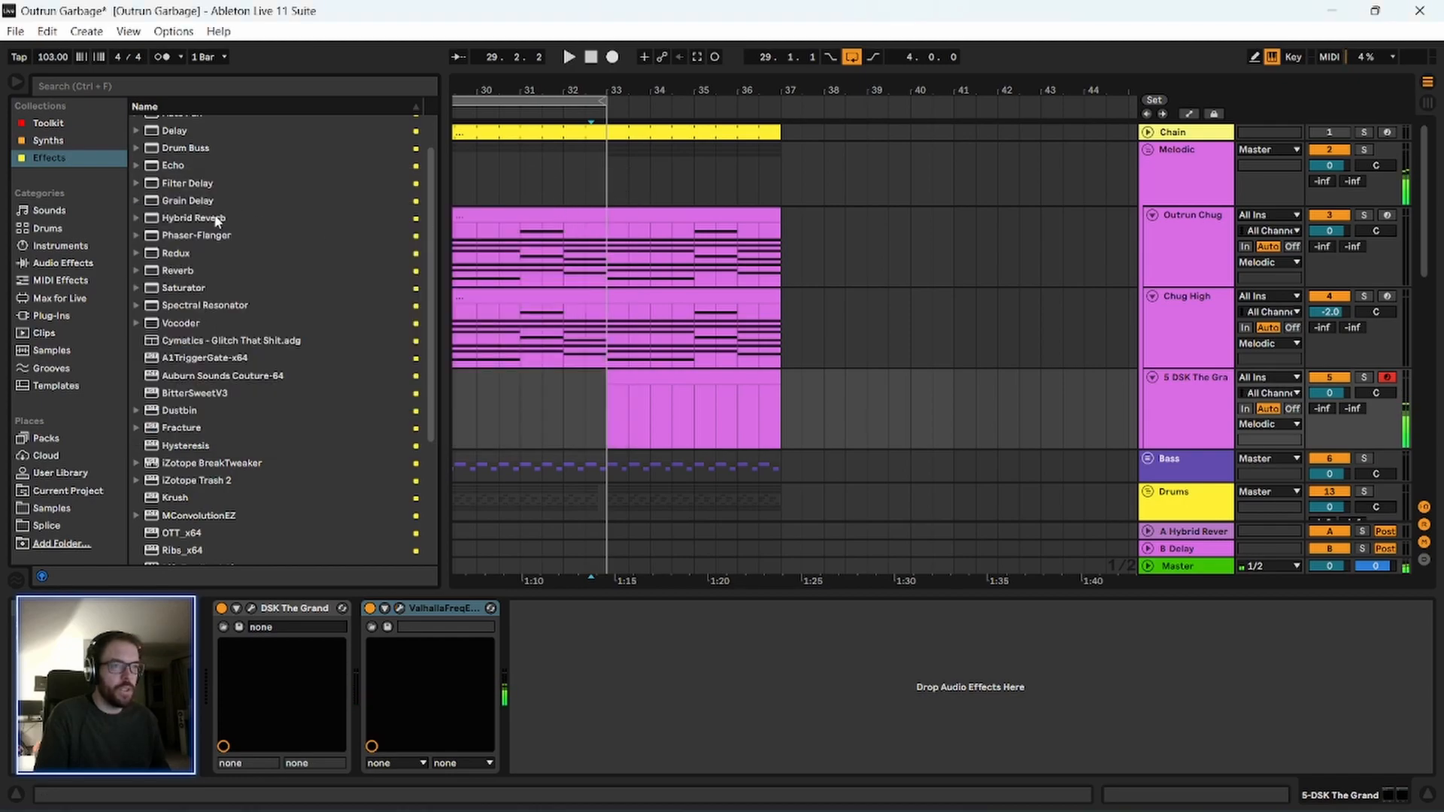
Add the Dustbin effect after ValhallaFreqEcho on the DSK The Grand track and increase its size to 449%.
{"action": "scroll", "coordinate": [203, 406], "scroll_direction": "down", "scroll_amount": 5}
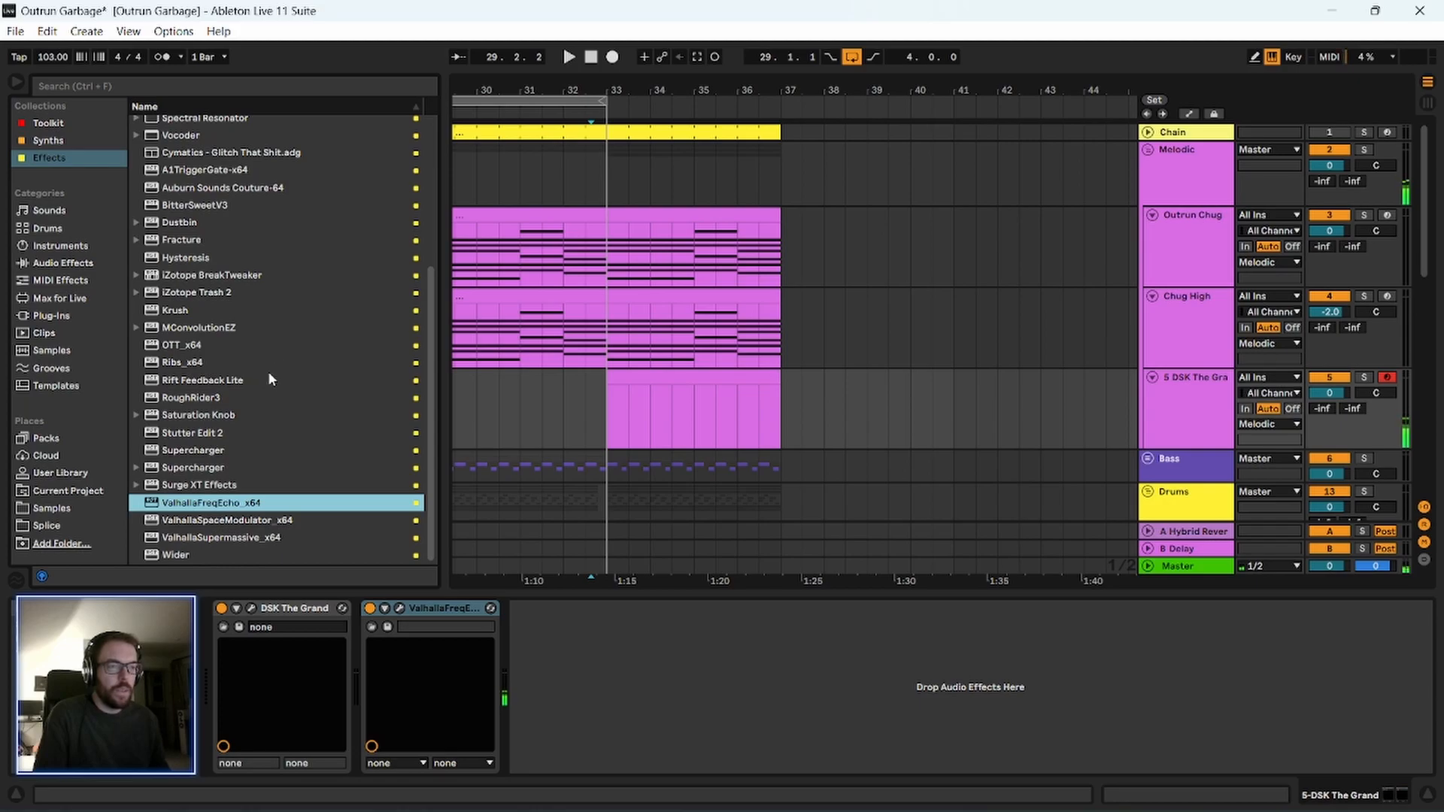
{"action": "scroll", "coordinate": [236, 450], "scroll_direction": "up", "scroll_amount": 1}
{"action": "scroll", "coordinate": [237, 448], "scroll_direction": "down", "scroll_amount": 1}
{"action": "left_click_drag", "start_coordinate": [186, 224], "coordinate": [777, 763]}
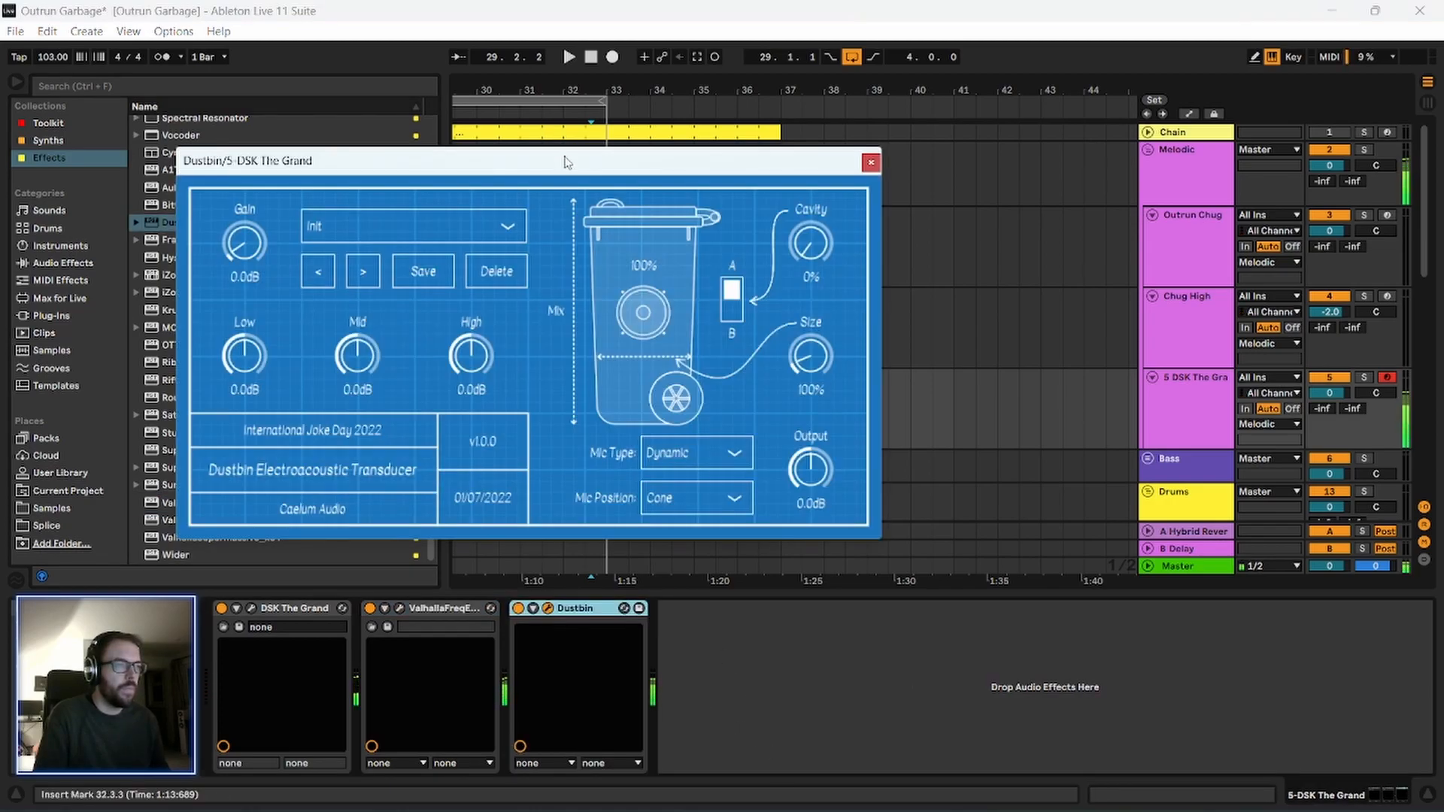
{"action": "left_click_drag", "start_coordinate": [566, 161], "coordinate": [548, 167]}
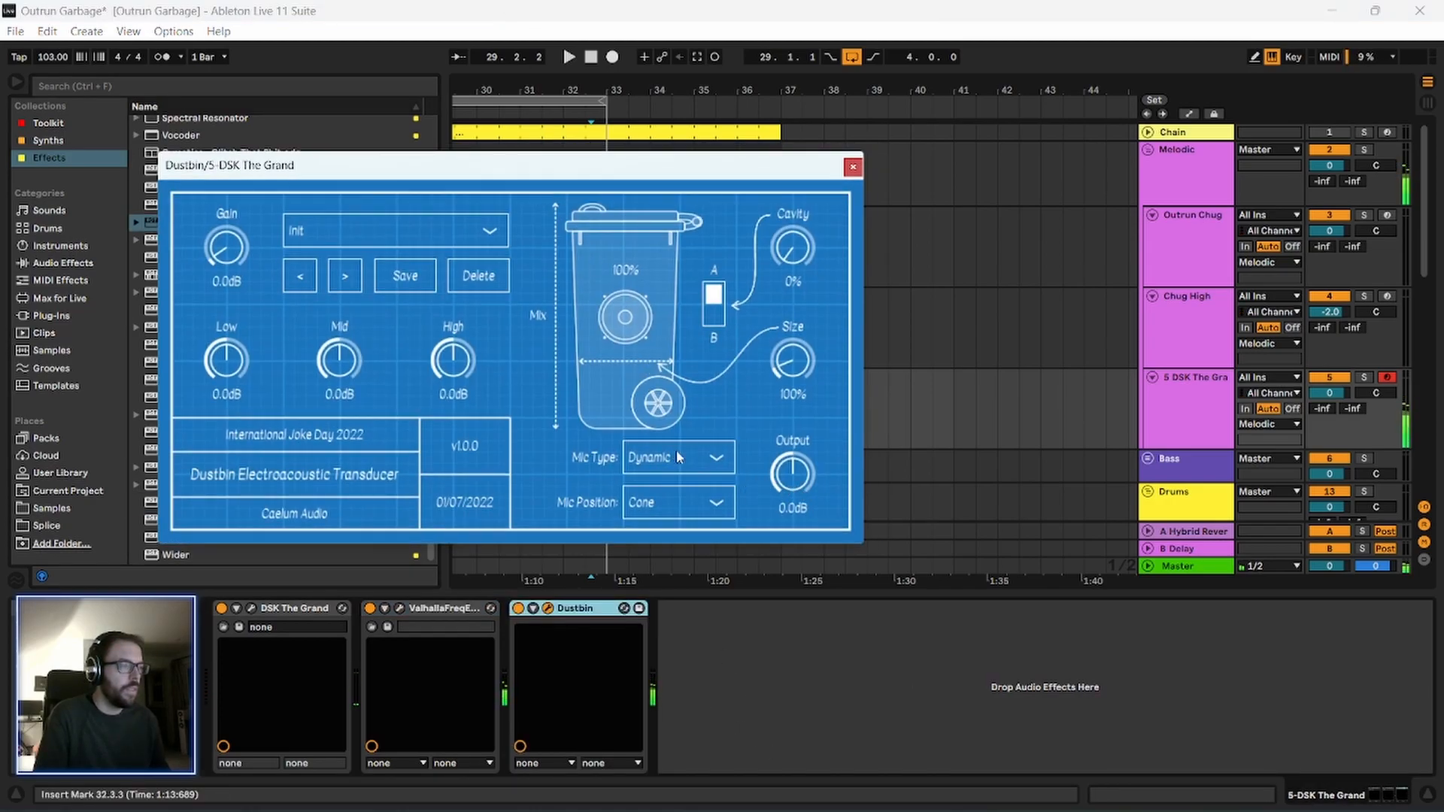
{"action": "left_click_drag", "start_coordinate": [801, 361], "coordinate": [819, 215]}
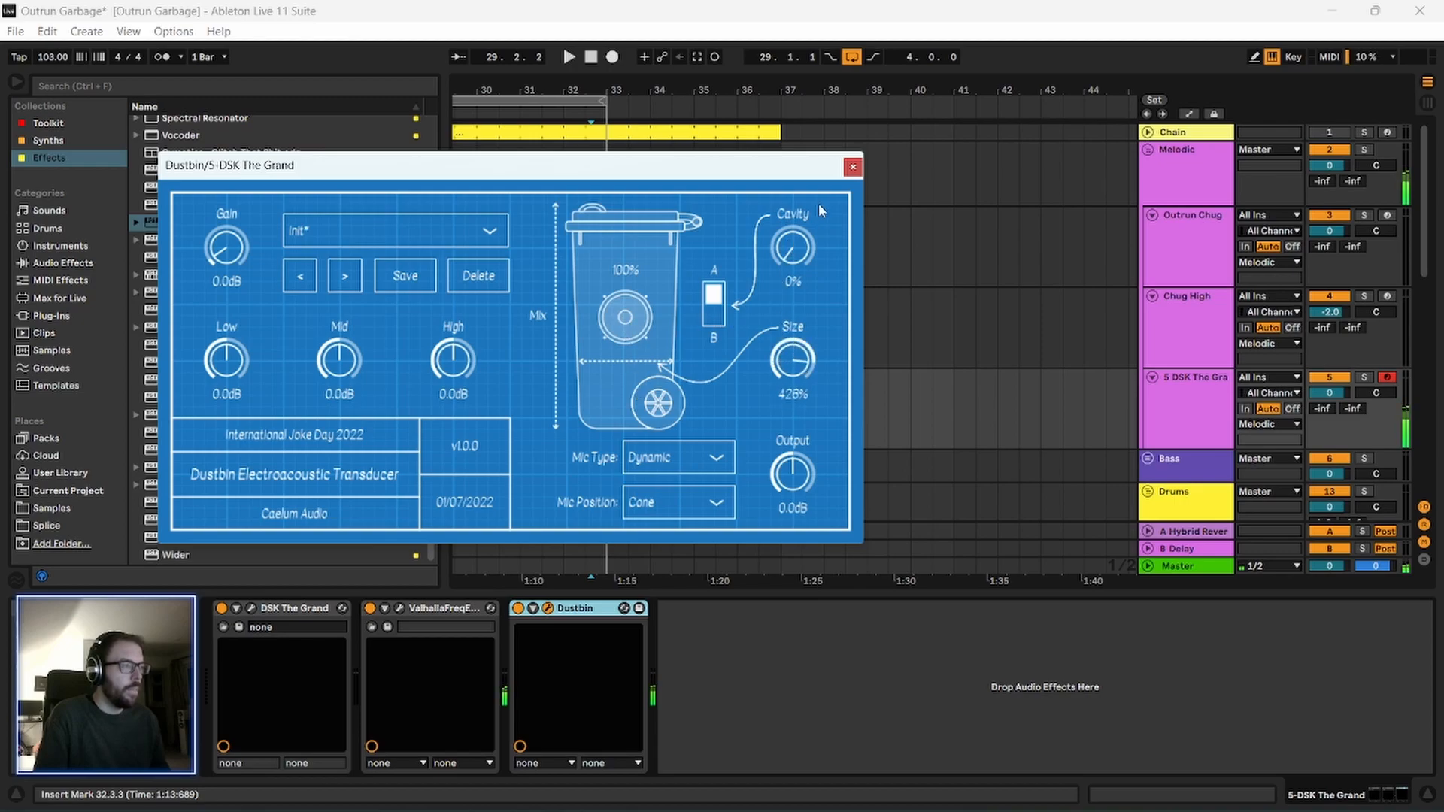
{"action": "left_click_drag", "start_coordinate": [694, 170], "coordinate": [702, 182]}
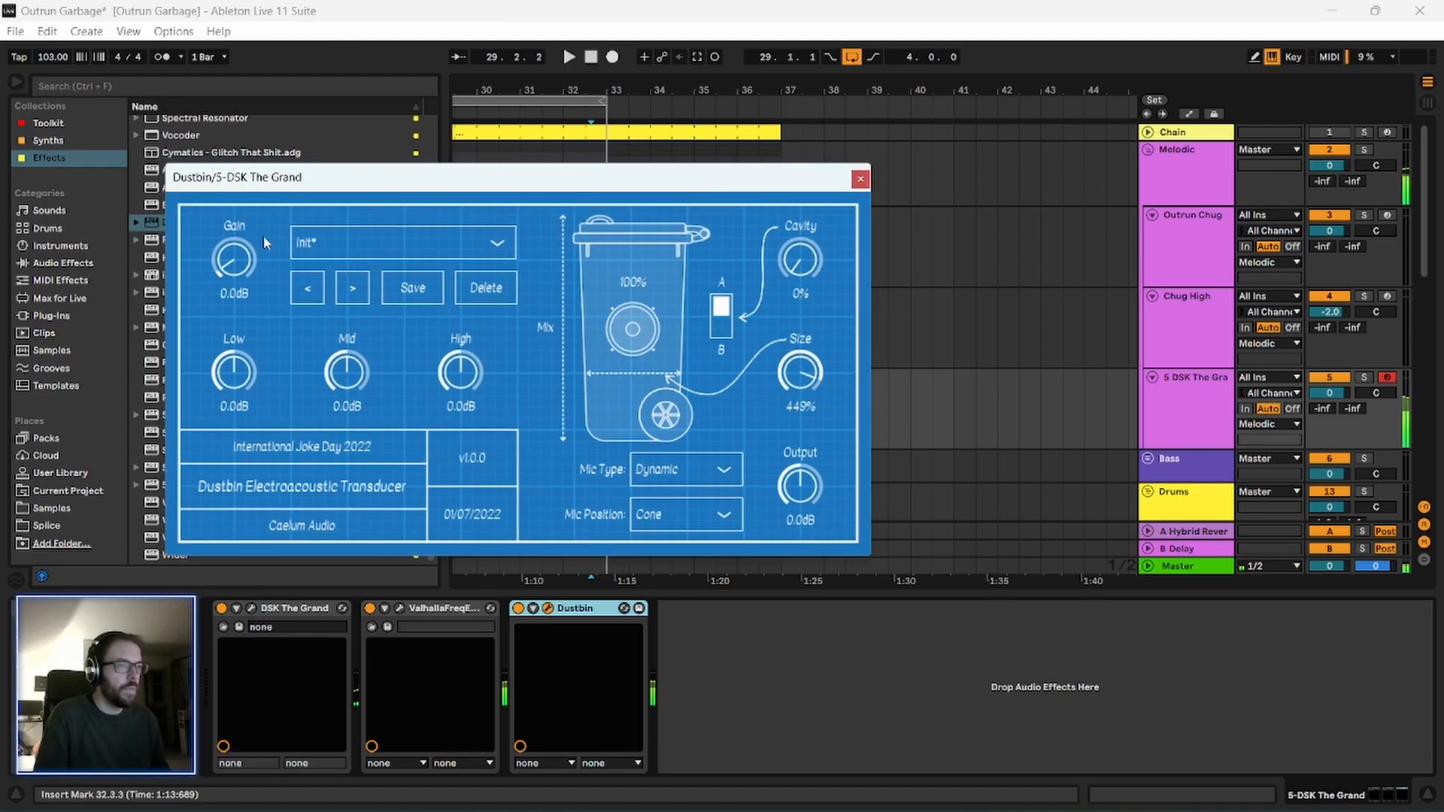
Audition the Dustbin presets in order up to Next Of Bin Mix, keep that one, and close the plug-in window.
{"action": "left_click", "coordinate": [351, 289]}
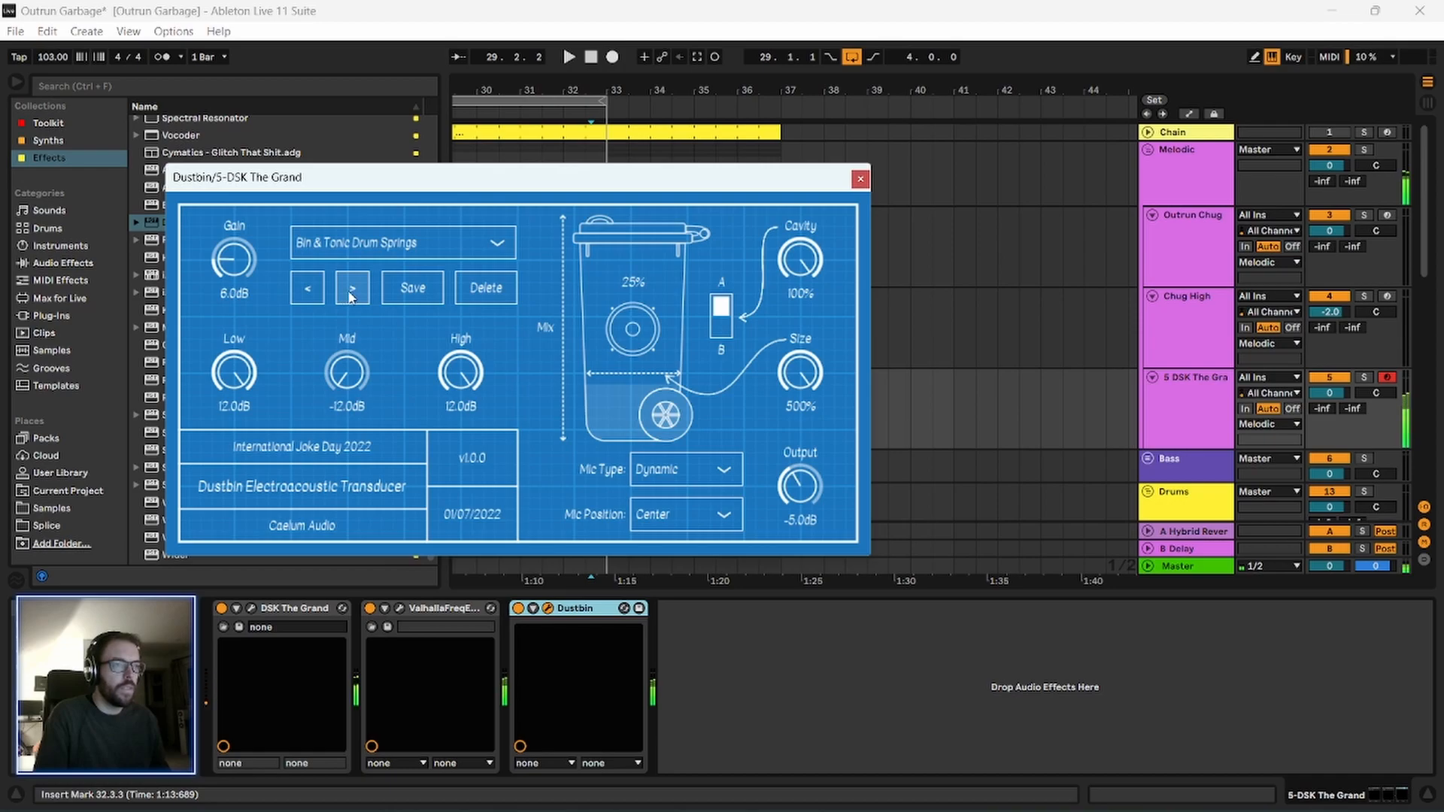
{"action": "left_click", "coordinate": [352, 293]}
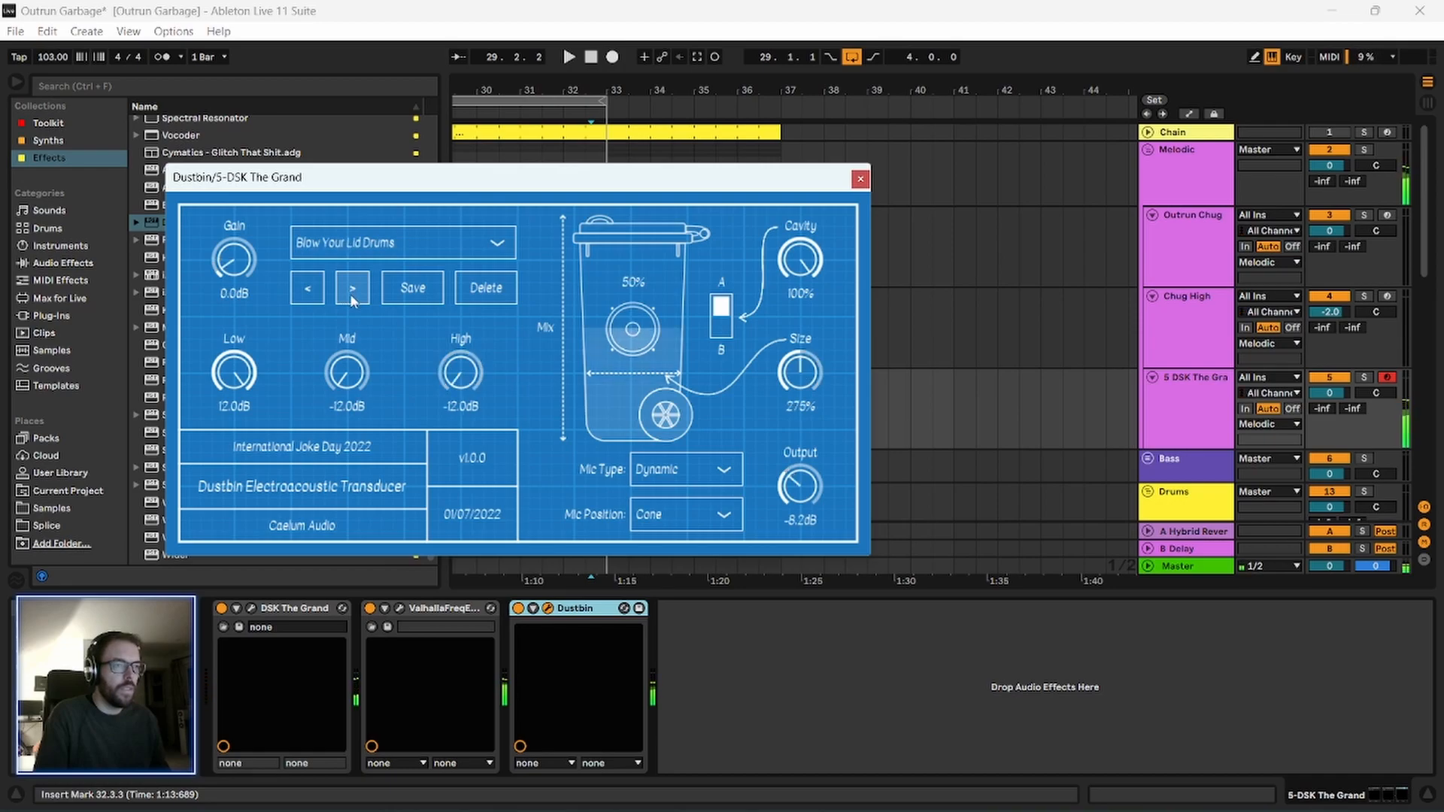
{"action": "left_click", "coordinate": [353, 294]}
{"action": "left_click", "coordinate": [352, 294]}
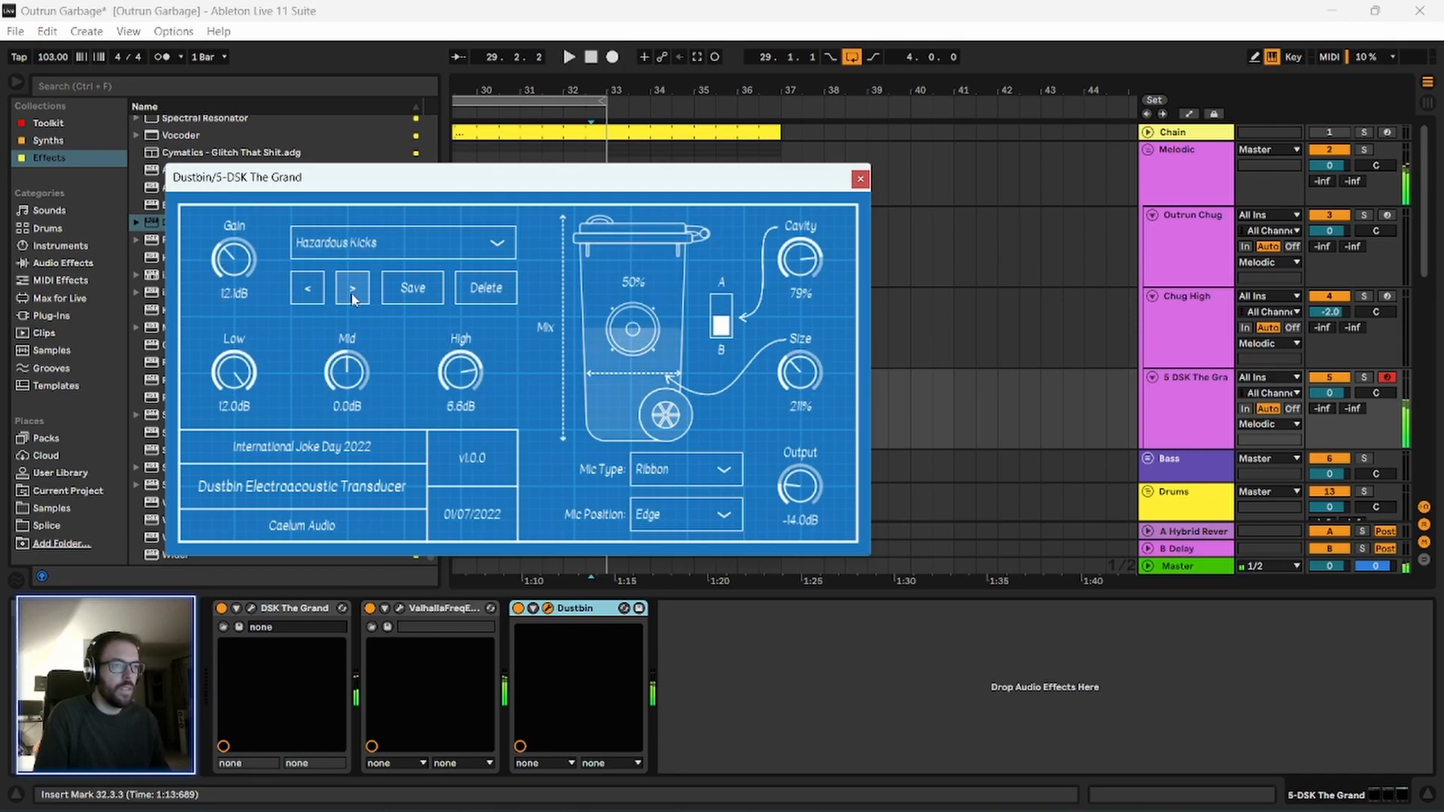
{"action": "left_click", "coordinate": [353, 296]}
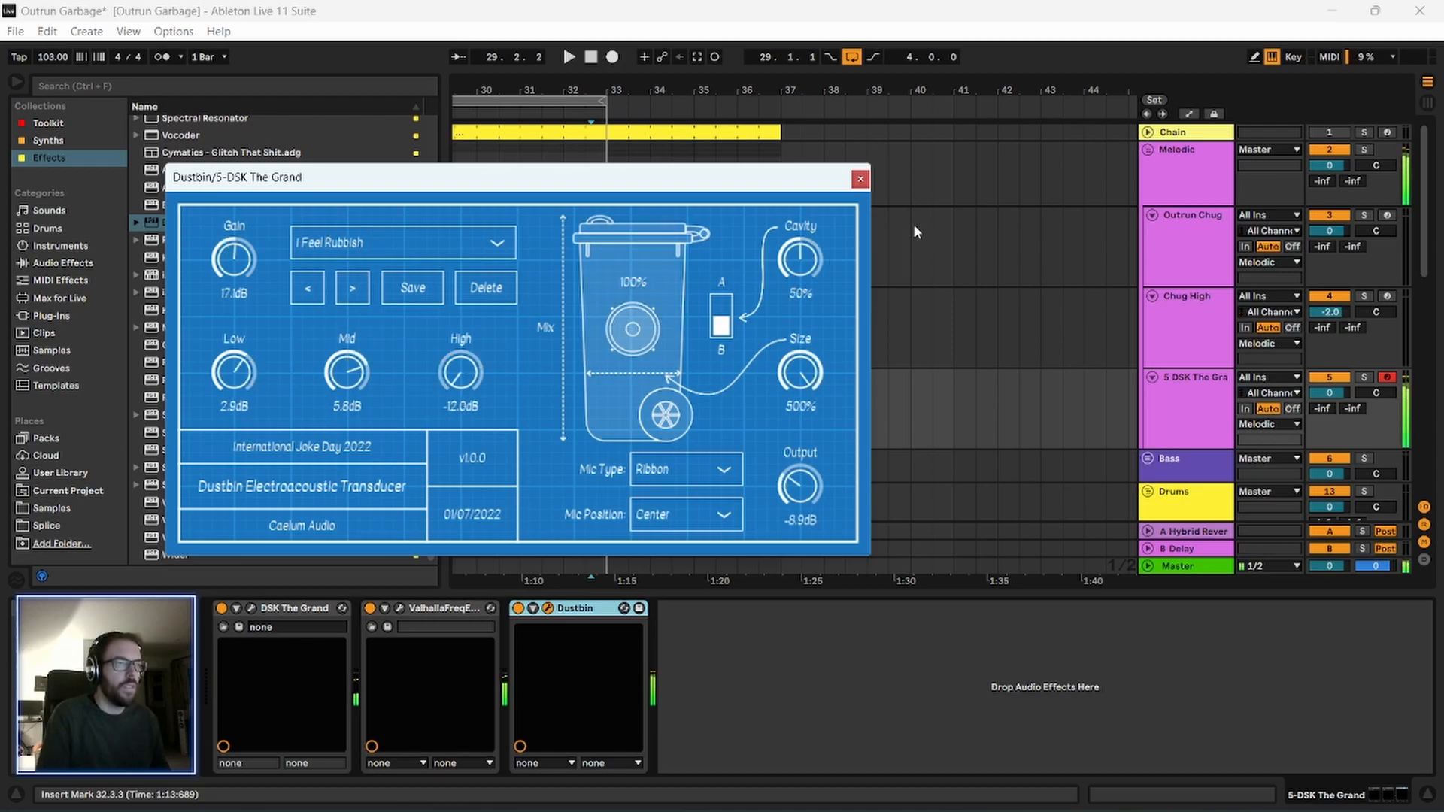
{"action": "left_click", "coordinate": [355, 291]}
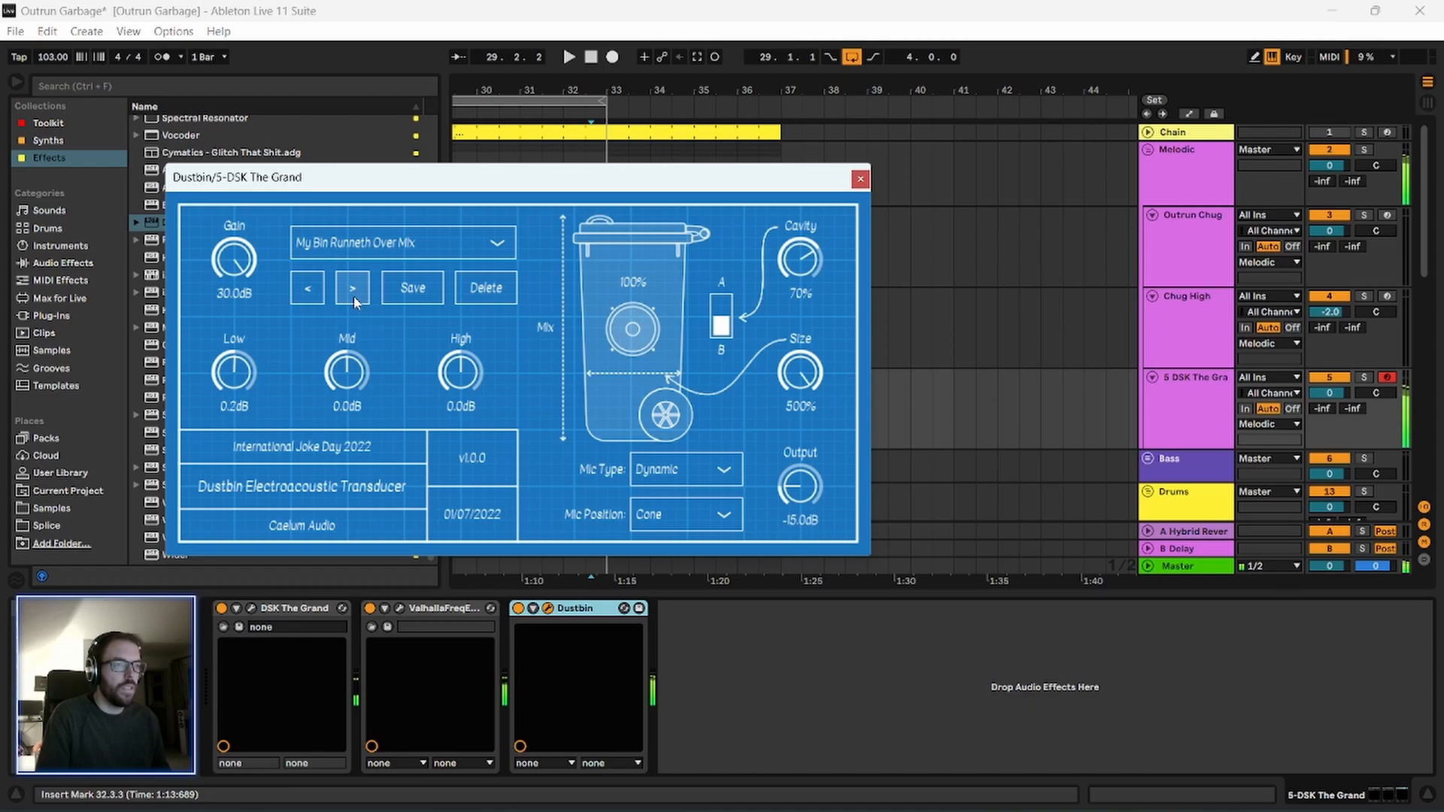
{"action": "left_click", "coordinate": [353, 295]}
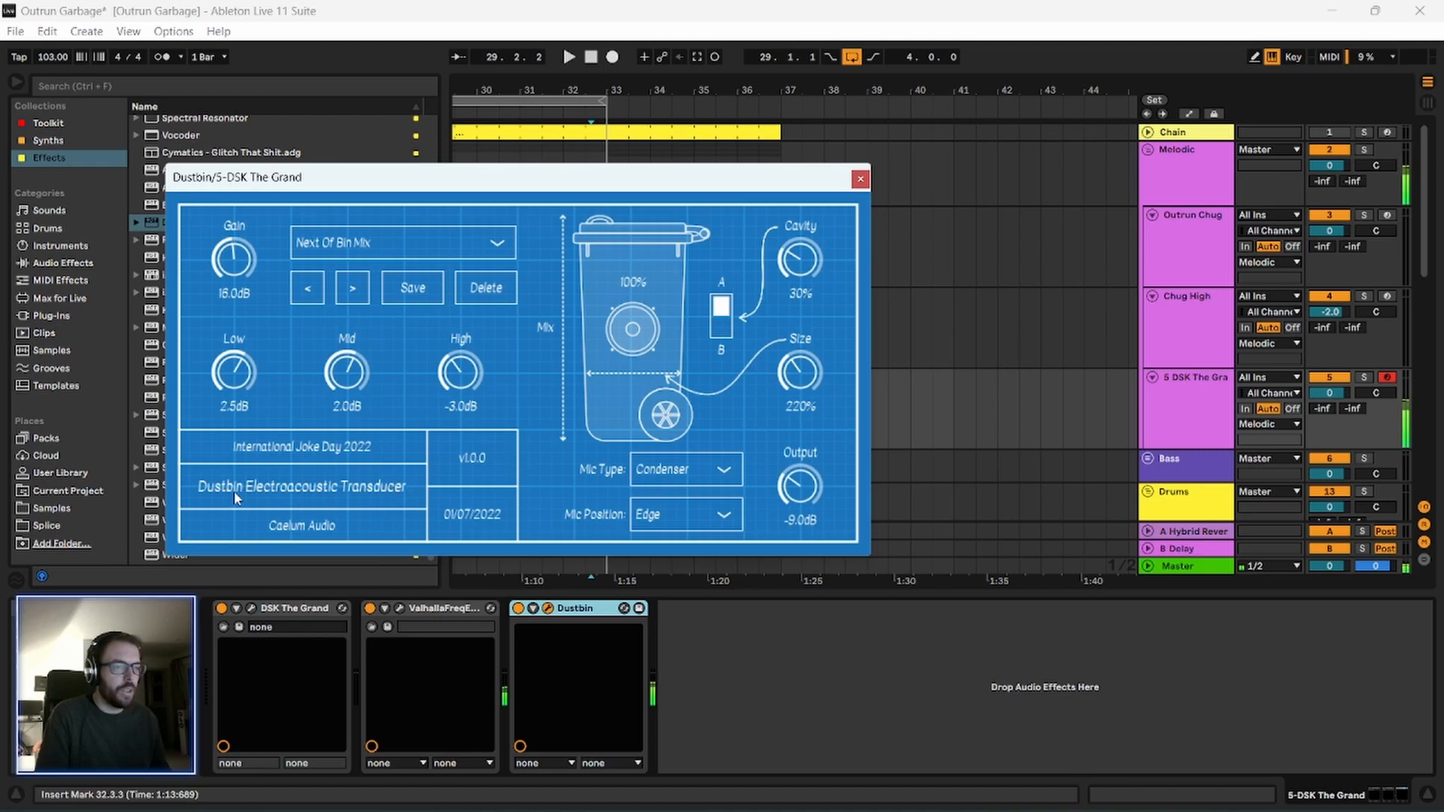
{"action": "left_click_drag", "start_coordinate": [355, 185], "coordinate": [327, 162]}
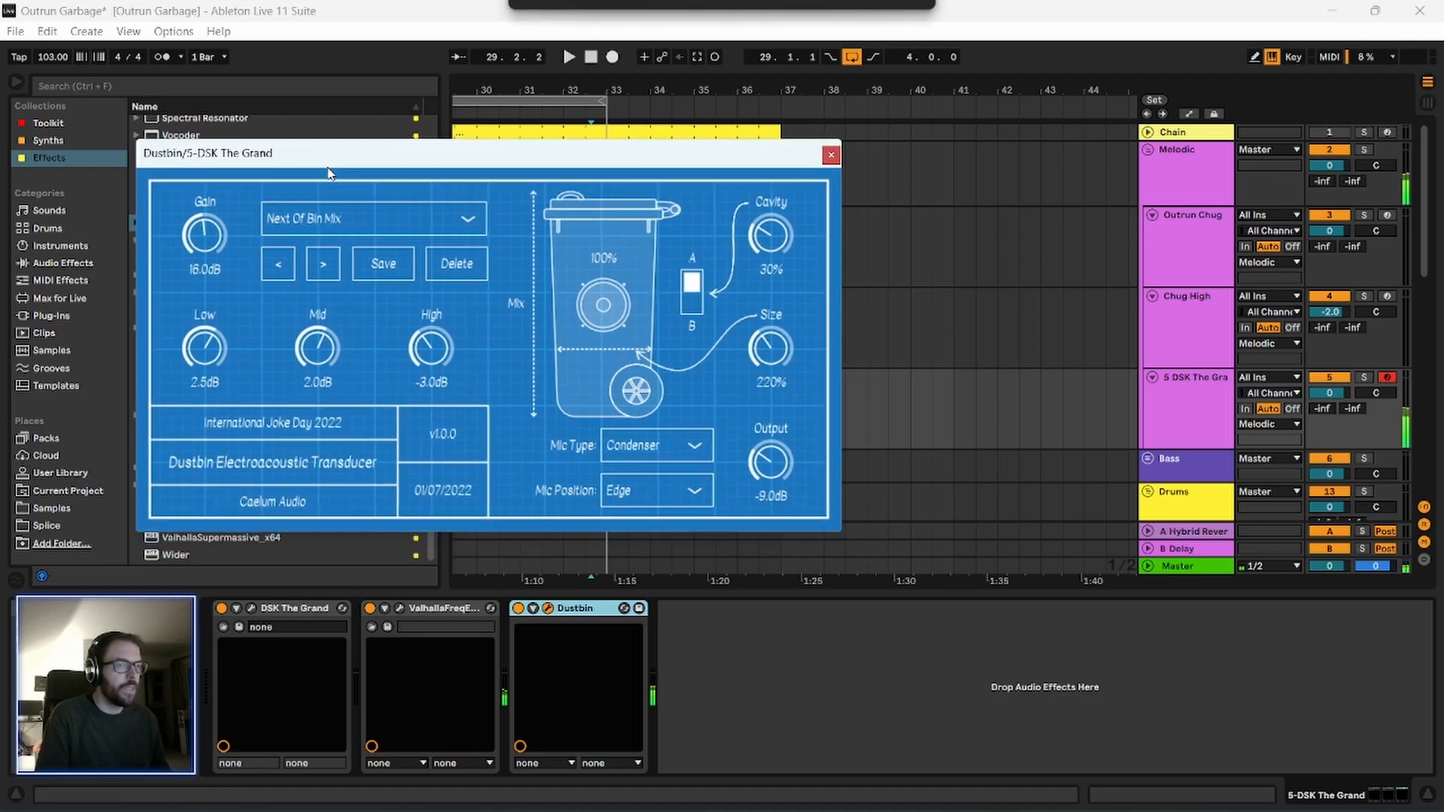
{"action": "left_click_drag", "start_coordinate": [309, 151], "coordinate": [327, 160]}
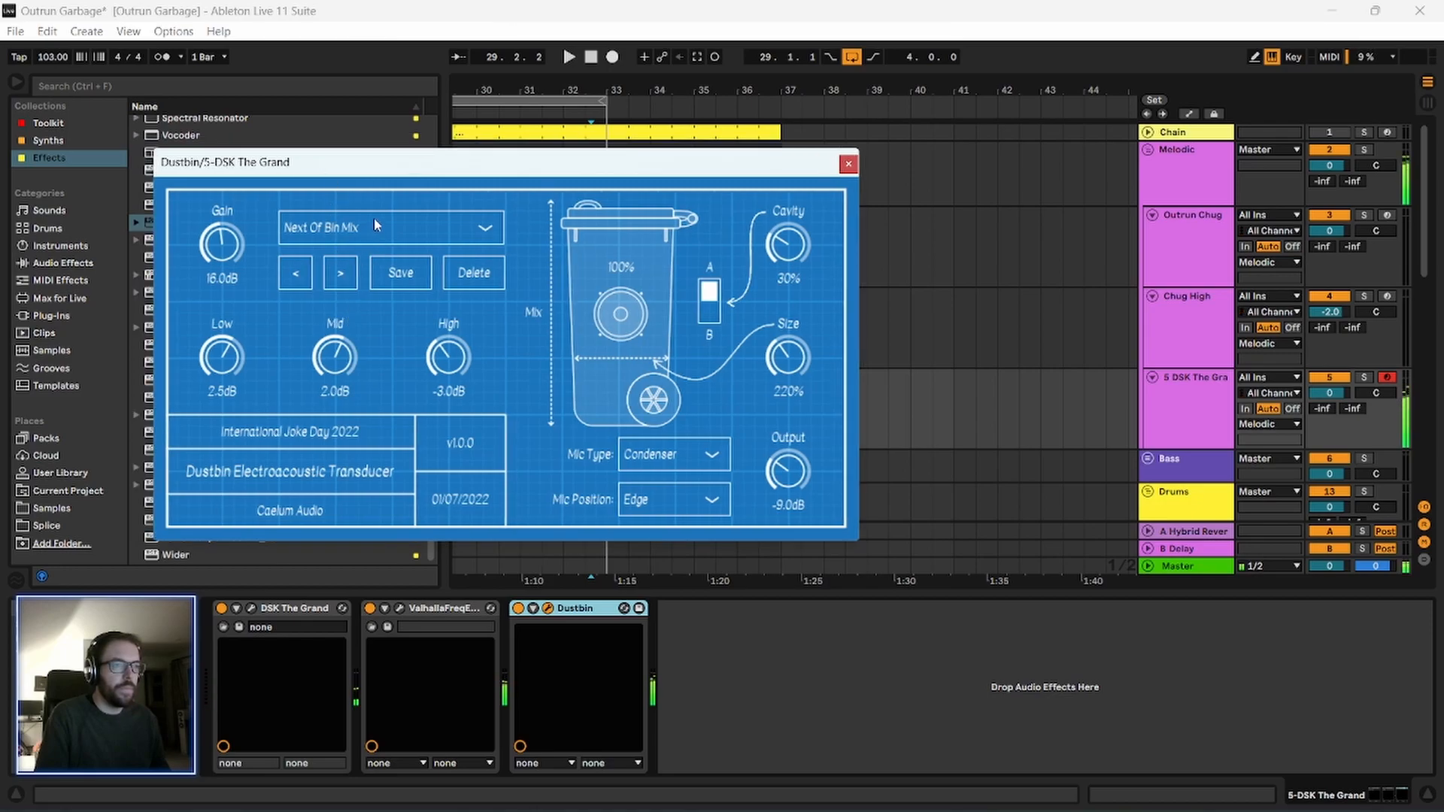
{"action": "left_click", "coordinate": [847, 165]}
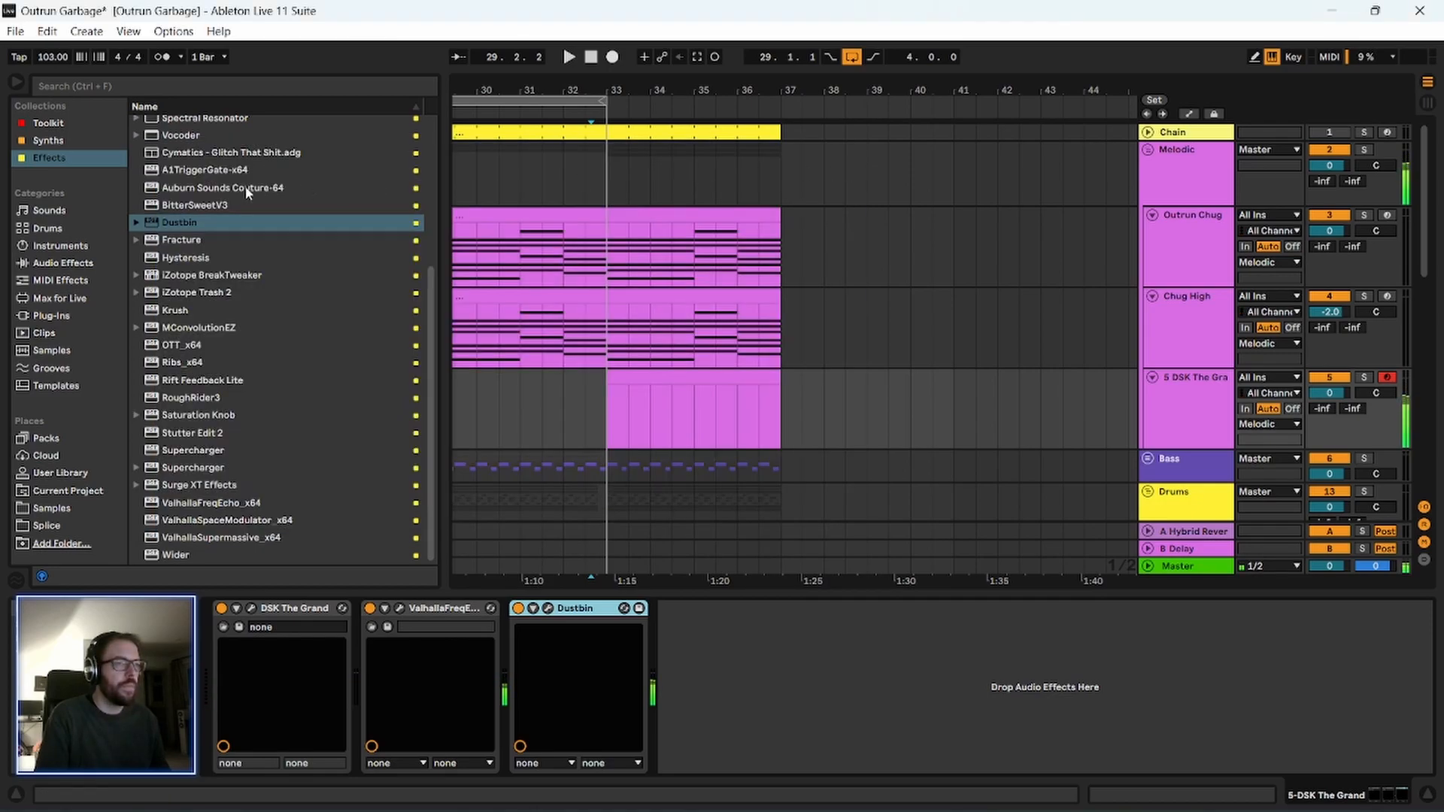
Reopen ValhallaFreqEcho on the piano track, set its shift to -0.10 Hz, and close the open plug-in windows.
{"action": "scroll", "coordinate": [223, 301], "scroll_direction": "up", "scroll_amount": 3}
{"action": "scroll", "coordinate": [214, 330], "scroll_direction": "up", "scroll_amount": 1}
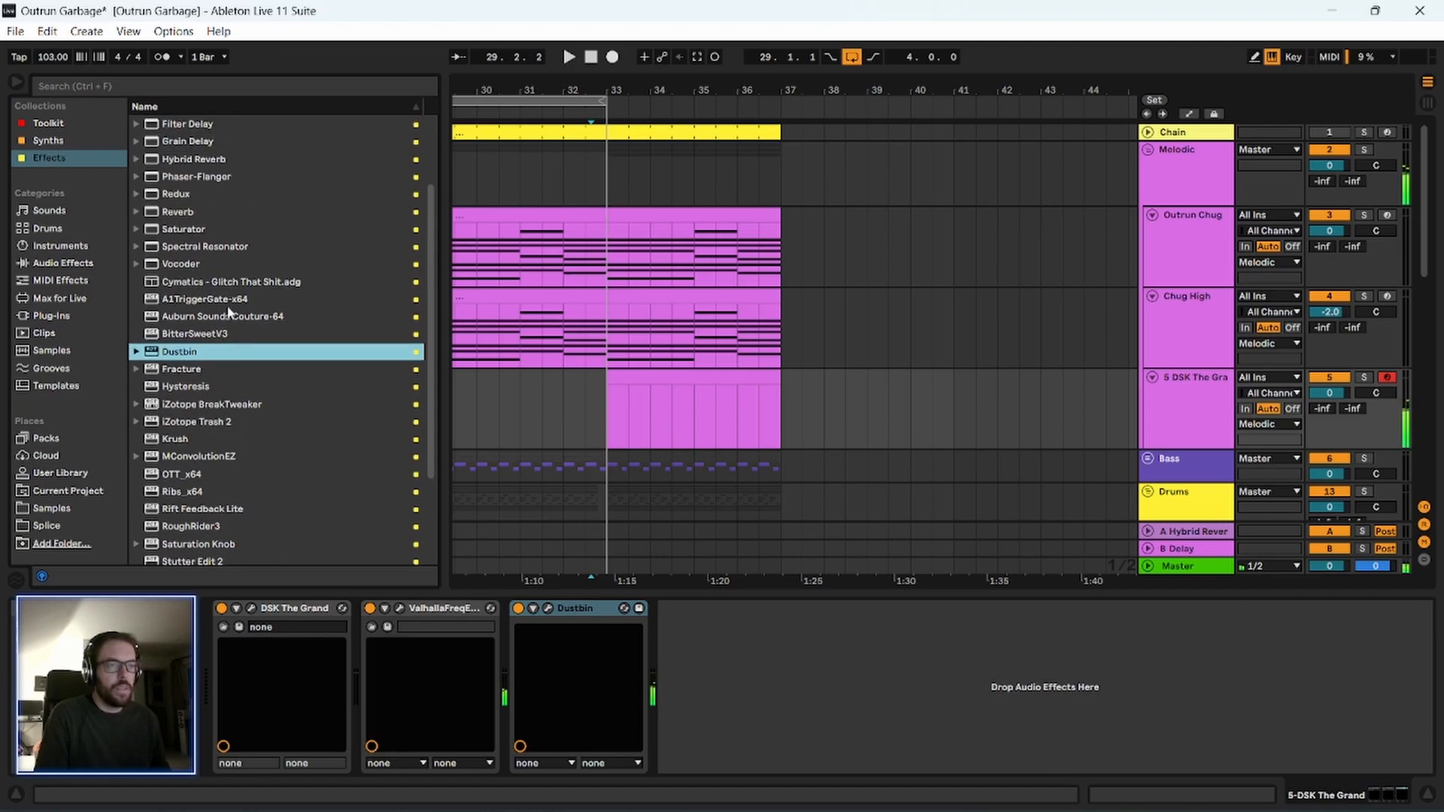
{"action": "scroll", "coordinate": [220, 376], "scroll_direction": "up", "scroll_amount": 2}
{"action": "scroll", "coordinate": [215, 436], "scroll_direction": "down", "scroll_amount": 5}
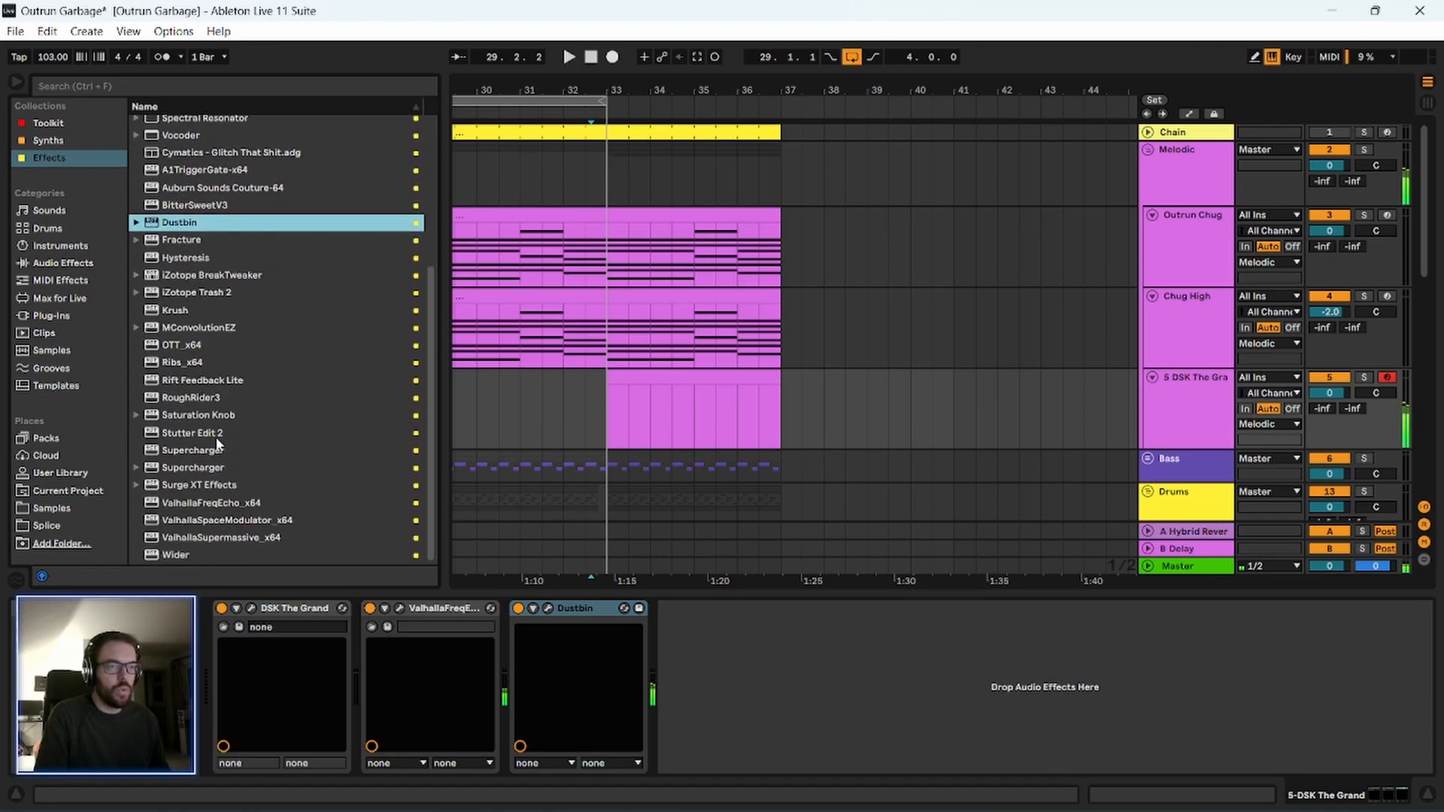
{"action": "left_click", "coordinate": [252, 608]}
{"action": "left_click", "coordinate": [399, 608]}
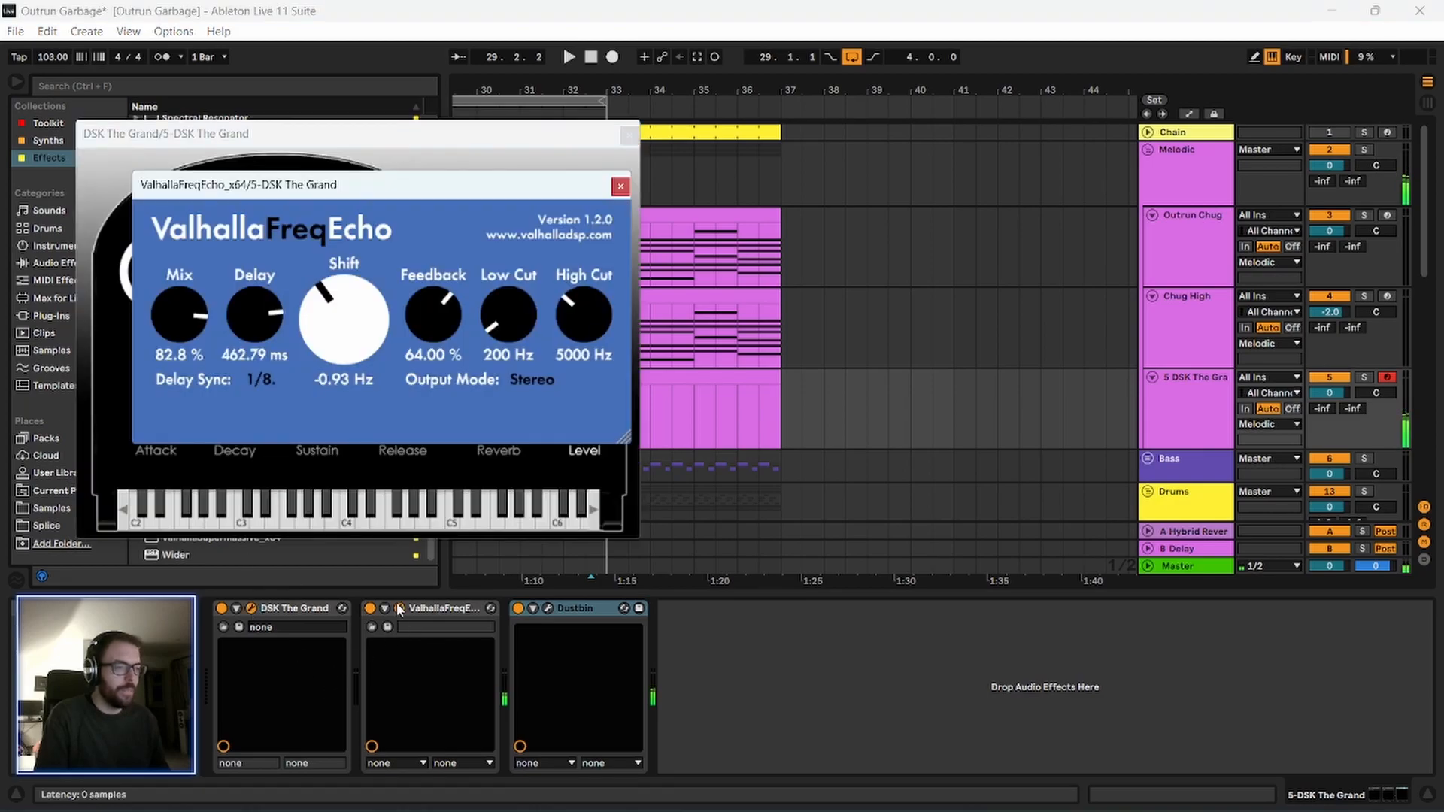
{"action": "left_click_drag", "start_coordinate": [318, 358], "coordinate": [327, 342]}
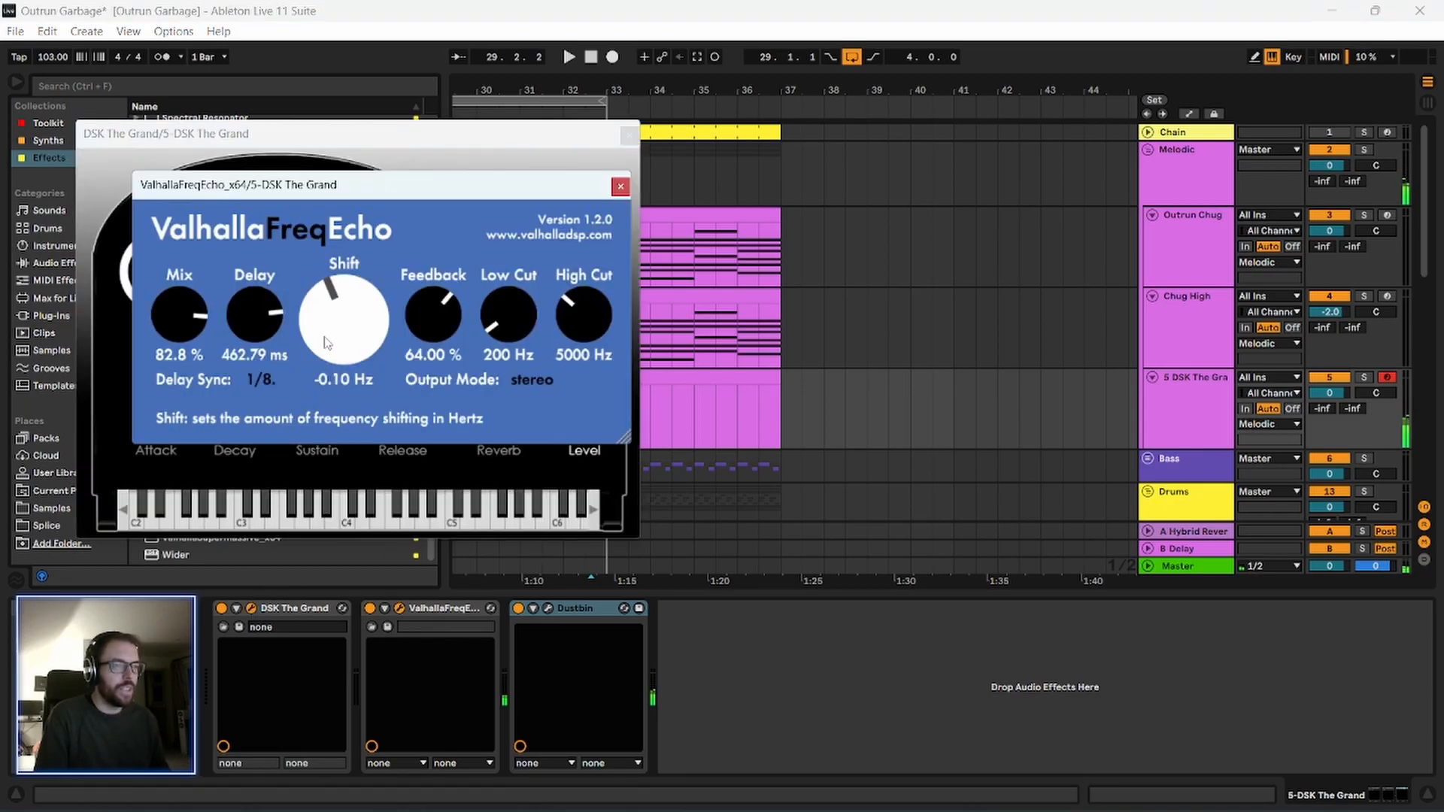
{"action": "left_click", "coordinate": [620, 188]}
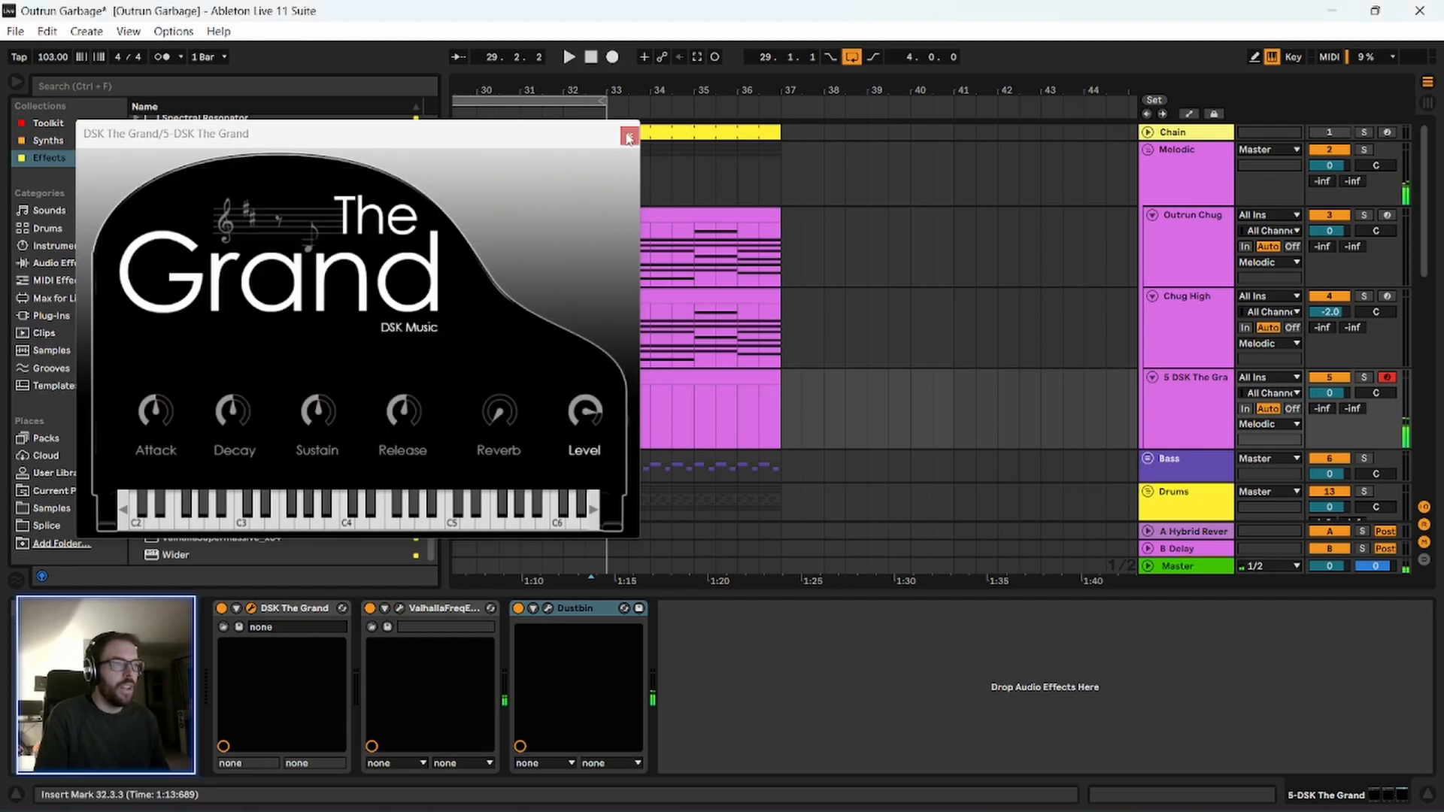
{"action": "left_click", "coordinate": [629, 136]}
Add Echo after Dustbin on the DSK The Grand track, with Ping Pong mode and 100% dry/wet.
{"action": "scroll", "coordinate": [257, 310], "scroll_direction": "up", "scroll_amount": 2}
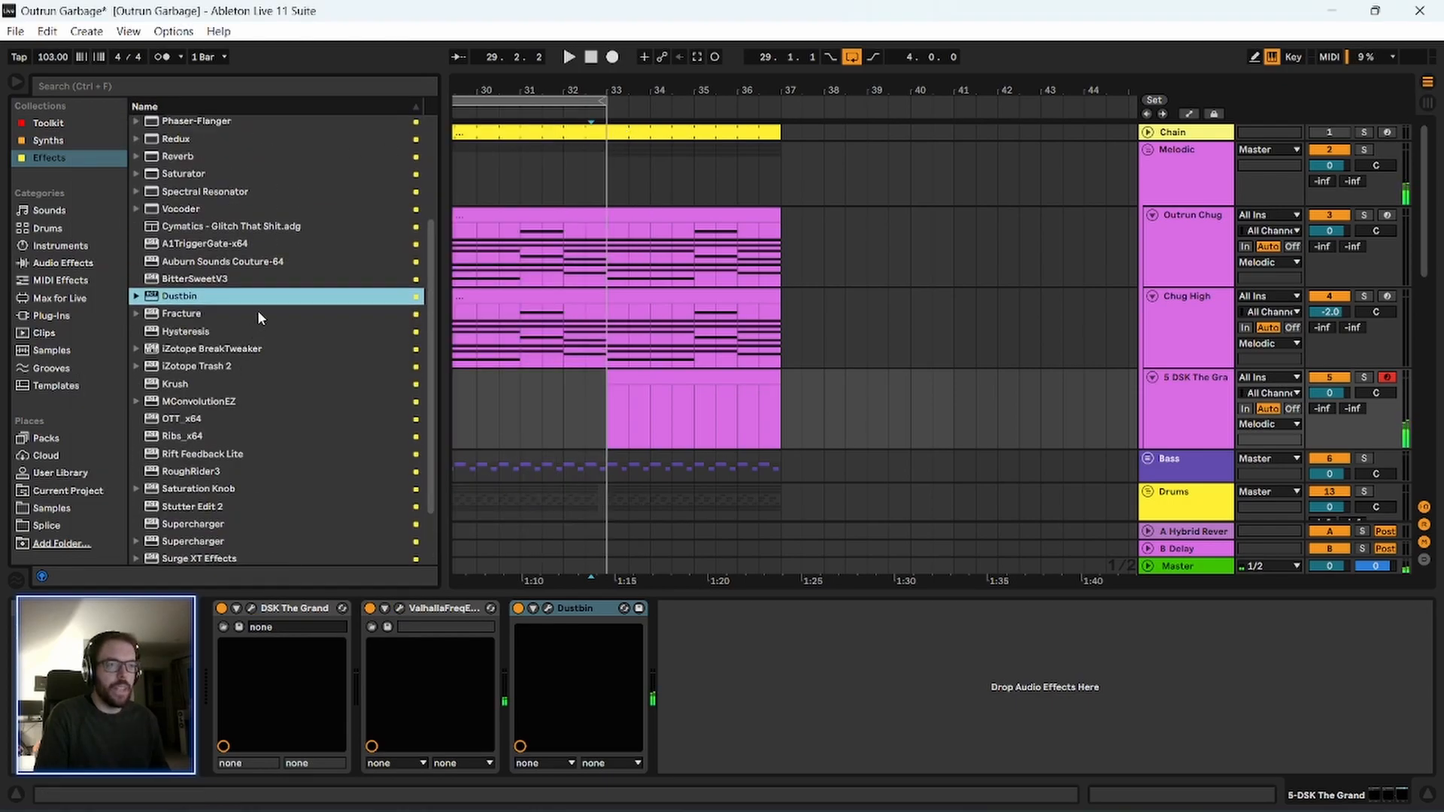
{"action": "scroll", "coordinate": [214, 401], "scroll_direction": "up", "scroll_amount": 5}
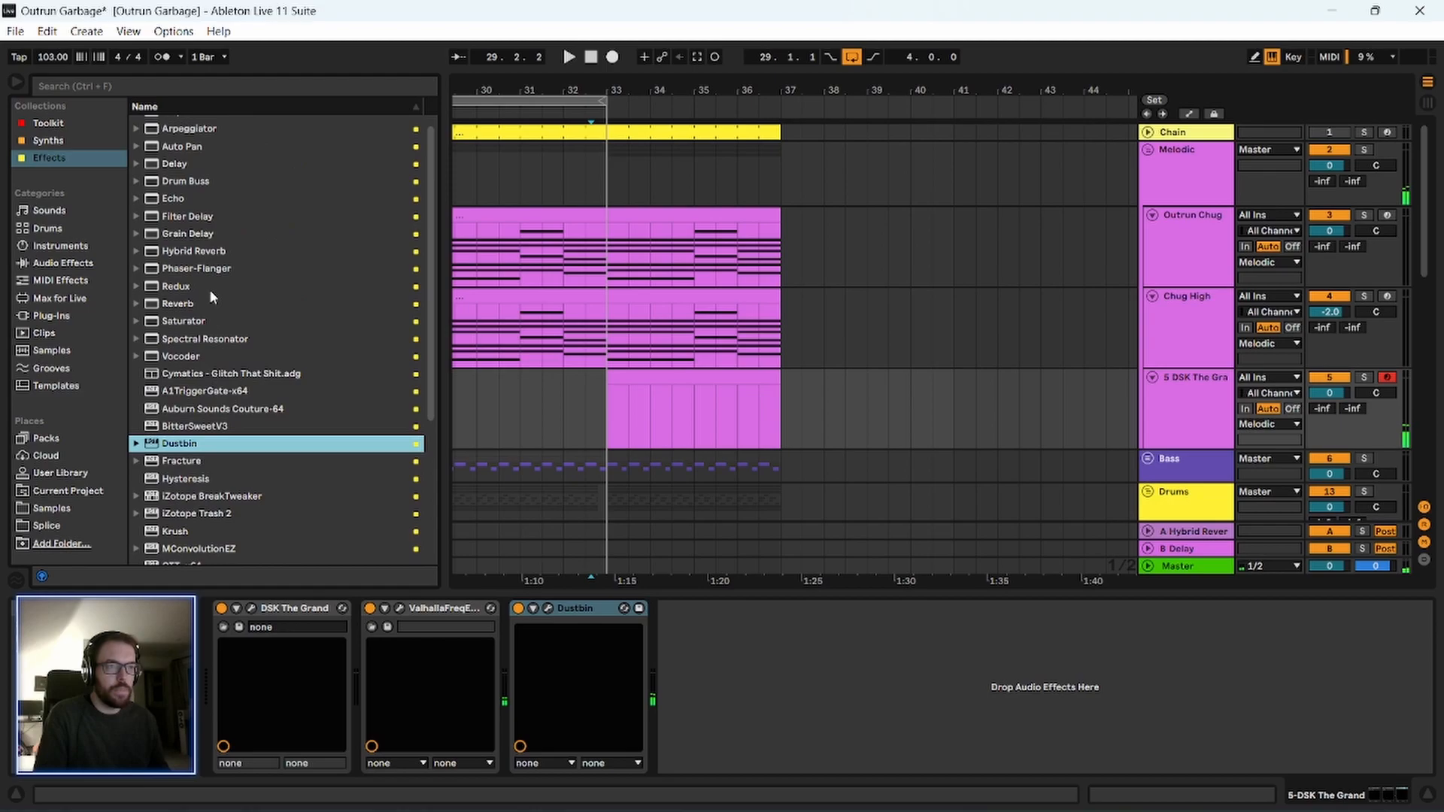
{"action": "left_click_drag", "start_coordinate": [180, 209], "coordinate": [793, 652]}
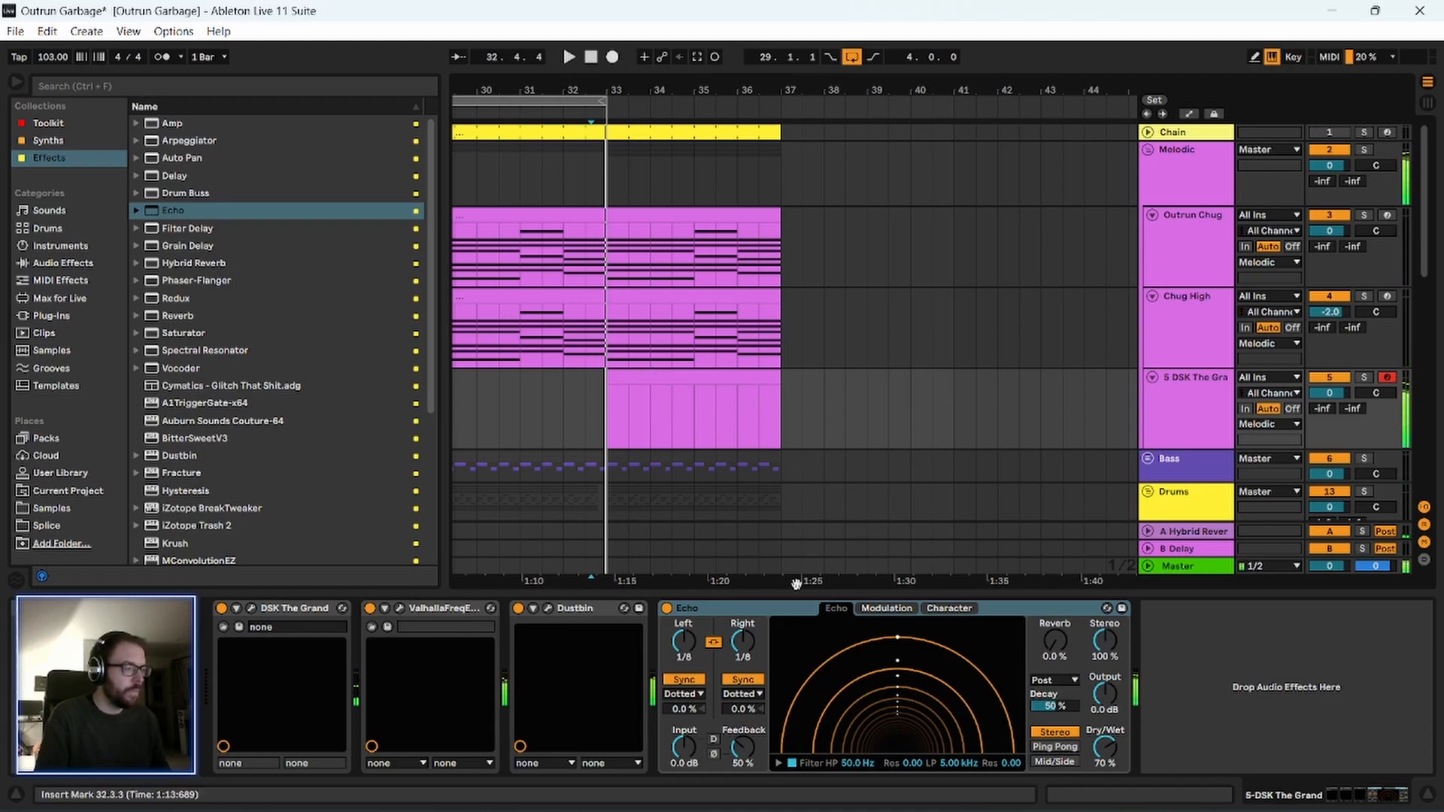
{"action": "left_click", "coordinate": [1060, 749]}
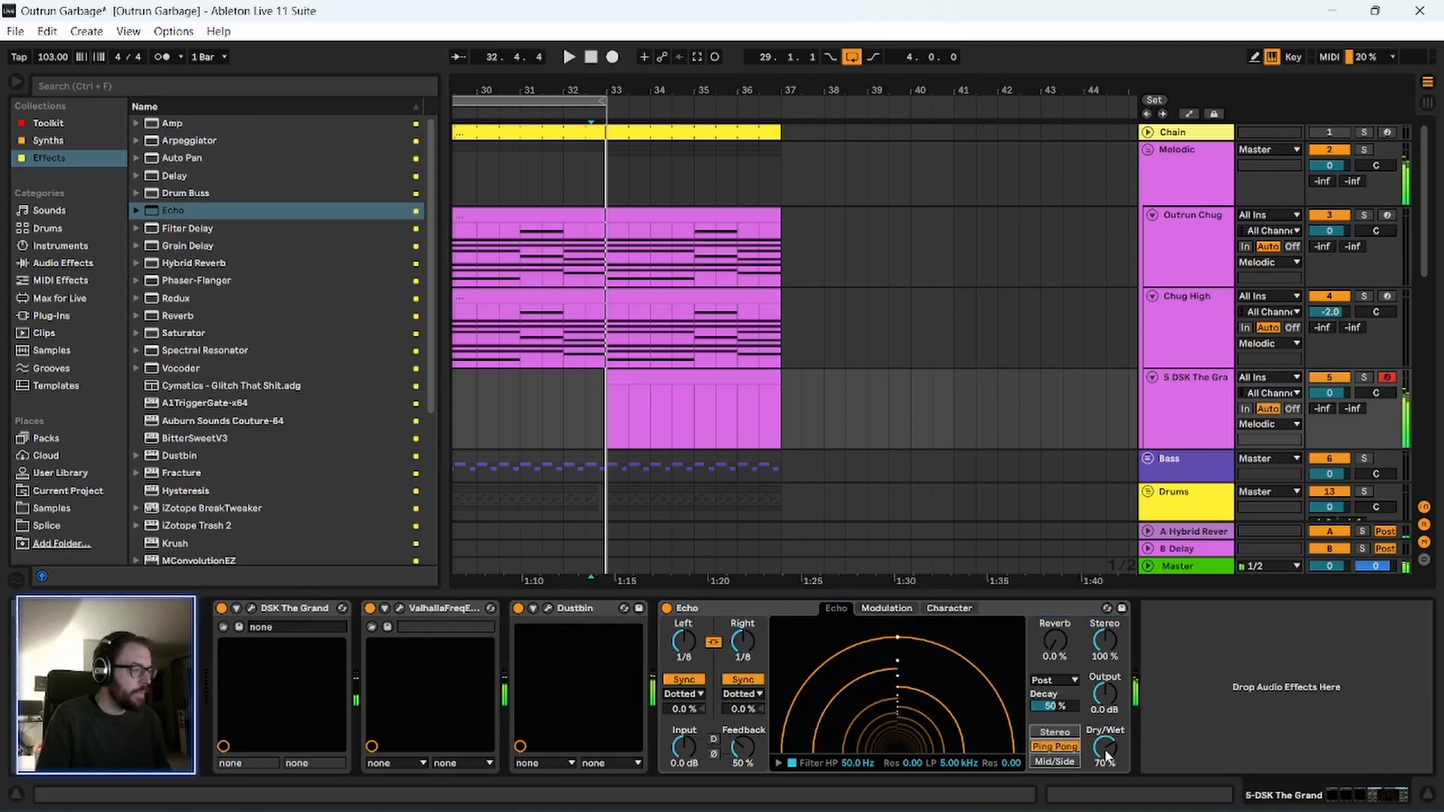
{"action": "left_click_drag", "start_coordinate": [1105, 756], "coordinate": [1106, 733]}
{"action": "left_click", "coordinate": [832, 626]}
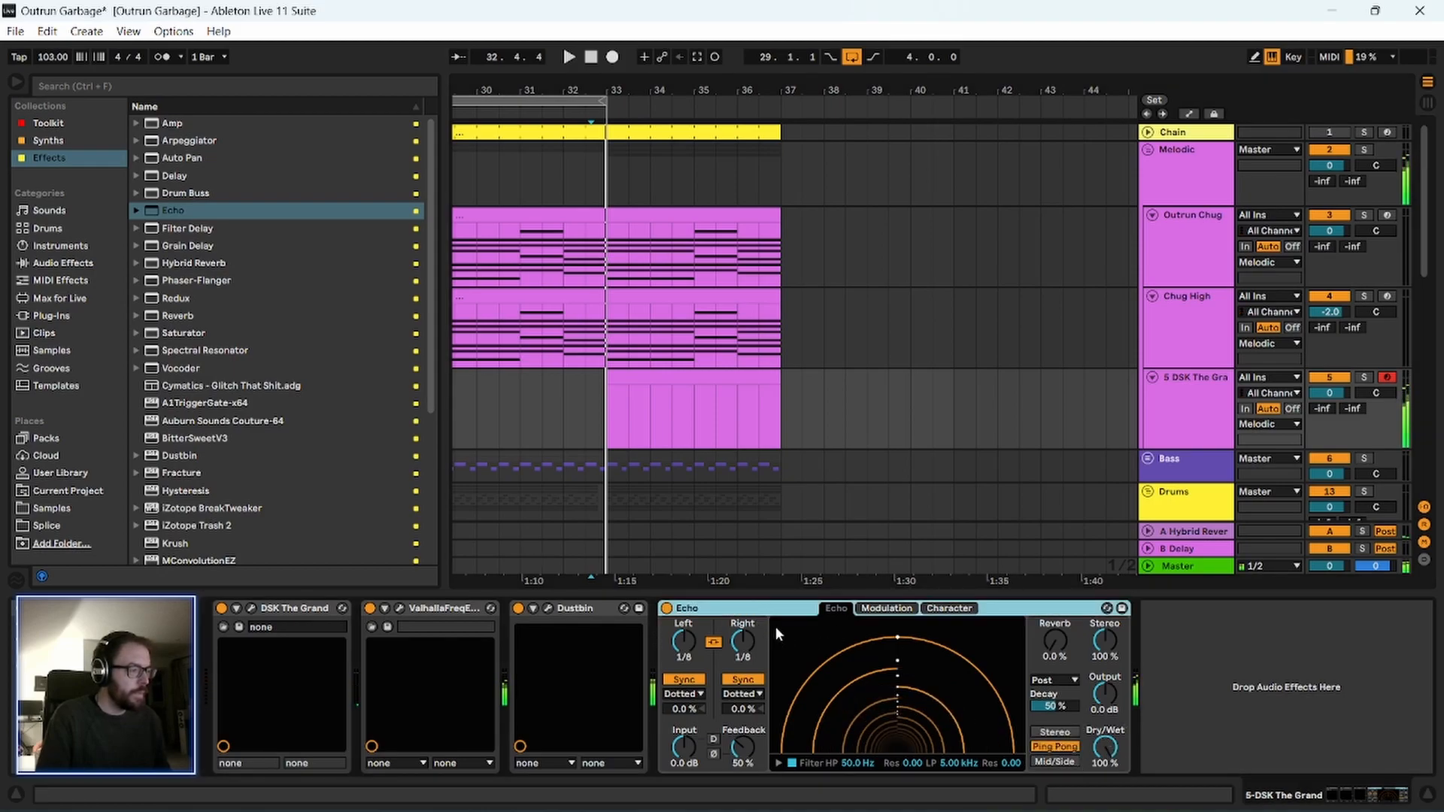
{"action": "scroll", "coordinate": [255, 488], "scroll_direction": "down", "scroll_amount": 3}
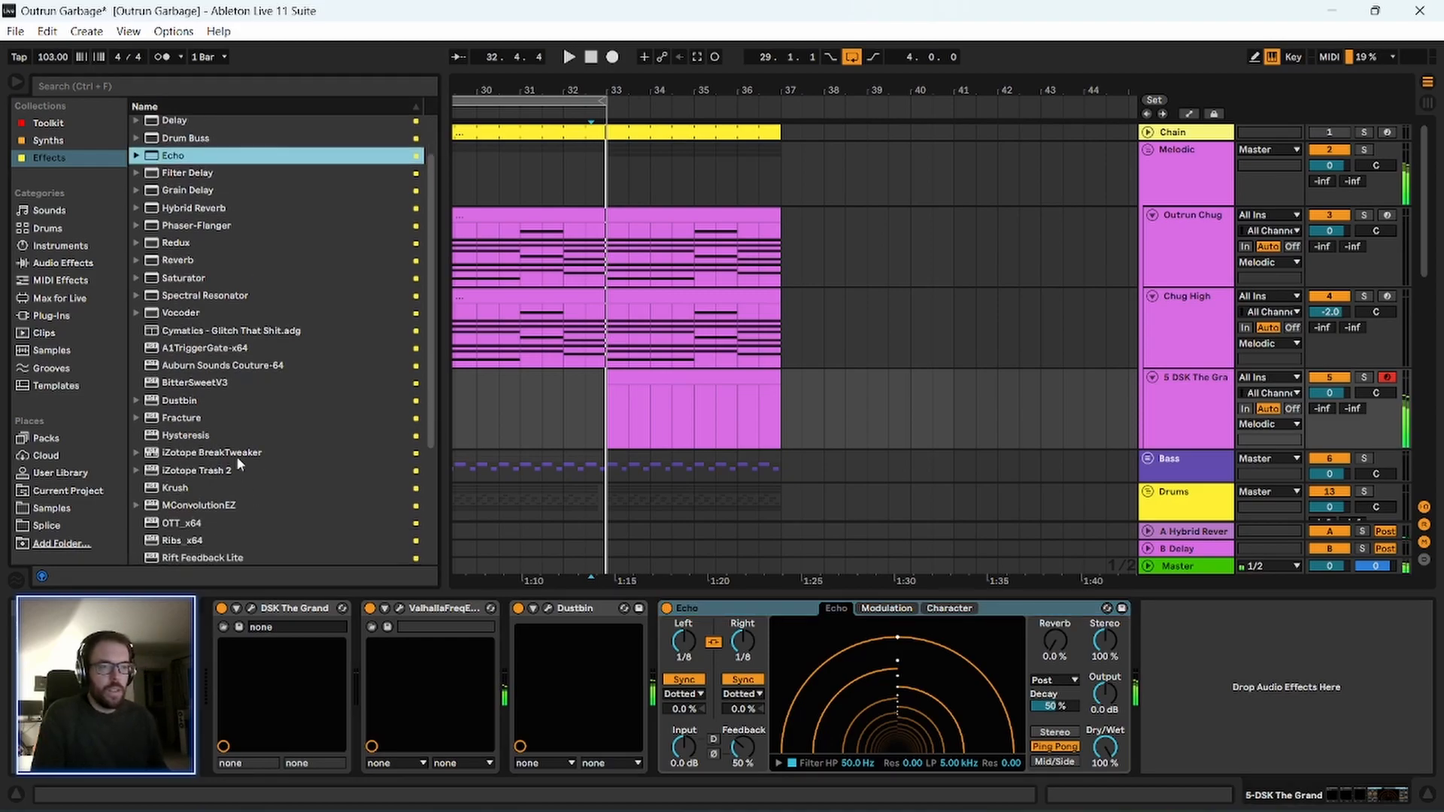
Insert Krush directly after DSK The Grand, with drive at 68.0% and downsampling at 57.2%.
{"action": "mouse_move", "coordinate": [181, 488]}
{"action": "left_mouse_down"}
{"action": "mouse_move", "coordinate": [553, 643]}
{"action": "mouse_move", "coordinate": [376, 686]}
{"action": "left_mouse_up"}
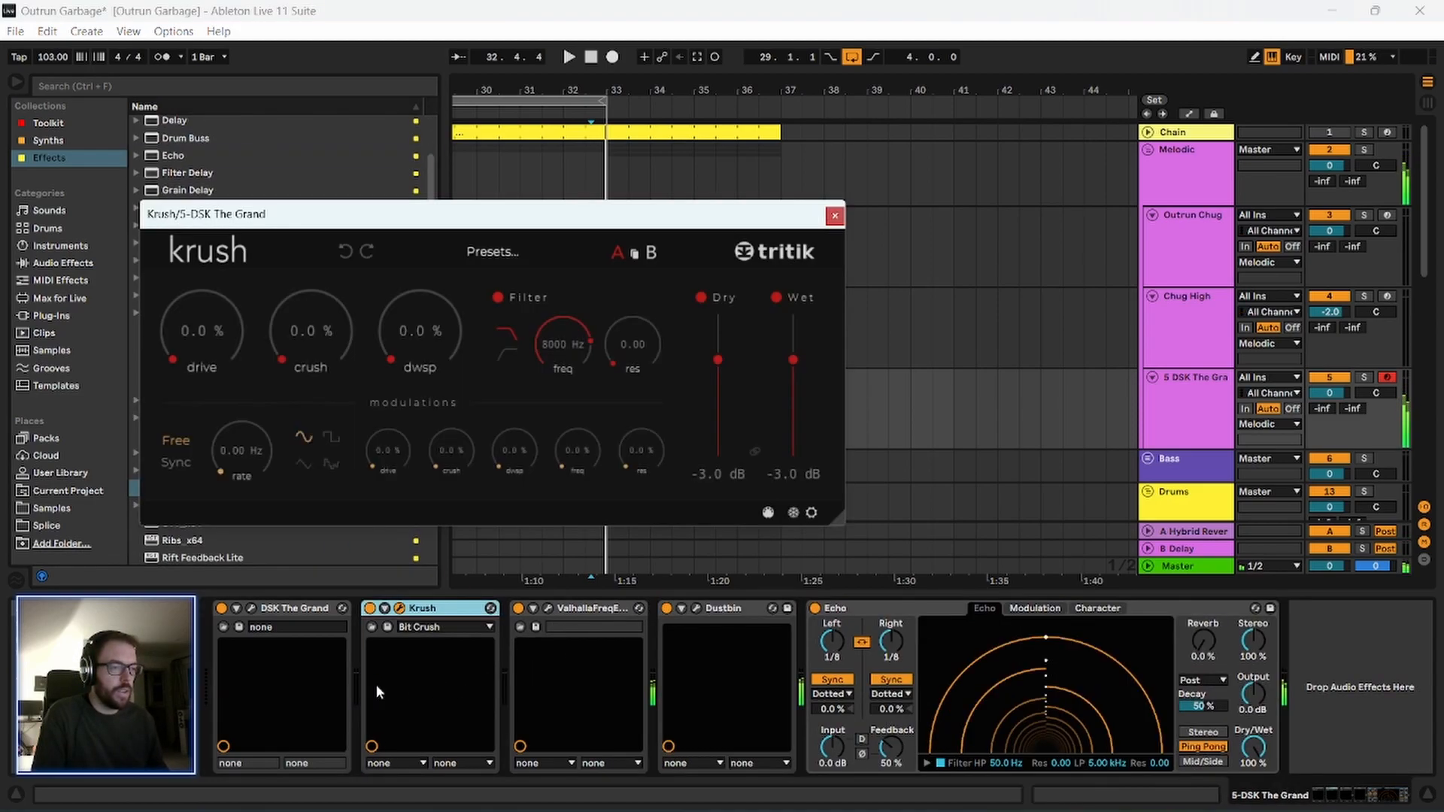
{"action": "left_click_drag", "start_coordinate": [223, 340], "coordinate": [210, 227]}
{"action": "left_click_drag", "start_coordinate": [363, 345], "coordinate": [399, 338]}
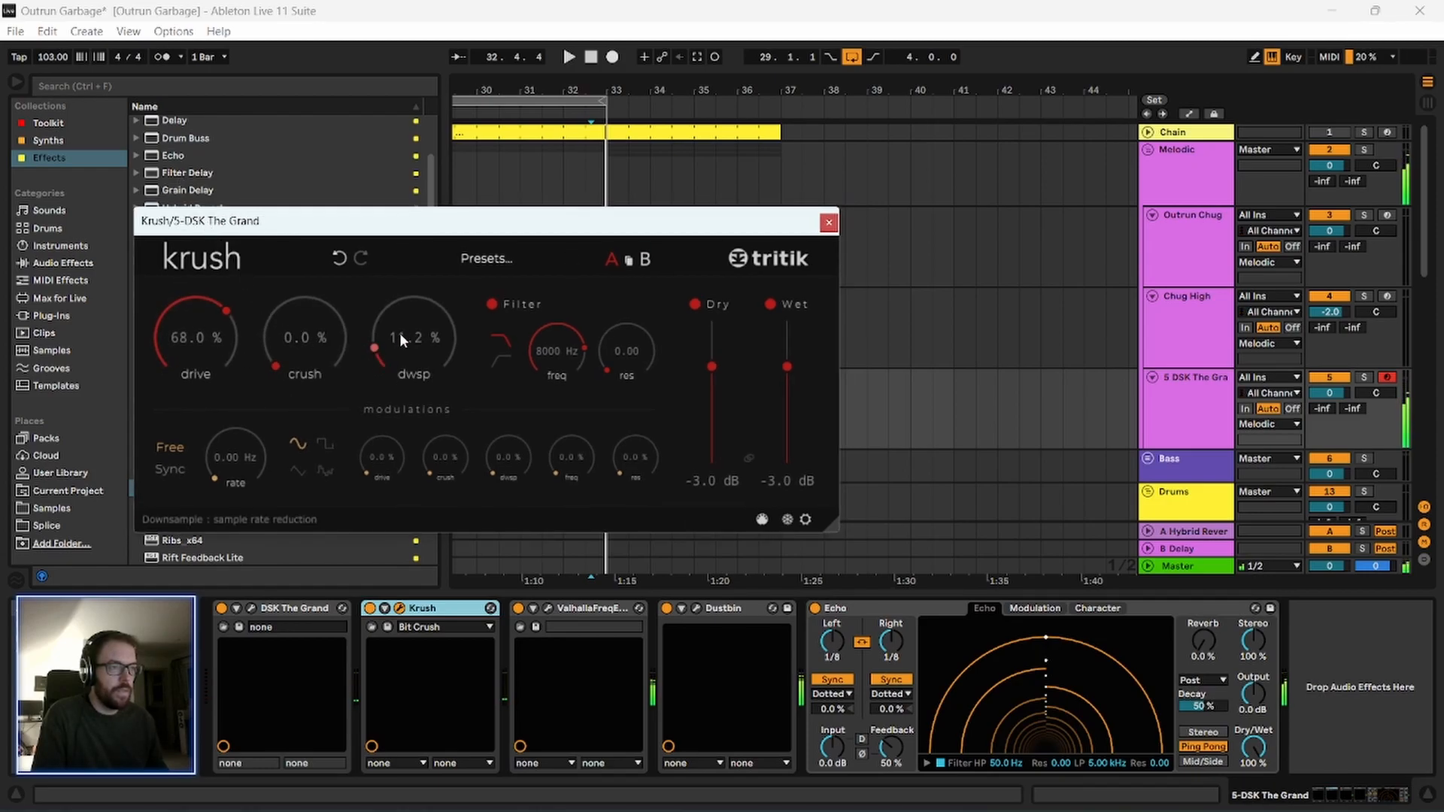
{"action": "left_click_drag", "start_coordinate": [400, 240], "coordinate": [400, 238]}
Set Krush's filter frequency to 20000 Hz and its downsample modulation depth to 63.6%, and close the plug-in window.
{"action": "left_click_drag", "start_coordinate": [548, 336], "coordinate": [547, 292]}
{"action": "left_click_drag", "start_coordinate": [432, 225], "coordinate": [448, 180]}
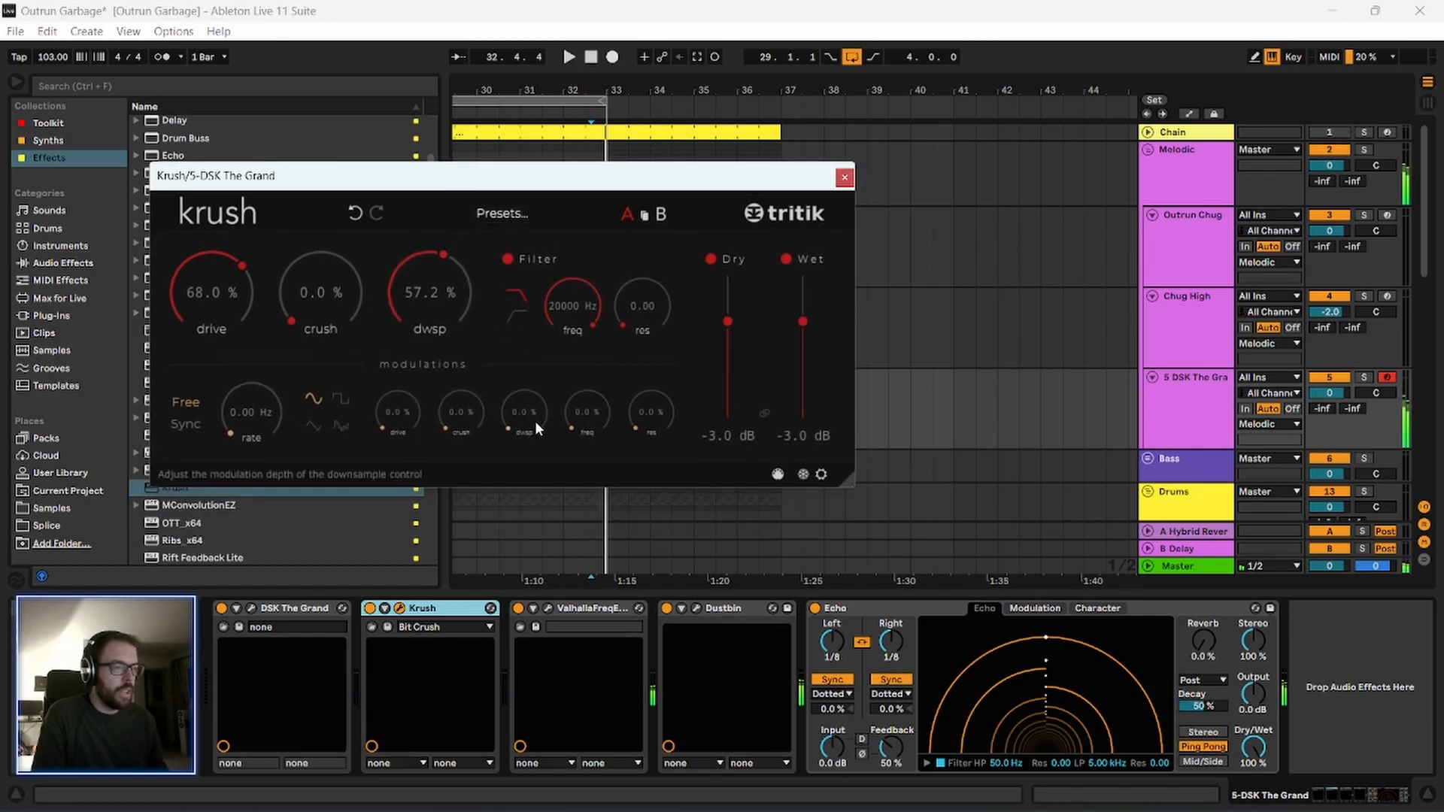
{"action": "left_click_drag", "start_coordinate": [516, 414], "coordinate": [526, 257]}
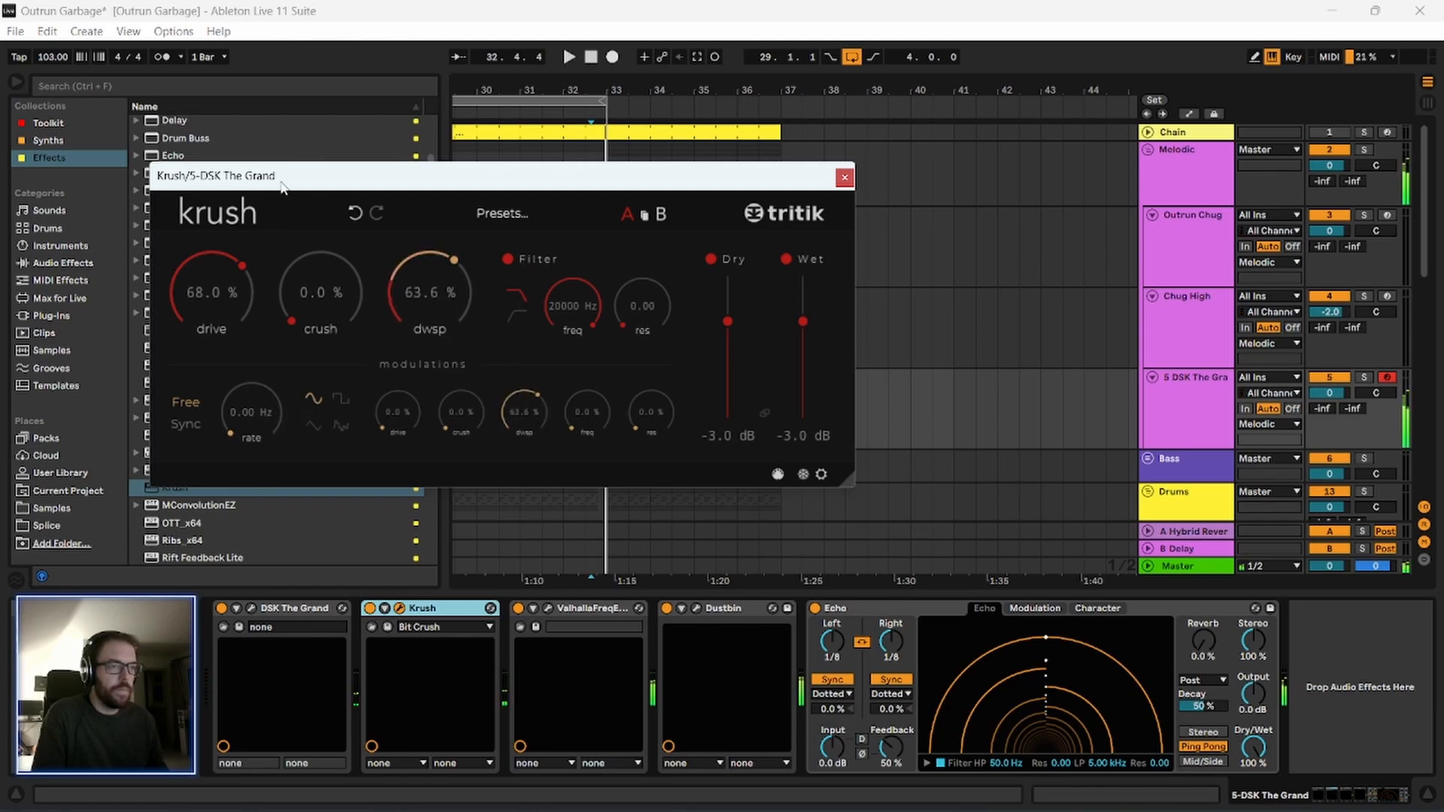
{"action": "left_click_drag", "start_coordinate": [278, 180], "coordinate": [286, 199]}
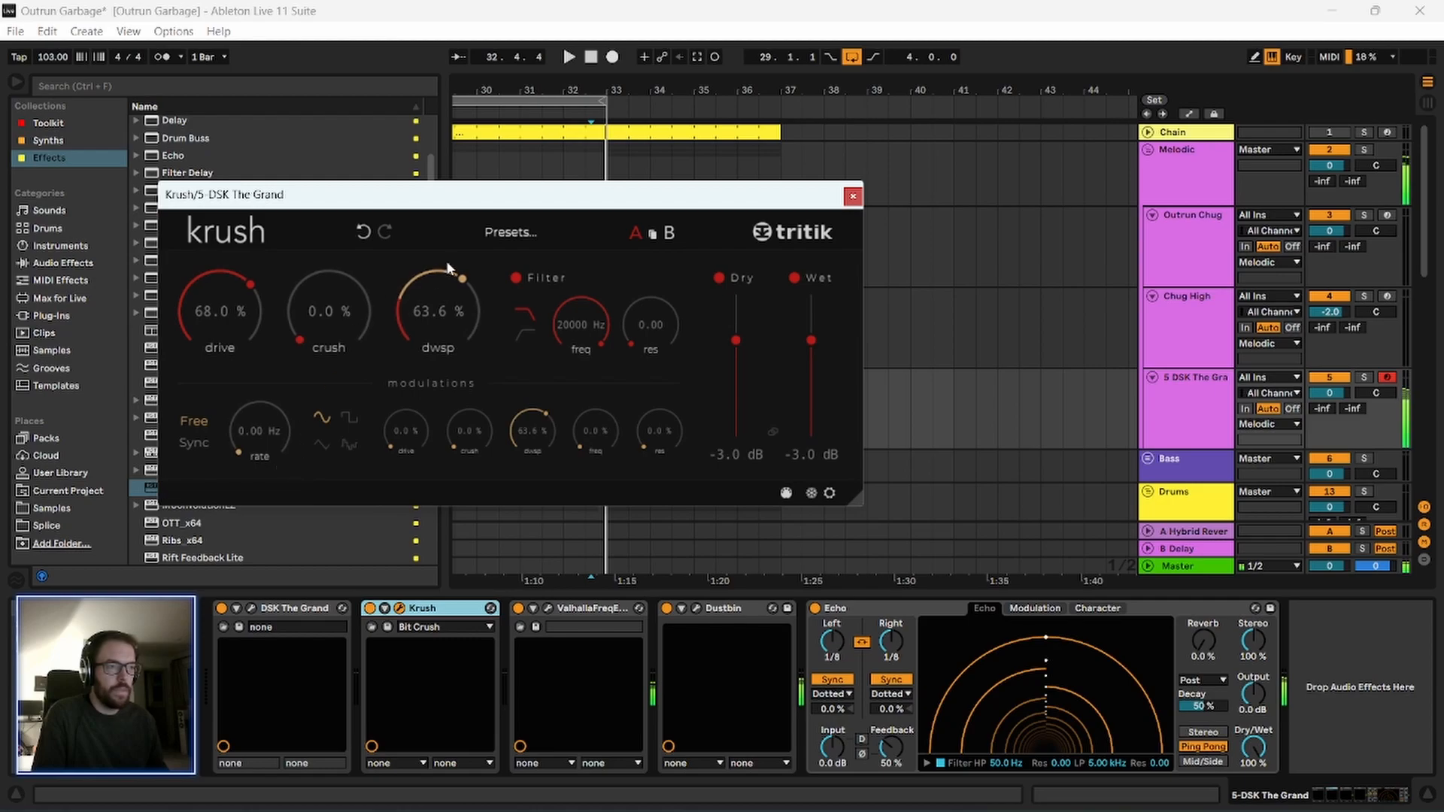
{"action": "left_click", "coordinate": [853, 197]}
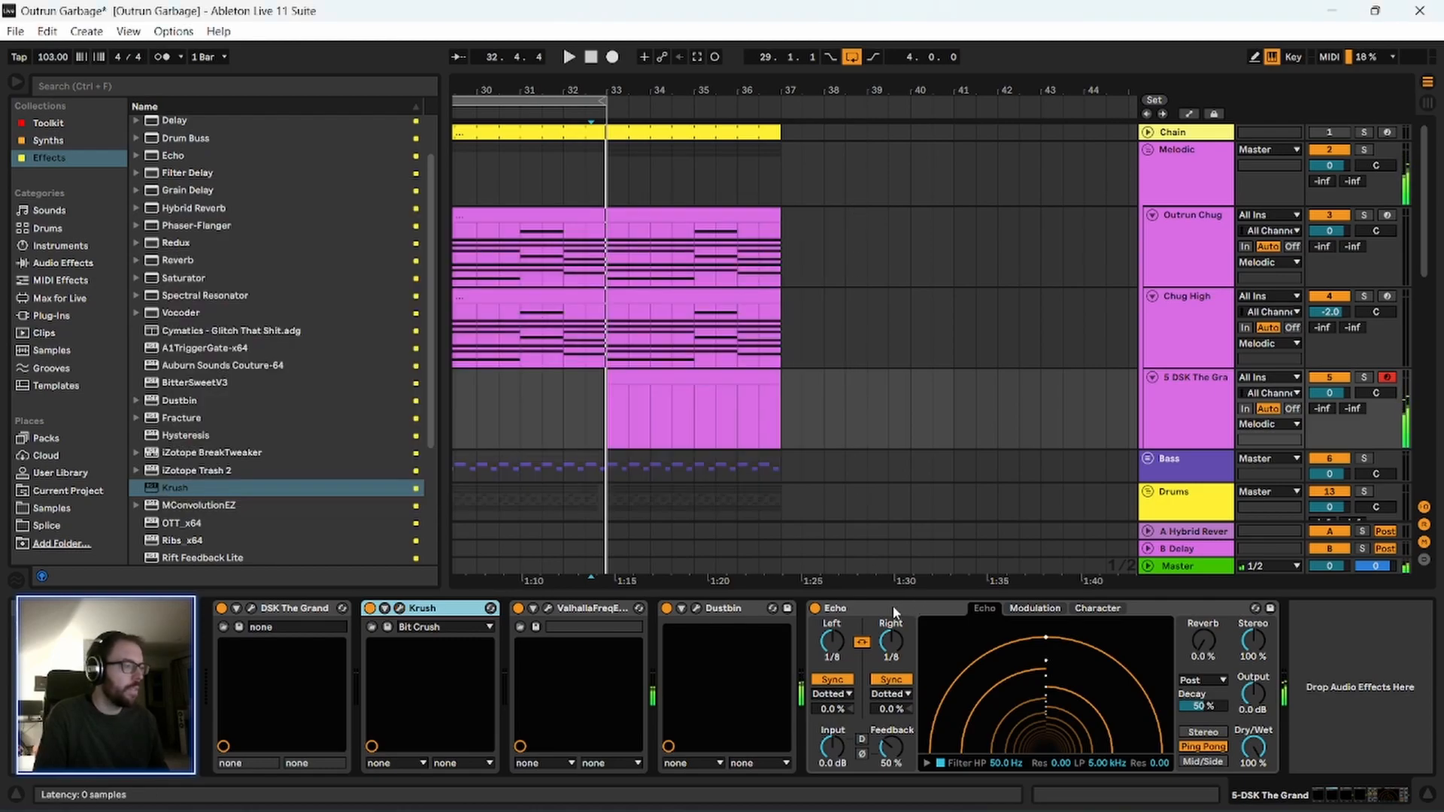
Move ValhallaFreqEcho to the end of the piano effect chain and raise Echo's feedback to 107%.
{"action": "left_click", "coordinate": [845, 644]}
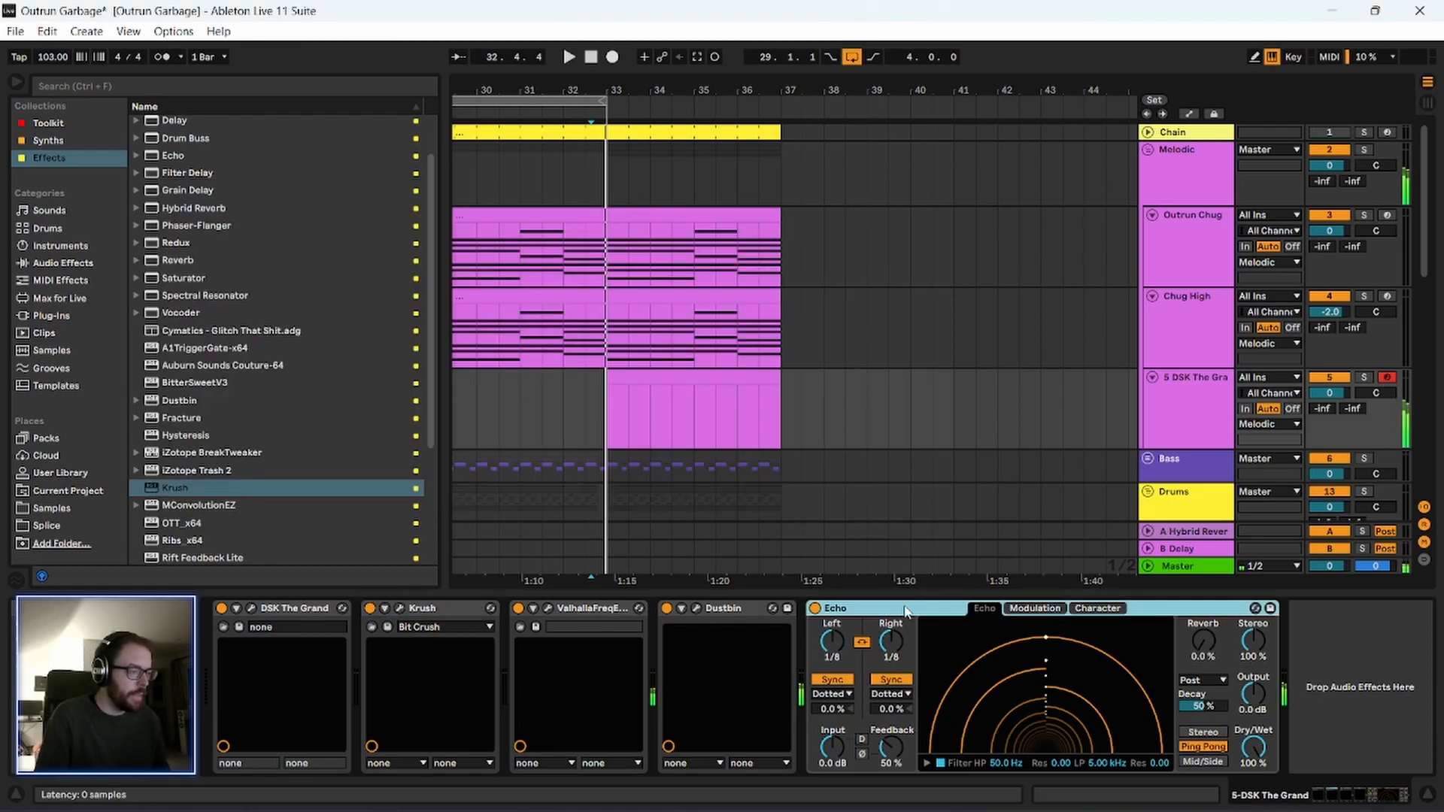
{"action": "left_click_drag", "start_coordinate": [579, 613], "coordinate": [1321, 631]}
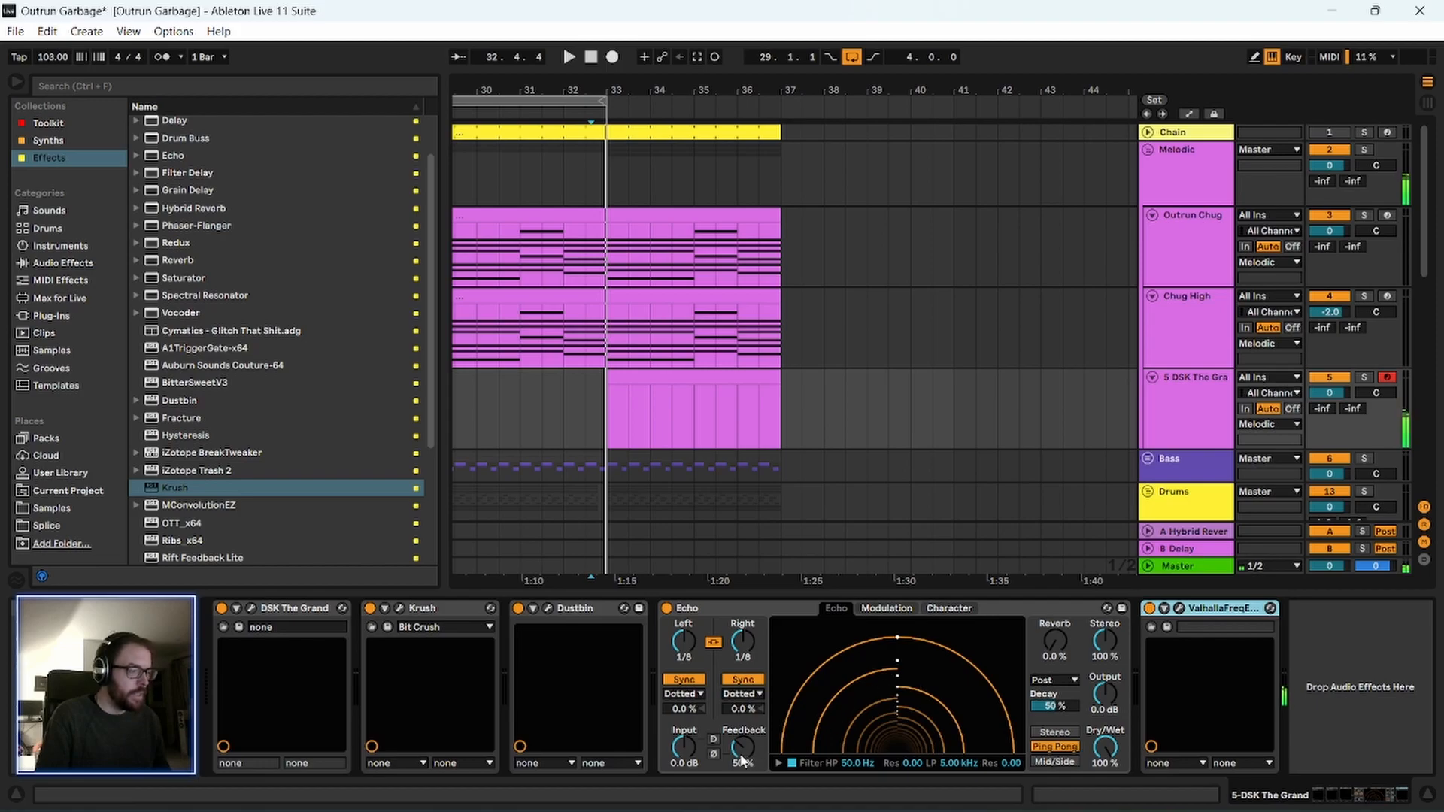
{"action": "left_click_drag", "start_coordinate": [742, 760], "coordinate": [743, 715]}
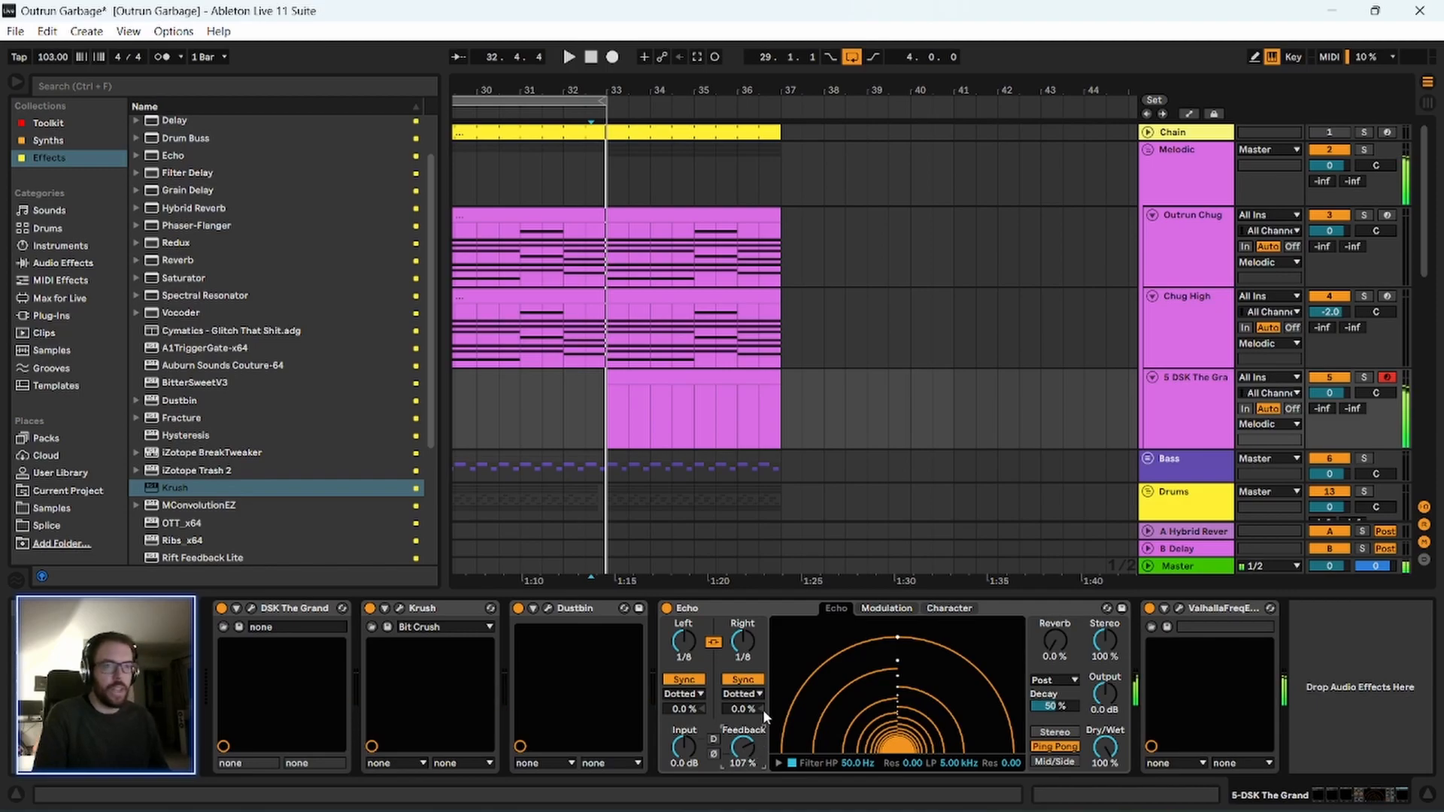
{"action": "left_click", "coordinate": [751, 605]}
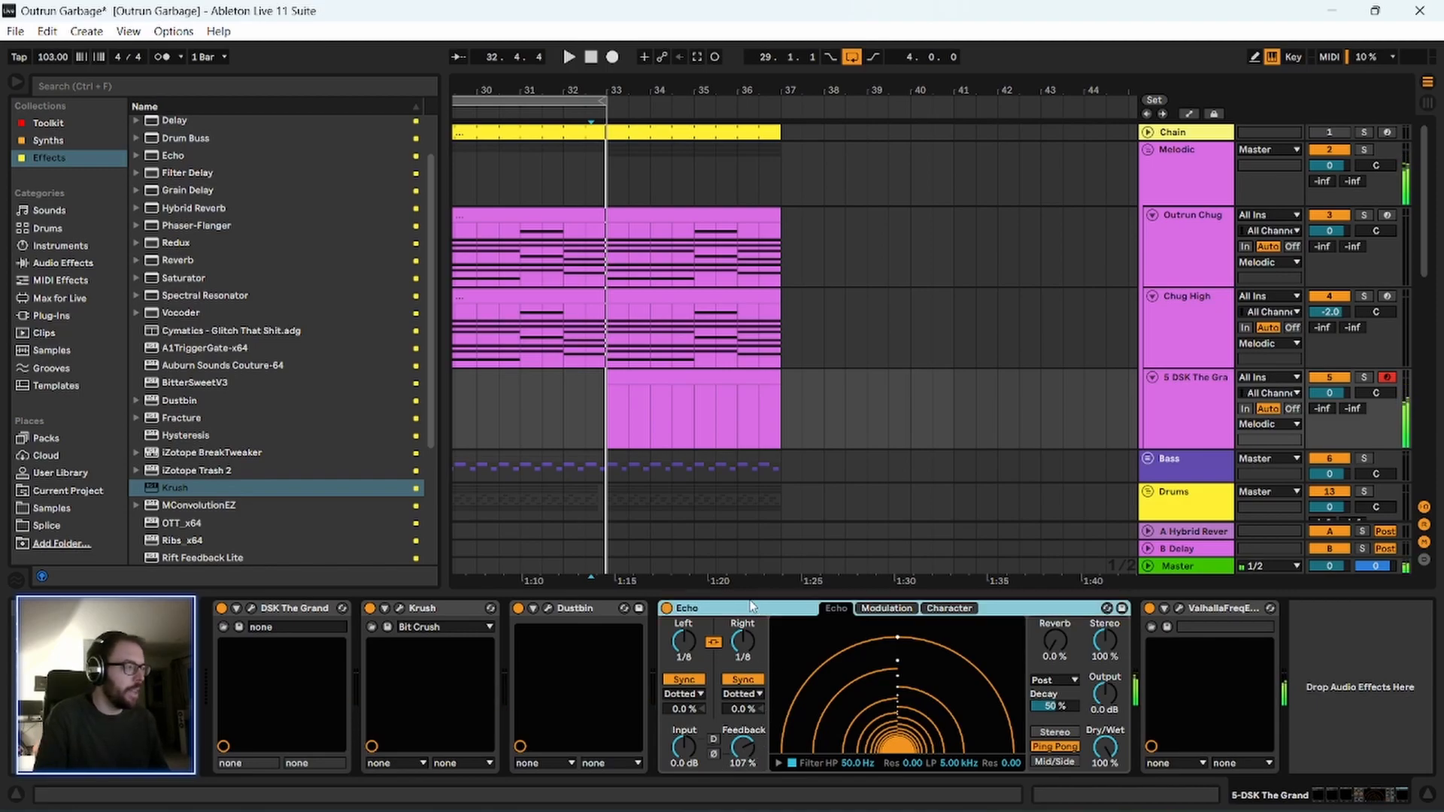
{"action": "mouse_move", "coordinate": [743, 807]}
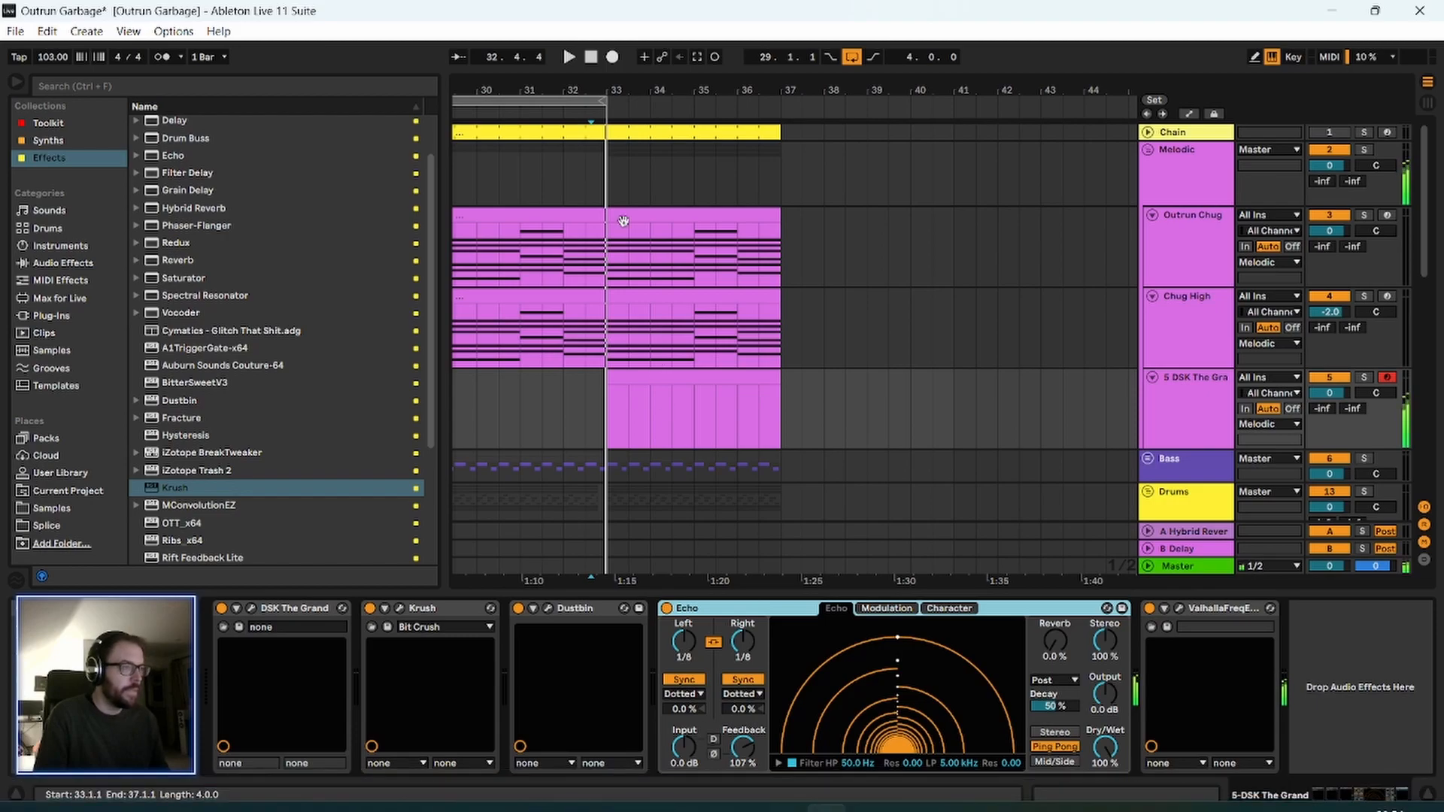
Reopen ValhallaFreqEcho, lower Echo's feedback to 42% while auditioning the loop, and close the plug-in window.
{"action": "left_click_drag", "start_coordinate": [535, 87], "coordinate": [614, 77]}
{"action": "left_click", "coordinate": [1178, 609]}
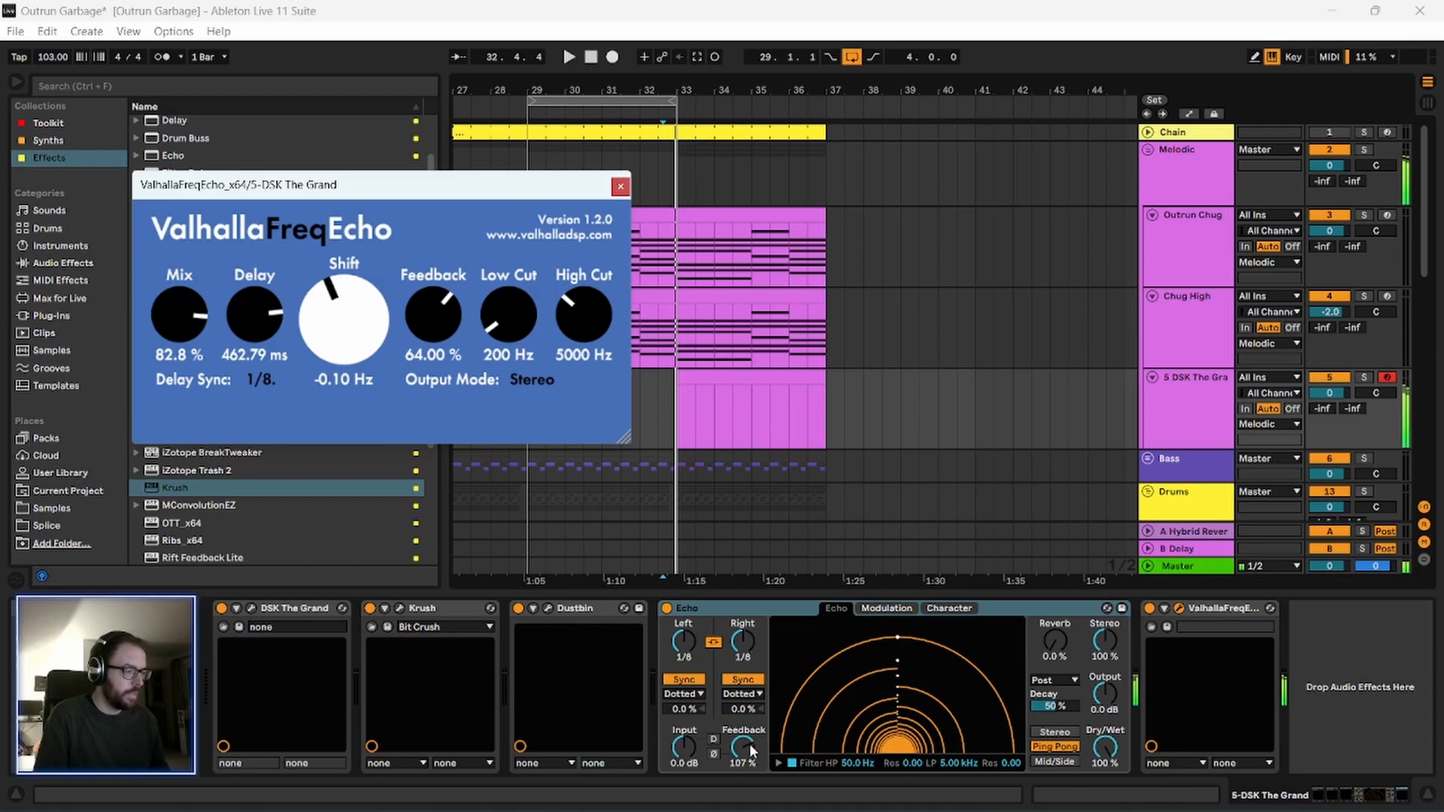
{"action": "left_click_drag", "start_coordinate": [750, 747], "coordinate": [751, 763]}
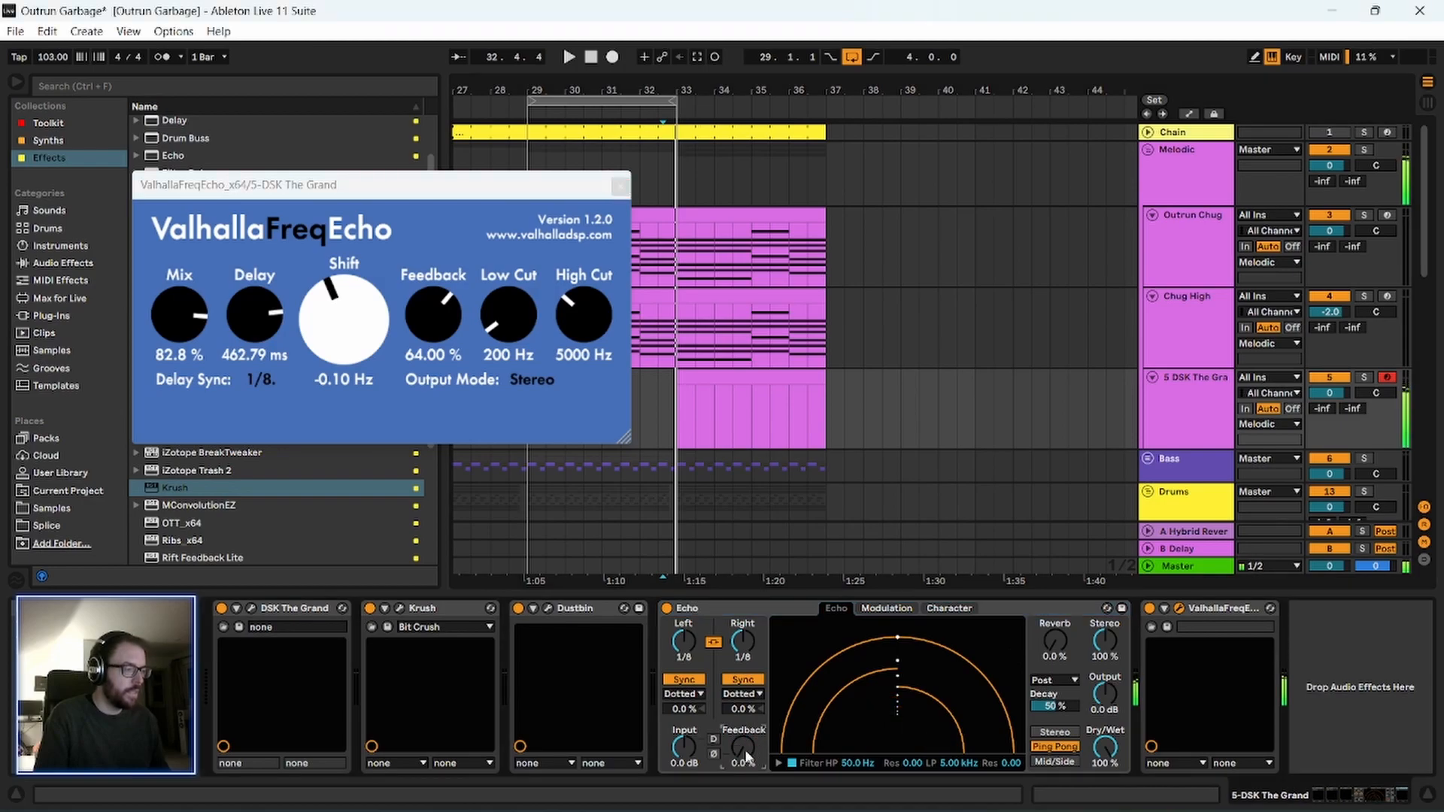
{"action": "key", "text": "space"}
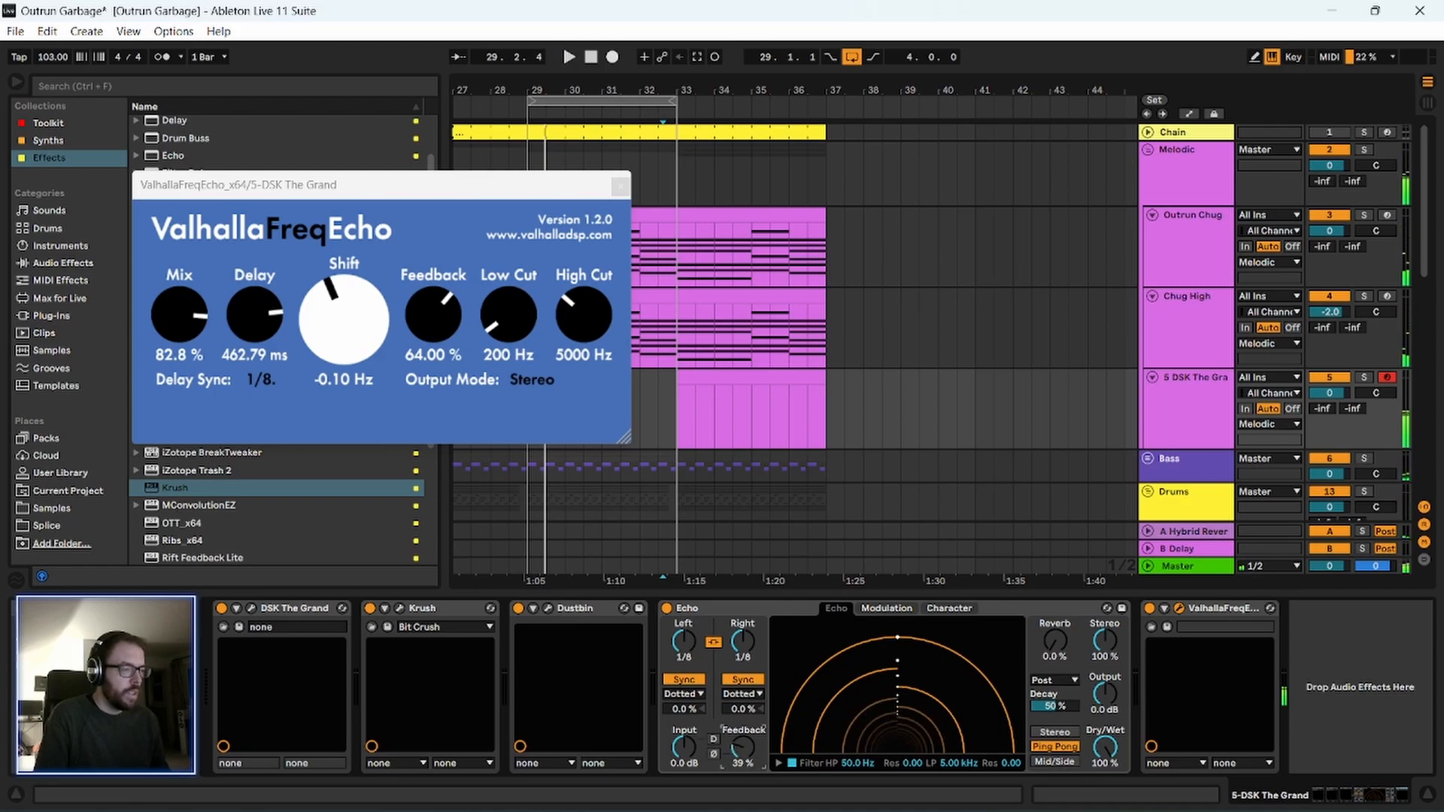
{"action": "key", "text": "space"}
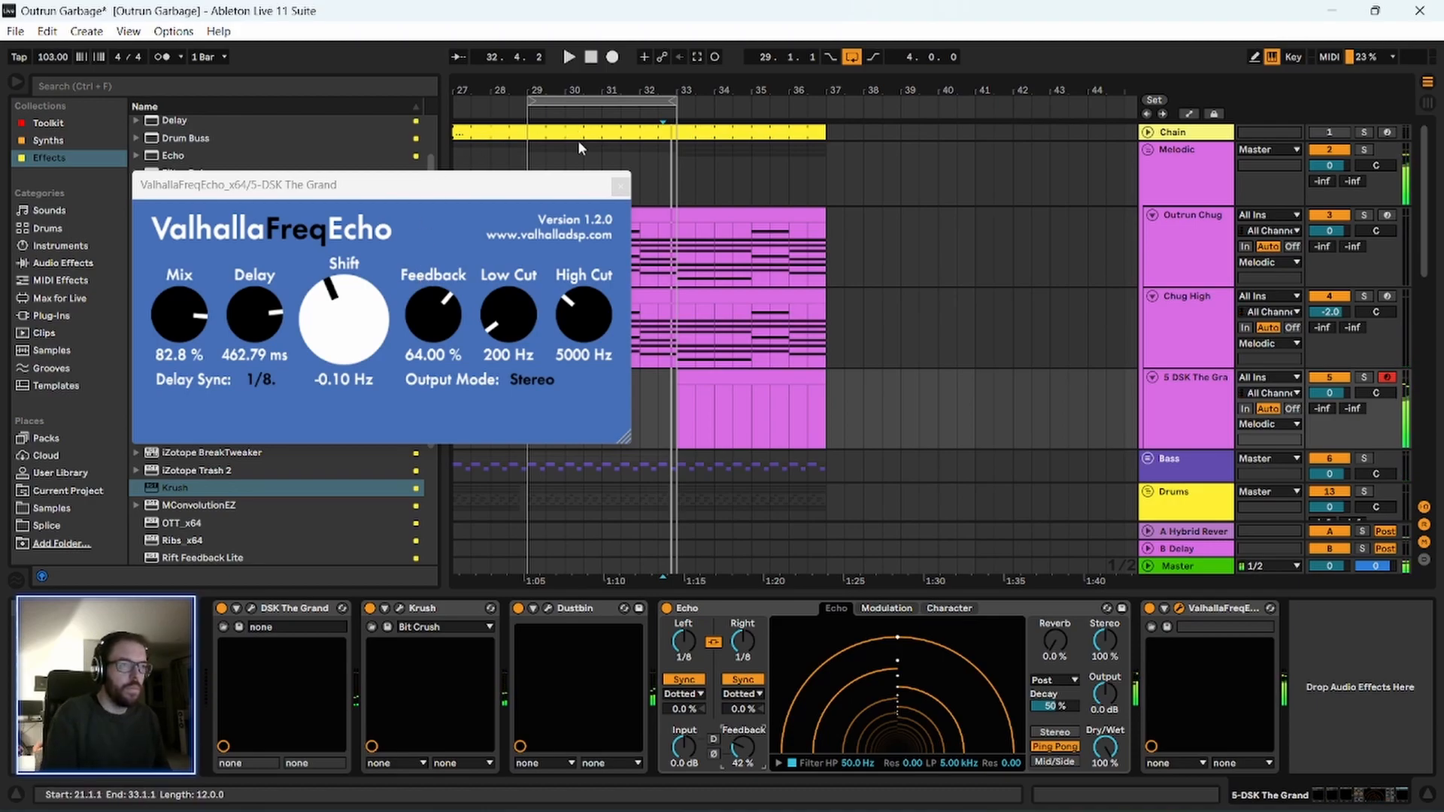
{"action": "left_click", "coordinate": [620, 187]}
Insert EQ Eight between DSK The Grand and Krush, and set its low-cut band to 42.6 Hz with a Q of 0.17.
{"action": "left_click", "coordinate": [1207, 311]}
{"action": "left_click", "coordinate": [1204, 406]}
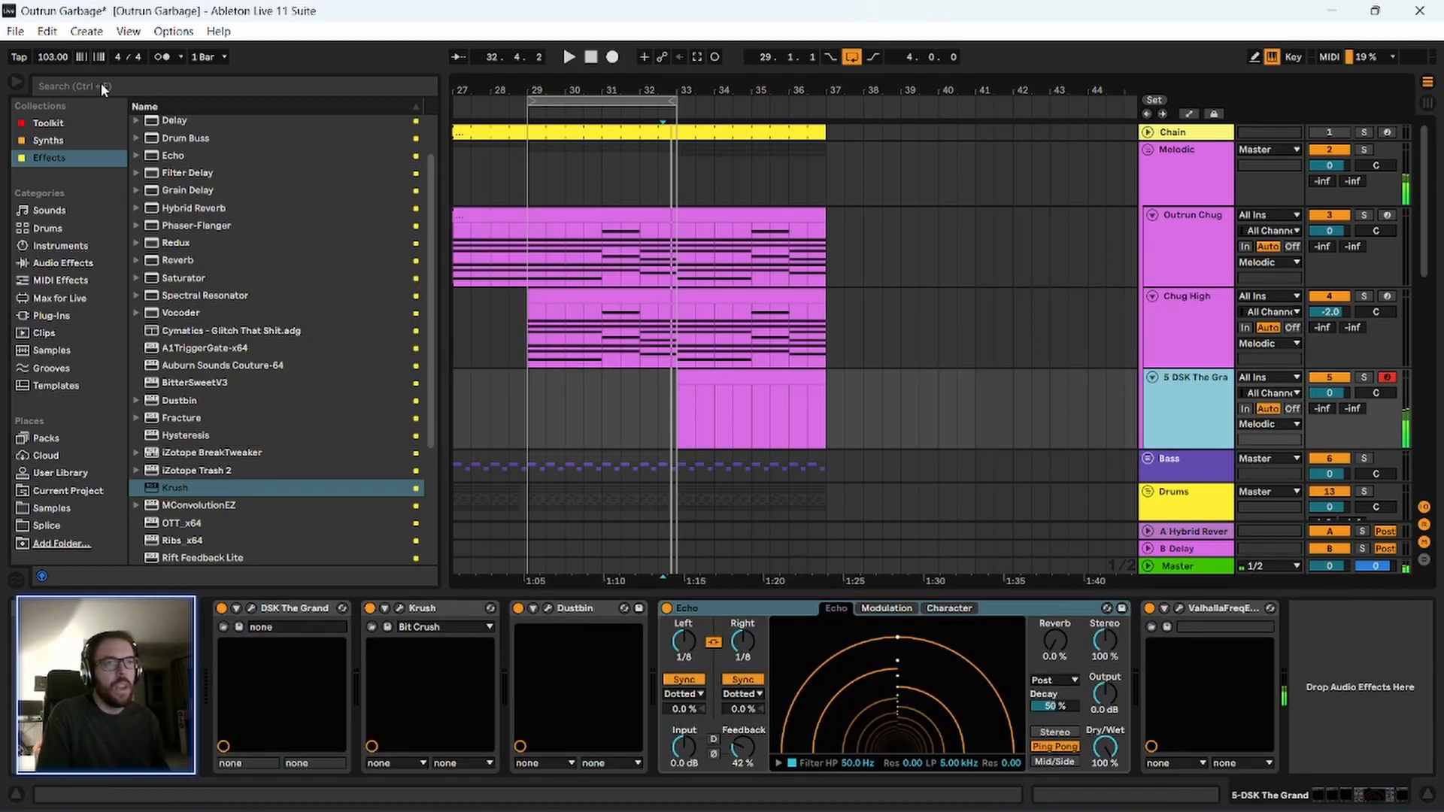
{"action": "left_click", "coordinate": [71, 123]}
{"action": "left_click", "coordinate": [225, 157]}
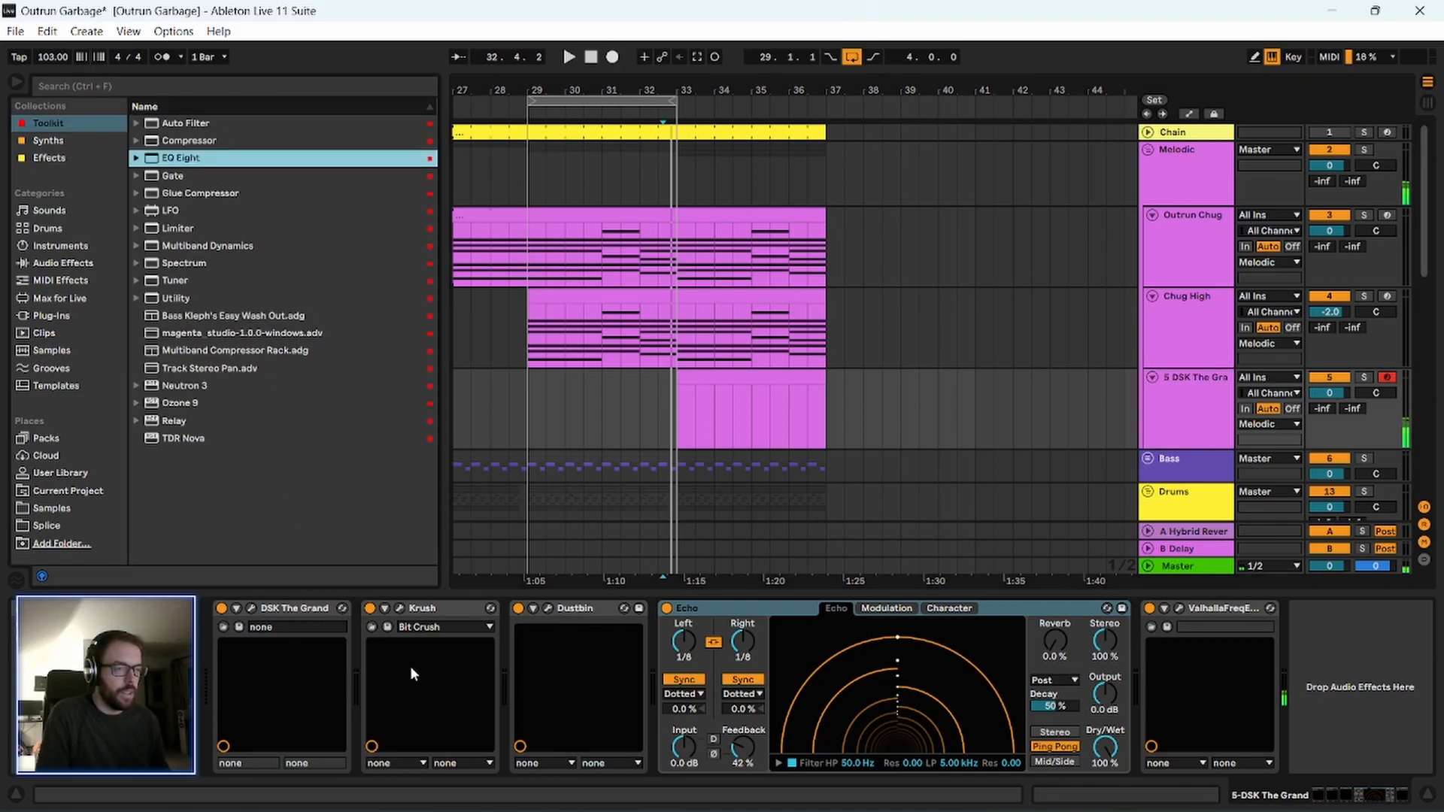
{"action": "left_click_drag", "start_coordinate": [271, 404], "coordinate": [397, 673]}
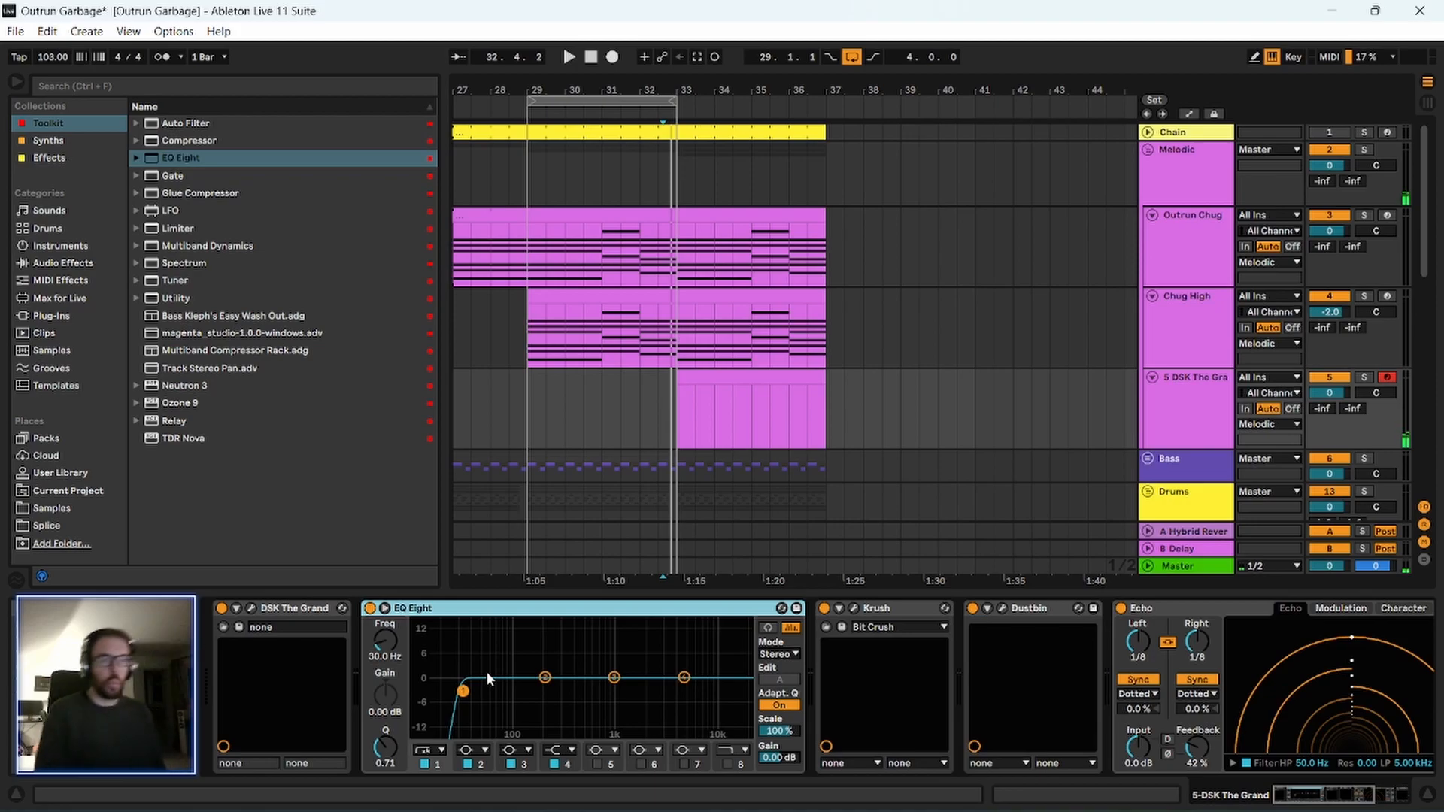
{"action": "left_click_drag", "start_coordinate": [468, 679], "coordinate": [476, 721]}
{"action": "key", "text": "space"}
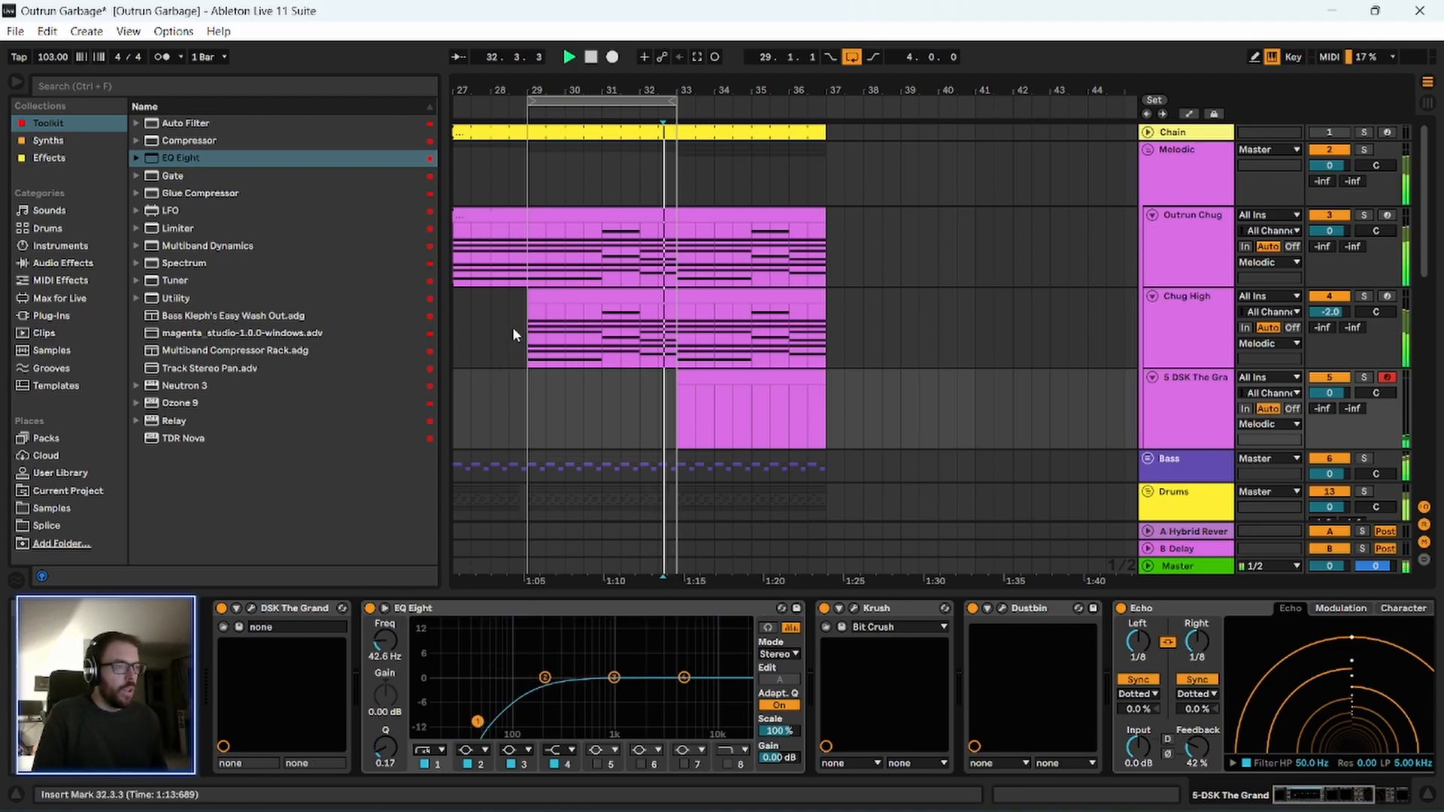
Move the four-bar playback loop to start at bar 33 and play it.
{"action": "left_click_drag", "start_coordinate": [615, 105], "coordinate": [764, 106]}
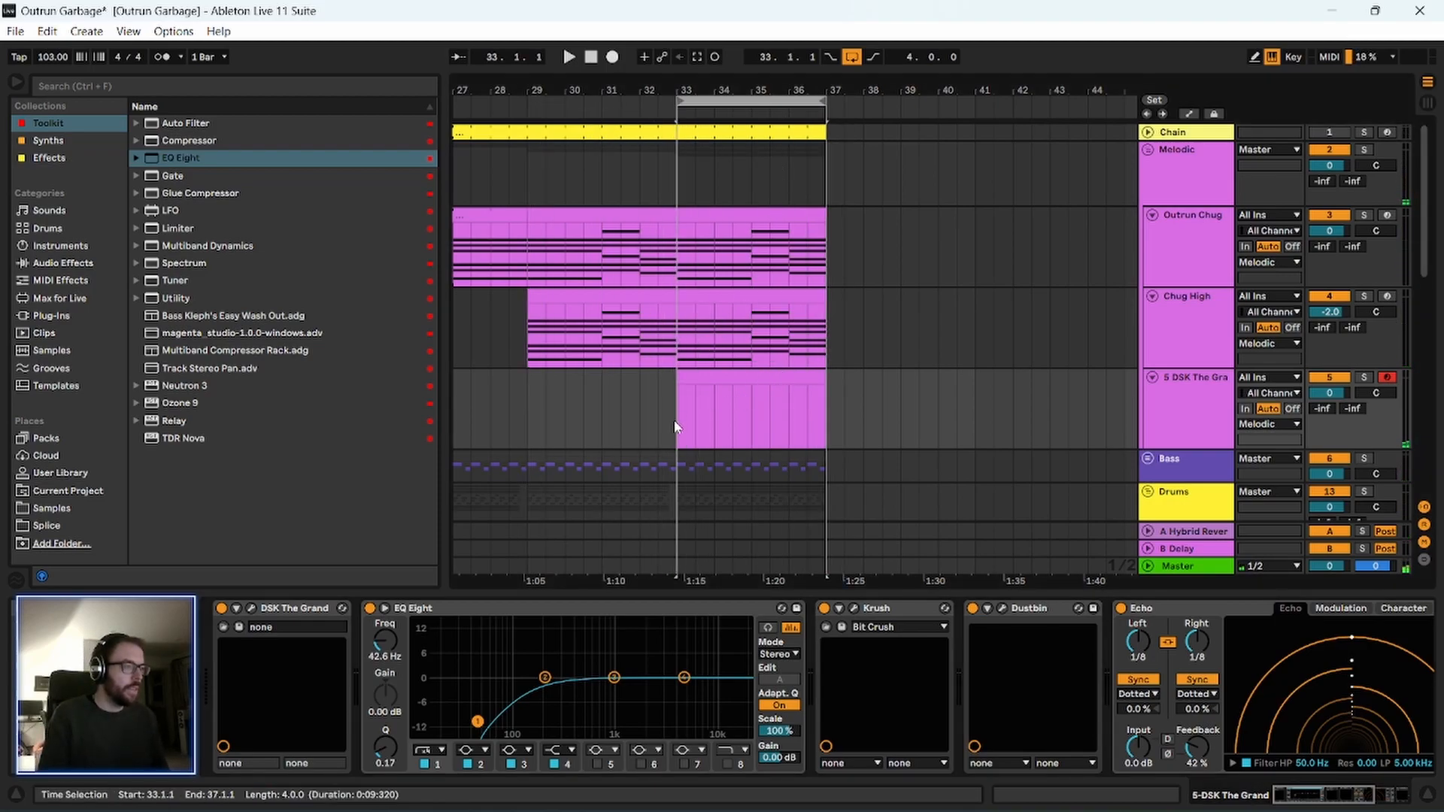
{"action": "key", "text": "space"}
{"action": "left_click_drag", "start_coordinate": [785, 89], "coordinate": [767, 181]}
{"action": "left_click_drag", "start_coordinate": [443, 181], "coordinate": [238, 183]}
{"action": "left_click_drag", "start_coordinate": [322, 85], "coordinate": [556, 90]}
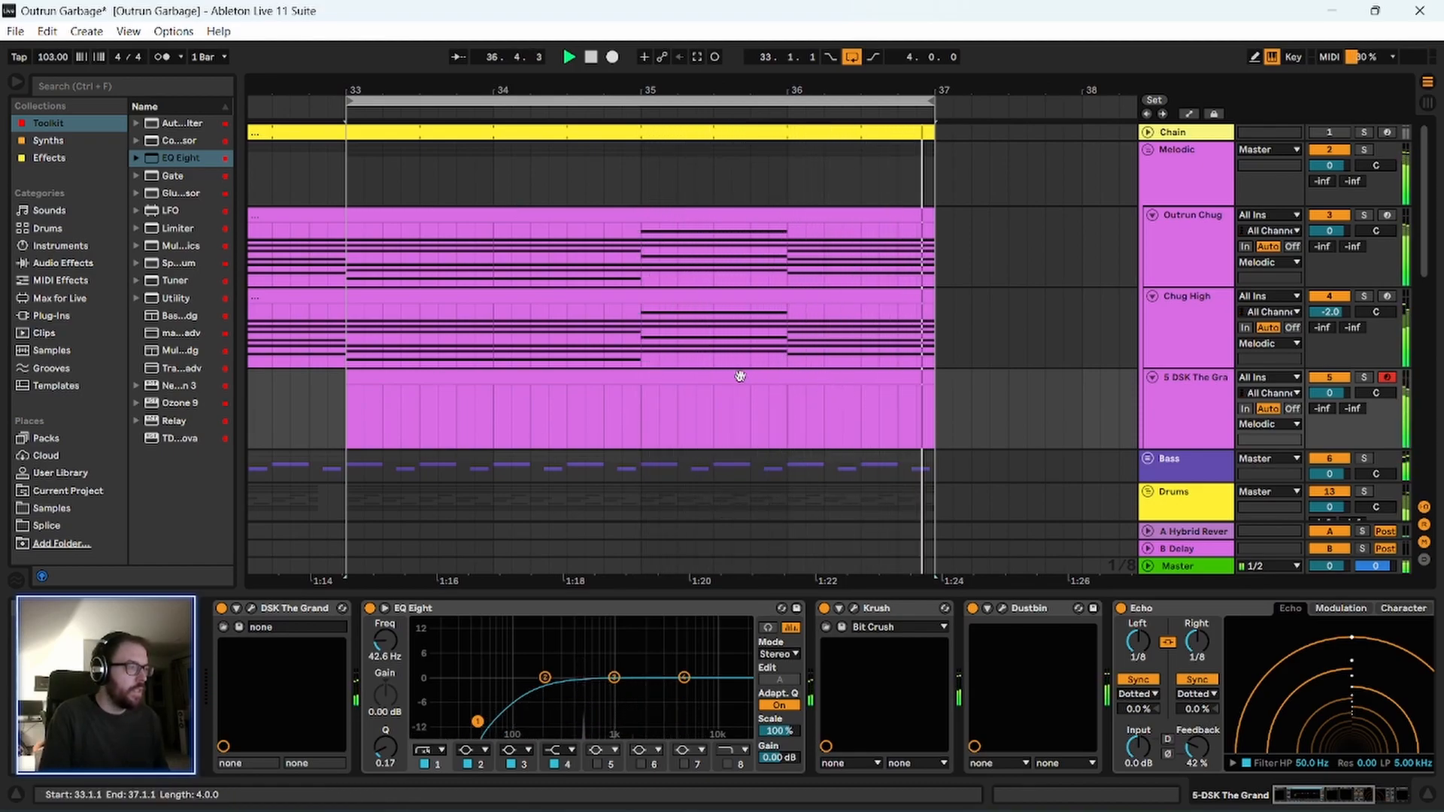
Open the piano clip at bar 33 and draw a one-beat G#4 note at its start.
{"action": "double_click", "coordinate": [451, 377]}
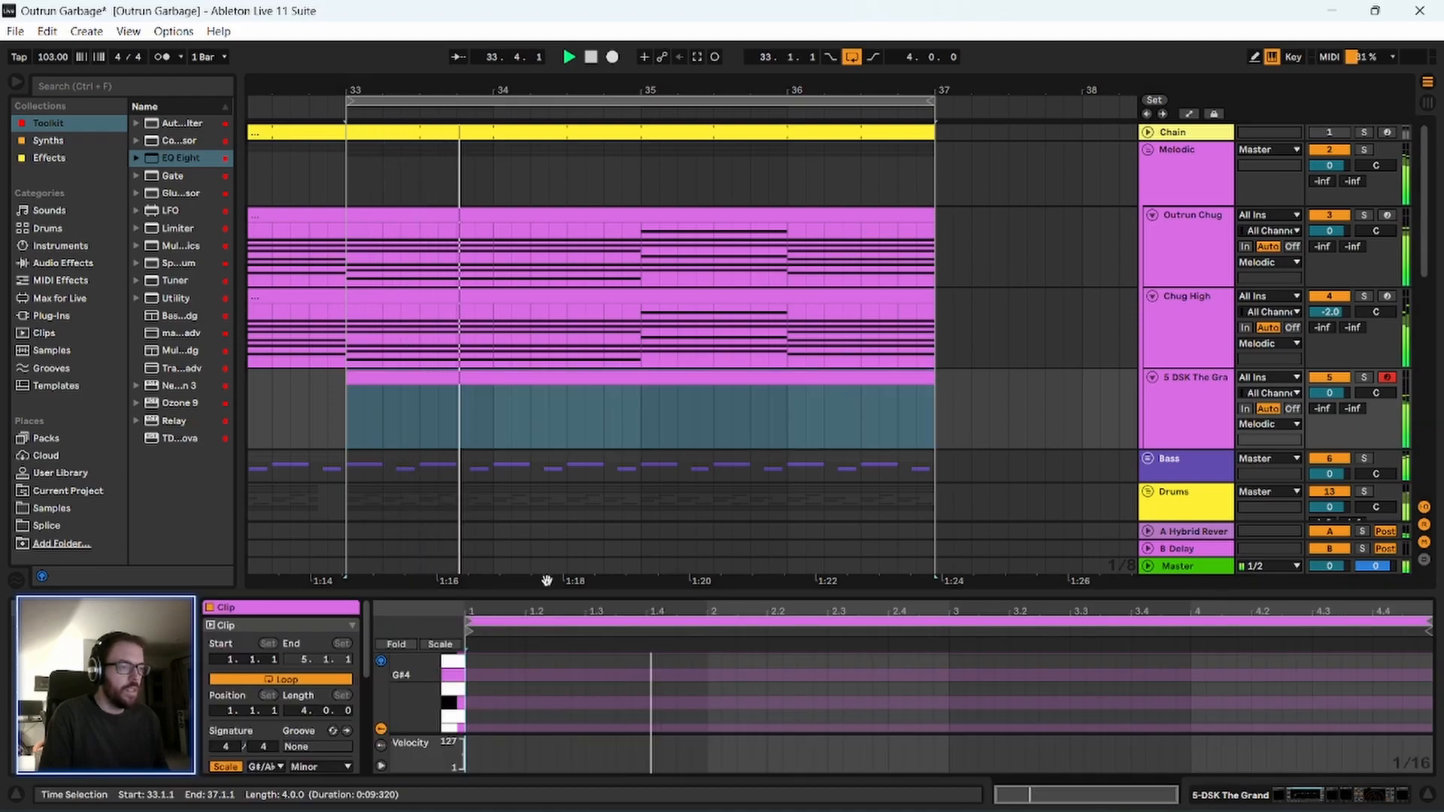
{"action": "left_click_drag", "start_coordinate": [561, 583], "coordinate": [561, 262]}
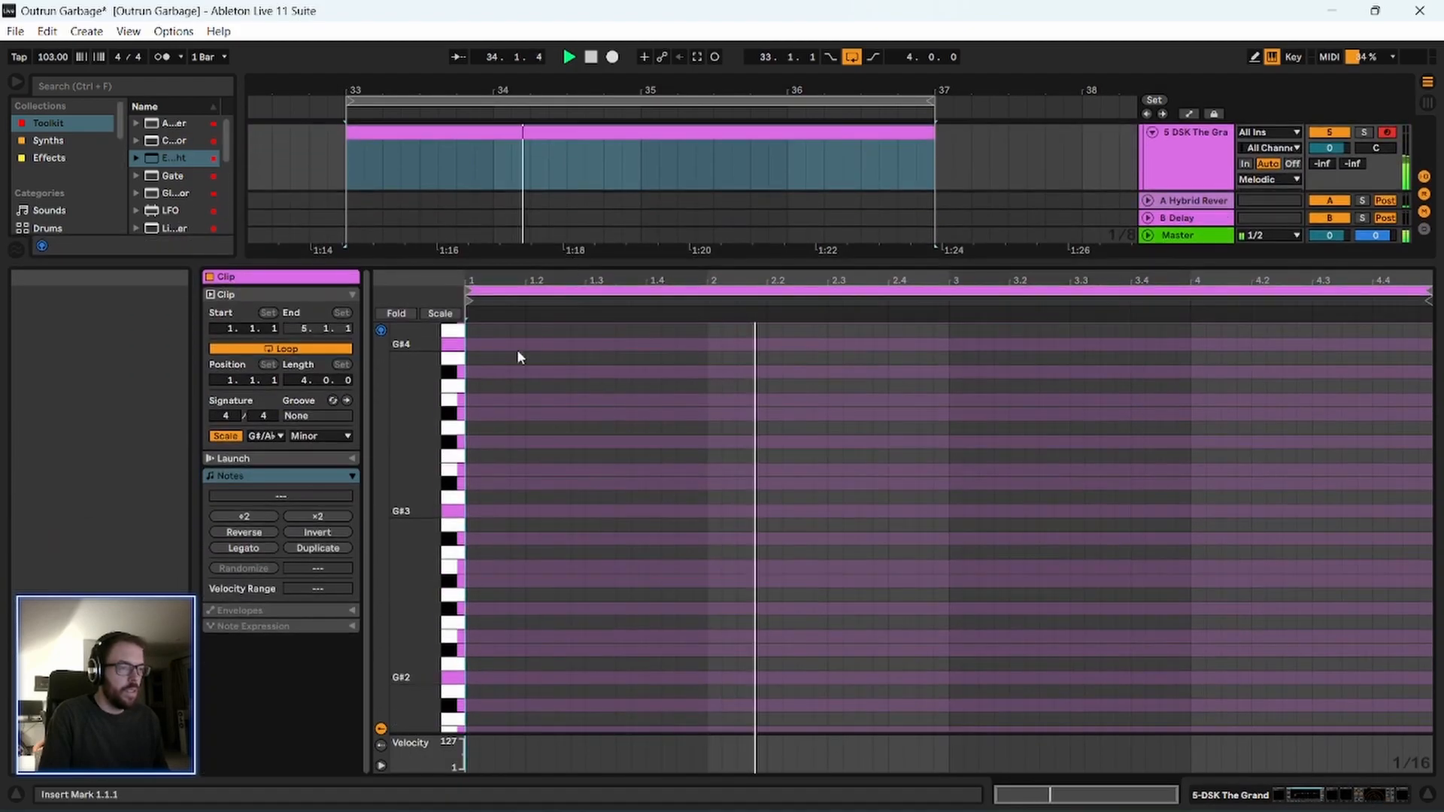
{"action": "double_click", "coordinate": [474, 344]}
{"action": "left_click_drag", "start_coordinate": [476, 345], "coordinate": [523, 350]}
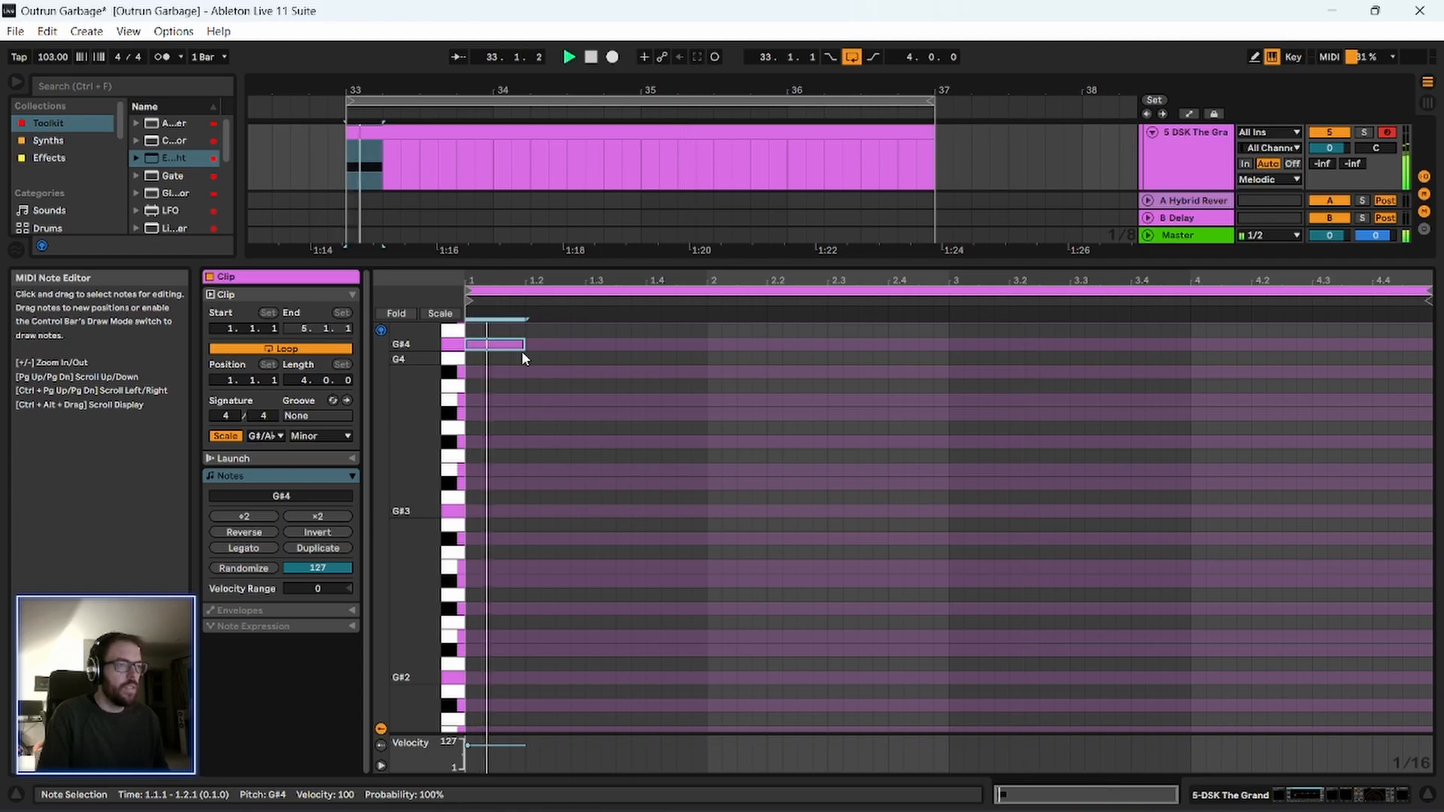
Move the opening piano note down to B3 and stop playback.
{"action": "scroll", "coordinate": [541, 495], "scroll_direction": "up", "scroll_amount": 1}
{"action": "scroll", "coordinate": [545, 512], "scroll_direction": "up", "scroll_amount": 10}
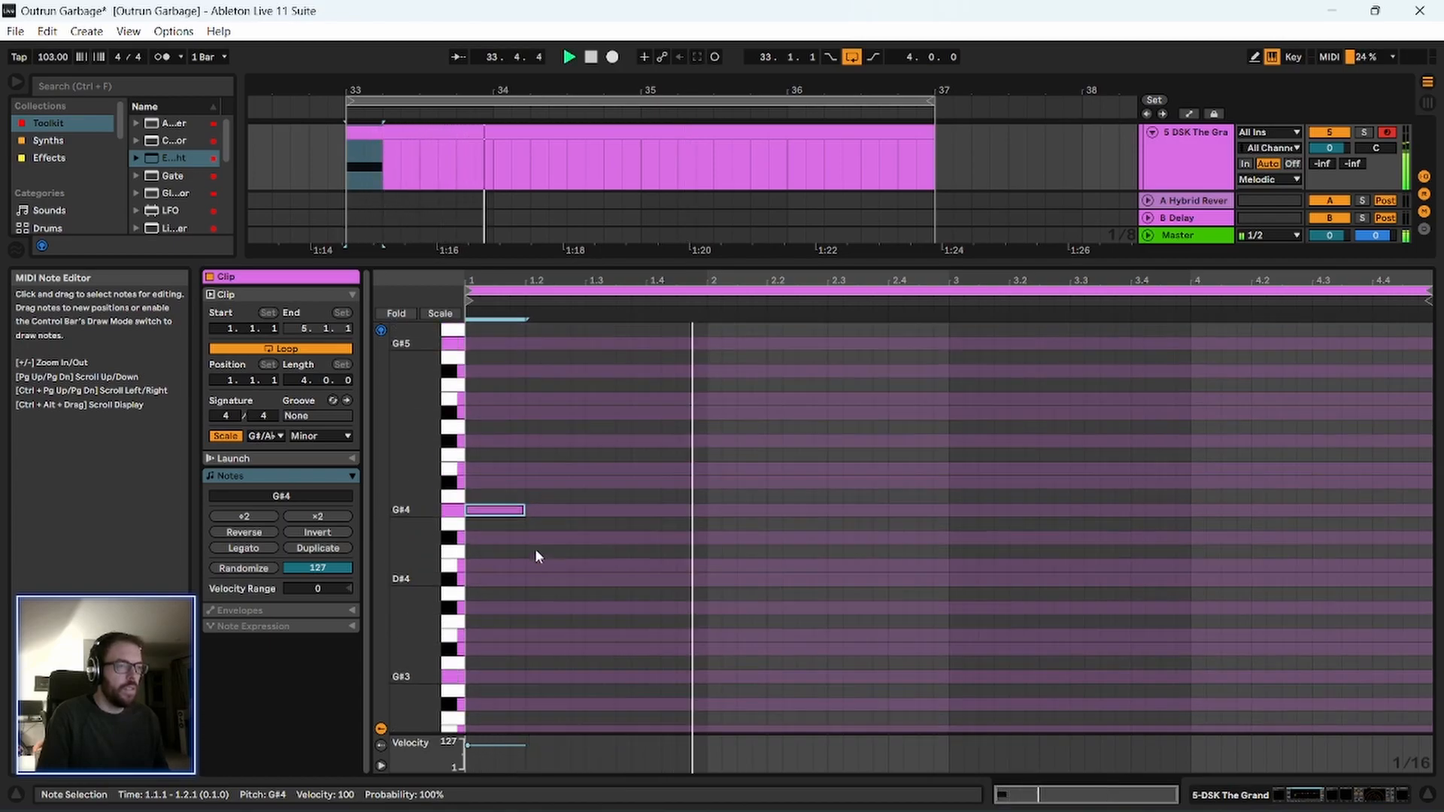
{"action": "left_click_drag", "start_coordinate": [509, 510], "coordinate": [514, 637]}
{"action": "key", "text": "space"}
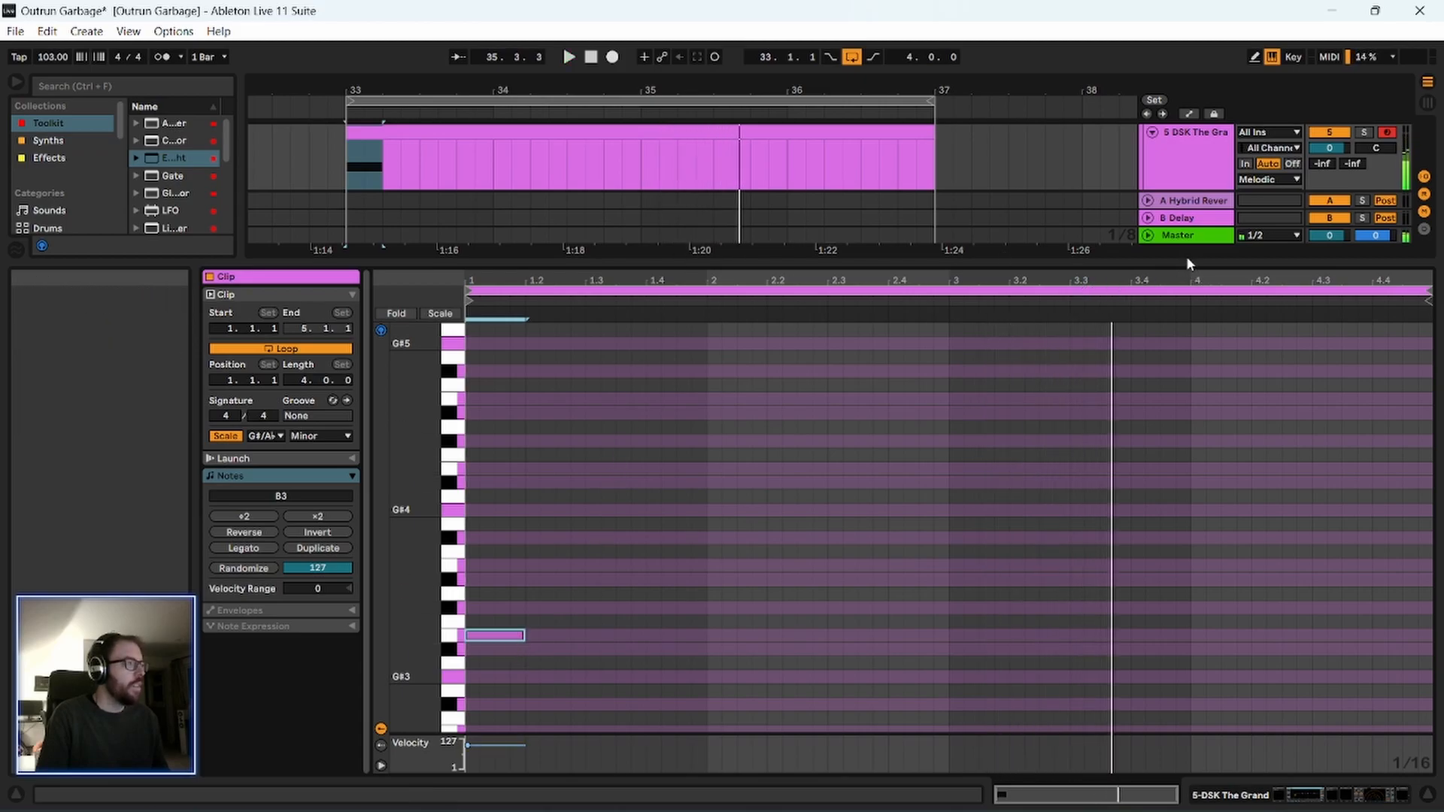
Return to the piano track's device chain, play the loop, and lower the track volume to -1.0 dB.
{"action": "left_click_drag", "start_coordinate": [1185, 264], "coordinate": [1185, 468]}
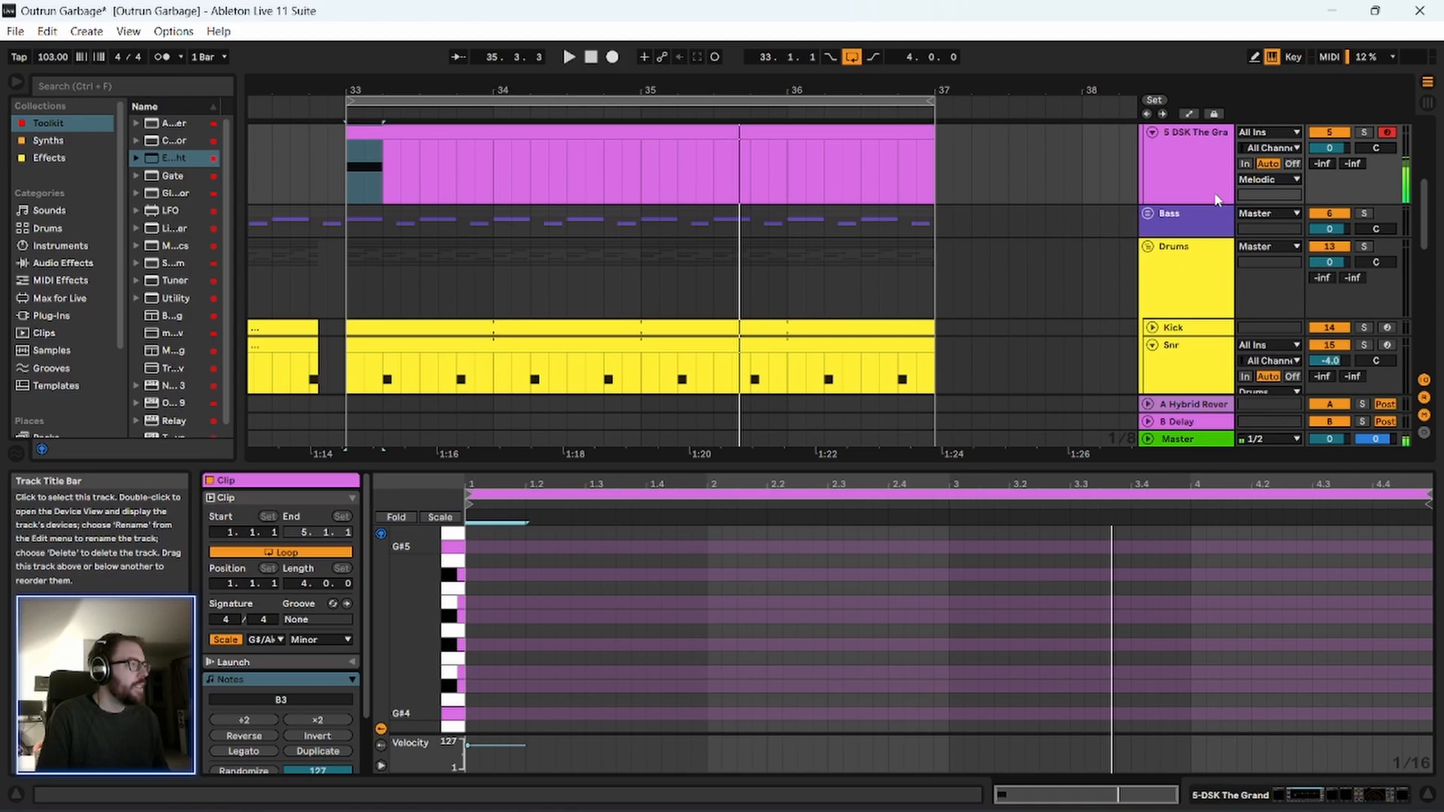
{"action": "key", "text": "shift+Tab"}
{"action": "key", "text": "space"}
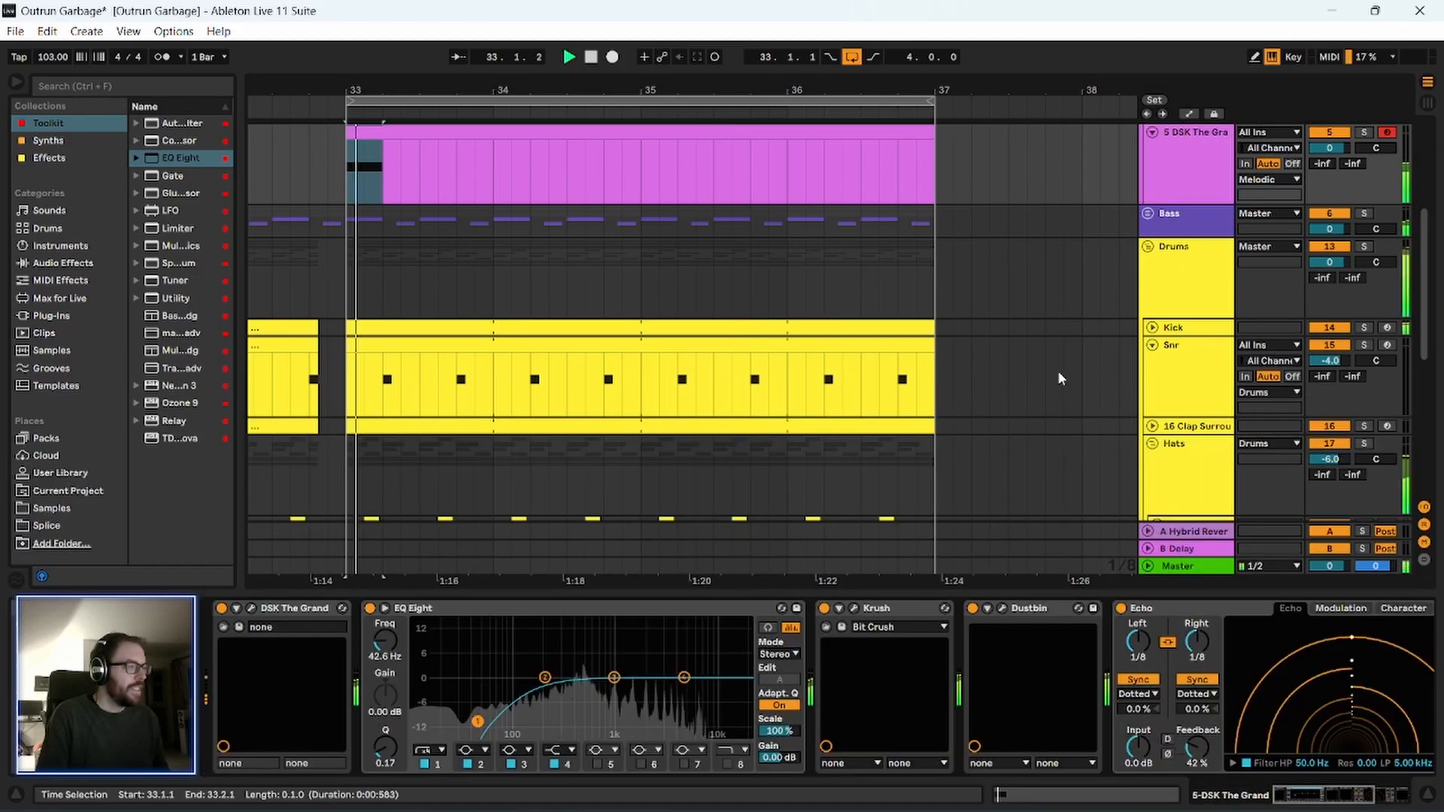
{"action": "left_click", "coordinate": [1190, 168]}
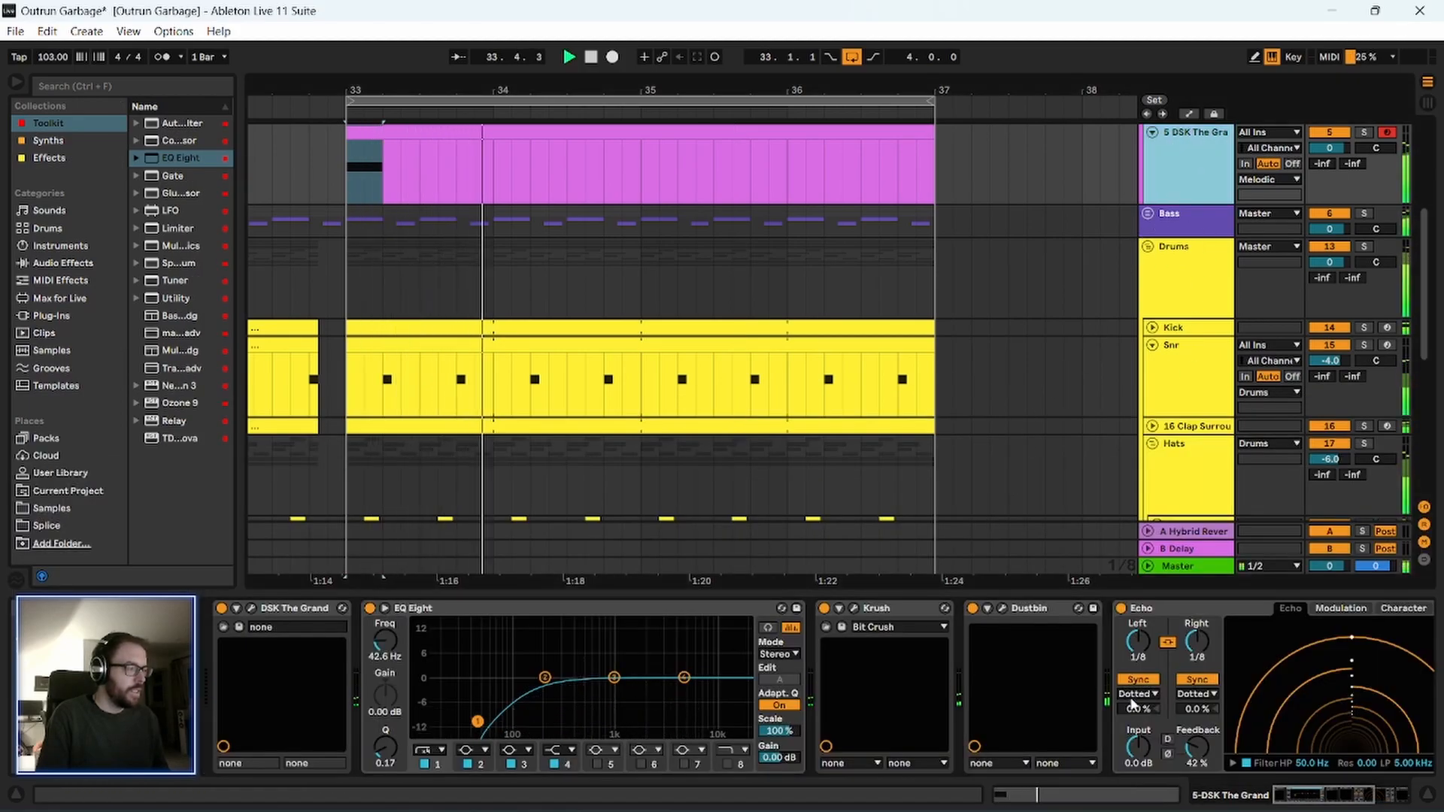
{"action": "left_click_drag", "start_coordinate": [1329, 152], "coordinate": [1329, 158]}
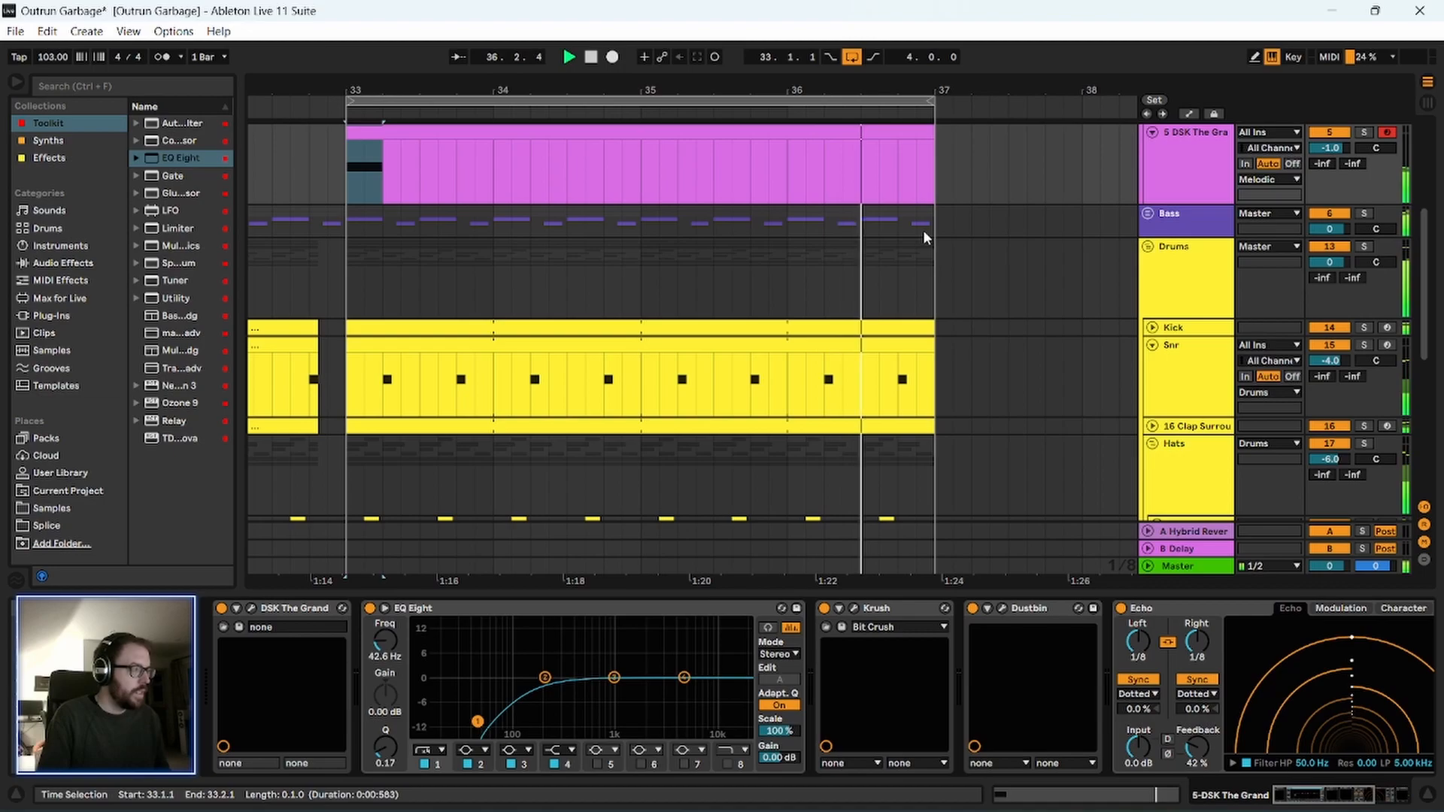
Lower the opening note of the piano clip to D#3, audition it, and add an A#2 note at 3.1.1.
{"action": "double_click", "coordinate": [576, 135]}
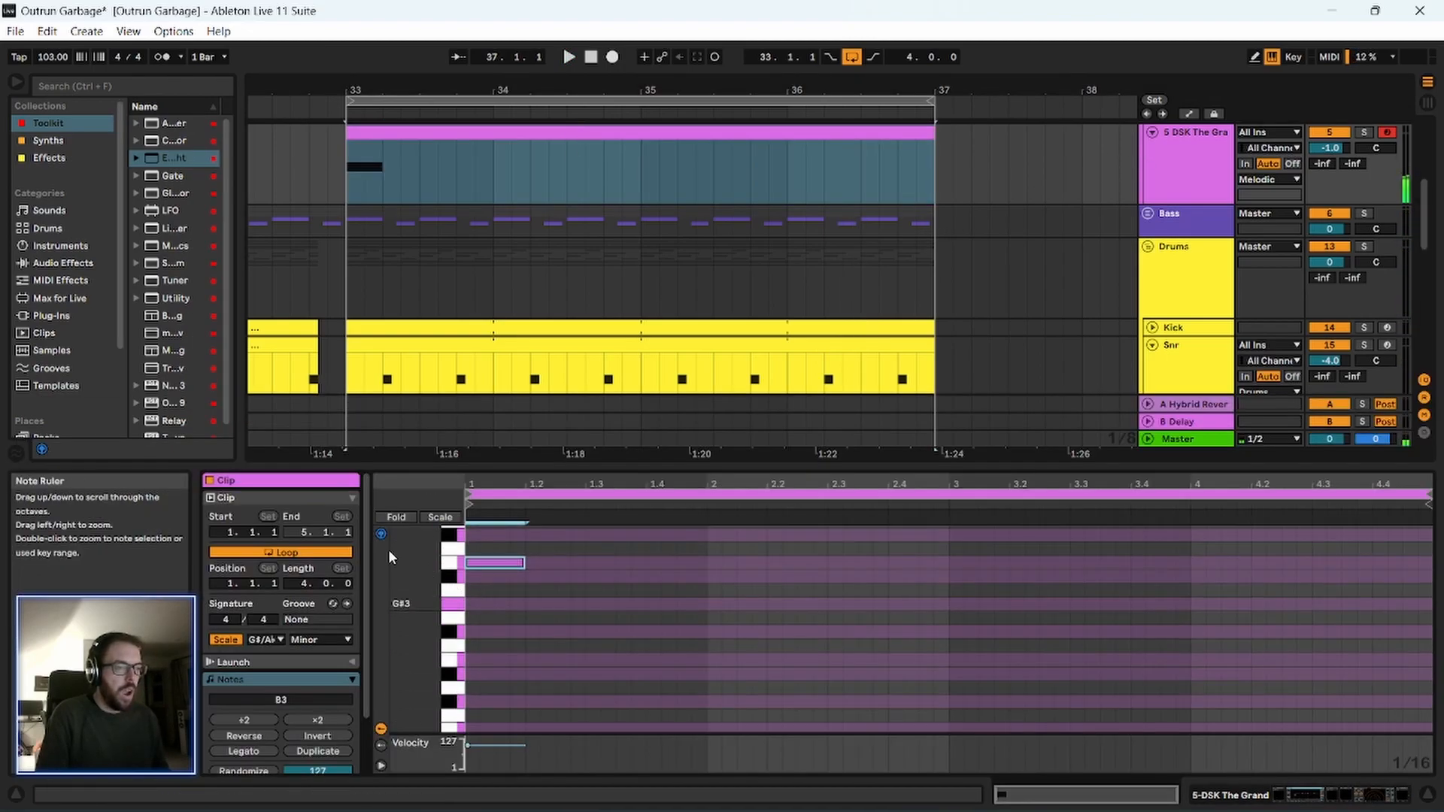
{"action": "left_click_drag", "start_coordinate": [500, 564], "coordinate": [517, 662]}
{"action": "scroll", "coordinate": [493, 682], "scroll_direction": "down", "scroll_amount": 1}
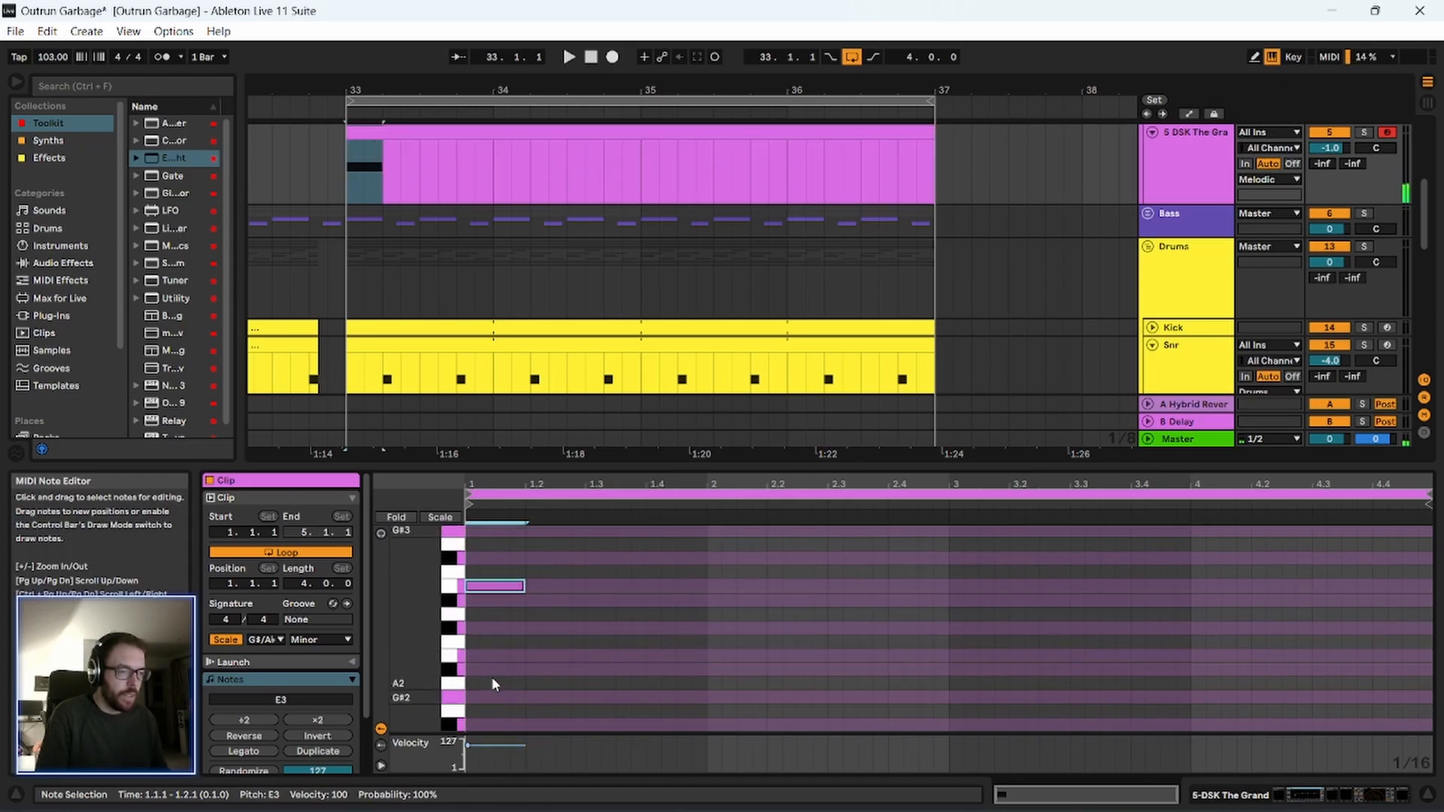
{"action": "left_click_drag", "start_coordinate": [492, 589], "coordinate": [492, 604]}
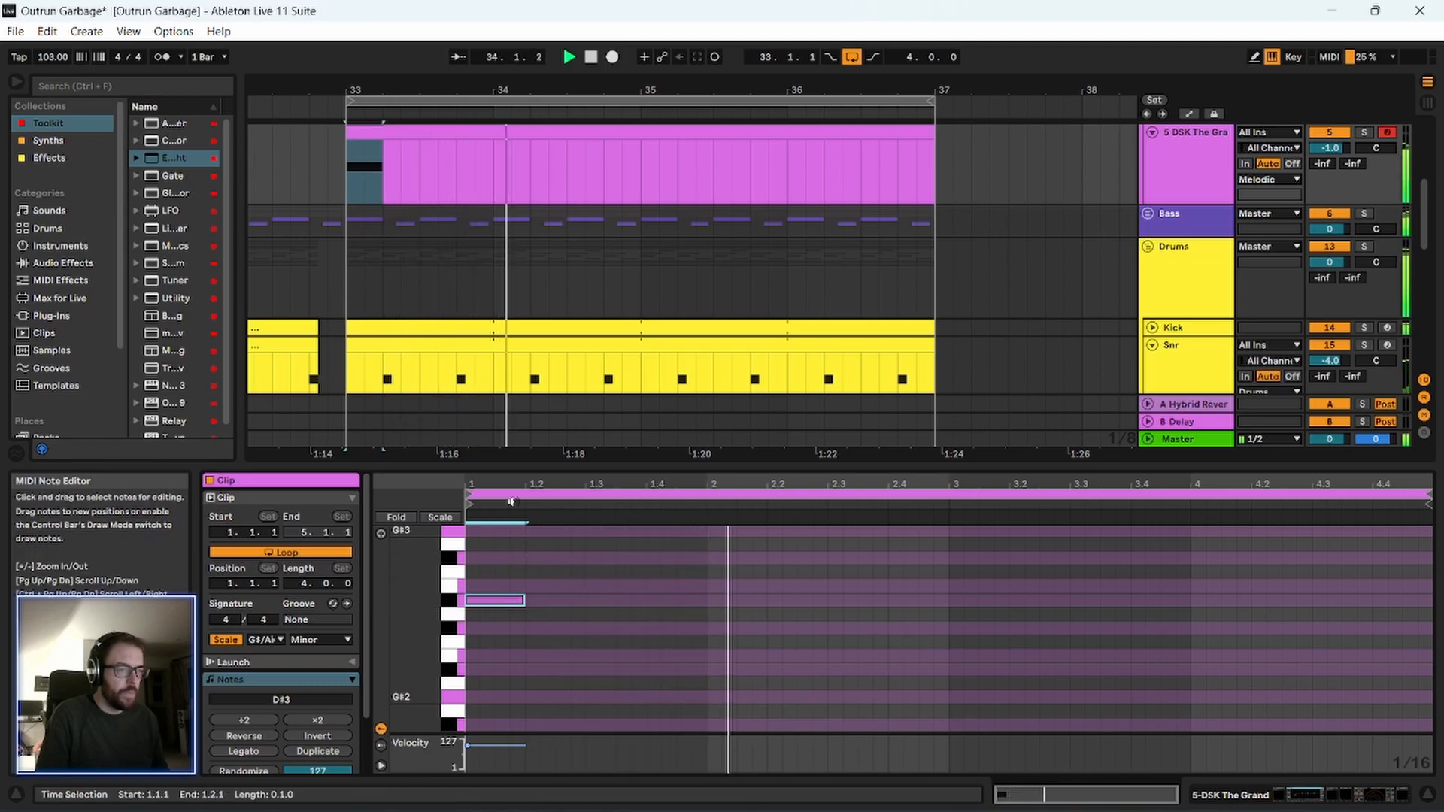
{"action": "key", "text": "space"}
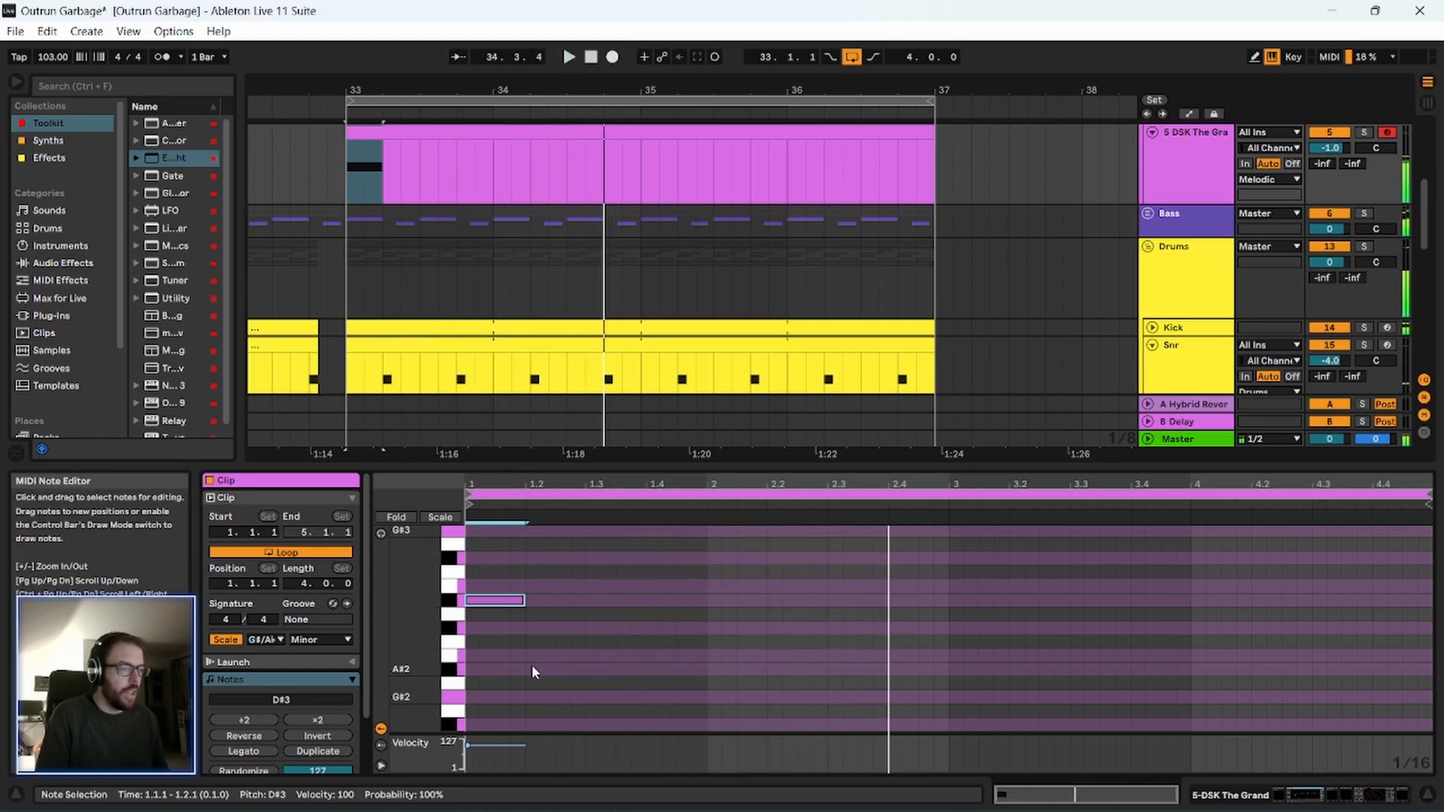
{"action": "double_click", "coordinate": [959, 670]}
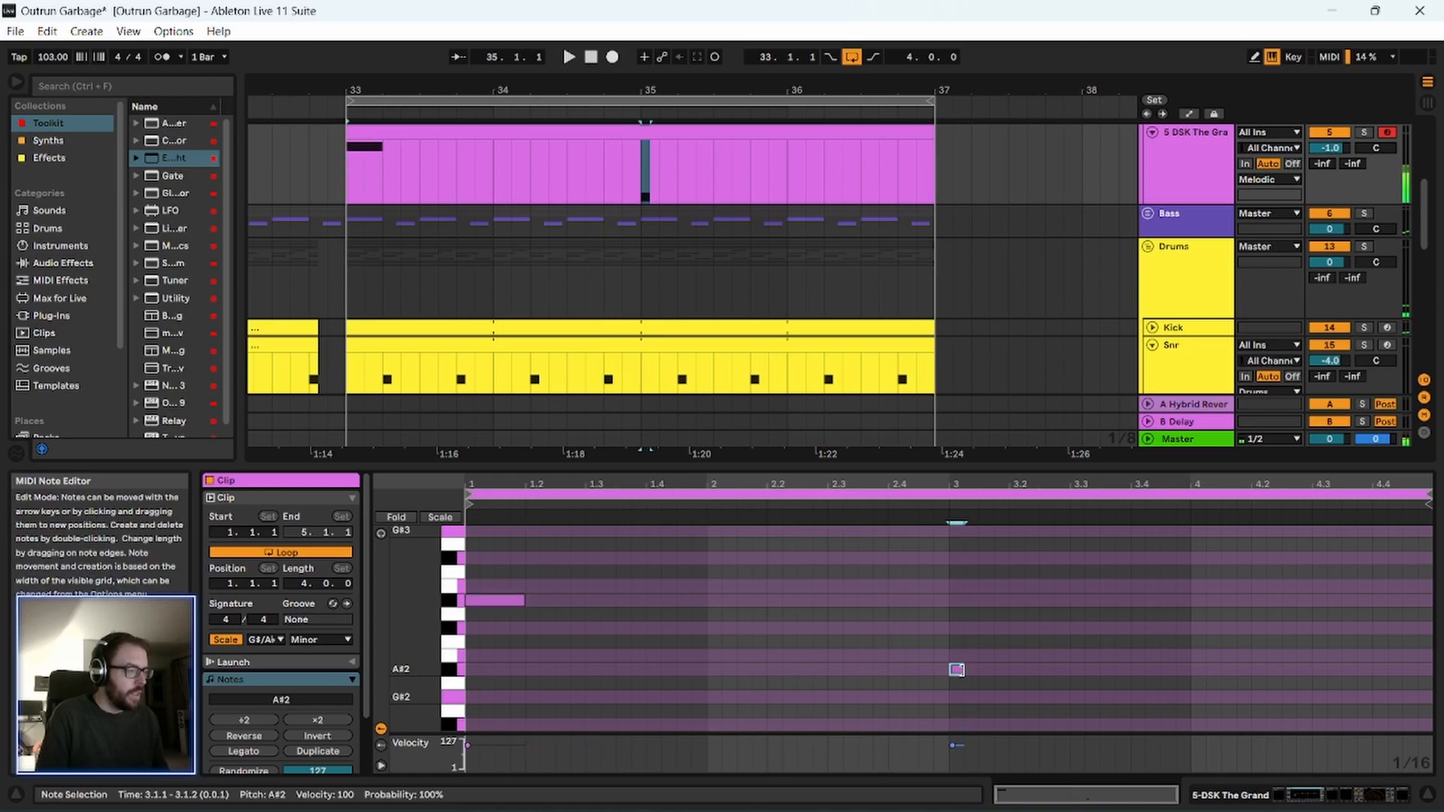
Lengthen the A#2 note at beat 3.1.1 of the piano clip to one beat, audition it, and hide the clip editor.
{"action": "left_click_drag", "start_coordinate": [965, 670], "coordinate": [1005, 671]}
{"action": "left_click", "coordinate": [932, 504]}
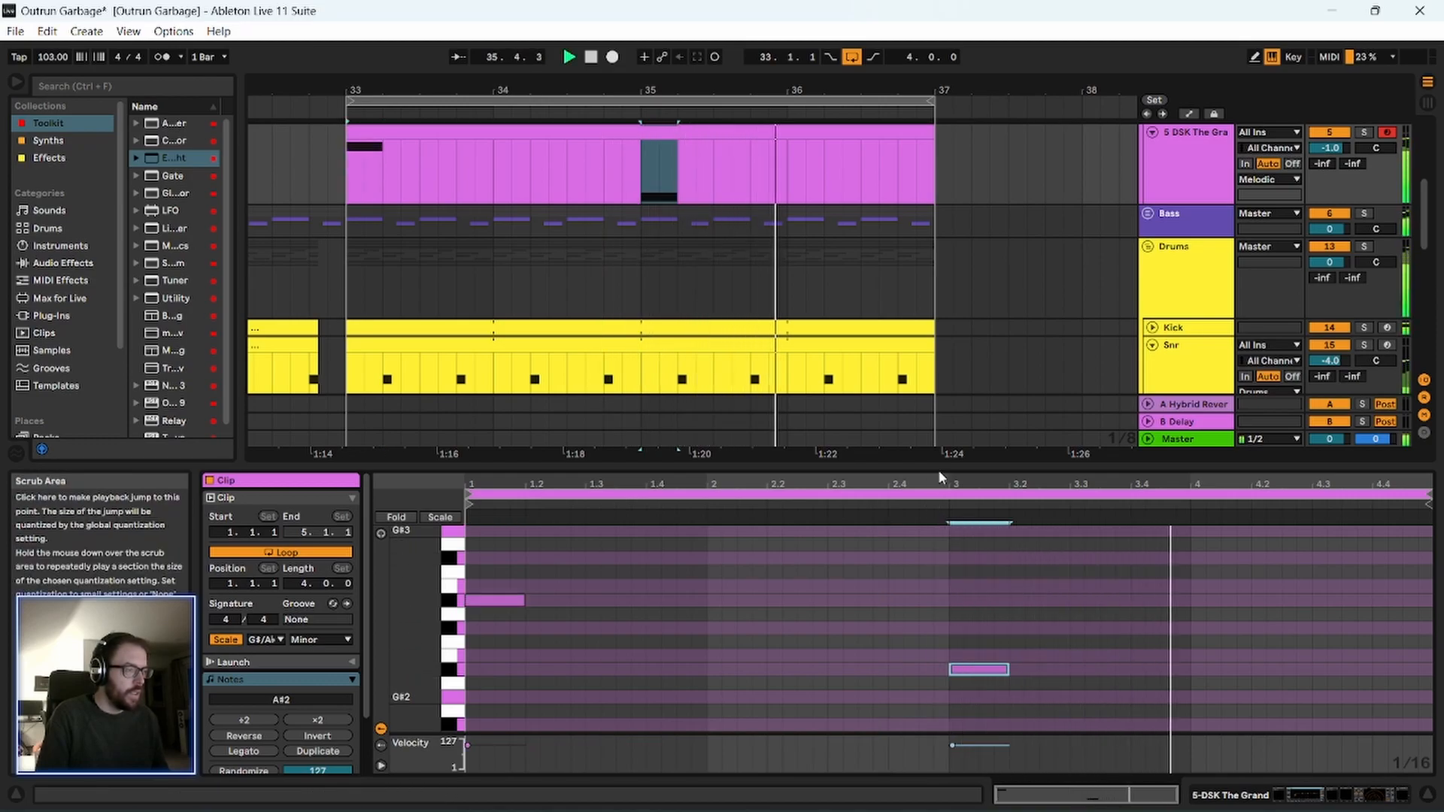
{"action": "left_click_drag", "start_coordinate": [937, 471], "coordinate": [940, 779]}
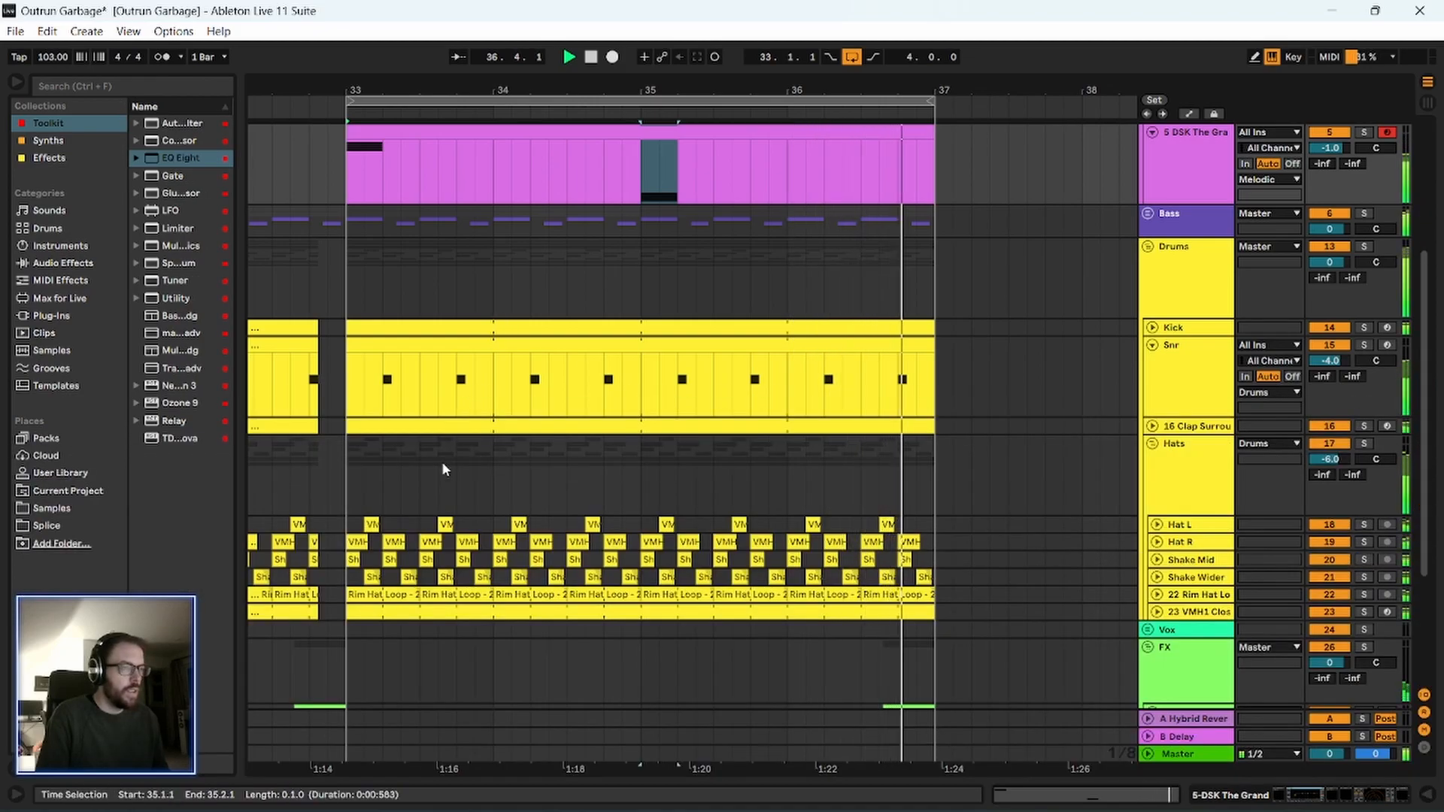
Move the second half of the piano clip, from bar 35, to bars 37–39.
{"action": "scroll", "coordinate": [441, 461], "scroll_direction": "up", "scroll_amount": 2}
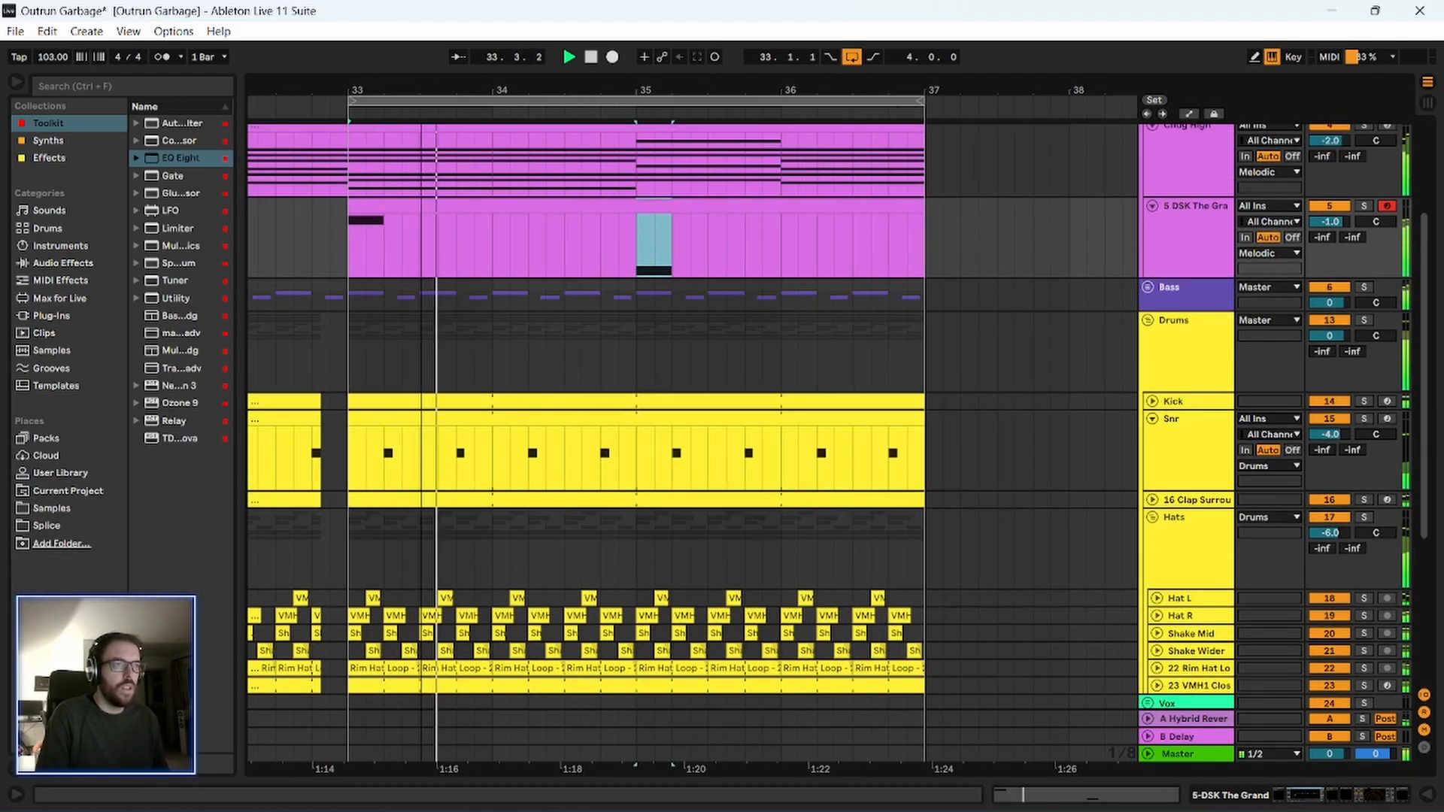
{"action": "scroll", "coordinate": [436, 353], "scroll_direction": "down", "scroll_amount": 3}
{"action": "scroll", "coordinate": [425, 348], "scroll_direction": "up", "scroll_amount": 2}
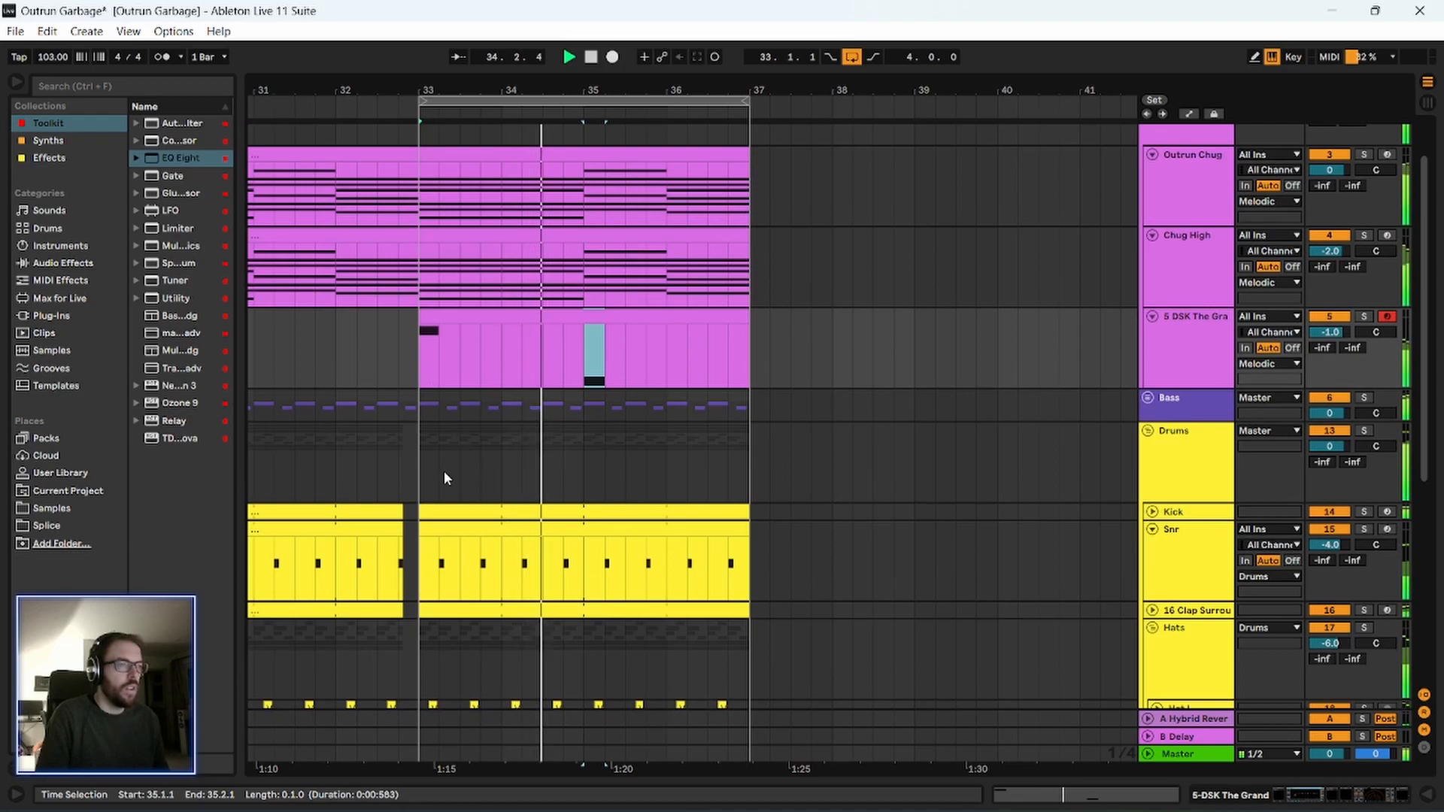
{"action": "scroll", "coordinate": [654, 432], "scroll_direction": "up", "scroll_amount": 1}
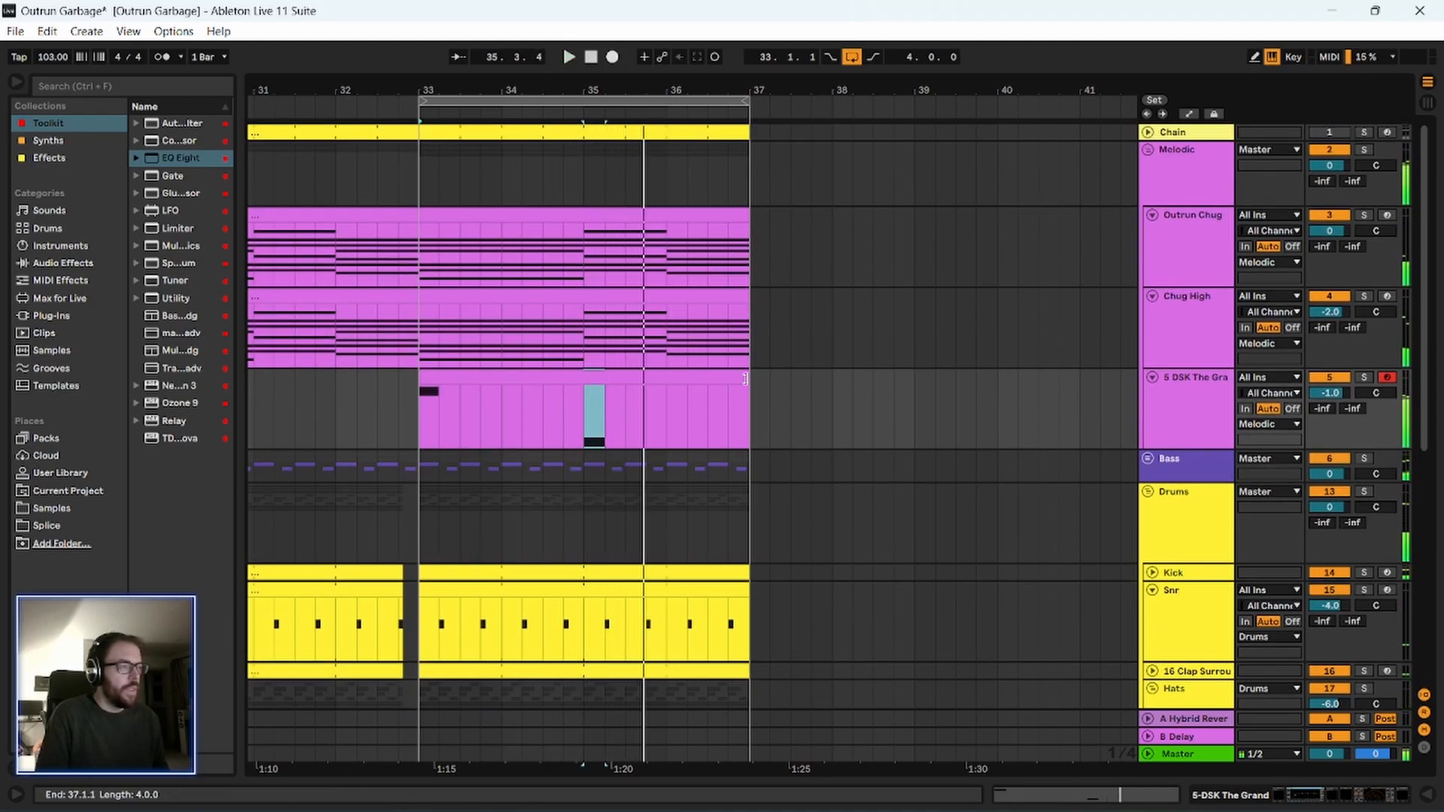
{"action": "left_click_drag", "start_coordinate": [584, 415], "coordinate": [882, 386]}
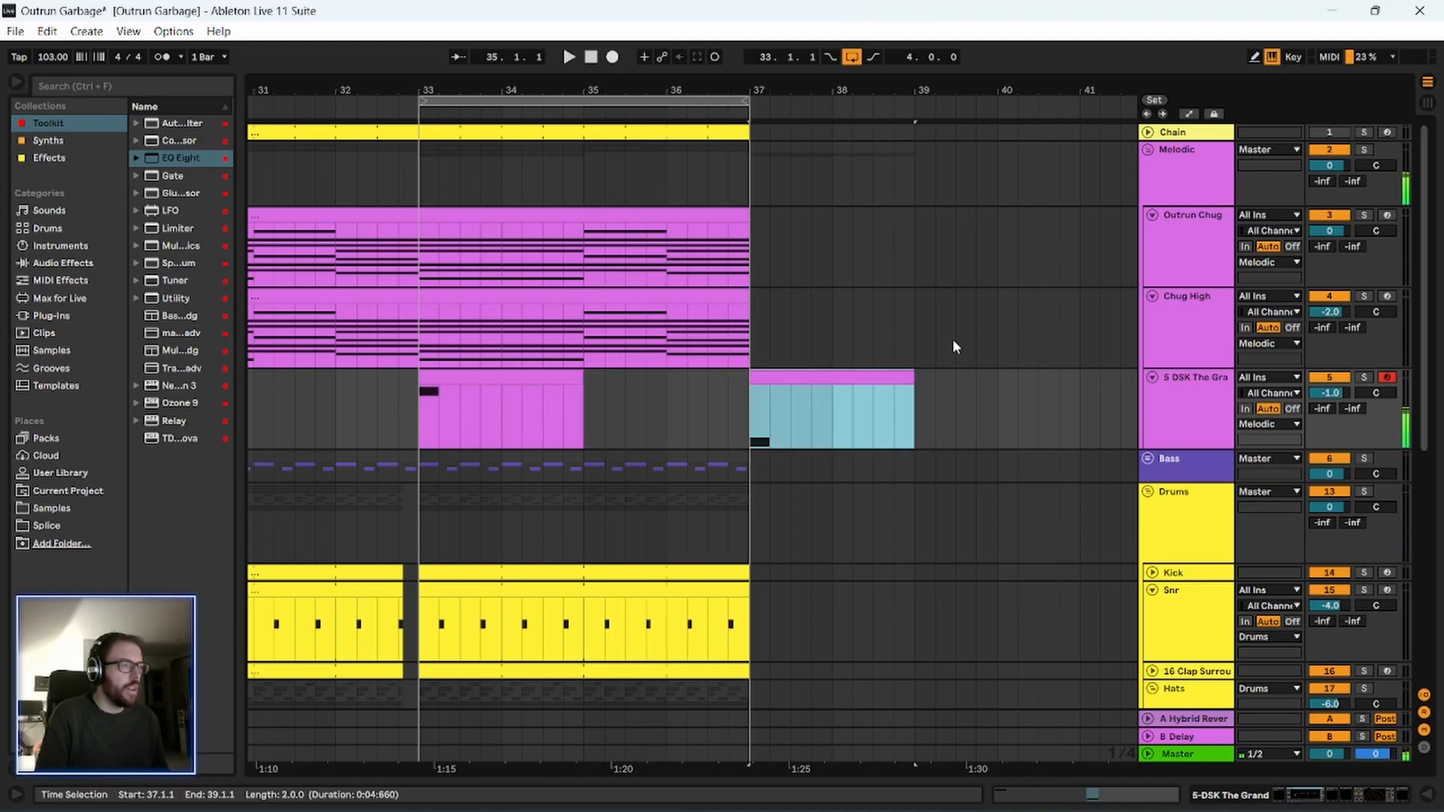
Duplicate bars 33–37 of the two chug tracks, bass, drums and FX to bars 37–41, folding the Drums group.
{"action": "left_click_drag", "start_coordinate": [421, 176], "coordinate": [751, 333]}
{"action": "key", "text": "ctrl+d"}
{"action": "scroll", "coordinate": [512, 361], "scroll_direction": "down", "scroll_amount": 5}
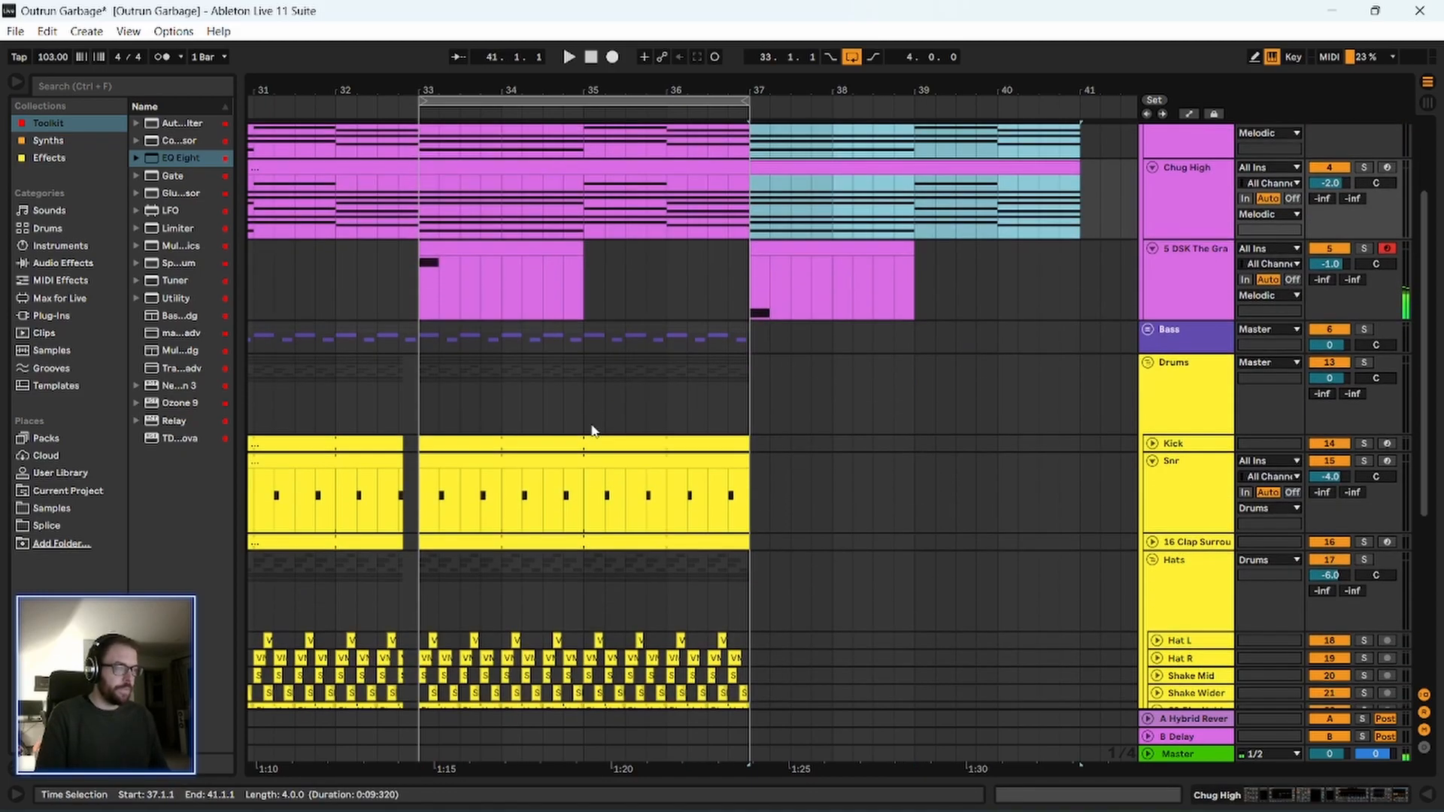
{"action": "left_click", "coordinate": [1147, 307]}
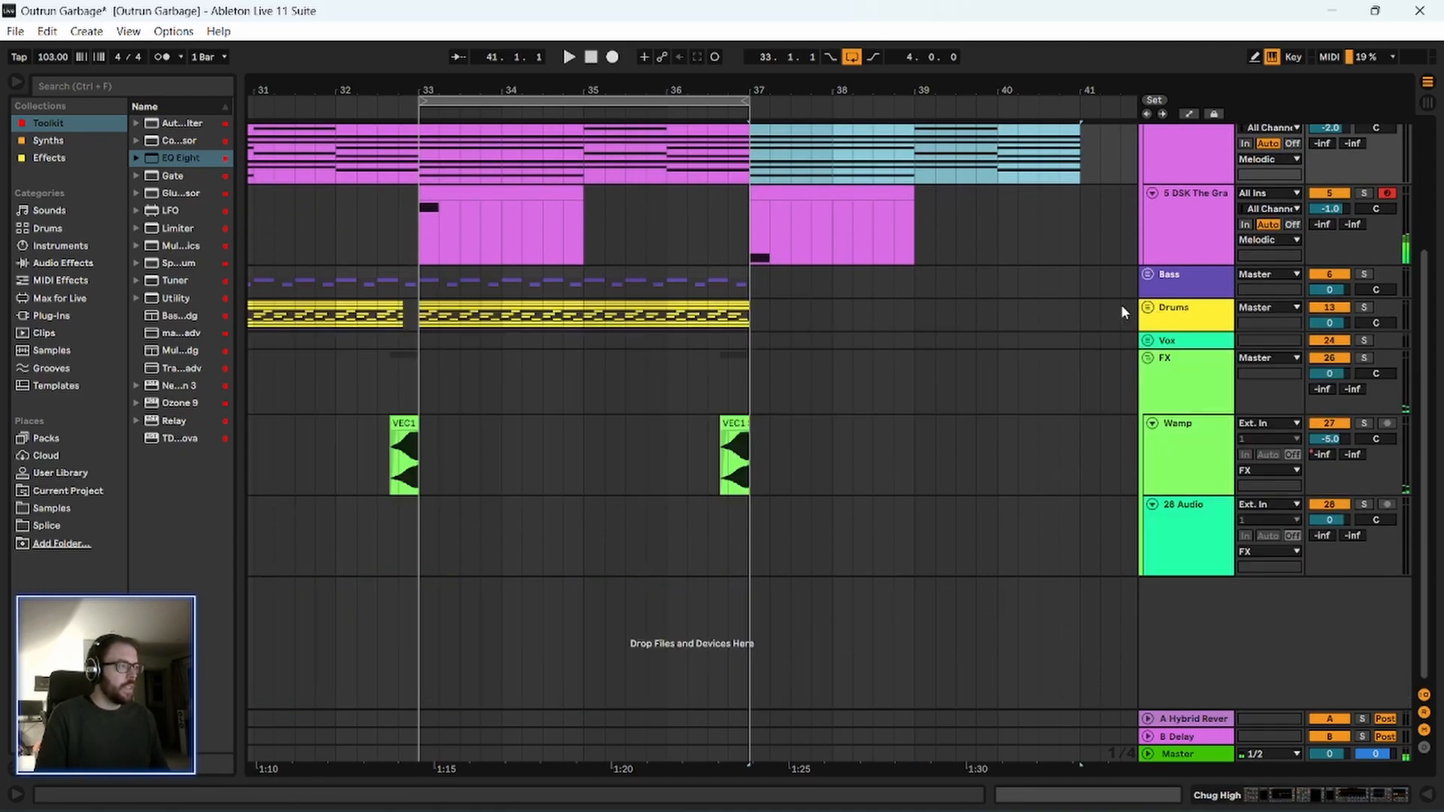
{"action": "left_click_drag", "start_coordinate": [435, 281], "coordinate": [747, 467]}
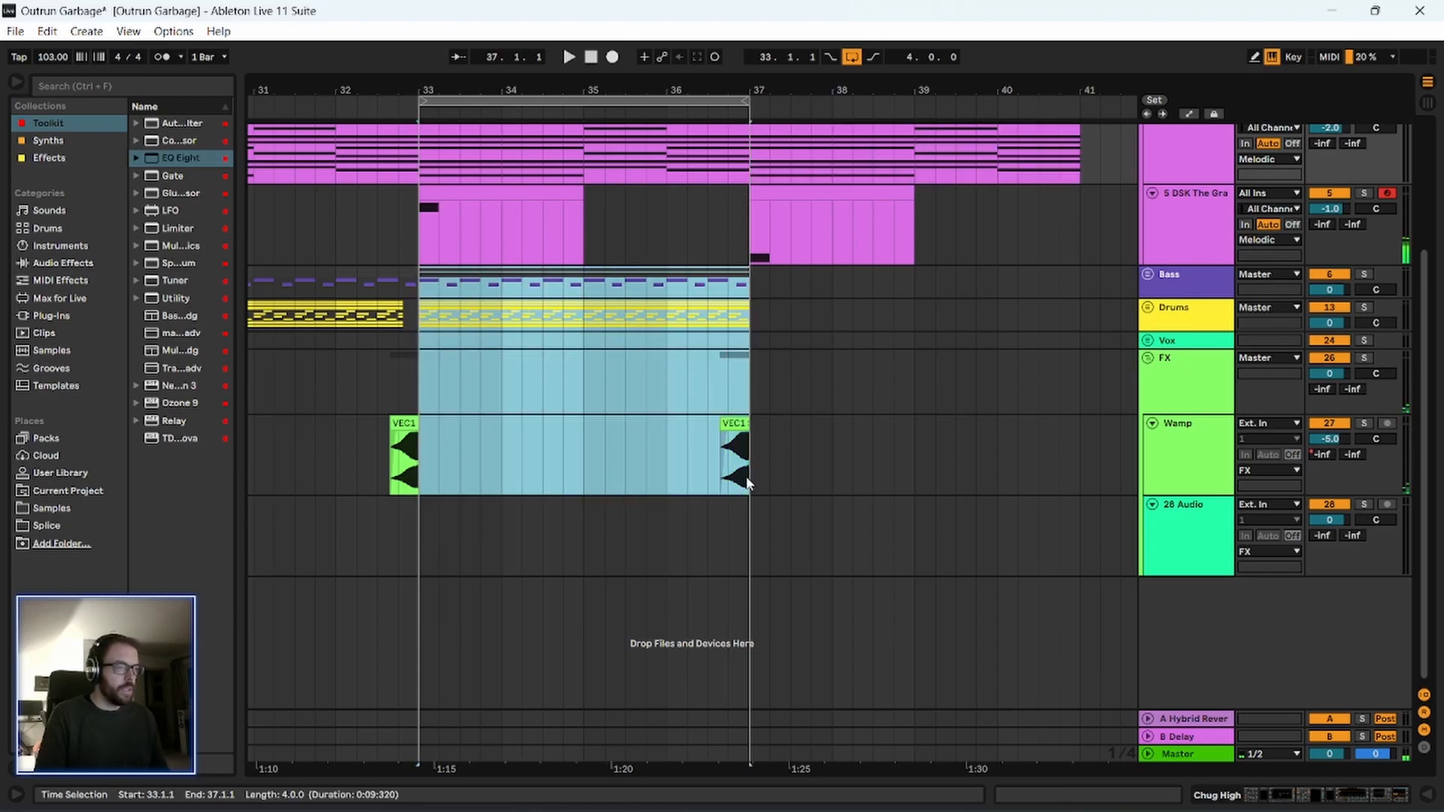
{"action": "key", "text": "ctrl+d"}
{"action": "left_click", "coordinate": [755, 399]}
Start playback and extend the arrangement loop to eight bars, ending at bar 41.
{"action": "key", "text": "space"}
{"action": "left_click_drag", "start_coordinate": [713, 90], "coordinate": [703, 43]}
{"action": "scroll", "coordinate": [620, 431], "scroll_direction": "up", "scroll_amount": 1}
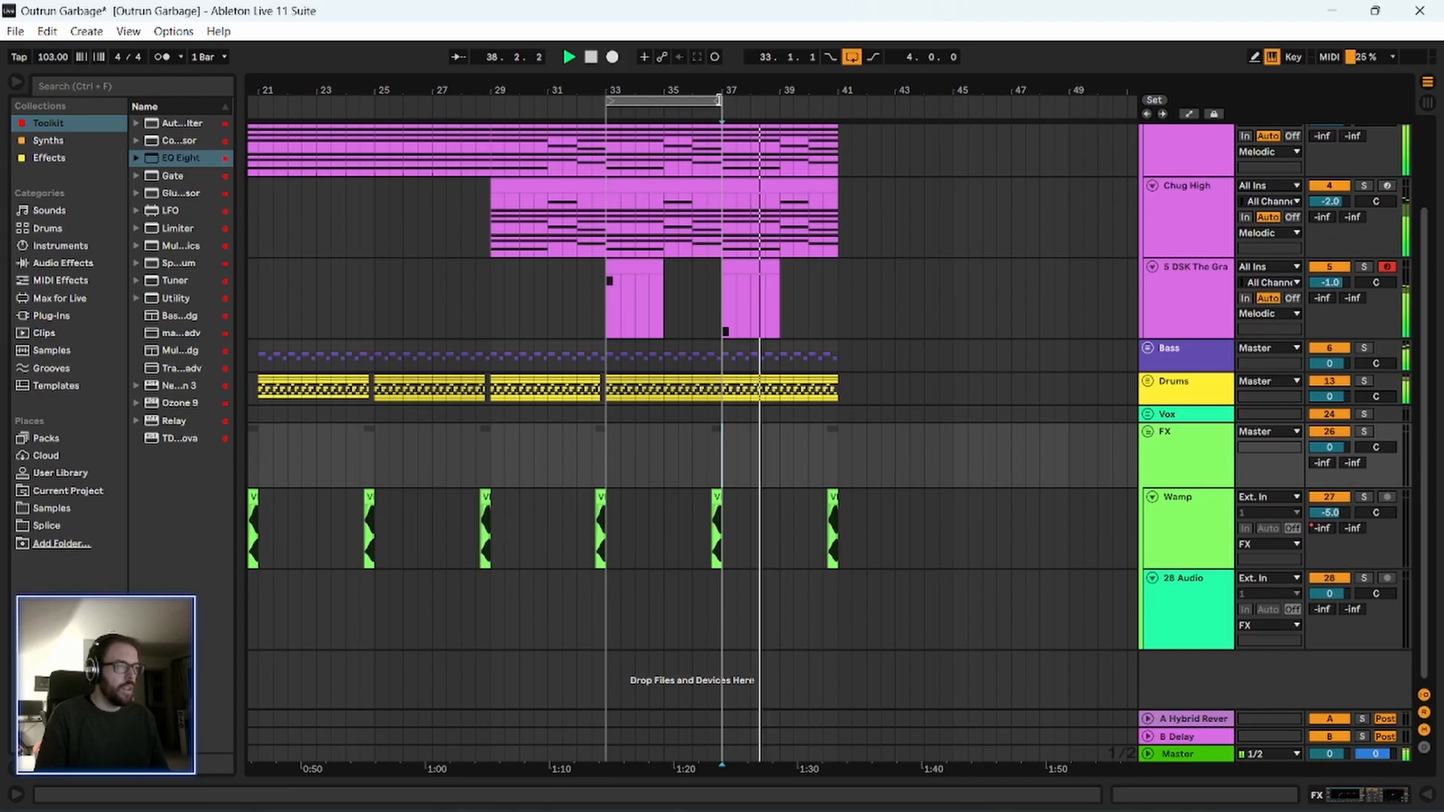
{"action": "left_click_drag", "start_coordinate": [727, 105], "coordinate": [838, 104]}
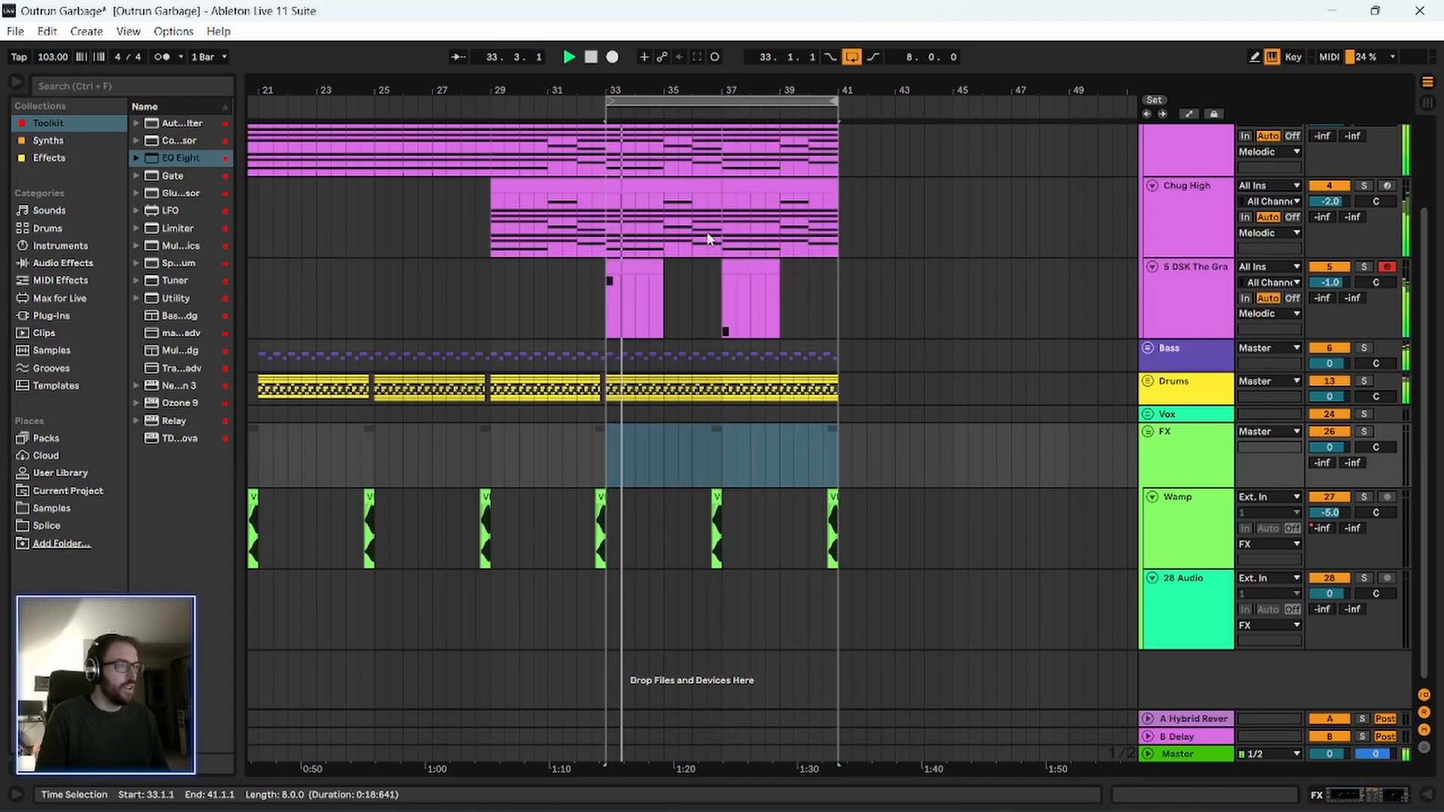
Open the piano track's device chain and cut EQ Eight's band 2 by 4.59 dB at 202 Hz.
{"action": "scroll", "coordinate": [652, 378], "scroll_direction": "up", "scroll_amount": 1}
{"action": "double_click", "coordinate": [1196, 385]}
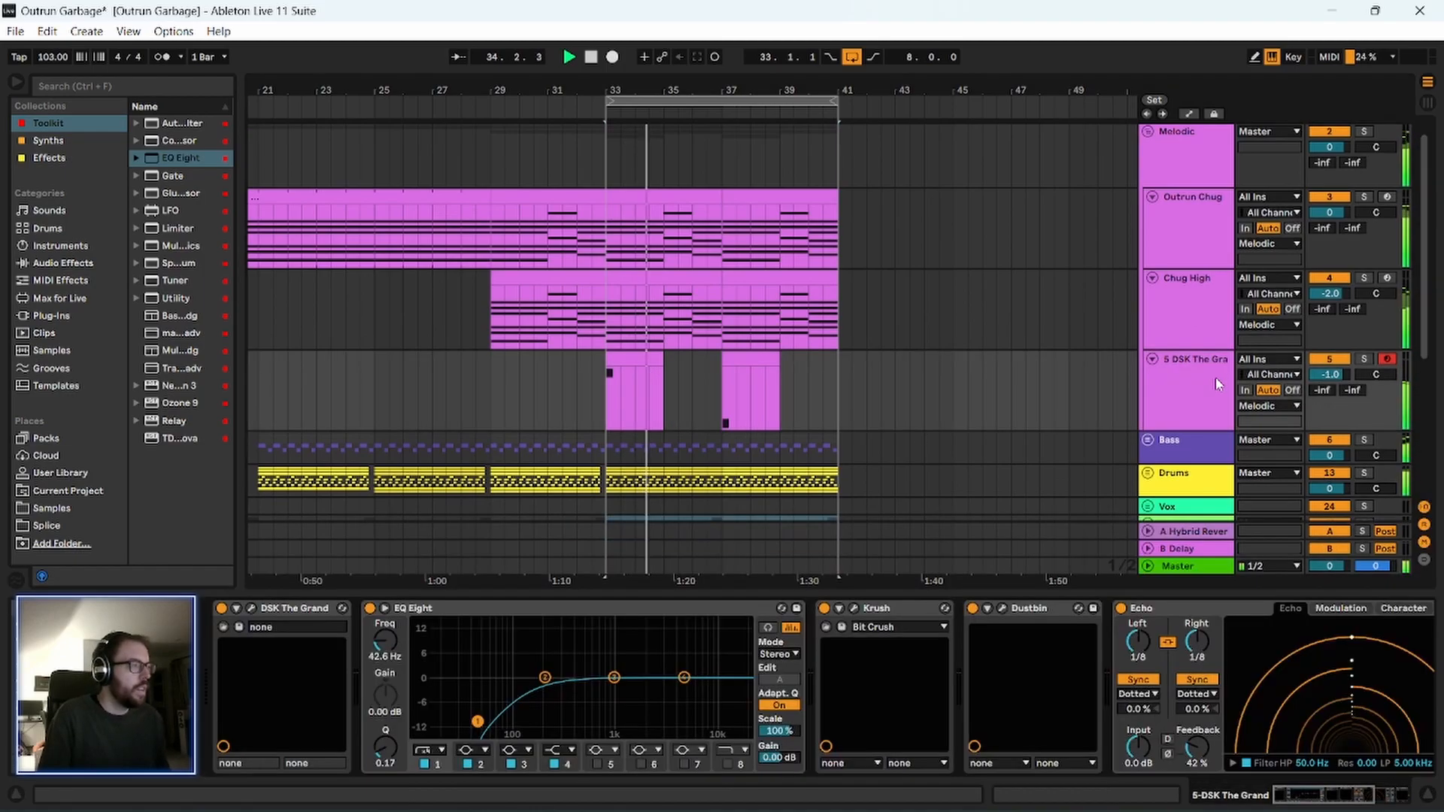
{"action": "left_click_drag", "start_coordinate": [545, 677], "coordinate": [545, 695]}
{"action": "left_click", "coordinate": [533, 613]}
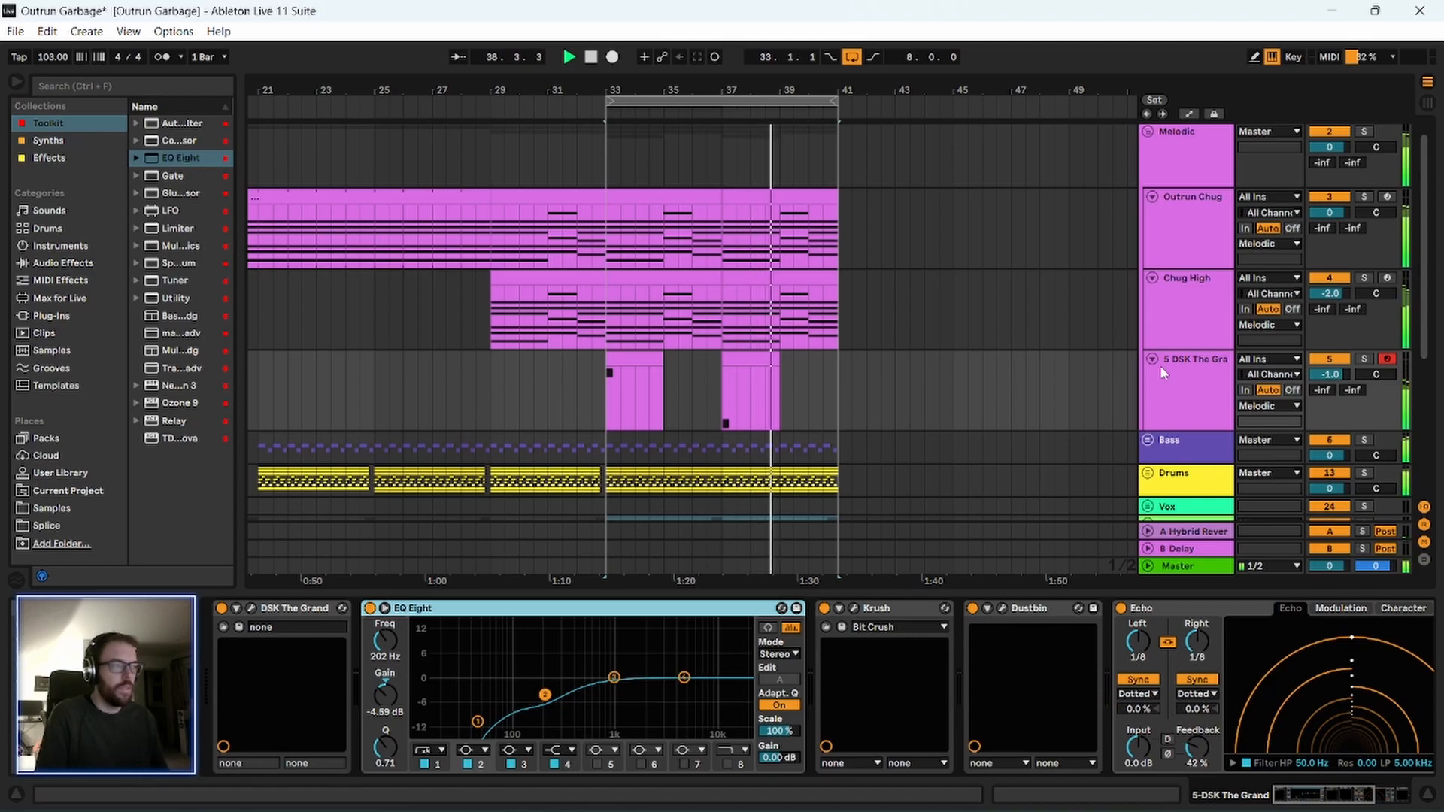
Solo the piano track during playback.
{"action": "left_click", "coordinate": [1174, 381]}
{"action": "left_click", "coordinate": [1362, 359]}
{"action": "left_click", "coordinate": [1177, 384]}
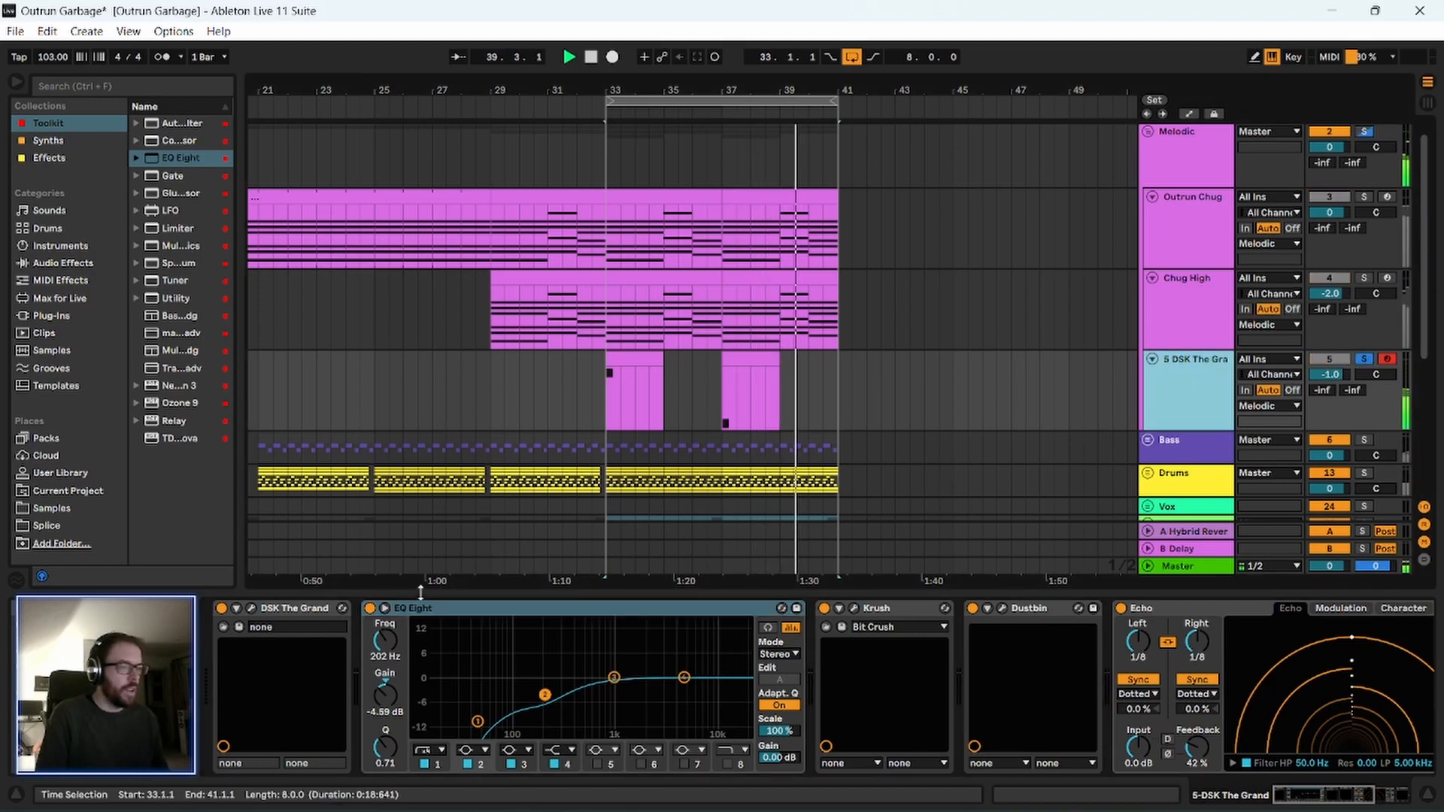
Insert a second EQ Eight before Krush, set it to M/S mode, and move the mid channel's low cut to 1.94 kHz.
{"action": "left_click_drag", "start_coordinate": [197, 158], "coordinate": [819, 656]}
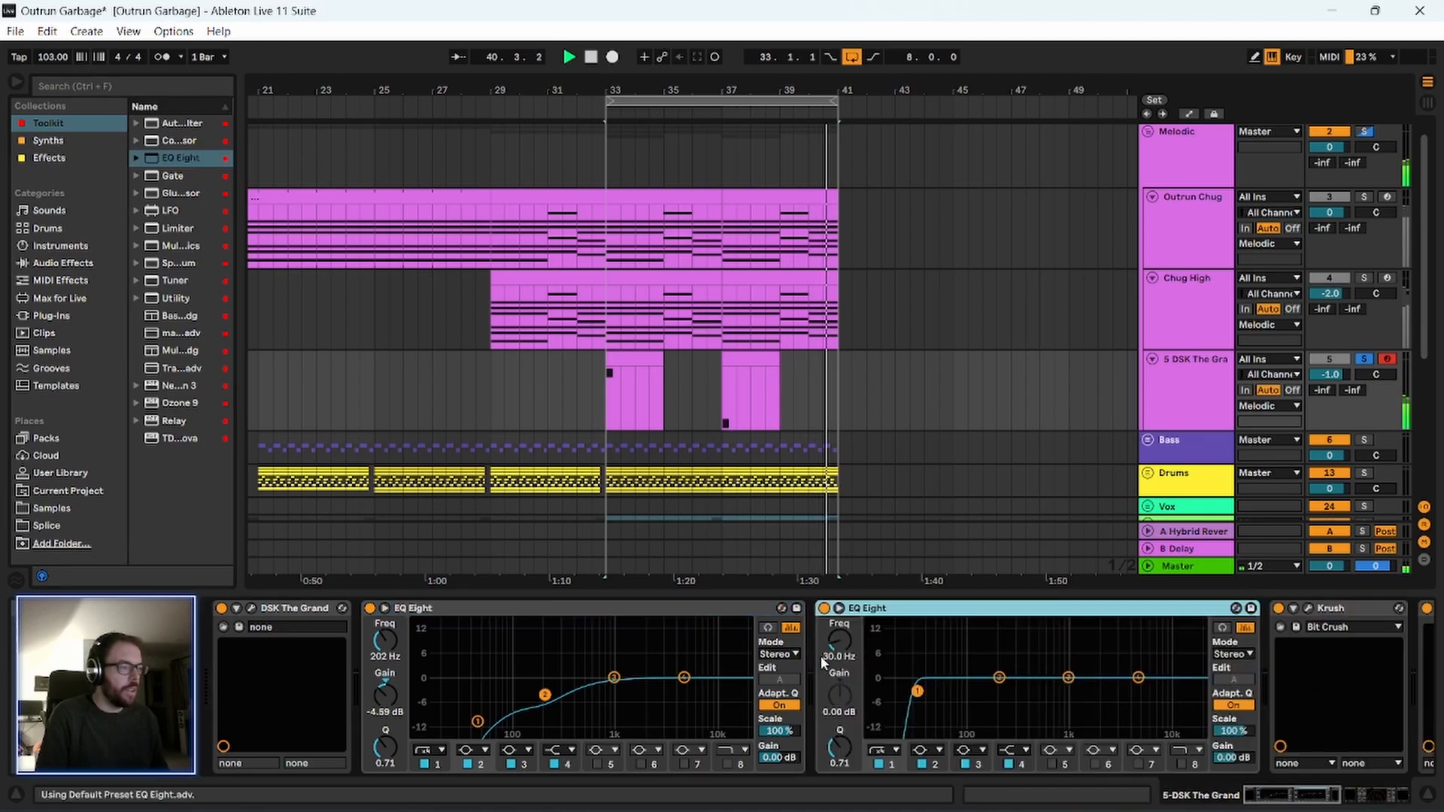
{"action": "left_click", "coordinate": [1233, 654]}
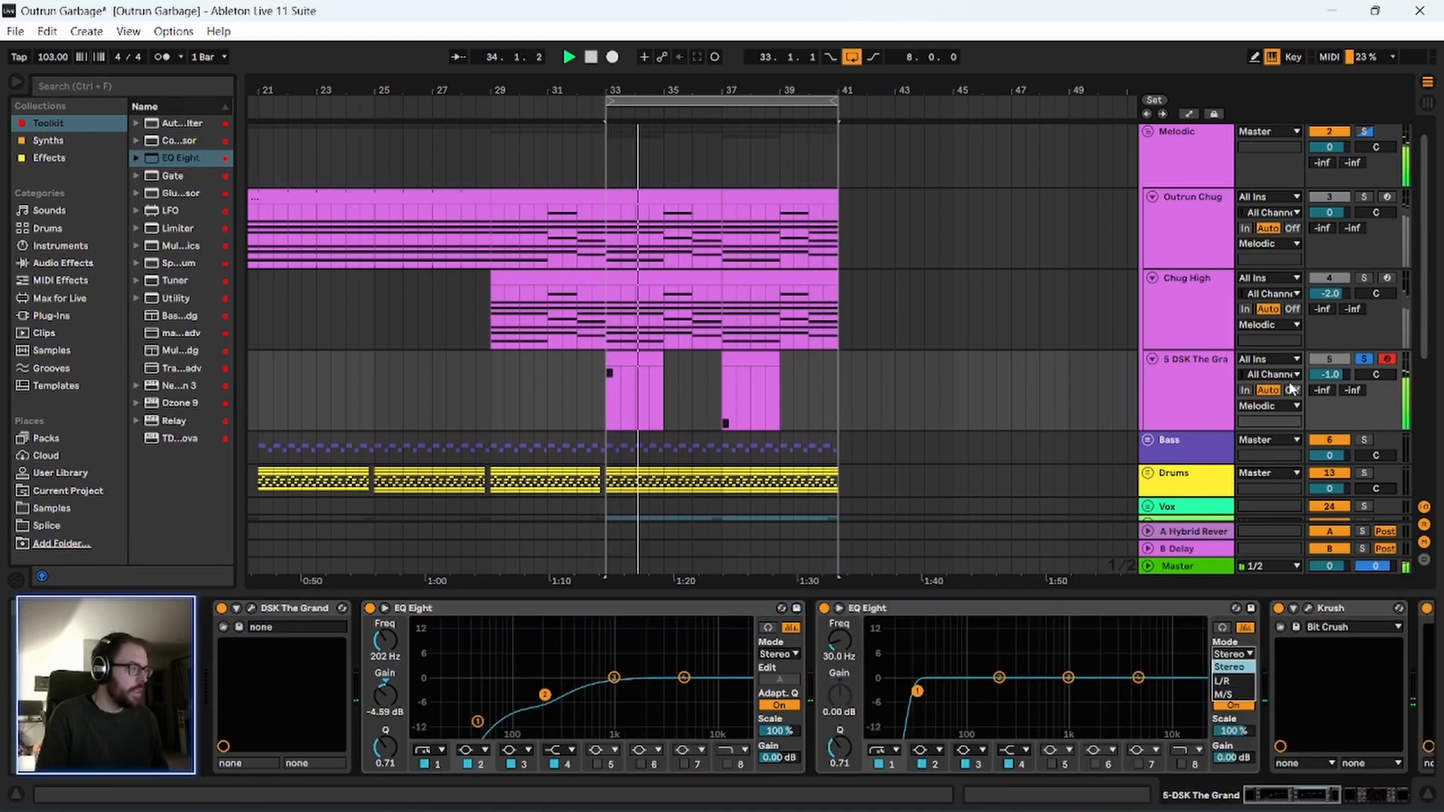
{"action": "left_click", "coordinate": [1224, 695]}
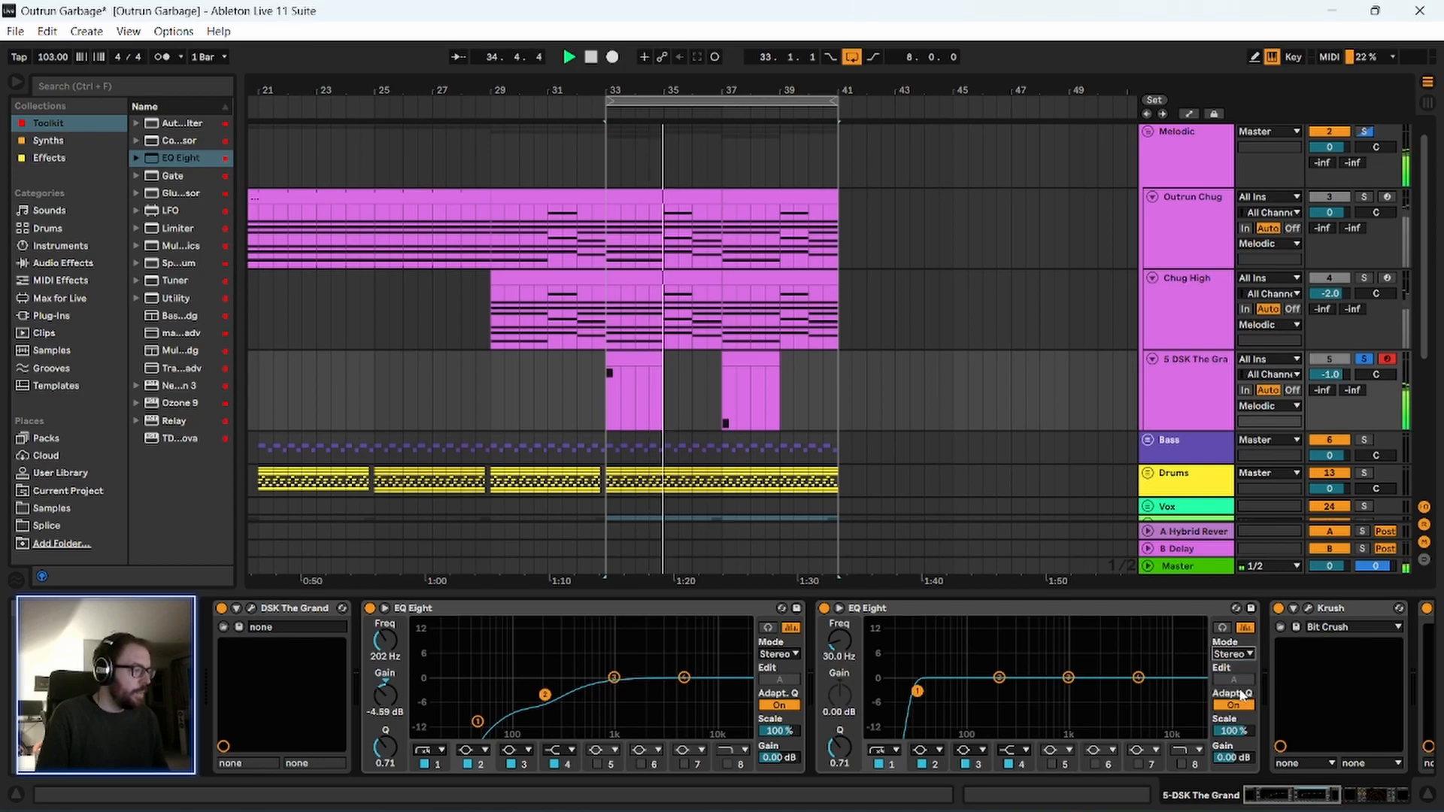
{"action": "left_click_drag", "start_coordinate": [924, 691], "coordinate": [1097, 692]}
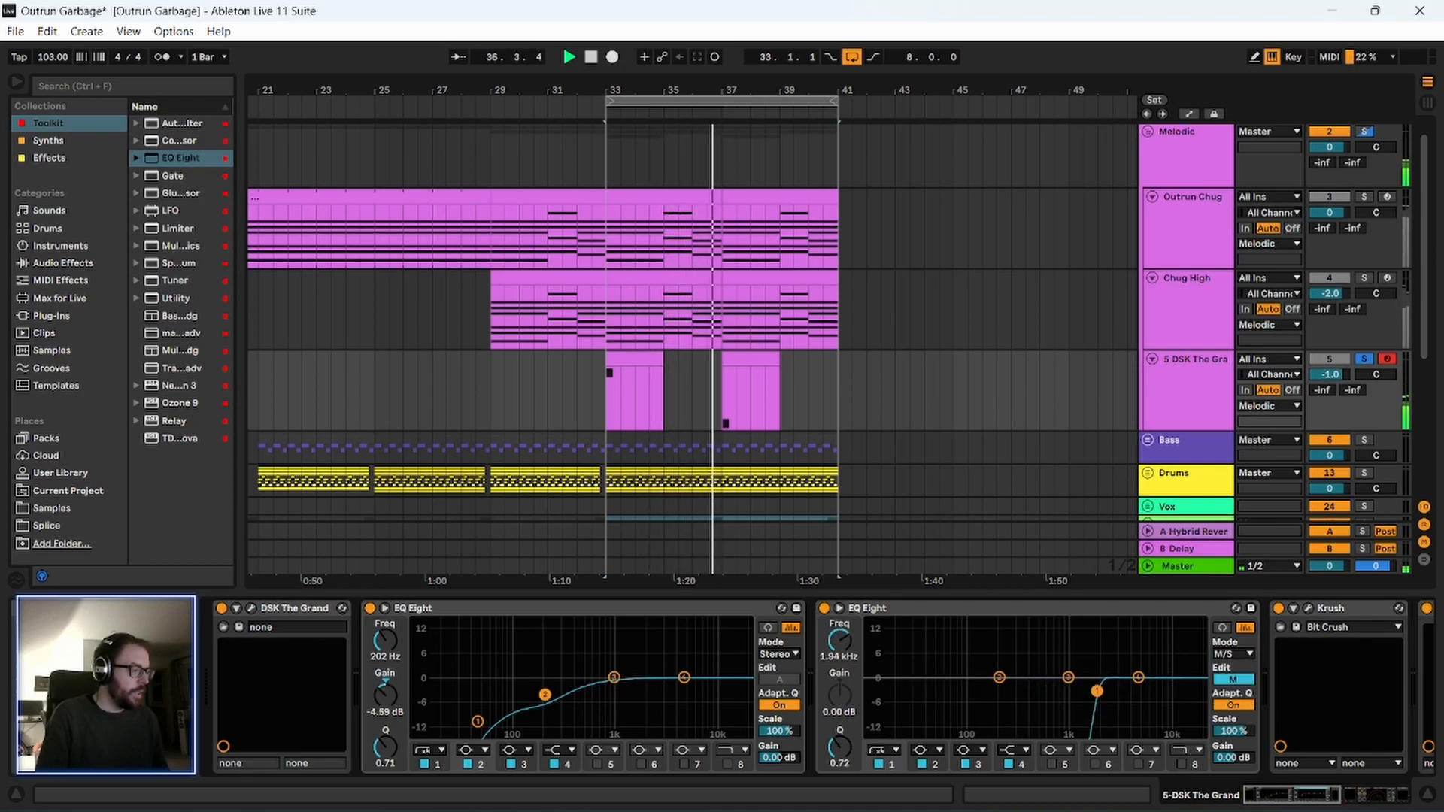
{"action": "left_click", "coordinate": [1058, 606]}
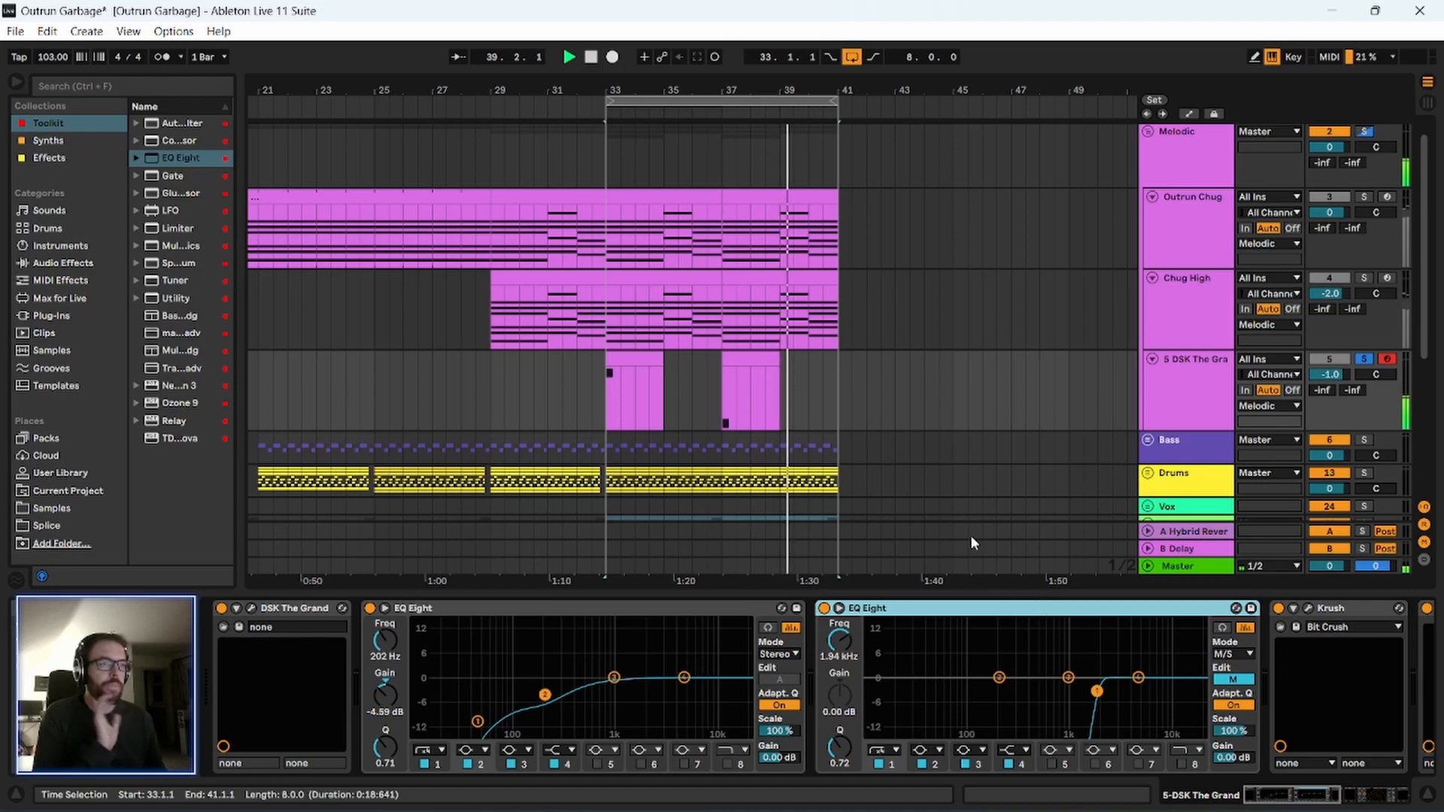
Edit the side channel of the second EQ Eight, boosting it with a band 7 high shelf of 6.07 dB at 2.35 kHz.
{"action": "left_click", "coordinate": [1226, 682]}
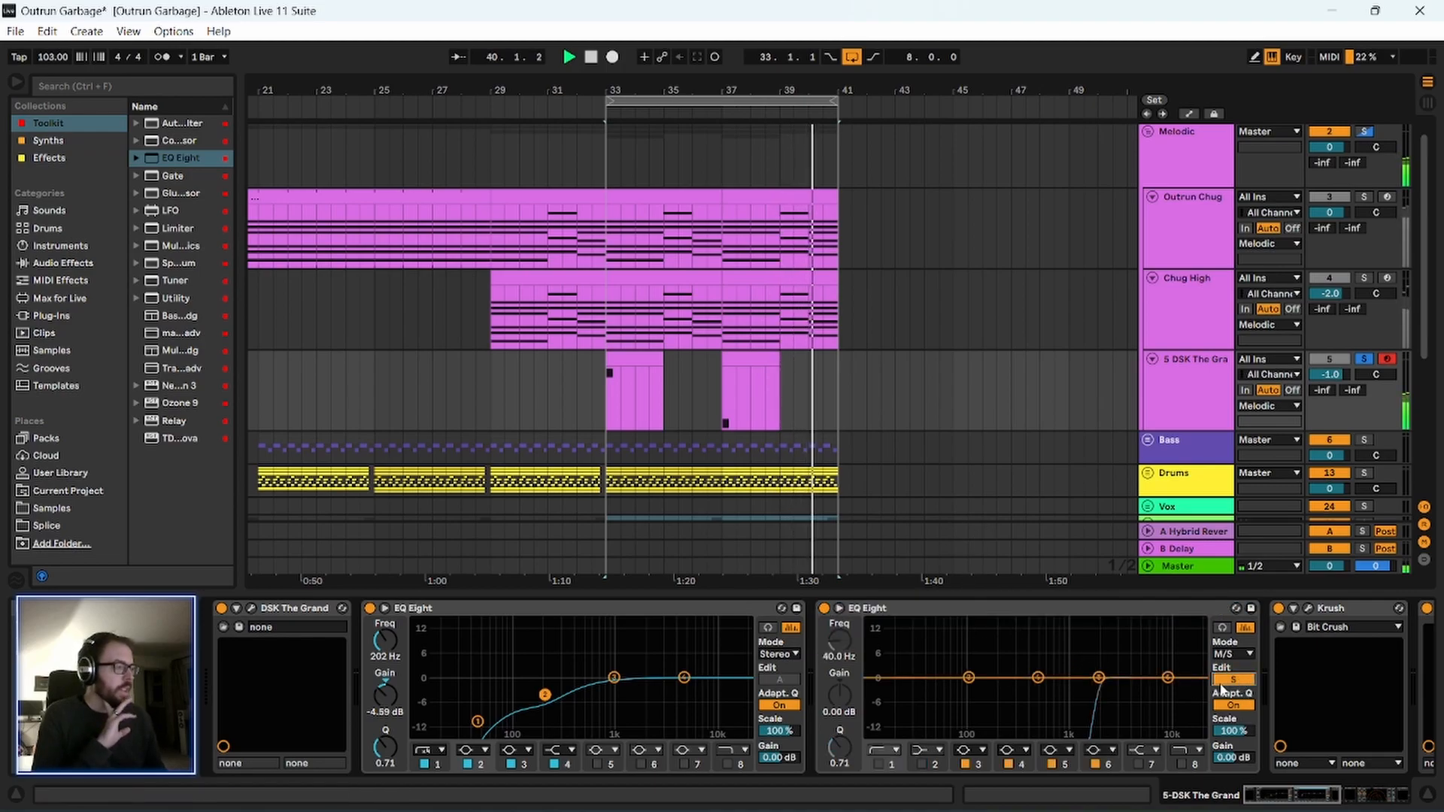
{"action": "left_click_drag", "start_coordinate": [1170, 683], "coordinate": [1130, 667]}
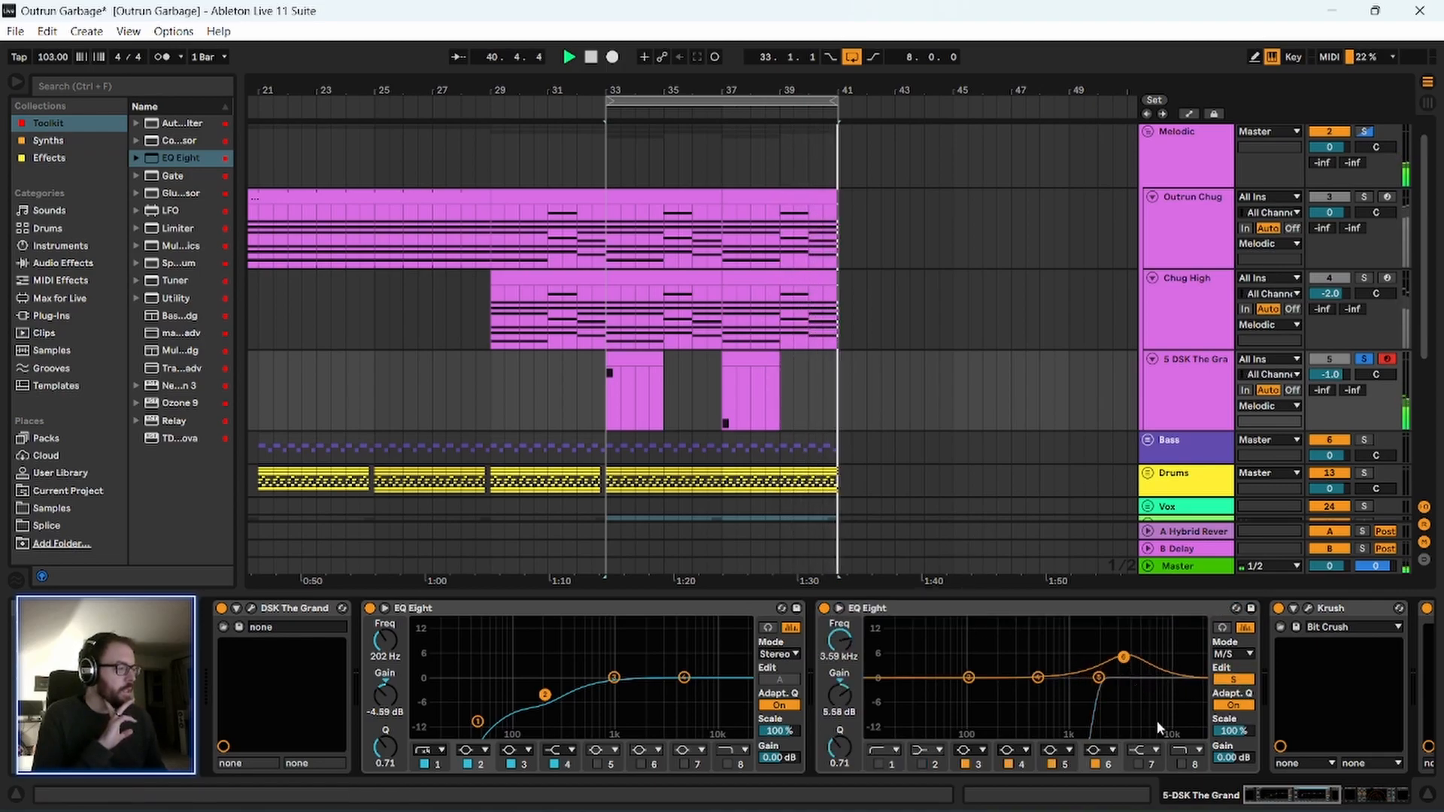
{"action": "left_click", "coordinate": [1136, 764]}
{"action": "left_click", "coordinate": [1096, 765]}
{"action": "left_click_drag", "start_coordinate": [1138, 676], "coordinate": [1105, 655]}
Bypass Echo and ValhallaFreqEcho to compare the piano sound, and re-enable Echo only.
{"action": "left_click_drag", "start_coordinate": [1309, 802], "coordinate": [1370, 765]}
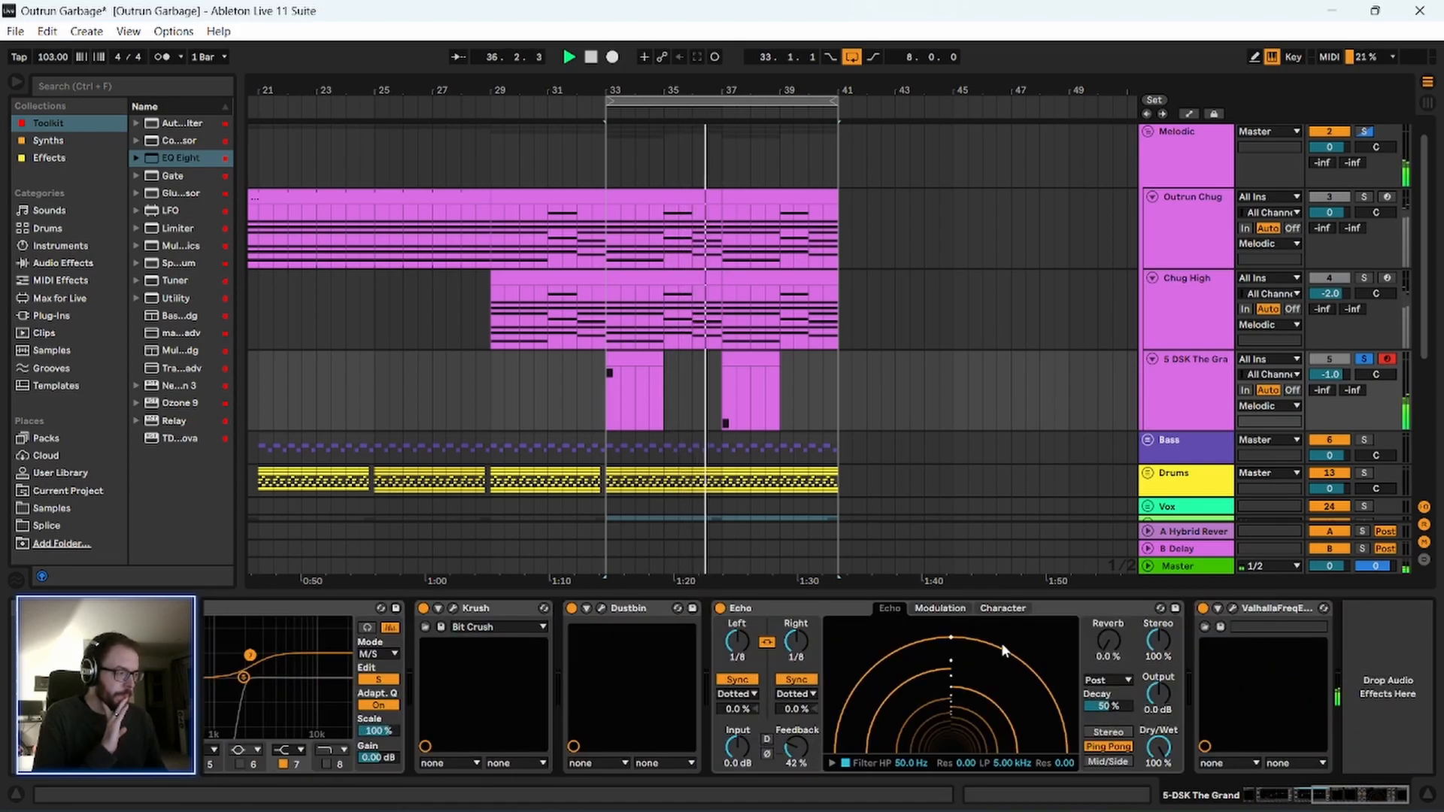
{"action": "left_click", "coordinate": [721, 607]}
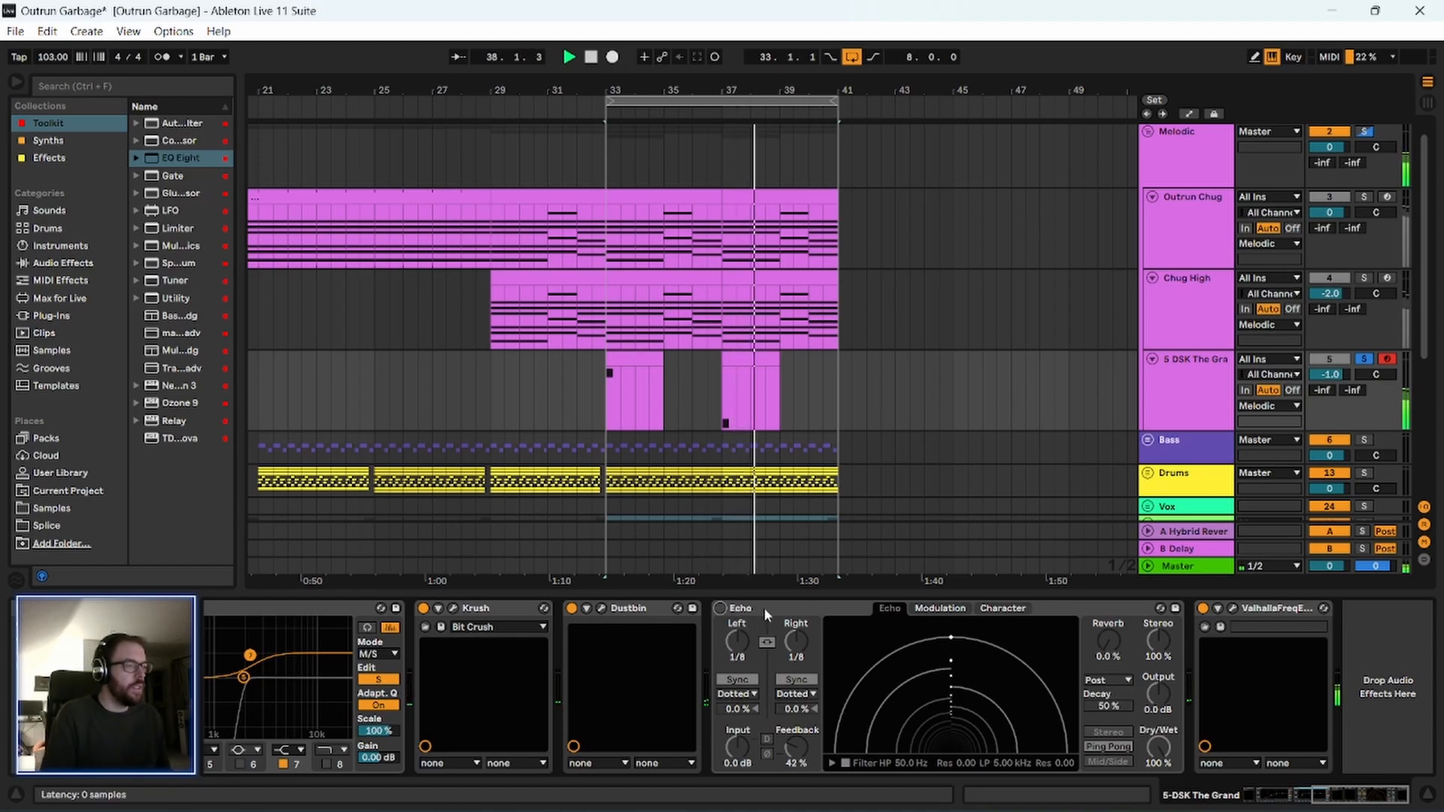
{"action": "left_click", "coordinate": [1203, 608]}
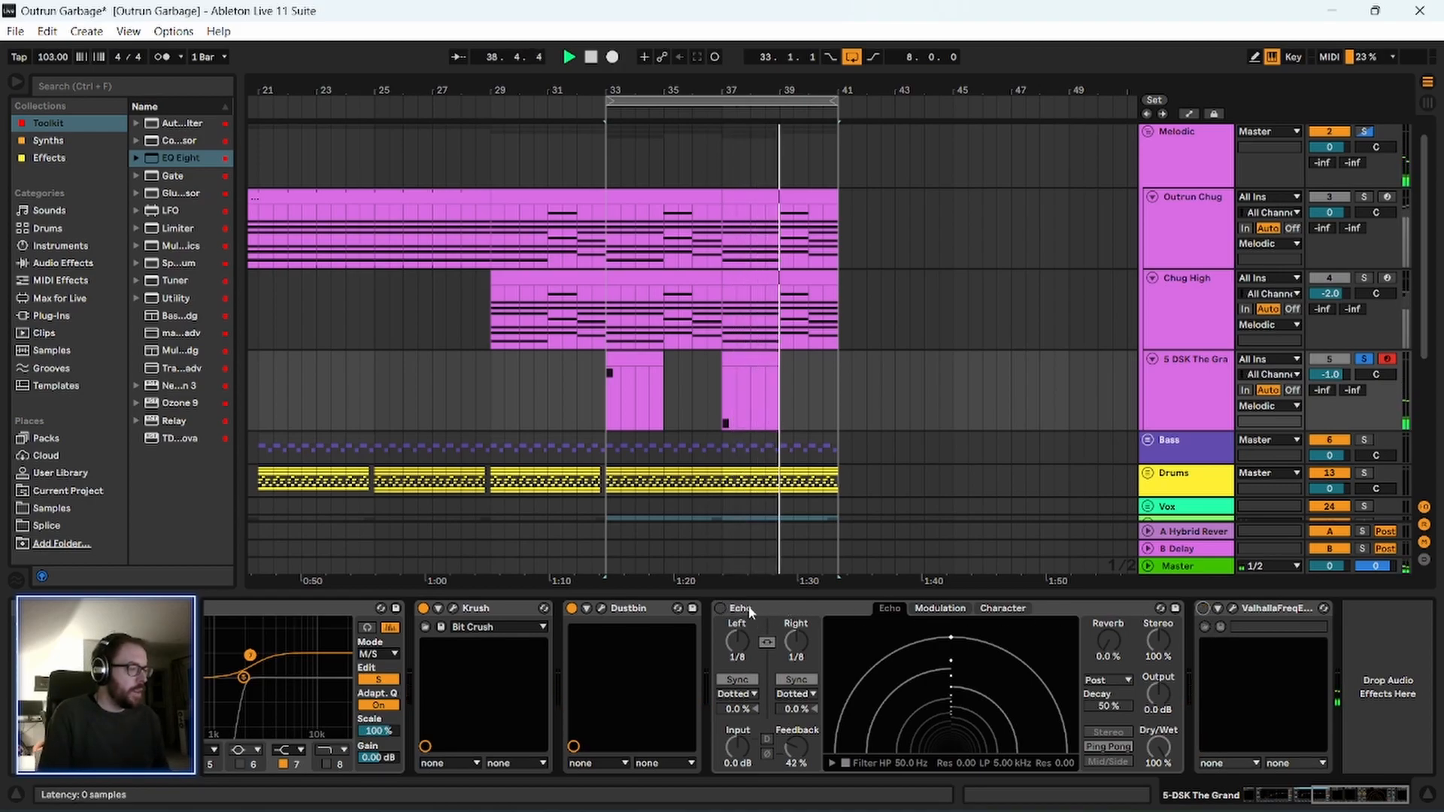
{"action": "left_click", "coordinate": [720, 607]}
{"action": "left_click", "coordinate": [790, 609]}
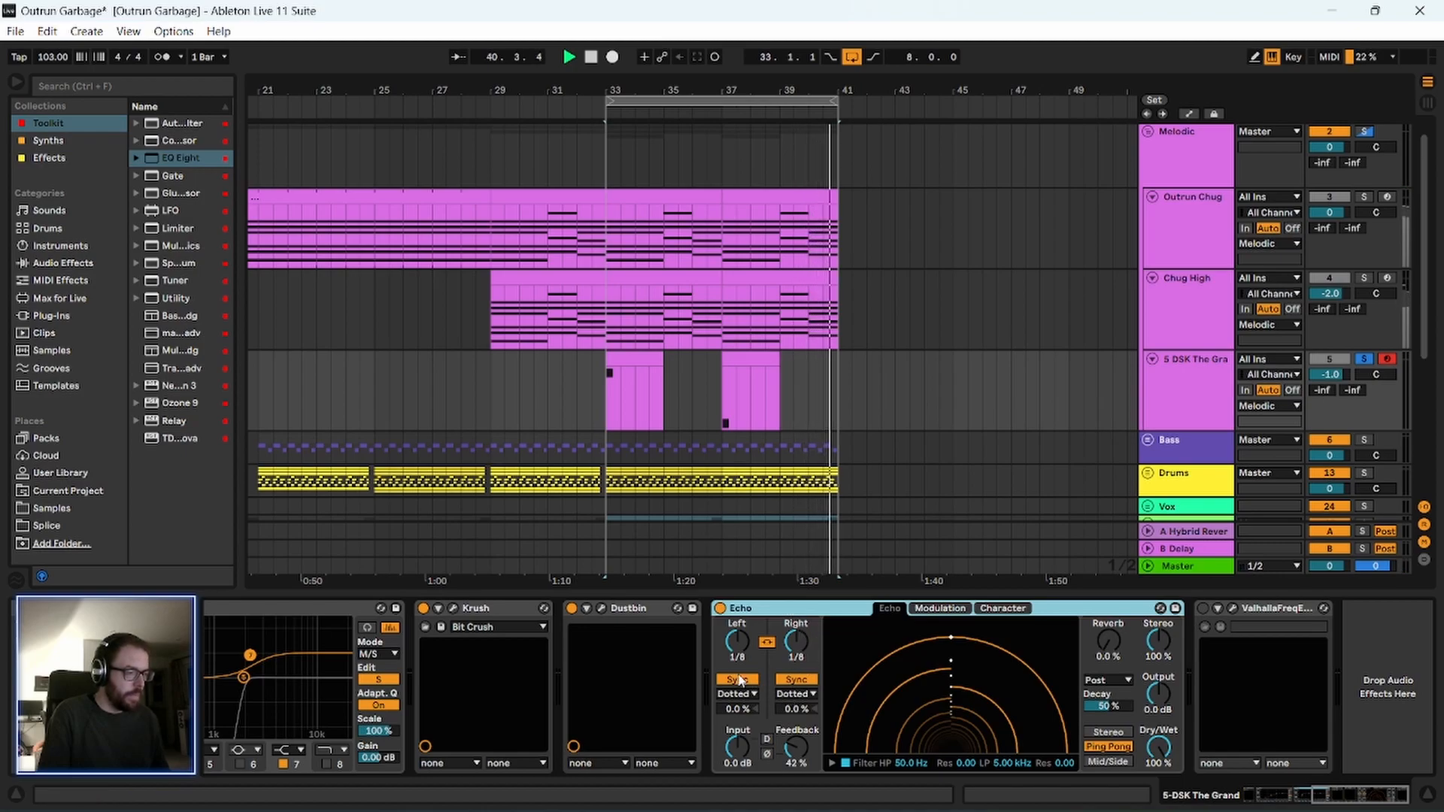
Unlink Echo's left and right delay times and delete ValhallaFreqEcho from the piano chain.
{"action": "left_click", "coordinate": [767, 642]}
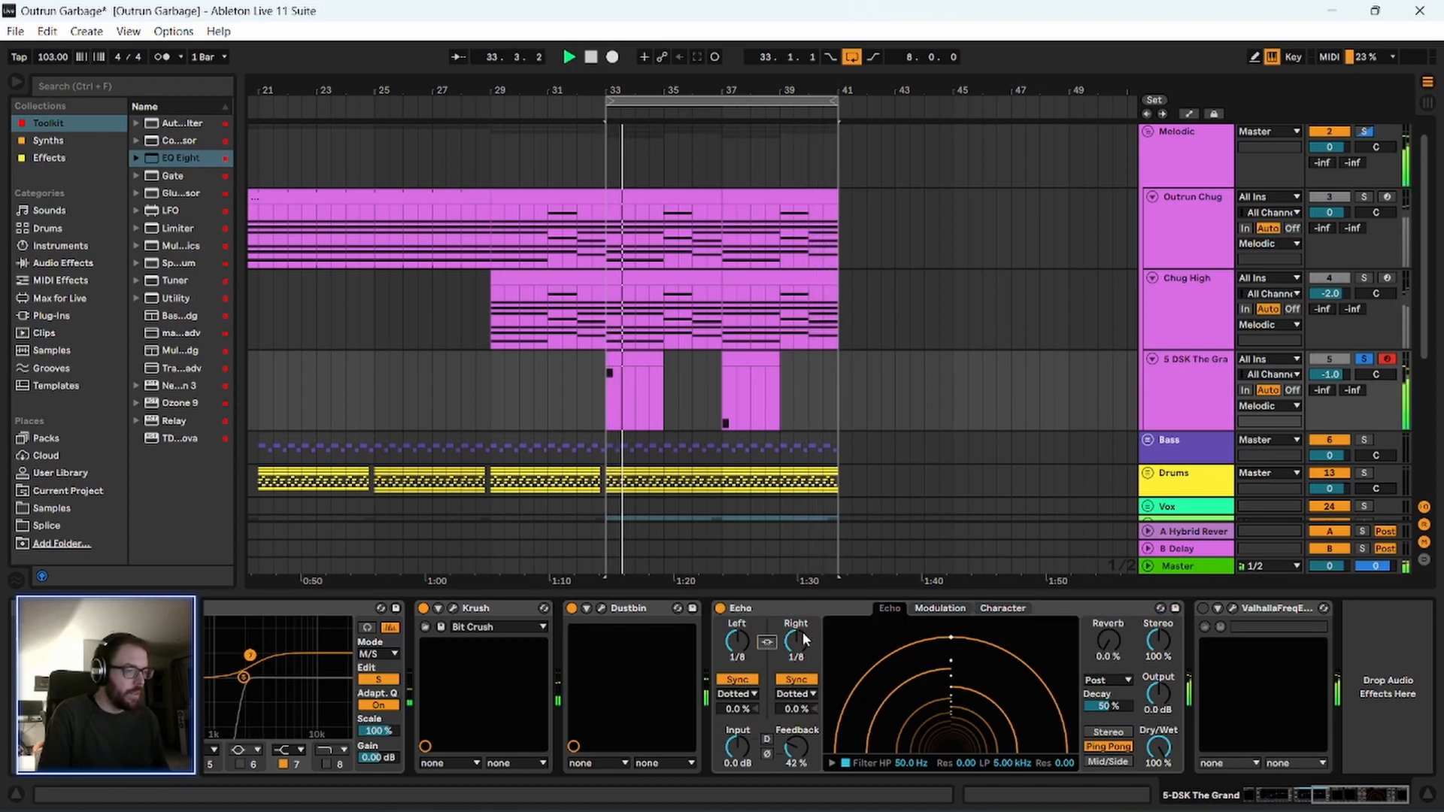
{"action": "left_click", "coordinate": [777, 611]}
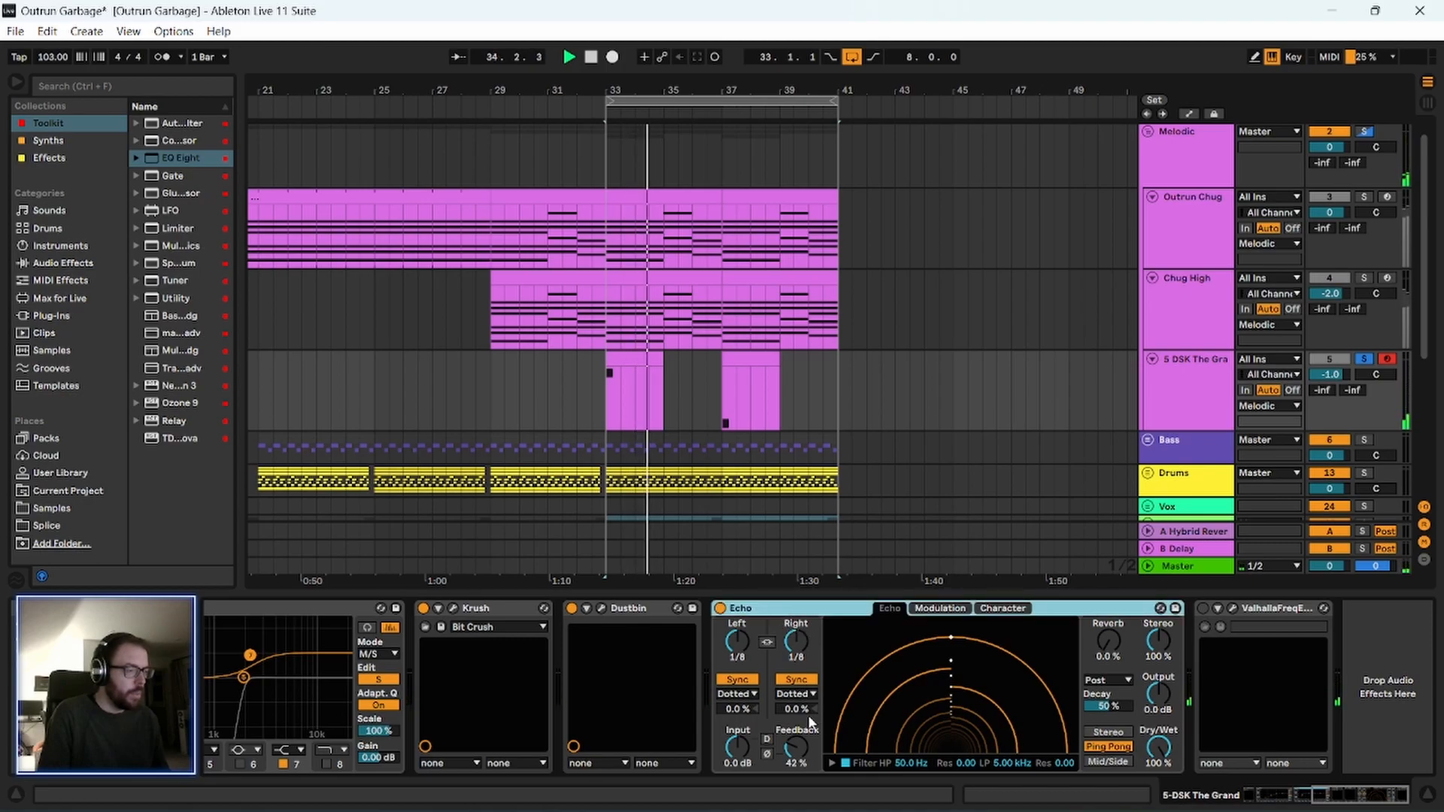
{"action": "left_click", "coordinate": [1273, 610]}
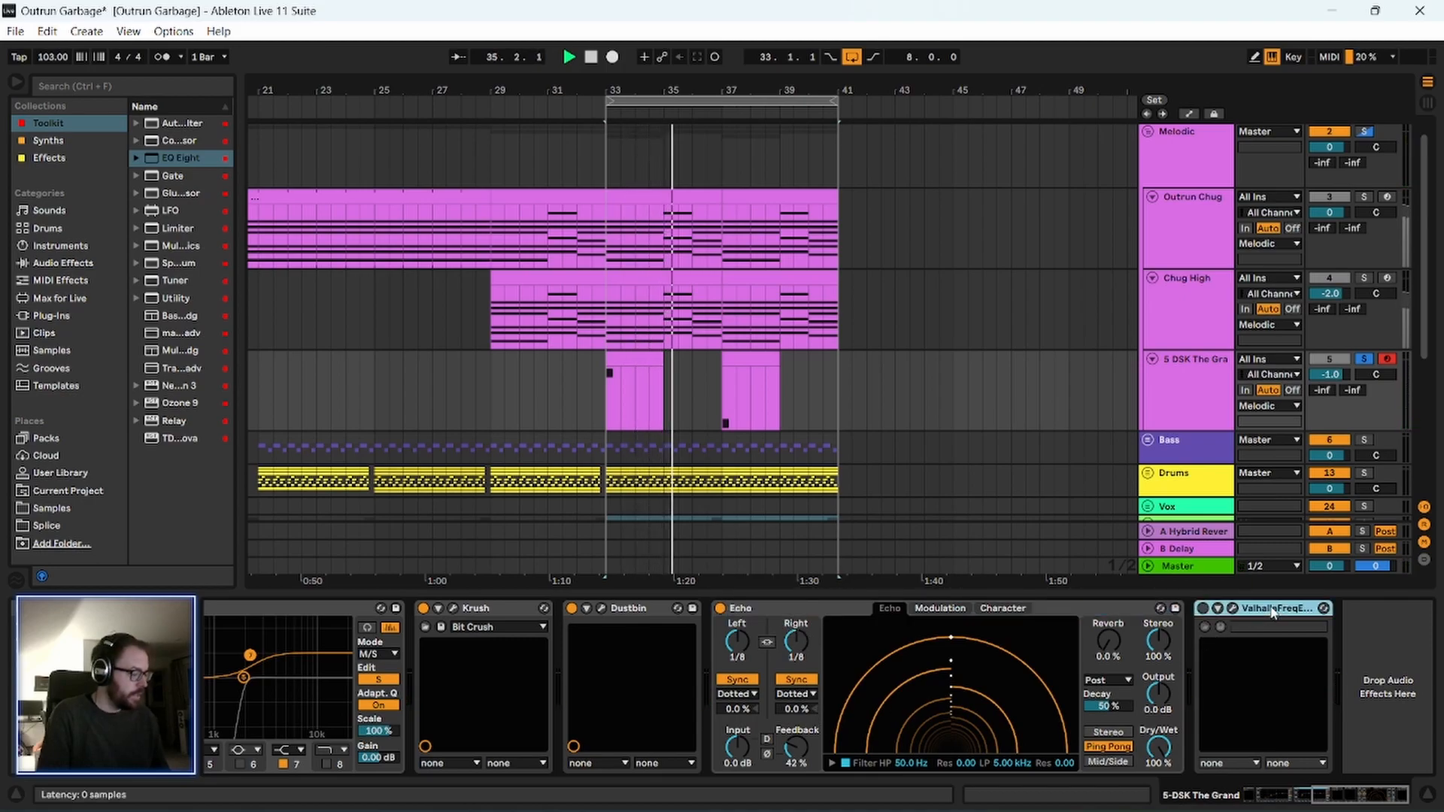
{"action": "key", "text": "Delete"}
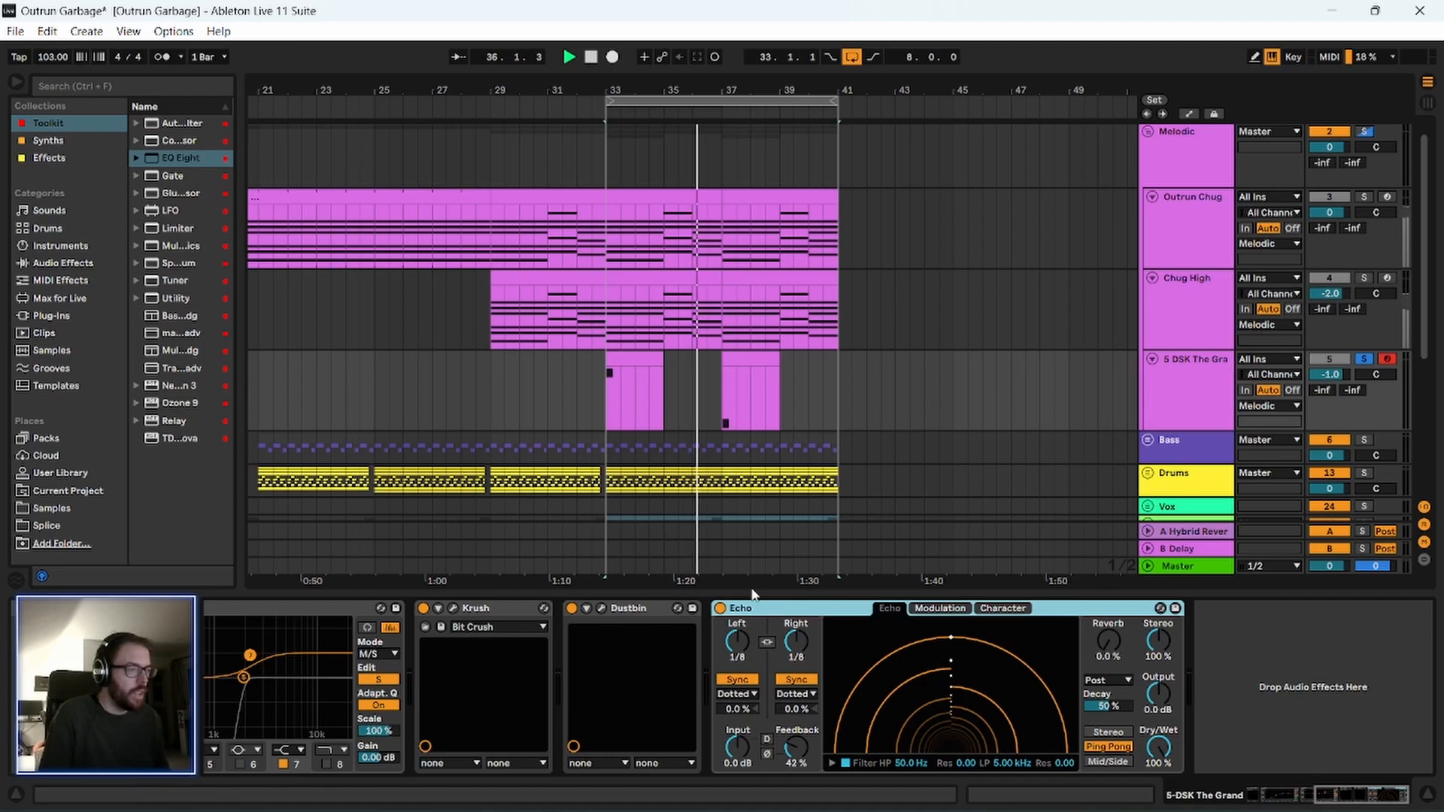
Set Echo's right delay time to 1/4 and its feedback to 93%, and restart playback to hear it.
{"action": "left_click_drag", "start_coordinate": [800, 749], "coordinate": [795, 624]}
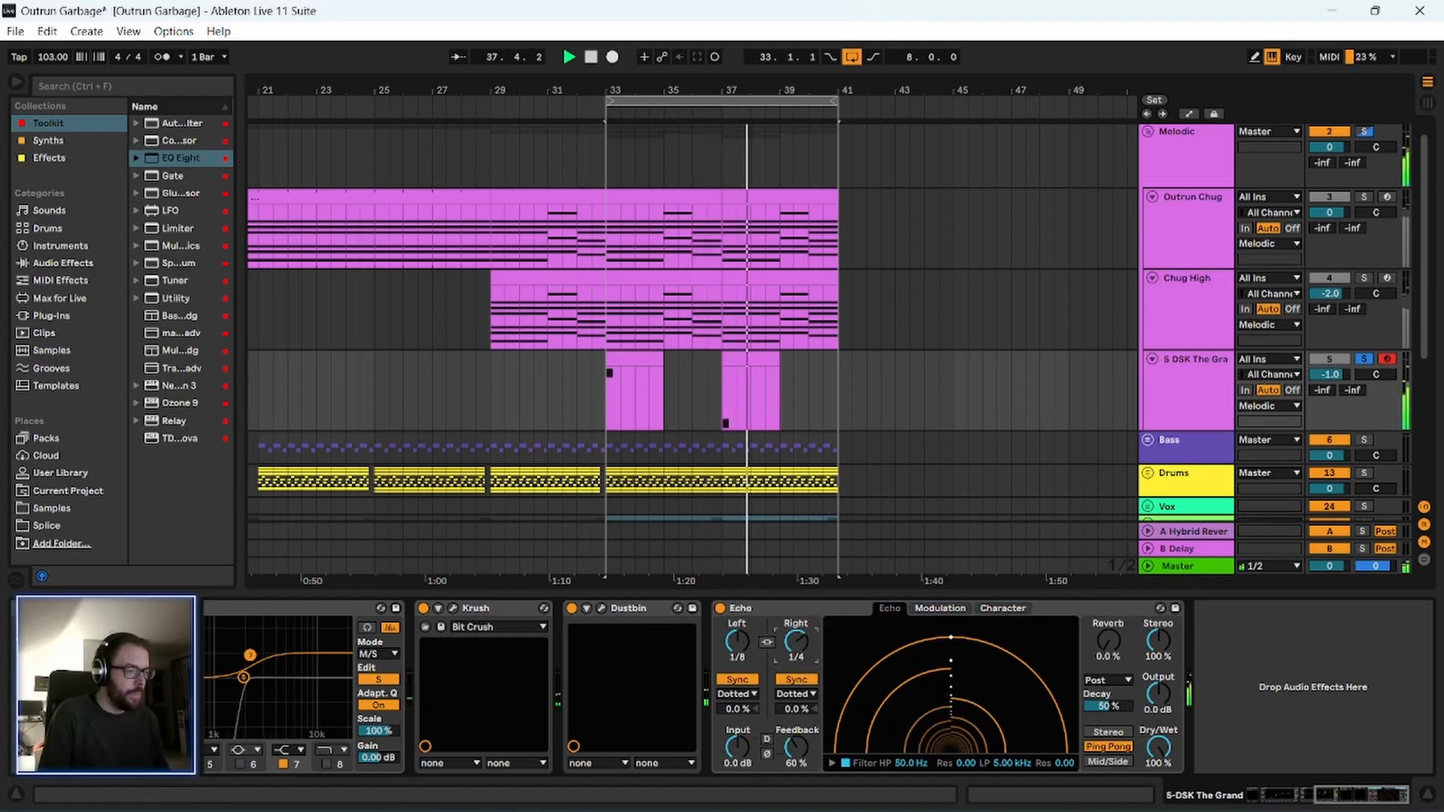
{"action": "left_click", "coordinate": [779, 607]}
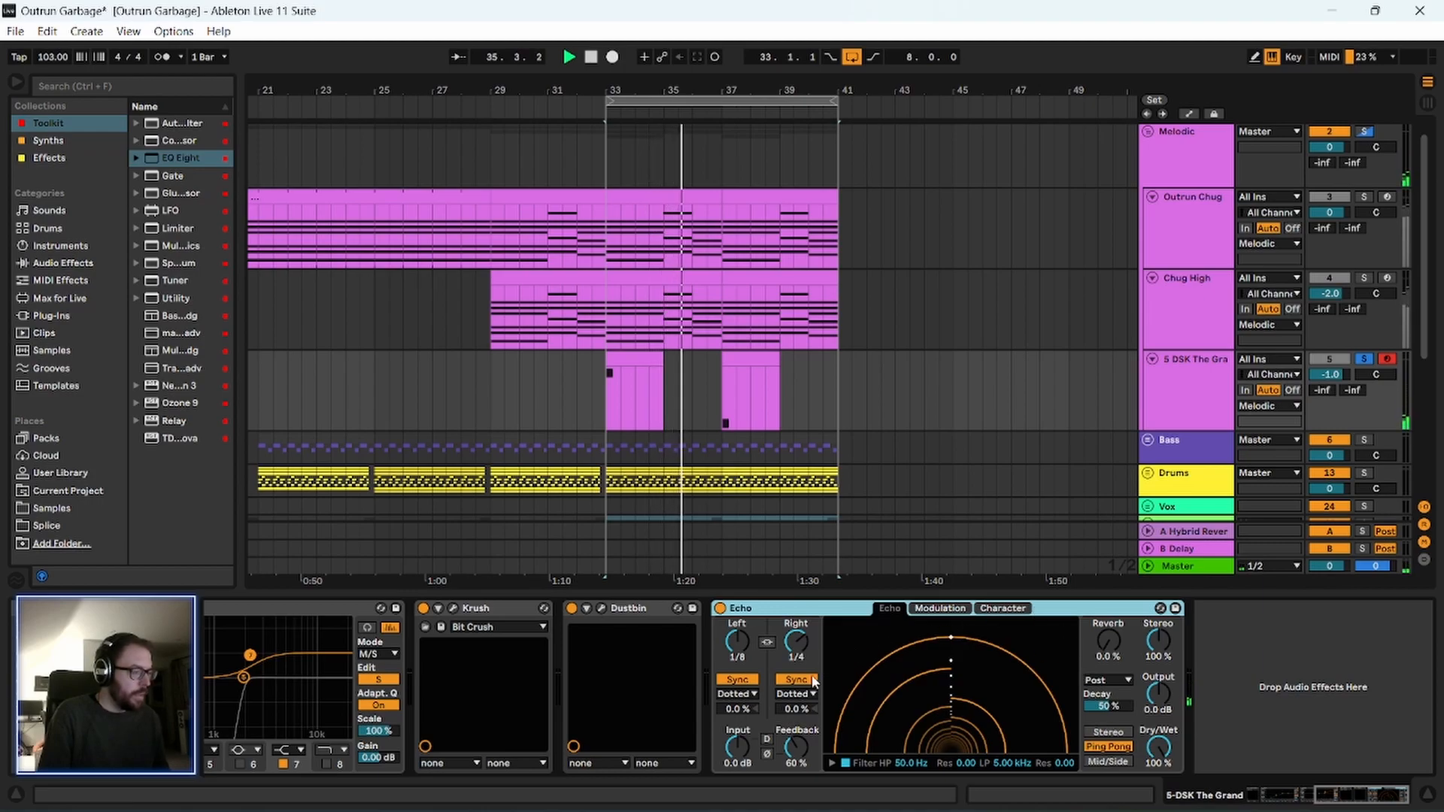
{"action": "left_click_drag", "start_coordinate": [797, 749], "coordinate": [797, 701]}
{"action": "key", "text": "space"}
{"action": "key", "text": "space"}
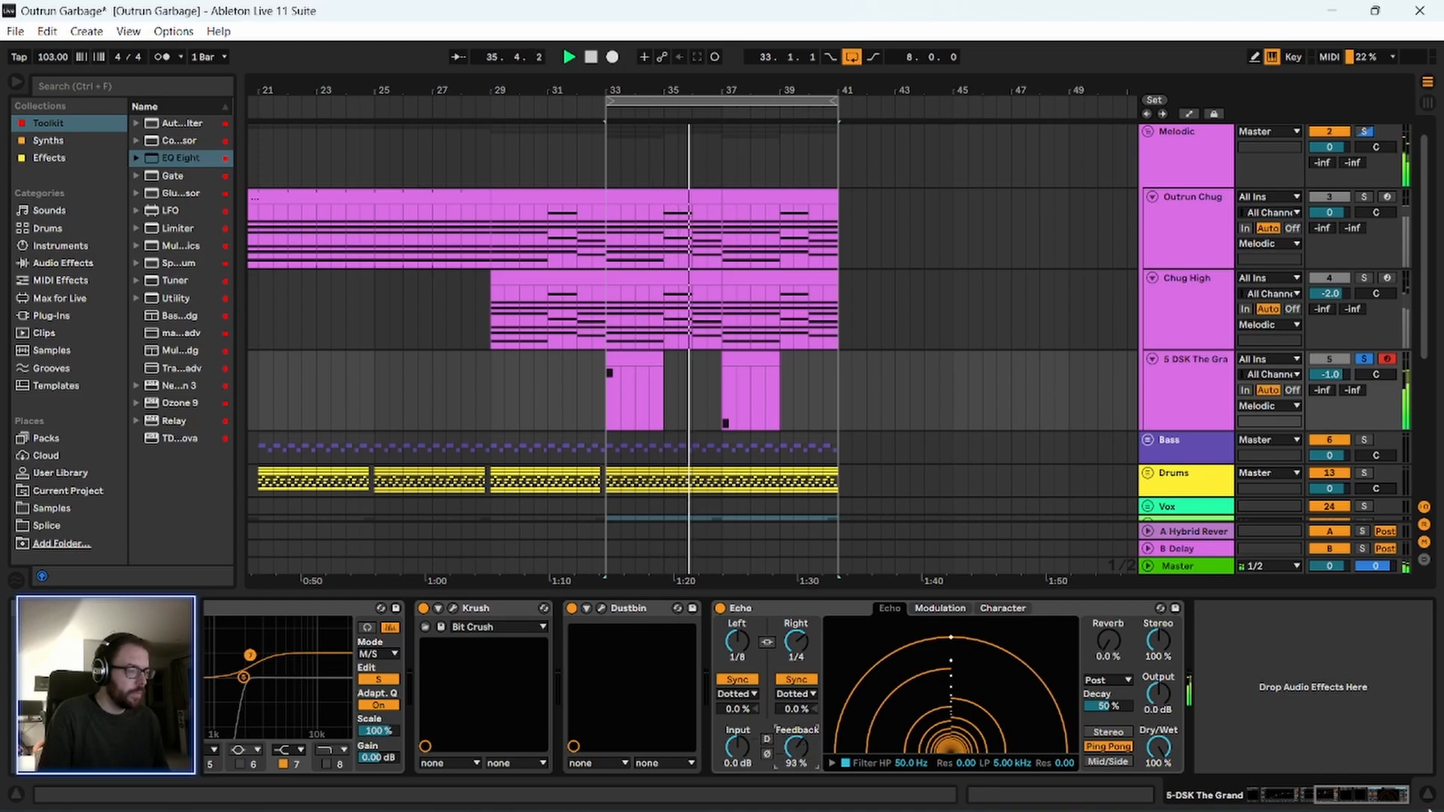
Collapse both EQ Eight devices in the piano track's chain.
{"action": "left_click_drag", "start_coordinate": [1375, 799], "coordinate": [1306, 804]}
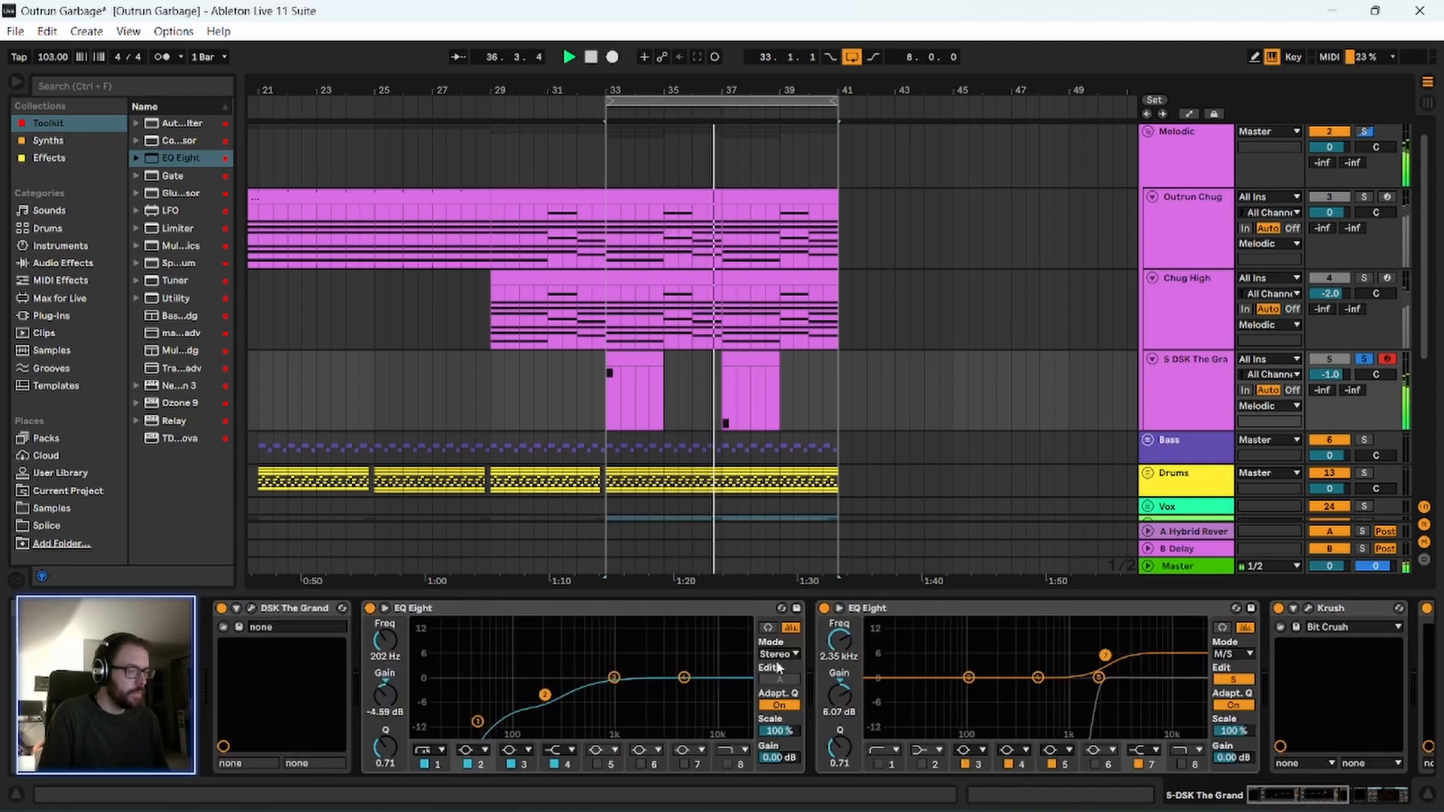
{"action": "left_click", "coordinate": [630, 606]}
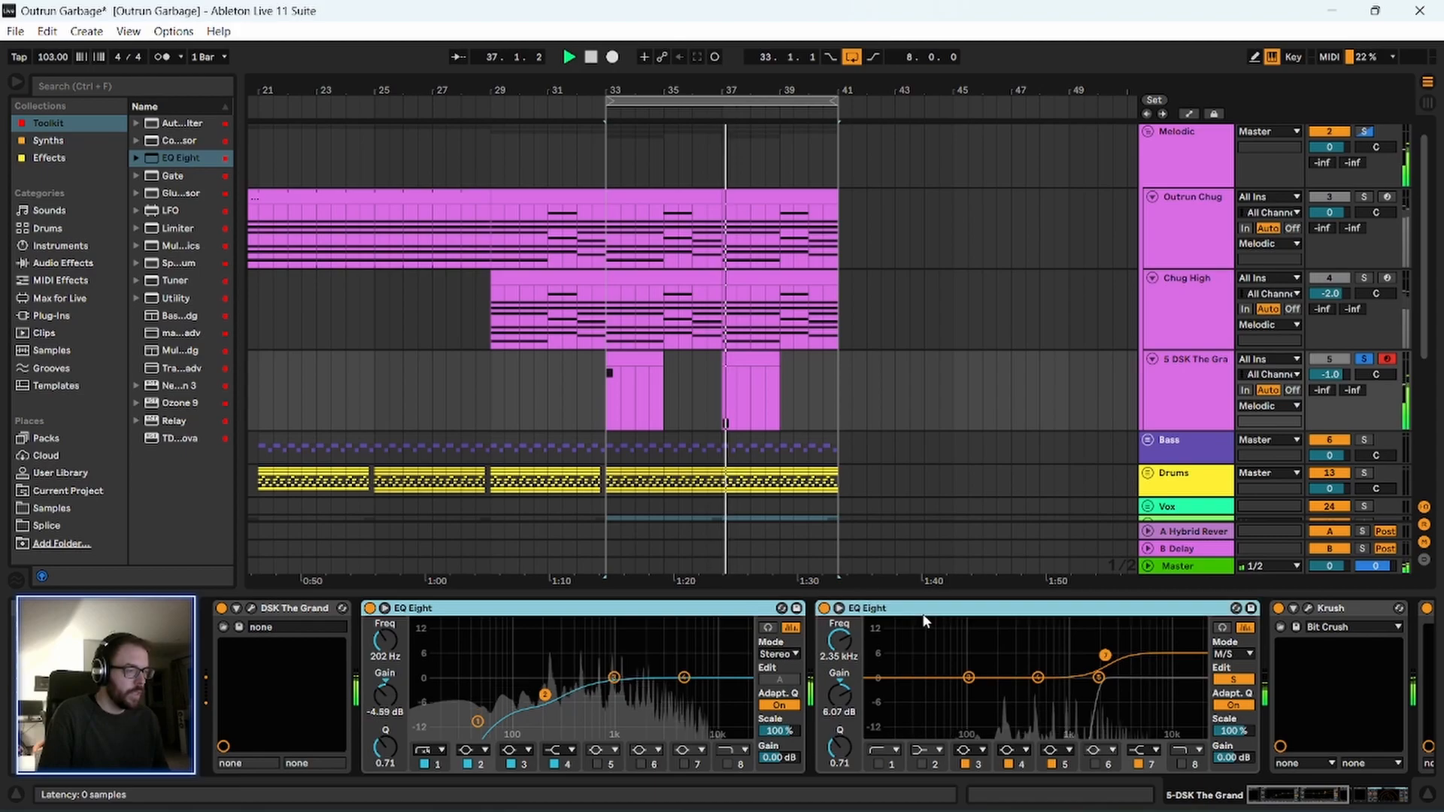
{"action": "double_click", "coordinate": [602, 608]}
{"action": "double_click", "coordinate": [439, 609]}
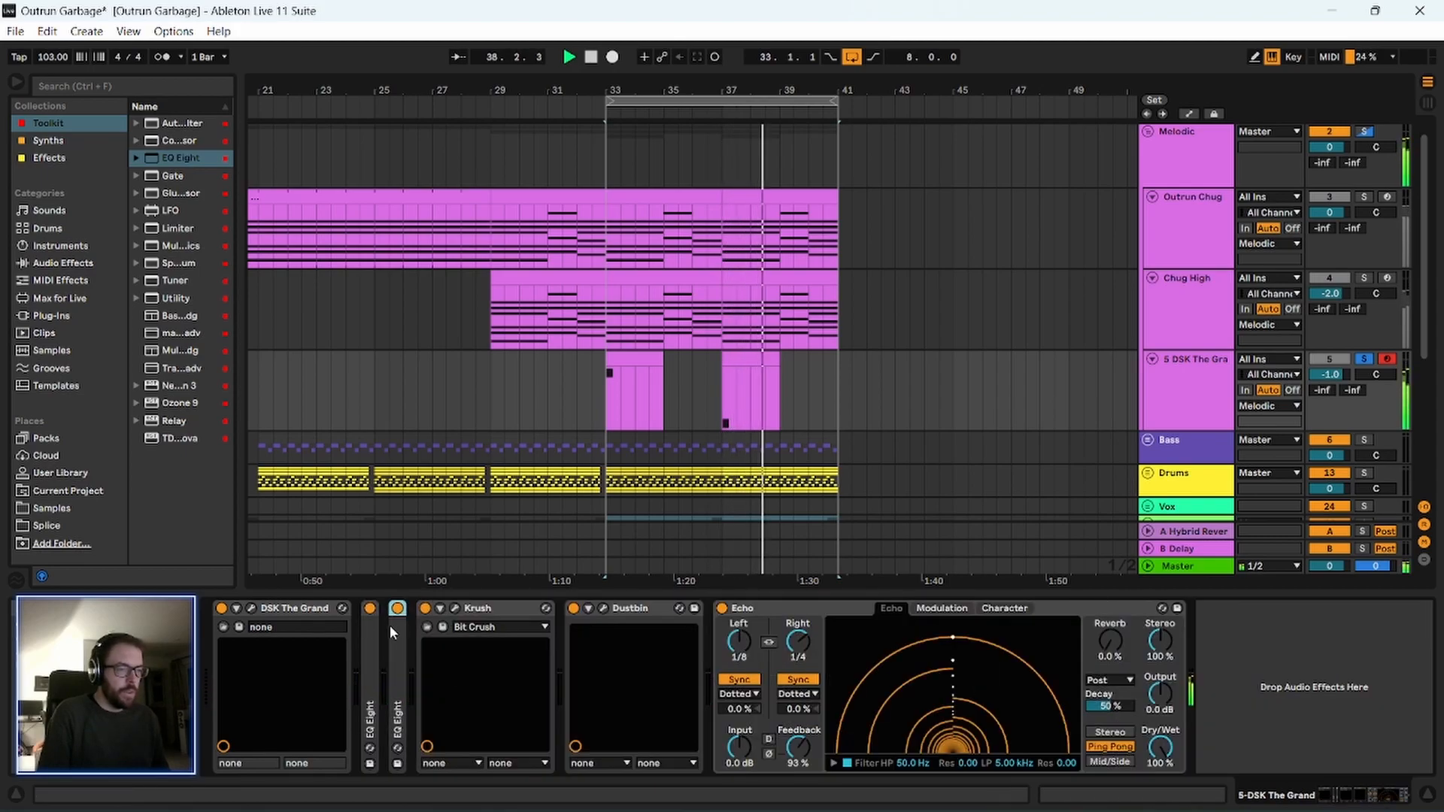
Move both EQ Eight devices to the end of the piano chain, after Echo, and stop playback.
{"action": "left_click", "coordinate": [1054, 673]}
{"action": "left_click_drag", "start_coordinate": [1053, 672], "coordinate": [1316, 683]}
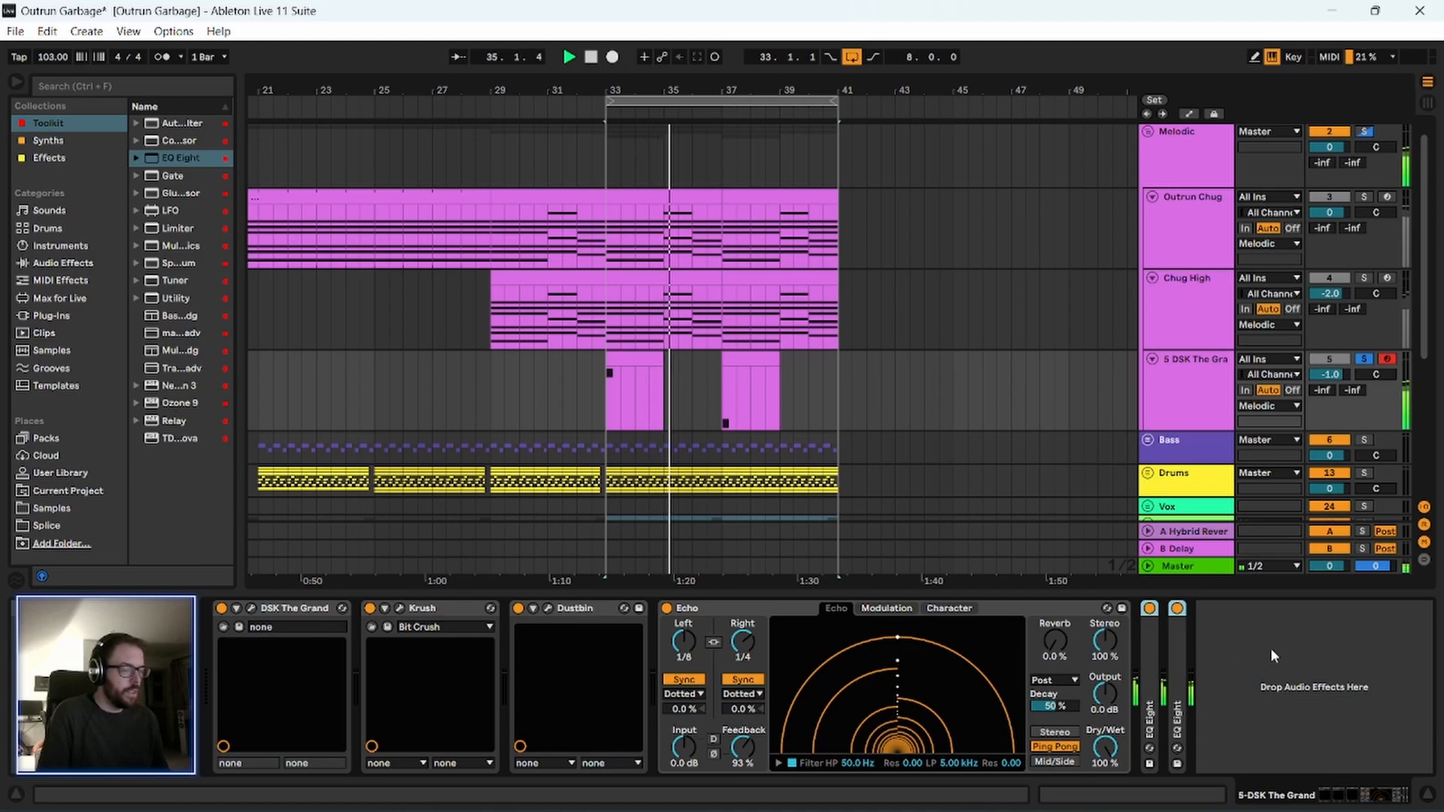
{"action": "key", "text": "space"}
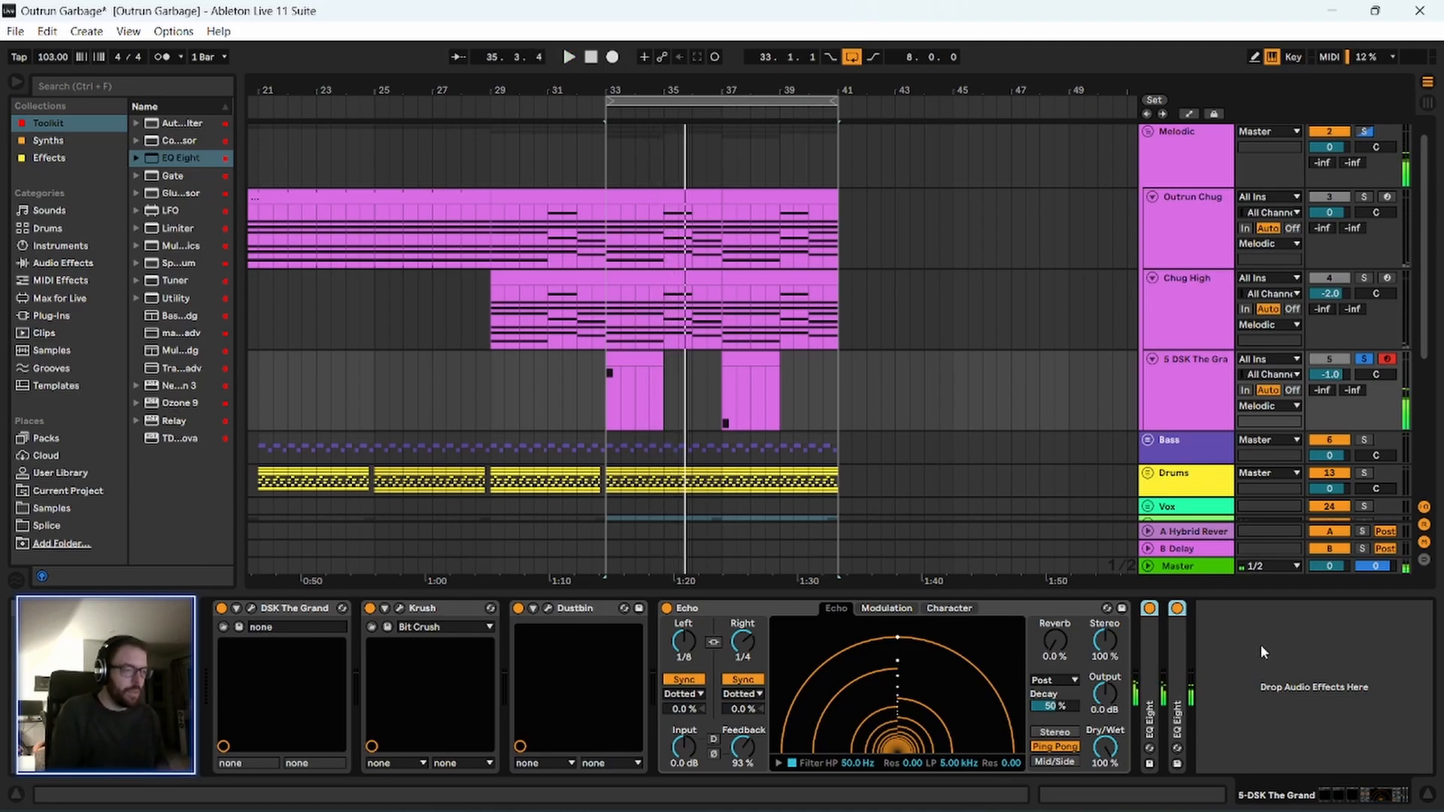
Replay the piano clip from bar 33 and try Echo at 38% dry/wet.
{"action": "left_click", "coordinate": [782, 610]}
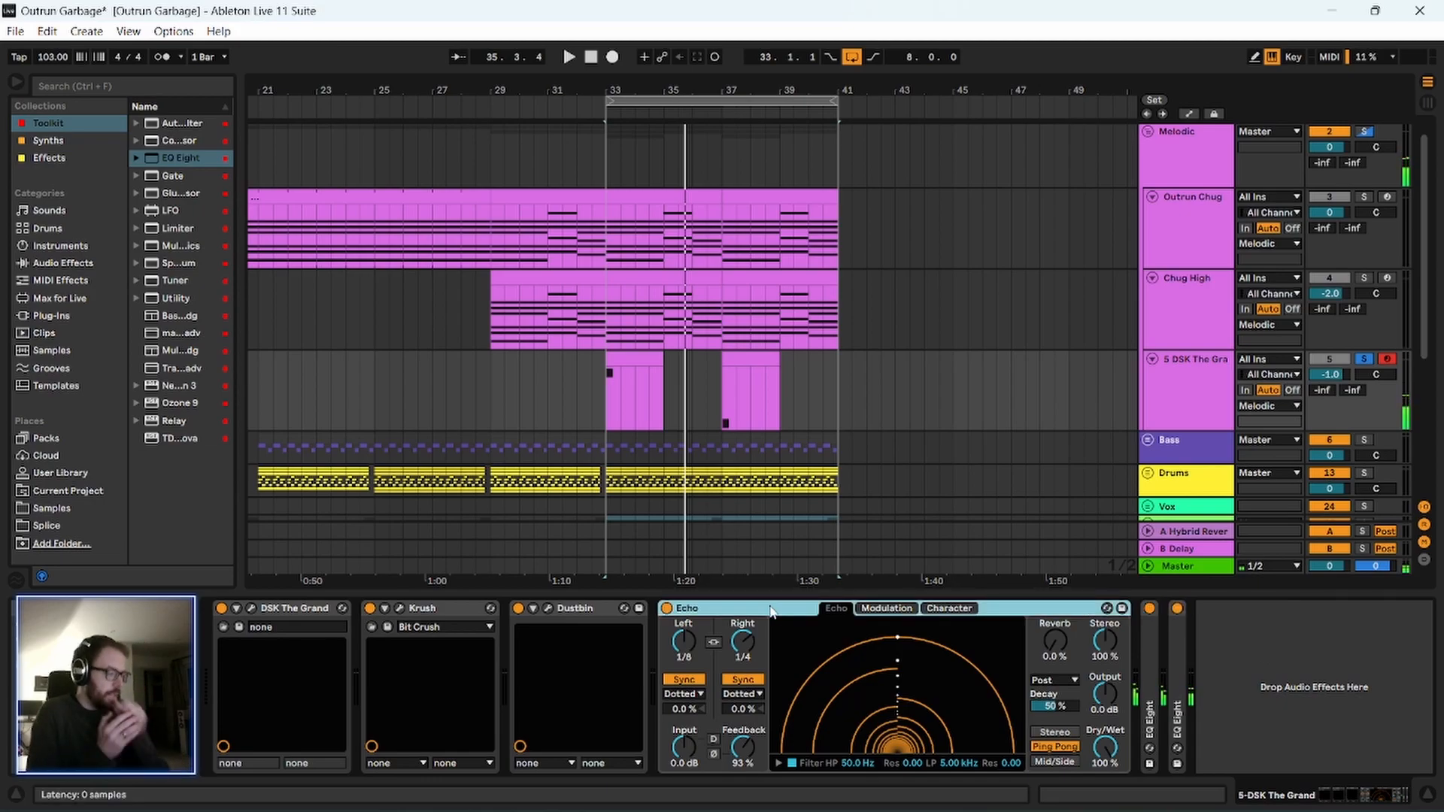
{"action": "left_click", "coordinate": [634, 361]}
{"action": "key", "text": "space"}
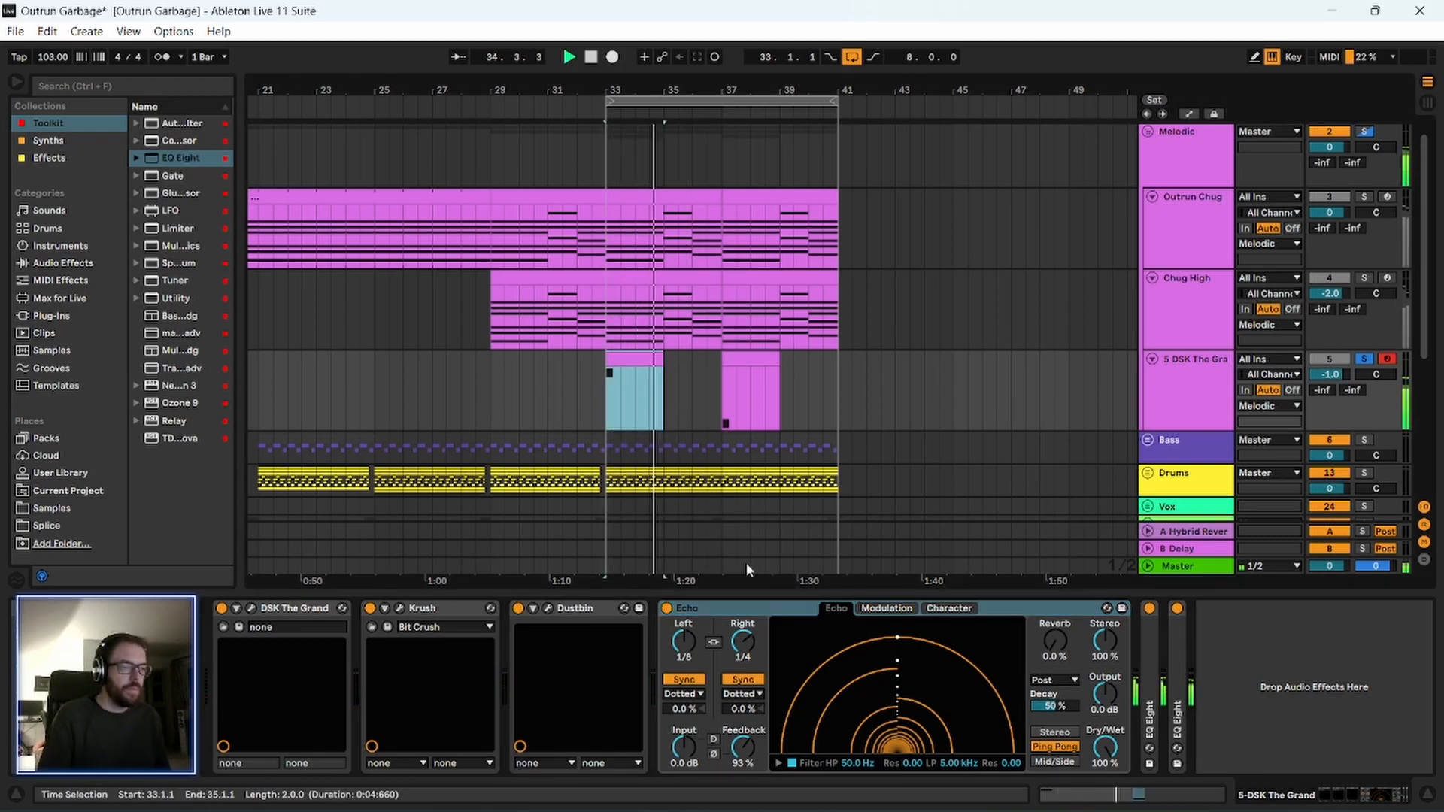
{"action": "left_click", "coordinate": [716, 607]}
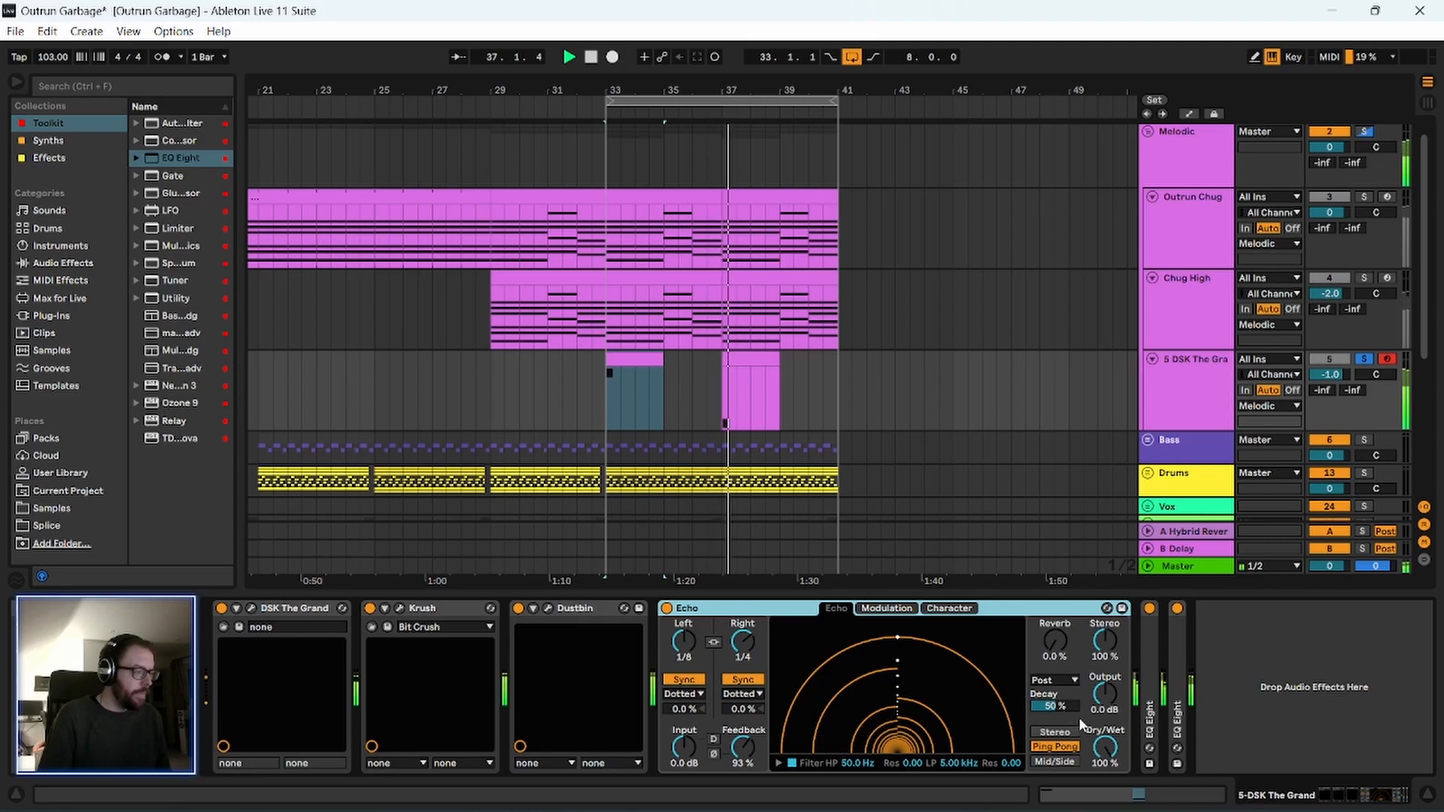
{"action": "left_click_drag", "start_coordinate": [1102, 745], "coordinate": [1103, 786]}
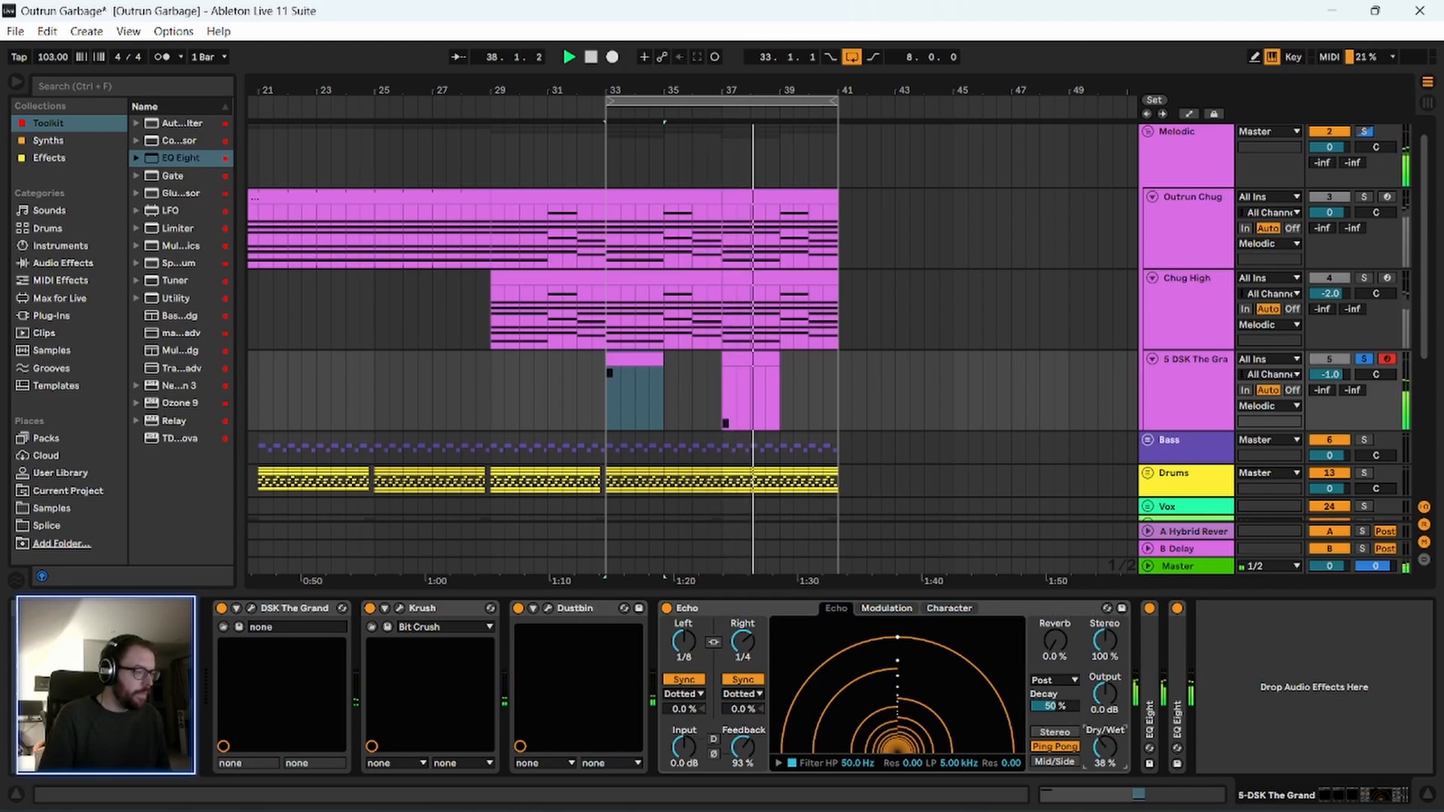
Stop playback and delete Echo from the piano chain.
{"action": "key", "text": "space"}
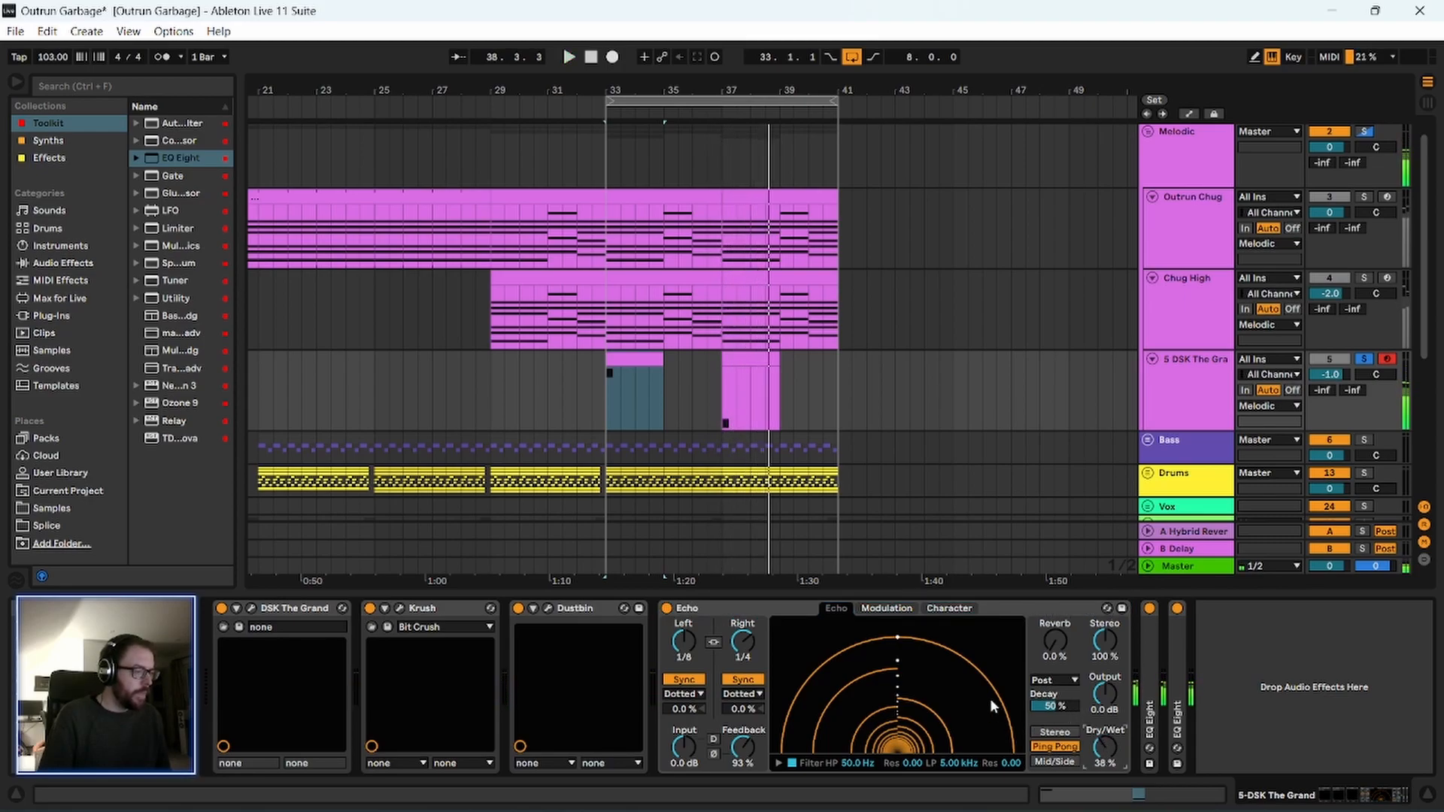
{"action": "left_click", "coordinate": [778, 611]}
{"action": "key", "text": "Delete"}
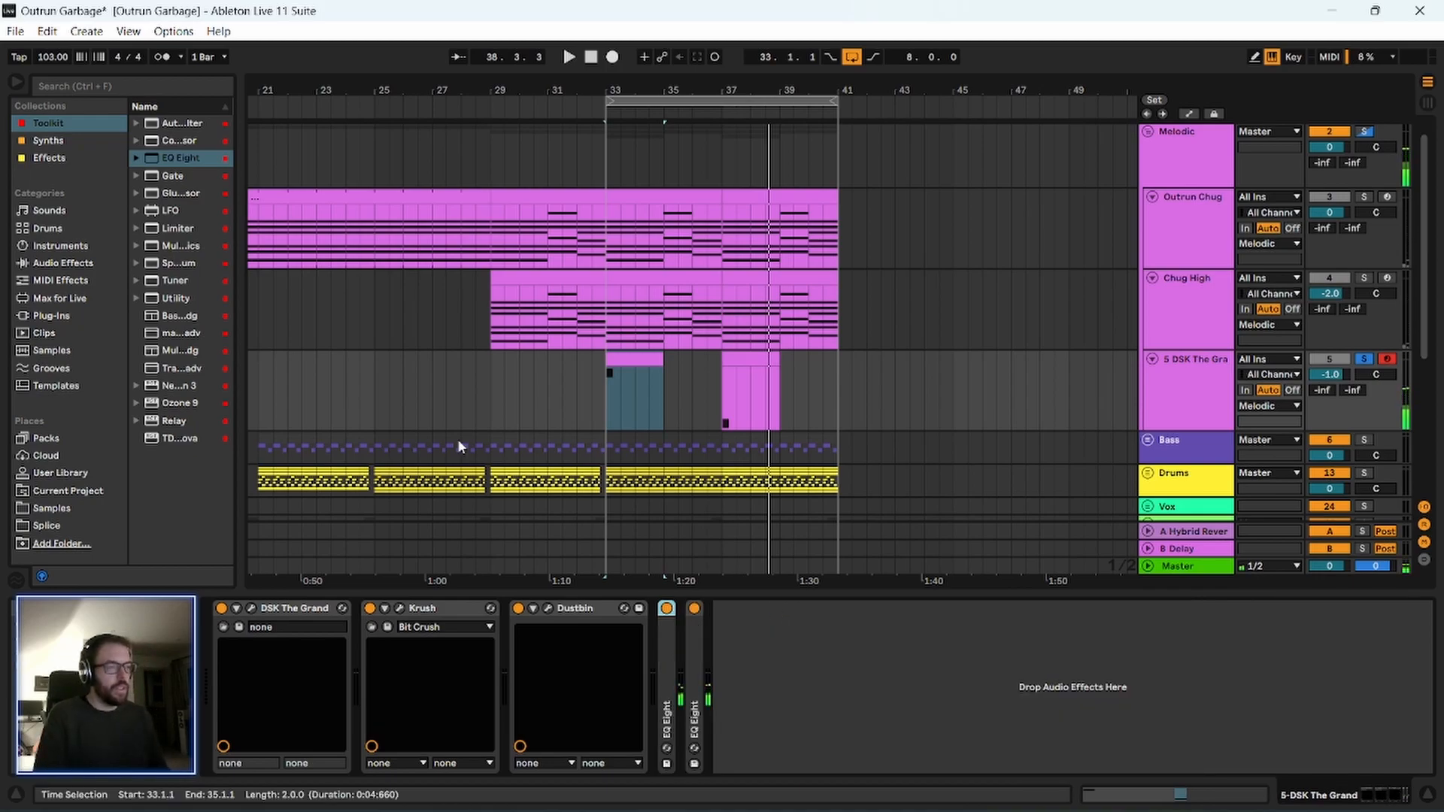
Widen the browser, search all results for "ping", and return to the full Effects collection.
{"action": "left_click", "coordinate": [126, 155]}
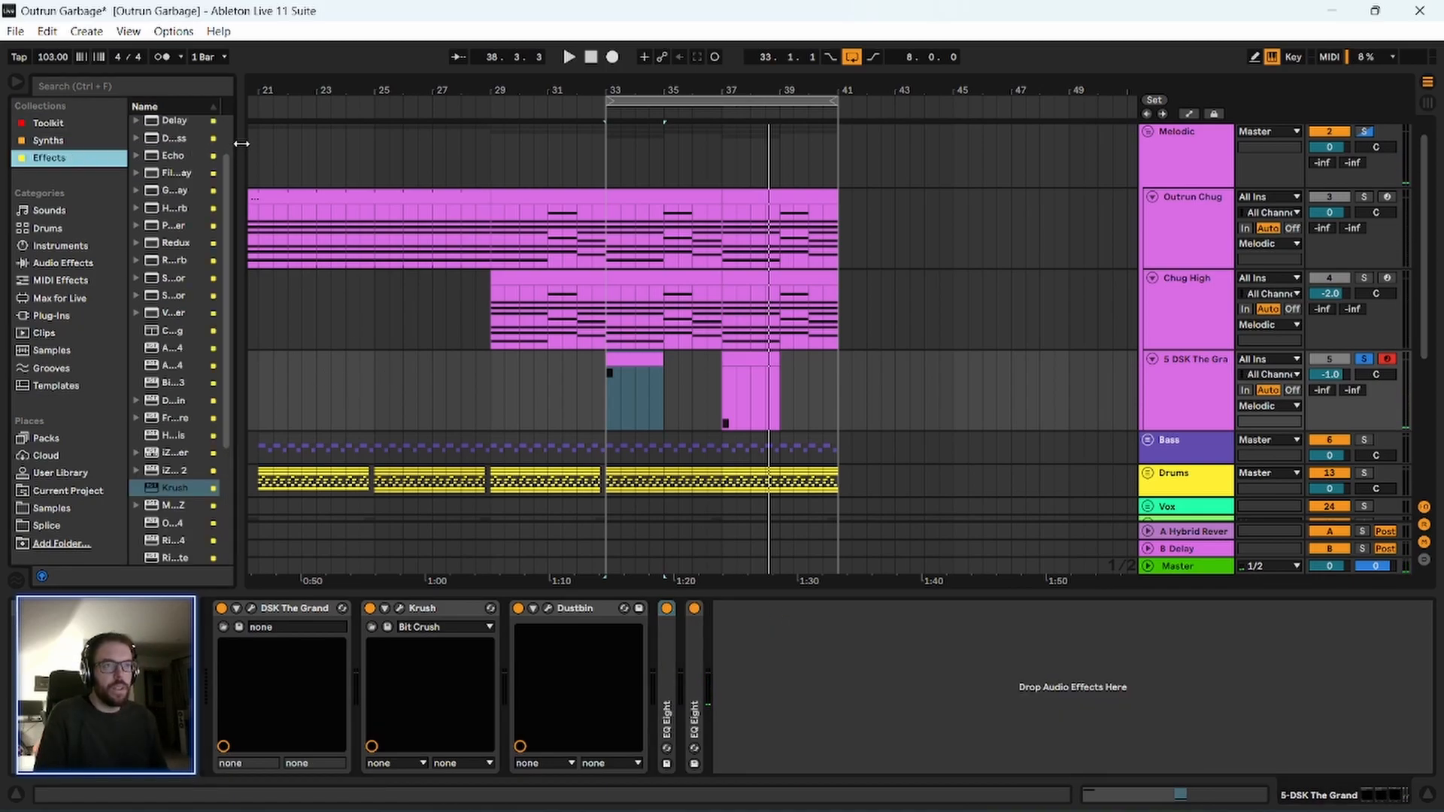
{"action": "left_click_drag", "start_coordinate": [241, 143], "coordinate": [382, 173]}
{"action": "left_click", "coordinate": [200, 86]}
{"action": "type", "text": "ping"}
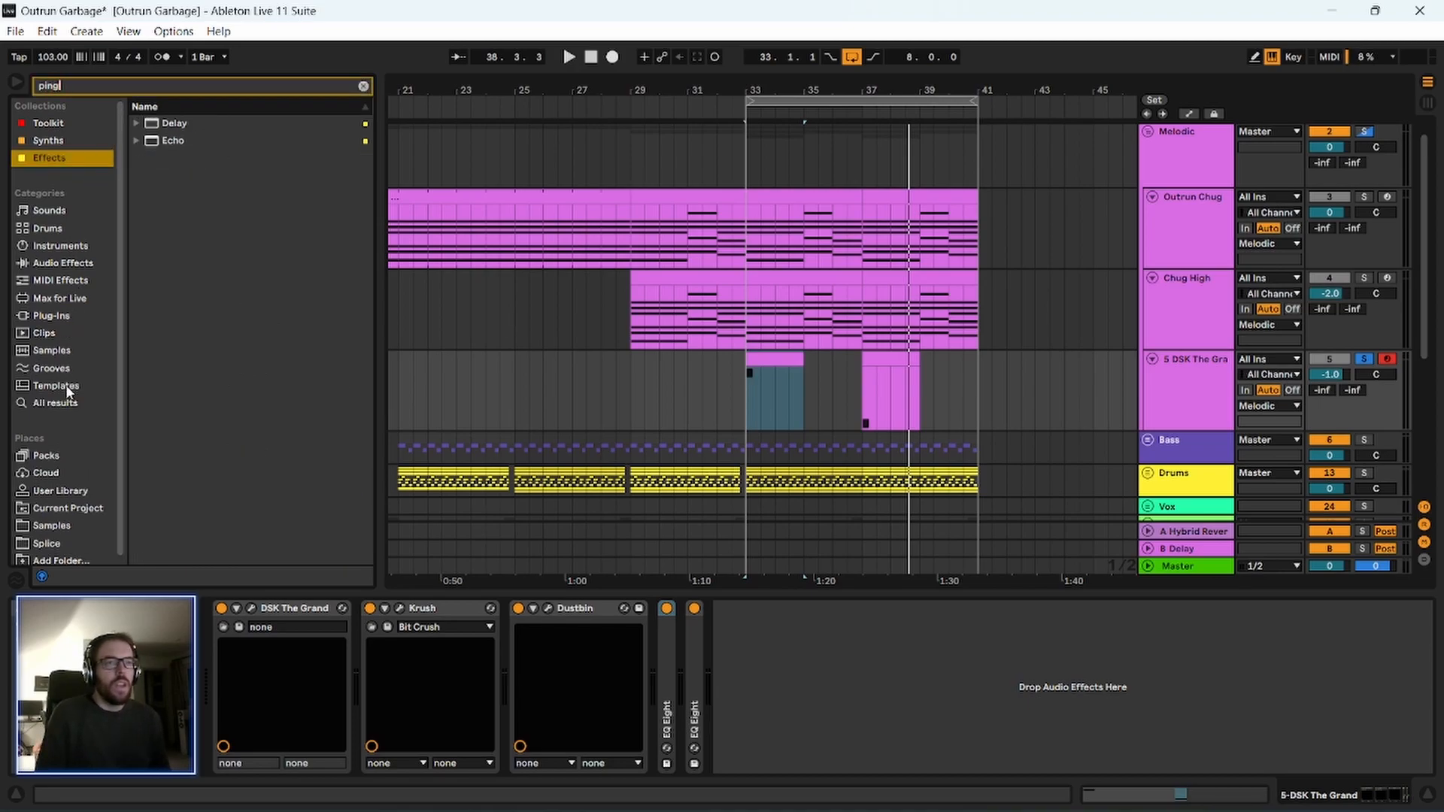
{"action": "left_click", "coordinate": [71, 402]}
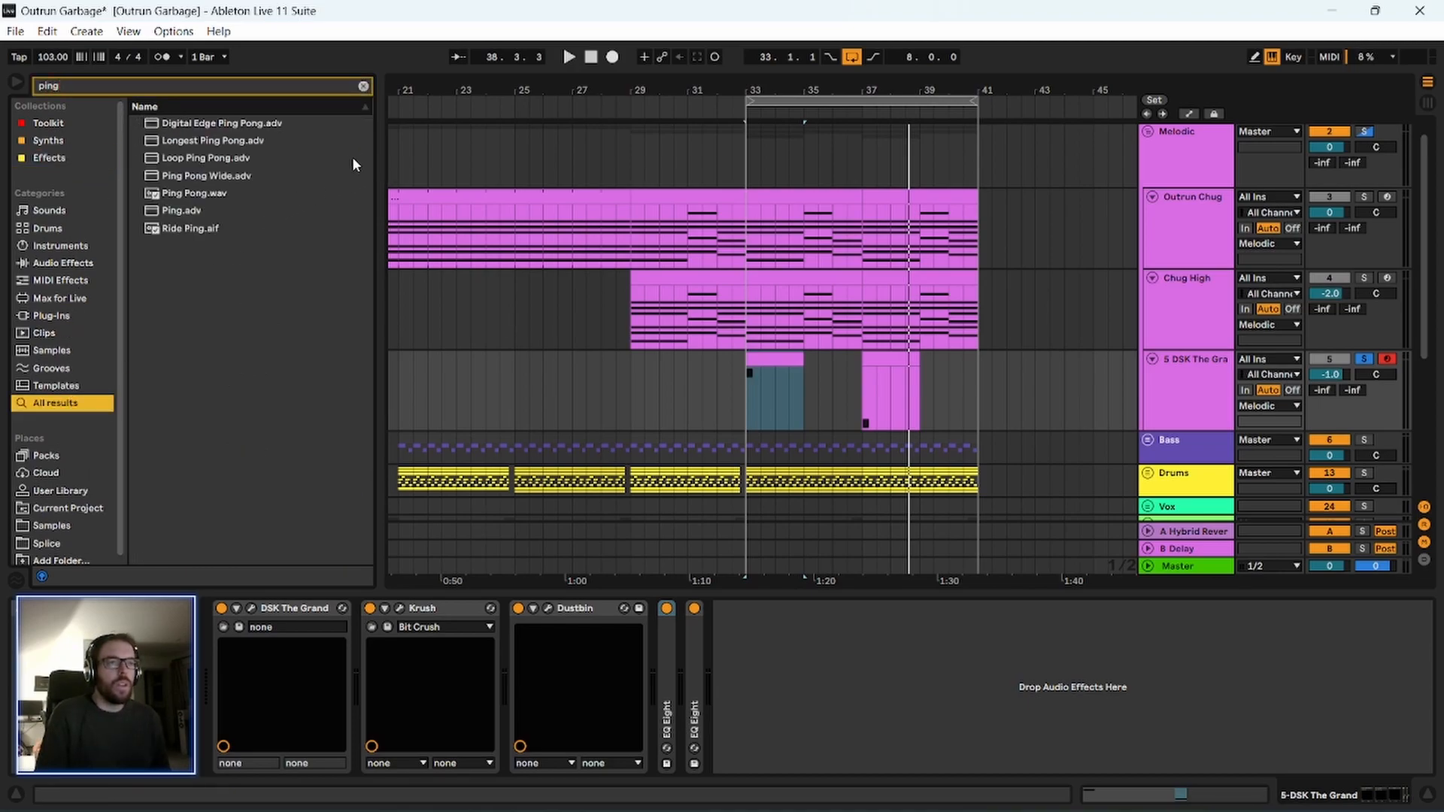
{"action": "left_click", "coordinate": [363, 87]}
{"action": "left_click", "coordinate": [60, 161]}
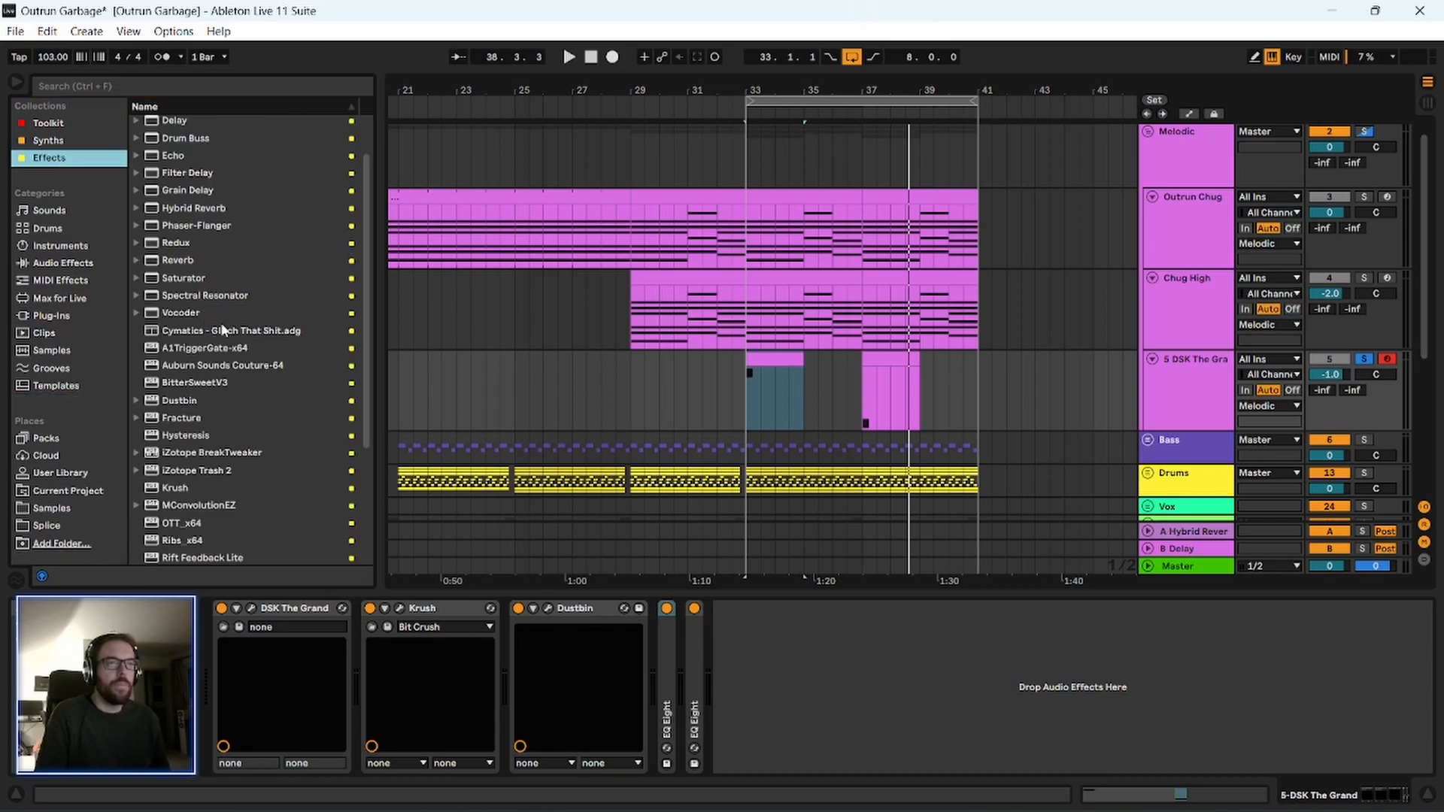
Insert Filter Delay between Dustbin and the EQ Eights, switch off its L+R input, and restart playback.
{"action": "left_click_drag", "start_coordinate": [197, 180], "coordinate": [669, 669]}
{"action": "key", "text": "space"}
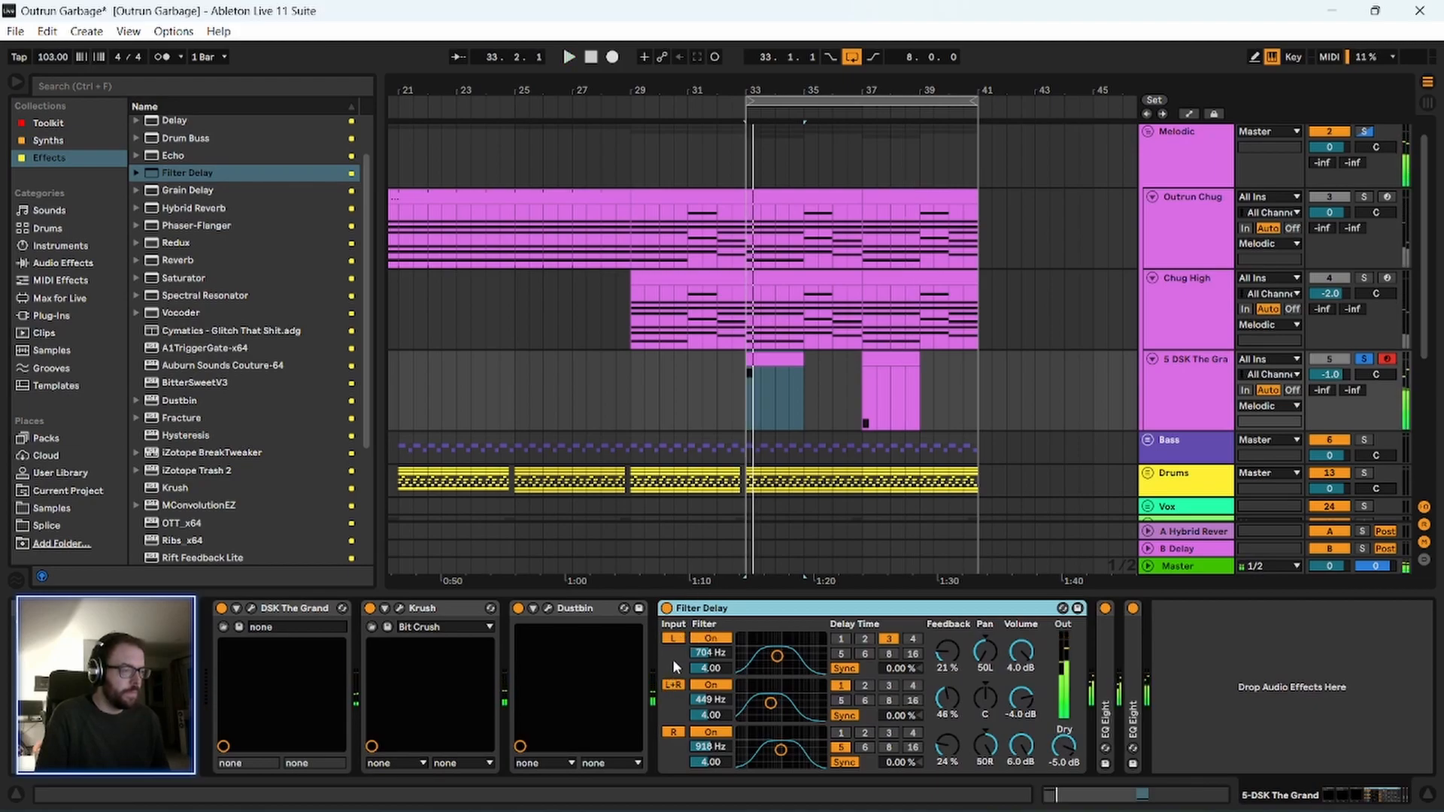
{"action": "left_click", "coordinate": [673, 685]}
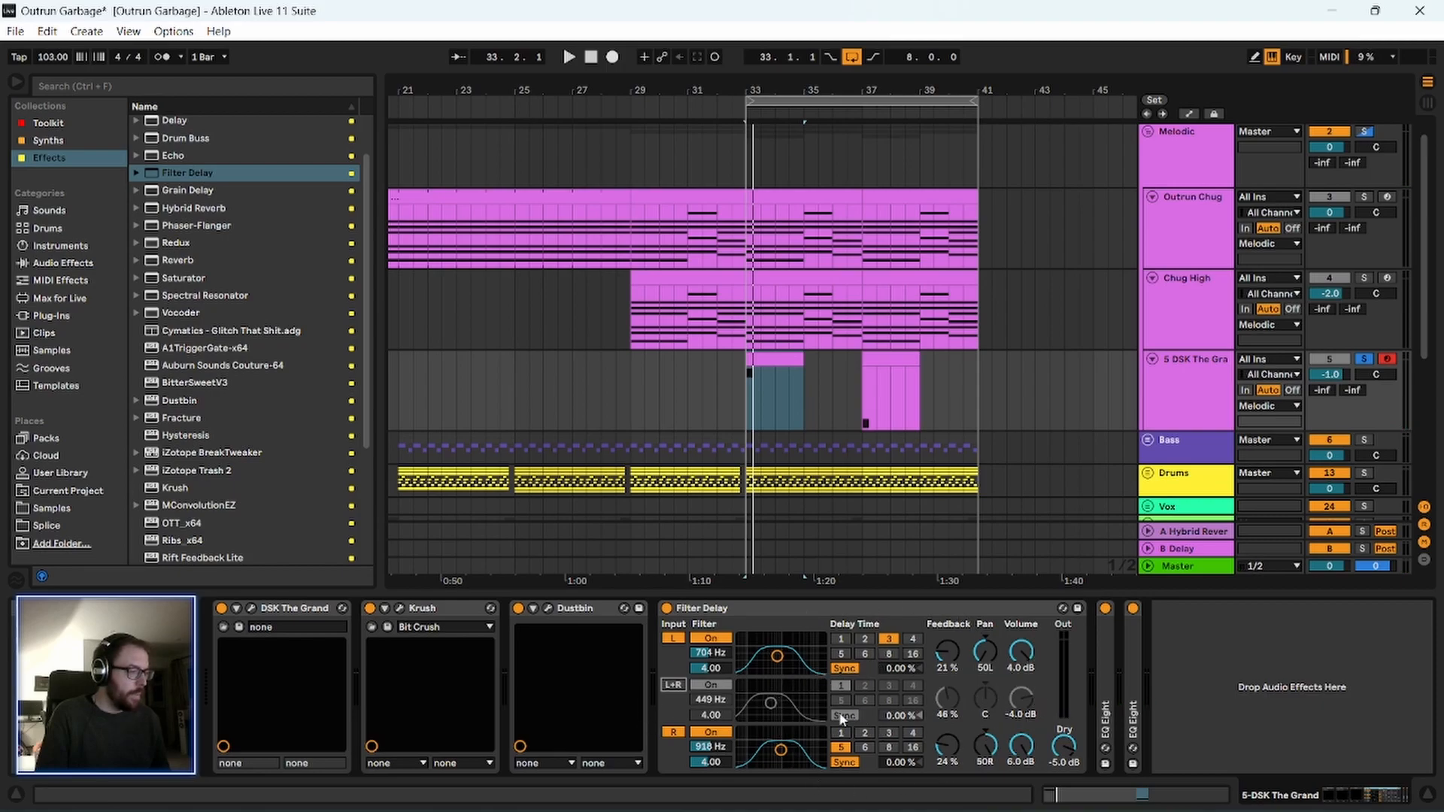
{"action": "key", "text": "space"}
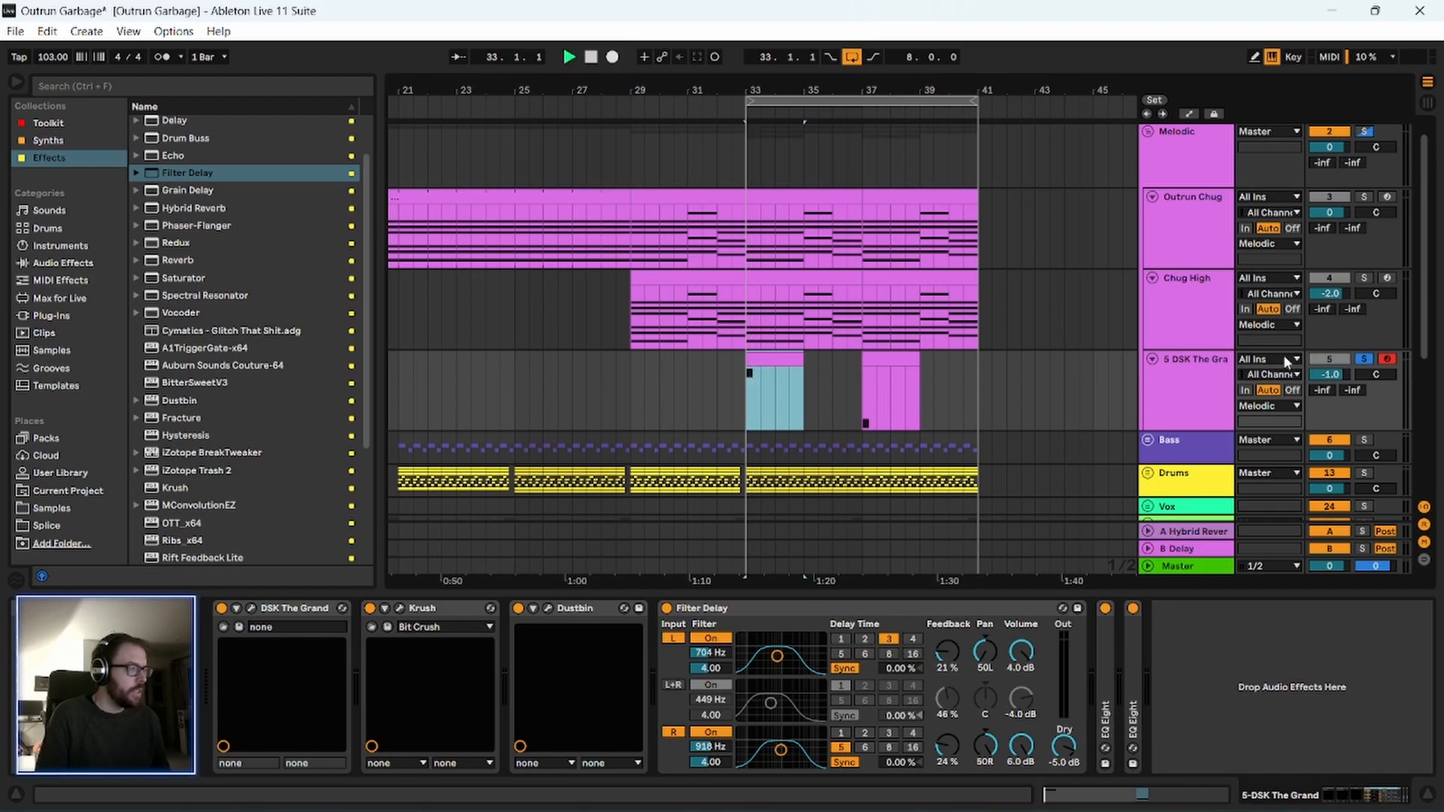
{"action": "left_click", "coordinate": [780, 610]}
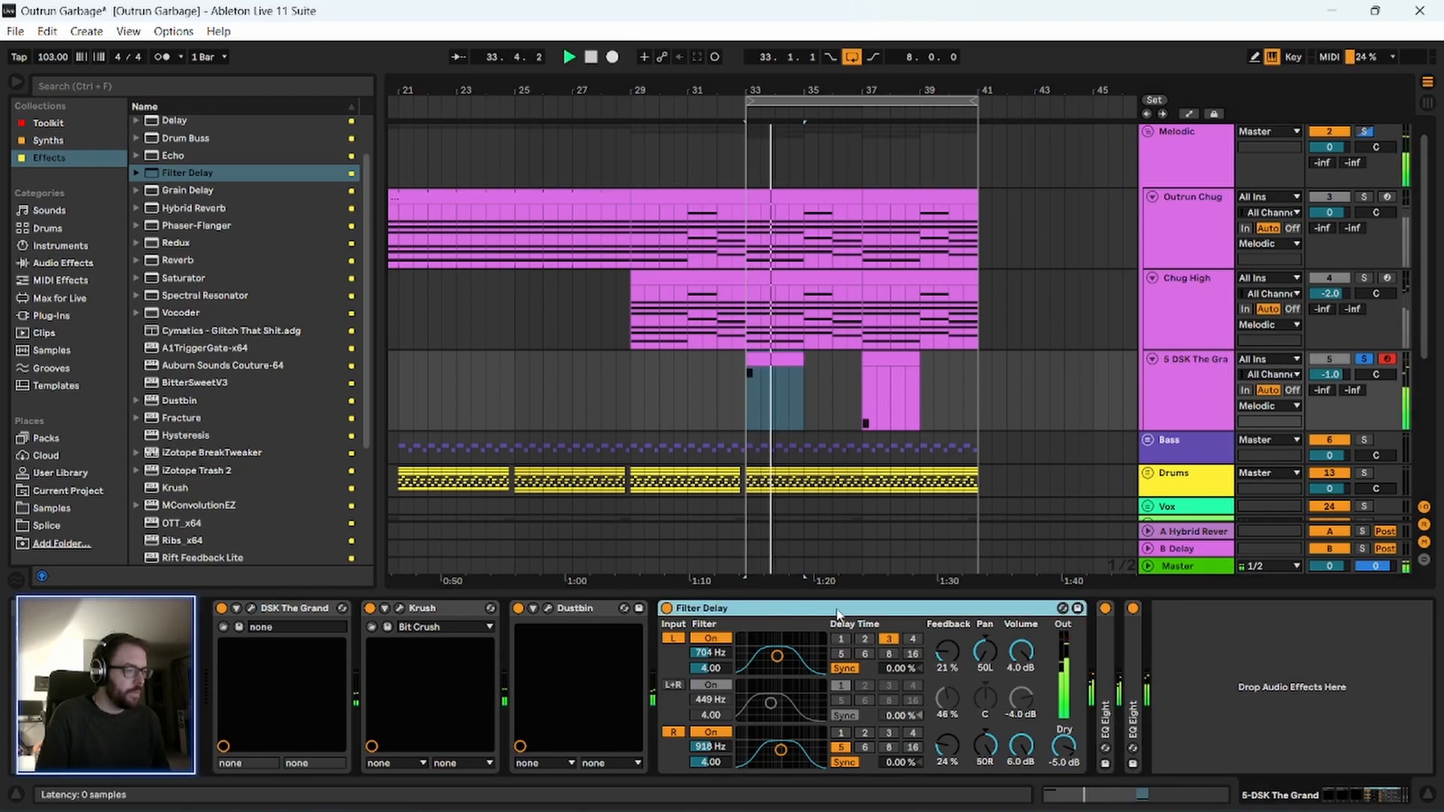
Delete the last EQ Eight from the piano chain and replay from the clip at bar 33.
{"action": "left_click", "coordinate": [1113, 637]}
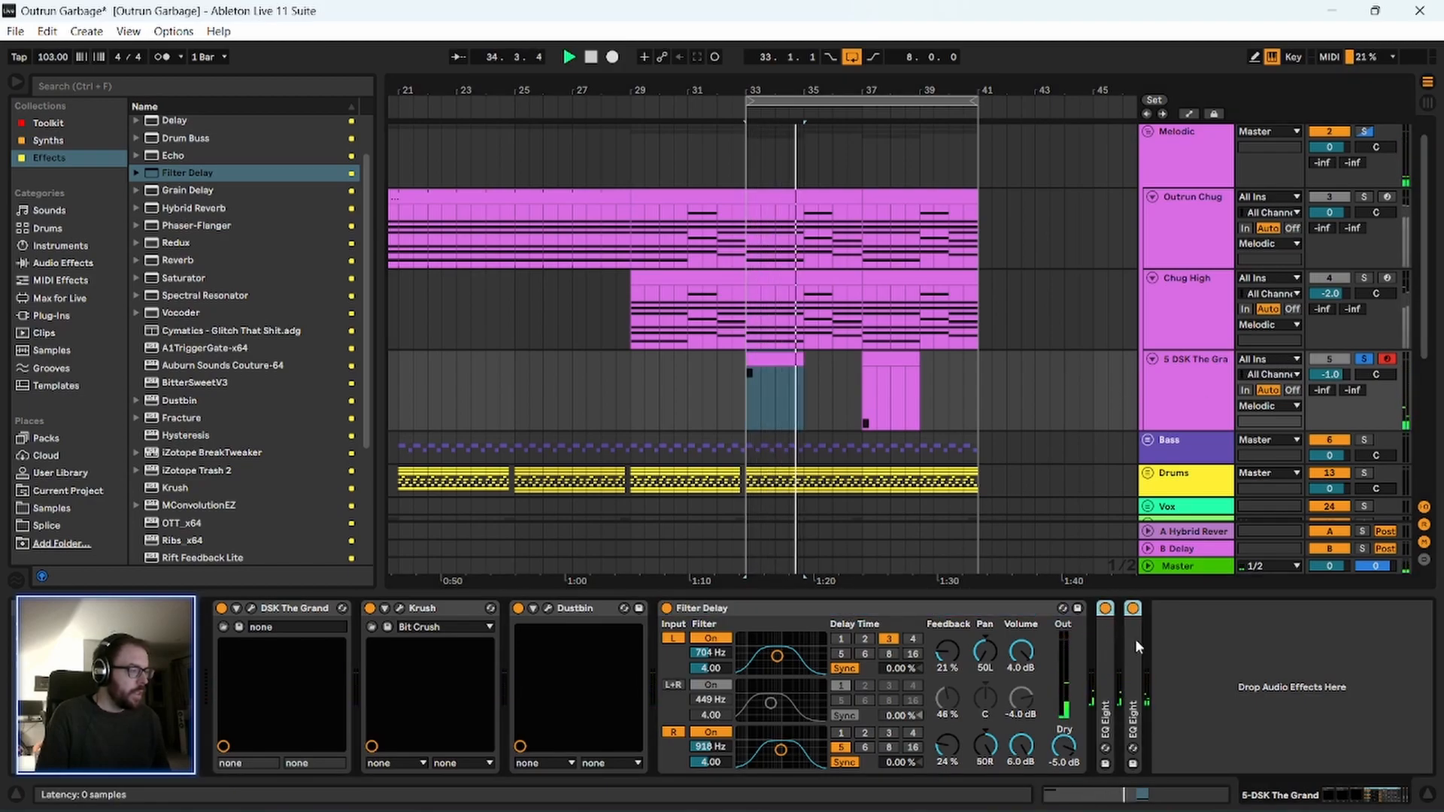
{"action": "double_click", "coordinate": [1134, 635]}
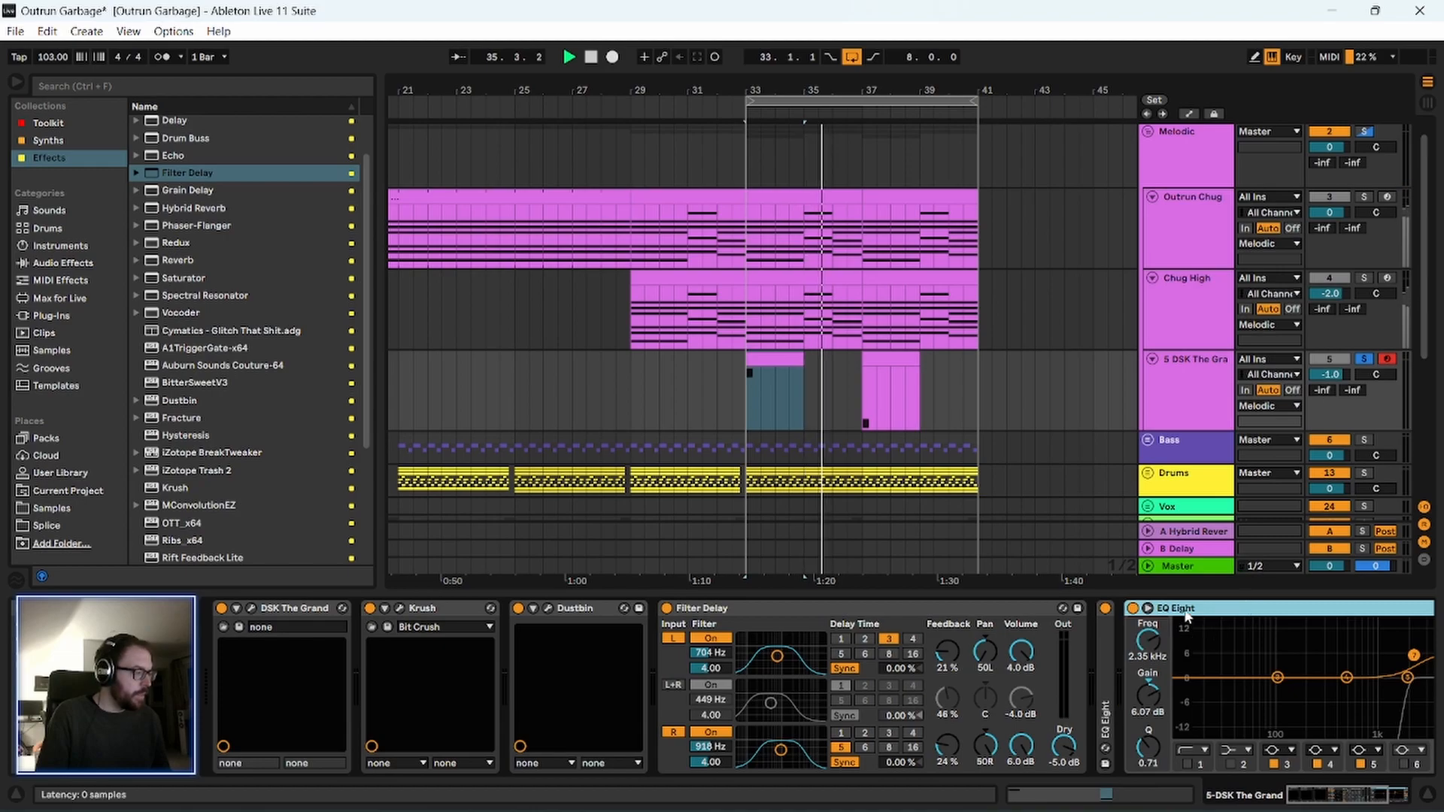
{"action": "key", "text": "Delete"}
{"action": "left_click", "coordinate": [780, 359]}
{"action": "key", "text": "space"}
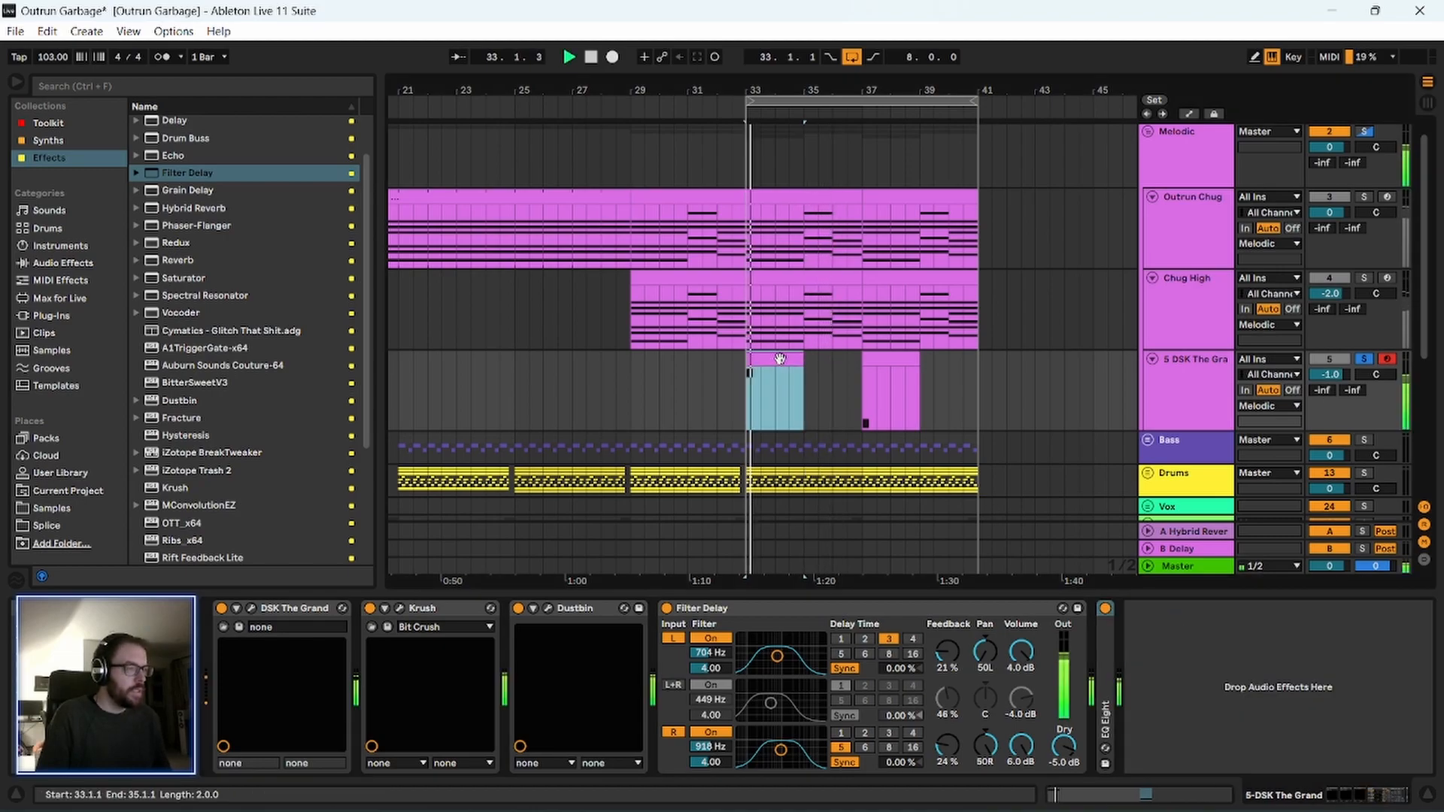
Try Filter Delay with left delay time 1 at 41% feedback and right delay time 2 at 46% feedback.
{"action": "left_click", "coordinate": [814, 608]}
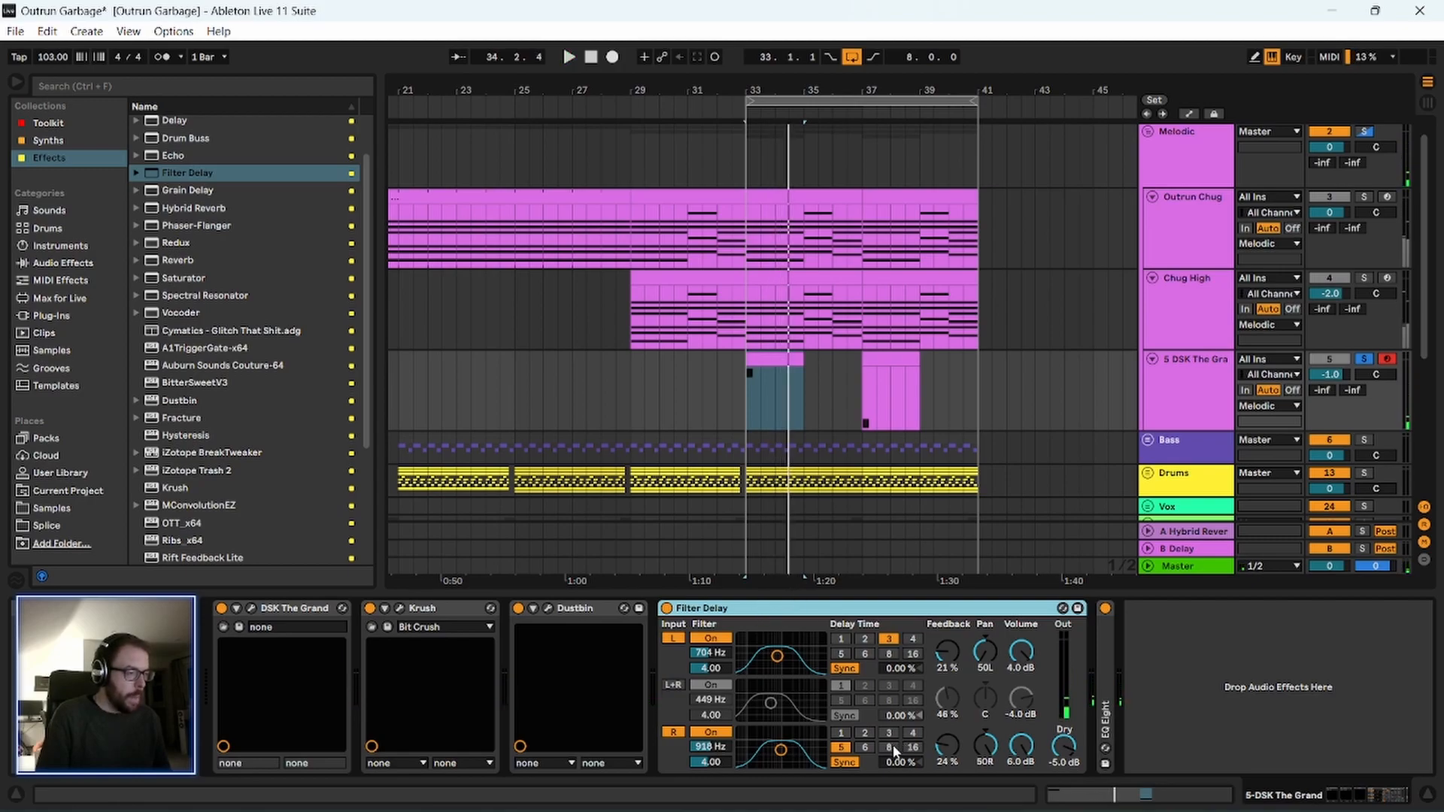
{"action": "left_click_drag", "start_coordinate": [940, 742], "coordinate": [941, 726]}
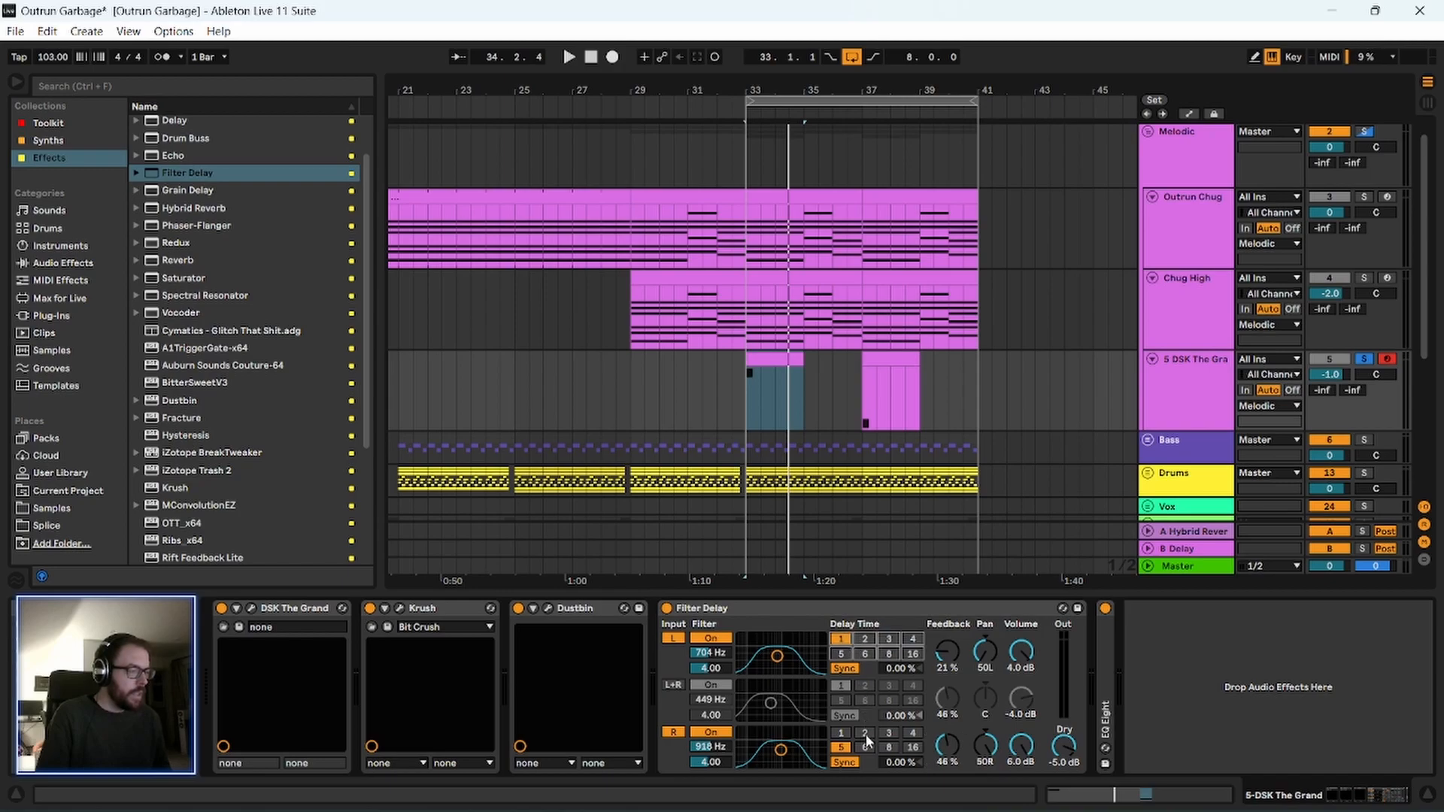
{"action": "left_click_drag", "start_coordinate": [951, 656], "coordinate": [951, 651]}
{"action": "key", "text": "space"}
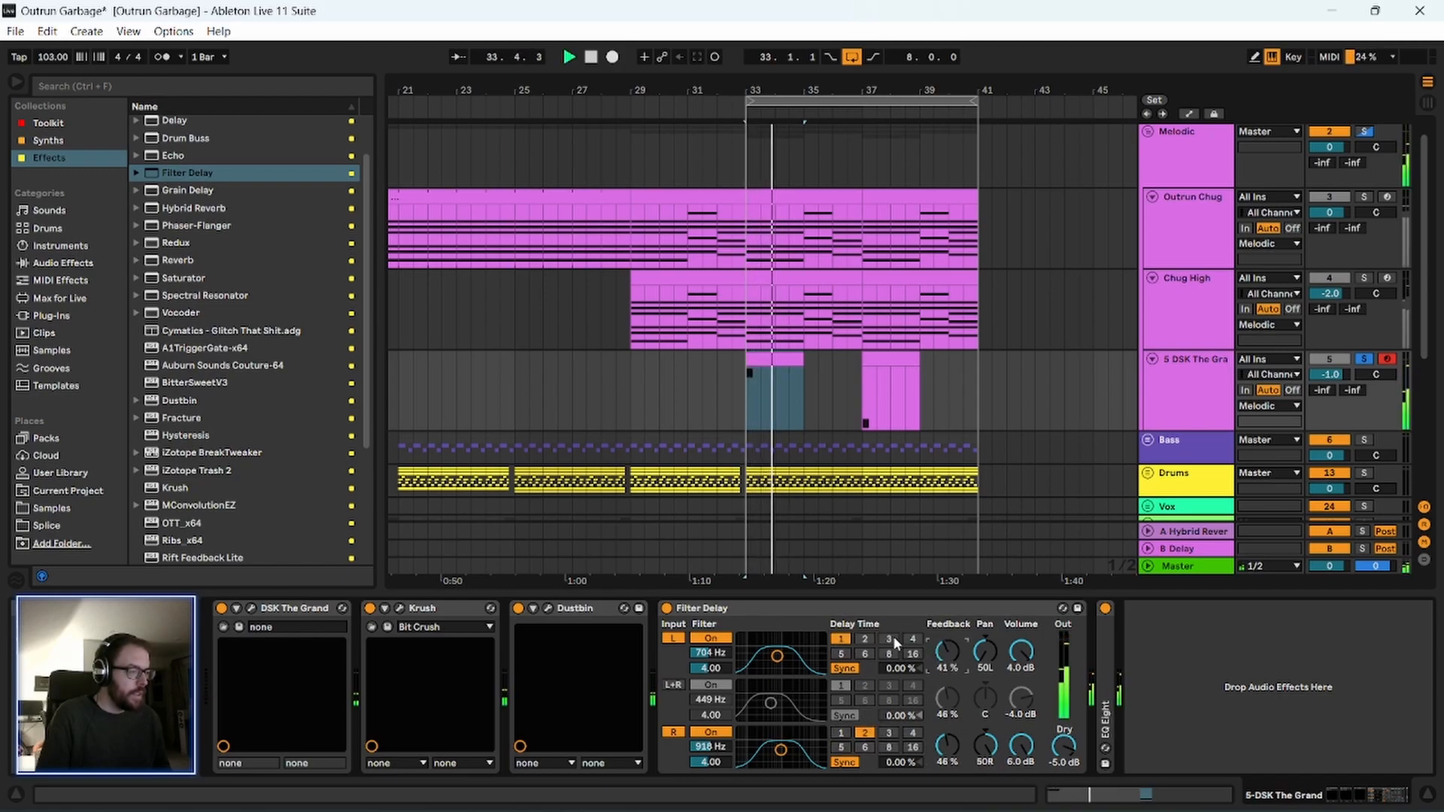
Set Filter Delay's left delay time to 3 and right delay time to 6, and restart playback.
{"action": "left_click", "coordinate": [865, 747]}
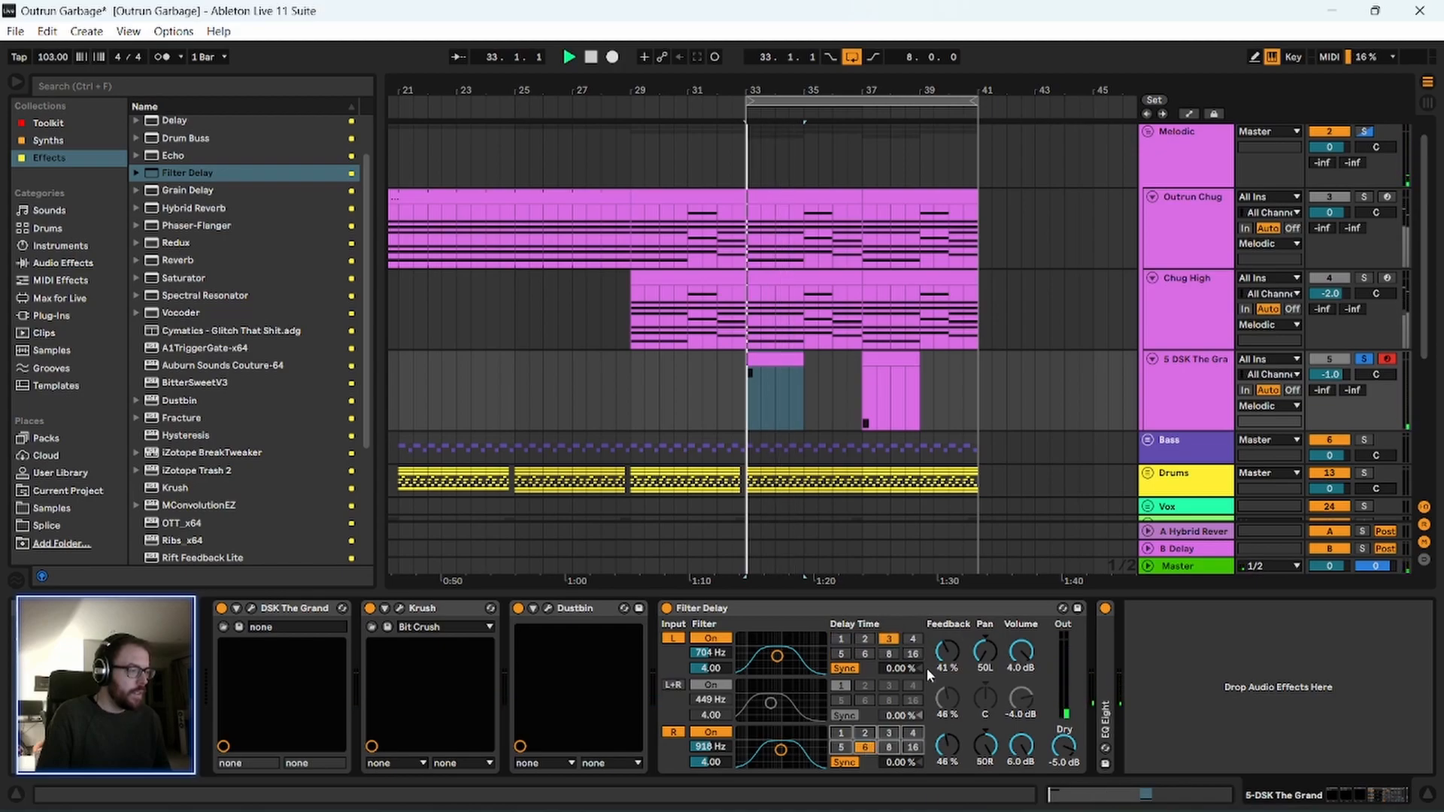
{"action": "key", "text": "space"}
{"action": "key", "text": "space"}
{"action": "left_click", "coordinate": [926, 611]}
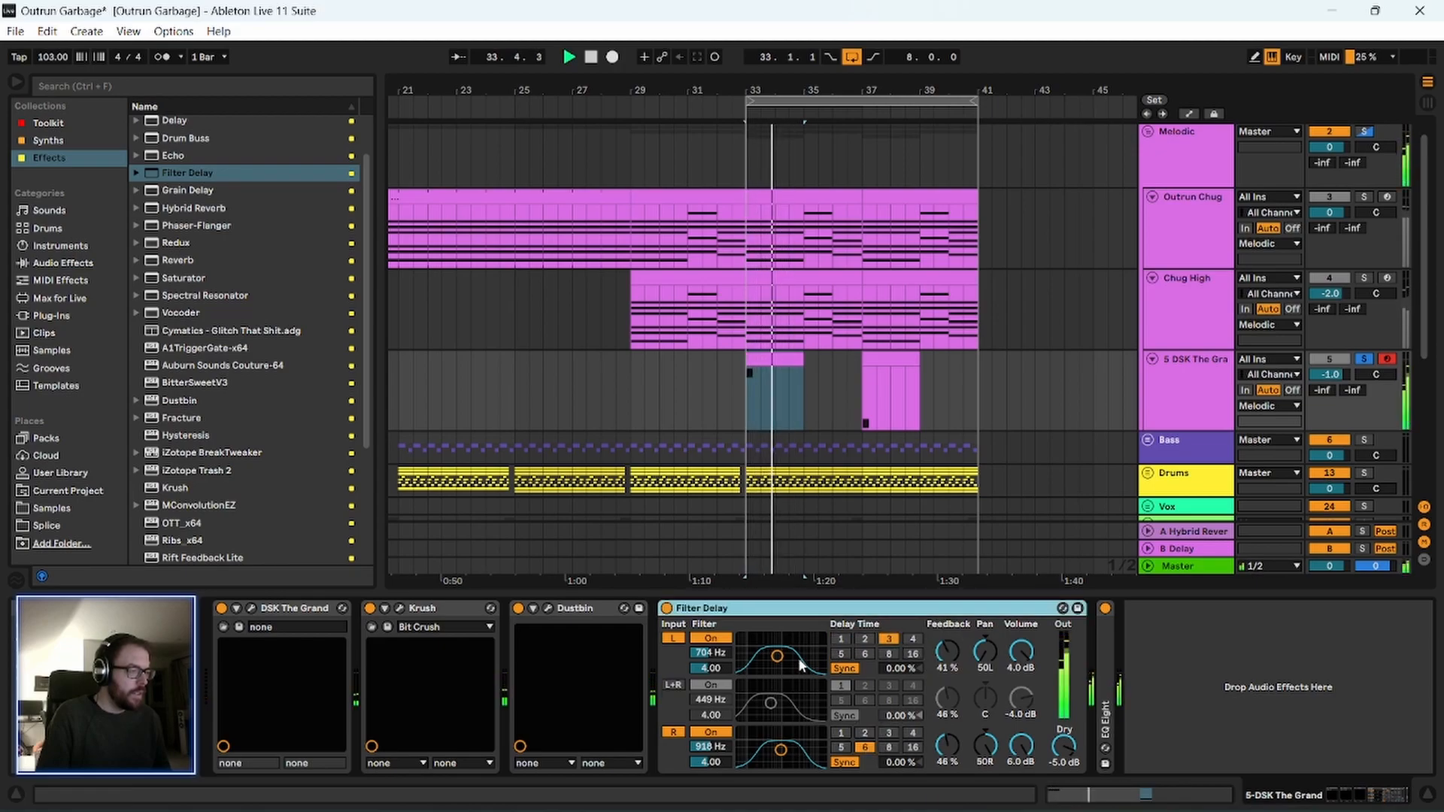
Set Filter Delay's left and right filters both to 700 Hz with a Q of 2.25 while replaying the piano.
{"action": "left_click_drag", "start_coordinate": [778, 655], "coordinate": [780, 657]}
{"action": "left_click_drag", "start_coordinate": [781, 750], "coordinate": [780, 756]}
{"action": "key", "text": "space"}
{"action": "key", "text": "space"}
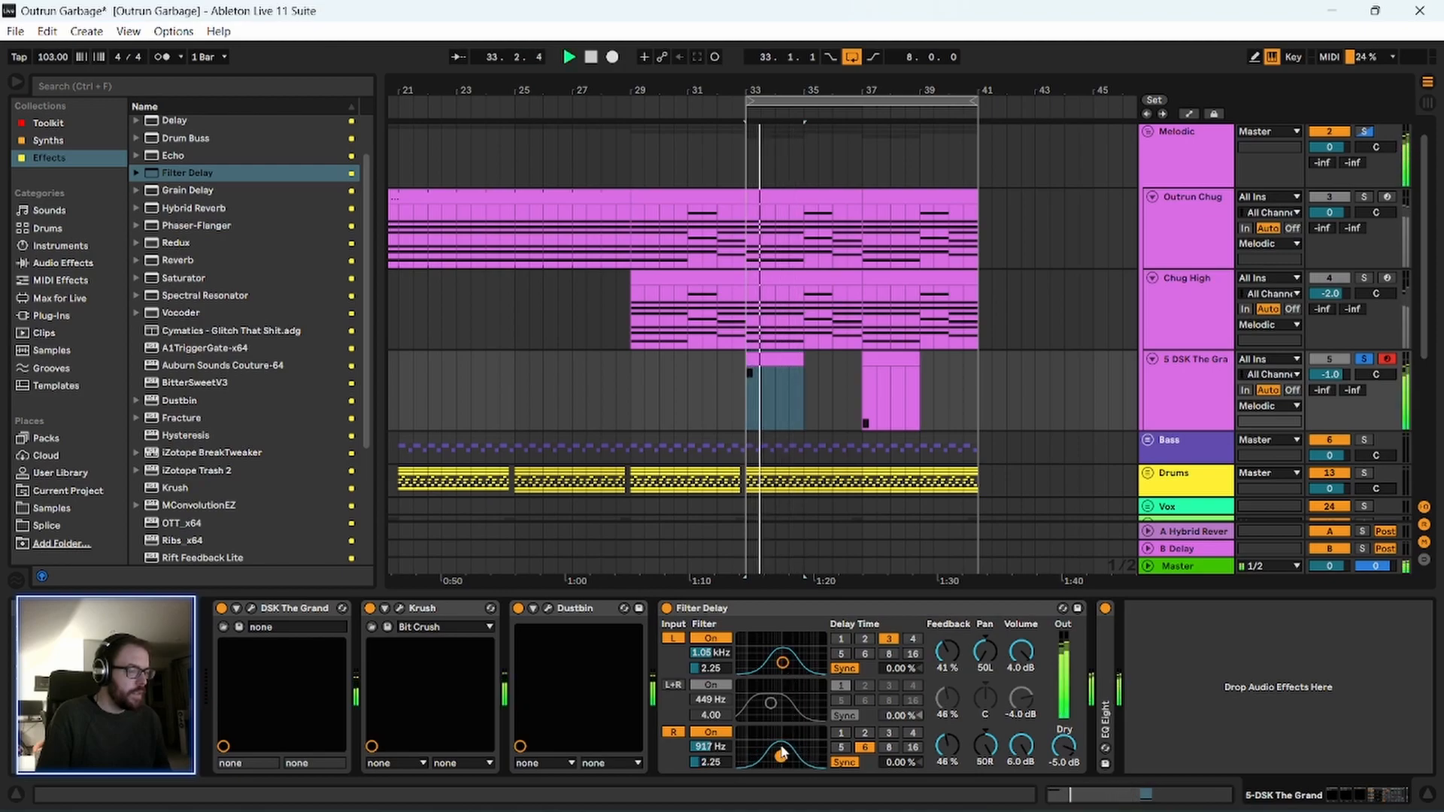
{"action": "left_click", "coordinate": [739, 608]}
{"action": "left_click_drag", "start_coordinate": [782, 662], "coordinate": [777, 662]}
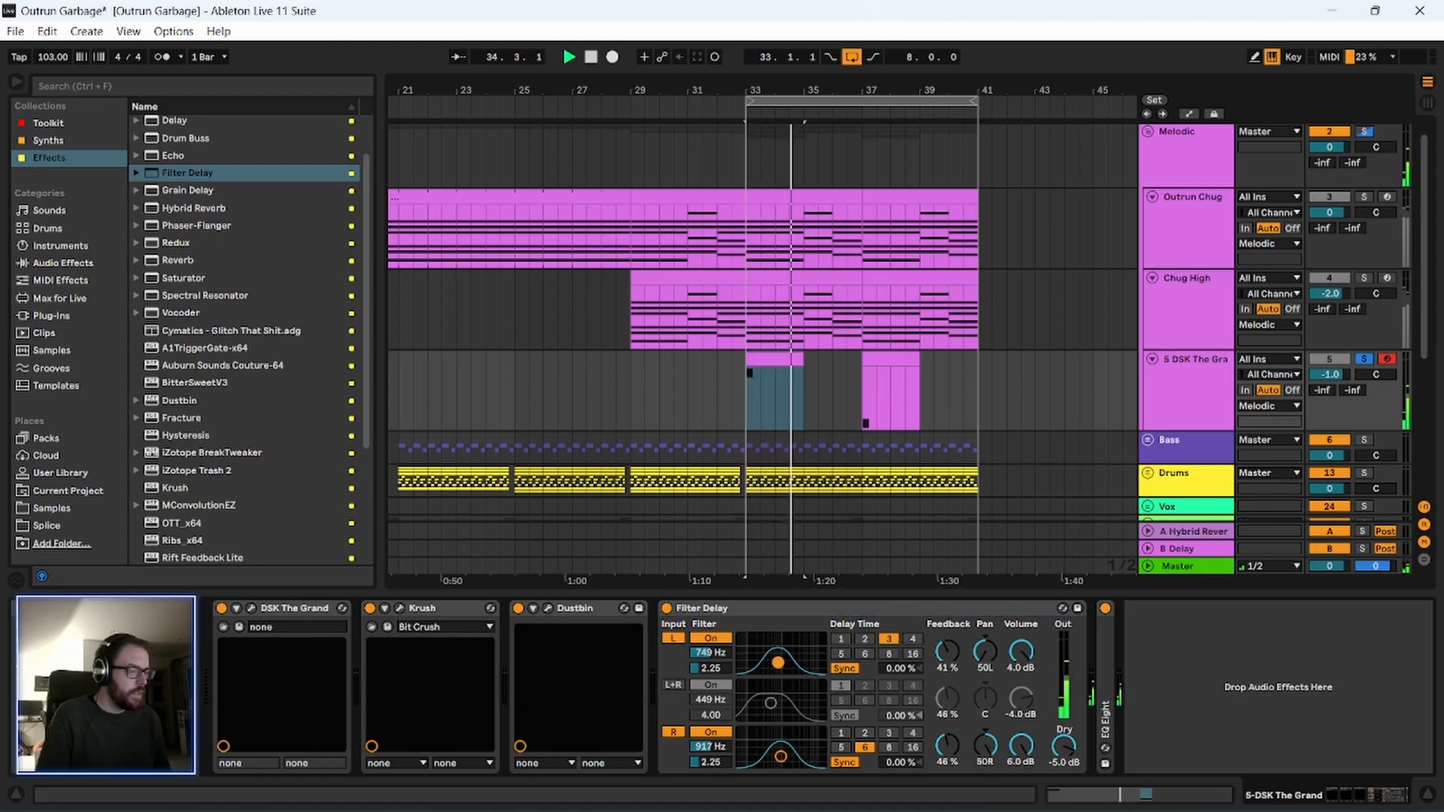
{"action": "left_click_drag", "start_coordinate": [780, 756], "coordinate": [777, 757]}
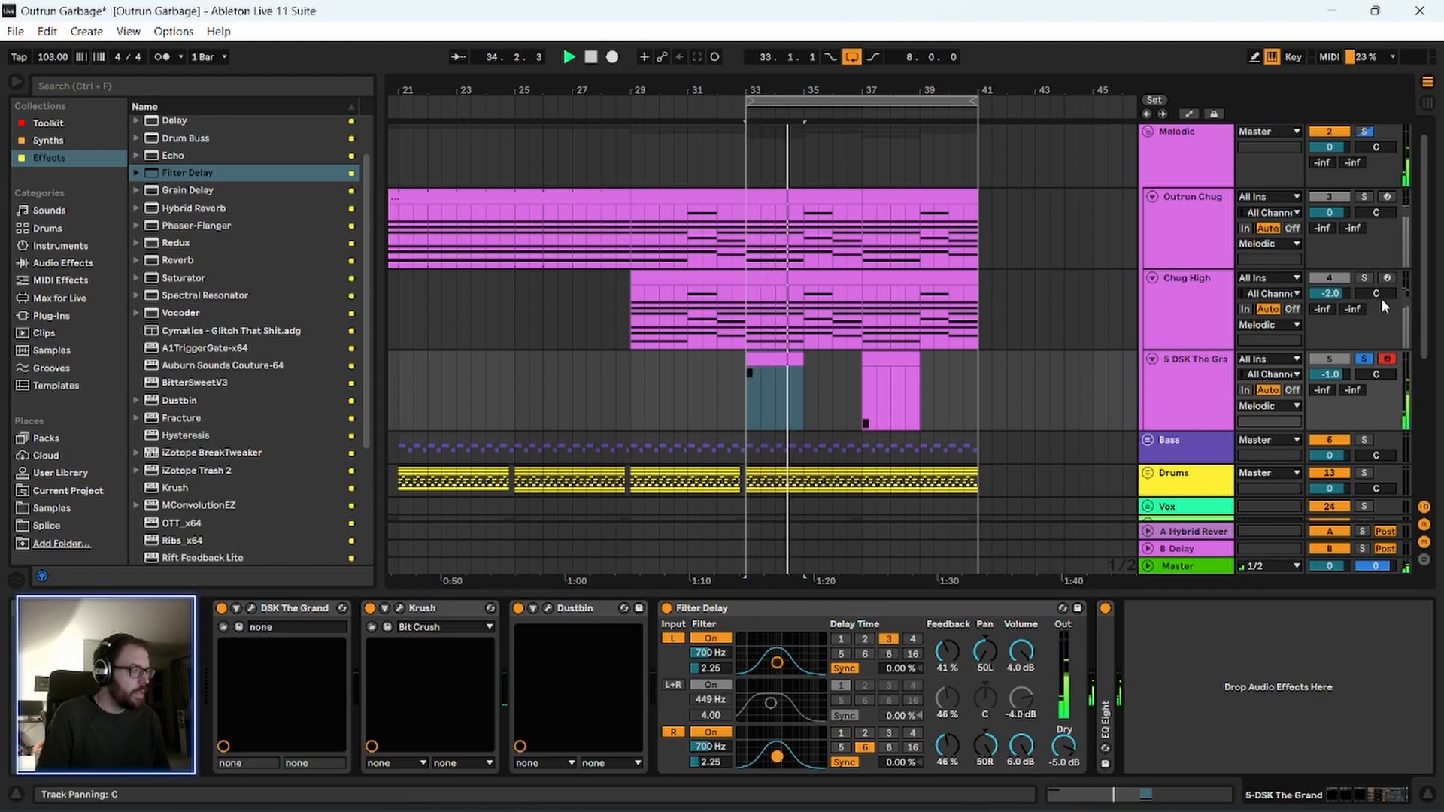
Unsolo the piano track and lower its volume to -5.0 dB.
{"action": "left_click", "coordinate": [1364, 358]}
{"action": "left_click_drag", "start_coordinate": [878, 89], "coordinate": [724, 135]}
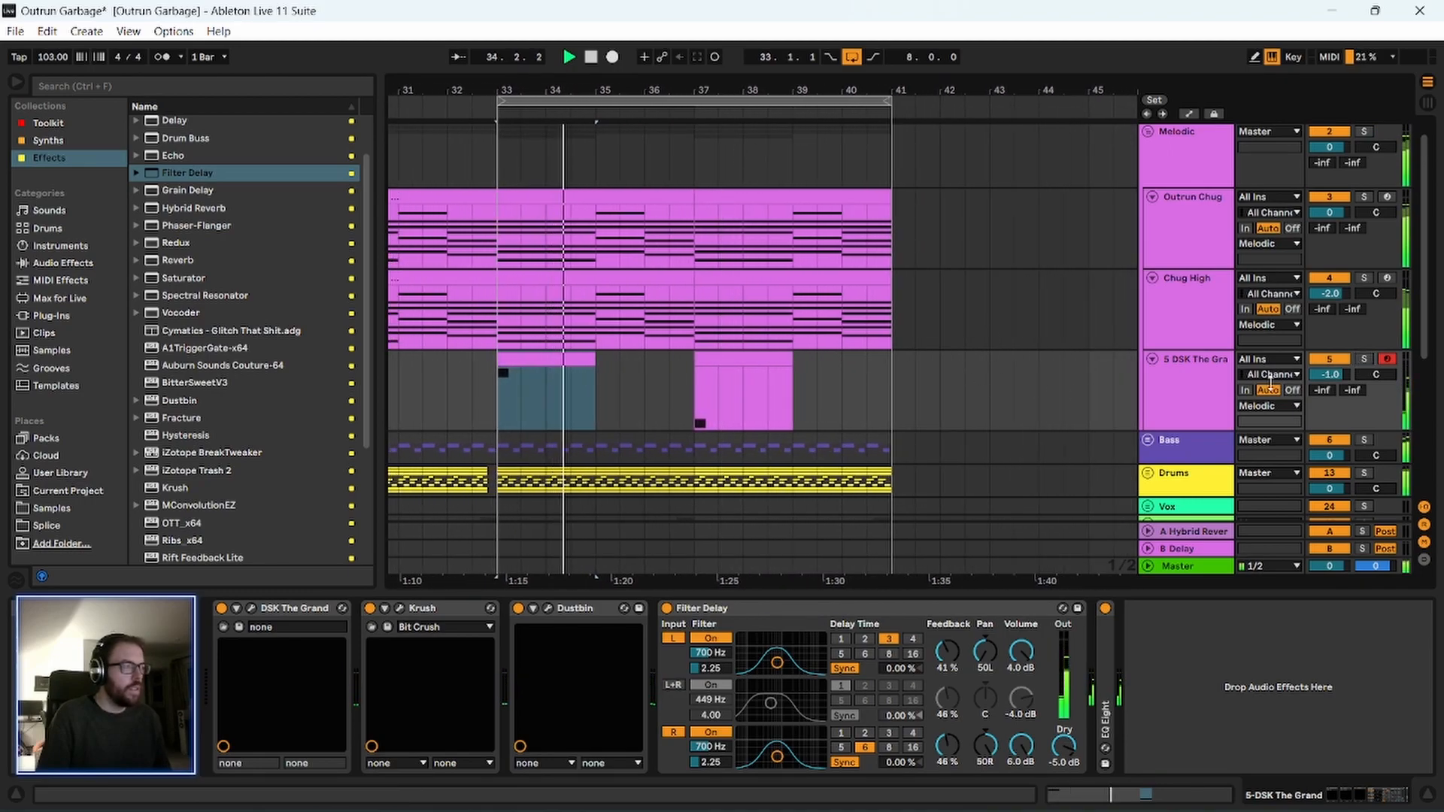
{"action": "left_click_drag", "start_coordinate": [1344, 381], "coordinate": [1344, 411]}
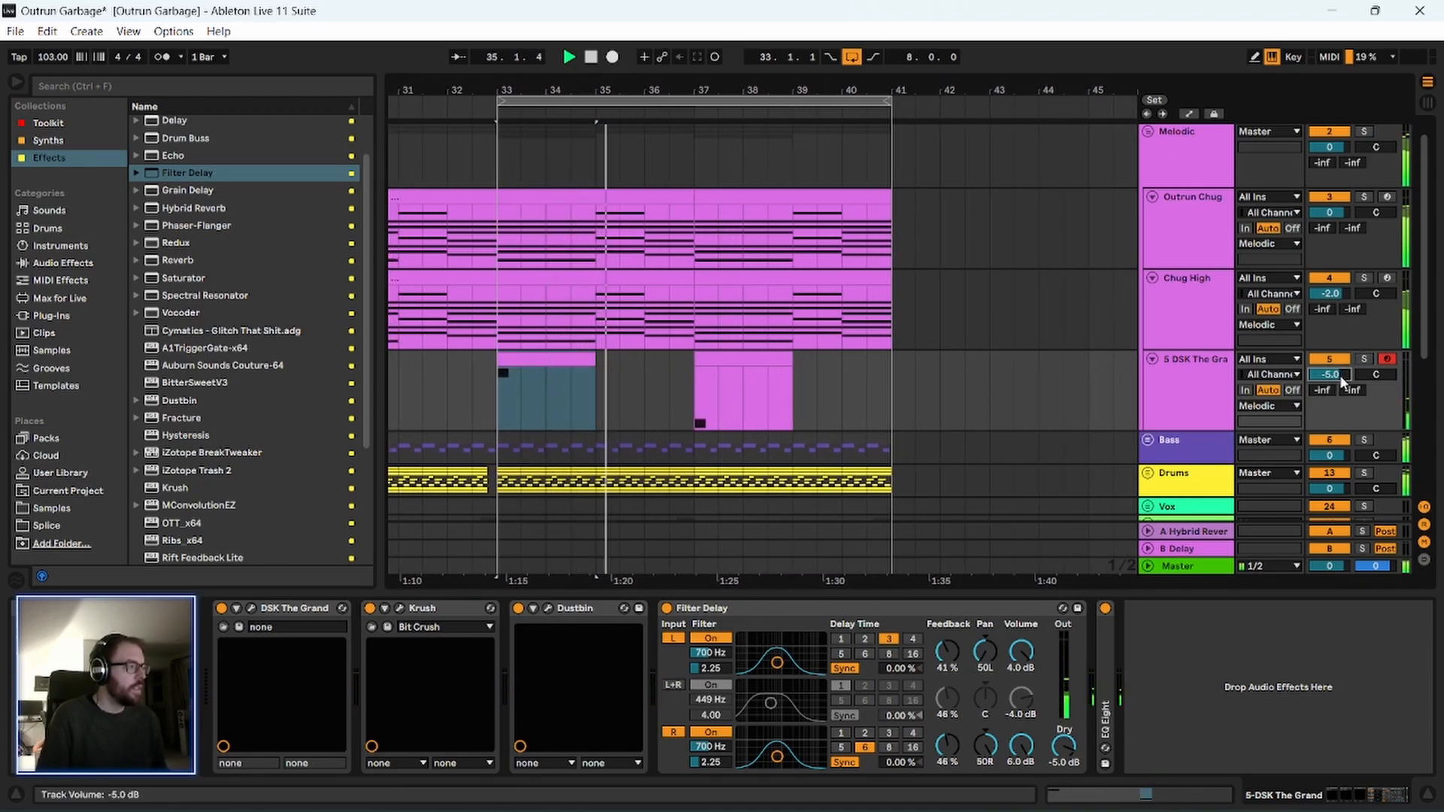
Raise Filter Delay's feedback to 66% on the left channel and 65% on the right, and stop playback.
{"action": "left_click_drag", "start_coordinate": [952, 654], "coordinate": [952, 641]}
{"action": "left_click_drag", "start_coordinate": [950, 748], "coordinate": [951, 730]}
{"action": "left_click_drag", "start_coordinate": [949, 672], "coordinate": [949, 660]}
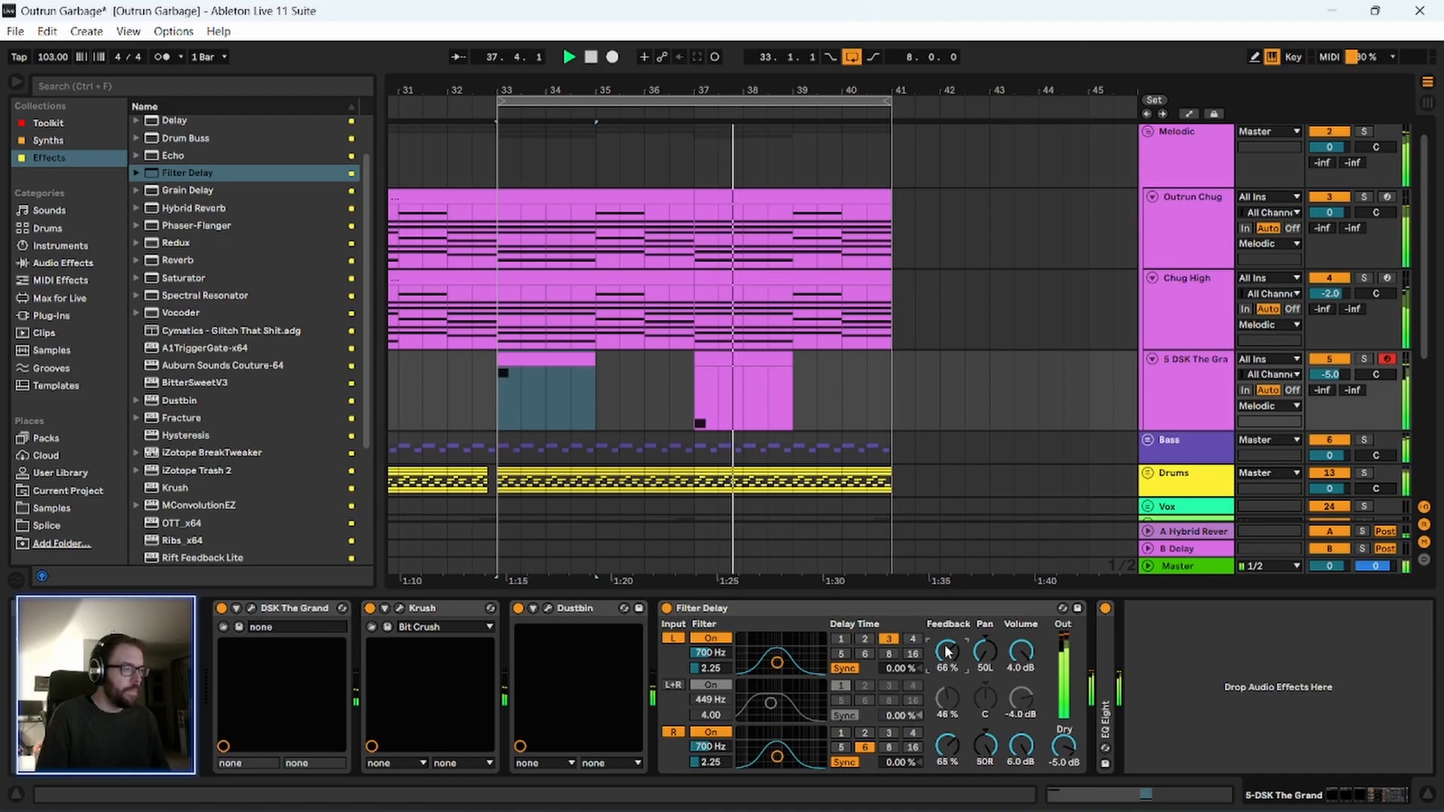
{"action": "key", "text": "space"}
{"action": "left_click", "coordinate": [704, 609]}
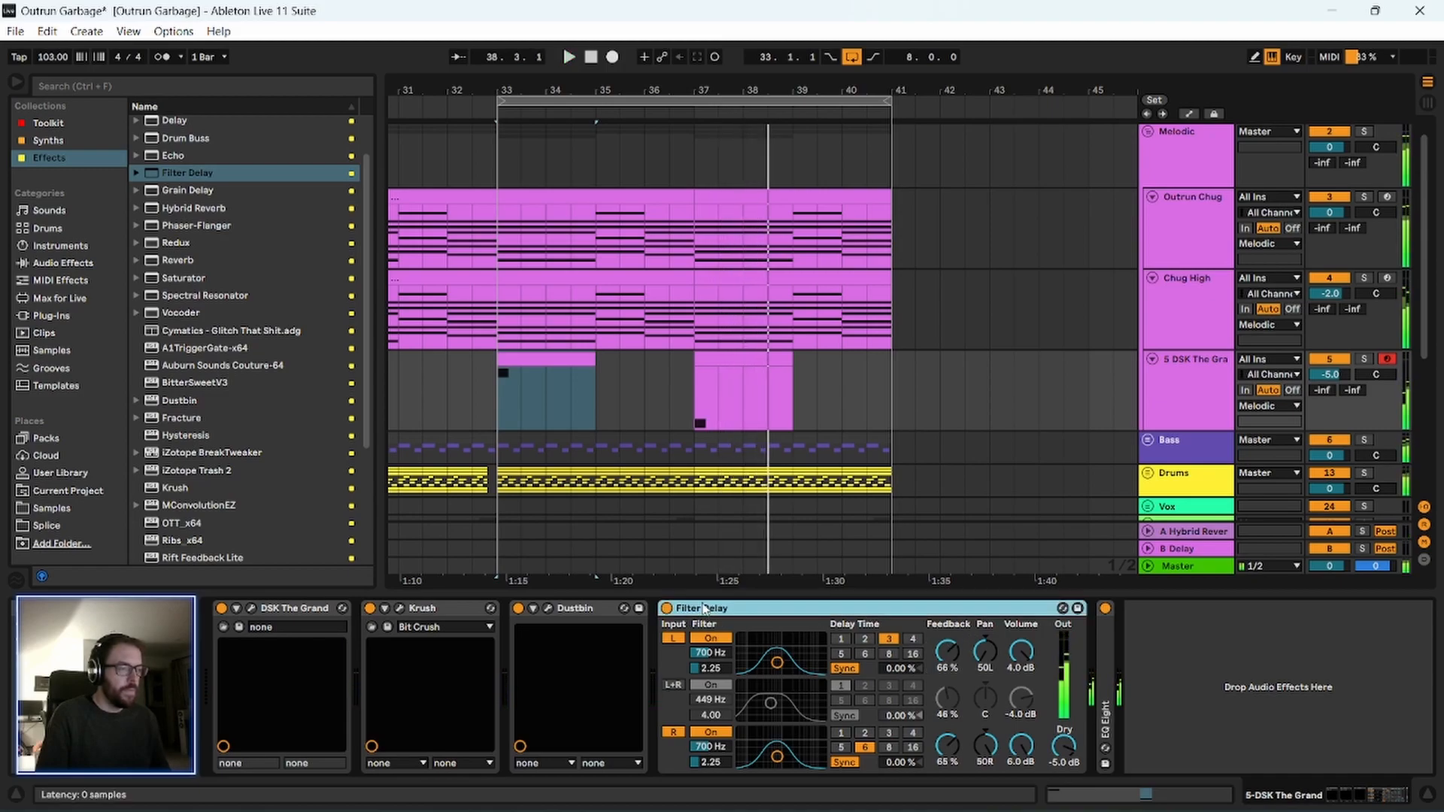
Find Glue Compressor in the Toolkit collection with the search "comp" and insert it between DSK The Grand and Krush.
{"action": "left_click", "coordinate": [71, 89]}
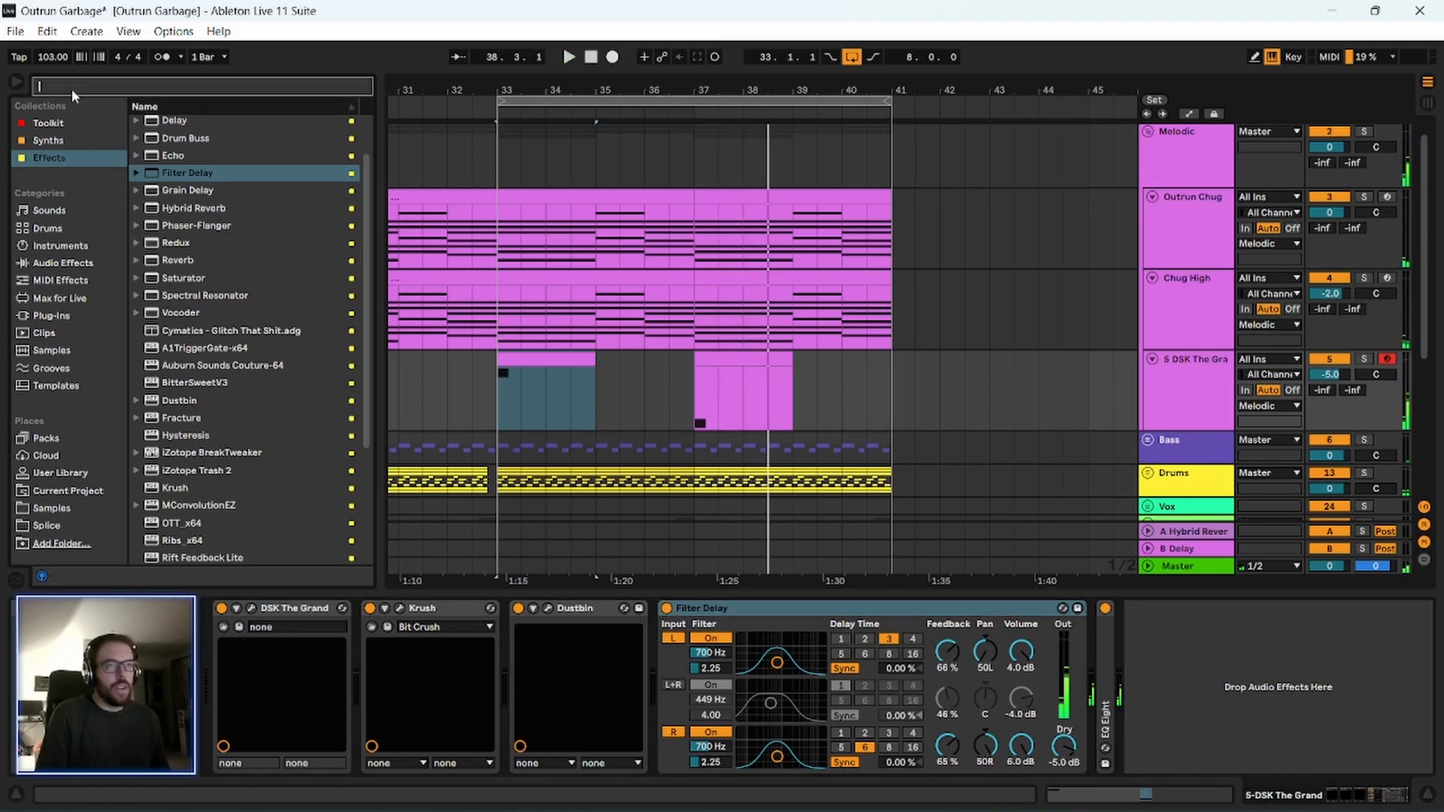
{"action": "type", "text": "compl"}
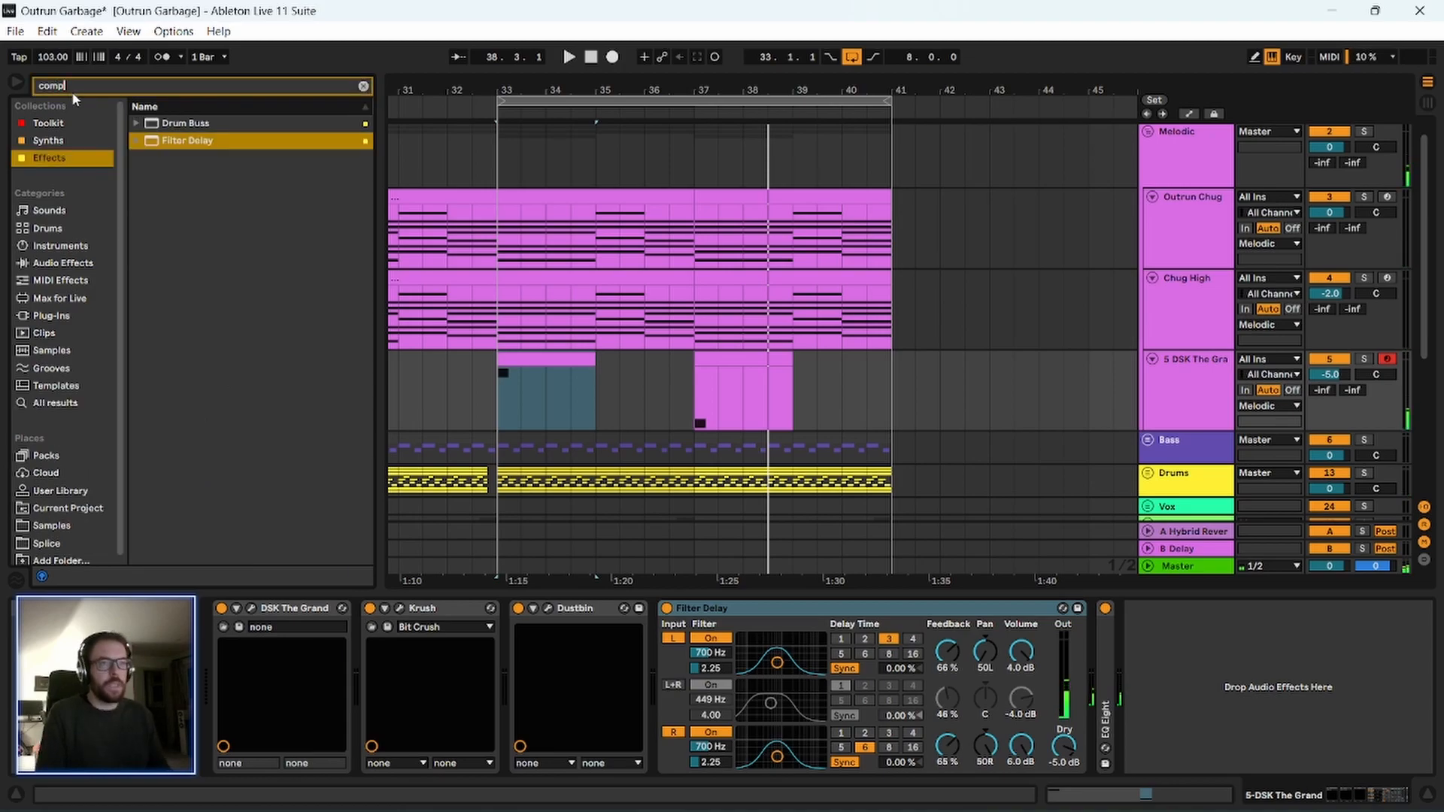
{"action": "left_click", "coordinate": [59, 126]}
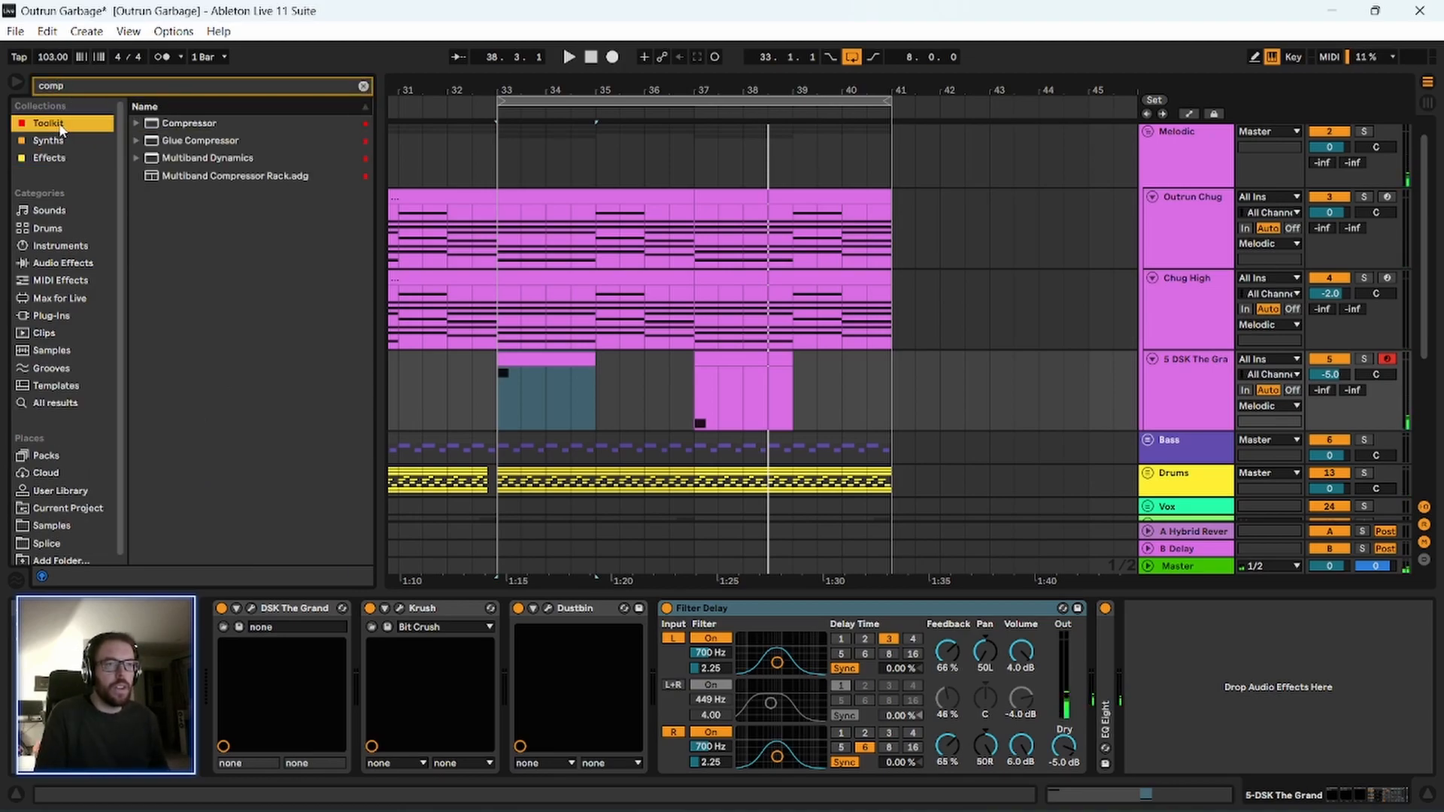
{"action": "mouse_move", "coordinate": [200, 141]}
{"action": "left_mouse_down"}
{"action": "mouse_move", "coordinate": [563, 697]}
{"action": "mouse_move", "coordinate": [273, 658]}
{"action": "mouse_move", "coordinate": [389, 670]}
{"action": "mouse_move", "coordinate": [370, 683]}
{"action": "left_mouse_up"}
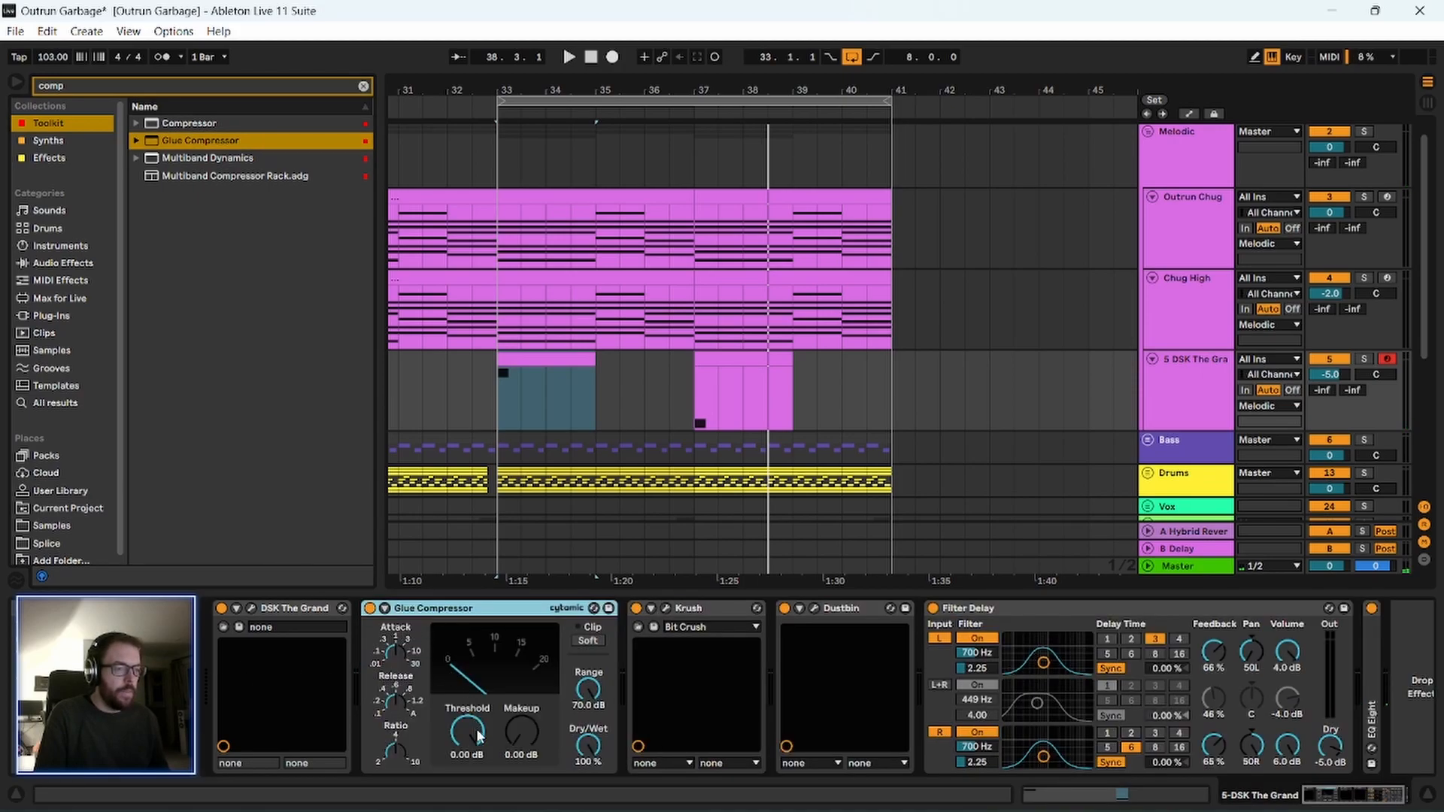
Lower Glue Compressor's threshold to -23.2 dB and enable its soft clipping while the arrangement plays.
{"action": "left_click_drag", "start_coordinate": [475, 733], "coordinate": [481, 747]}
{"action": "key", "text": "space"}
{"action": "left_click", "coordinate": [588, 640]}
In Krush, set the modulation rate to 5.35 Hz and the downsample modulation depth to 74.0% during playback, and close its window.
{"action": "left_click", "coordinate": [693, 613]}
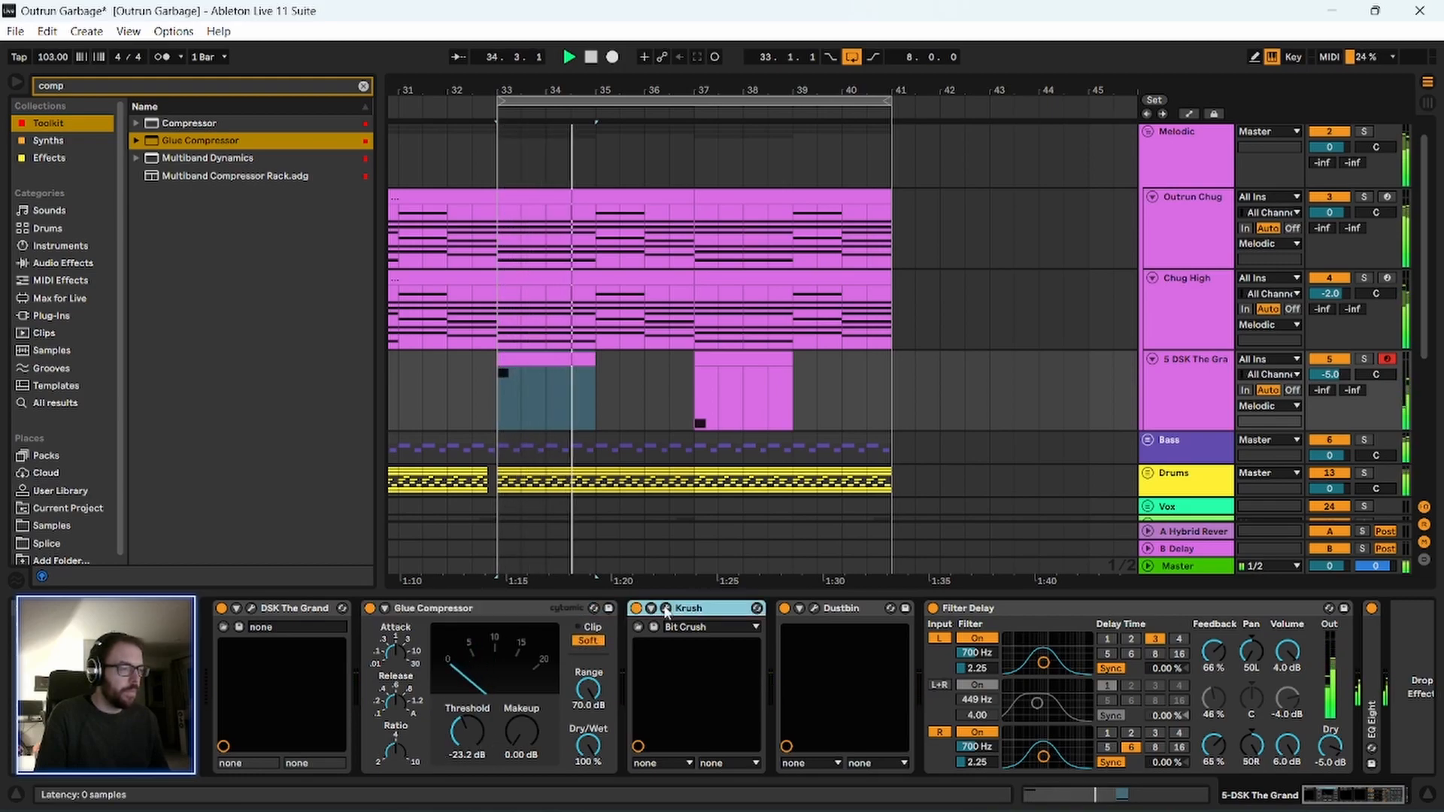
{"action": "left_click", "coordinate": [665, 608]}
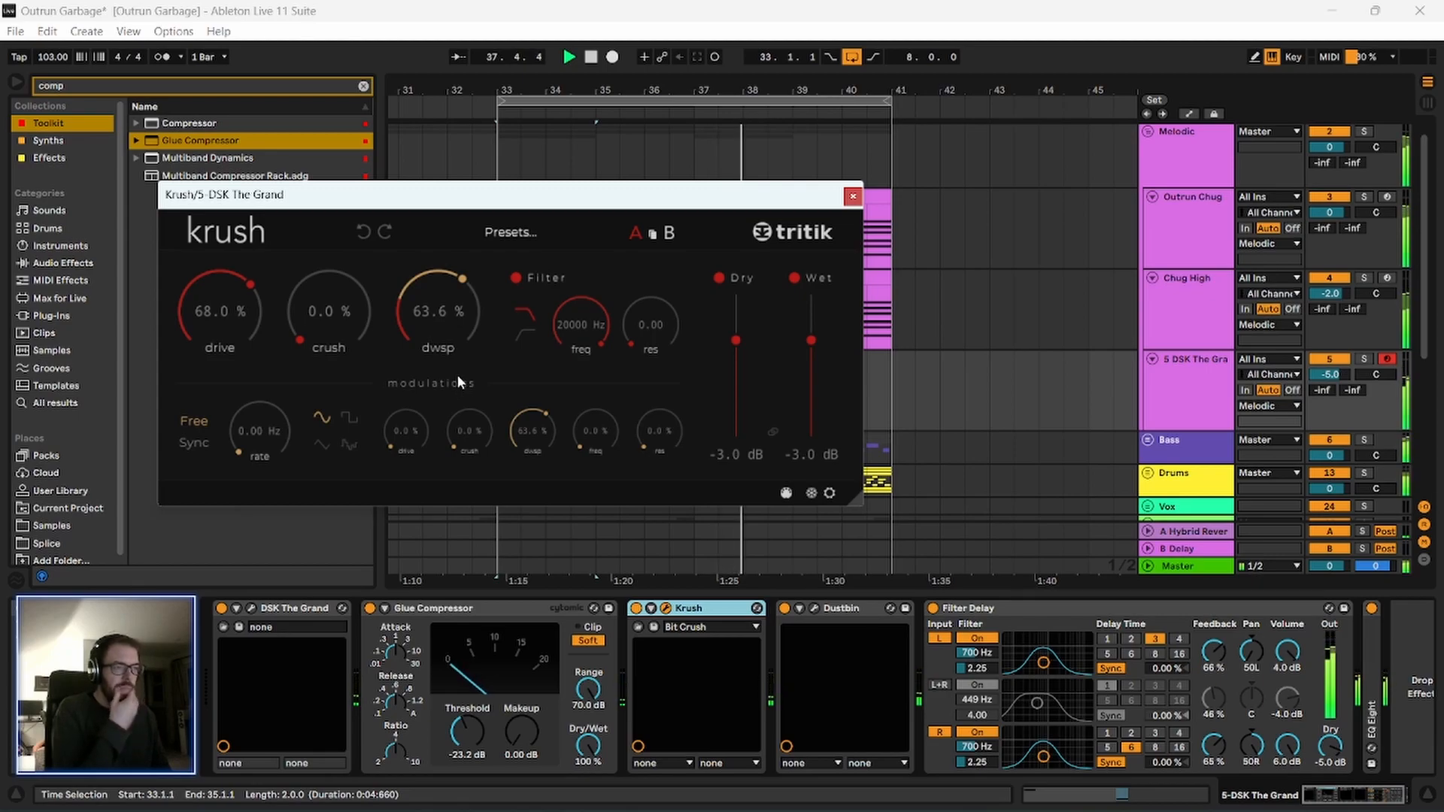
{"action": "key", "text": "space"}
{"action": "left_click_drag", "start_coordinate": [495, 202], "coordinate": [513, 206]}
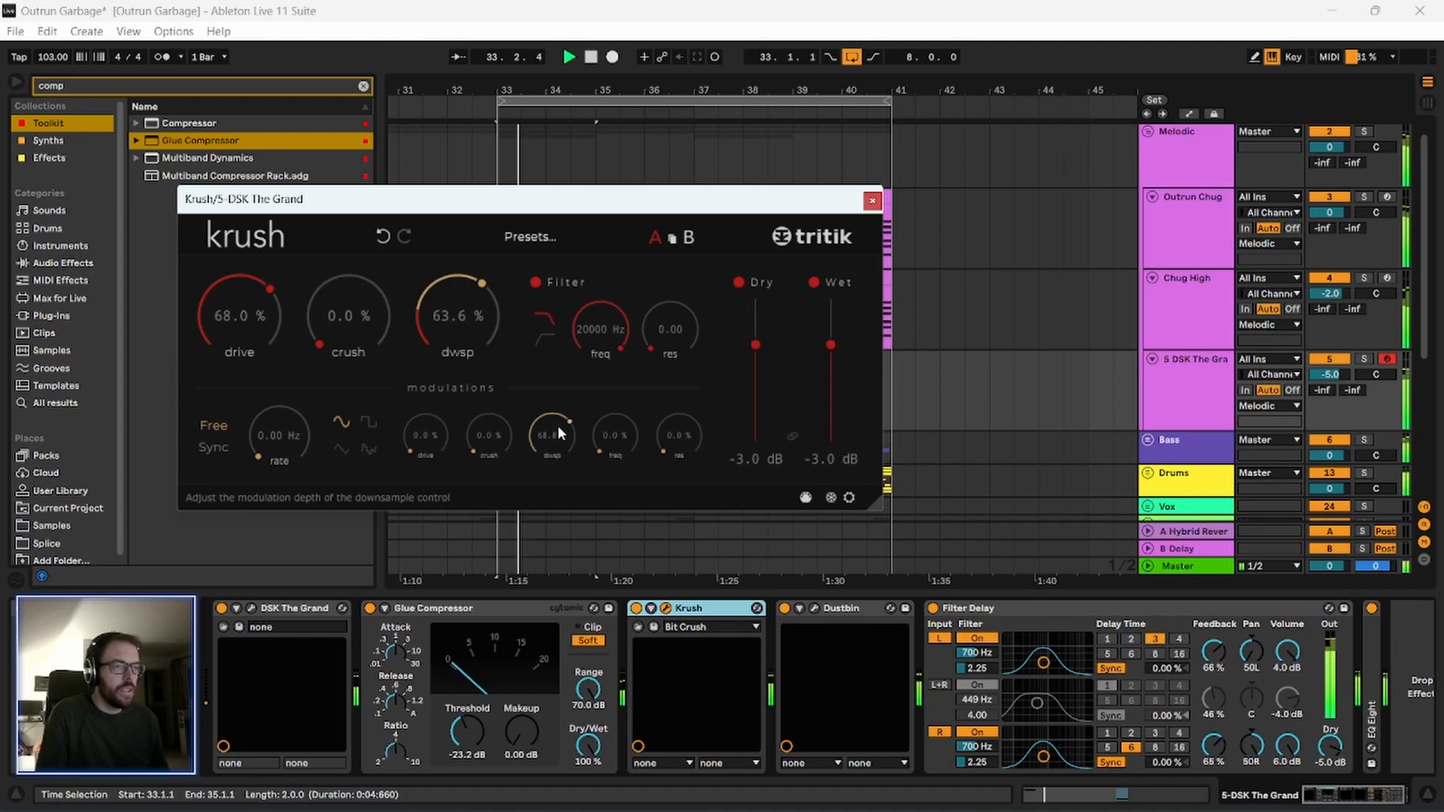
{"action": "key", "text": "space"}
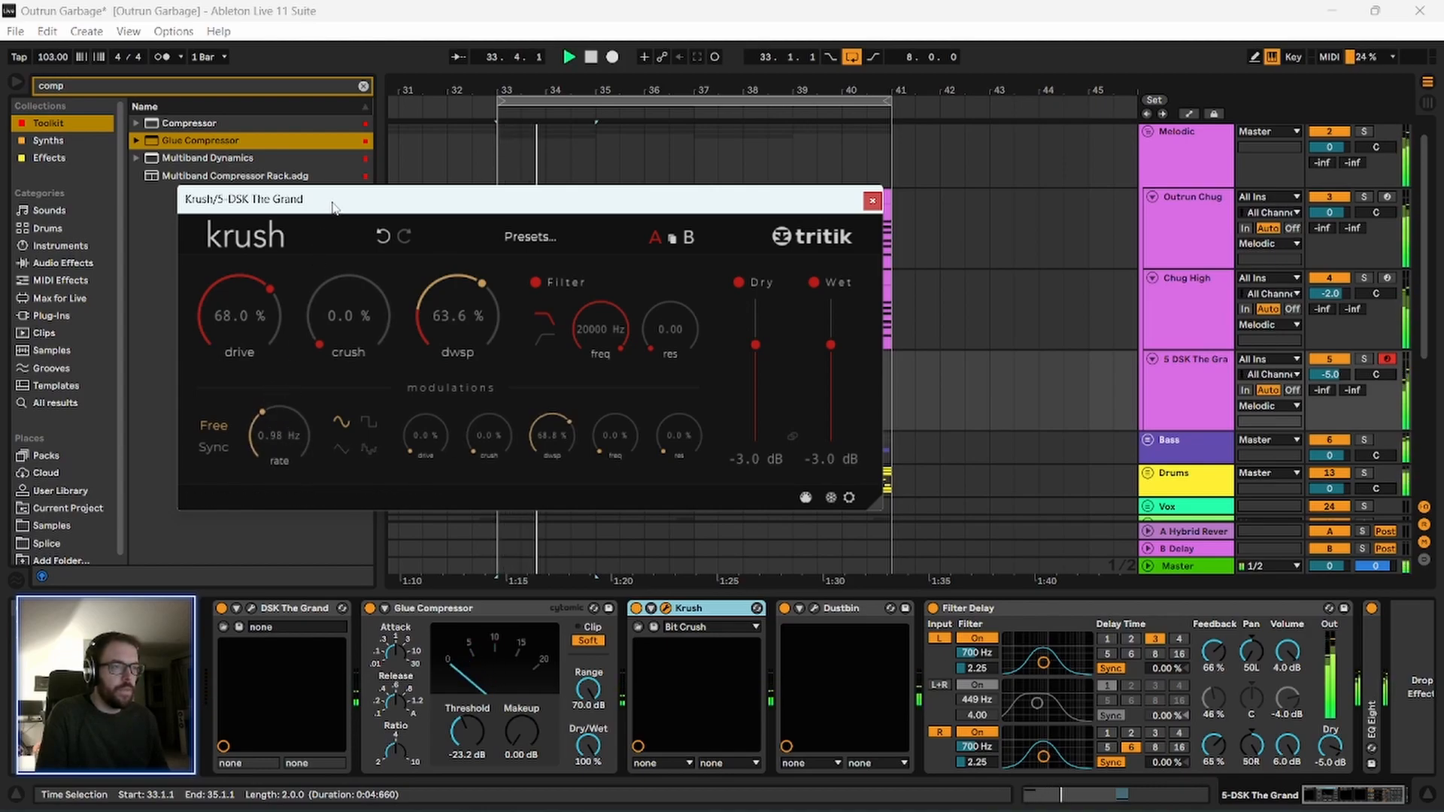
{"action": "left_click_drag", "start_coordinate": [333, 208], "coordinate": [301, 218]}
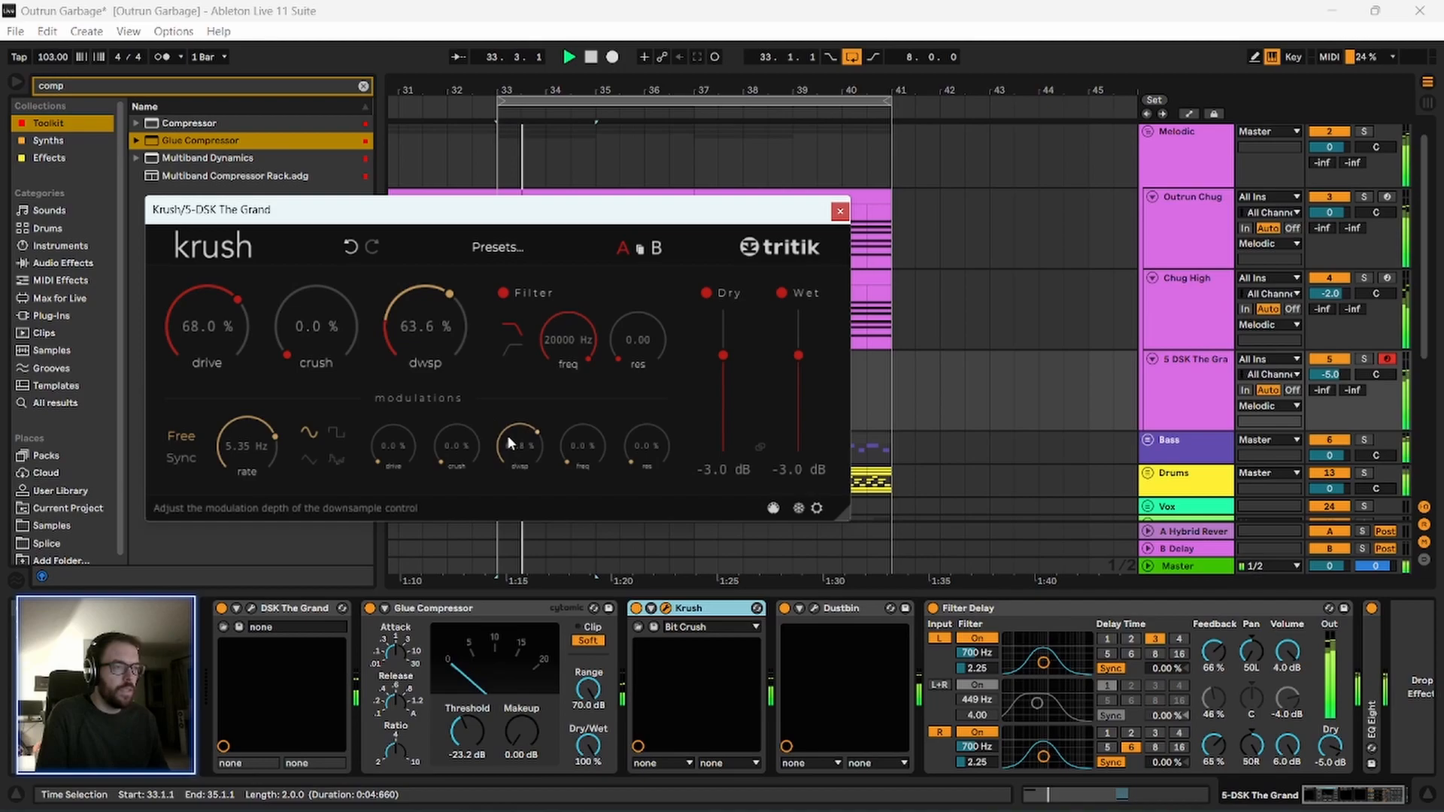
{"action": "left_click_drag", "start_coordinate": [508, 431], "coordinate": [508, 425]}
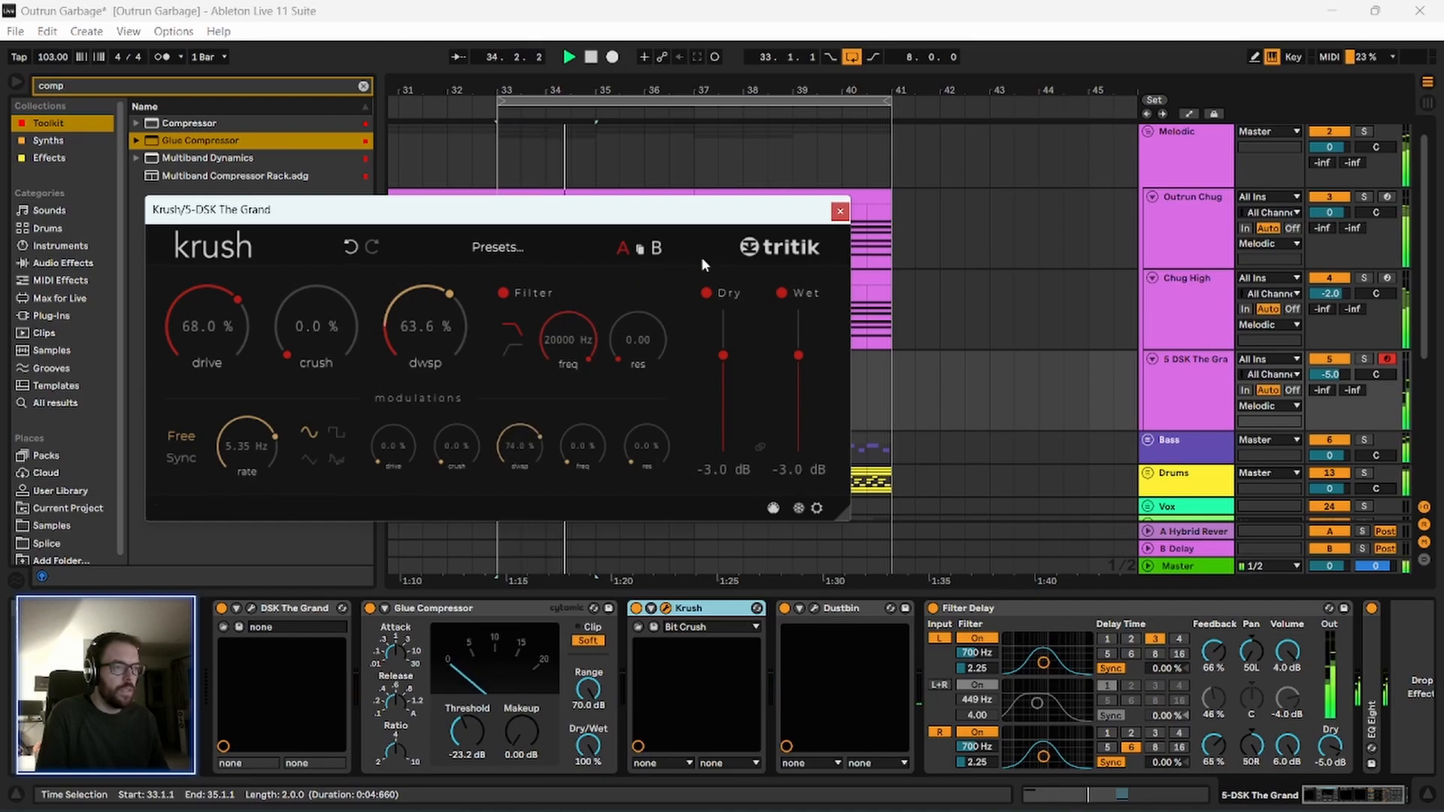
{"action": "left_click", "coordinate": [840, 212]}
Select the piano clip at bar 33 and solo the DSK The Grand track.
{"action": "left_click", "coordinate": [515, 362]}
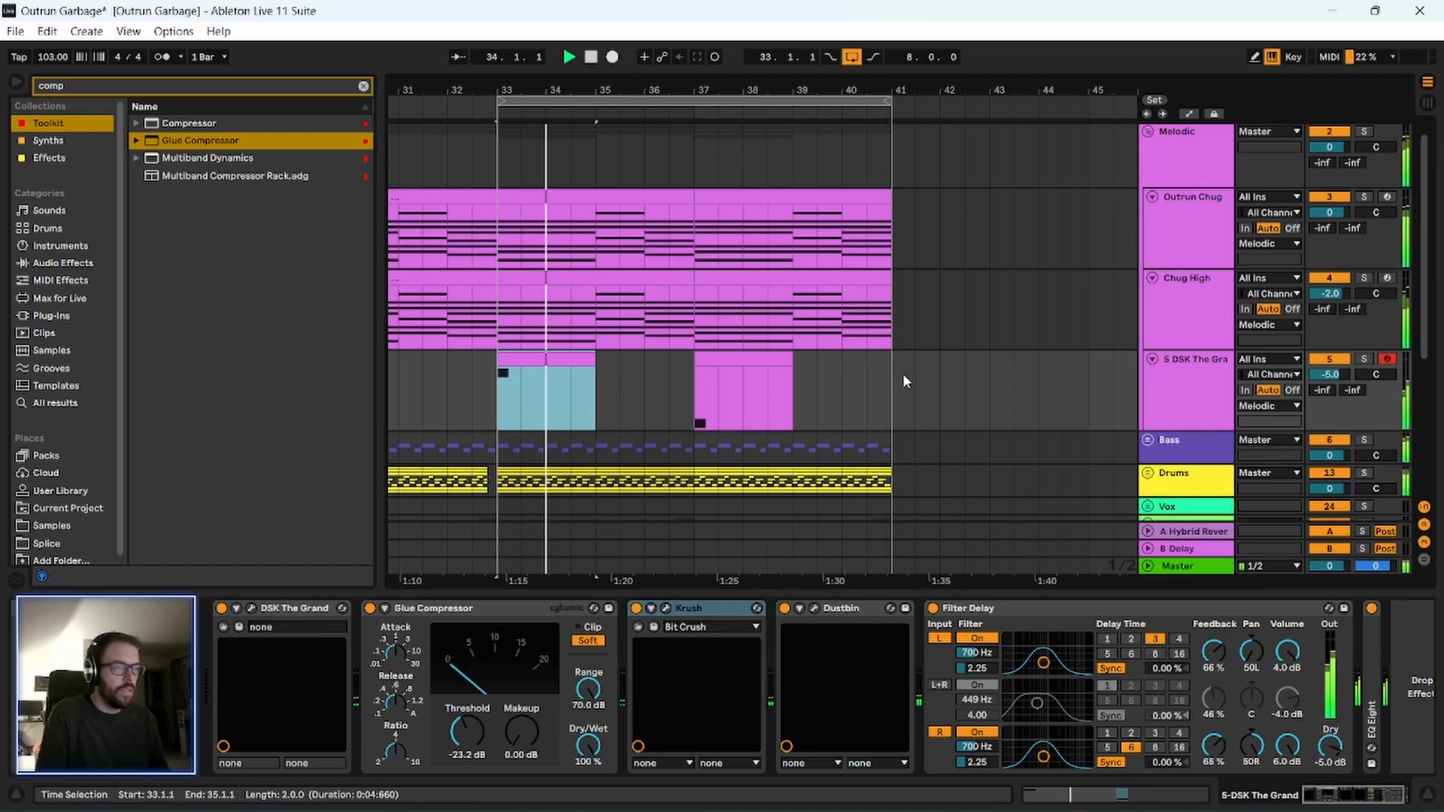
{"action": "left_click", "coordinate": [1182, 375]}
{"action": "left_click", "coordinate": [1364, 359]}
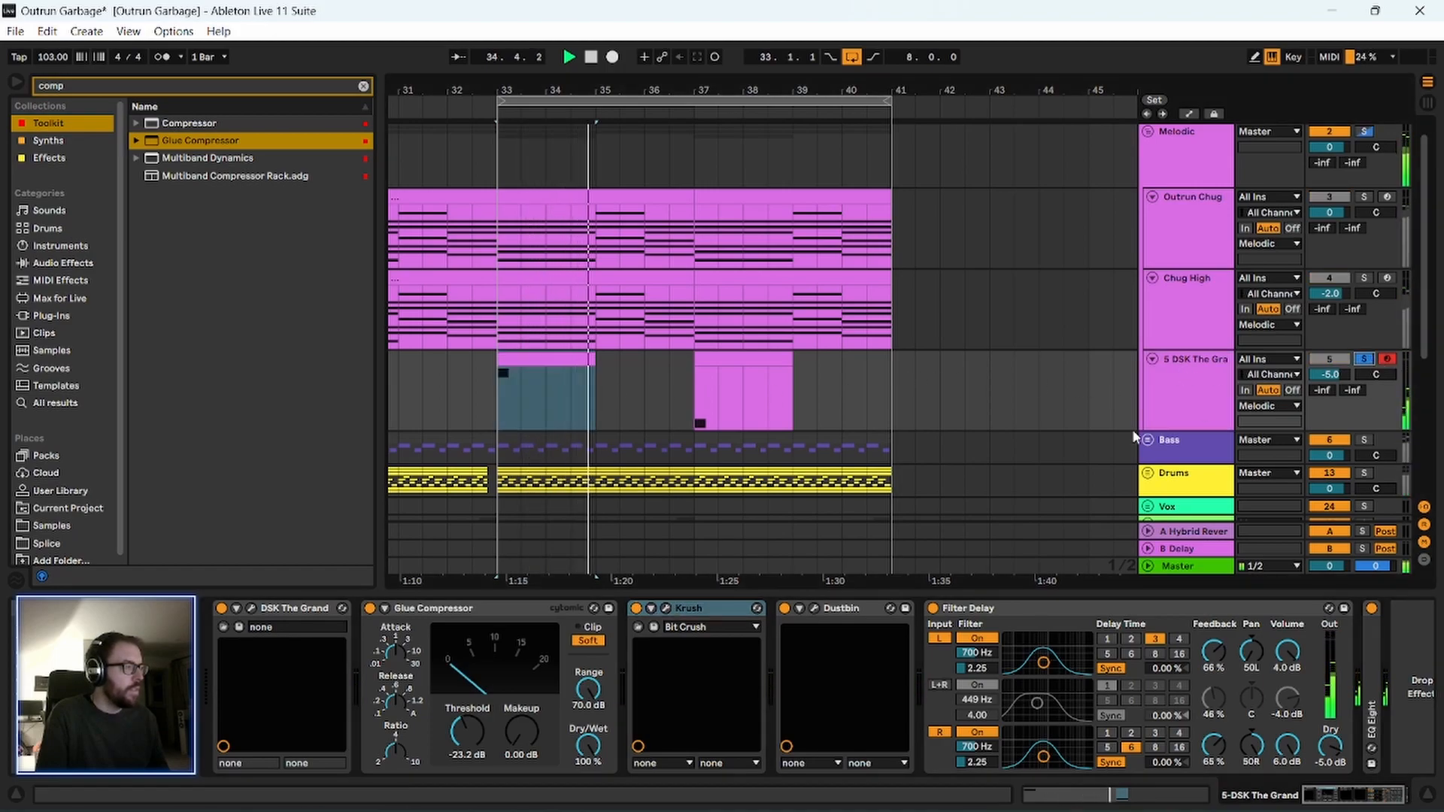
Reopen Krush, set its modulation rate to 0.69 Hz and raise crush to 33.6% while replaying the soloed piano.
{"action": "left_click", "coordinate": [666, 609]}
{"action": "left_click_drag", "start_coordinate": [304, 471], "coordinate": [304, 498]}
{"action": "left_click_drag", "start_coordinate": [298, 430], "coordinate": [298, 432]}
{"action": "key", "text": "space"}
{"action": "key", "text": "space"}
{"action": "left_click_drag", "start_coordinate": [315, 182], "coordinate": [299, 183]}
{"action": "left_click_drag", "start_coordinate": [327, 308], "coordinate": [326, 247]}
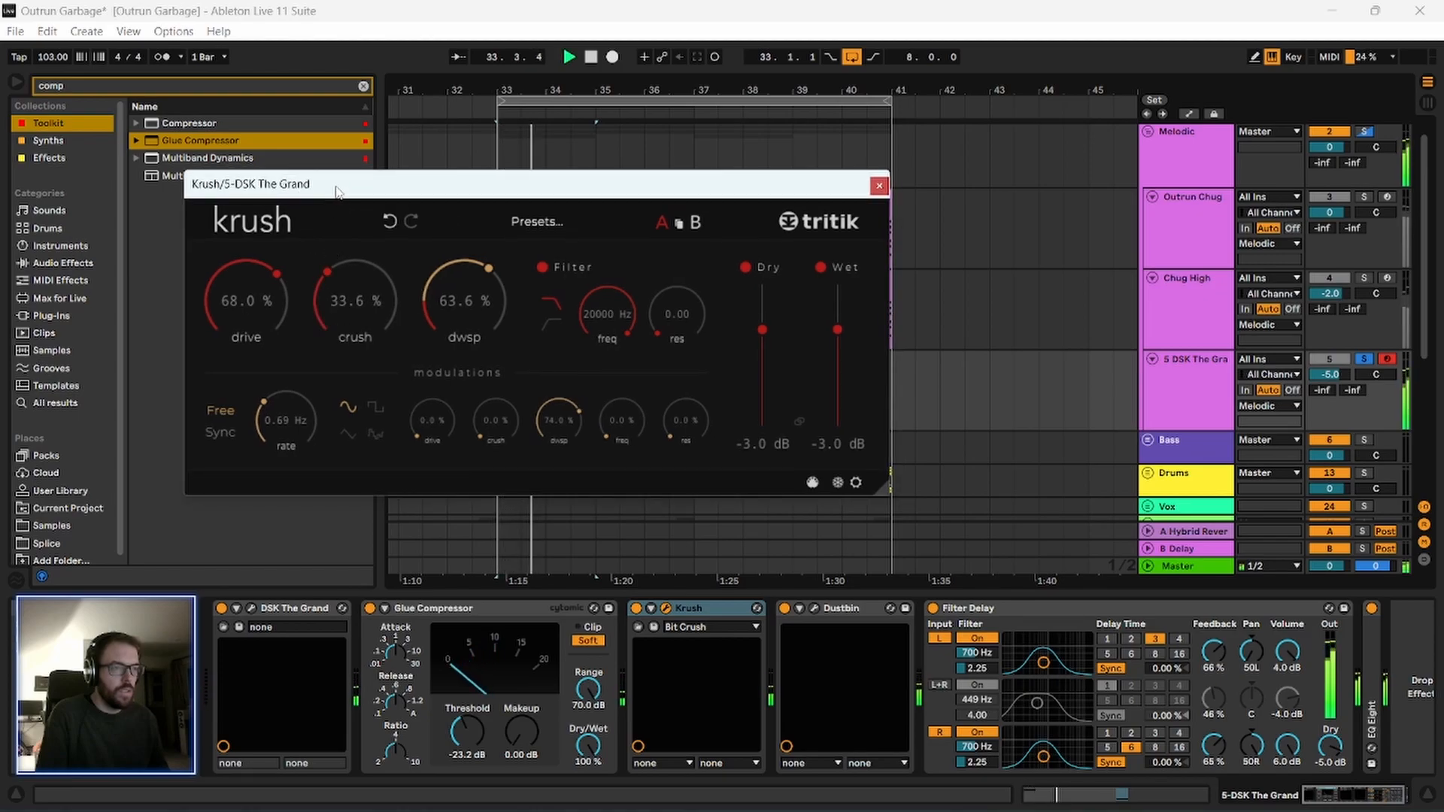
{"action": "left_click_drag", "start_coordinate": [337, 193], "coordinate": [327, 189]}
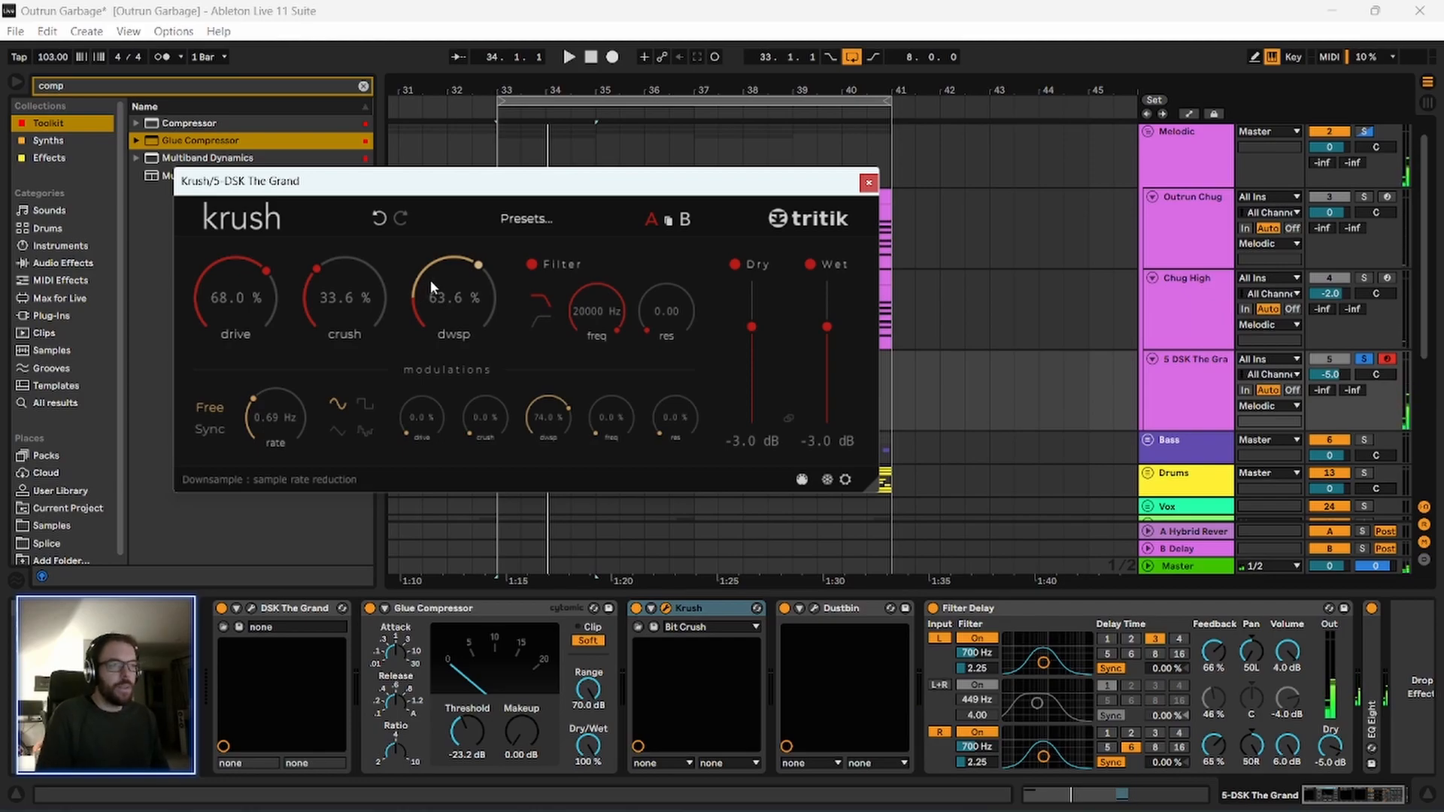
Set Krush's downsample amount to 56.4% and its drive to 78.4%, replaying the piano to compare.
{"action": "left_click_drag", "start_coordinate": [437, 302], "coordinate": [435, 314]}
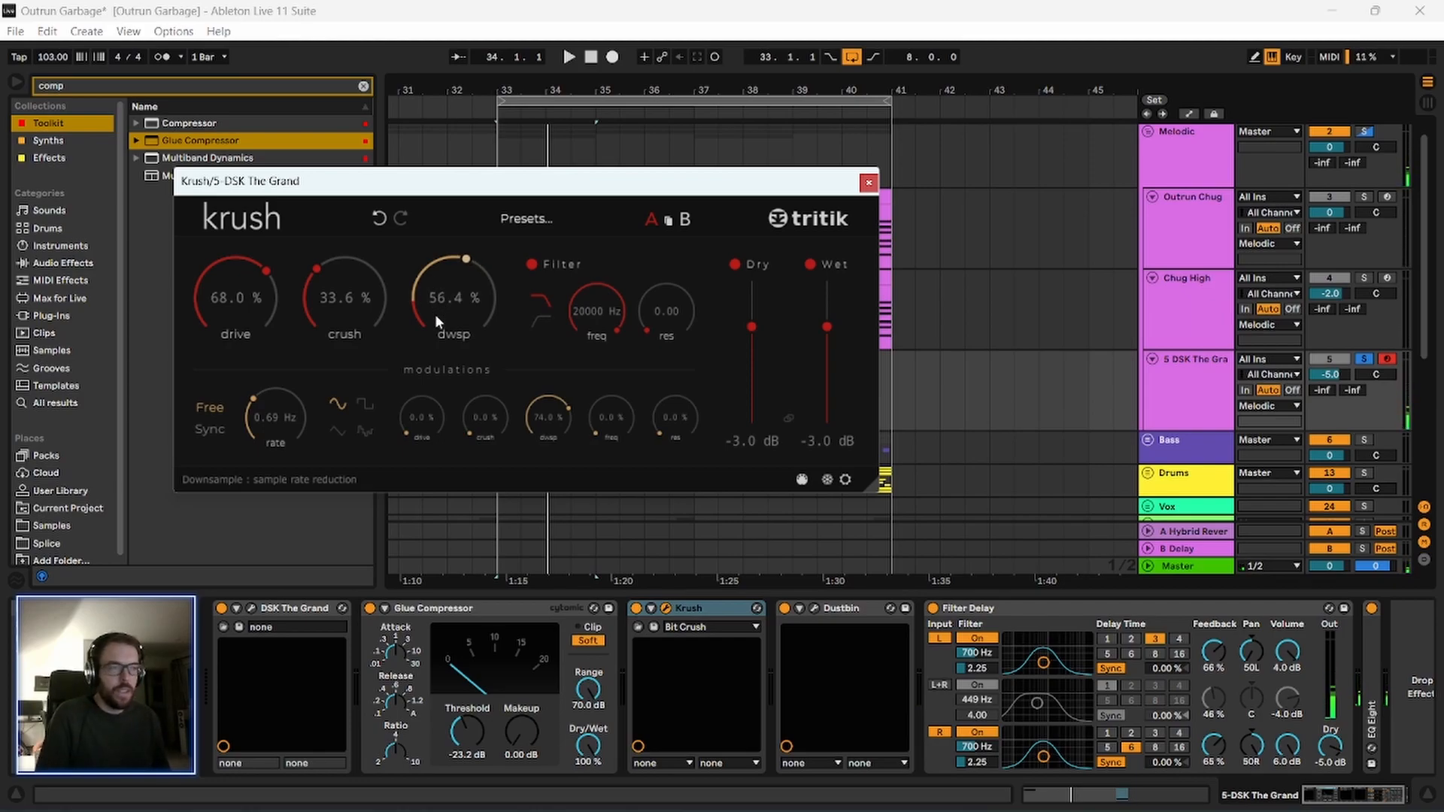
{"action": "key", "text": "space"}
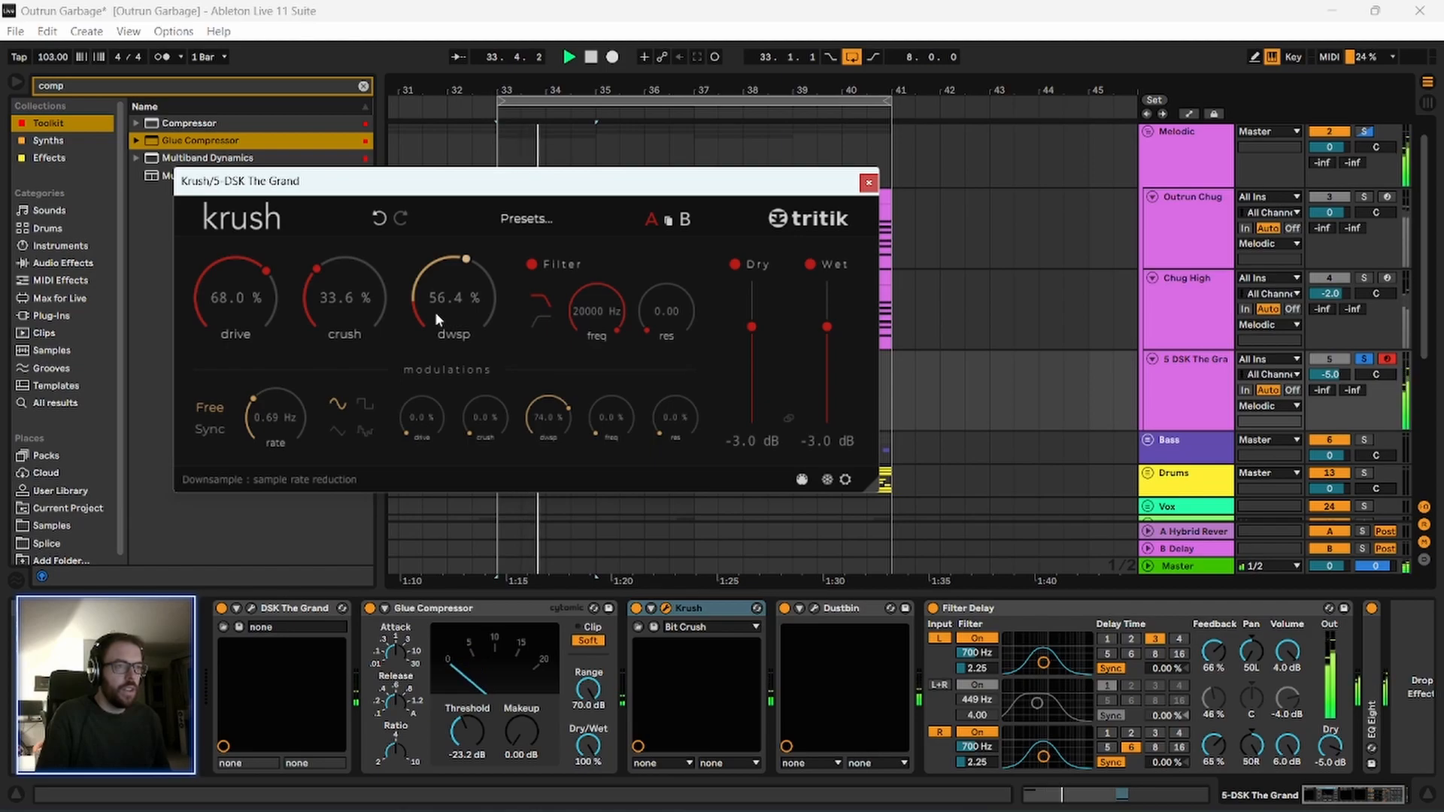
{"action": "key", "text": "space"}
{"action": "left_click_drag", "start_coordinate": [235, 310], "coordinate": [236, 283]}
{"action": "key", "text": "space"}
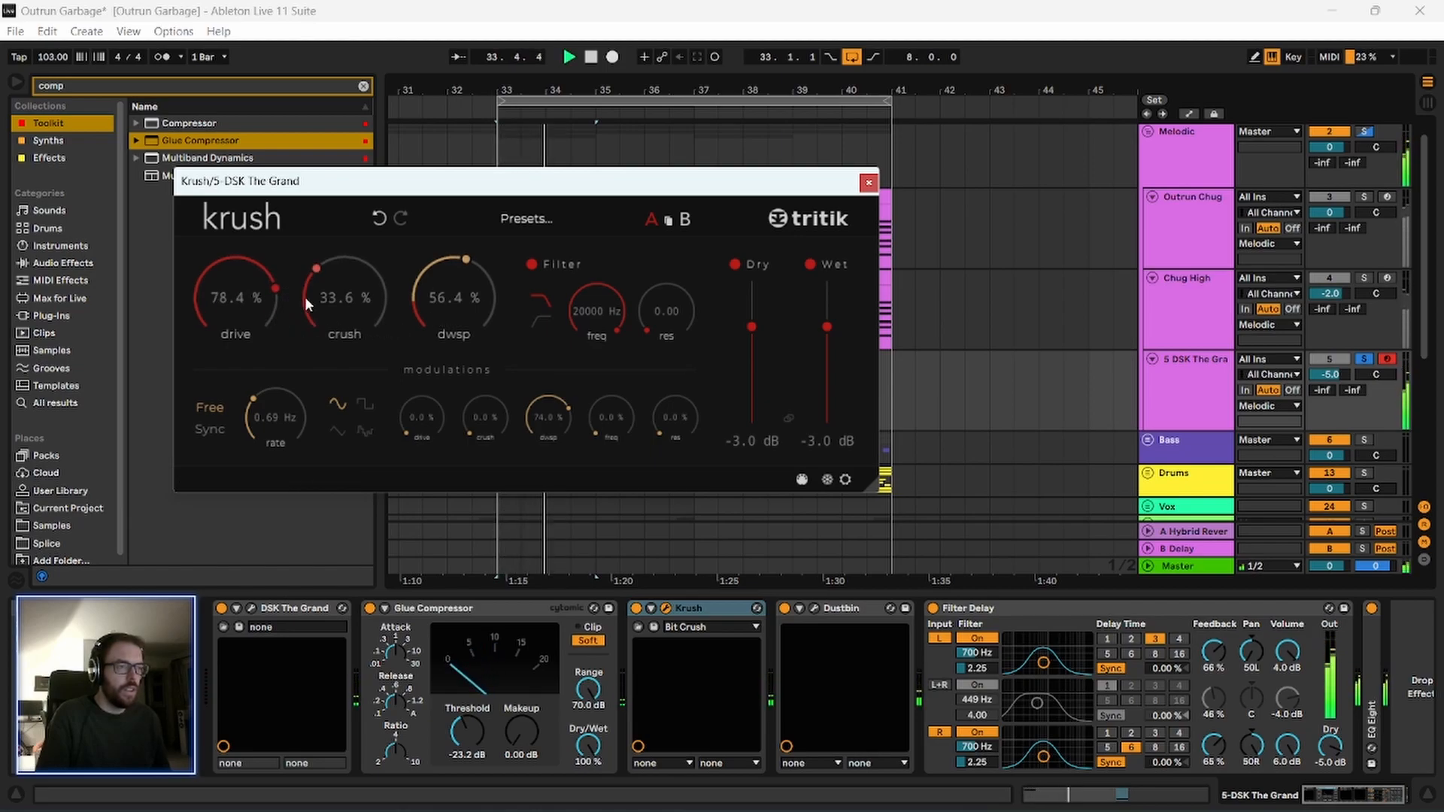
Reduce Krush's crush to 24.8% and raise its downsample amount to 79.2%, and replay the piano.
{"action": "left_click_drag", "start_coordinate": [367, 313], "coordinate": [362, 322]}
{"action": "left_click_drag", "start_coordinate": [461, 298], "coordinate": [461, 334]}
{"action": "key", "text": "space"}
{"action": "key", "text": "space"}
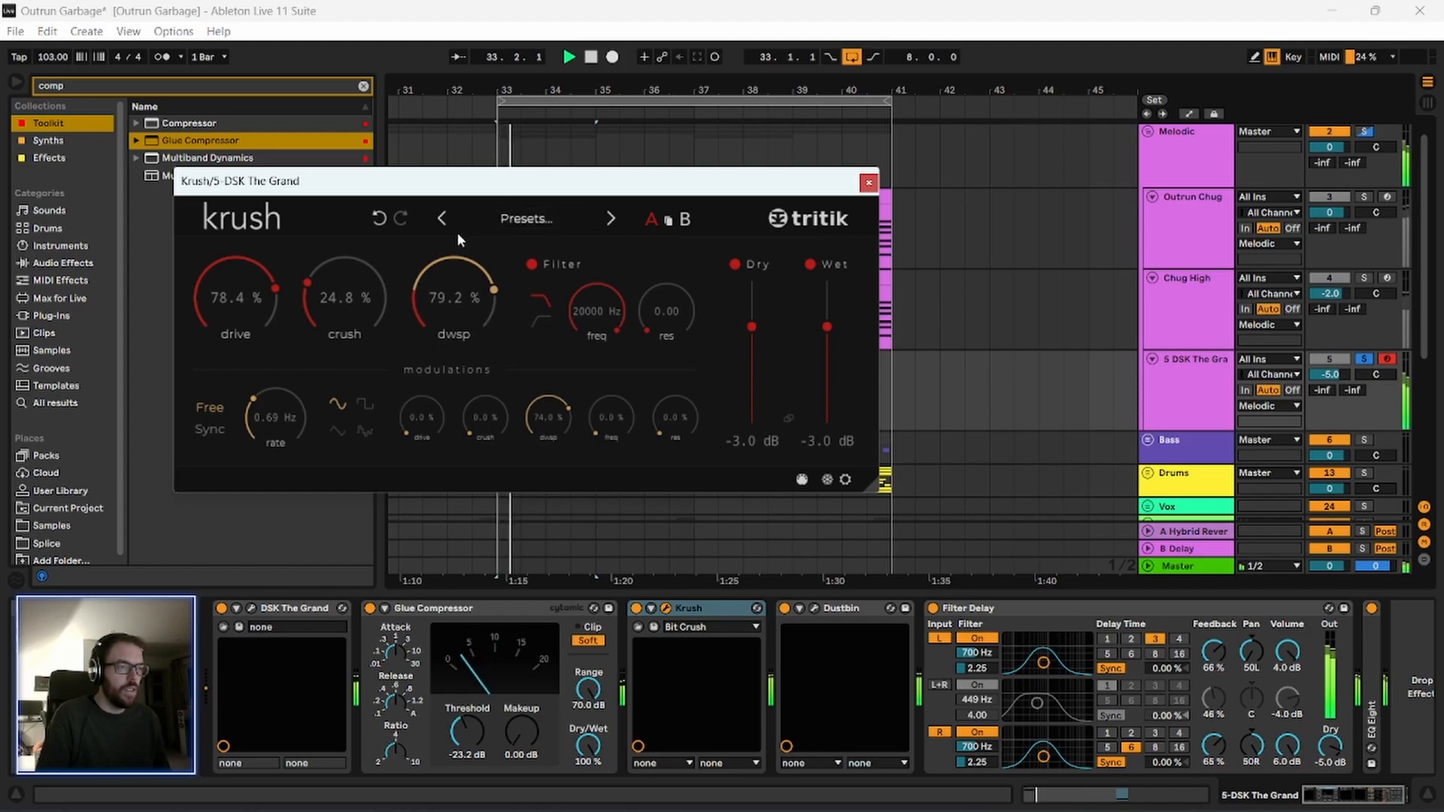
Slow Krush's modulation rate to 0.19 Hz while replaying the piano and close the plug-in window.
{"action": "key", "text": "space"}
{"action": "key", "text": "space"}
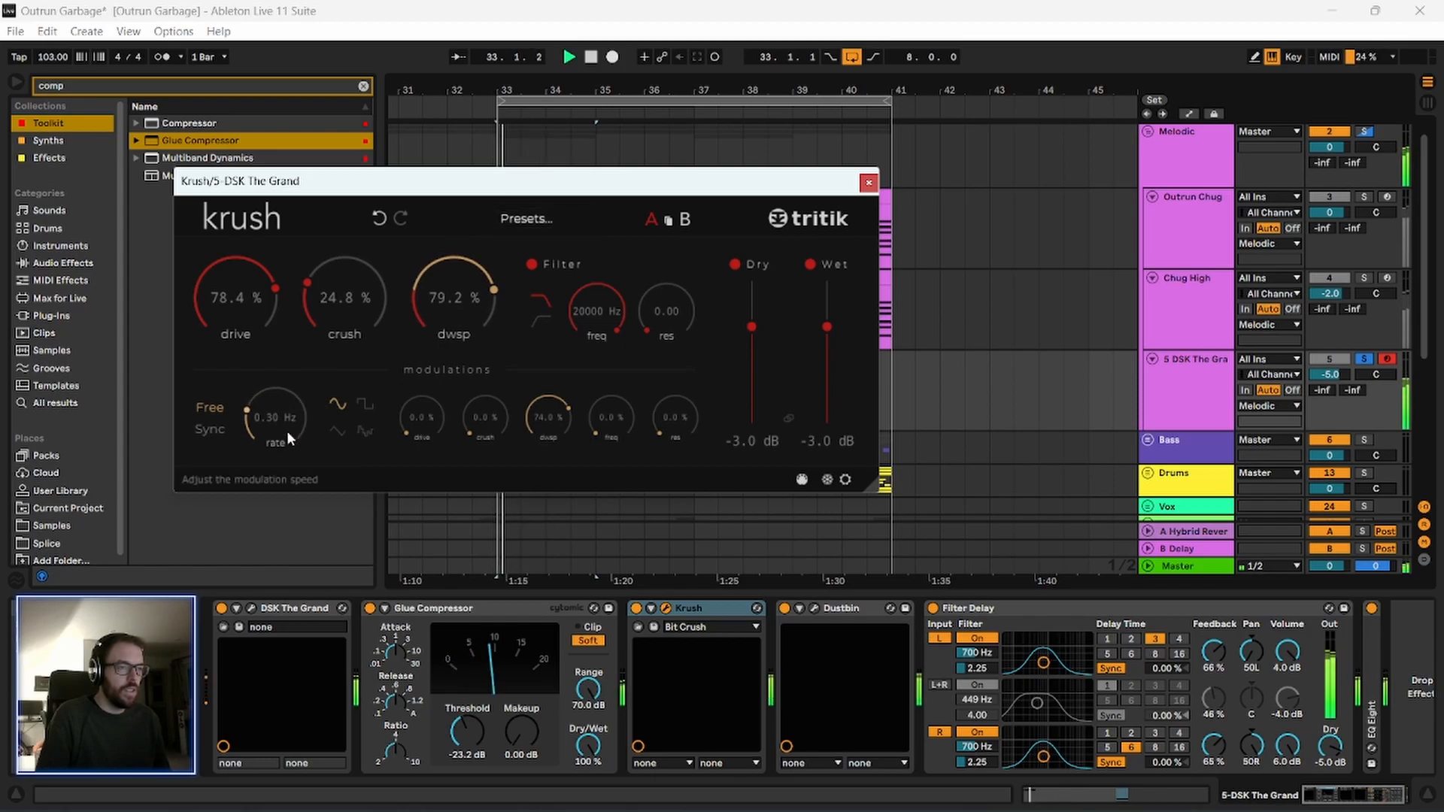
{"action": "left_click_drag", "start_coordinate": [292, 404], "coordinate": [292, 407]}
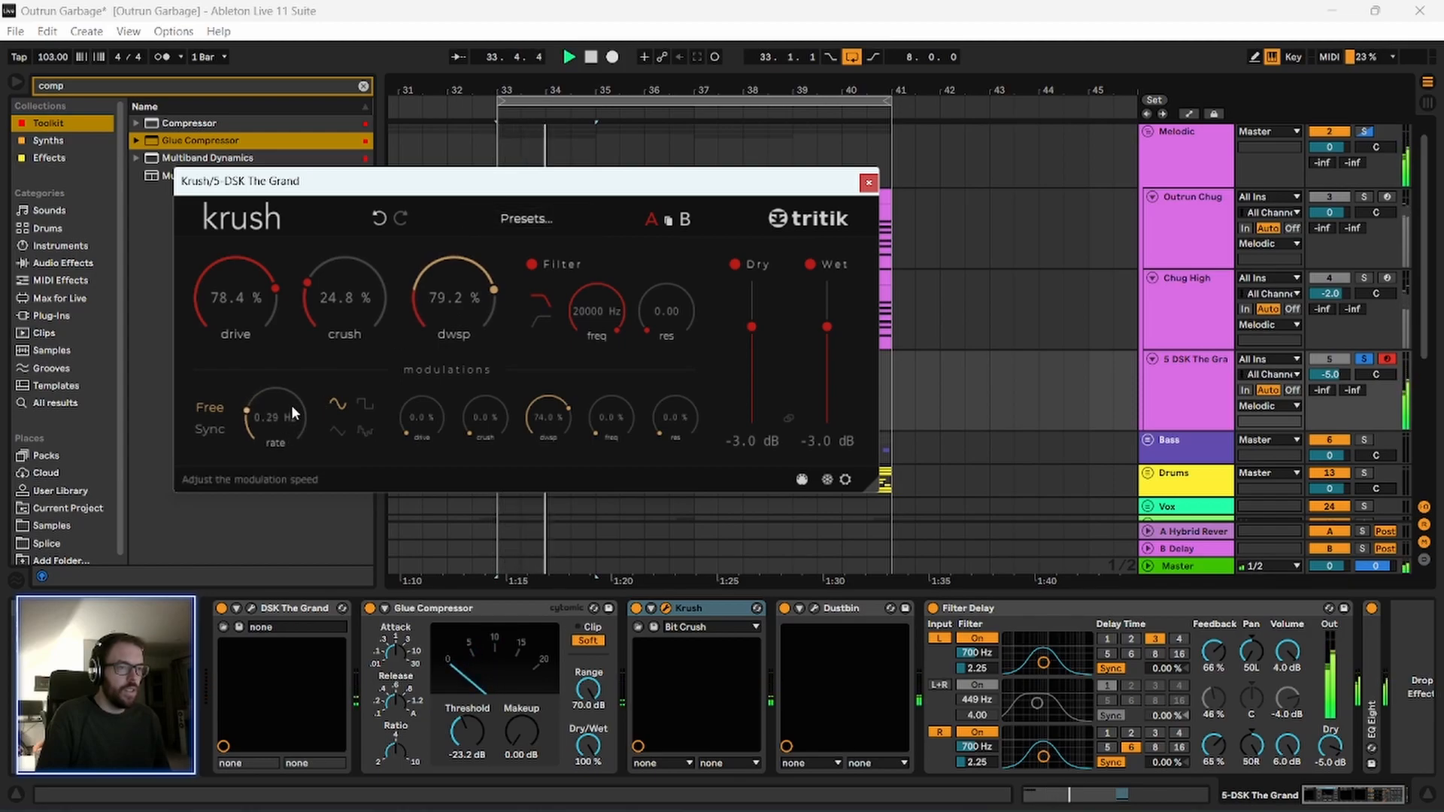
{"action": "left_click_drag", "start_coordinate": [385, 190], "coordinate": [357, 196]}
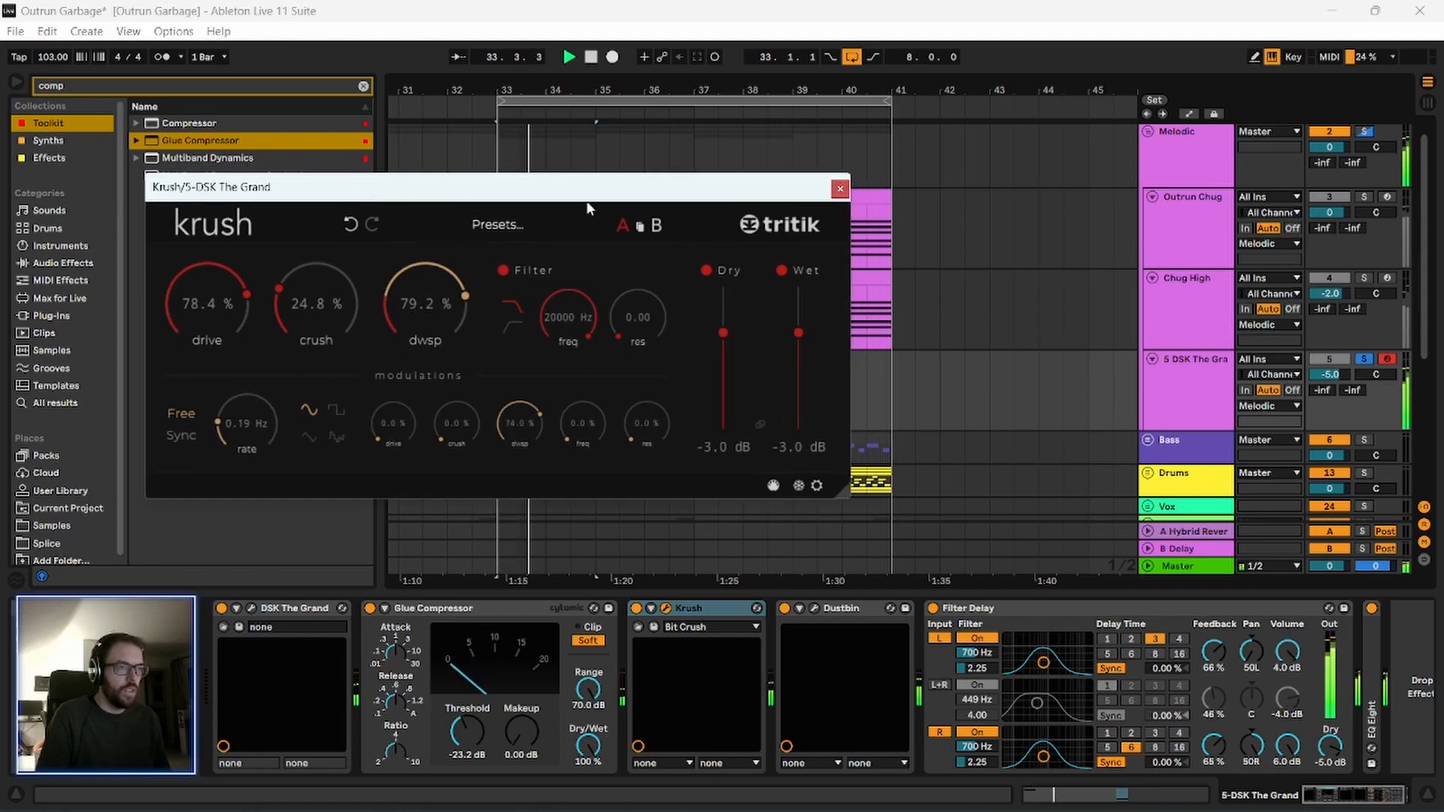
{"action": "left_click", "coordinate": [838, 189]}
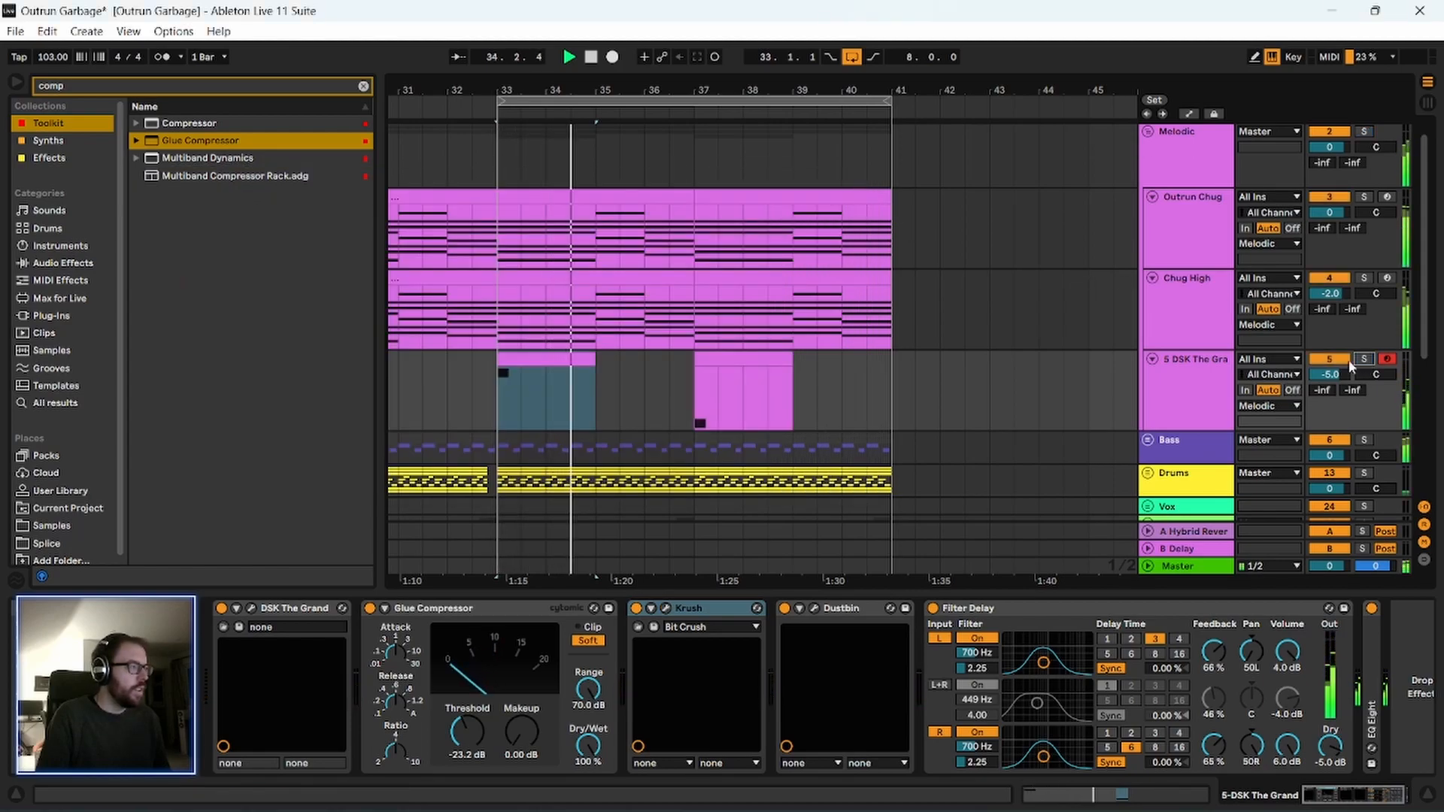
Replay the piano clip with the track unsoloed and reset the piano track's volume to 0 dB.
{"action": "left_click", "coordinate": [558, 355]}
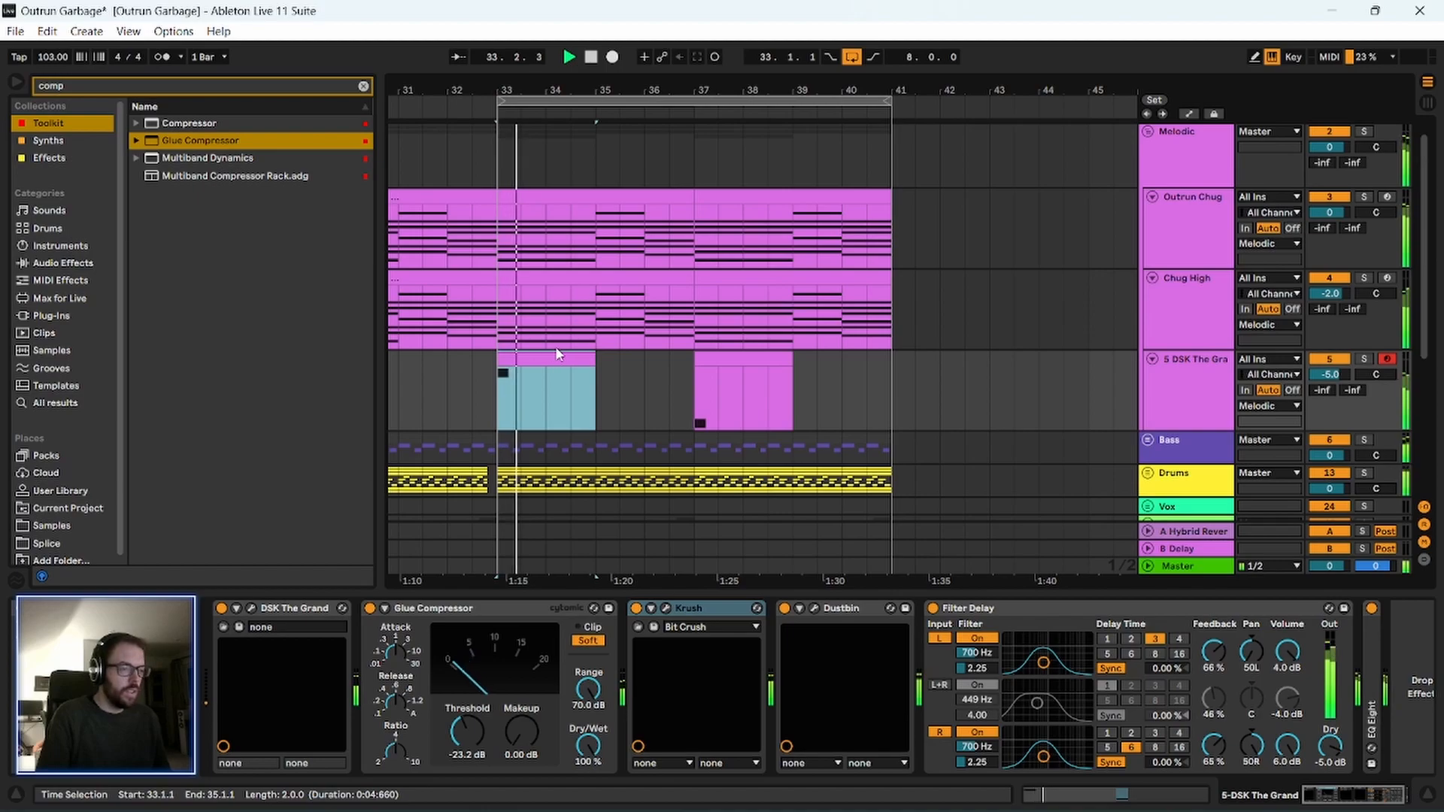
{"action": "key", "text": "space"}
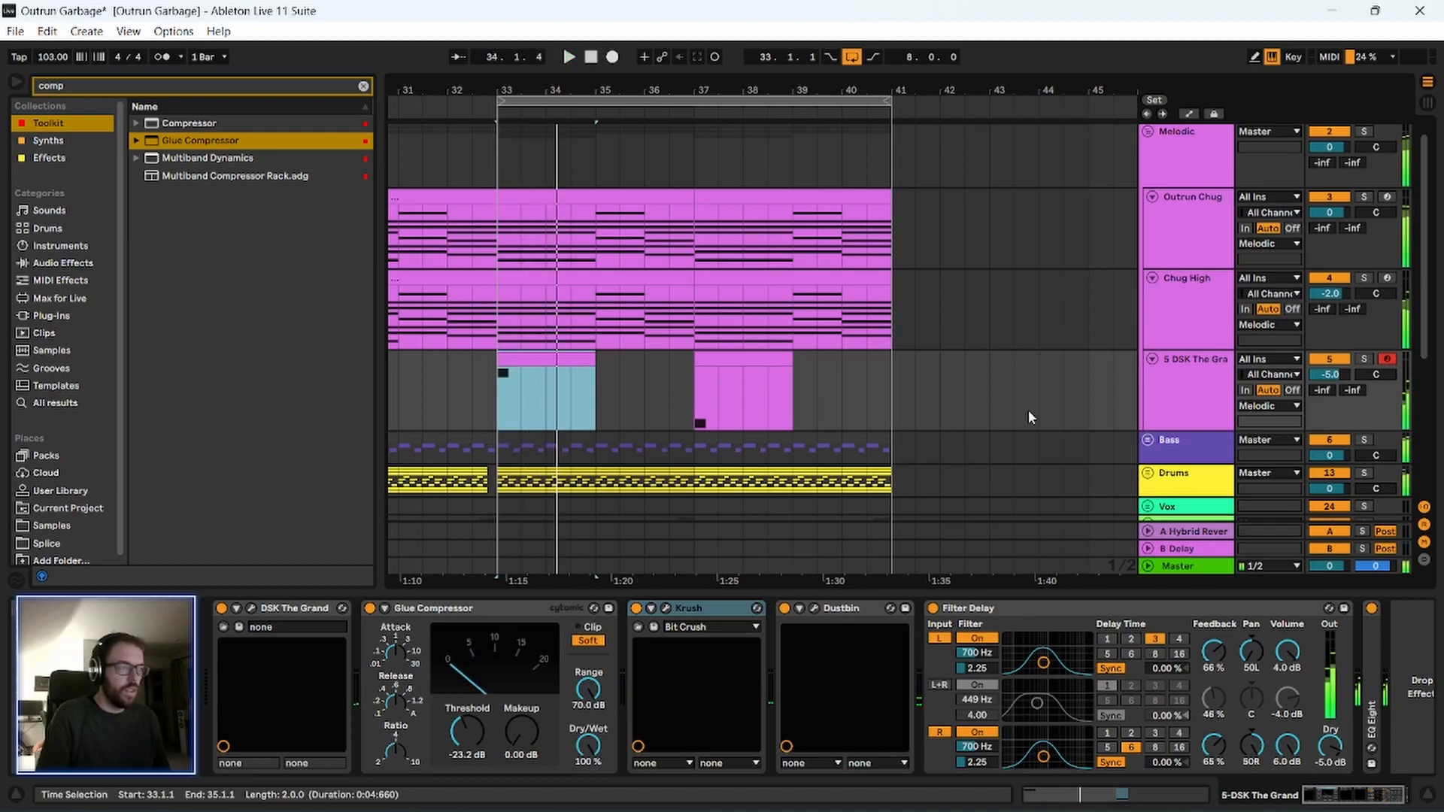
{"action": "left_click", "coordinate": [1328, 374]}
{"action": "key", "text": "Delete"}
{"action": "key", "text": "space"}
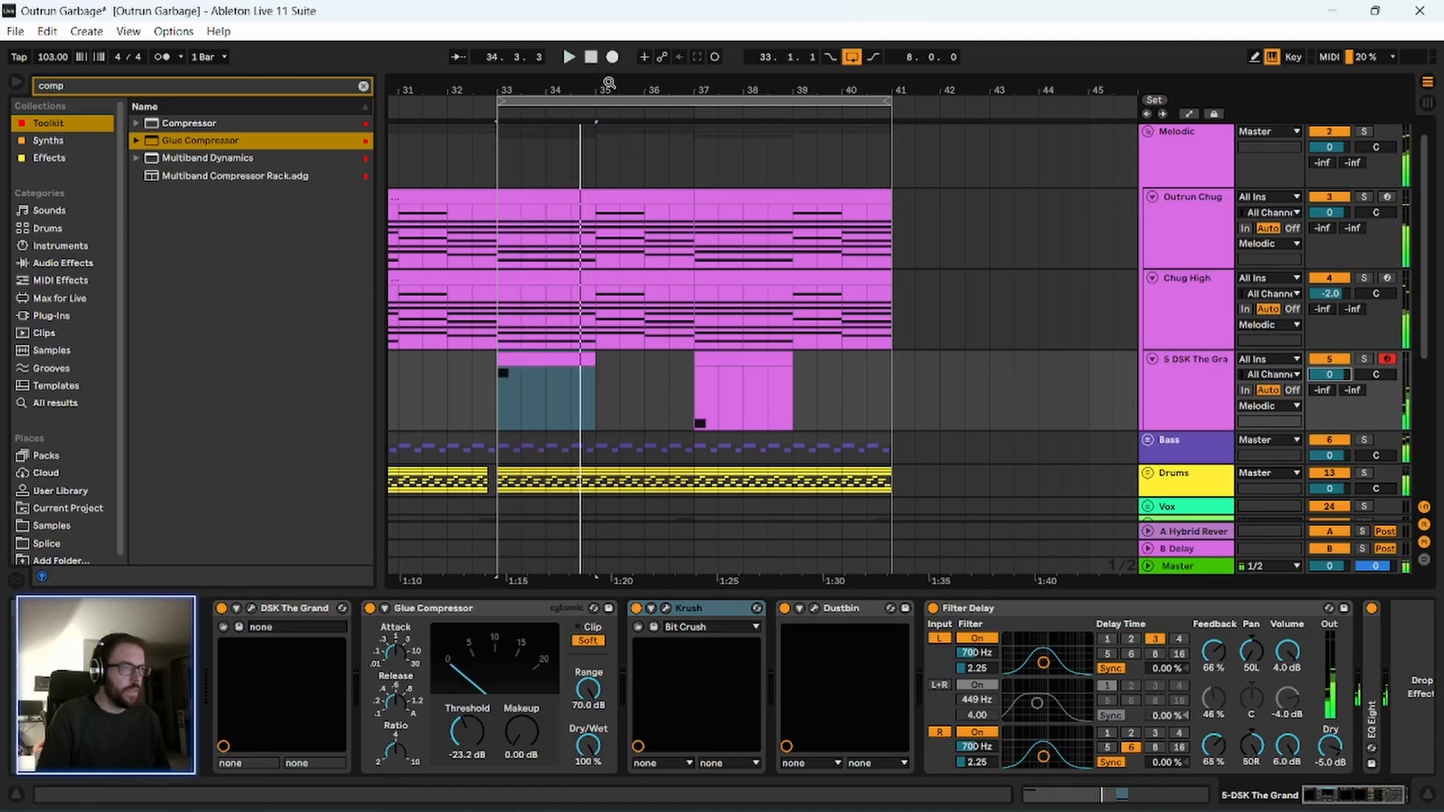
Start playback from bar 17 of the arrangement and save the set.
{"action": "left_click_drag", "start_coordinate": [609, 83], "coordinate": [617, 45]}
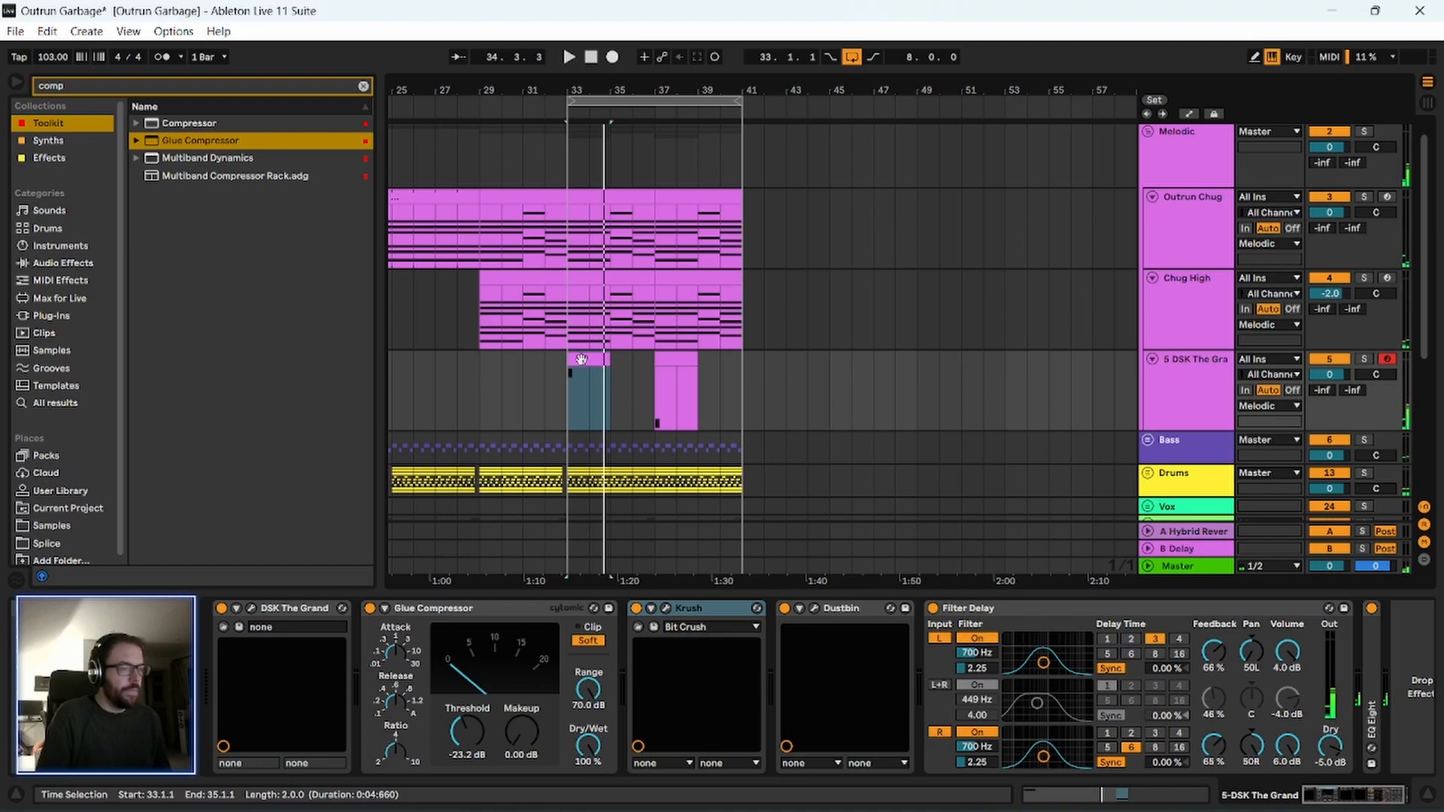
{"action": "left_click_drag", "start_coordinate": [479, 91], "coordinate": [481, 54]}
{"action": "left_click_drag", "start_coordinate": [378, 241], "coordinate": [316, 252]}
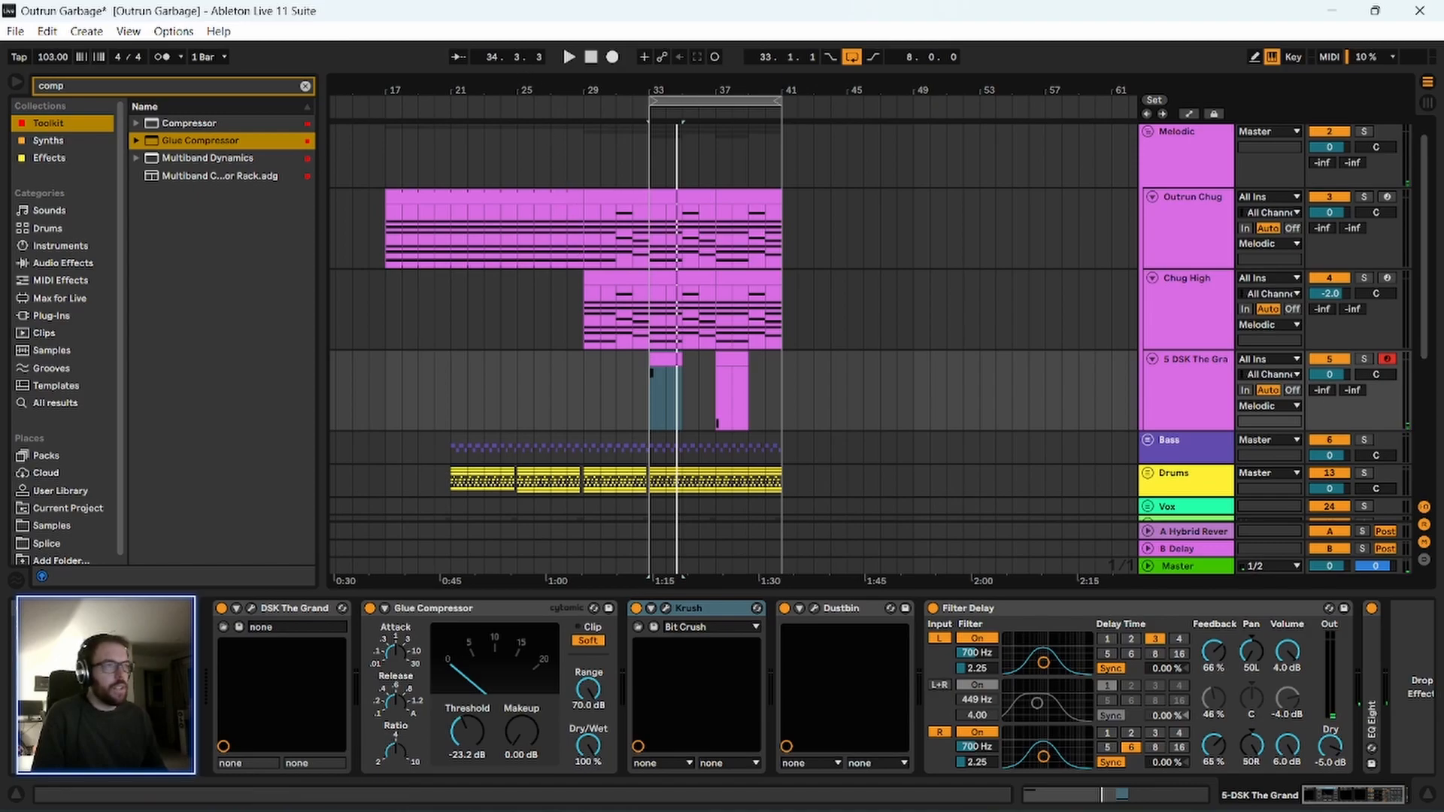
{"action": "left_click_drag", "start_coordinate": [528, 81], "coordinate": [628, 67]}
{"action": "scroll", "coordinate": [540, 420], "scroll_direction": "down", "scroll_amount": 5}
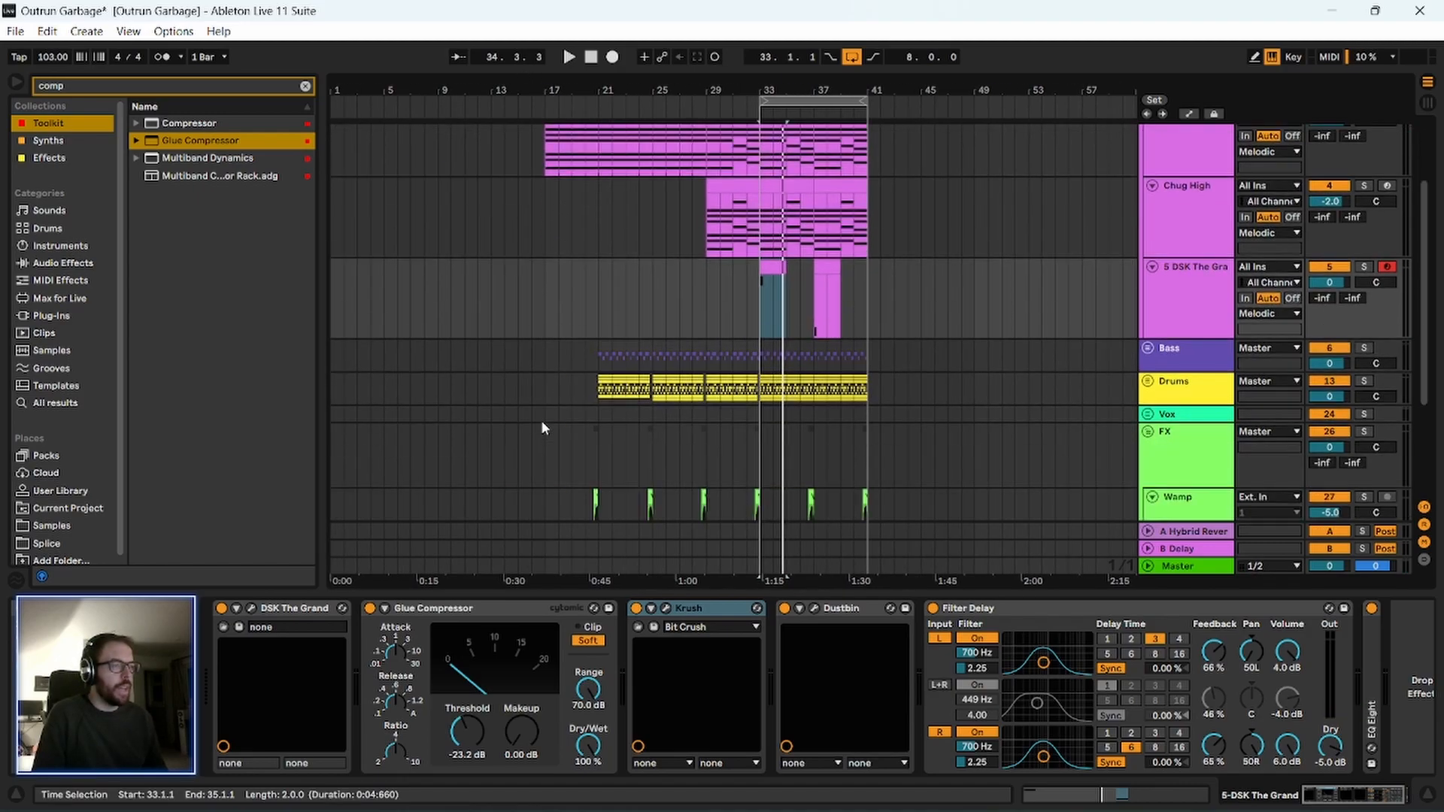
{"action": "scroll", "coordinate": [563, 489], "scroll_direction": "up", "scroll_amount": 5}
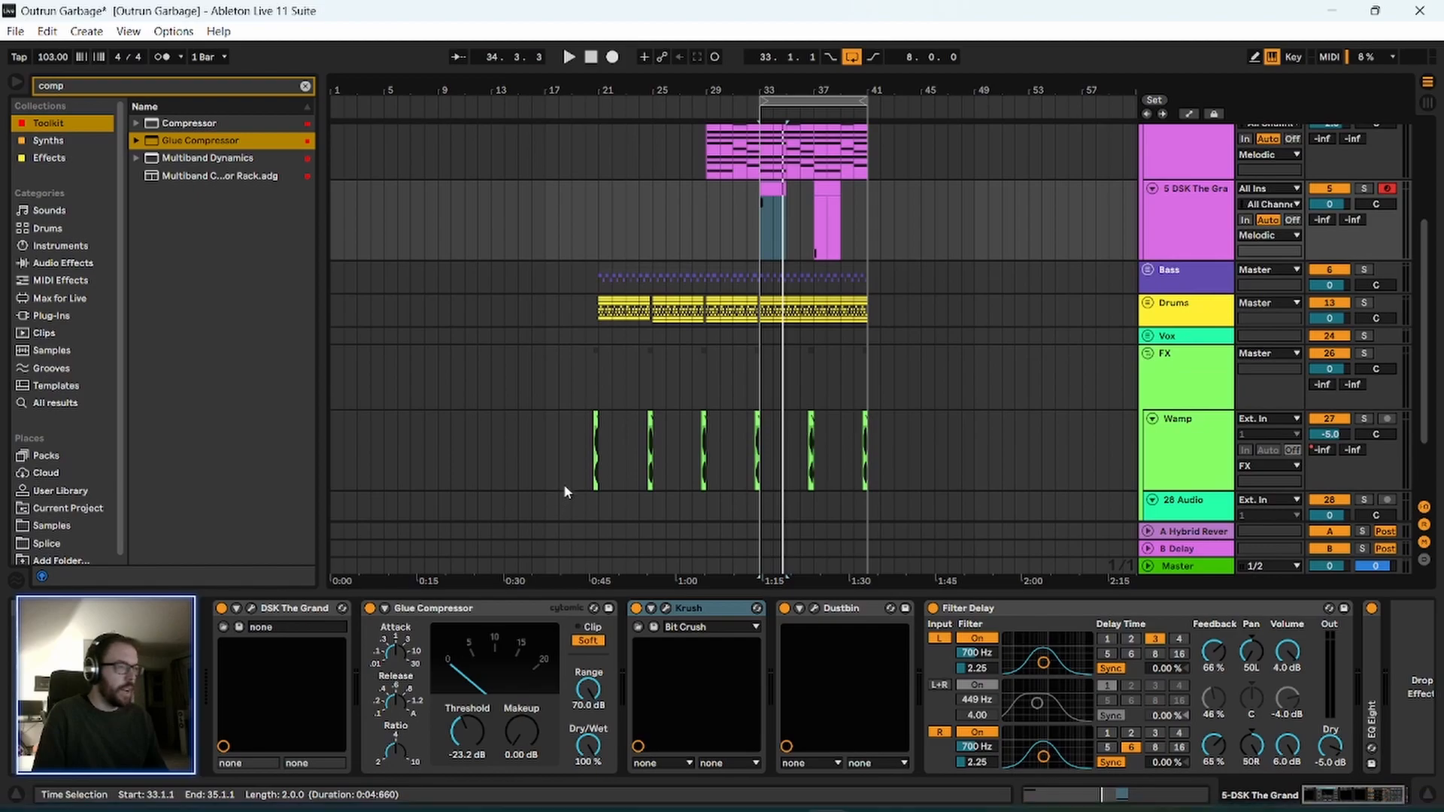
{"action": "left_click", "coordinate": [548, 337]}
{"action": "key", "text": "space"}
{"action": "key", "text": "ctrl+s"}
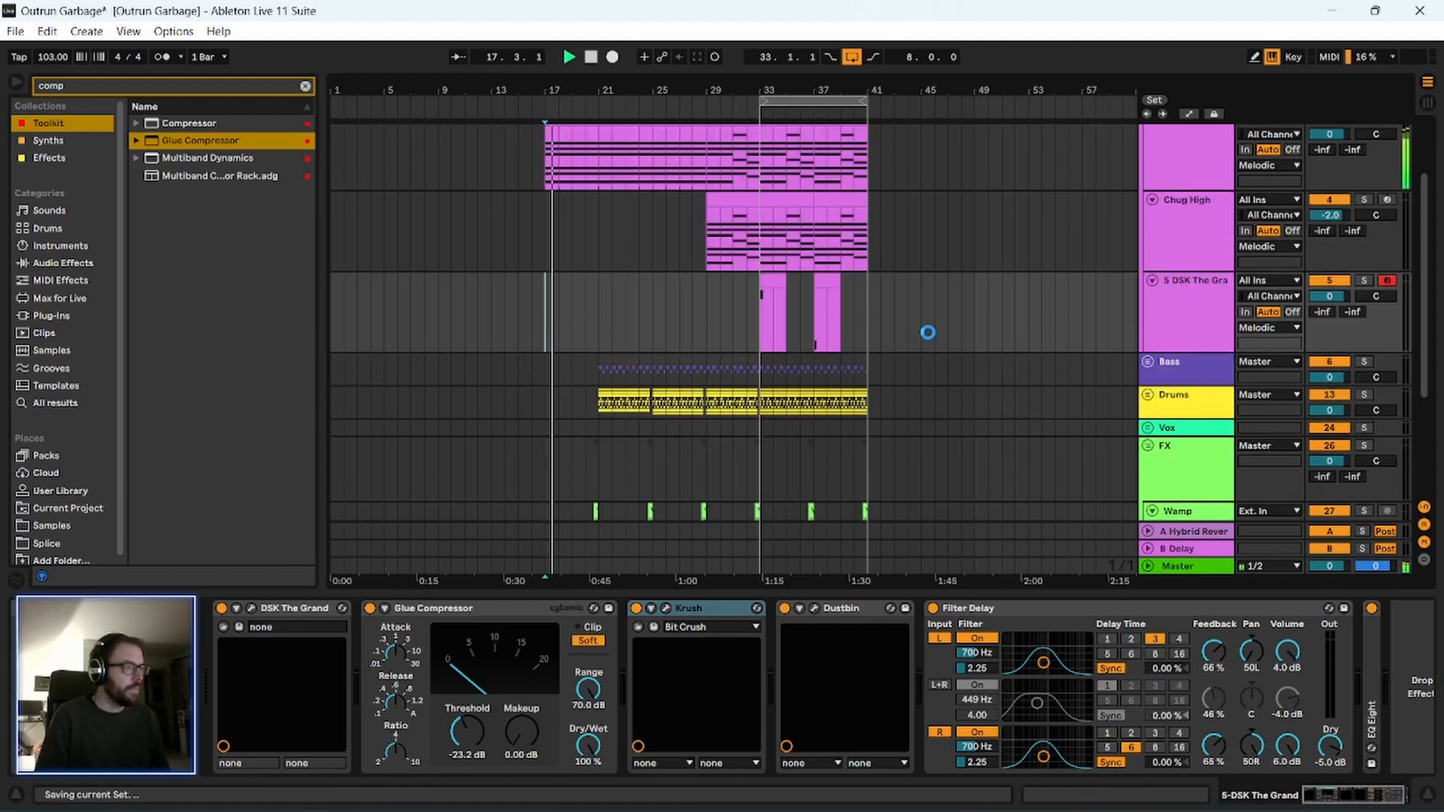
Narrow the browser and turn off the arrangement loop while playback continues.
{"action": "left_click_drag", "start_coordinate": [322, 155], "coordinate": [298, 164]}
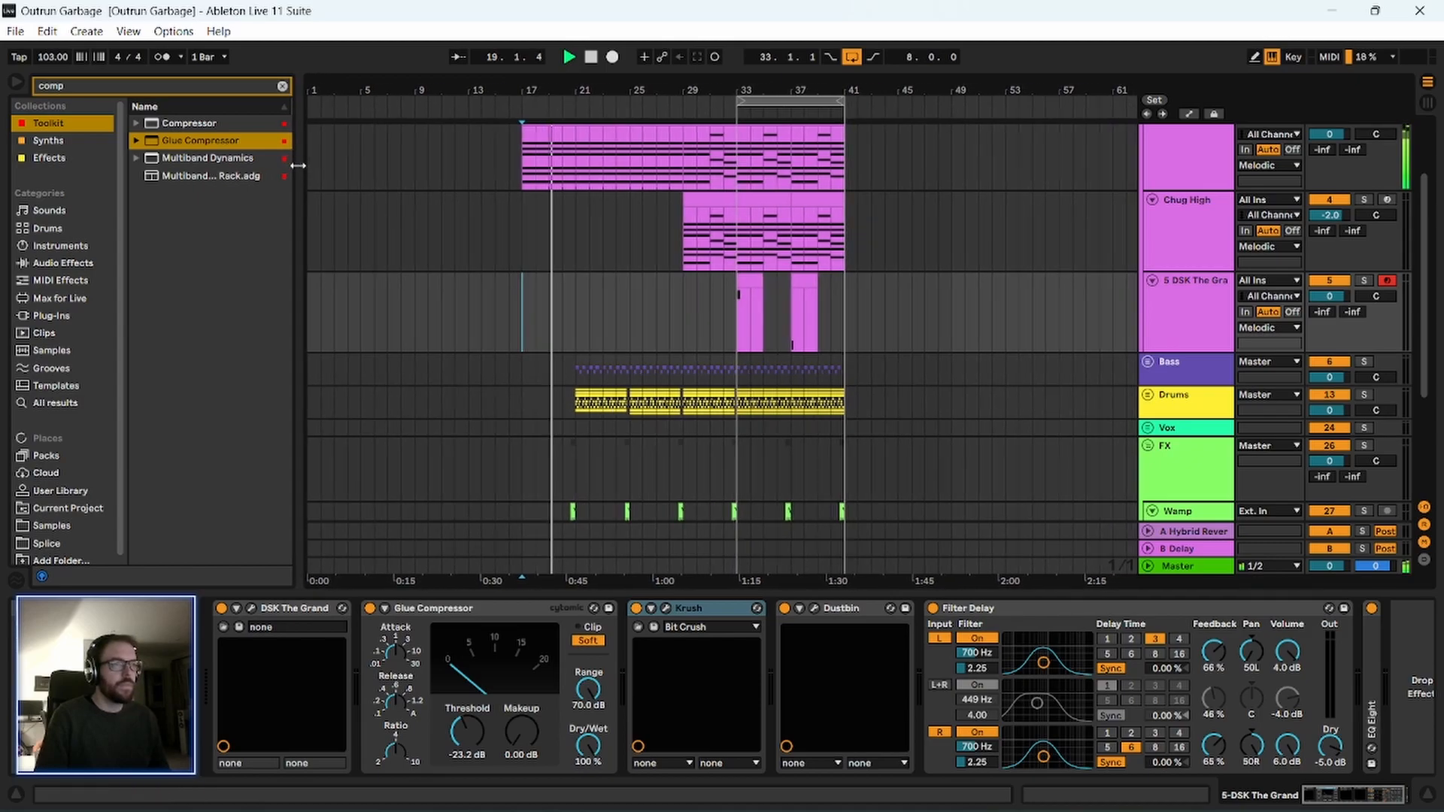
{"action": "scroll", "coordinate": [406, 364], "scroll_direction": "down", "scroll_amount": 1}
{"action": "scroll", "coordinate": [405, 364], "scroll_direction": "down", "scroll_amount": 1}
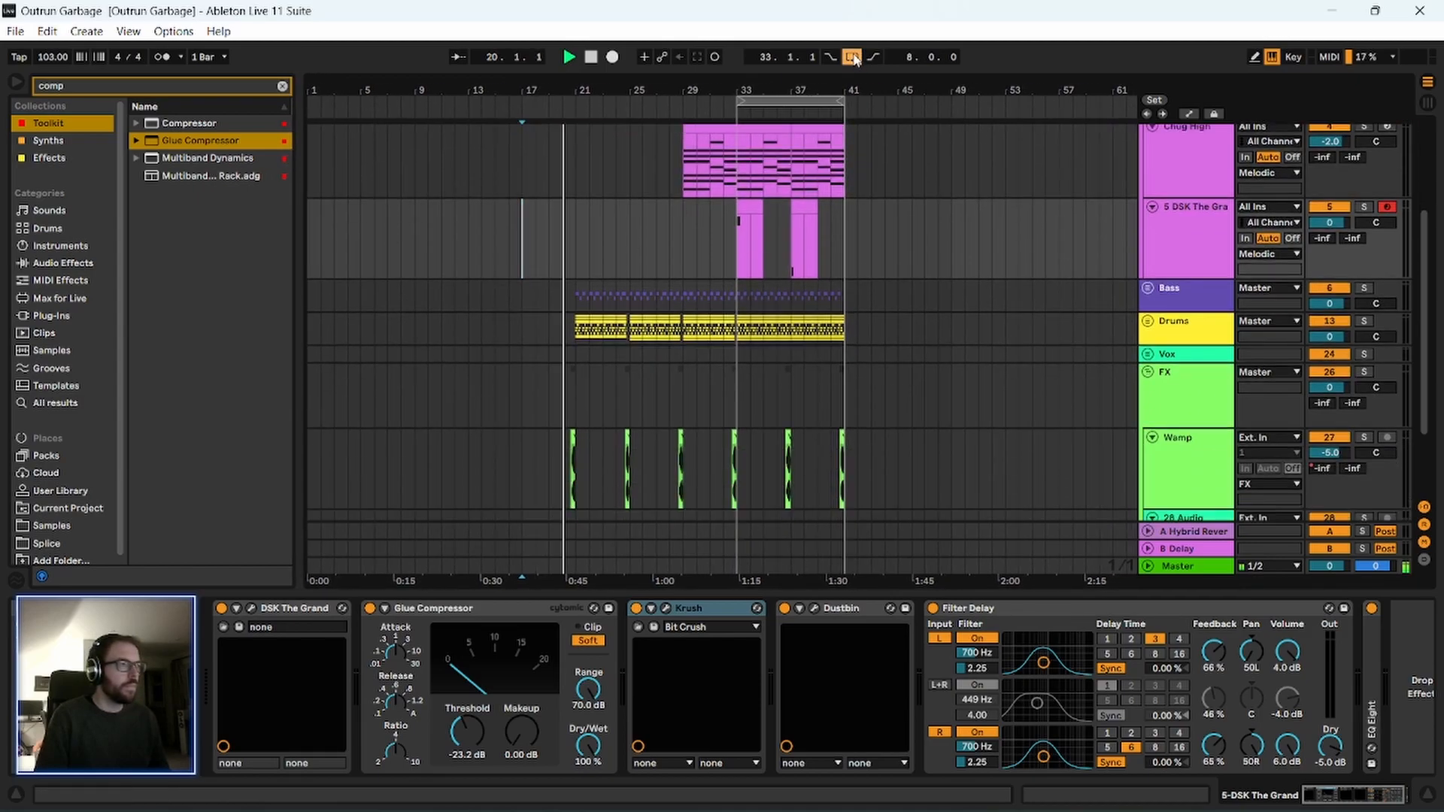
{"action": "left_click", "coordinate": [853, 57]}
{"action": "scroll", "coordinate": [548, 313], "scroll_direction": "down", "scroll_amount": 2}
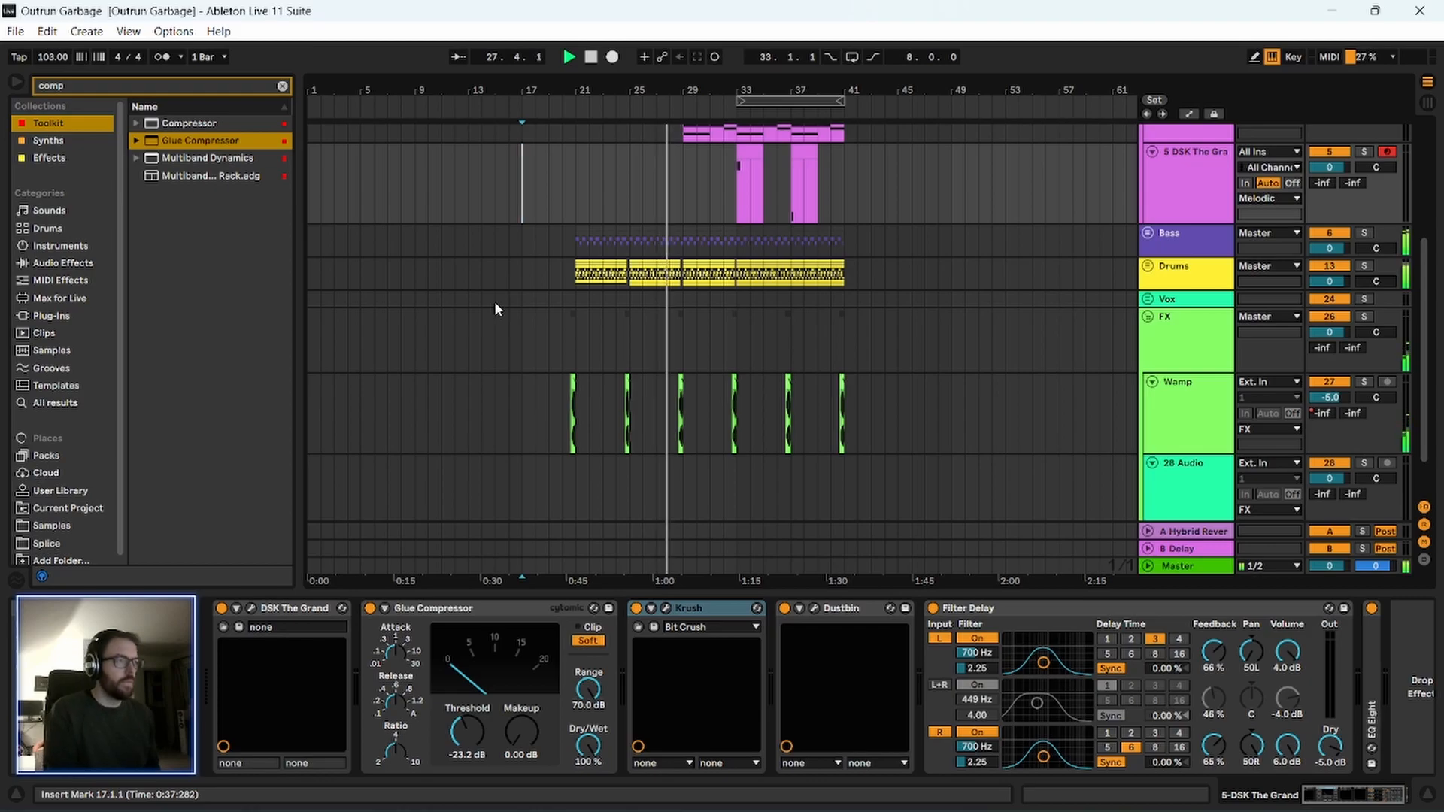
Reset the Chug High track's volume to 0 dB while listening through the bars around the piano part.
{"action": "left_click_drag", "start_coordinate": [723, 80], "coordinate": [724, 143]}
{"action": "scroll", "coordinate": [624, 276], "scroll_direction": "up", "scroll_amount": 2}
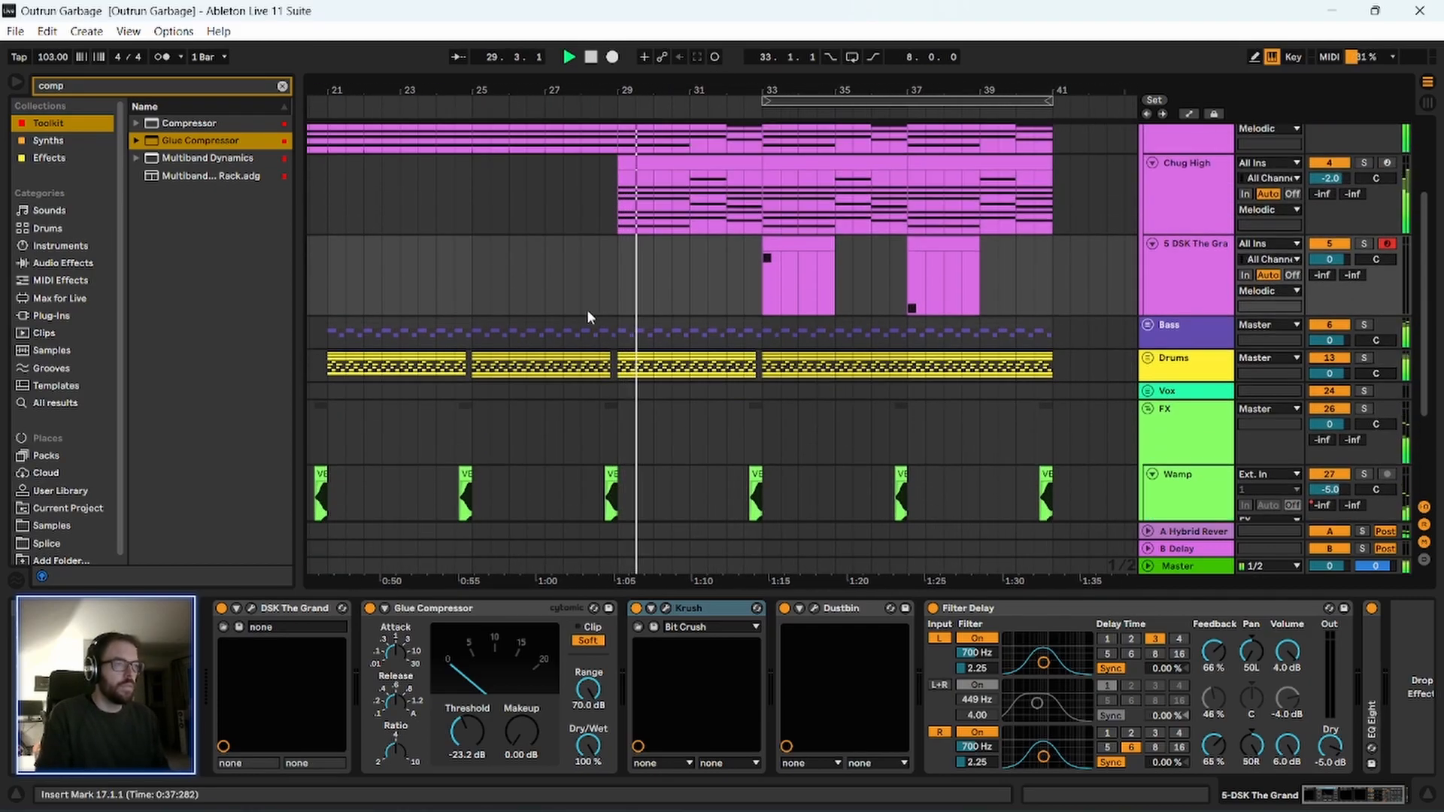
{"action": "scroll", "coordinate": [587, 308], "scroll_direction": "up", "scroll_amount": 1}
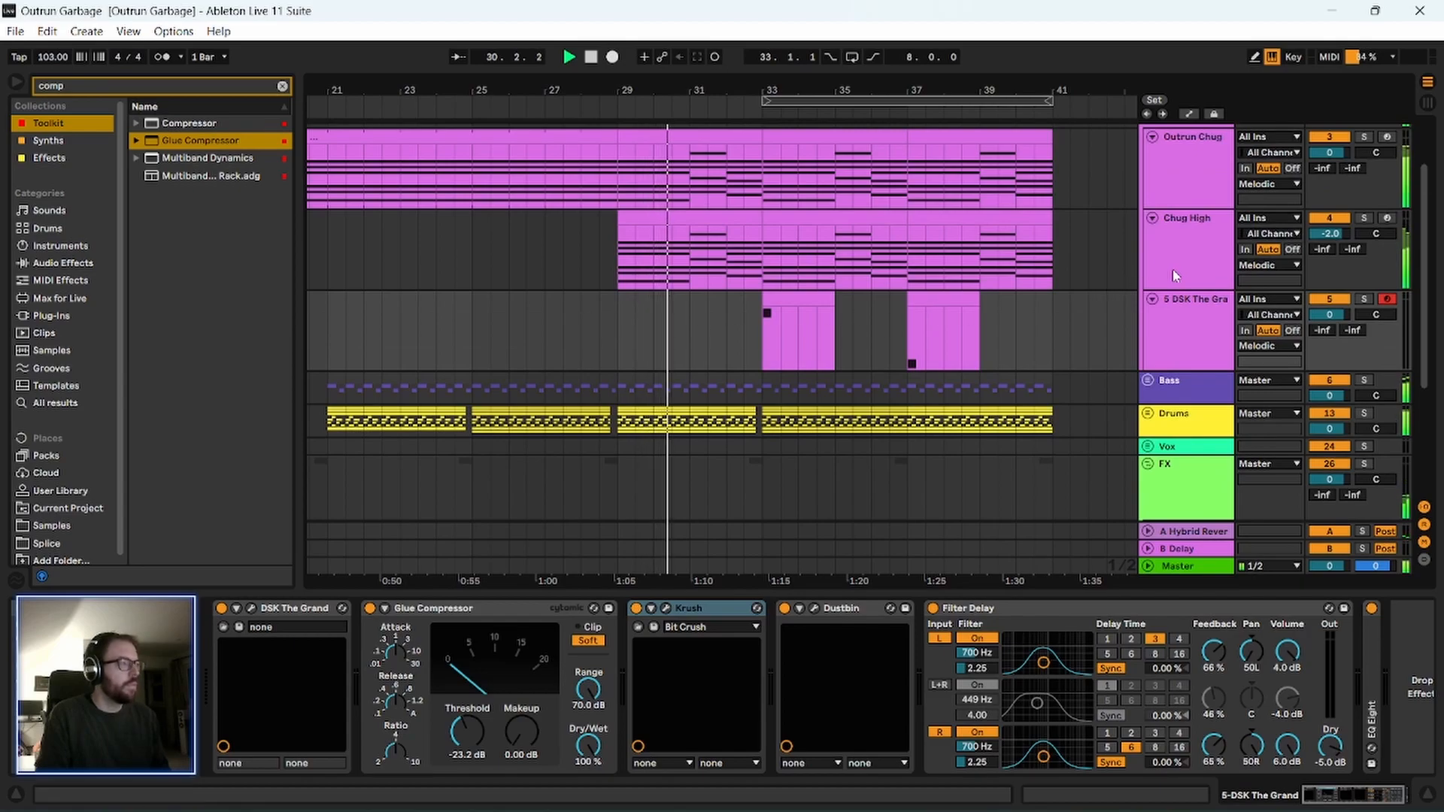
{"action": "scroll", "coordinate": [1170, 266], "scroll_direction": "up", "scroll_amount": 1}
{"action": "left_click", "coordinate": [1206, 291]}
{"action": "key", "text": "Delete"}
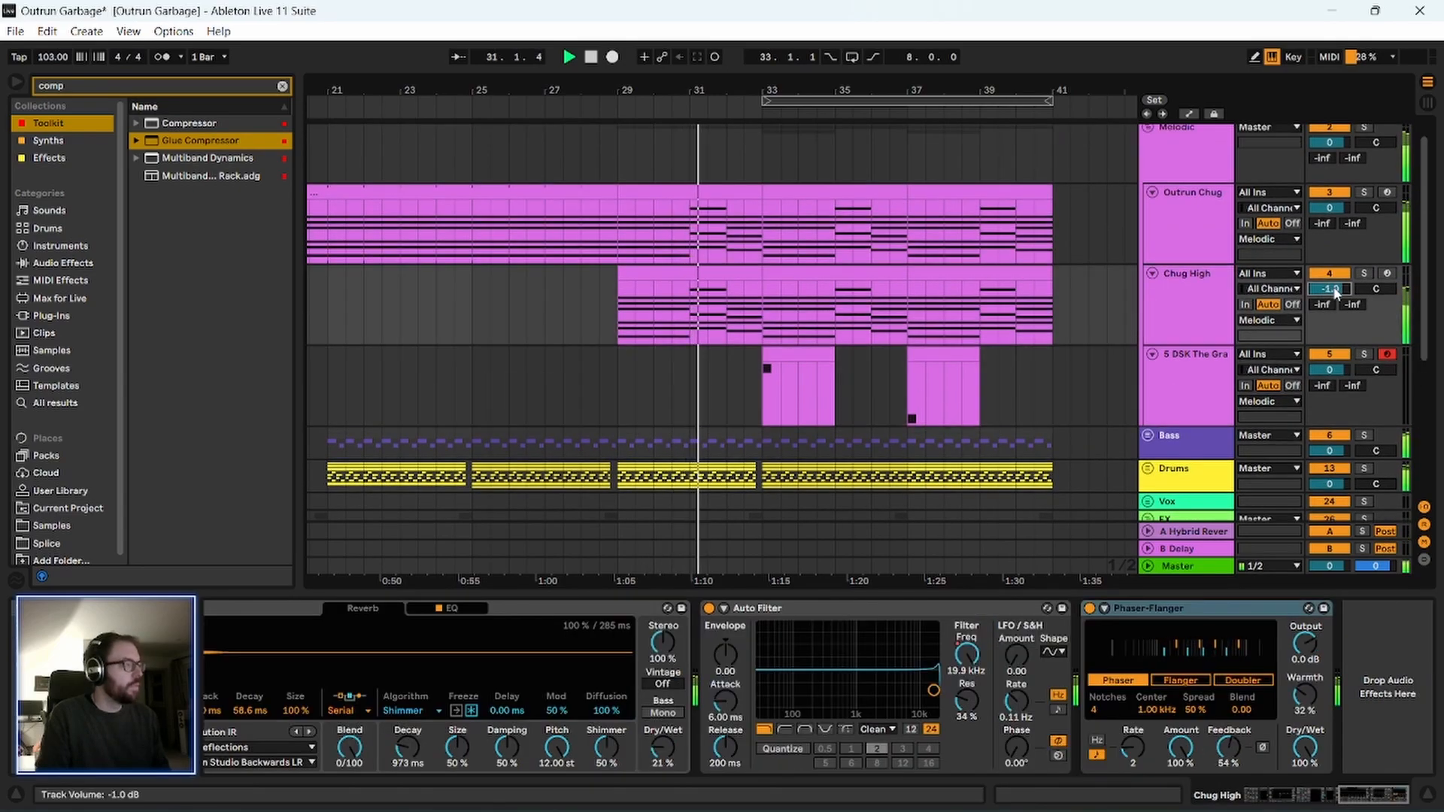
{"action": "left_click", "coordinate": [1174, 295]}
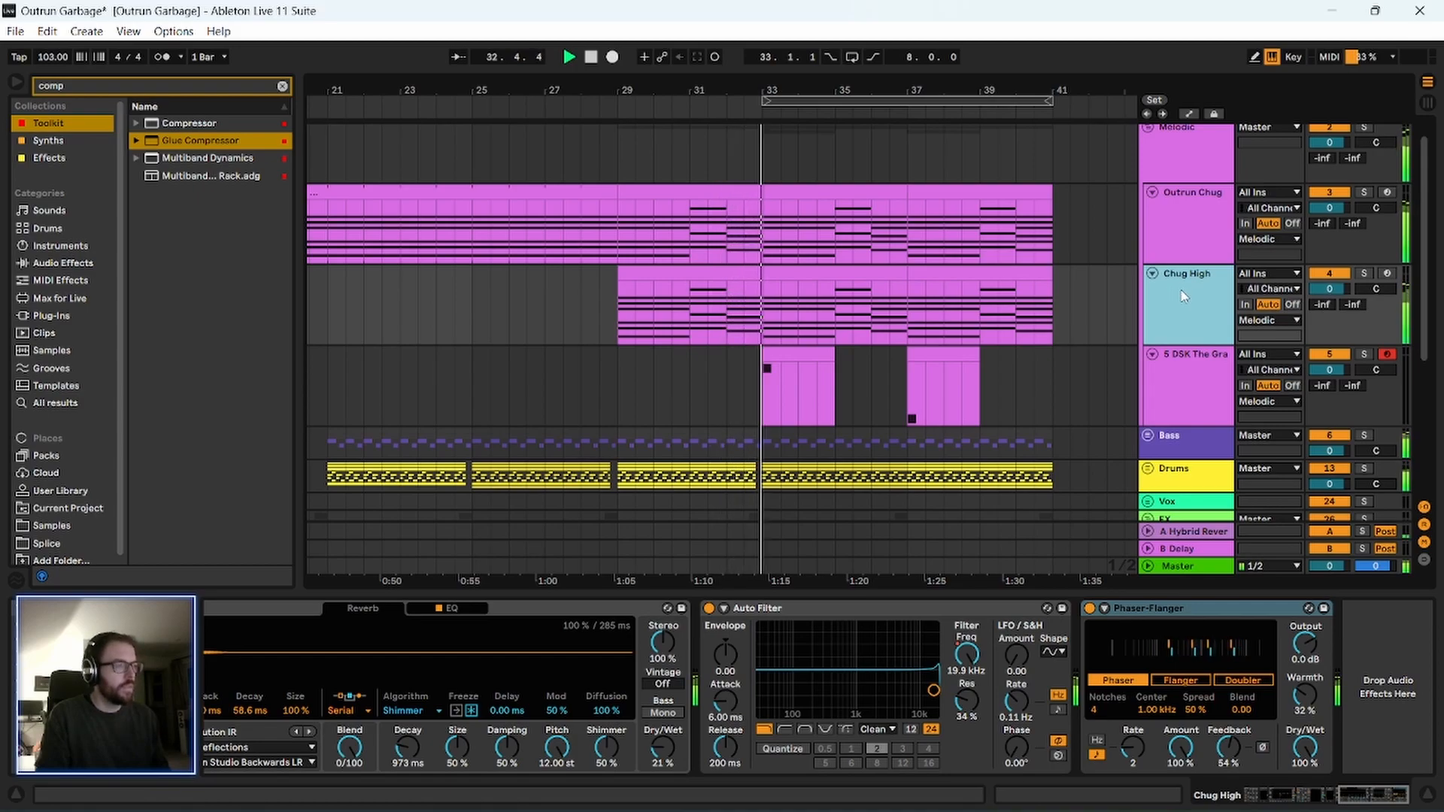
{"action": "left_click_drag", "start_coordinate": [865, 88], "coordinate": [749, 89]}
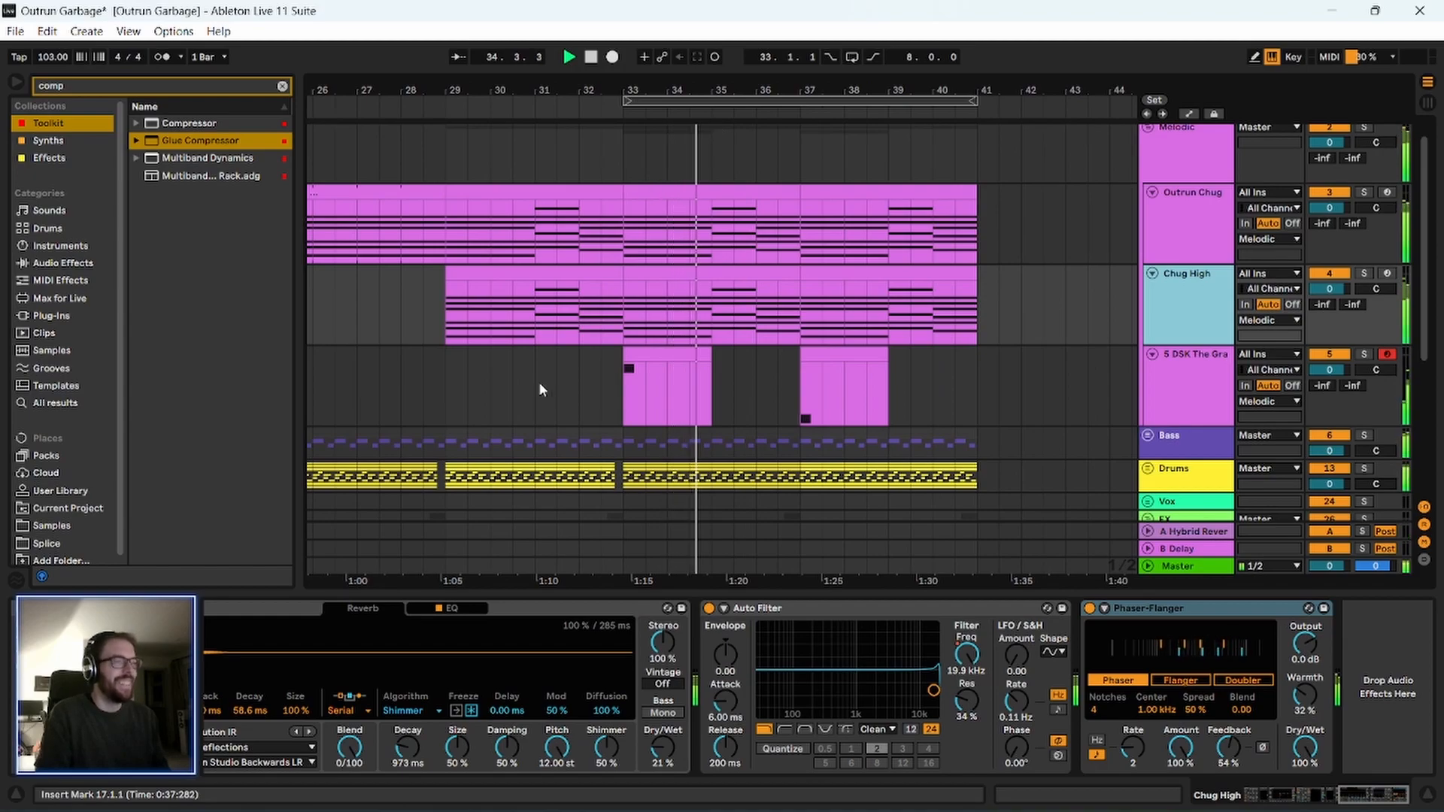
{"action": "scroll", "coordinate": [1076, 368], "scroll_direction": "down", "scroll_amount": 4}
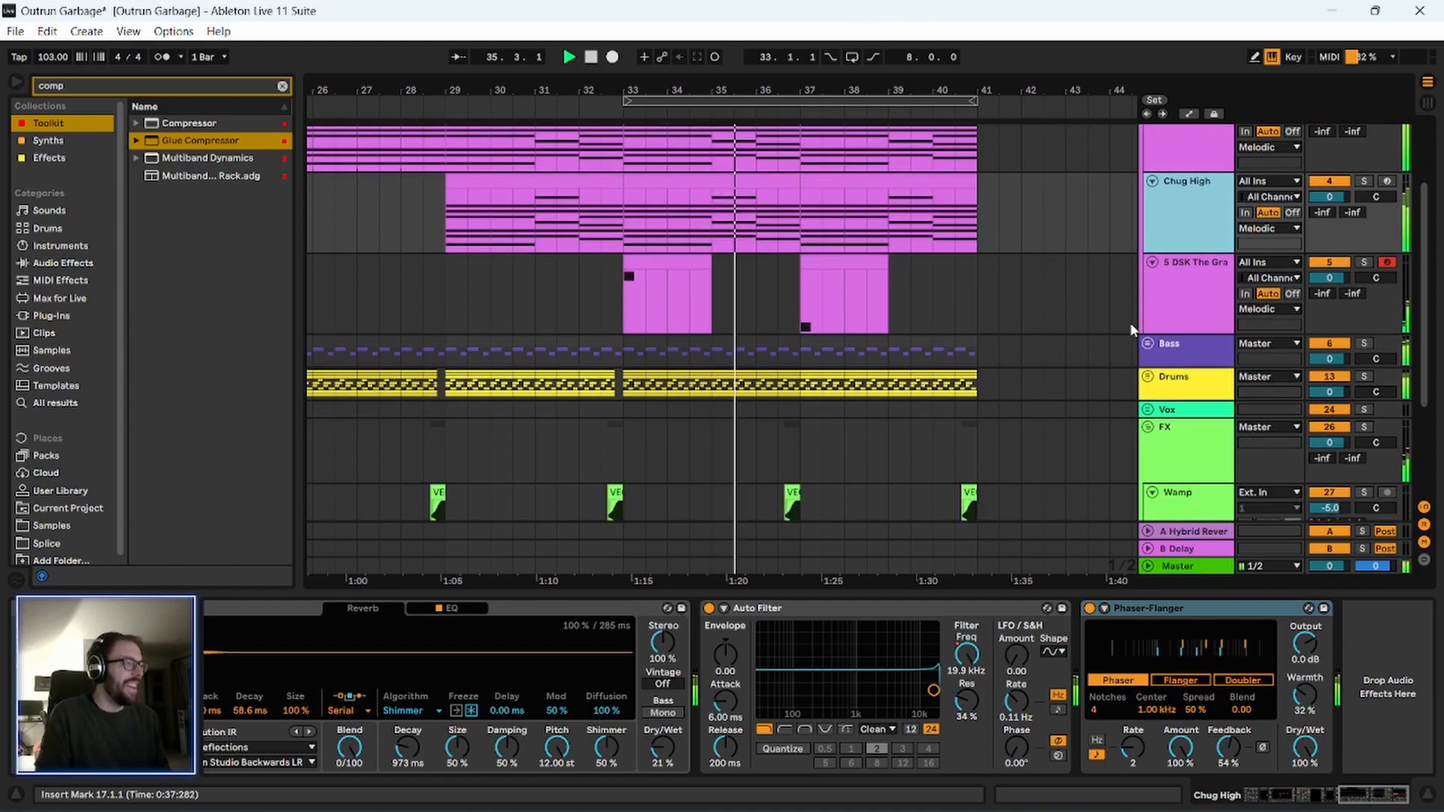
Move the DSK The Grand piano track into the FX group above Wamp and set its volume to -4 dB.
{"action": "scroll", "coordinate": [1130, 322], "scroll_direction": "down", "scroll_amount": 3}
{"action": "left_click_drag", "start_coordinate": [1188, 193], "coordinate": [1194, 423]}
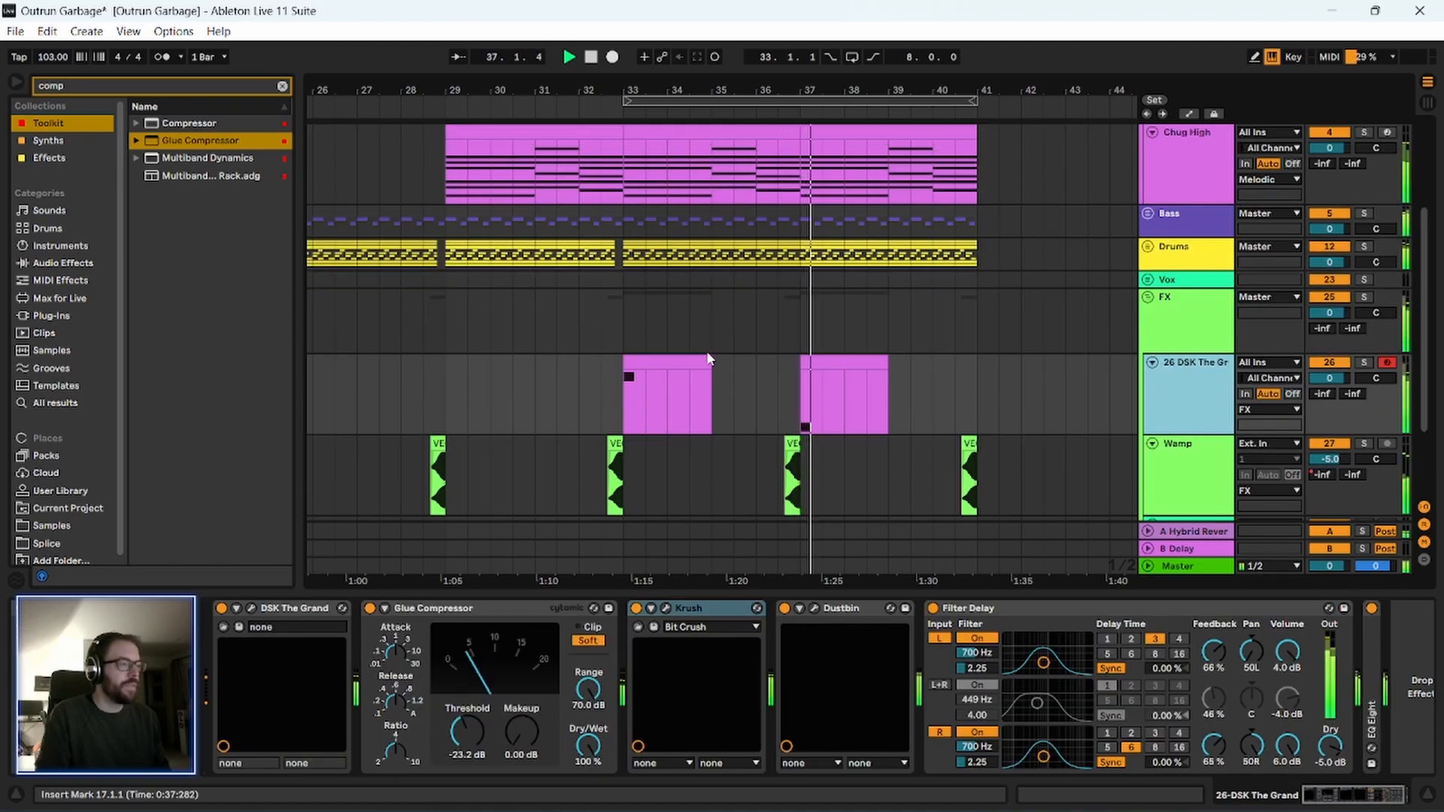
{"action": "scroll", "coordinate": [554, 384], "scroll_direction": "up", "scroll_amount": 2}
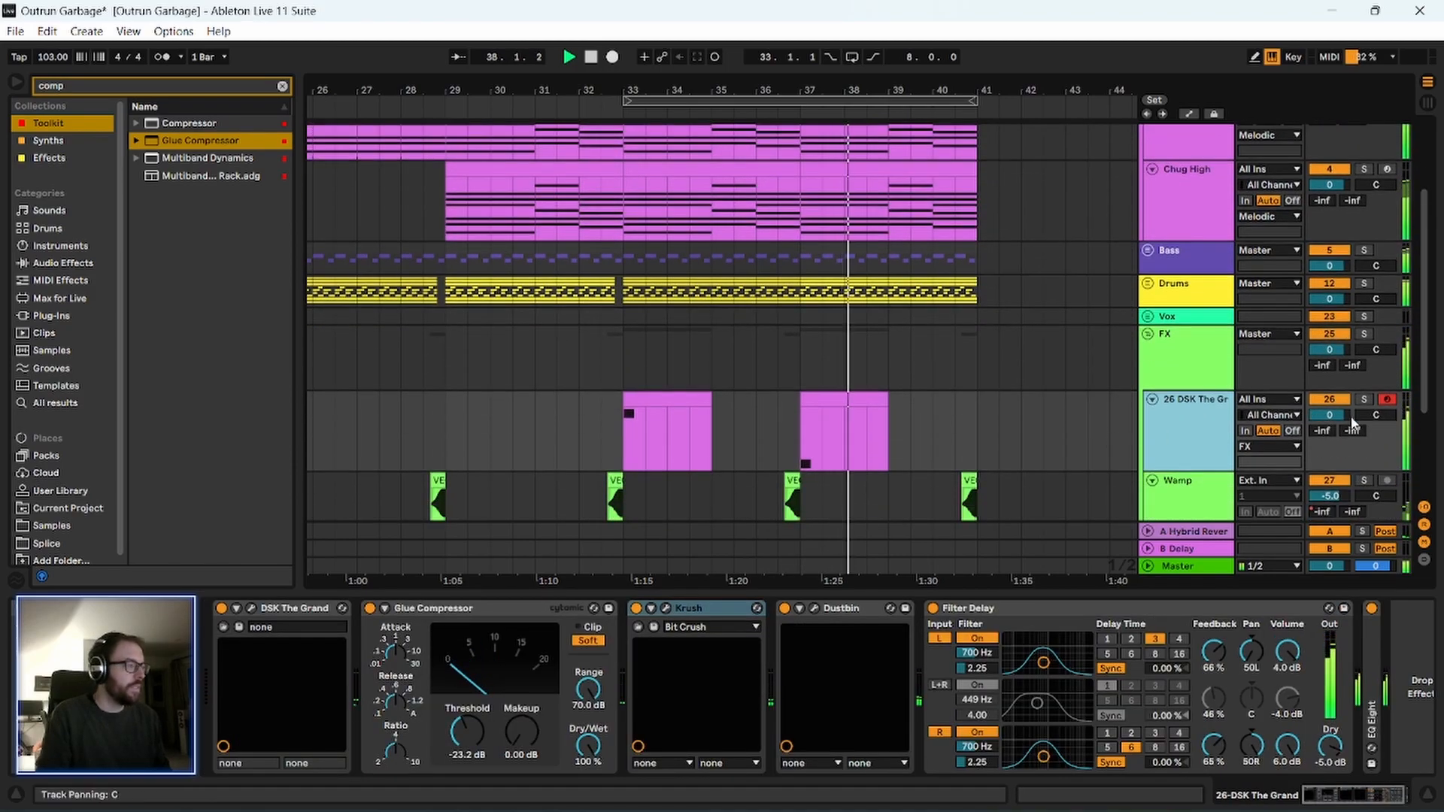
{"action": "left_click", "coordinate": [1332, 418]}
{"action": "key", "text": "Down"}
{"action": "key", "text": "Down"}
{"action": "key", "text": "Down"}
{"action": "key", "text": "Down"}
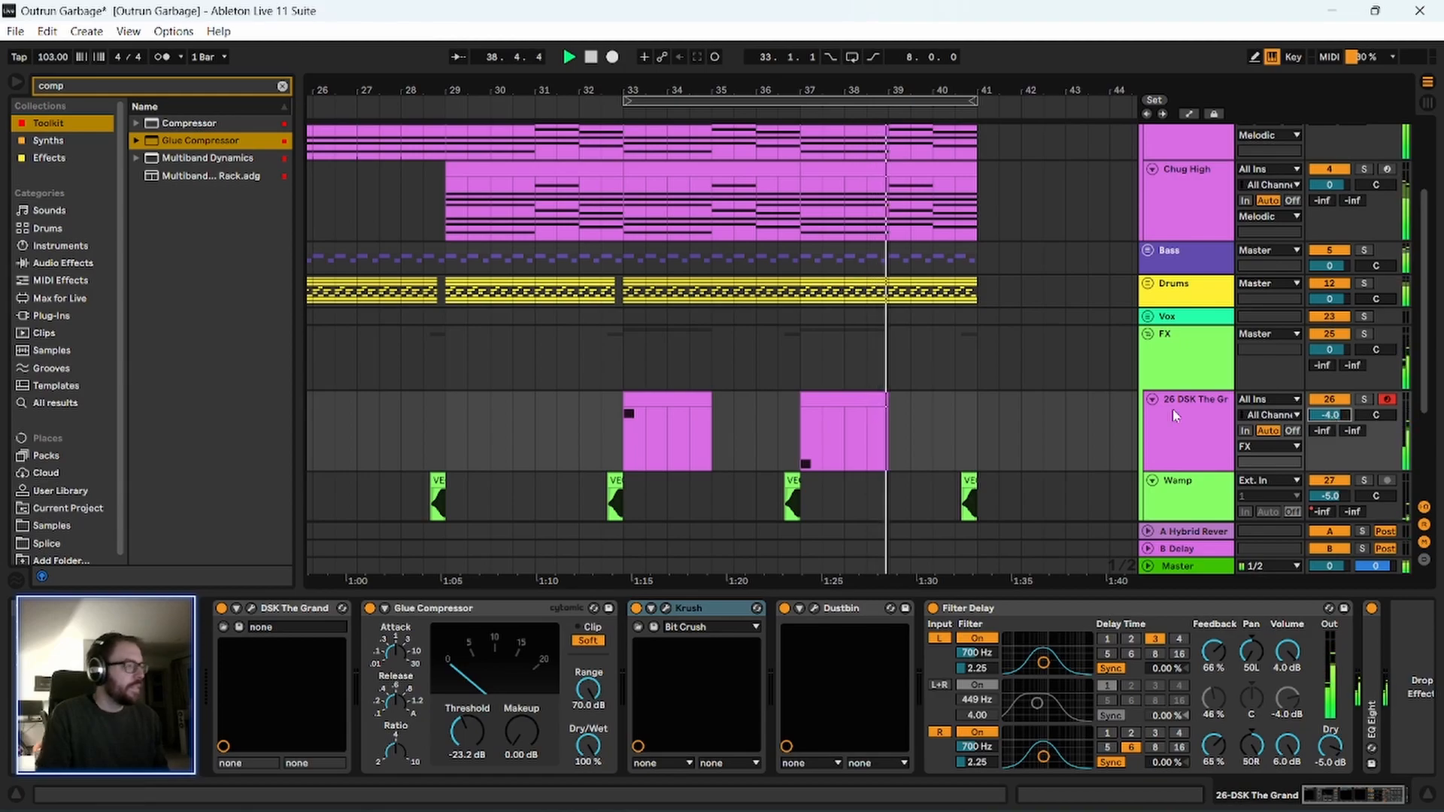
Save the set and stop playback once it has run past the end of the arrangement.
{"action": "scroll", "coordinate": [787, 404], "scroll_direction": "up", "scroll_amount": 4}
{"action": "left_click_drag", "start_coordinate": [645, 91], "coordinate": [775, 46]}
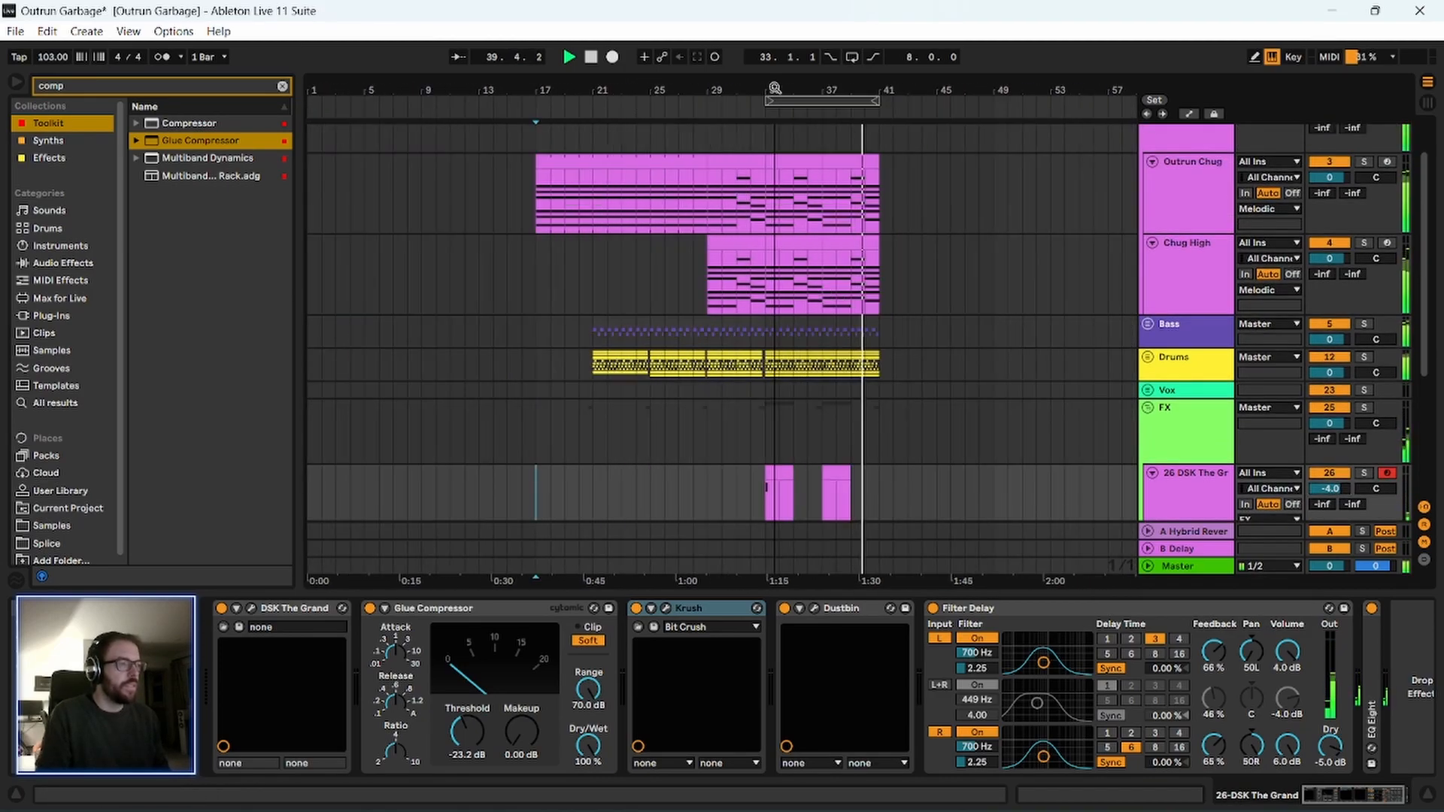
{"action": "key", "text": "ctrl+s"}
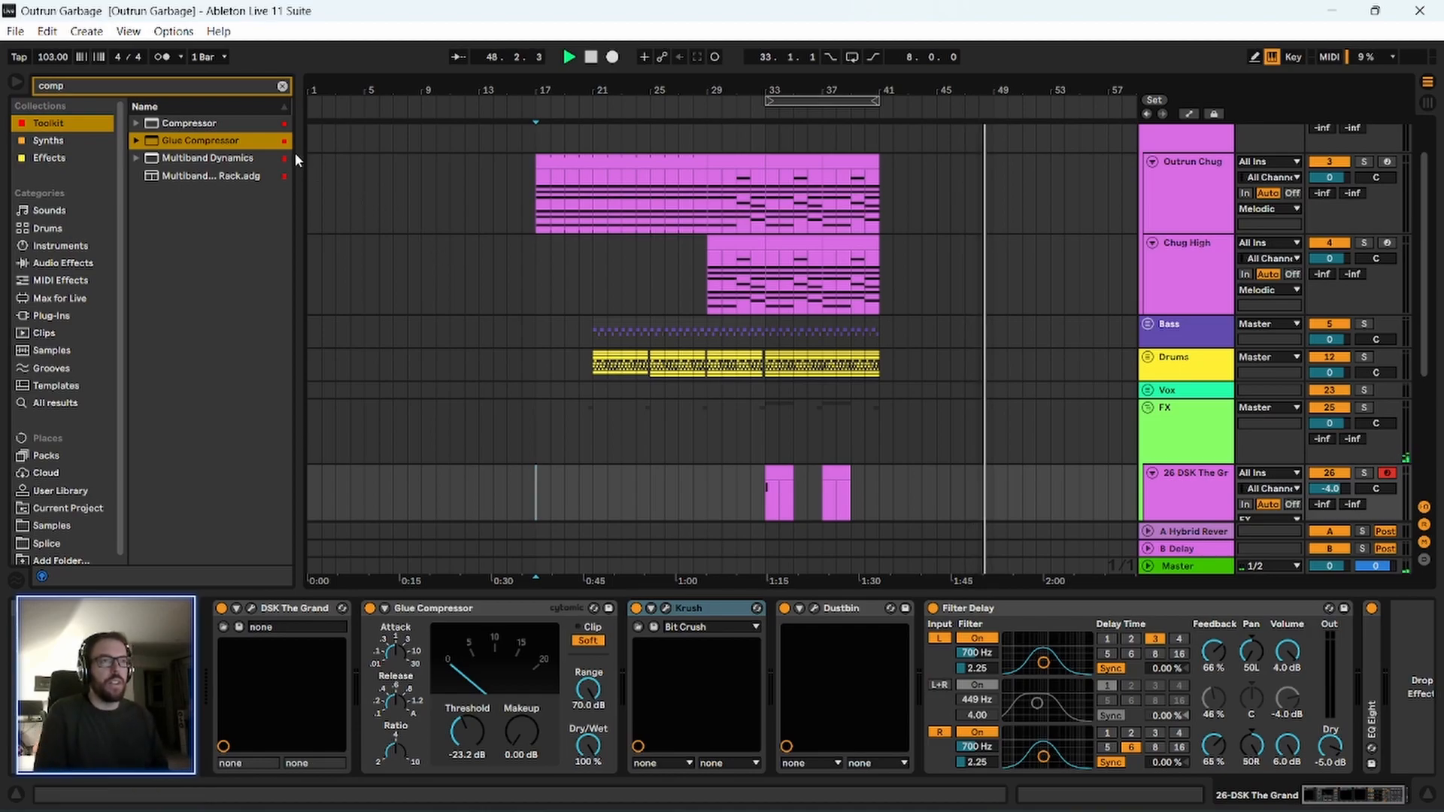
{"action": "left_click_drag", "start_coordinate": [299, 153], "coordinate": [274, 151]}
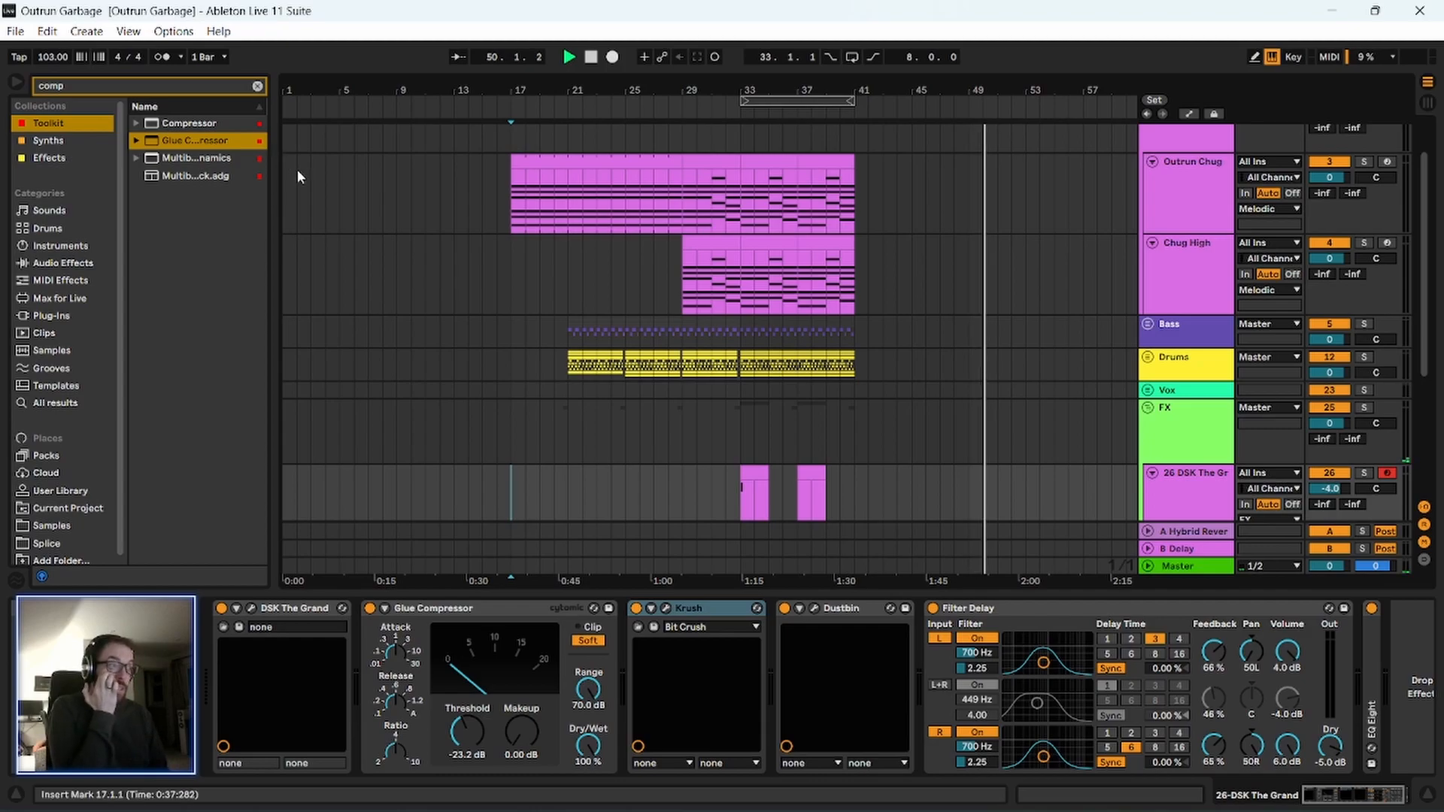
{"action": "left_click", "coordinate": [593, 58]}
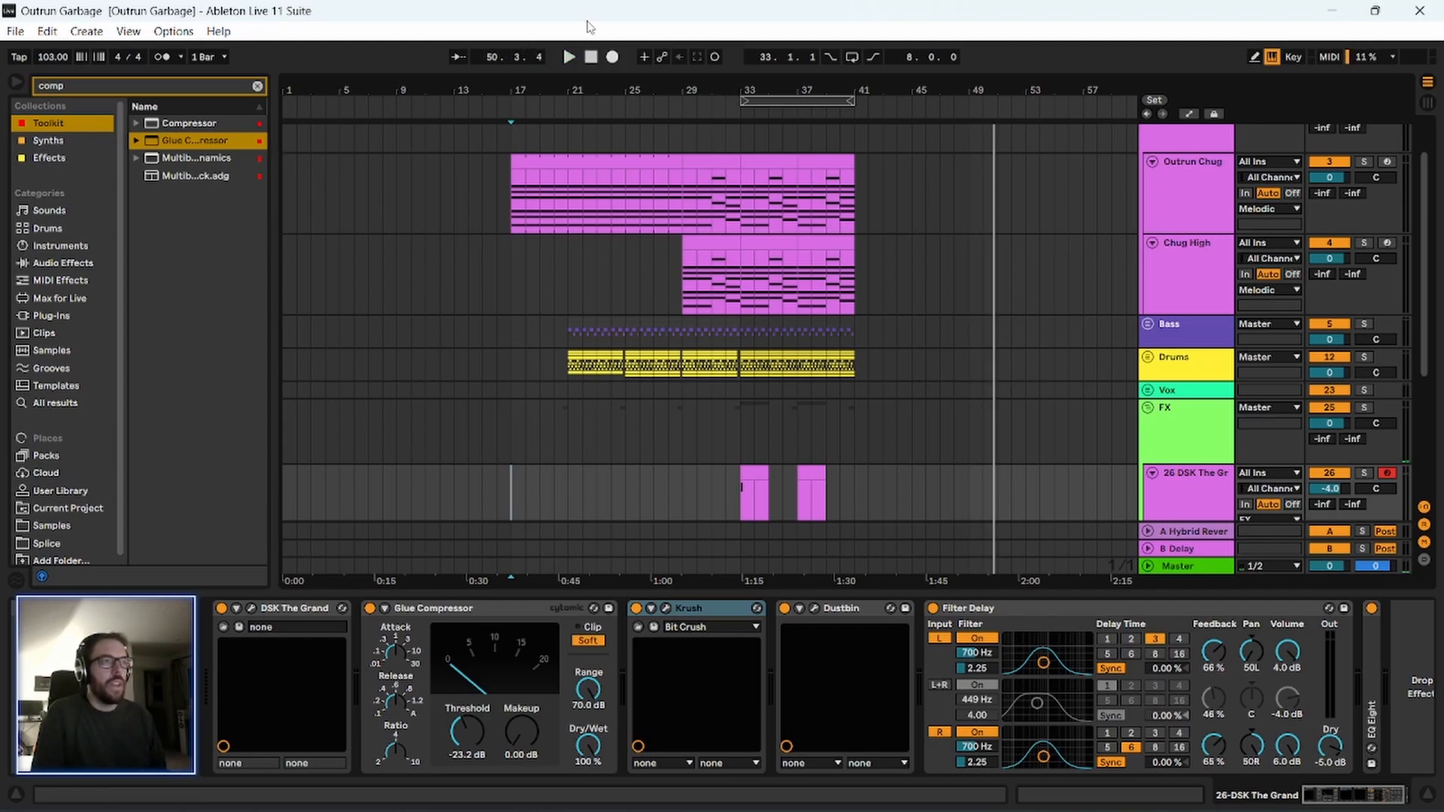